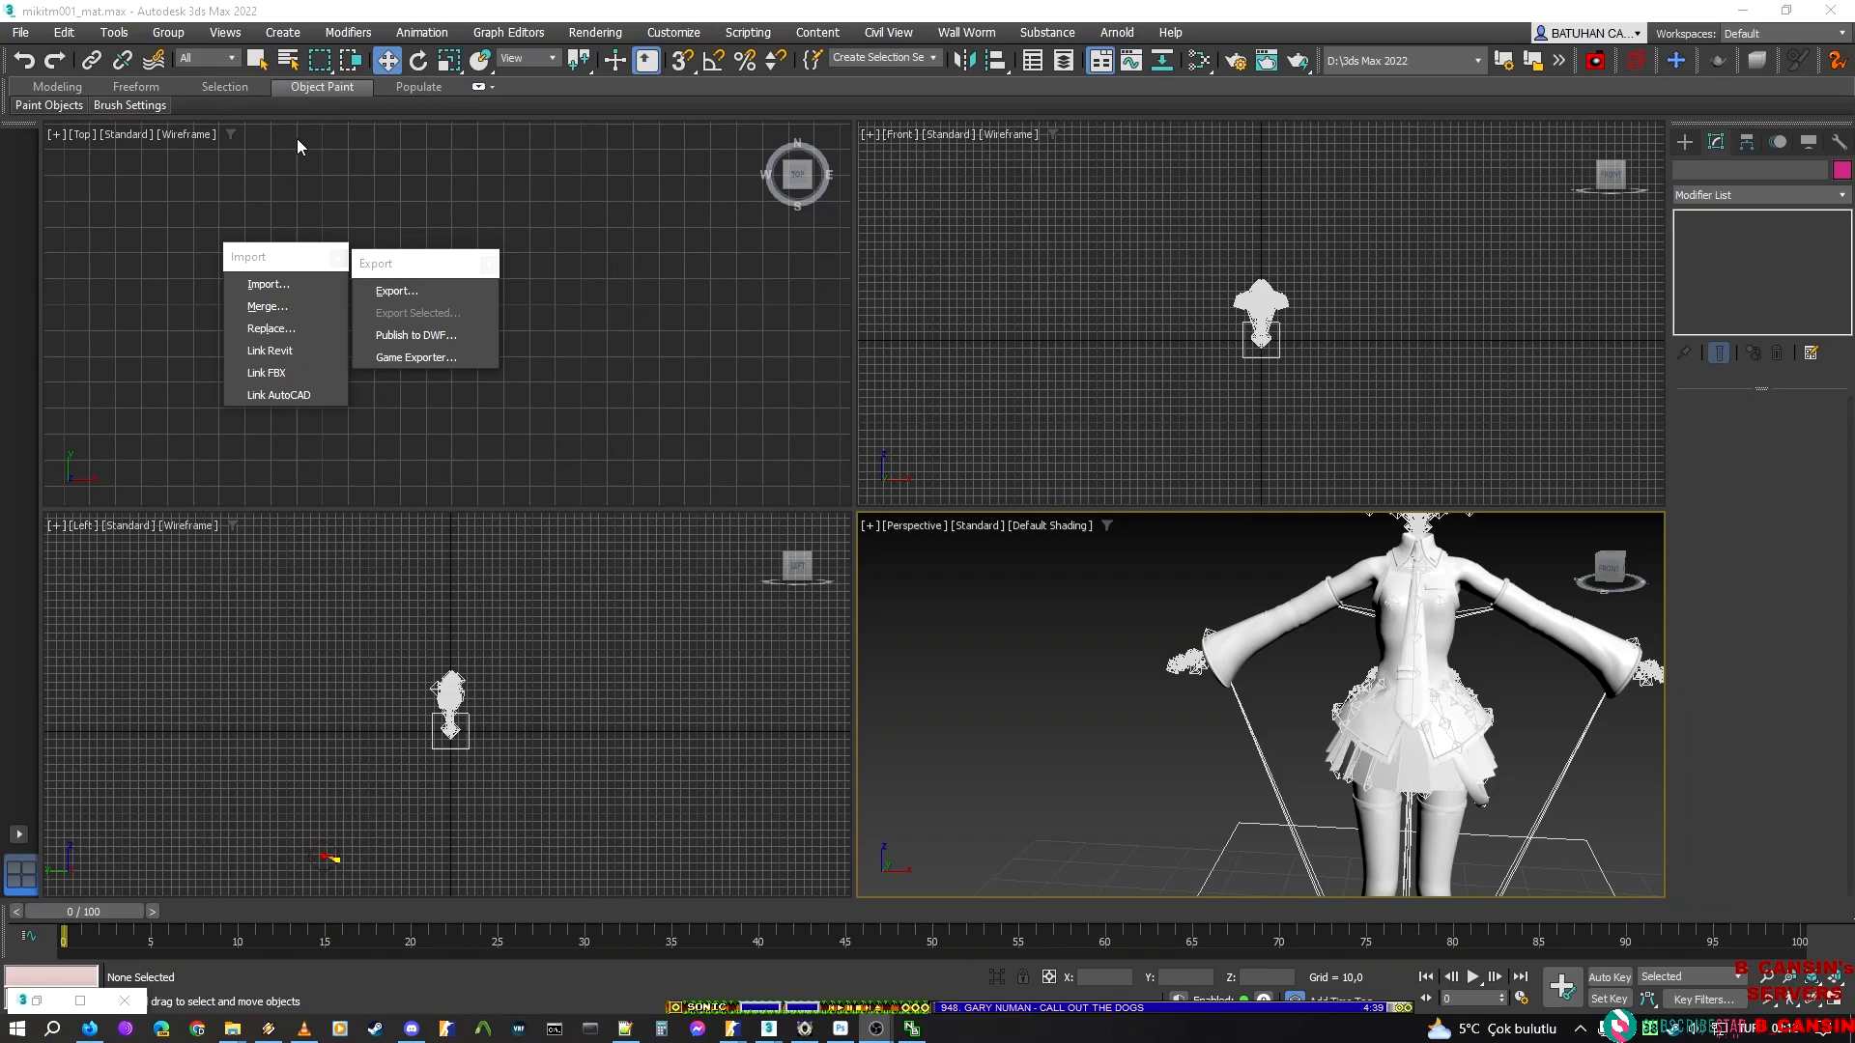
# Start a new empty scene in place of the currently open model
pyautogui.click(20, 32)
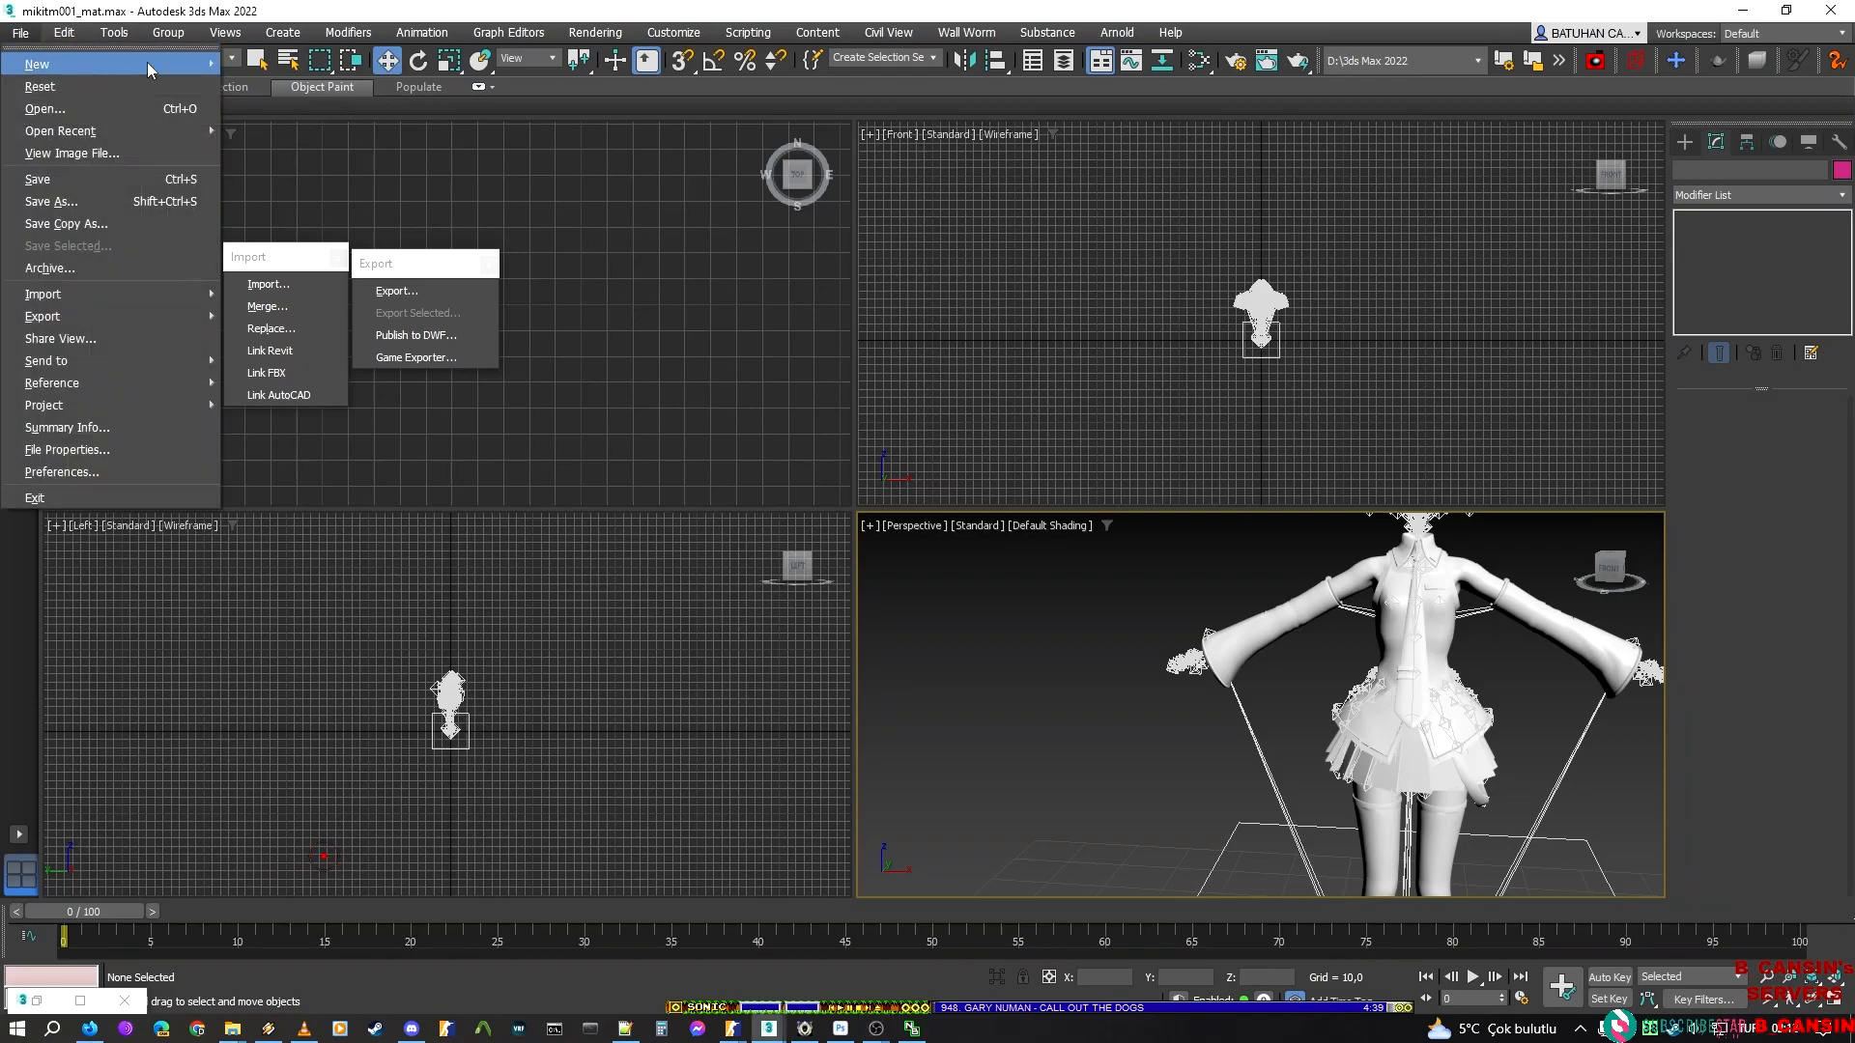
pyautogui.click(256, 63)
pyautogui.click(925, 547)
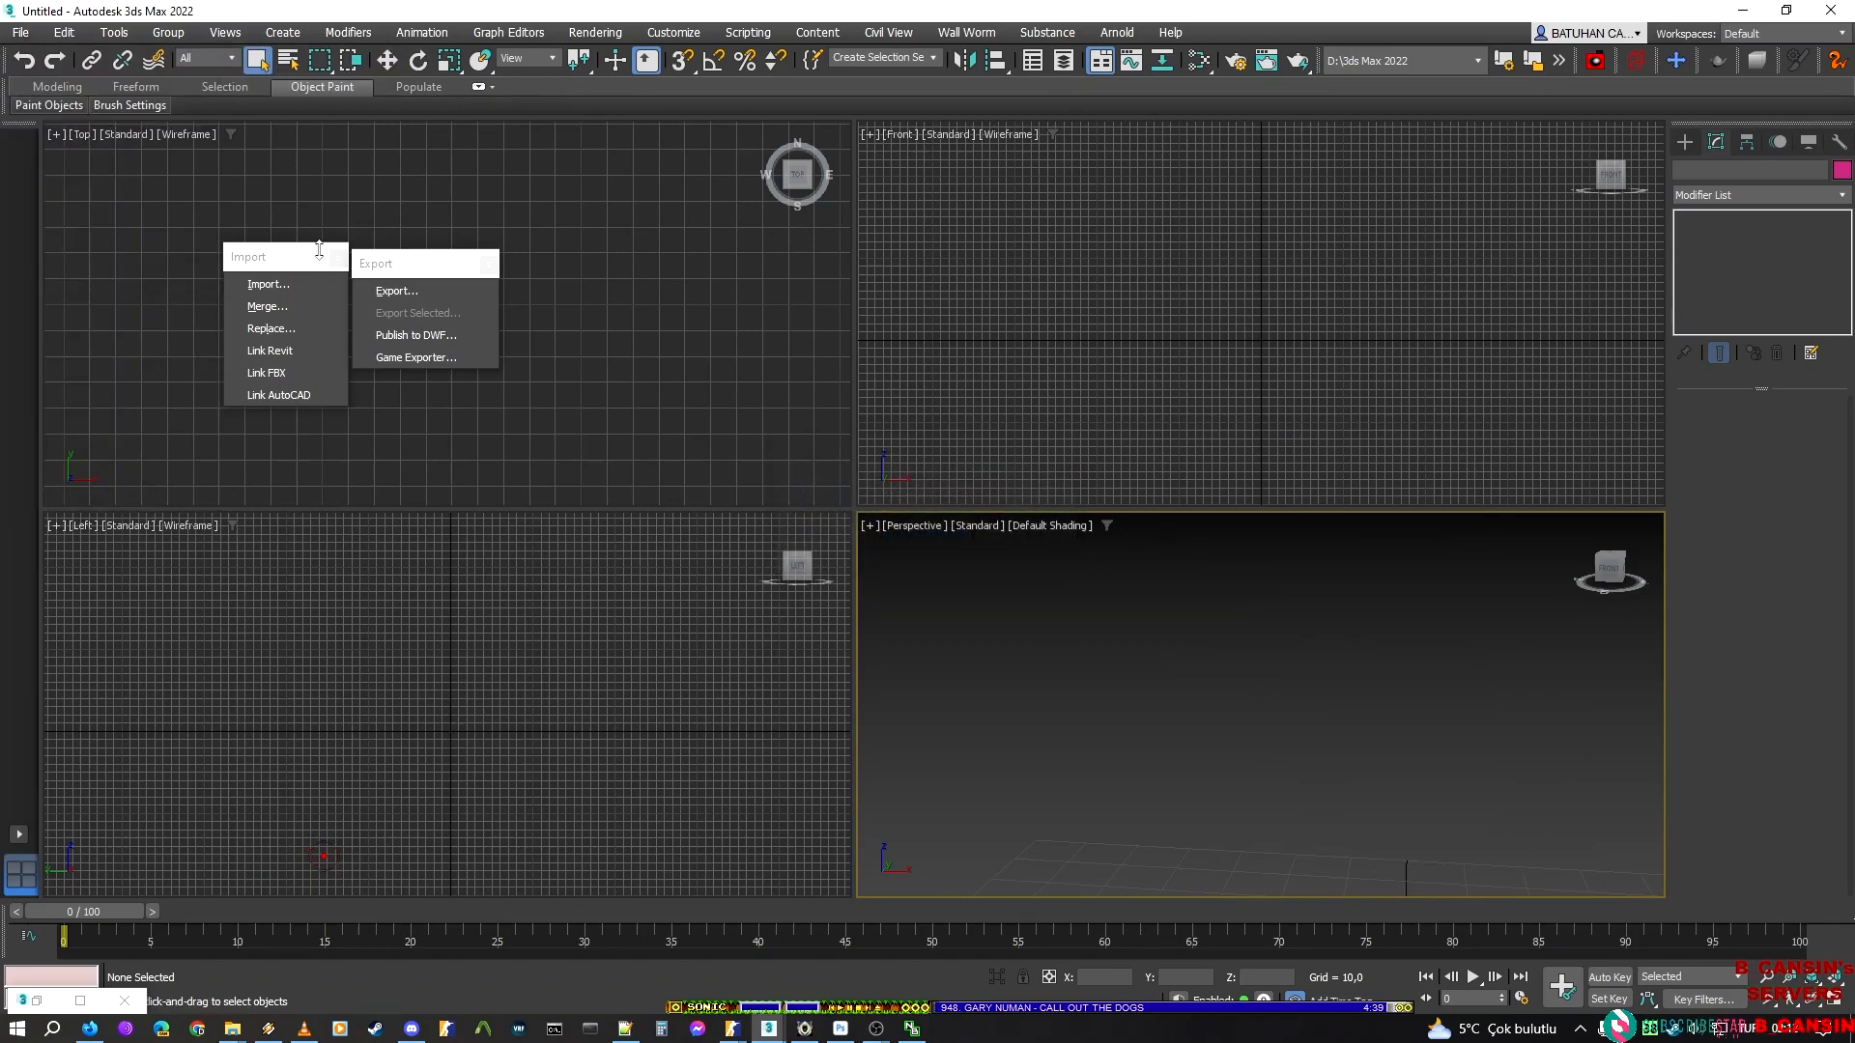
# Import mikitm300.fbx from the hands\mikitm300 folder under new_script and clear the resulting selection
pyautogui.click(268, 283)
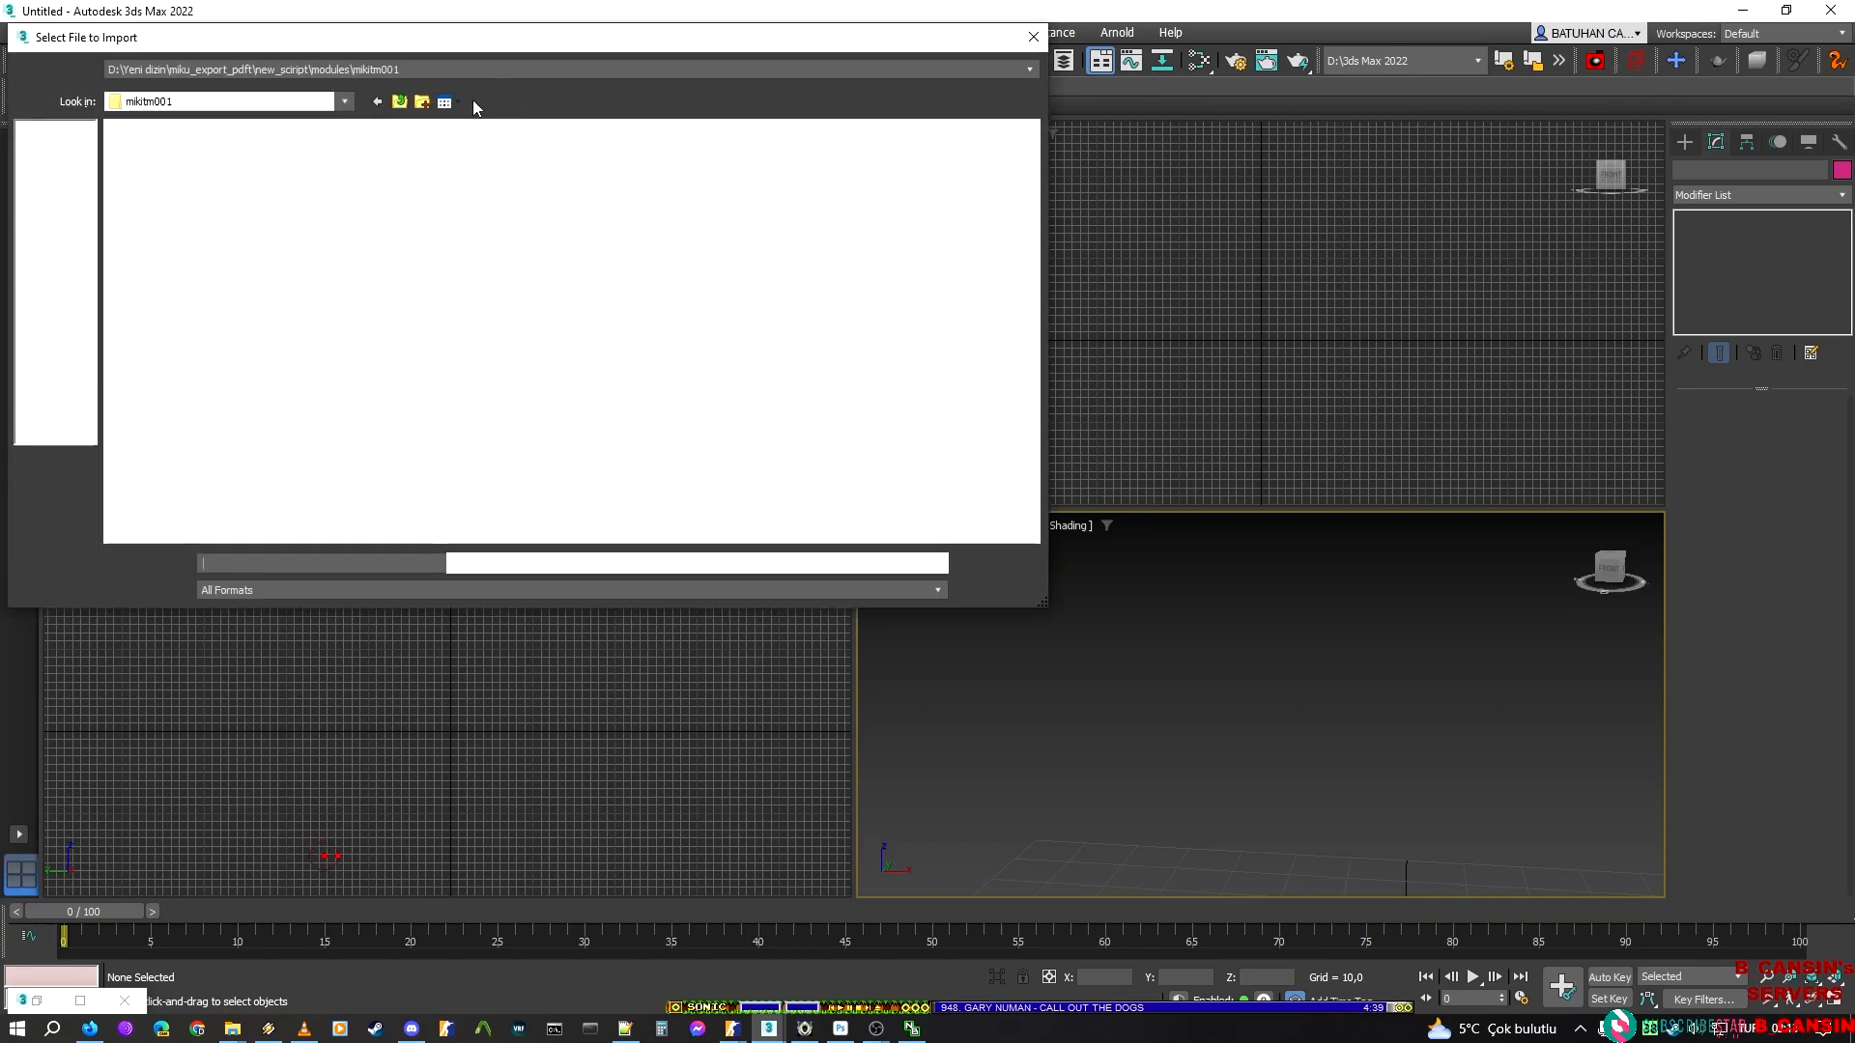
pyautogui.click(400, 105)
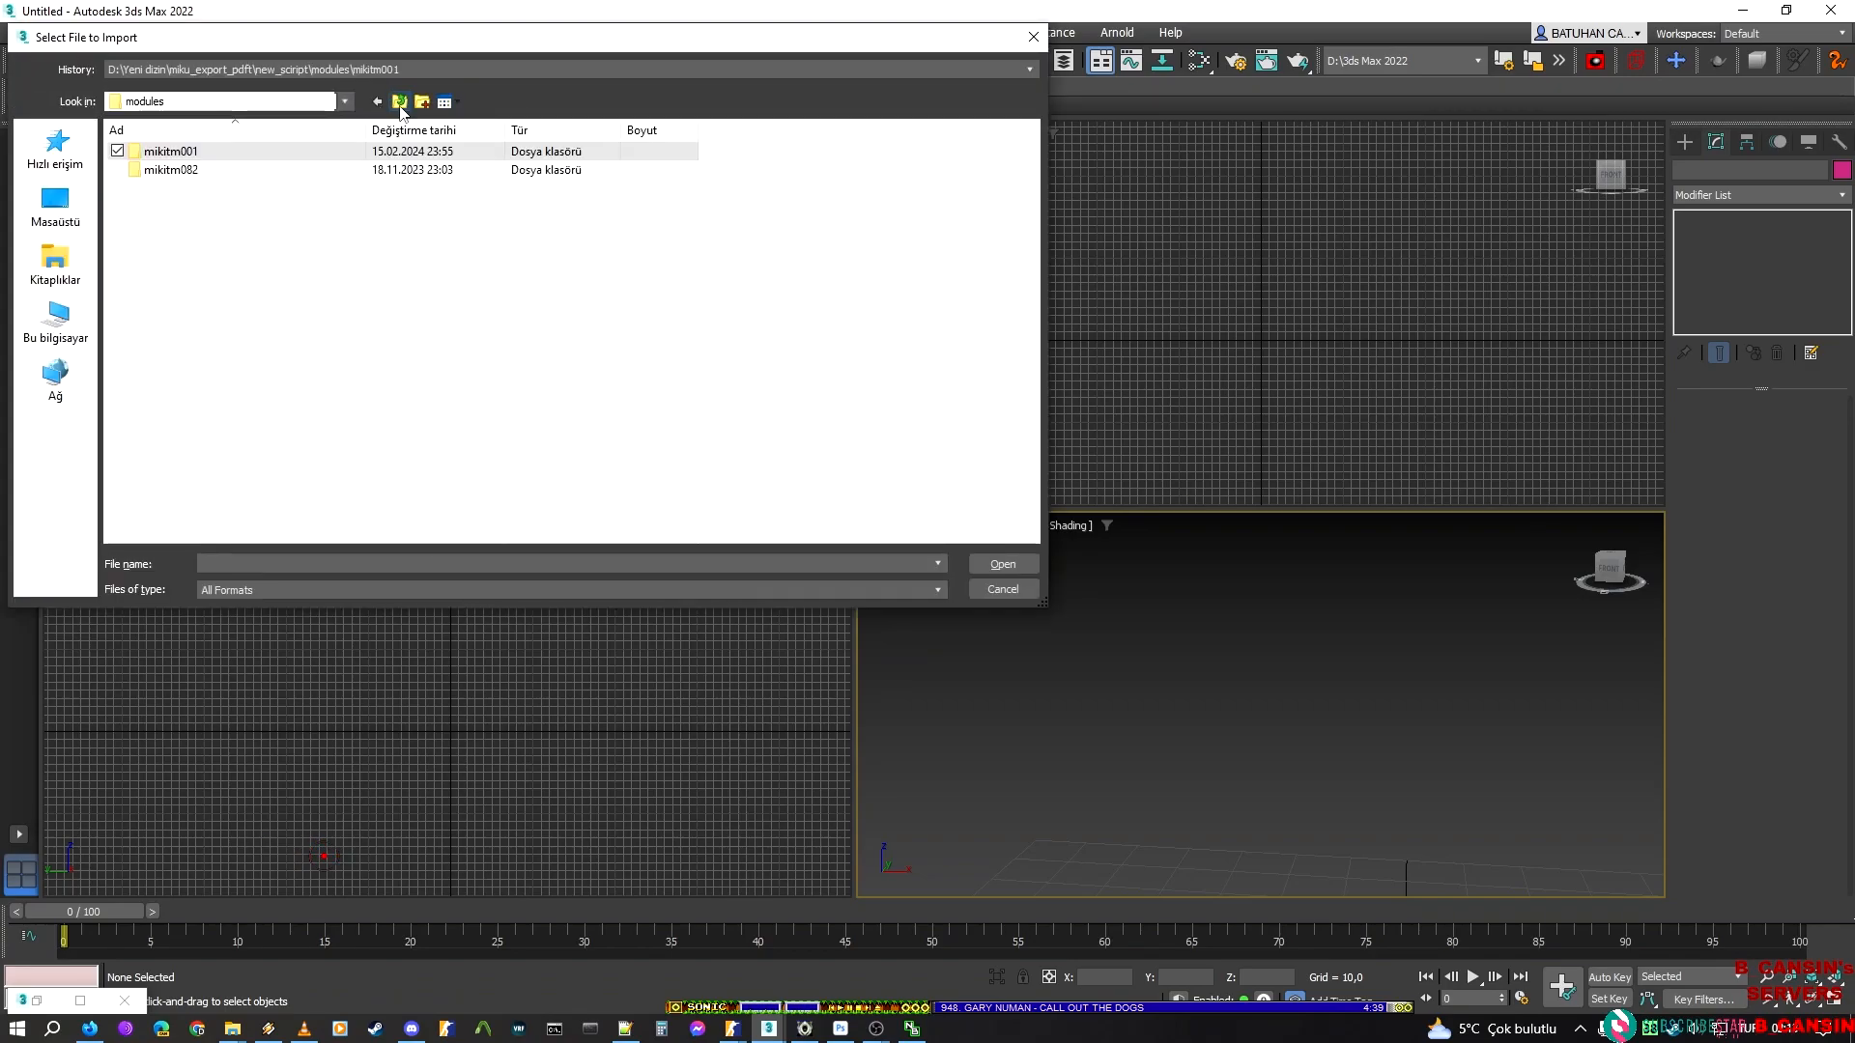
pyautogui.click(400, 102)
pyautogui.doubleClick(168, 171)
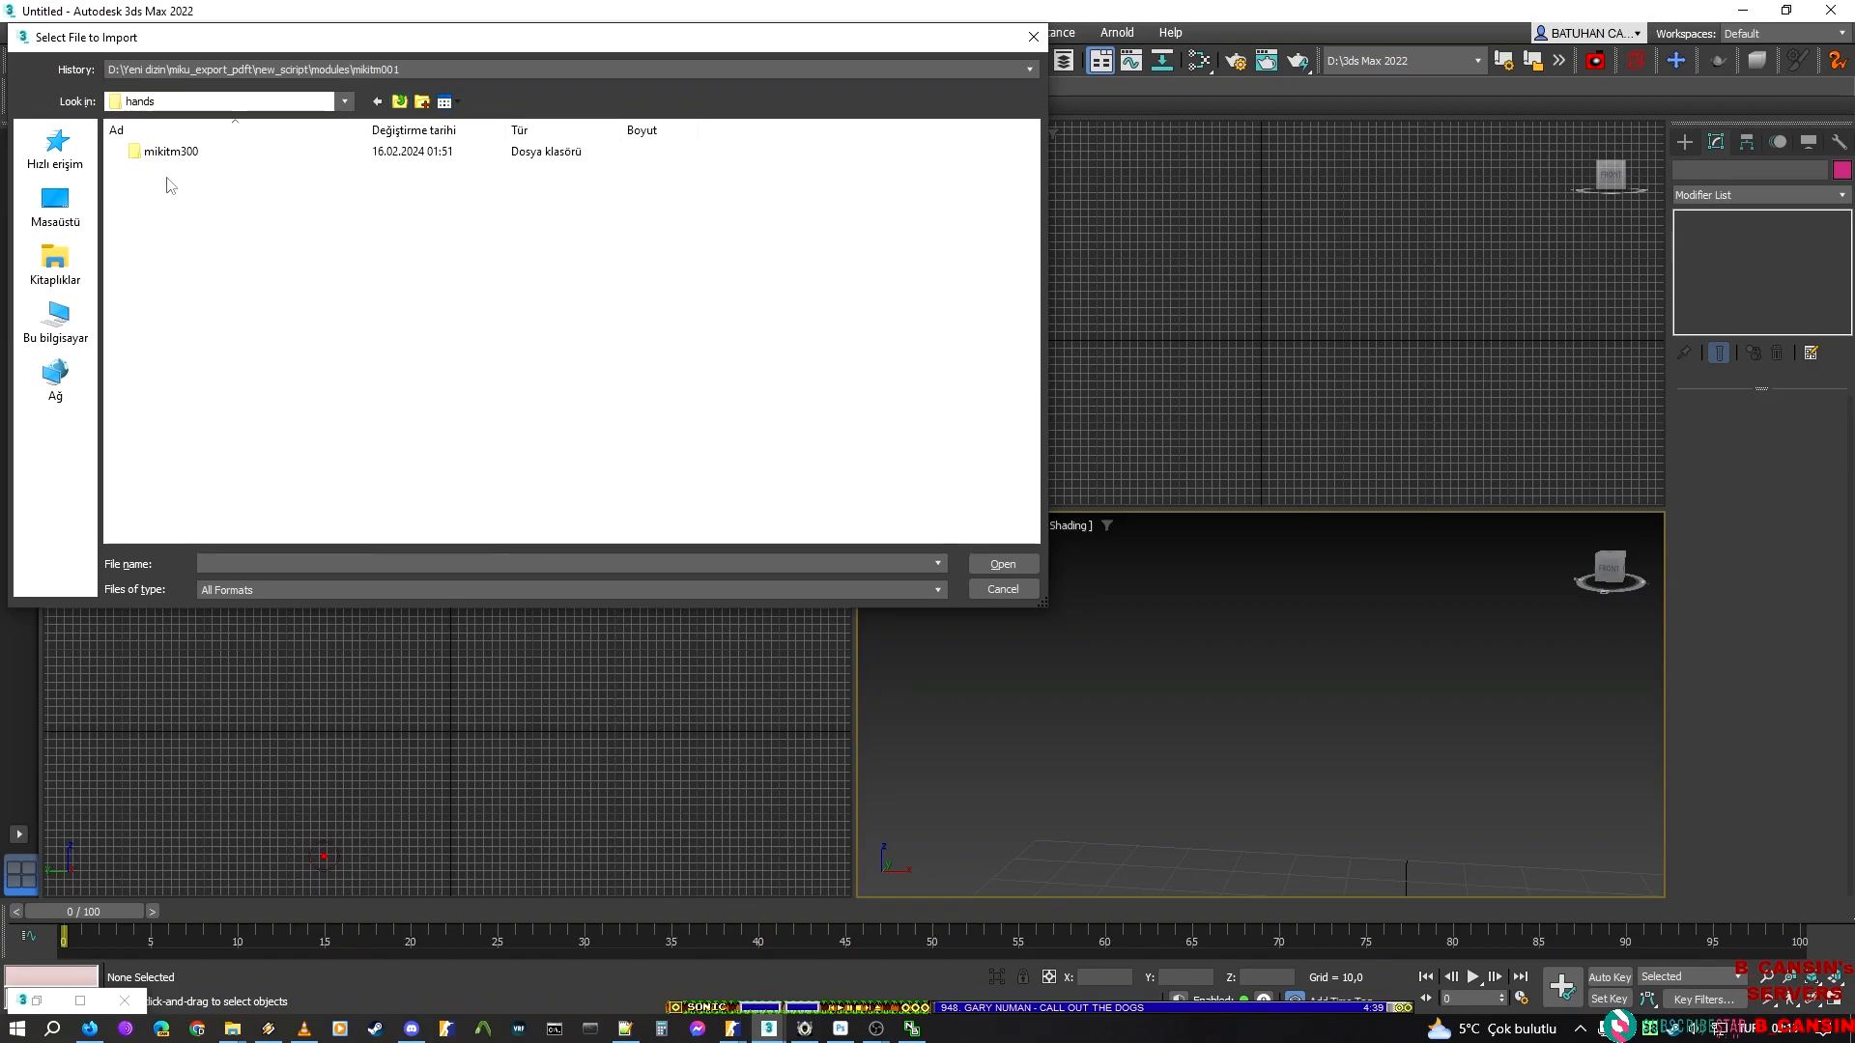
pyautogui.doubleClick(183, 157)
pyautogui.click(249, 174)
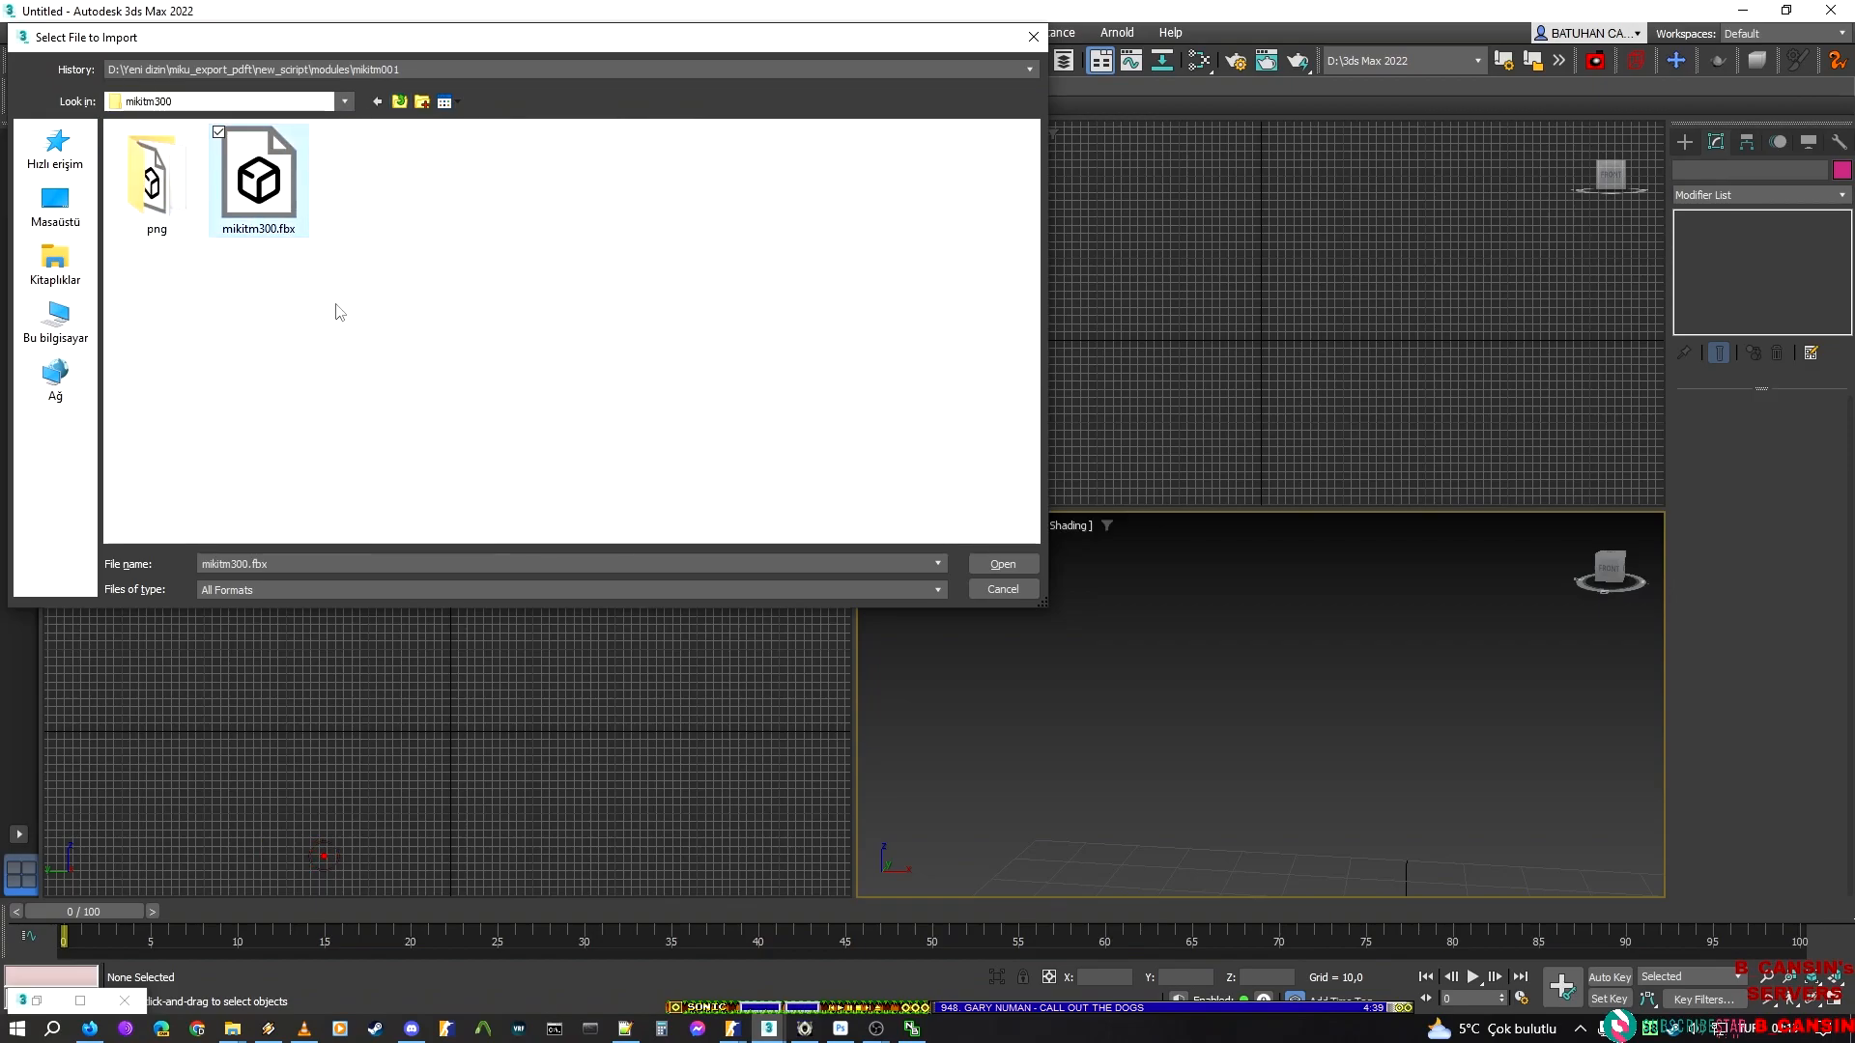
pyautogui.click(1003, 564)
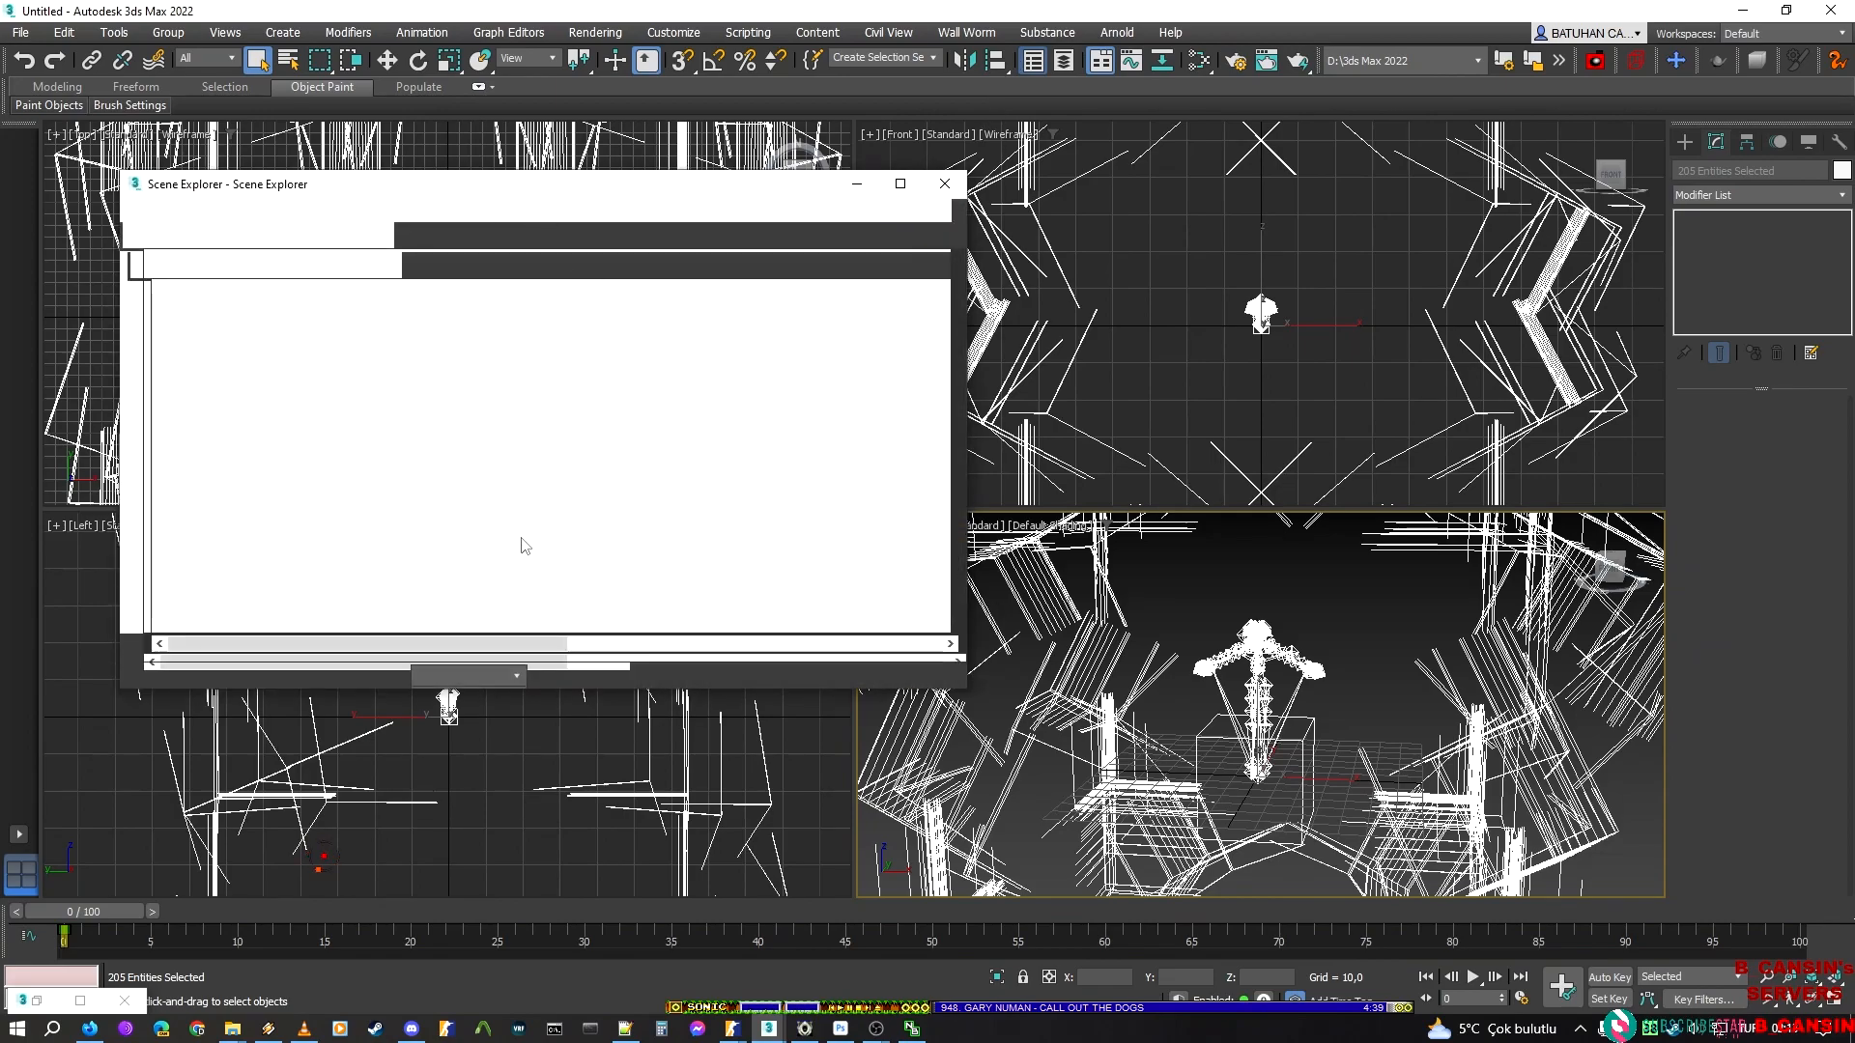
pyautogui.click(1323, 590)
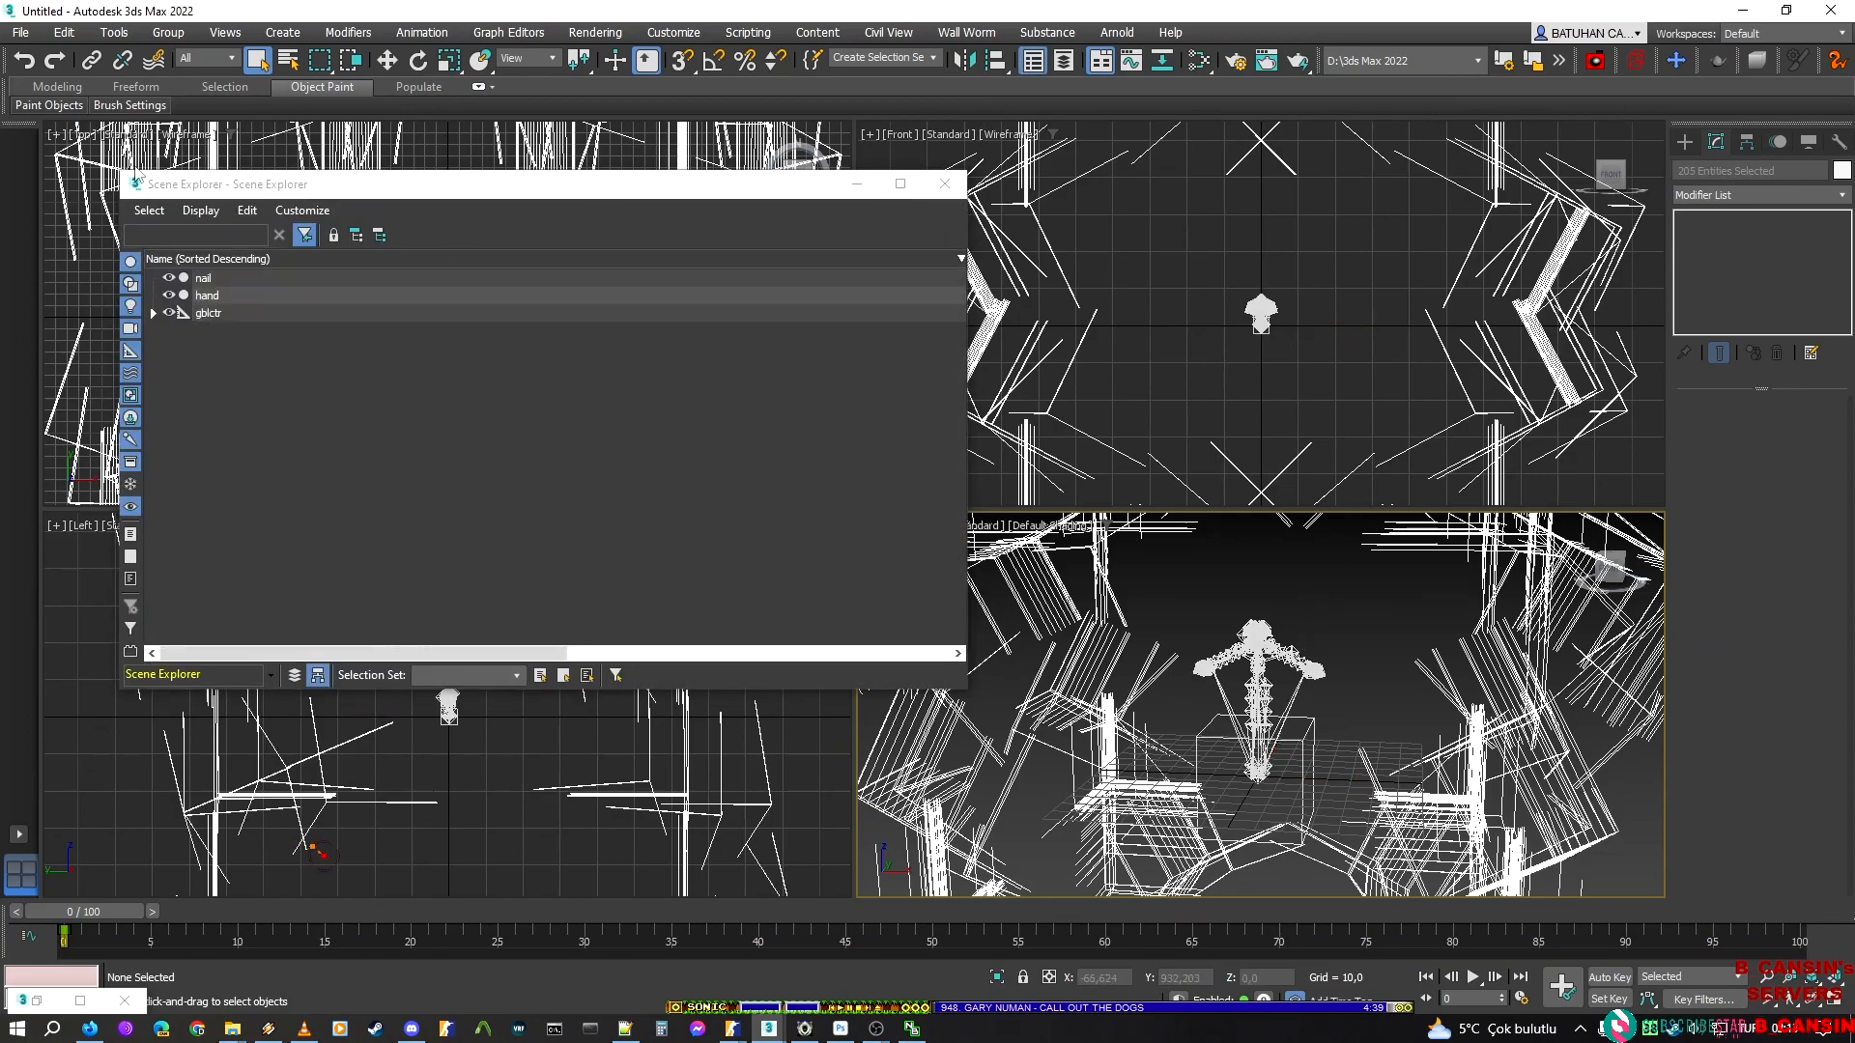
# Auto-smooth all polygons in the Editable Mesh of the nail object
pyautogui.click(204, 275)
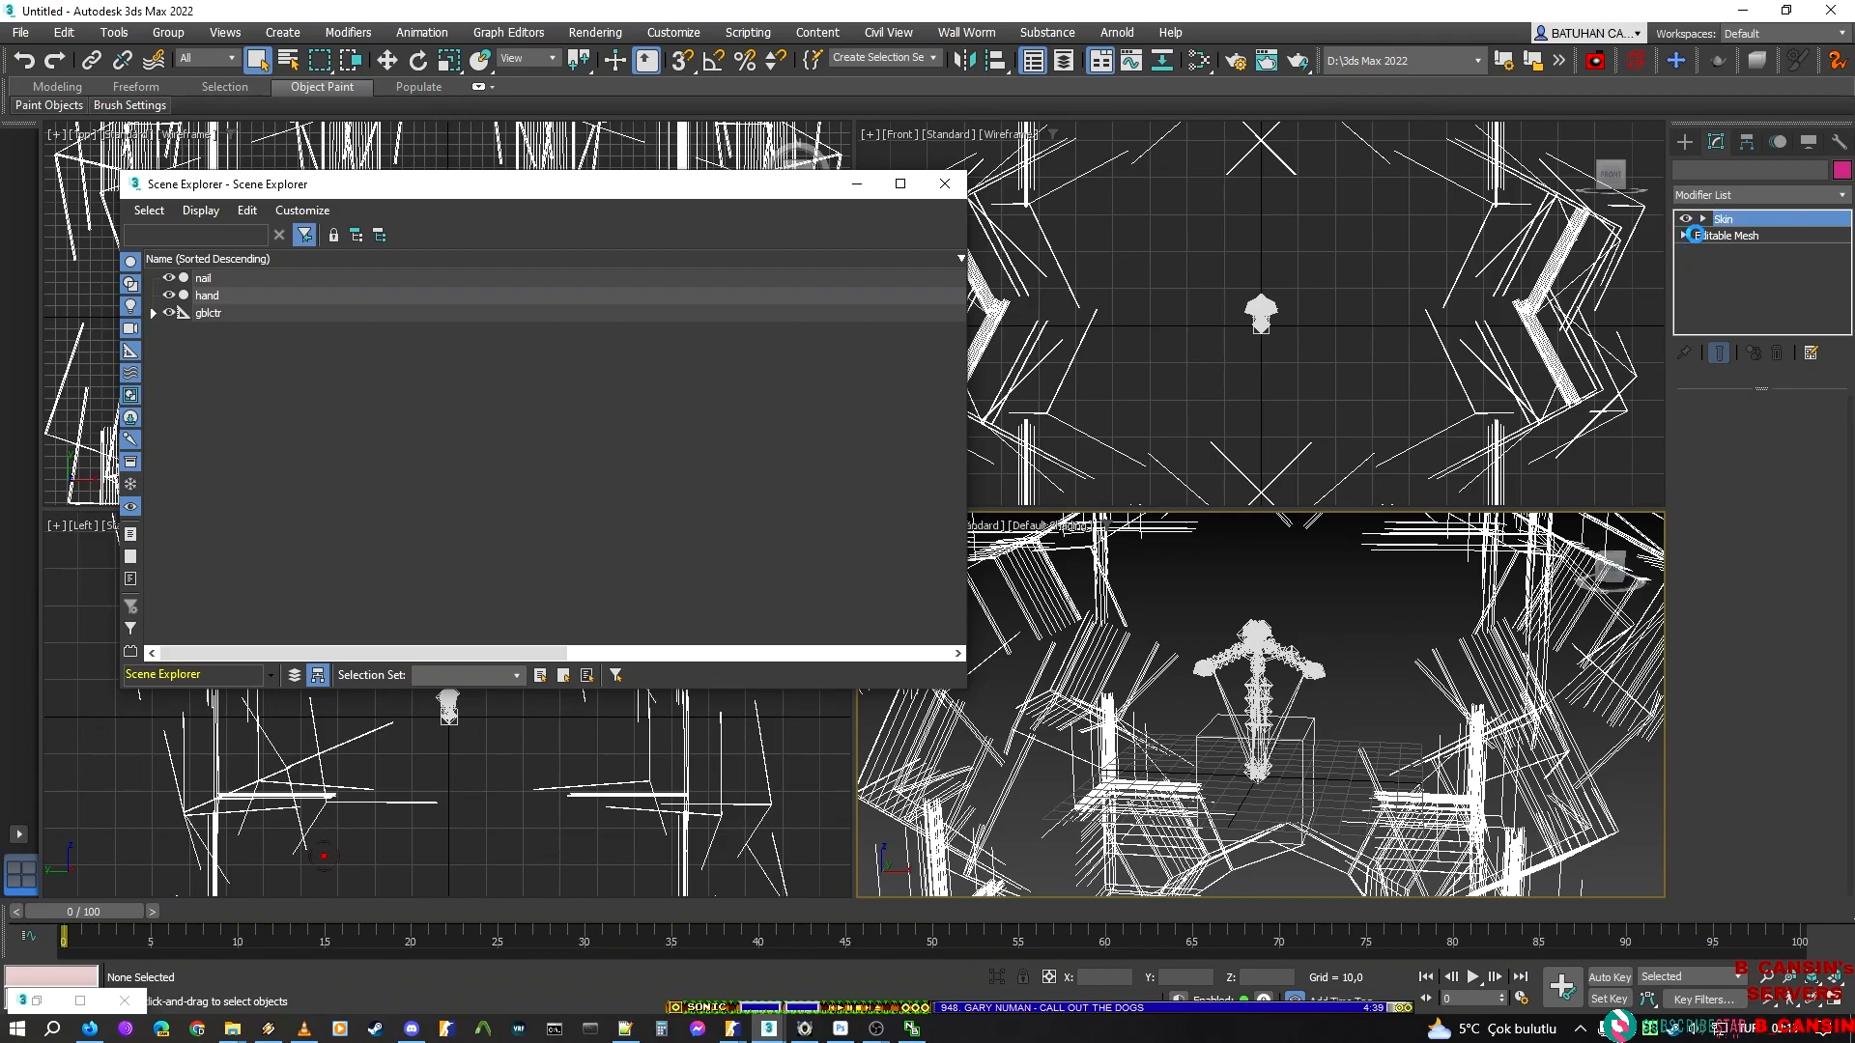
pyautogui.click(1683, 233)
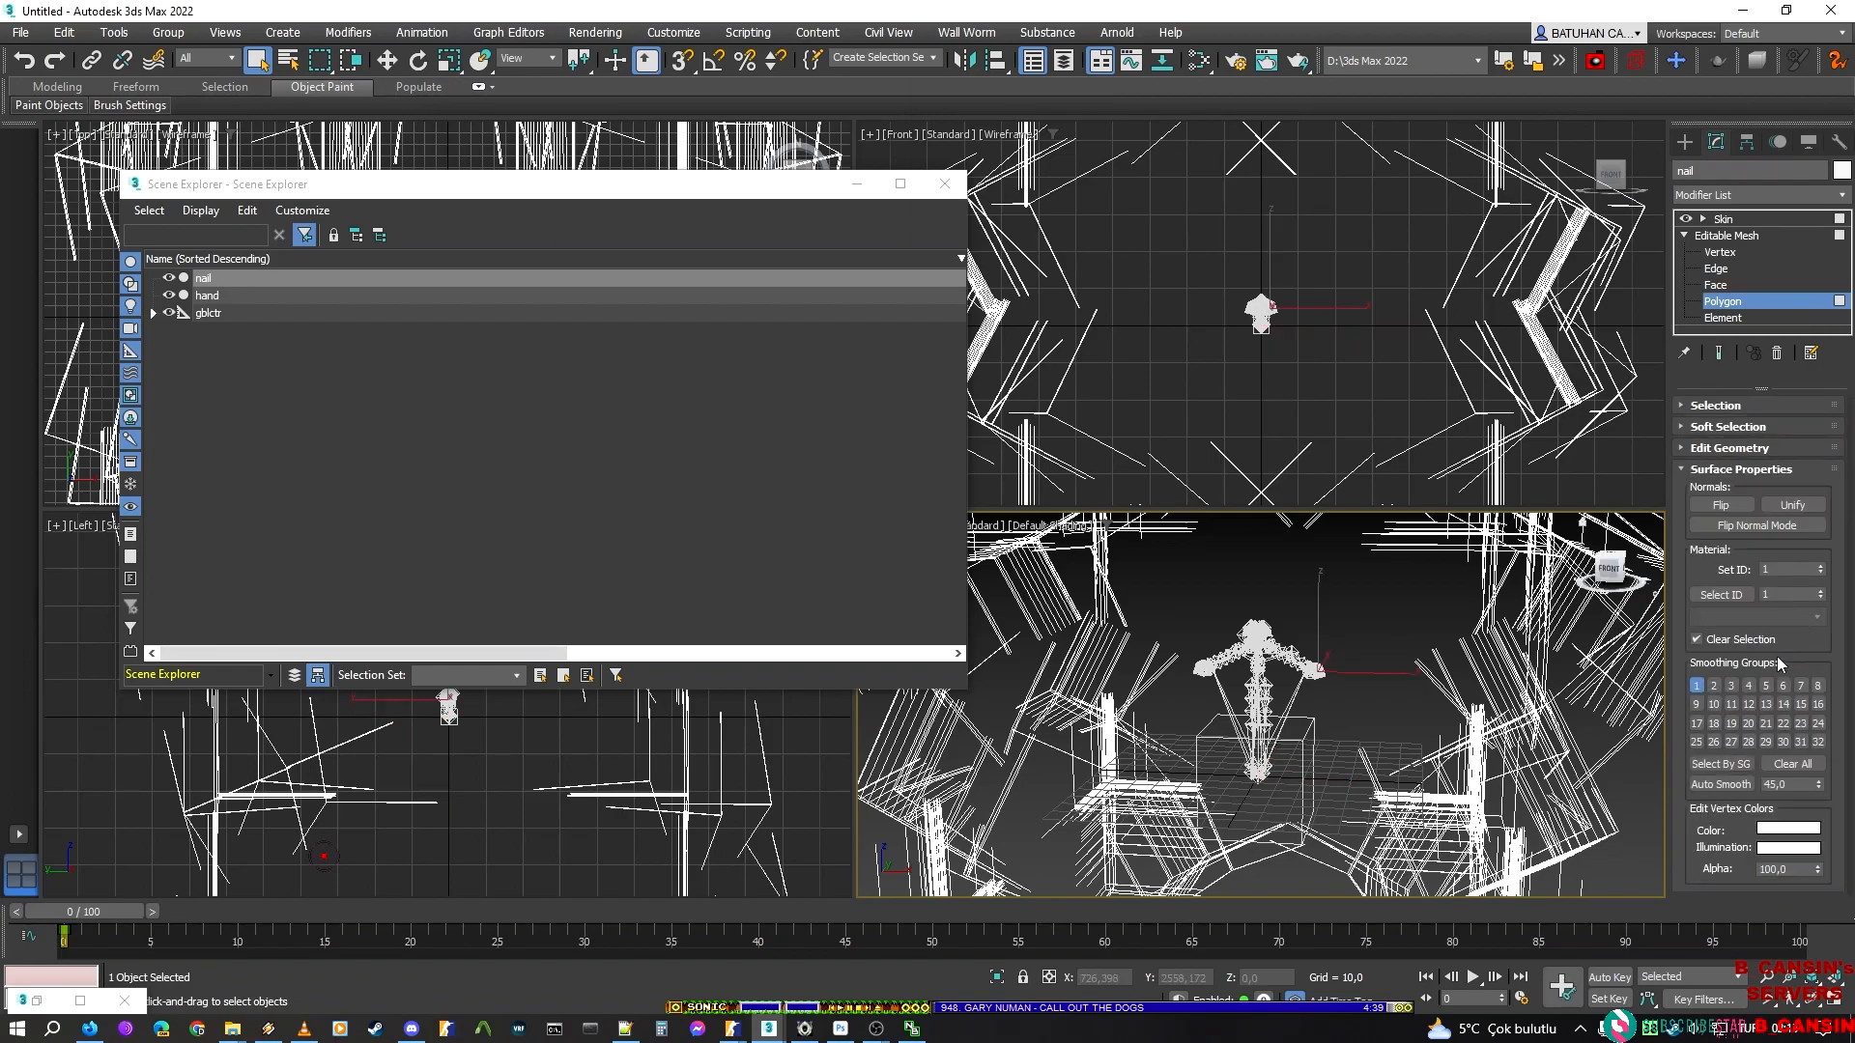
pyautogui.click(1727, 786)
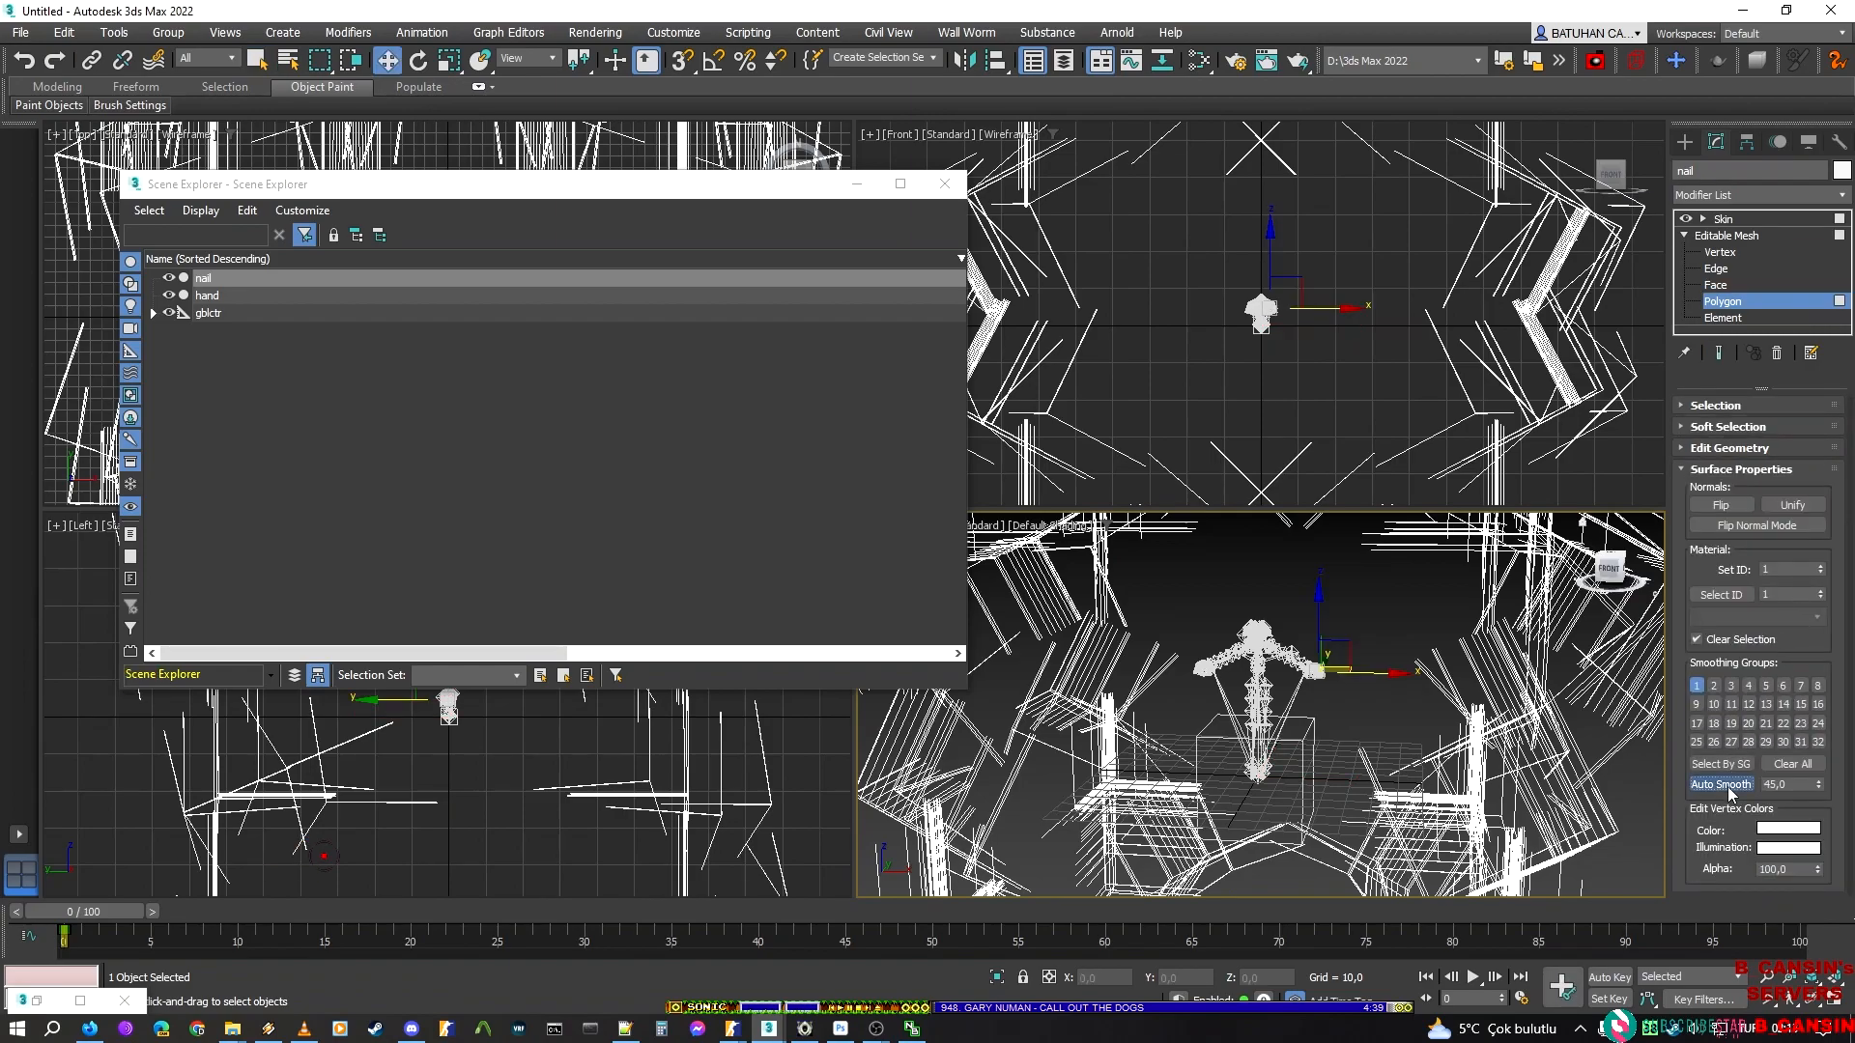
pyautogui.click(1765, 309)
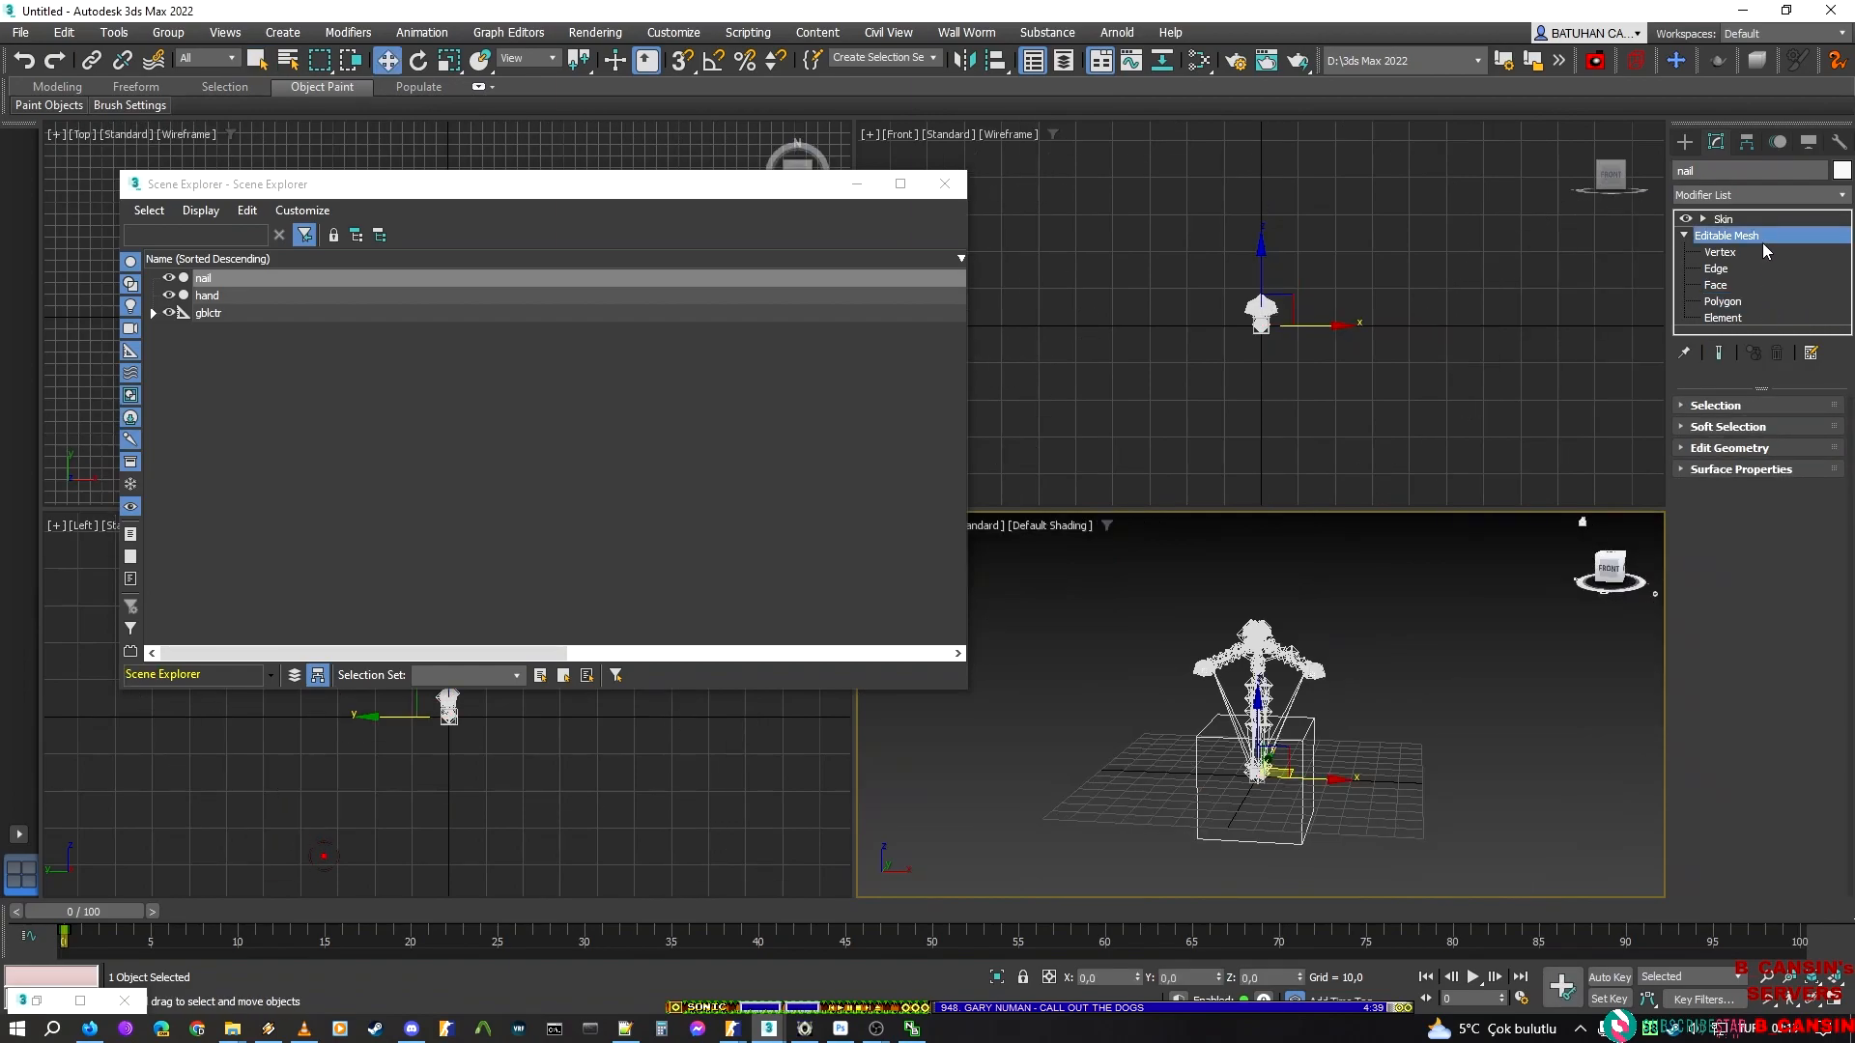
# Set the Bone Affect Limit of the nail's Skin modifier to 3 and deselect the object
pyautogui.click(1750, 221)
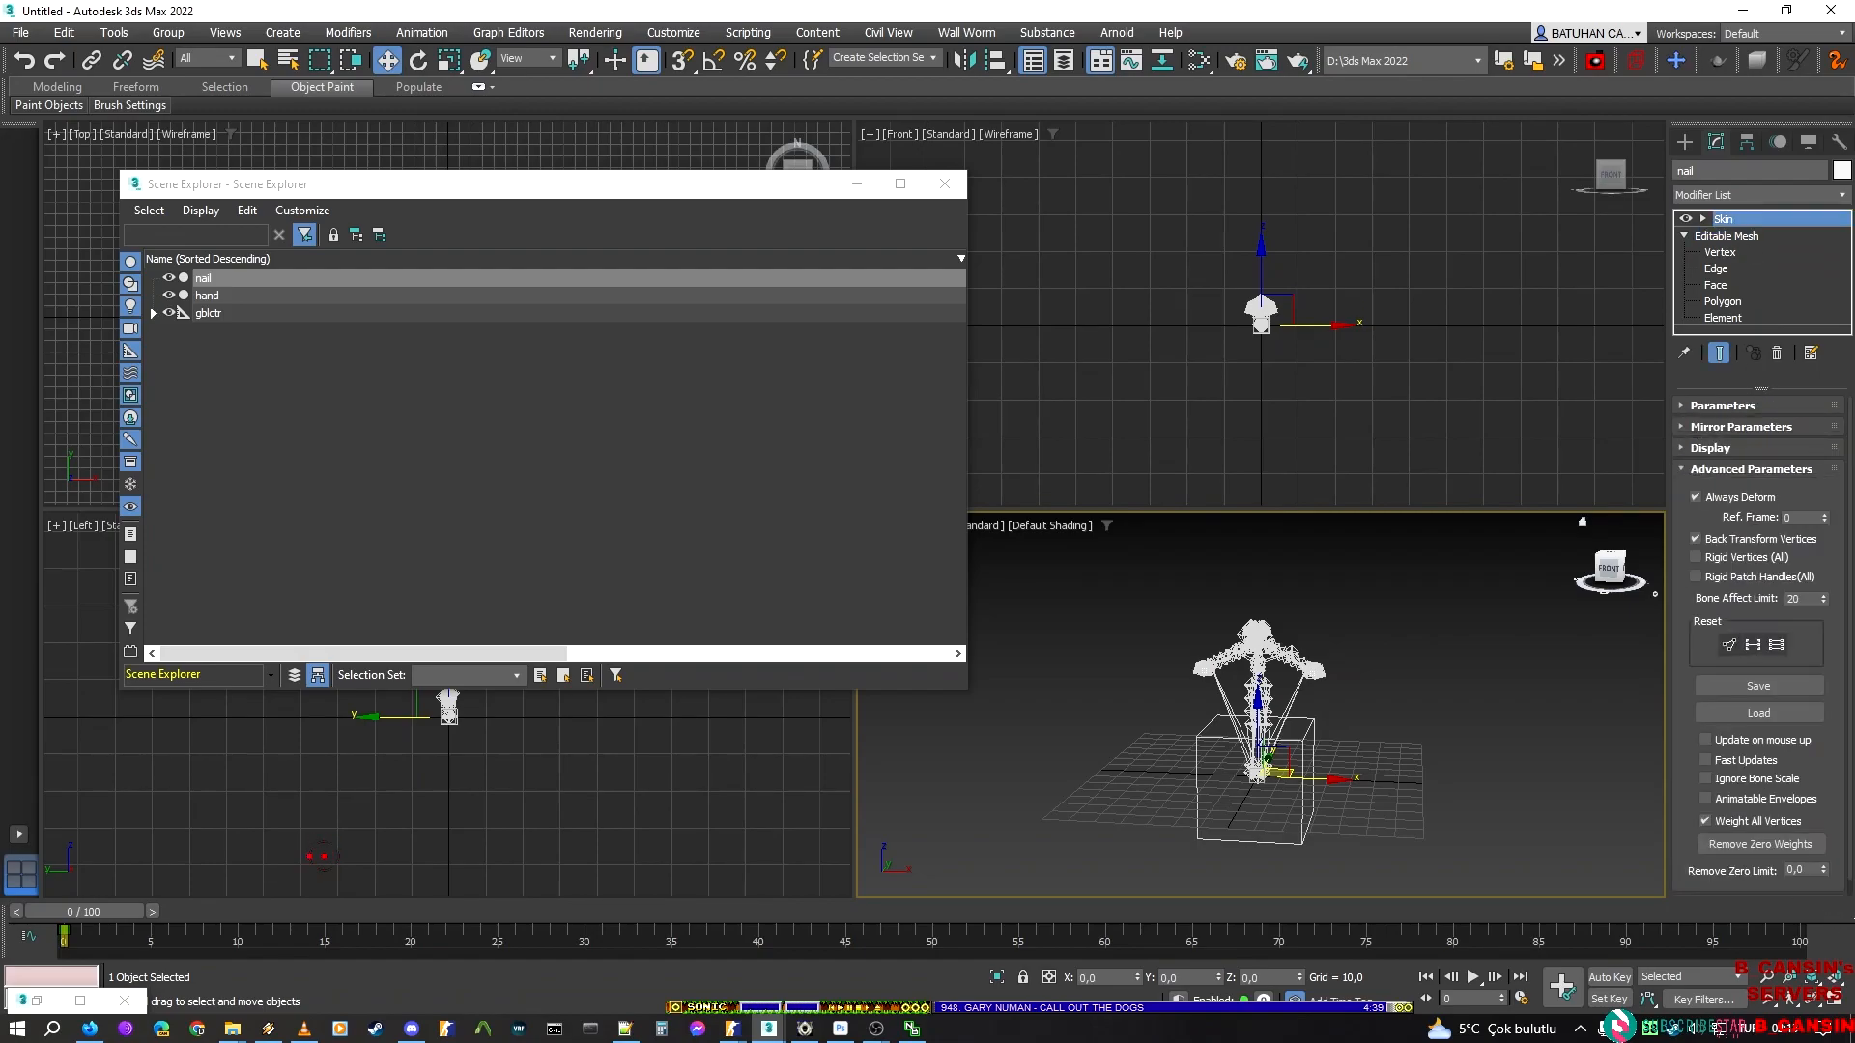
pyautogui.doubleClick(1803, 603)
pyautogui.write('3')
pyautogui.moveTo(1448, 711); pyautogui.dragTo(1449, 706, button='middle')
# Select the hand object and auto-smooth all polygons in its Editable Mesh
pyautogui.click(1314, 692)
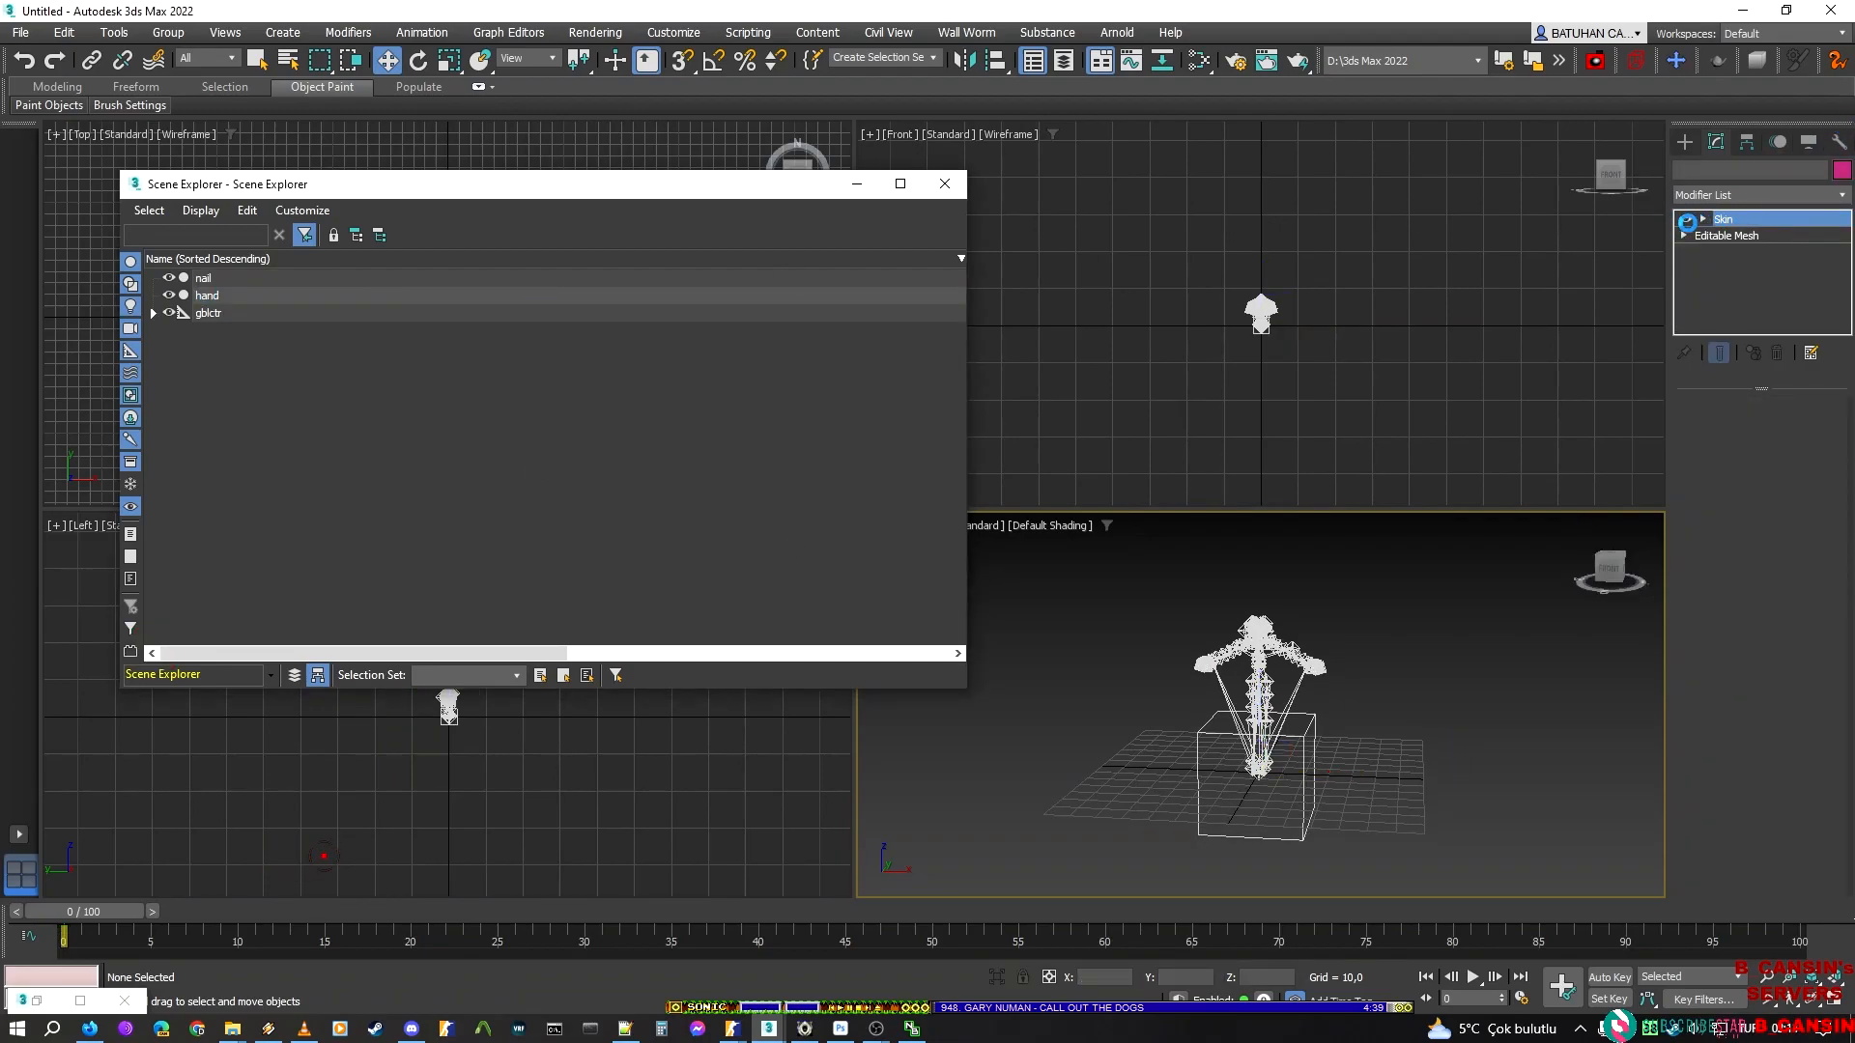
pyautogui.click(1681, 235)
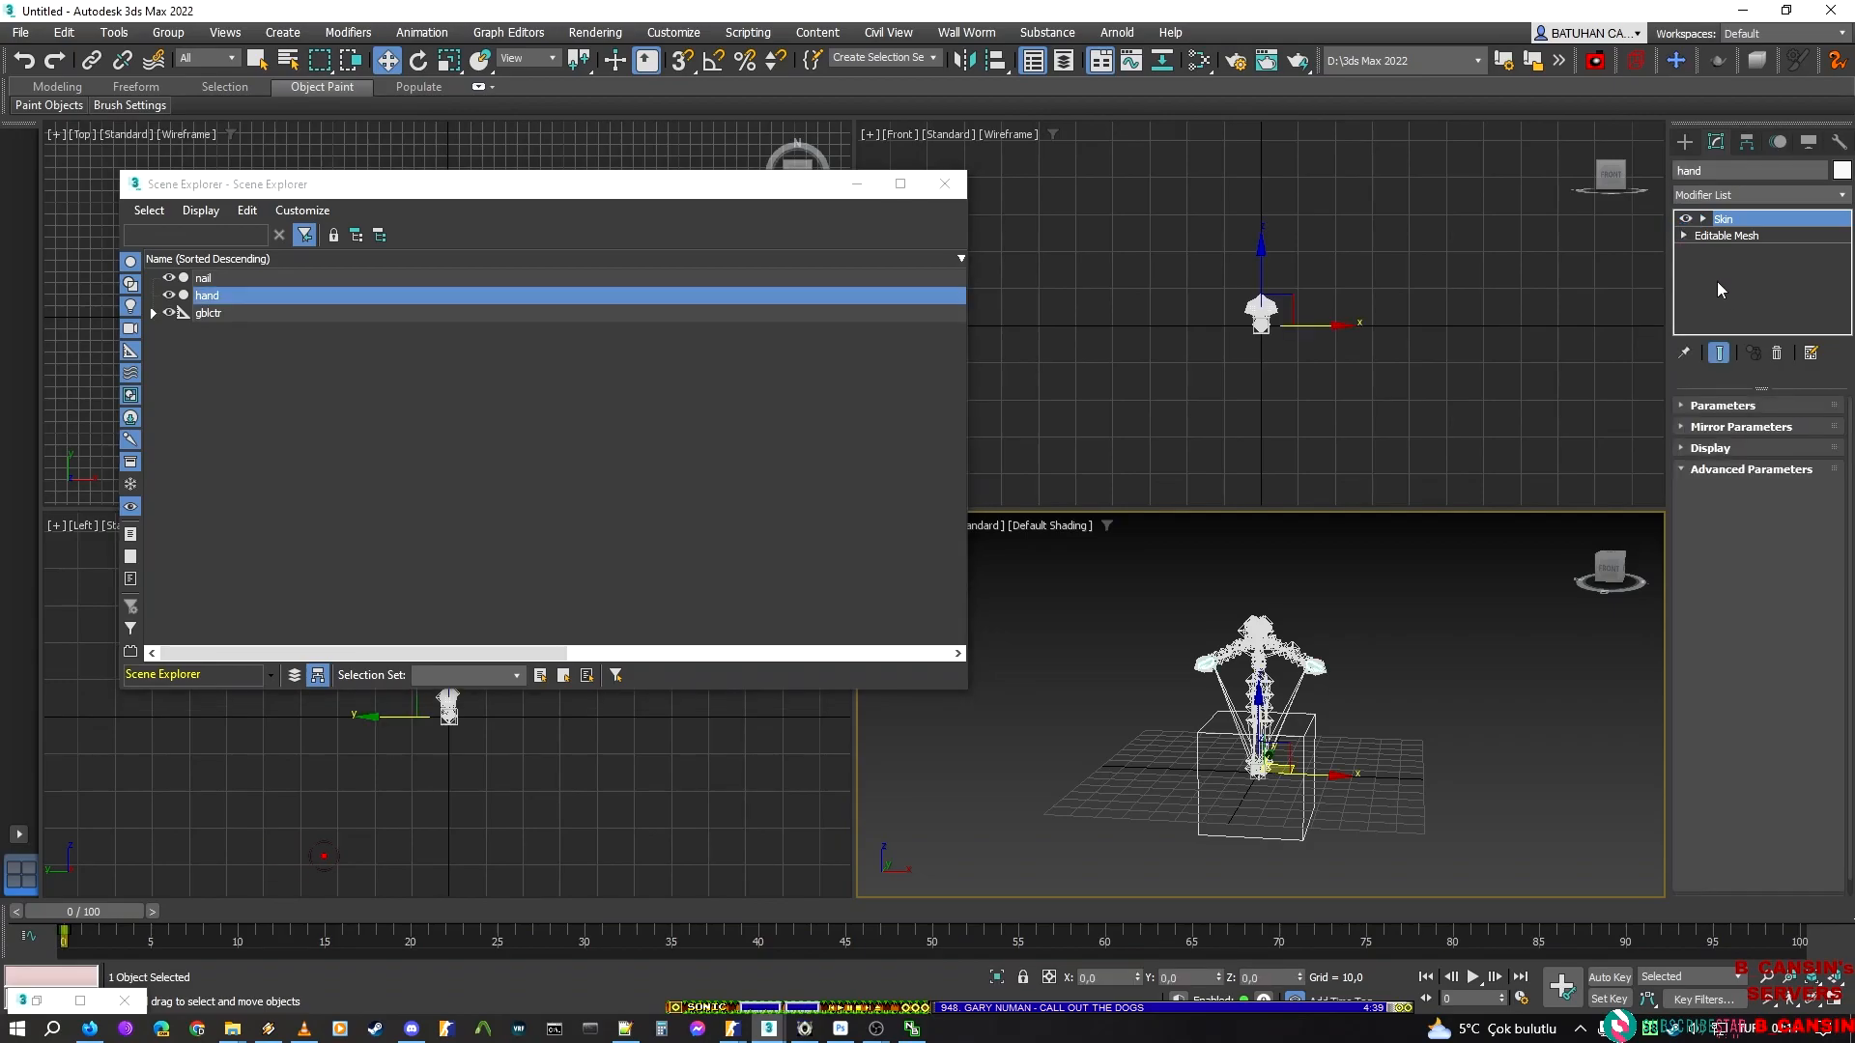
pyautogui.click(1732, 302)
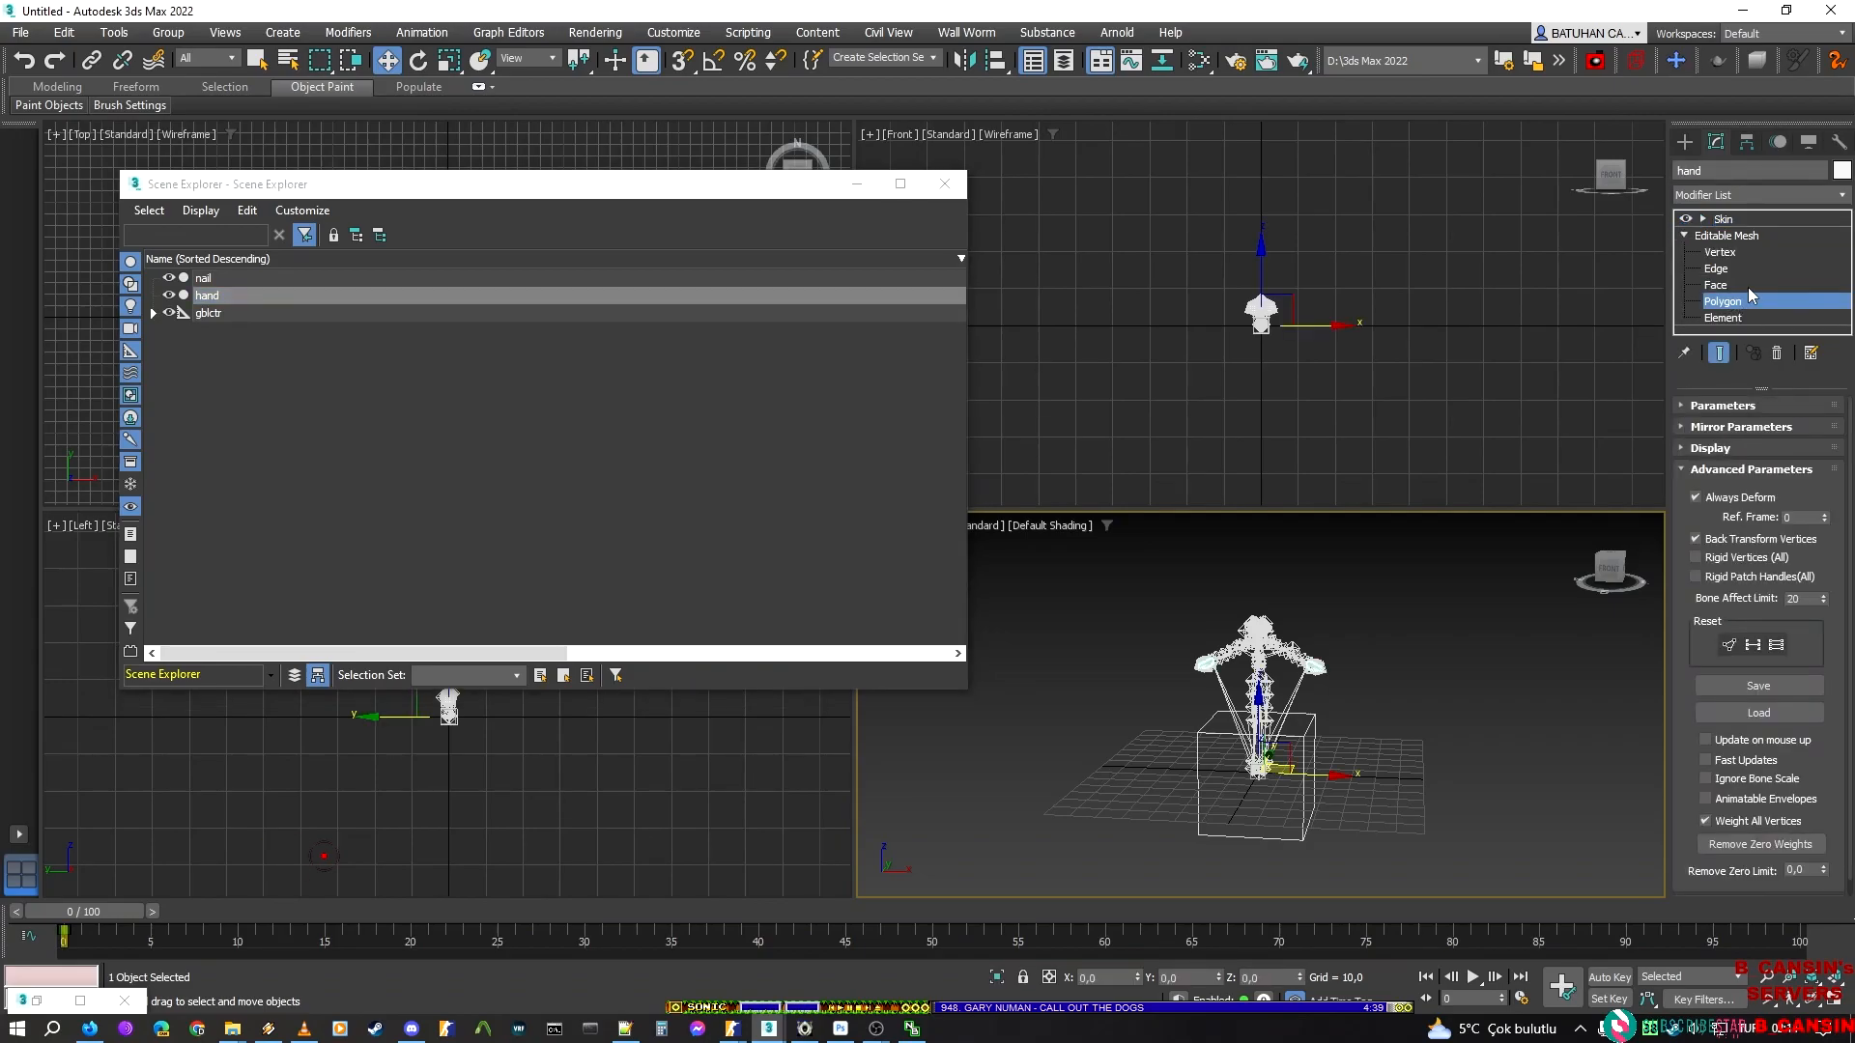
pyautogui.press('ctrl')
pyautogui.hotkey('ctrl', 'a')
pyautogui.click(1717, 784)
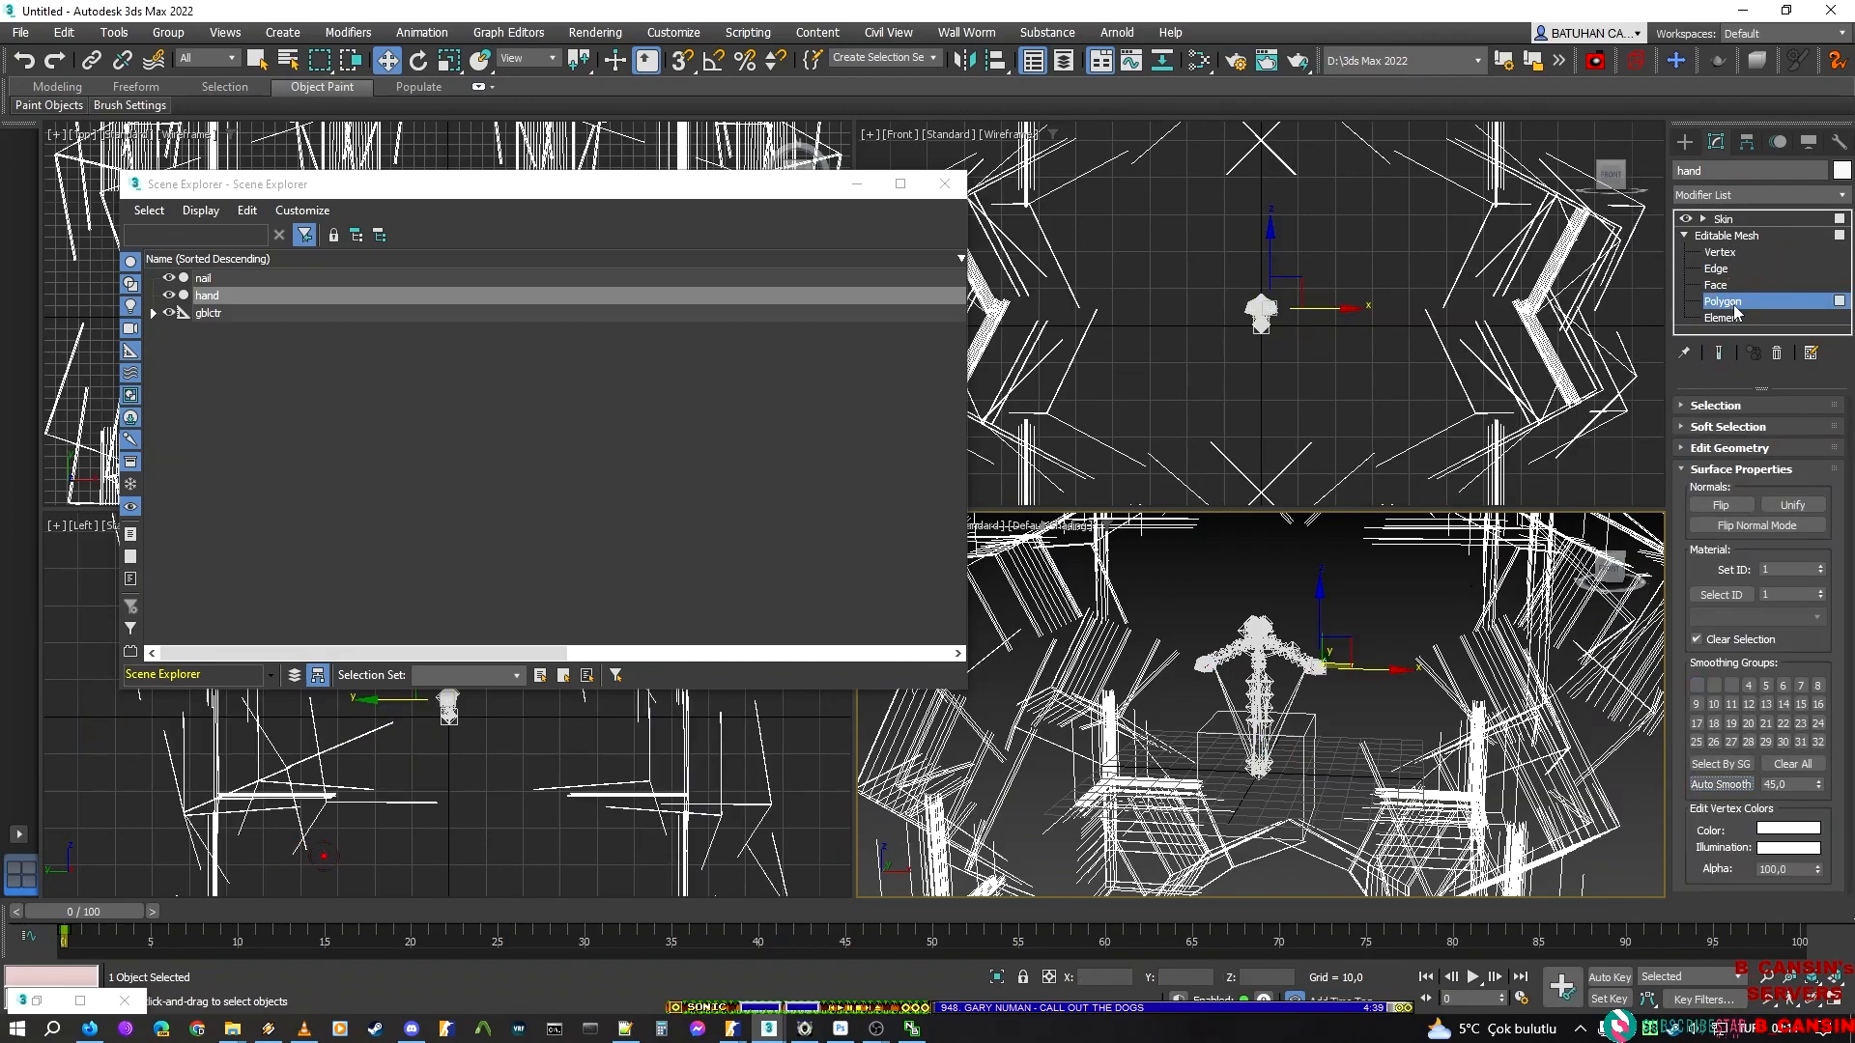
# Set the Bone Affect Limit of the hand's Skin modifier to 3 and deselect the object
pyautogui.click(1756, 221)
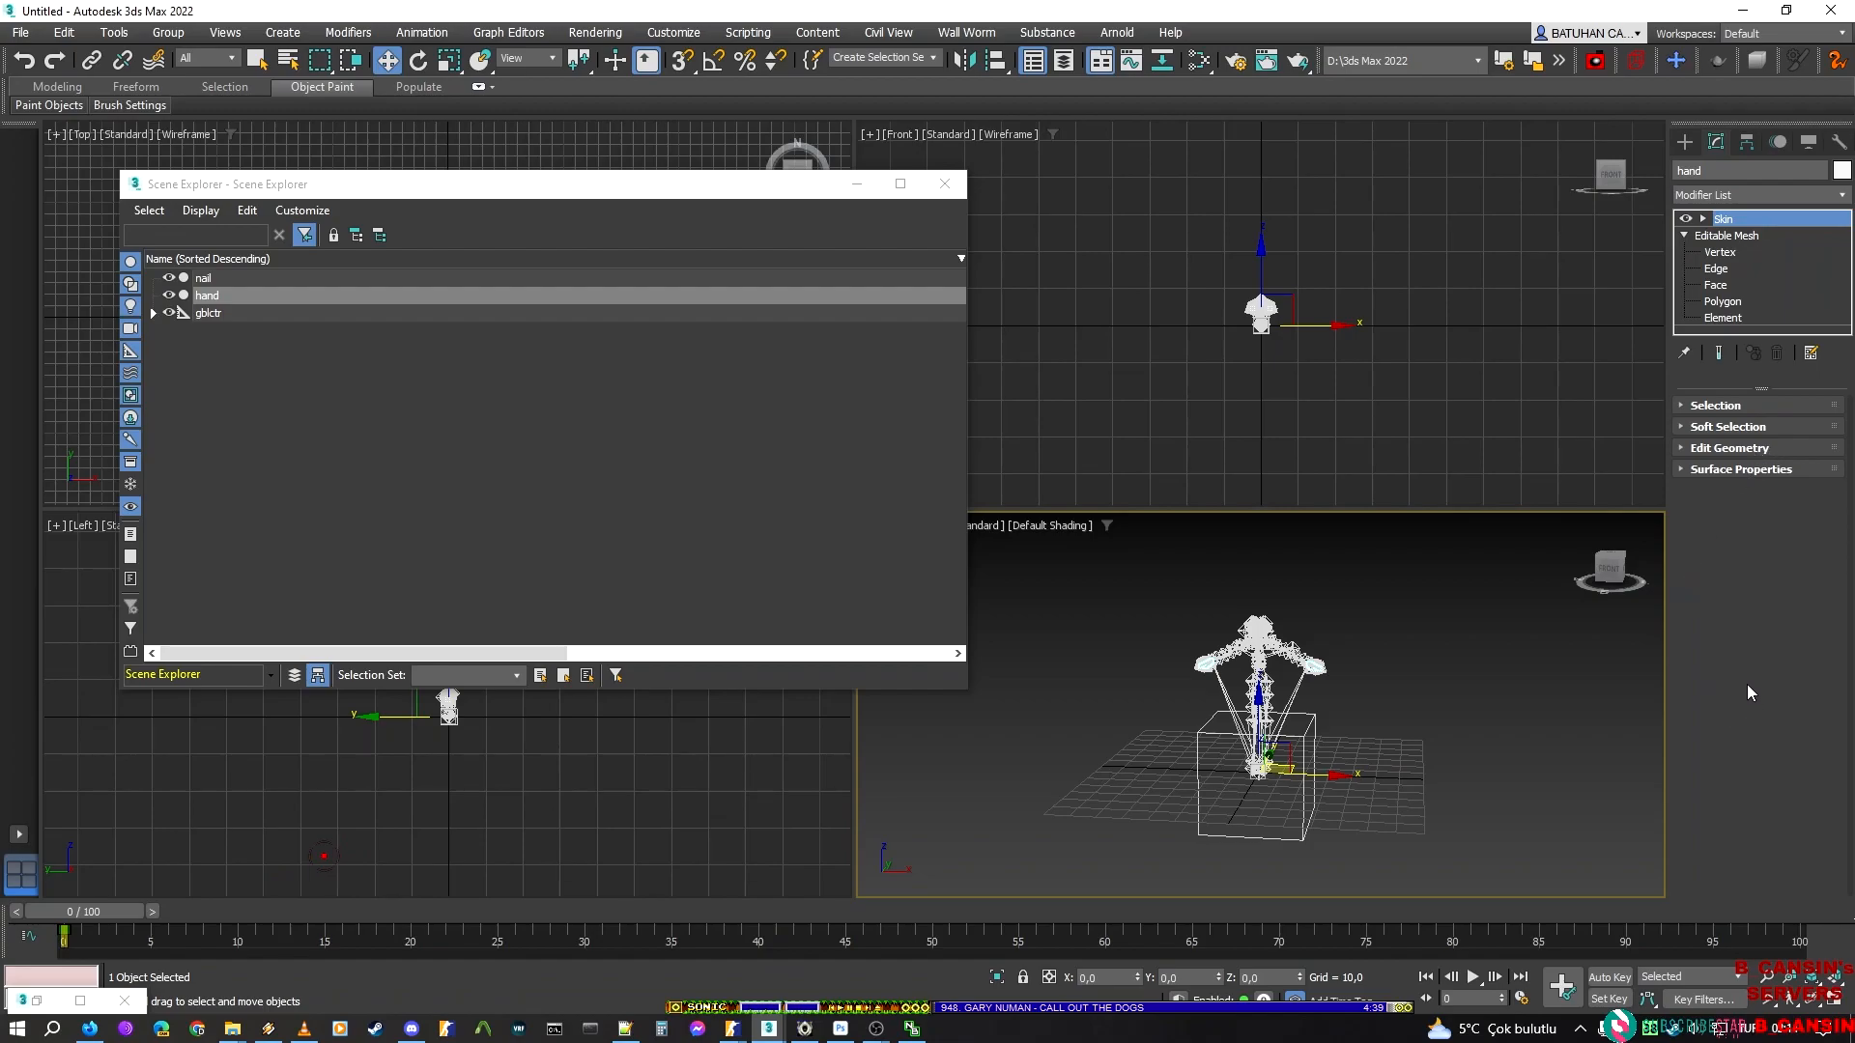
pyautogui.click(1805, 597)
pyautogui.press('BackSpace')
pyautogui.press('BackSpace')
pyautogui.write('3')
pyautogui.click(1372, 728)
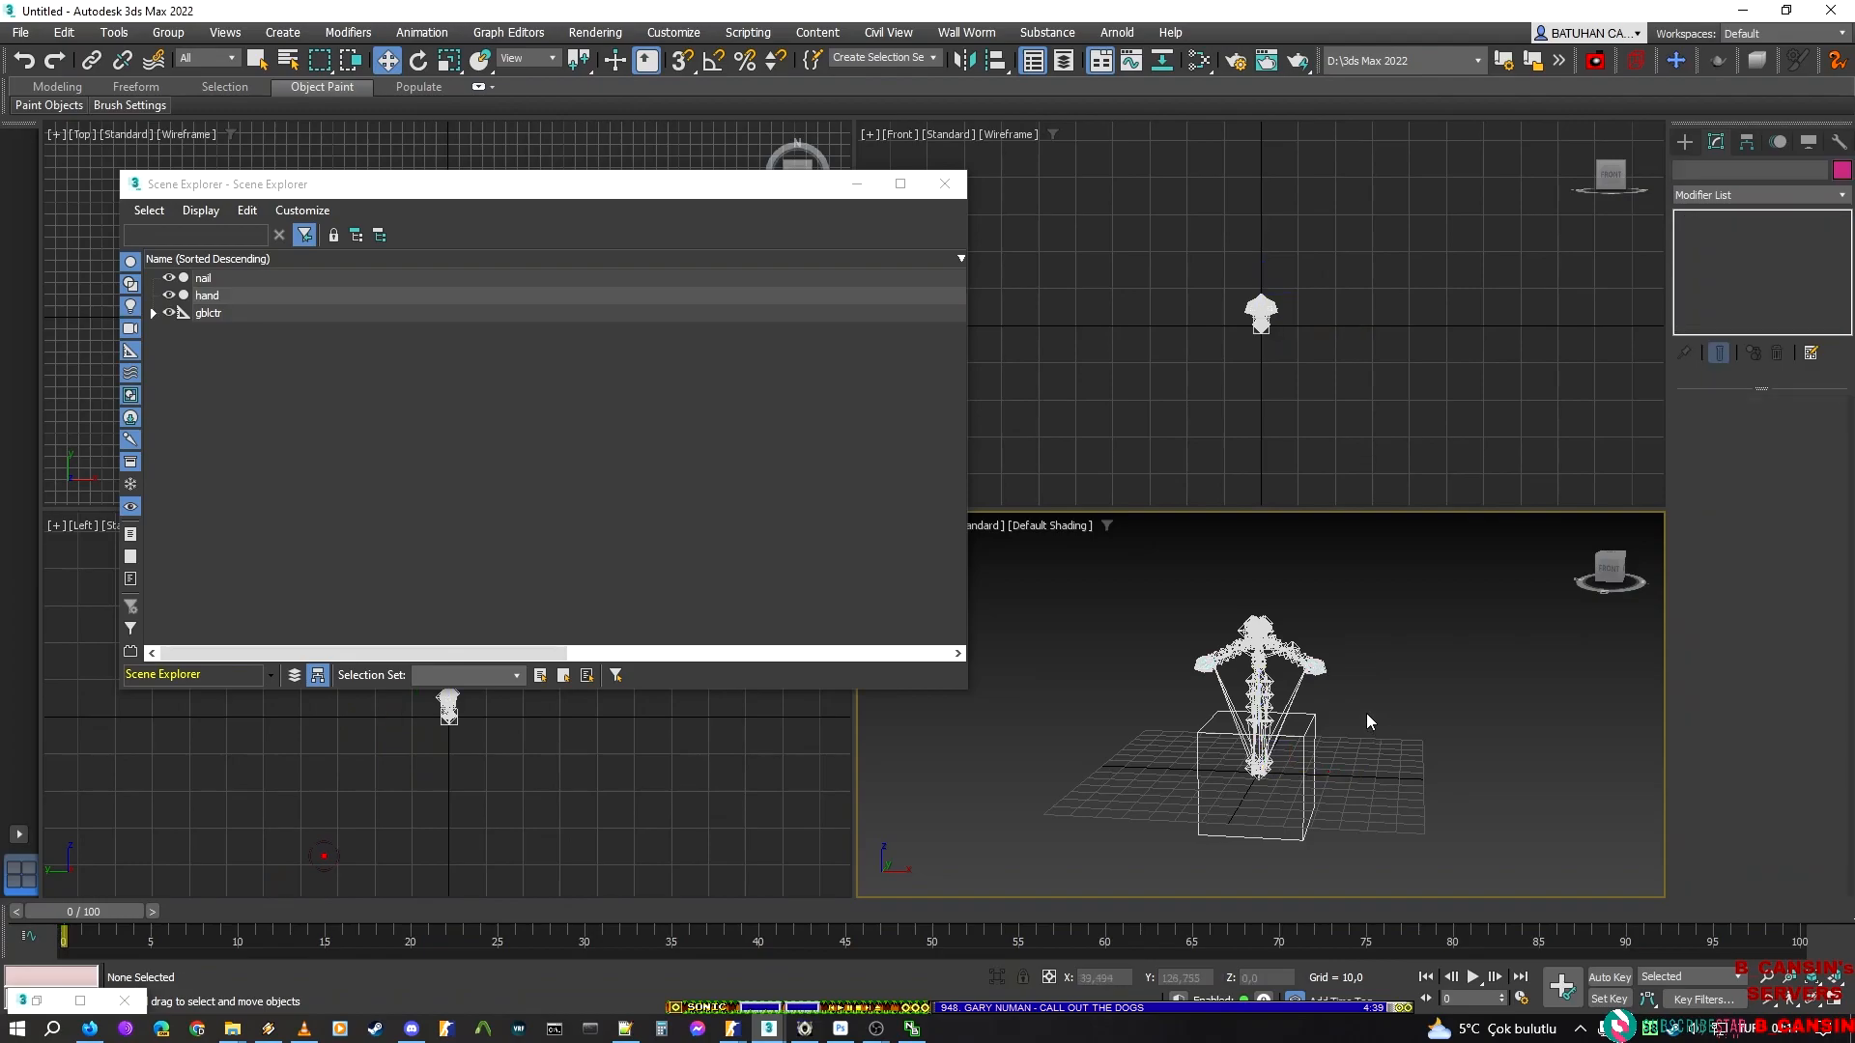
# Examine the smoothed hand mesh up close in the perspective view
pyautogui.scroll(5, 1366, 715)
pyautogui.scroll(-5, 1266, 686)
pyautogui.moveTo(1325, 674); pyautogui.dragTo(1372, 794, button='middle')
pyautogui.scroll(5, 1300, 744)
pyautogui.moveTo(1304, 741); pyautogui.dragTo(1511, 883, button='middle')
pyautogui.scroll(3, 1418, 724)
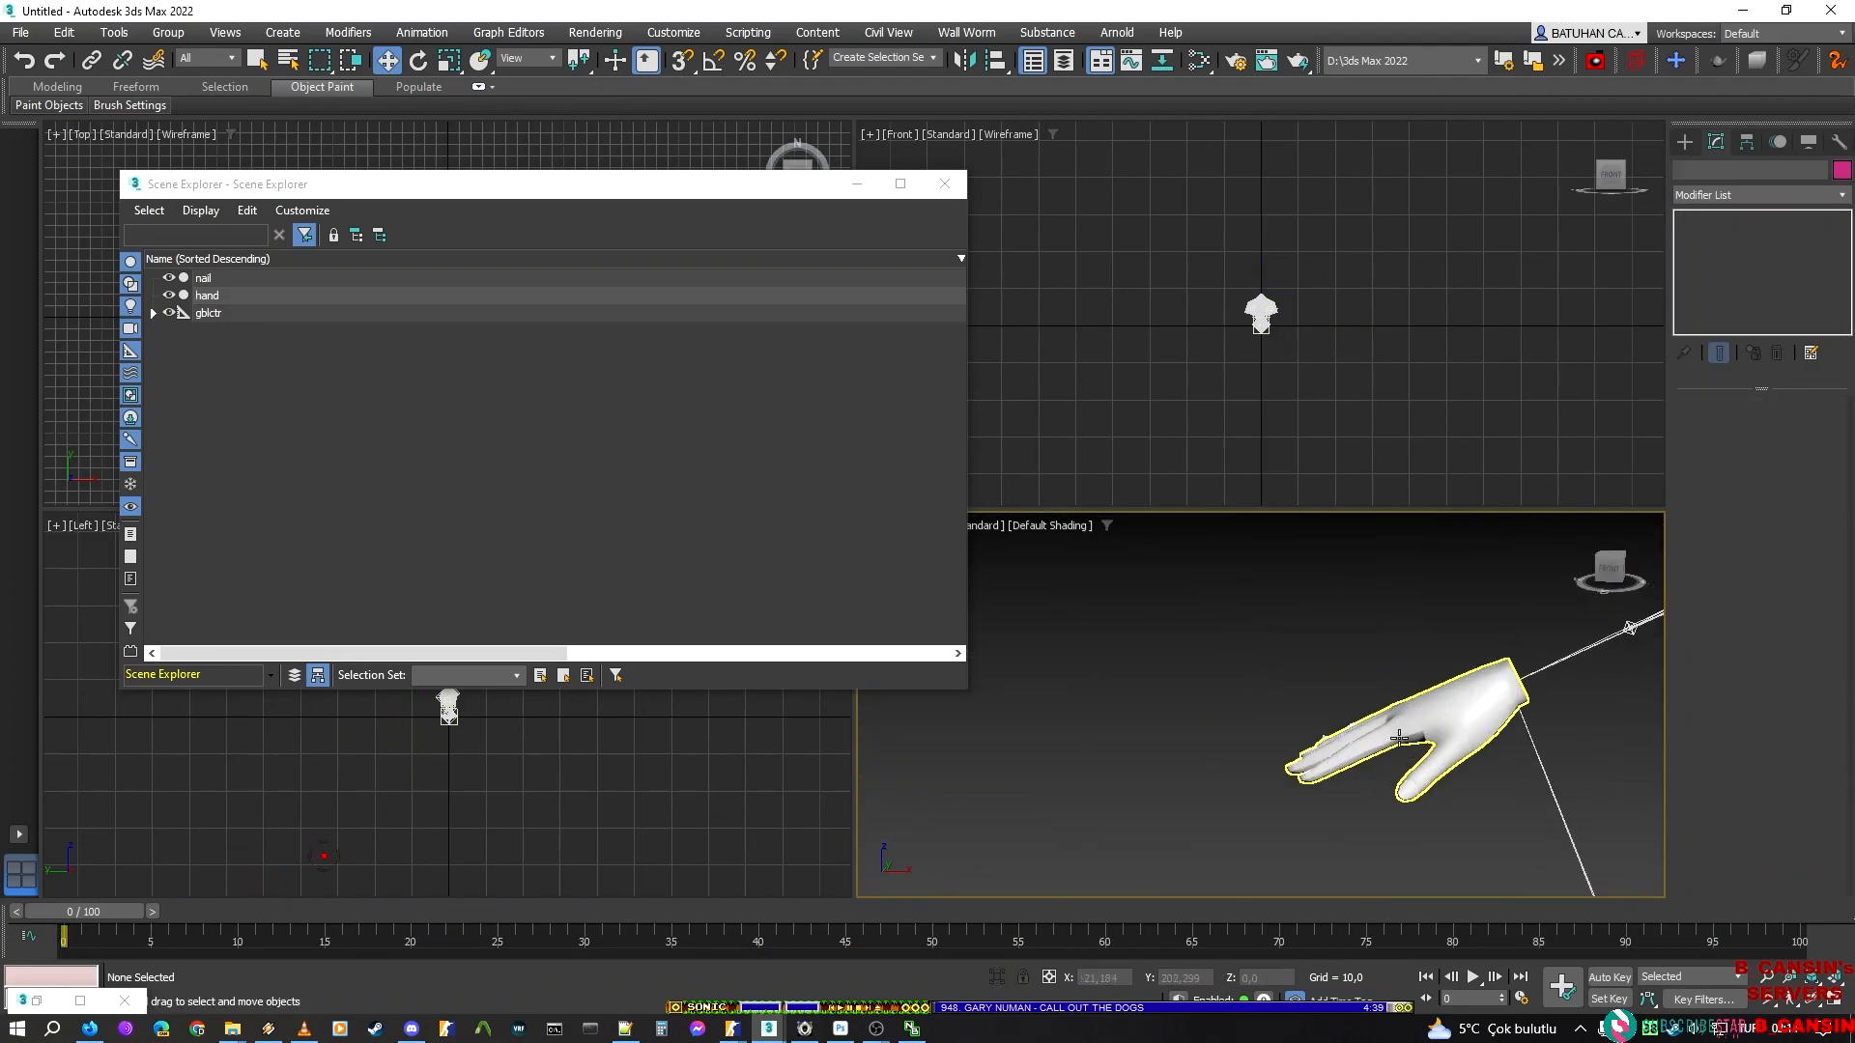
pyautogui.moveTo(1102, 659); pyautogui.dragTo(1011, 640, button='middle')
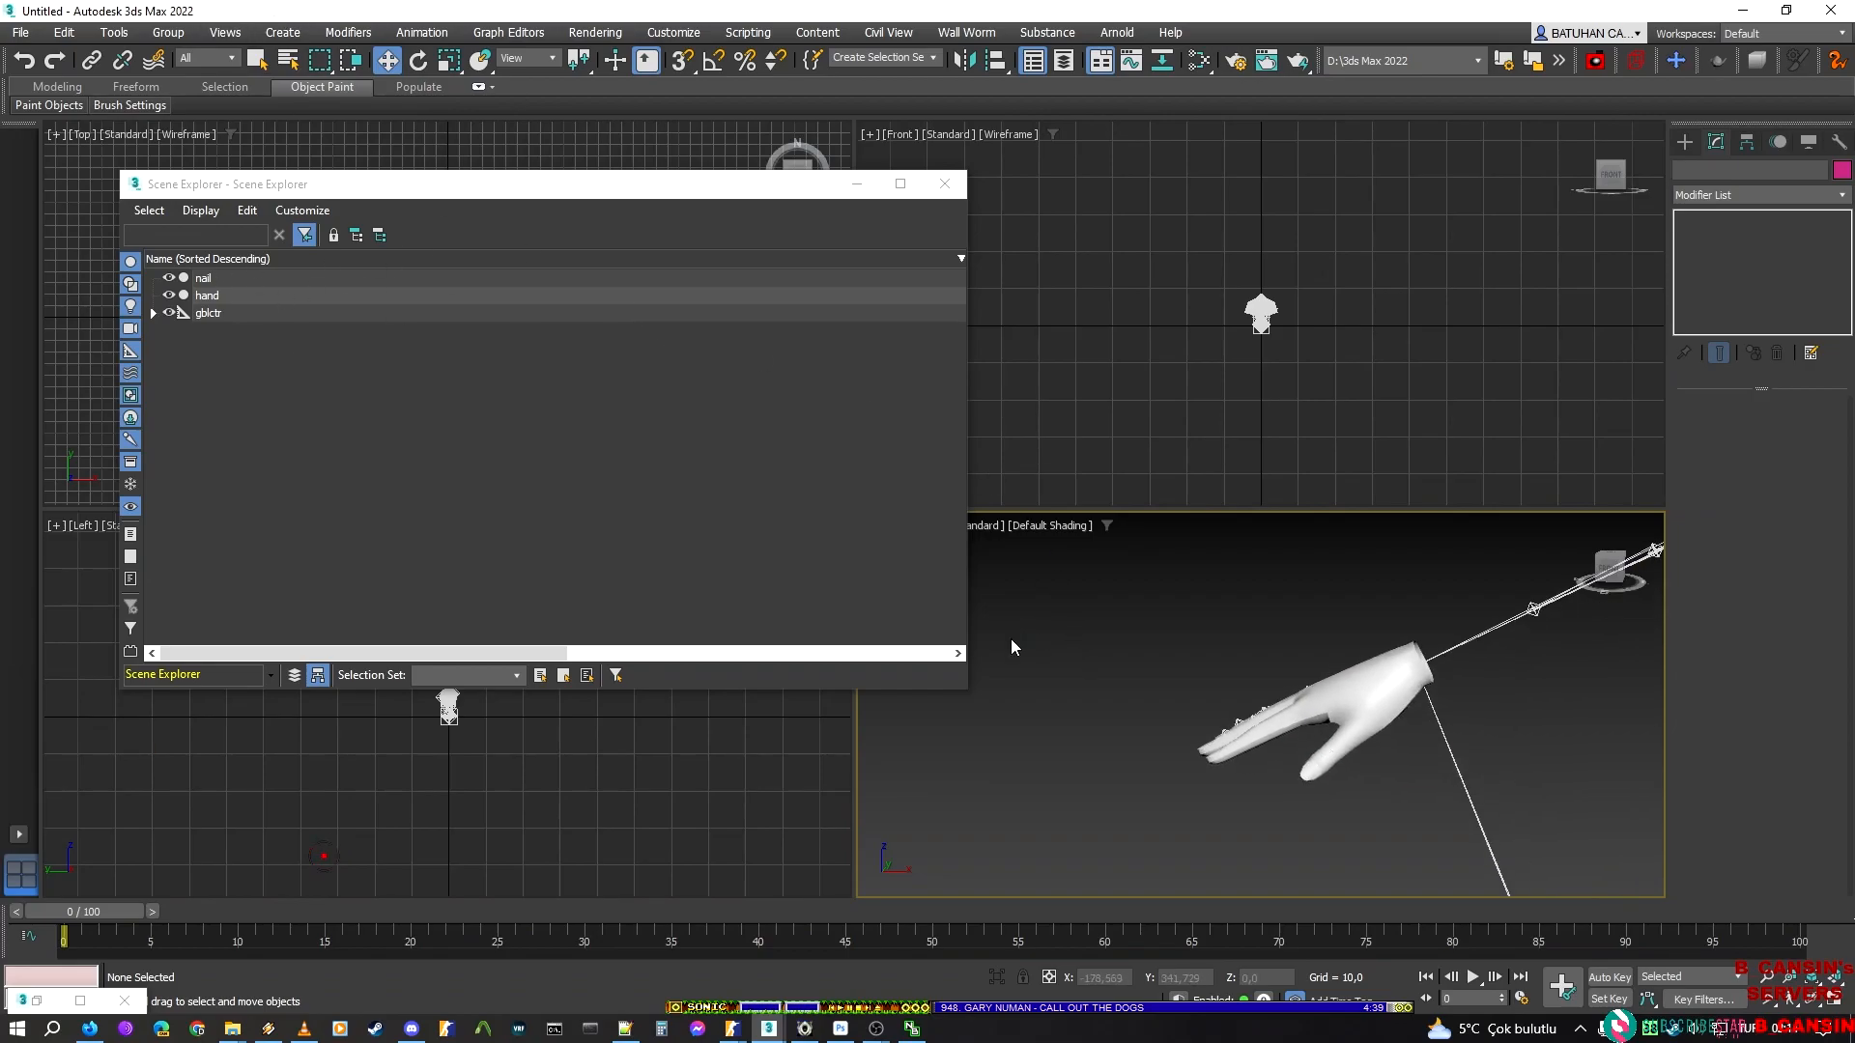
# Save the scene as mikitm300.max in the hands\mikitm300 folder under new_script
pyautogui.hotkey('ctrl', 's')
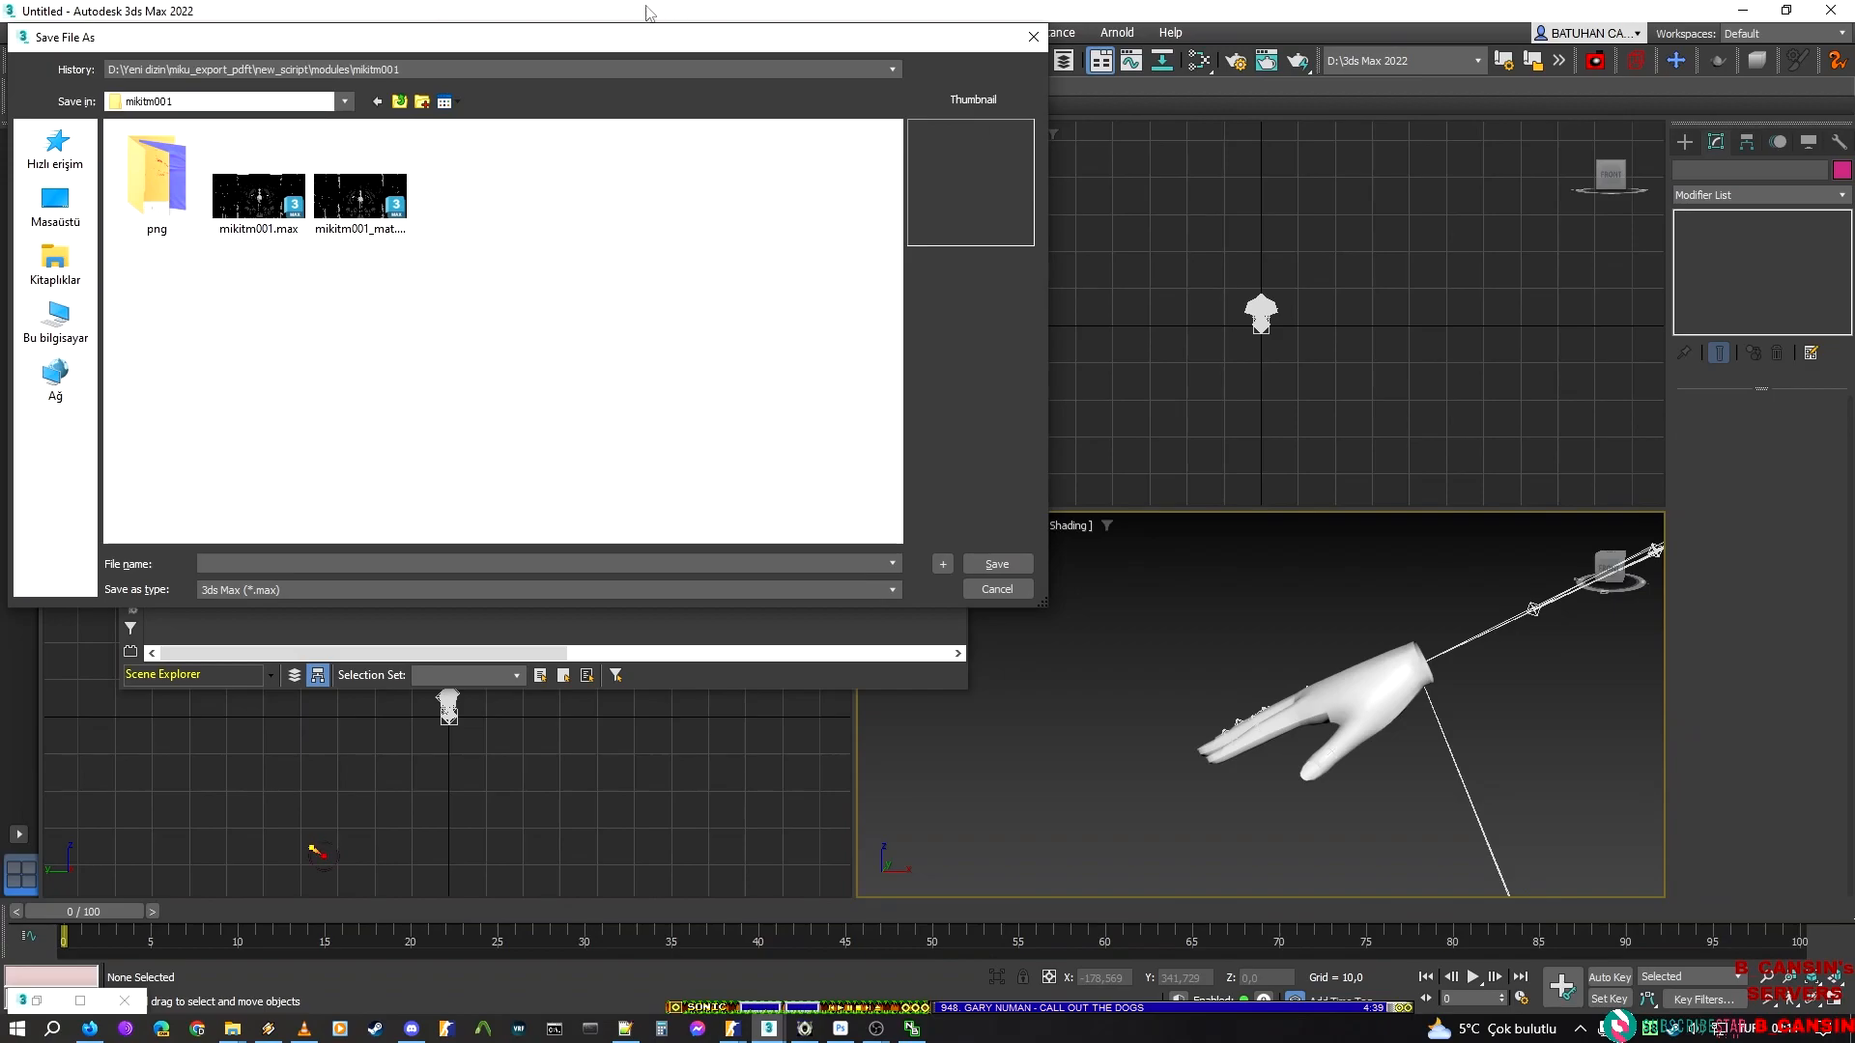
pyautogui.click(399, 101)
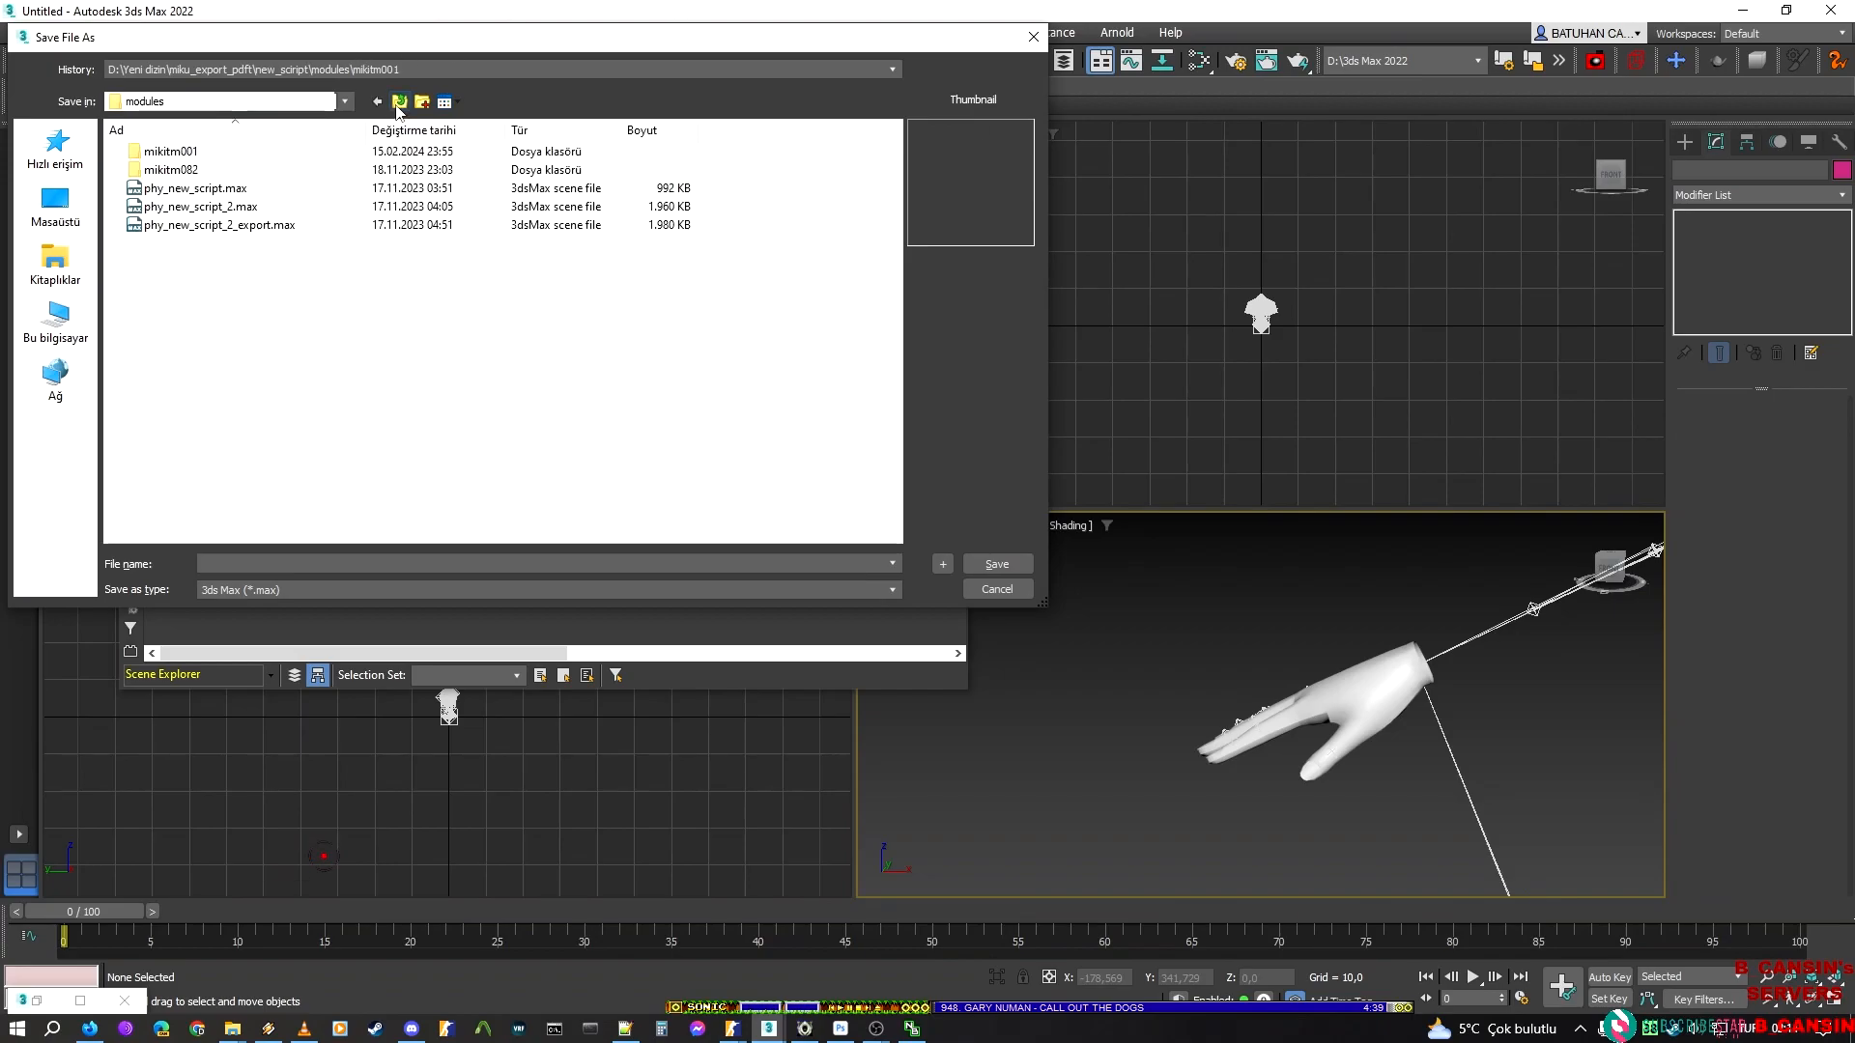
pyautogui.click(397, 104)
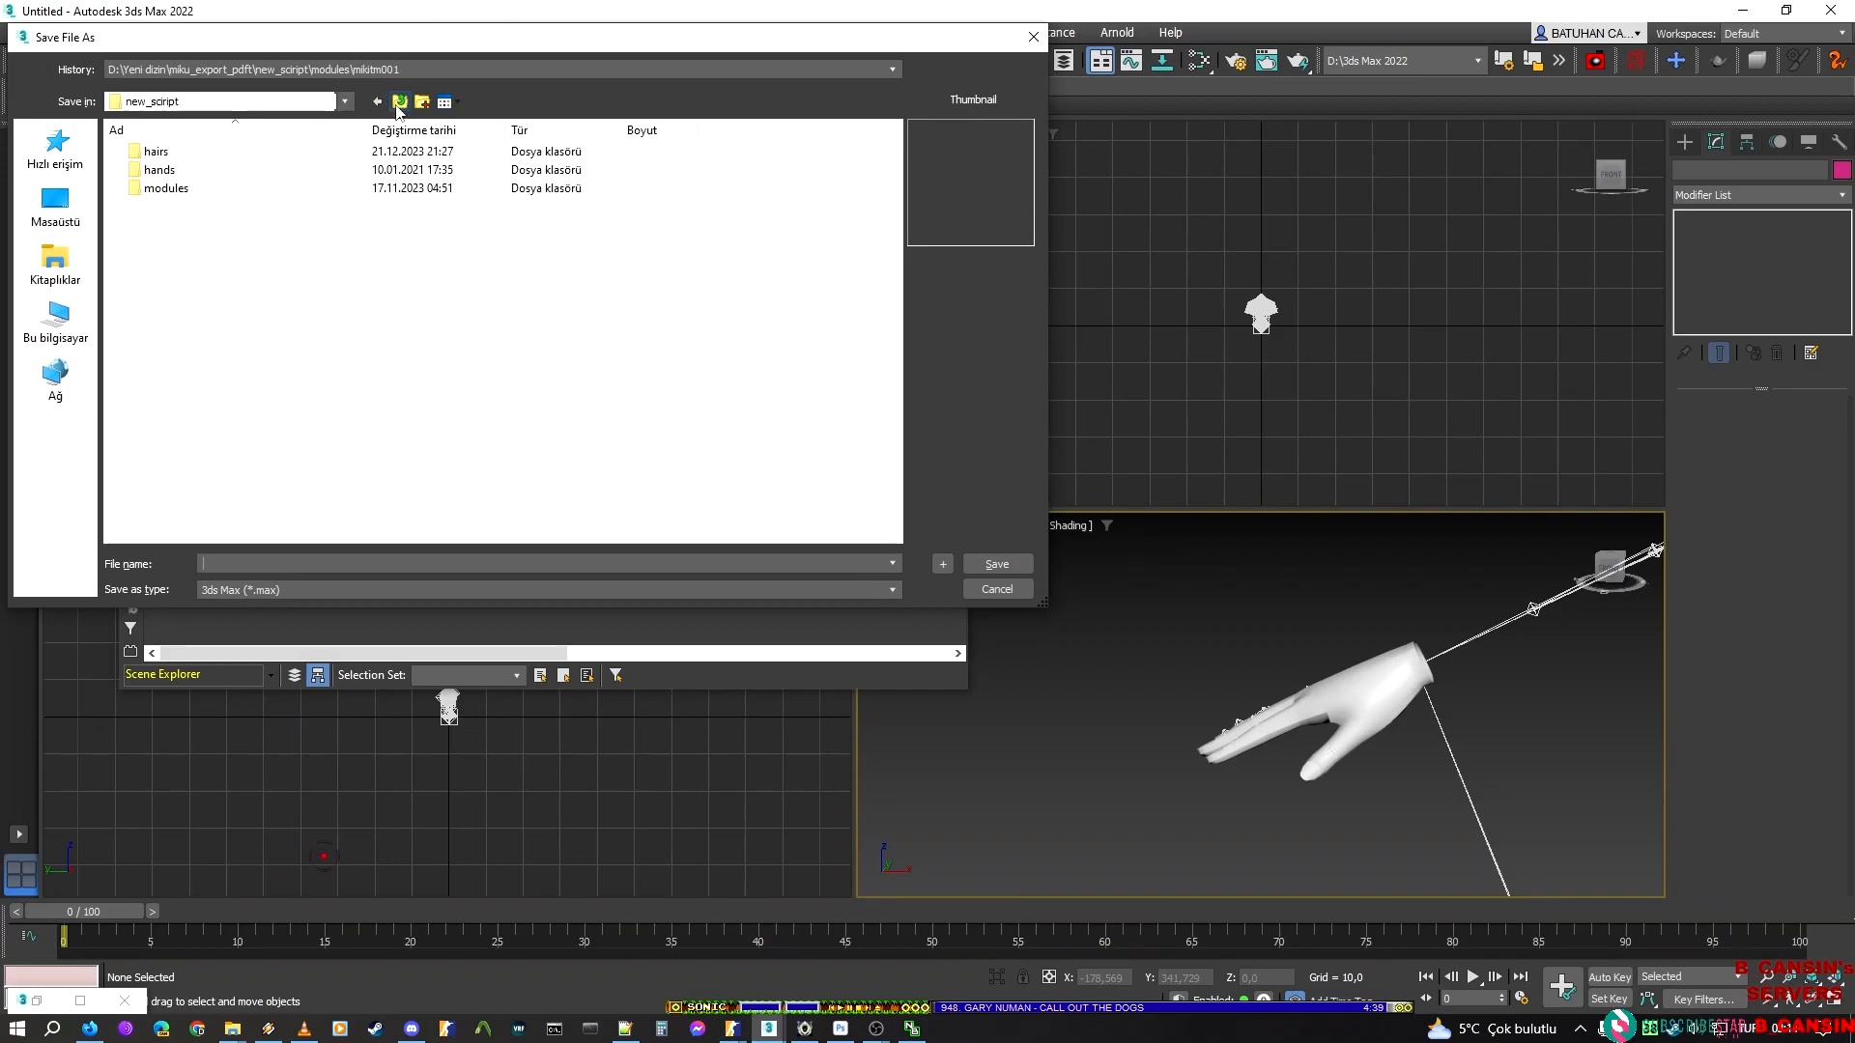
pyautogui.doubleClick(234, 170)
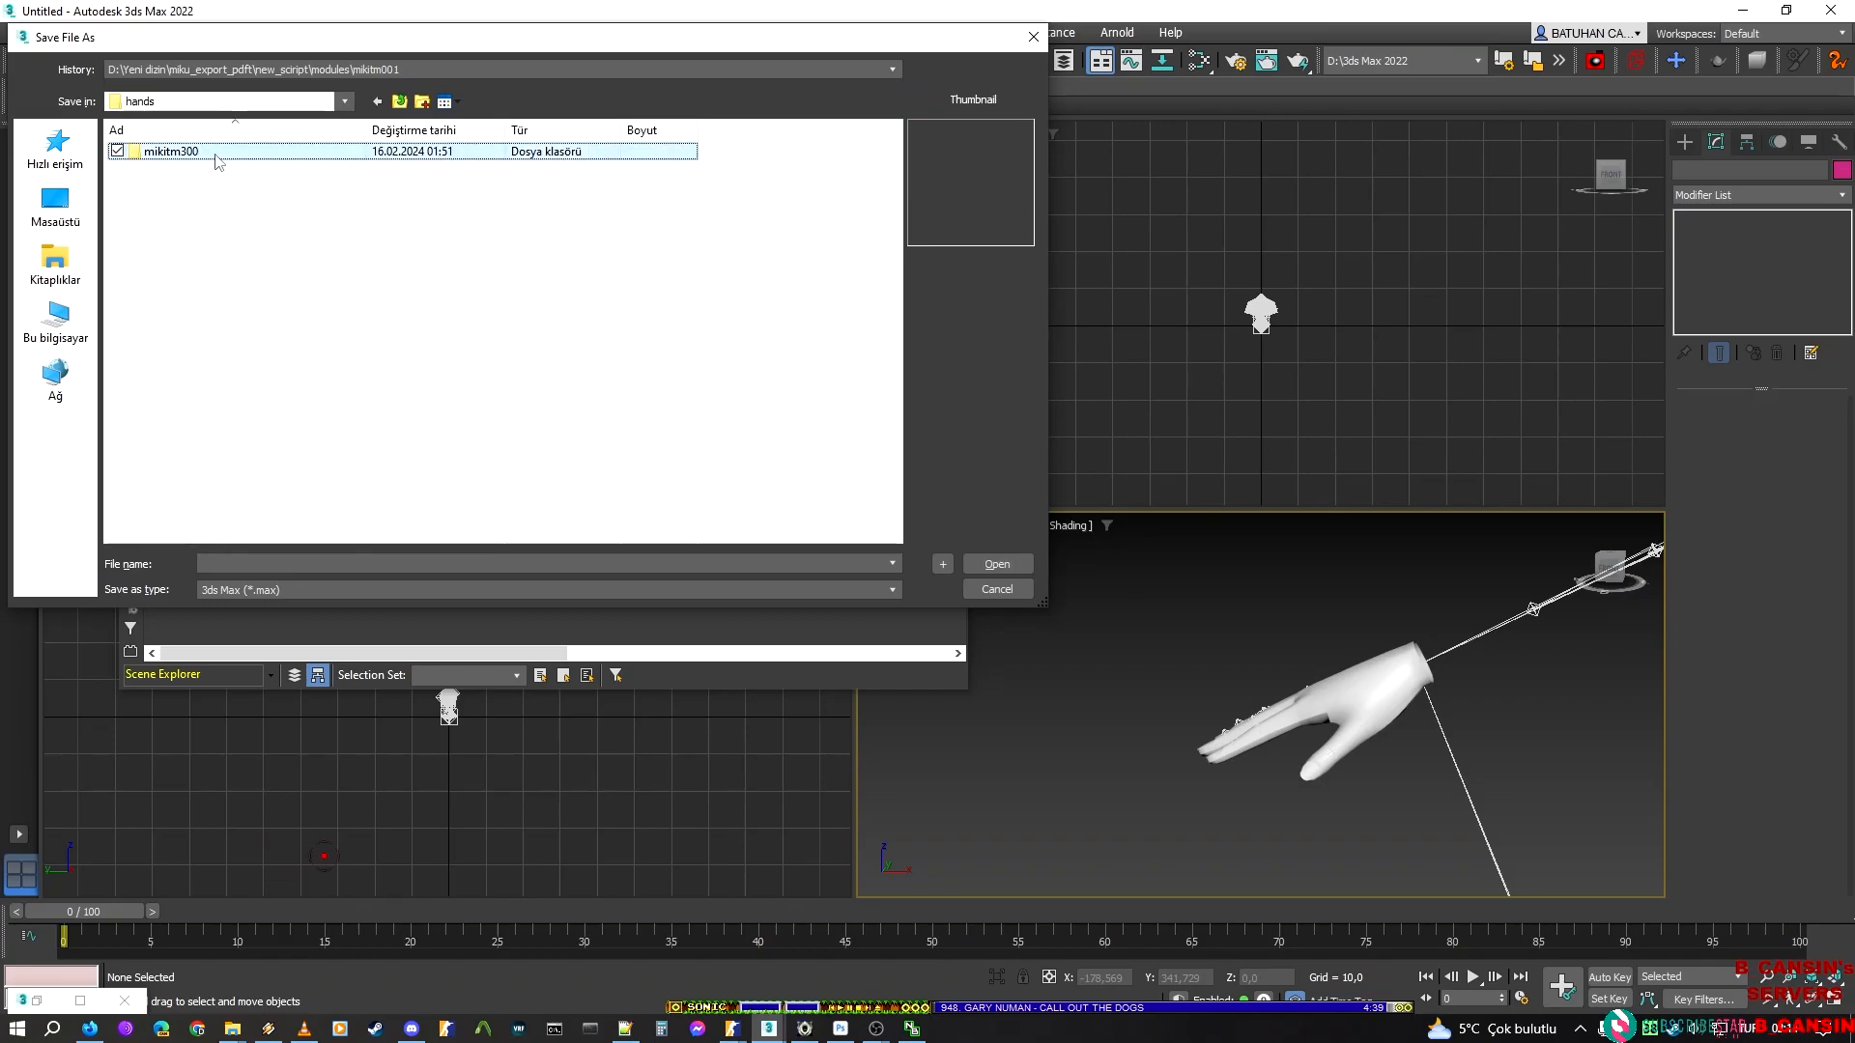
pyautogui.doubleClick(217, 153)
pyautogui.click(236, 564)
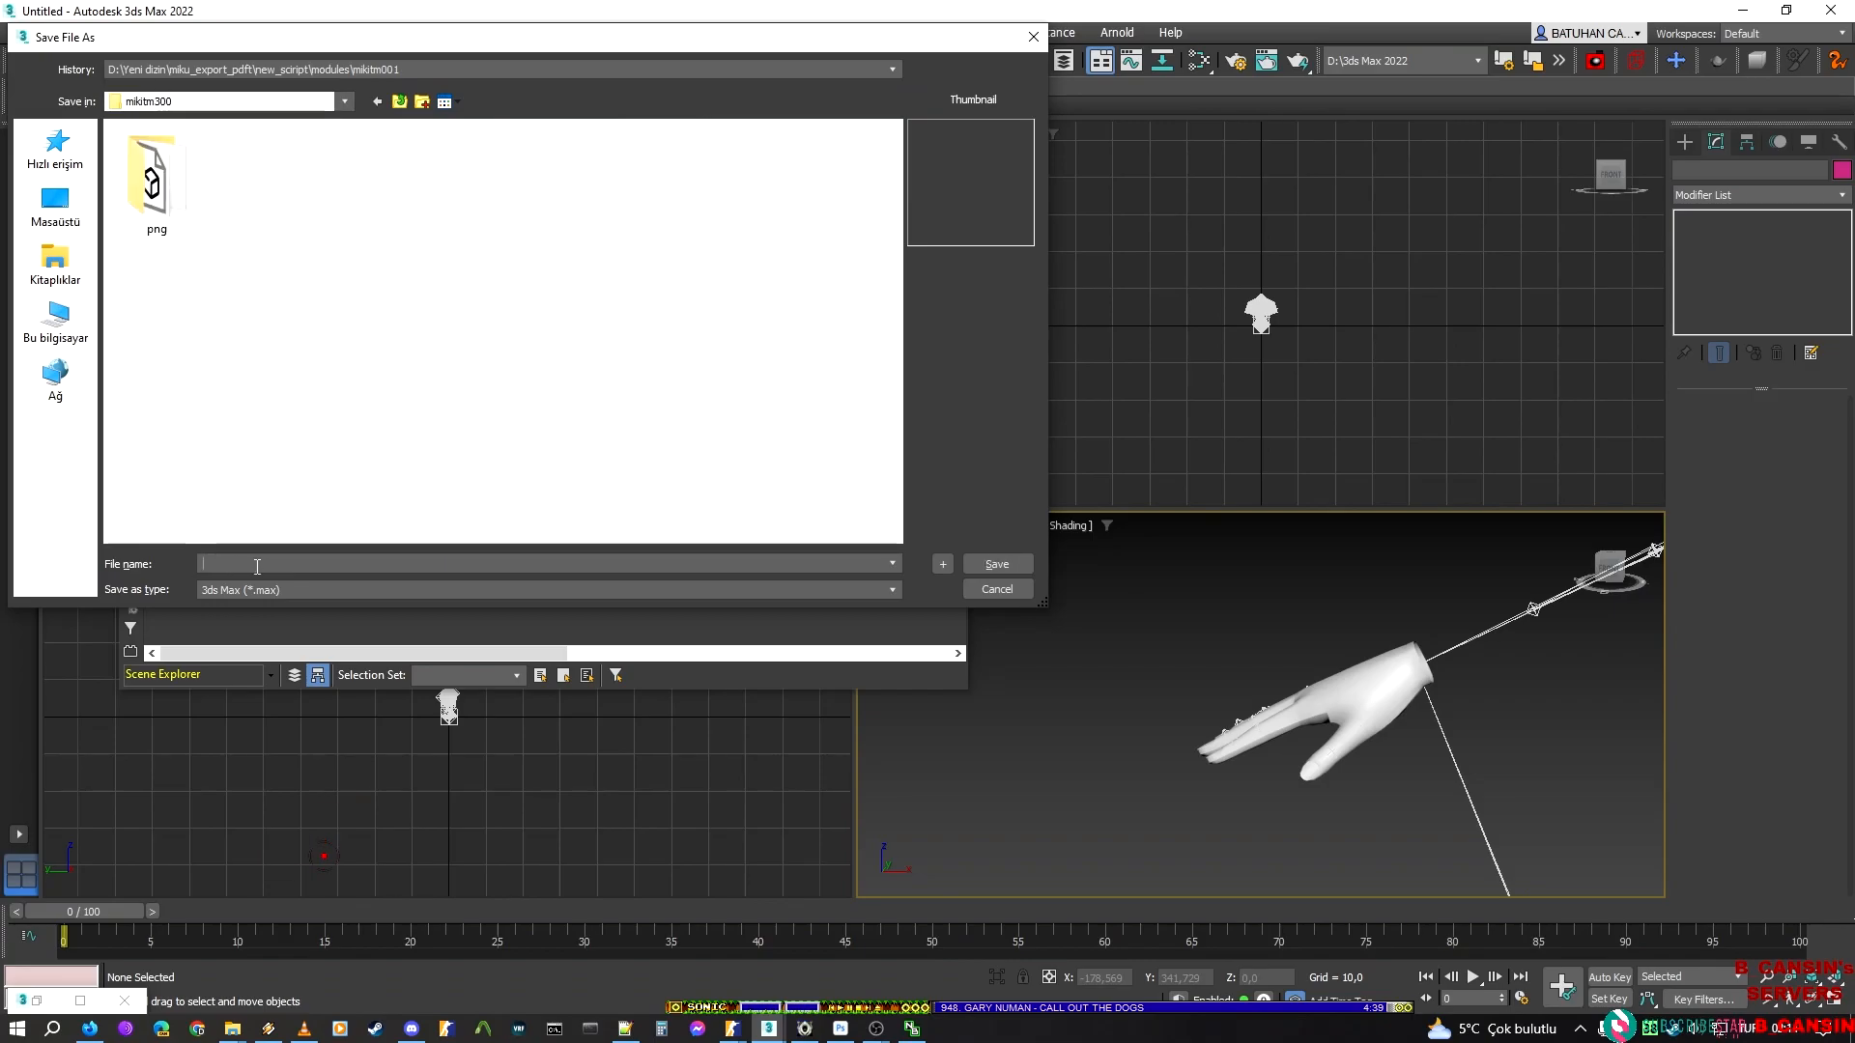
pyautogui.write('mikitm300.')
pyautogui.press('Down')
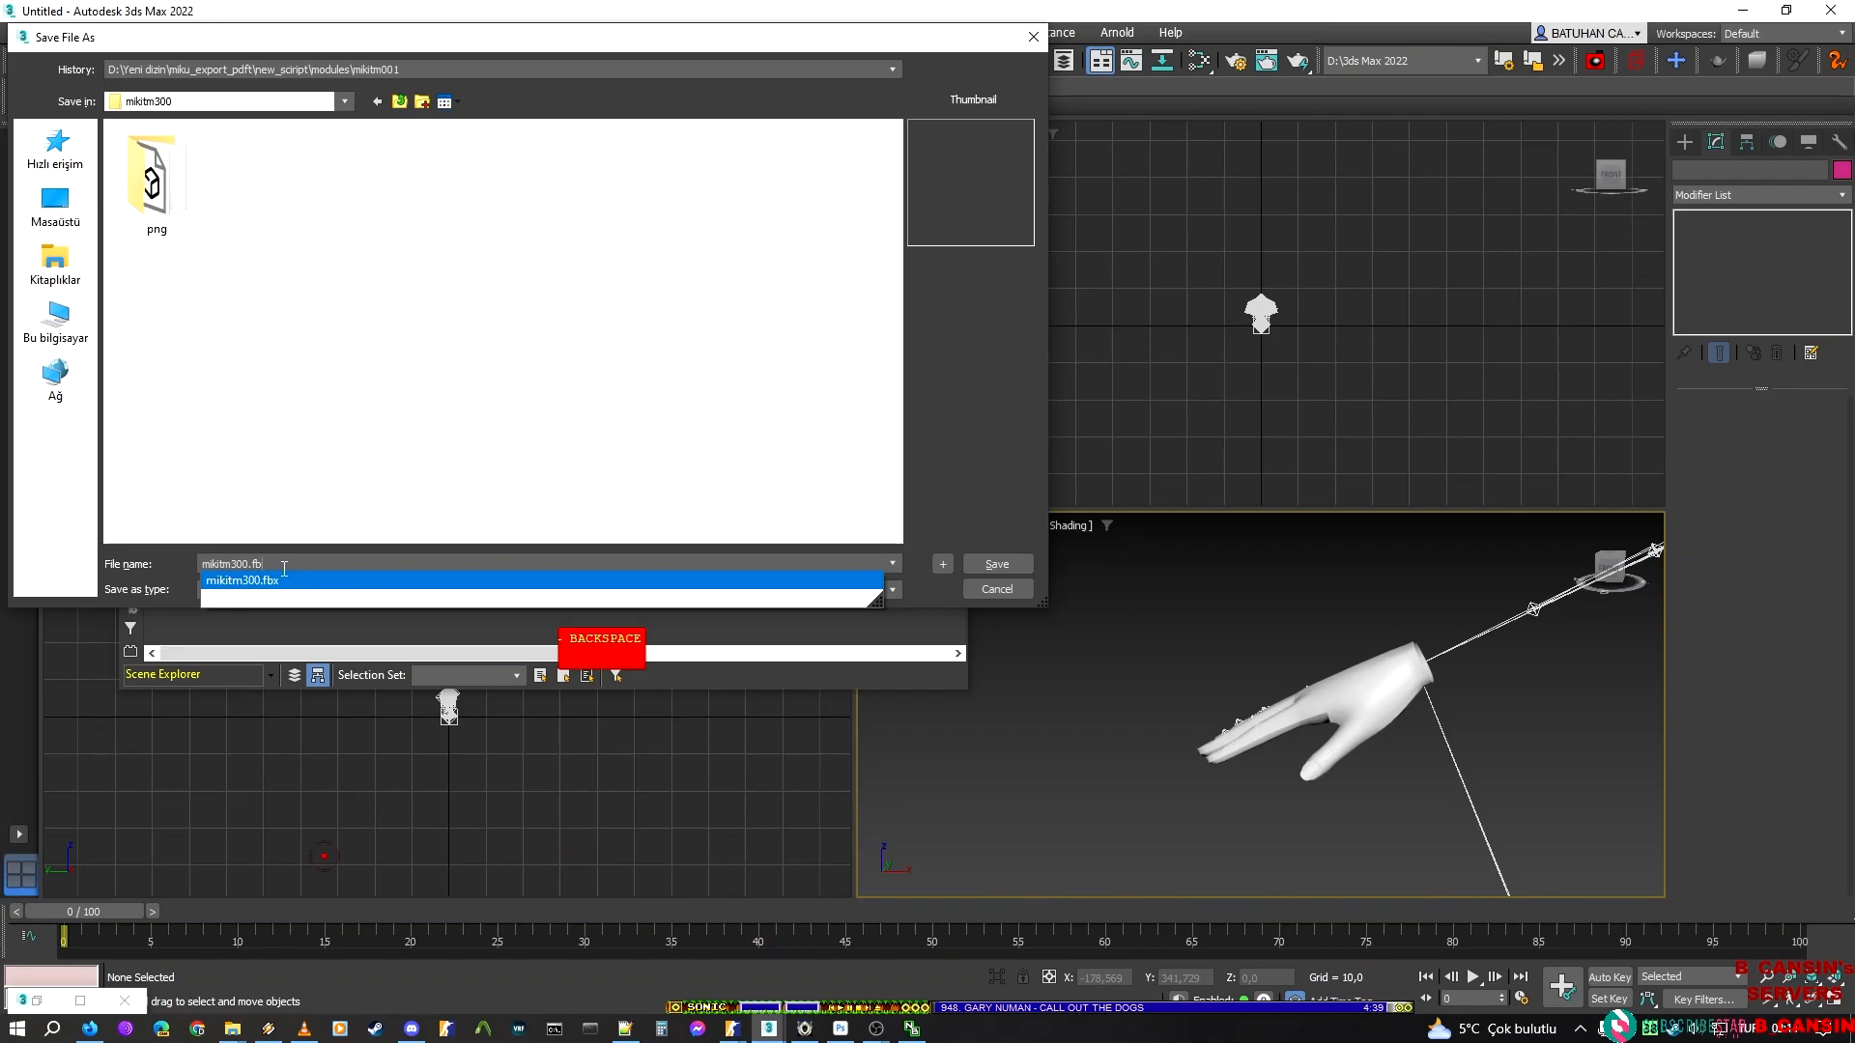
pyautogui.press('Up')
pyautogui.press('Return')
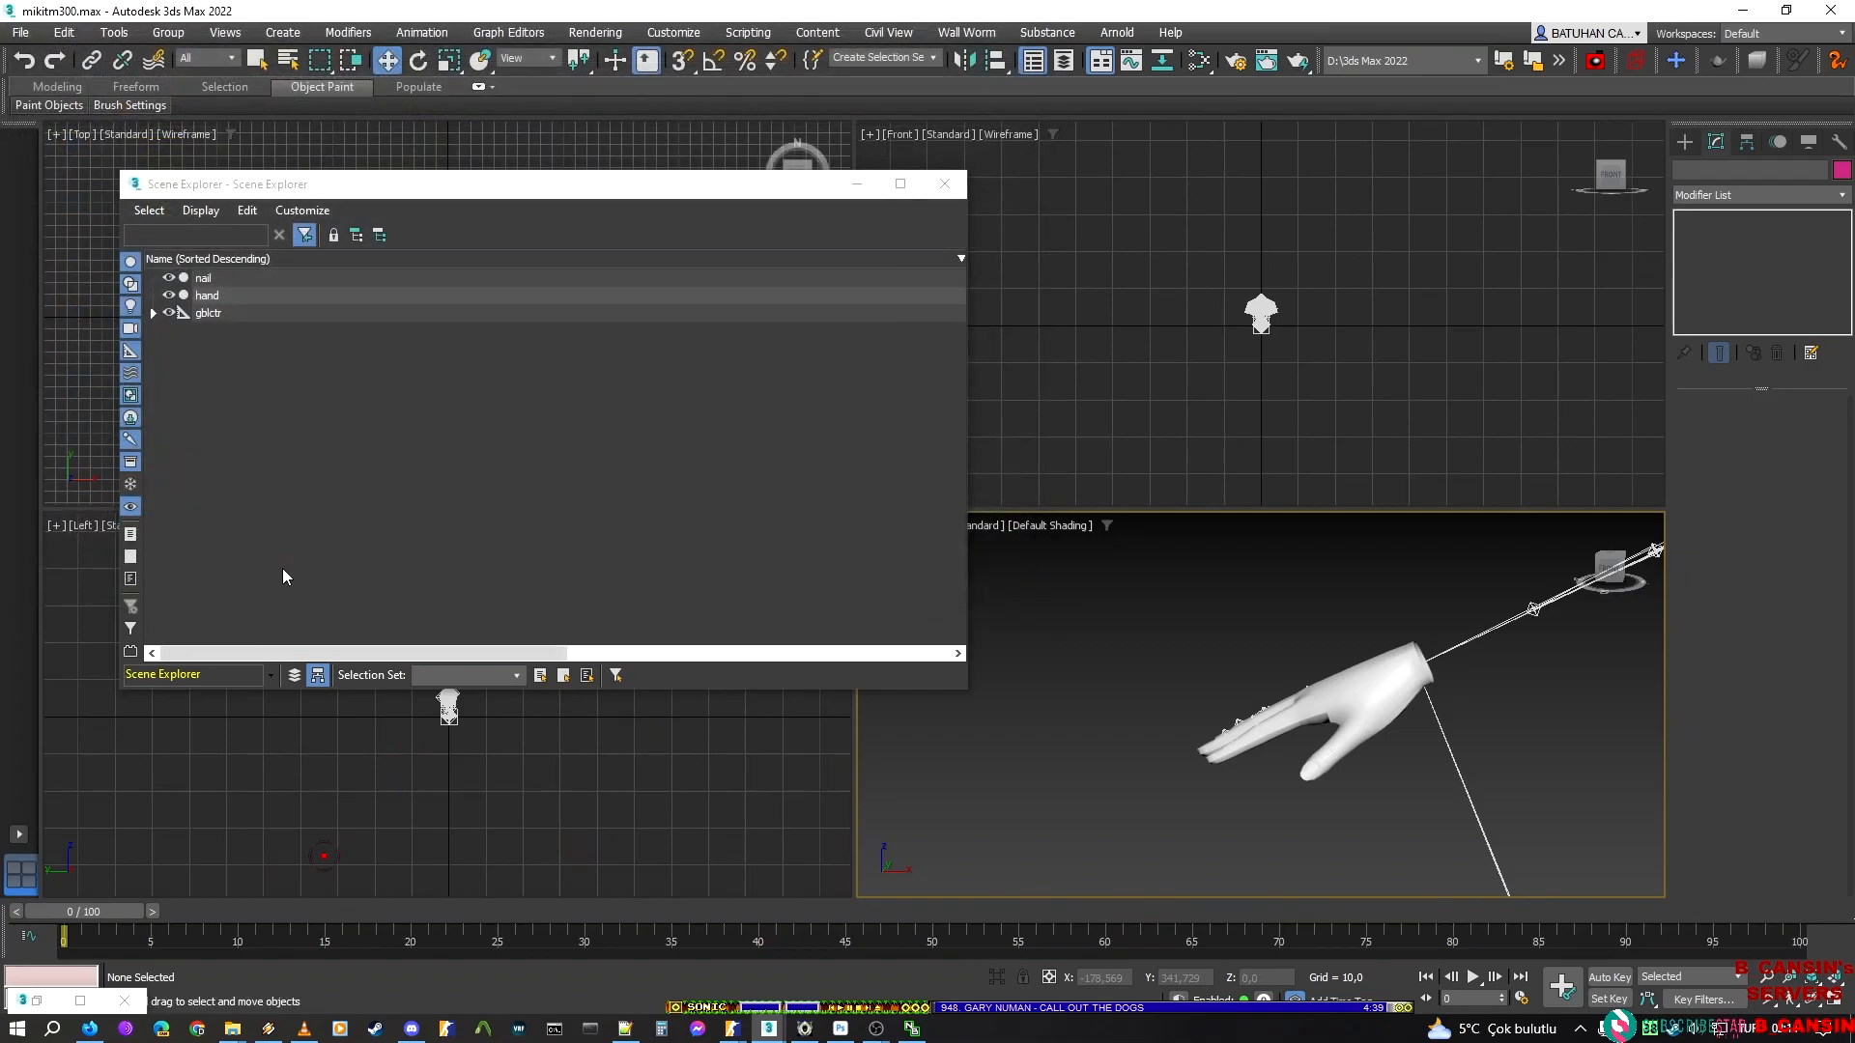
pyautogui.press('End')
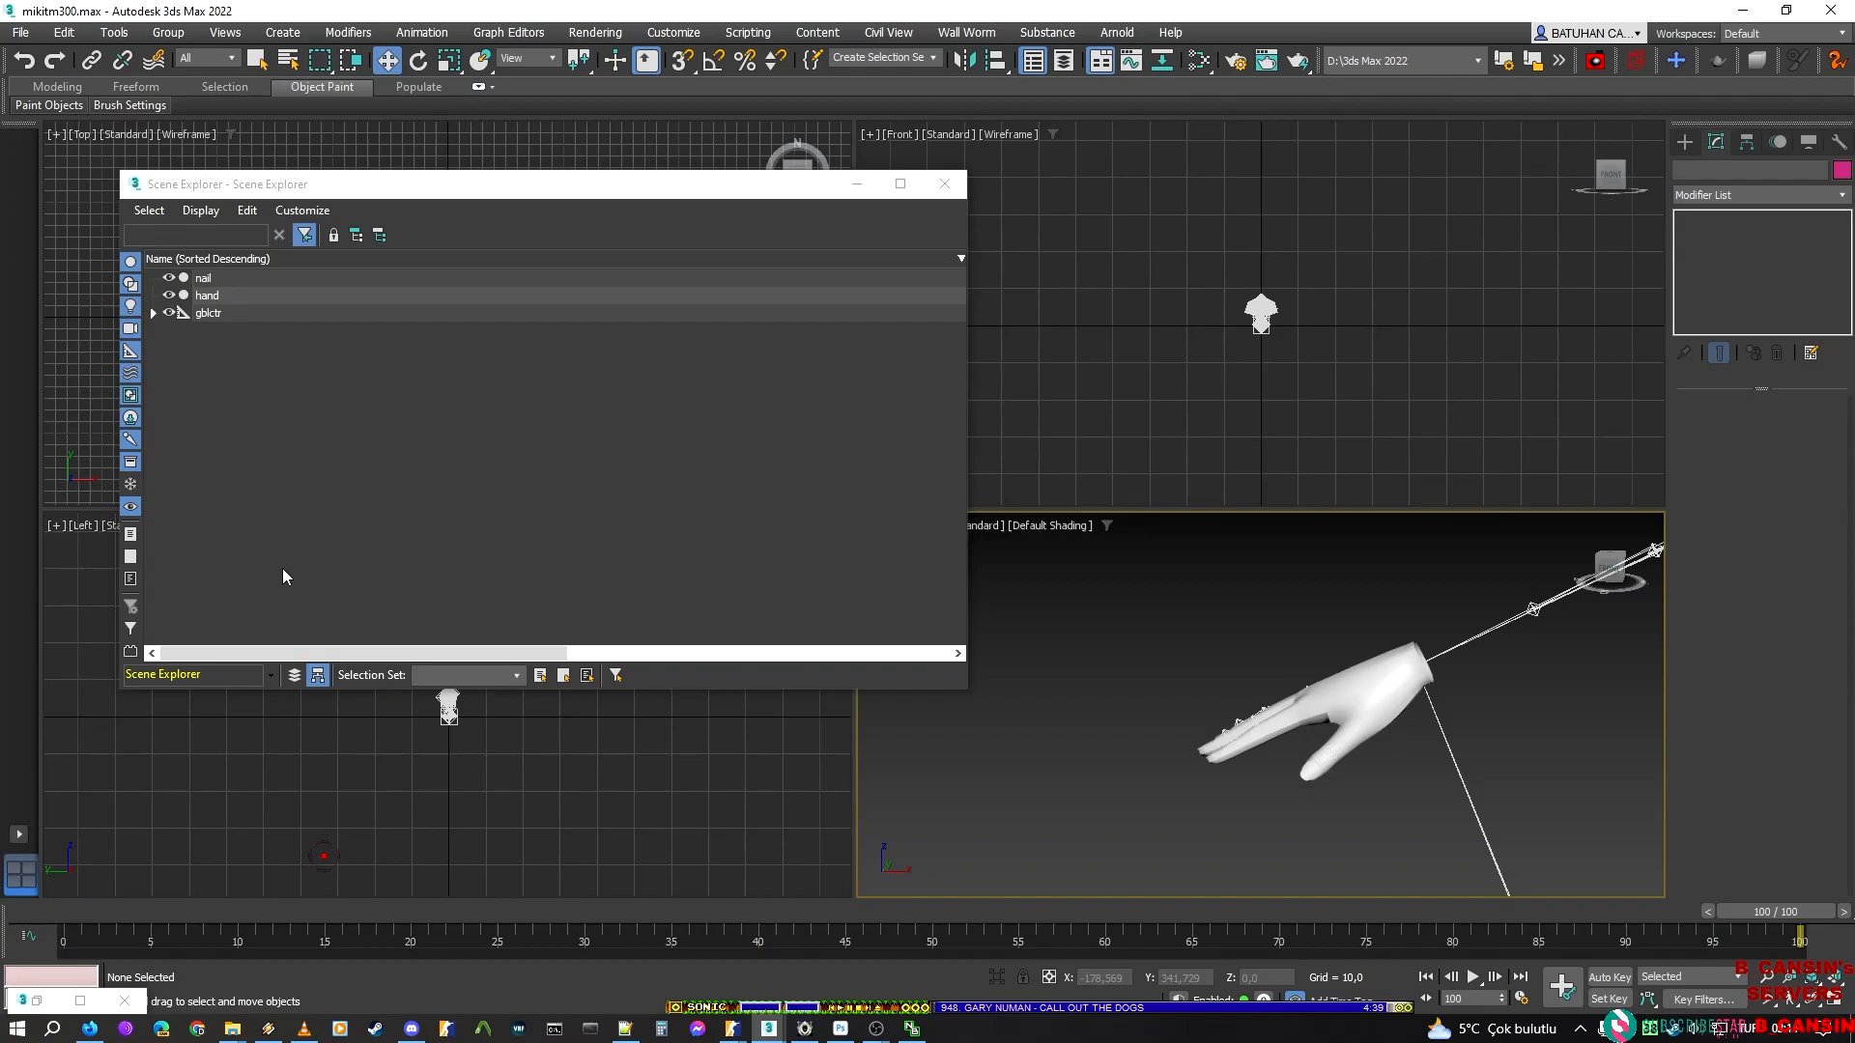
# Open the Slate Material Editor and delete all old material nodes from View1
pyautogui.moveTo(1517, 802); pyautogui.dragTo(1204, 744, button='middle')
pyautogui.scroll(-6, 1283, 728)
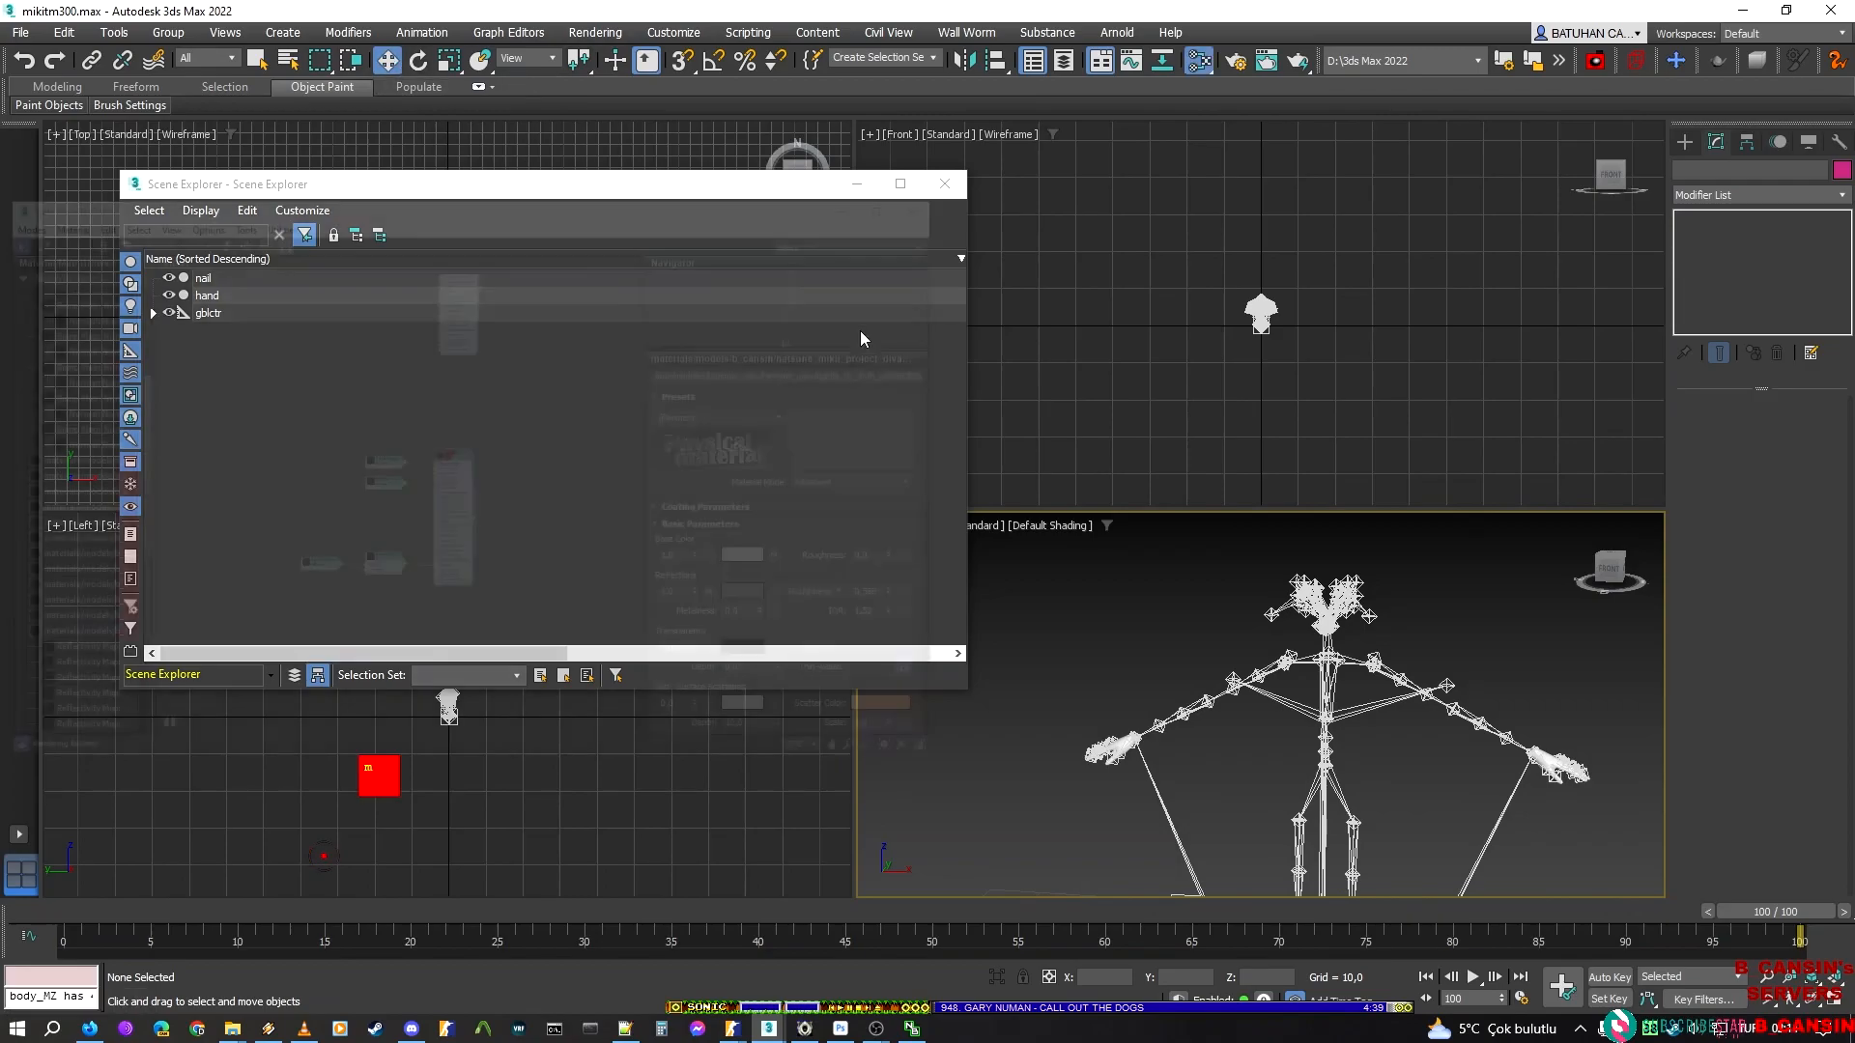
pyautogui.press('m')
pyautogui.scroll(-6, 633, 349)
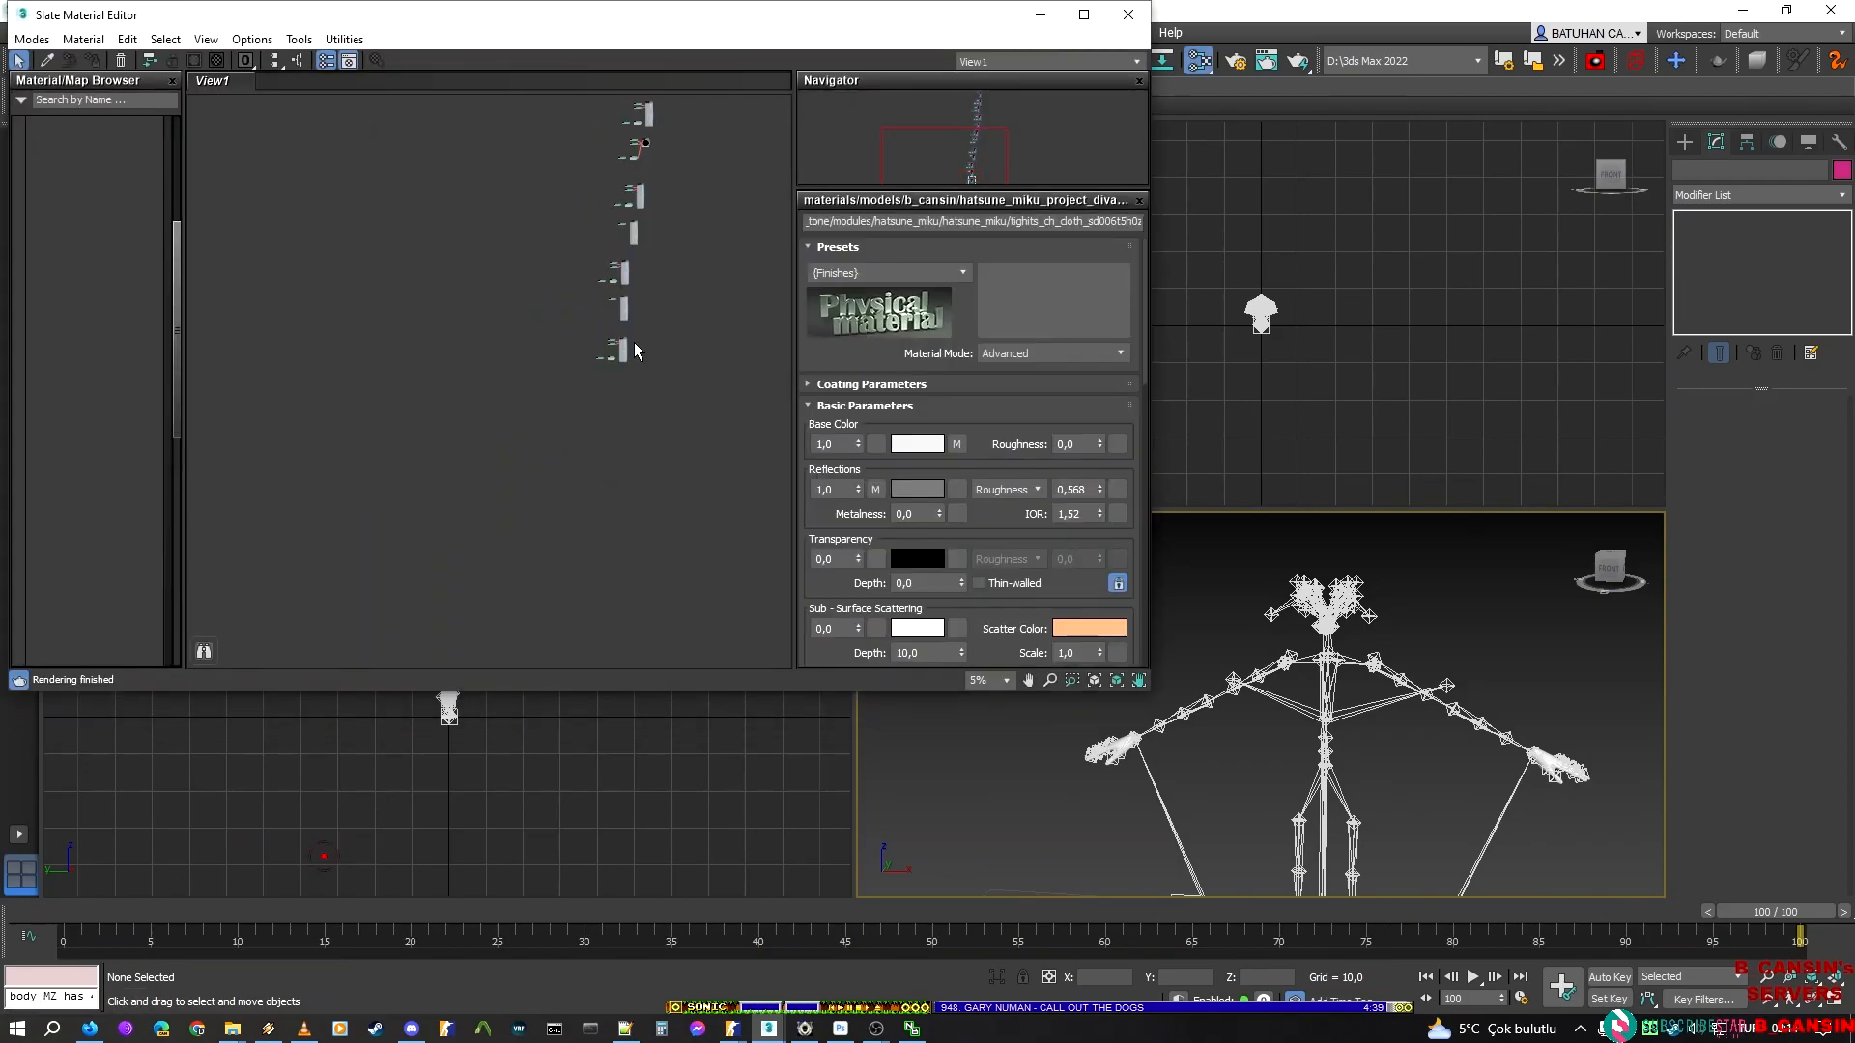
pyautogui.moveTo(651, 476); pyautogui.dragTo(625, 525, button='middle')
pyautogui.moveTo(710, 603); pyautogui.dragTo(398, 3)
pyautogui.moveTo(723, 231); pyautogui.dragTo(655, 328, button='middle')
pyautogui.press('Delete')
pyautogui.moveTo(605, 145); pyautogui.dragTo(375, 451)
pyautogui.scroll(3, 487, 486)
pyautogui.moveTo(680, 328); pyautogui.dragTo(681, 326, button='middle')
# Bring the scene's hand and nail materials into view in the Material/Map Browser and reposition the Slate Material Editor window
pyautogui.scroll(-6, 112, 434)
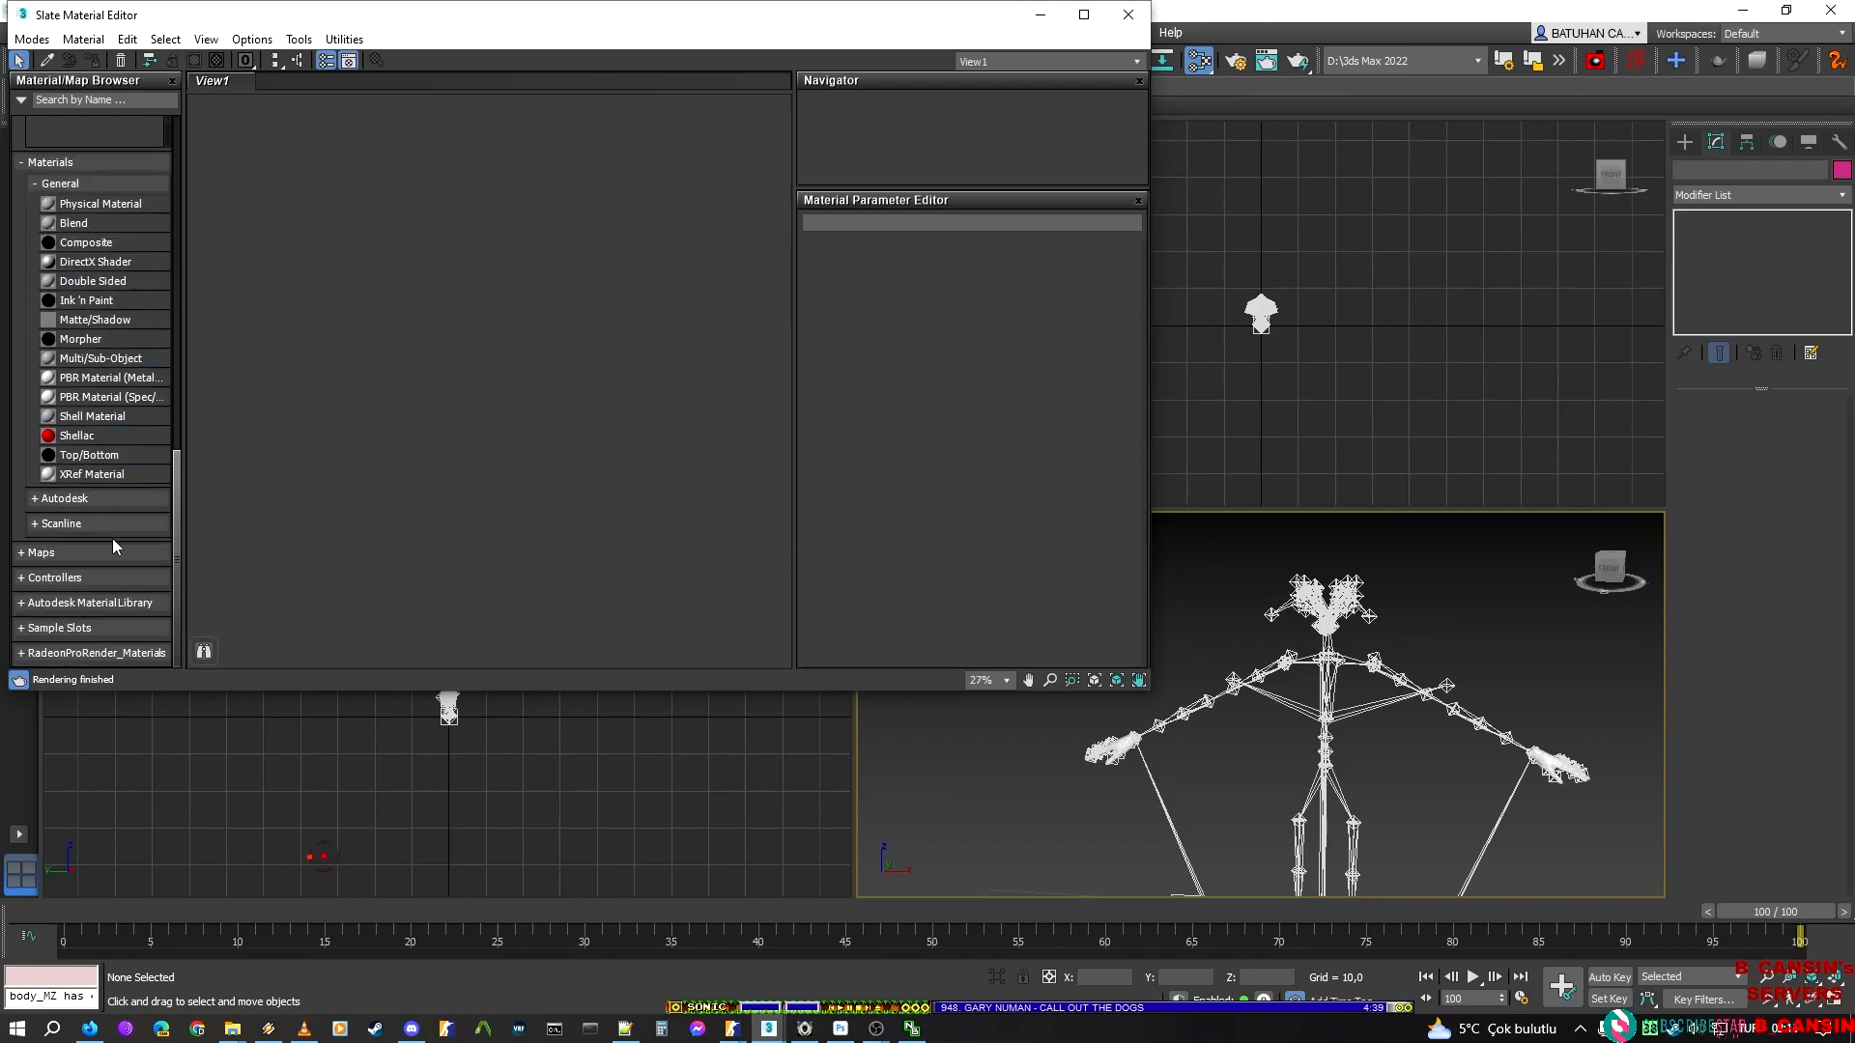
pyautogui.scroll(5, 106, 521)
pyautogui.scroll(10, 49, 476)
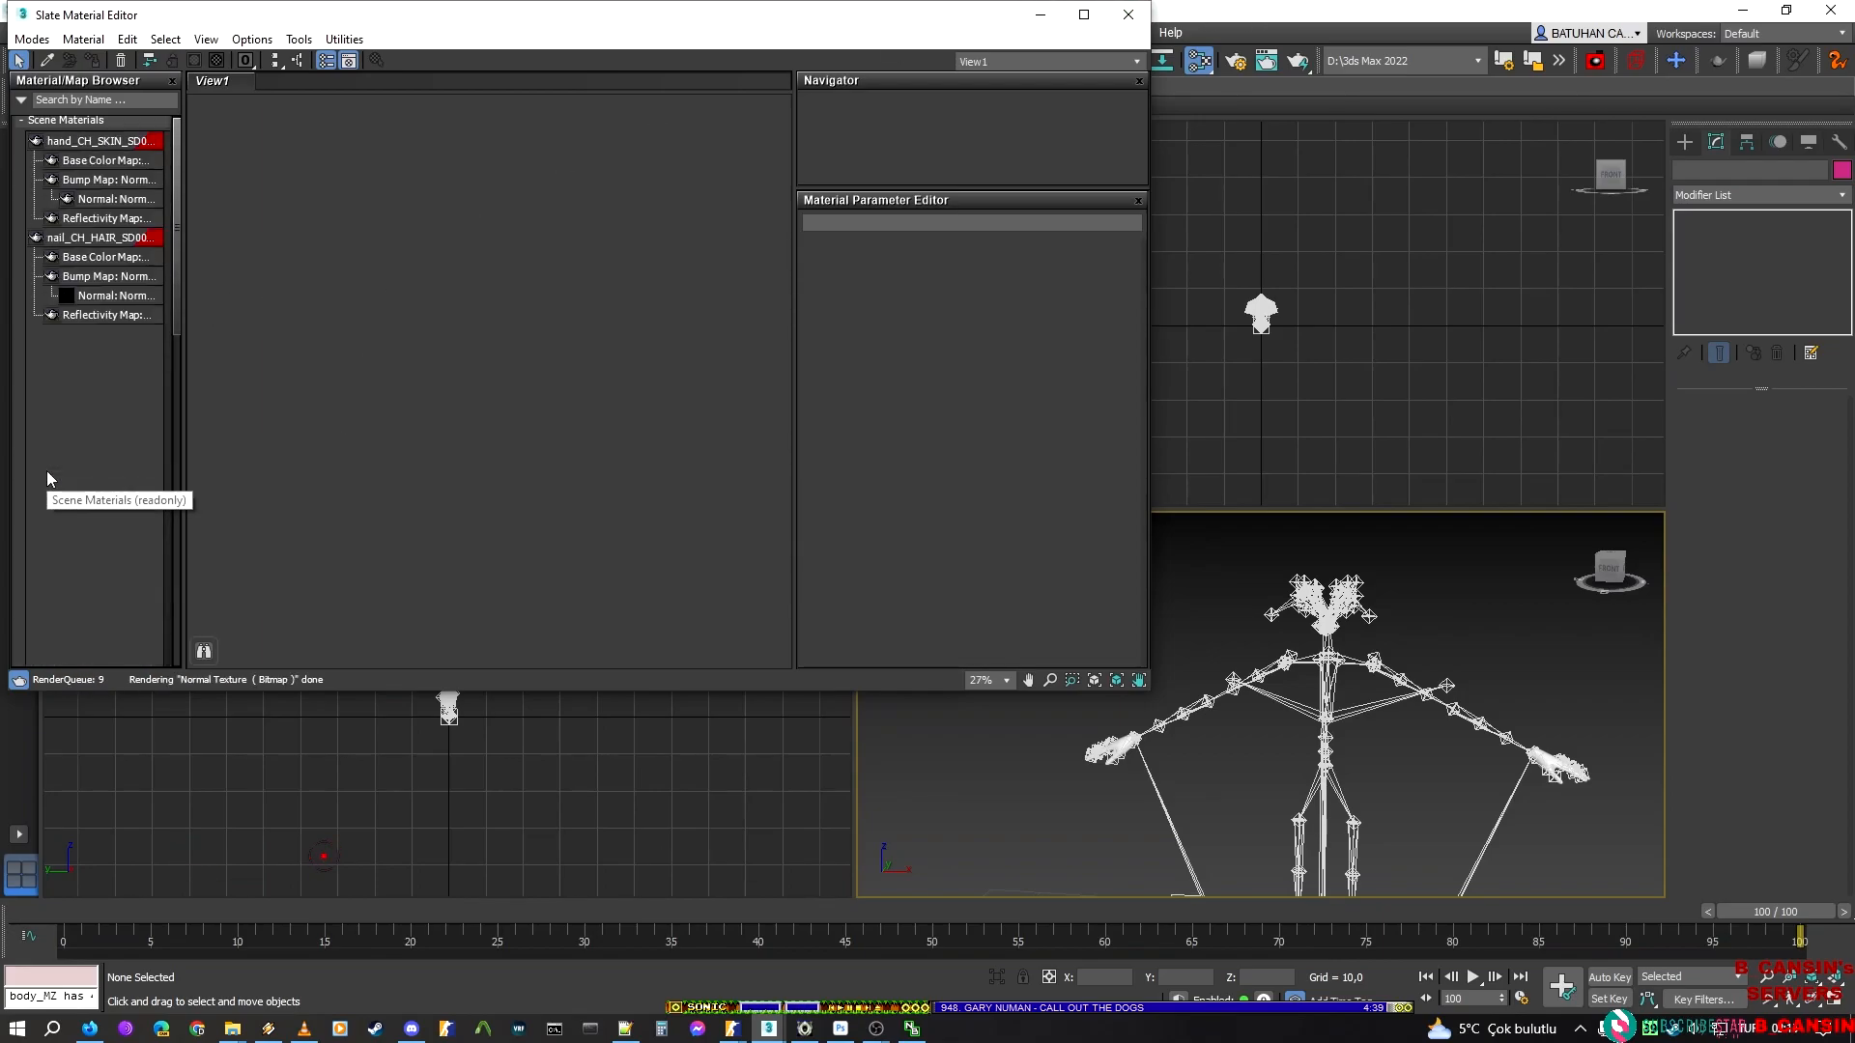
pyautogui.moveTo(766, 16); pyautogui.dragTo(850, 176)
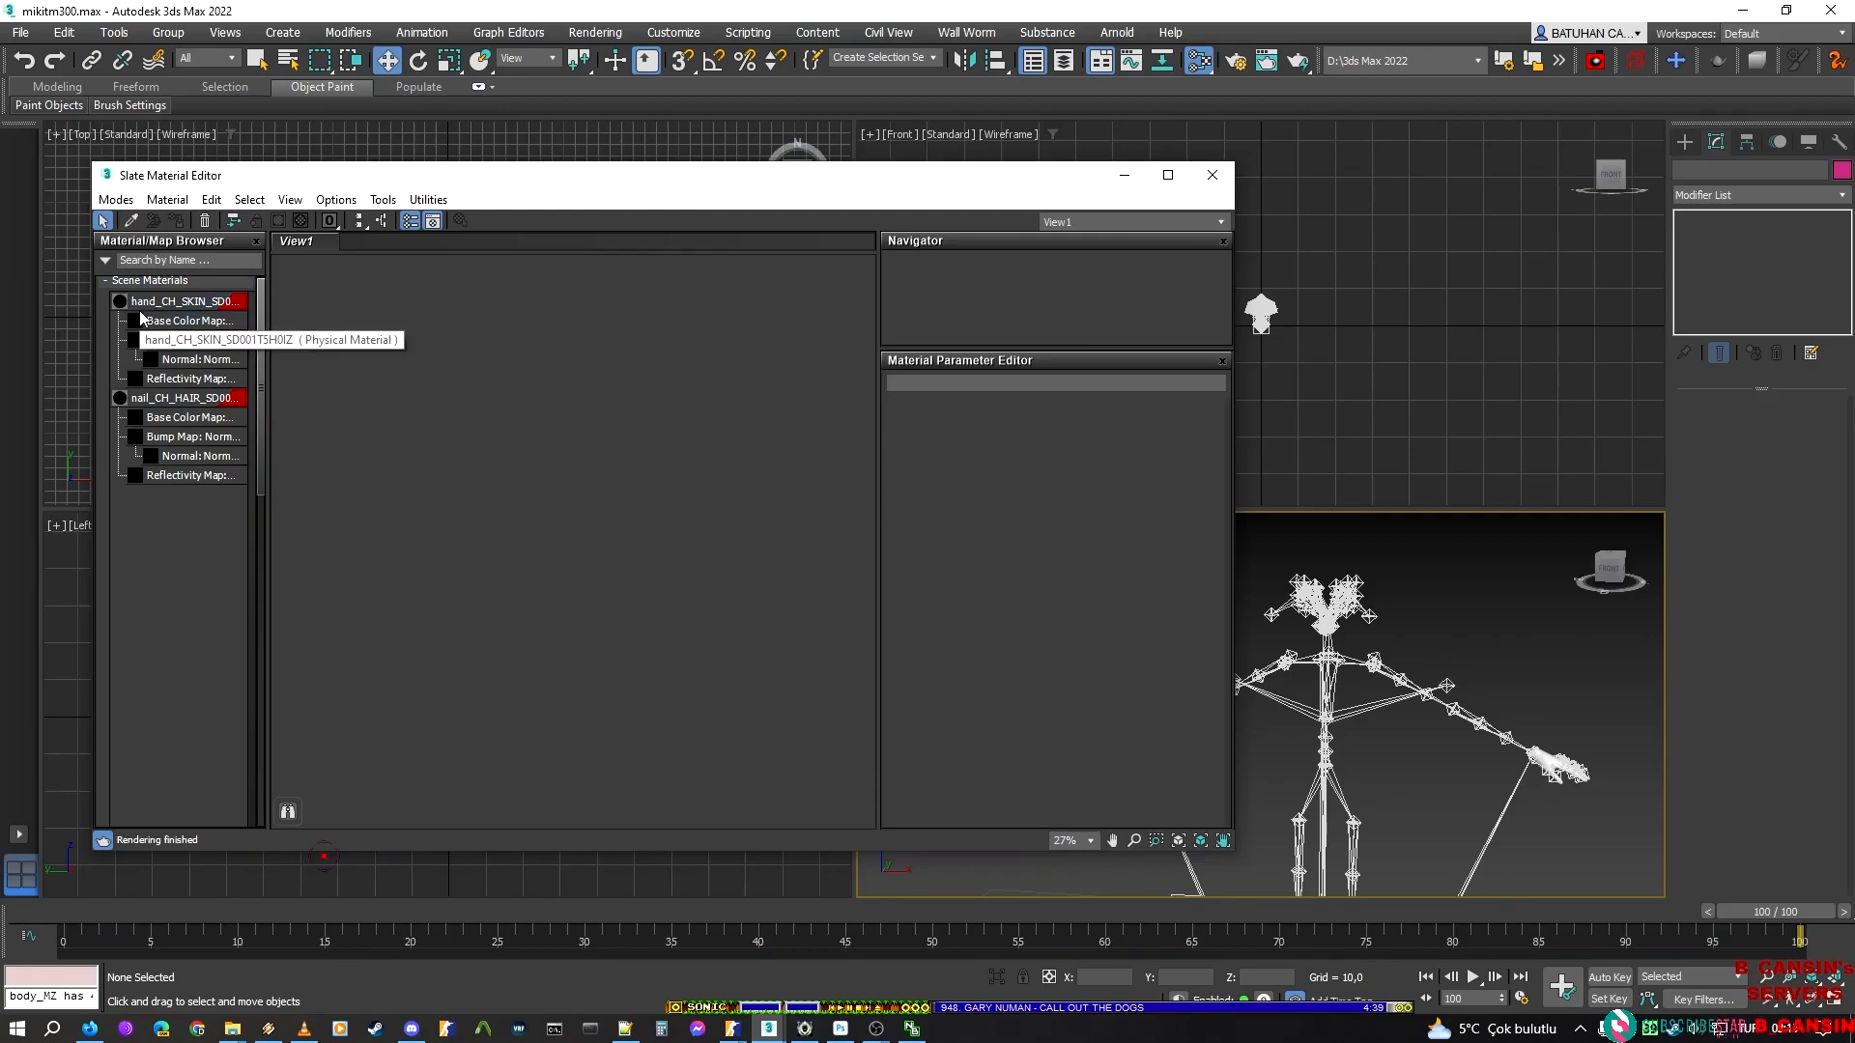
# Locate bingbot_mat_nam_low_case_remane_path_edit_before_use.ms in the scripts folder and open it in Notepad++ for editing
pyautogui.click(747, 32)
pyautogui.click(785, 275)
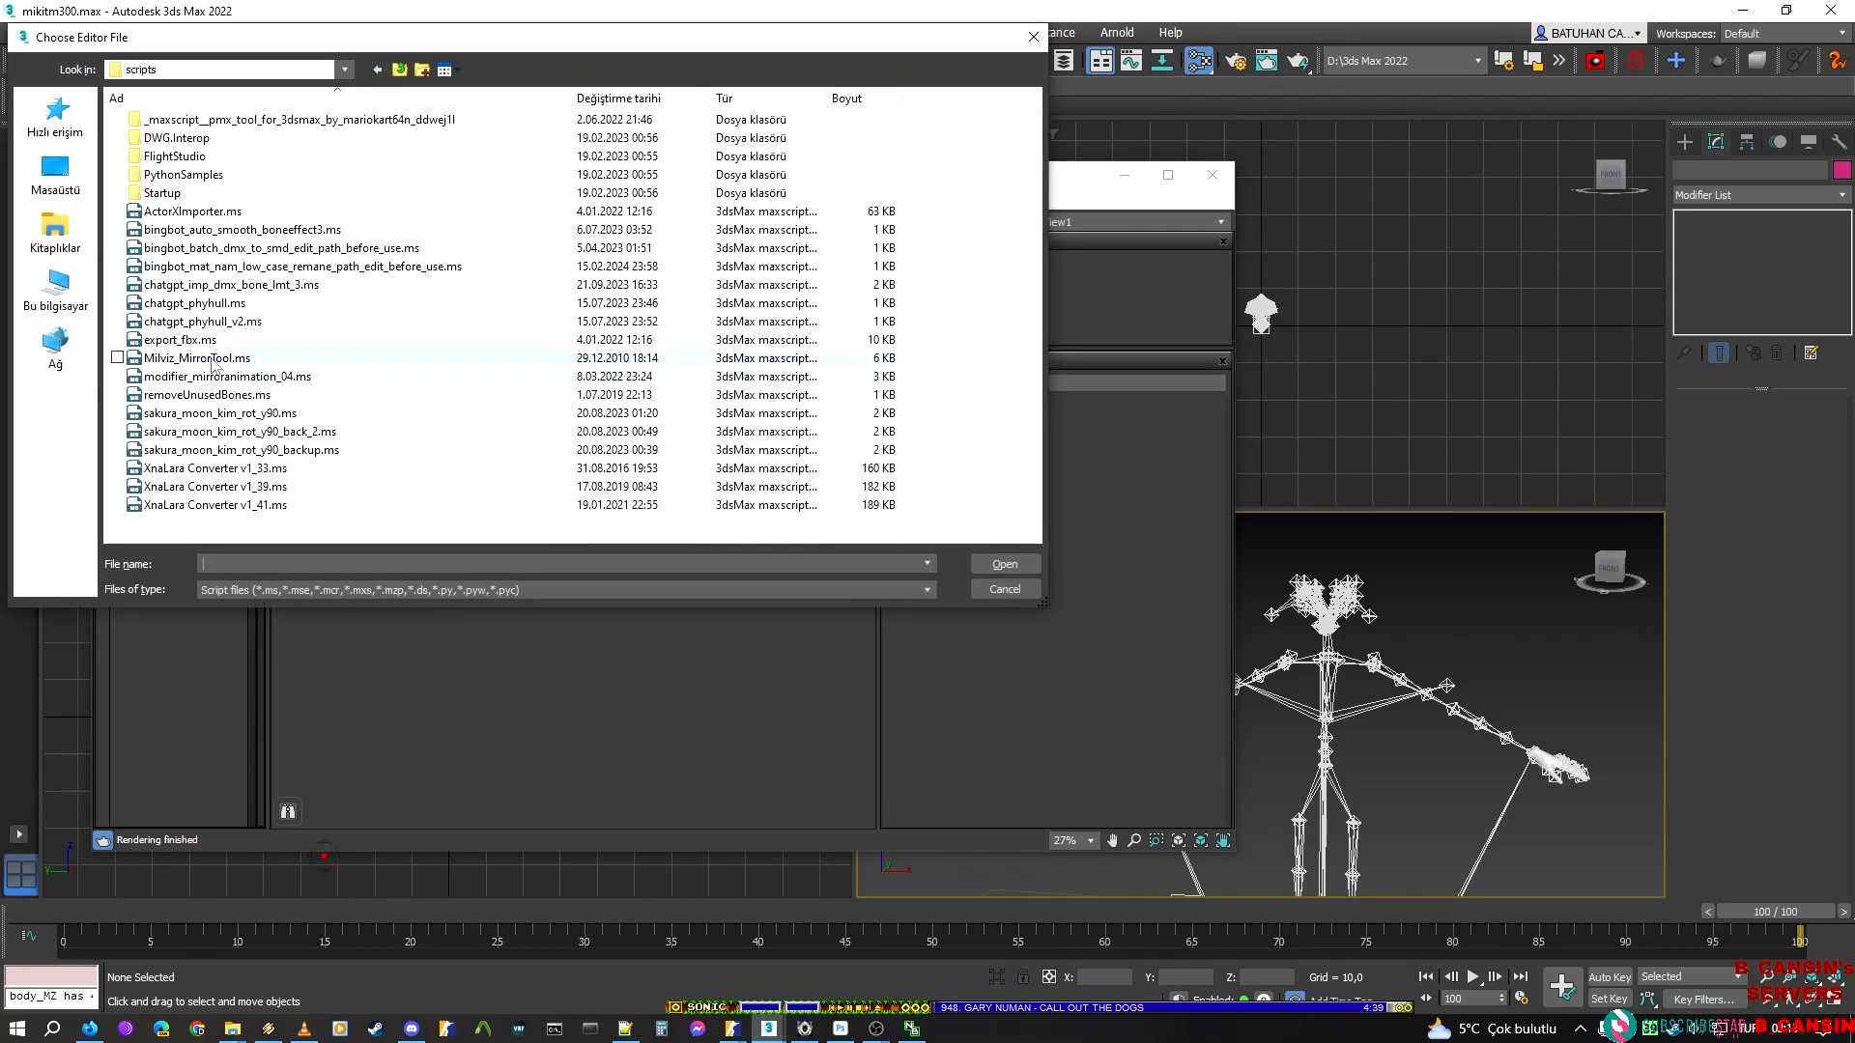
pyautogui.click(251, 269)
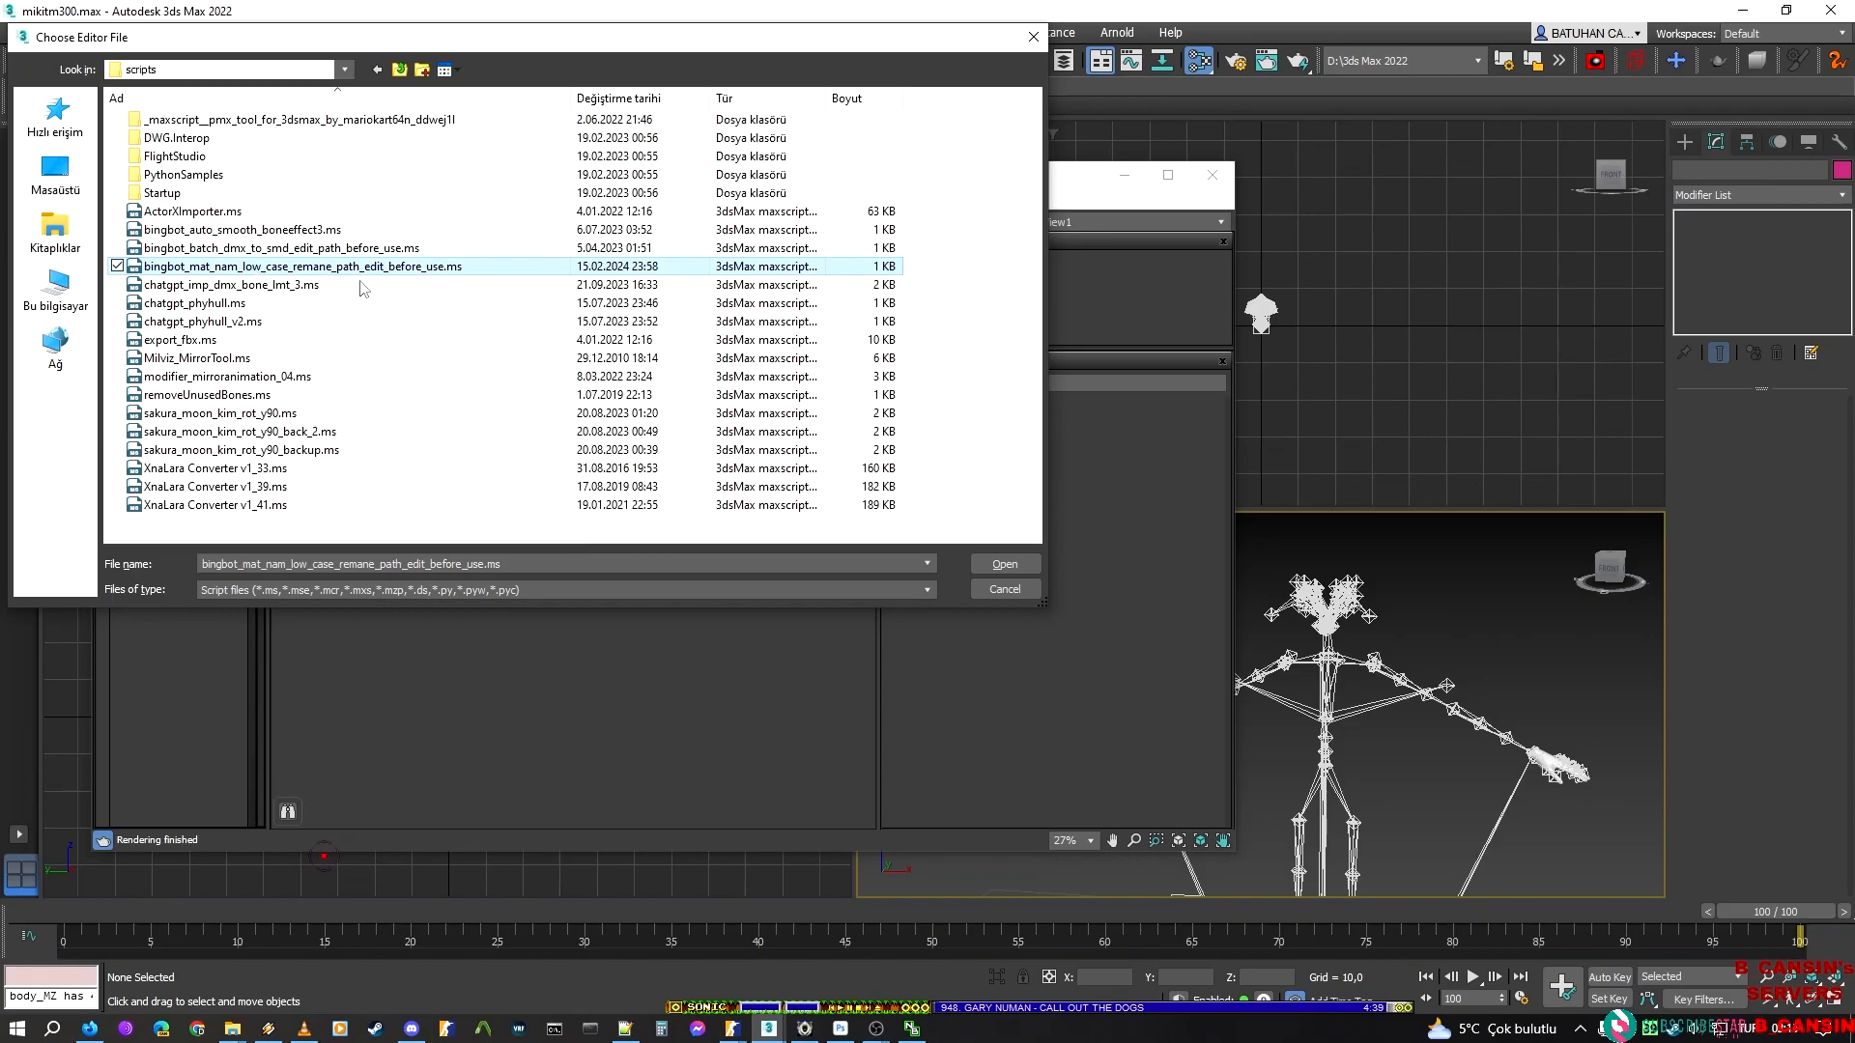
pyautogui.rightClick(320, 268)
pyautogui.click(432, 358)
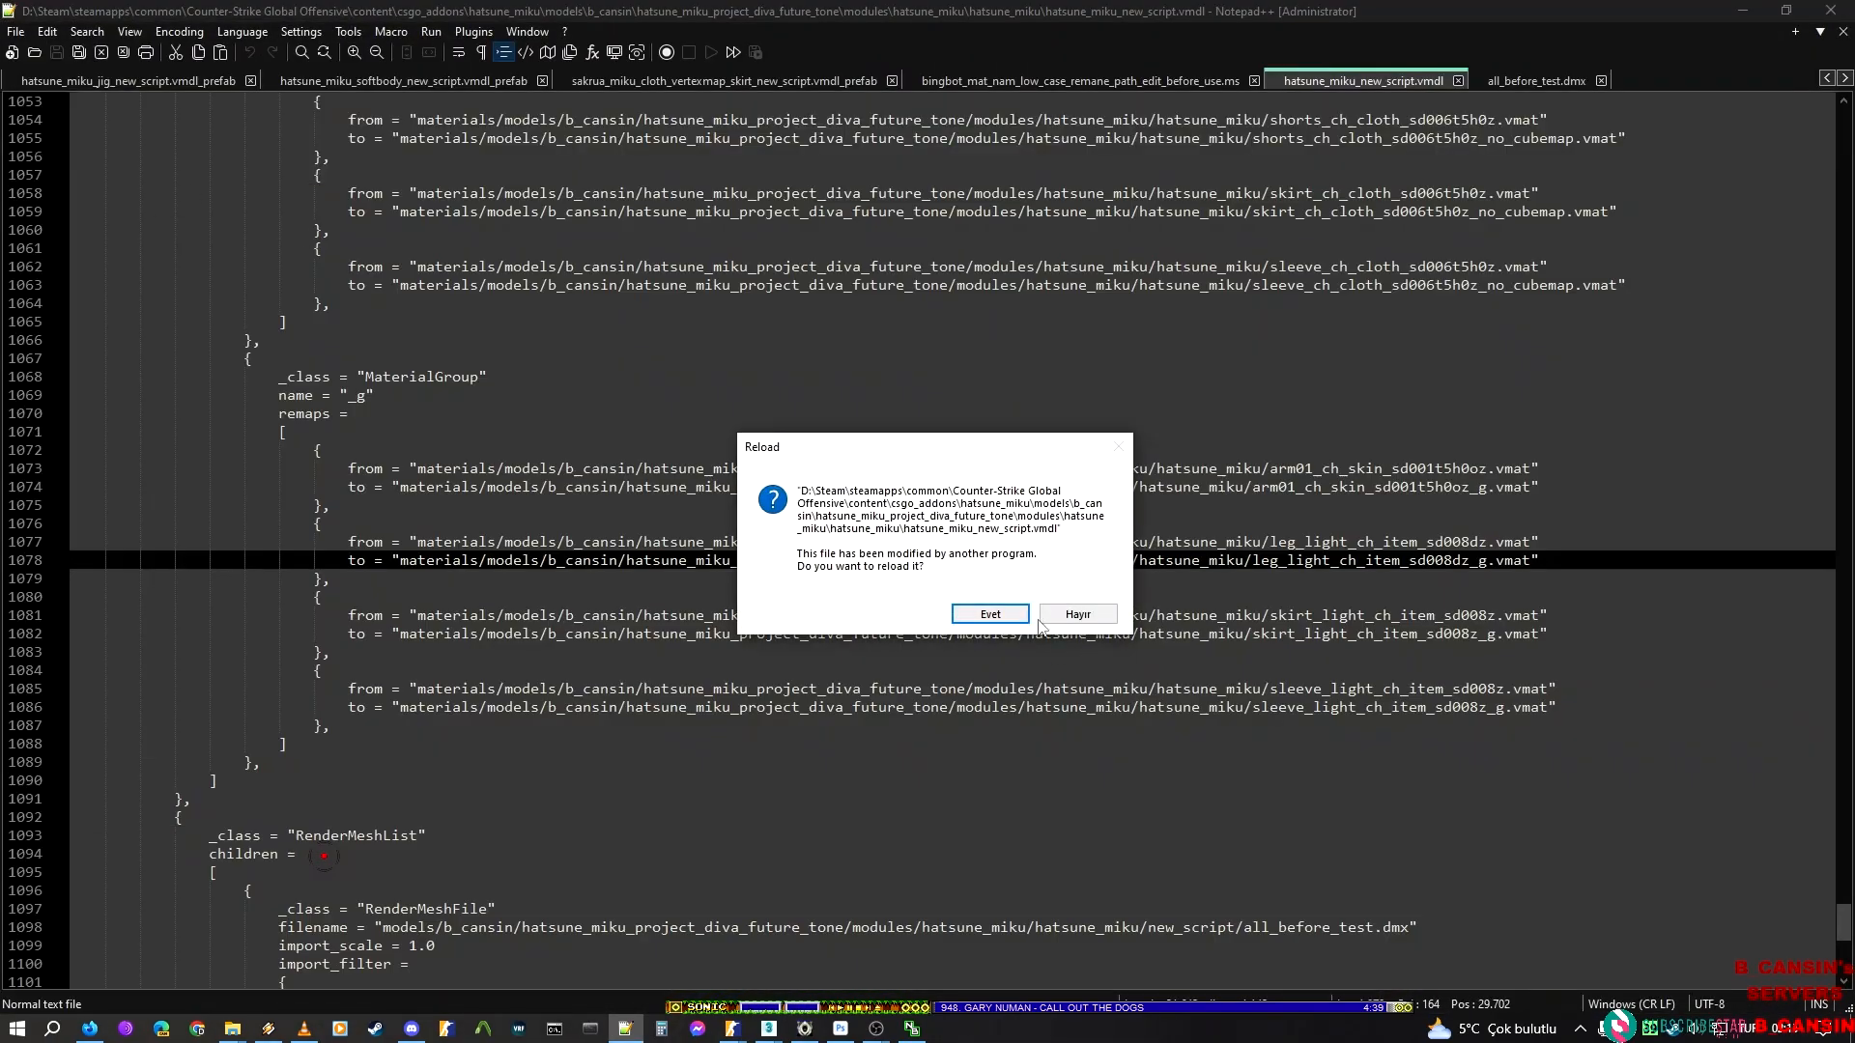
pyautogui.click(990, 614)
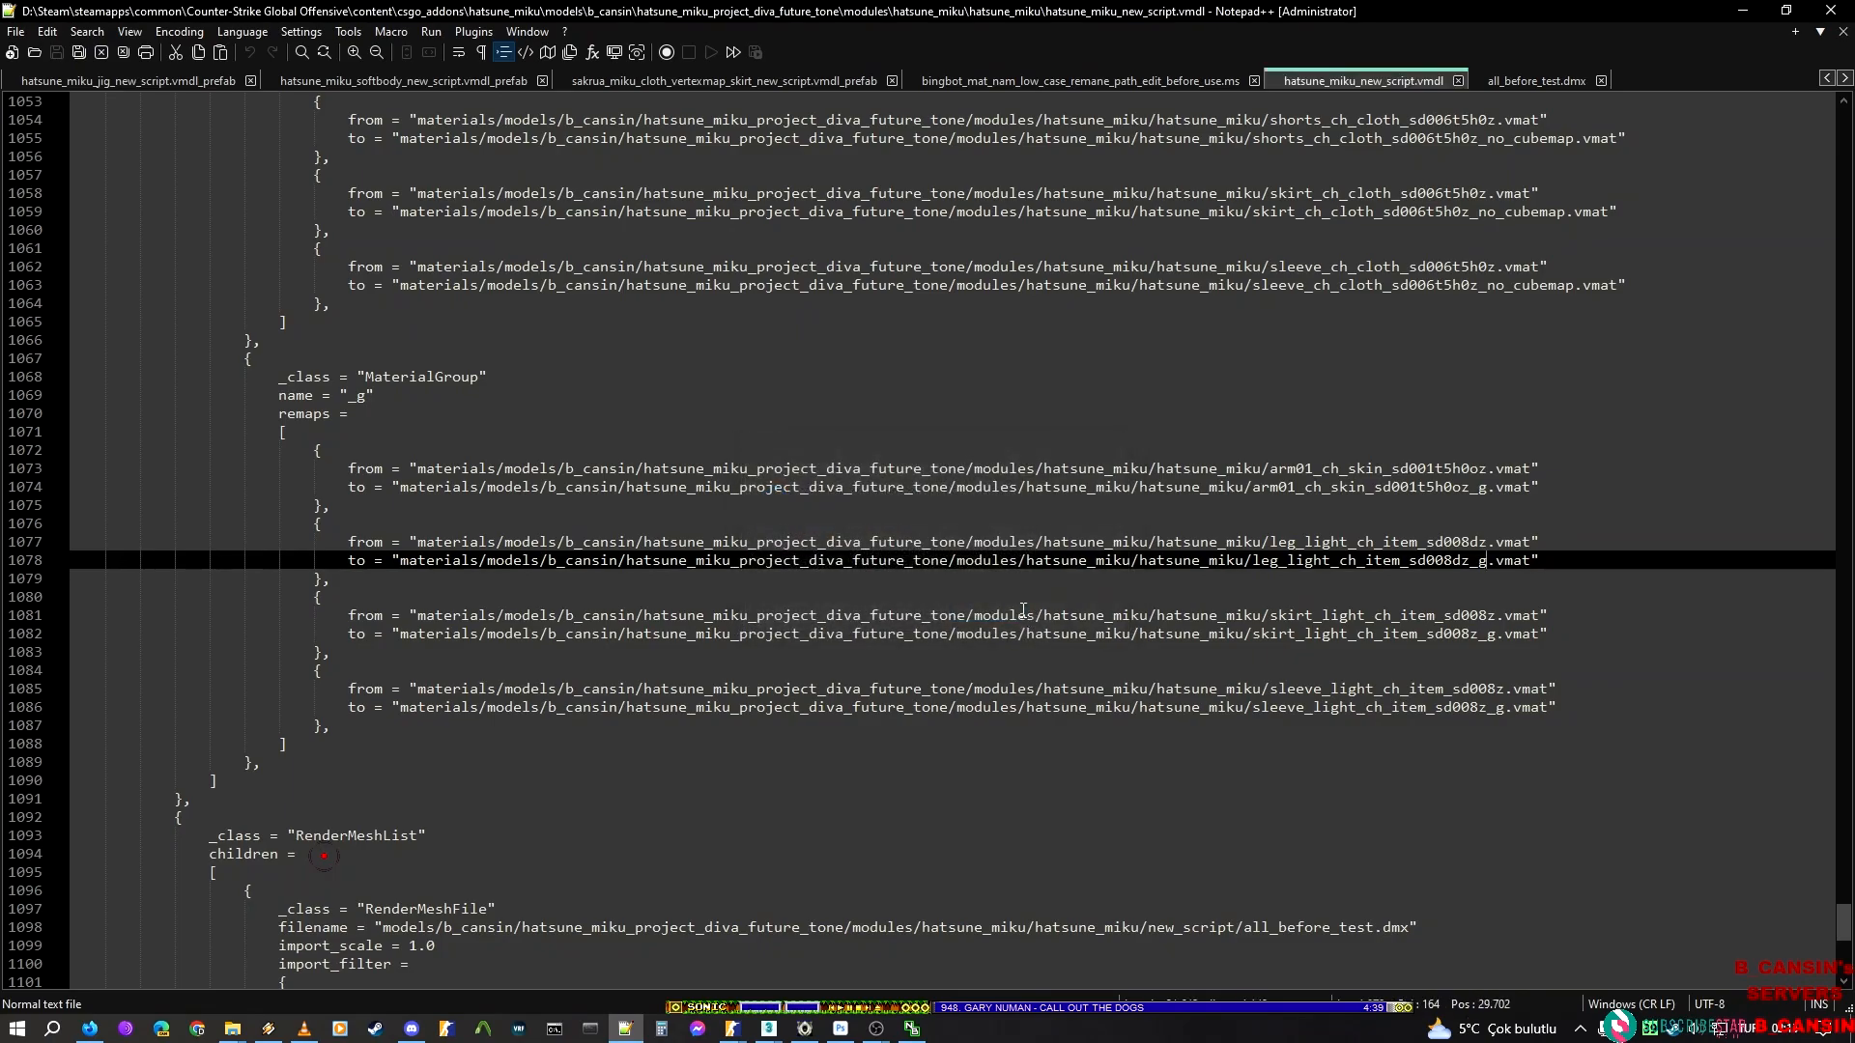
pyautogui.hotkey('alt', 'Tab')
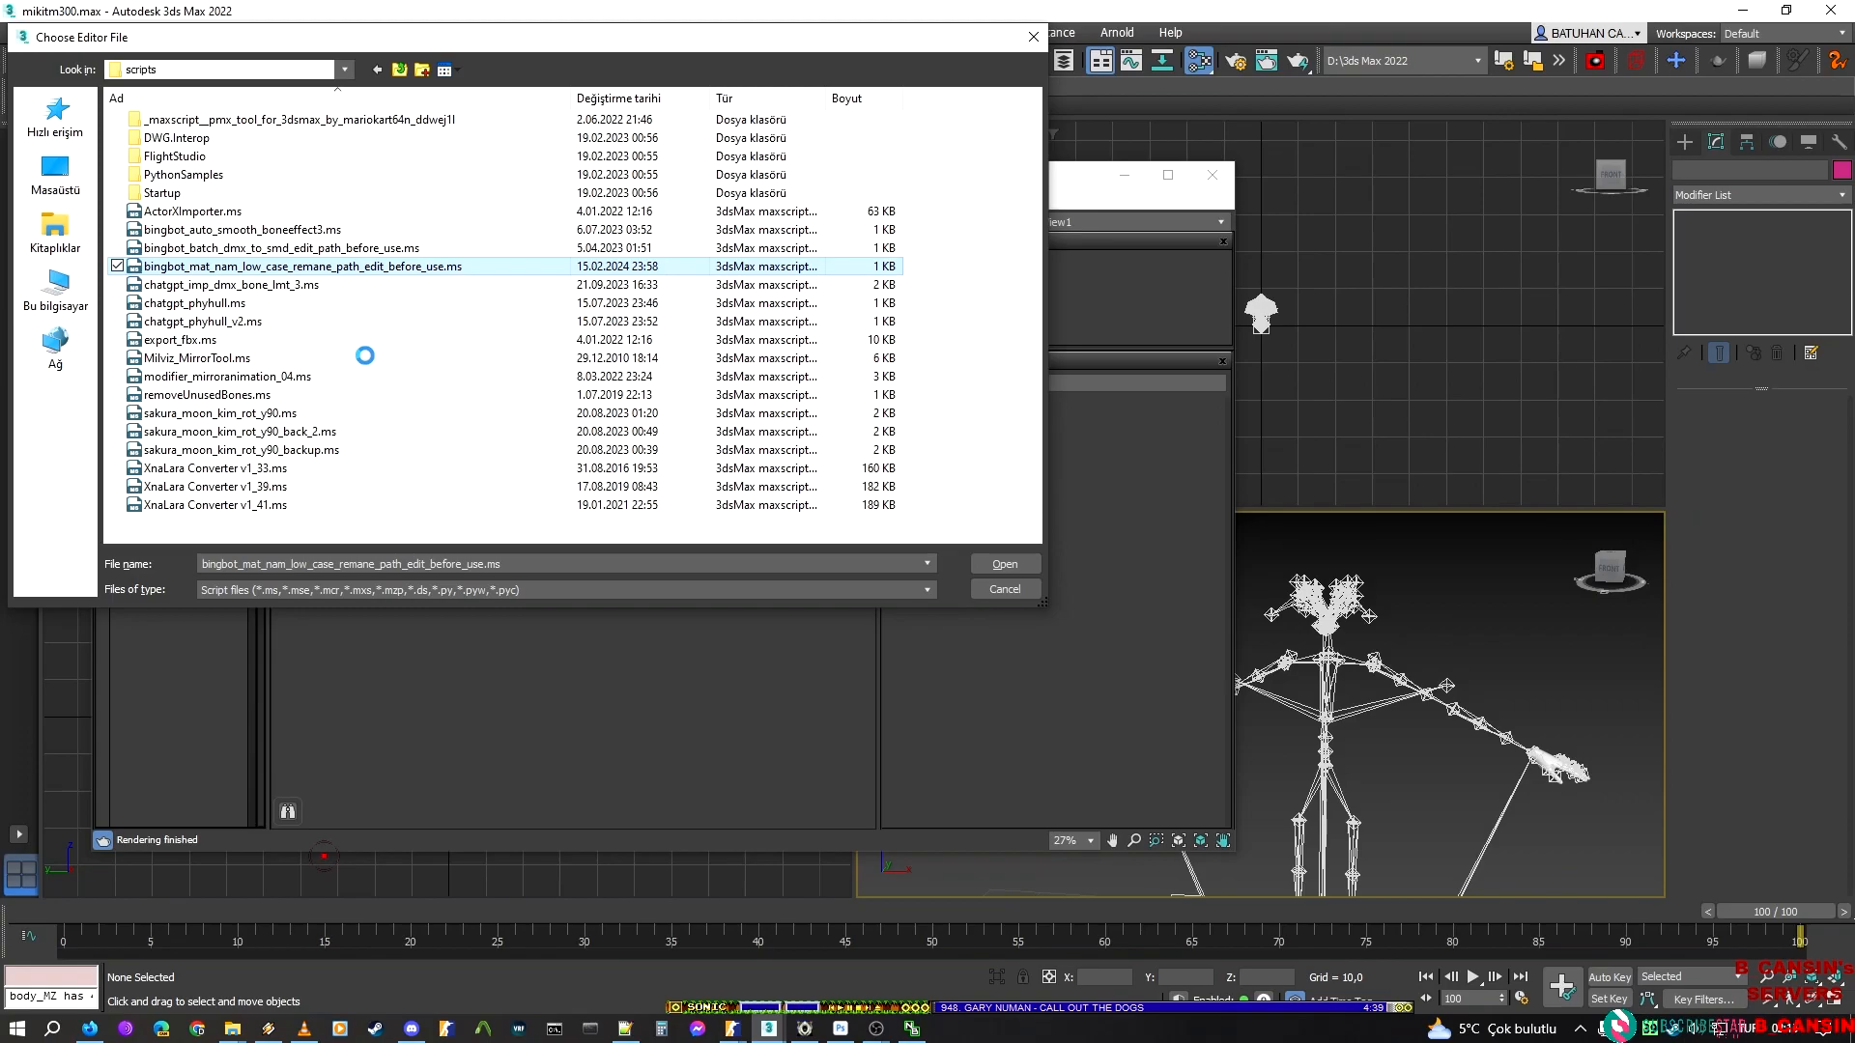
pyautogui.click(366, 352)
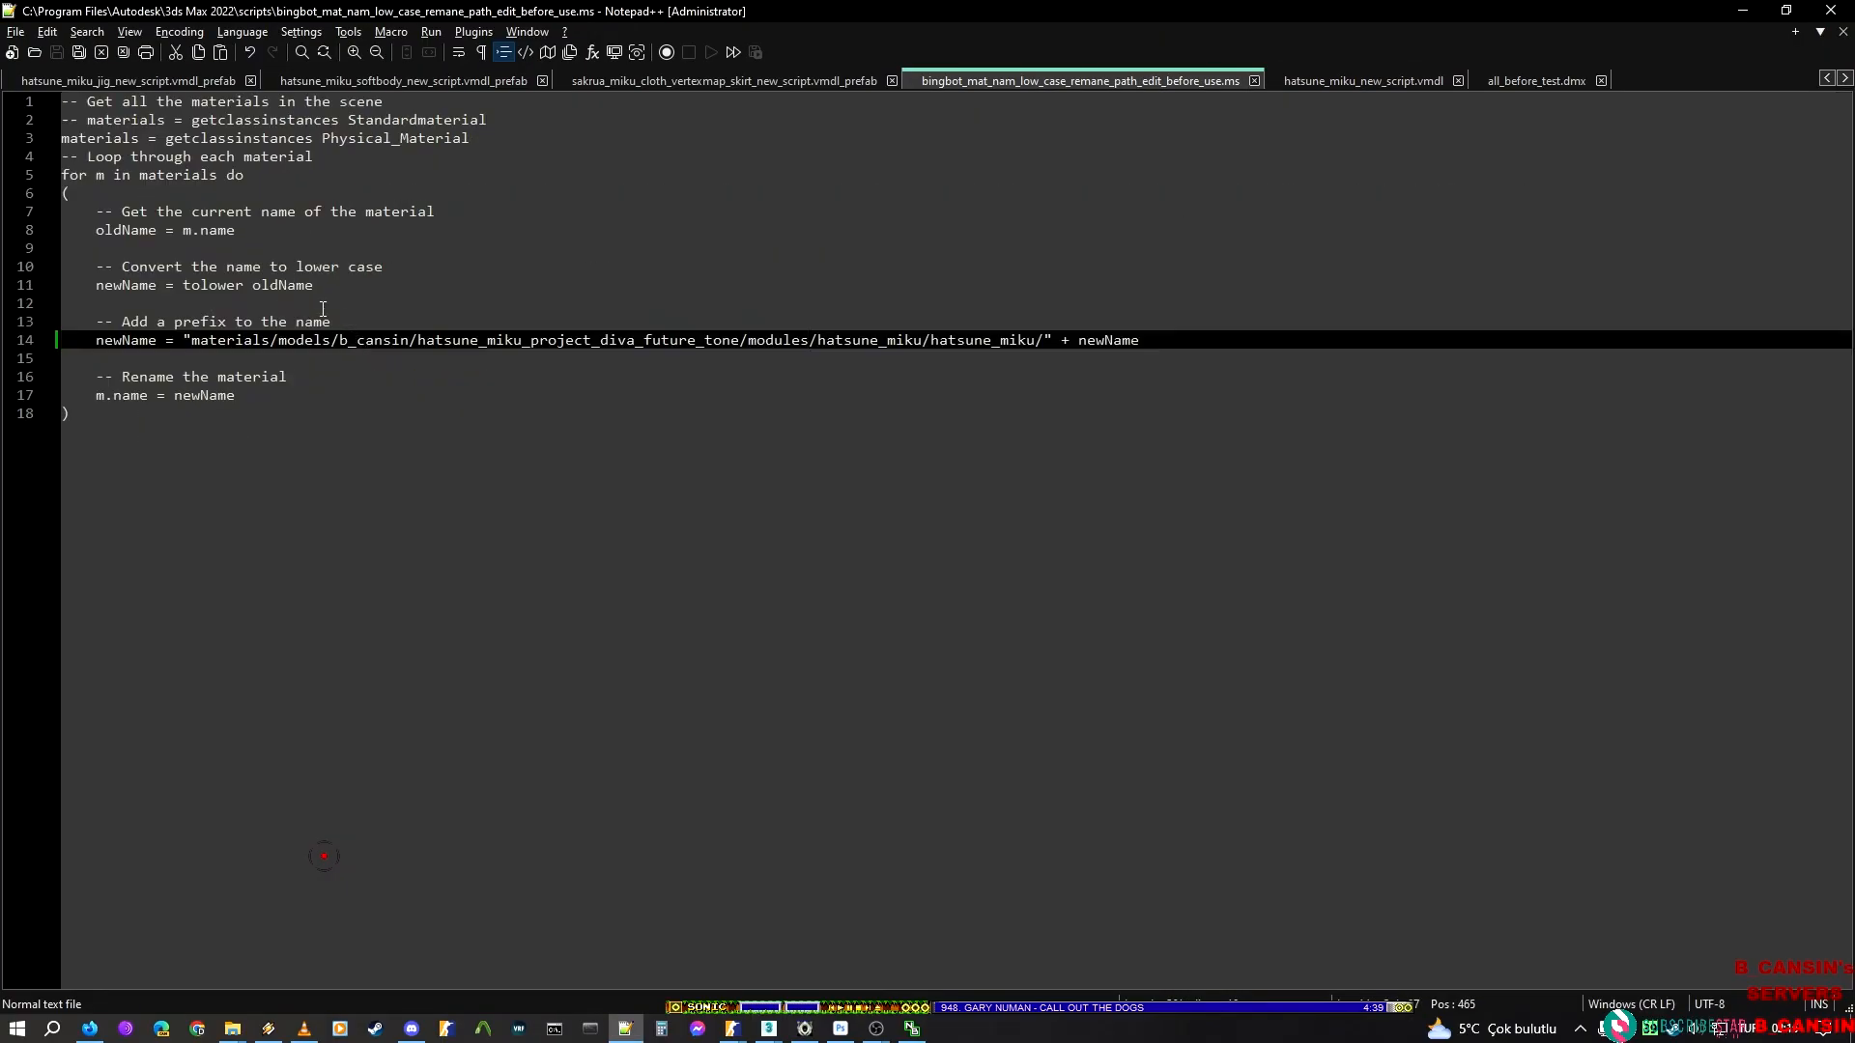
# Set the folder after hatsune_miku_project_diva_future_tone in the material name prefix to hands, check it against the materials folder, and save the script
pyautogui.doubleClick(792, 342)
pyautogui.write('hands')
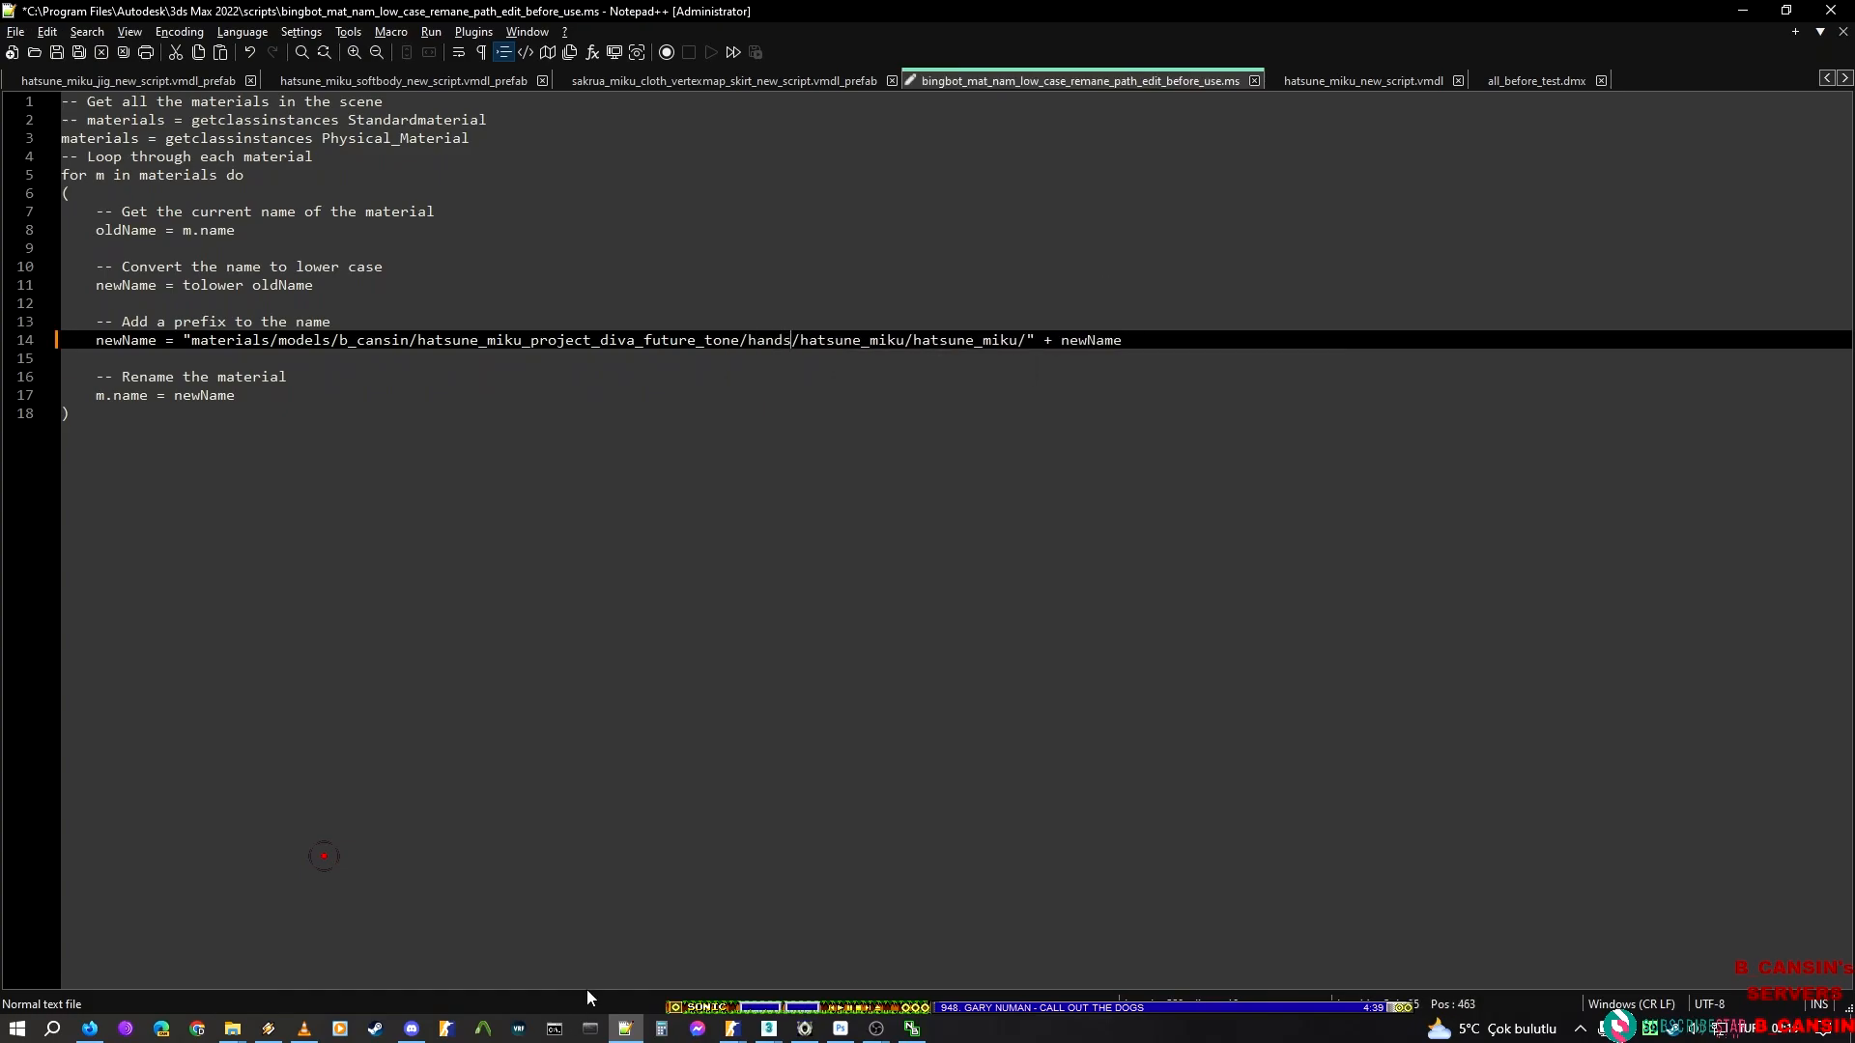
pyautogui.moveTo(232, 1029)
pyautogui.moveTo(713, 956)
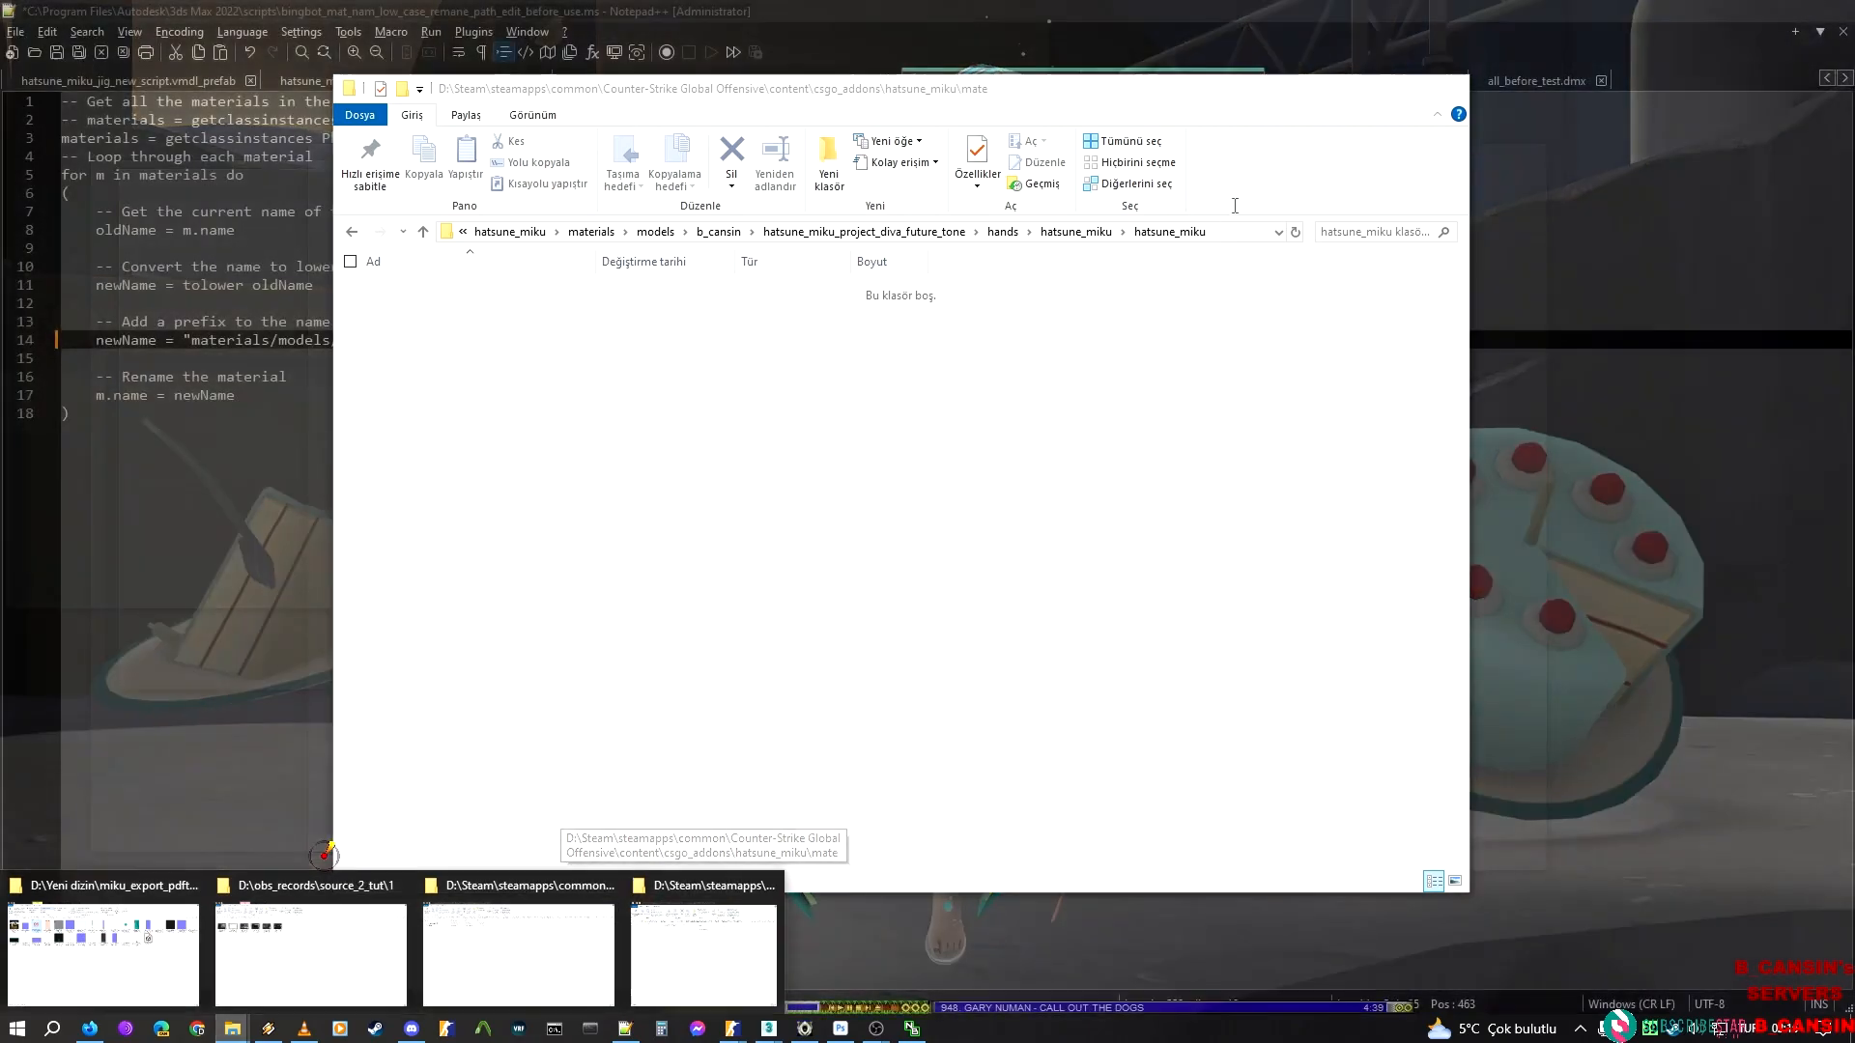
pyautogui.click(716, 958)
pyautogui.click(852, 345)
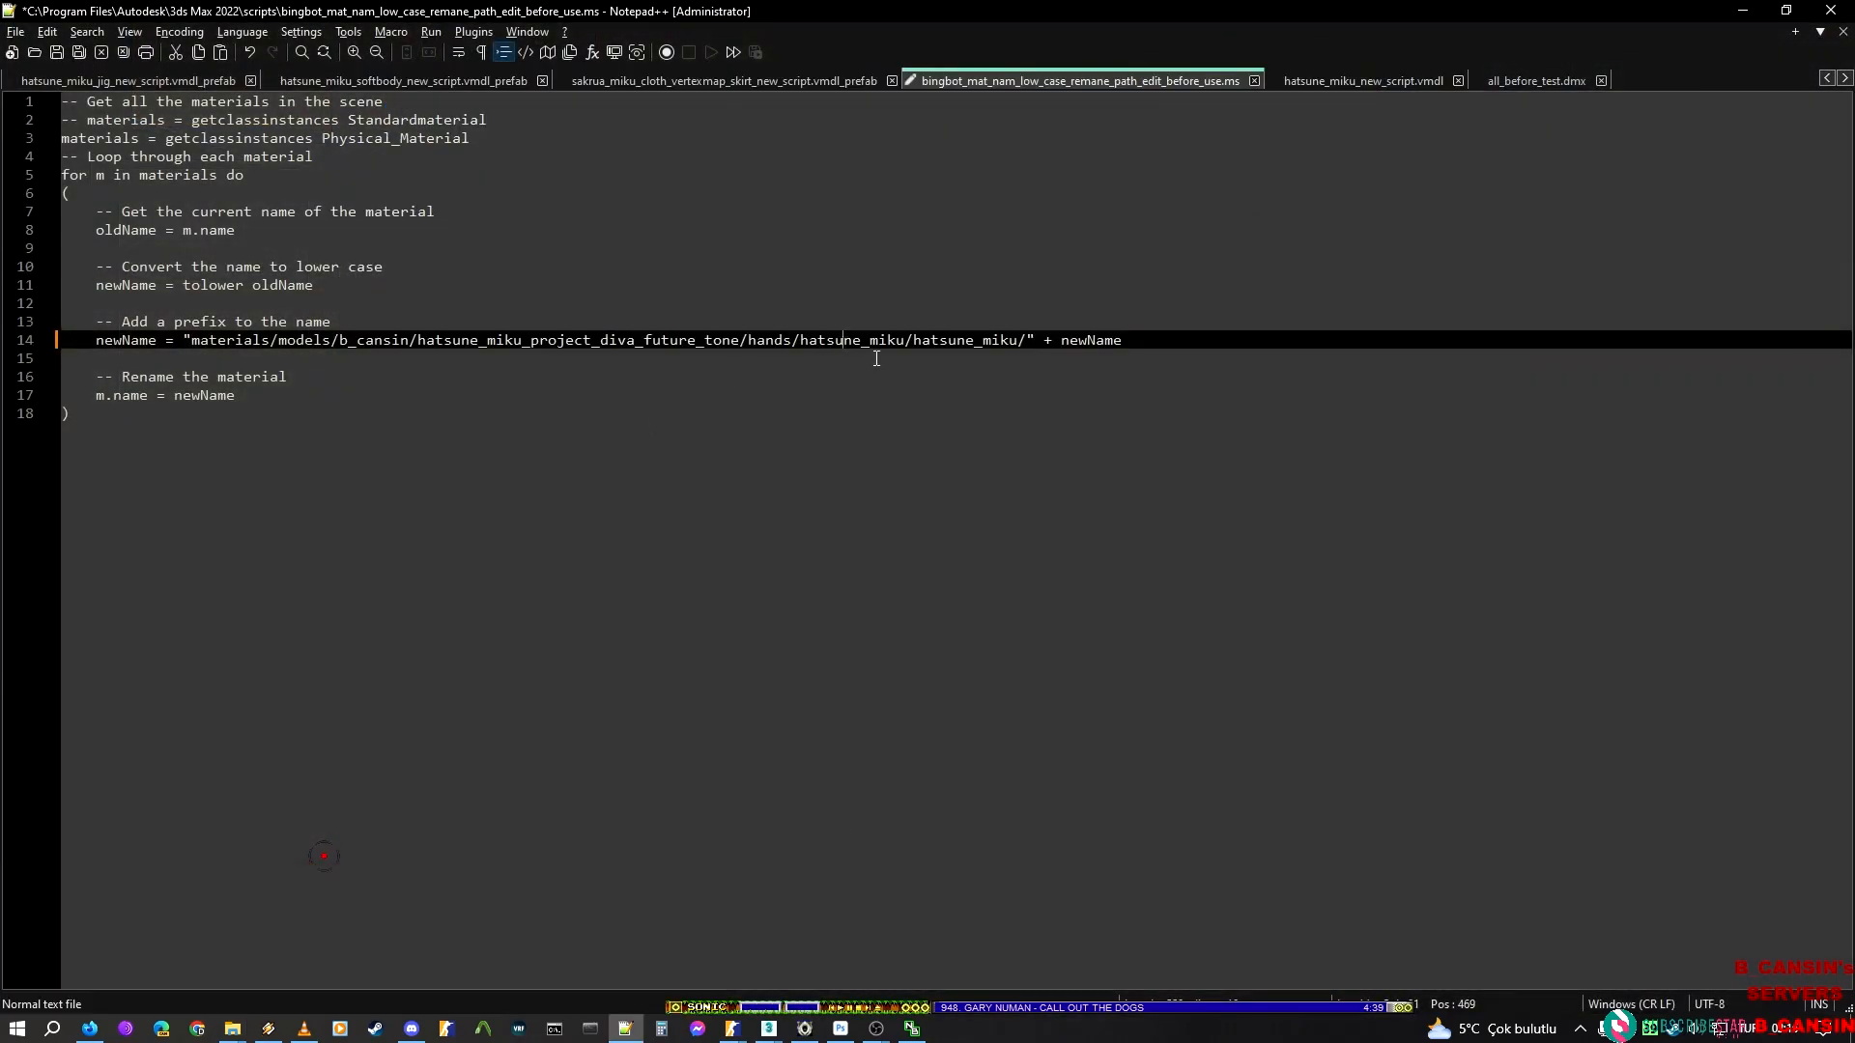
pyautogui.hotkey('ctrl', 's')
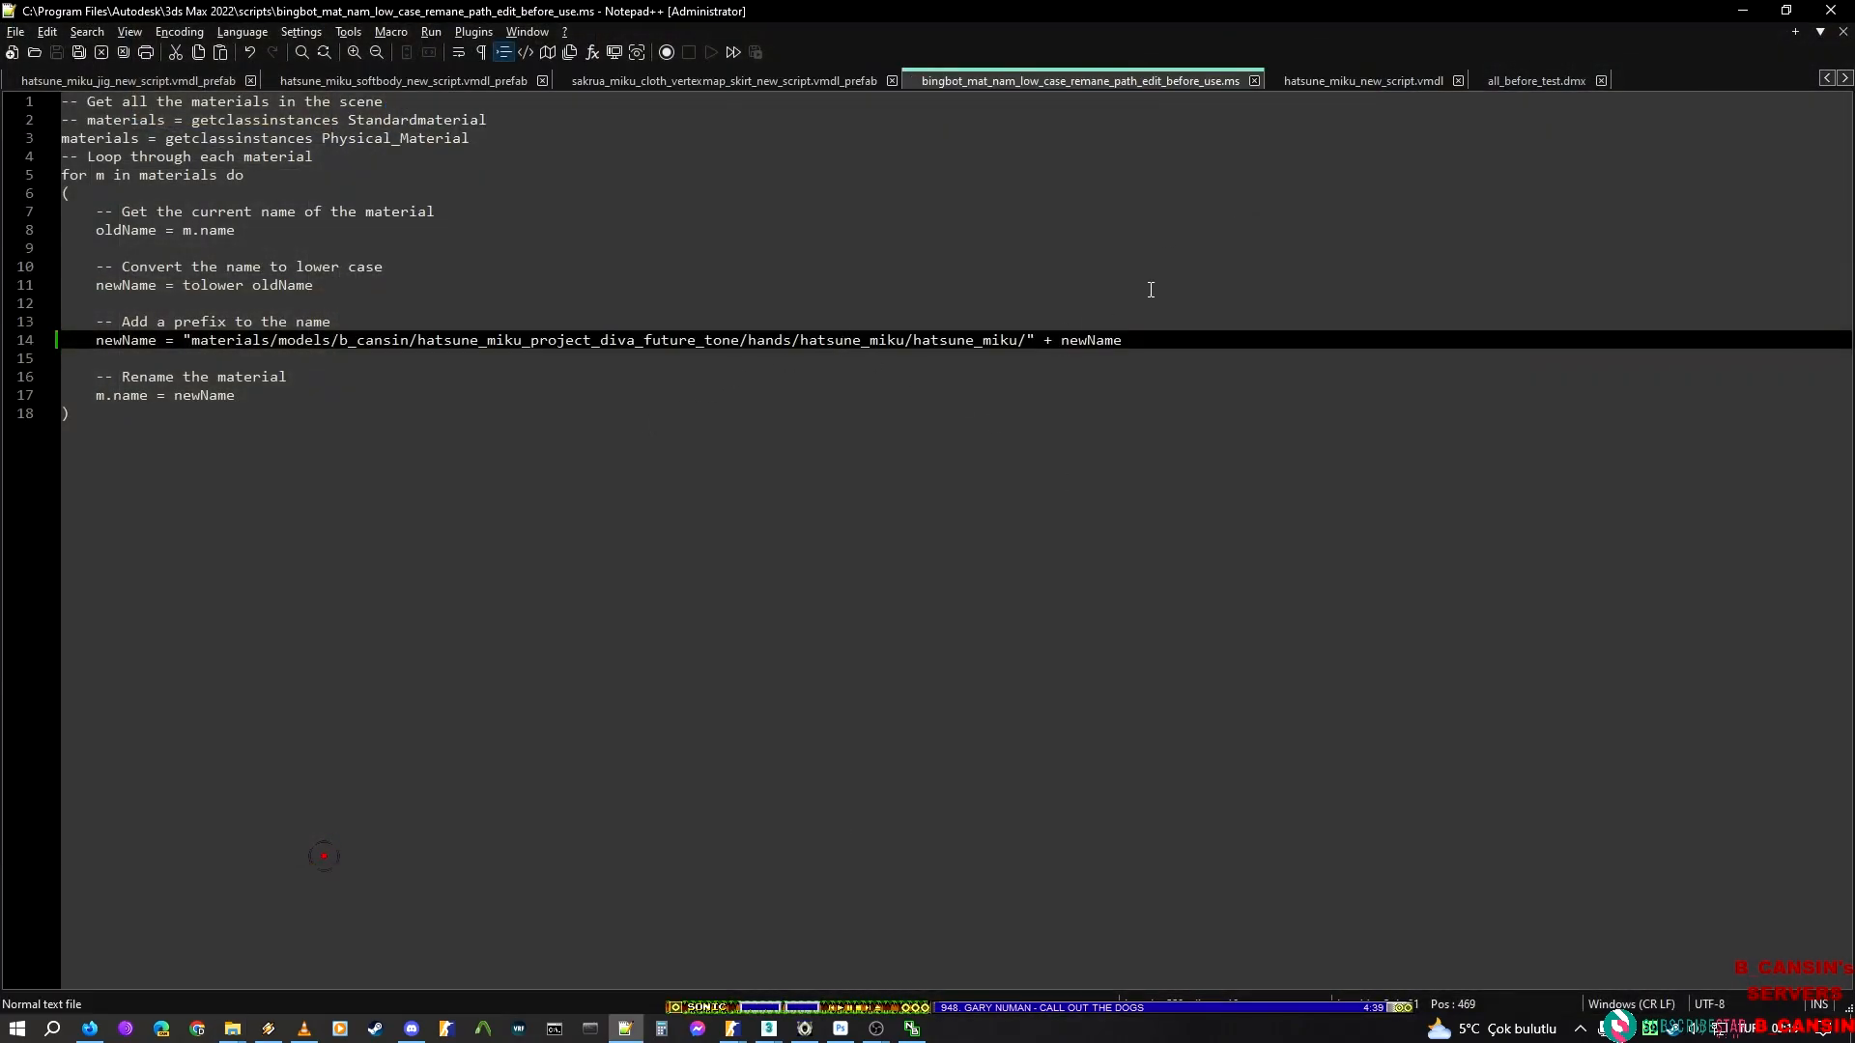
# Return to 3ds Max and run the edited script to rename the scene's hand and nail materials
pyautogui.click(1743, 9)
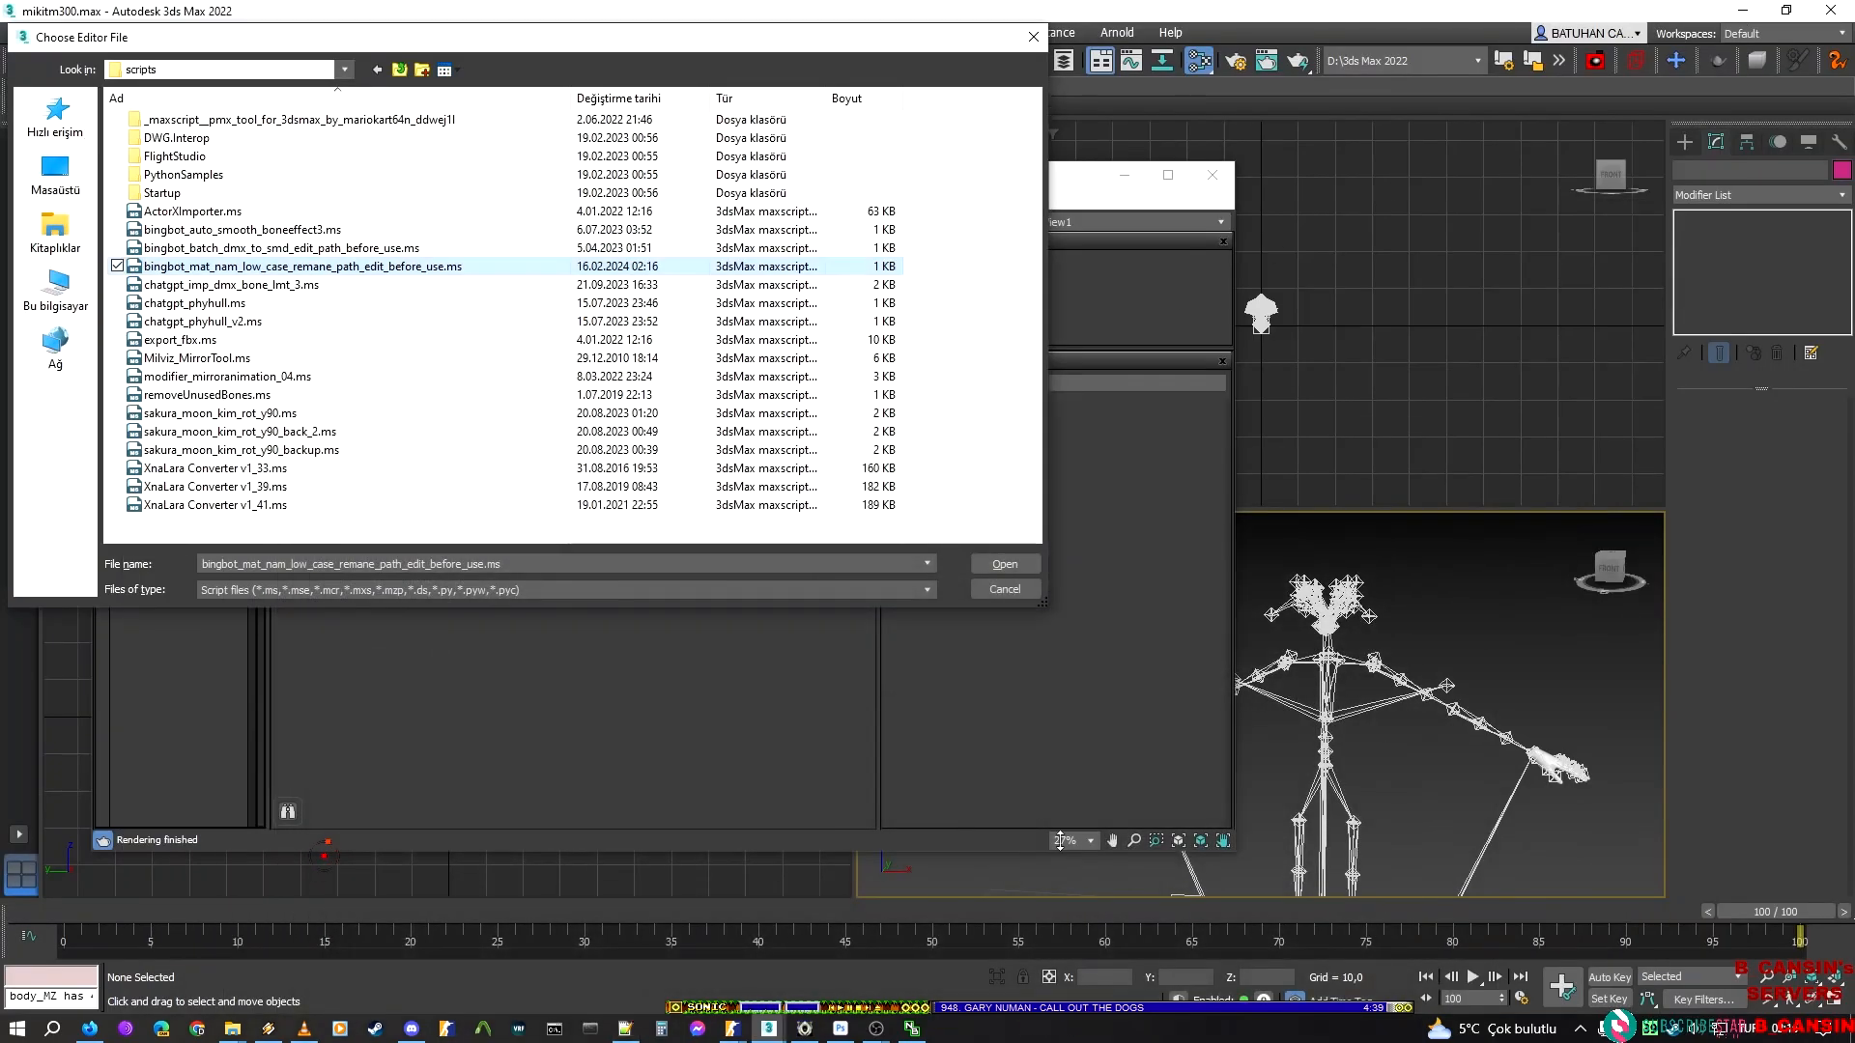
pyautogui.click(1020, 562)
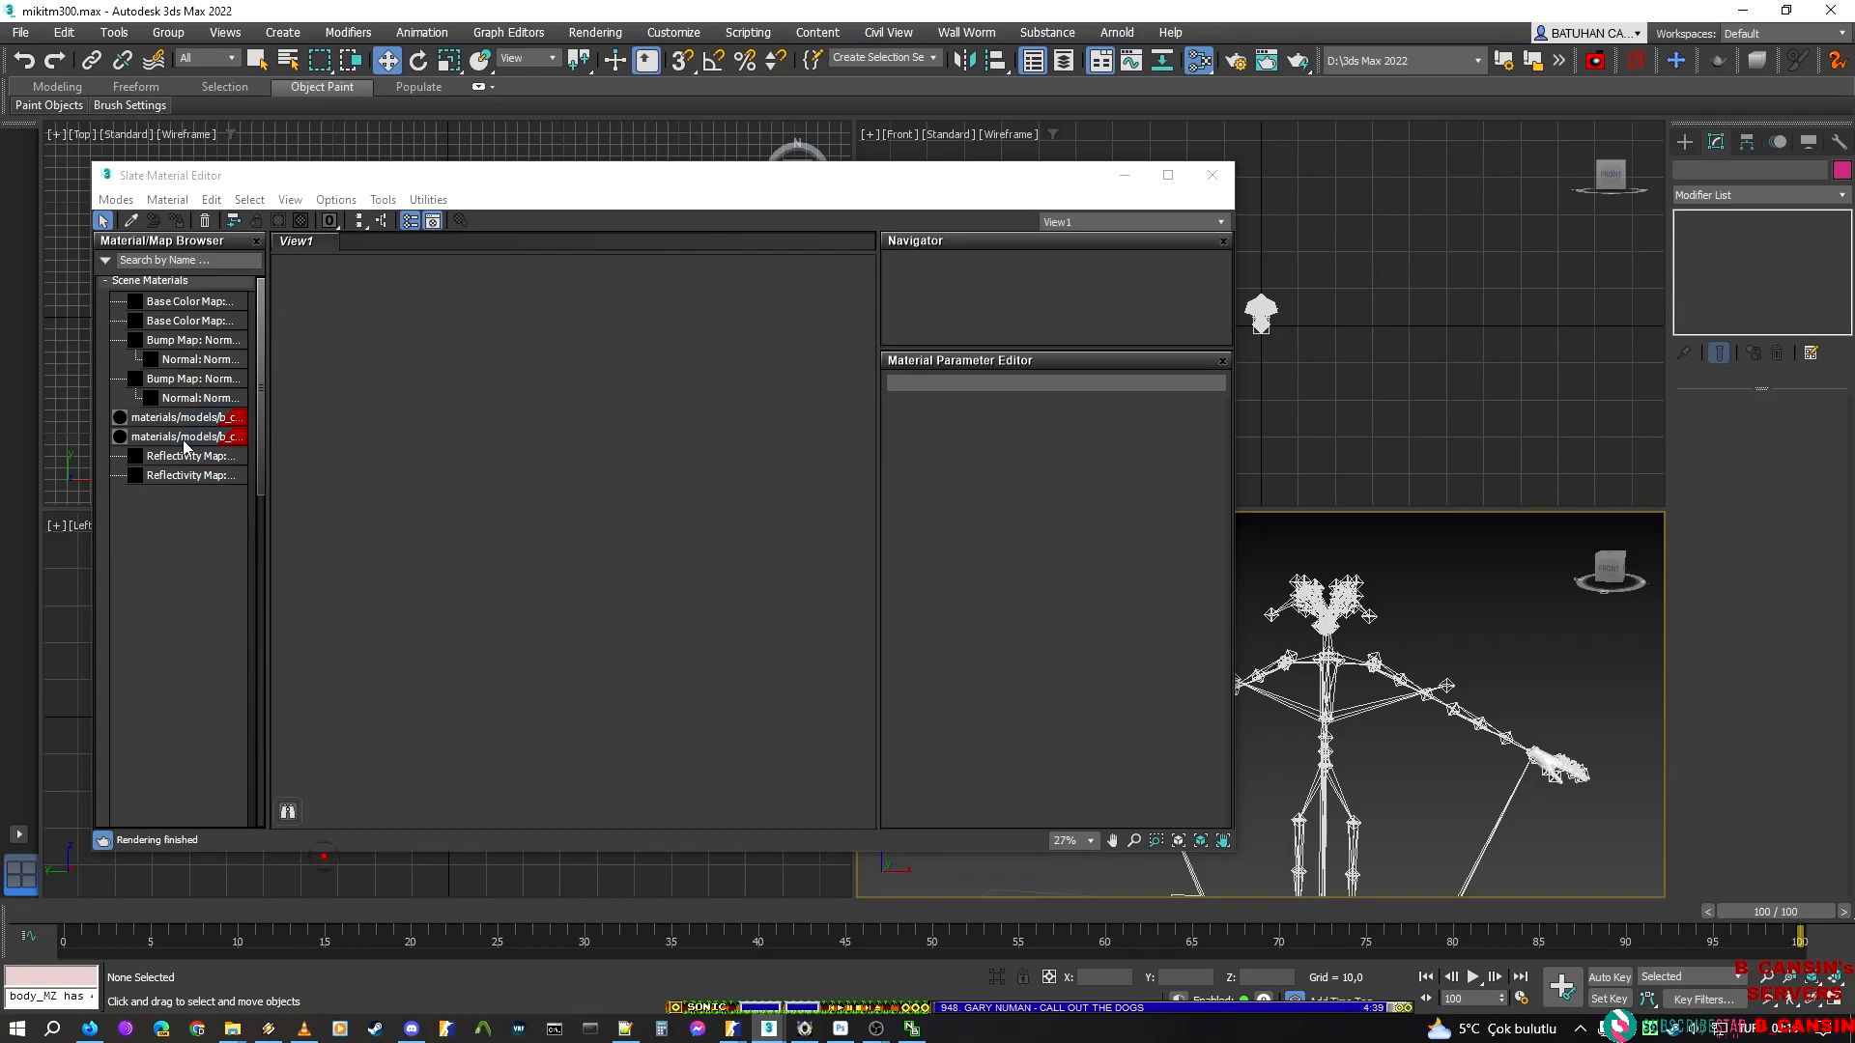
pyautogui.moveTo(1360, 663); pyautogui.dragTo(1410, 582, button='middle')
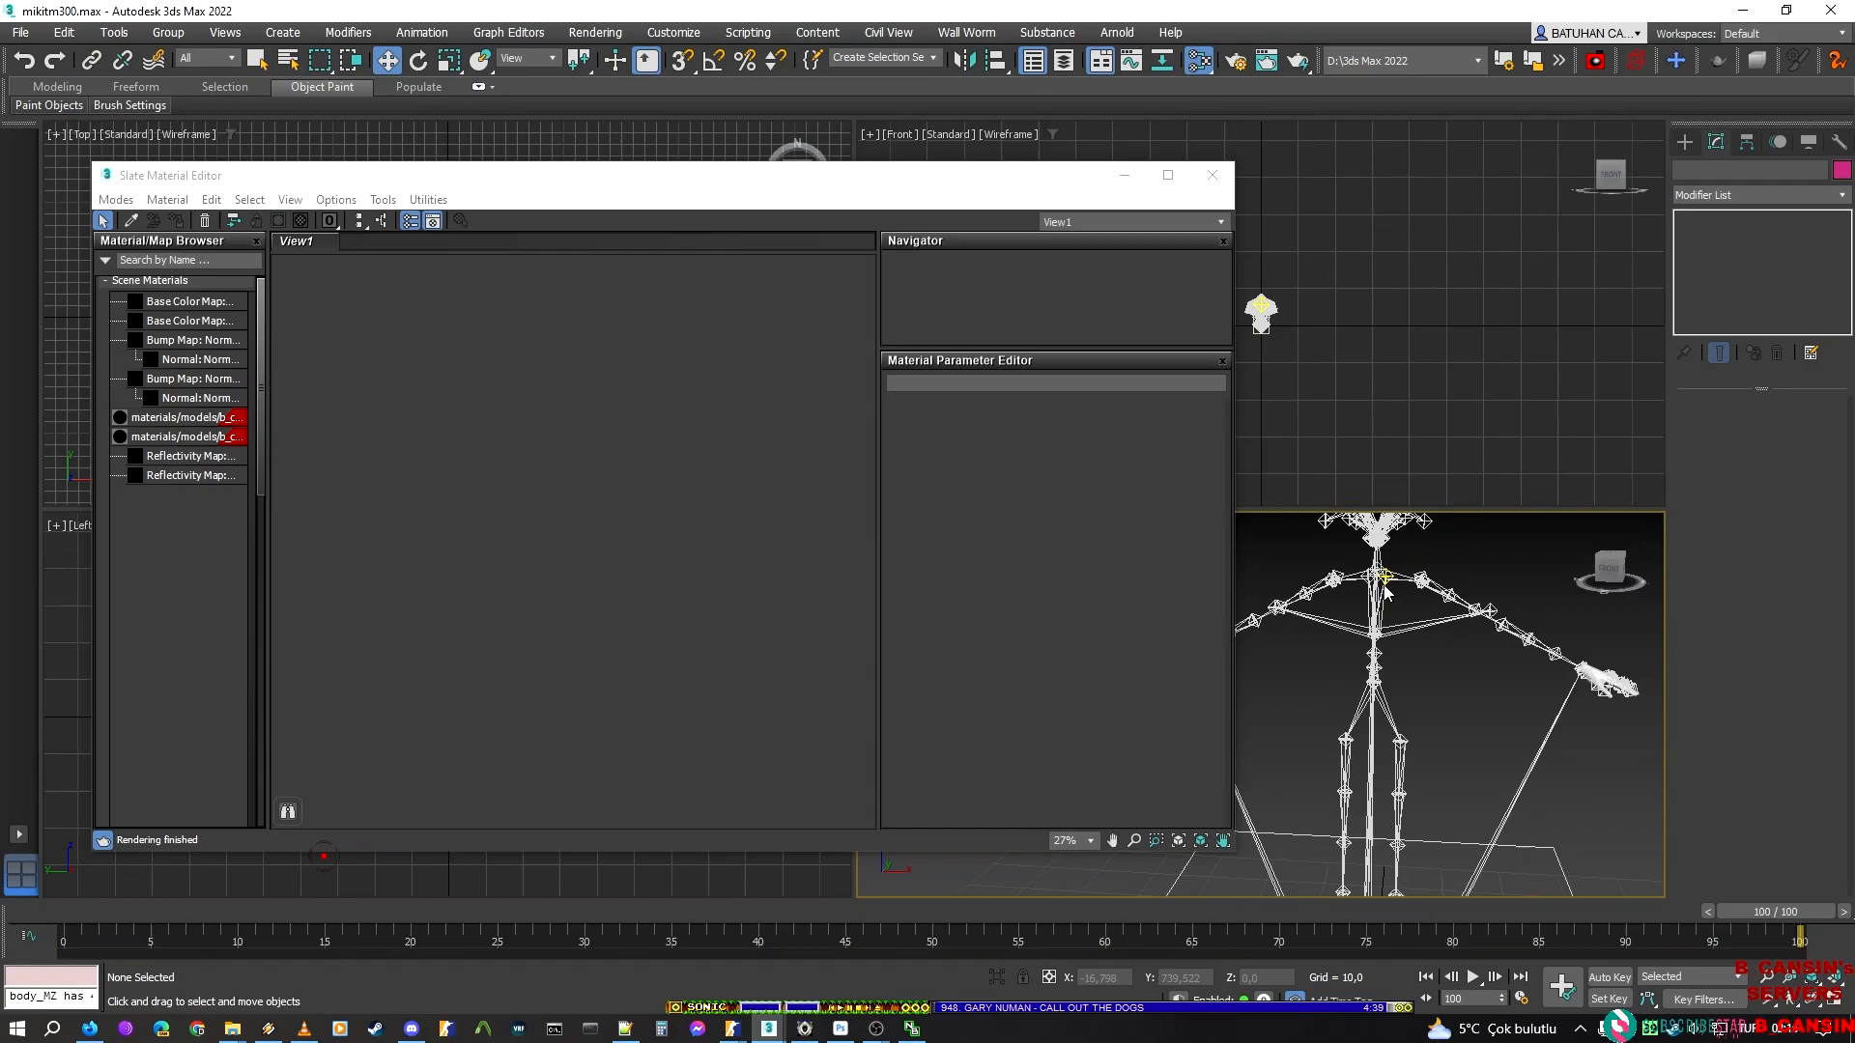
# Save the scene as a separate file named mikitm300_mat.max in the hands\mikitm300 folder
pyautogui.hotkey('ctrl', 'shift', 's')
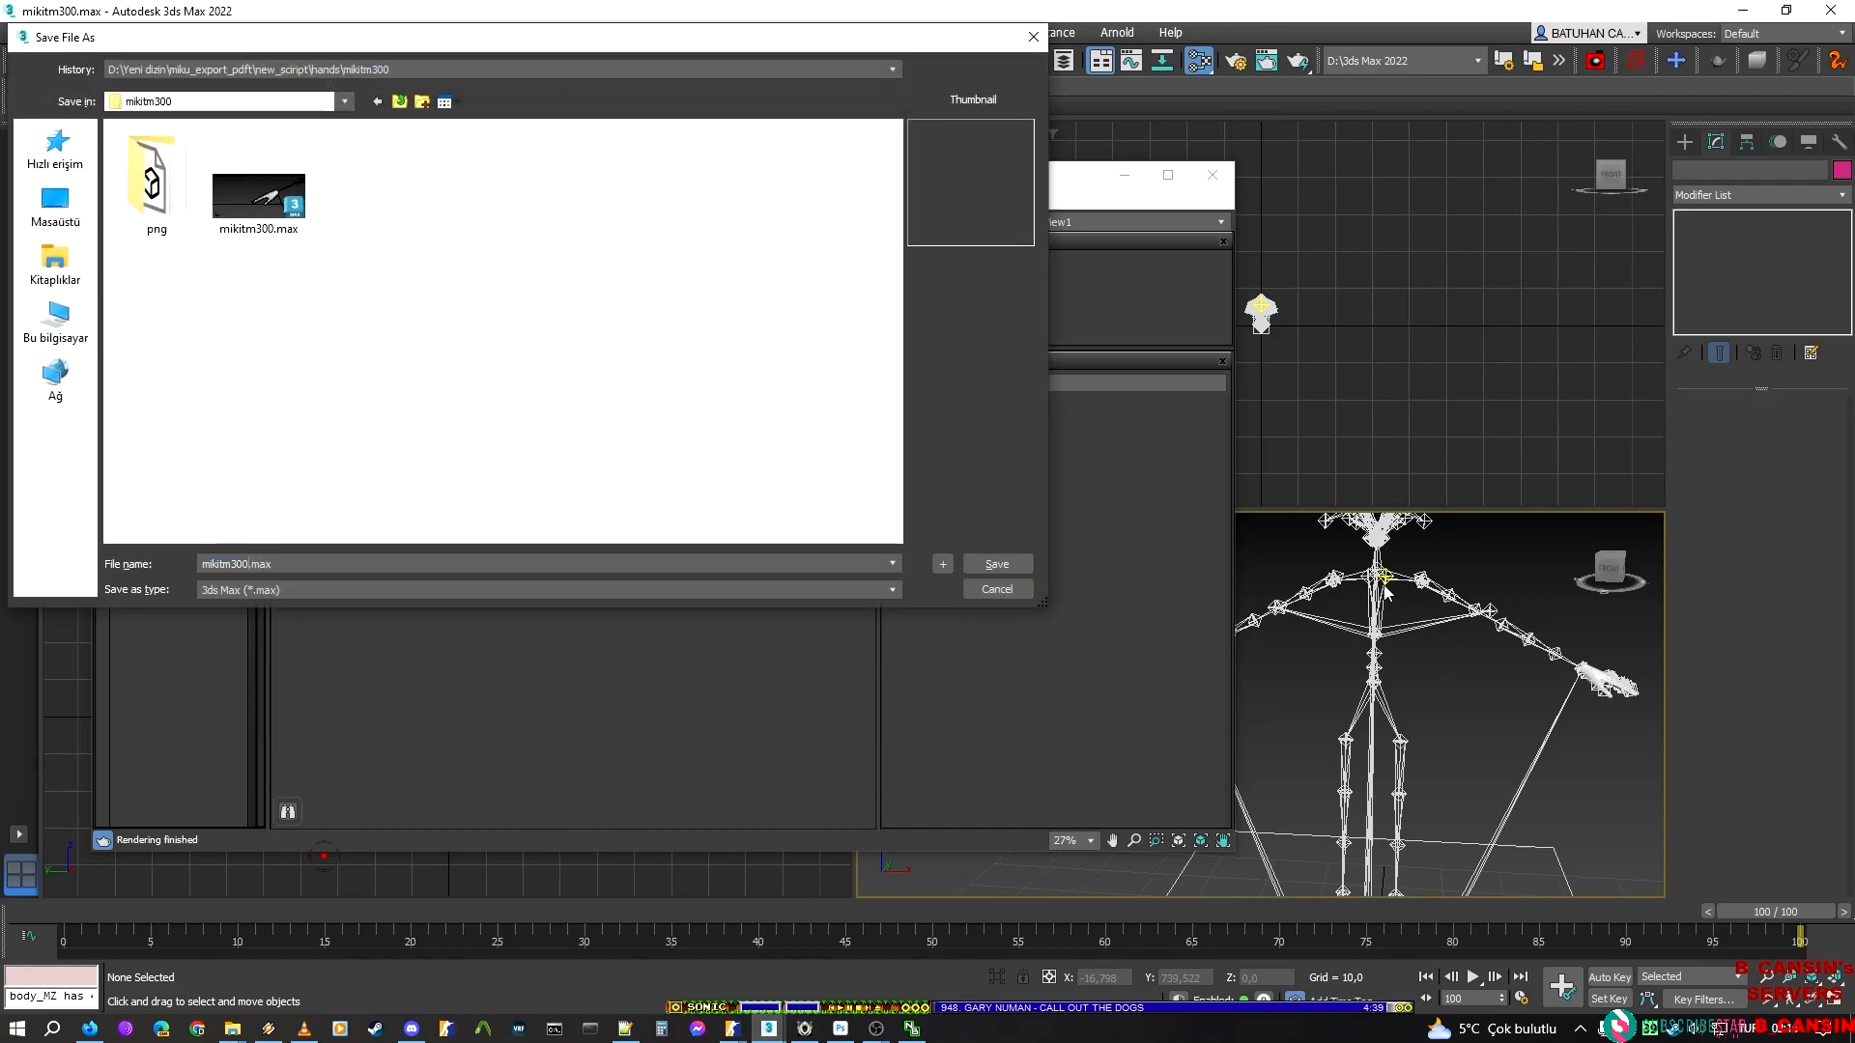
pyautogui.write('_mat')
pyautogui.press('Return')
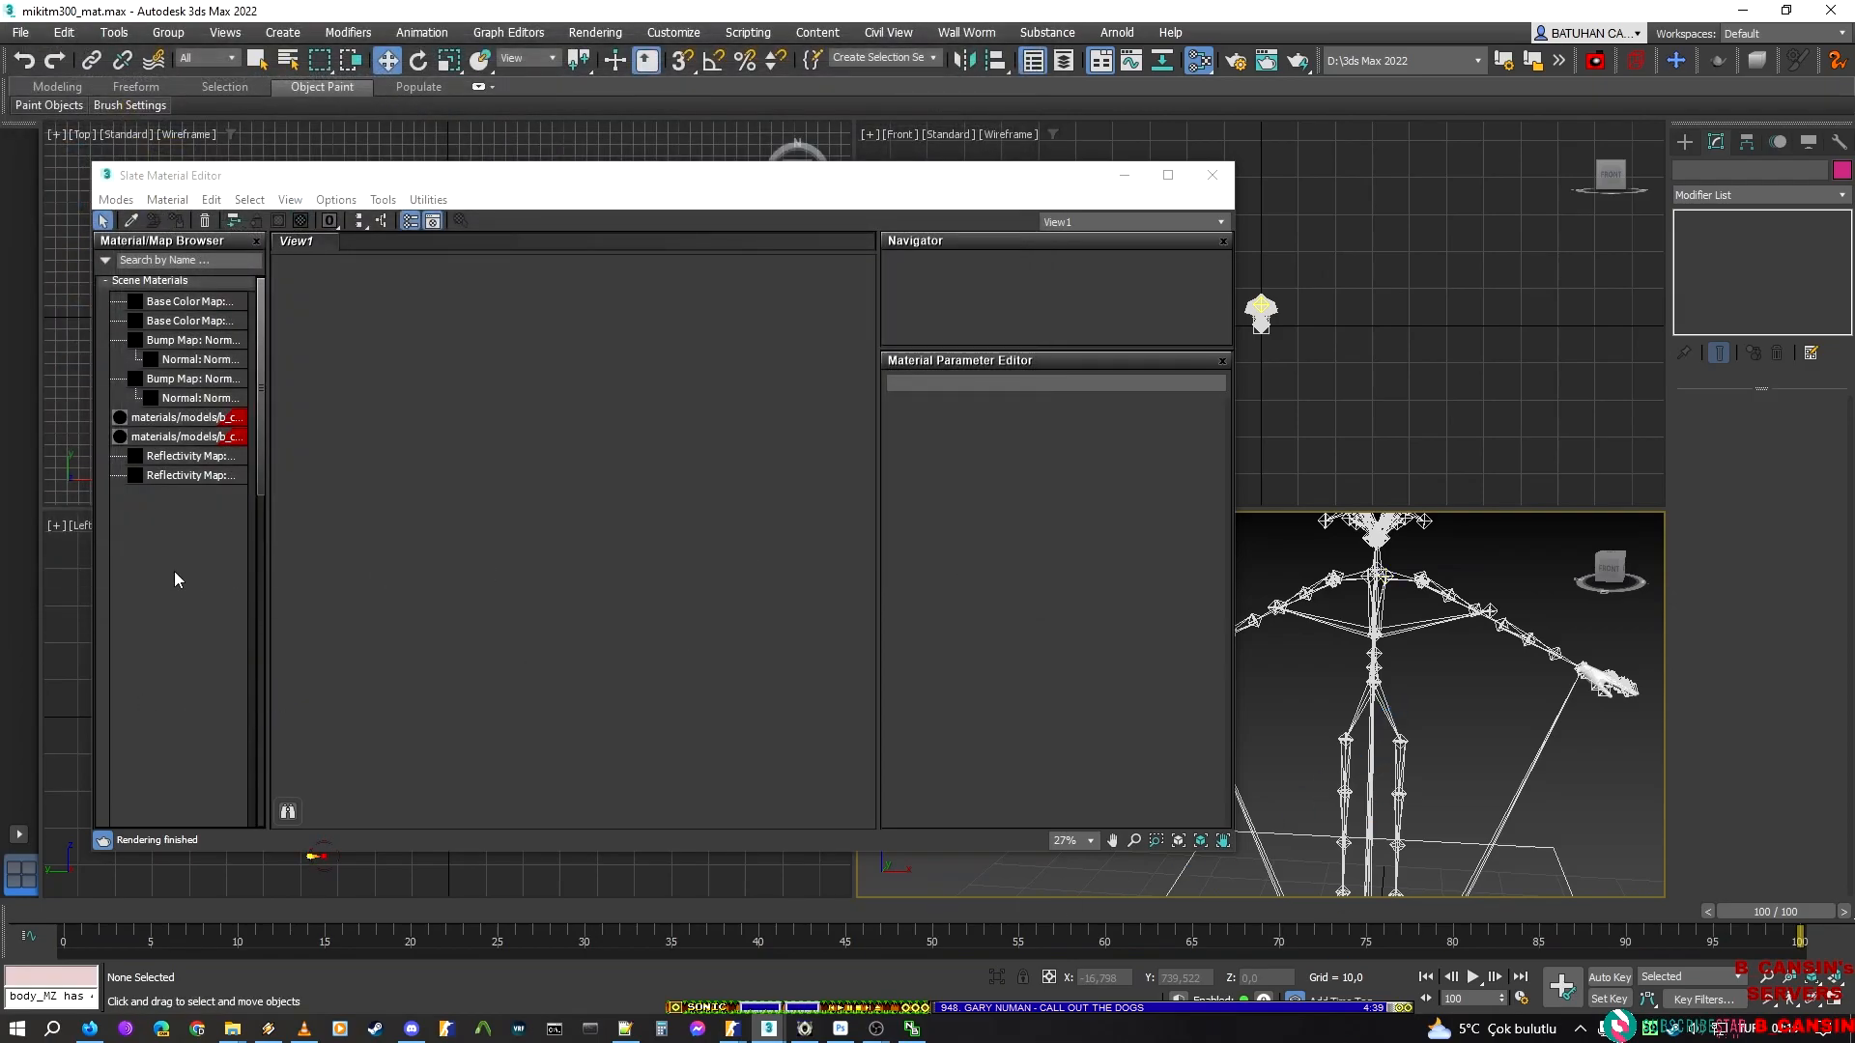
# Minimize the Slate Material Editor and export the scene as Valve DMX Model hands.dmx into the addon's new_script folder
pyautogui.click(1117, 176)
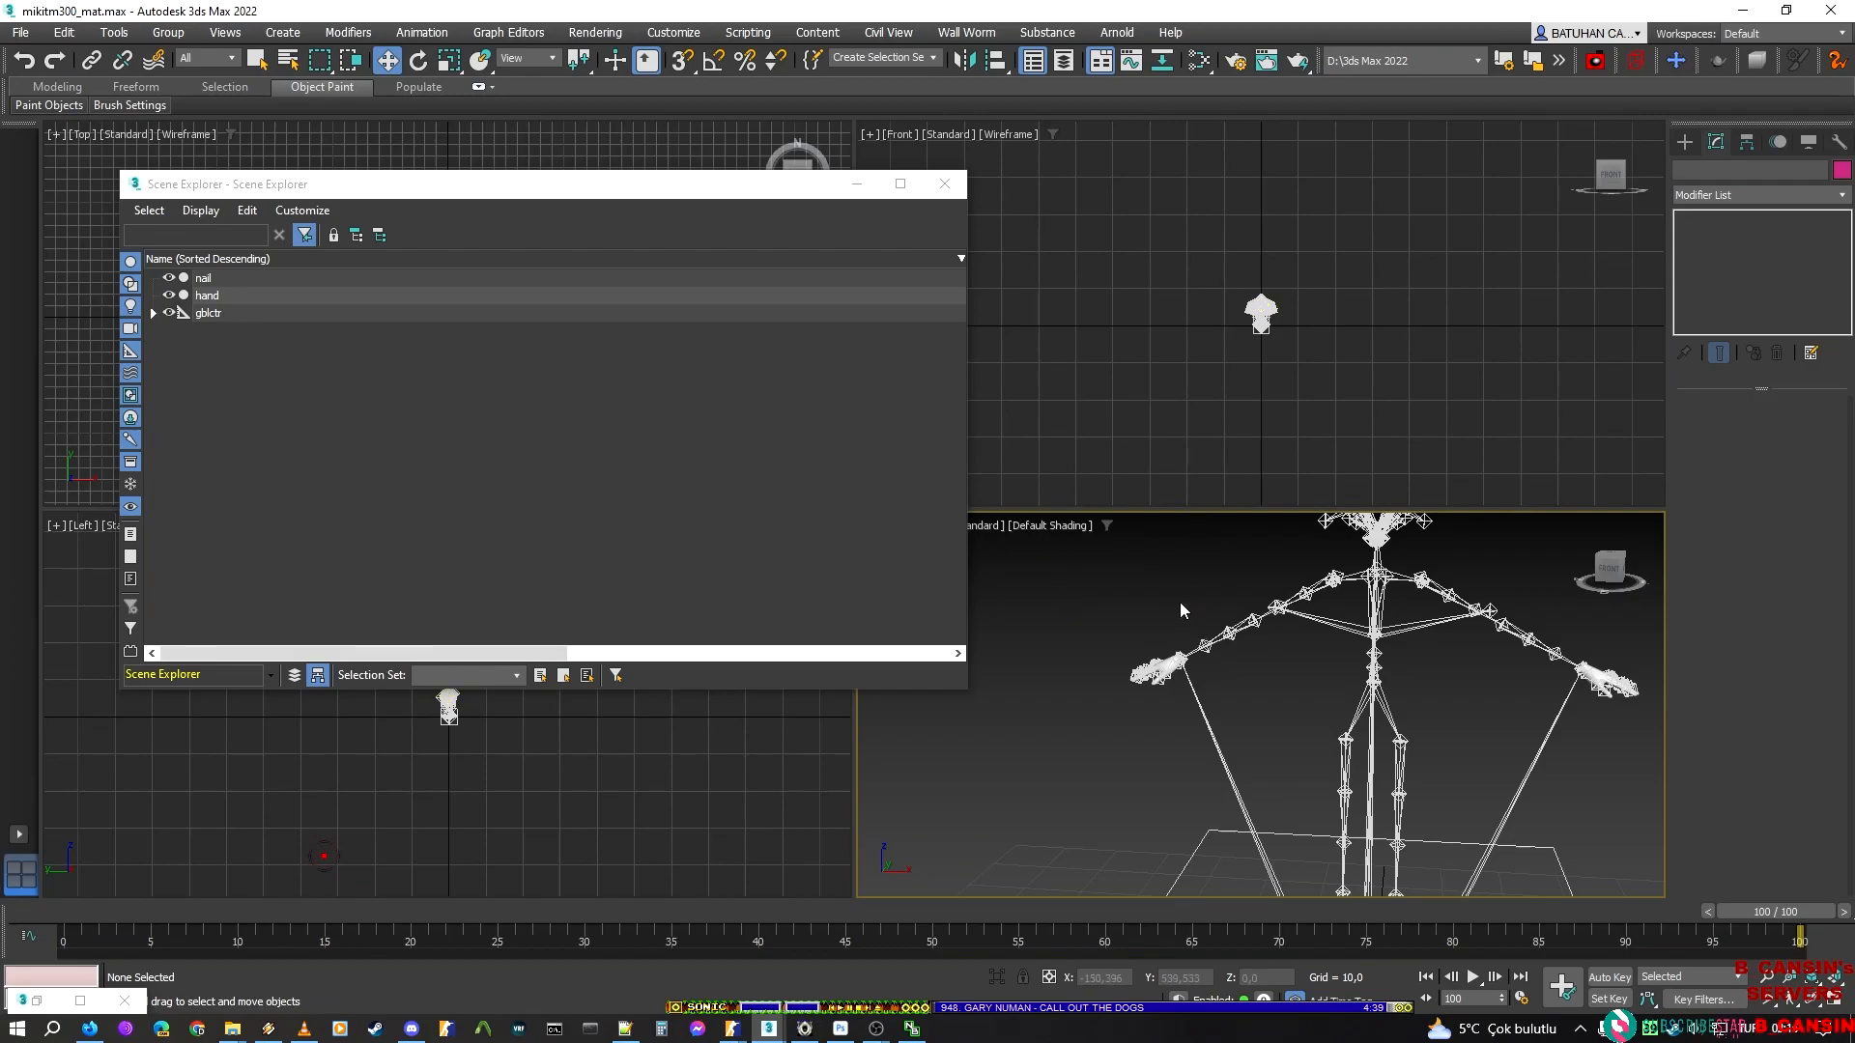
pyautogui.click(21, 32)
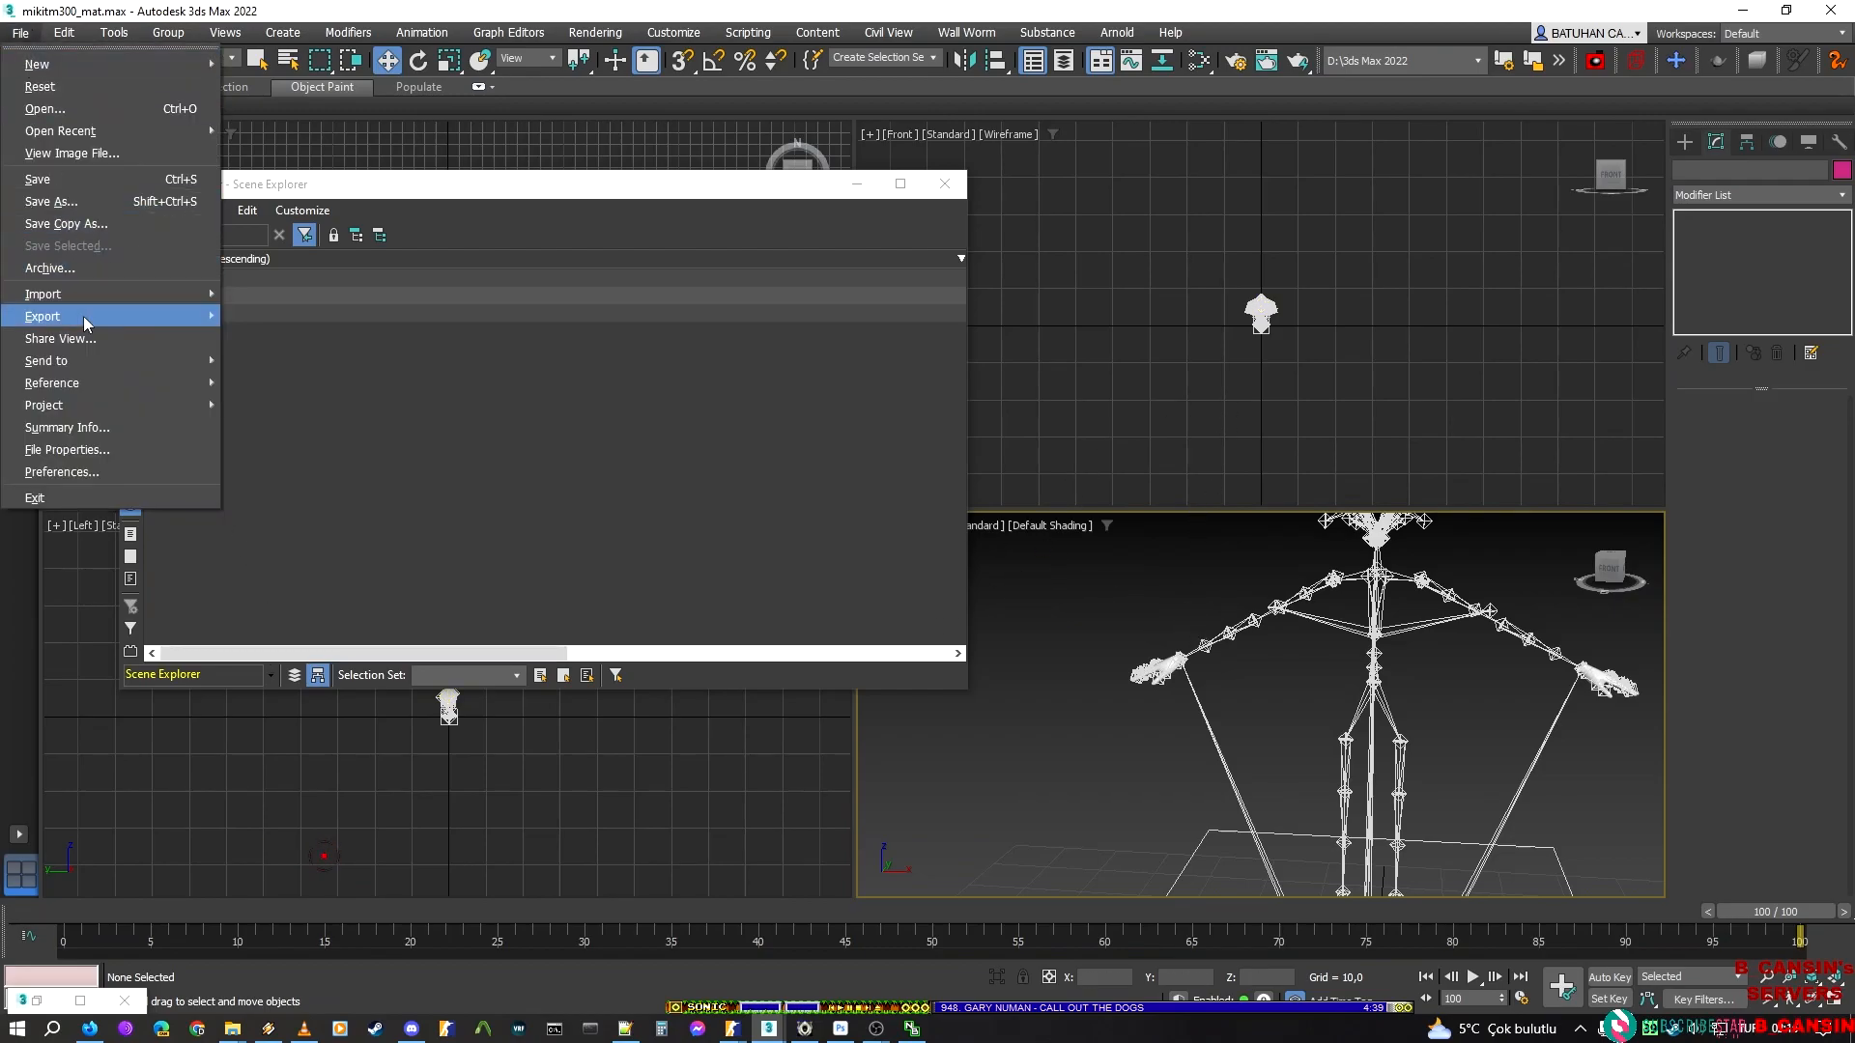
pyautogui.moveTo(84, 319)
pyautogui.click(329, 315)
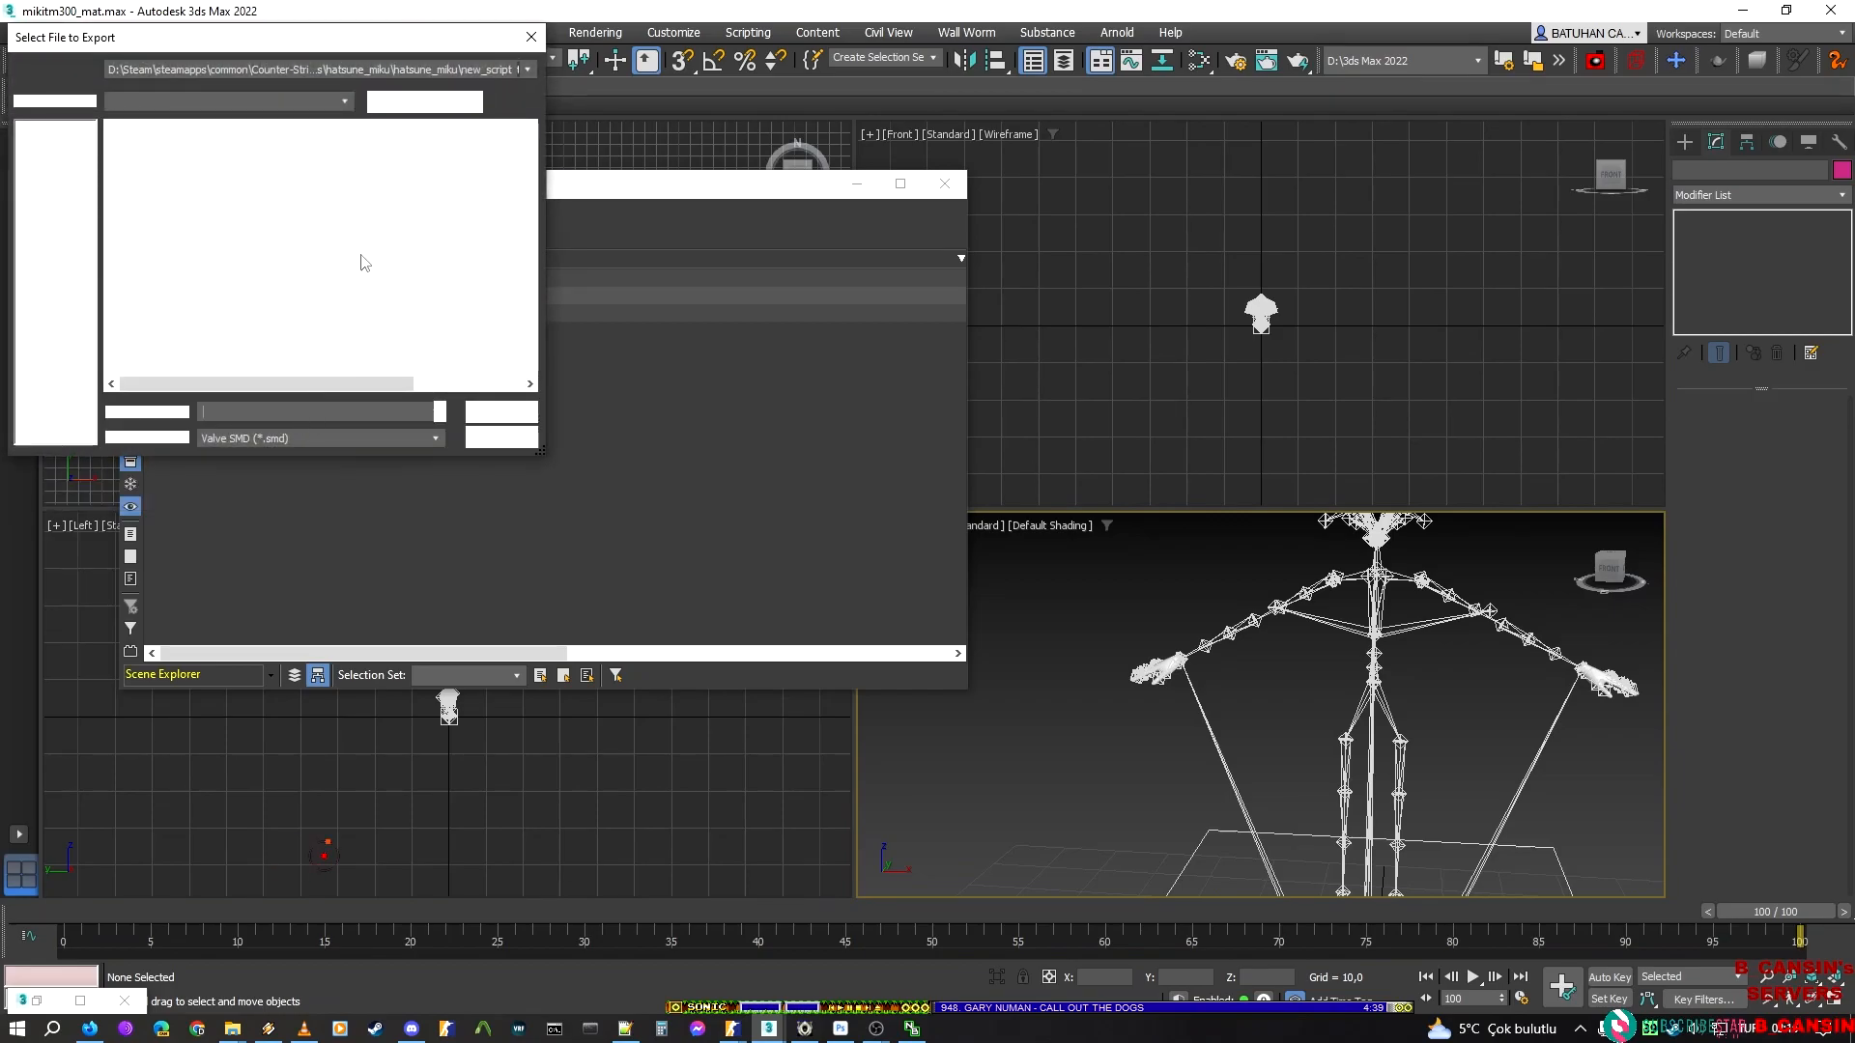
pyautogui.click(286, 594)
pyautogui.press('v')
pyautogui.press('v')
pyautogui.press('v')
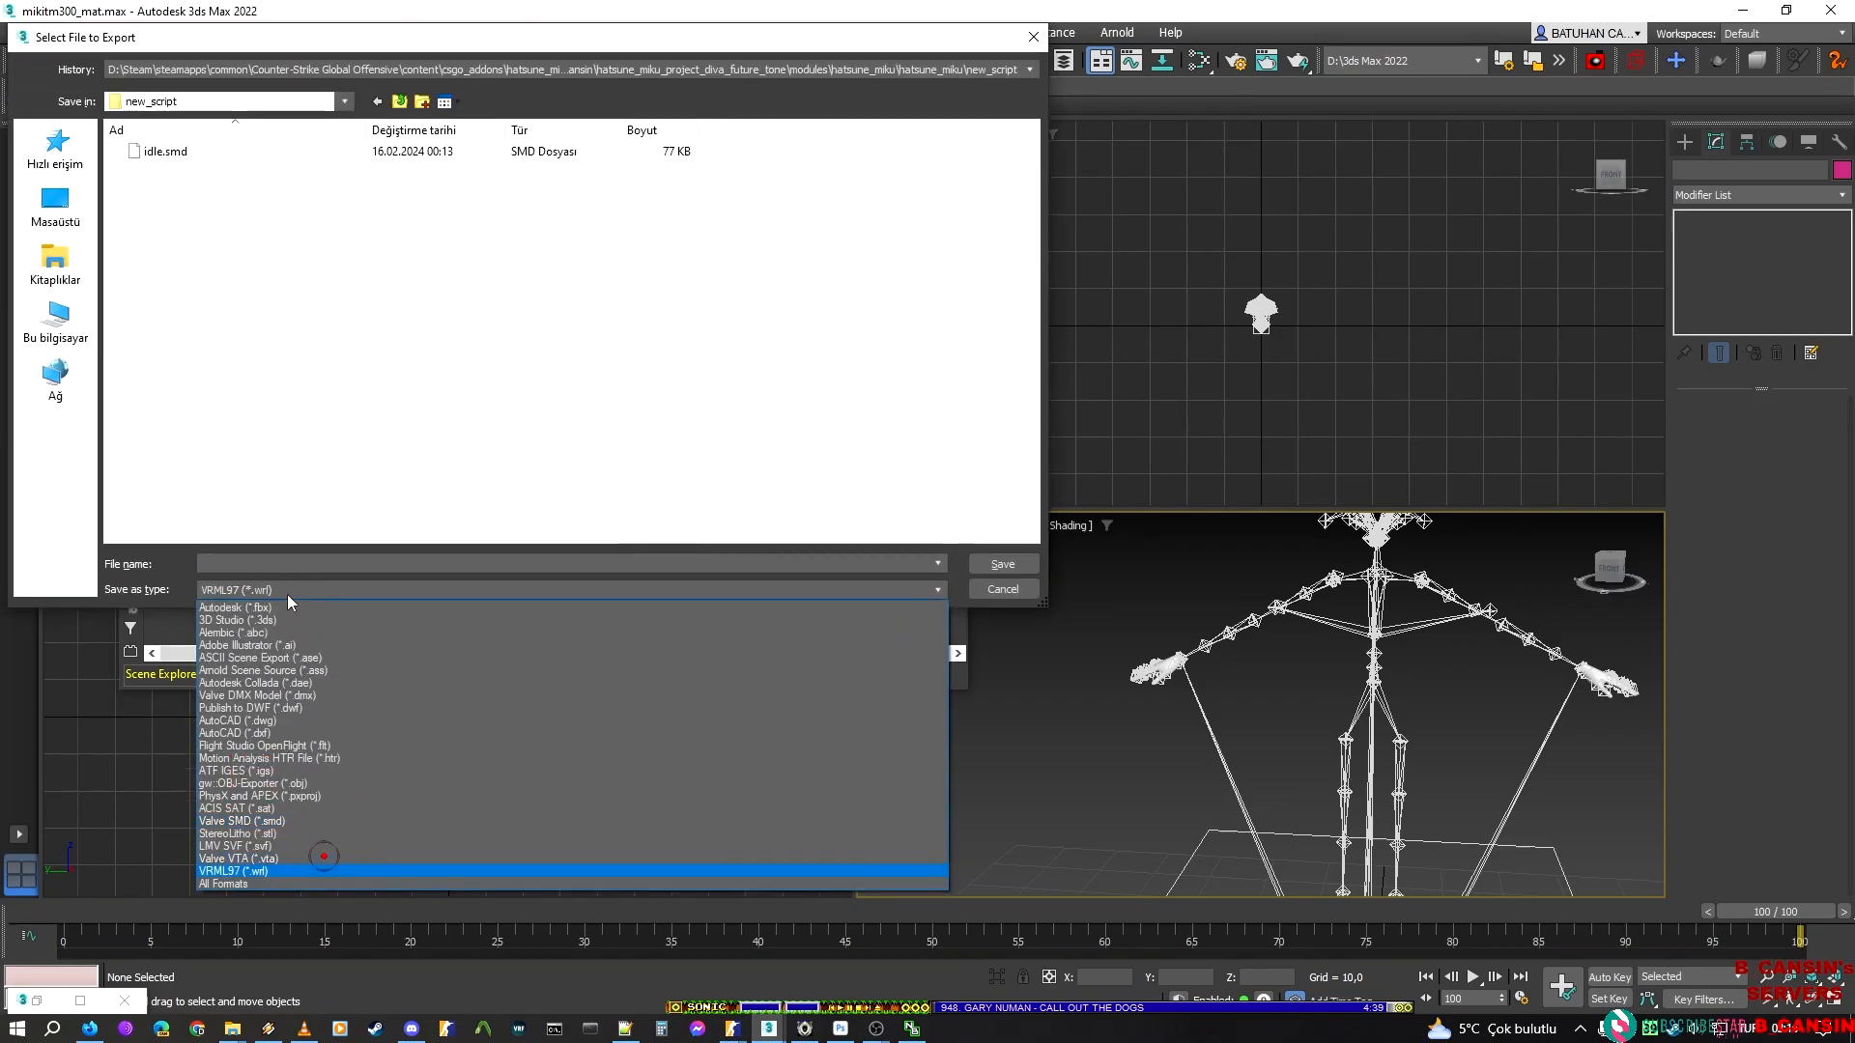
pyautogui.click(287, 594)
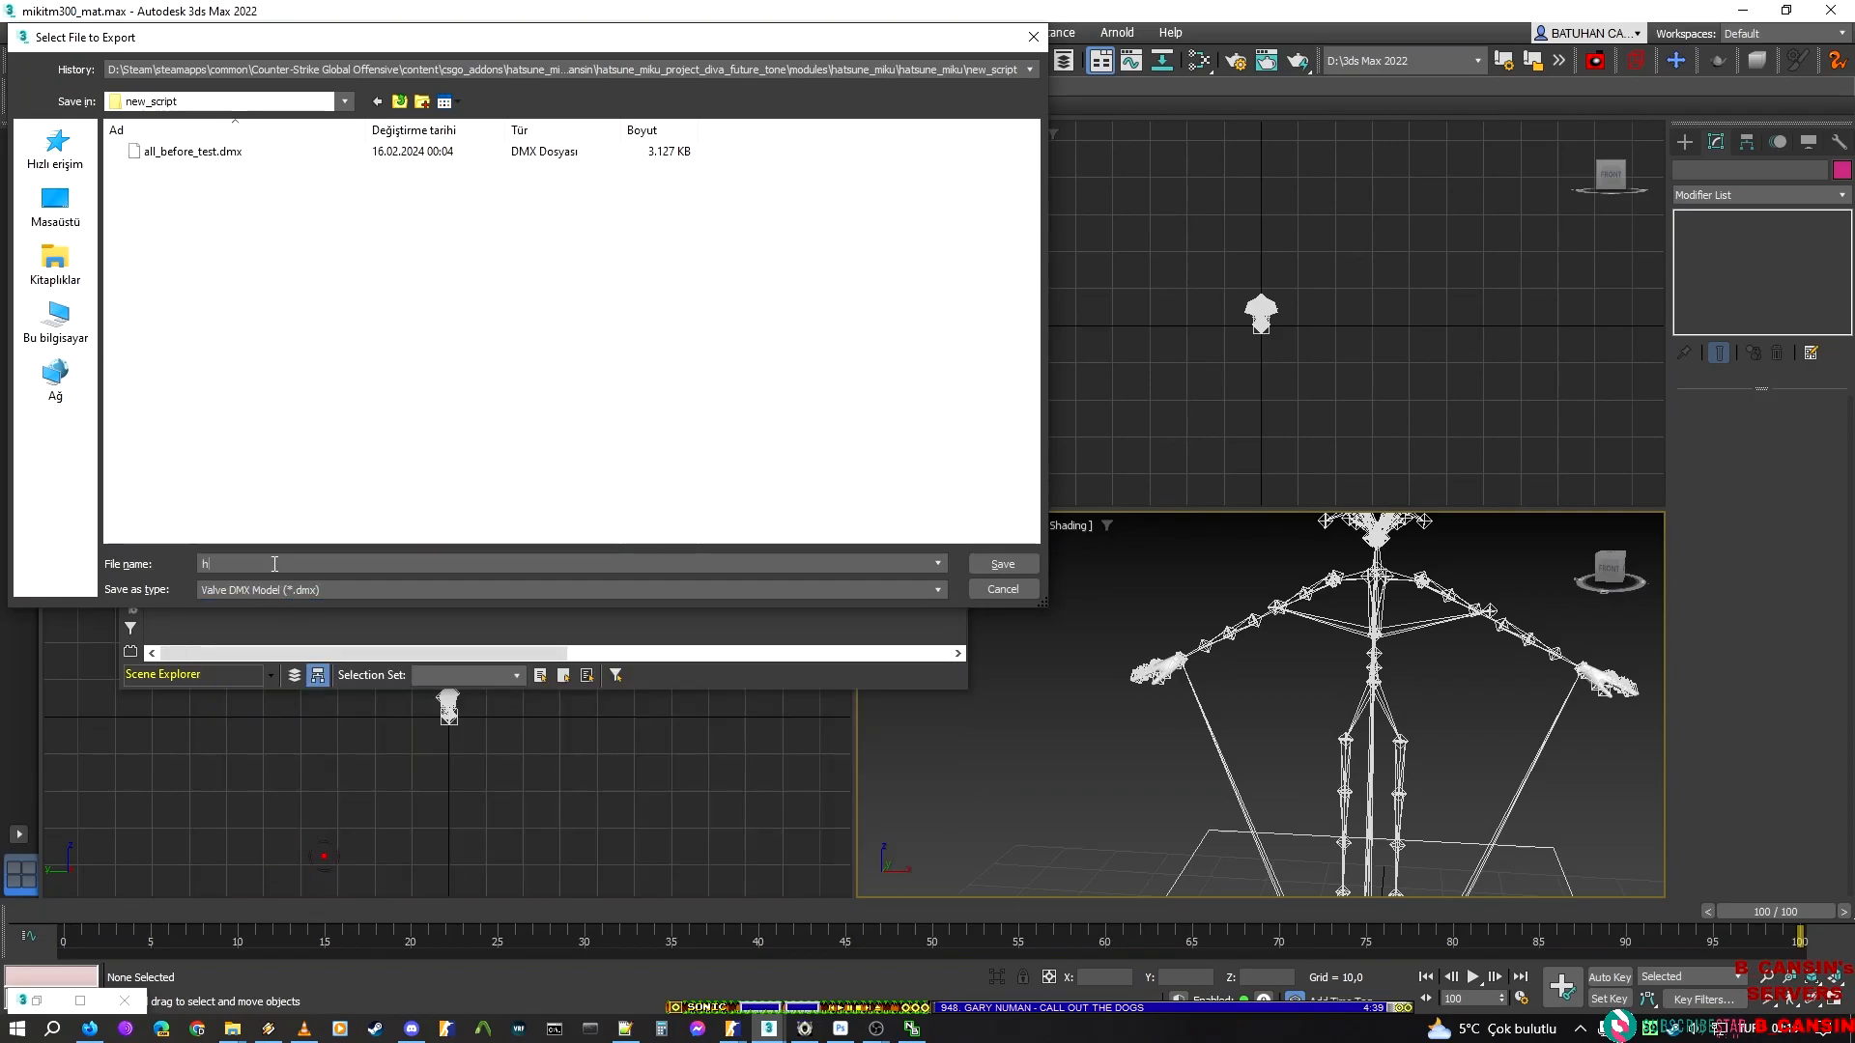
pyautogui.click(274, 564)
pyautogui.write('hands')
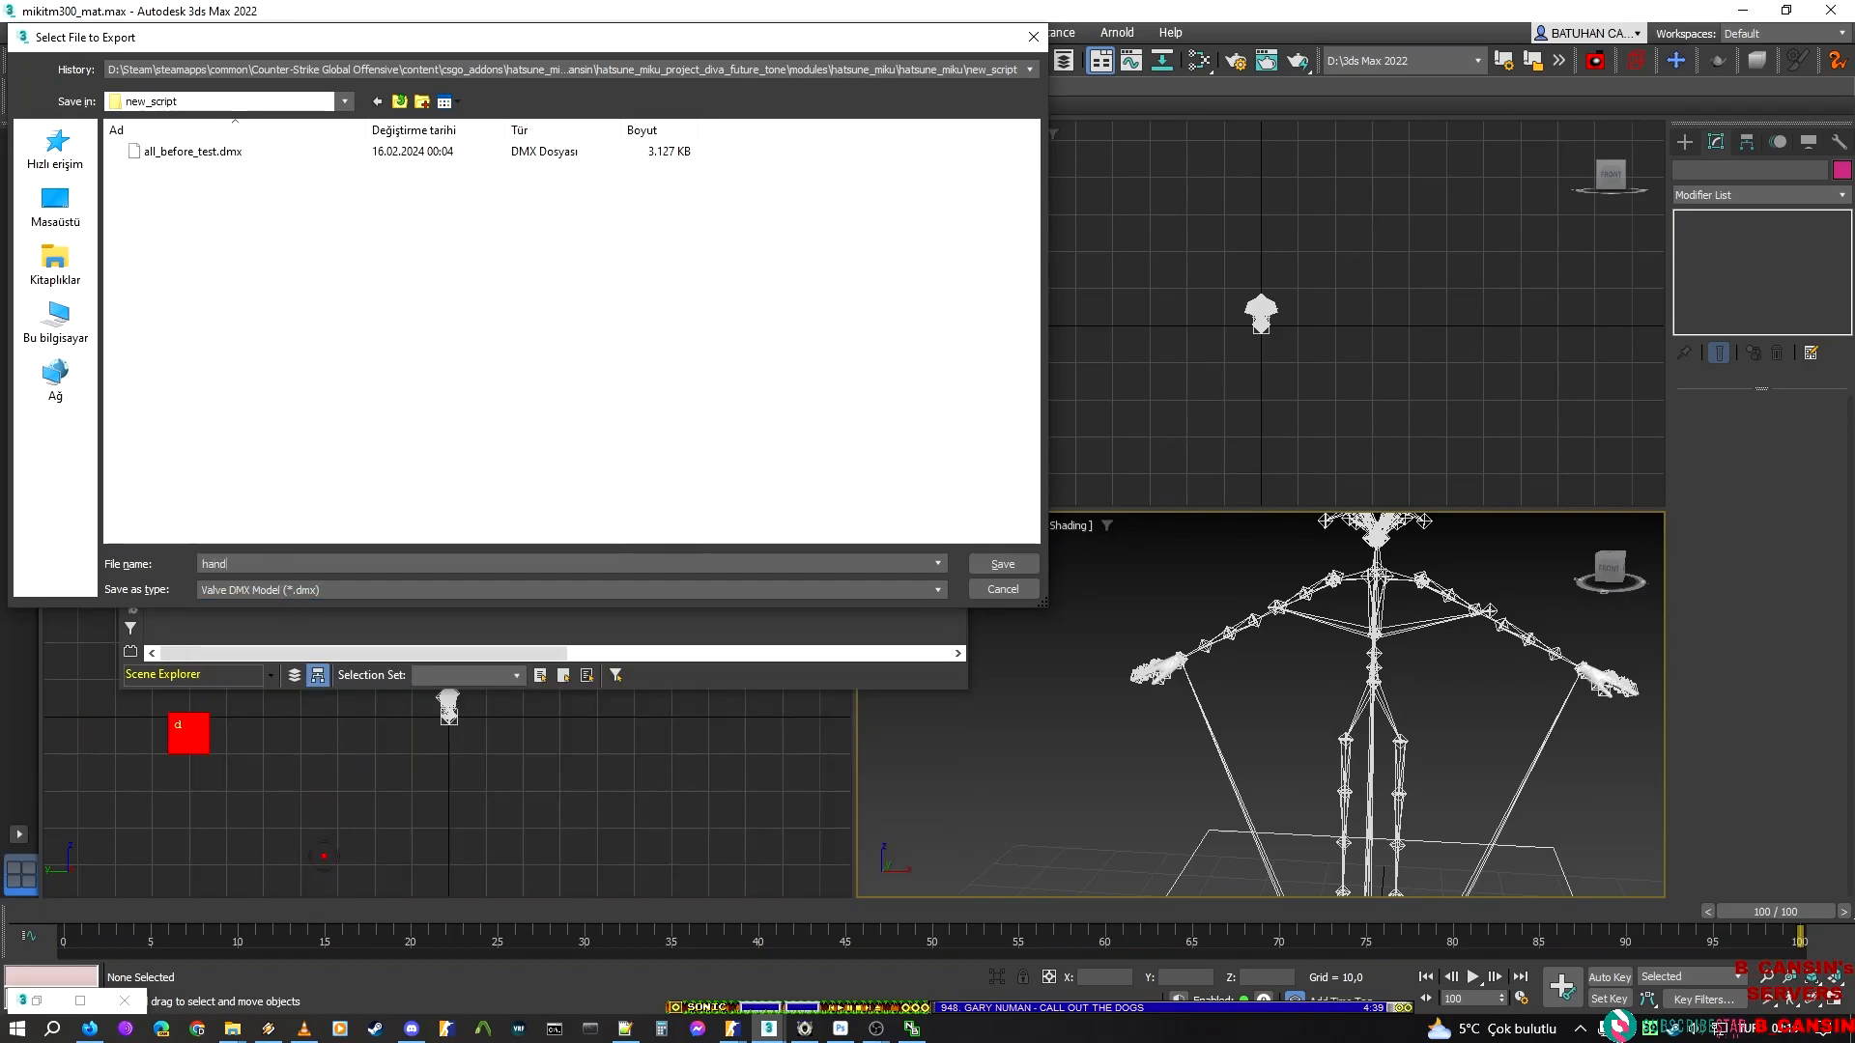
pyautogui.press('Return')
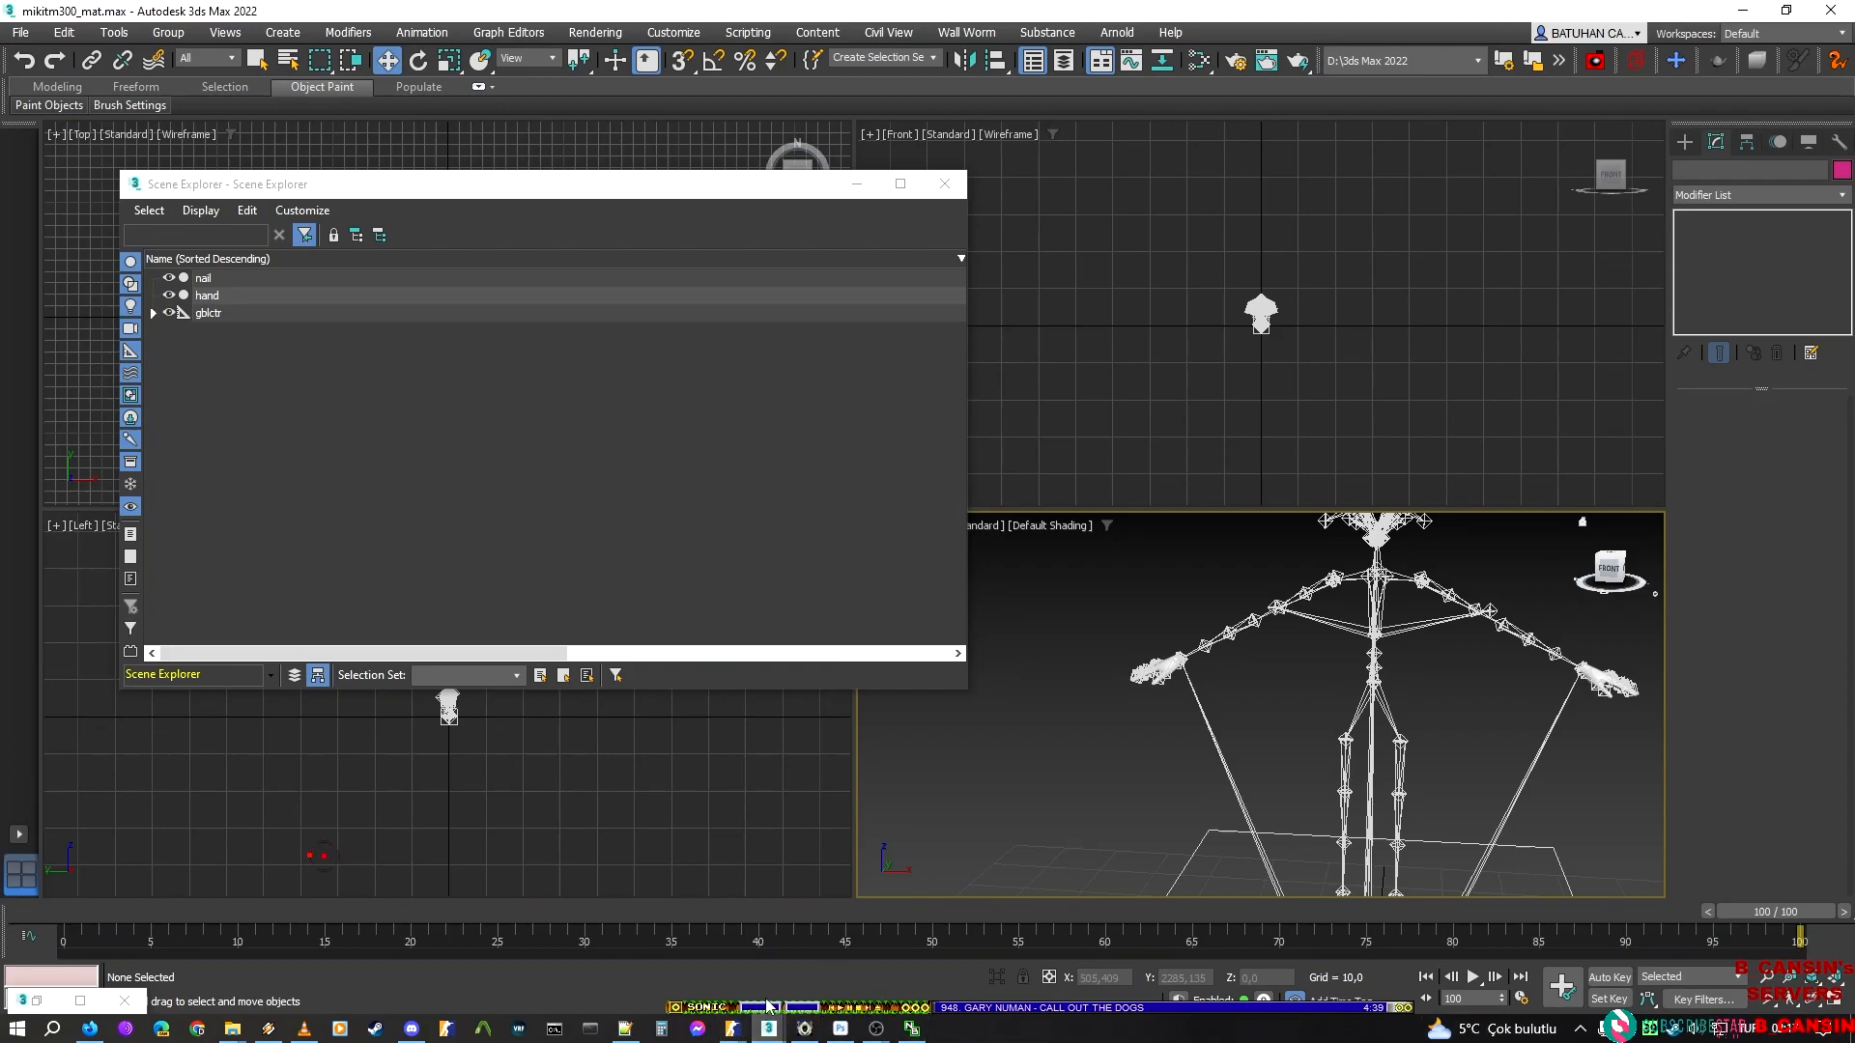
# Switch to the hatsune_miku_new_script model in ModelDoc, add hands.dmx as a mesh, and recompile the model
pyautogui.moveTo(731, 1032)
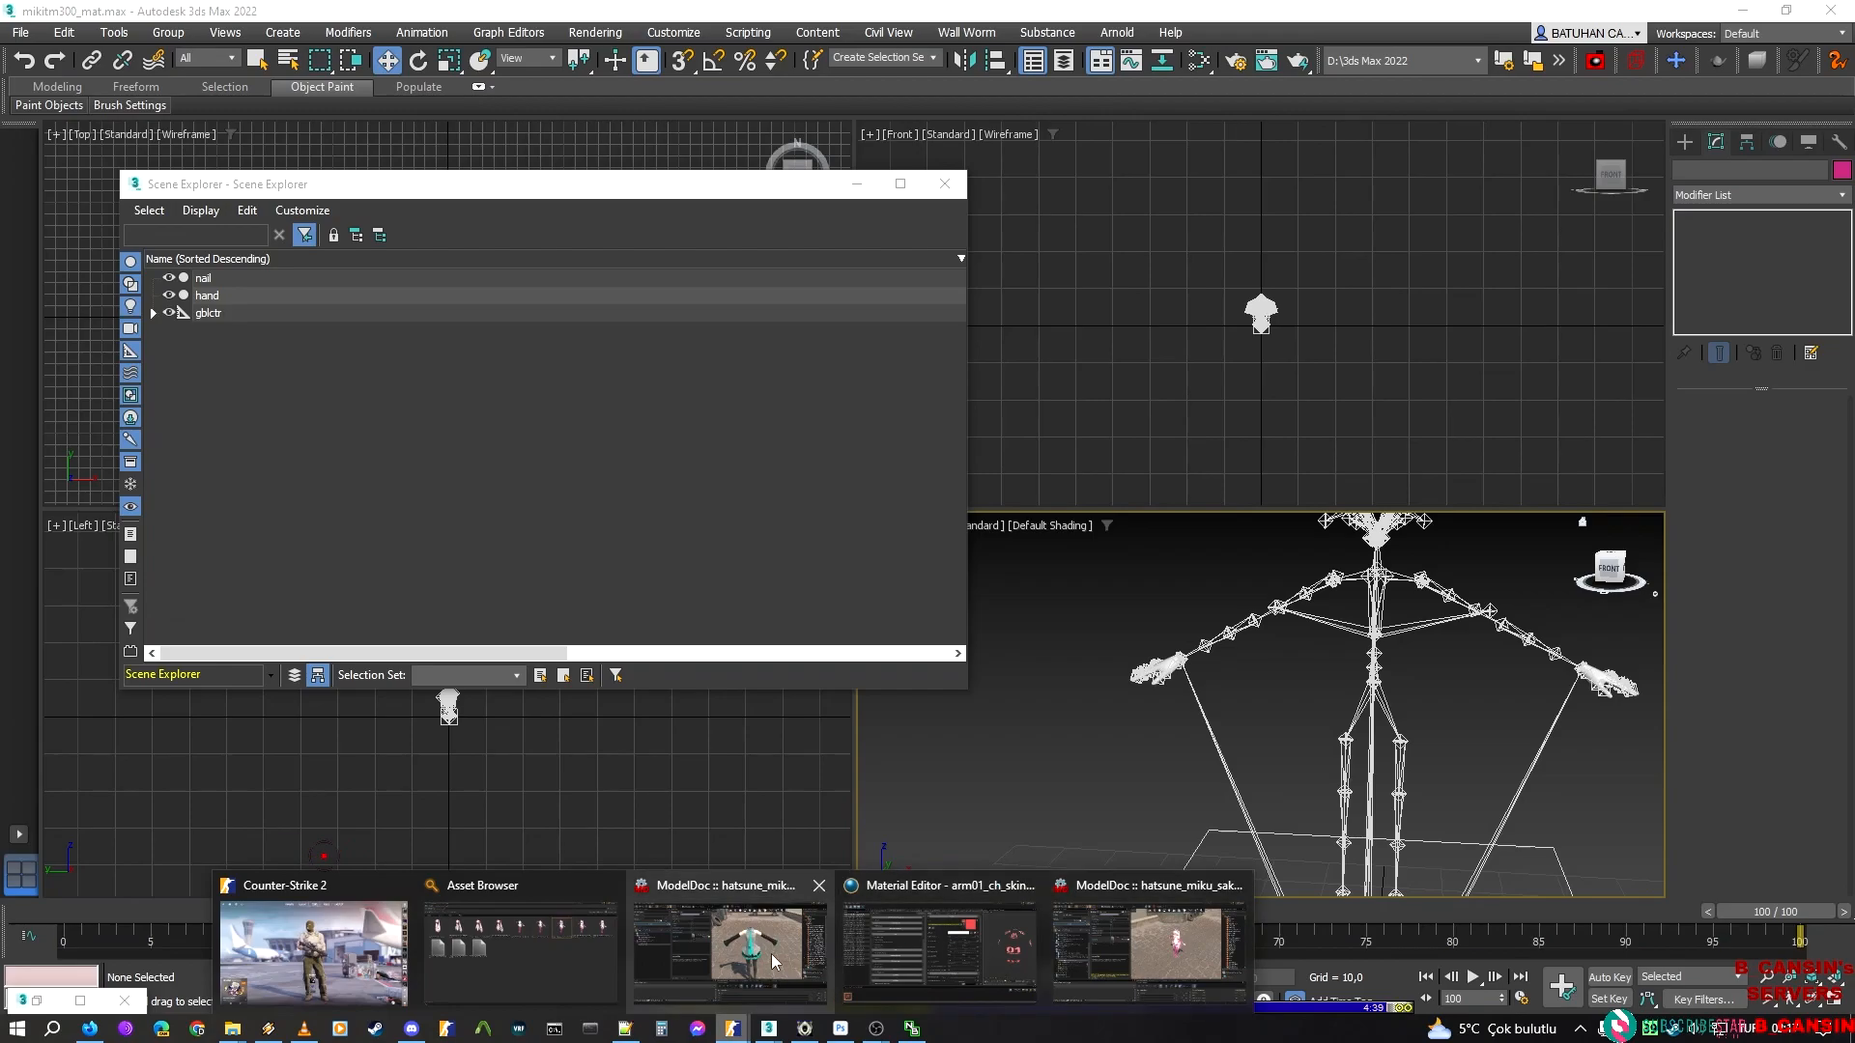
pyautogui.click(731, 918)
pyautogui.click(160, 237)
pyautogui.write('mesh')
pyautogui.press('Down')
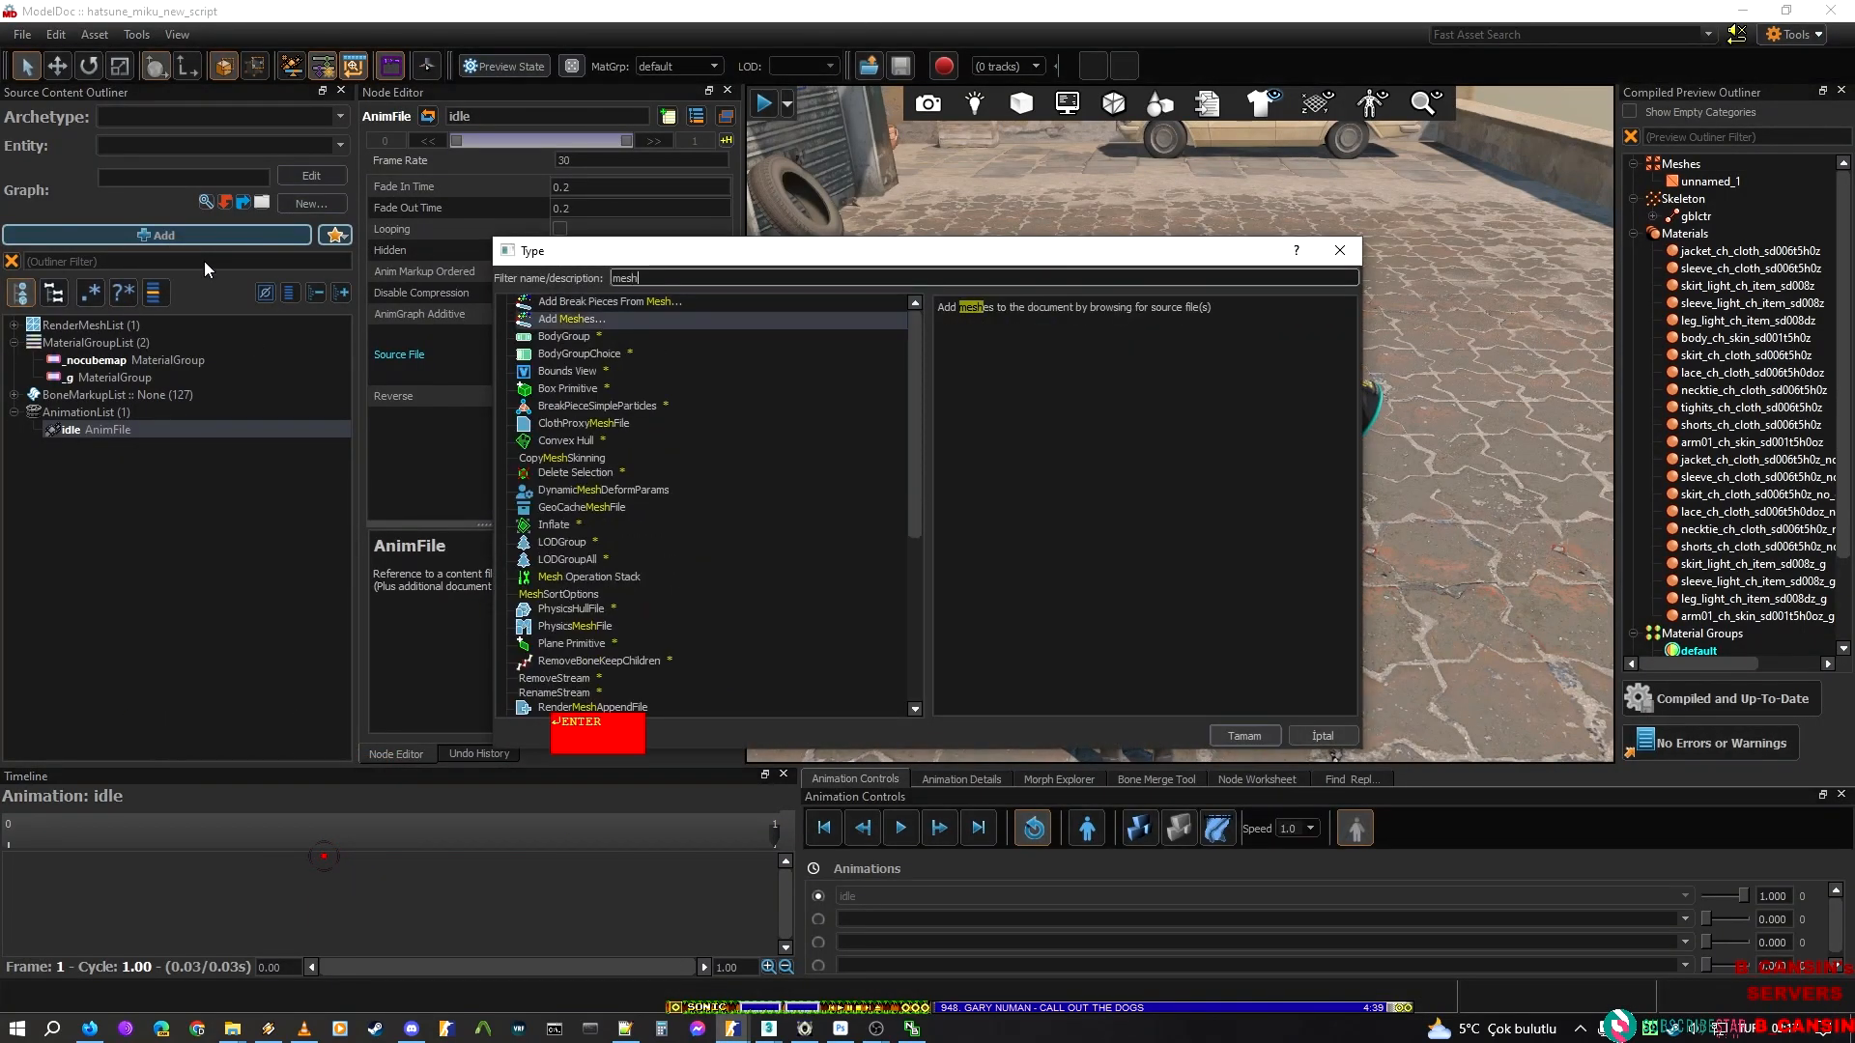
pyautogui.press('Return')
pyautogui.click(240, 175)
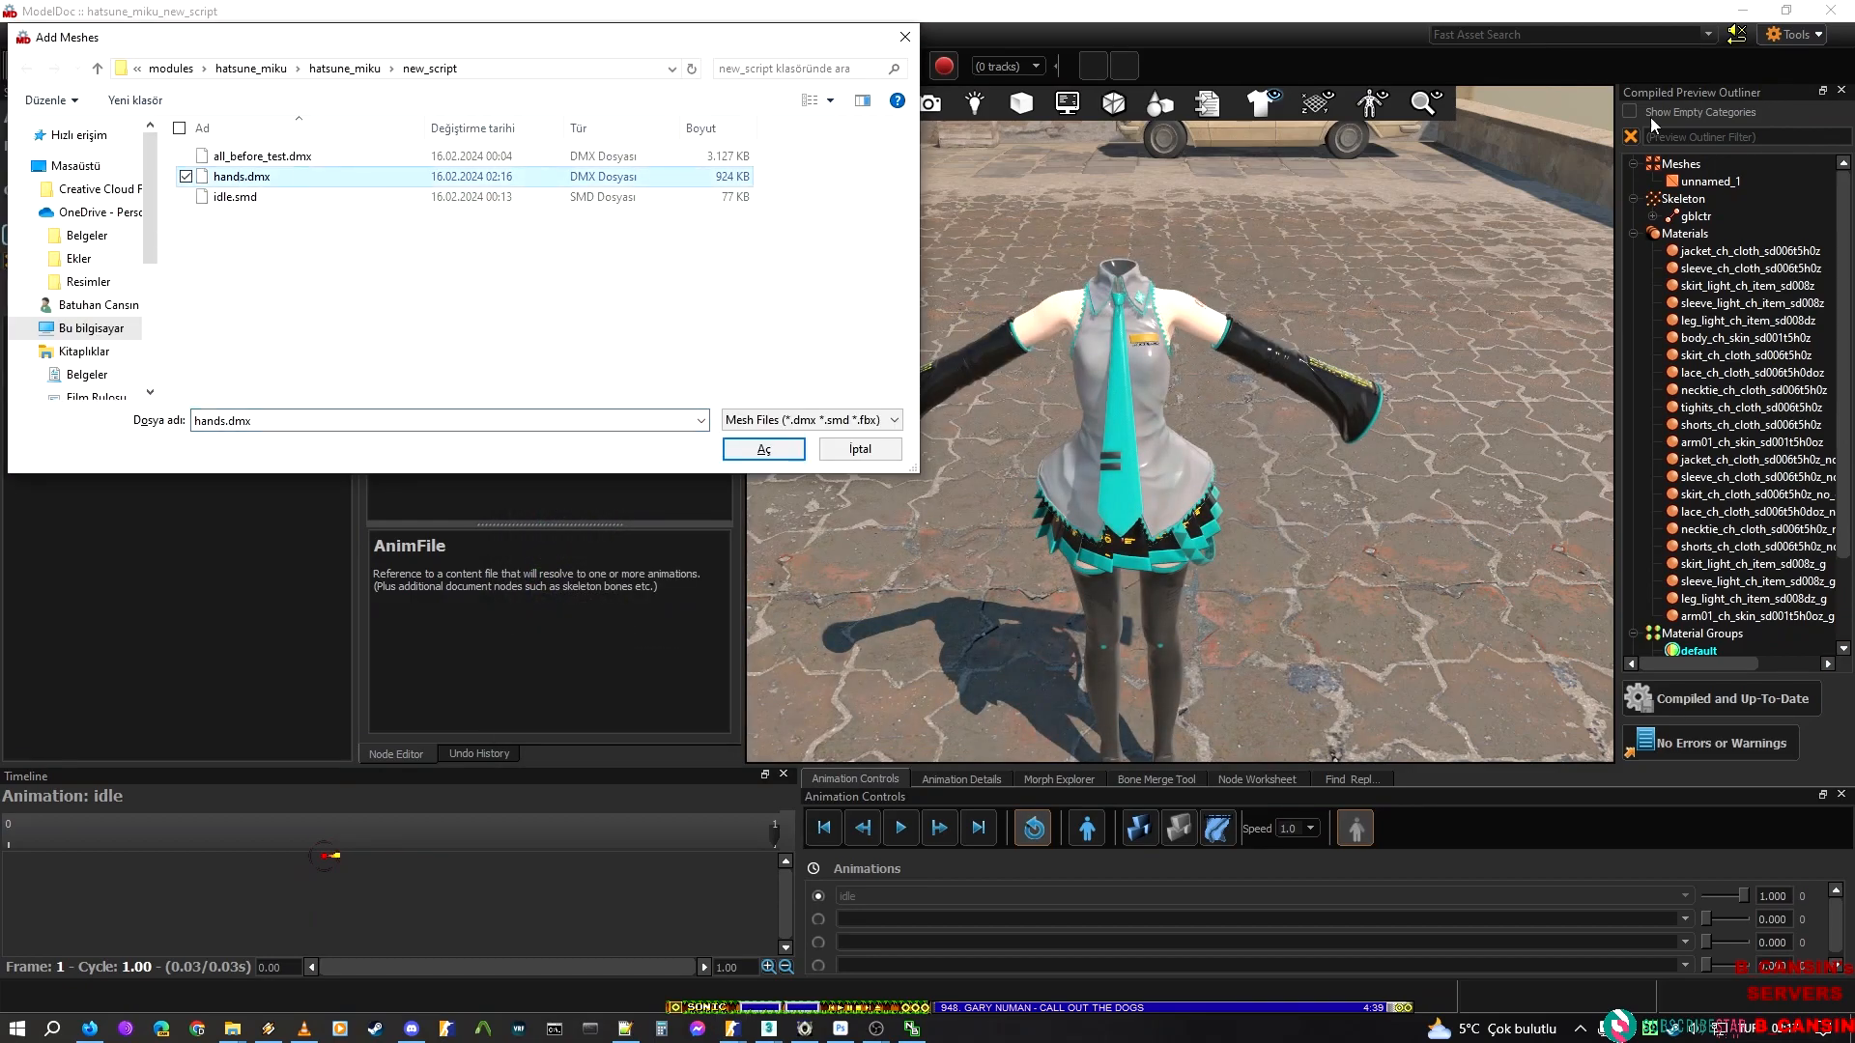
pyautogui.press('Return')
pyautogui.click(1737, 705)
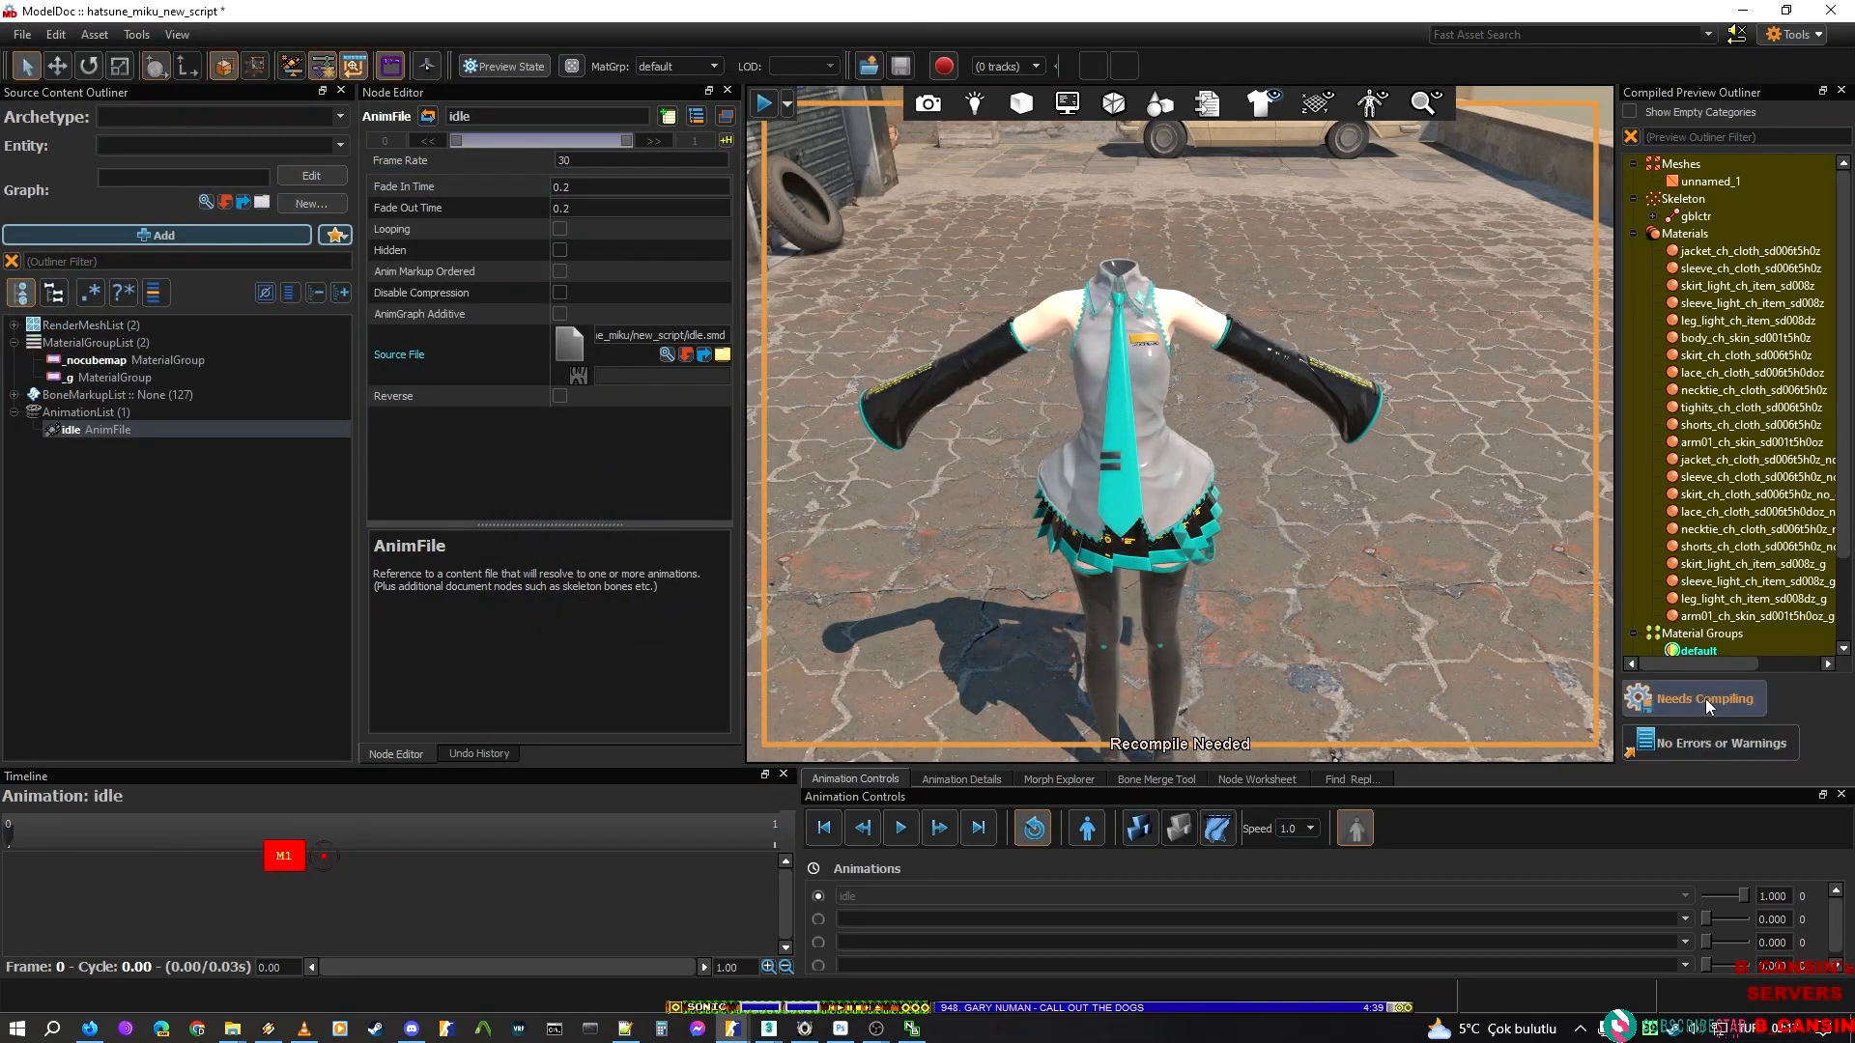
# Examine the hand at the sleeve opening up close and from above in the model preview
pyautogui.press('d')
pyautogui.press('w')
pyautogui.moveTo(1399, 415); pyautogui.dragTo(1323, 561, button='right')
pyautogui.press('s')
pyautogui.press('a')
pyautogui.press('w')
pyautogui.press('s')
pyautogui.press('w')
pyautogui.press('s')
pyautogui.press('w')
pyautogui.press('s')
pyautogui.press('s')
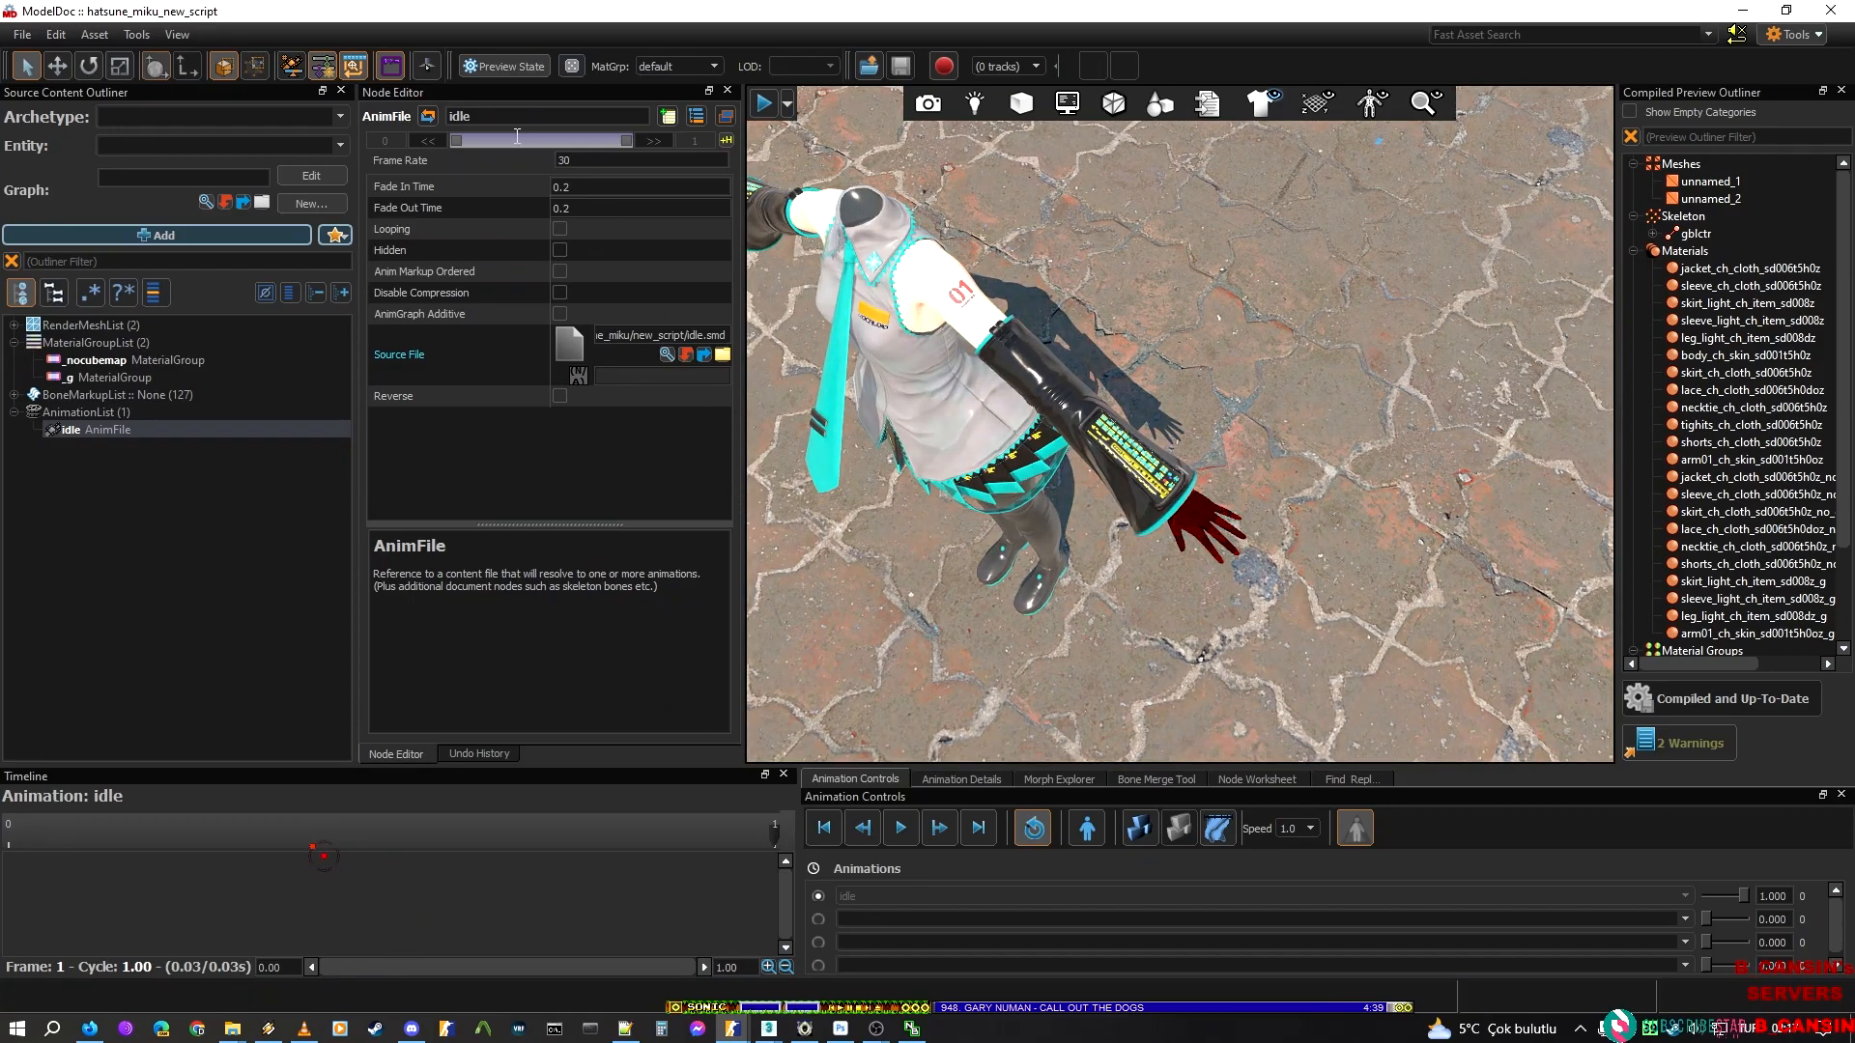
# Switch to File Explorer and open the new_script\hands\mikitm300 folder
pyautogui.moveTo(248, 1030)
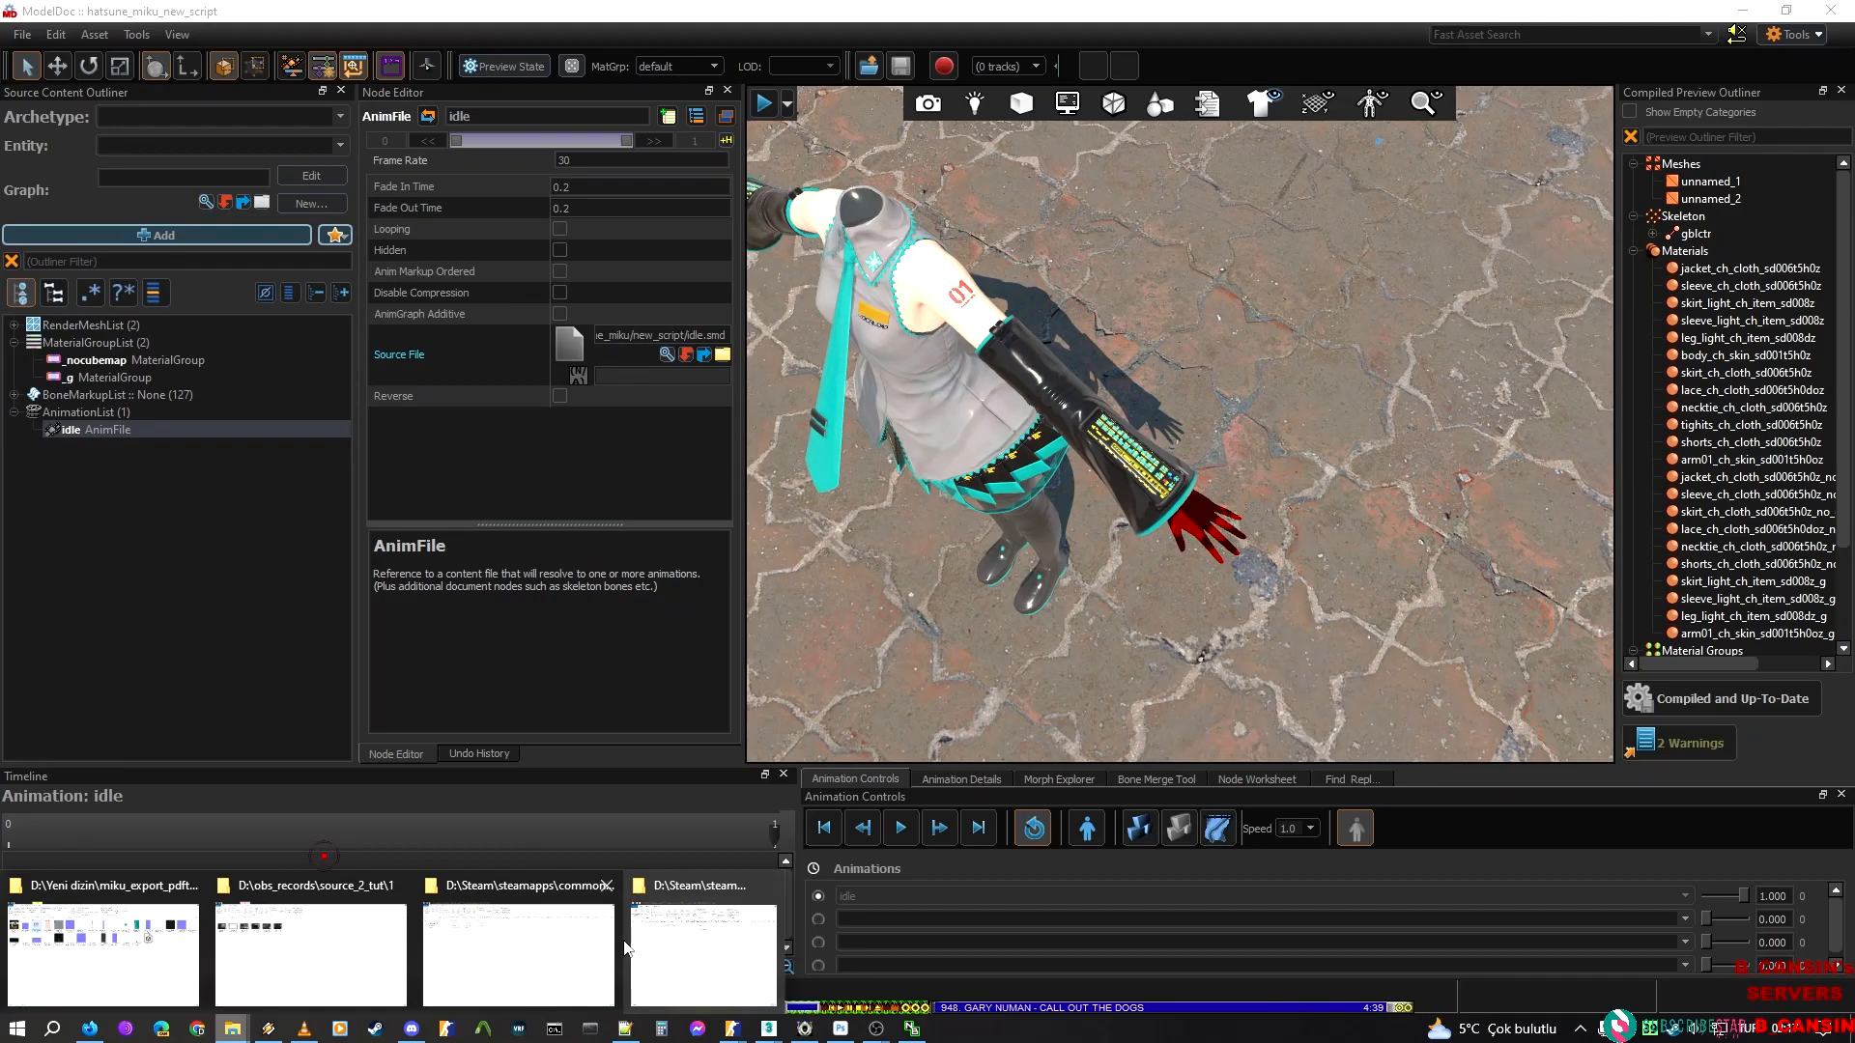
pyautogui.moveTo(586, 954)
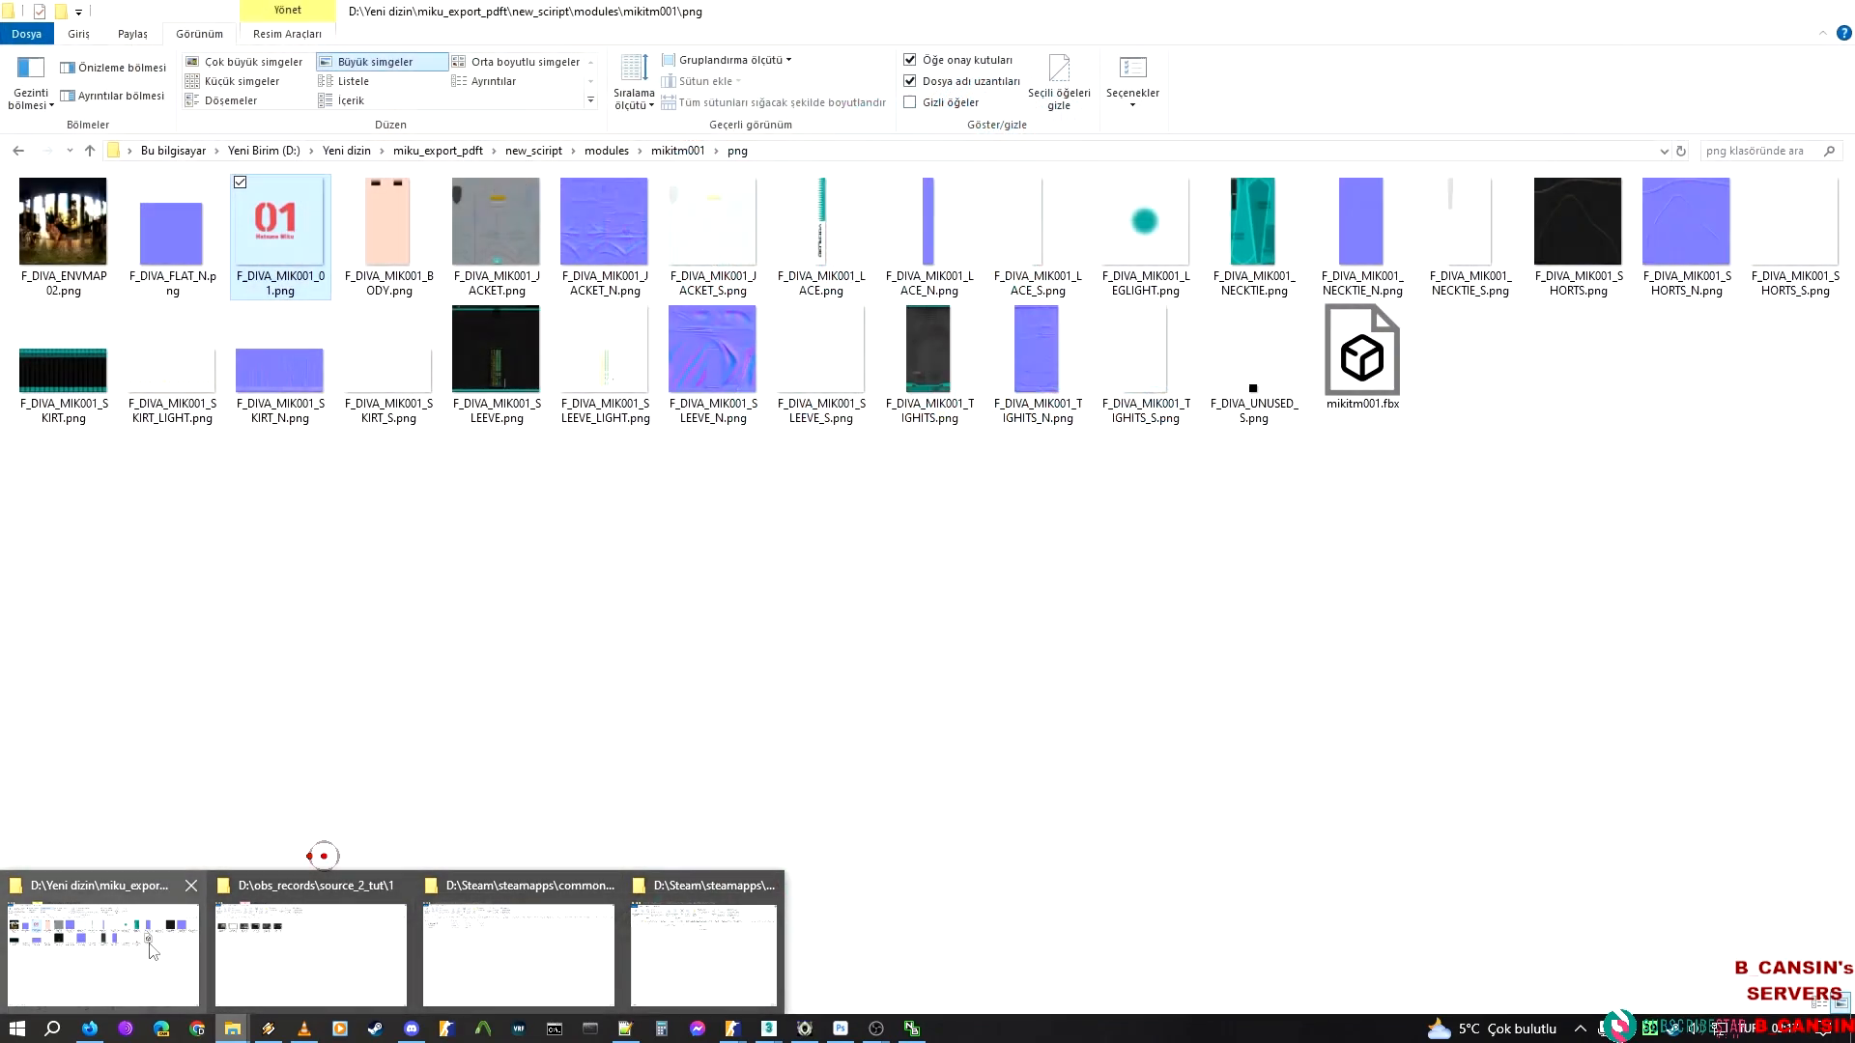
pyautogui.click(151, 951)
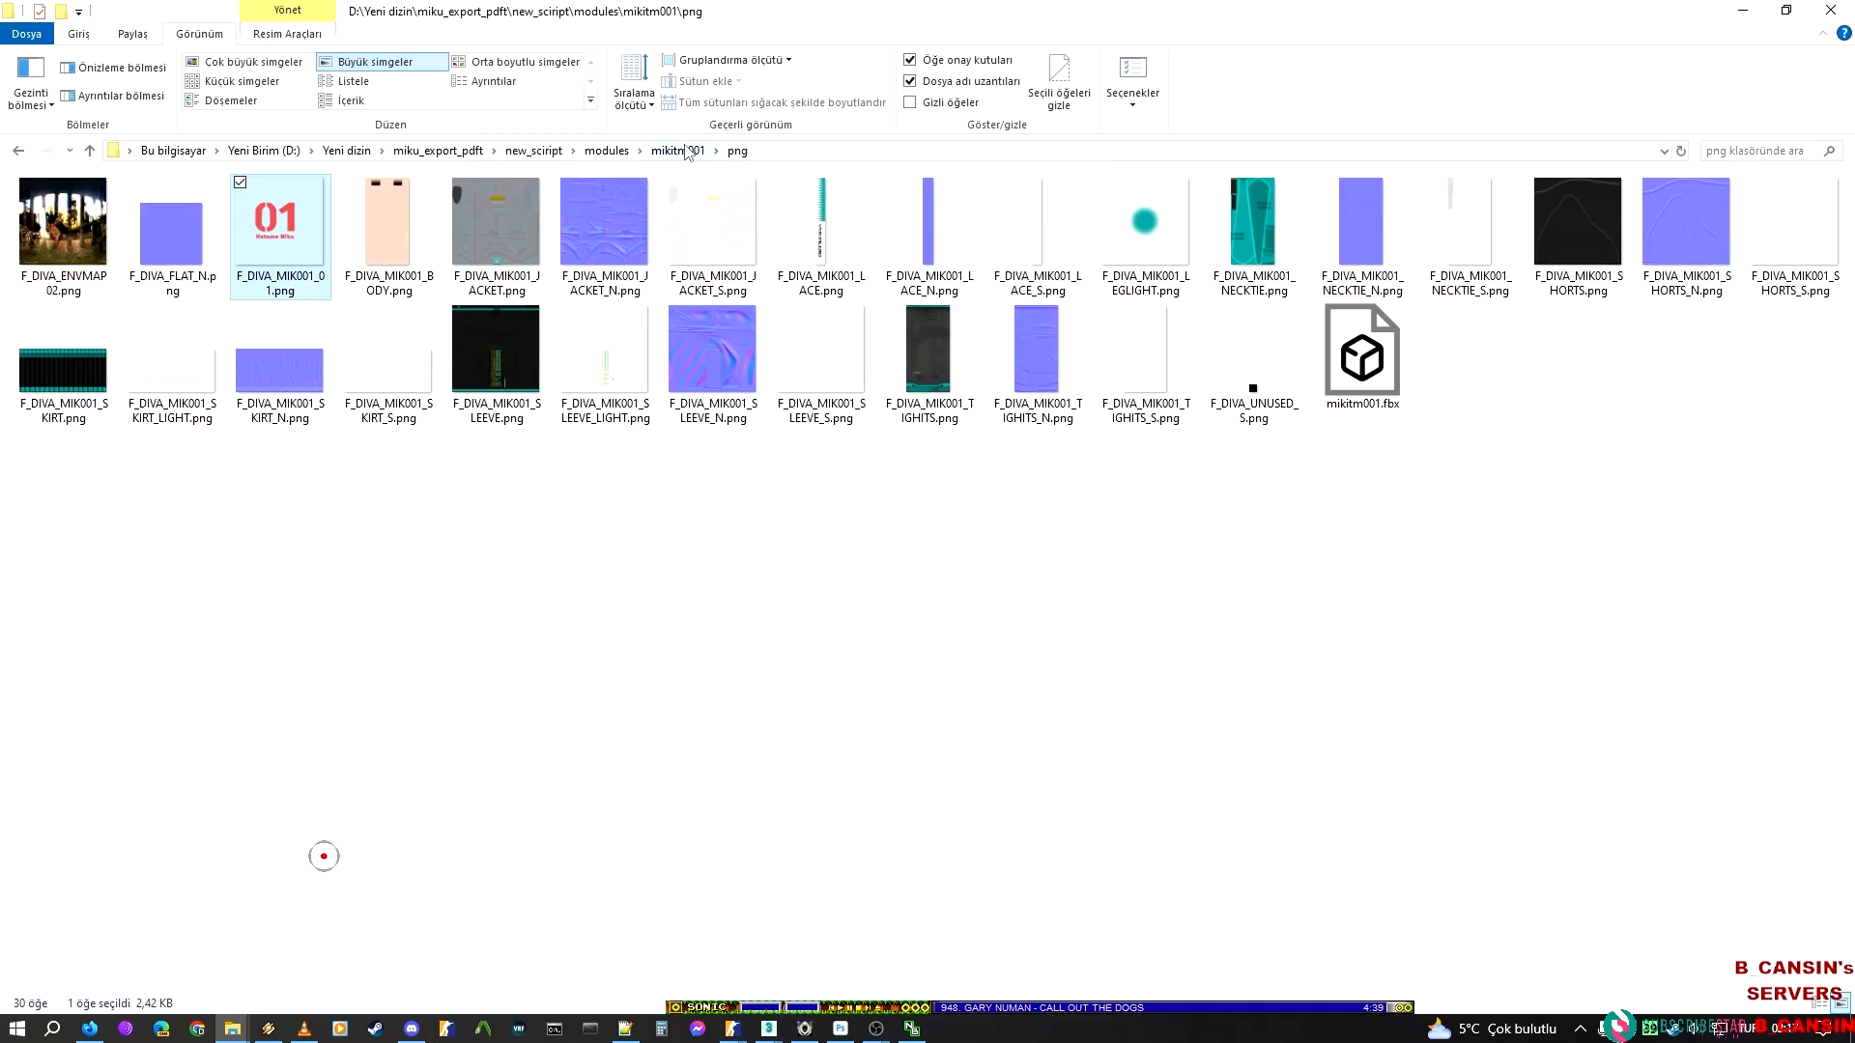
pyautogui.click(533, 150)
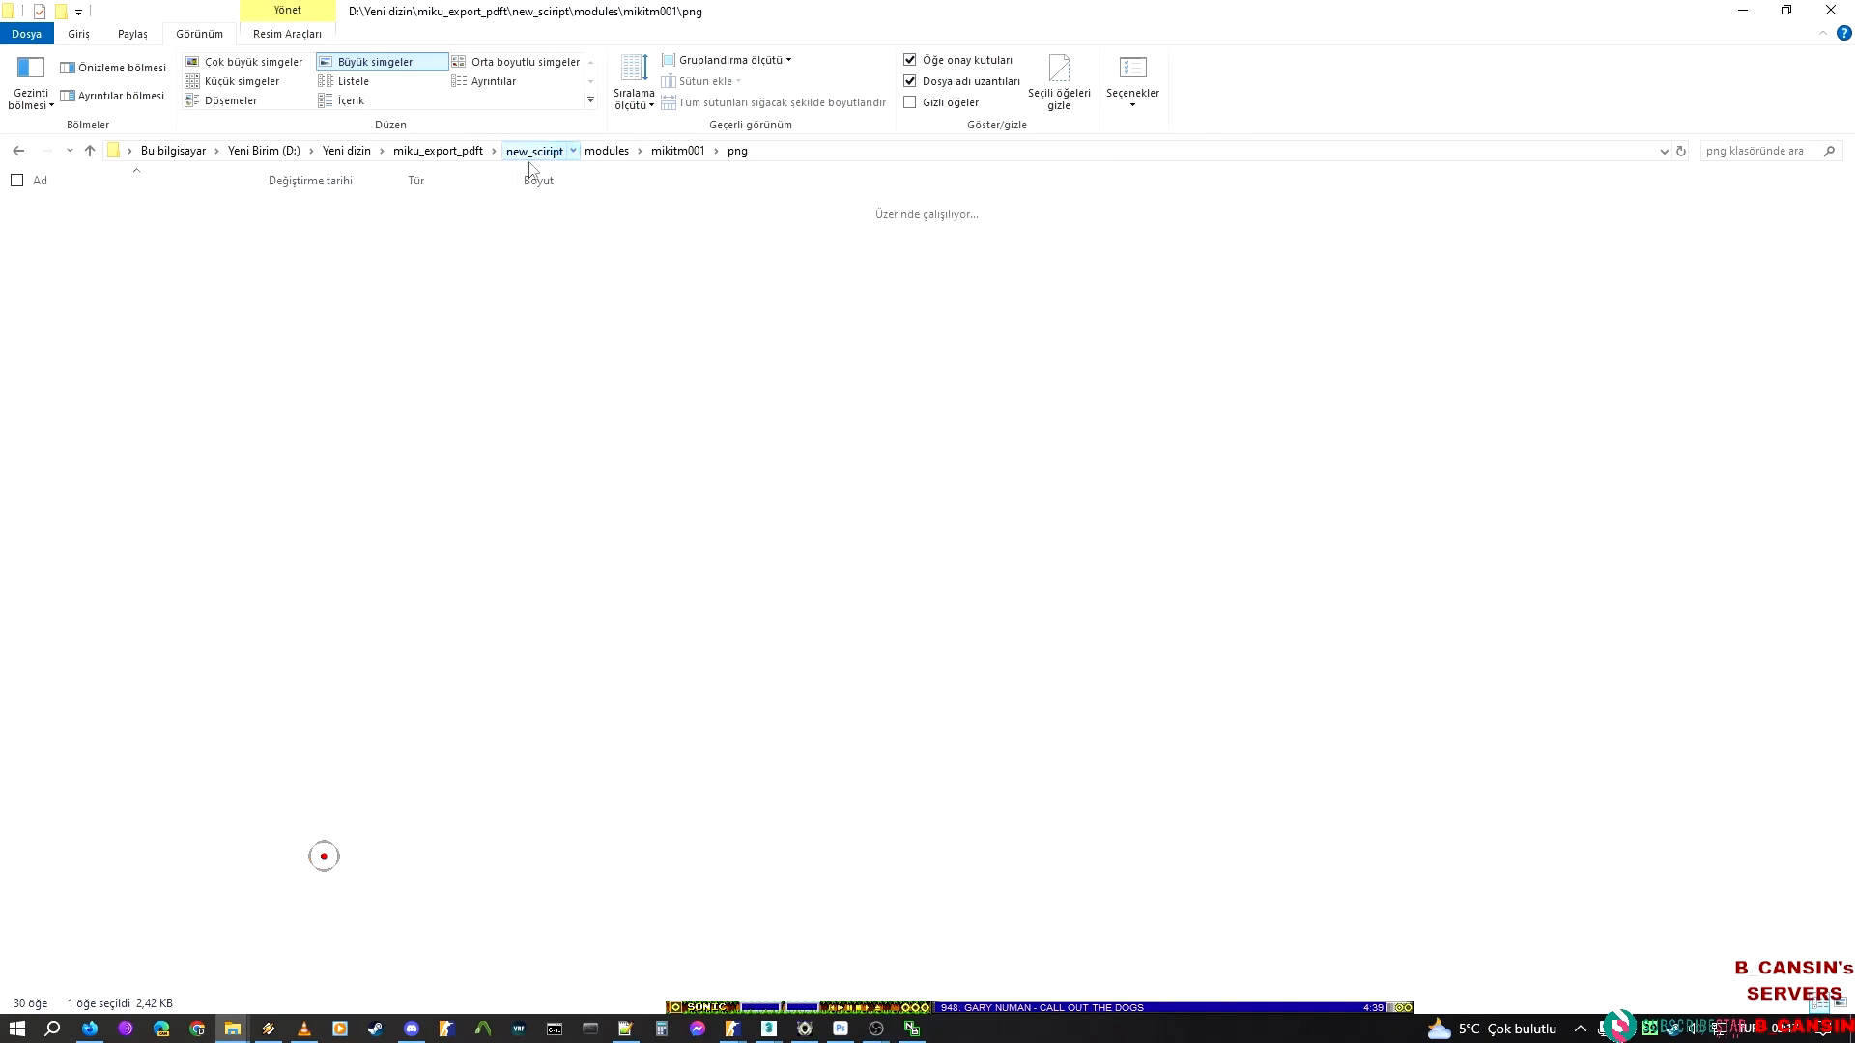
pyautogui.doubleClick(67, 229)
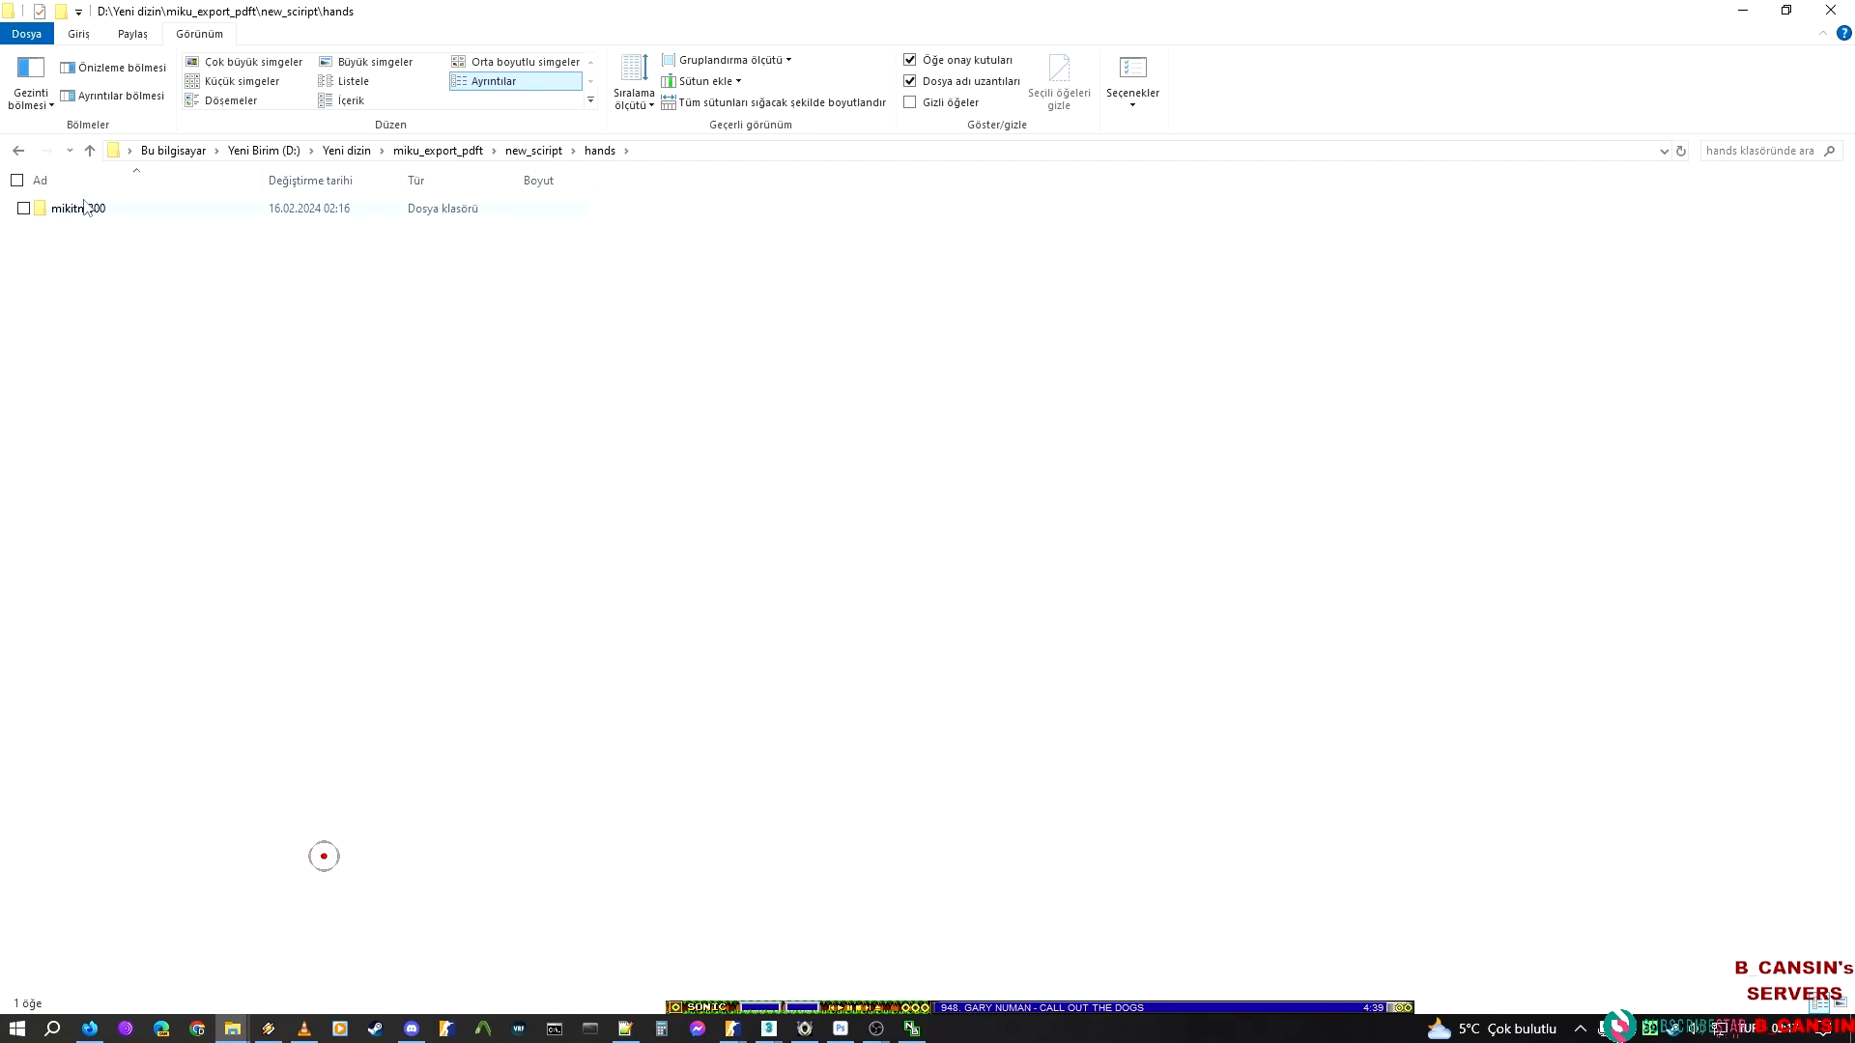
pyautogui.doubleClick(85, 207)
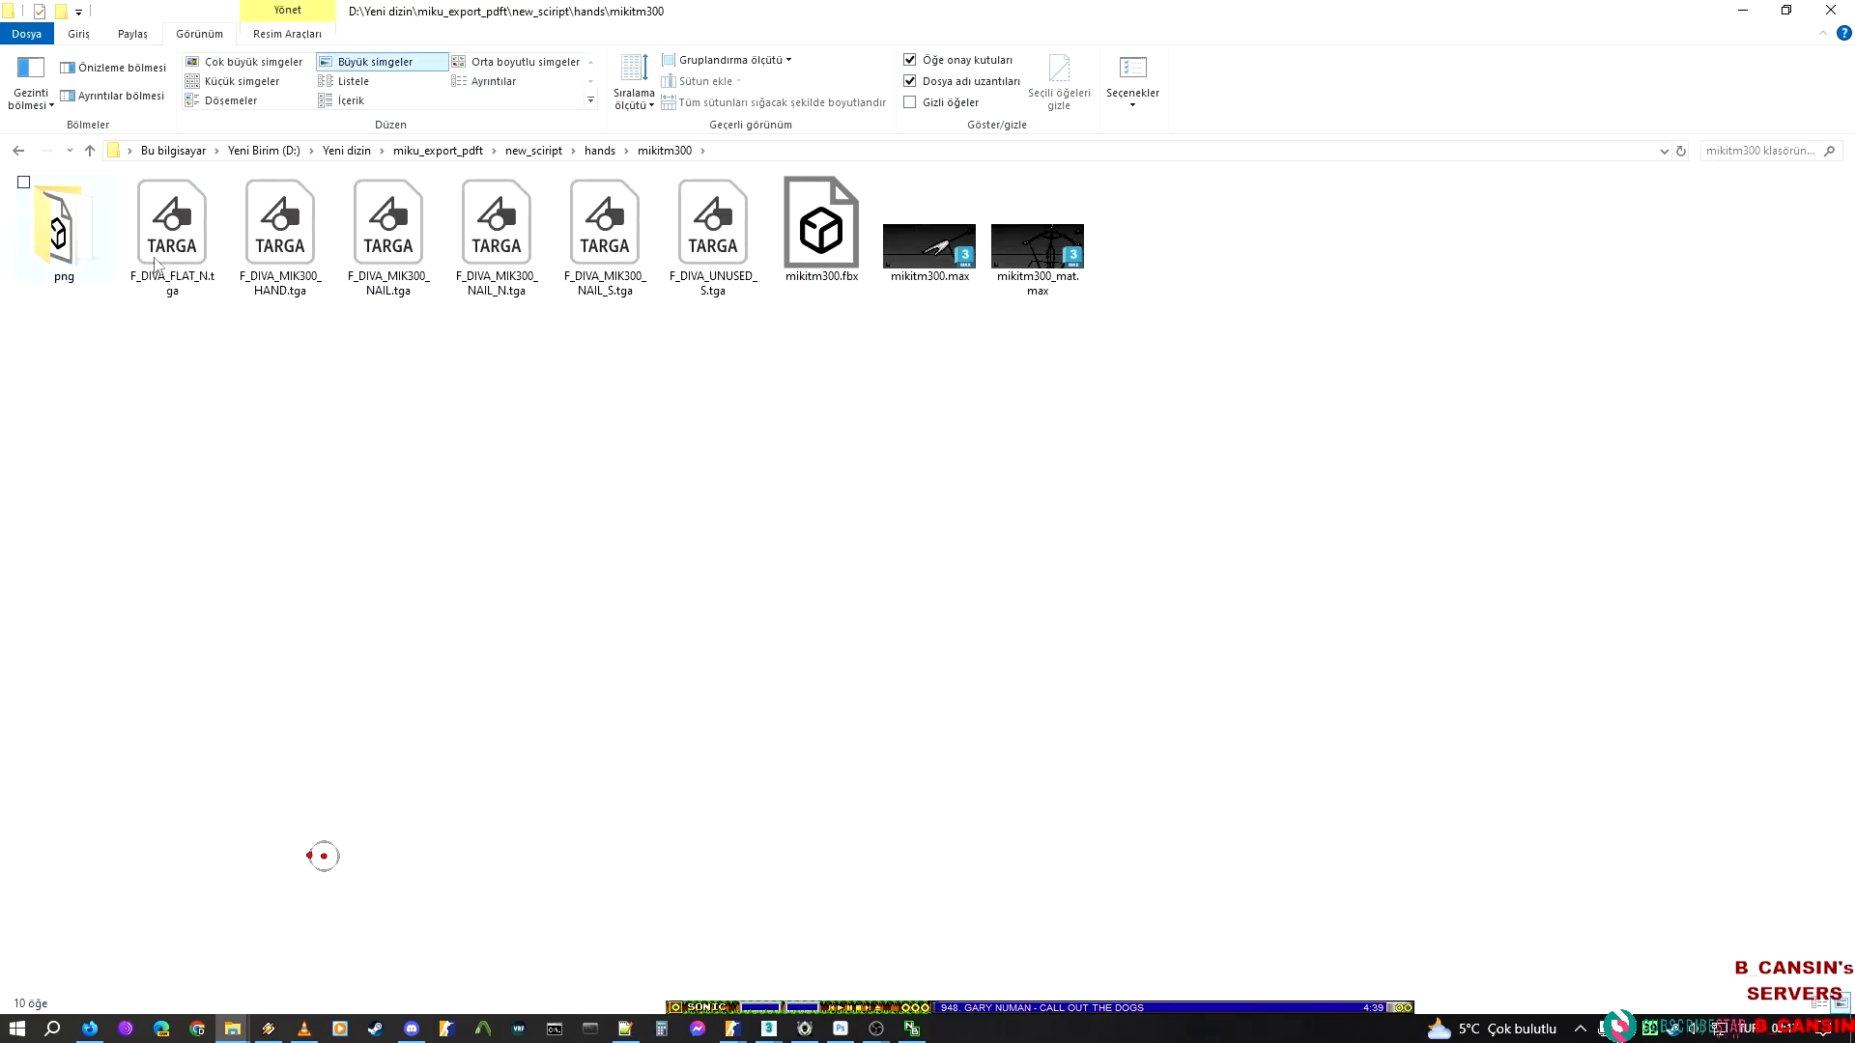
pyautogui.click(93, 257)
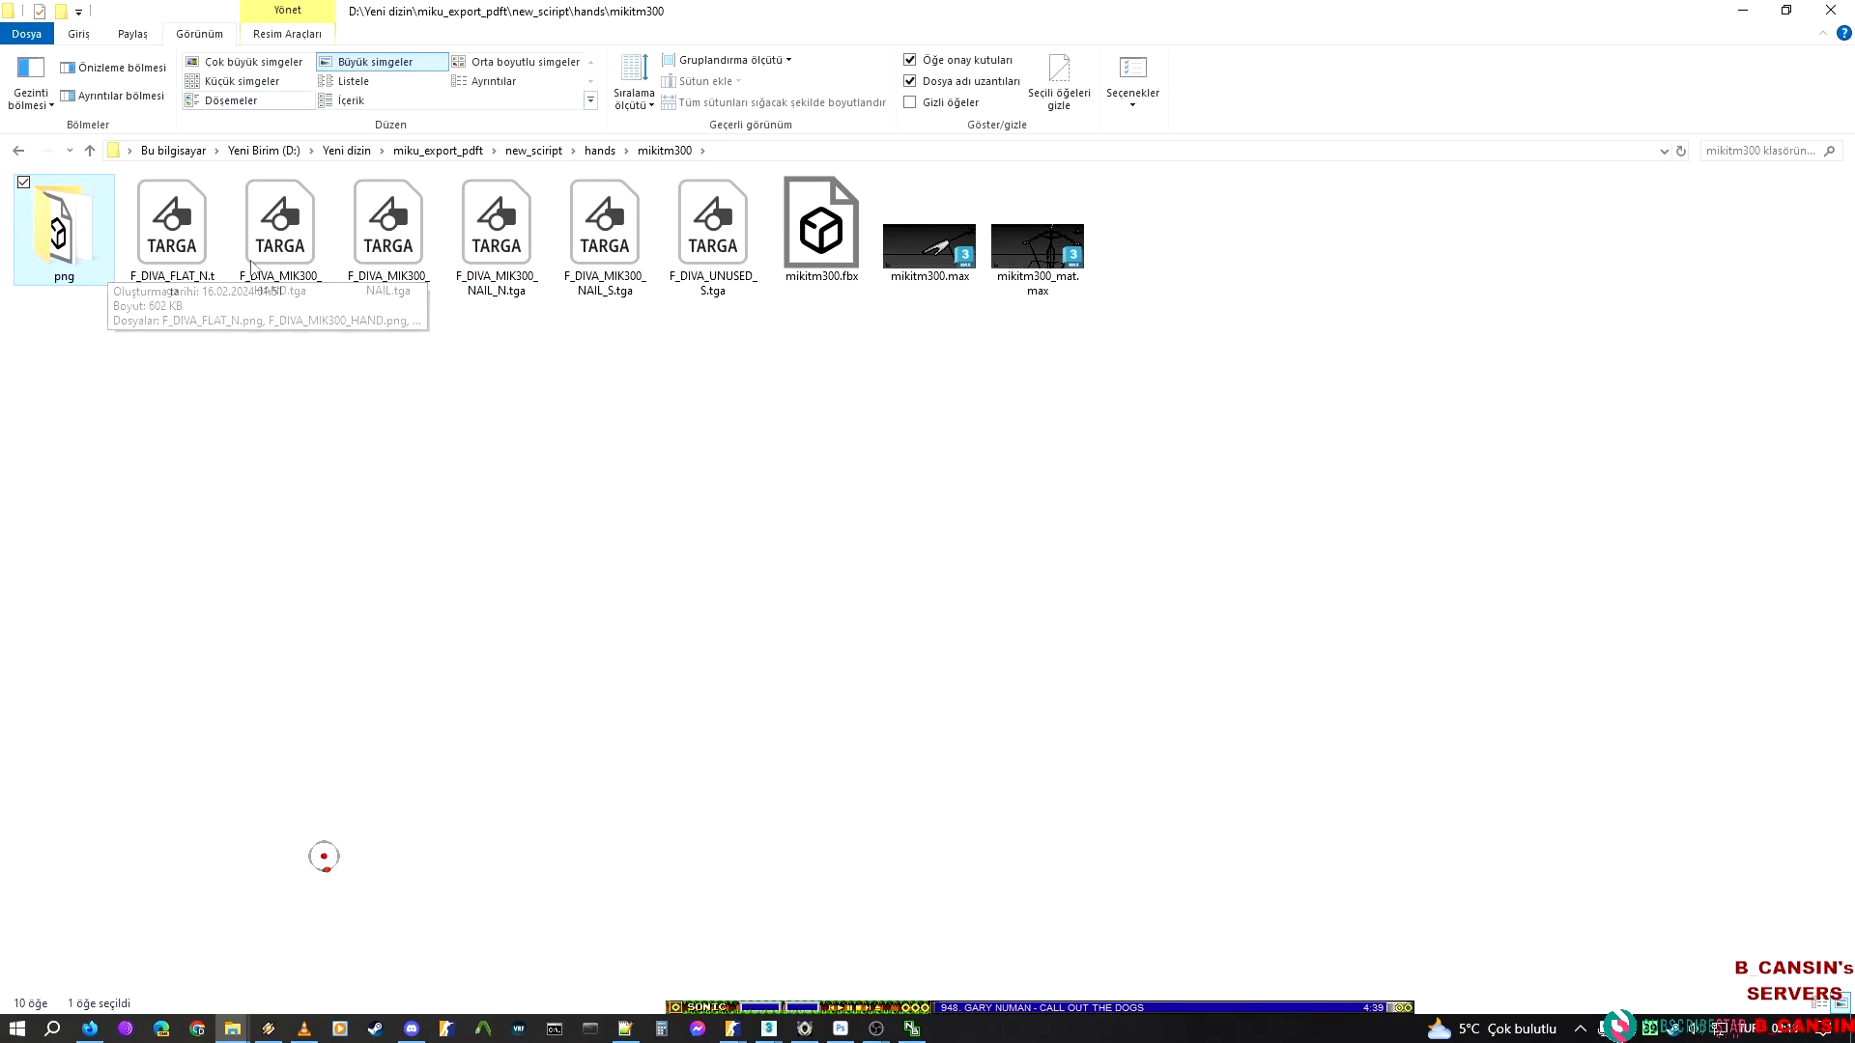
# Copy the six TGA textures, F_DIVA_FLAT_N through F_DIVA_UNUSED_S, into the addon's materials folder hands\hatsune_miku\hatsune_miku
pyautogui.click(166, 232)
pyautogui.keyDown('shift'); pyautogui.click(729, 231); pyautogui.keyUp('shift')
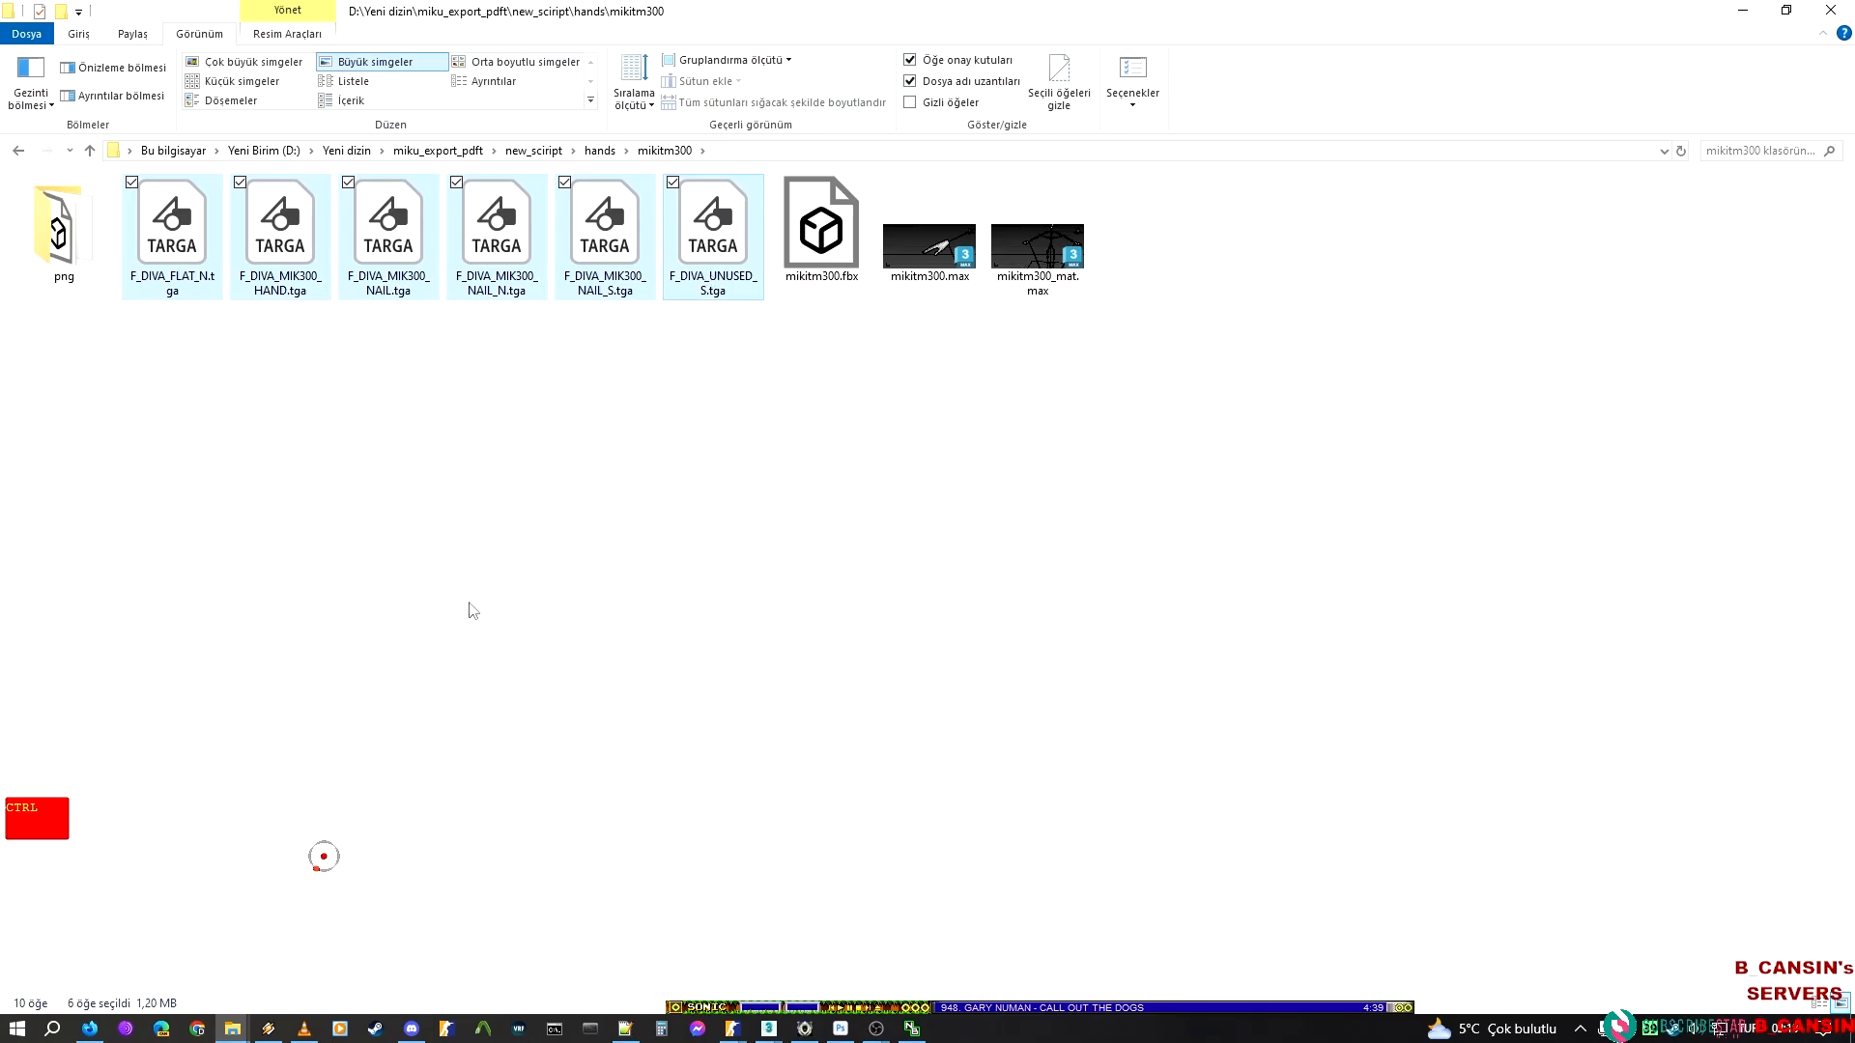
pyautogui.moveTo(237, 1031)
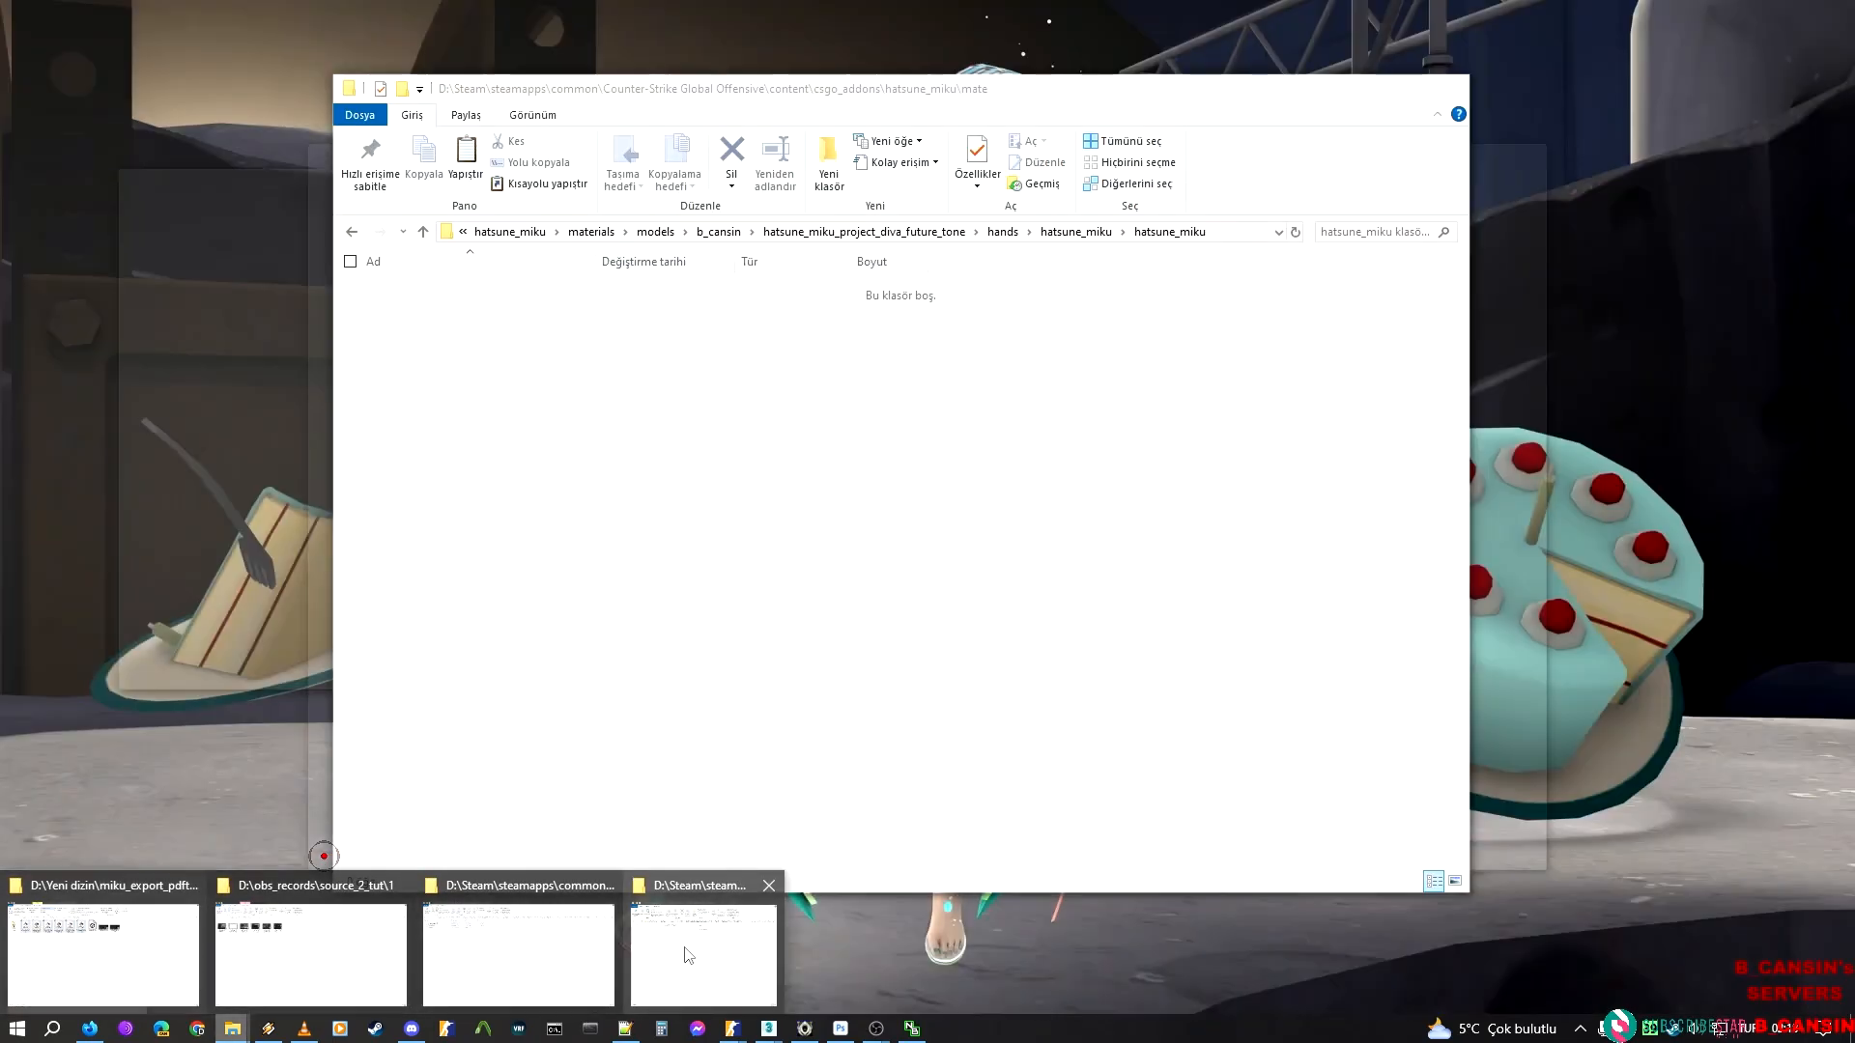
pyautogui.click(683, 952)
pyautogui.hotkey('ctrl', 'v')
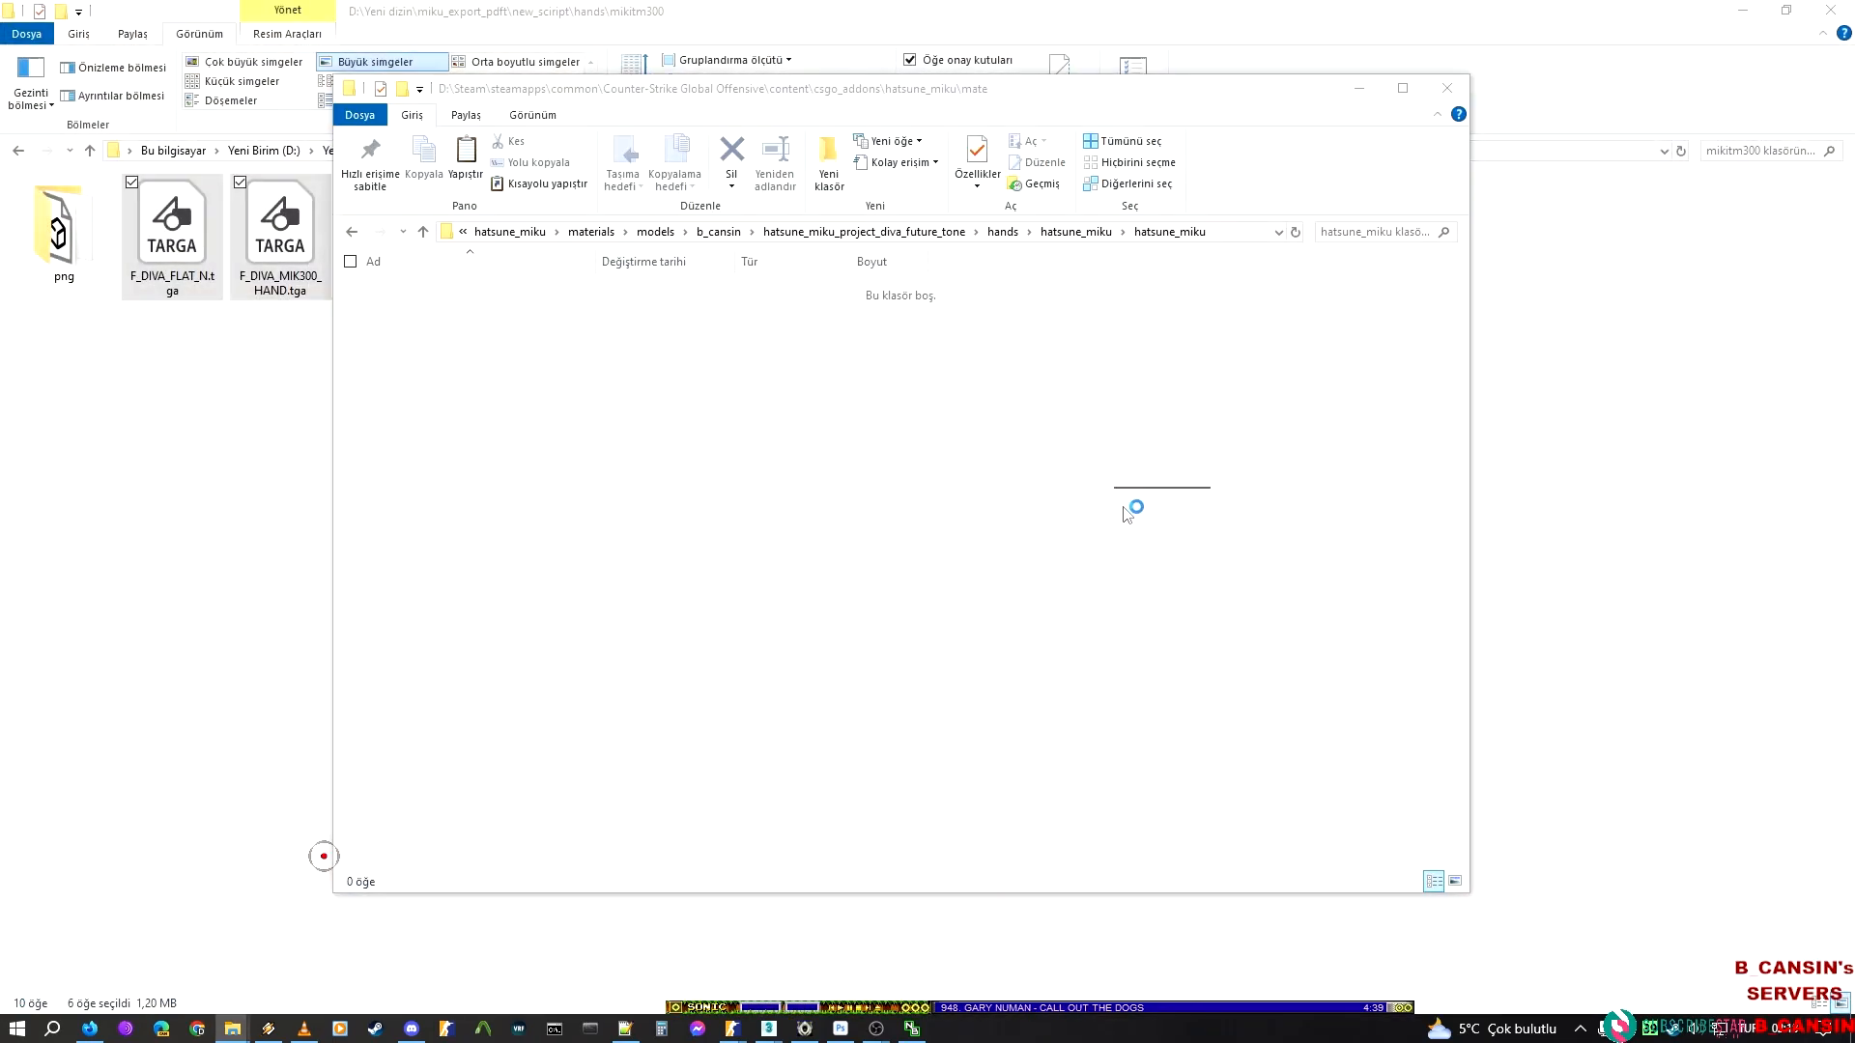
pyautogui.click(1196, 599)
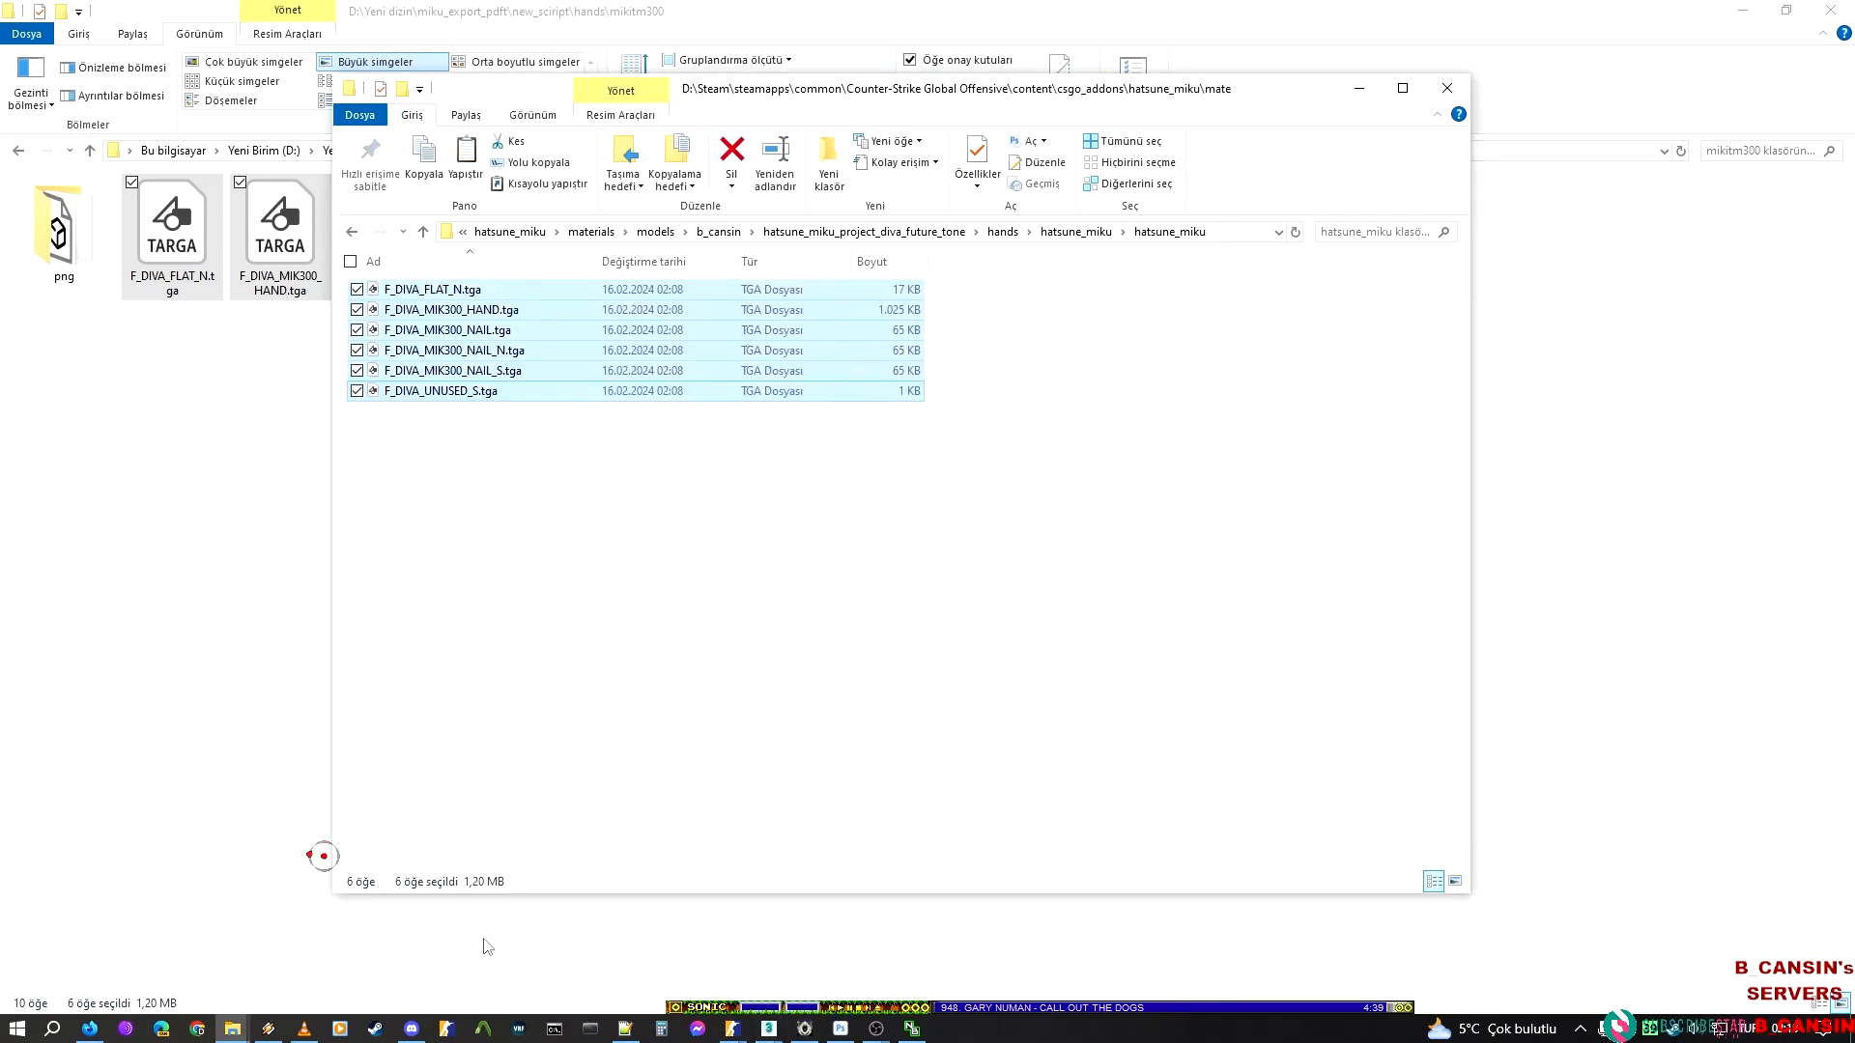
# Switch to the Material Editor and start a new material
pyautogui.moveTo(778, 1035)
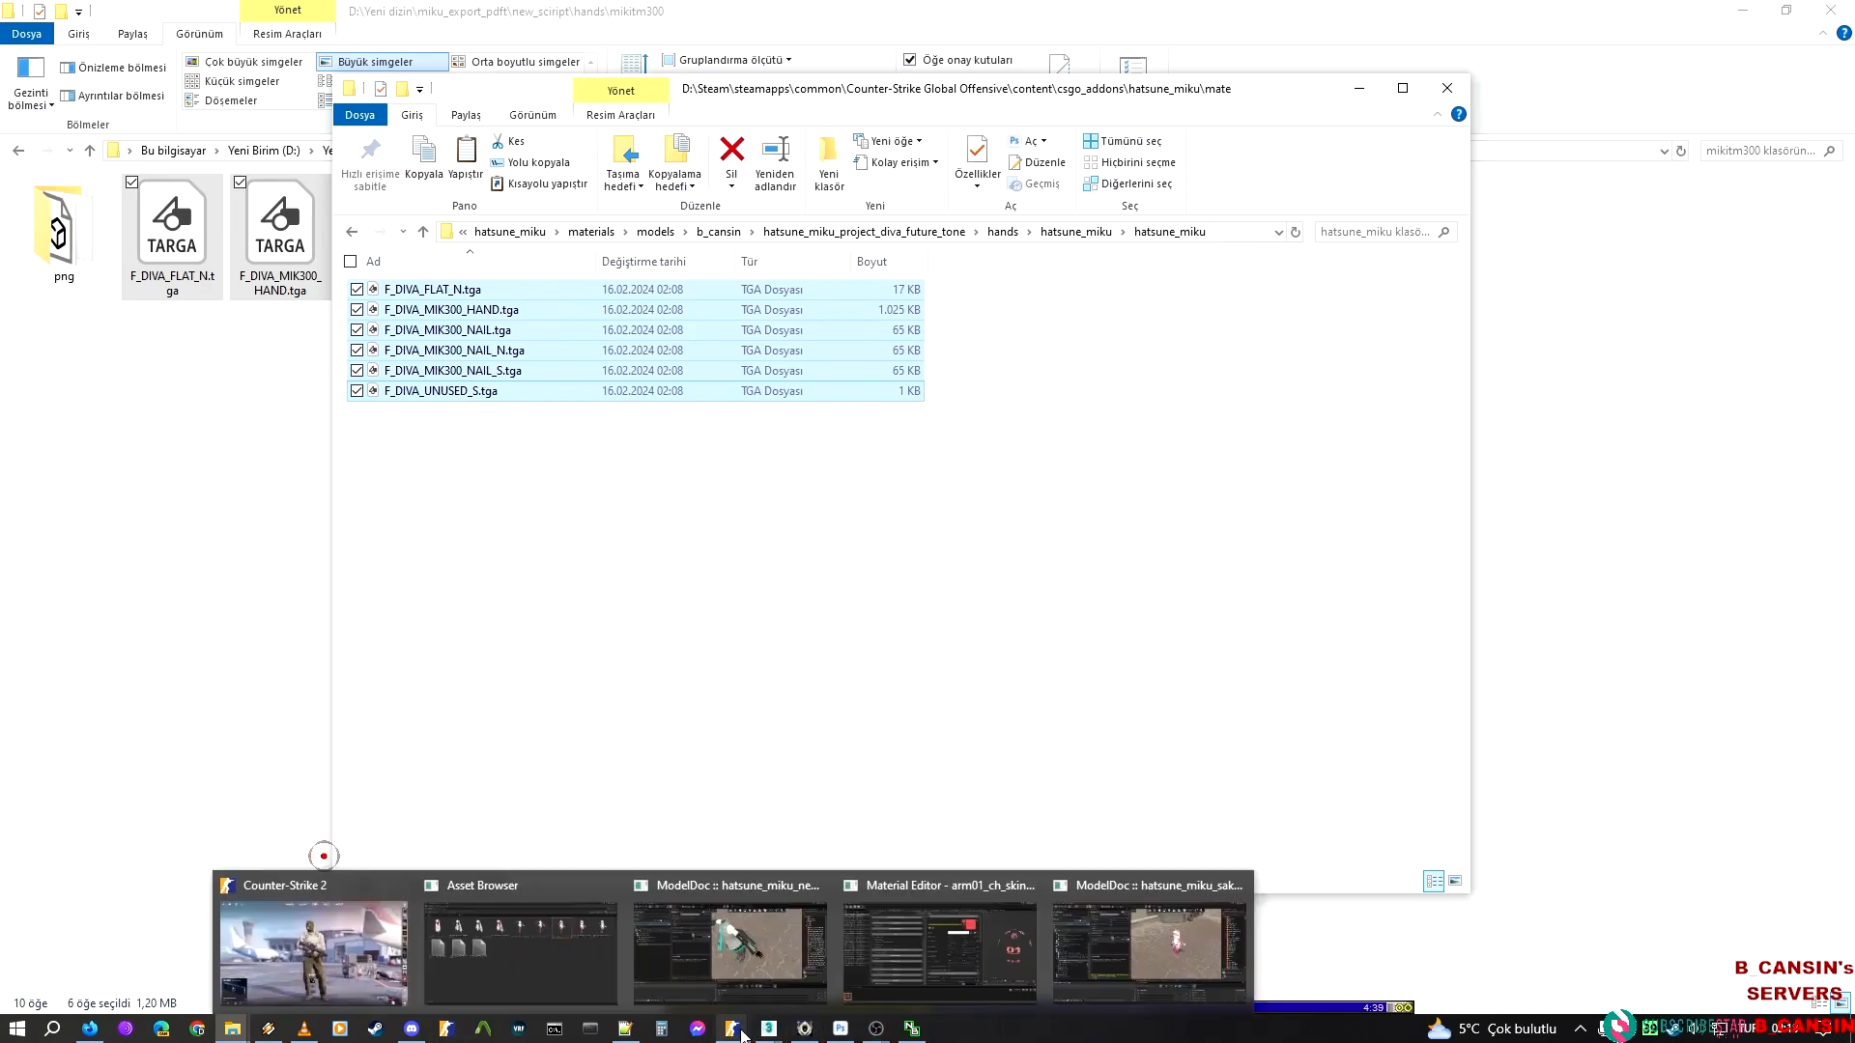
pyautogui.click(961, 941)
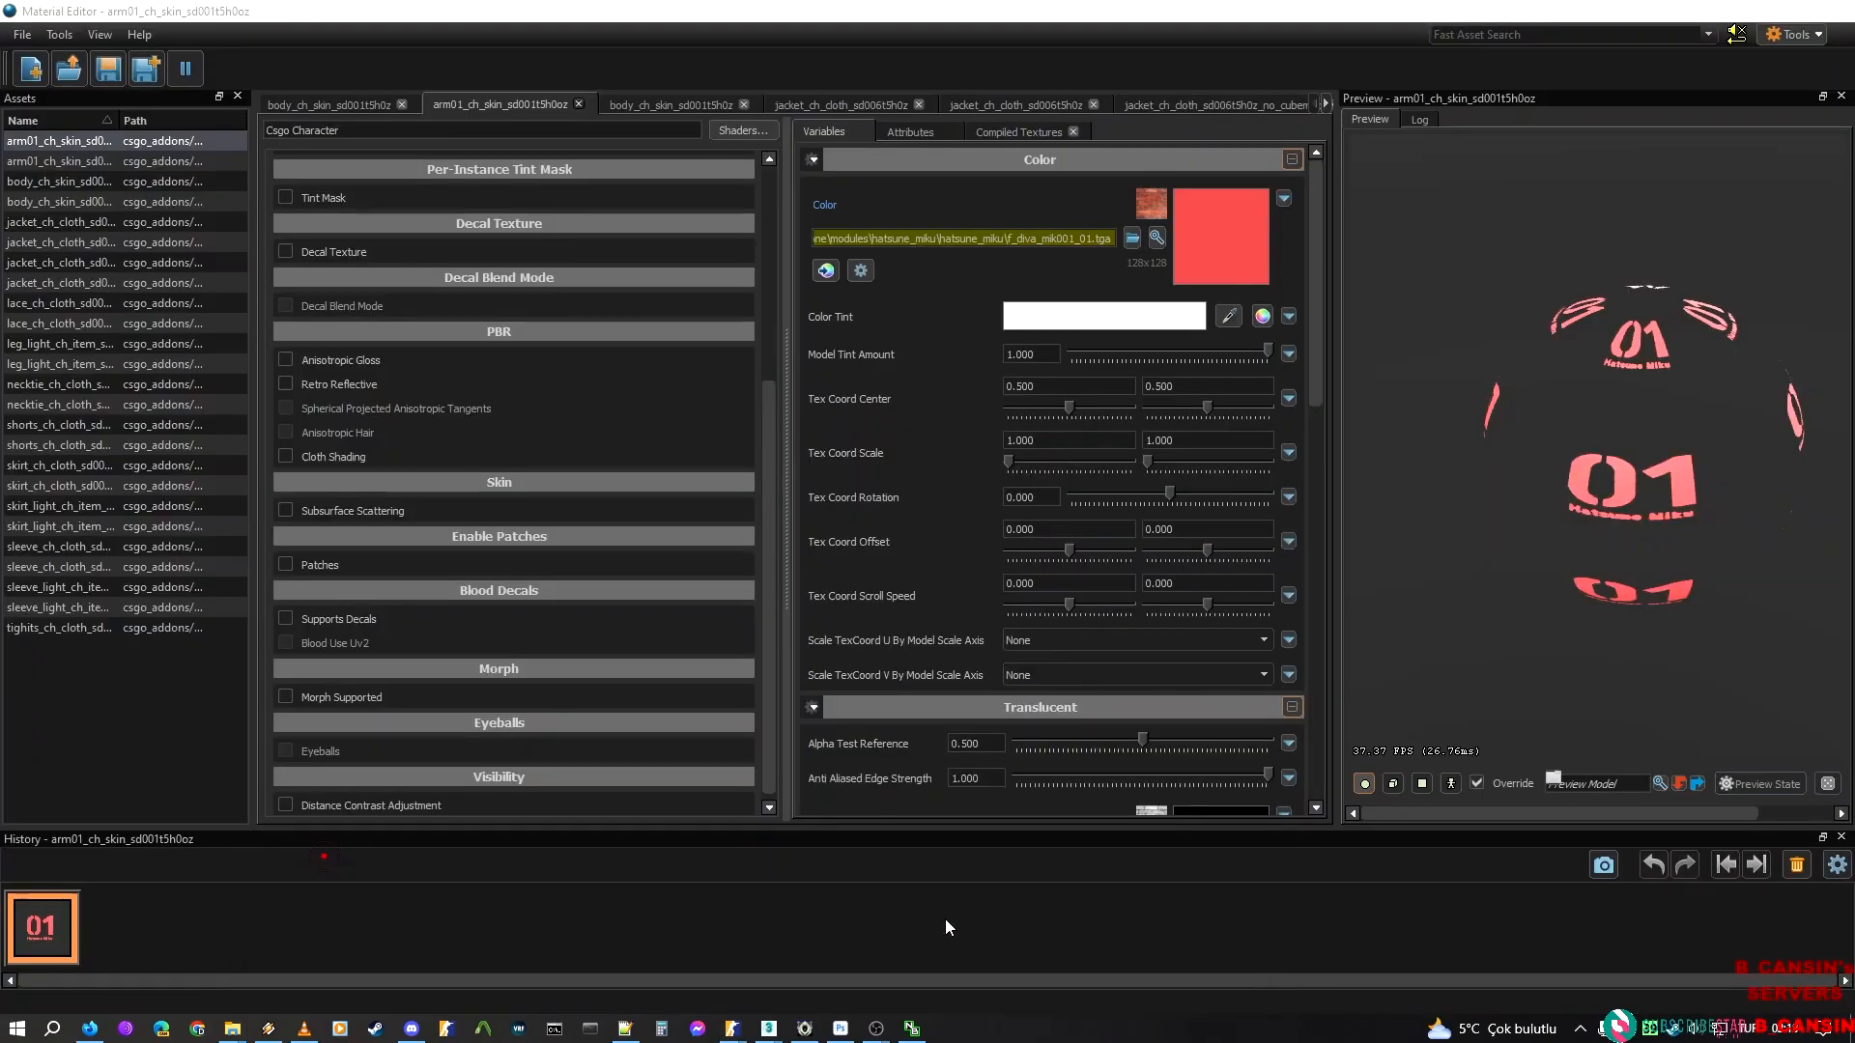
pyautogui.click(31, 67)
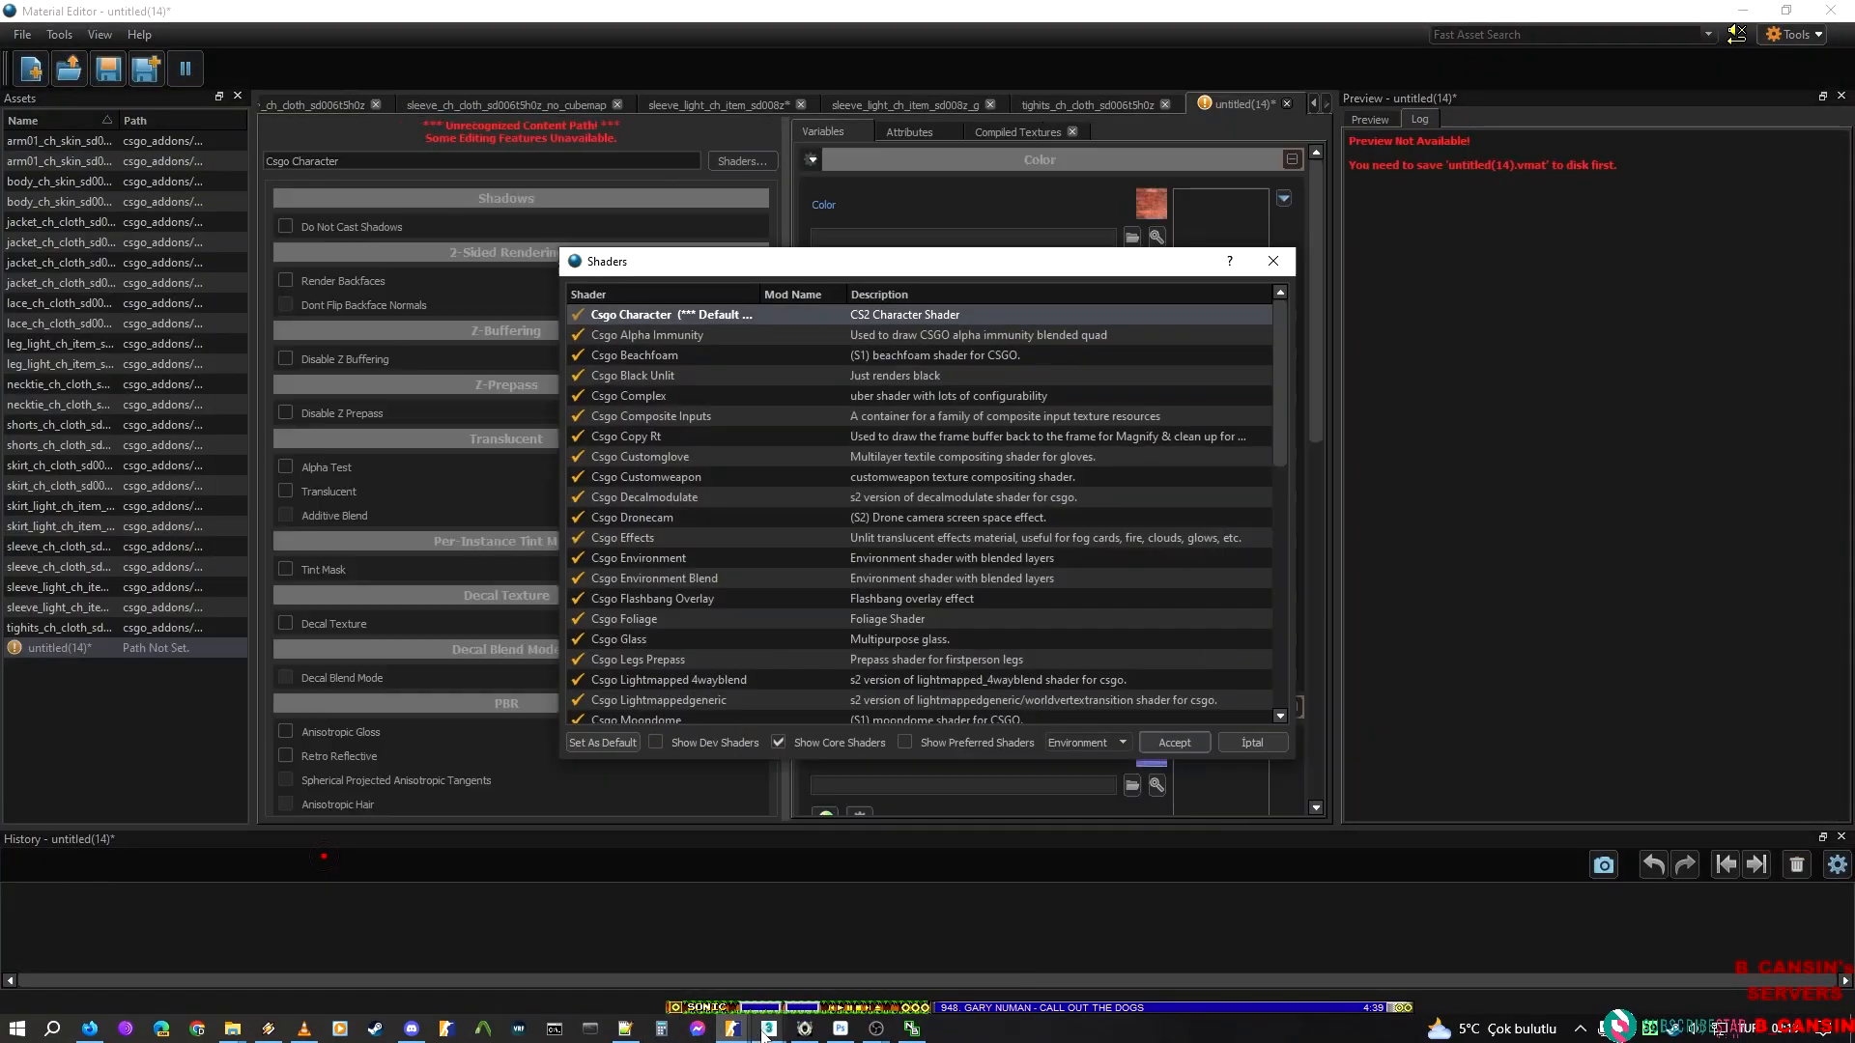
# Switch to mikitm300_mat.max in 3ds Max, minimize the Scene Explorer, and restore the Slate Material Editor
pyautogui.moveTo(768, 1028)
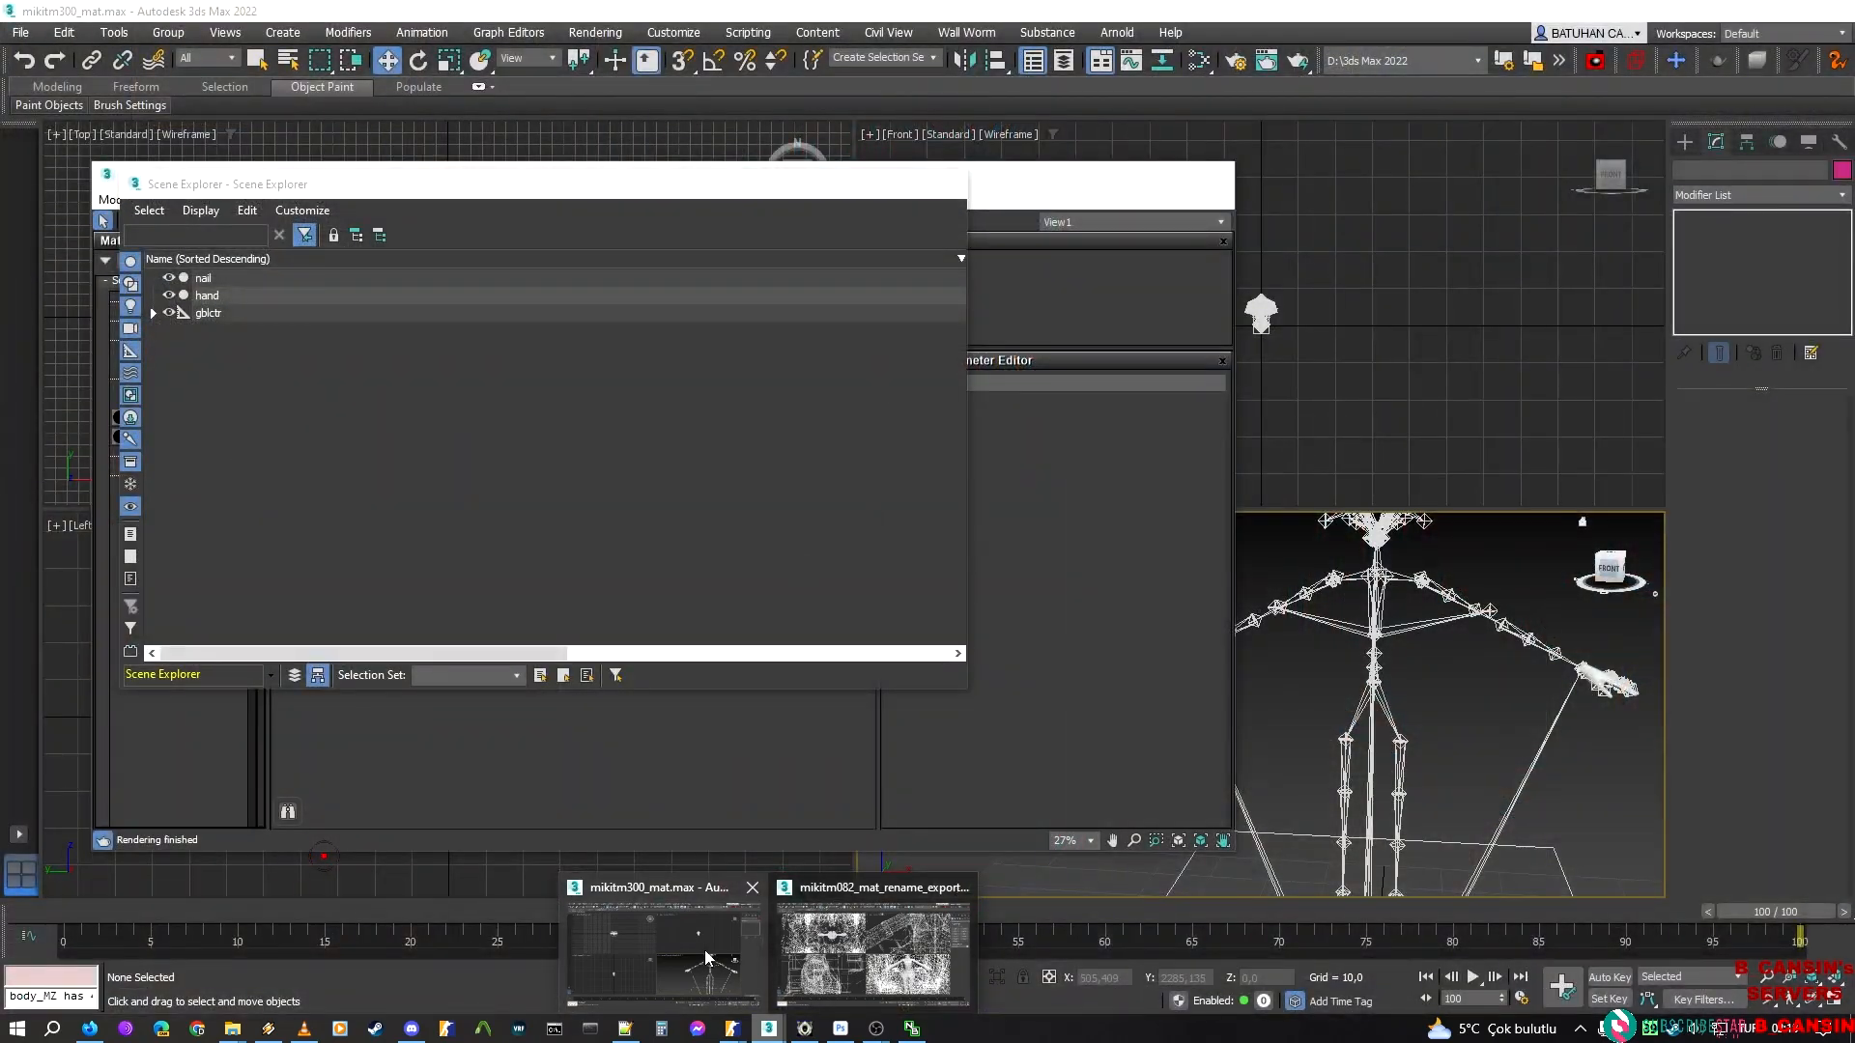
pyautogui.click(704, 948)
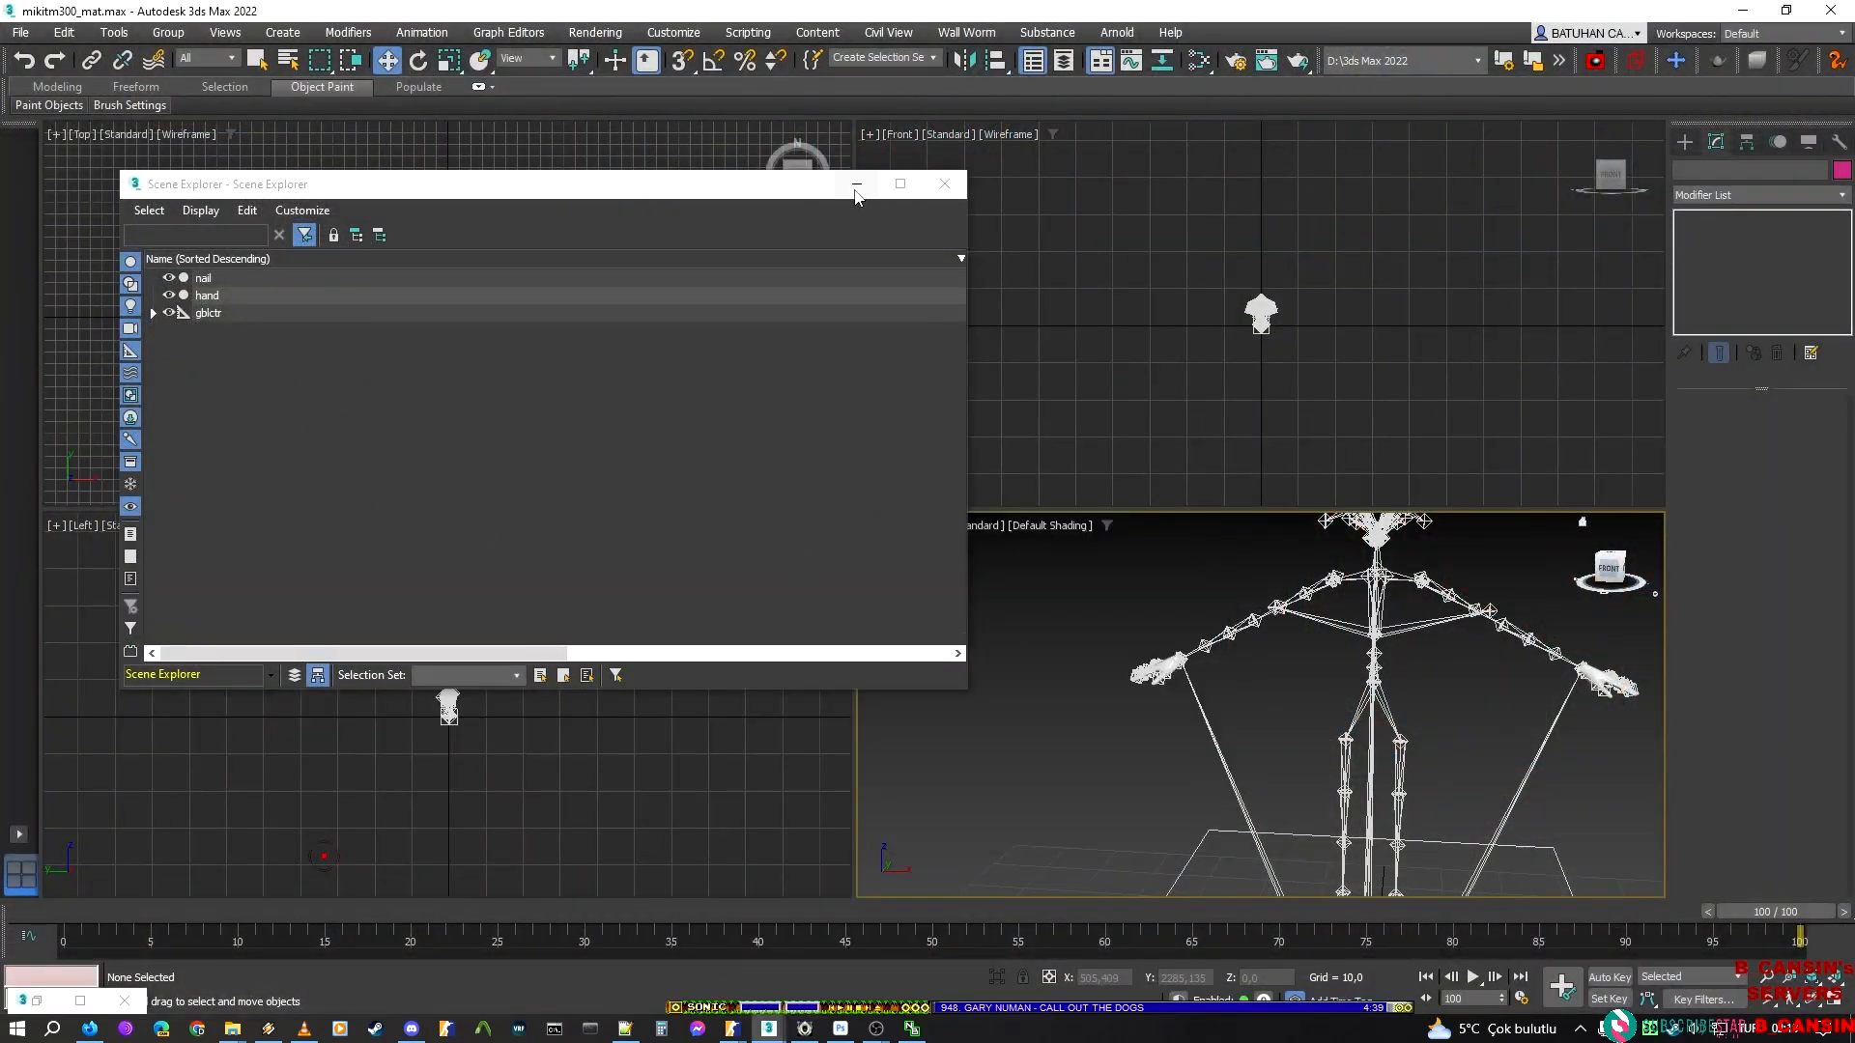
pyautogui.click(855, 188)
pyautogui.click(37, 1001)
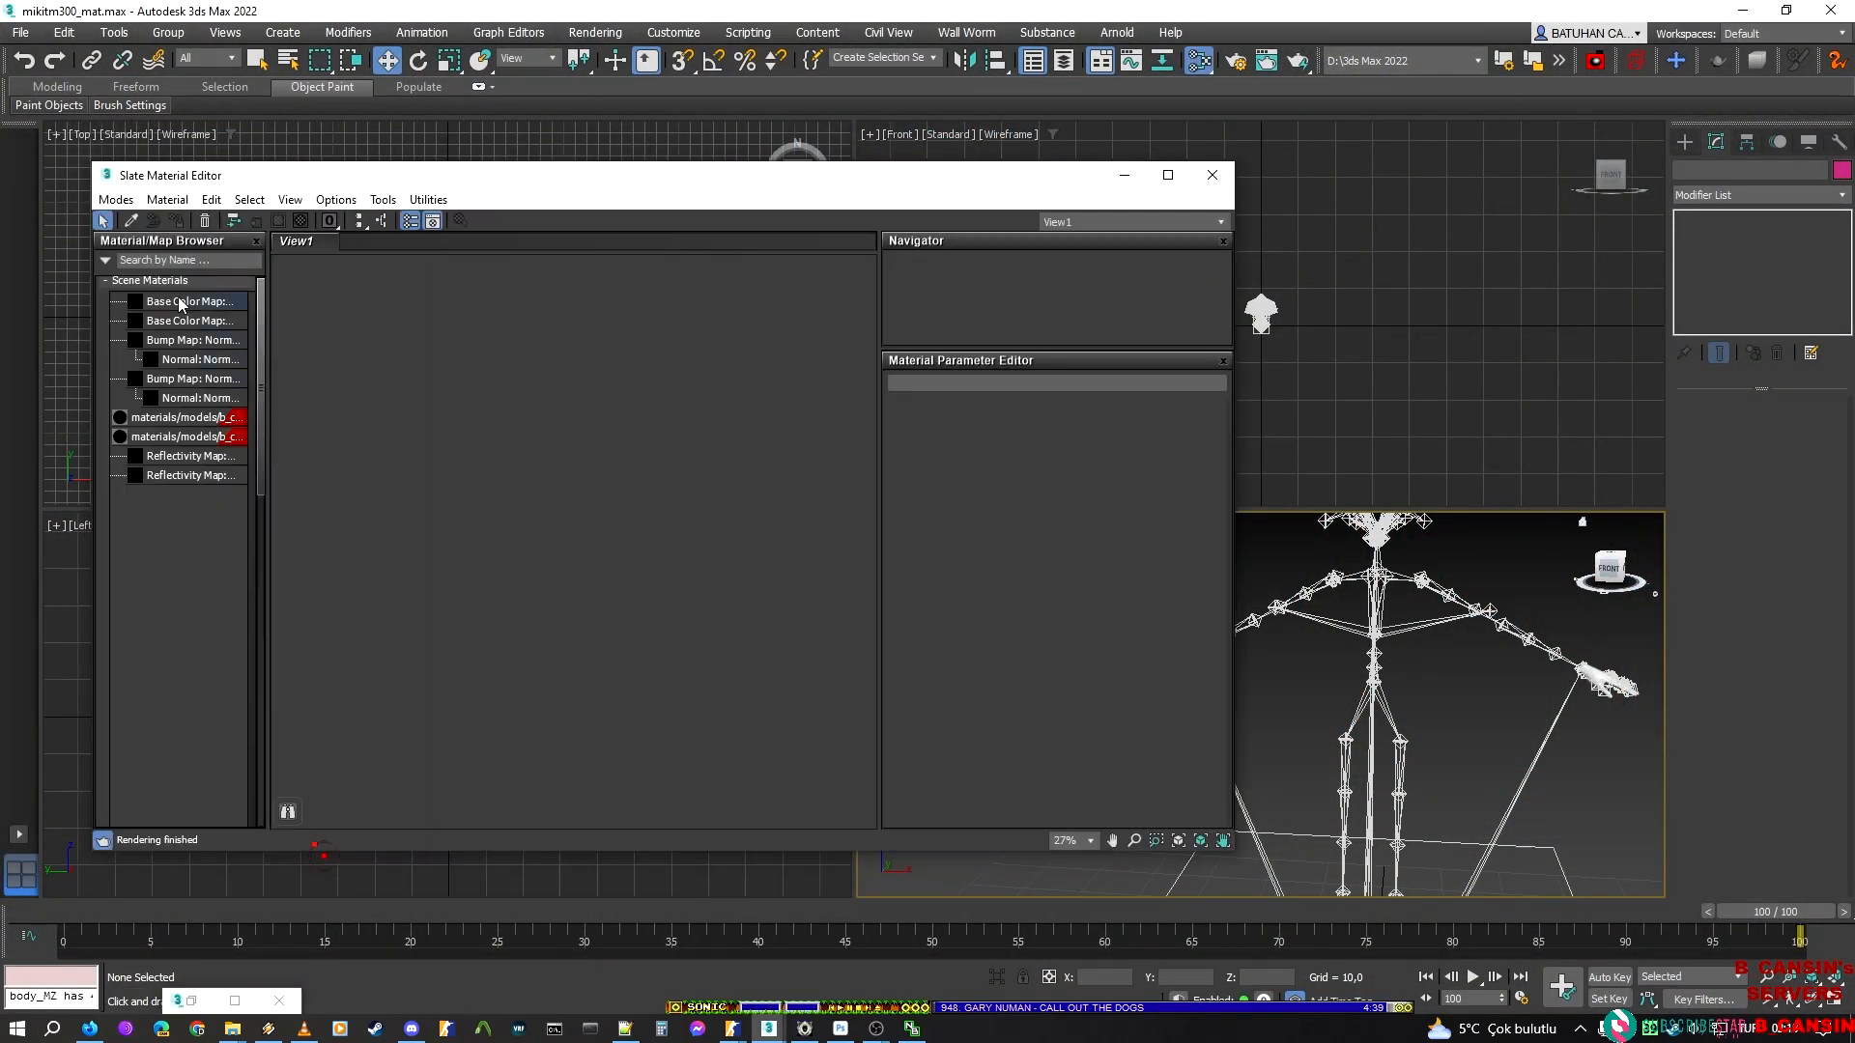
# Load the hand material into the Slate view as an instance and copy hand_ch_skin_sd001t5h0iz from the end of its name
pyautogui.moveTo(152, 436); pyautogui.dragTo(621, 381)
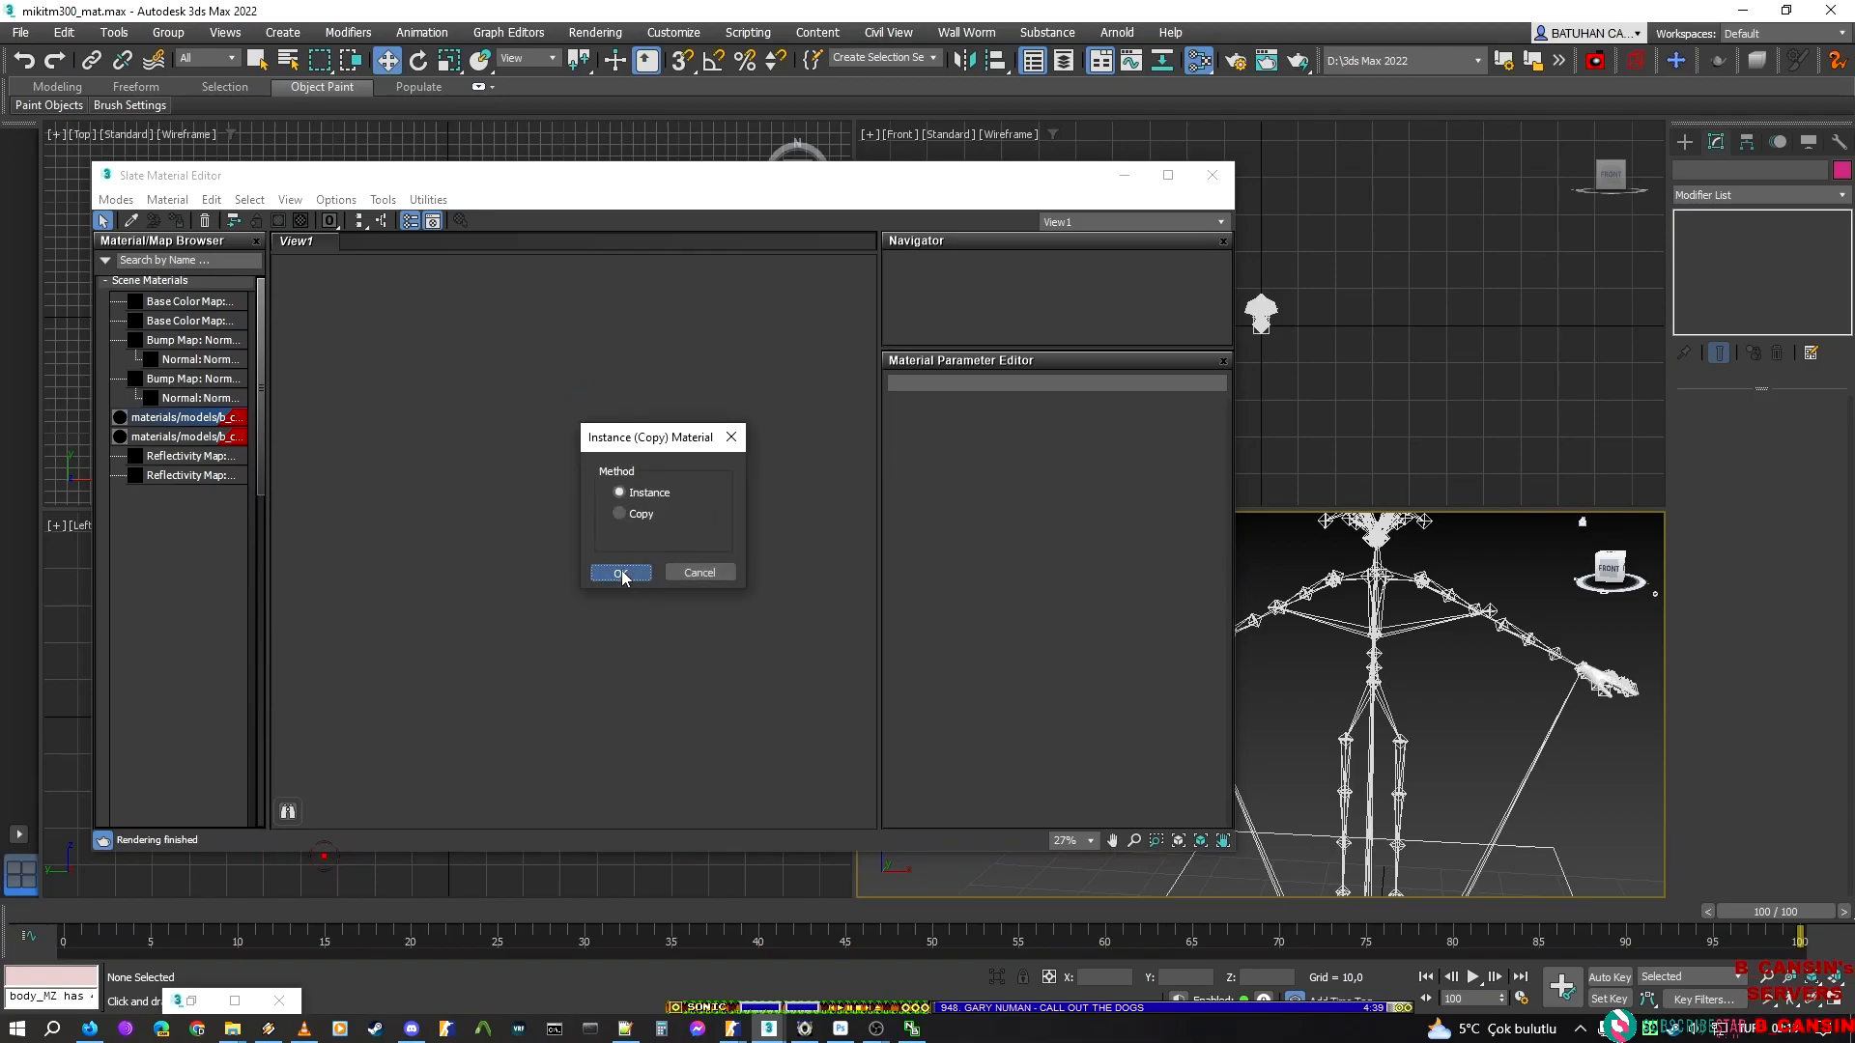
pyautogui.click(613, 571)
pyautogui.doubleClick(576, 384)
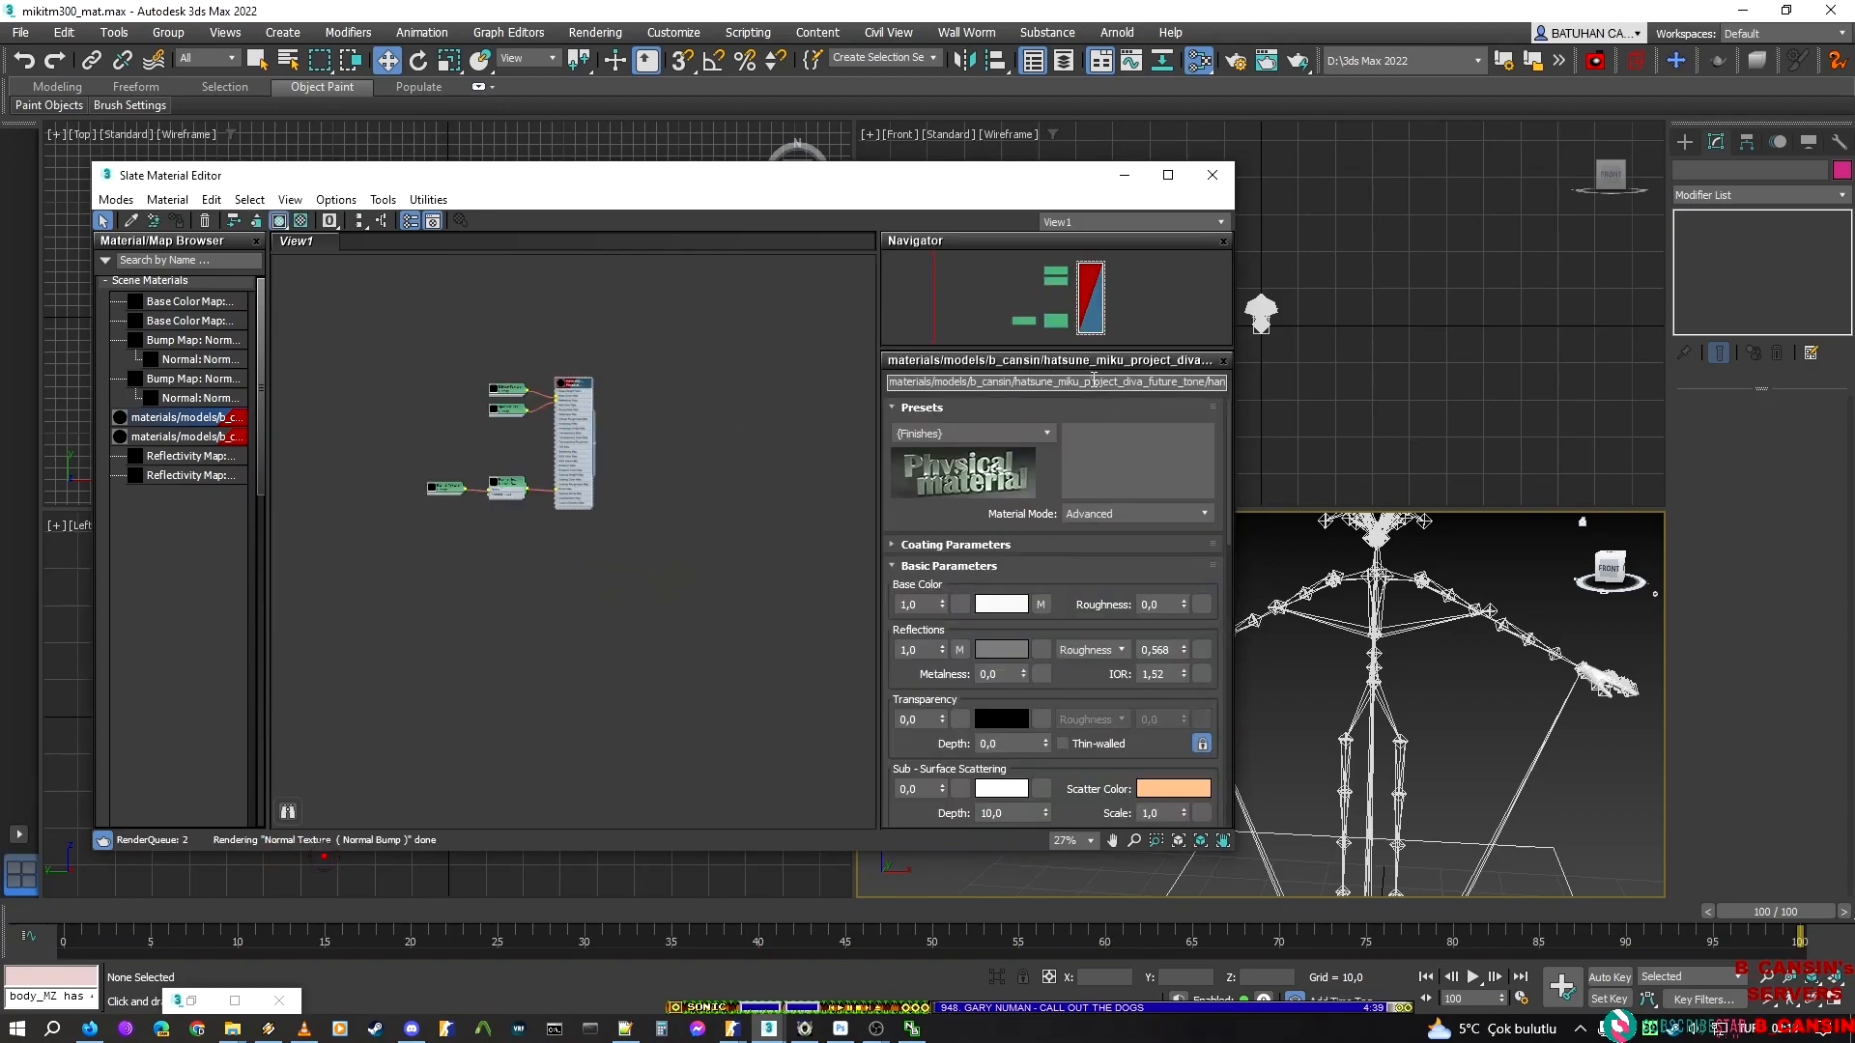
pyautogui.doubleClick(1099, 382)
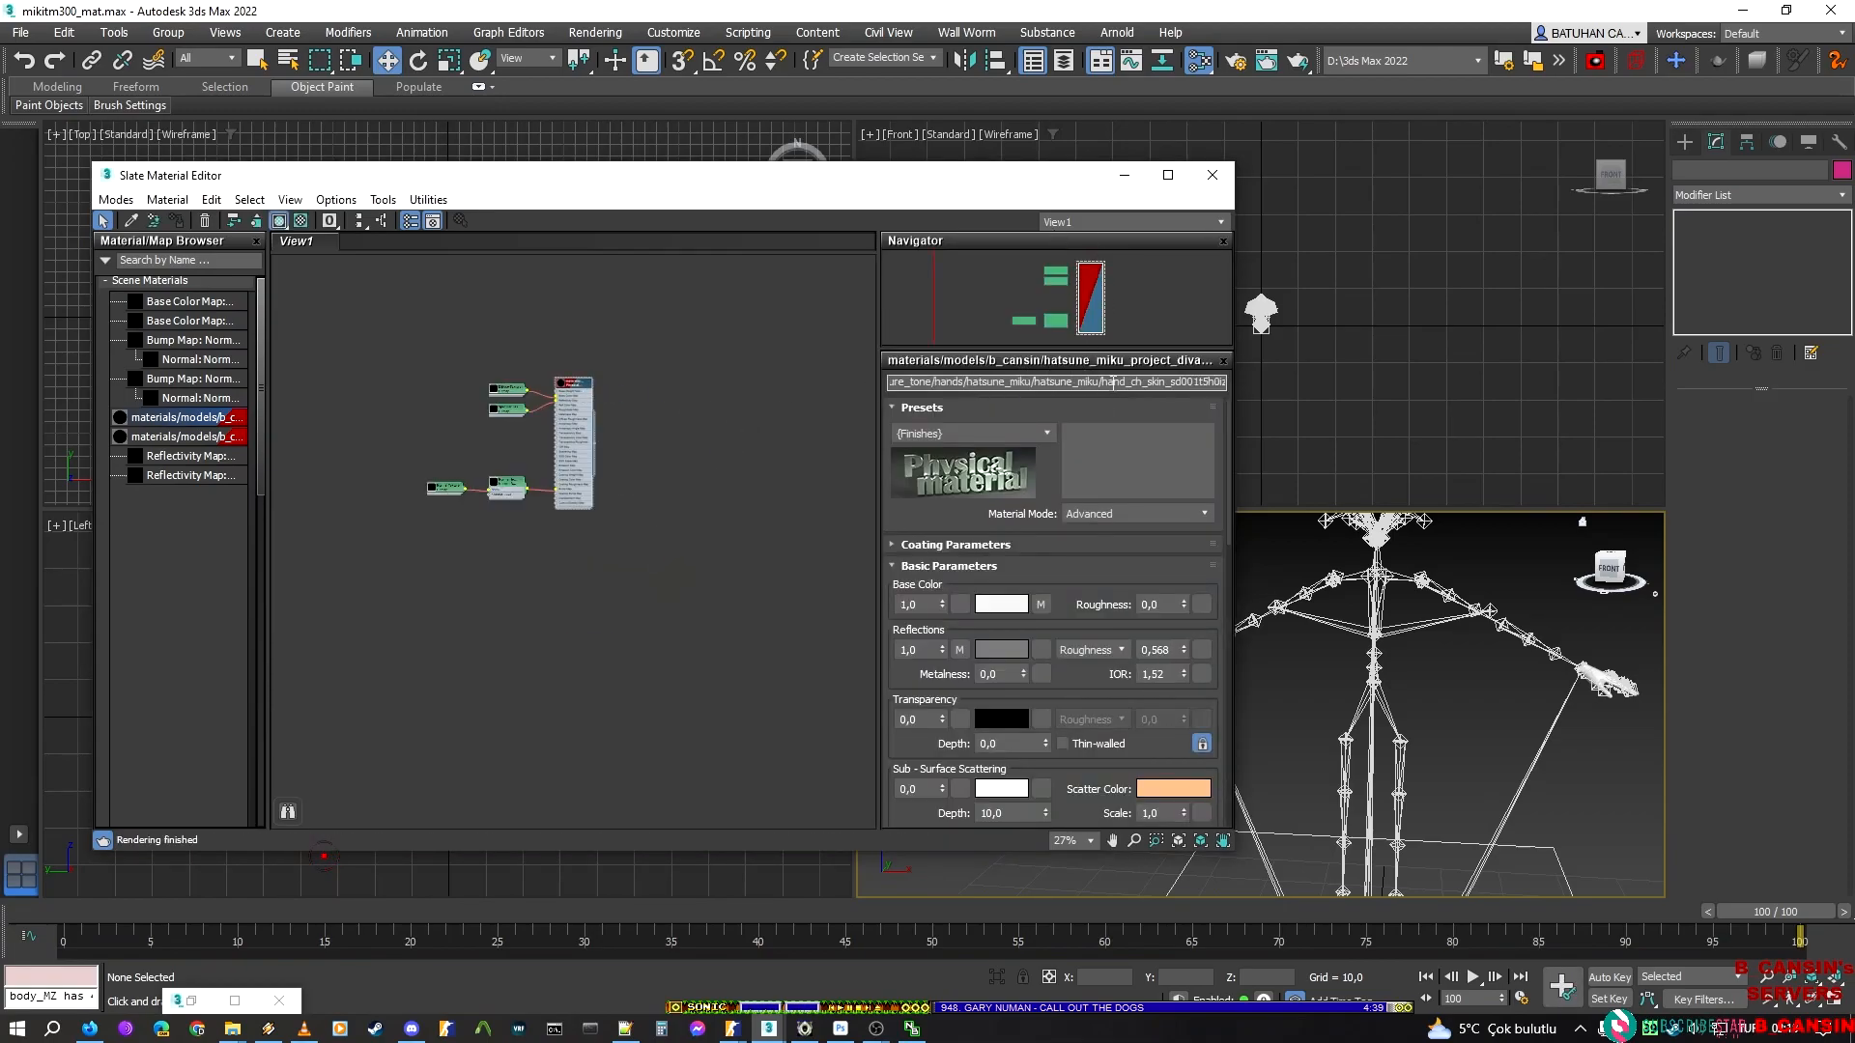
pyautogui.moveTo(1102, 381); pyautogui.dragTo(1224, 383)
pyautogui.hotkey('ctrl', 'c')
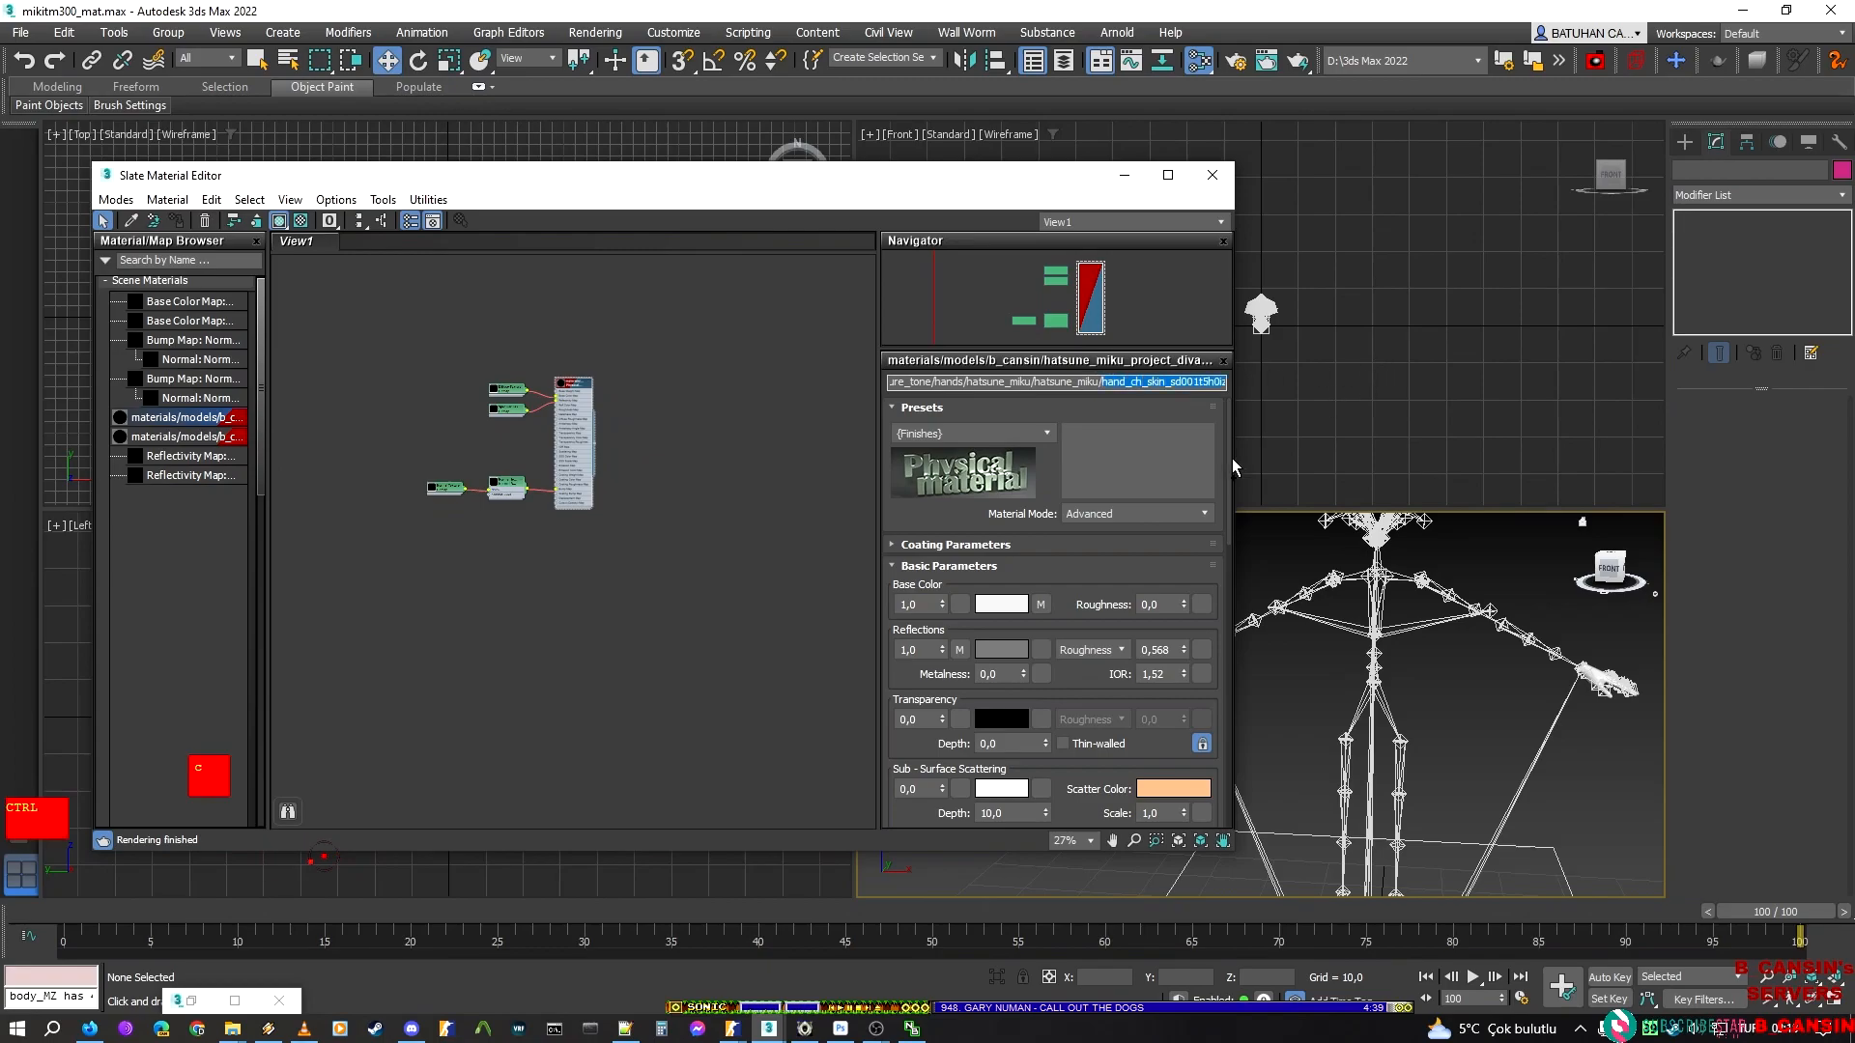
# Return to the Material Editor, accept the Csgo Character shader for the new material, and widen the variables area
pyautogui.moveTo(734, 1031)
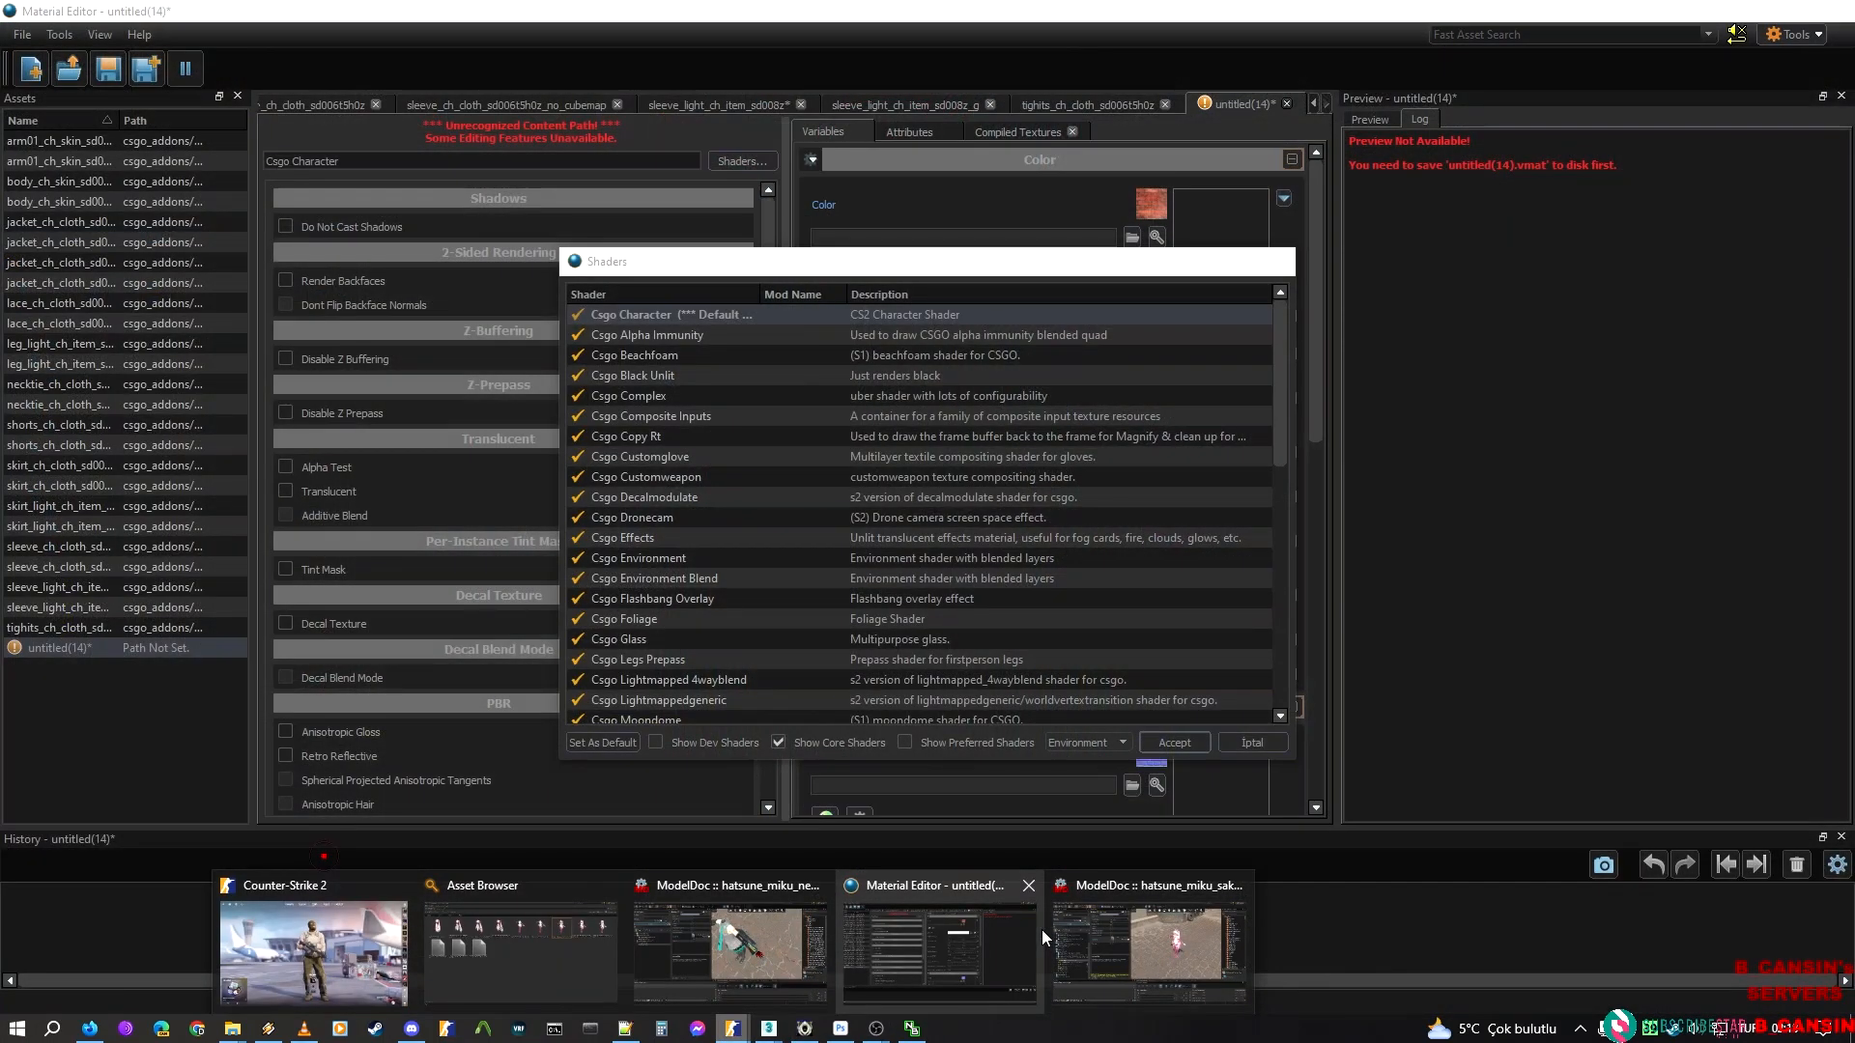
pyautogui.click(1041, 929)
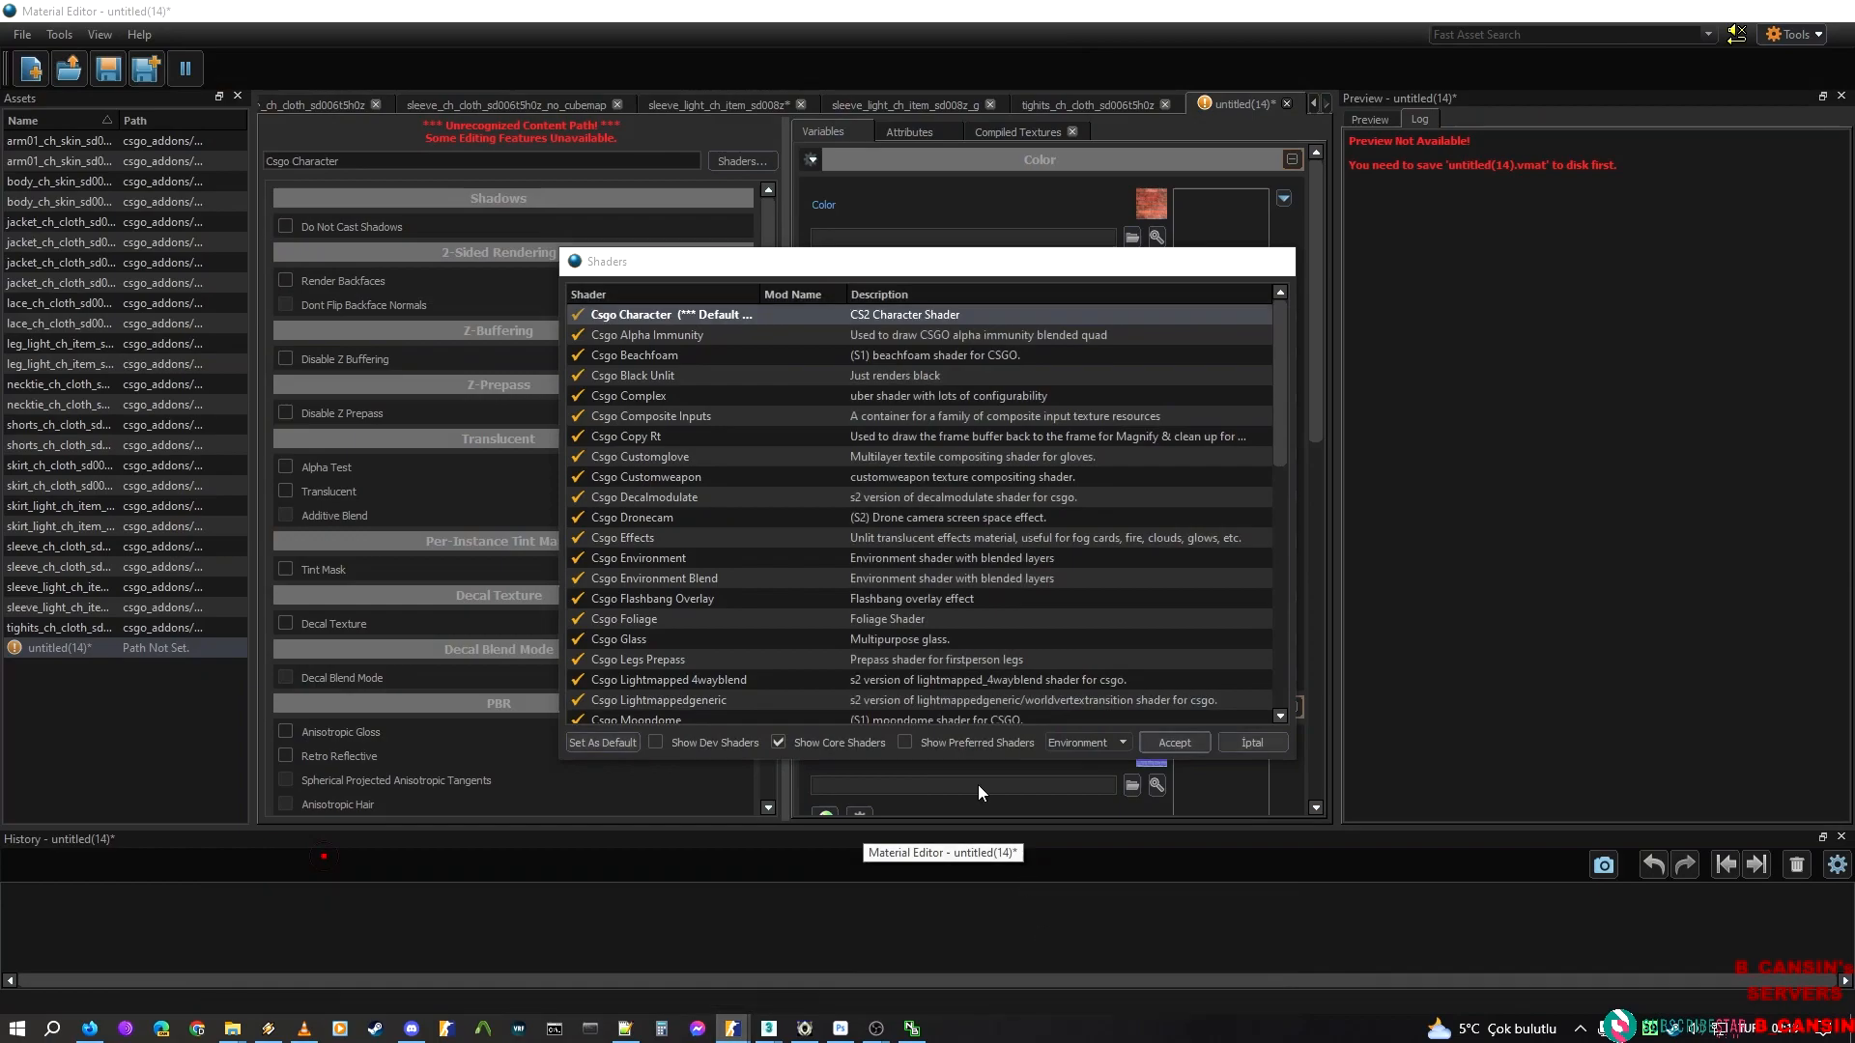
pyautogui.click(1175, 741)
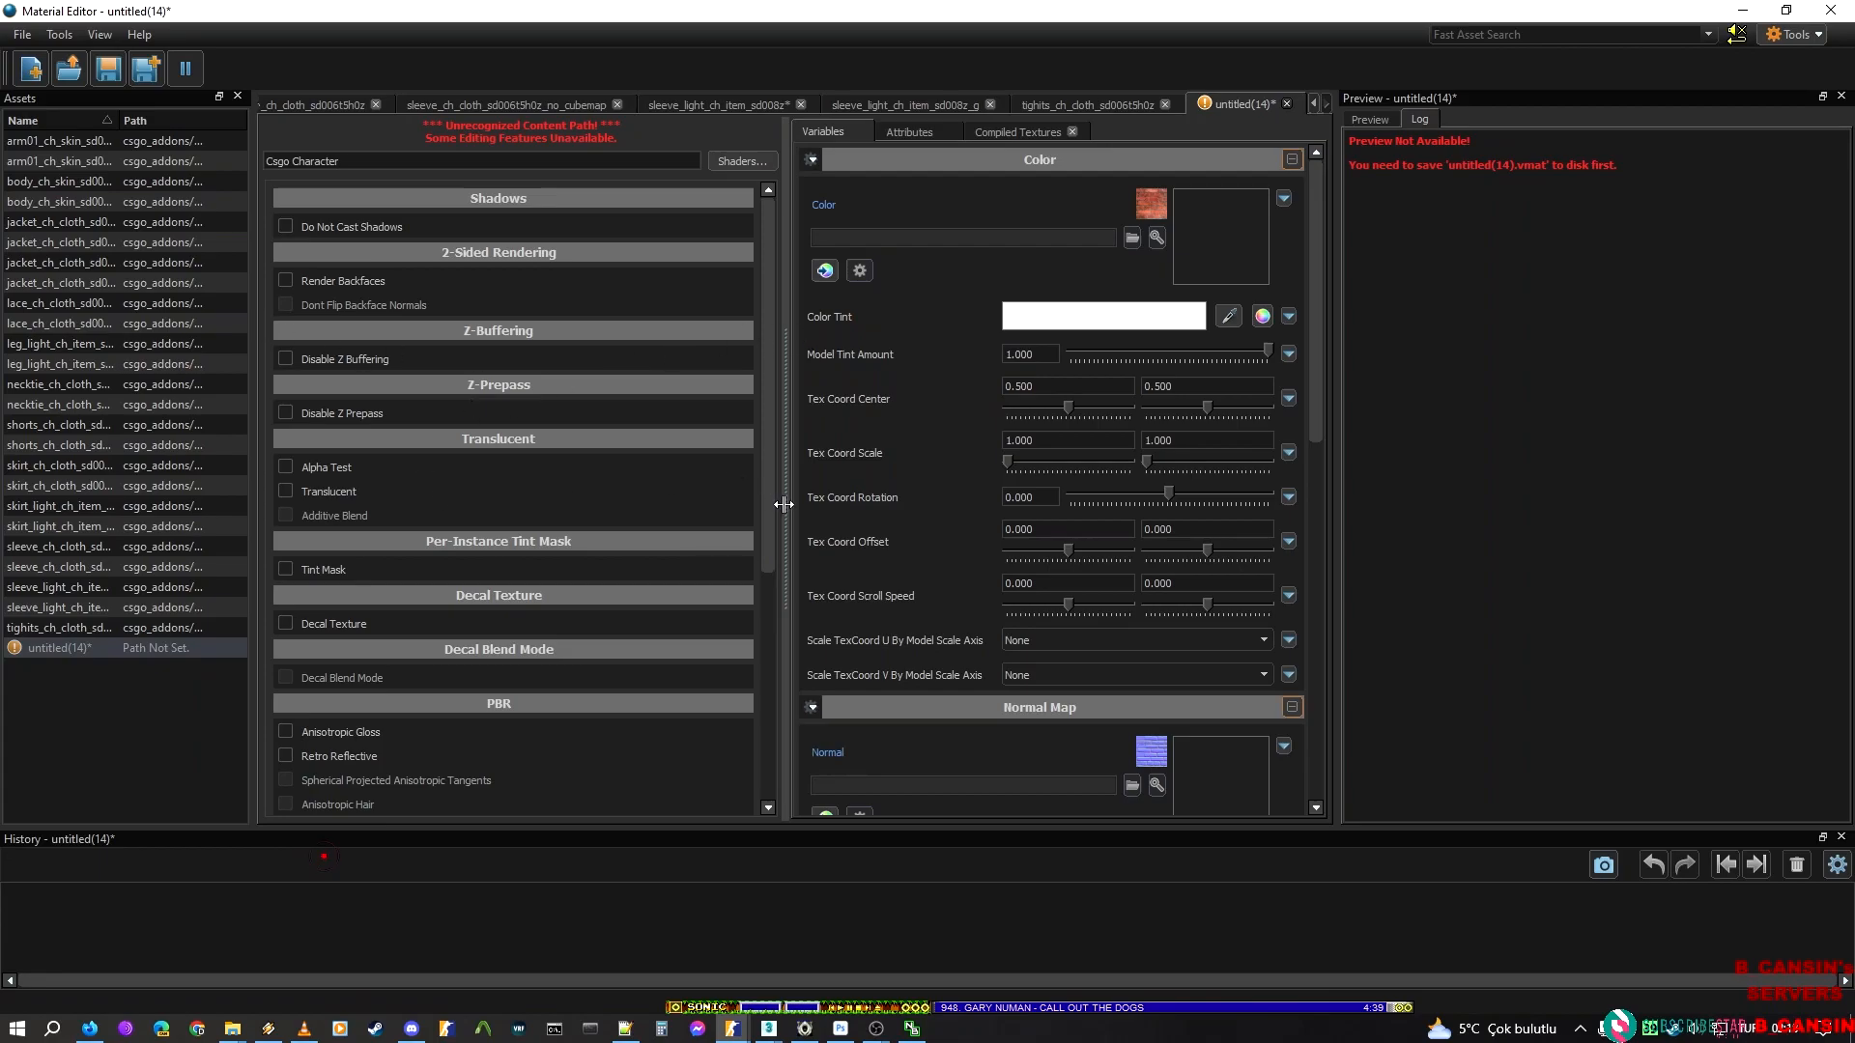
pyautogui.moveTo(784, 504); pyautogui.dragTo(619, 496)
# Save the material as hand_ch_skin_sd001t5h0iz in the addon's hands\hatsune_miku\hatsune_miku materials folder
pyautogui.hotkey('ctrl', 's')
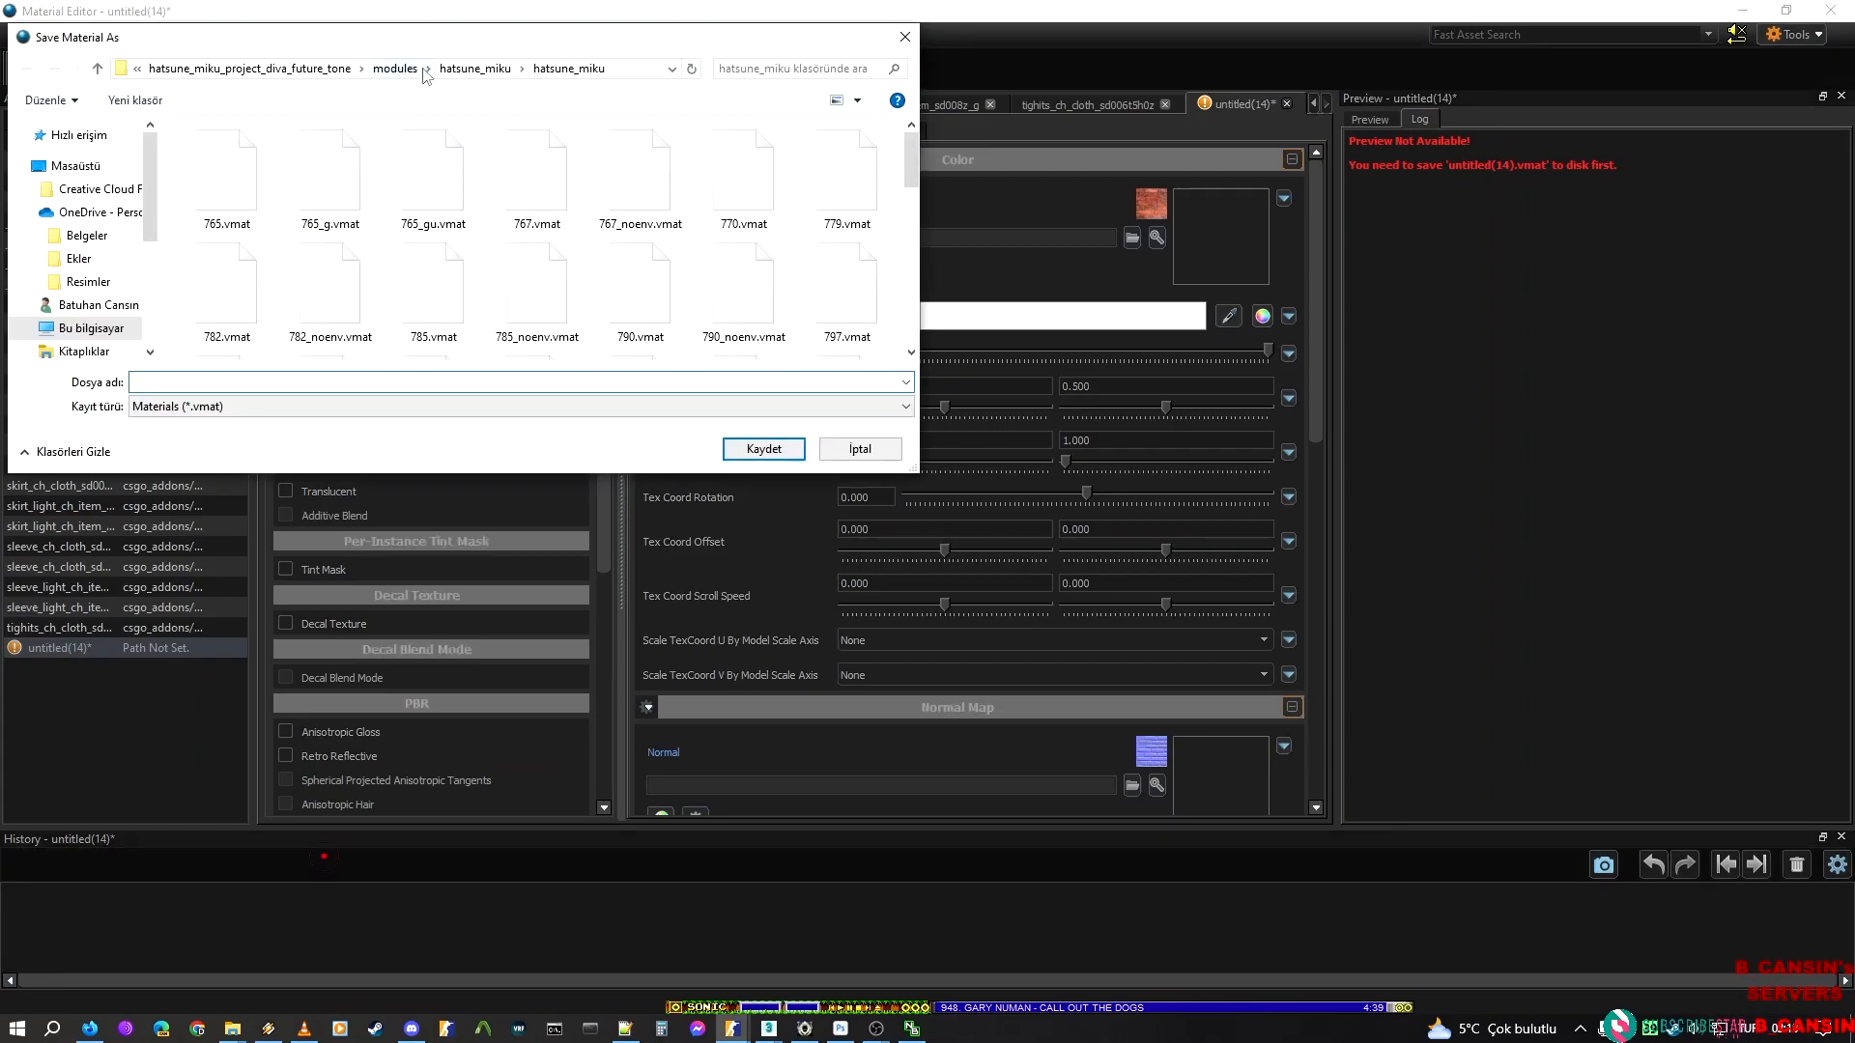
pyautogui.click(629, 65)
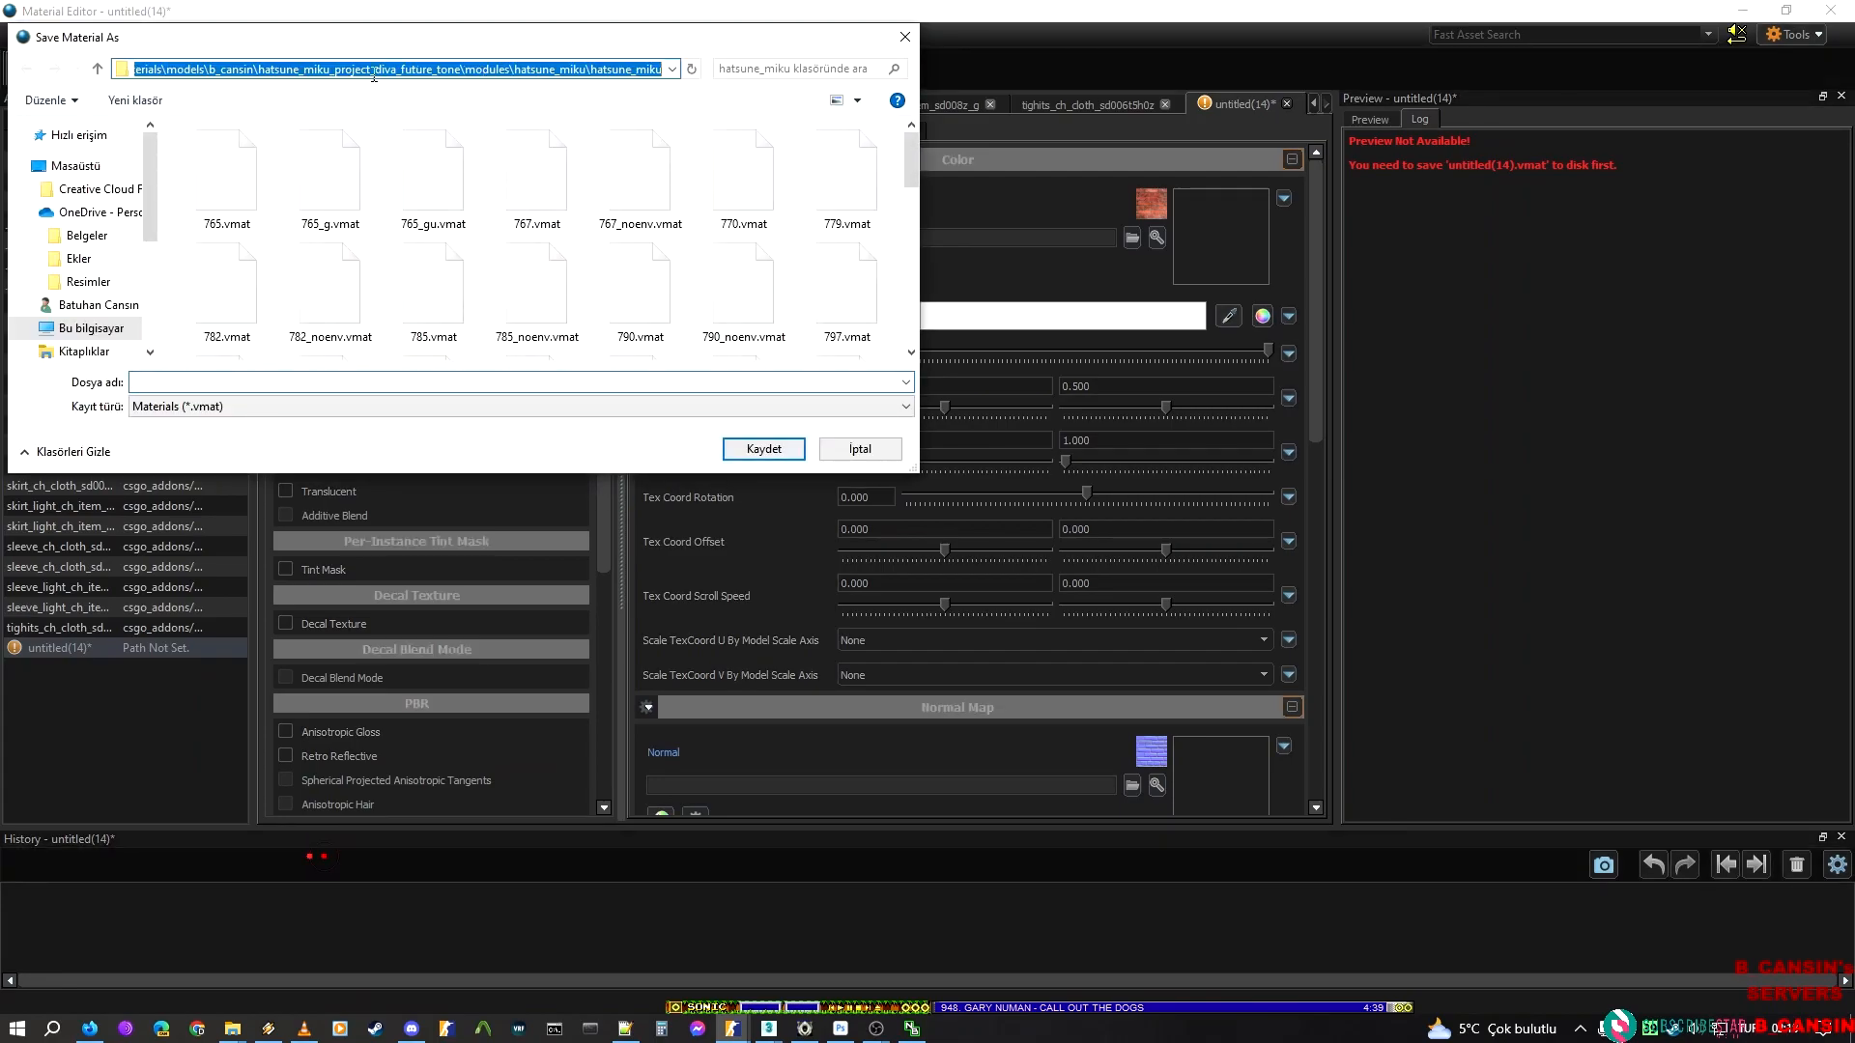
pyautogui.moveTo(466, 68); pyautogui.dragTo(519, 69)
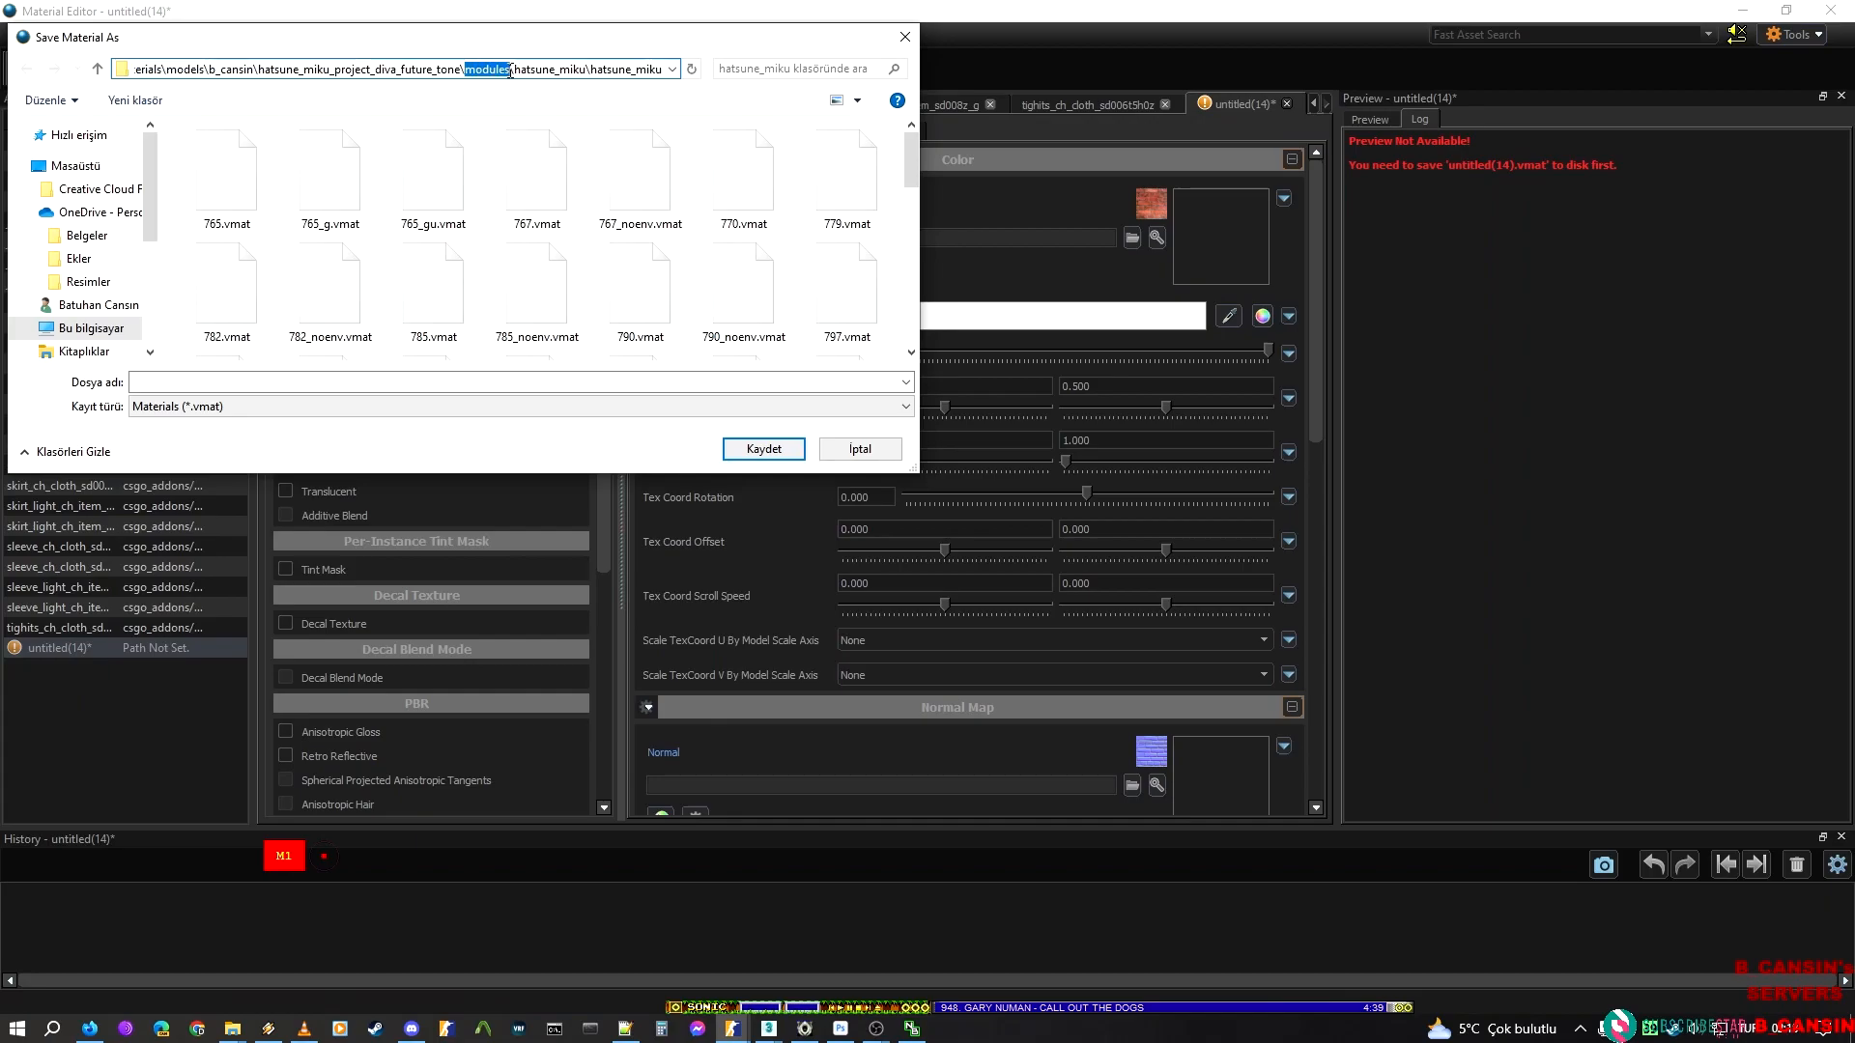
pyautogui.write('hands')
pyautogui.hotkey('ctrl', 'a')
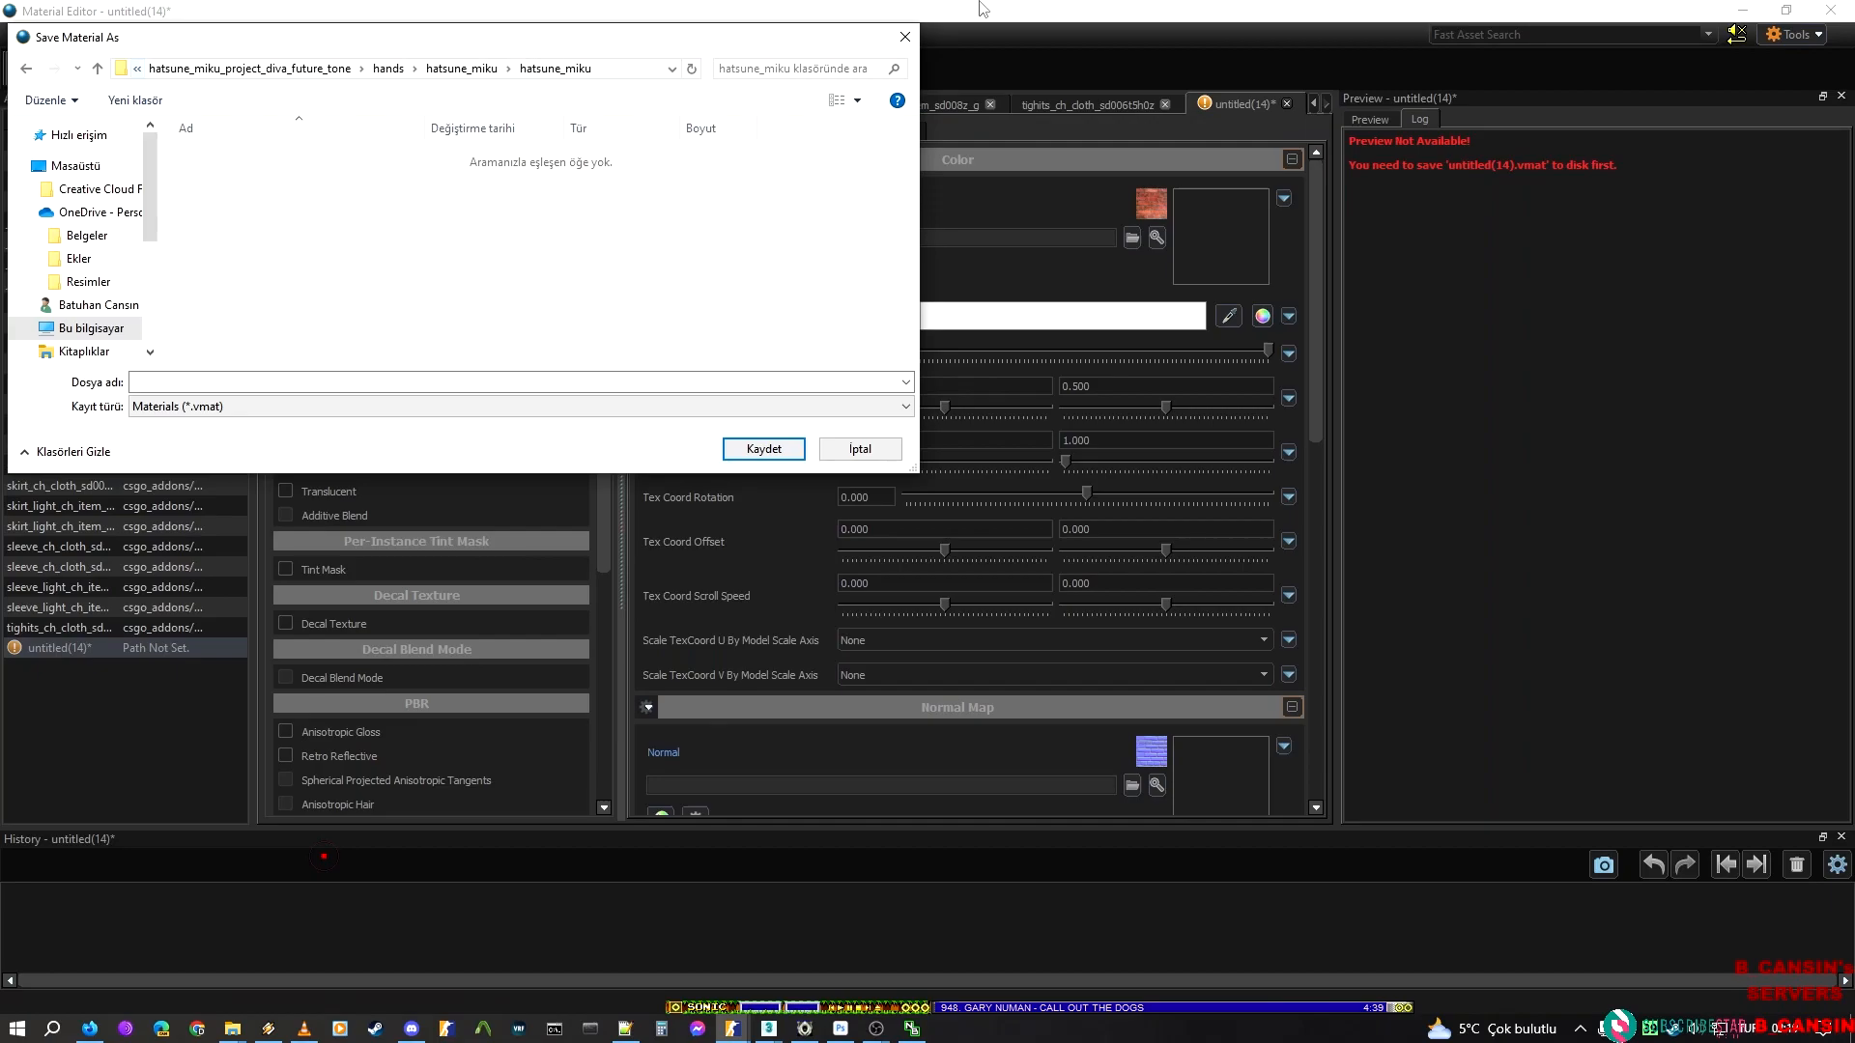
pyautogui.click(530, 381)
pyautogui.hotkey('ctrl', 'v')
pyautogui.press('Return')
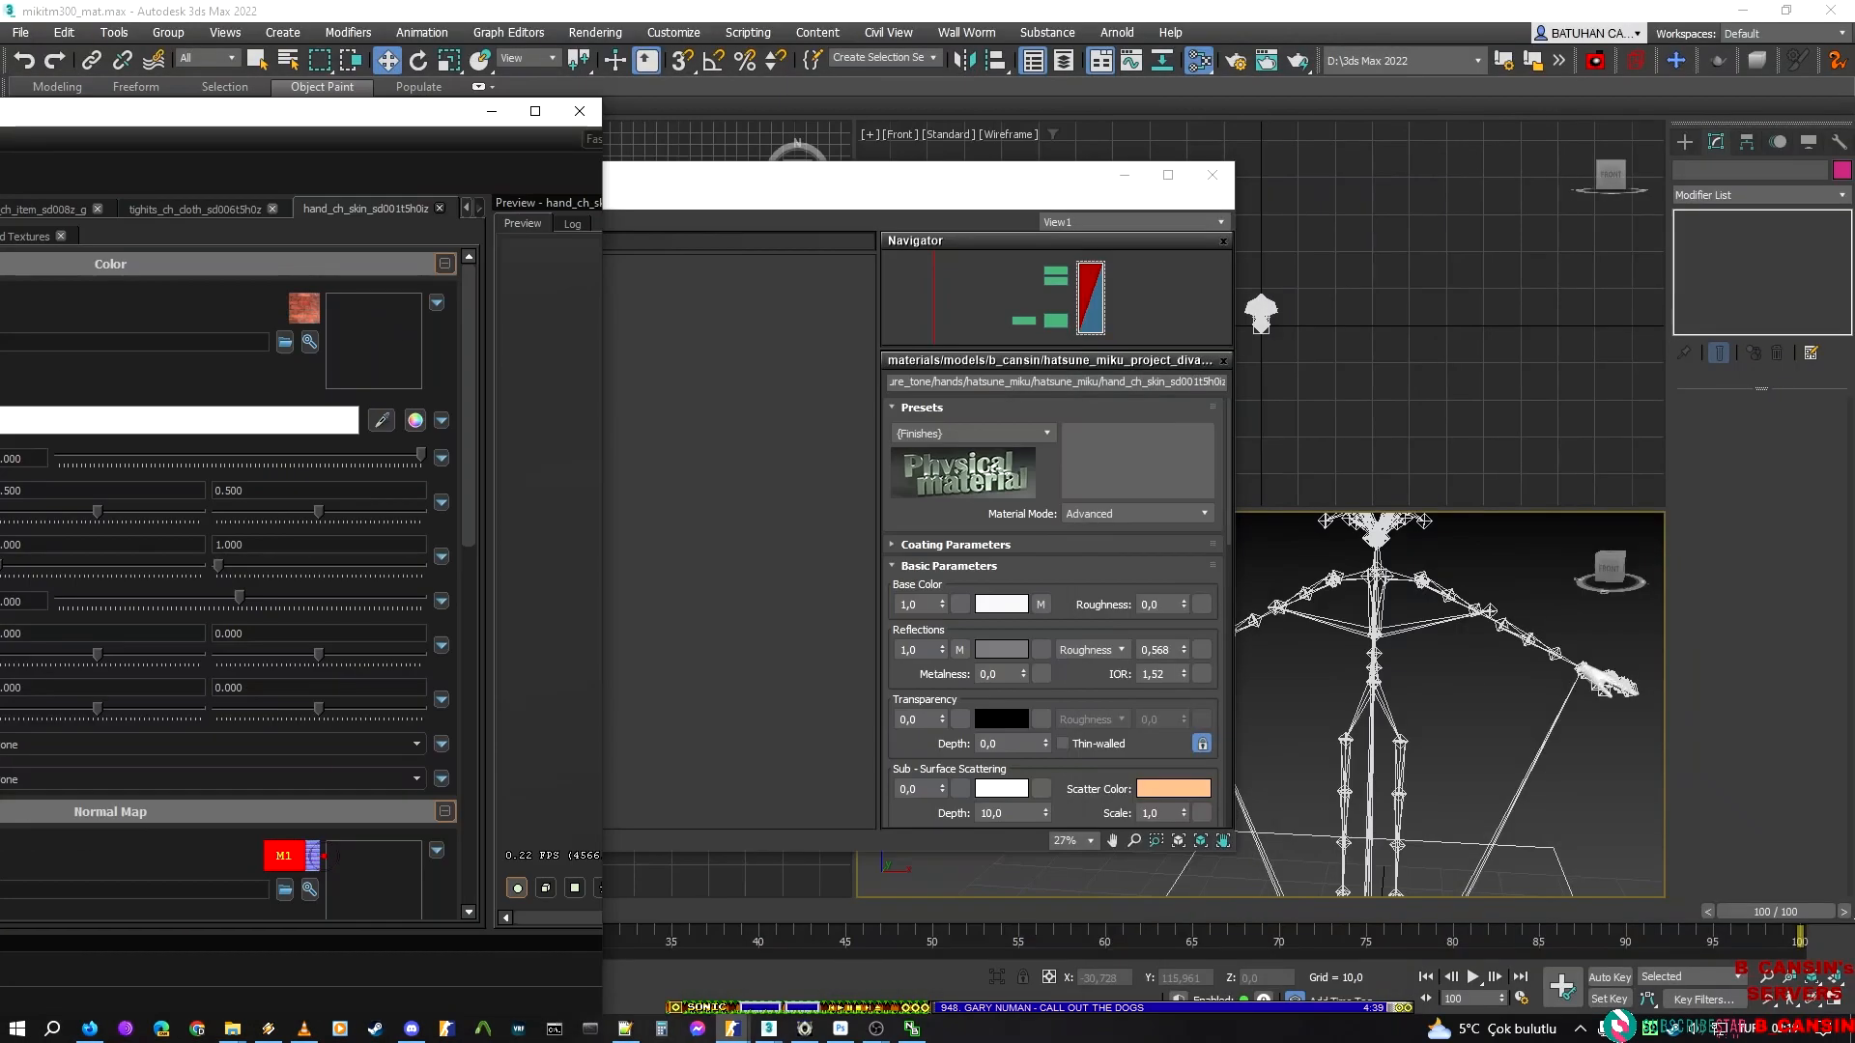
# Examine the hand and nails of the hatsune_miku_sakura_miku_jig_cloth model up close in ModelDoc, and close that model's window
pyautogui.click(732, 1030)
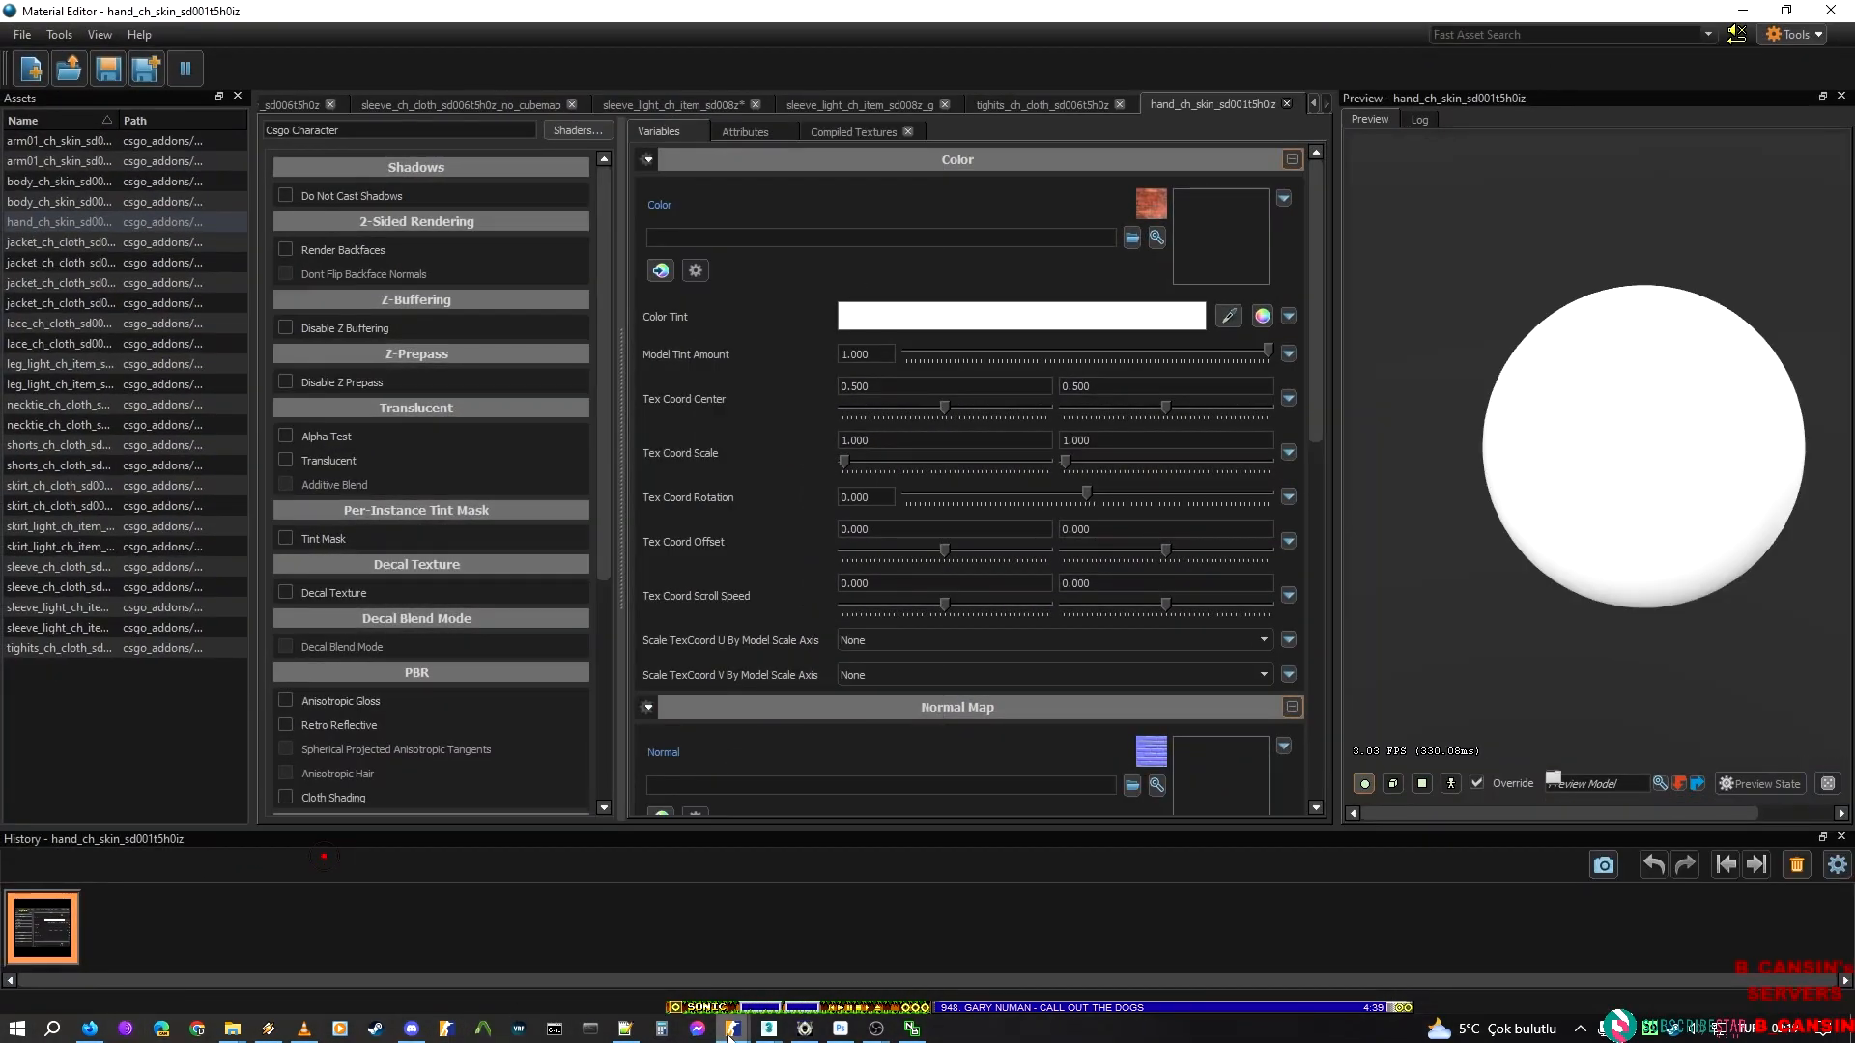
pyautogui.moveTo(731, 1030)
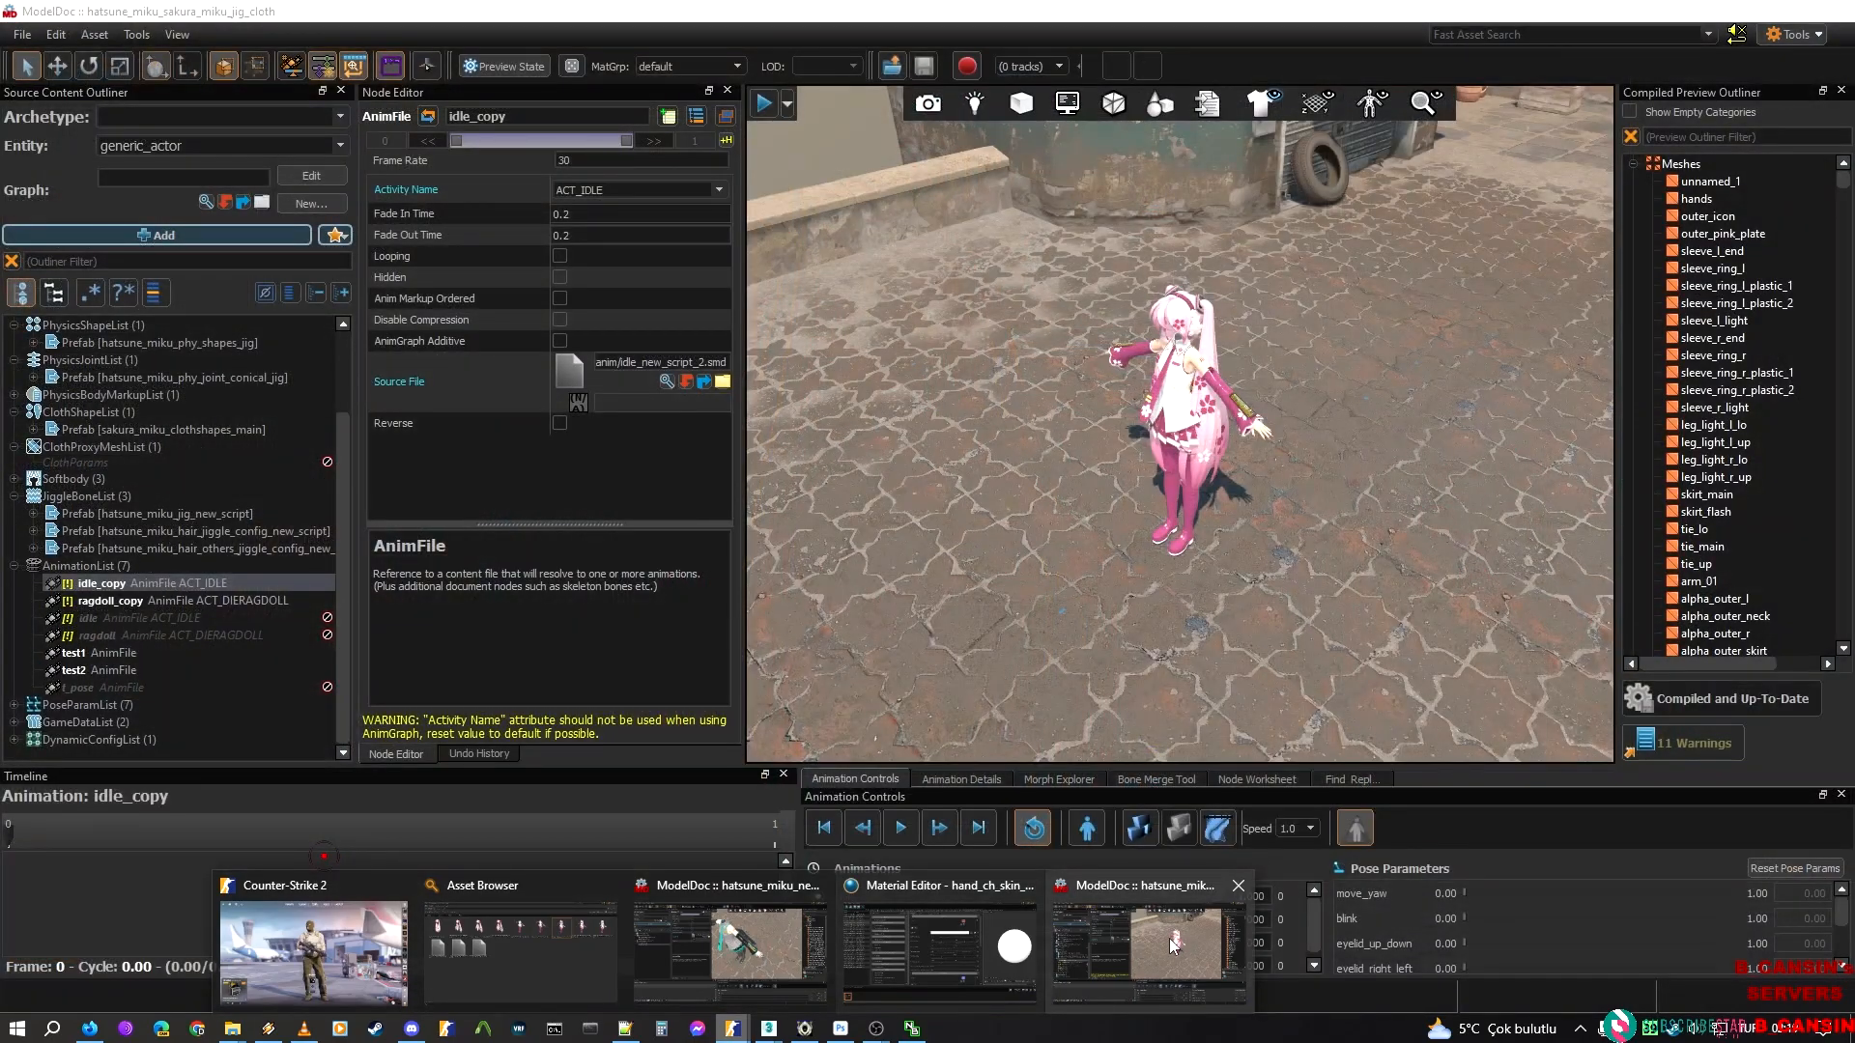
pyautogui.click(1173, 946)
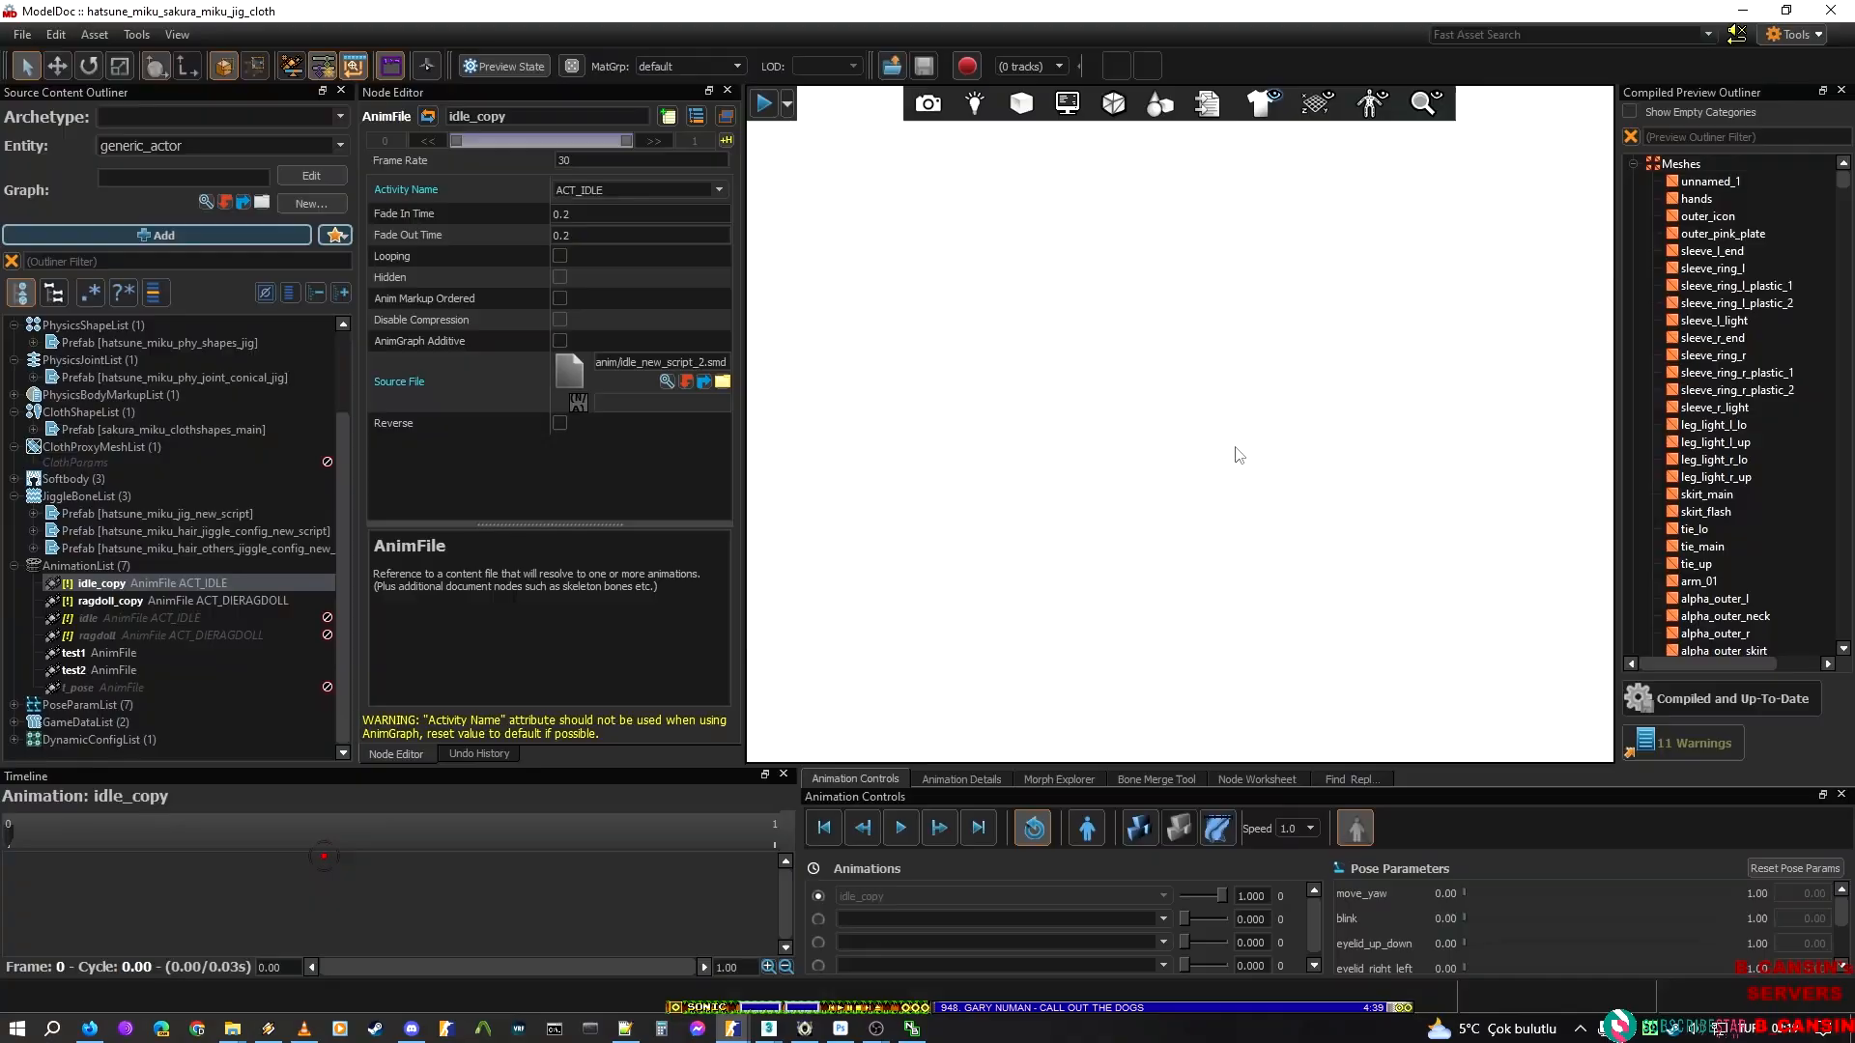
pyautogui.press('w')
pyautogui.moveTo(1180, 423); pyautogui.dragTo(1246, 352, button='right')
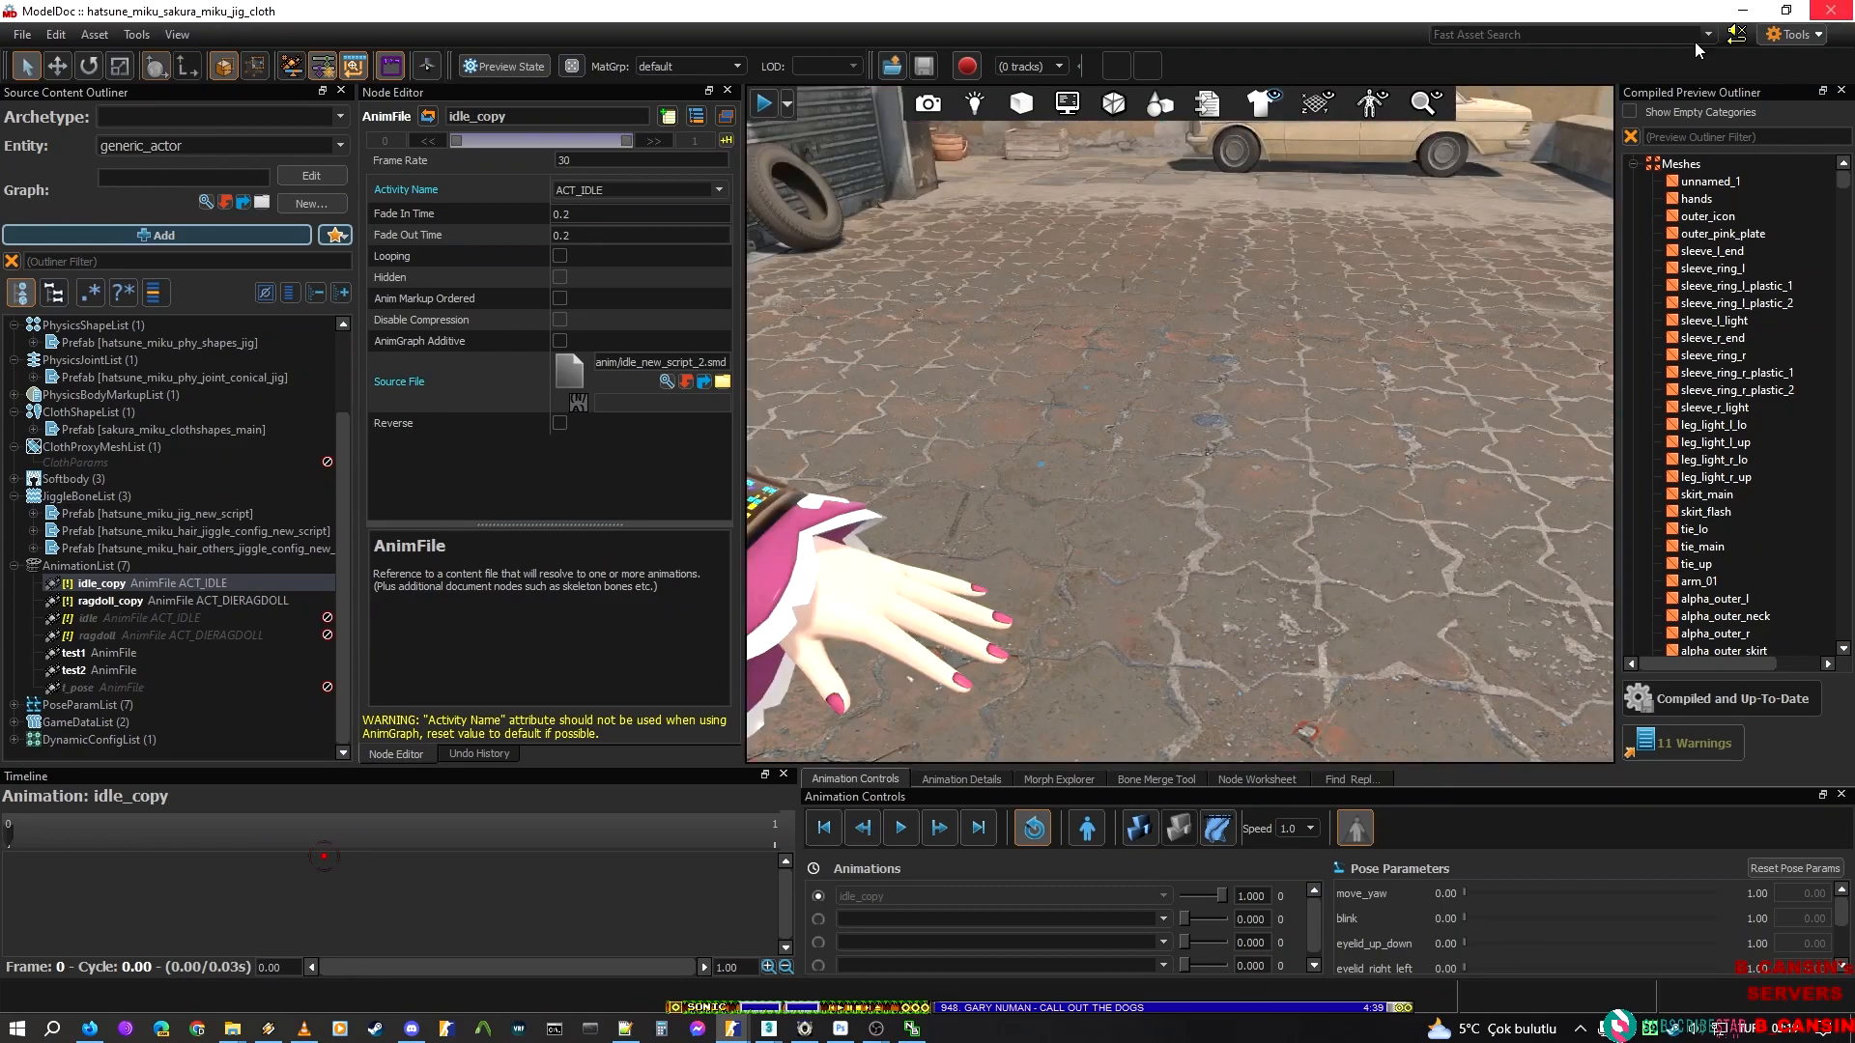
pyautogui.click(483, 1028)
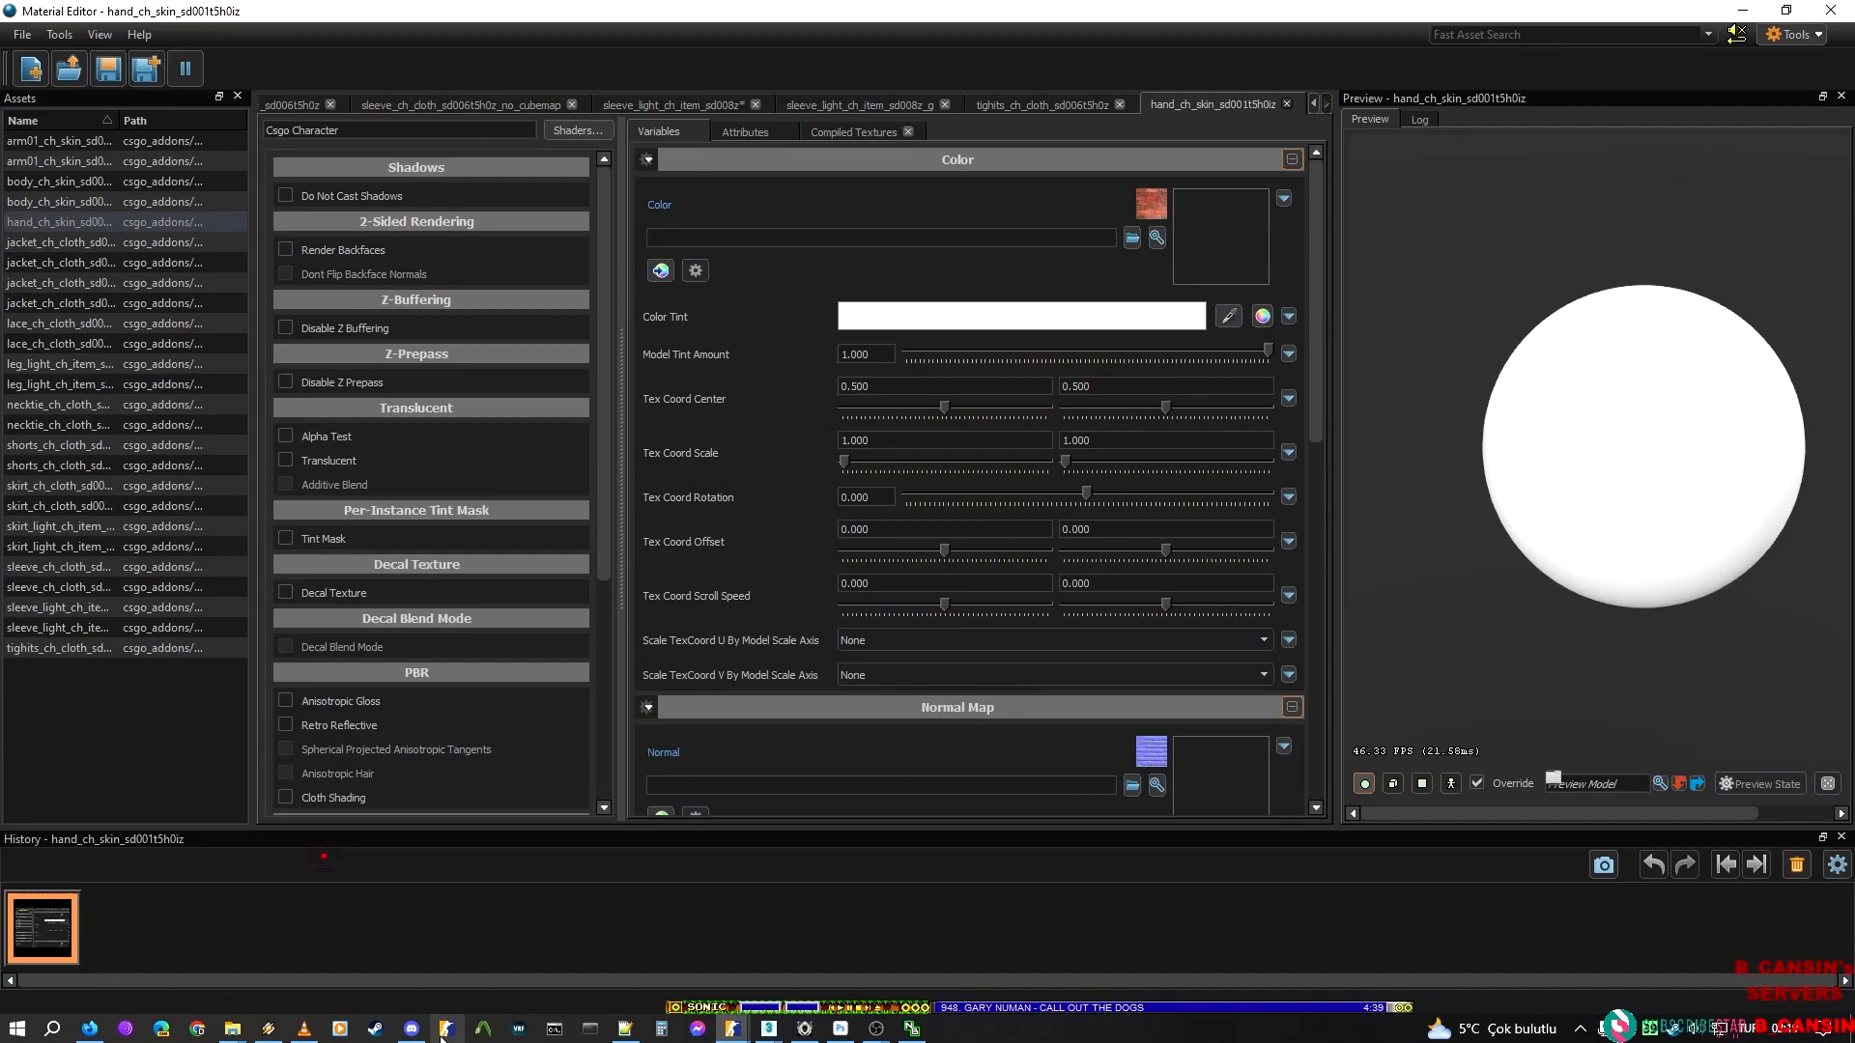
pyautogui.moveTo(739, 1029)
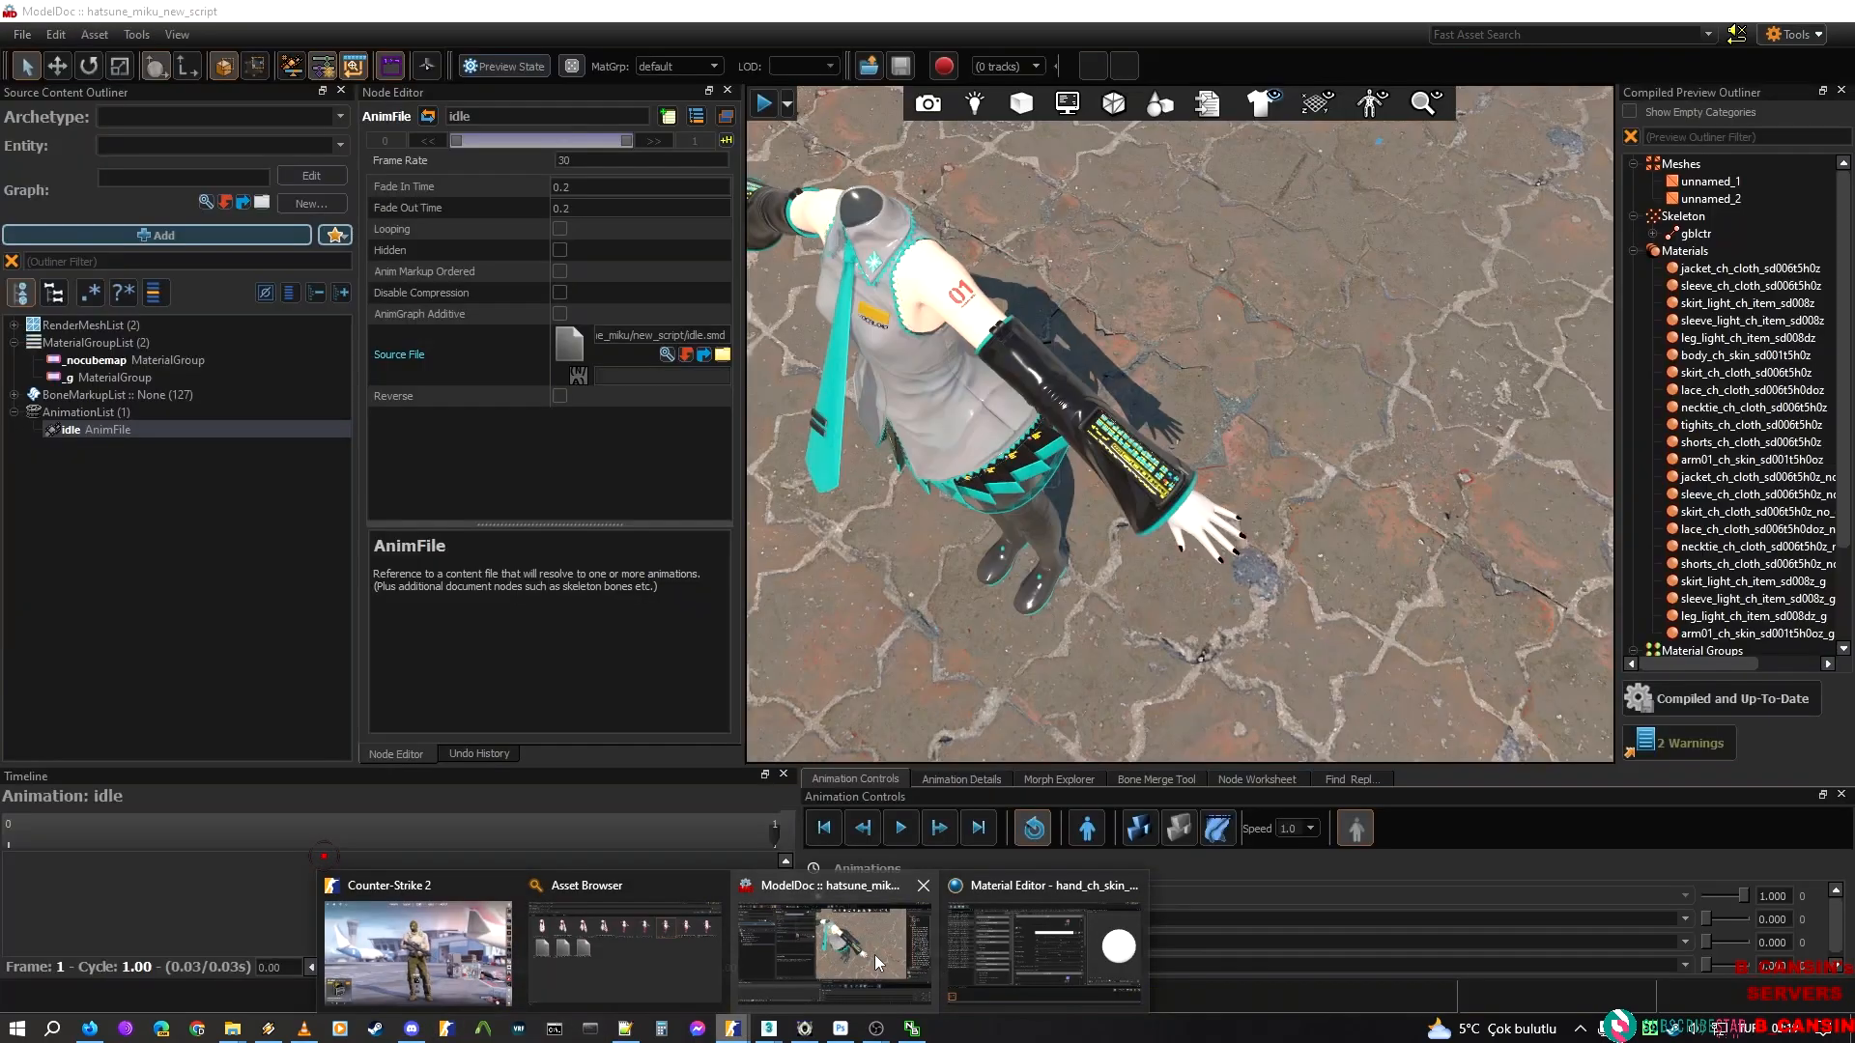
# Examine the hand and nails of the hatsune_miku_new_script model up close in ModelDoc, and return to the Material Editor
pyautogui.click(873, 954)
pyautogui.moveTo(1180, 425); pyautogui.dragTo(1111, 483, button='right')
pyautogui.press('w')
pyautogui.press('s')
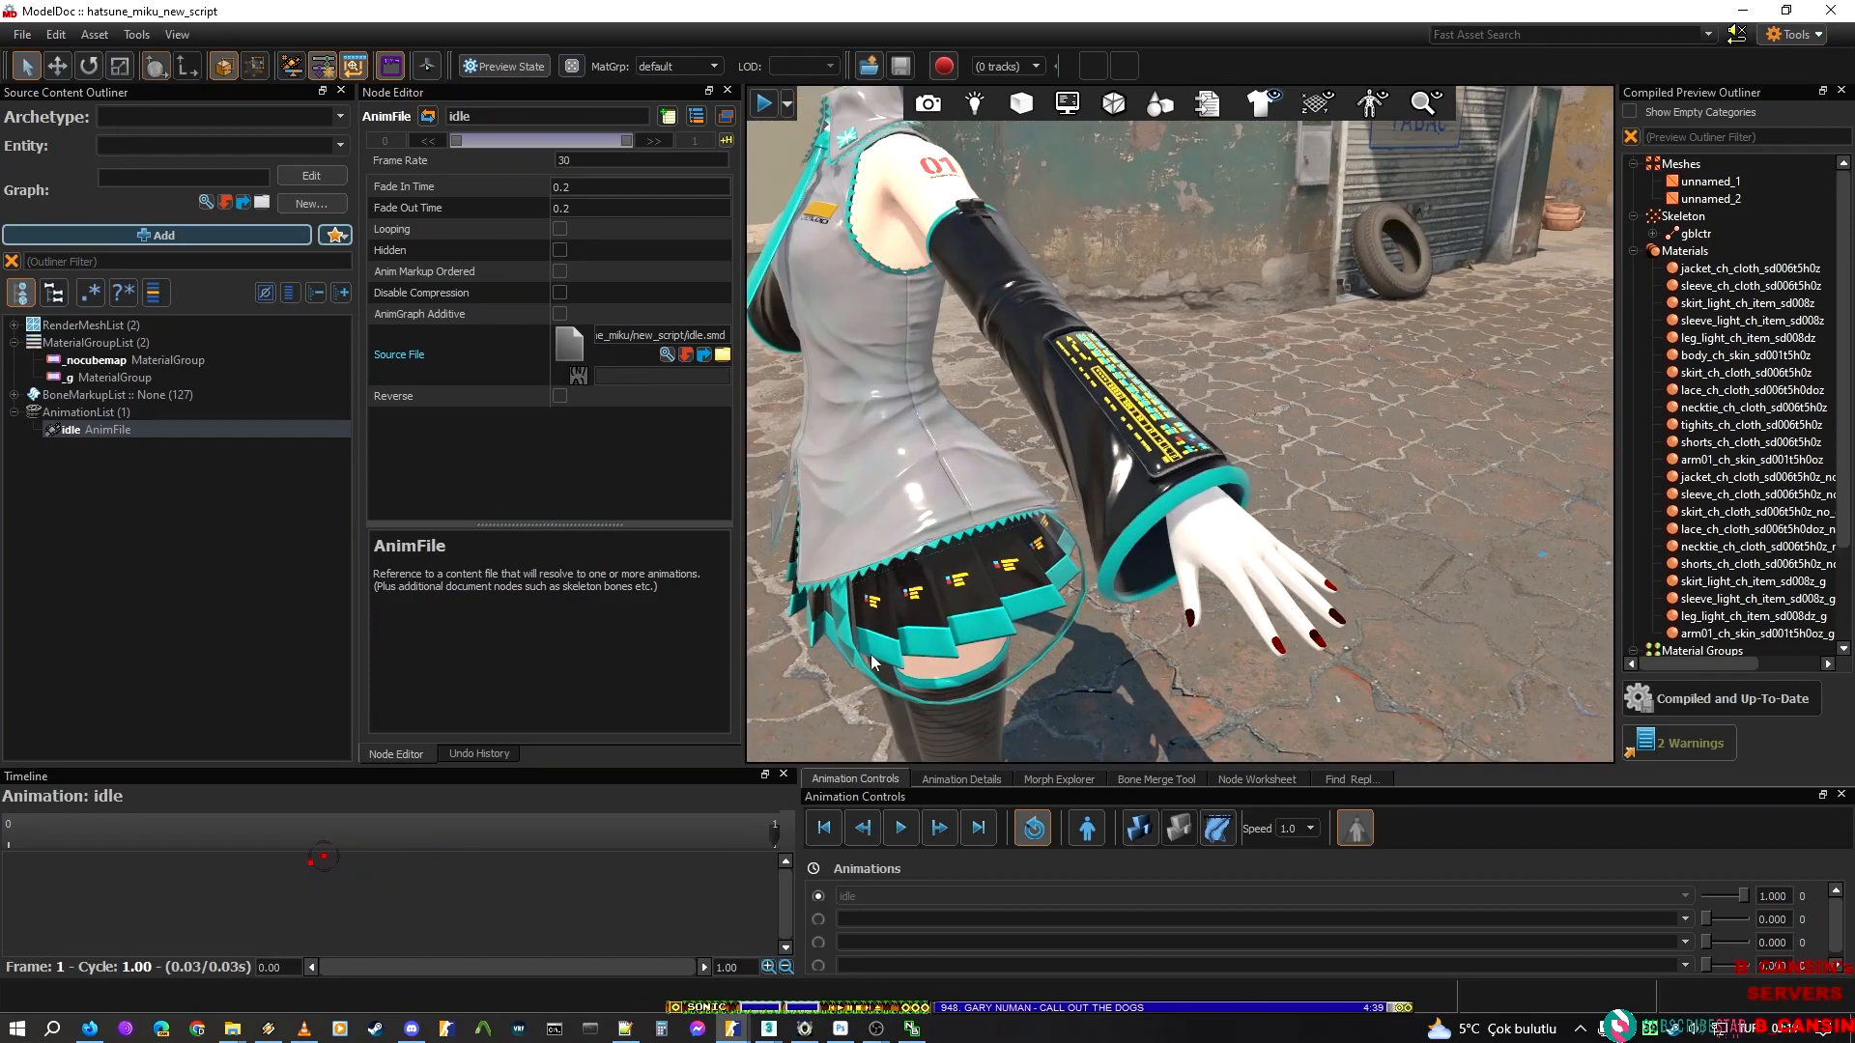
pyautogui.moveTo(792, 1033)
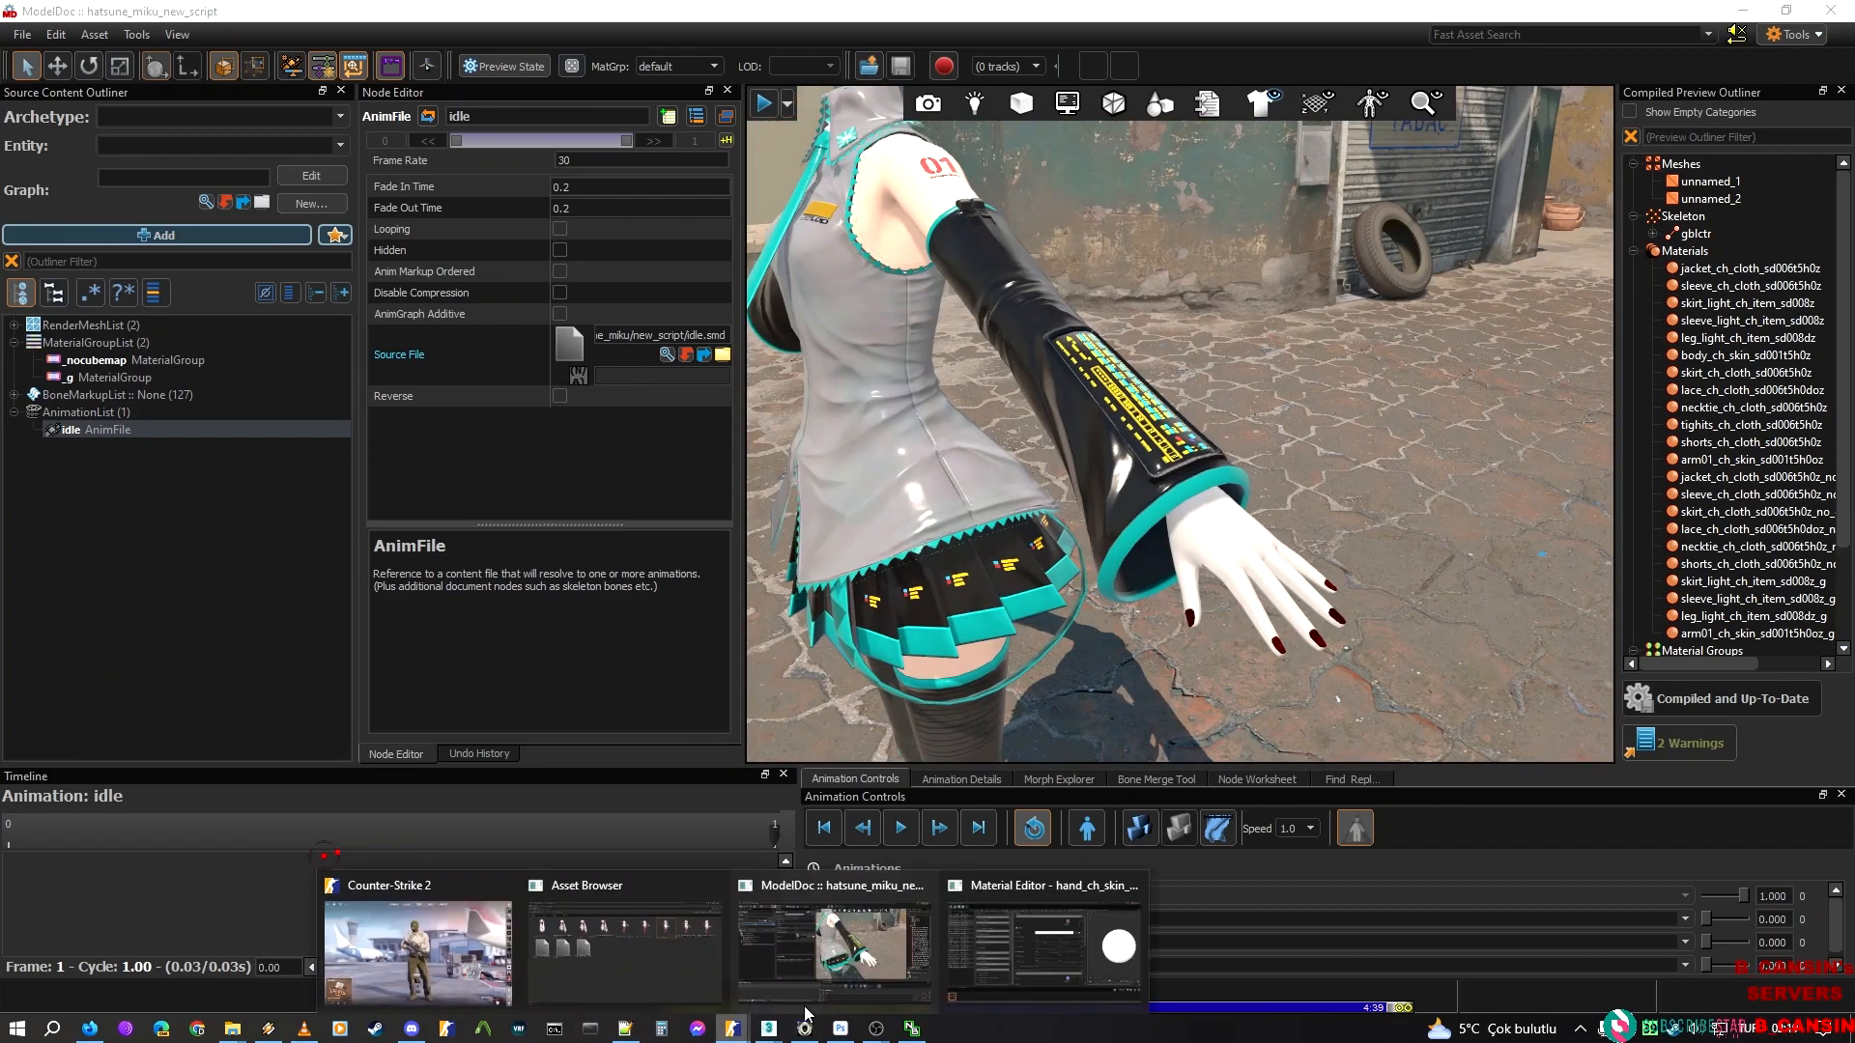
pyautogui.click(1062, 965)
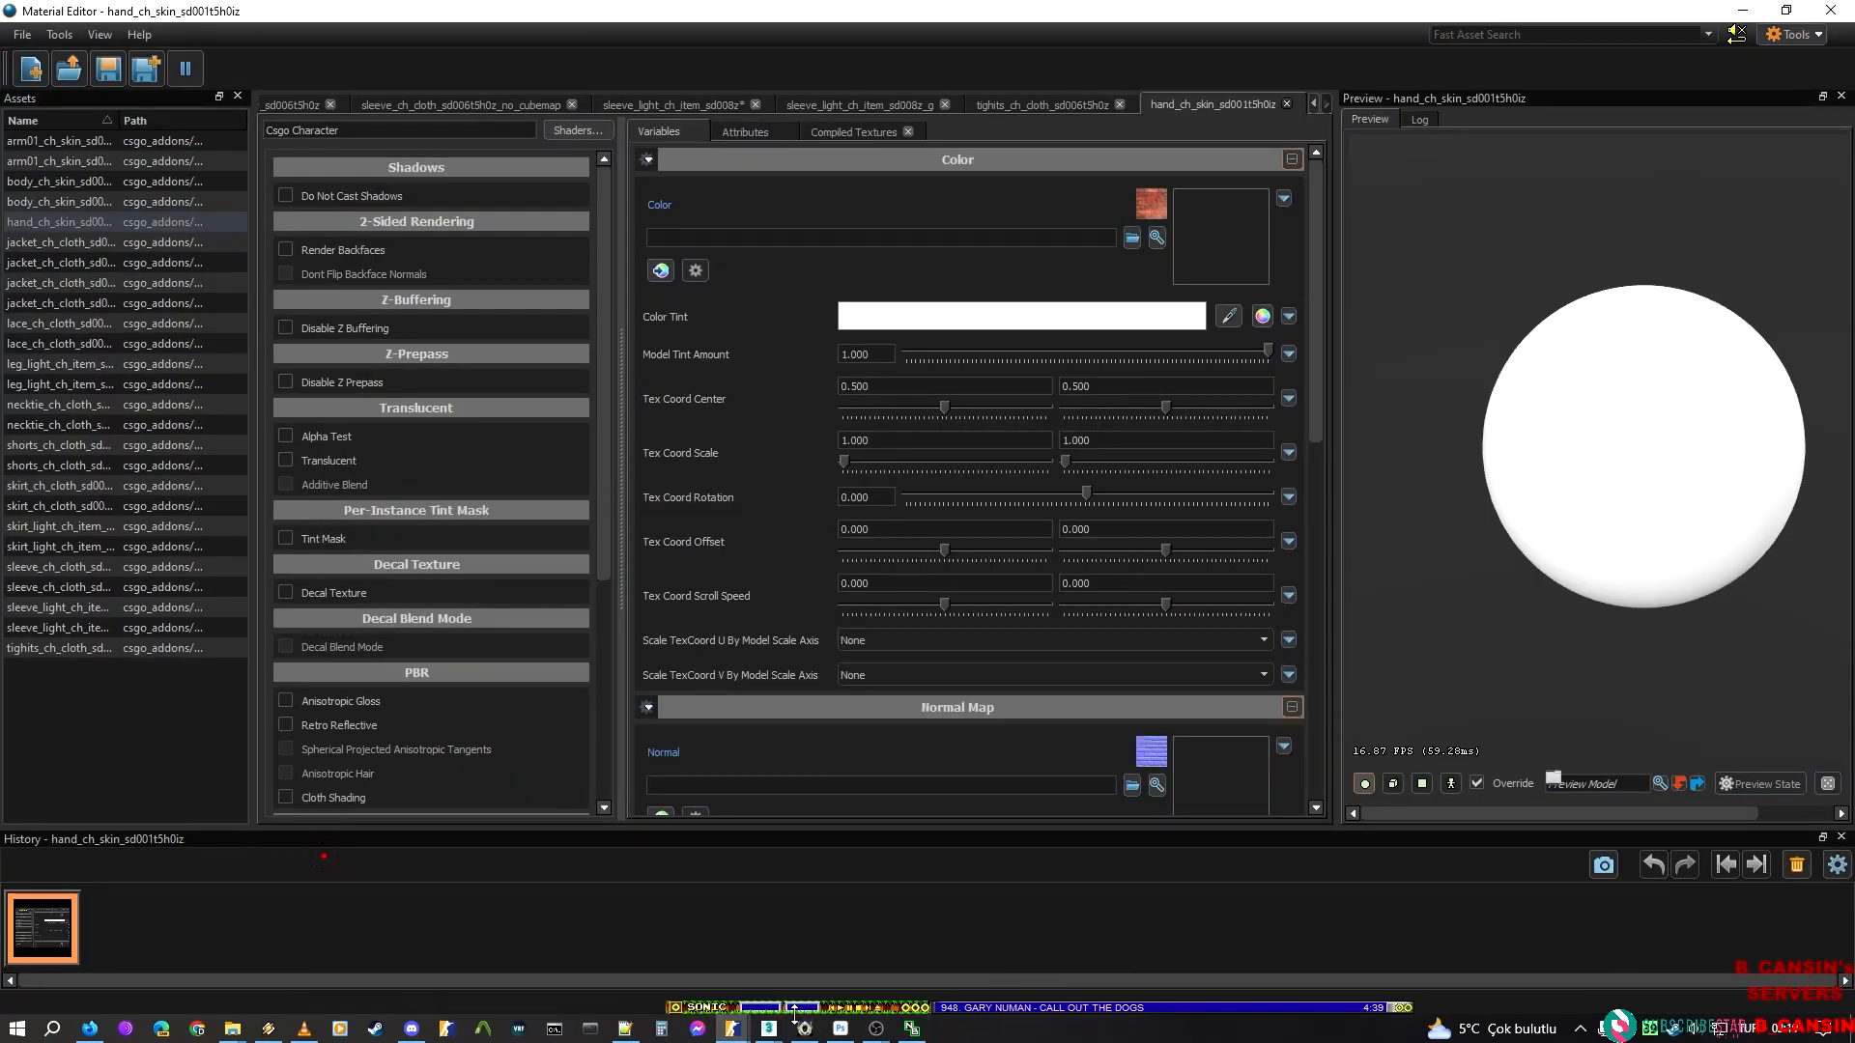
# Enable Subsurface Scattering for the hand_ch_skin_sd001t5h0iz material
pyautogui.click(801, 1030)
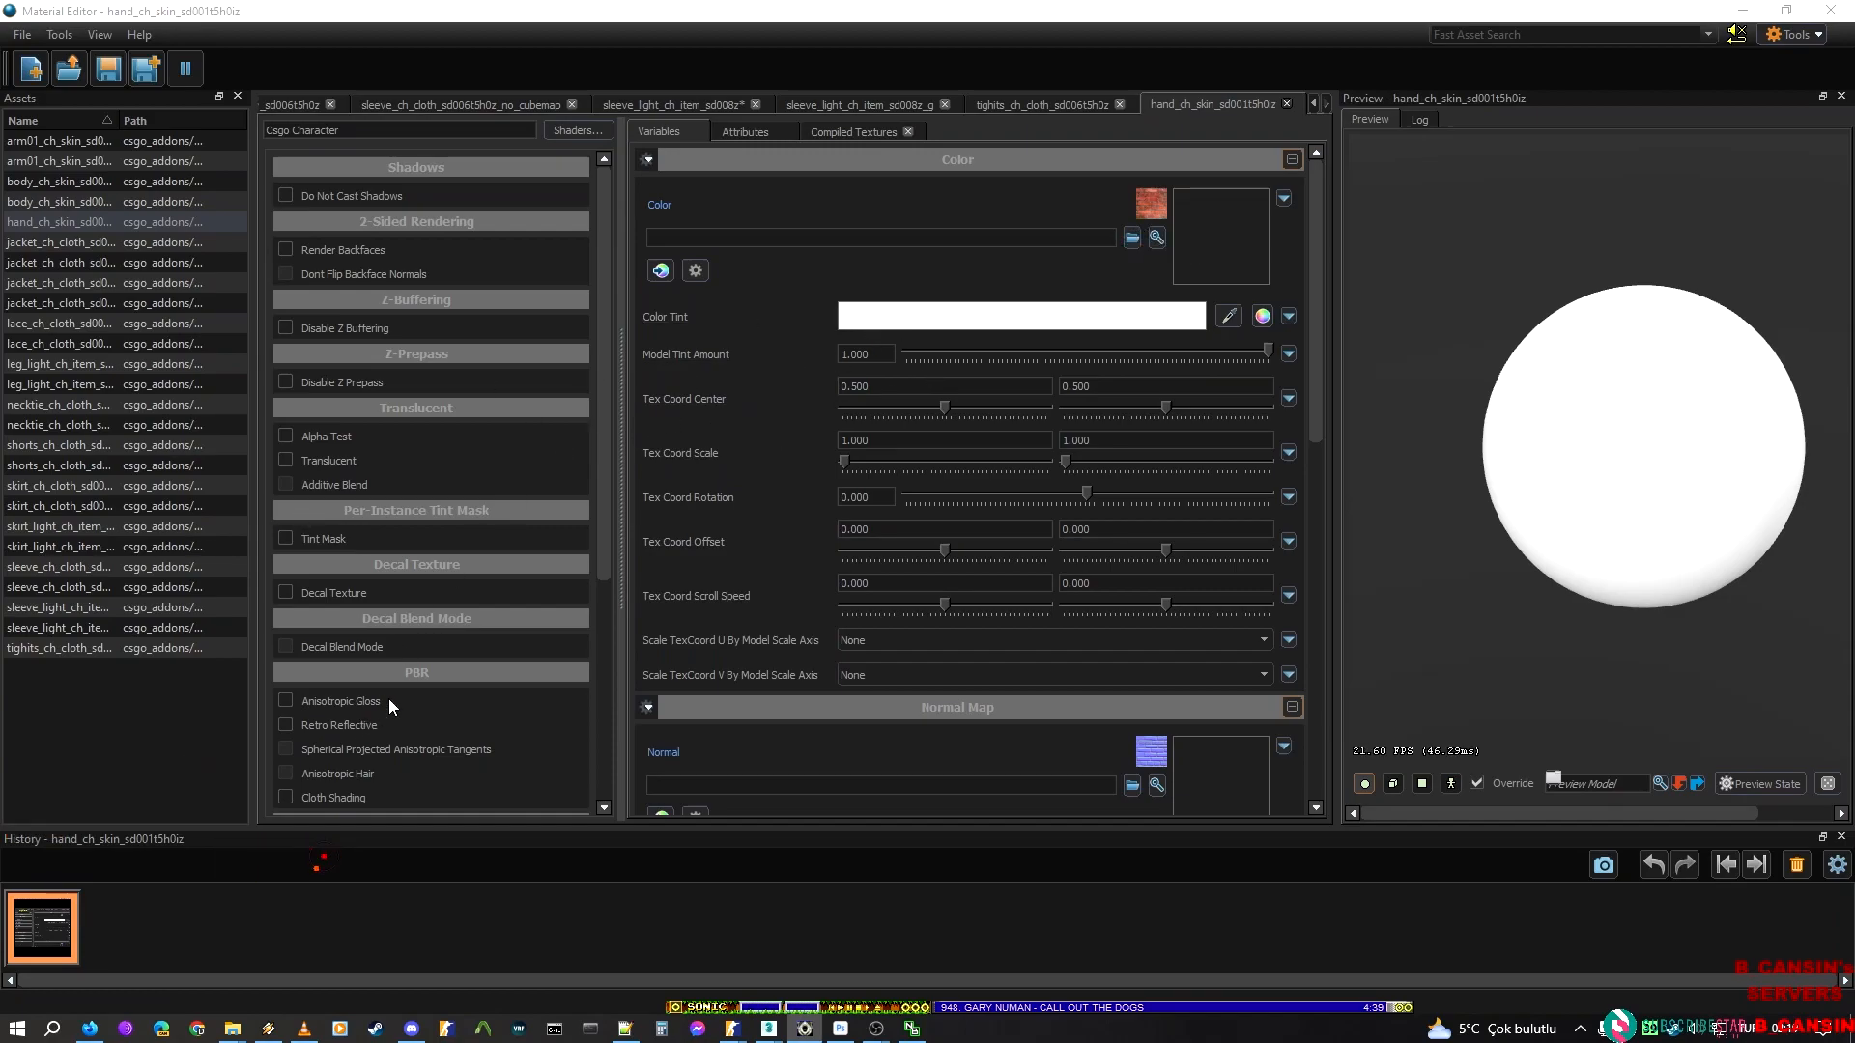
pyautogui.scroll(-3, 379, 710)
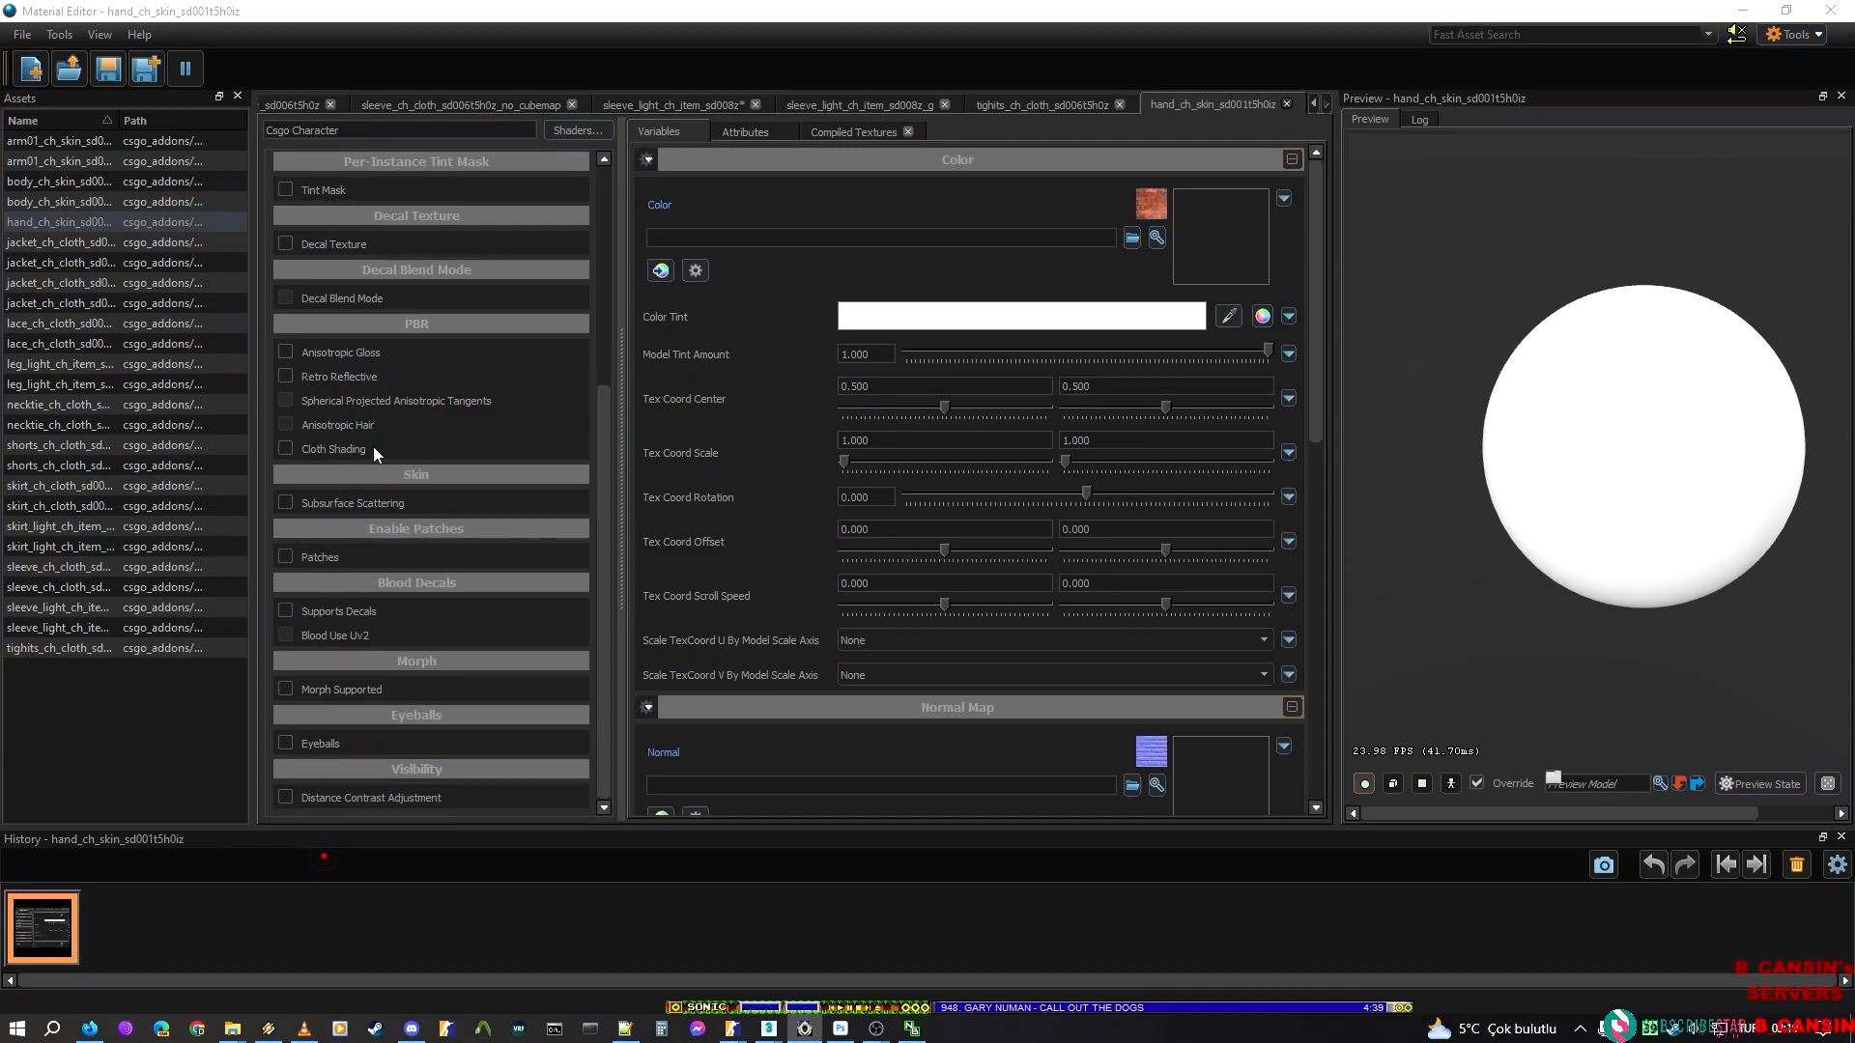
pyautogui.click(314, 503)
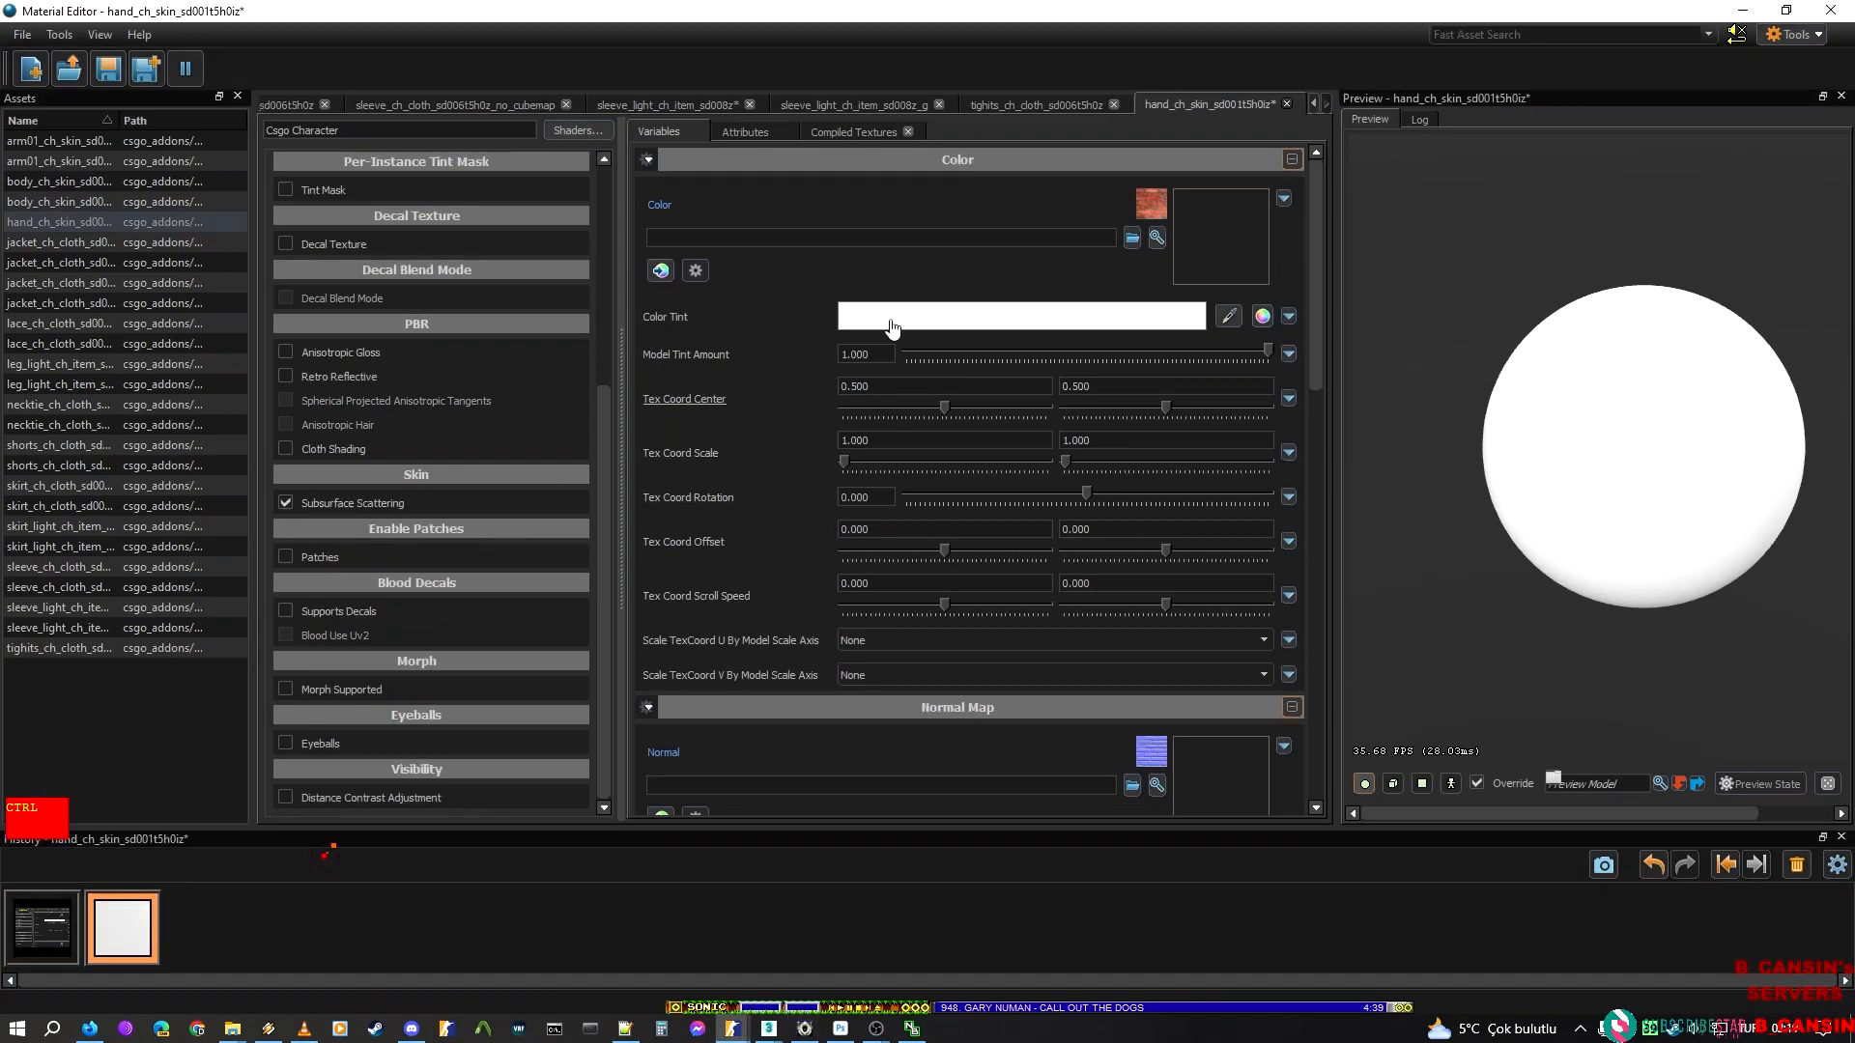
# Begin choosing the hand material's Color texture, trim the pasted file name to F_DIVA_MIK300_HAND, and copy it
pyautogui.click(1131, 237)
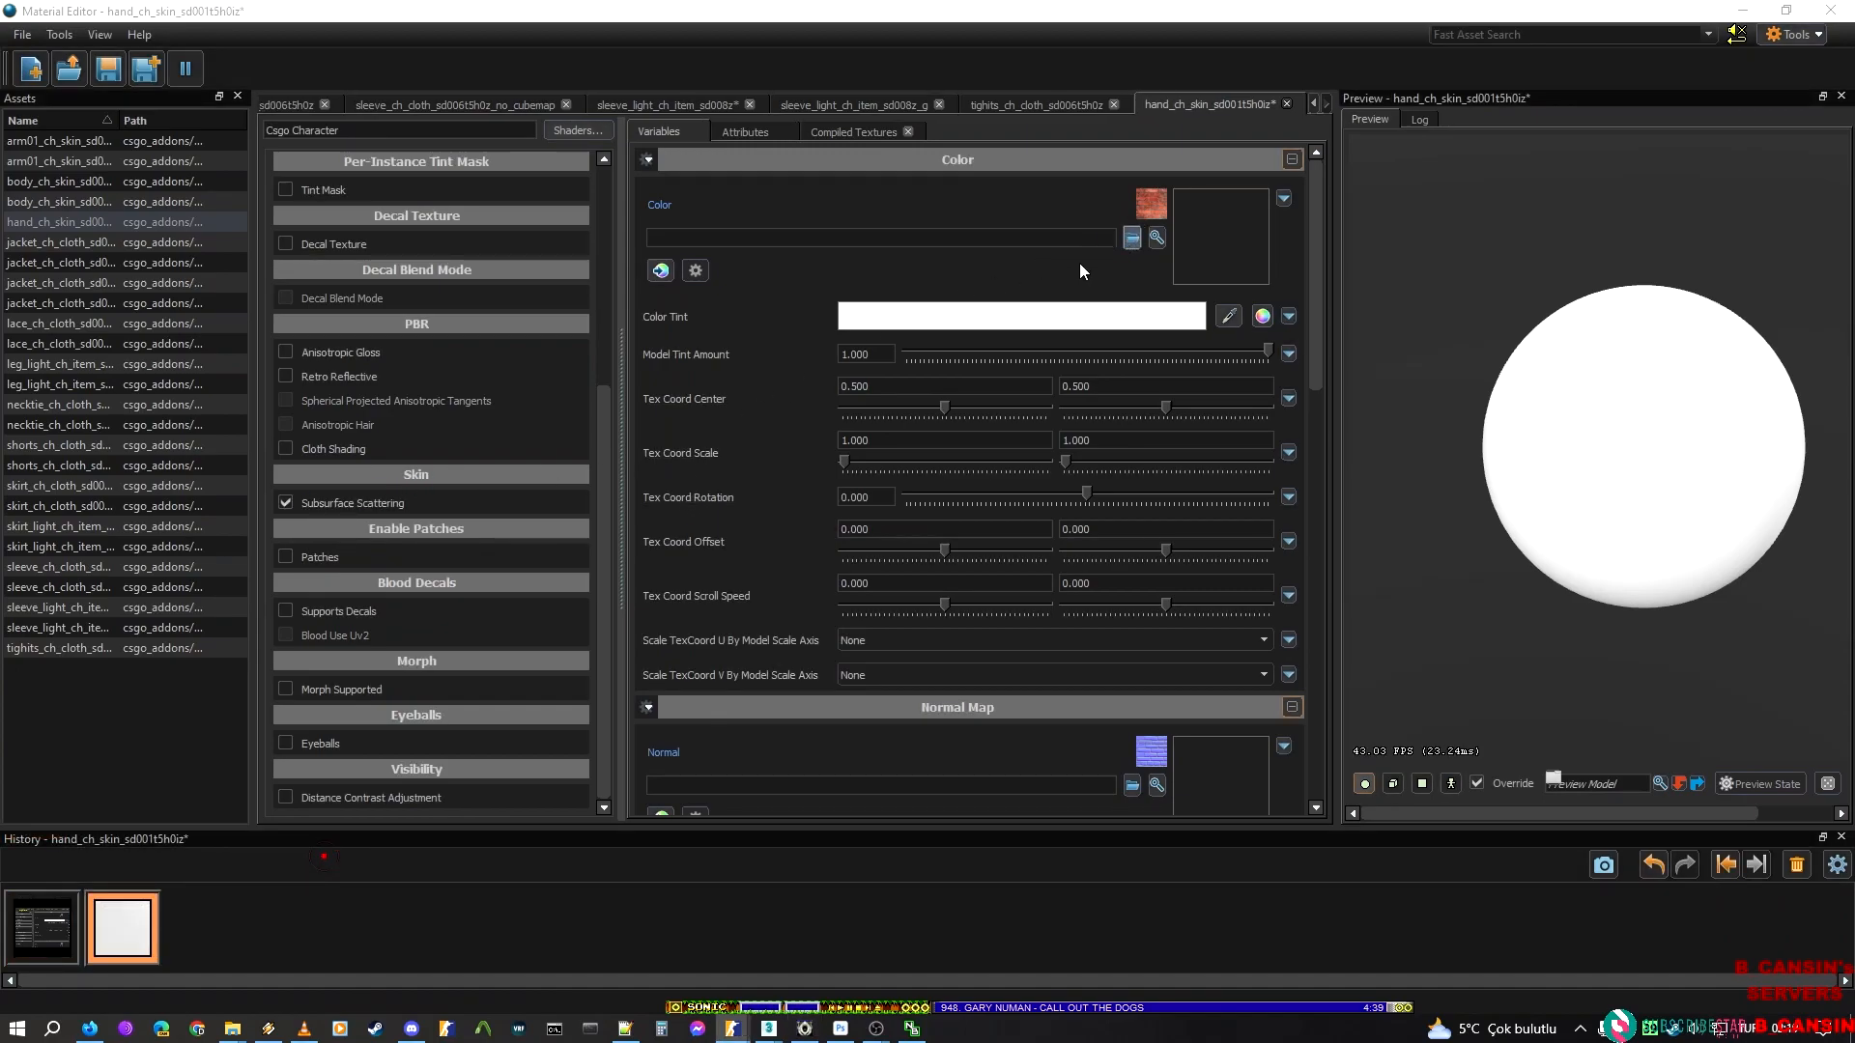
pyautogui.write('Diffuse name: "F_DIVA_MIK300_HAND"')
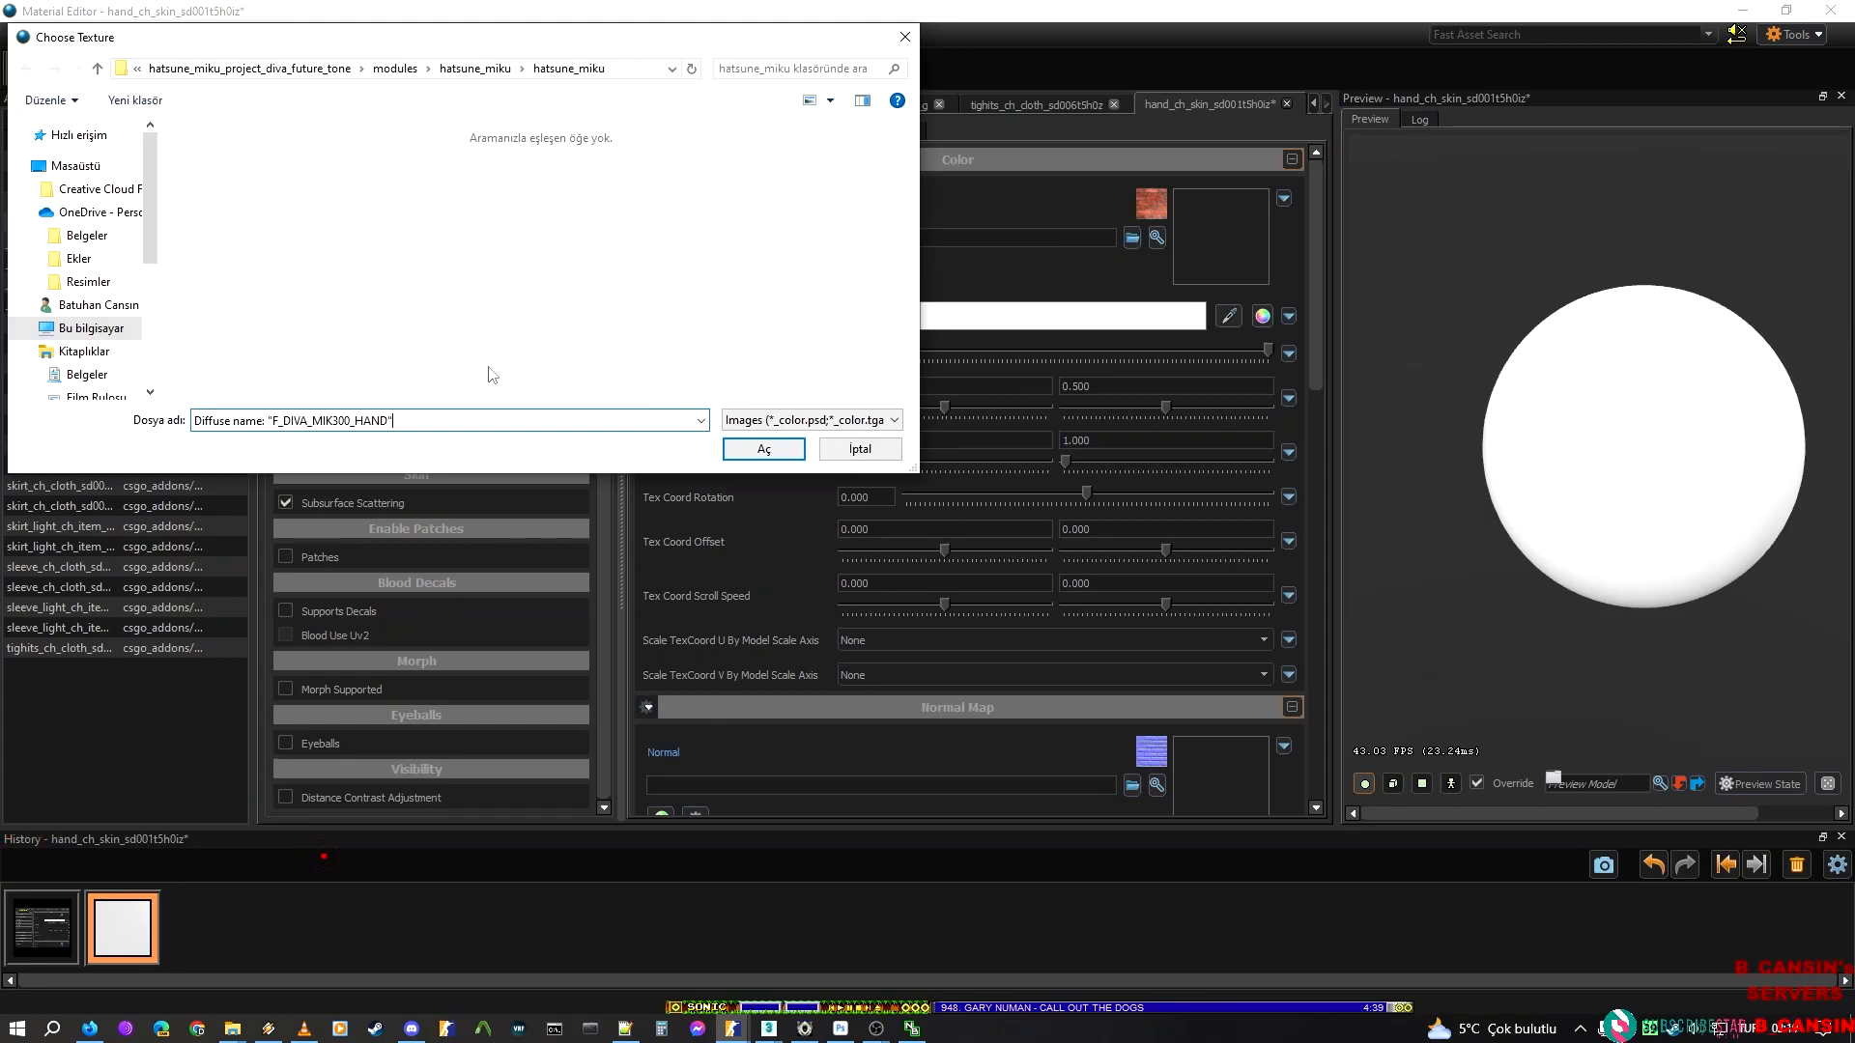
pyautogui.press('BackSpace')
pyautogui.press('Delete')
pyautogui.press('Delete')
pyautogui.press('Delete')
pyautogui.press('Delete')
pyautogui.press('Delete')
pyautogui.press('Delete')
pyautogui.press('Delete')
pyautogui.press('Delete')
pyautogui.press('Delete')
pyautogui.press('Delete')
pyautogui.press('Delete')
pyautogui.press('Delete')
pyautogui.press('Delete')
pyautogui.press('Delete')
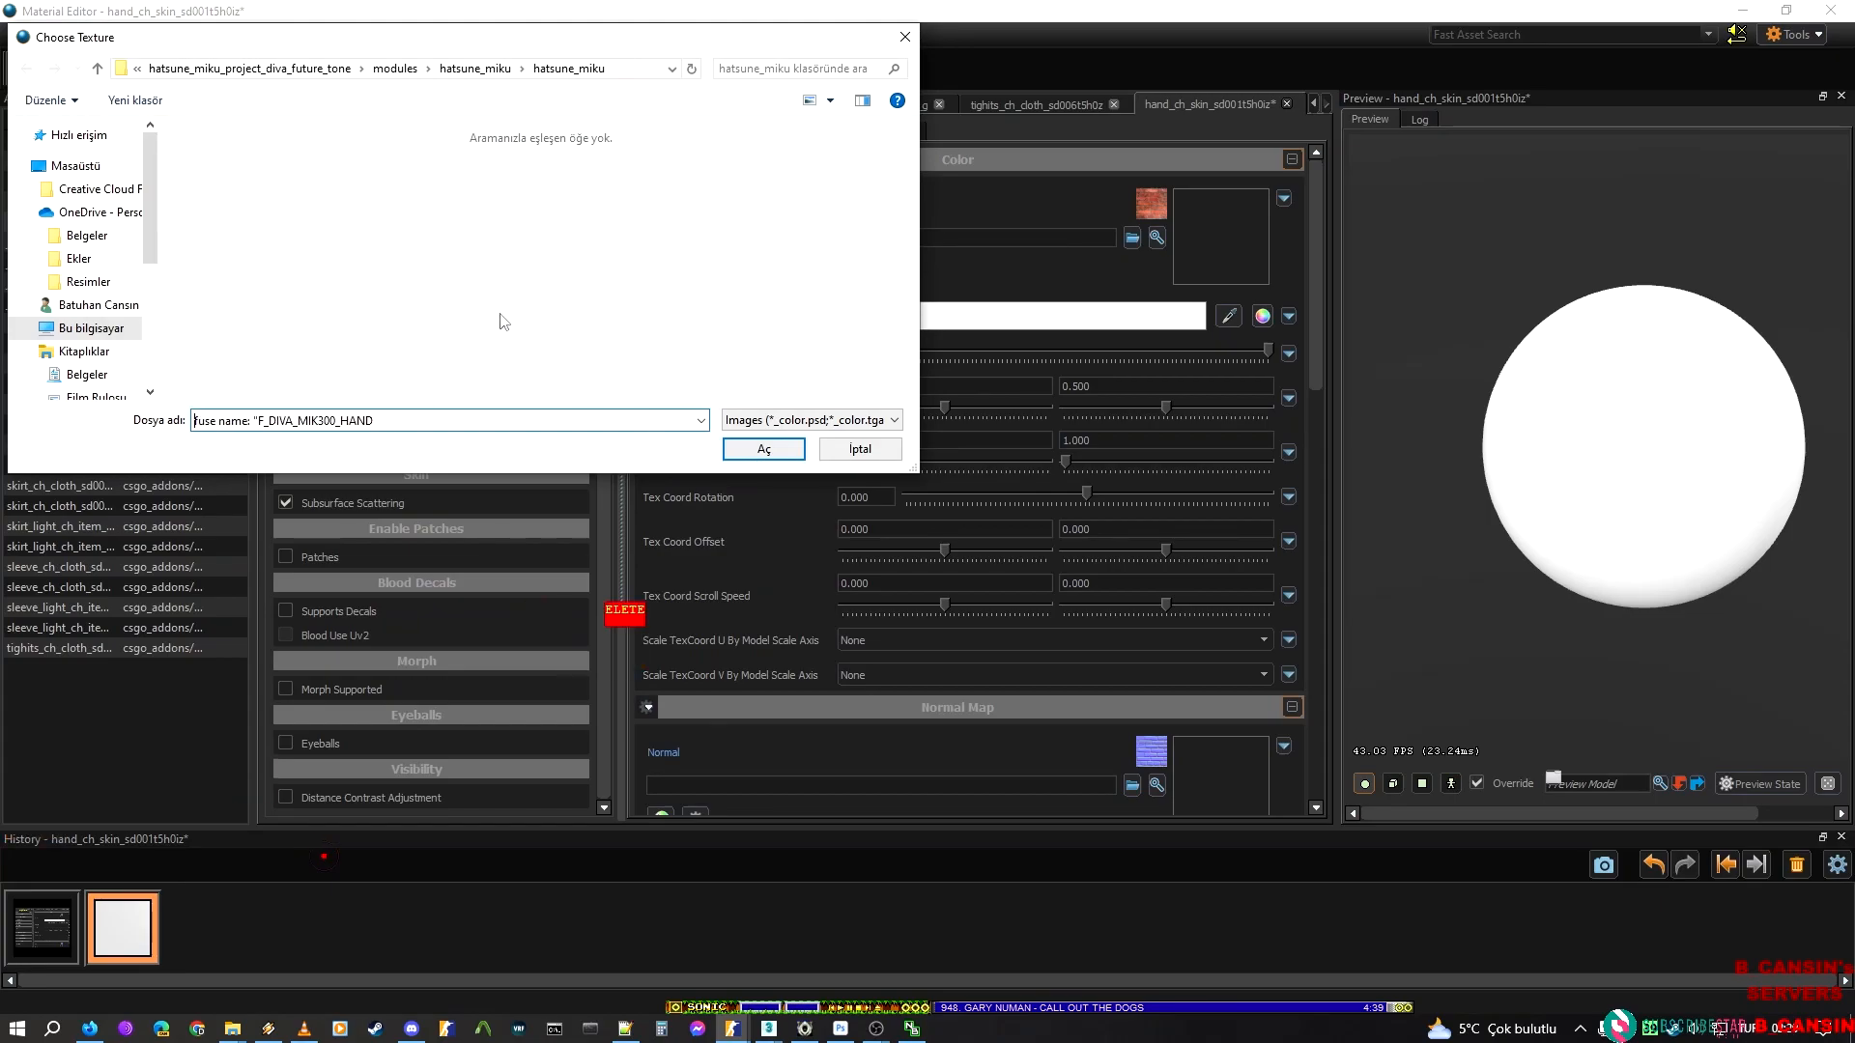
pyautogui.press('Delete')
pyautogui.hotkey('ctrl', 'a')
pyautogui.hotkey('ctrl', 'c')
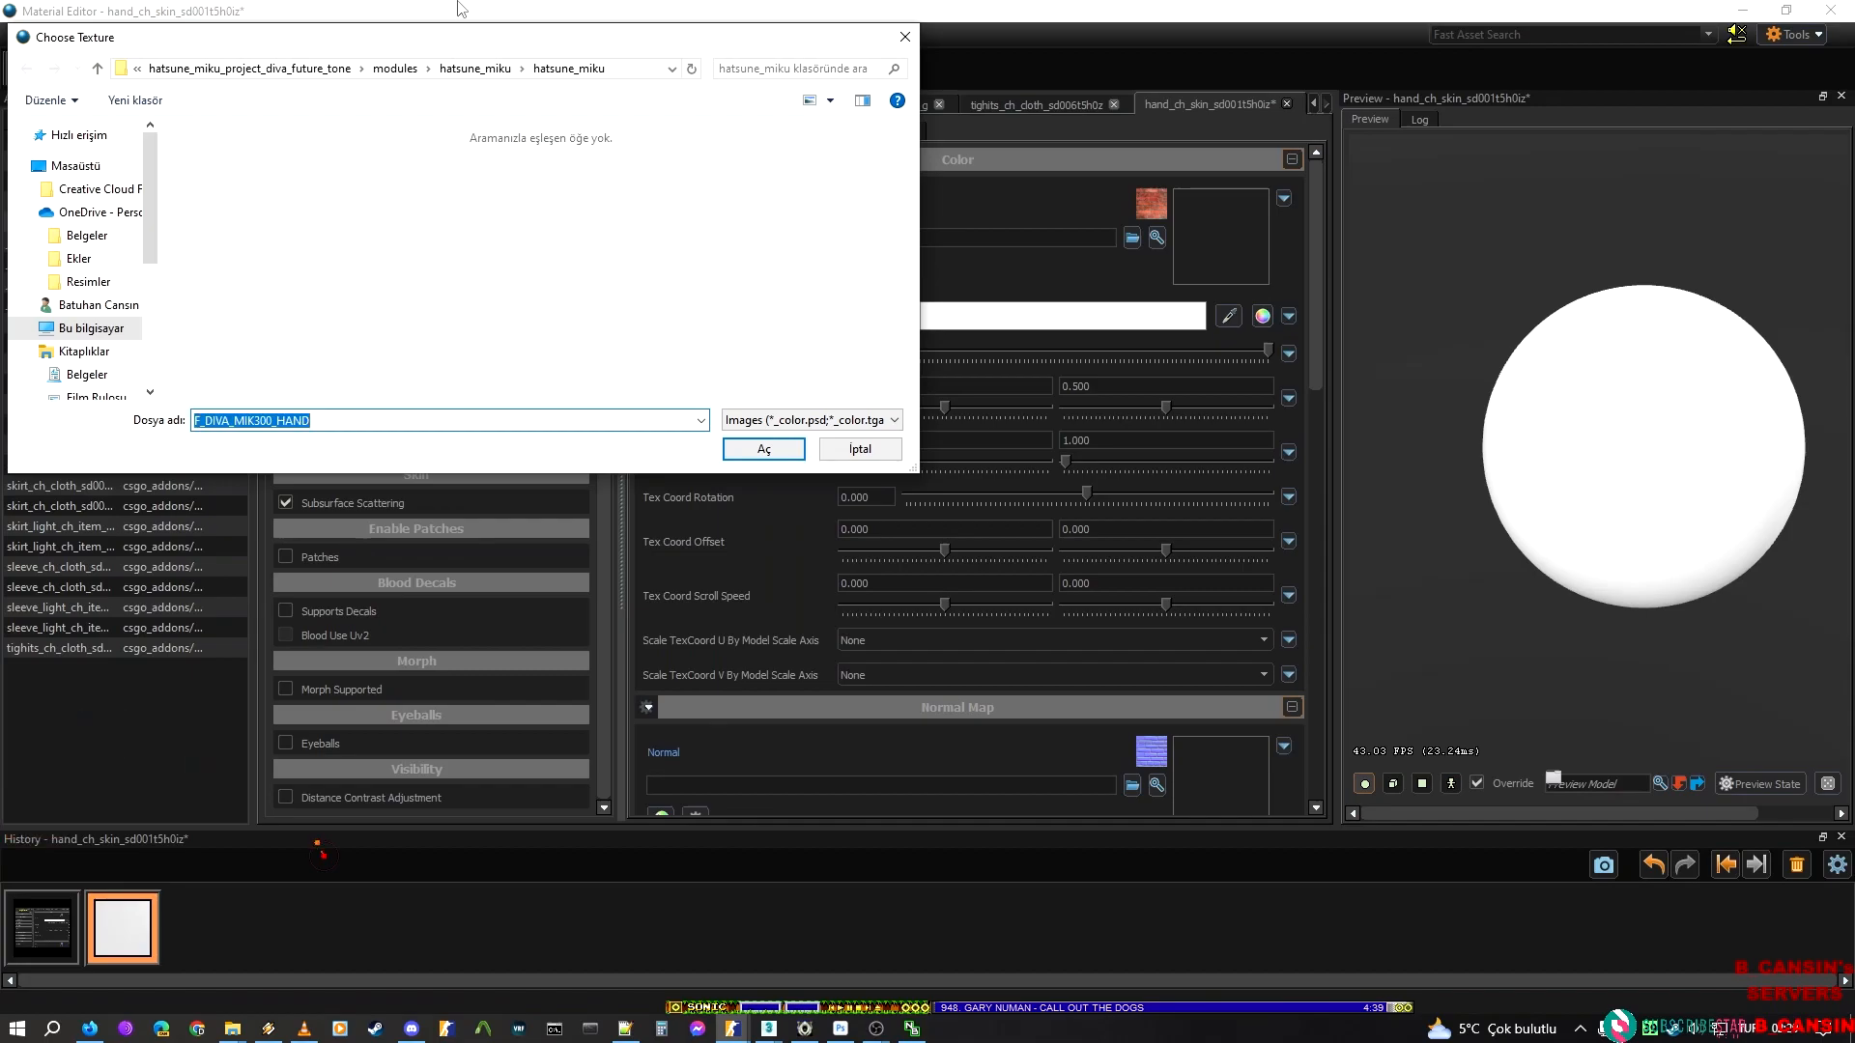
# Change the texture chooser's folder path from modules to hands, opening hands\hatsune_miku\hatsune_miku
pyautogui.hotkey('alt', 'd')
pyautogui.doubleClick(498, 70)
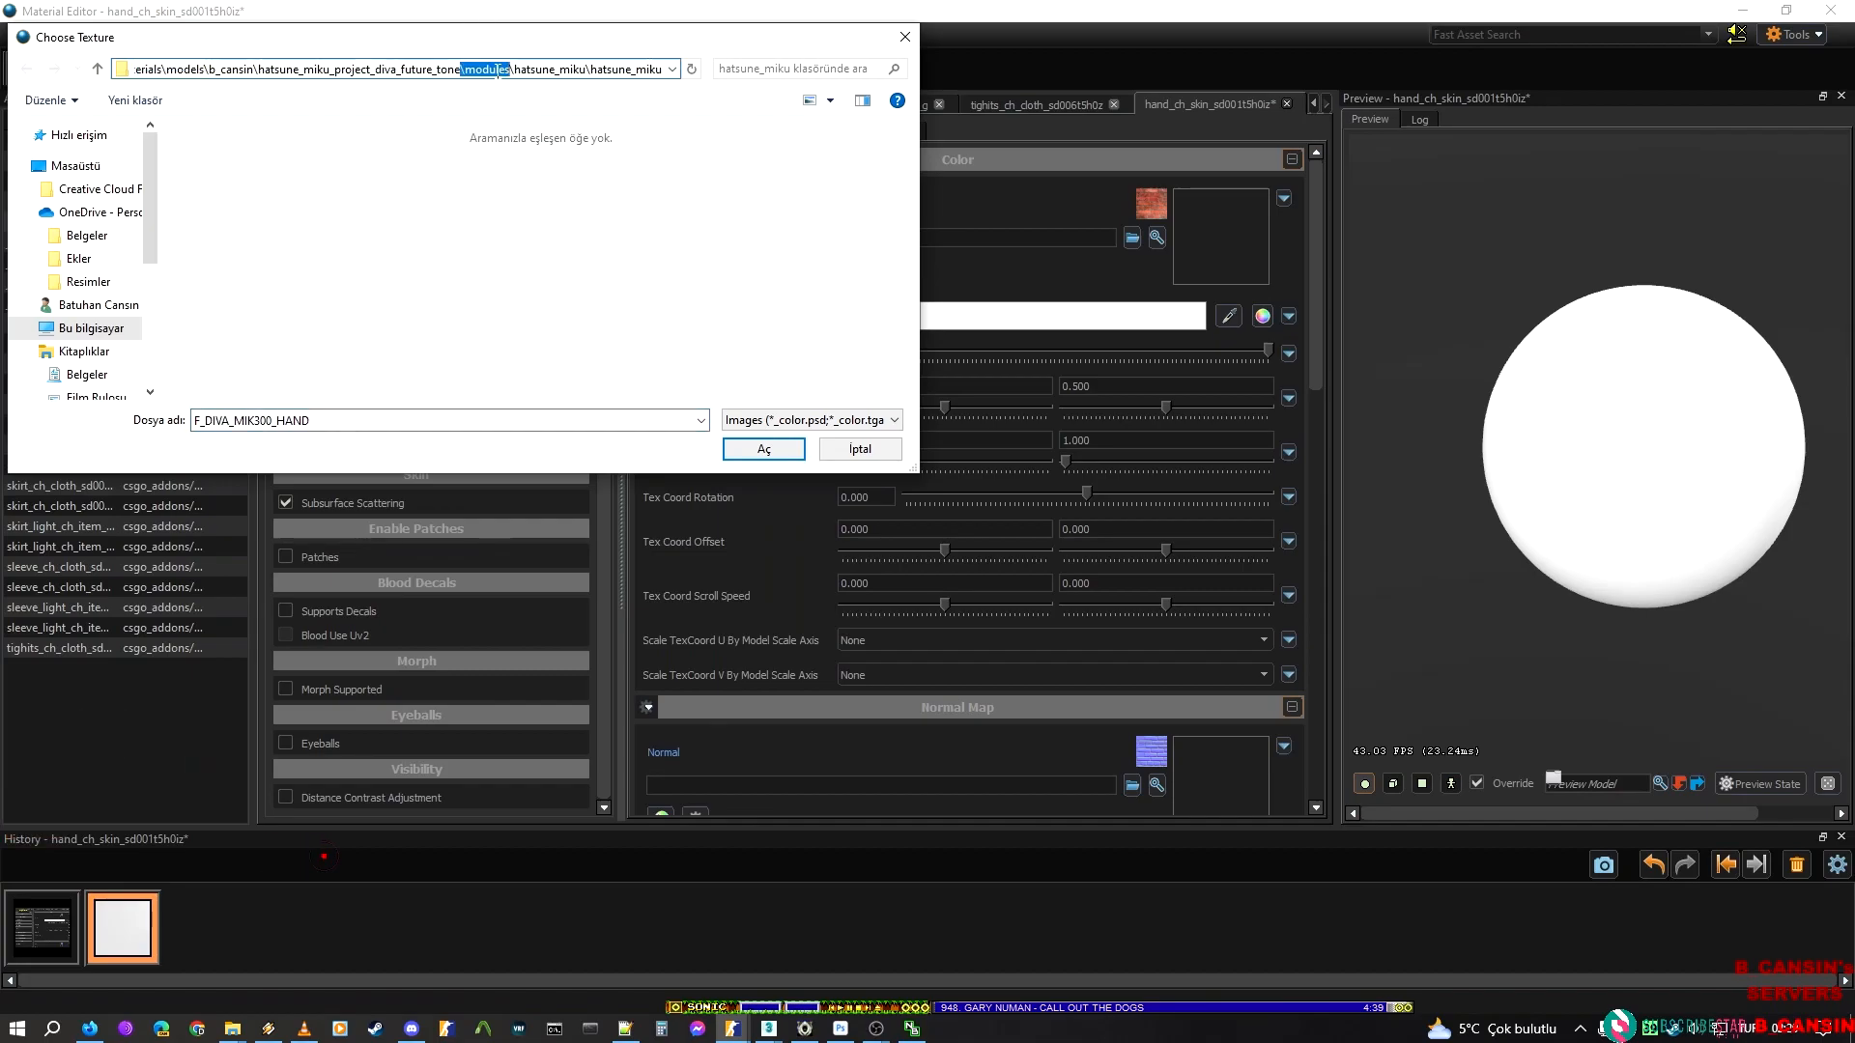
pyautogui.write('\\hands')
pyautogui.hotkey('ctrl', 'a')
pyautogui.press('Return')
# Load F_DIVA_MIK300_HAND.tga as the hand material's Color texture and save the material
pyautogui.click(543, 420)
pyautogui.press('End')
pyautogui.press('BackSpace')
pyautogui.write('D')
pyautogui.hotkey('ctrl', 'a')
pyautogui.press('End')
pyautogui.press('BackSpace')
pyautogui.write('D')
pyautogui.press('Down')
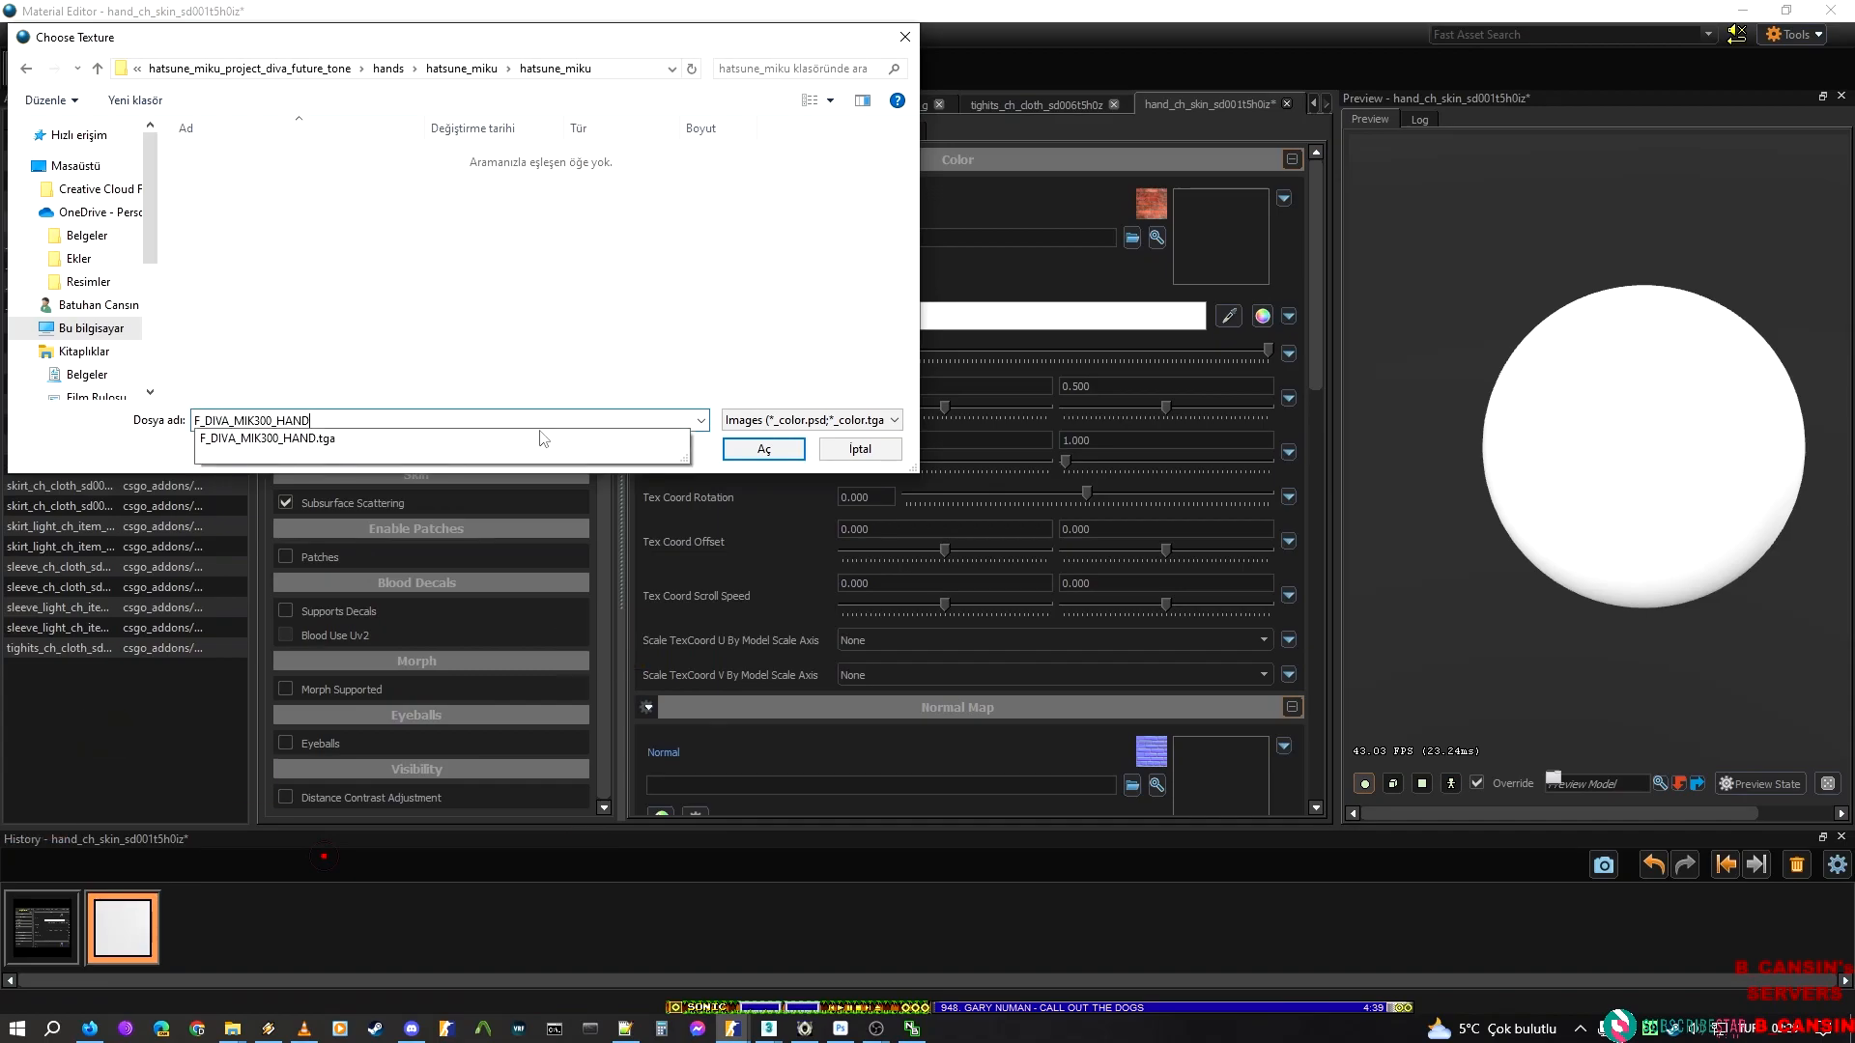
pyautogui.click(543, 439)
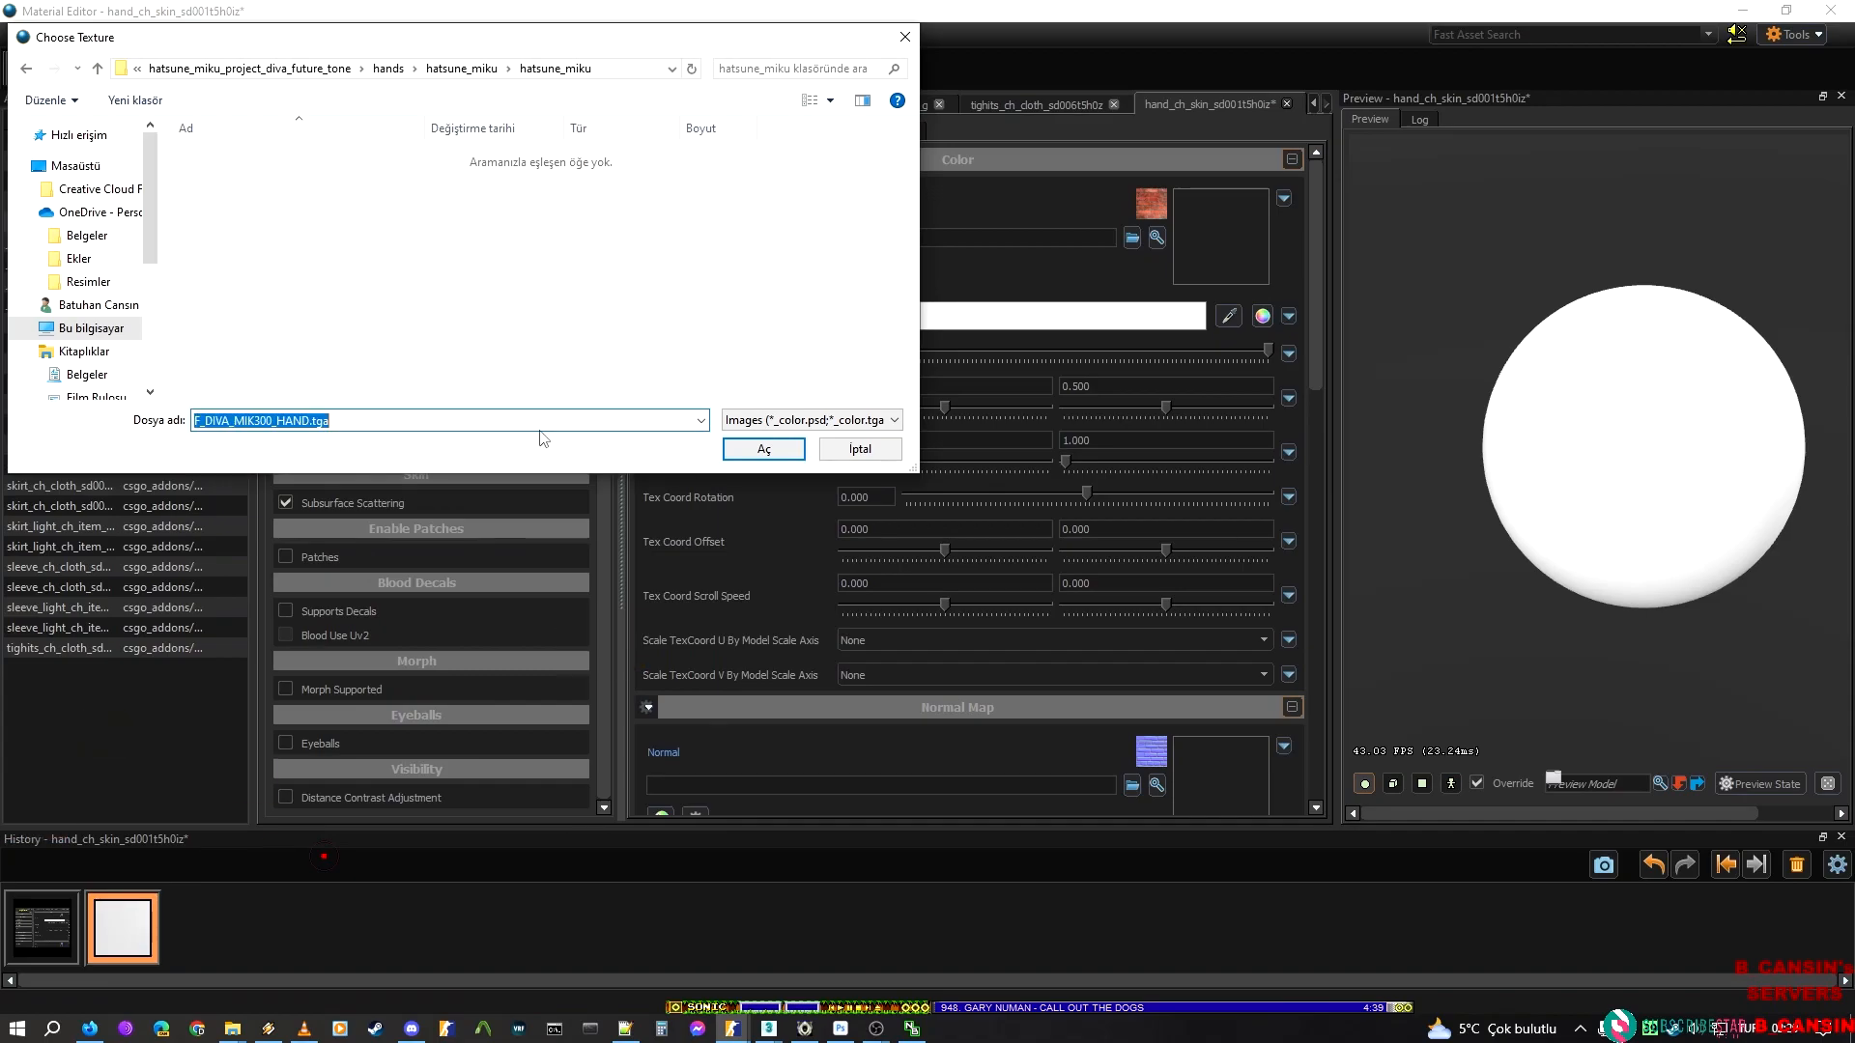
pyautogui.click(741, 443)
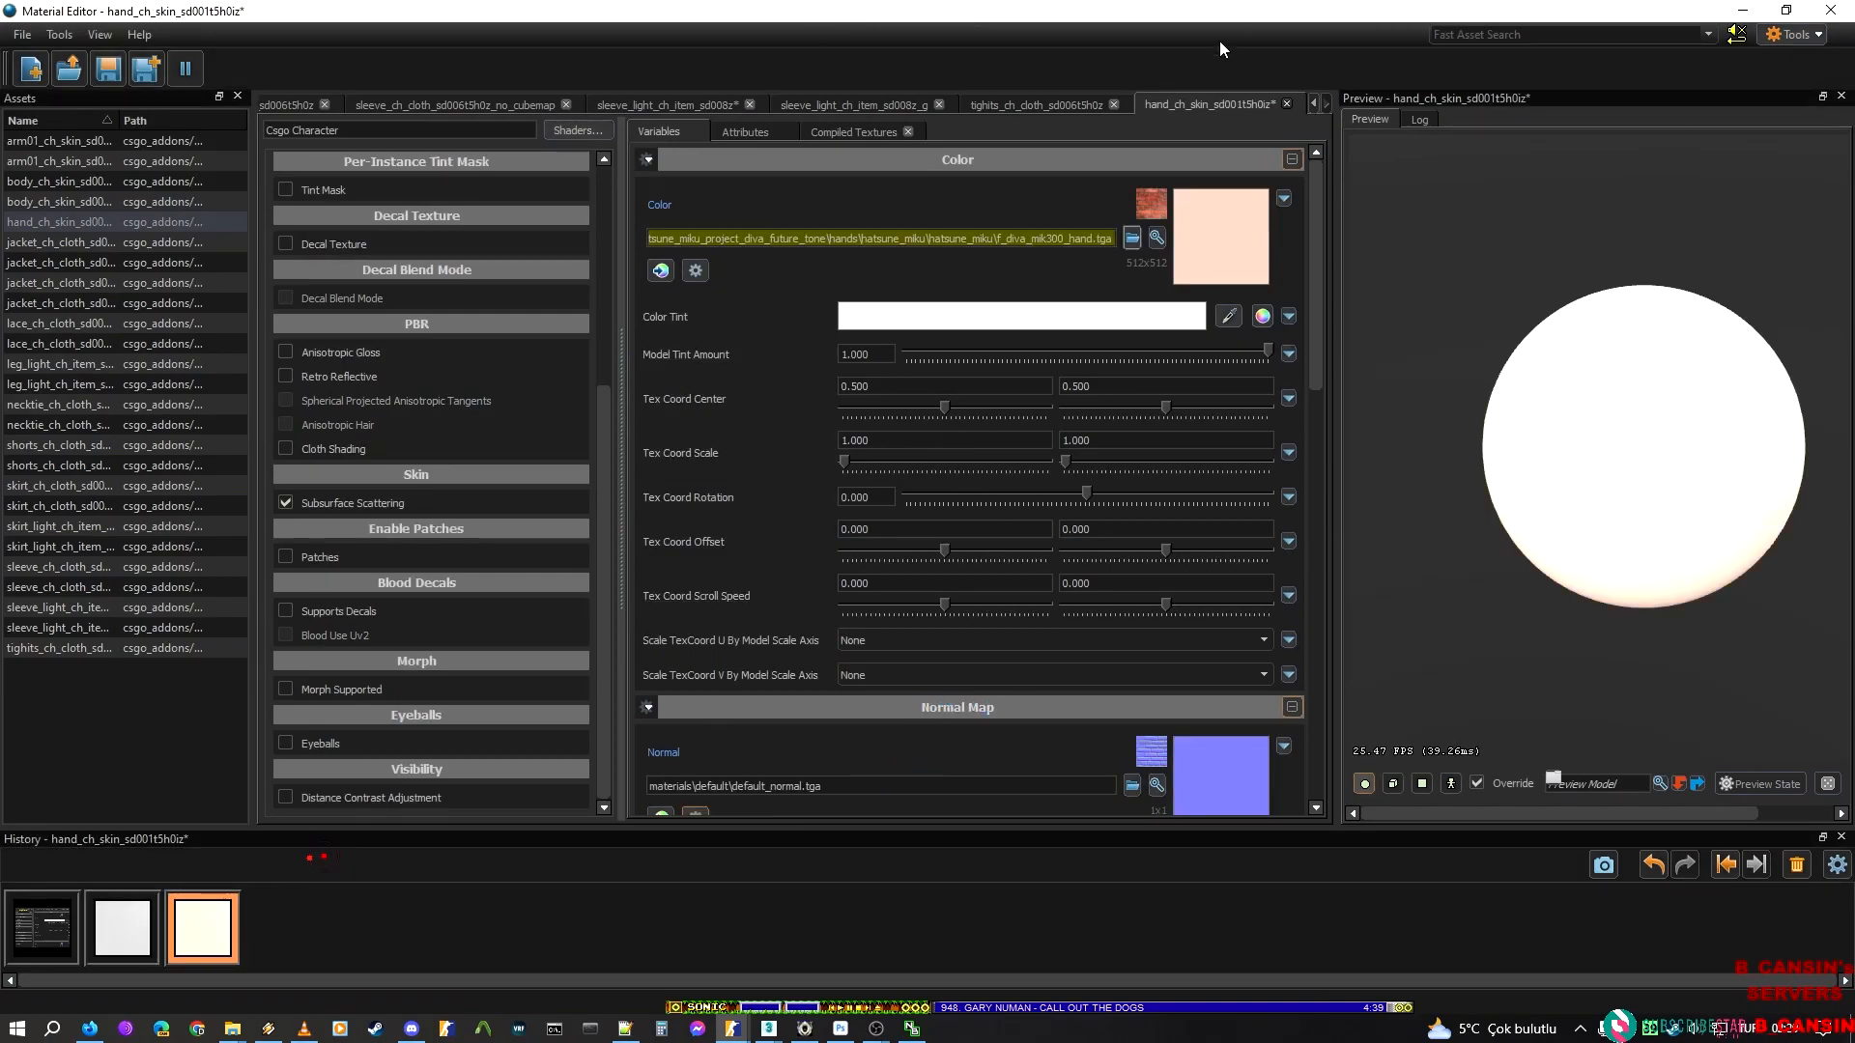
pyautogui.hotkey('ctrl', 's')
pyautogui.moveTo(1336, 13); pyautogui.dragTo(1067, 0)
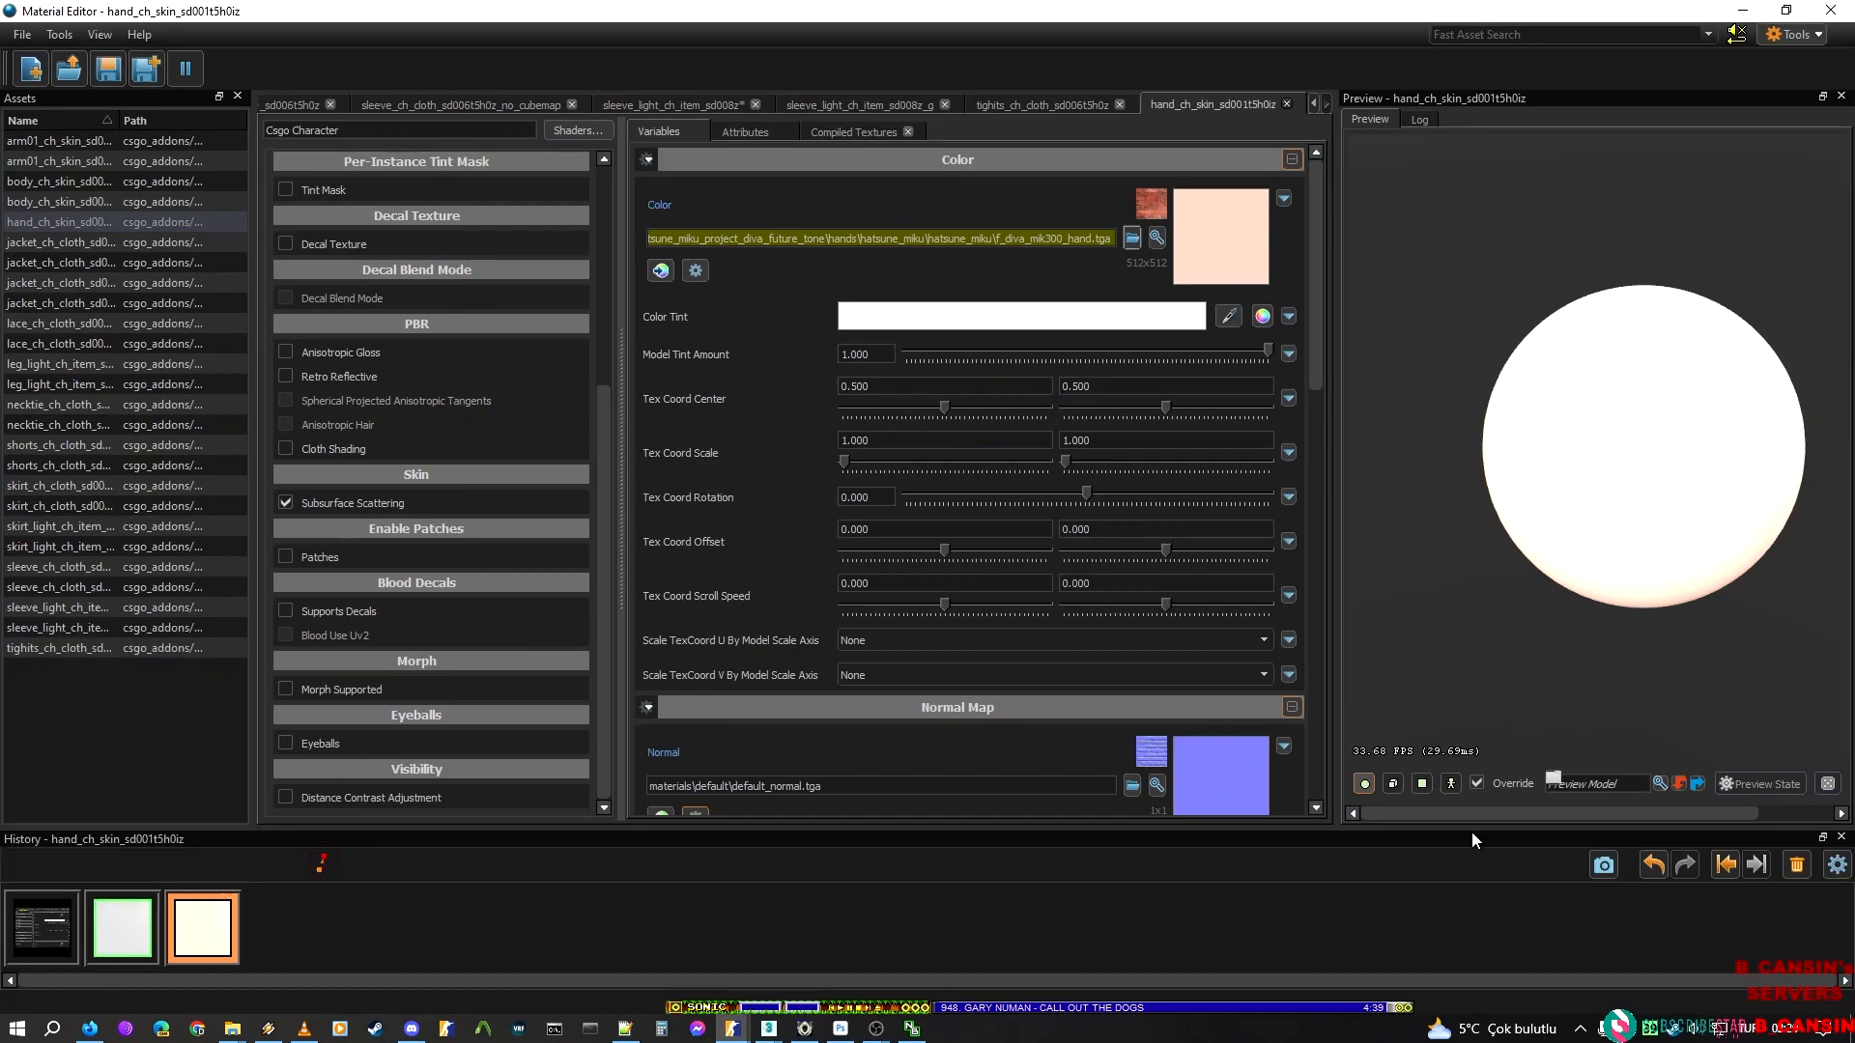
# In the mikitm300_mat 3ds Max scene, load the nail material into the Slate view as an instance and copy nail_ch_hair_sd002t5h0a1z from its name
pyautogui.moveTo(737, 1031)
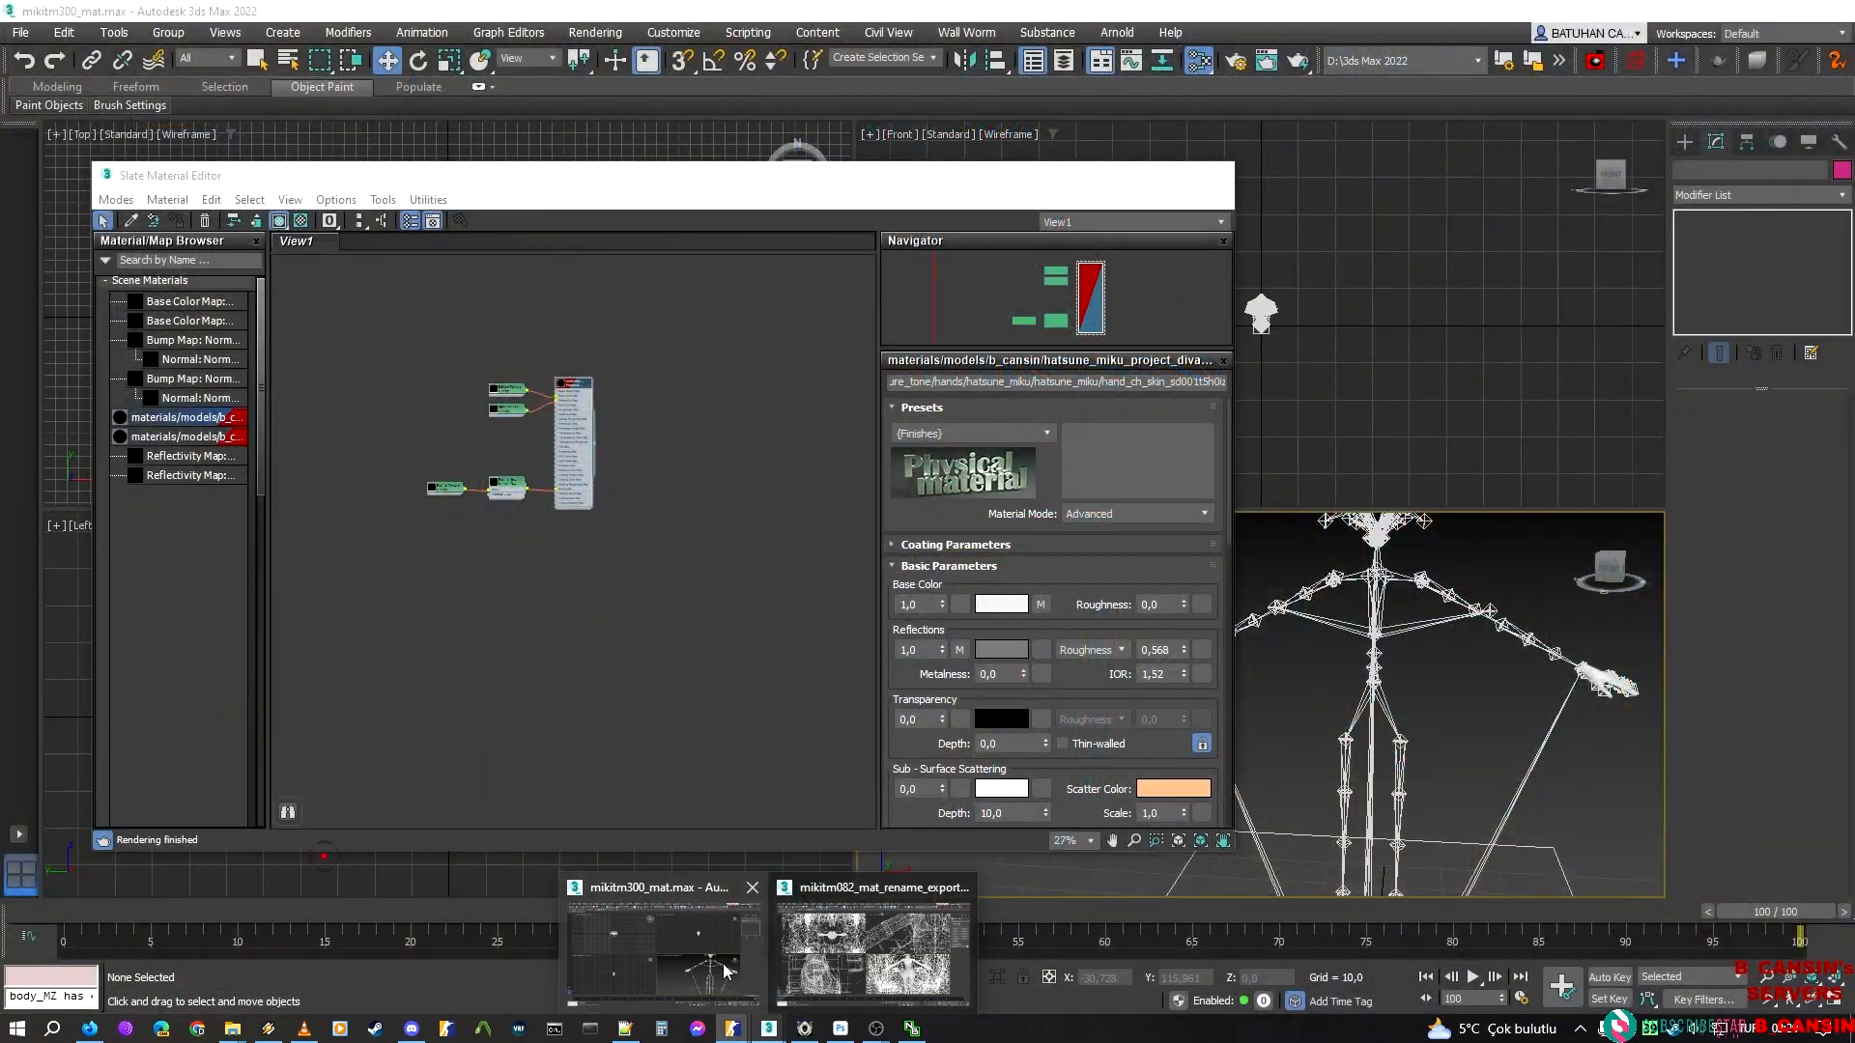
pyautogui.click(724, 971)
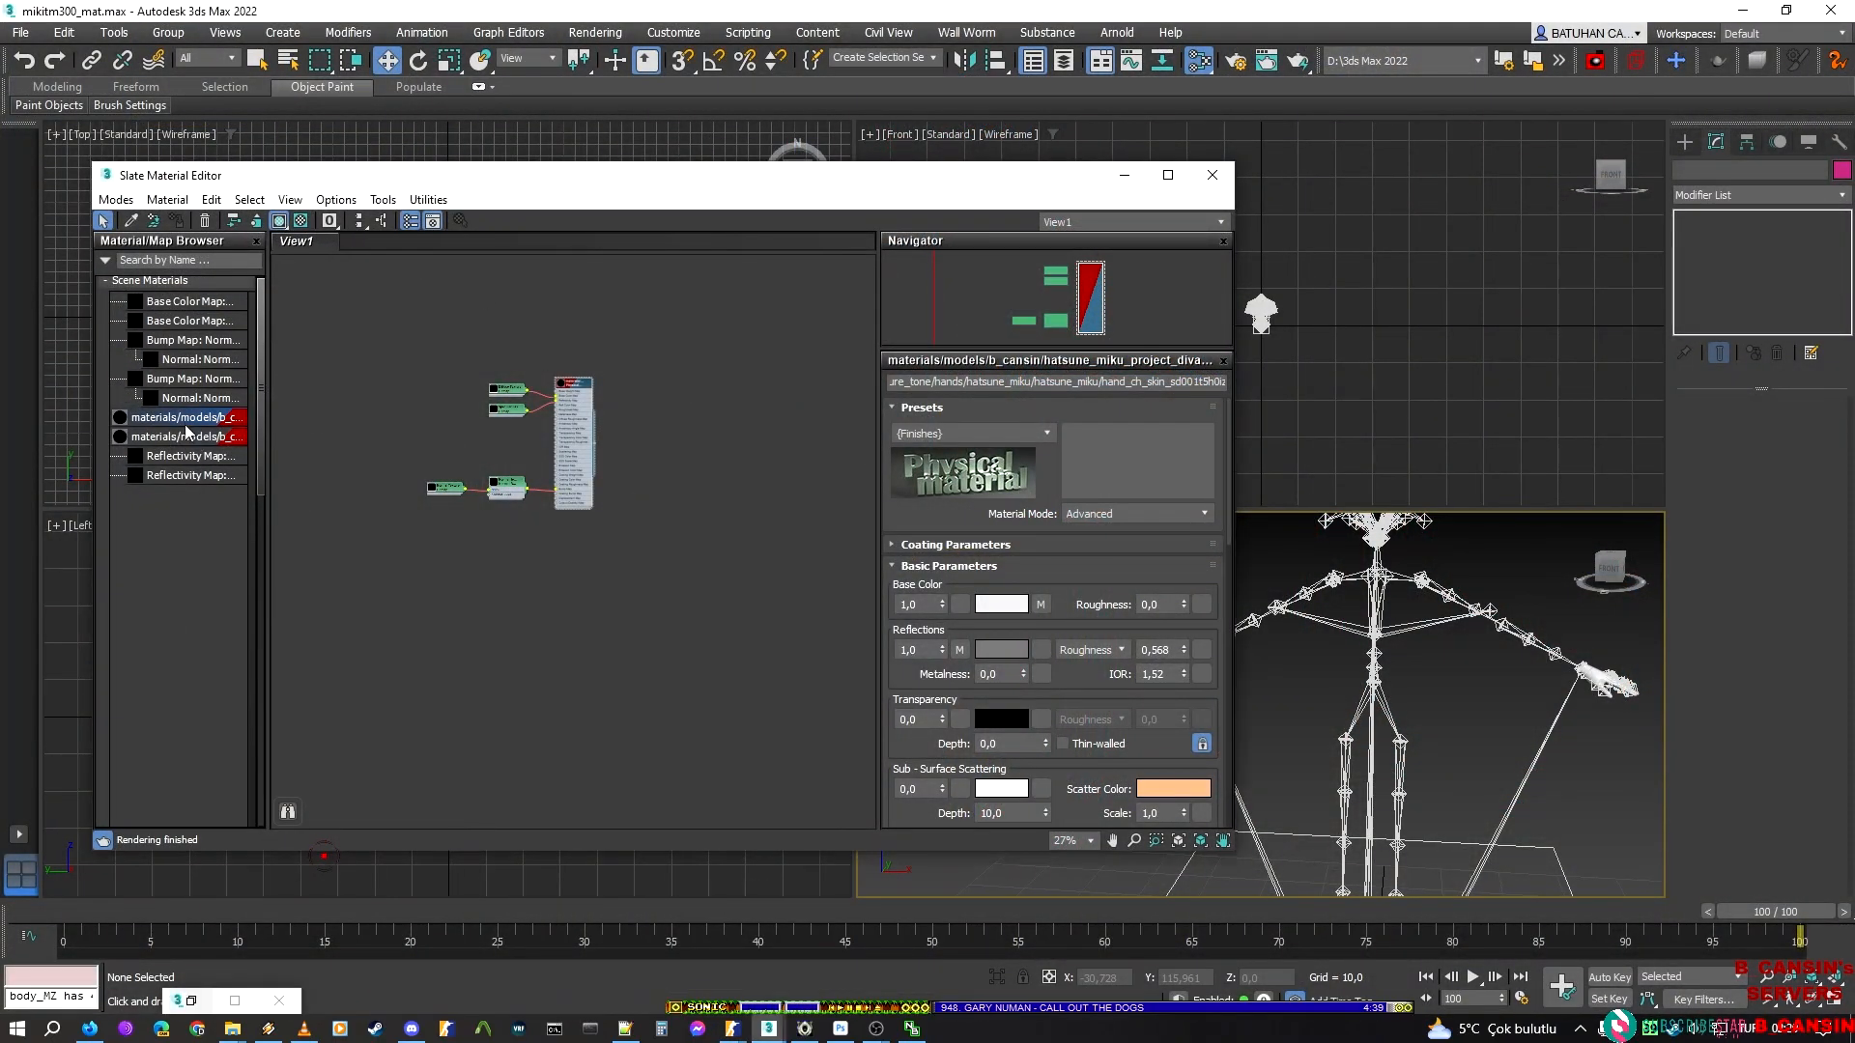
pyautogui.moveTo(824, 577); pyautogui.dragTo(530, 542)
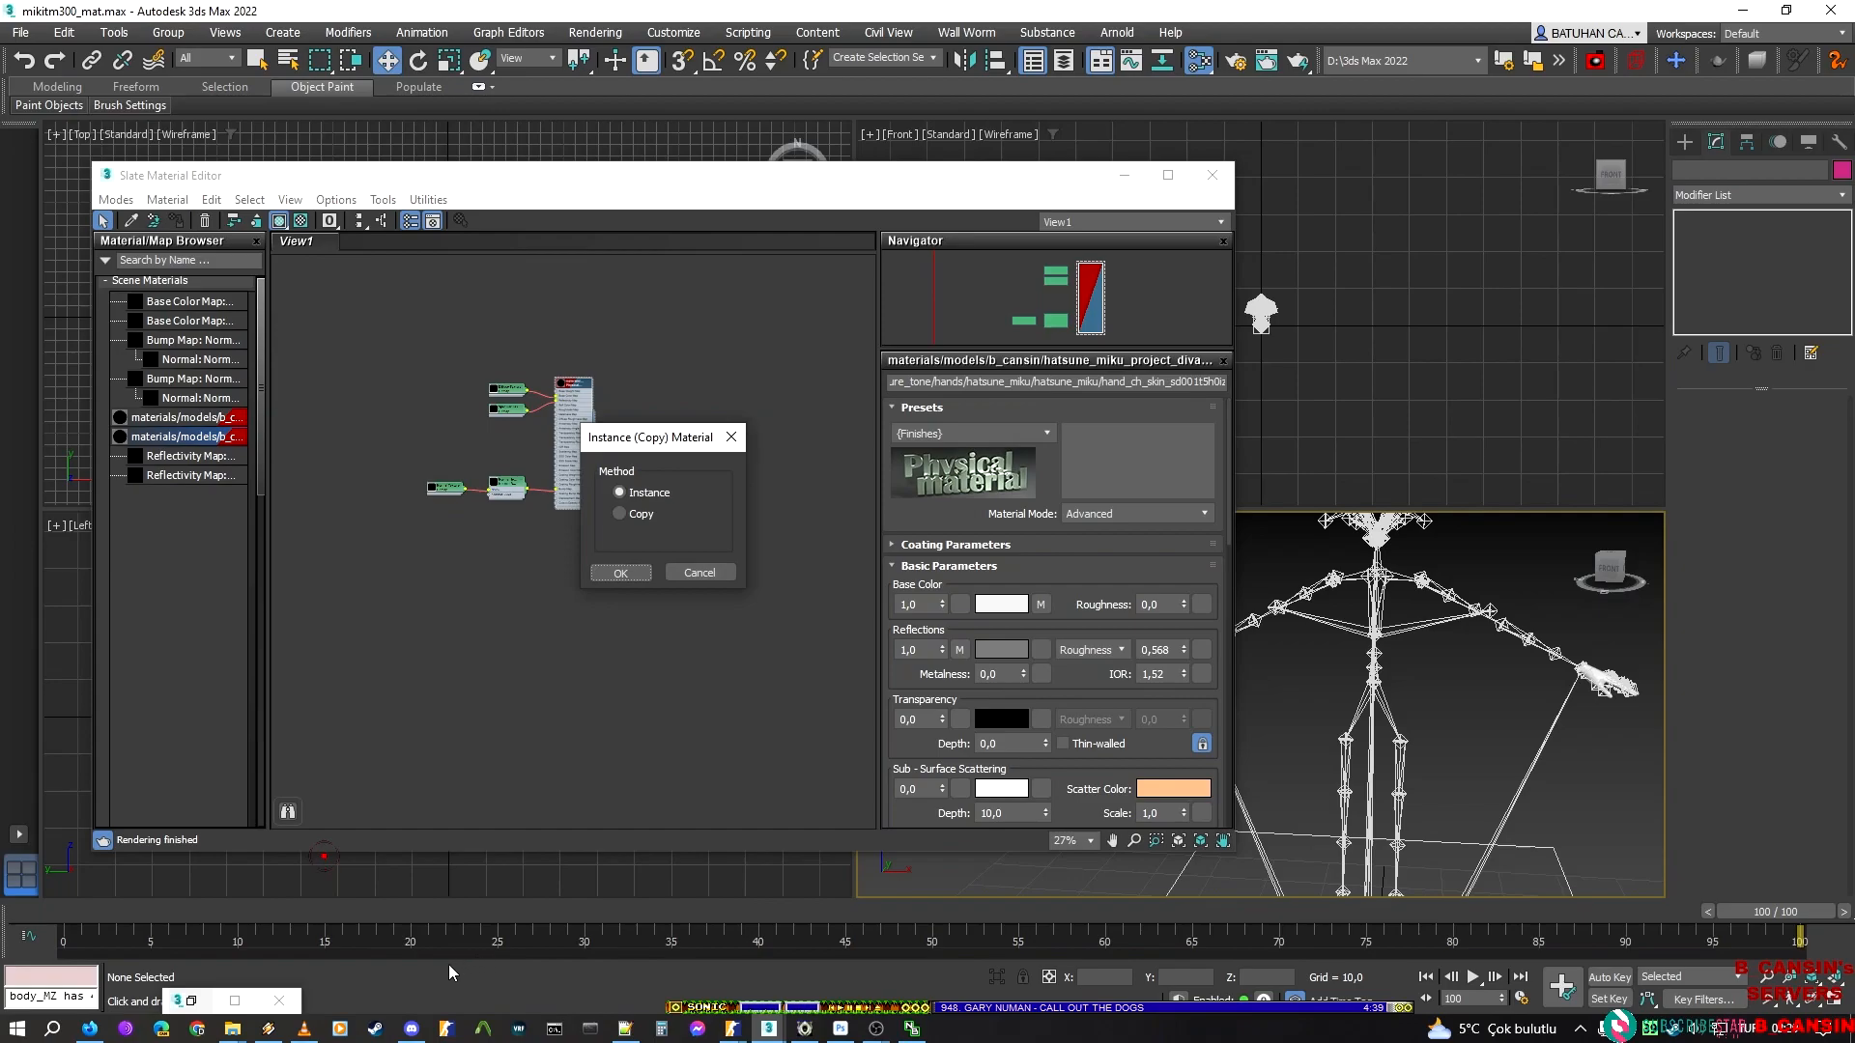
pyautogui.click(876, 1029)
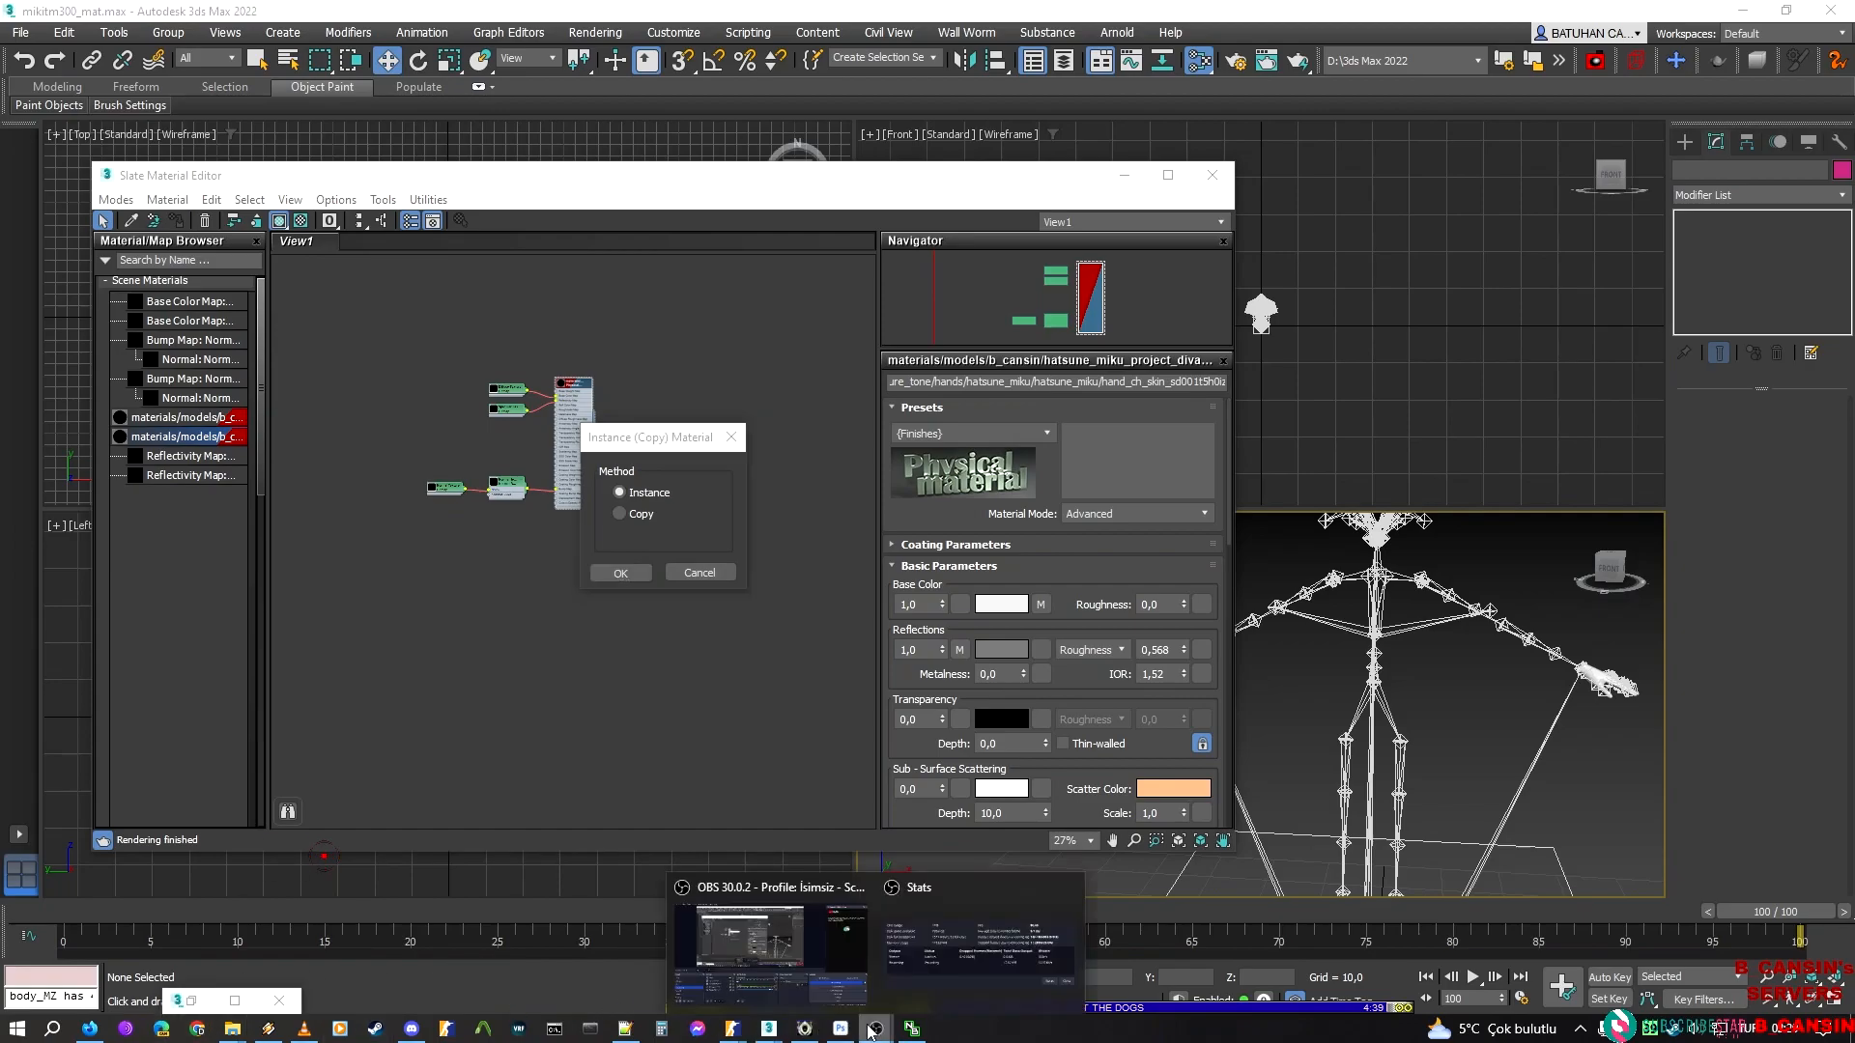
pyautogui.click(620, 573)
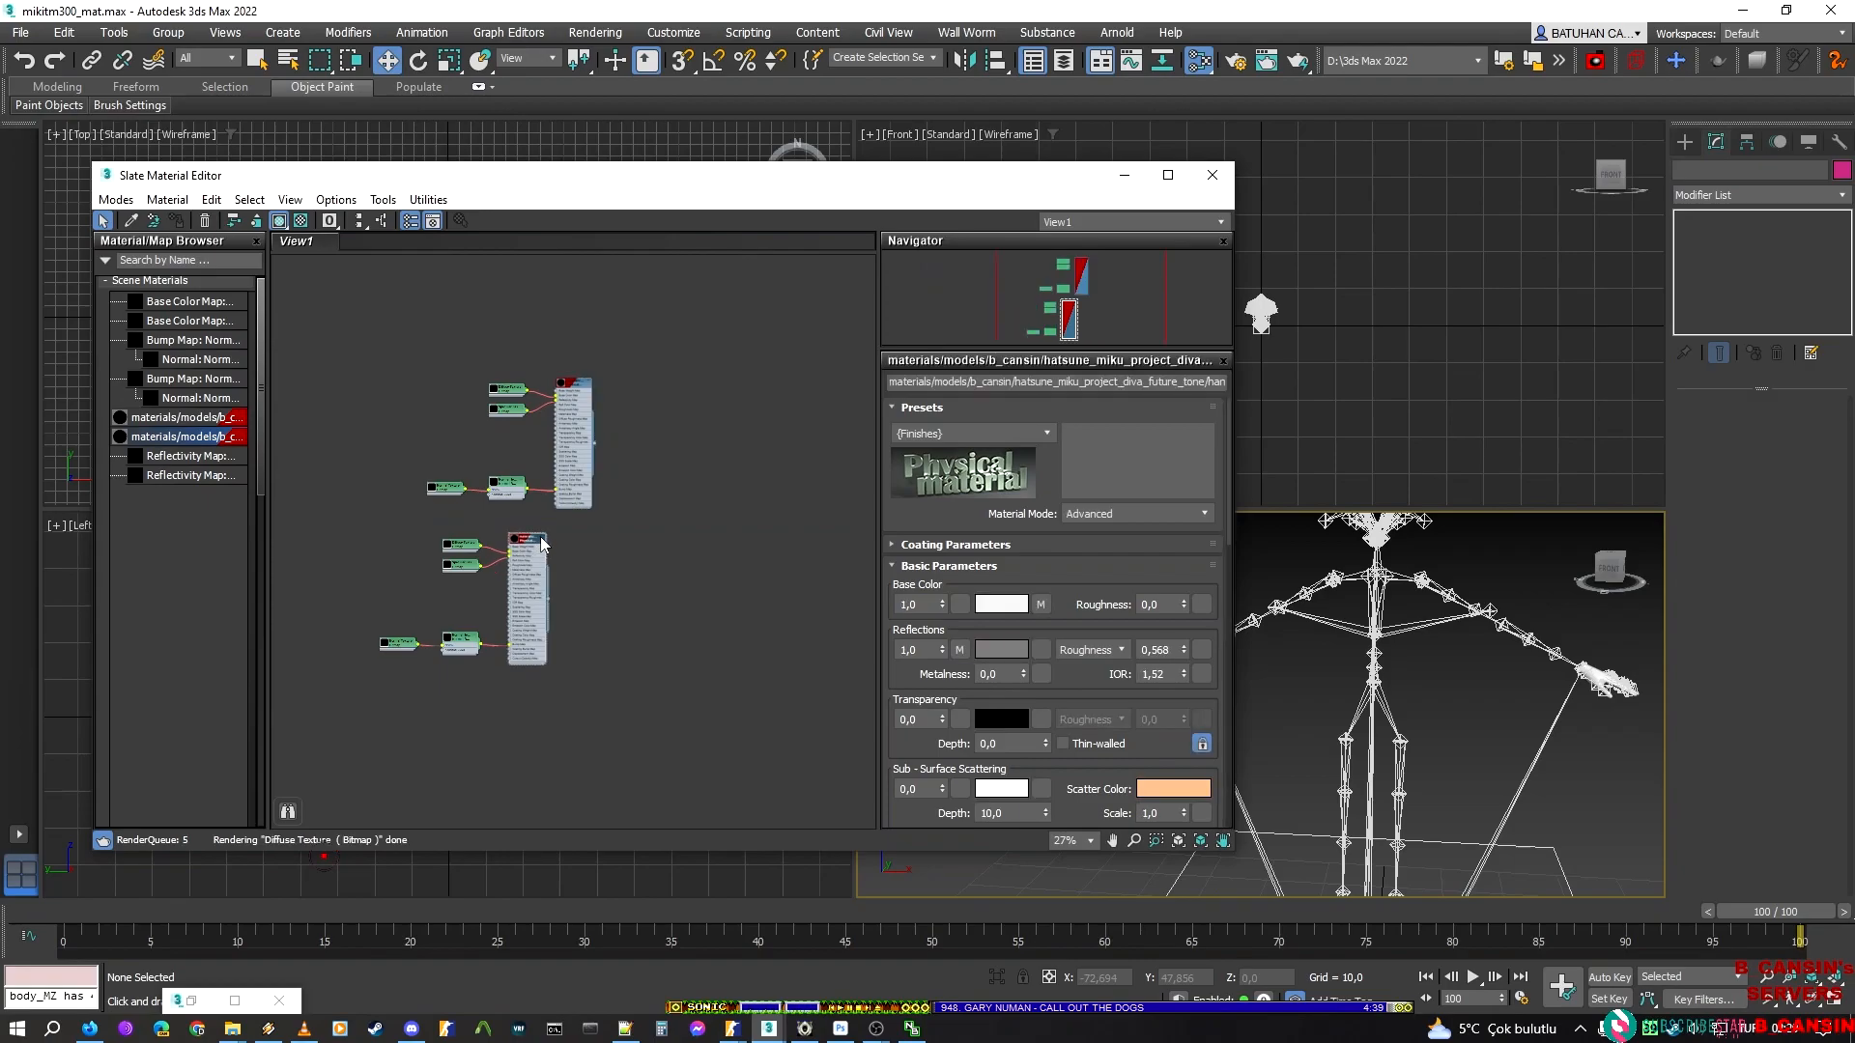
pyautogui.click(1100, 384)
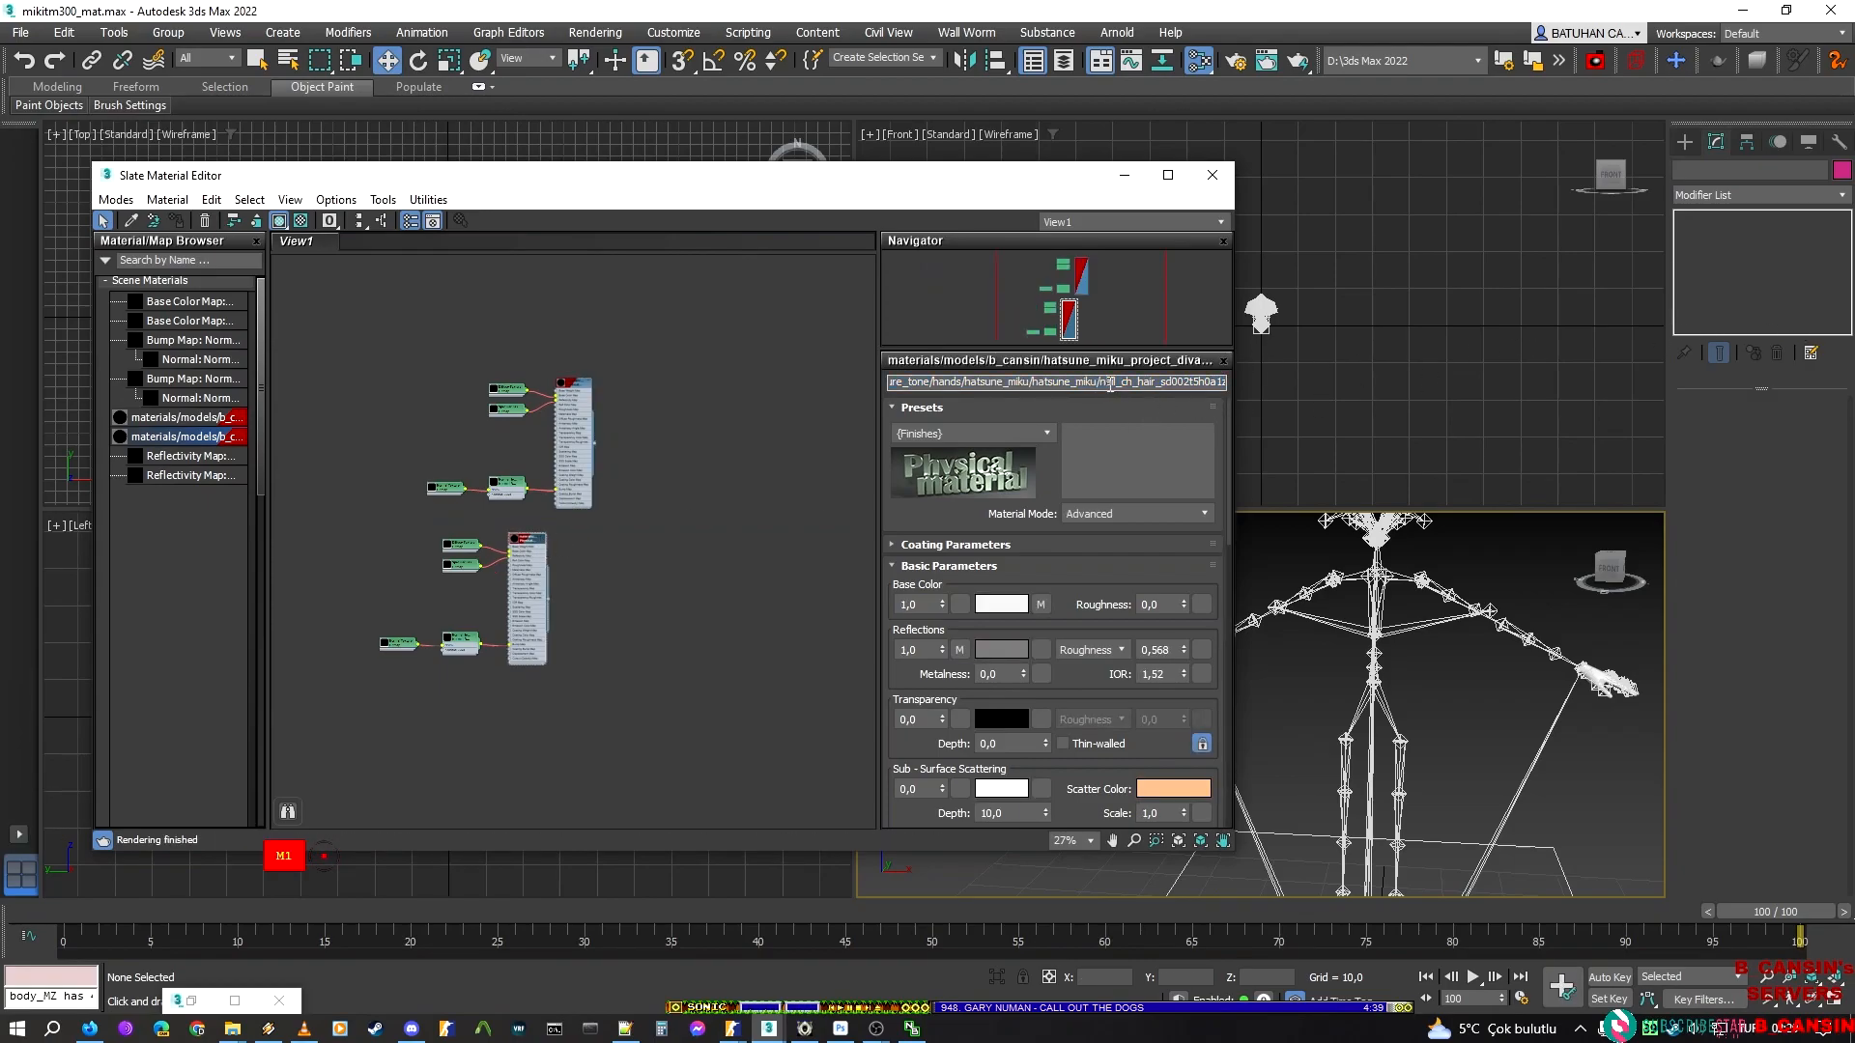
pyautogui.hotkey('alt', 'Tab')
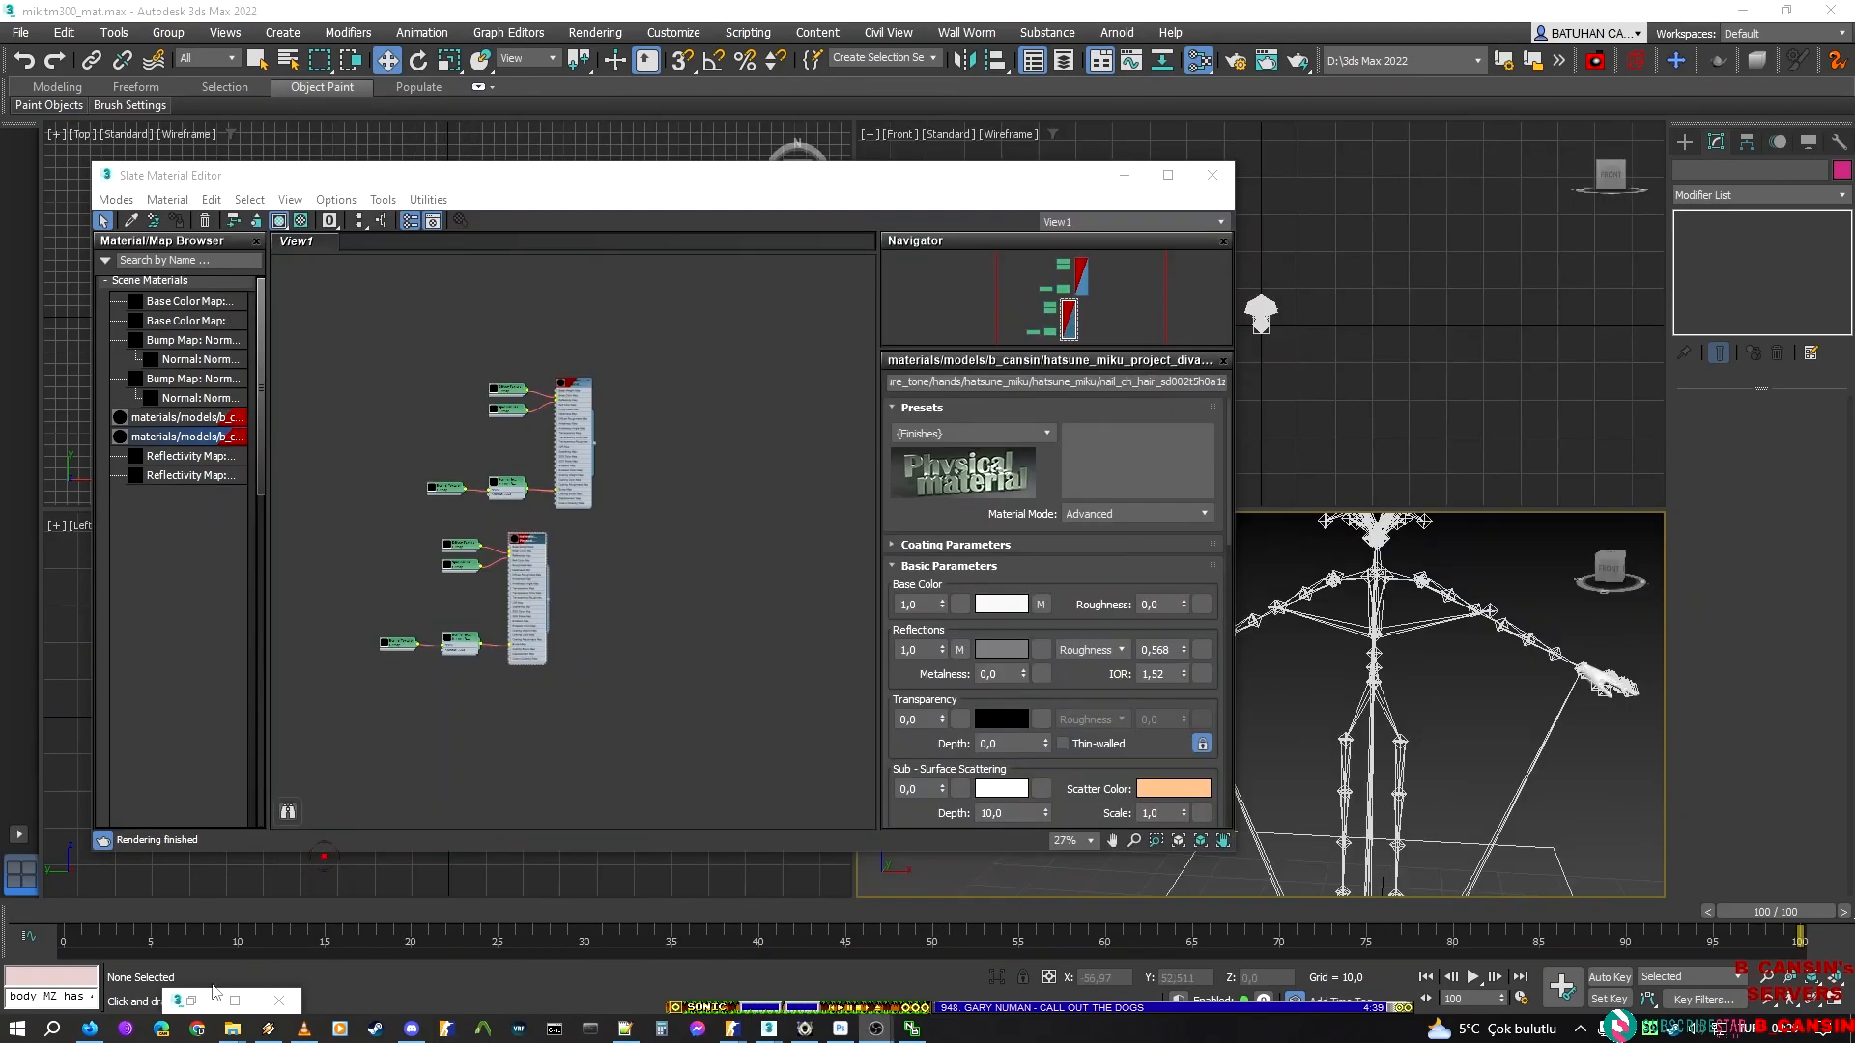
# Return to the Material Editor and create a new material with the Csgo Character shader
pyautogui.moveTo(87, 1031)
pyautogui.moveTo(734, 1035)
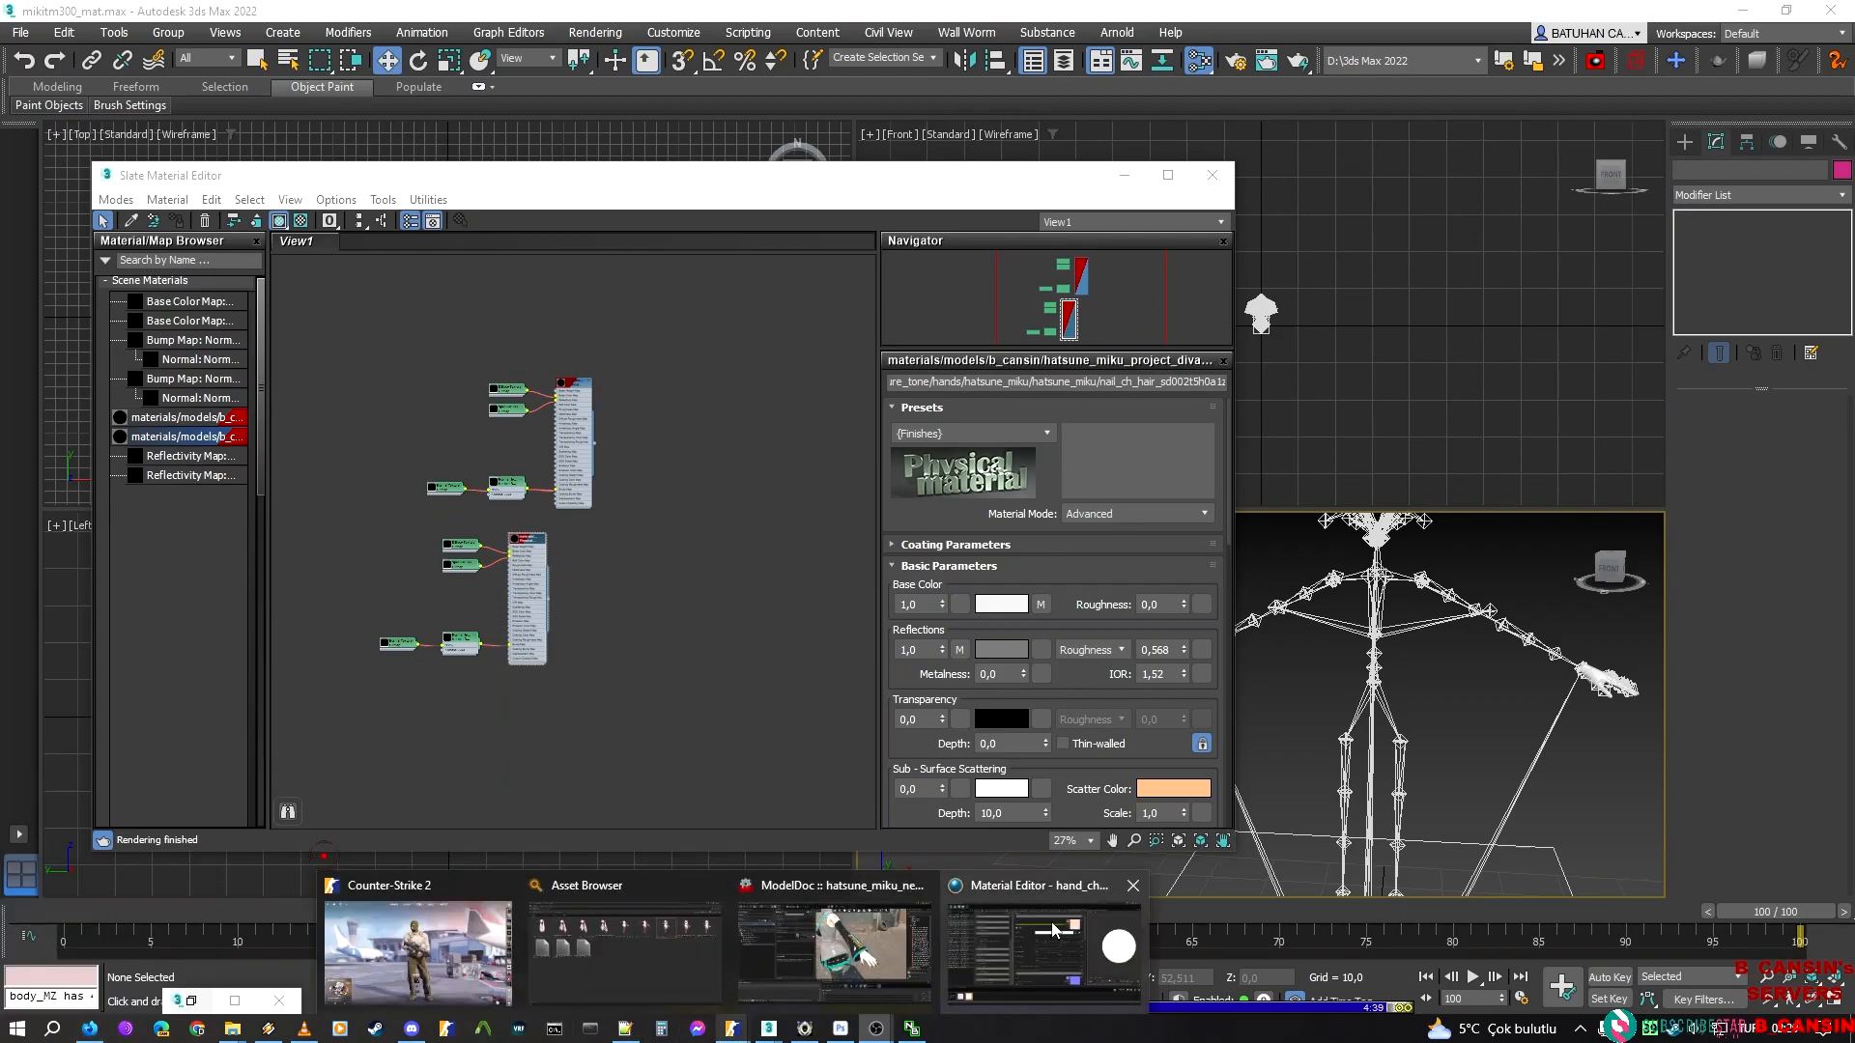
pyautogui.moveTo(1053, 929)
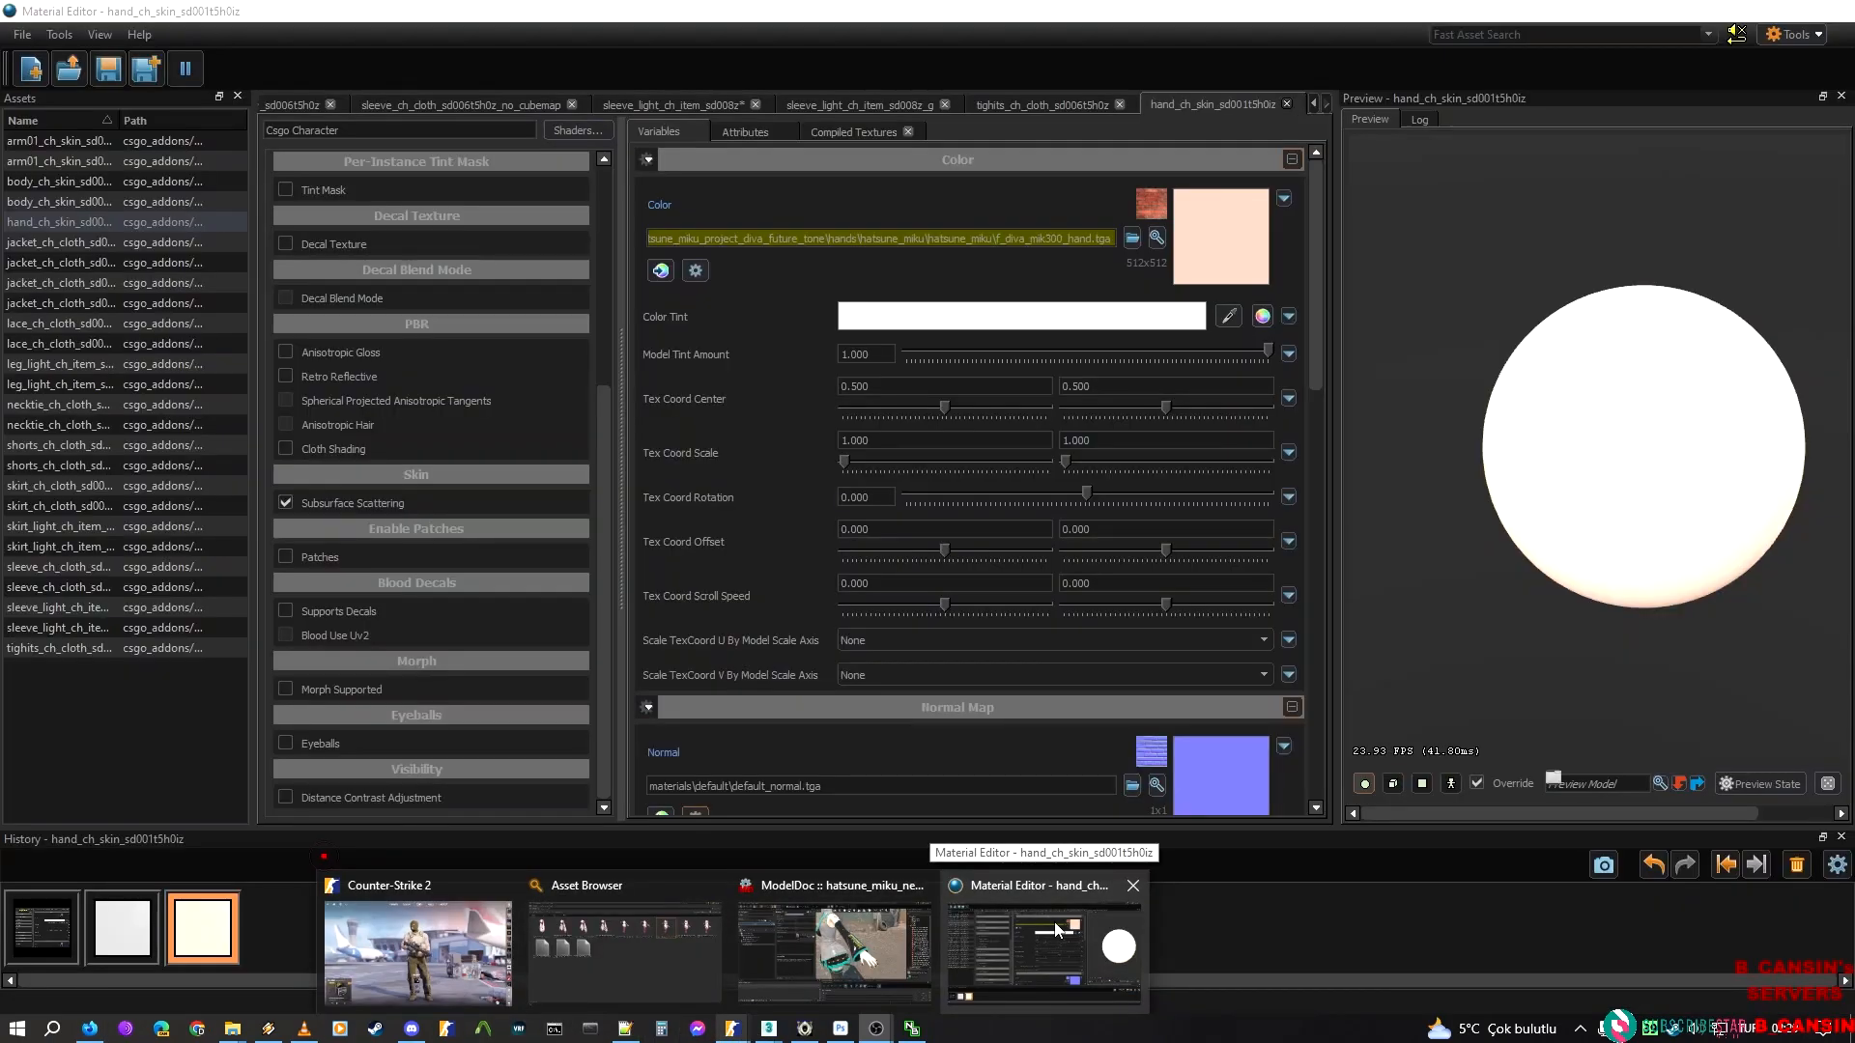
pyautogui.click(1057, 930)
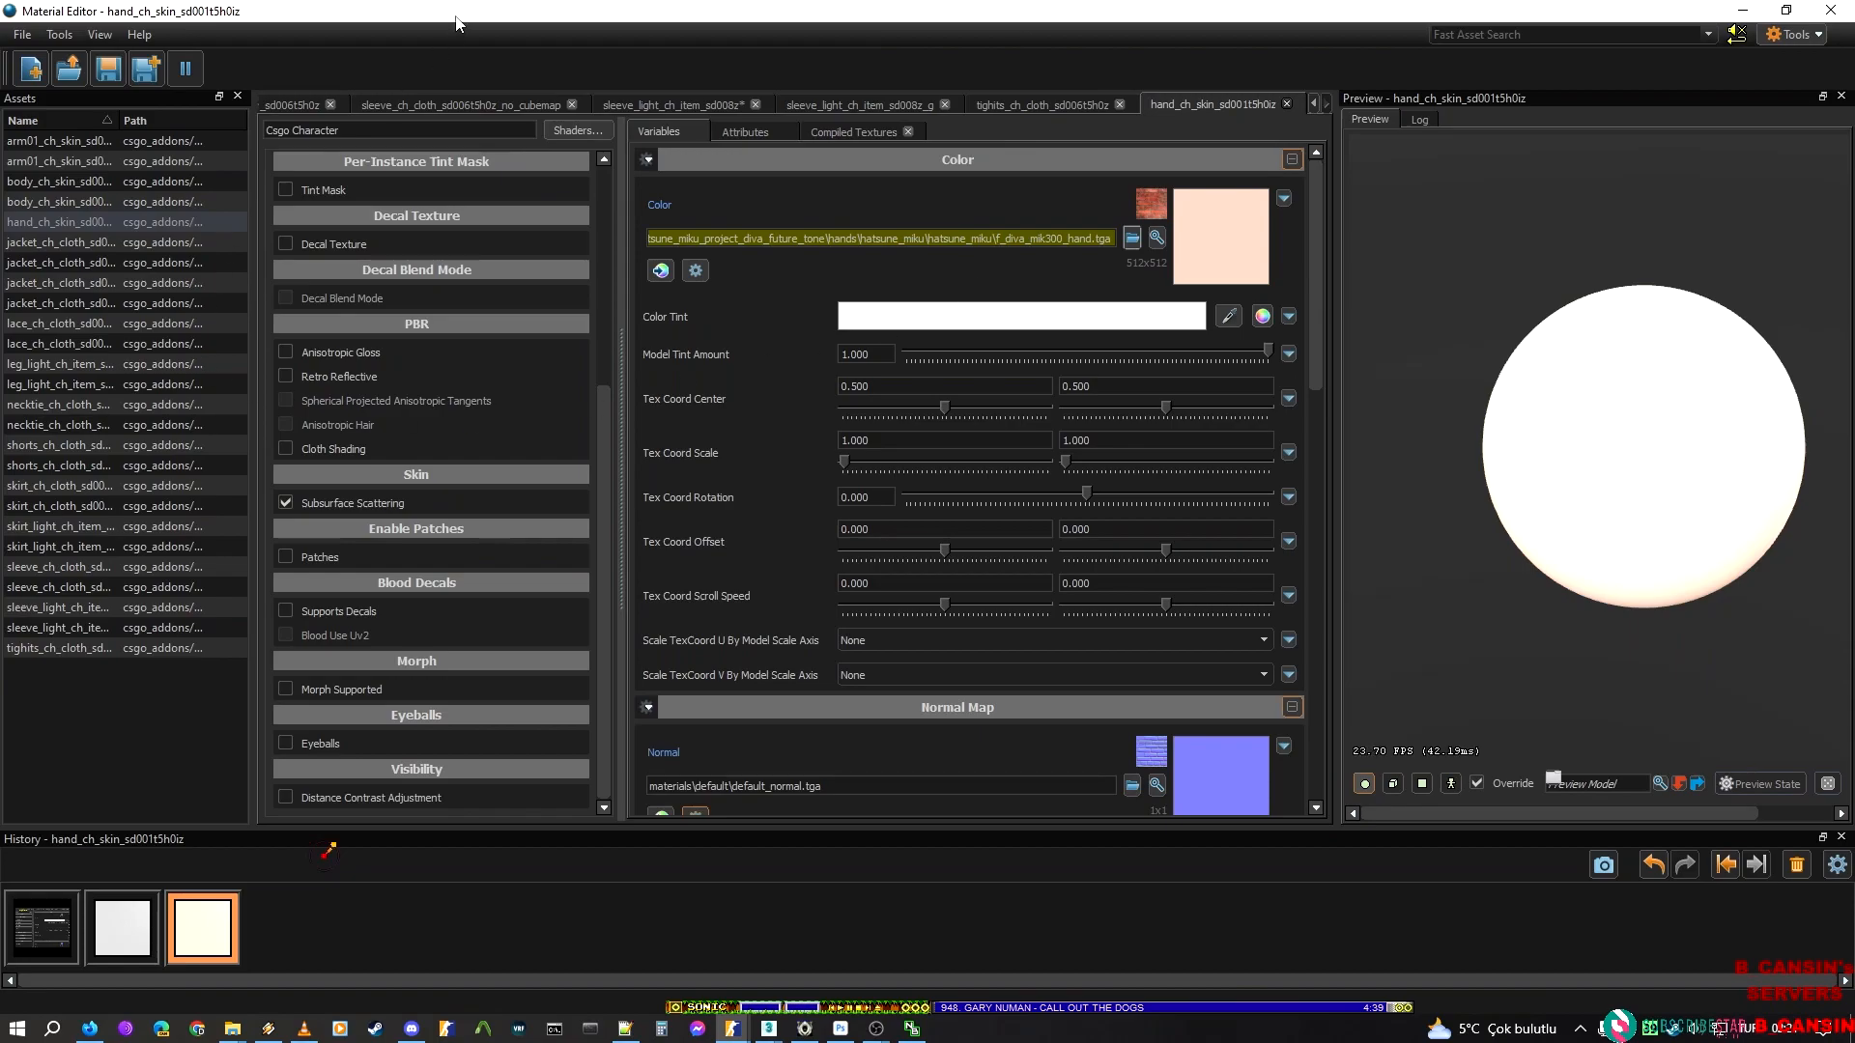
pyautogui.click(33, 74)
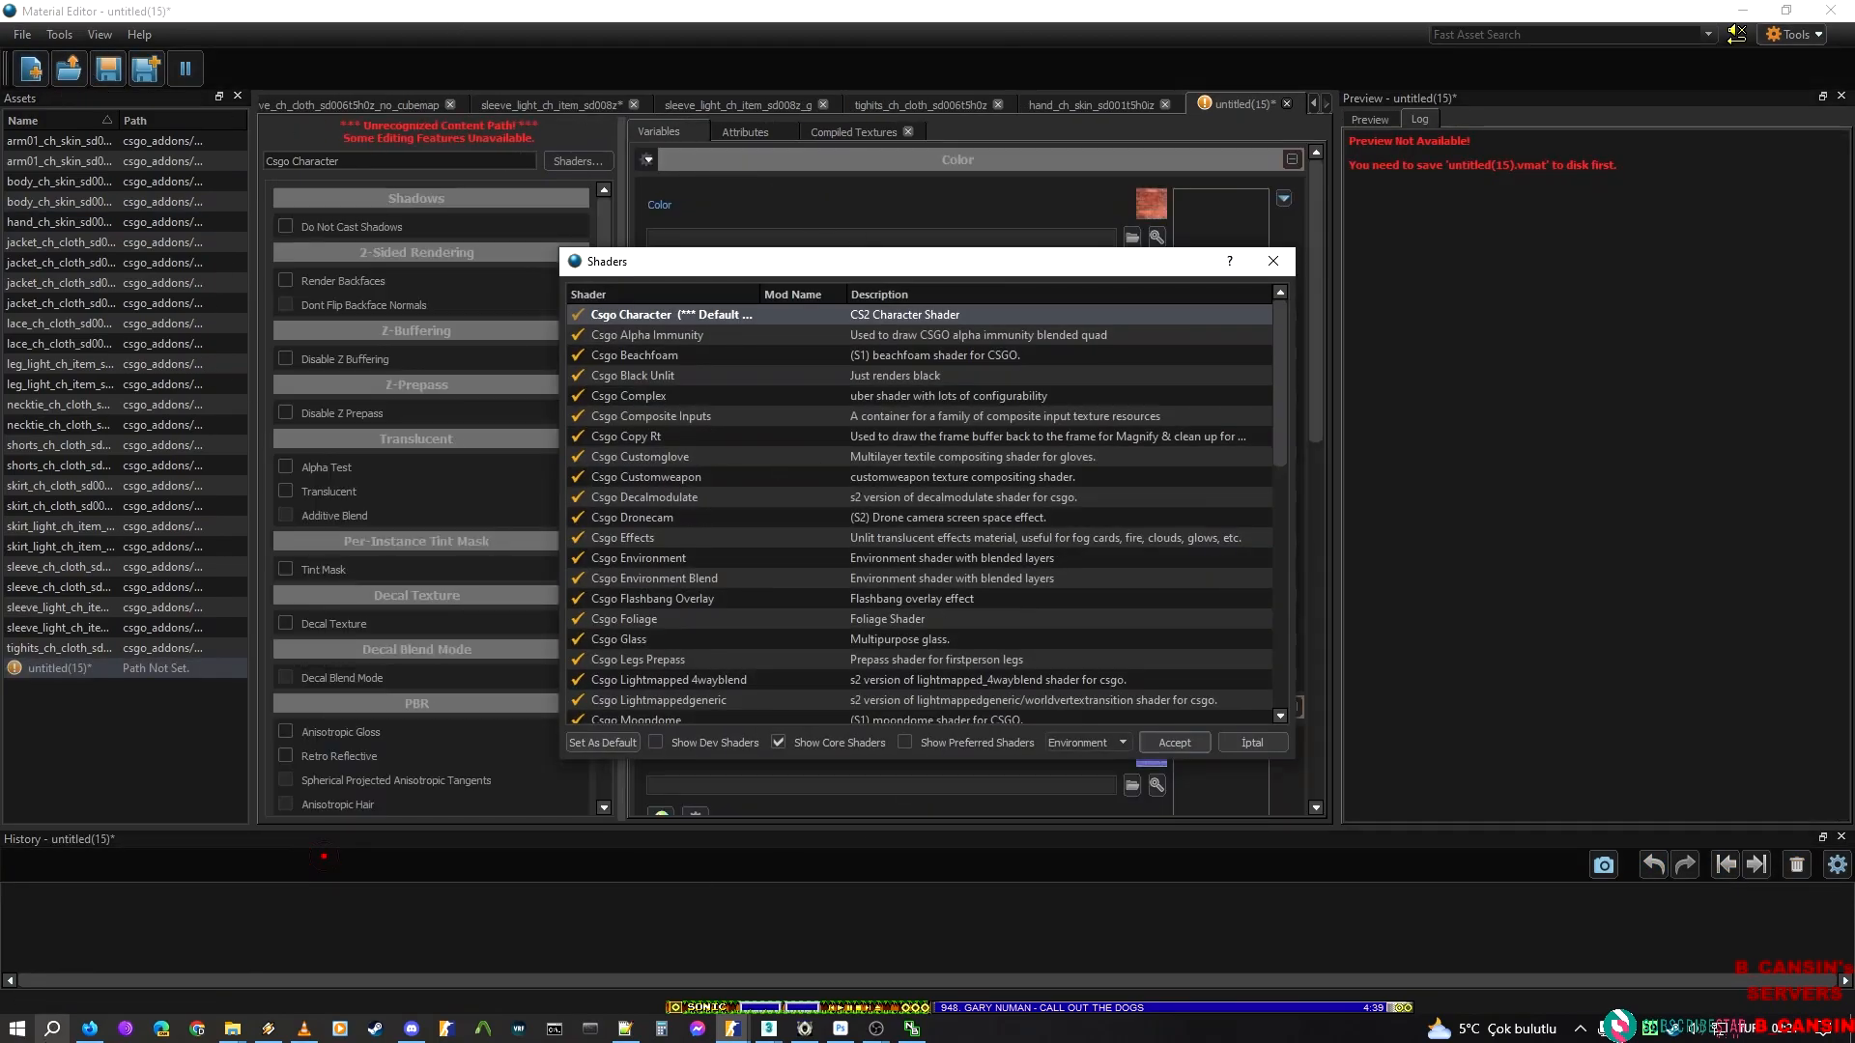
pyautogui.hotkey('alt', 'Tab')
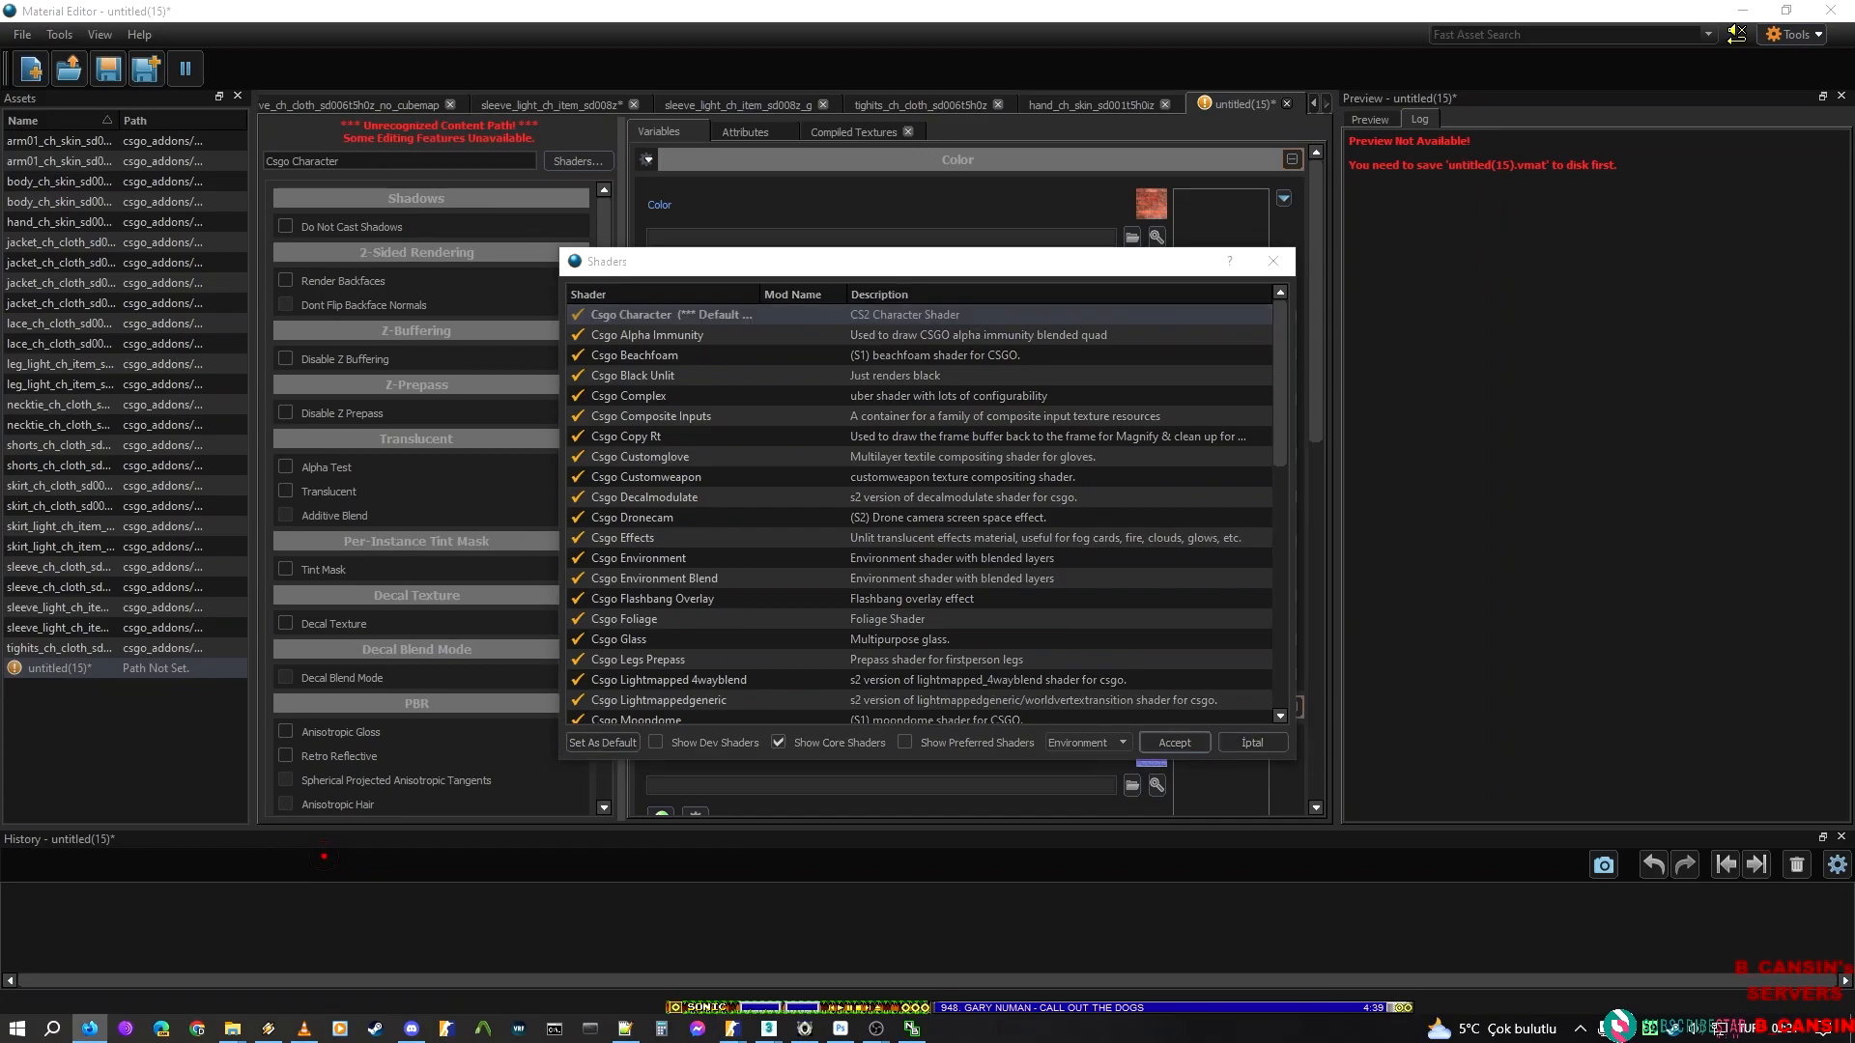
pyautogui.hotkey('alt', 'Tab')
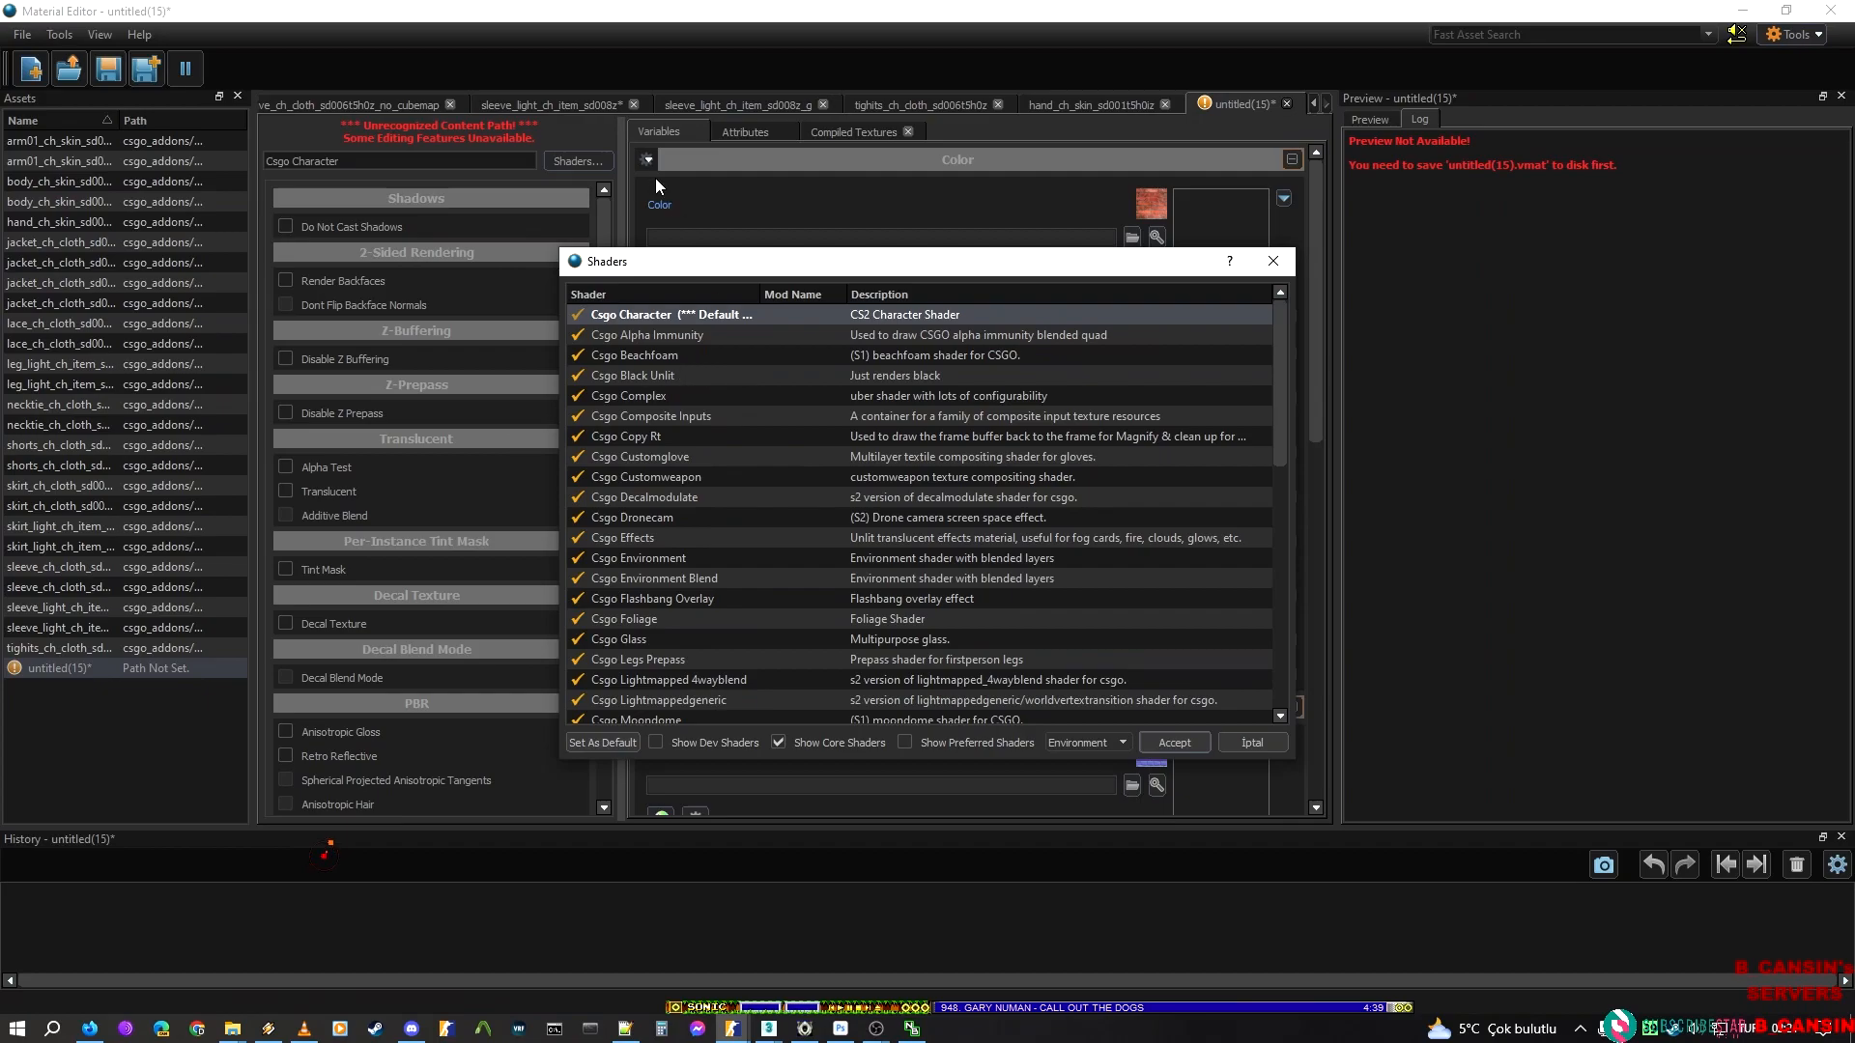
pyautogui.click(1190, 746)
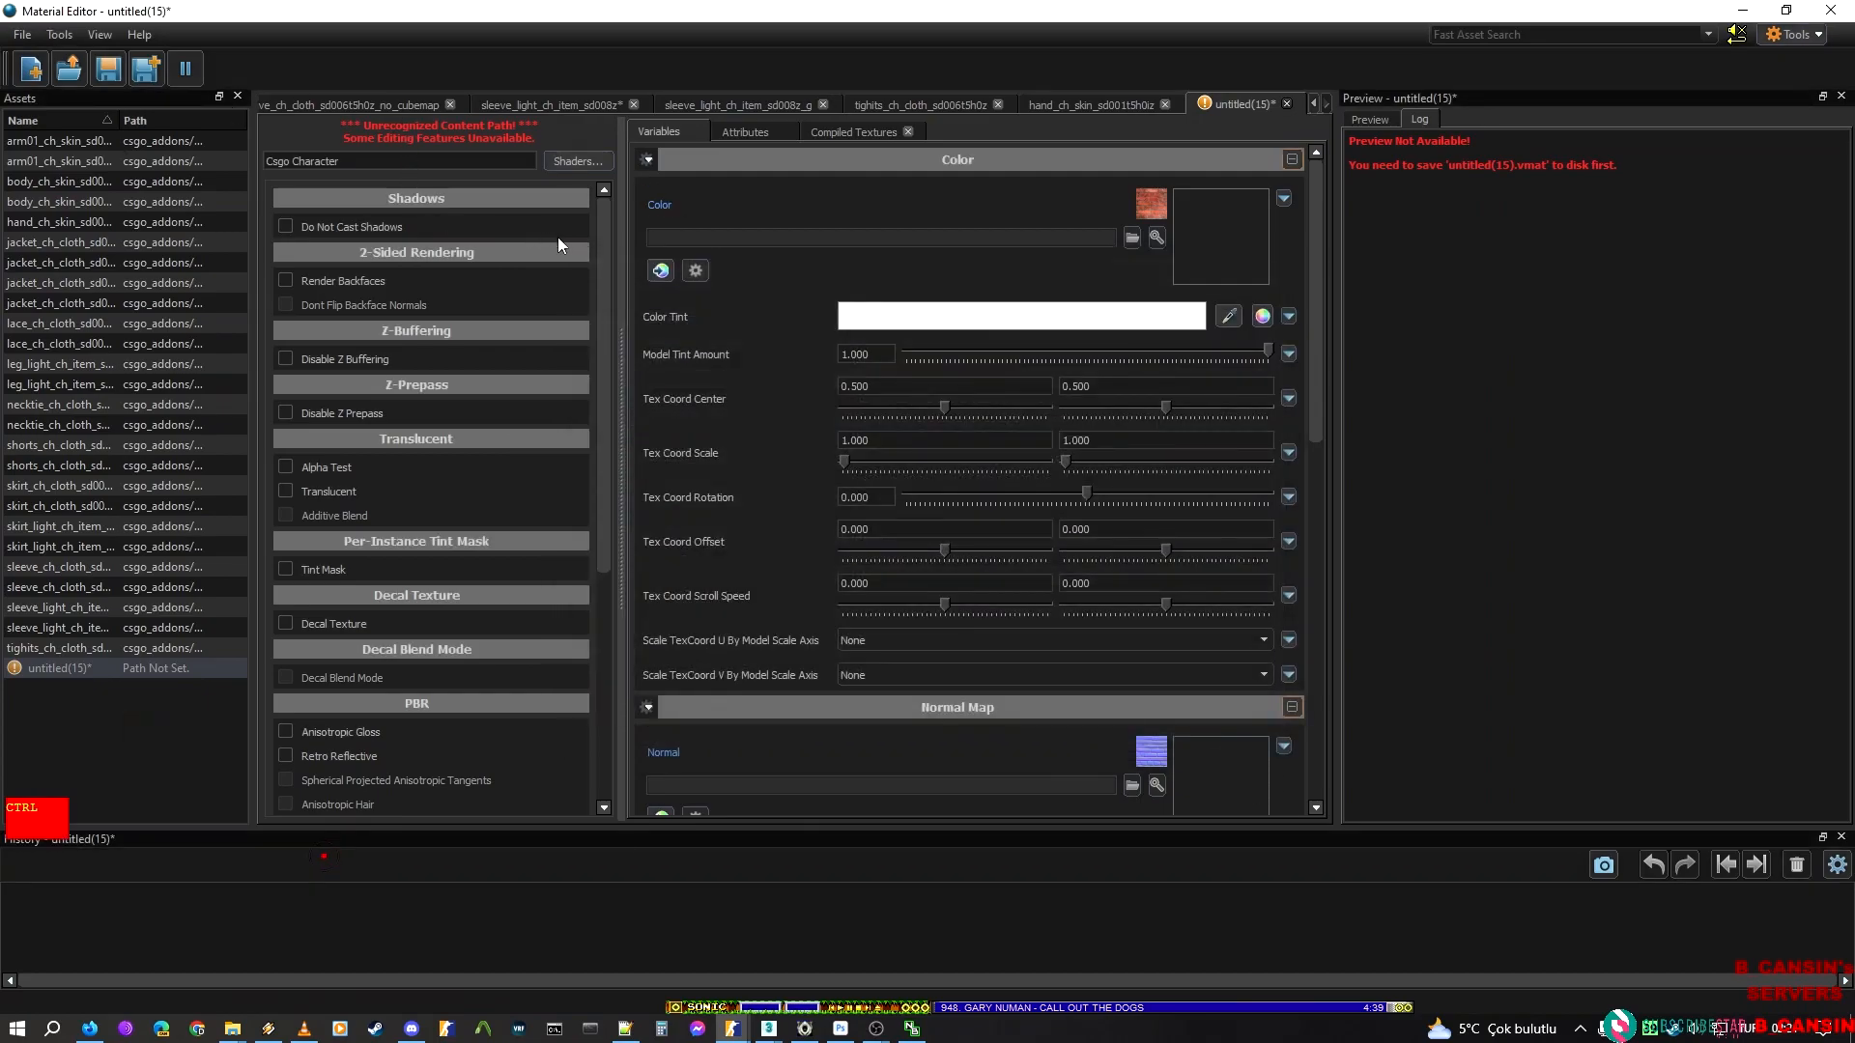
# Save the new material as nail_ch_hair_sd002t5h0a1z in the hands\hatsune_miku\hatsune_miku materials folder
pyautogui.hotkey('ctrl', 's')
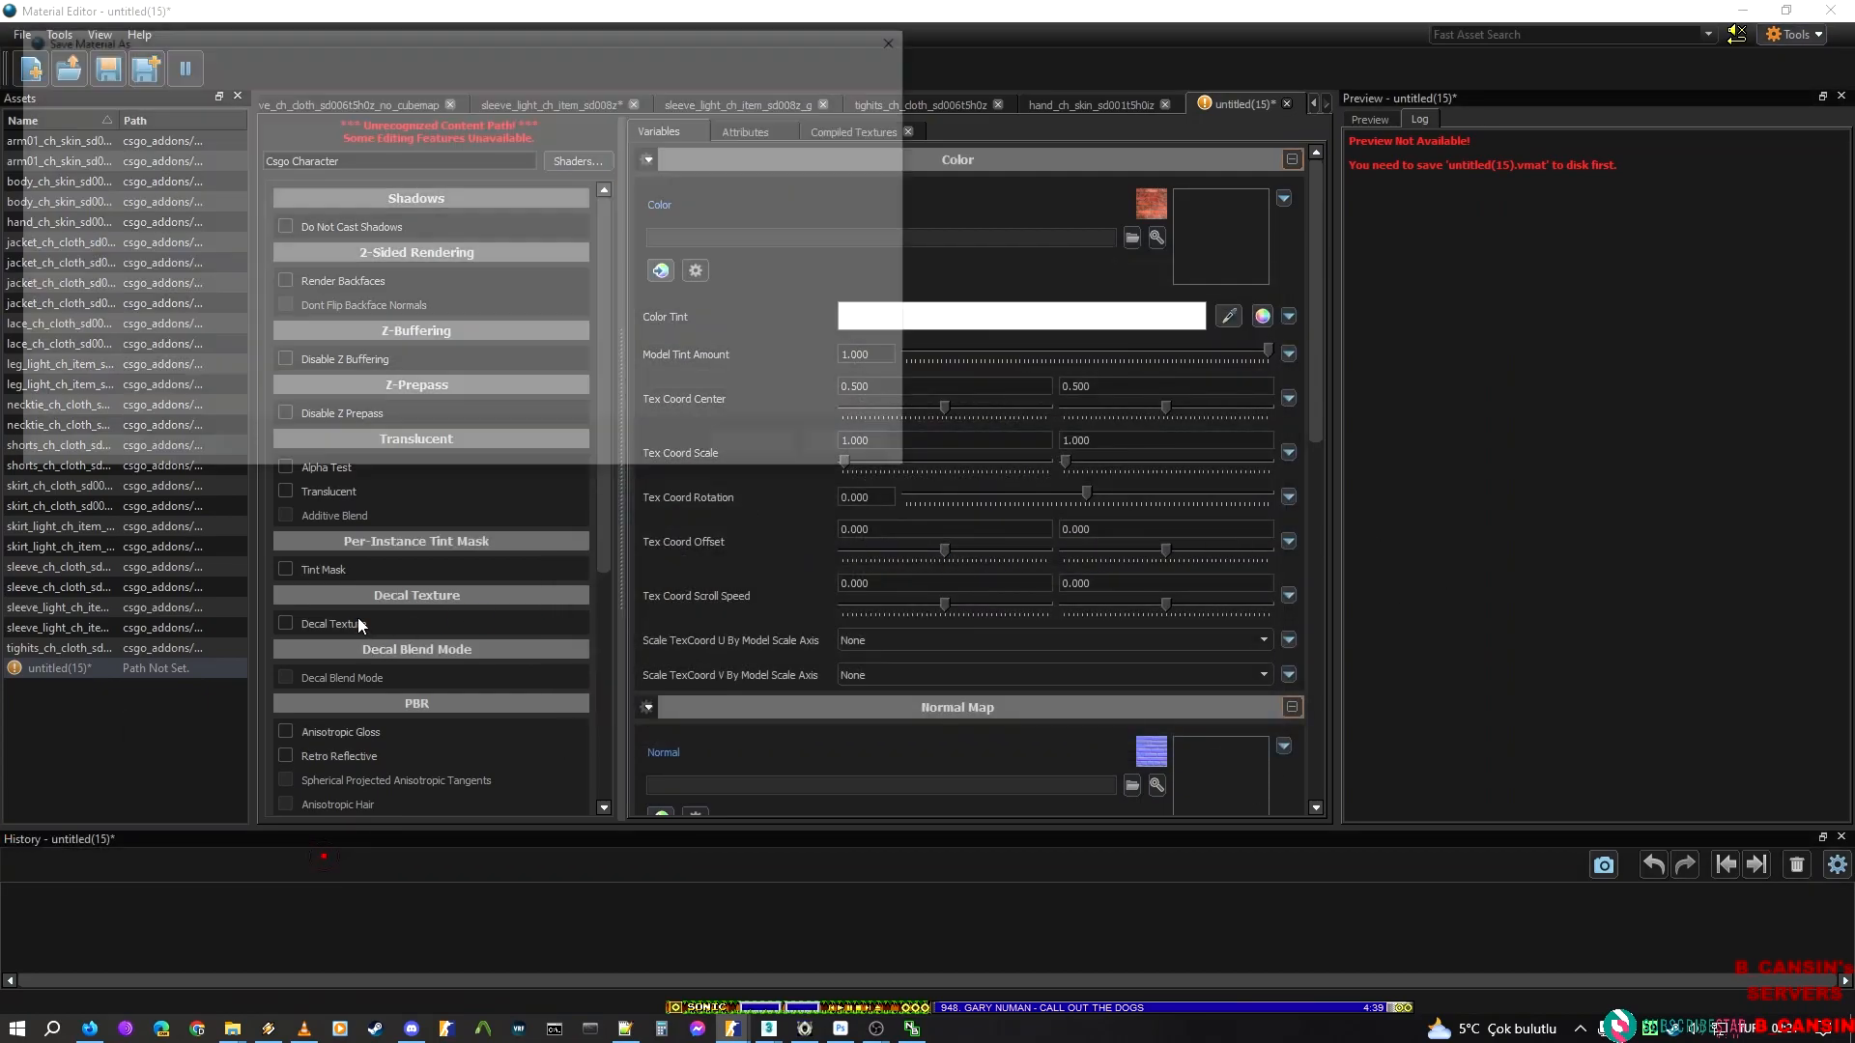
pyautogui.hotkey('ctrl', 'v')
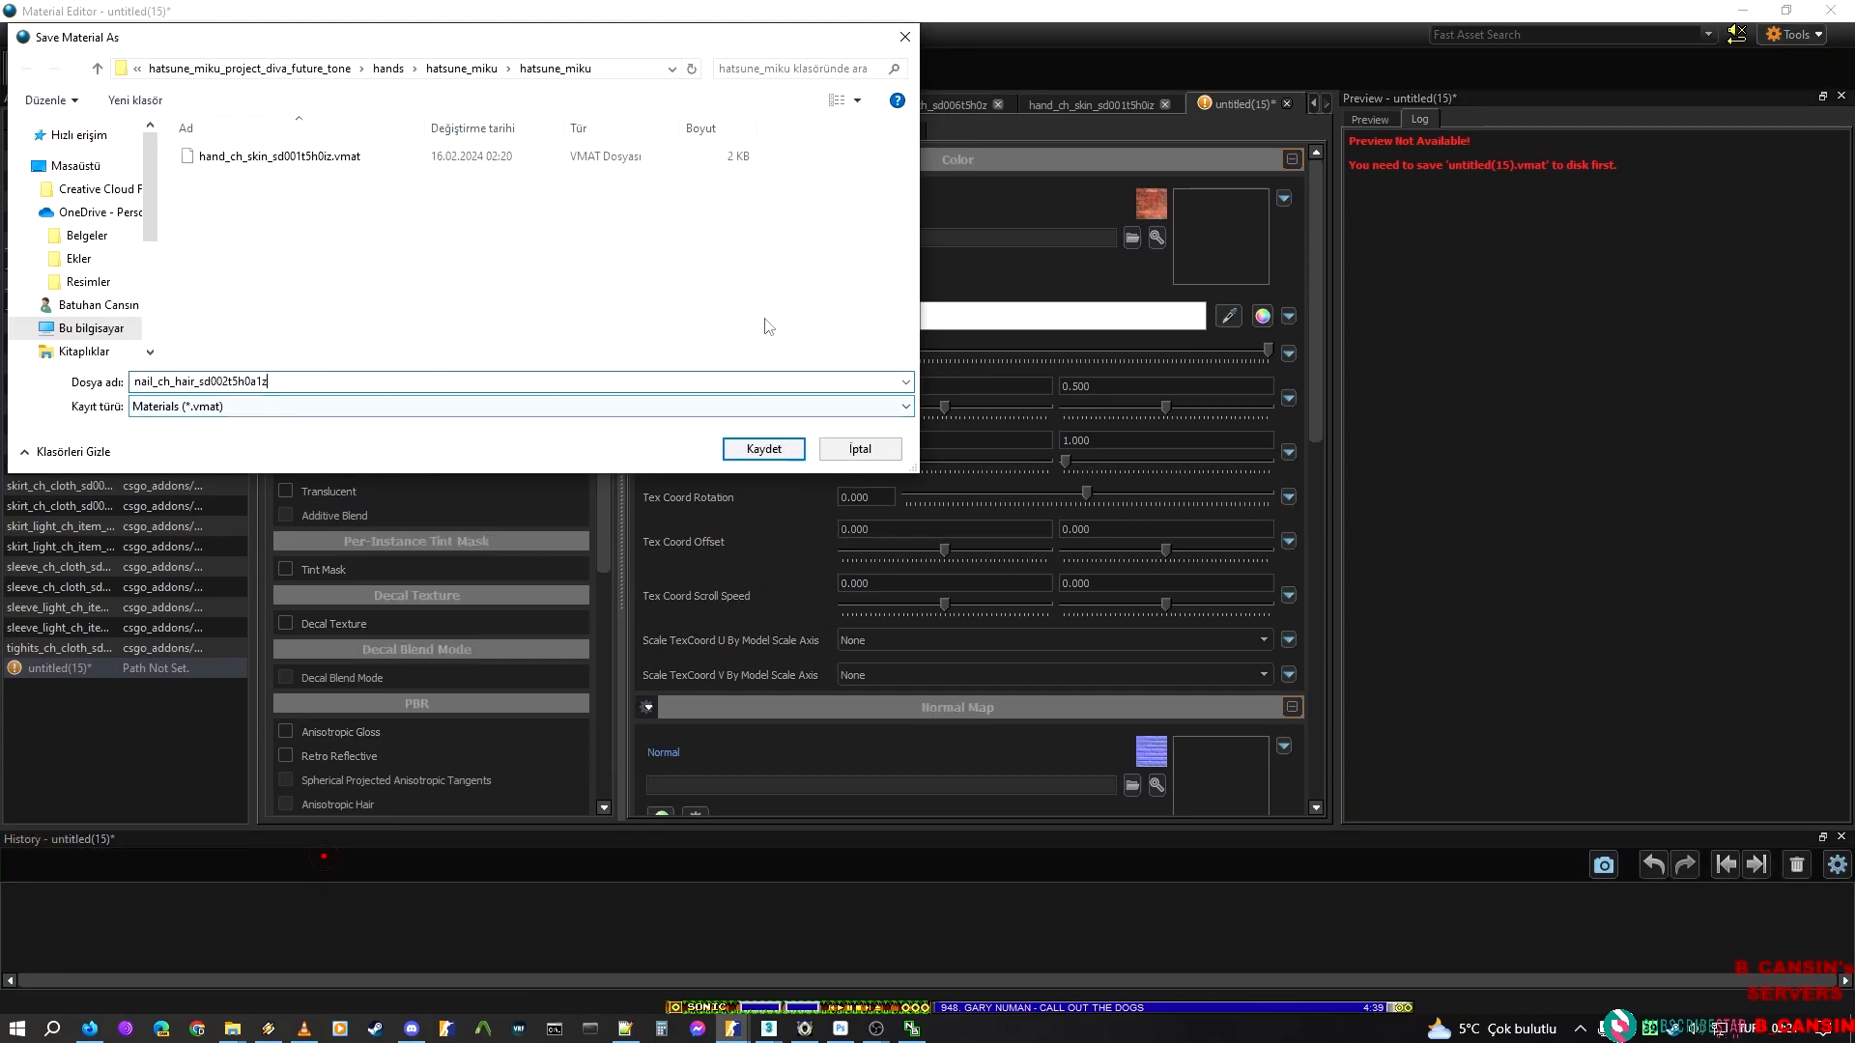
pyautogui.click(748, 444)
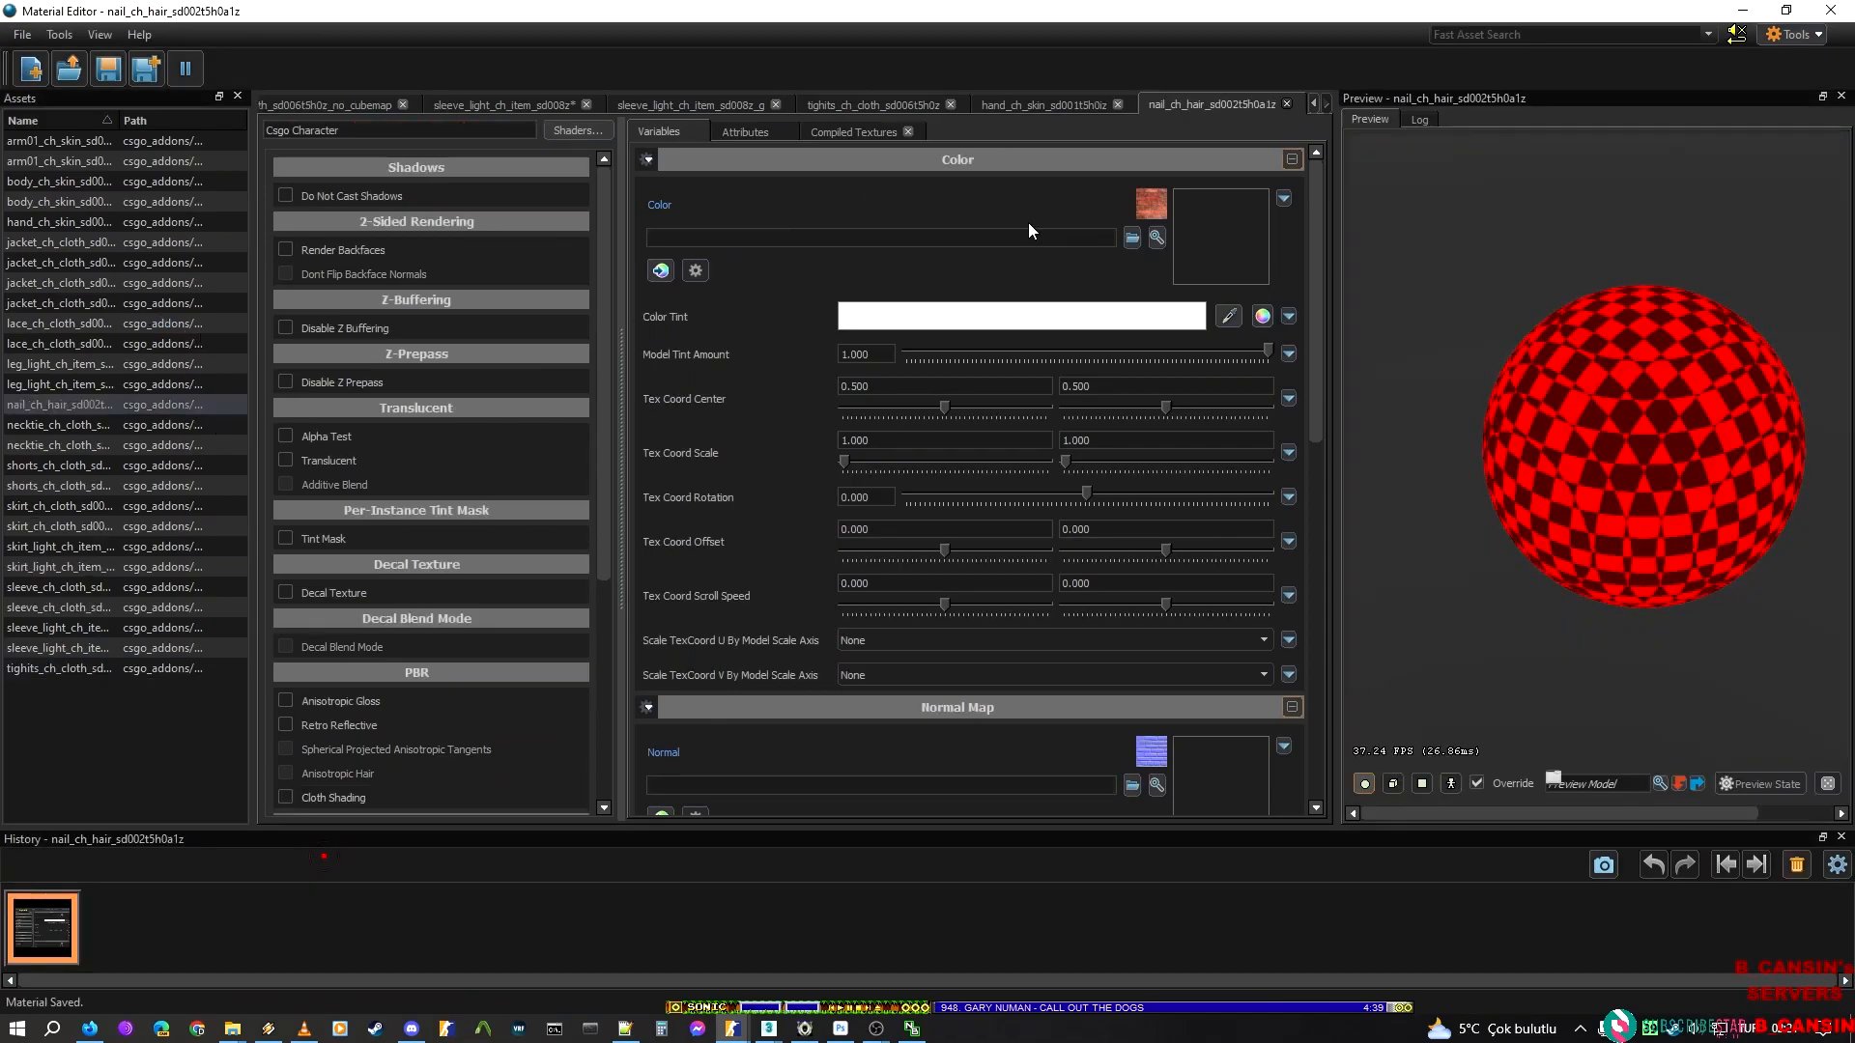
# Switch to ModelDoc, examine the hand and fingernails up close, and return to the Material Editor
pyautogui.click(735, 1029)
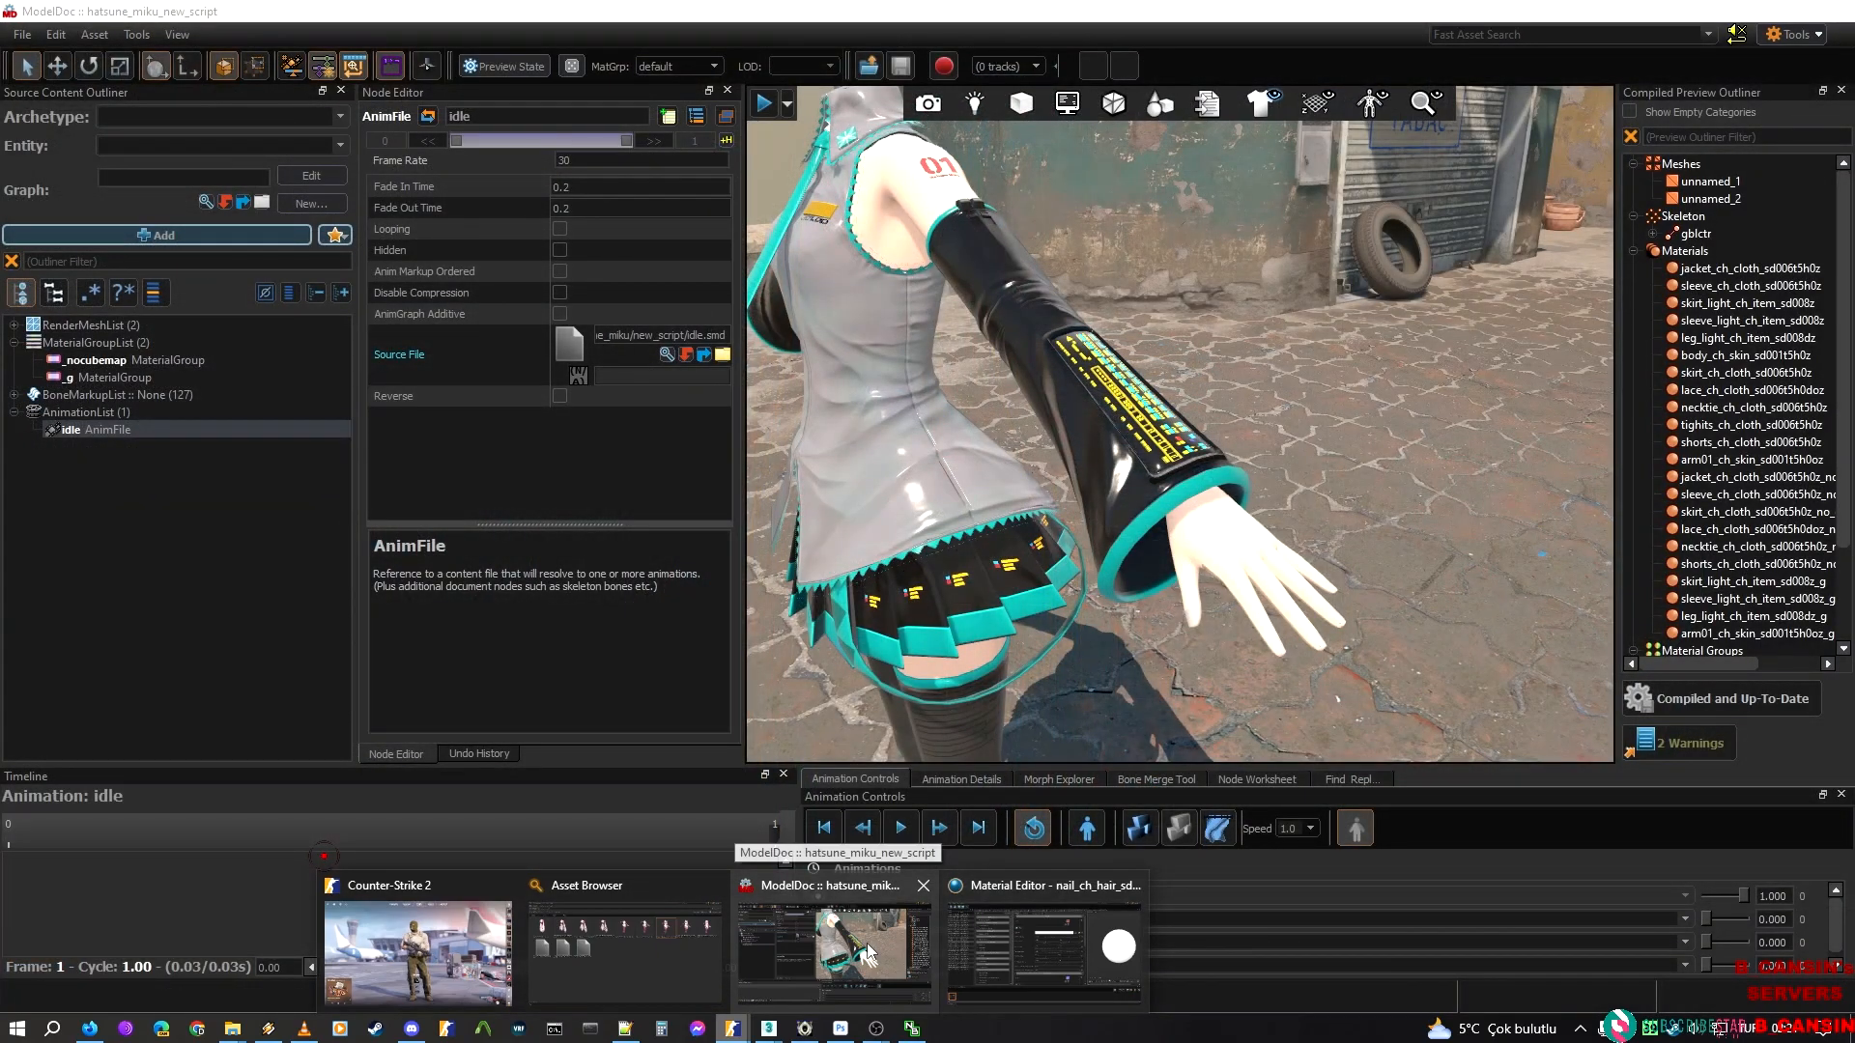
pyautogui.moveTo(1038, 989)
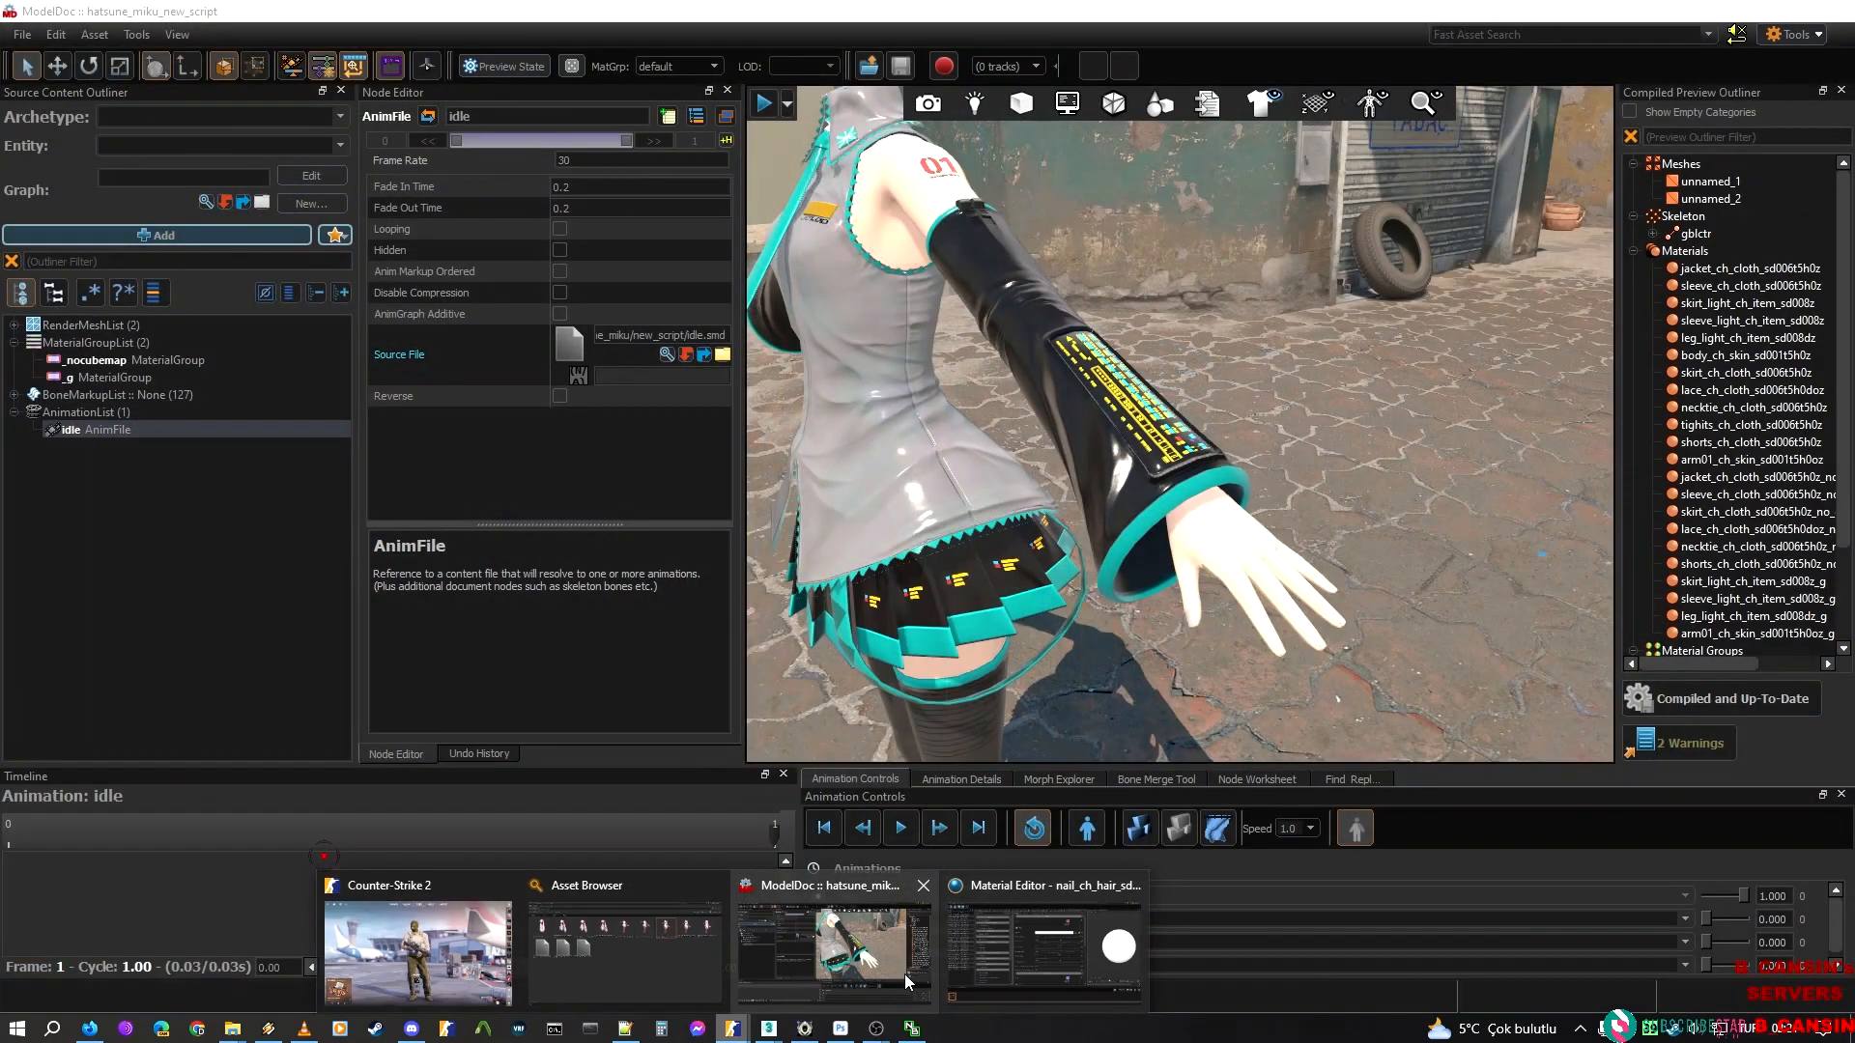
pyautogui.click(907, 978)
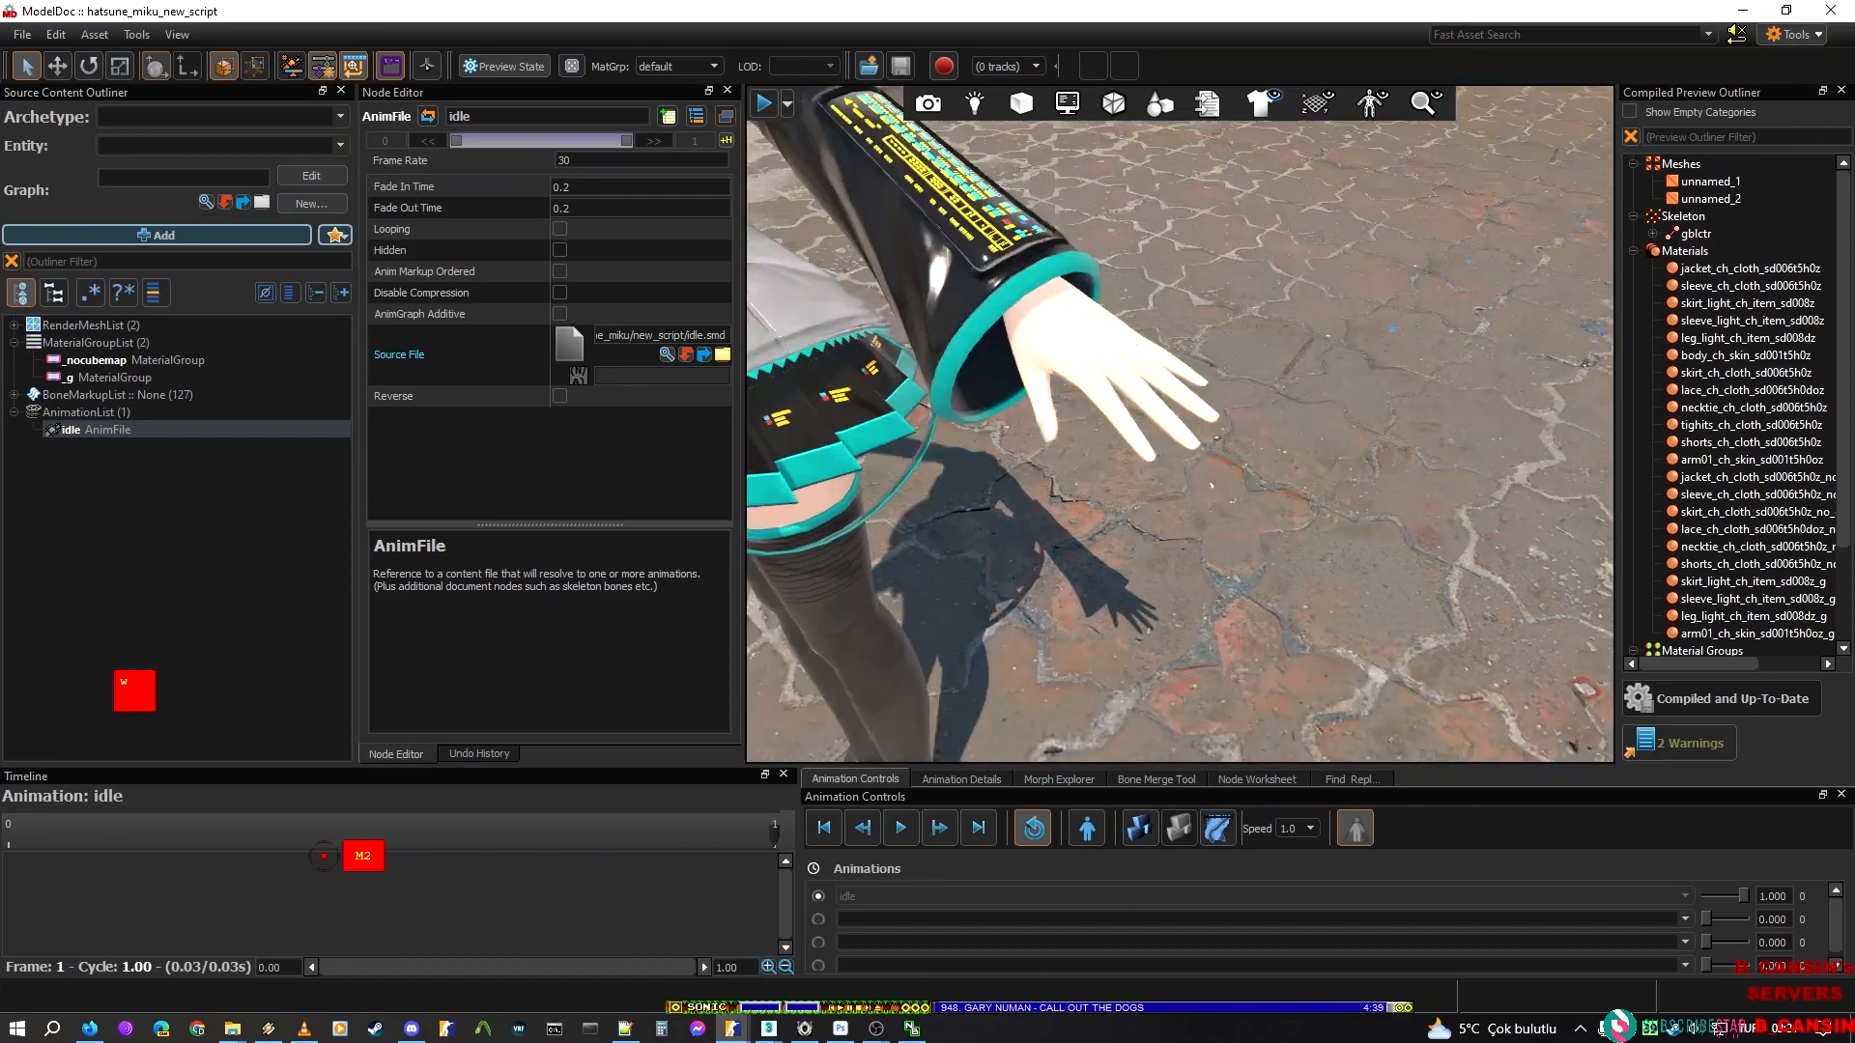
pyautogui.moveTo(1178, 425); pyautogui.dragTo(1082, 459, button='right')
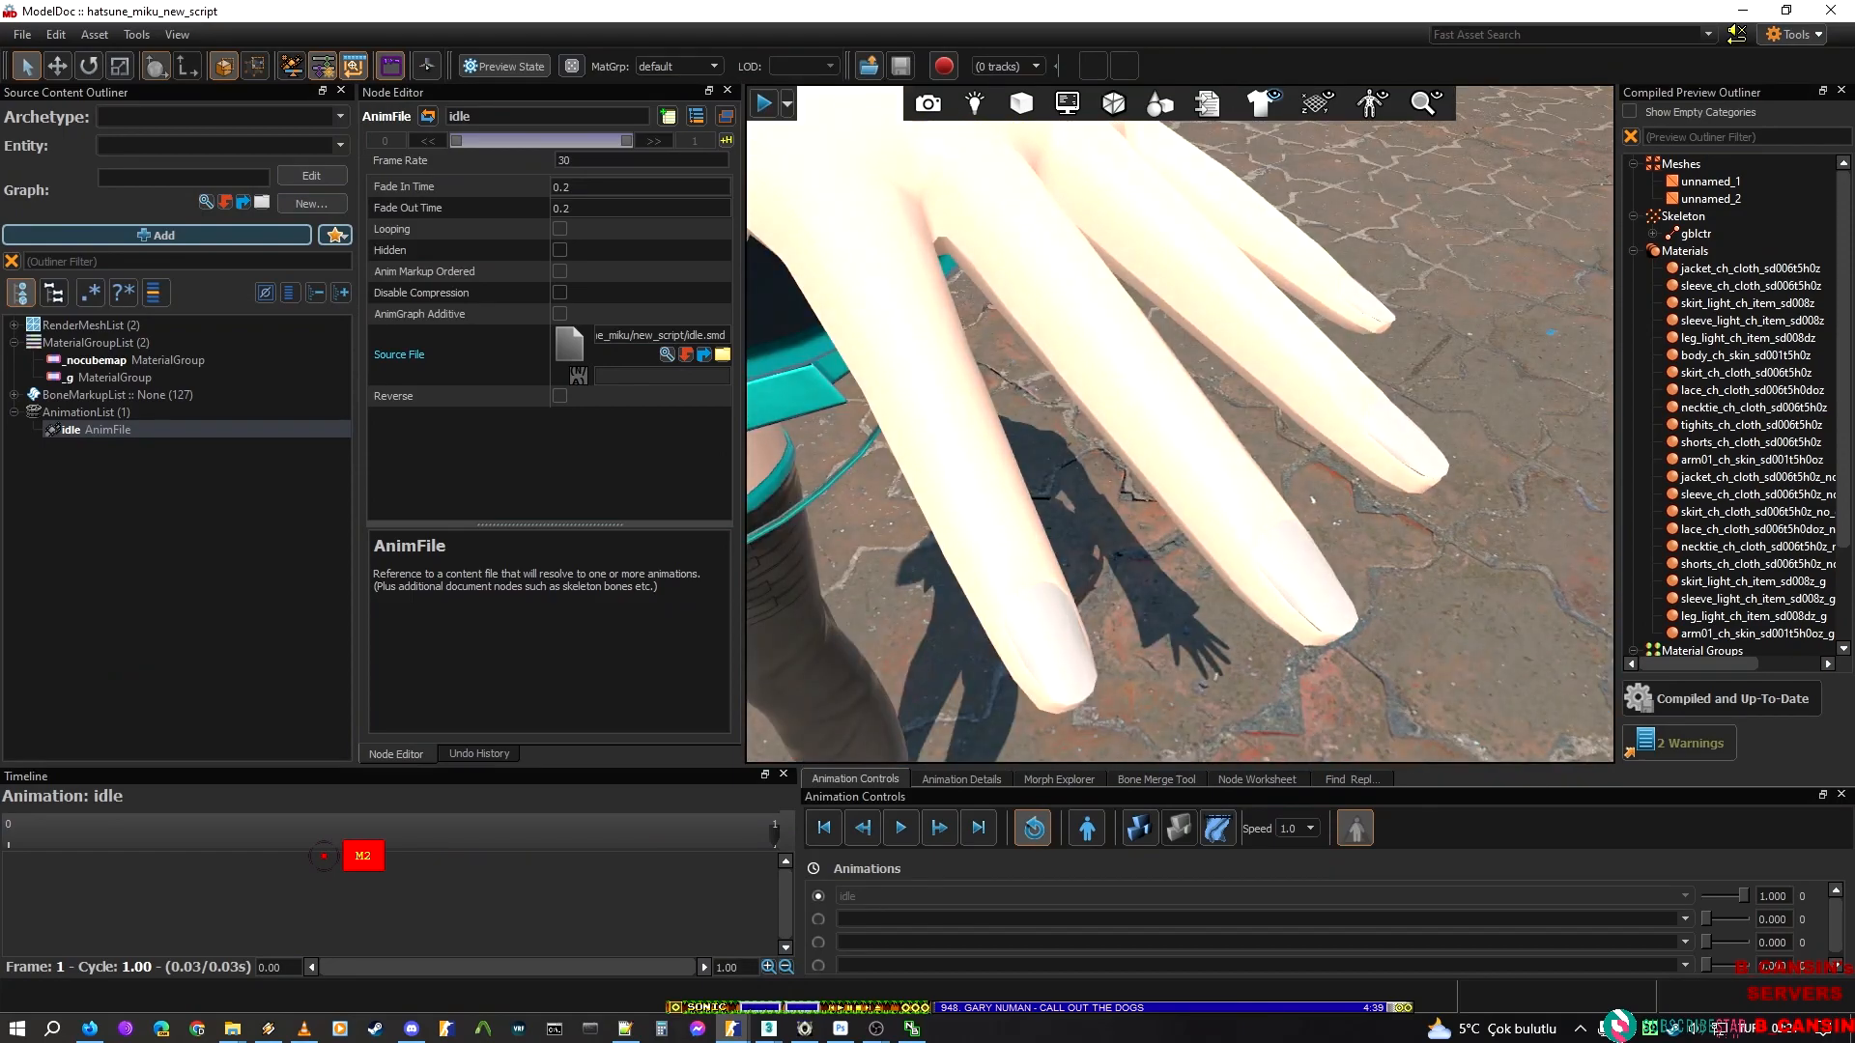
pyautogui.press('s')
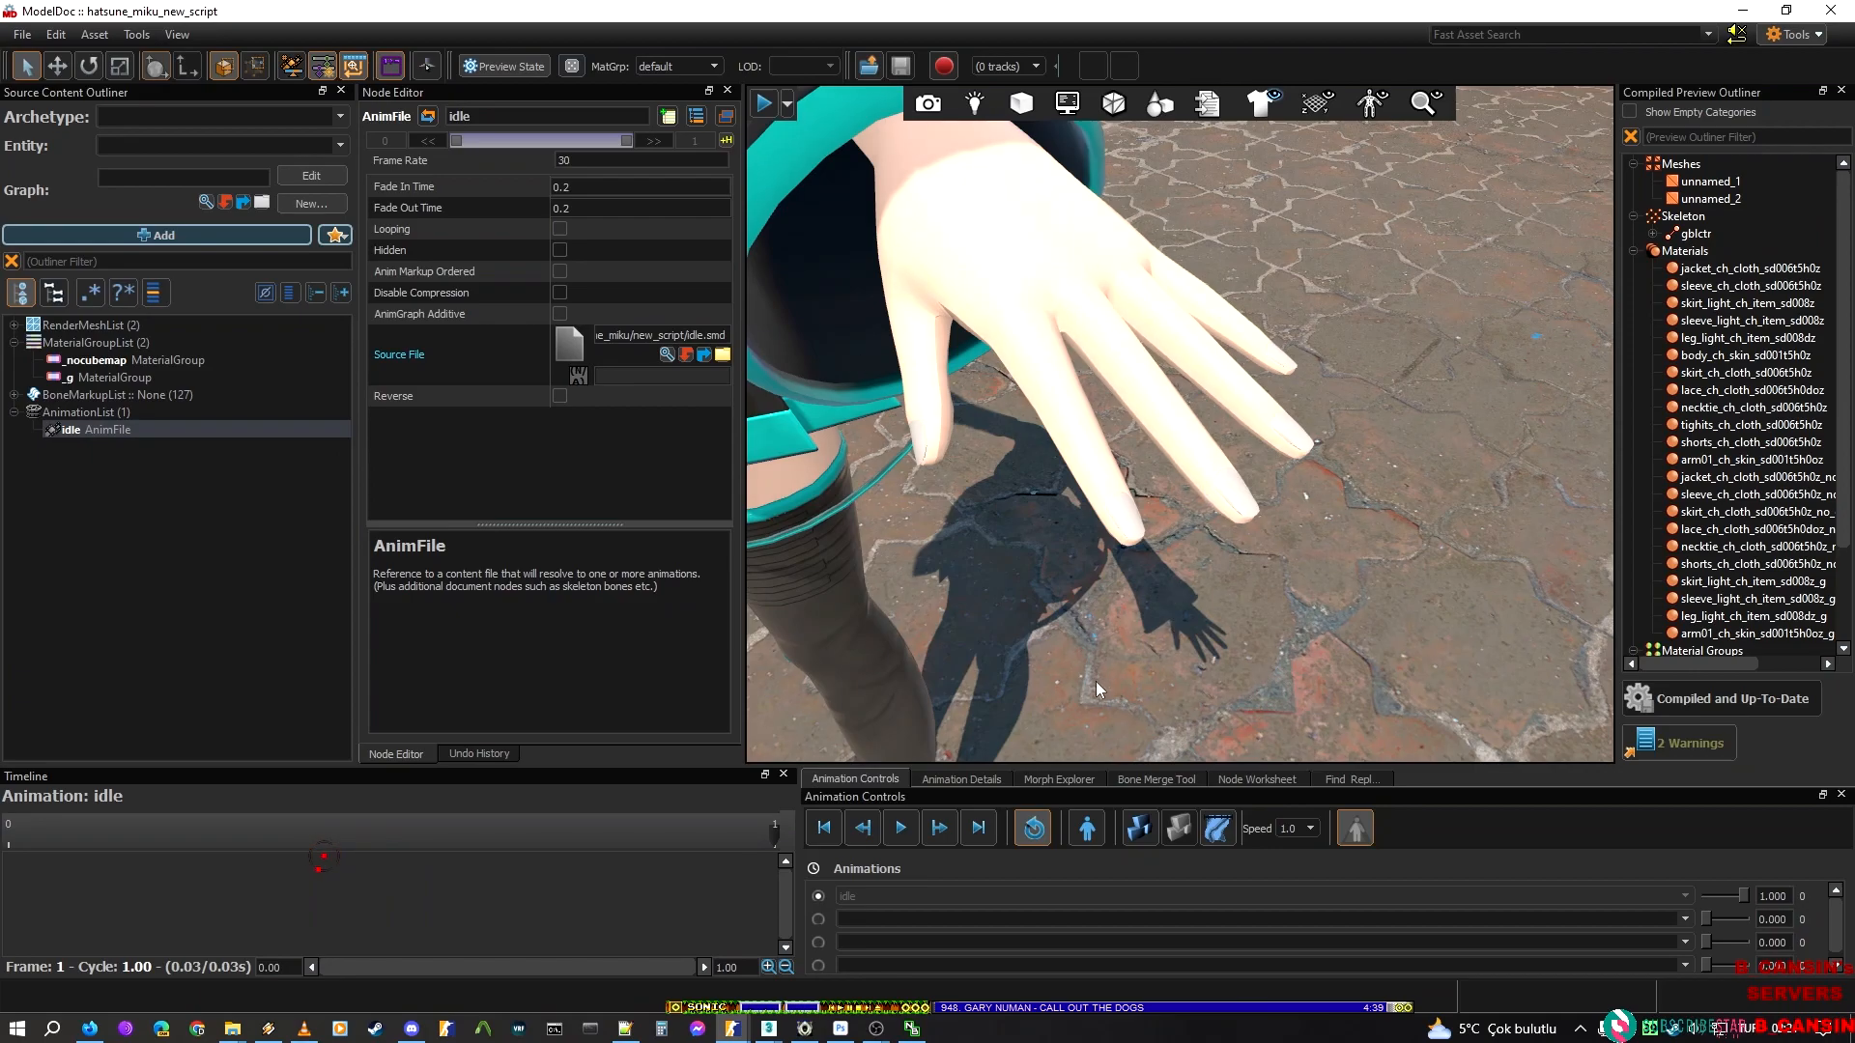
pyautogui.moveTo(732, 1028)
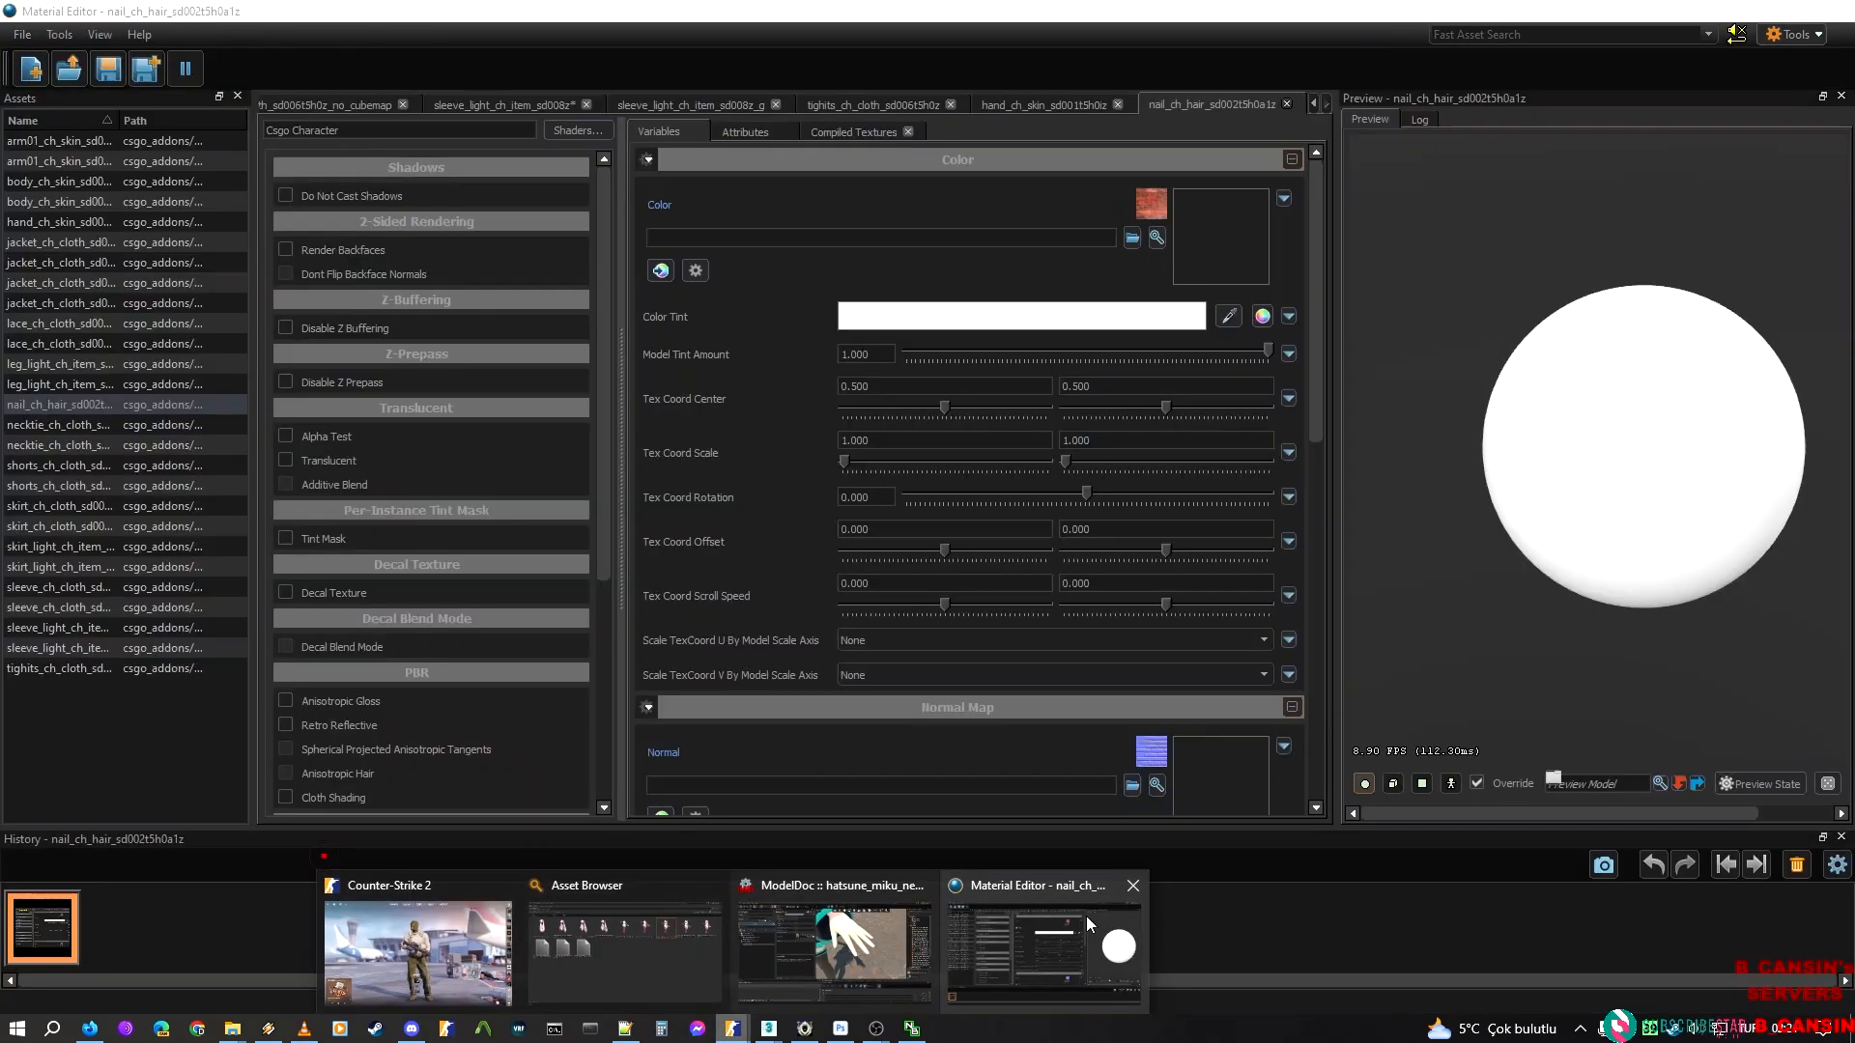
pyautogui.click(1086, 915)
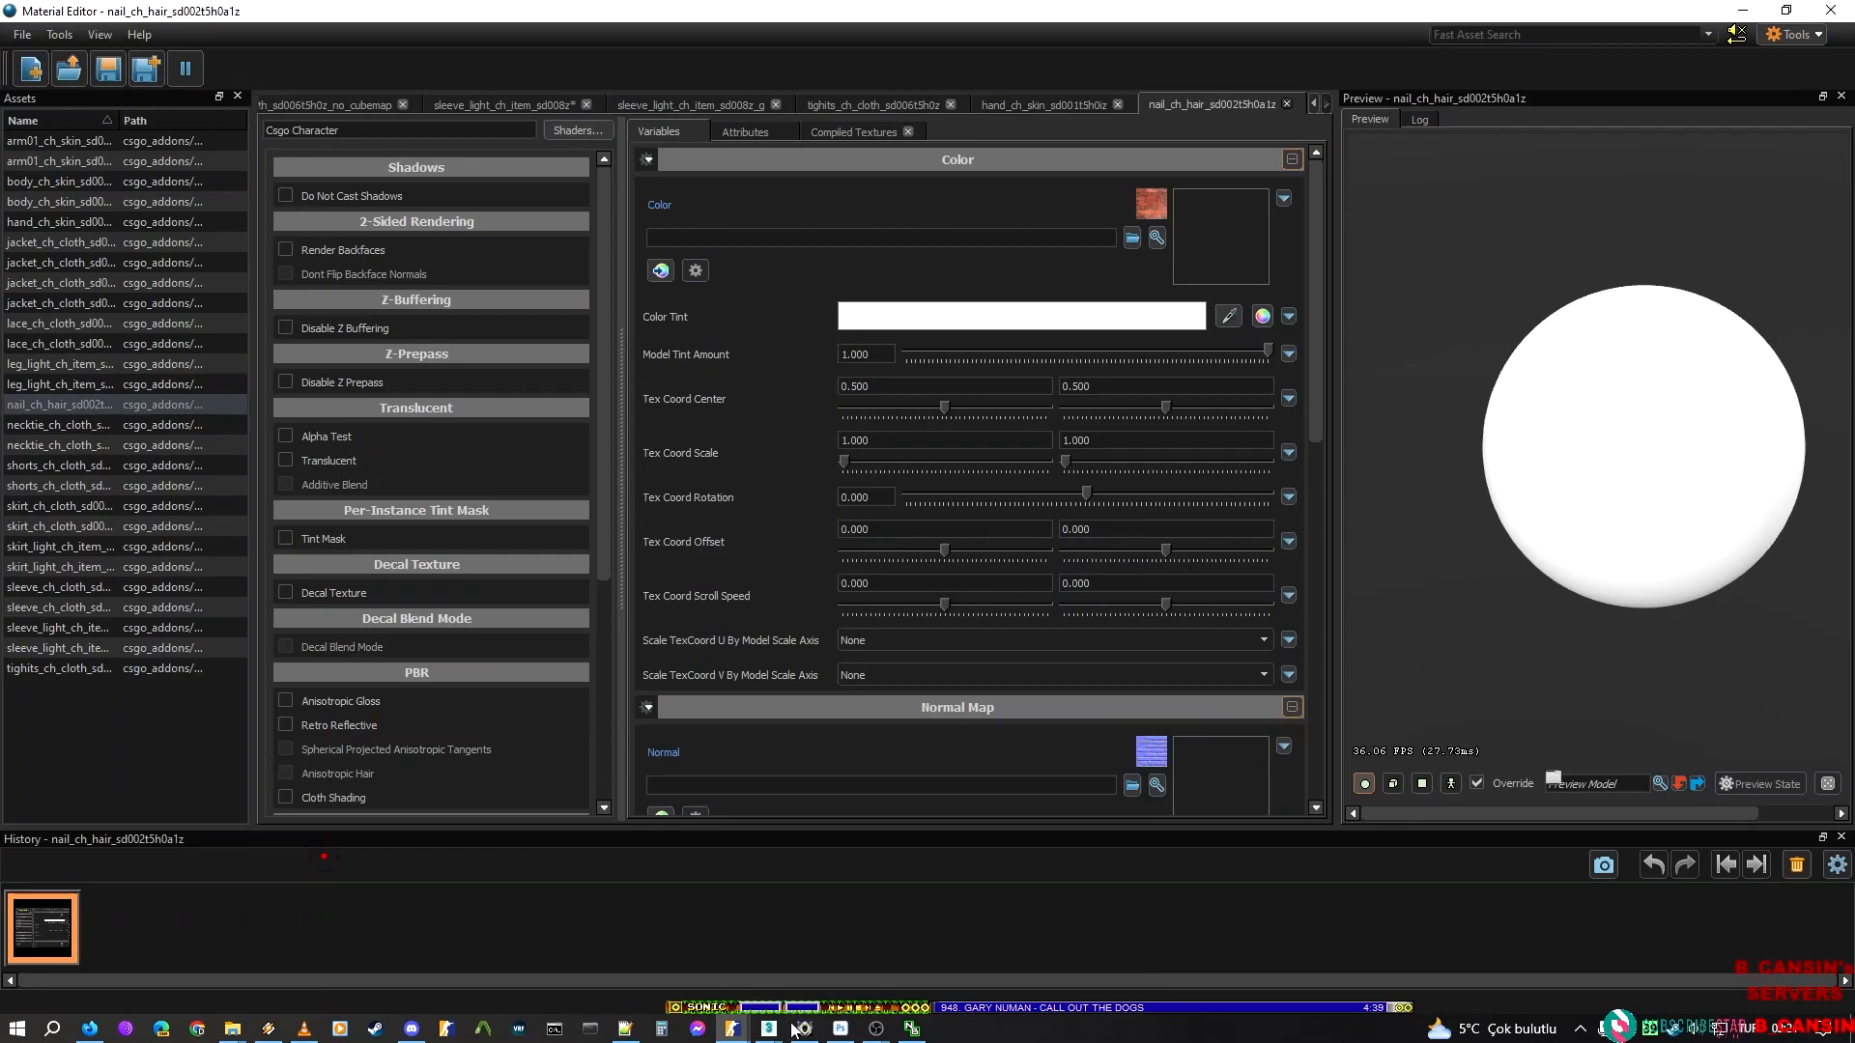
# Switch to Noesis and copy the nail material's diffuse texture name, F_DIVA_MIK300_NAIL
pyautogui.click(826, 1032)
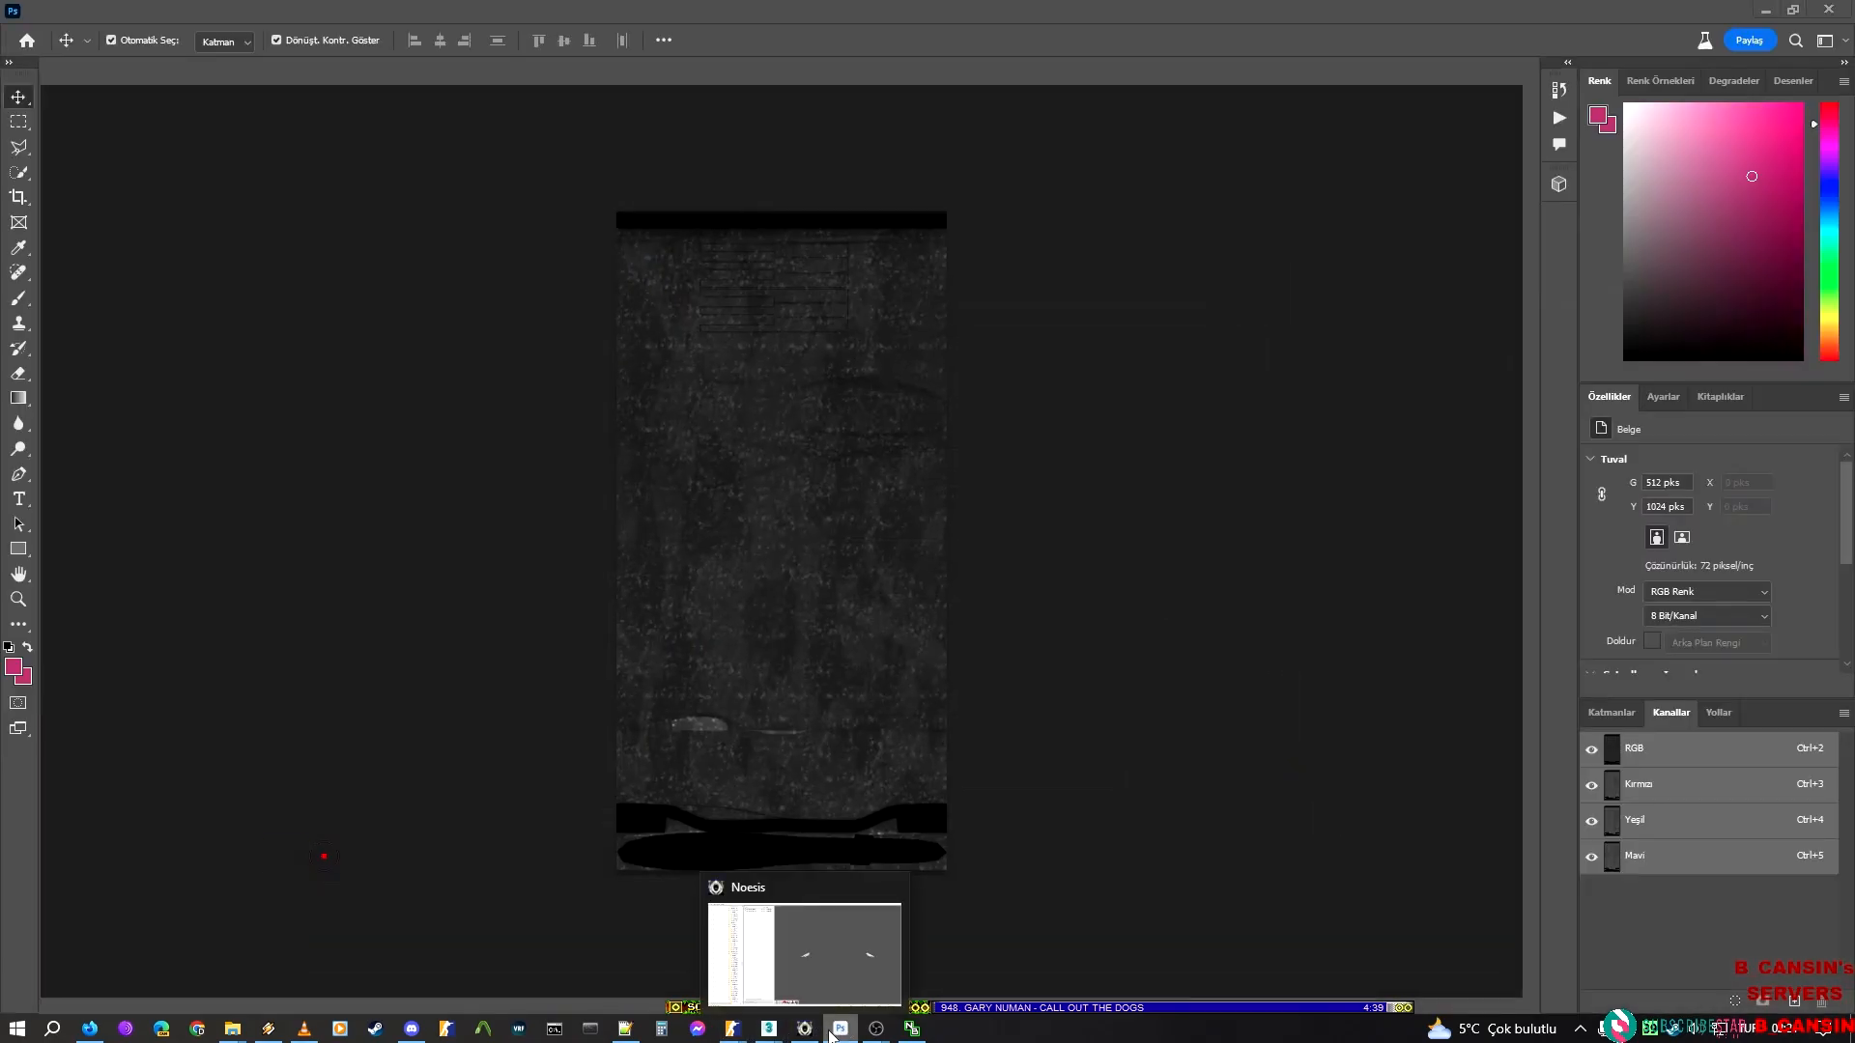
pyautogui.click(837, 1032)
pyautogui.click(807, 1031)
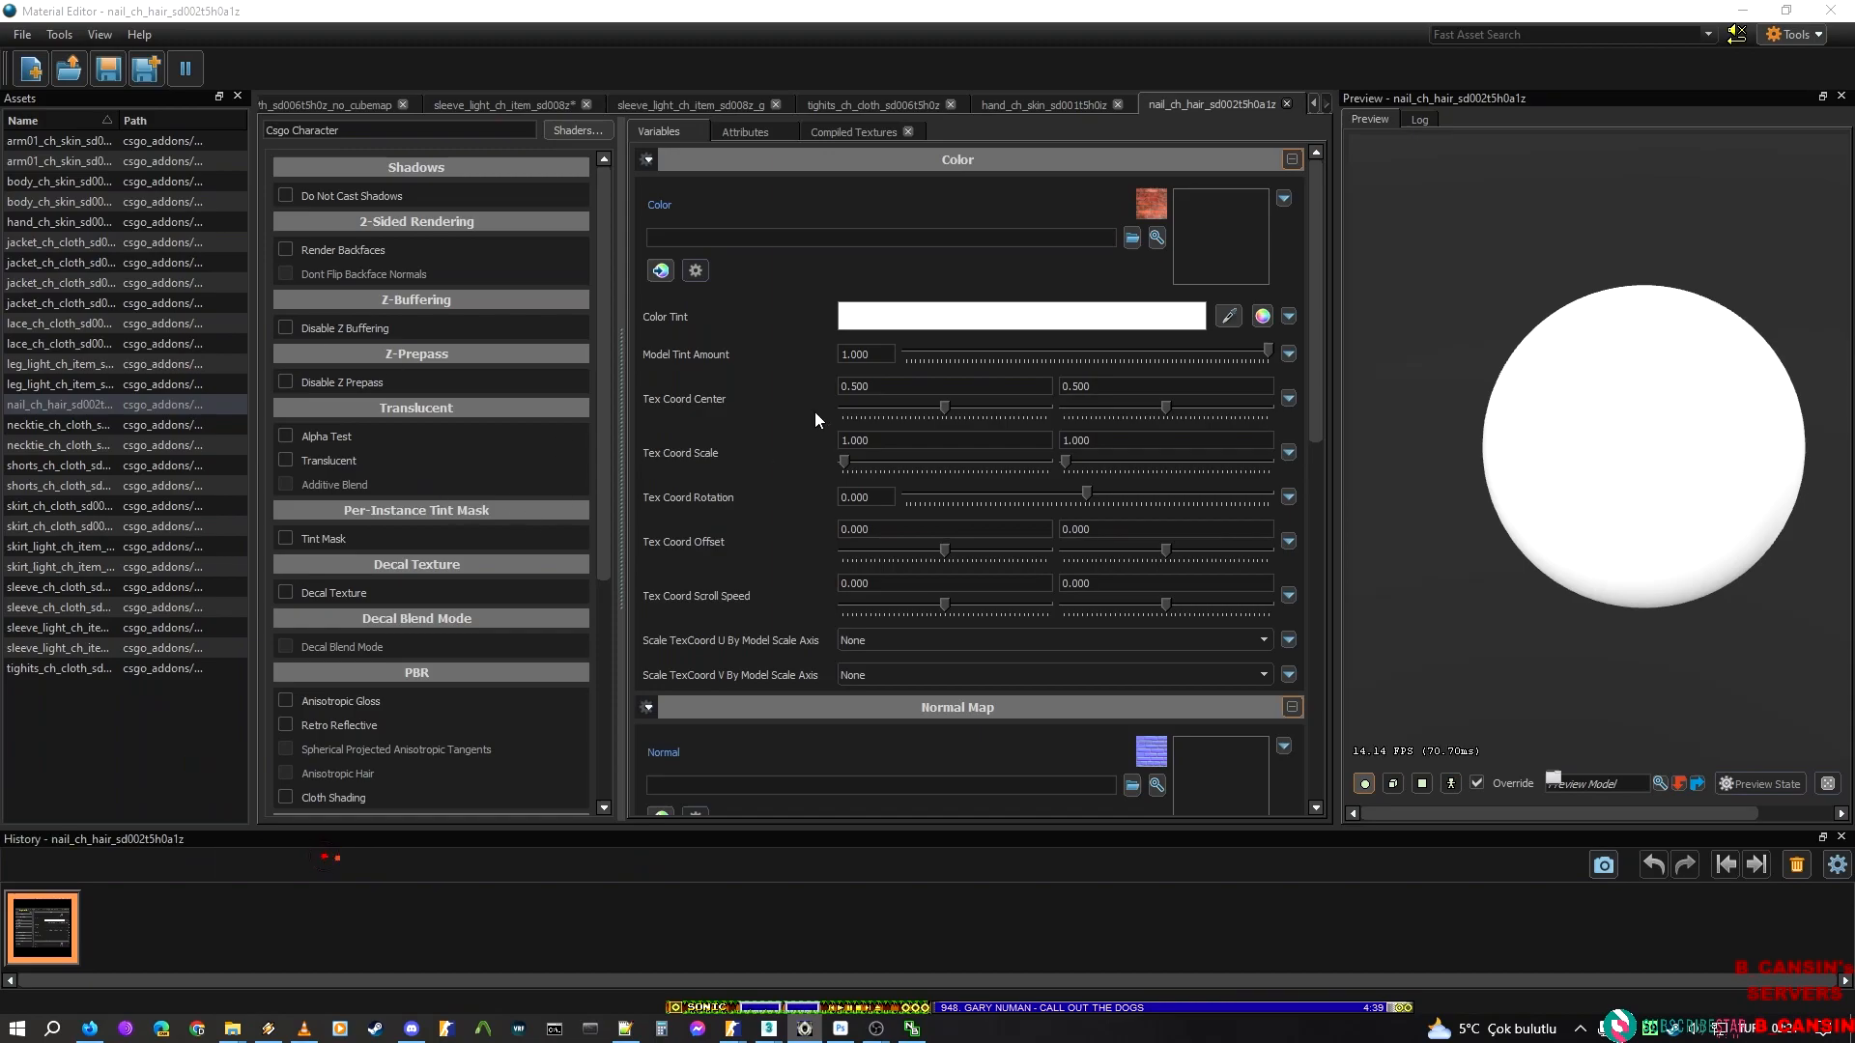
# Back in the Material Editor, load F_DIVA_MIK300_NAIL.tga as the nail material's Color texture and save the material
pyautogui.click(1136, 237)
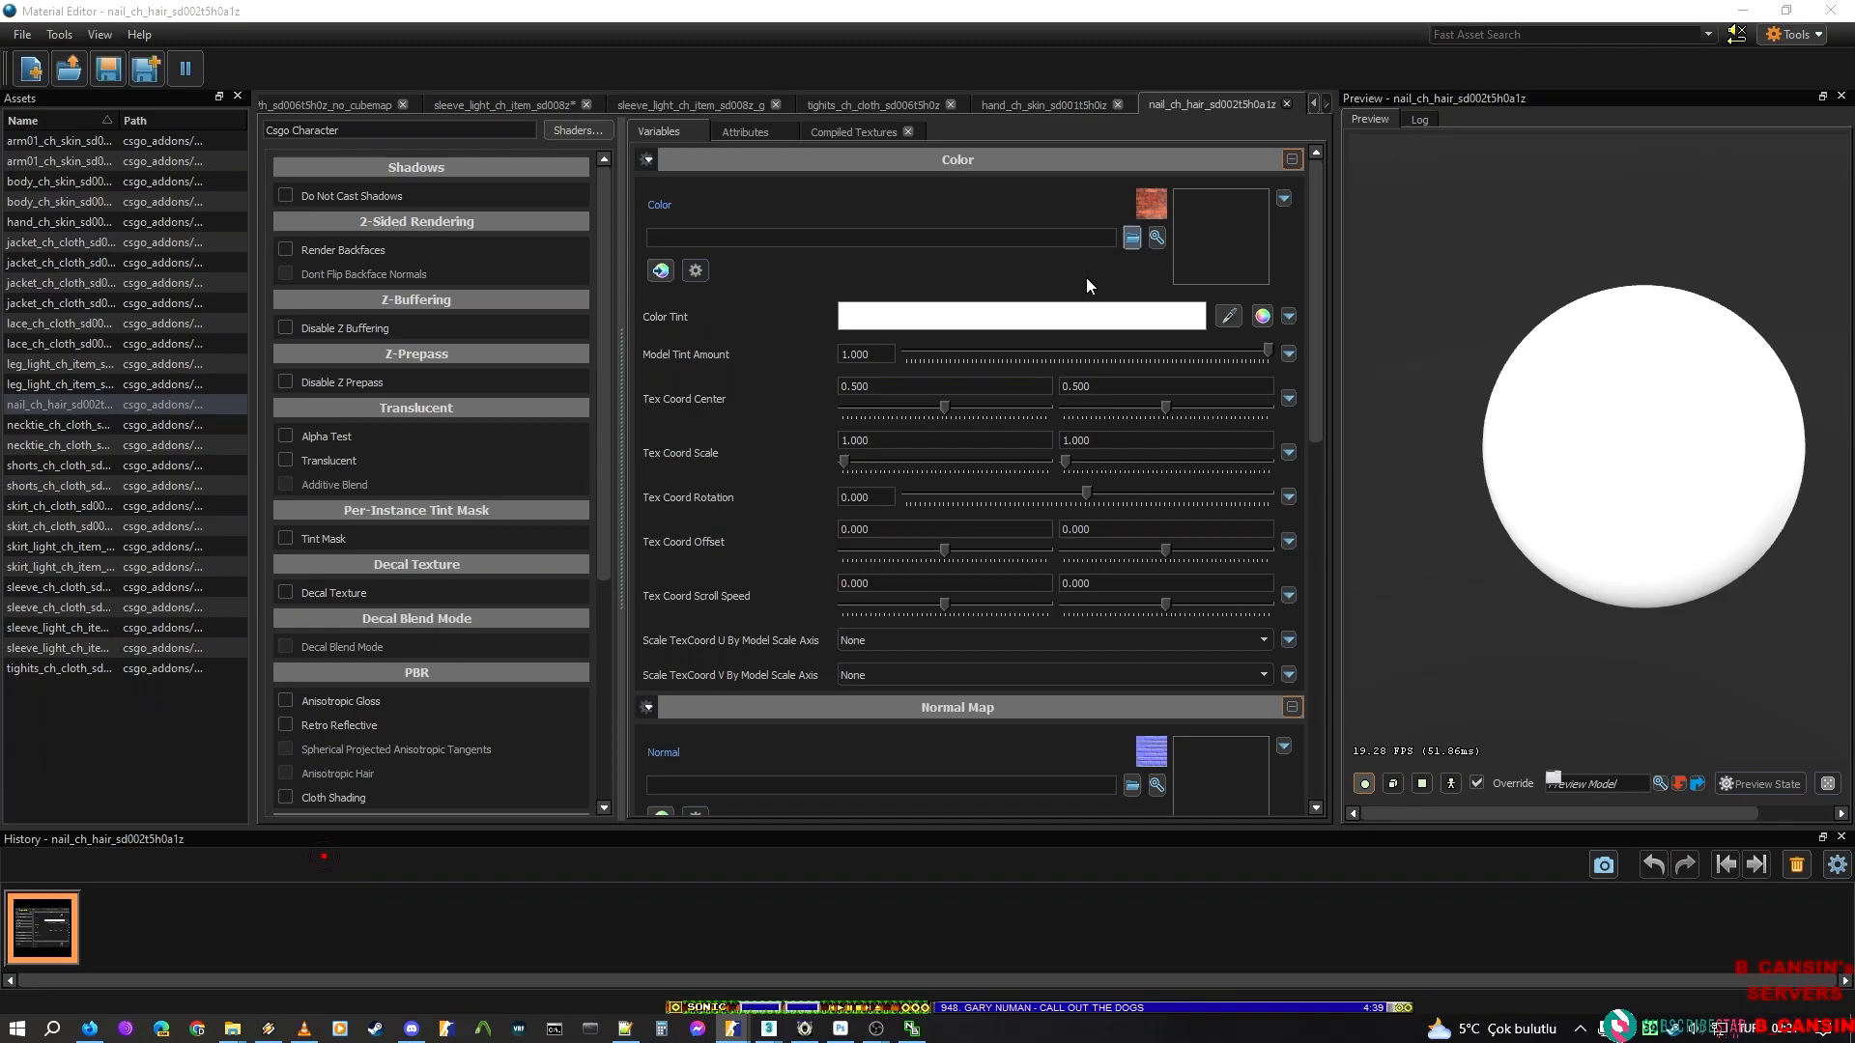
pyautogui.write('Diffuse name: "F_DIVA_MIK300_NAIL"')
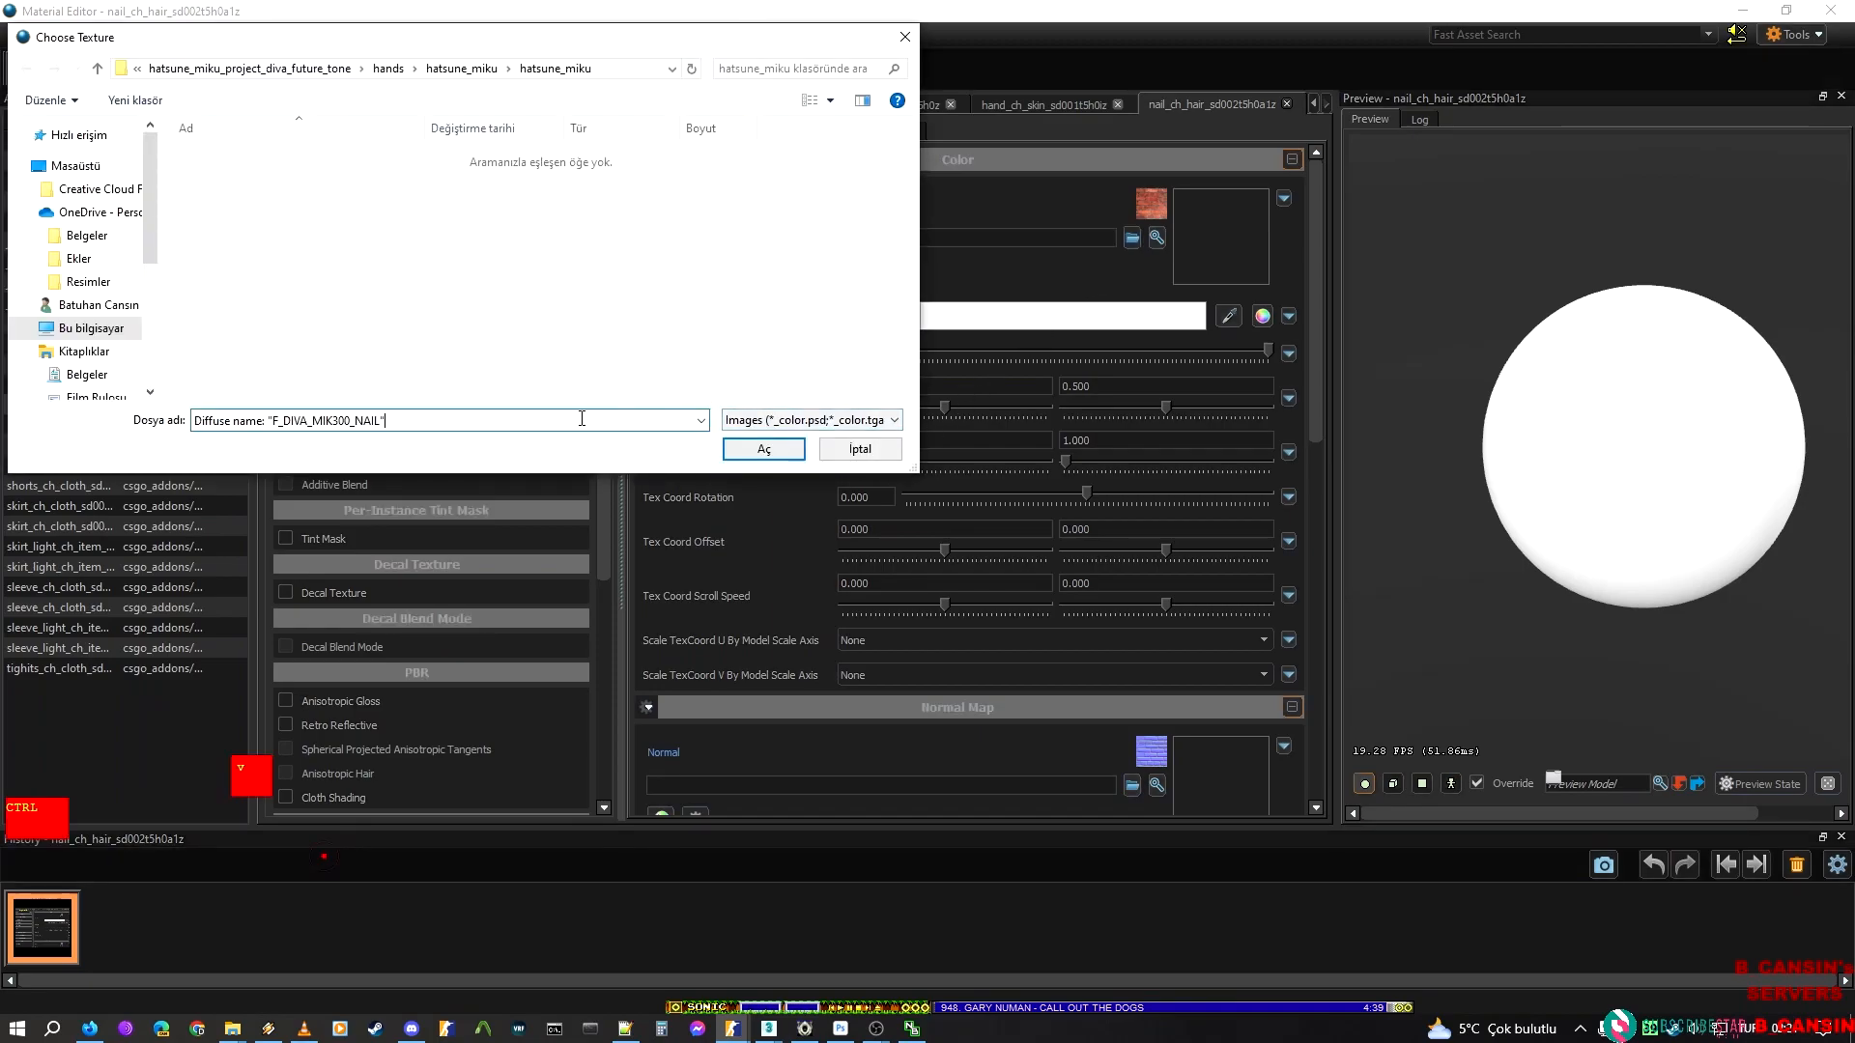
pyautogui.press('BackSpace')
pyautogui.press('Home')
pyautogui.press('Delete')
pyautogui.press('Delete')
pyautogui.press('Delete')
pyautogui.press('Delete')
pyautogui.press('Delete')
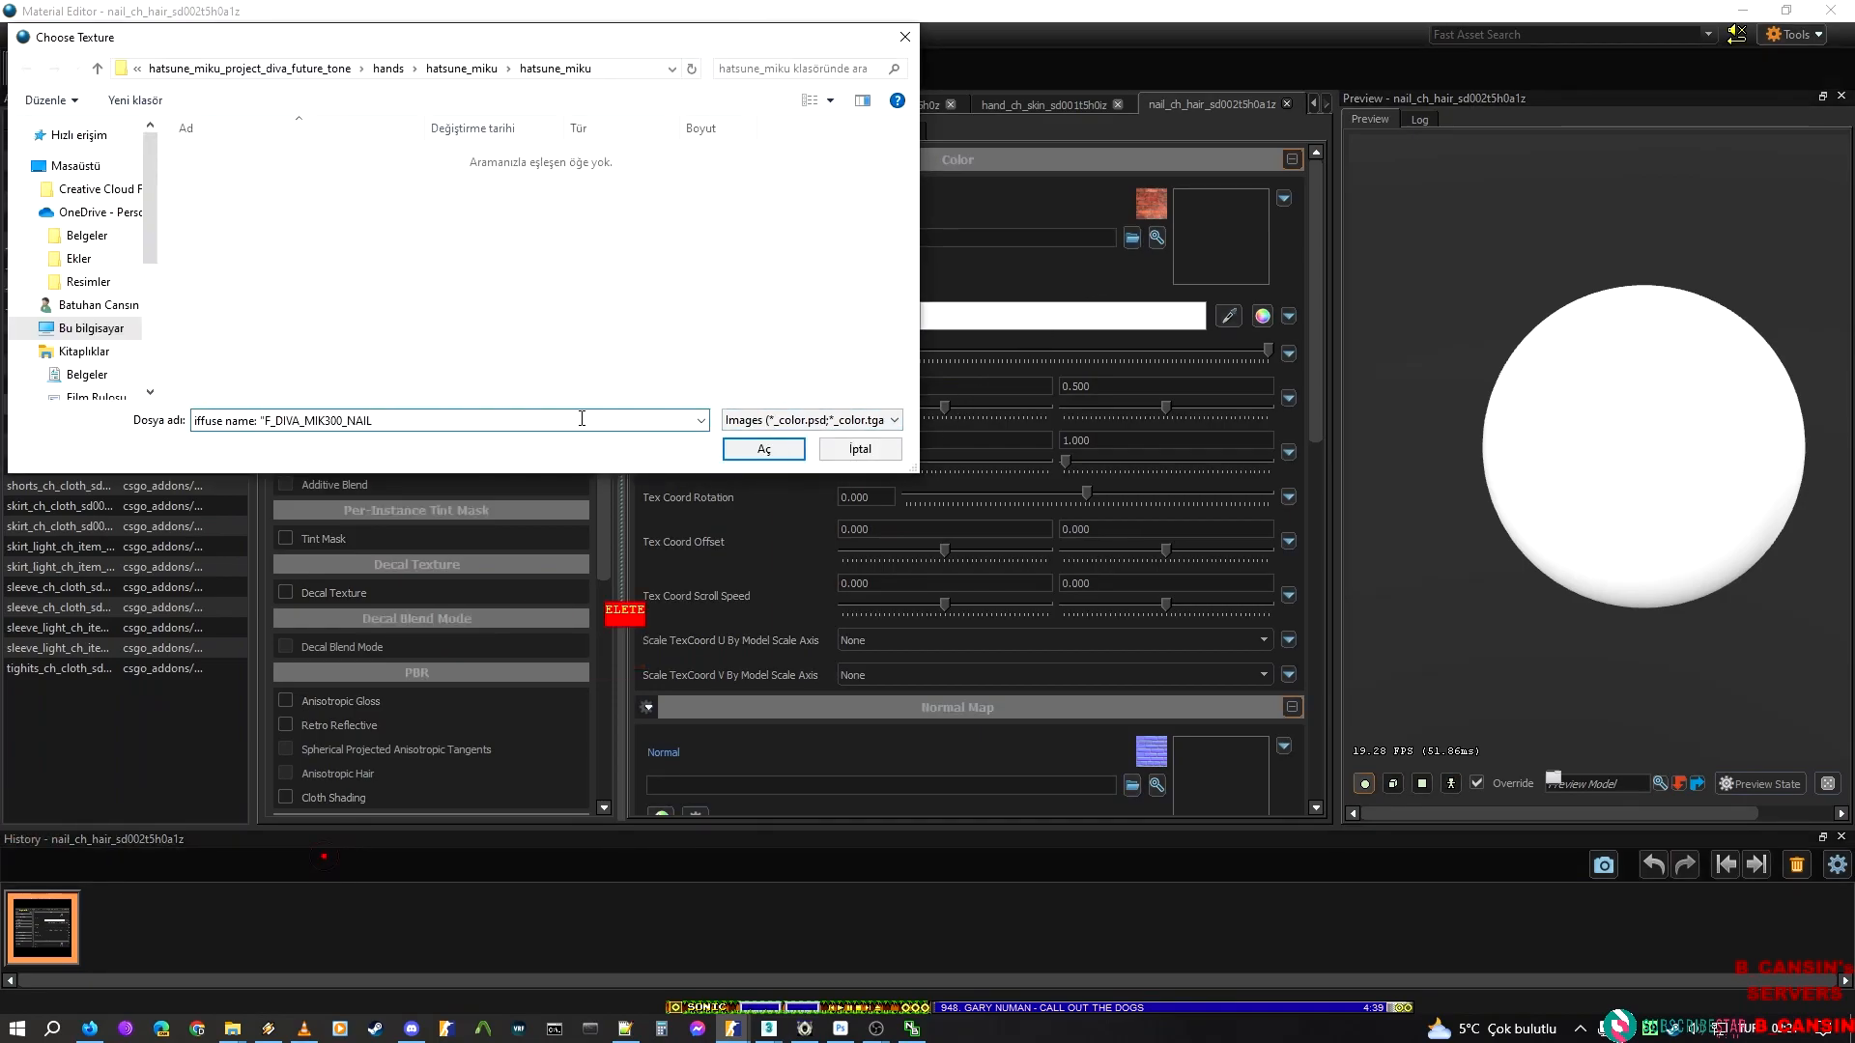
pyautogui.press('Delete')
pyautogui.press('Delete')
pyautogui.press('Delete')
pyautogui.press('Delete')
pyautogui.press('Delete')
pyautogui.press('Delete')
pyautogui.press('Delete')
pyautogui.press('Delete')
pyautogui.press('Delete')
pyautogui.press('Delete')
pyautogui.hotkey('ctrl', 'a')
pyautogui.hotkey('ctrl', 'c')
pyautogui.press('Down')
pyautogui.press('Return')
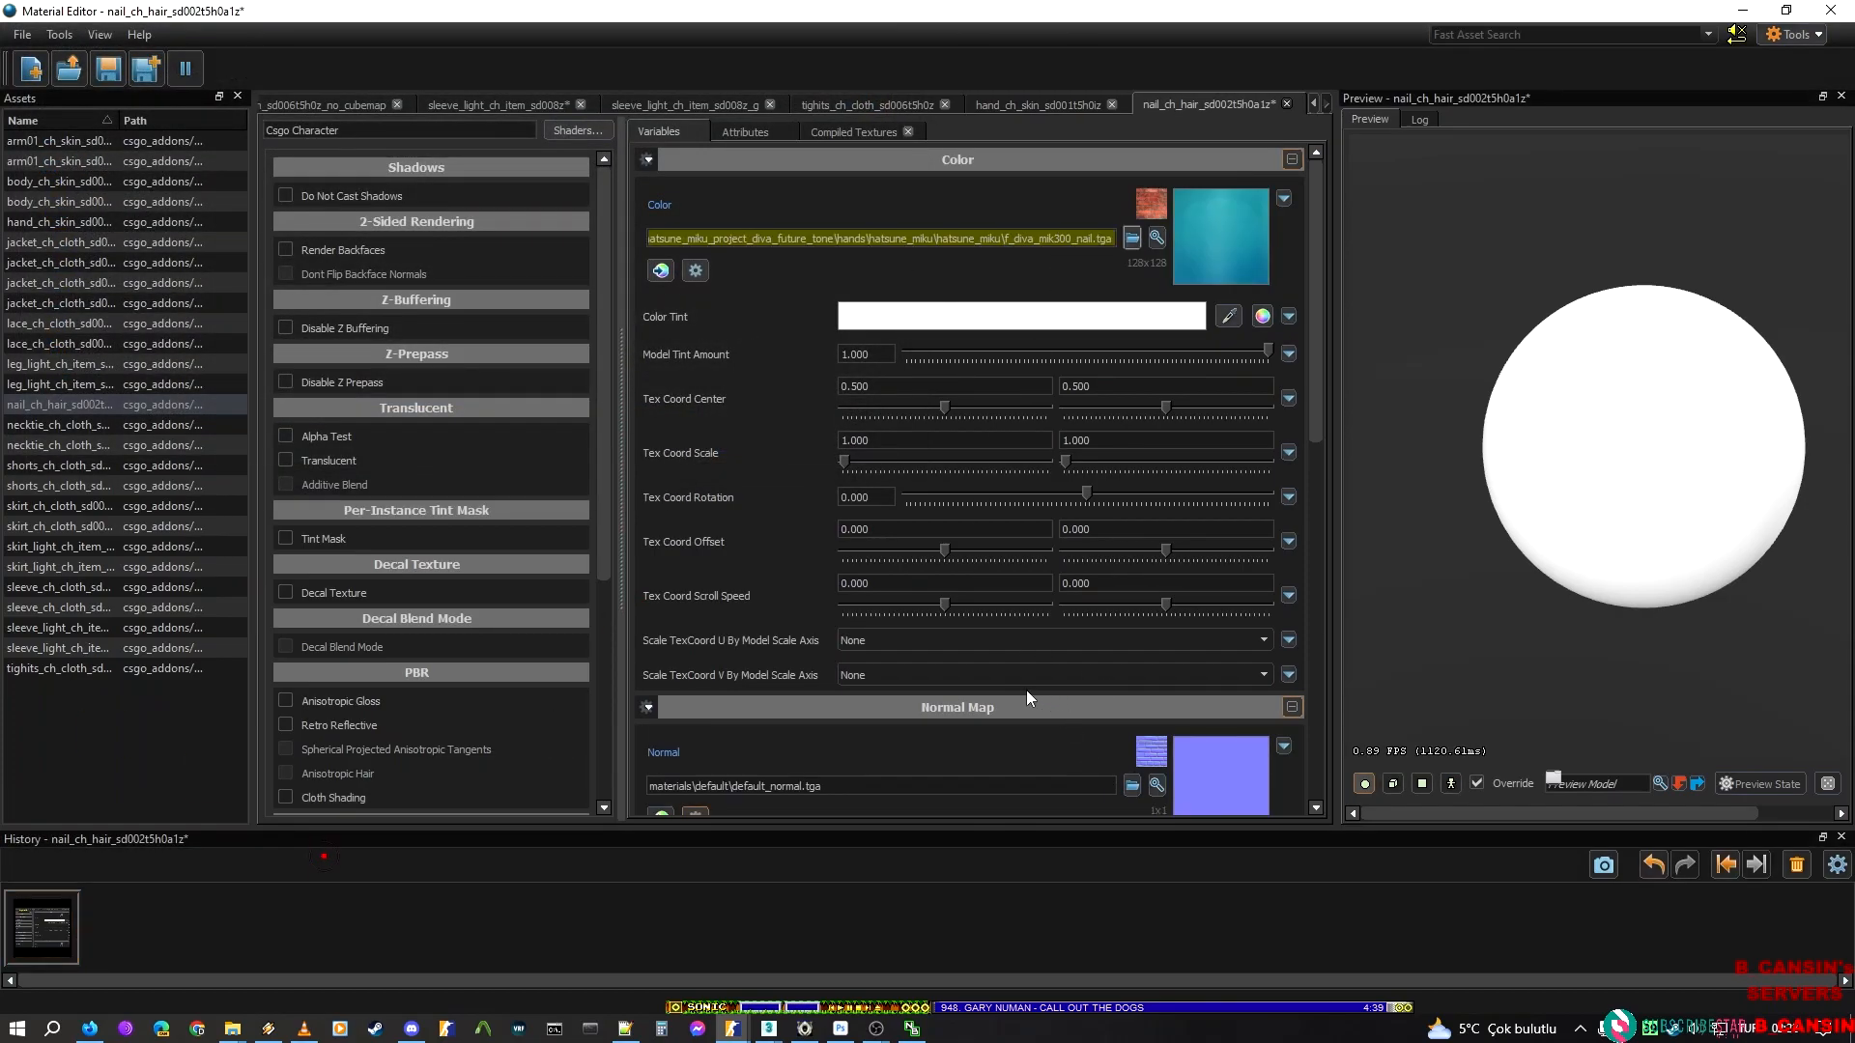
pyautogui.hotkey('ctrl', 's')
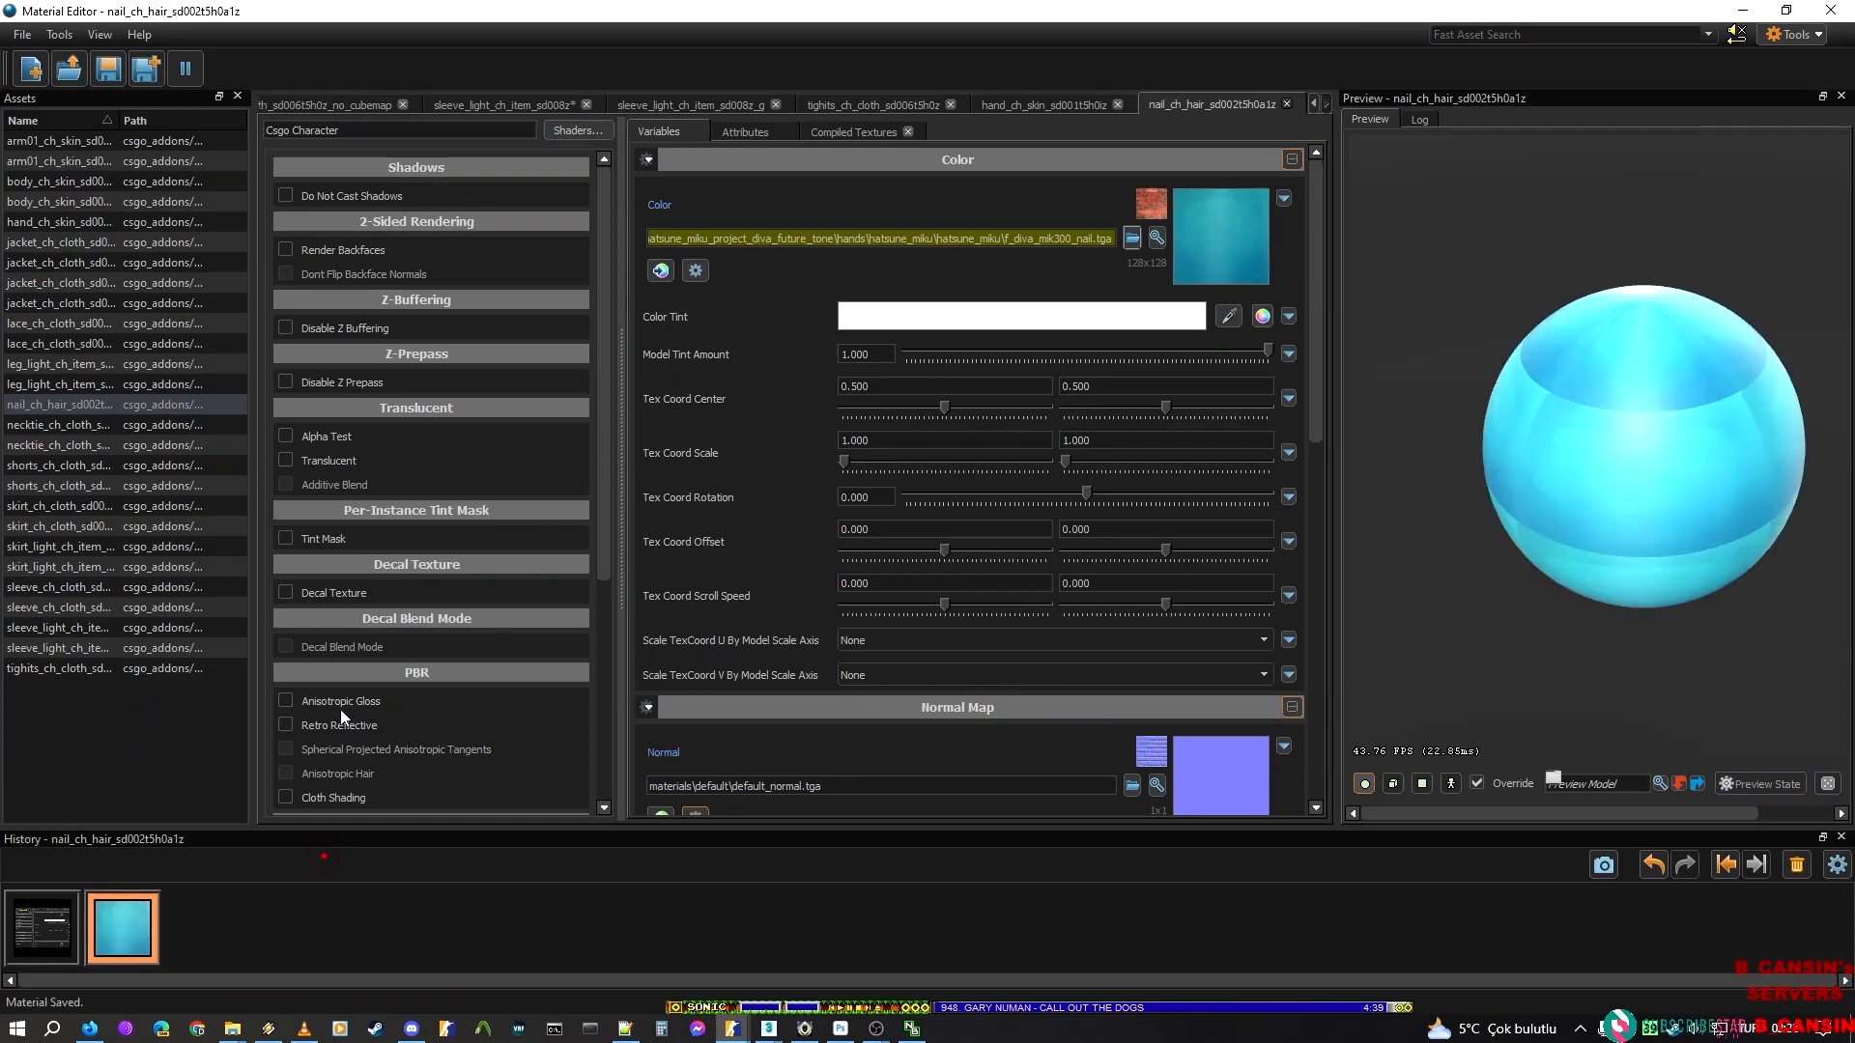
# Enable Anisotropic Gloss and Spherical Projected Anisotropic Tangents for the nail material and save it
pyautogui.scroll(-5, 343, 705)
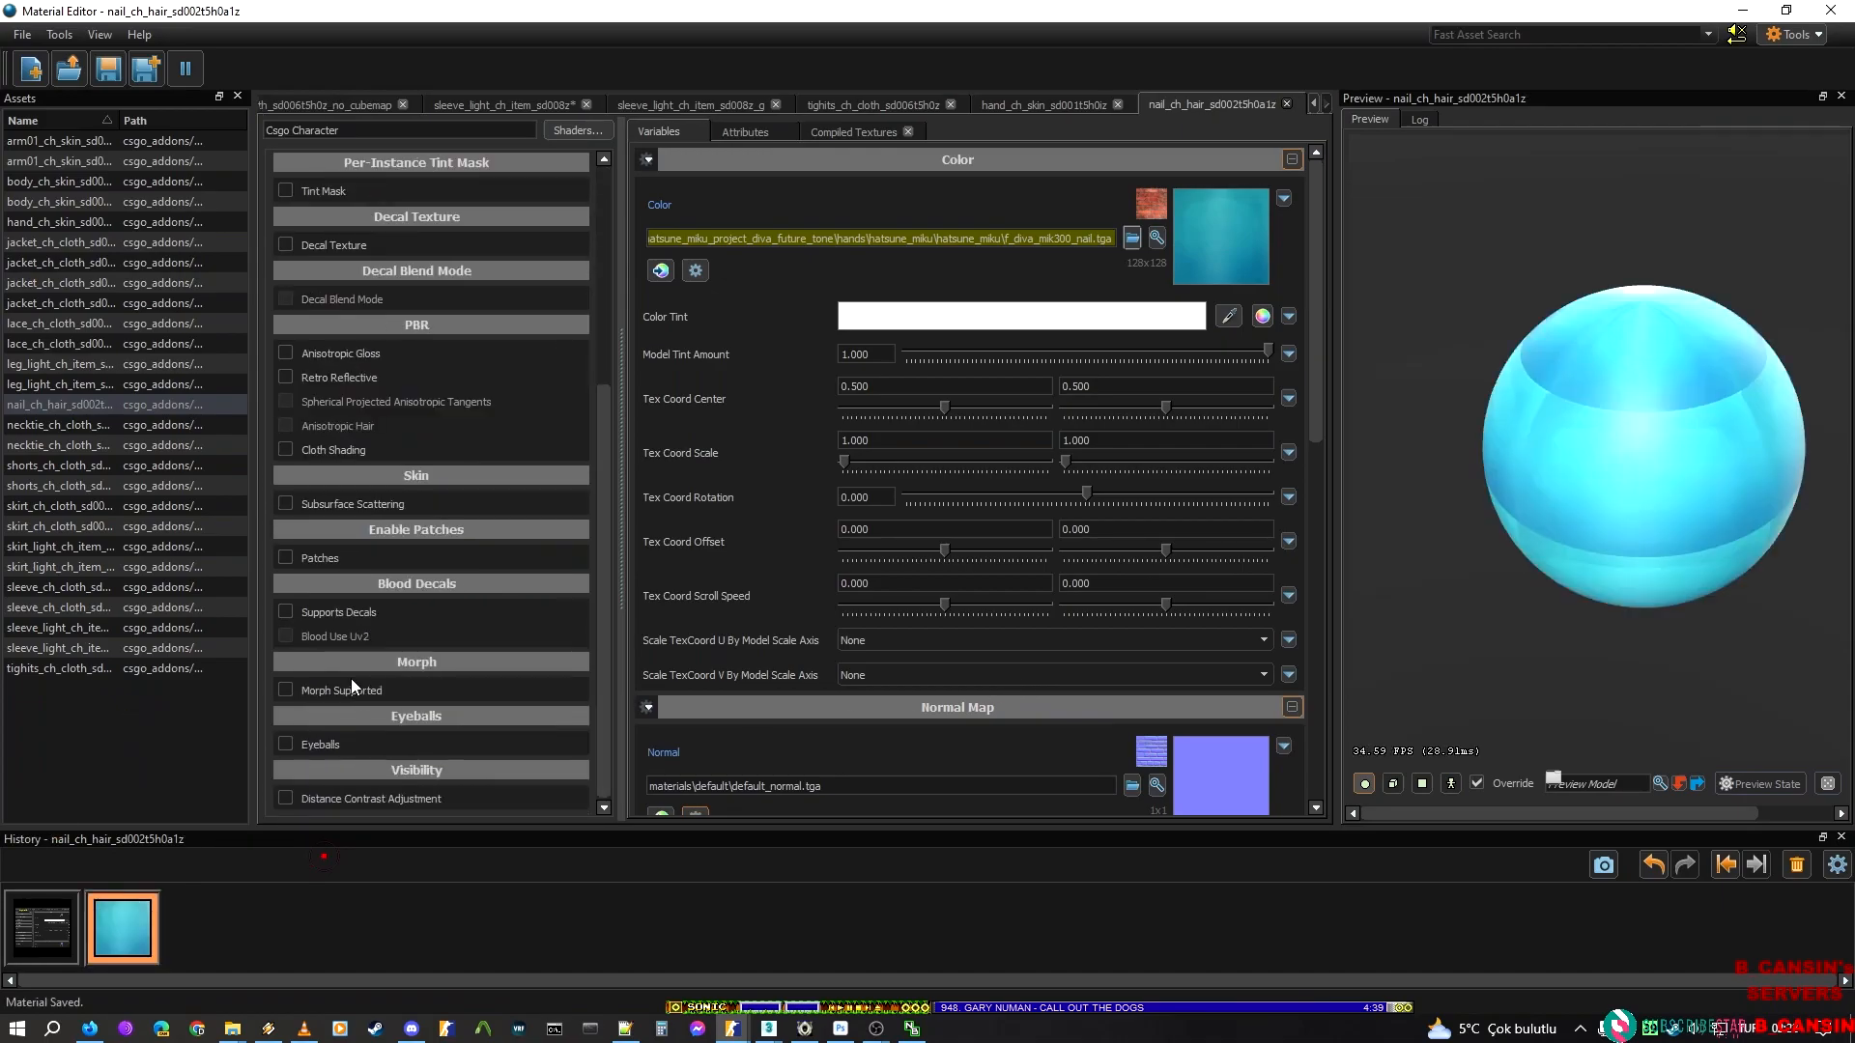
pyautogui.click(346, 353)
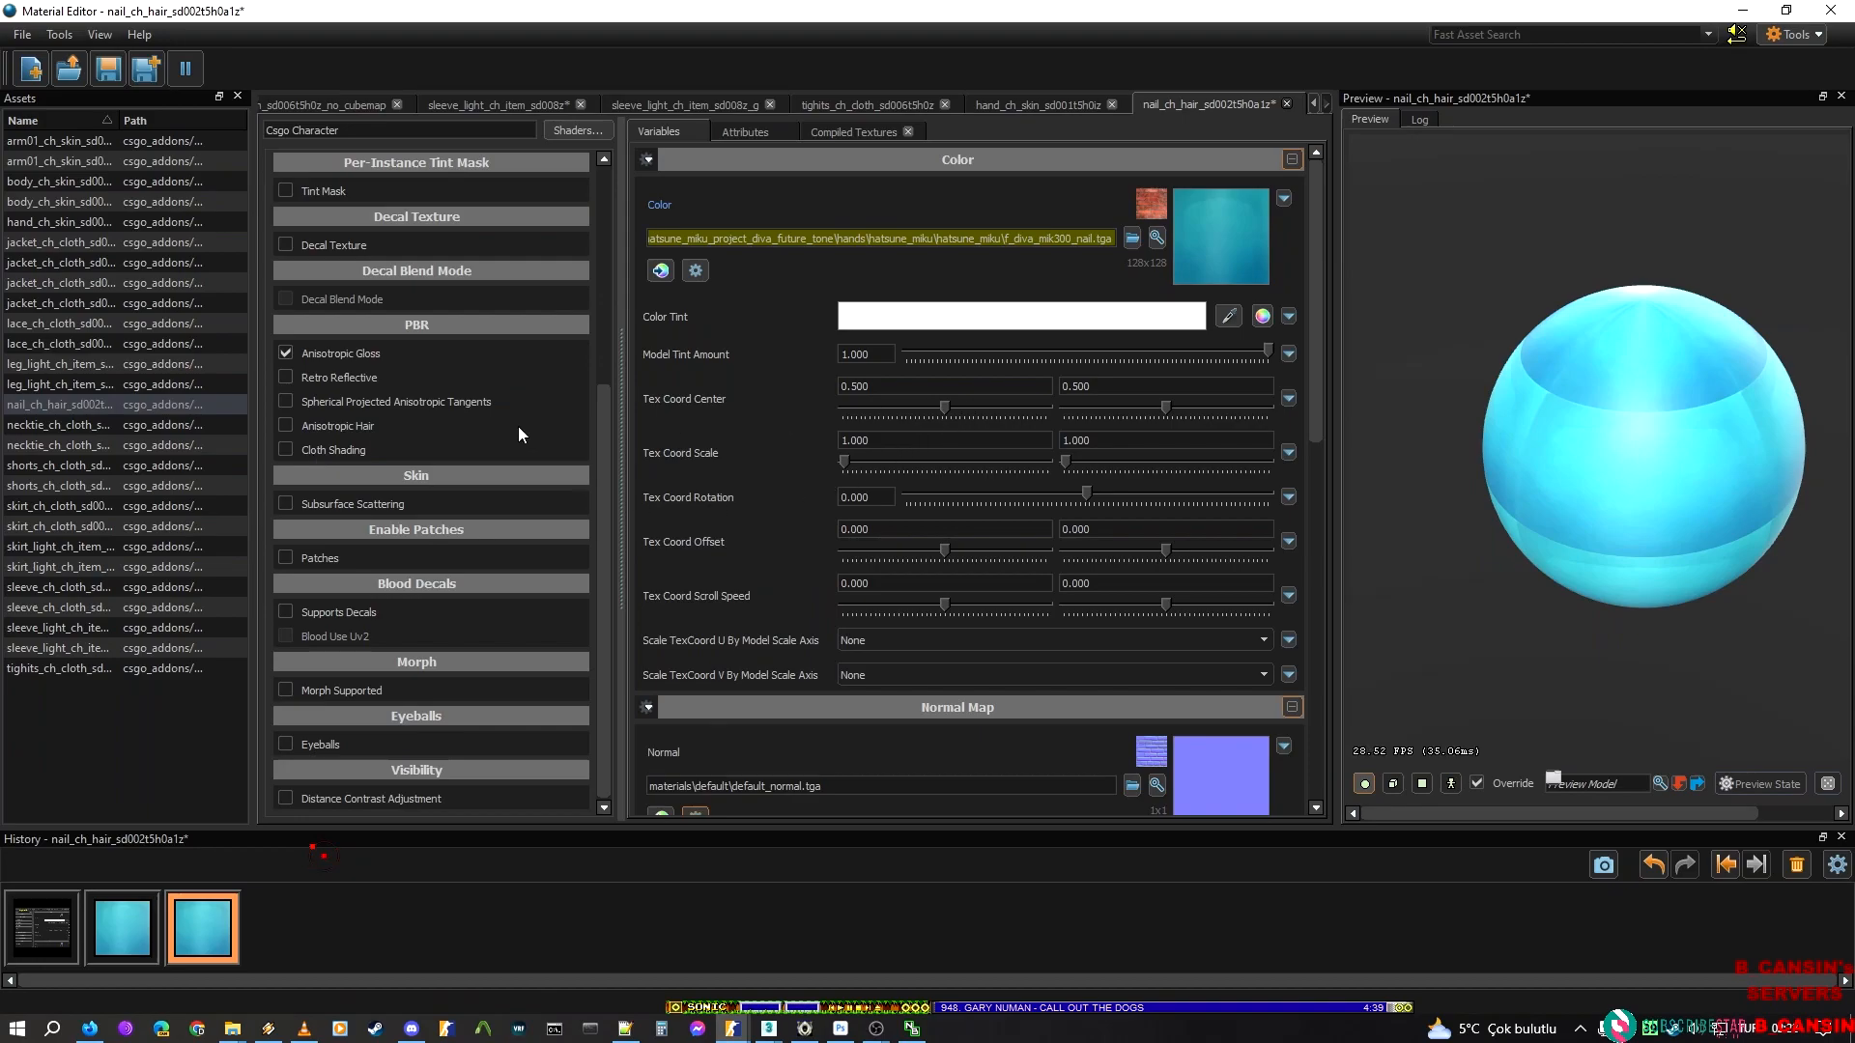
pyautogui.hotkey('ctrl', 's')
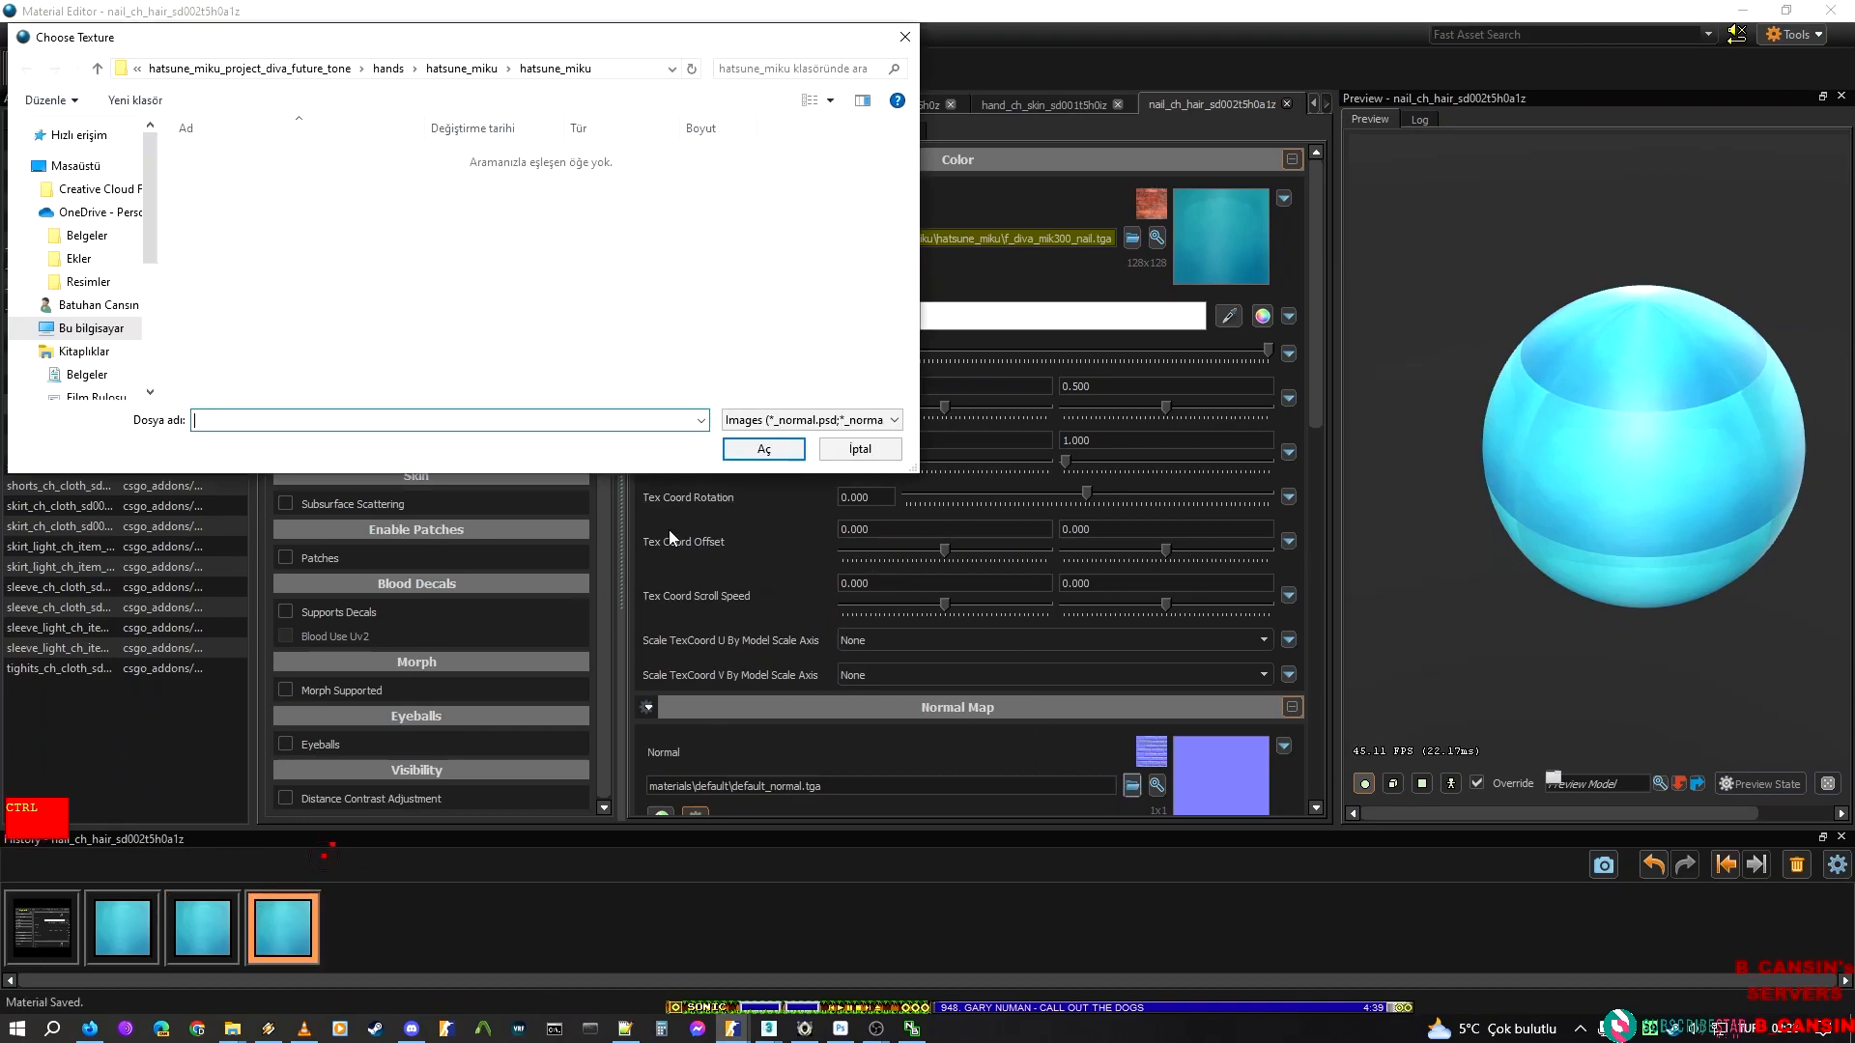
# Load F_DIVA_MIK300_NAIL_N.tga as the nail material's Normal texture and save the material
pyautogui.hotkey('ctrl', 'v')
pyautogui.press('Down')
pyautogui.press('Down')
pyautogui.press('Return')
pyautogui.press('Return')
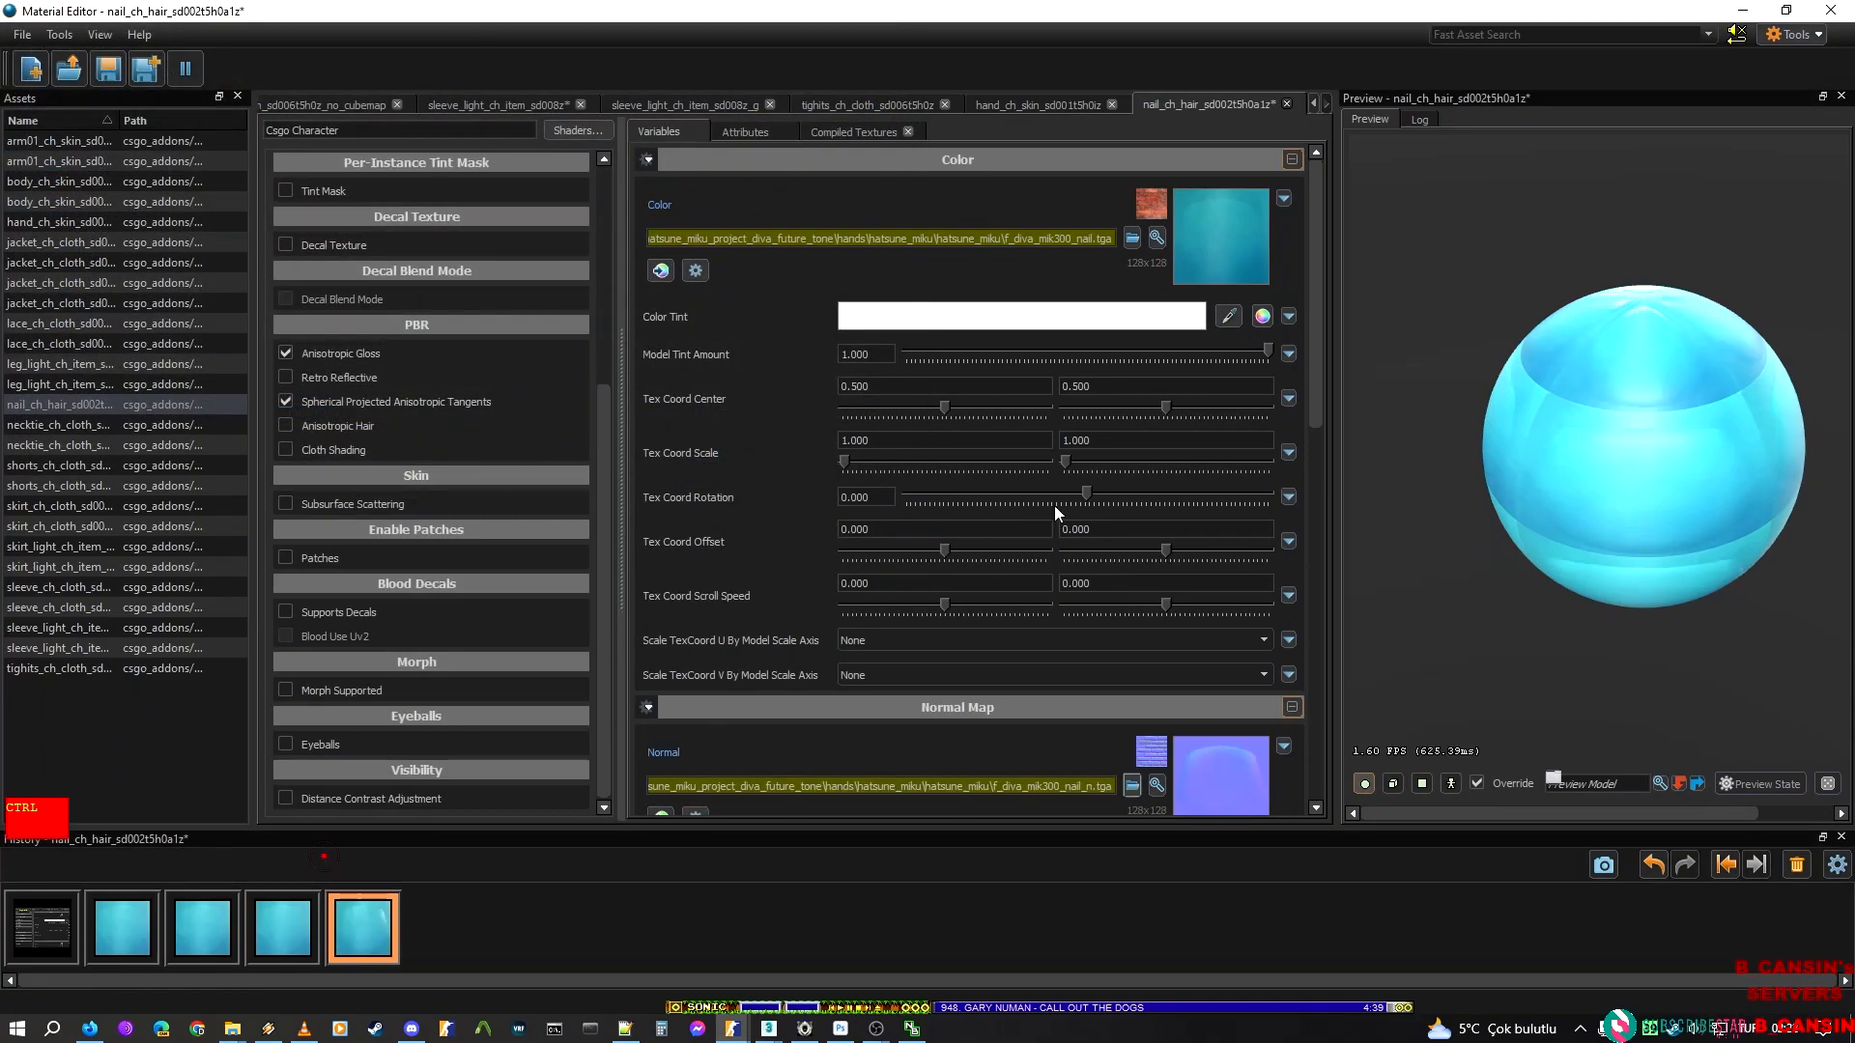
pyautogui.hotkey('ctrl', 's')
# In File Explorer, open the png folder inside mikitm300 and examine the exported nail textures
pyautogui.click(232, 1030)
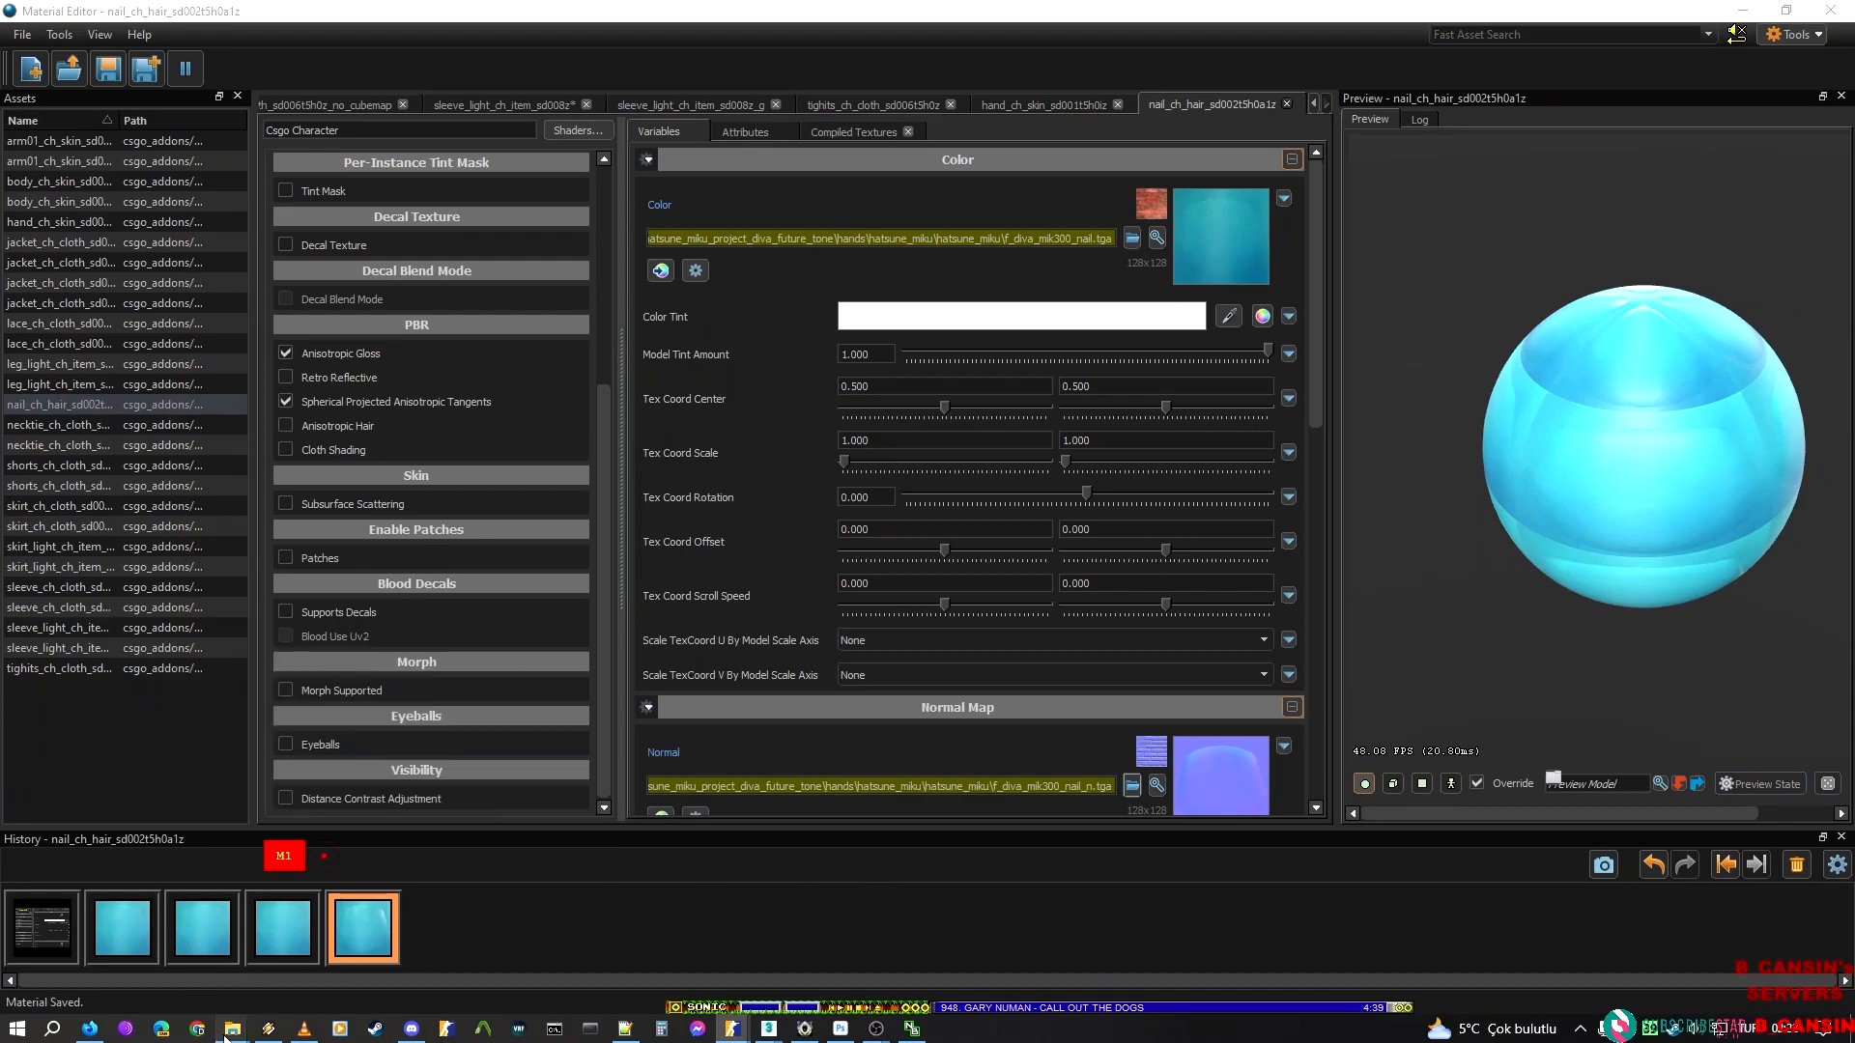
pyautogui.moveTo(556, 961)
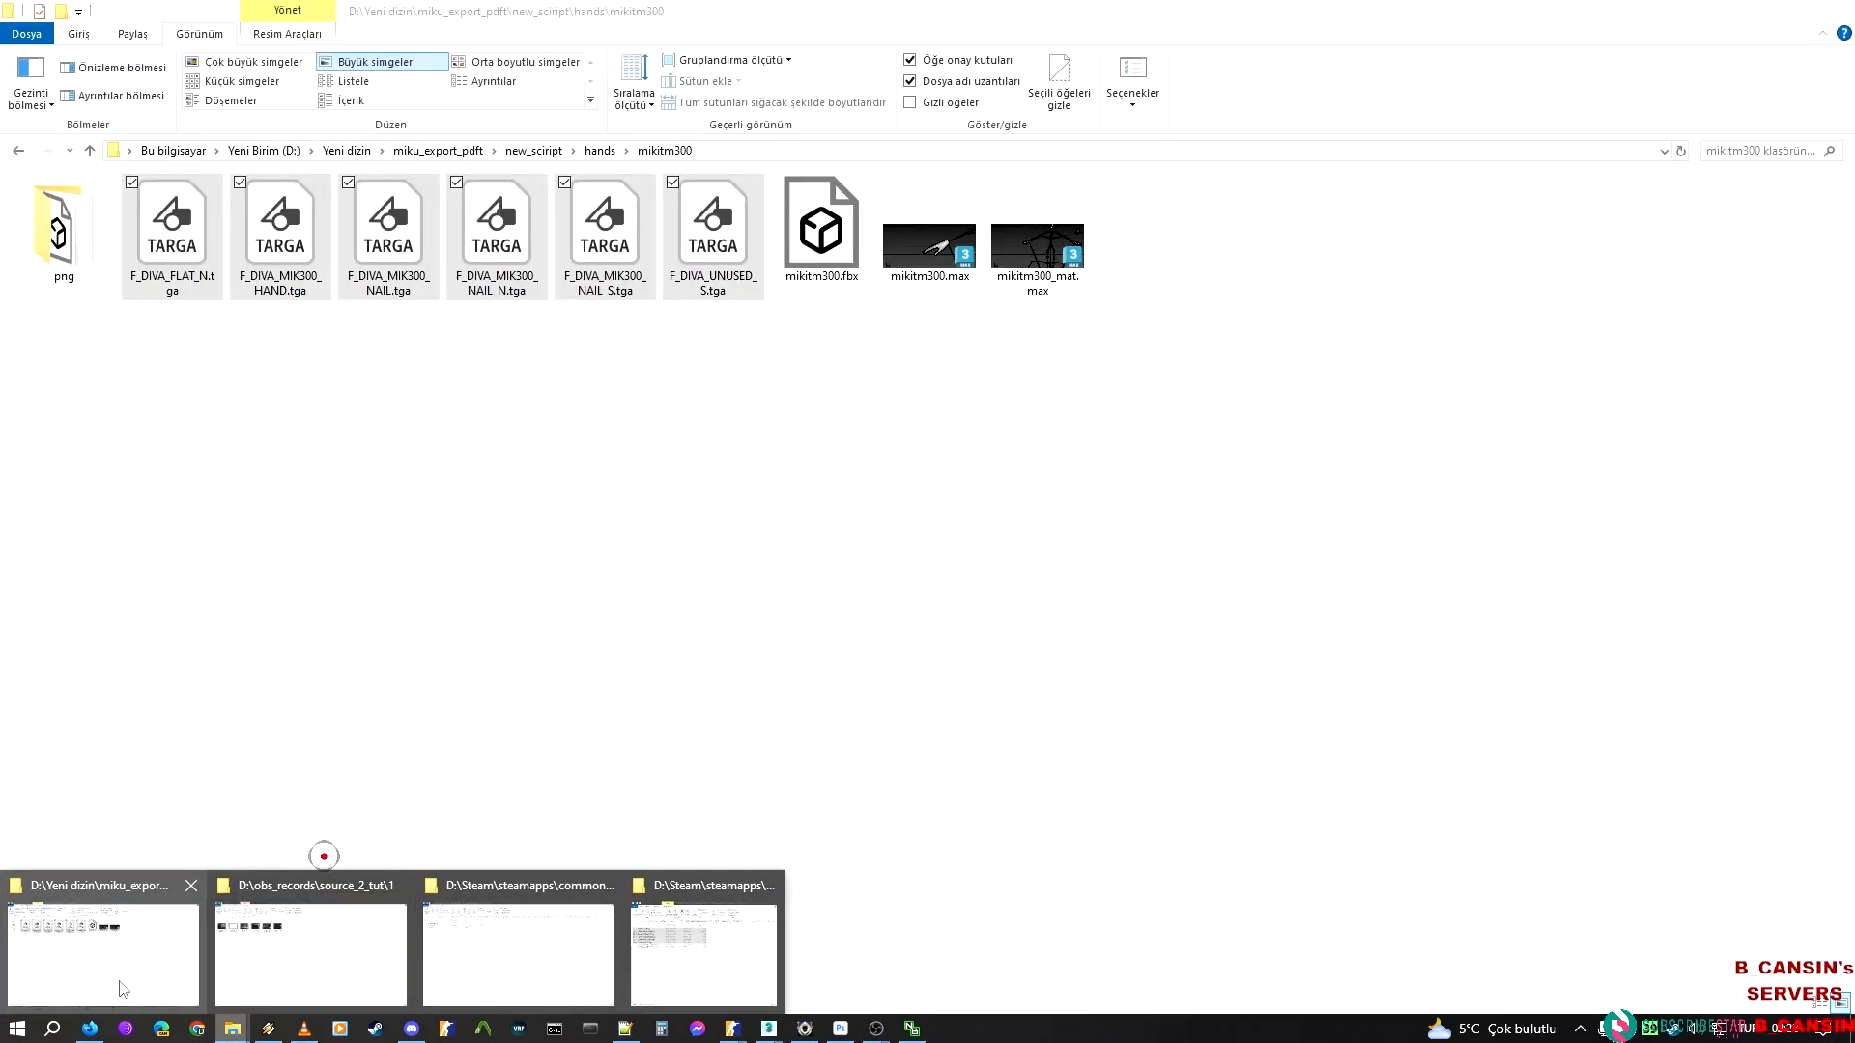
pyautogui.click(103, 951)
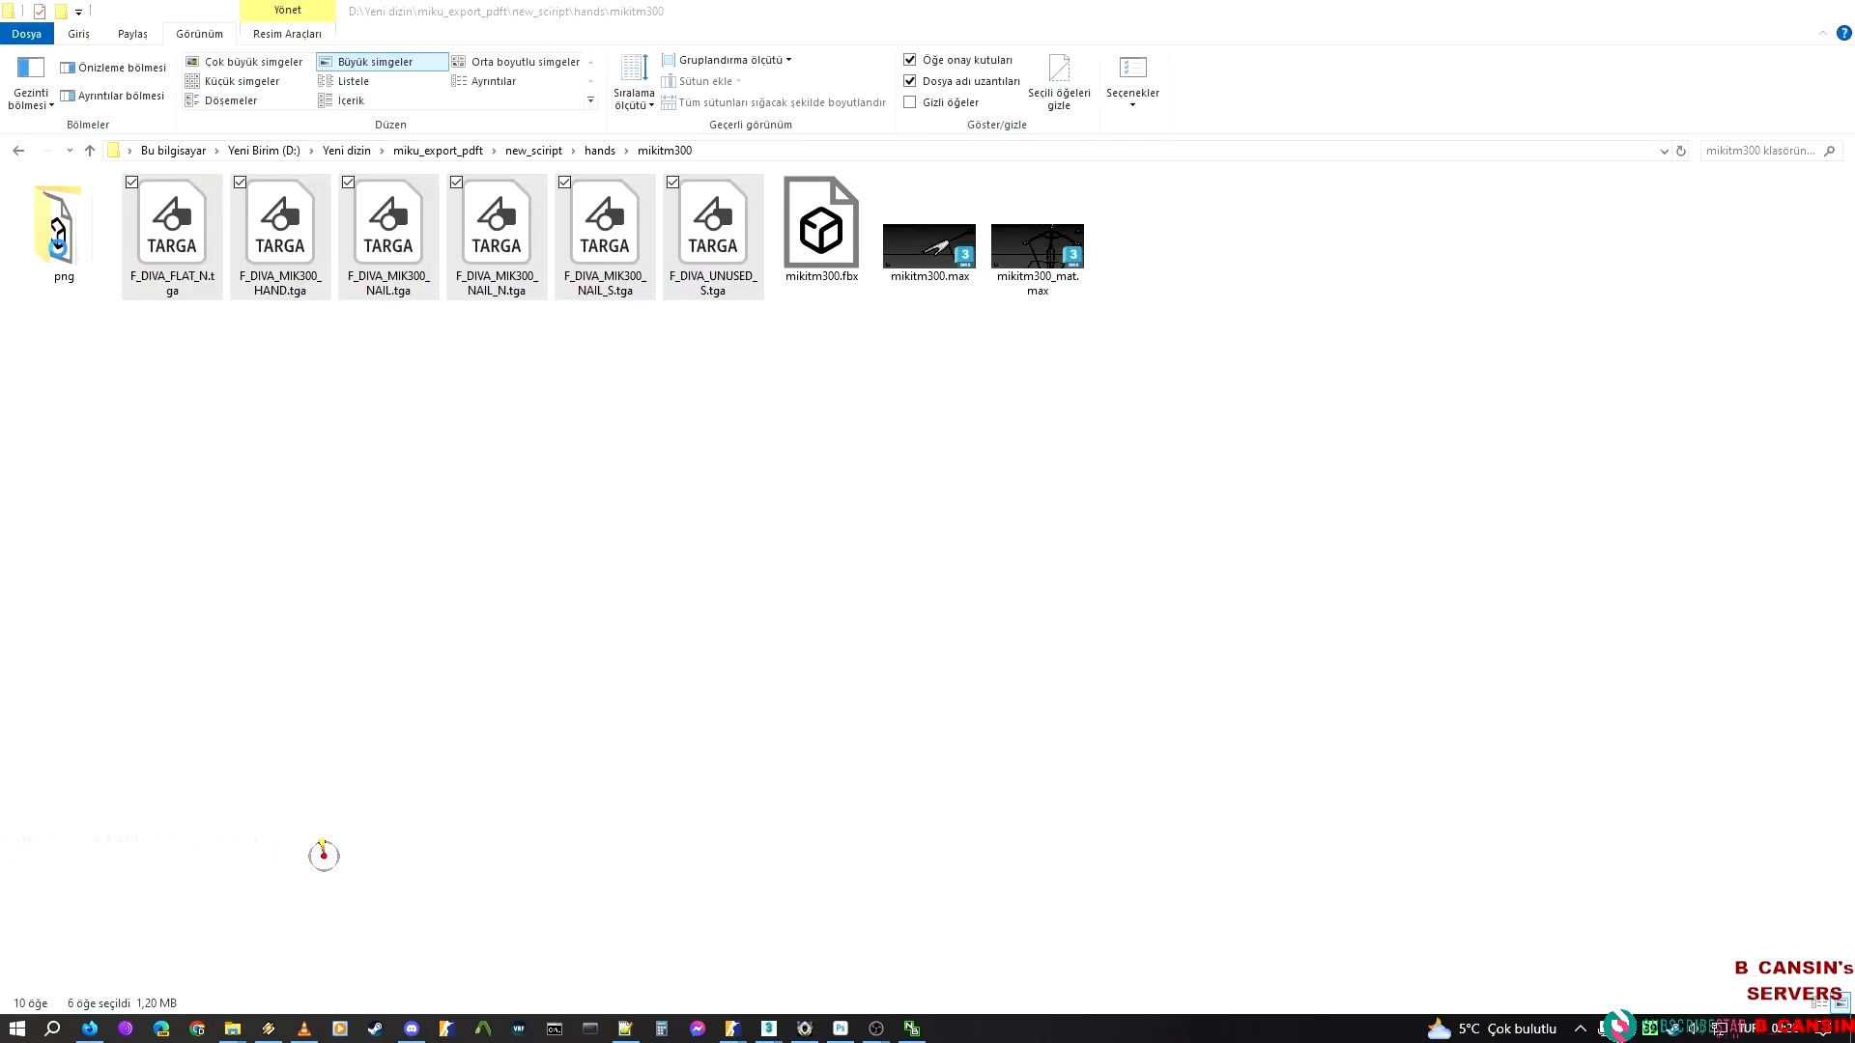
pyautogui.doubleClick(72, 248)
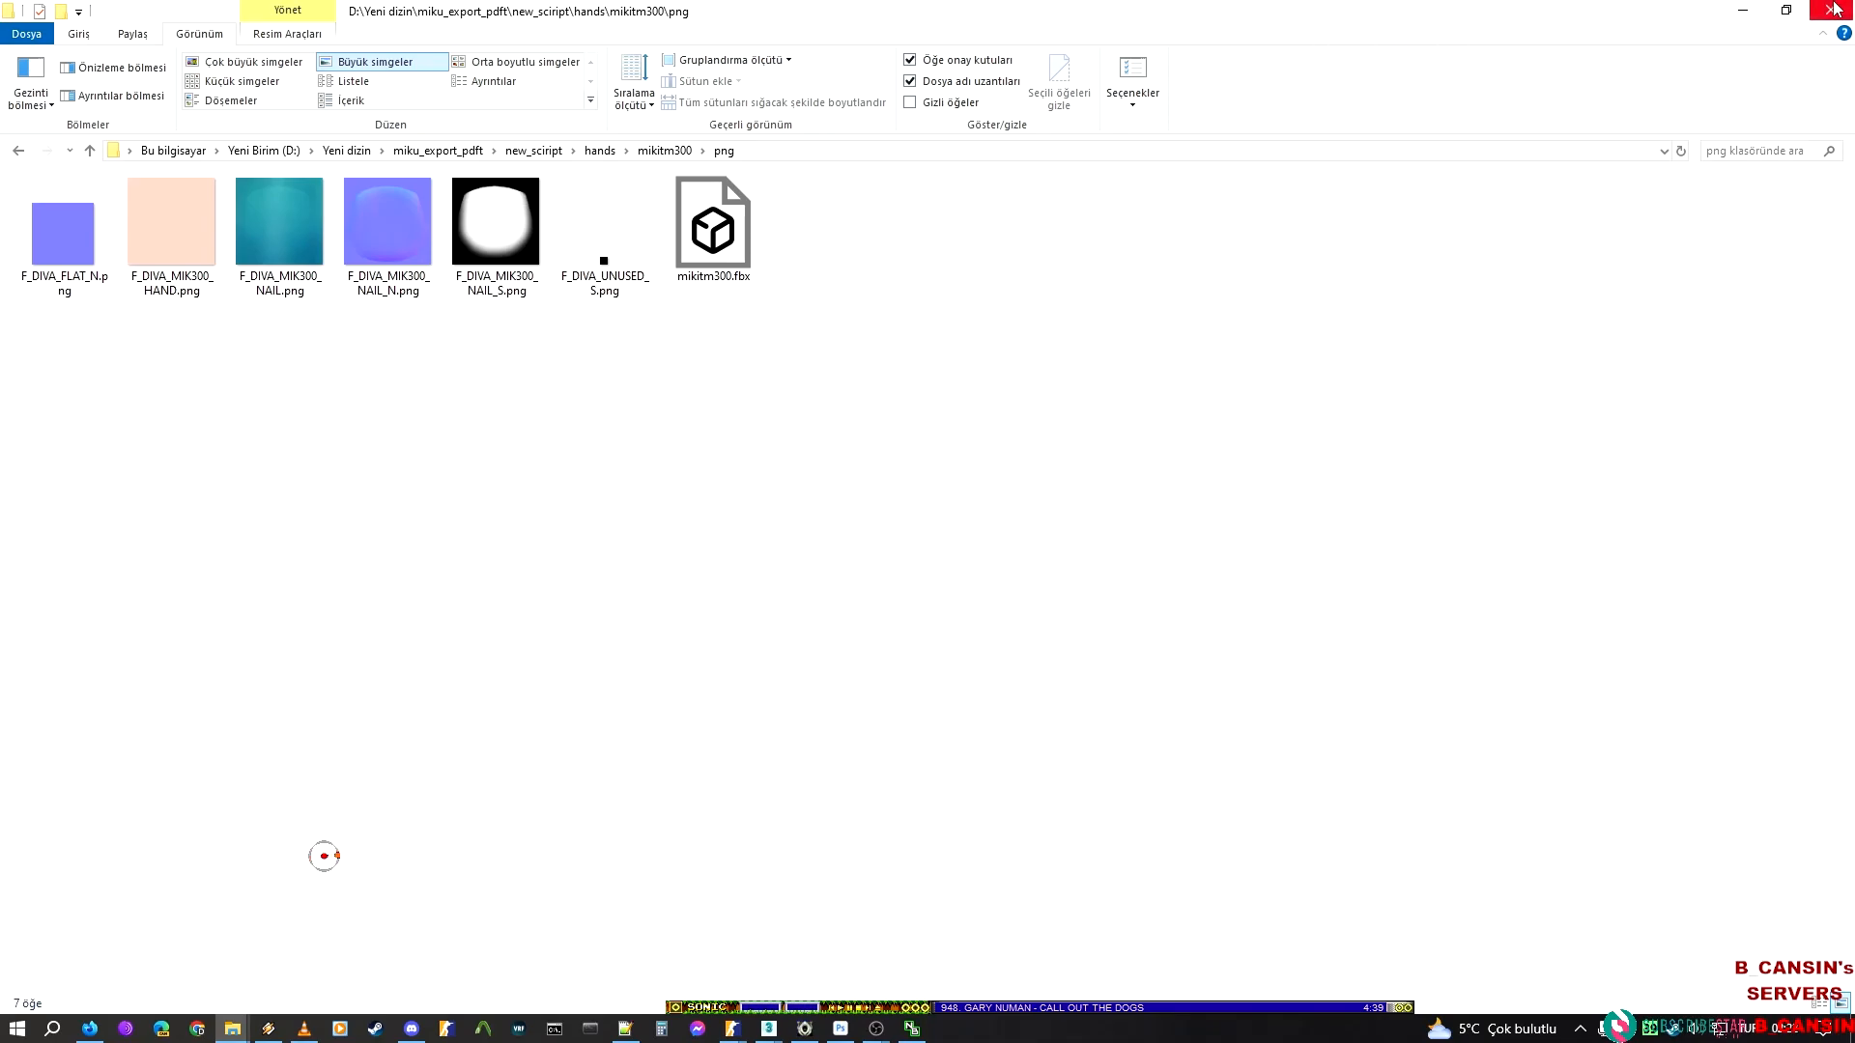
pyautogui.click(1760, 12)
# In the Material Editor, load F_DIVA_MIK300_NAIL_S.tga as the nail material's Roughness texture and save the material
pyautogui.scroll(-3, 960, 761)
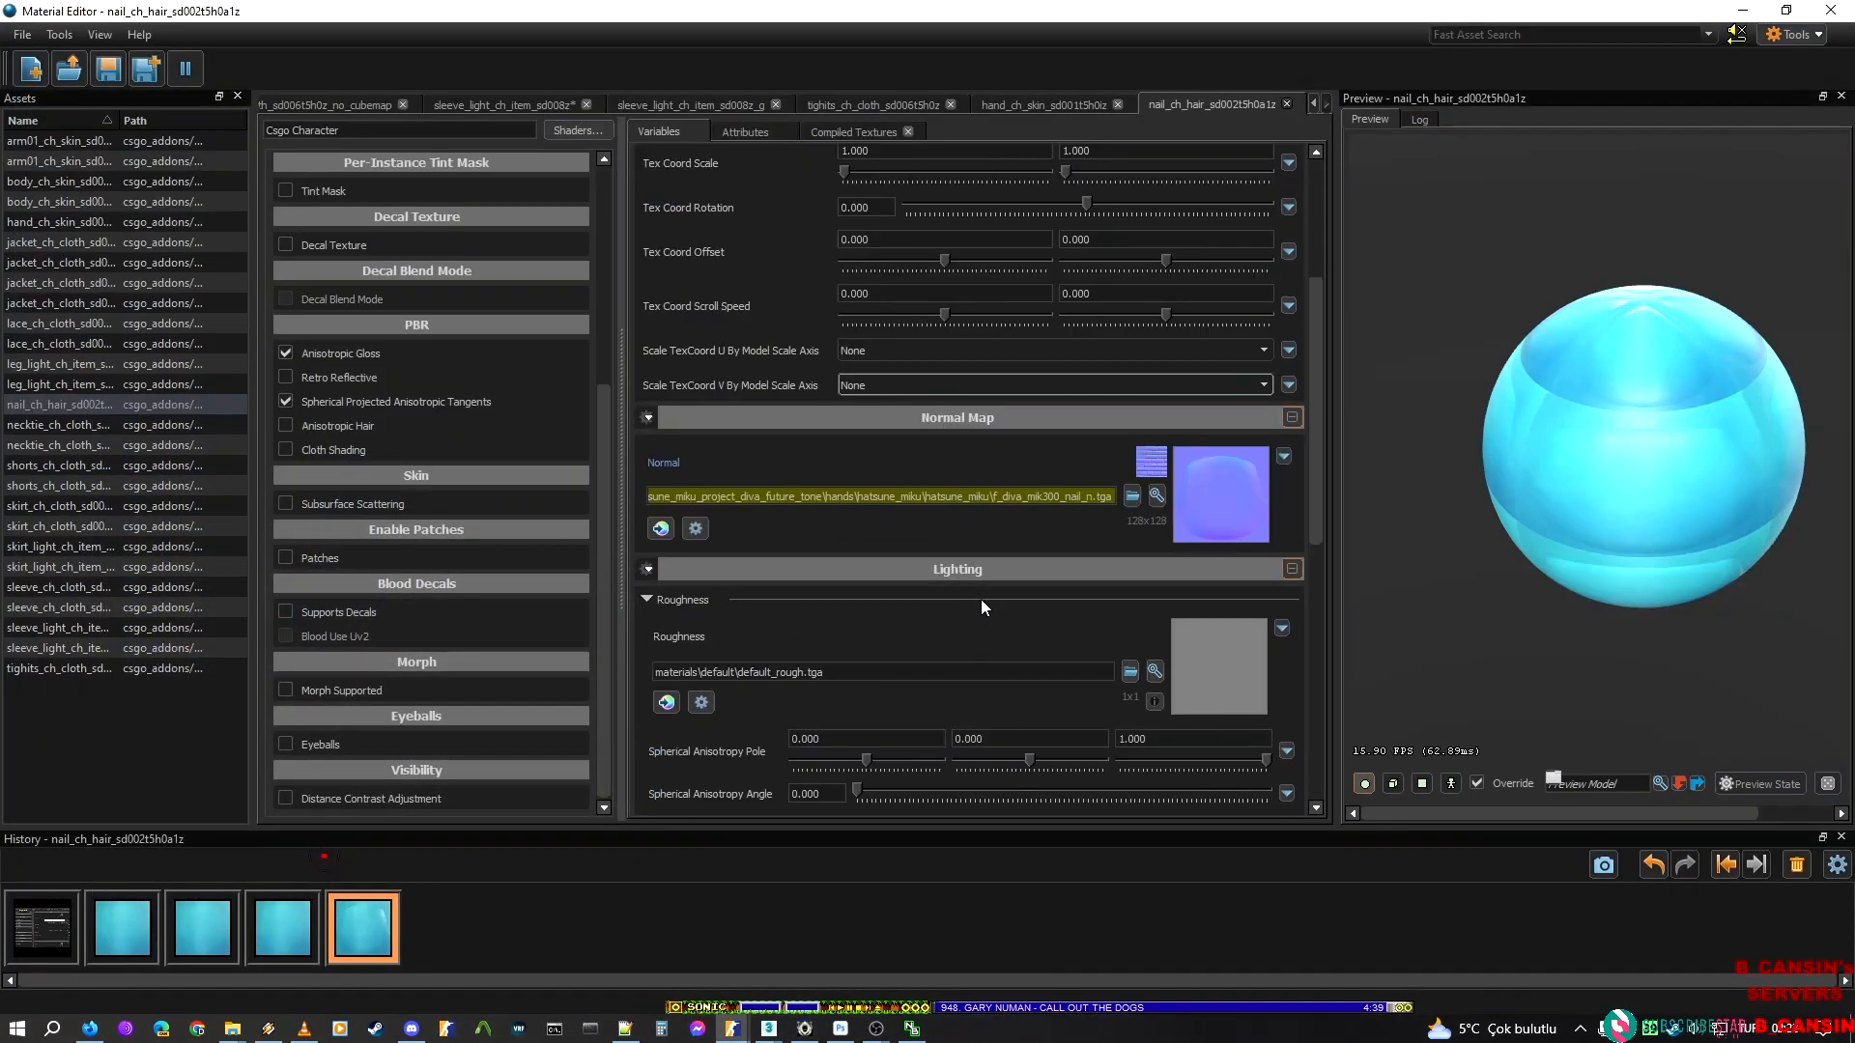
pyautogui.click(1128, 671)
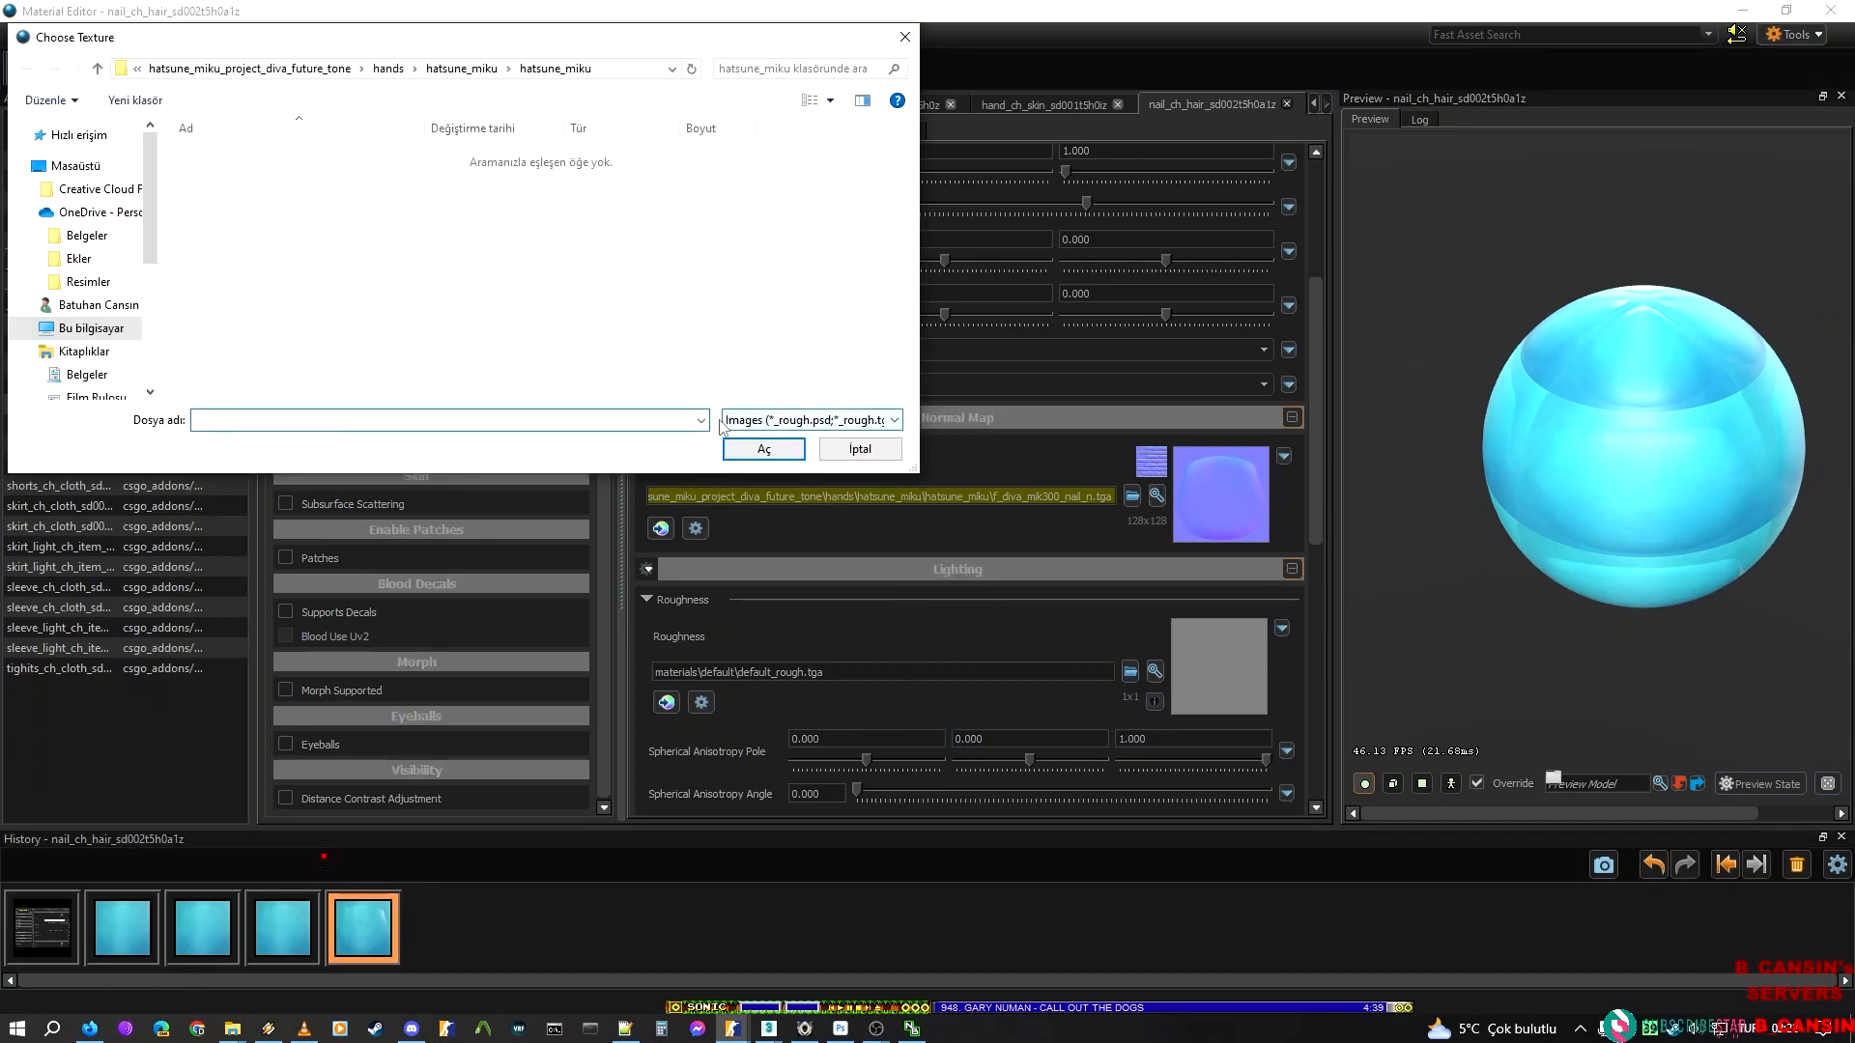
pyautogui.hotkey('ctrl', 'v')
pyautogui.press('Down')
pyautogui.press('Down')
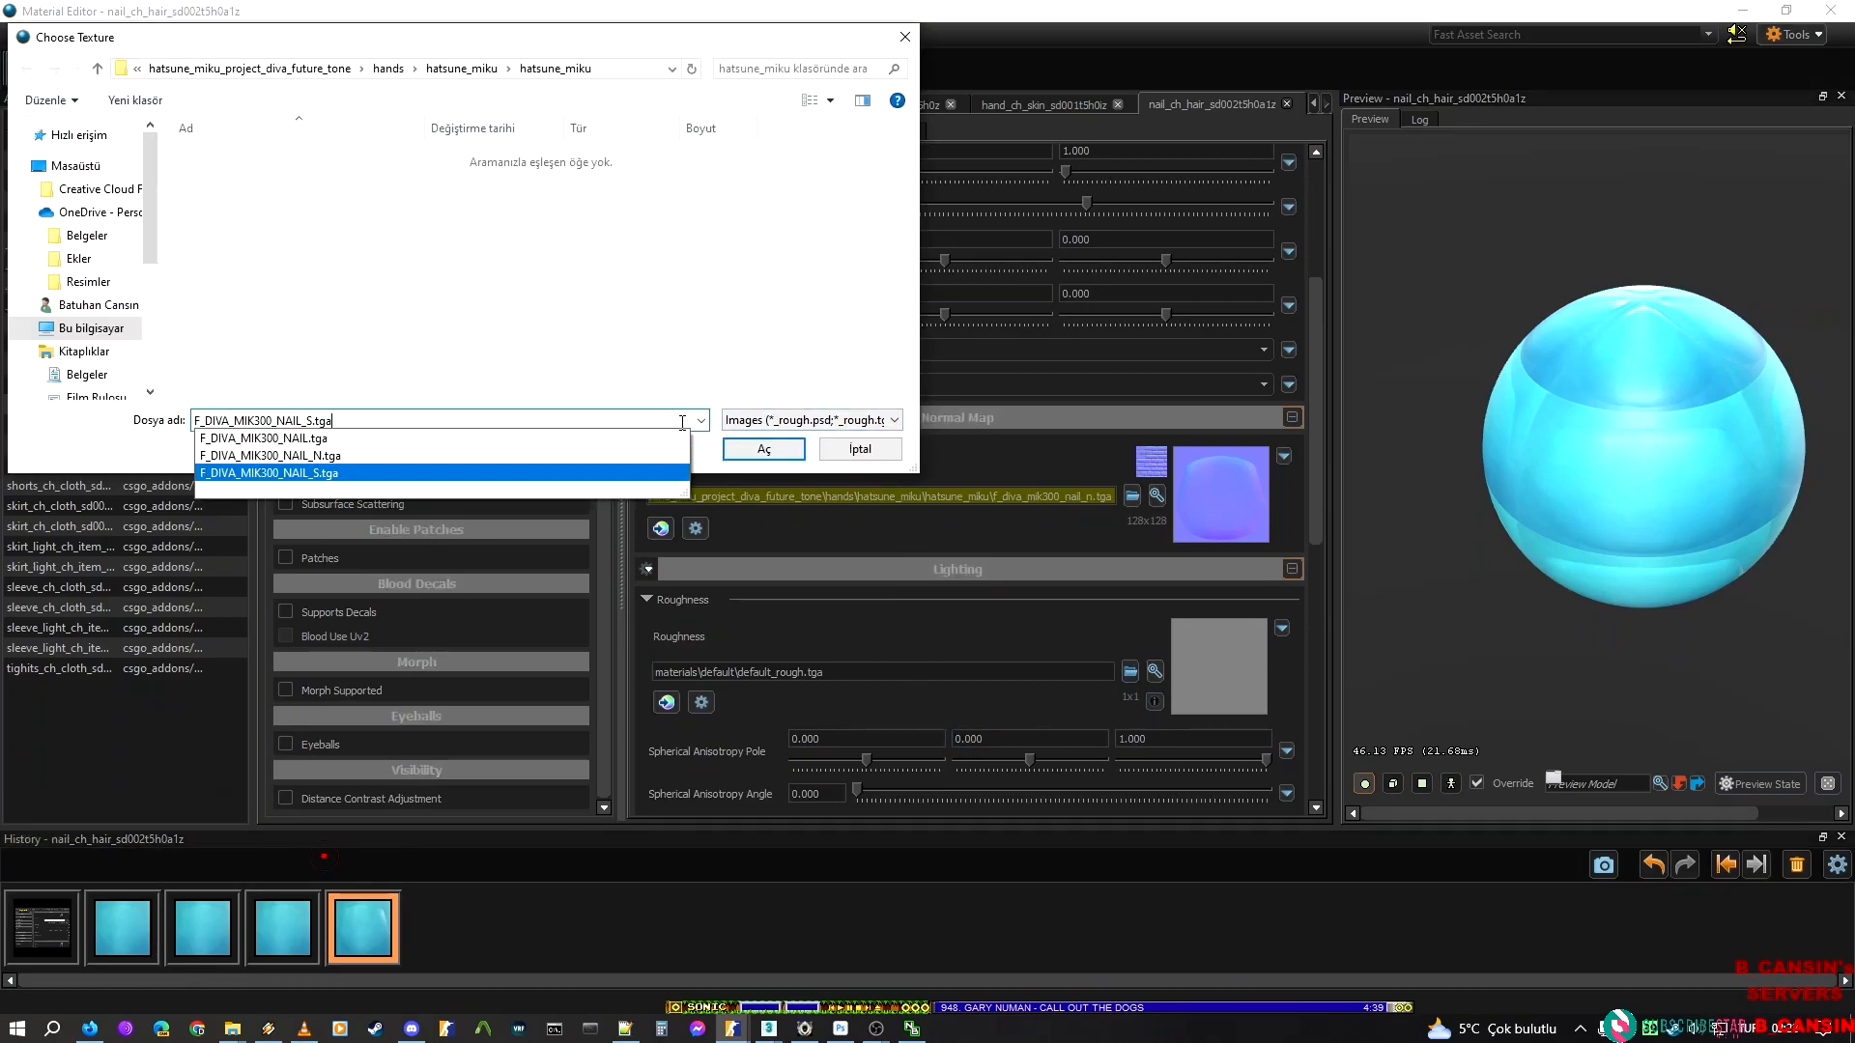
pyautogui.press('Return')
pyautogui.press('Return')
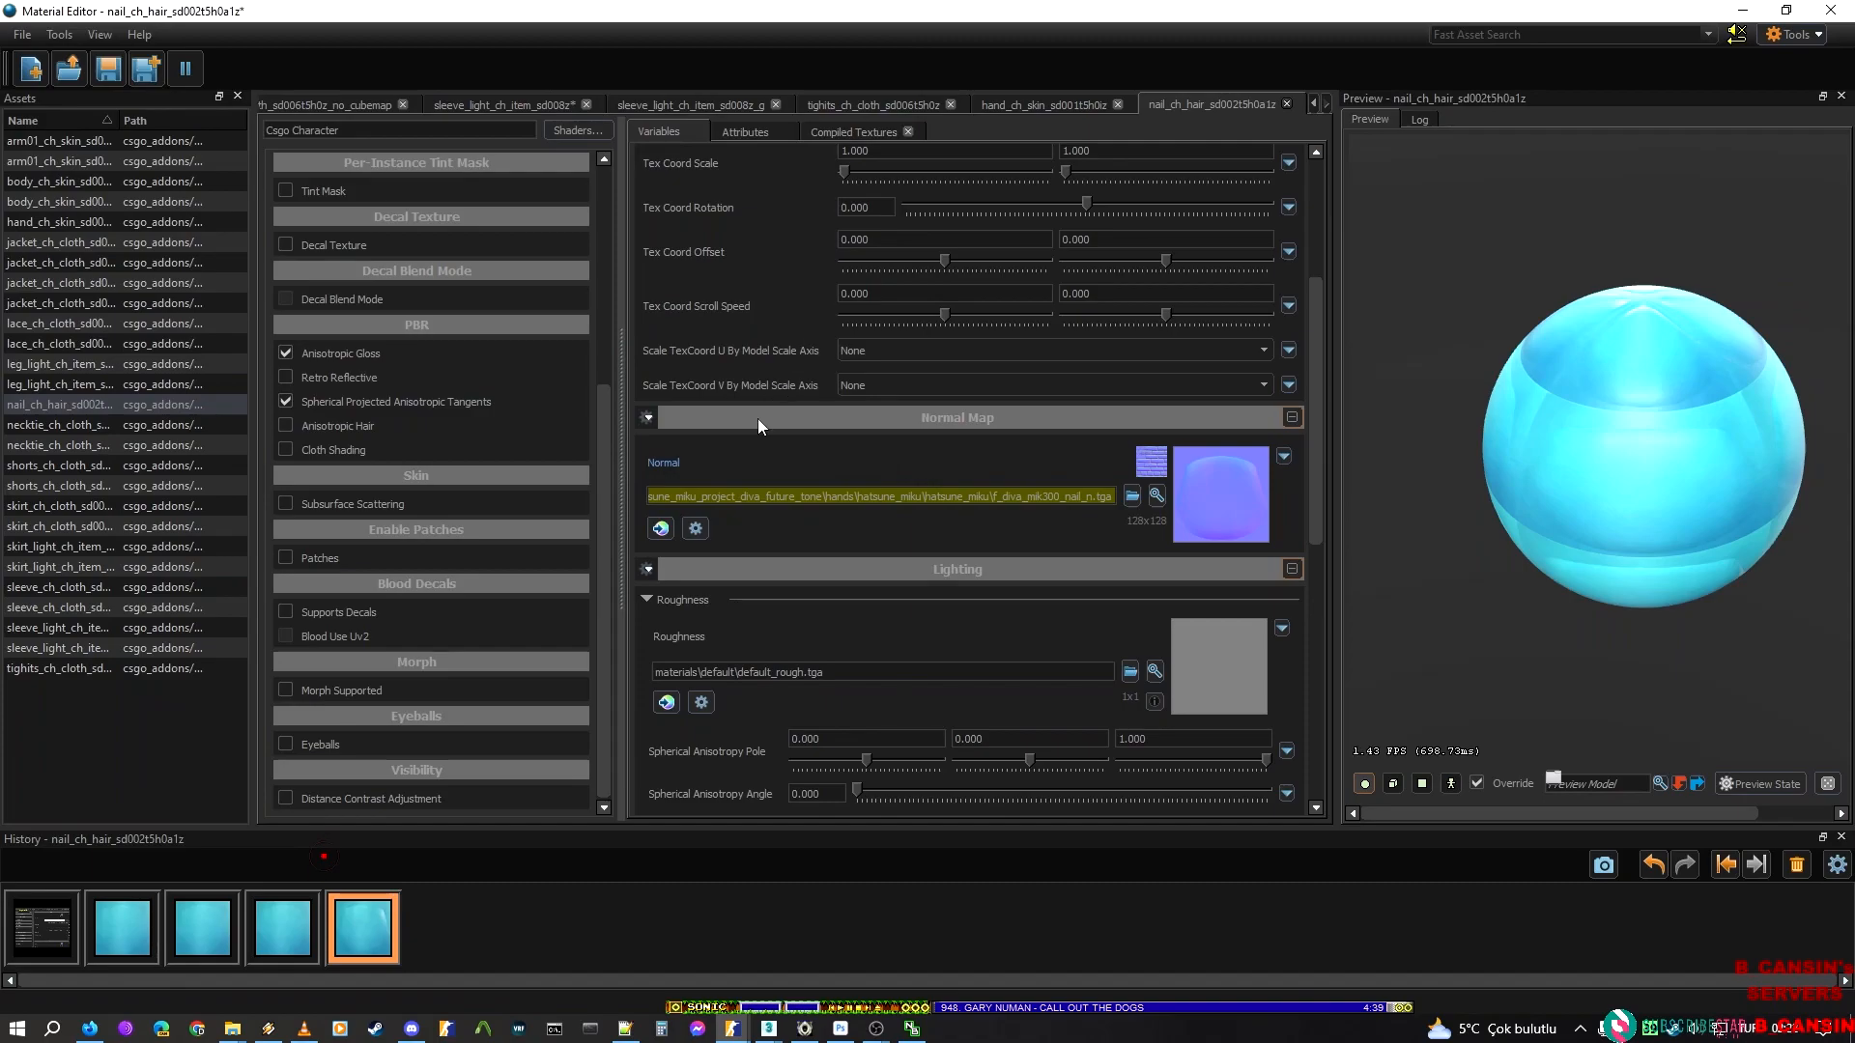
pyautogui.press('ctrl')
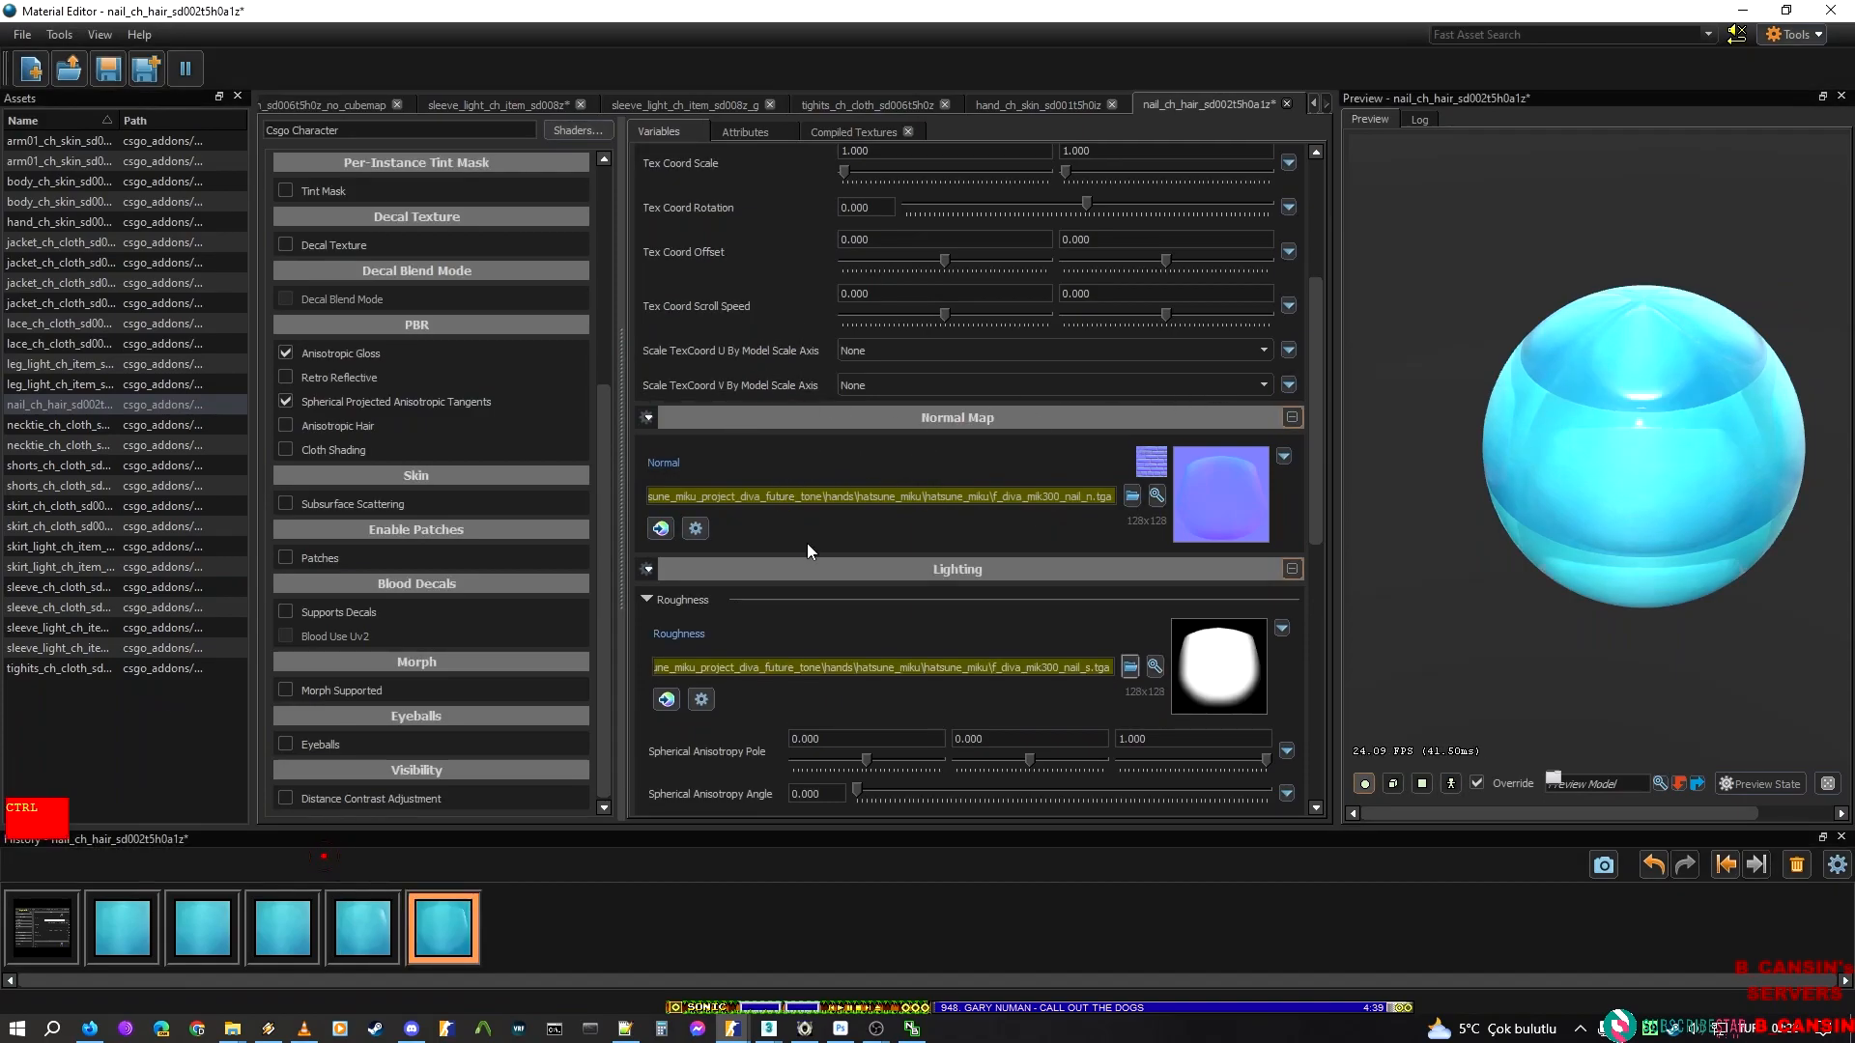
pyautogui.hotkey('ctrl', 's')
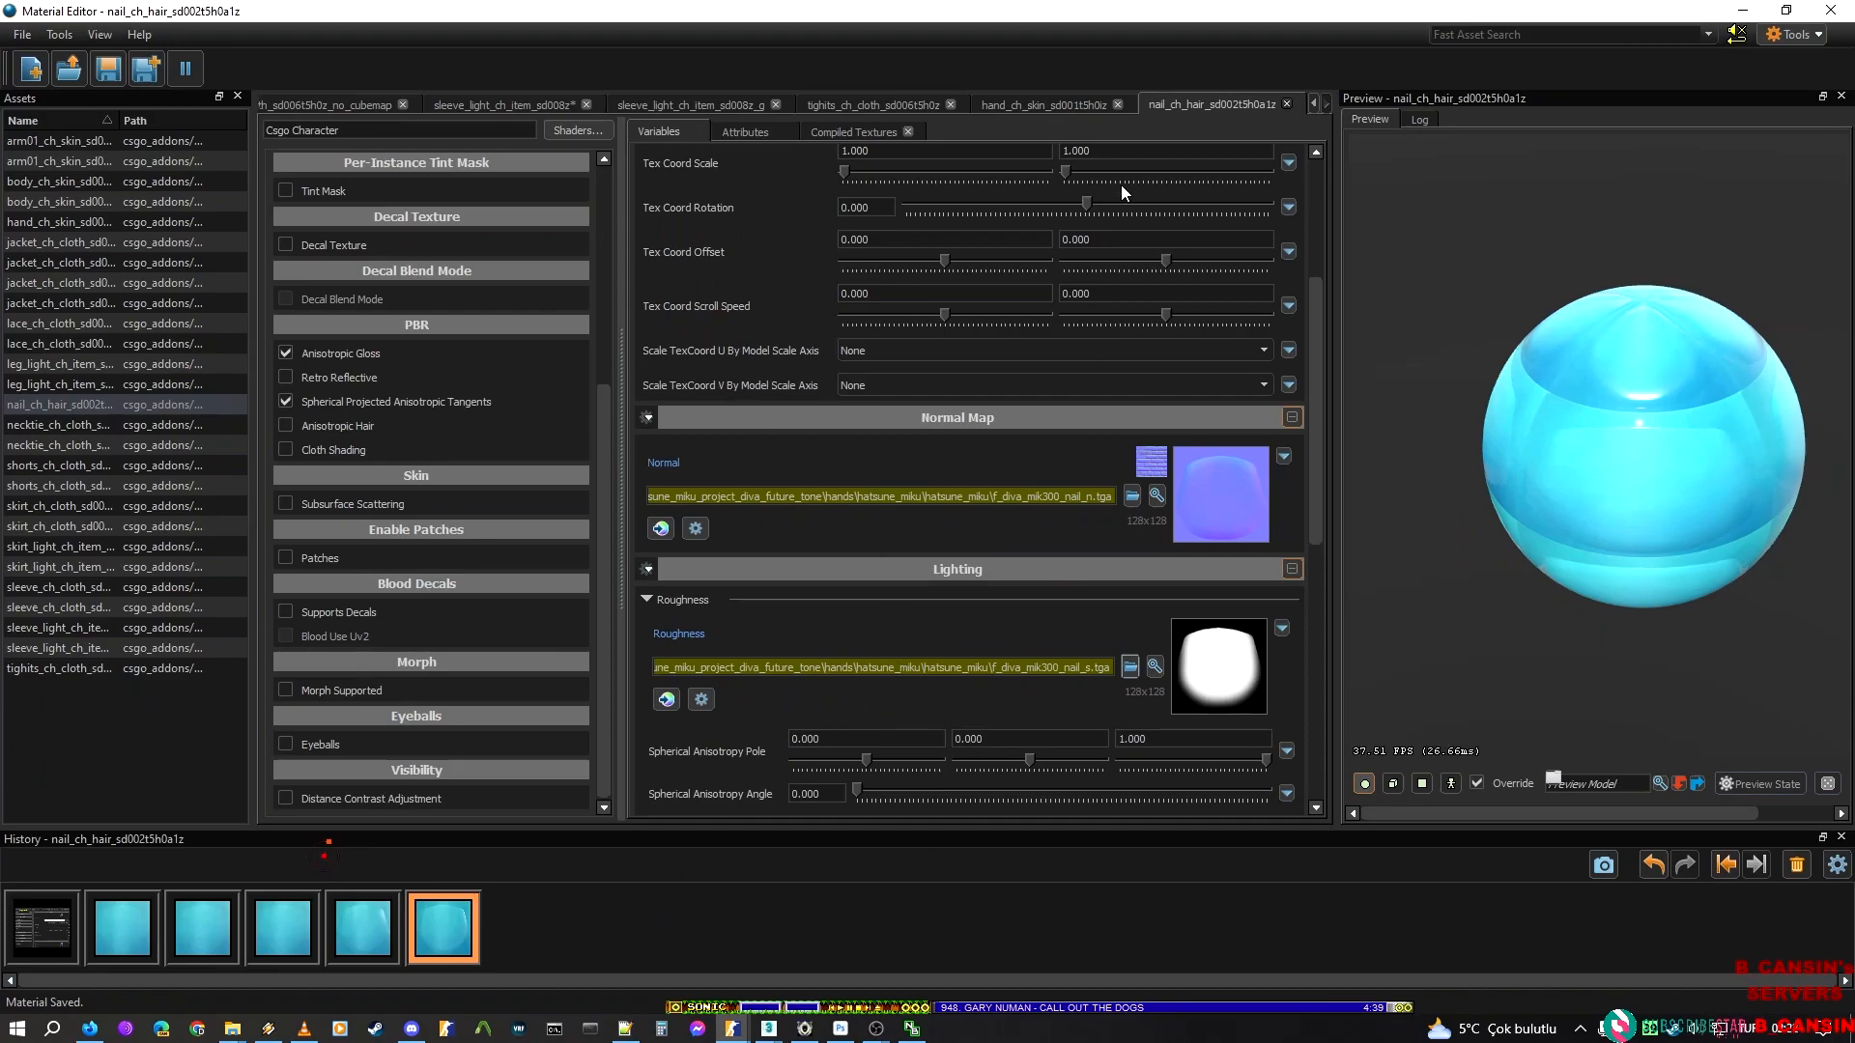
# Review the nail material's remaining lighting settings and inspect the textured fingernails up close in ModelDoc
pyautogui.scroll(-3, 1051, 442)
pyautogui.scroll(-3, 1027, 577)
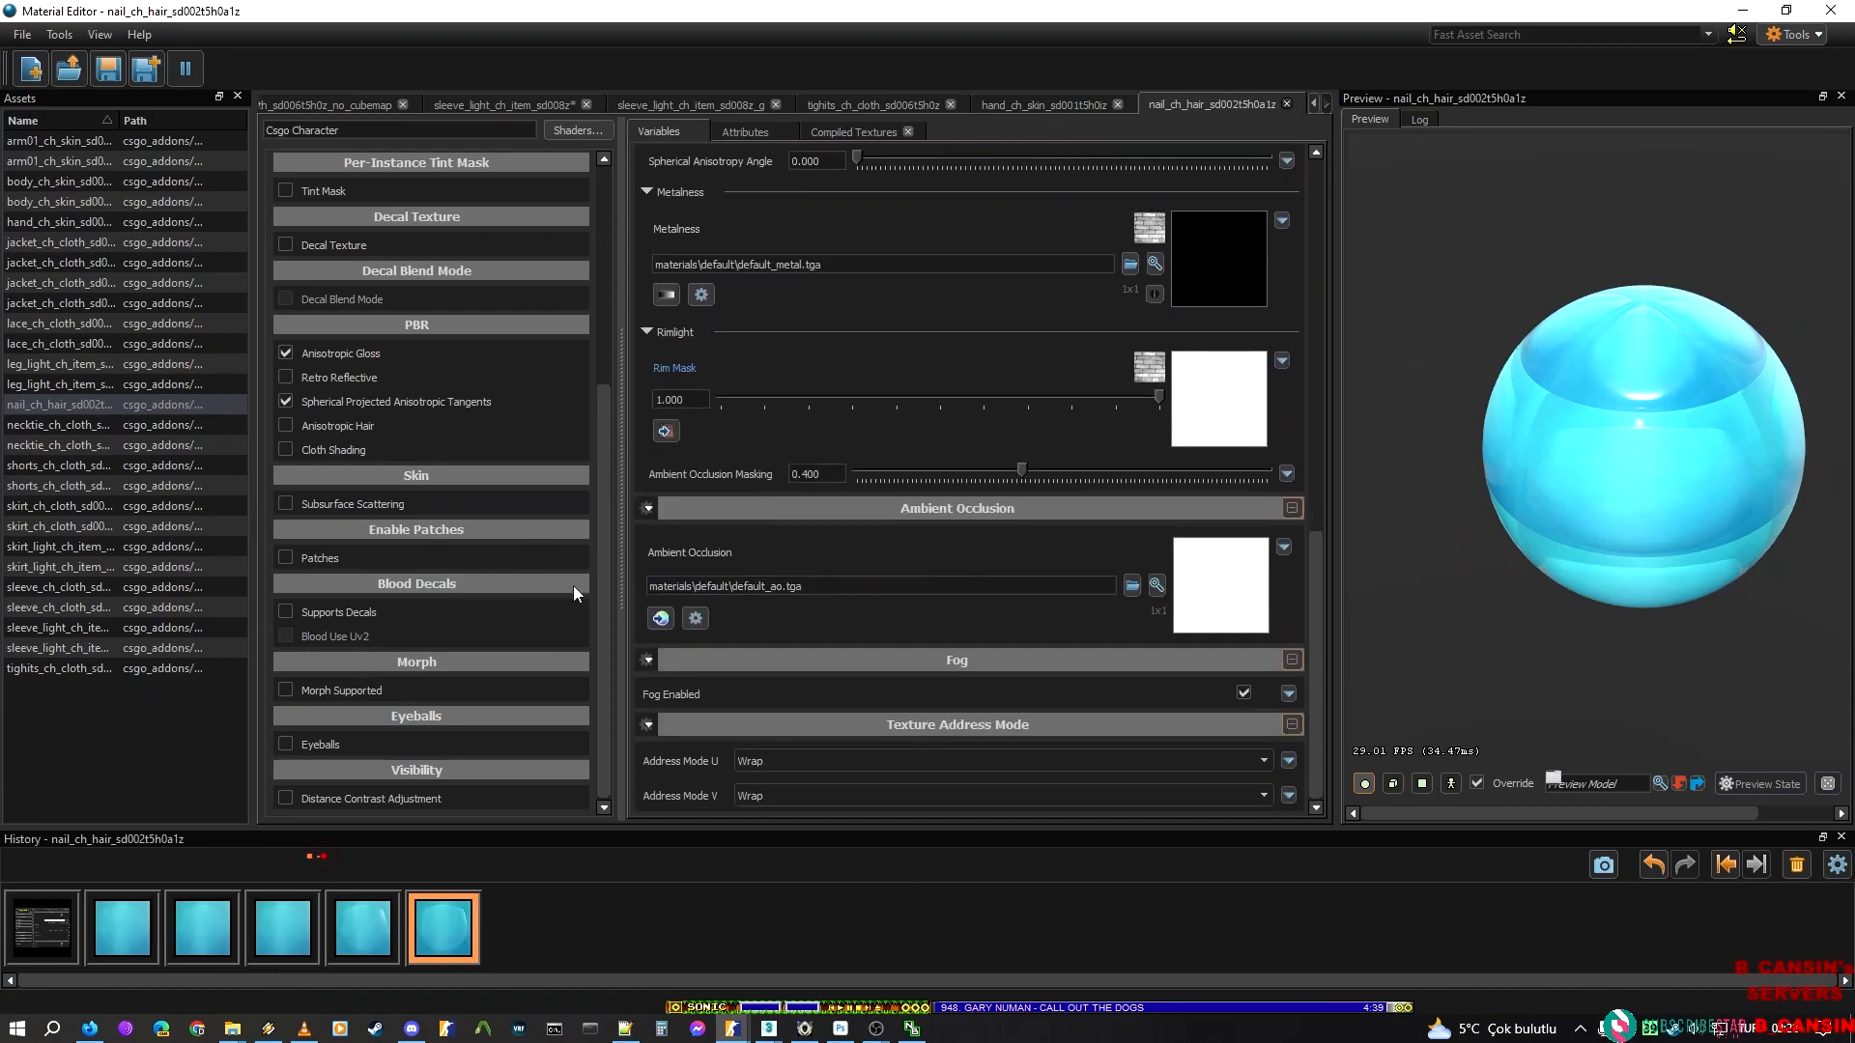
pyautogui.moveTo(732, 1028)
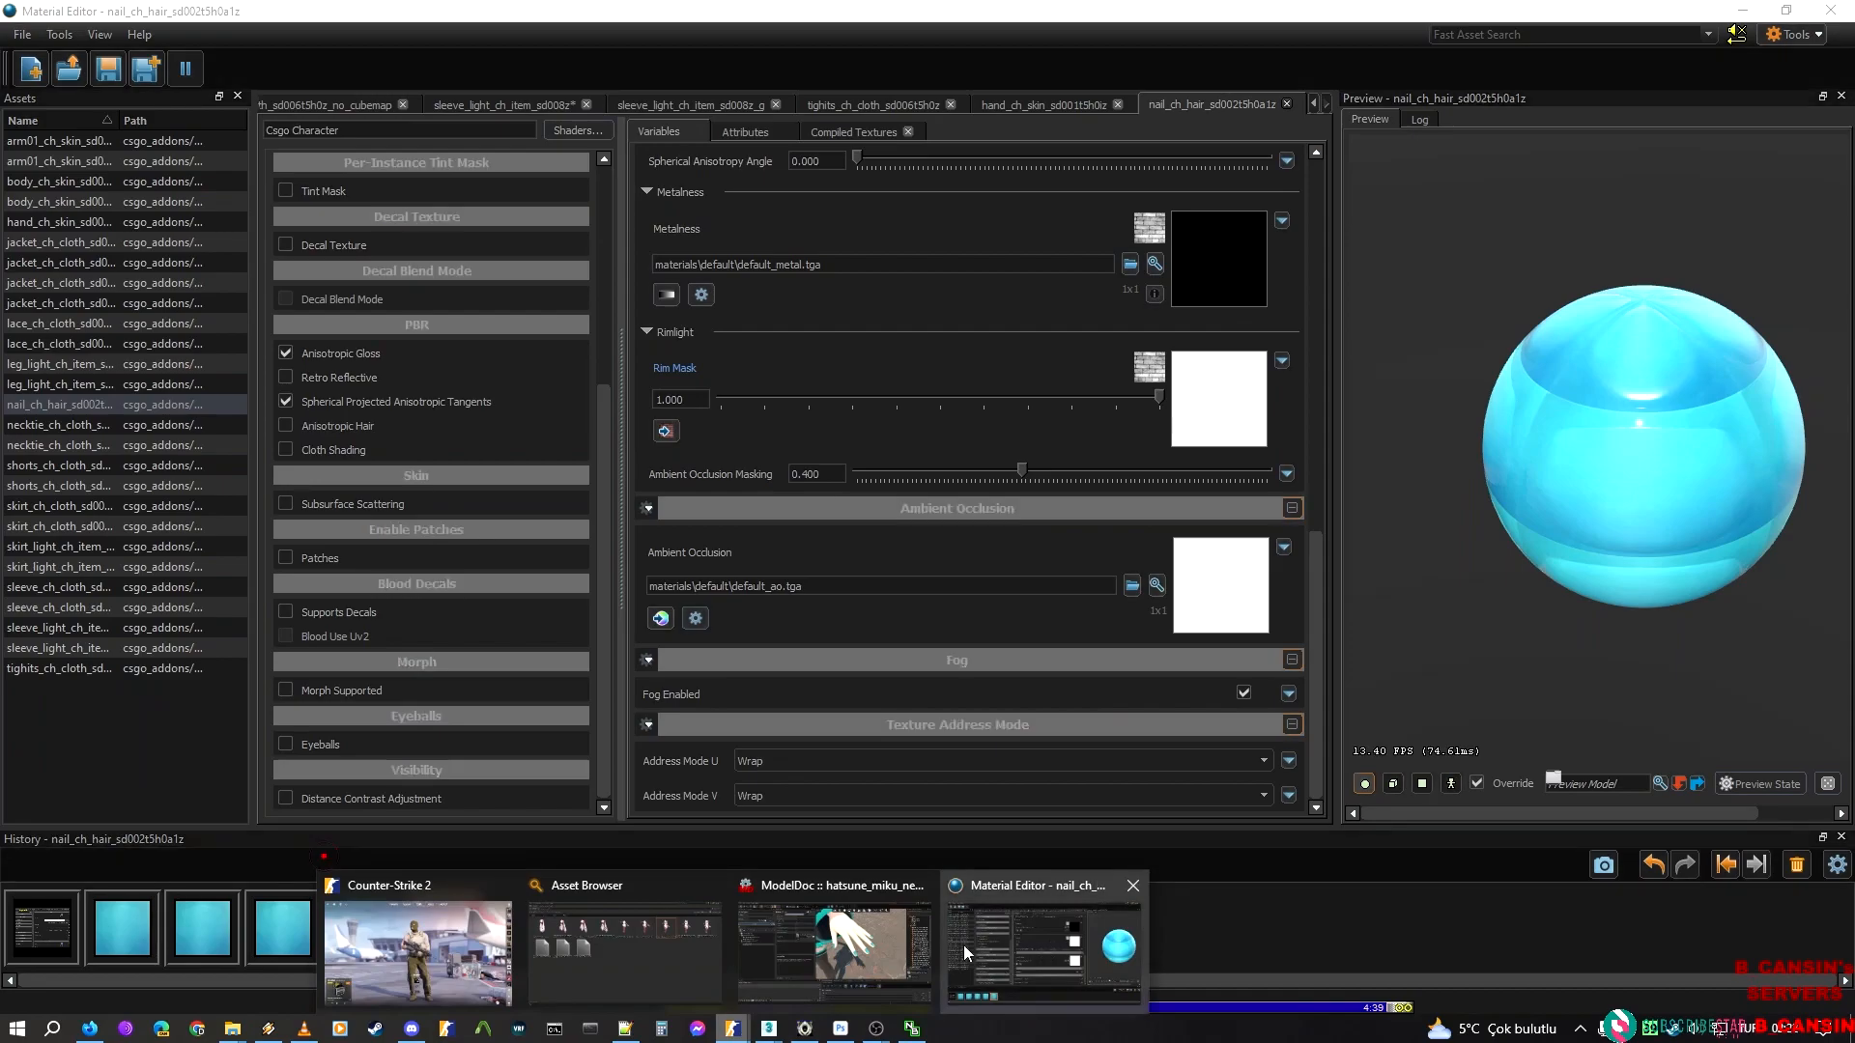
pyautogui.click(850, 952)
pyautogui.press('w')
pyautogui.moveTo(1035, 669); pyautogui.dragTo(908, 681, button='right')
pyautogui.press('d')
pyautogui.press('w')
pyautogui.press('s')
pyautogui.moveTo(1116, 459); pyautogui.dragTo(1115, 459, button='right')
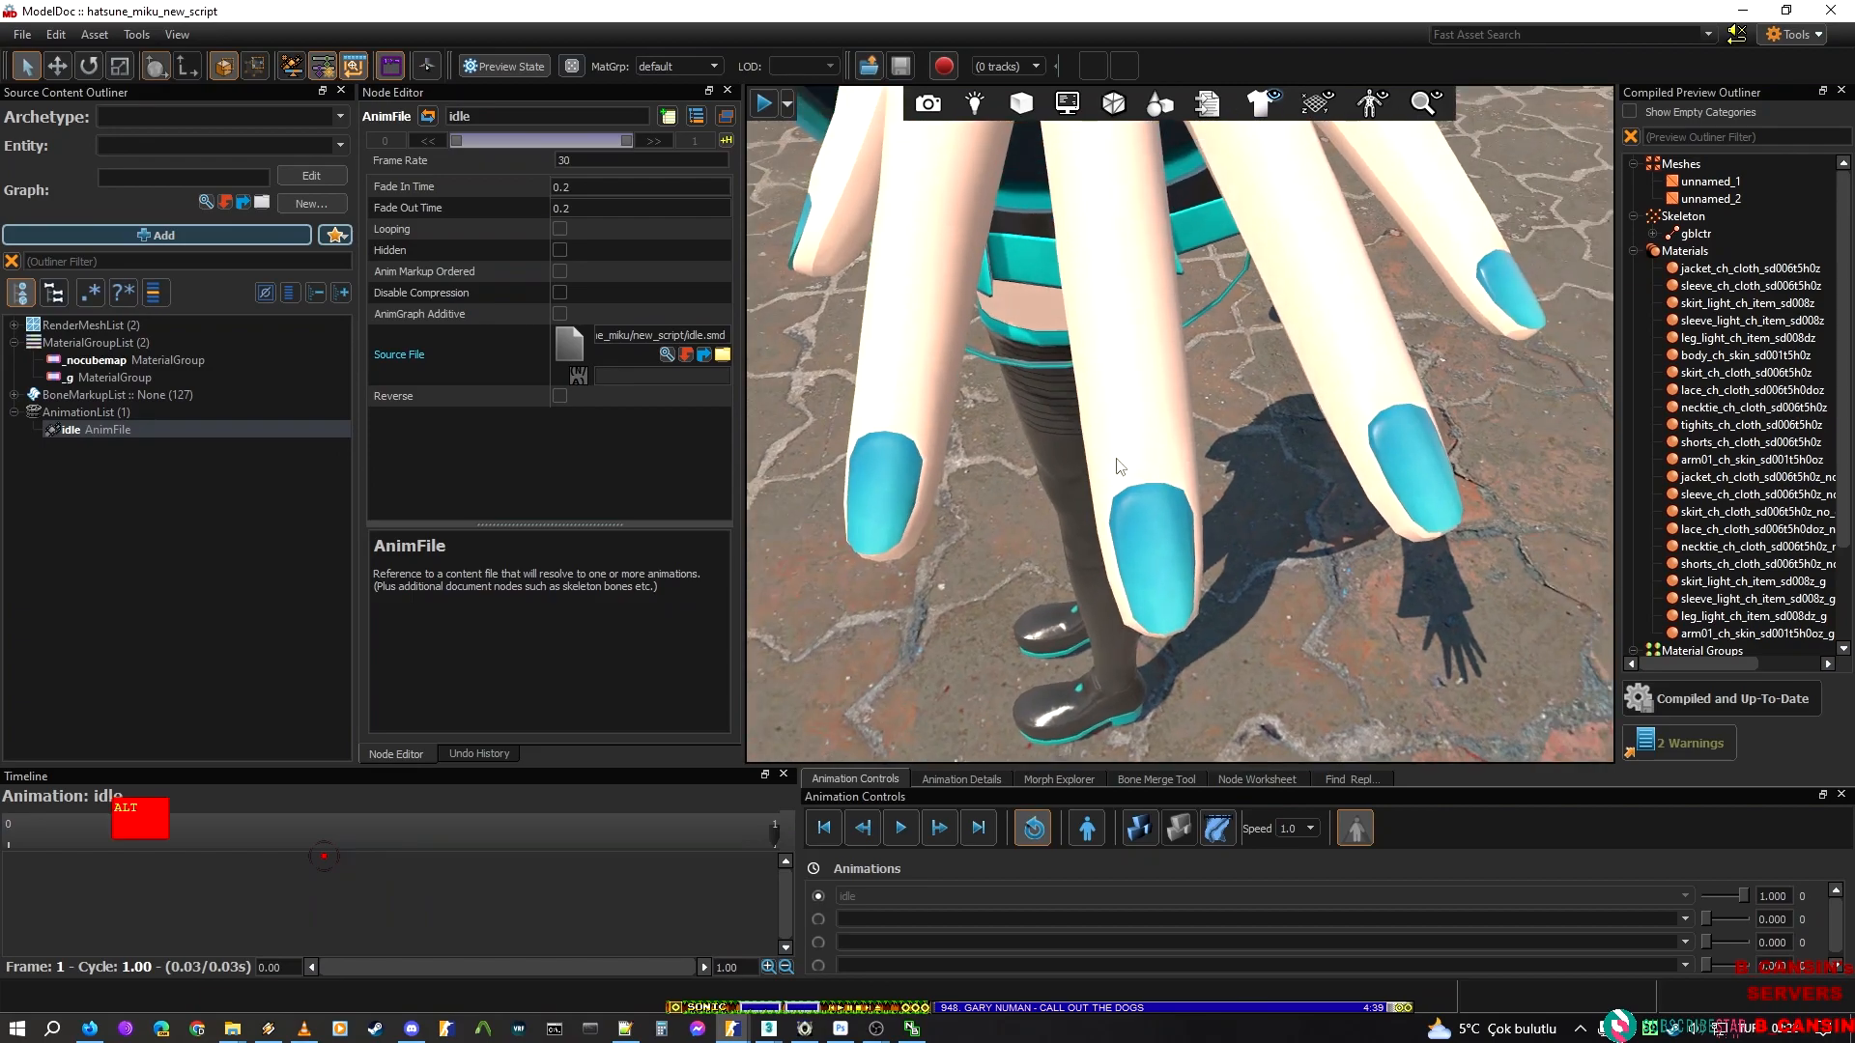
# In File Explorer, go back to the mikitm300 folder, open F_DIVA_MIK300_NAIL_S.tga in Photoshop, and examine its channels
pyautogui.hotkey('alt', 'Tab')
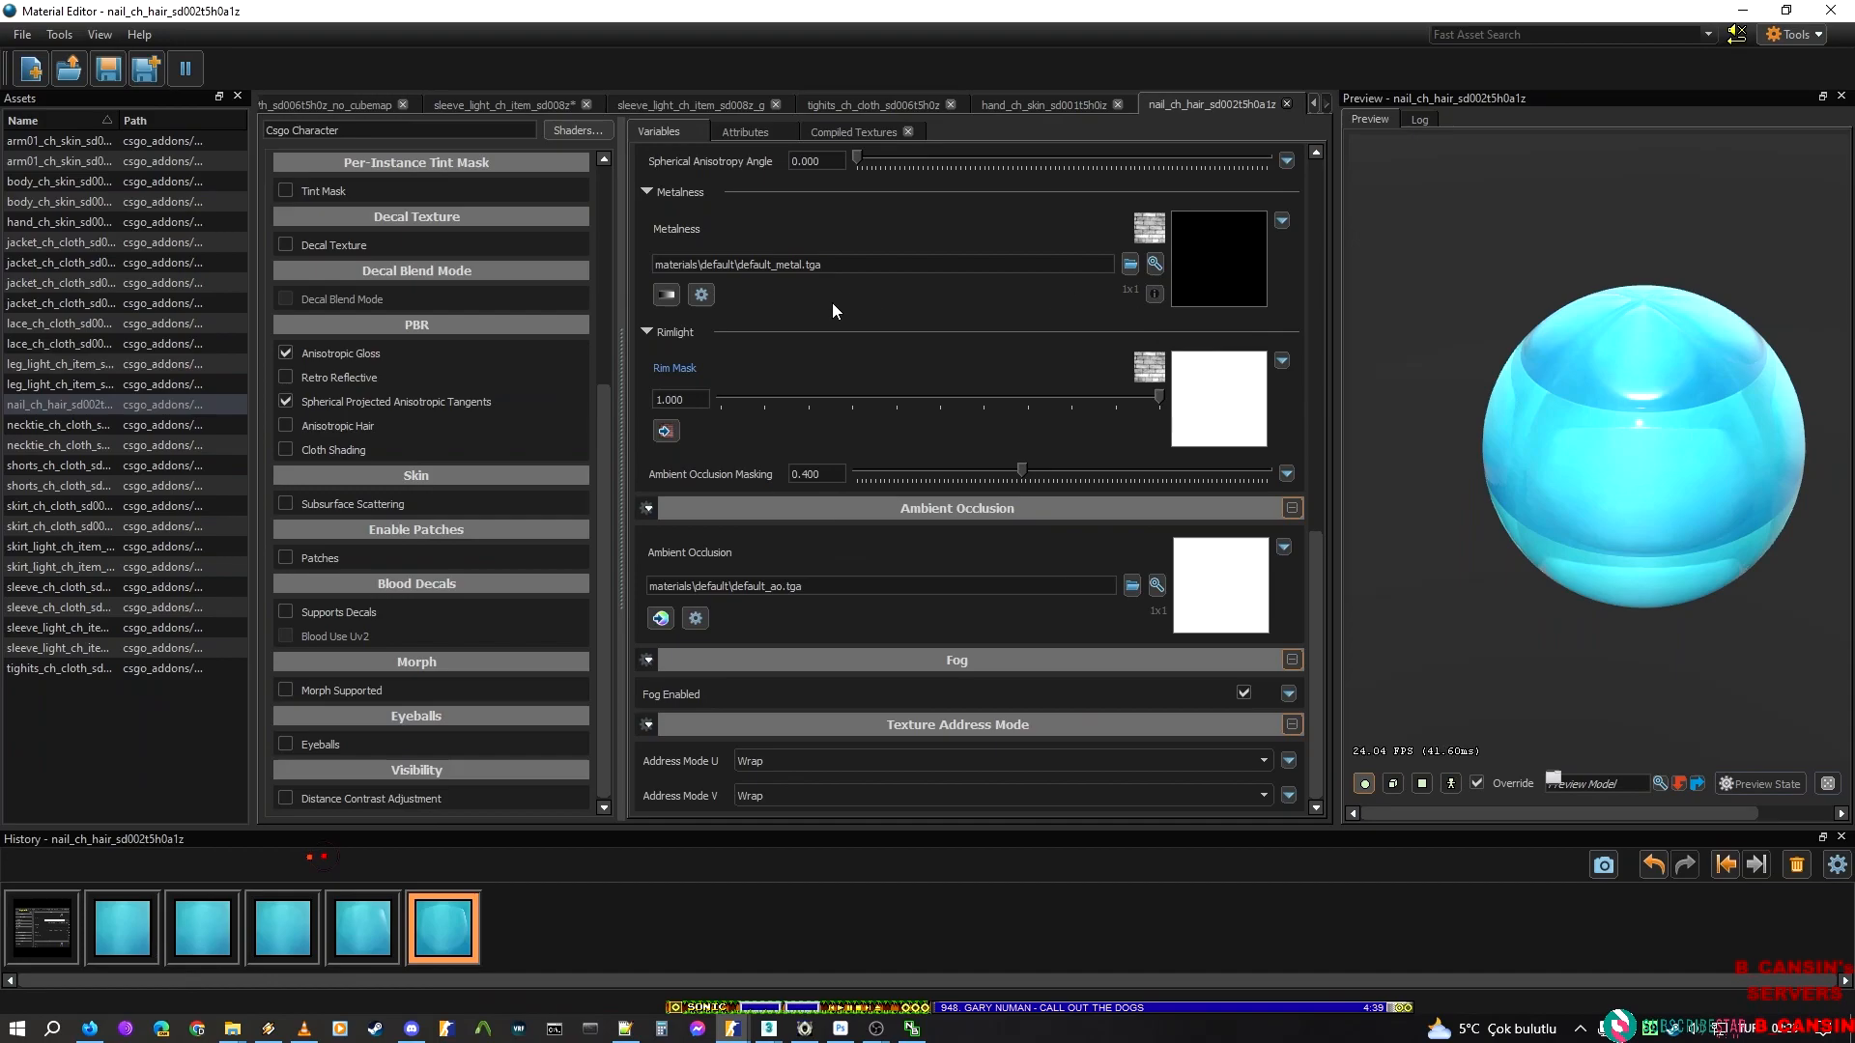
pyautogui.scroll(4, 904, 565)
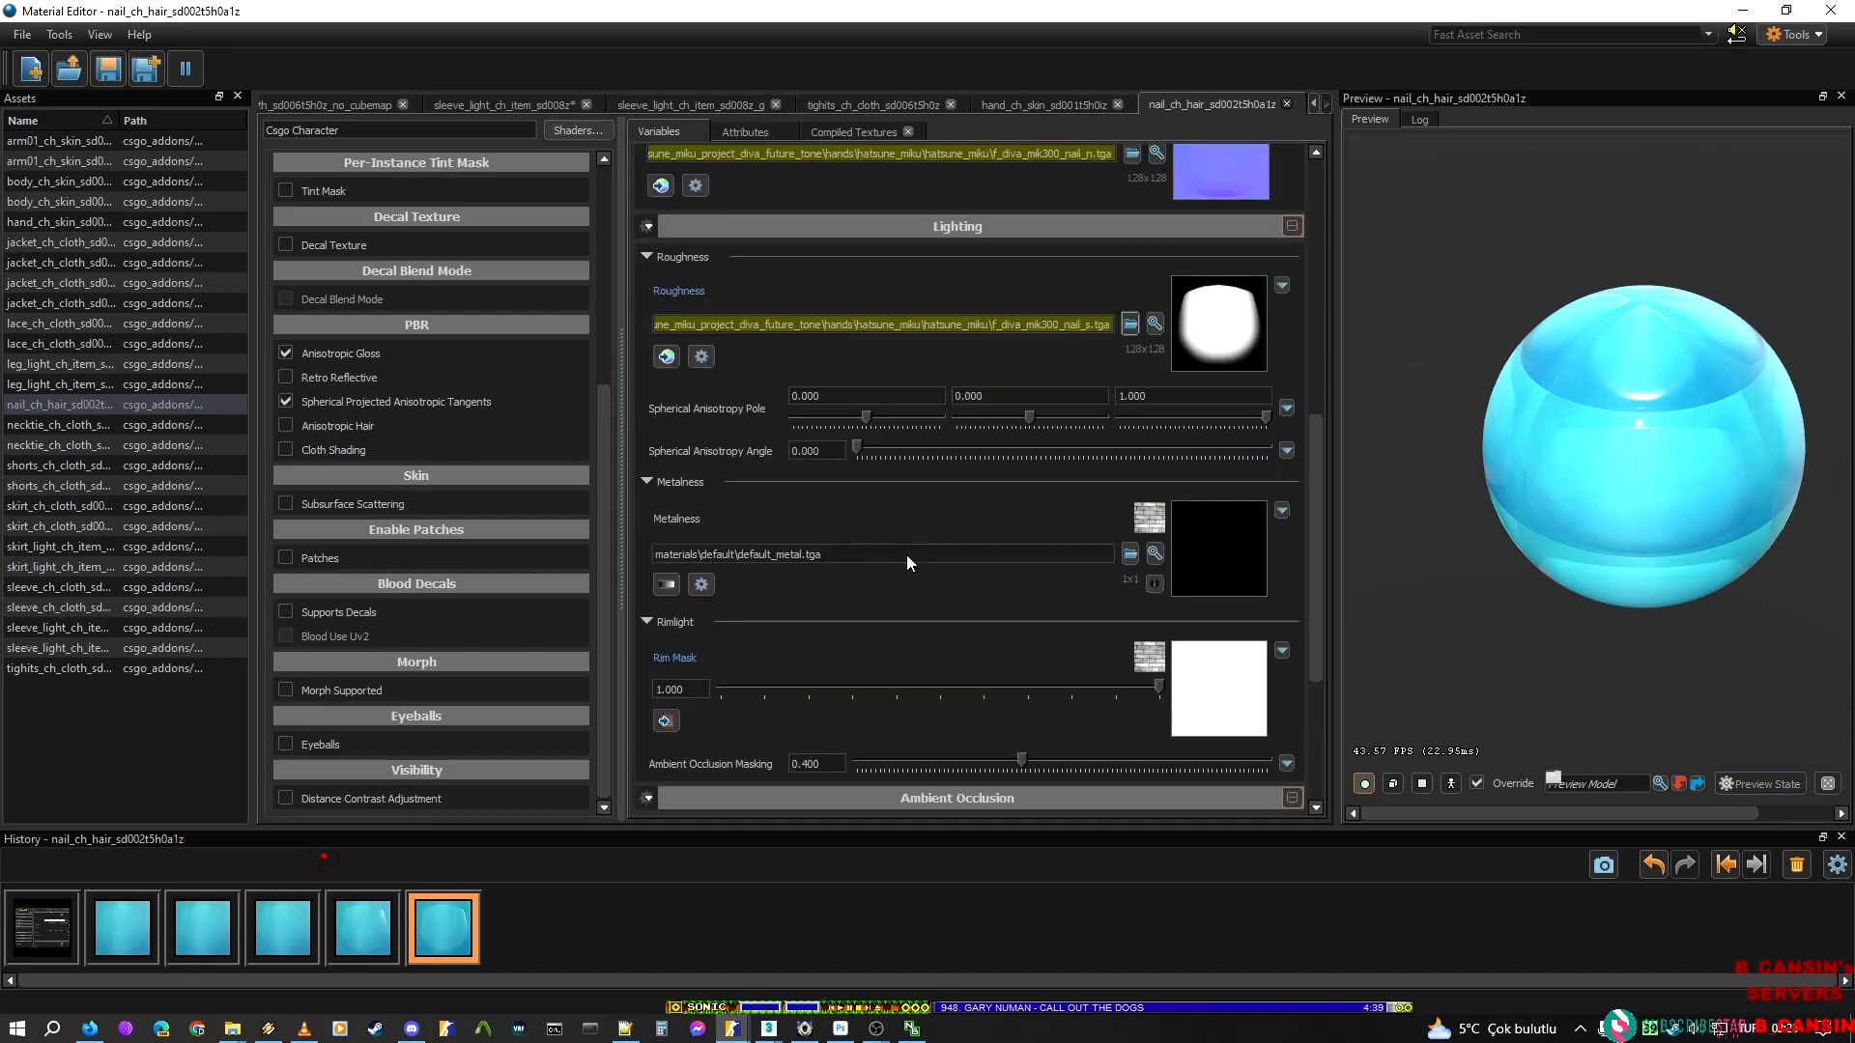
pyautogui.click(233, 1028)
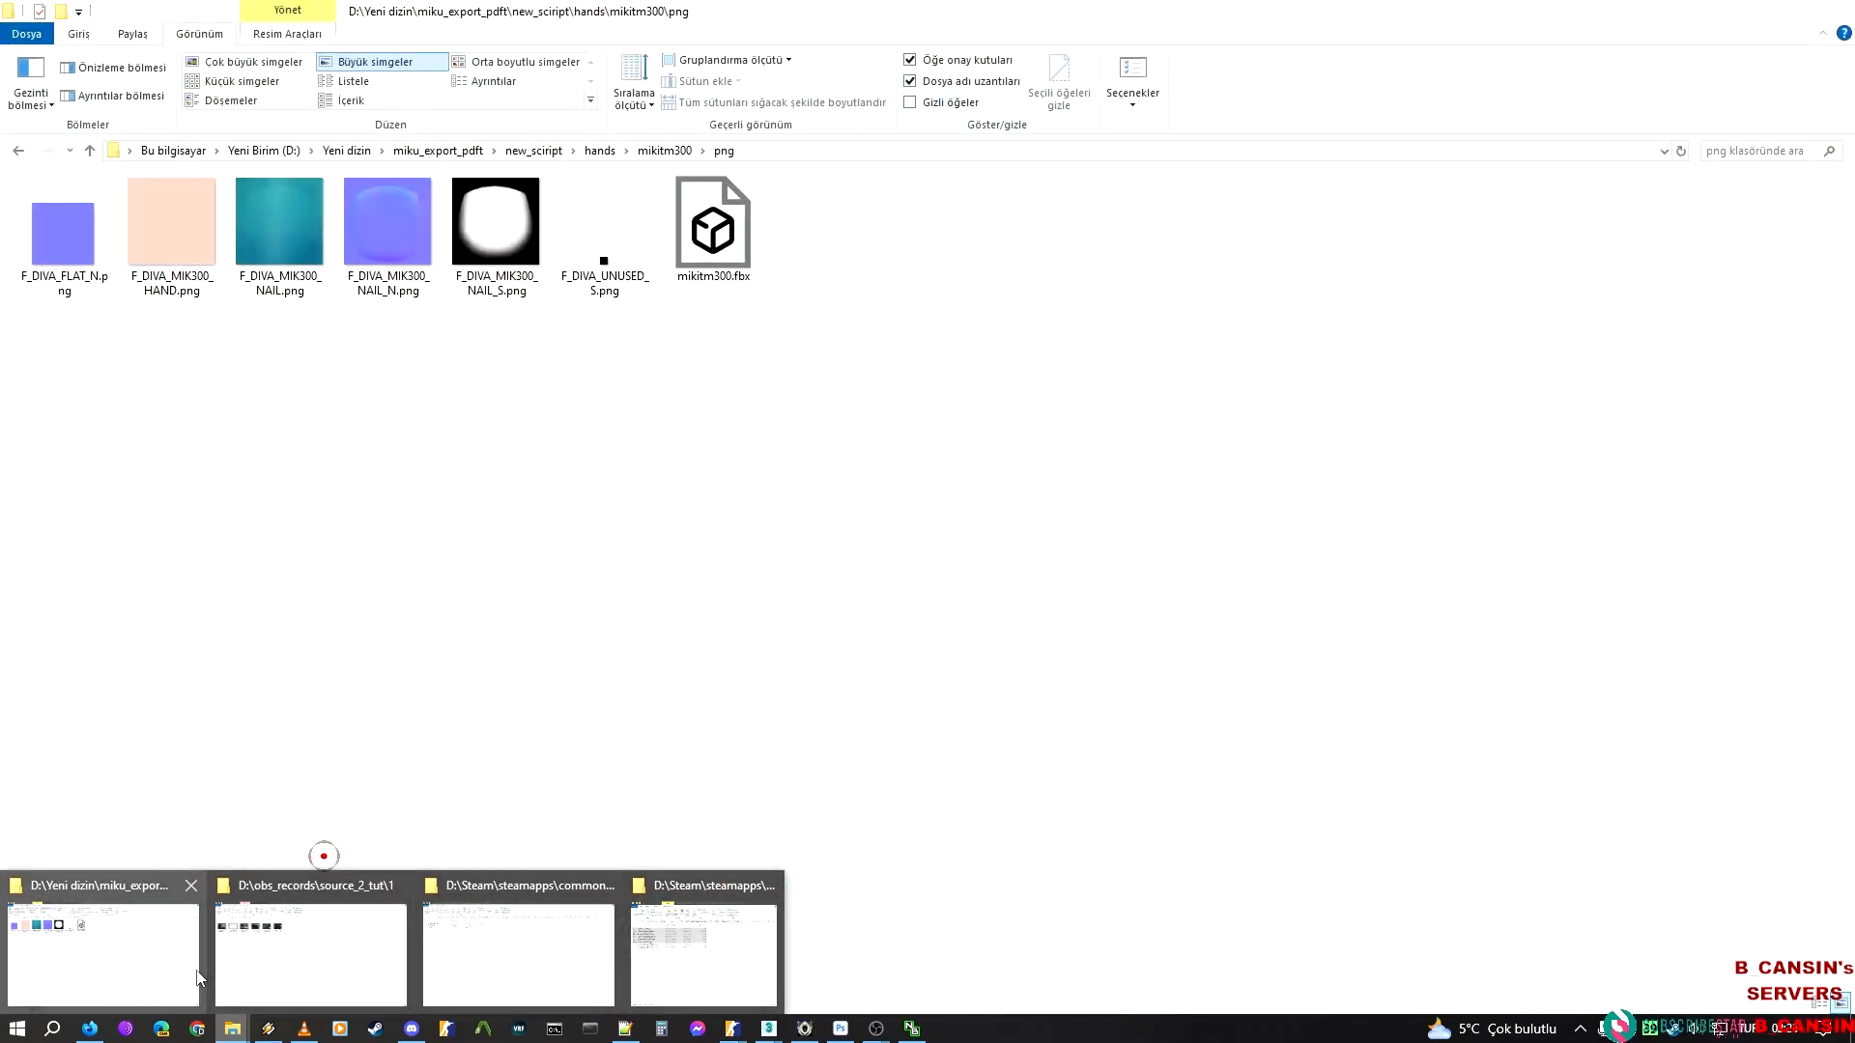
pyautogui.click(85, 933)
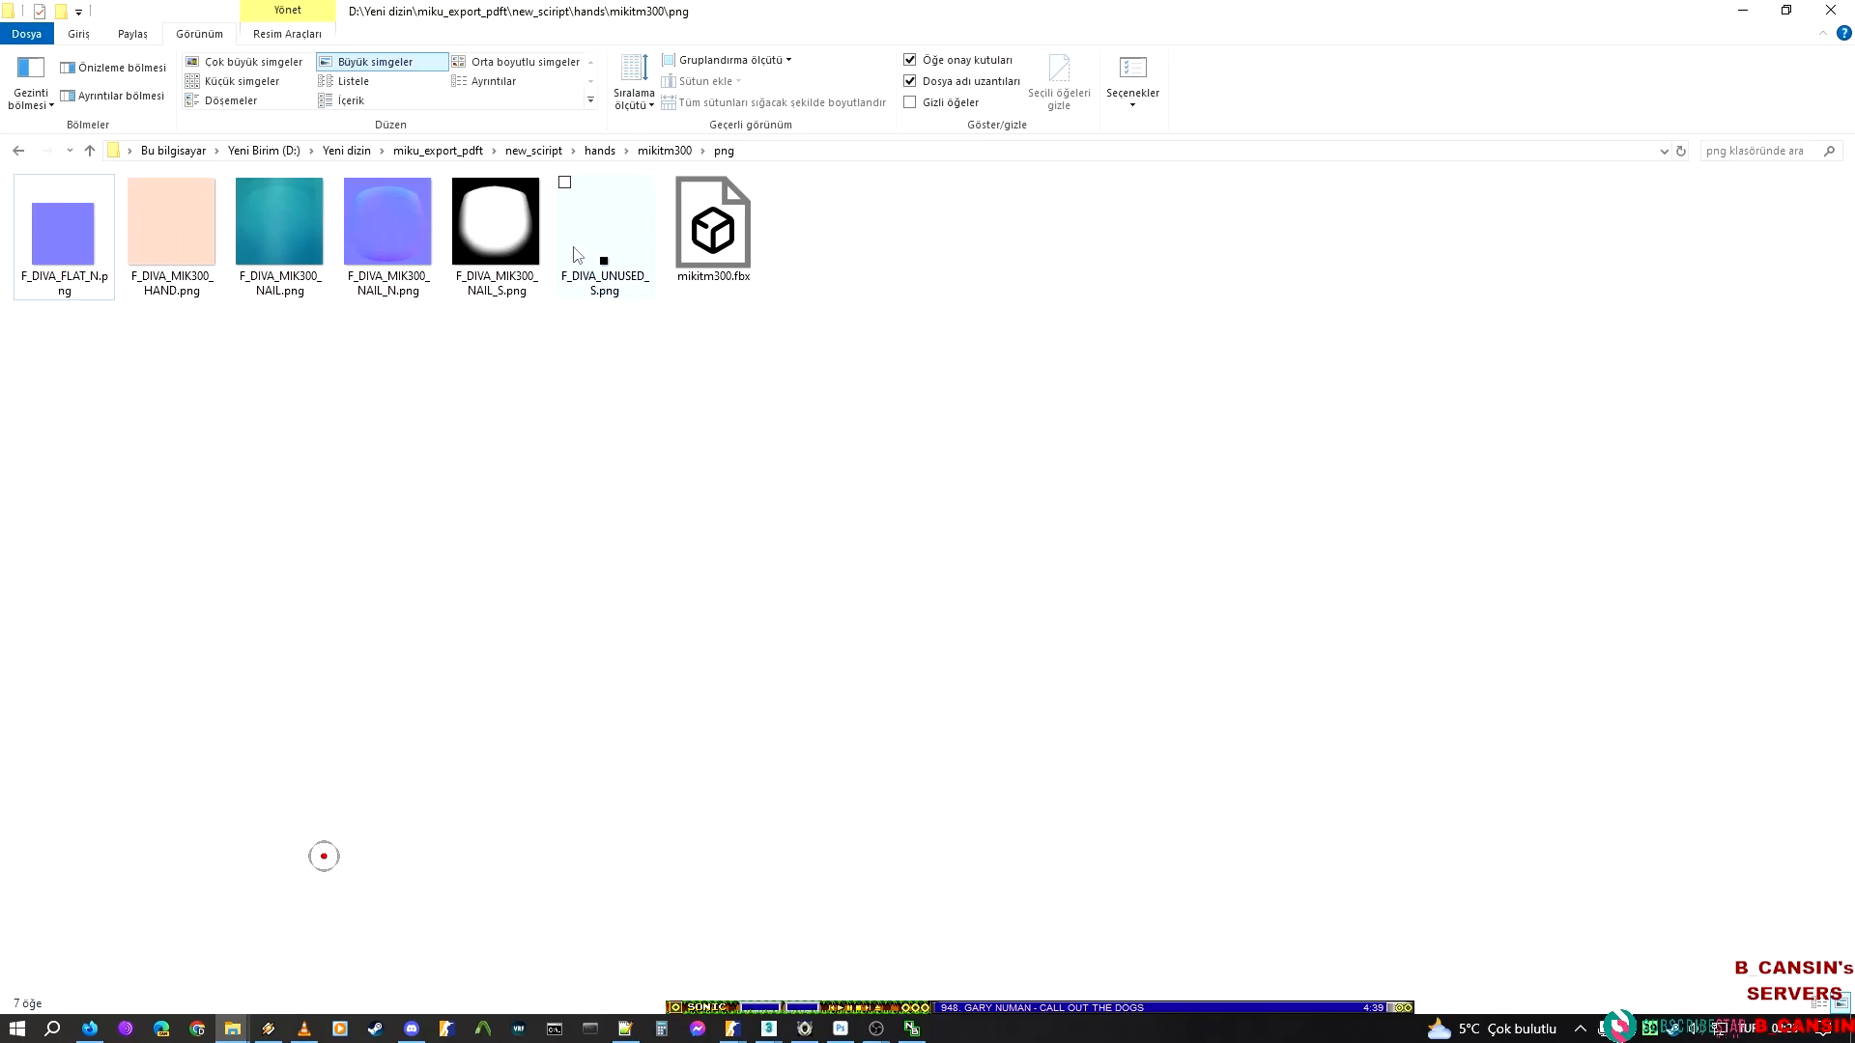
pyautogui.hotkey('alt', 'Left')
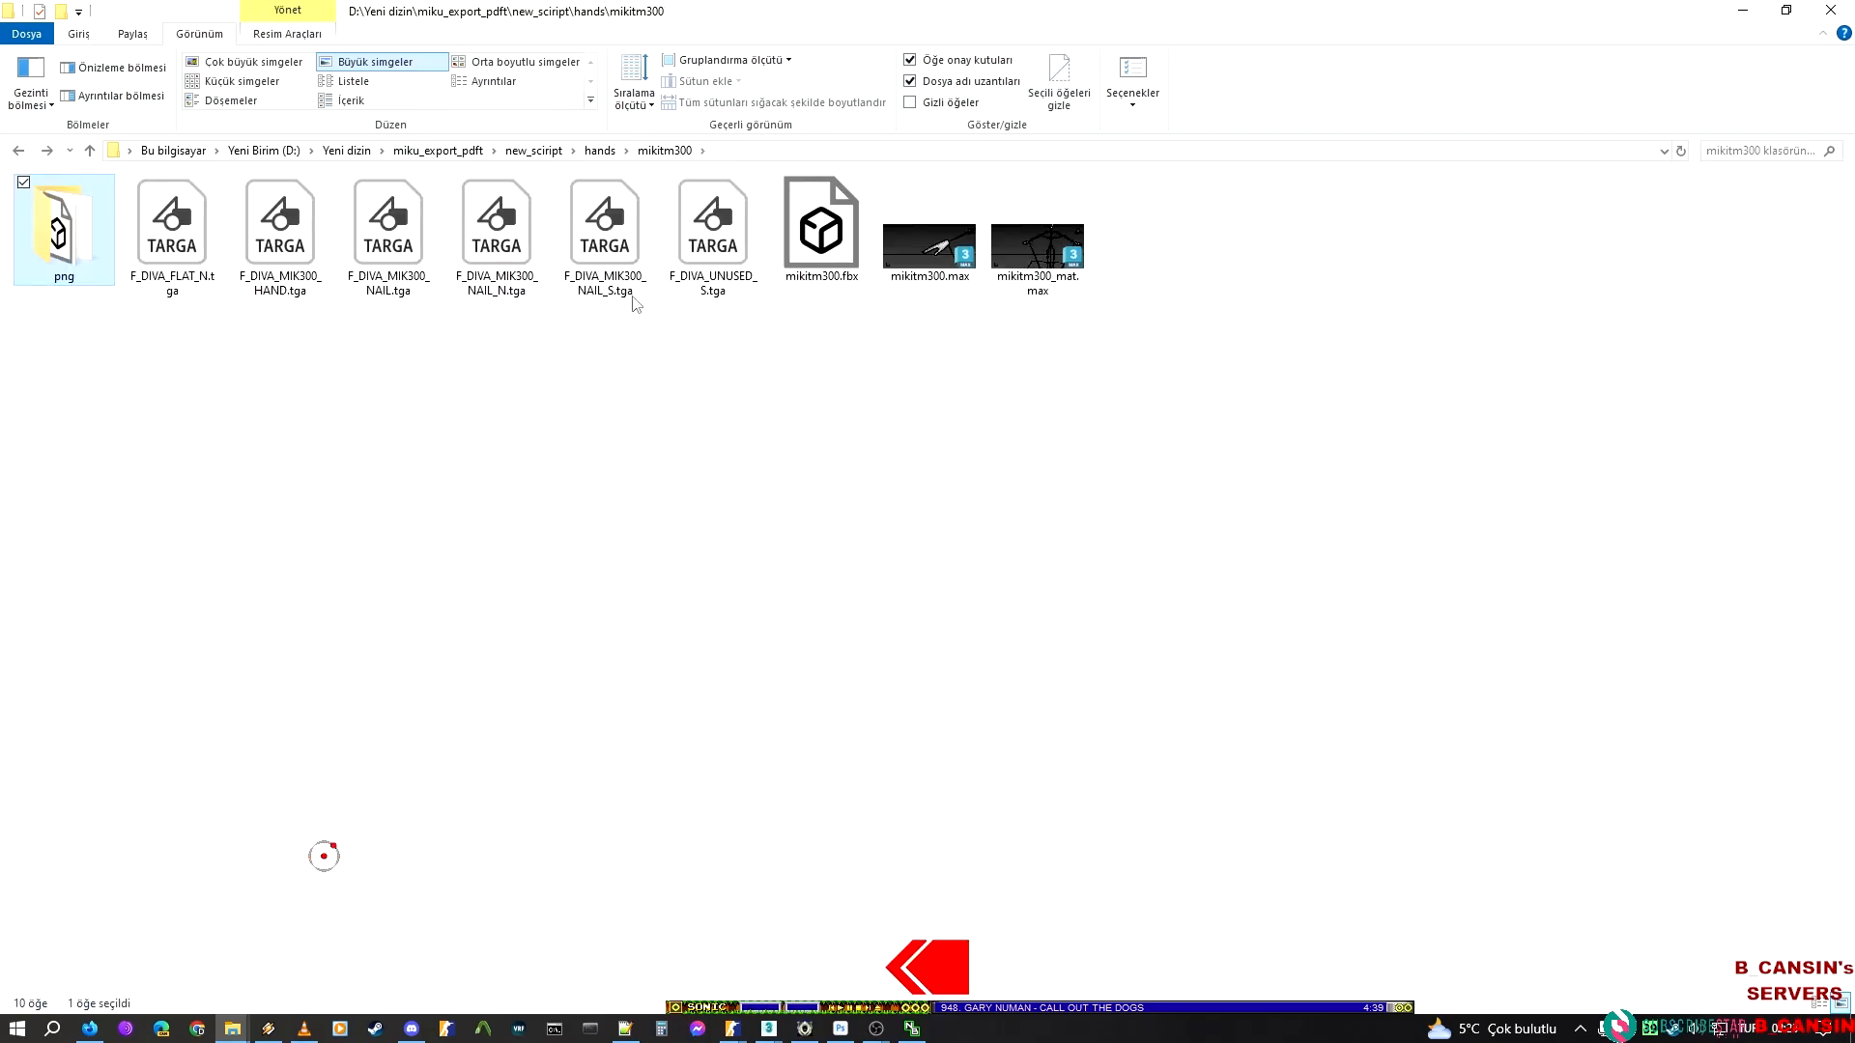
pyautogui.click(670, 244)
pyautogui.click(621, 281)
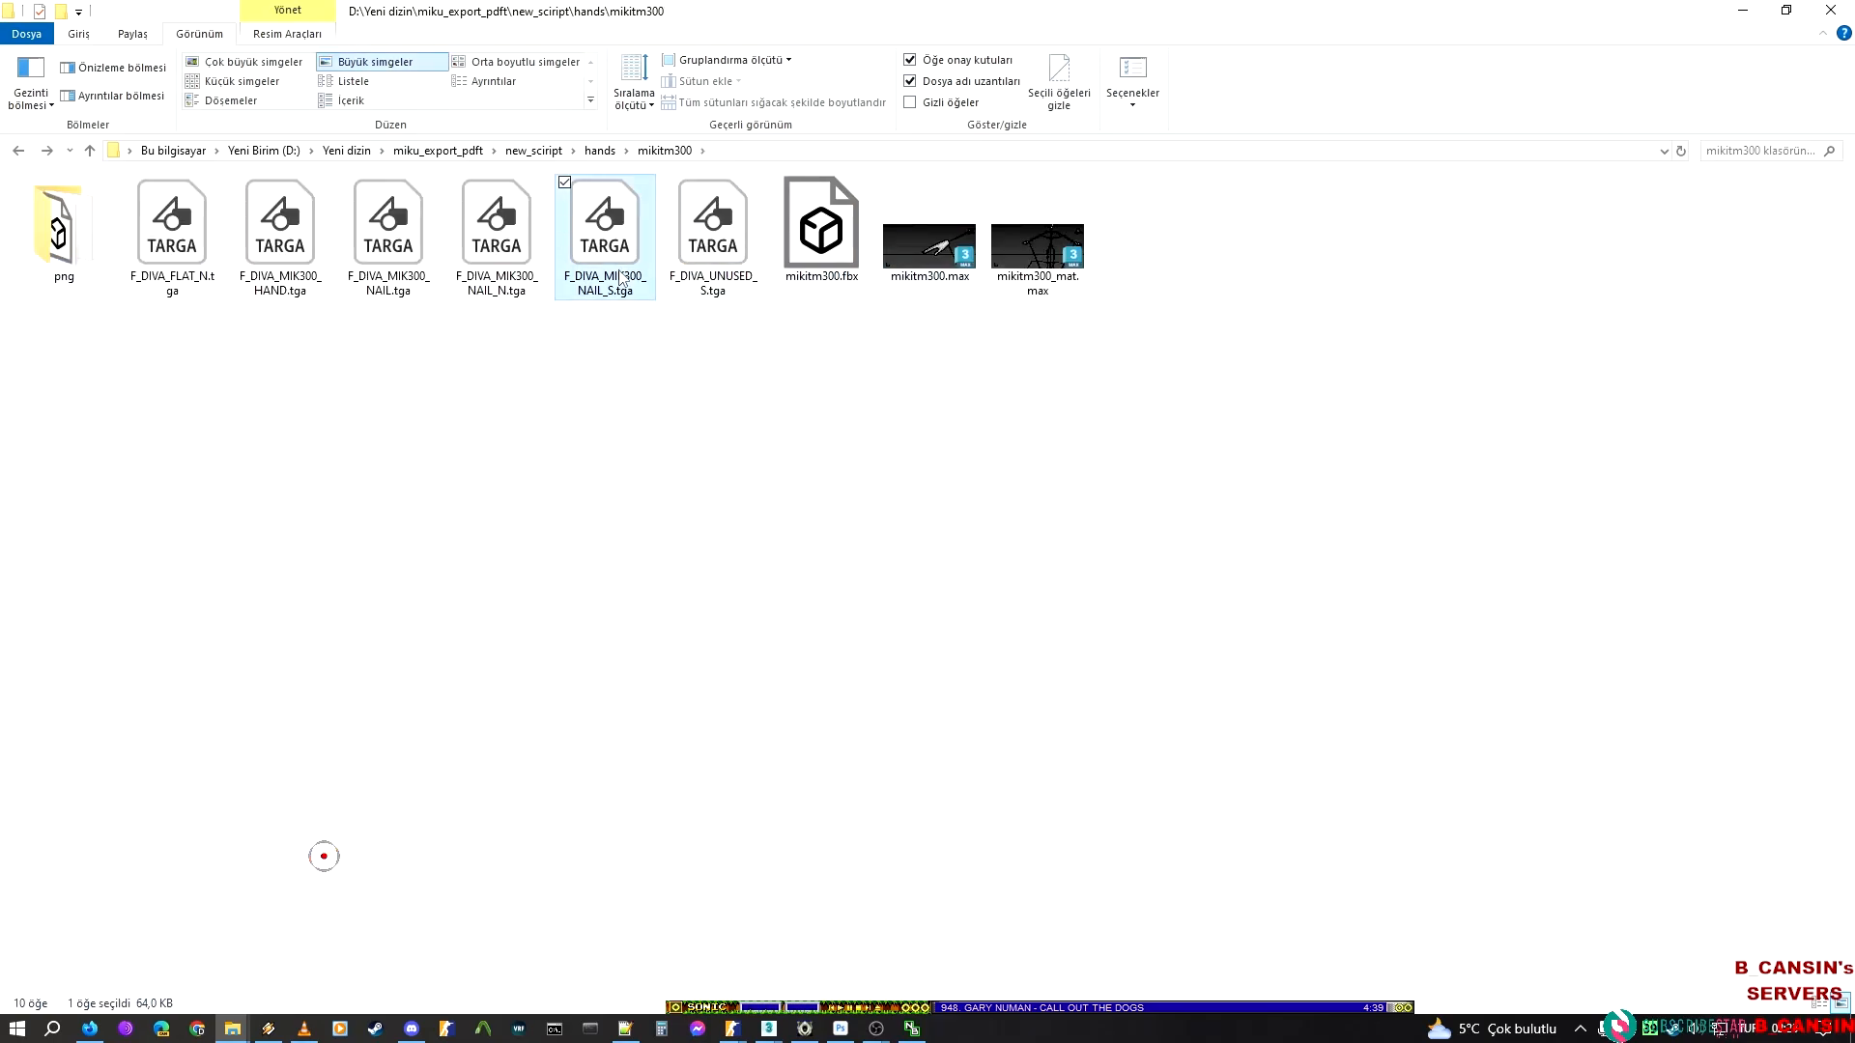
pyautogui.moveTo(623, 239); pyautogui.dragTo(1294, 38)
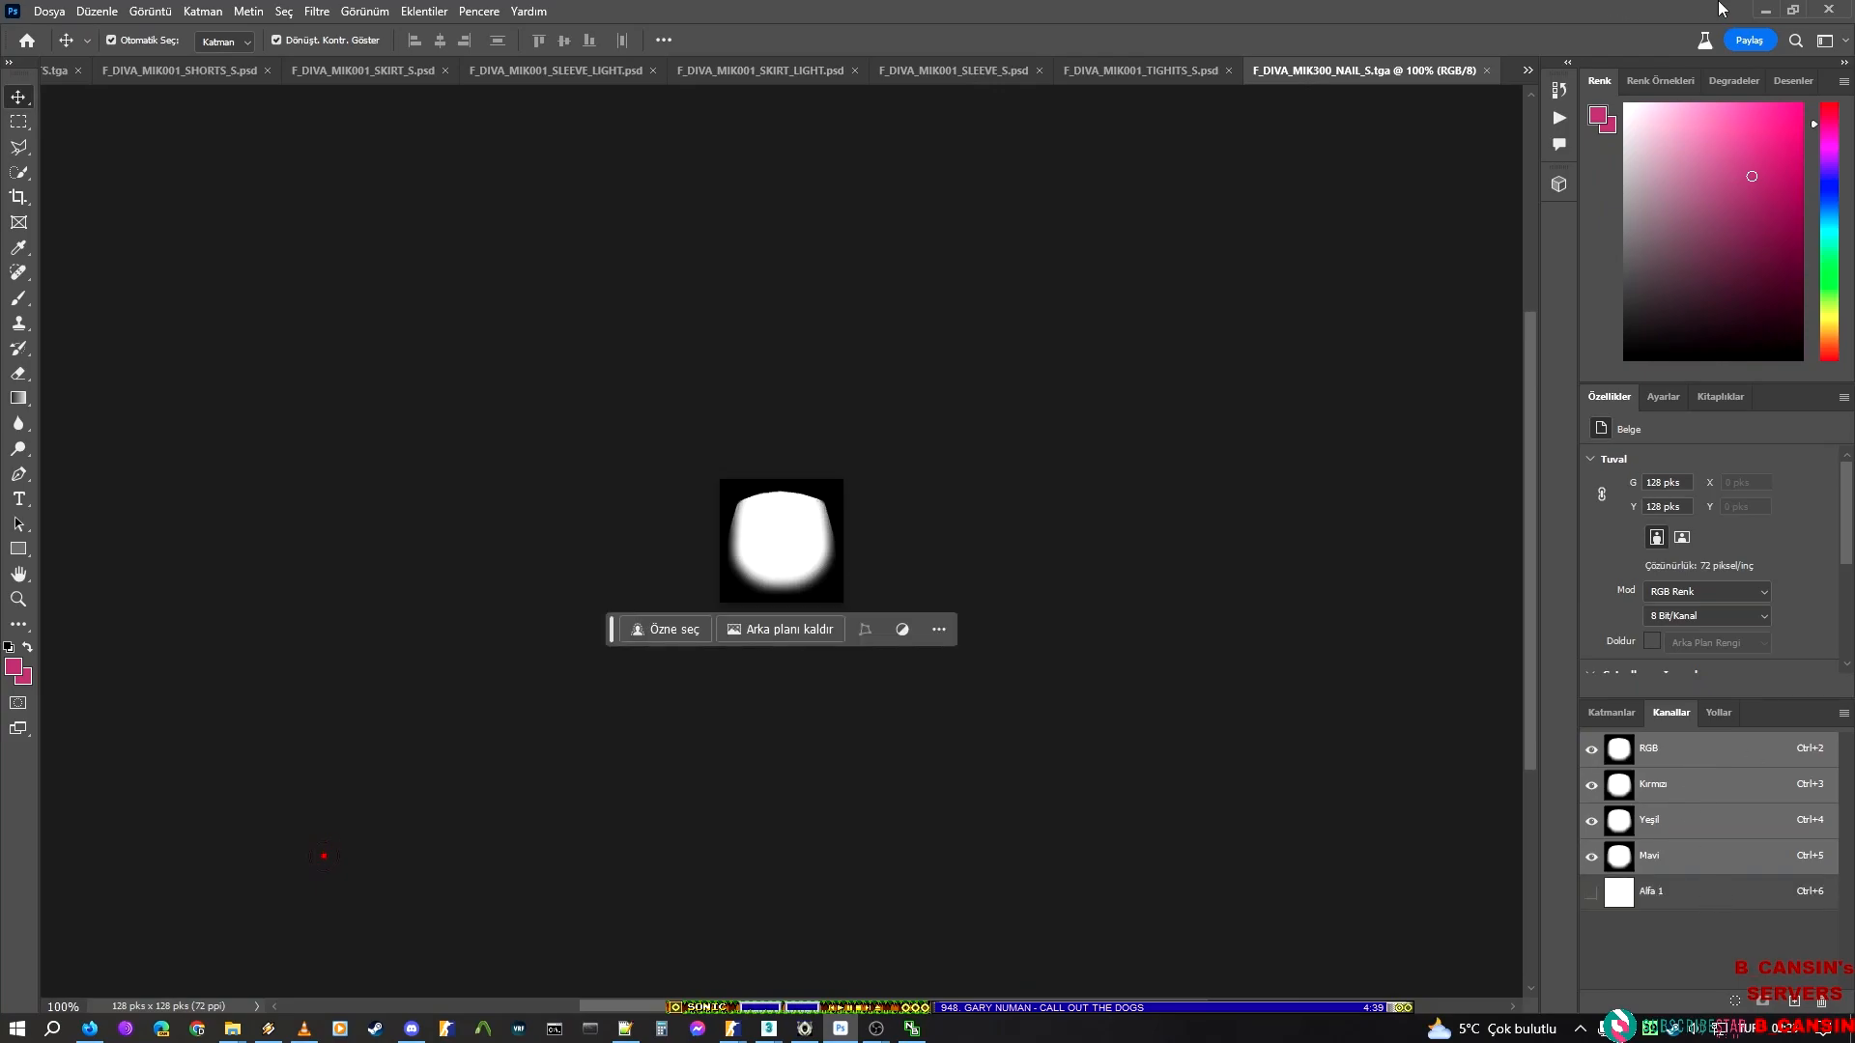
pyautogui.click(1765, 11)
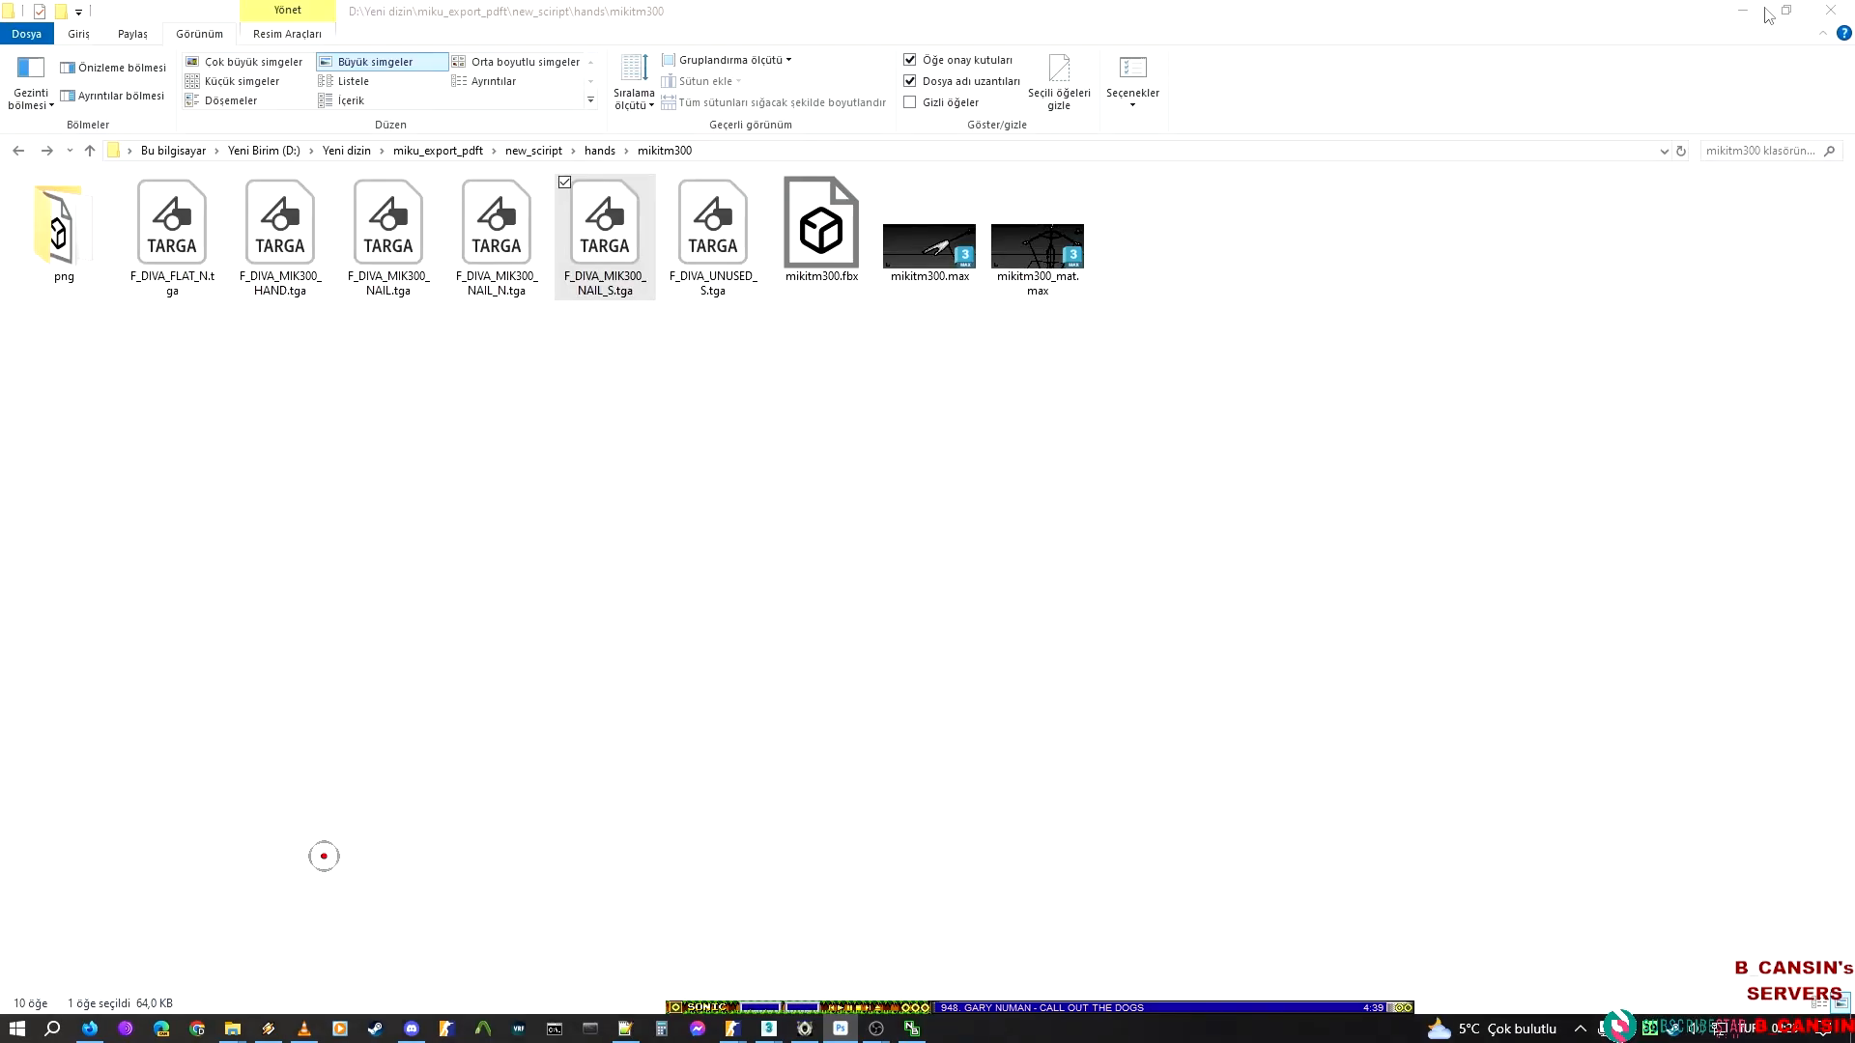
pyautogui.click(1743, 10)
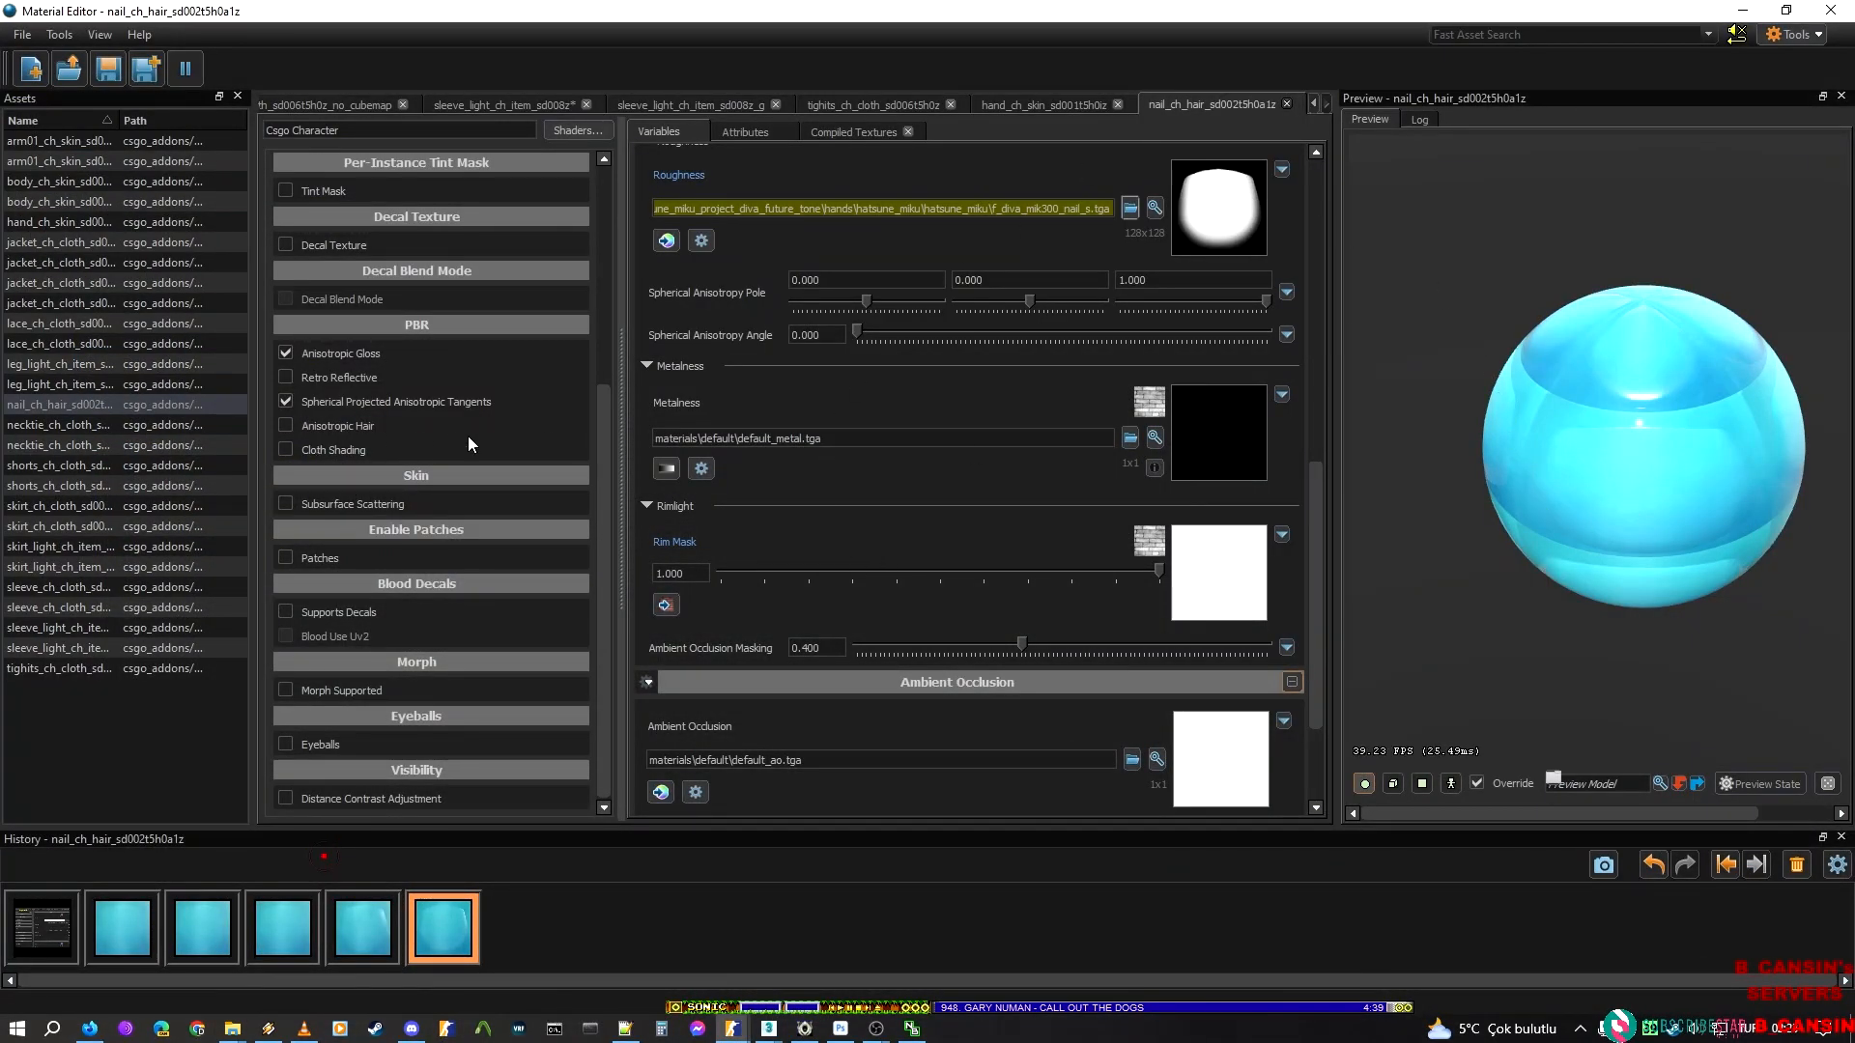
# In the Material Editor, try the nail material's Roughness texture path, F_DIVA_MIK300_NAIL_S.tga, as its Ambient Occlusion texture
pyautogui.click(1066, 210)
pyautogui.hotkey('ctrl', 'a')
pyautogui.scroll(-3, 637, 760)
pyautogui.click(734, 585)
pyautogui.hotkey('ctrl', 'a')
pyautogui.hotkey('ctrl', 'v')
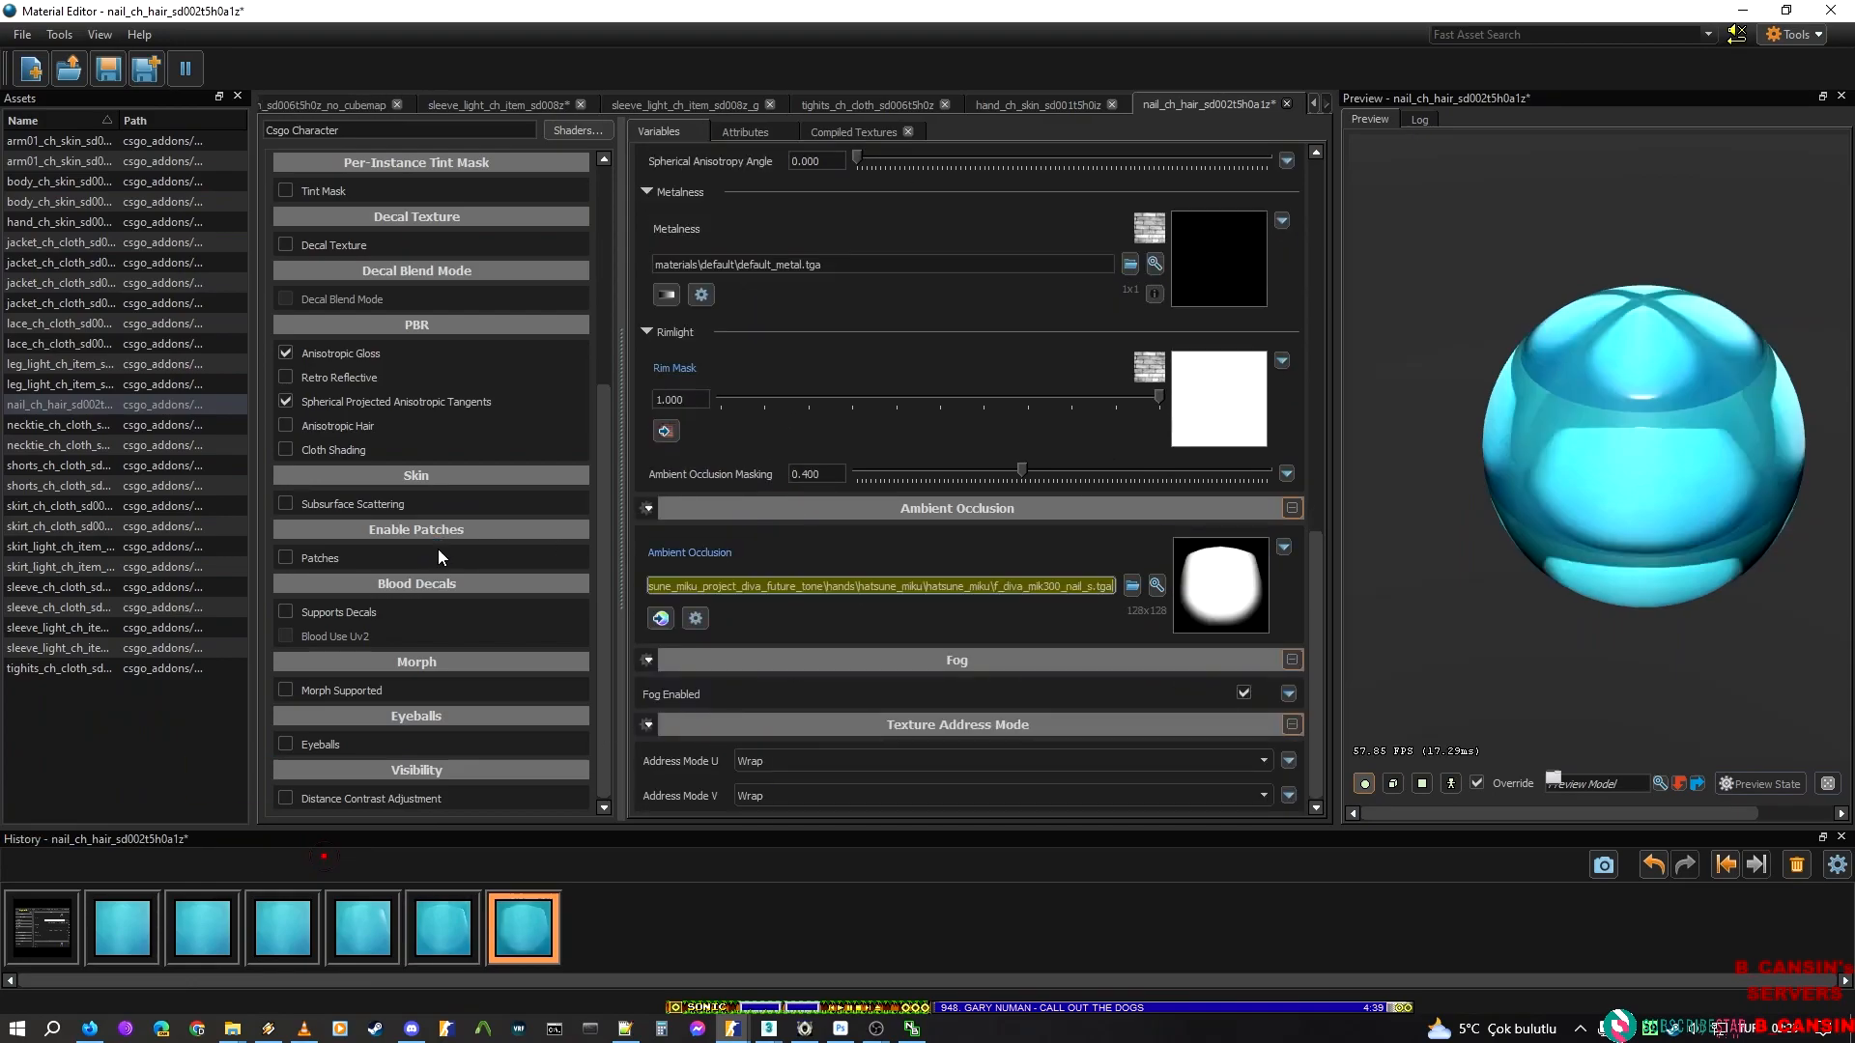
# Place the Material Editor beside the ModelDoc viewport and compare the fingernails under the _g, _nocubemap and default material groups
pyautogui.moveTo(922, 6); pyautogui.dragTo(207, 66)
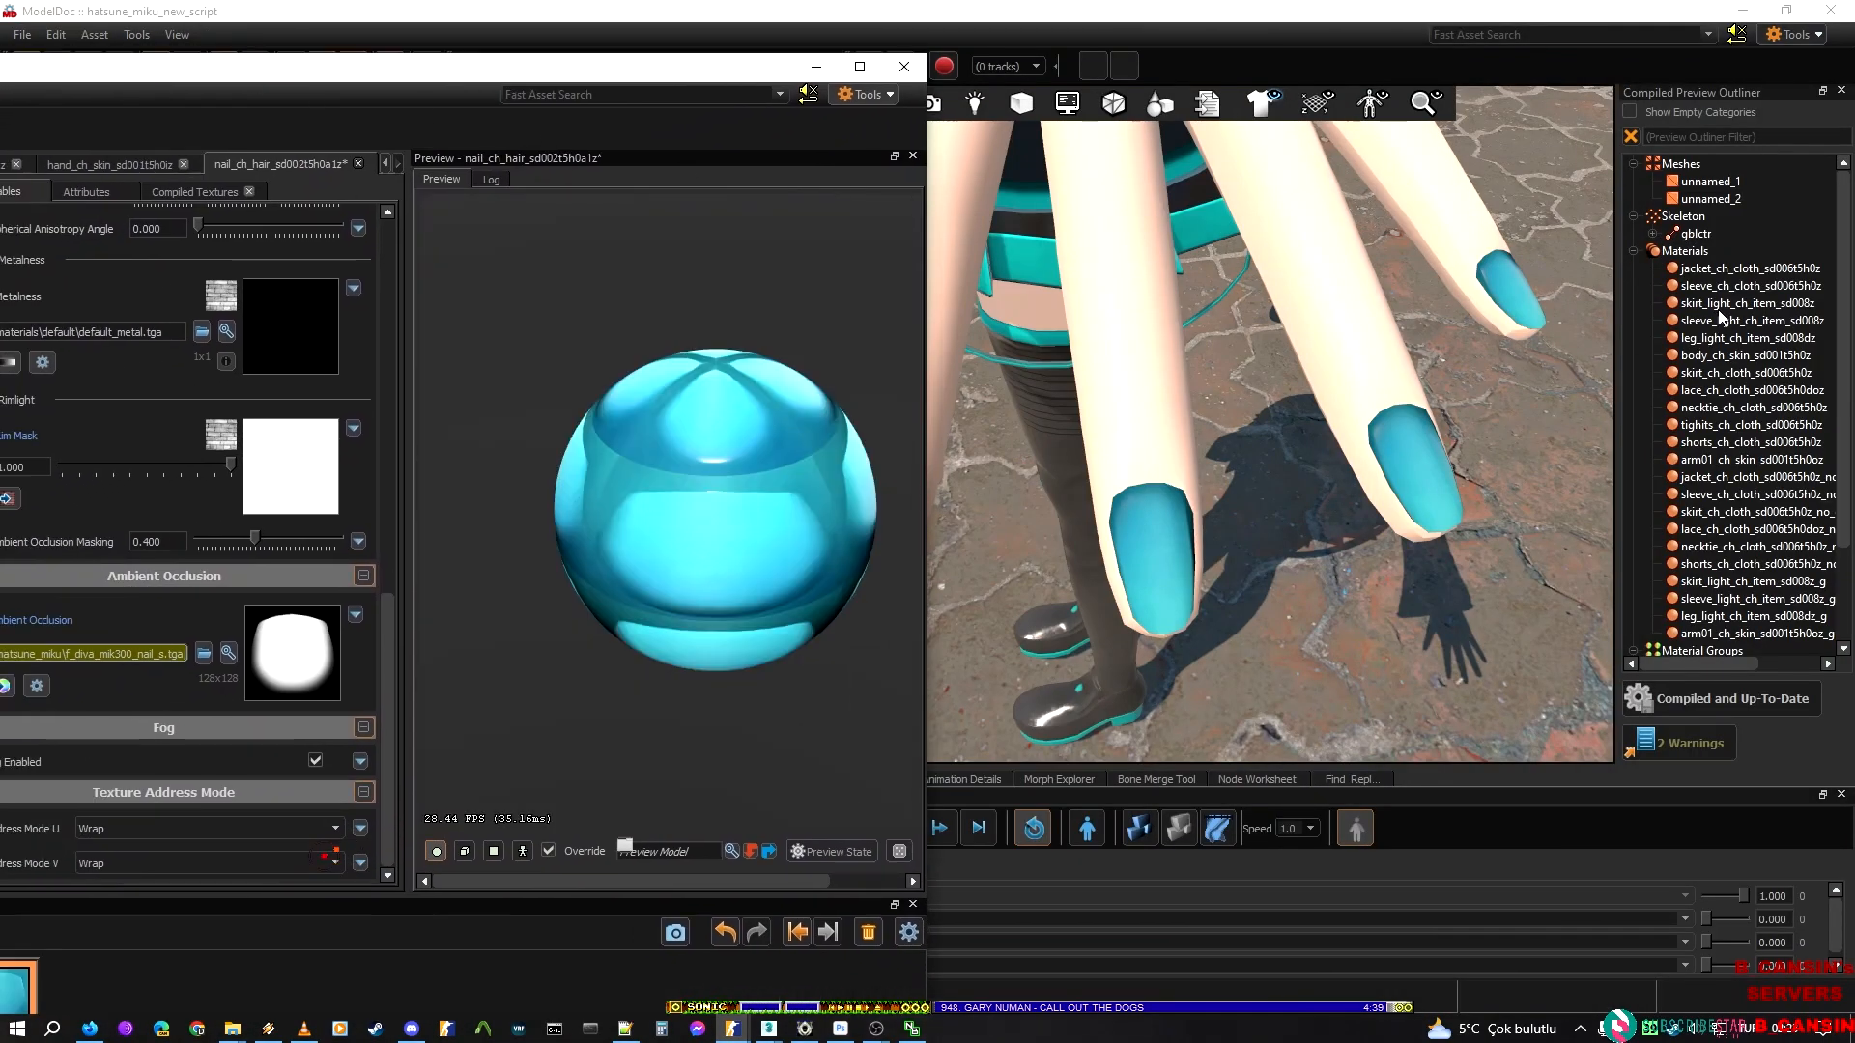
pyautogui.scroll(-3, 1719, 324)
pyautogui.click(1709, 581)
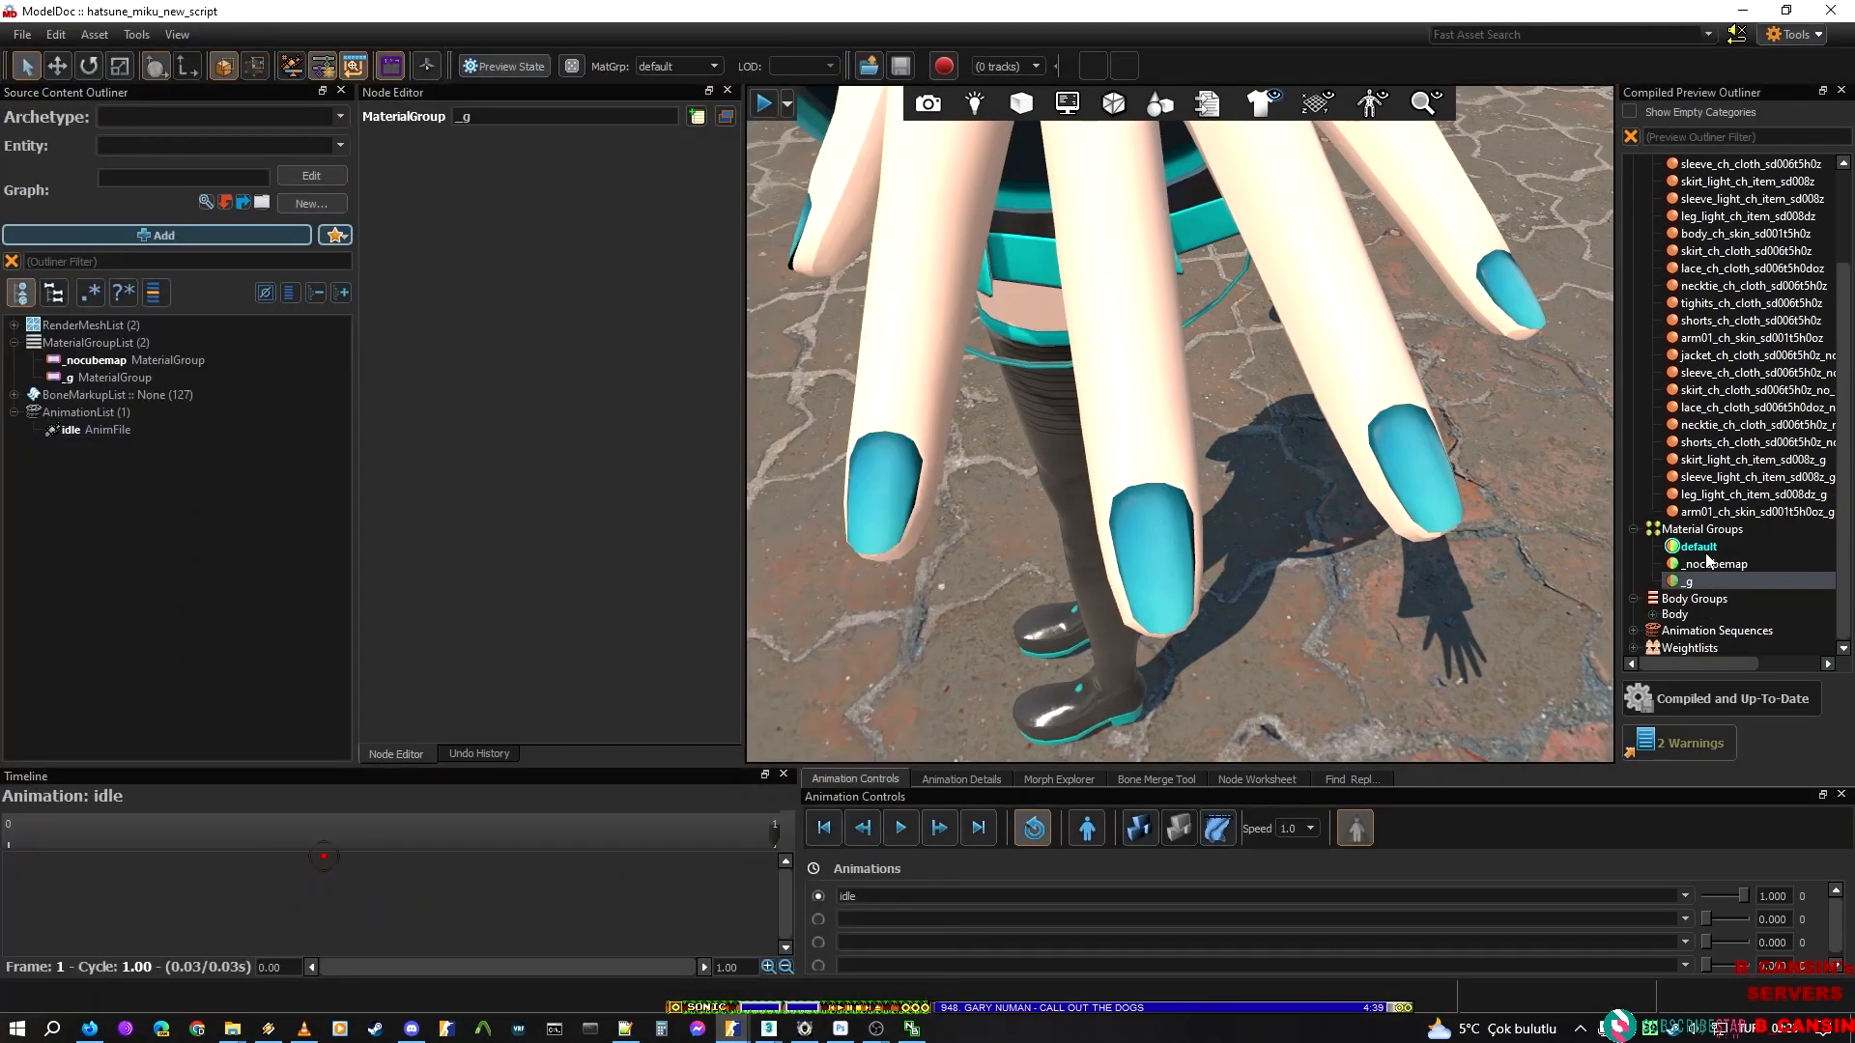
pyautogui.click(1710, 566)
pyautogui.click(1712, 552)
pyautogui.moveTo(1299, 546); pyautogui.dragTo(1254, 544)
pyautogui.hotkey('alt', 'Tab')
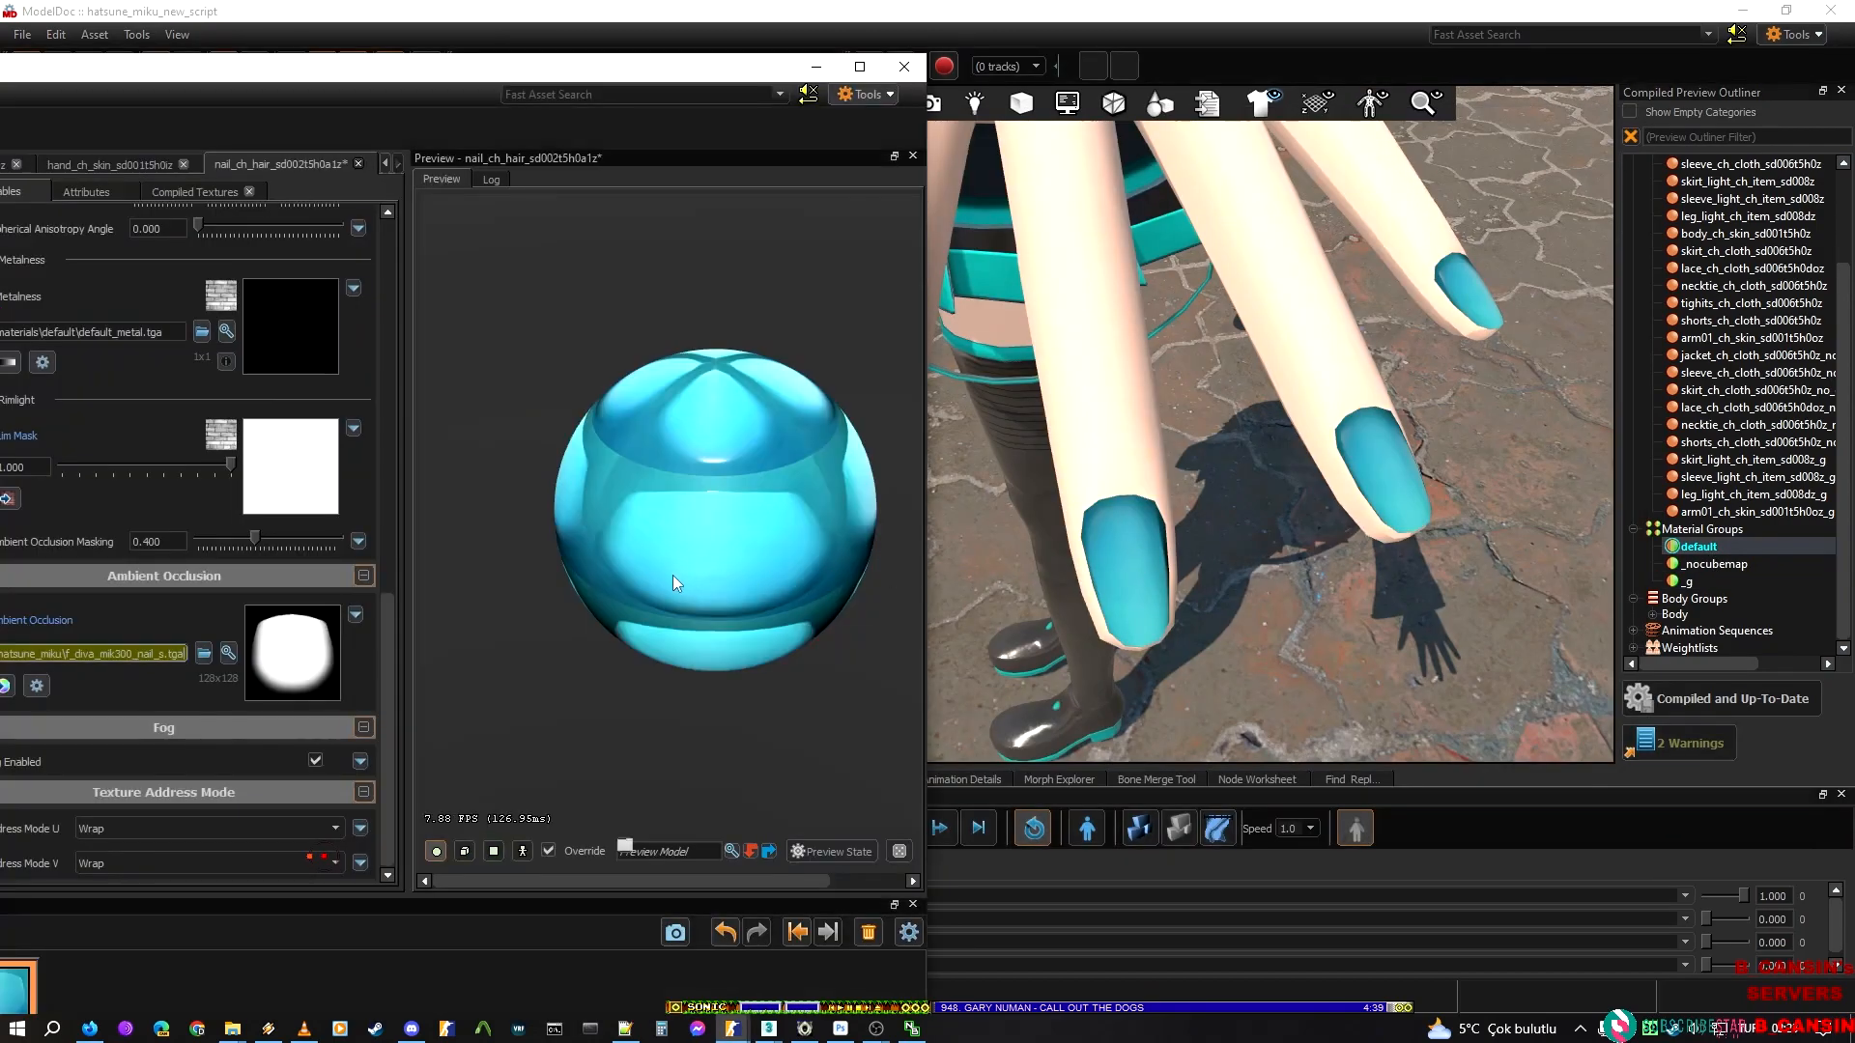
pyautogui.moveTo(572, 80); pyautogui.dragTo(584, 78)
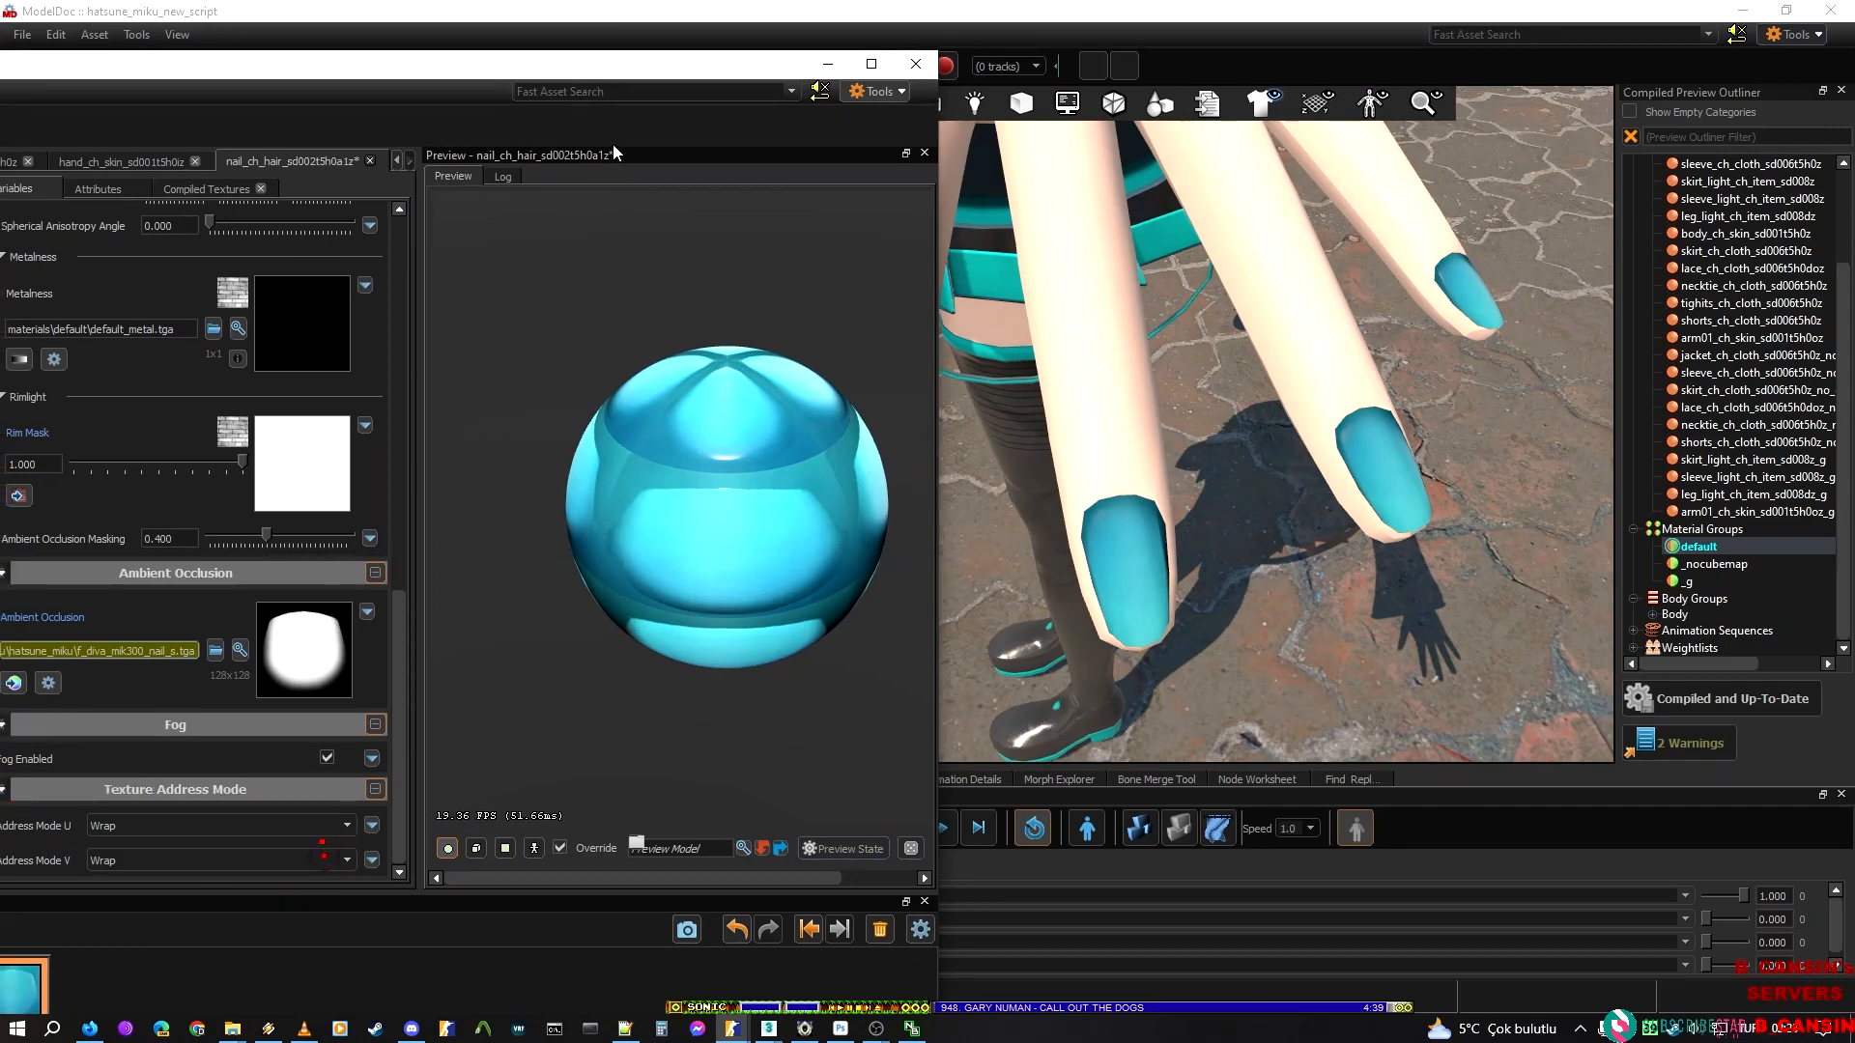
pyautogui.moveTo(632, 51); pyautogui.dragTo(641, 44)
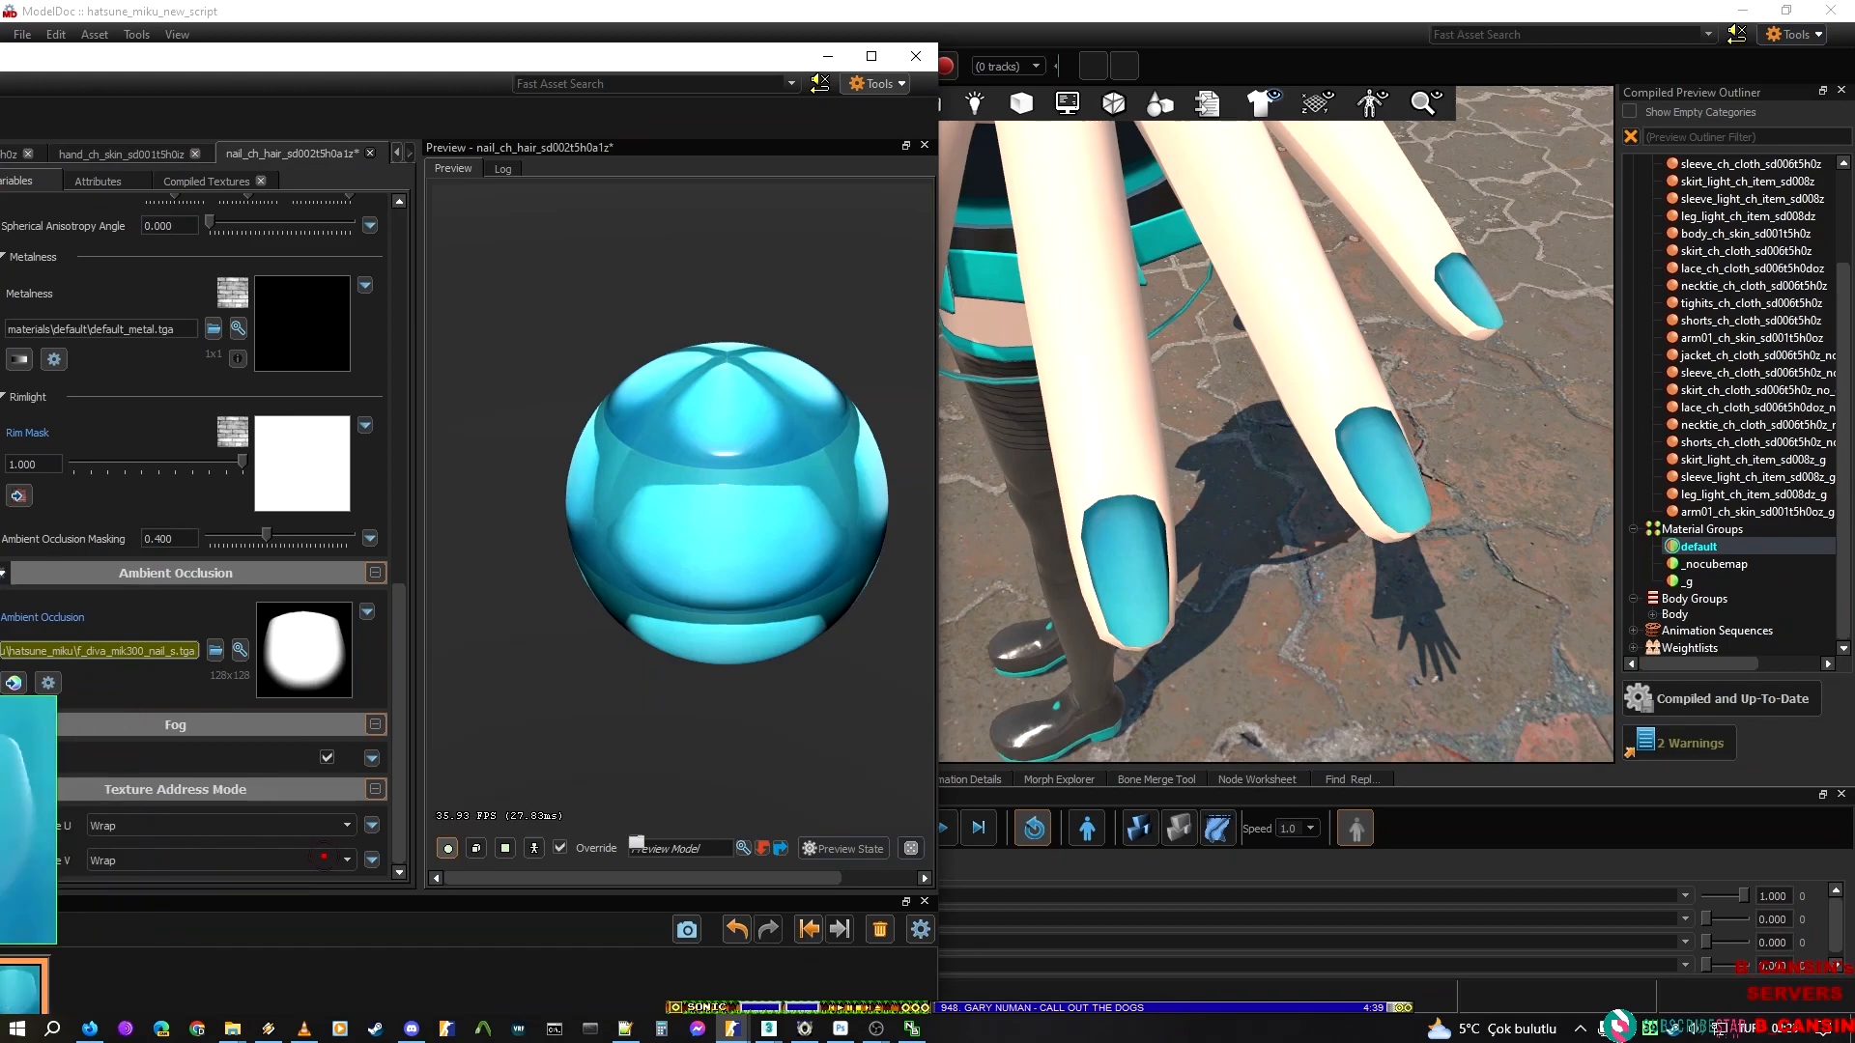
# Compare the nail material's history states, restore default_ao.tga as its Ambient Occlusion texture, and save the material
pyautogui.click(0, 994)
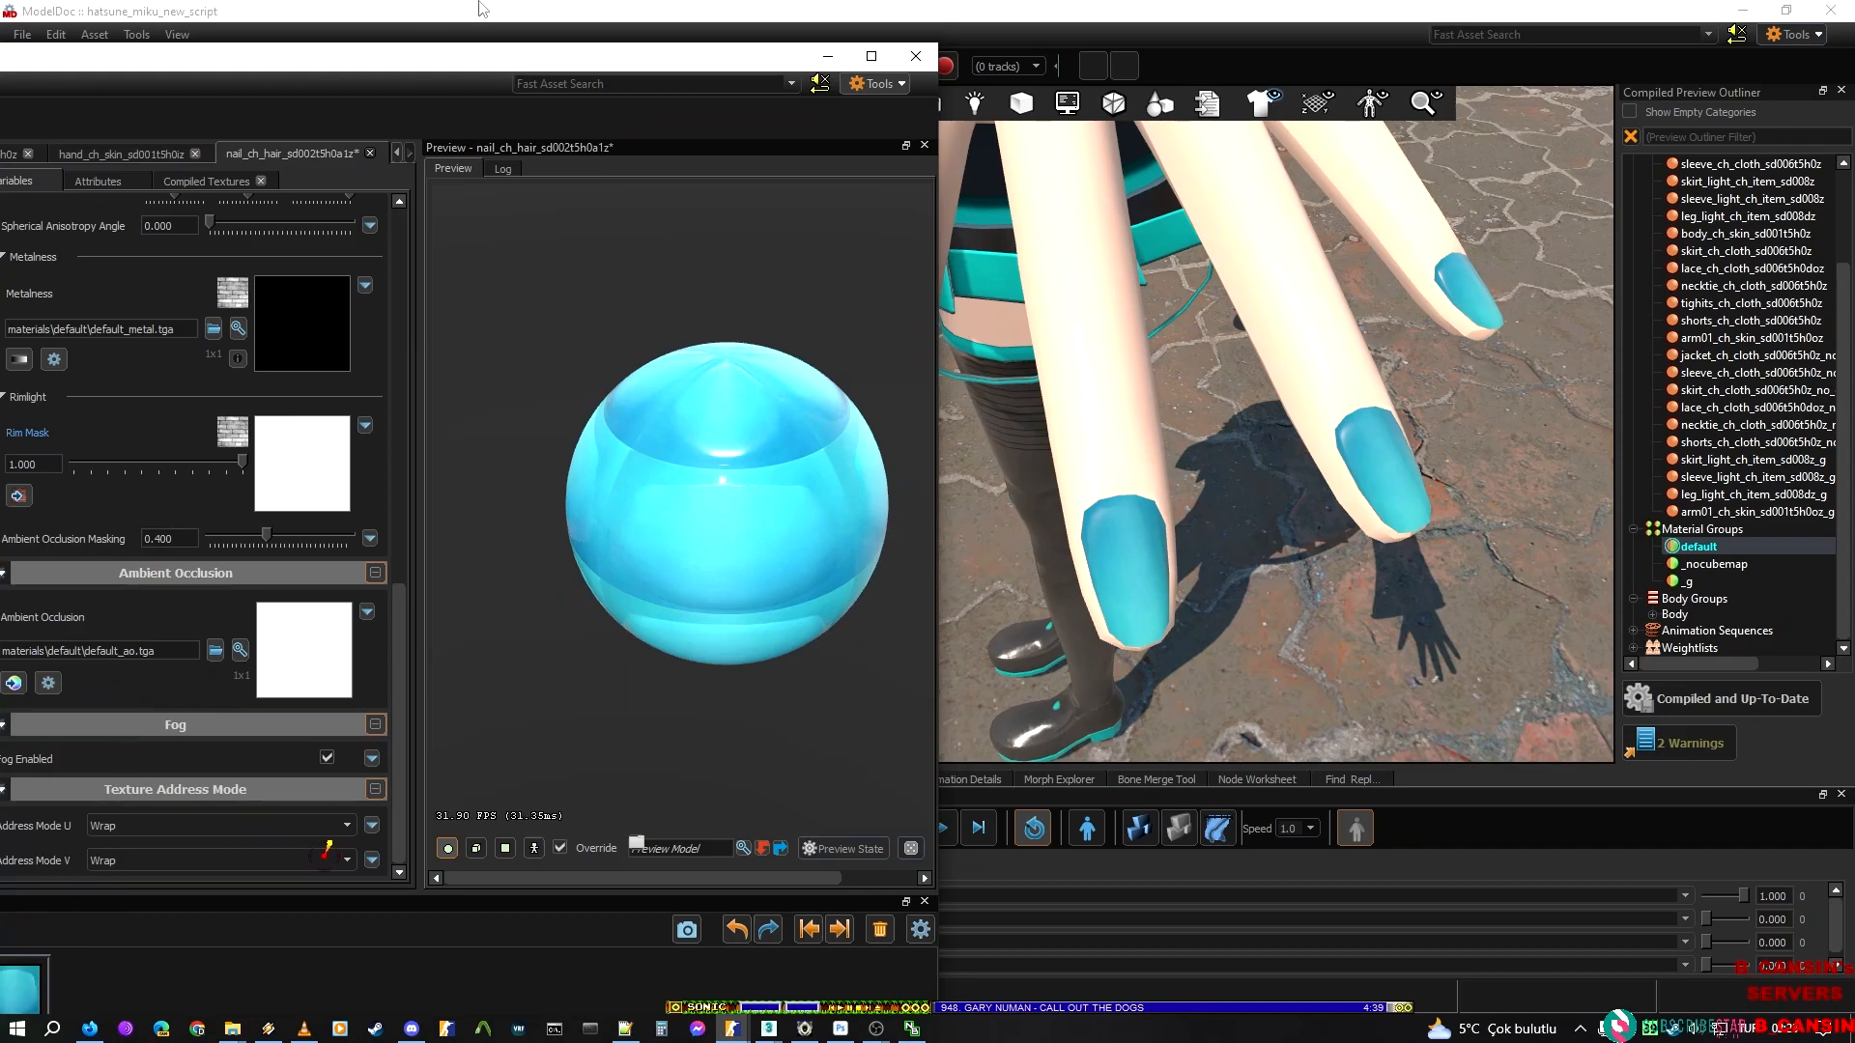
pyautogui.moveTo(444, 52); pyautogui.dragTo(567, 31)
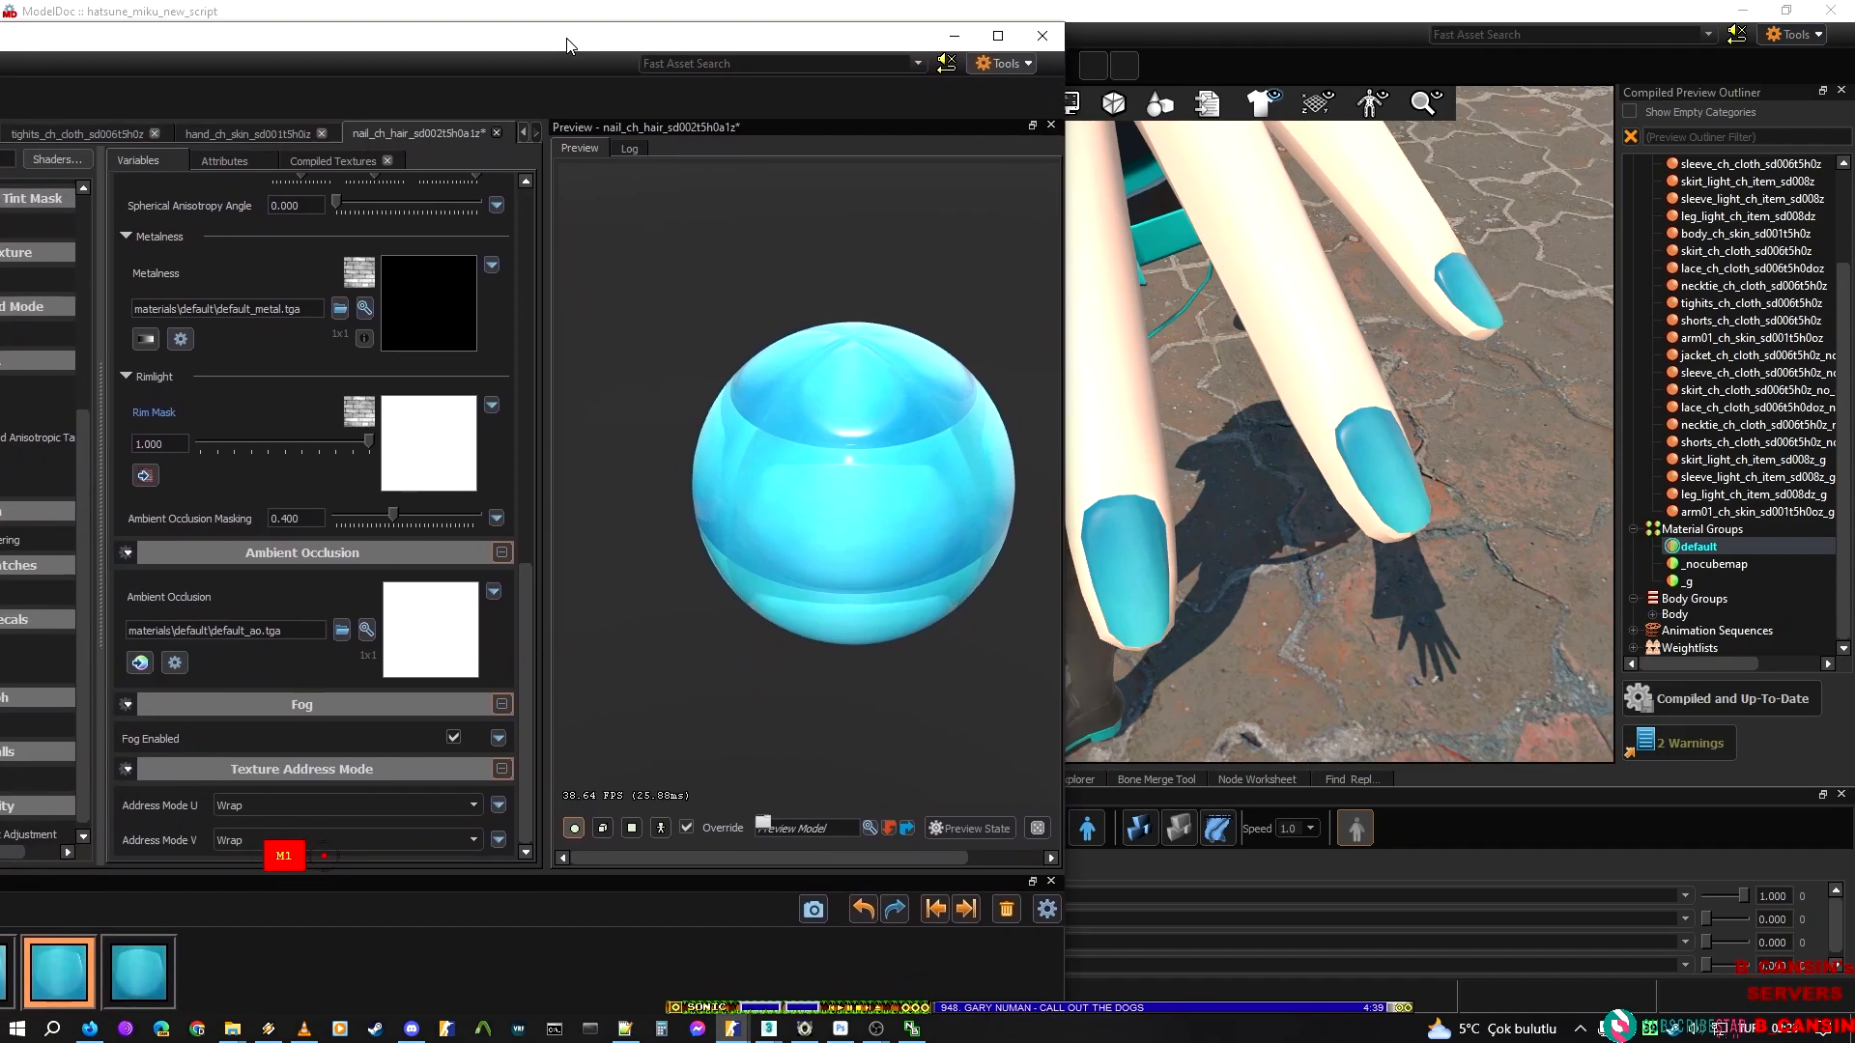
pyautogui.click(132, 986)
pyautogui.hotkey('ctrl', 'z')
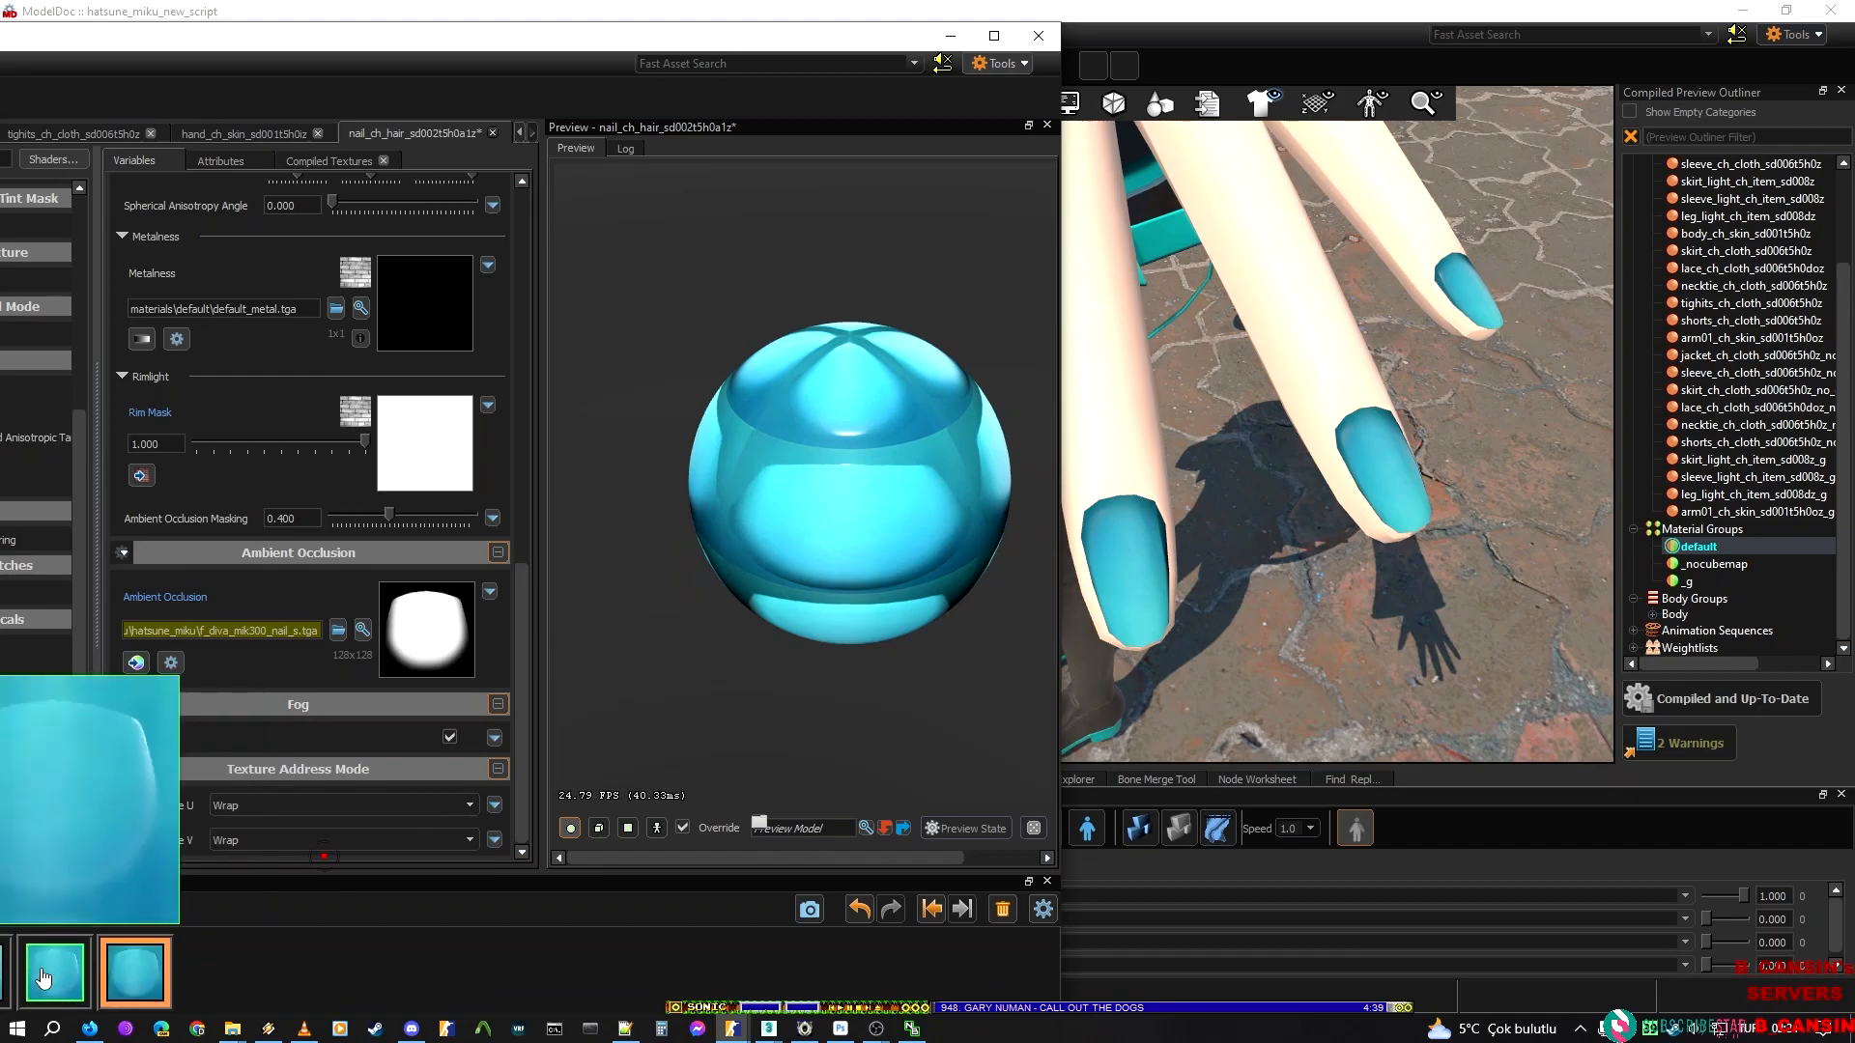
pyautogui.hotkey('ctrl', 's')
# In ModelDoc, preview the default material group and inspect the fingernails, hands and upper body from several distances
pyautogui.click(1294, 446)
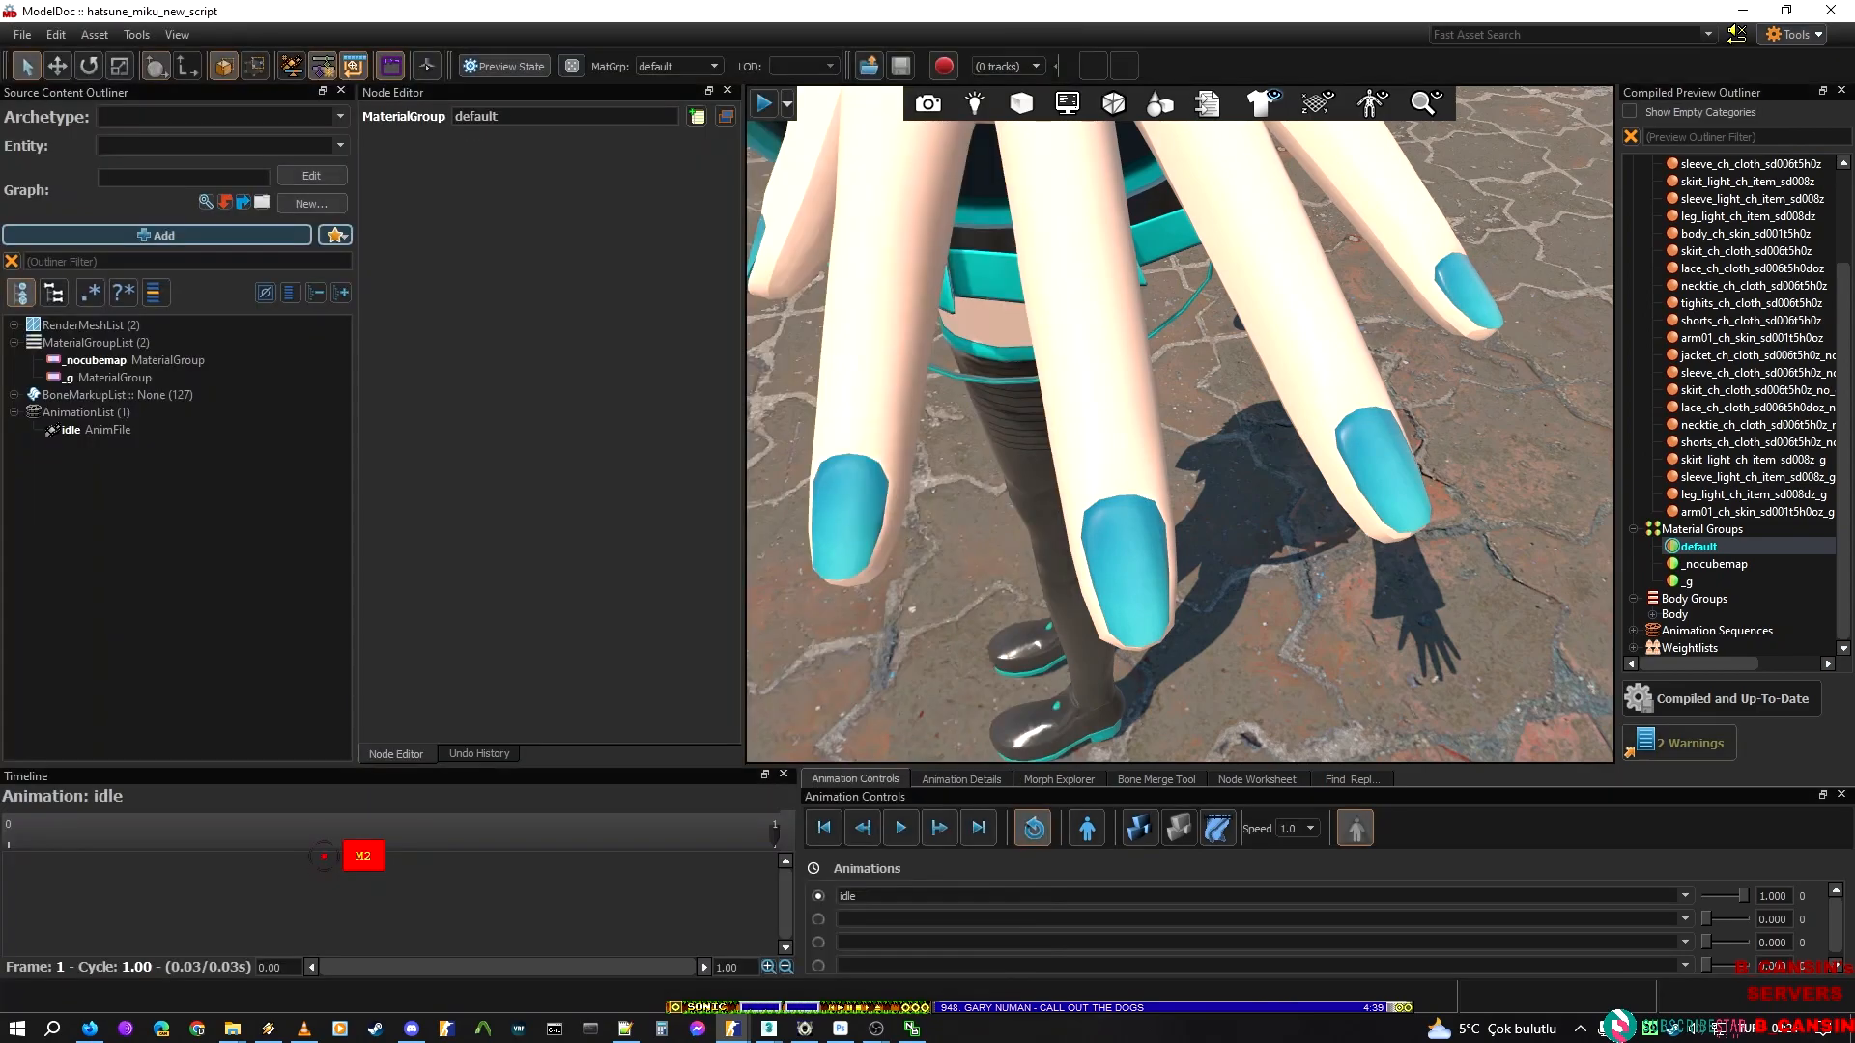
pyautogui.click(1732, 562)
pyautogui.doubleClick(1713, 546)
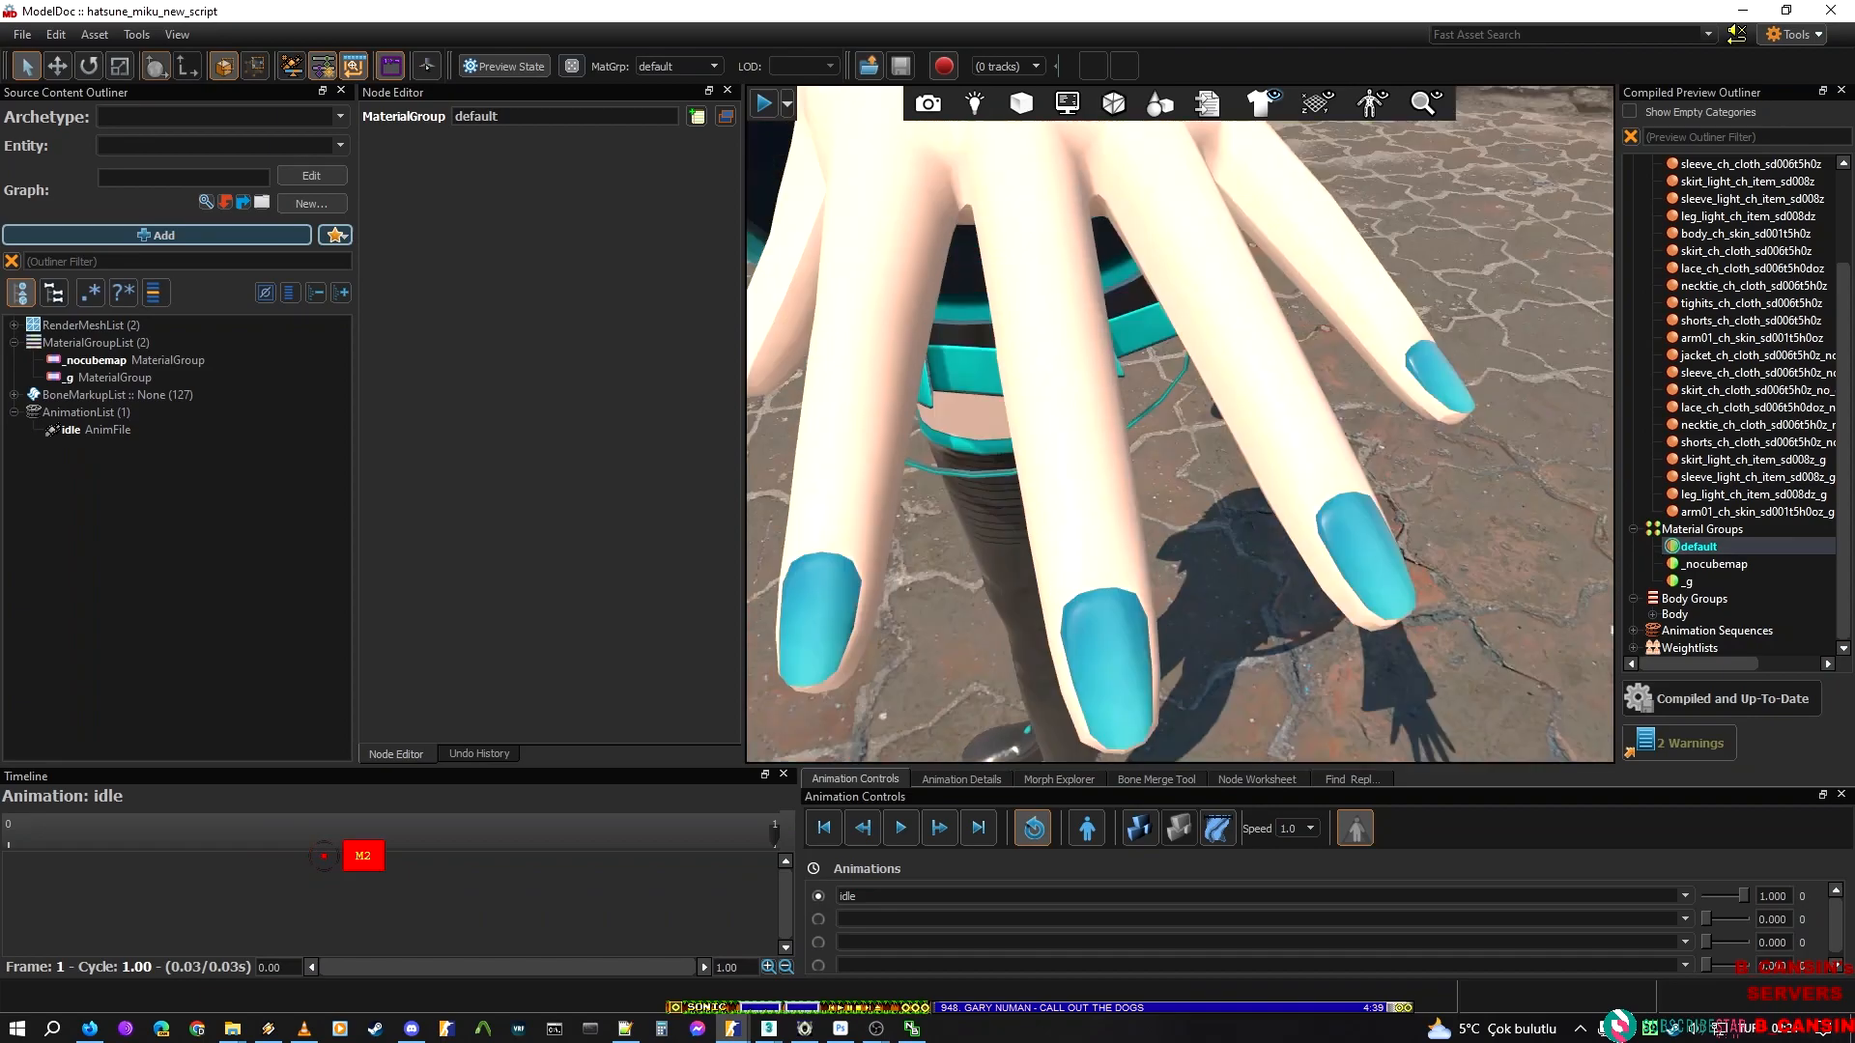
pyautogui.moveTo(1020, 427); pyautogui.dragTo(950, 431, button='right')
pyautogui.hotkey('ctrl', 's')
pyautogui.press('w')
pyautogui.press('s')
pyautogui.press('w')
pyautogui.press('w')
pyautogui.press('s')
pyautogui.press('s')
pyautogui.press('a')
pyautogui.press('w')
pyautogui.press('a')
pyautogui.press('w')
pyautogui.press('s')
pyautogui.press('d')
pyautogui.press('w')
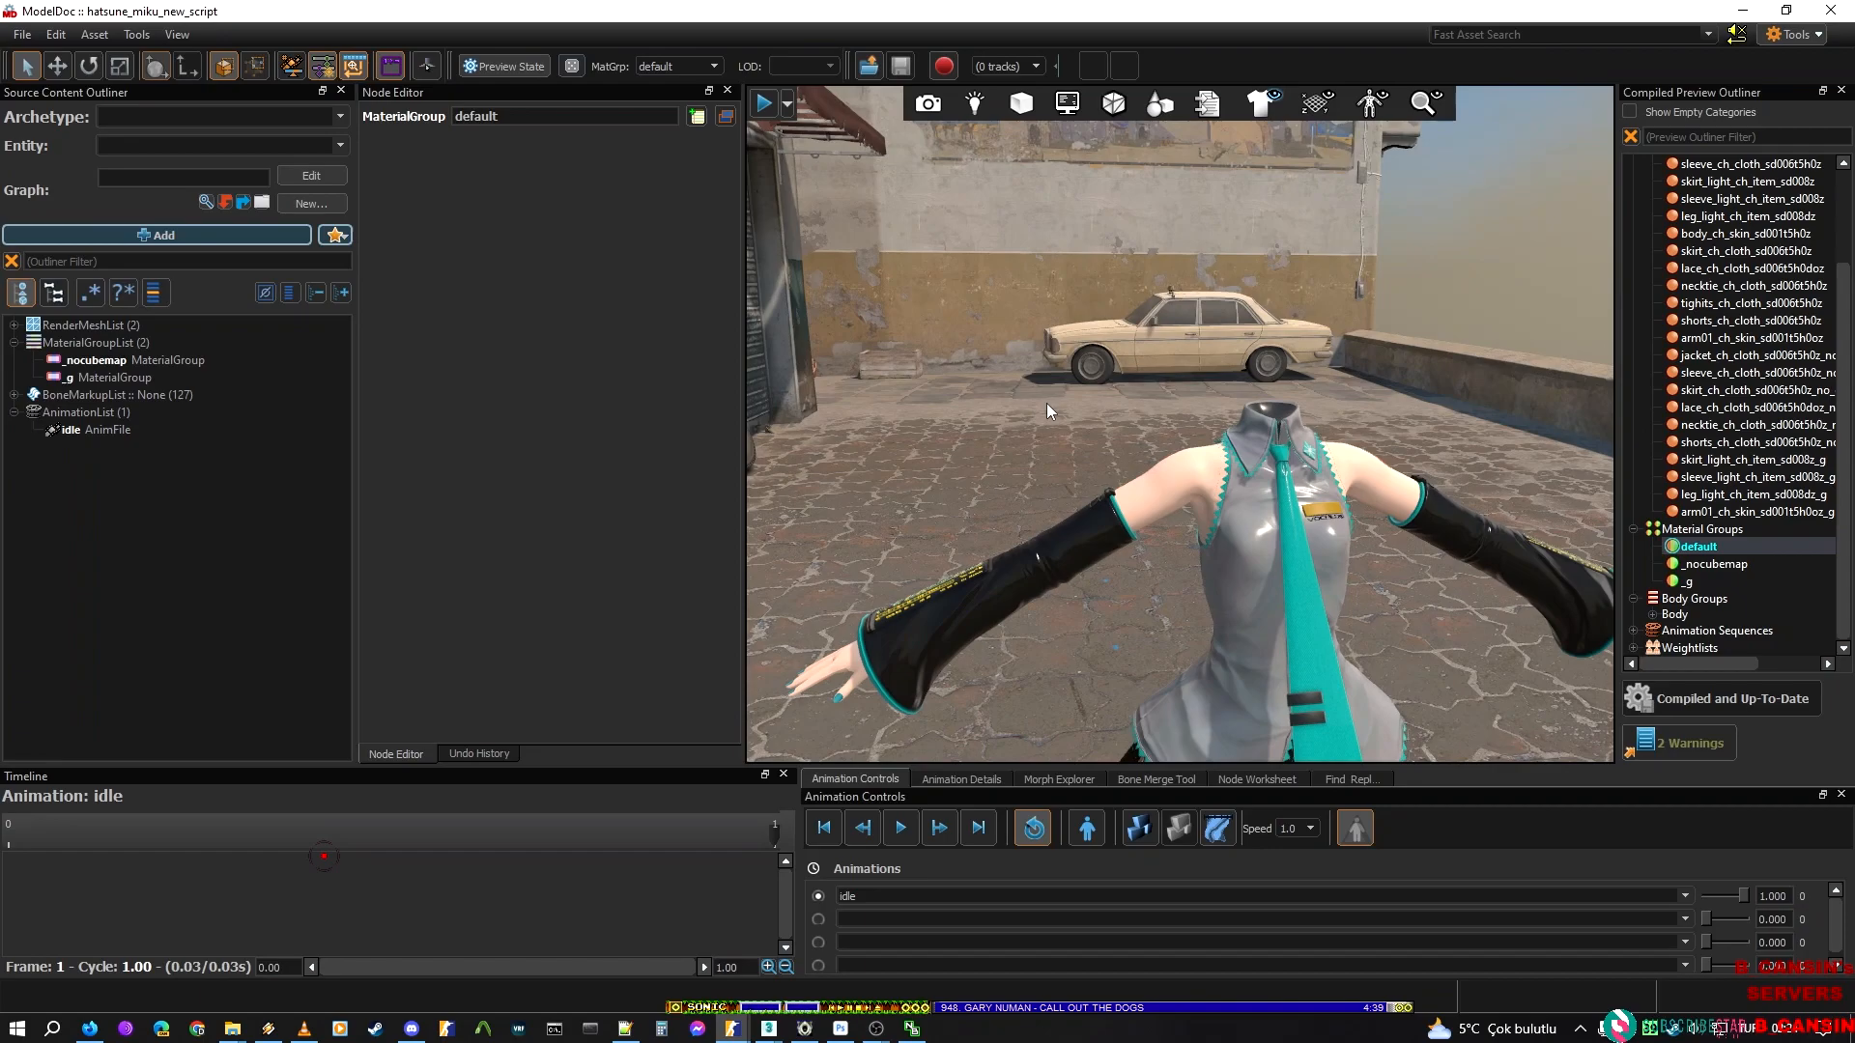
# Collapse MaterialGroupList in the source outliner and close both Material Editor windows, saving the changes to sleeve_light_ch_item_sd008z
pyautogui.click(17, 343)
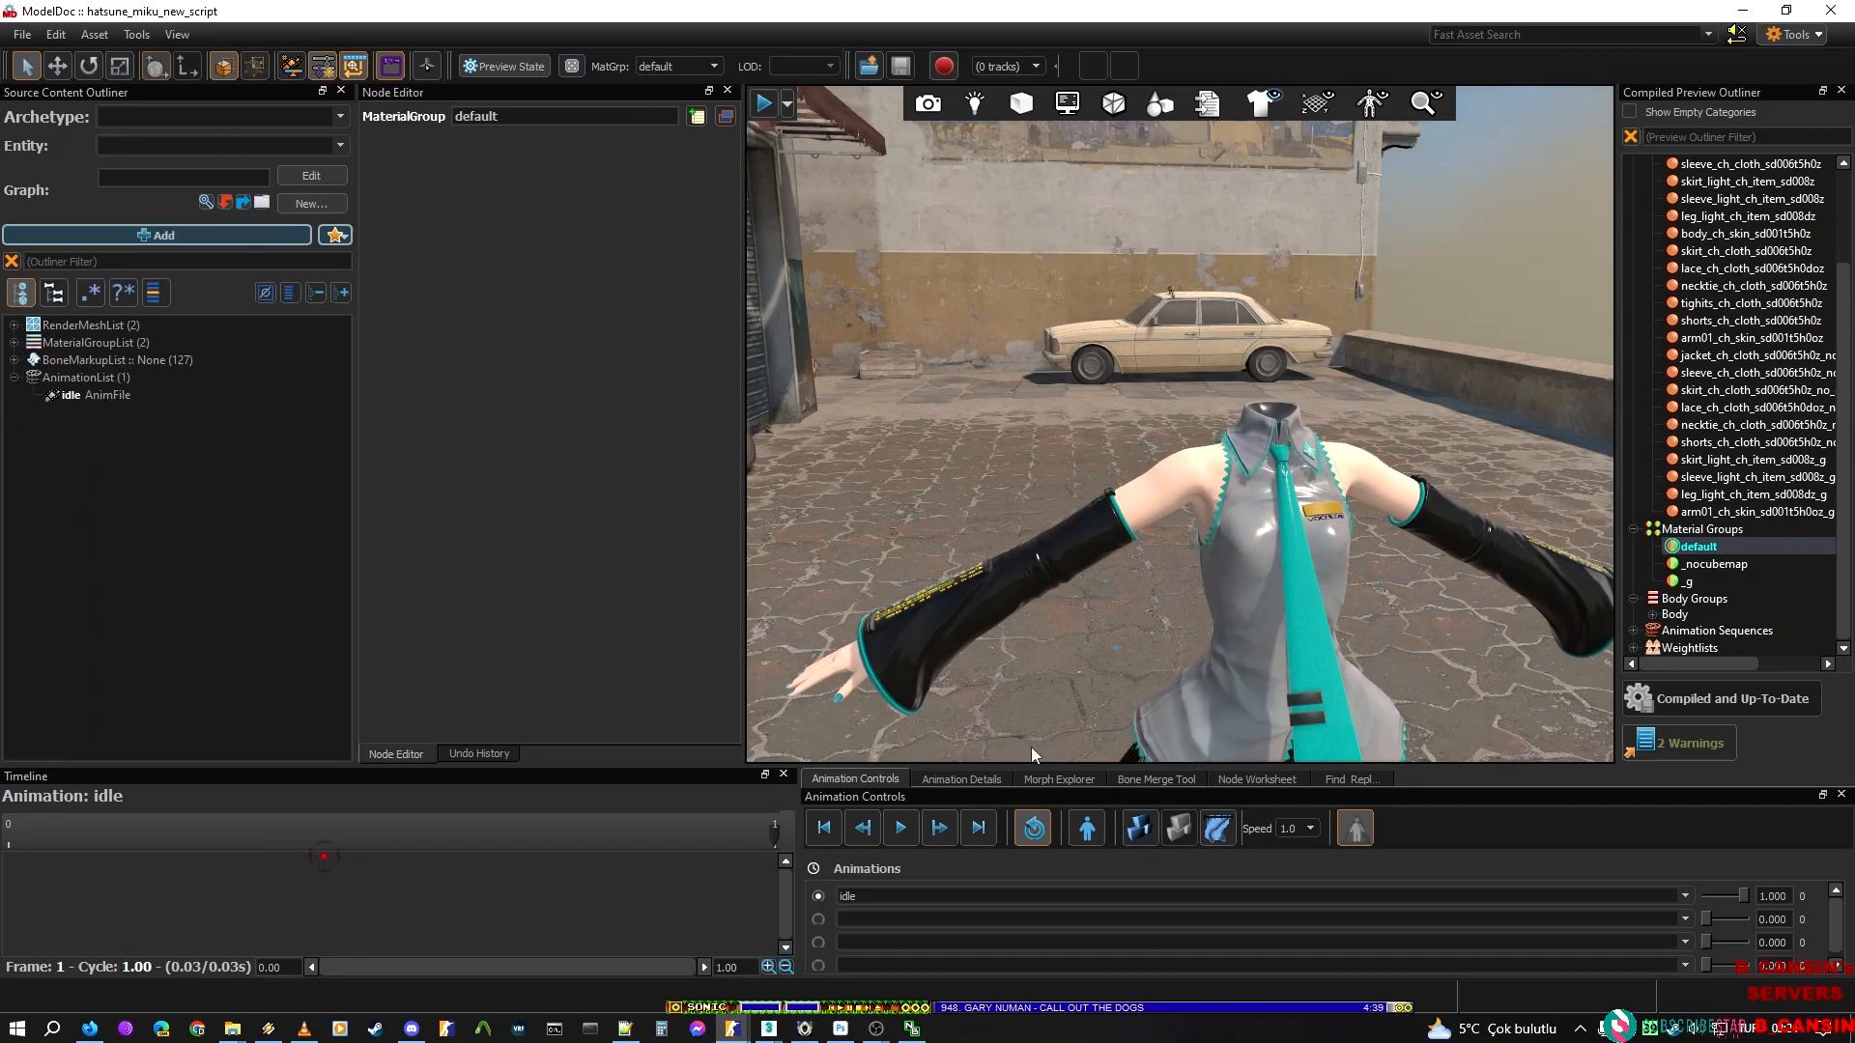
pyautogui.moveTo(732, 1027)
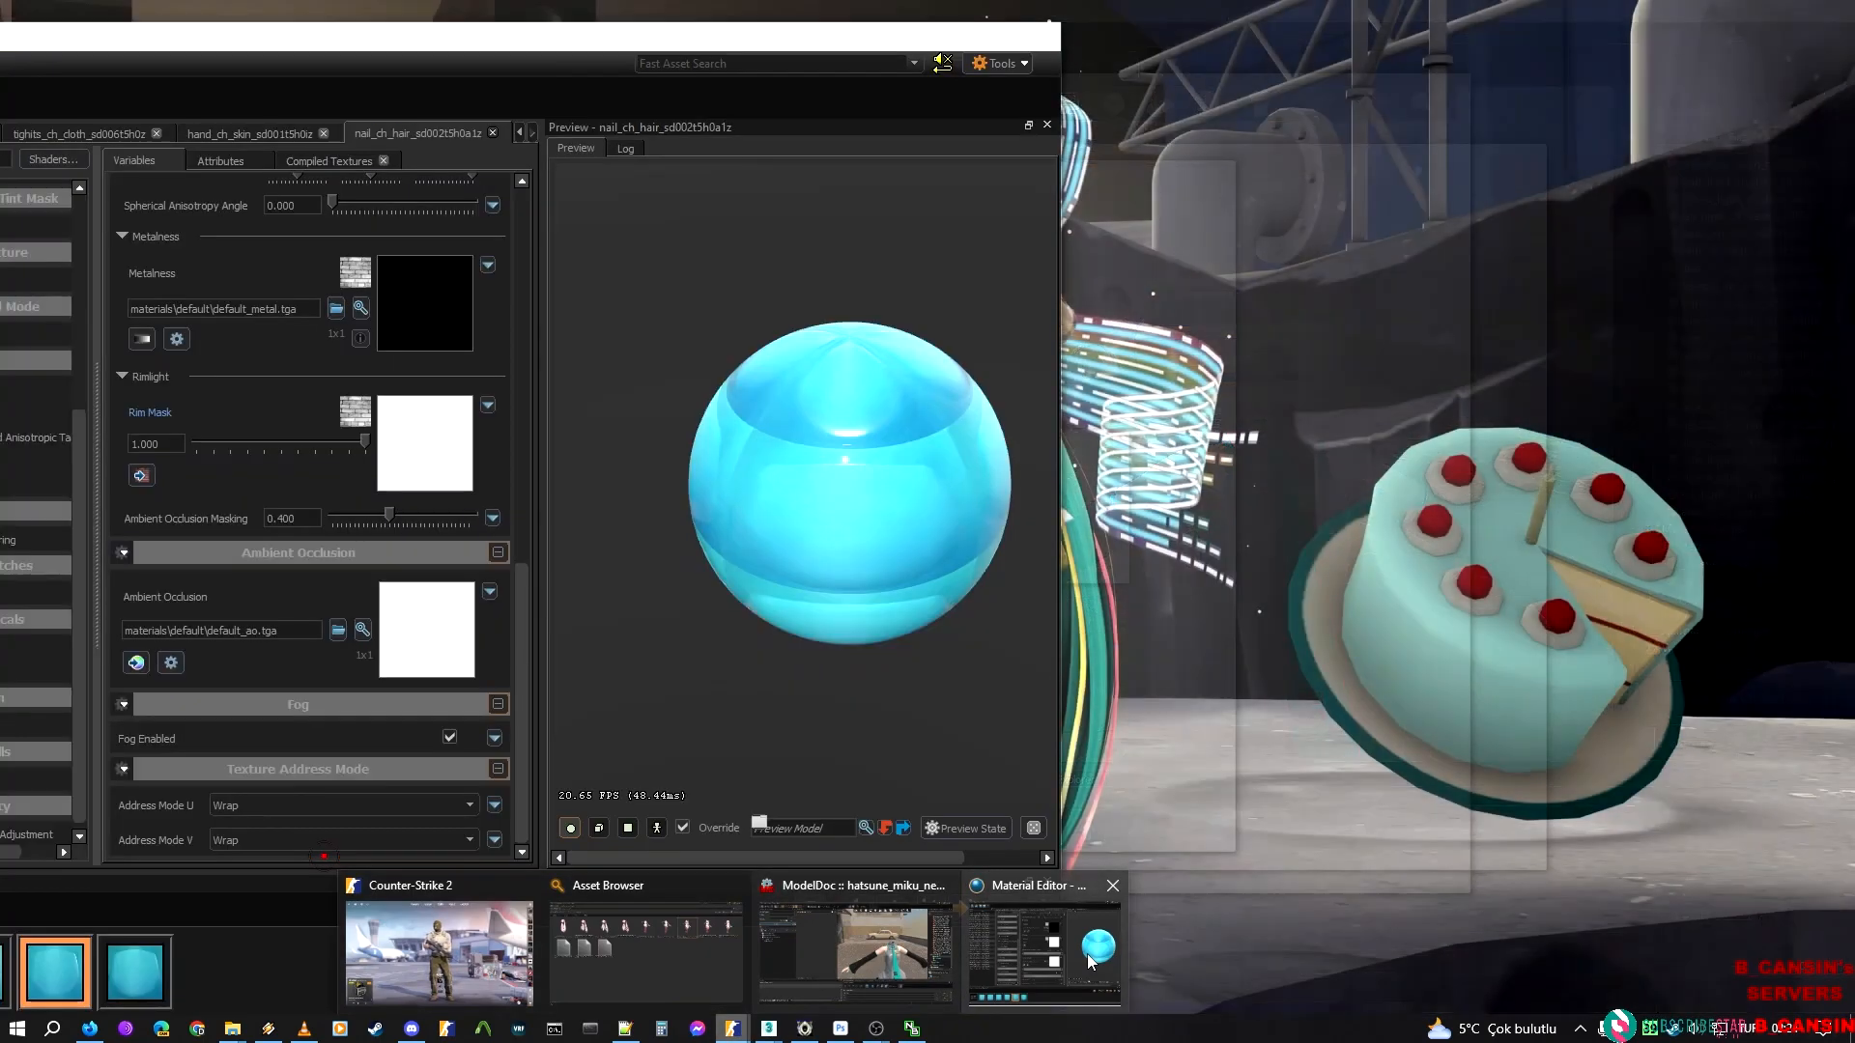
pyautogui.click(1087, 953)
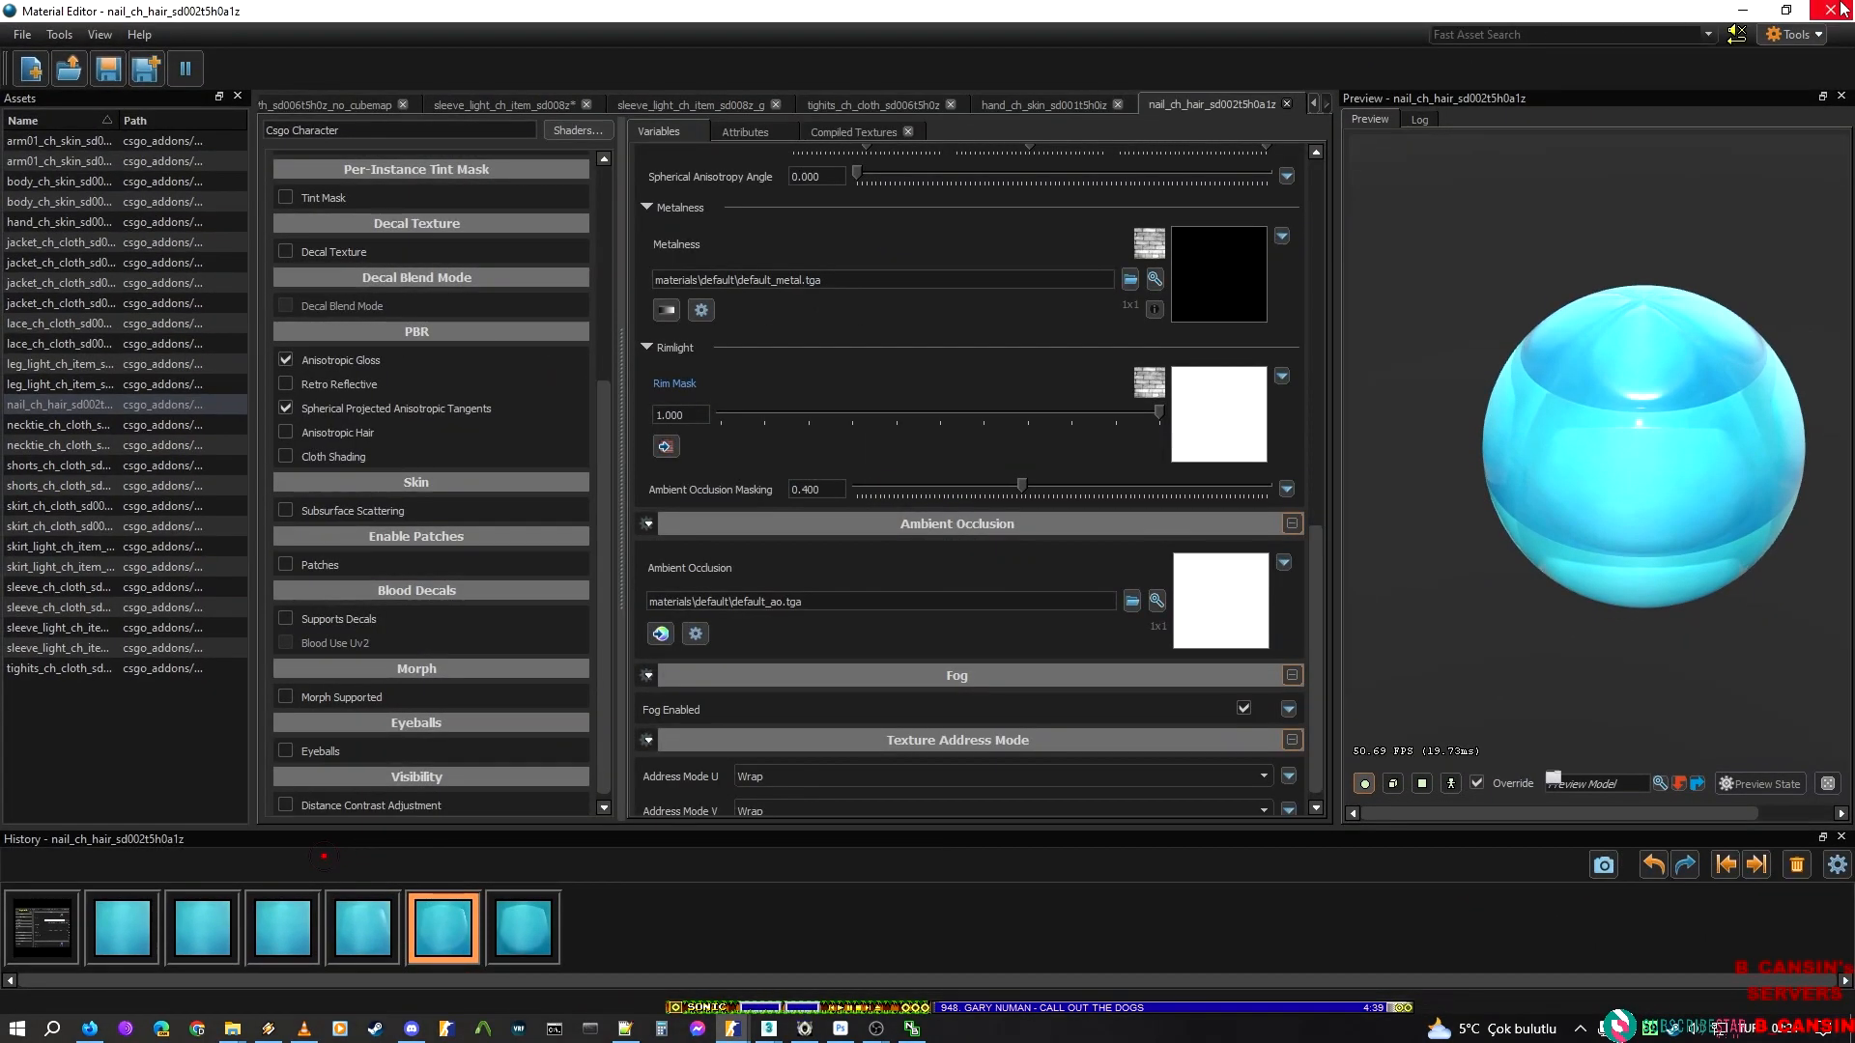
pyautogui.click(1840, 9)
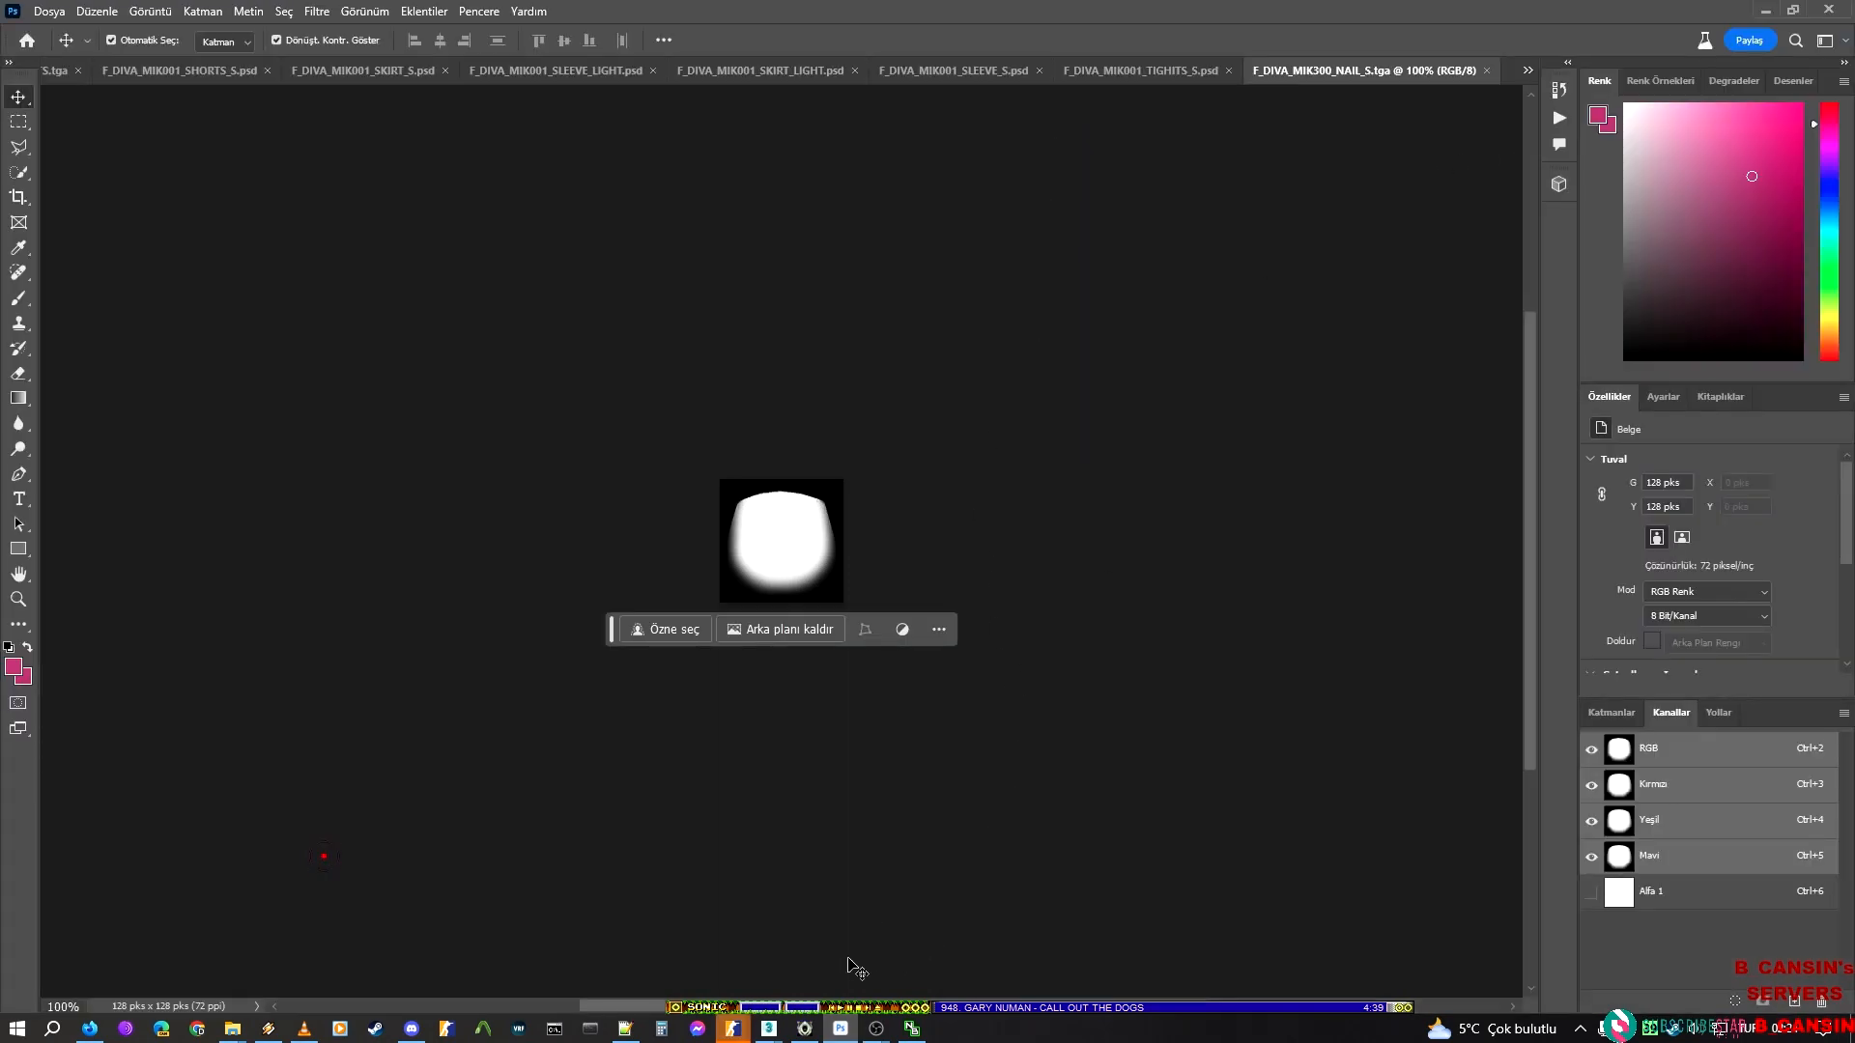
pyautogui.moveTo(732, 1027)
pyautogui.click(975, 942)
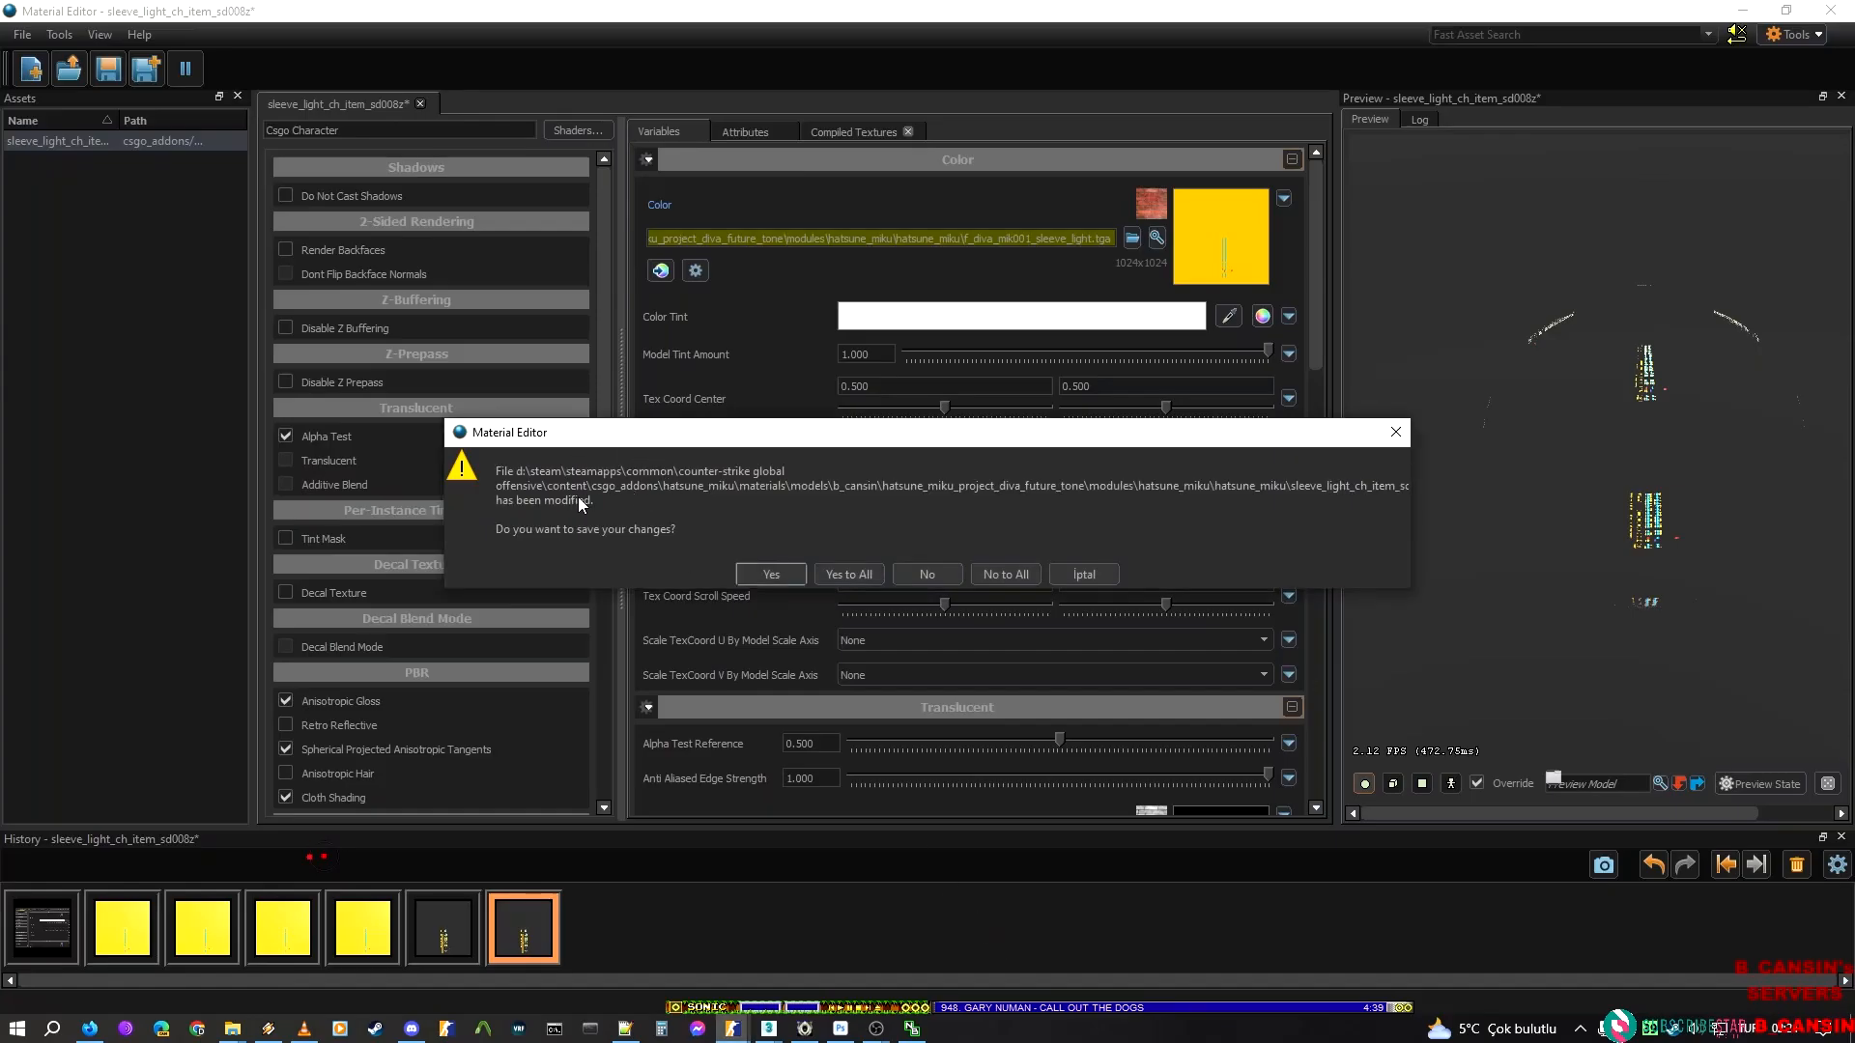
pyautogui.click(760, 574)
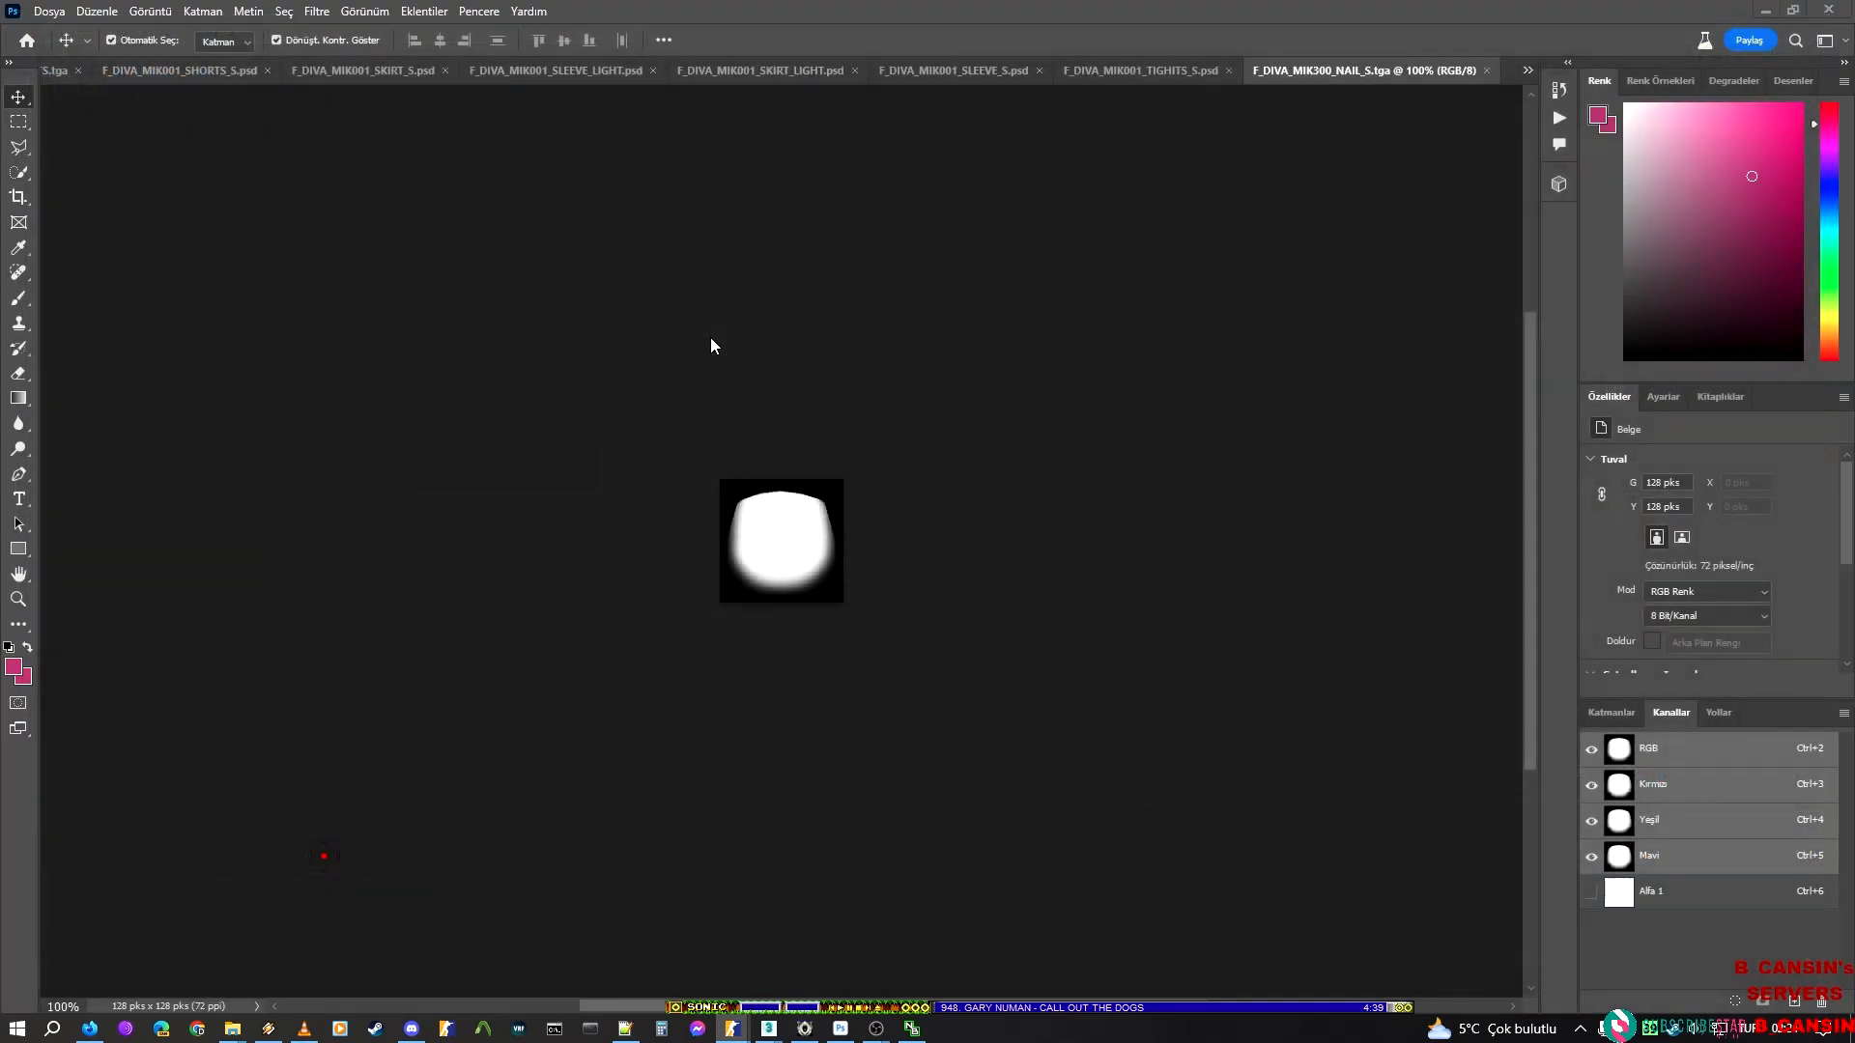
# In Photoshop, close the F_DIVA texture documents, leaving the vlcsnap document open, and return to ModelDoc
pyautogui.click(1487, 71)
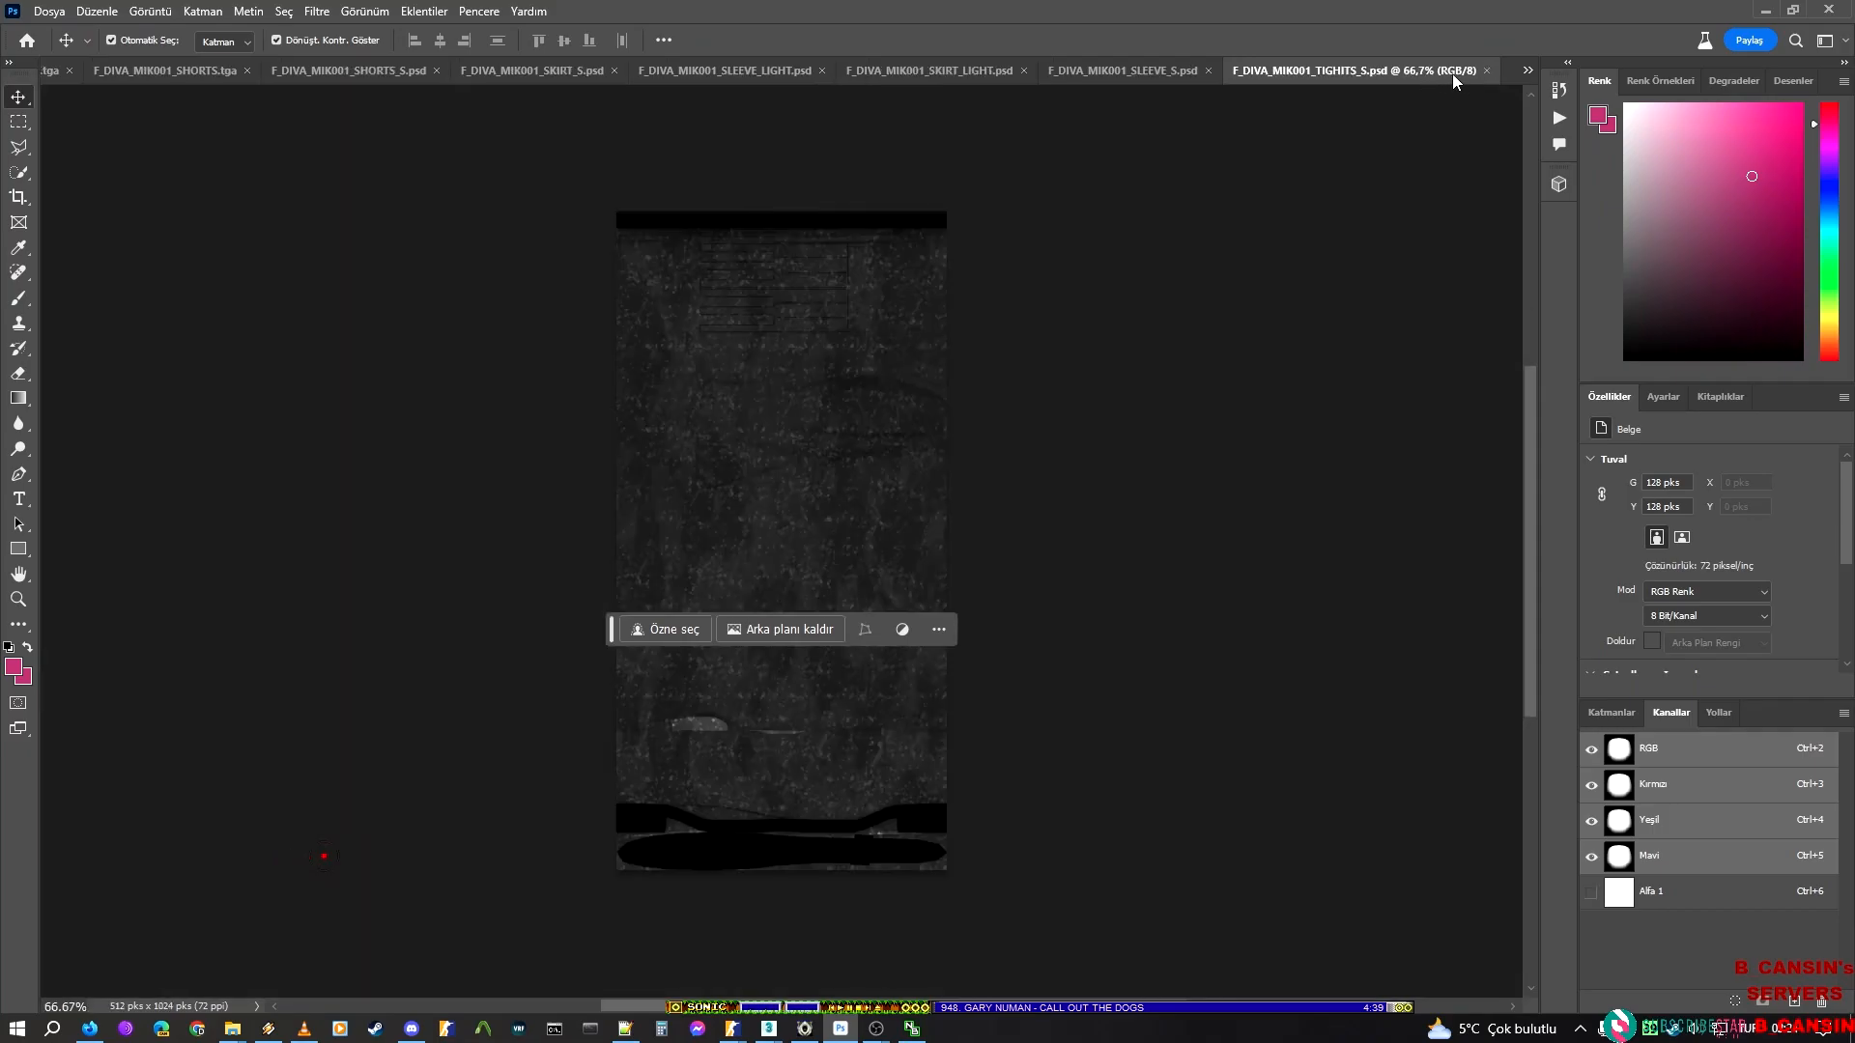
pyautogui.click(1817, 6)
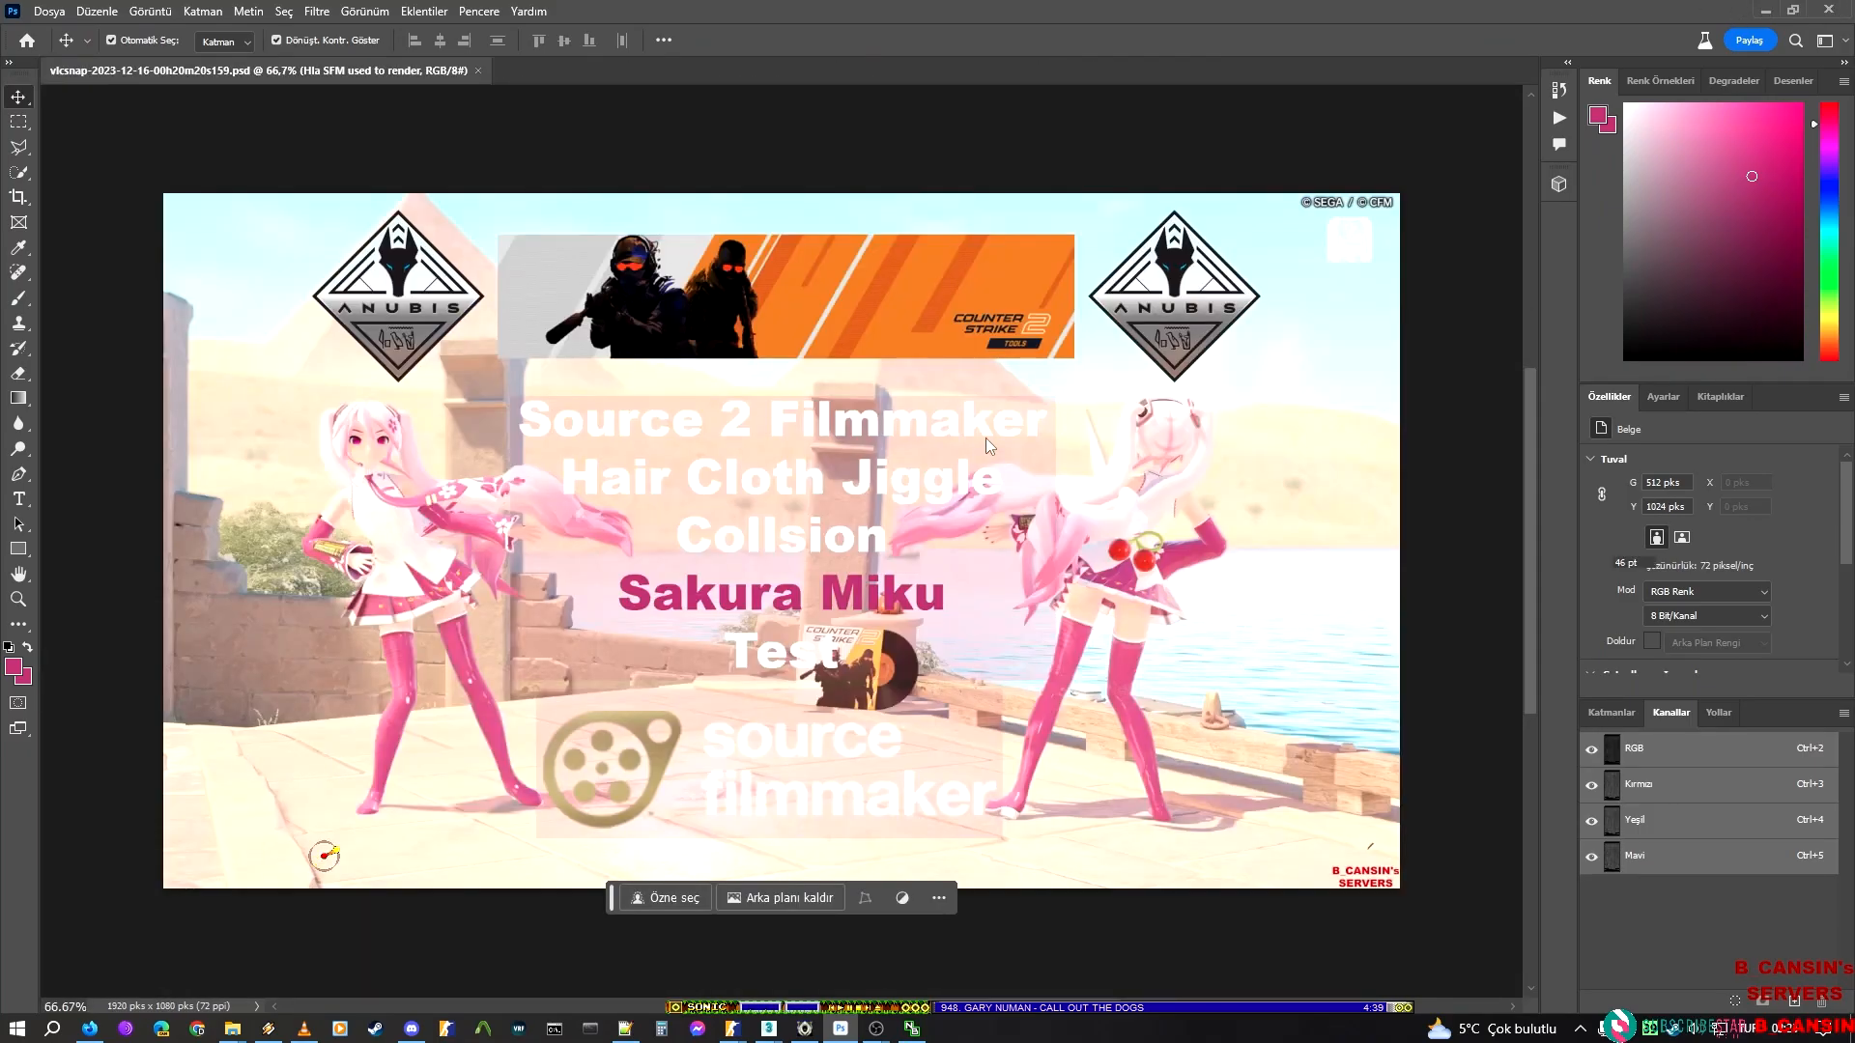
pyautogui.click(1758, 10)
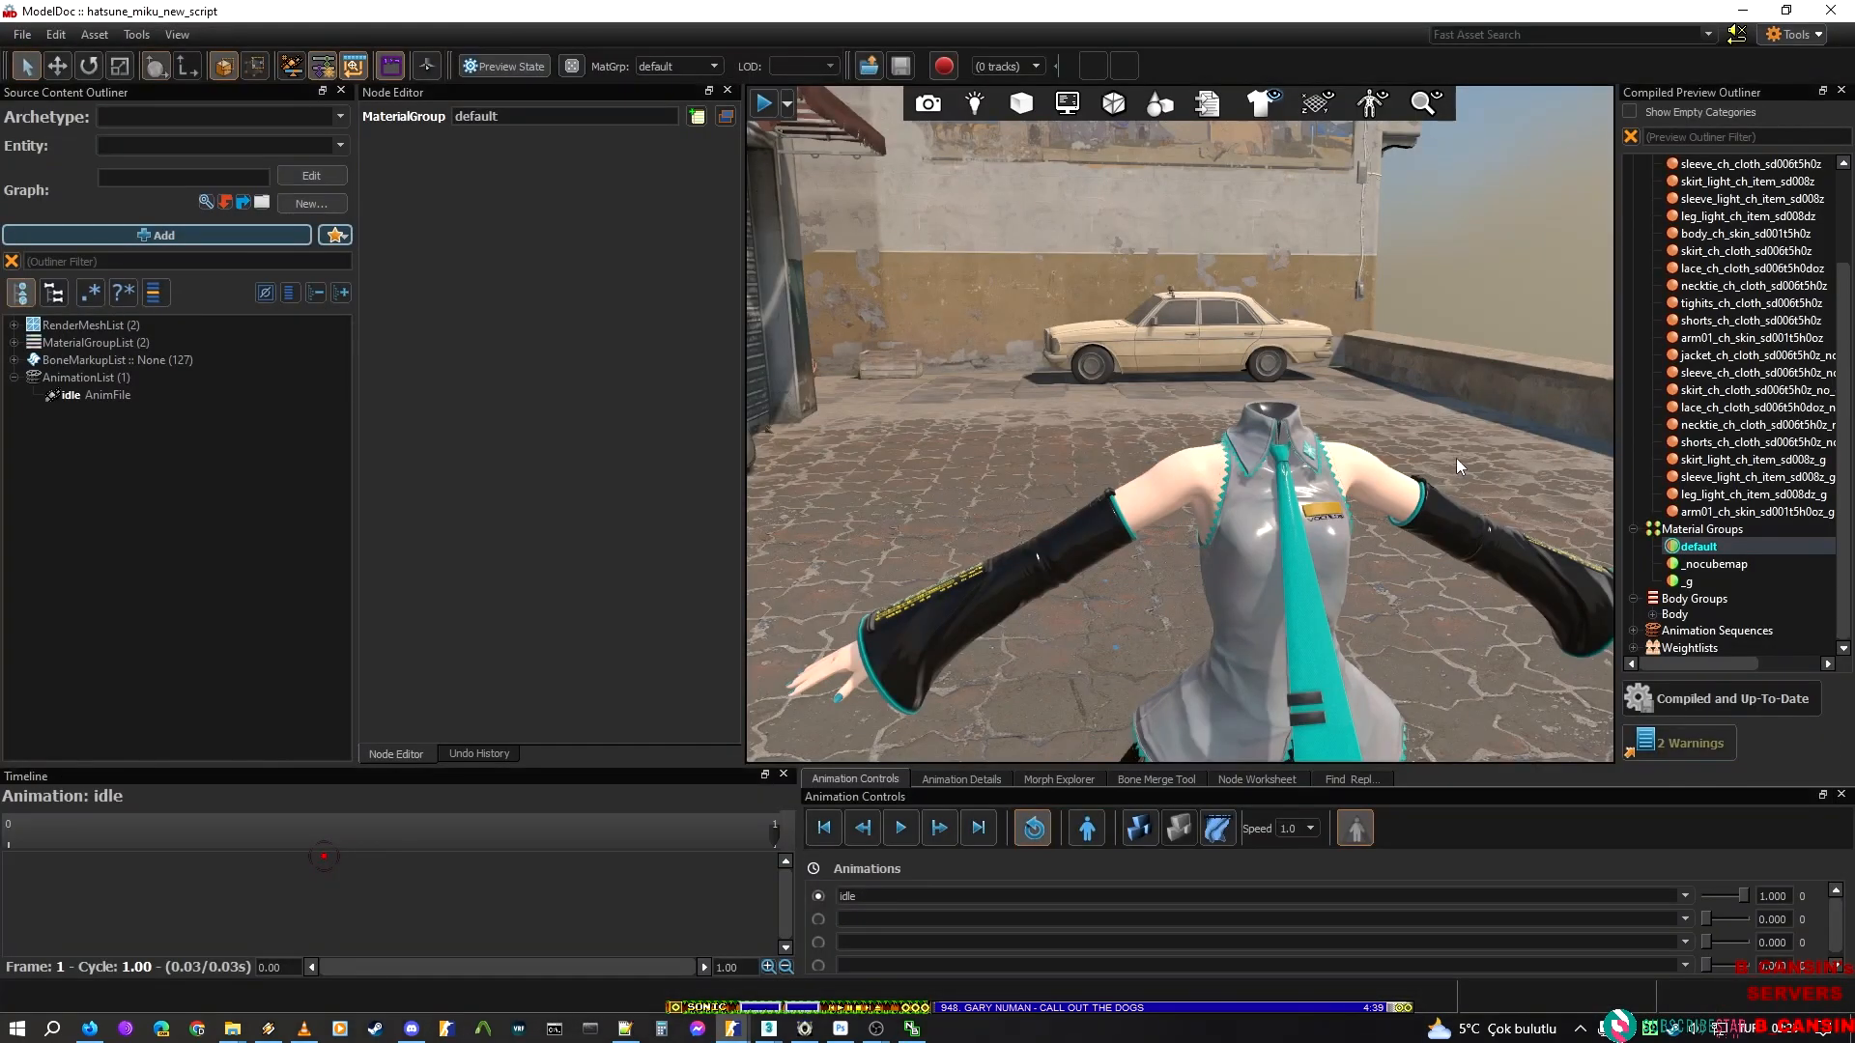
# Examine the full Hatsune Miku model from the front in the ModelDoc viewport
pyautogui.moveTo(1025, 460); pyautogui.dragTo(1161, 474, button='right')
pyautogui.press('a')
pyautogui.press('s')
pyautogui.press('d')
pyautogui.press('w')
pyautogui.press('s')
pyautogui.press('w')
pyautogui.press('d')
pyautogui.press('s')
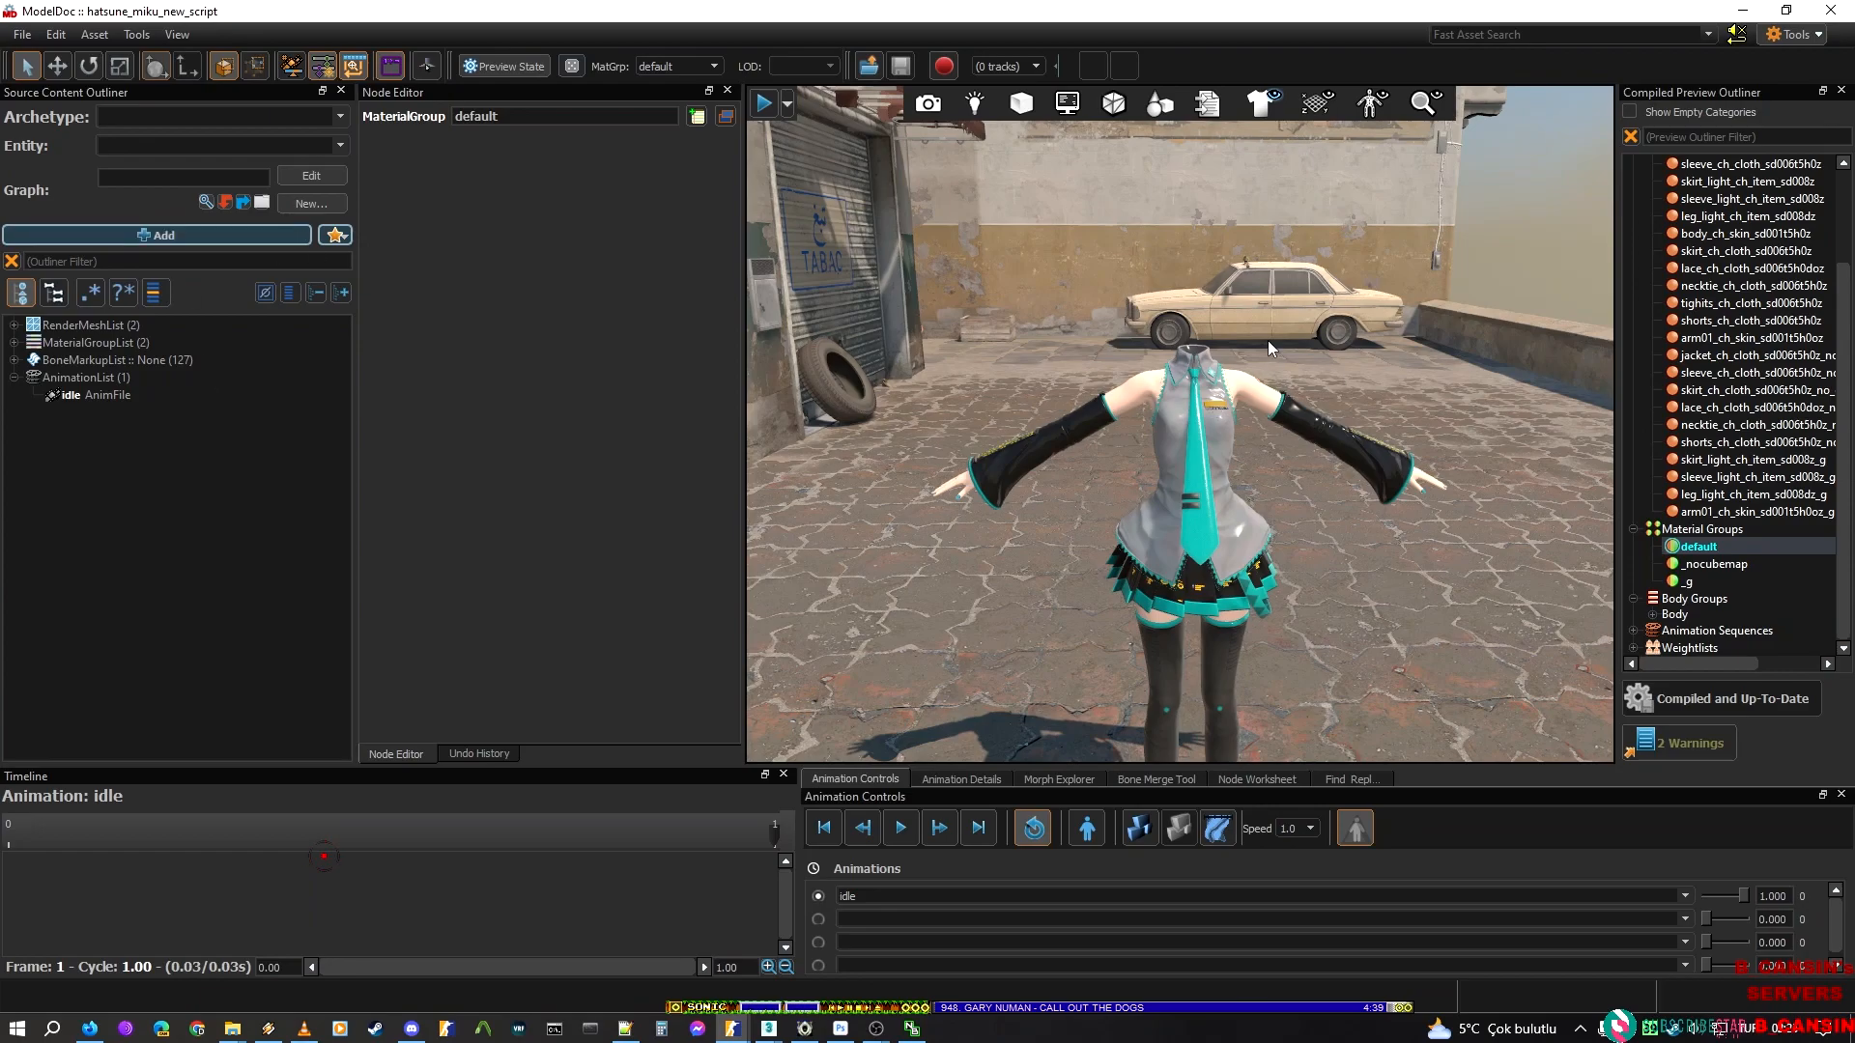
# Search the node types for a physics shape and add a PhysicsShapeBox node to the model
pyautogui.click(199, 237)
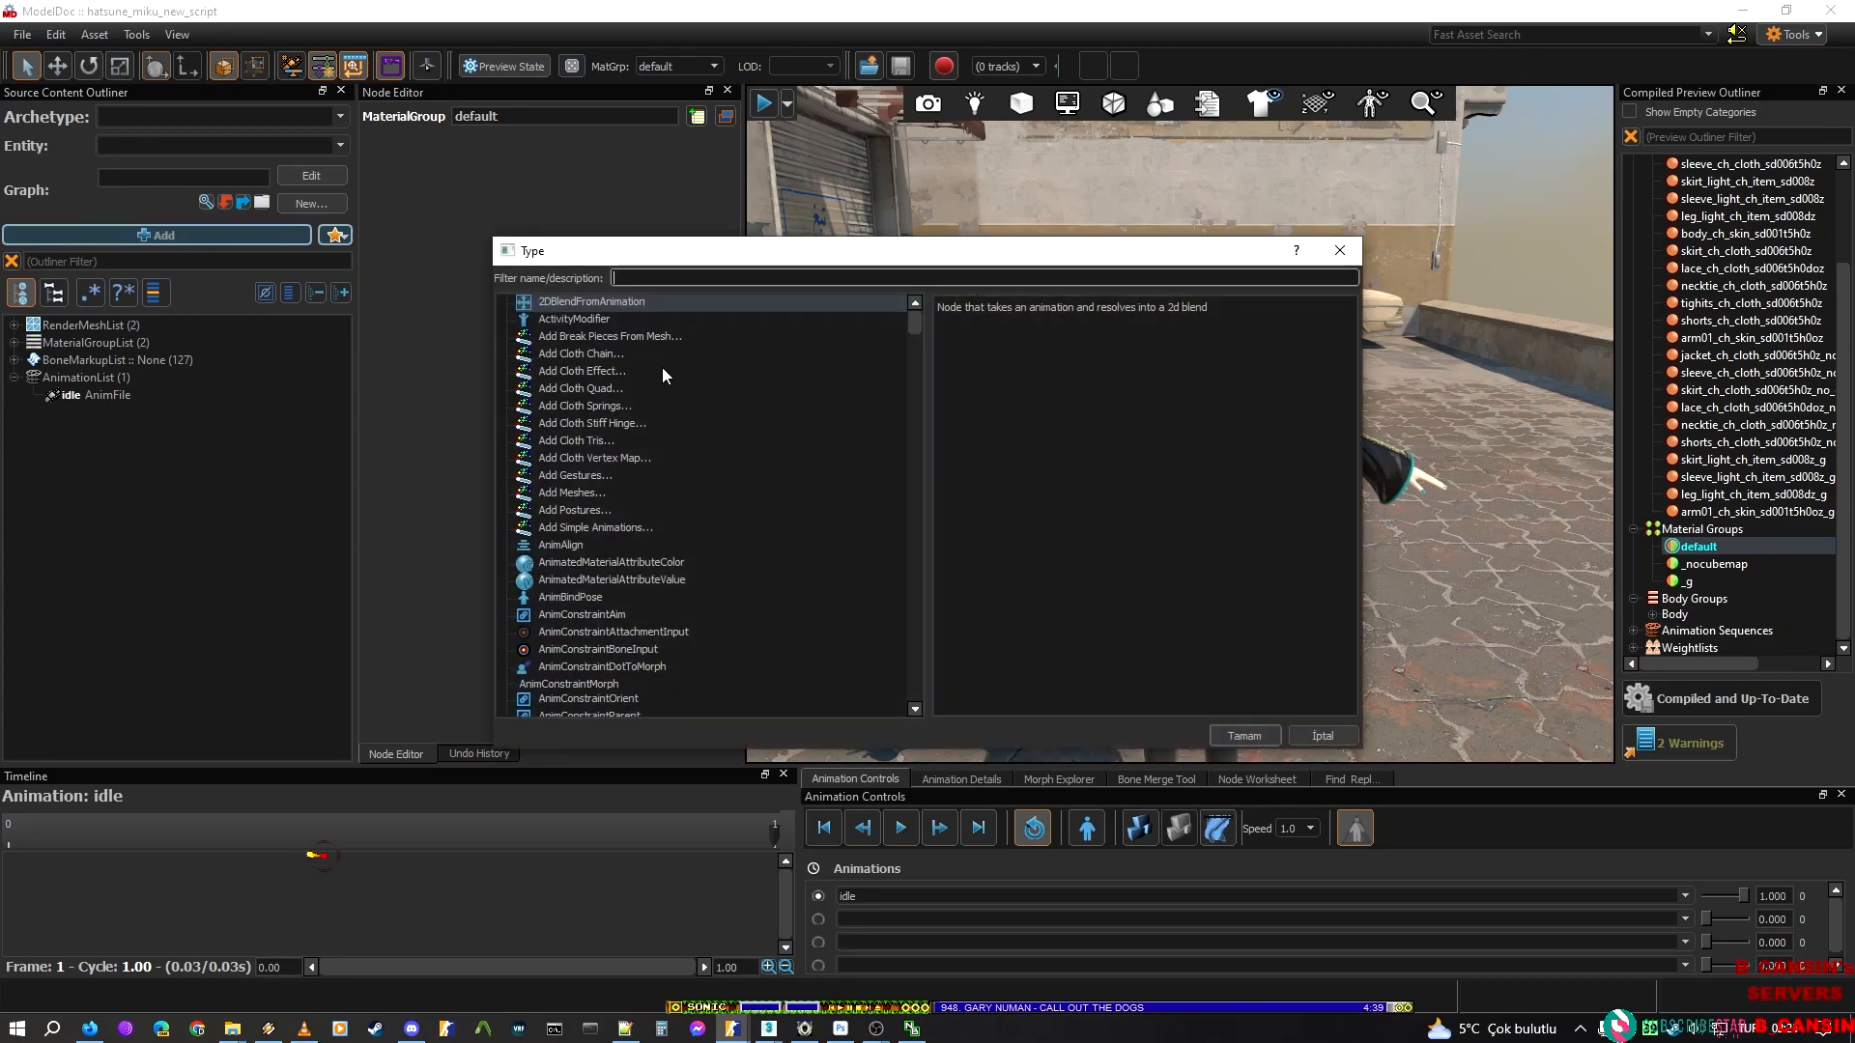
pyautogui.write('ph')
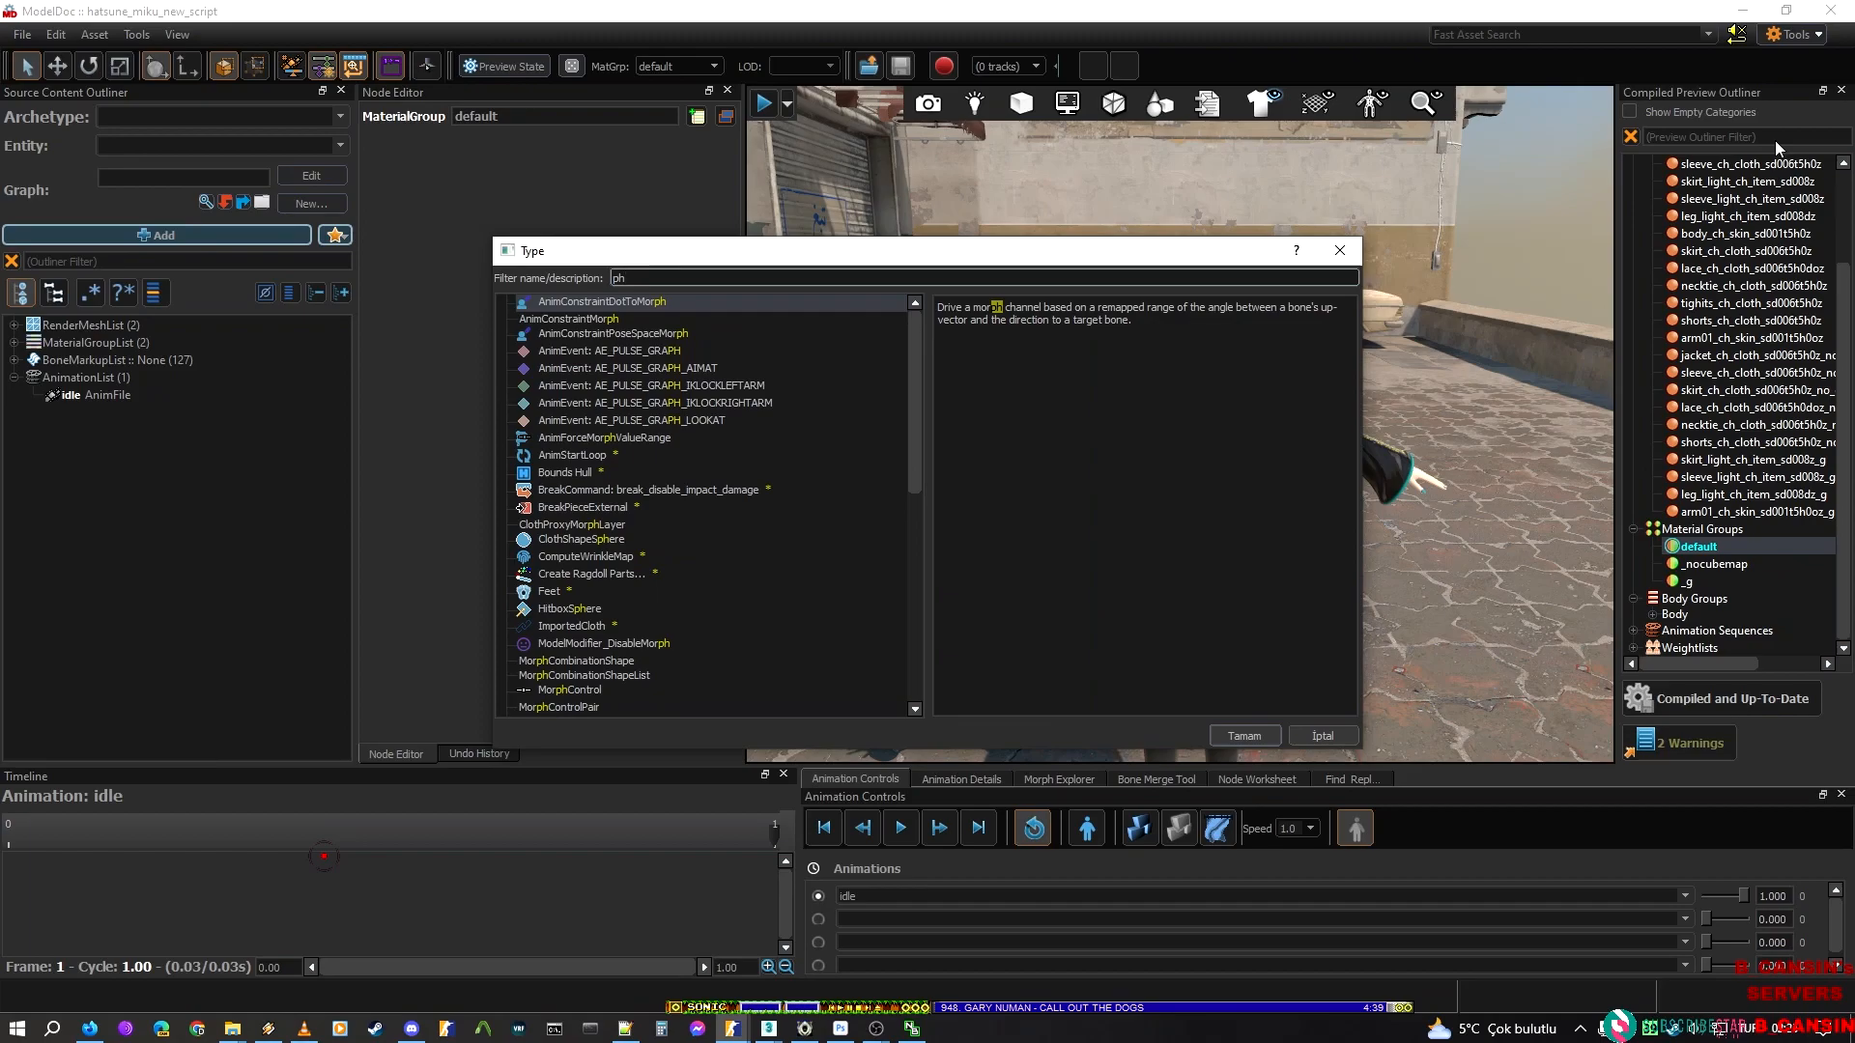
pyautogui.press('BackSpace')
pyautogui.press('BackSpace')
pyautogui.write('hull')
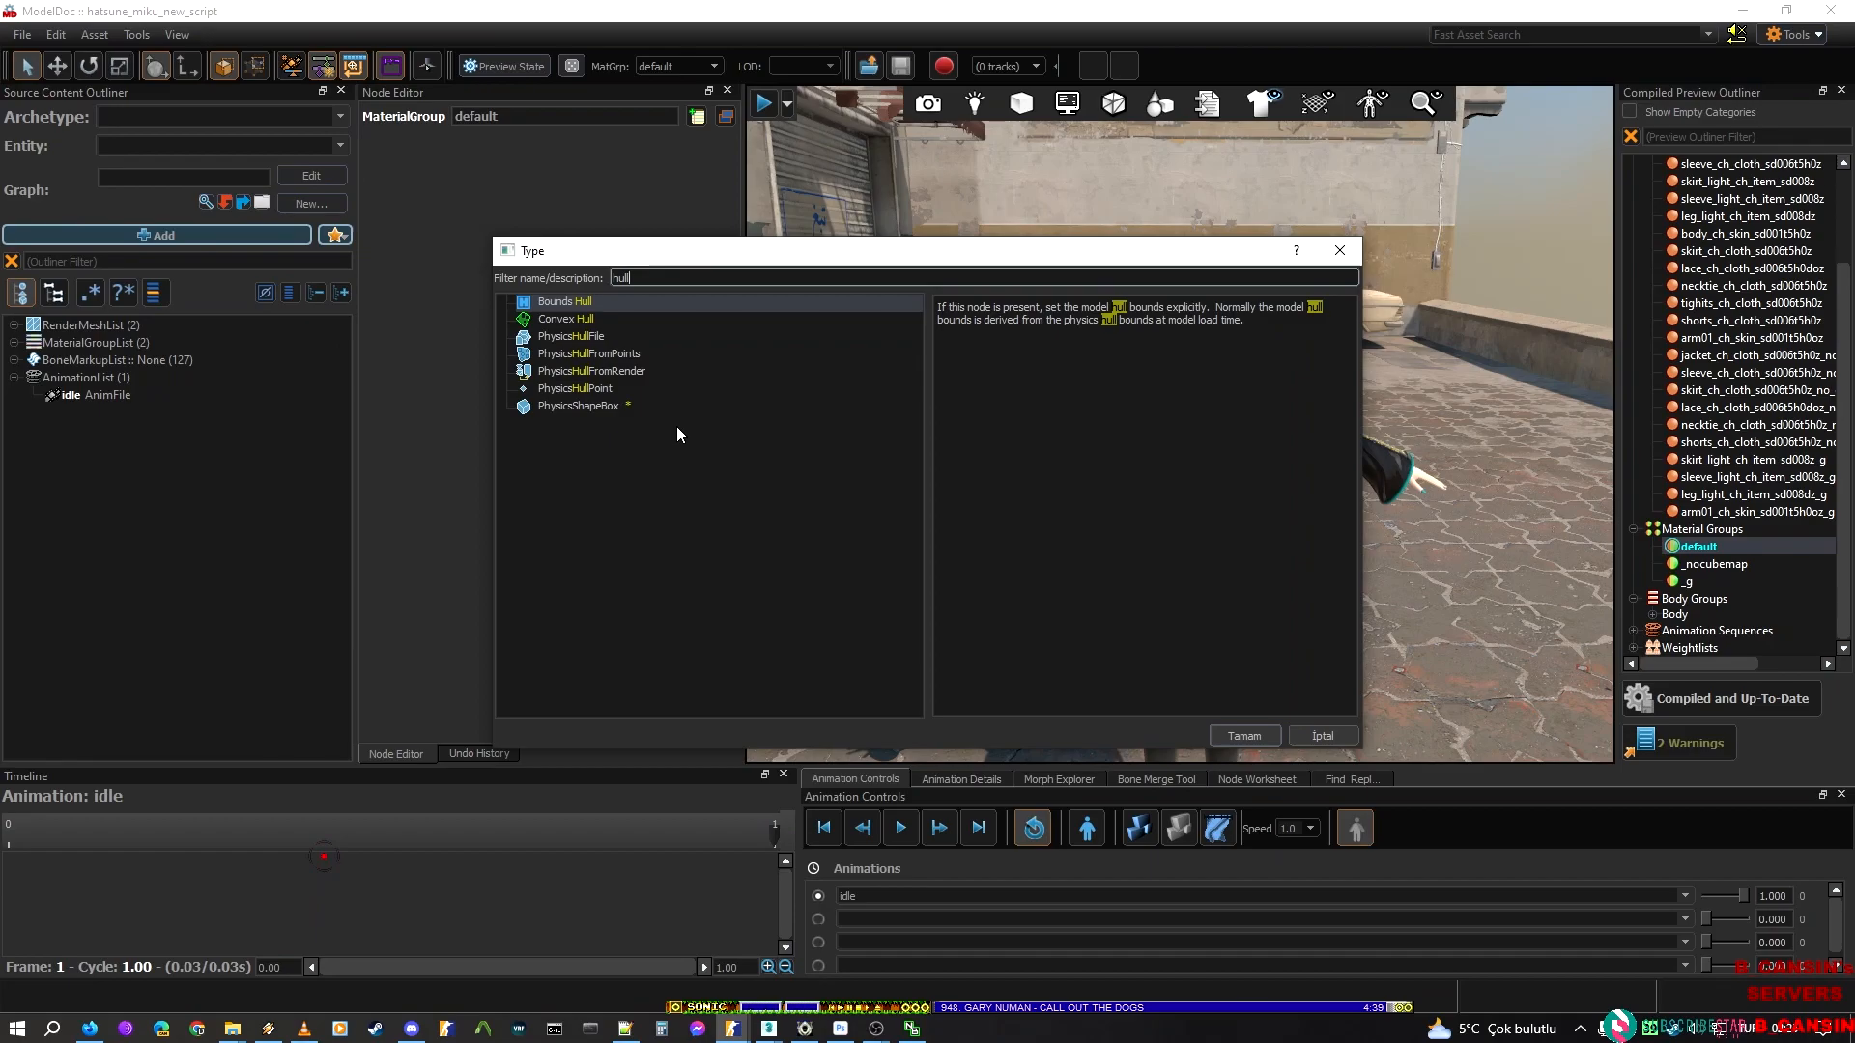
pyautogui.press('BackSpace')
pyautogui.press('BackSpace')
pyautogui.press('BackSpace')
pyautogui.press('BackSpace')
pyautogui.write('box')
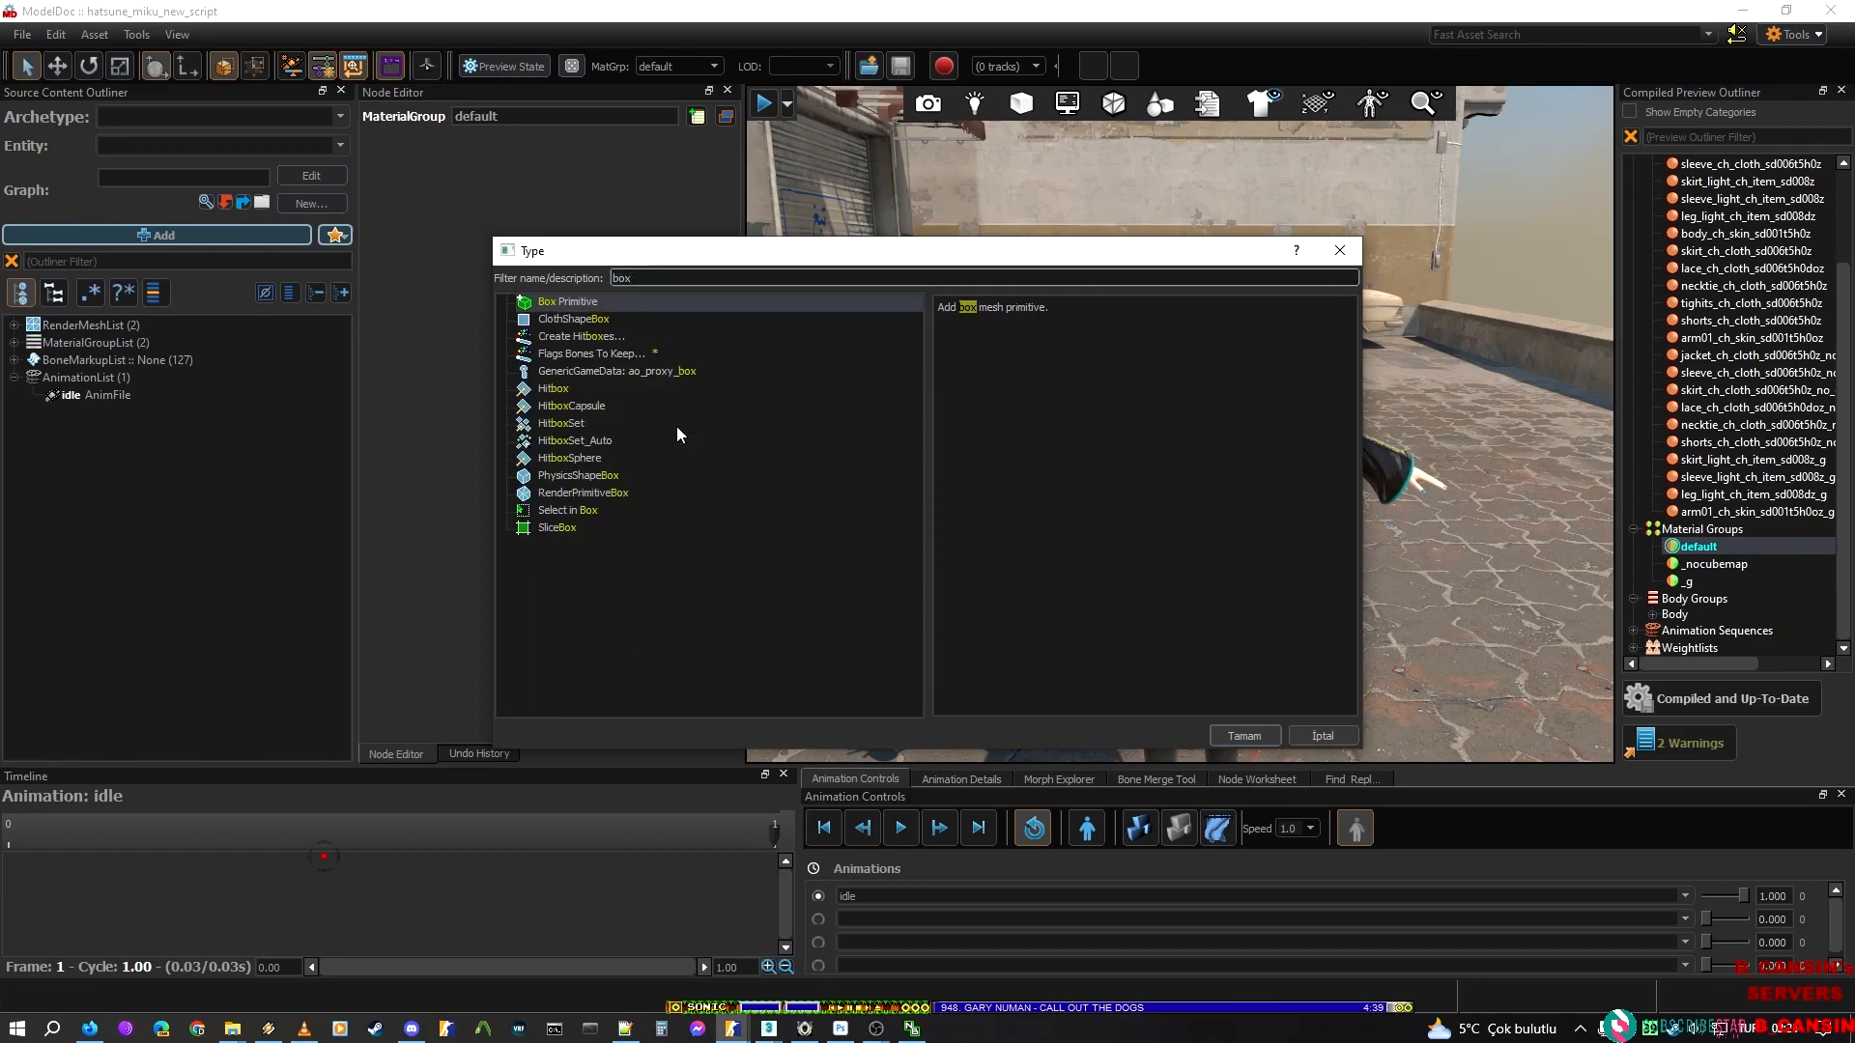
pyautogui.click(547, 321)
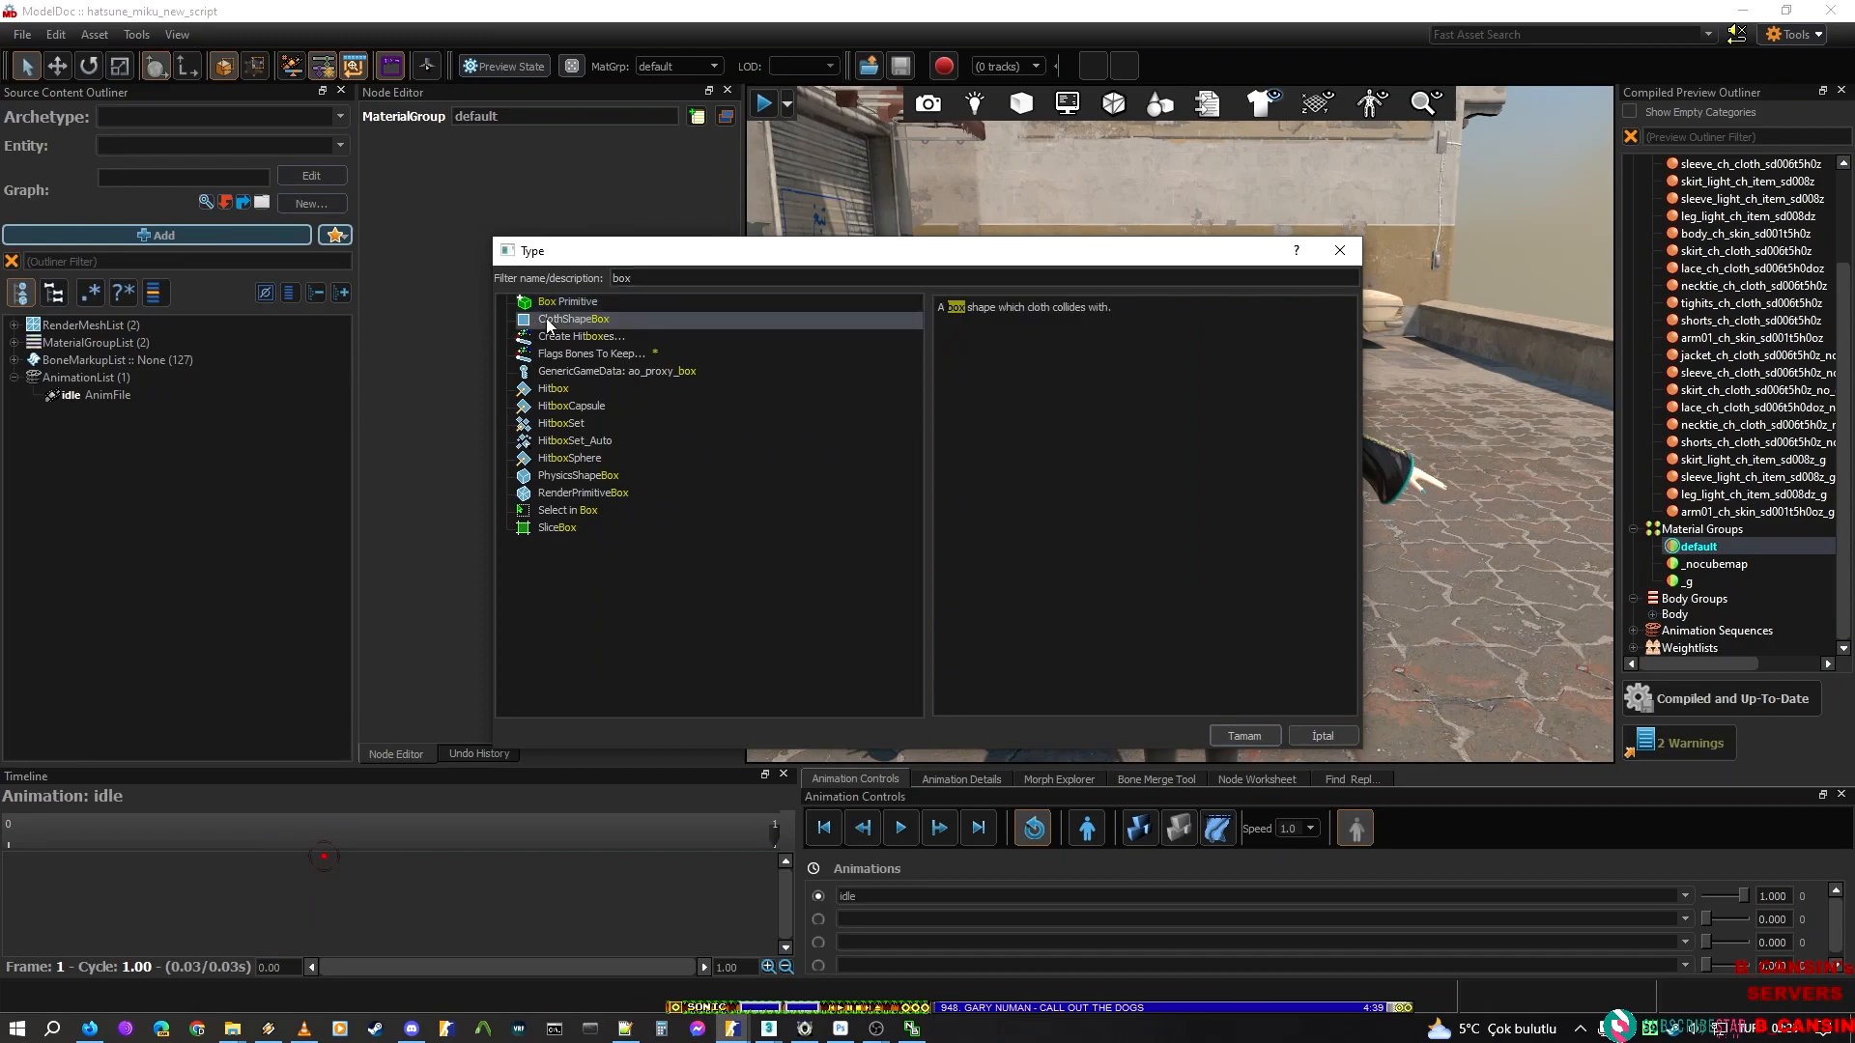
pyautogui.click(569, 477)
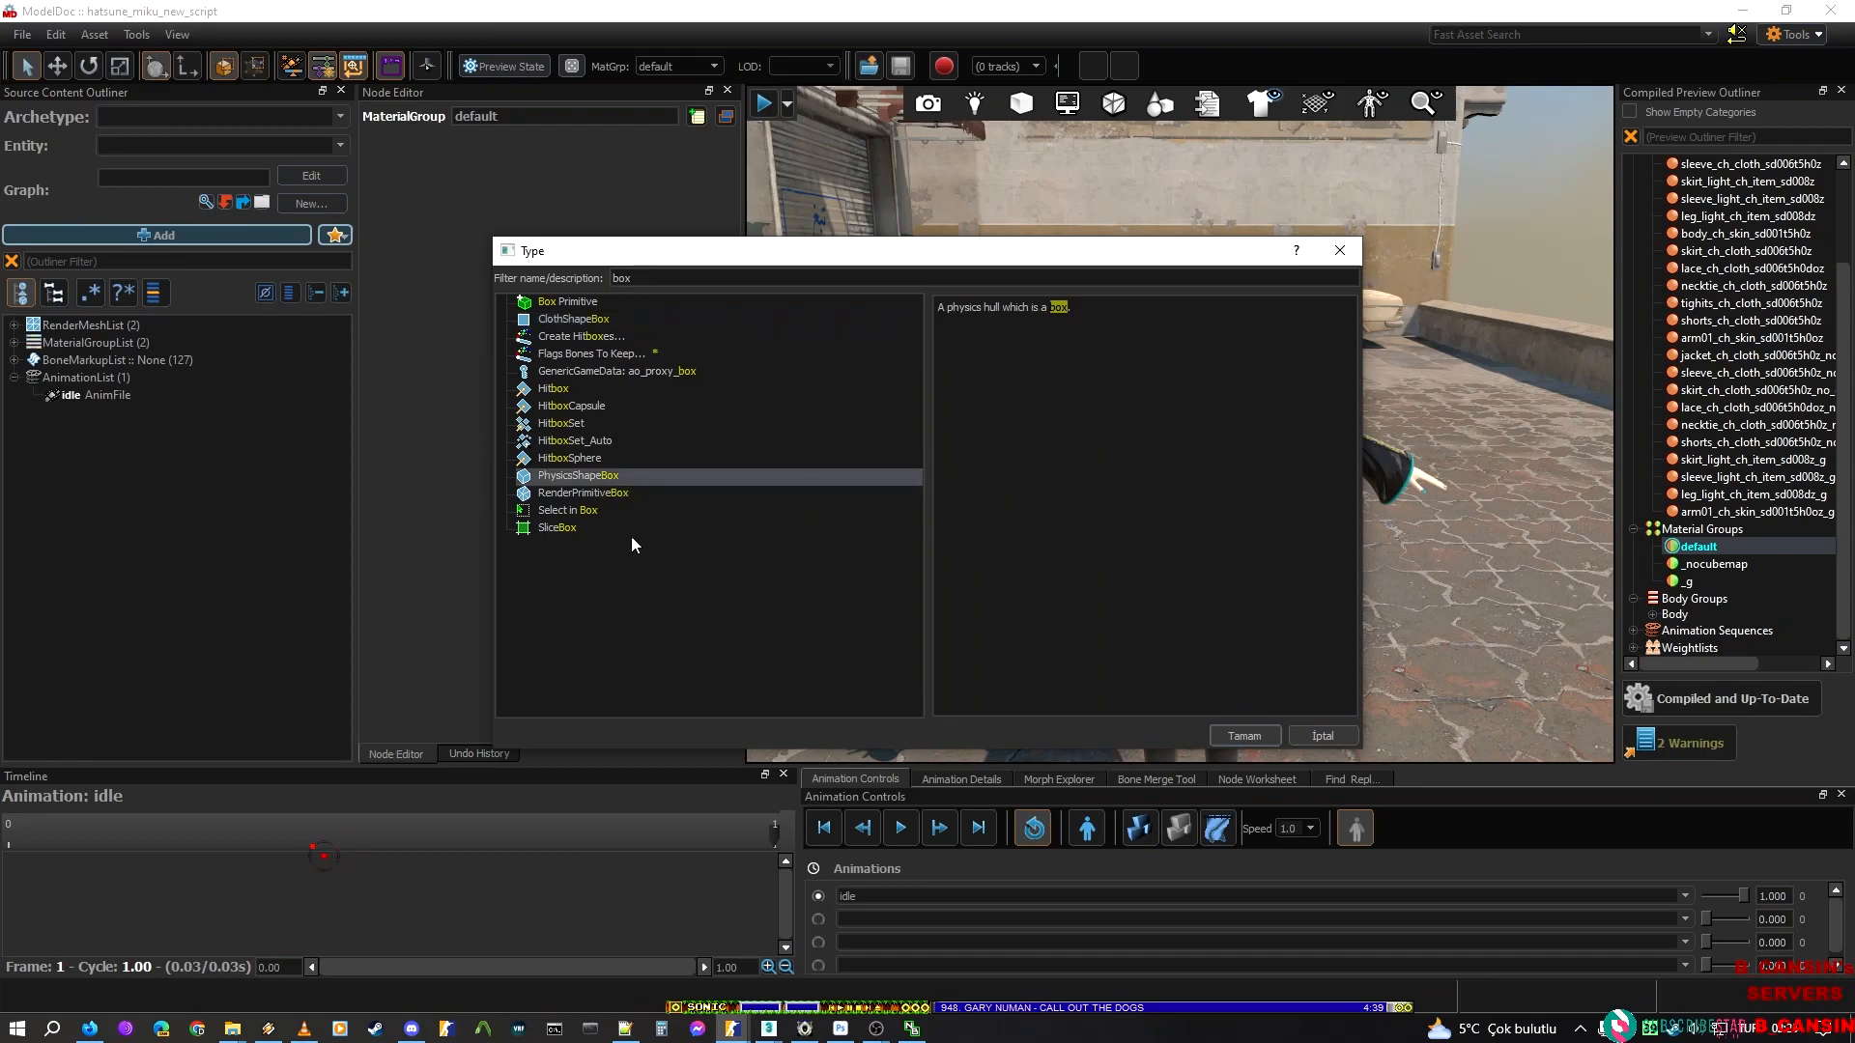
pyautogui.click(1255, 731)
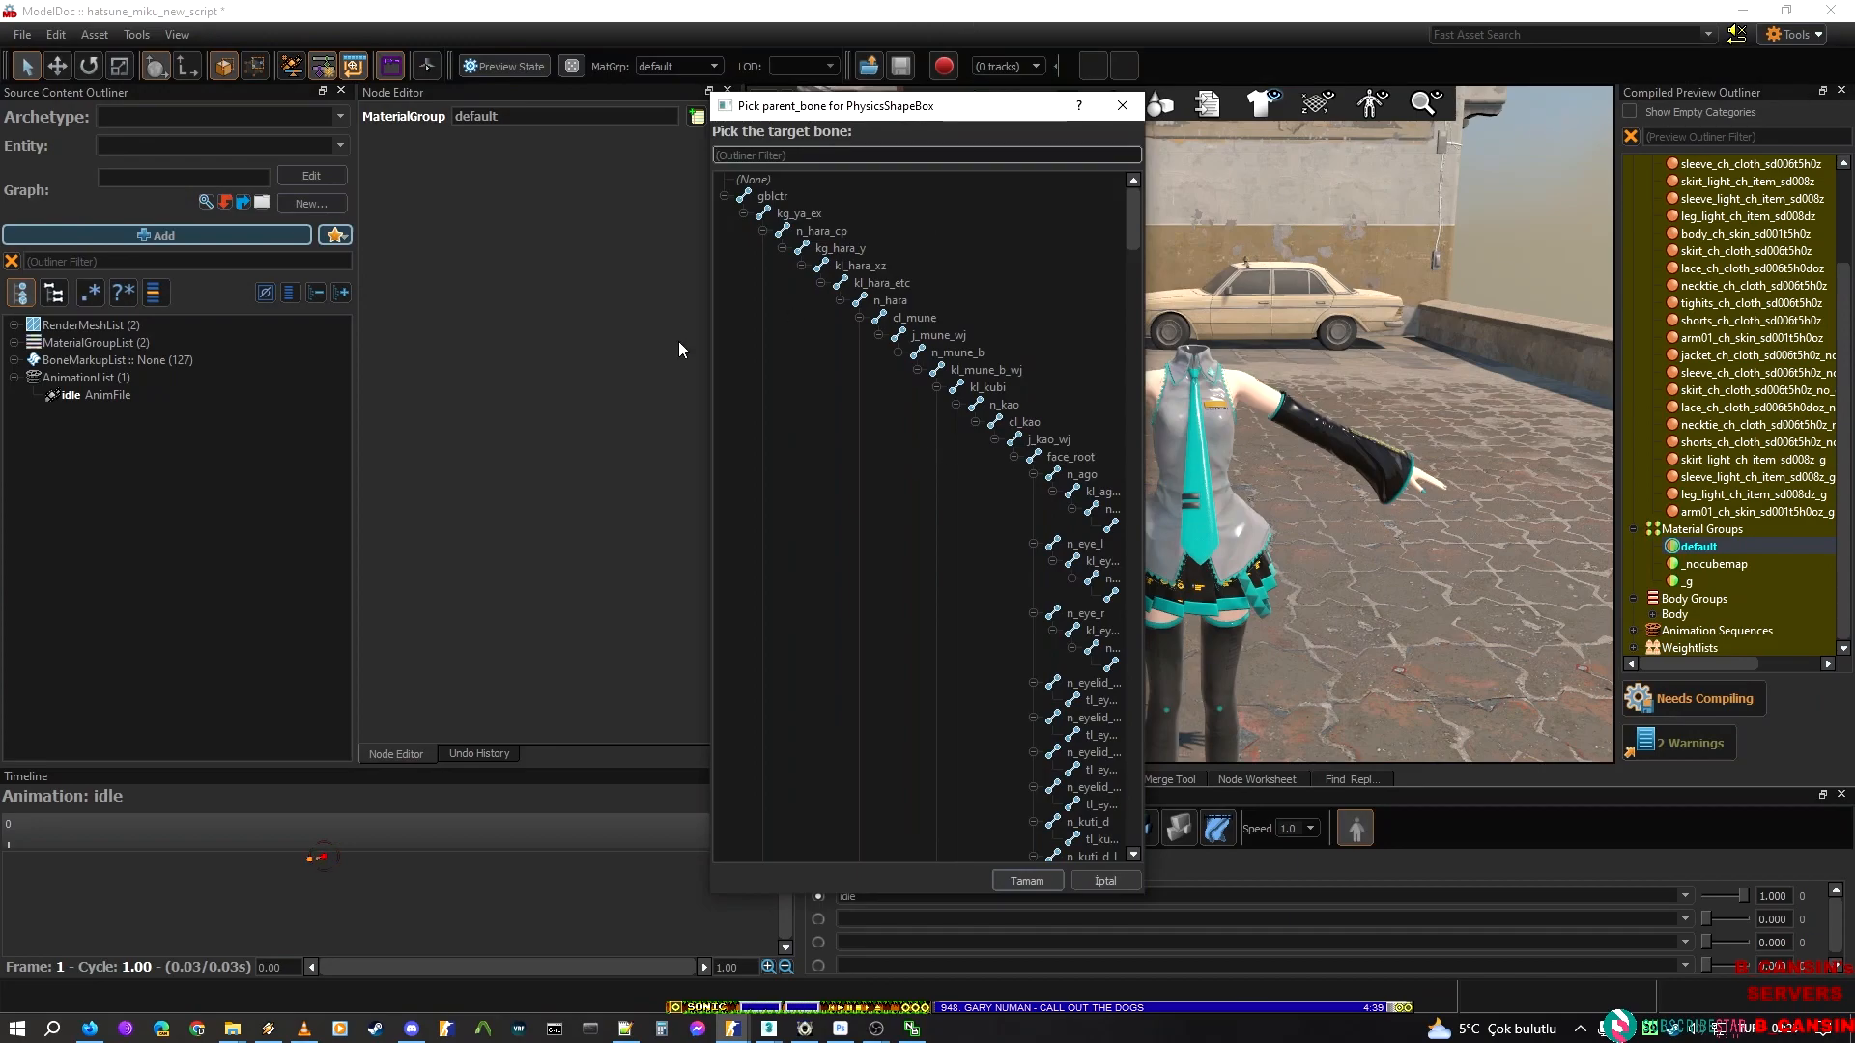
# Assign kl_mune_b_wj as the parent bone of the new physics box and inspect the box at the chest
pyautogui.click(998, 388)
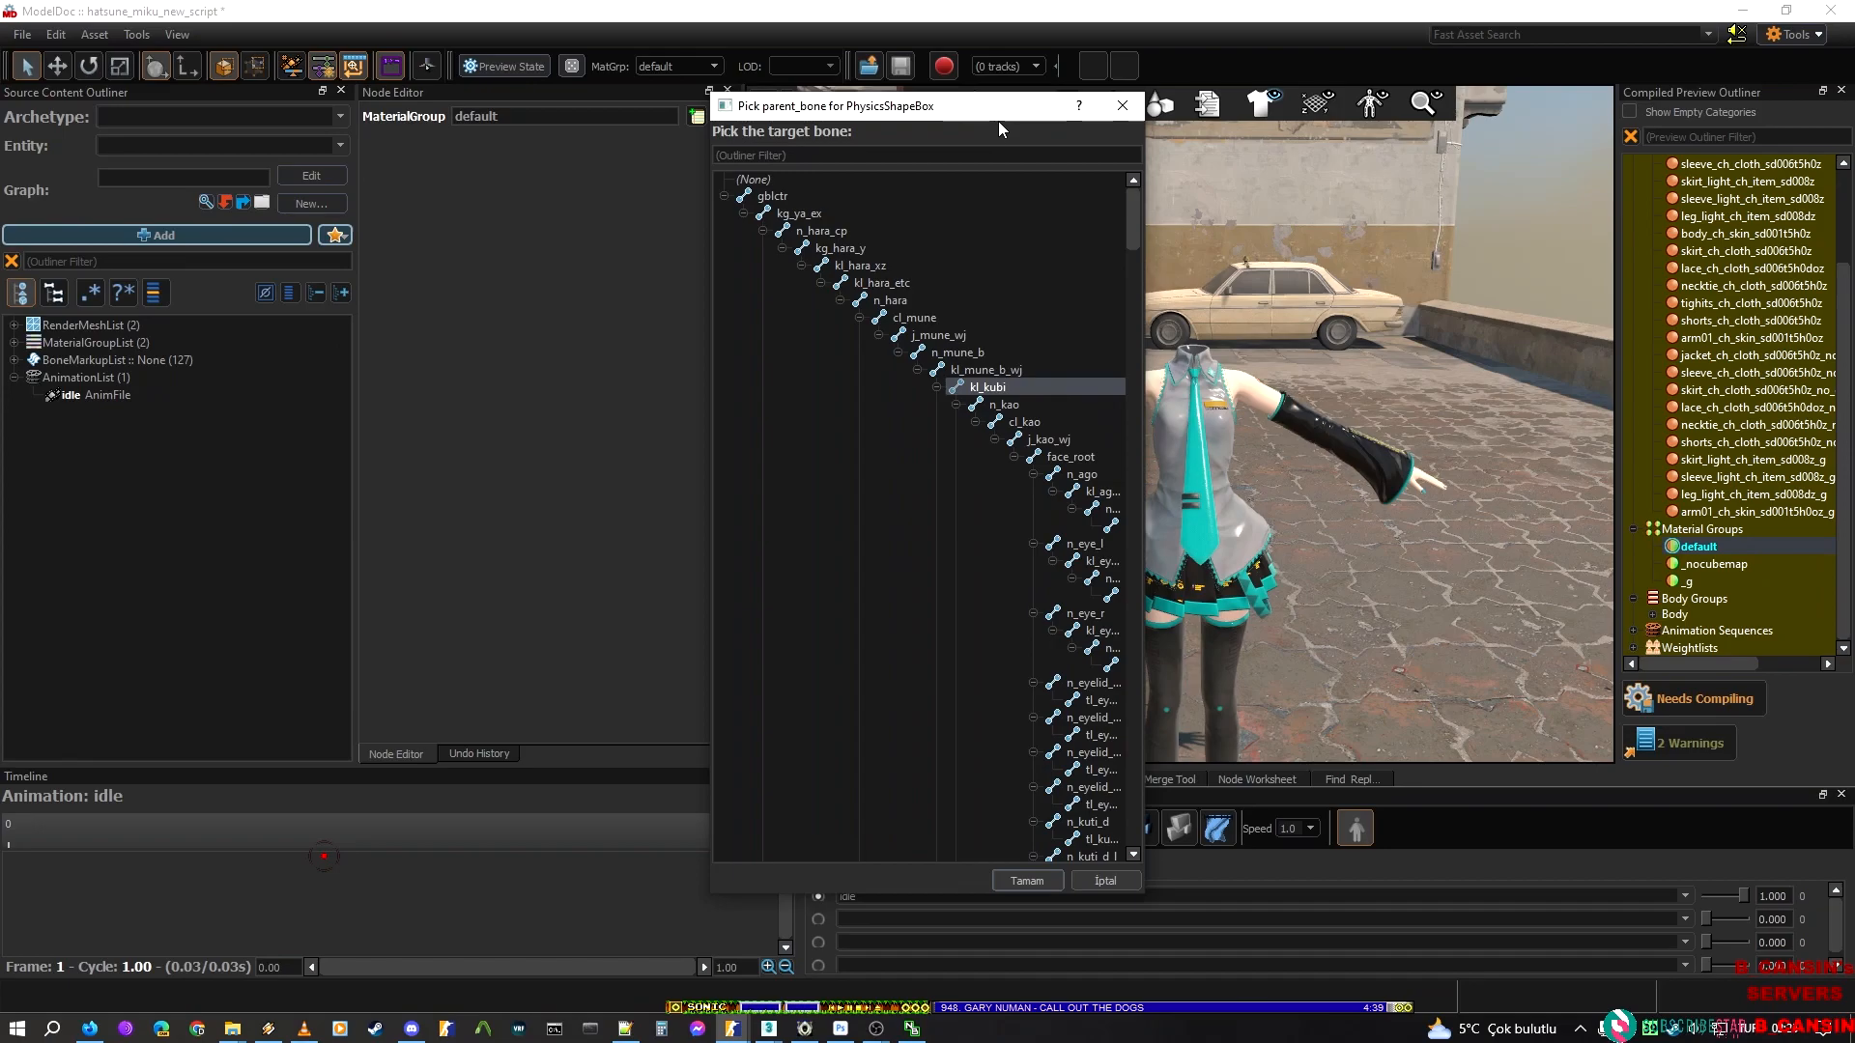
pyautogui.moveTo(997, 108); pyautogui.dragTo(632, 117)
pyautogui.moveTo(778, 502); pyautogui.dragTo(881, 502)
pyautogui.click(650, 385)
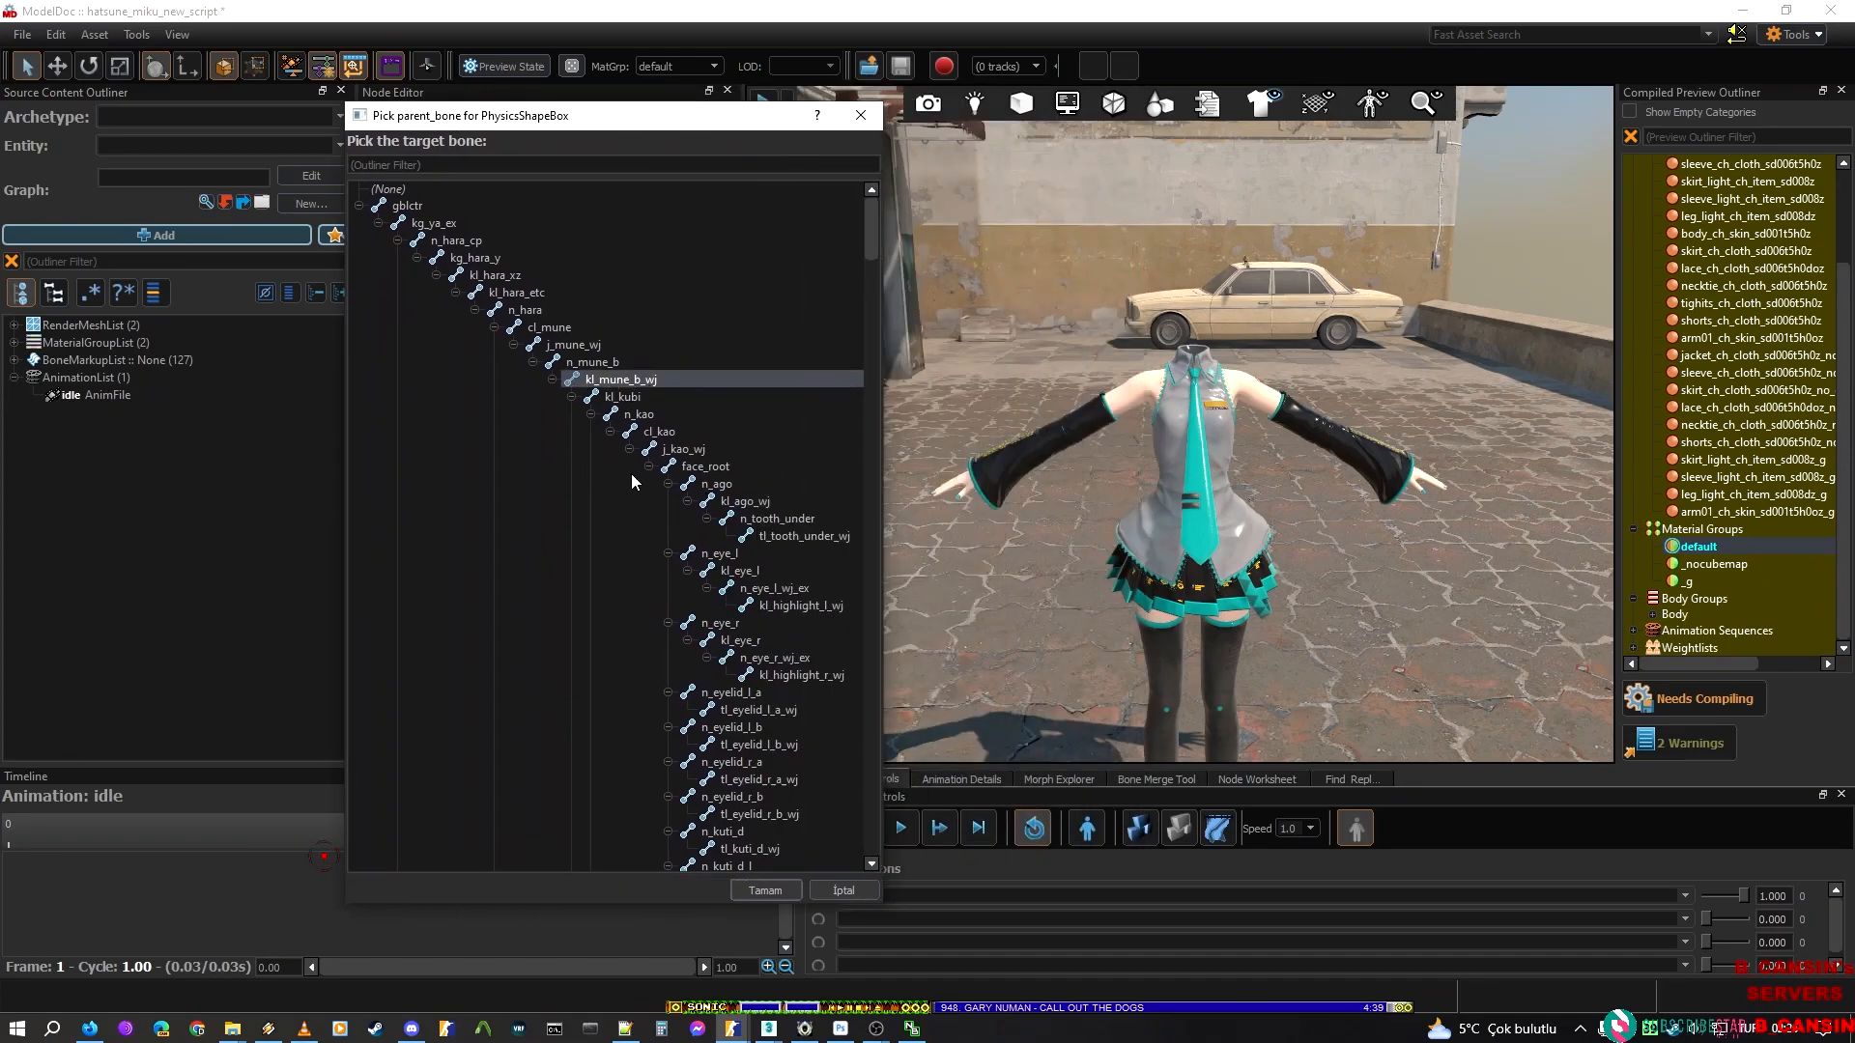
pyautogui.click(761, 891)
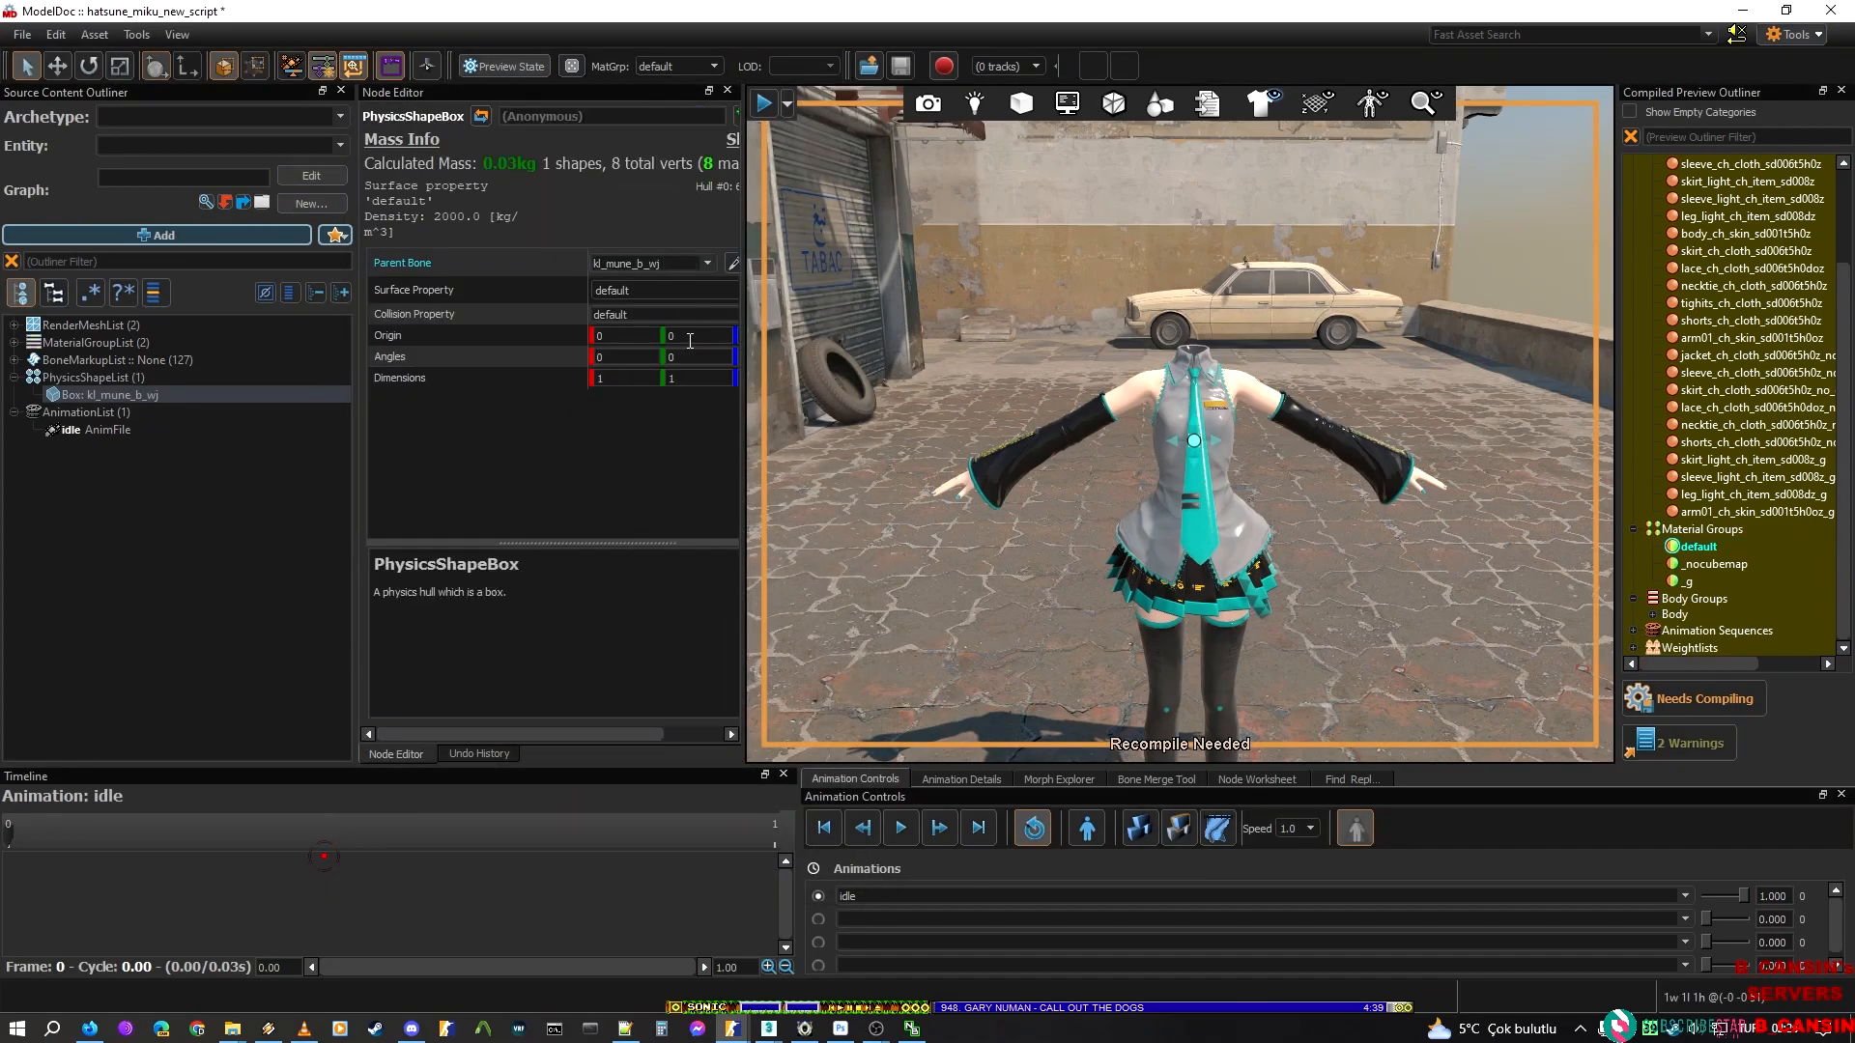
pyautogui.moveTo(975, 426)
pyautogui.mouseDown(button='right')
pyautogui.moveTo(975, 522)
pyautogui.moveTo(991, 371)
pyautogui.moveTo(976, 448)
pyautogui.mouseUp(button='right')
pyautogui.press('w')
pyautogui.press('s')
pyautogui.press('w')
# Open hatsune_miku_sakura_miku_jig_cloth.vmdl from the Asset Browser and expand its hatsune_miku_phy_shapes_jig prefab in the source outliner
pyautogui.moveTo(735, 1033)
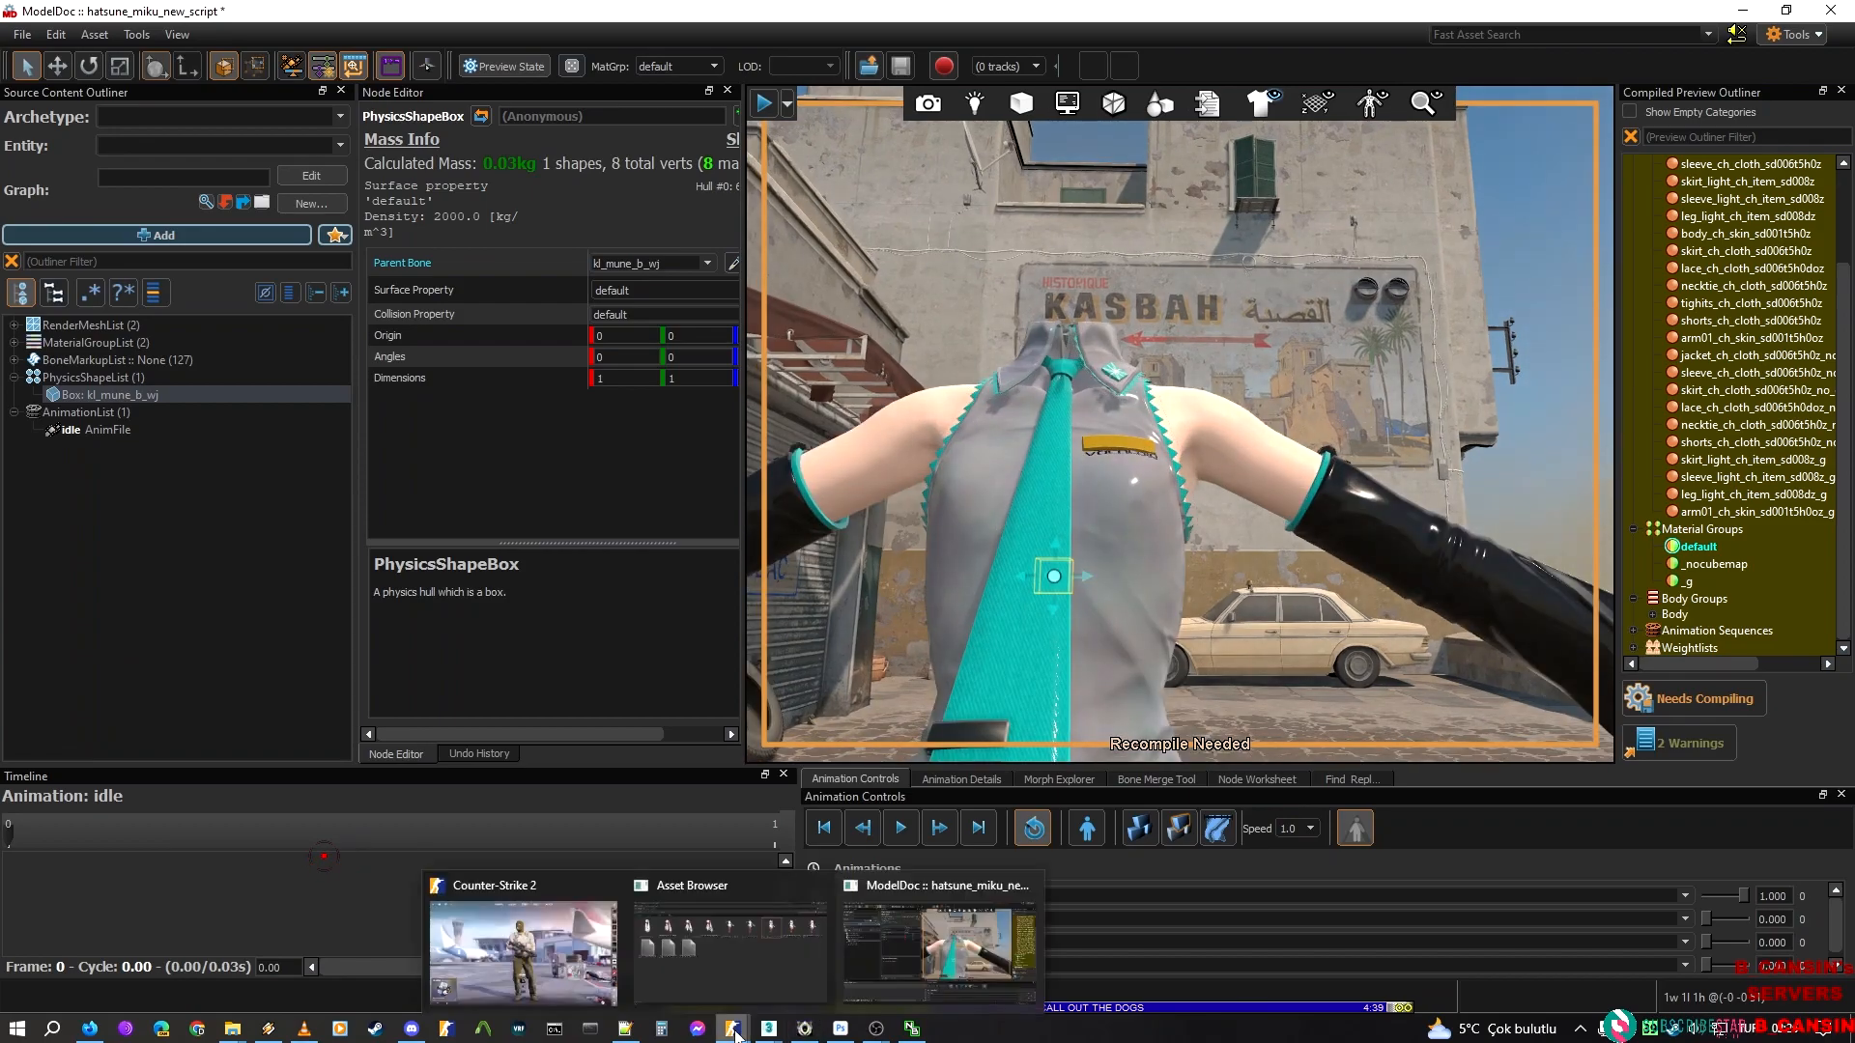
pyautogui.click(730, 942)
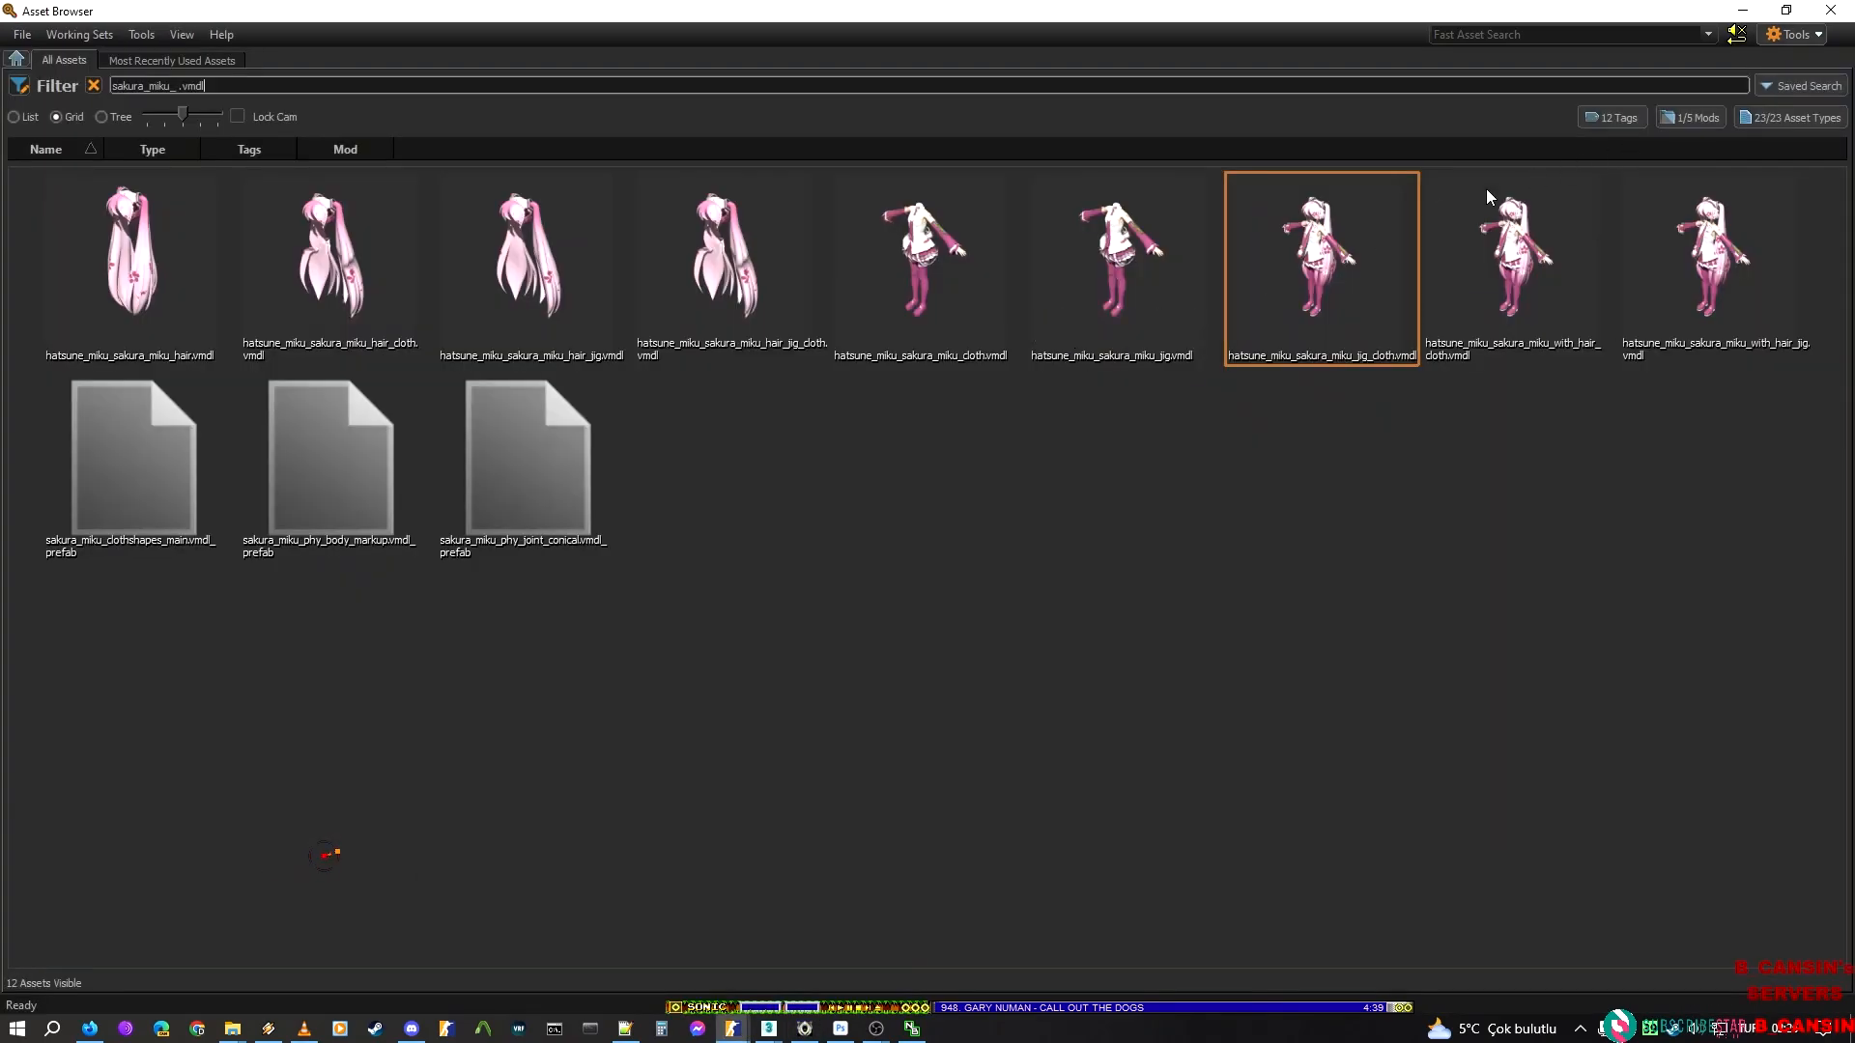
pyautogui.doubleClick(1330, 252)
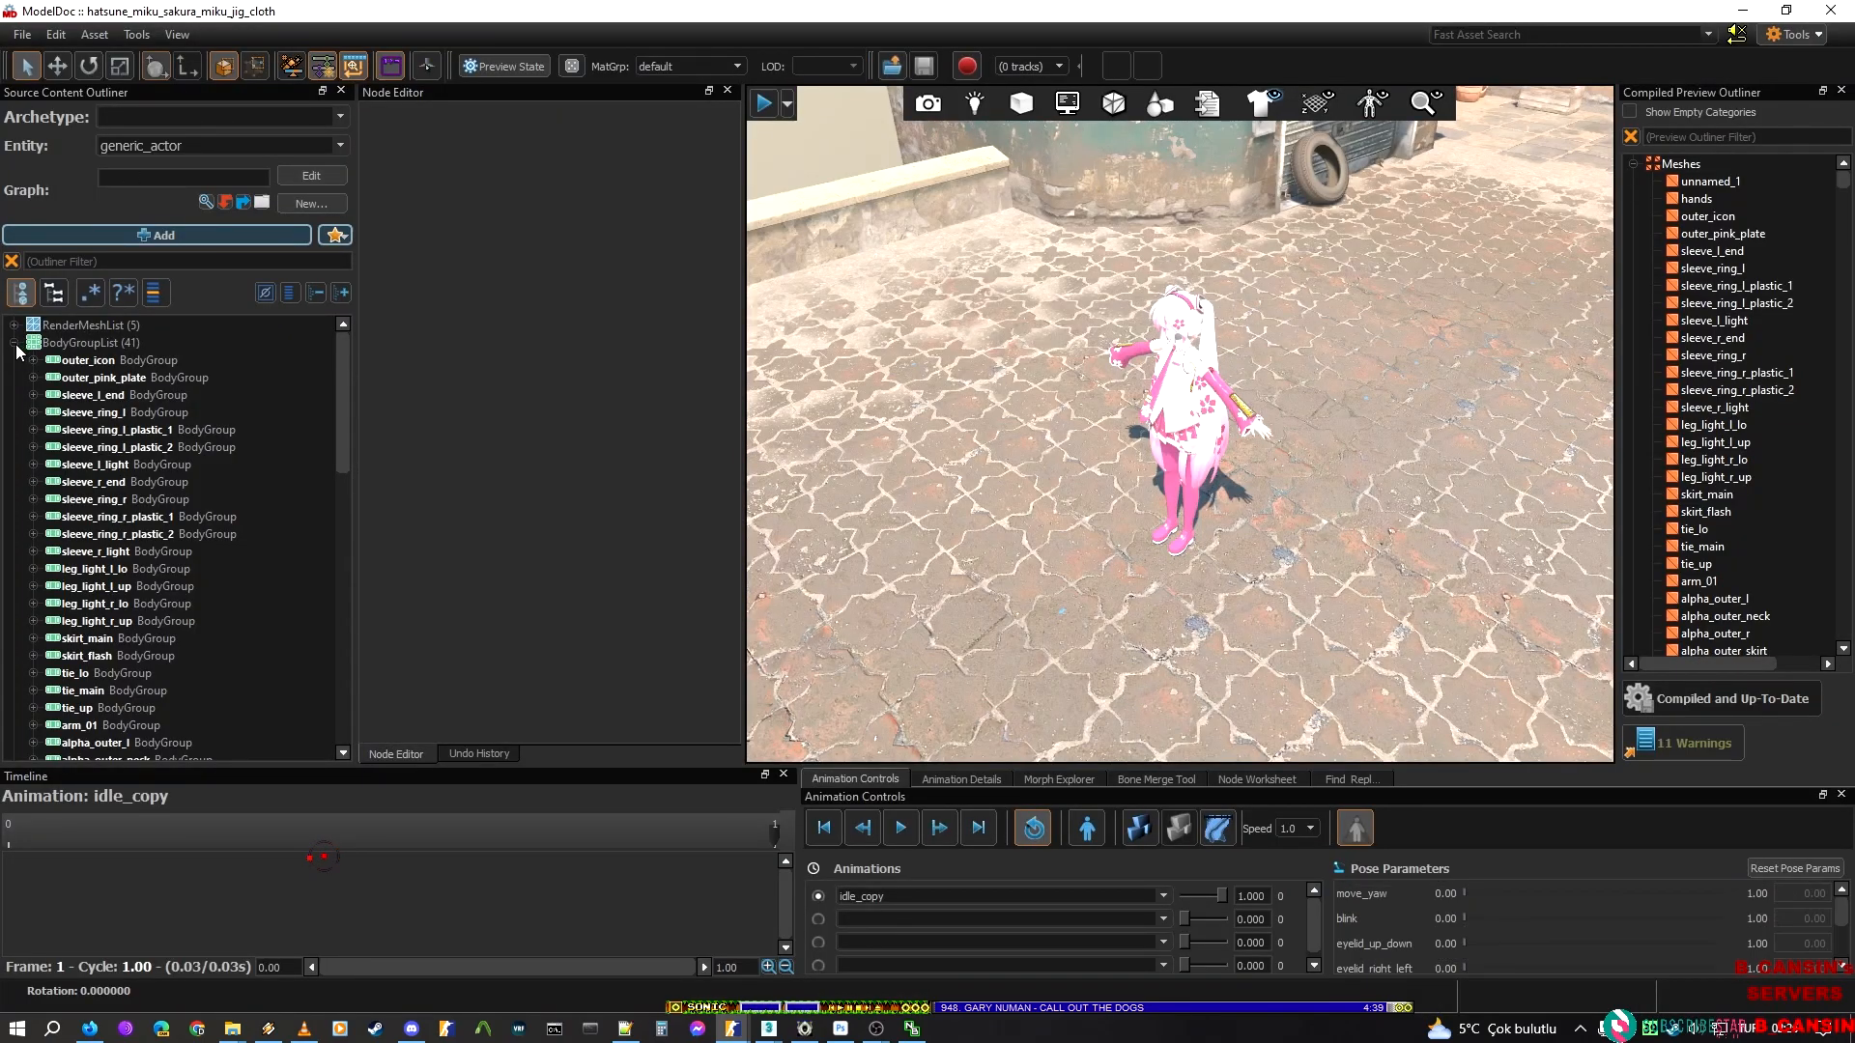
pyautogui.click(13, 343)
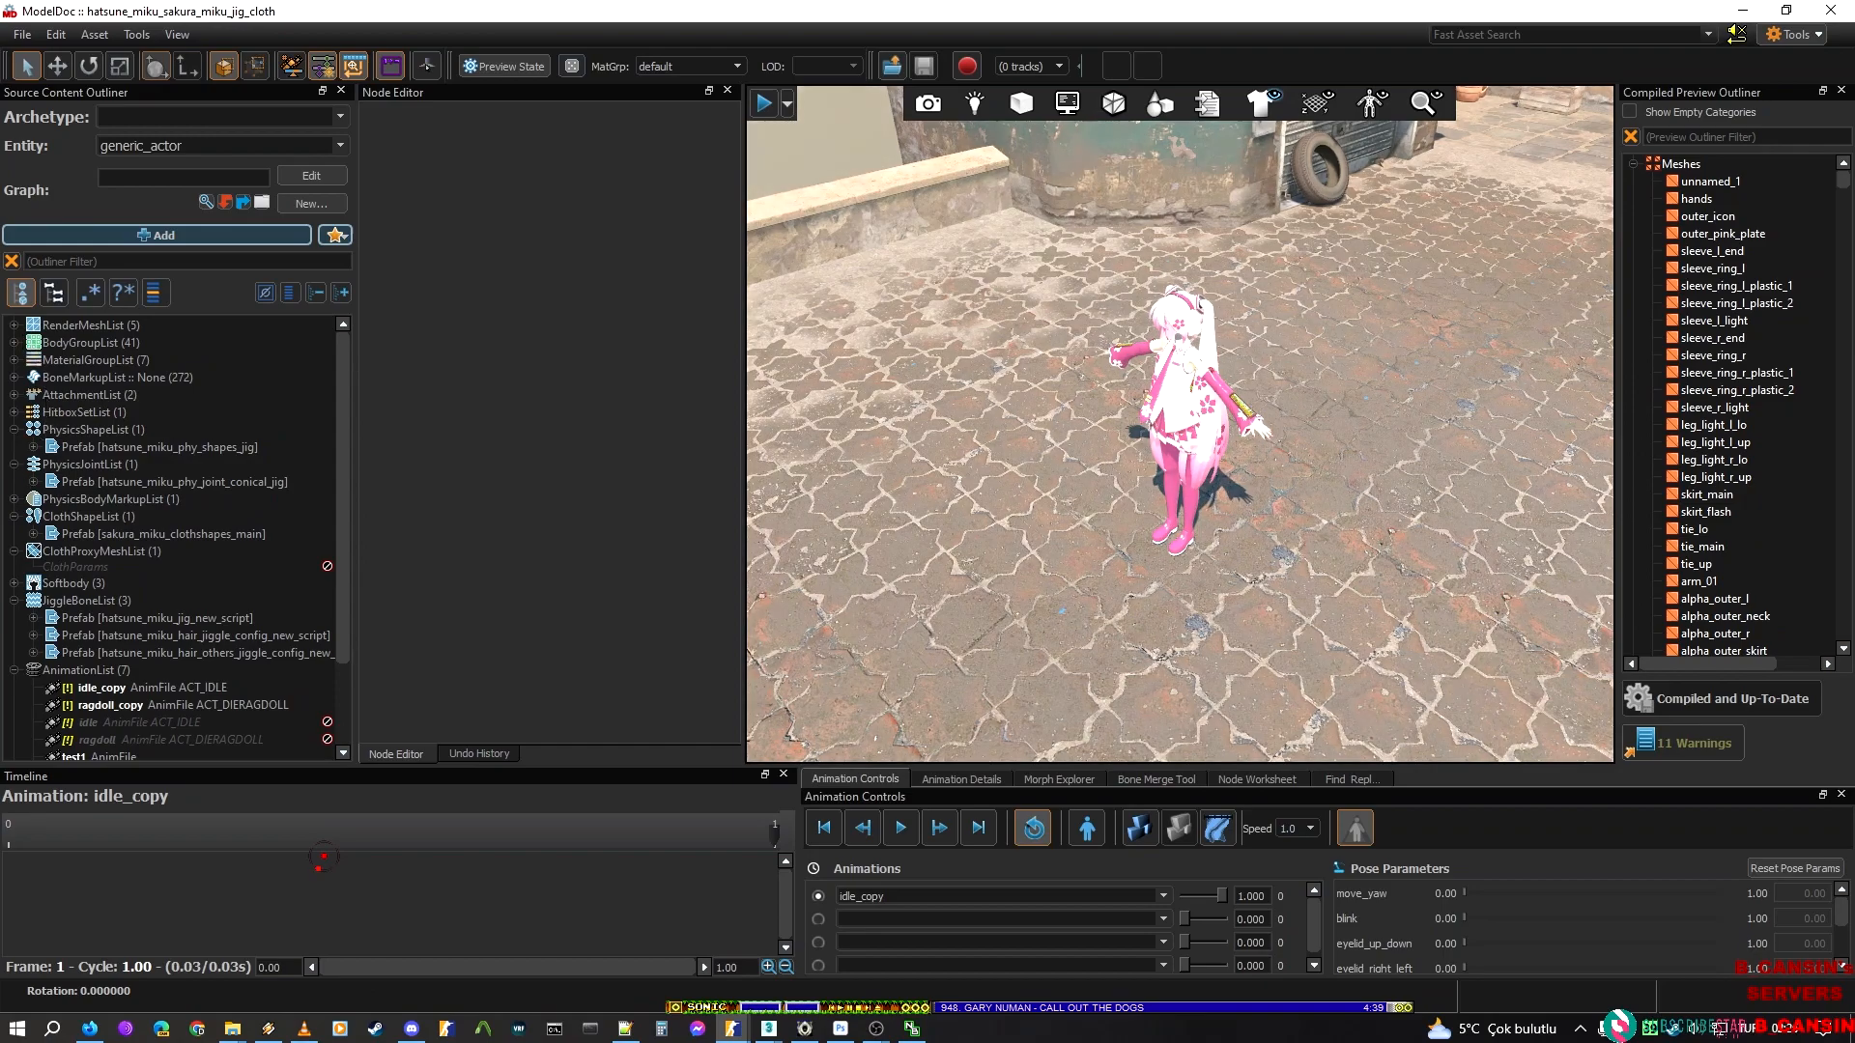
pyautogui.click(33, 447)
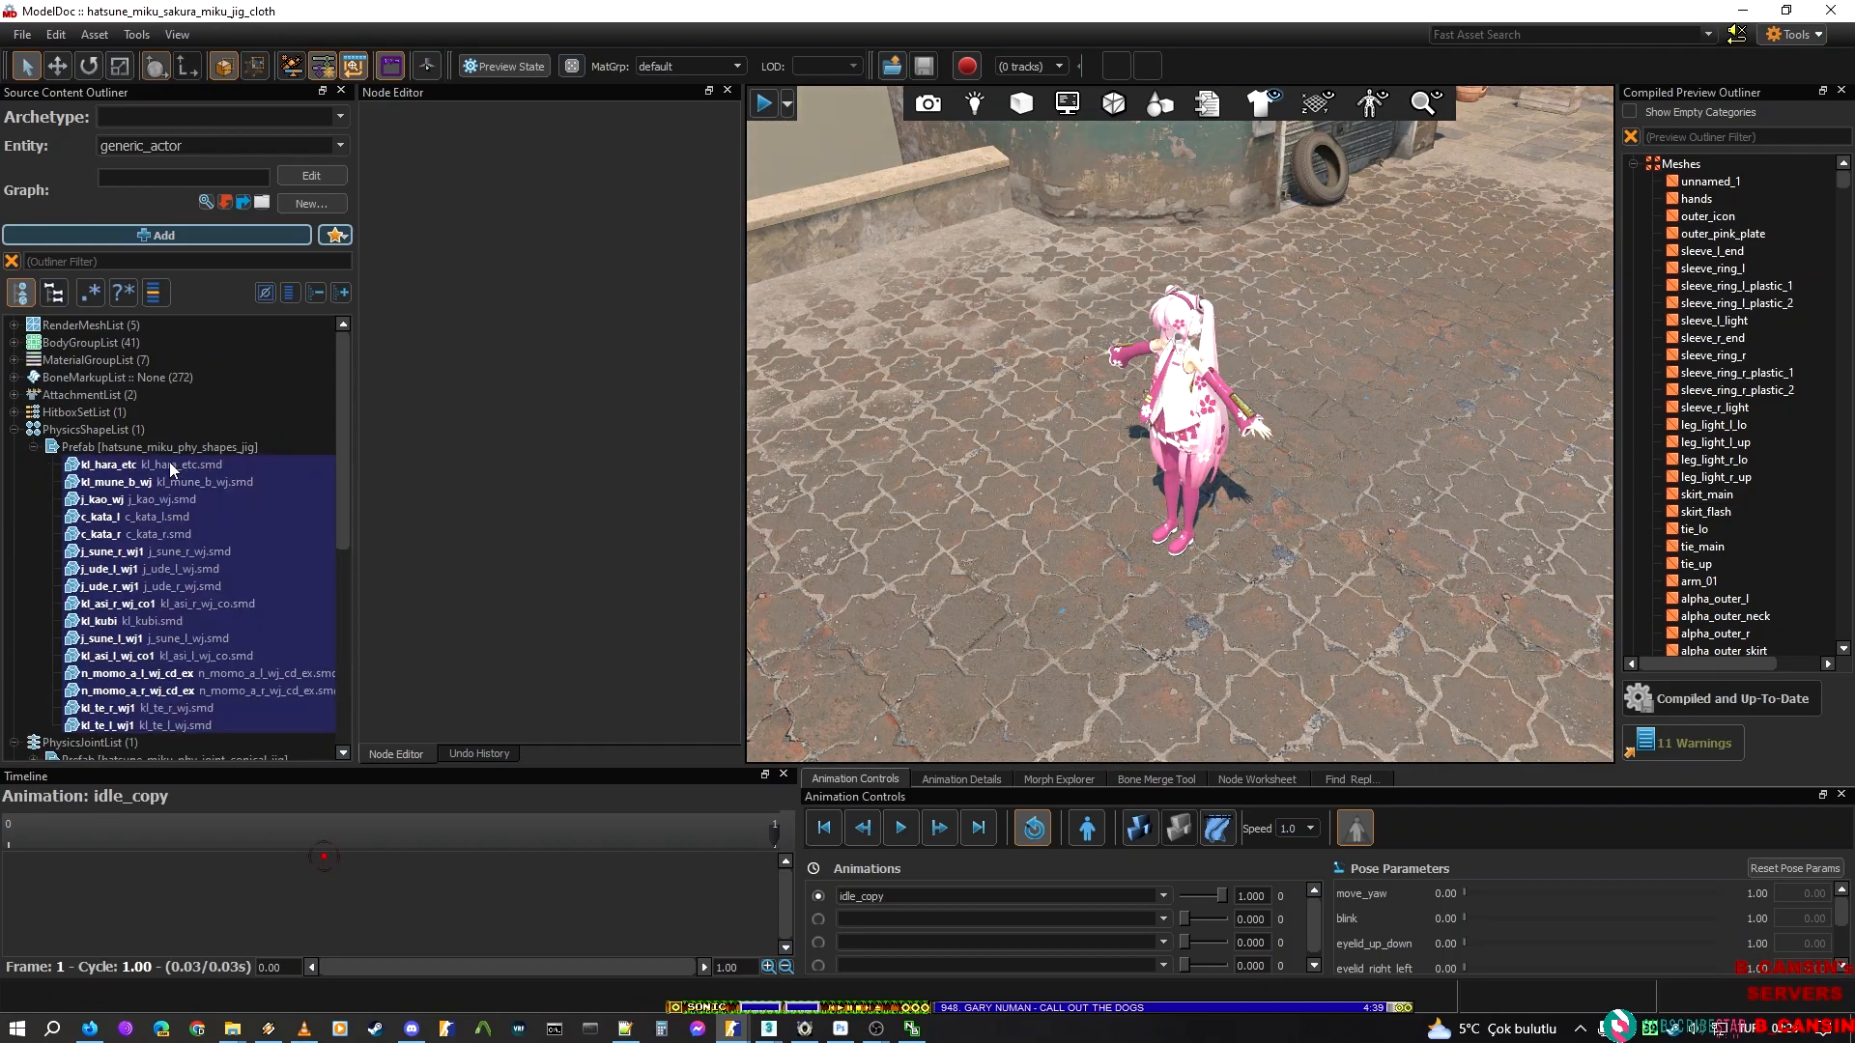
# Examine the physics hulls in the reference model's prefab, from kl_hara_etc through kl_te_l_wj1, against the model
pyautogui.click(127, 466)
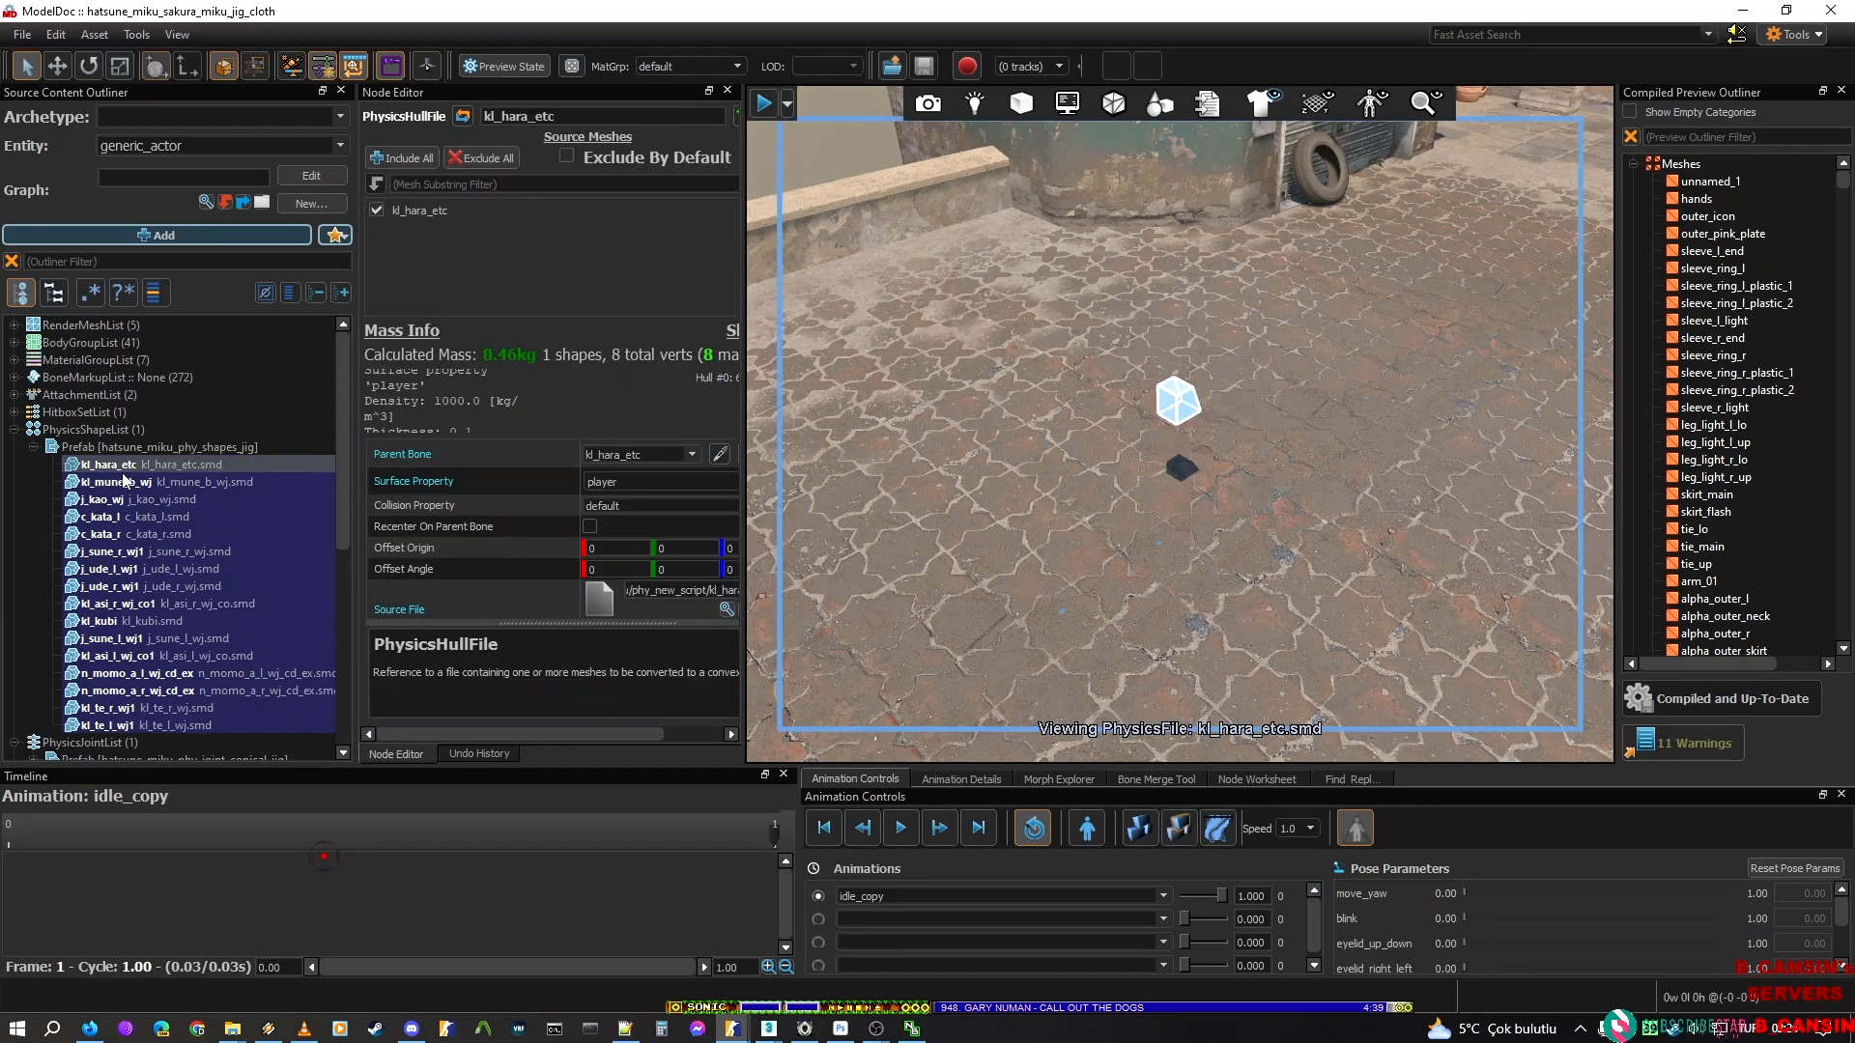
pyautogui.moveTo(794, 426); pyautogui.dragTo(985, 290, button='right')
pyautogui.press('w')
pyautogui.press('a')
pyautogui.press('s')
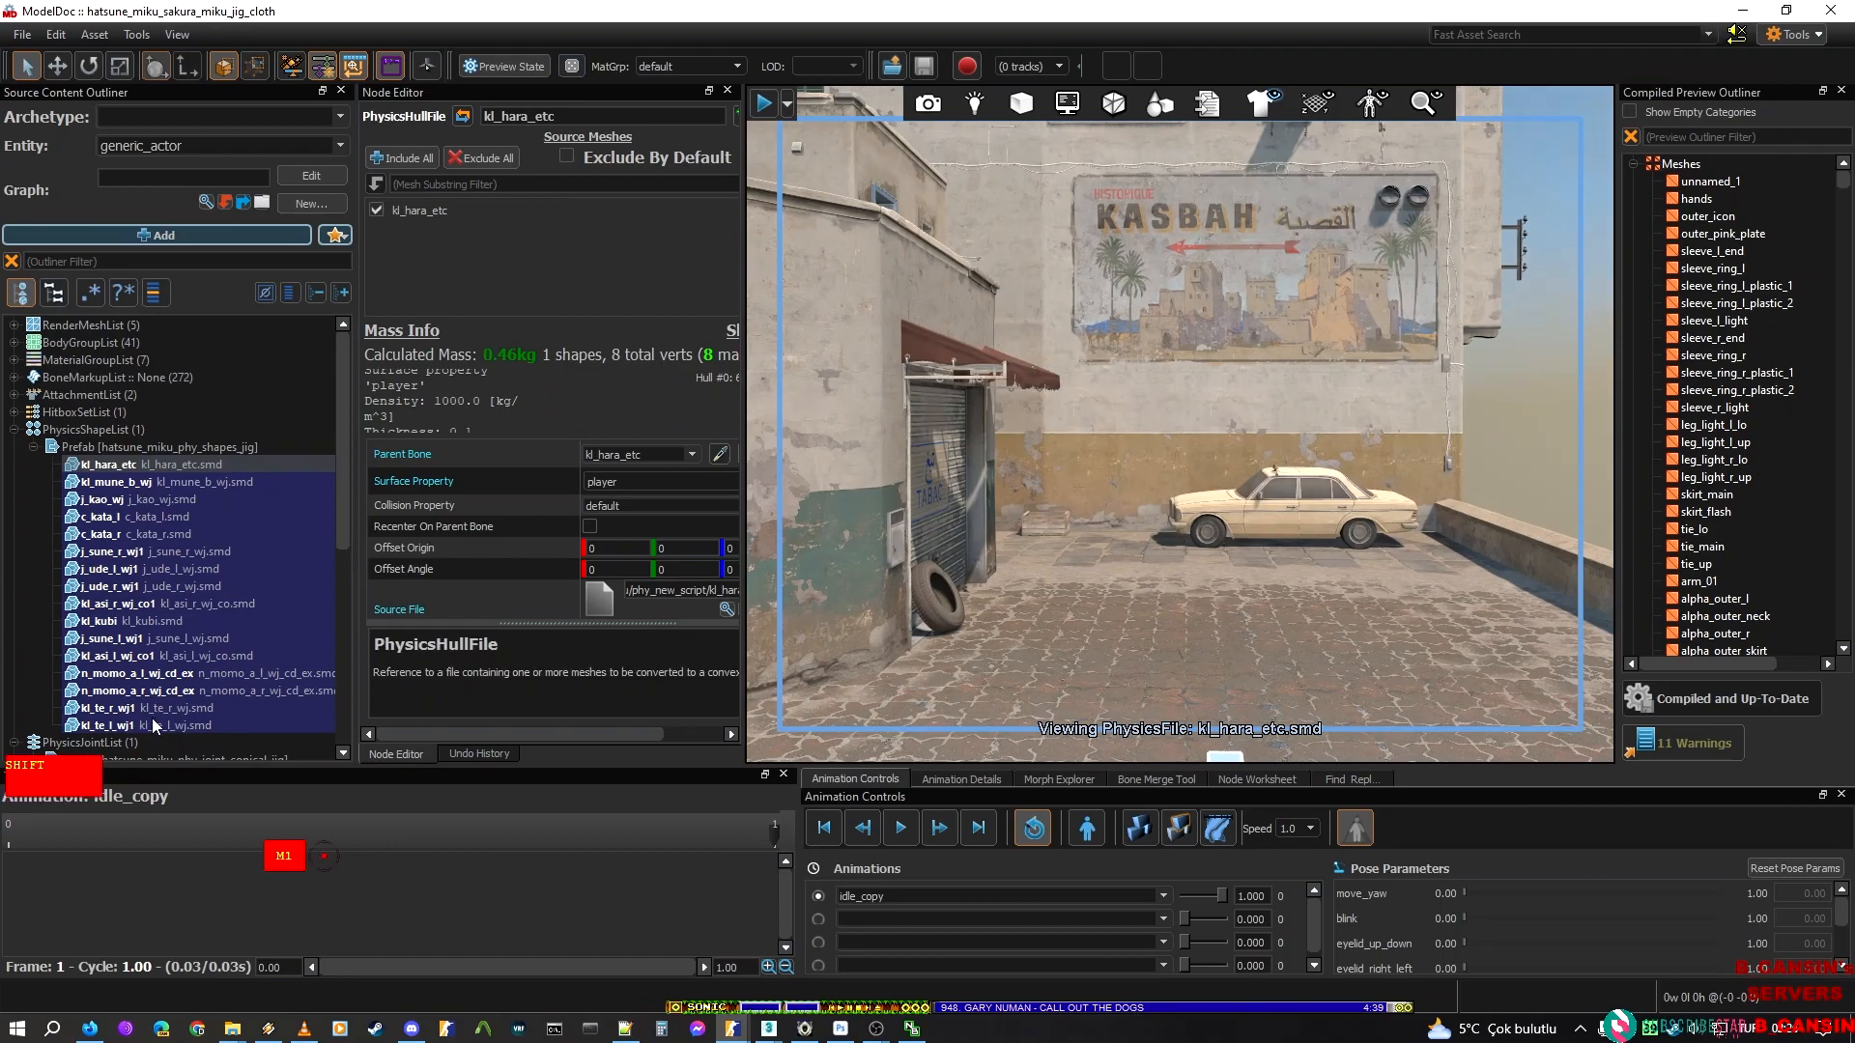
pyautogui.keyDown('shift'); pyautogui.click(152, 720); pyautogui.keyUp('shift')
pyautogui.moveTo(1111, 473)
pyautogui.mouseDown(button='right')
pyautogui.moveTo(1135, 643)
pyautogui.moveTo(1145, 459)
pyautogui.mouseUp(button='right')
pyautogui.press('w')
pyautogui.press('s')
pyautogui.click(1051, 462)
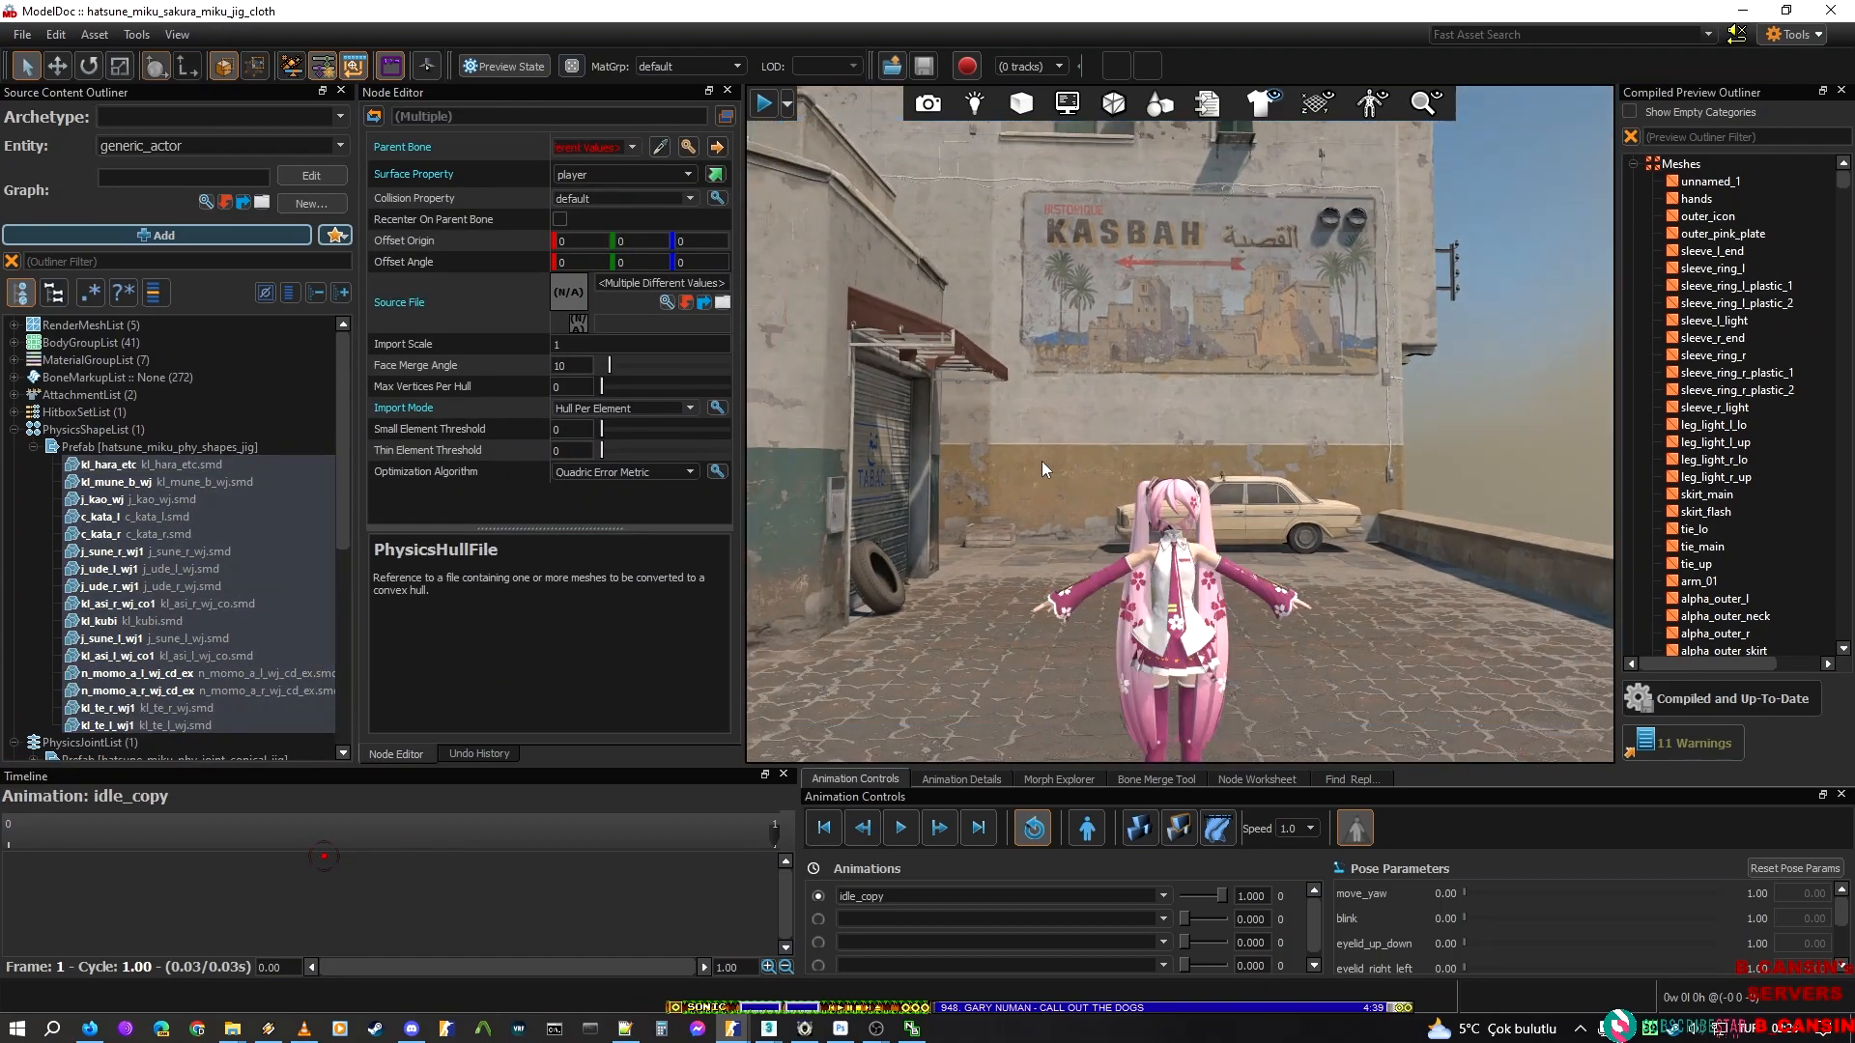
# Copy the parent bone name kl_hara_etc from the first physics hull and return to the hatsune_miku_new_script model
pyautogui.click(111, 447)
pyautogui.click(155, 466)
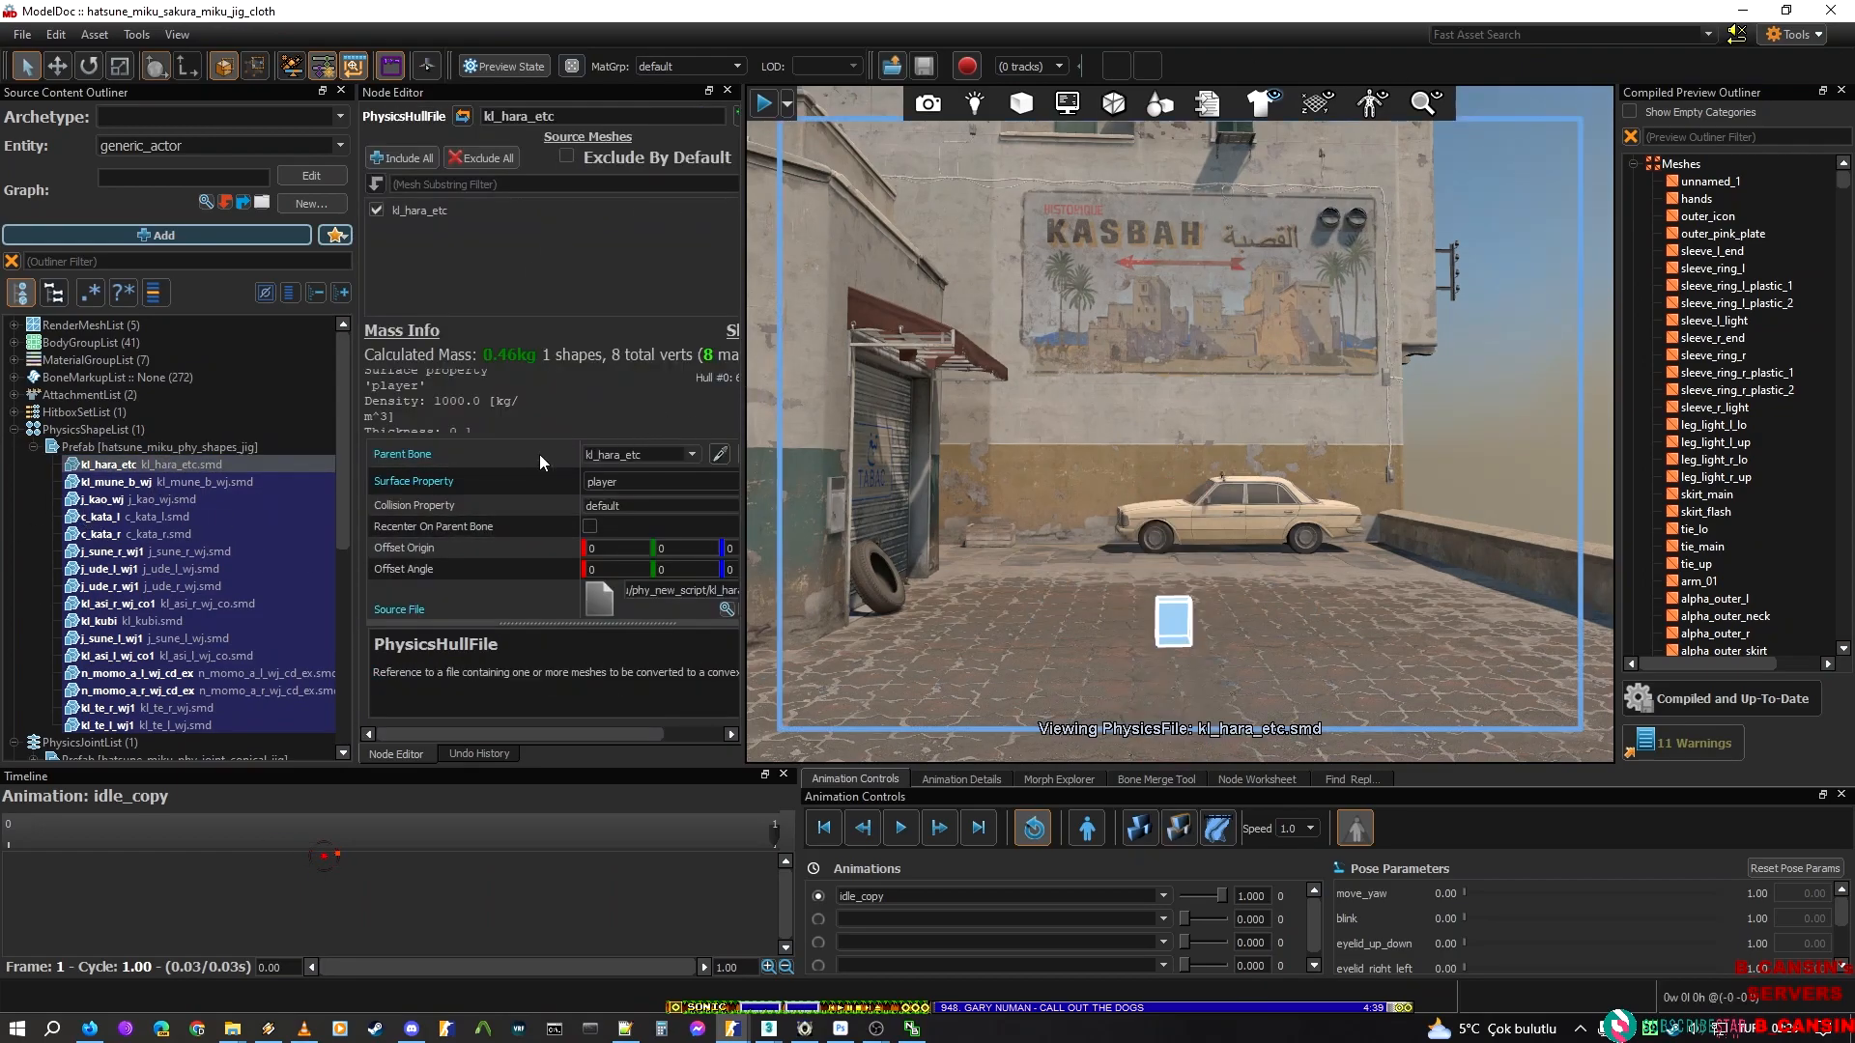
pyautogui.click(606, 454)
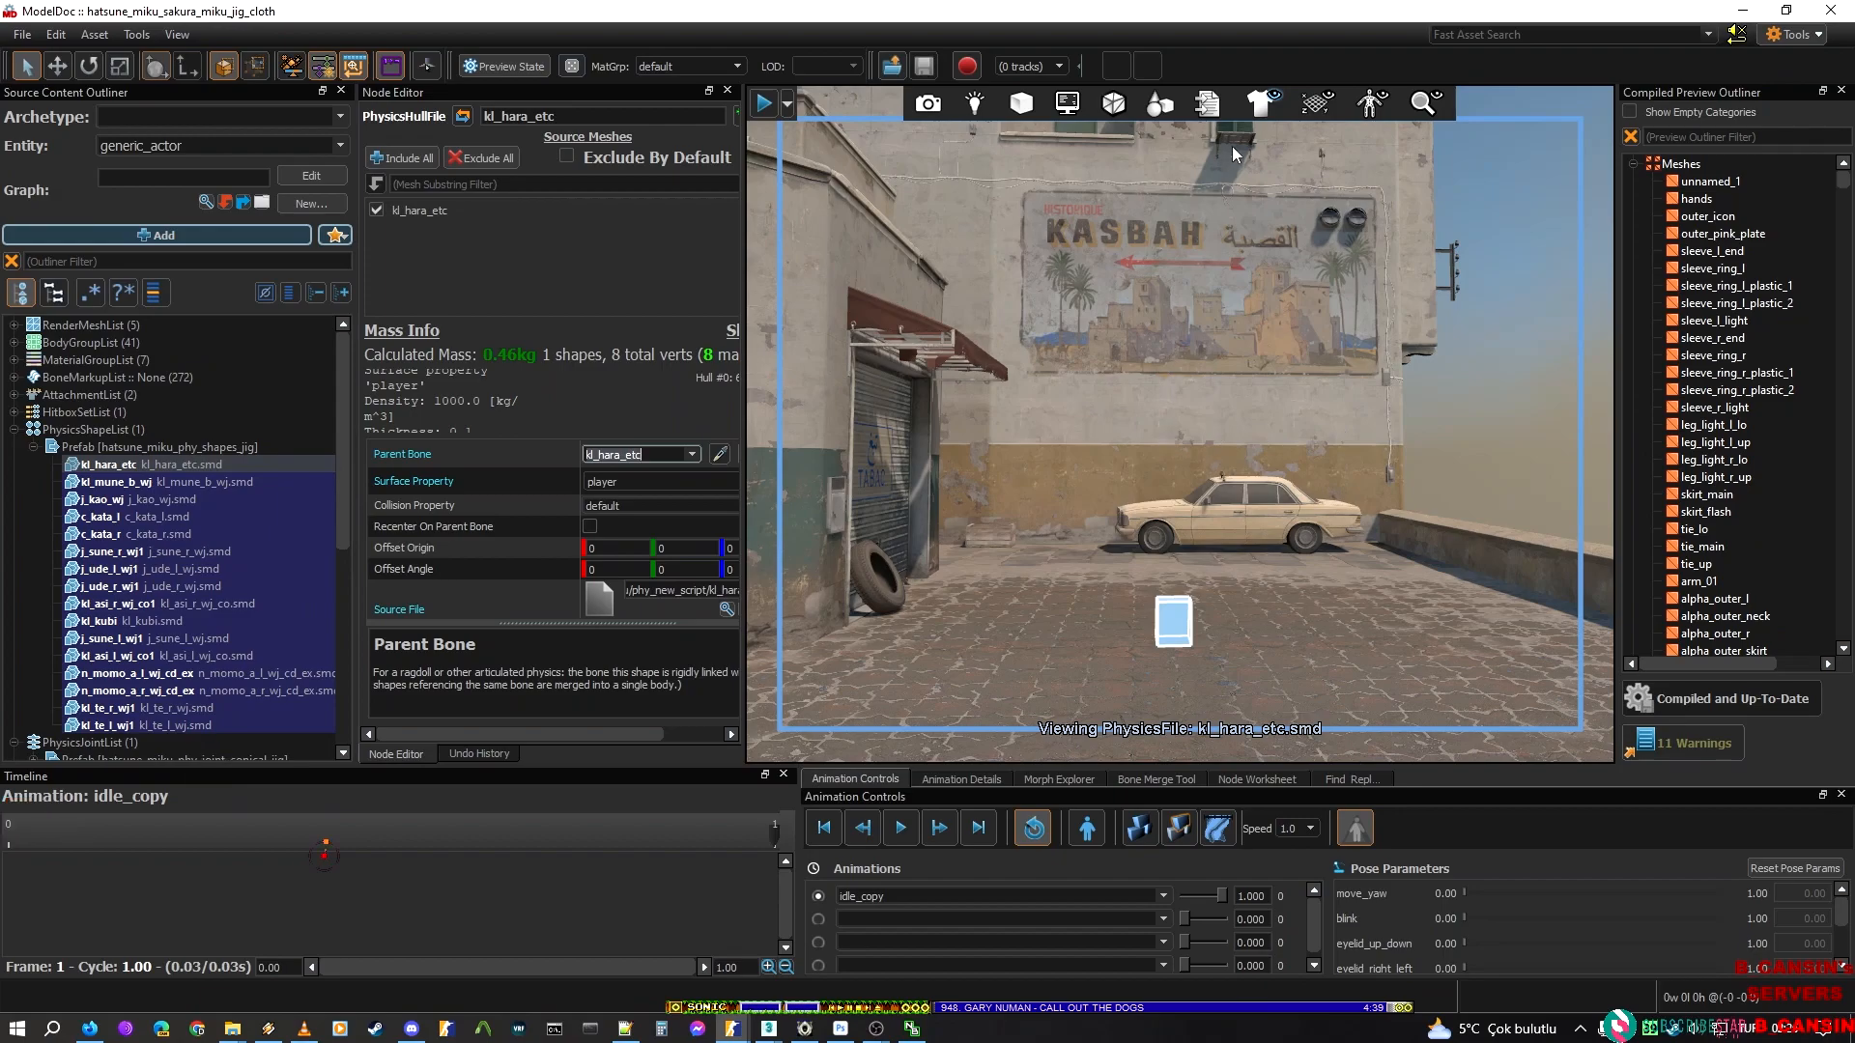
pyautogui.click(1742, 10)
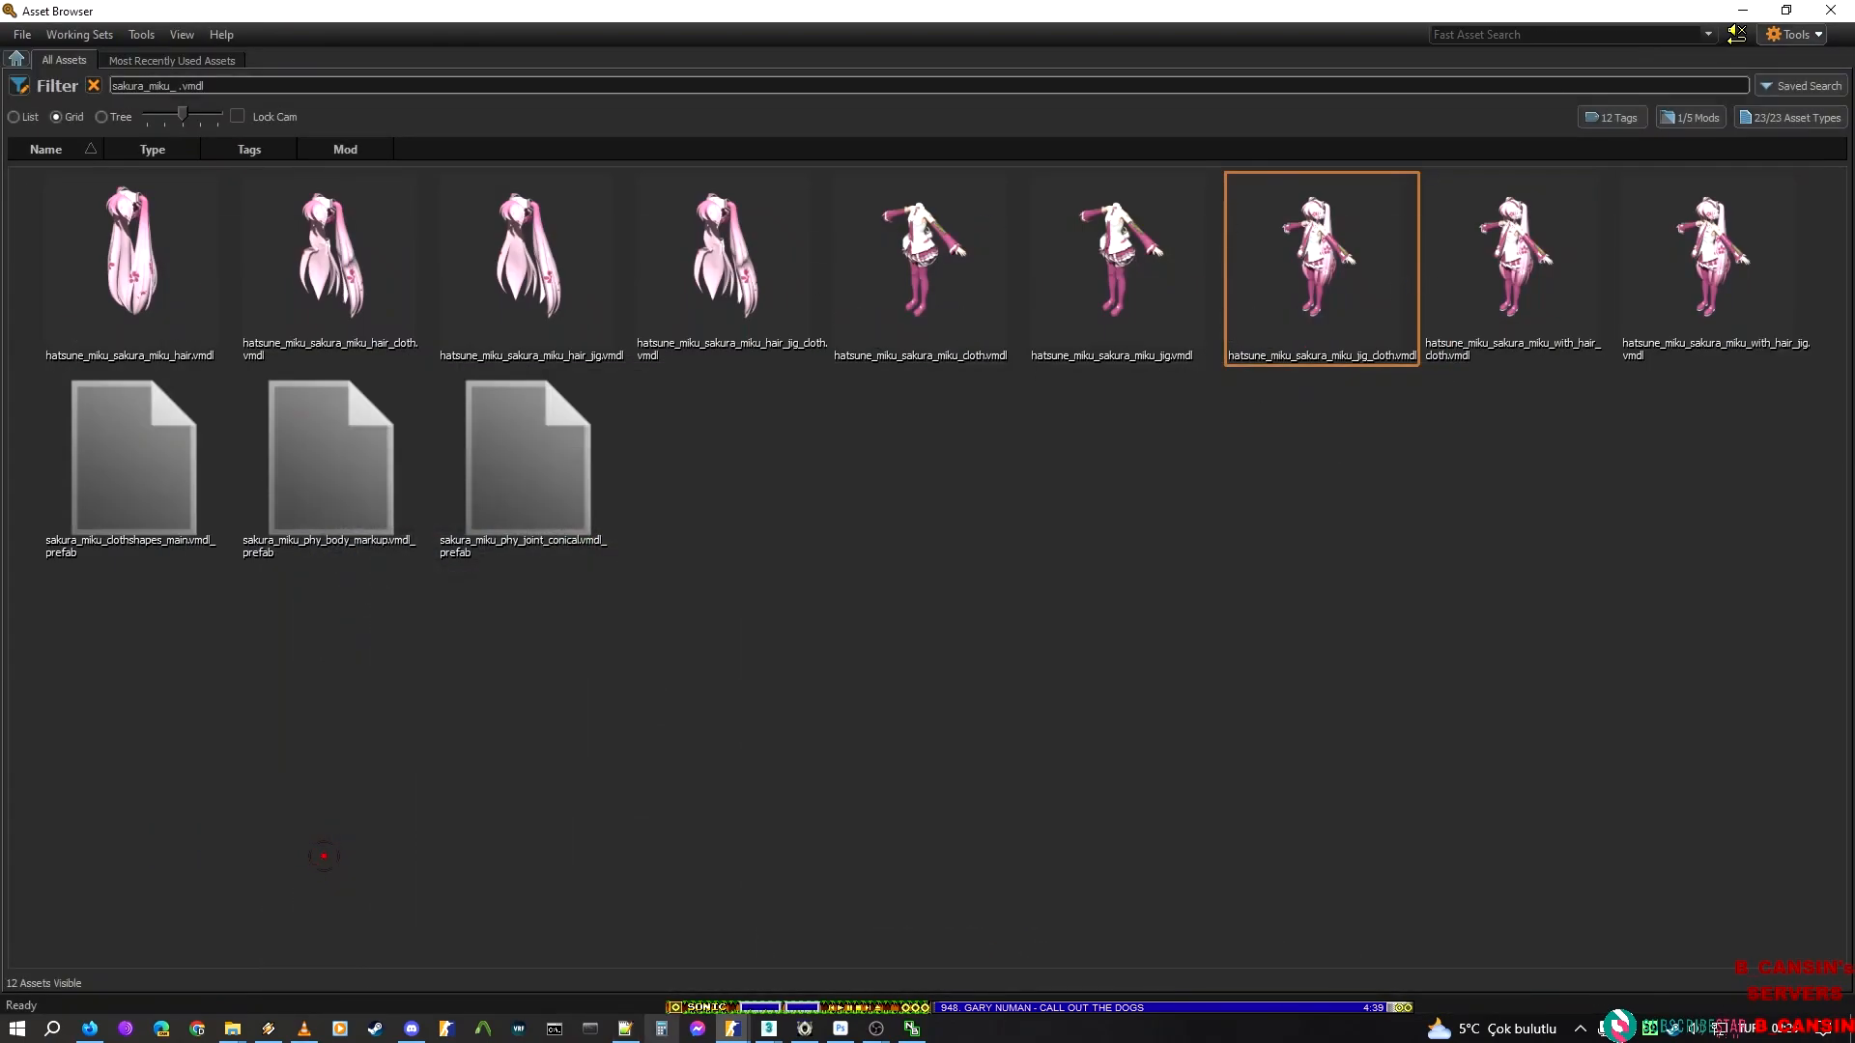
pyautogui.moveTo(753, 1029)
pyautogui.click(900, 943)
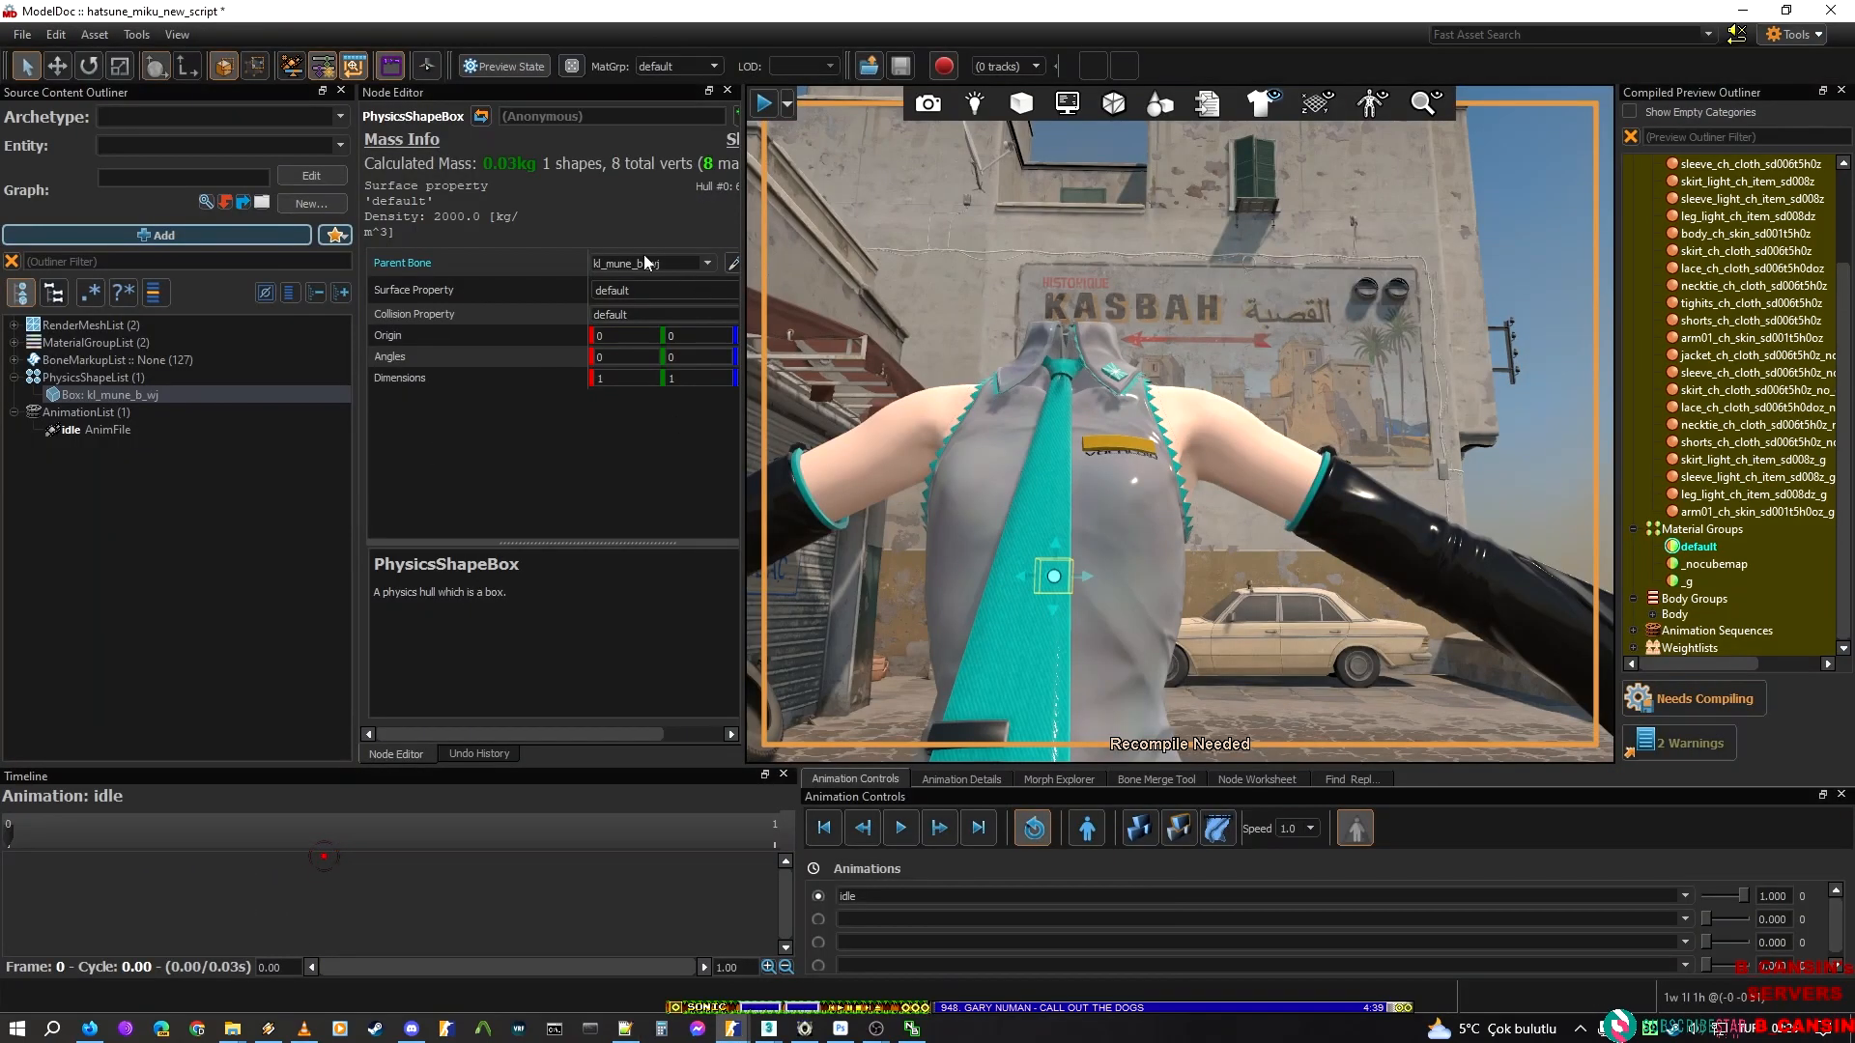
# Delete the physics box on kl_mune_b_wj and add a new PhysicsShapeBox node in its place
pyautogui.rightClick(184, 398)
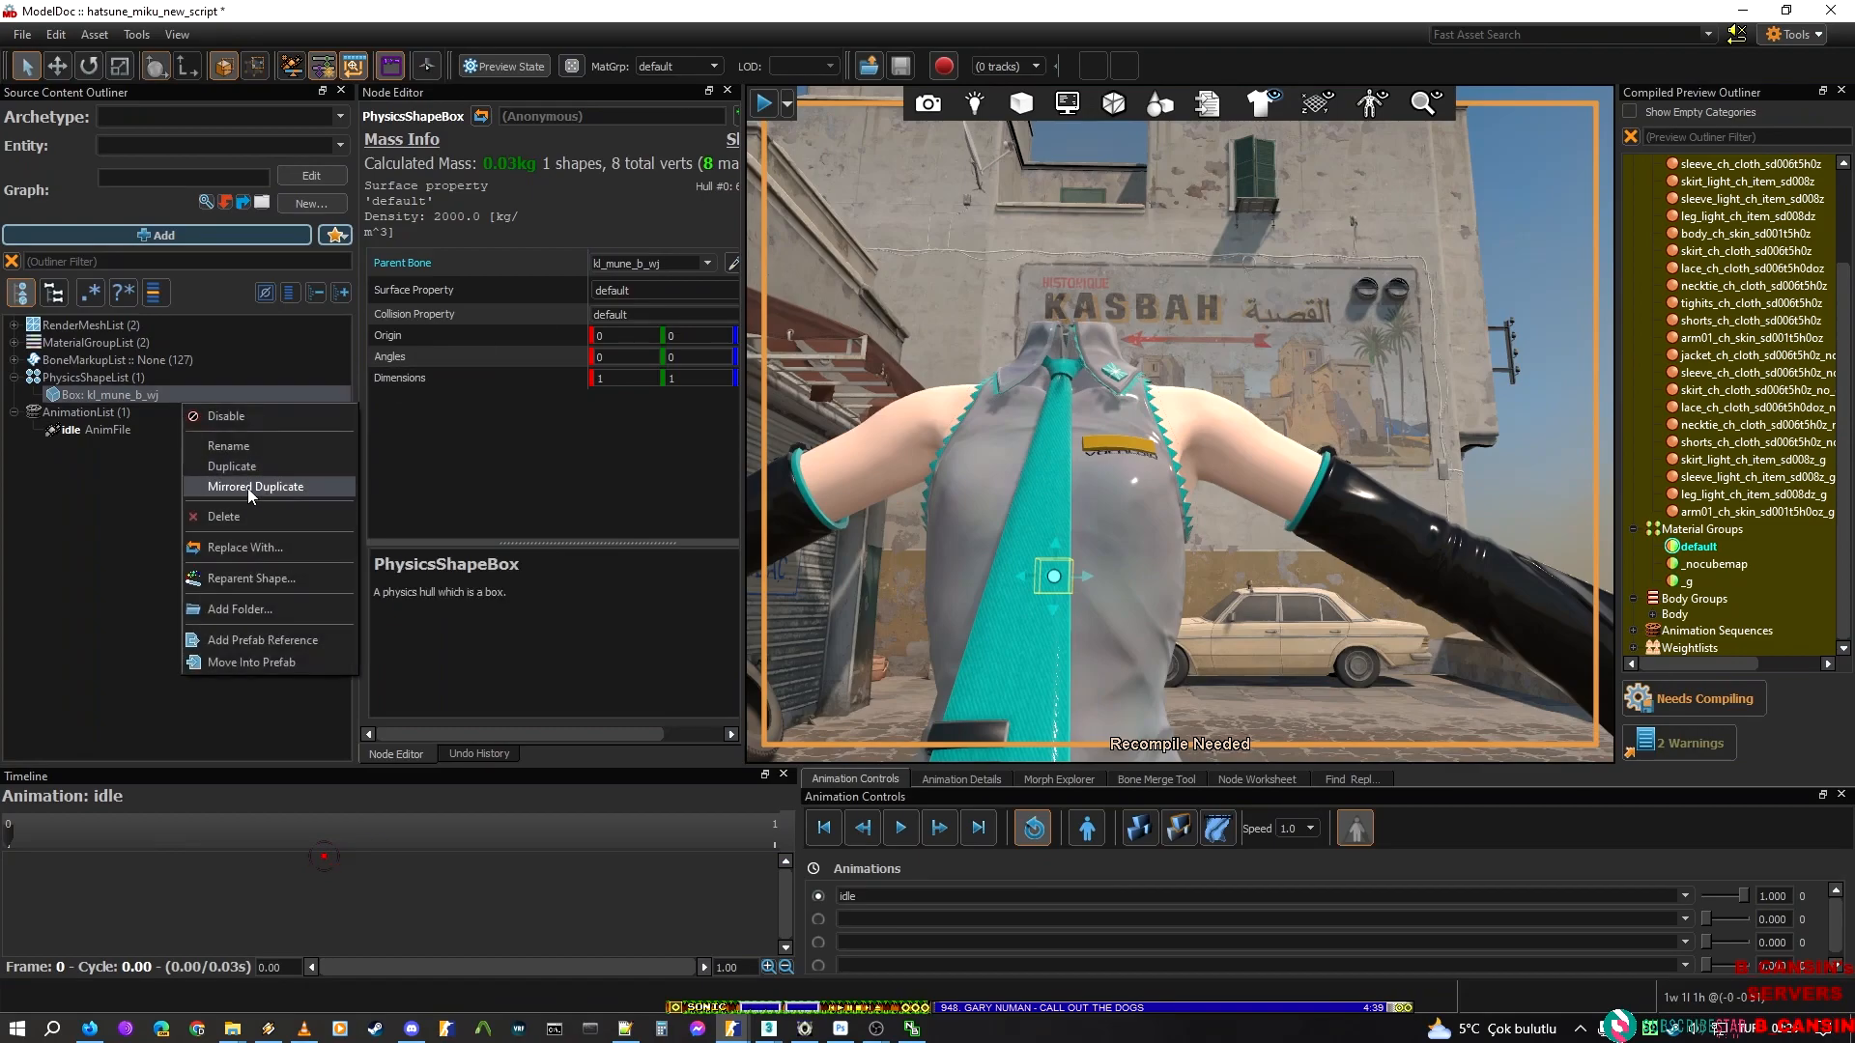
pyautogui.click(223, 517)
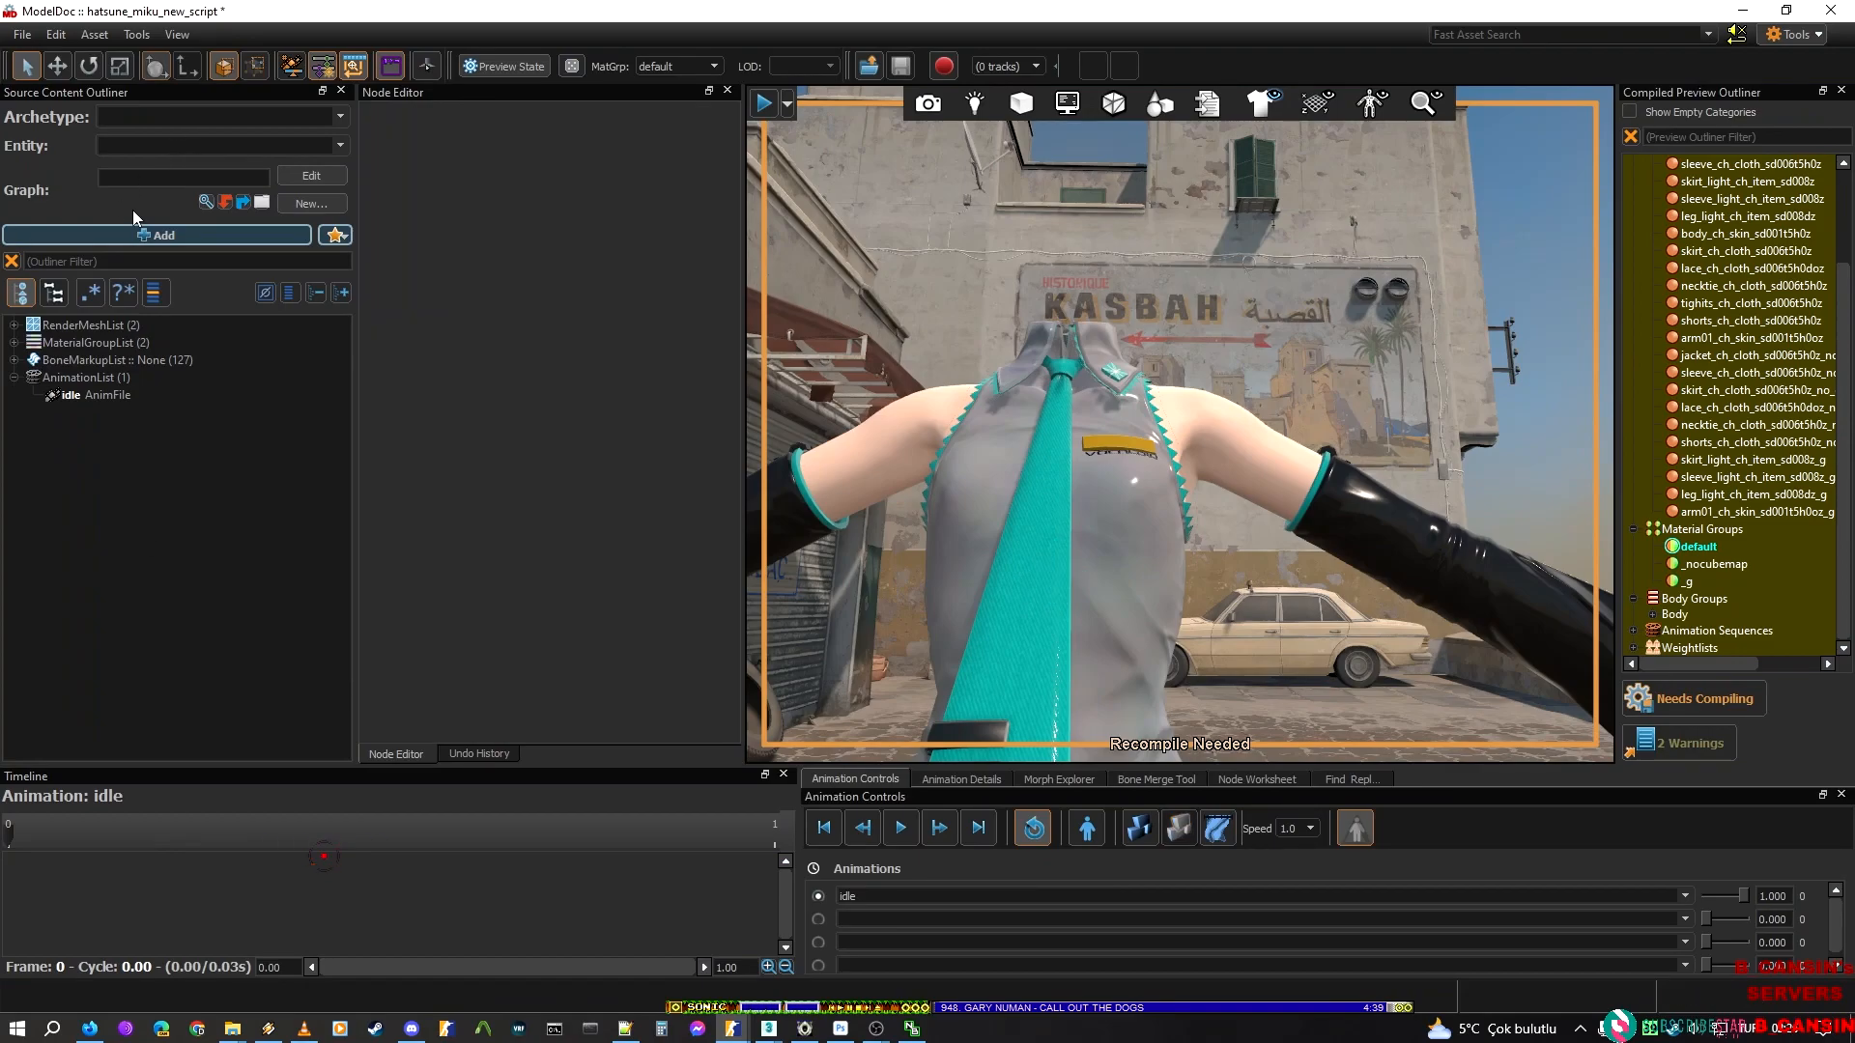
pyautogui.click(151, 235)
pyautogui.write('box')
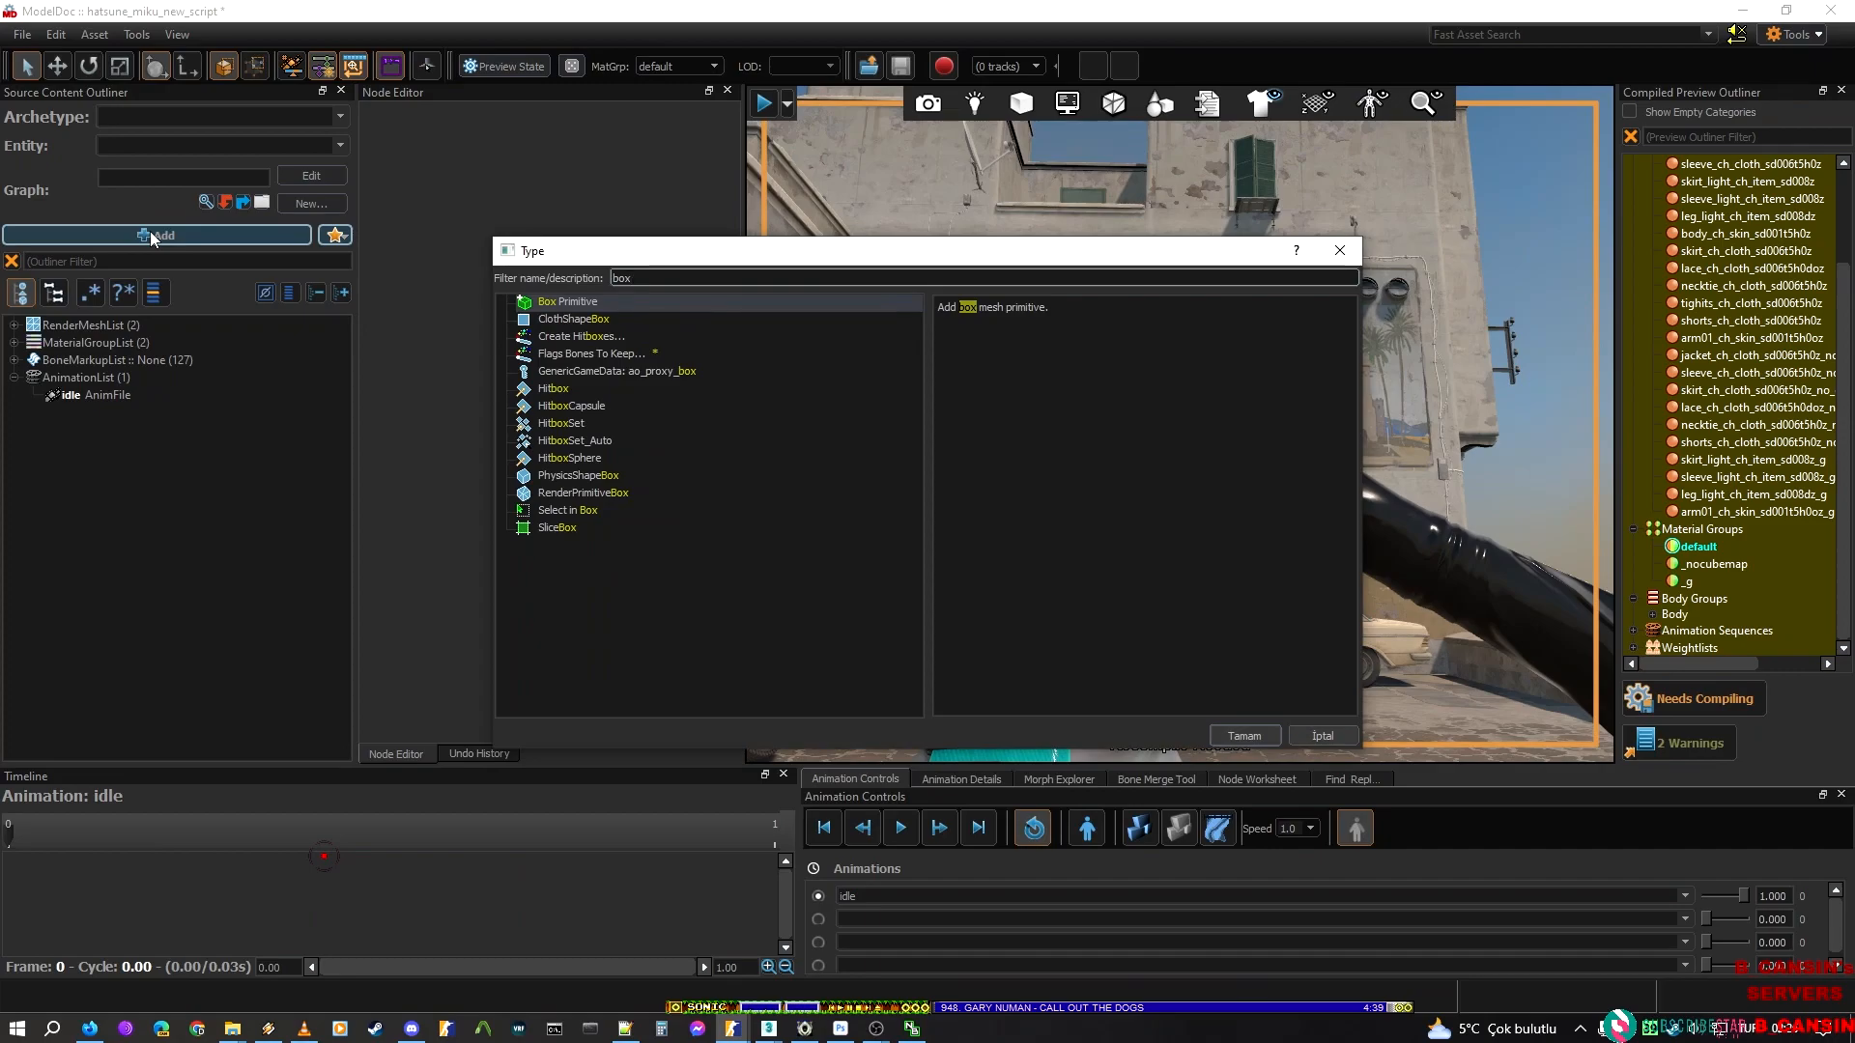
pyautogui.click(612, 475)
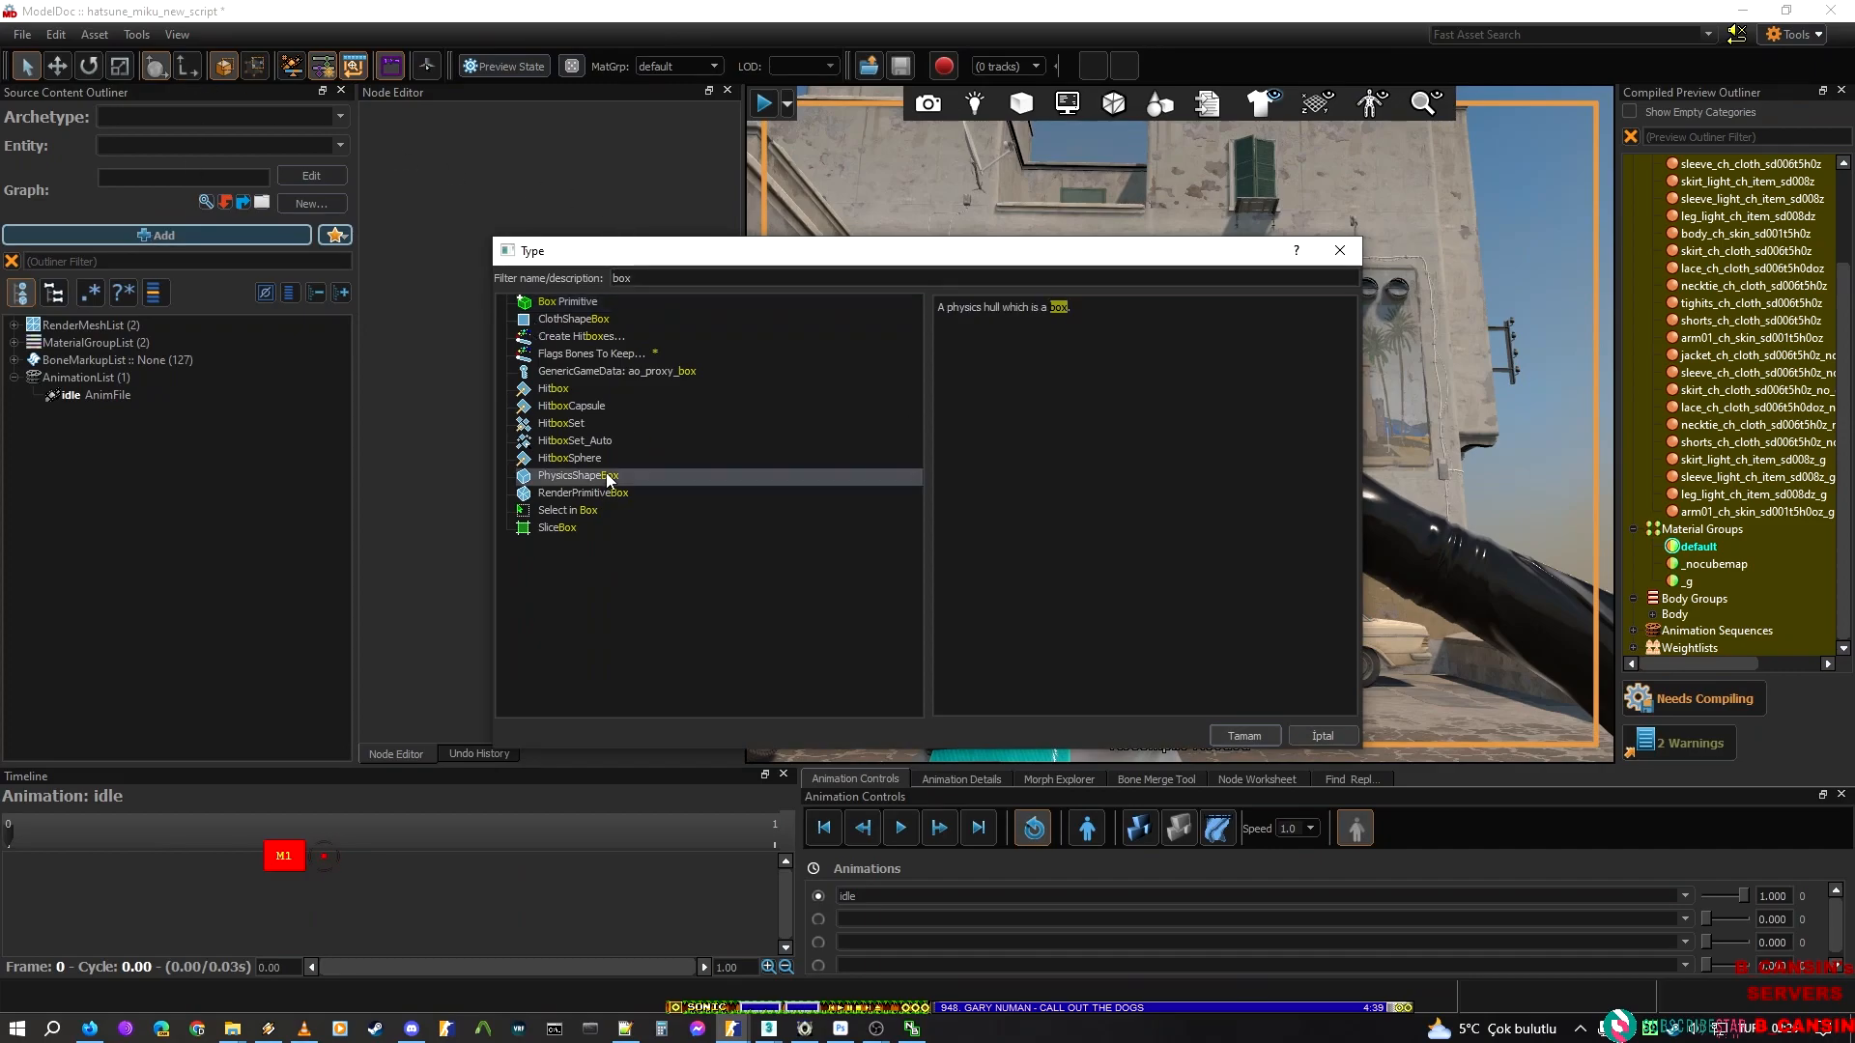
pyautogui.click(1241, 736)
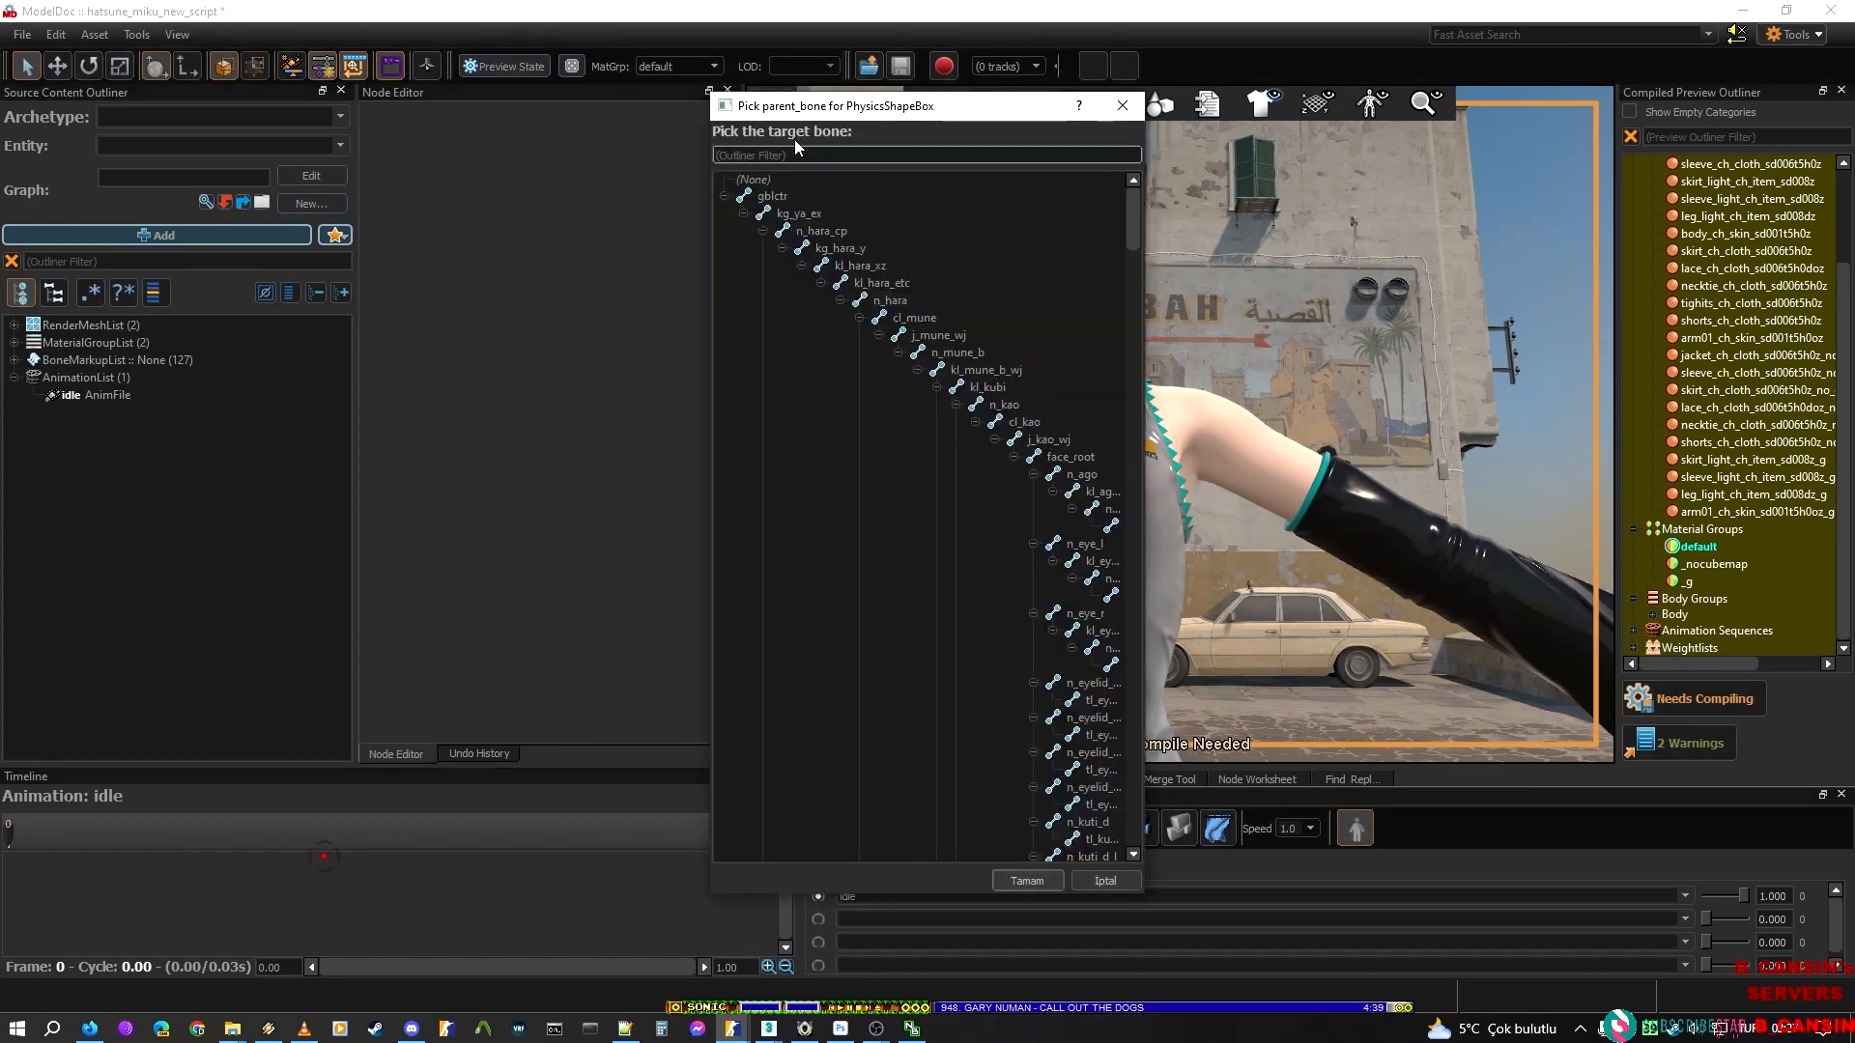
# Filter the bone list by kl_hara_etc and assign that bone as the new physics box's parent
pyautogui.write('kl_hara_etc')
pyautogui.click(865, 235)
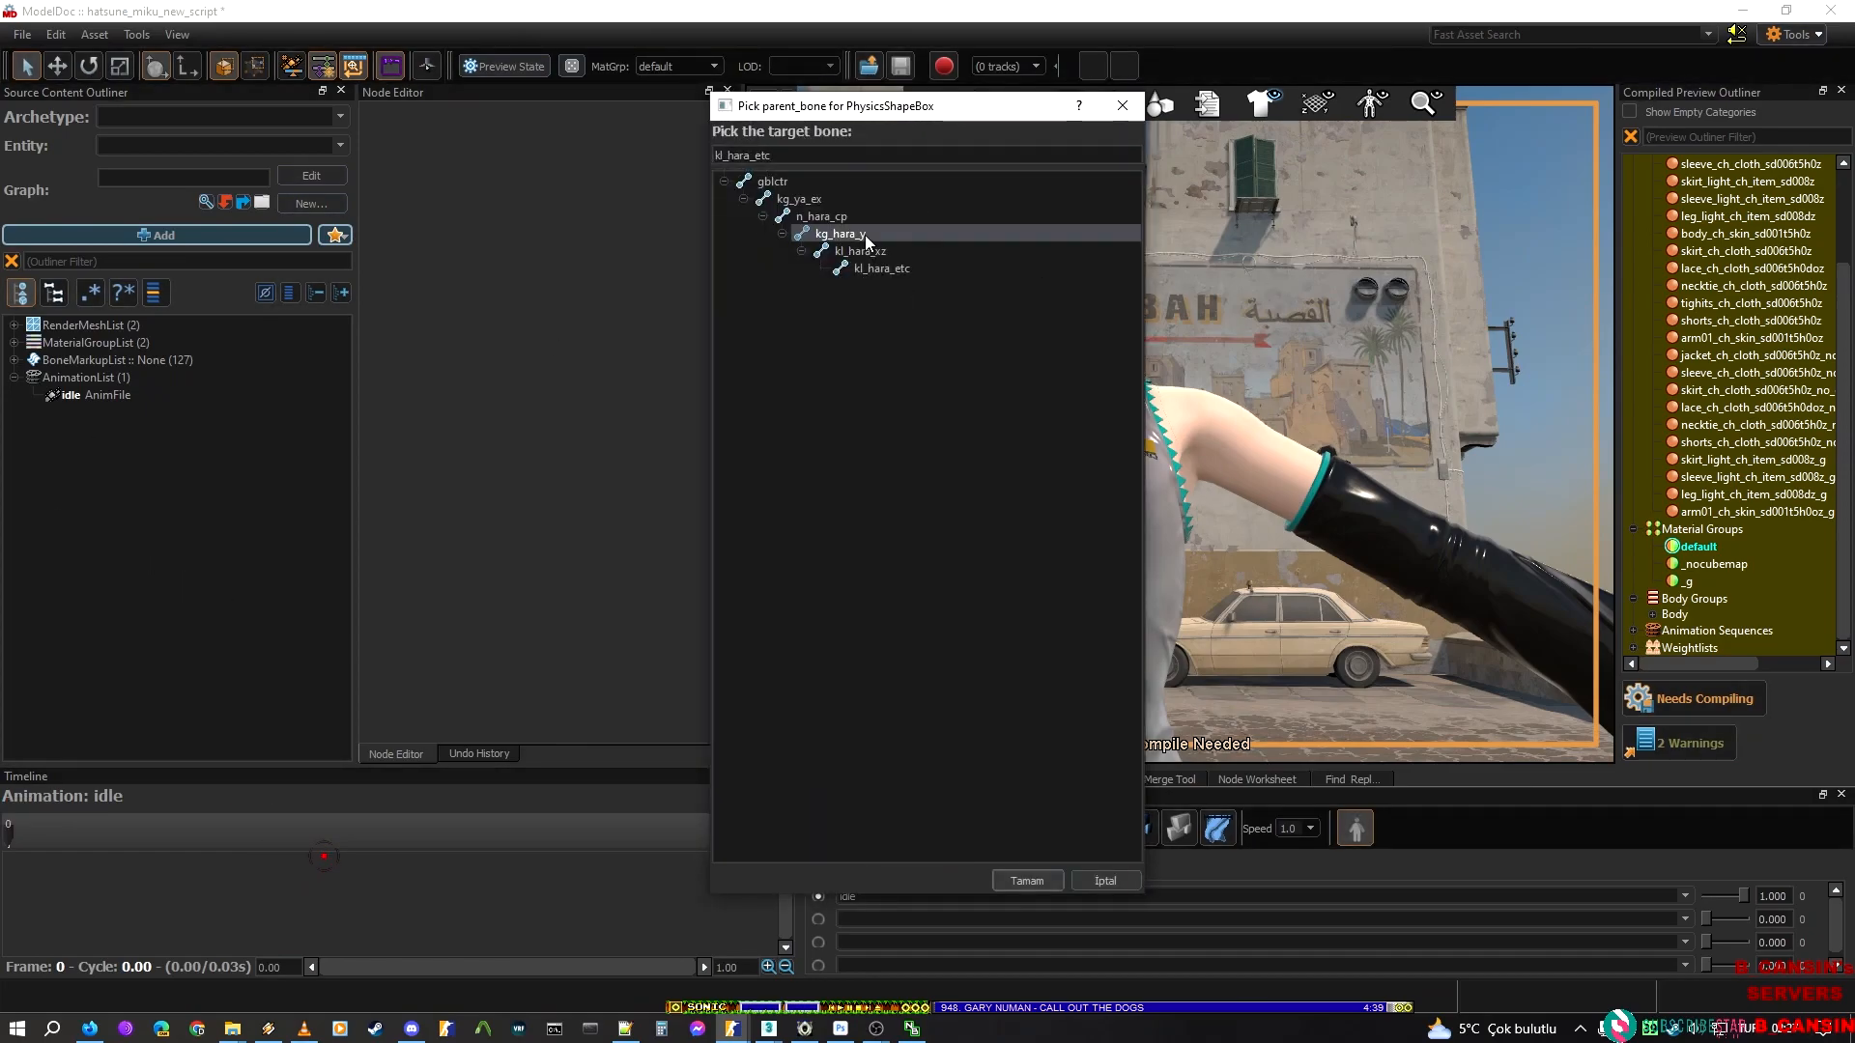
pyautogui.click(903, 253)
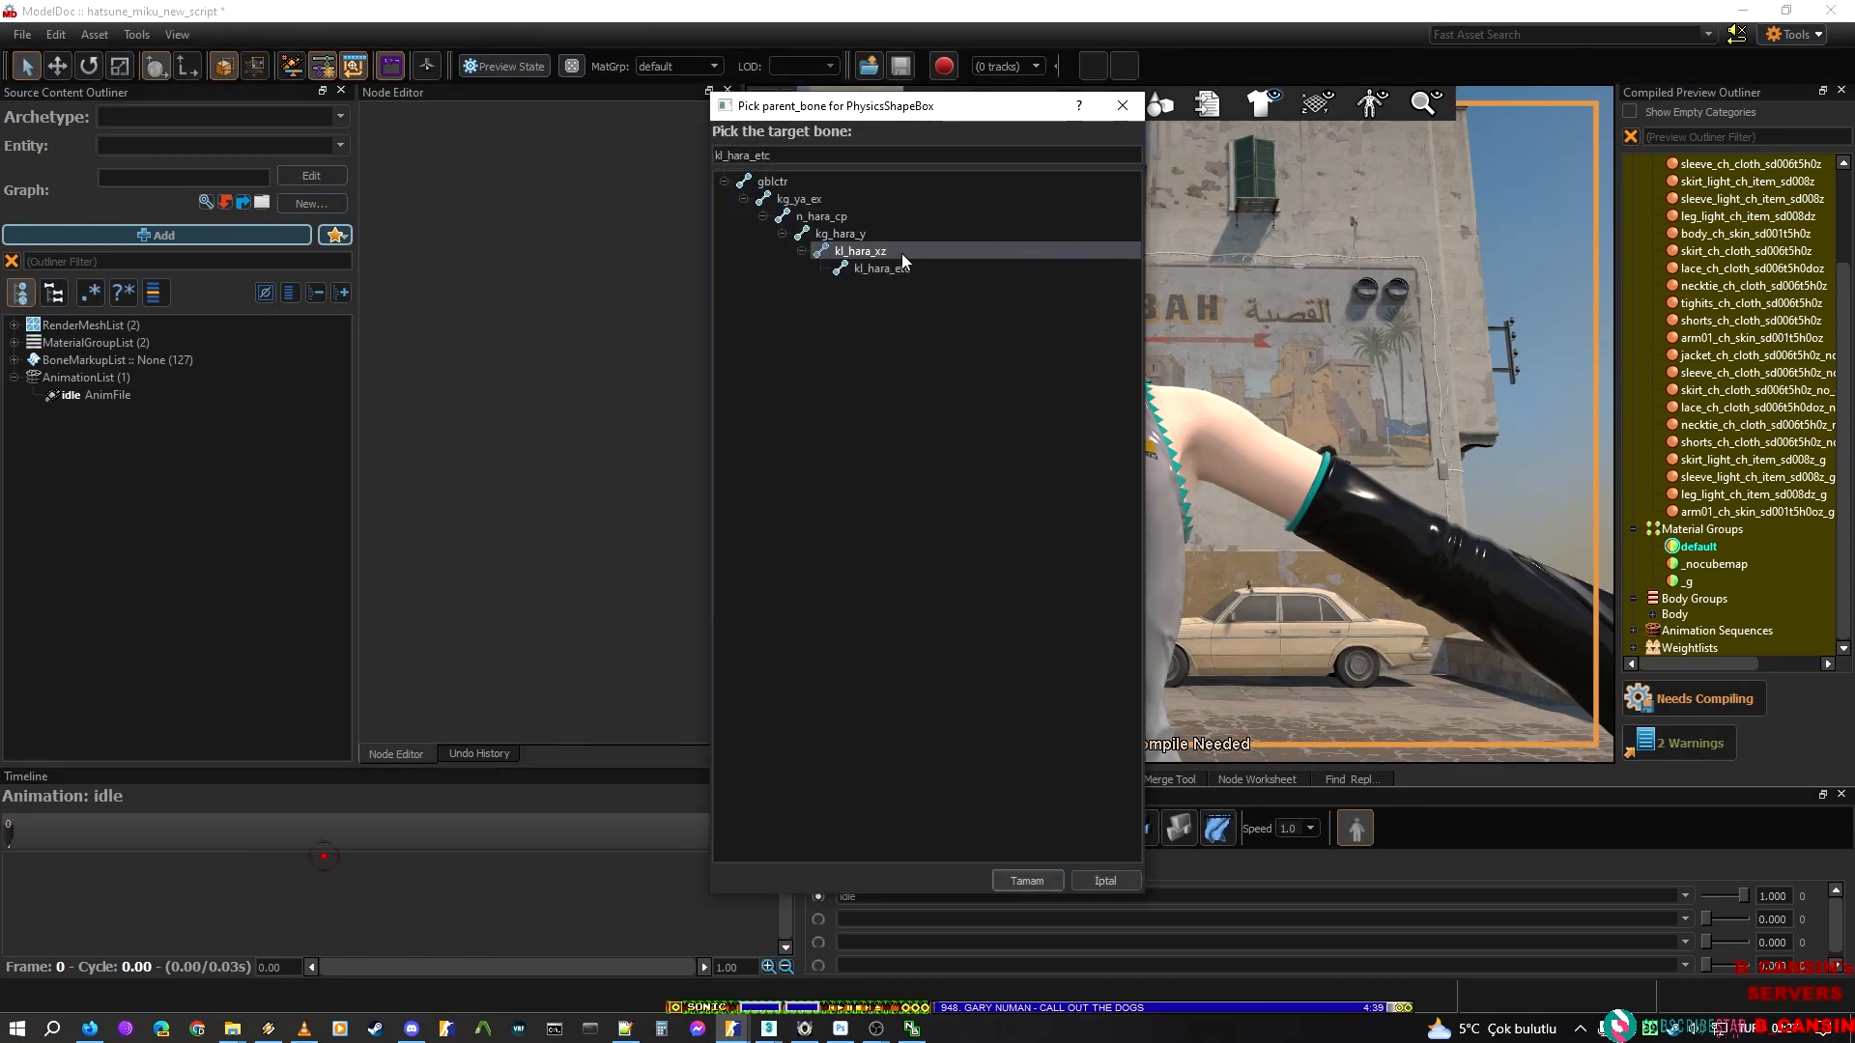
pyautogui.click(839, 233)
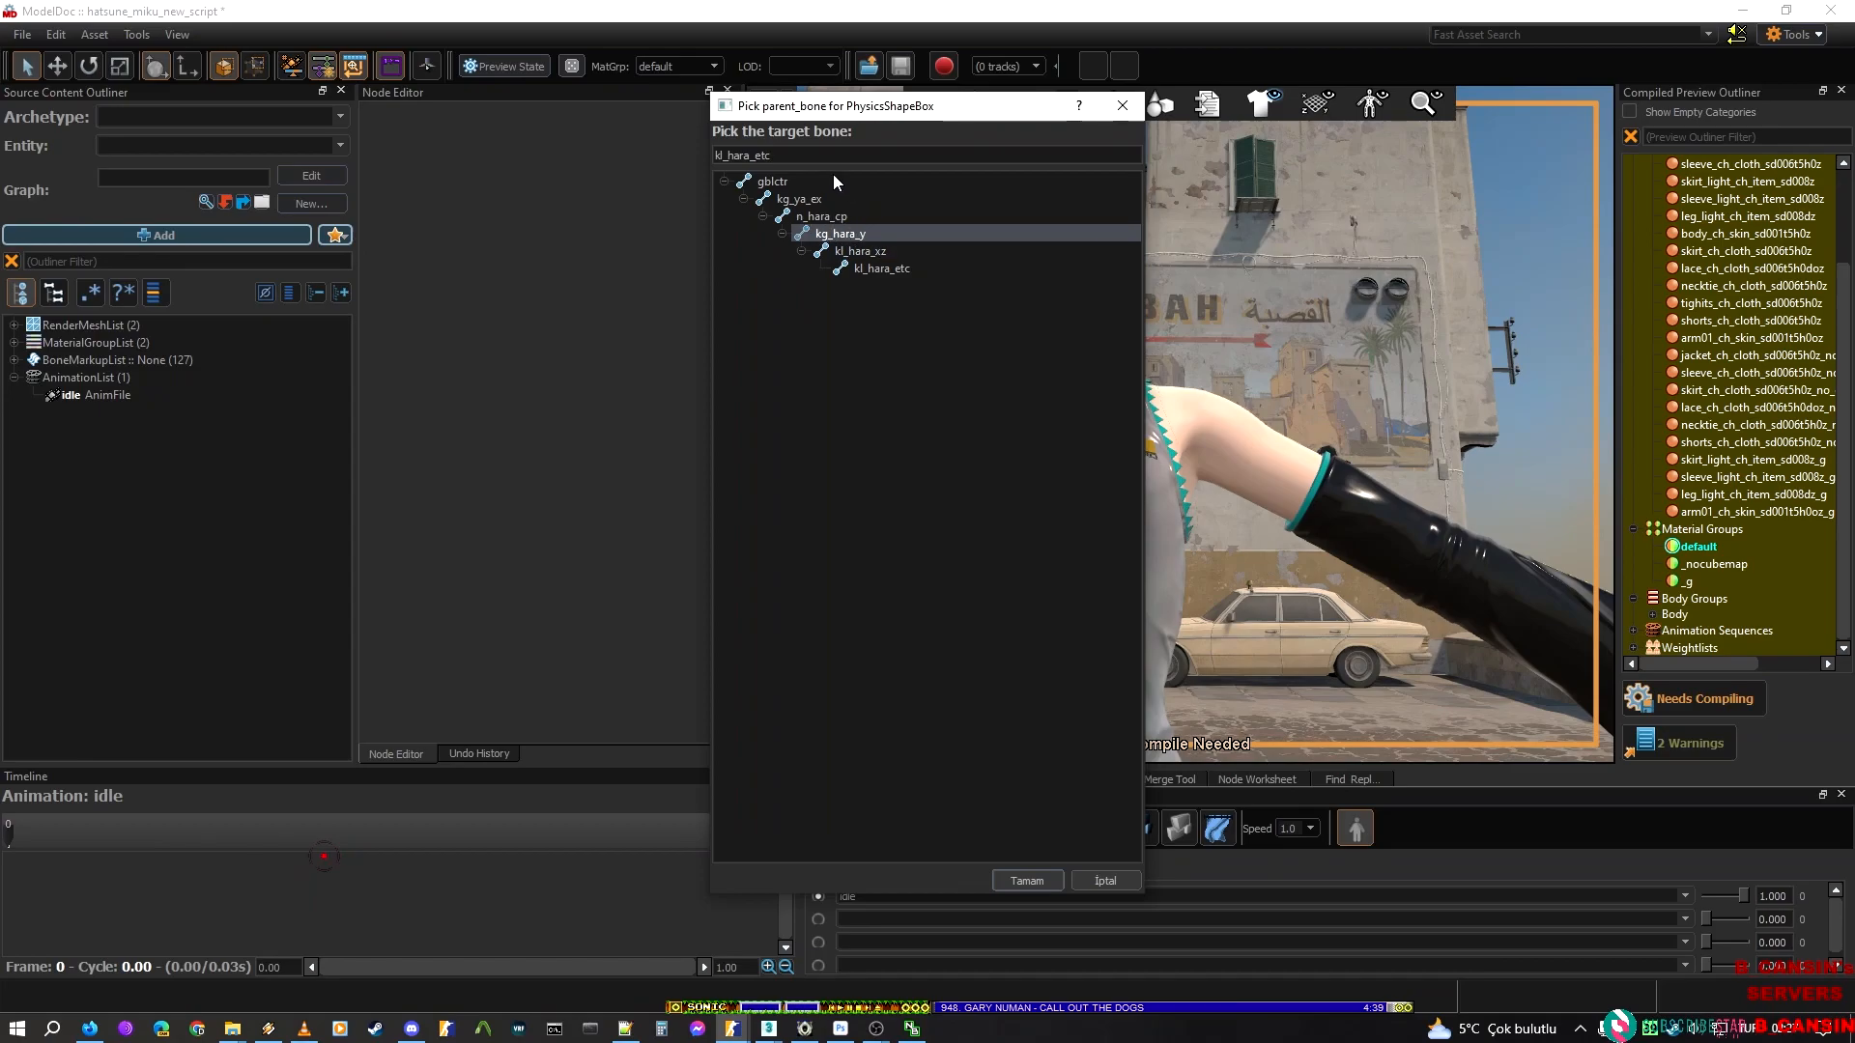
pyautogui.click(887, 268)
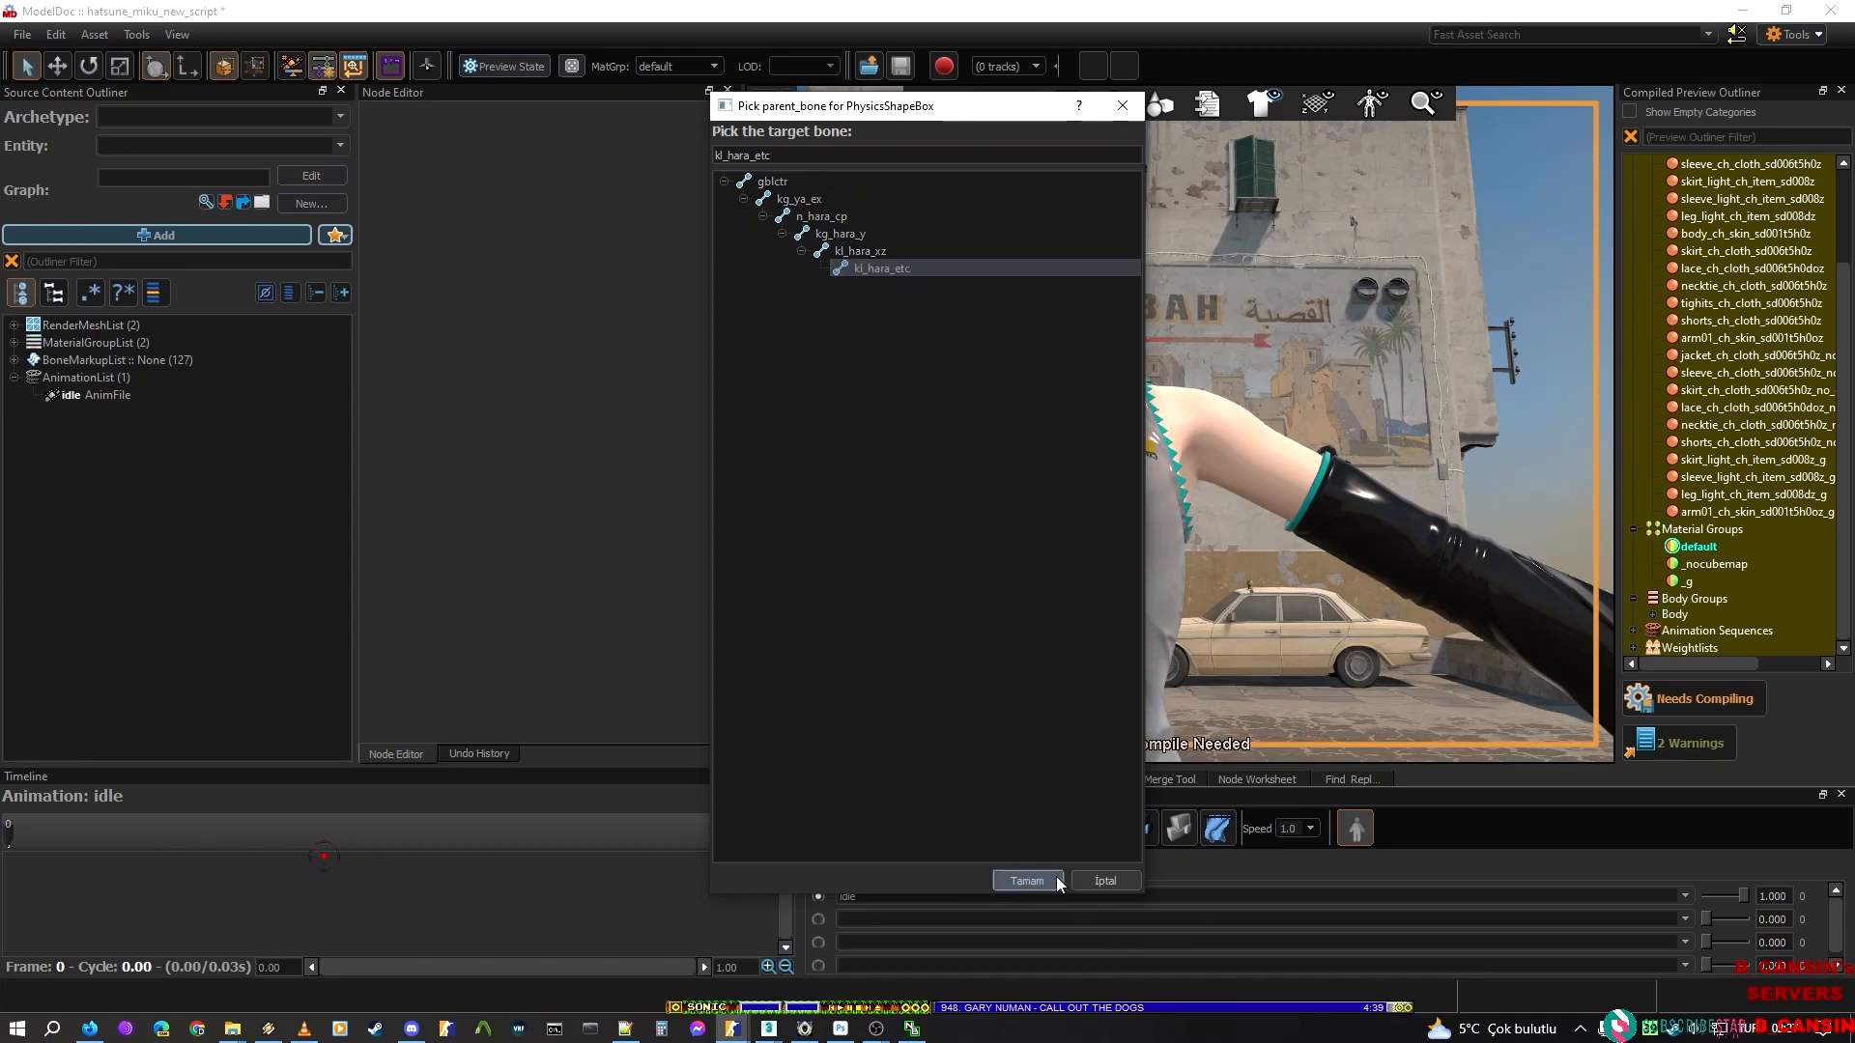
pyautogui.click(1026, 880)
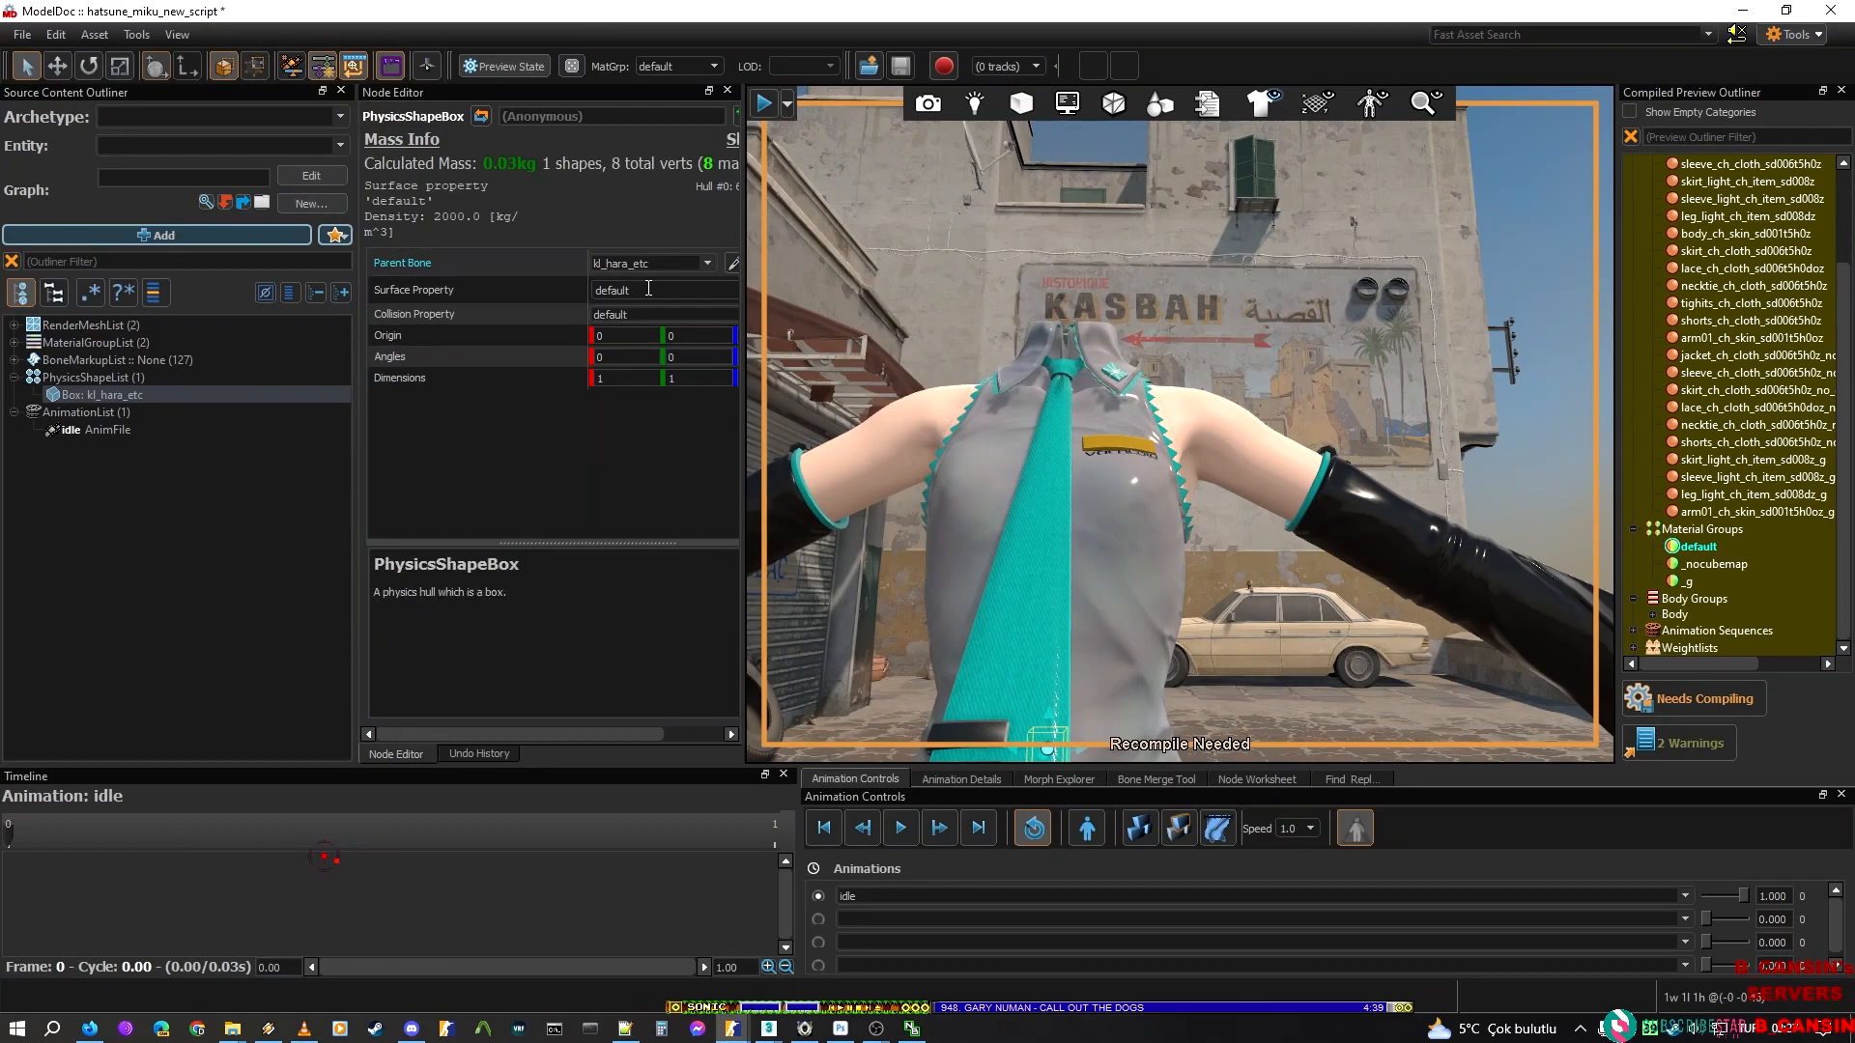
# Examine the new box's full origin, angle and dimension properties and its placement at the model's waist
pyautogui.moveTo(643, 734); pyautogui.dragTo(710, 724)
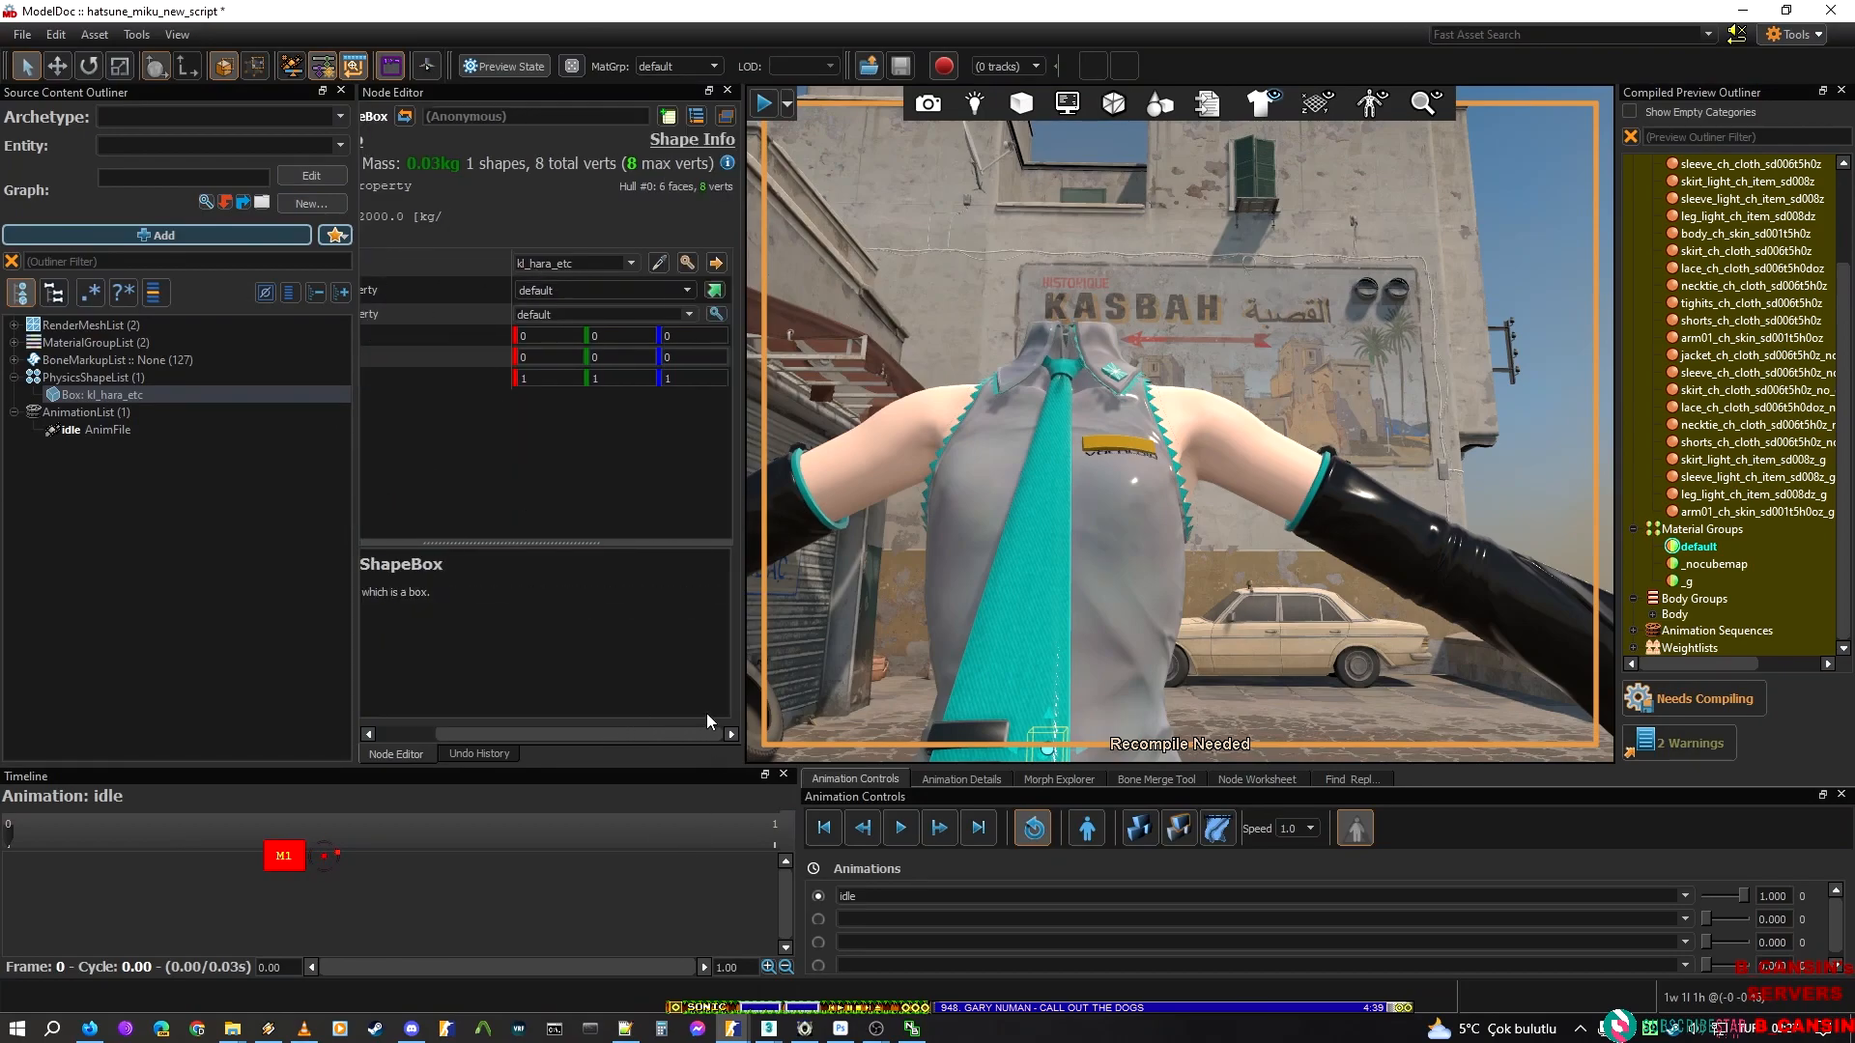
pyautogui.moveTo(1149, 330)
pyautogui.mouseDown(button='right')
pyautogui.moveTo(1091, 591)
pyautogui.moveTo(1115, 494)
pyautogui.moveTo(1159, 455)
pyautogui.moveTo(1449, 447)
pyautogui.moveTo(1167, 322)
pyautogui.mouseUp(button='right')
pyautogui.press('a')
pyautogui.press('s')
pyautogui.press('w')
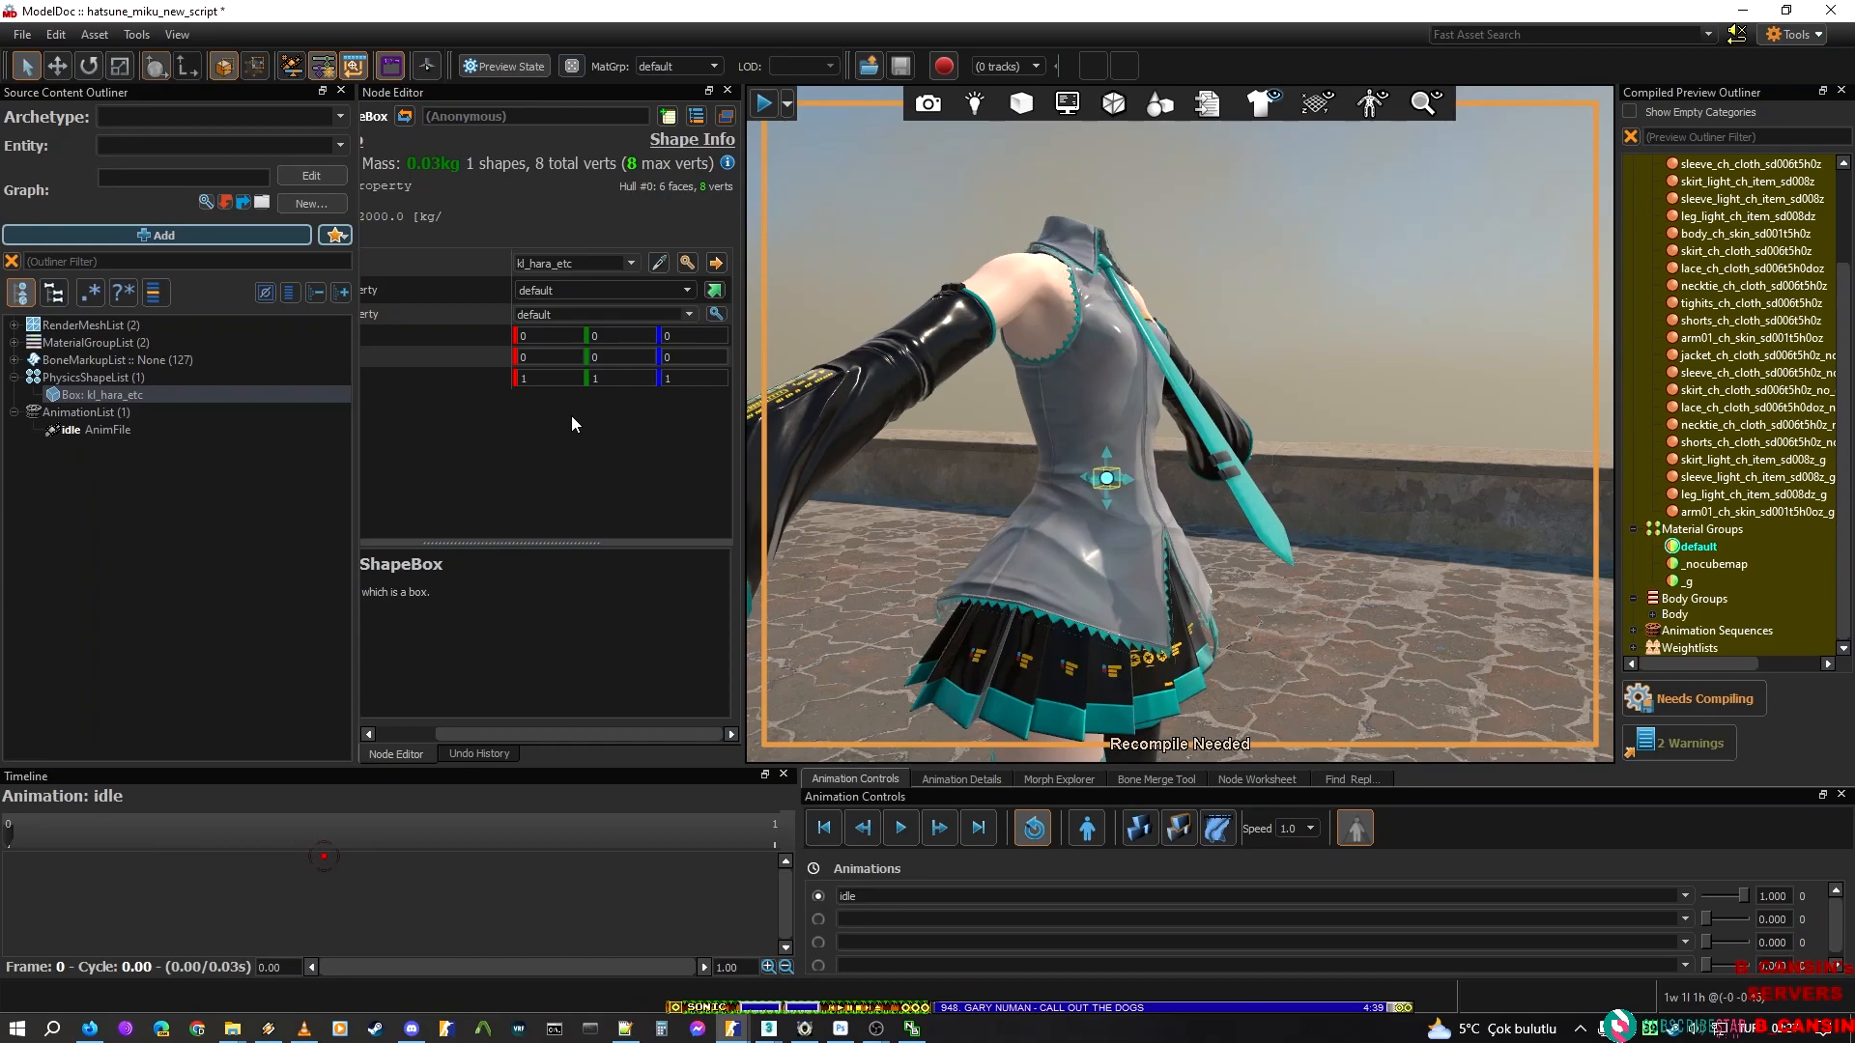
# Switch to the Sakura Miku model and examine the kl_hara_etc hull's parent bone and full SMD source file path
pyautogui.moveTo(732, 1028)
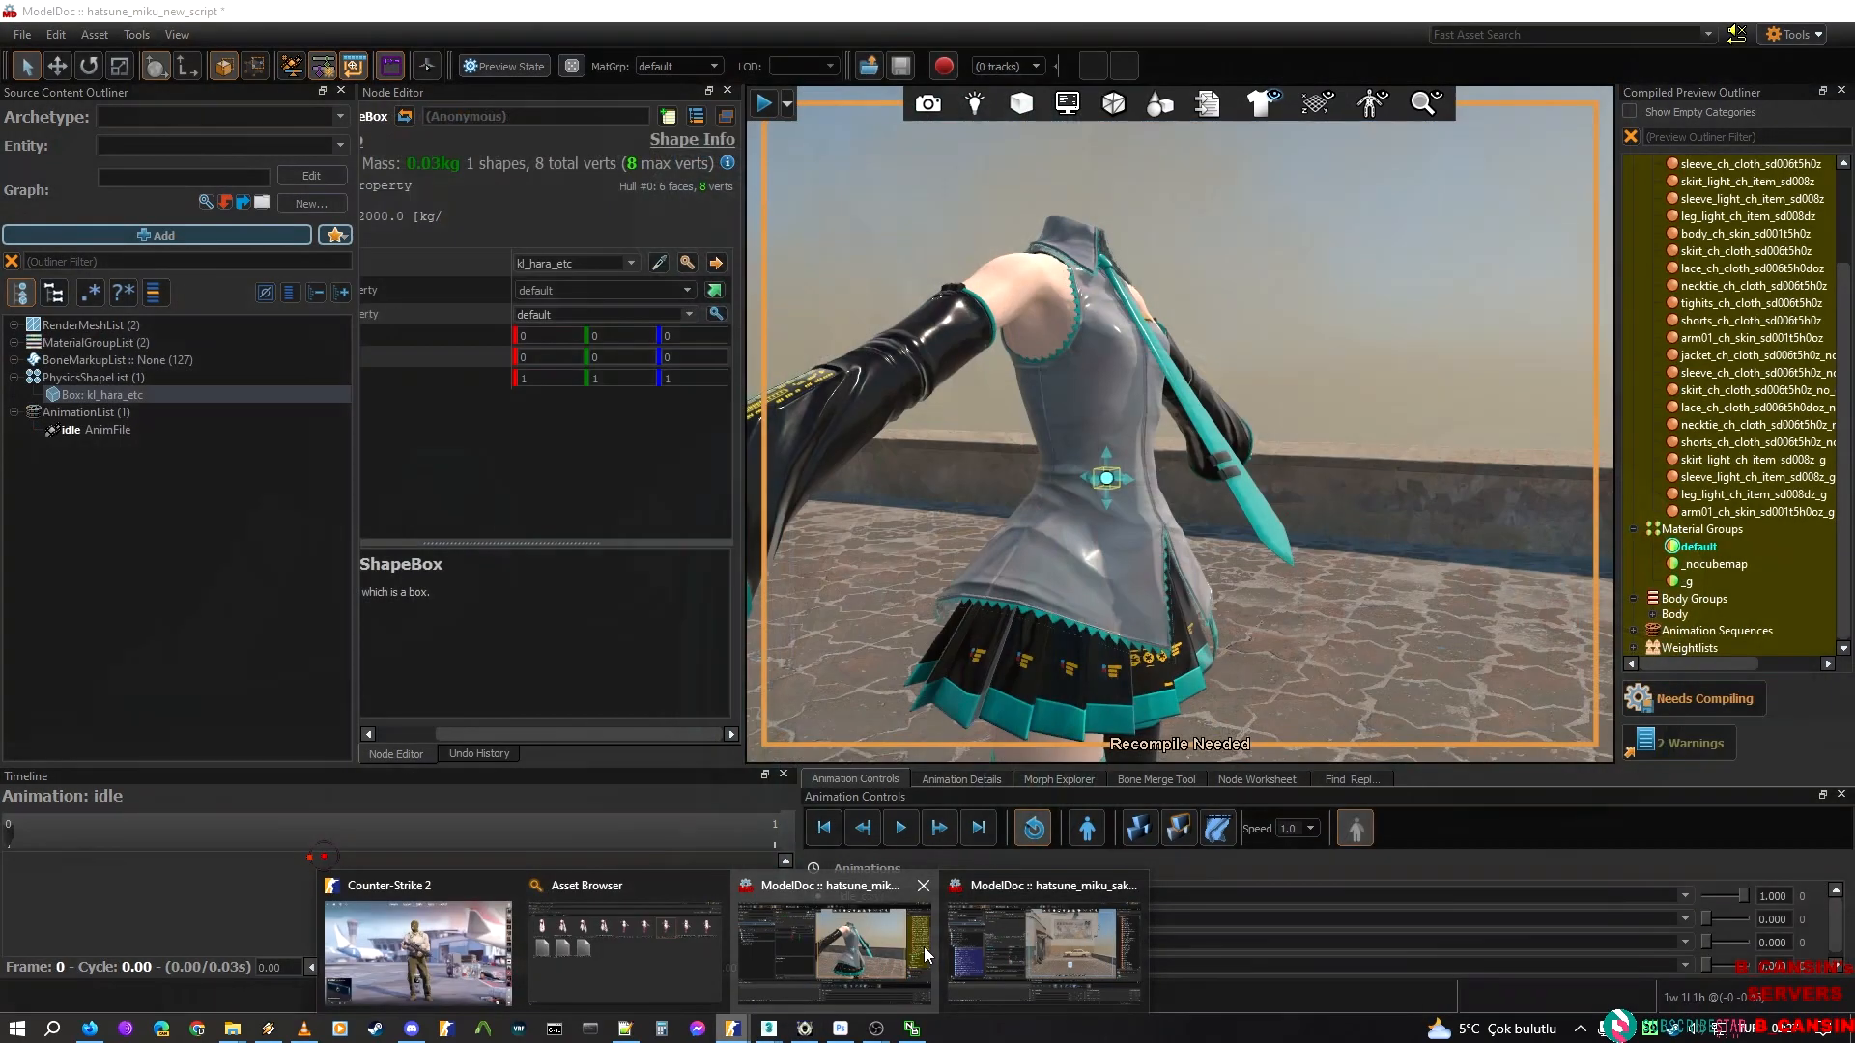
pyautogui.click(1049, 935)
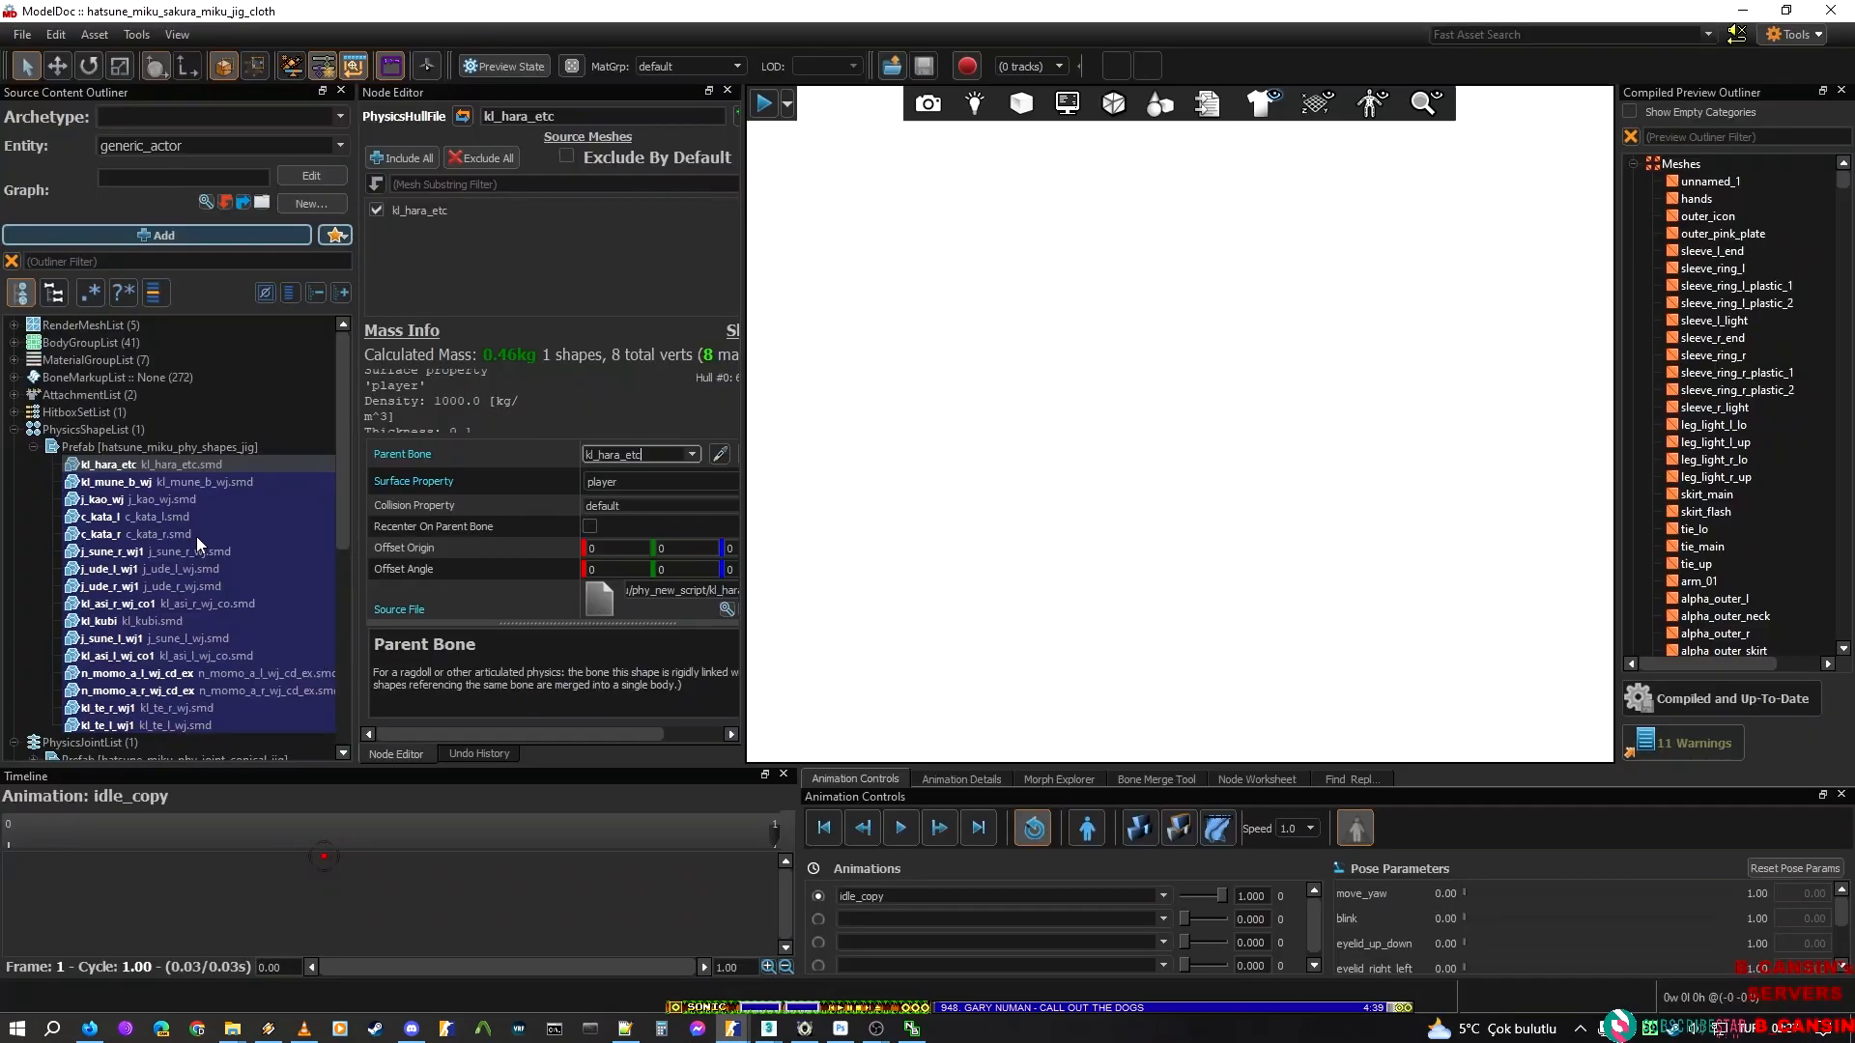
pyautogui.click(126, 533)
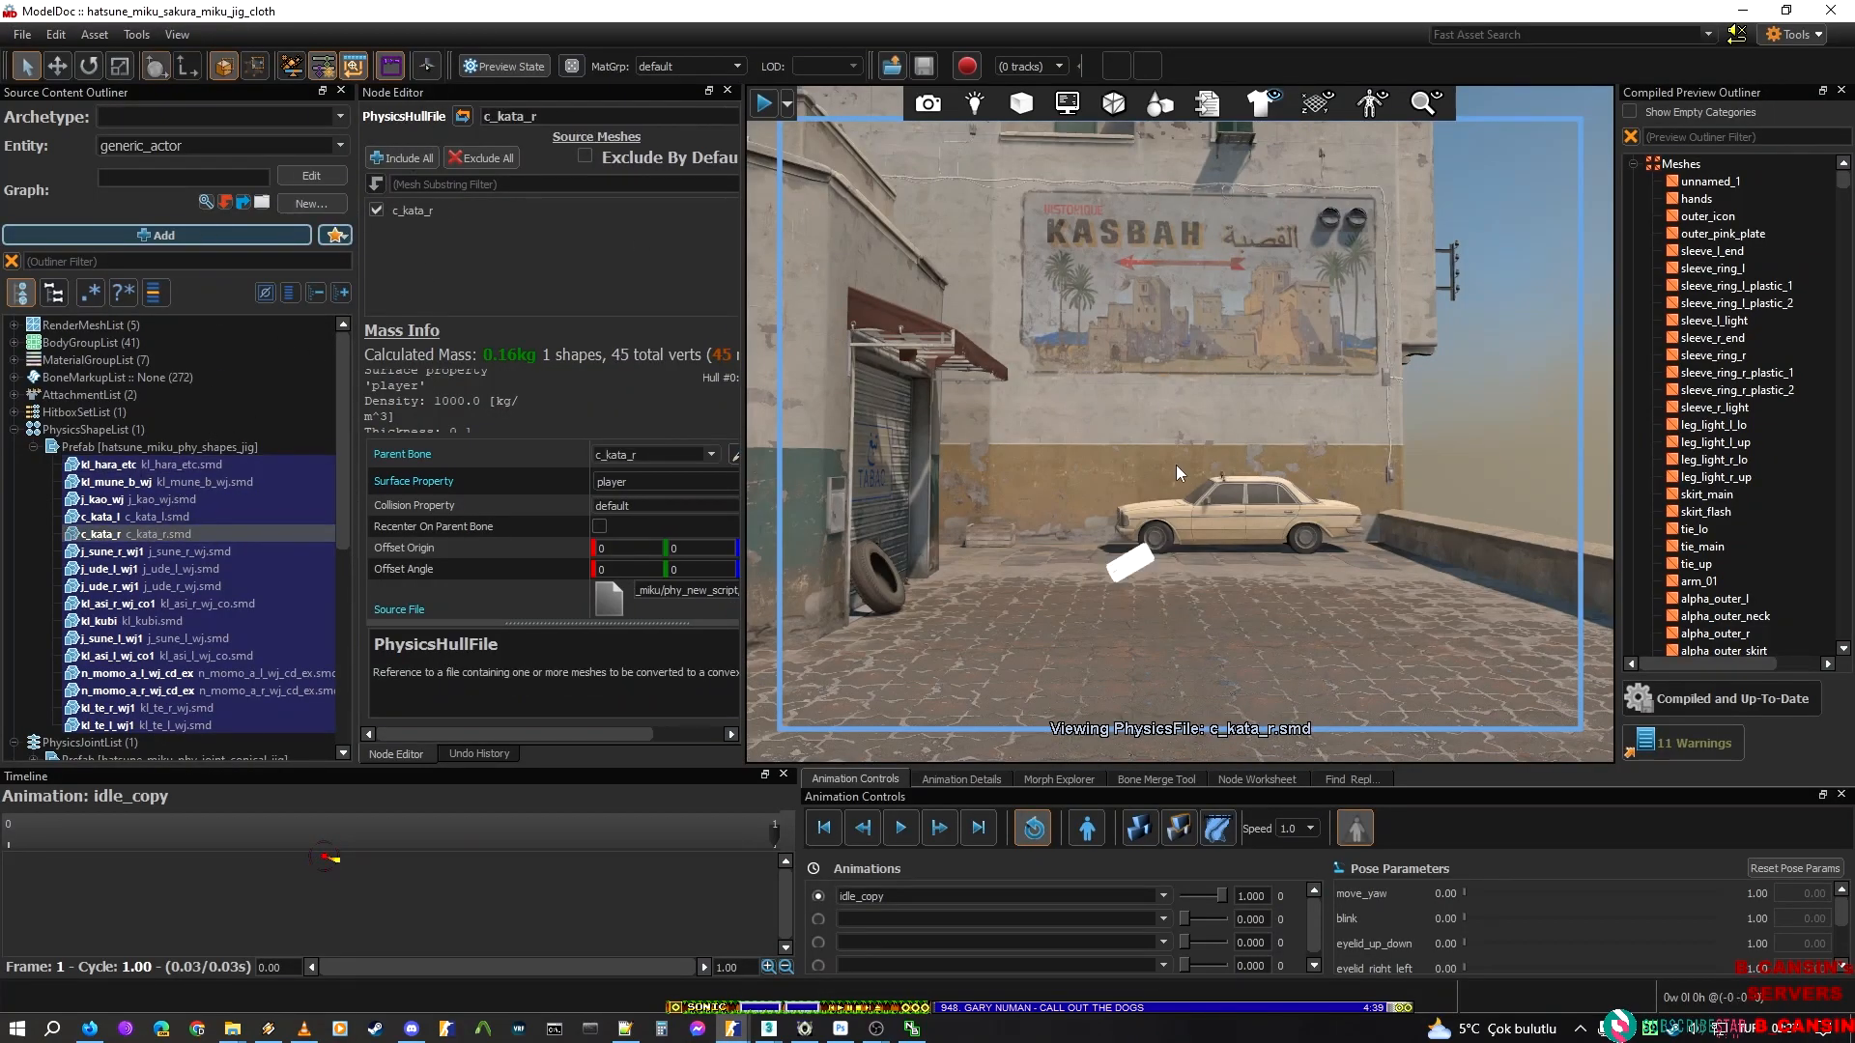
pyautogui.click(191, 464)
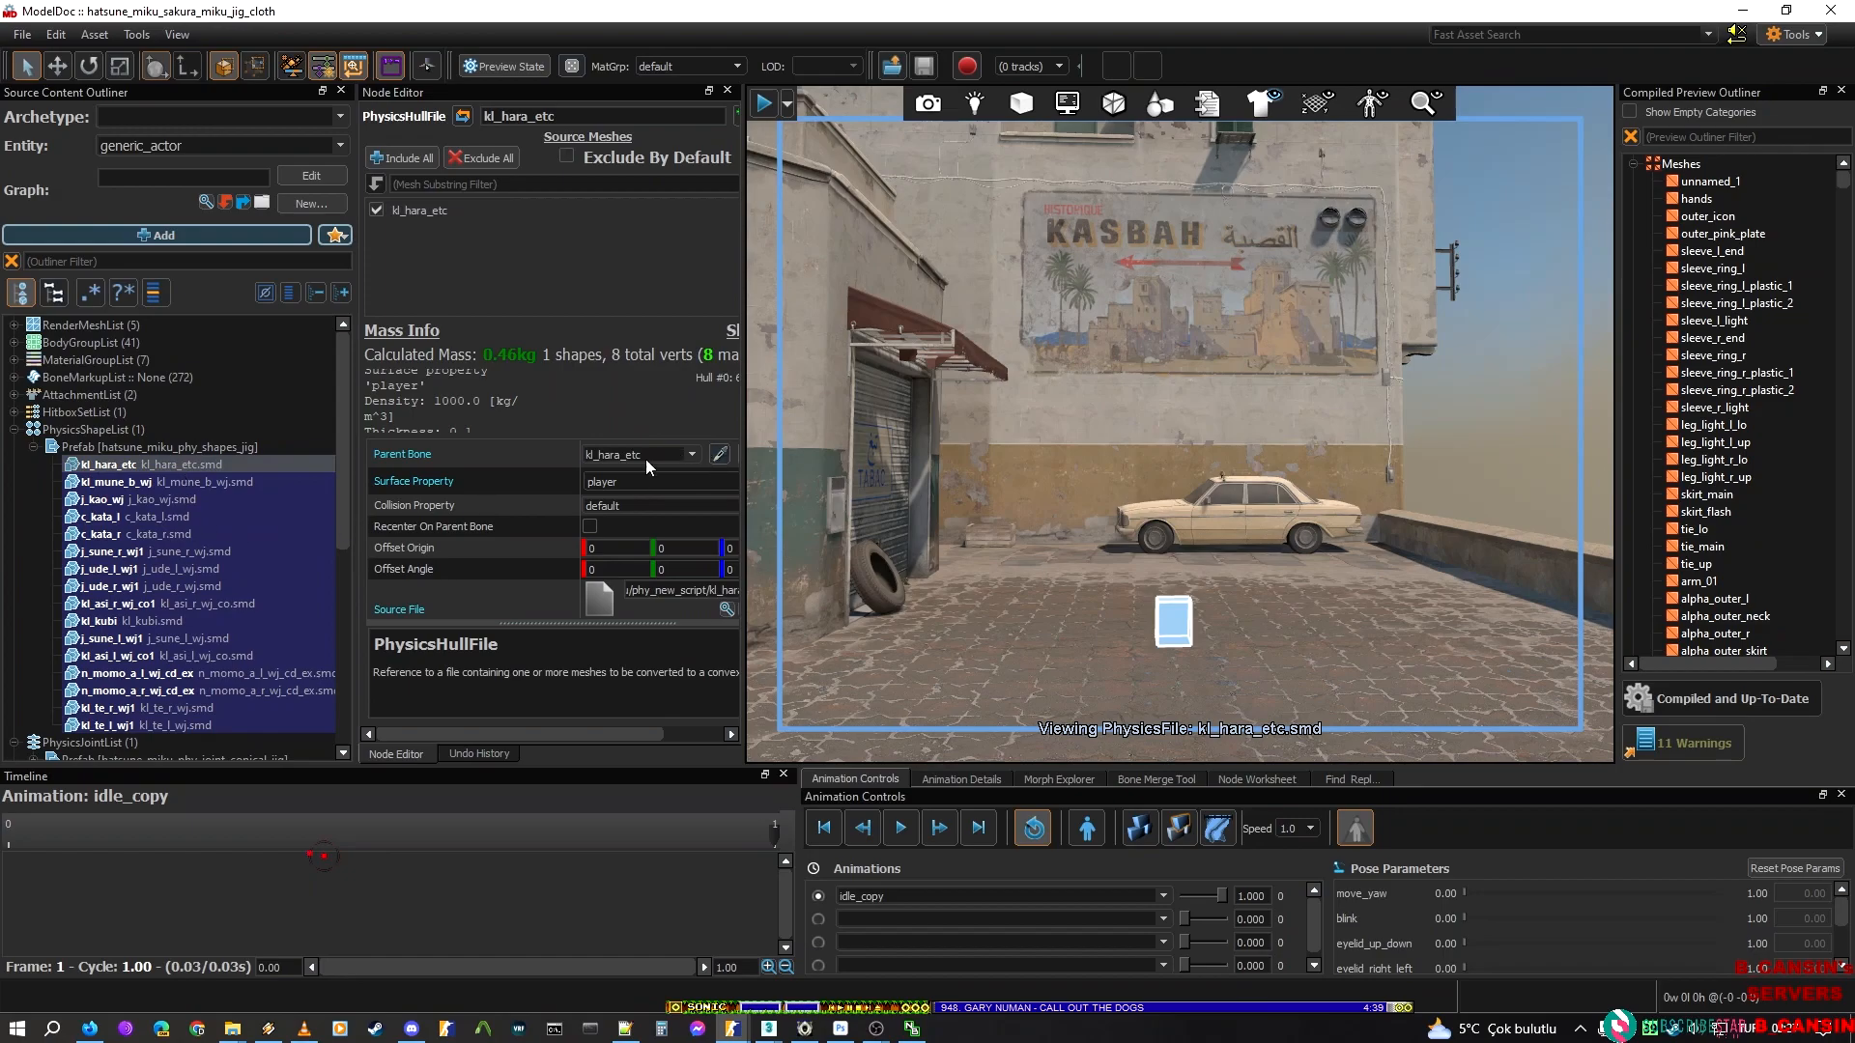
pyautogui.moveTo(654, 588); pyautogui.dragTo(584, 595)
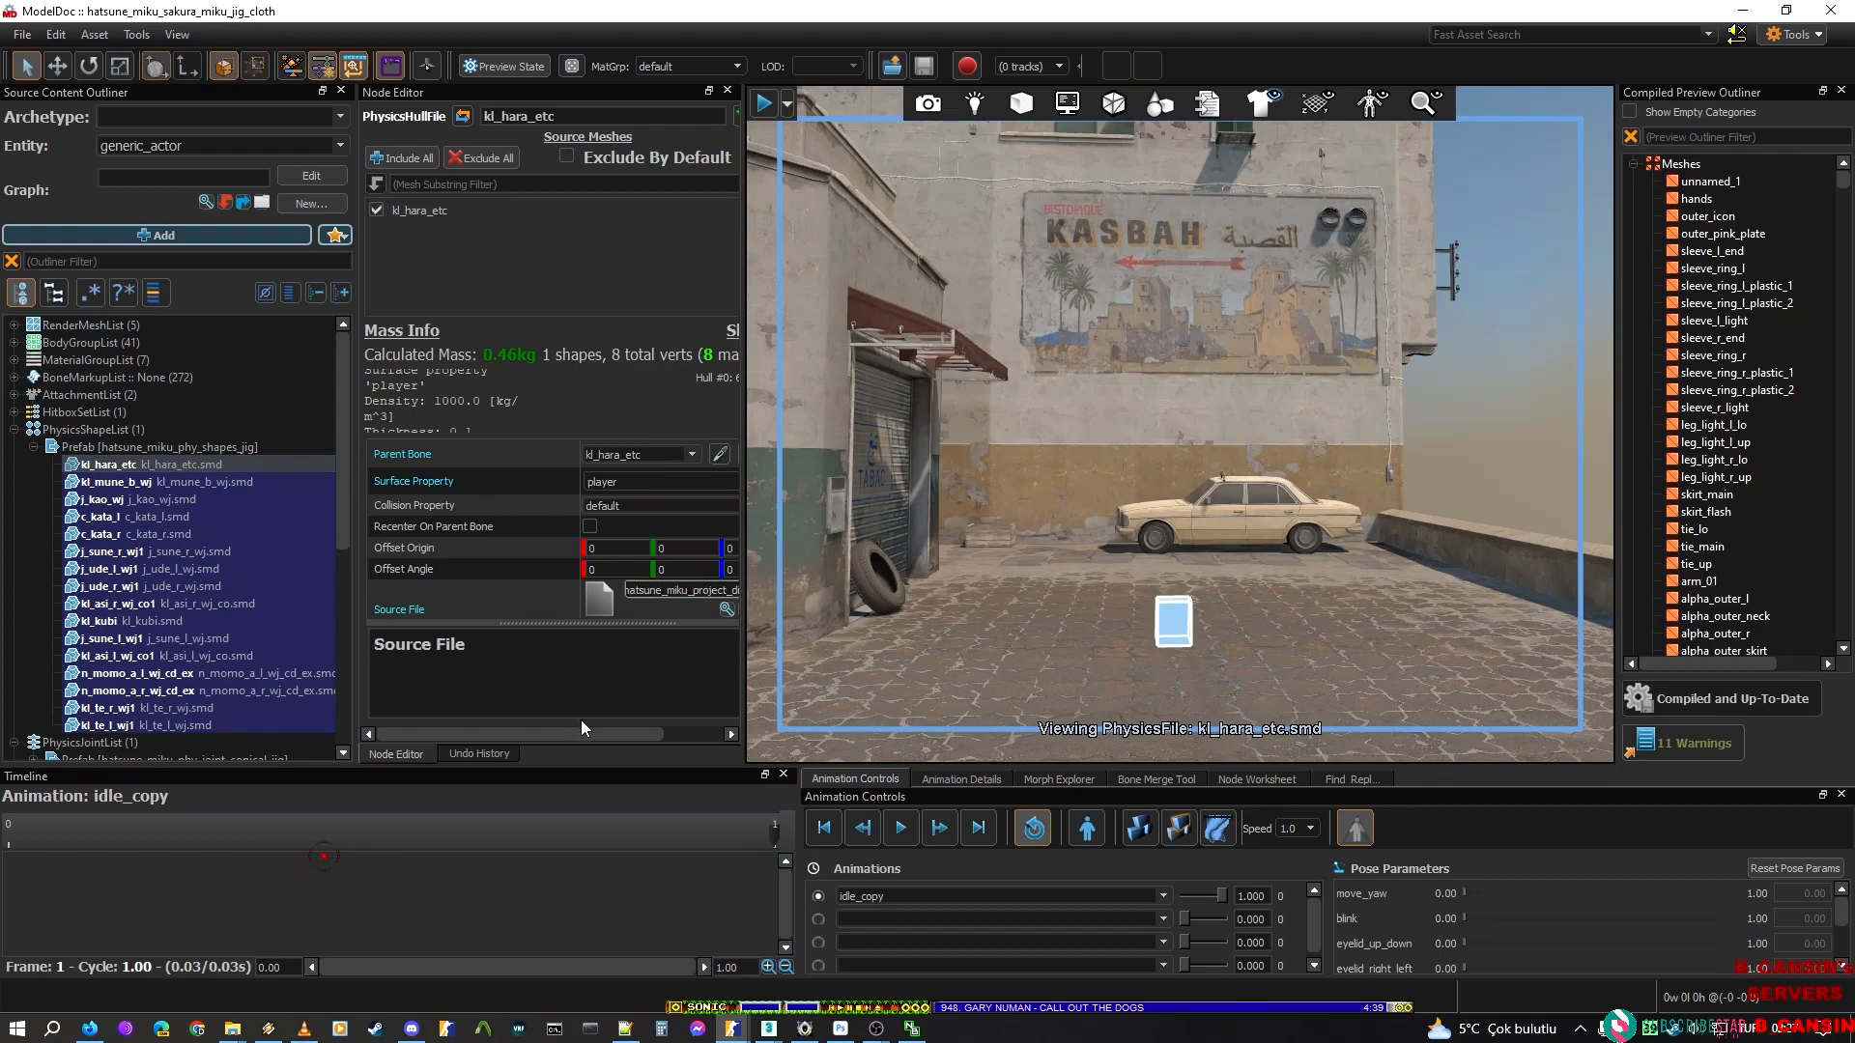
pyautogui.moveTo(583, 731); pyautogui.dragTo(699, 730)
pyautogui.moveTo(628, 590); pyautogui.dragTo(796, 578)
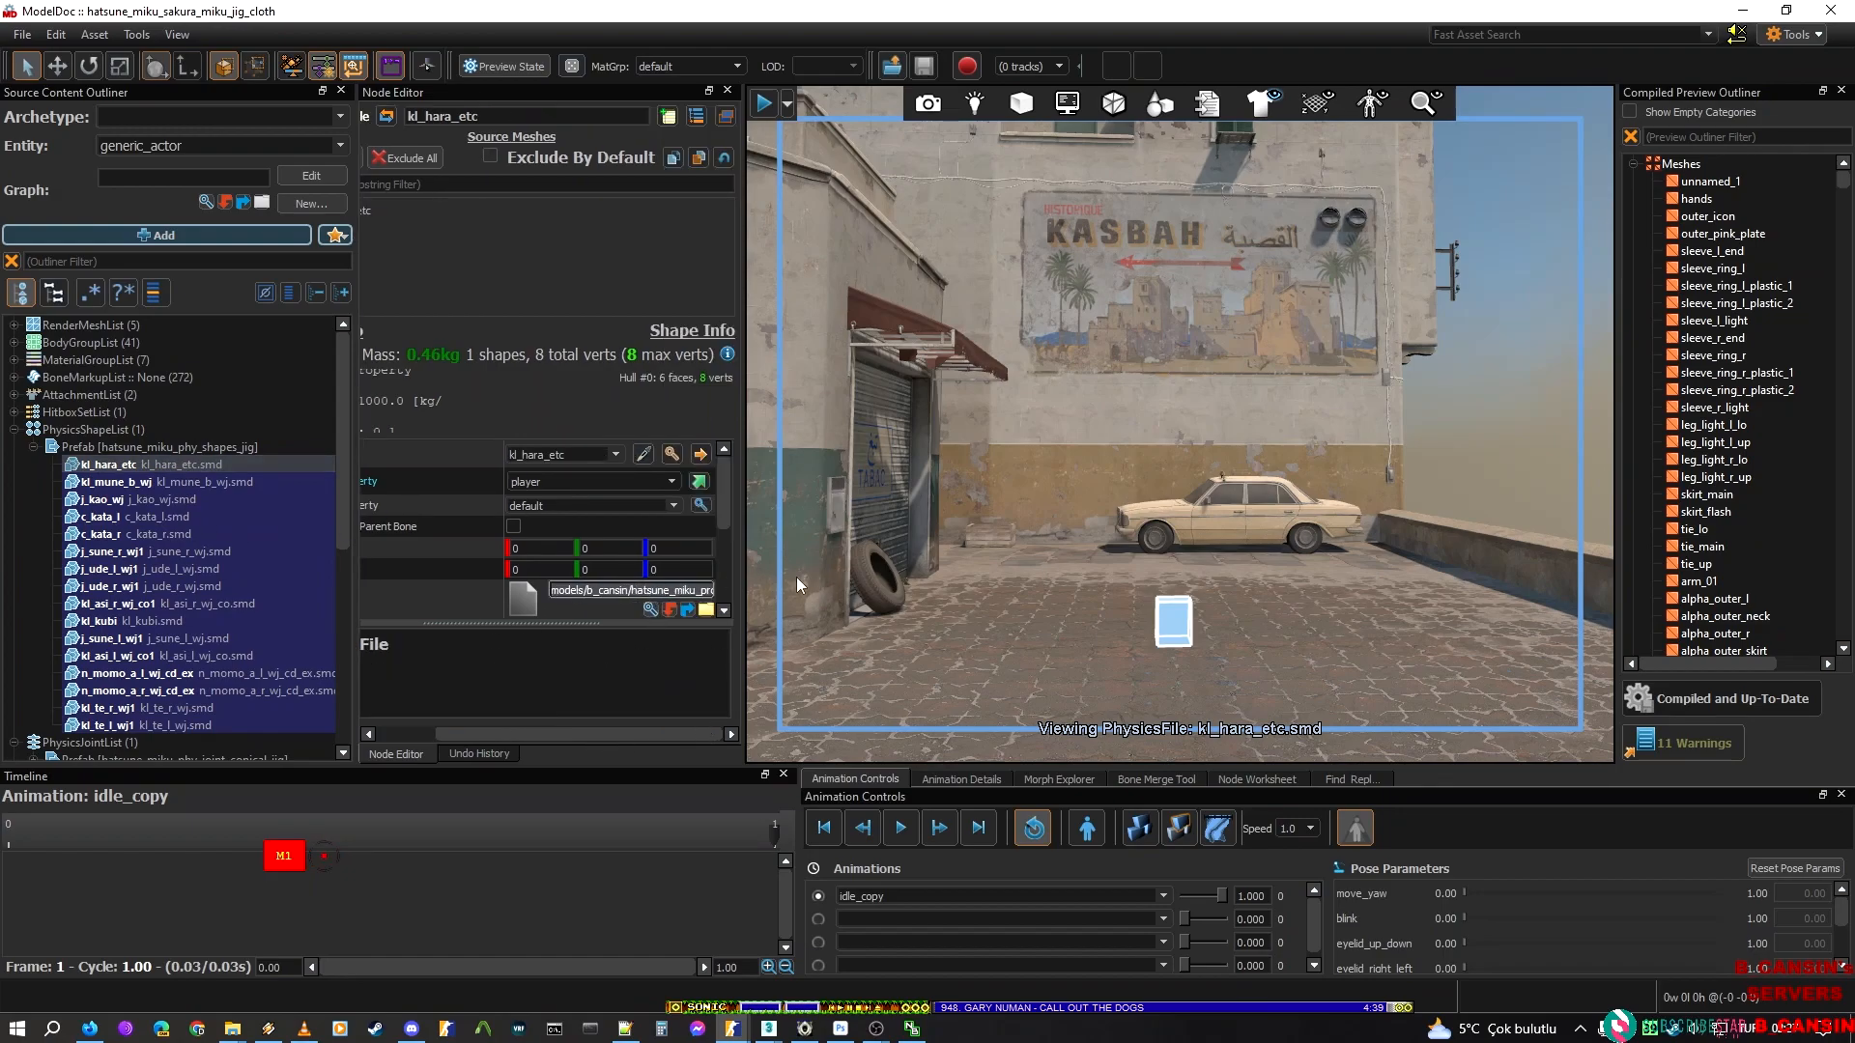
pyautogui.click(796, 578)
pyautogui.click(194, 463)
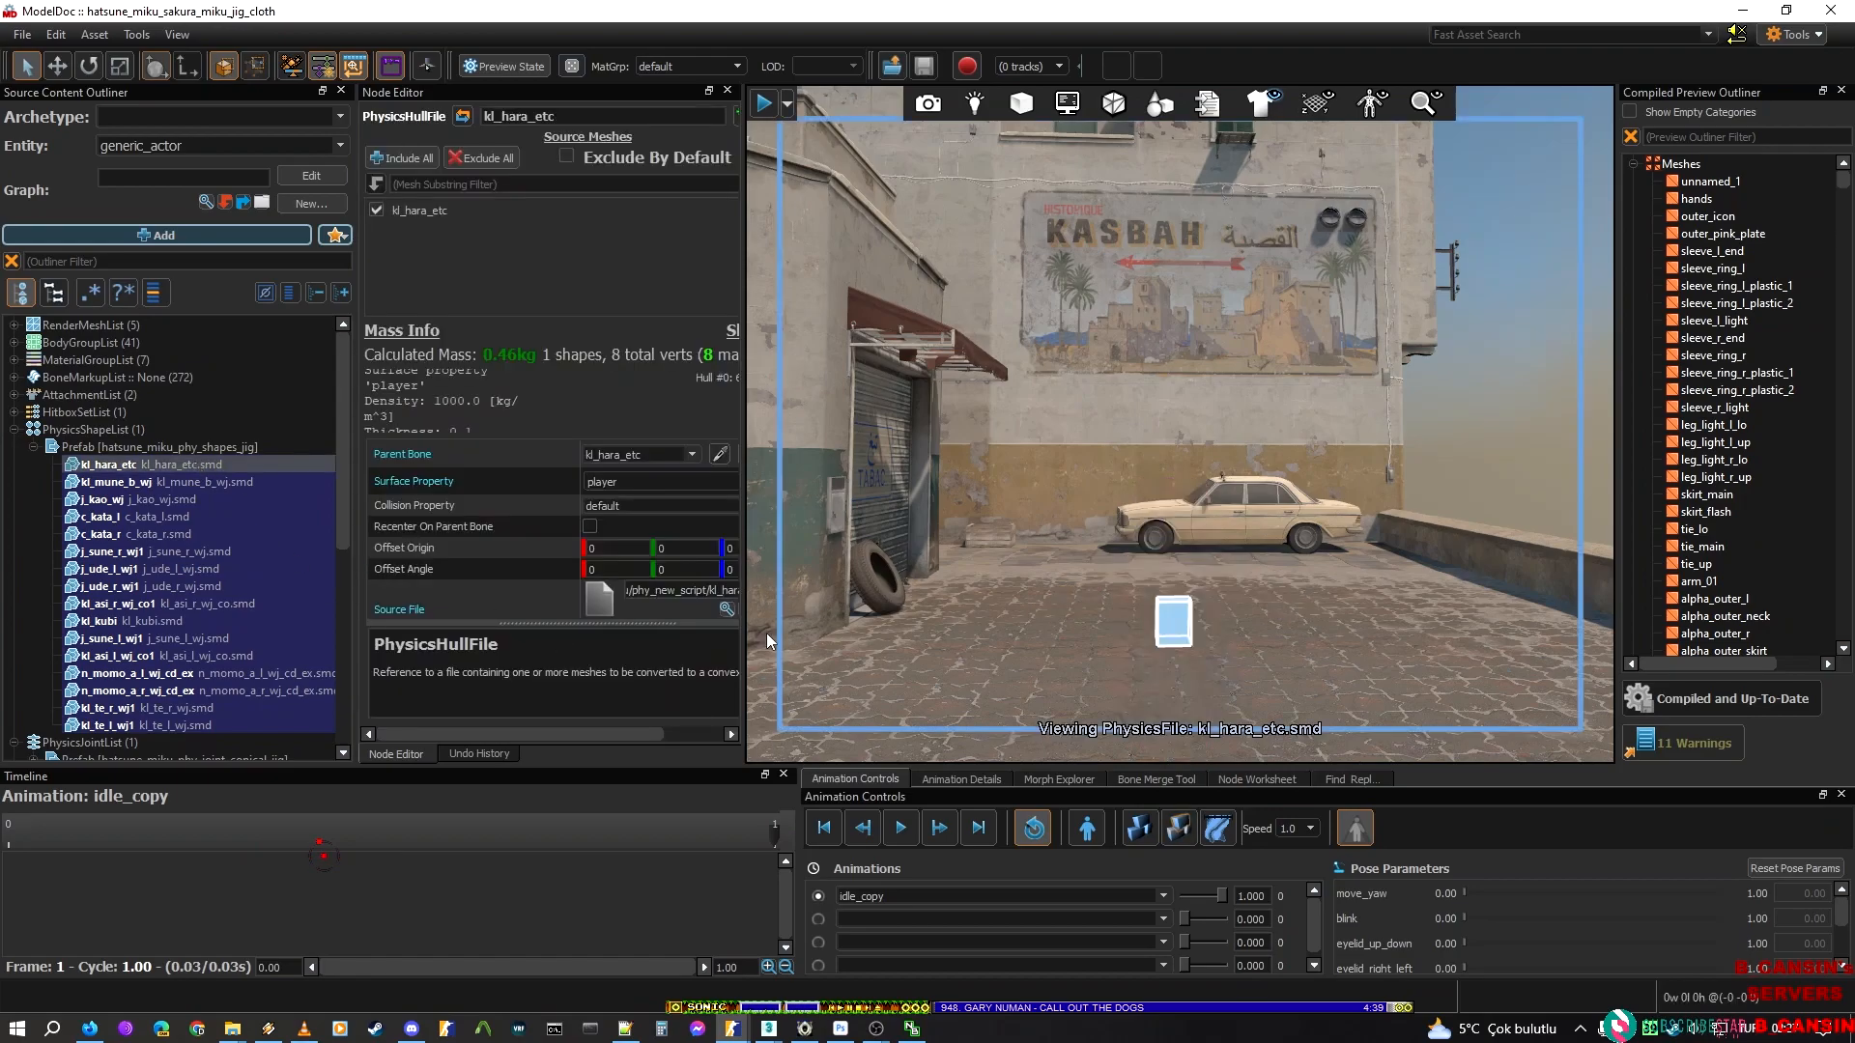
pyautogui.moveTo(624, 724); pyautogui.dragTo(705, 707)
pyautogui.moveTo(644, 591); pyautogui.dragTo(767, 591)
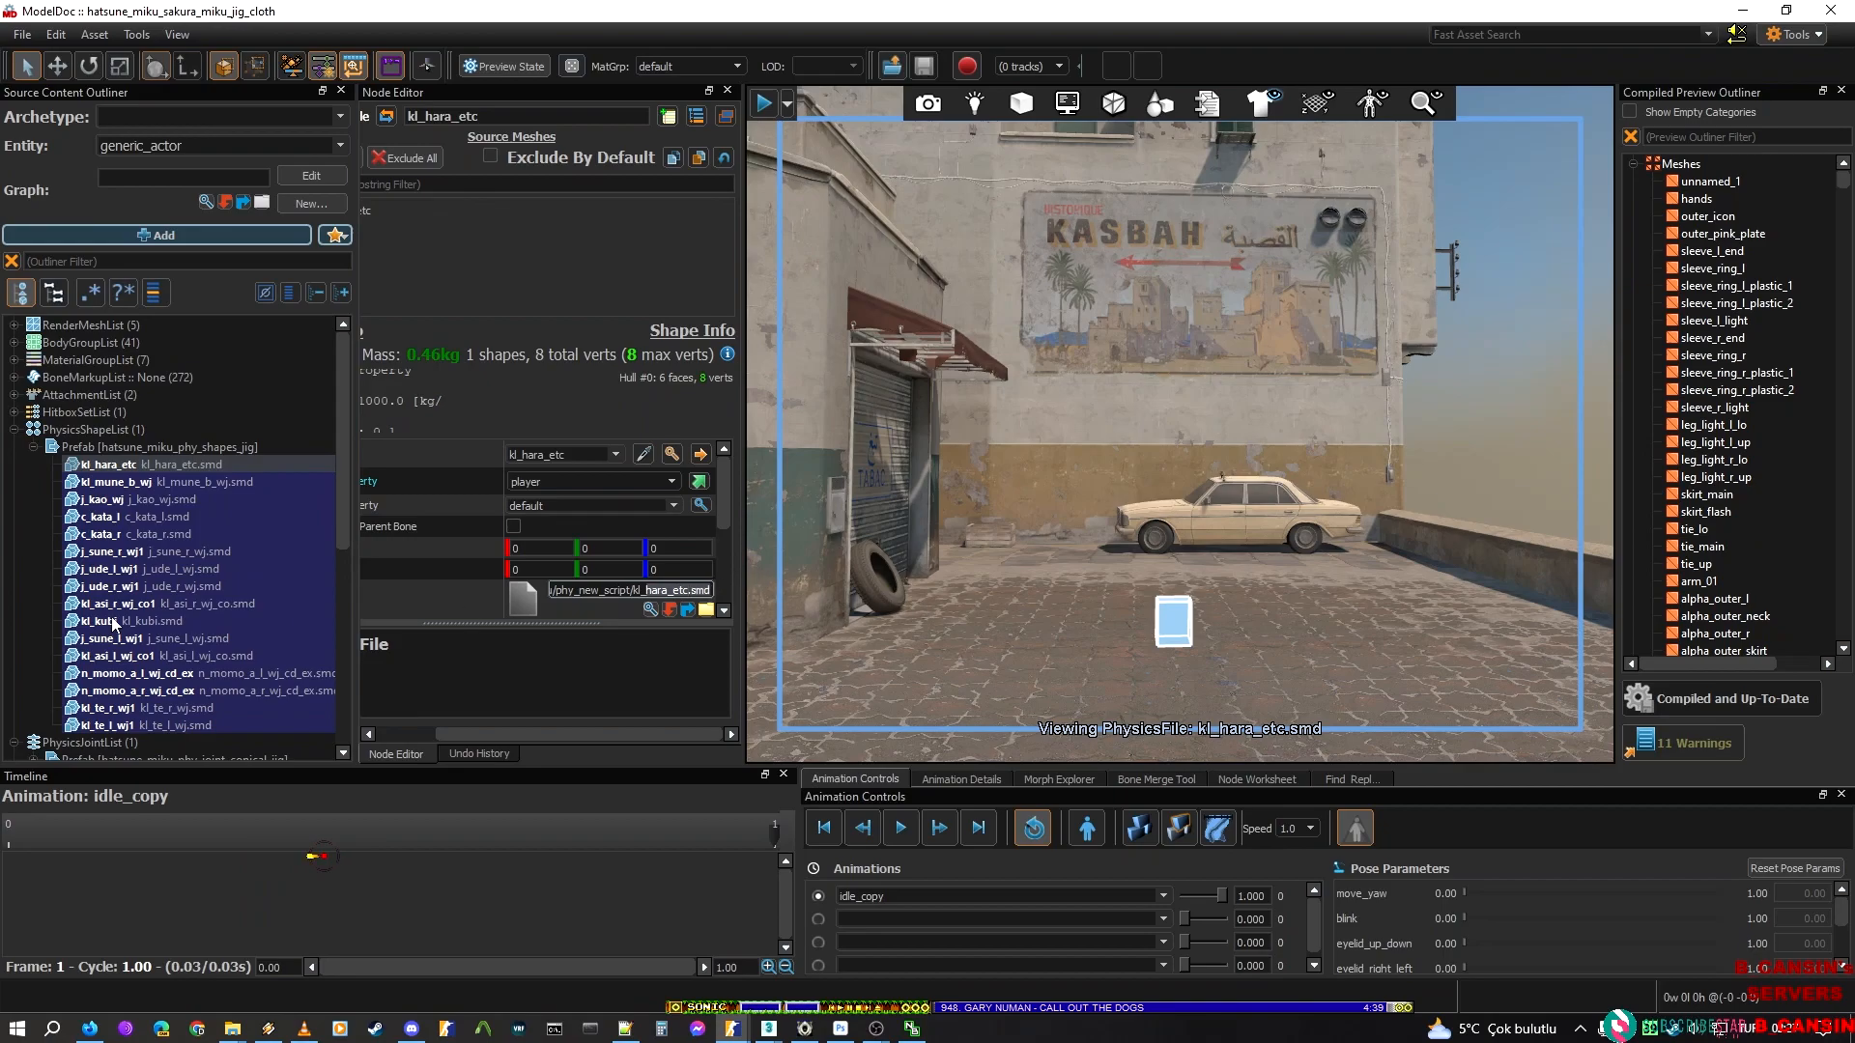
# Select all physics hulls from kl_hara_etc through kl_te_l_wj1 and view them together as a full body
pyautogui.keyDown('shift'); pyautogui.click(184, 725); pyautogui.keyUp('shift')
pyautogui.press('w')
pyautogui.moveTo(1241, 519)
pyautogui.mouseDown(button='right')
pyautogui.moveTo(1241, 589)
pyautogui.moveTo(1240, 519)
pyautogui.mouseUp(button='right')
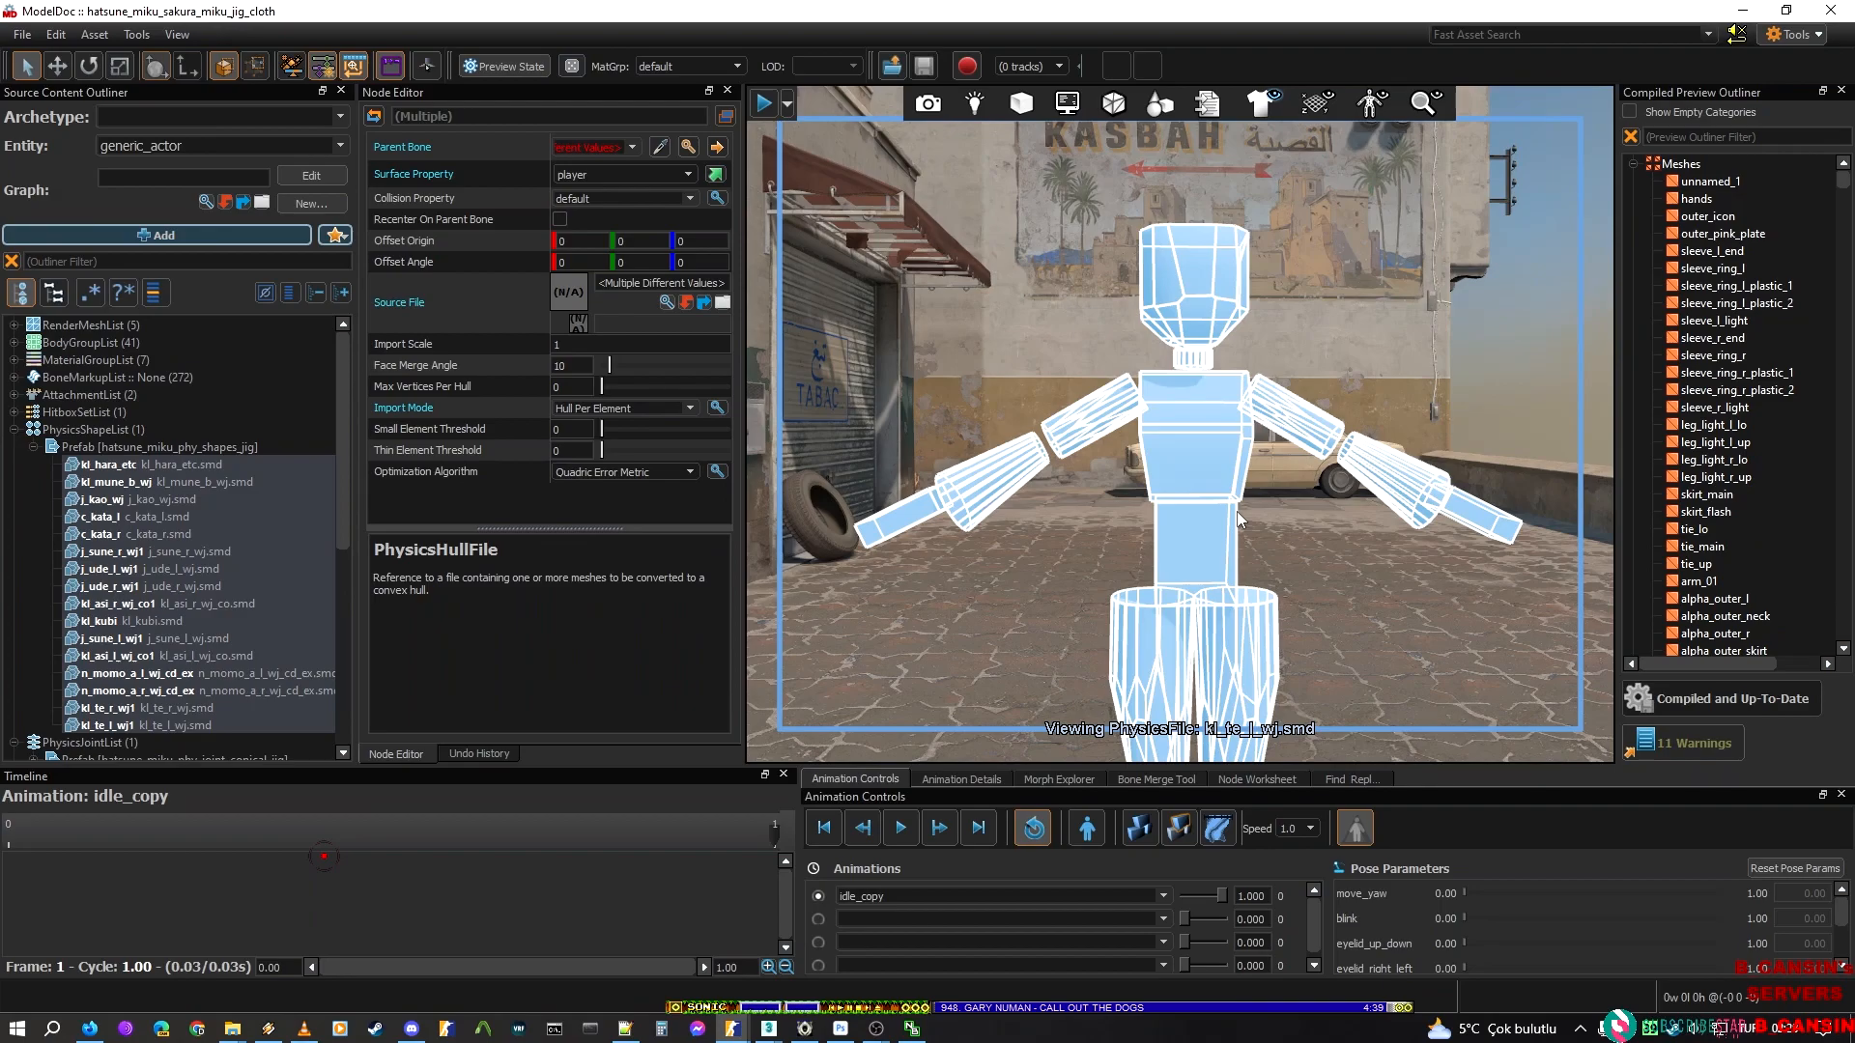
# Back in hatsune_miku_new_script, stretch the kl_hara_etc physics box across the waist to about 7.2 by 1 by 3.4
pyautogui.click(737, 1026)
pyautogui.click(877, 957)
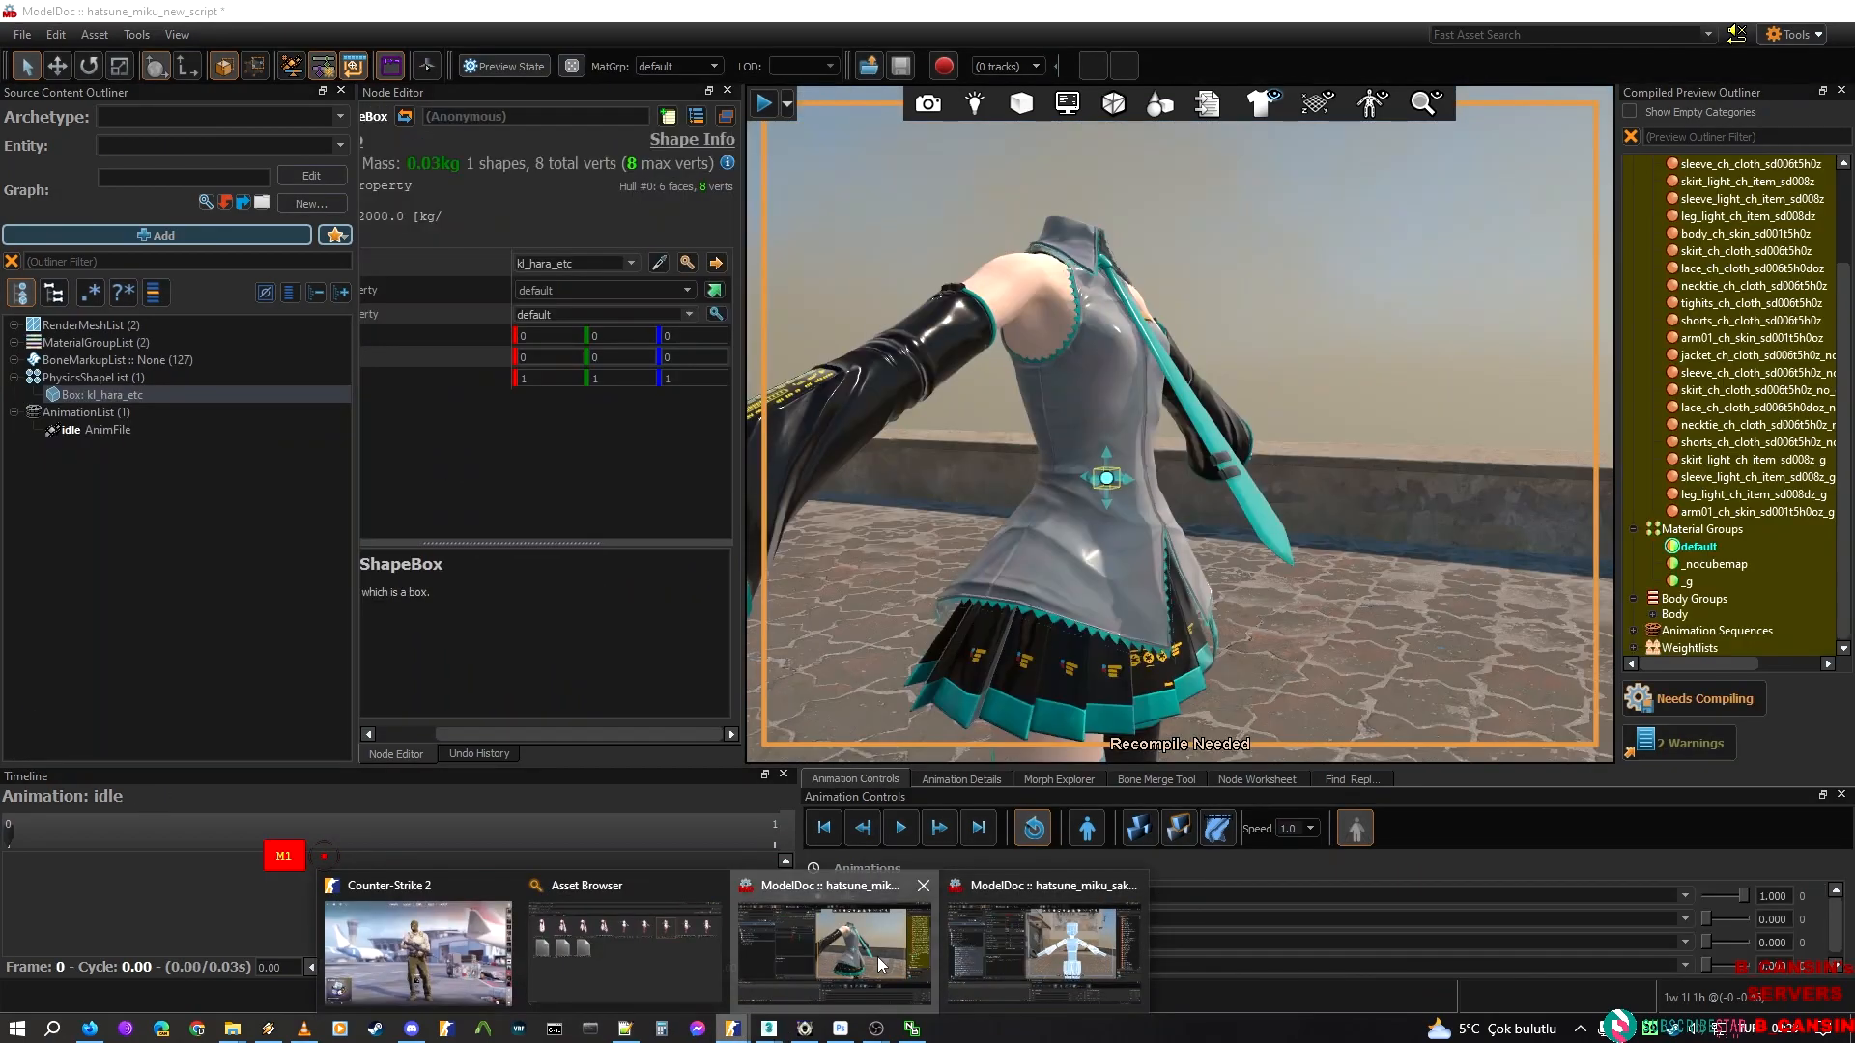
pyautogui.moveTo(1081, 462); pyautogui.dragTo(1079, 423, button='right')
pyautogui.press('w')
pyautogui.moveTo(1165, 507); pyautogui.dragTo(1333, 534)
pyautogui.moveTo(1241, 506)
pyautogui.mouseDown(button='right')
pyautogui.moveTo(1430, 510)
pyautogui.moveTo(1234, 507)
pyautogui.mouseUp(button='right')
pyautogui.press('a')
pyautogui.moveTo(1319, 553); pyautogui.dragTo(940, 553)
pyautogui.press('d')
pyautogui.moveTo(1231, 608); pyautogui.dragTo(1231, 608, button='right')
pyautogui.press('a')
pyautogui.moveTo(1093, 612); pyautogui.dragTo(1248, 613)
pyautogui.moveTo(1248, 612); pyautogui.dragTo(956, 574, button='right')
pyautogui.press('s')
pyautogui.press('w')
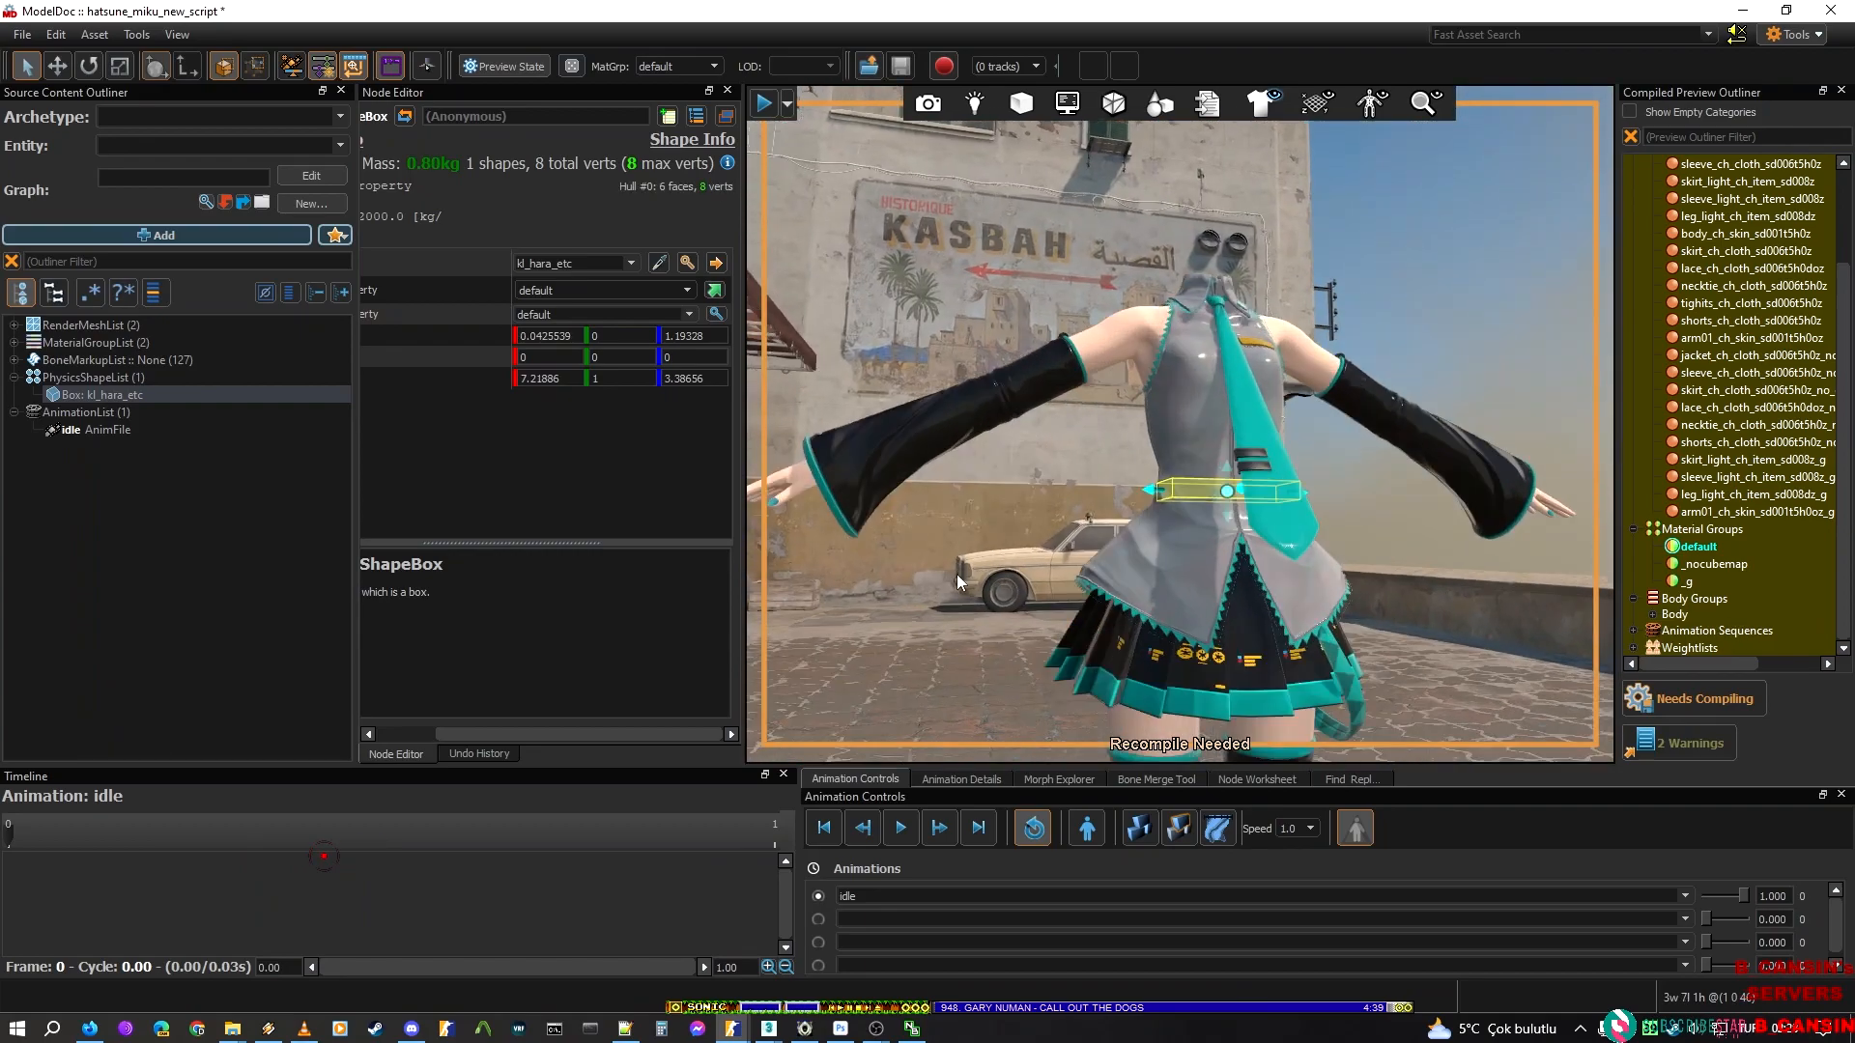
# Enlarge the kl_hara_etc box around the waist and upper skirt to about 7.2 by 6.2 by 5.8
pyautogui.moveTo(1226, 515); pyautogui.dragTo(1246, 450)
pyautogui.moveTo(1246, 450); pyautogui.dragTo(1159, 468, button='right')
pyautogui.press('a')
pyautogui.moveTo(1218, 473); pyautogui.dragTo(1164, 472)
pyautogui.press('d')
pyautogui.moveTo(1198, 475); pyautogui.dragTo(1004, 473, button='right')
pyautogui.press('w')
# Copy the hatsune_miku_phy_shapes_jig prefab from the Sakura Miku model into the PhysicsShapeList of hatsune_miku_new_script
pyautogui.moveTo(1267, 7); pyautogui.dragTo(471, 45)
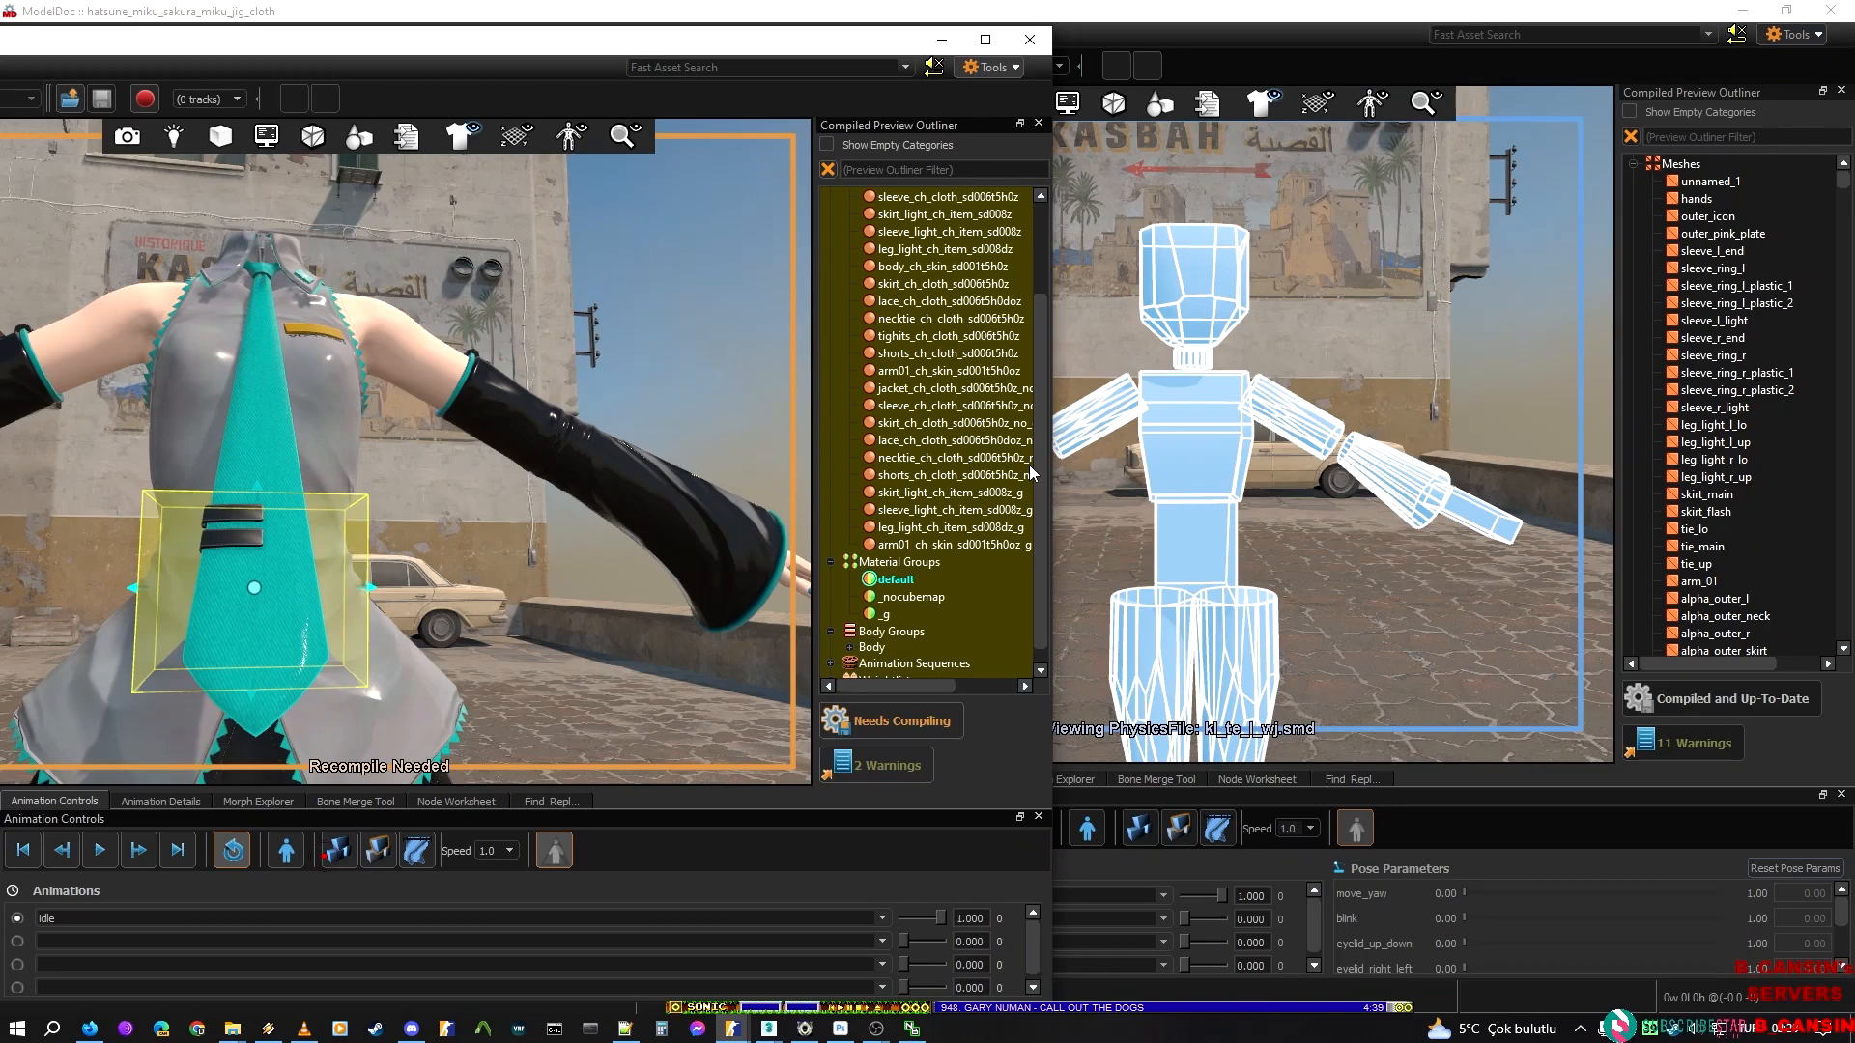
pyautogui.click(1289, 338)
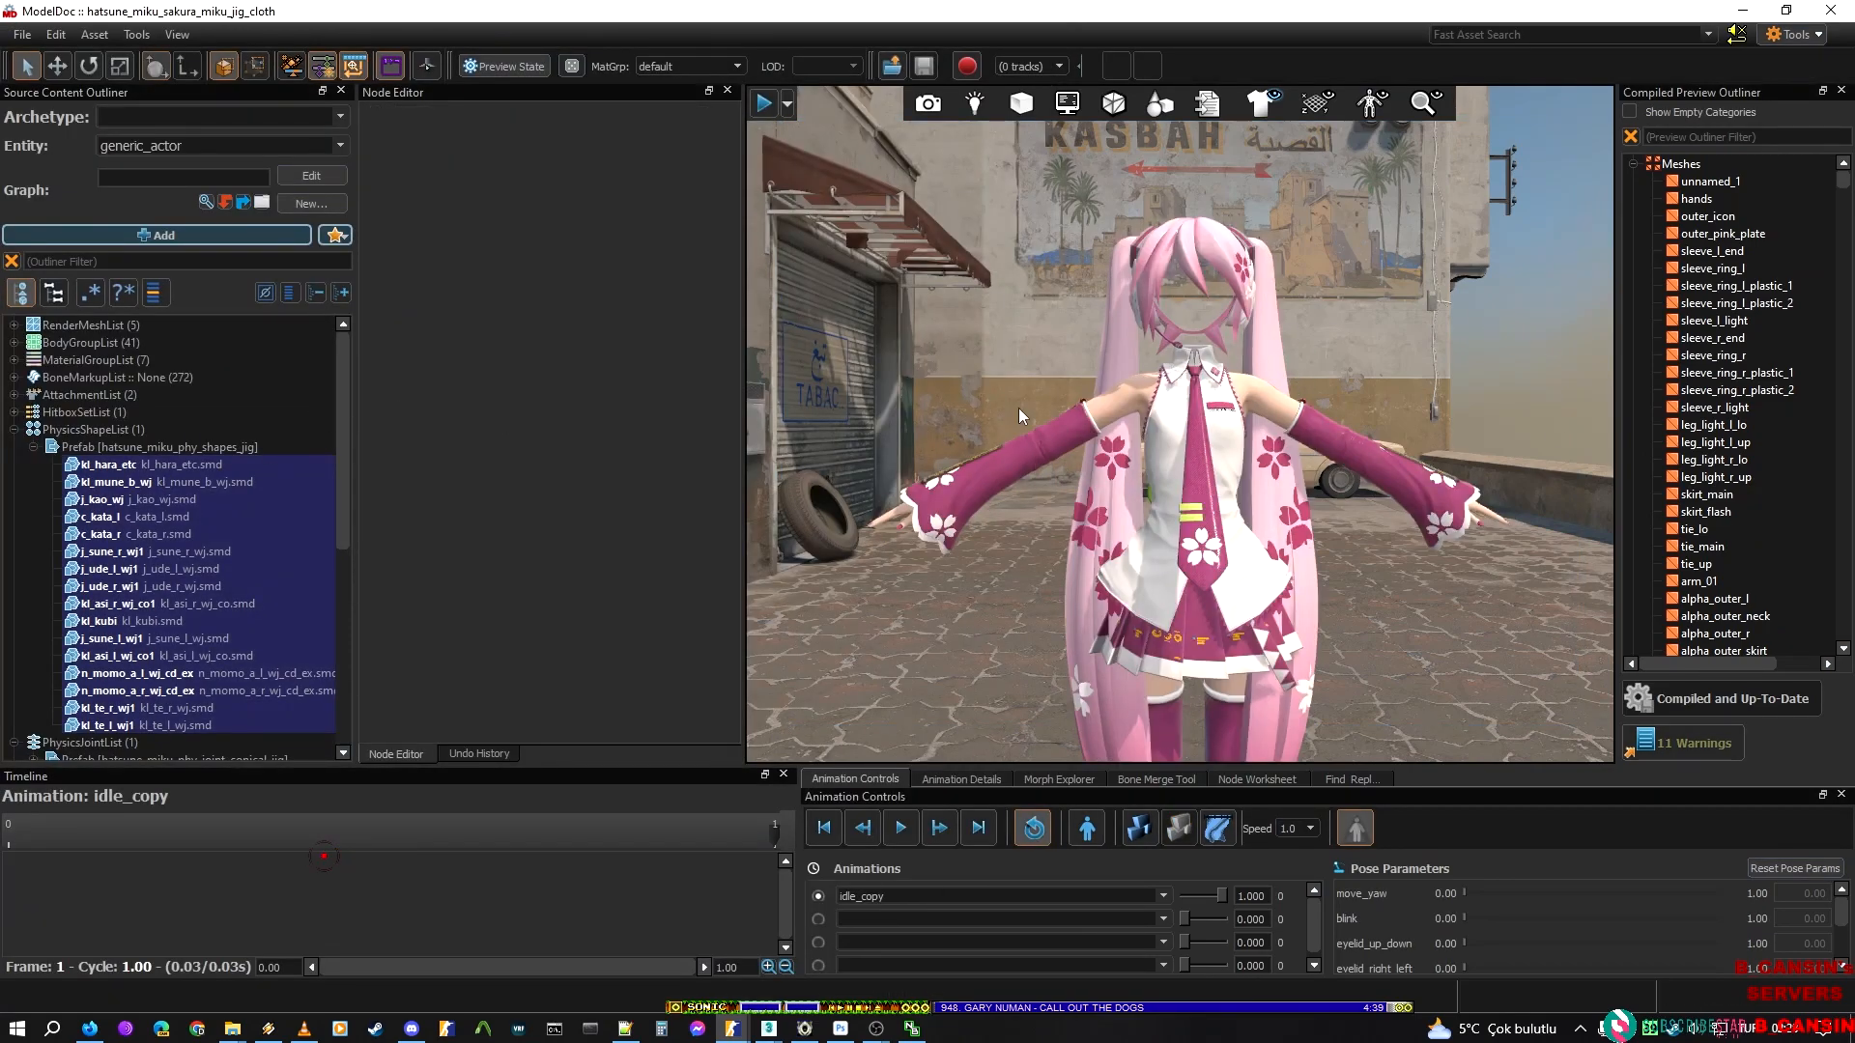
pyautogui.click(111, 448)
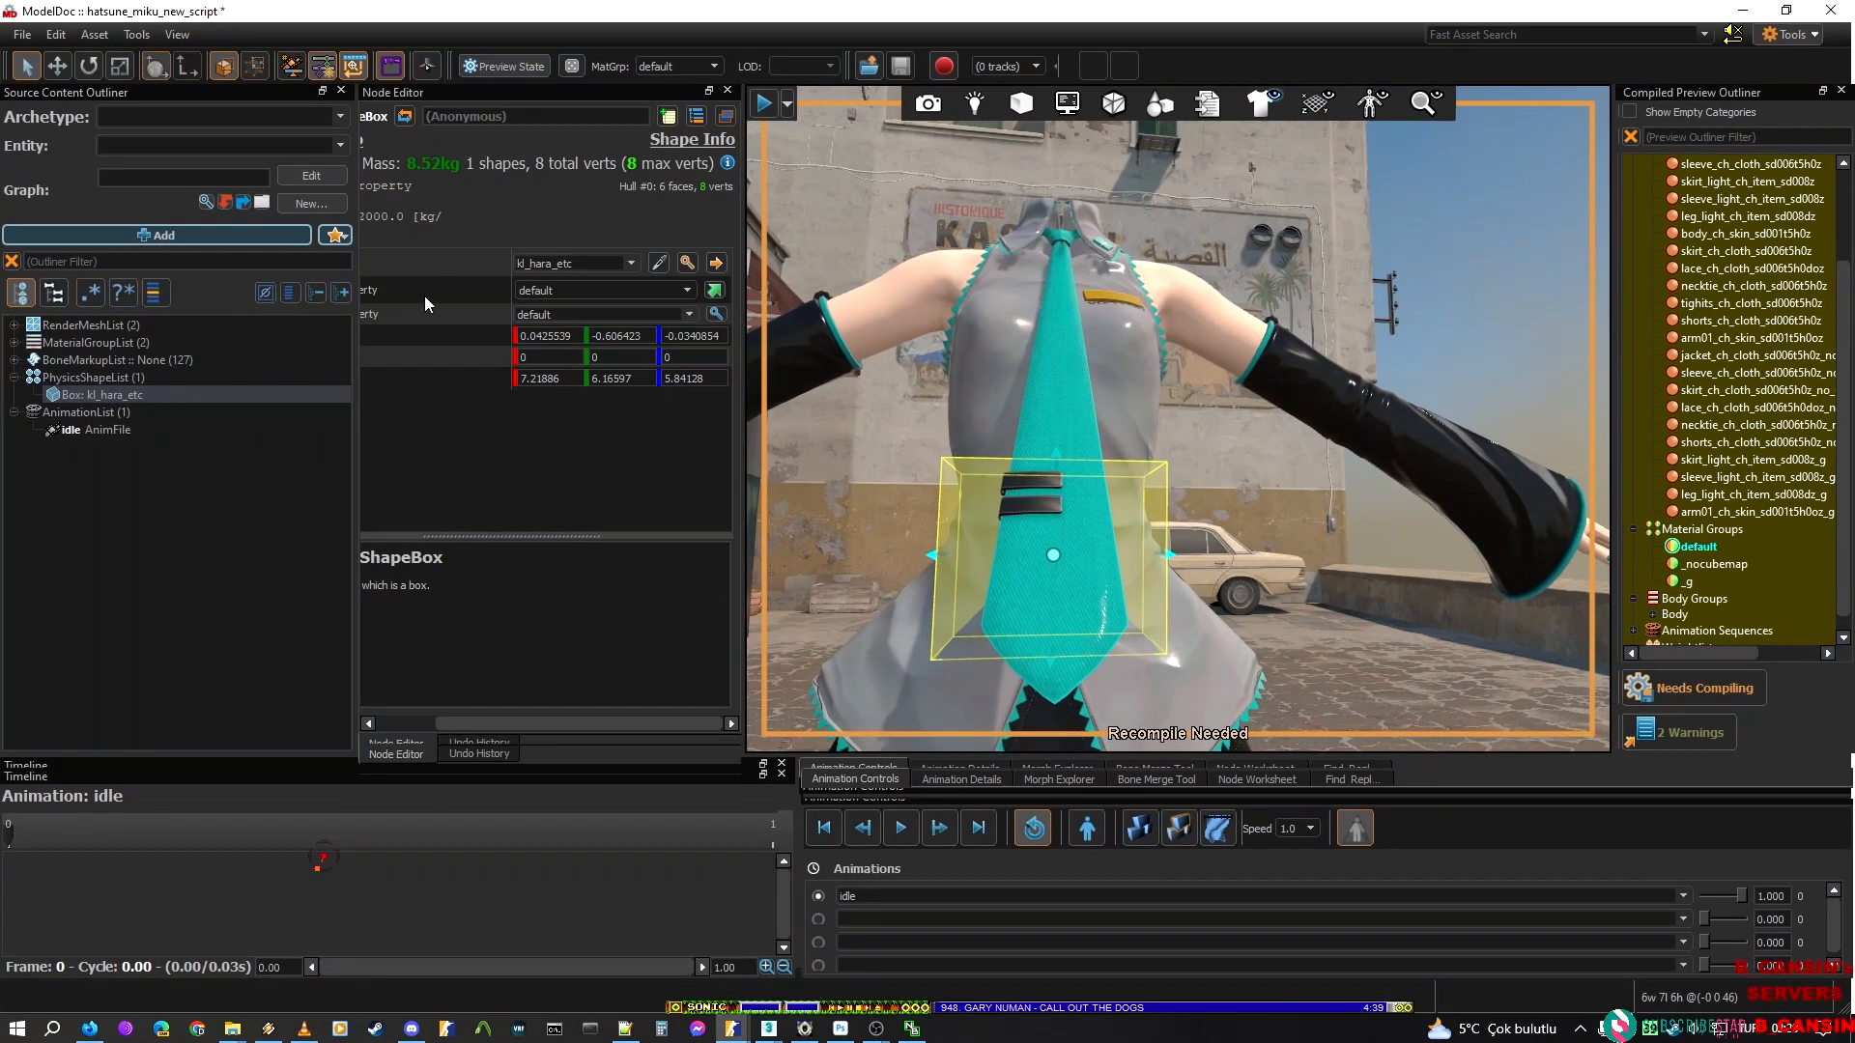
pyautogui.click(159, 527)
pyautogui.click(124, 379)
pyautogui.hotkey('ctrl', 'v')
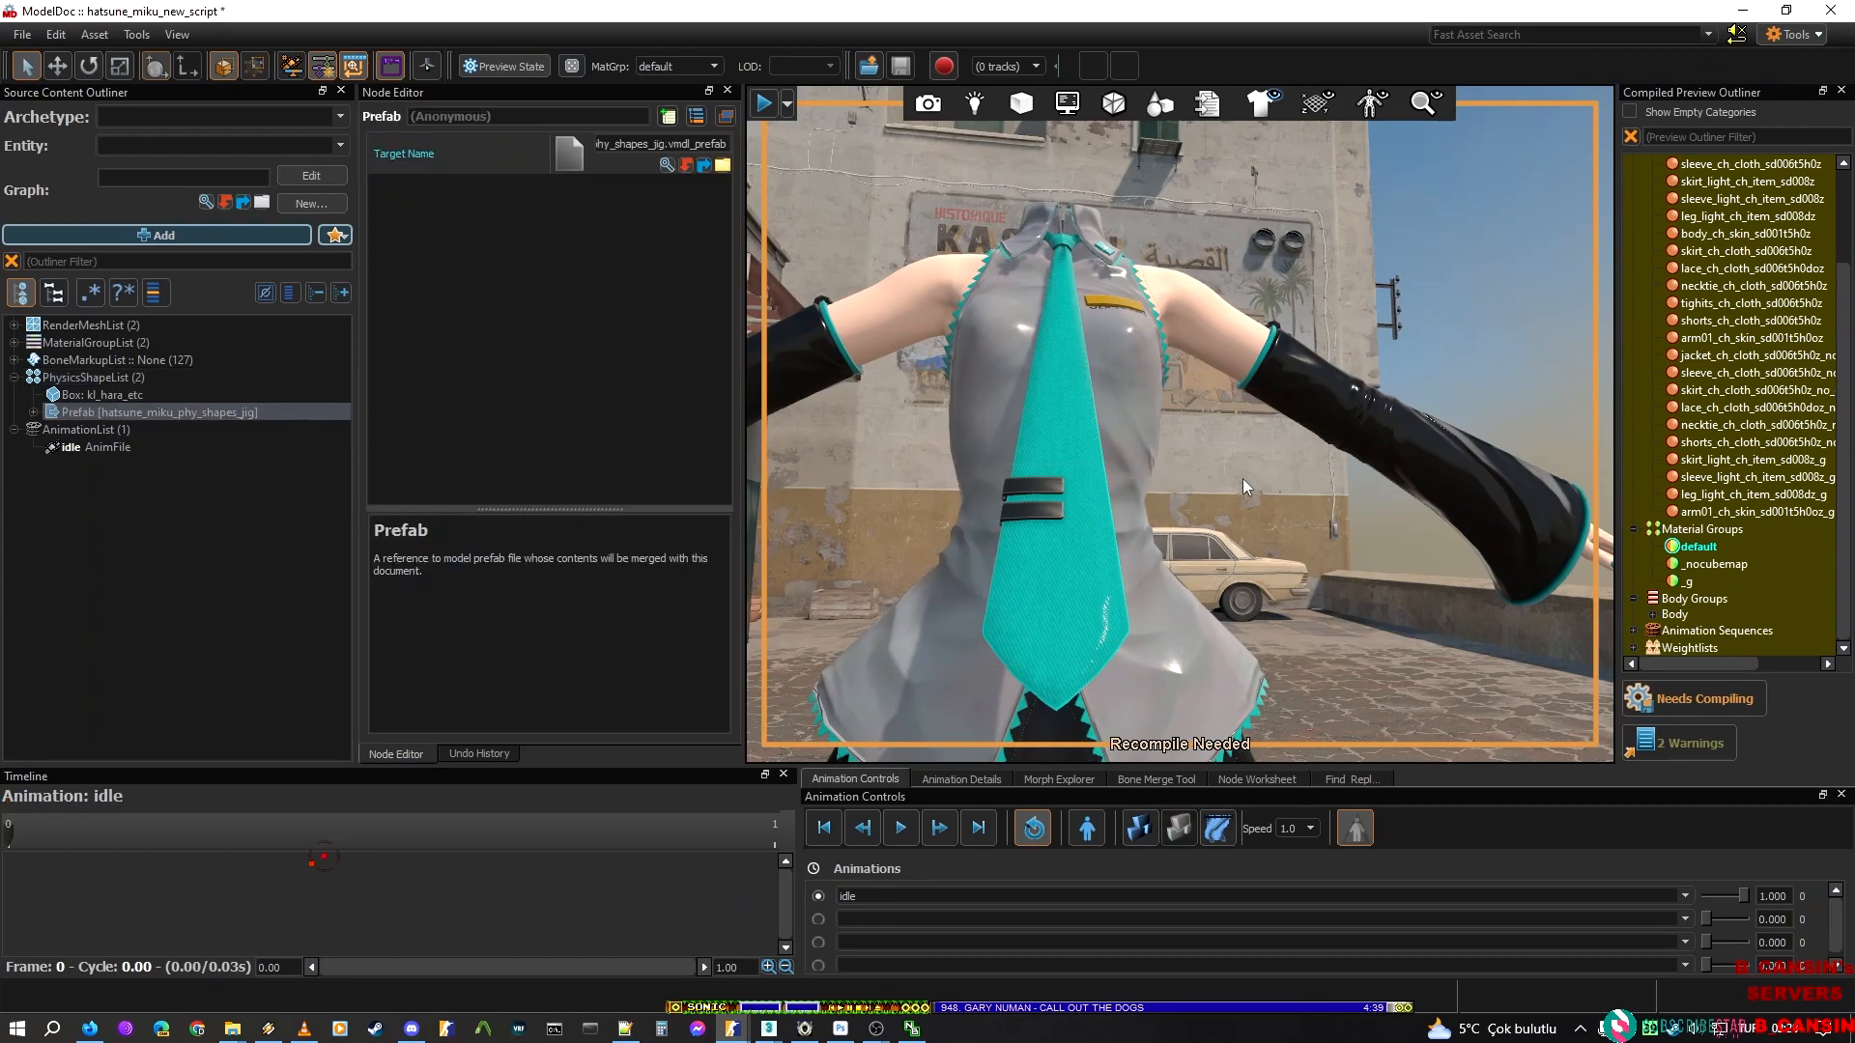
# Delete the kl_hara_etc physics box beside the pasted prefab and recompile the model
pyautogui.click(33, 412)
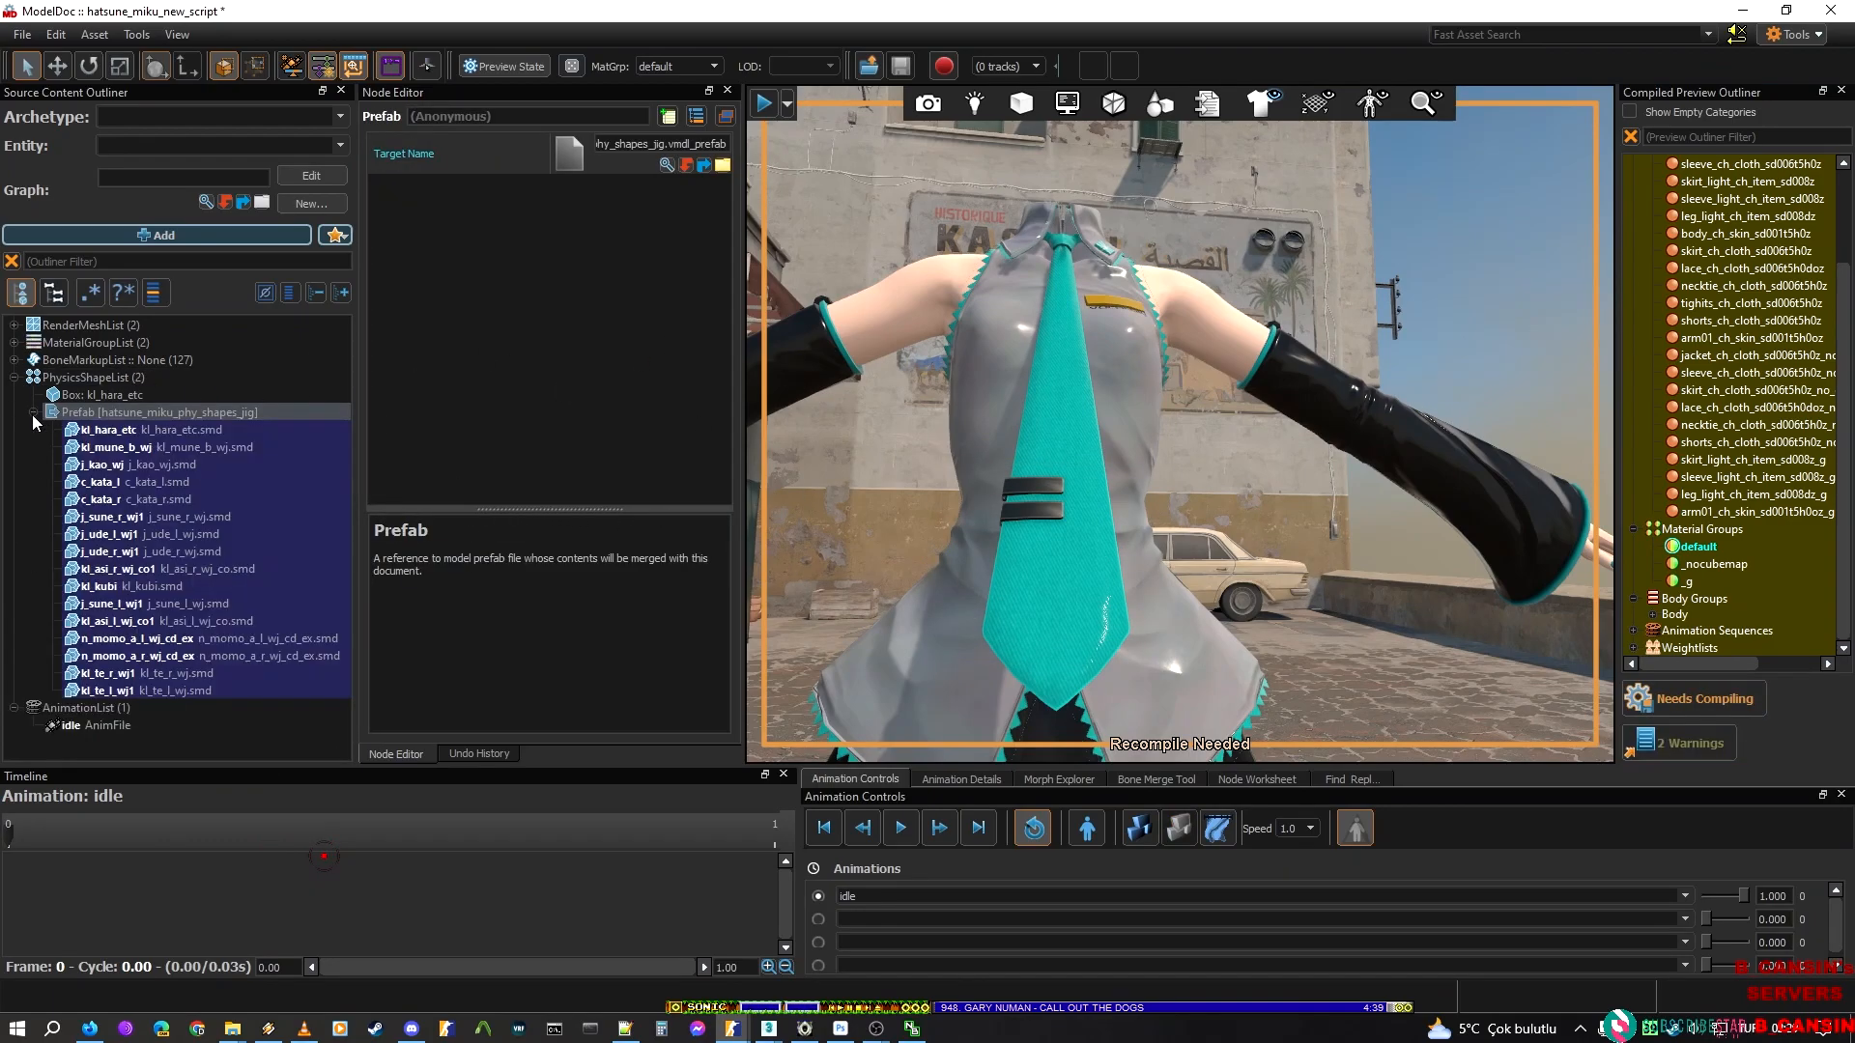
pyautogui.click(135, 399)
pyautogui.press('Delete')
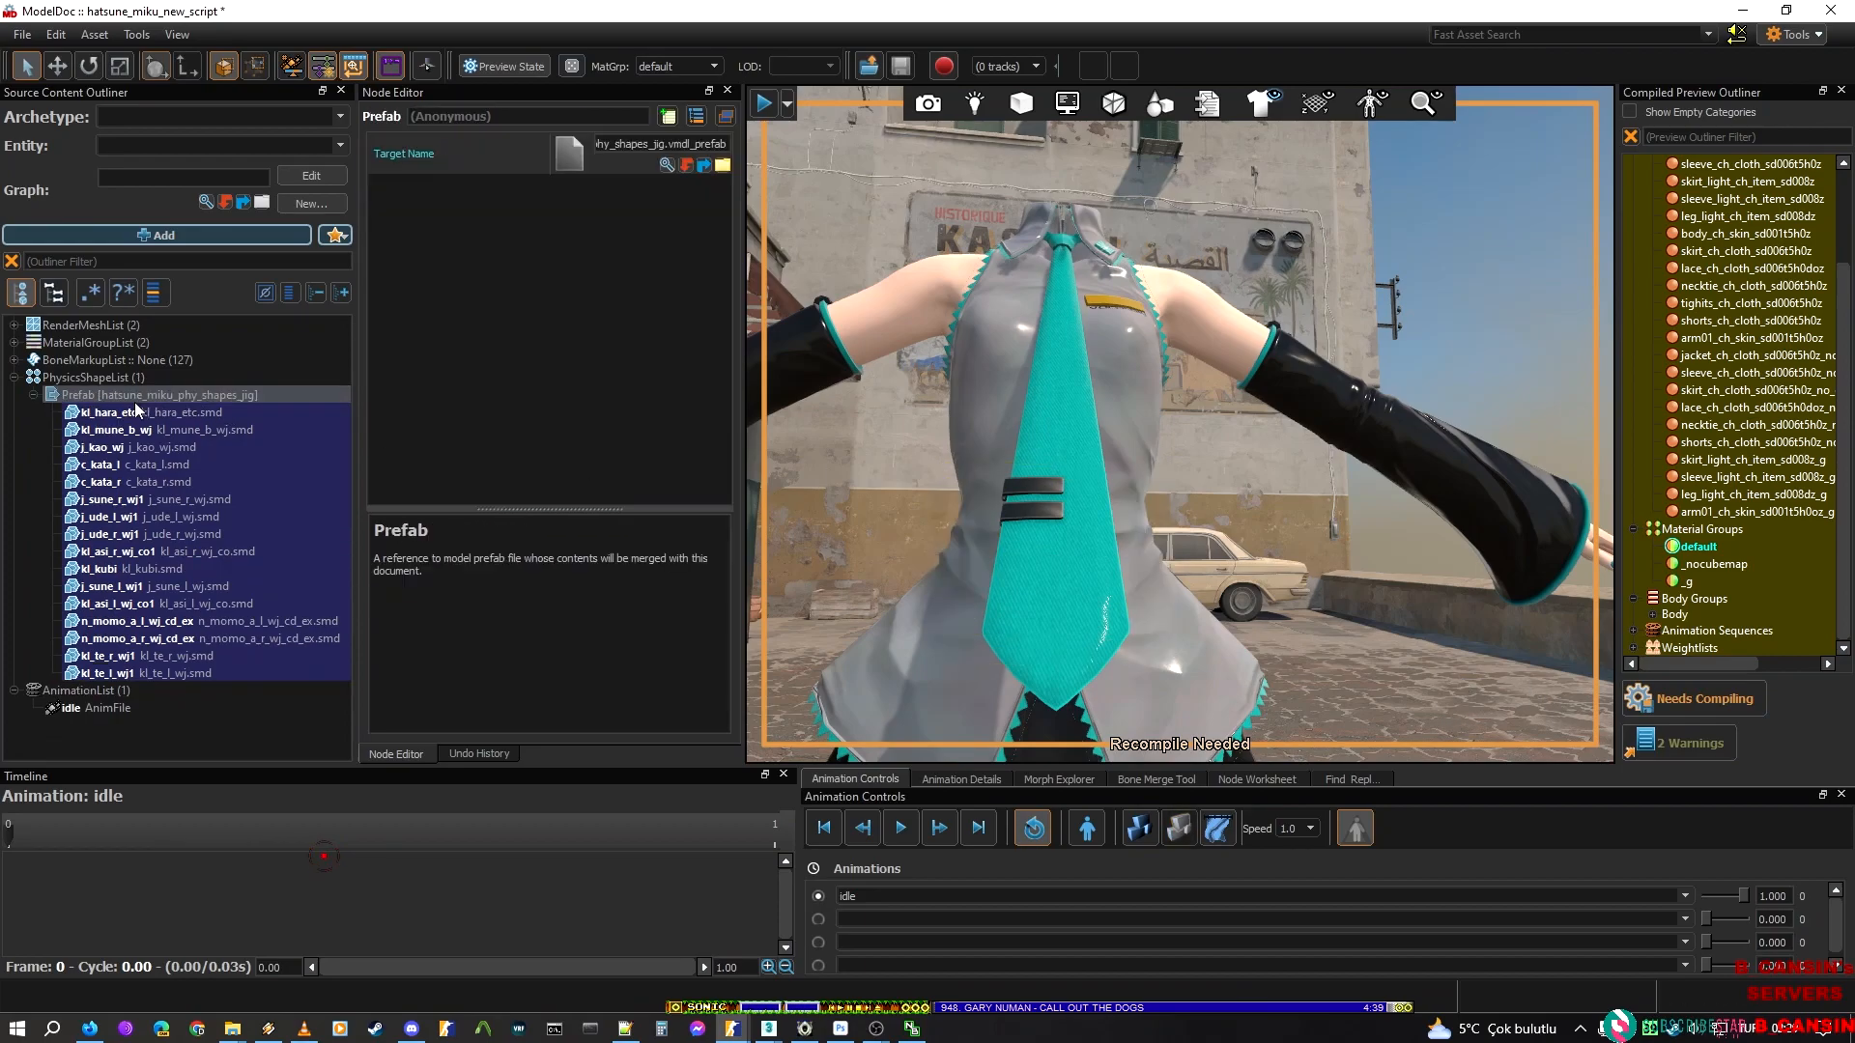
pyautogui.click(1692, 699)
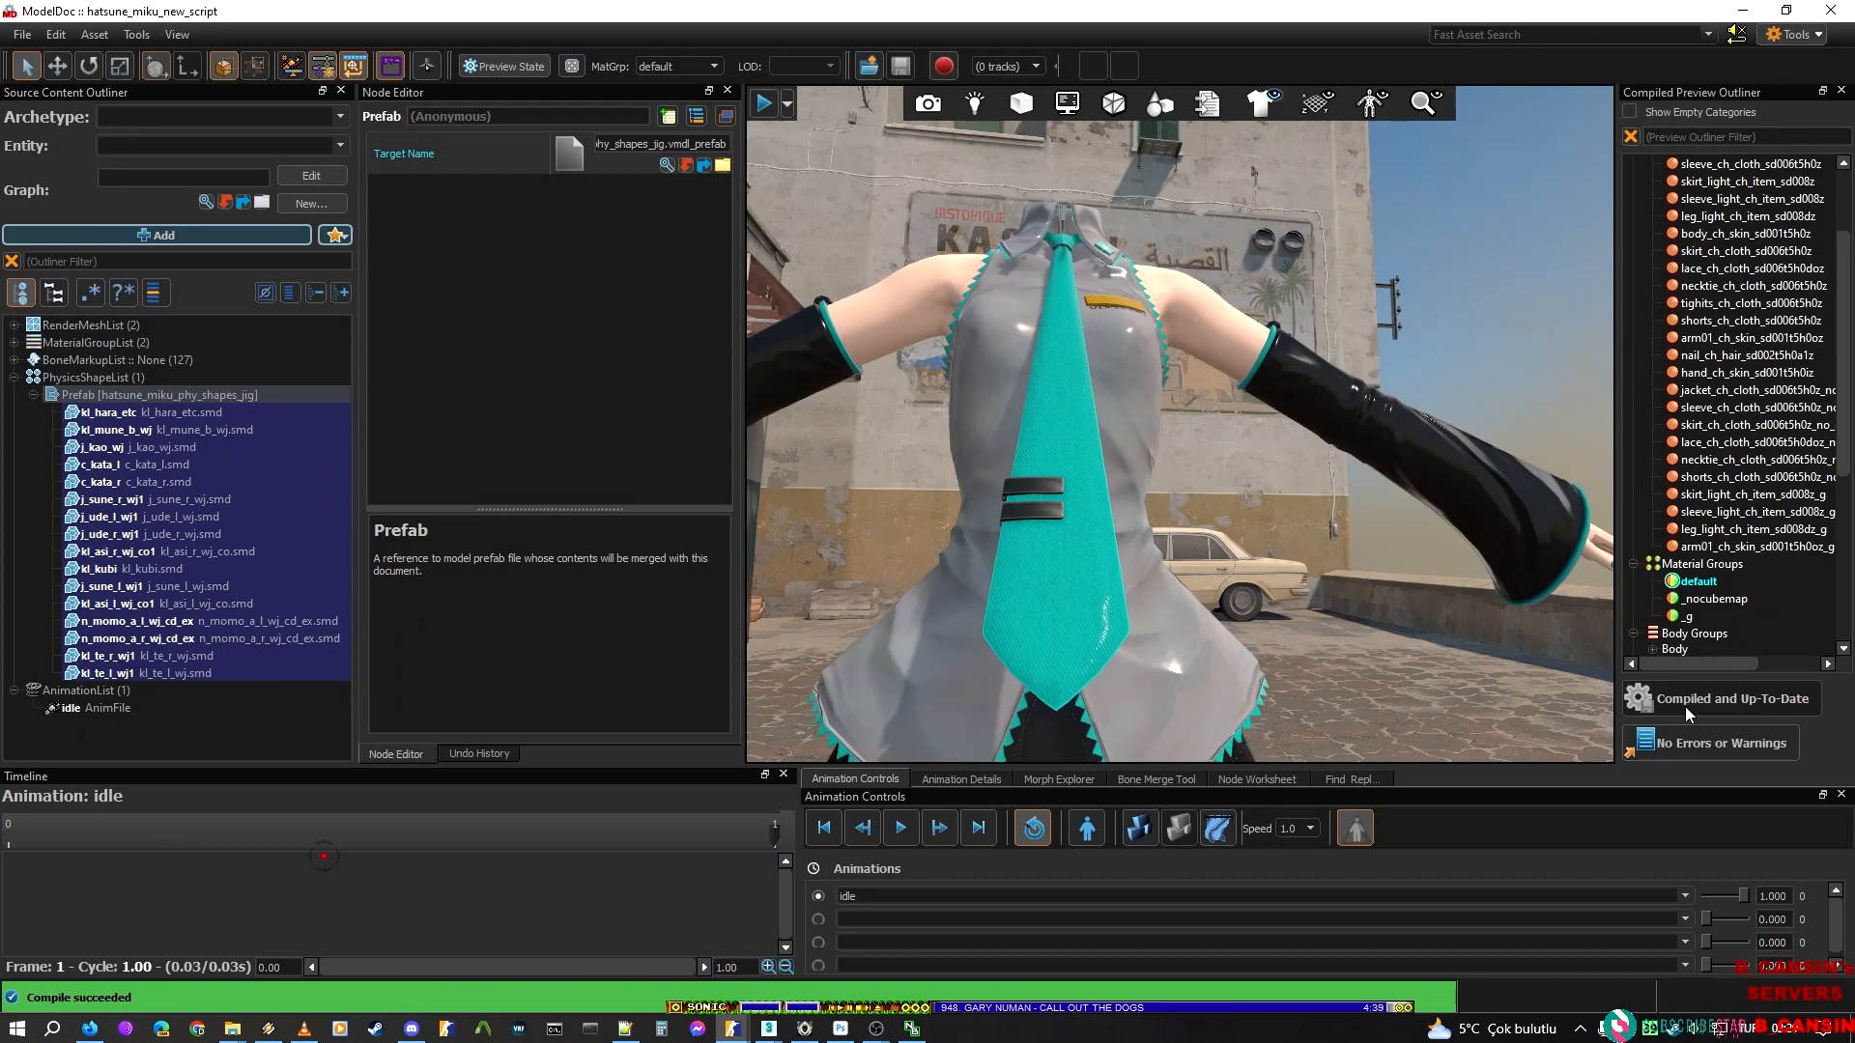
# Inspect the pasted prefab's physics hulls, singly and selected together, for their viewport shapes and source files
pyautogui.click(140, 411)
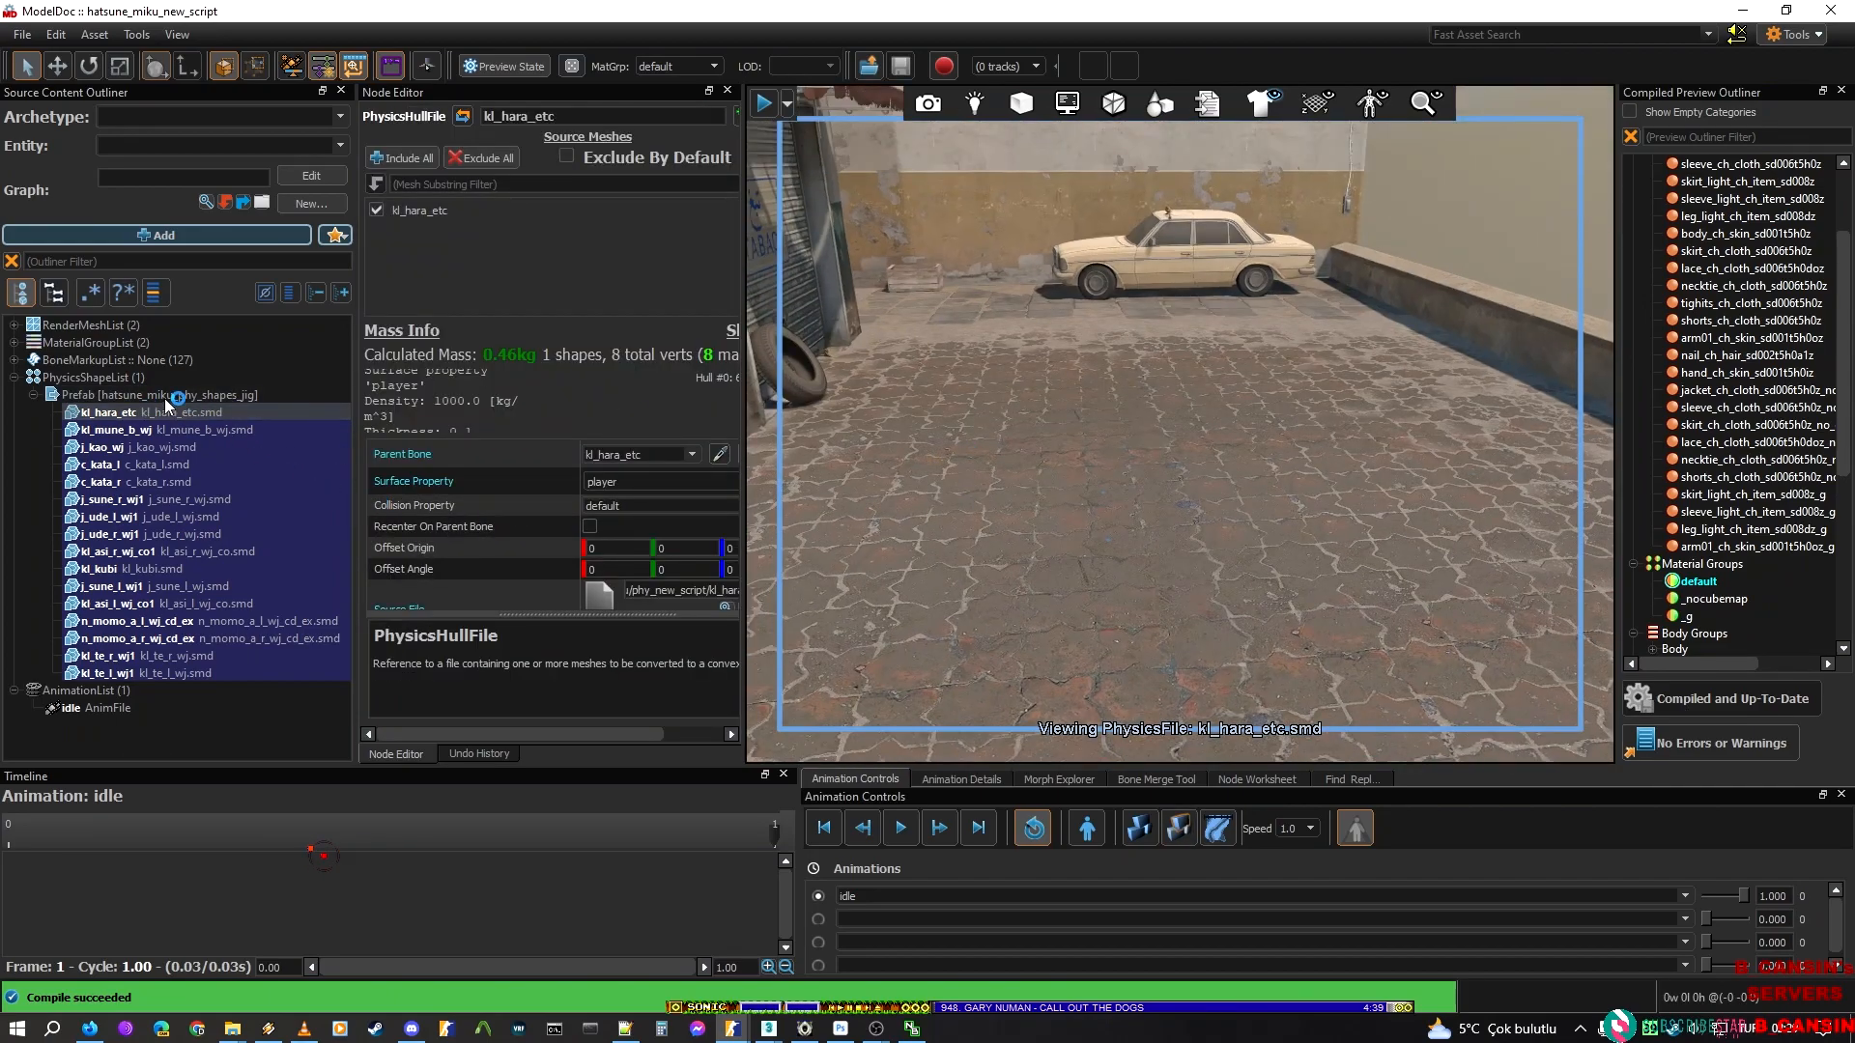
pyautogui.click(142, 394)
pyautogui.click(182, 465)
pyautogui.click(174, 570)
pyautogui.click(202, 620)
pyautogui.moveTo(1111, 444)
pyautogui.mouseDown(button='right')
pyautogui.moveTo(1120, 570)
pyautogui.moveTo(1105, 418)
pyautogui.mouseUp(button='right')
pyautogui.scroll(-3, 536, 436)
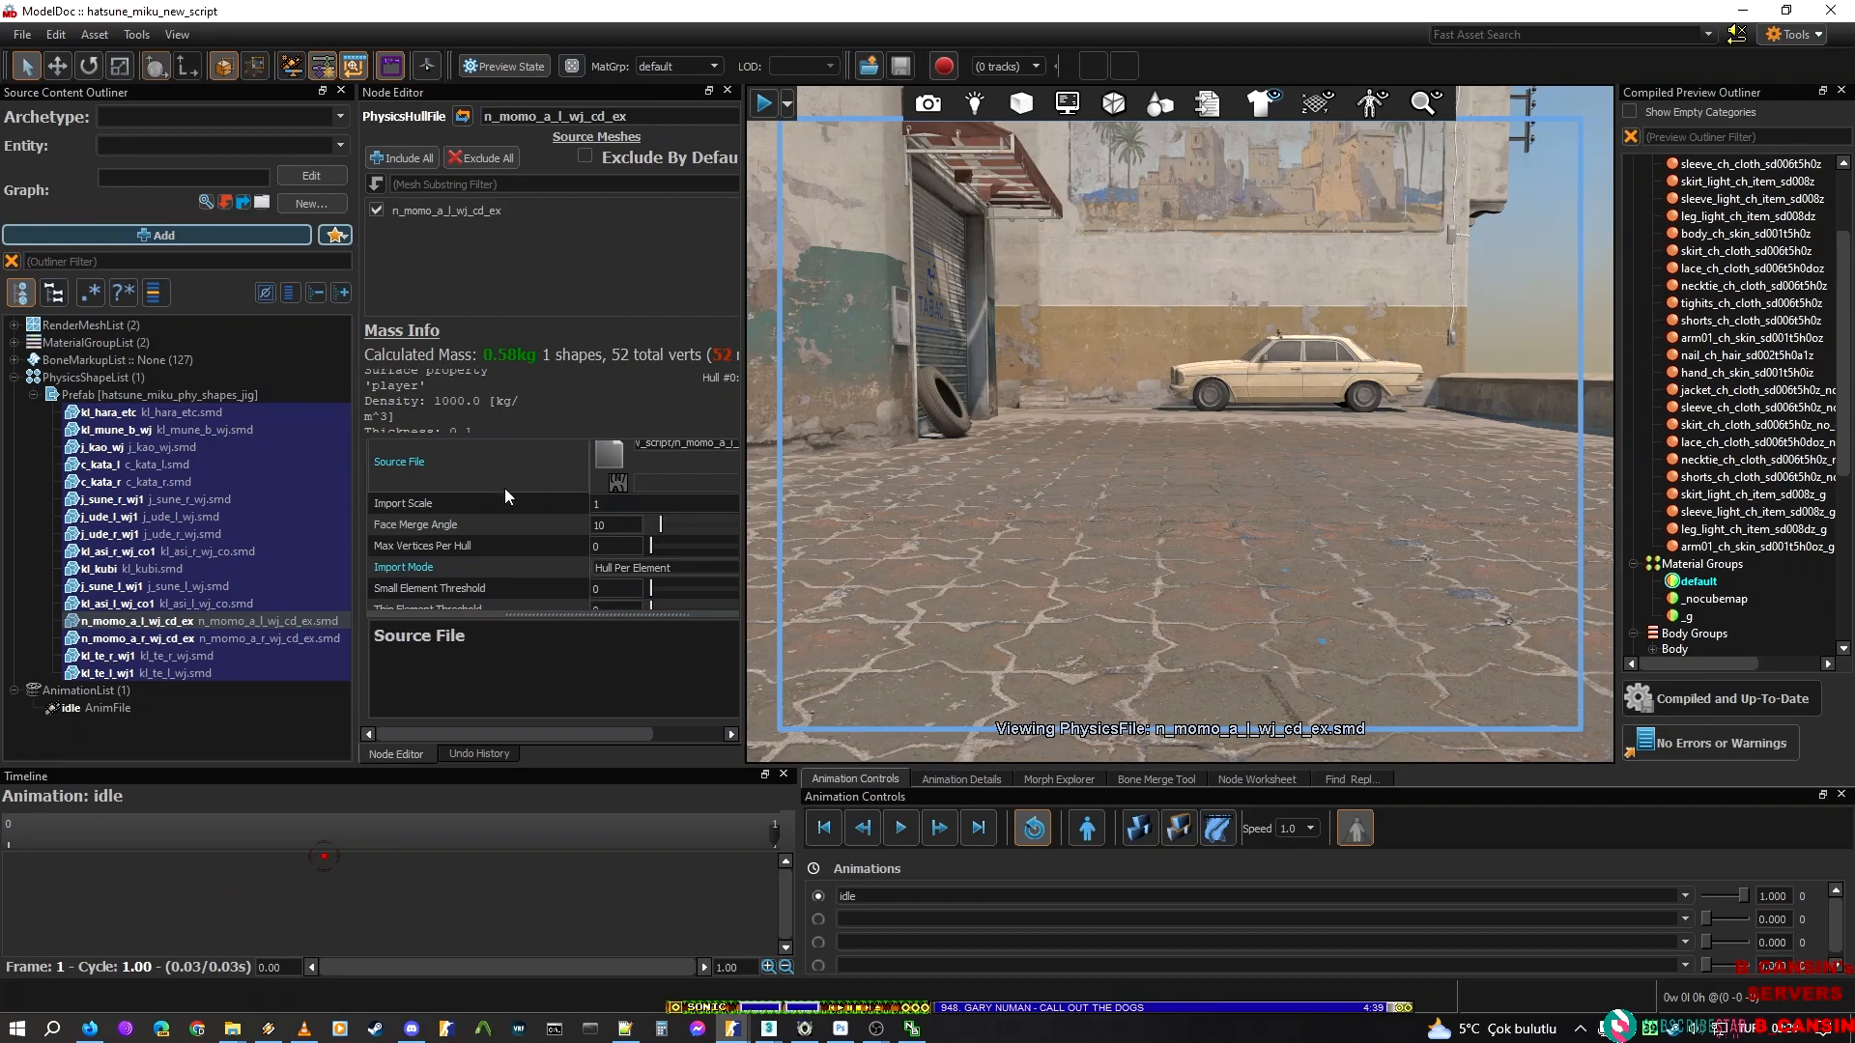
pyautogui.click(166, 657)
pyautogui.moveTo(1039, 420); pyautogui.dragTo(922, 414, button='right')
pyautogui.keyDown('shift'); pyautogui.click(153, 416); pyautogui.keyUp('shift')
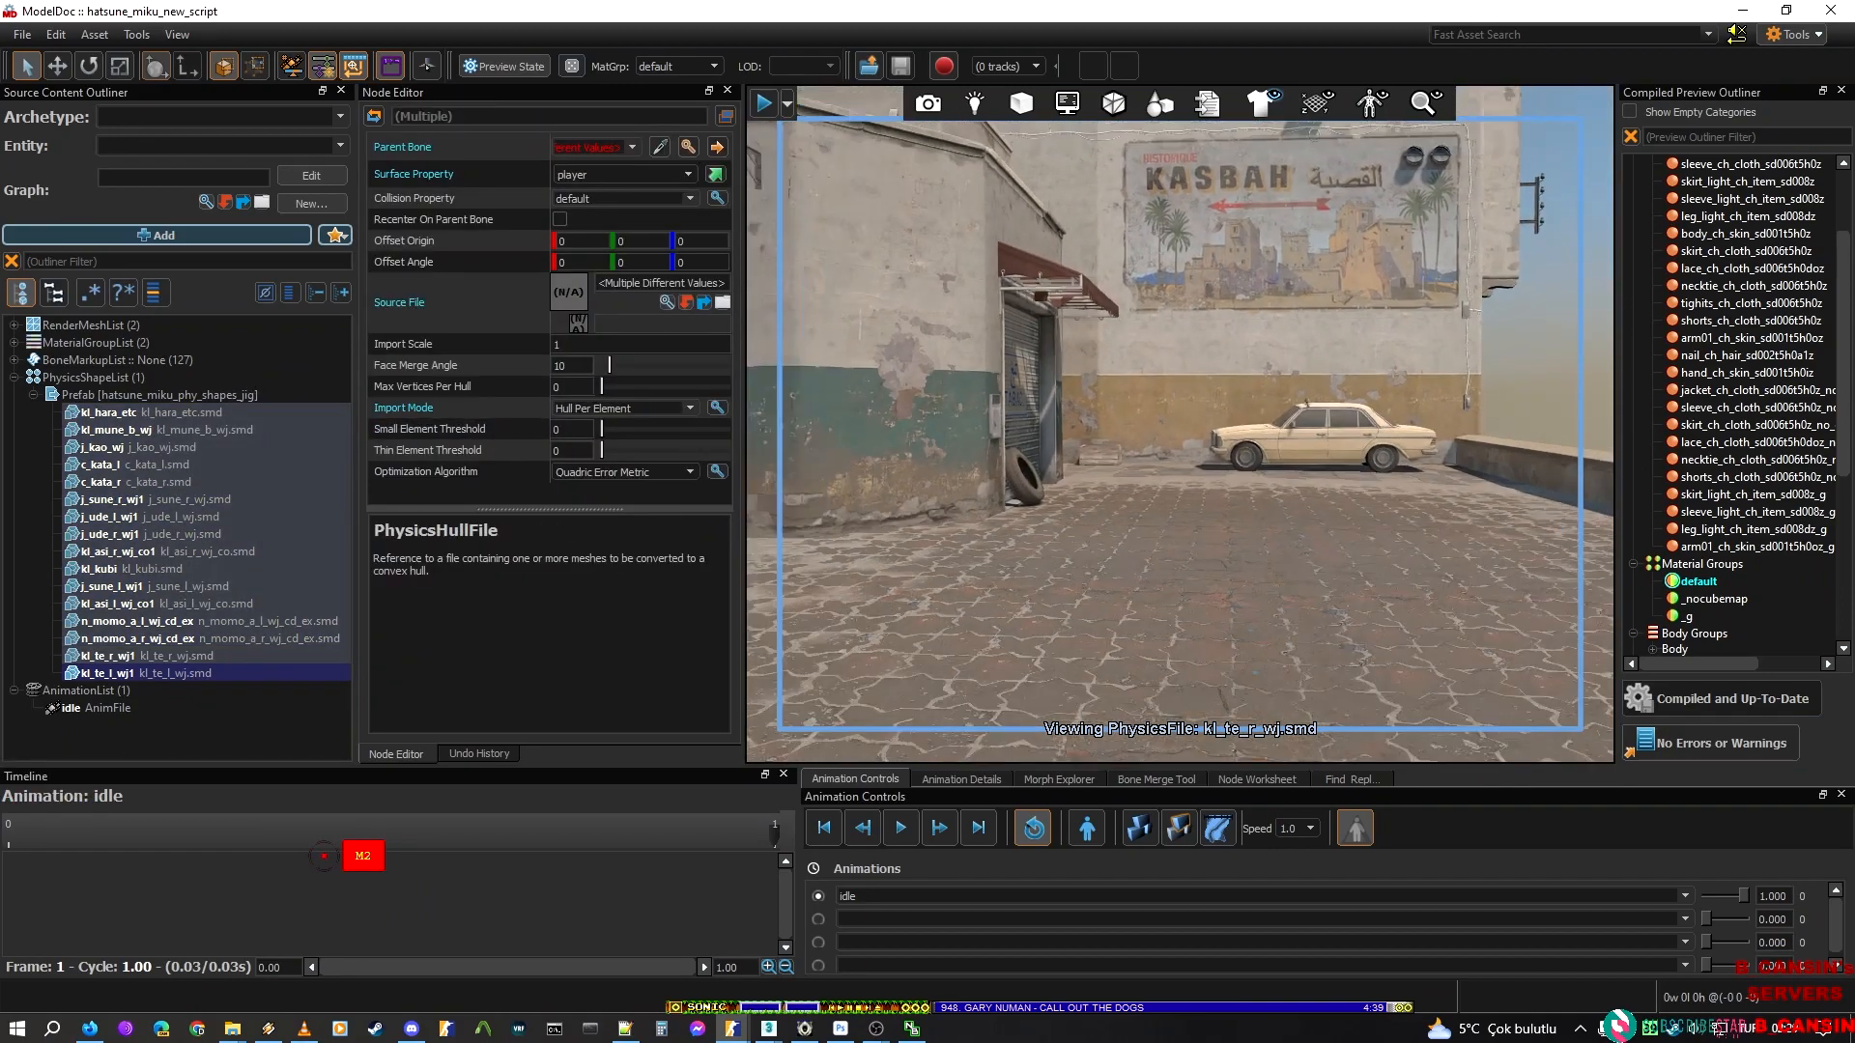
pyautogui.click(153, 418)
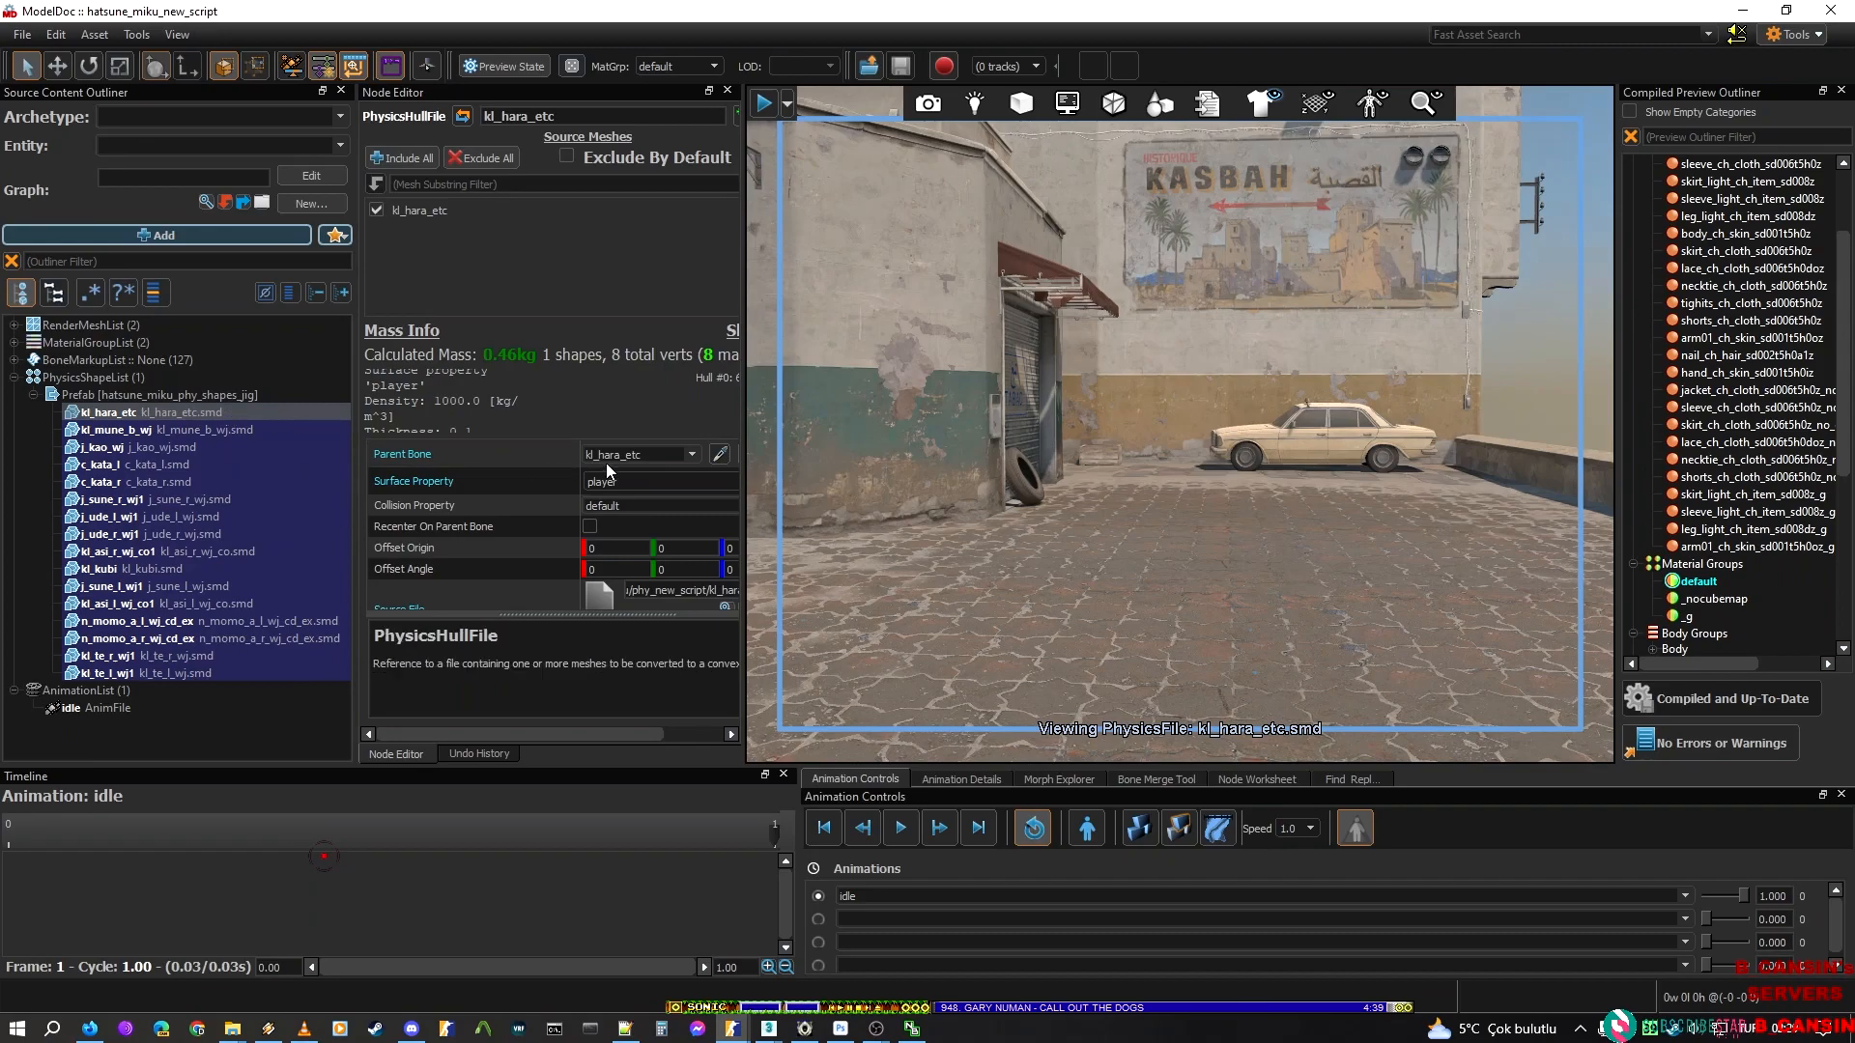
pyautogui.scroll(-1, 322, 551)
pyautogui.press('Down')
pyautogui.press('Down')
pyautogui.press('Down')
pyautogui.press('Down')
pyautogui.press('Down')
pyautogui.press('Down')
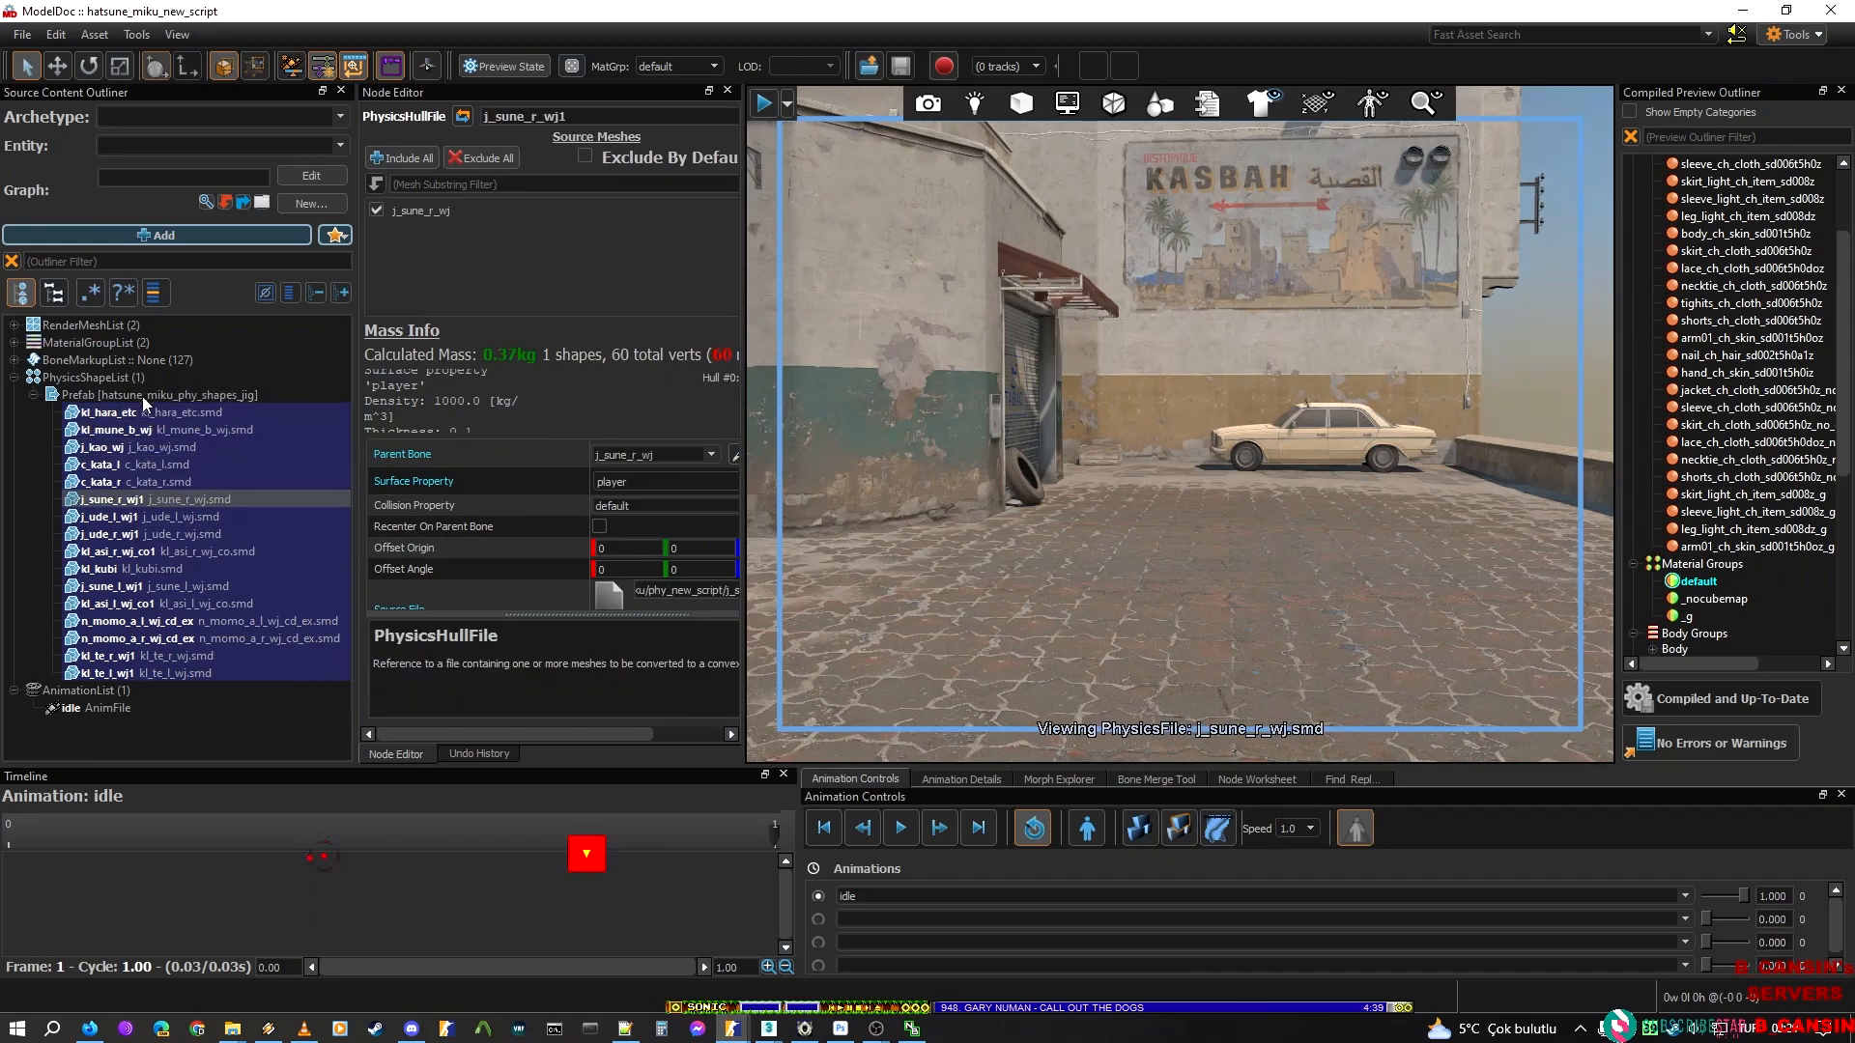
# Preview the default material group and examine the n_momo_a_r_wj_cd_ex hull's source file, offsets and import settings
pyautogui.click(1751, 581)
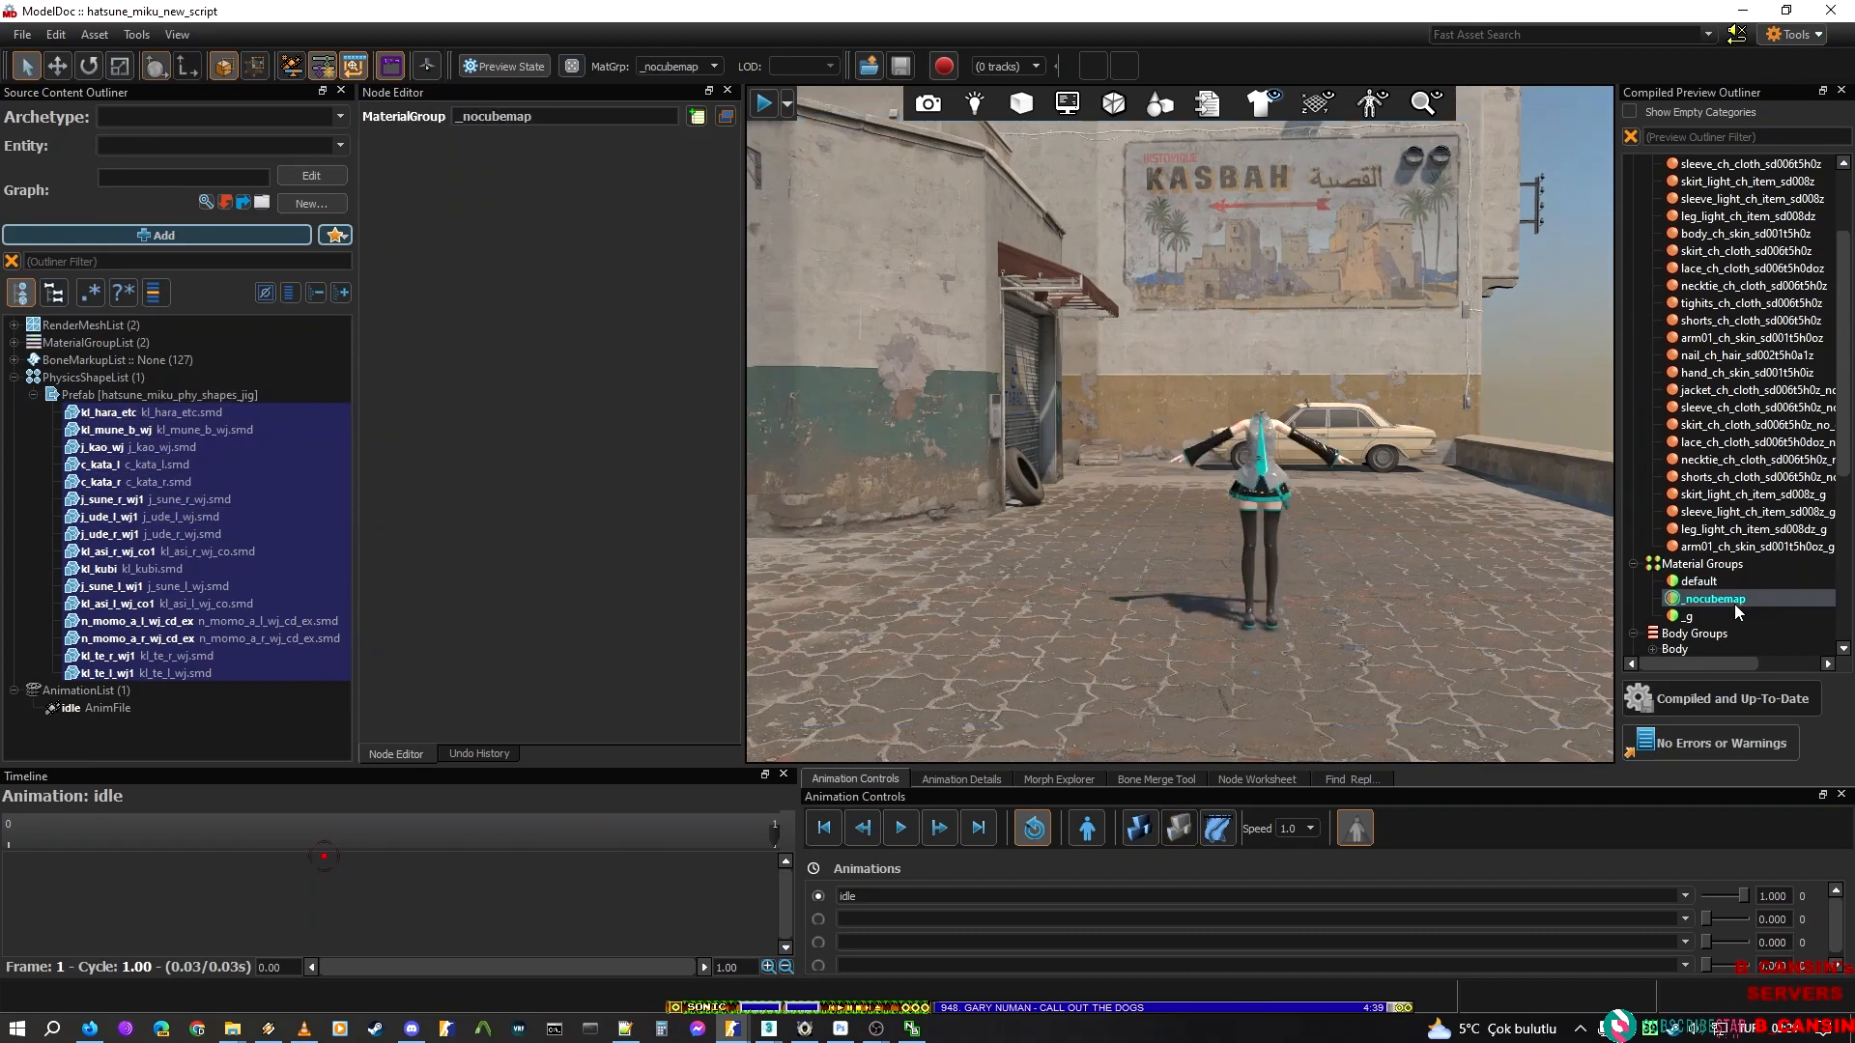
pyautogui.click(145, 428)
pyautogui.click(142, 415)
pyautogui.click(169, 392)
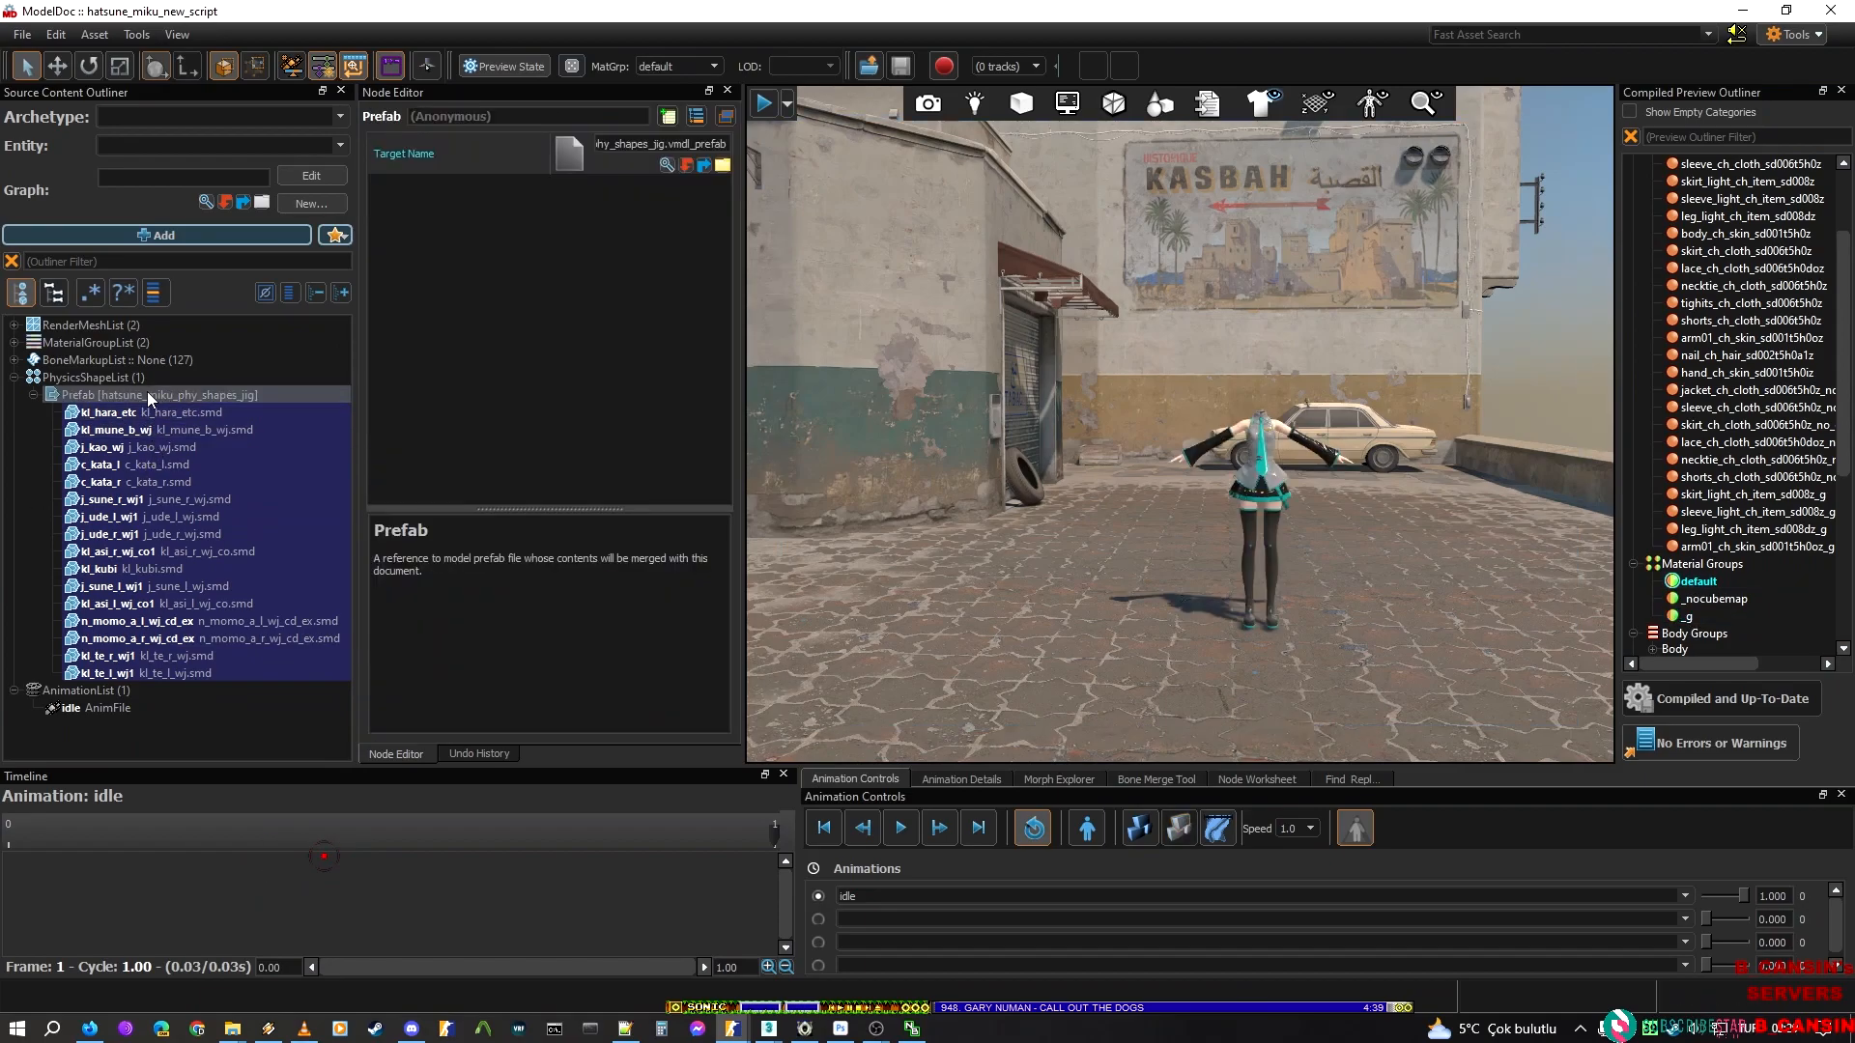
pyautogui.click(128, 415)
pyautogui.click(132, 535)
pyautogui.click(189, 639)
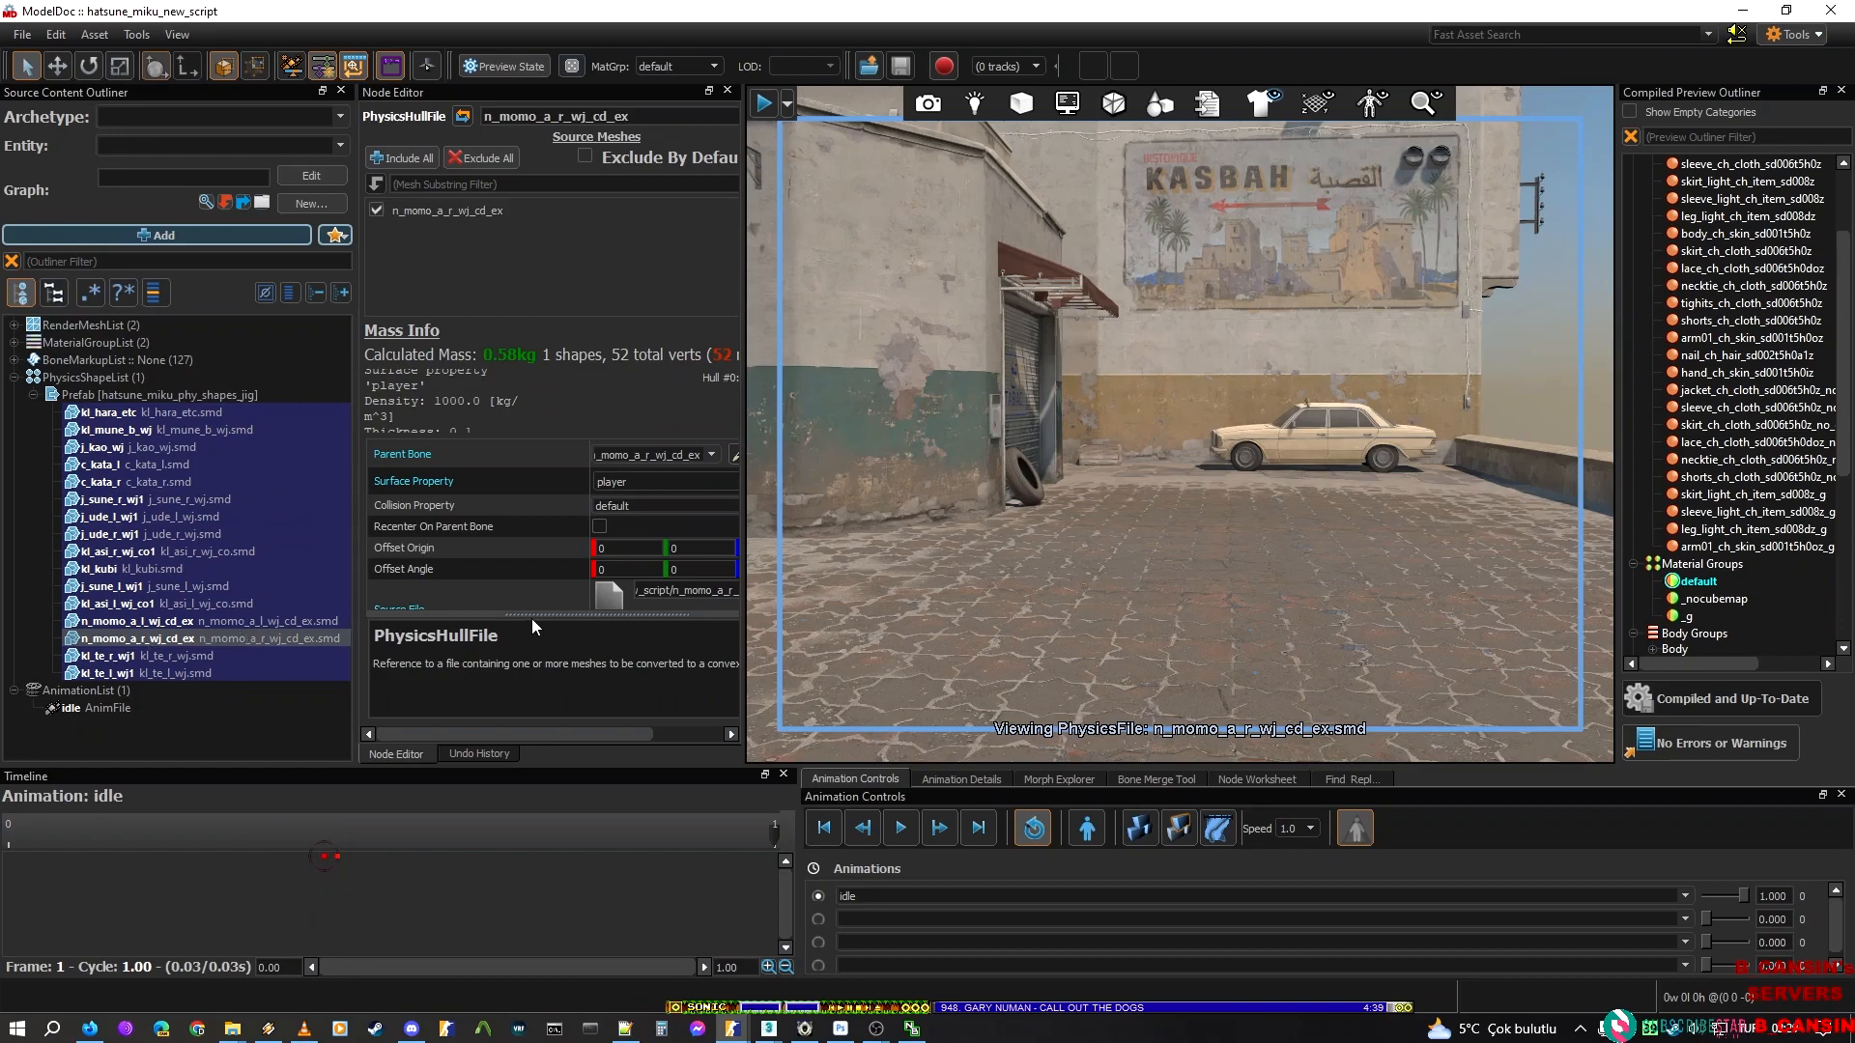
pyautogui.scroll(-2, 531, 450)
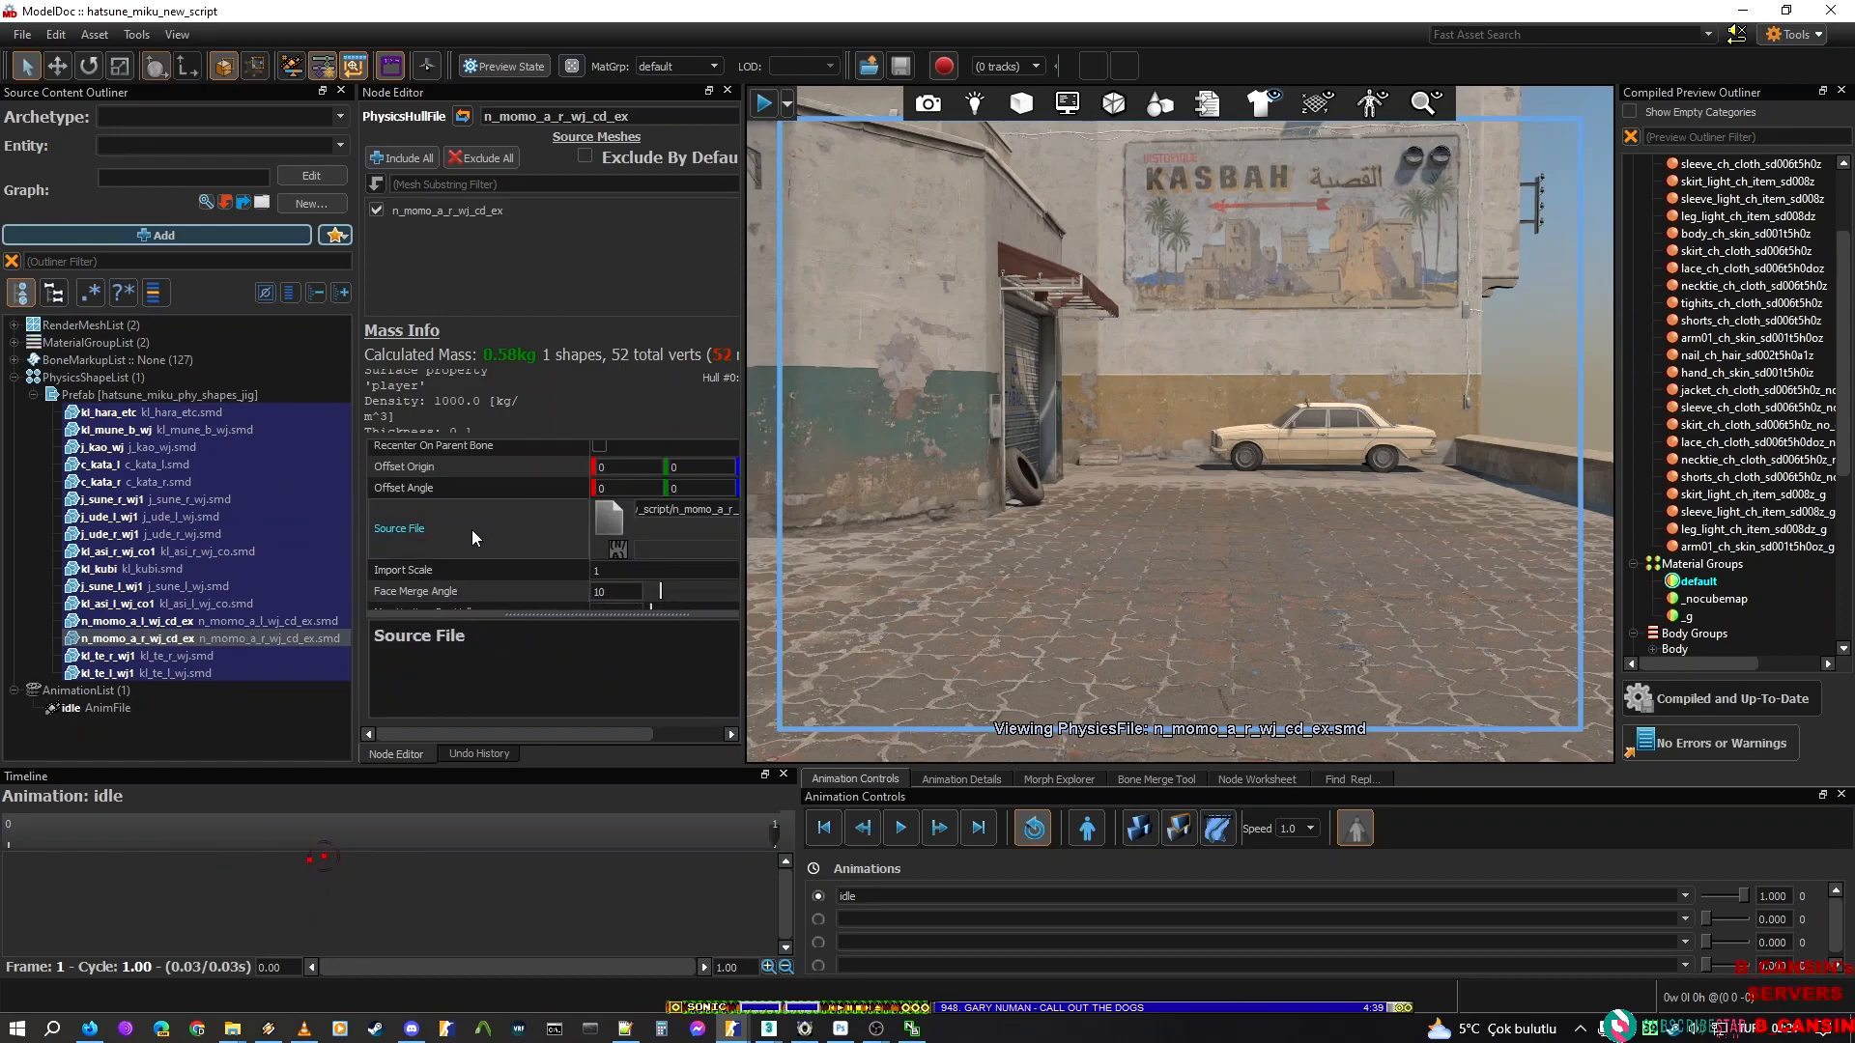
pyautogui.scroll(2, 472, 583)
pyautogui.moveTo(538, 734); pyautogui.dragTo(674, 700)
pyautogui.scroll(-3, 452, 508)
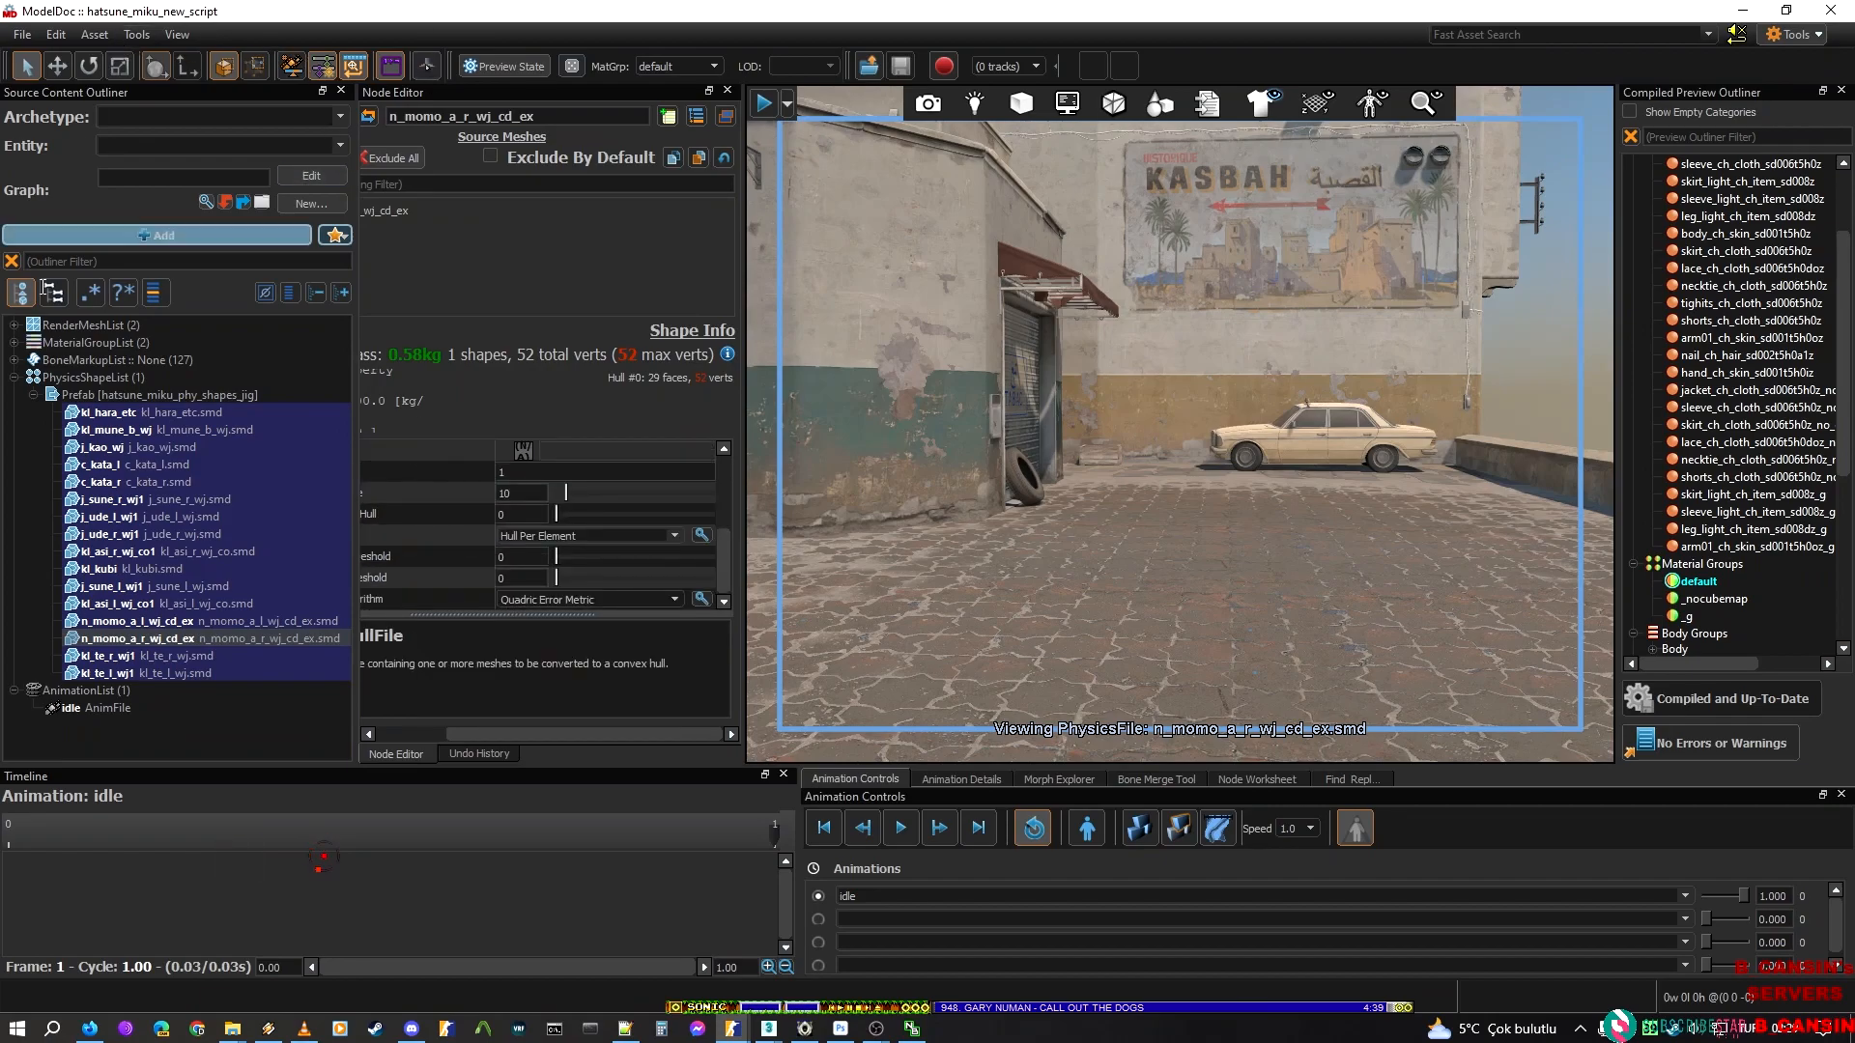
# Check the asset commands and examine the kl_mune_b_wj hull's offsets and import settings, plus the j_sune_l_wj1 hull
pyautogui.click(107, 380)
pyautogui.click(87, 31)
pyautogui.click(73, 38)
pyautogui.click(88, 42)
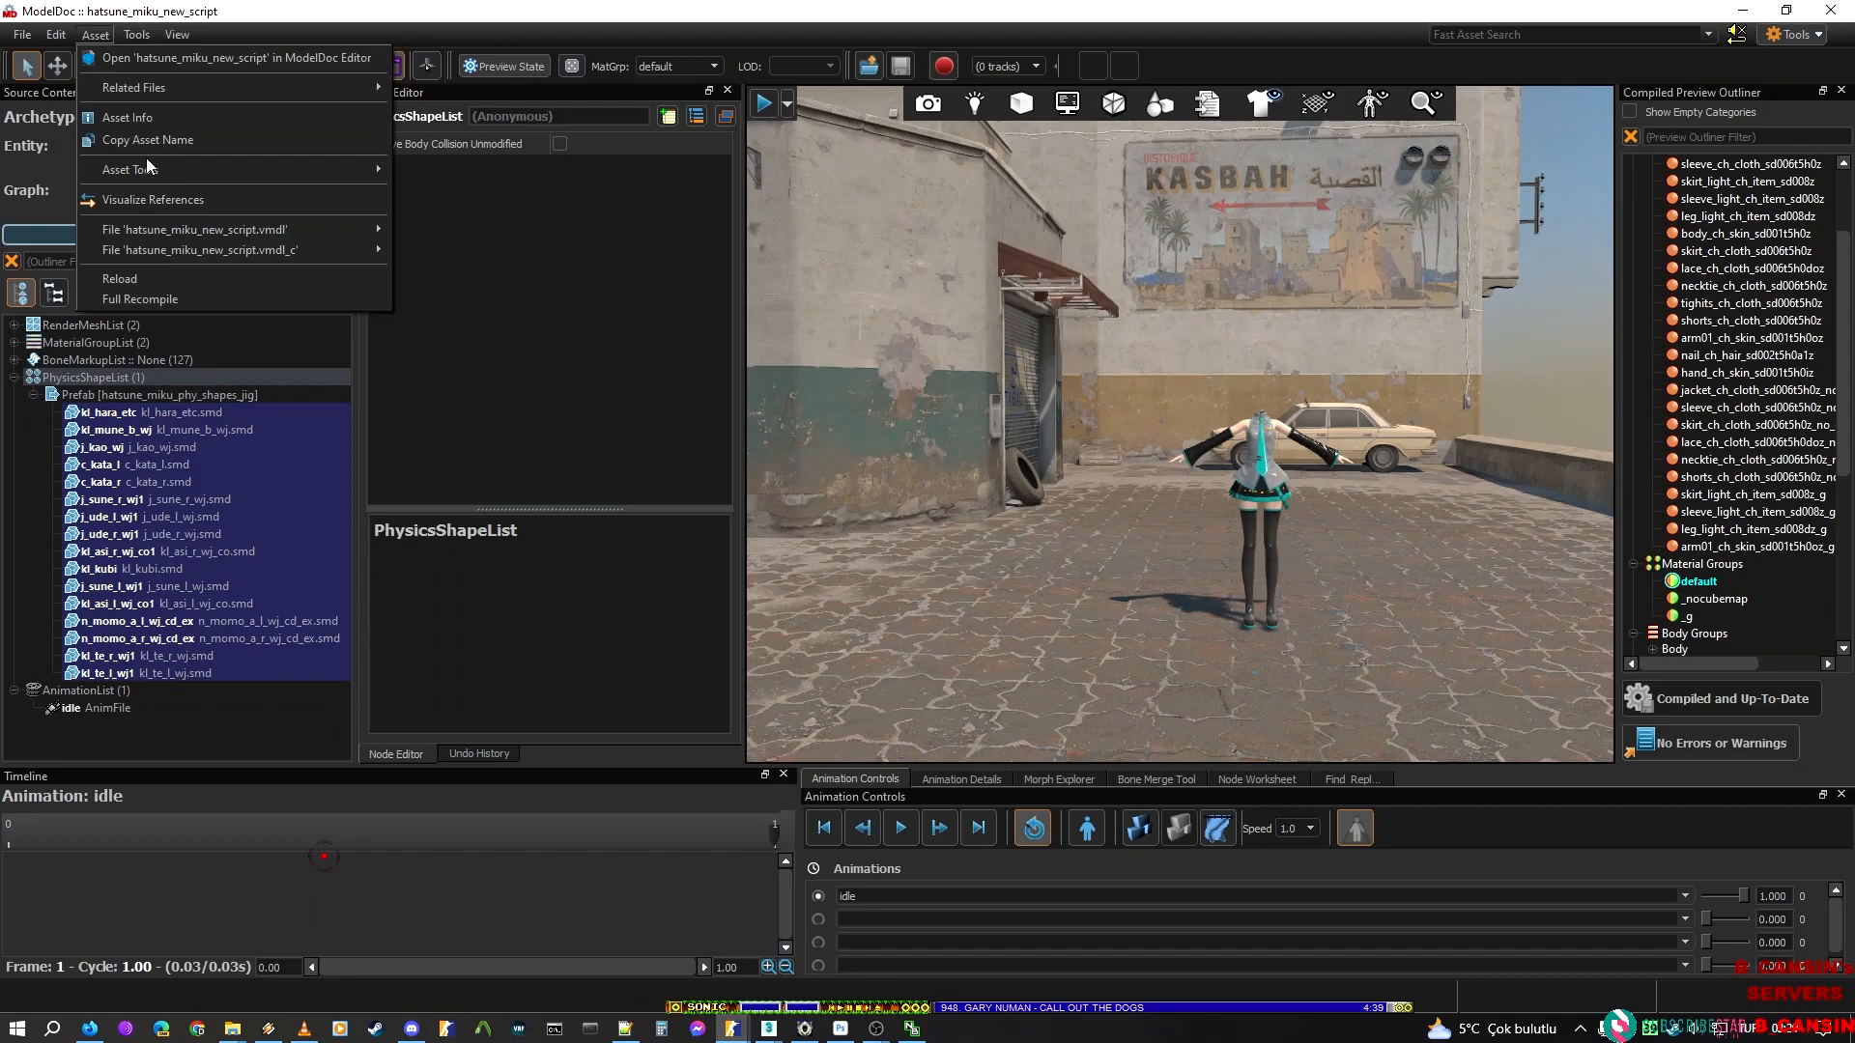
pyautogui.click(182, 426)
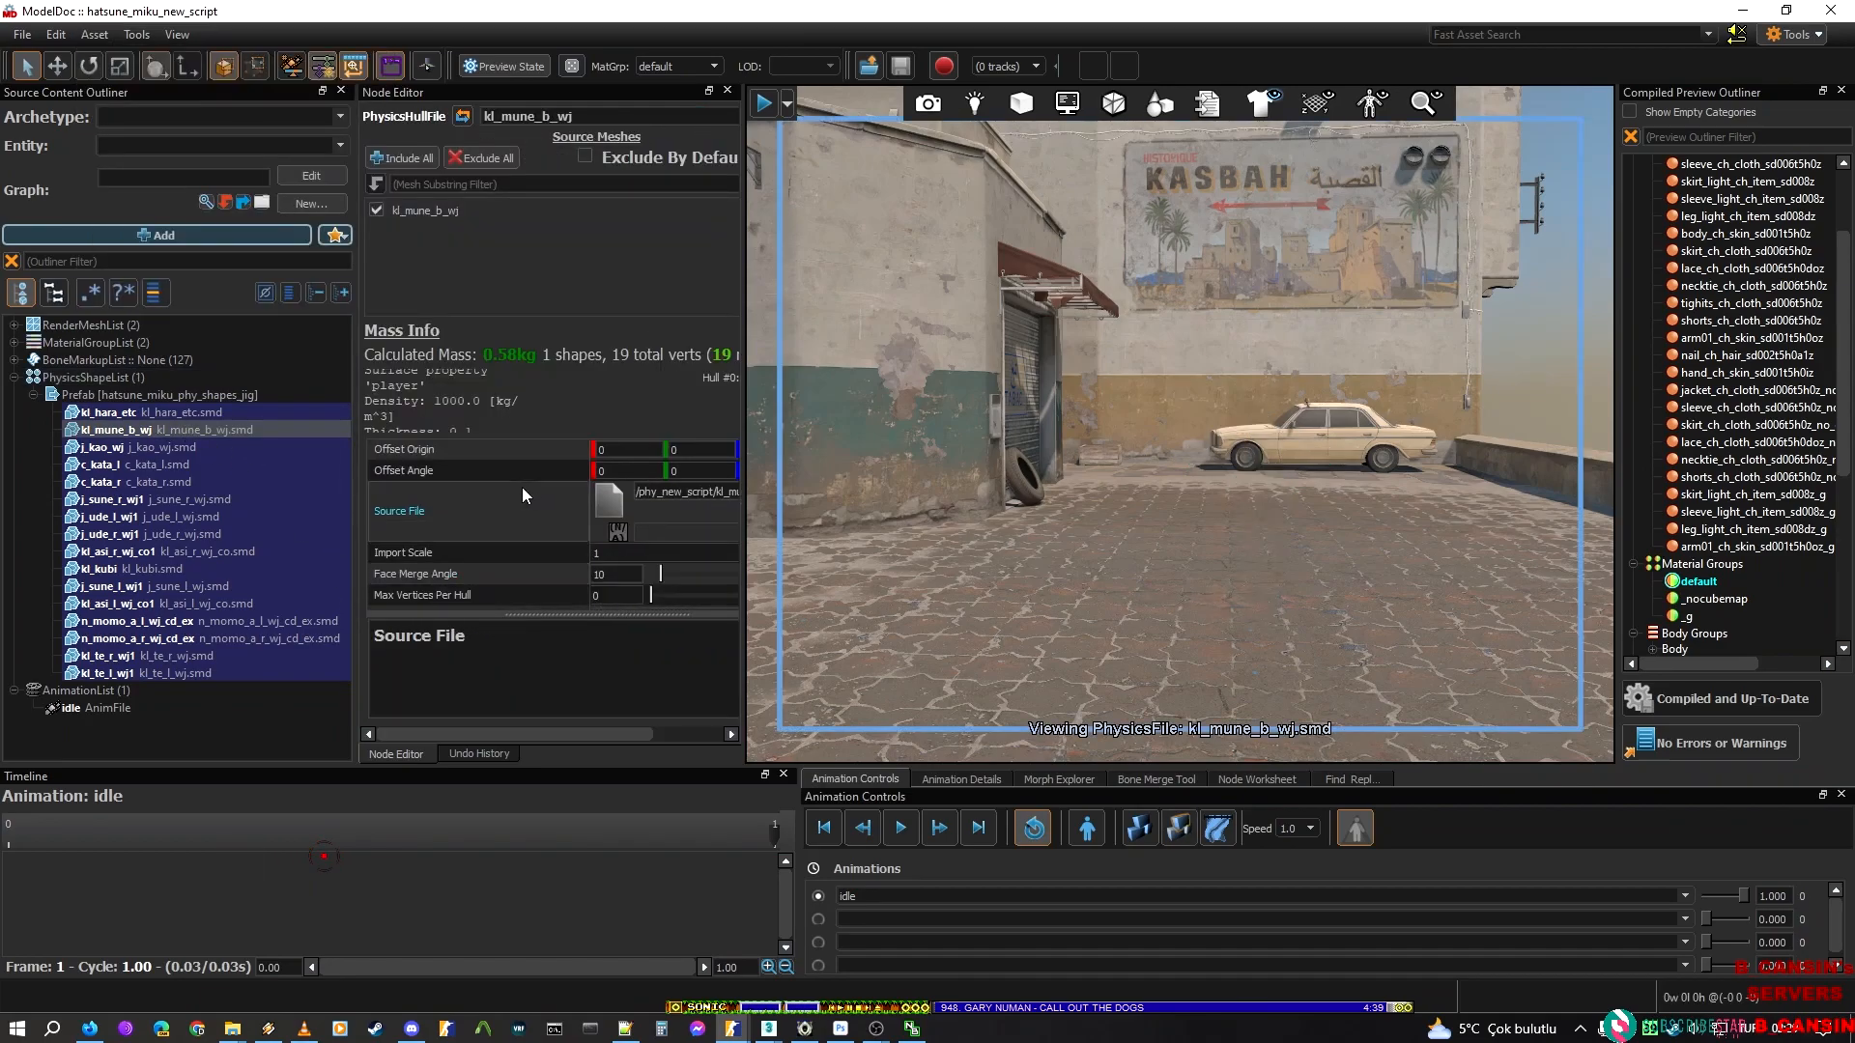
pyautogui.scroll(-3, 499, 526)
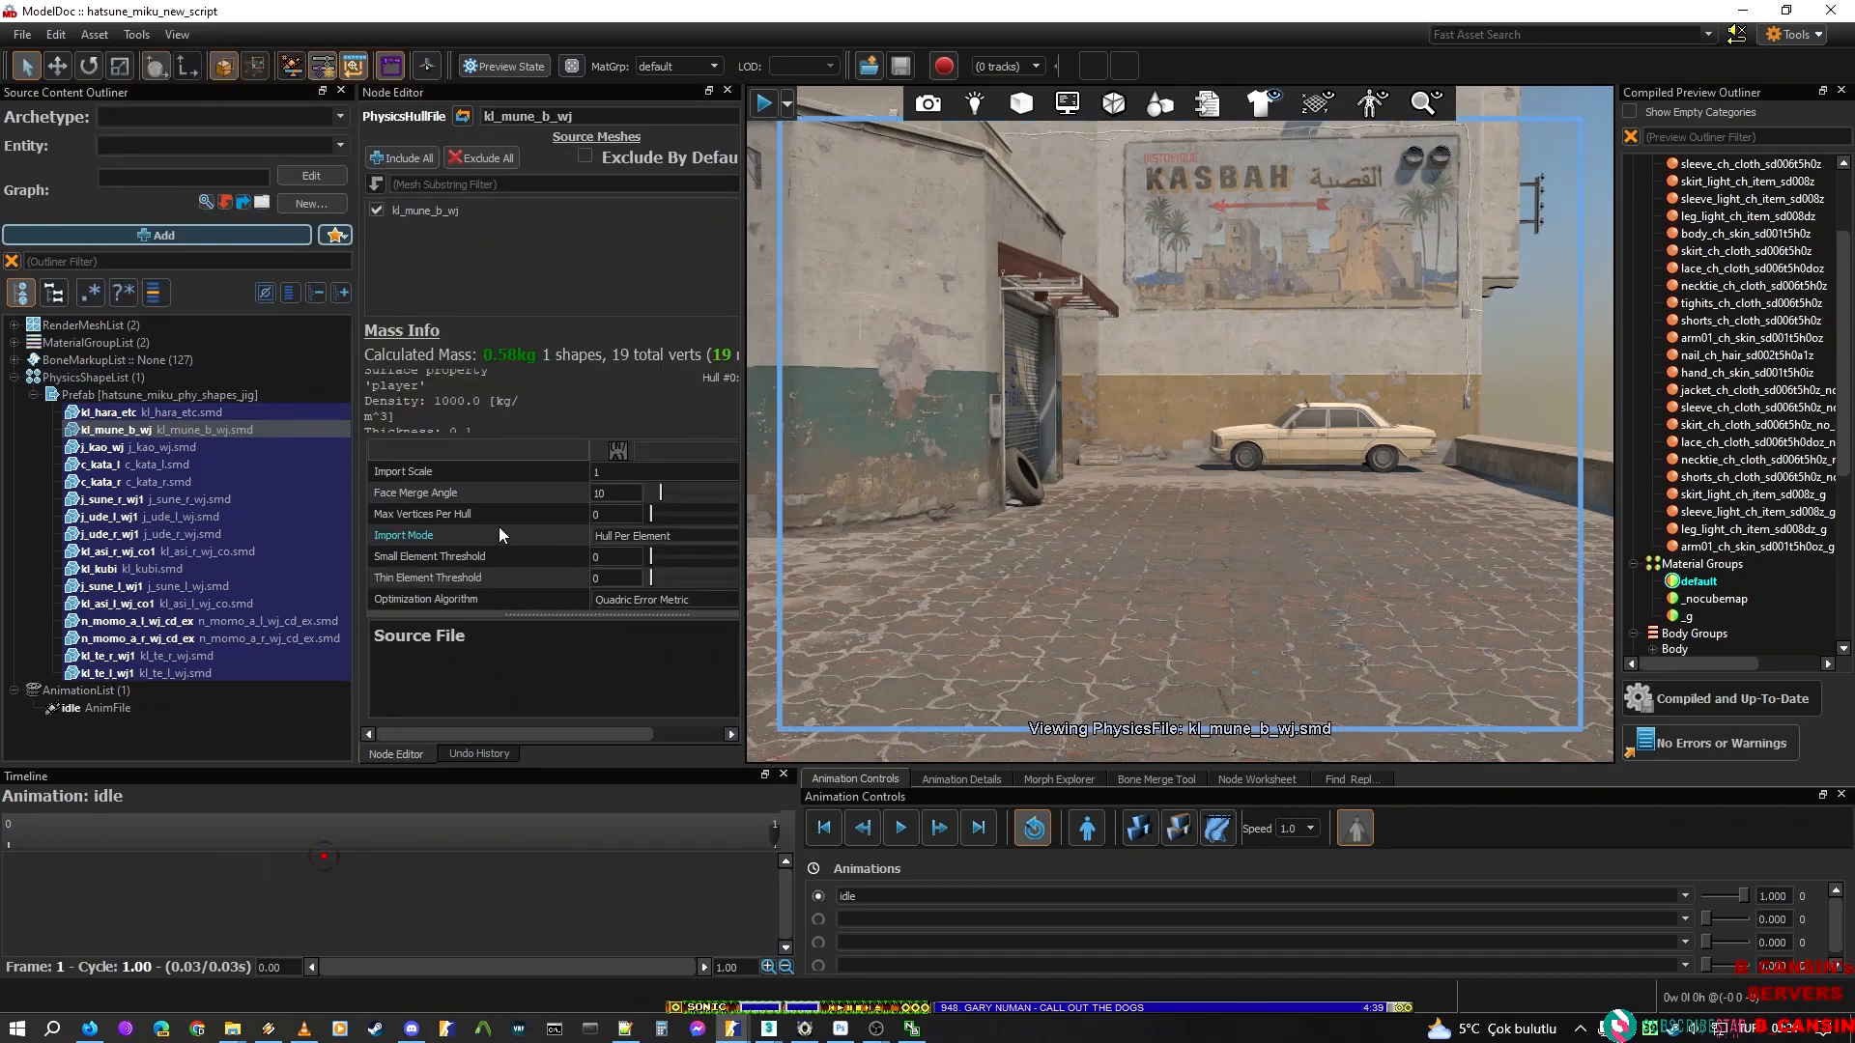
pyautogui.scroll(-3, 484, 570)
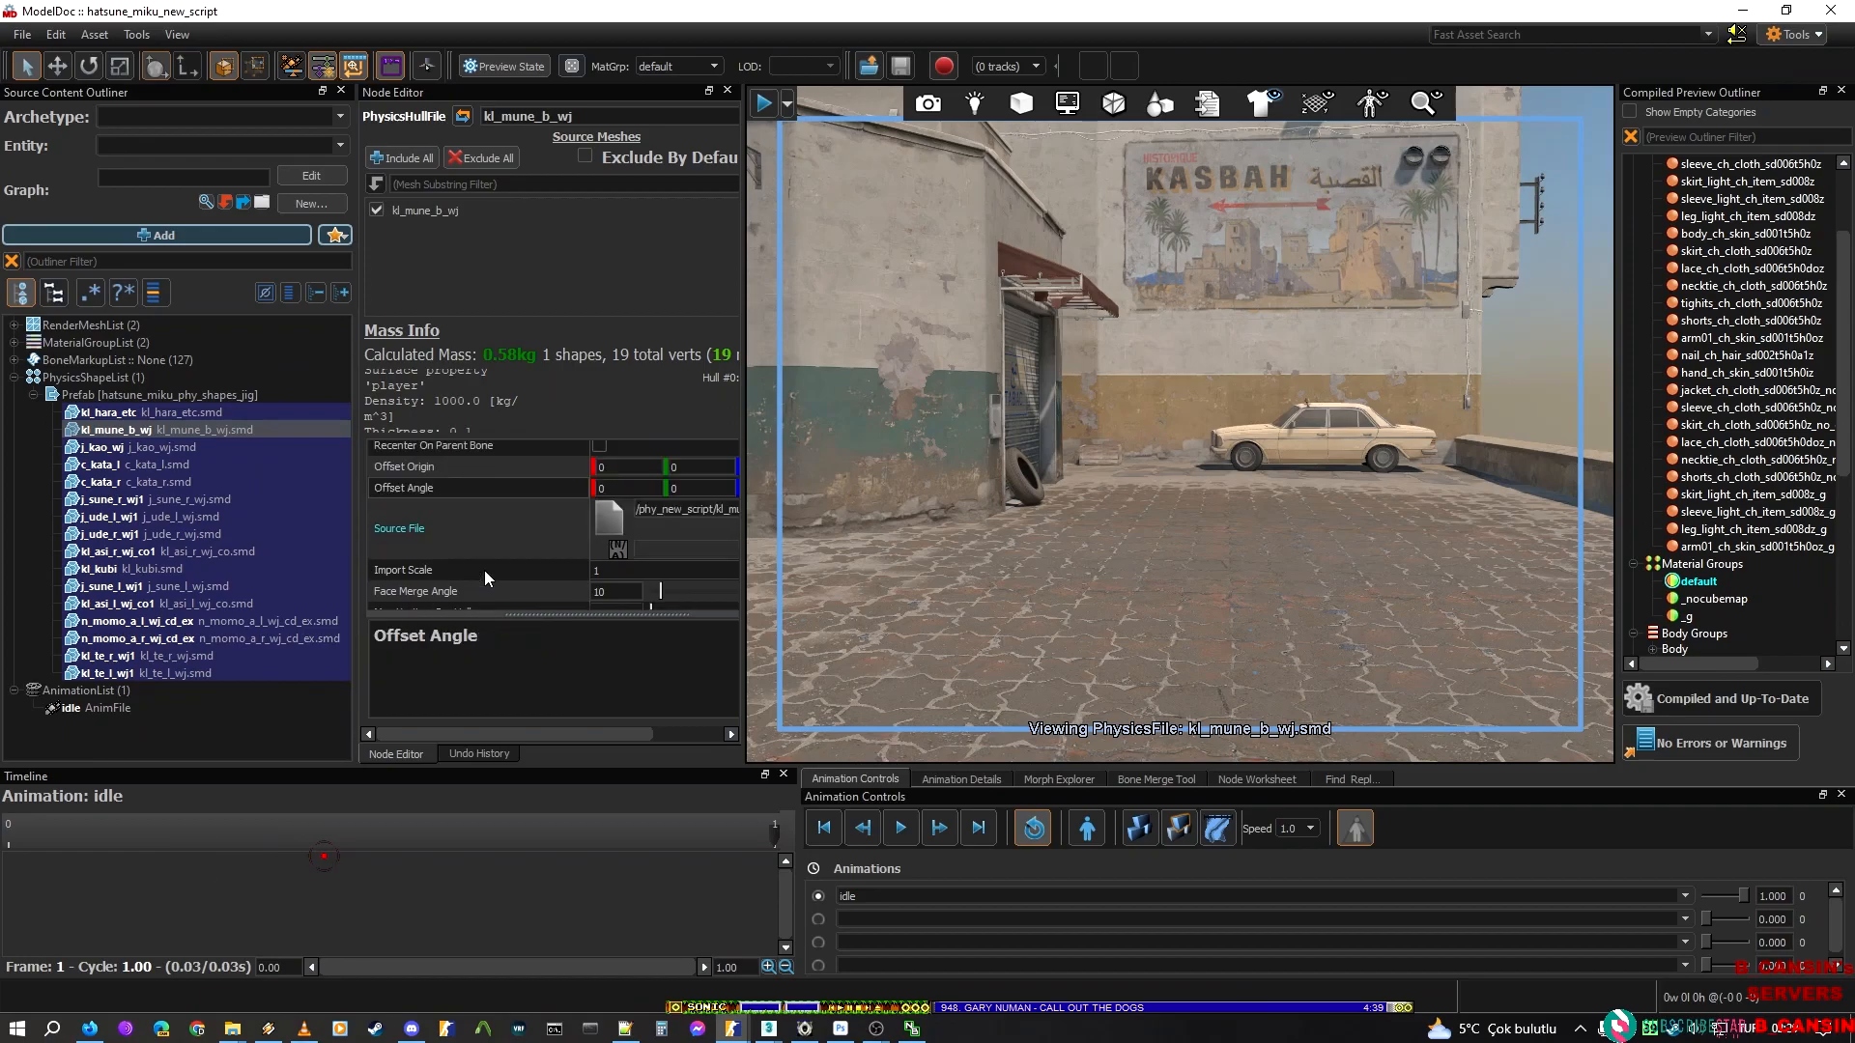
pyautogui.scroll(-2, 484, 572)
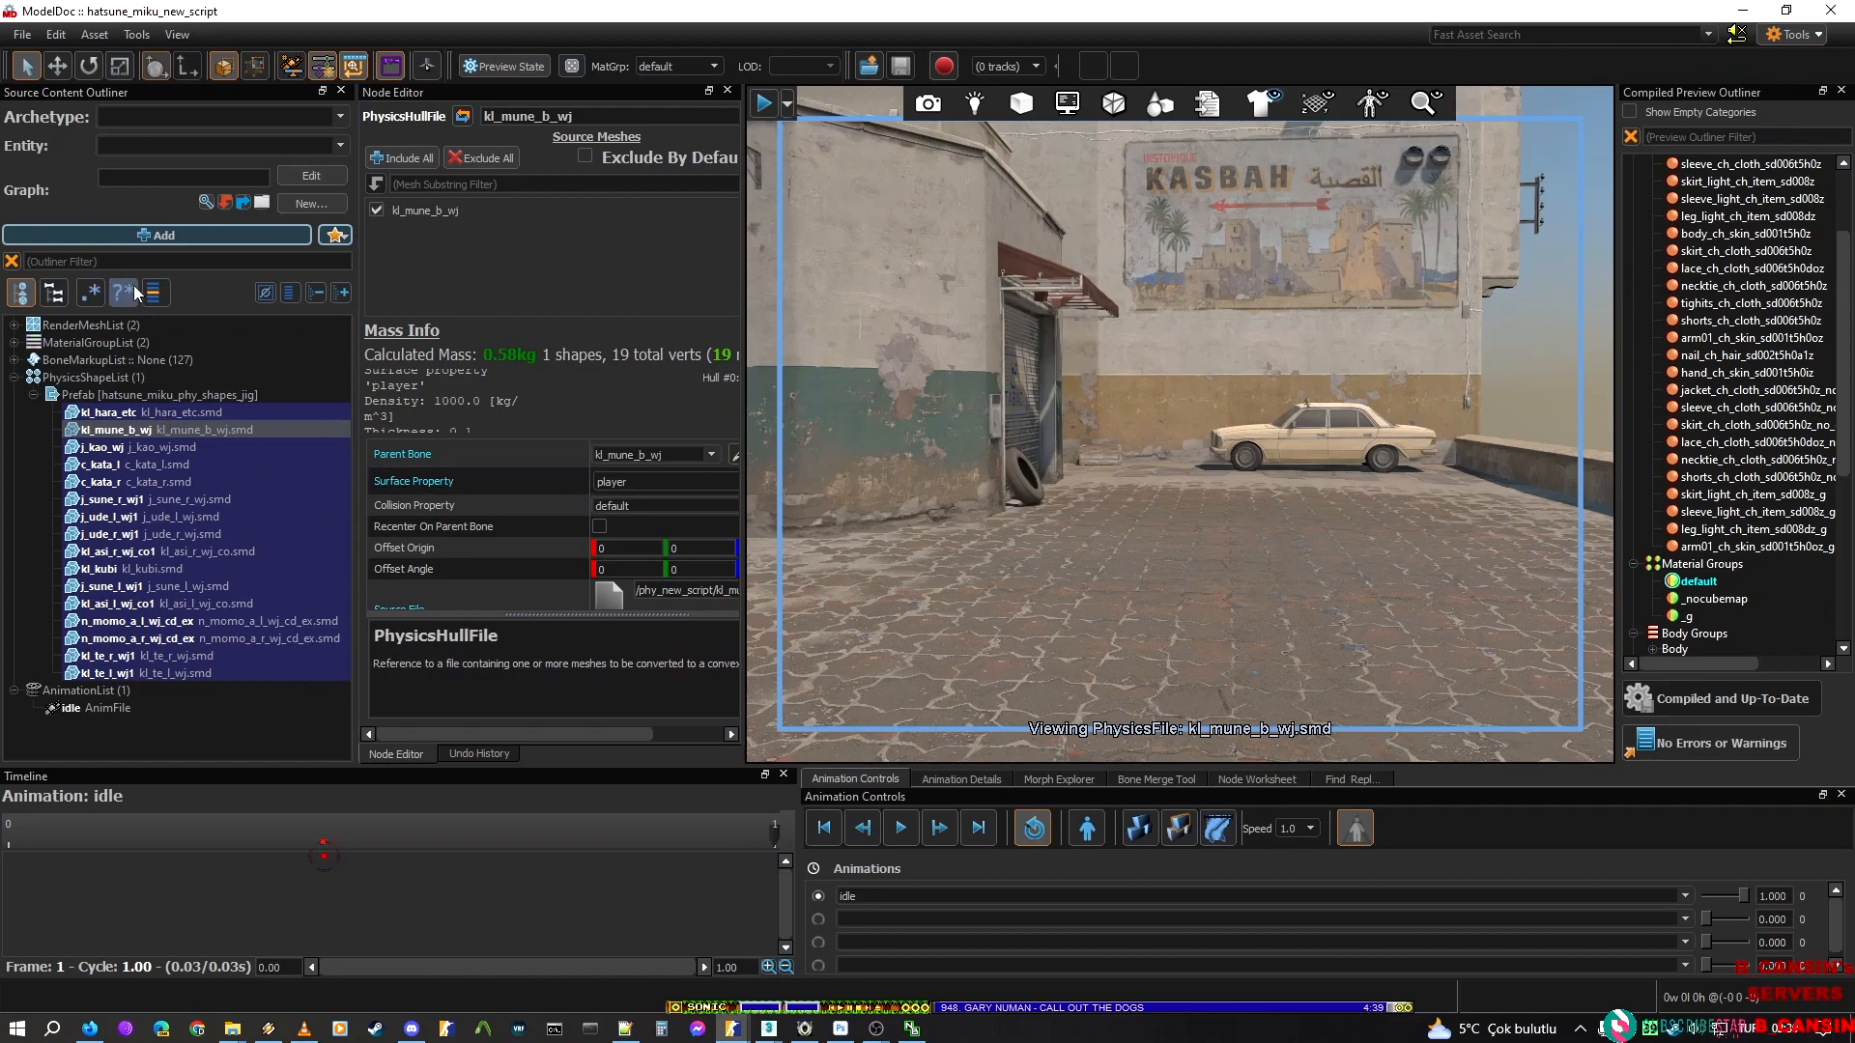
pyautogui.click(86, 396)
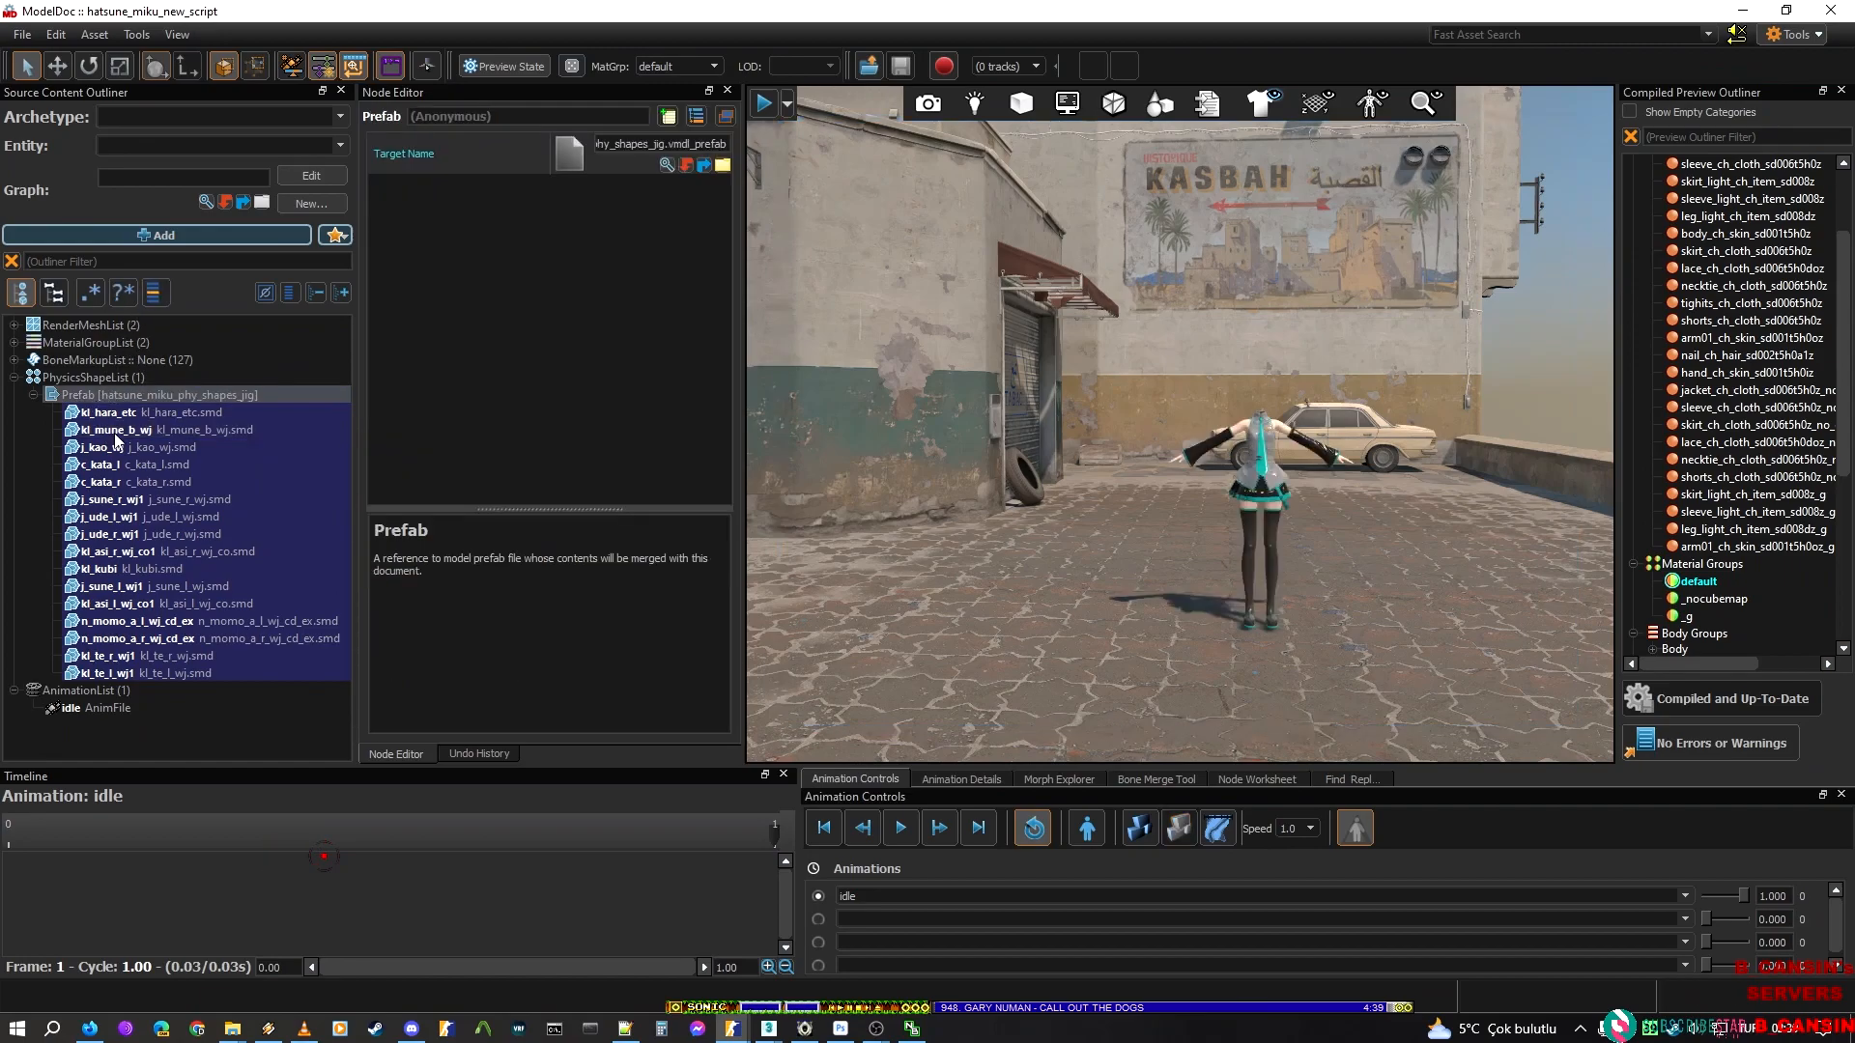
pyautogui.click(115, 433)
pyautogui.click(151, 587)
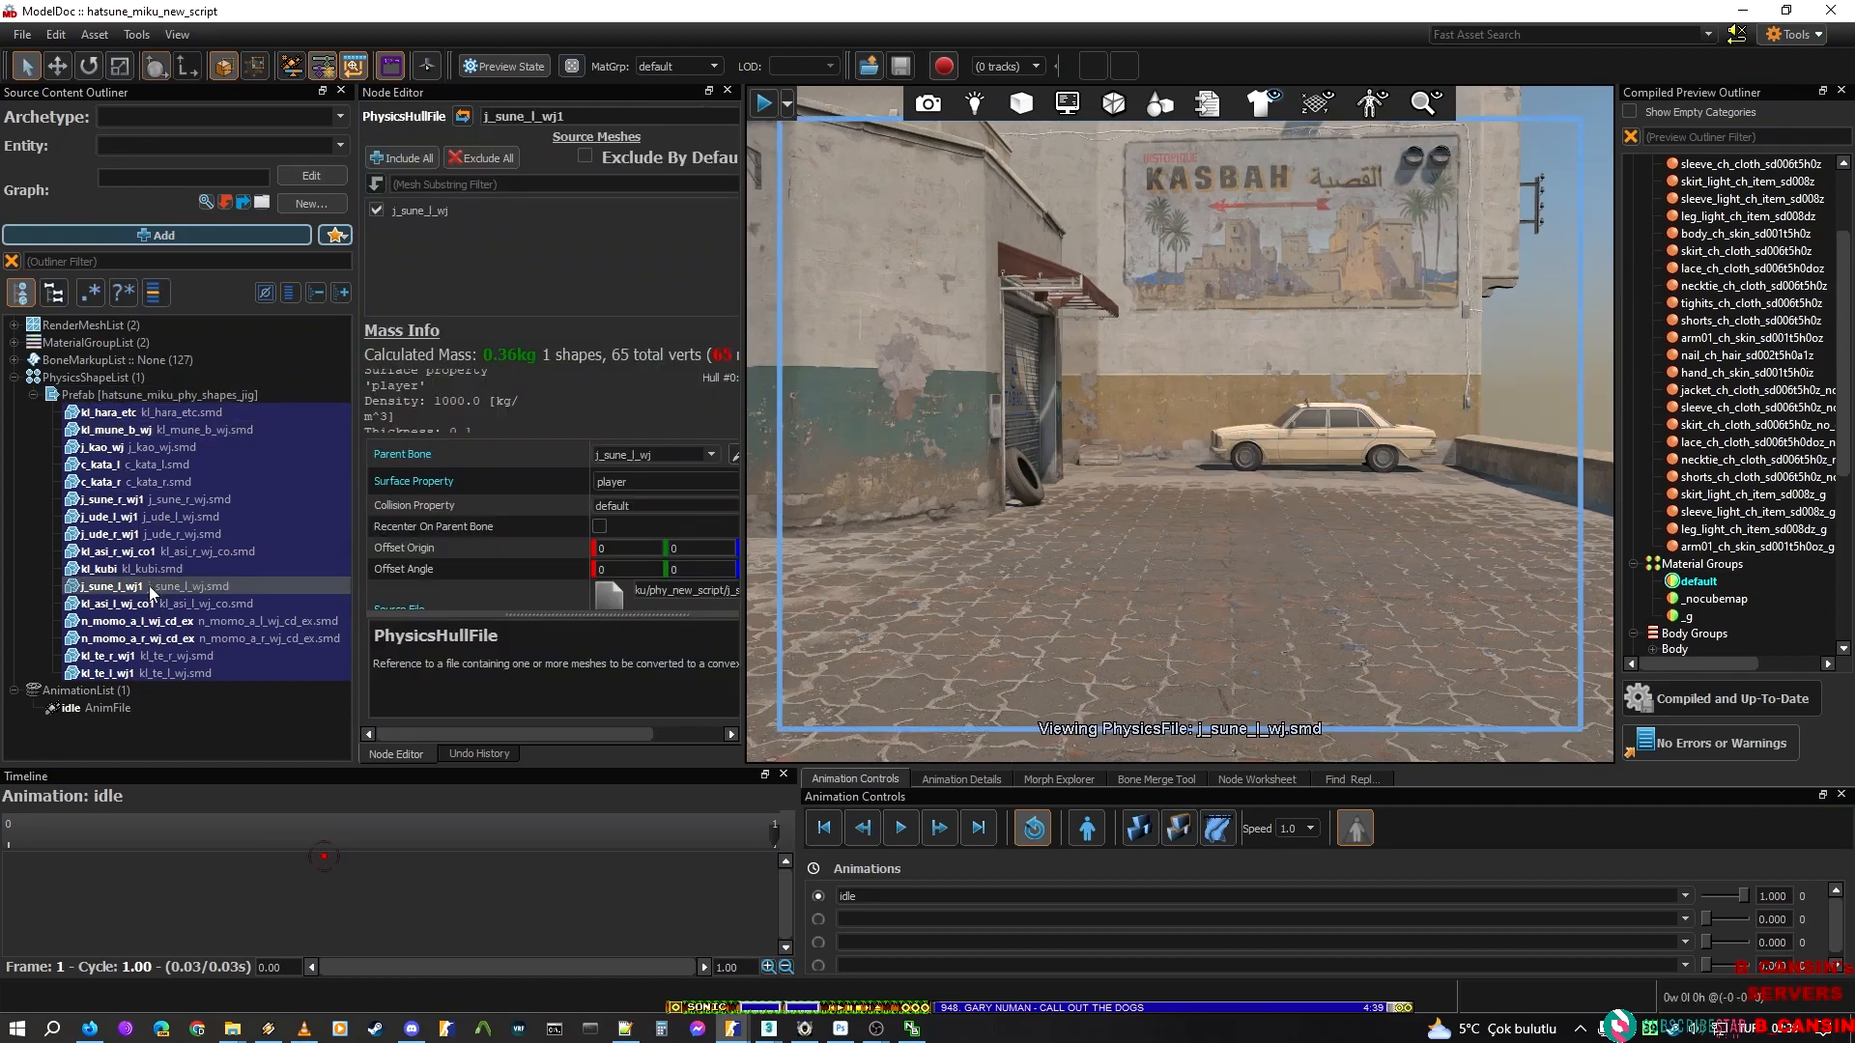
# Simulate all physics with the physics shape prefab selected, and check the j_kao_wj and c_kata_r hulls
pyautogui.click(159, 449)
pyautogui.click(1171, 834)
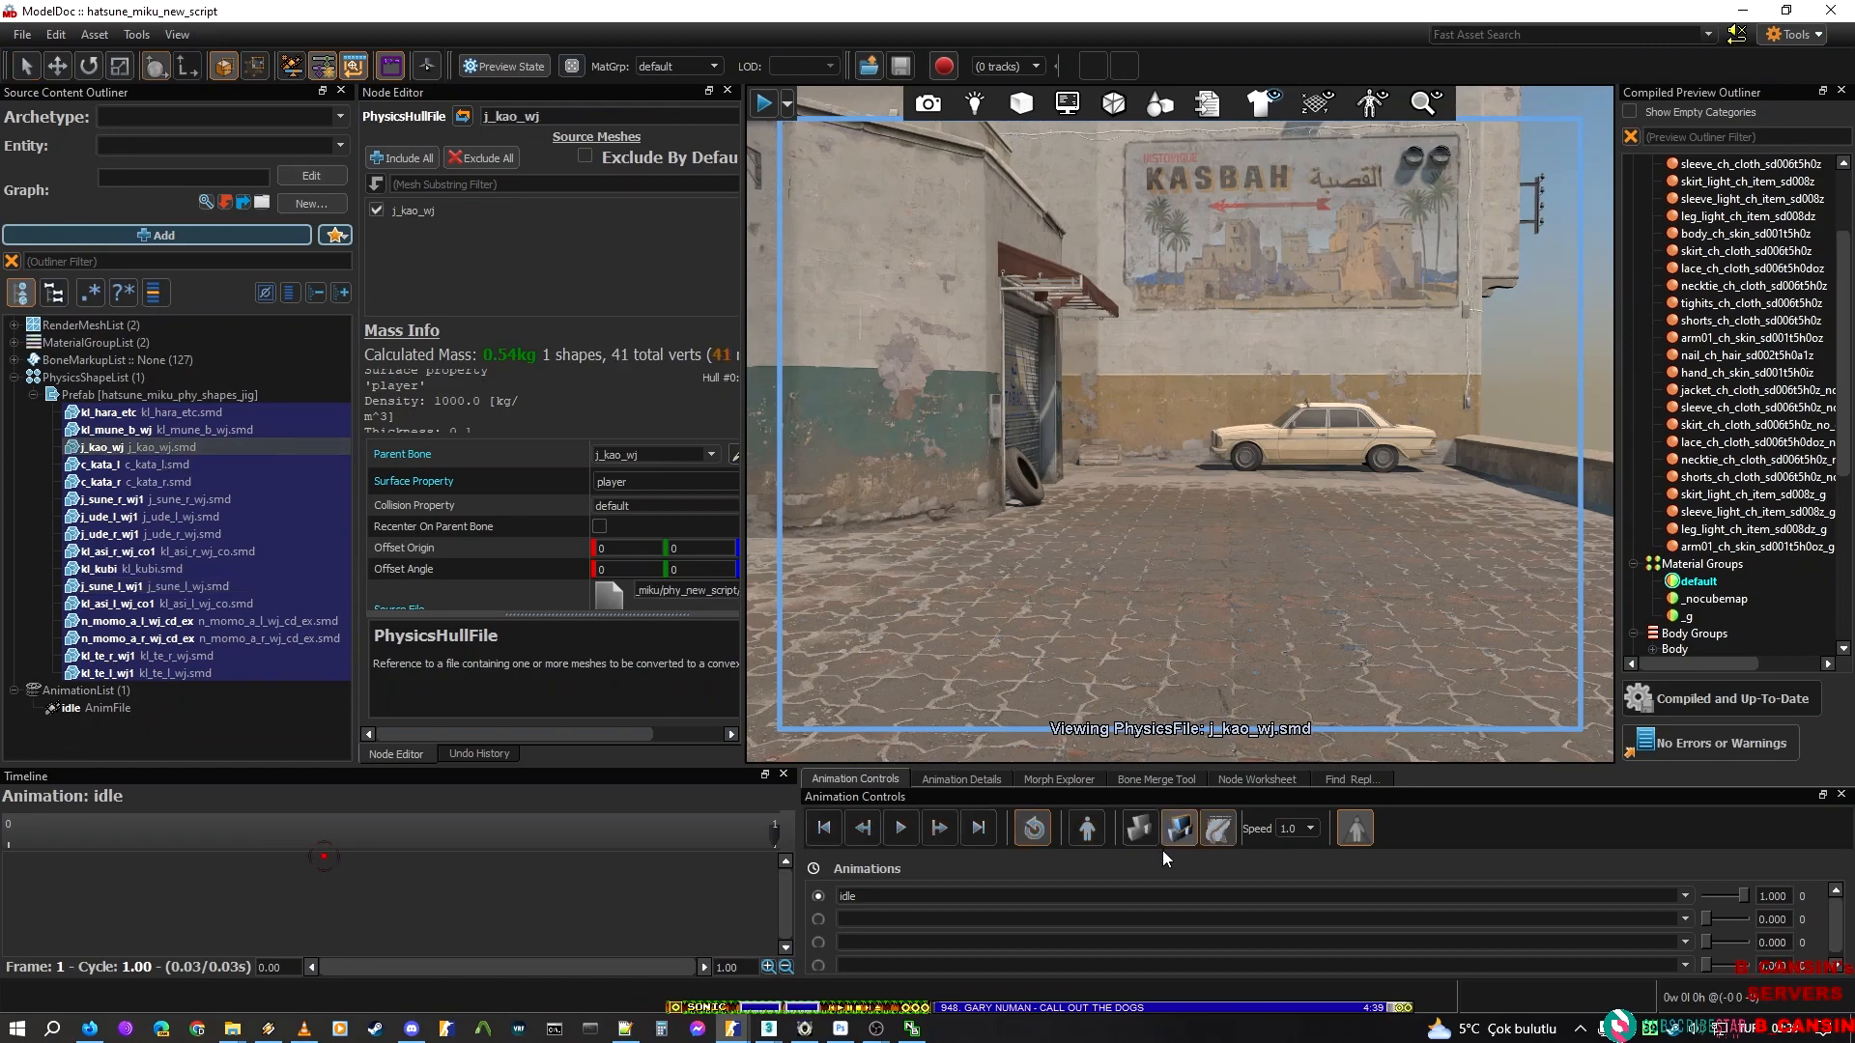
pyautogui.click(104, 397)
pyautogui.click(976, 402)
pyautogui.click(1141, 830)
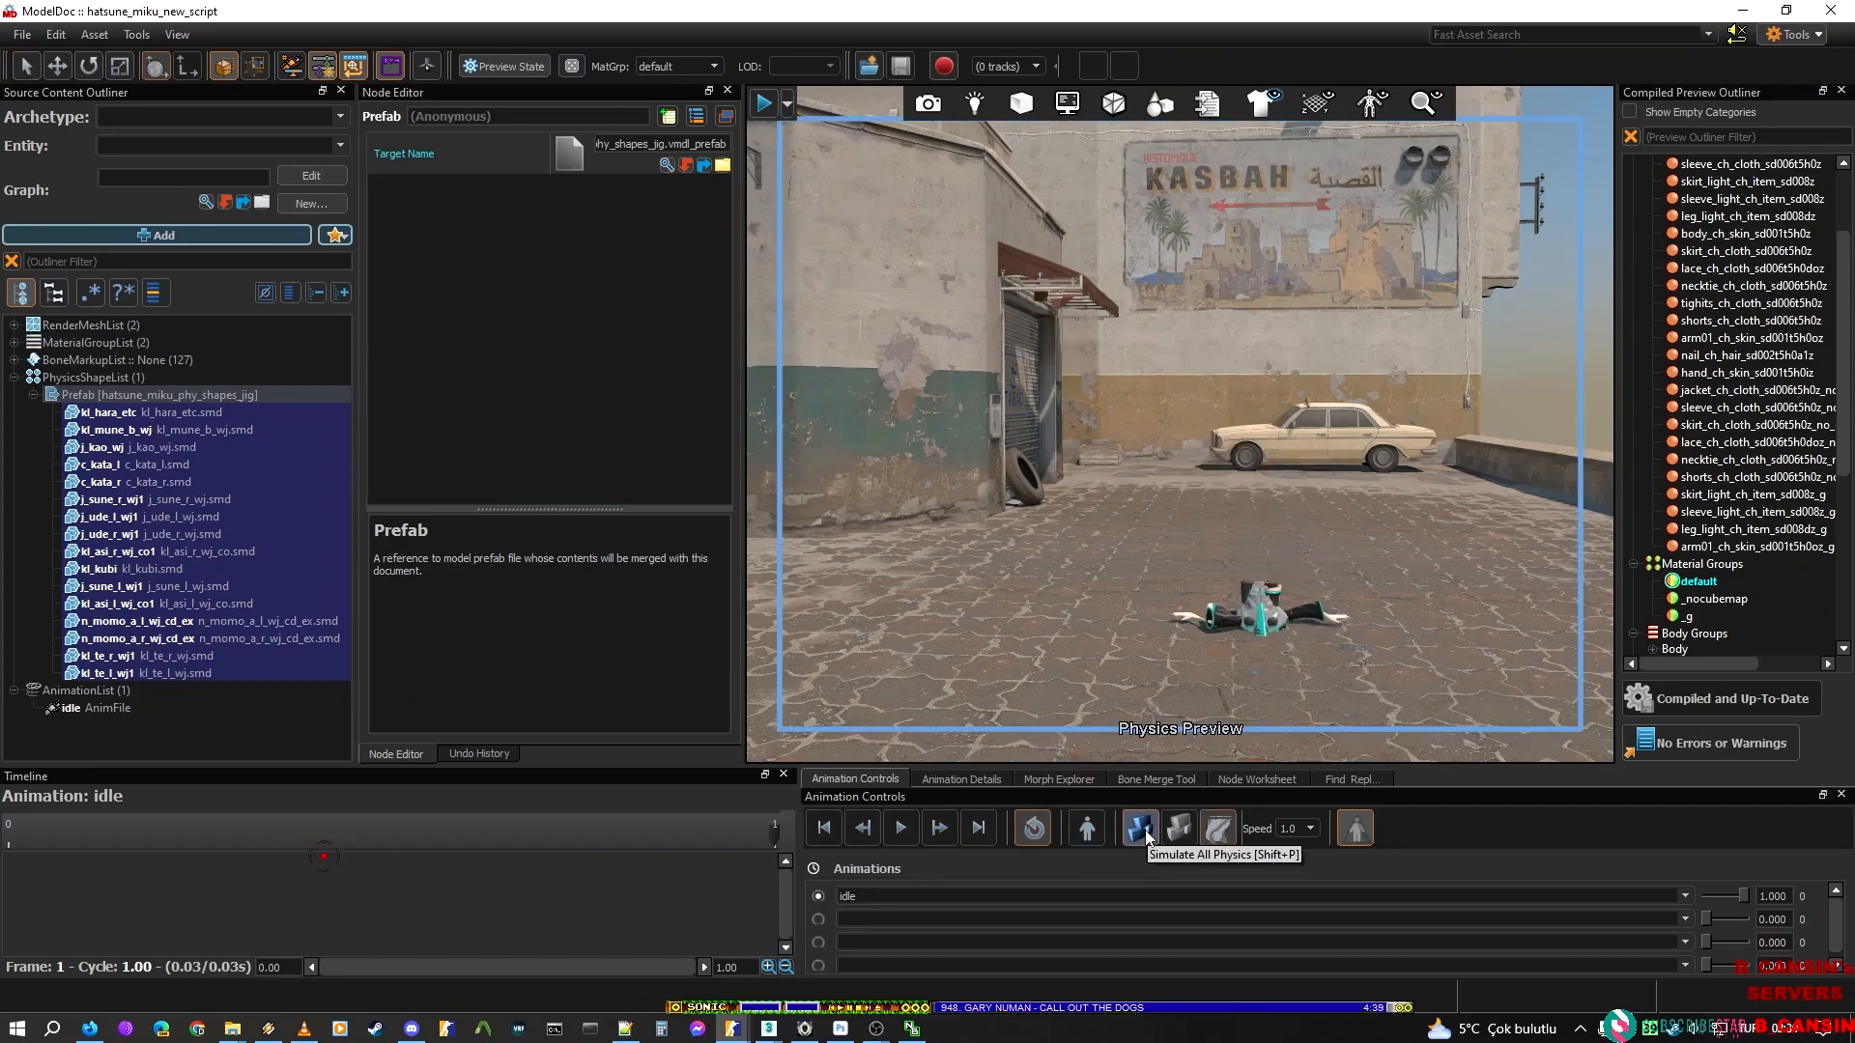
pyautogui.moveTo(1111, 601); pyautogui.dragTo(1111, 601, button='right')
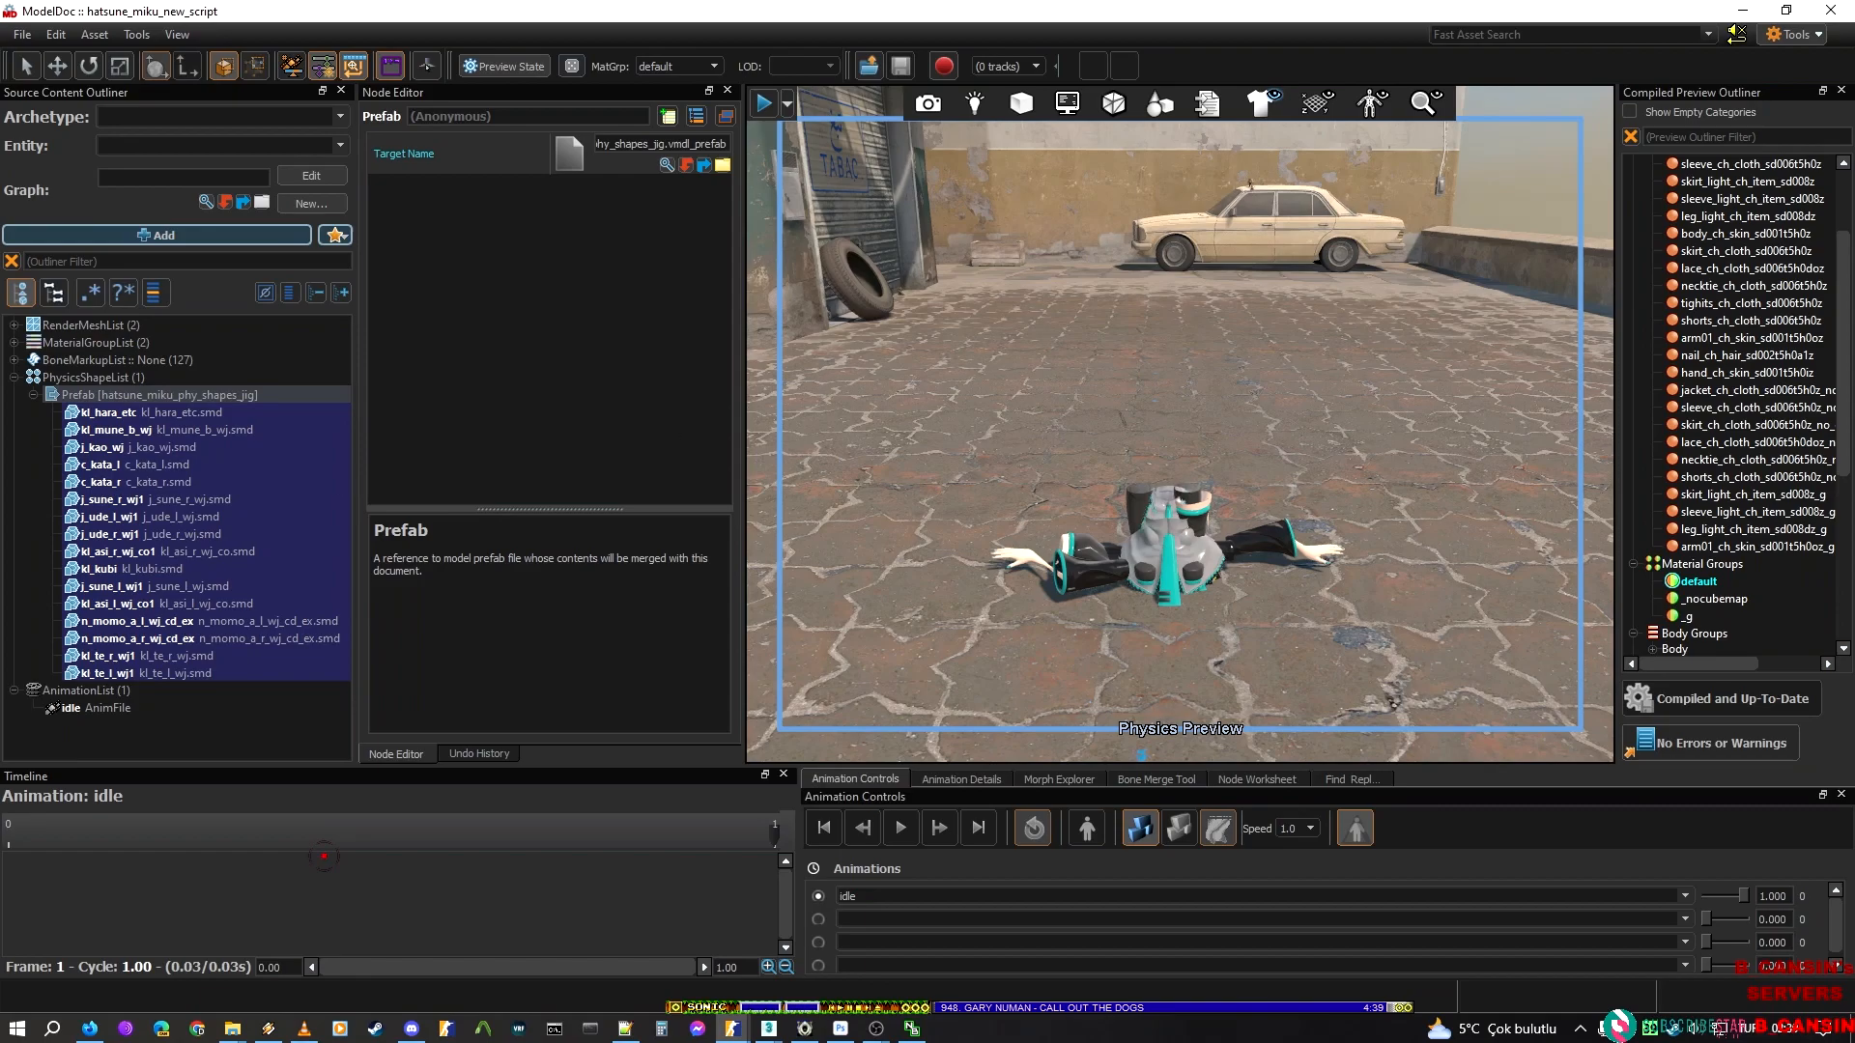
pyautogui.click(319, 481)
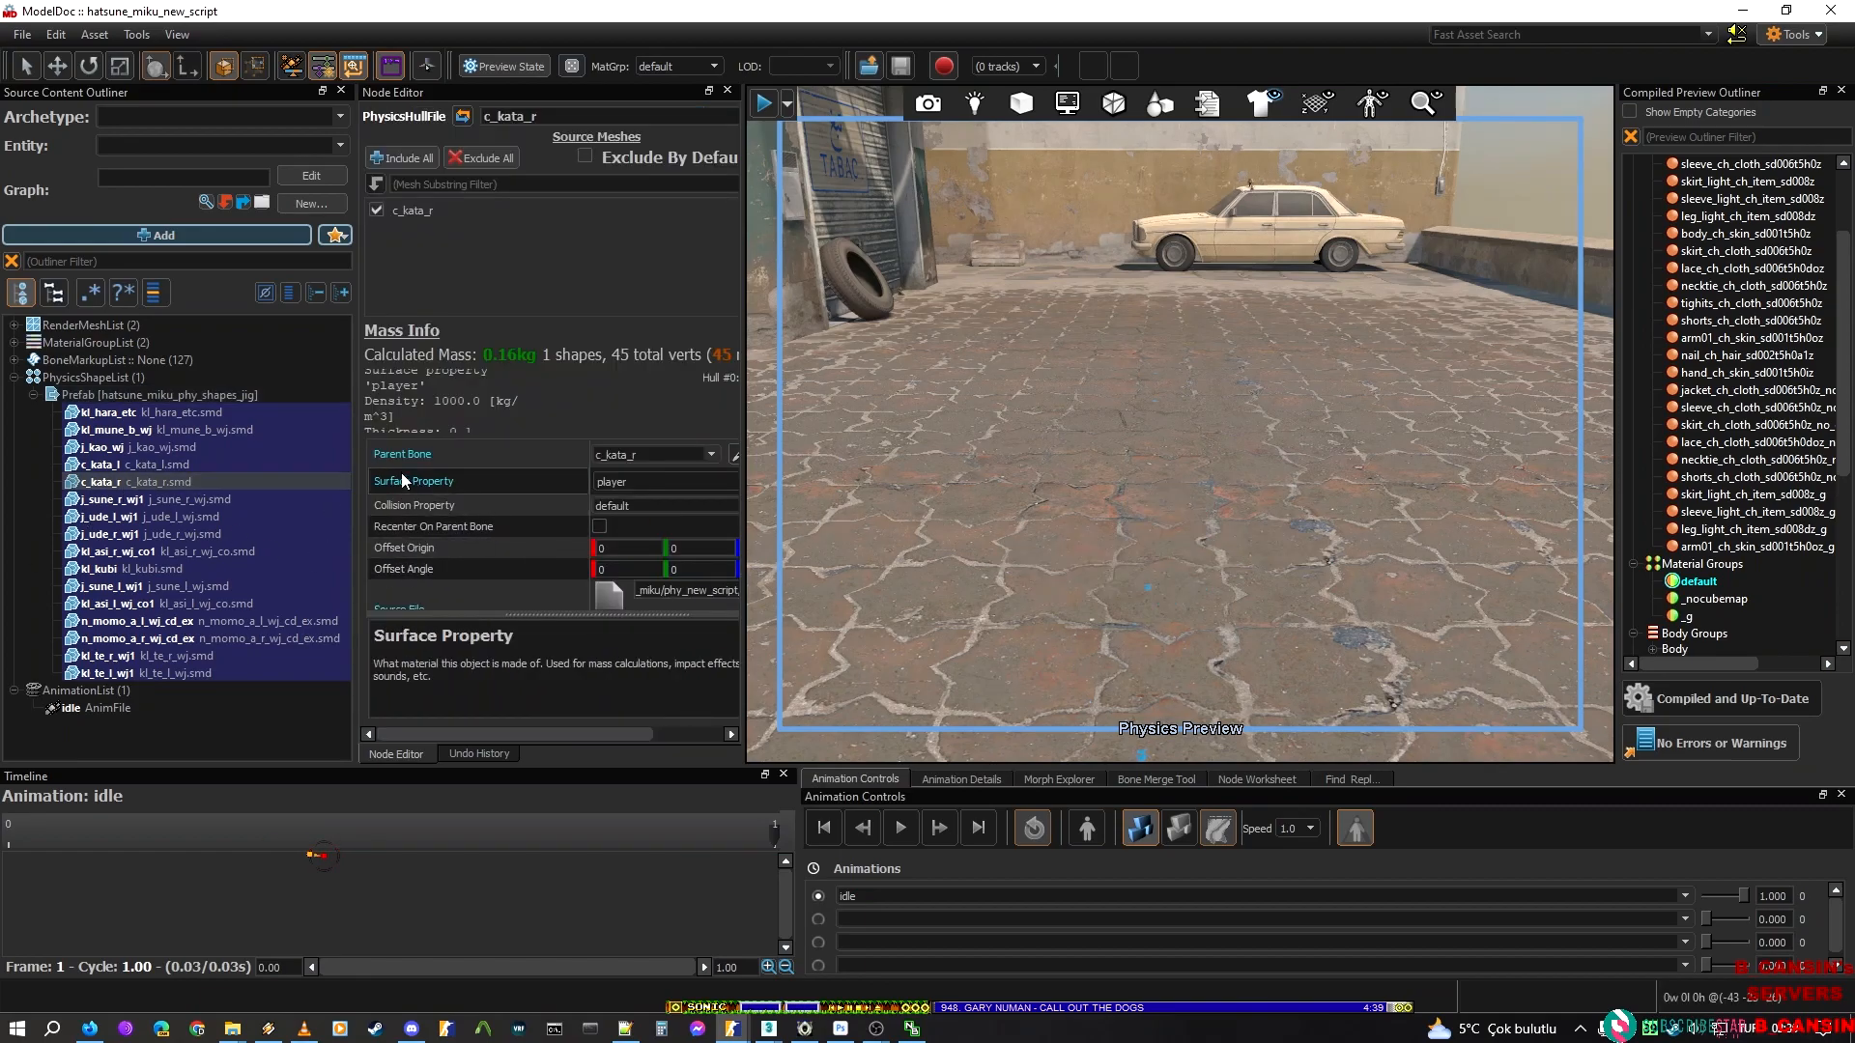
pyautogui.click(139, 394)
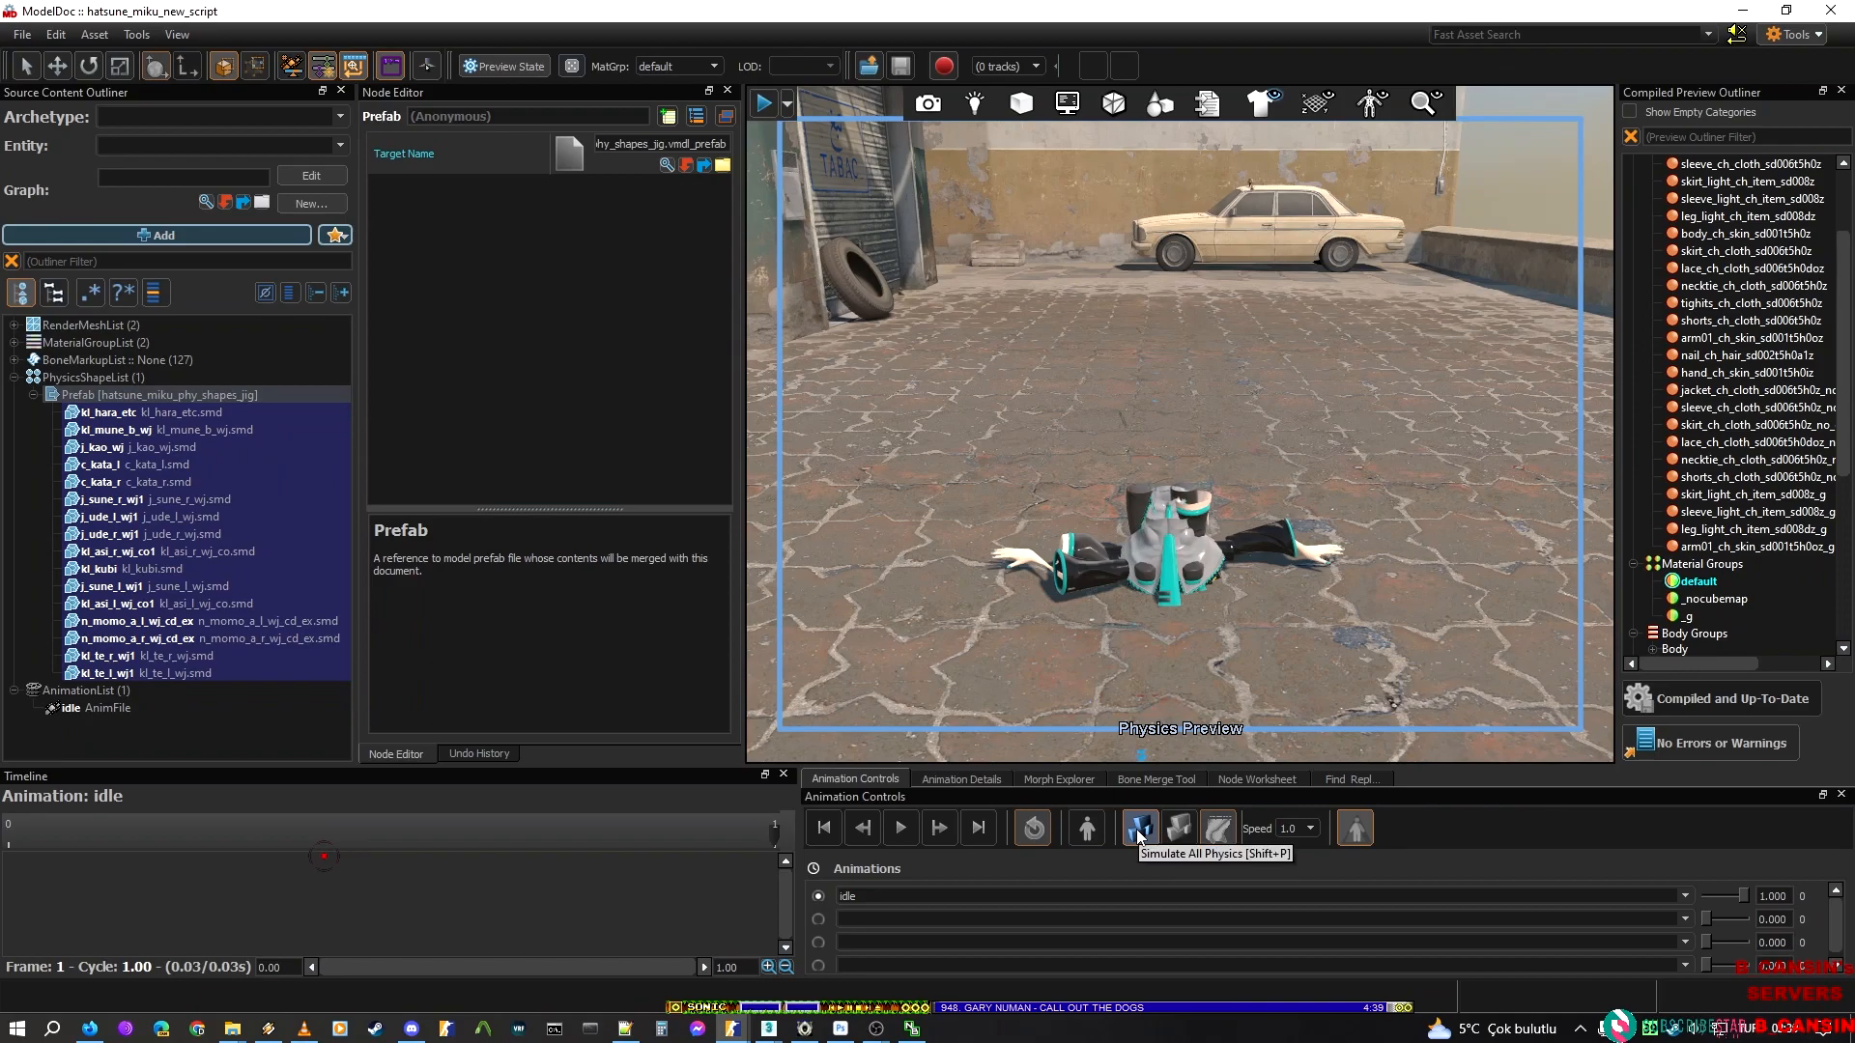
# Pull the ragdoll's body and limbs around in the physics preview to test the joints, and stop the simulation
pyautogui.click(1145, 828)
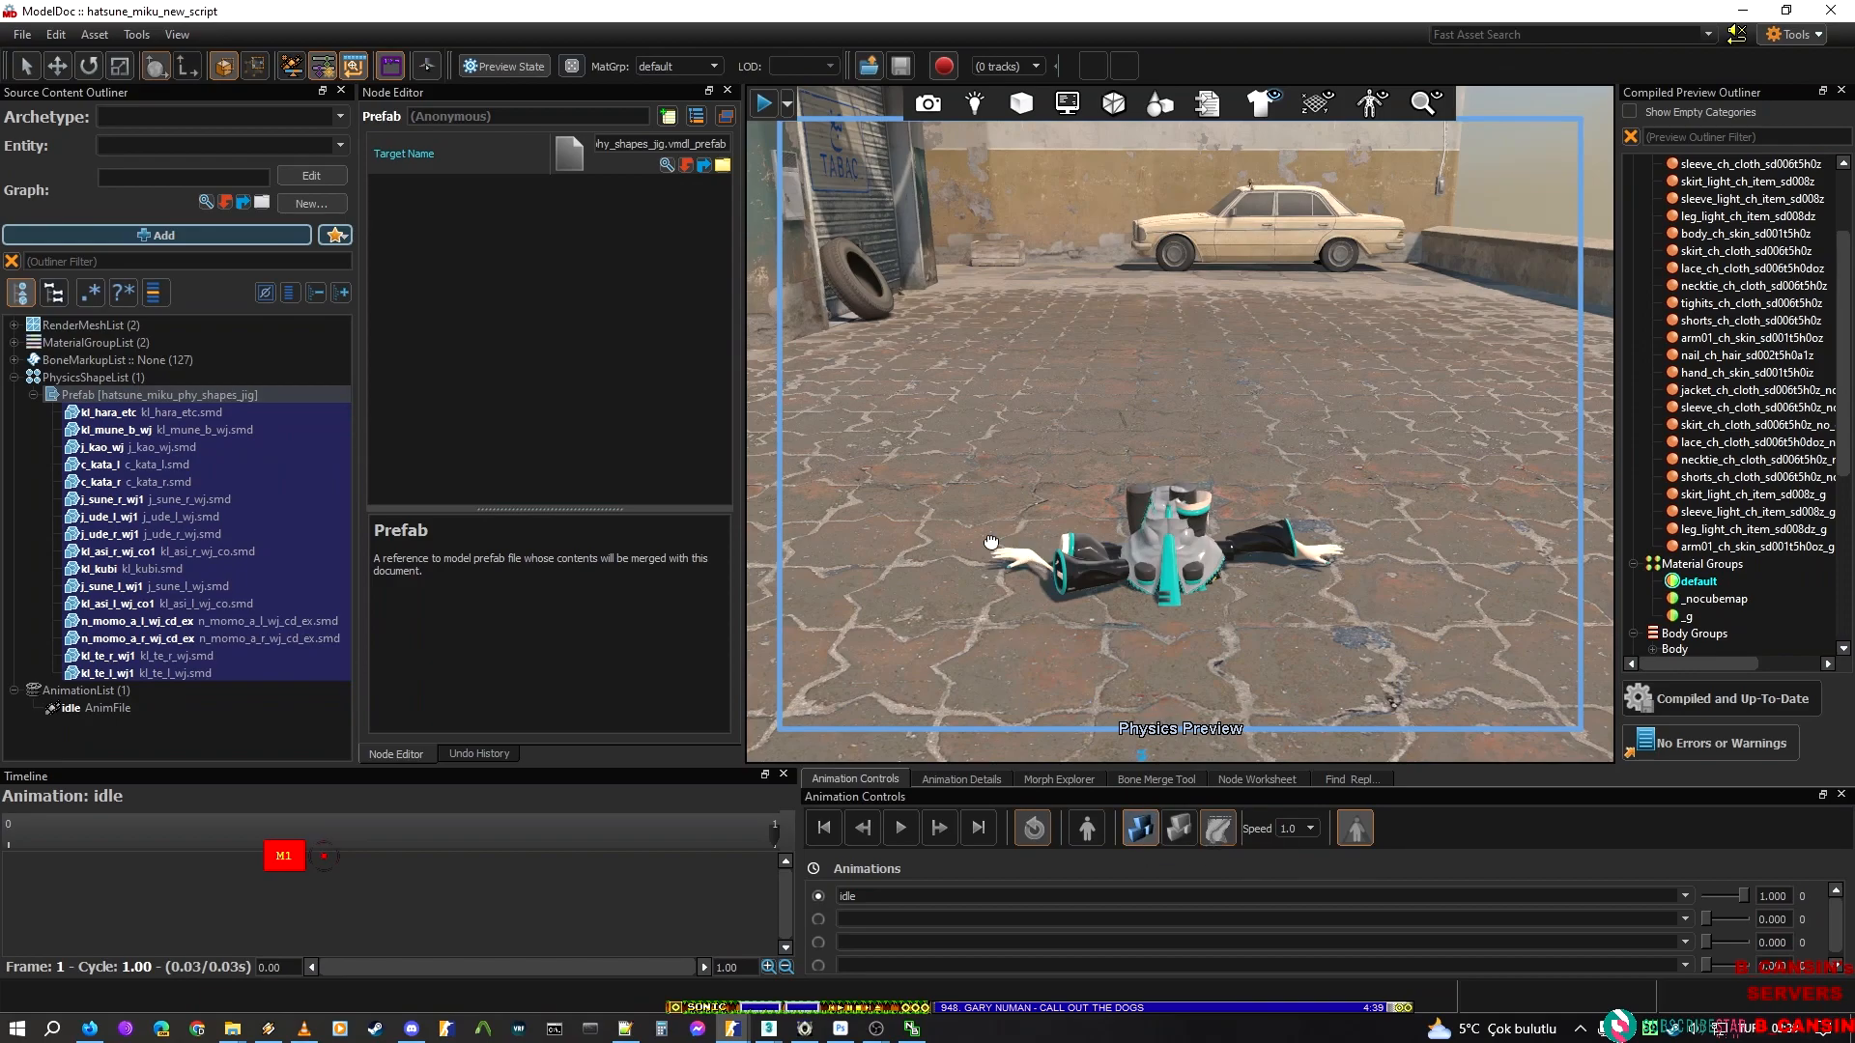
pyautogui.moveTo(937, 442); pyautogui.dragTo(976, 357)
pyautogui.moveTo(1142, 526); pyautogui.dragTo(1234, 386)
pyautogui.moveTo(1213, 523)
pyautogui.mouseDown()
pyautogui.moveTo(1253, 372)
pyautogui.moveTo(1277, 348)
pyautogui.moveTo(1329, 375)
pyautogui.moveTo(1173, 502)
pyautogui.moveTo(1140, 471)
pyautogui.mouseUp()
pyautogui.moveTo(1147, 556); pyautogui.dragTo(1159, 380)
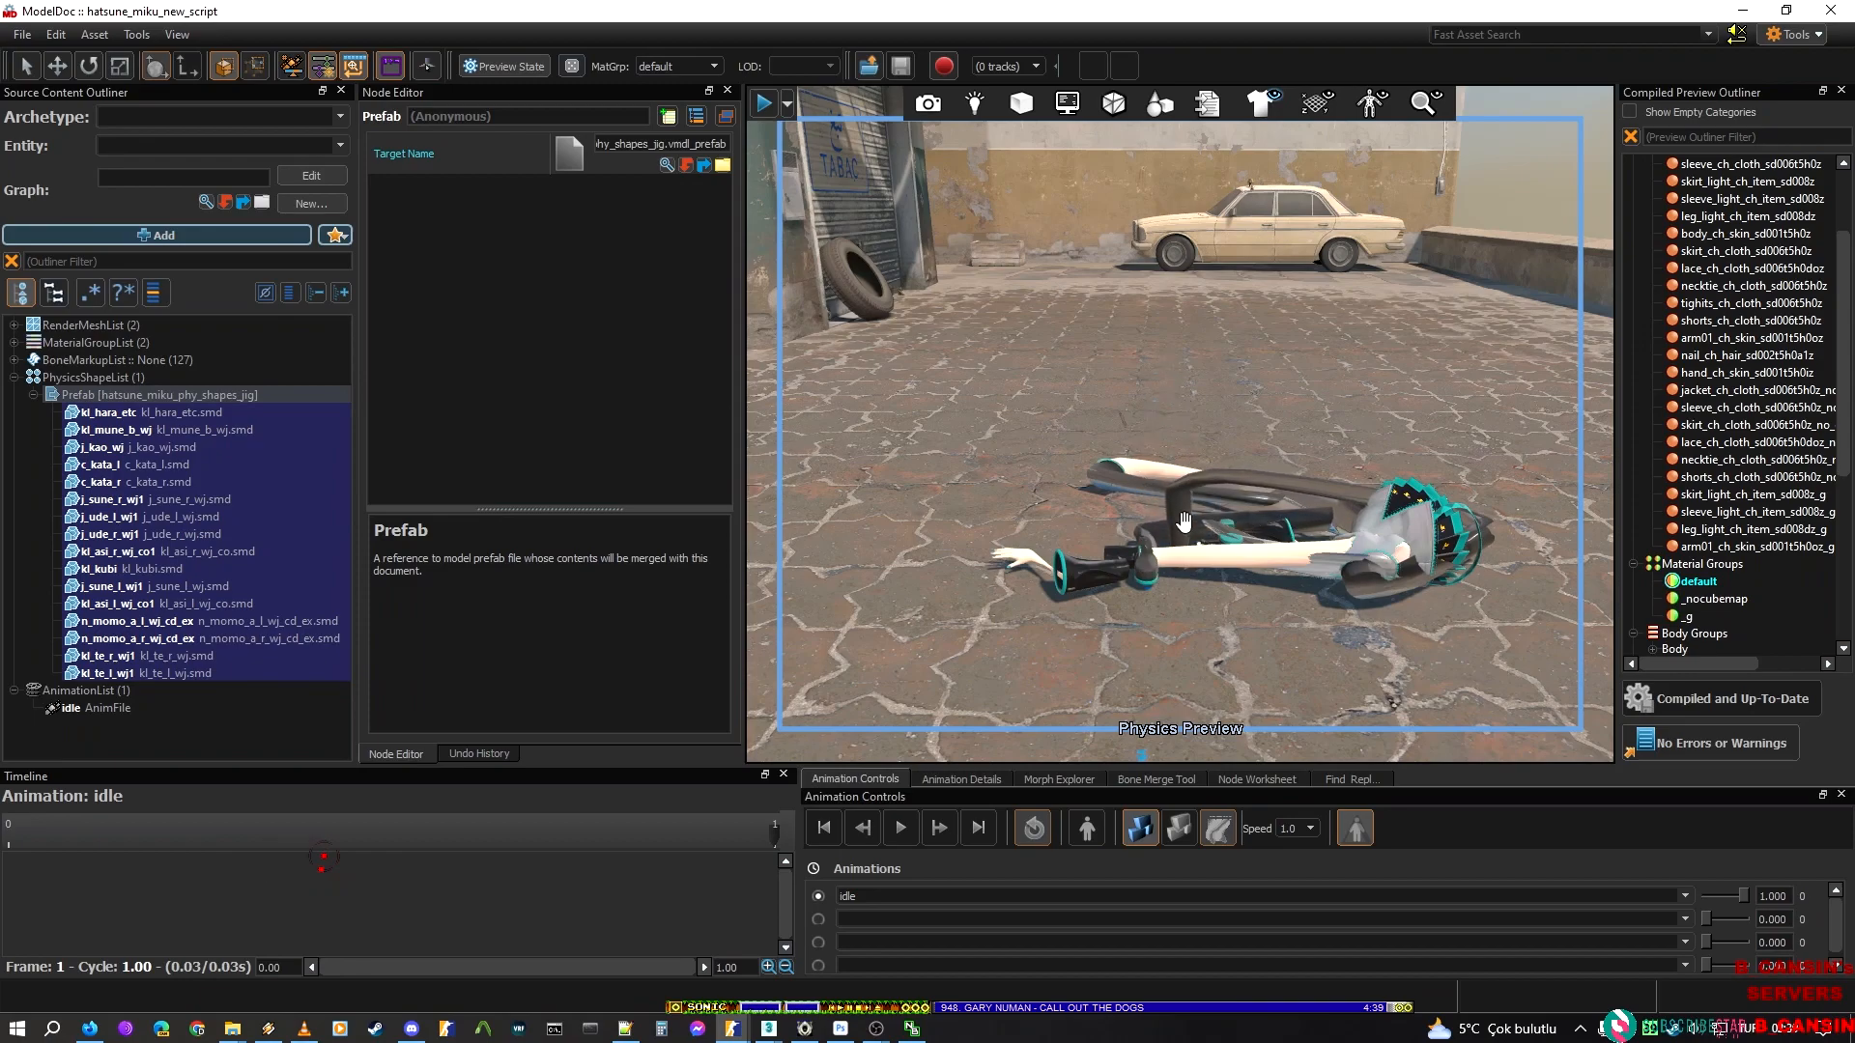
pyautogui.moveTo(1183, 523); pyautogui.dragTo(1264, 294)
pyautogui.moveTo(1195, 526); pyautogui.dragTo(1150, 367)
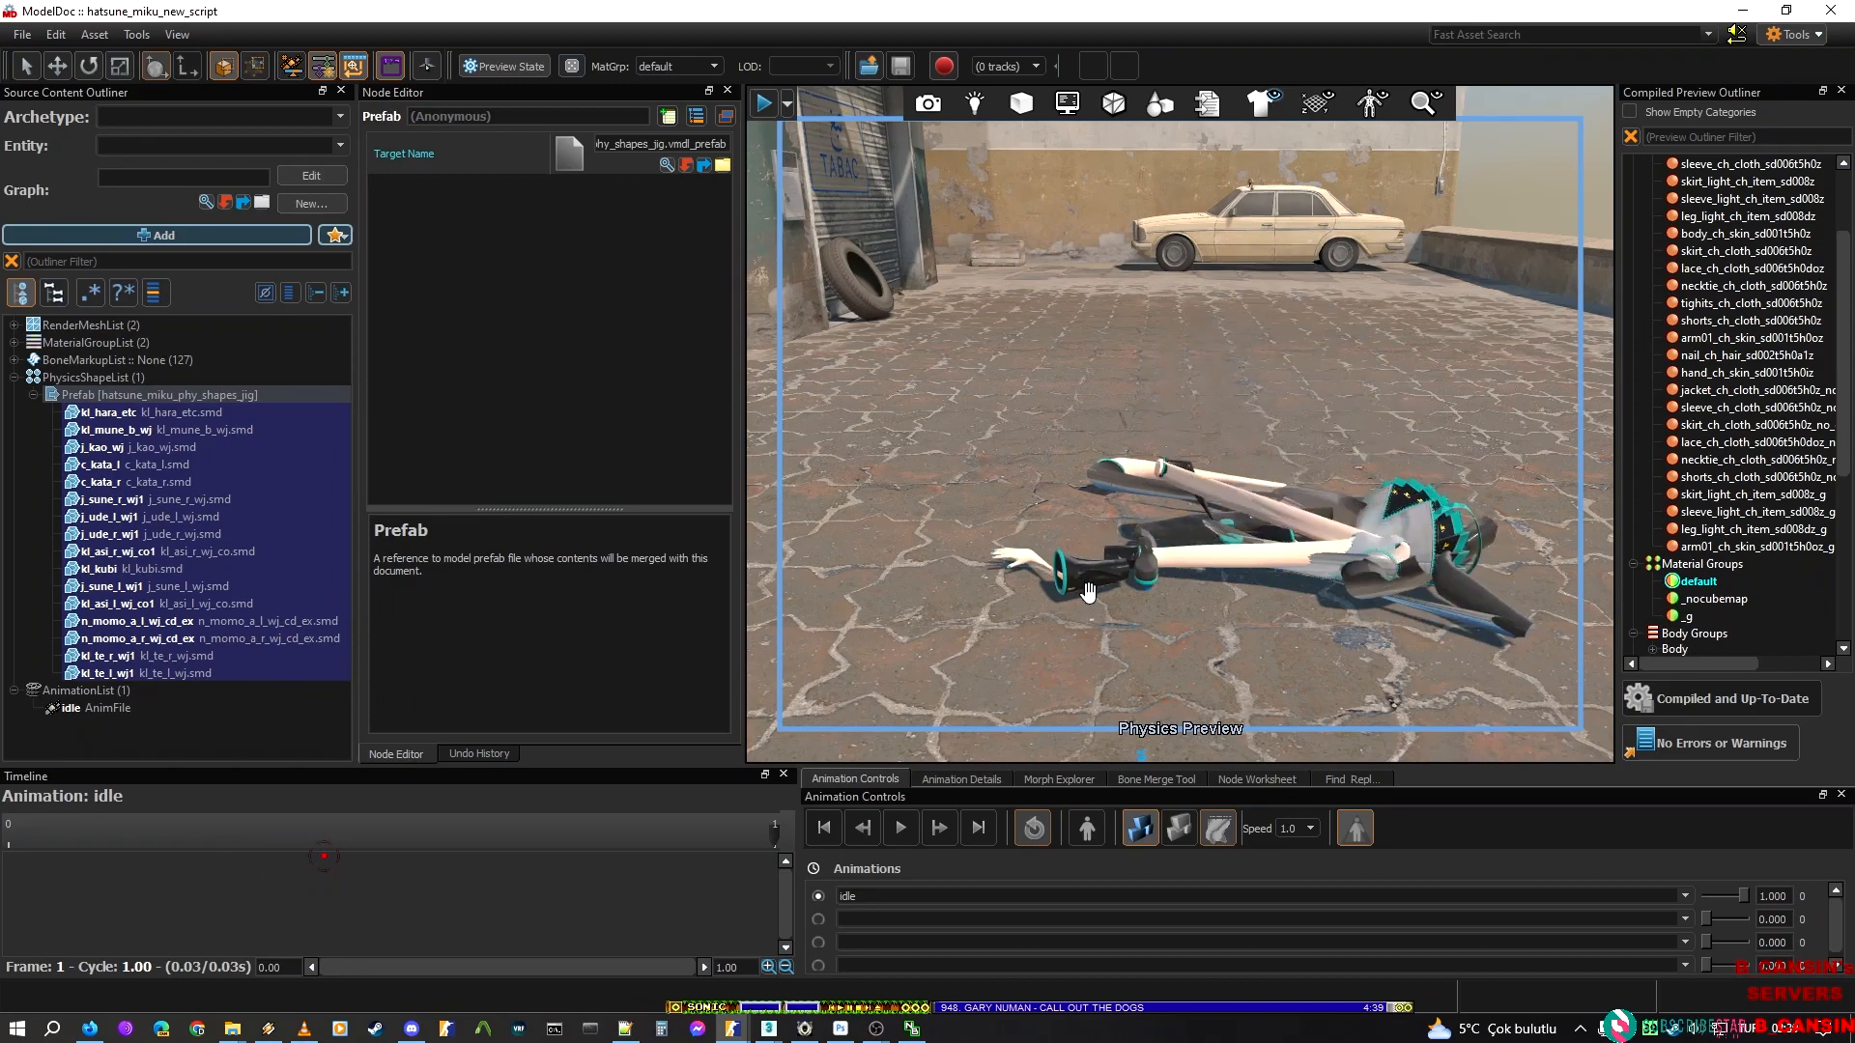
pyautogui.moveTo(1145, 561)
pyautogui.mouseDown()
pyautogui.moveTo(1072, 372)
pyautogui.moveTo(898, 447)
pyautogui.moveTo(987, 389)
pyautogui.mouseUp()
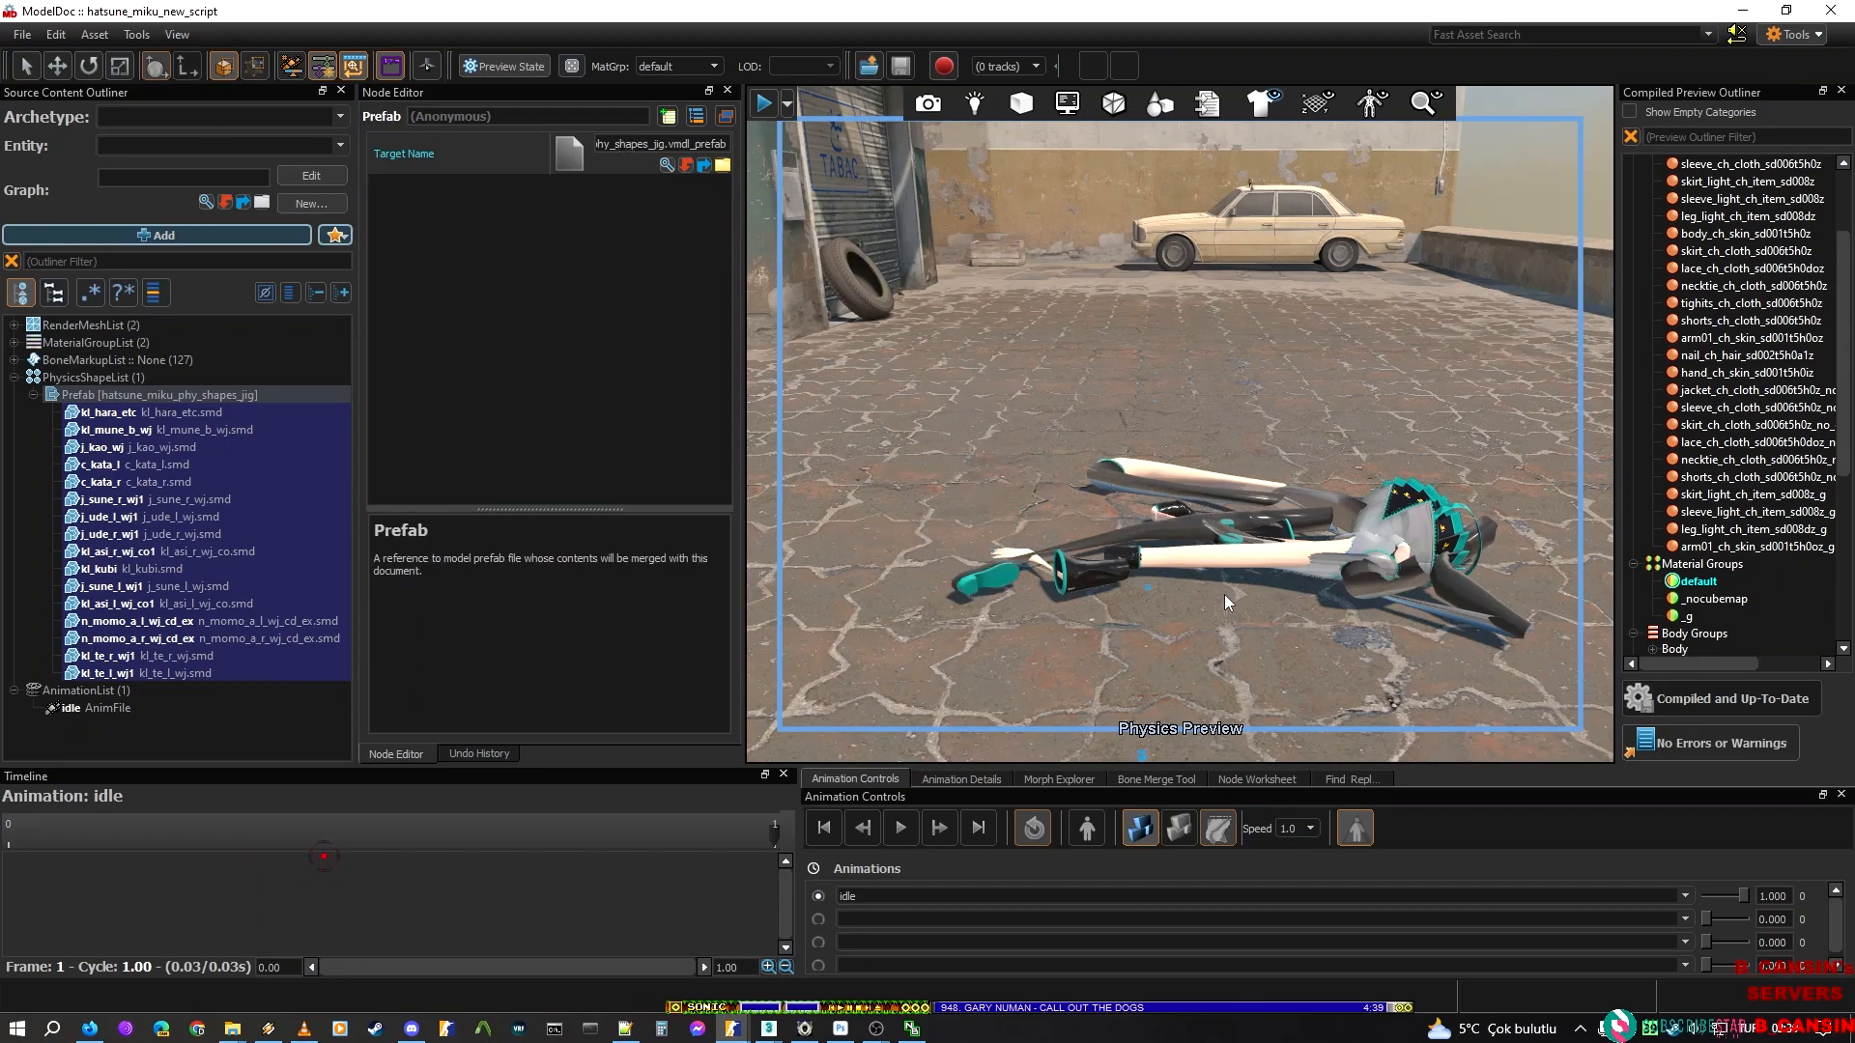
pyautogui.click(1140, 828)
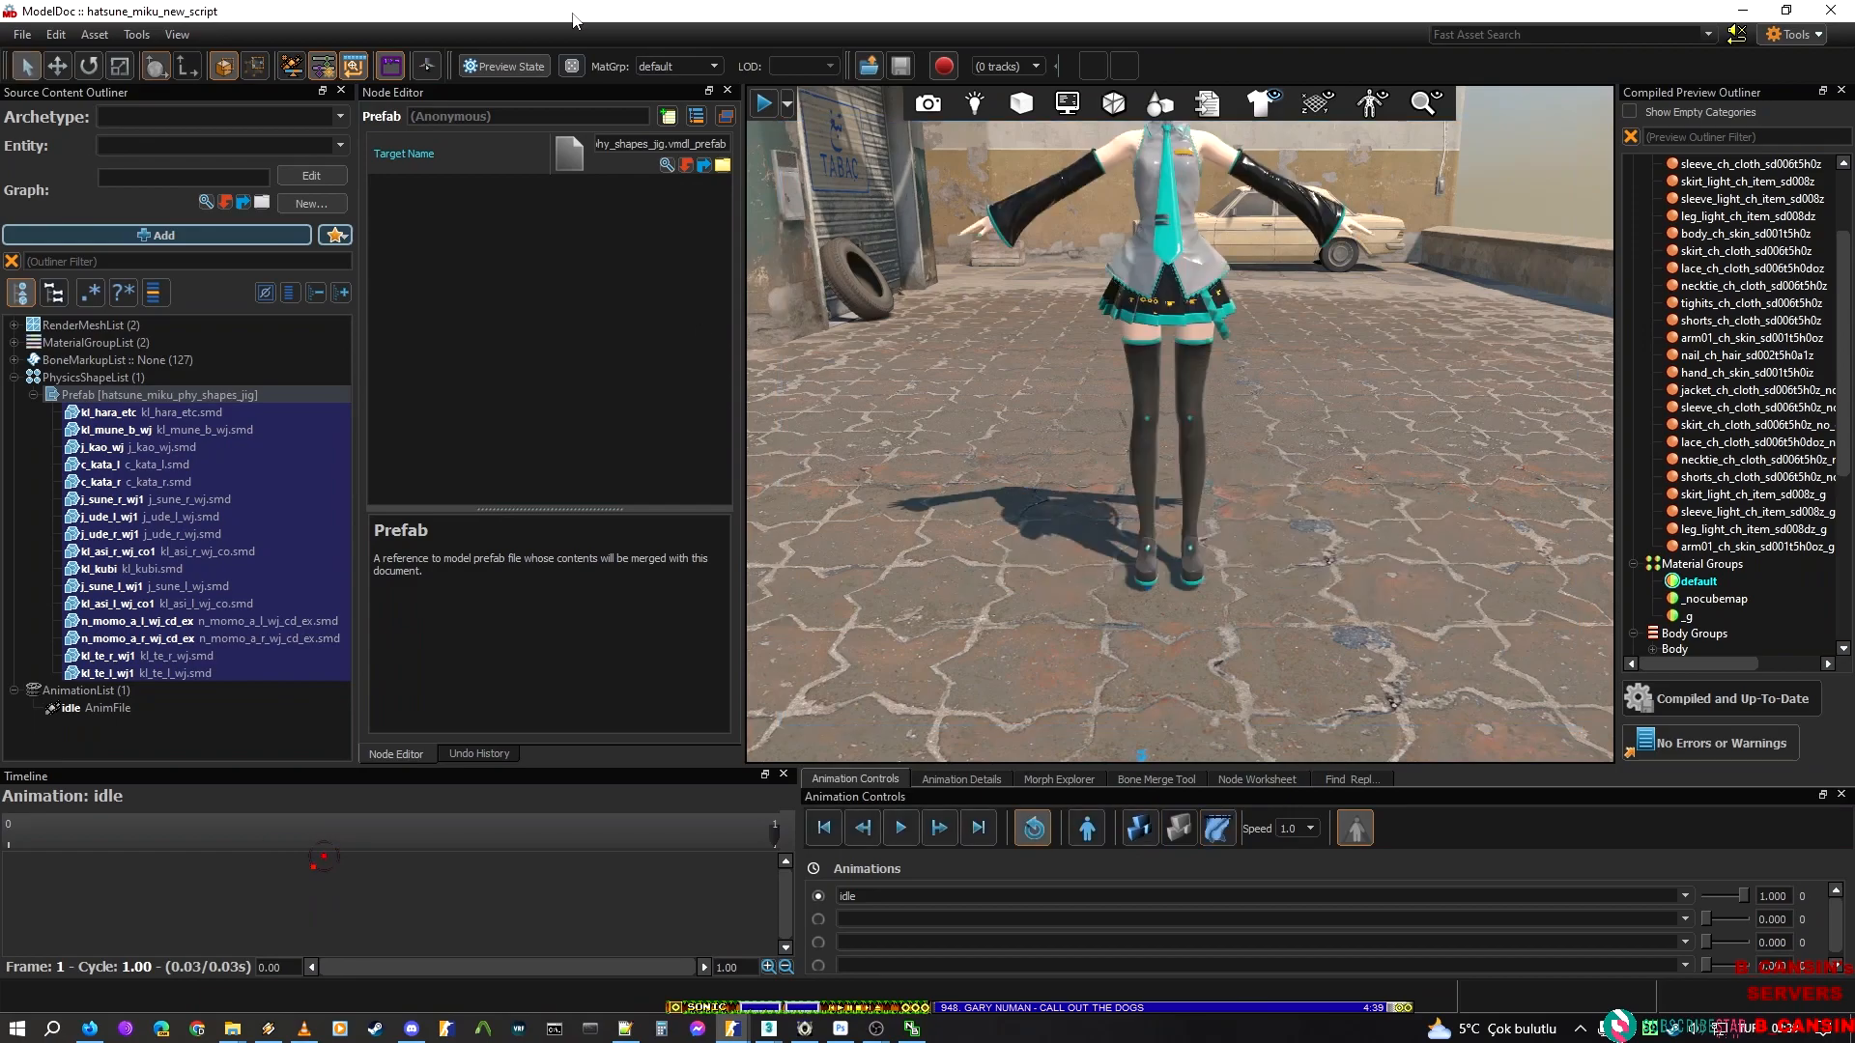
# Fully recompile the hatsune_miku_new_script model
pyautogui.click(98, 37)
pyautogui.moveTo(66, 40)
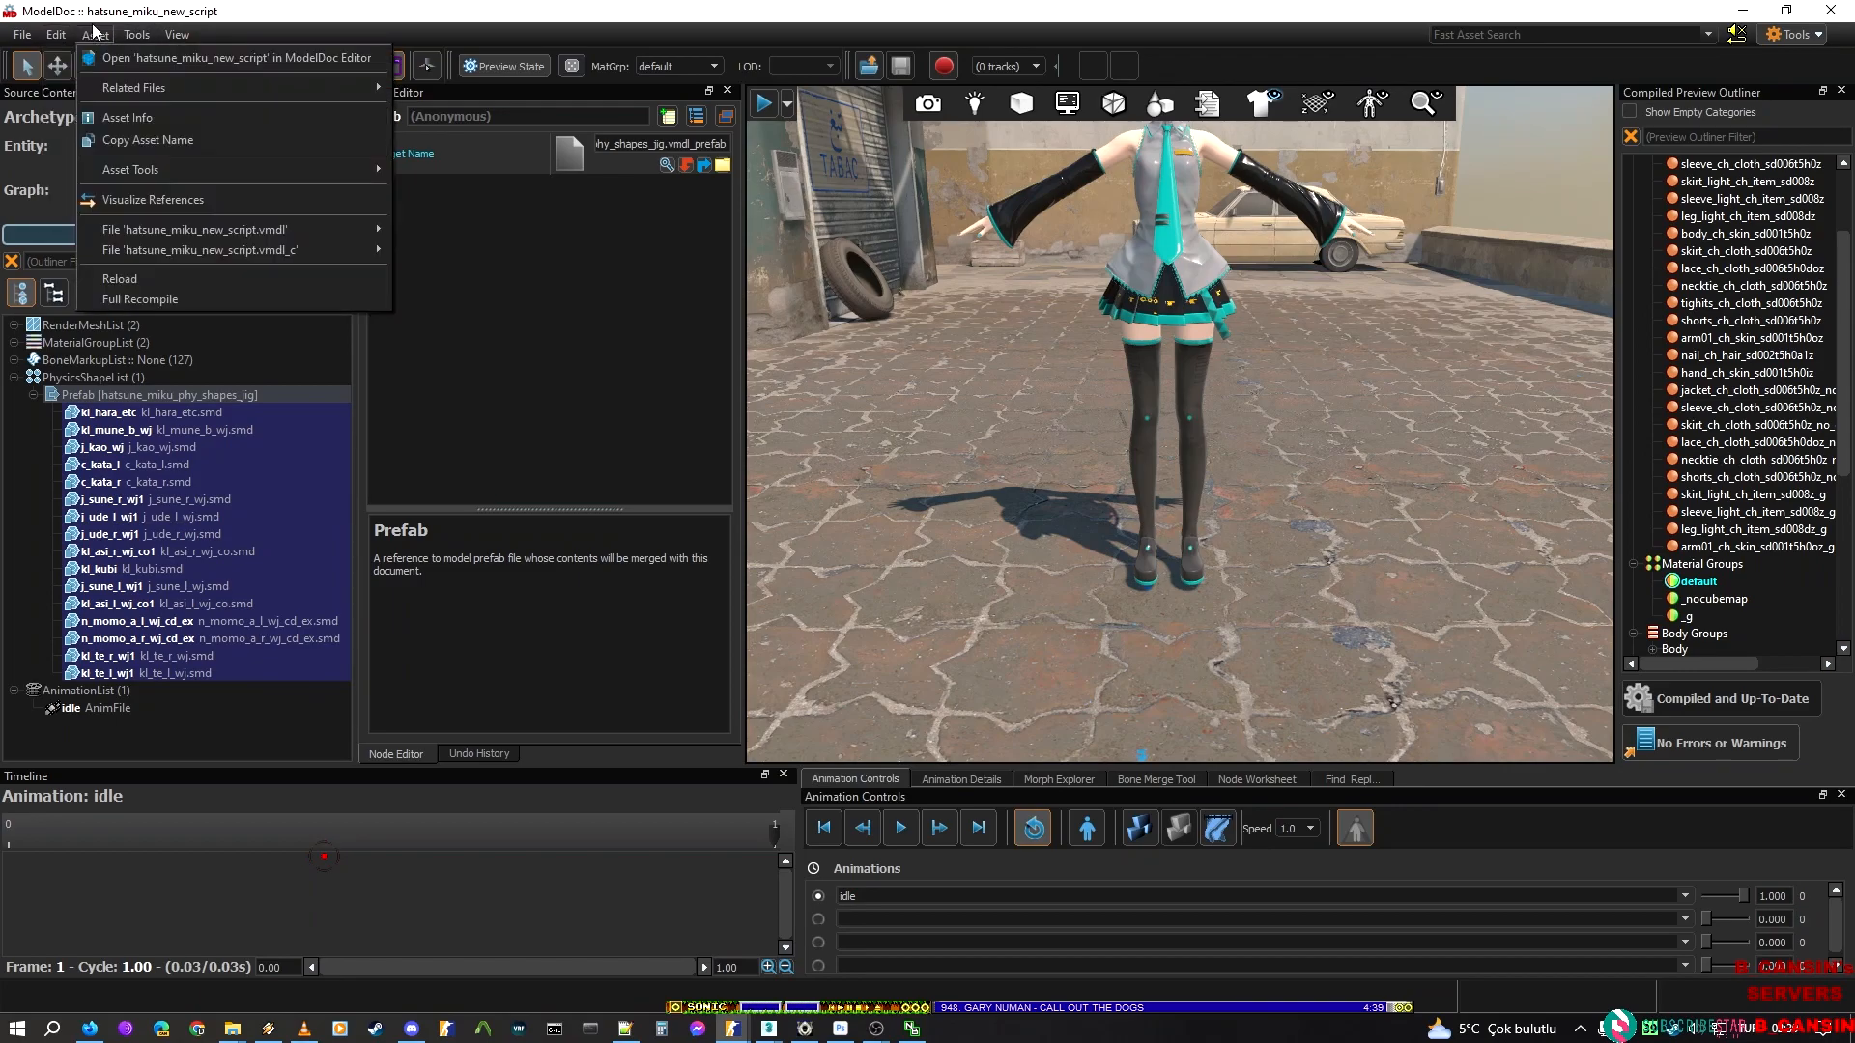
pyautogui.click(135, 298)
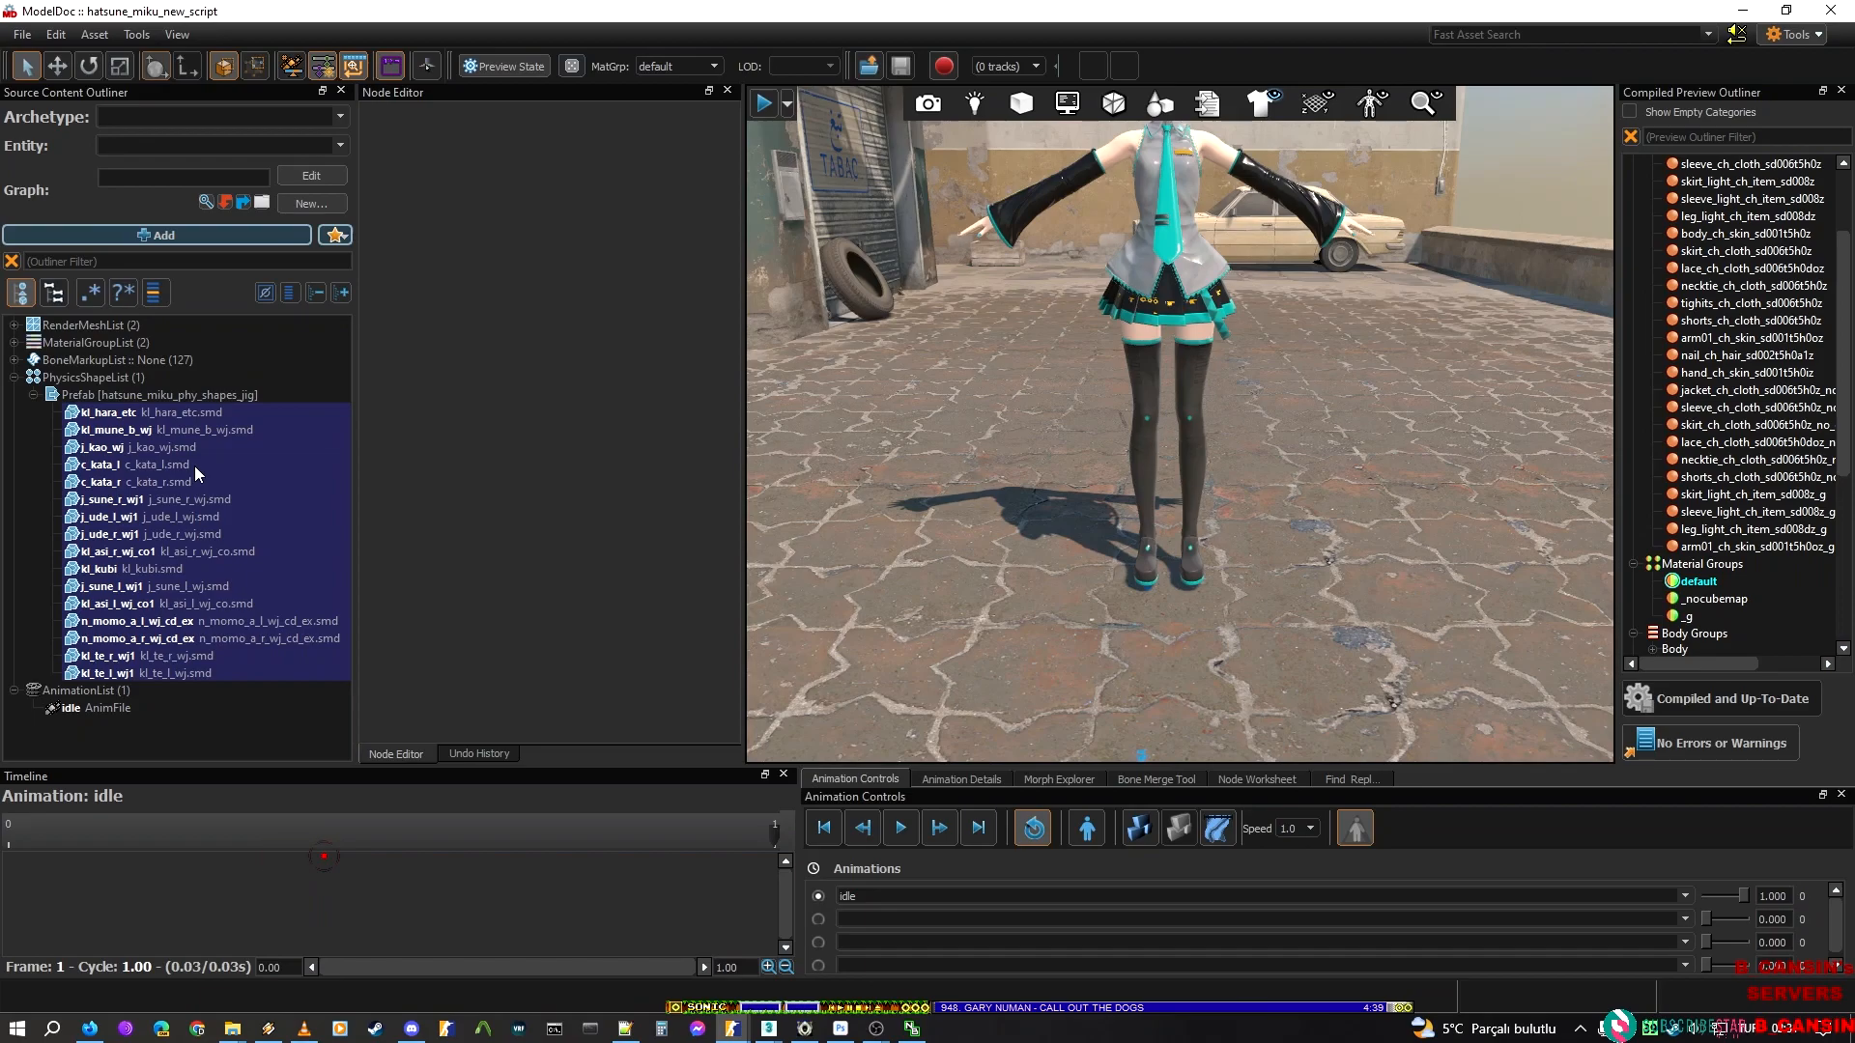
# Examine the recompiled model's kl_mune_b_wj, j_ude_l_wj1 and other physics hulls, and reselect their prefab
pyautogui.click(205, 430)
pyautogui.click(241, 517)
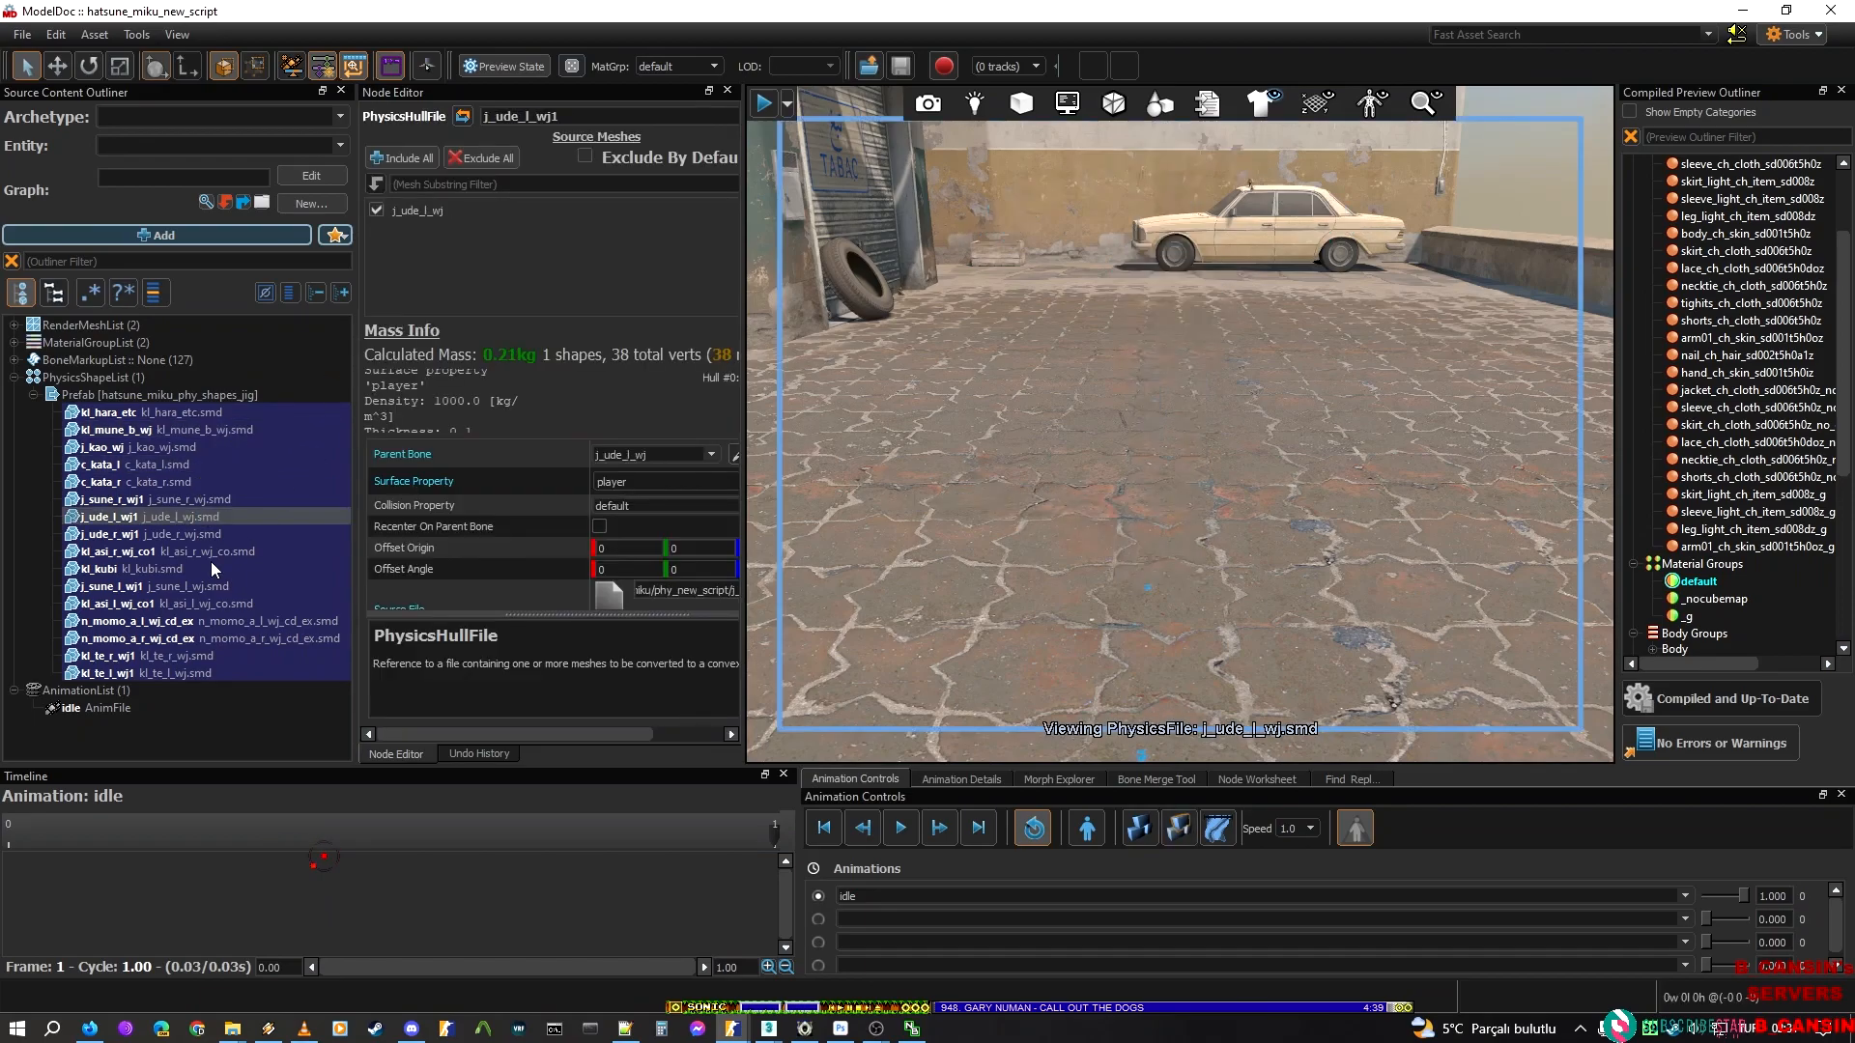
pyautogui.click(213, 451)
pyautogui.click(189, 407)
pyautogui.click(200, 391)
# In the hatsune_miku_sakura_miku_jig_cloth model, examine the prefab's physics shapes on the body and the c_kata_l hull
pyautogui.click(830, 378)
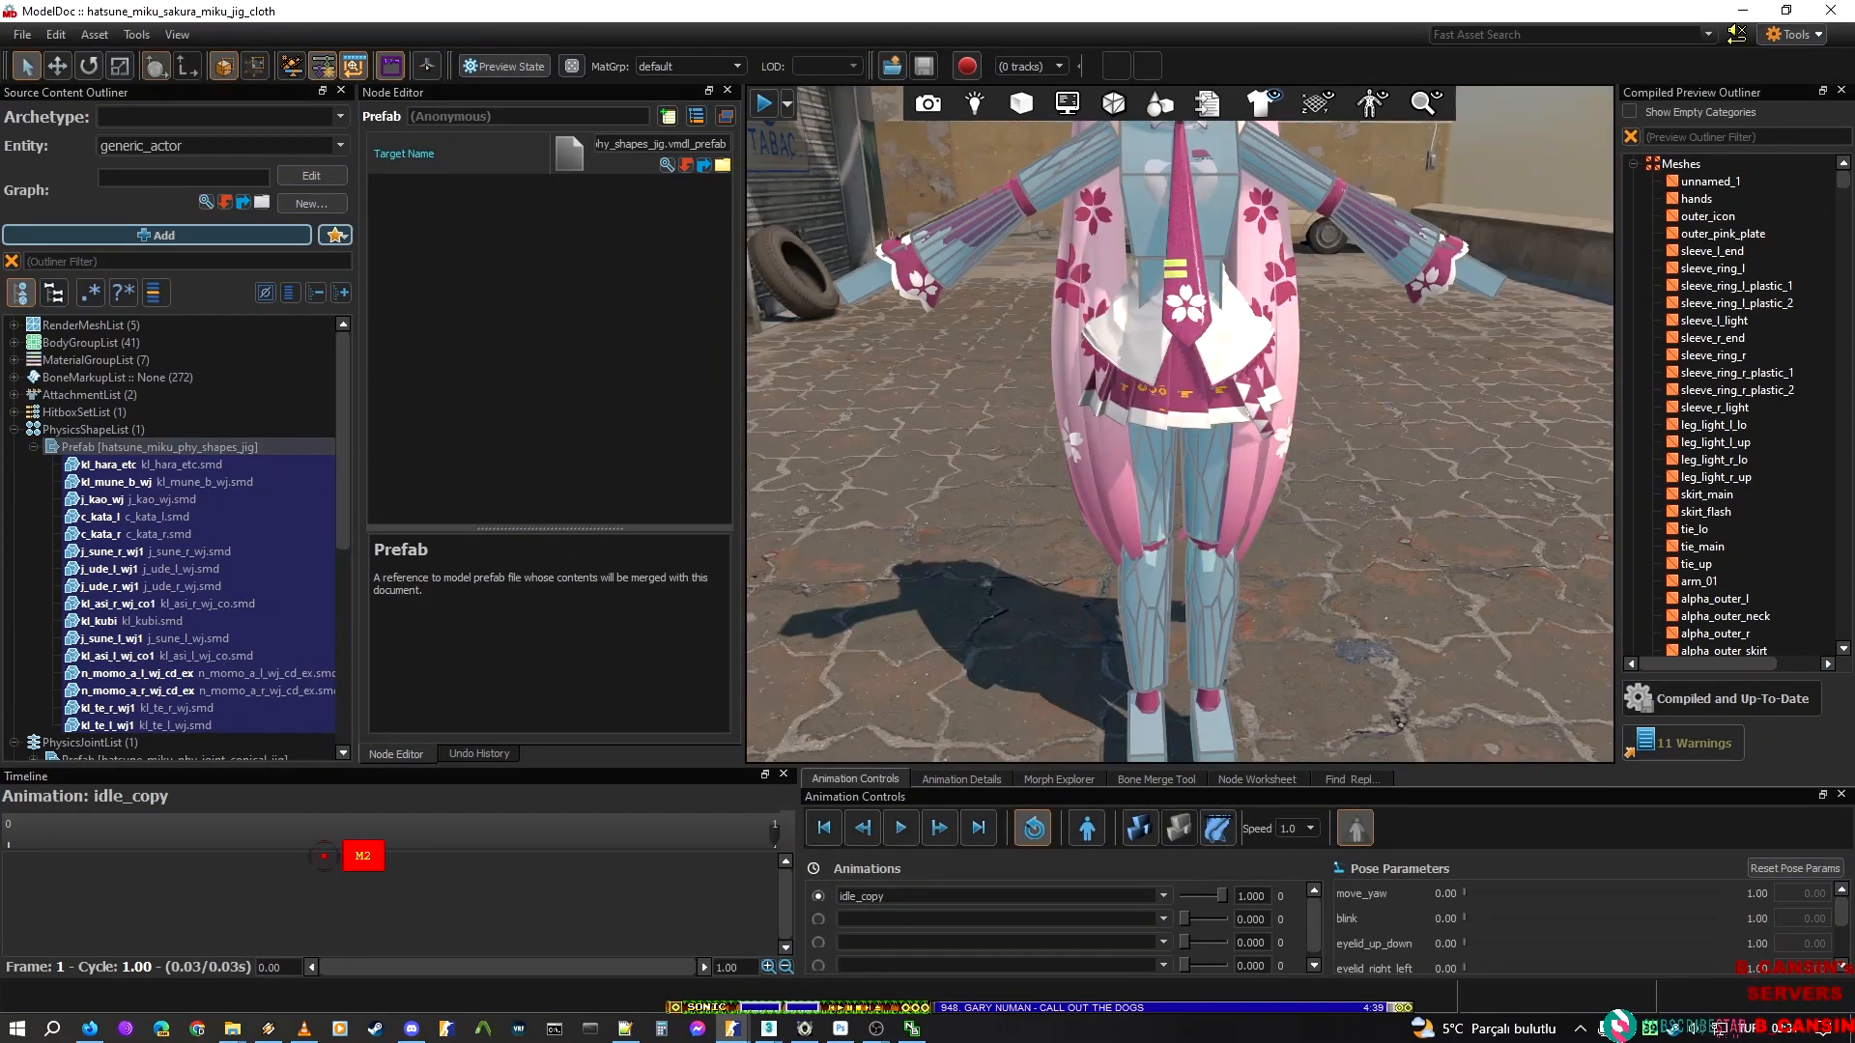
pyautogui.moveTo(1179, 504); pyautogui.dragTo(1217, 333, button='right')
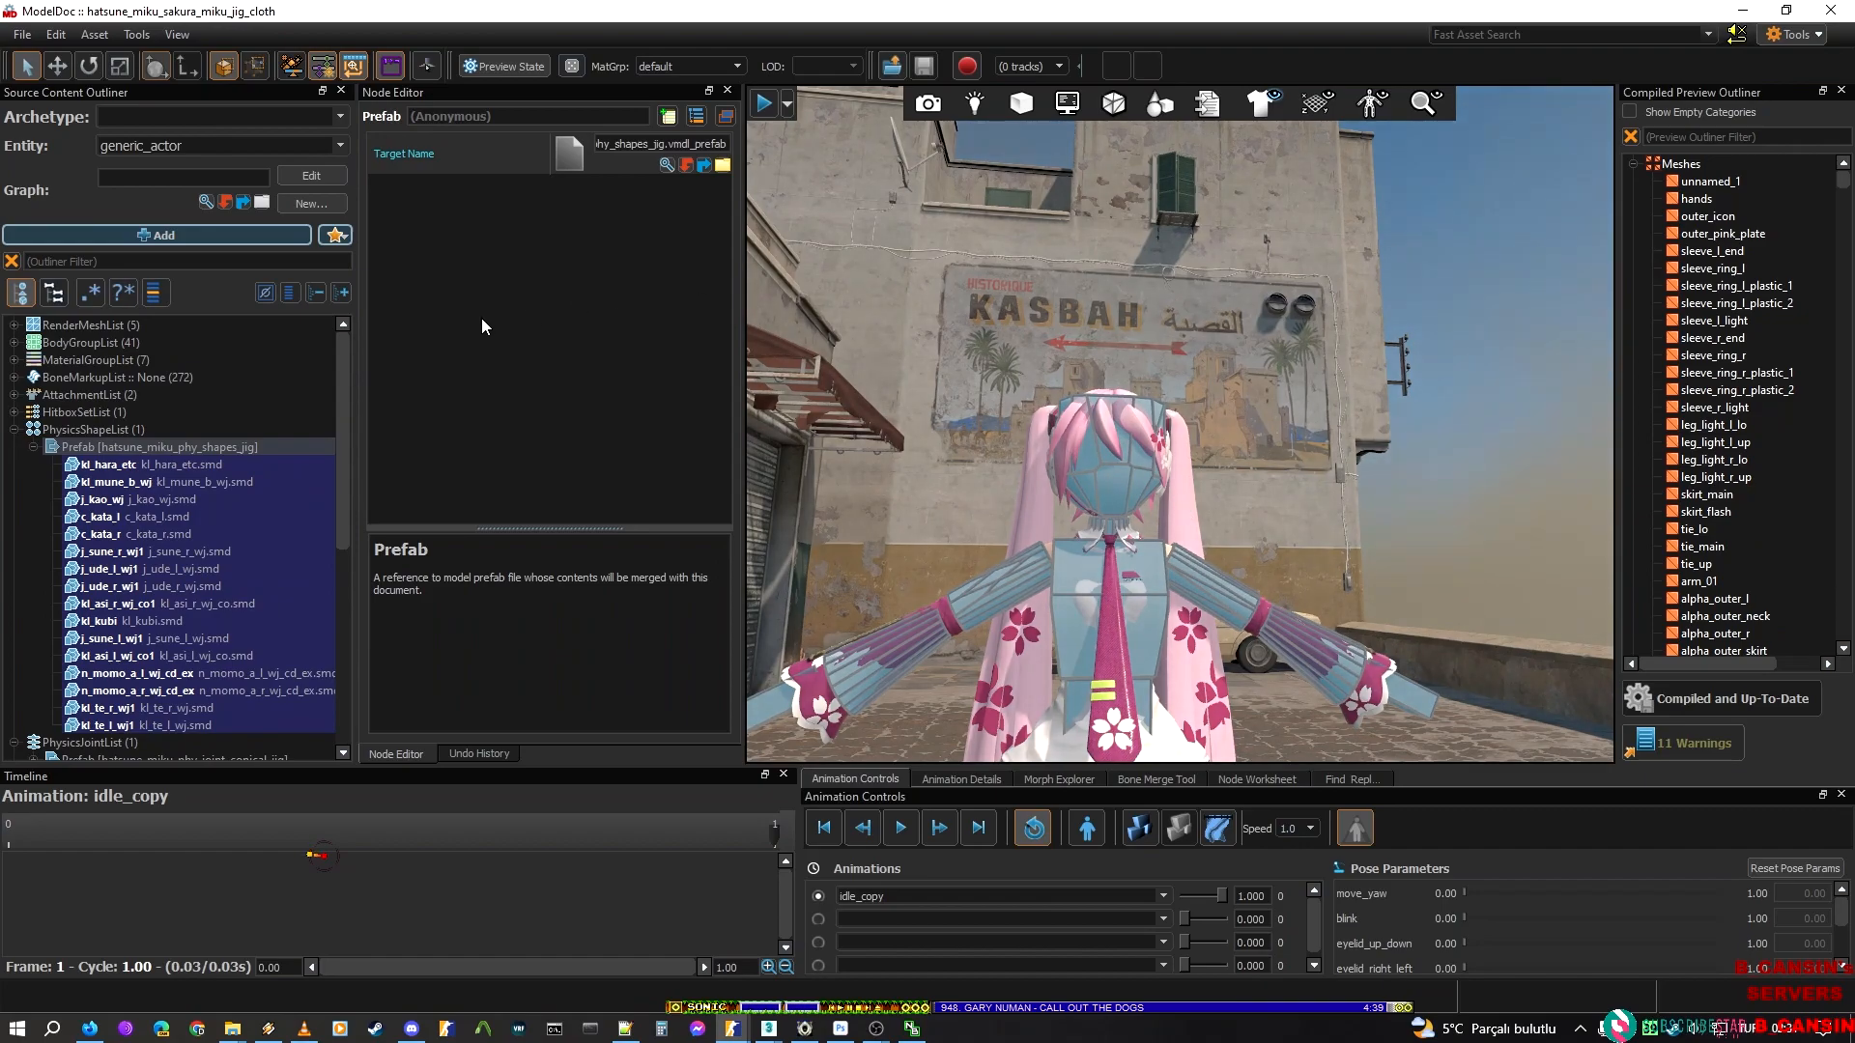
pyautogui.click(173, 435)
pyautogui.click(169, 447)
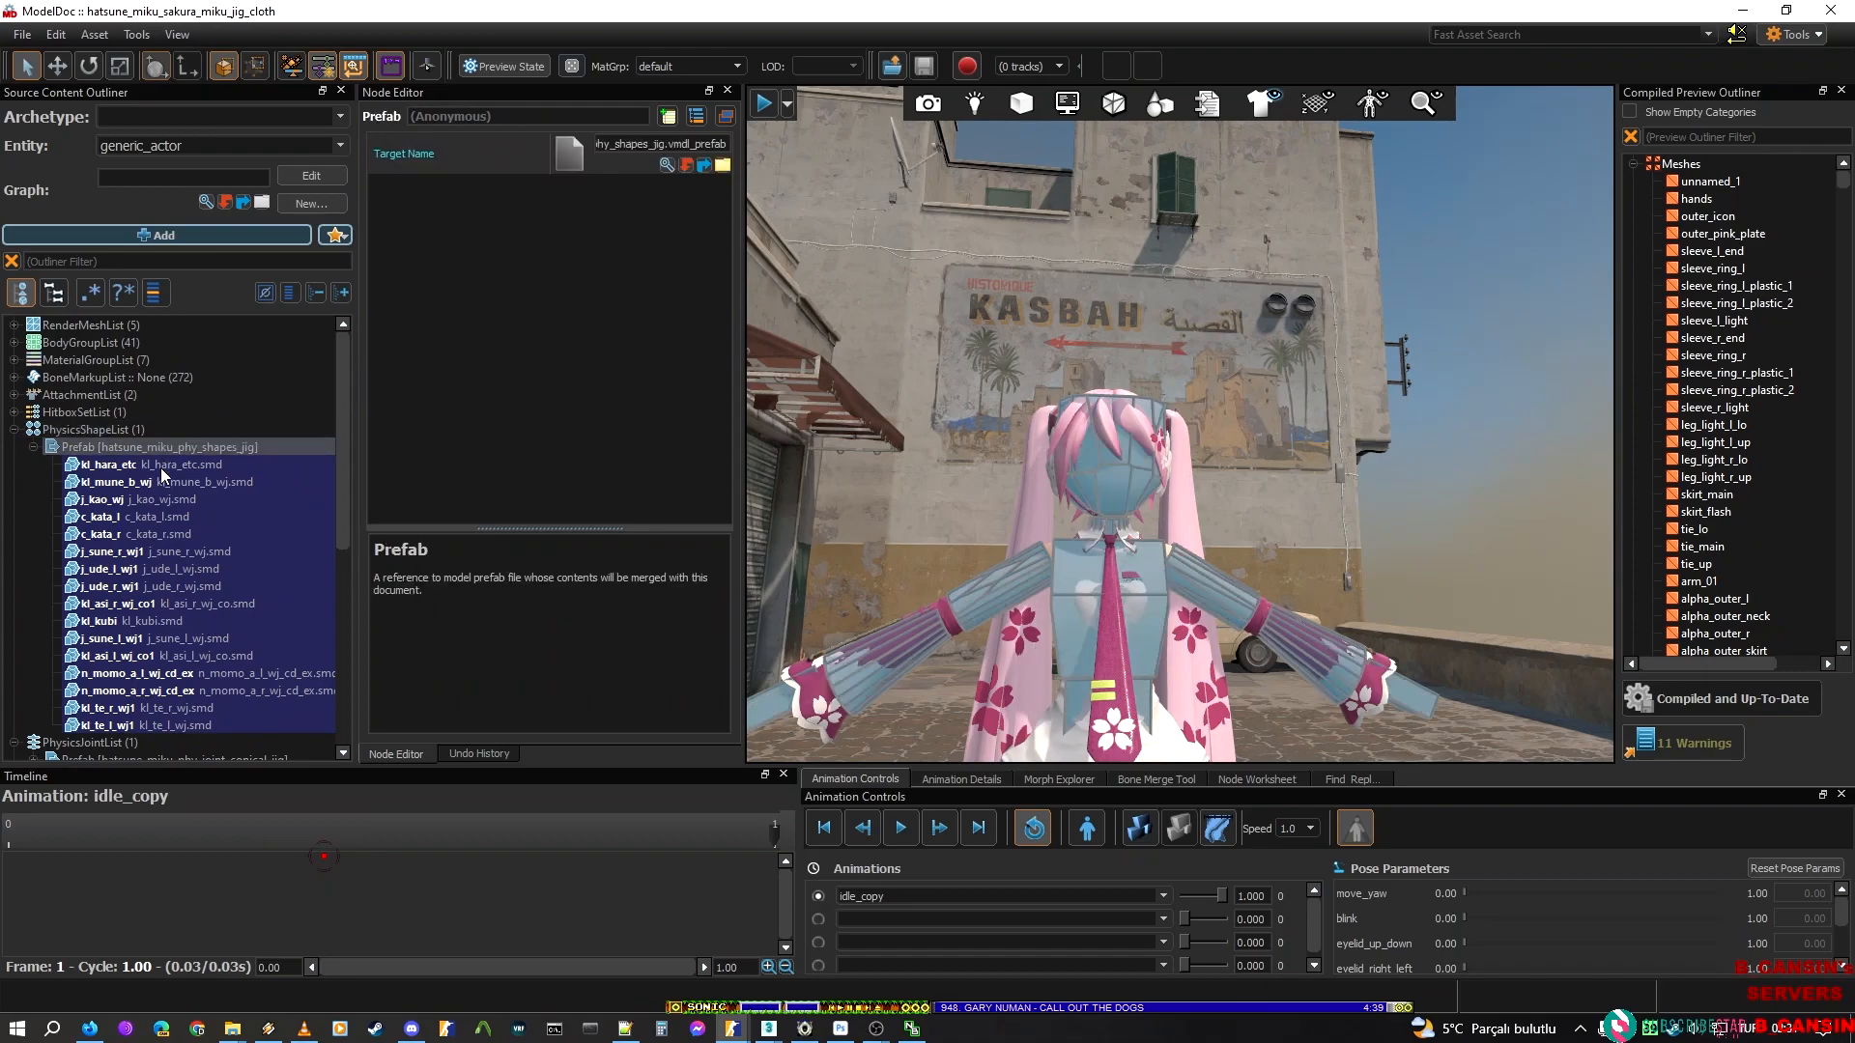
pyautogui.click(56, 475)
pyautogui.click(167, 517)
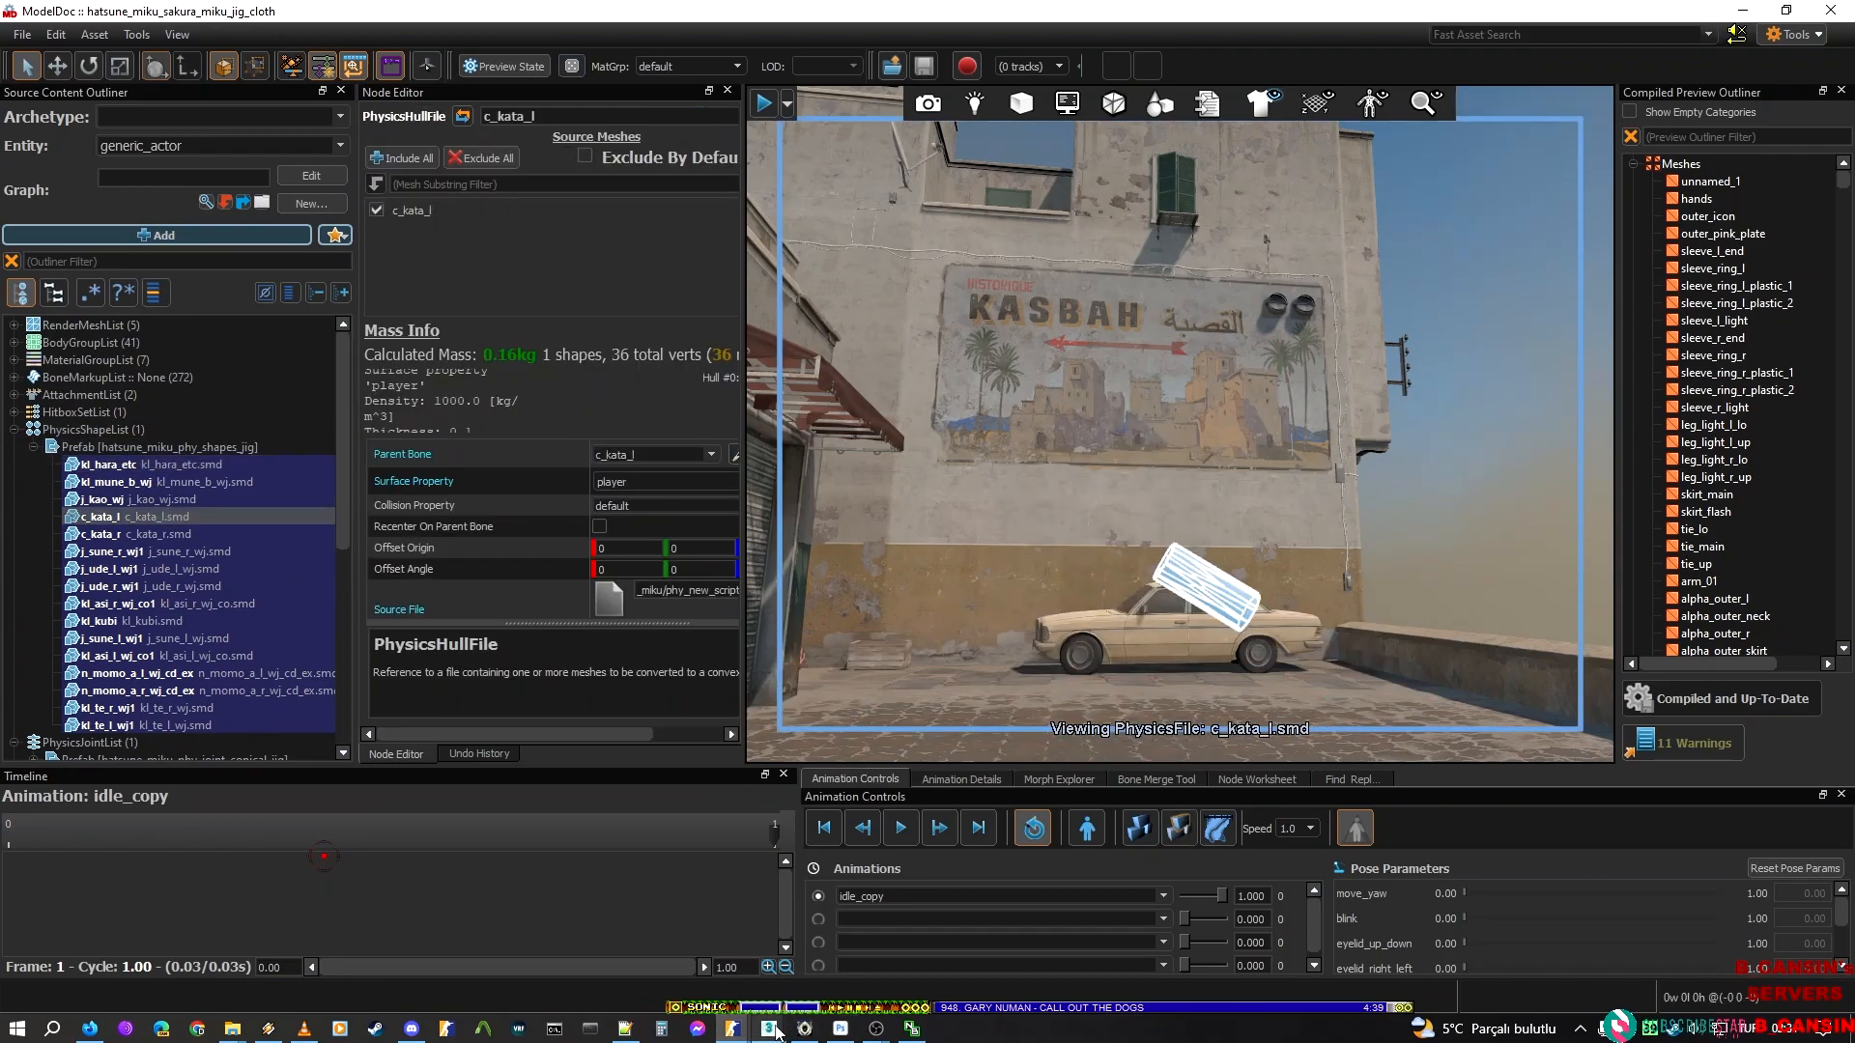
# Switch to 3ds Max and open phy_new_script_2_export.max, continuing without the missing external files
pyautogui.moveTo(771, 1026)
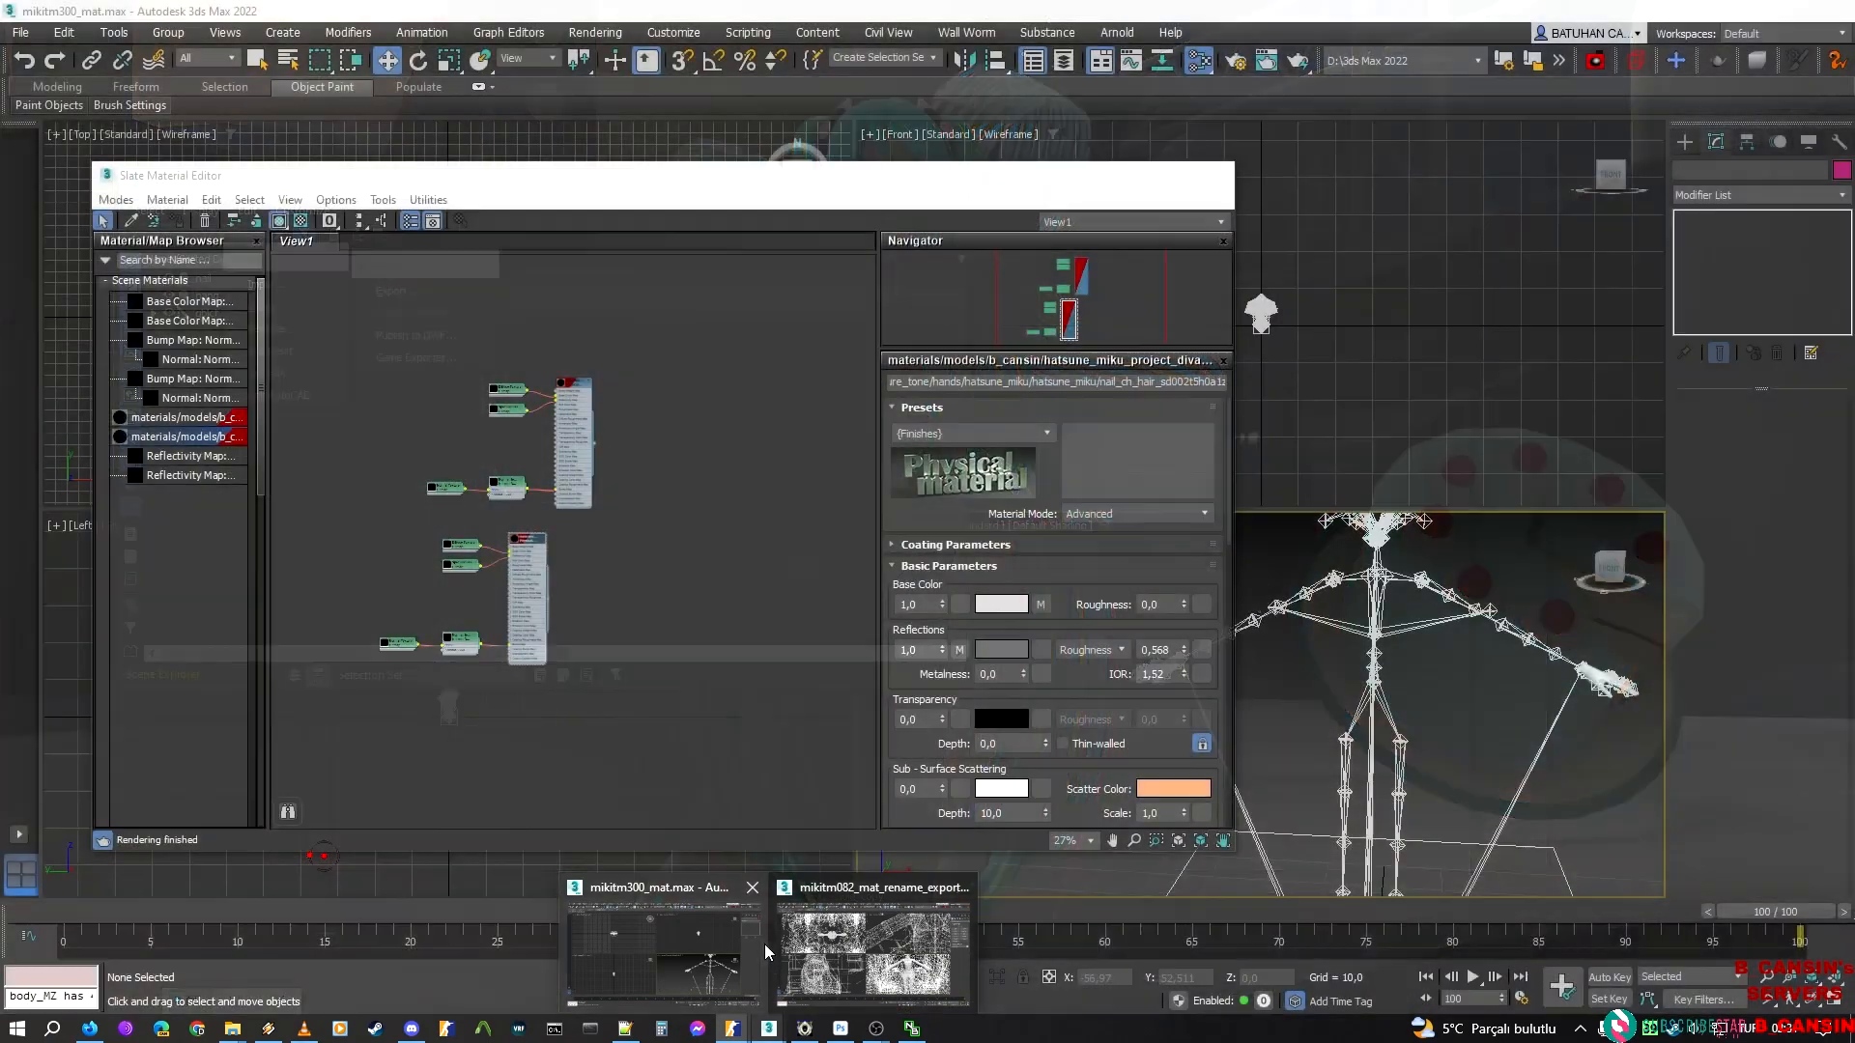
pyautogui.click(761, 940)
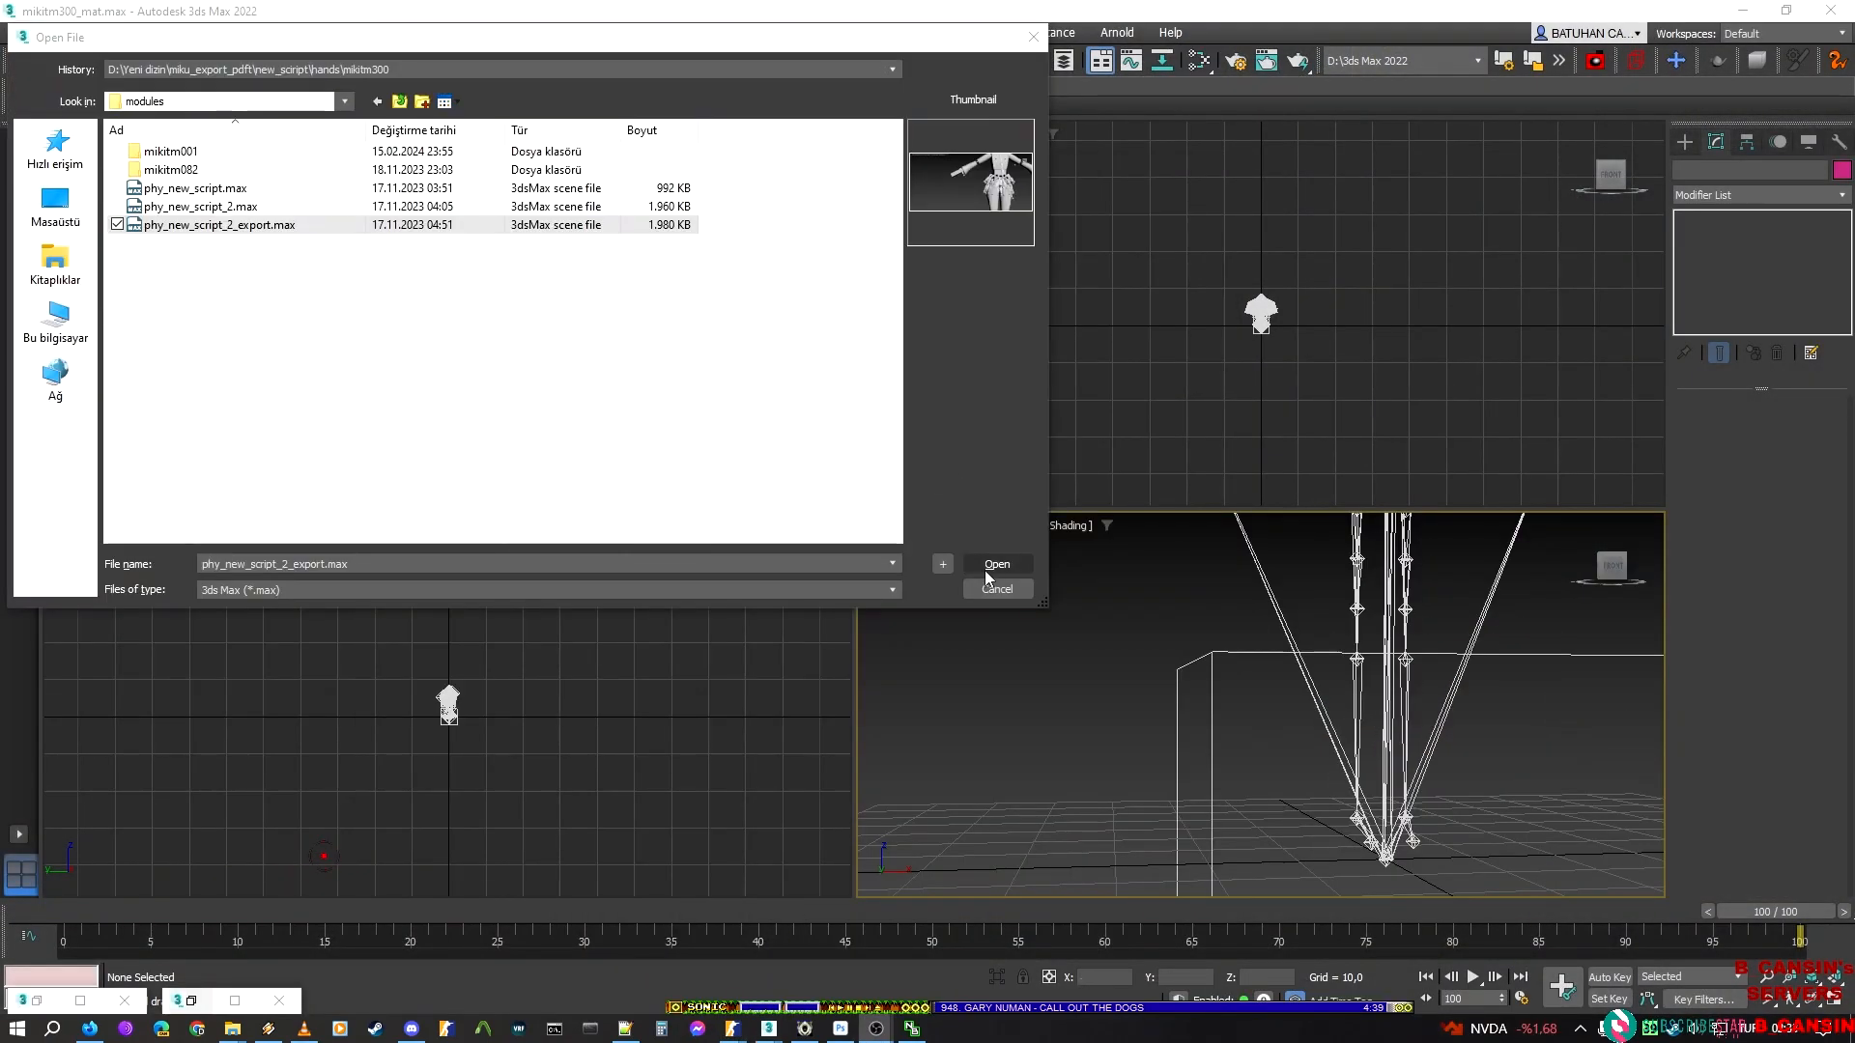
pyautogui.click(987, 564)
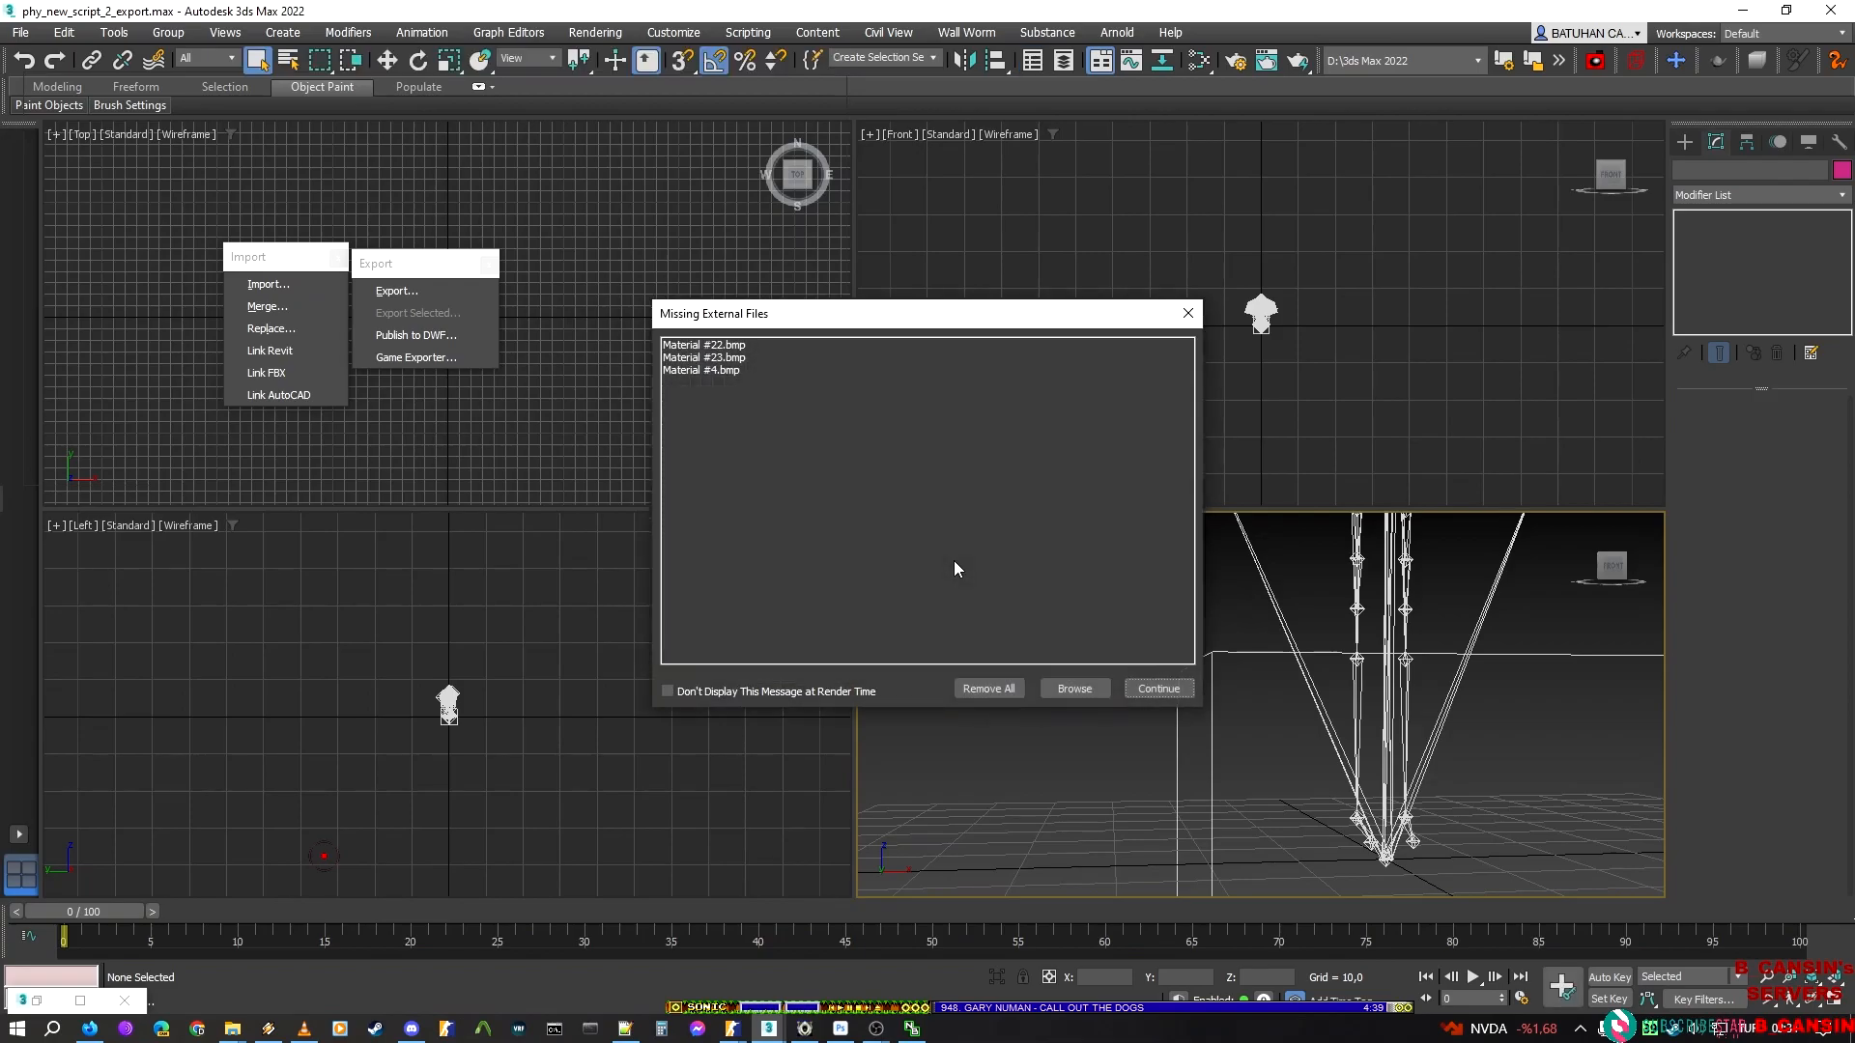
pyautogui.click(1152, 687)
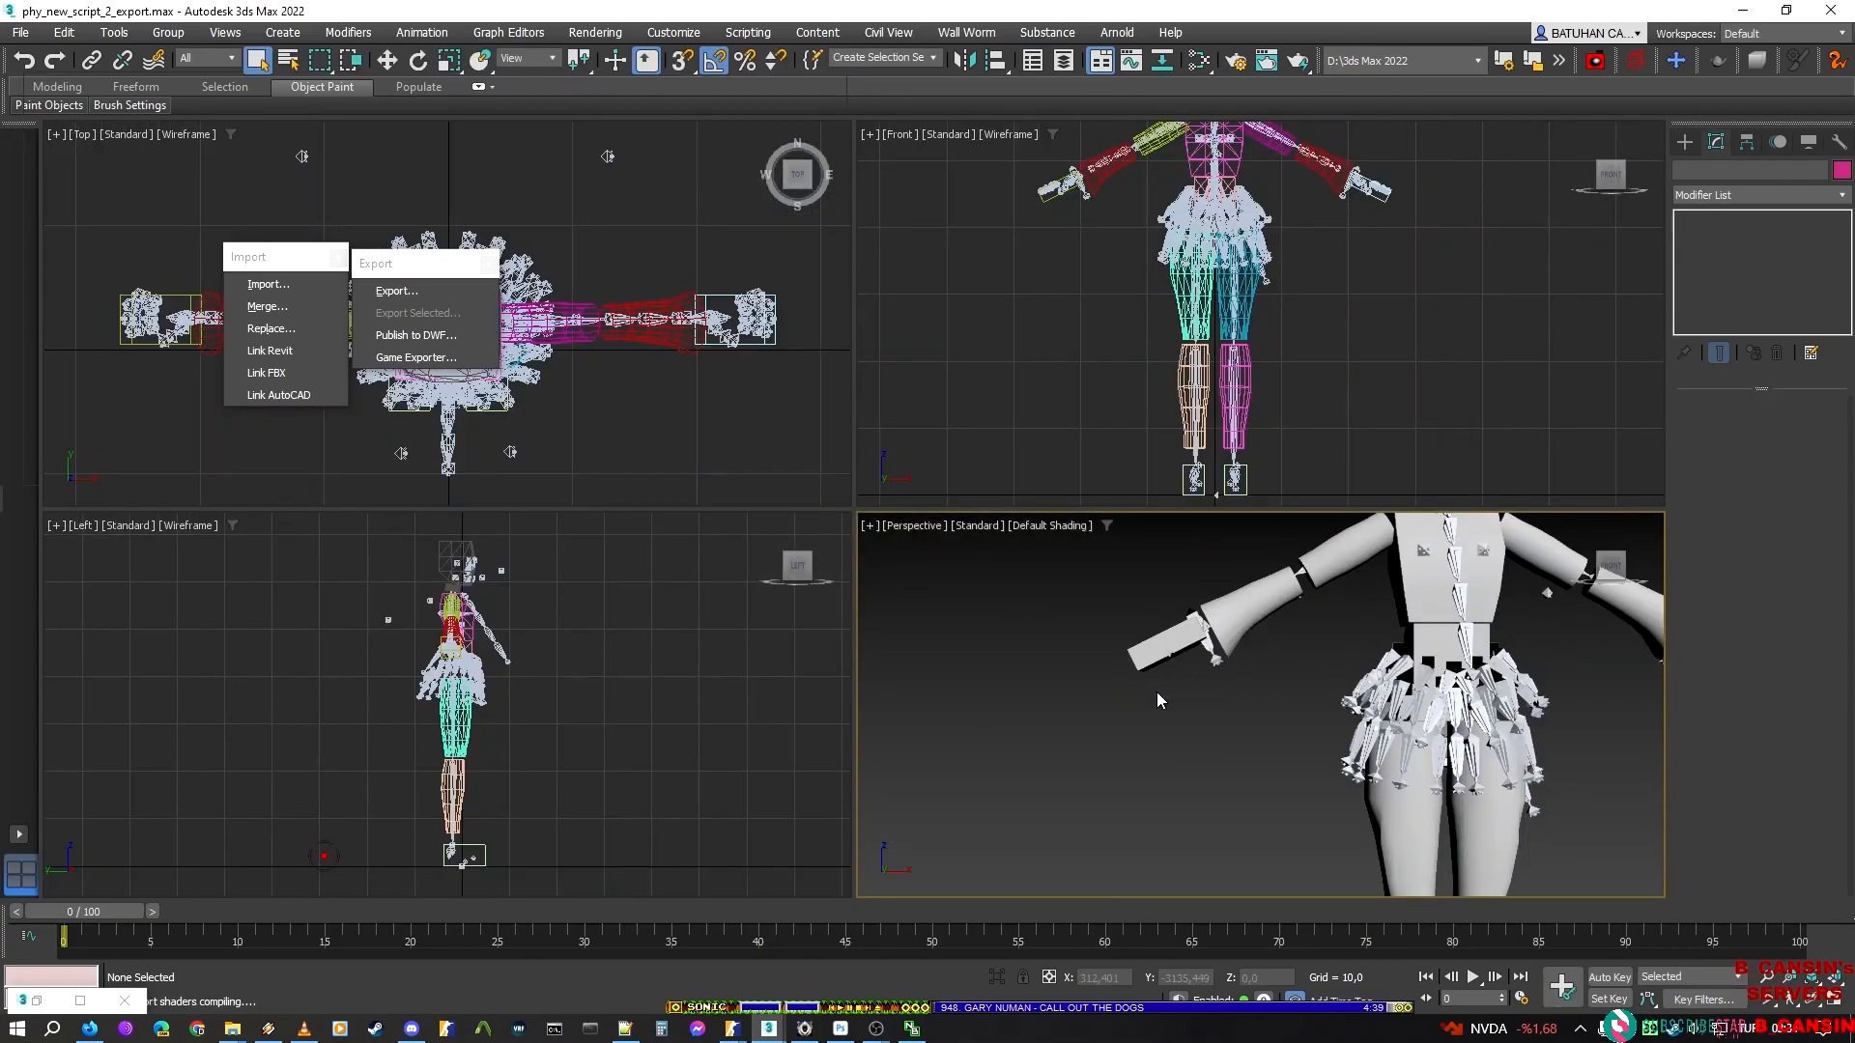
# Compare the physics hull meshes in the 3ds Max scene with the Sakura Miku model's prefab shapes in ModelDoc
pyautogui.scroll(-4, 1250, 623)
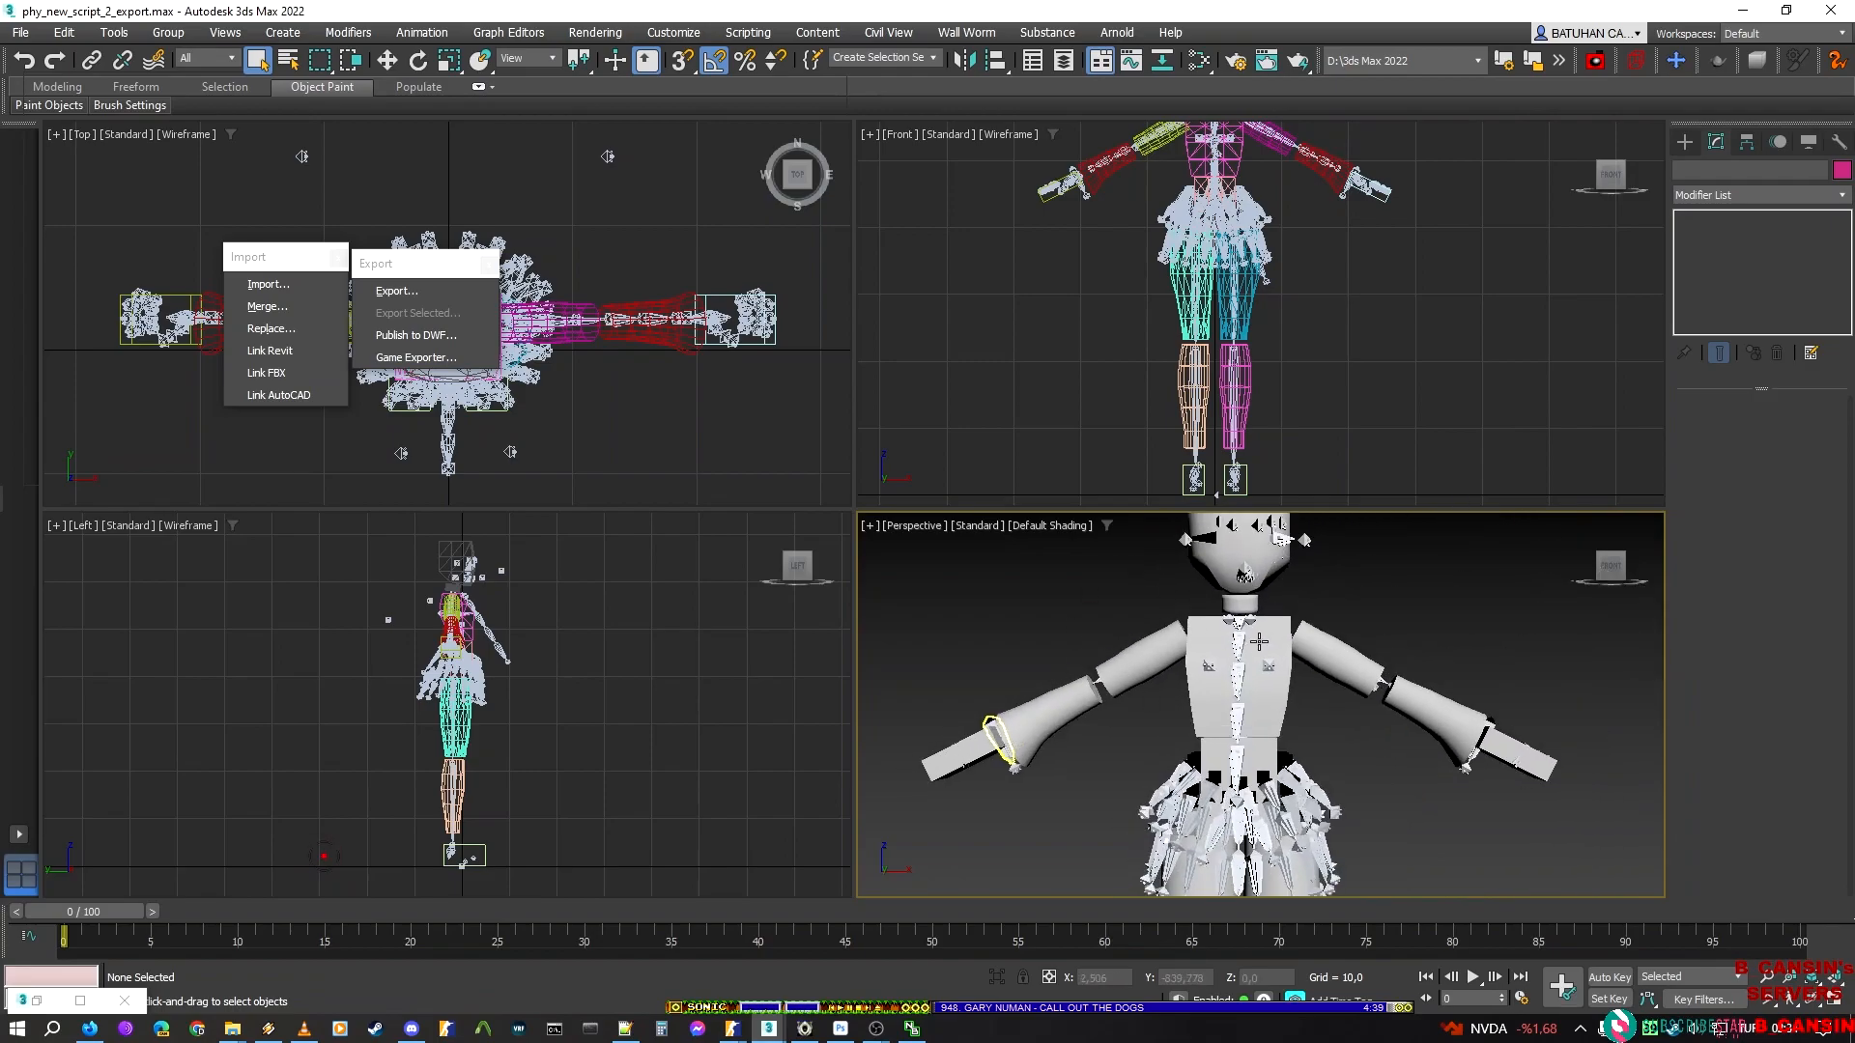
pyautogui.moveTo(1312, 564); pyautogui.dragTo(1263, 696, button='middle')
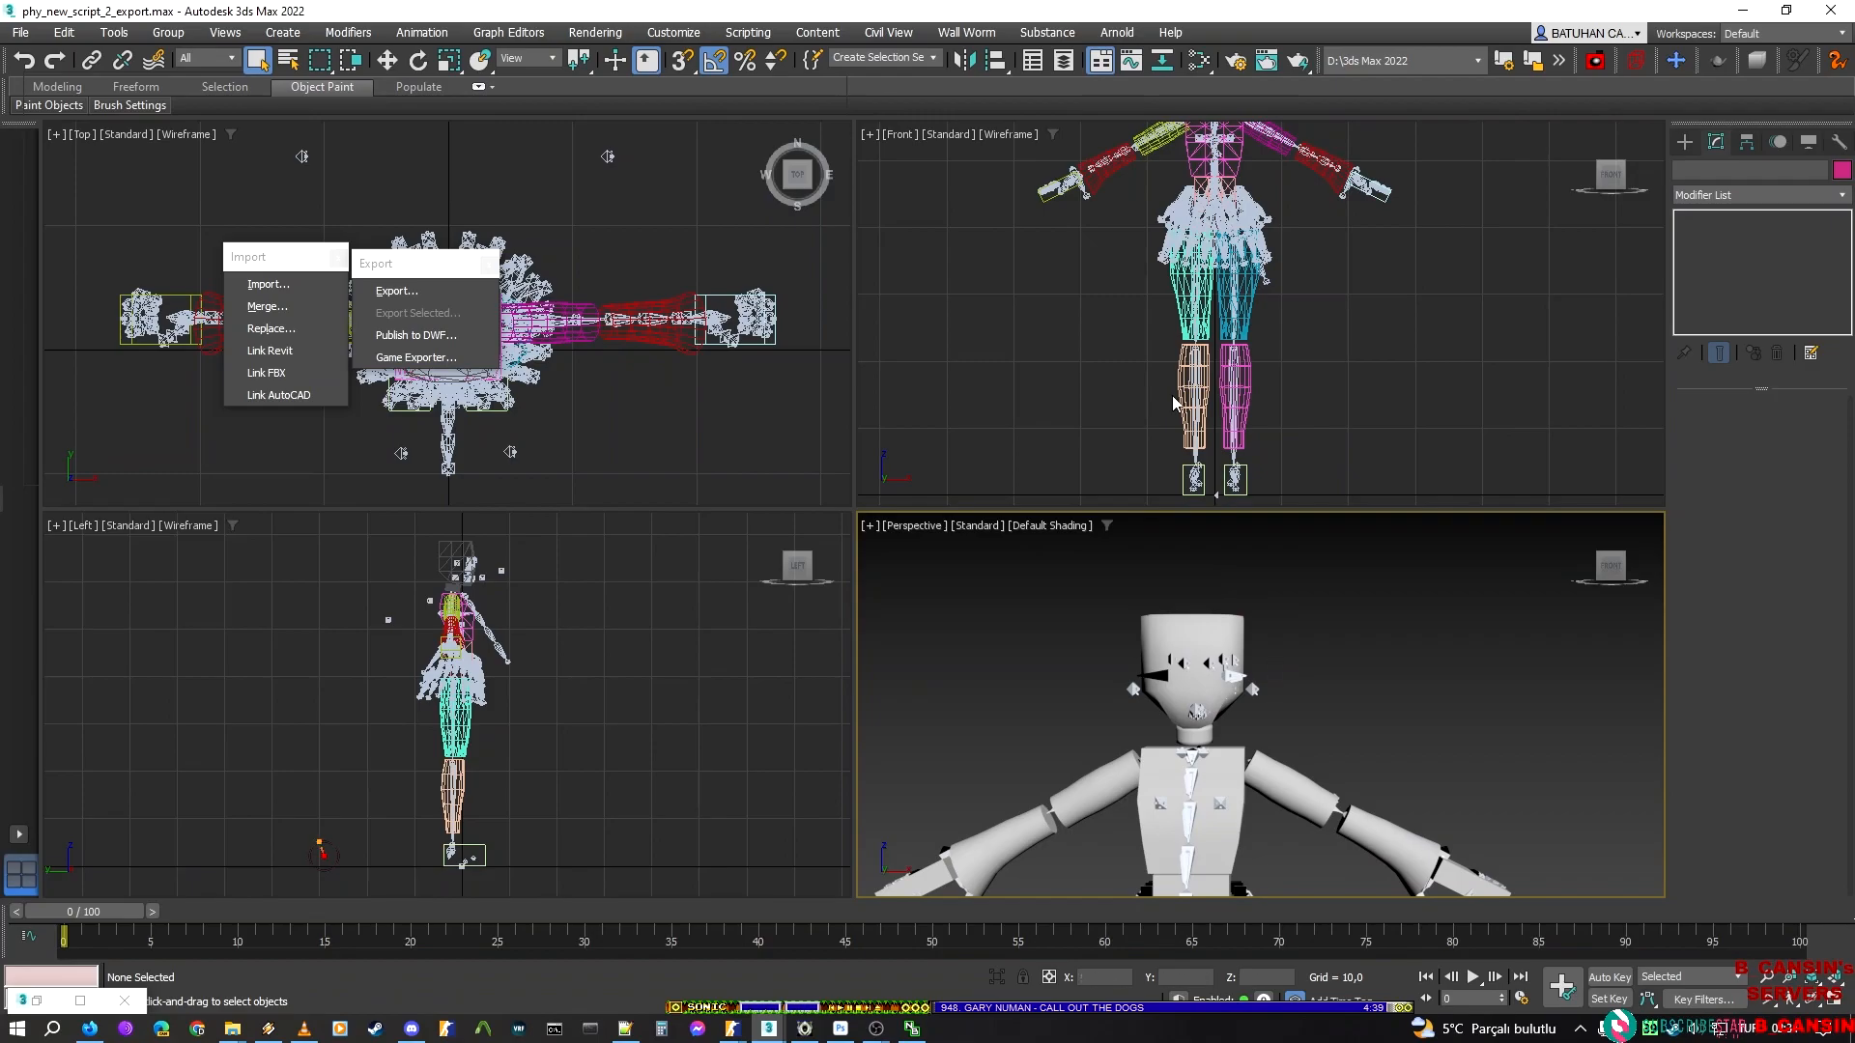
pyautogui.scroll(-5, 1346, 661)
pyautogui.scroll(2, 1339, 591)
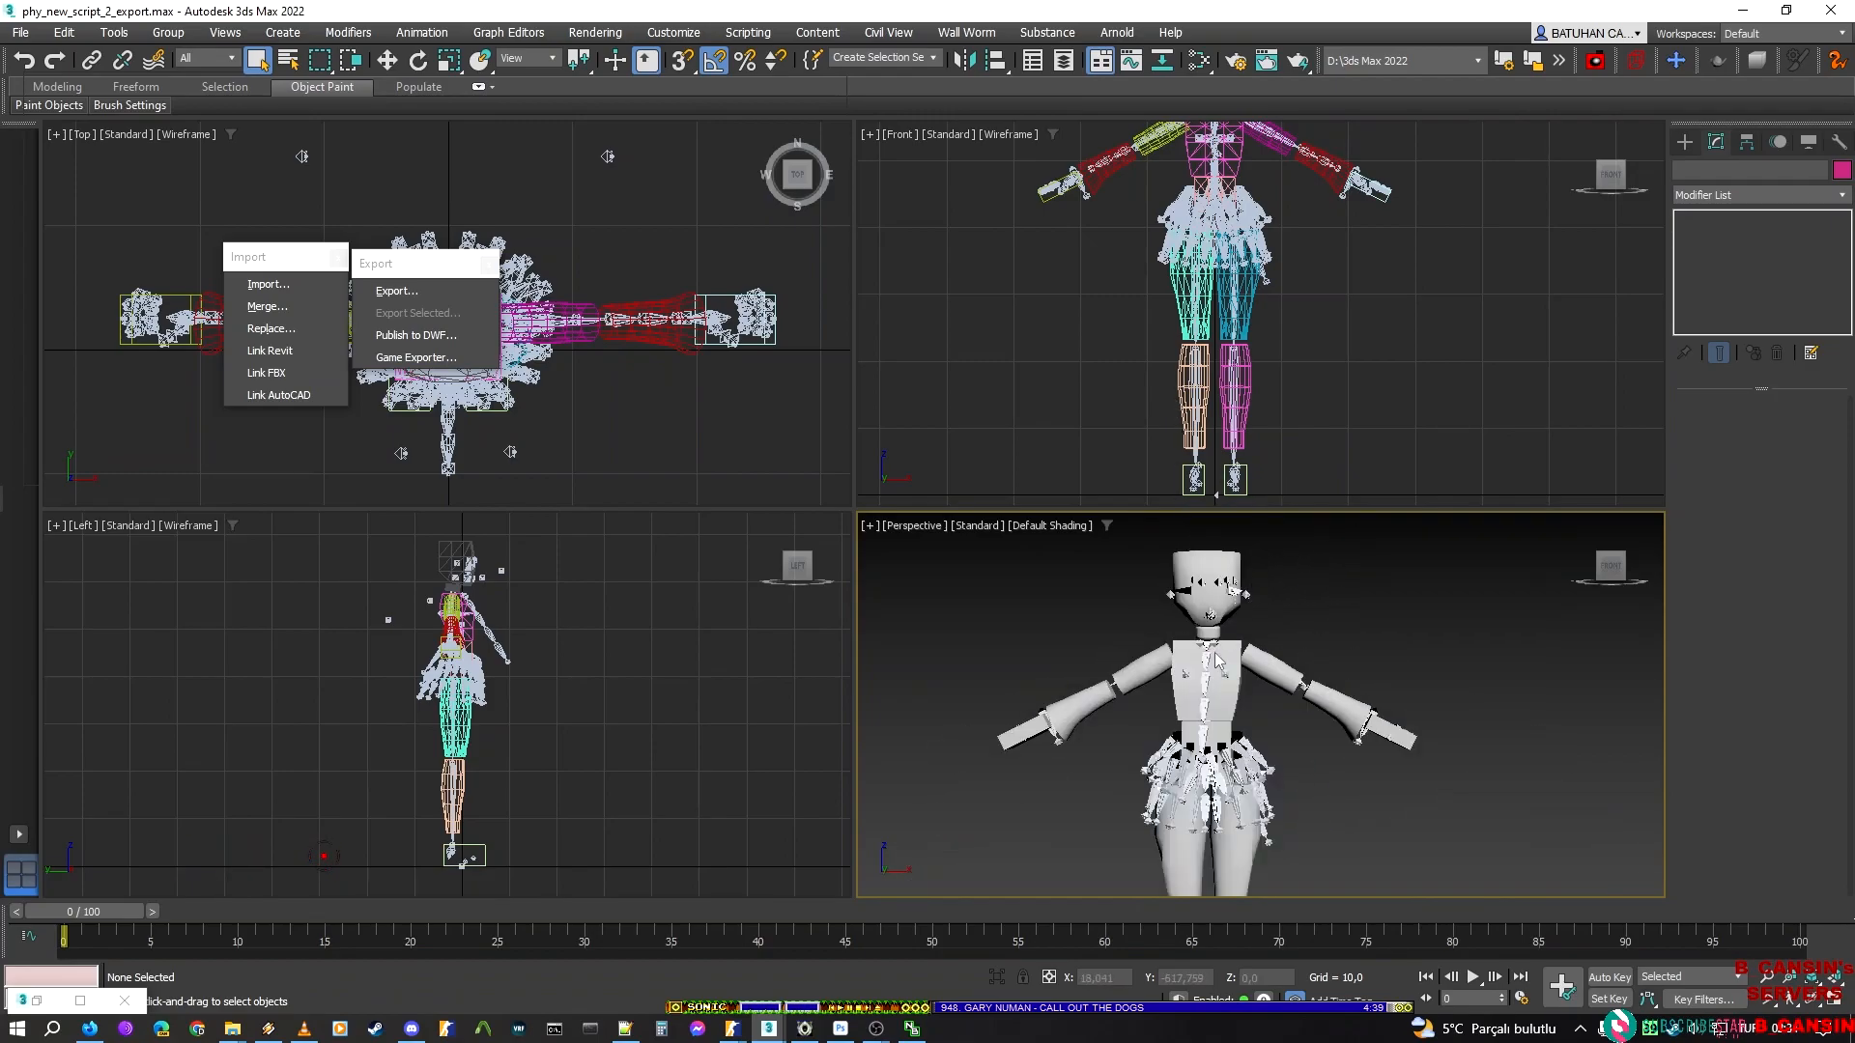
pyautogui.moveTo(770, 1035)
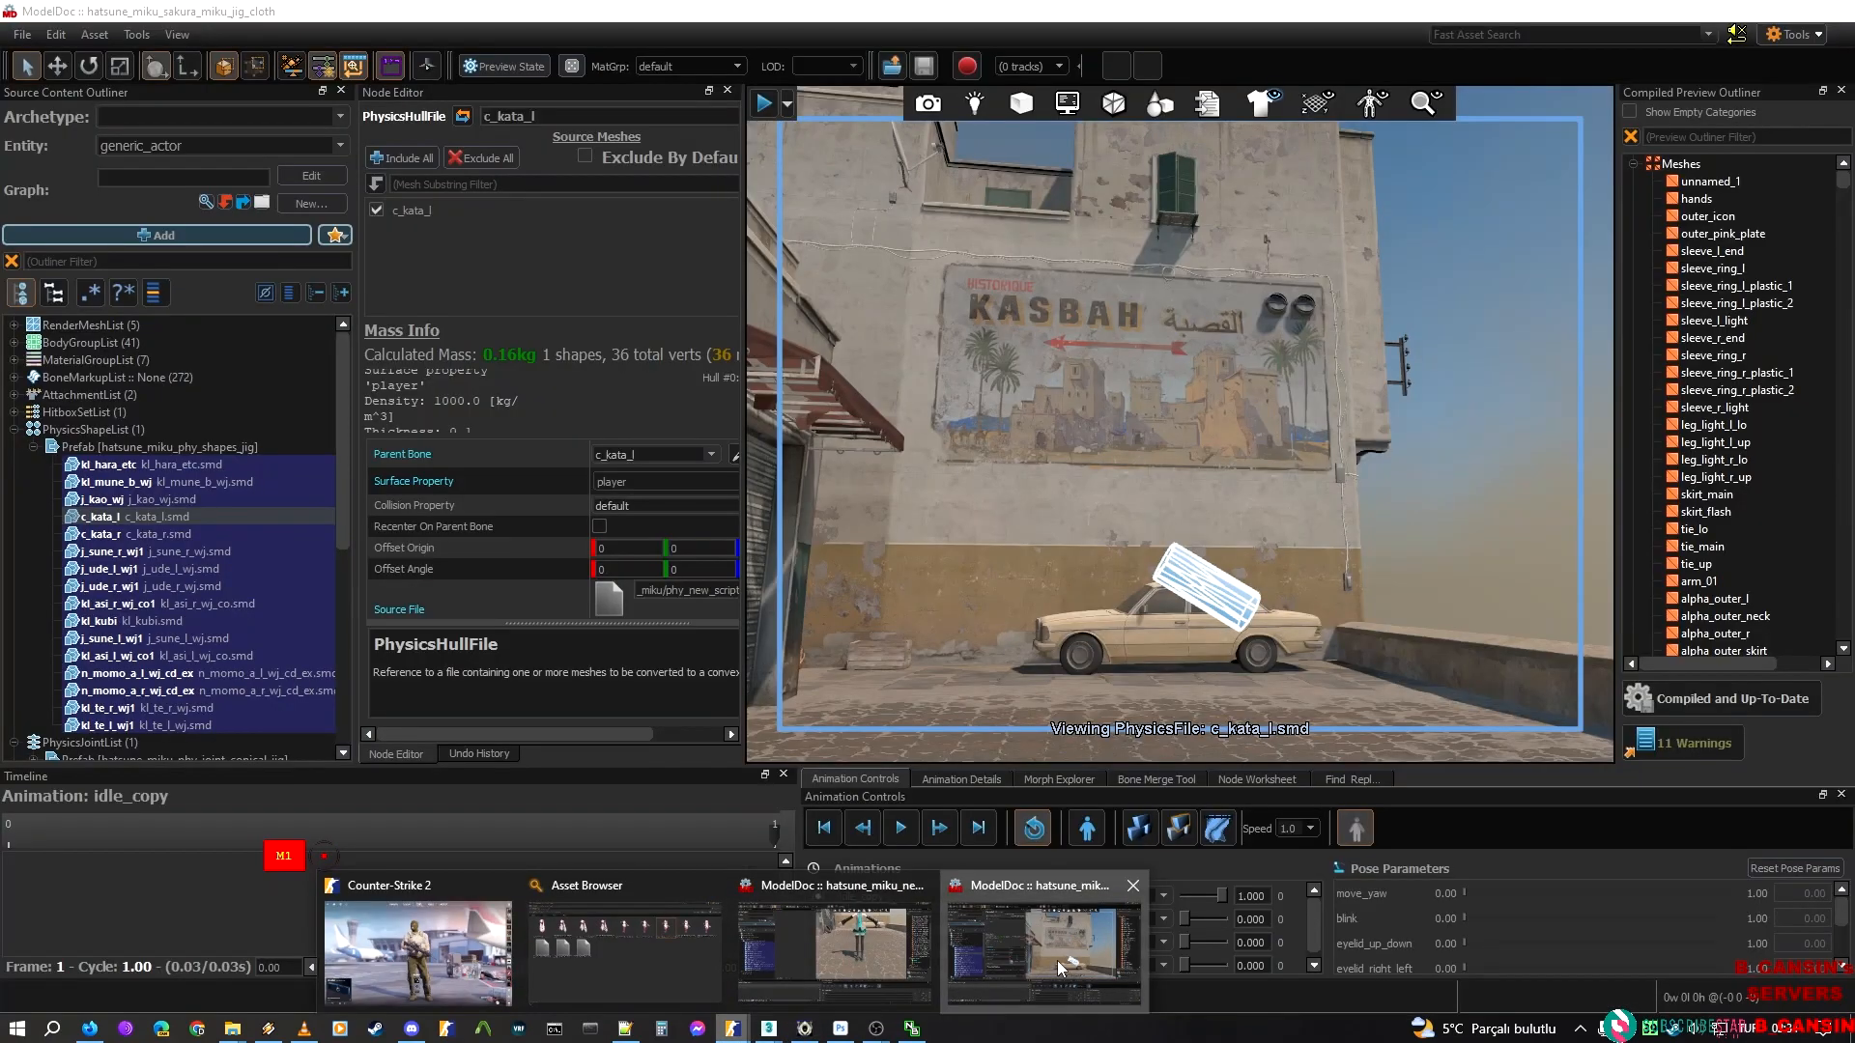
pyautogui.click(1057, 960)
pyautogui.click(160, 447)
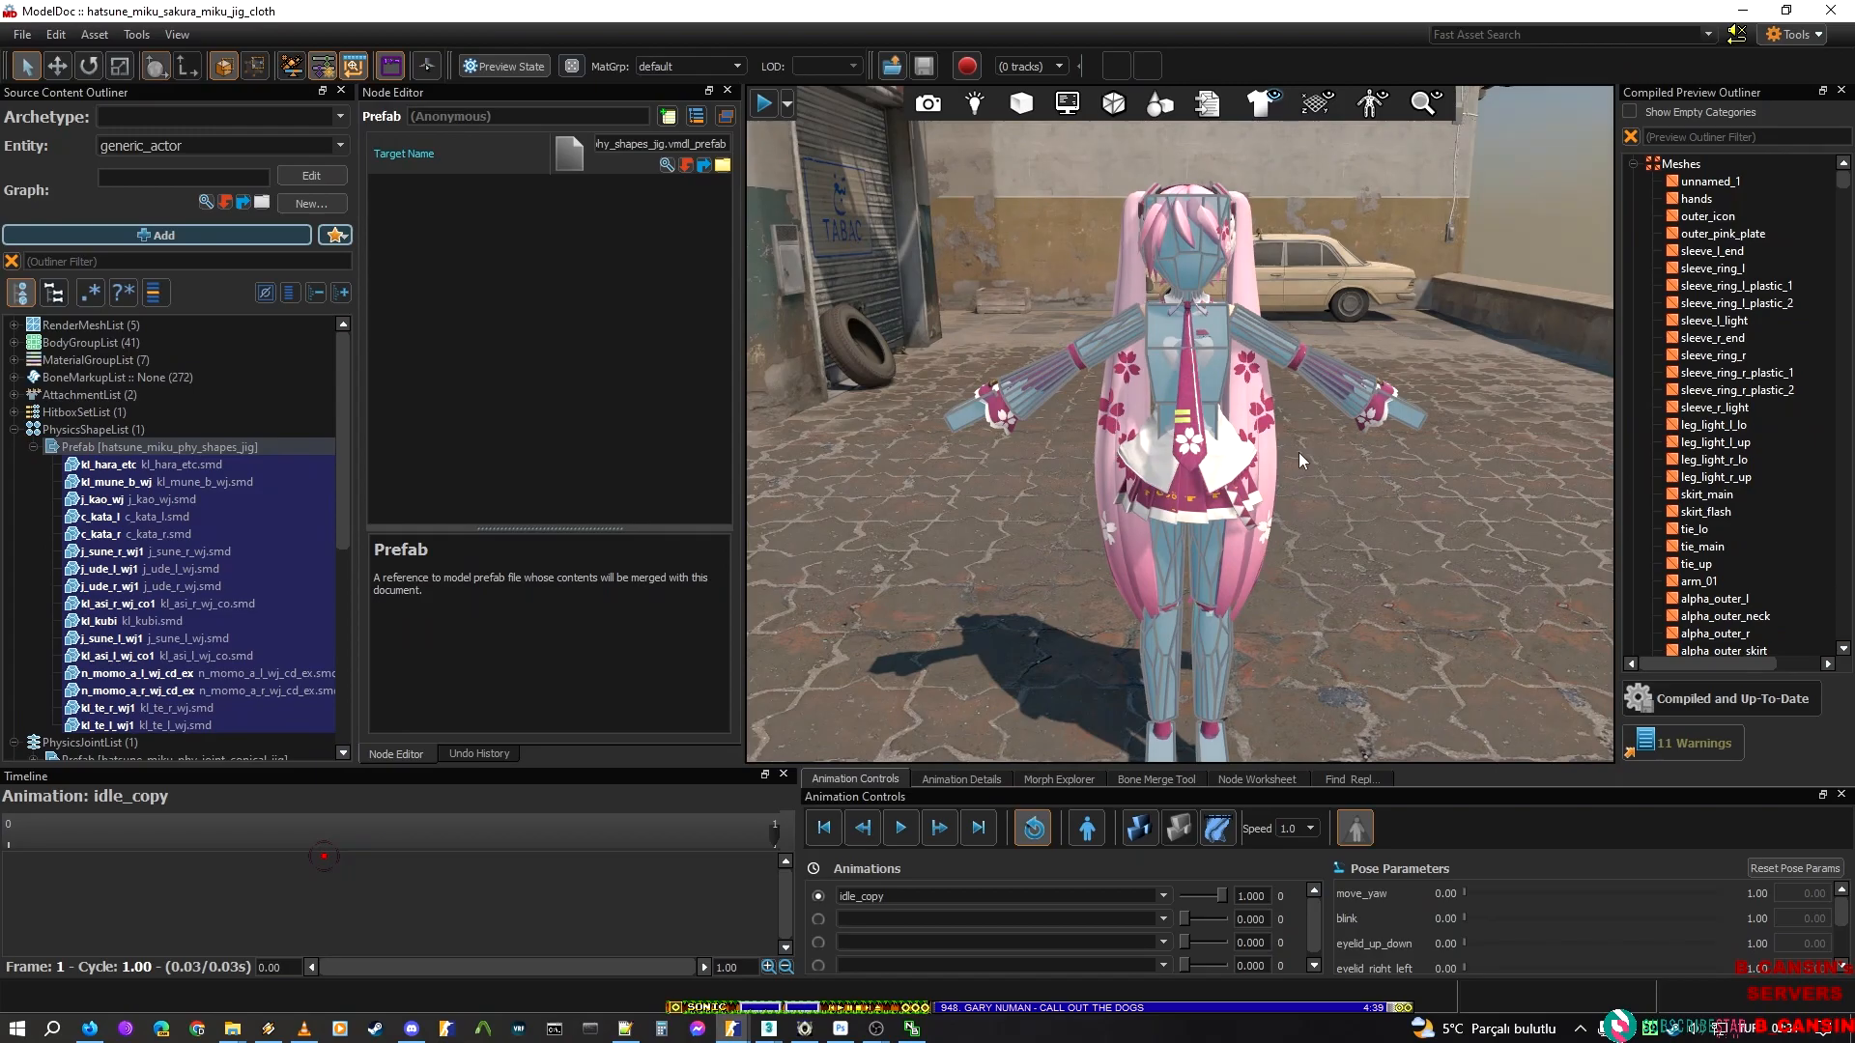
pyautogui.moveTo(768, 1029)
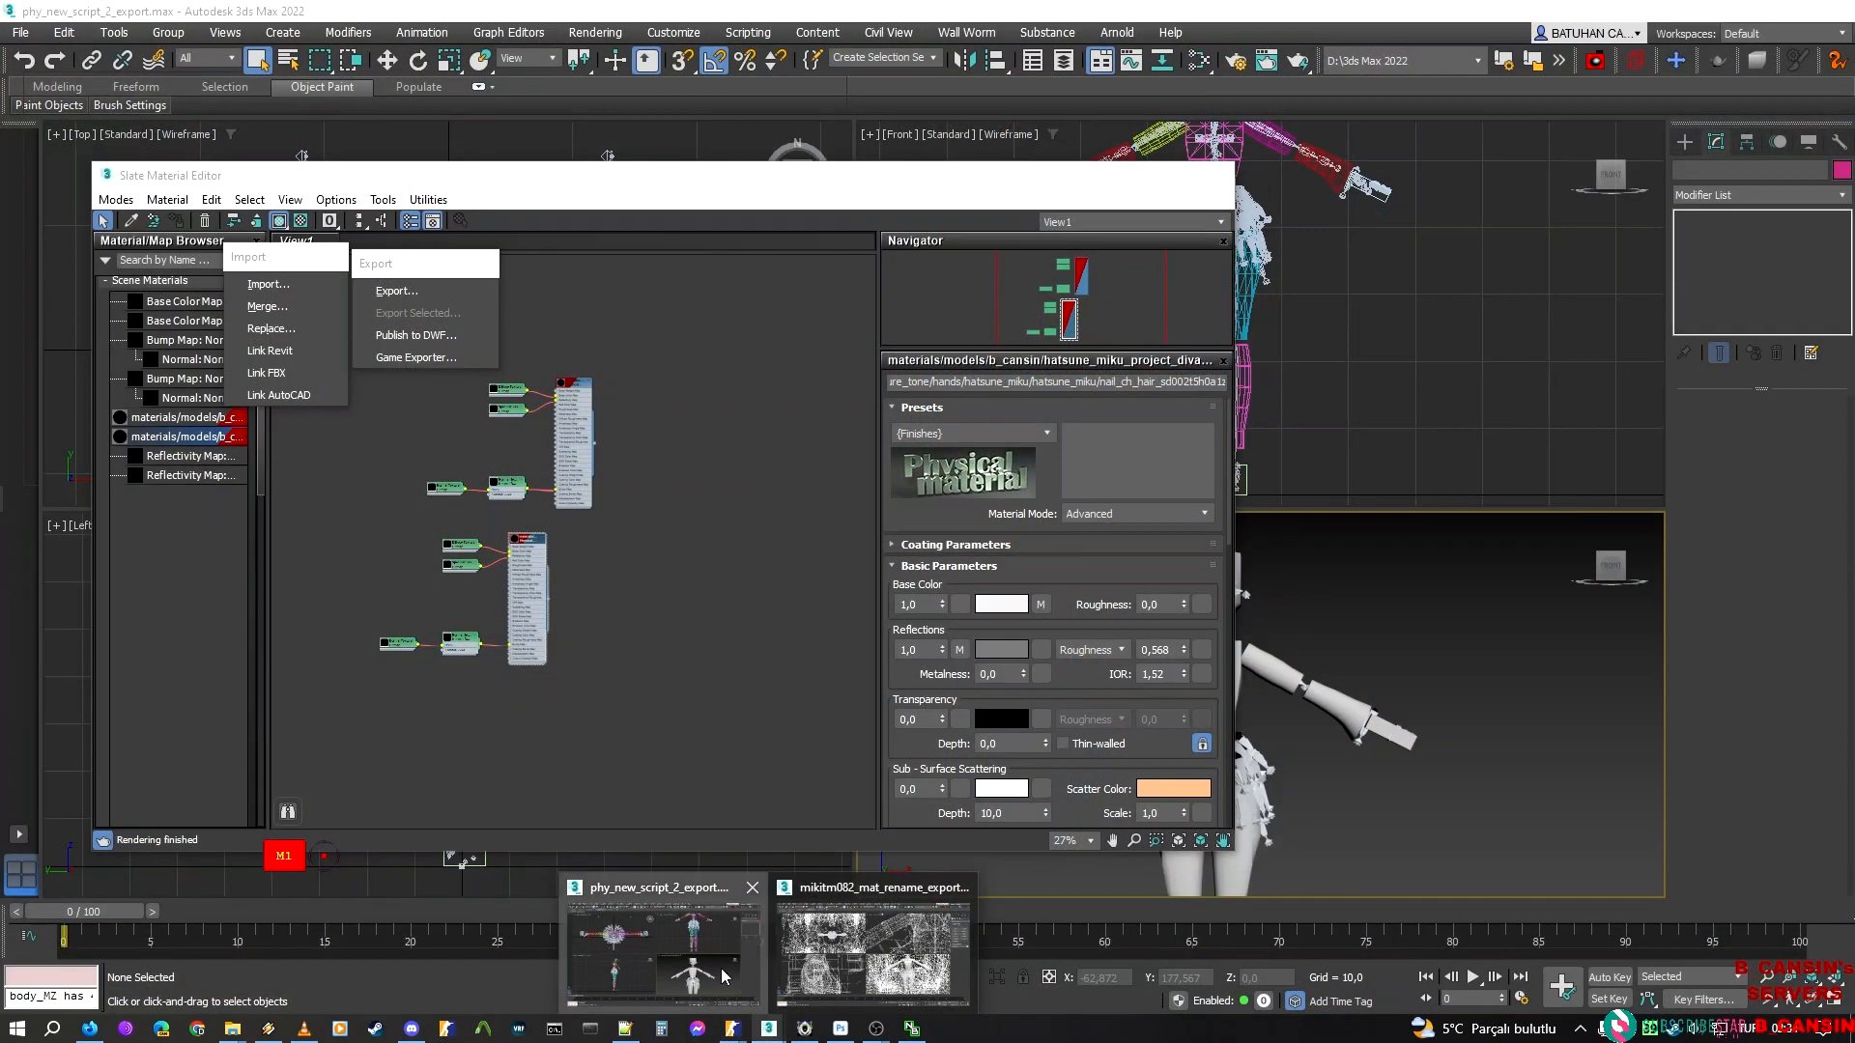
pyautogui.click(720, 968)
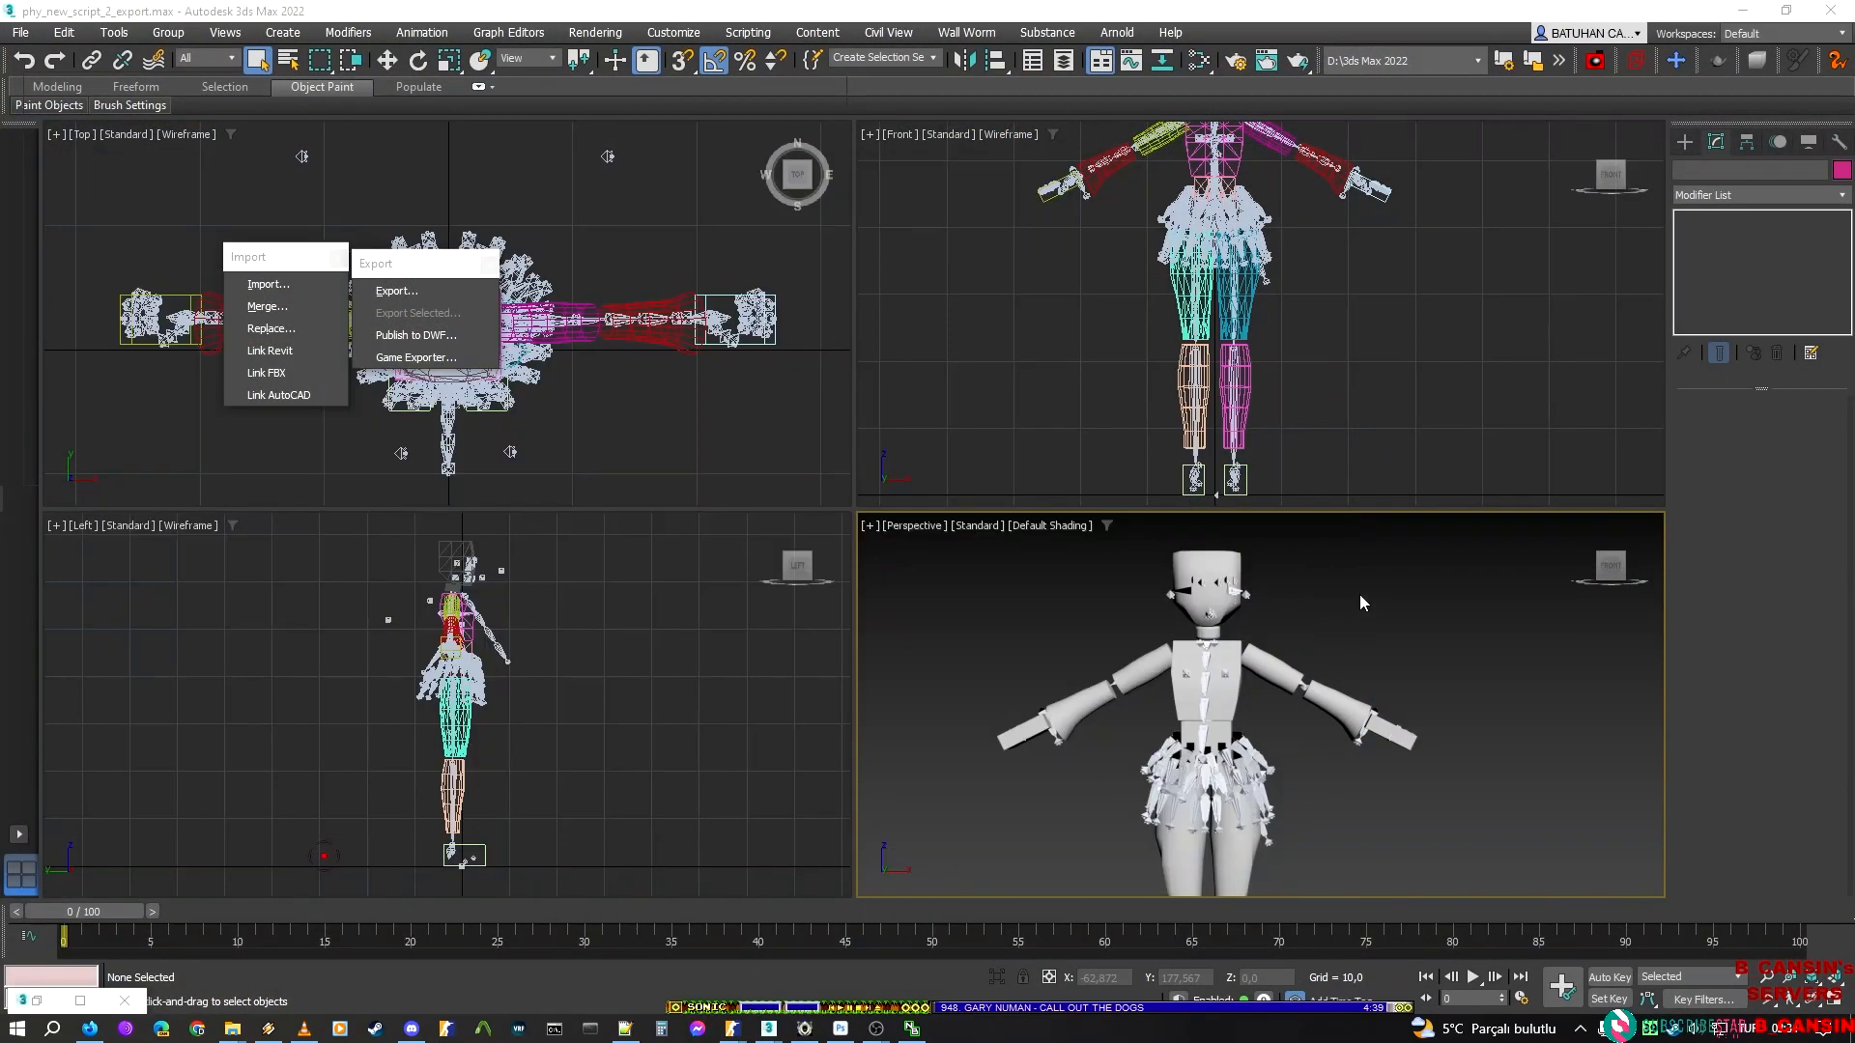
# Examine the Skin modifier's bone assignments for the j_kao_wj head, kl_kubi neck and kl_mune_b_wj chest meshes
pyautogui.click(1199, 547)
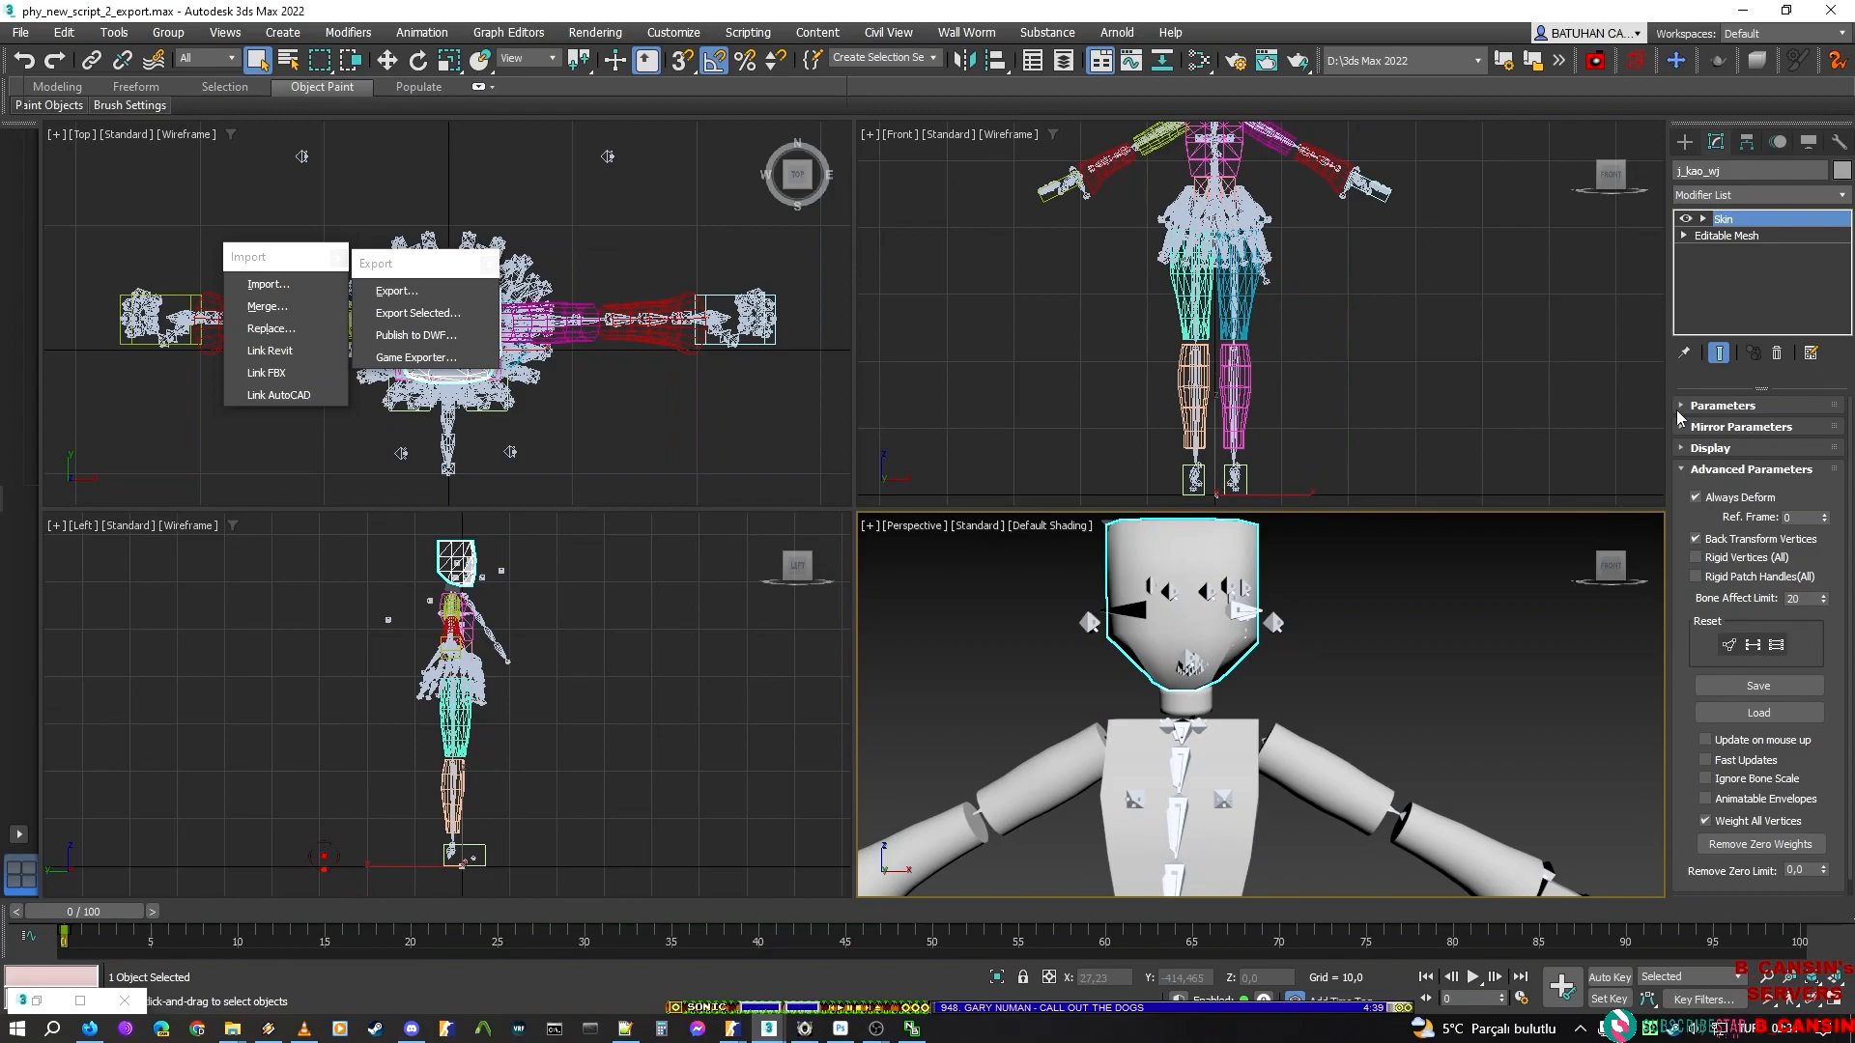
pyautogui.click(1688, 406)
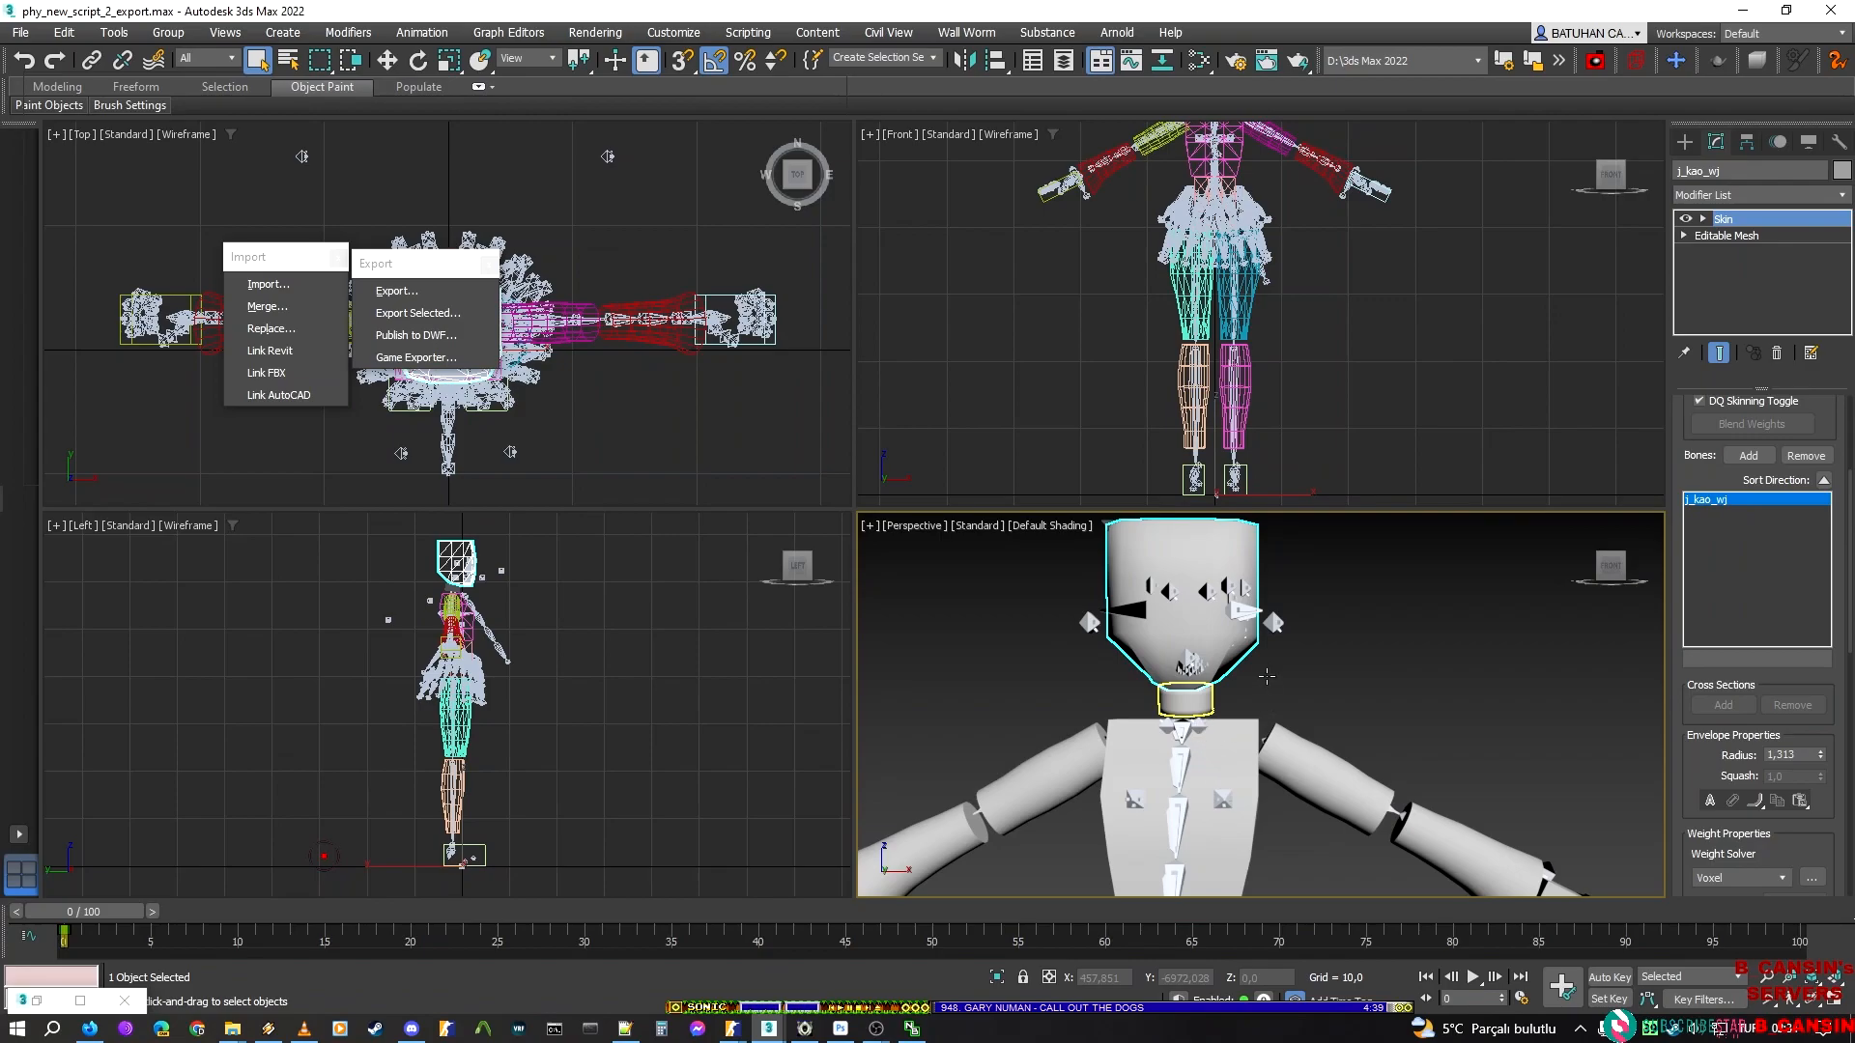
pyautogui.click(1185, 699)
pyautogui.moveTo(1325, 570); pyautogui.dragTo(1334, 538, button='middle')
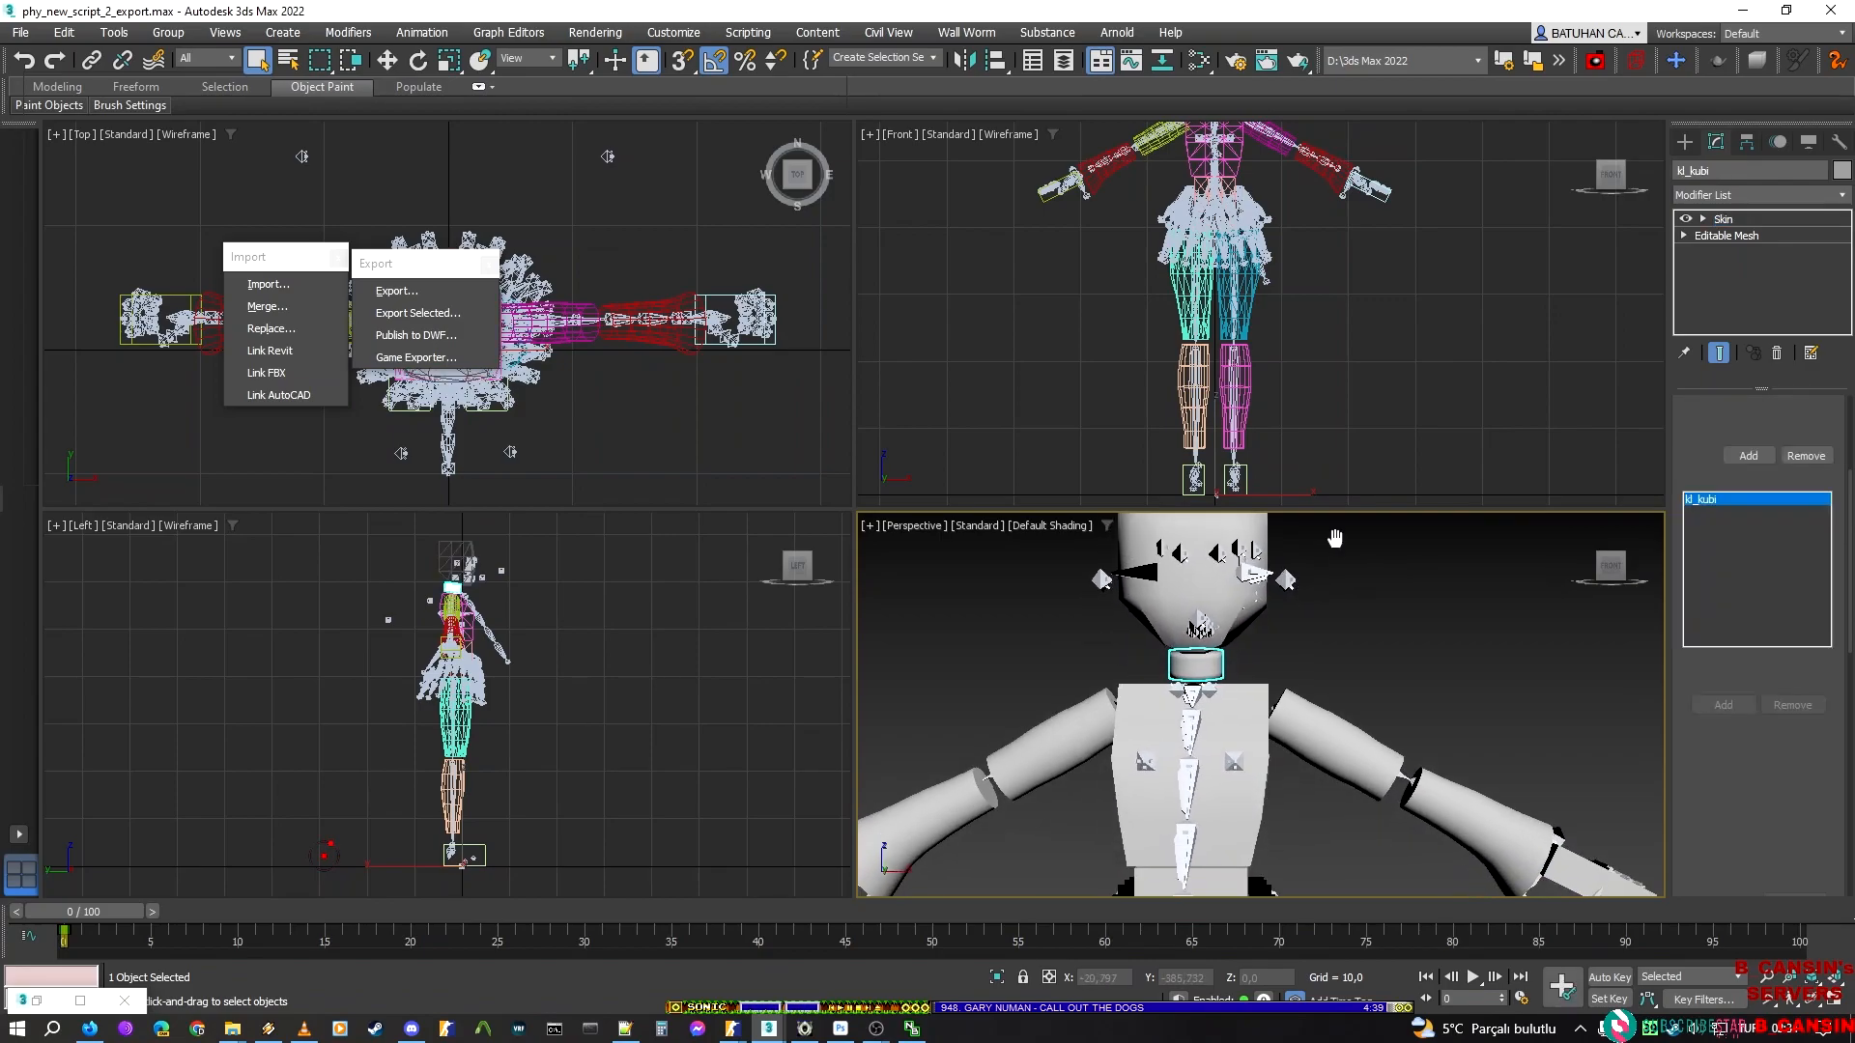
pyautogui.scroll(-5, 1334, 538)
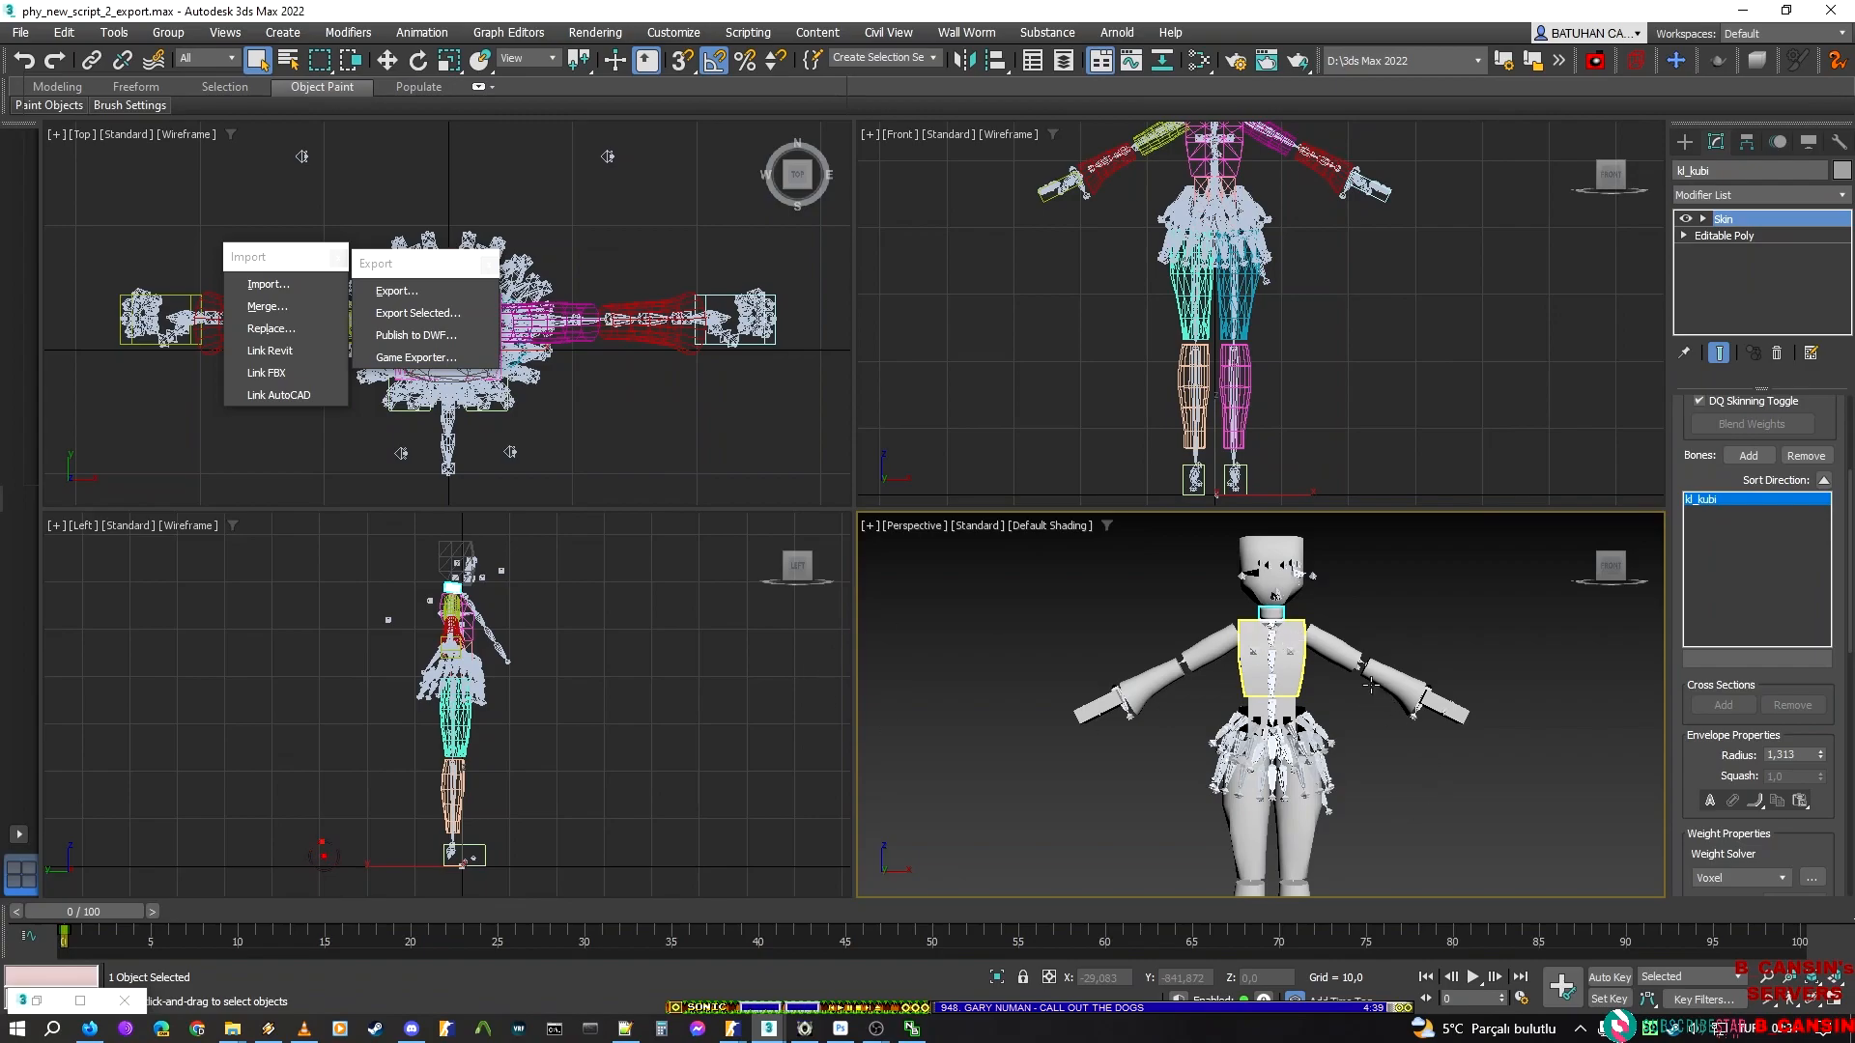
pyautogui.click(1271, 667)
pyautogui.moveTo(1269, 769); pyautogui.dragTo(1263, 674, button='middle')
pyautogui.scroll(5, 1250, 687)
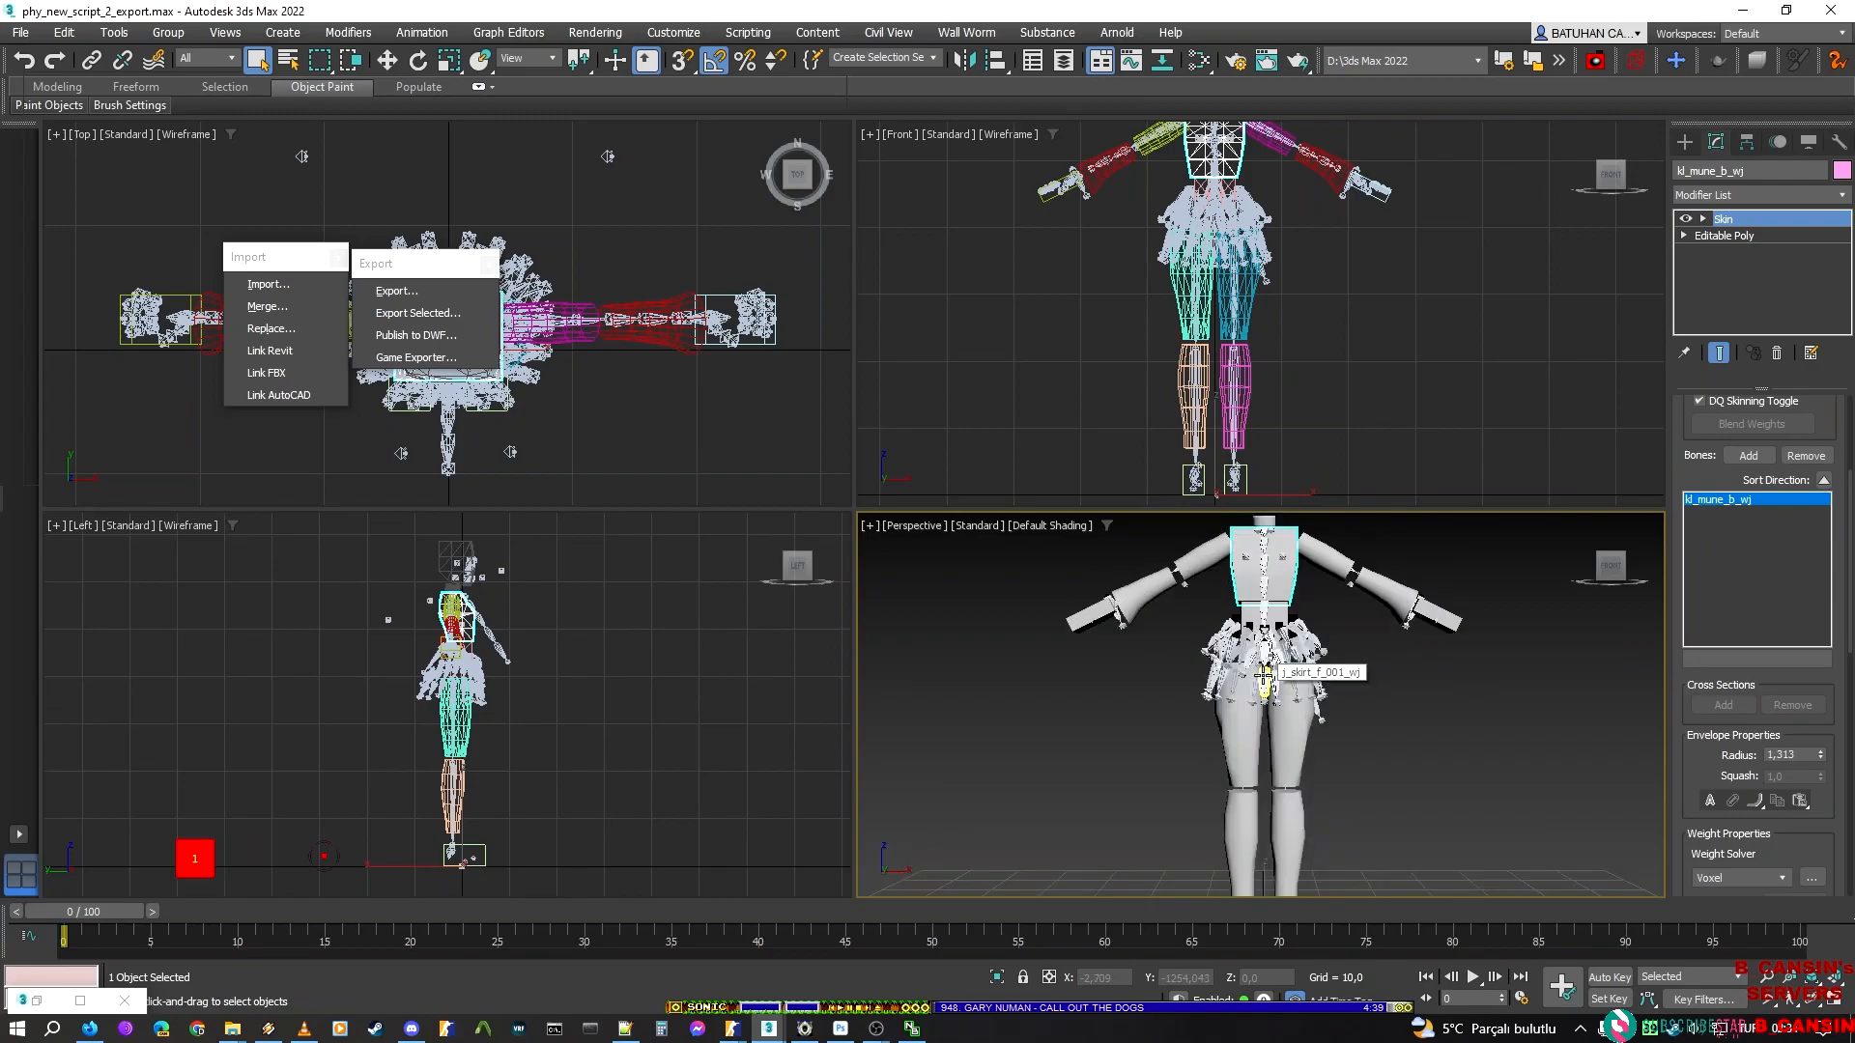
pyautogui.scroll(-6, 1234, 702)
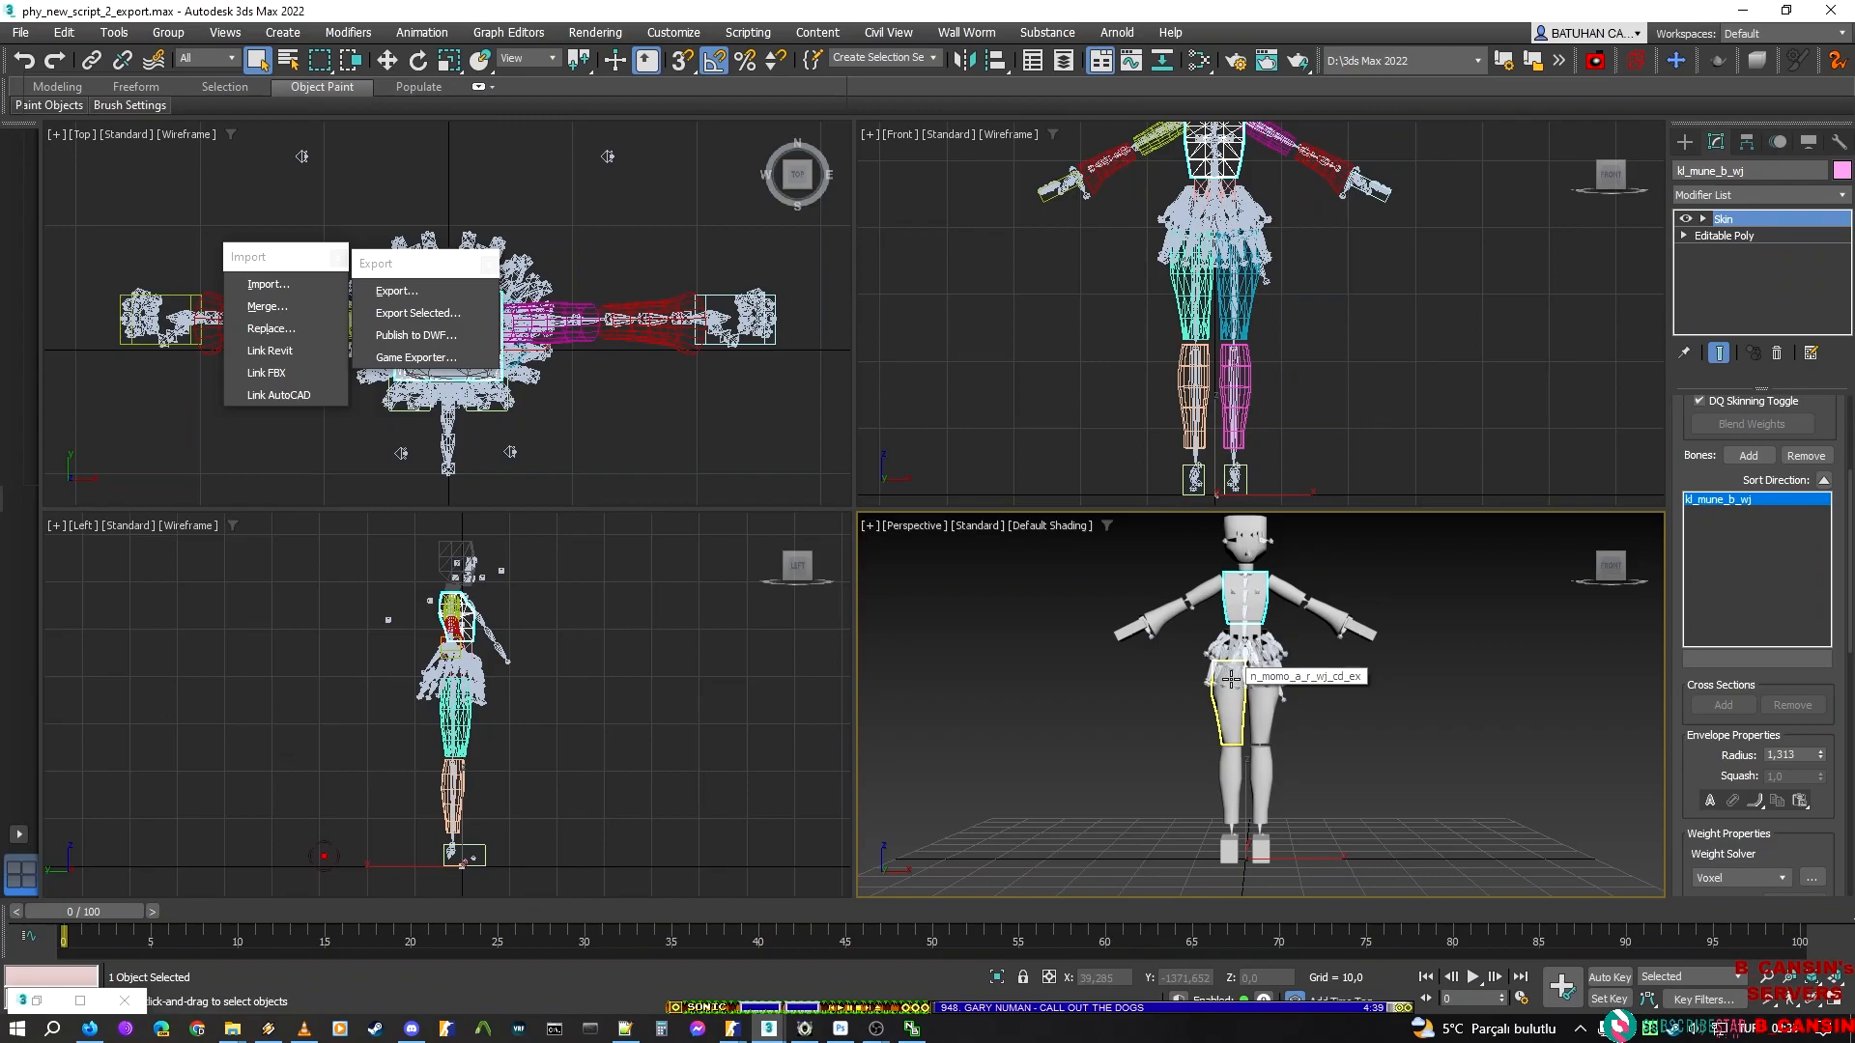
pyautogui.moveTo(1034, 711); pyautogui.dragTo(989, 791, button='middle')
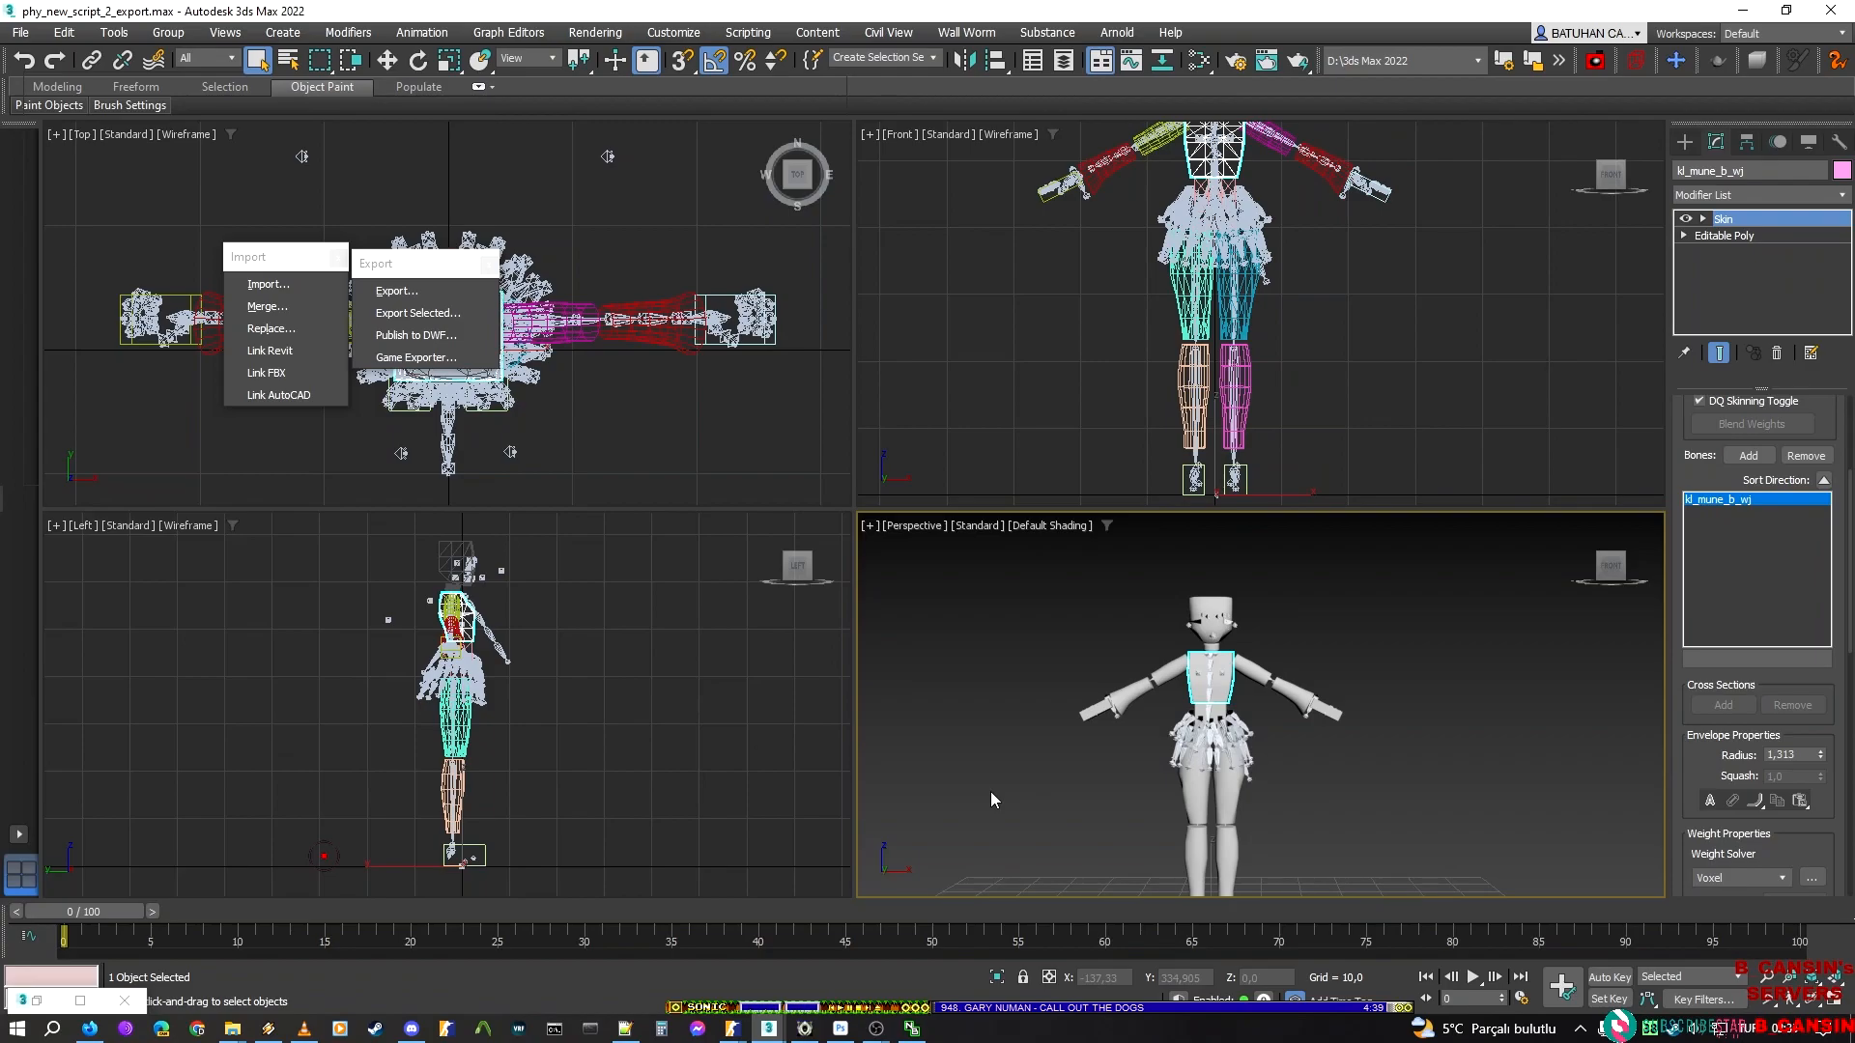
pyautogui.click(85, 1033)
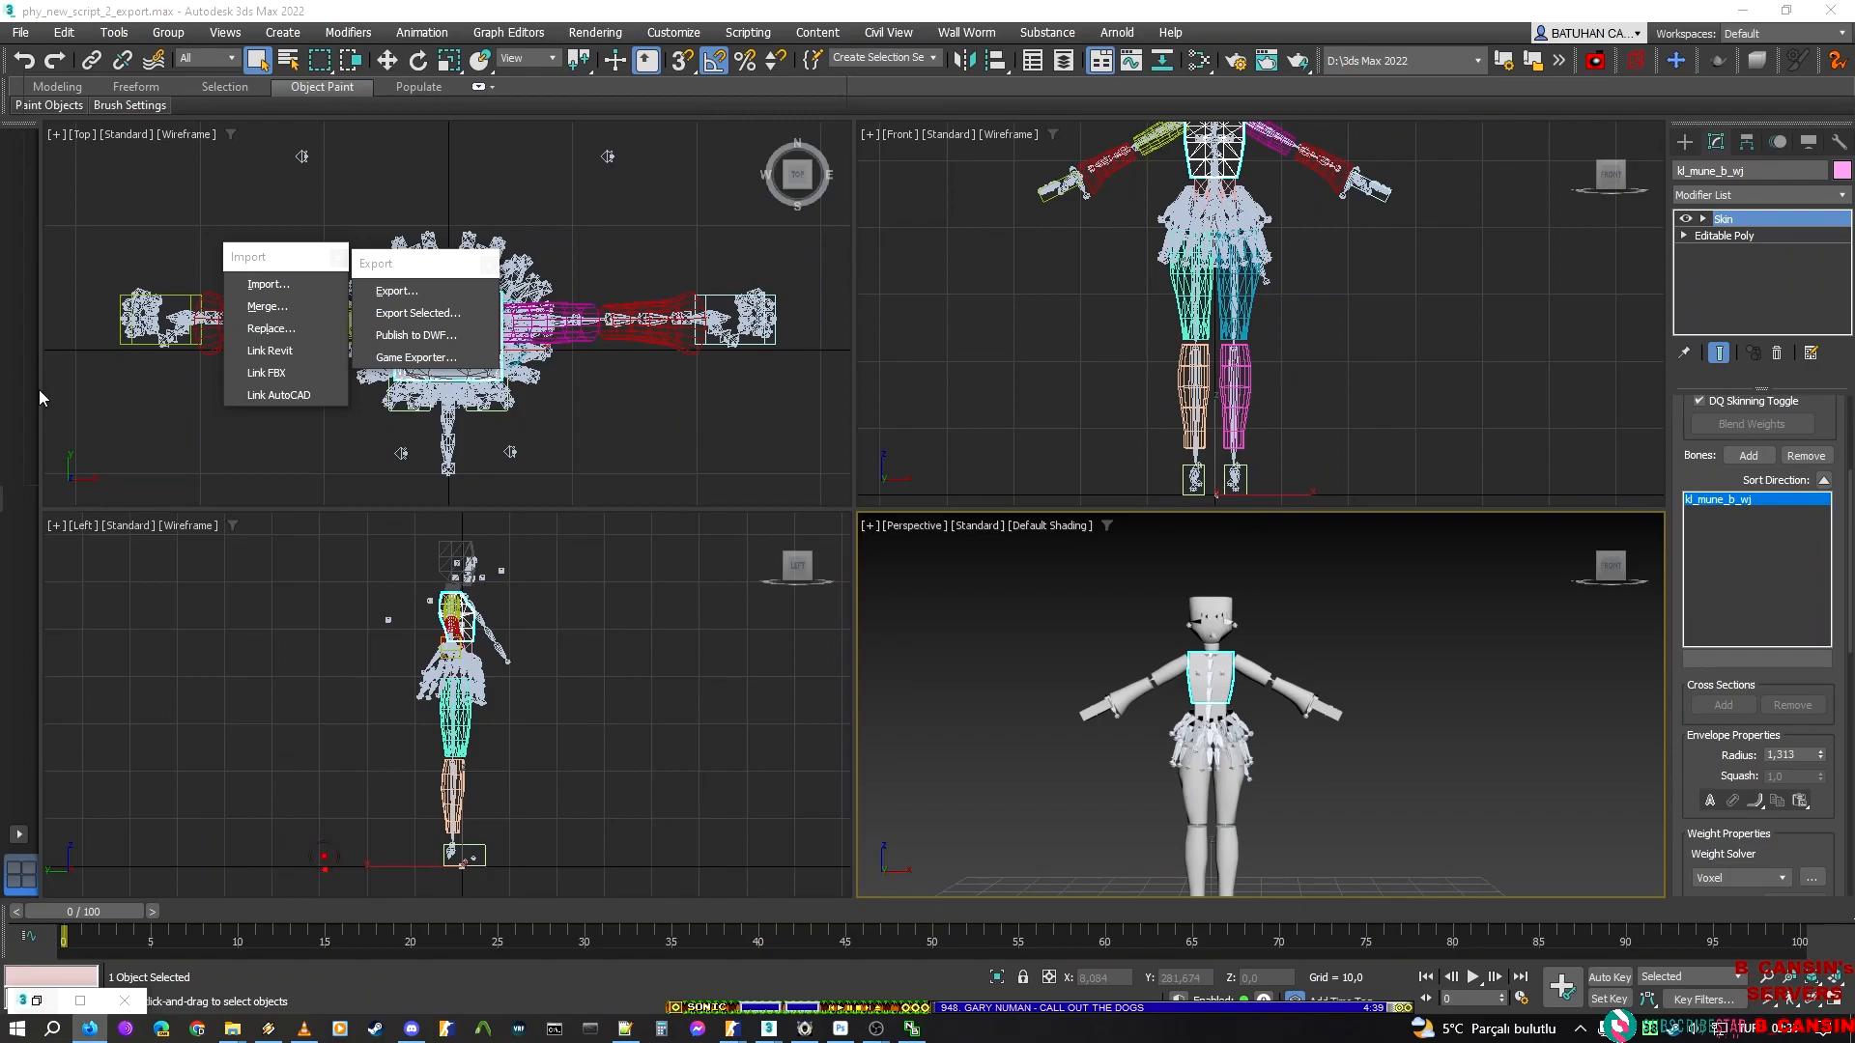
# Create a box about 12.6 long, 24.3 wide and 15.6 high beside the character's hull meshes in the 3ds Max scene
pyautogui.click(388, 726)
pyautogui.moveTo(1107, 651)
pyautogui.mouseDown(button='middle')
pyautogui.moveTo(1156, 605)
pyautogui.moveTo(1173, 628)
pyautogui.moveTo(1121, 663)
pyautogui.mouseUp(button='middle')
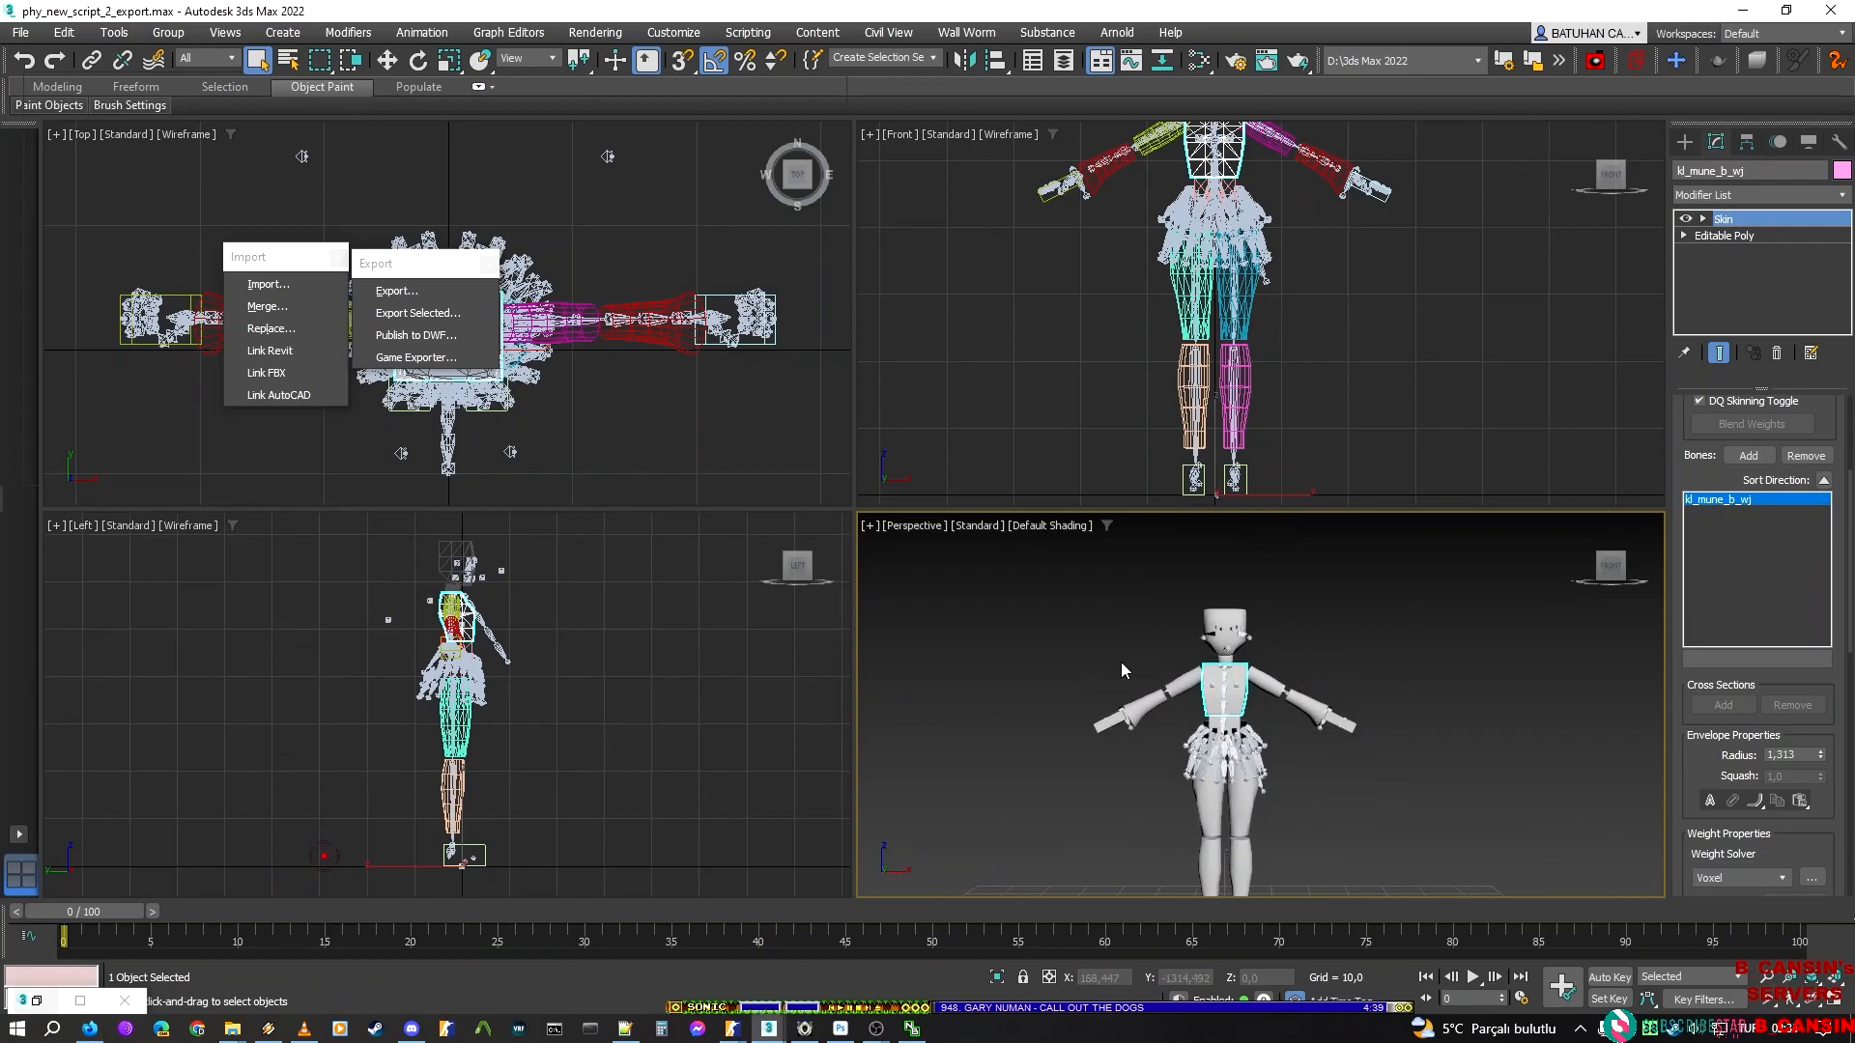
pyautogui.scroll(3, 1190, 701)
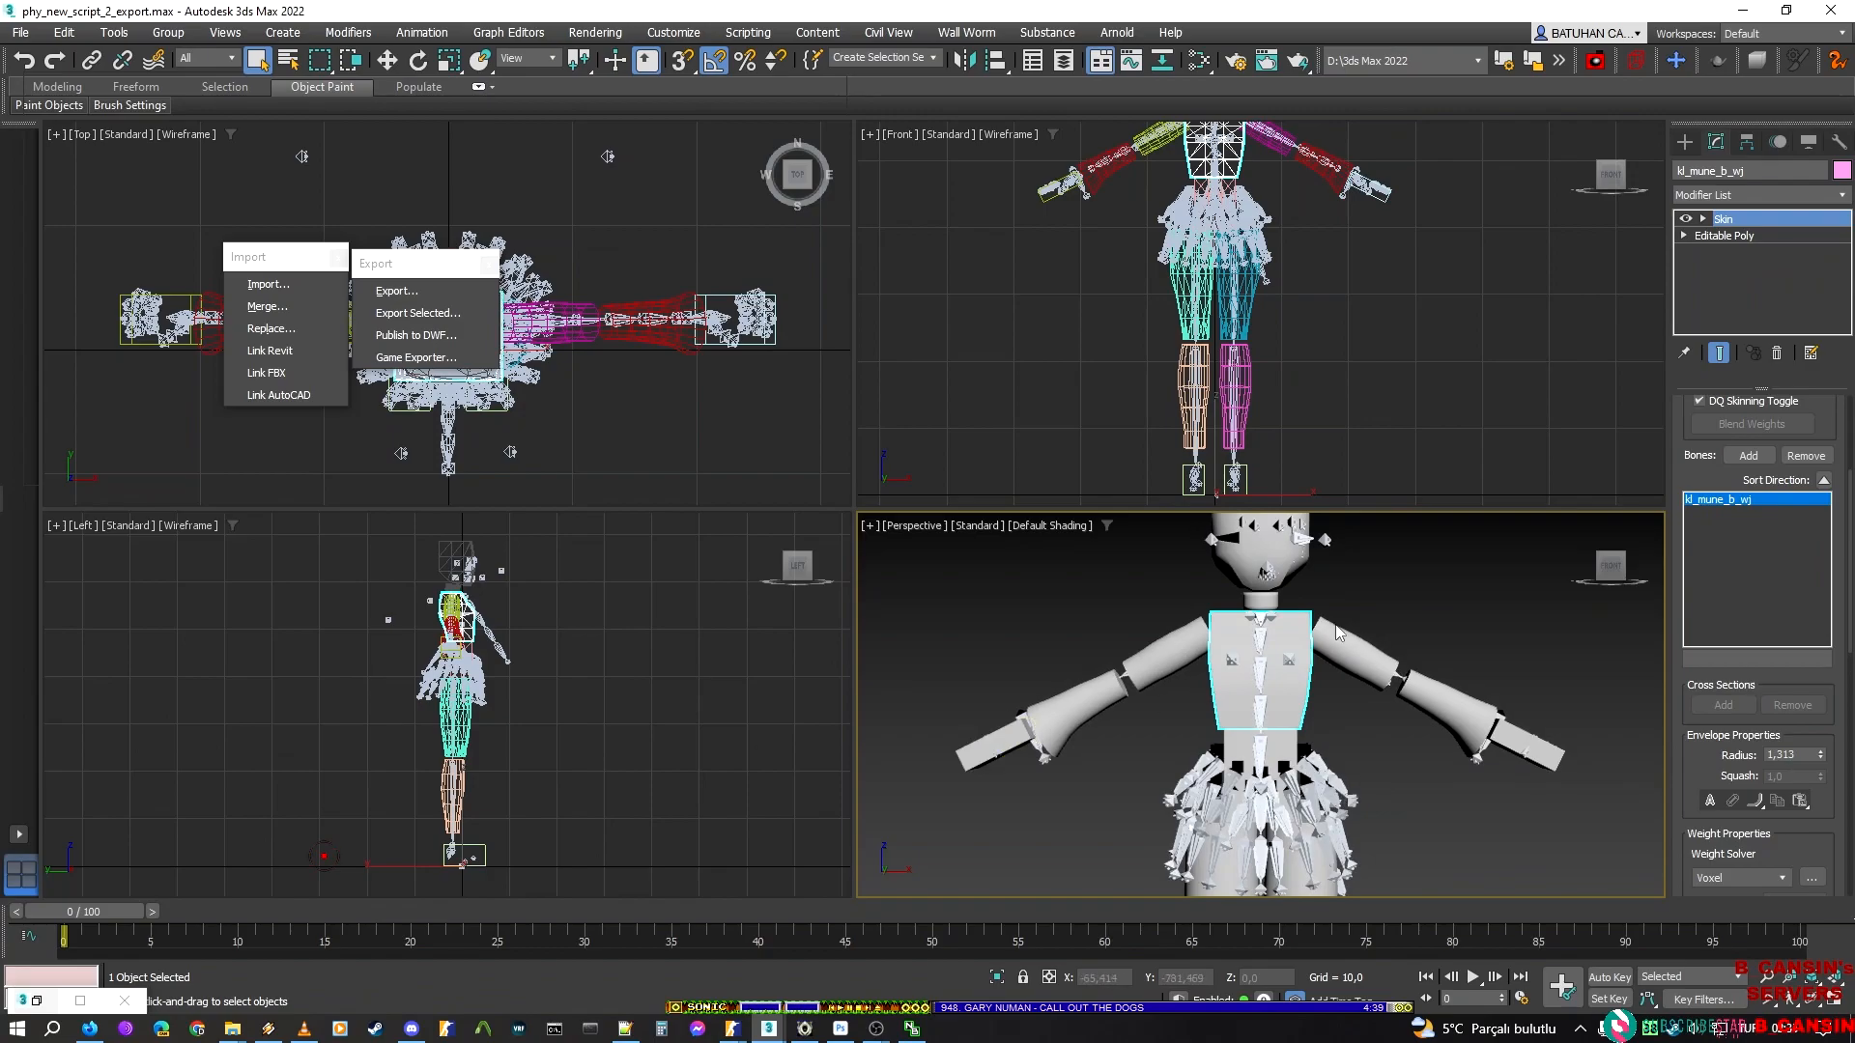
pyautogui.click(1684, 142)
pyautogui.moveTo(952, 798); pyautogui.dragTo(1016, 602, button='middle')
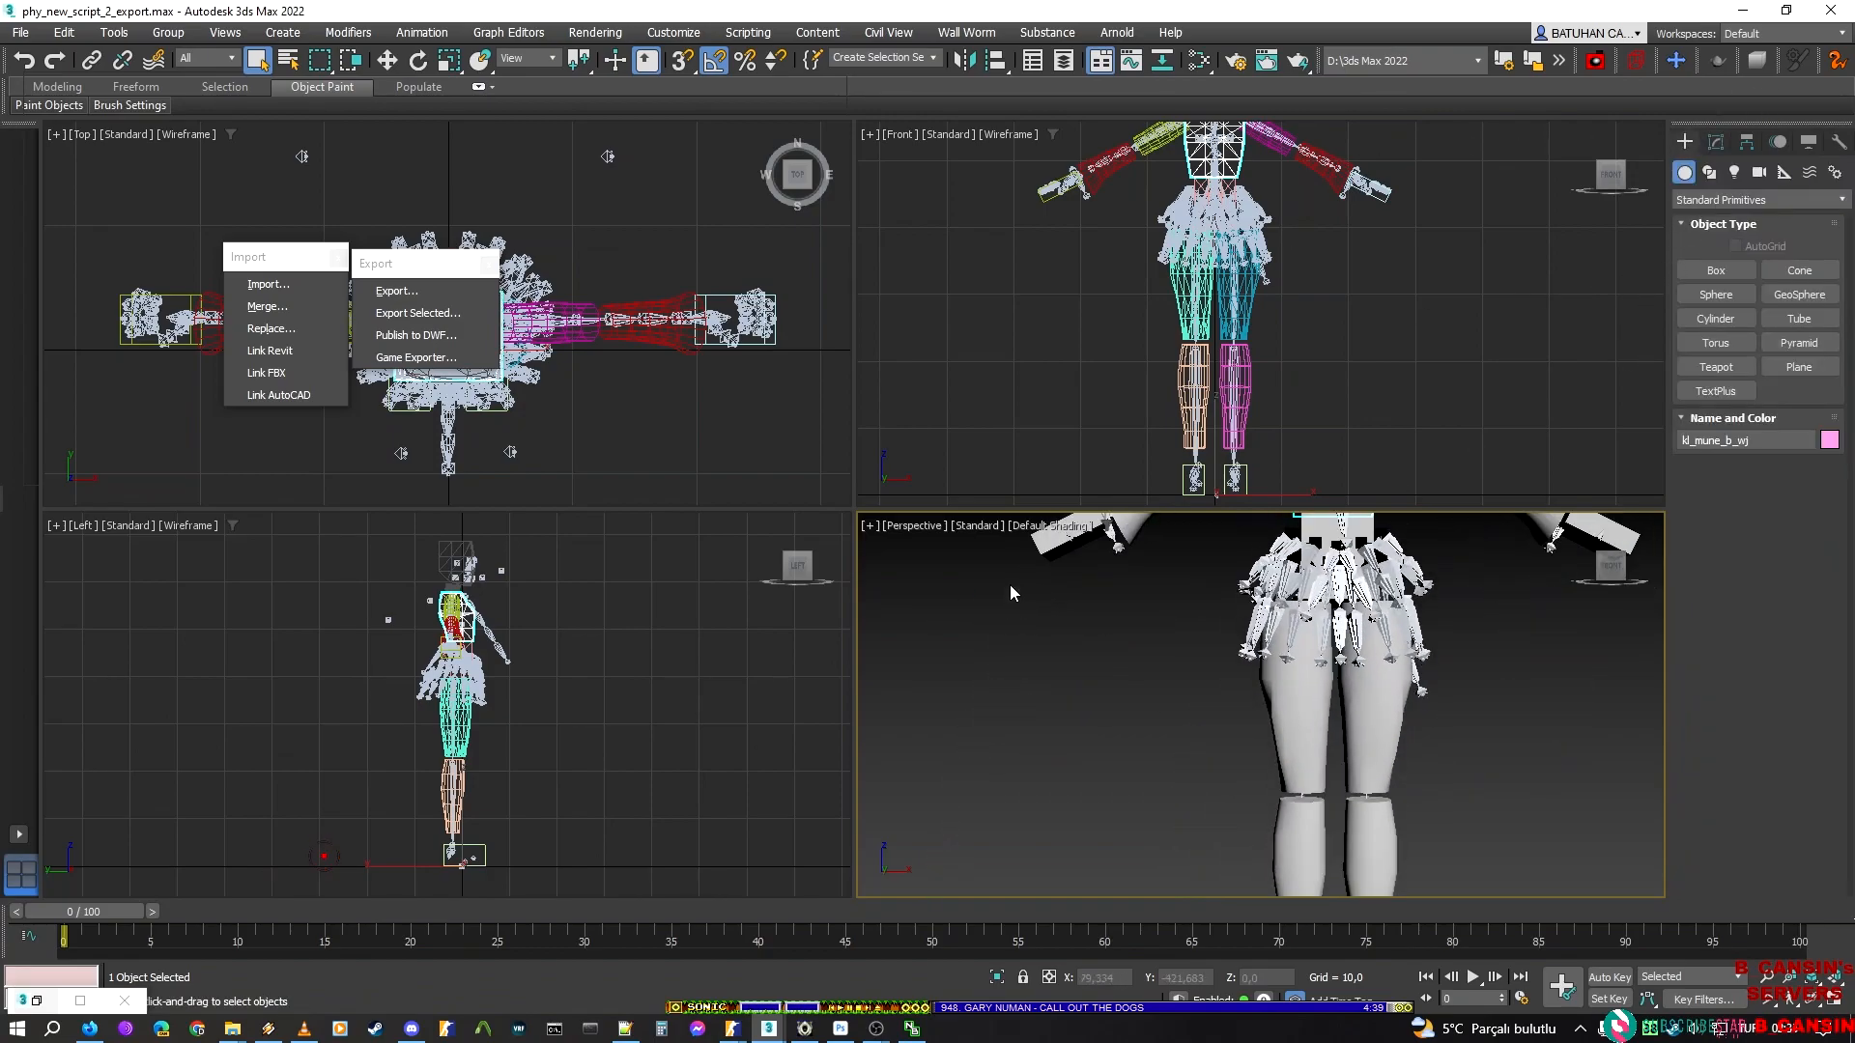
pyautogui.scroll(-3, 953, 402)
pyautogui.scroll(2, 599, 406)
pyautogui.scroll(-5, 628, 386)
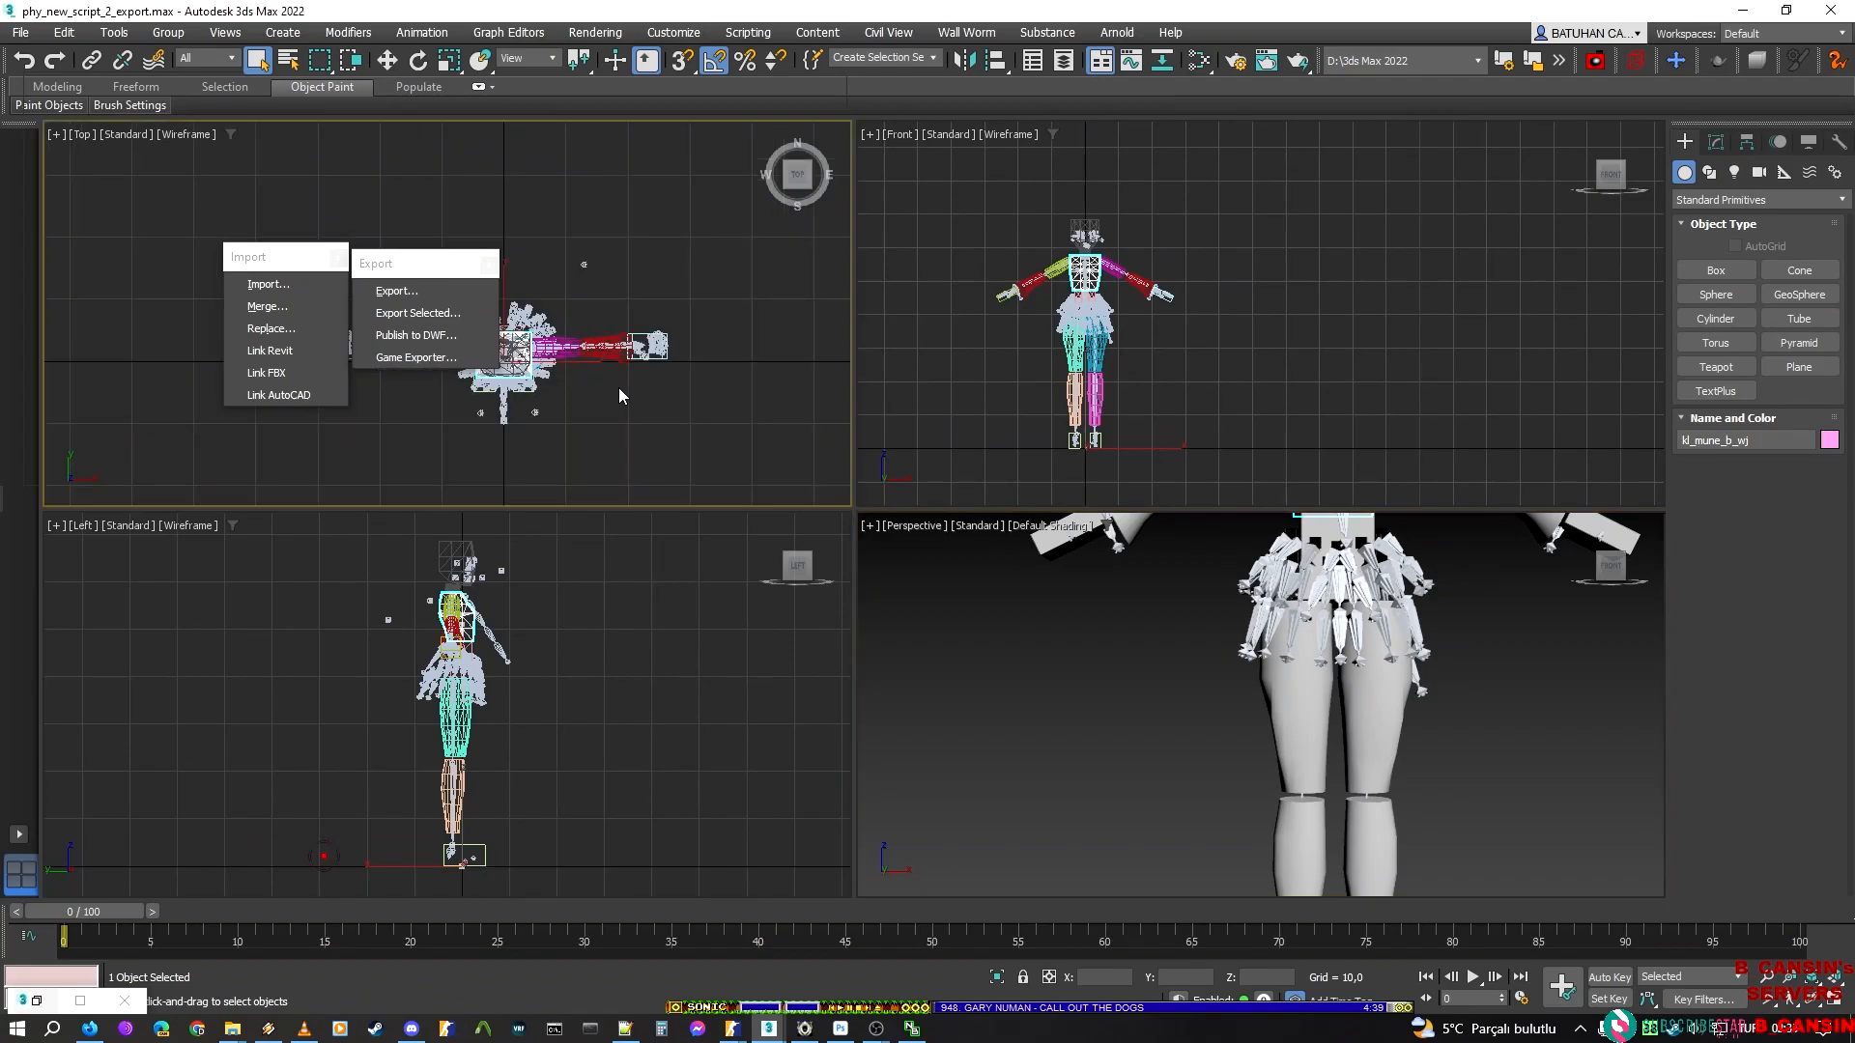
pyautogui.click(1716, 271)
pyautogui.moveTo(657, 442); pyautogui.dragTo(809, 363)
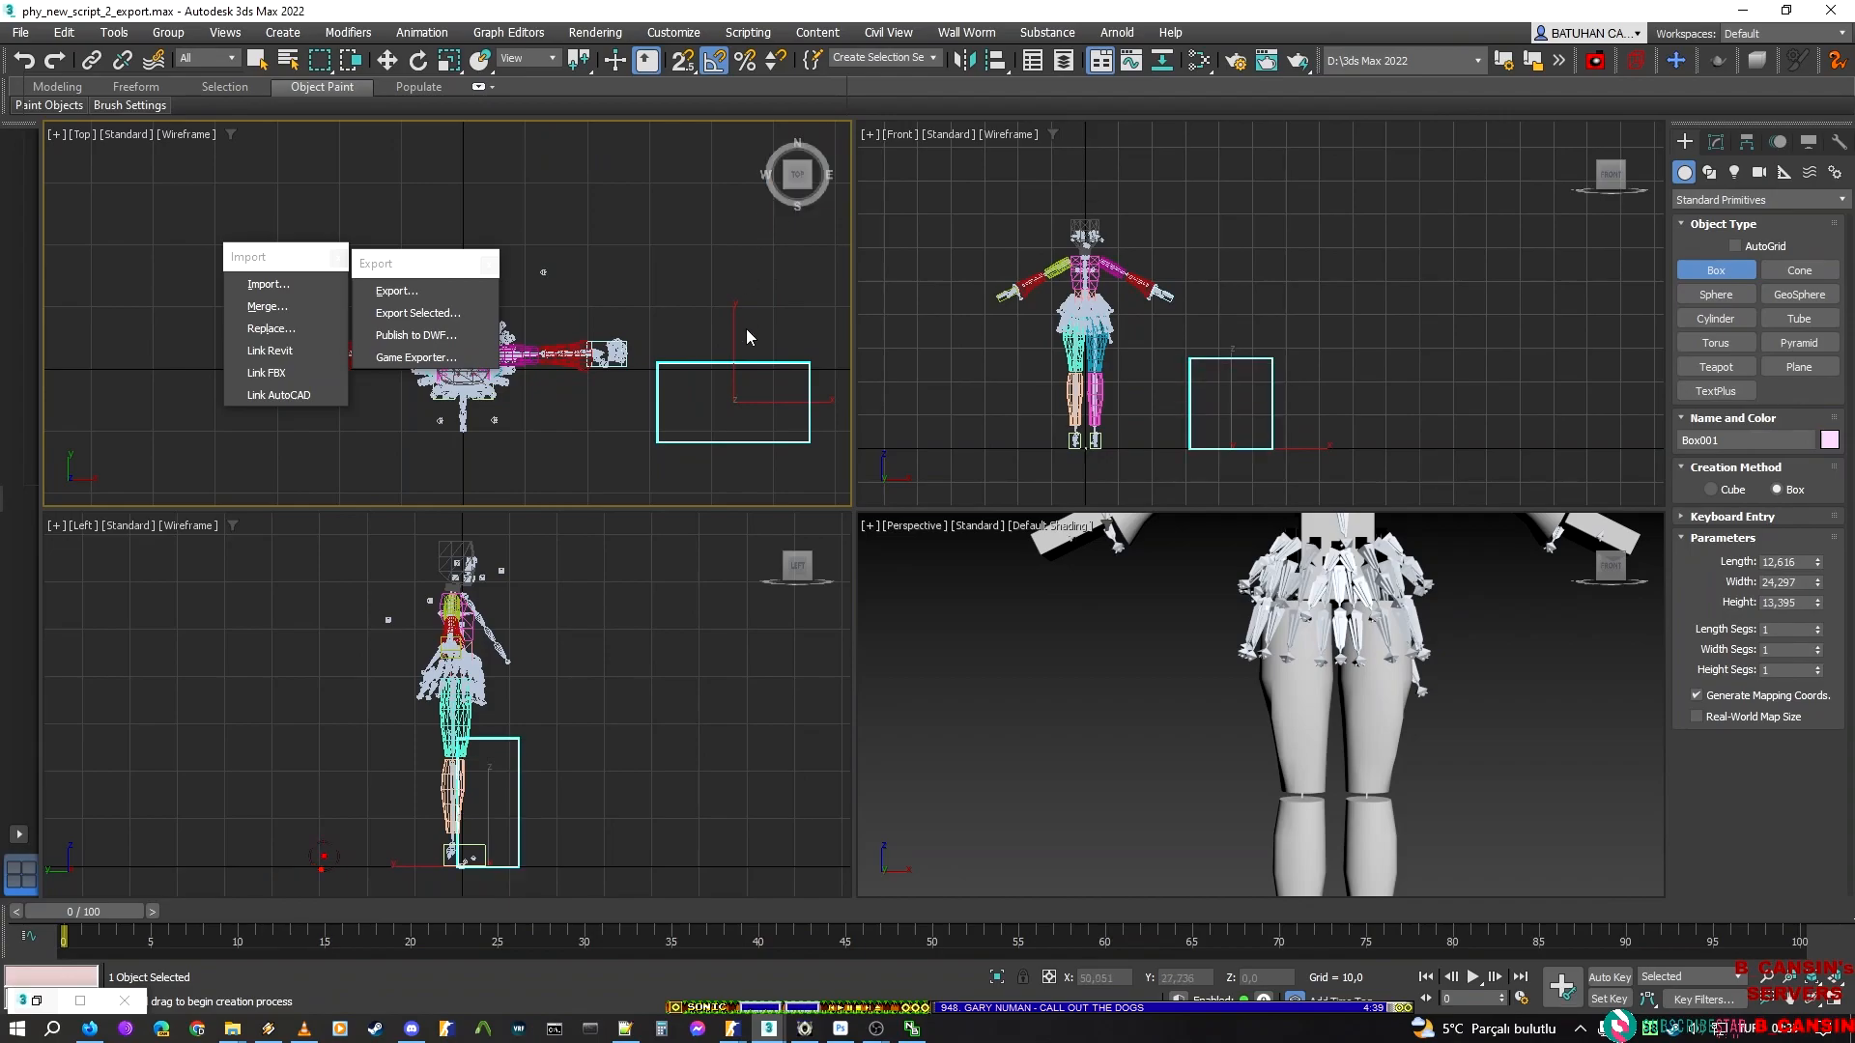
pyautogui.click(758, 349)
pyautogui.click(765, 261)
# Inspect the new box's modifier stack, then delete the box from the scene
pyautogui.moveTo(1433, 756); pyautogui.dragTo(998, 565, button='middle')
pyautogui.moveTo(1178, 636); pyautogui.dragTo(1053, 717, button='middle')
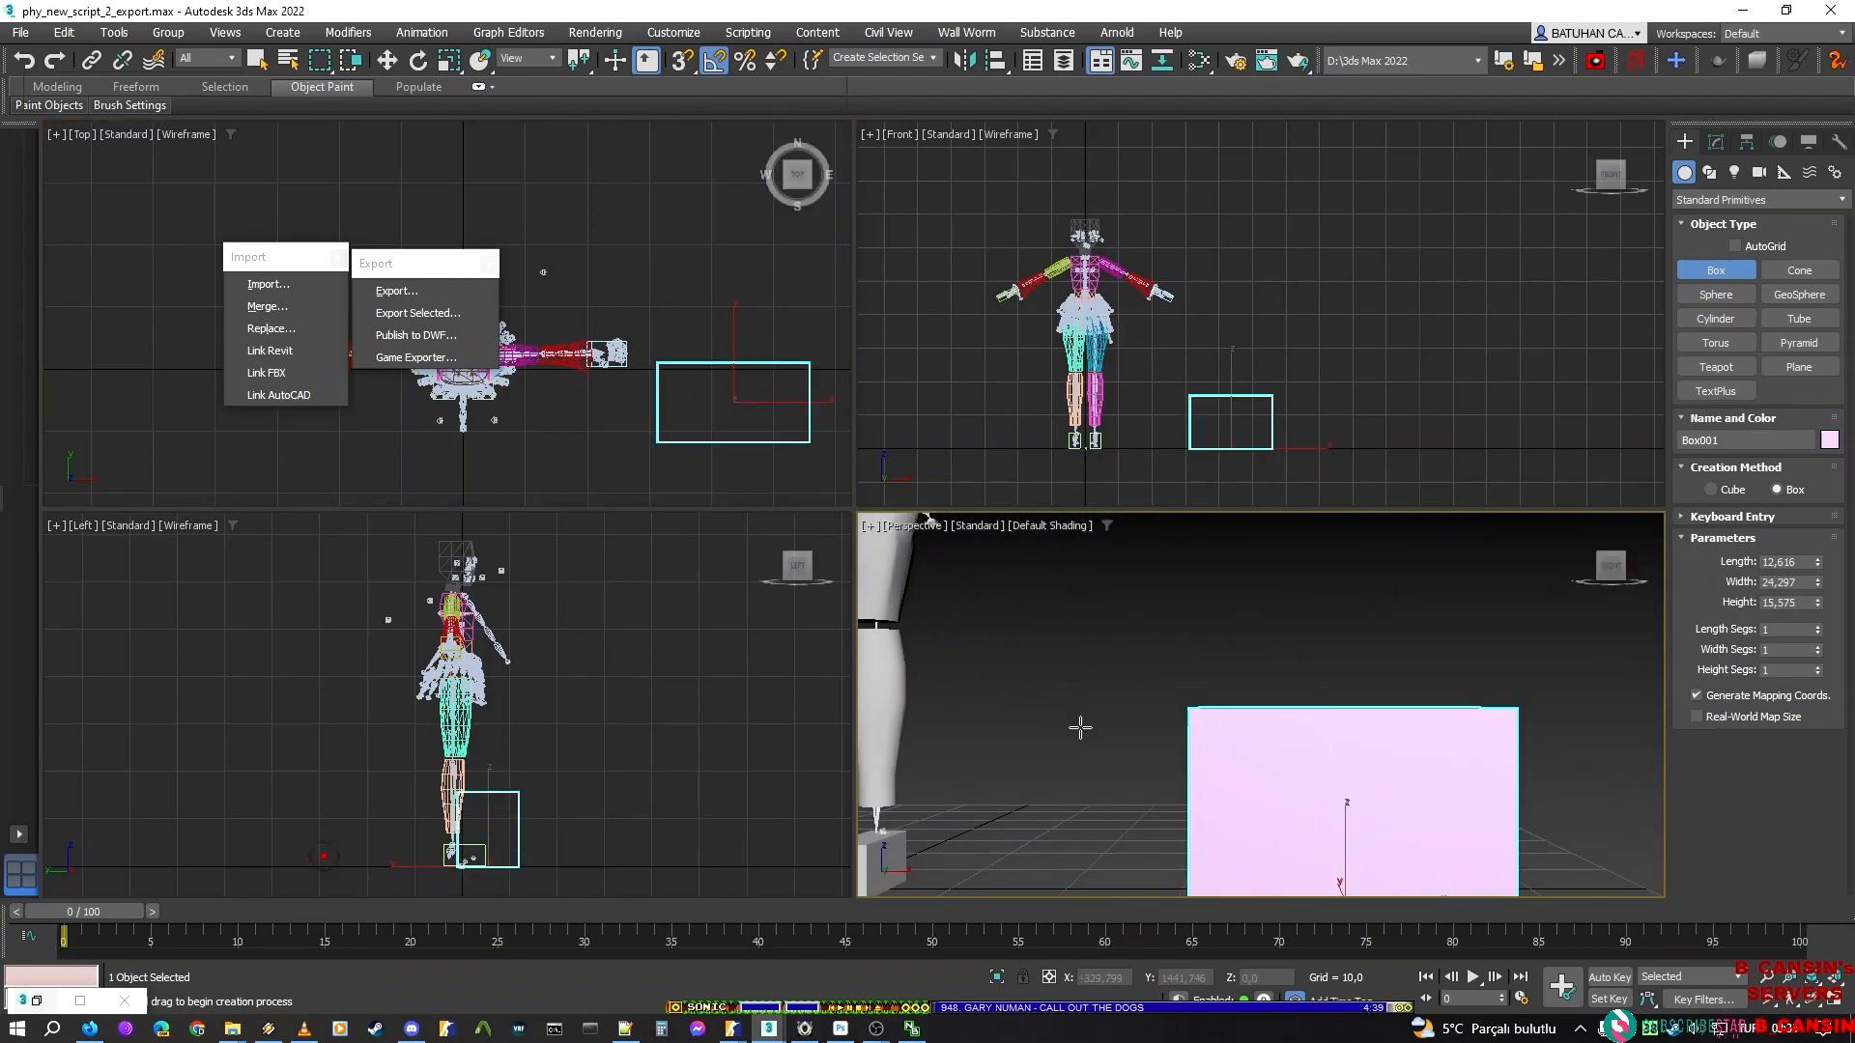
pyautogui.moveTo(1390, 736); pyautogui.dragTo(1353, 638, button='middle')
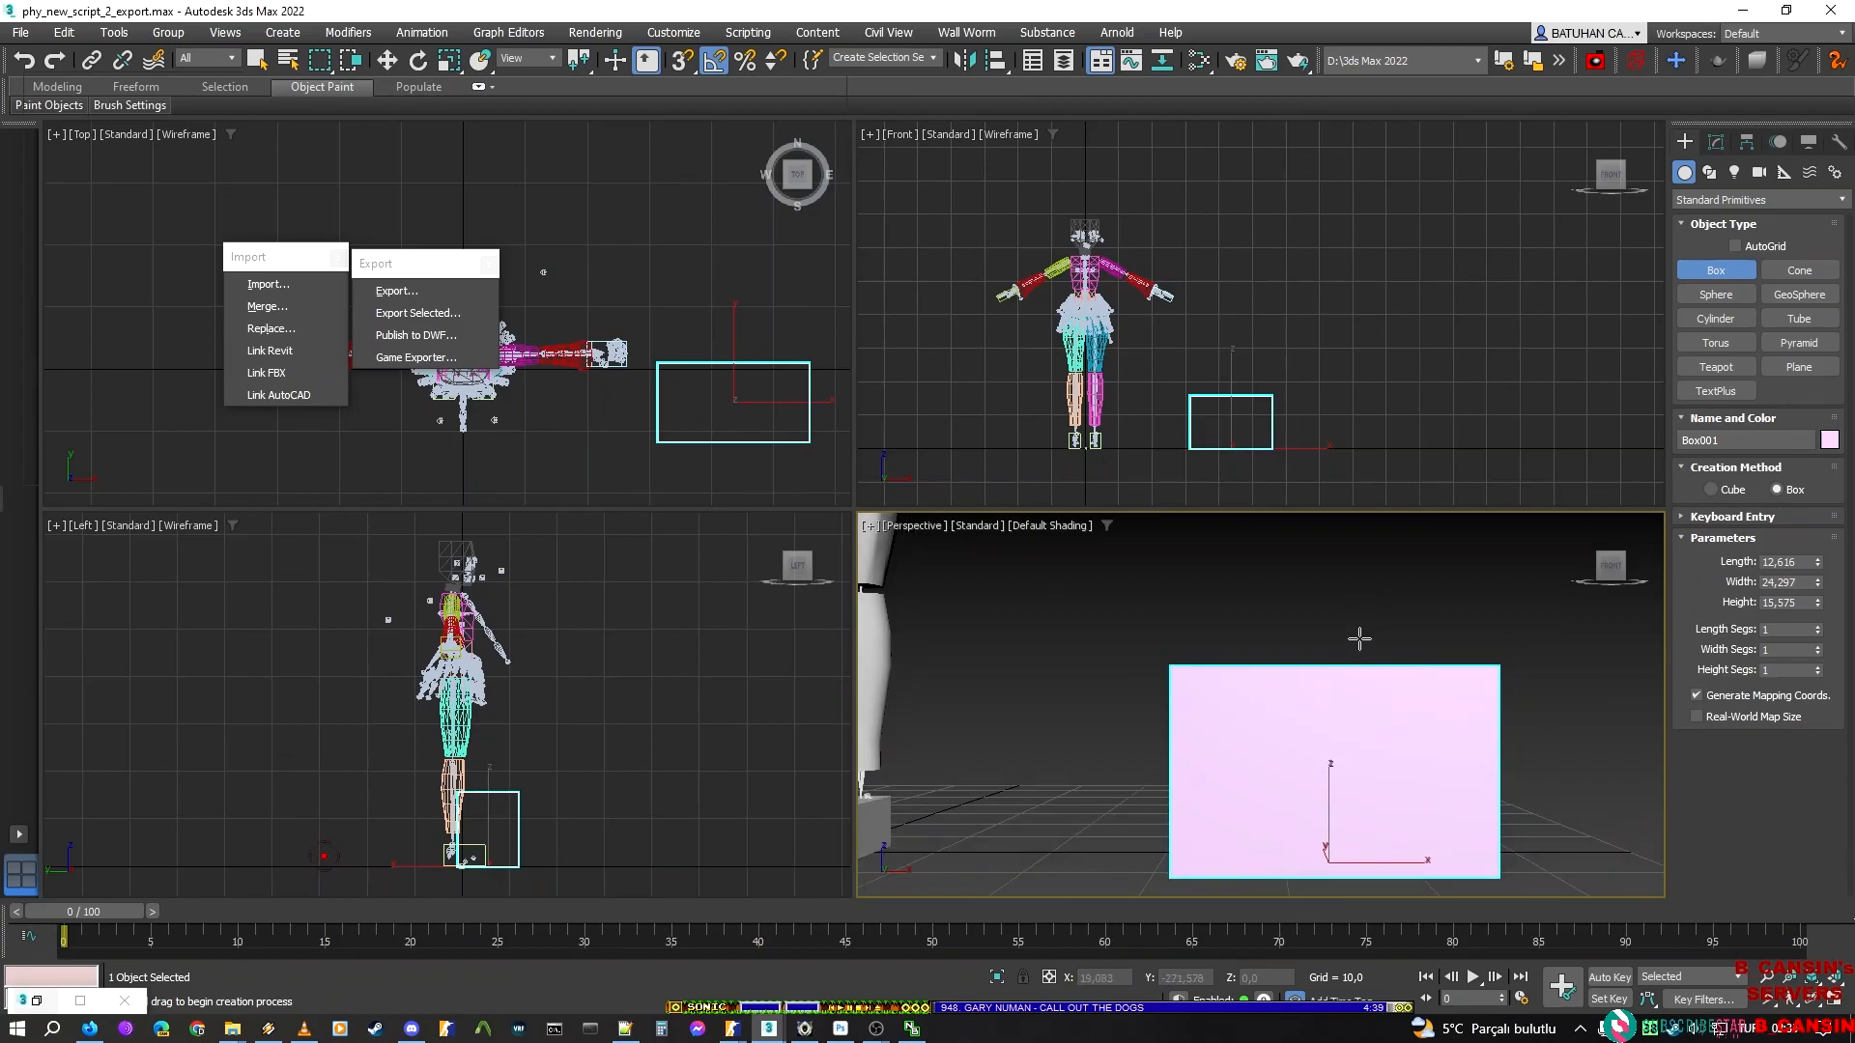
pyautogui.click(1715, 142)
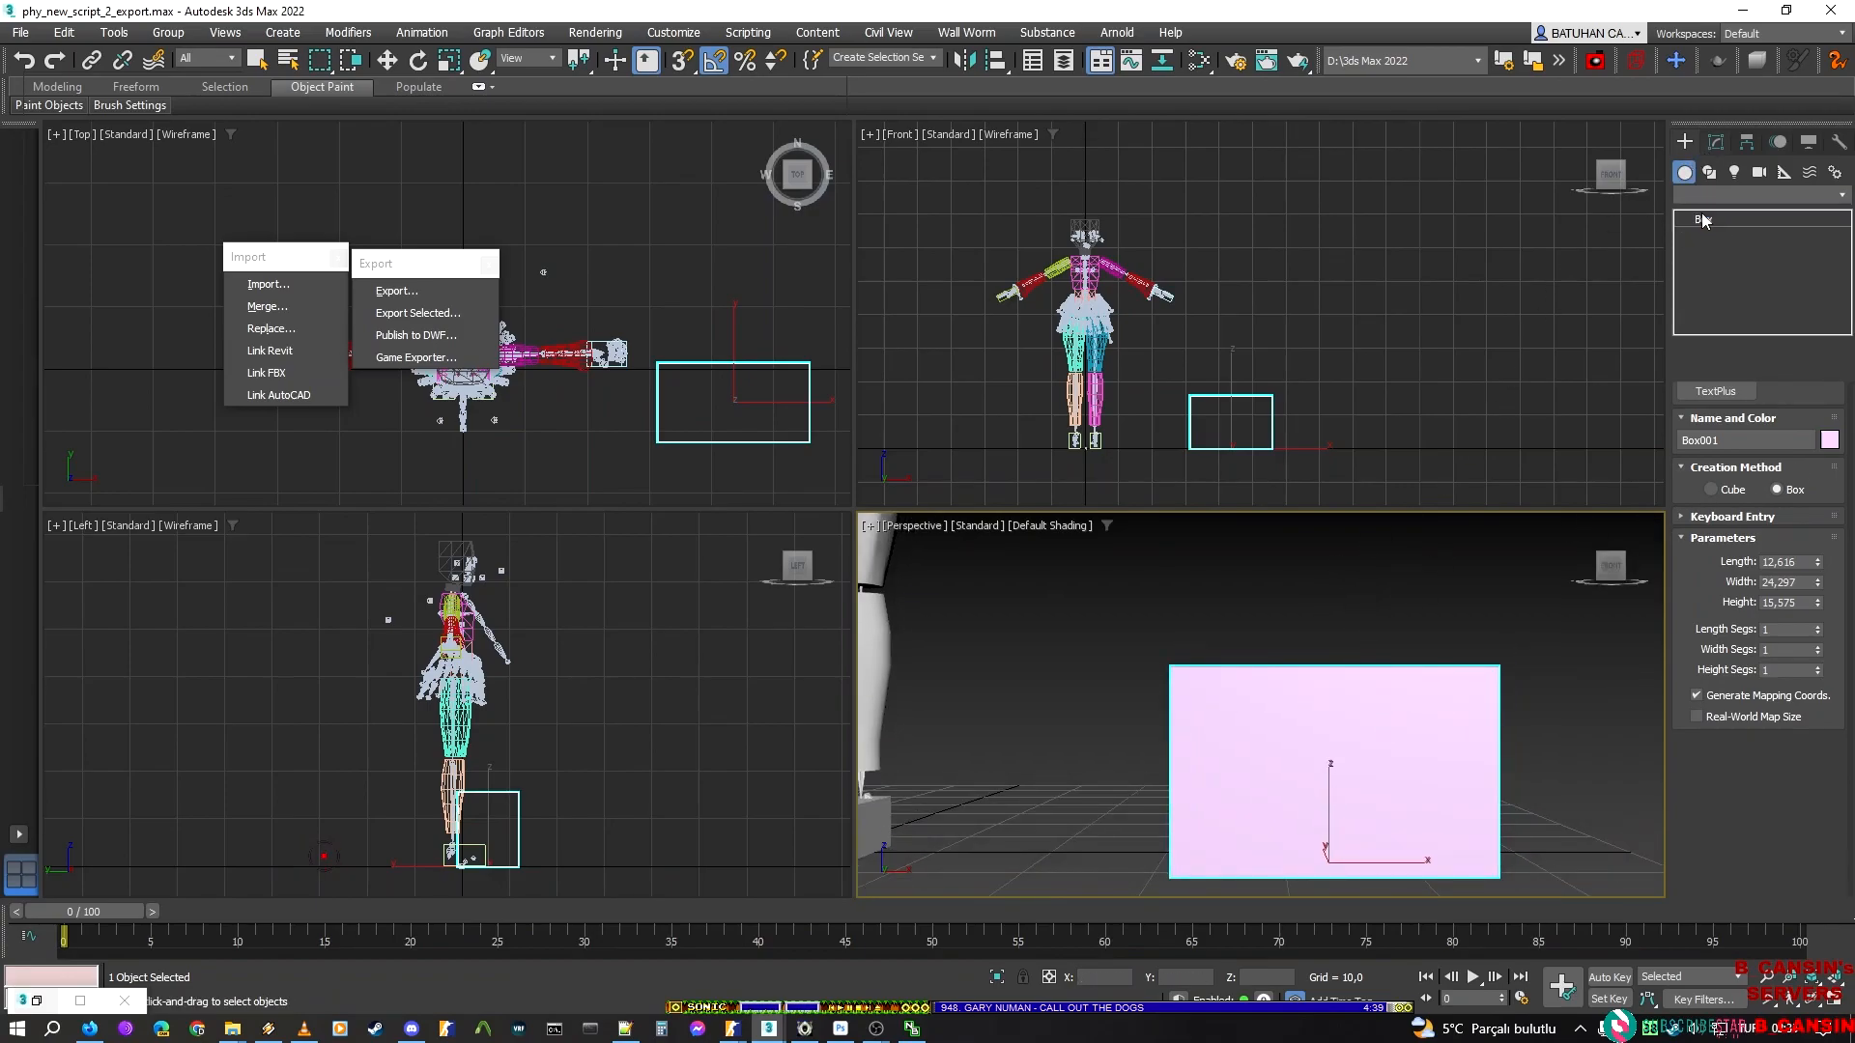
pyautogui.moveTo(1337, 693); pyautogui.dragTo(1772, 817, button='middle')
pyautogui.press('Delete')
pyautogui.scroll(-5, 1274, 664)
pyautogui.moveTo(1273, 664); pyautogui.dragTo(1216, 664, button='middle')
pyautogui.scroll(2, 1215, 665)
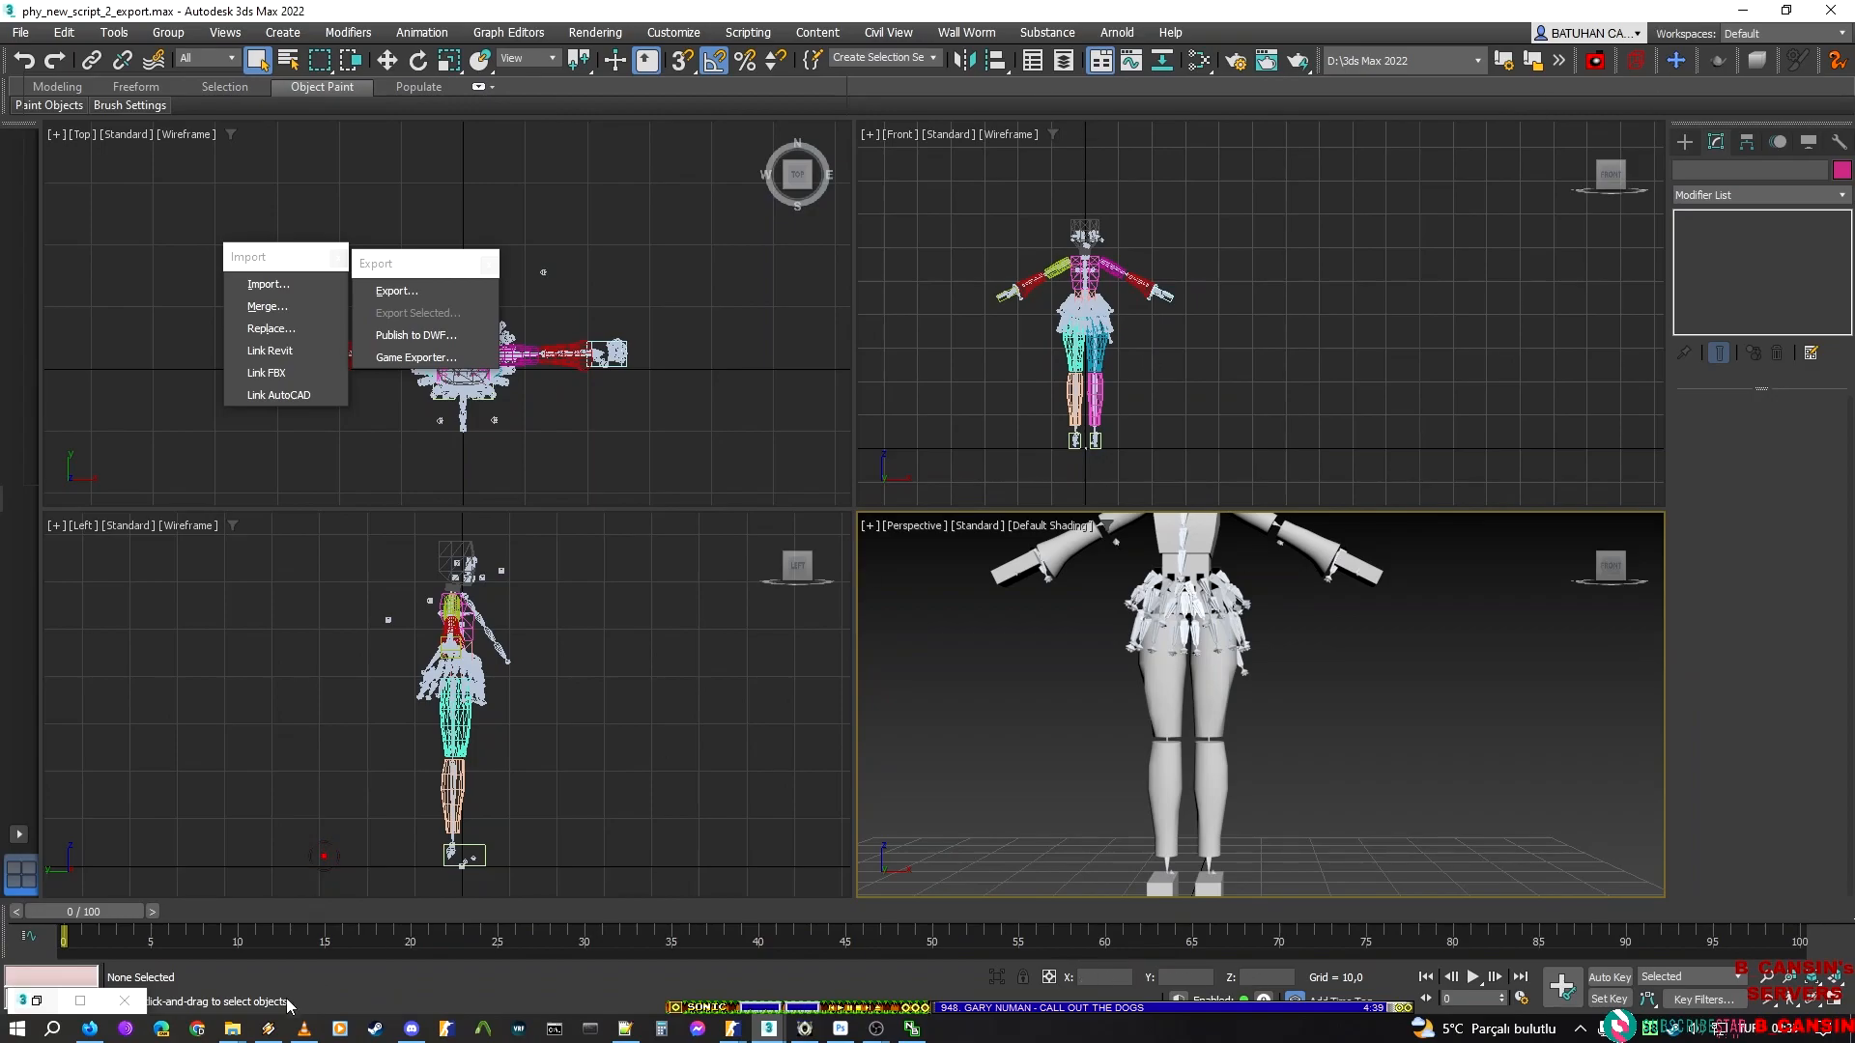
# Switch to File Explorer and examine the exported hull SMD files in the sakura_miku phy_new_script folder
pyautogui.click(232, 1028)
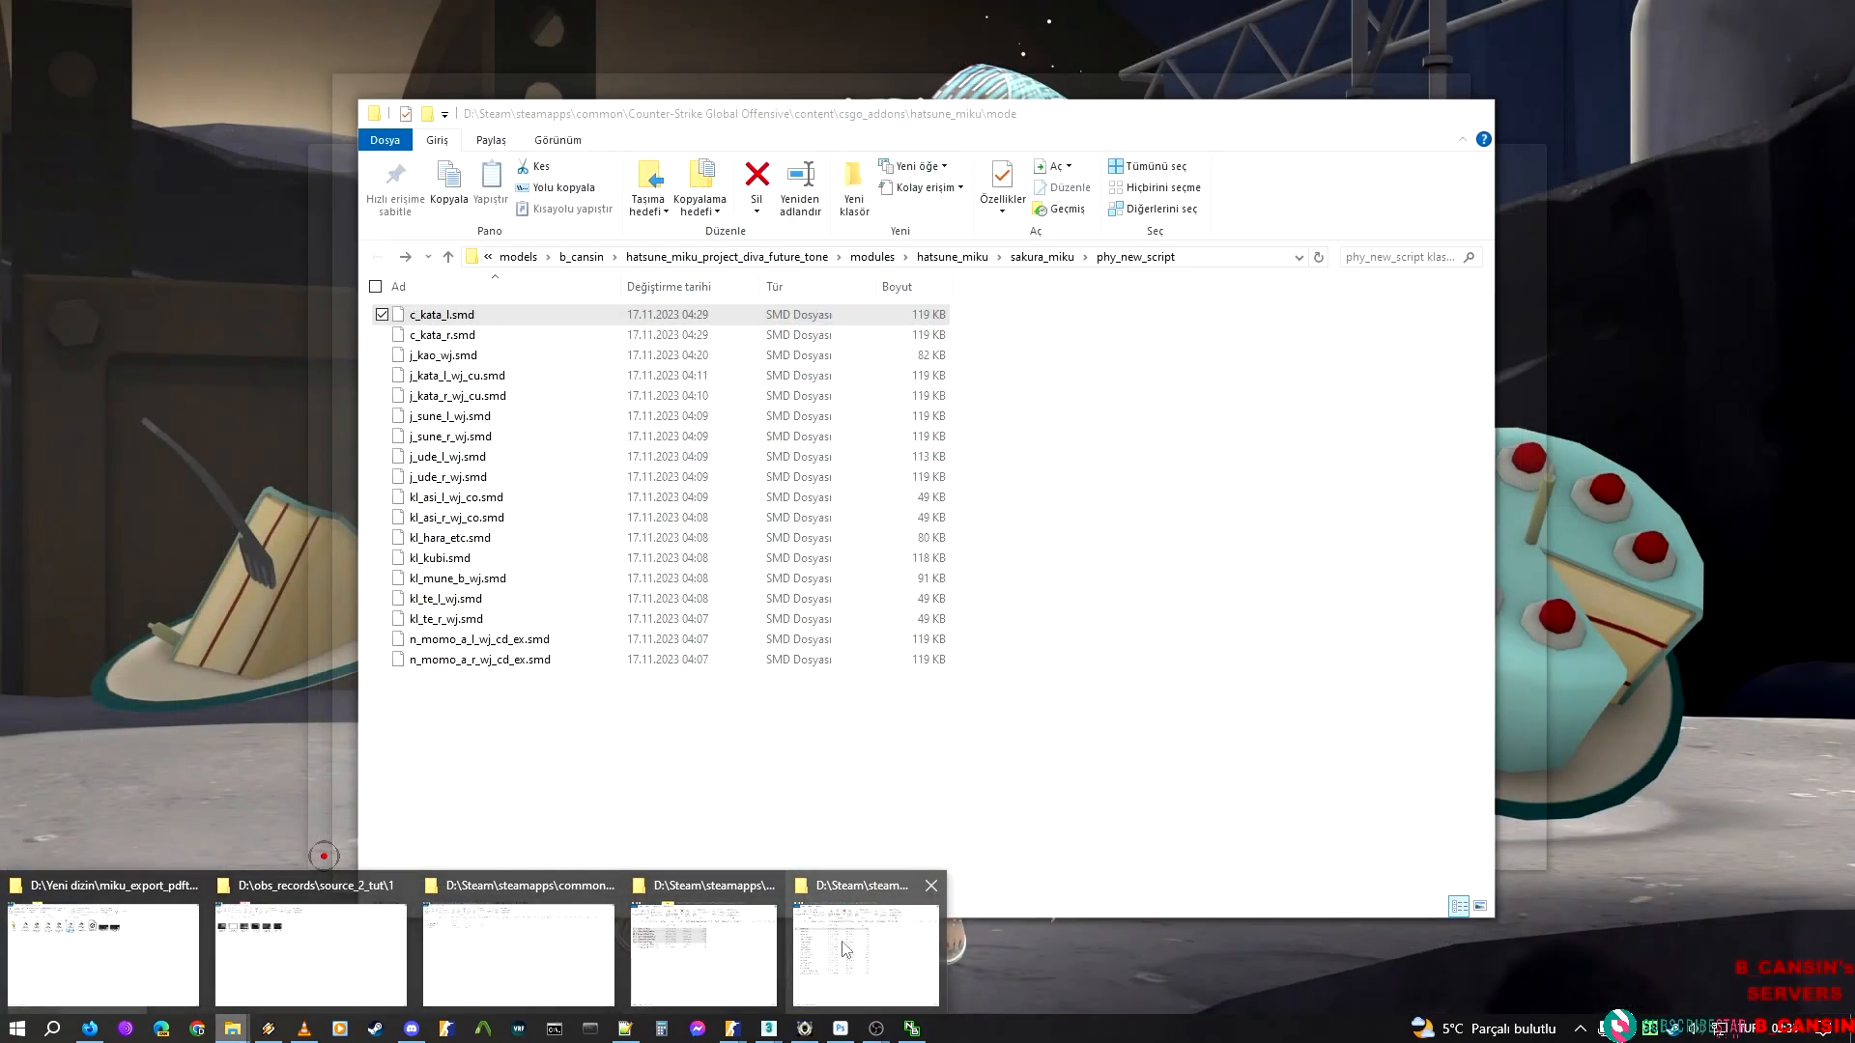
pyautogui.click(830, 956)
pyautogui.moveTo(1136, 777); pyautogui.dragTo(664, 417)
pyautogui.moveTo(479, 325); pyautogui.dragTo(478, 325)
pyautogui.click(450, 314)
pyautogui.click(457, 362)
pyautogui.click(456, 522)
pyautogui.click(465, 621)
pyautogui.click(383, 660)
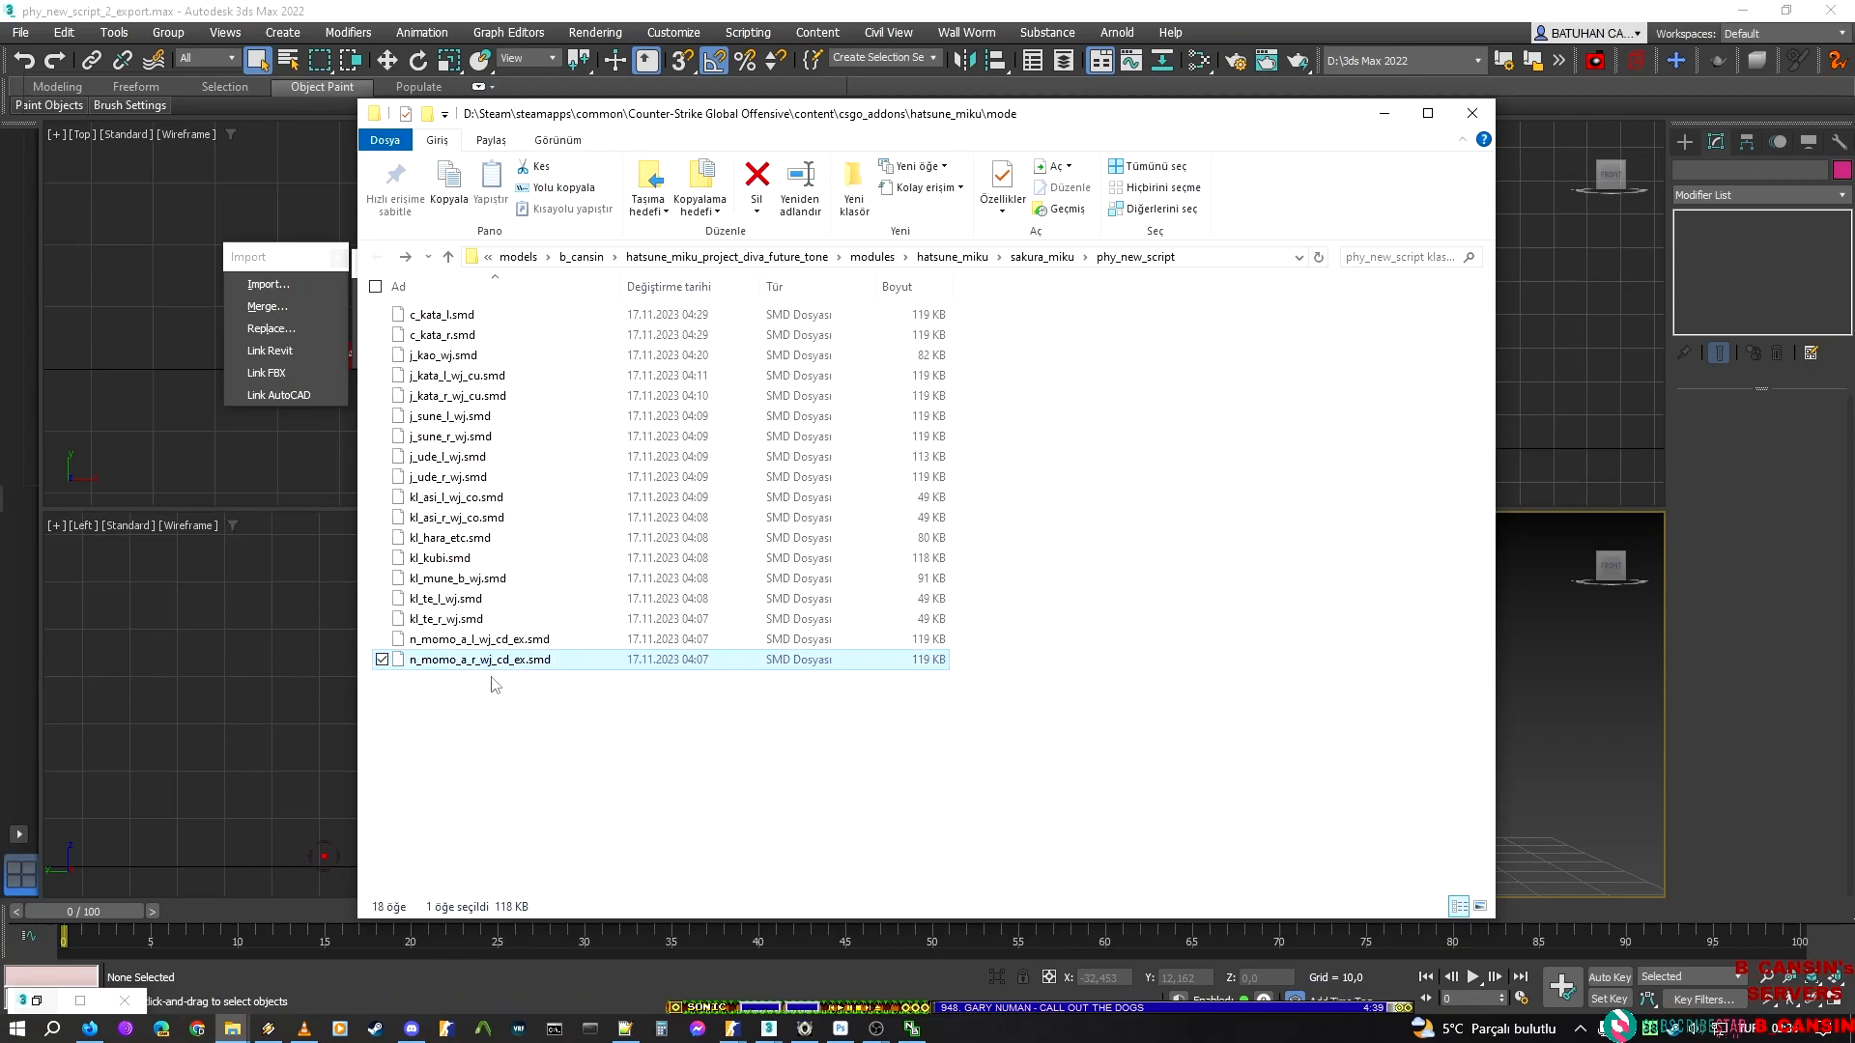
# Switch to hatsune_miku_sakura_miku_jig_cloth in ModelDoc and examine the kl_hara_etc hull's parent bone and surface property options
pyautogui.click(734, 1028)
pyautogui.click(1110, 933)
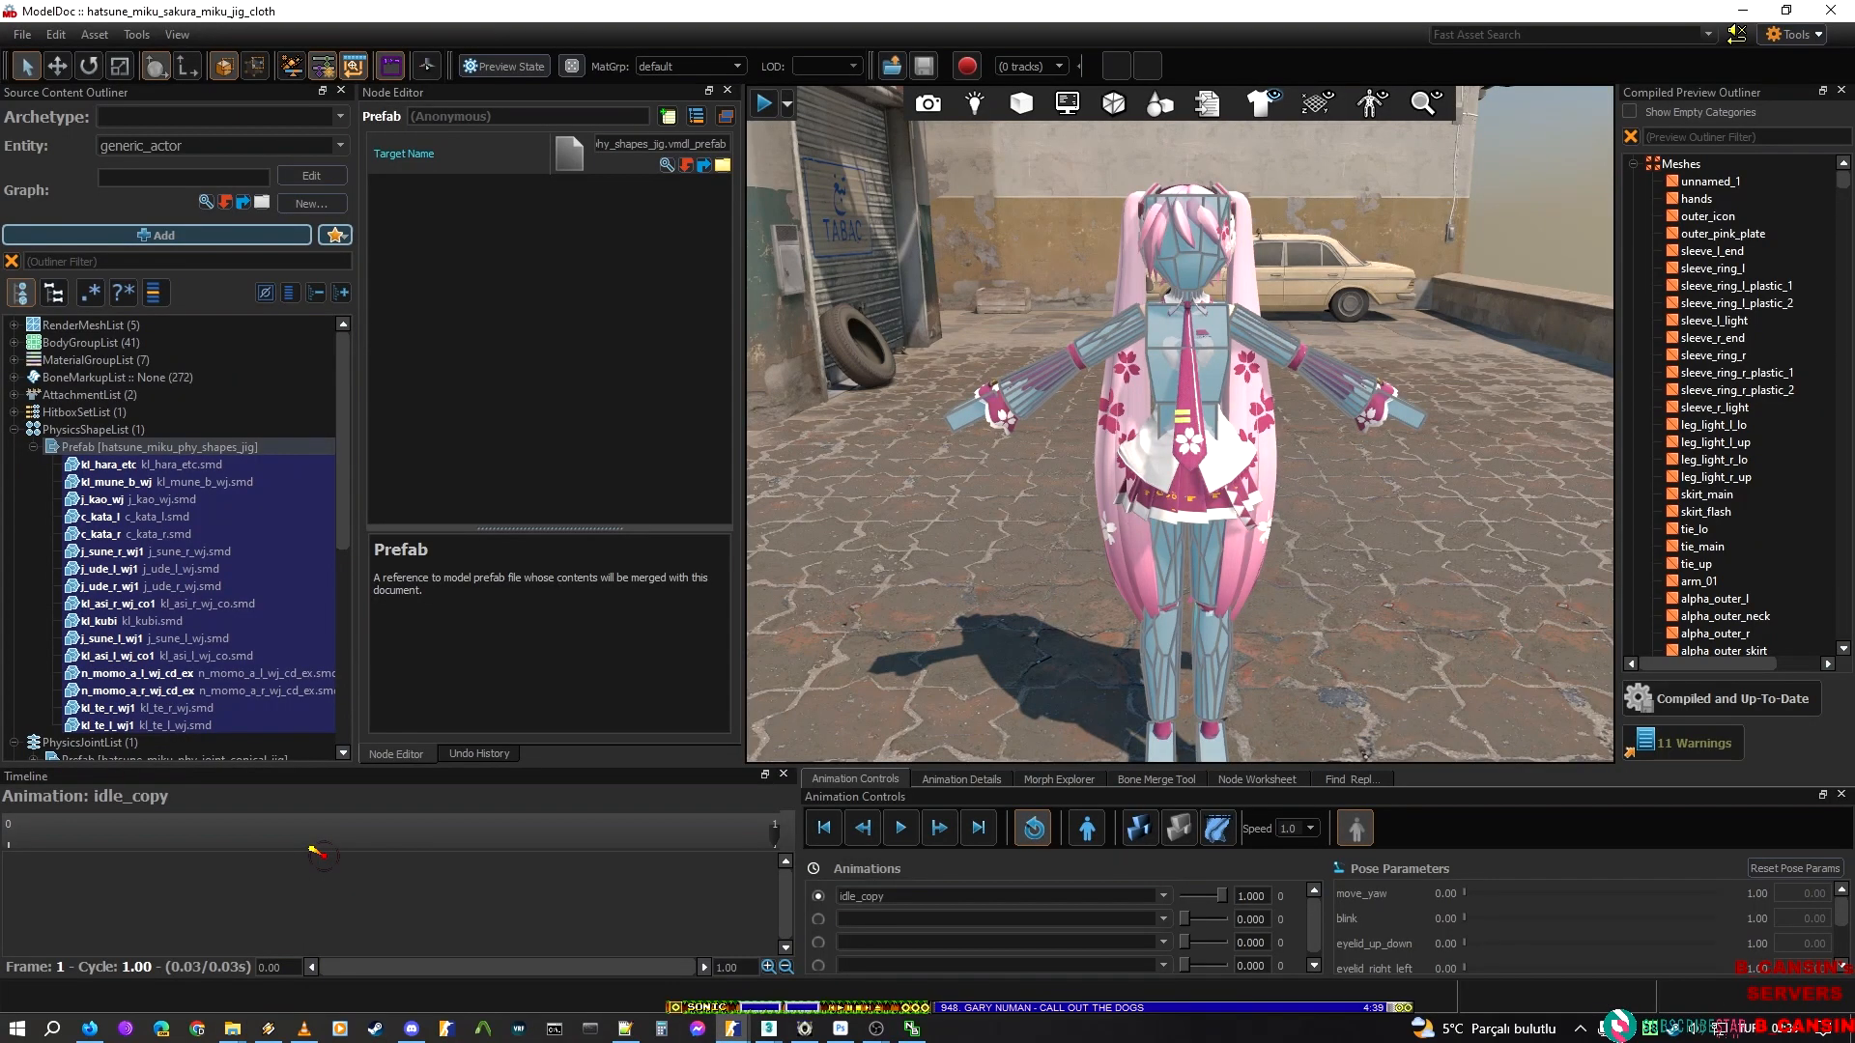
pyautogui.click(176, 464)
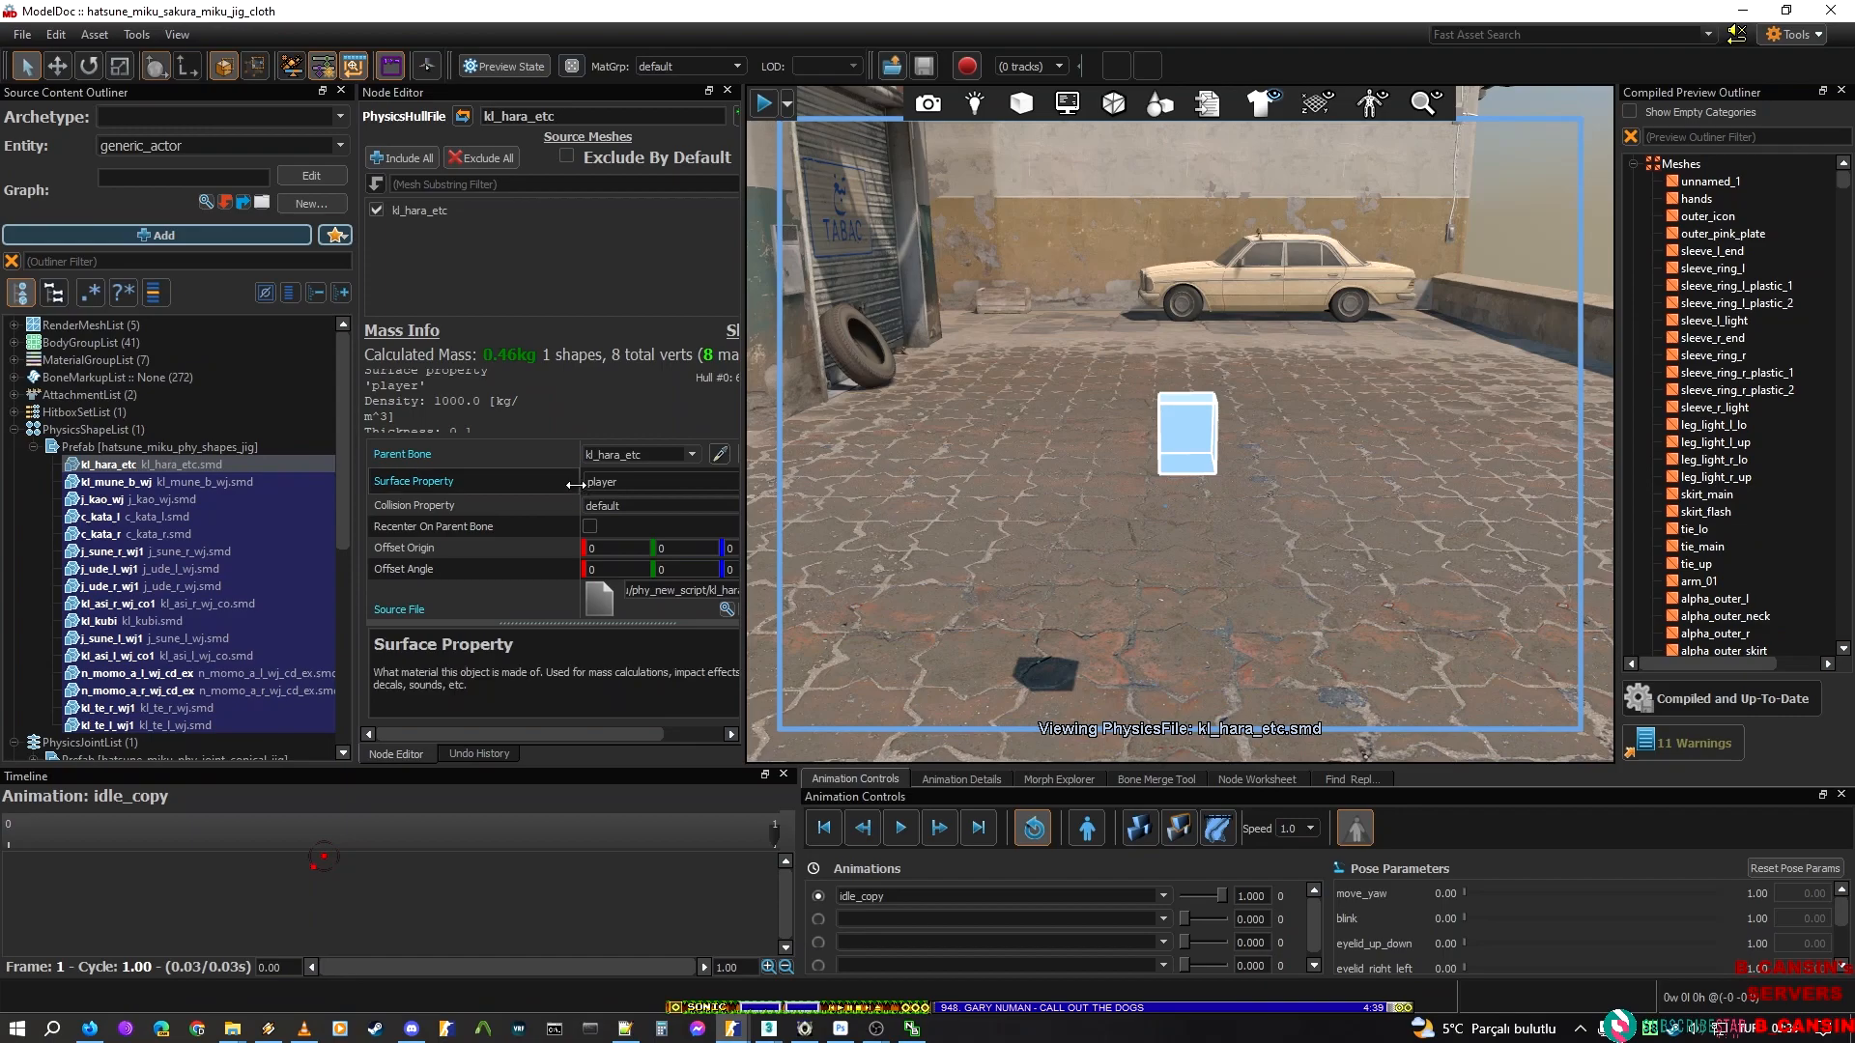
pyautogui.moveTo(670, 454); pyautogui.dragTo(425, 454)
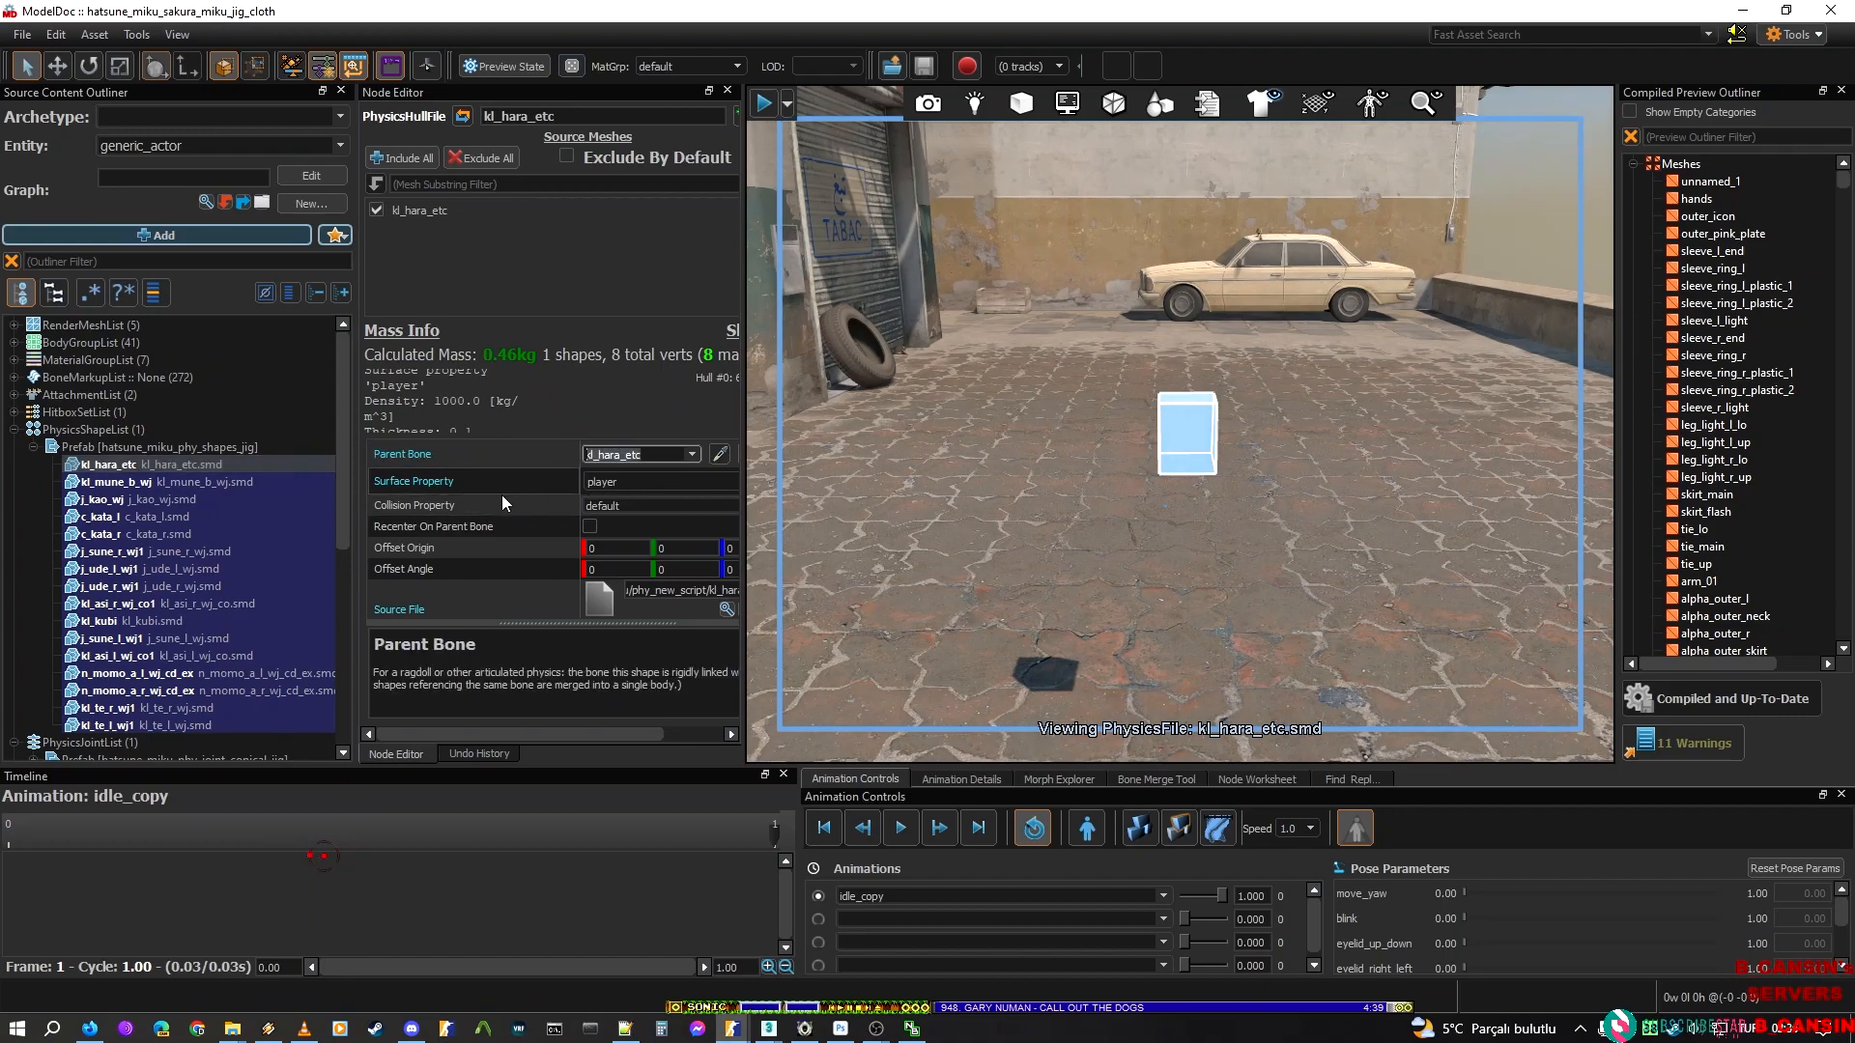
pyautogui.moveTo(506, 730); pyautogui.dragTo(601, 730)
pyautogui.click(672, 481)
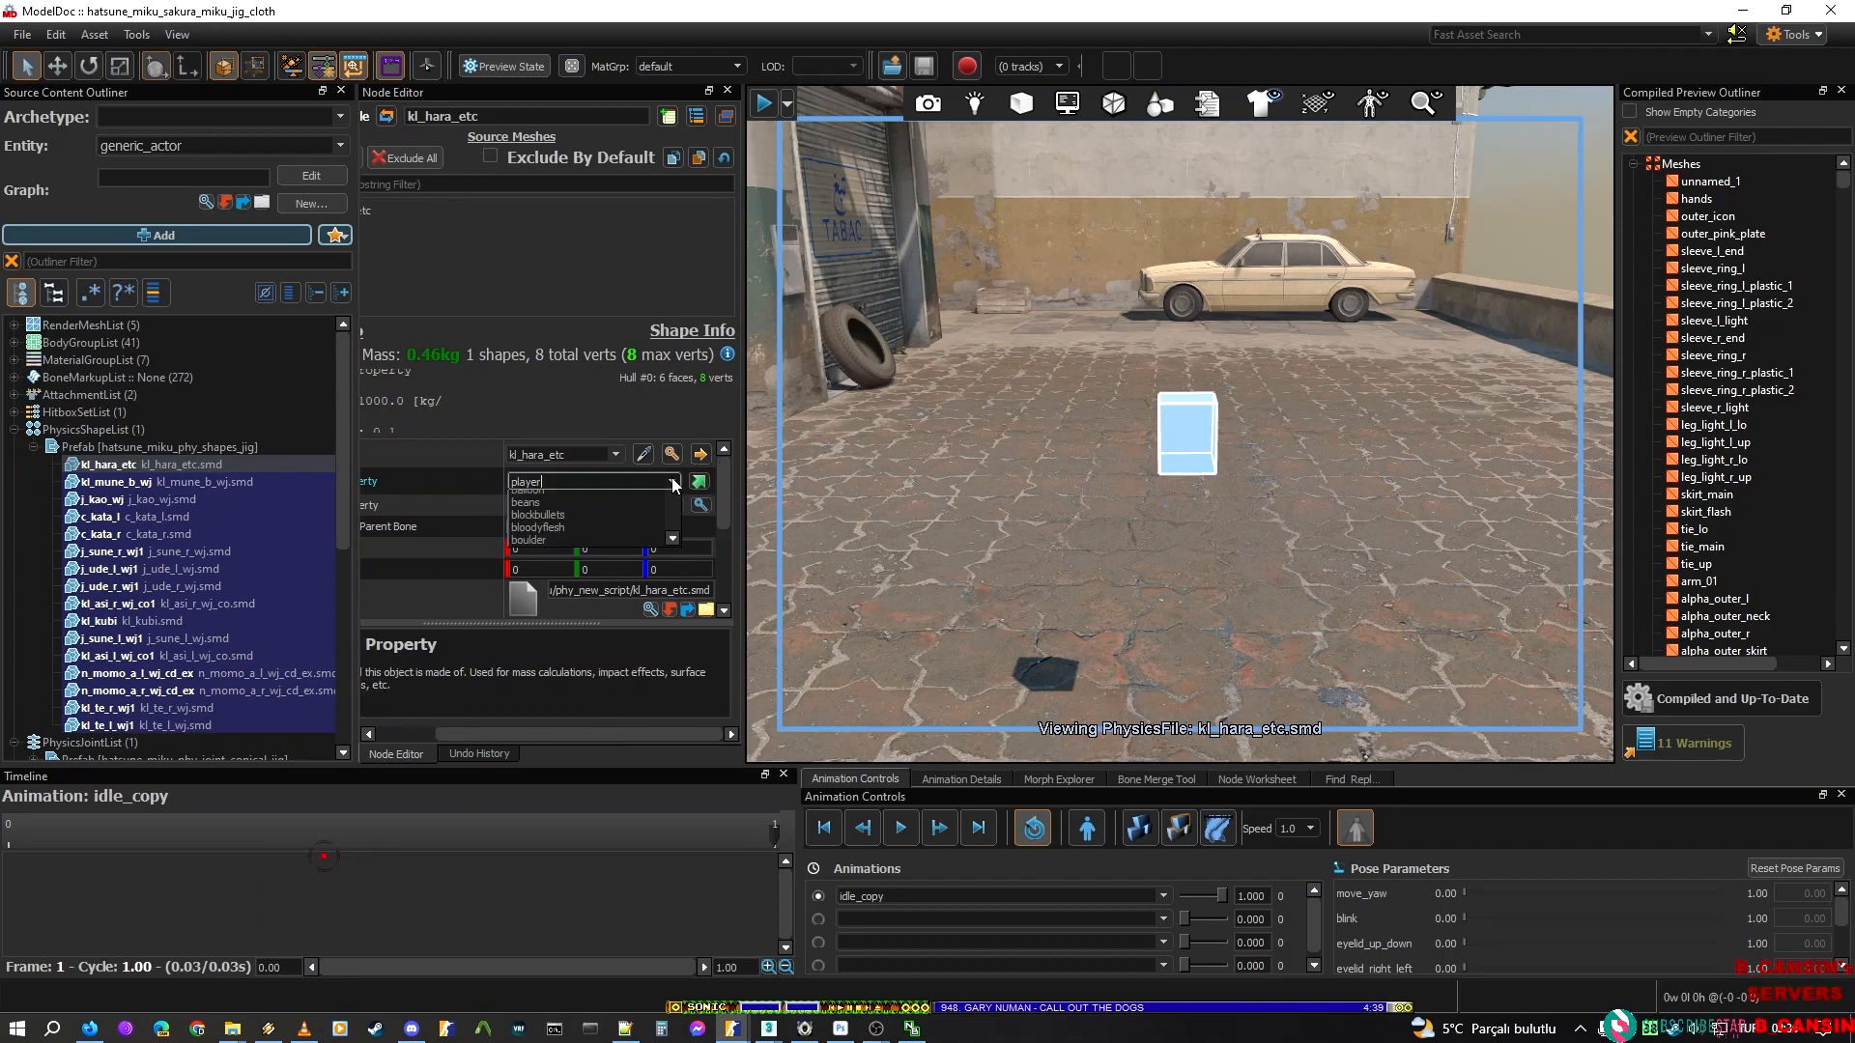
pyautogui.moveTo(673, 558); pyautogui.dragTo(674, 504)
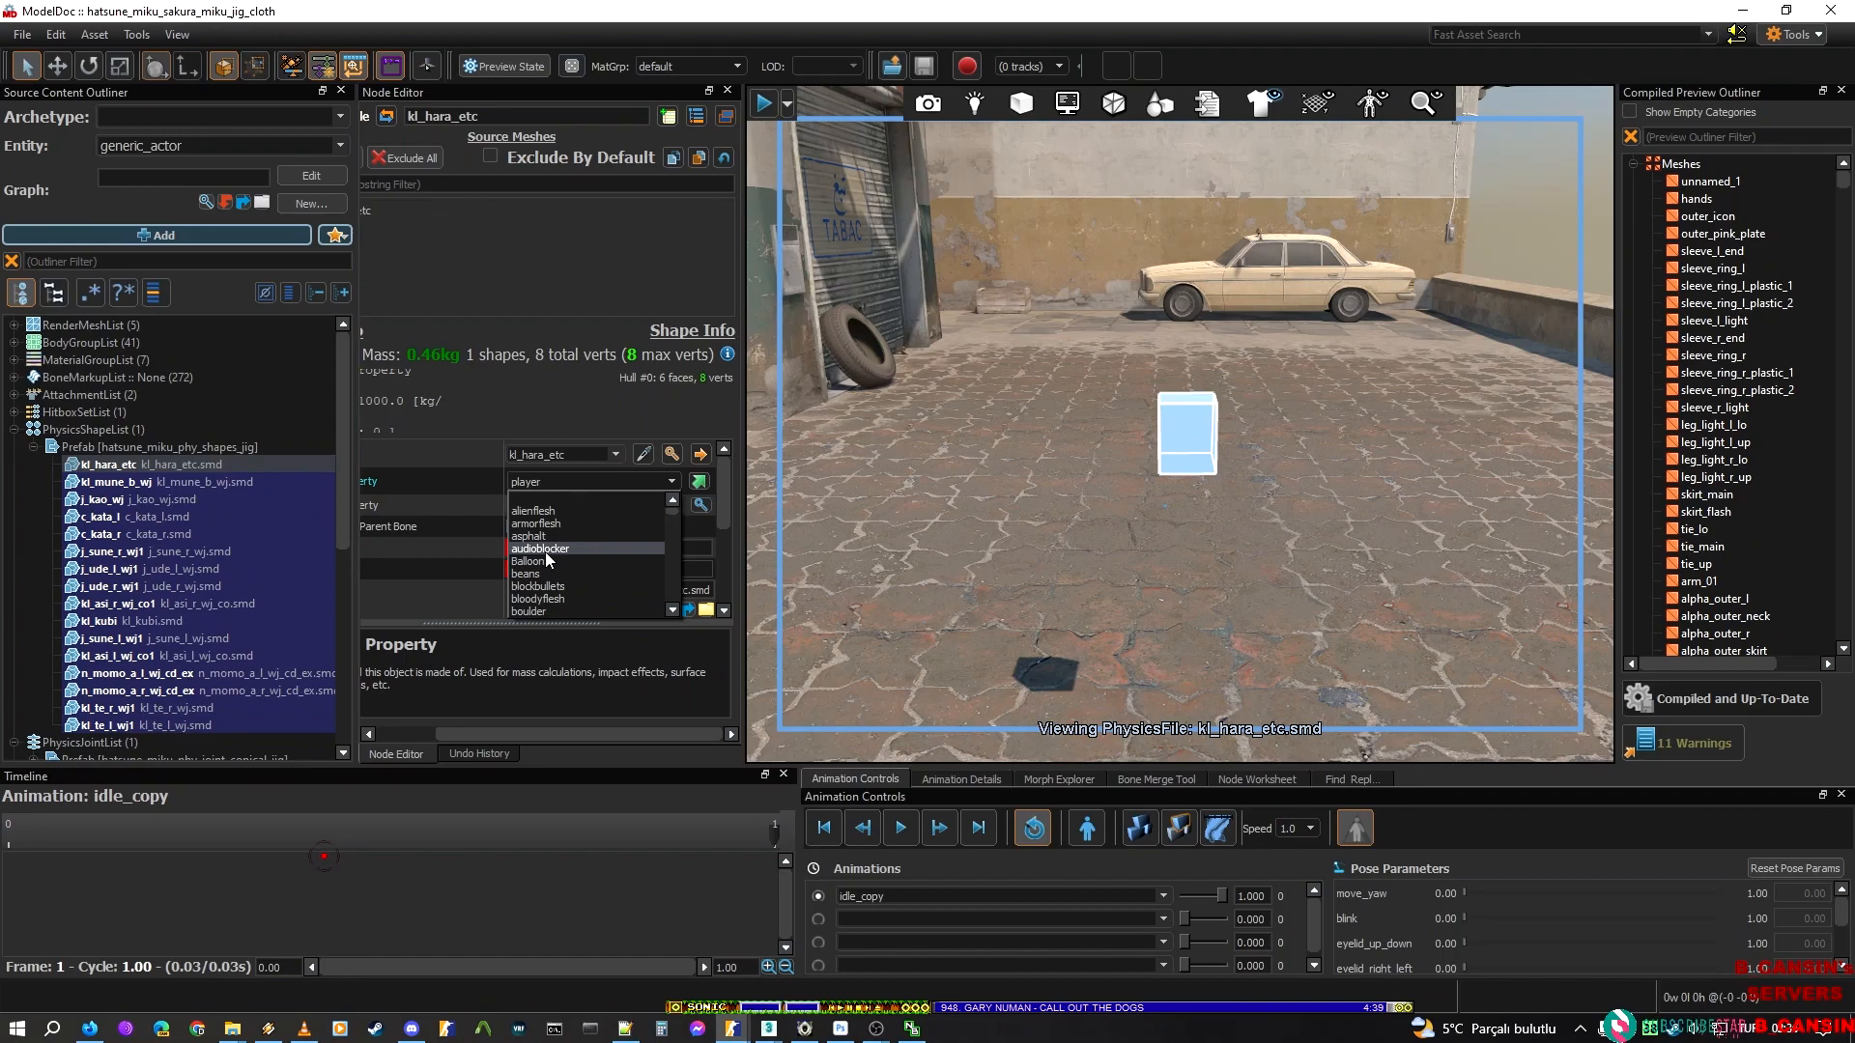
pyautogui.click(600, 184)
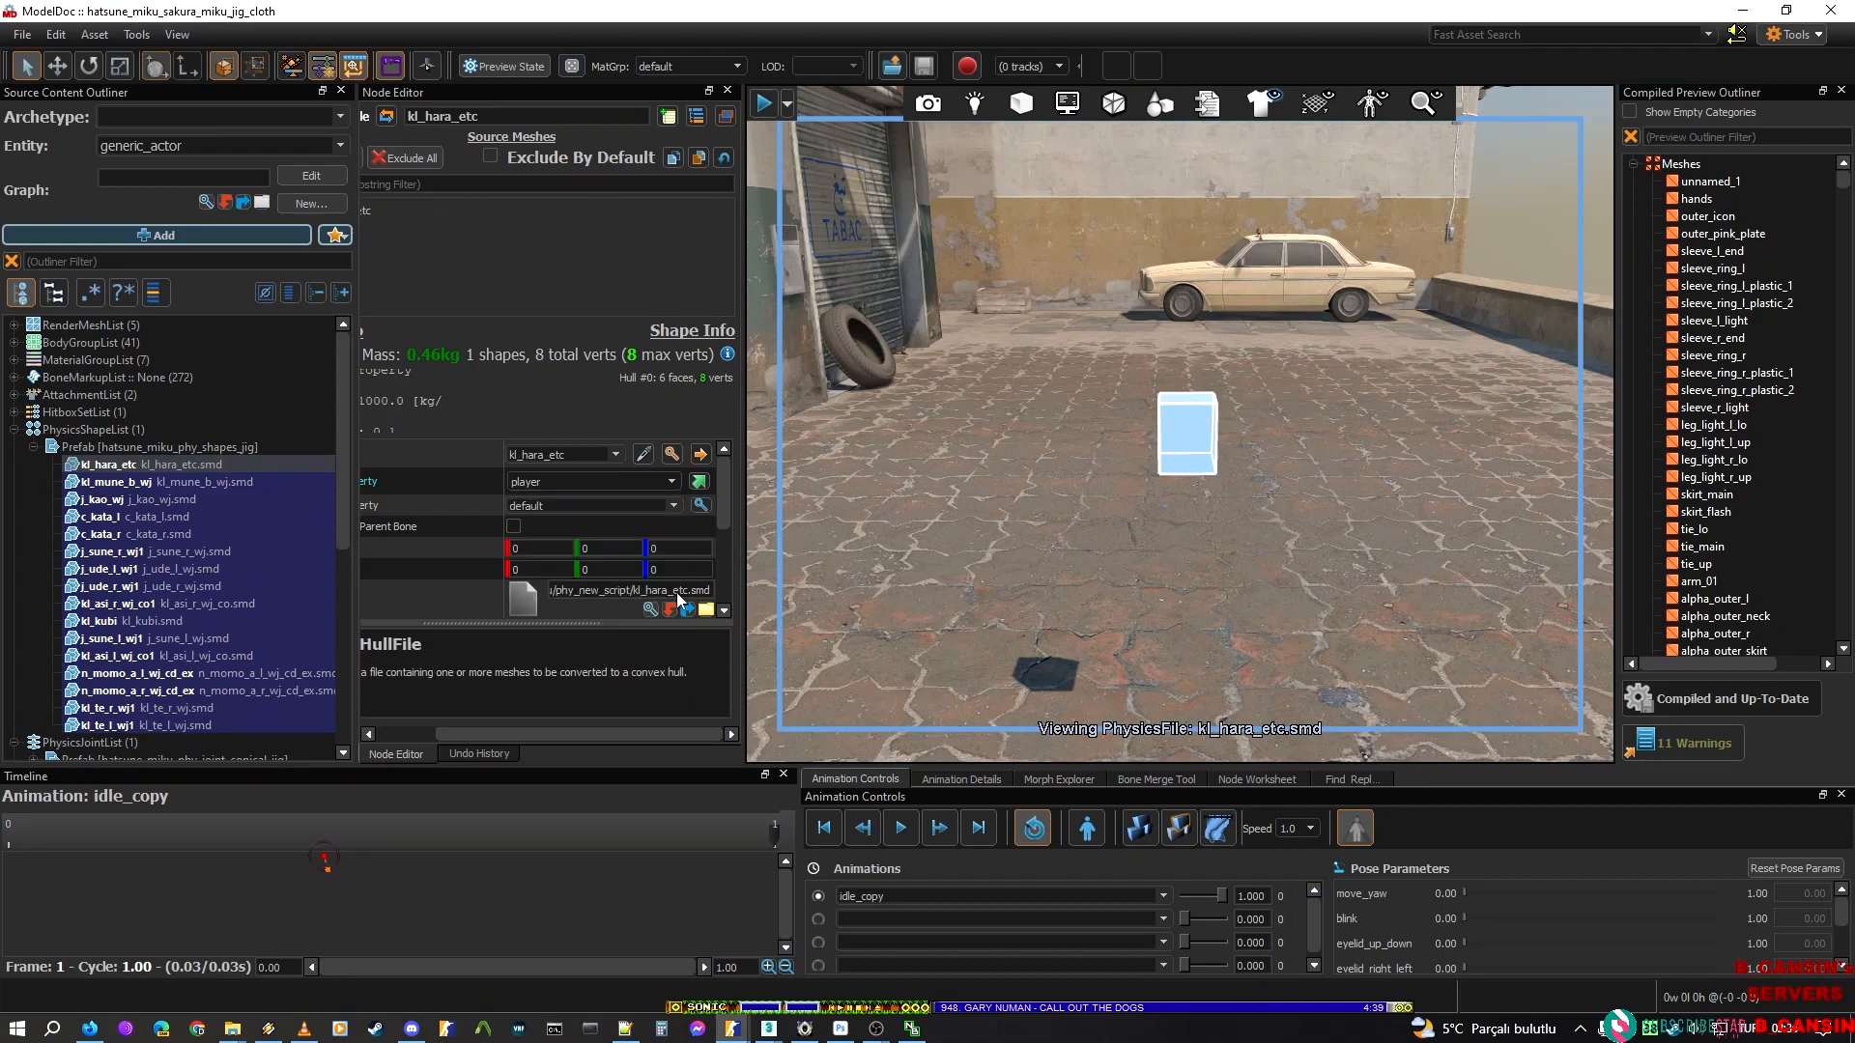
# Examine the kl_hara_etc hull's collision property, optimization algorithm and import mode options
pyautogui.click(680, 506)
pyautogui.scroll(-2, 653, 539)
pyautogui.scroll(2, 653, 539)
pyautogui.moveTo(717, 499); pyautogui.dragTo(722, 578)
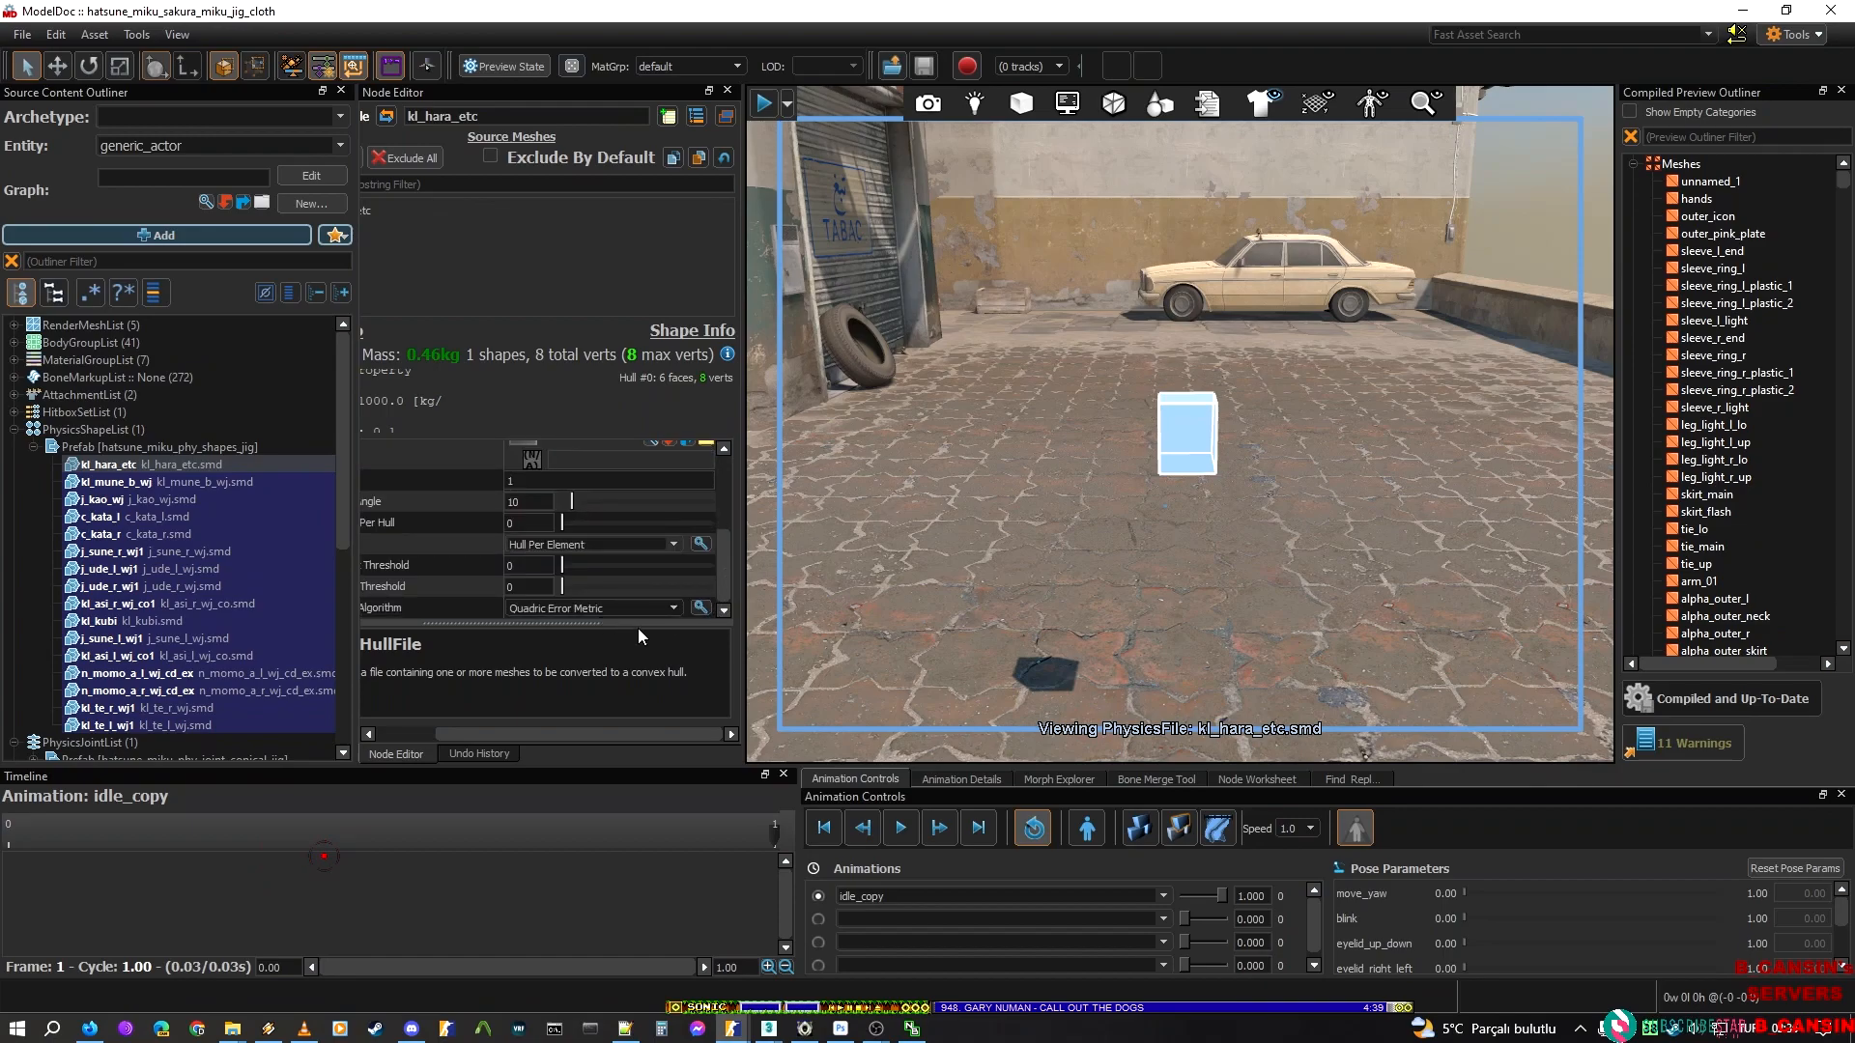
pyautogui.hscroll(-3, 535, 721)
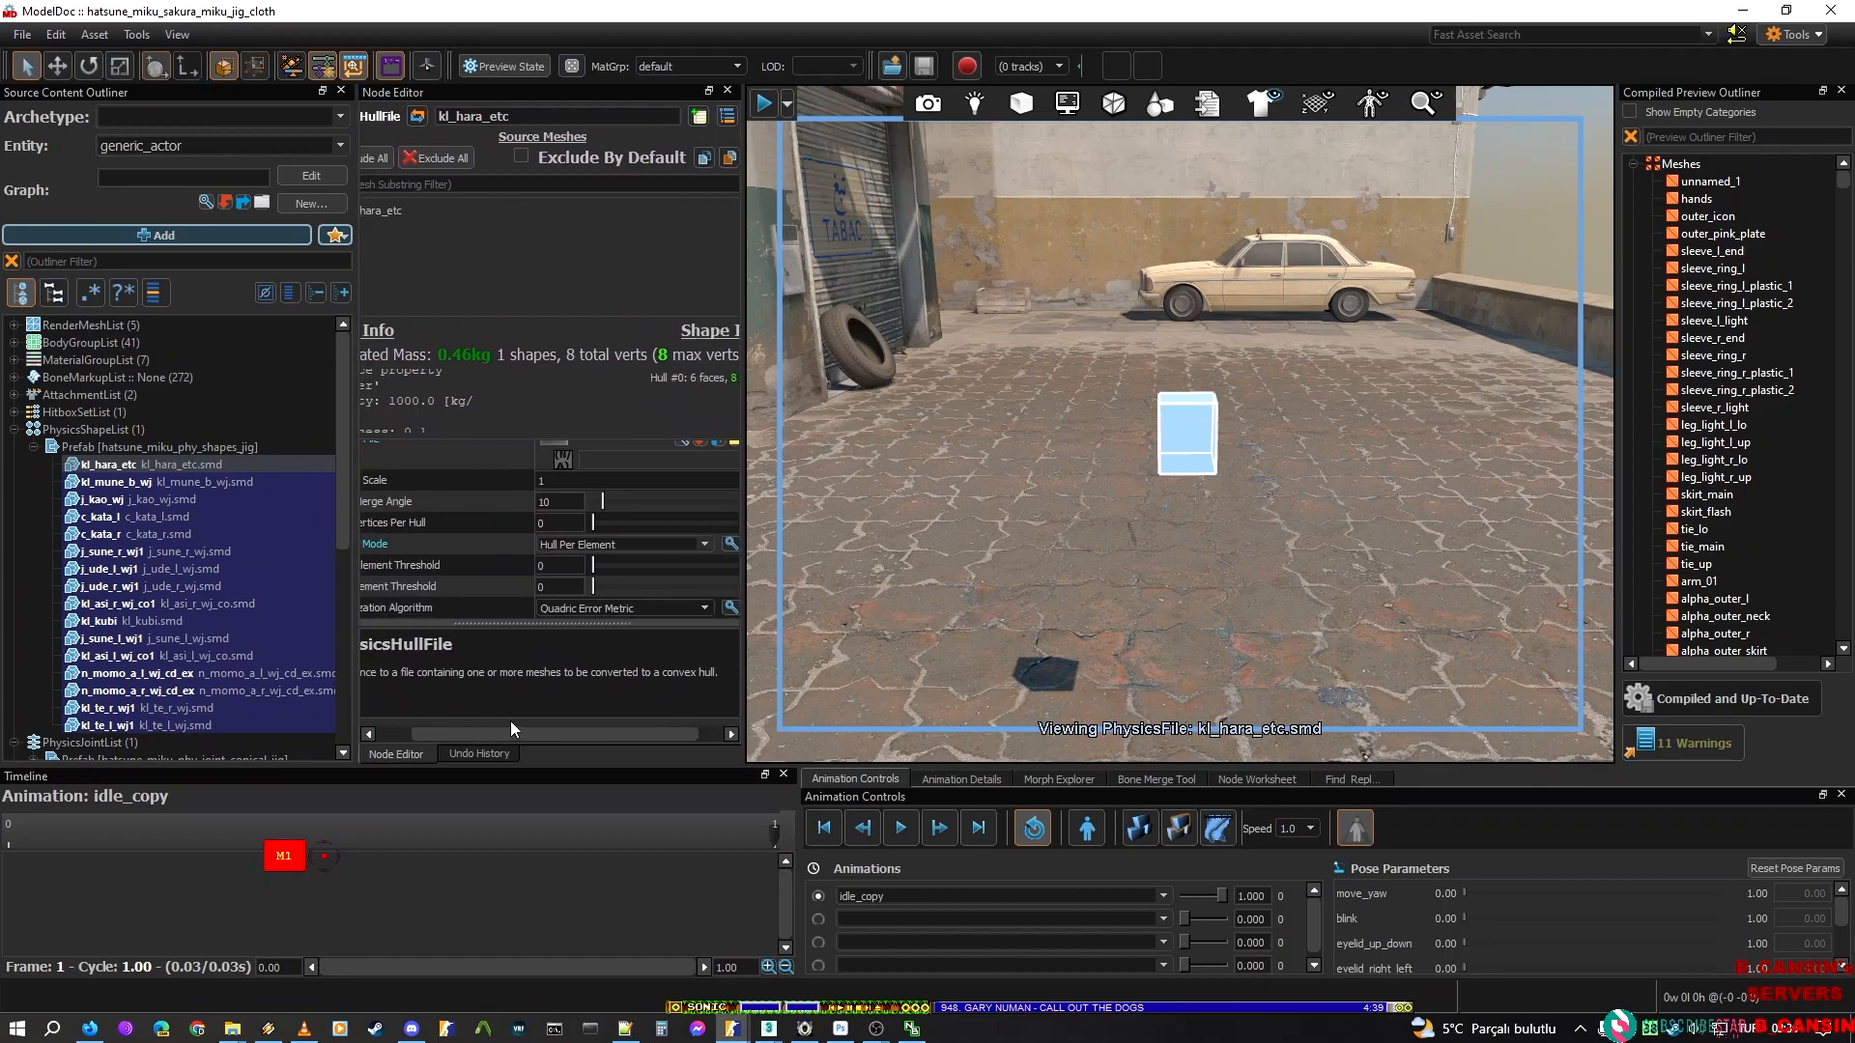
pyautogui.click(715, 609)
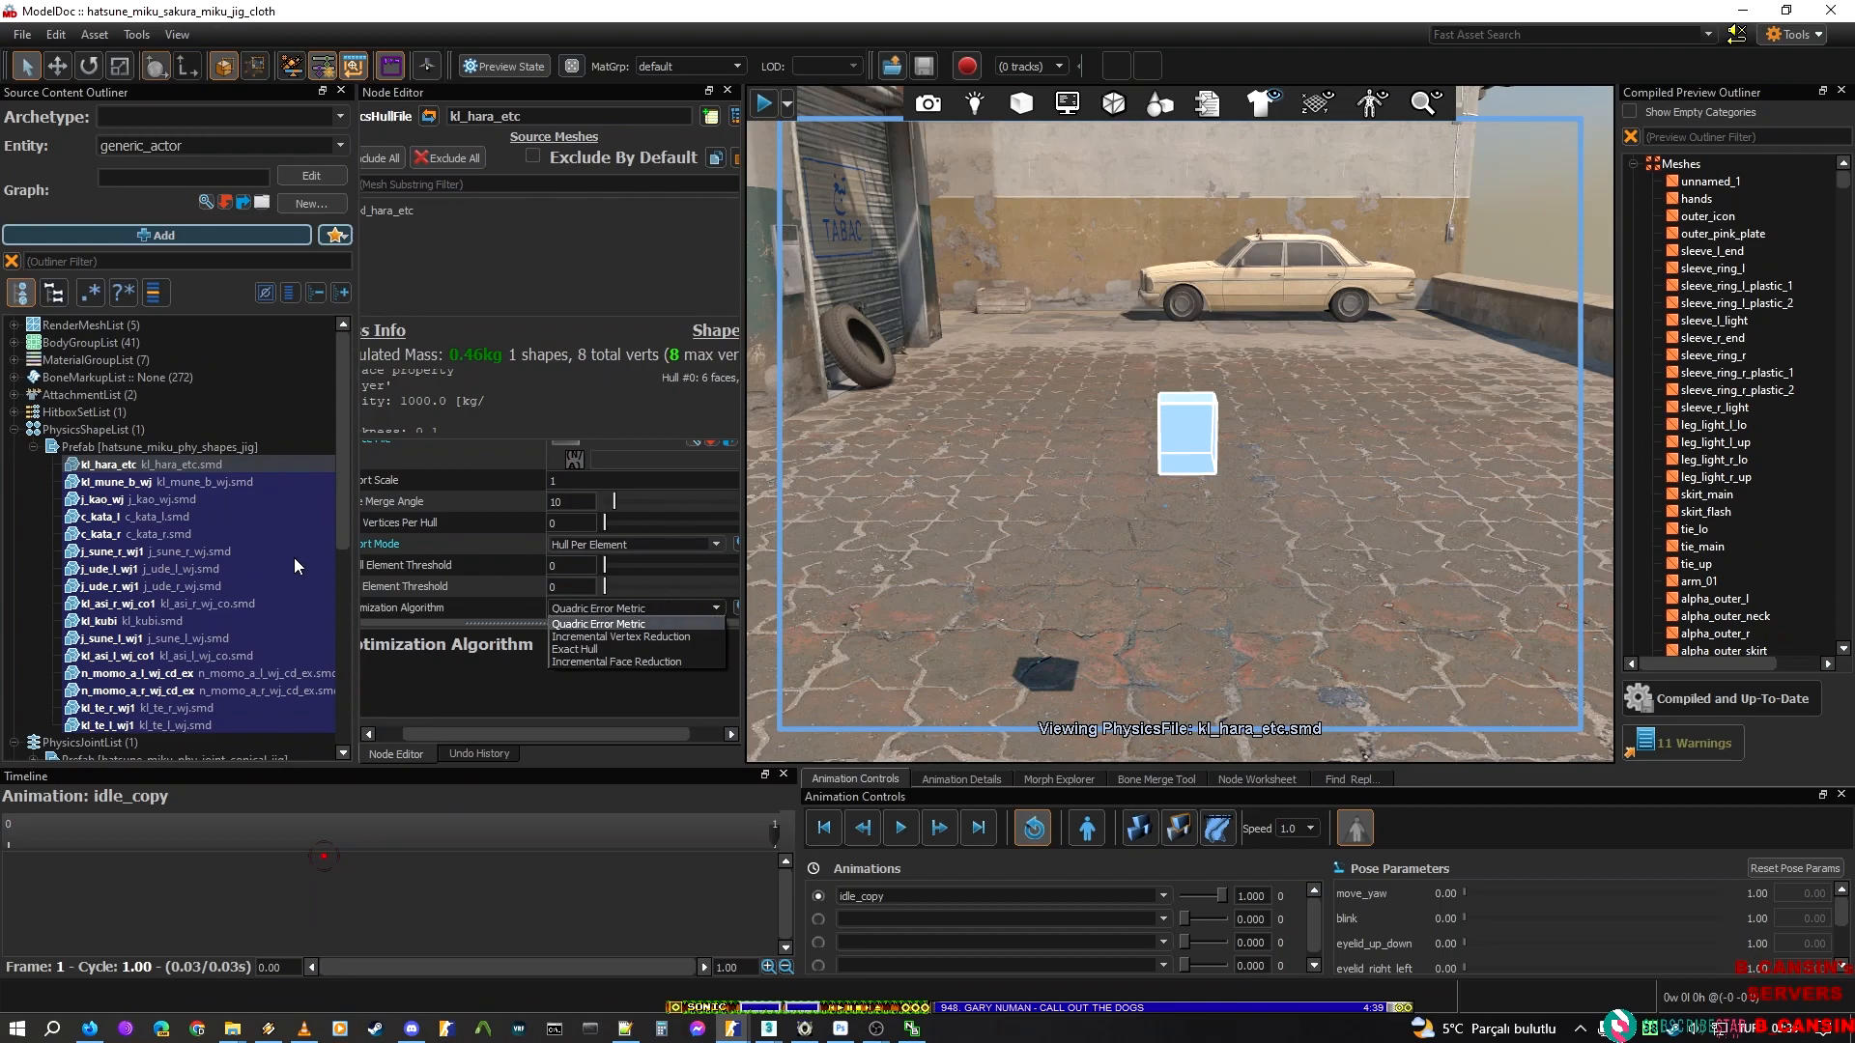
pyautogui.click(381, 674)
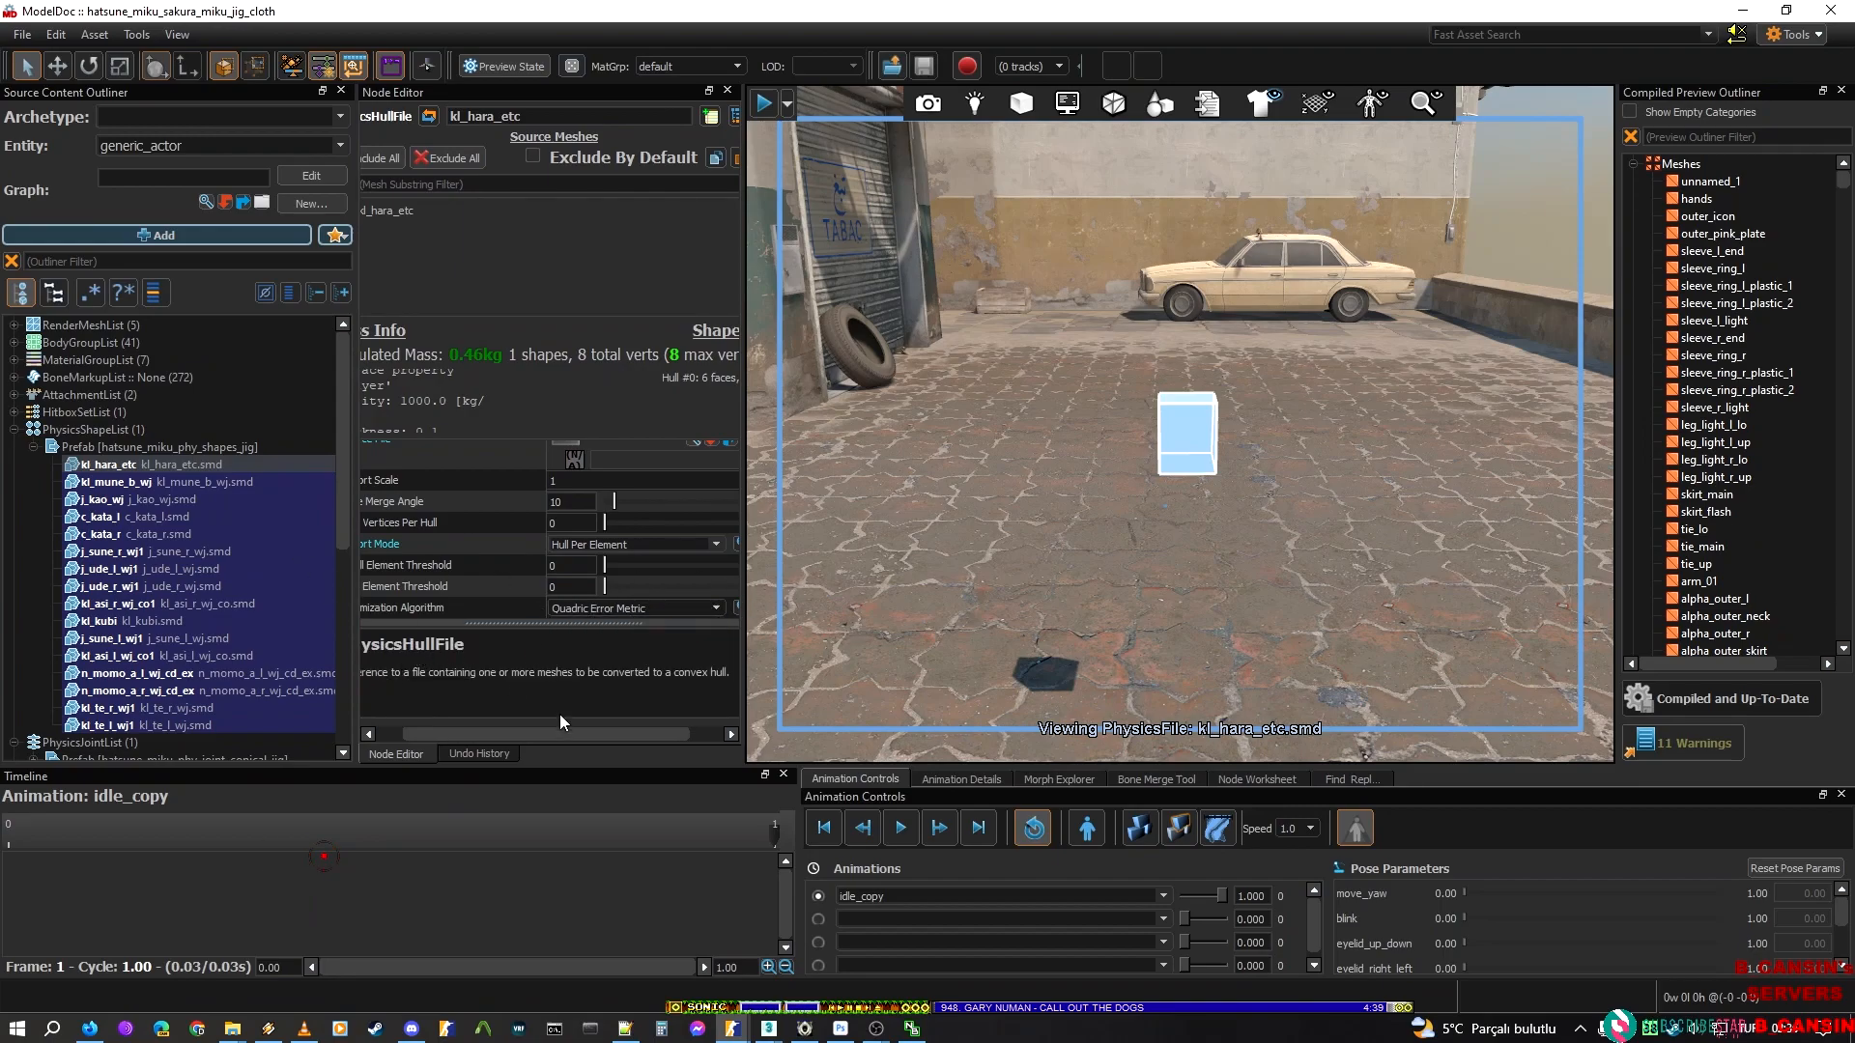
pyautogui.hscroll(-3, 433, 721)
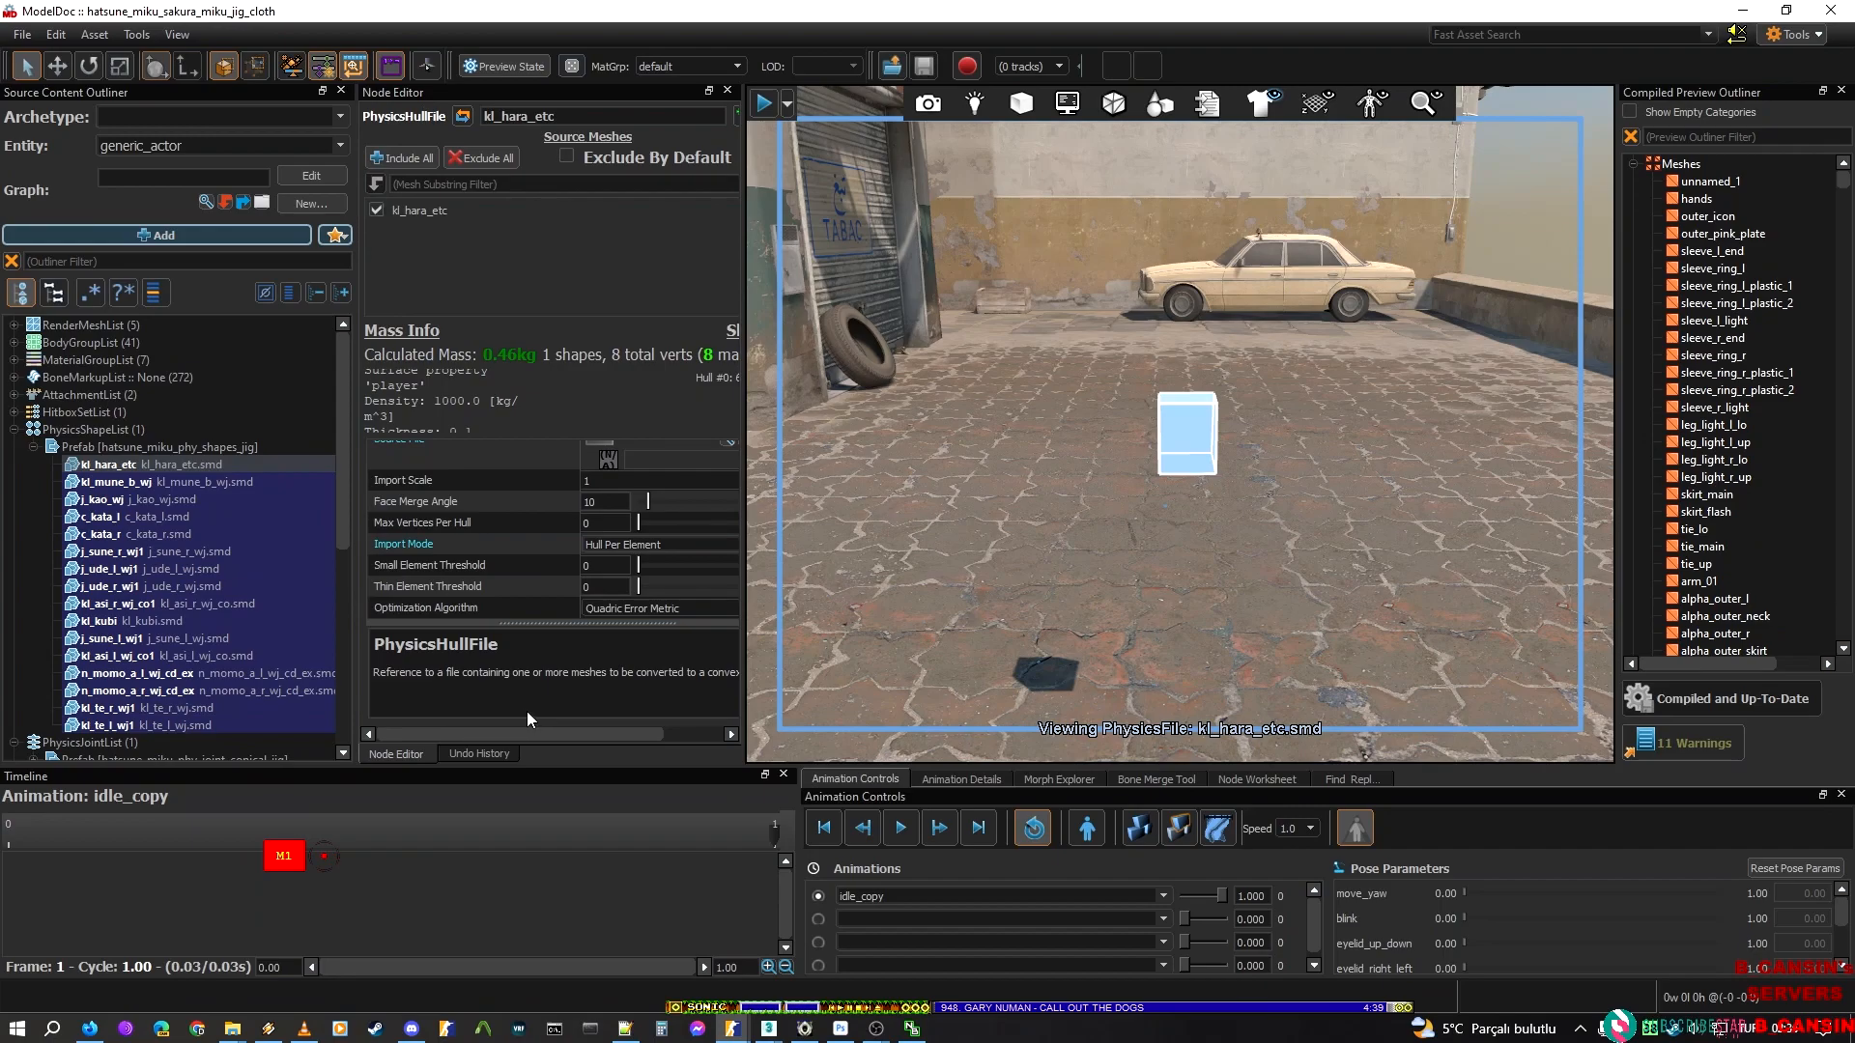
pyautogui.hscroll(3, 526, 711)
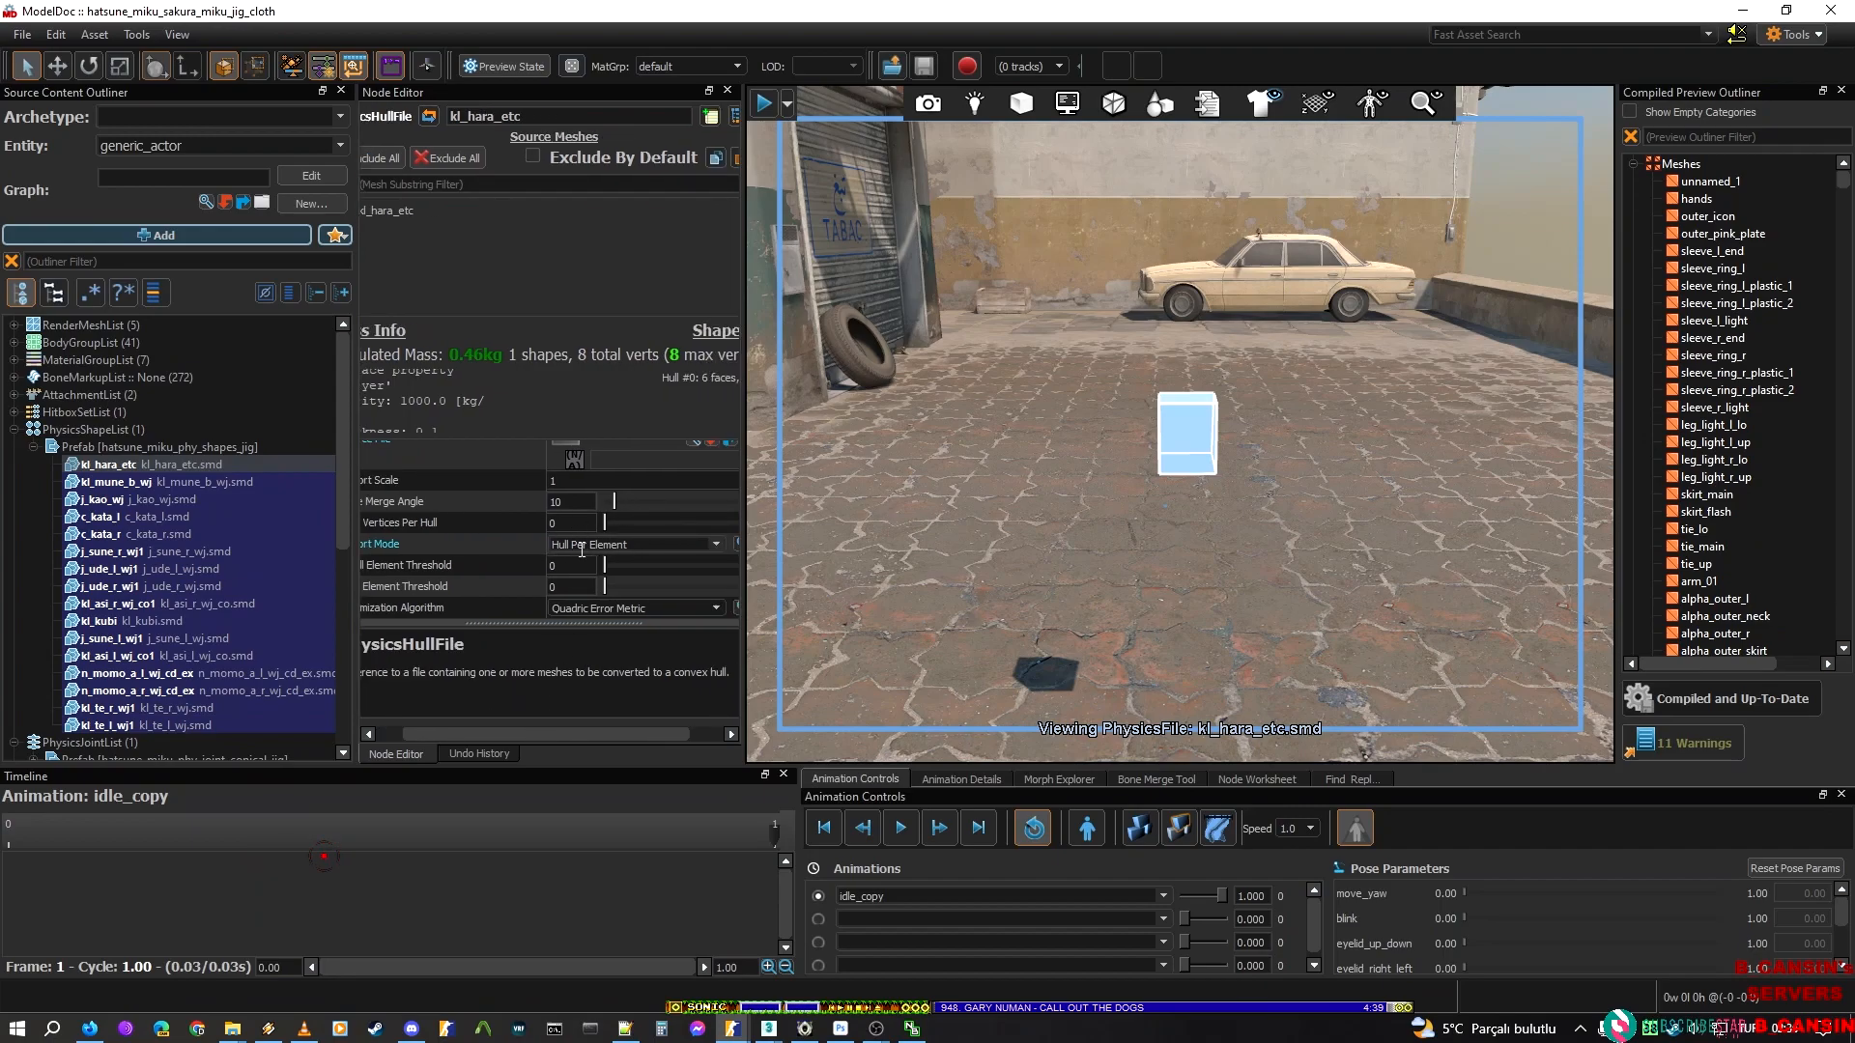
pyautogui.click(714, 545)
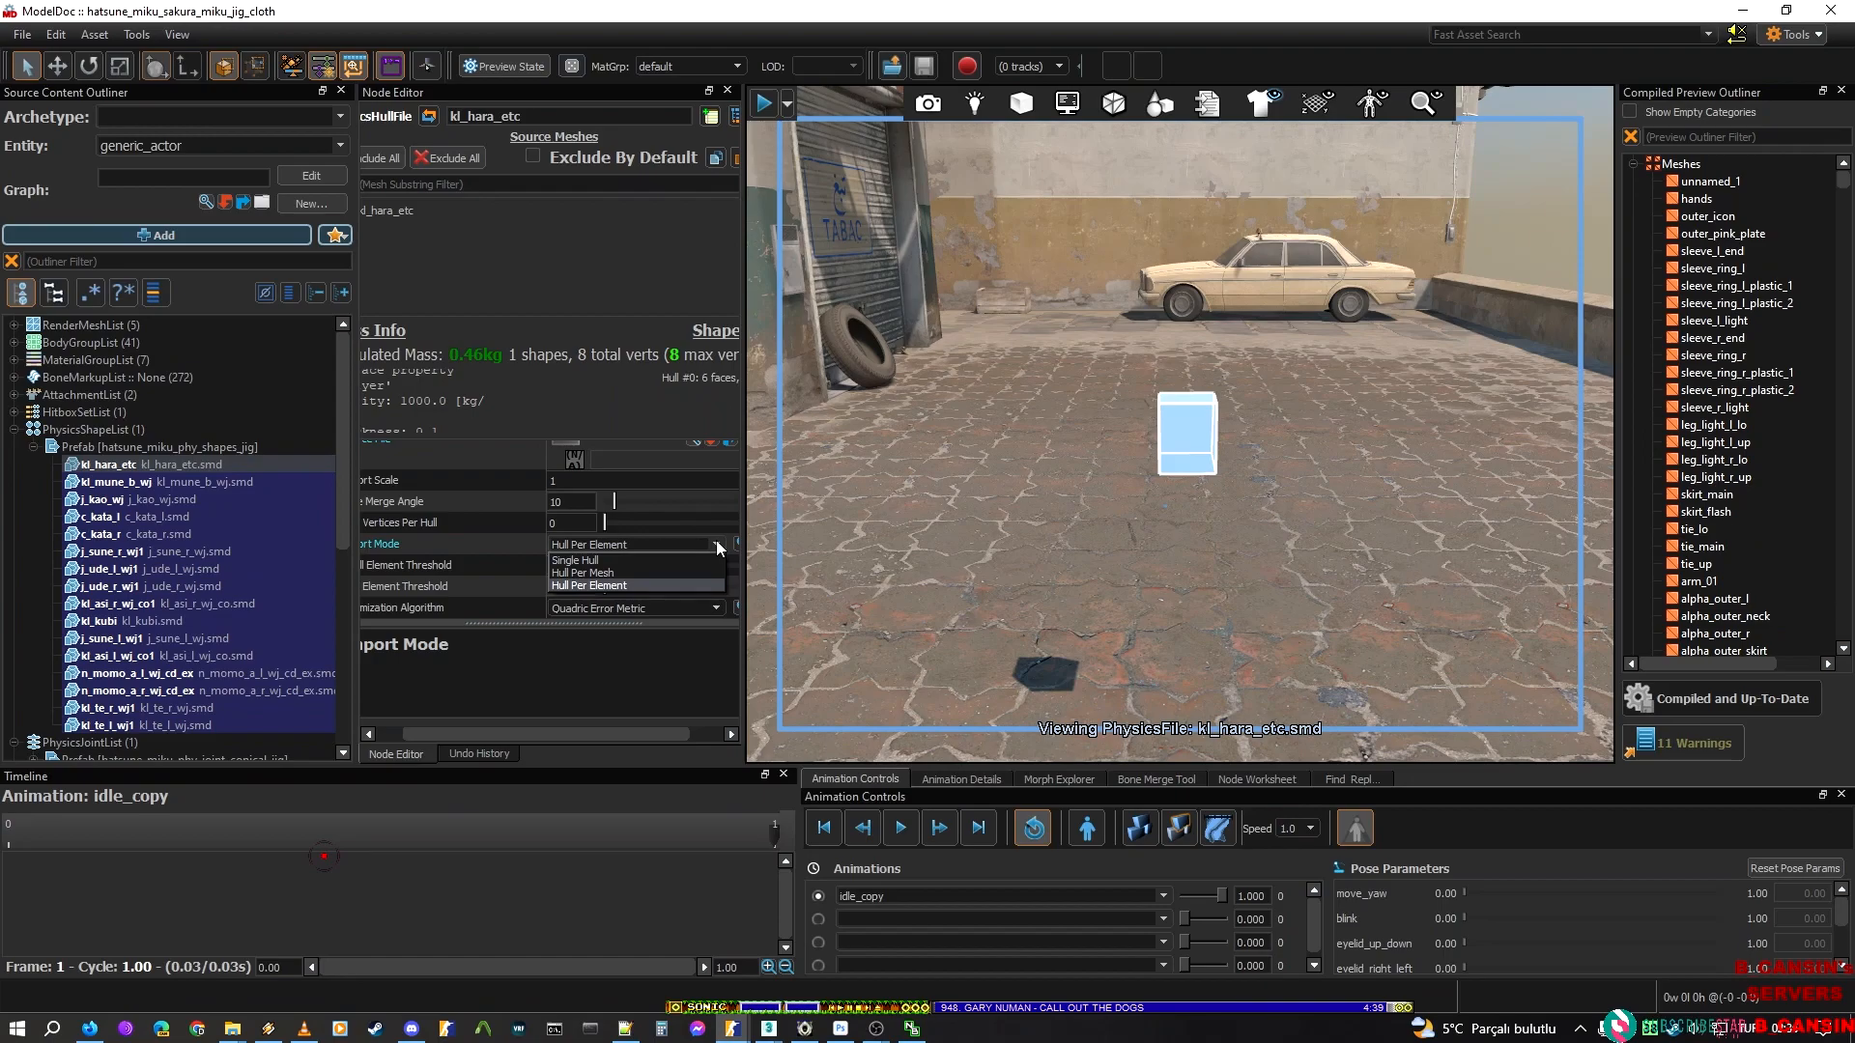
pyautogui.click(716, 541)
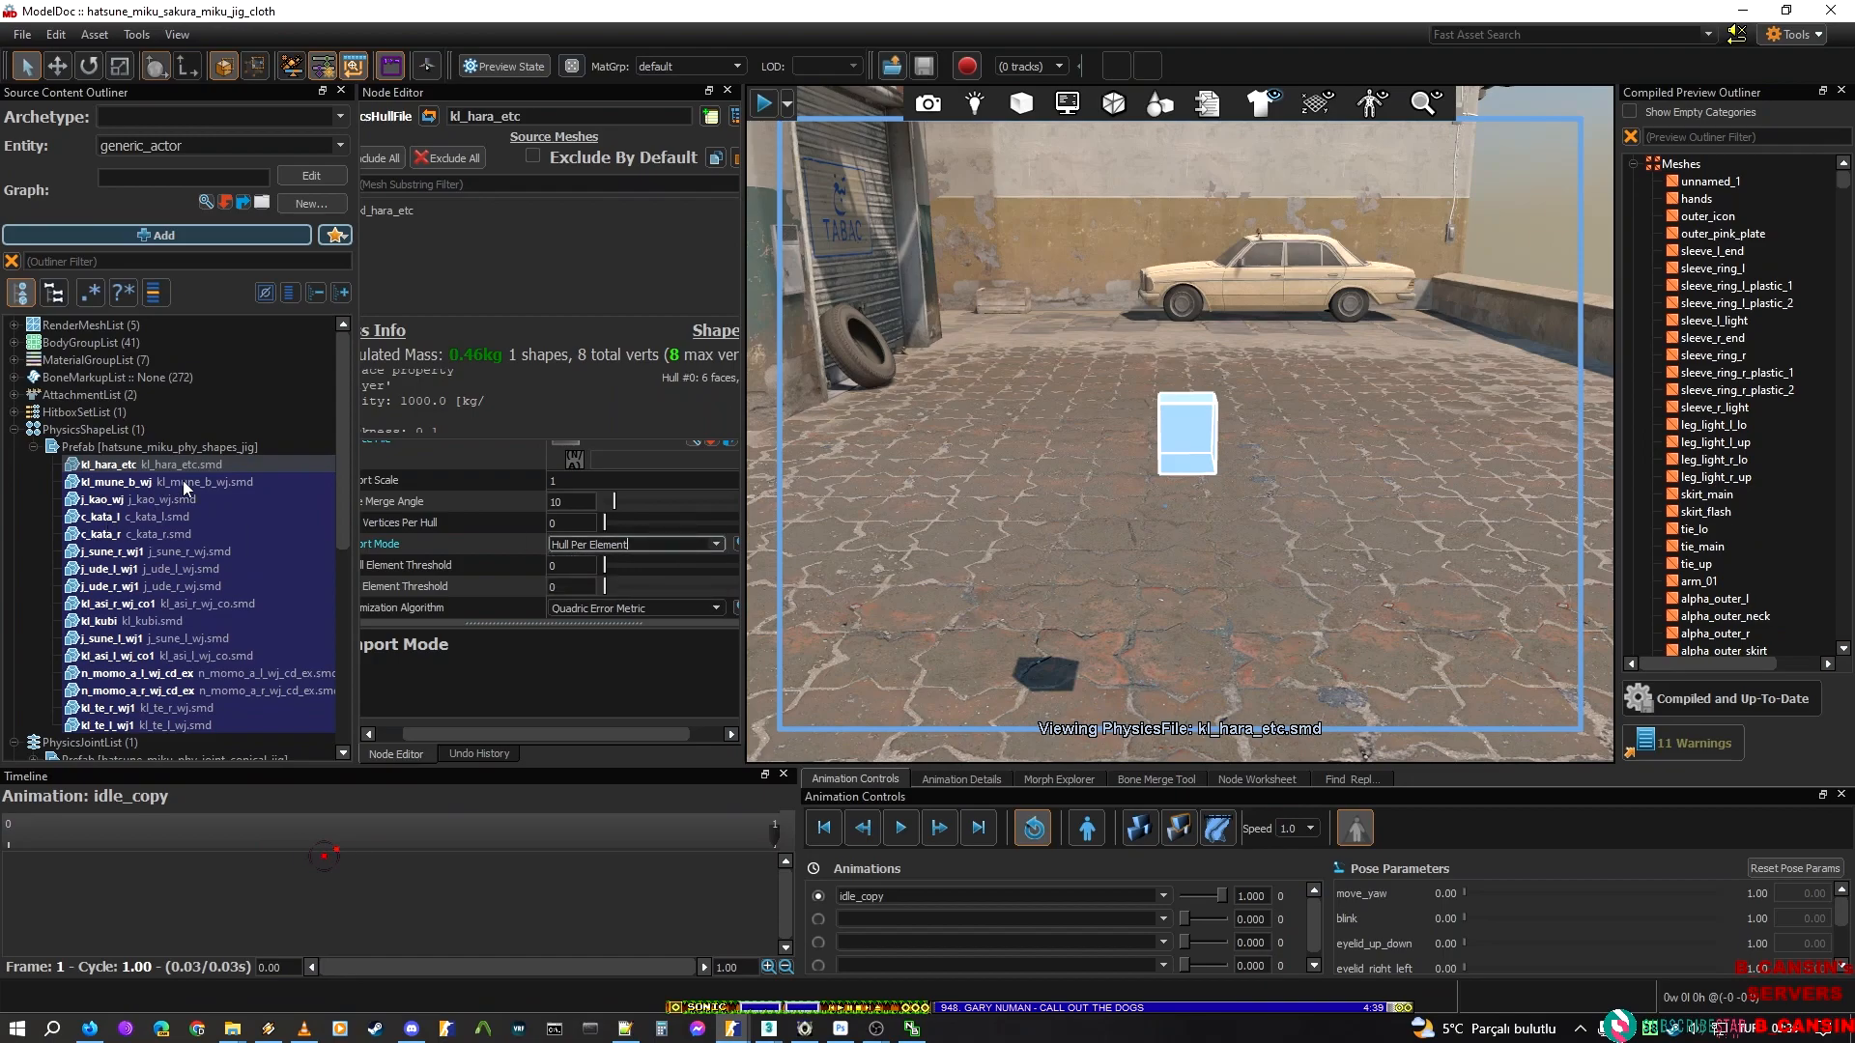
# View all the prefab's hulls from kl_hara_etc to kl_te_l_wj1 together on the body, then clear the selection
pyautogui.click(176, 551)
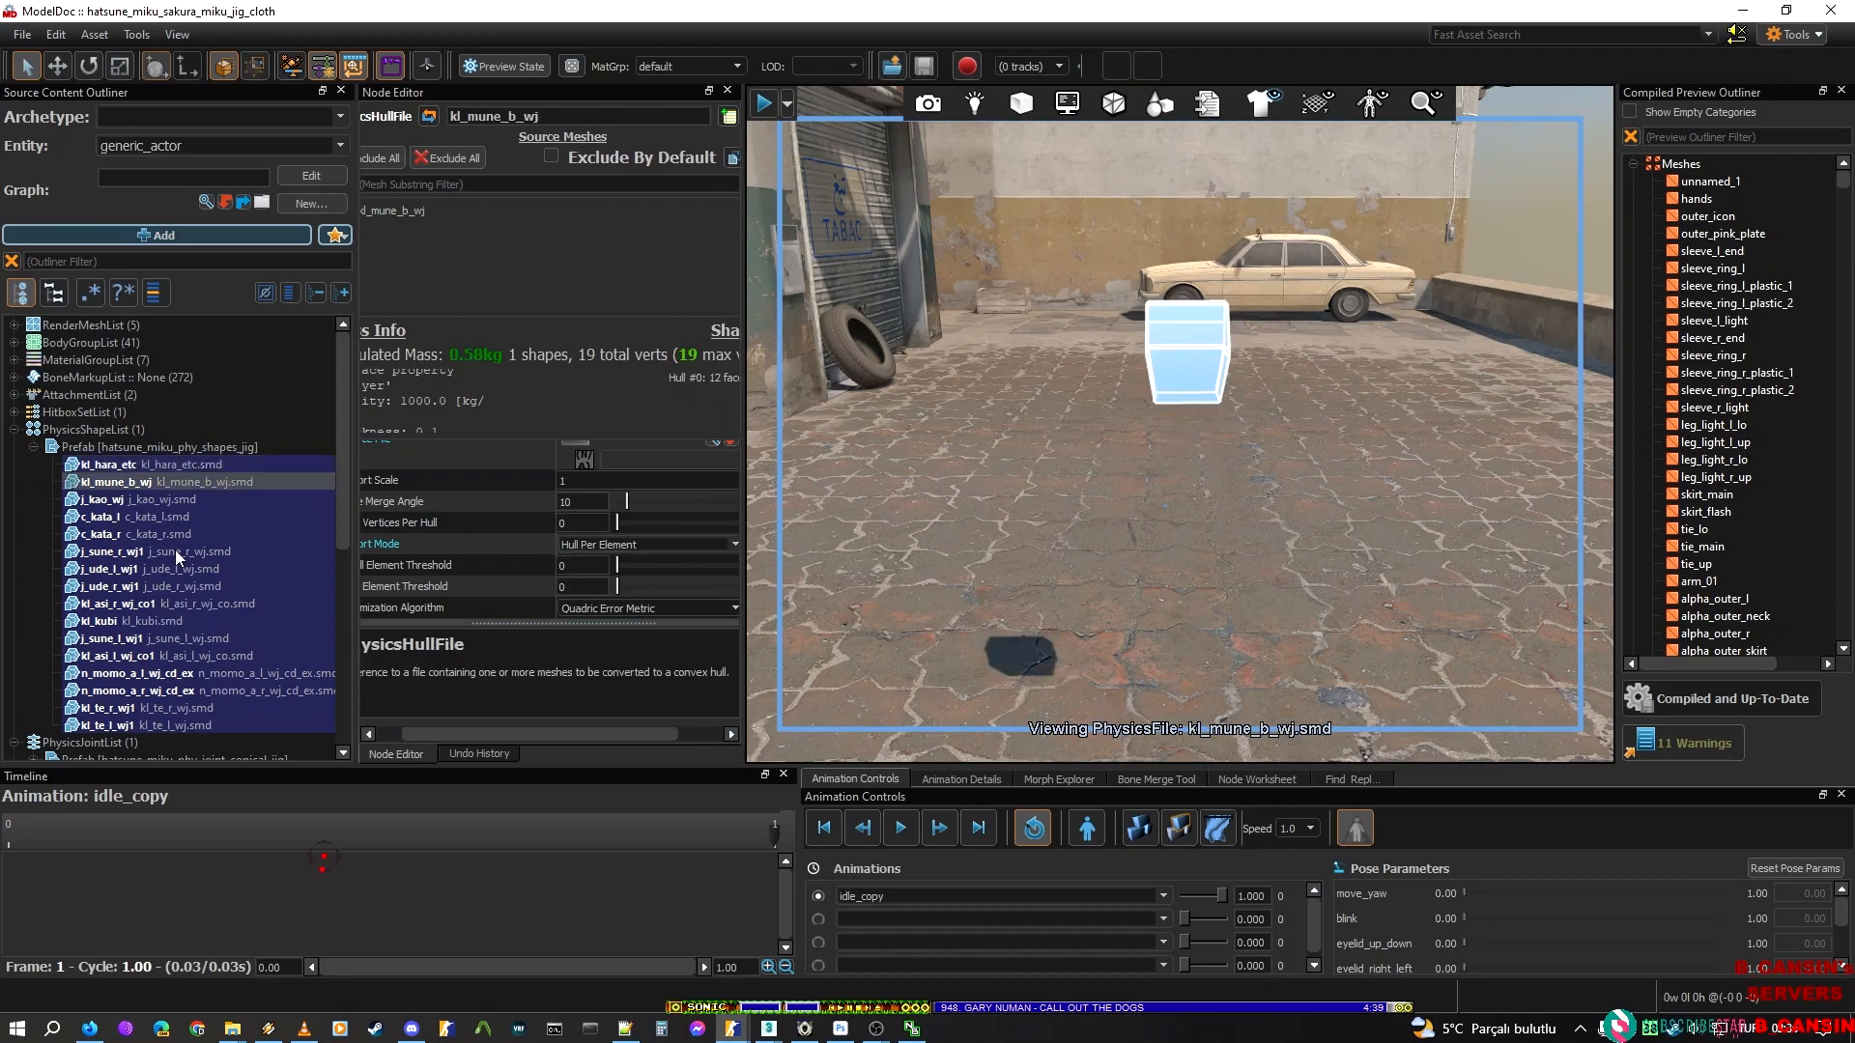
pyautogui.click(179, 465)
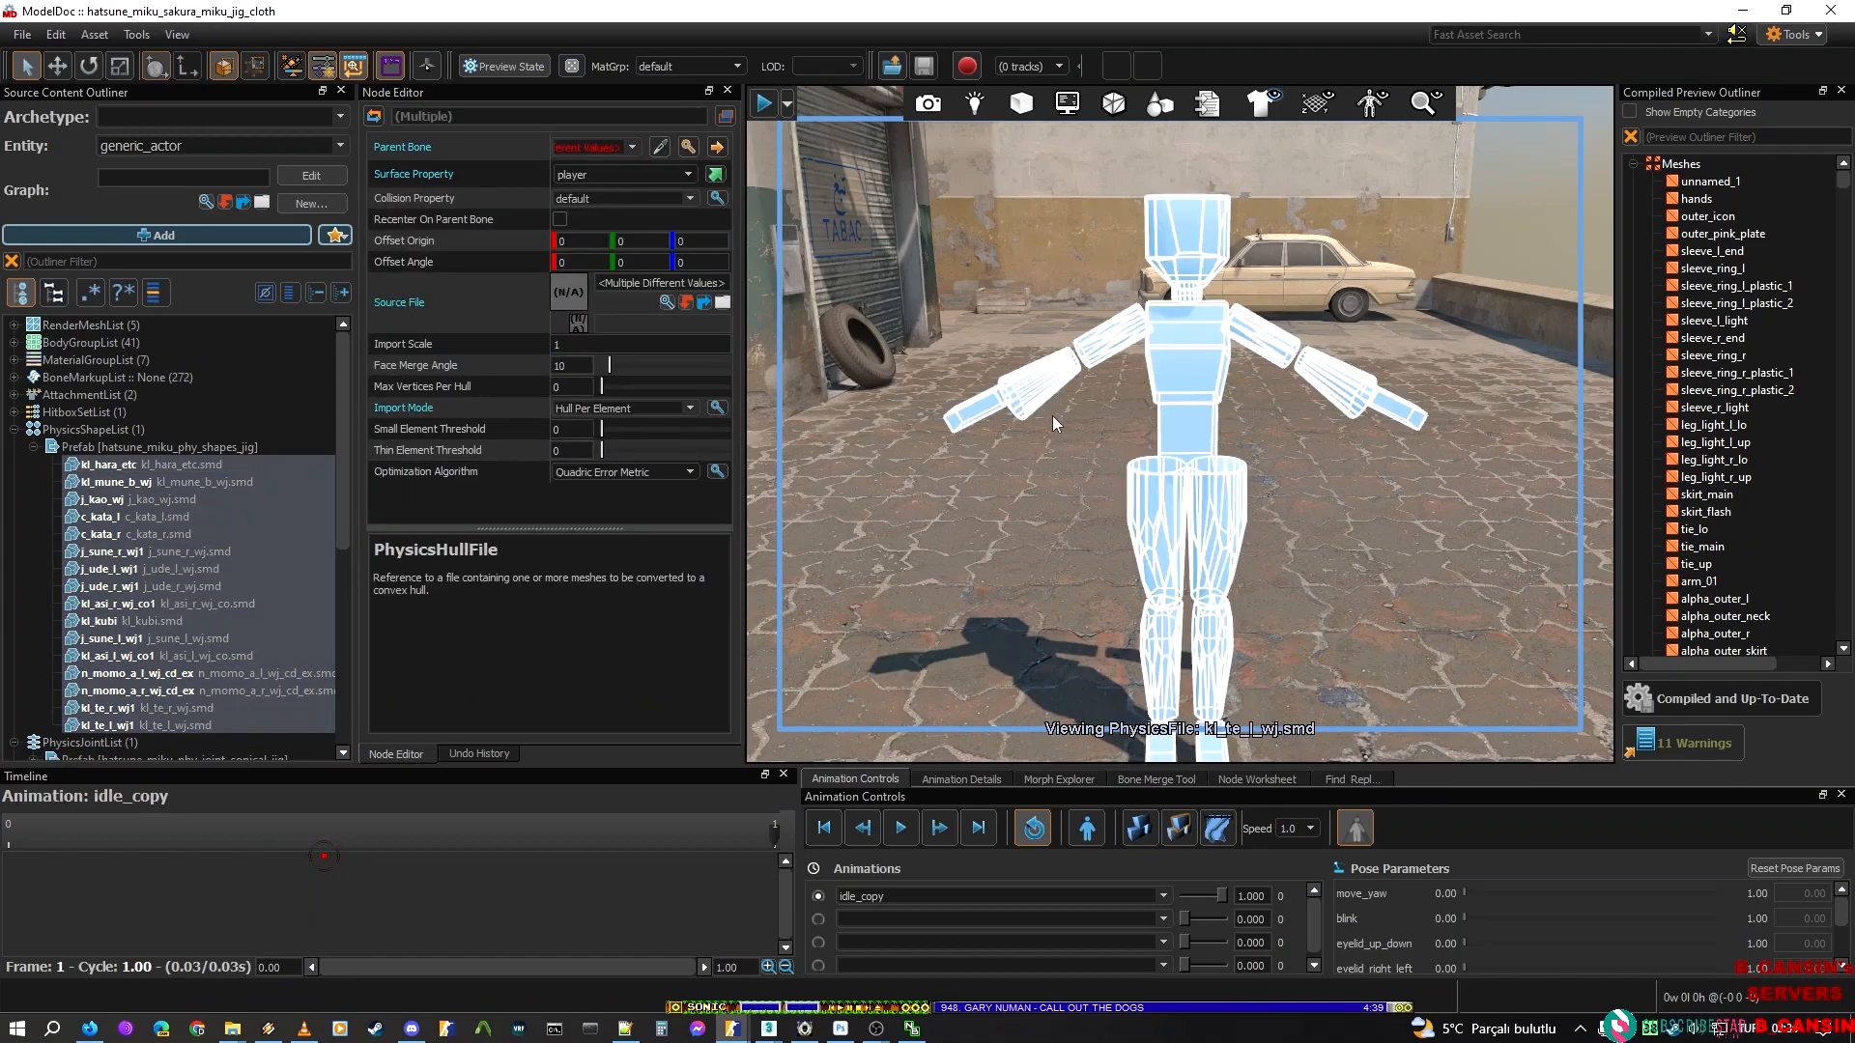
pyautogui.moveTo(1088, 425); pyautogui.dragTo(970, 491, button='right')
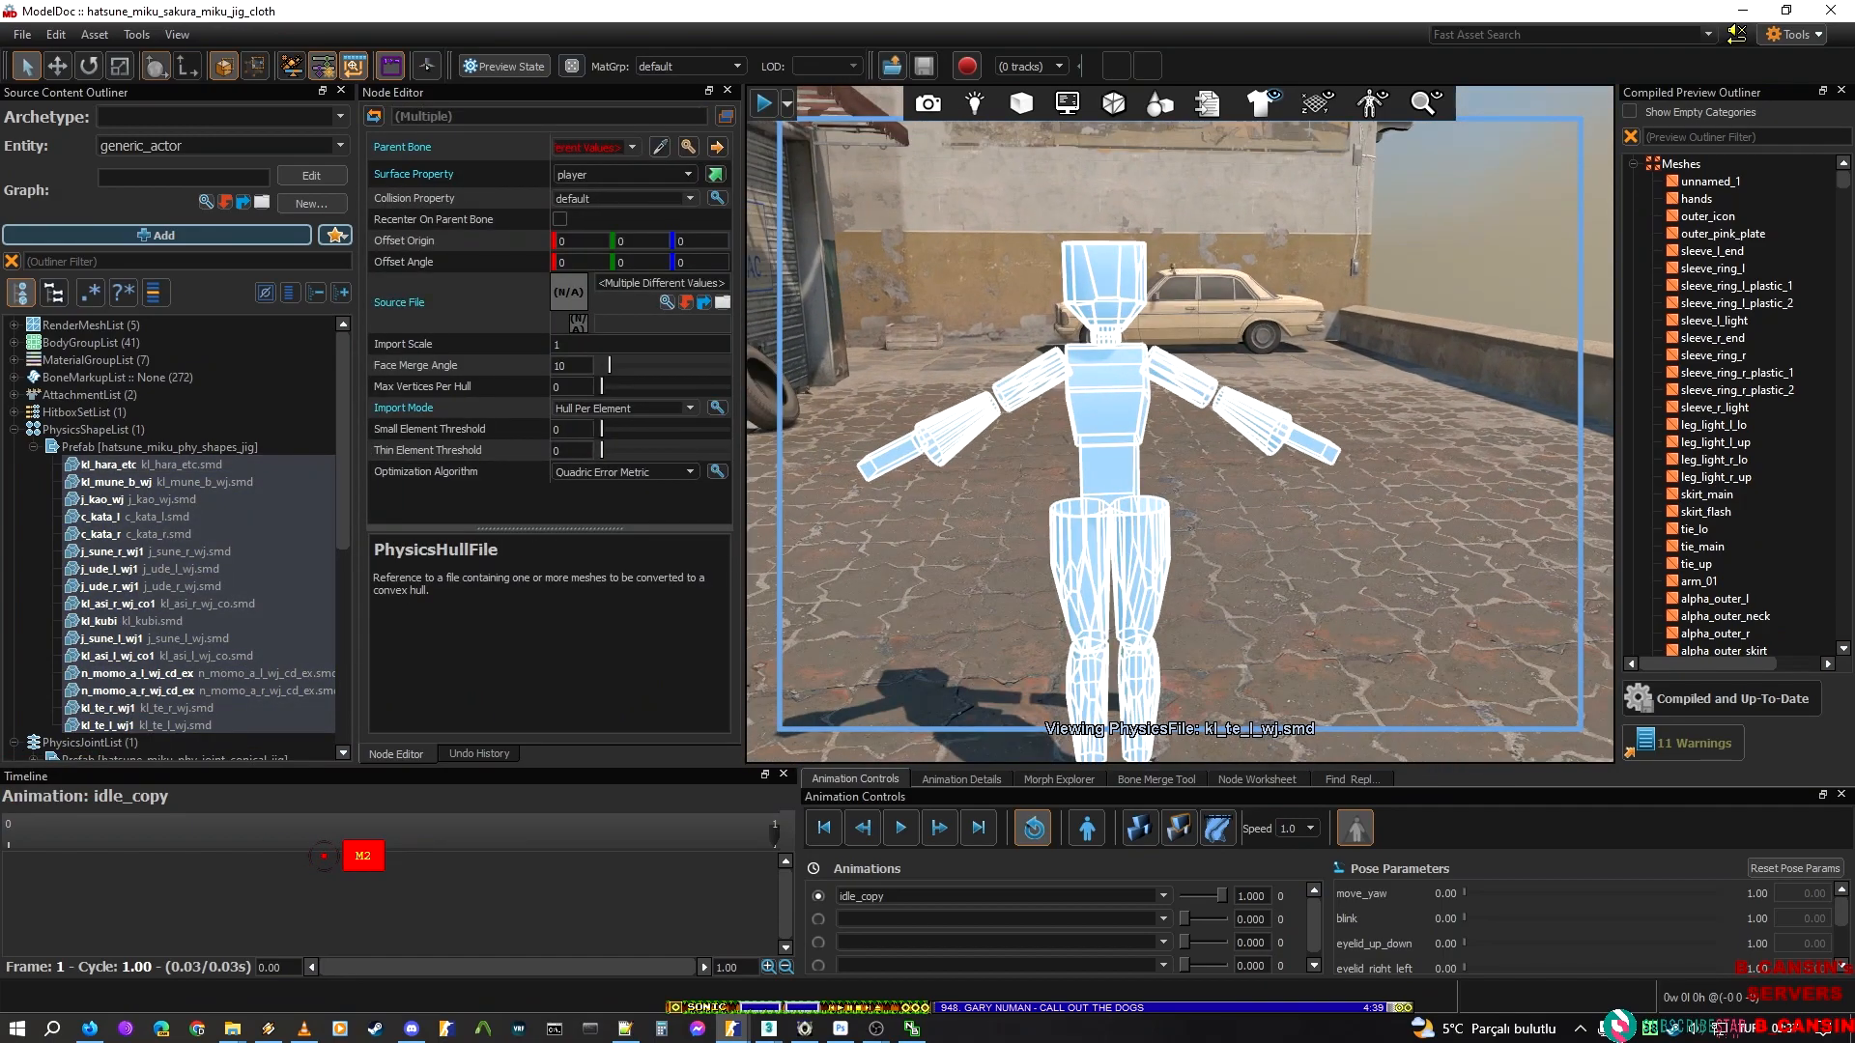
pyautogui.click(970, 491)
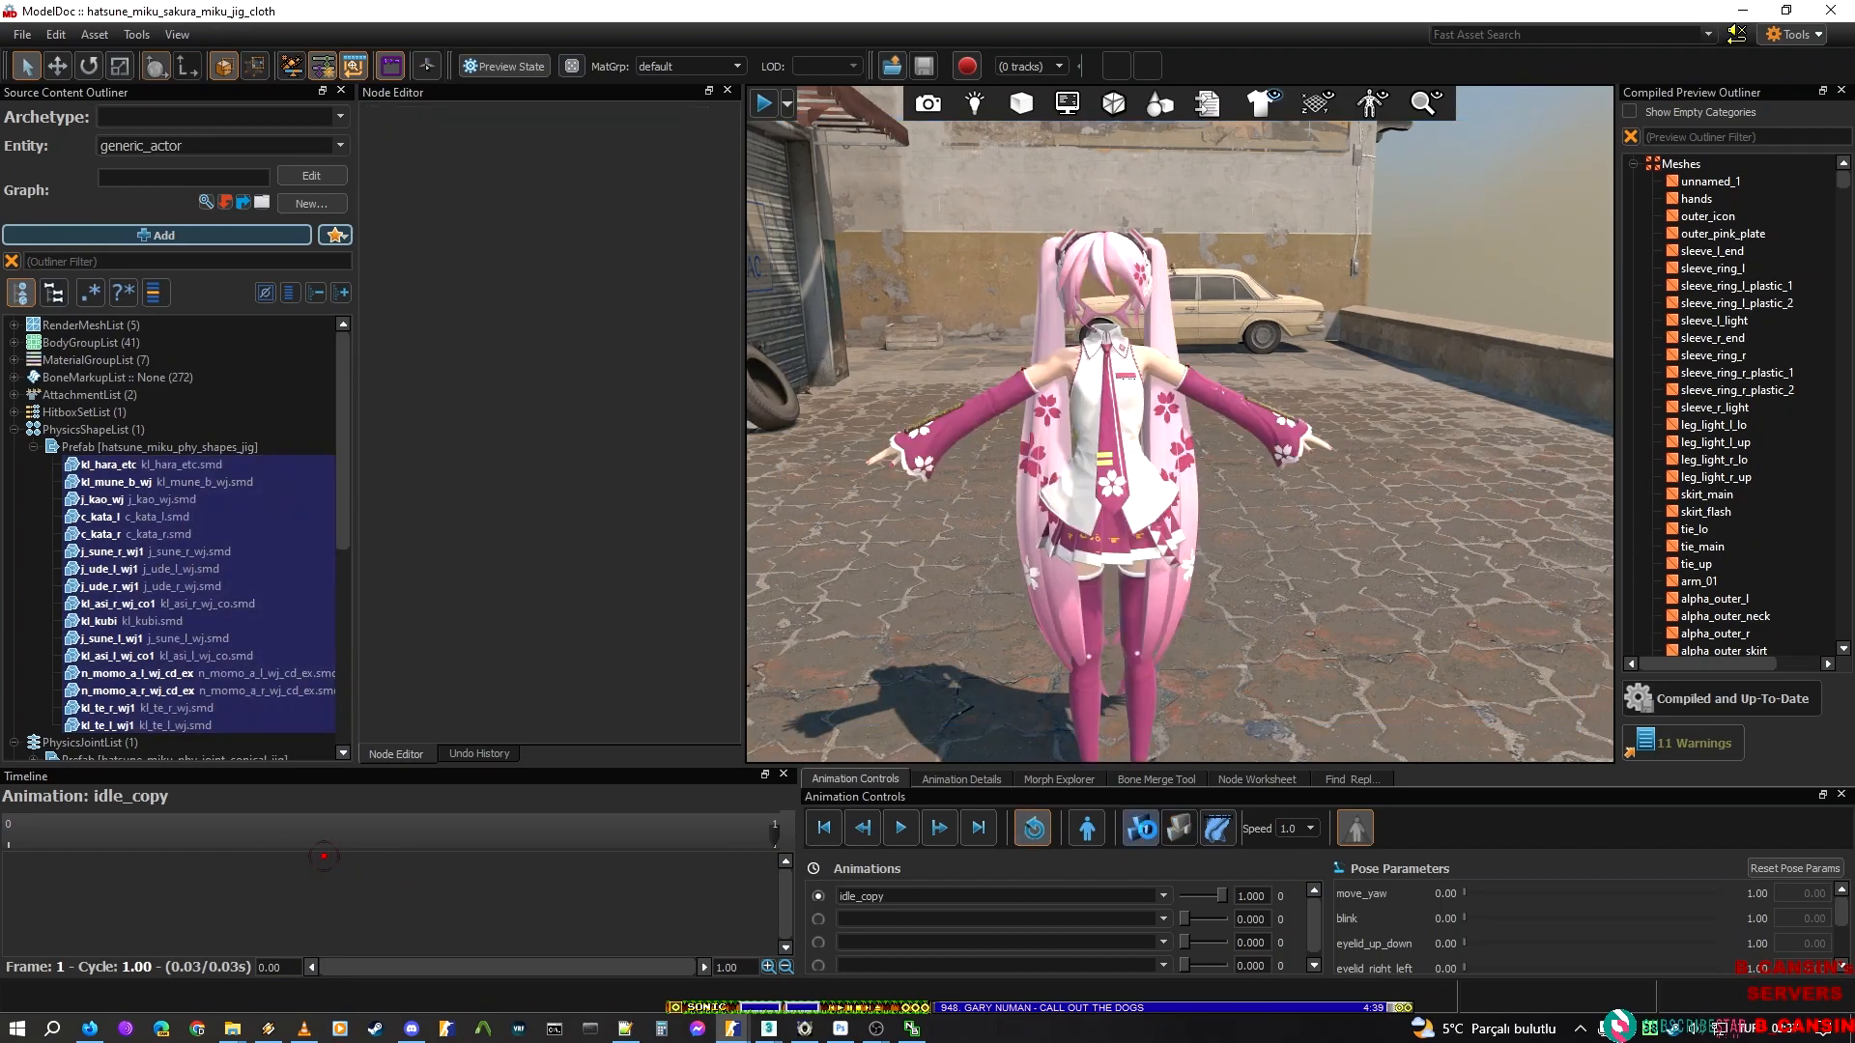
# Simulate all physics on the Sakura Miku model to check the ragdoll, then stop the simulation
pyautogui.click(1148, 831)
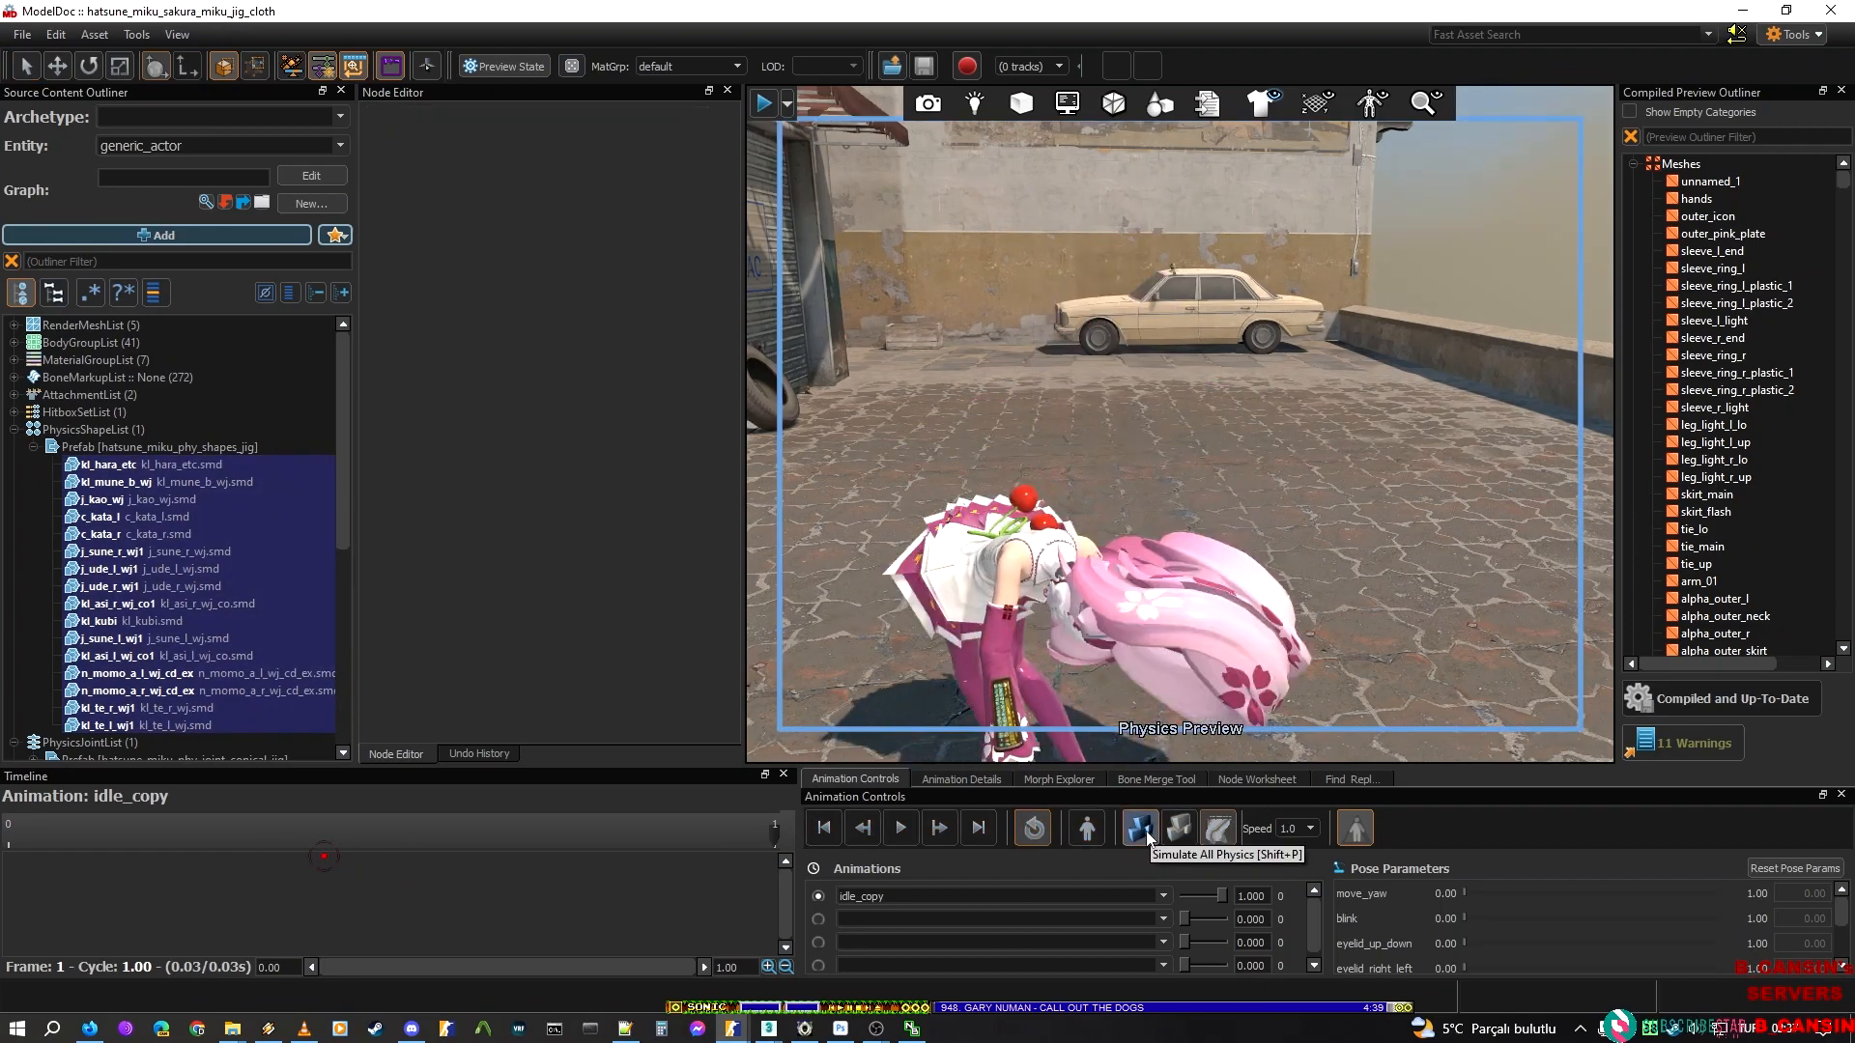
pyautogui.moveTo(1171, 550); pyautogui.dragTo(1091, 618, button='right')
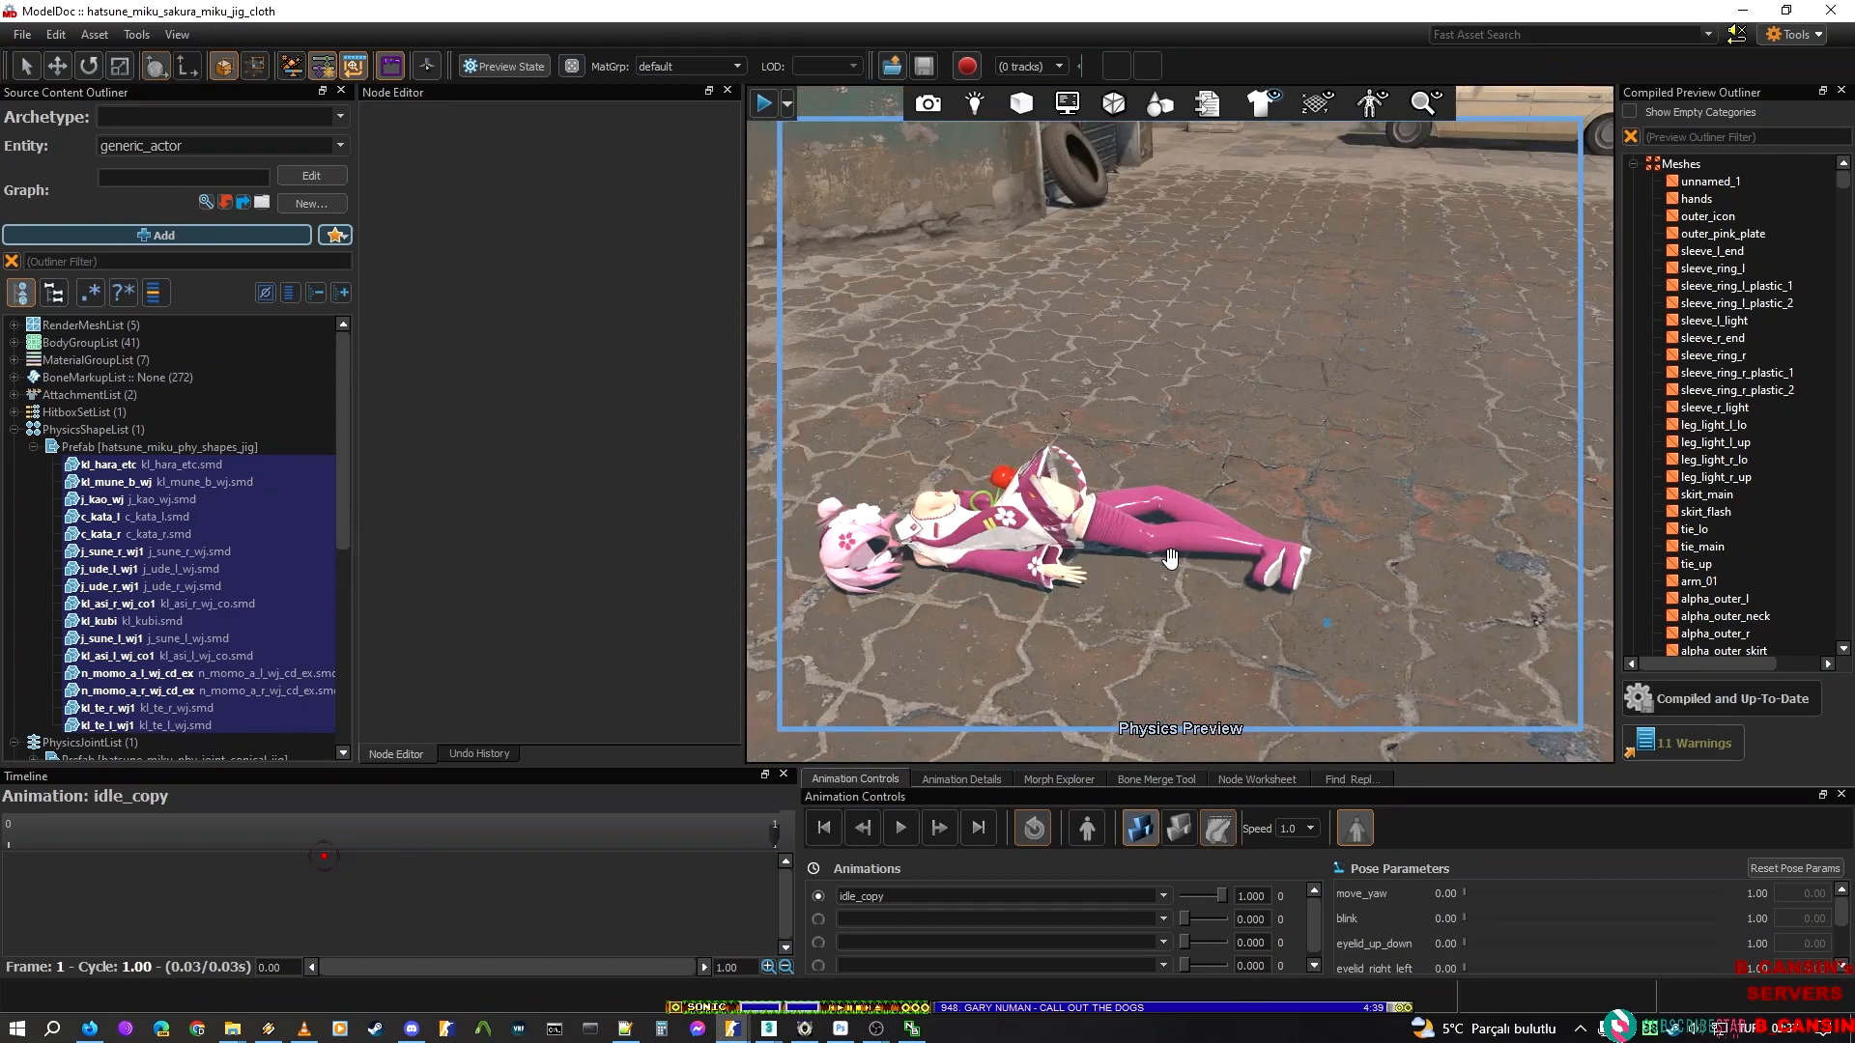
pyautogui.click(1138, 830)
pyautogui.moveTo(1216, 350); pyautogui.dragTo(1298, 238, button='right')
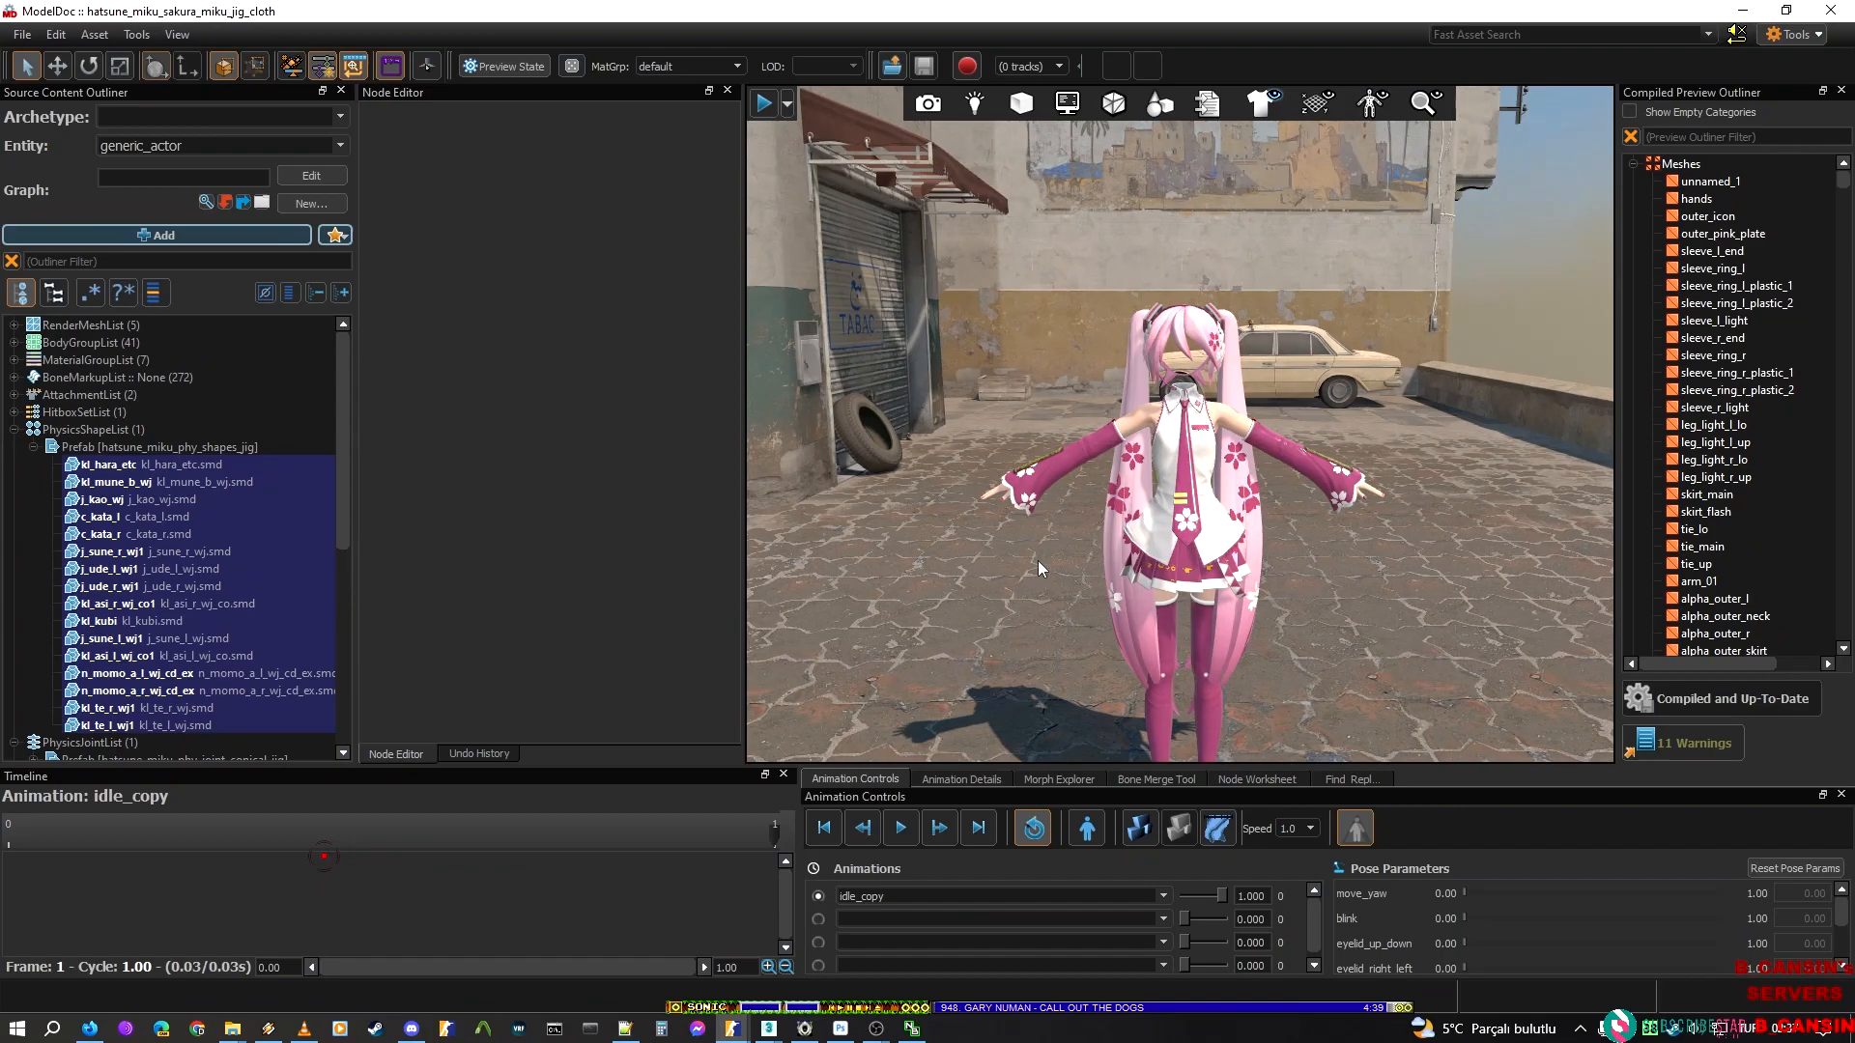
# Compare the physics shape list of hatsune_miku_new_script with that of hatsune_miku_sakura_miku_jig_cloth
pyautogui.click(732, 1027)
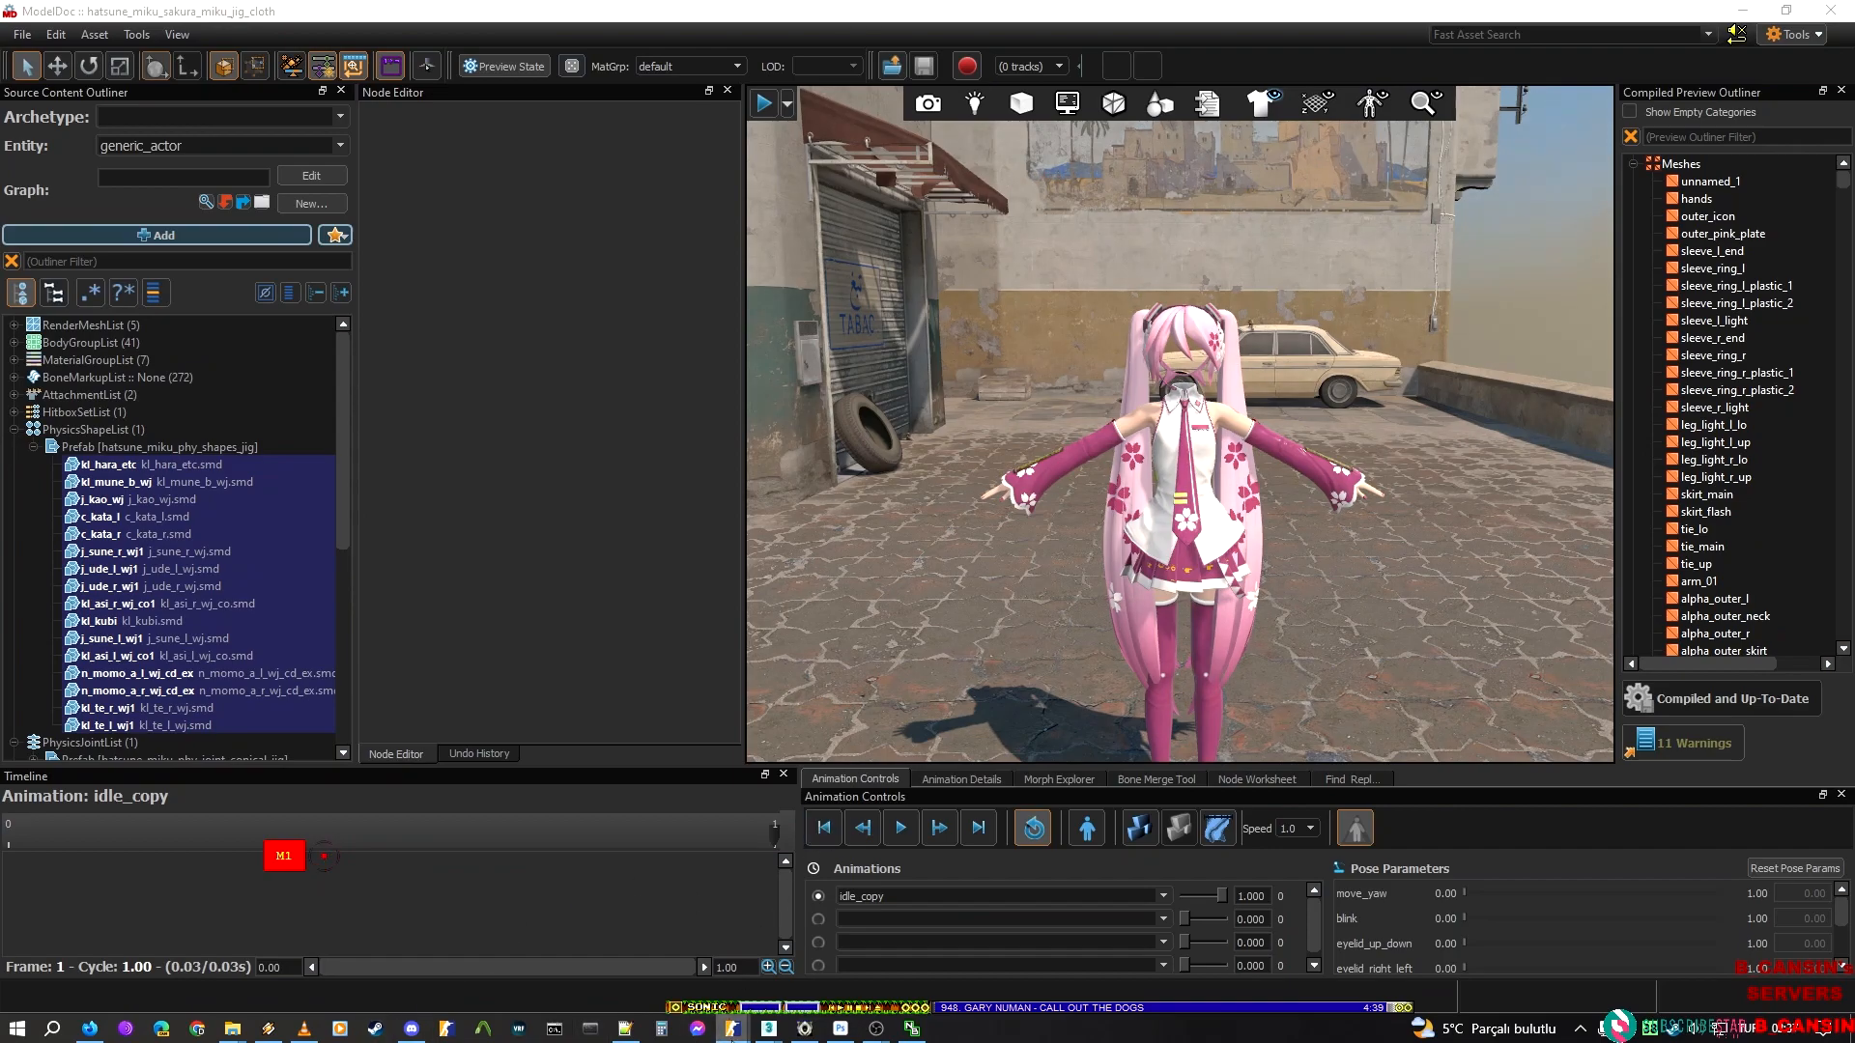
pyautogui.click(860, 950)
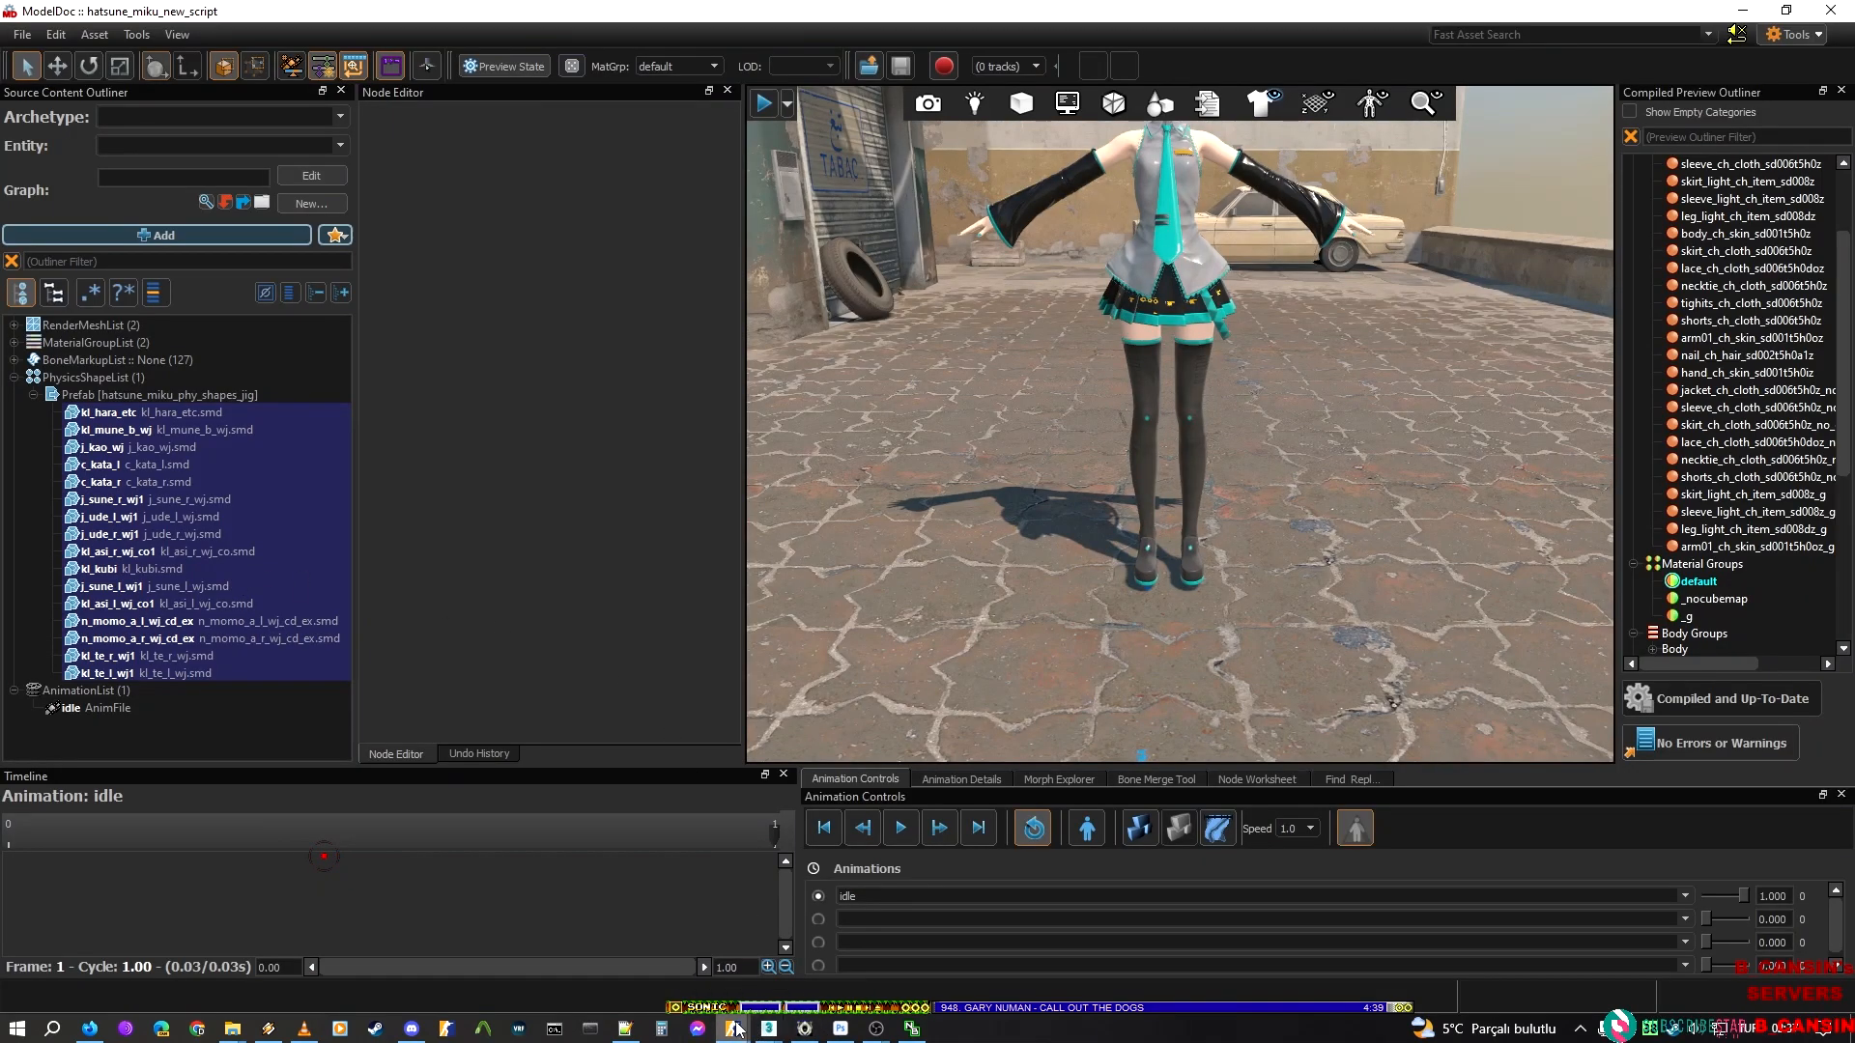
pyautogui.moveTo(734, 1029)
pyautogui.click(1043, 946)
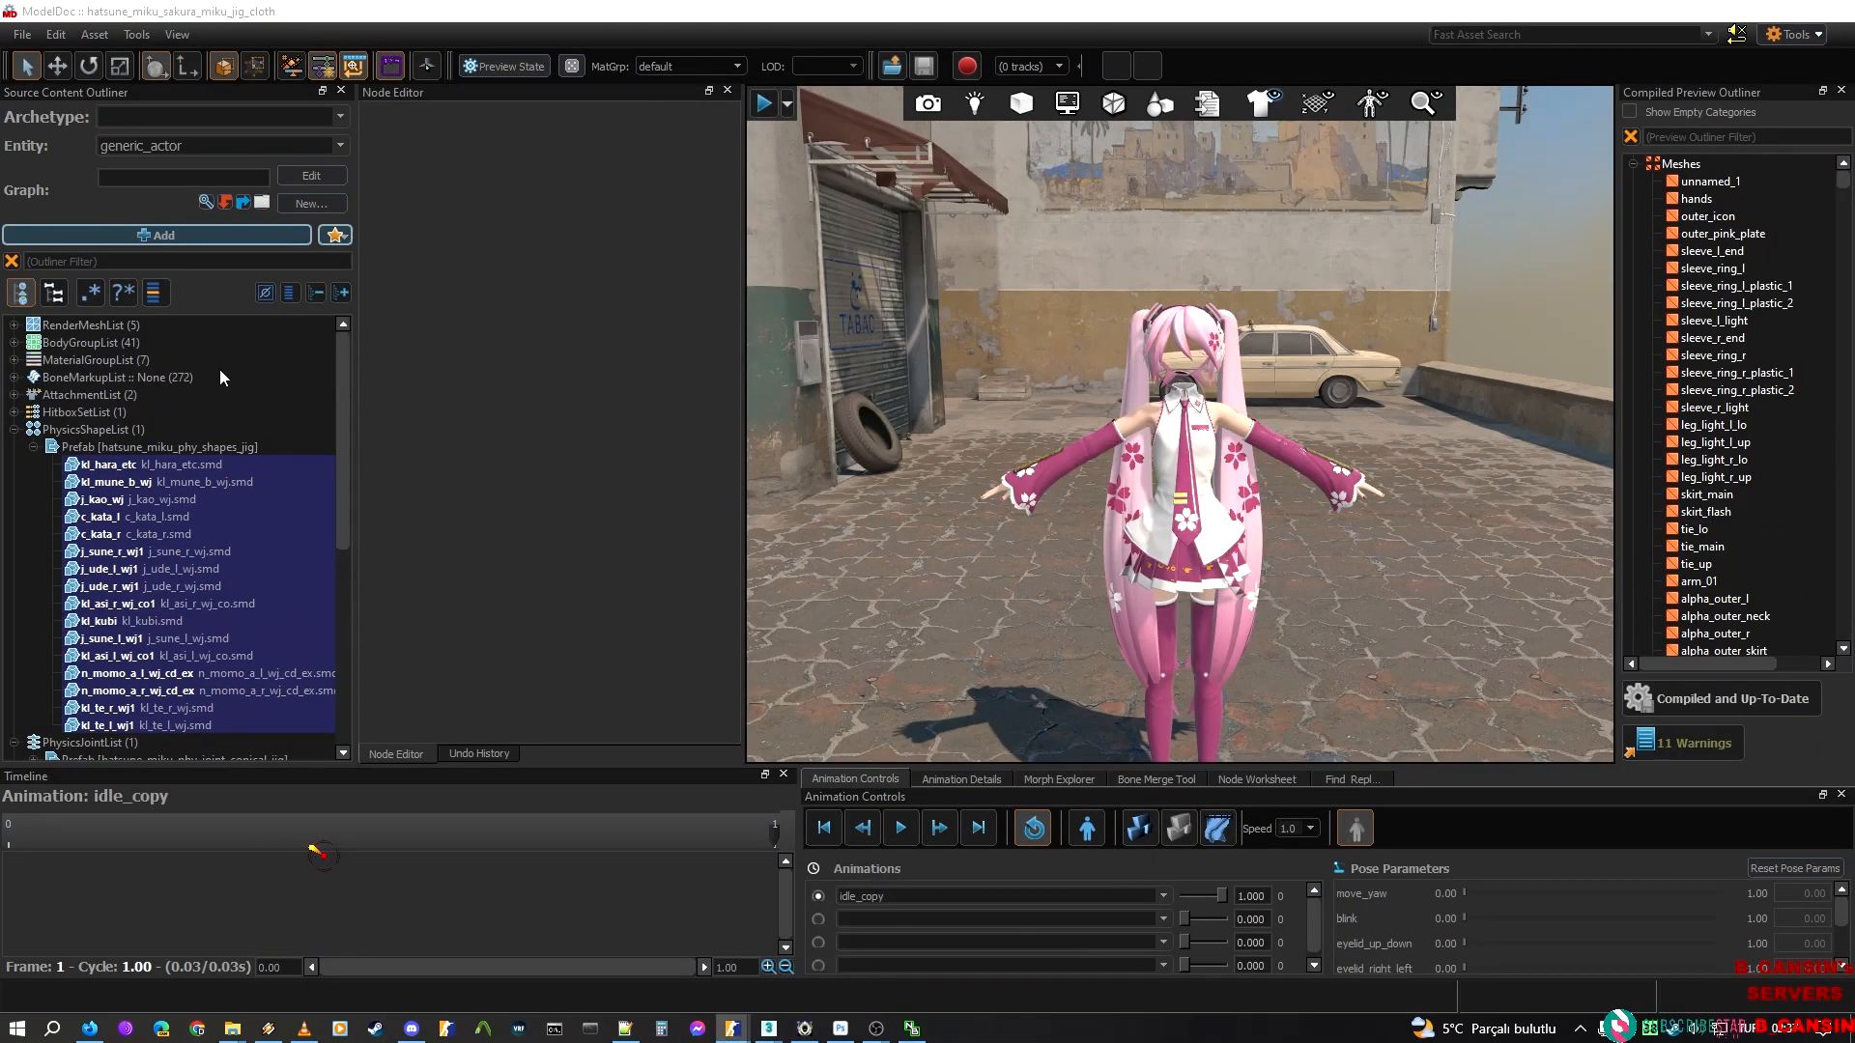
# Examine the hatsune_miku_phy_joint_conical_jig prefab and its kl_hara_etc to n_momo_a_l_wj_cd_ex conical joint on the Sakura Miku model
pyautogui.click(34, 448)
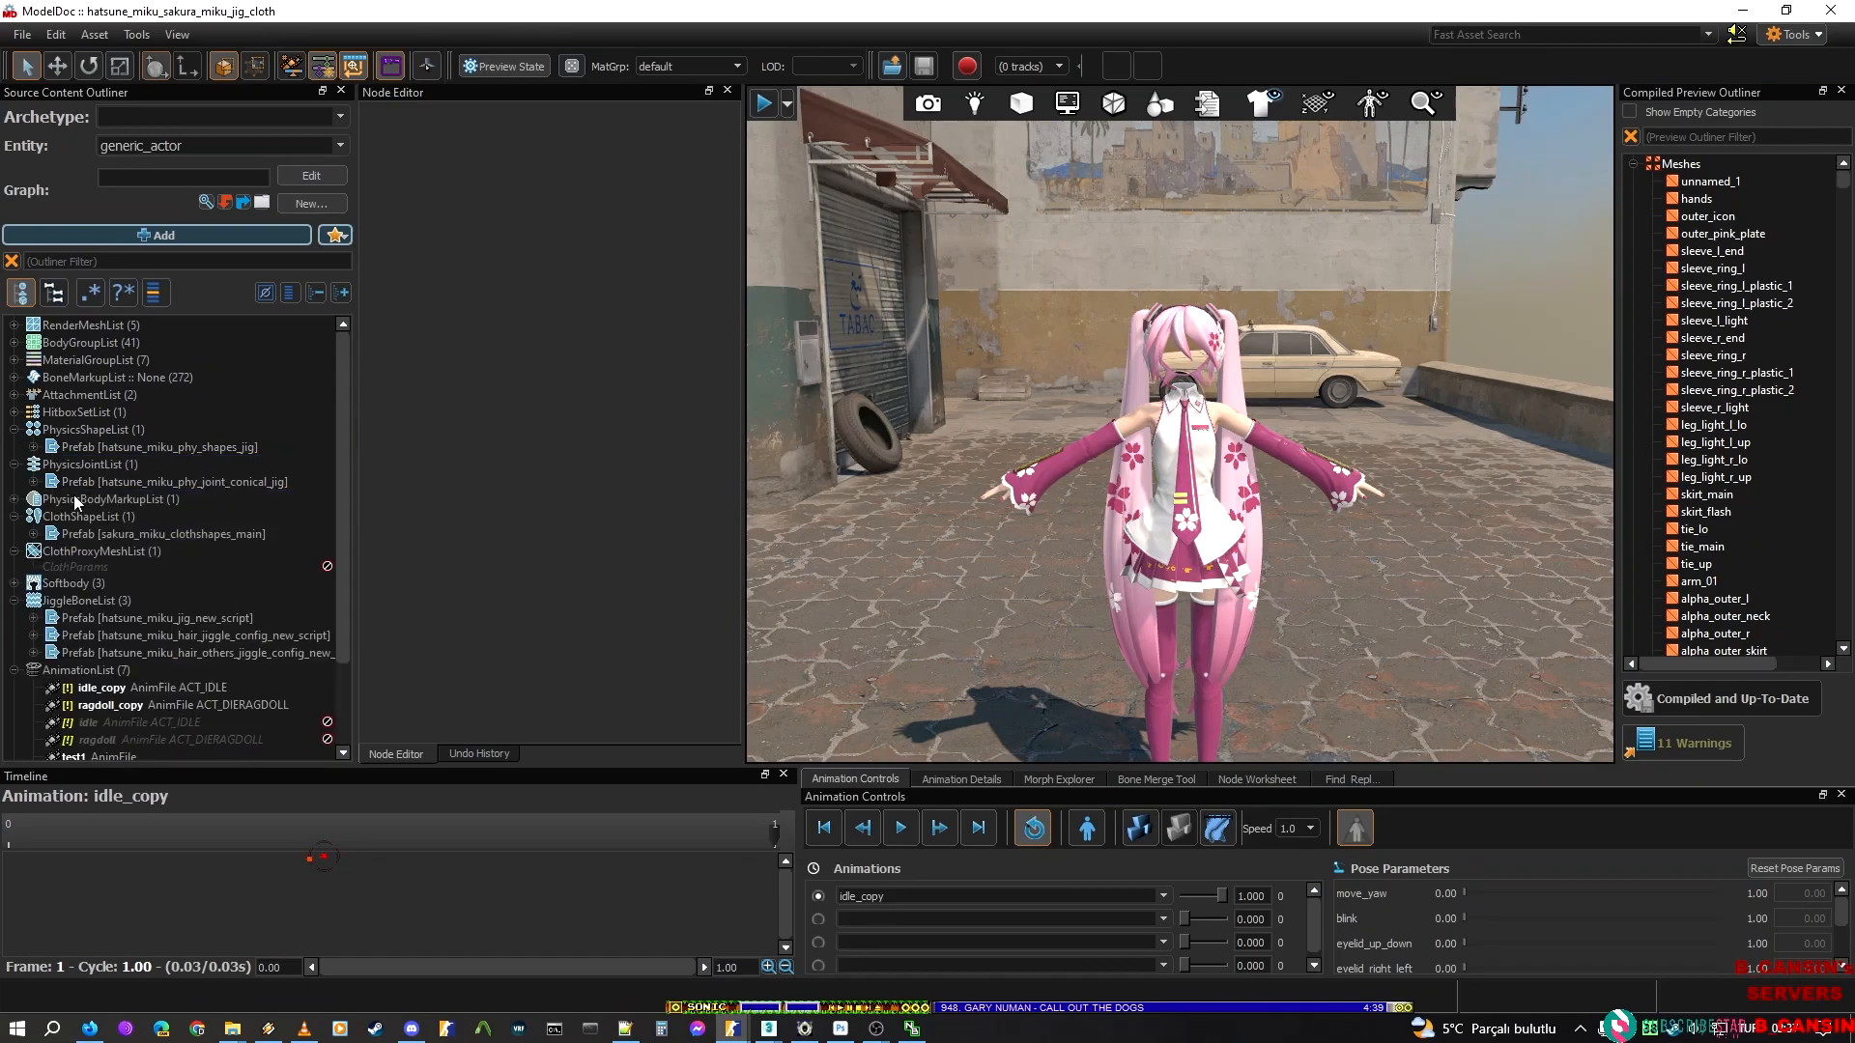
pyautogui.click(34, 482)
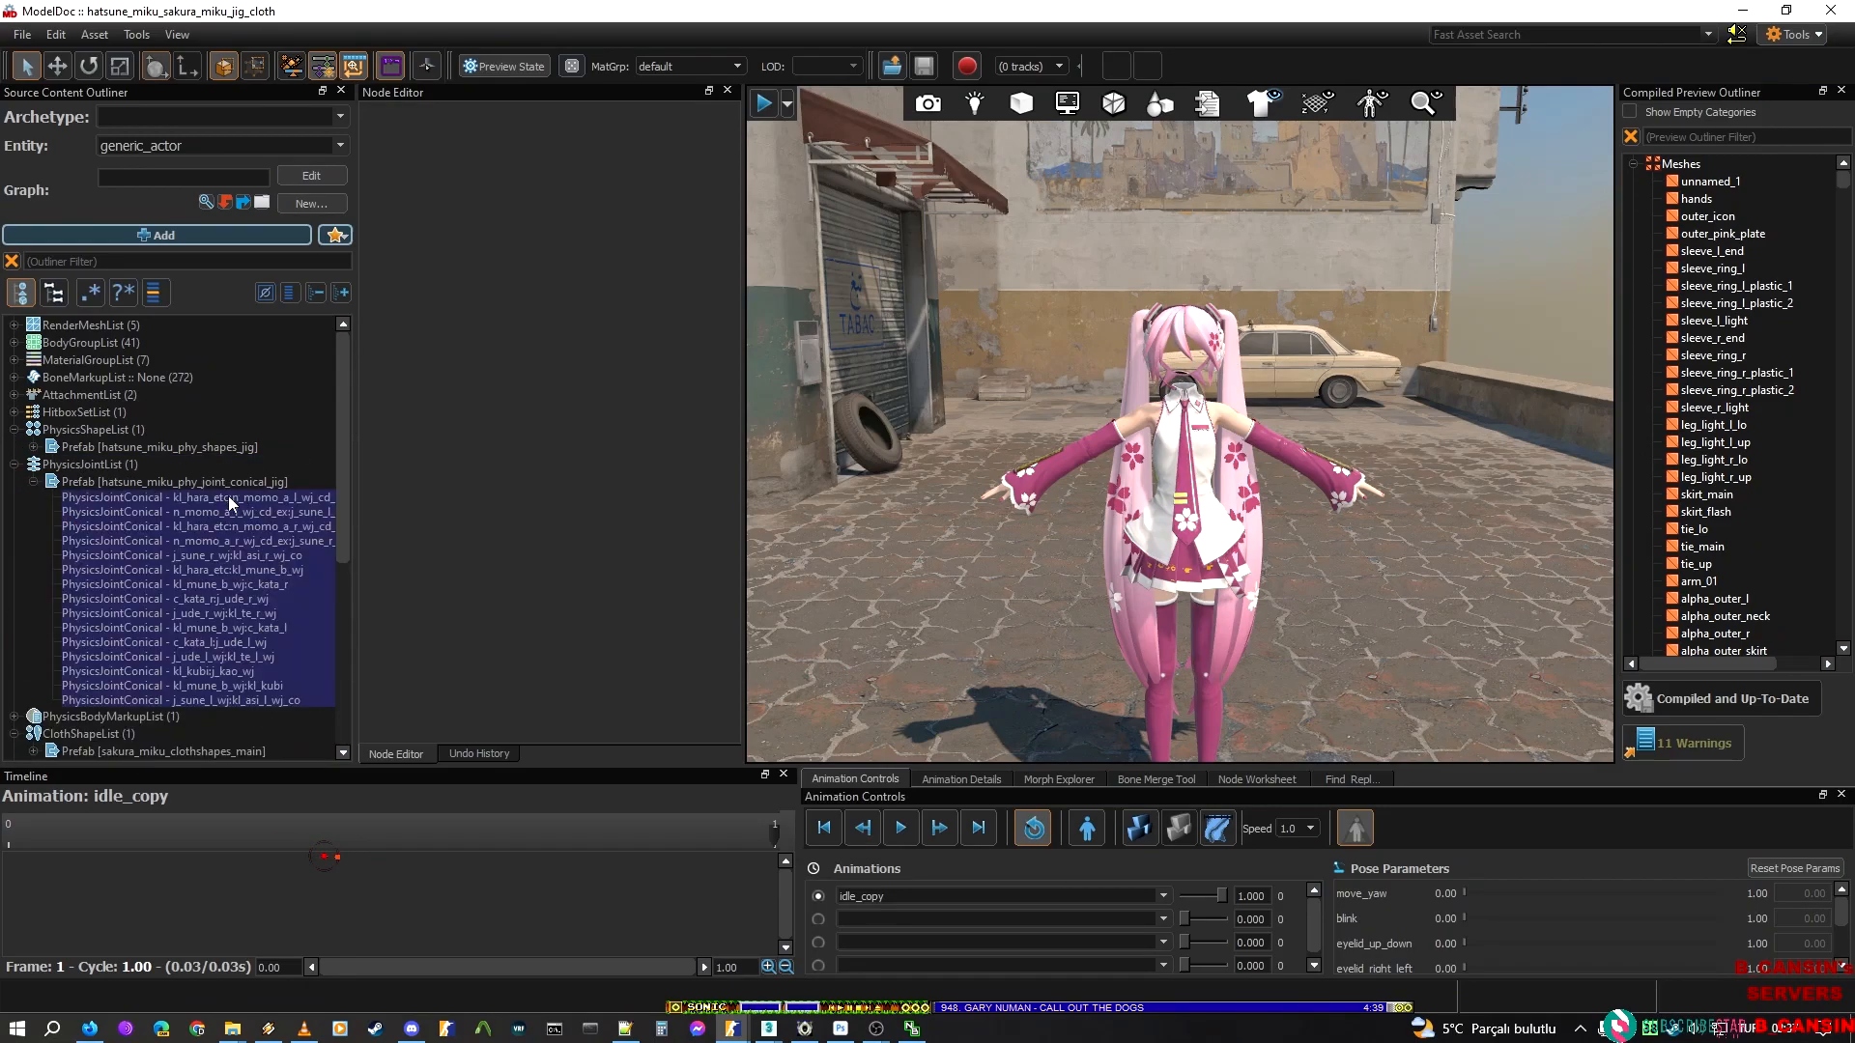
pyautogui.click(194, 483)
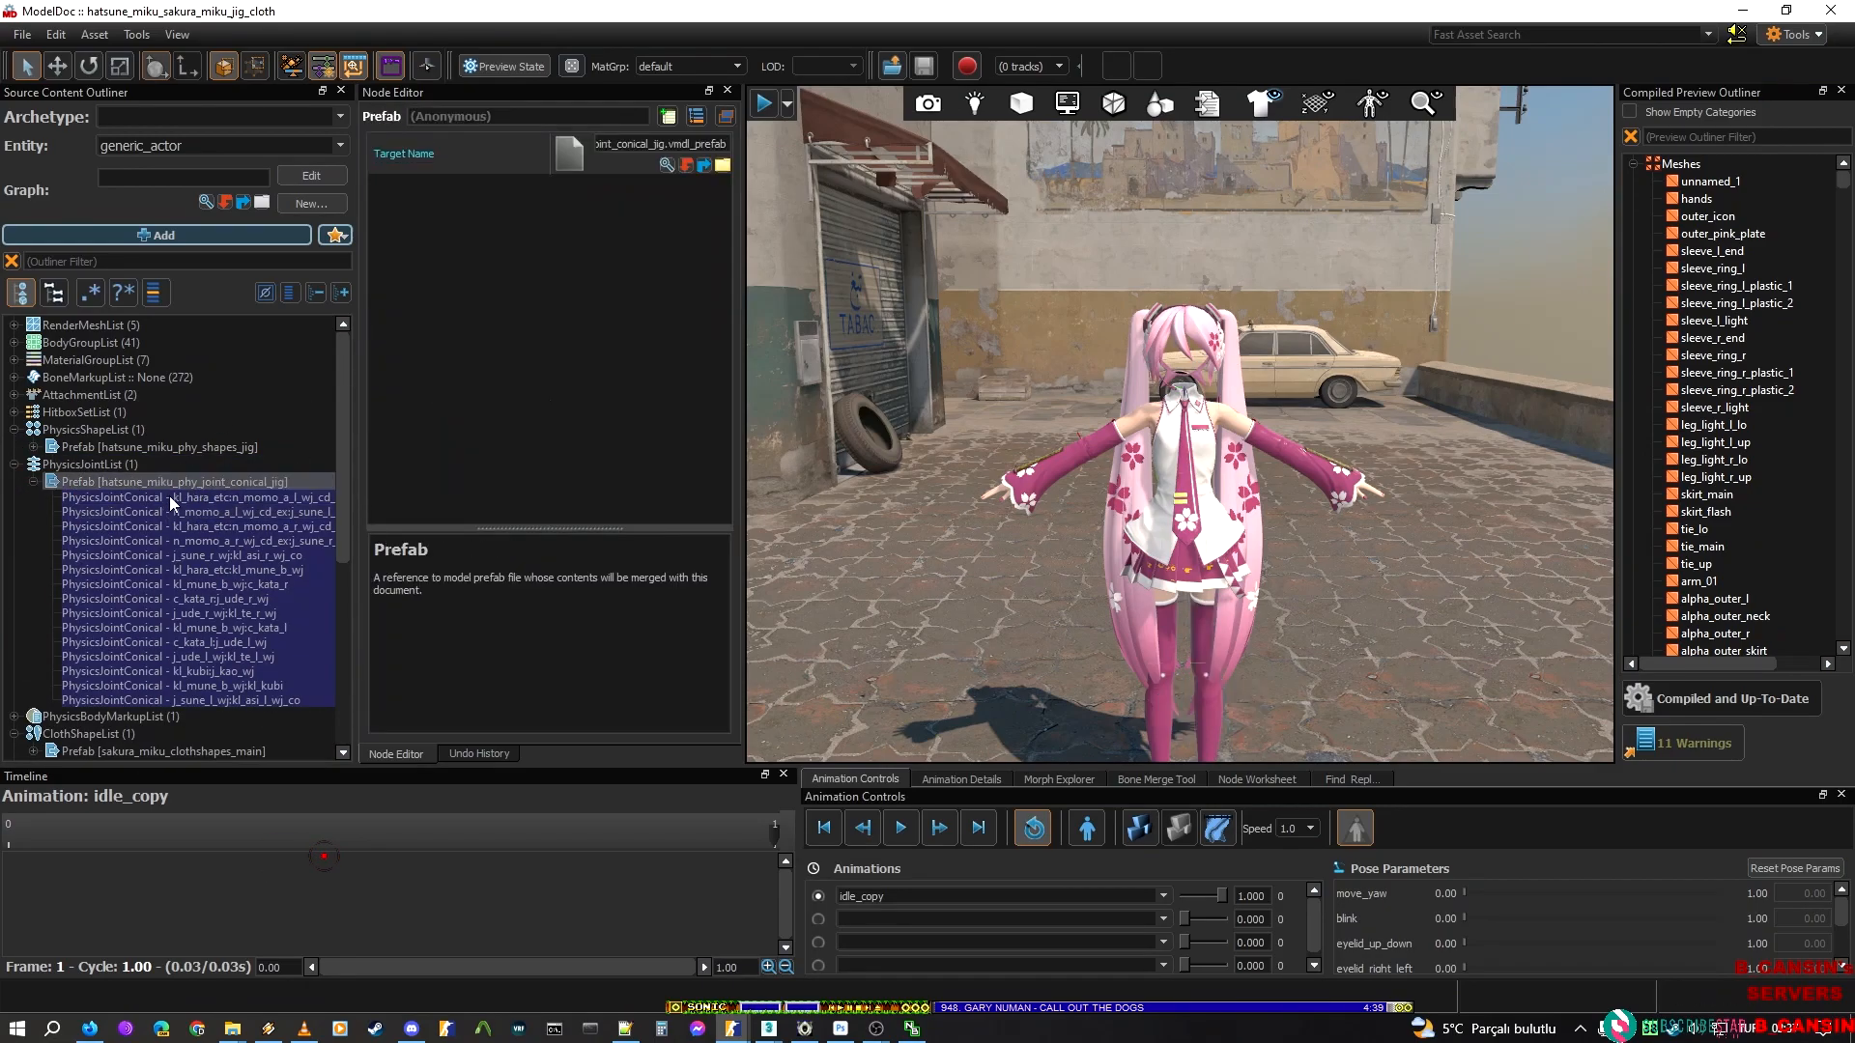
pyautogui.click(172, 499)
pyautogui.moveTo(1026, 689)
pyautogui.mouseDown(button='right')
pyautogui.moveTo(1030, 730)
pyautogui.moveTo(1033, 705)
pyautogui.mouseUp(button='right')
pyautogui.press('w')
pyautogui.press('s')
pyautogui.moveTo(1188, 431); pyautogui.dragTo(1195, 430, button='right')
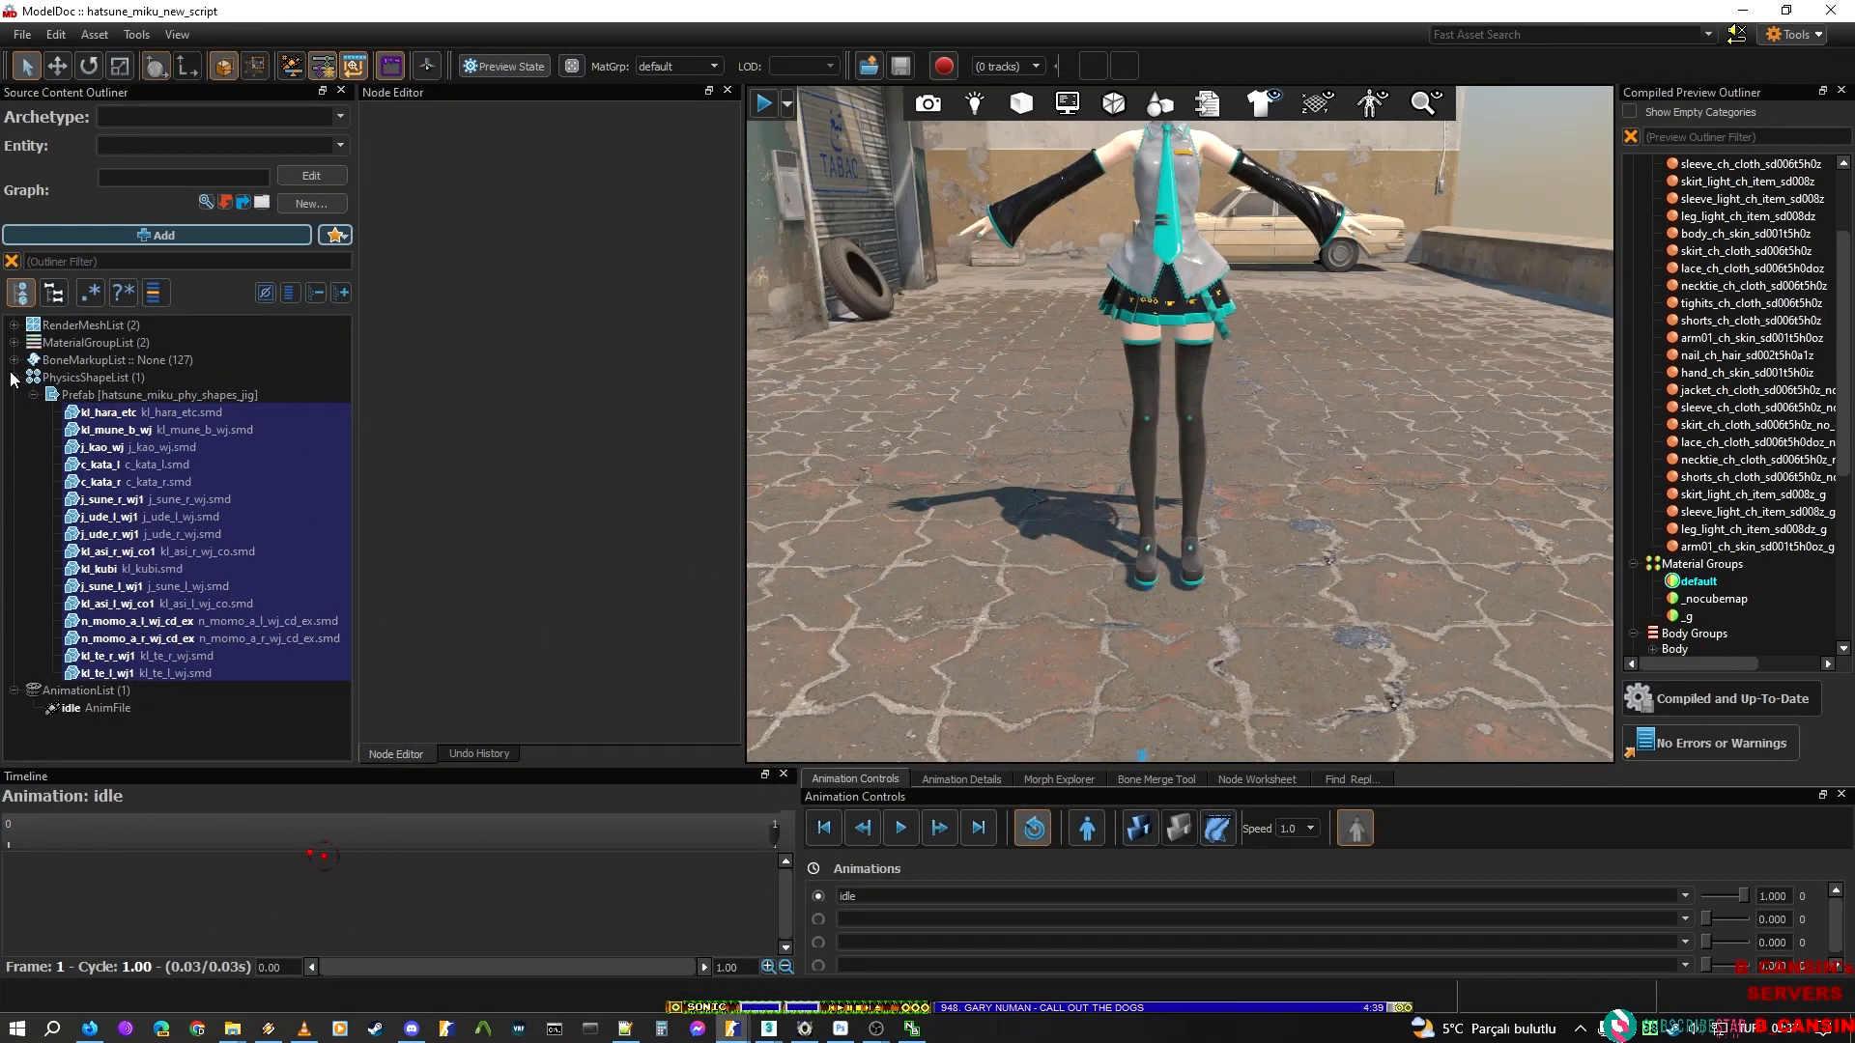
# In hatsune_miku_new_script, glance at the bone markup list and view the prefab's hulls individually, including j_kao_wj and kl_hara_etc
pyautogui.click(14, 360)
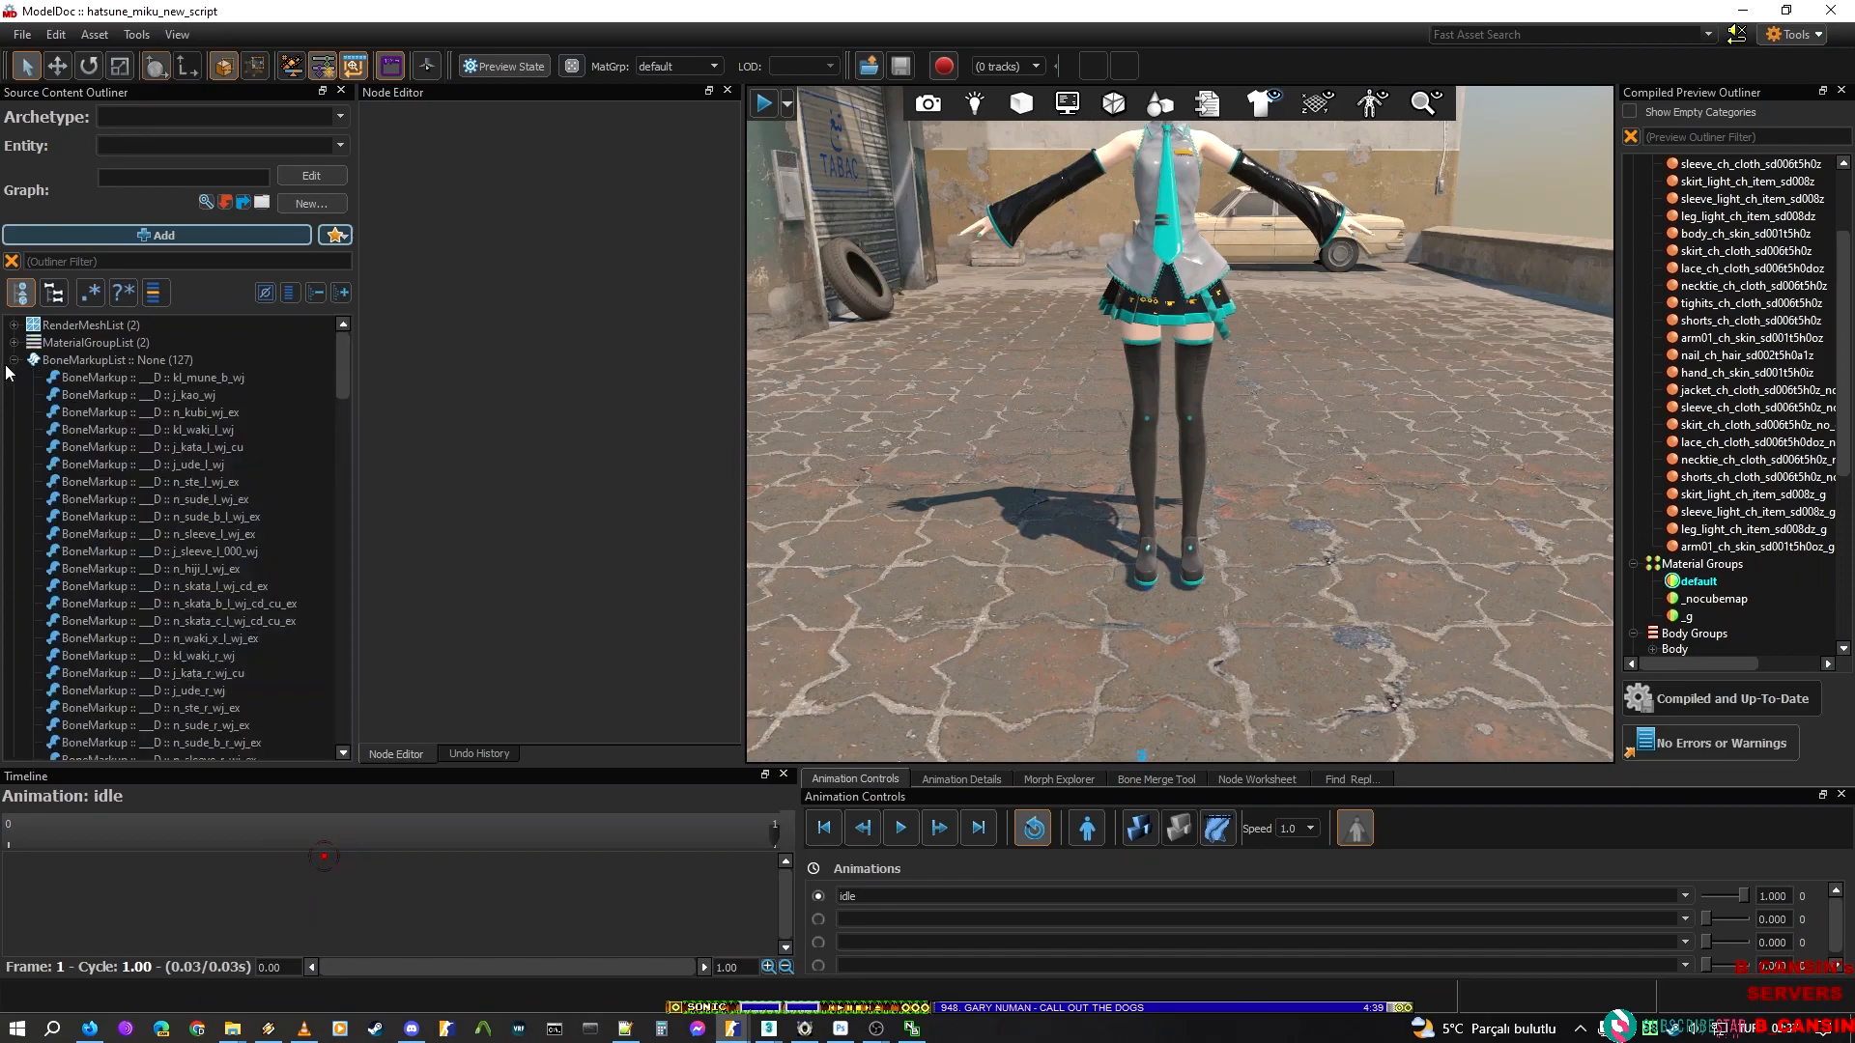
pyautogui.click(14, 359)
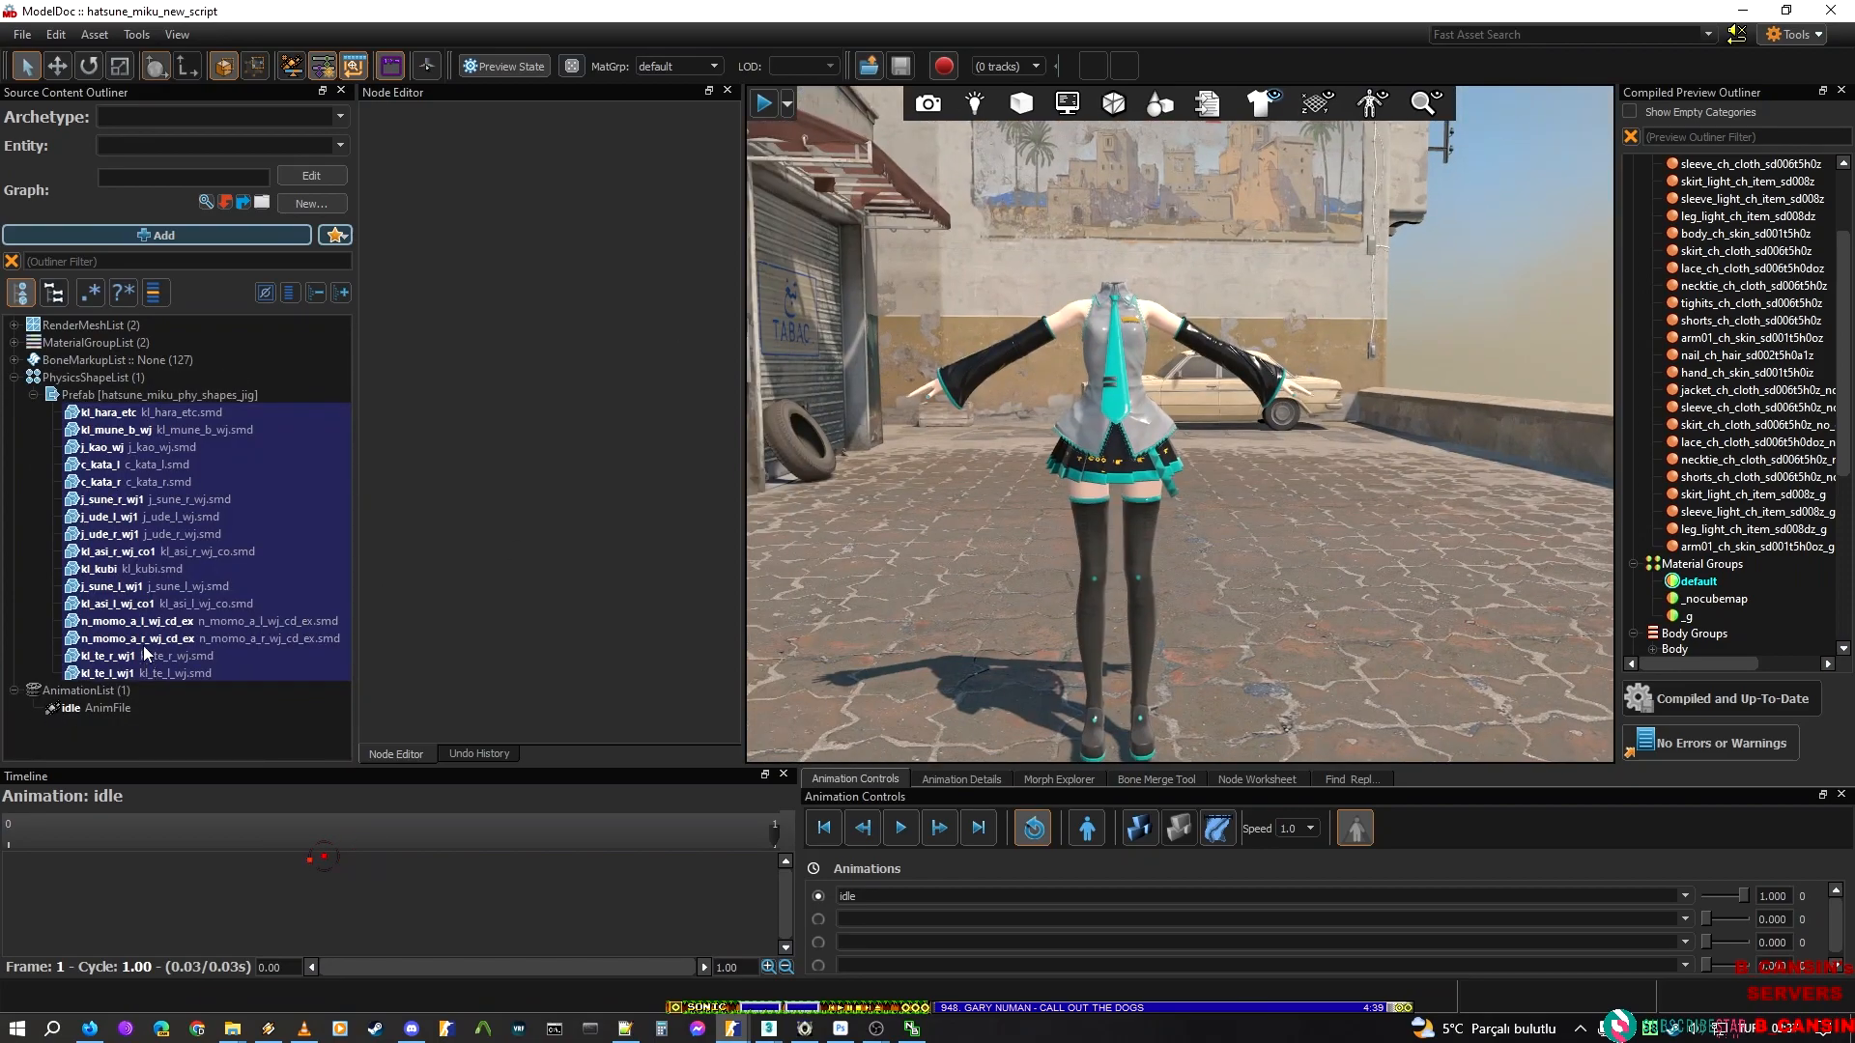
pyautogui.click(104, 433)
pyautogui.click(145, 551)
pyautogui.click(162, 605)
pyautogui.click(177, 460)
pyautogui.click(183, 535)
pyautogui.click(189, 602)
pyautogui.click(191, 640)
pyautogui.click(214, 435)
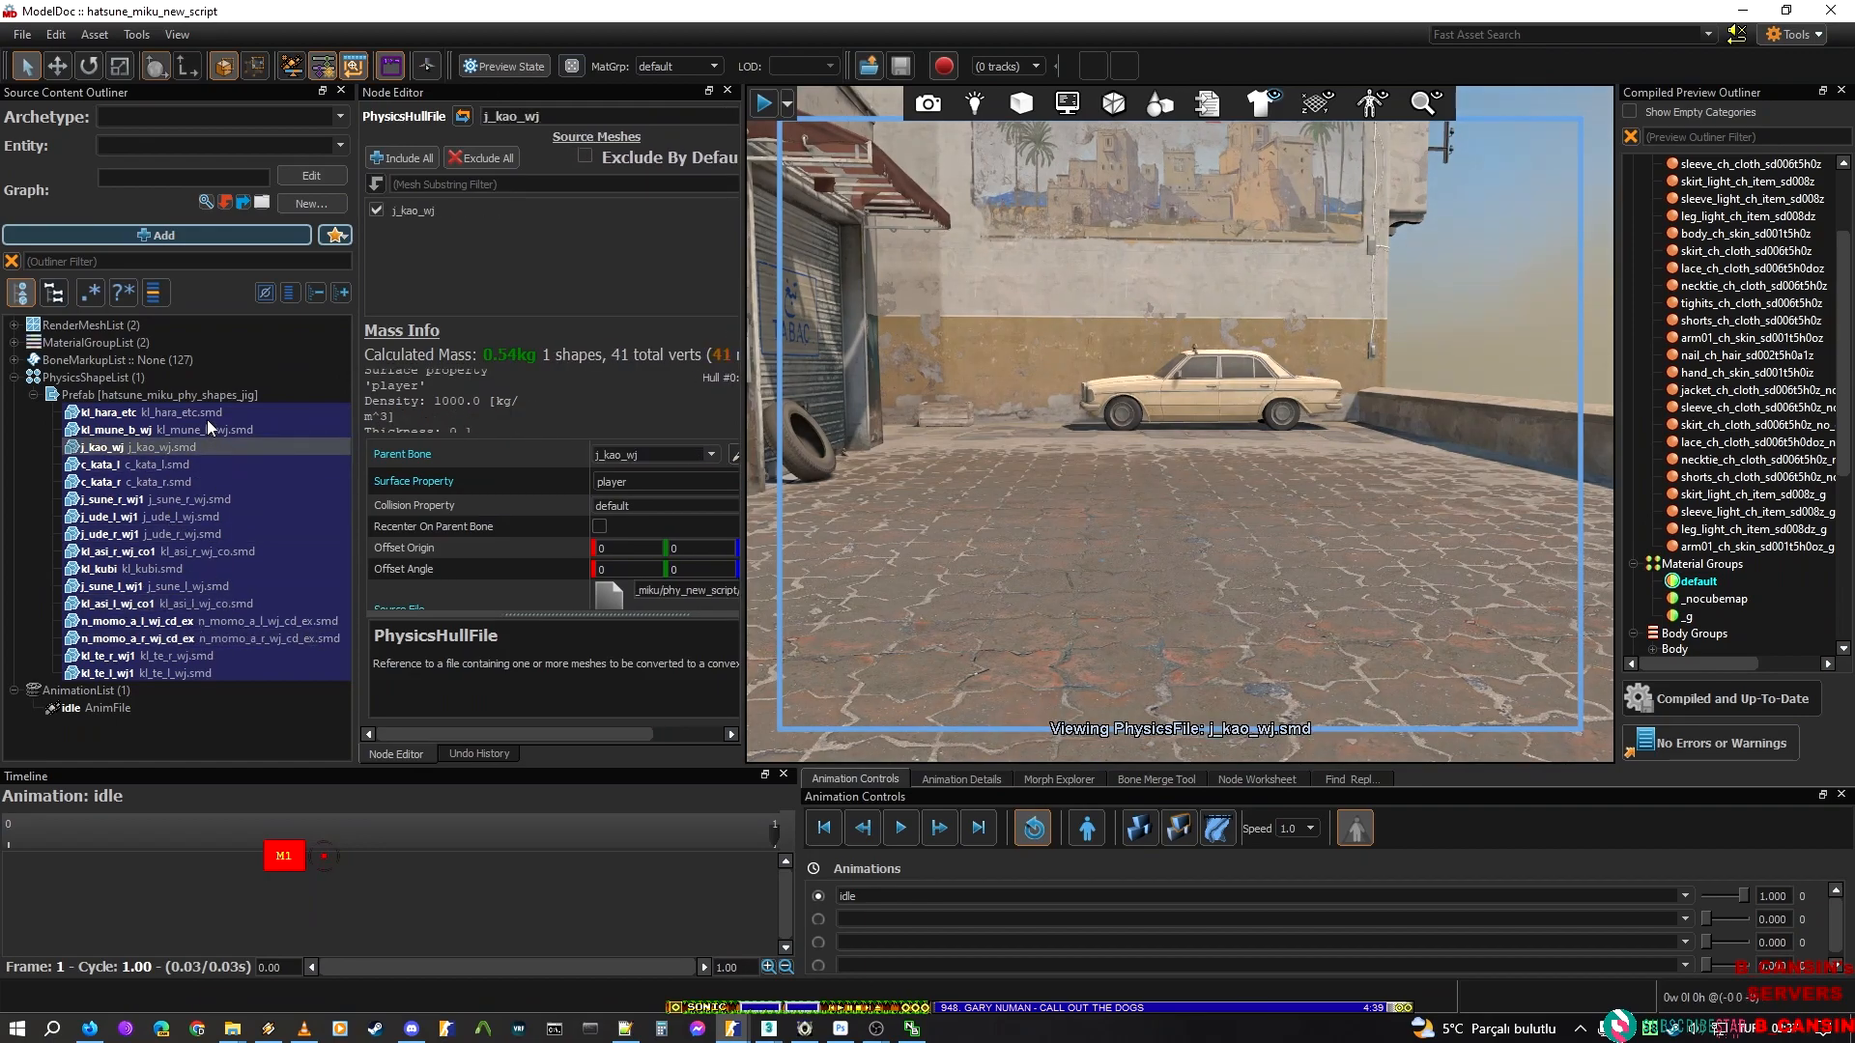
pyautogui.click(207, 417)
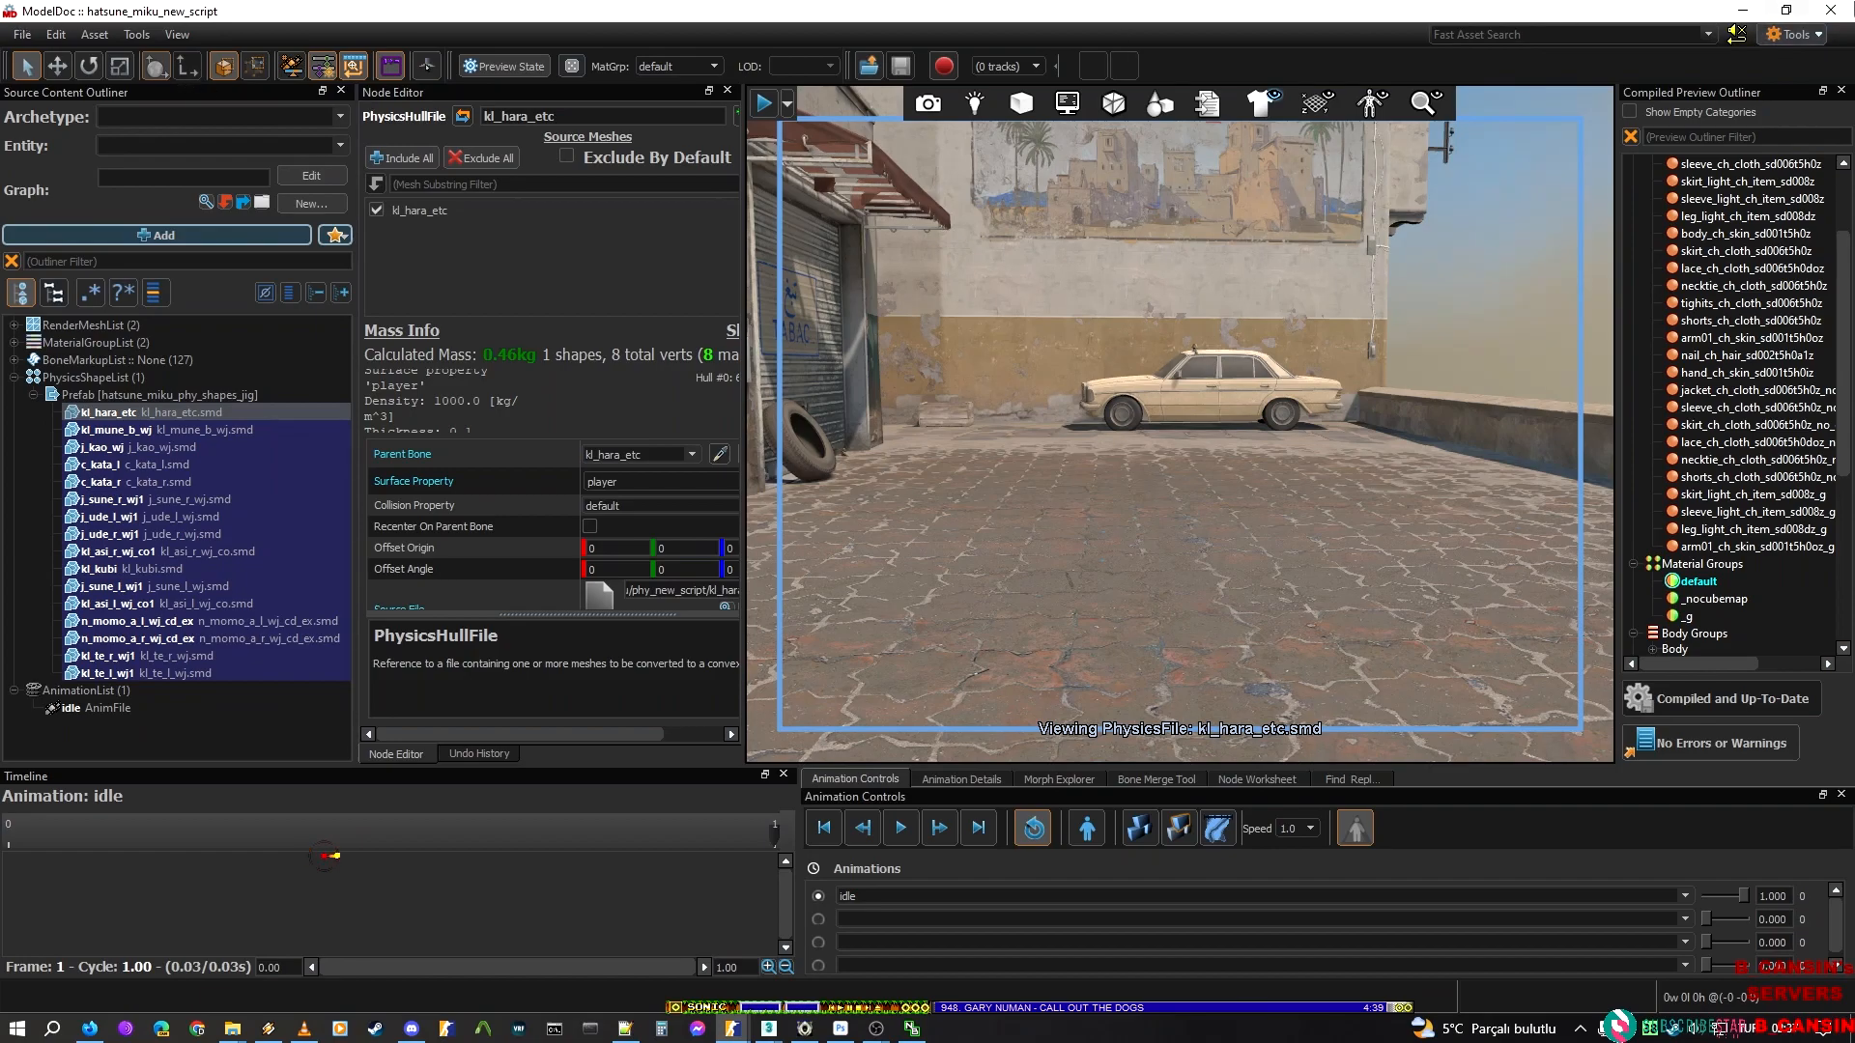
pyautogui.click(1156, 454)
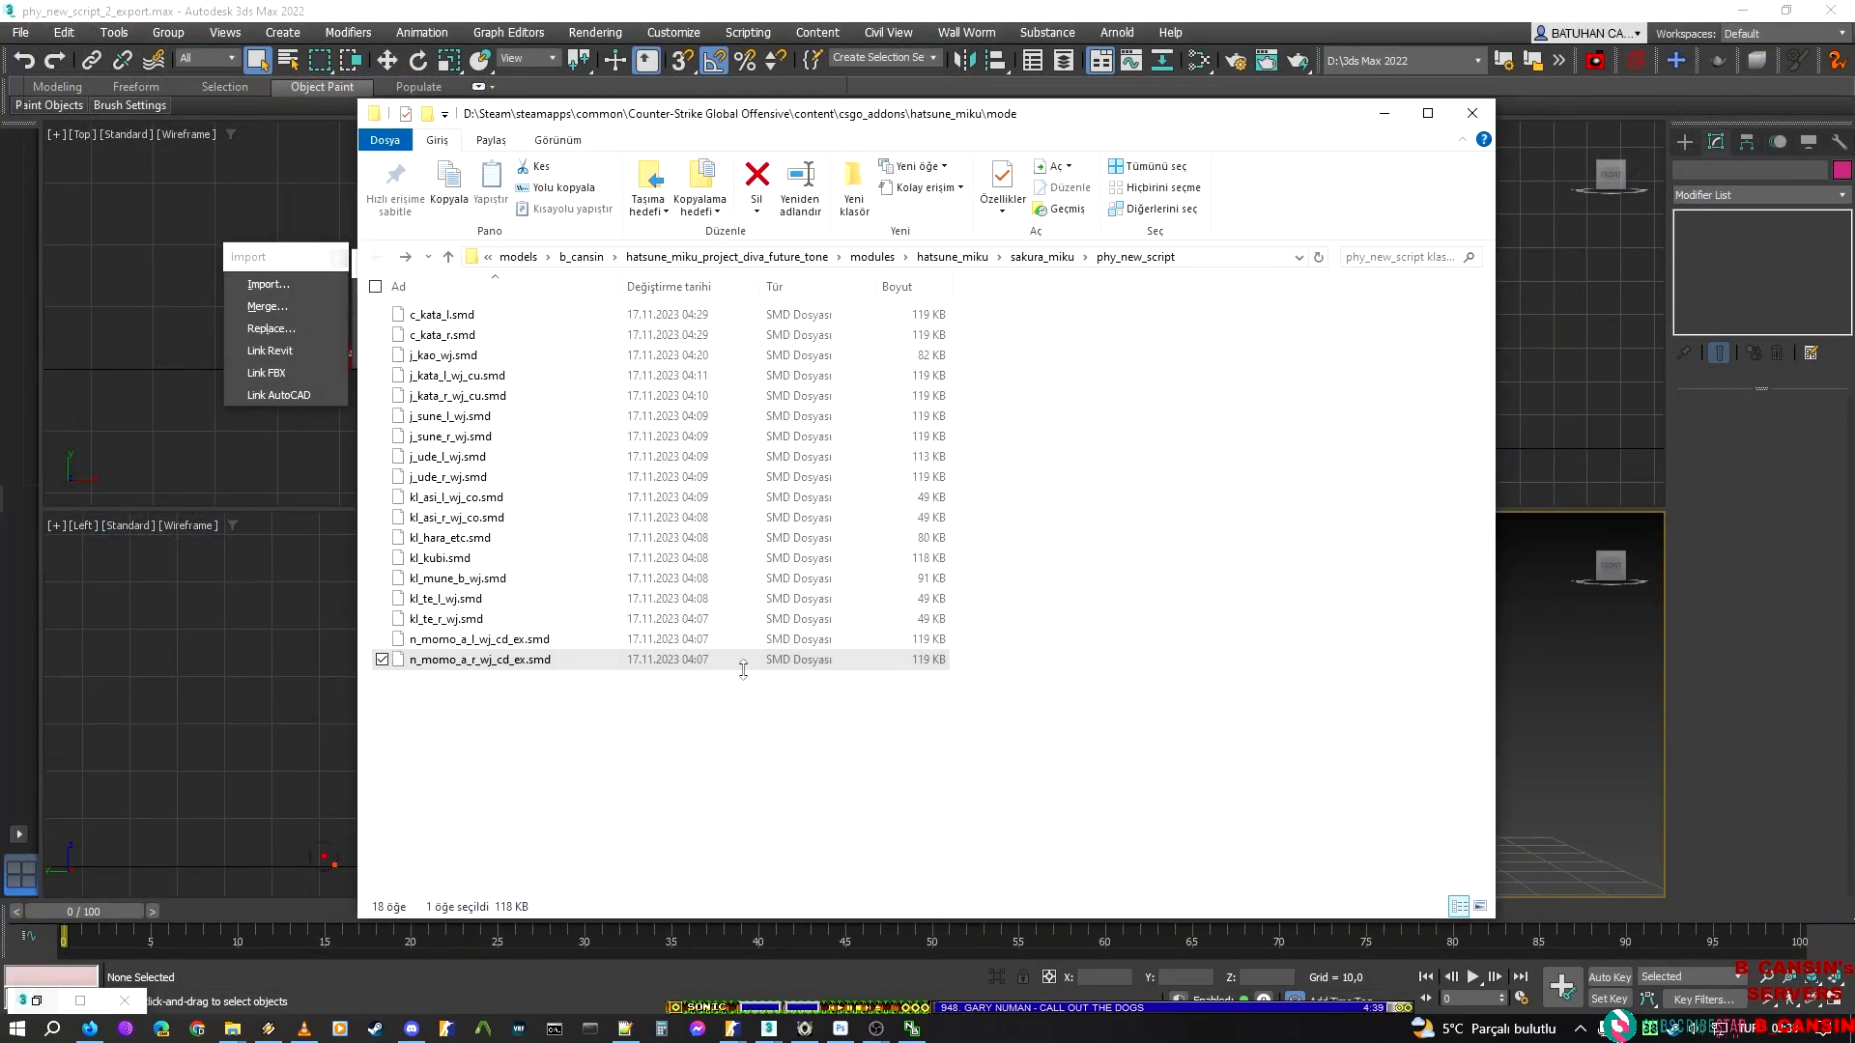
# Reopen the hatsune_miku_new_script model
pyautogui.moveTo(732, 1028)
pyautogui.click(941, 941)
pyautogui.click(21, 33)
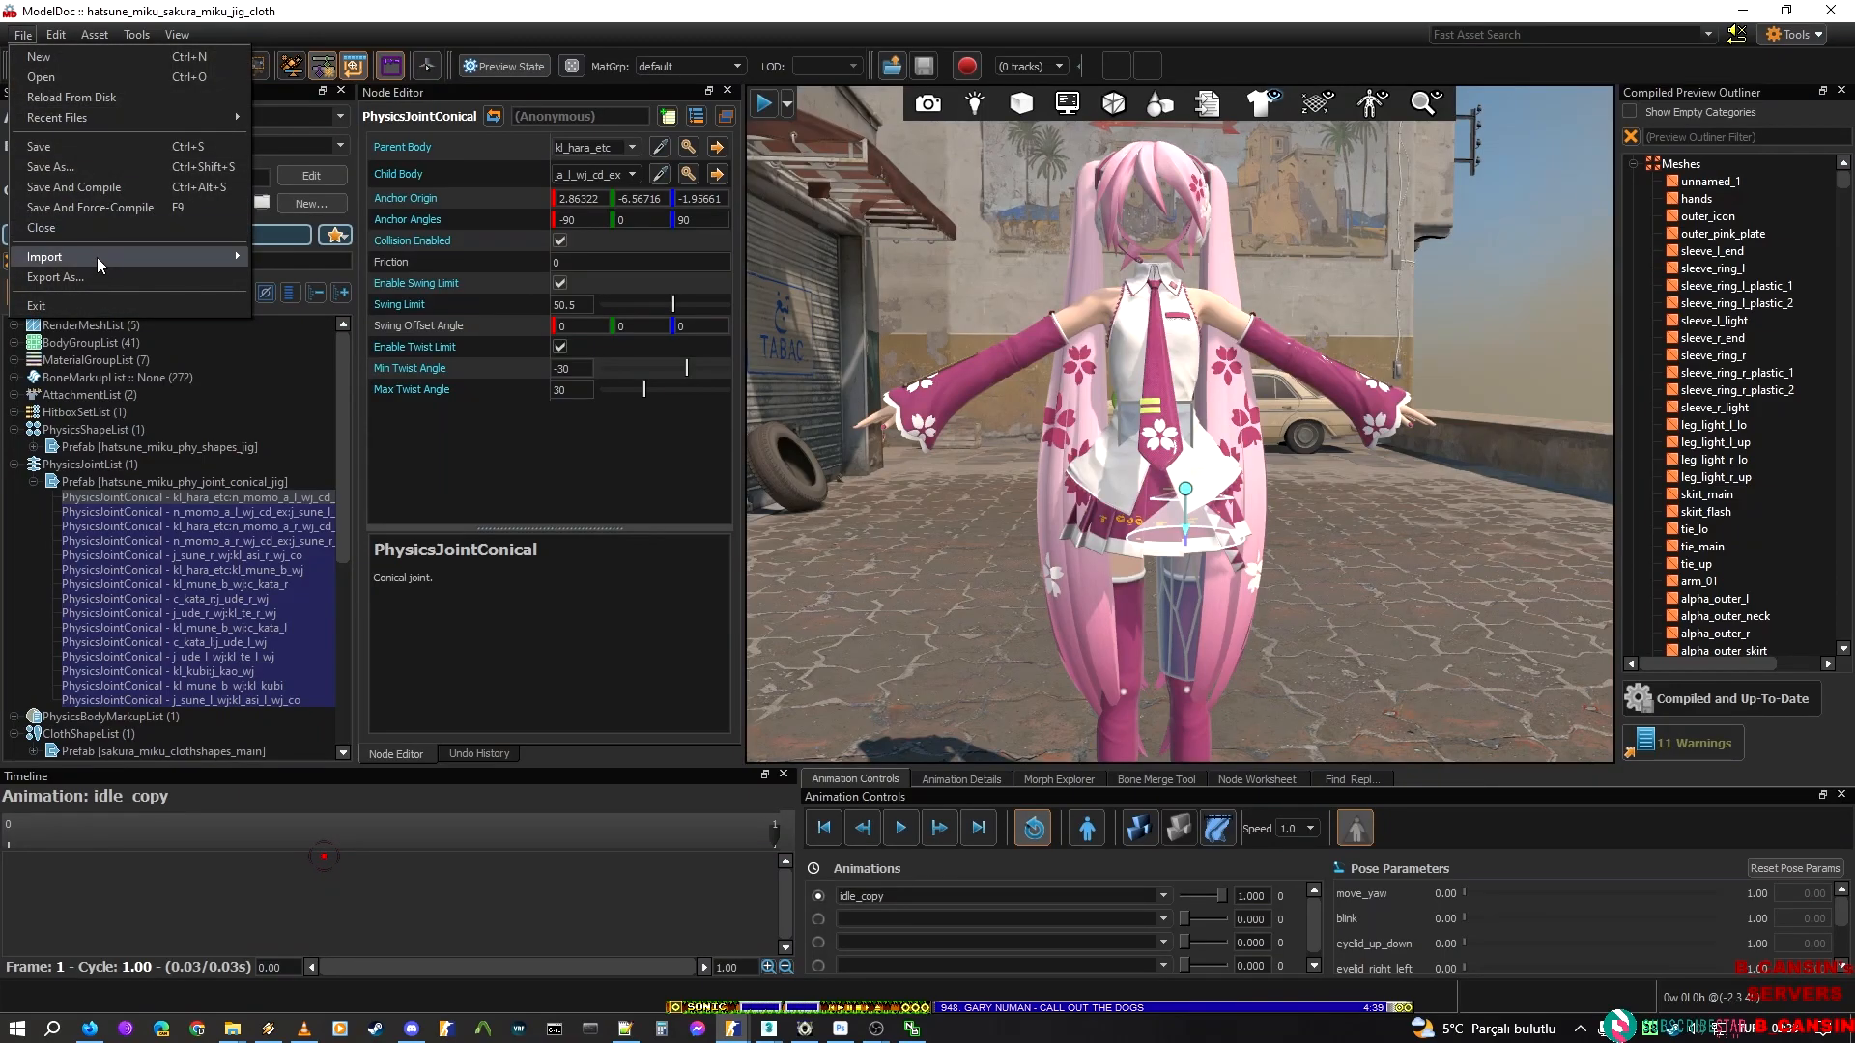
pyautogui.moveTo(141, 117)
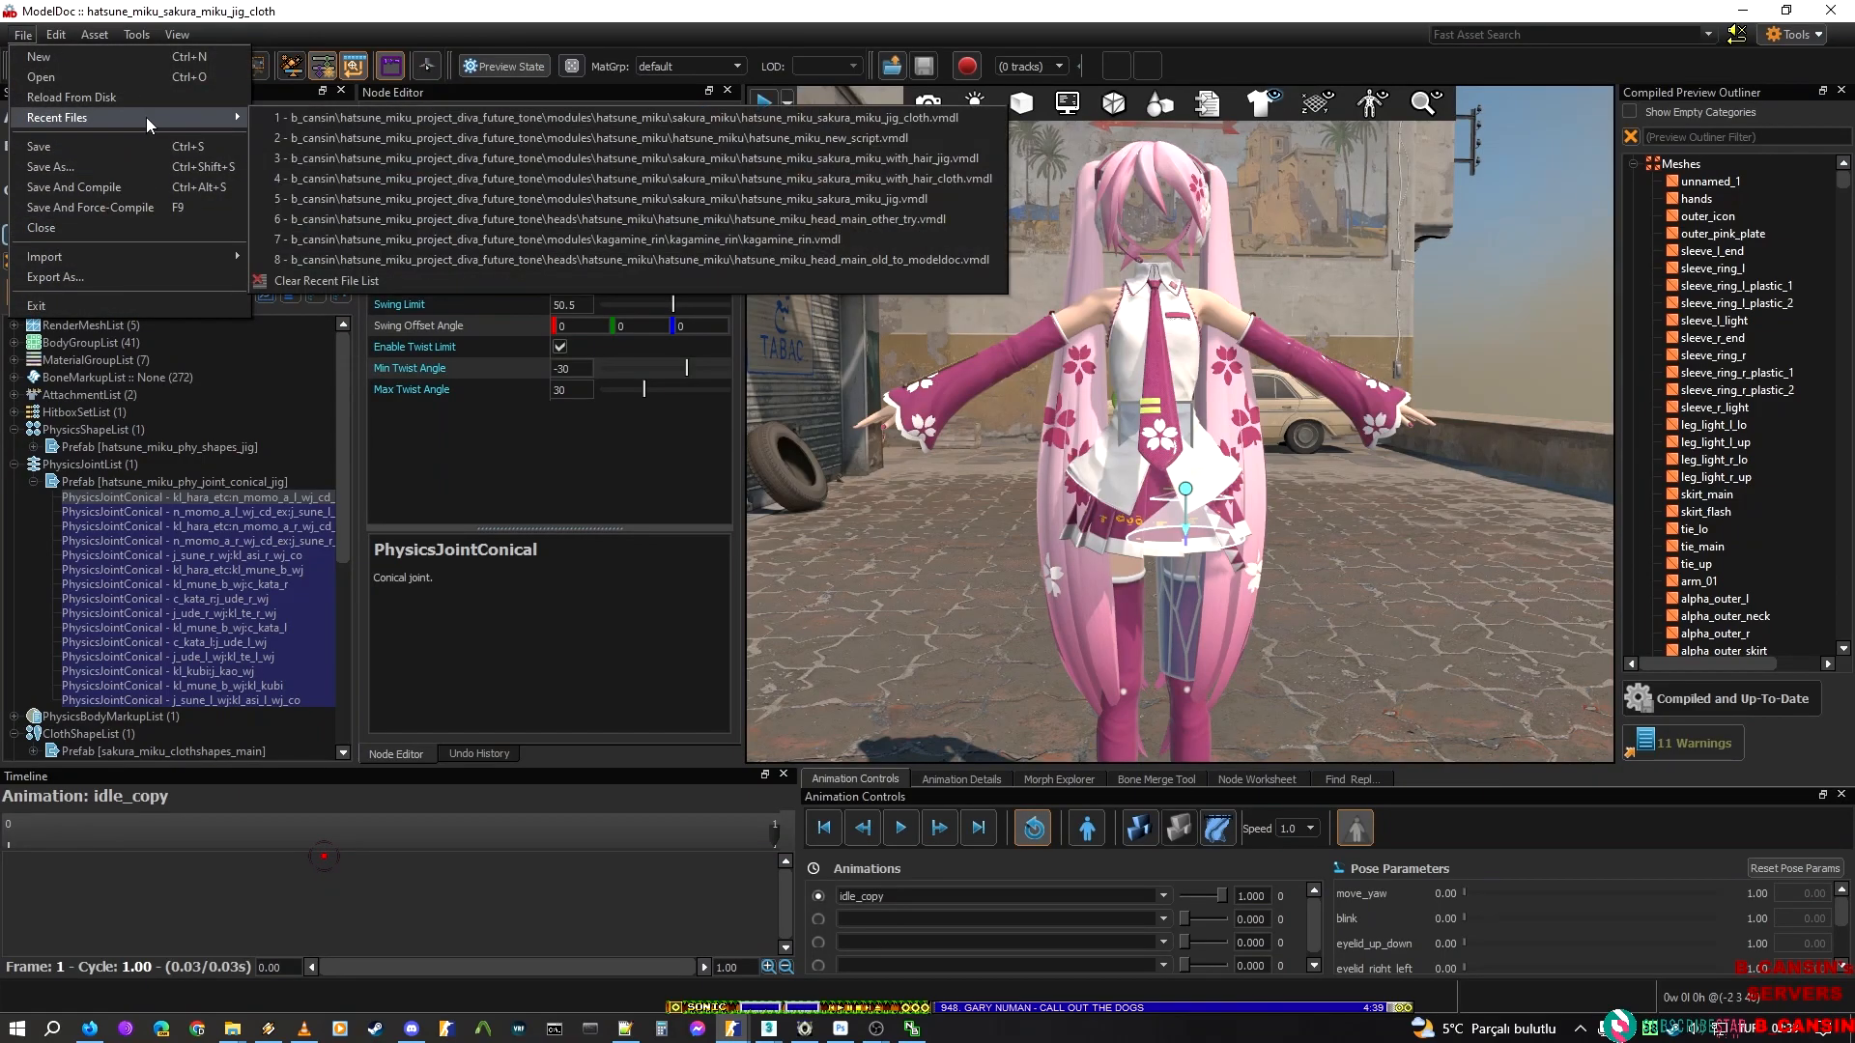
pyautogui.click(377, 117)
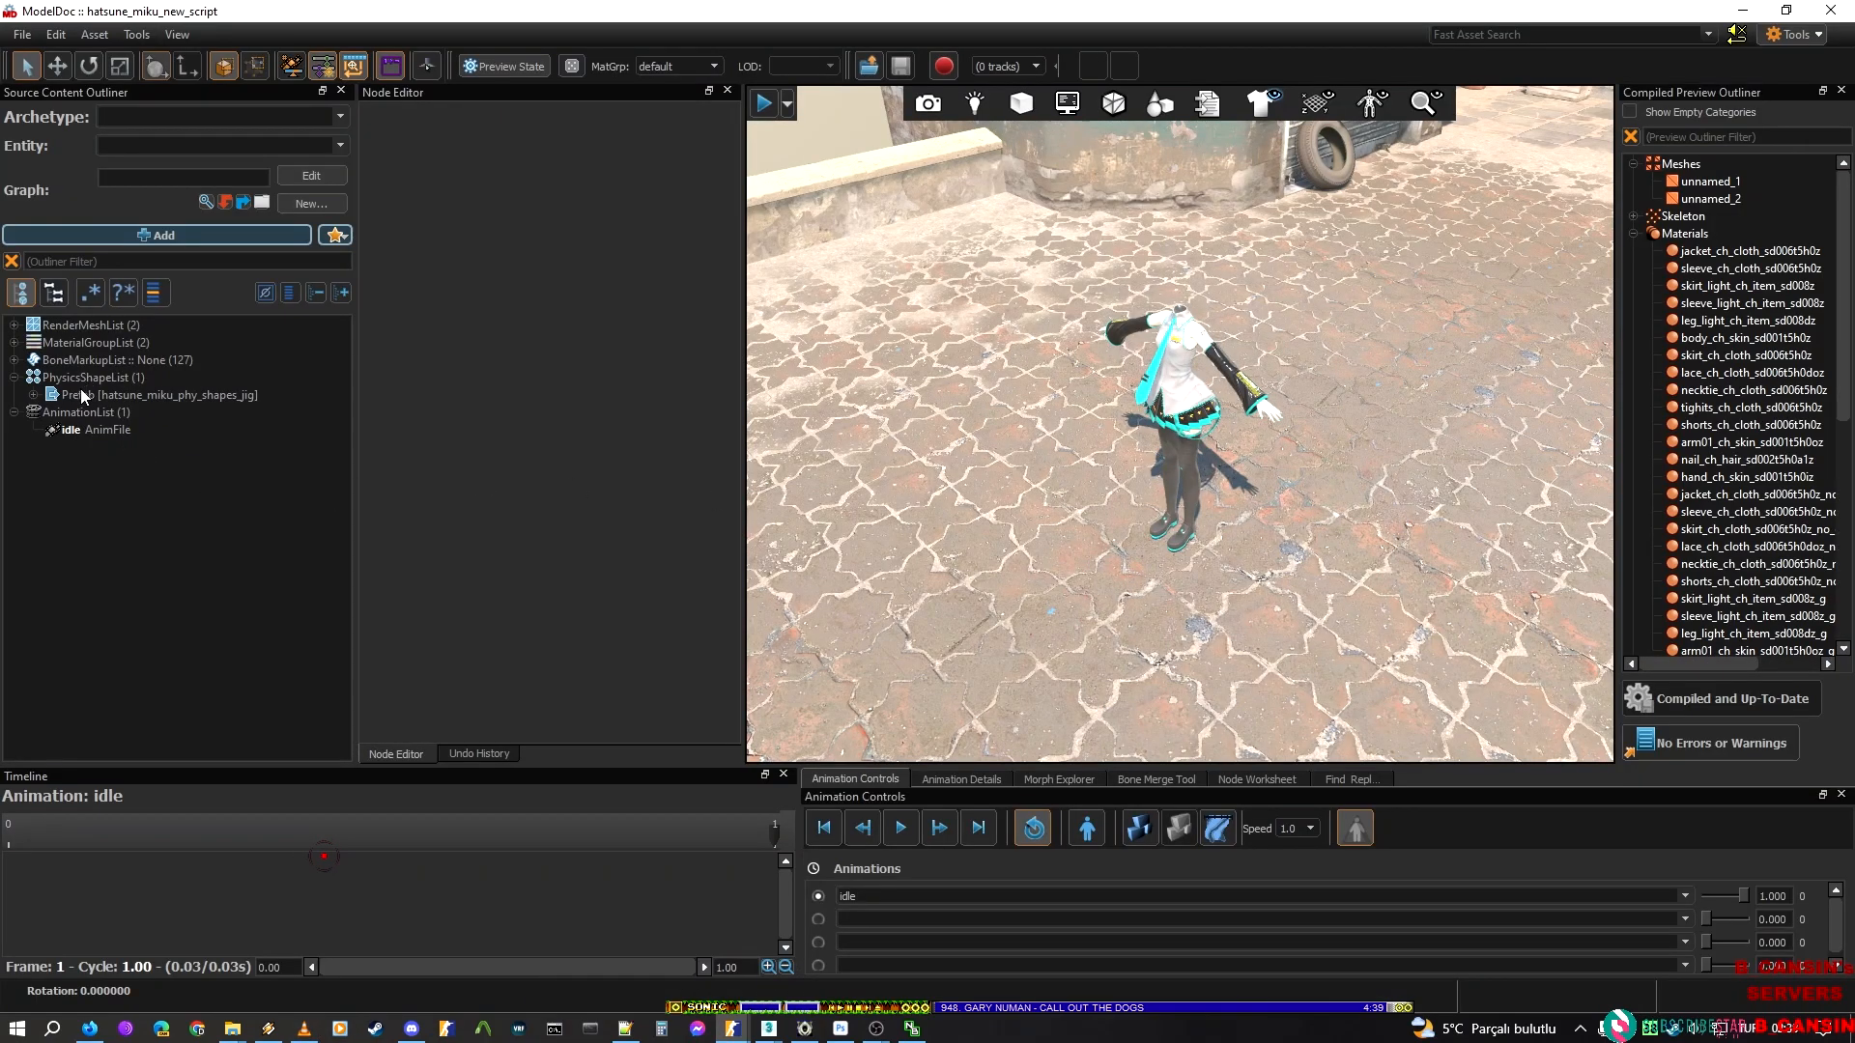
# View the kl_hara_etc hull alone, then show all the hatsune_miku_phy_shapes_jig prefab's hulls on Miku's body
pyautogui.click(35, 394)
pyautogui.click(111, 412)
pyautogui.moveTo(1144, 338)
pyautogui.mouseDown(button='right')
pyautogui.moveTo(1198, 251)
pyautogui.moveTo(1151, 359)
pyautogui.mouseUp(button='right')
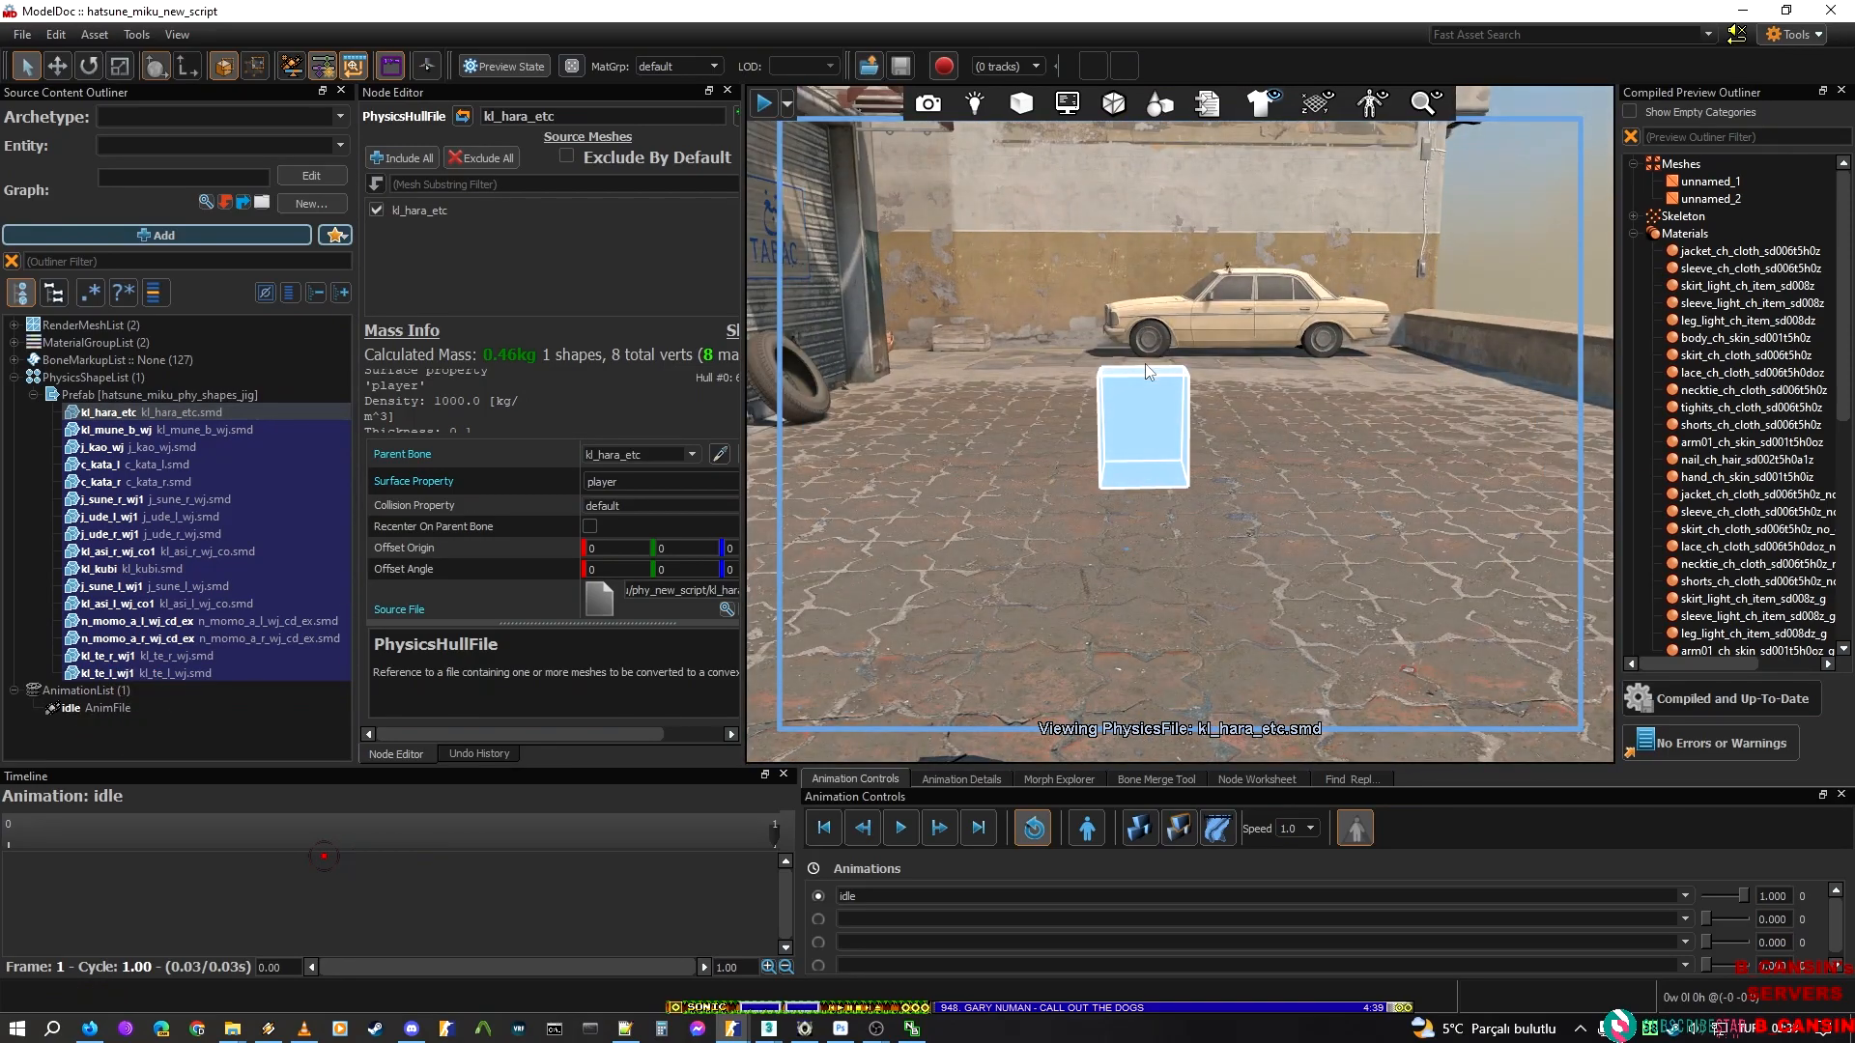
pyautogui.keyDown('shift'); pyautogui.click(141, 668); pyautogui.keyUp('shift')
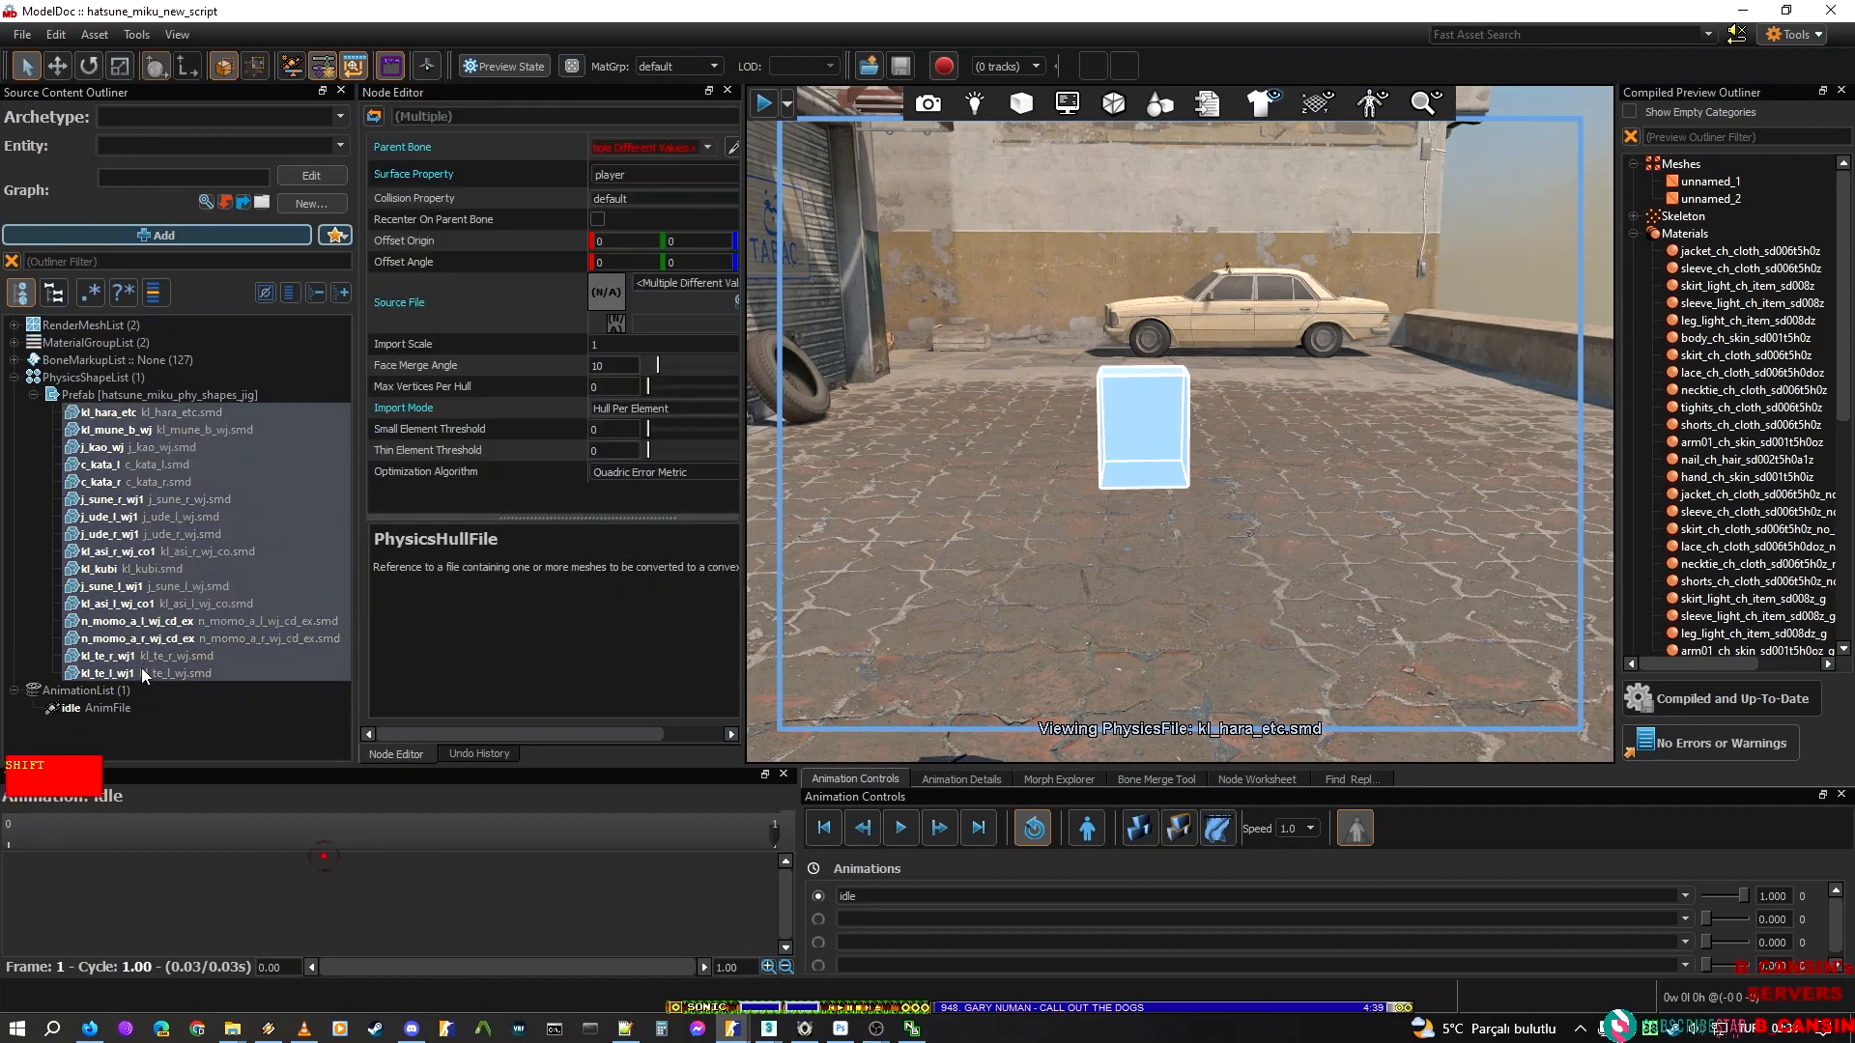
pyautogui.click(170, 391)
pyautogui.moveTo(1154, 345); pyautogui.dragTo(1228, 452, button='right')
pyautogui.press('s')
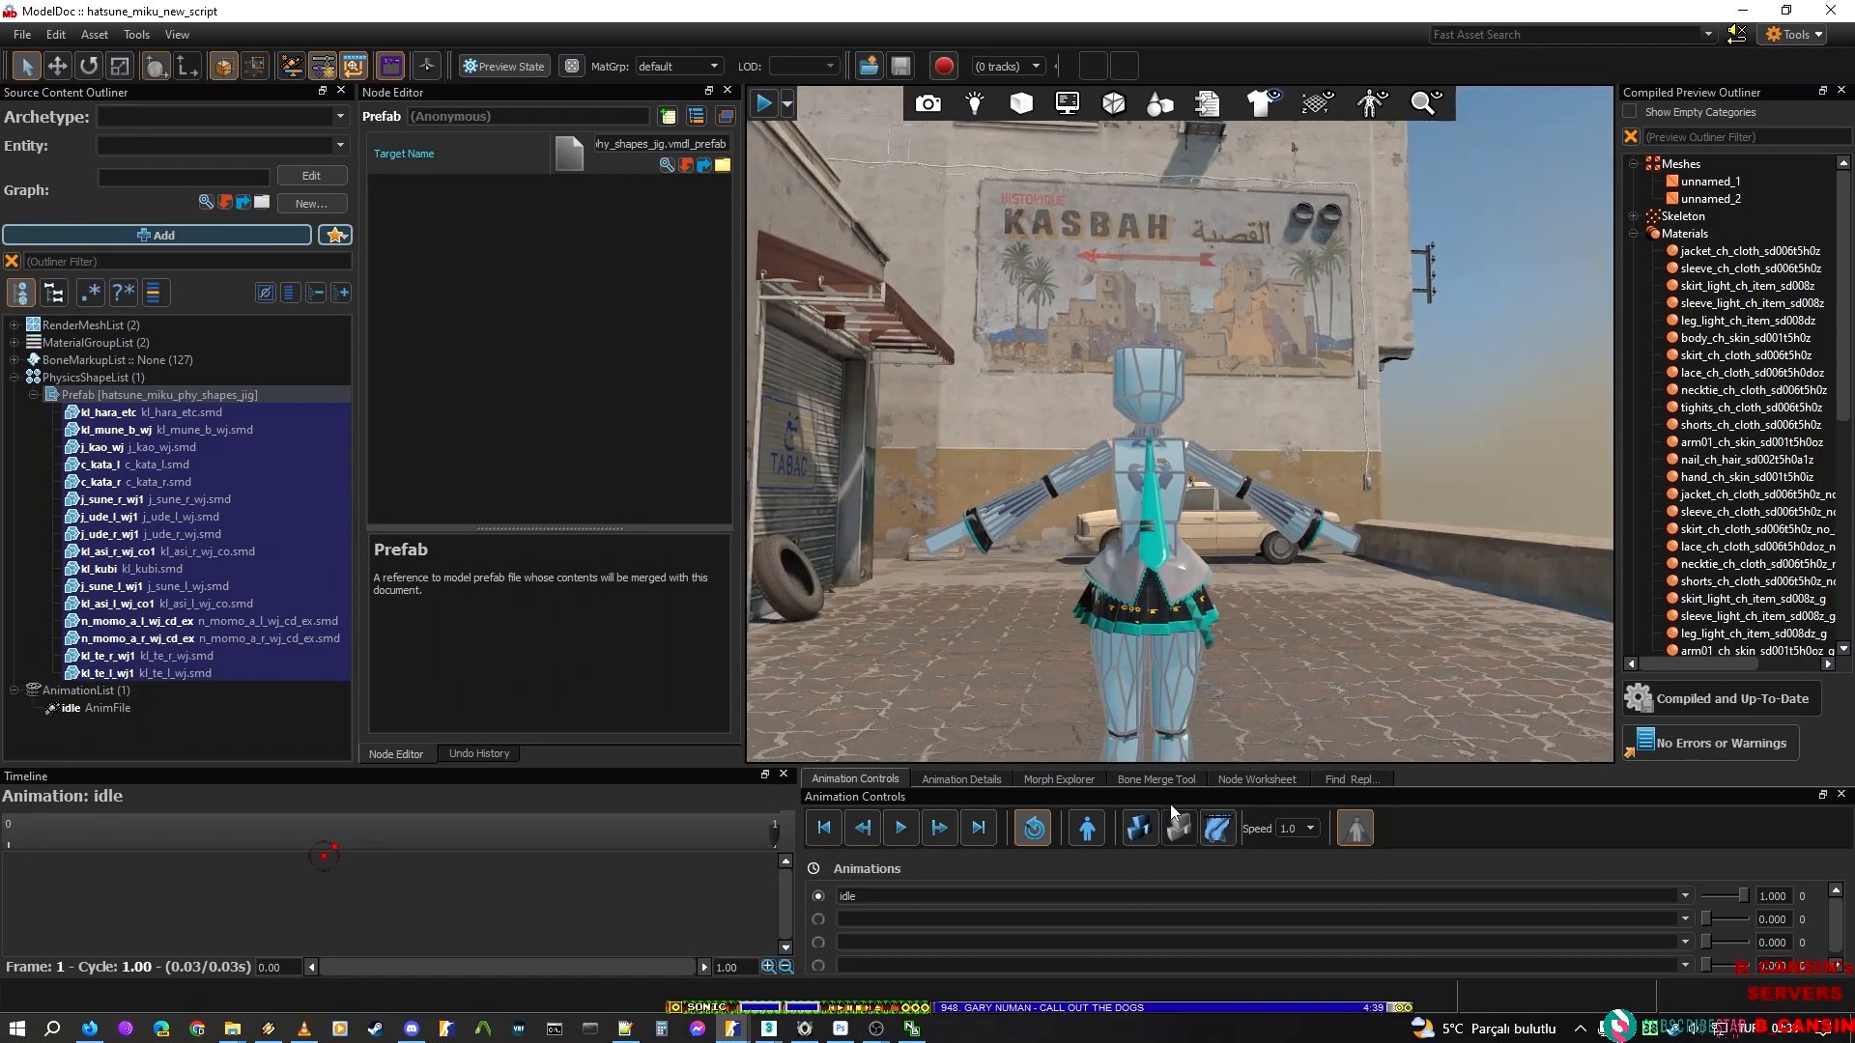
# Simulate physics on hatsune_miku_new_script, pull the body parts around to test the jointless ragdoll, then stop the simulation
pyautogui.click(1141, 822)
pyautogui.moveTo(1180, 657)
pyautogui.mouseDown(button='right')
pyautogui.moveTo(1187, 696)
pyautogui.moveTo(1189, 645)
pyautogui.mouseUp(button='right')
pyautogui.moveTo(1194, 483); pyautogui.dragTo(1274, 384)
pyautogui.moveTo(1198, 476); pyautogui.dragTo(1340, 449)
pyautogui.moveTo(1156, 531); pyautogui.dragTo(1023, 425)
pyautogui.moveTo(1155, 522); pyautogui.dragTo(1216, 311)
pyautogui.moveTo(1140, 522); pyautogui.dragTo(1087, 377)
pyautogui.moveTo(1100, 586); pyautogui.dragTo(1113, 368)
pyautogui.moveTo(1109, 548); pyautogui.dragTo(1084, 387)
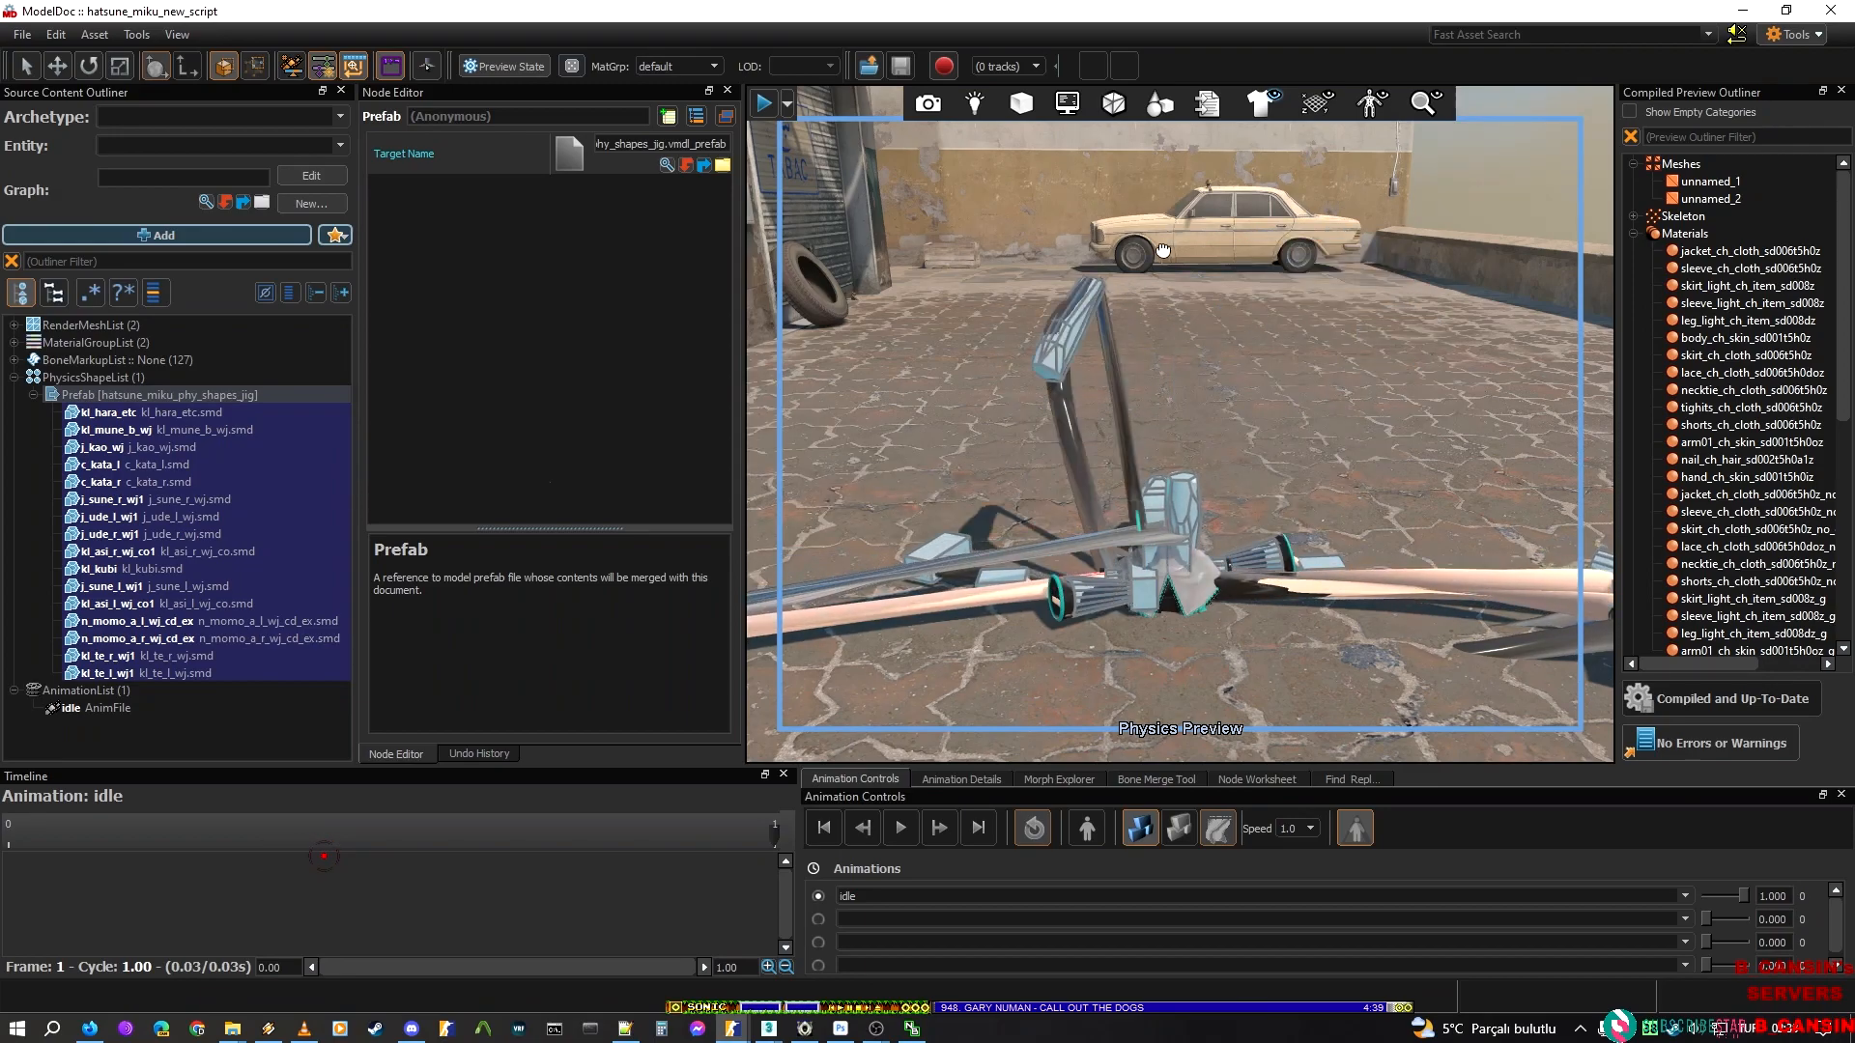
pyautogui.moveTo(1086, 529); pyautogui.dragTo(1092, 667, button='right')
pyautogui.click(1140, 828)
pyautogui.moveTo(1138, 580); pyautogui.dragTo(796, 617, button='right')
pyautogui.press('s')
pyautogui.press('w')
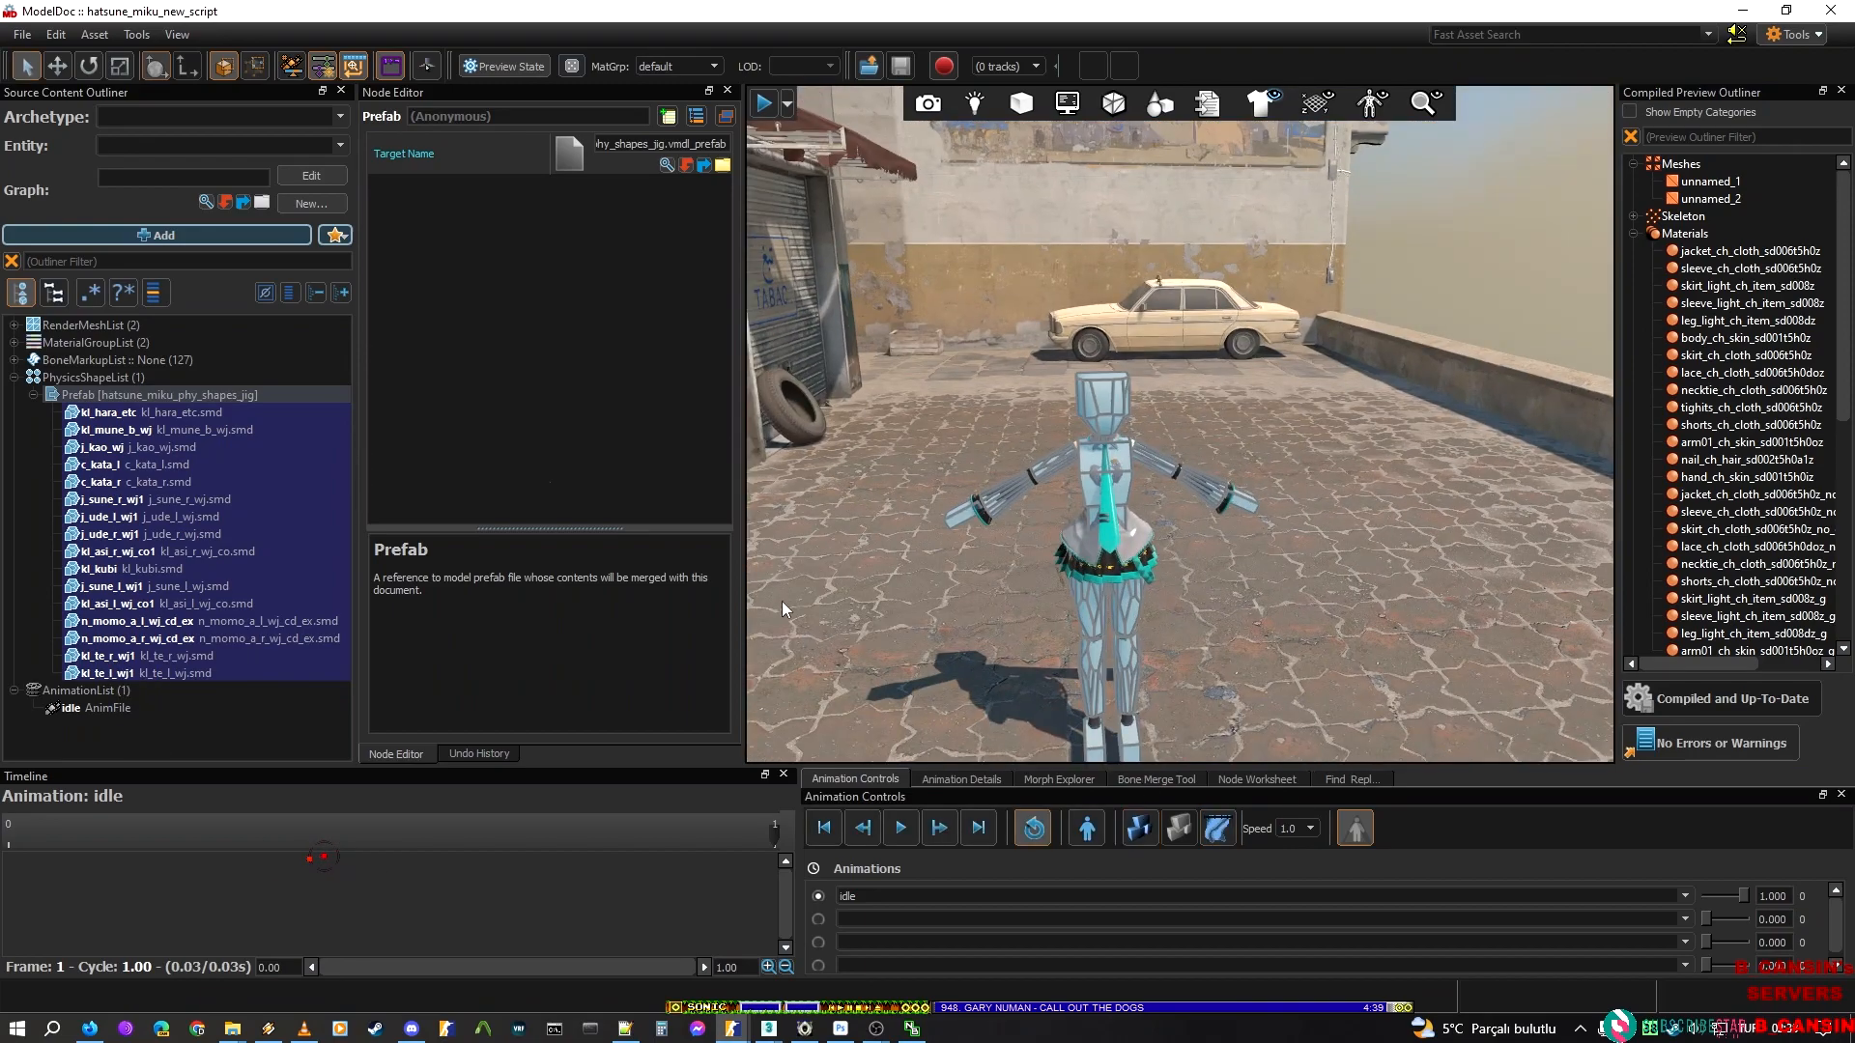
# Add a PhysicsJointConical node to the hatsune_miku_new_script model
pyautogui.click(33, 395)
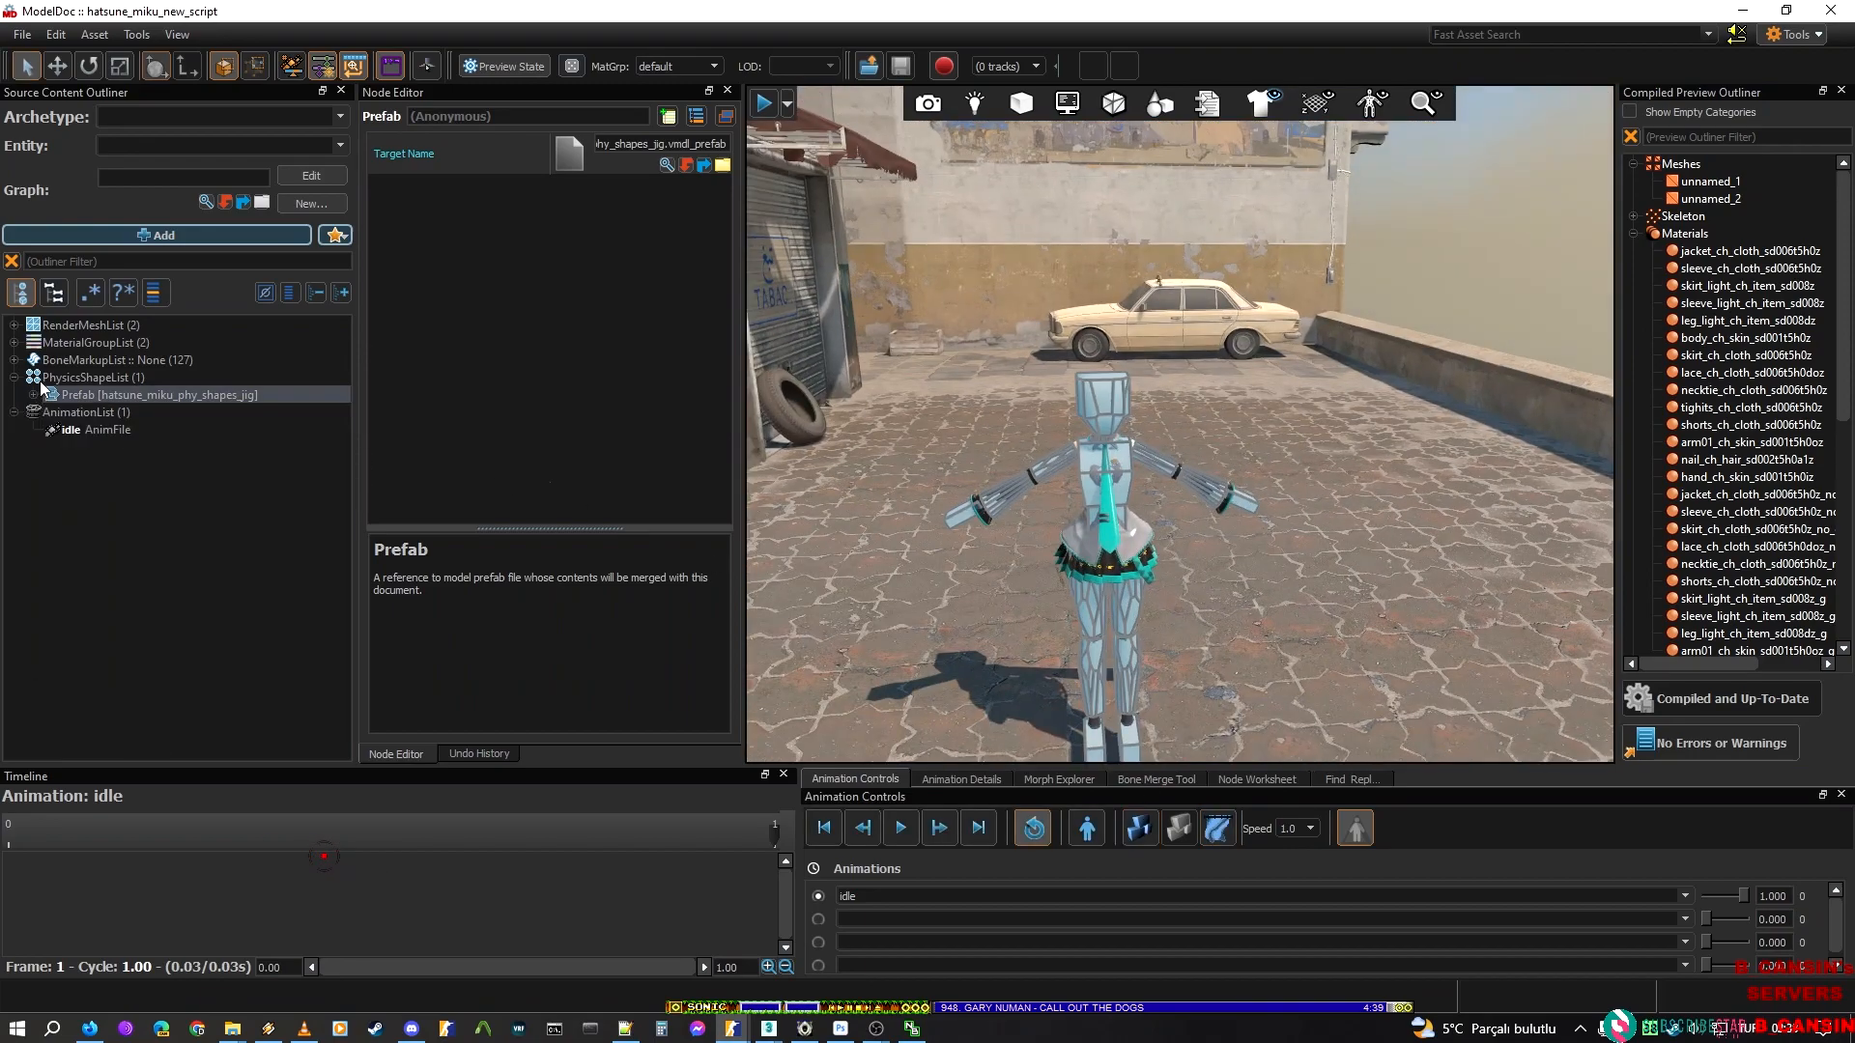
pyautogui.click(162, 242)
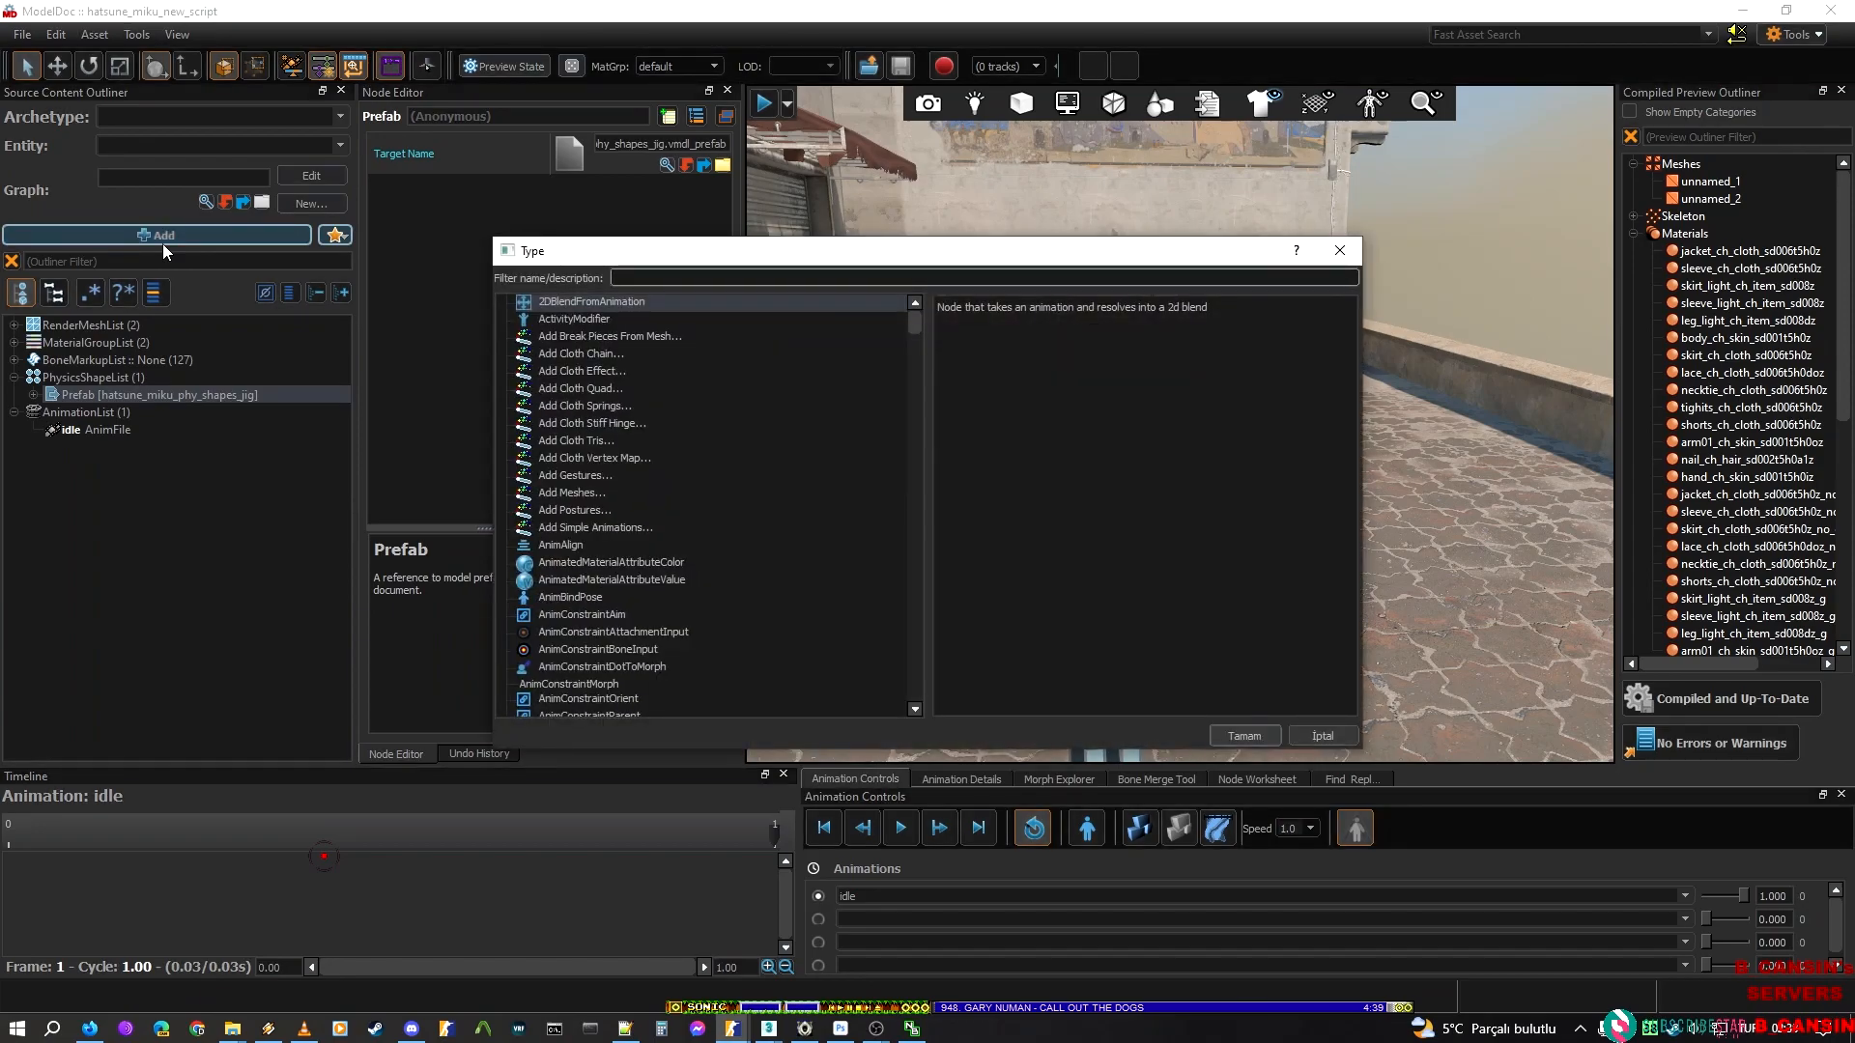
pyautogui.write('phy')
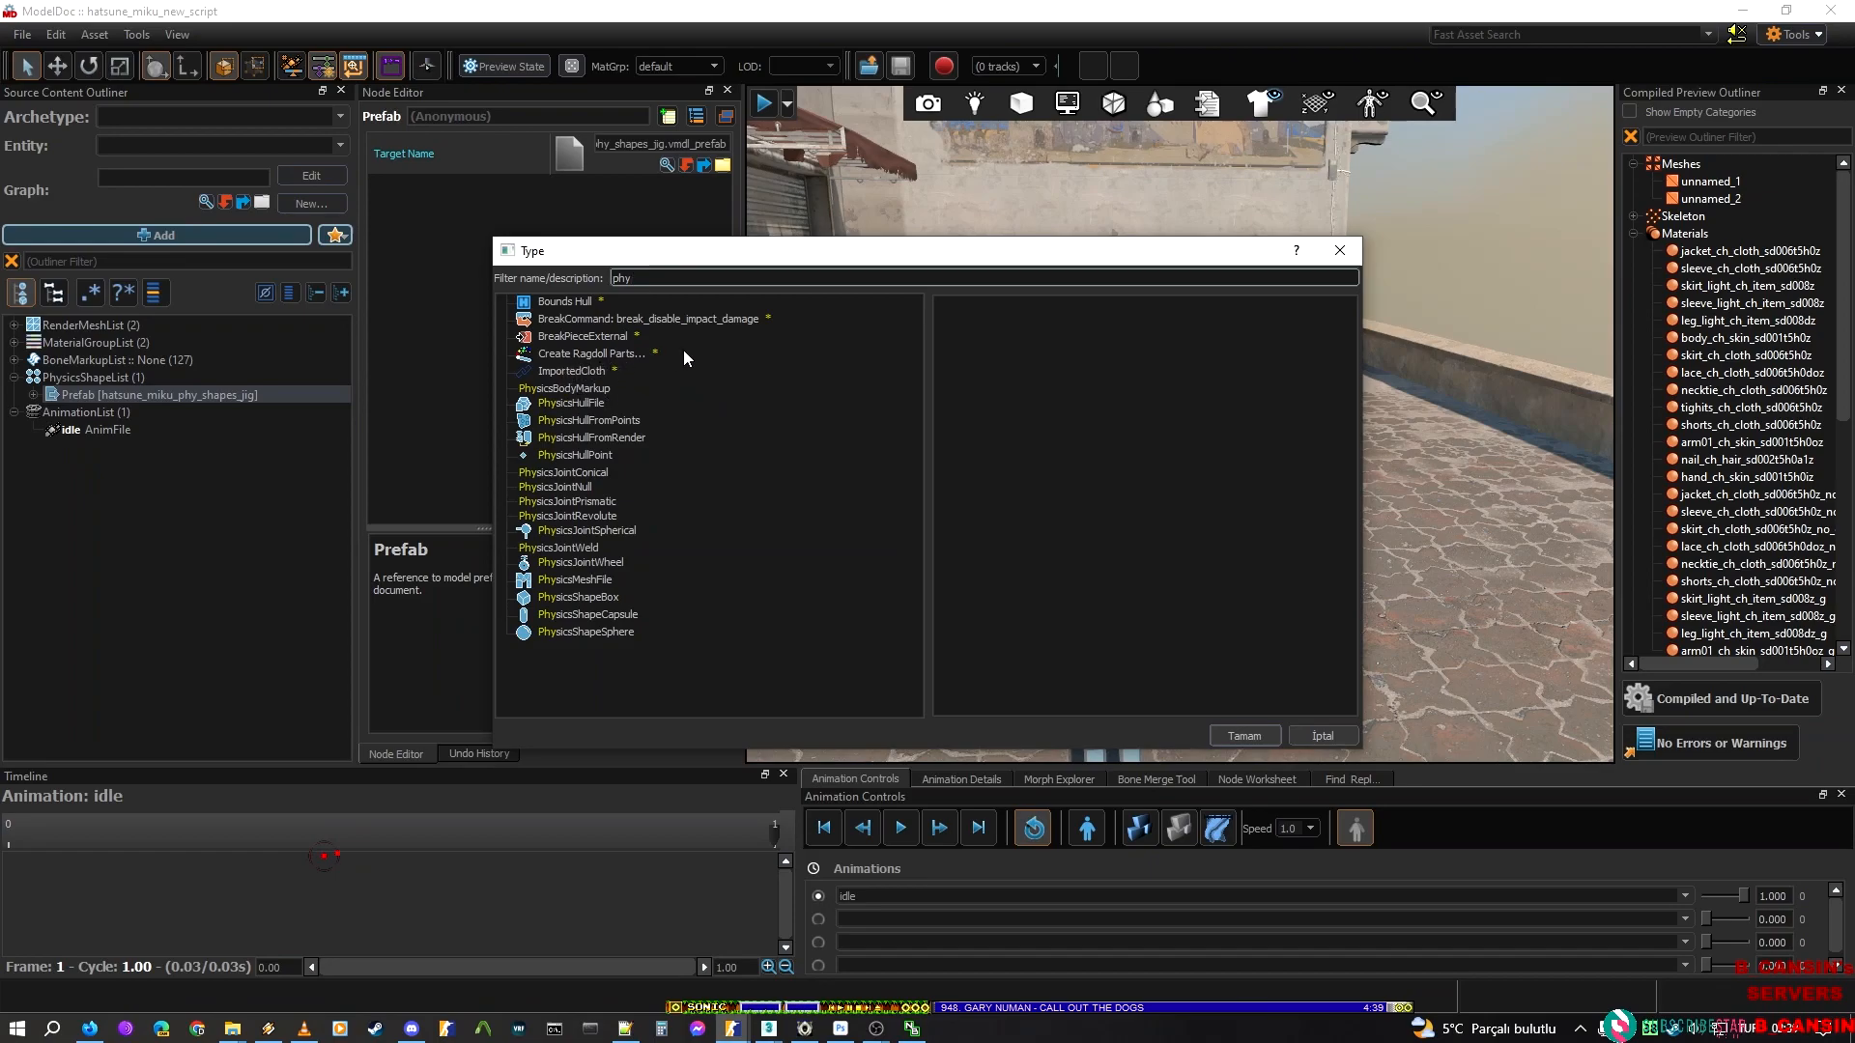
pyautogui.press('BackSpace')
pyautogui.press('BackSpace')
pyautogui.press('BackSpace')
pyautogui.write('conical')
pyautogui.click(577, 302)
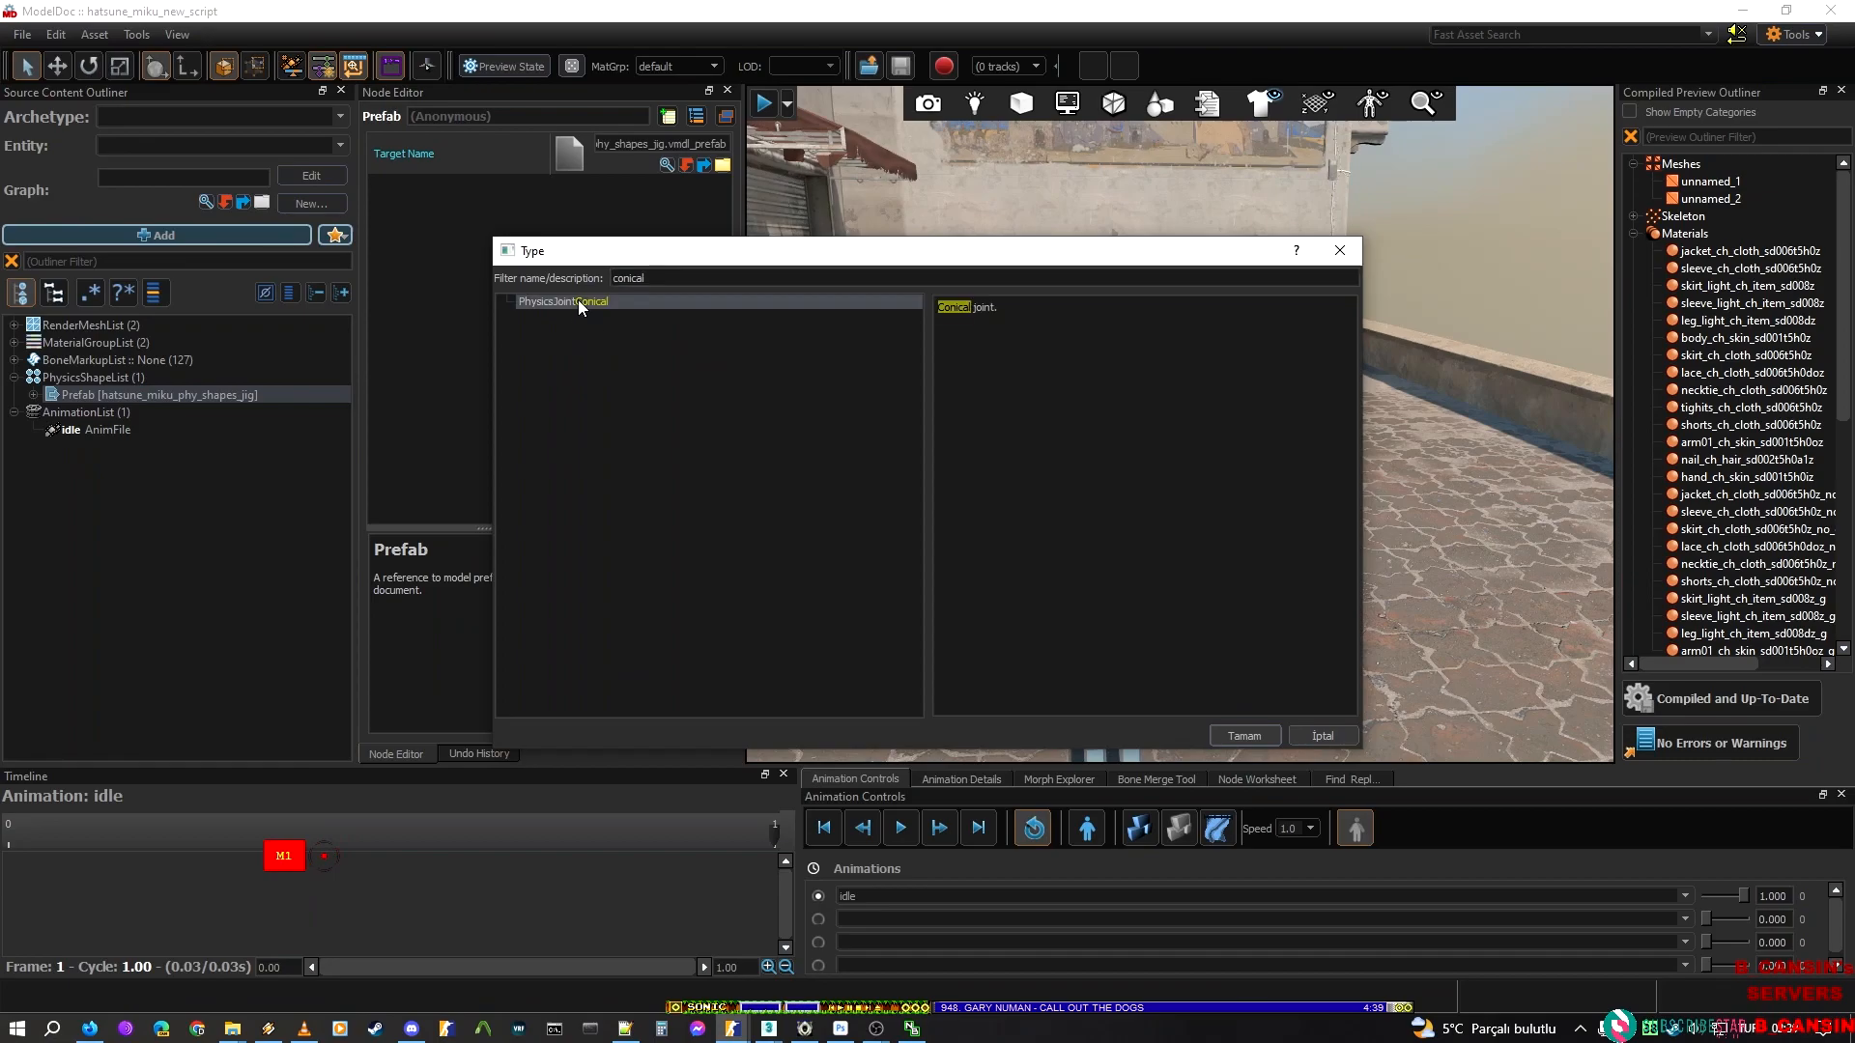
pyautogui.click(1244, 735)
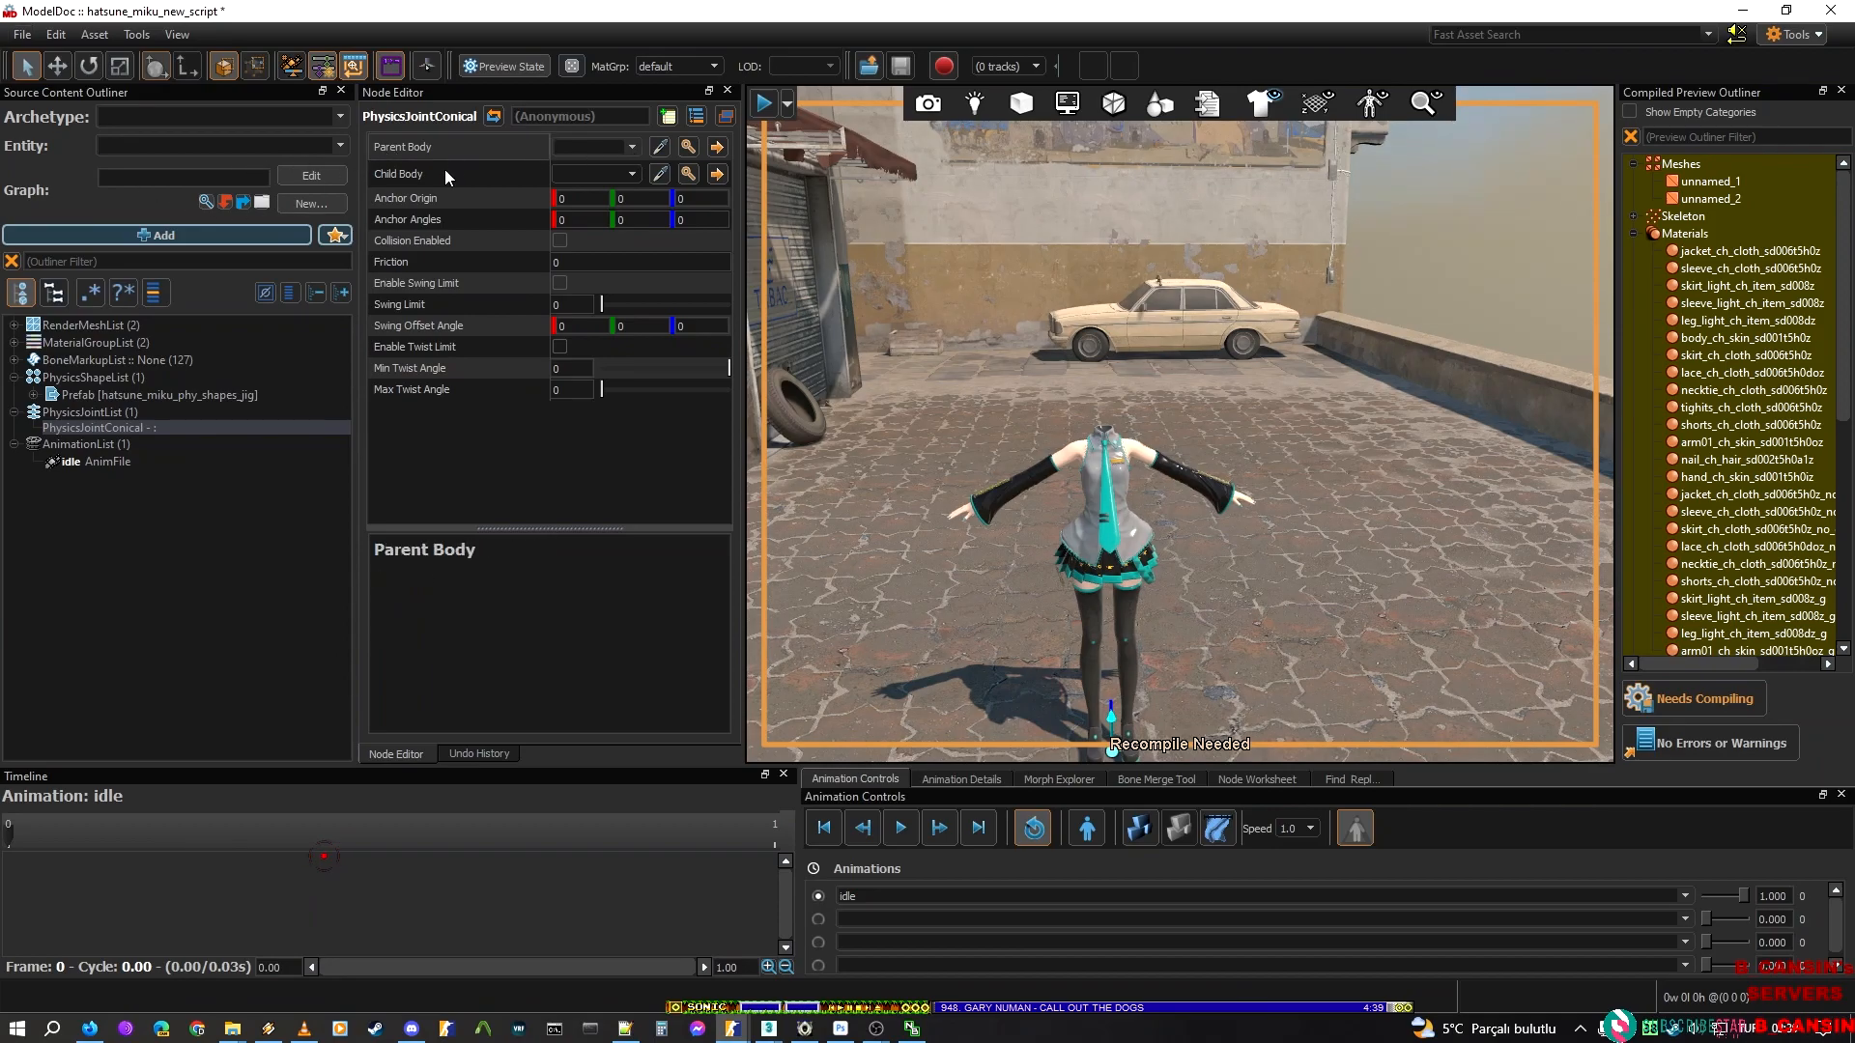
# View the kl_hara_etc hull from the physics shapes prefab up close
pyautogui.click(33, 395)
pyautogui.click(162, 414)
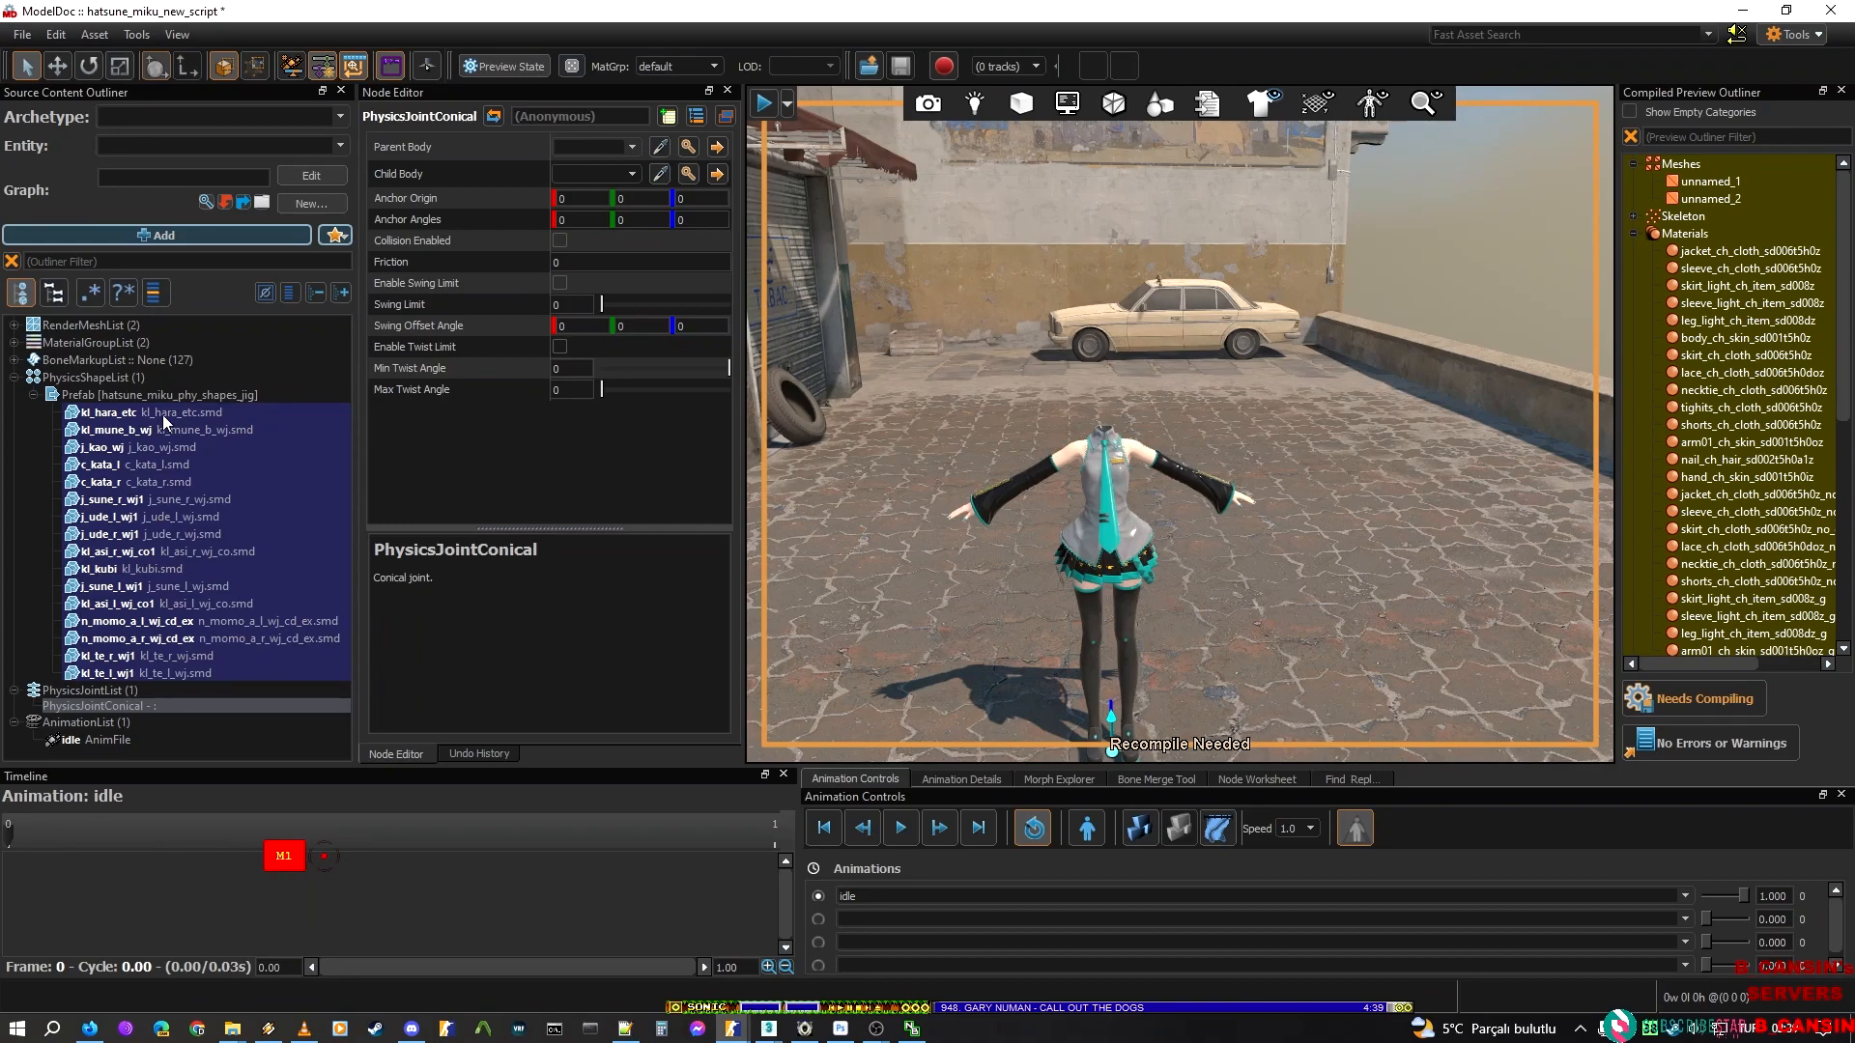
pyautogui.moveTo(1047, 402); pyautogui.dragTo(1070, 437, button='right')
pyautogui.press('w')
pyautogui.press('w')
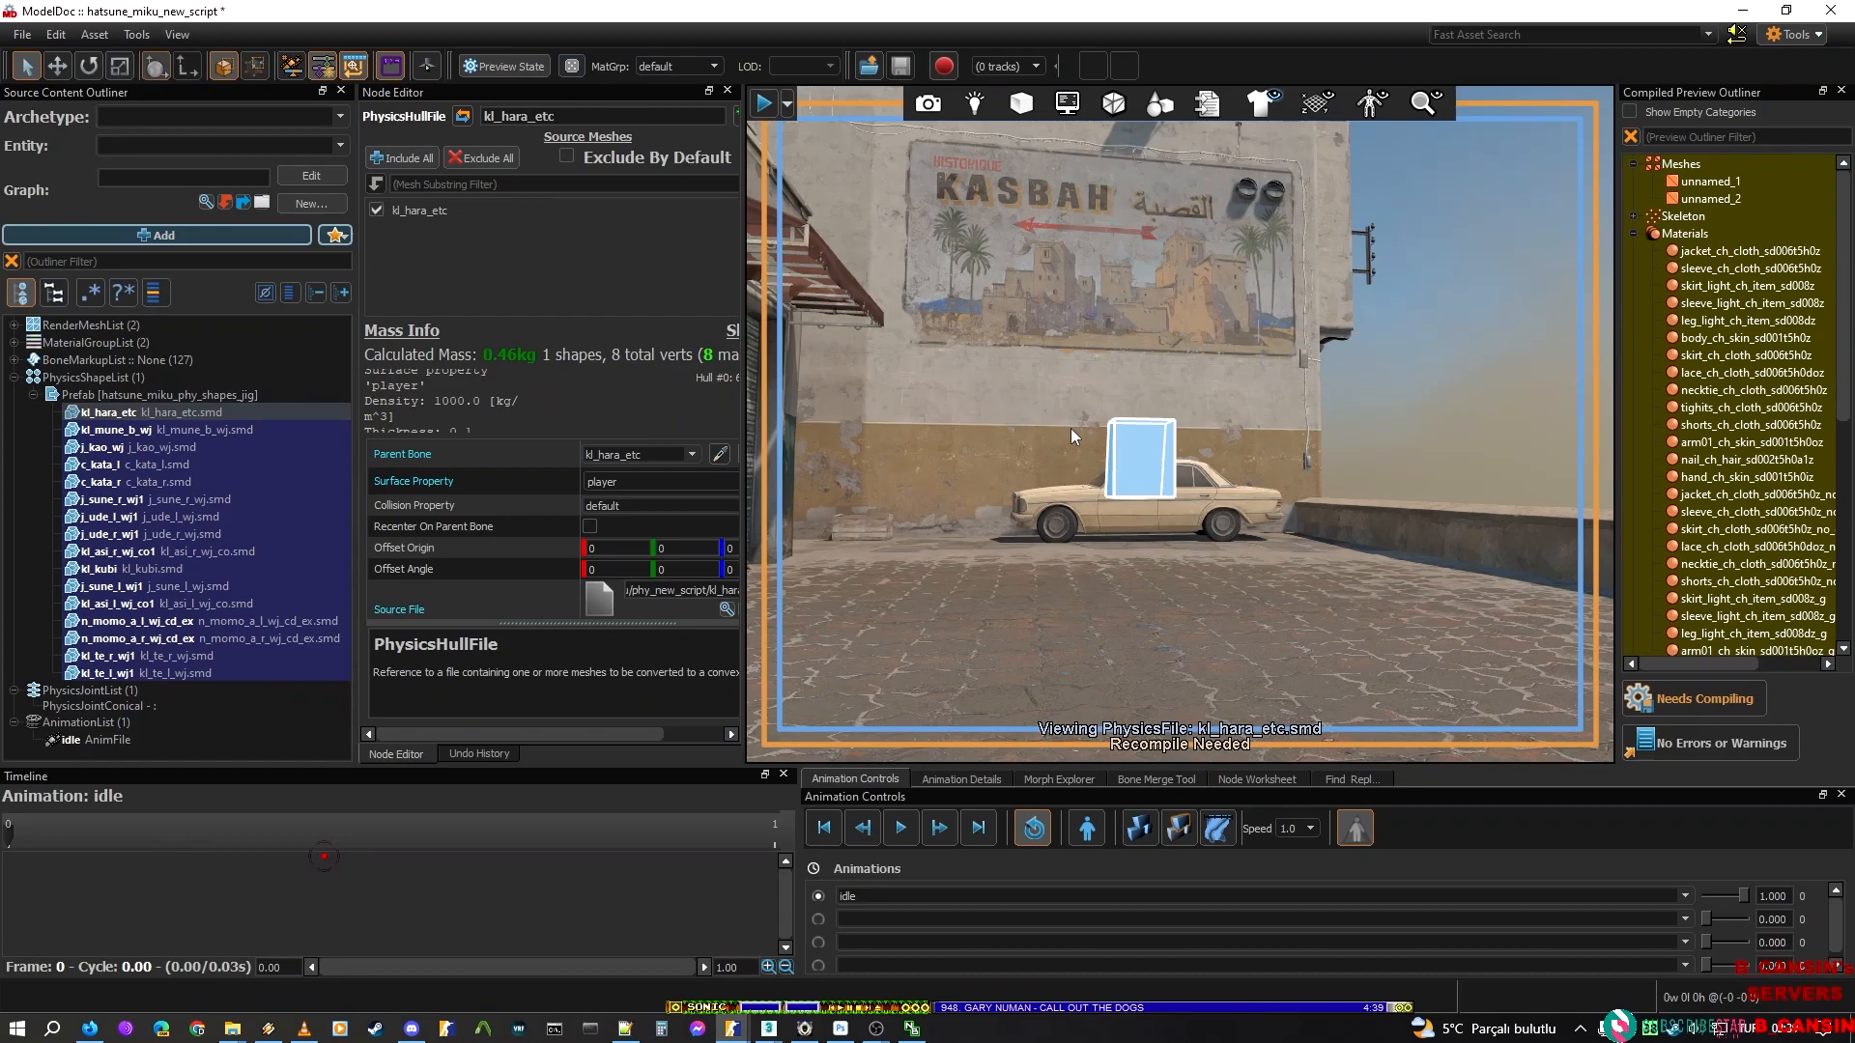
# Look through the physics node types and try to add a PhysicsShapeBox
pyautogui.click(280, 235)
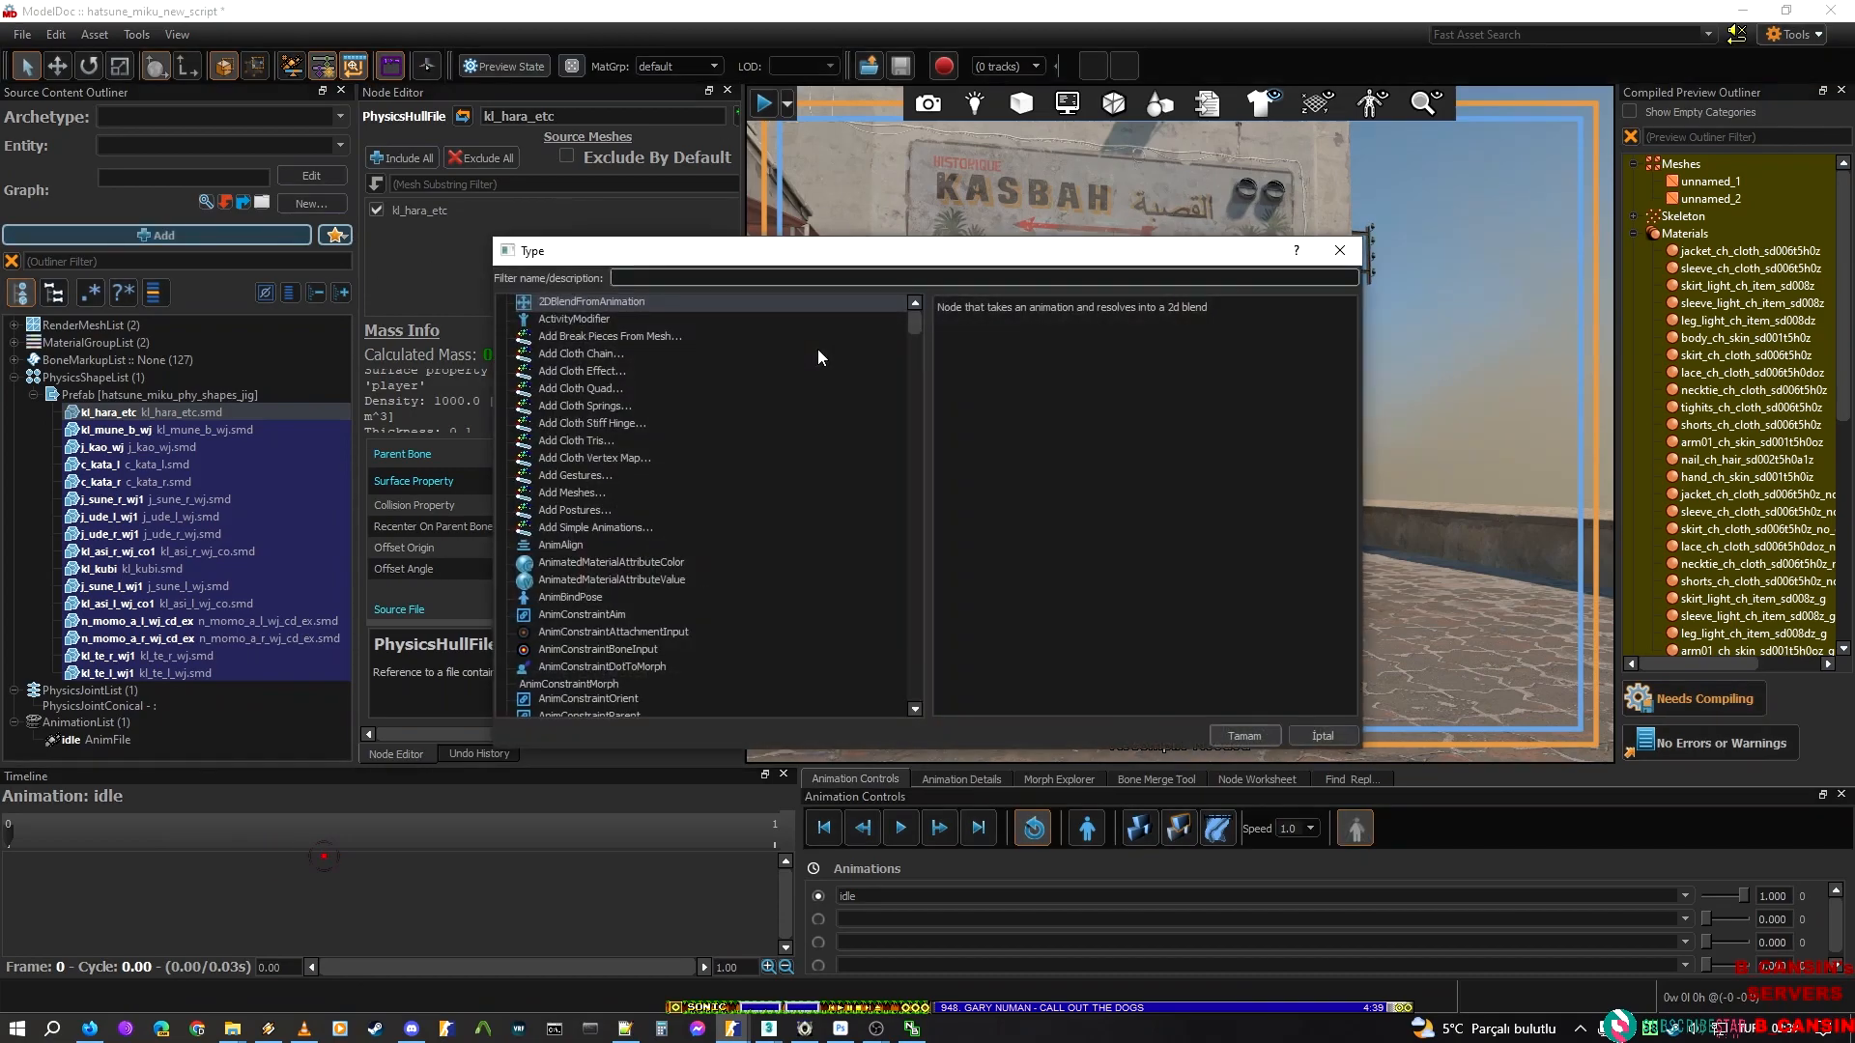
pyautogui.write('phy')
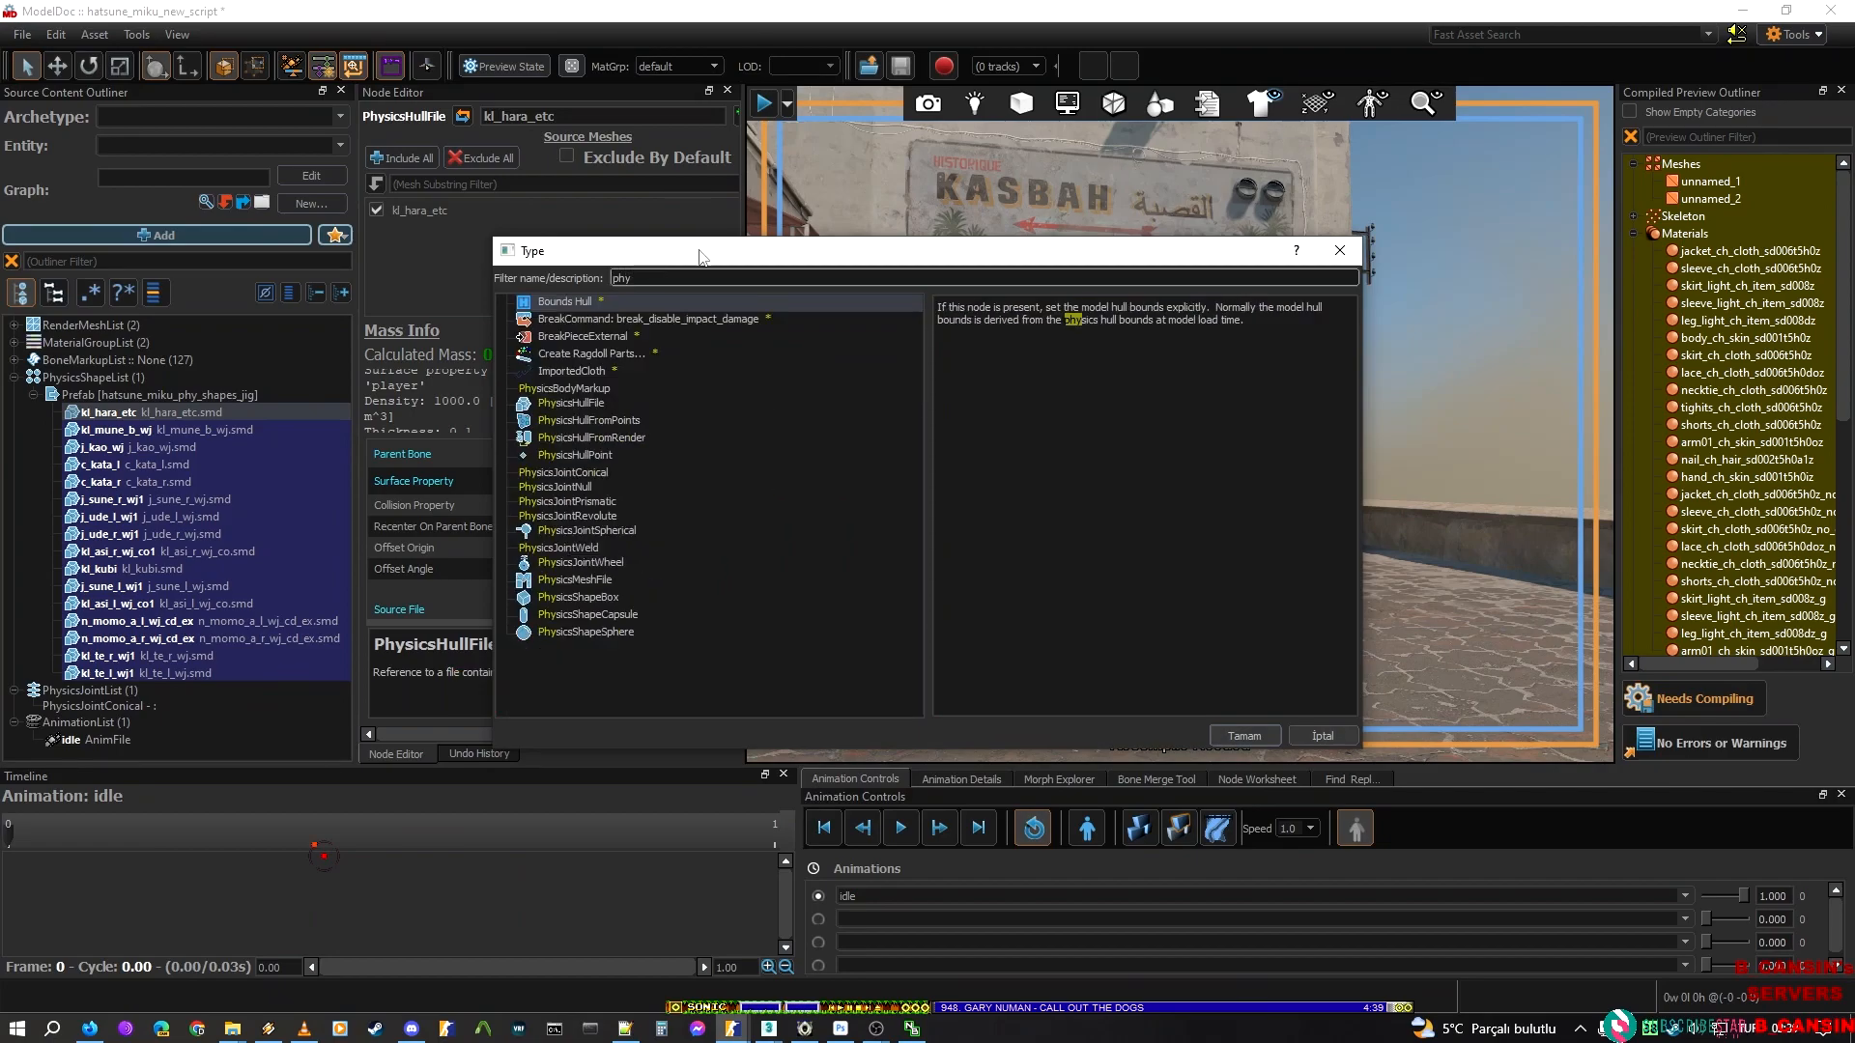
pyautogui.click(604, 529)
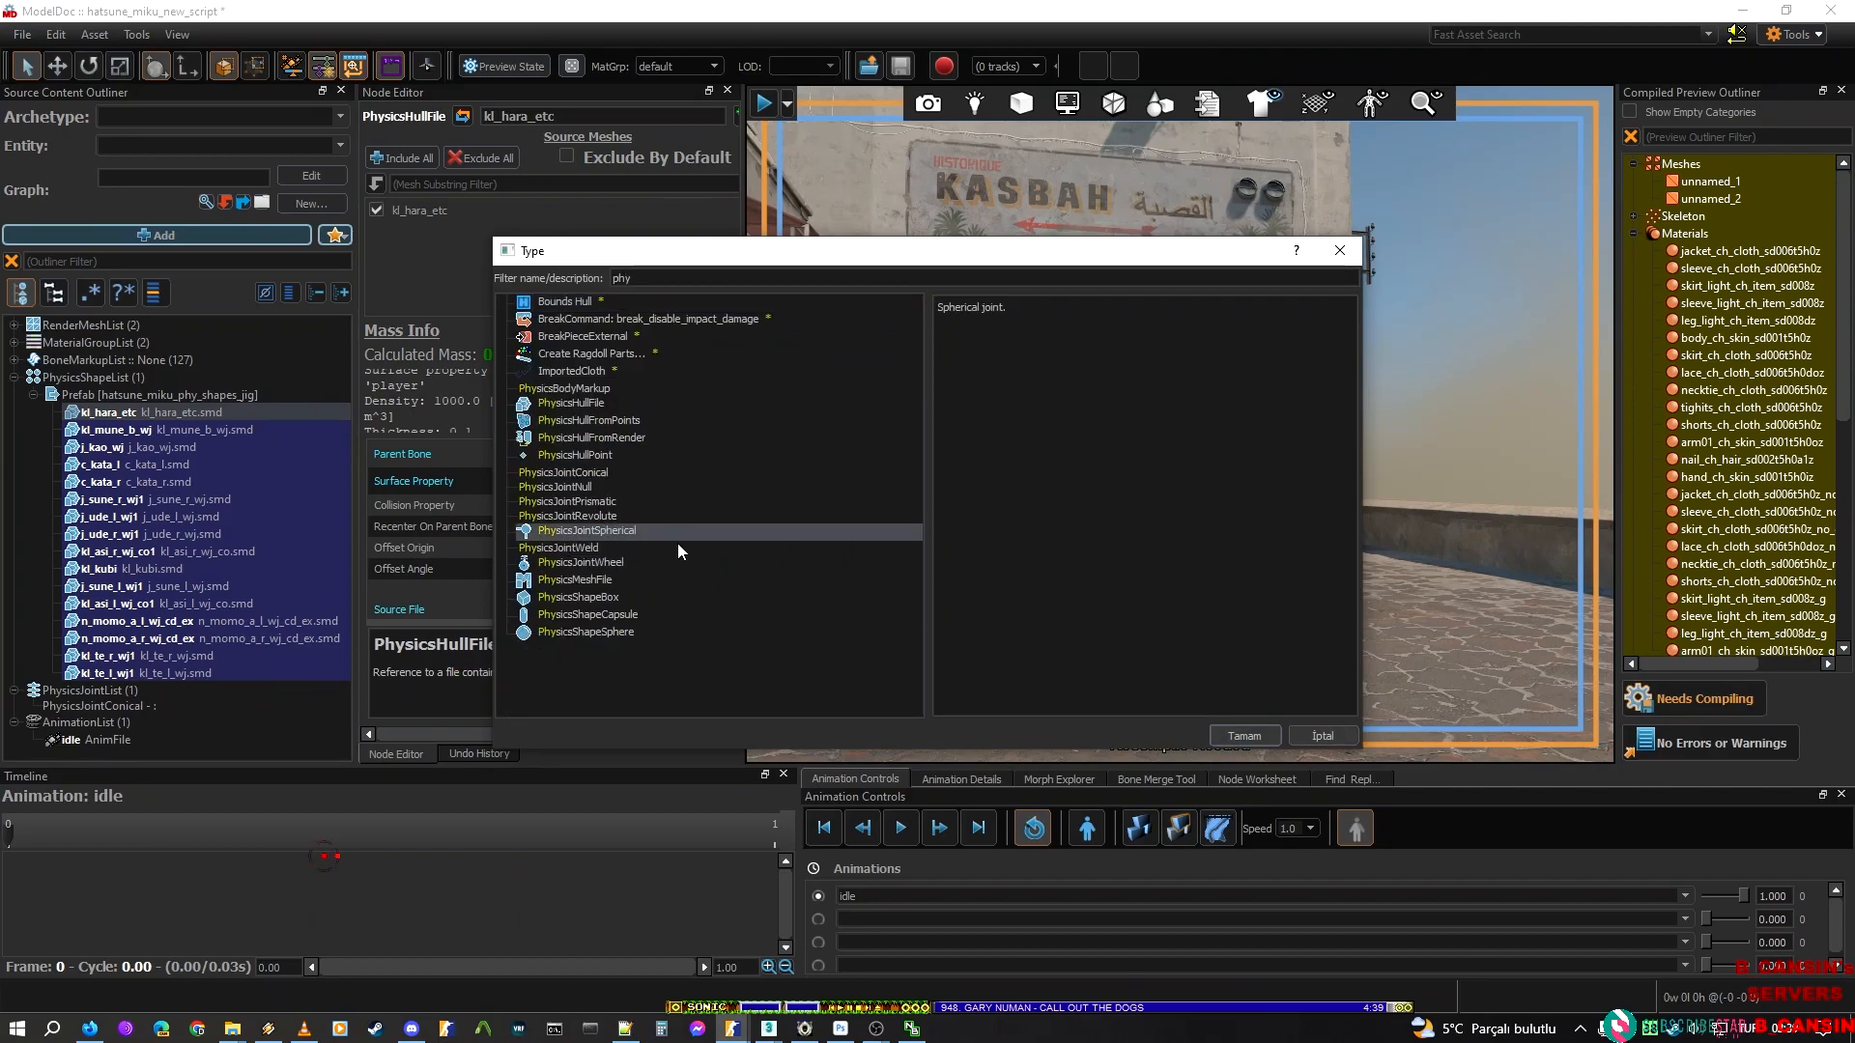
pyautogui.click(599, 599)
pyautogui.click(619, 614)
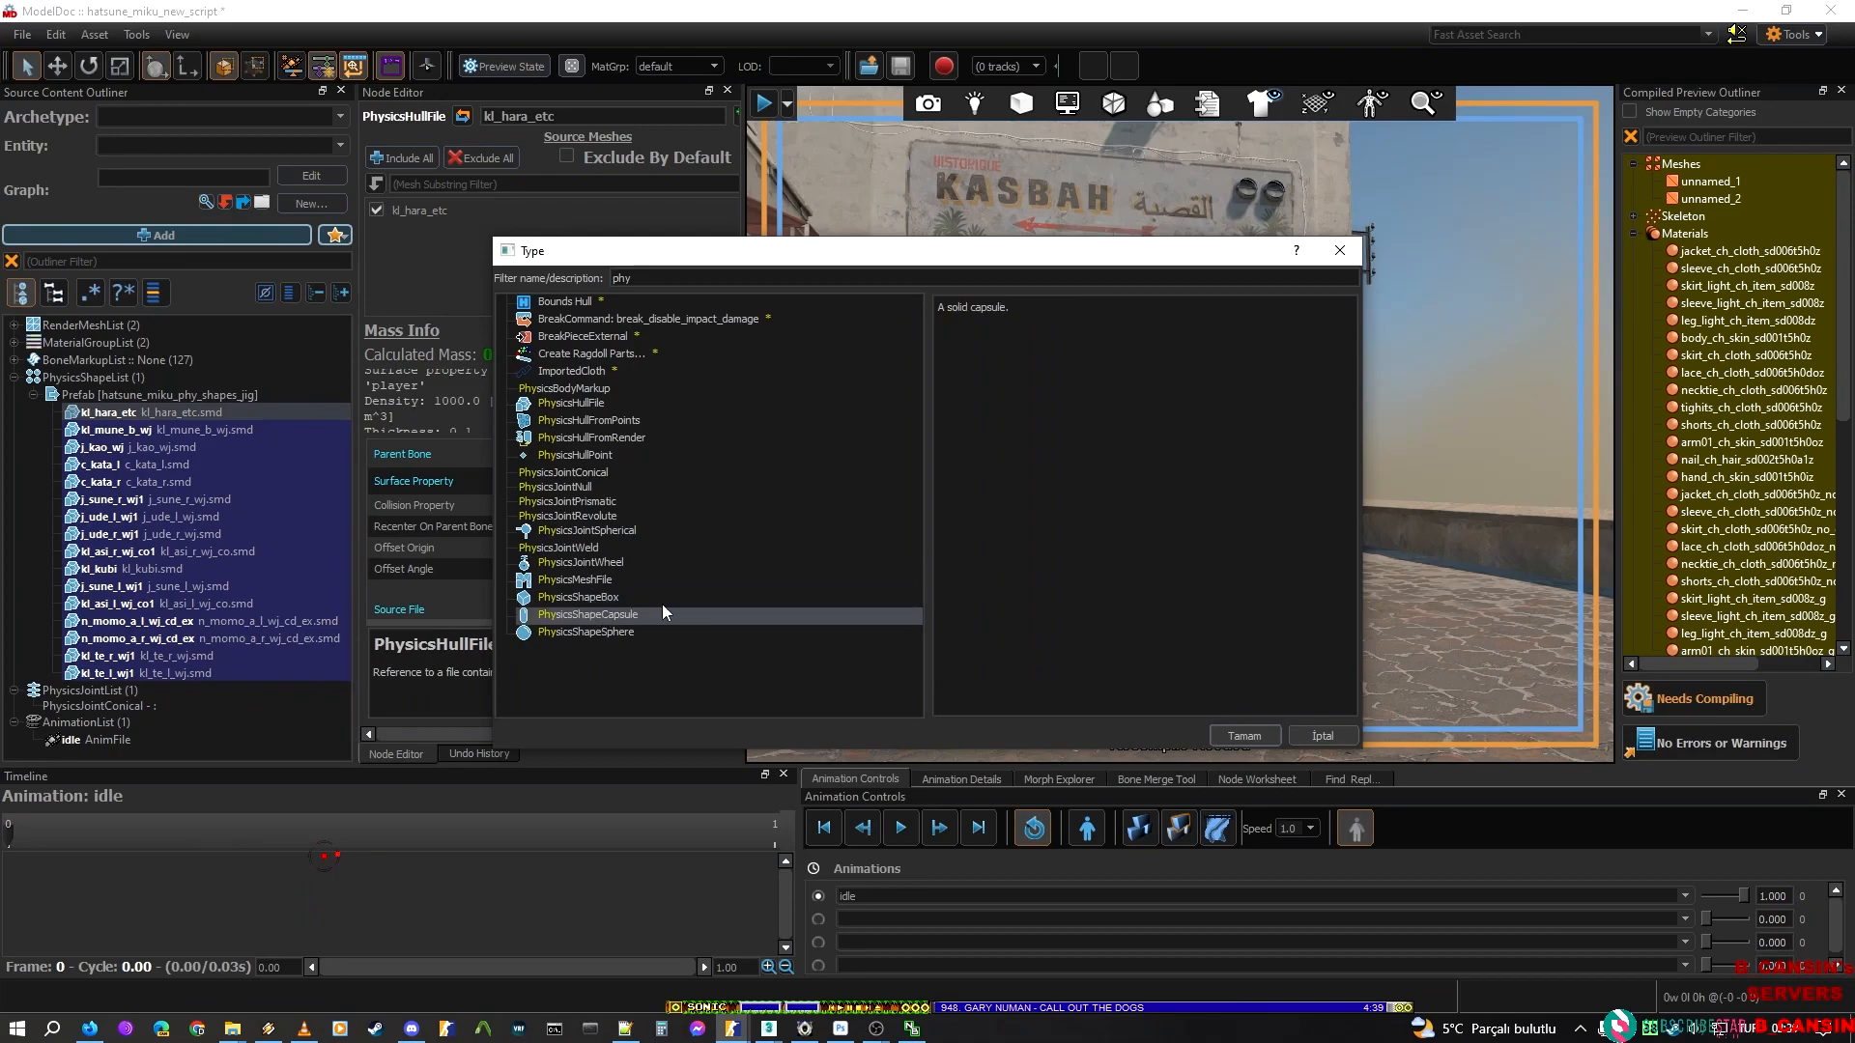
pyautogui.click(665, 597)
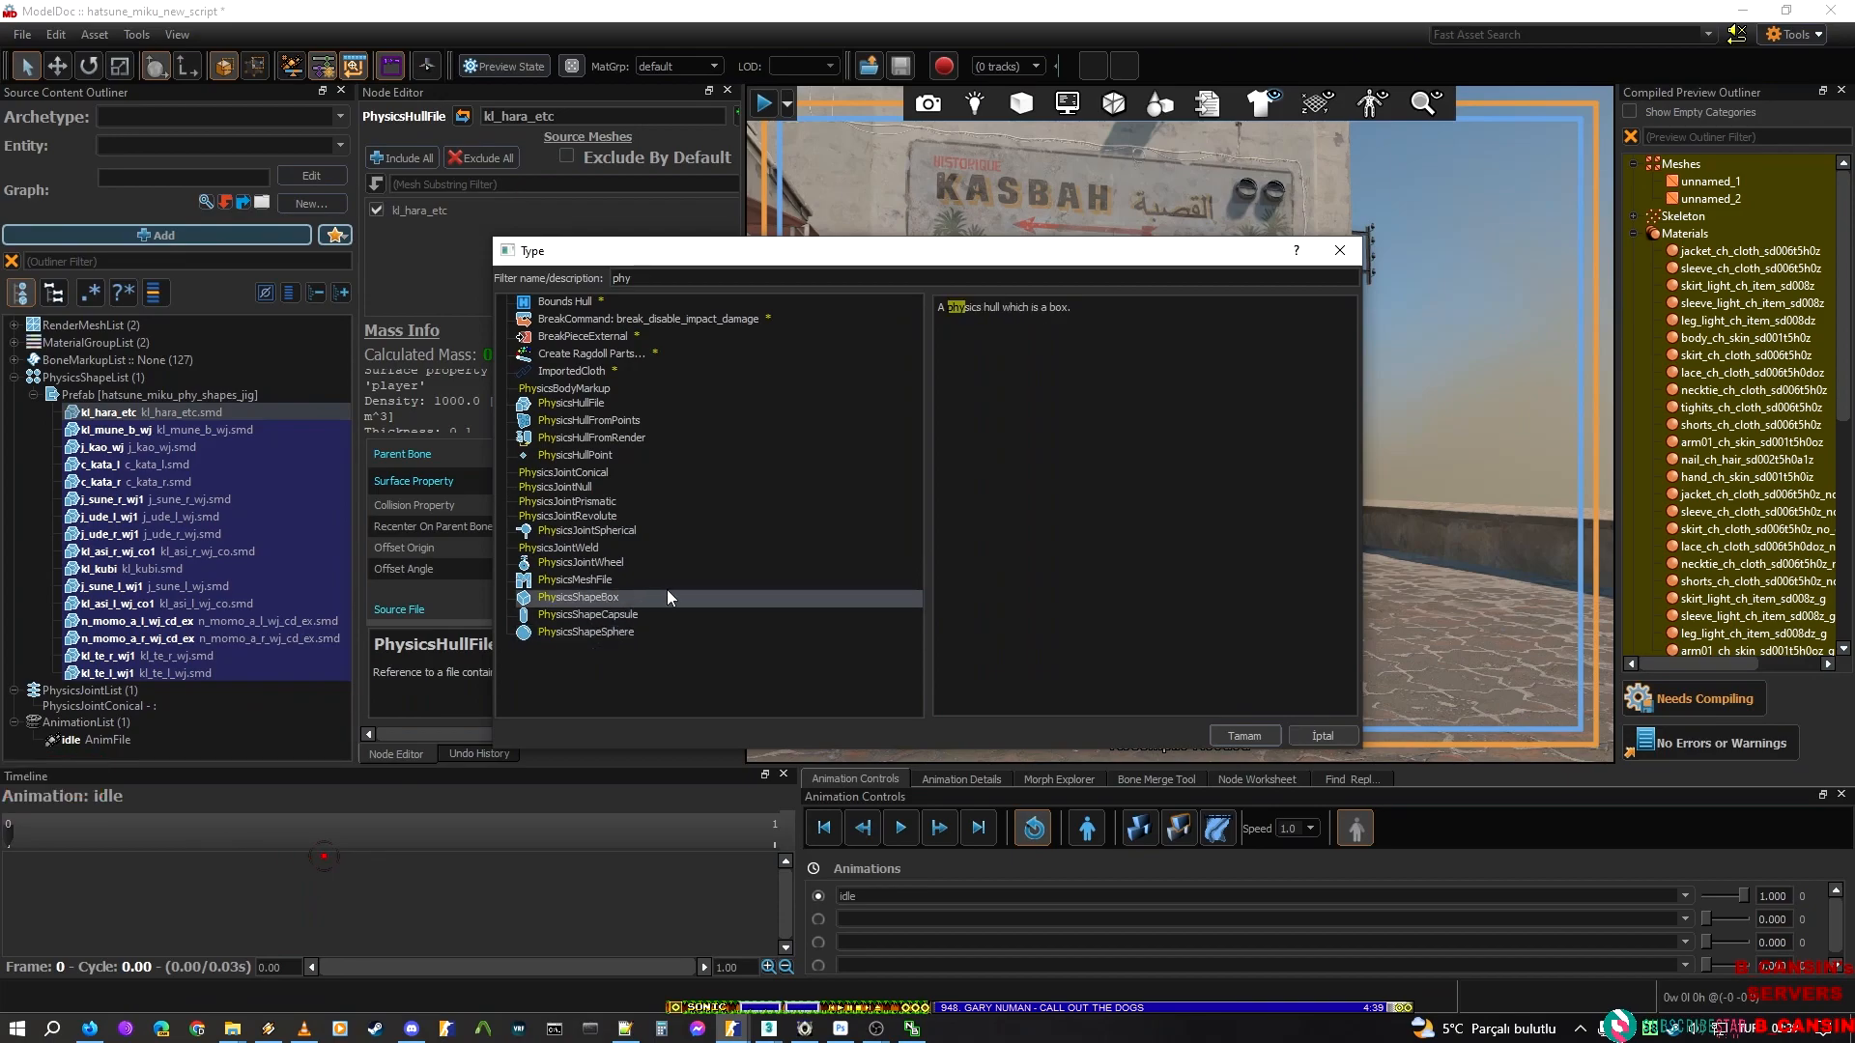
pyautogui.click(1280, 730)
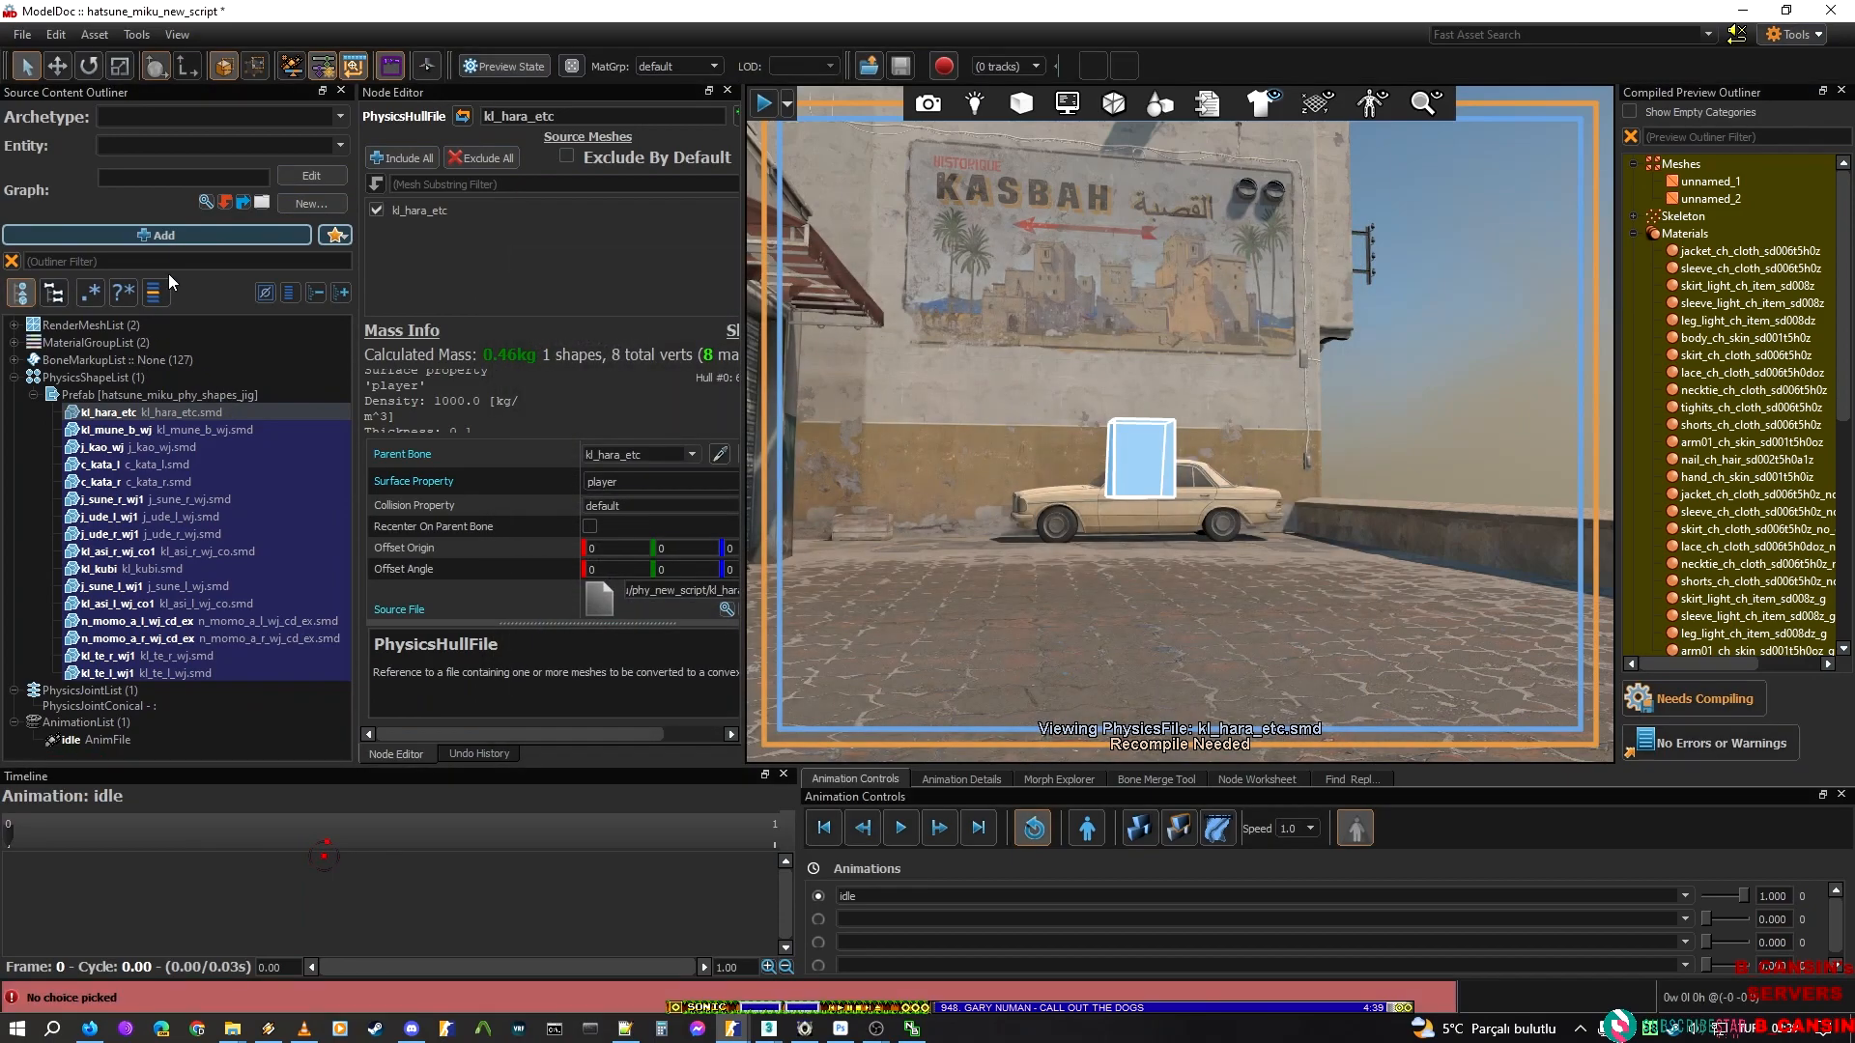
# Try to add a PhysicsHullFile node, then cancel its source mesh selection and delete the new node
pyautogui.click(177, 235)
pyautogui.write('hul')
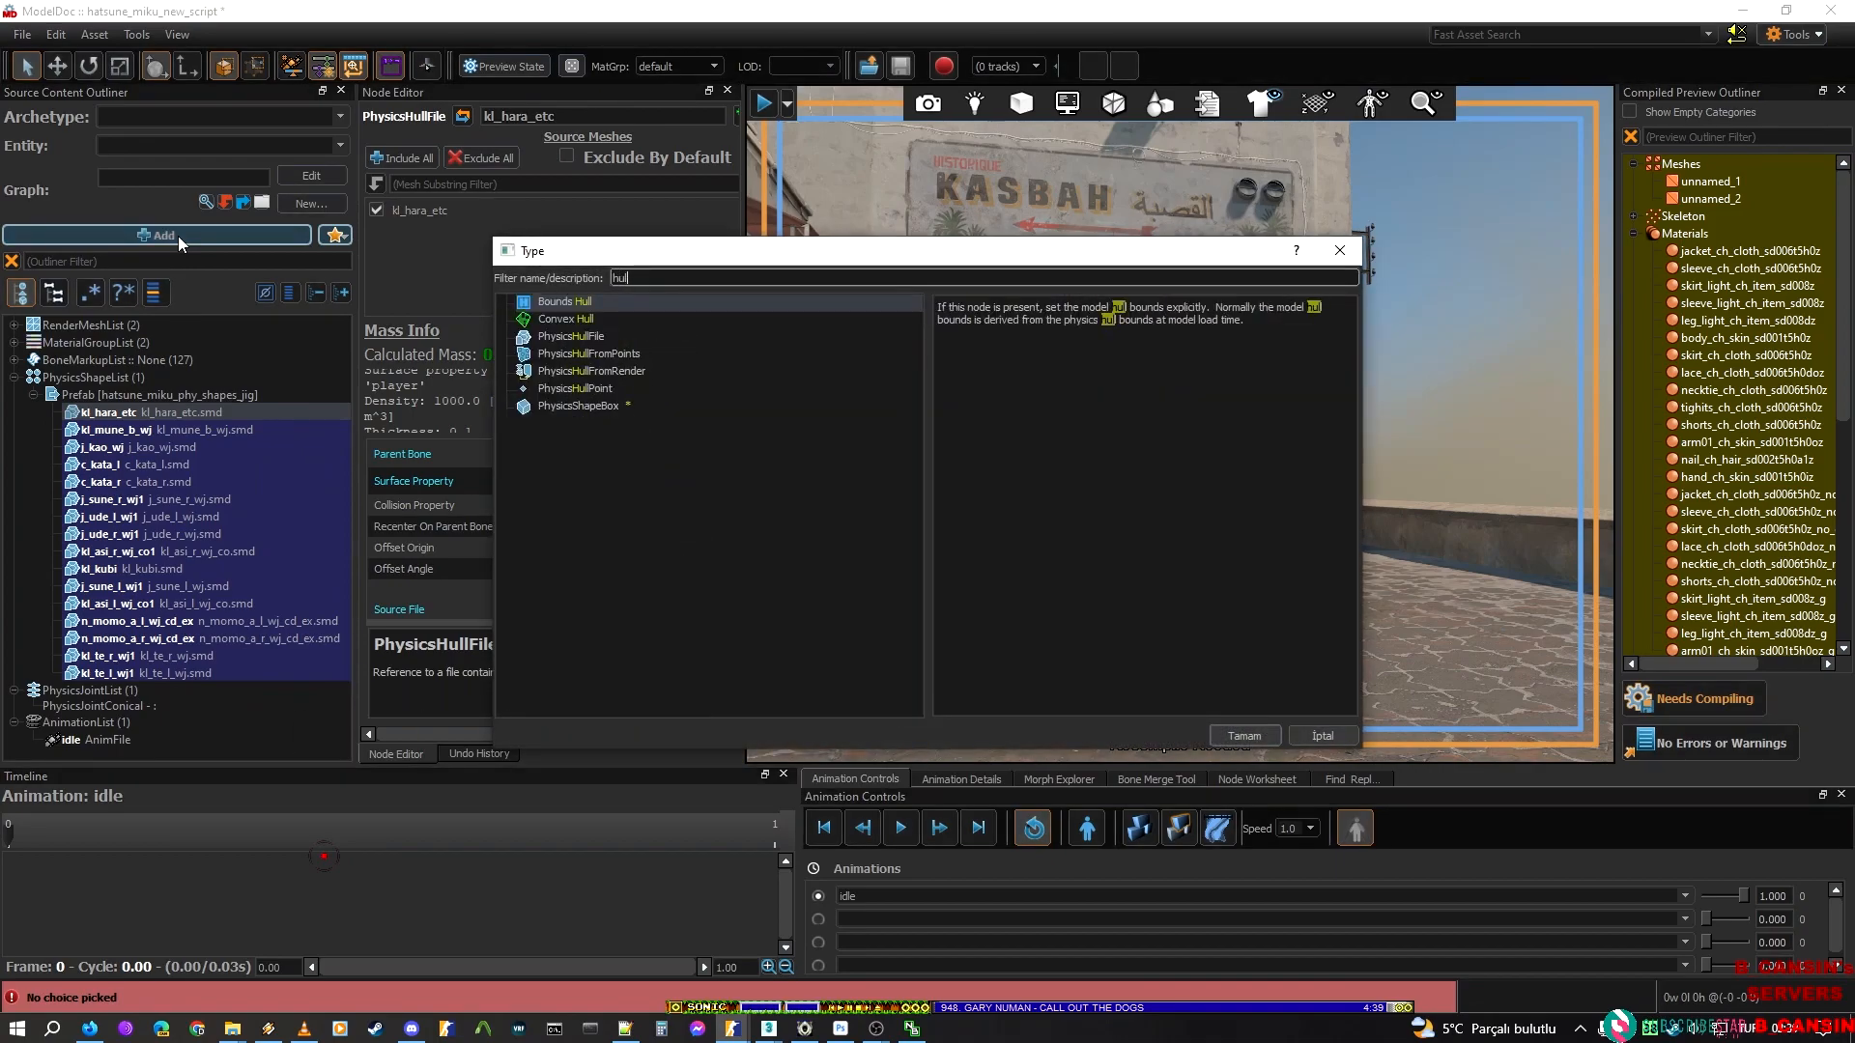
pyautogui.write('l')
pyautogui.press('Down')
pyautogui.press('Down')
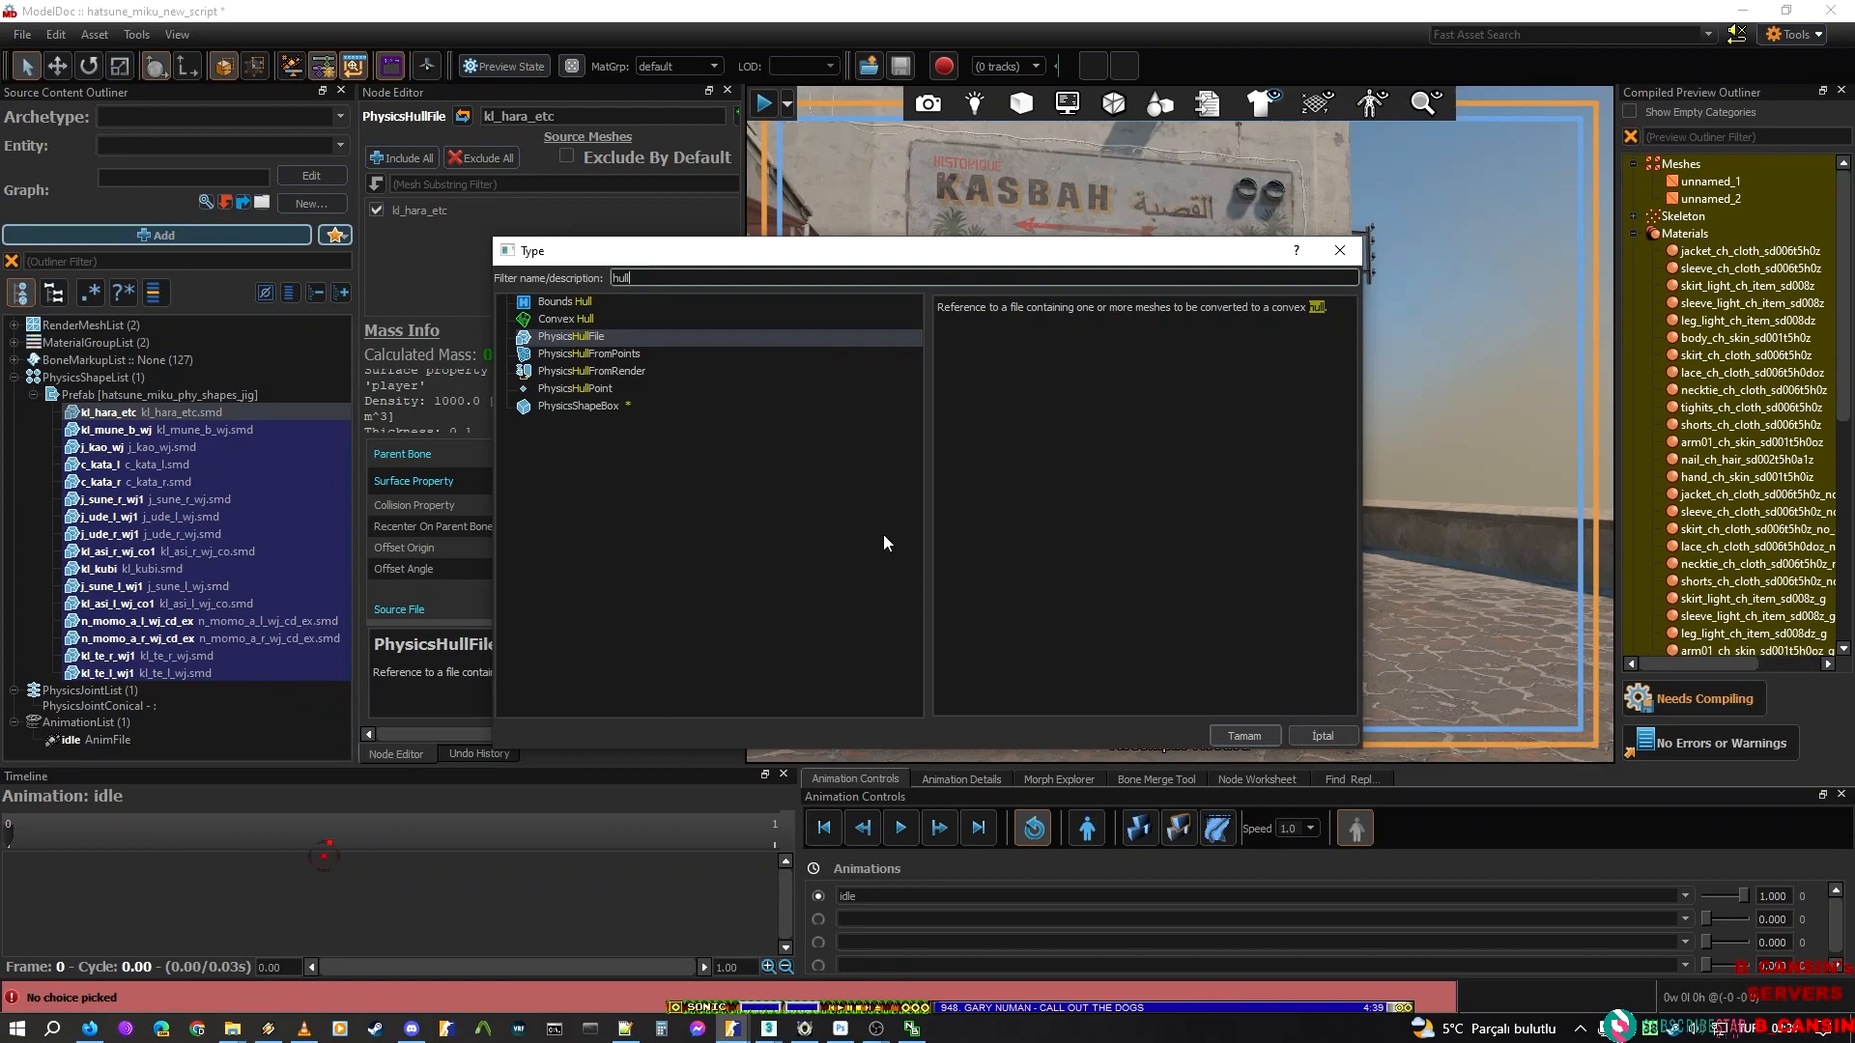
pyautogui.click(1236, 736)
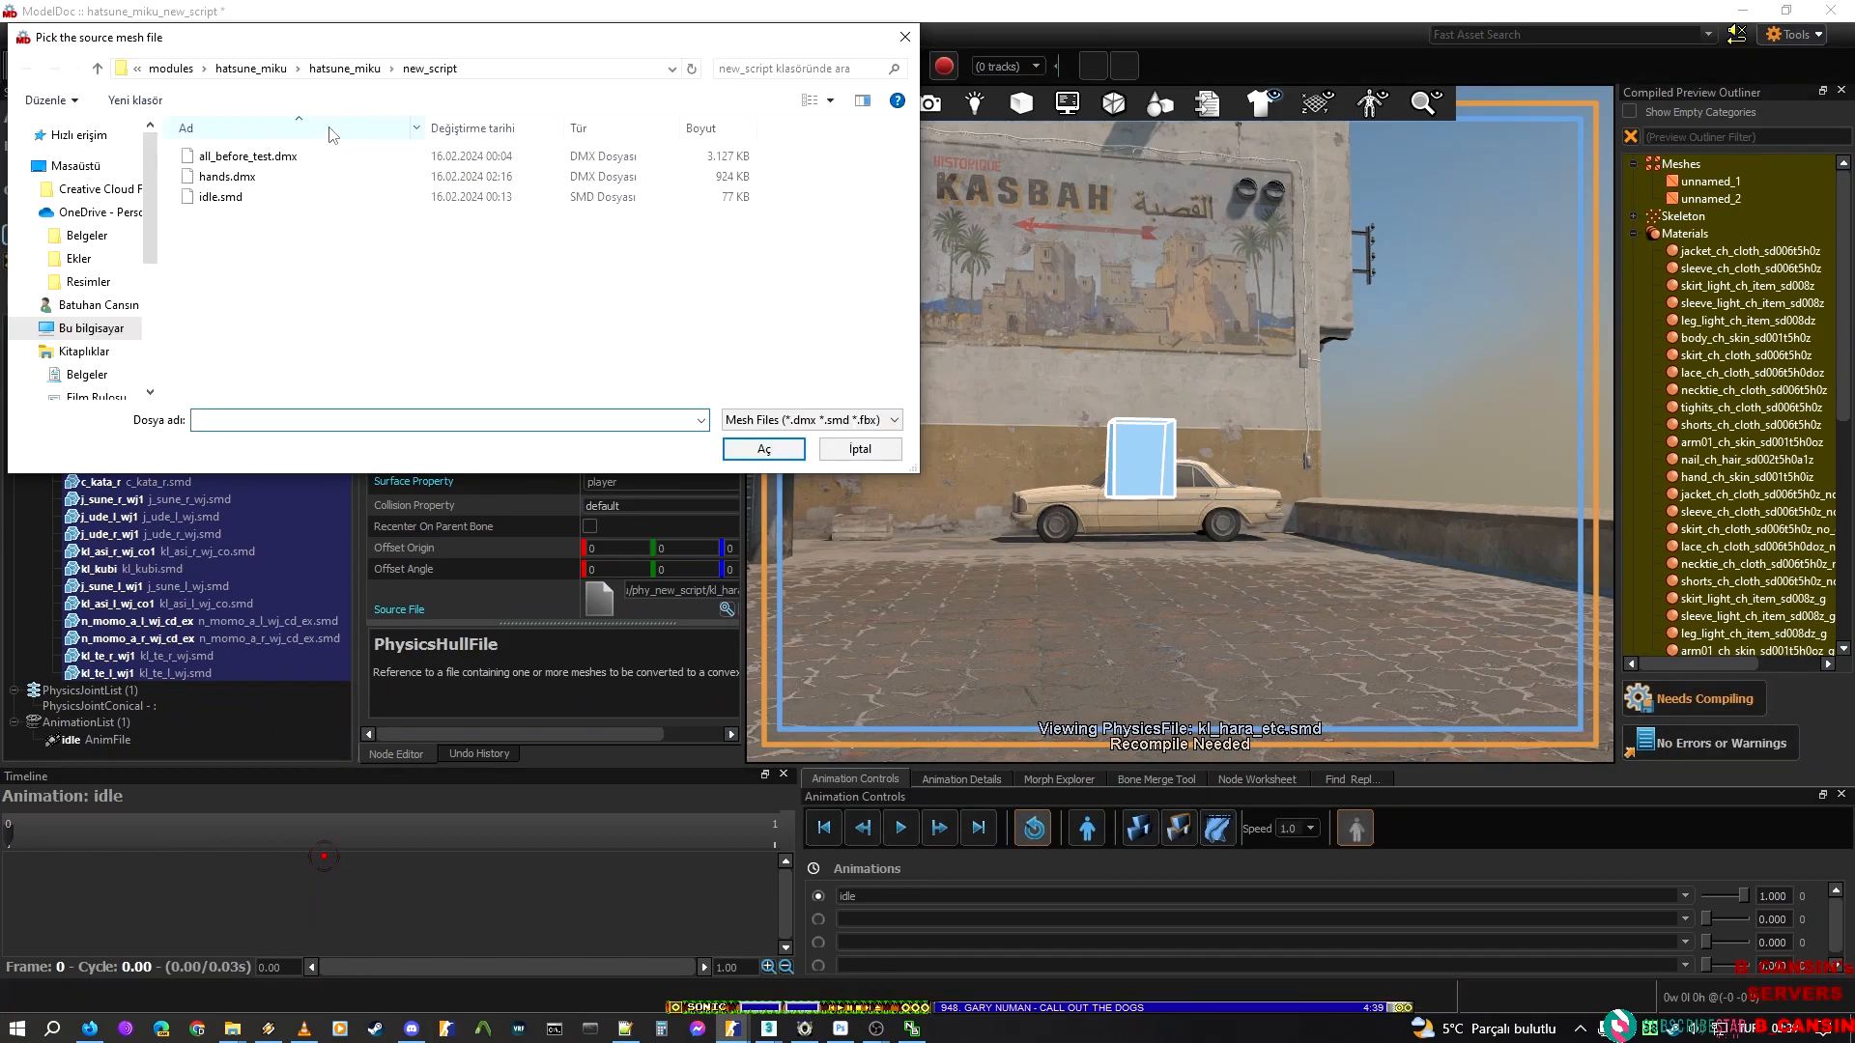
pyautogui.click(858, 448)
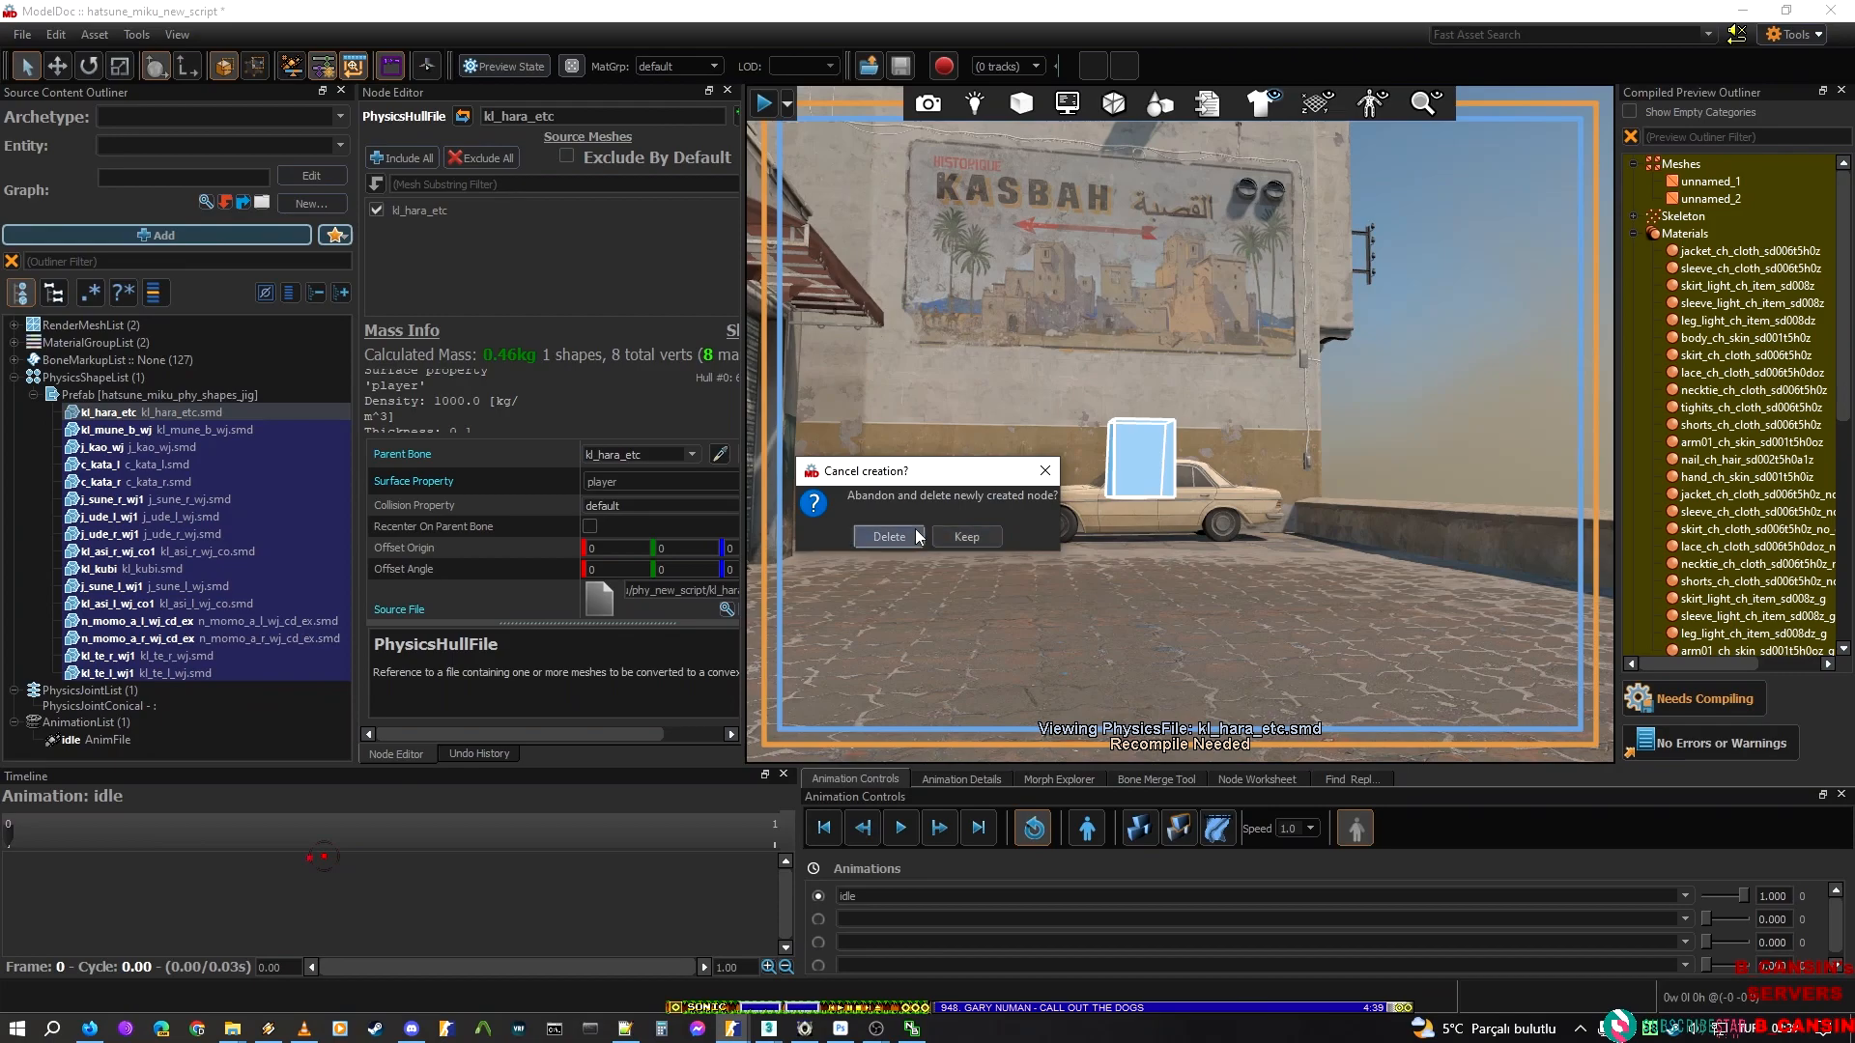
pyautogui.click(919, 537)
# Examine the kl_hara_etc and kl_mune_b_wj hulls together and individually to see how the two torso shapes meet
pyautogui.click(101, 705)
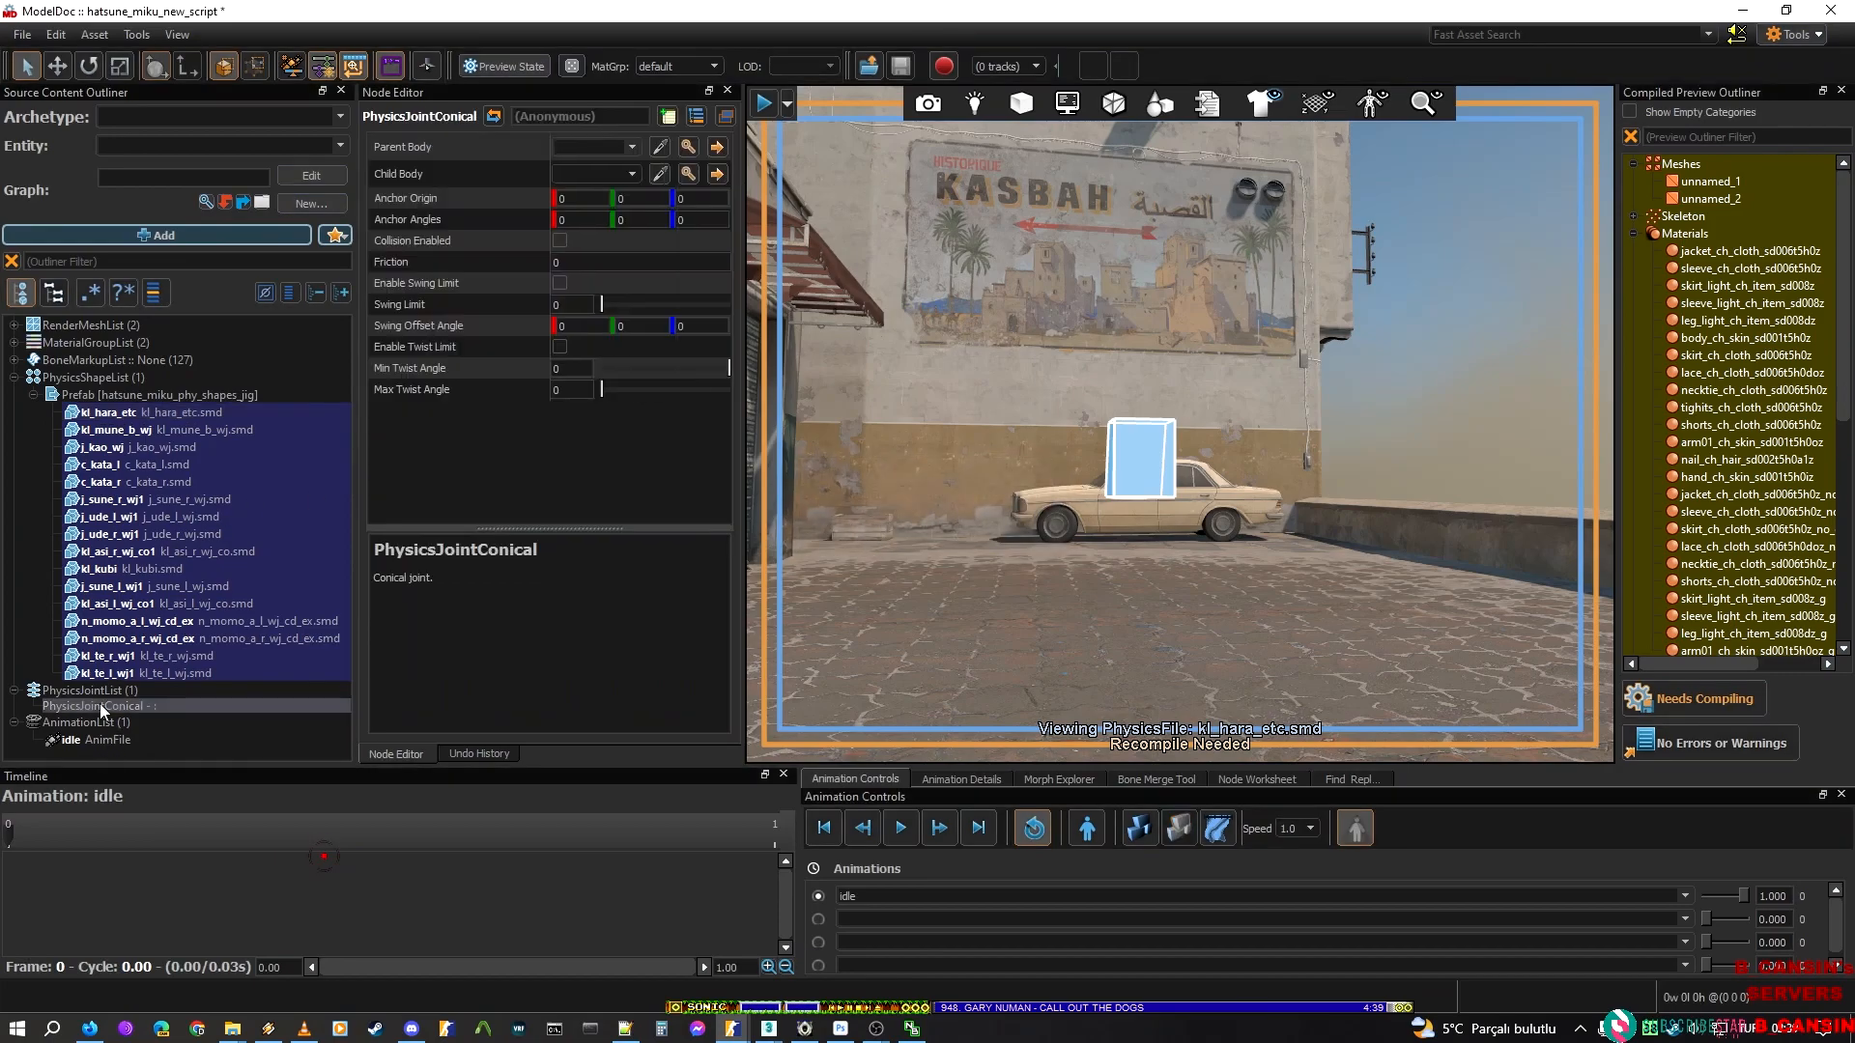
pyautogui.click(160, 410)
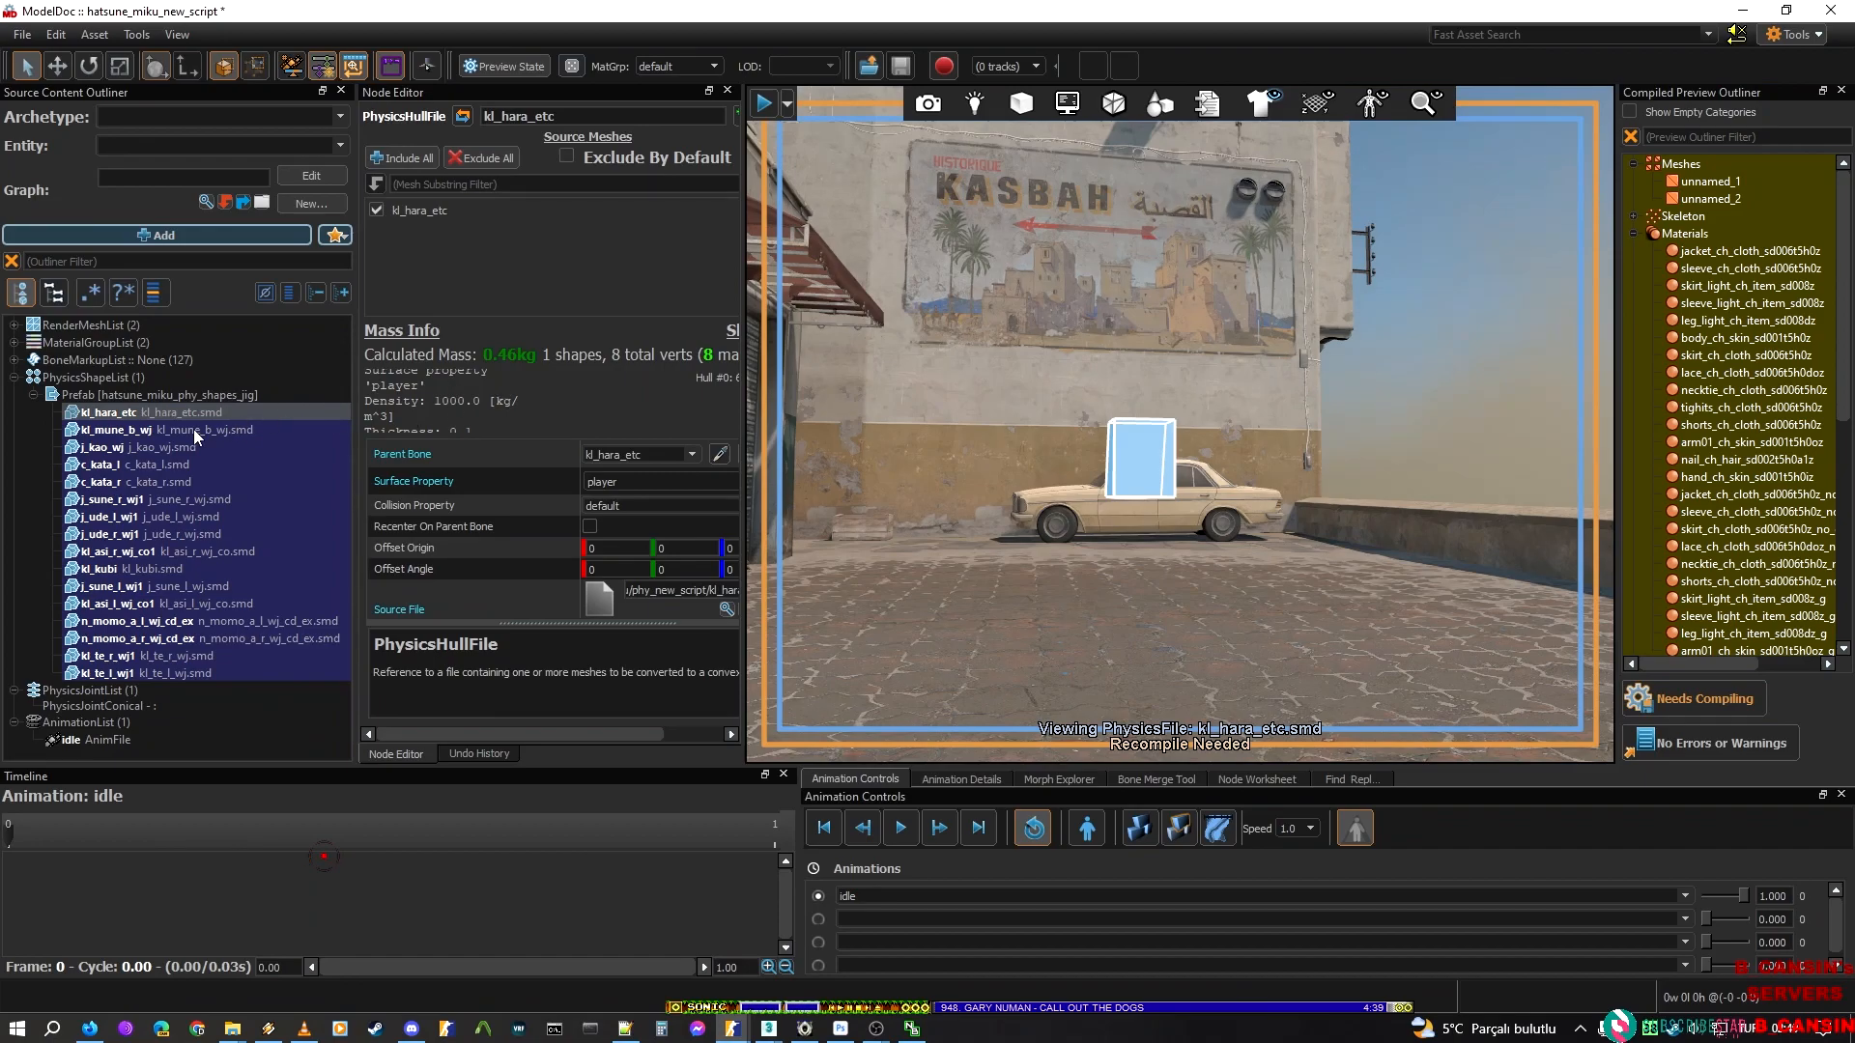
pyautogui.keyDown('shift'); pyautogui.click(193, 429); pyautogui.keyUp('shift')
pyautogui.press('w')
pyautogui.moveTo(984, 364); pyautogui.dragTo(954, 537, button='right')
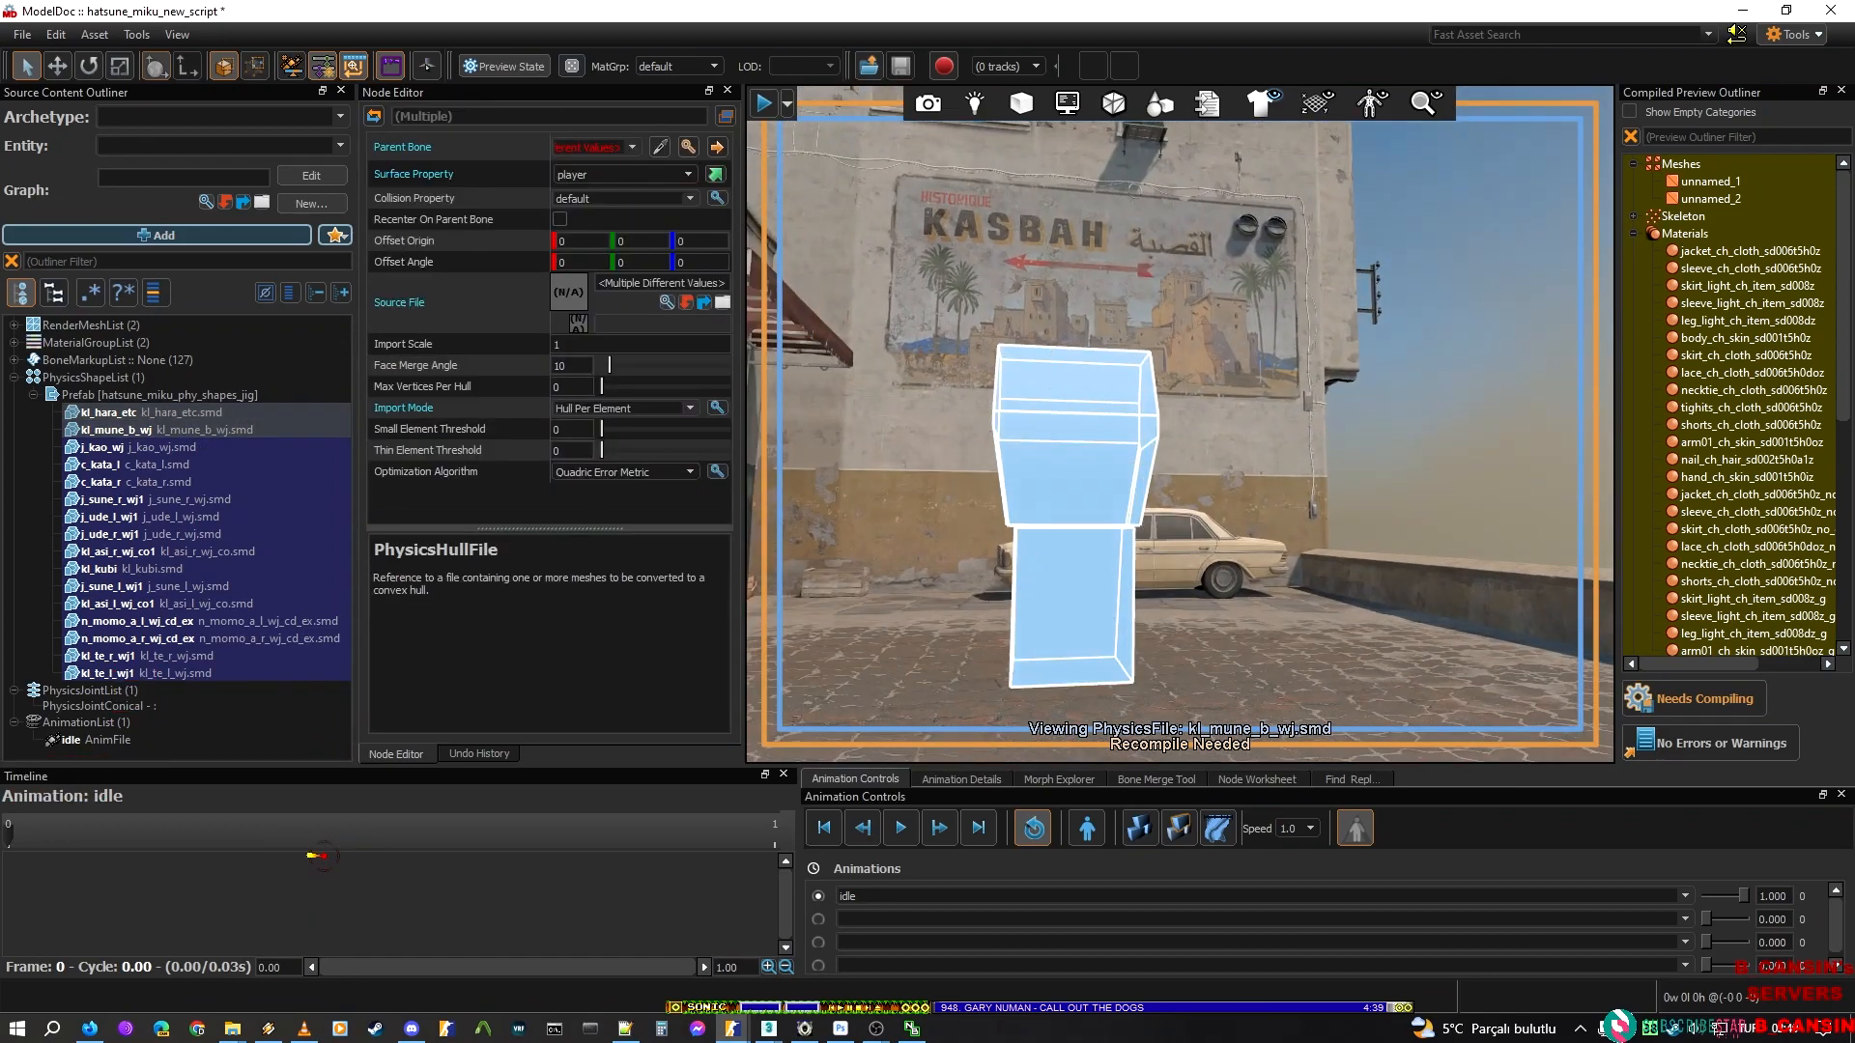
pyautogui.click(127, 413)
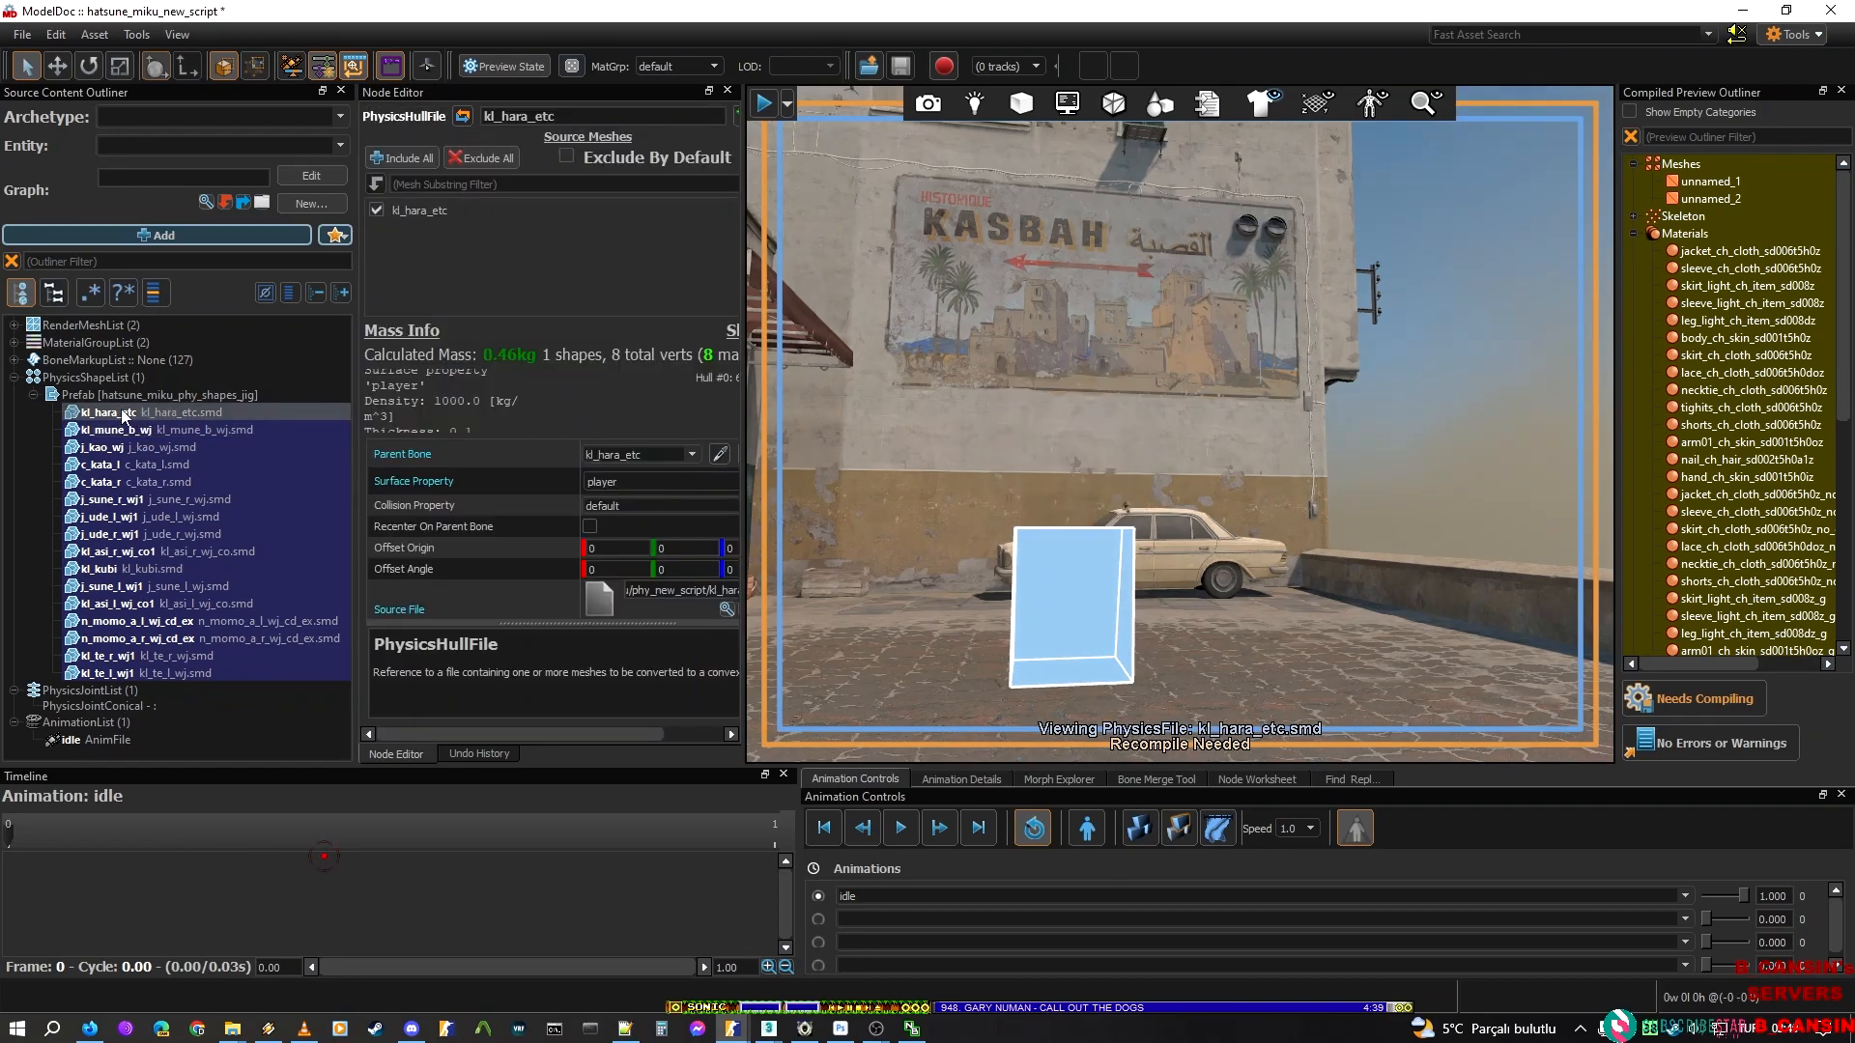
pyautogui.click(169, 432)
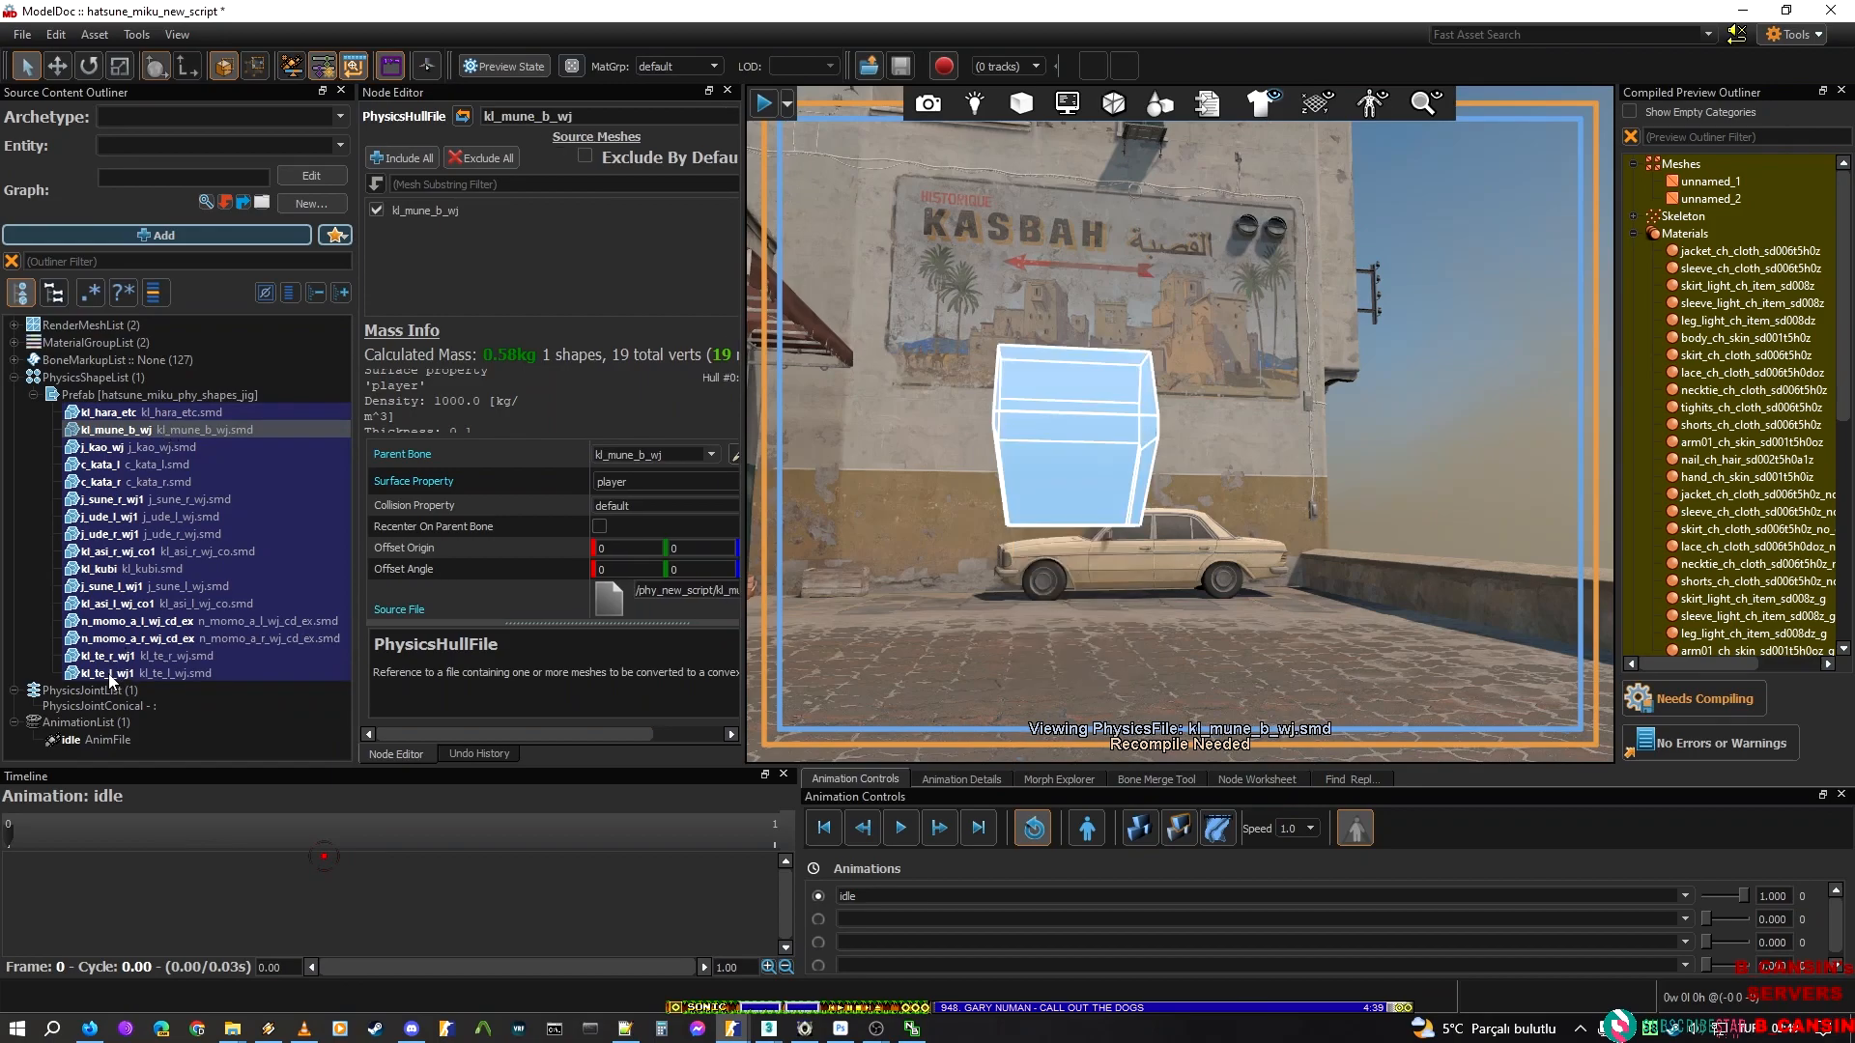
pyautogui.click(138, 412)
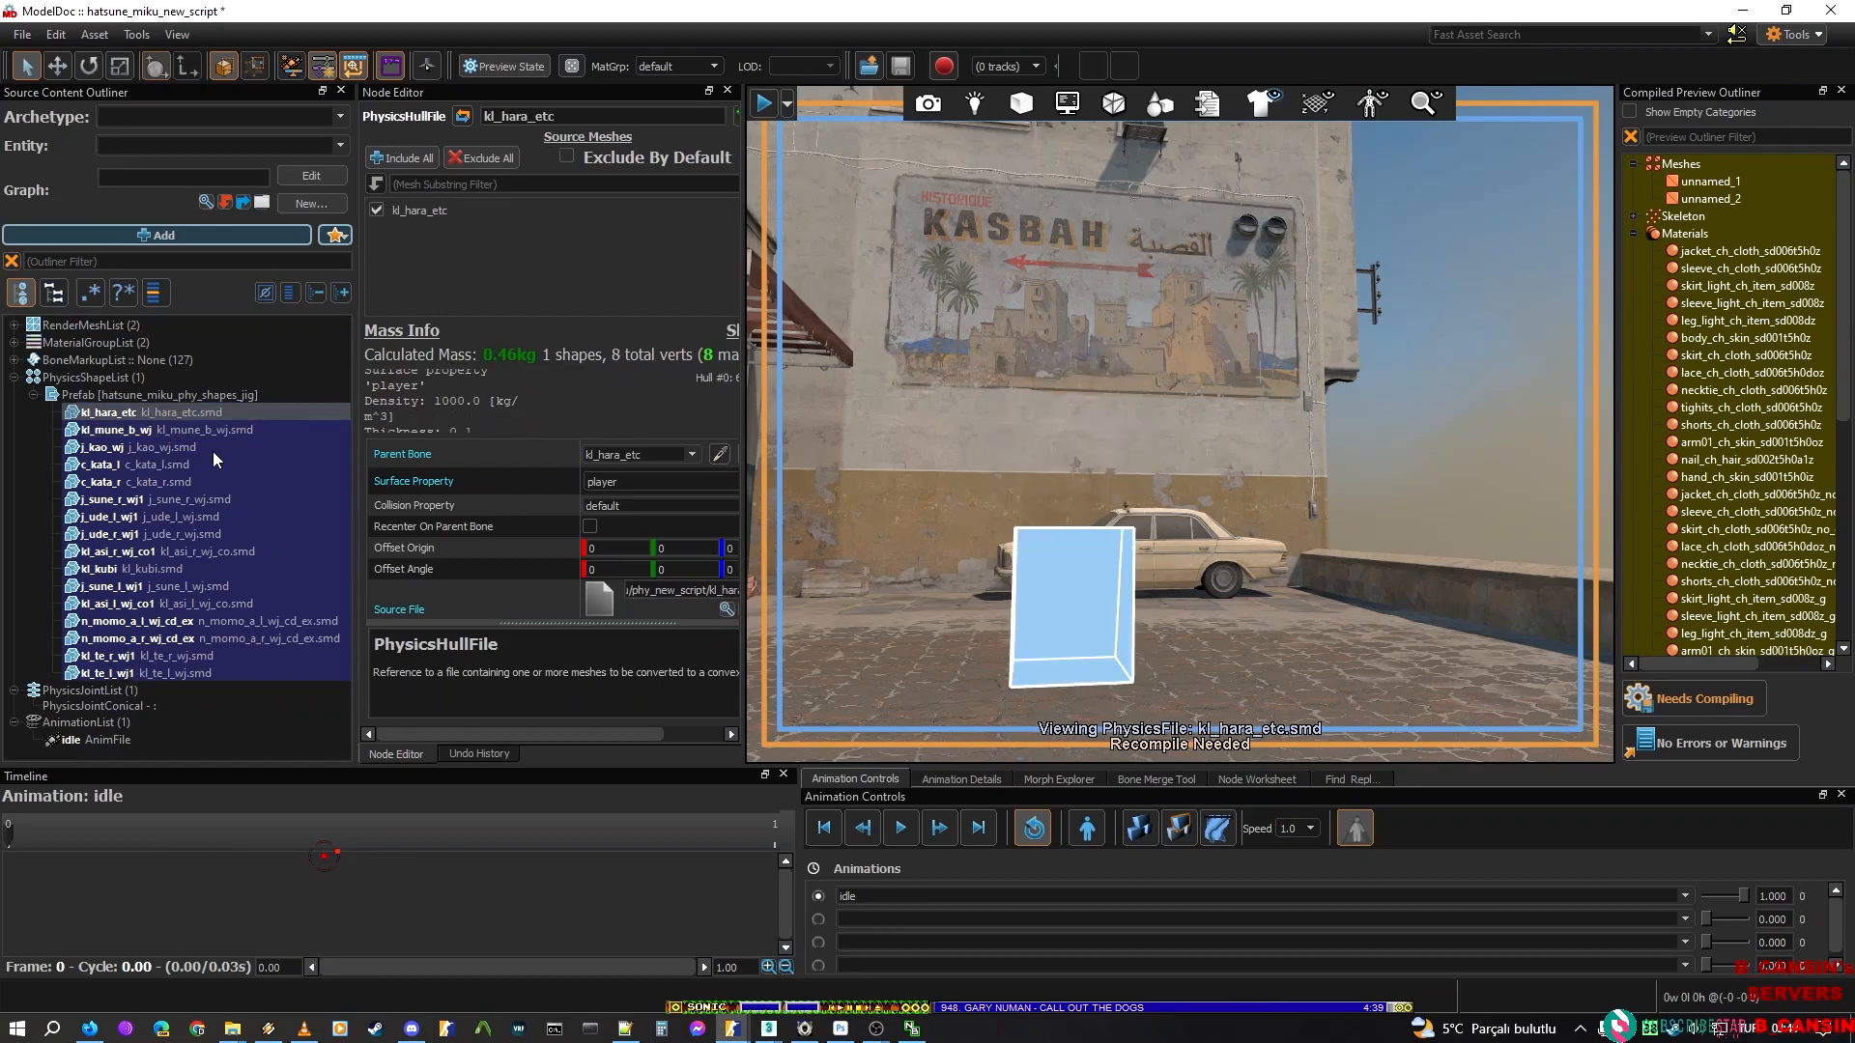
# Set the conical joint's parent body to kl_hara_etc and its child body to kl_mune_b_wj
pyautogui.click(604, 117)
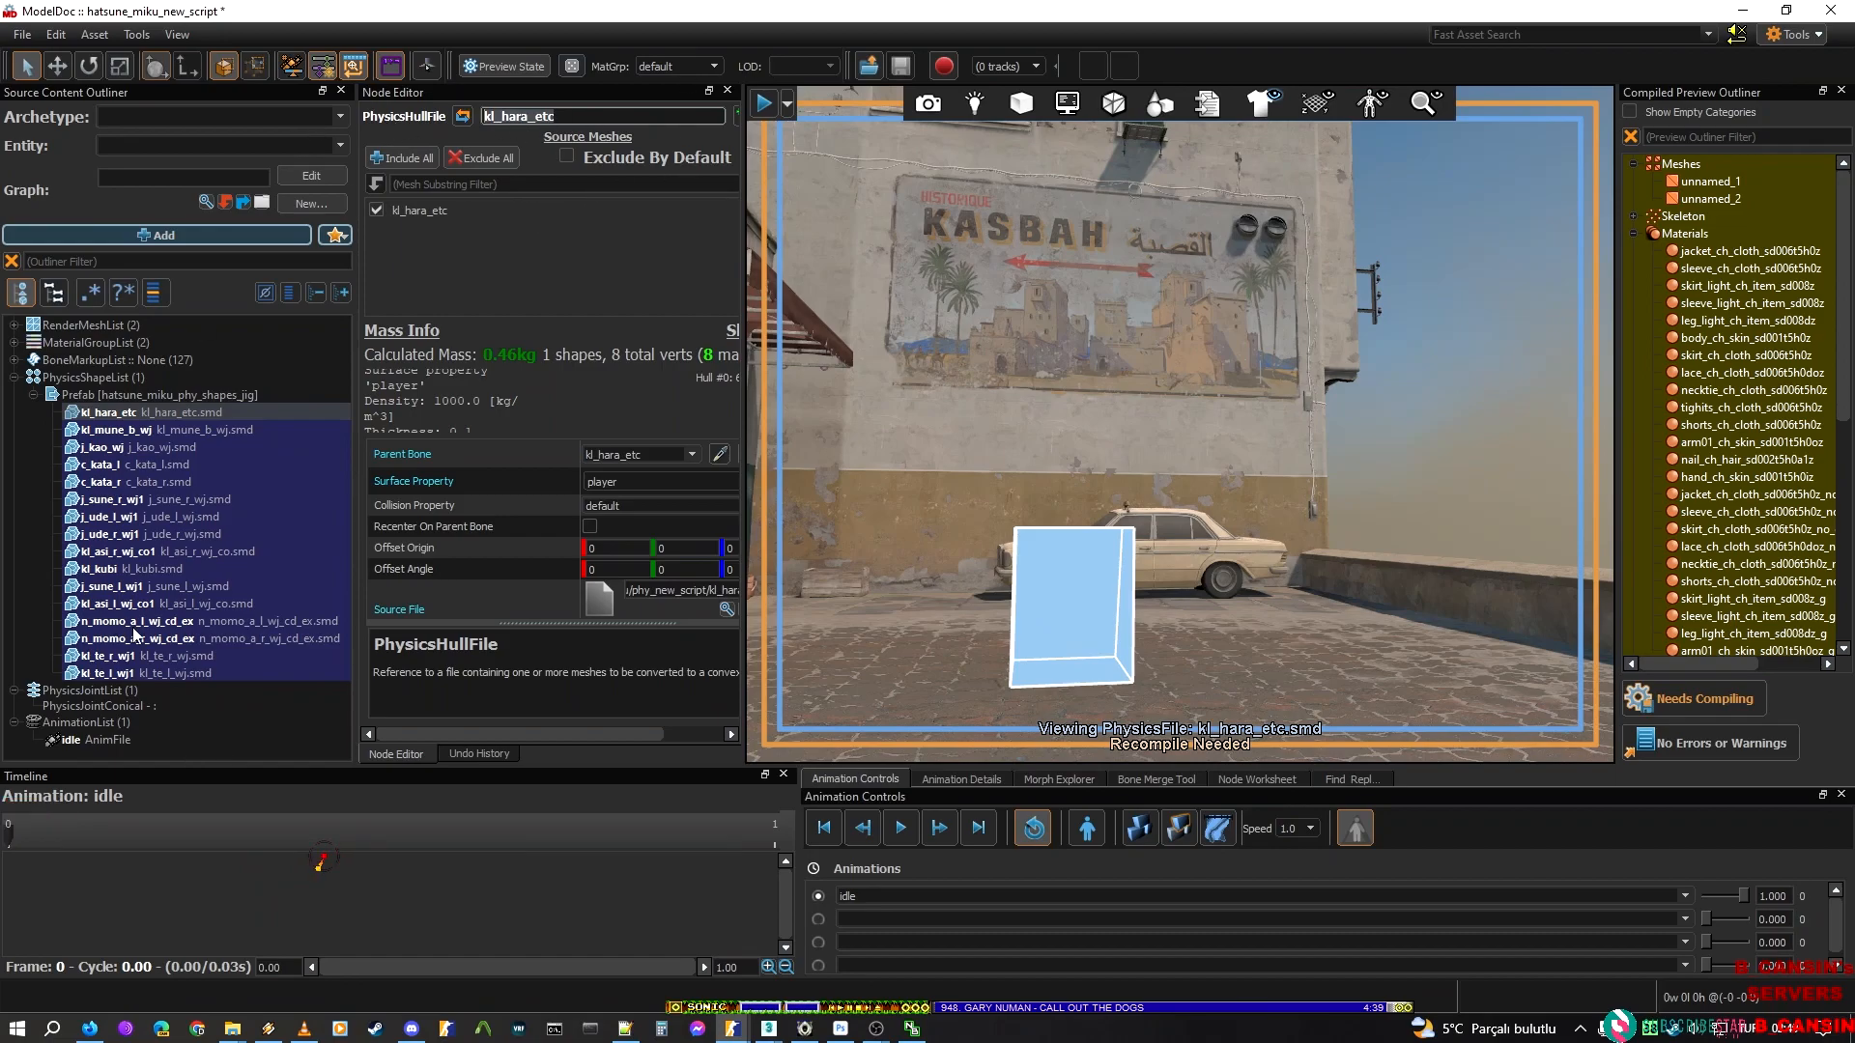
pyautogui.click(114, 705)
pyautogui.click(570, 147)
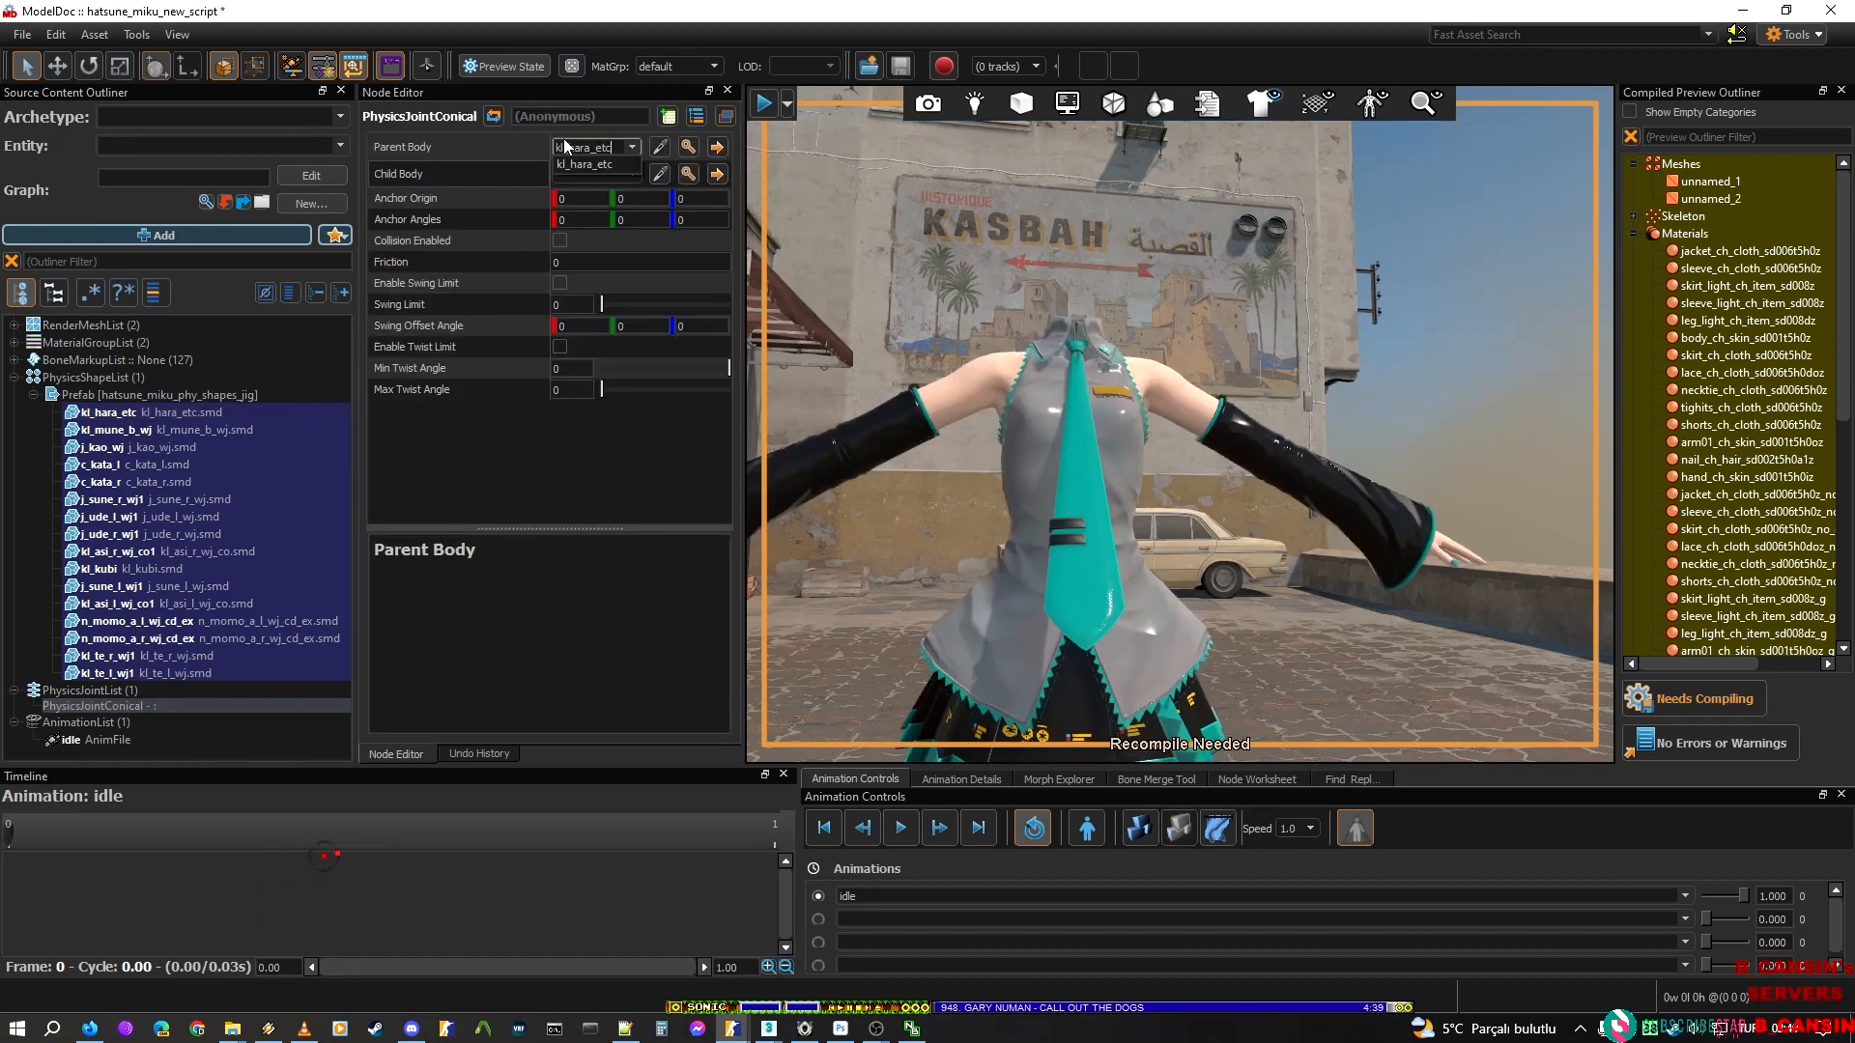
pyautogui.click(599, 164)
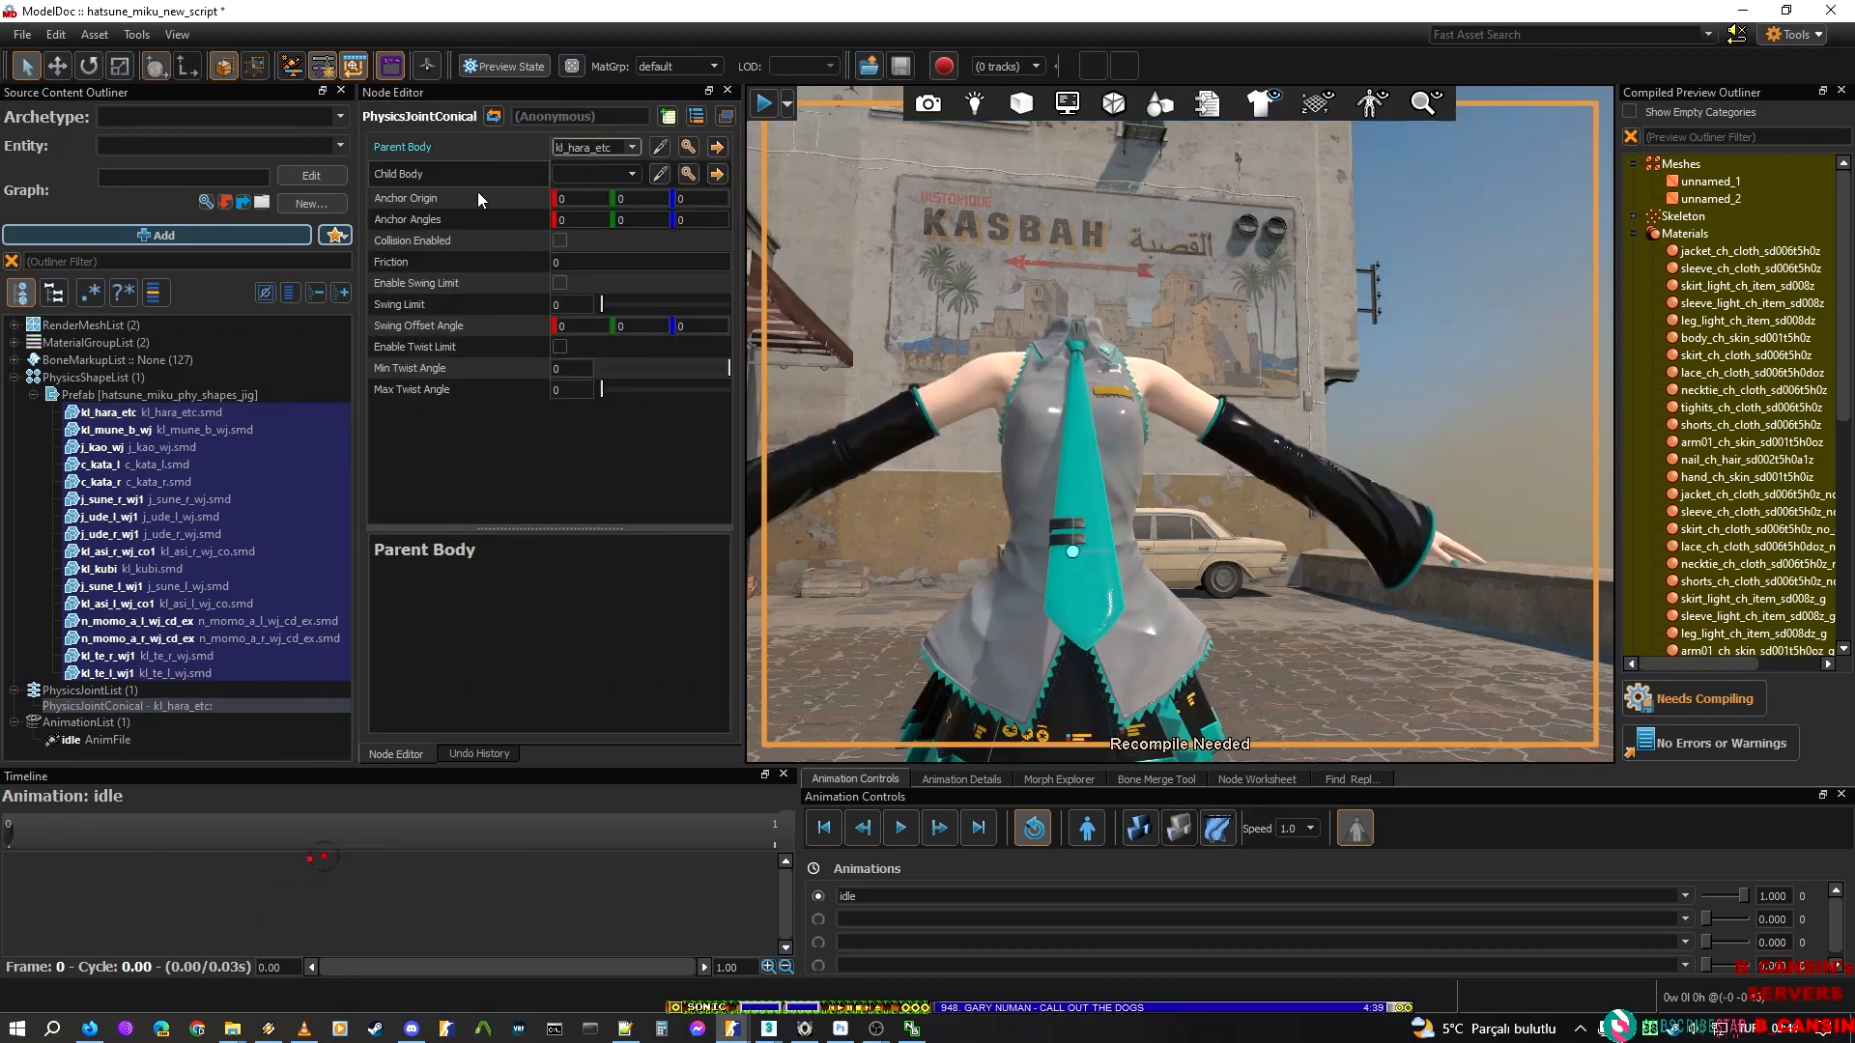
pyautogui.click(120, 430)
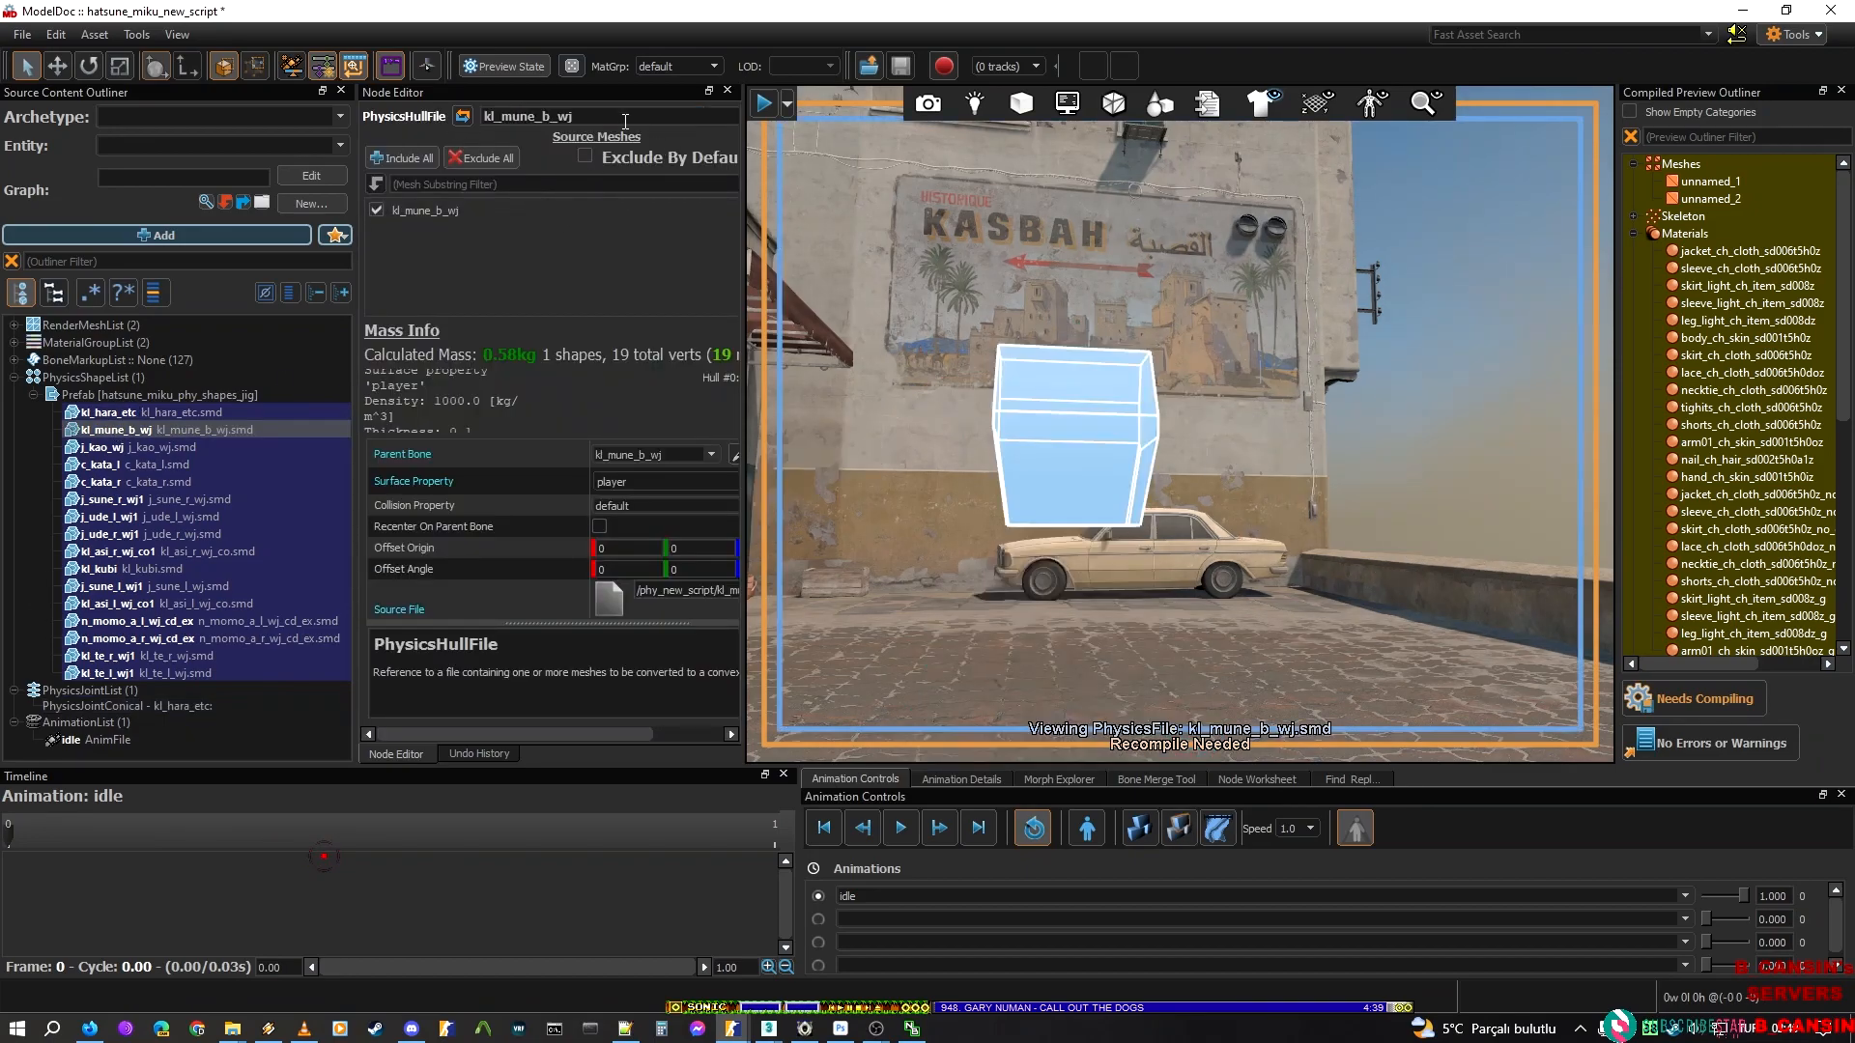
pyautogui.click(94, 707)
pyautogui.click(585, 175)
pyautogui.write('kl_mune_b_wj')
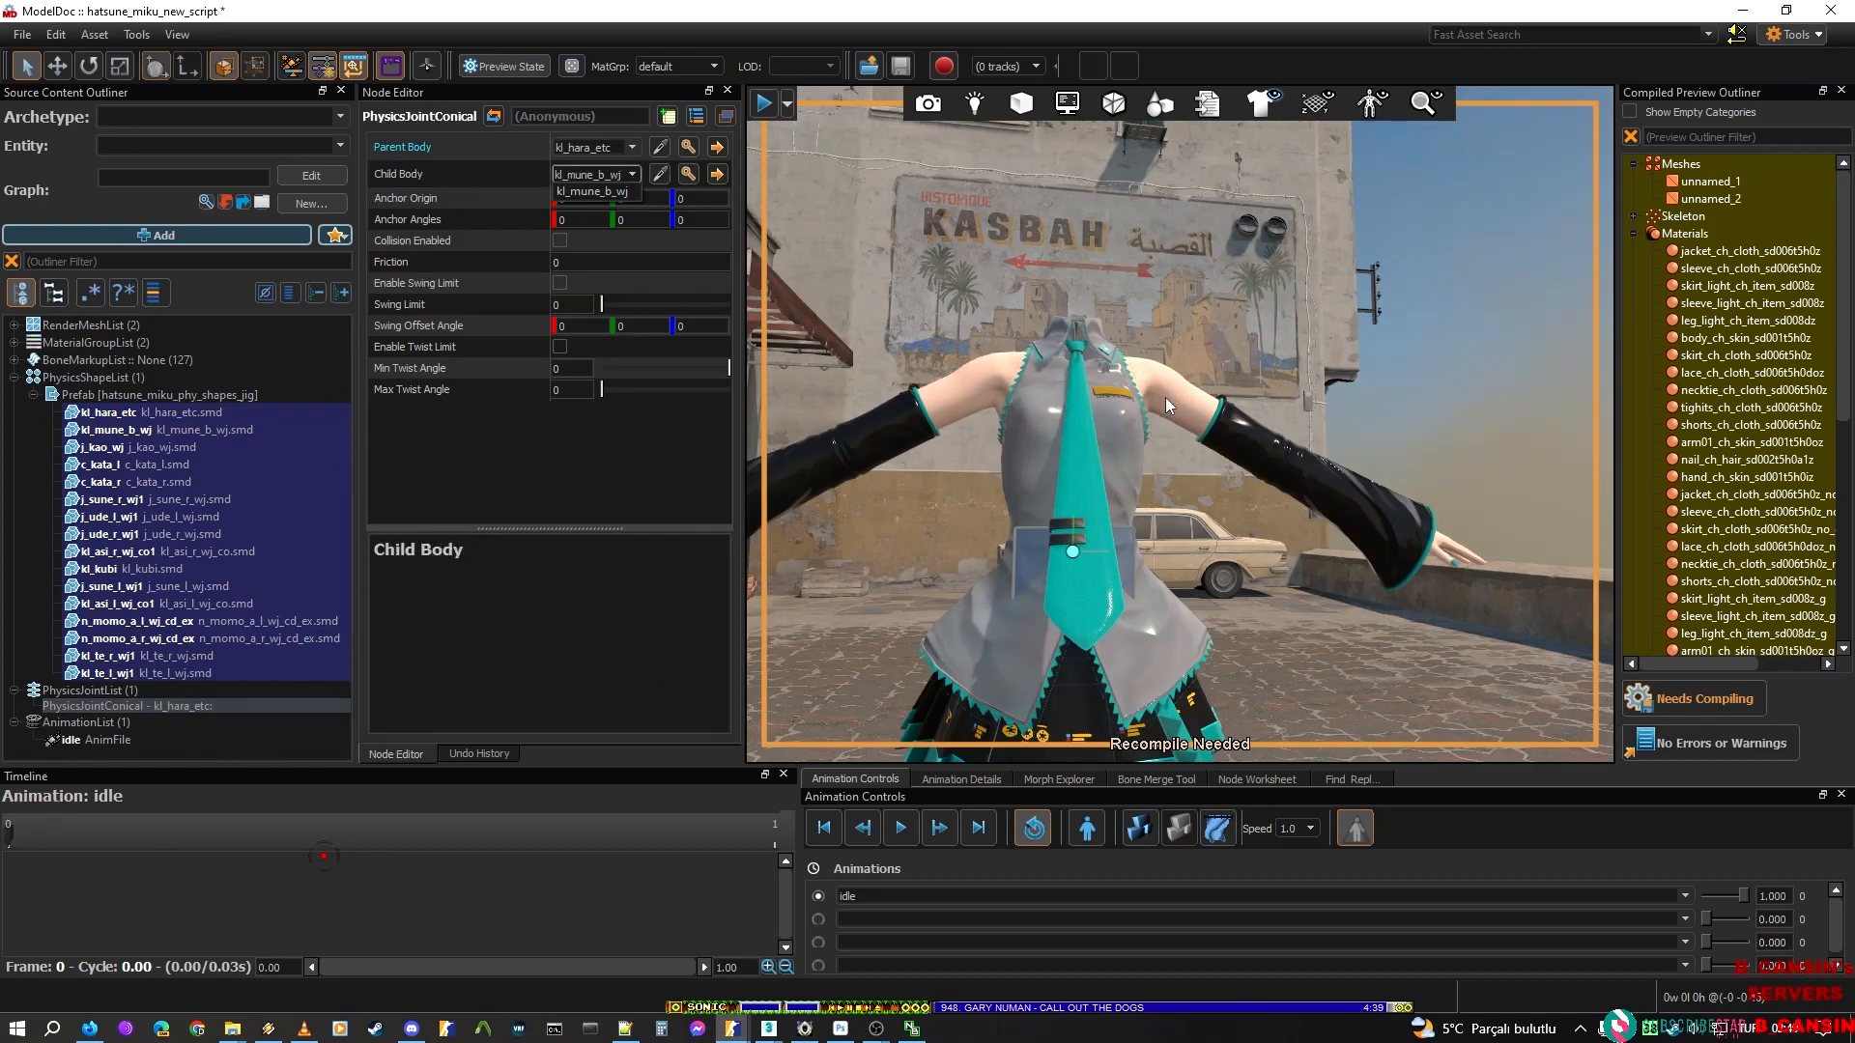
pyautogui.click(482, 660)
# Recompile the hatsune_miku_new_script model with the new torso joint assignment
pyautogui.press('s')
pyautogui.moveTo(1030, 390); pyautogui.dragTo(1022, 394, button='right')
pyautogui.click(1647, 700)
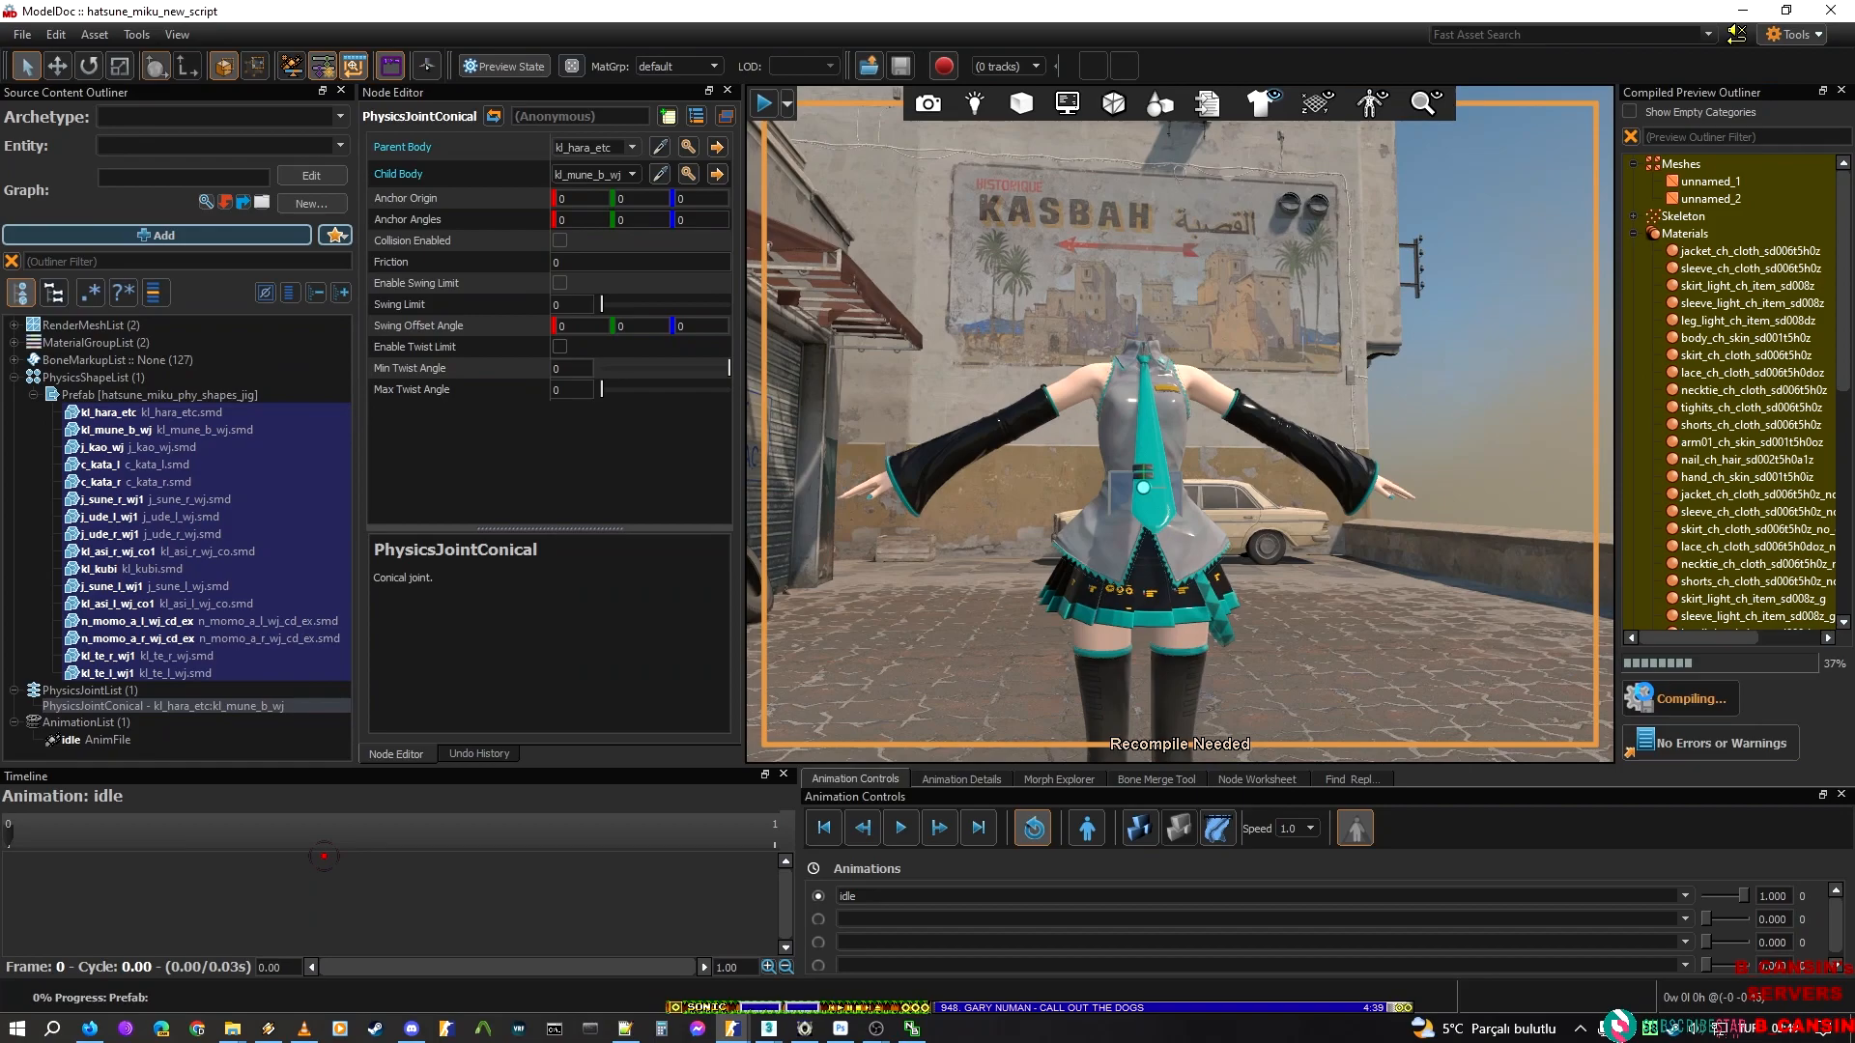
pyautogui.click(208, 672)
# Enable swing limit, collision and twist limit on the kl_hara_etc to kl_mune_b_wj conical joint
pyautogui.click(181, 707)
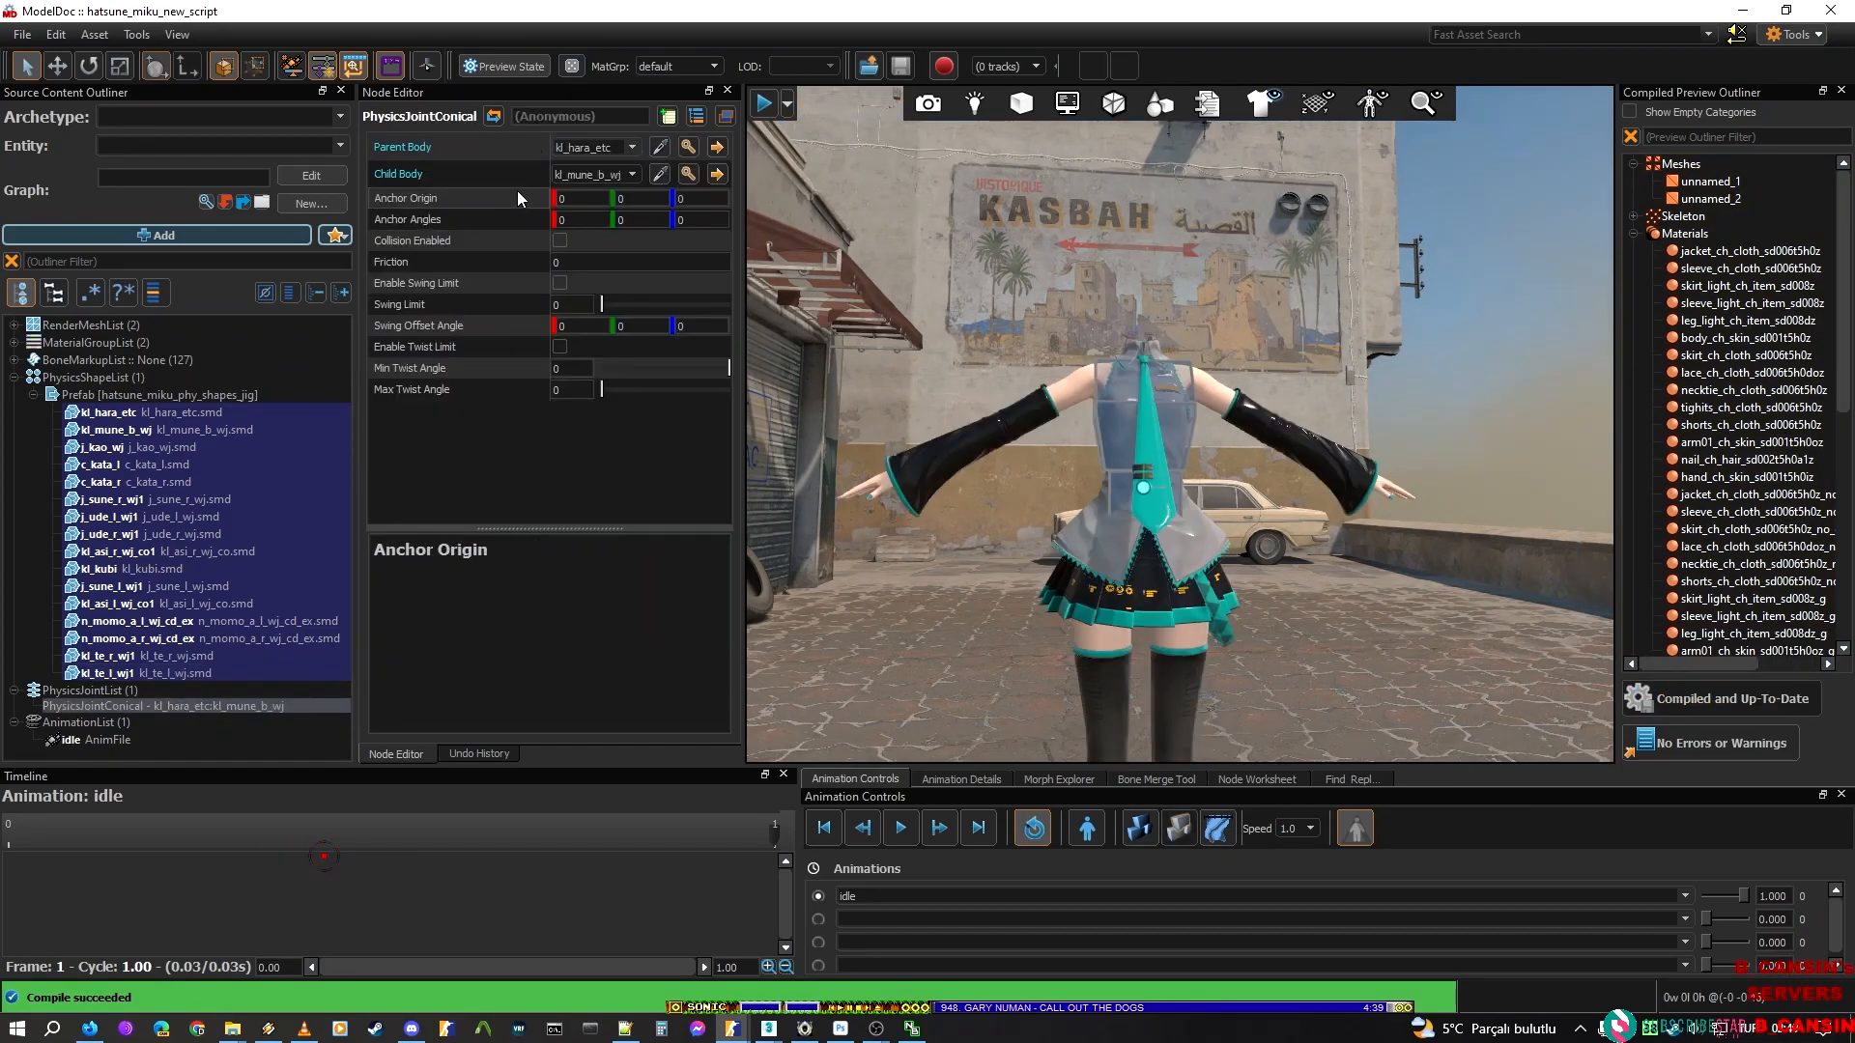
pyautogui.click(560, 284)
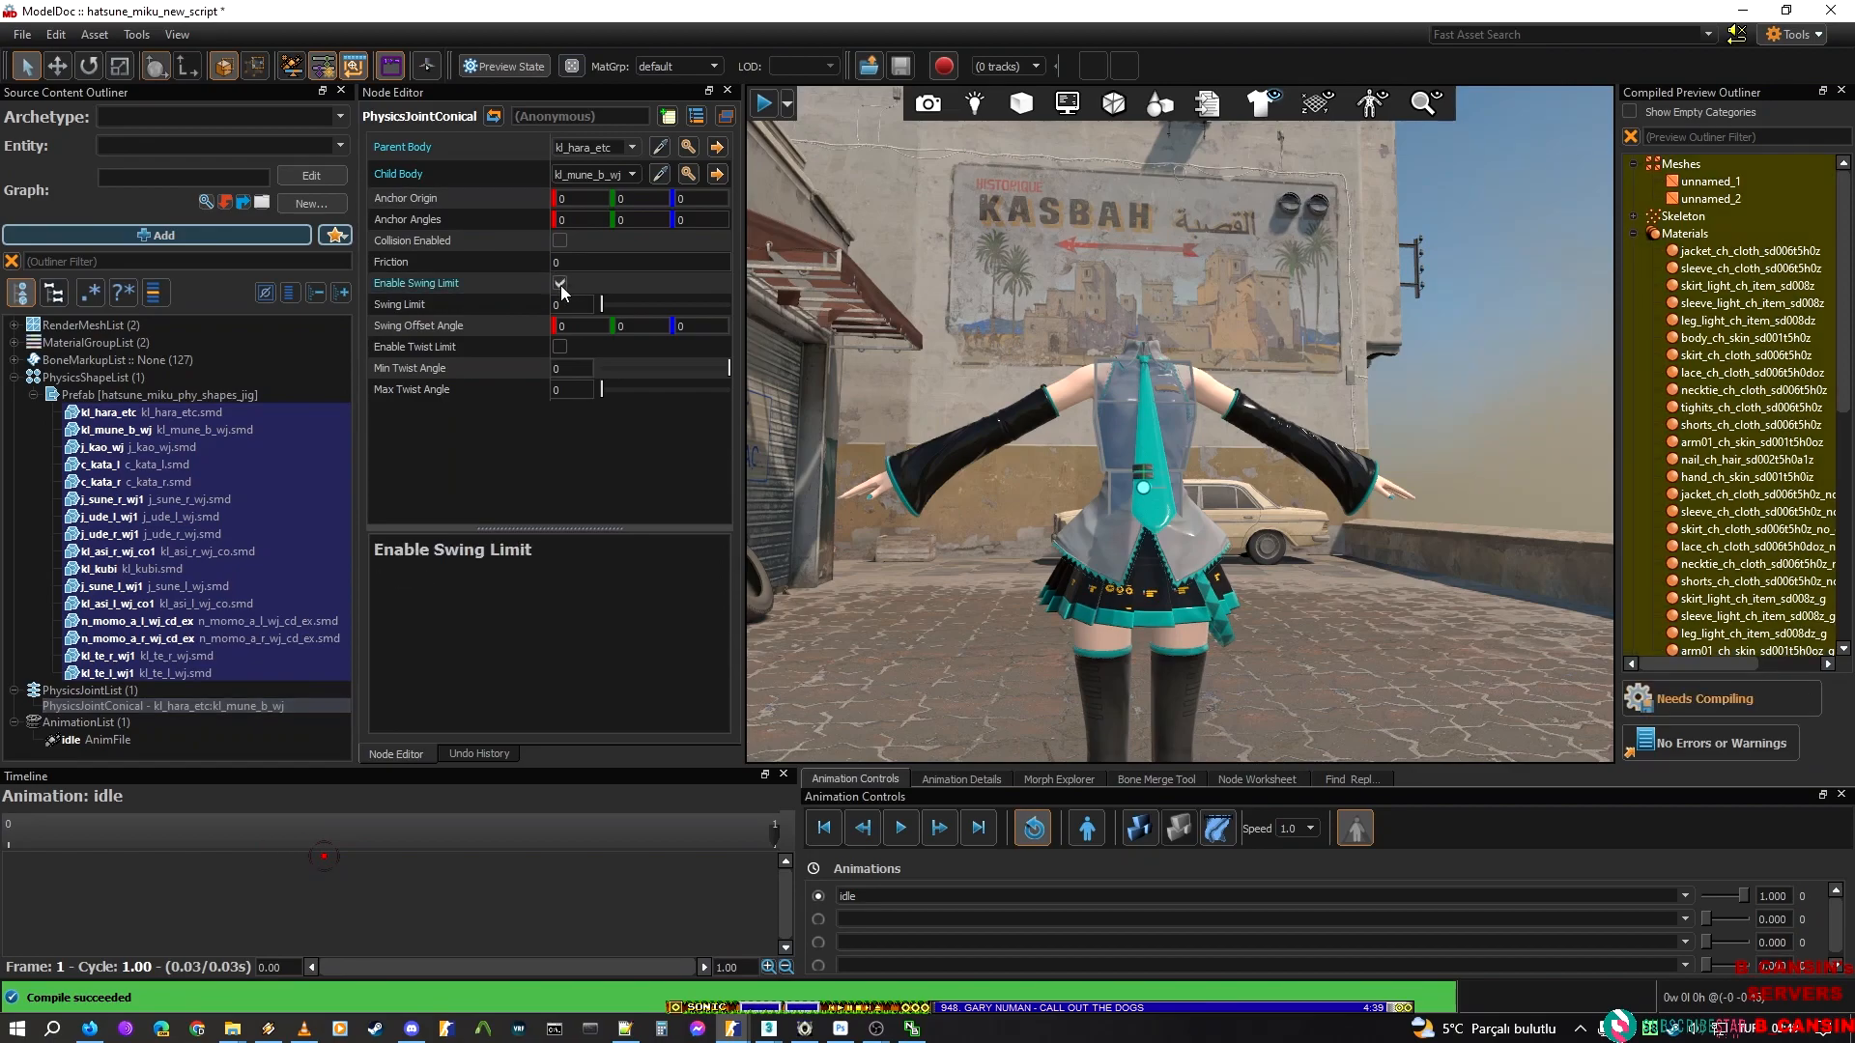
pyautogui.click(559, 241)
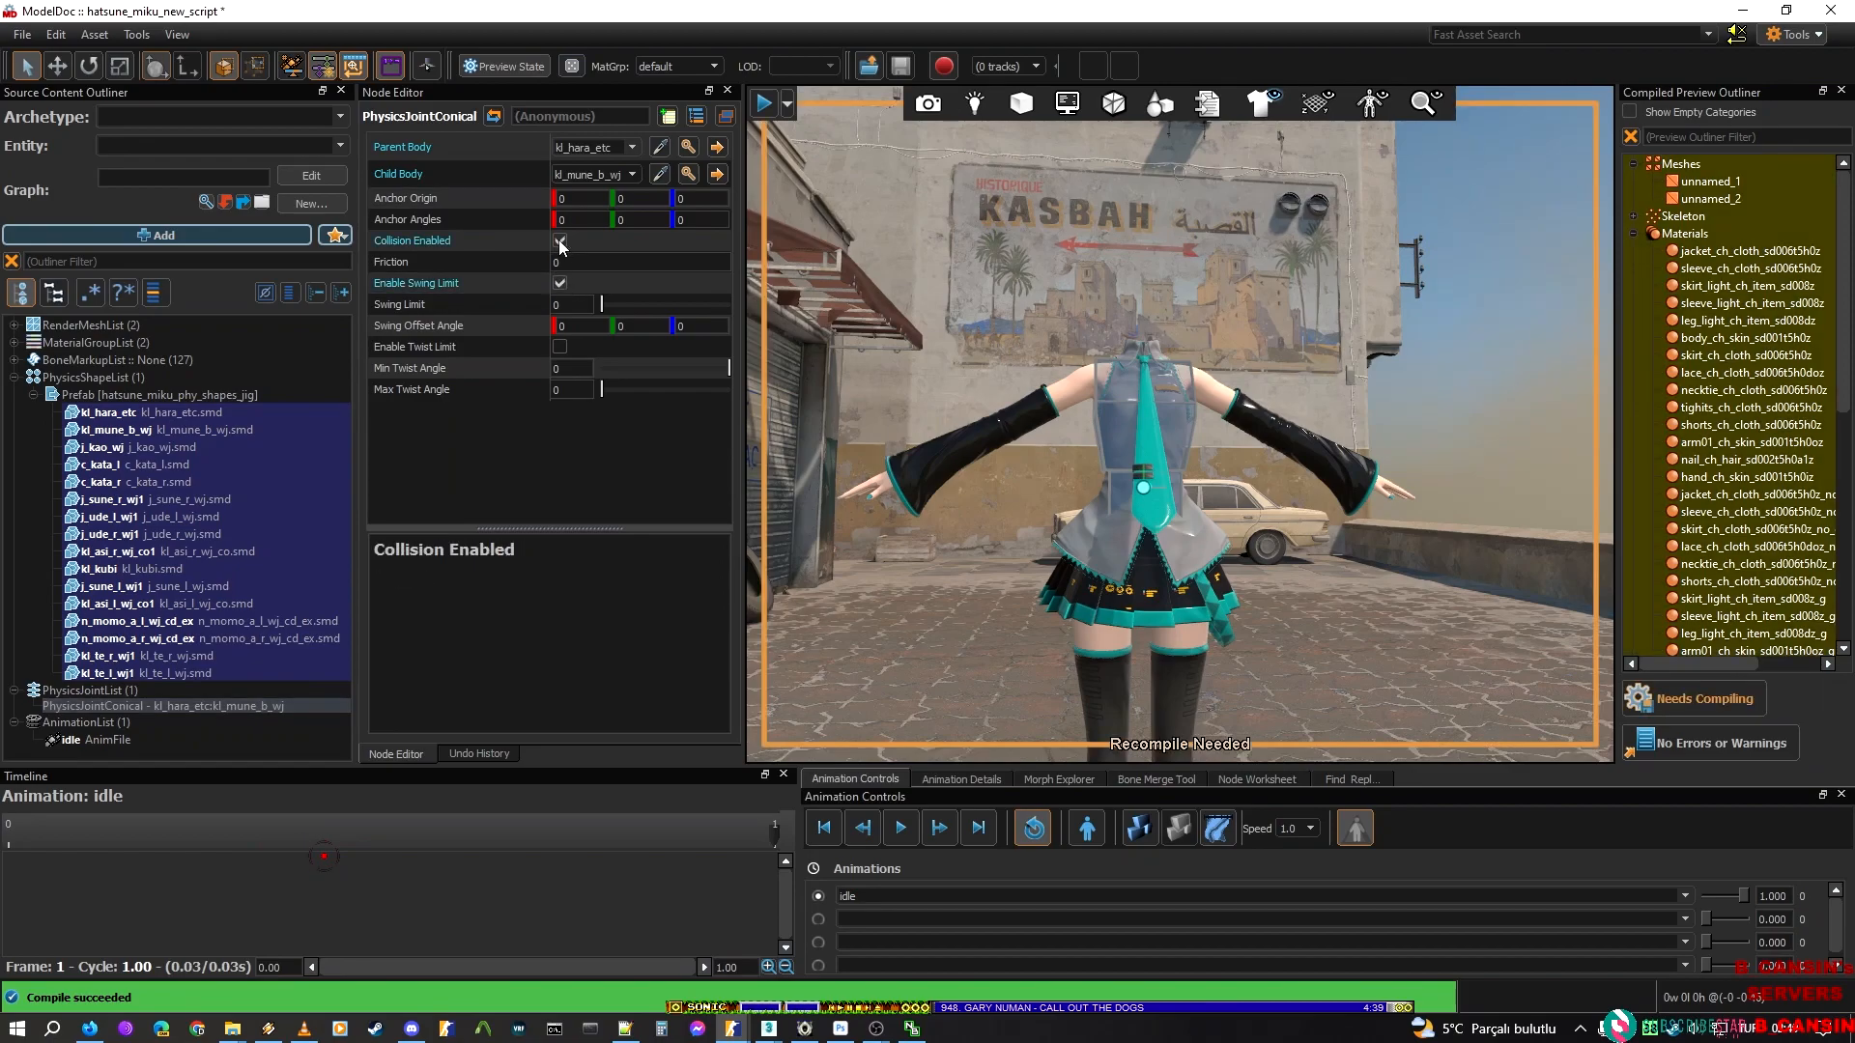
pyautogui.click(562, 349)
pyautogui.moveTo(1140, 425); pyautogui.dragTo(1111, 458, button='right')
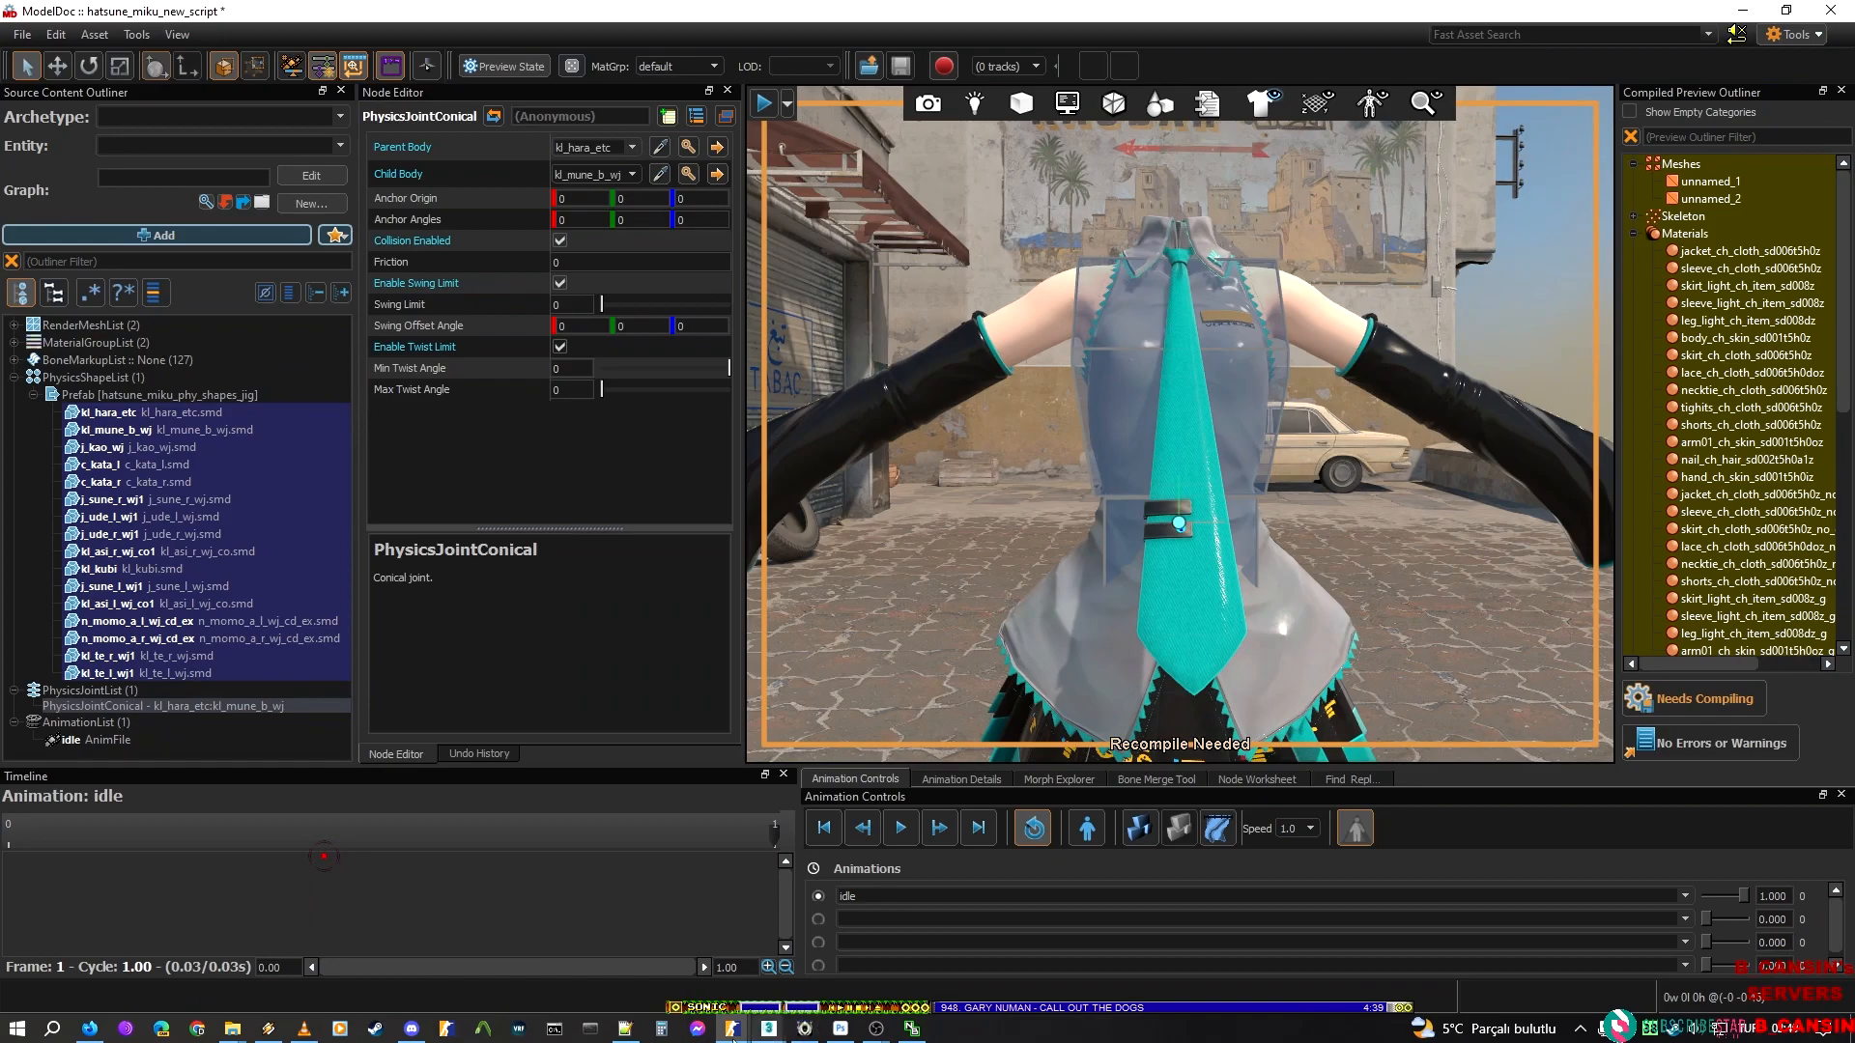
# Switch to the hatsune_miku_sakura_miku_jig_cloth model and examine its kl_hara_etc to kl_mune_b_wj conical joint for reference
pyautogui.moveTo(741, 1031)
pyautogui.click(846, 942)
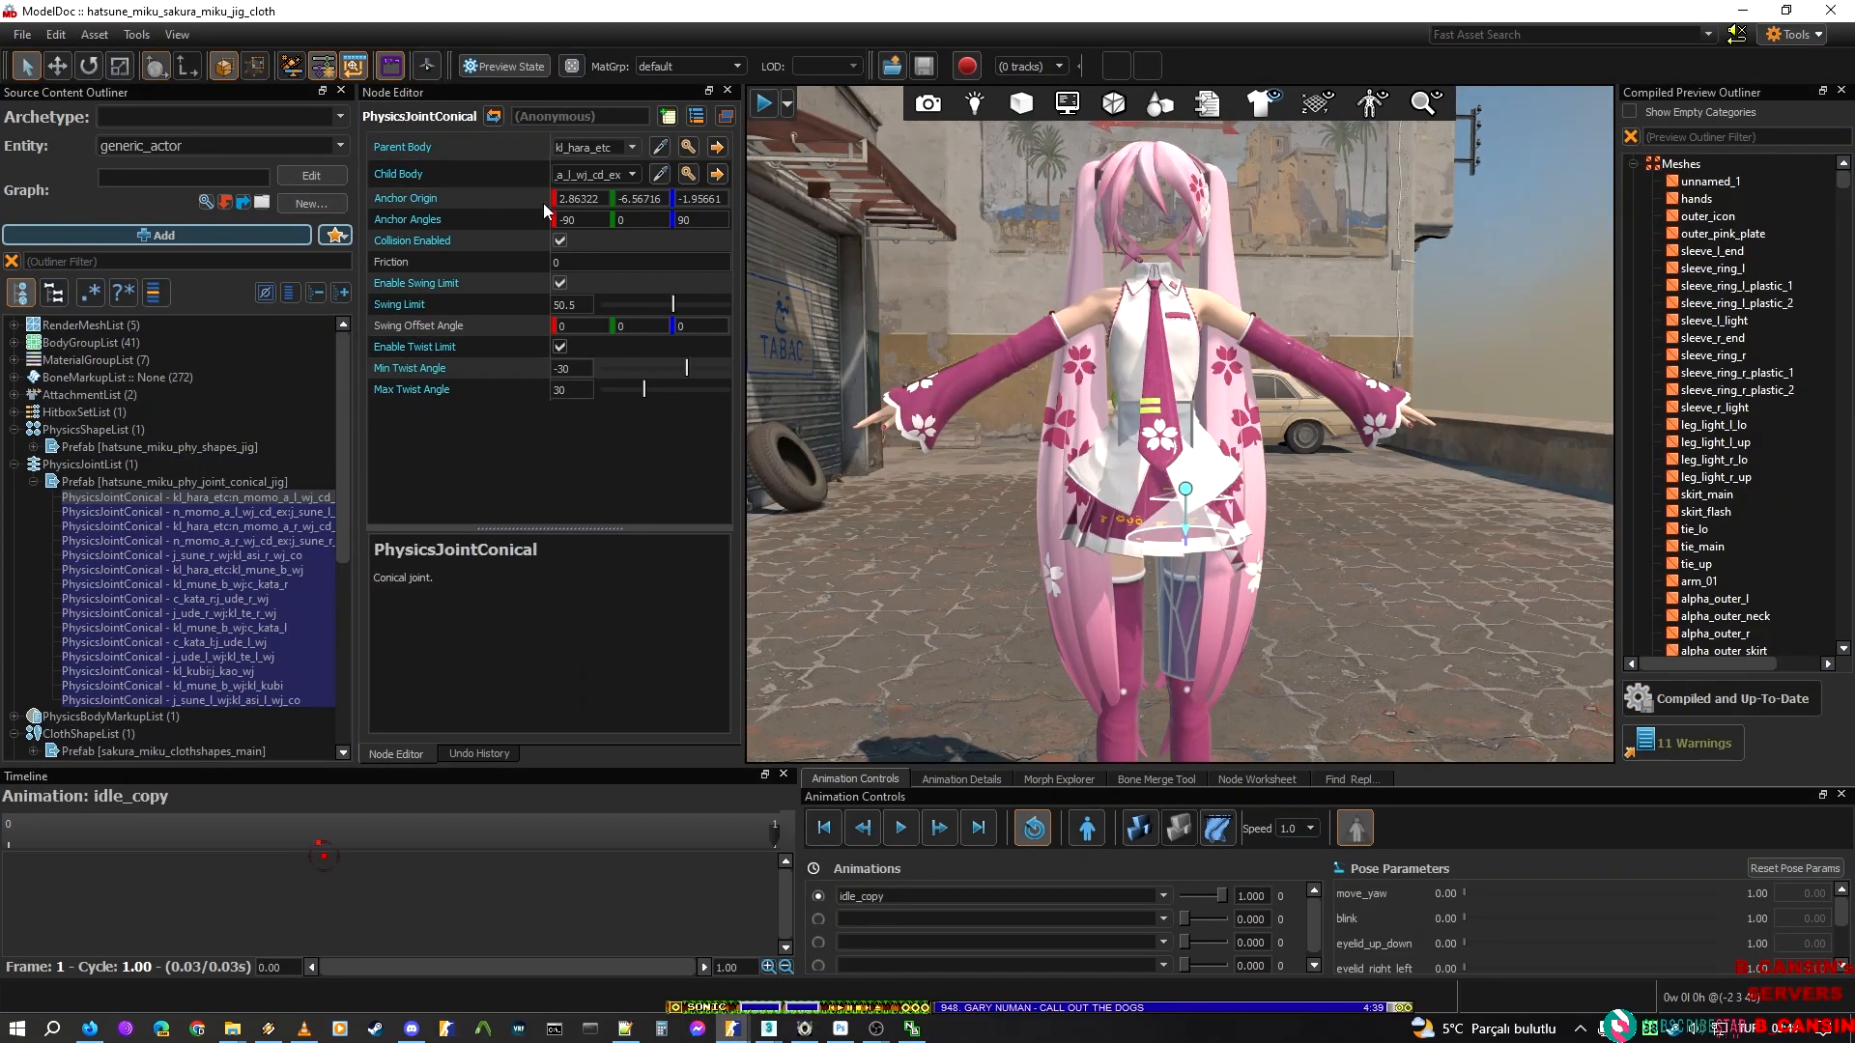
pyautogui.moveTo(966, 280); pyautogui.dragTo(962, 358, button='right')
pyautogui.press('w')
pyautogui.press('s')
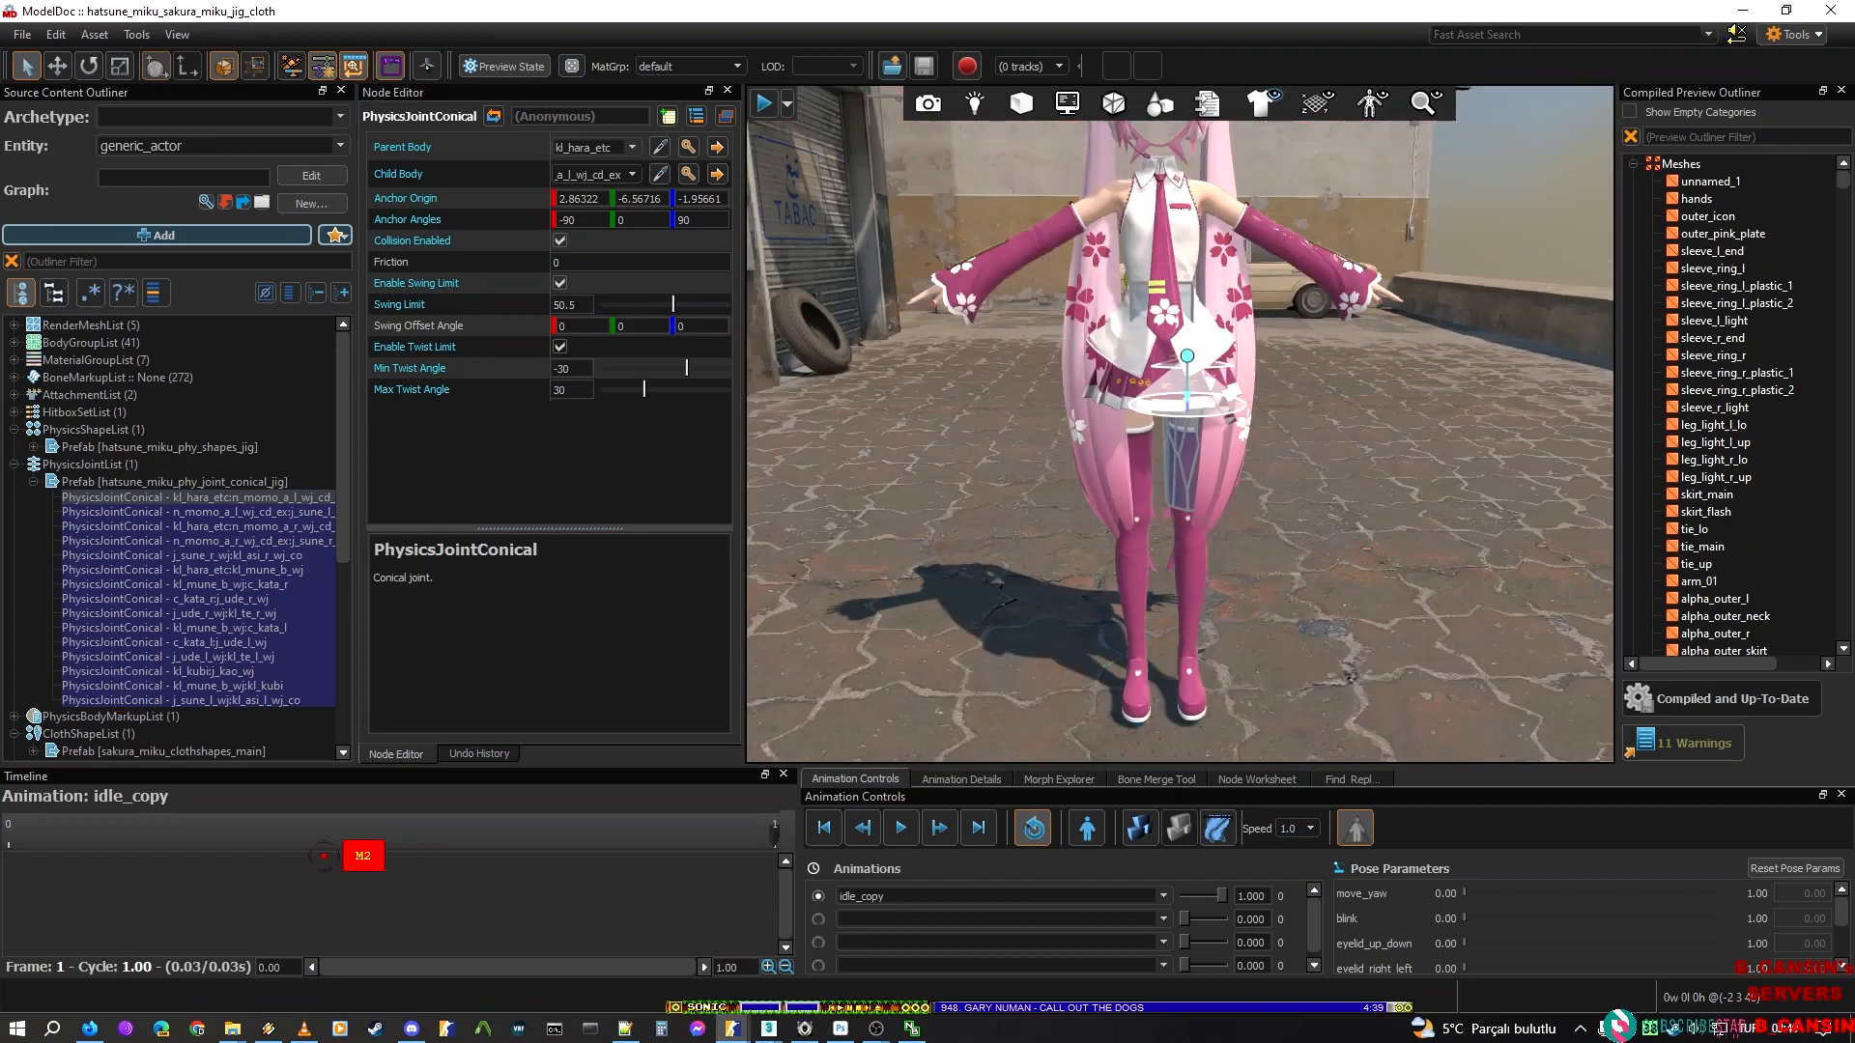
pyautogui.click(248, 512)
pyautogui.press('Down')
pyautogui.press('Down')
pyautogui.press('Down')
pyautogui.press('Down')
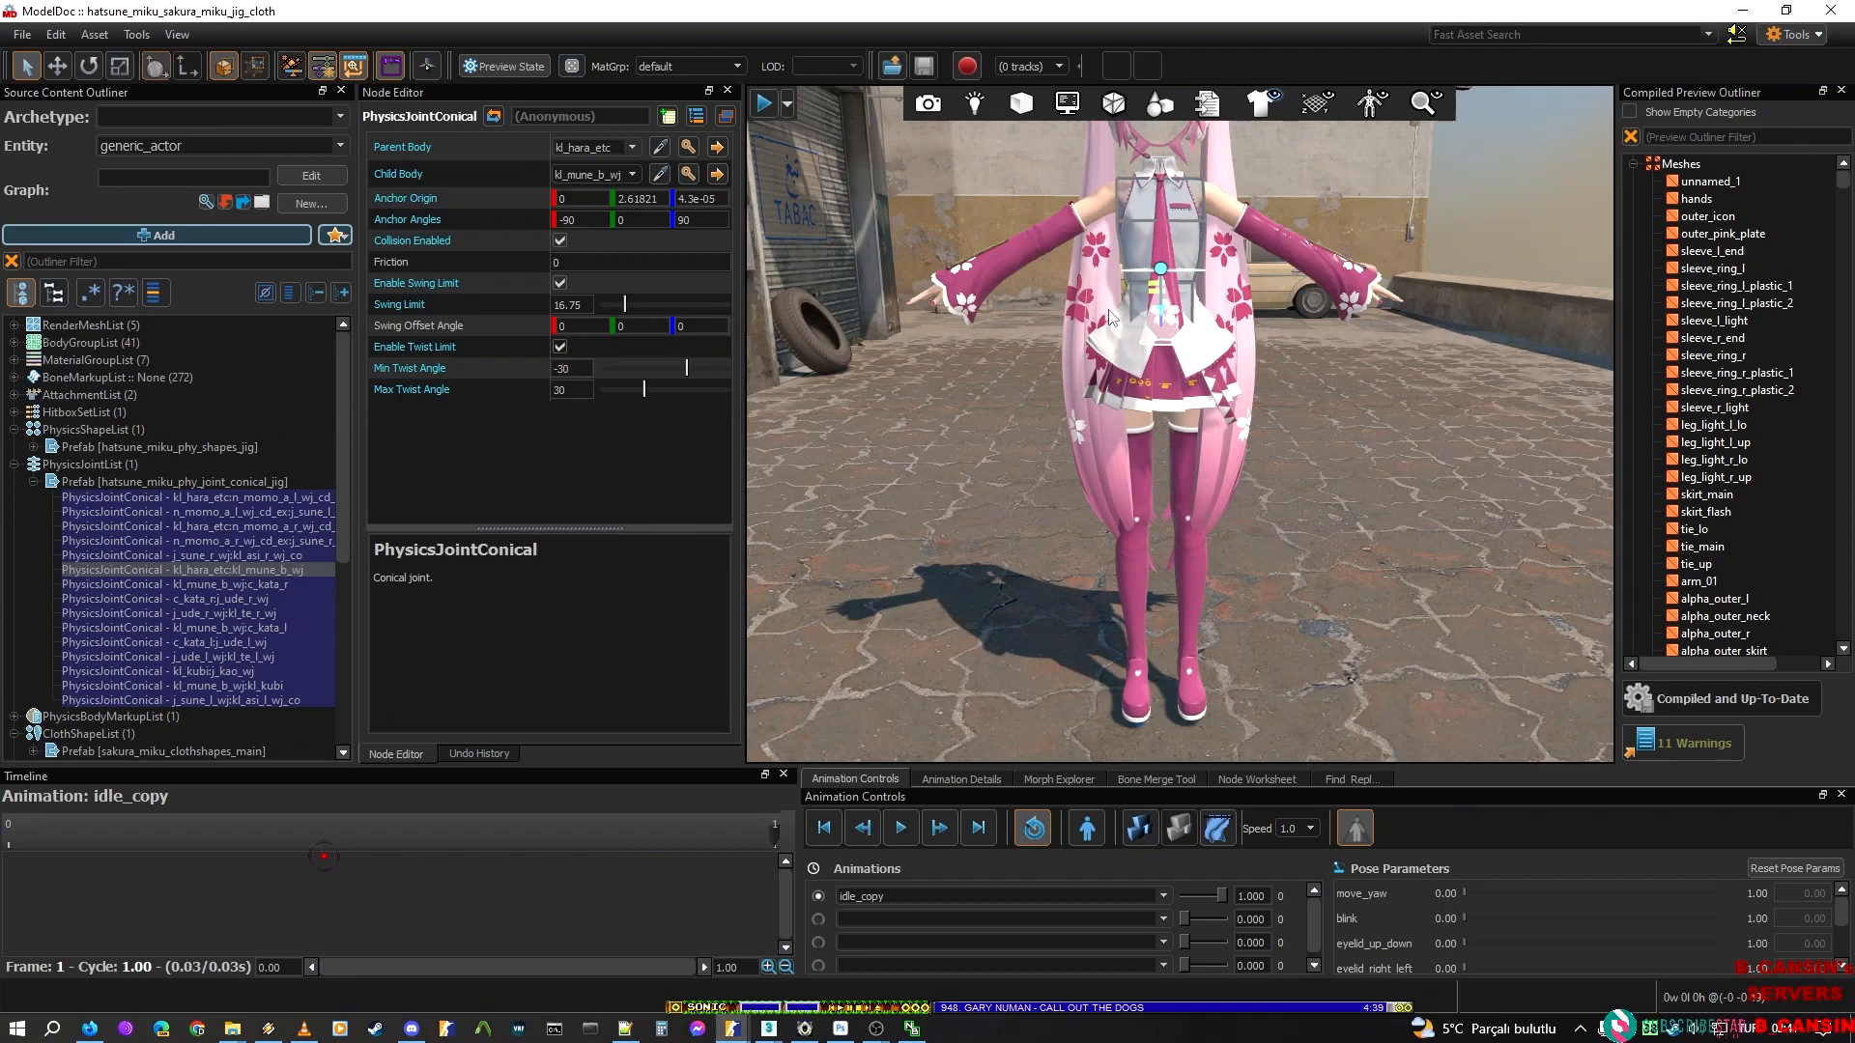
pyautogui.press('w')
pyautogui.moveTo(1182, 261)
pyautogui.mouseDown(button='right')
pyautogui.moveTo(1198, 227)
pyautogui.moveTo(1182, 228)
pyautogui.mouseUp(button='right')
pyautogui.press('s')
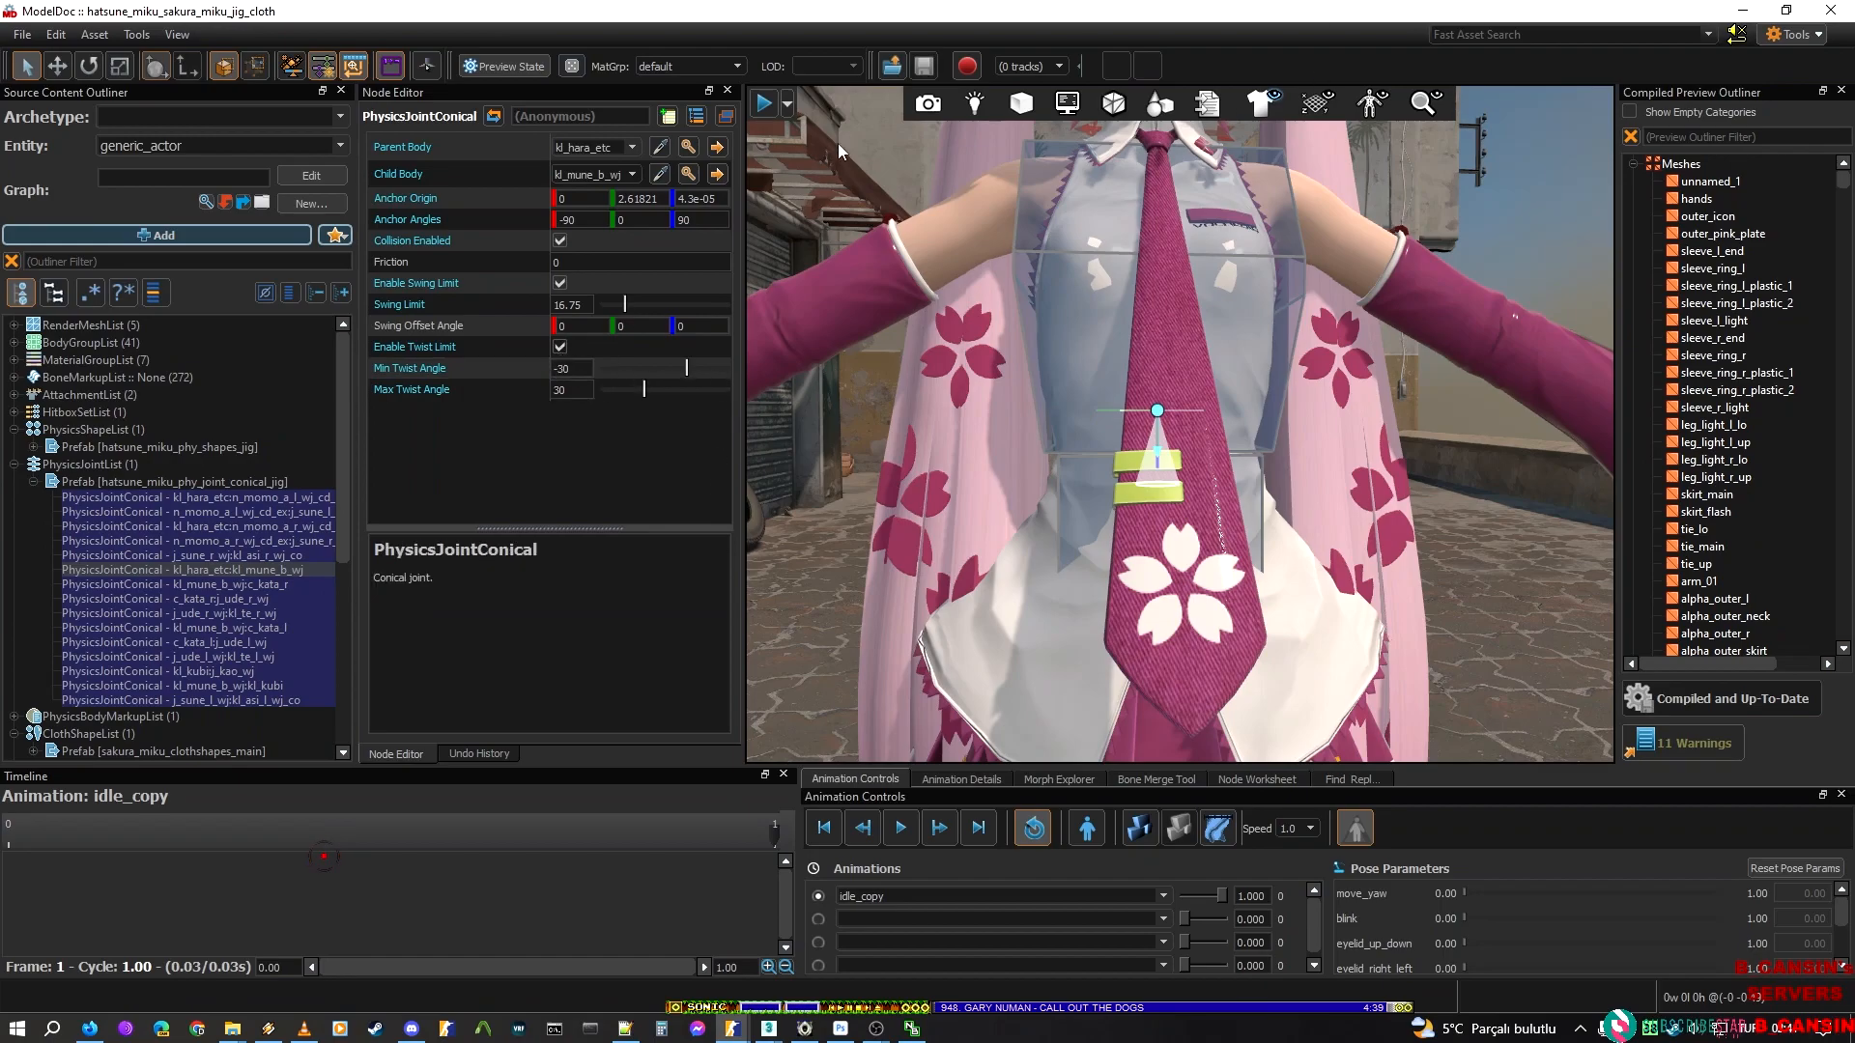
# Copy the swing limit of 16.75 from Sakura Miku's torso joint to the matching joint in hatsune_miku_new_script
pyautogui.moveTo(585, 306); pyautogui.dragTo(458, 275)
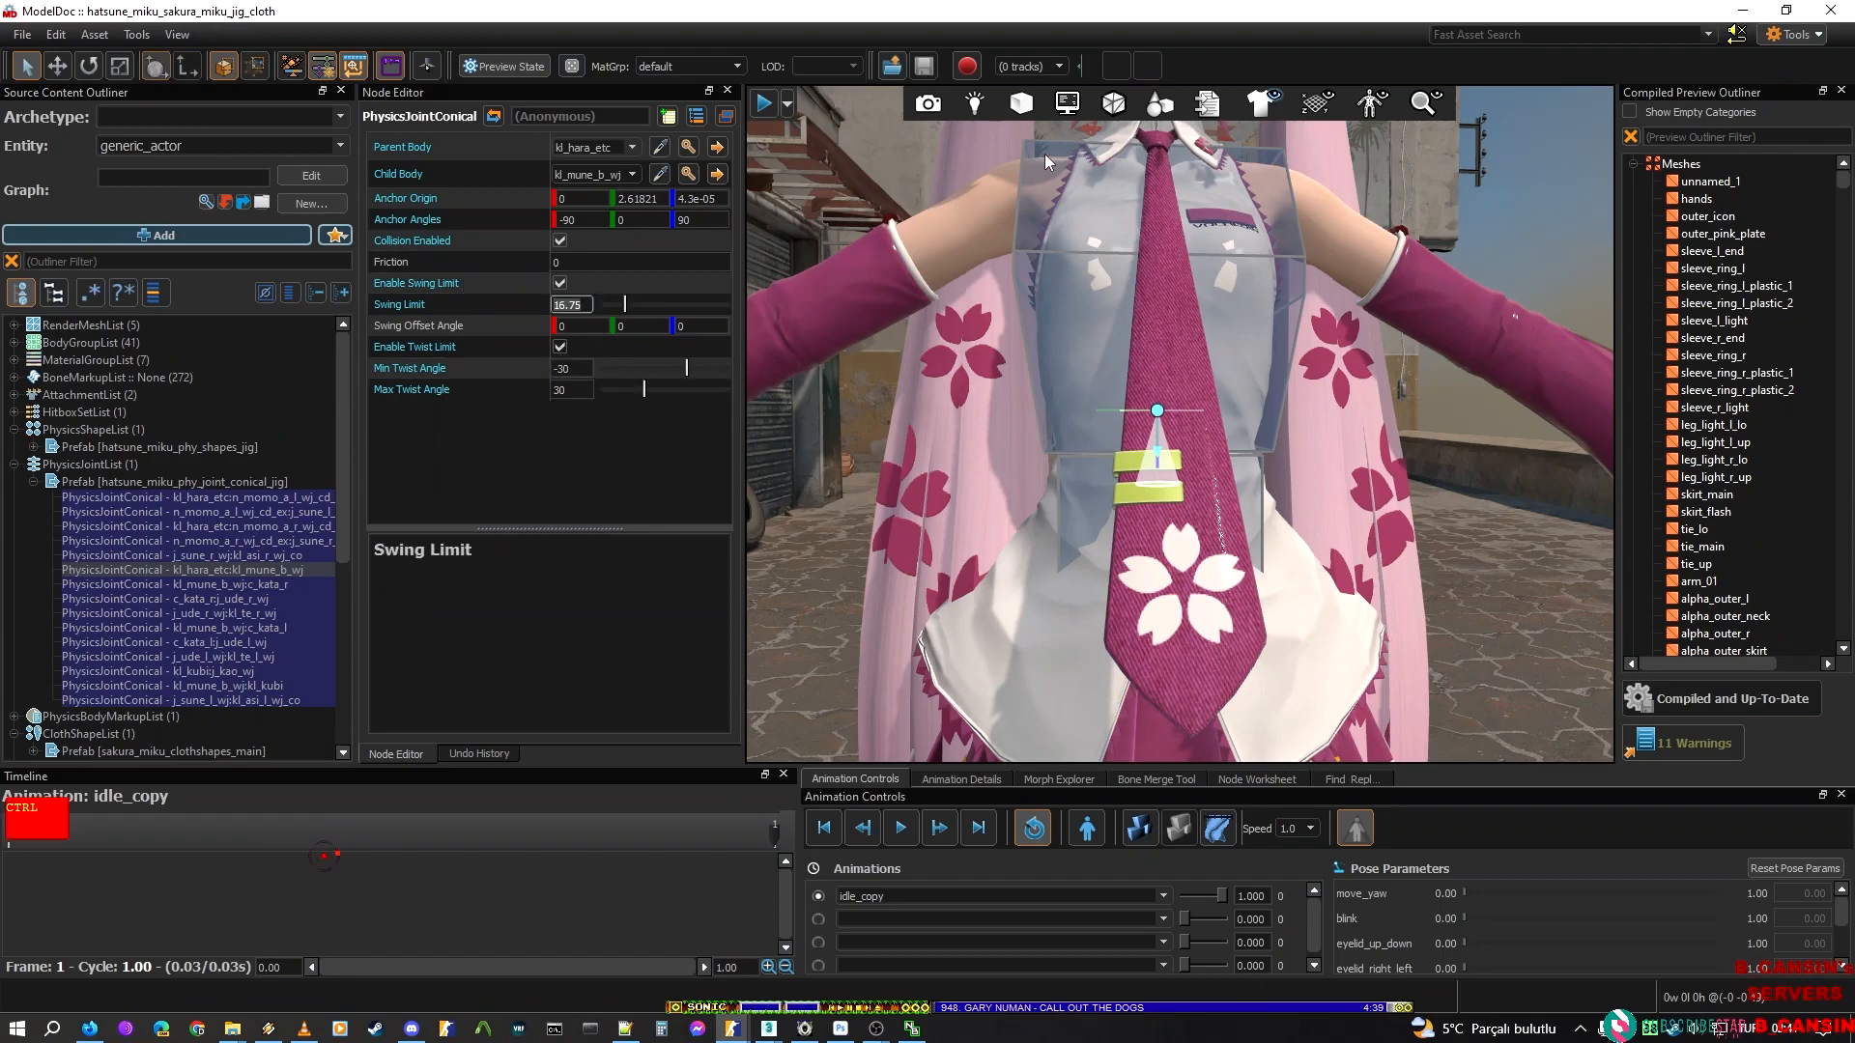
pyautogui.hotkey('alt', 'Tab')
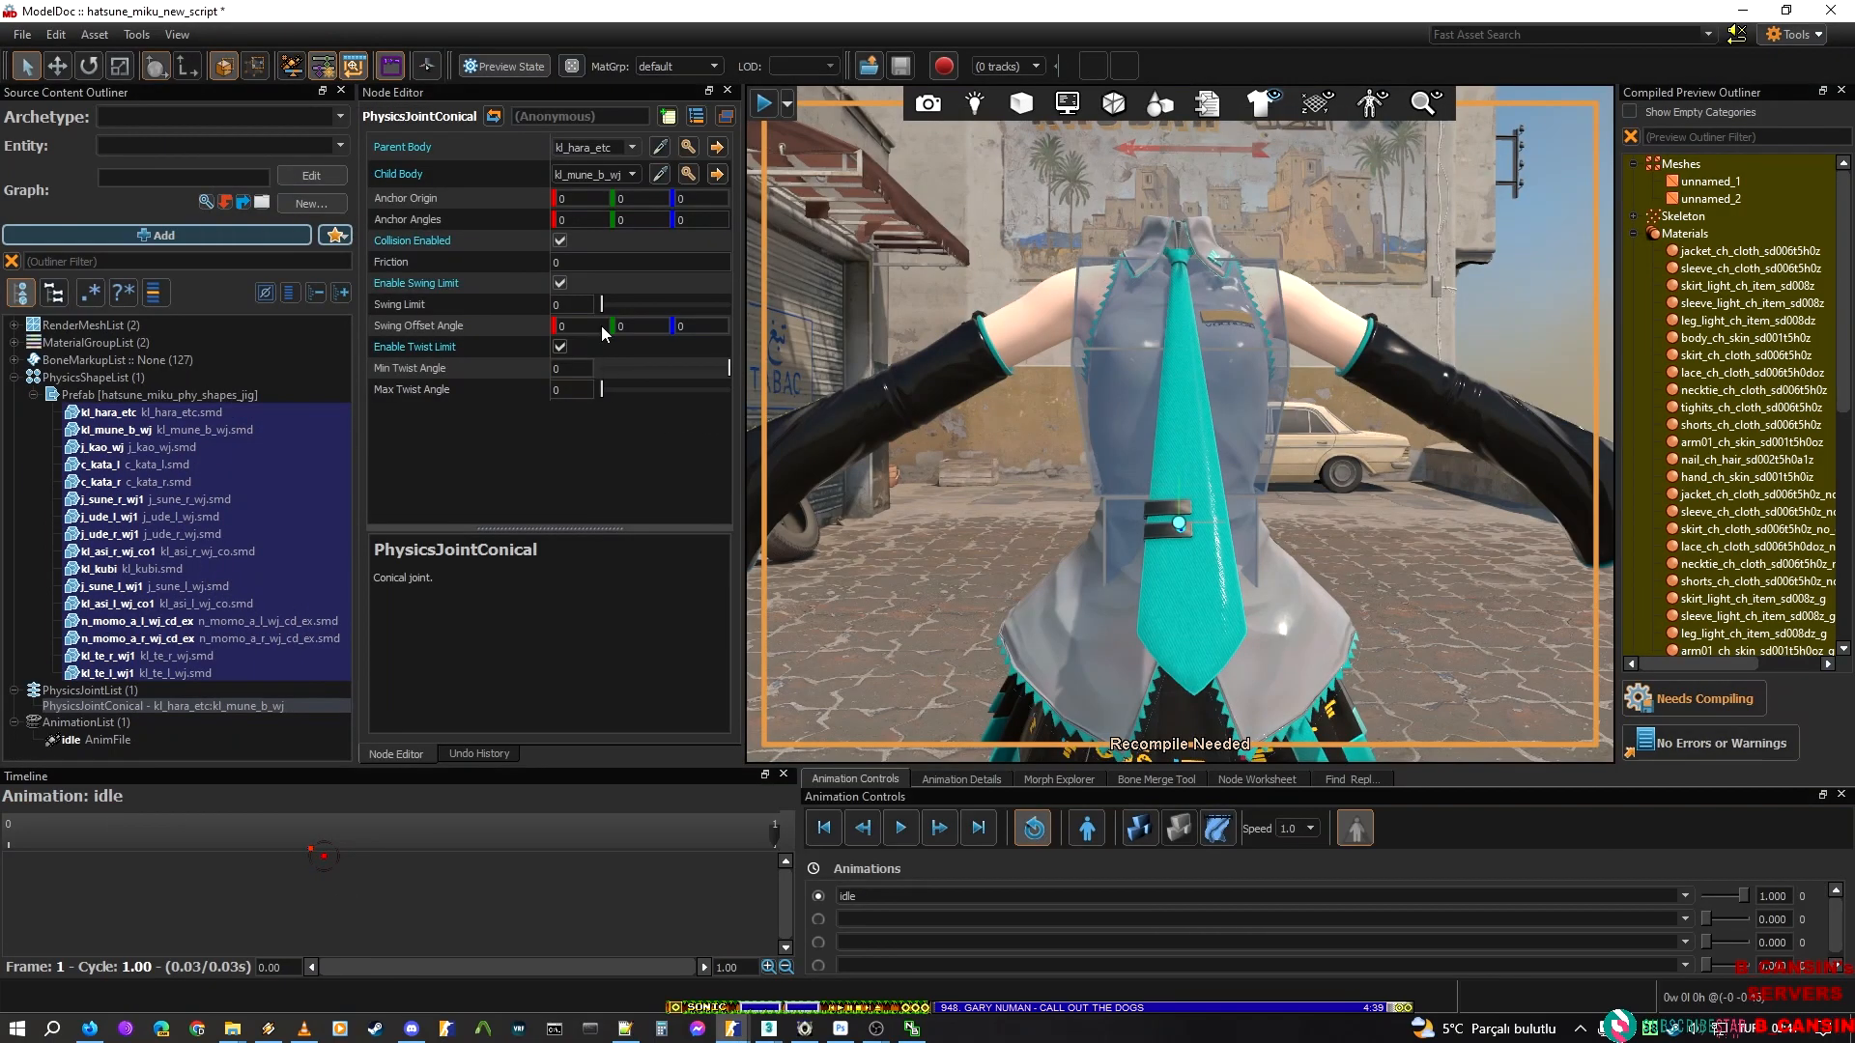
pyautogui.click(580, 304)
pyautogui.write('16.75')
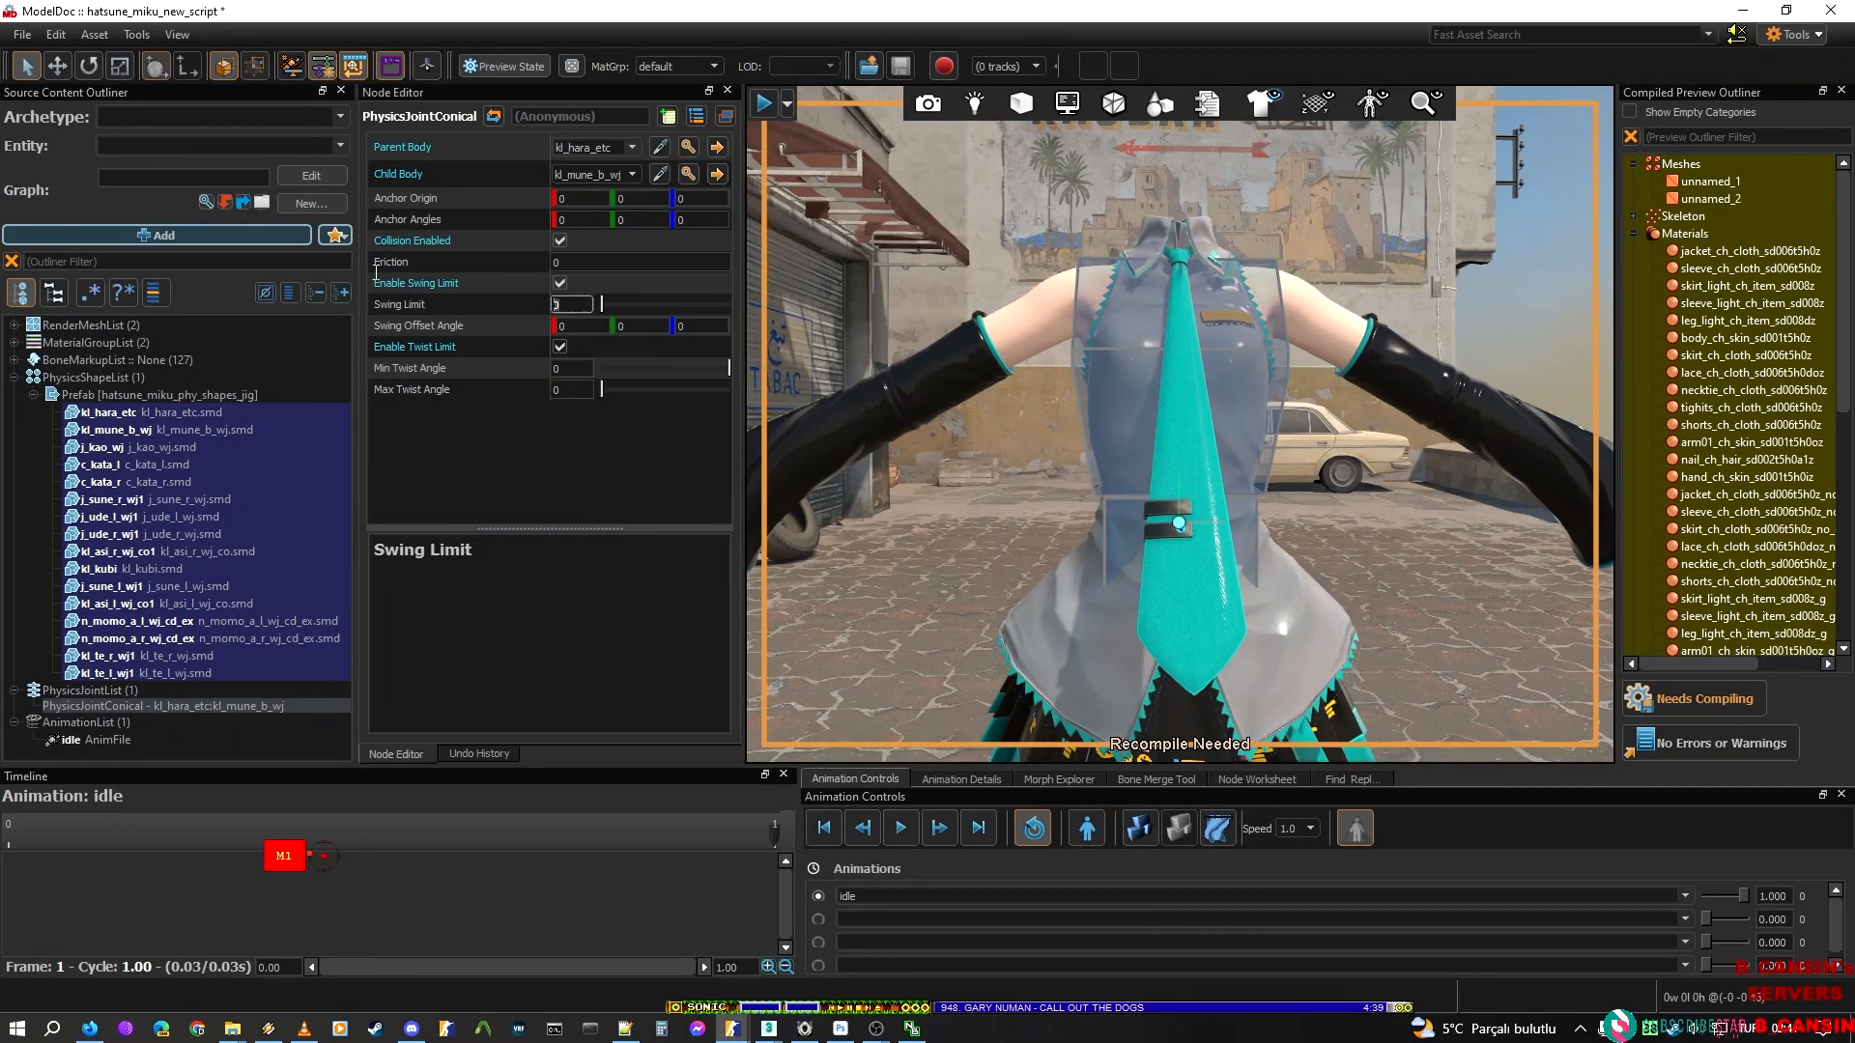
pyautogui.click(616, 439)
pyautogui.press('a')
pyautogui.moveTo(927, 488); pyautogui.dragTo(1246, 488, button='right')
pyautogui.press('w')
pyautogui.moveTo(1092, 524)
pyautogui.mouseDown(button='right')
pyautogui.moveTo(1120, 527)
pyautogui.moveTo(1093, 523)
pyautogui.mouseUp(button='right')
pyautogui.press('s')
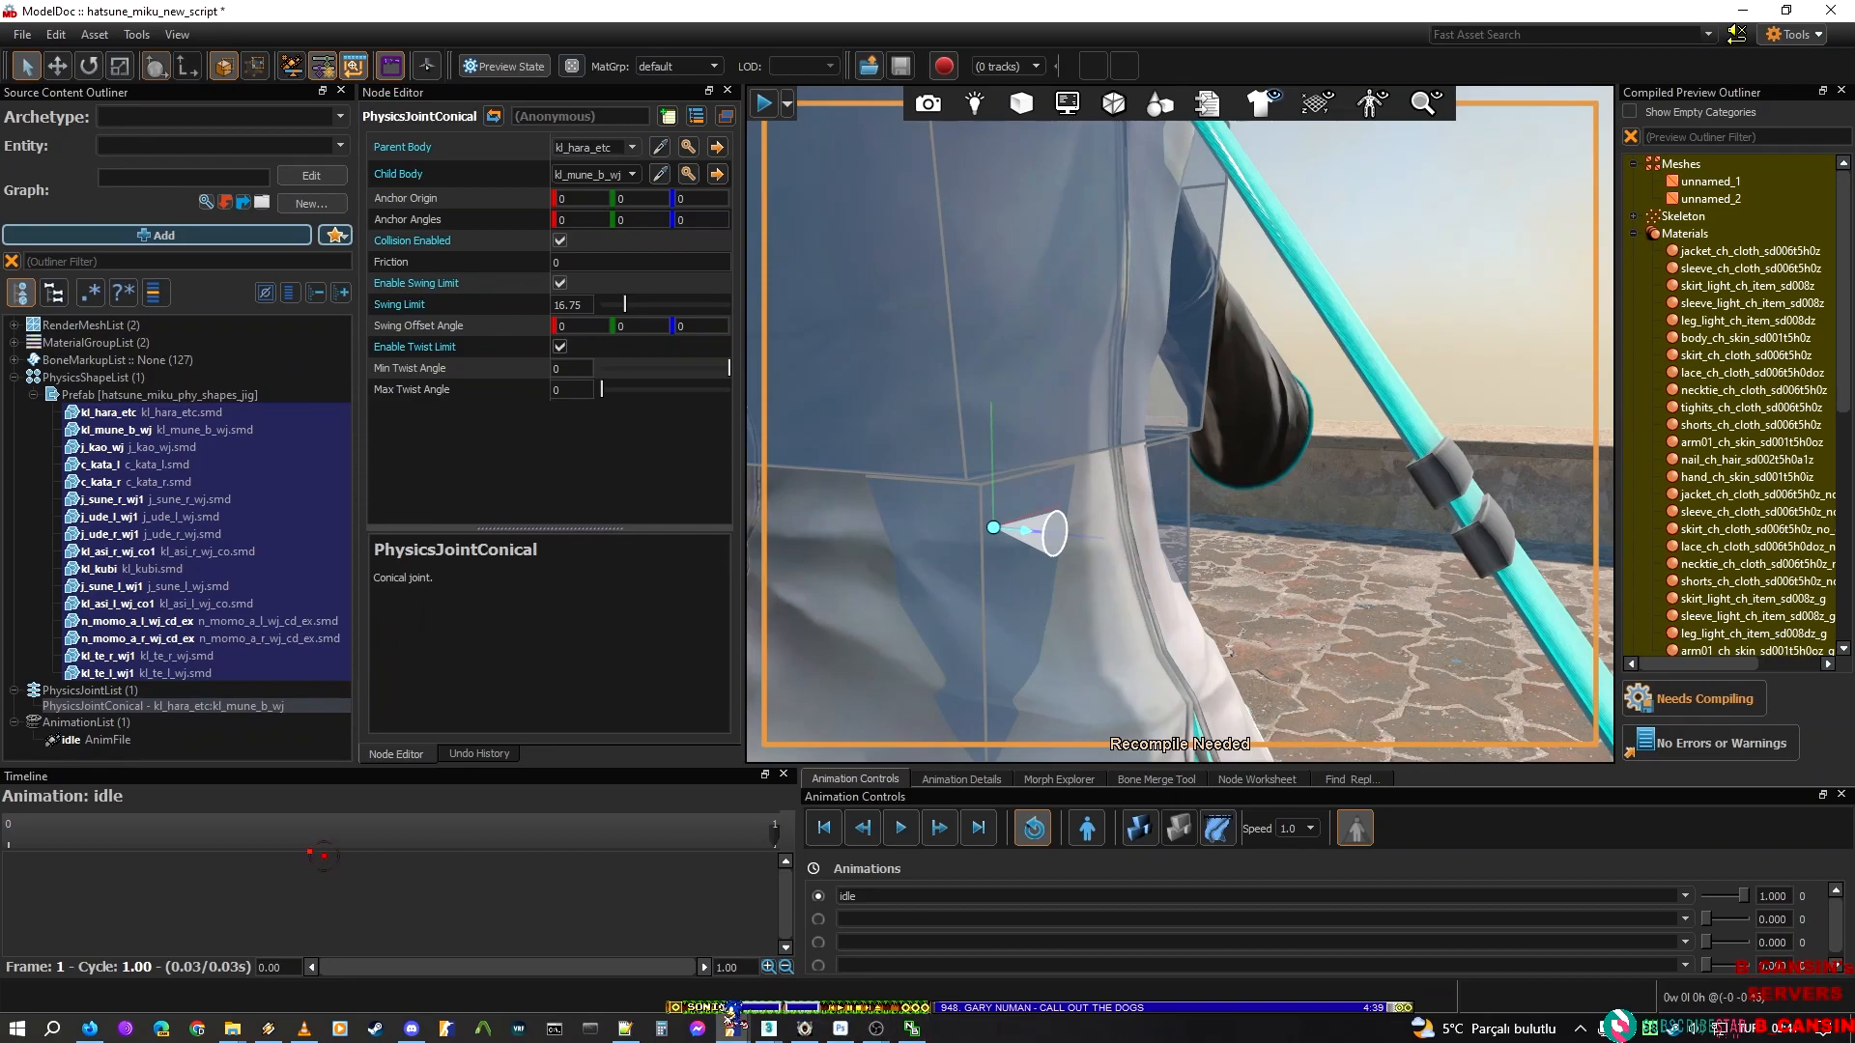
# Set the new torso joint's minimum twist angle to -30 and maximum twist angle to 30, matching the Sakura Miku reference
pyautogui.moveTo(732, 1028)
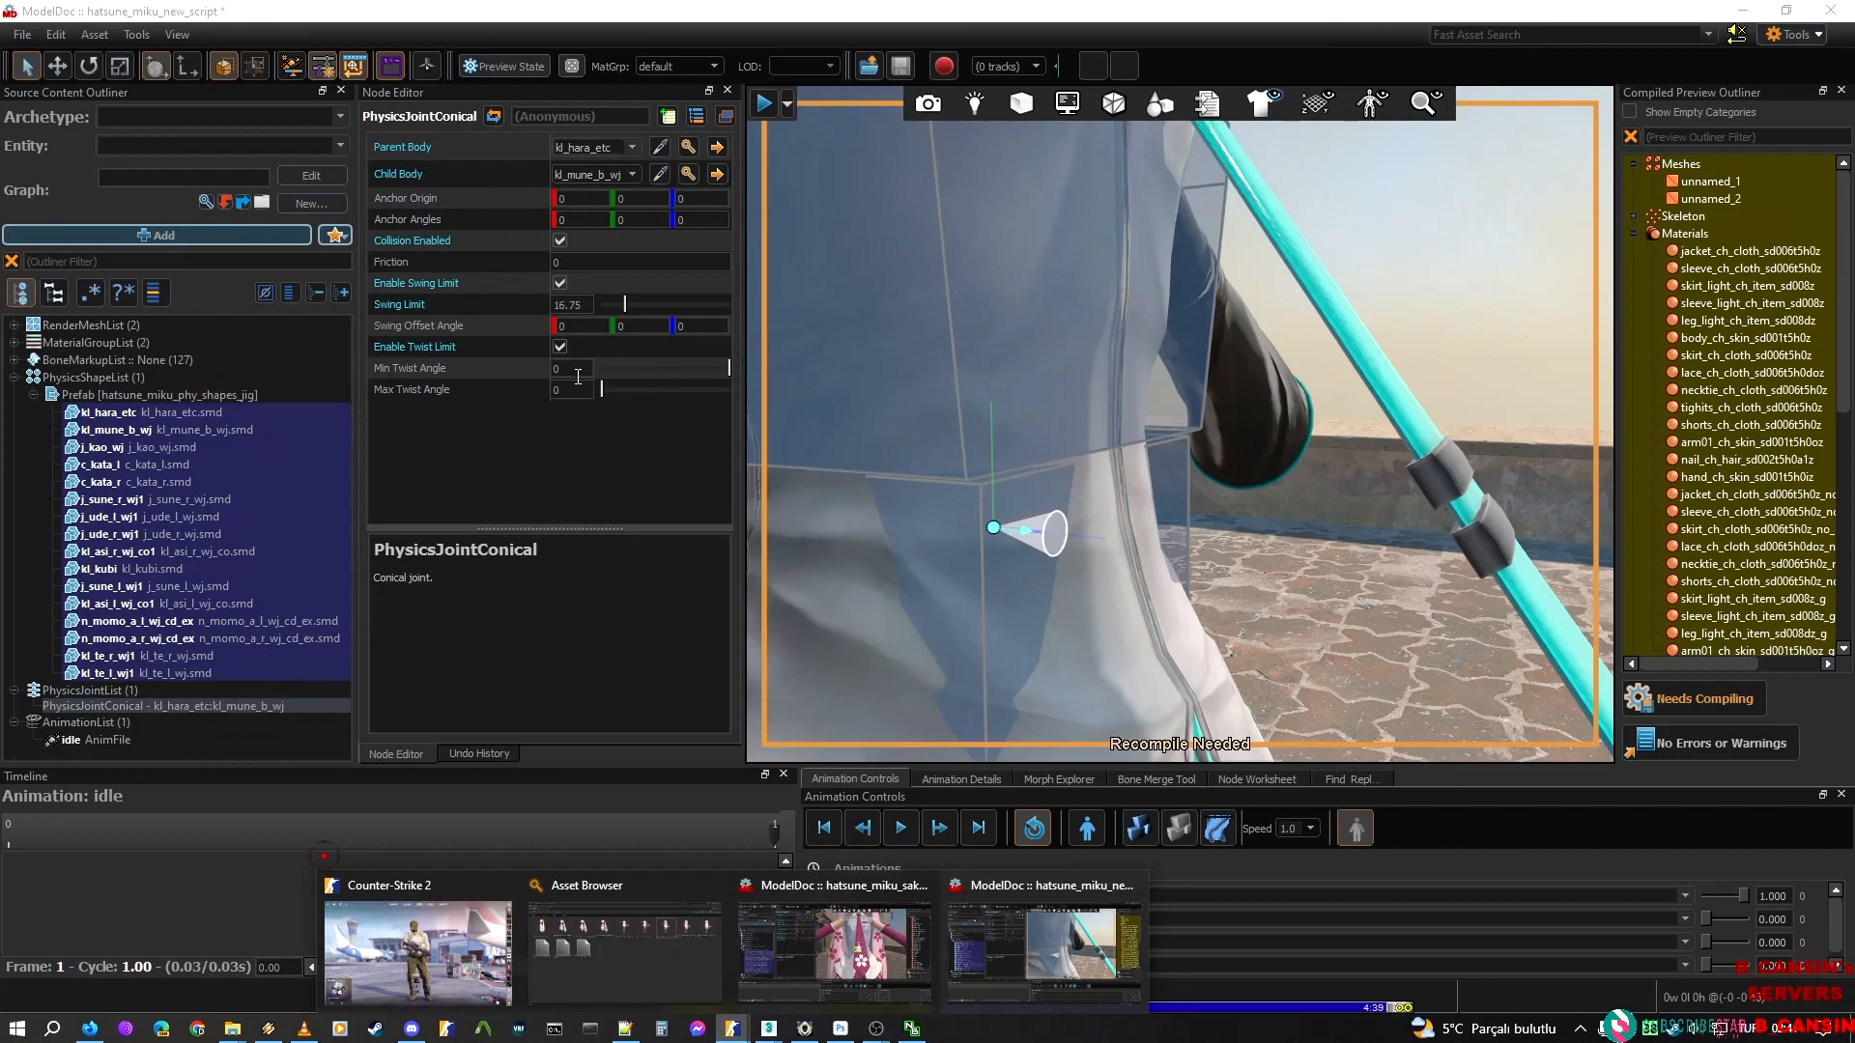
pyautogui.click(576, 369)
pyautogui.write('-30')
pyautogui.press('Tab')
pyautogui.write('30')
pyautogui.moveTo(1163, 264); pyautogui.dragTo(972, 240, button='right')
pyautogui.press('w')
pyautogui.press('s')
pyautogui.press('a')
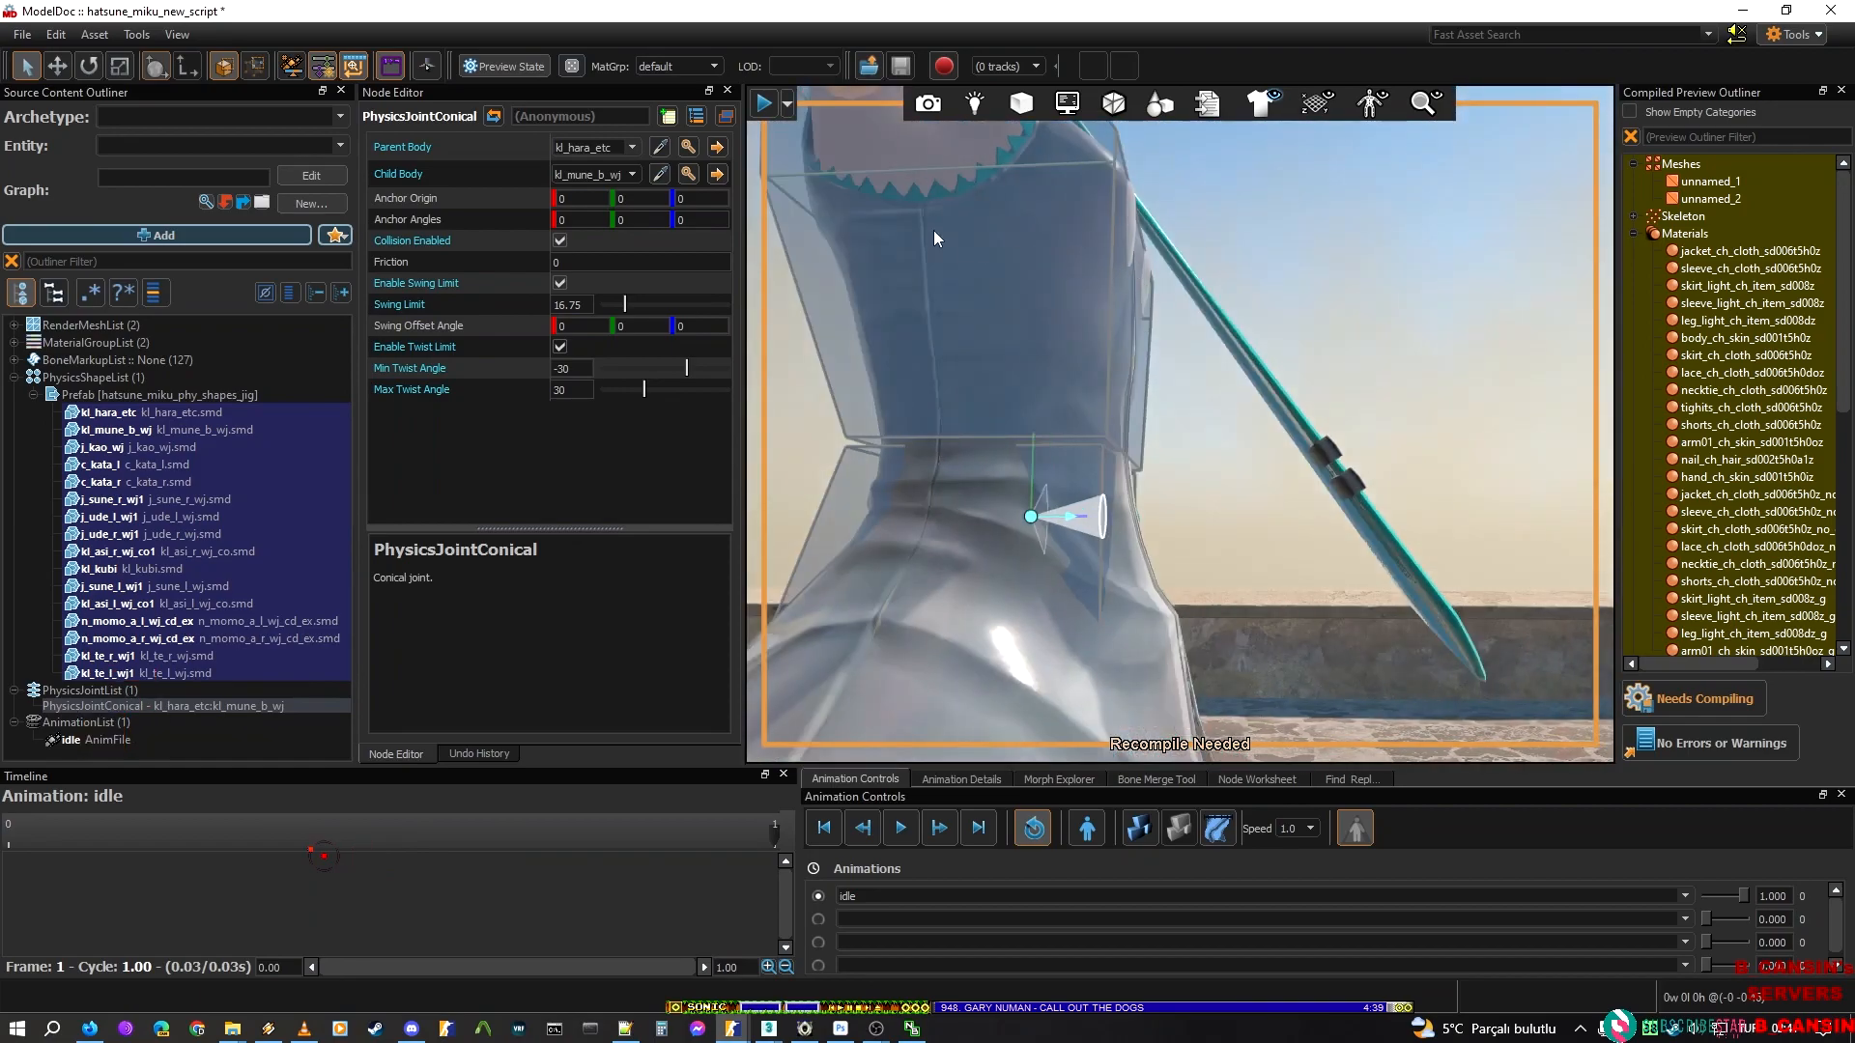
# Move the joint's anchor origin up to about 1.41 on the second axis, near where the two torso hulls meet
pyautogui.click(58, 66)
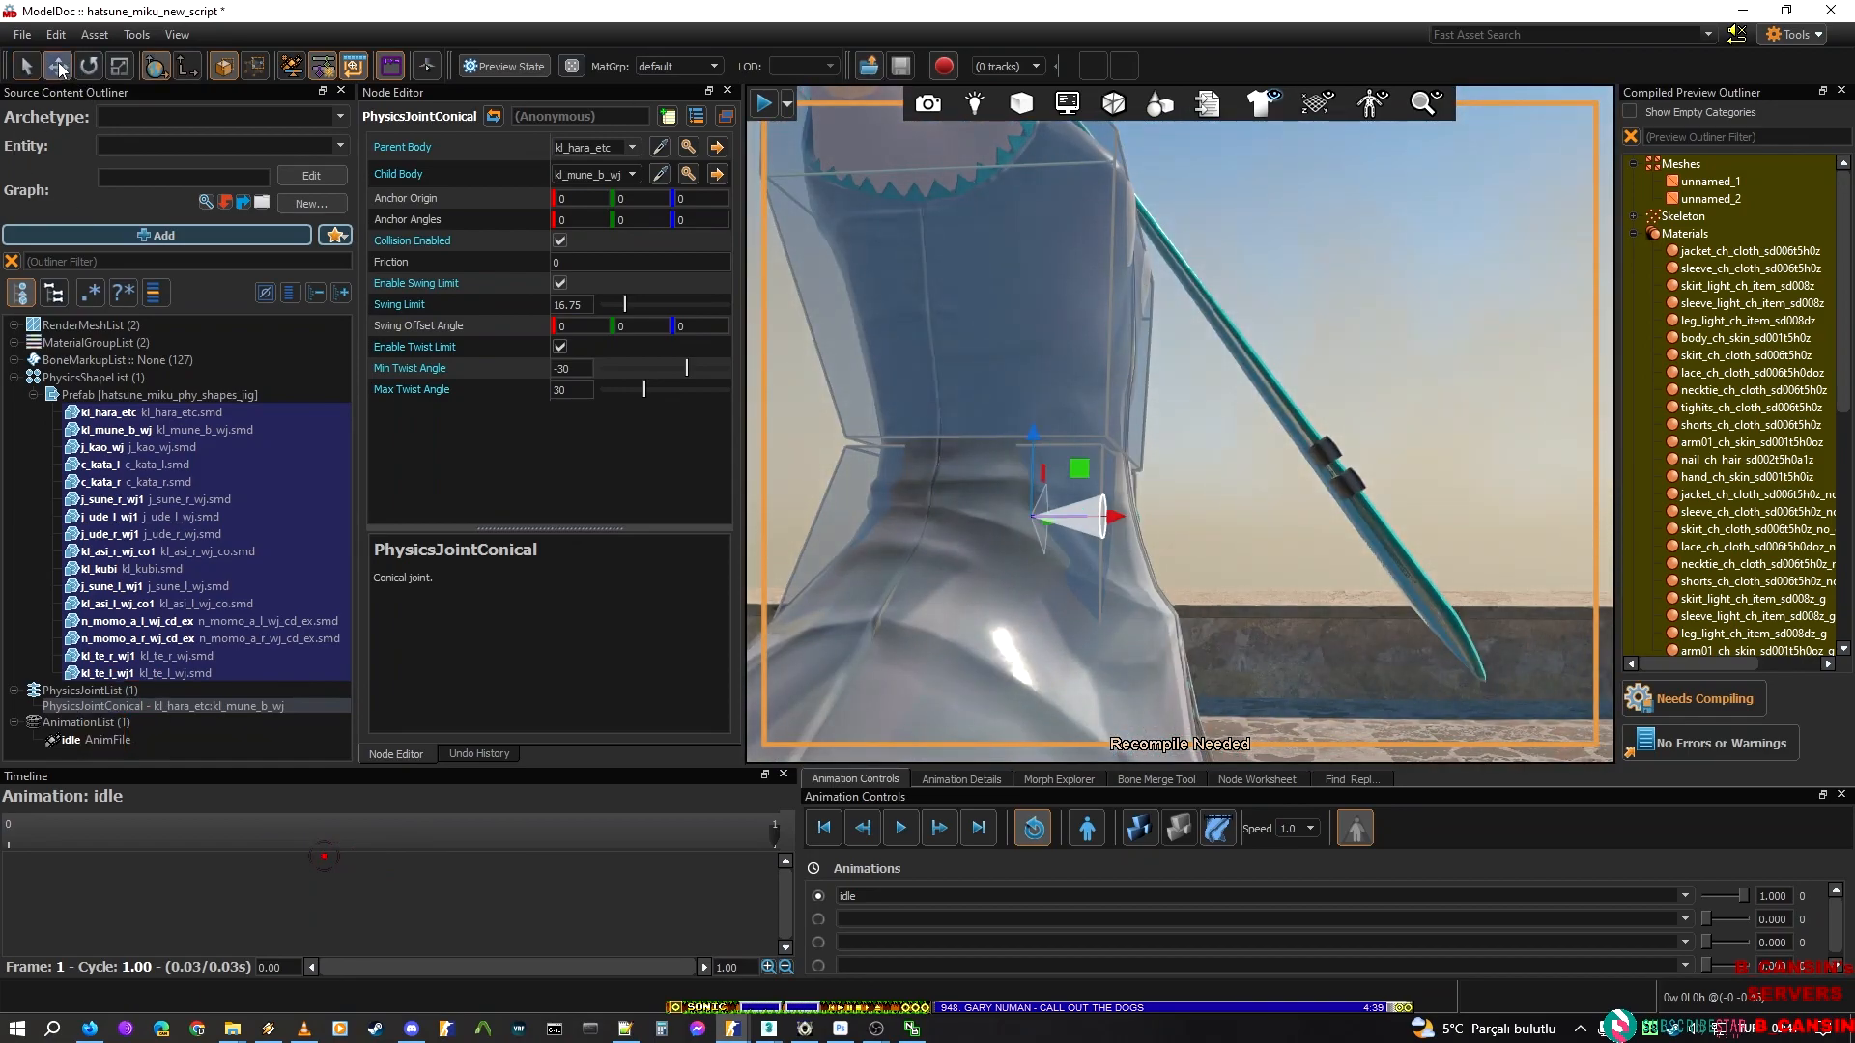
pyautogui.moveTo(1091, 539)
pyautogui.mouseDown(button='right')
pyautogui.moveTo(1149, 531)
pyautogui.moveTo(1097, 510)
pyautogui.mouseUp(button='right')
pyautogui.moveTo(1122, 502); pyautogui.dragTo(1122, 439)
pyautogui.moveTo(1123, 439); pyautogui.dragTo(1259, 462, button='right')
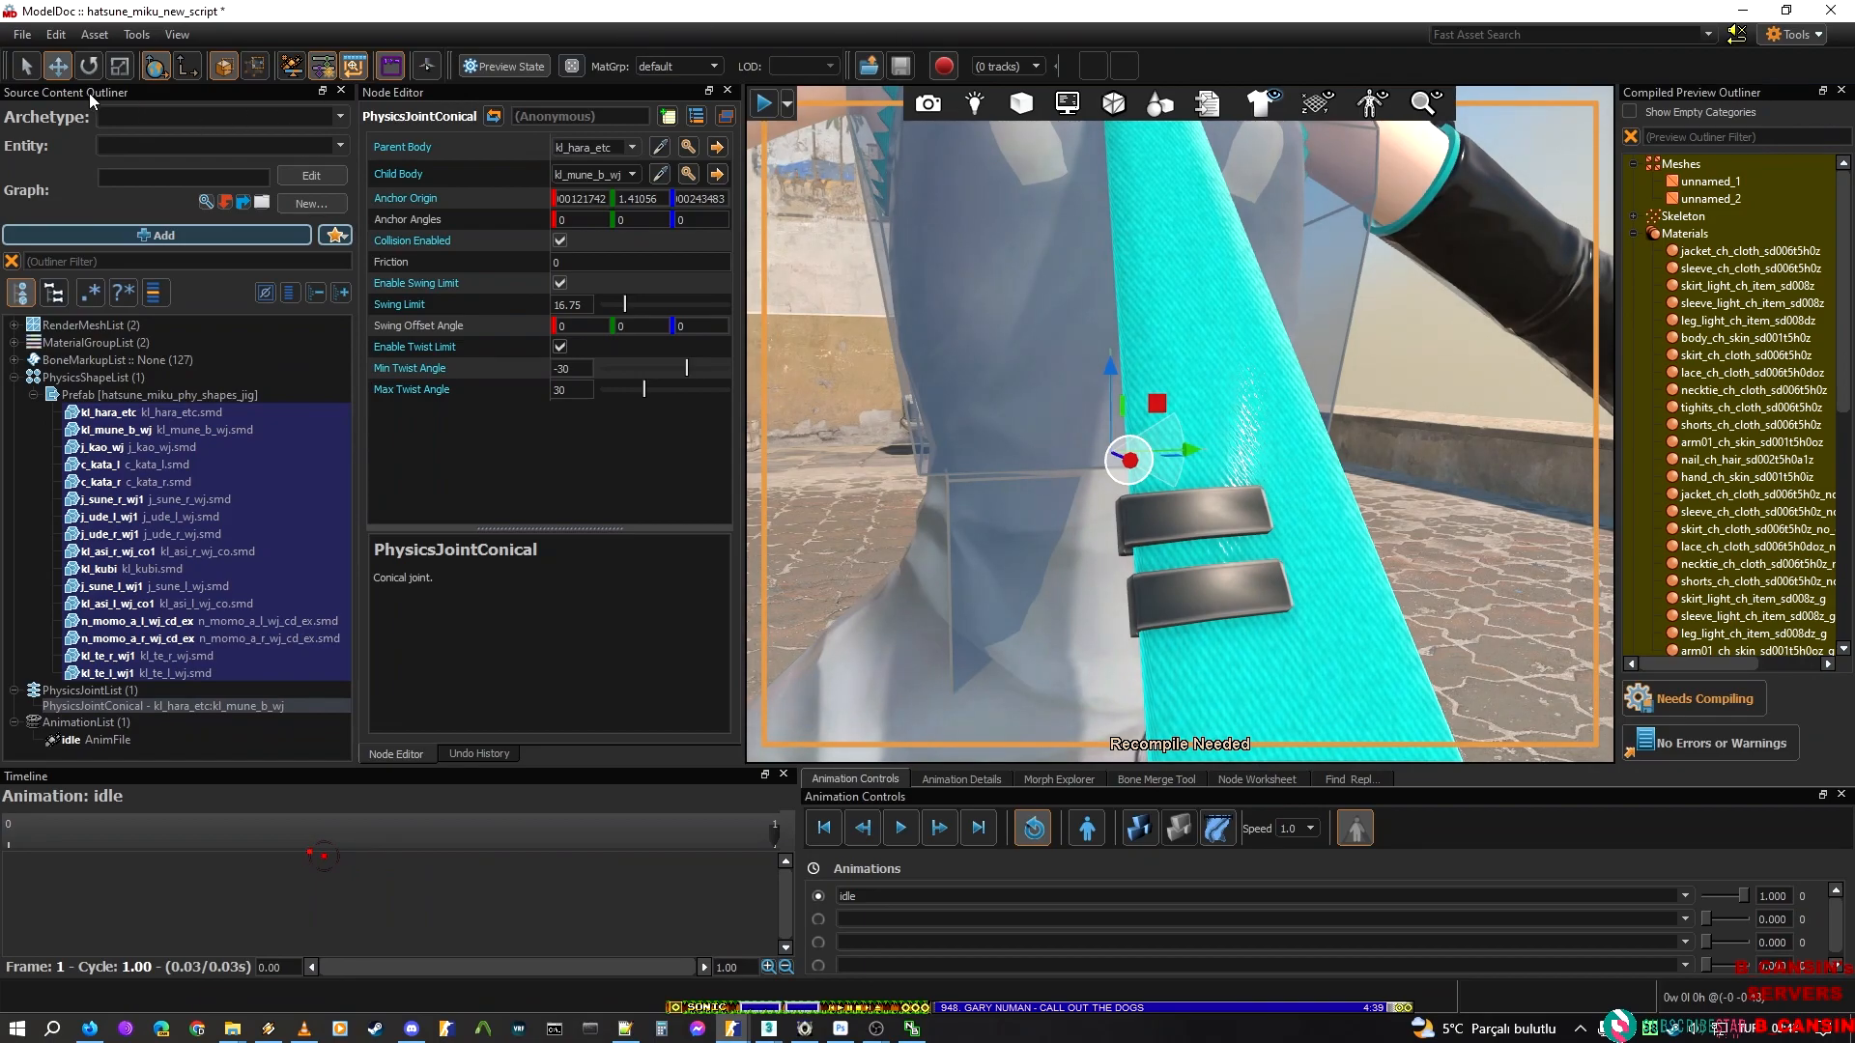
# Try a value of 90 for the joint's first anchor angle and check the swing cone's direction
pyautogui.click(505, 321)
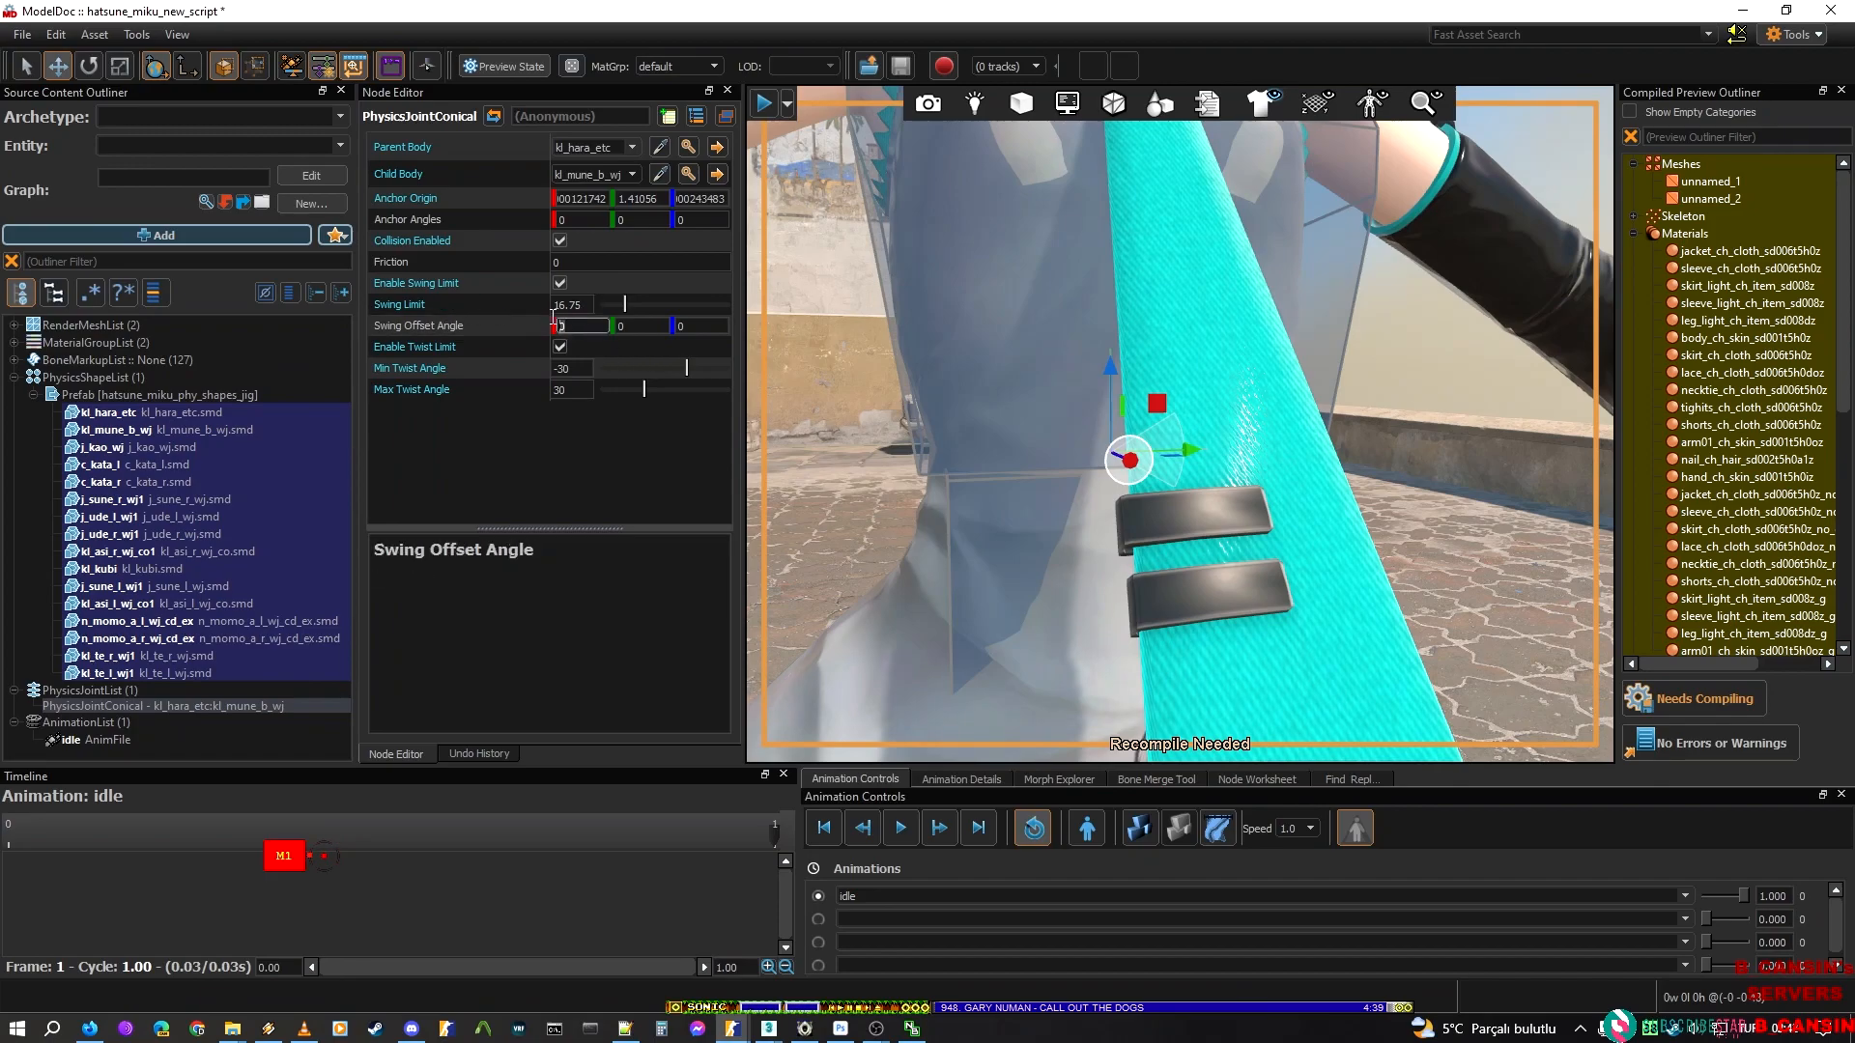
pyautogui.click(572, 218)
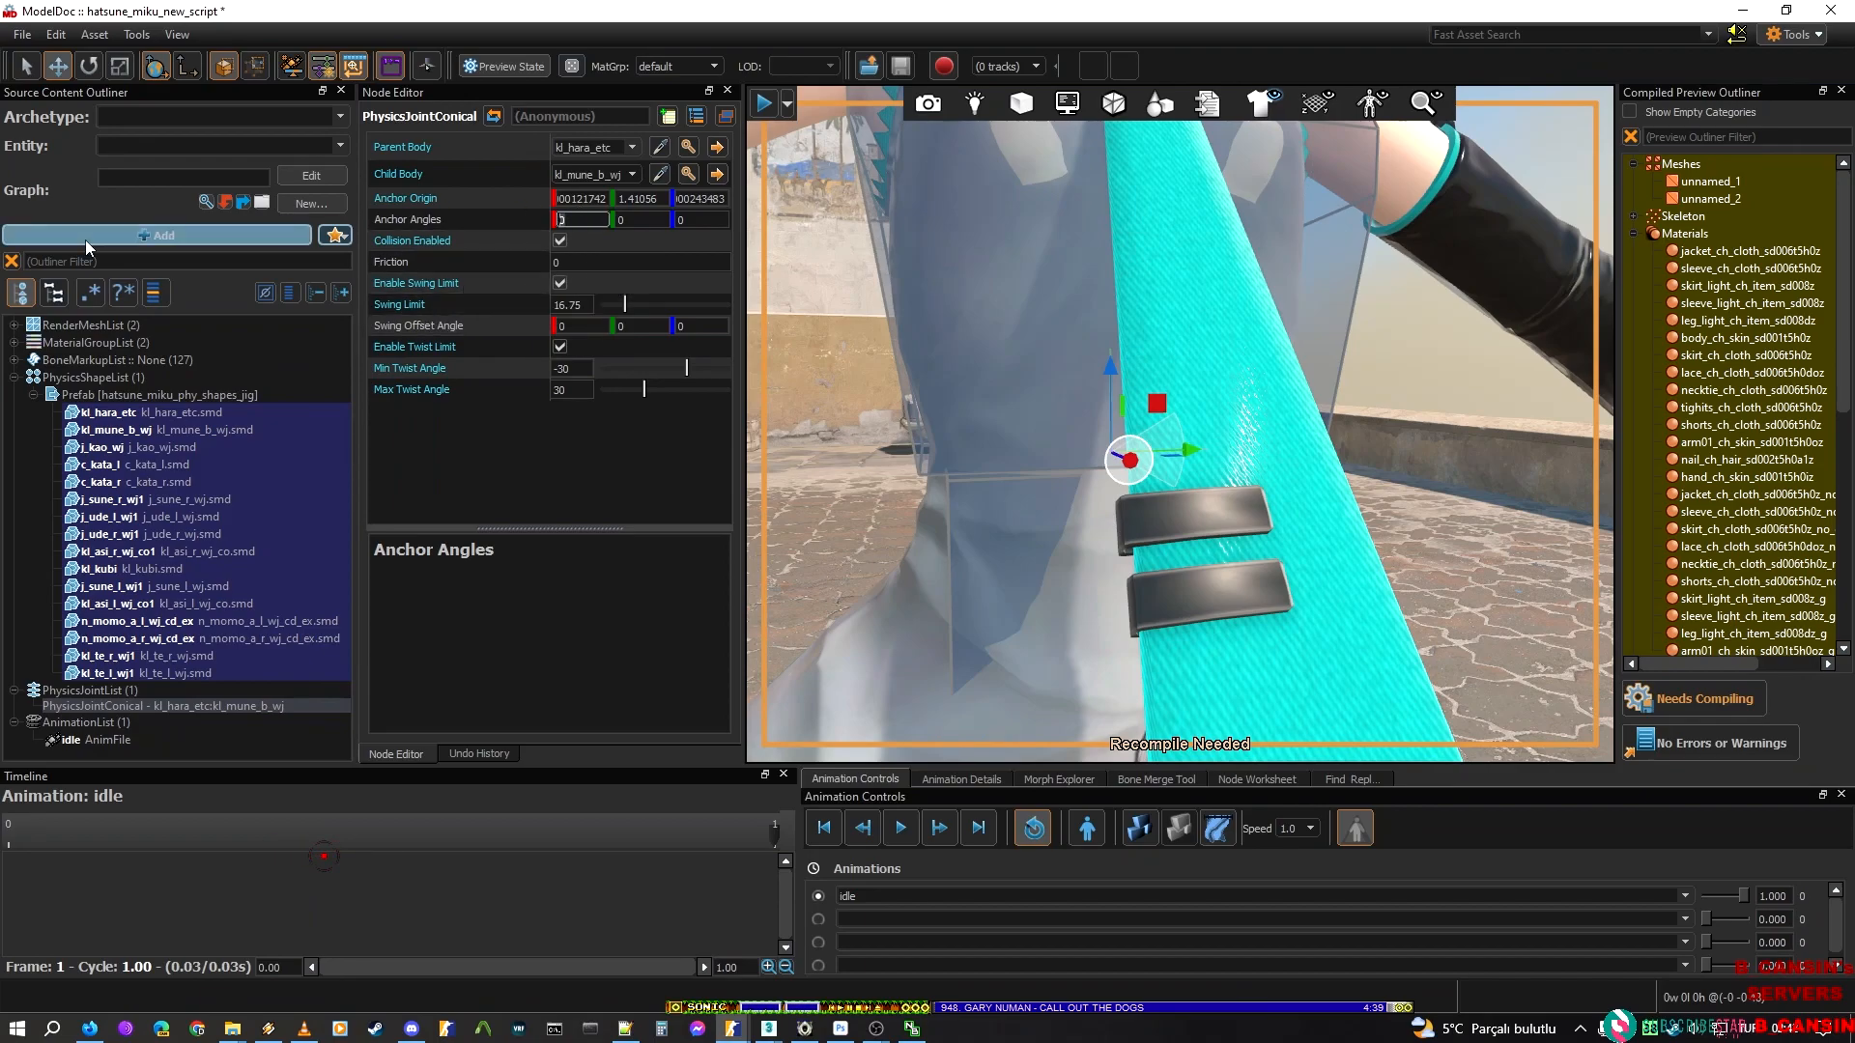
pyautogui.press('BackSpace')
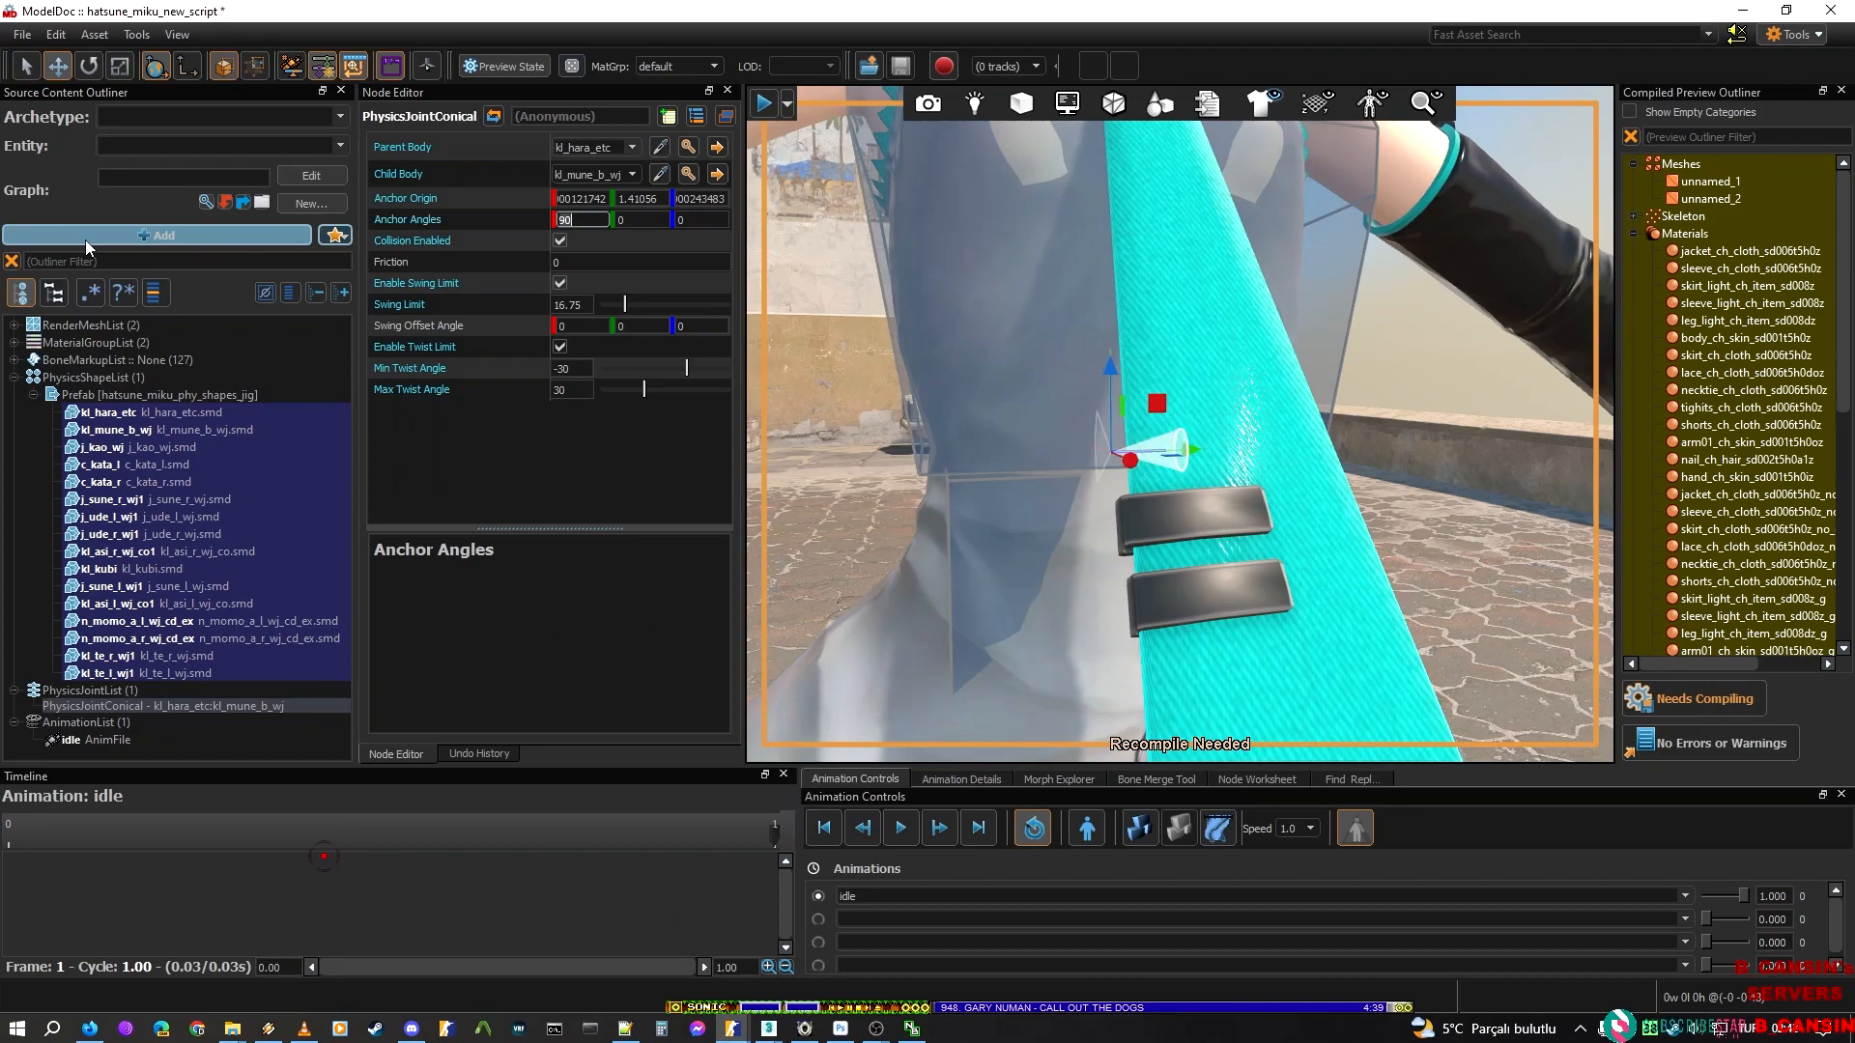
pyautogui.moveTo(937, 442); pyautogui.dragTo(1198, 443, button='right')
pyautogui.press('a')
# Try 180 for the second anchor angle, undo it to 90, and reset the first anchor angle to 0
pyautogui.click(640, 224)
pyautogui.write('90')
pyautogui.press('Return')
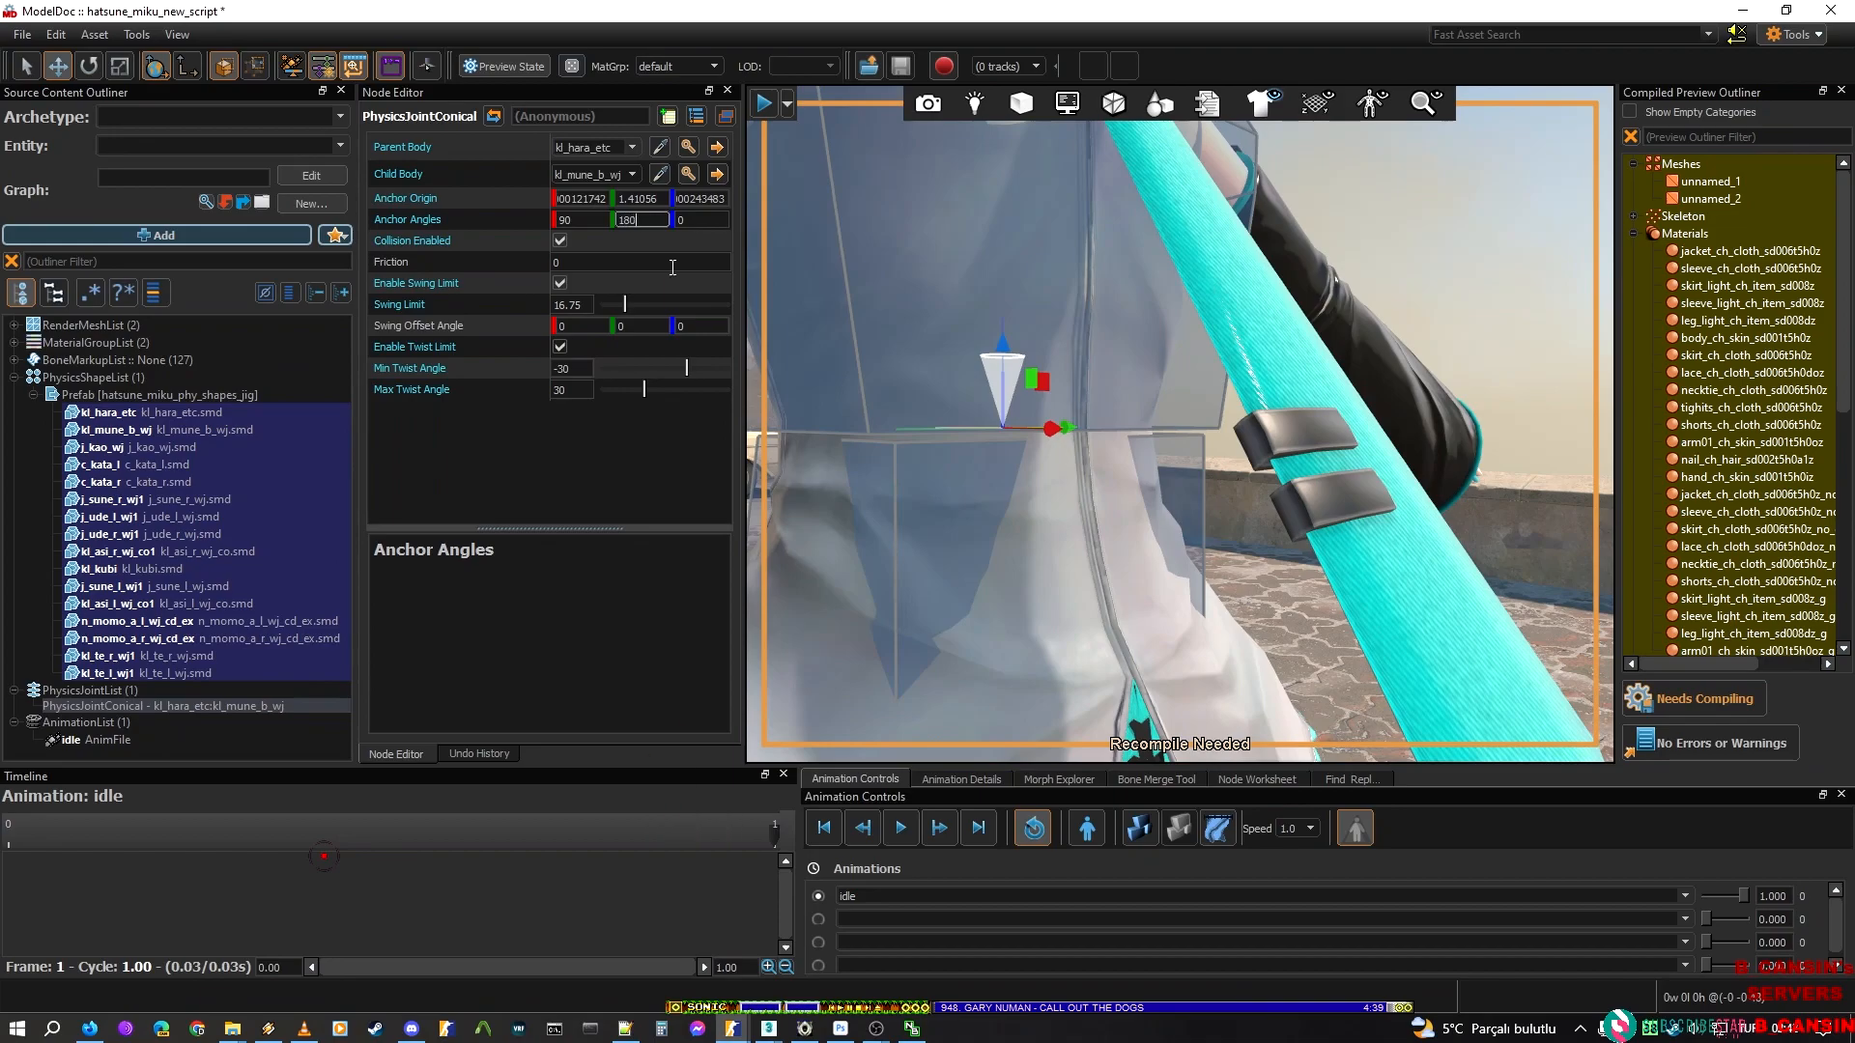
pyautogui.press('Return')
pyautogui.hotkey('ctrl', 'z')
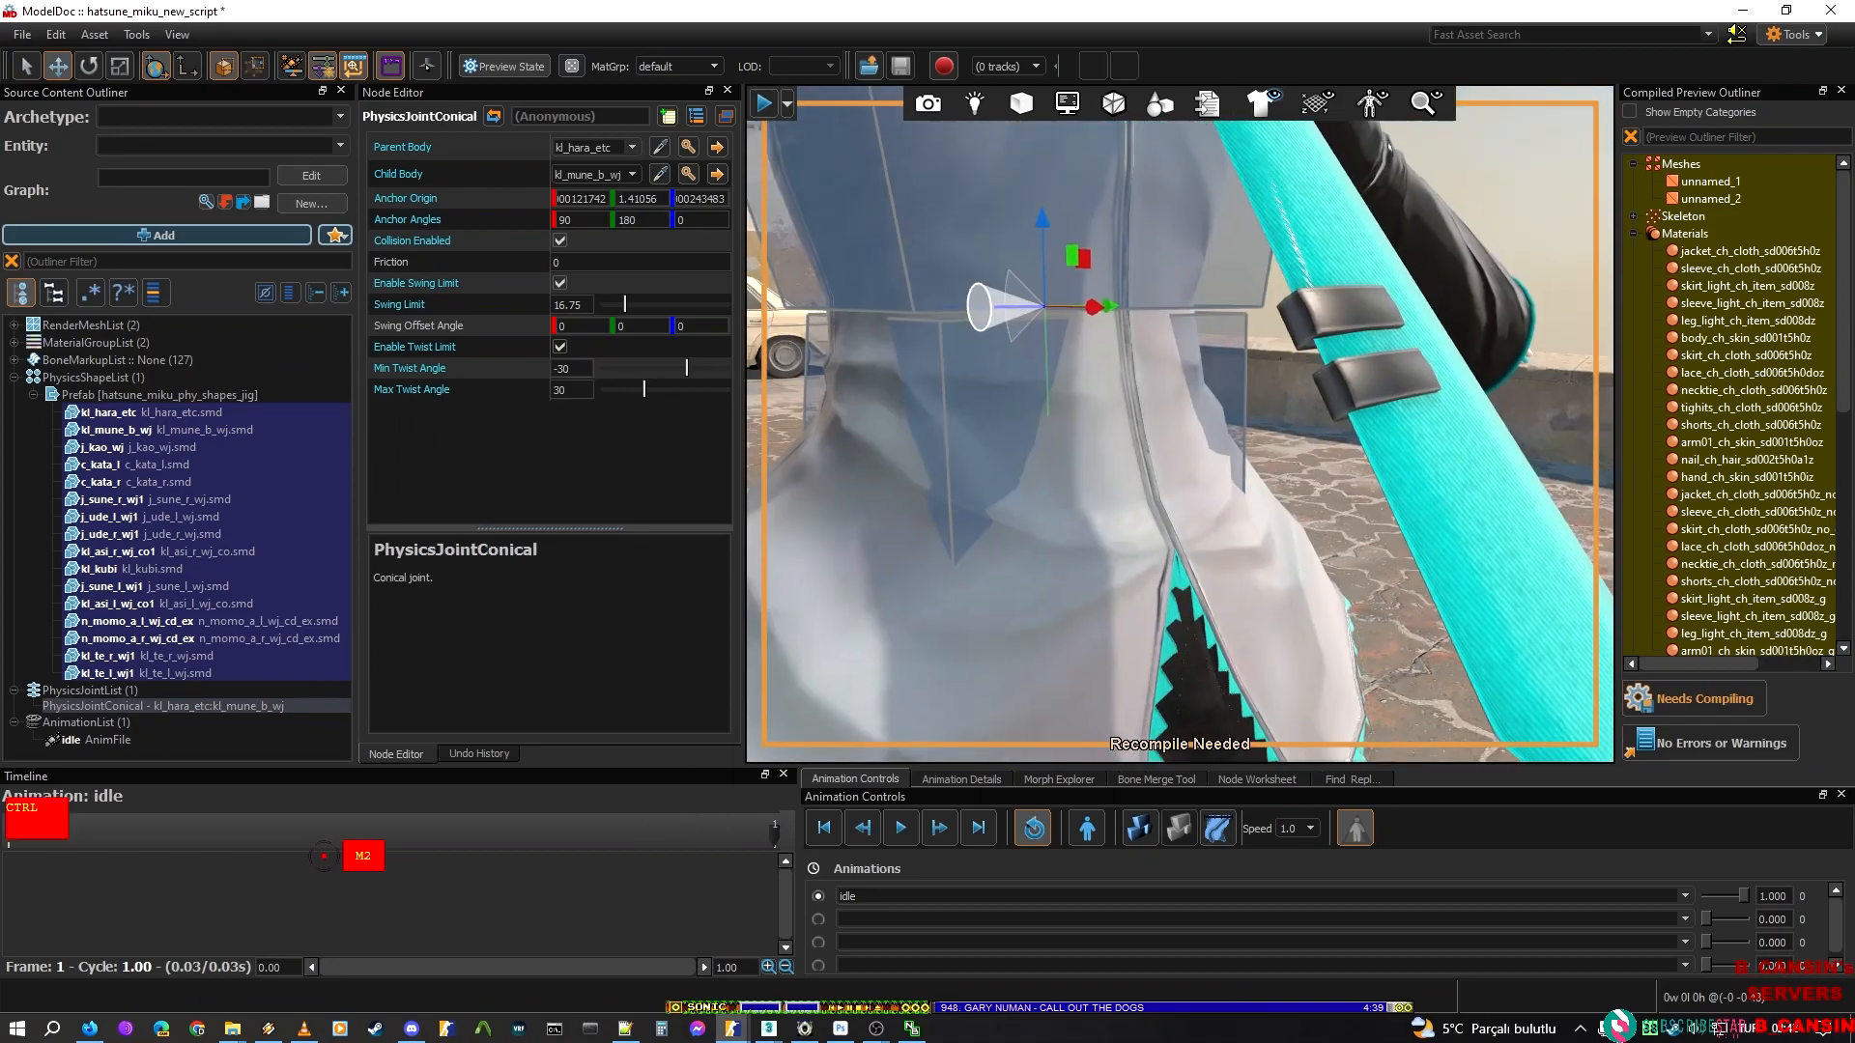
pyautogui.doubleClick(583, 220)
pyautogui.write('0')
pyautogui.press('Return')
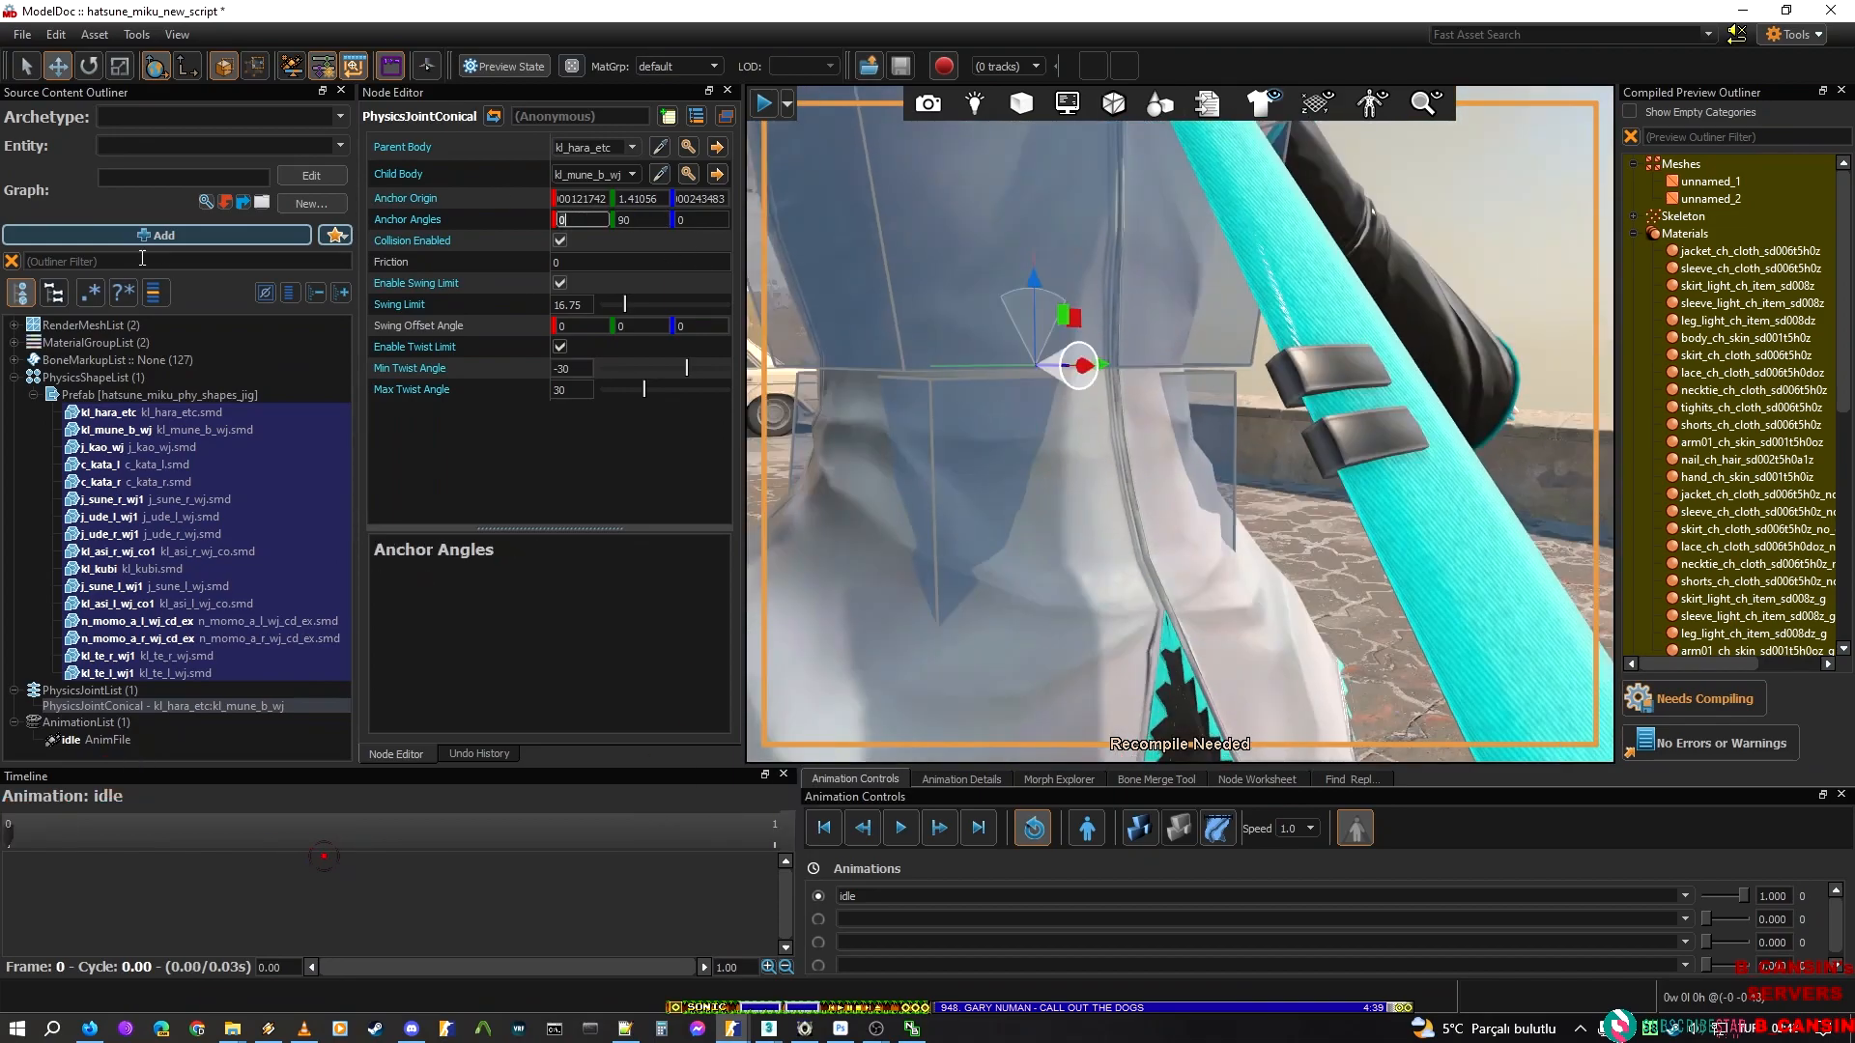
# Try a third anchor angle of 90 on the torso joint and undo it
pyautogui.moveTo(692, 220); pyautogui.dragTo(516, 208)
pyautogui.write('90')
pyautogui.press('Return')
pyautogui.moveTo(1087, 311); pyautogui.dragTo(1294, 314, button='right')
pyautogui.hotkey('ctrl', 'z')
pyautogui.press('s')
pyautogui.press('d')
# Try 180 for the torso joint's second anchor angle, check the swing cone, and undo the change
pyautogui.moveTo(646, 220); pyautogui.dragTo(197, 292)
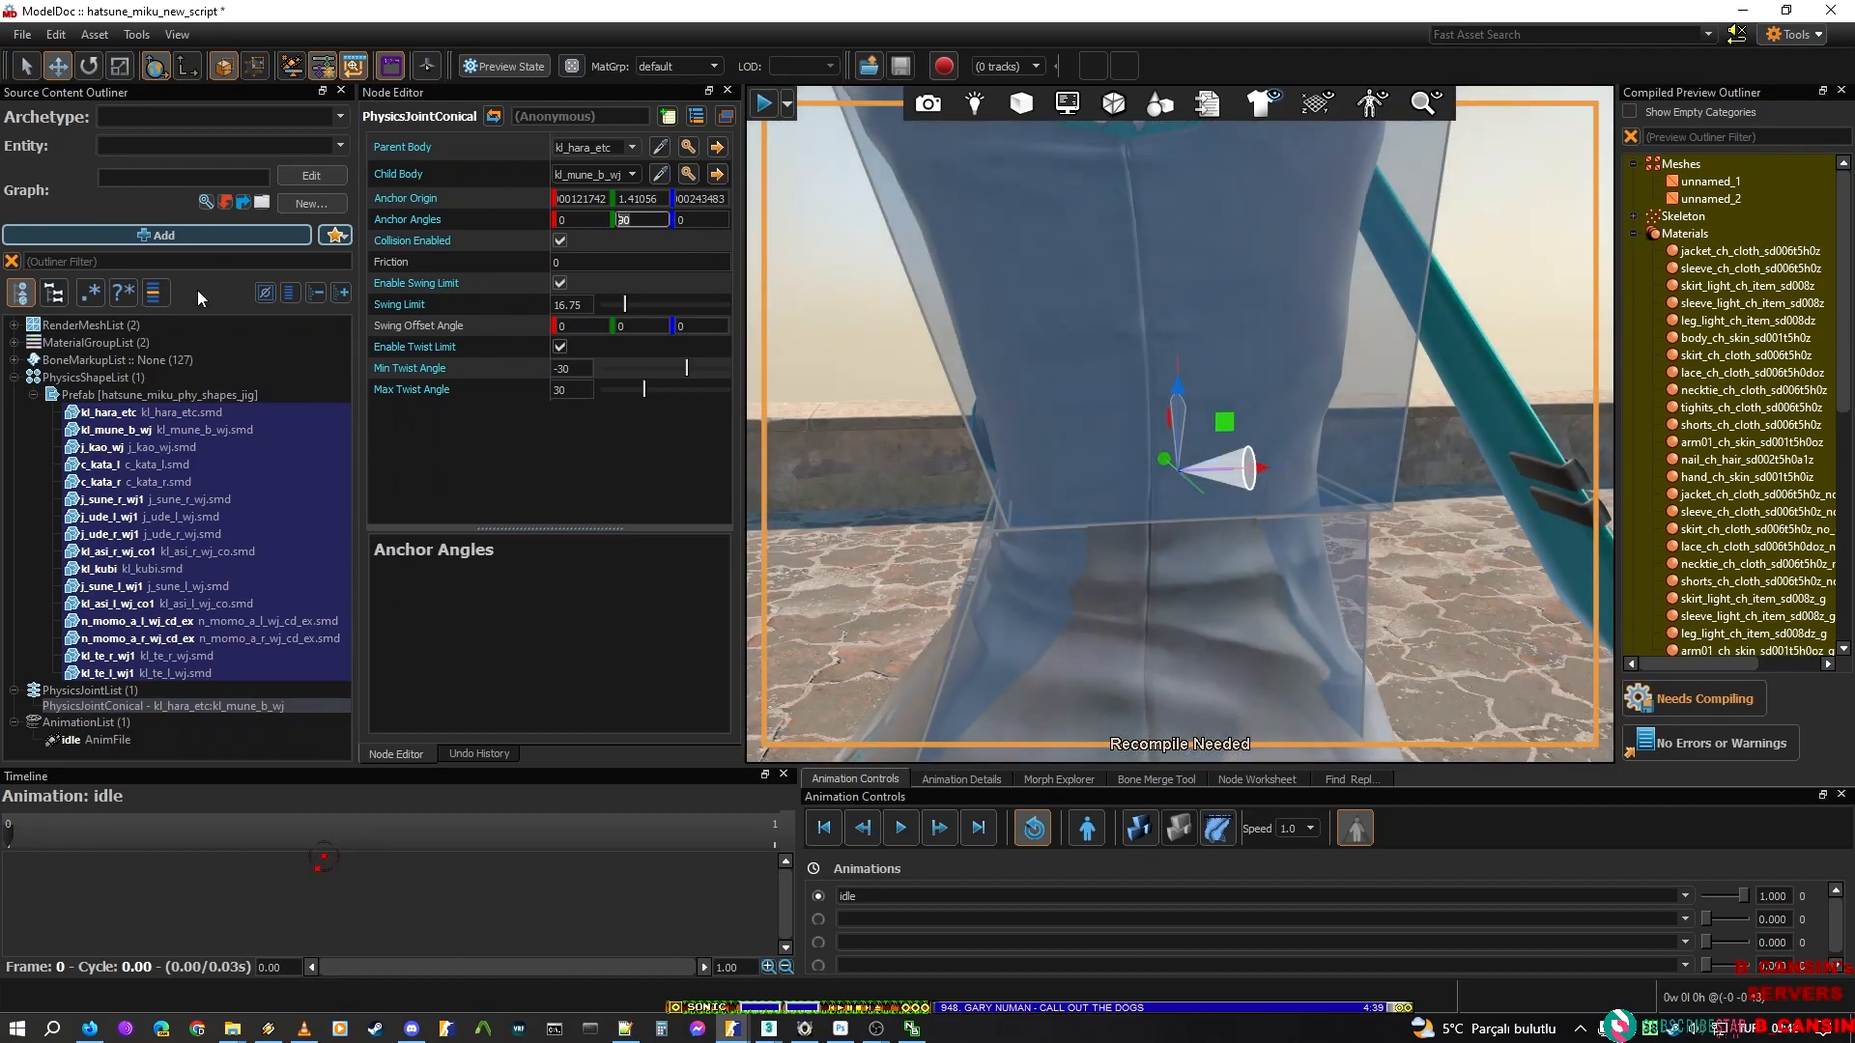
pyautogui.write('180')
pyautogui.moveTo(1243, 323); pyautogui.dragTo(1246, 295, button='right')
pyautogui.hotkey('ctrl', 'z')
# Set the torso joint's first anchor angle to -90 after trying 180, and recompile the model
pyautogui.moveTo(585, 221); pyautogui.dragTo(83, 199)
pyautogui.write('180')
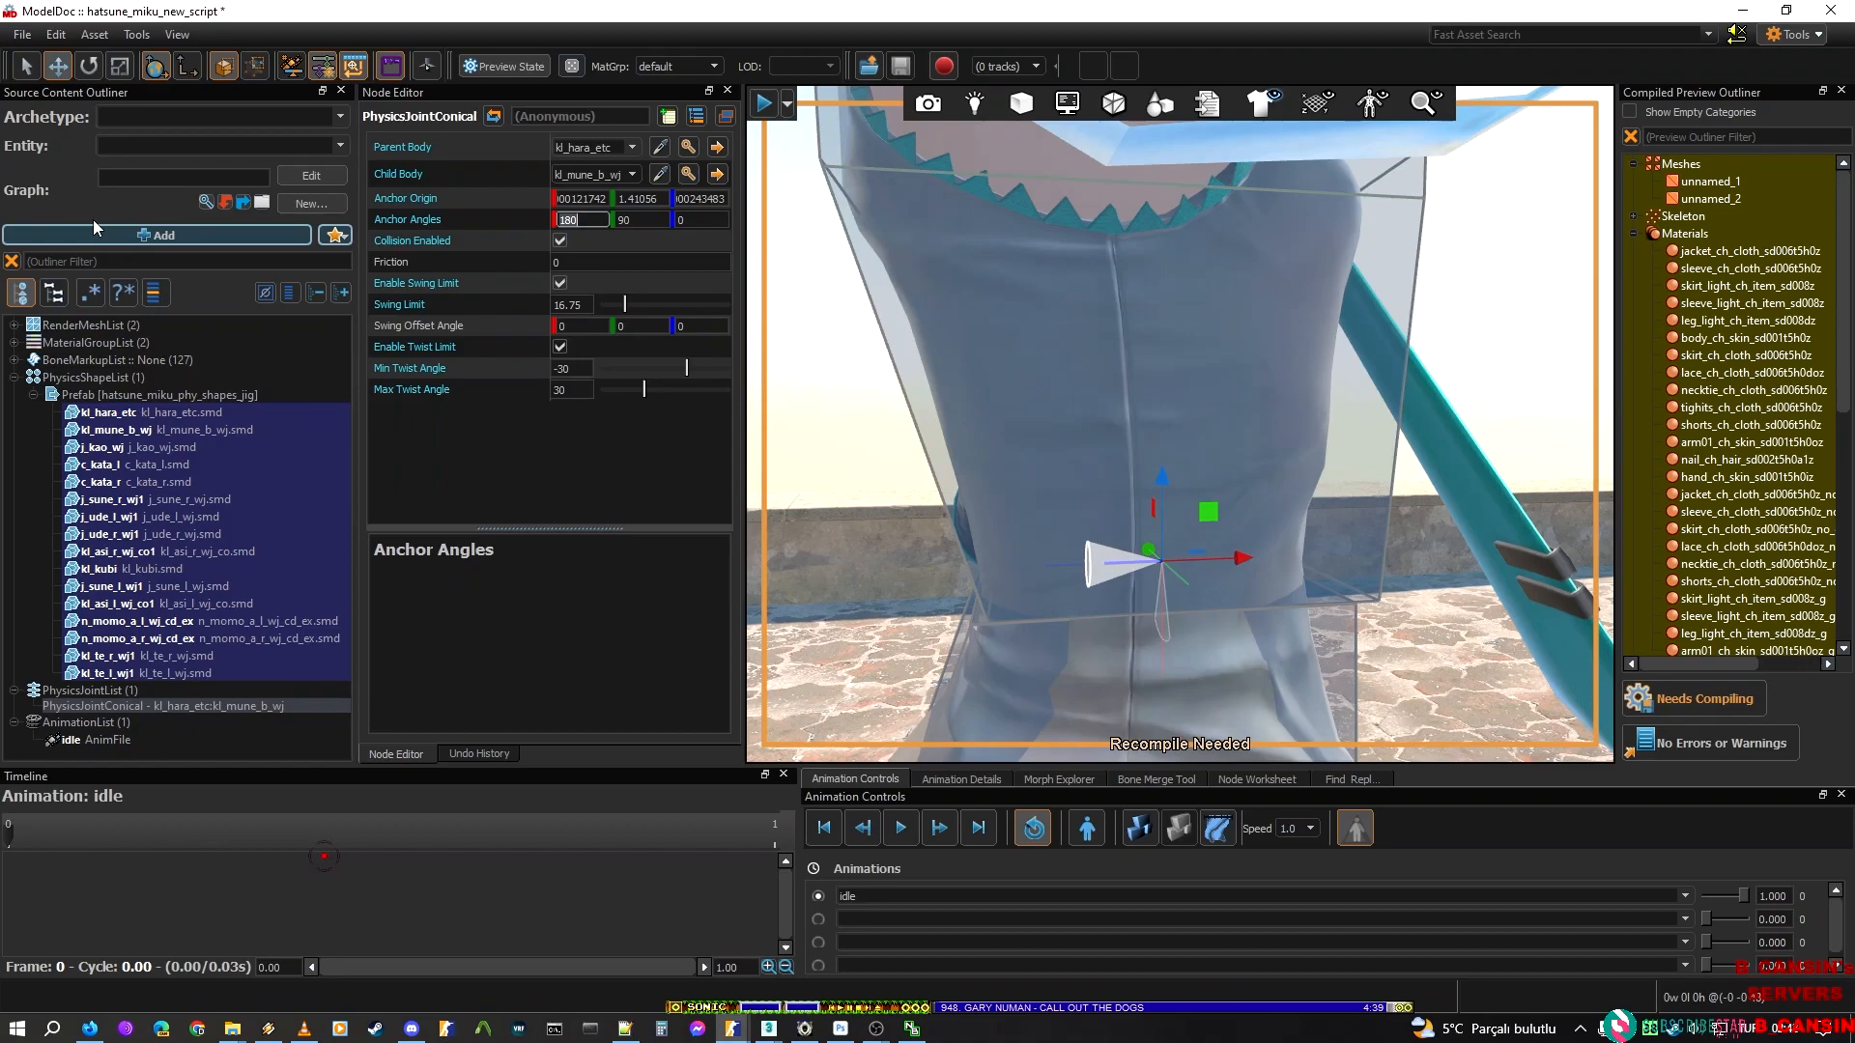
pyautogui.write('-90')
pyautogui.press('Return')
pyautogui.moveTo(830, 372); pyautogui.dragTo(869, 241, button='right')
pyautogui.press('s')
pyautogui.click(1715, 710)
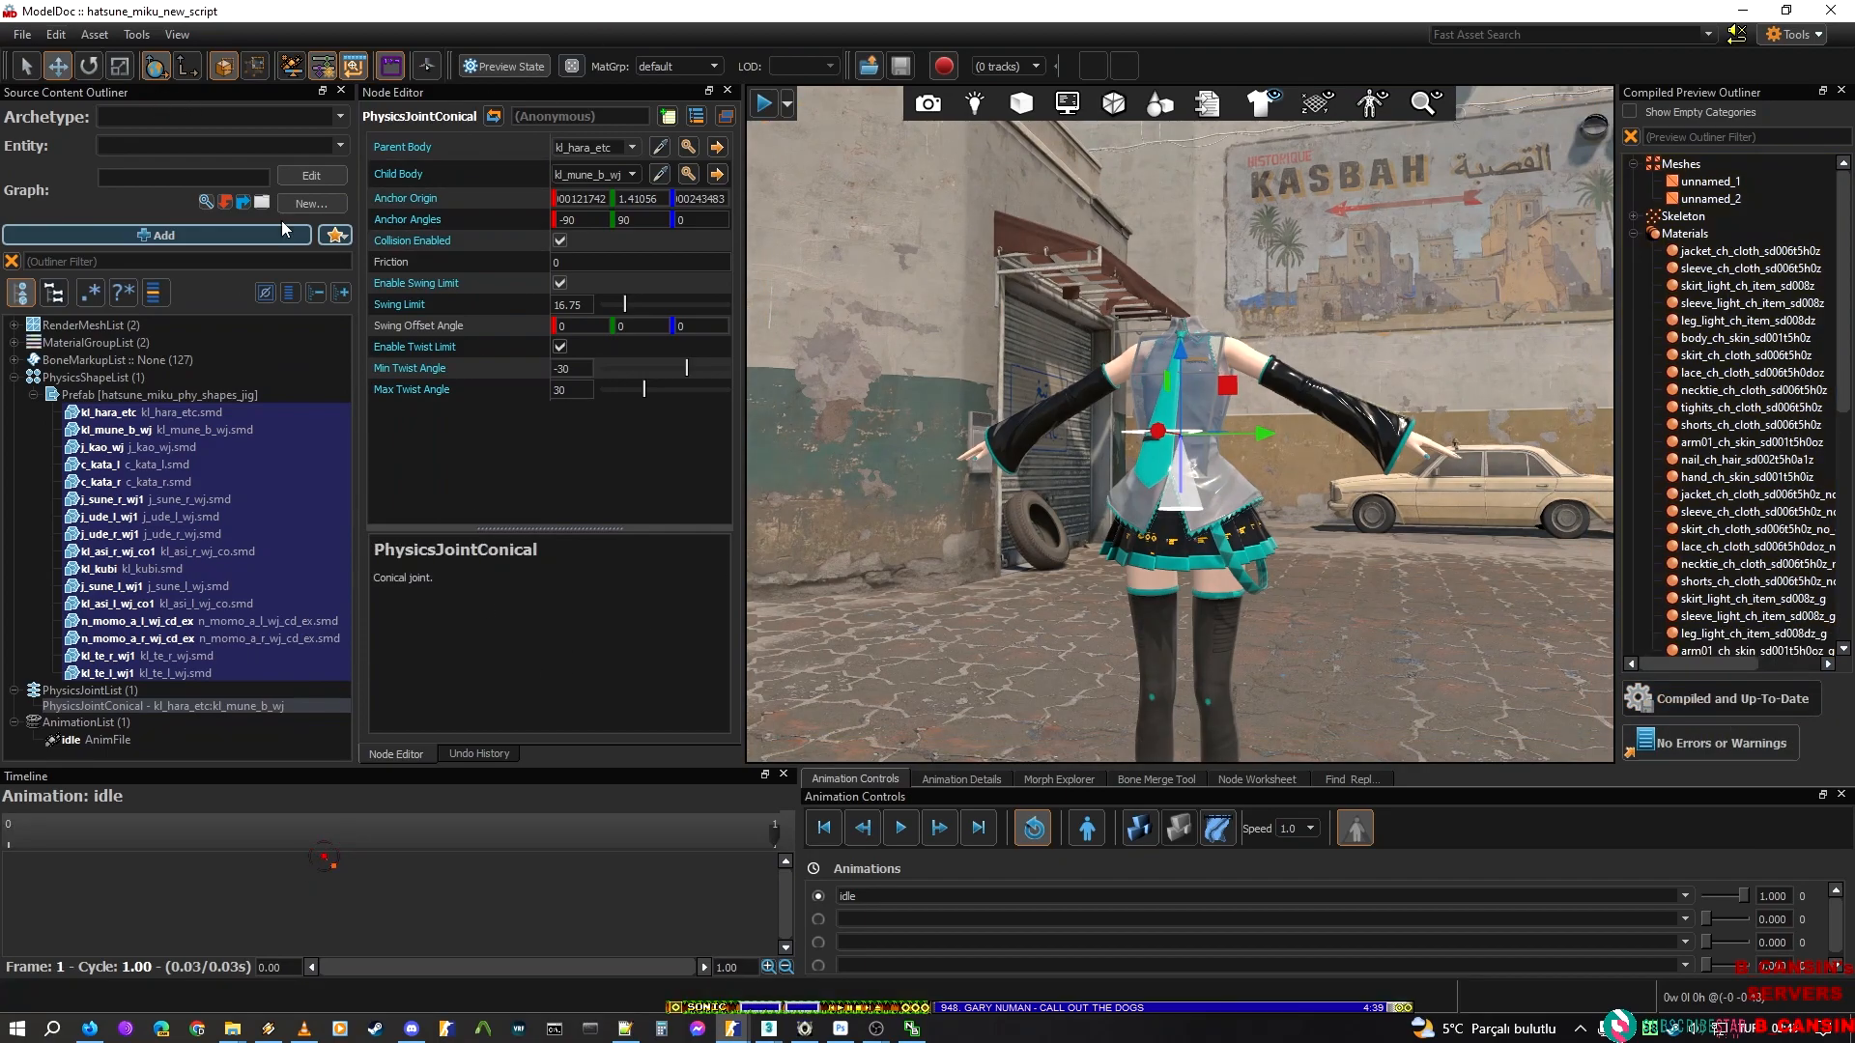
# Run the physics preview, pull the ragdoll around by its body to test the torso joint, and end the preview
pyautogui.click(1139, 827)
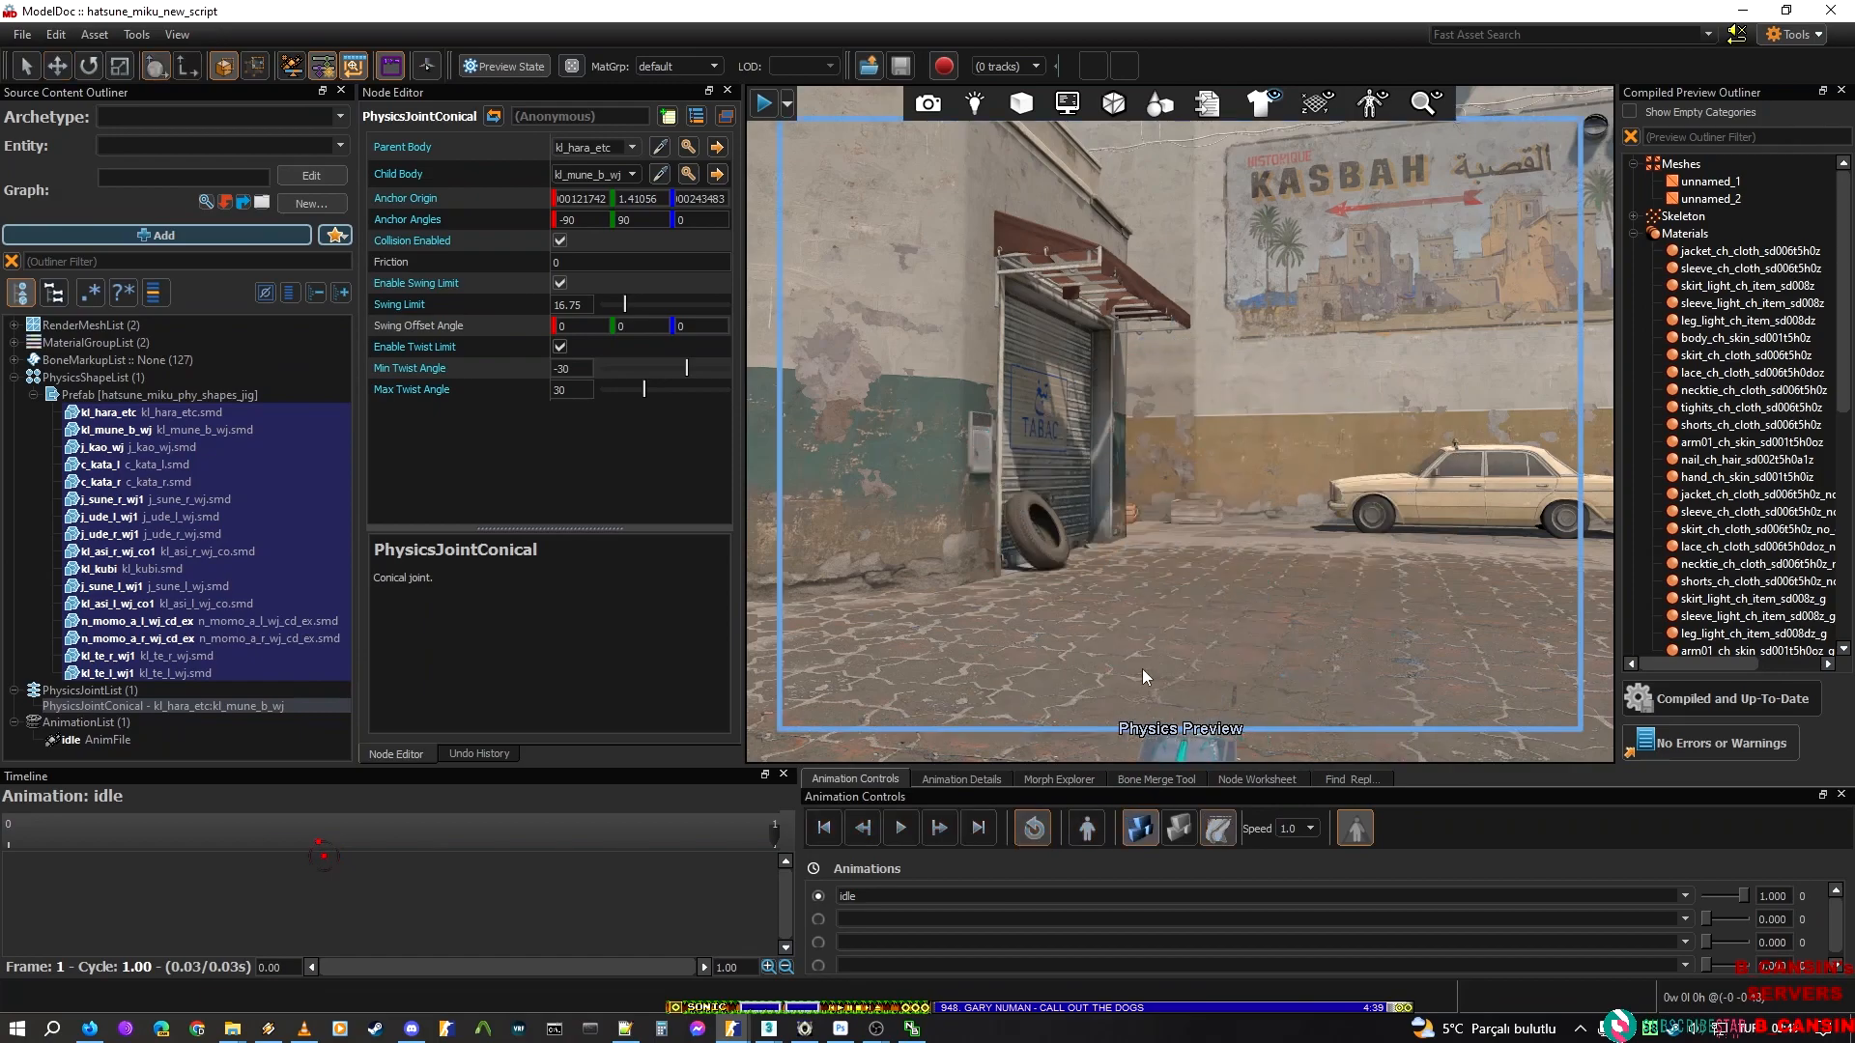
pyautogui.moveTo(1154, 707); pyautogui.dragTo(1155, 758, button='right')
pyautogui.moveTo(1152, 639); pyautogui.dragTo(1126, 528)
pyautogui.moveTo(1095, 551); pyautogui.dragTo(1131, 566)
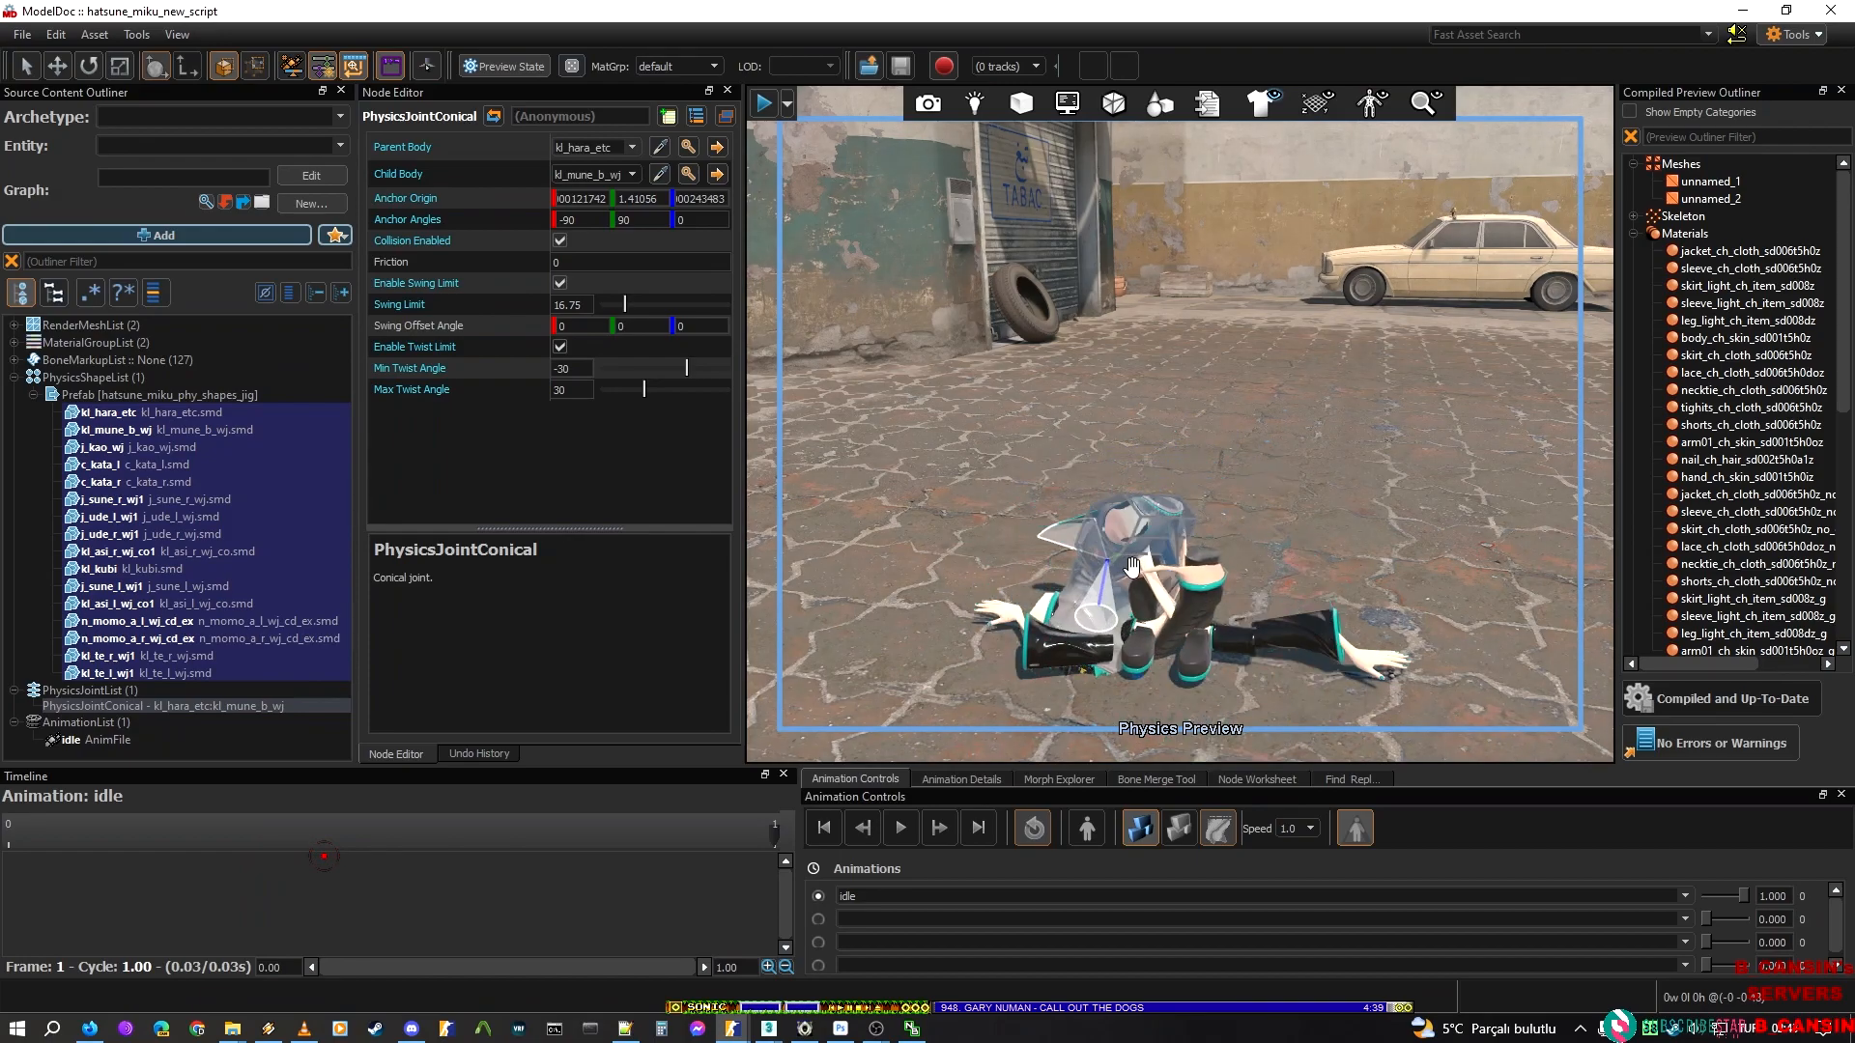
pyautogui.moveTo(1122, 531); pyautogui.dragTo(1415, 541, button='right')
pyautogui.press('a')
pyautogui.press('w')
pyautogui.moveTo(1070, 481); pyautogui.dragTo(1159, 382)
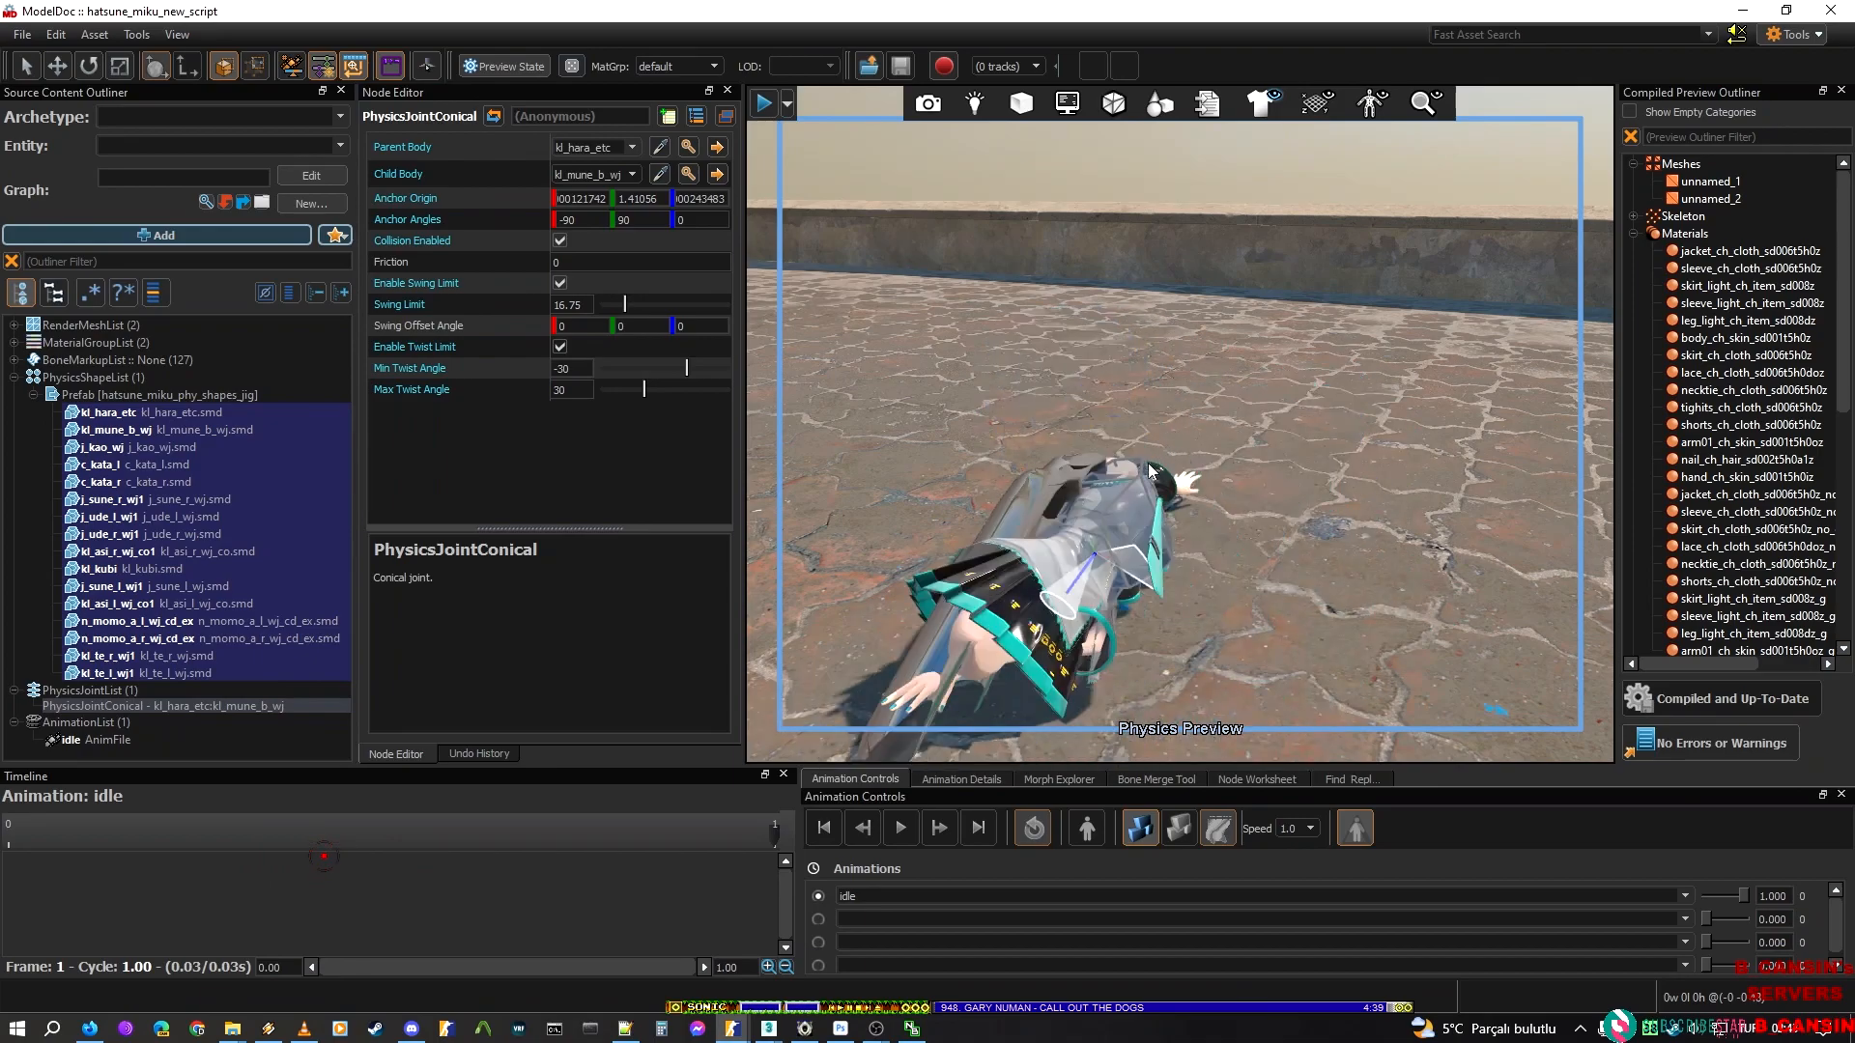
pyautogui.click(1155, 831)
# Inspect the kl_mune_b_wj and kl_kubi hulls together to see where the chest meets the neck
pyautogui.moveTo(1169, 579); pyautogui.dragTo(1217, 487, button='right')
pyautogui.press('d')
pyautogui.press('w')
pyautogui.press('s')
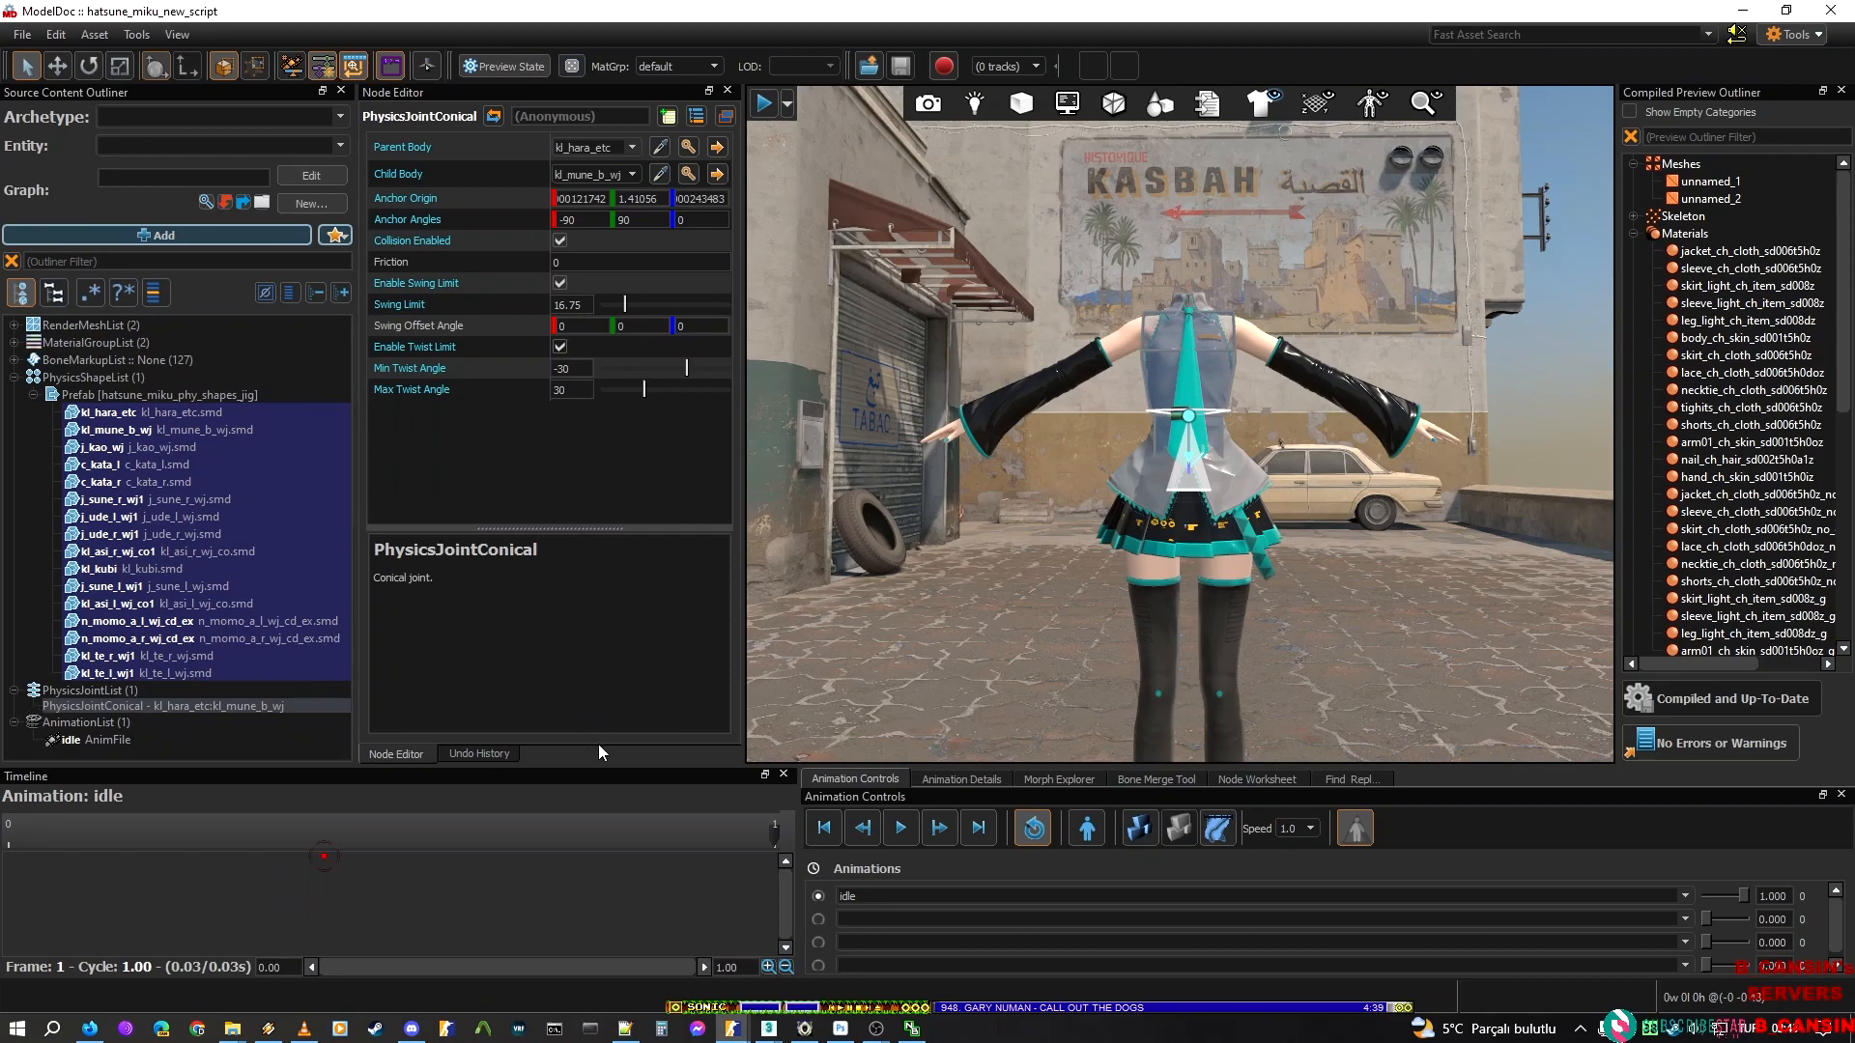
pyautogui.click(154, 446)
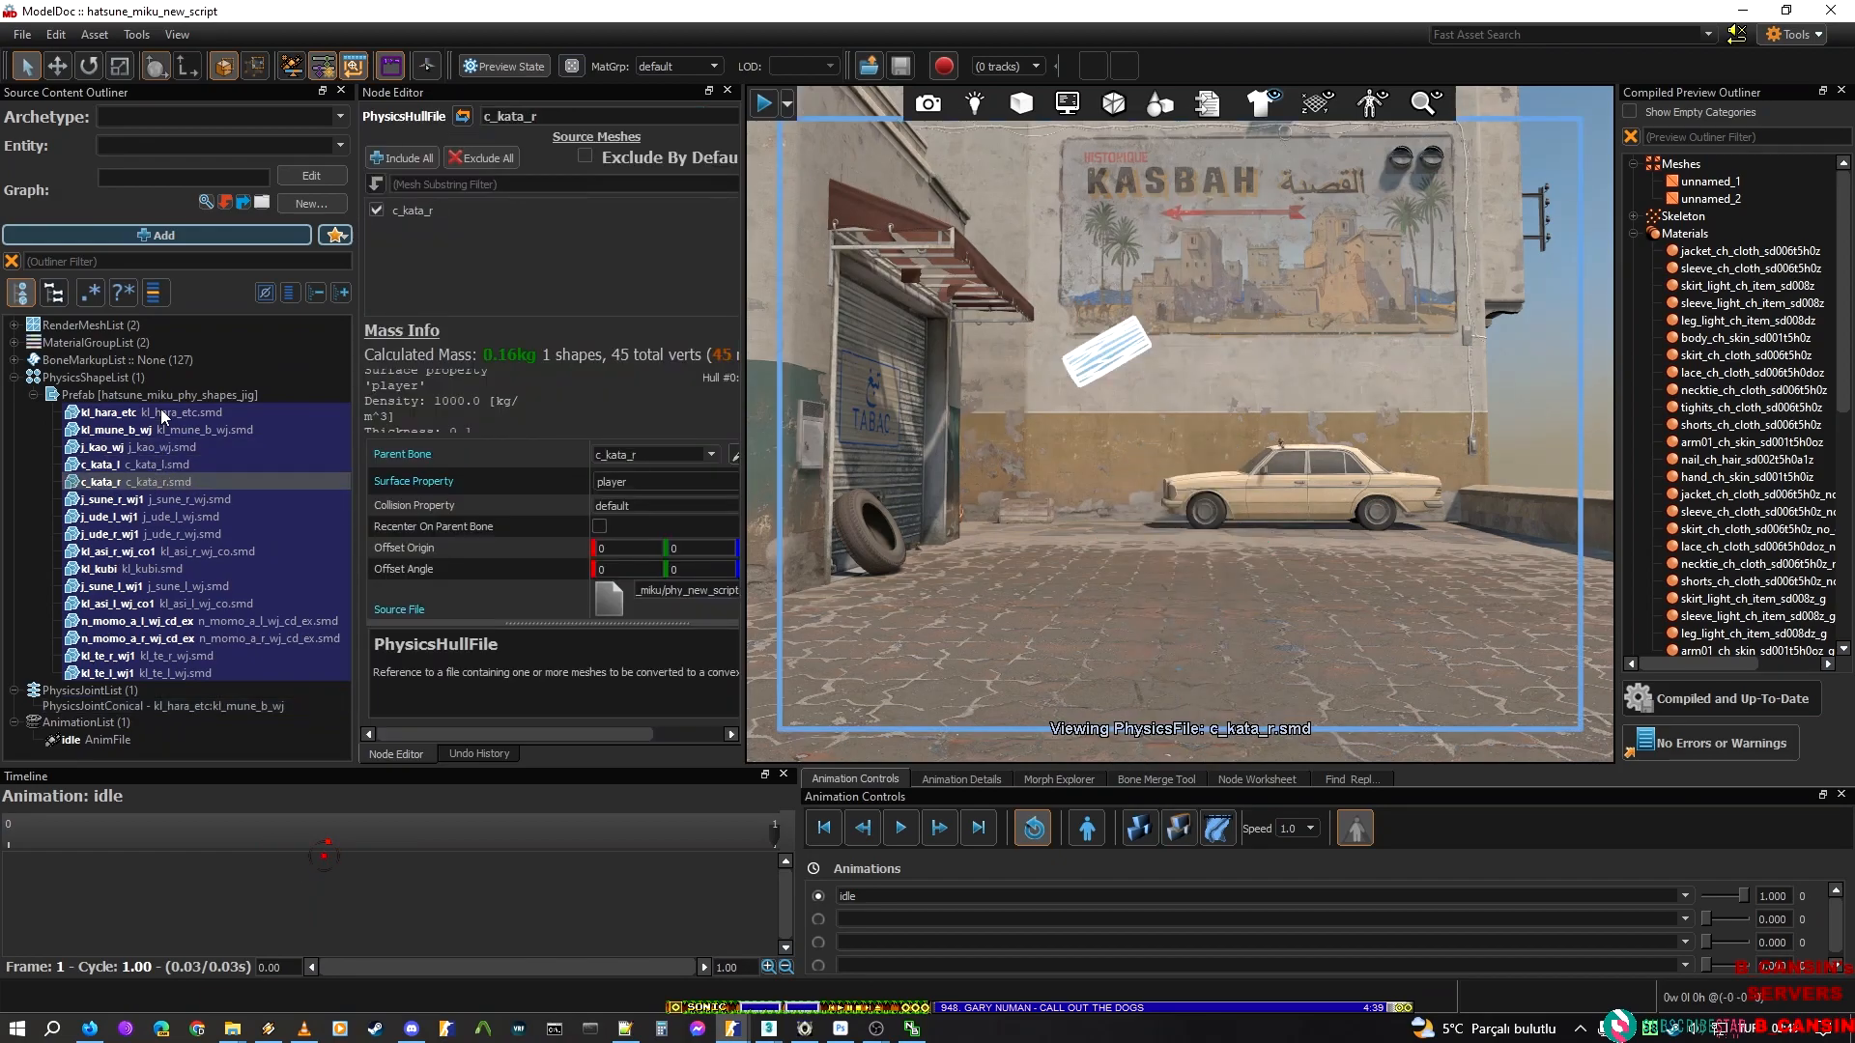
pyautogui.click(152, 429)
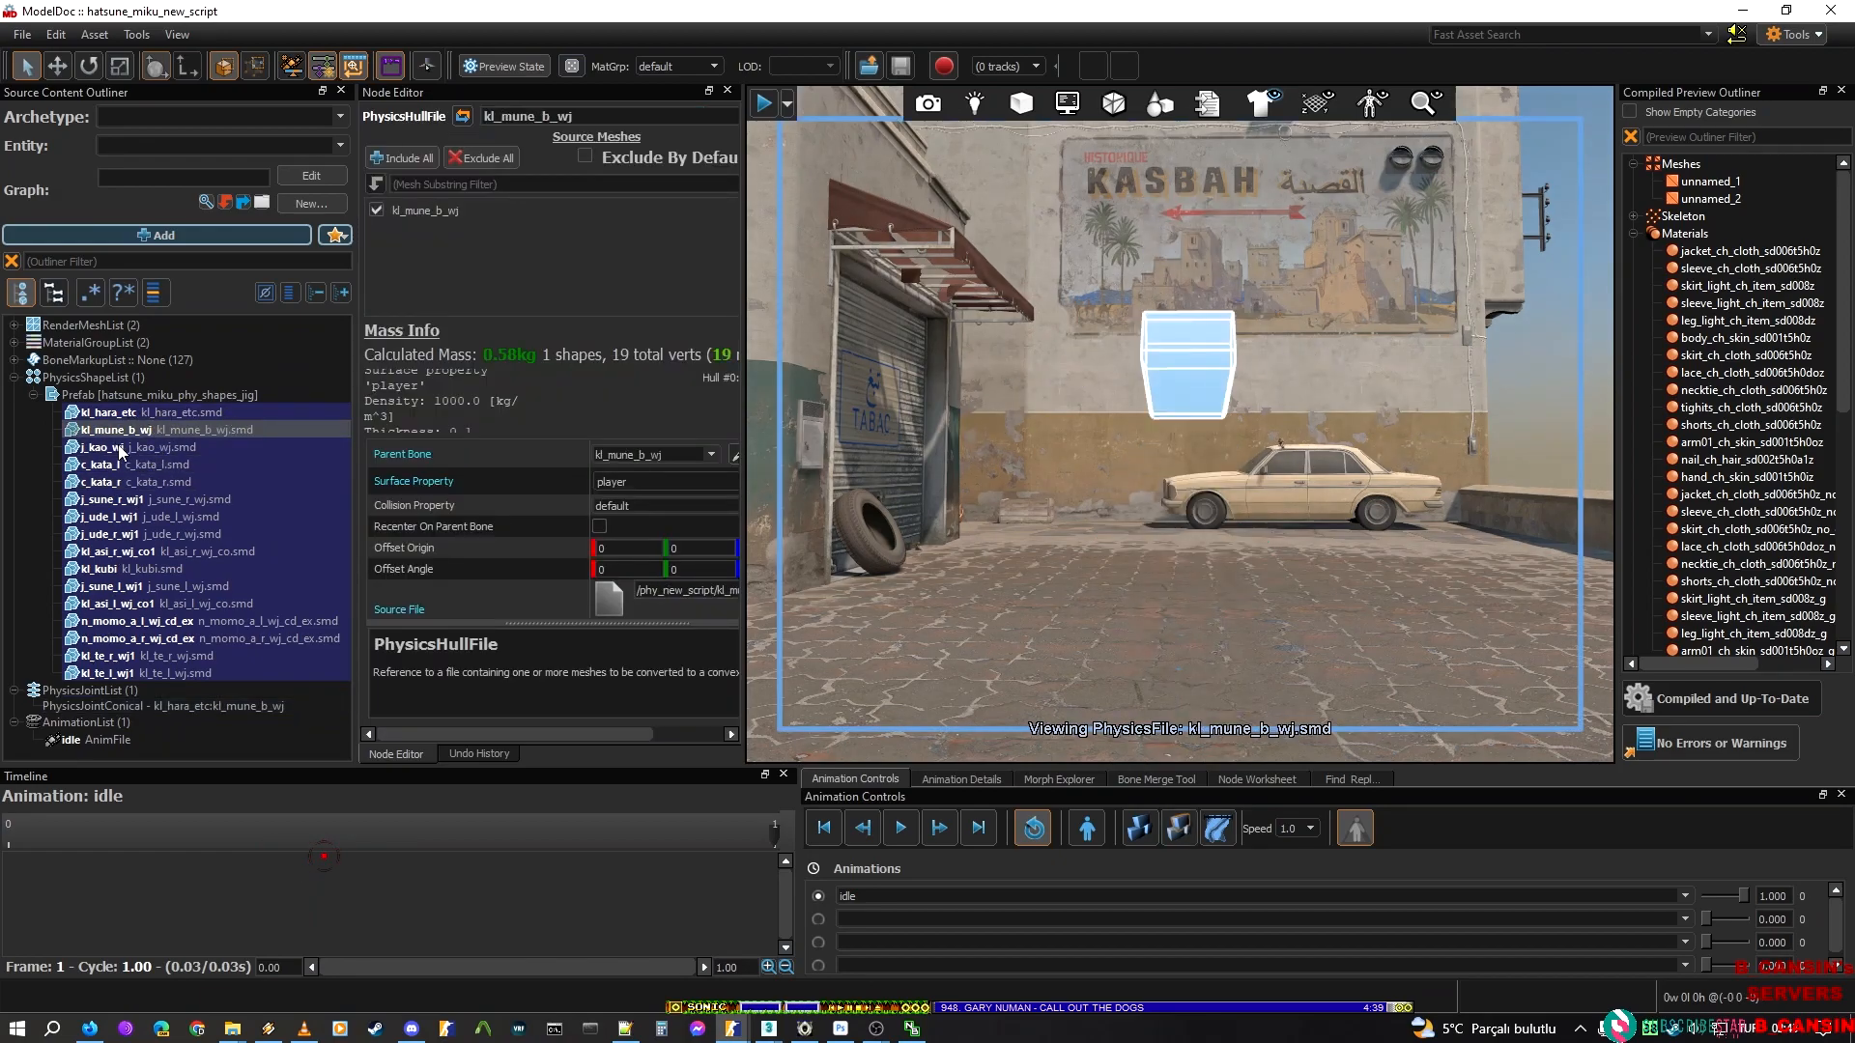
pyautogui.press('ctrl')
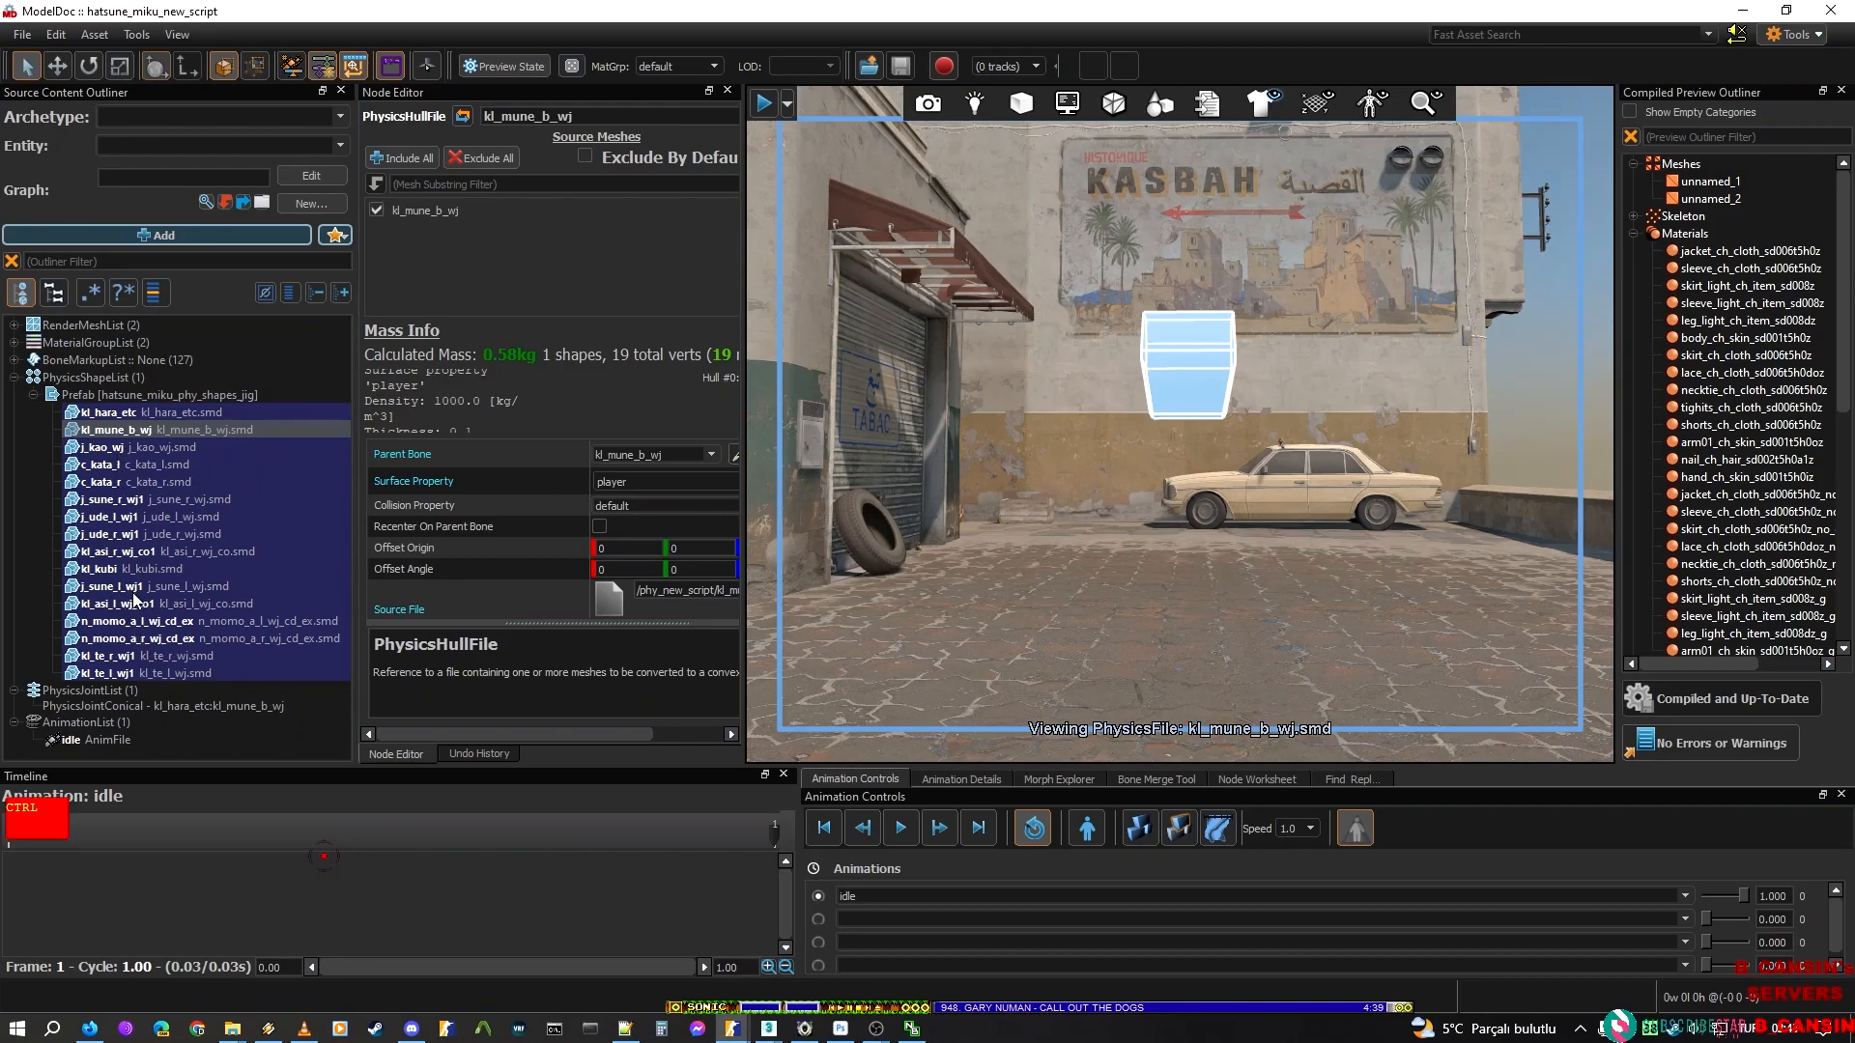
pyautogui.keyDown('ctrl'); pyautogui.click(116, 571); pyautogui.keyUp('ctrl')
pyautogui.moveTo(1016, 325)
pyautogui.mouseDown(button='right')
pyautogui.moveTo(947, 253)
pyautogui.moveTo(1012, 286)
pyautogui.moveTo(1044, 338)
pyautogui.mouseUp(button='right')
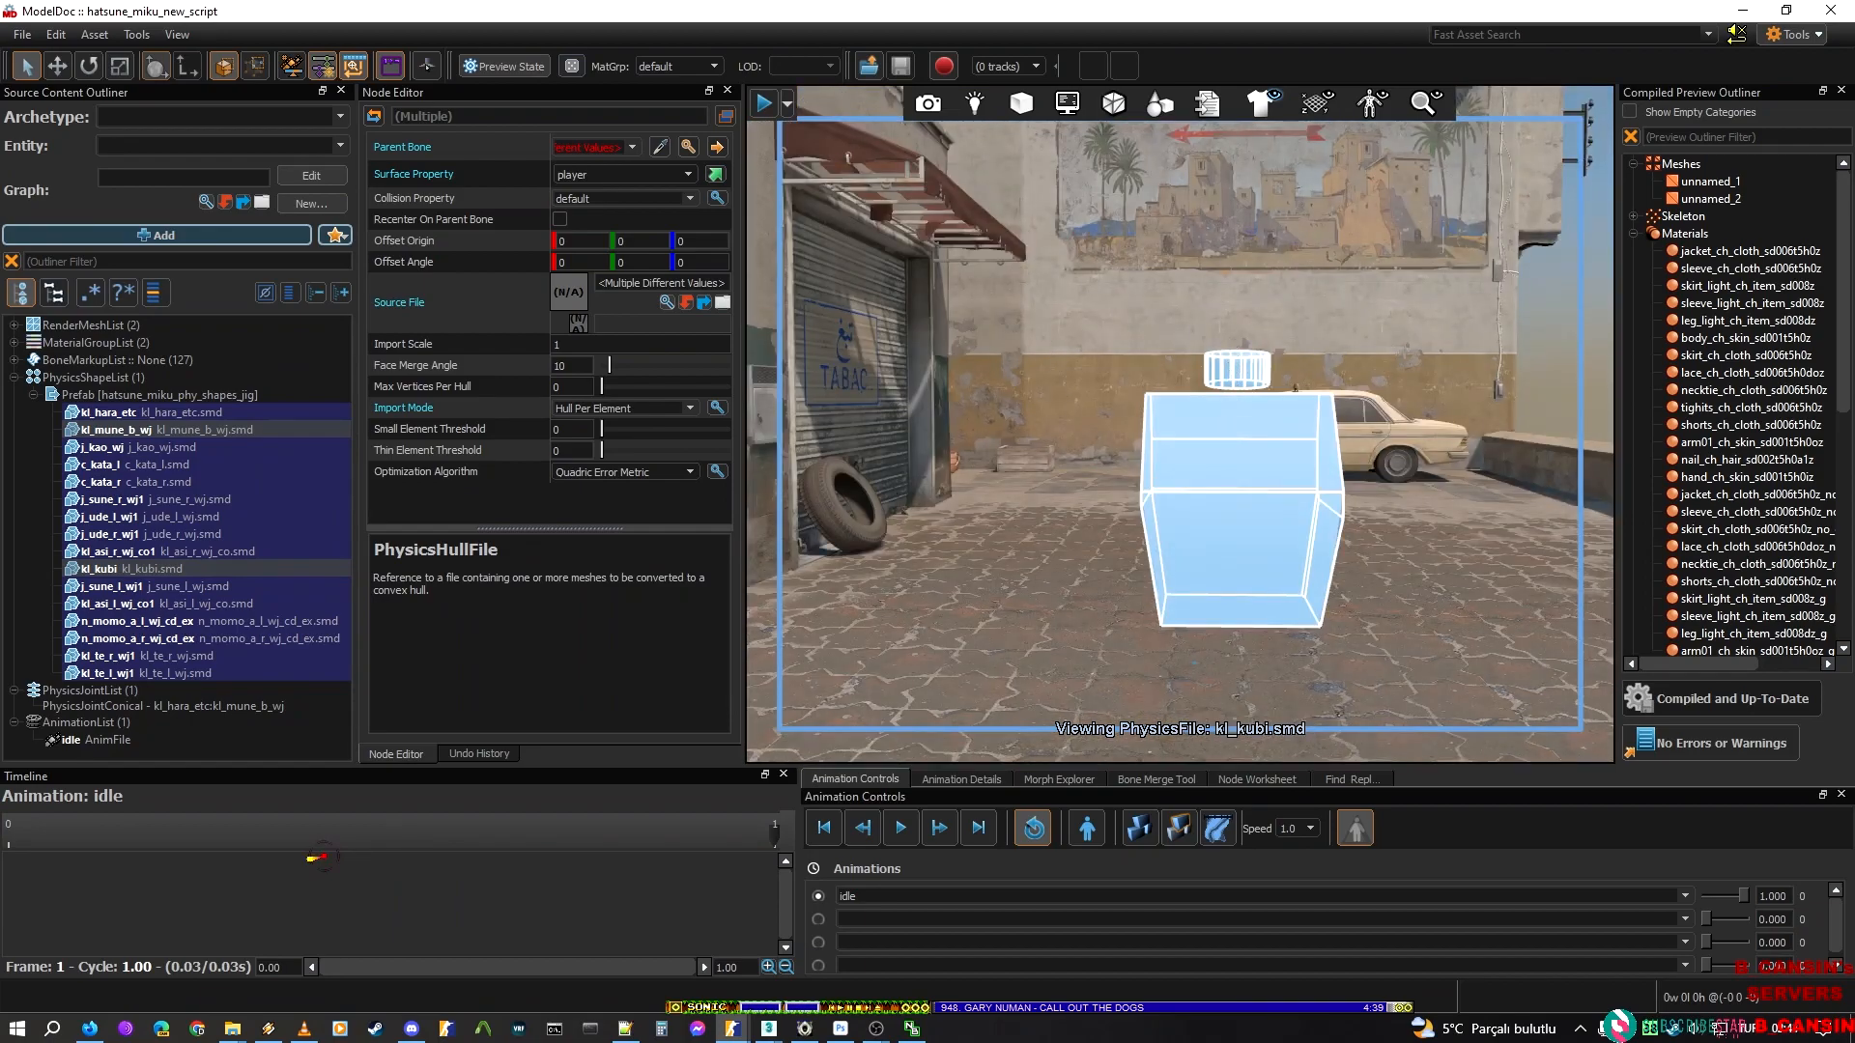
# Add a second conical joint and set its parent body to kl_mune_b_wj, reusing the torso joint's child body name
pyautogui.rightClick(101, 689)
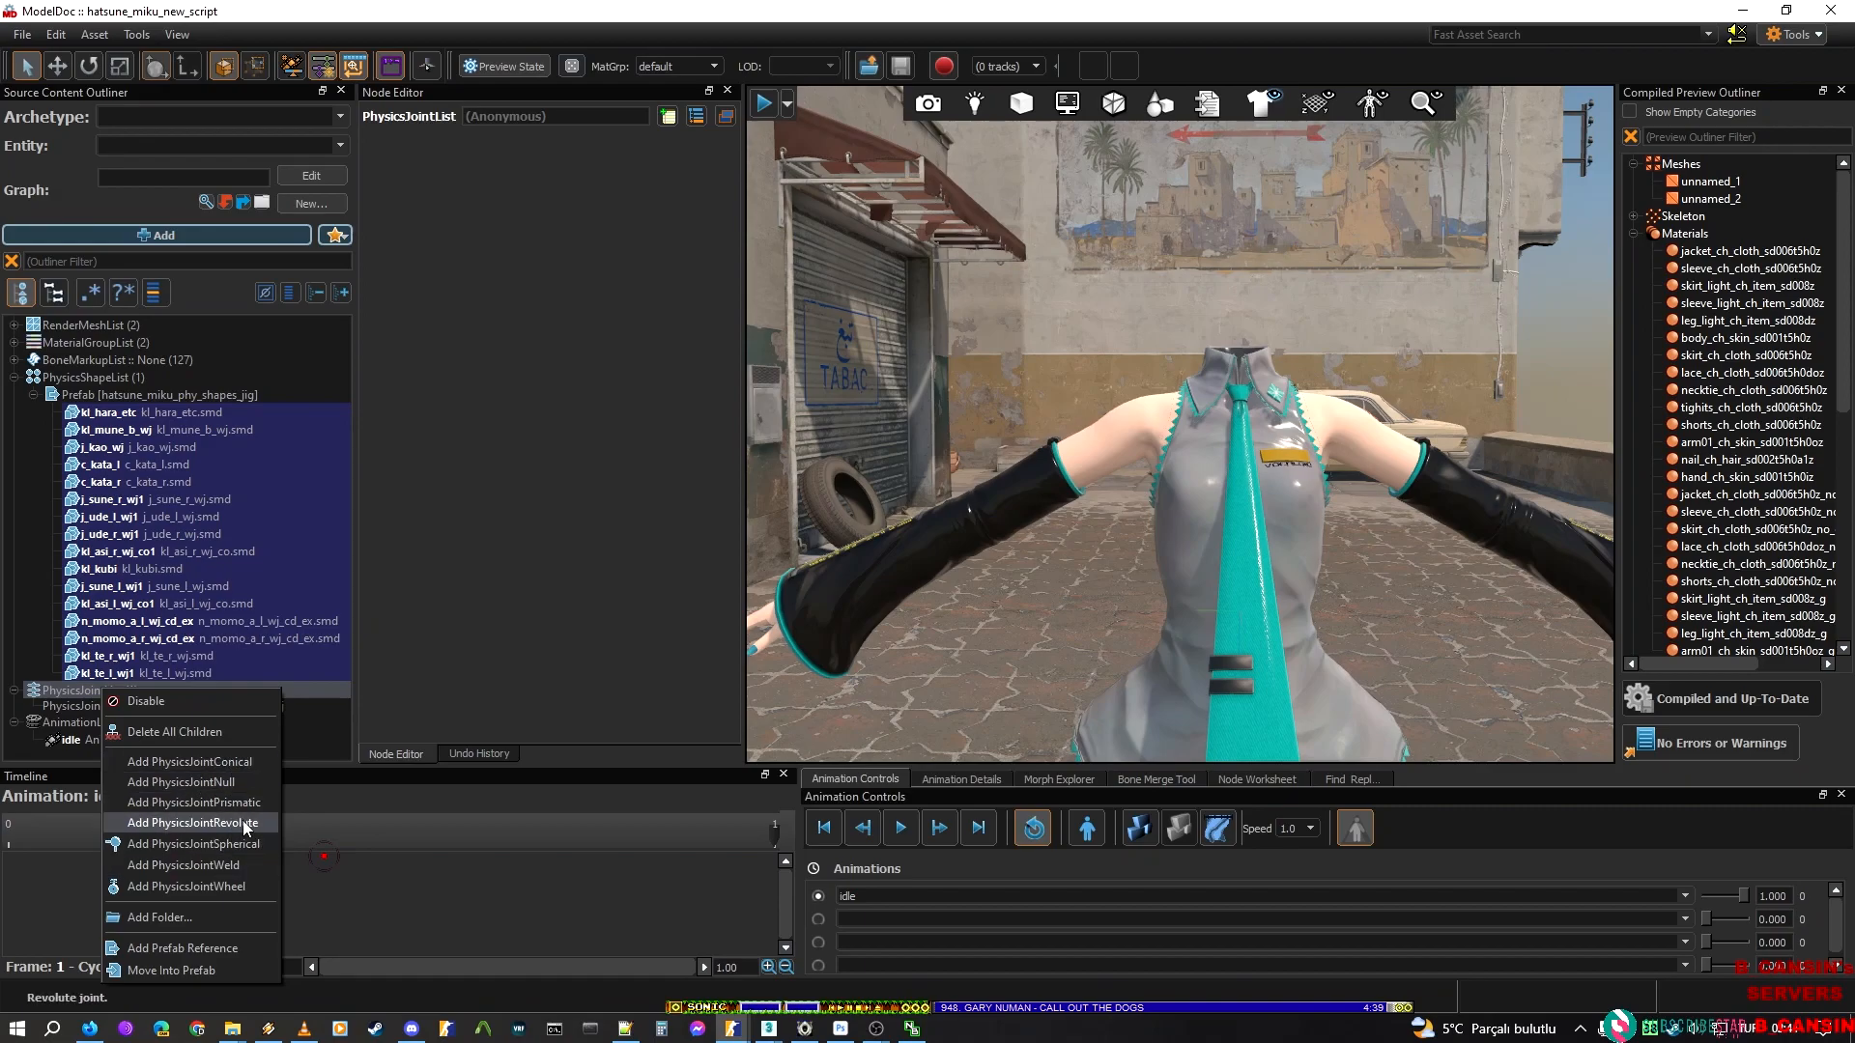
pyautogui.click(255, 764)
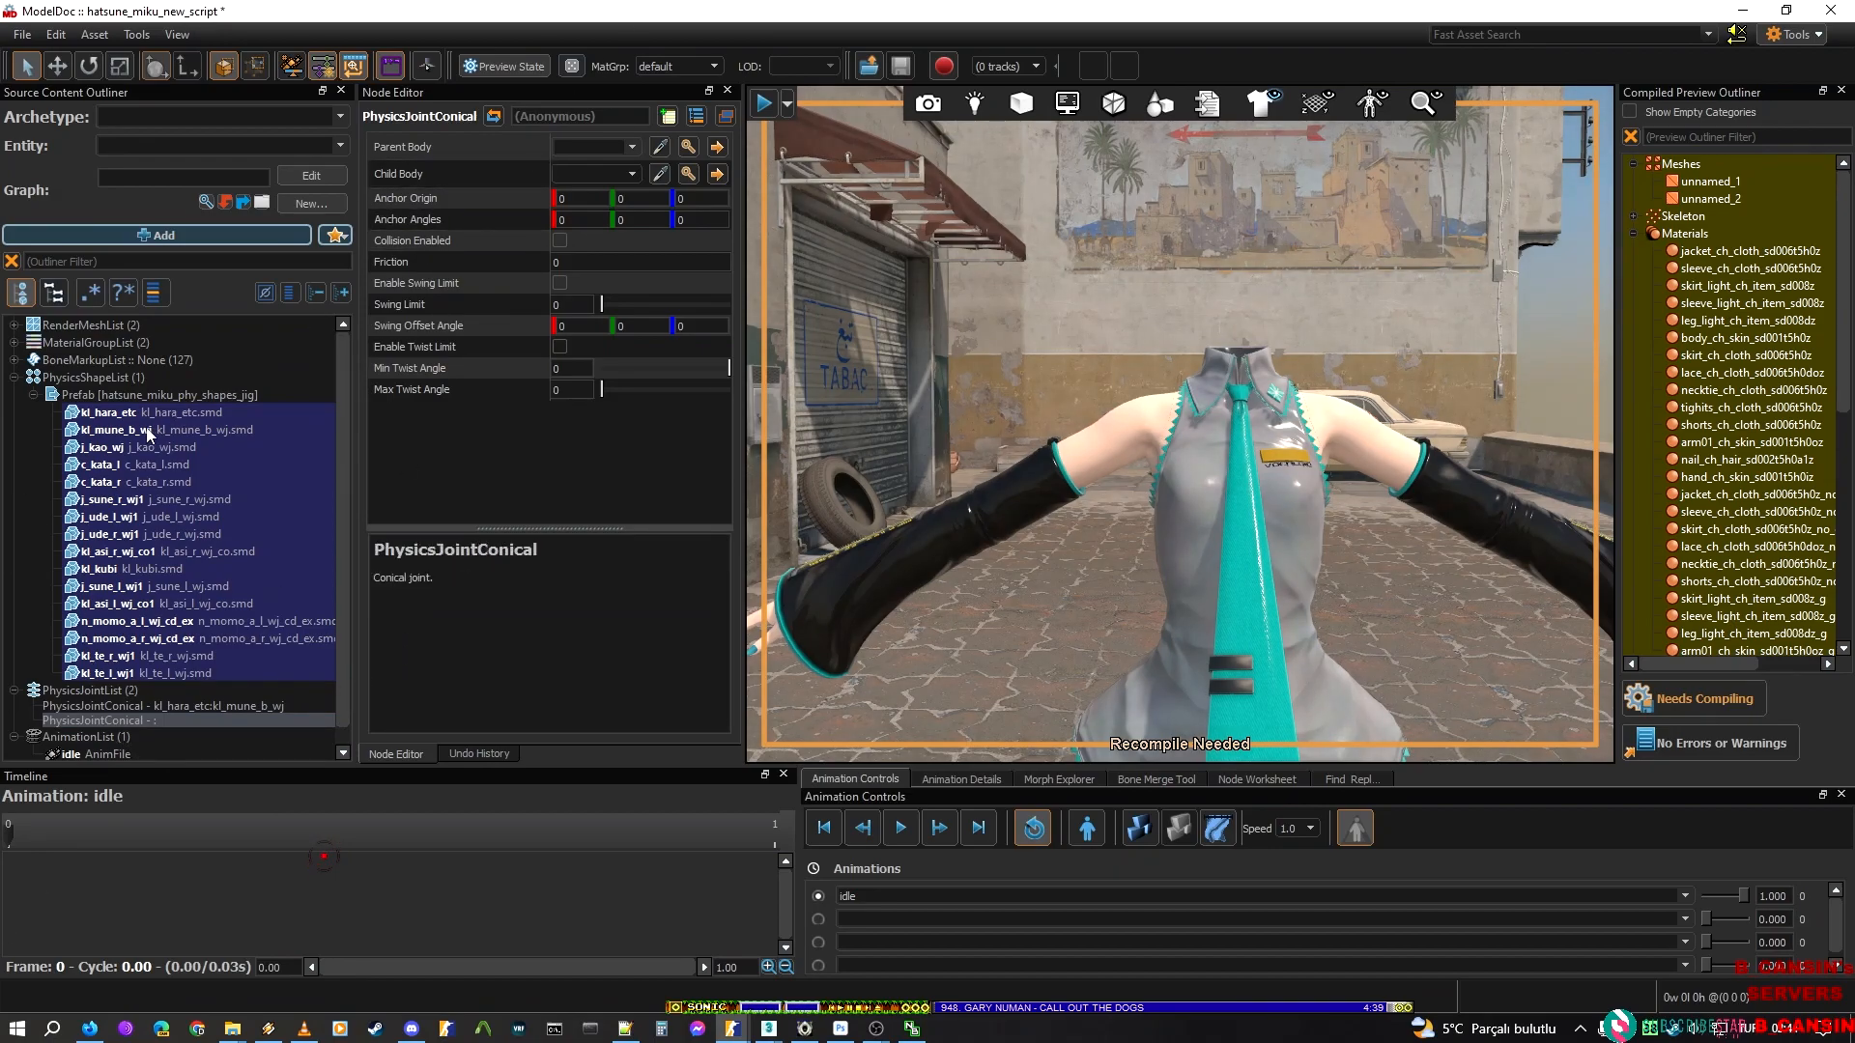
pyautogui.click(207, 703)
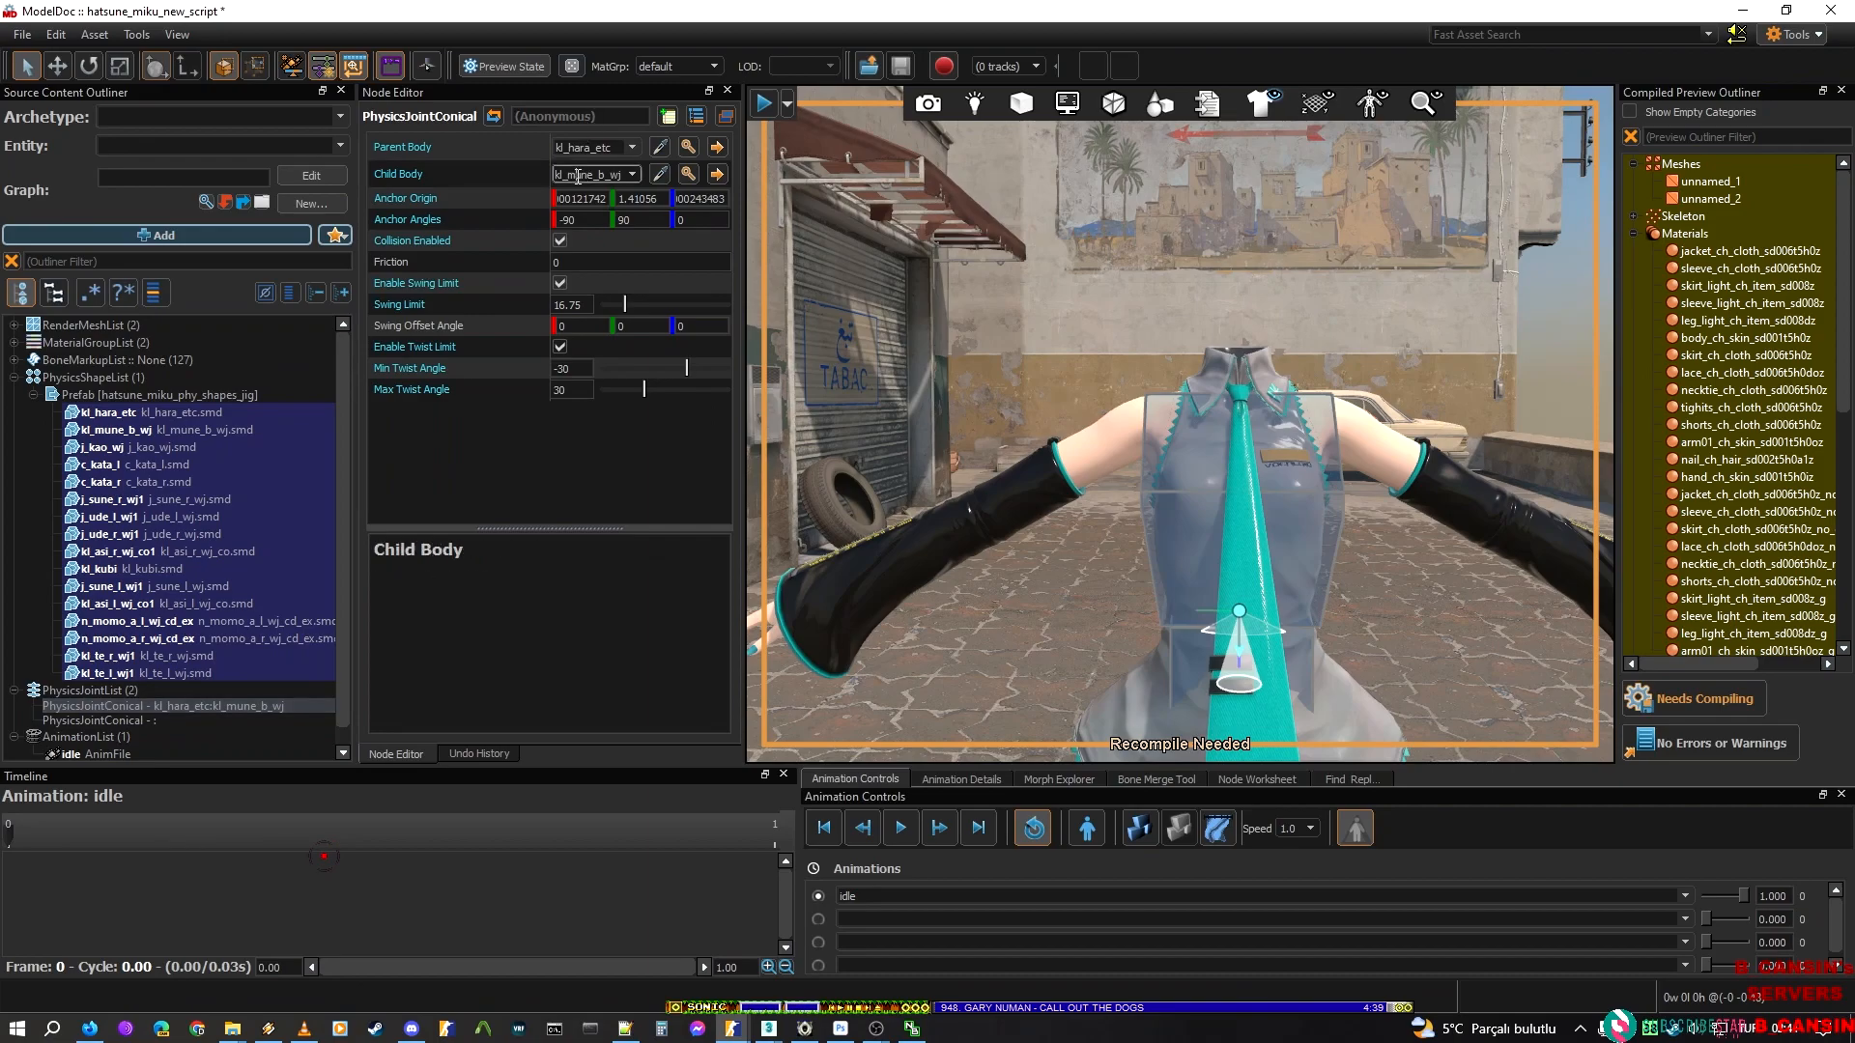
pyautogui.click(130, 721)
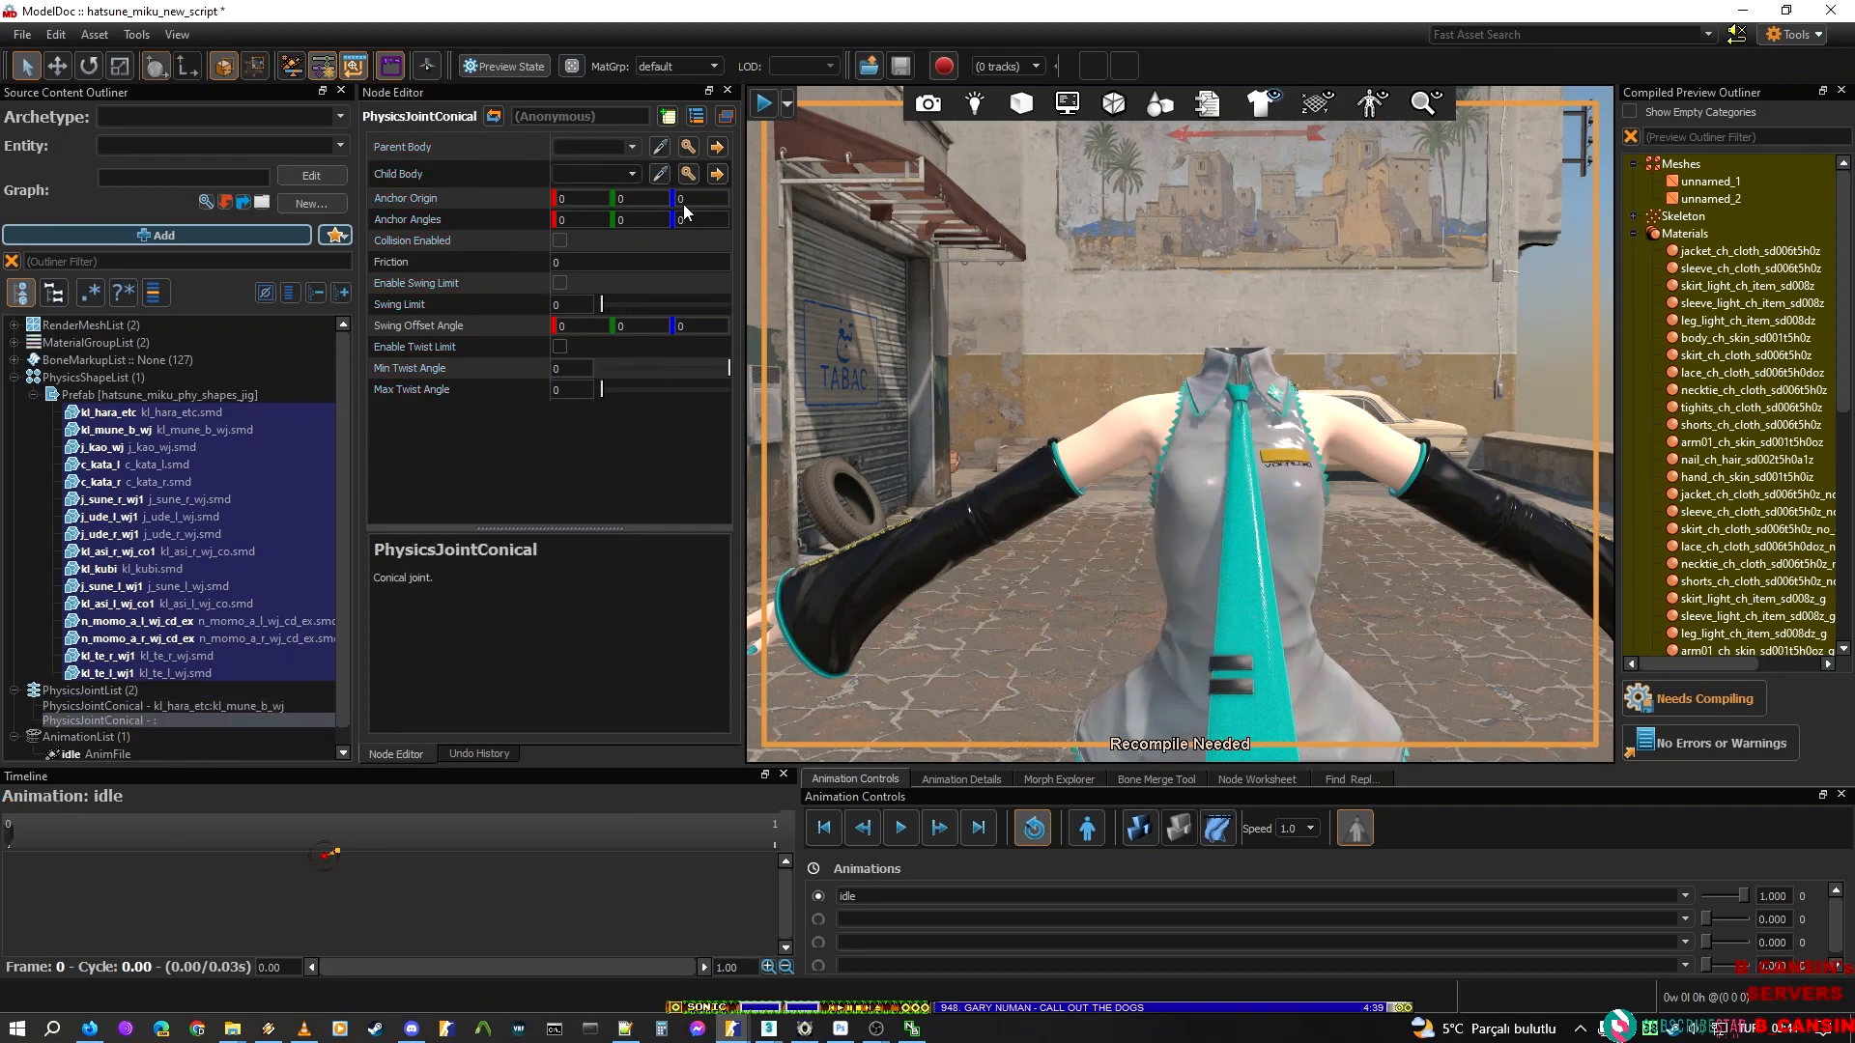
pyautogui.click(605, 148)
pyautogui.write('kl_mune_b_wj')
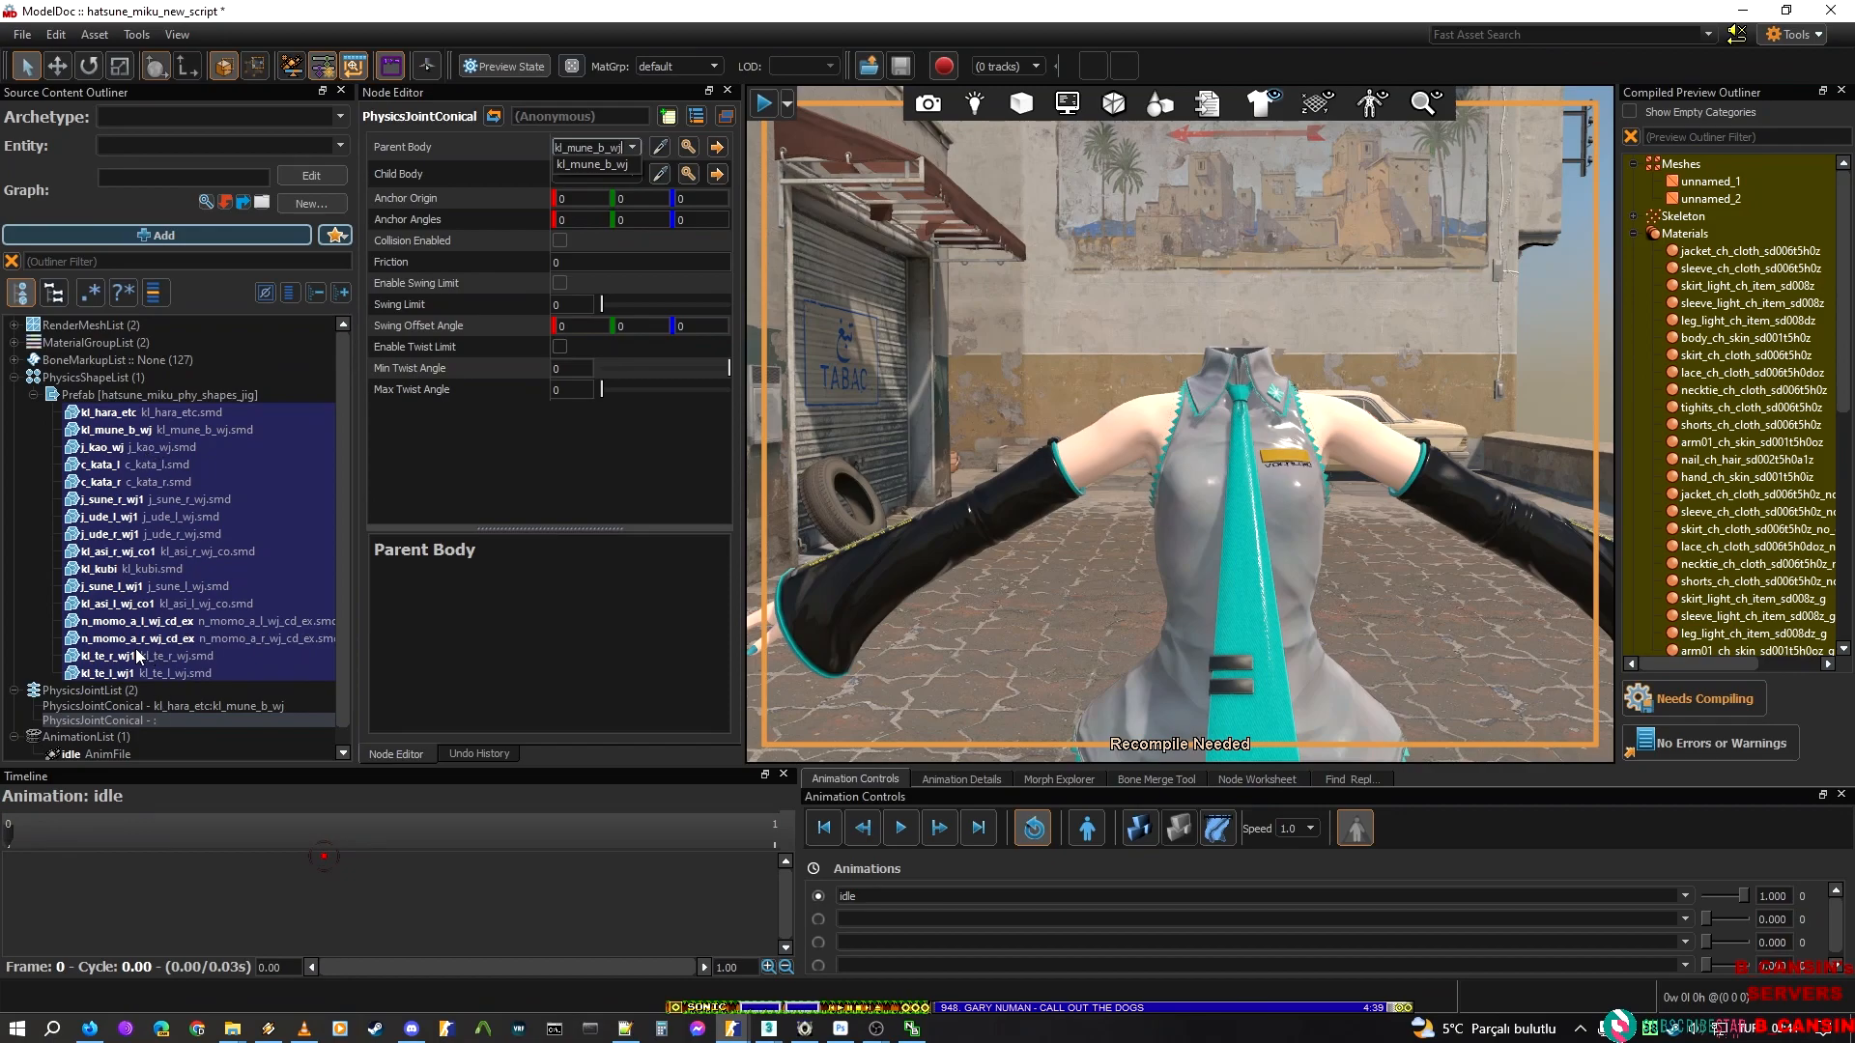
# Set the new conical joint's child body to kl_kubi, taking the name from the neck hull
pyautogui.click(135, 589)
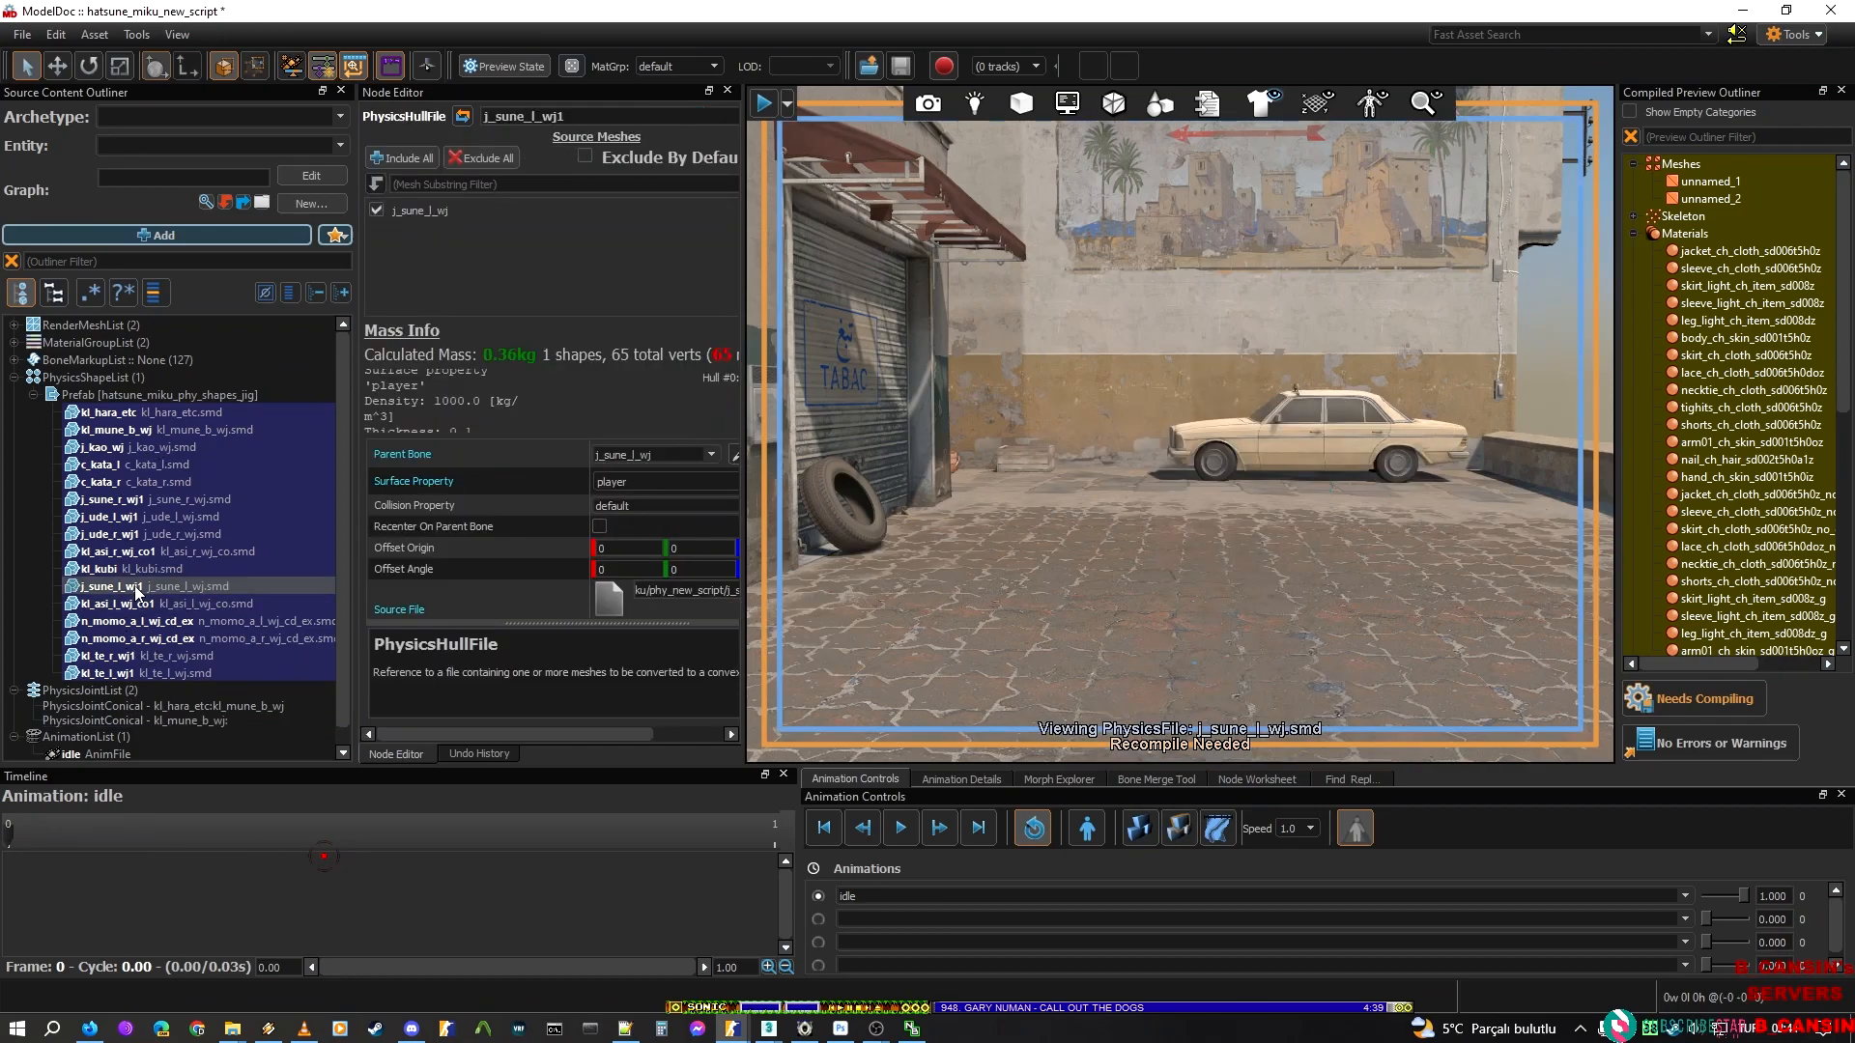
pyautogui.click(108, 516)
pyautogui.click(116, 570)
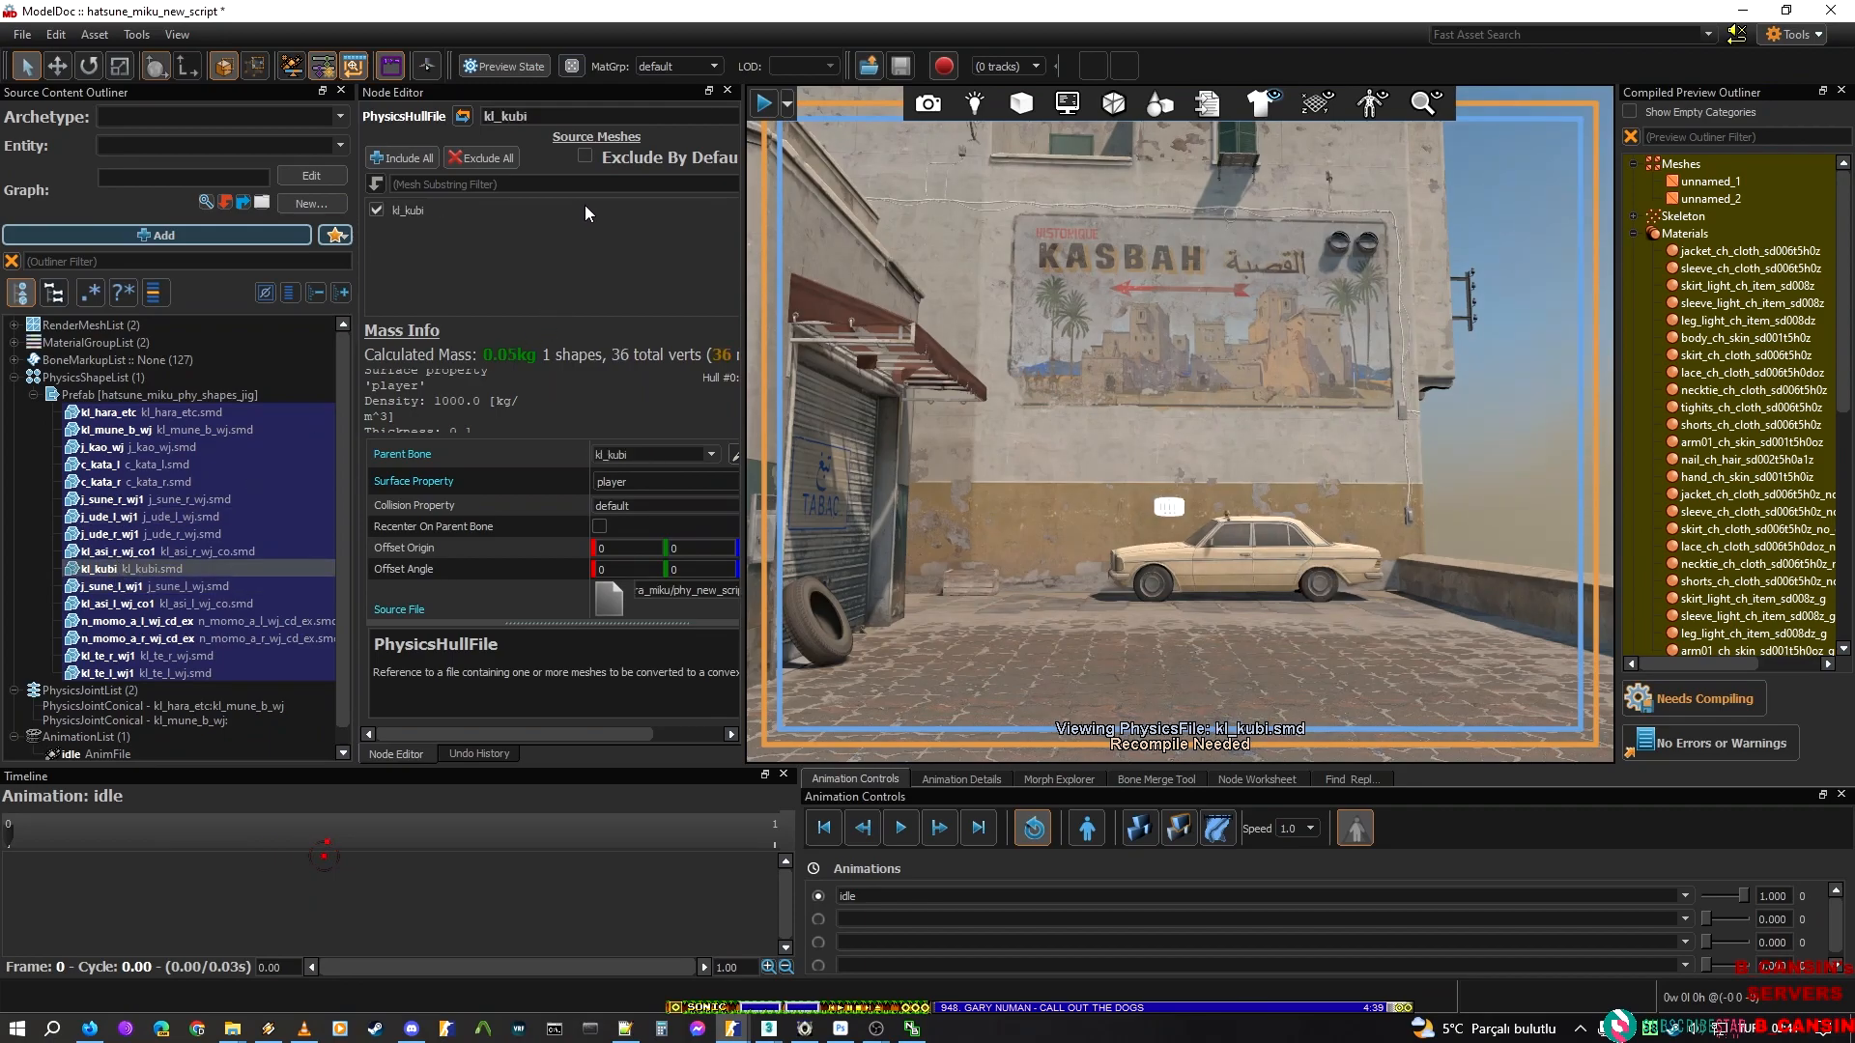
pyautogui.click(119, 721)
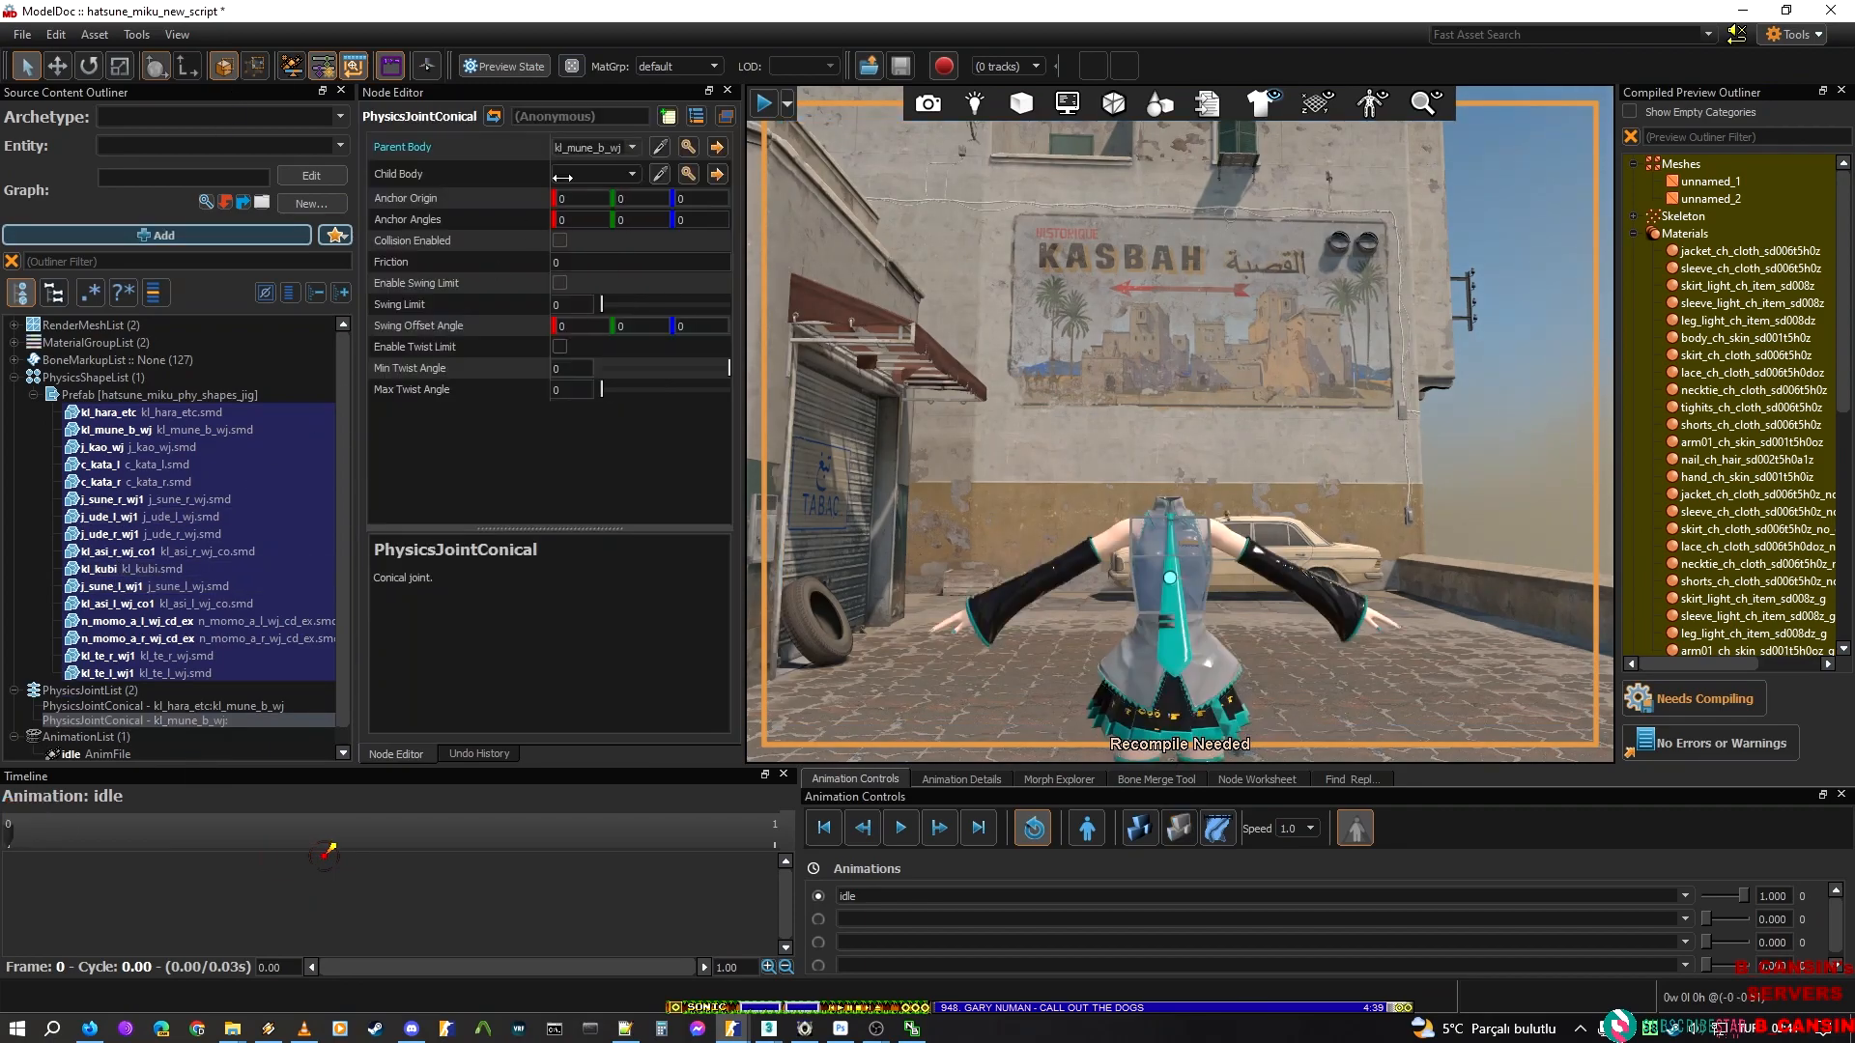
pyautogui.click(594, 173)
pyautogui.write('kl_kubi')
# Enable collision, the swing limit and the twist limit on the chest-to-neck joint
pyautogui.rightClick(906, 265)
pyautogui.press('w')
pyautogui.moveTo(945, 394)
pyautogui.mouseDown(button='right')
pyautogui.moveTo(935, 434)
pyautogui.moveTo(945, 394)
pyautogui.mouseUp(button='right')
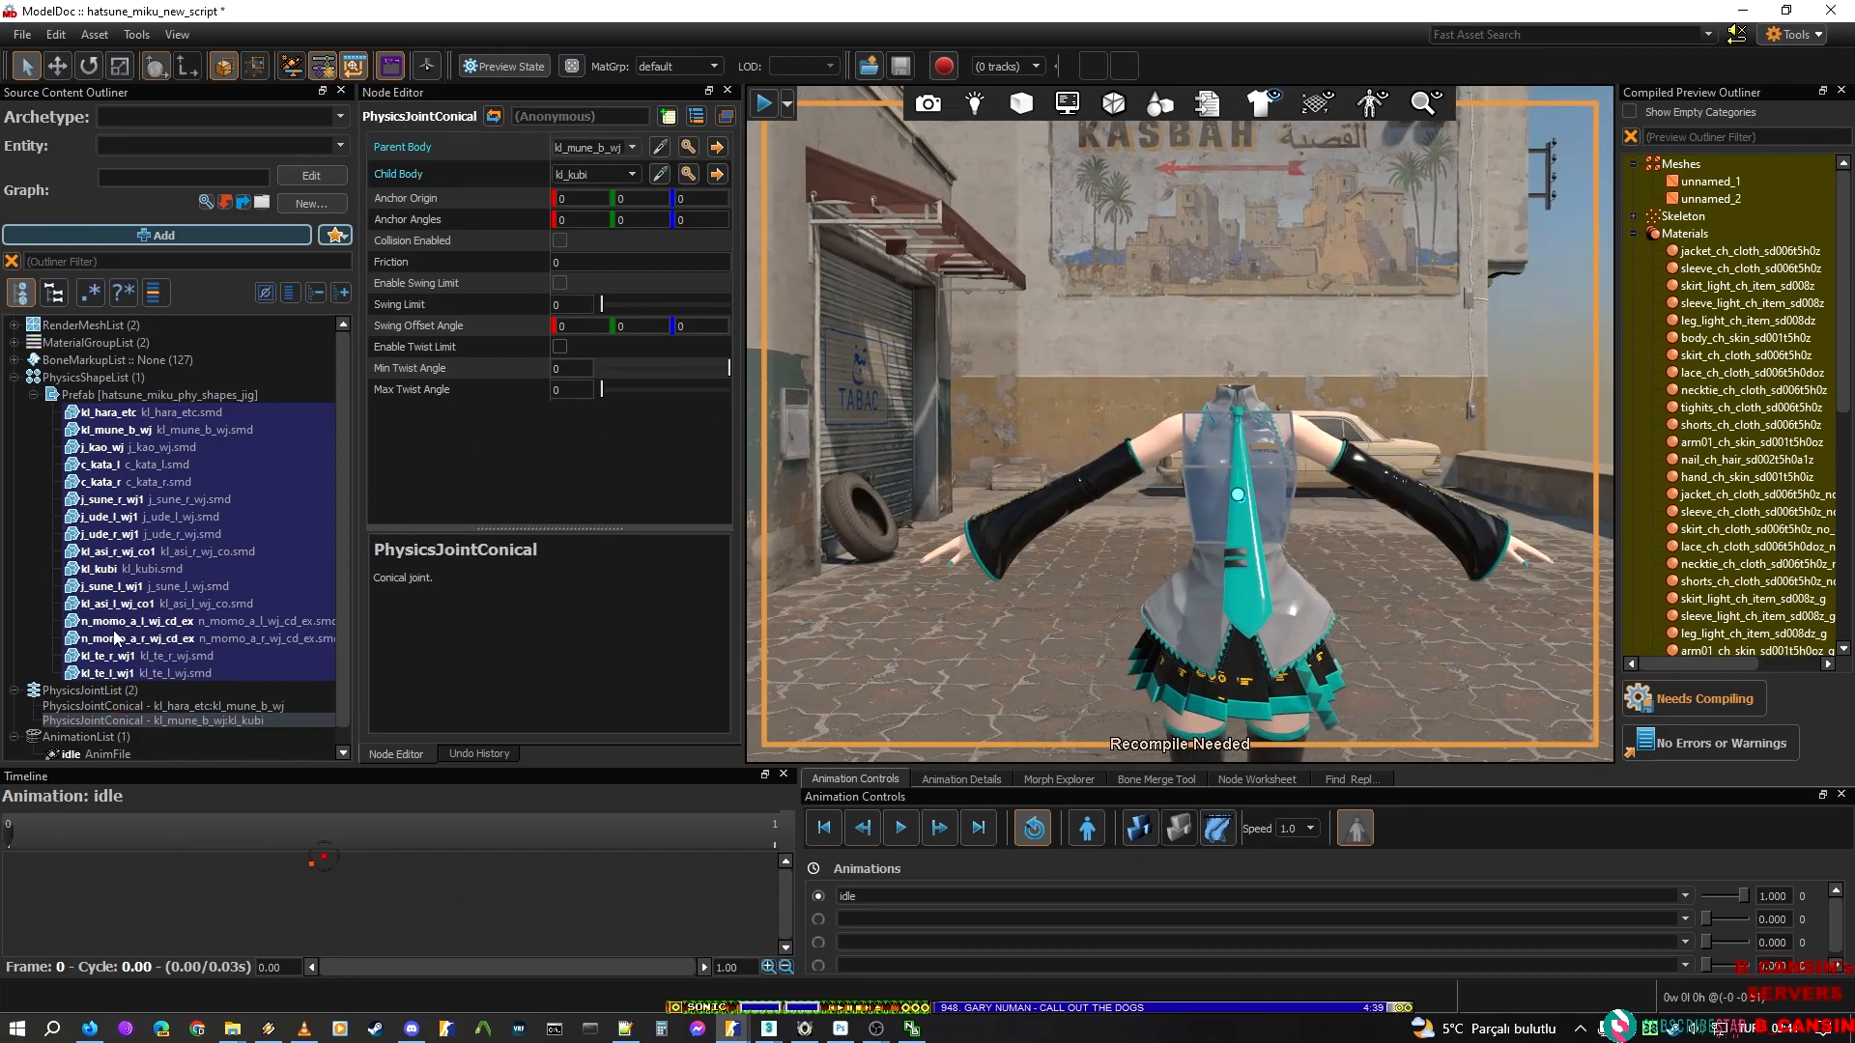
pyautogui.press('w')
pyautogui.moveTo(1045, 479); pyautogui.dragTo(1045, 488, button='right')
pyautogui.moveTo(1254, 486); pyautogui.dragTo(1208, 541, button='right')
pyautogui.click(558, 241)
pyautogui.click(560, 283)
pyautogui.click(560, 347)
# Switch to the Sakura Miku model's ModelDoc window and go through its conical joints to find the chest-to-neck one
pyautogui.moveTo(732, 1027)
pyautogui.click(1033, 946)
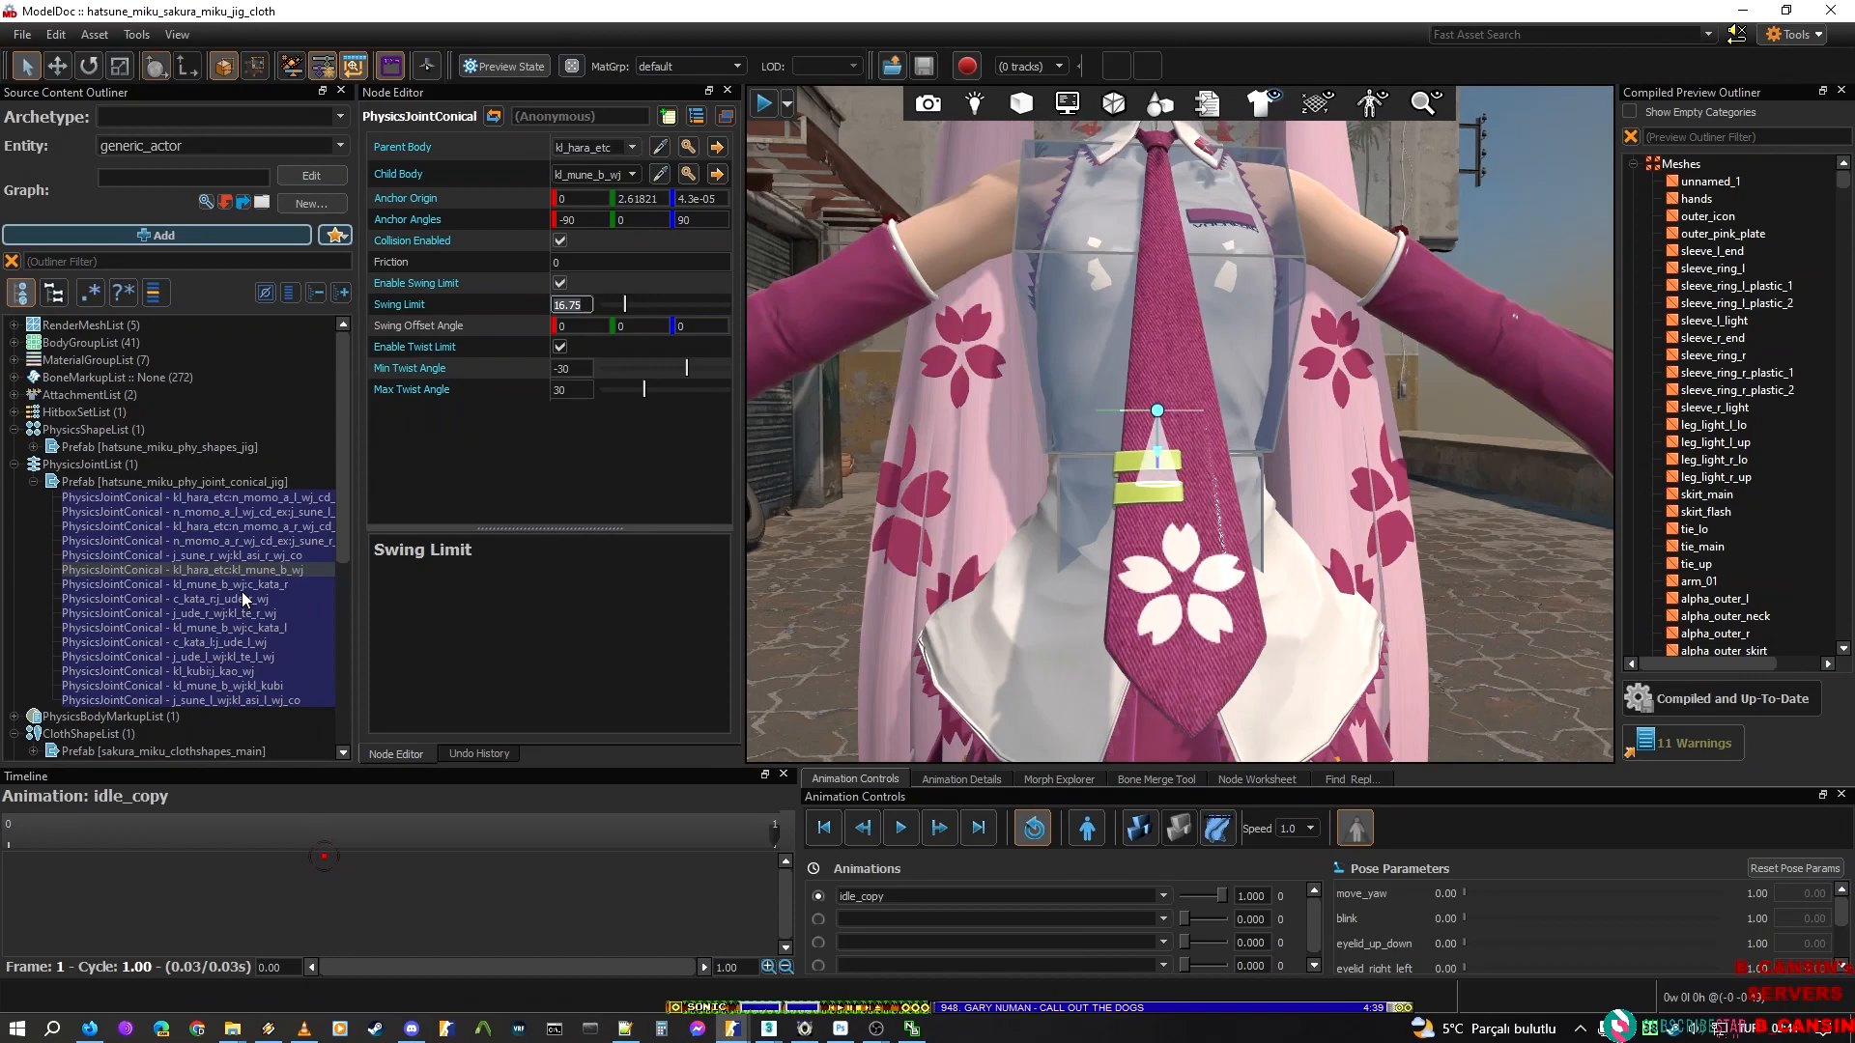
pyautogui.click(242, 585)
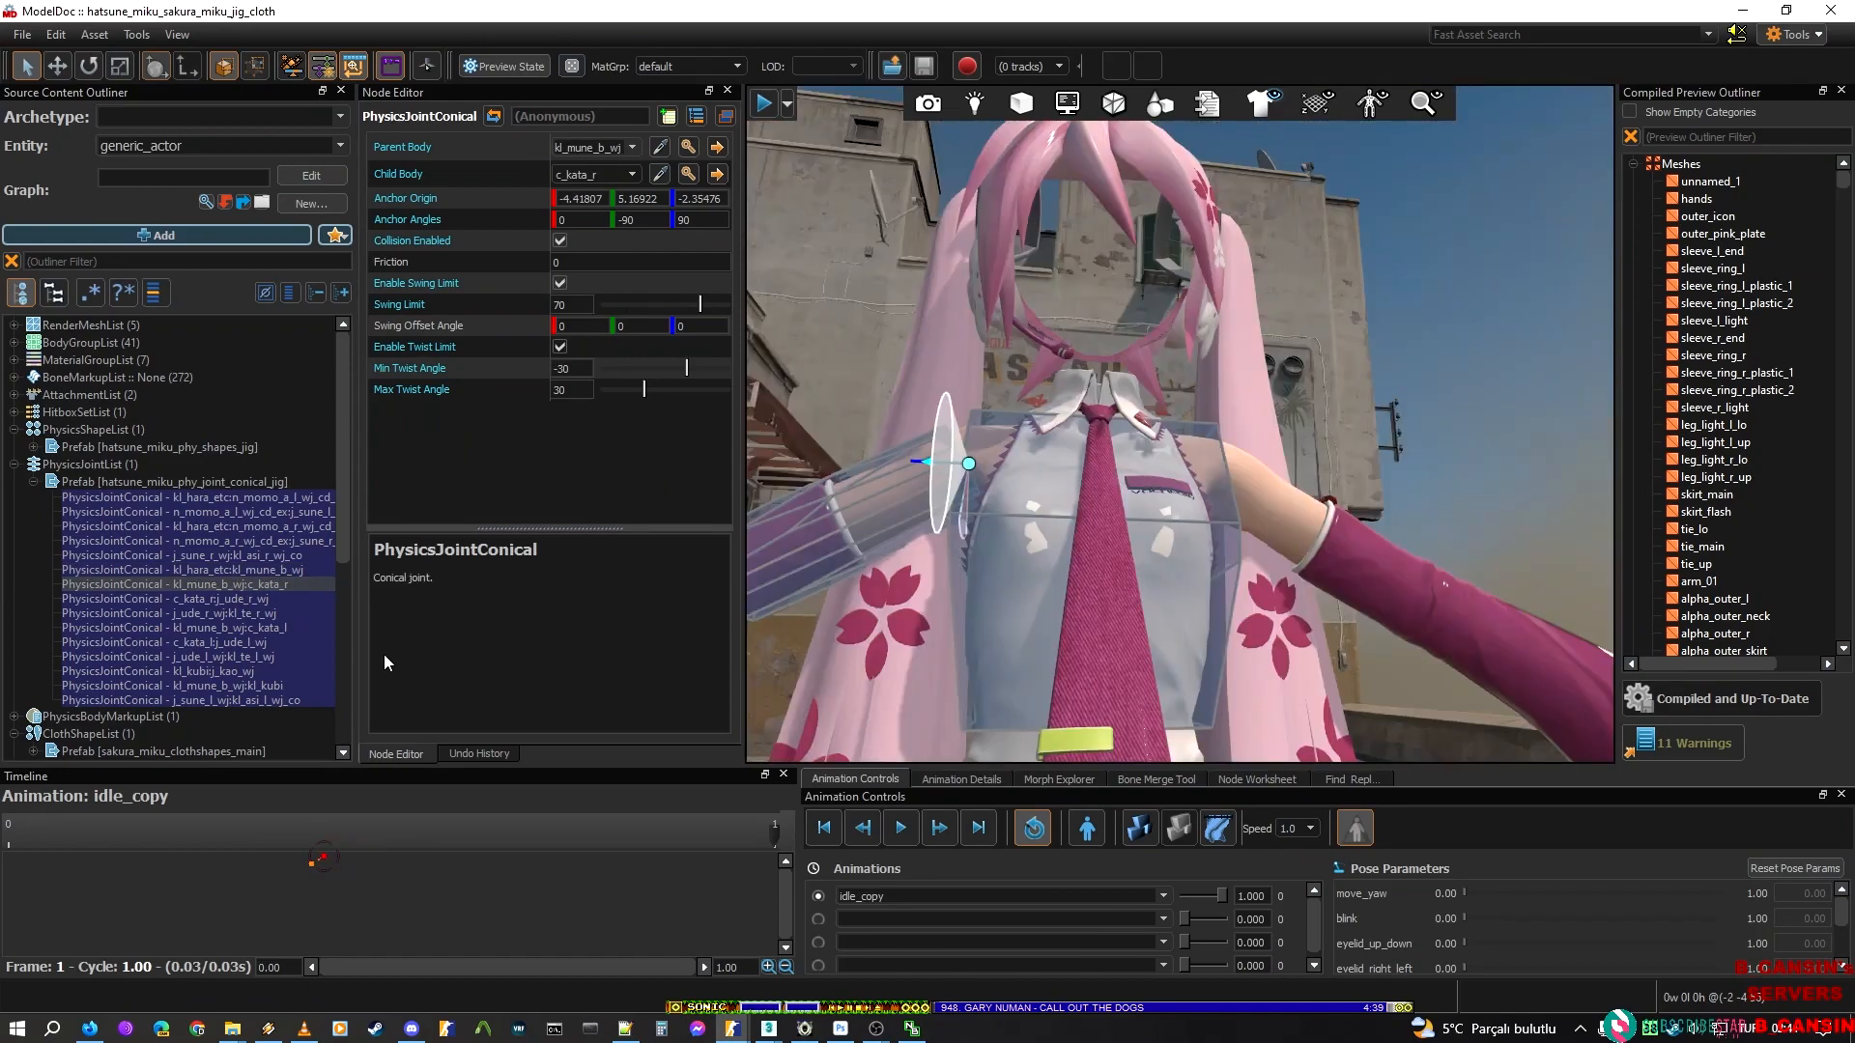
pyautogui.click(241, 614)
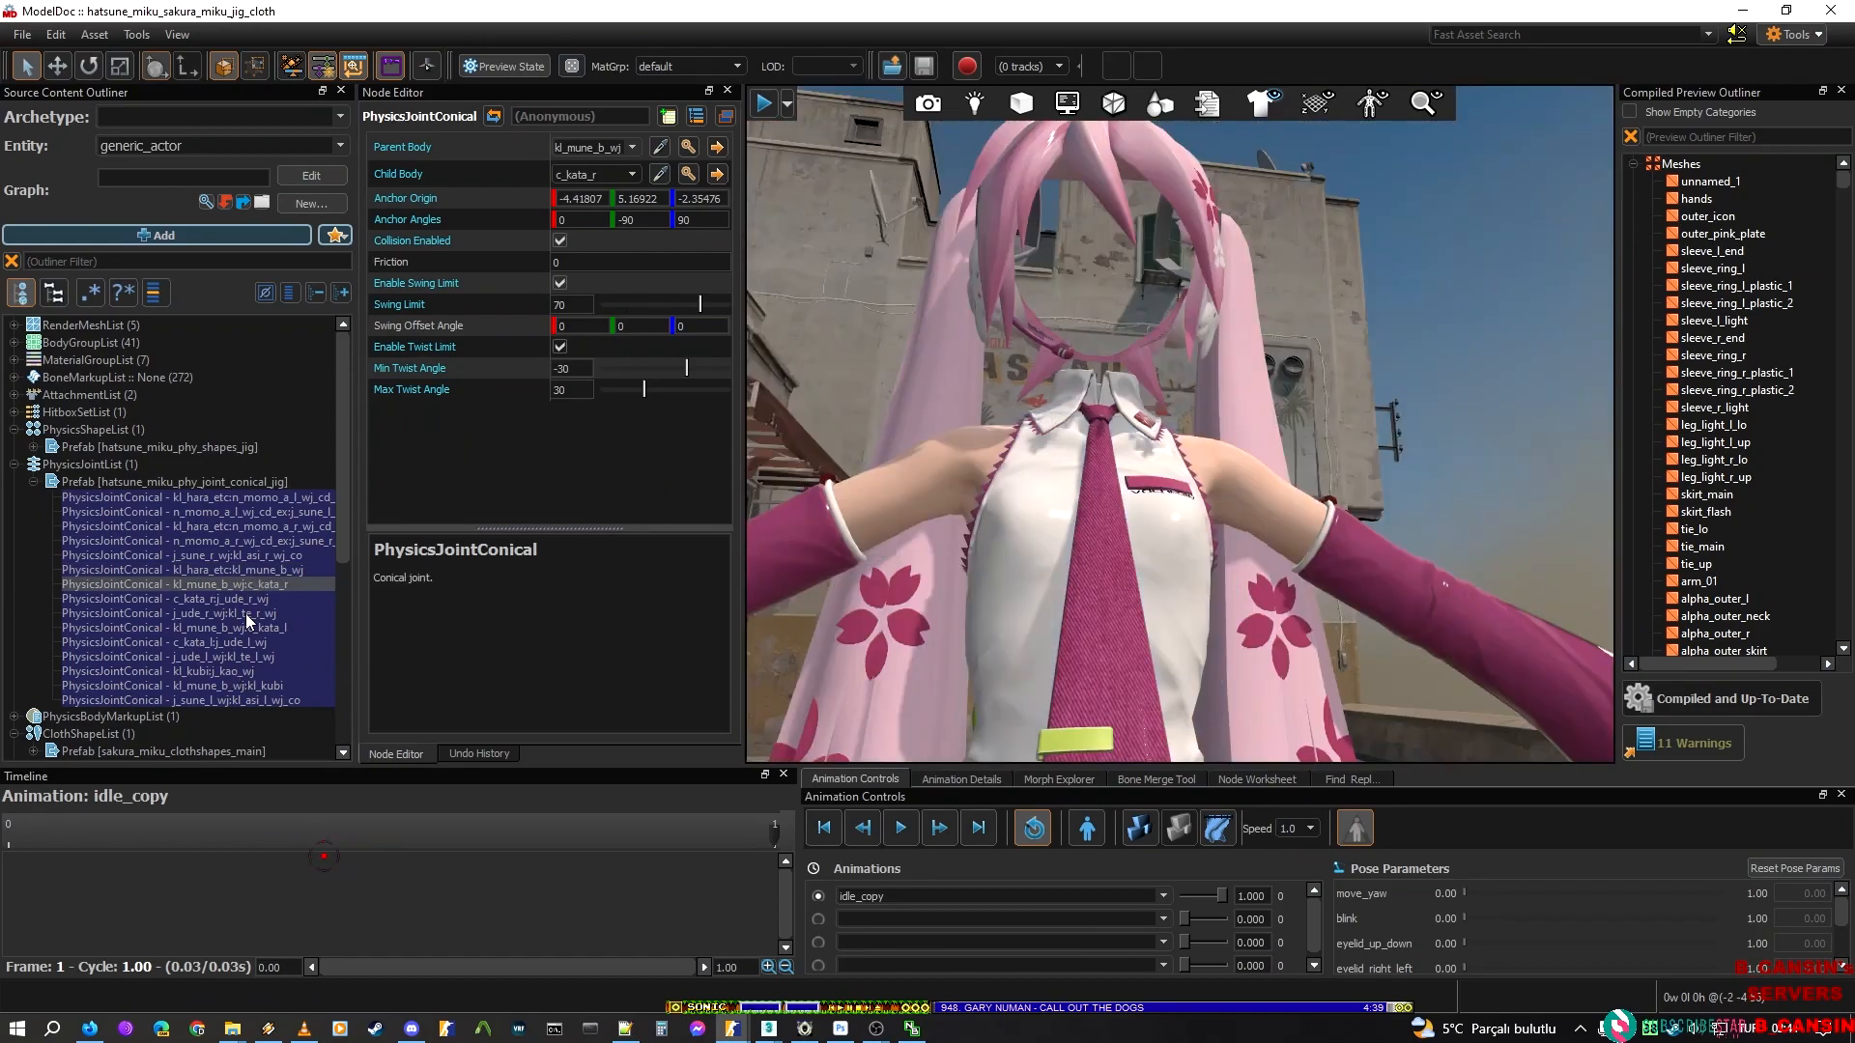
pyautogui.click(229, 671)
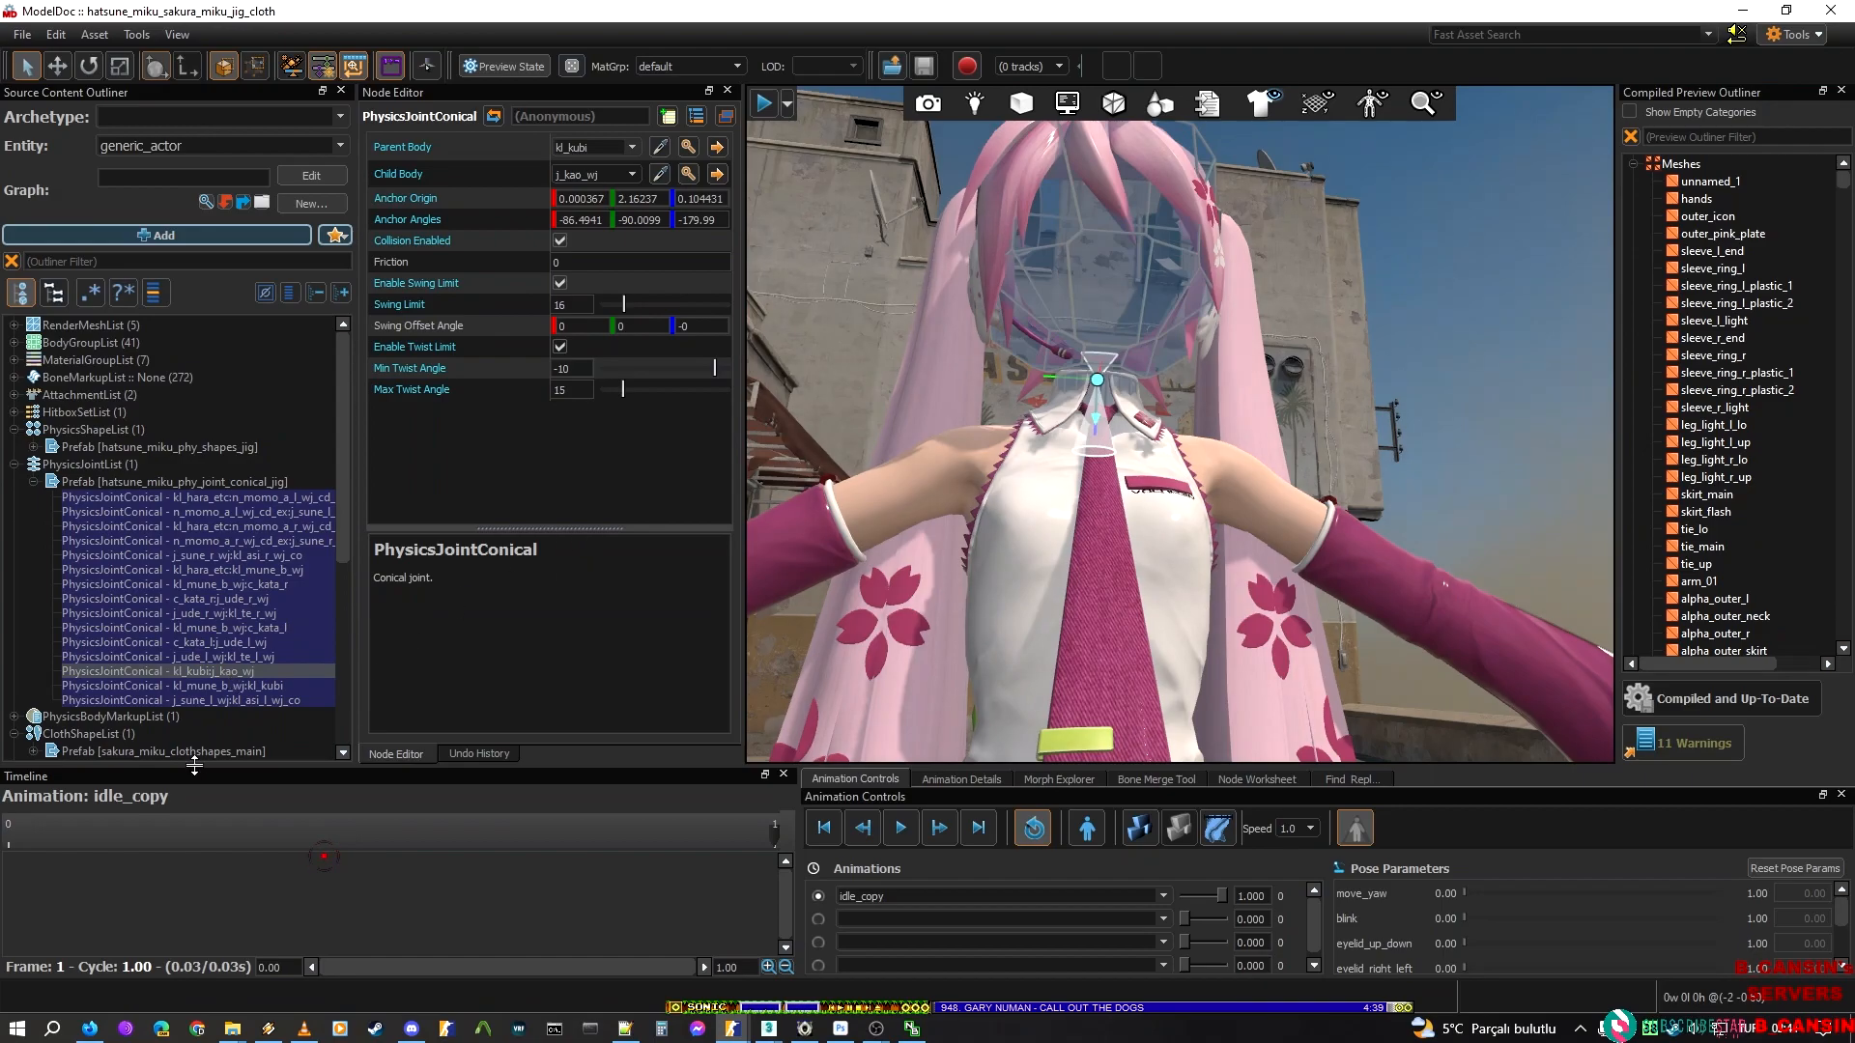
pyautogui.press('Up')
pyautogui.press('Up')
pyautogui.press('Up')
pyautogui.press('Up')
pyautogui.press('Up')
pyautogui.press('Up')
pyautogui.press('Up')
pyautogui.press('Up')
pyautogui.press('Up')
pyautogui.press('Up')
pyautogui.press('Up')
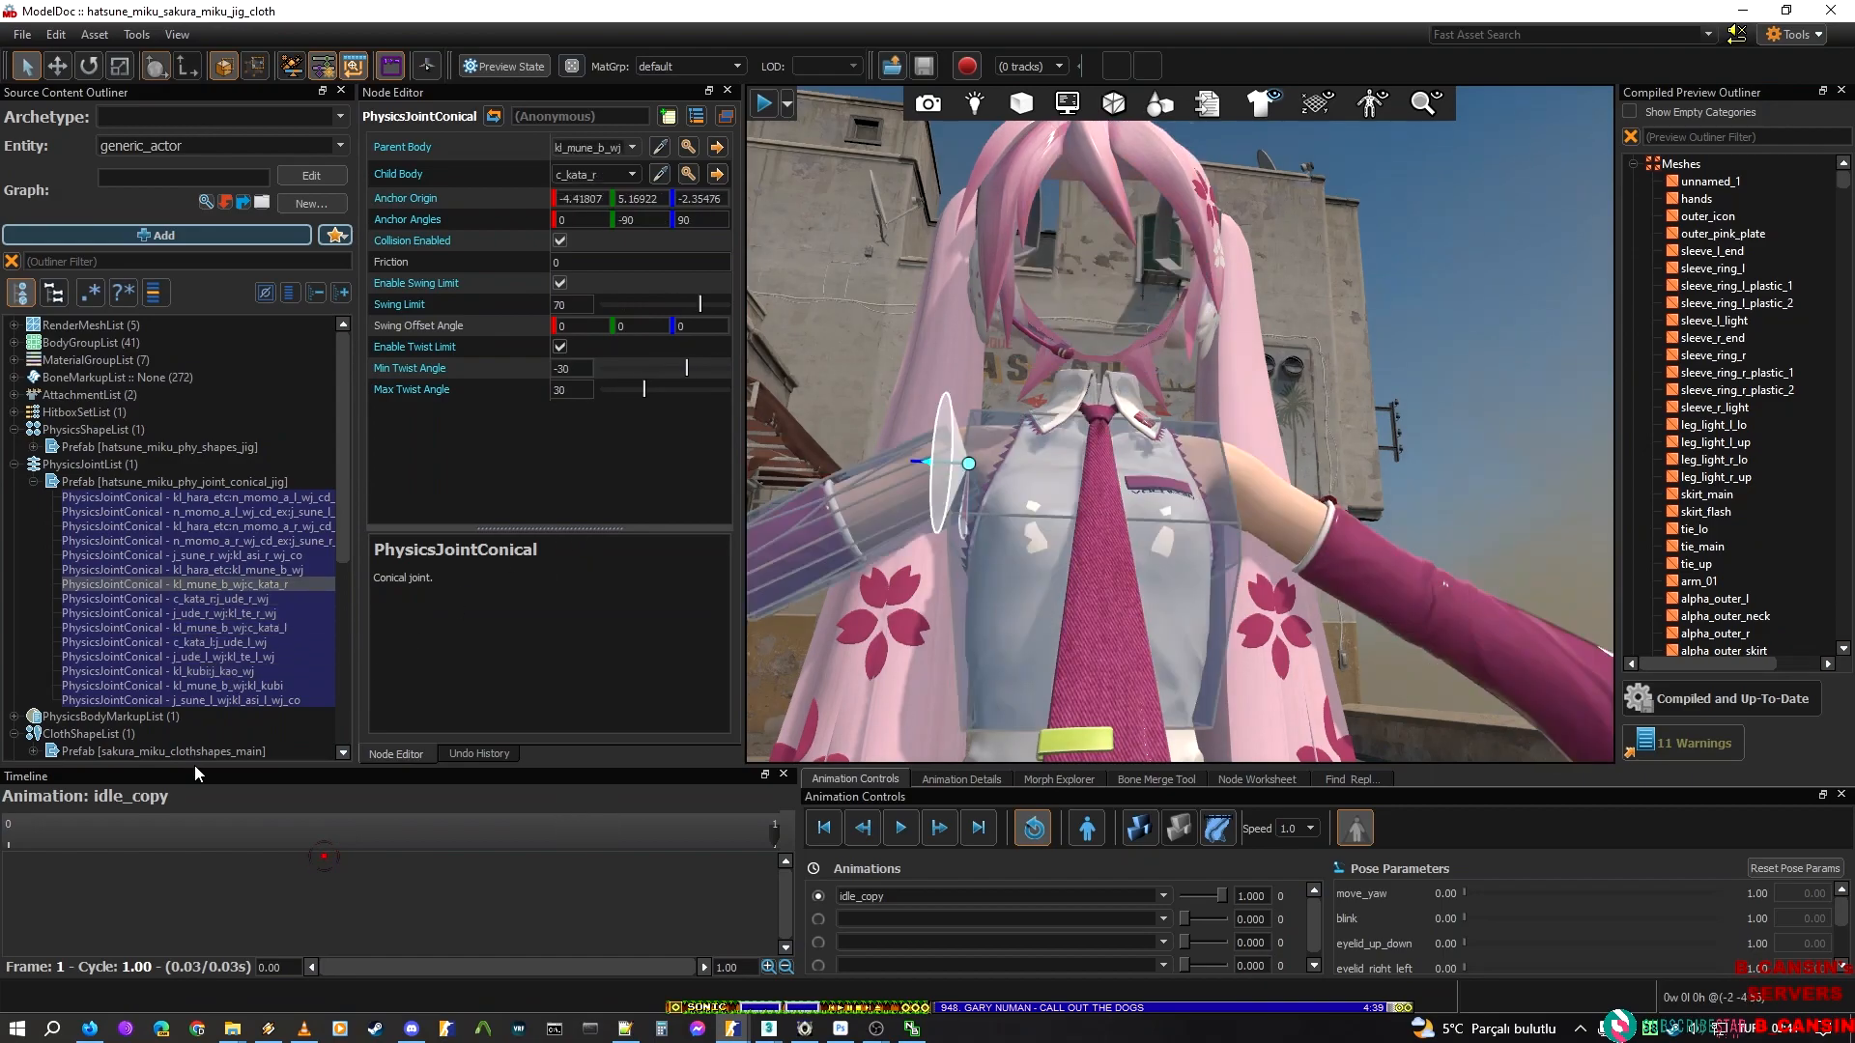
pyautogui.press('Up')
pyautogui.press('Up')
pyautogui.press('Down')
pyautogui.press('Down')
pyautogui.press('Down')
pyautogui.press('Down')
pyautogui.press('Down')
pyautogui.press('Down')
pyautogui.press('Down')
pyautogui.press('Down')
pyautogui.press('Down')
pyautogui.press('Down')
pyautogui.press('Down')
pyautogui.press('Down')
pyautogui.press('Down')
pyautogui.press('Down')
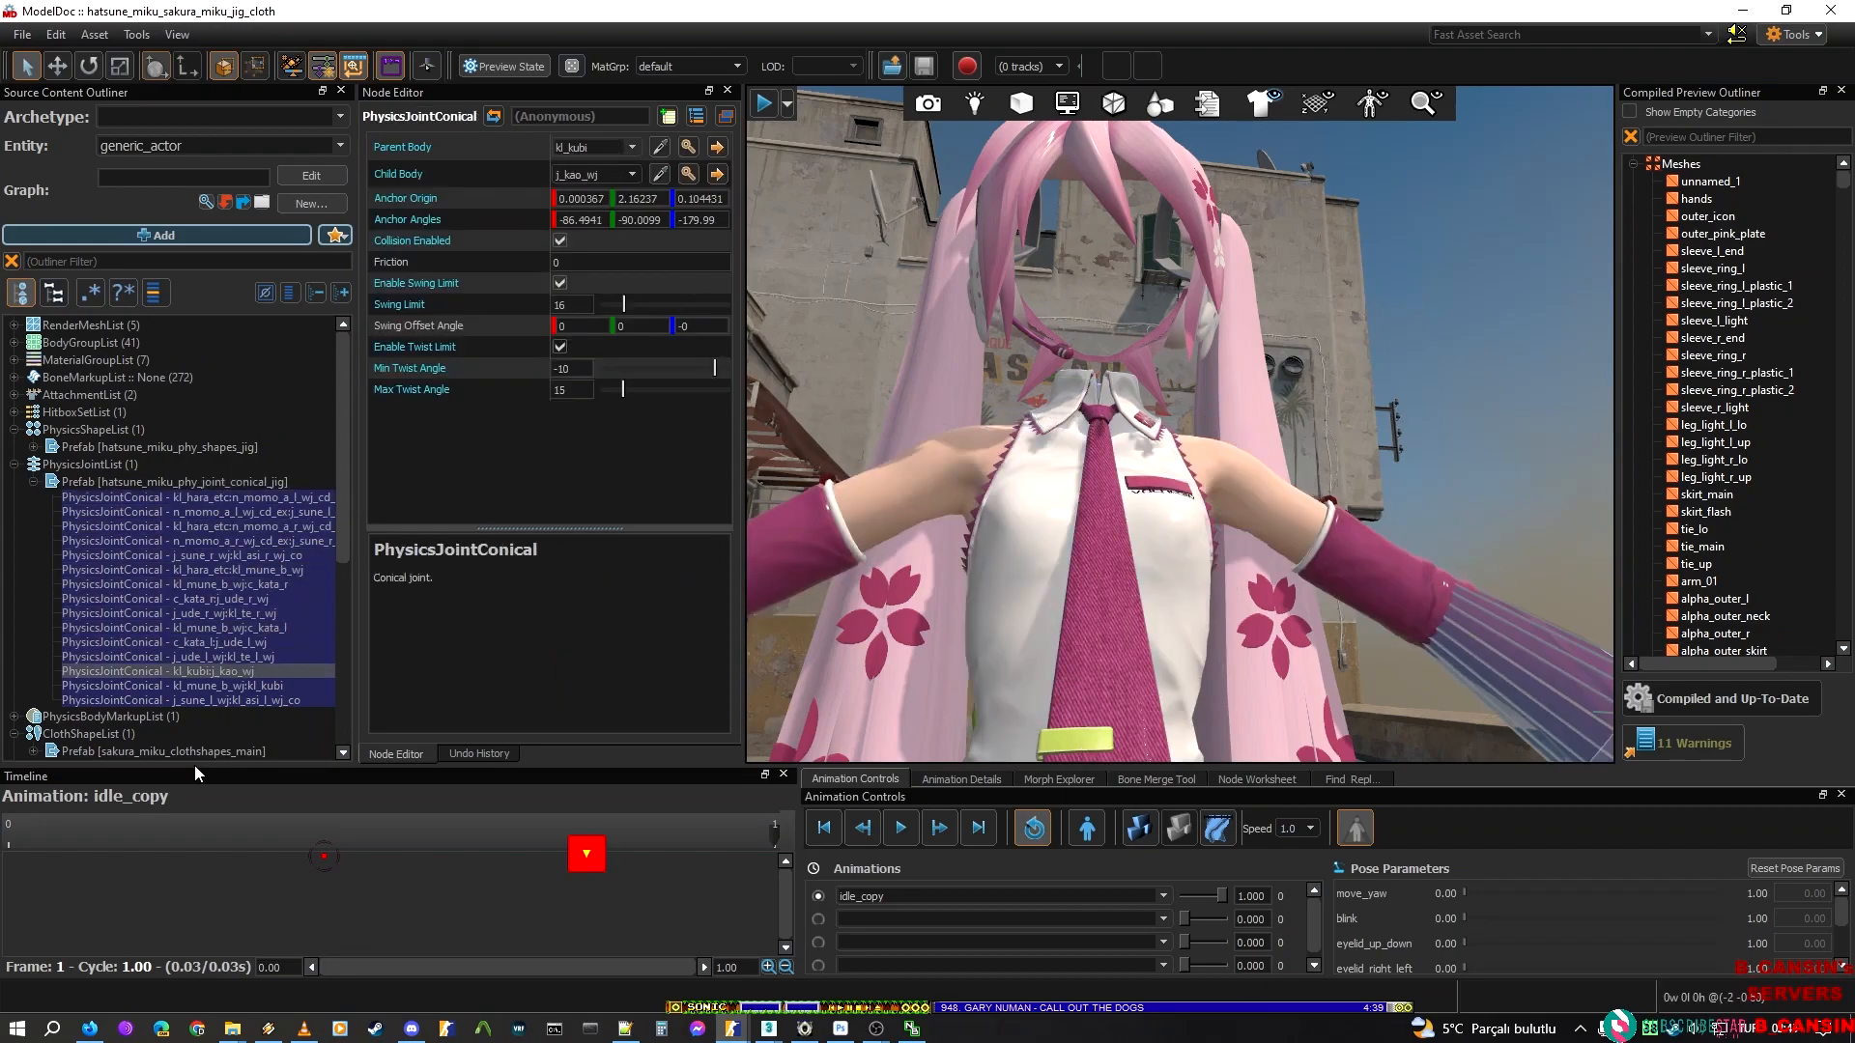
# Examine the anchor placement and swing cone of Sakura Miku's kl_mune_b_wj to kl_kubi joint around the collar
pyautogui.moveTo(990, 250); pyautogui.dragTo(1109, 317, button='right')
pyautogui.press('w')
pyautogui.press('s')
pyautogui.press('a')
pyautogui.moveTo(1178, 448); pyautogui.dragTo(1121, 357, button='right')
pyautogui.press('w')
pyautogui.press('s')
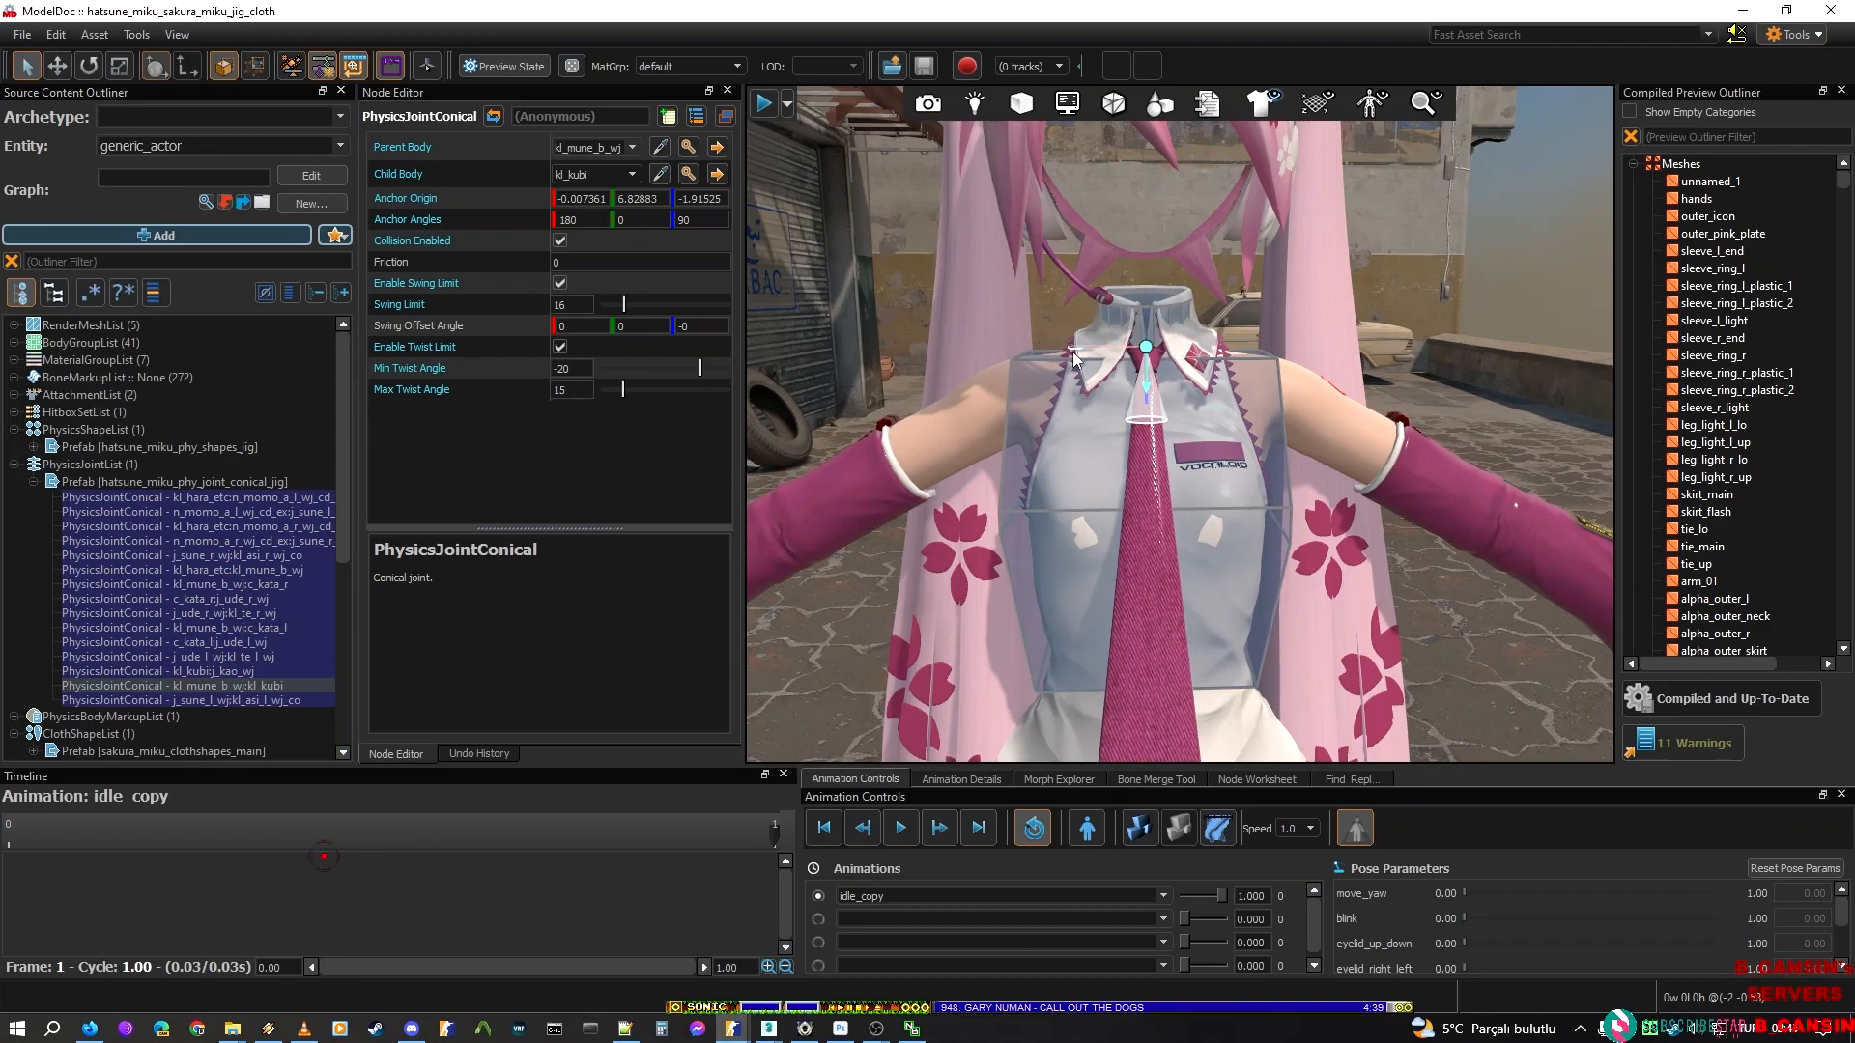
# Try a third anchor angle of -90 on Sakura Miku's chest-to-neck joint and undo it
pyautogui.click(683, 220)
pyautogui.press('Home')
pyautogui.write('-')
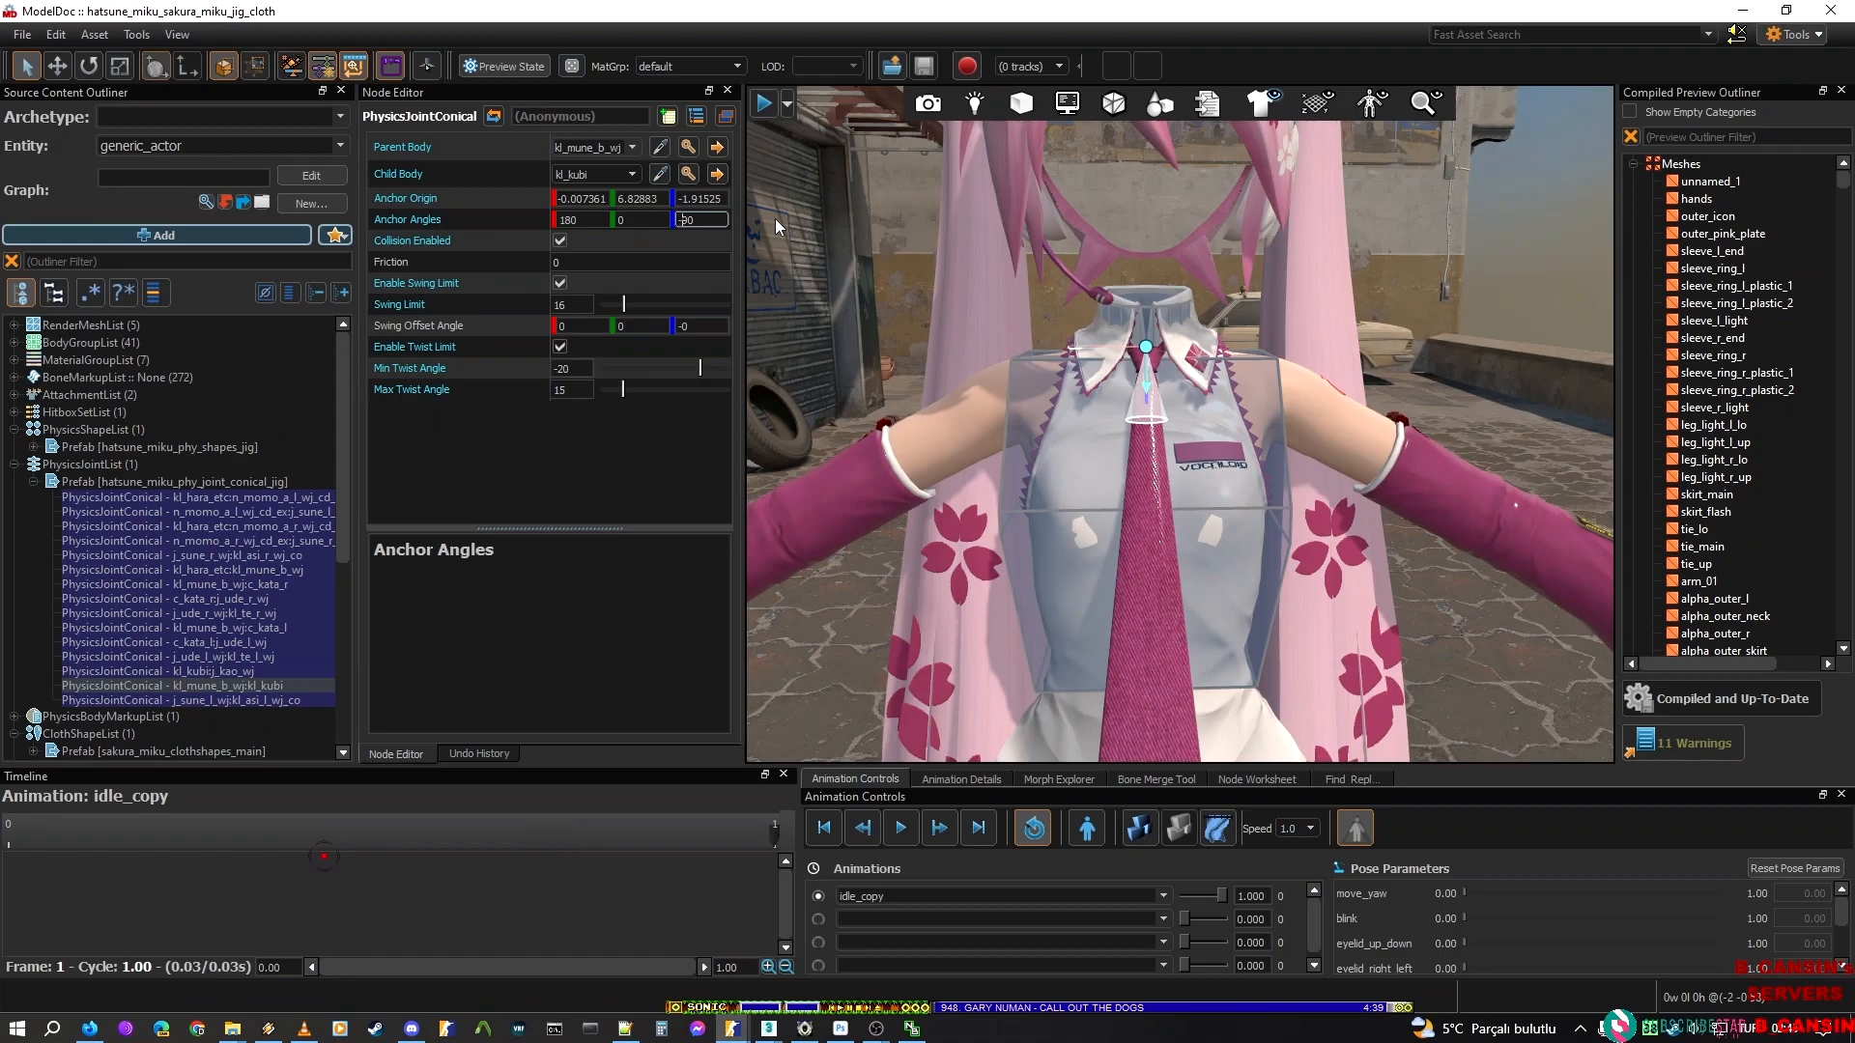
pyautogui.press('Return')
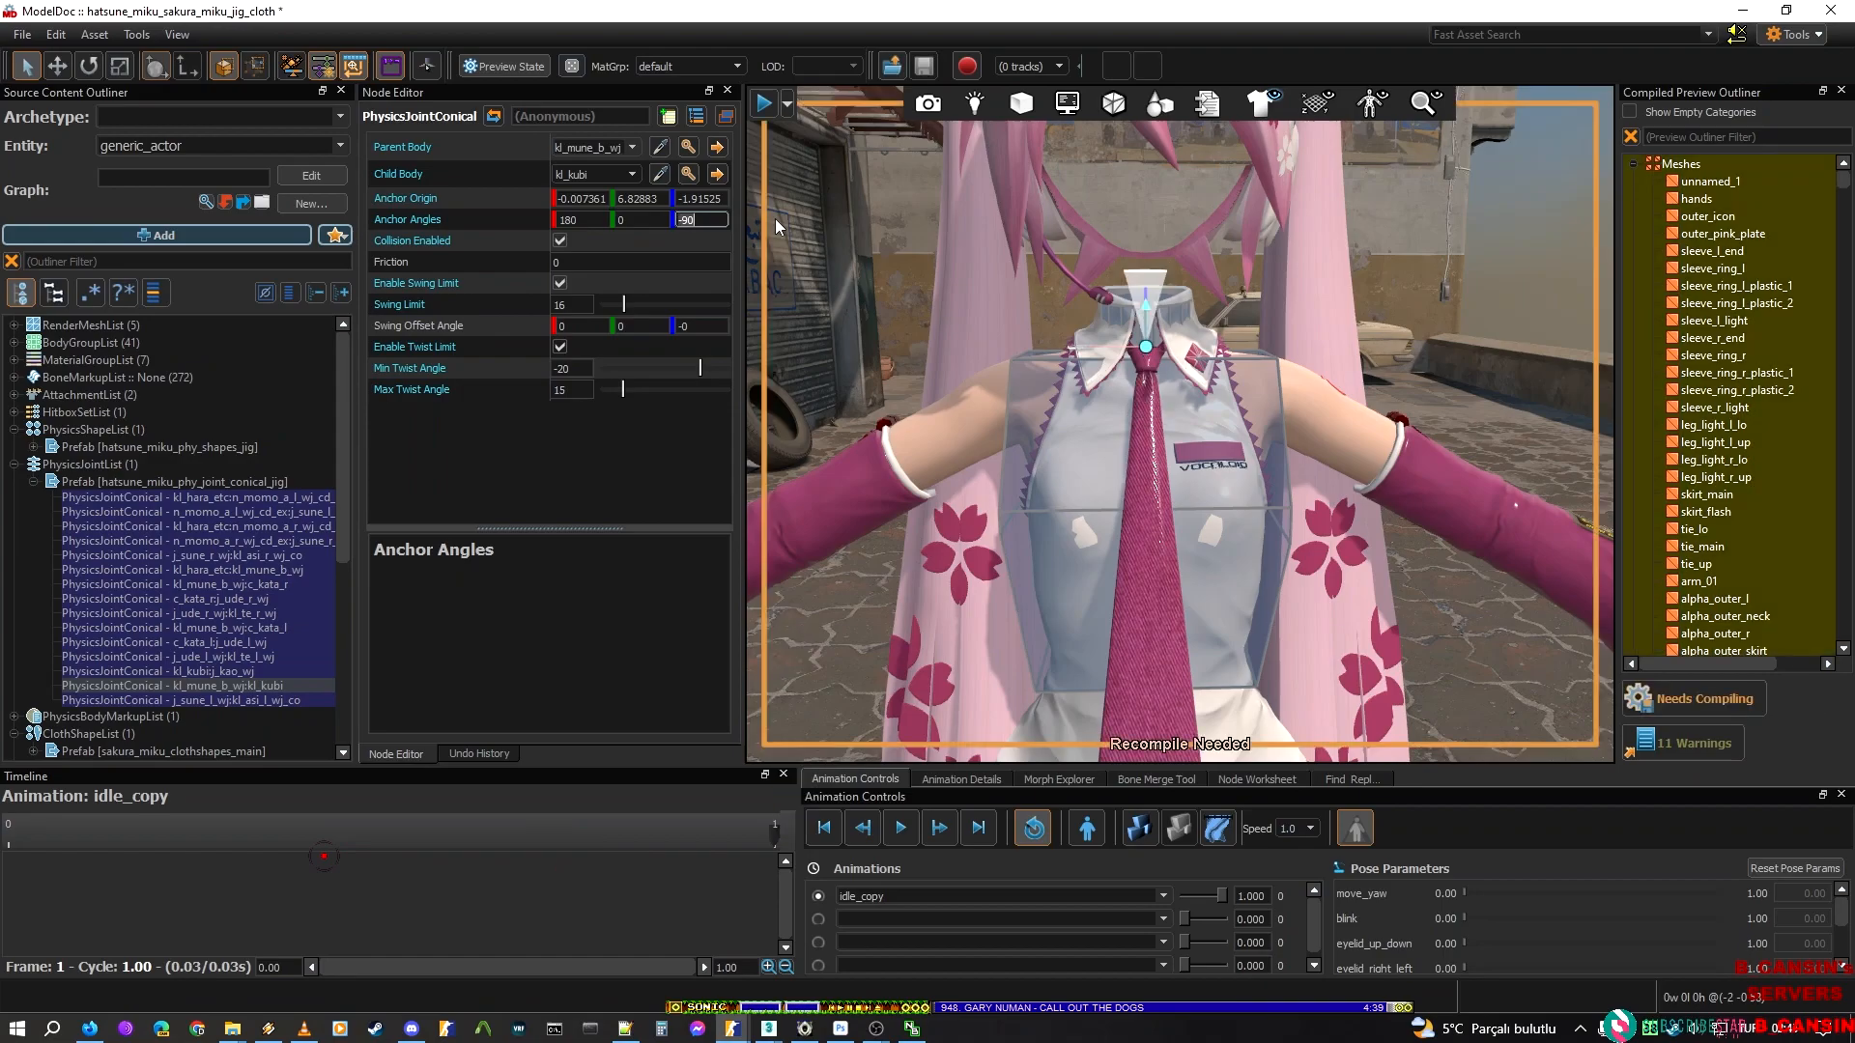
pyautogui.moveTo(959, 292); pyautogui.dragTo(922, 302, button='right')
pyautogui.hotkey('ctrl', 'z')
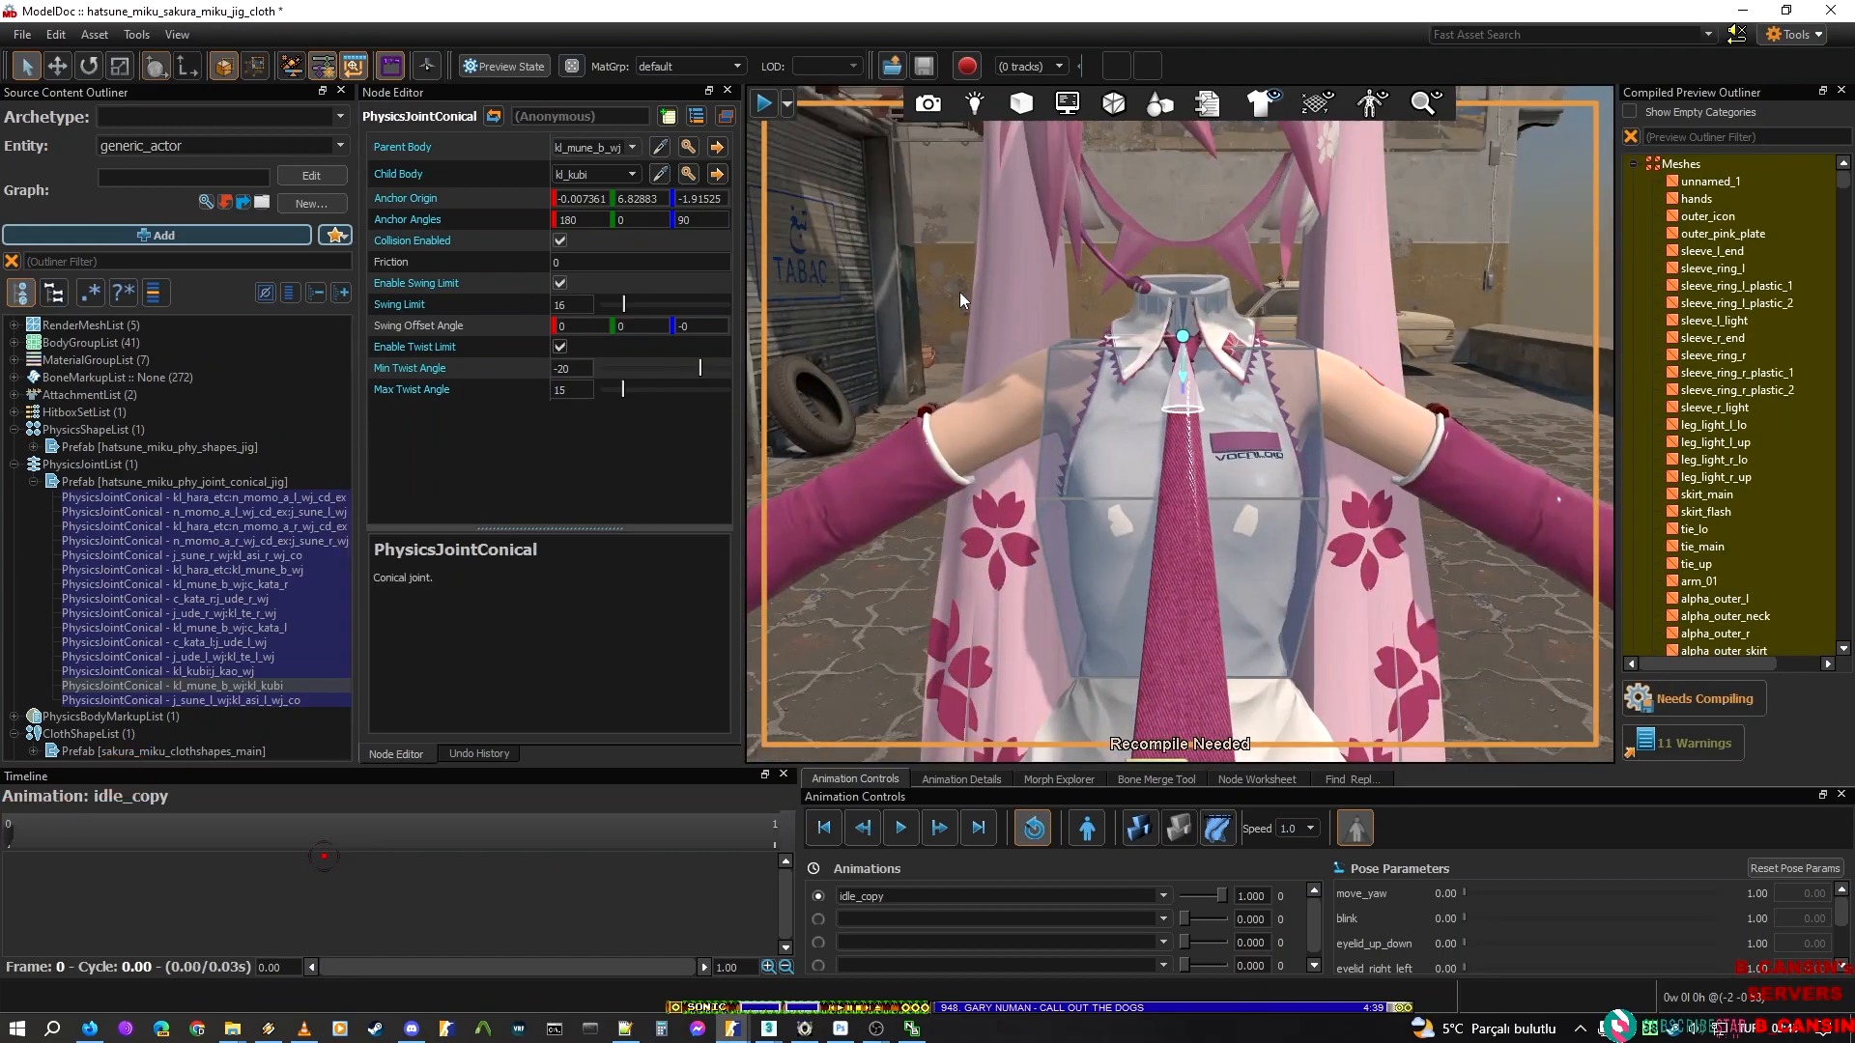
# Try a negative first anchor angle on Sakura Miku's chest-to-neck joint and check the cone up close
pyautogui.click(562, 221)
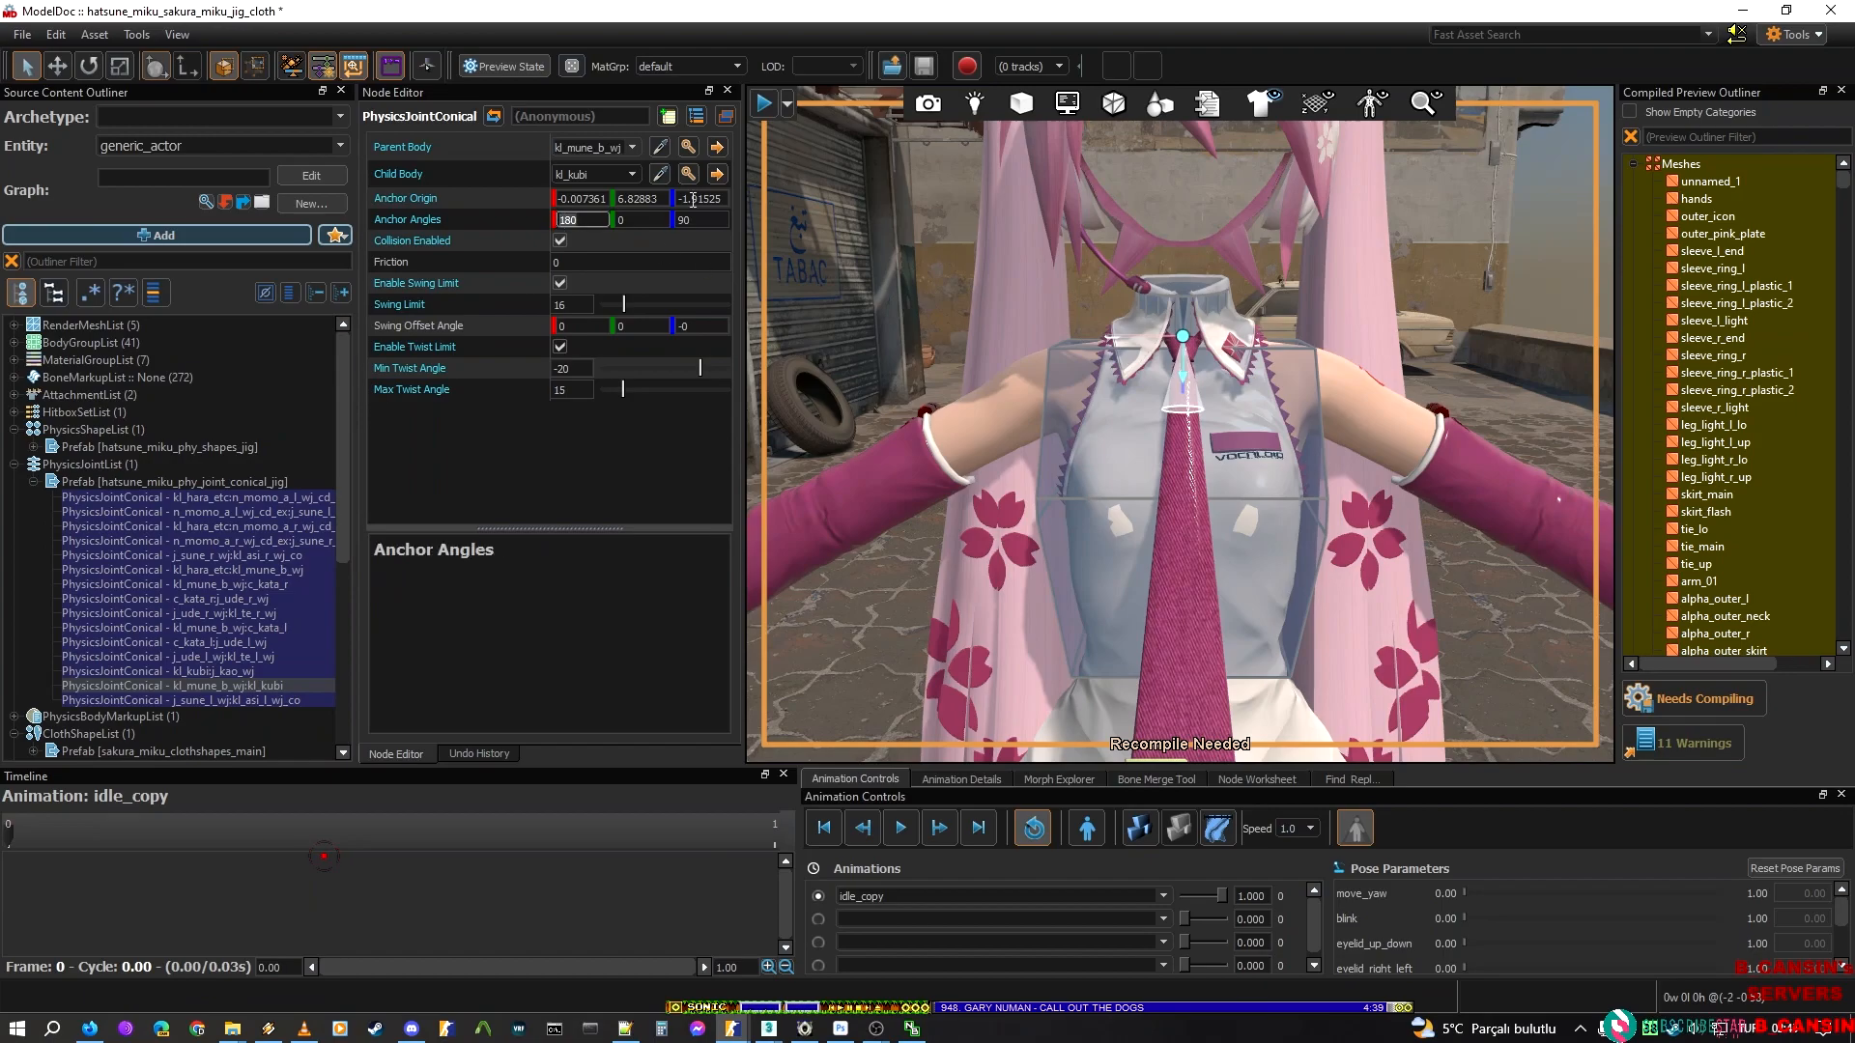
pyautogui.write('-')
pyautogui.moveTo(898, 253); pyautogui.dragTo(1008, 253, button='right')
pyautogui.press('w')
pyautogui.press('s')
# Try a second anchor angle of 90 on Sakura Miku's chest-to-neck joint and undo it
pyautogui.click(632, 221)
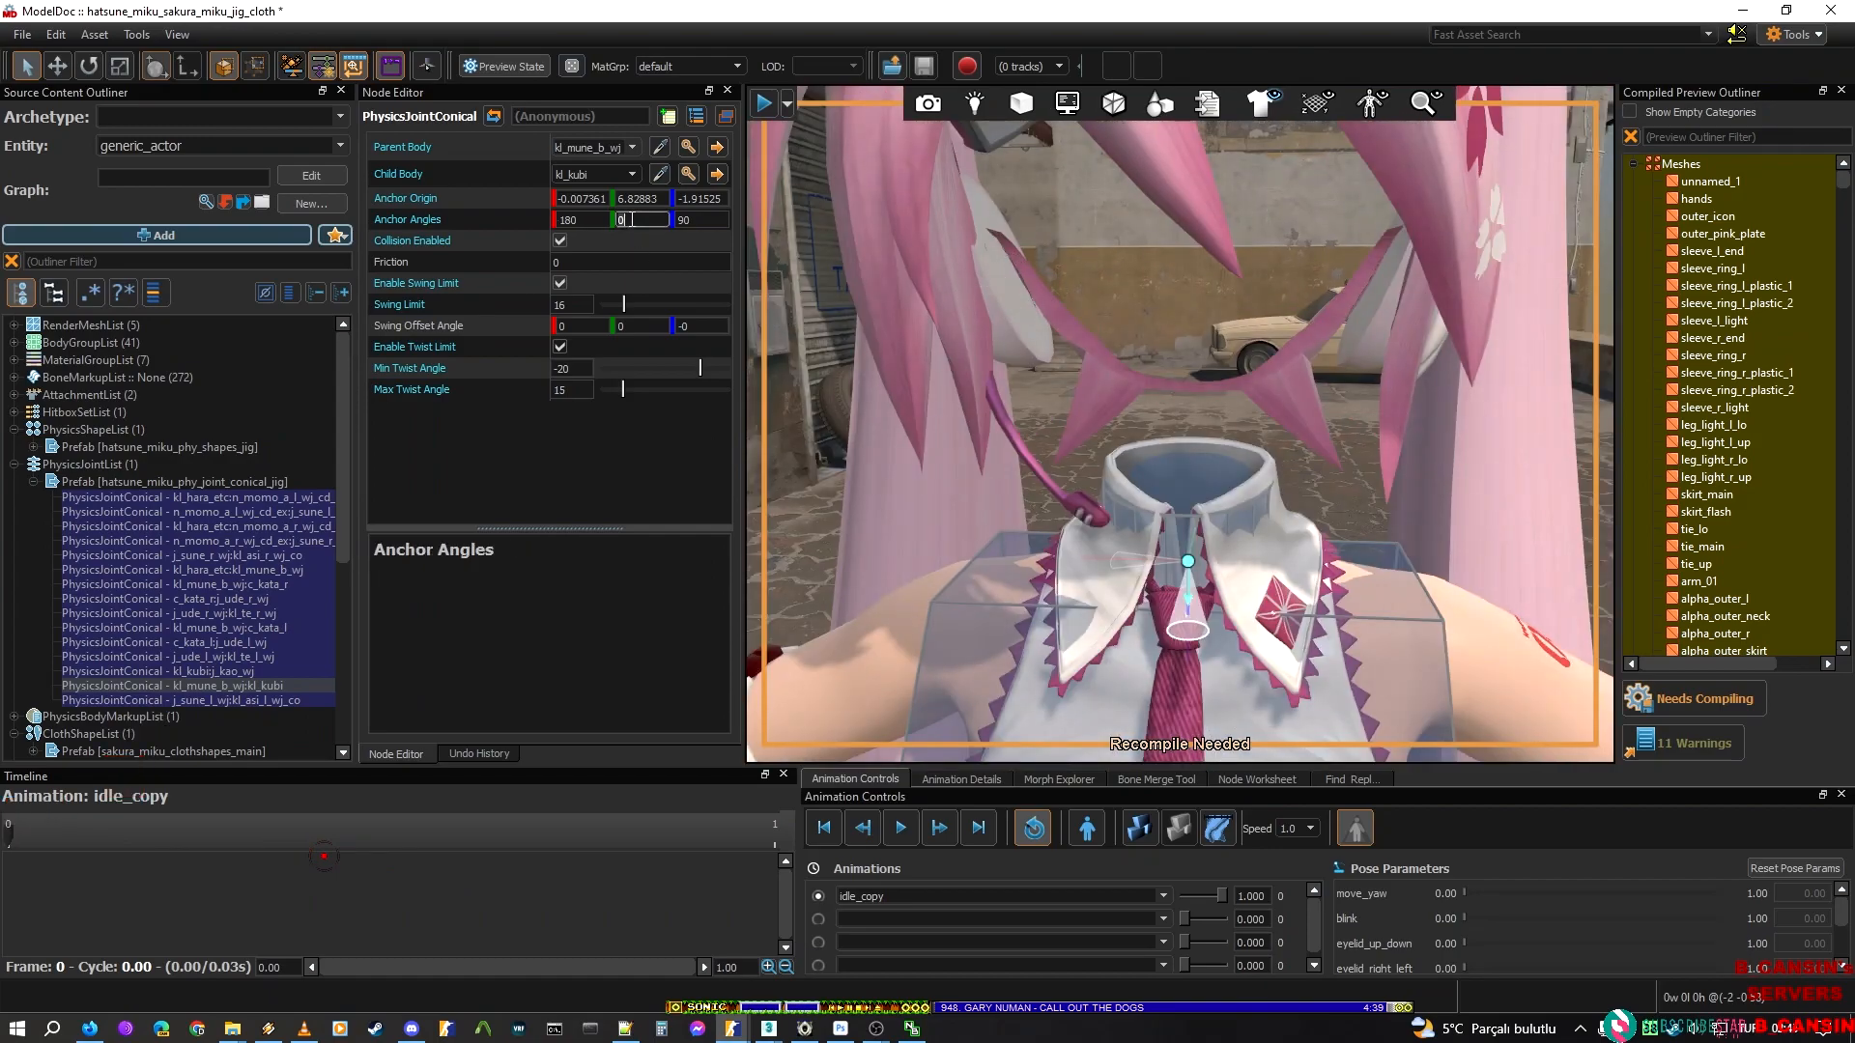
pyautogui.write('90')
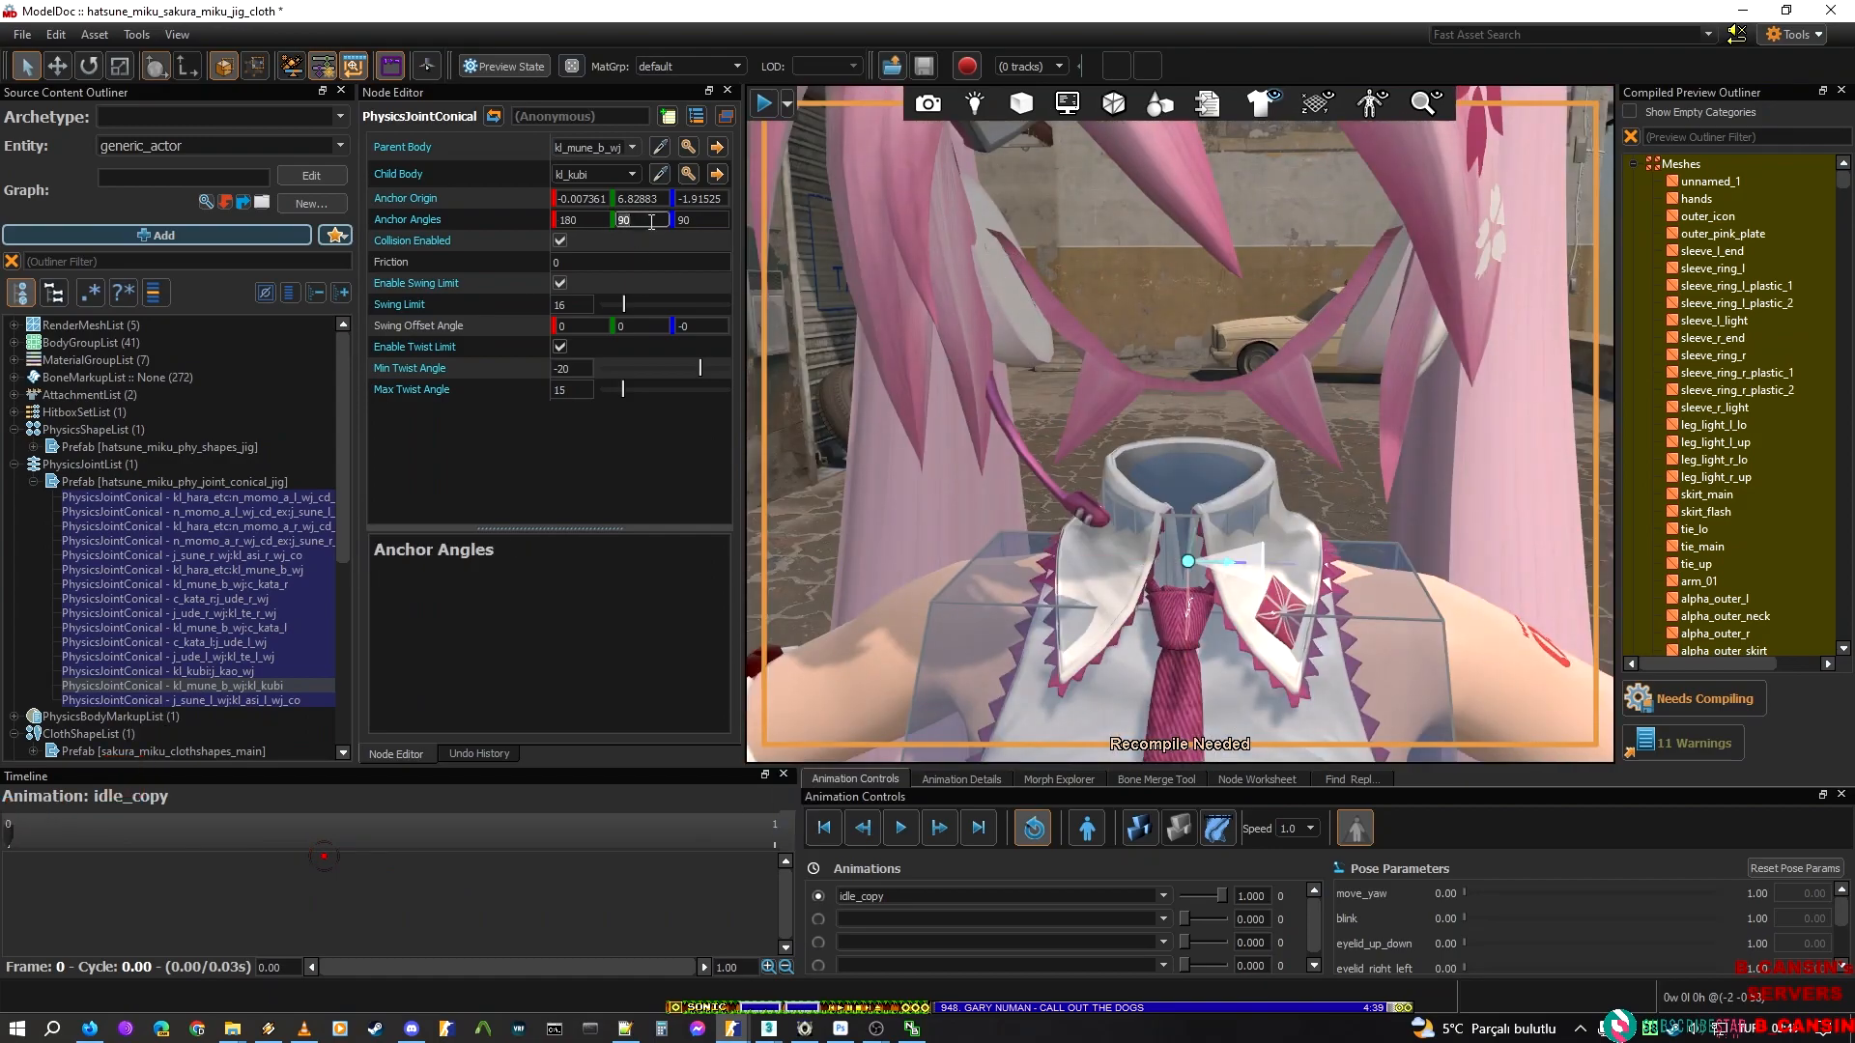
pyautogui.moveTo(866, 373)
pyautogui.mouseDown(button='right')
pyautogui.moveTo(821, 280)
pyautogui.moveTo(865, 373)
pyautogui.mouseUp(button='right')
pyautogui.hotkey('ctrl', 'z')
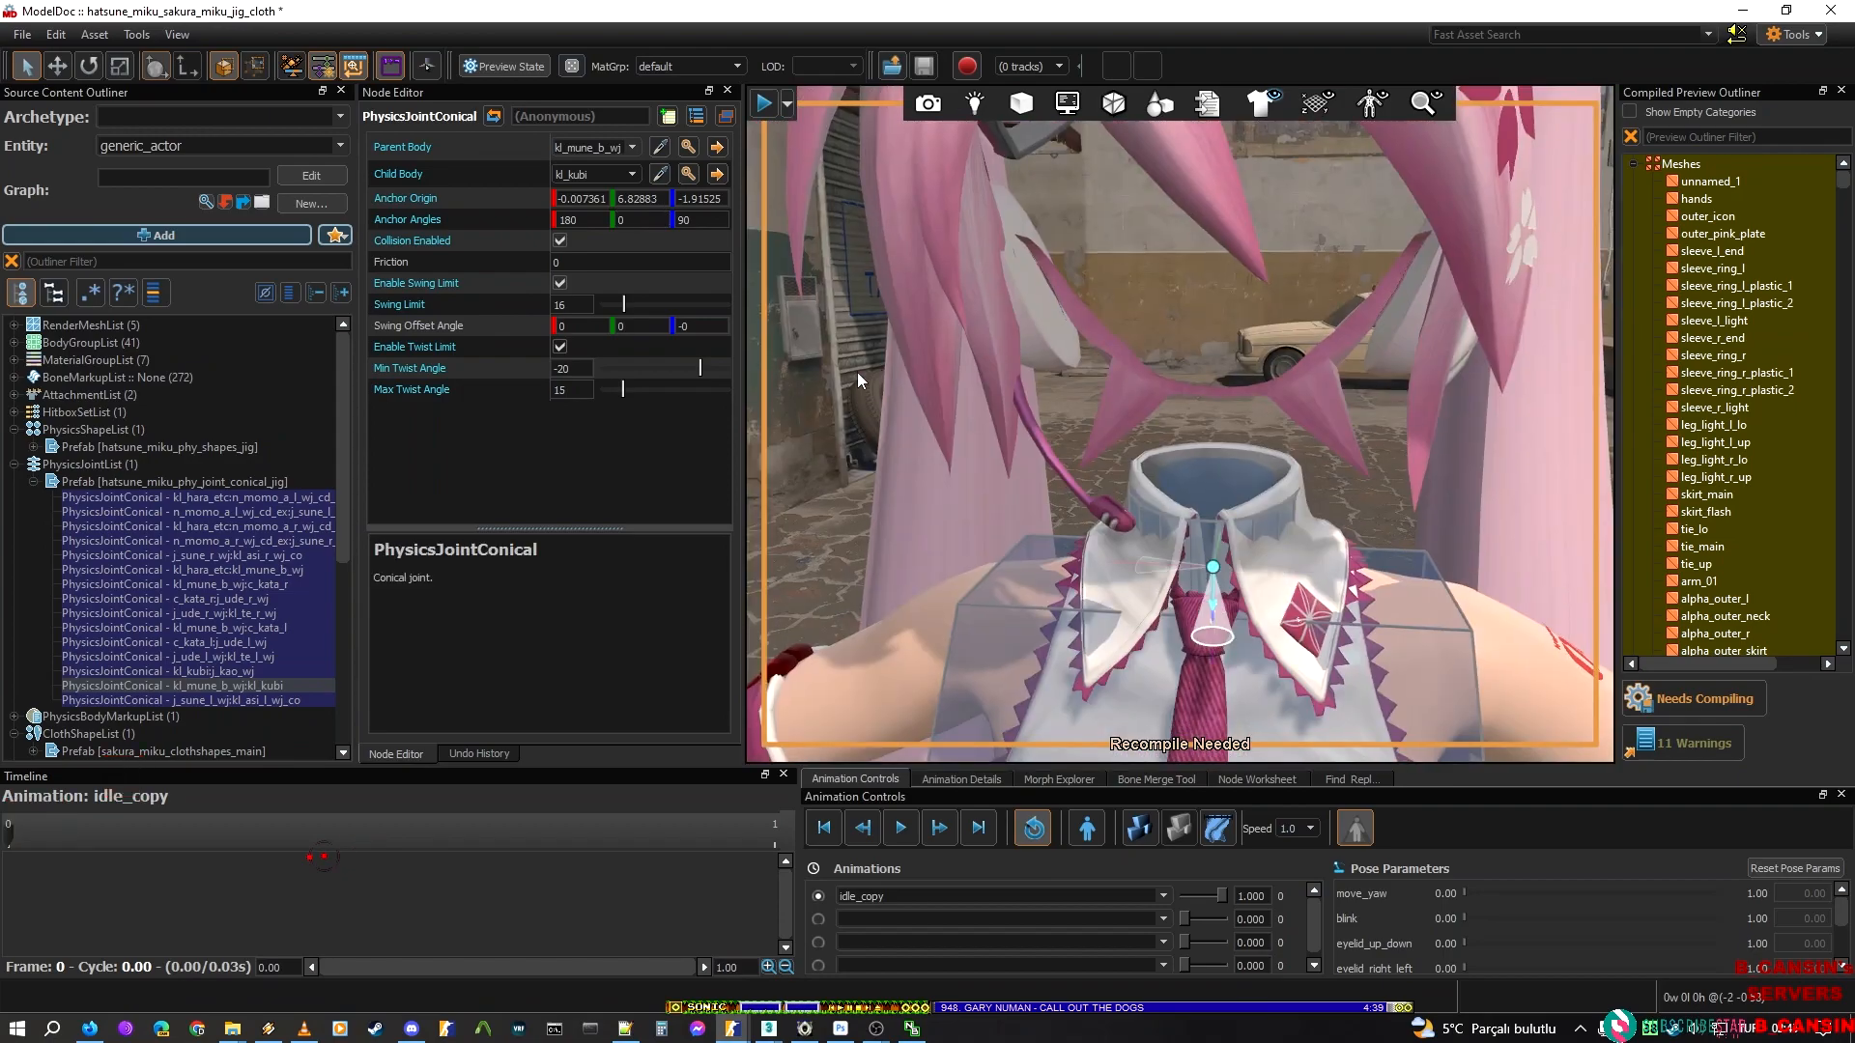
# Try a negative third anchor angle on Sakura Miku's chest-to-neck joint and undo it
pyautogui.click(679, 220)
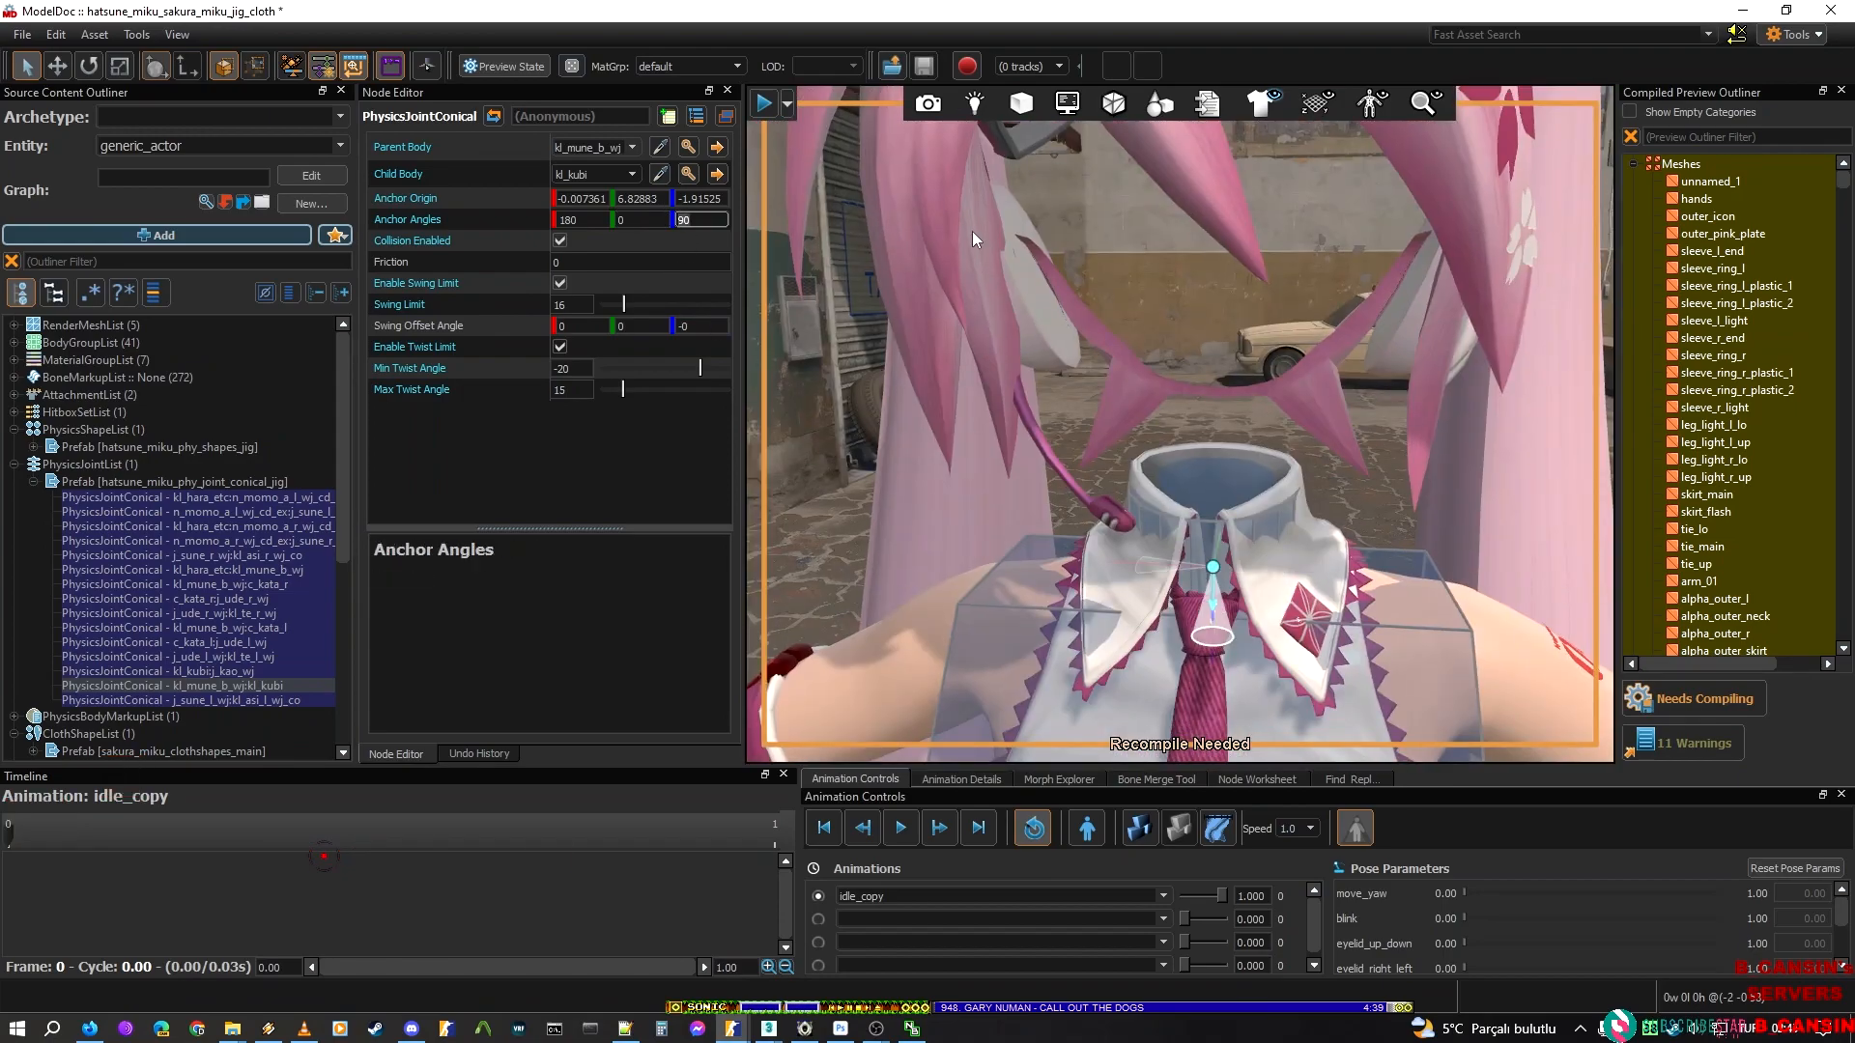
pyautogui.write('-')
pyautogui.moveTo(970, 232); pyautogui.dragTo(1026, 263, button='right')
pyautogui.hotkey('ctrl', 'z')
# Set the first anchor angle of Sakura Miku's chest-to-neck joint to -90 and recompile the model
pyautogui.click(572, 220)
pyautogui.press('BackSpace')
pyautogui.press('BackSpace')
pyautogui.press('BackSpace')
pyautogui.write('90')
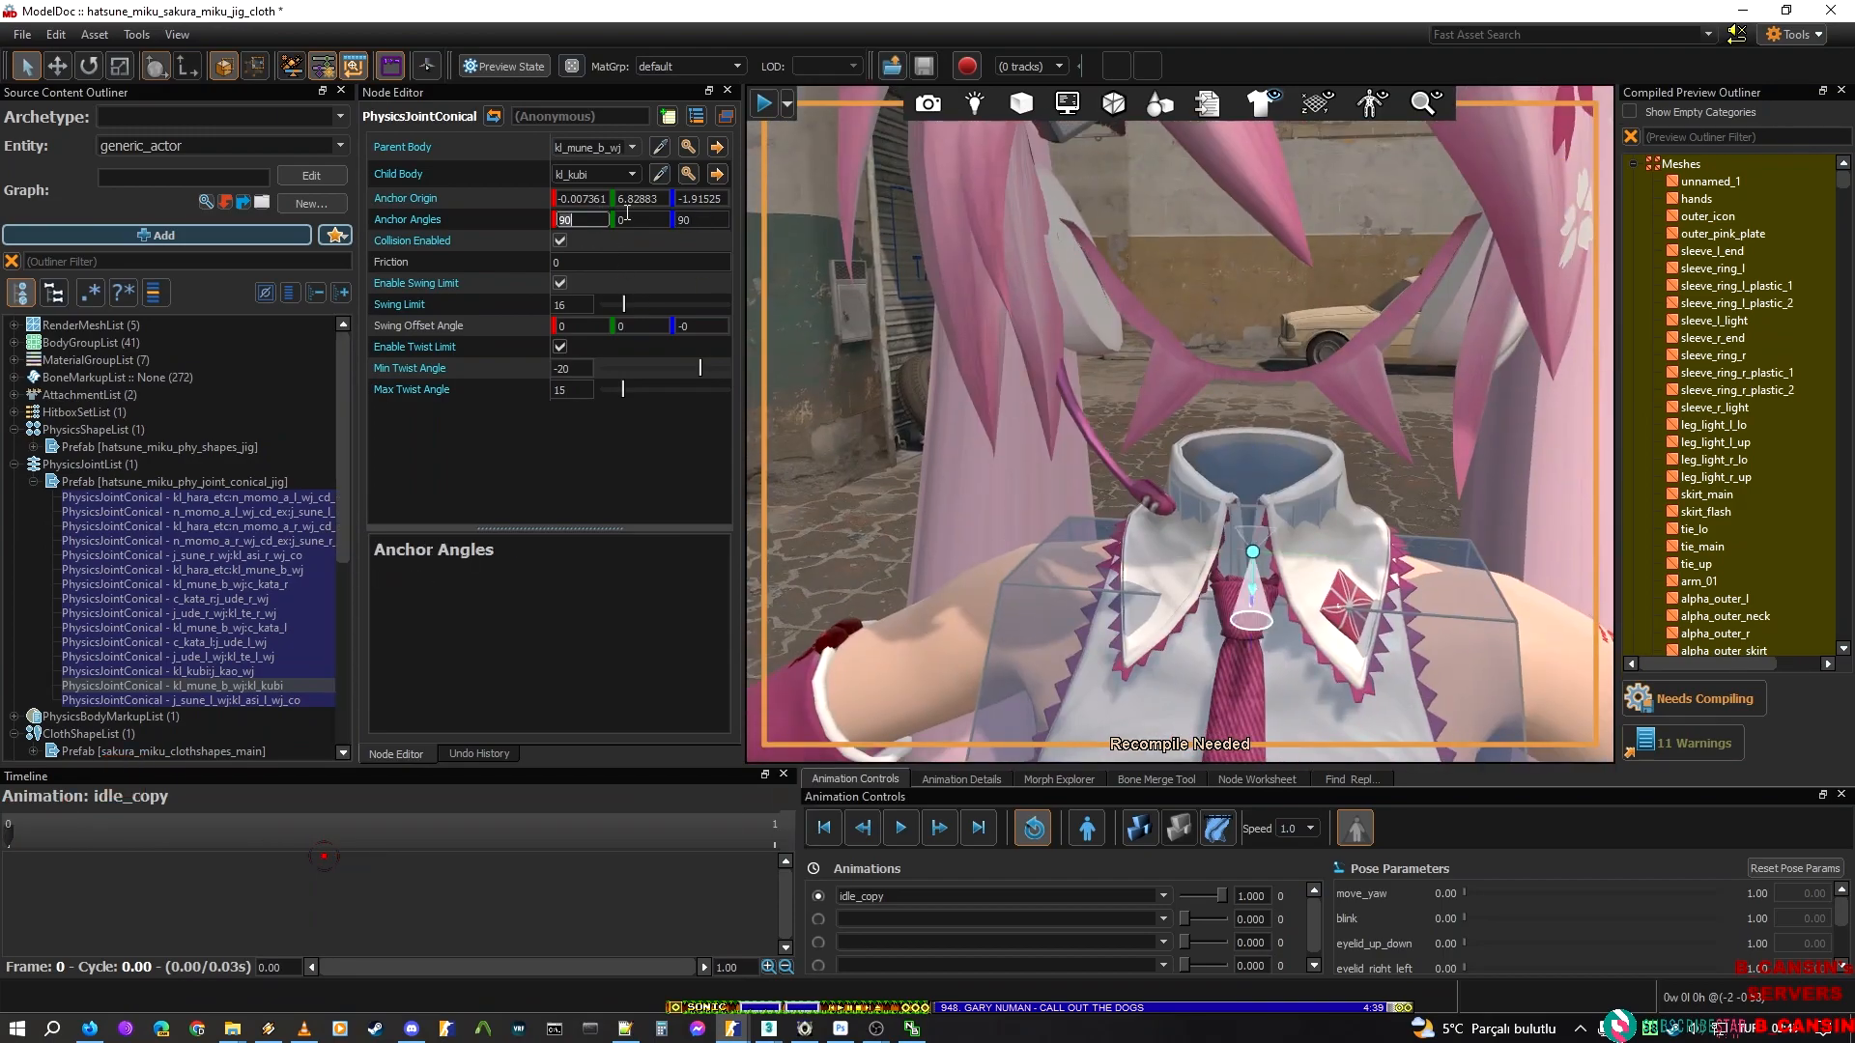
pyautogui.write('-')
pyautogui.moveTo(934, 281); pyautogui.dragTo(942, 292, button='right')
pyautogui.press('s')
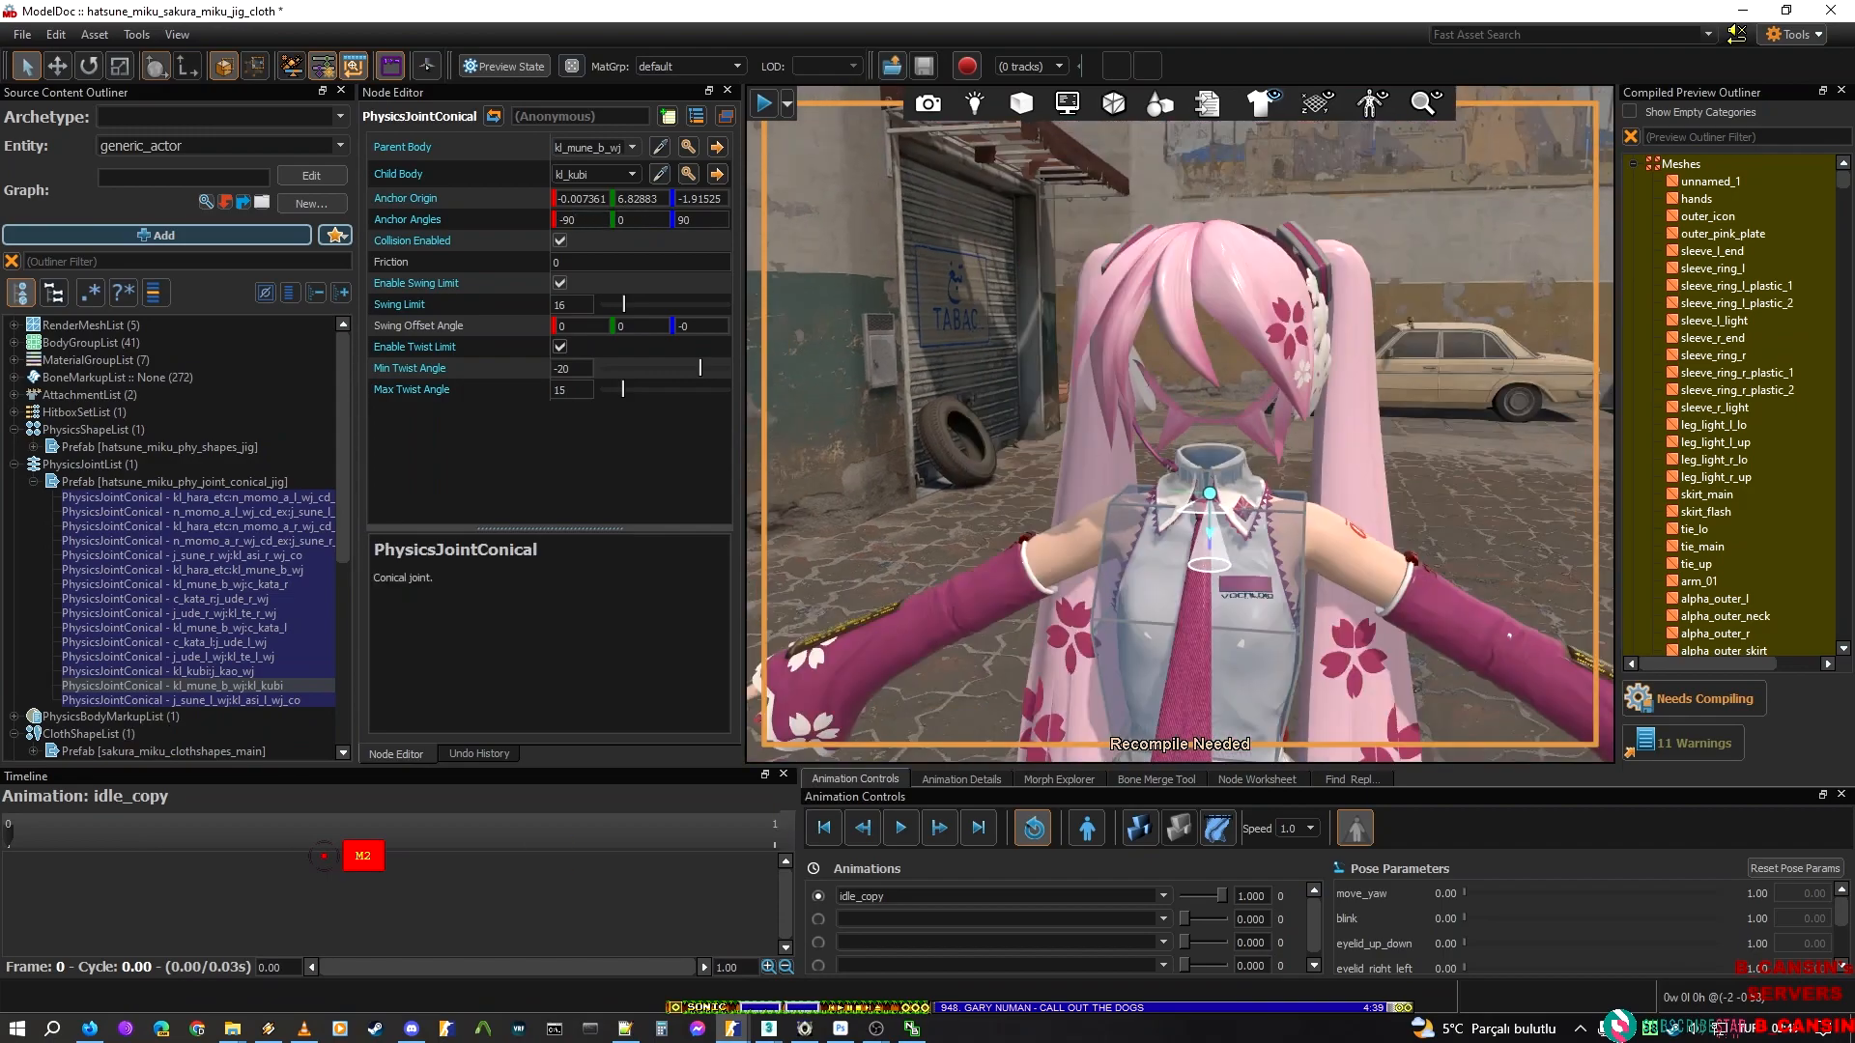
pyautogui.click(1711, 692)
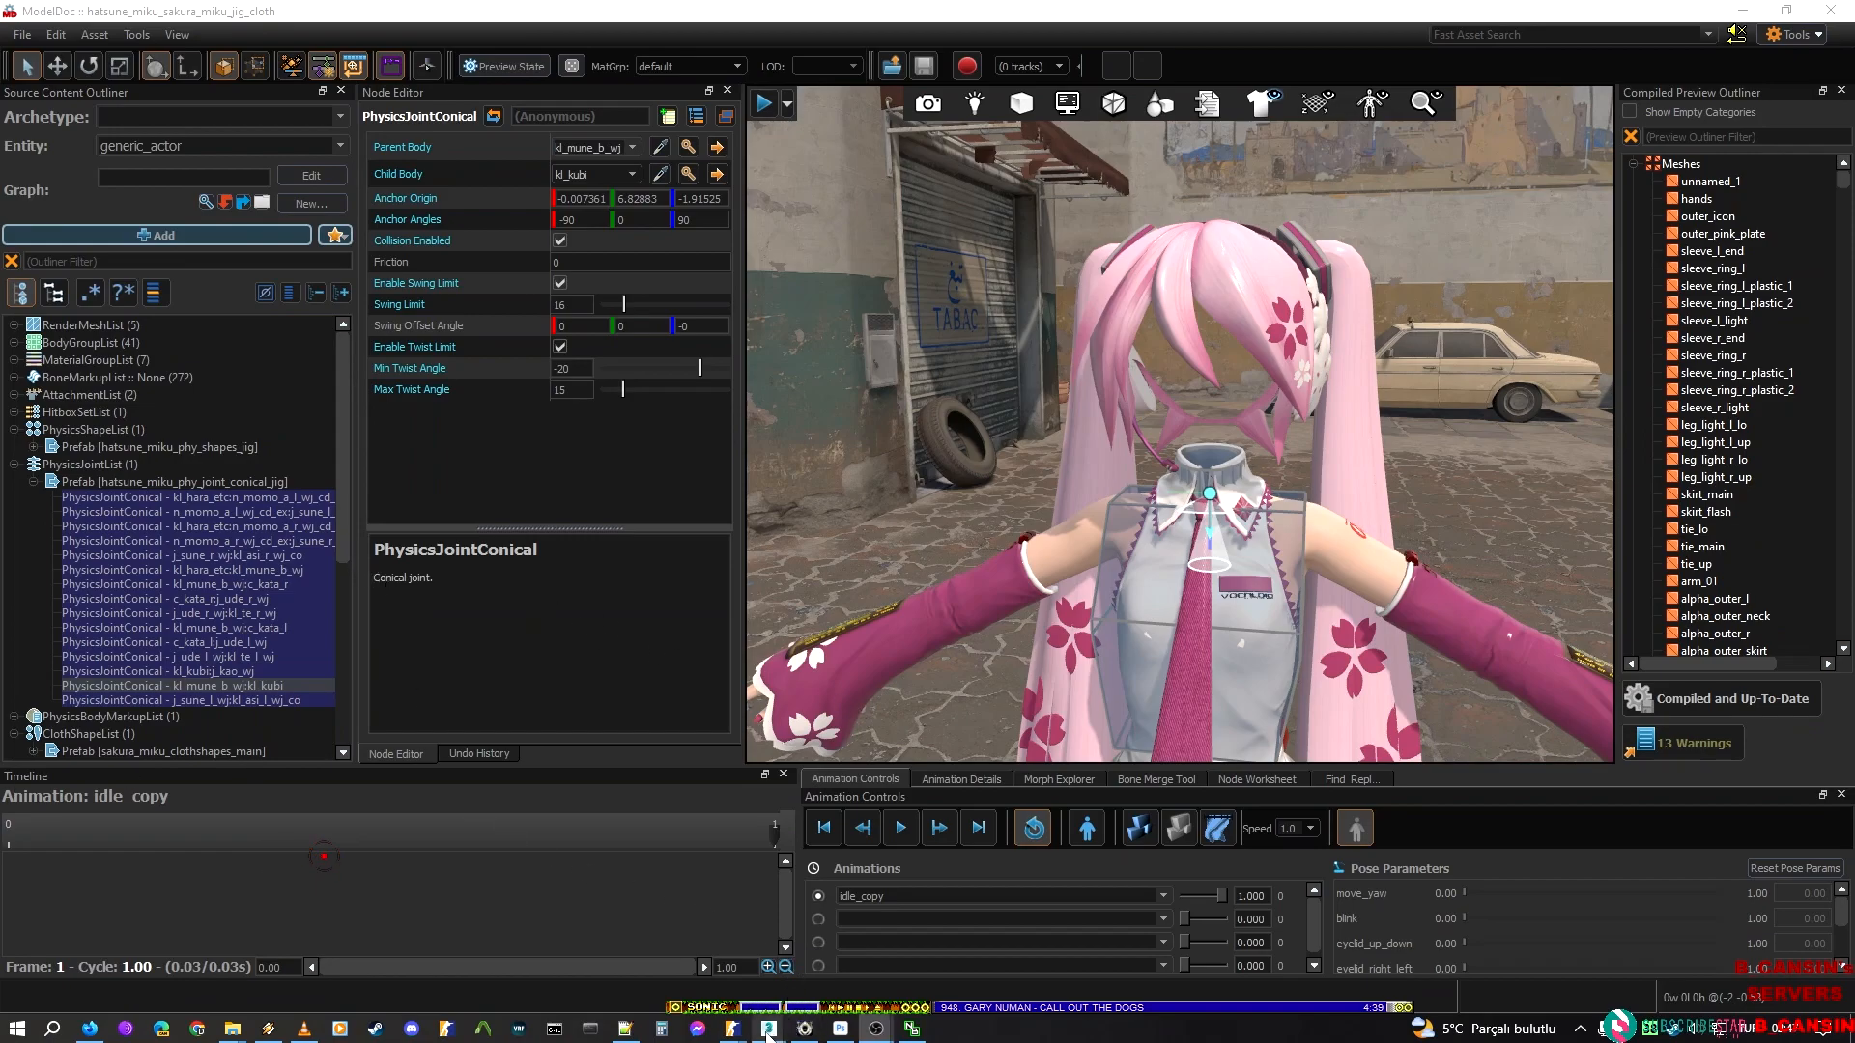
# Set the Hatsune Miku kl_mune_b_wj to kl_kubi joint's minimum twist to -20 and maximum to 15, matching Sakura Miku's joint
pyautogui.moveTo(732, 1028)
pyautogui.click(1039, 950)
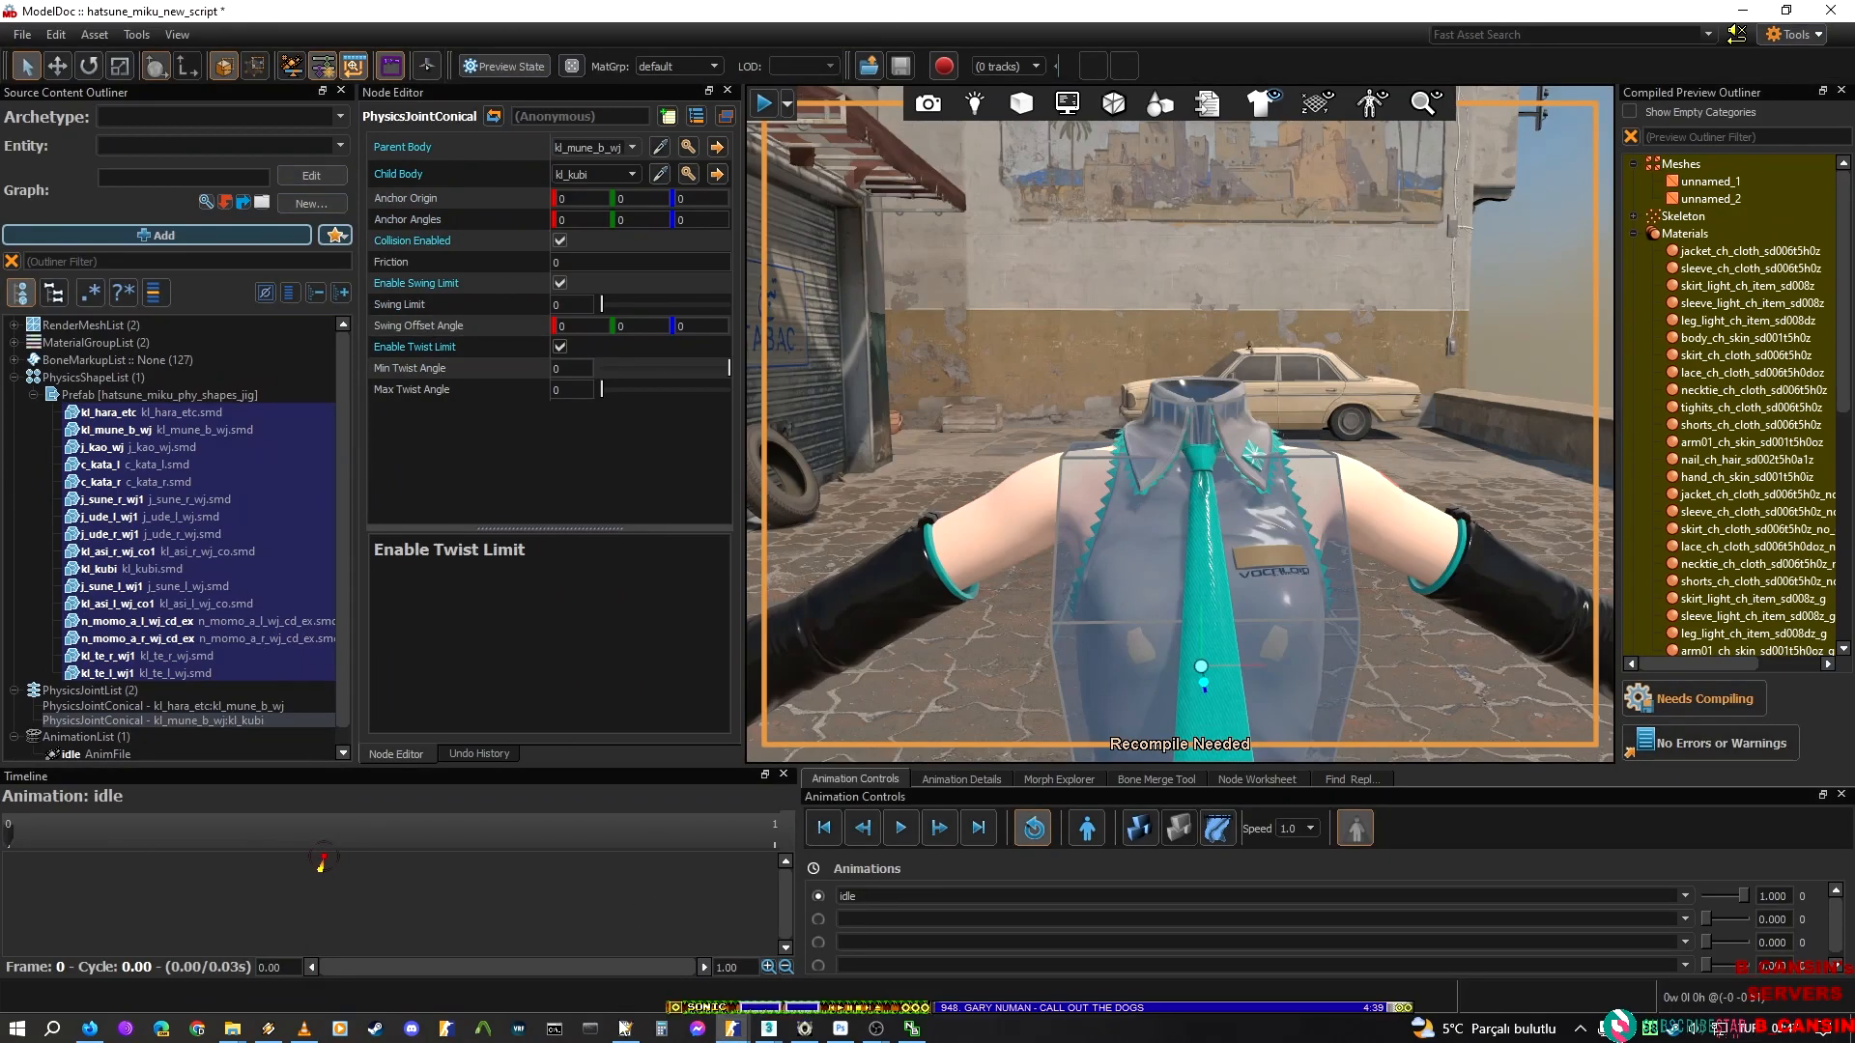
pyautogui.moveTo(732, 1028)
pyautogui.click(918, 966)
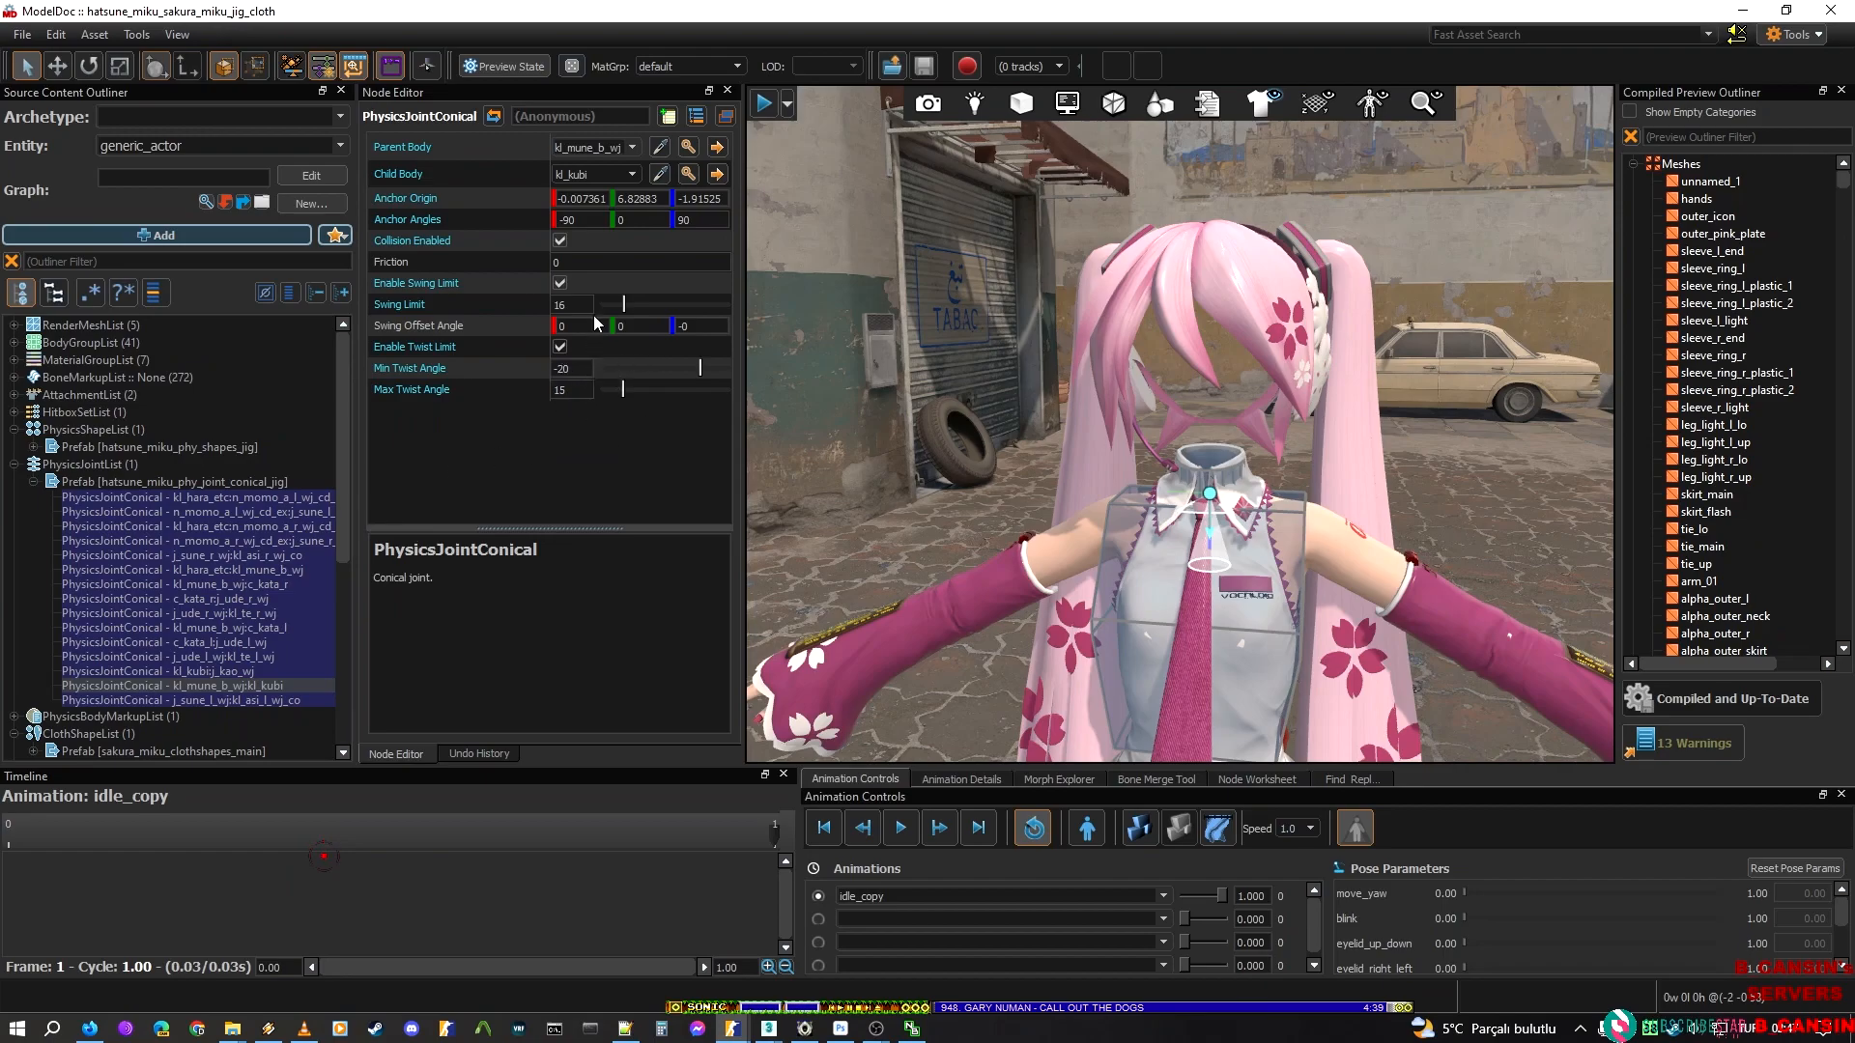
pyautogui.click(584, 372)
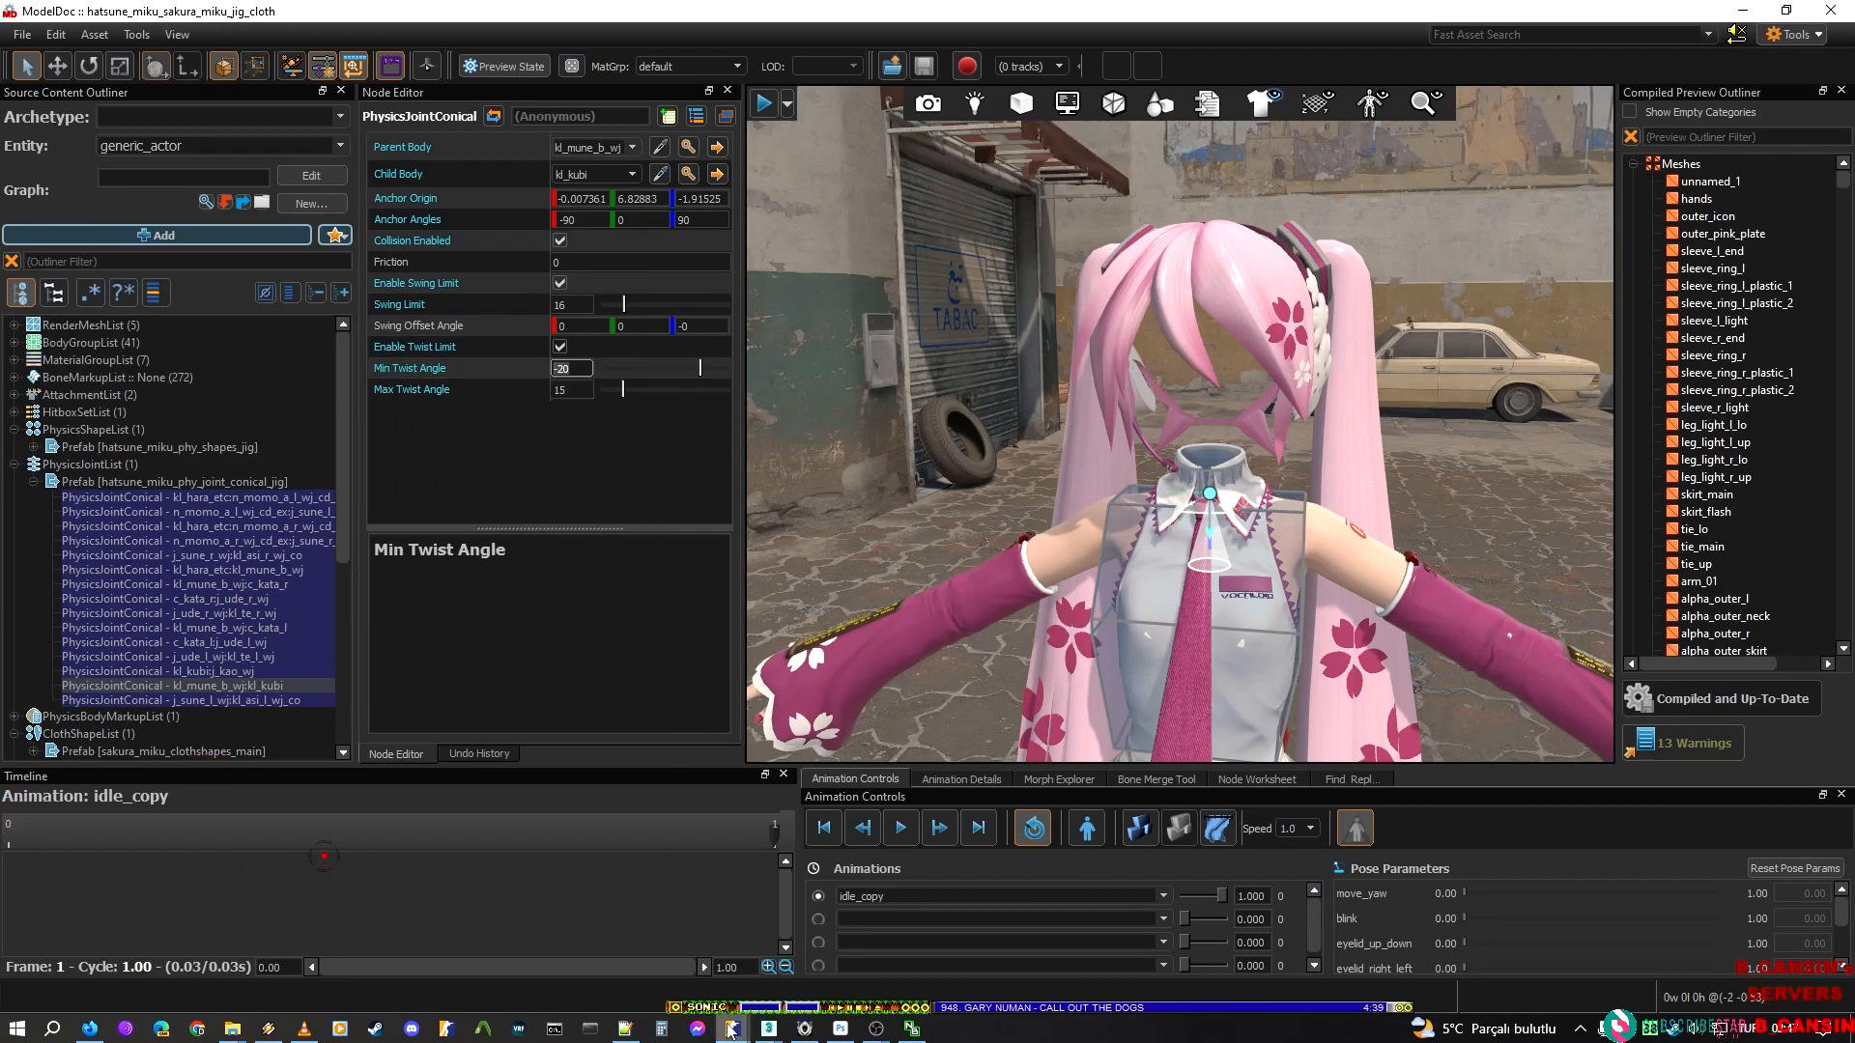
pyautogui.moveTo(731, 1029)
pyautogui.click(1030, 947)
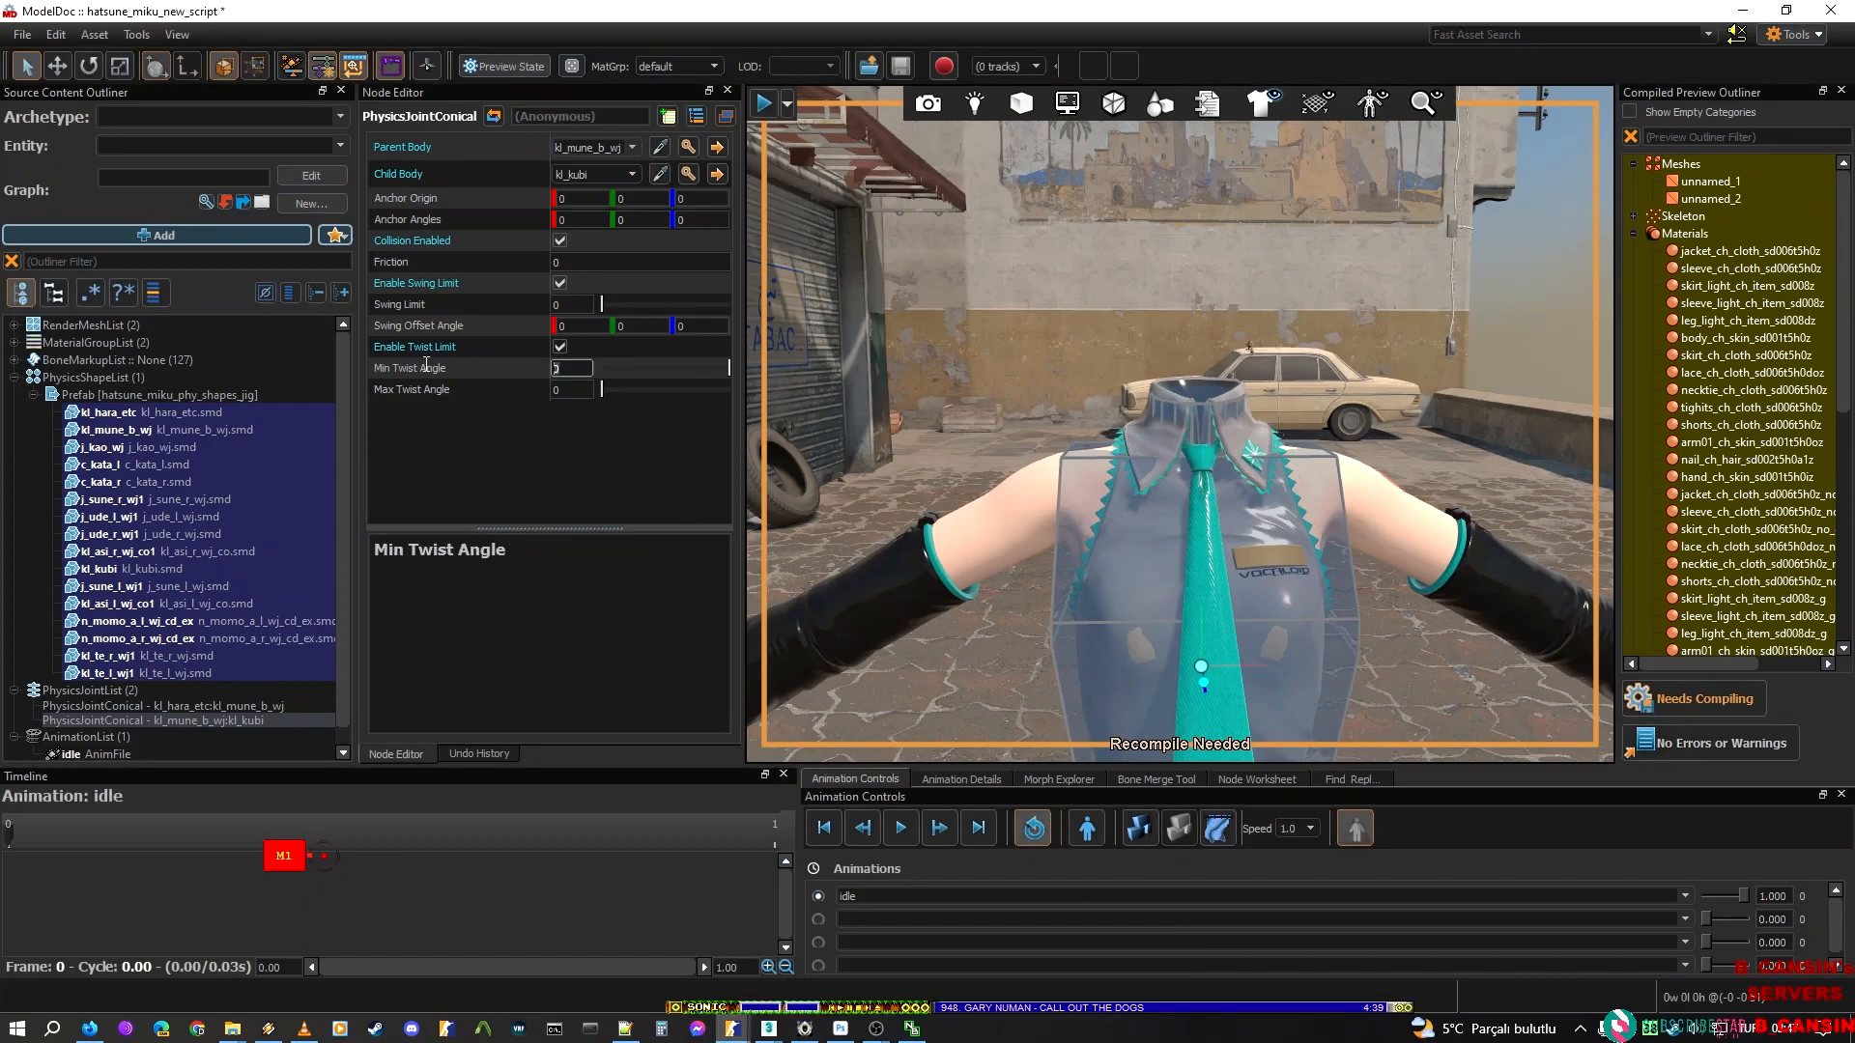
pyautogui.press('Tab')
pyautogui.write('15')
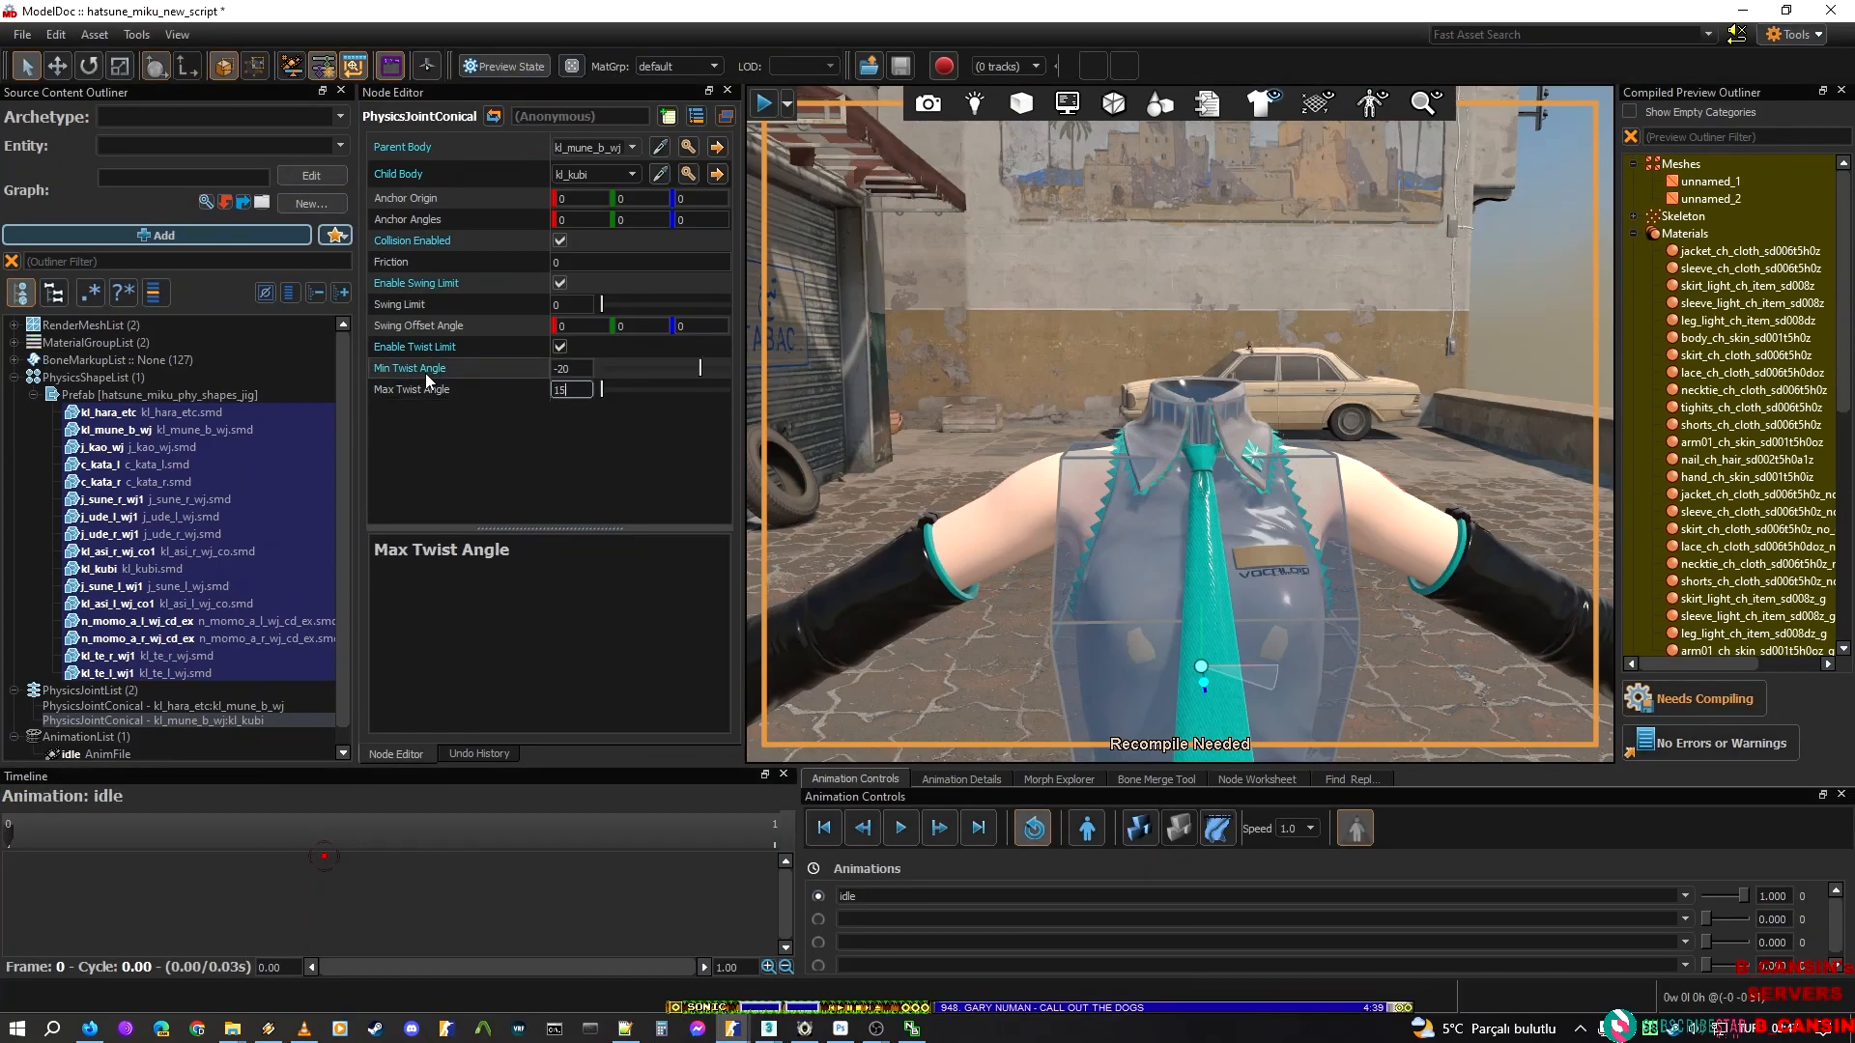
# Set the swing limit of the Hatsune Miku chest-to-neck joint to 16, matching Sakura Miku's joint
pyautogui.hotkey('alt', 'Tab')
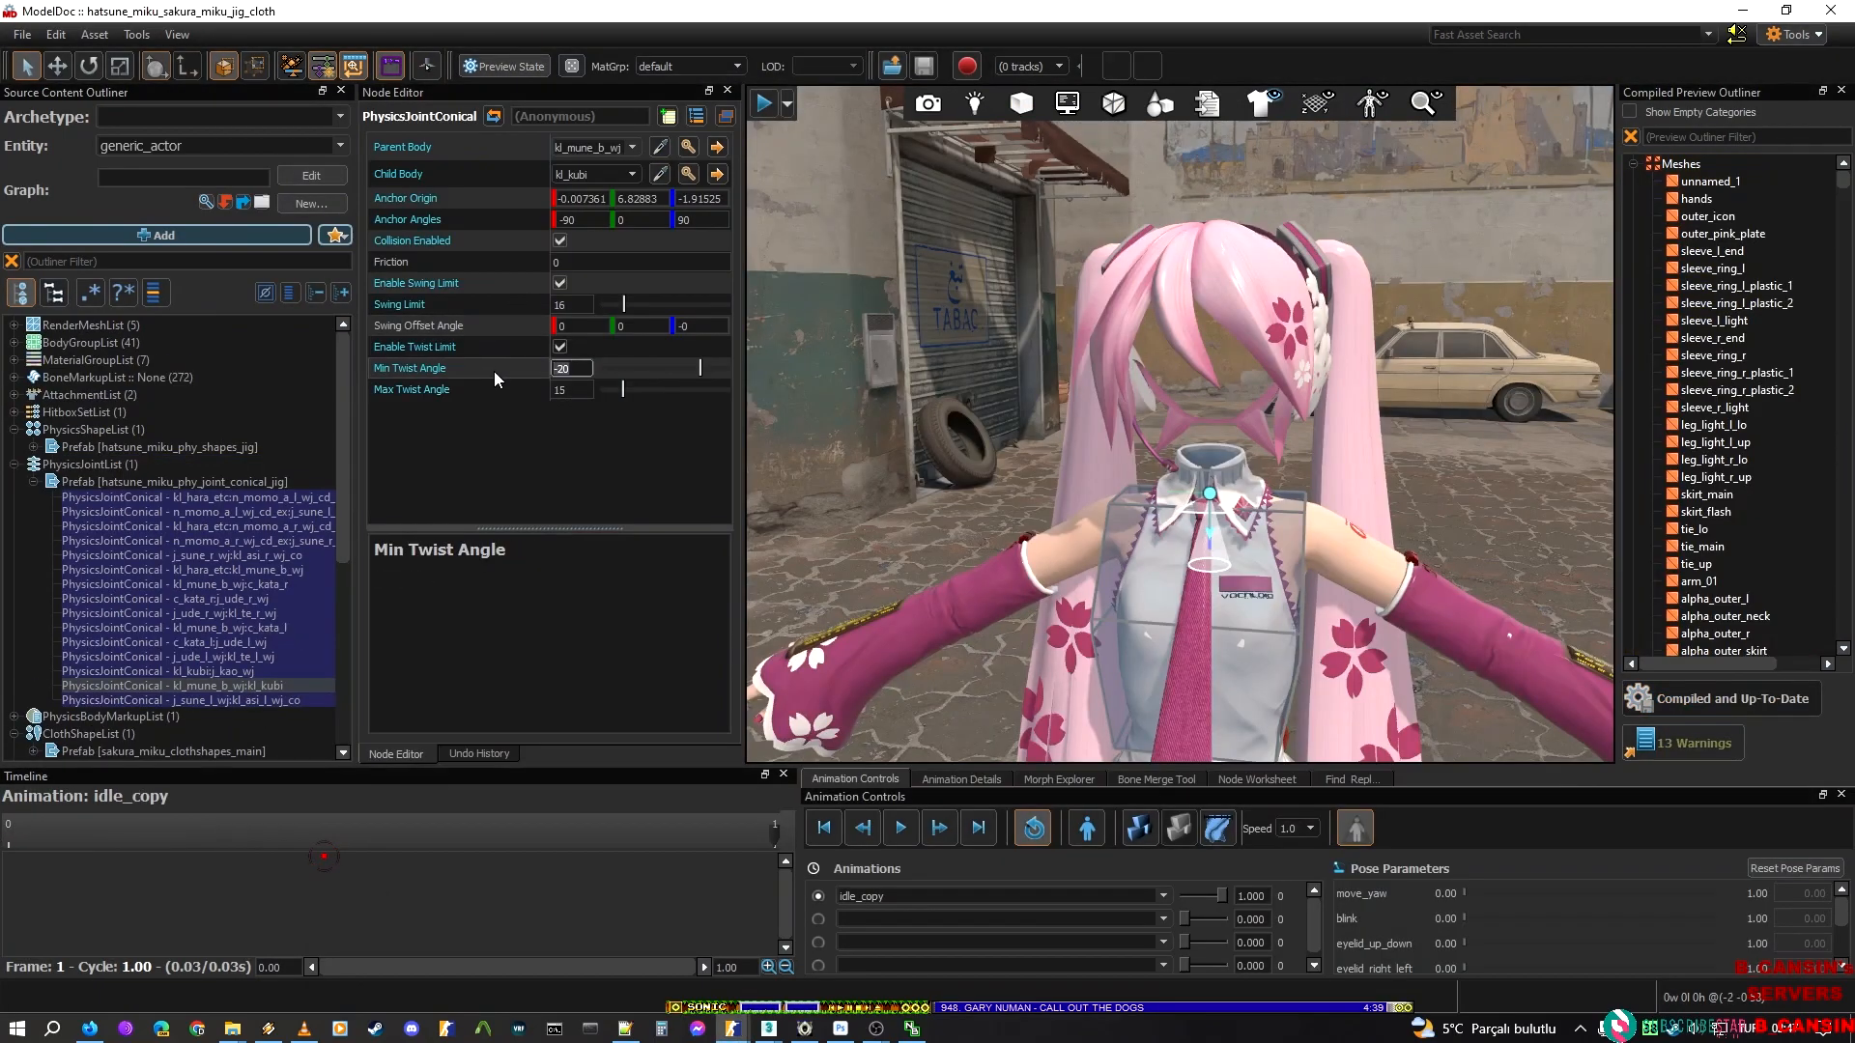
pyautogui.hotkey('alt', 'Tab')
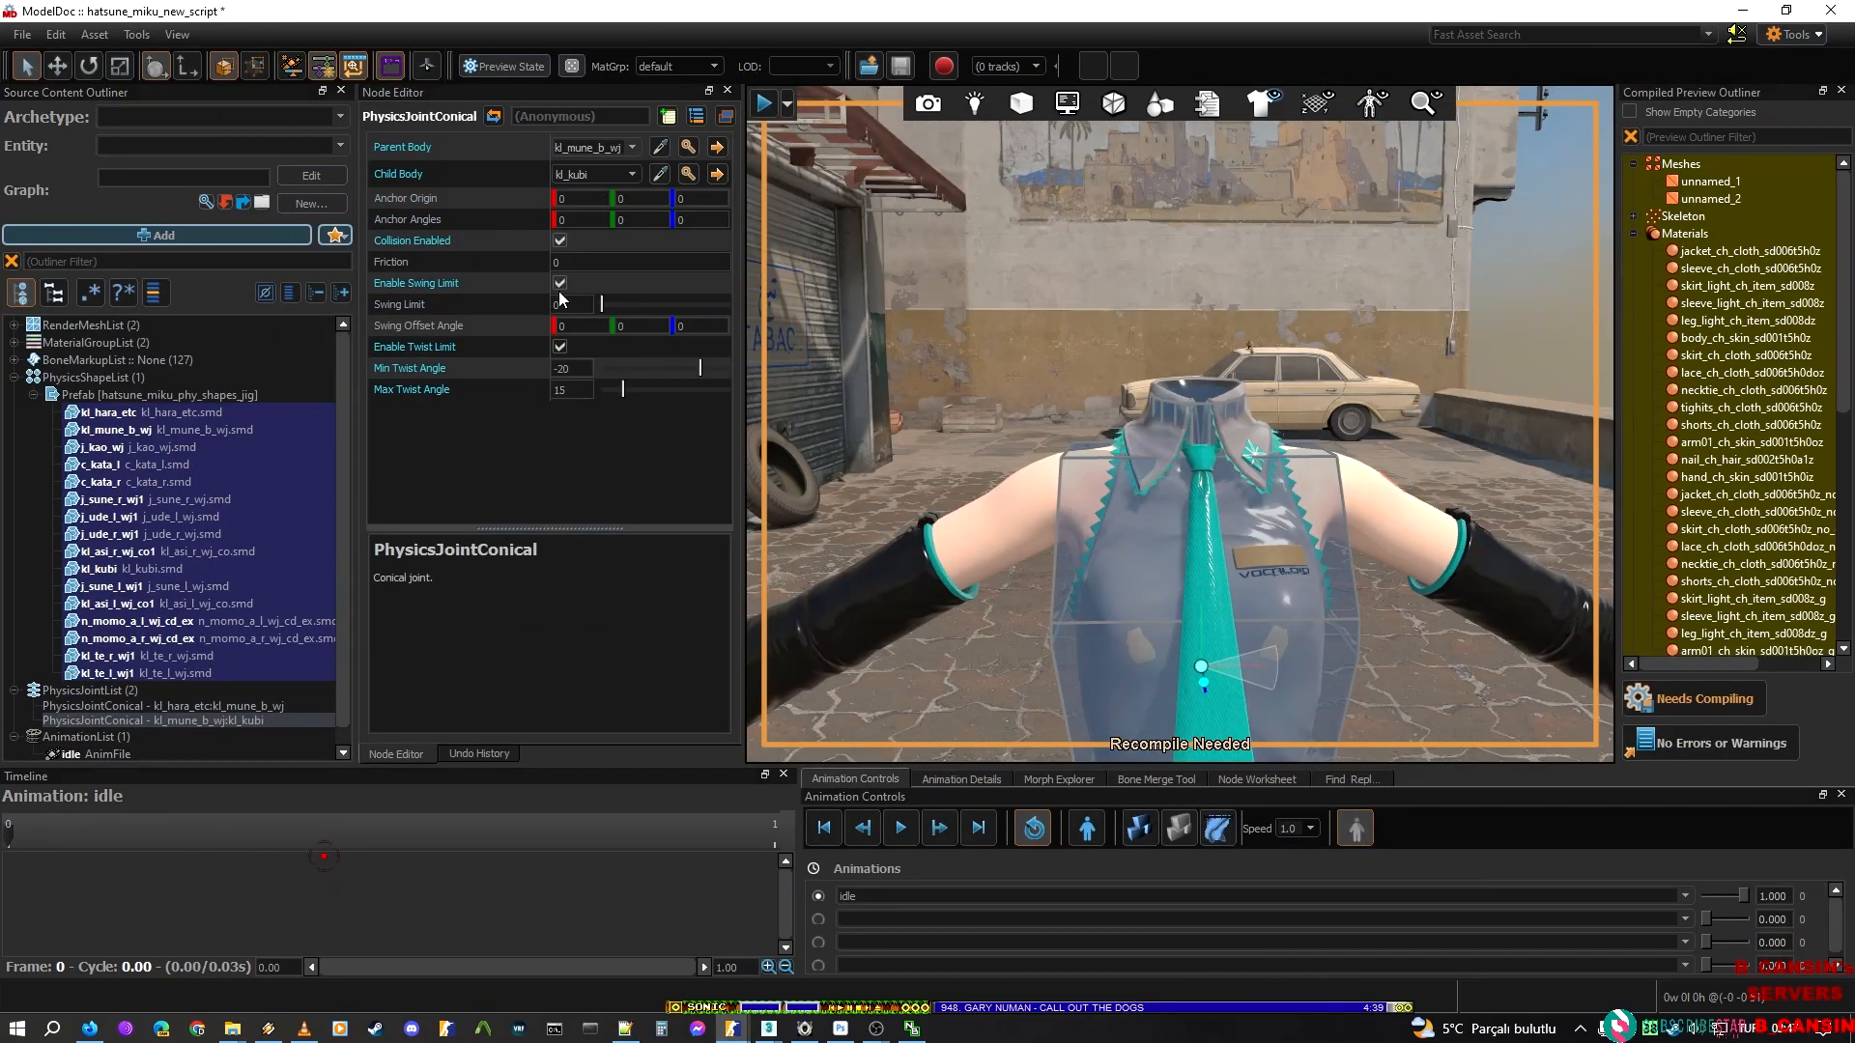
pyautogui.click(571, 303)
pyautogui.write('16')
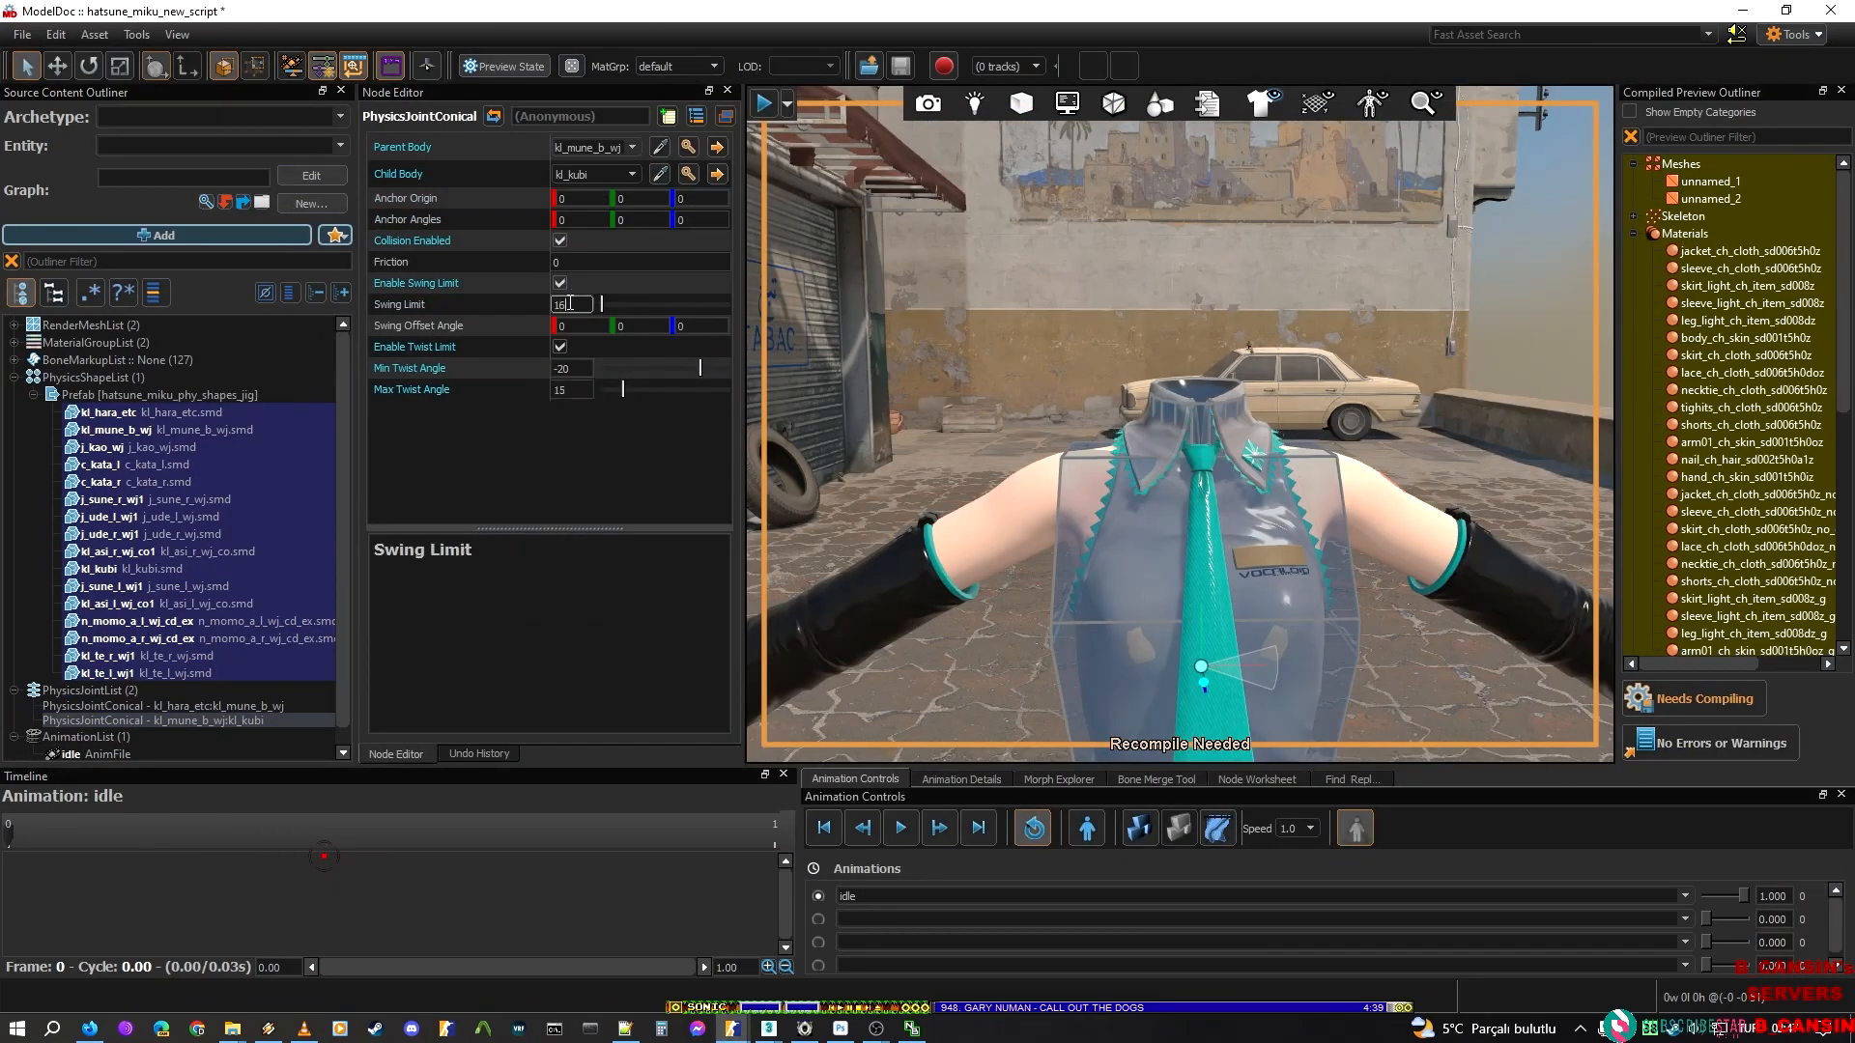
# Move the chest-to-neck joint's anchor up and back into the base of the neck, at about Y 6.57 and Z -2.29
pyautogui.moveTo(958, 300)
pyautogui.mouseDown(button='right')
pyautogui.moveTo(953, 363)
pyautogui.moveTo(947, 279)
pyautogui.mouseUp(button='right')
pyautogui.press('w')
pyautogui.click(55, 69)
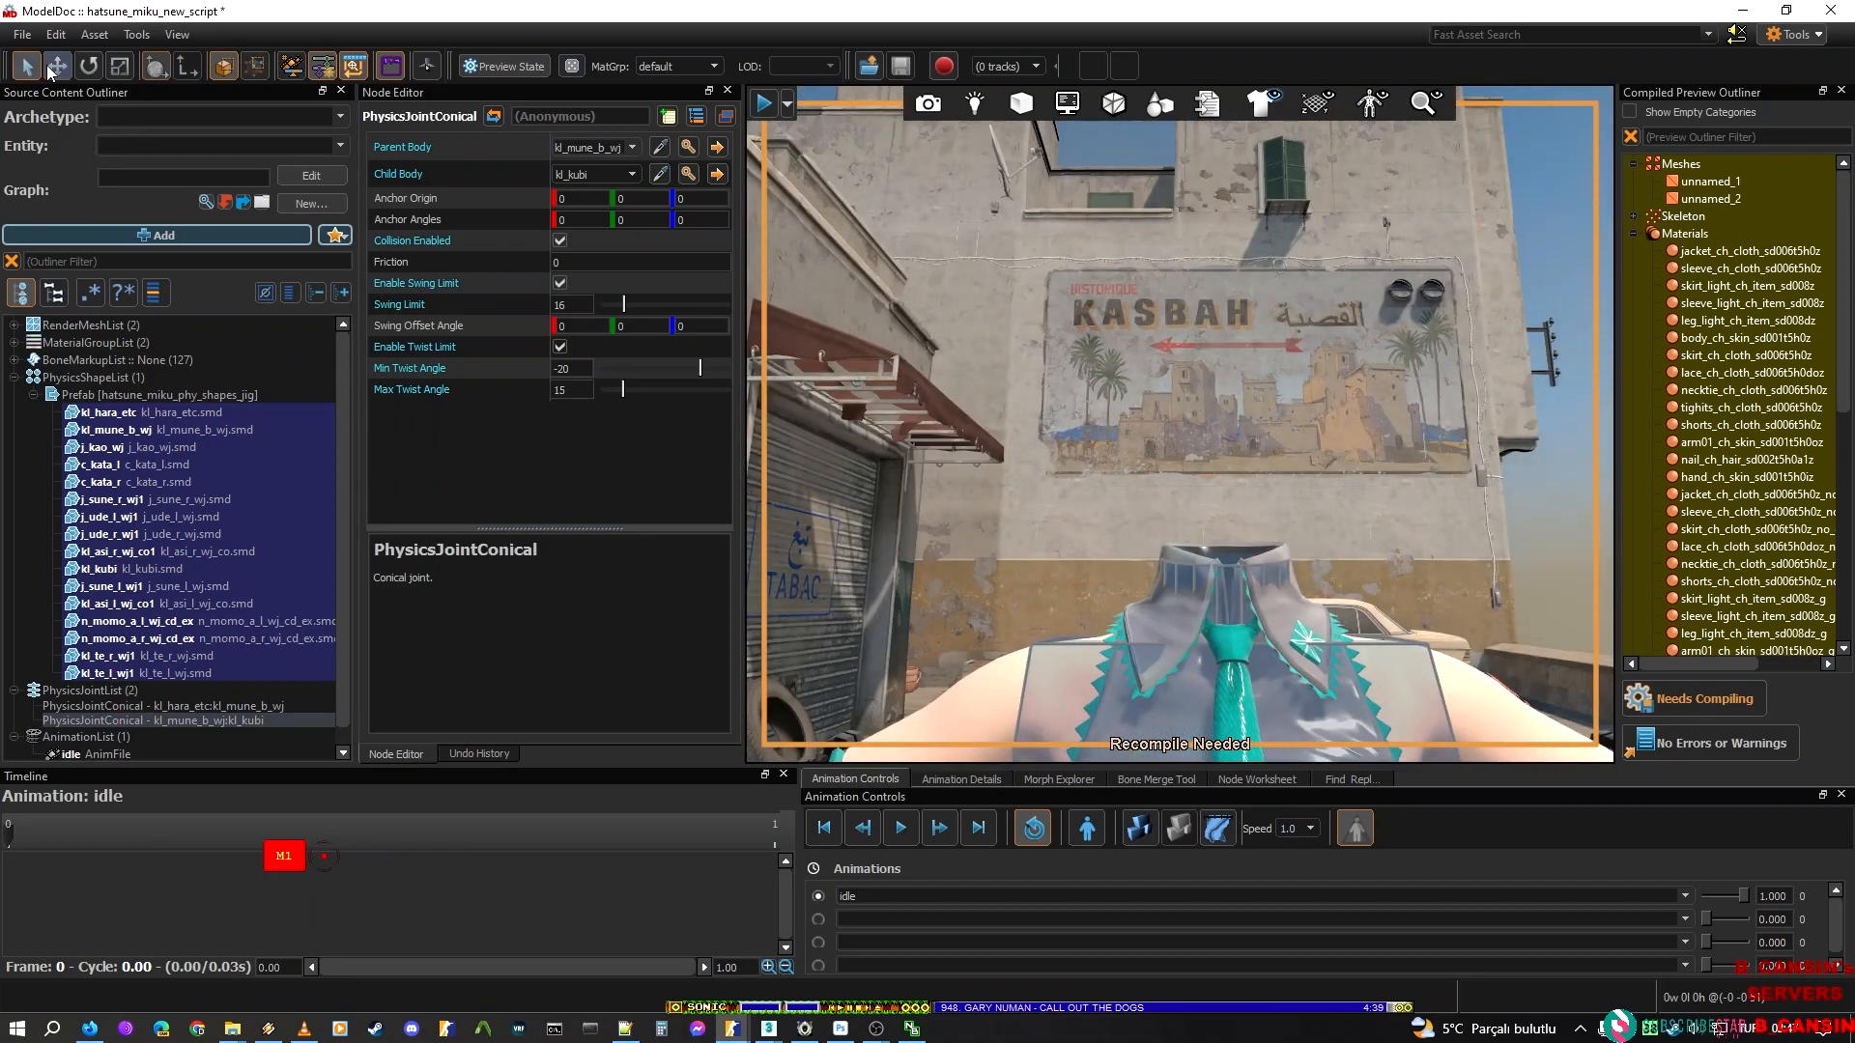
pyautogui.moveTo(1081, 367); pyautogui.dragTo(1111, 484, button='right')
pyautogui.moveTo(1161, 541); pyautogui.dragTo(1128, 254)
pyautogui.moveTo(1131, 243); pyautogui.dragTo(1278, 333, button='right')
pyautogui.press('a')
pyautogui.press('a')
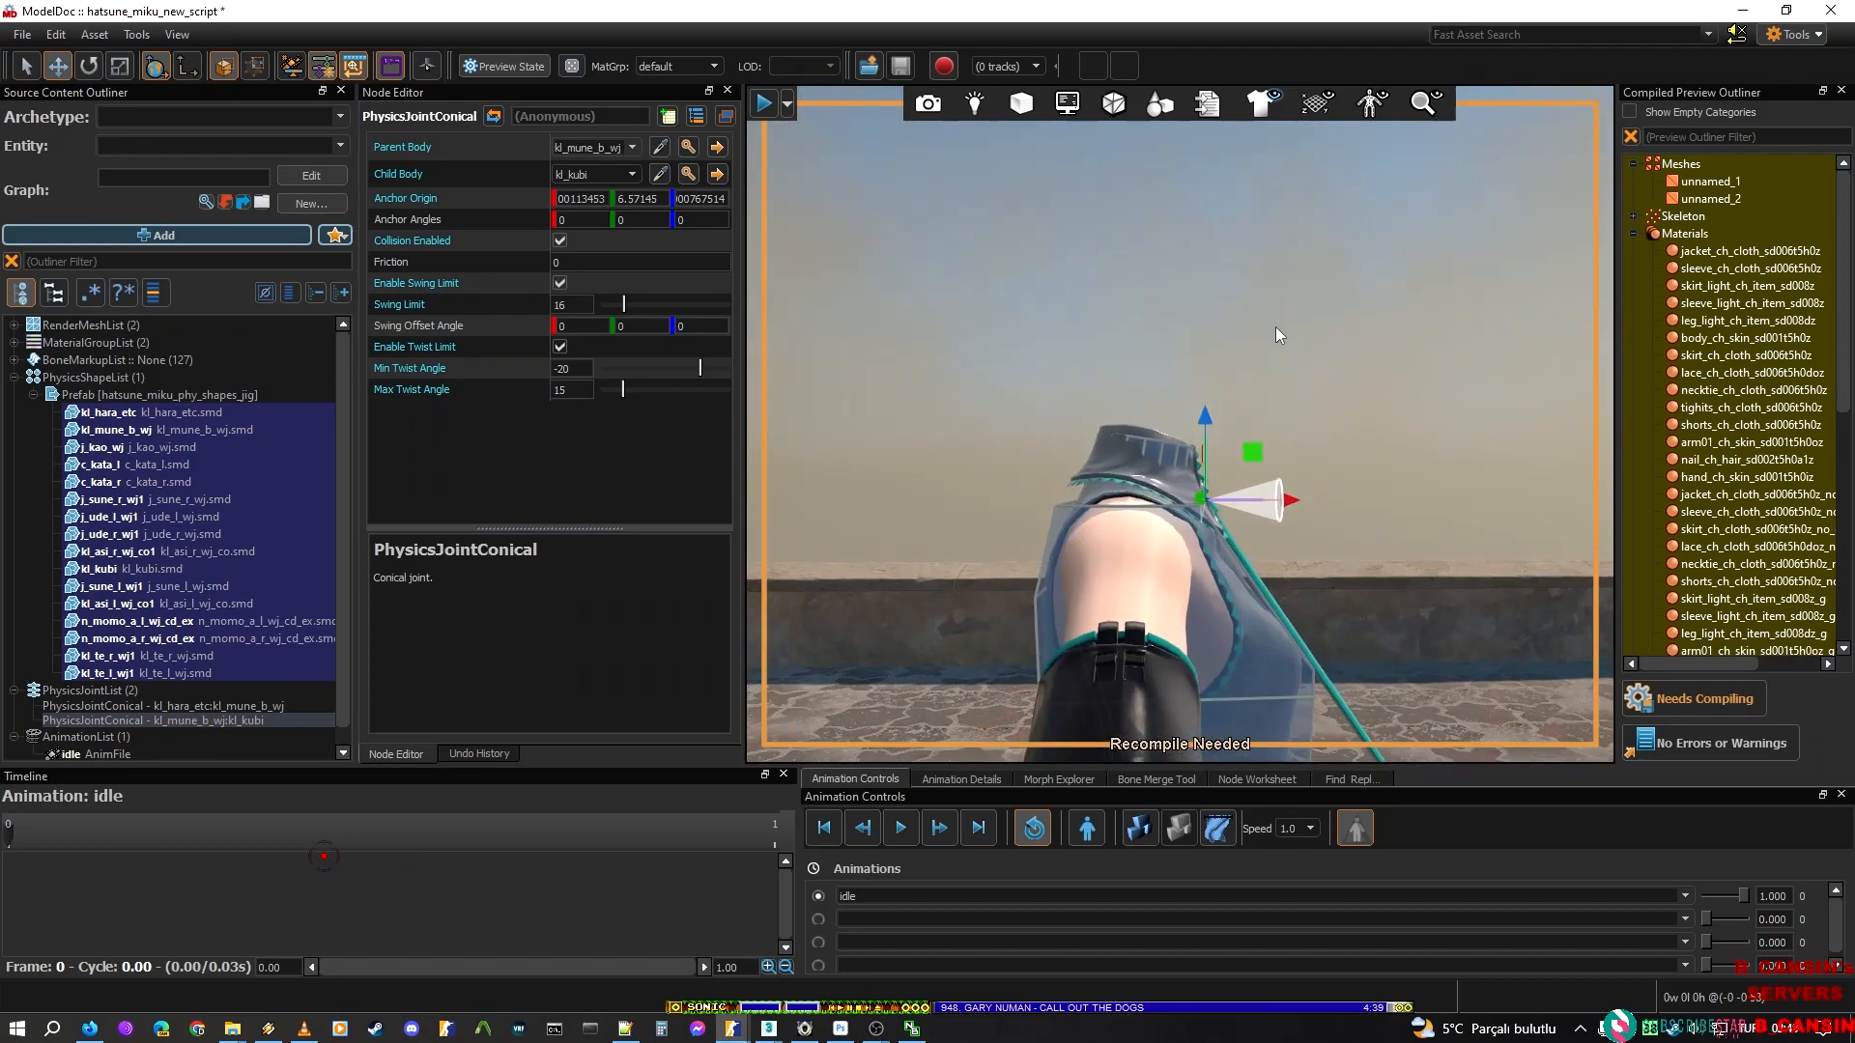
pyautogui.moveTo(1278, 502); pyautogui.dragTo(1208, 490)
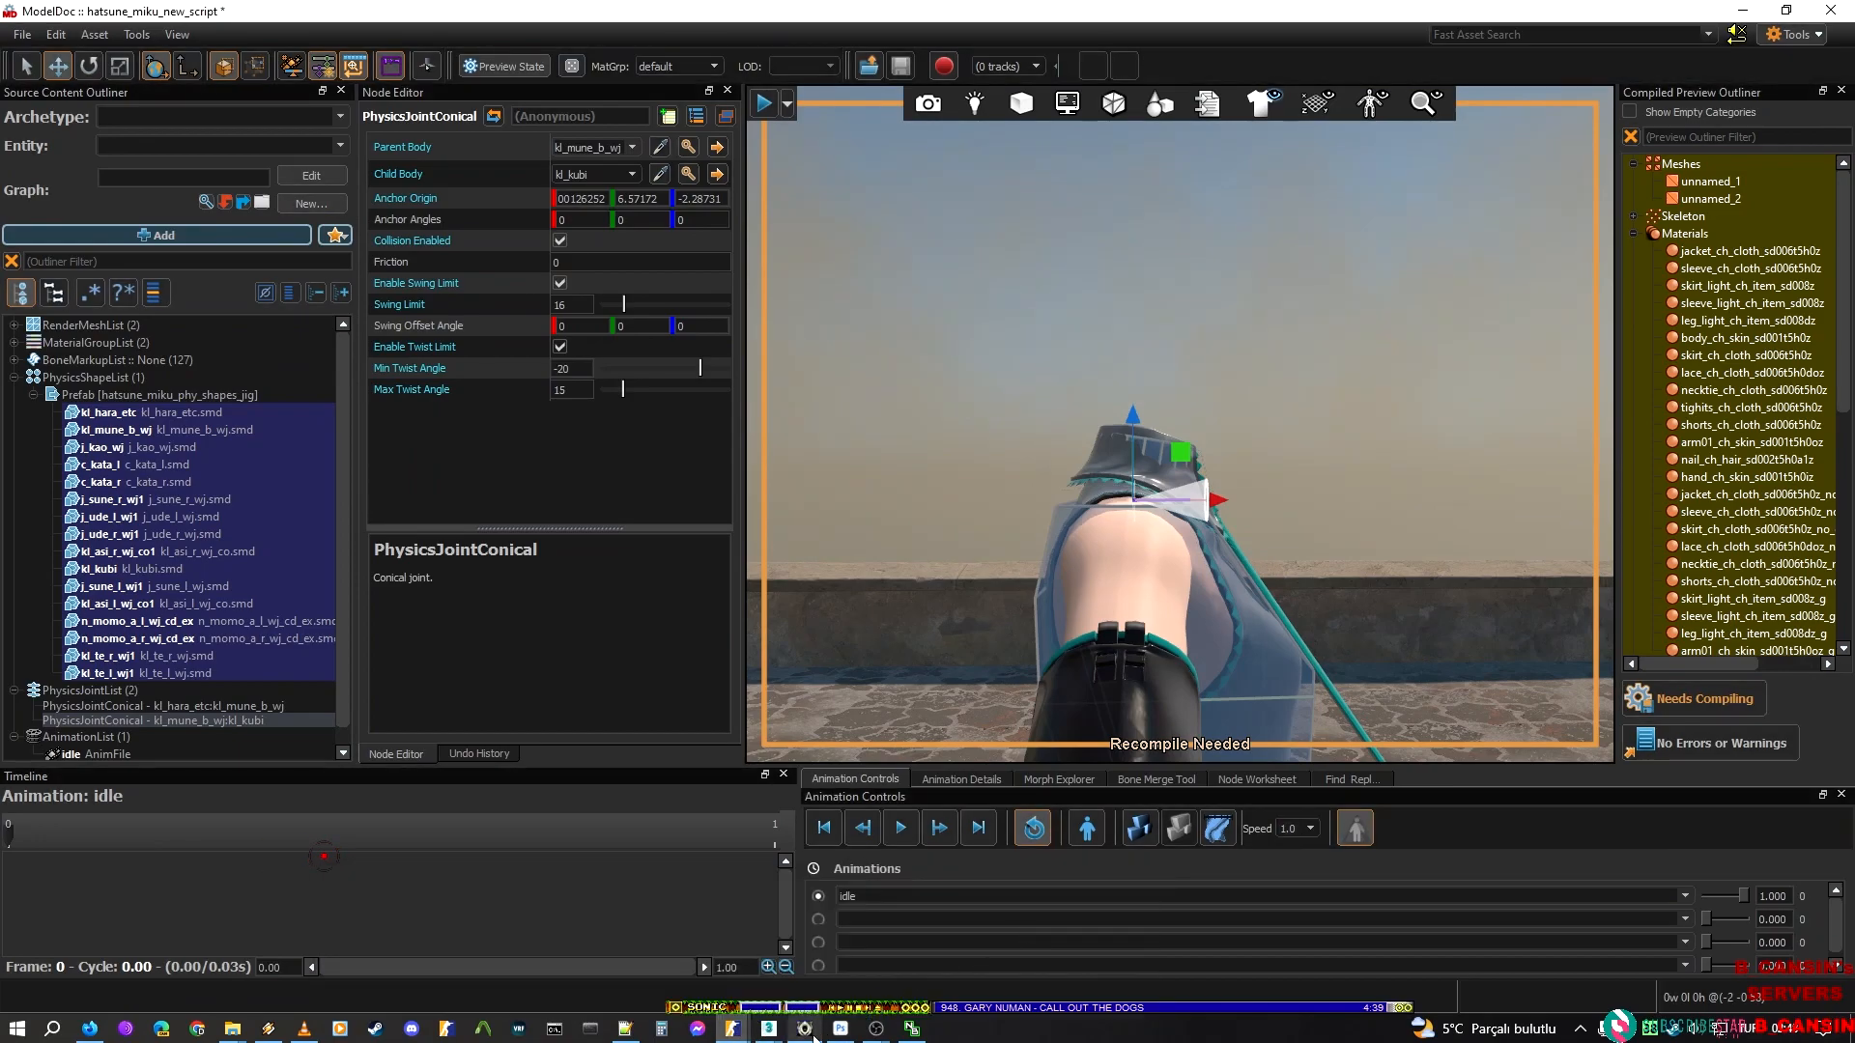
# Copy the anchor angles -90, 0, 90 from Sakura Miku's chest-to-neck joint to the matching Hatsune Miku joint
pyautogui.moveTo(744, 1026)
pyautogui.click(817, 945)
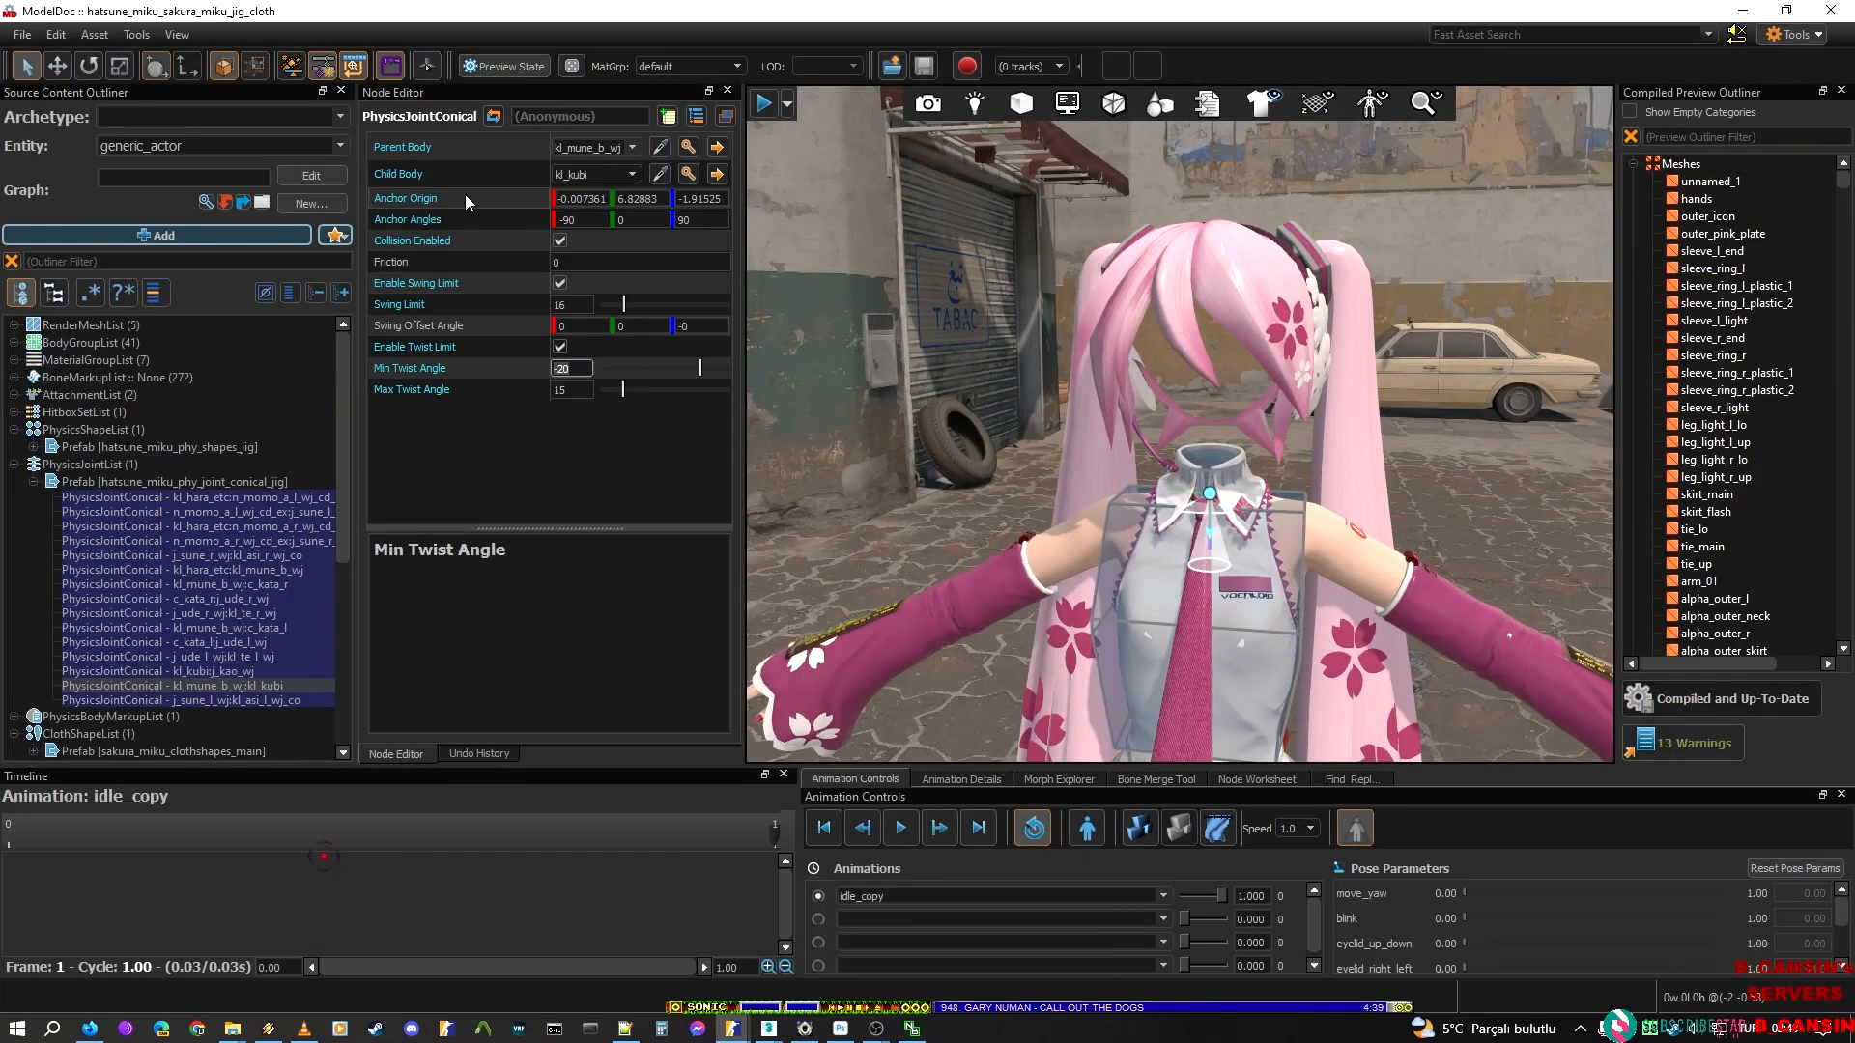
pyautogui.rightClick(430, 220)
pyautogui.click(507, 252)
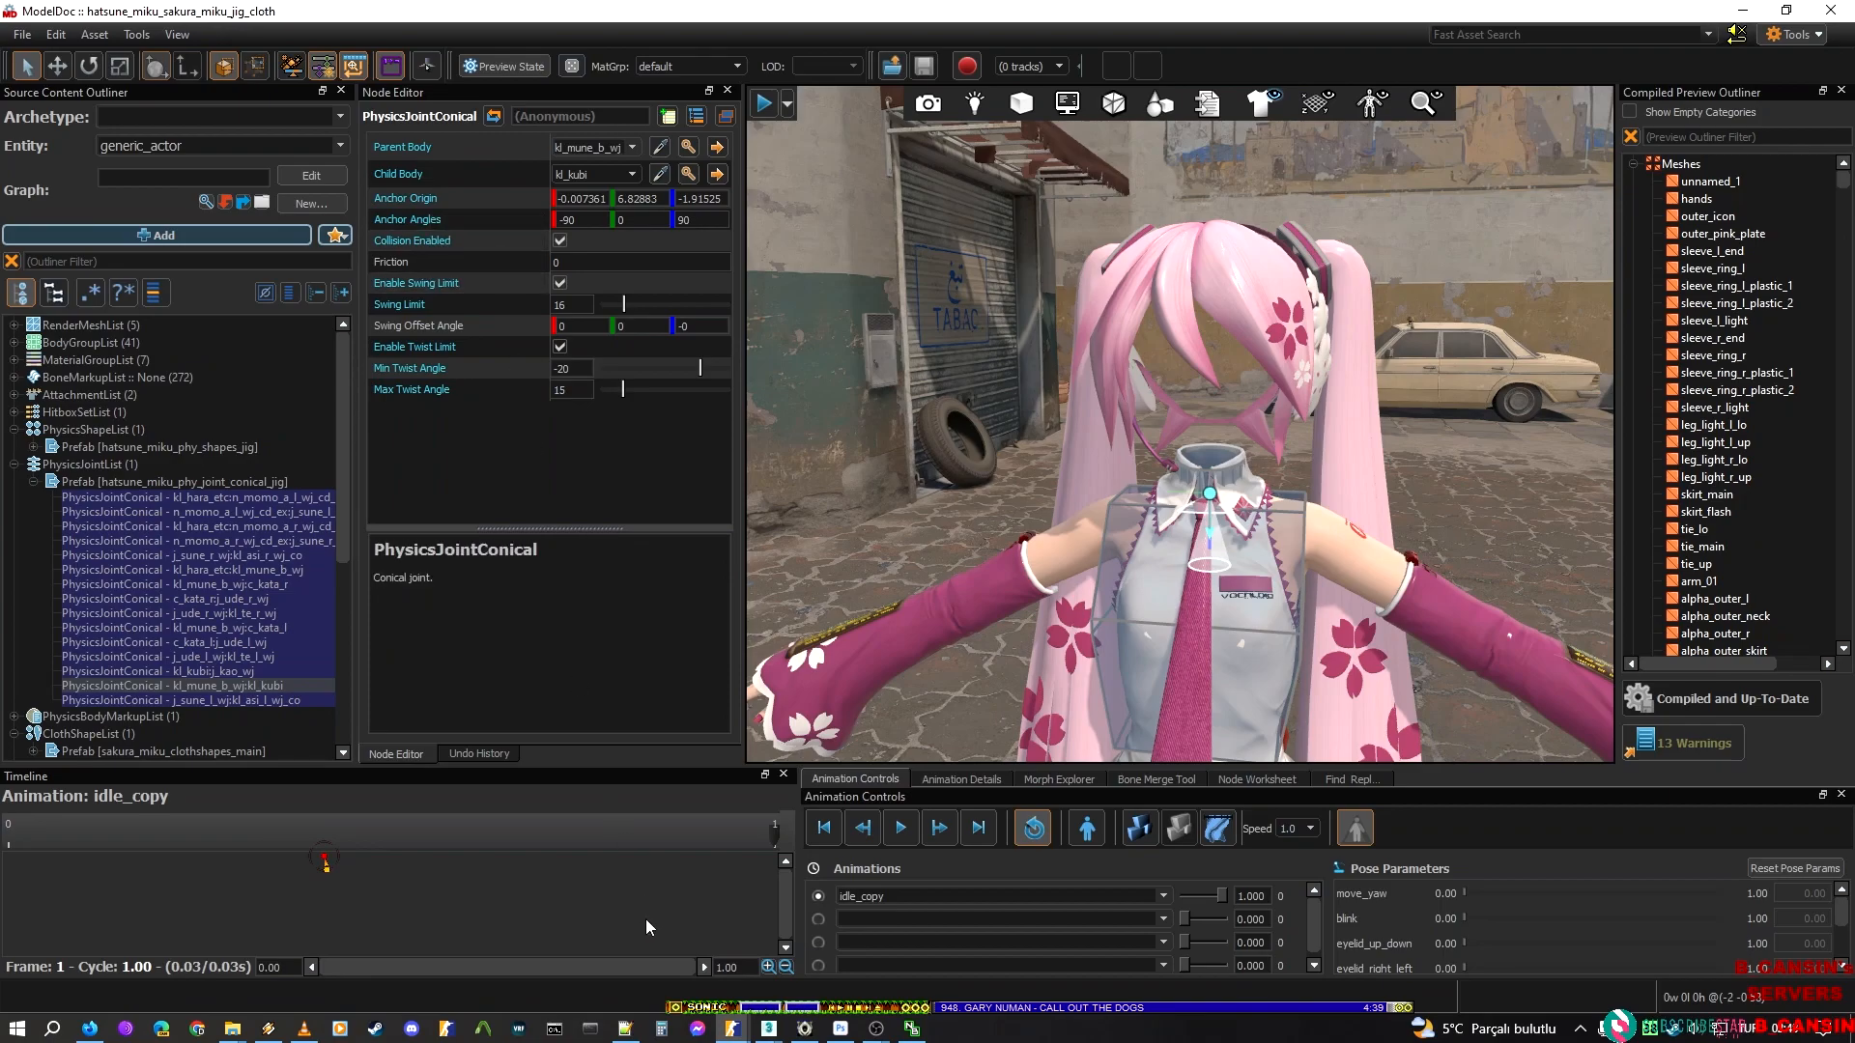
pyautogui.moveTo(764, 1030)
pyautogui.click(1033, 942)
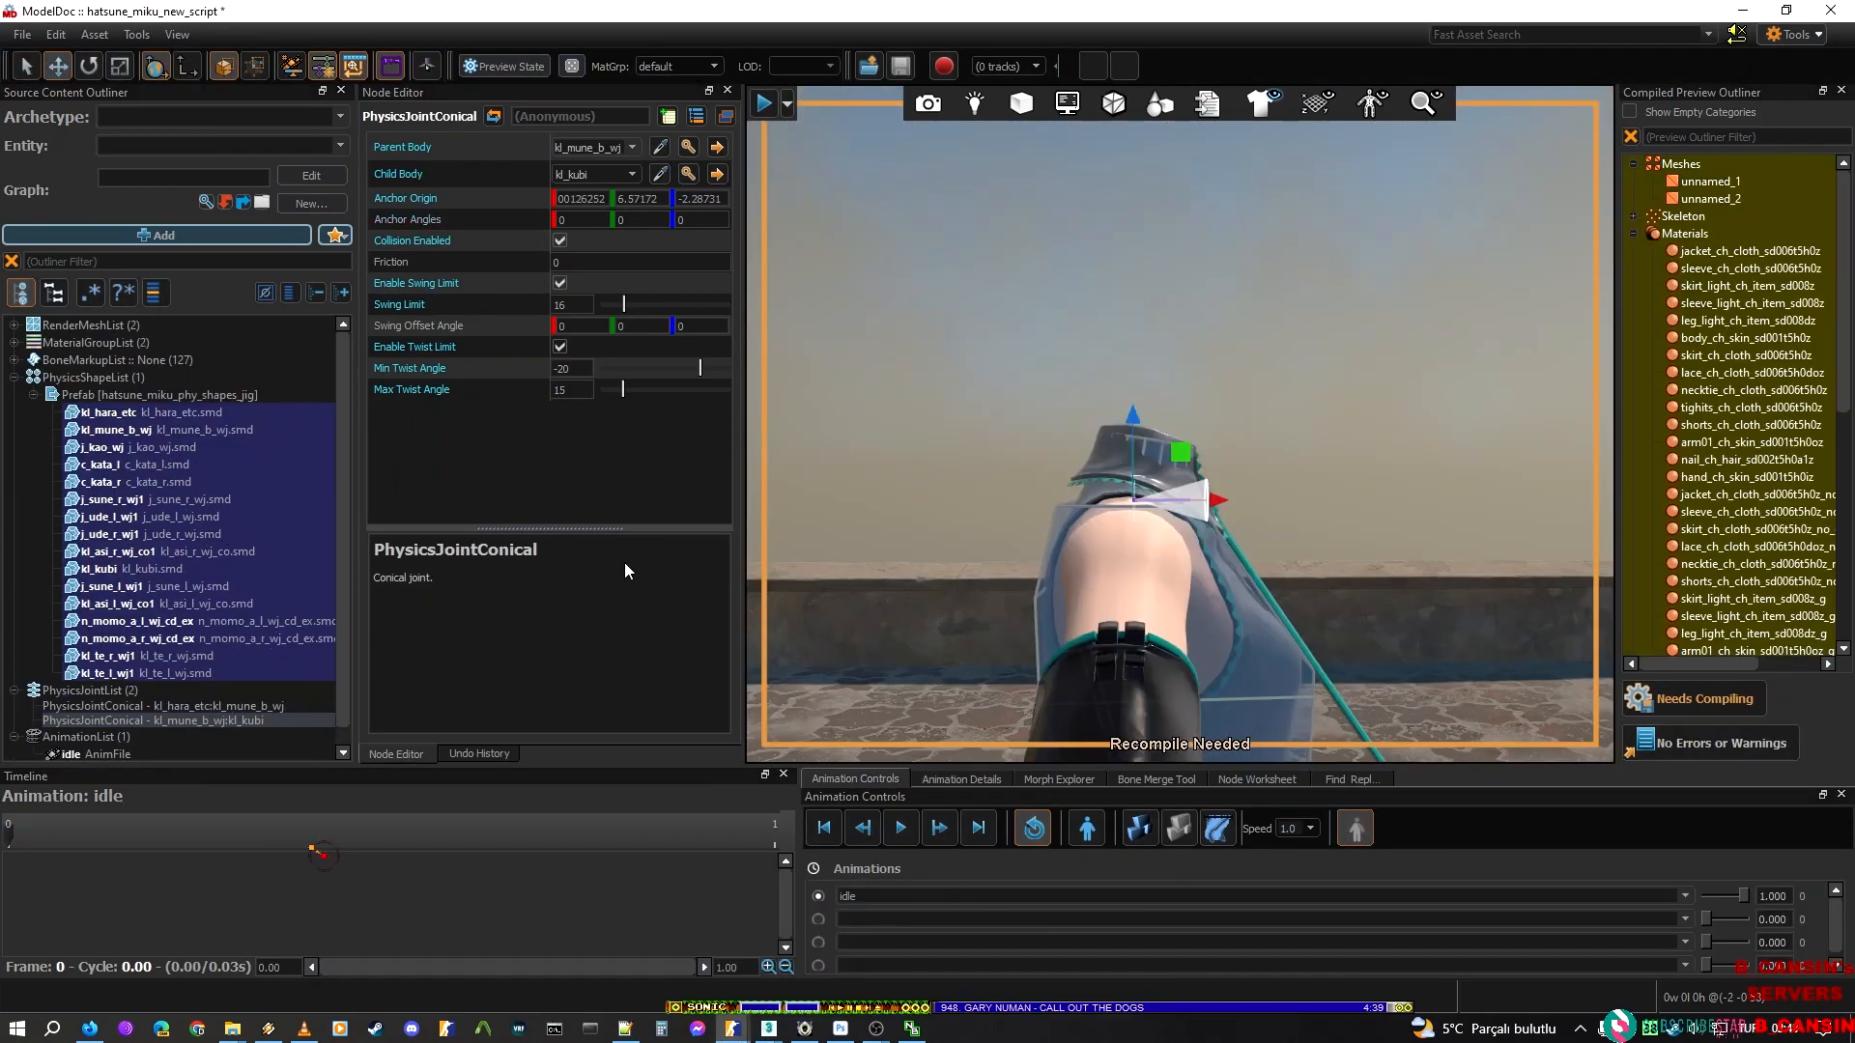
pyautogui.rightClick(425, 219)
pyautogui.click(479, 254)
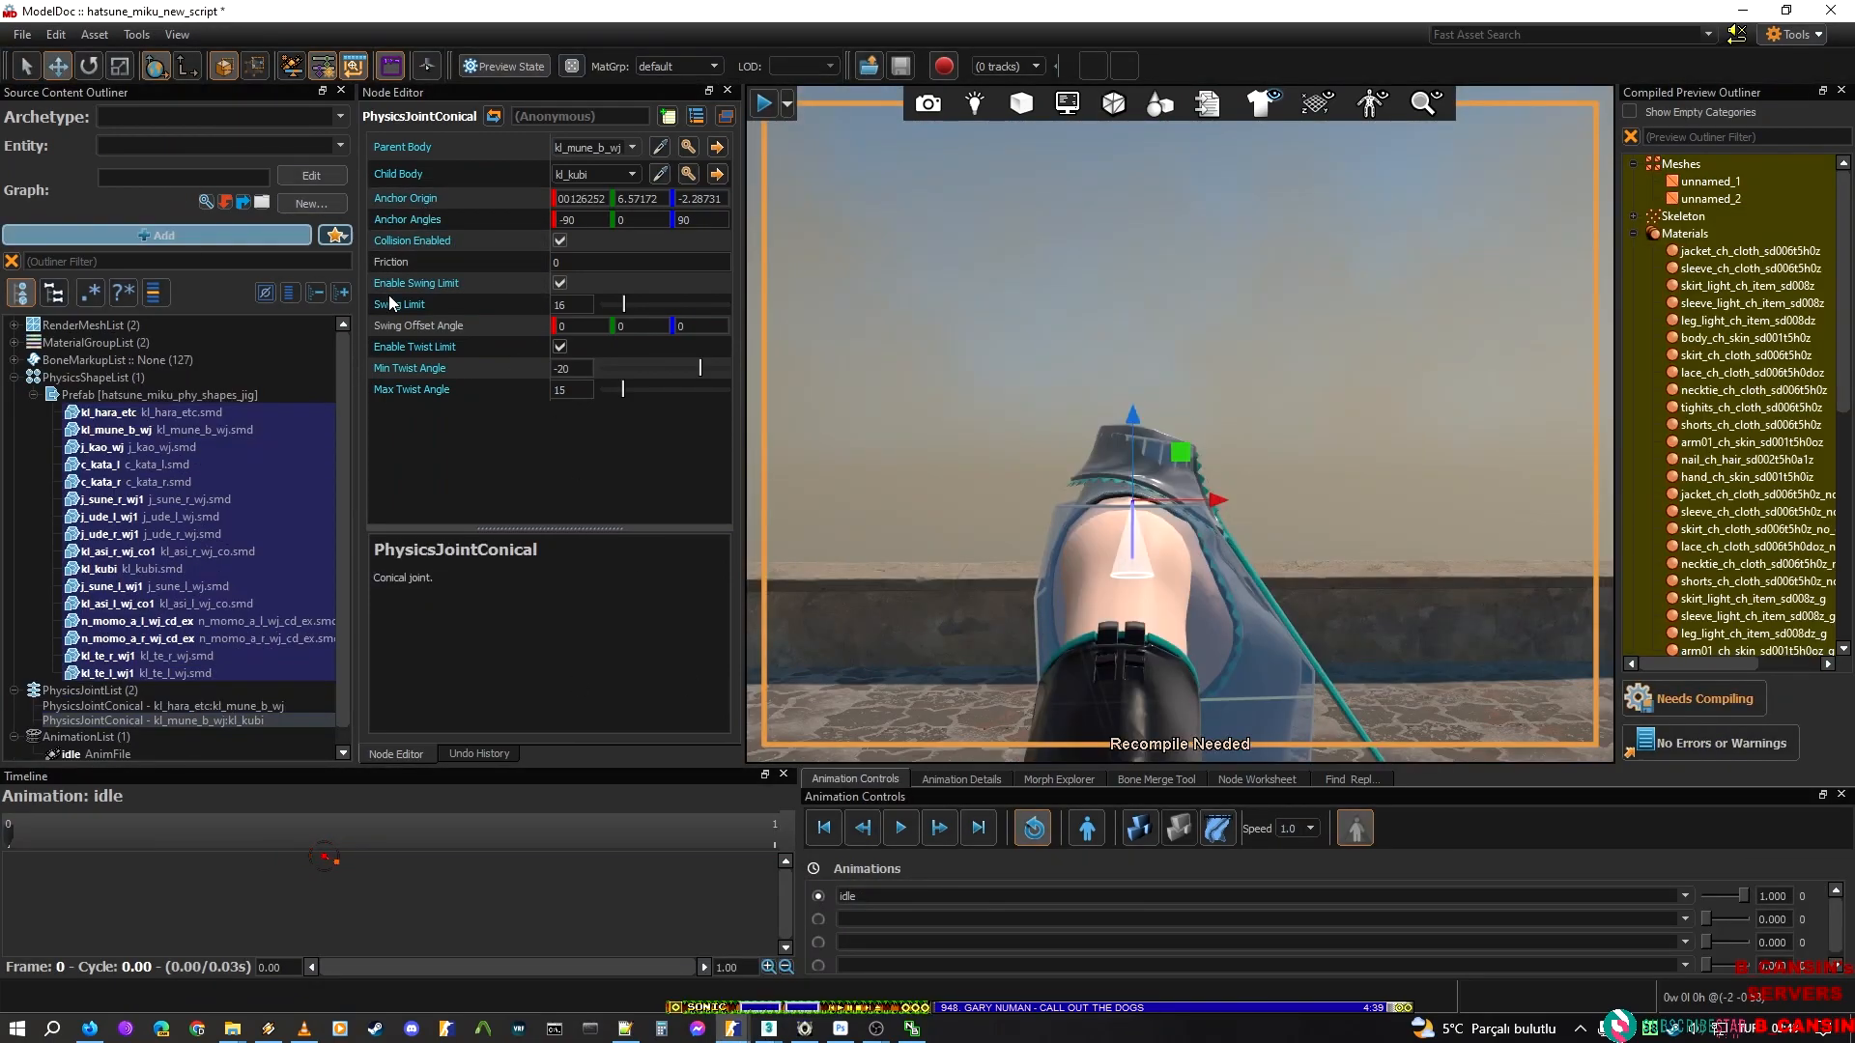
# Check the chest-to-neck joint's cone from the front and recompile the Hatsune Miku model
pyautogui.press('d')
pyautogui.moveTo(1178, 424); pyautogui.dragTo(1333, 522, button='right')
pyautogui.press('a')
pyautogui.press('a')
pyautogui.press('a')
pyautogui.press('a')
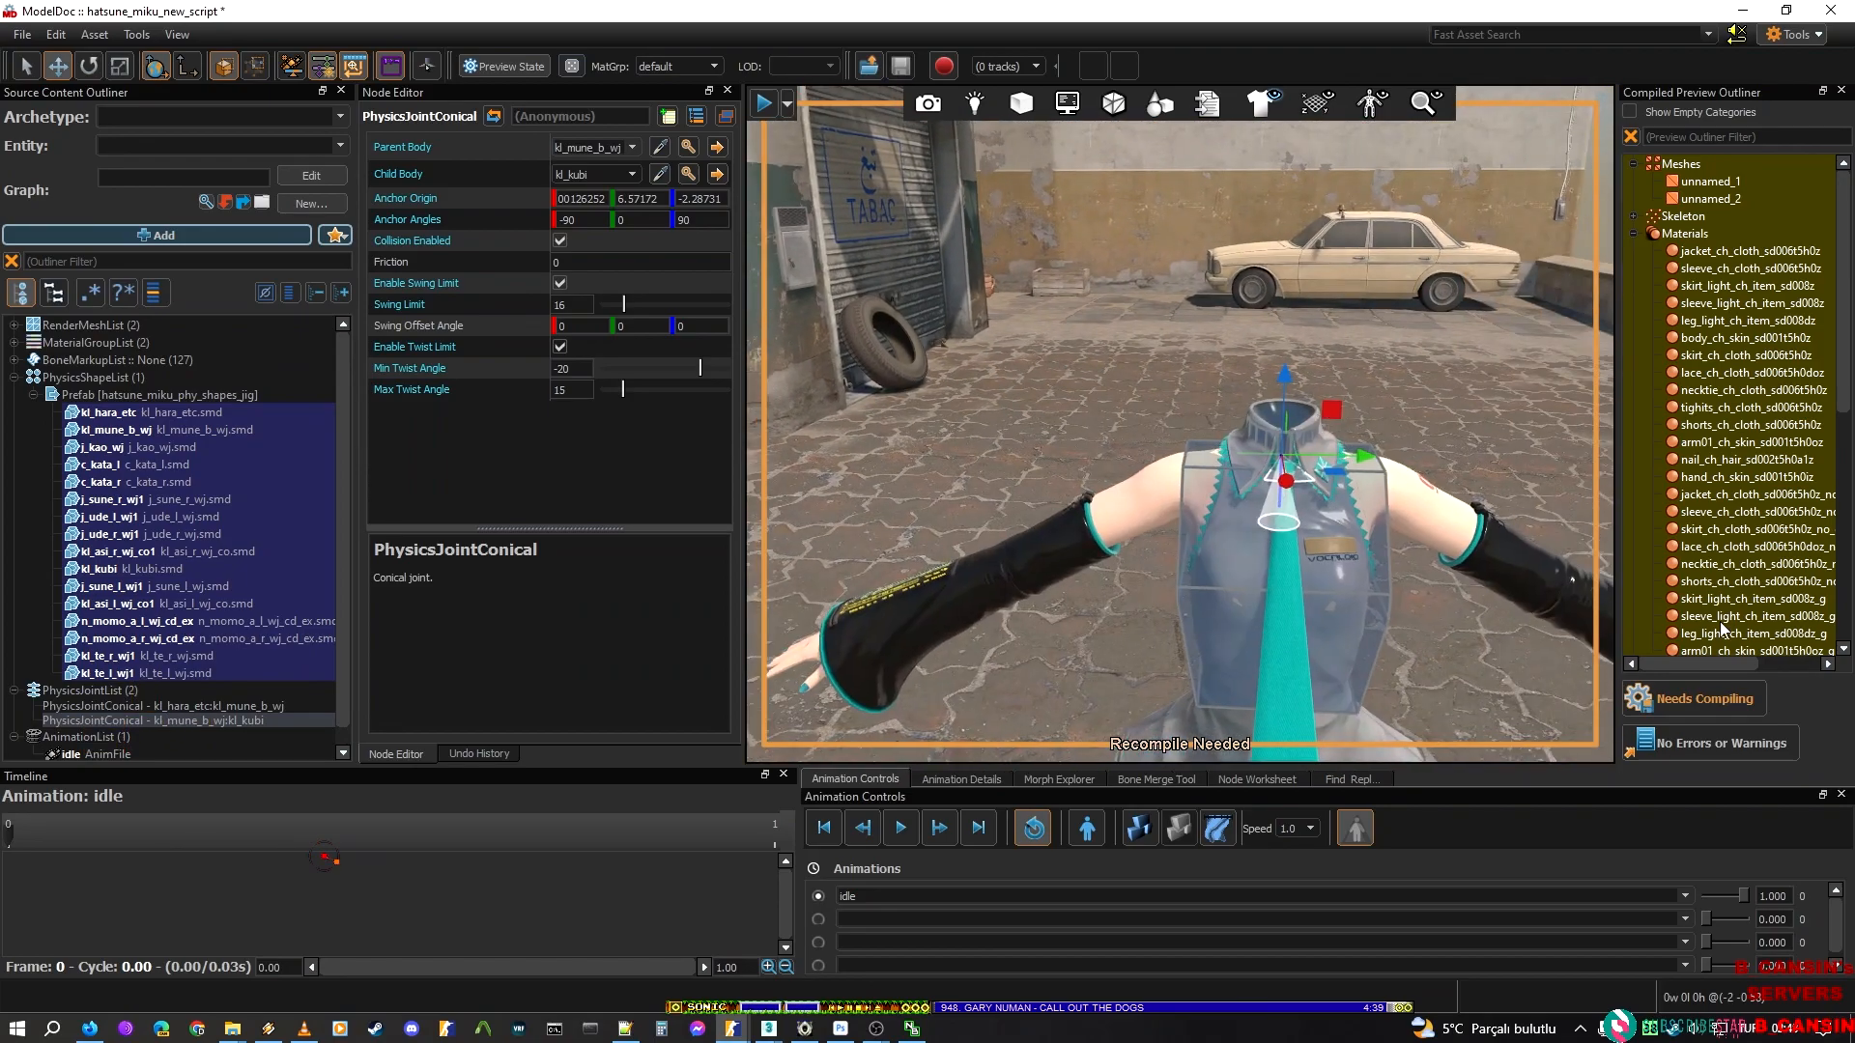
pyautogui.click(1705, 703)
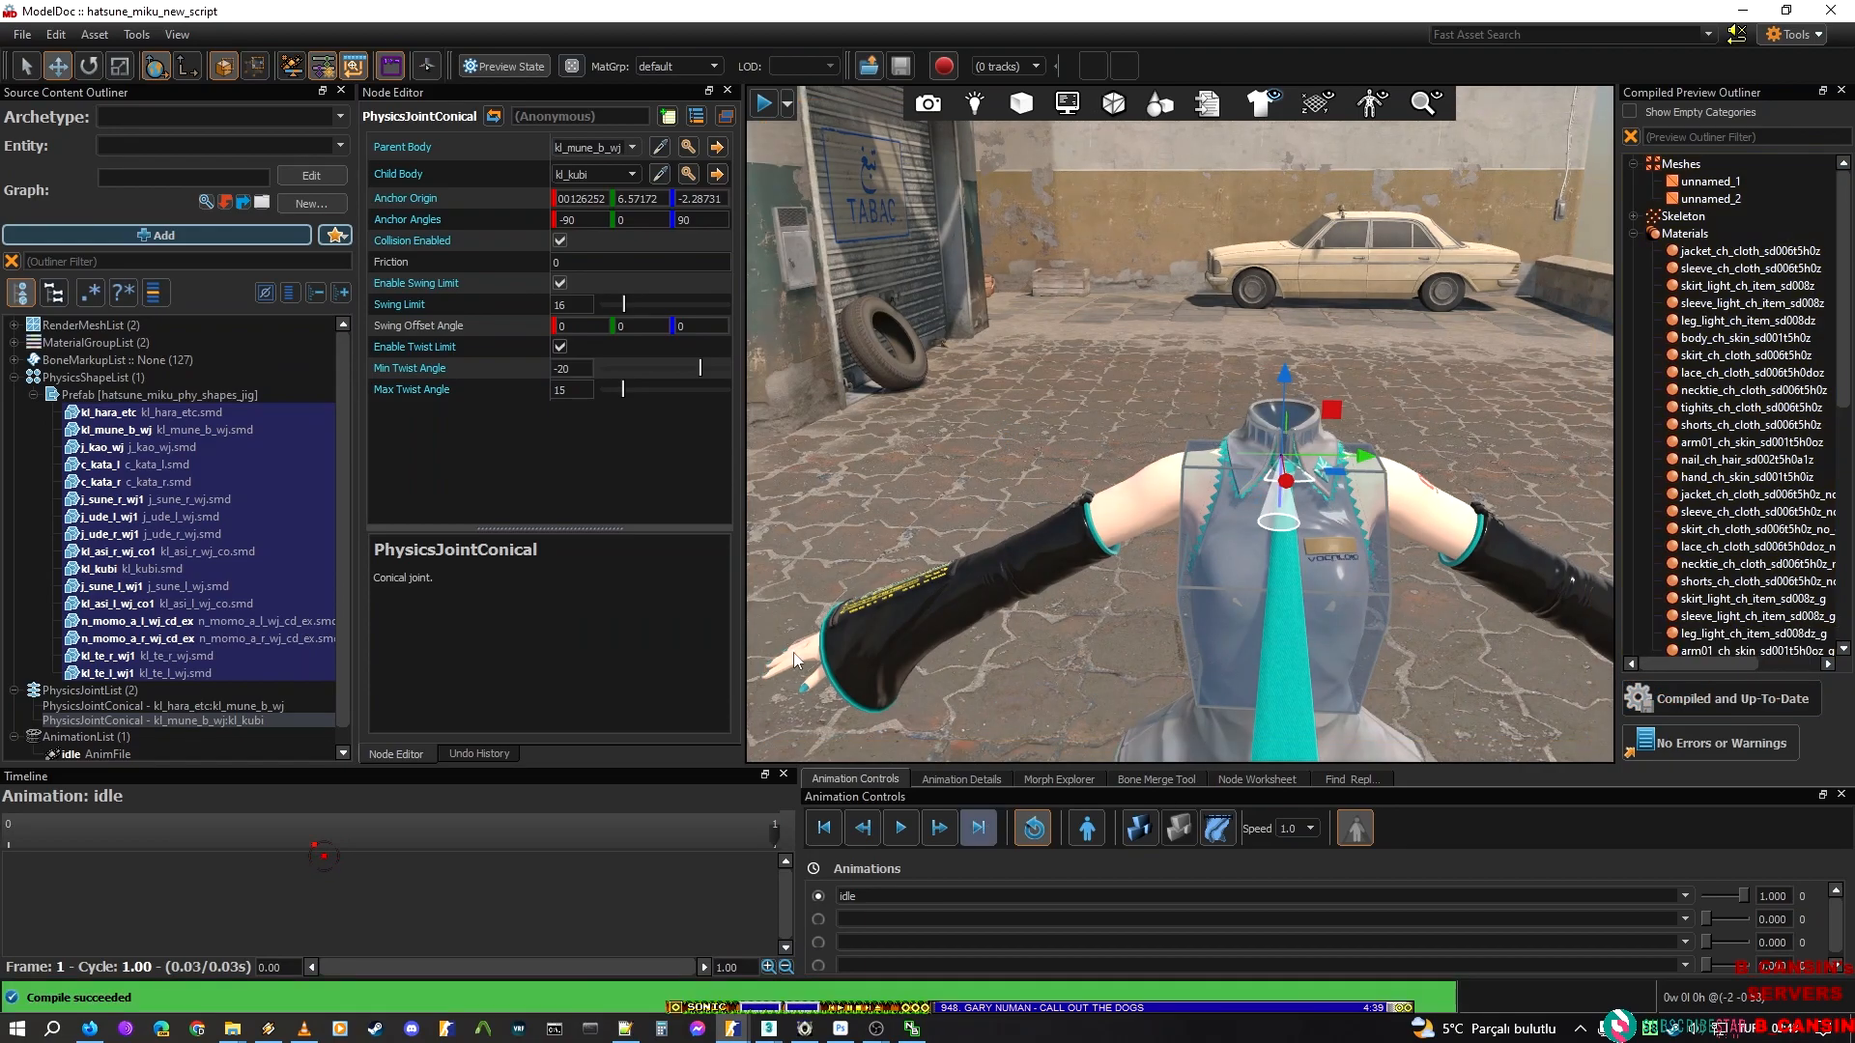
# Select all physics hulls in the hatsune_miku_phy_shapes_jig prefab, from kl_hara_etc to kl_te_l_wj1, and view them on the whole body
pyautogui.click(146, 398)
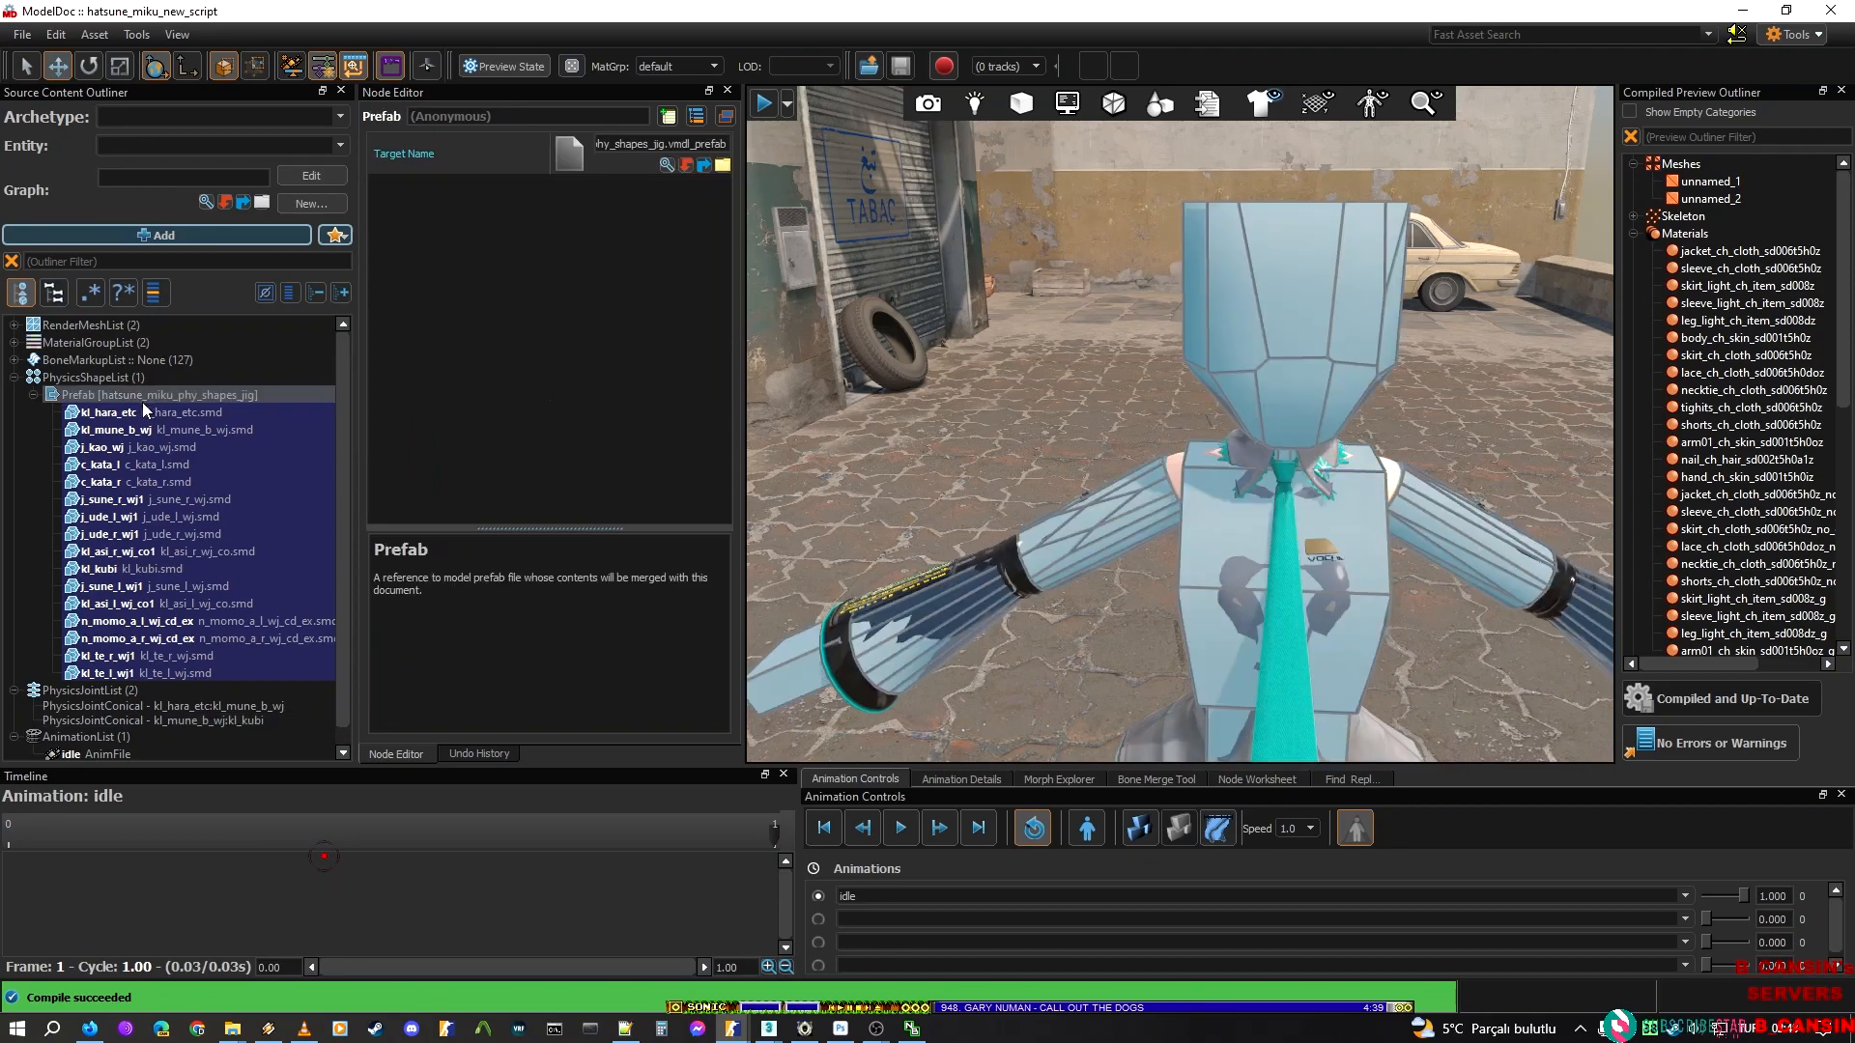
pyautogui.click(146, 413)
pyautogui.keyDown('shift'); pyautogui.click(154, 673); pyautogui.keyUp('shift')
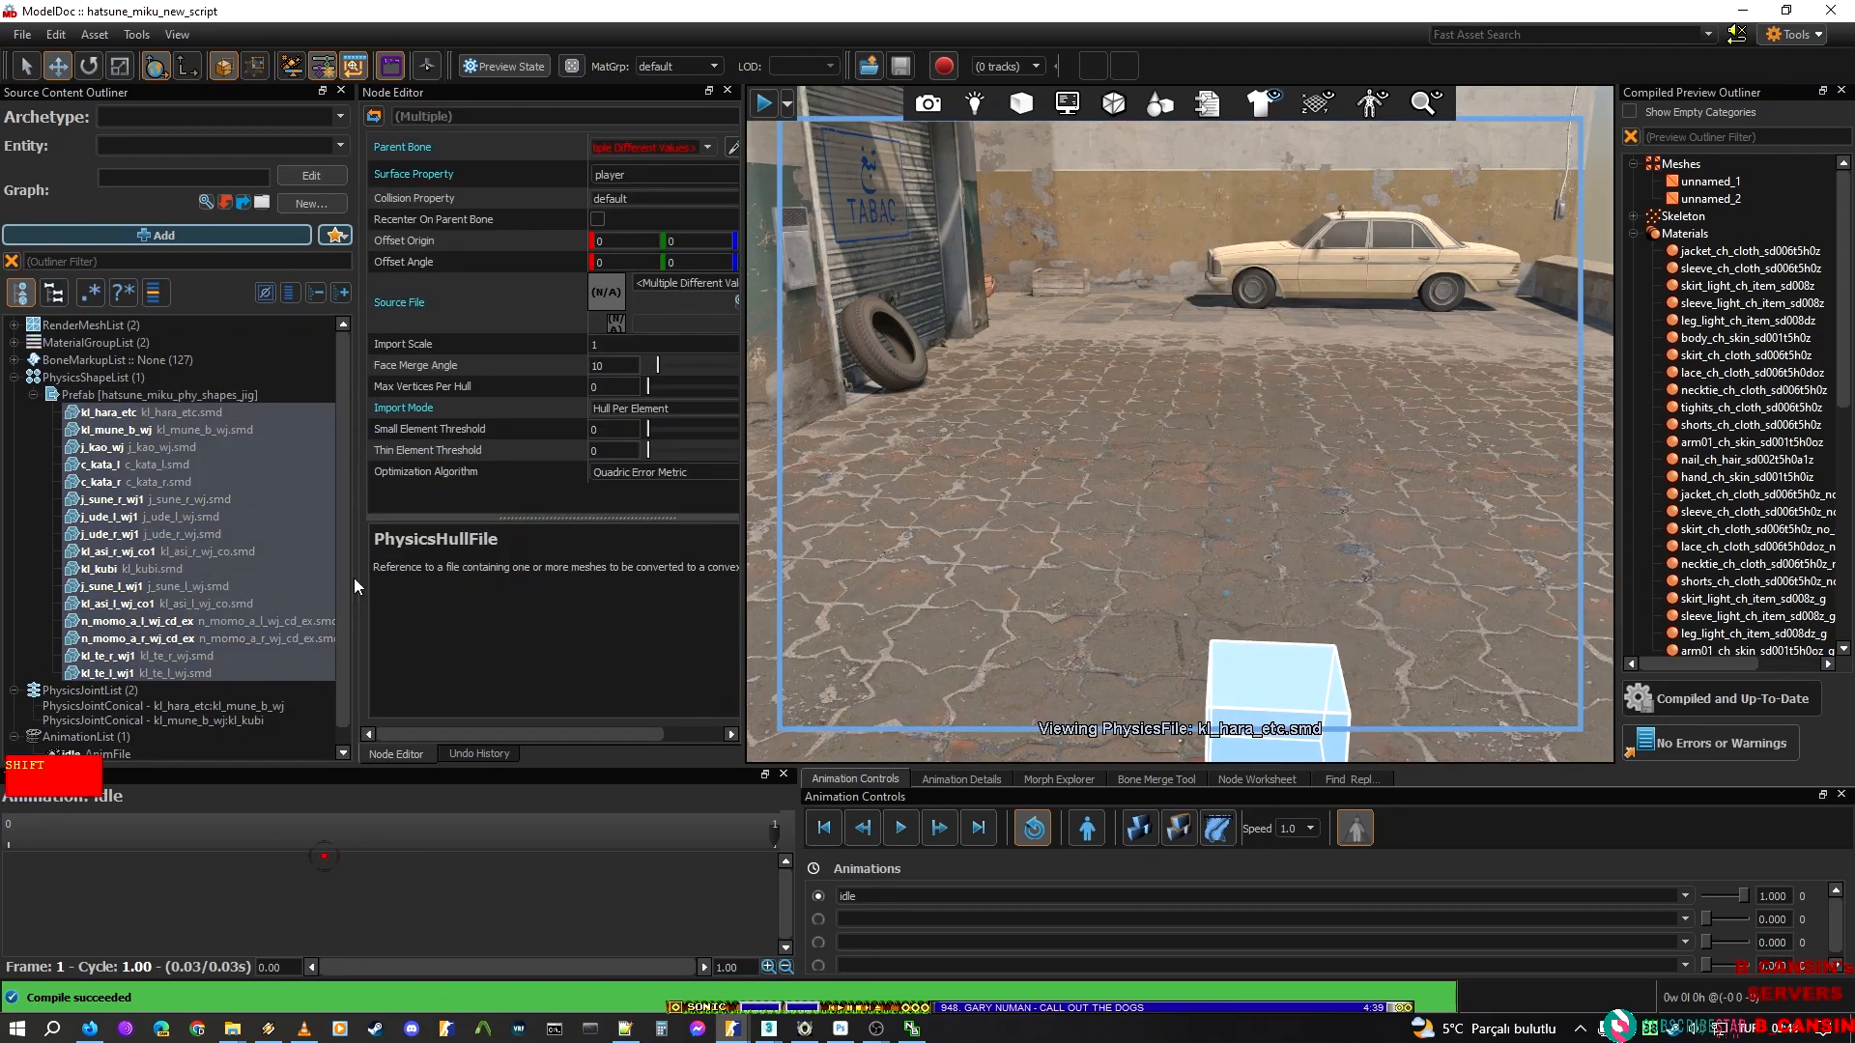
pyautogui.moveTo(1179, 423); pyautogui.dragTo(1179, 318, button='right')
pyautogui.press('s')
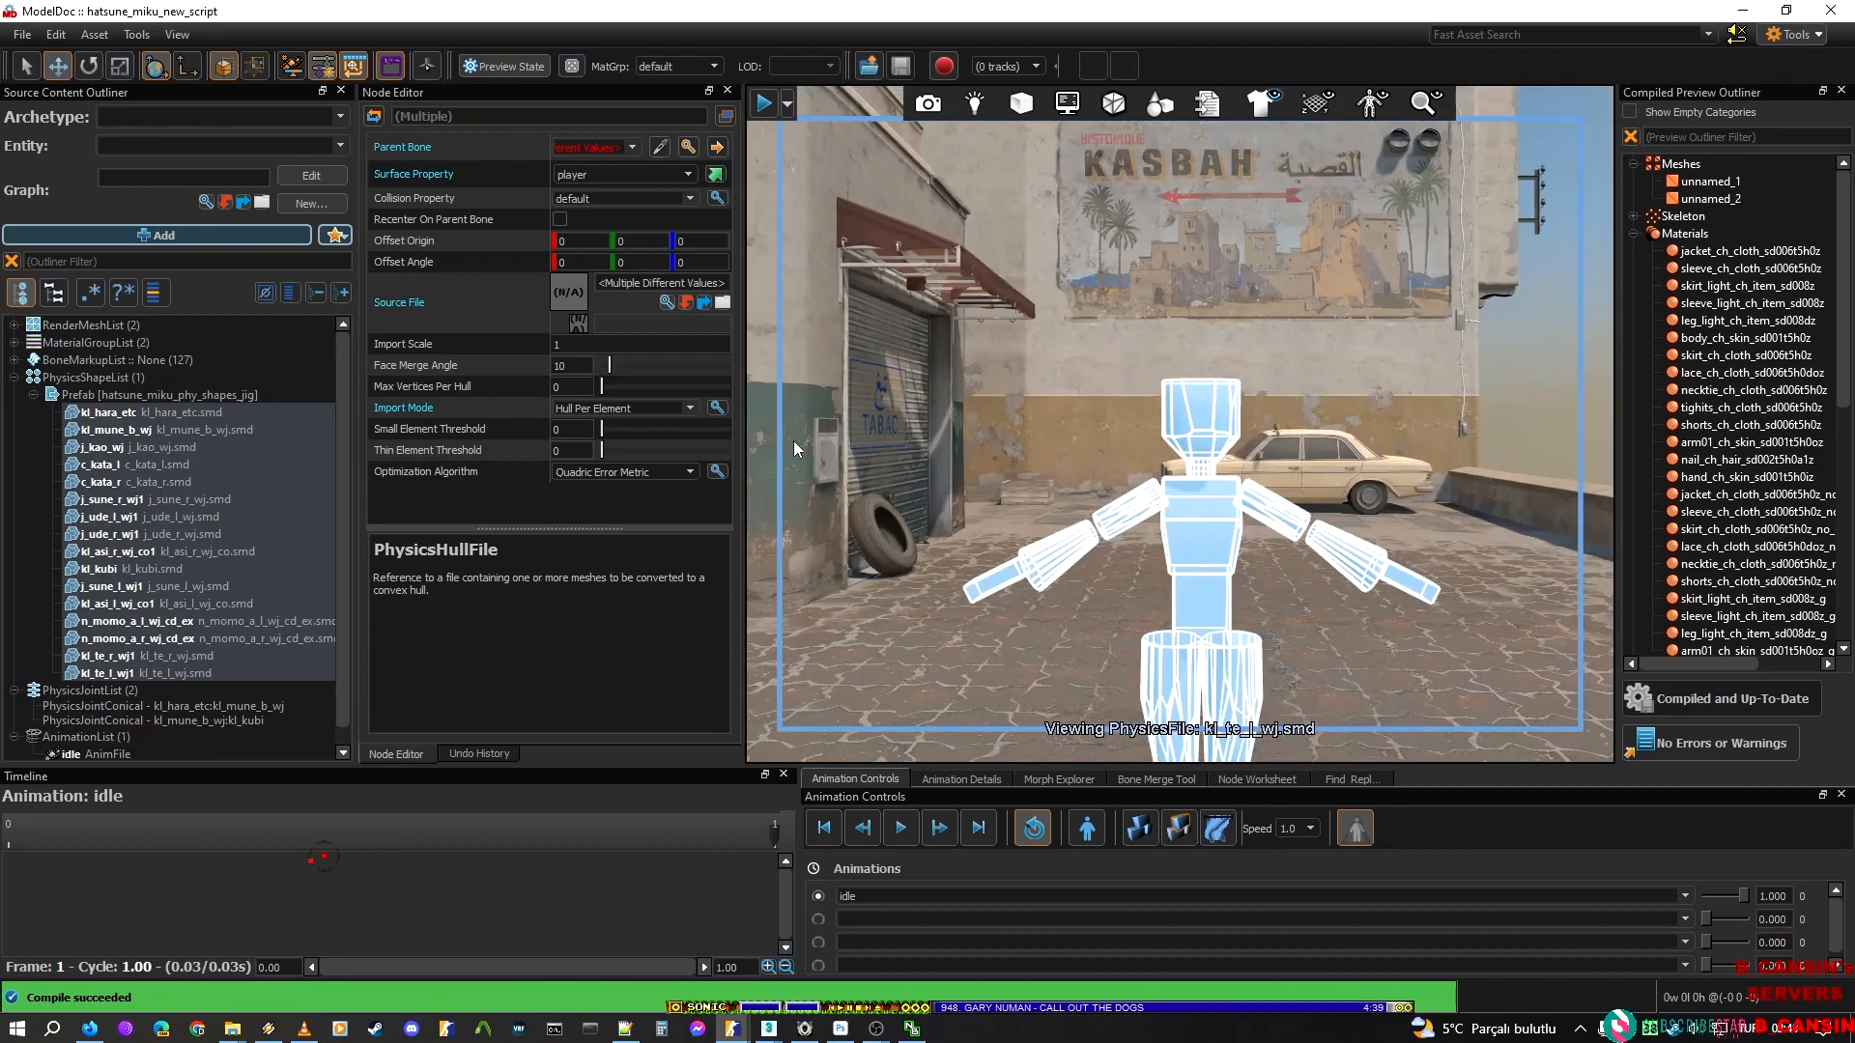
# Show the physics shapes prefab, test the ragdoll simulation by pulling on the body, and turn the simulation off
pyautogui.click(197, 397)
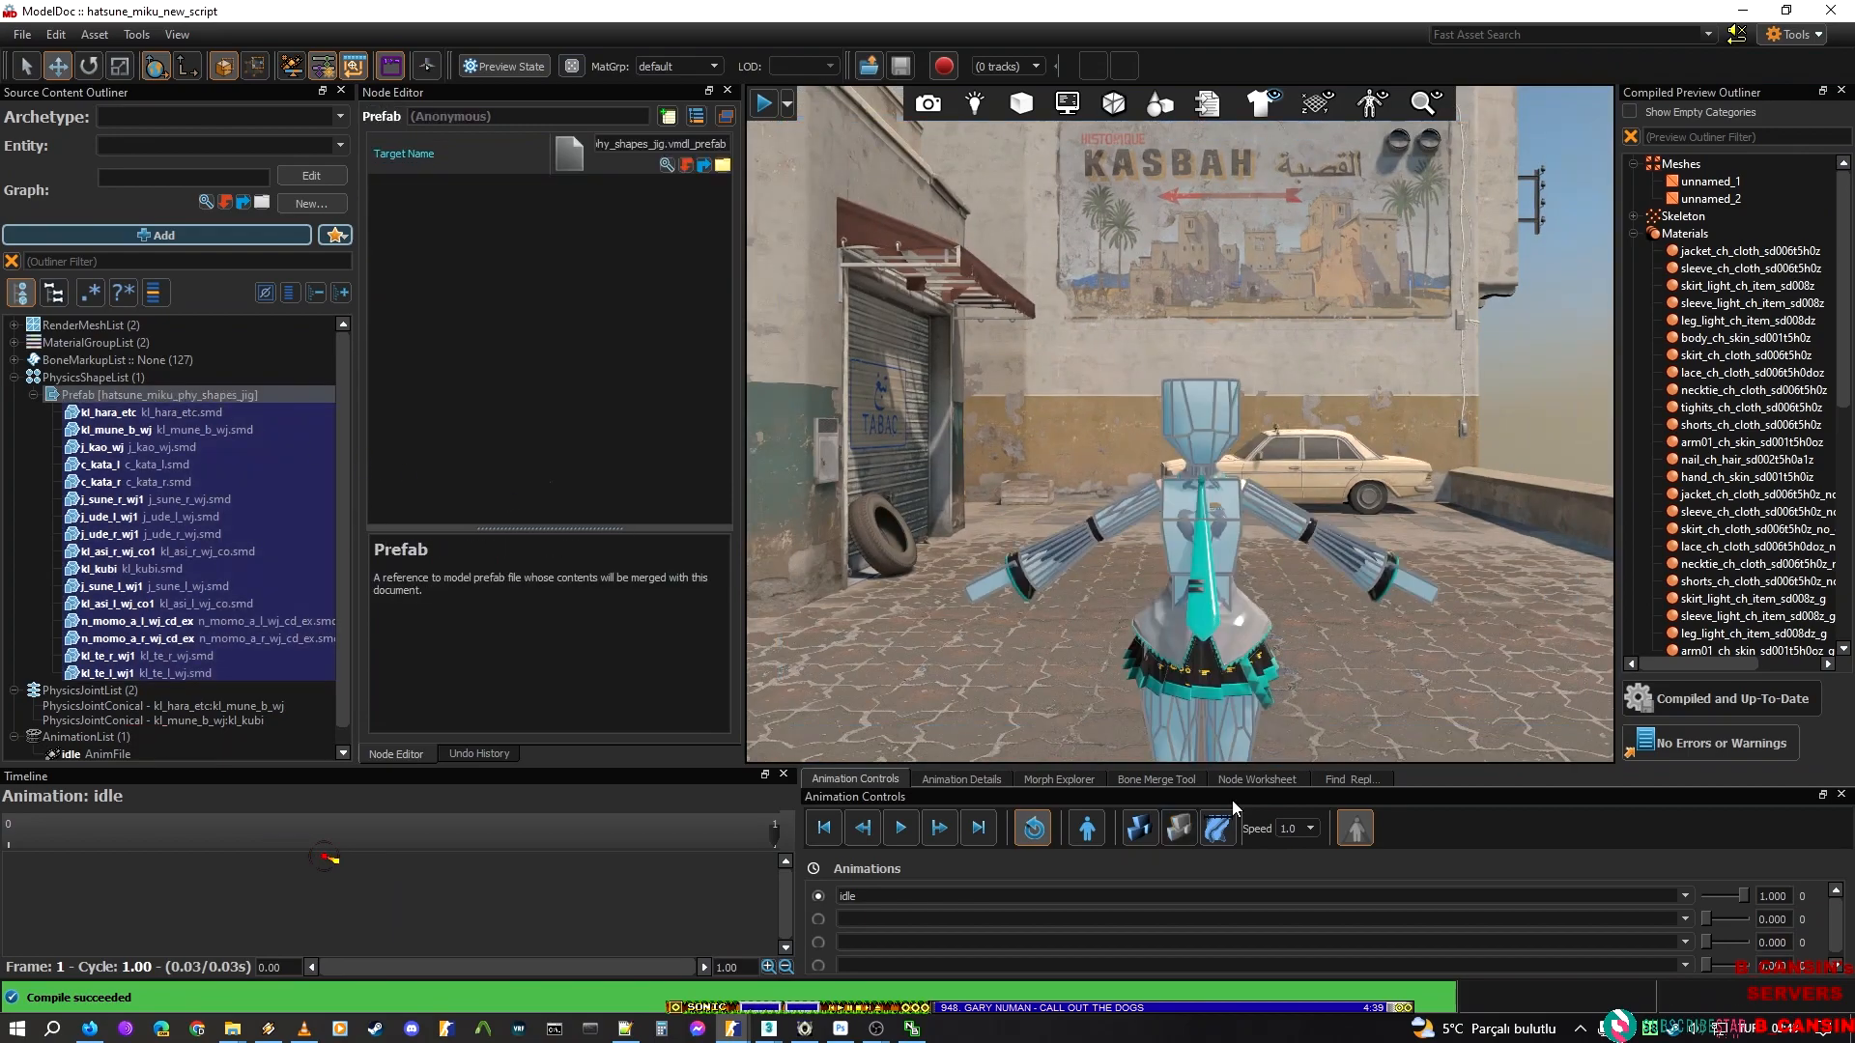
pyautogui.click(1140, 828)
pyautogui.moveTo(1223, 509); pyautogui.dragTo(1192, 392)
pyautogui.moveTo(1182, 530); pyautogui.dragTo(1203, 382)
pyautogui.click(1144, 828)
pyautogui.moveTo(1112, 437); pyautogui.dragTo(1115, 362, button='right')
pyautogui.press('w')
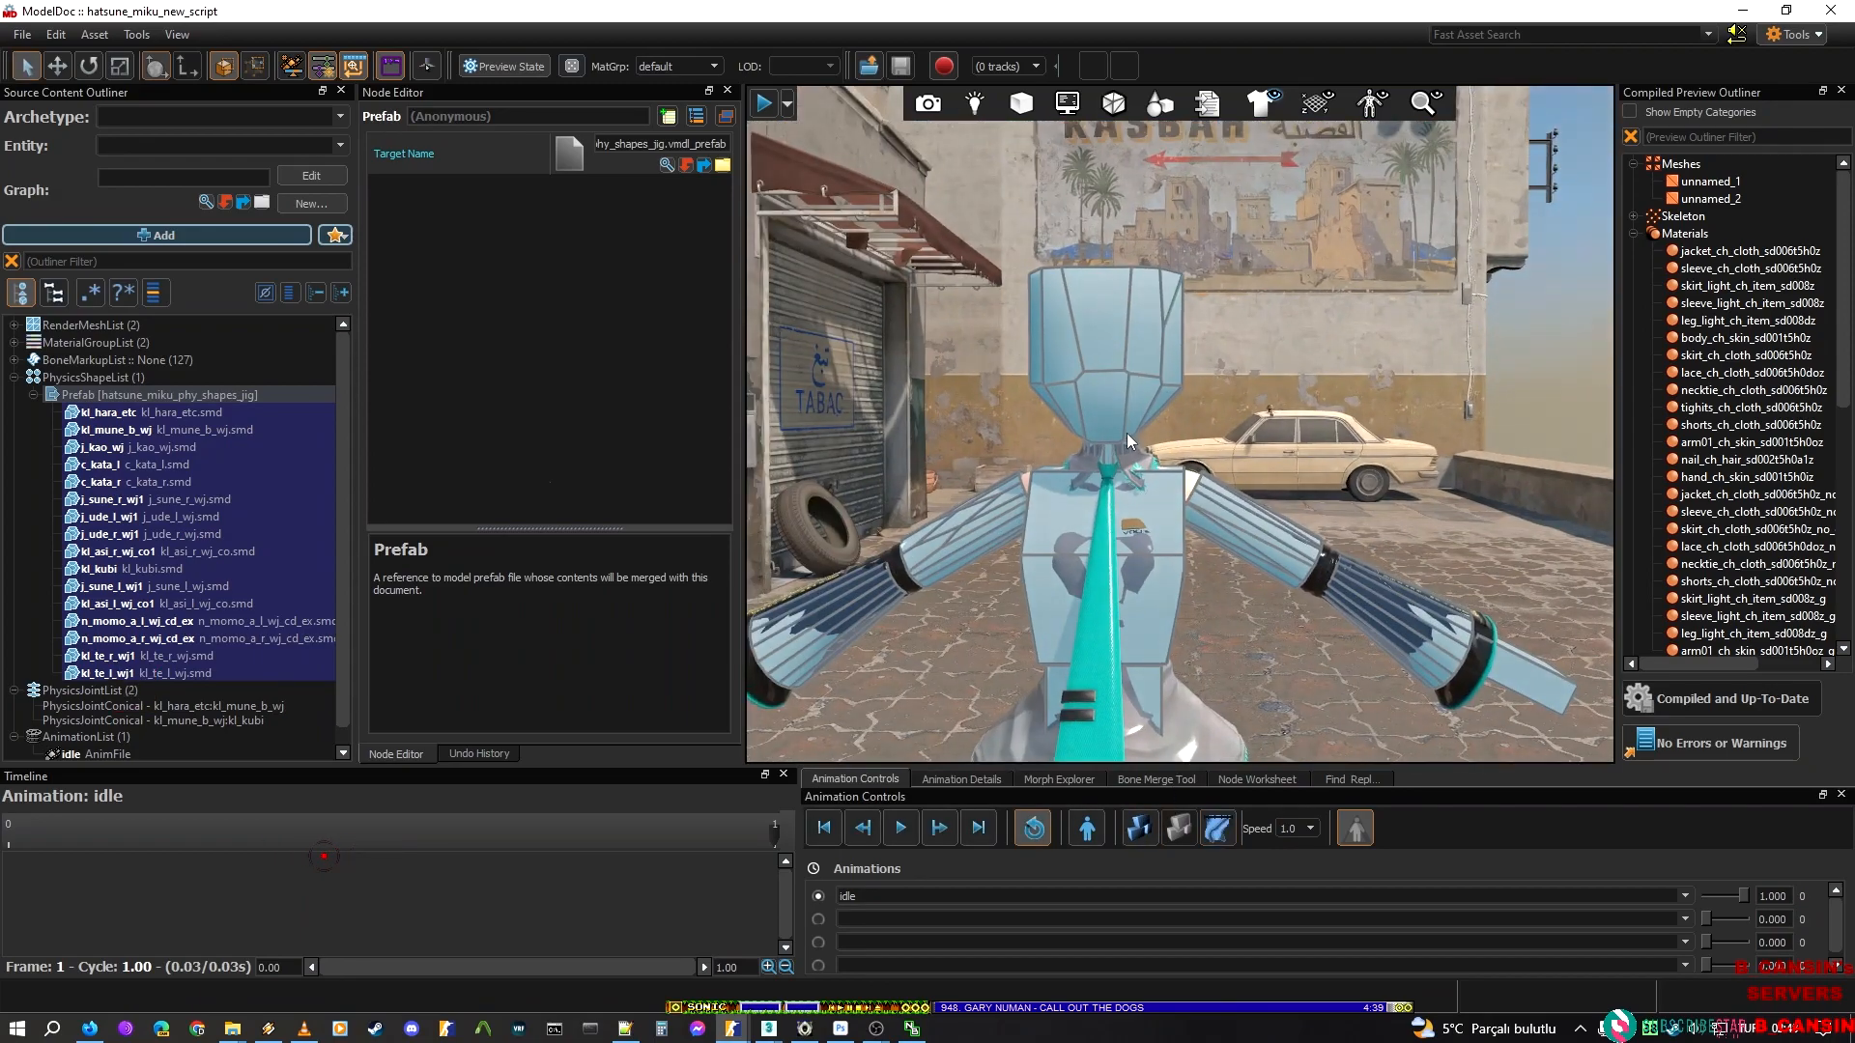
# Copy the hatsune_miku_phy_joint_conical_jig prefab from the Sakura Miku model into the Hatsune Miku model's PhysicsJointList
pyautogui.click(87, 706)
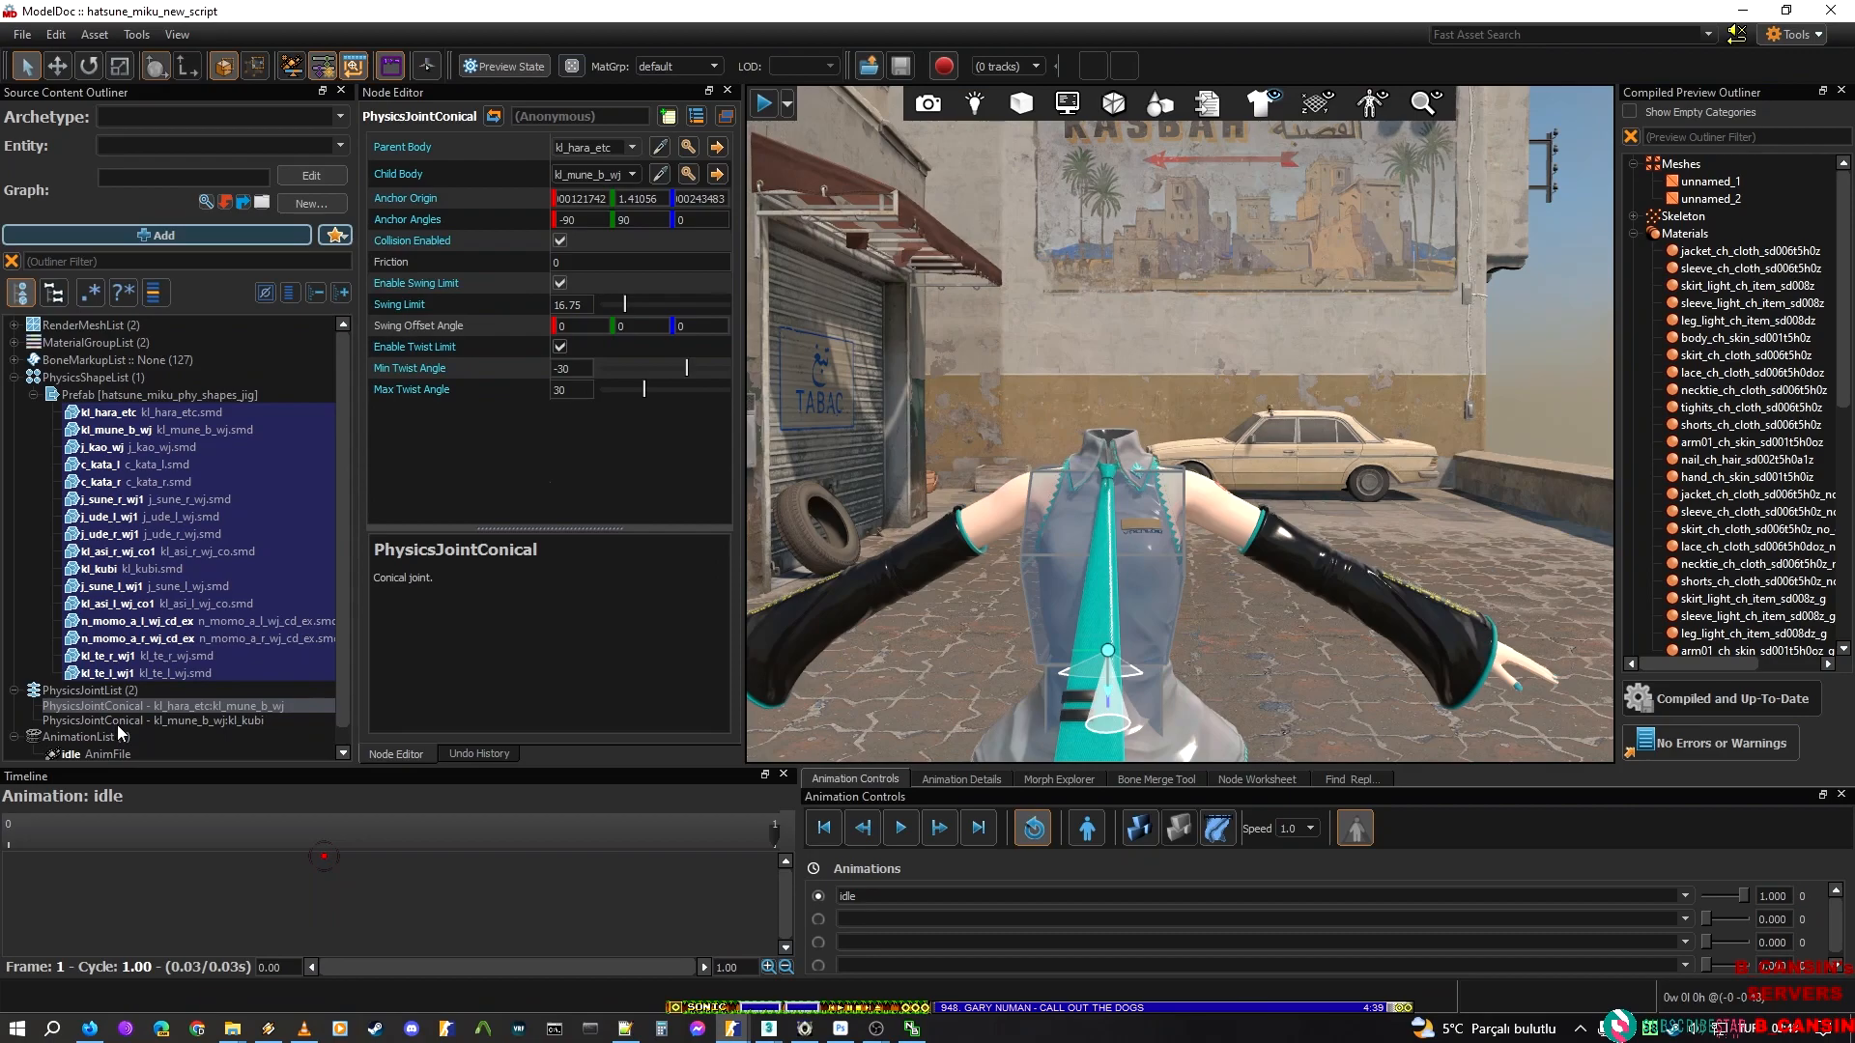
pyautogui.keyDown('shift'); pyautogui.click(145, 721); pyautogui.keyUp('shift')
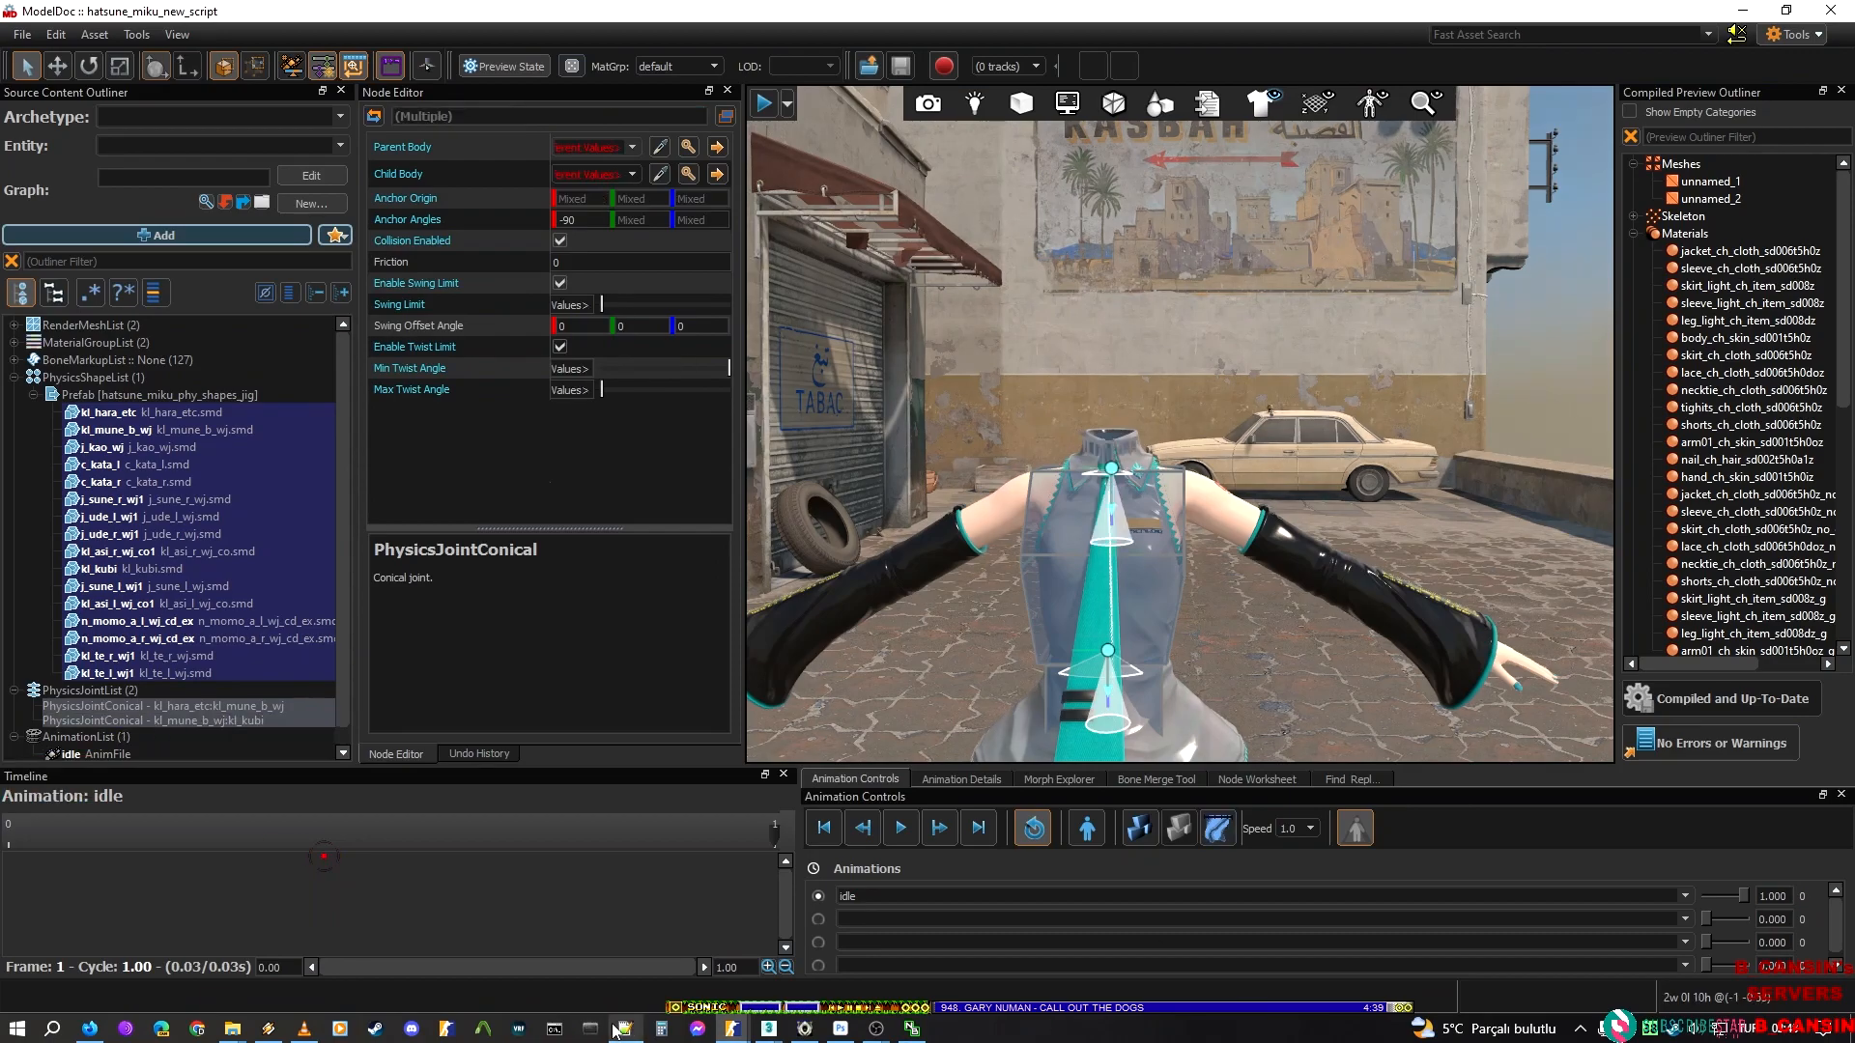
pyautogui.moveTo(772, 1030)
pyautogui.click(835, 956)
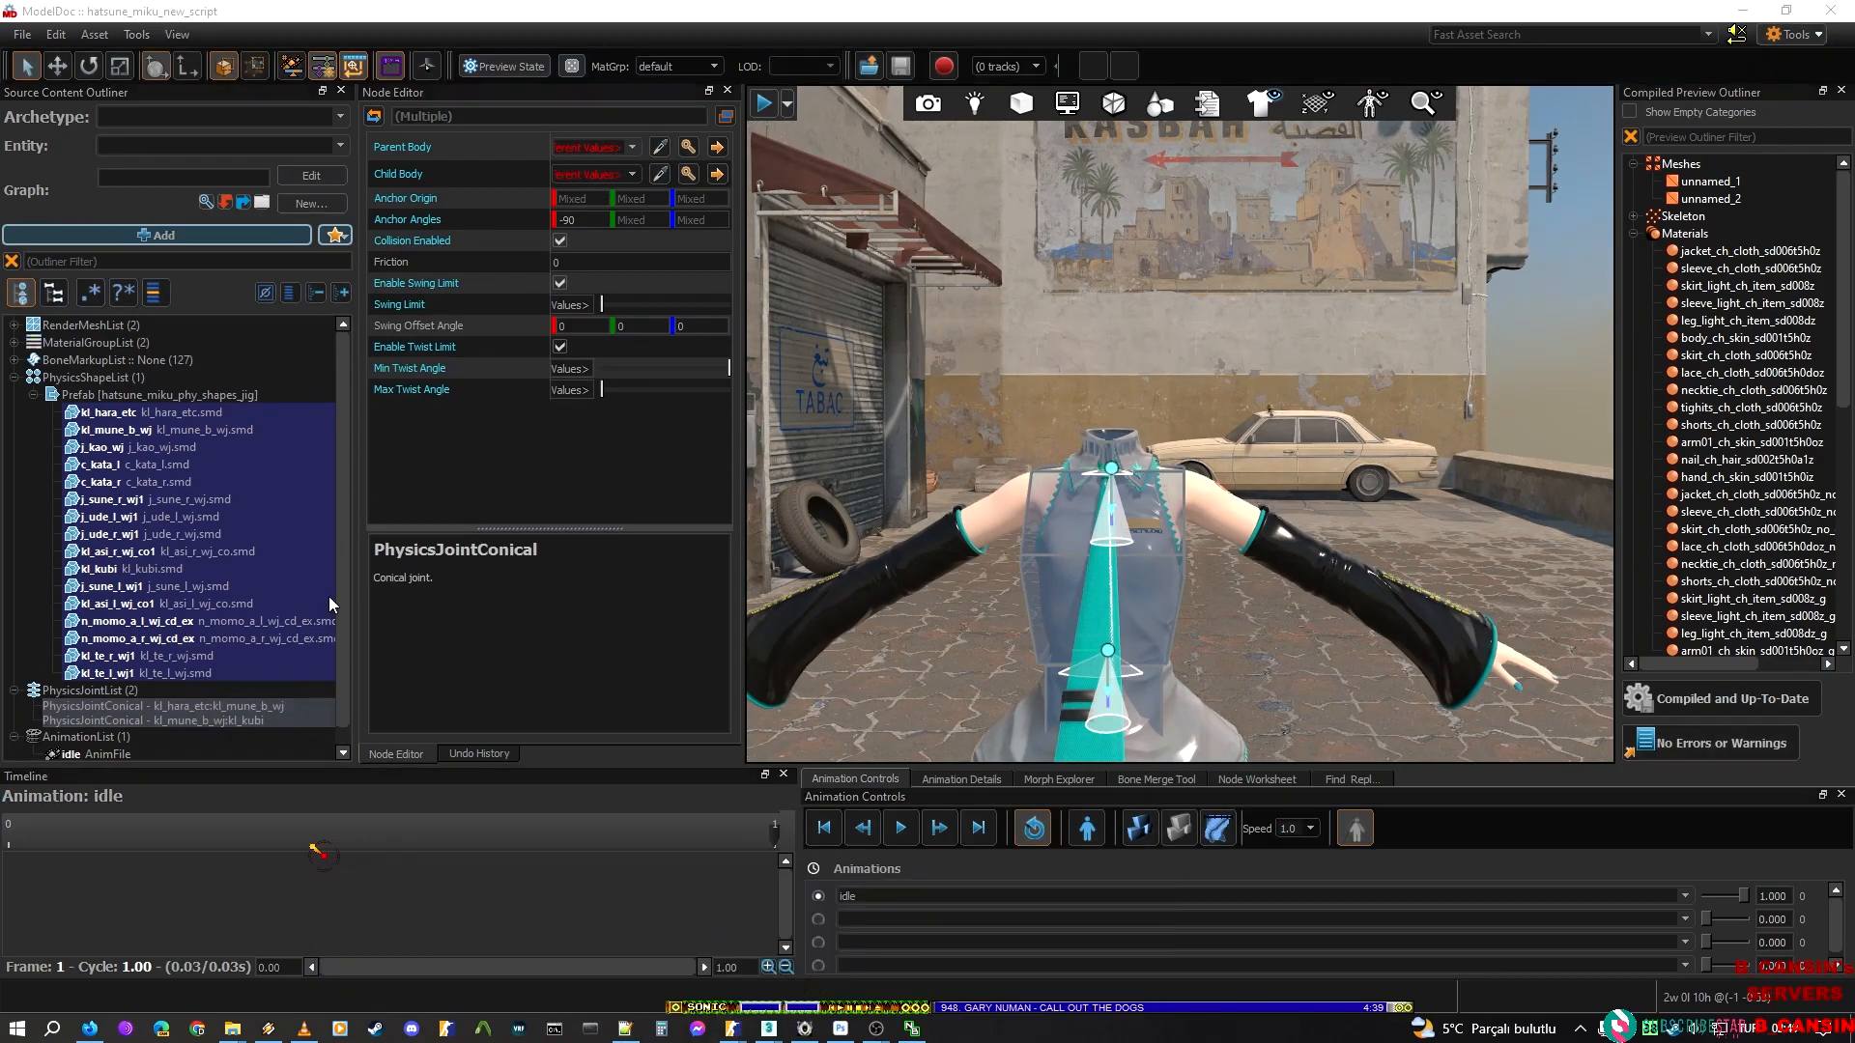
pyautogui.click(120, 482)
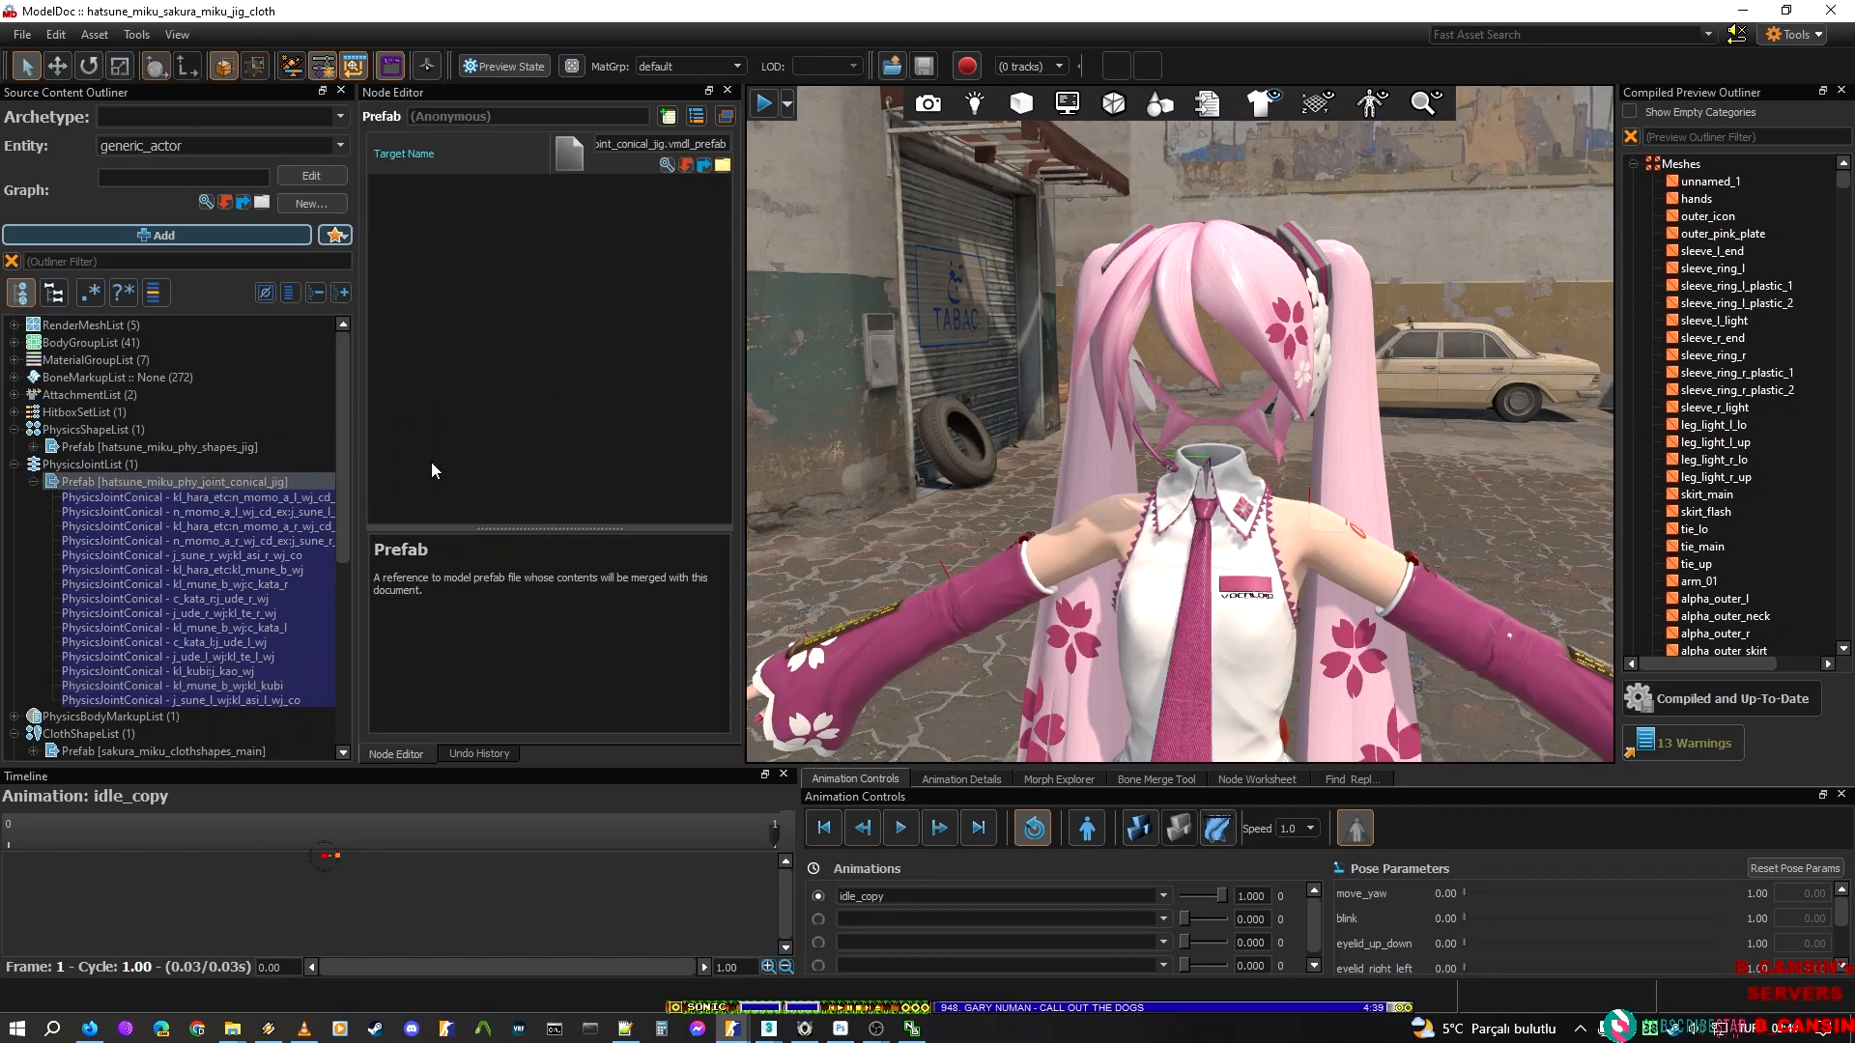
pyautogui.click(1744, 11)
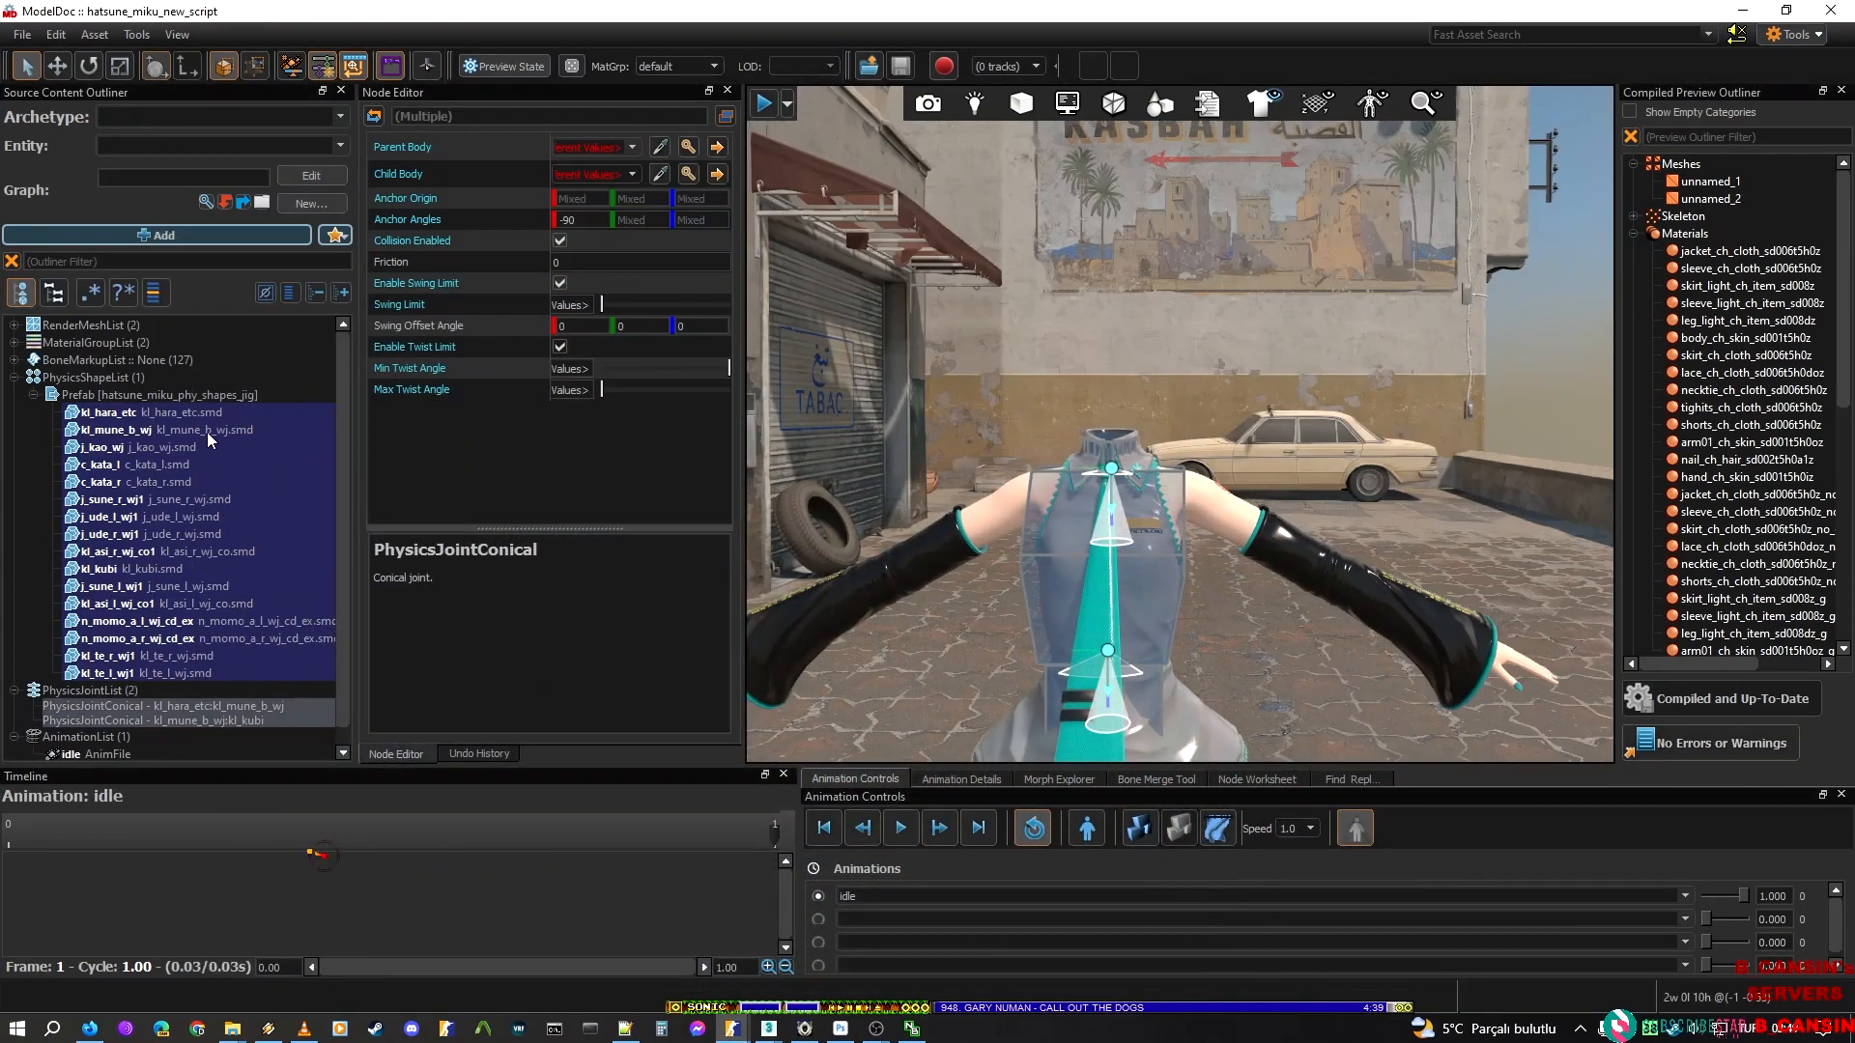
pyautogui.click(107, 687)
pyautogui.hotkey('ctrl', 'v')
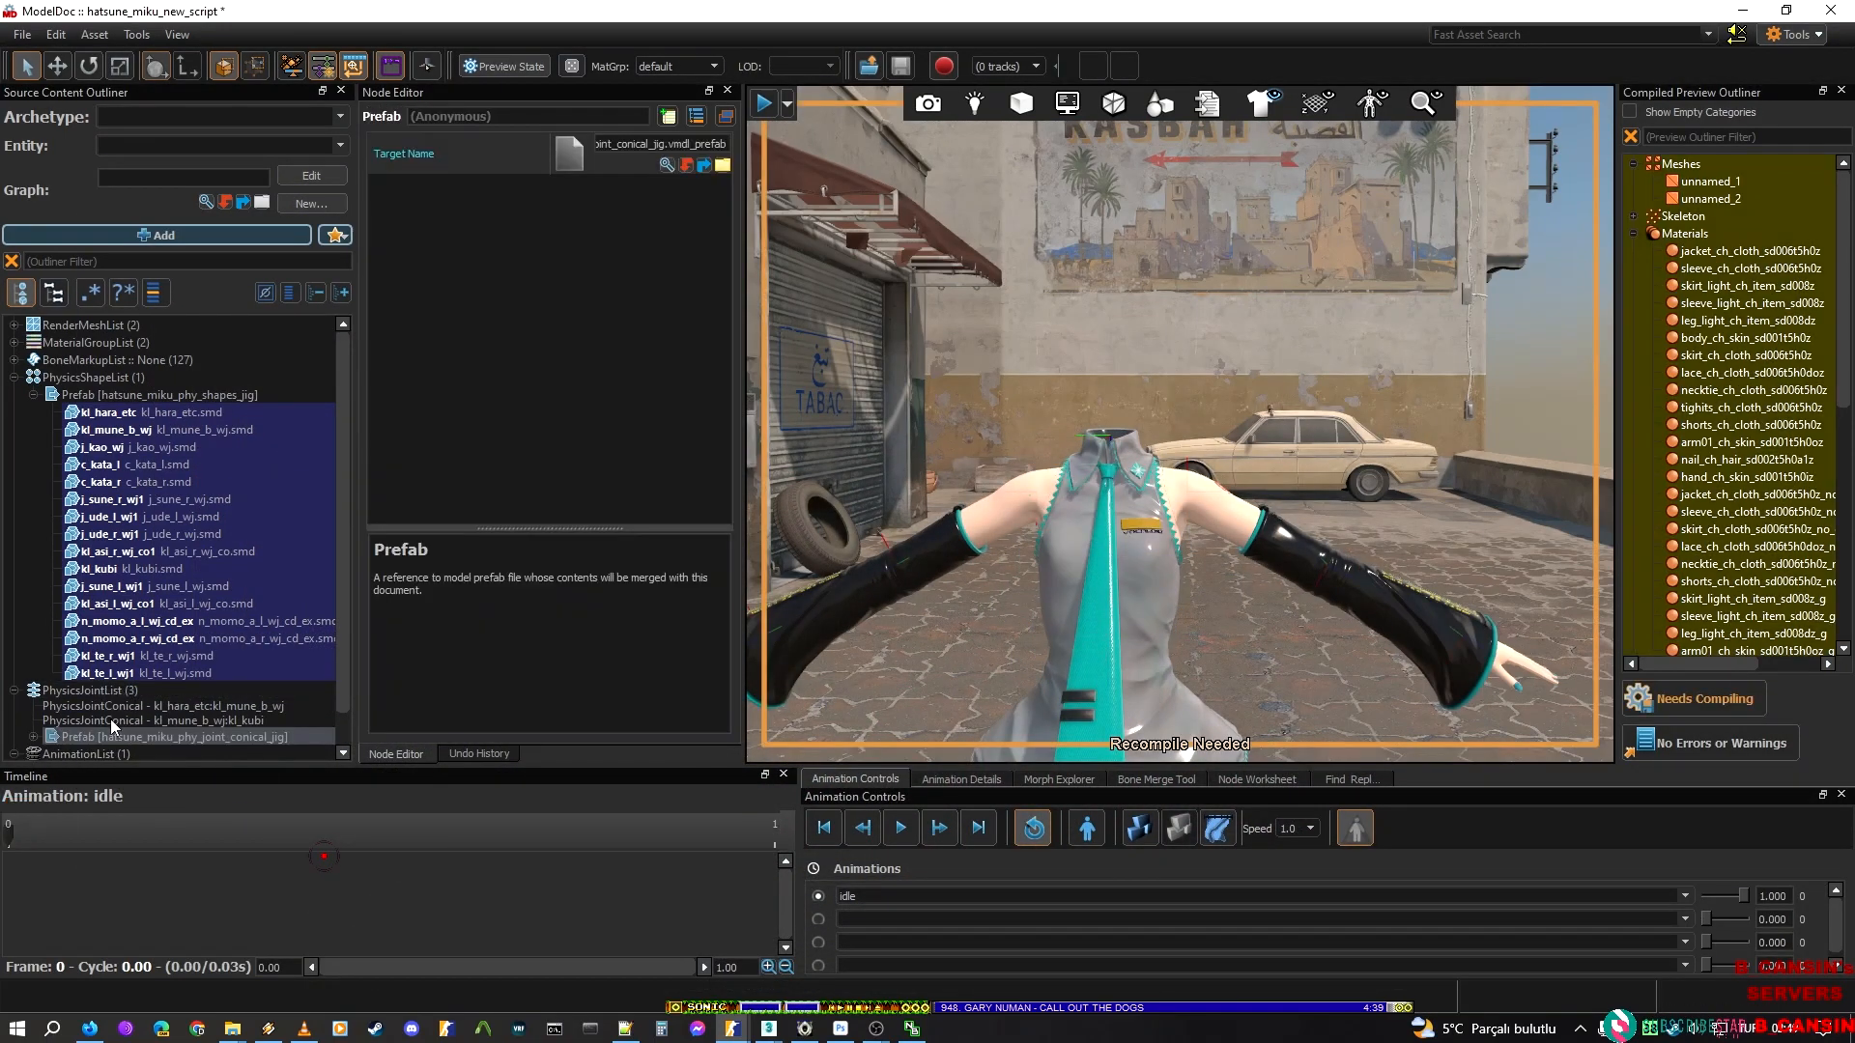
# Delete the two manually added conical joints and expand the pasted joint prefab to list its joints
pyautogui.click(108, 719)
pyautogui.keyDown('shift'); pyautogui.click(109, 707); pyautogui.keyUp('shift')
pyautogui.press('Delete')
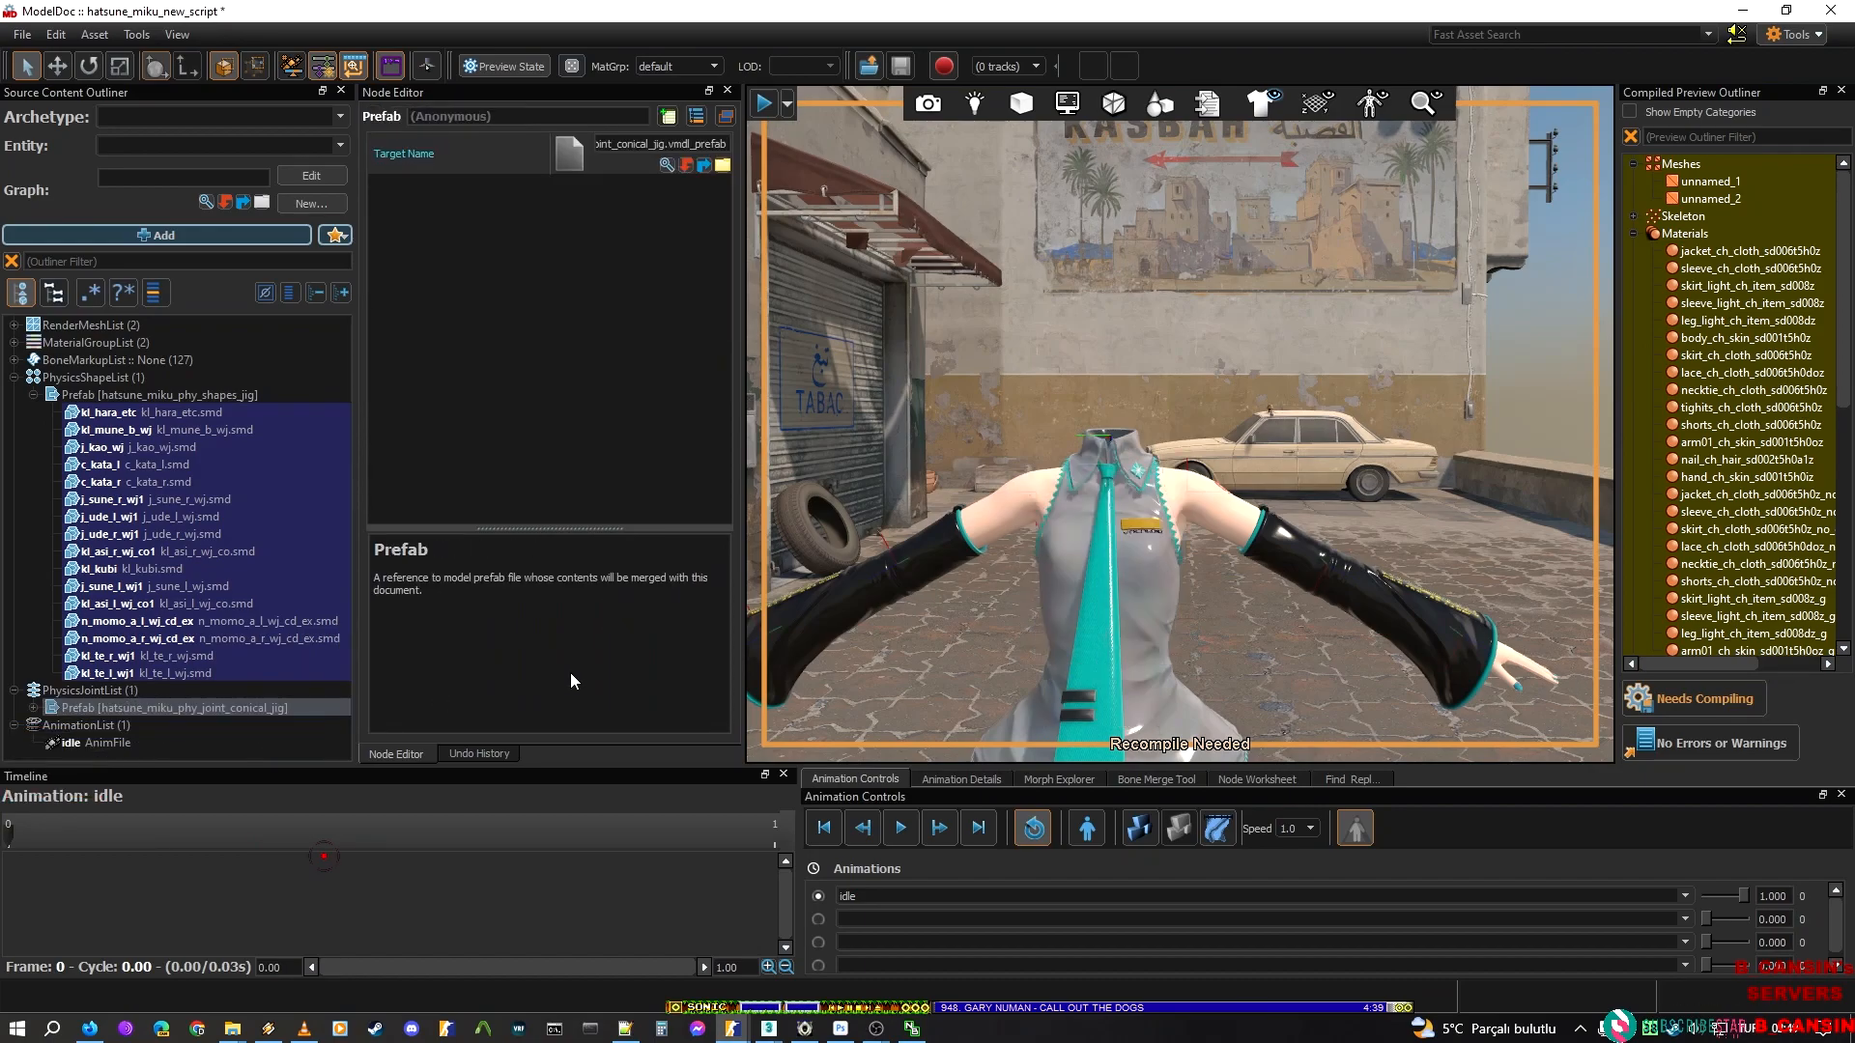
pyautogui.click(34, 707)
pyautogui.scroll(-4, 135, 645)
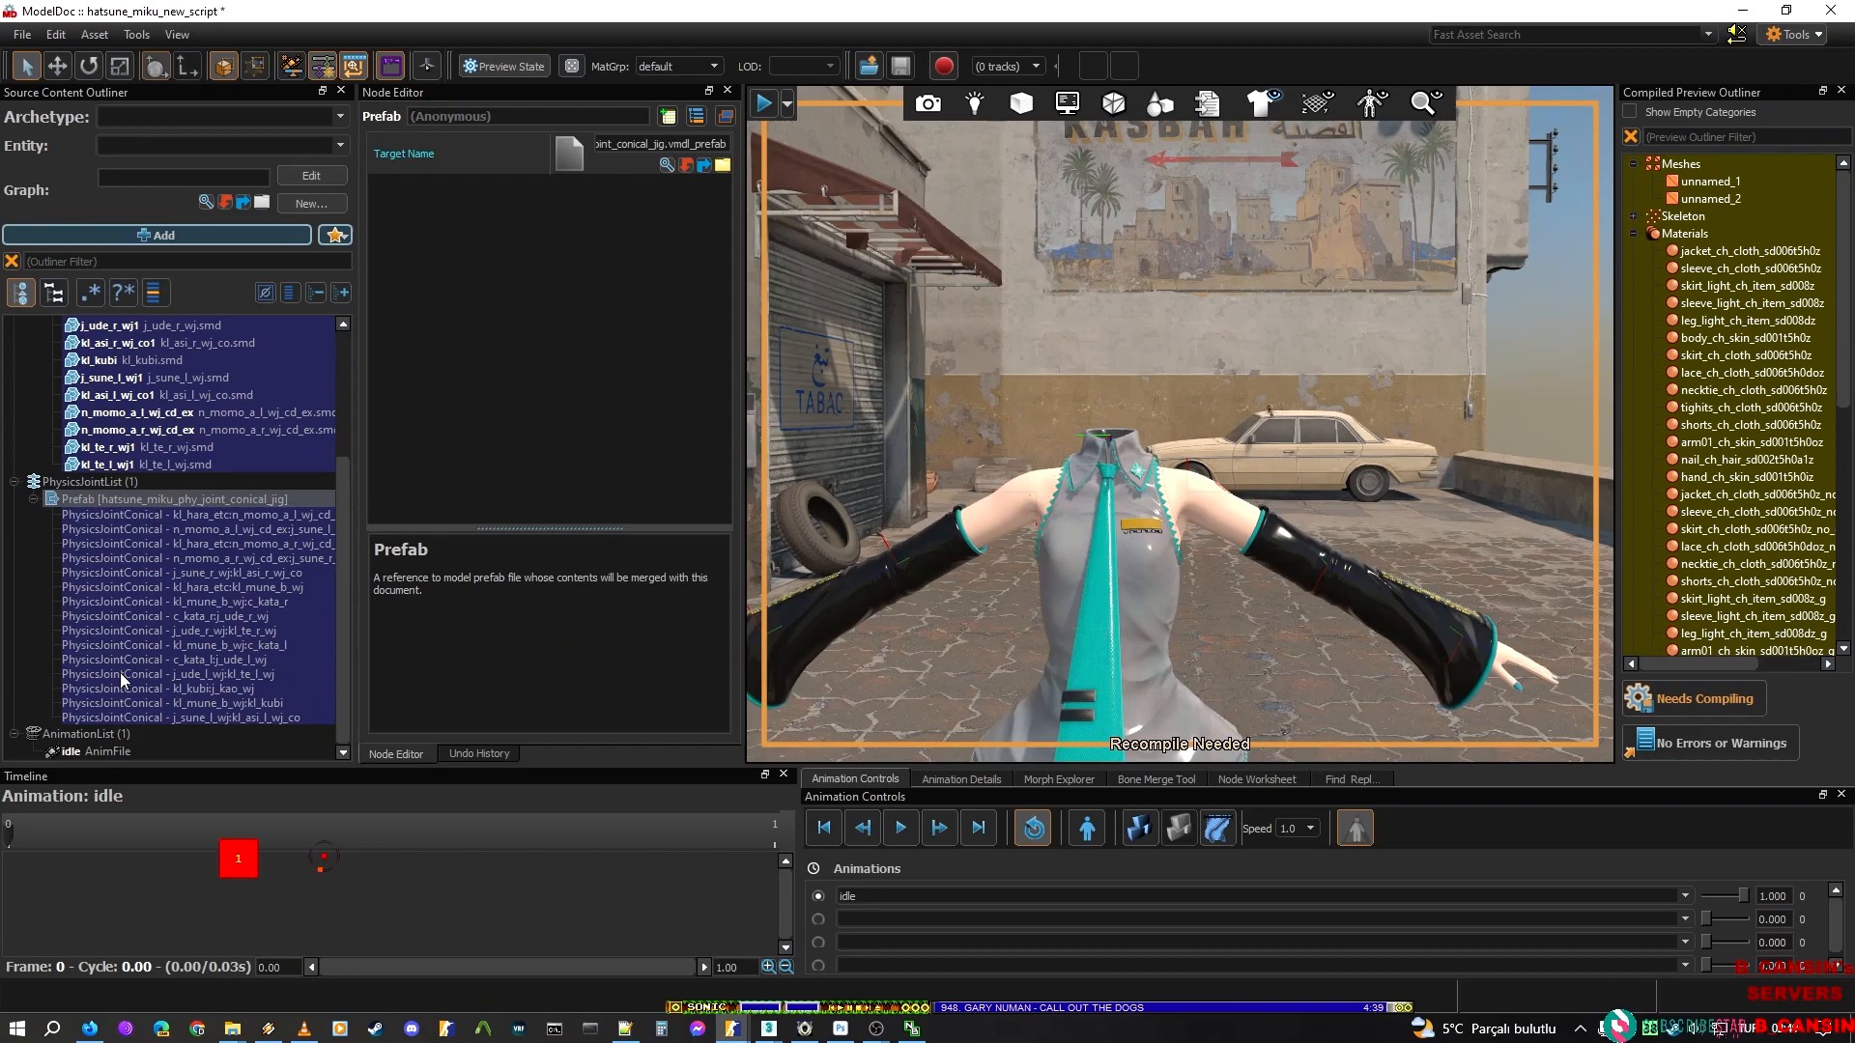
pyautogui.rightClick(100, 751)
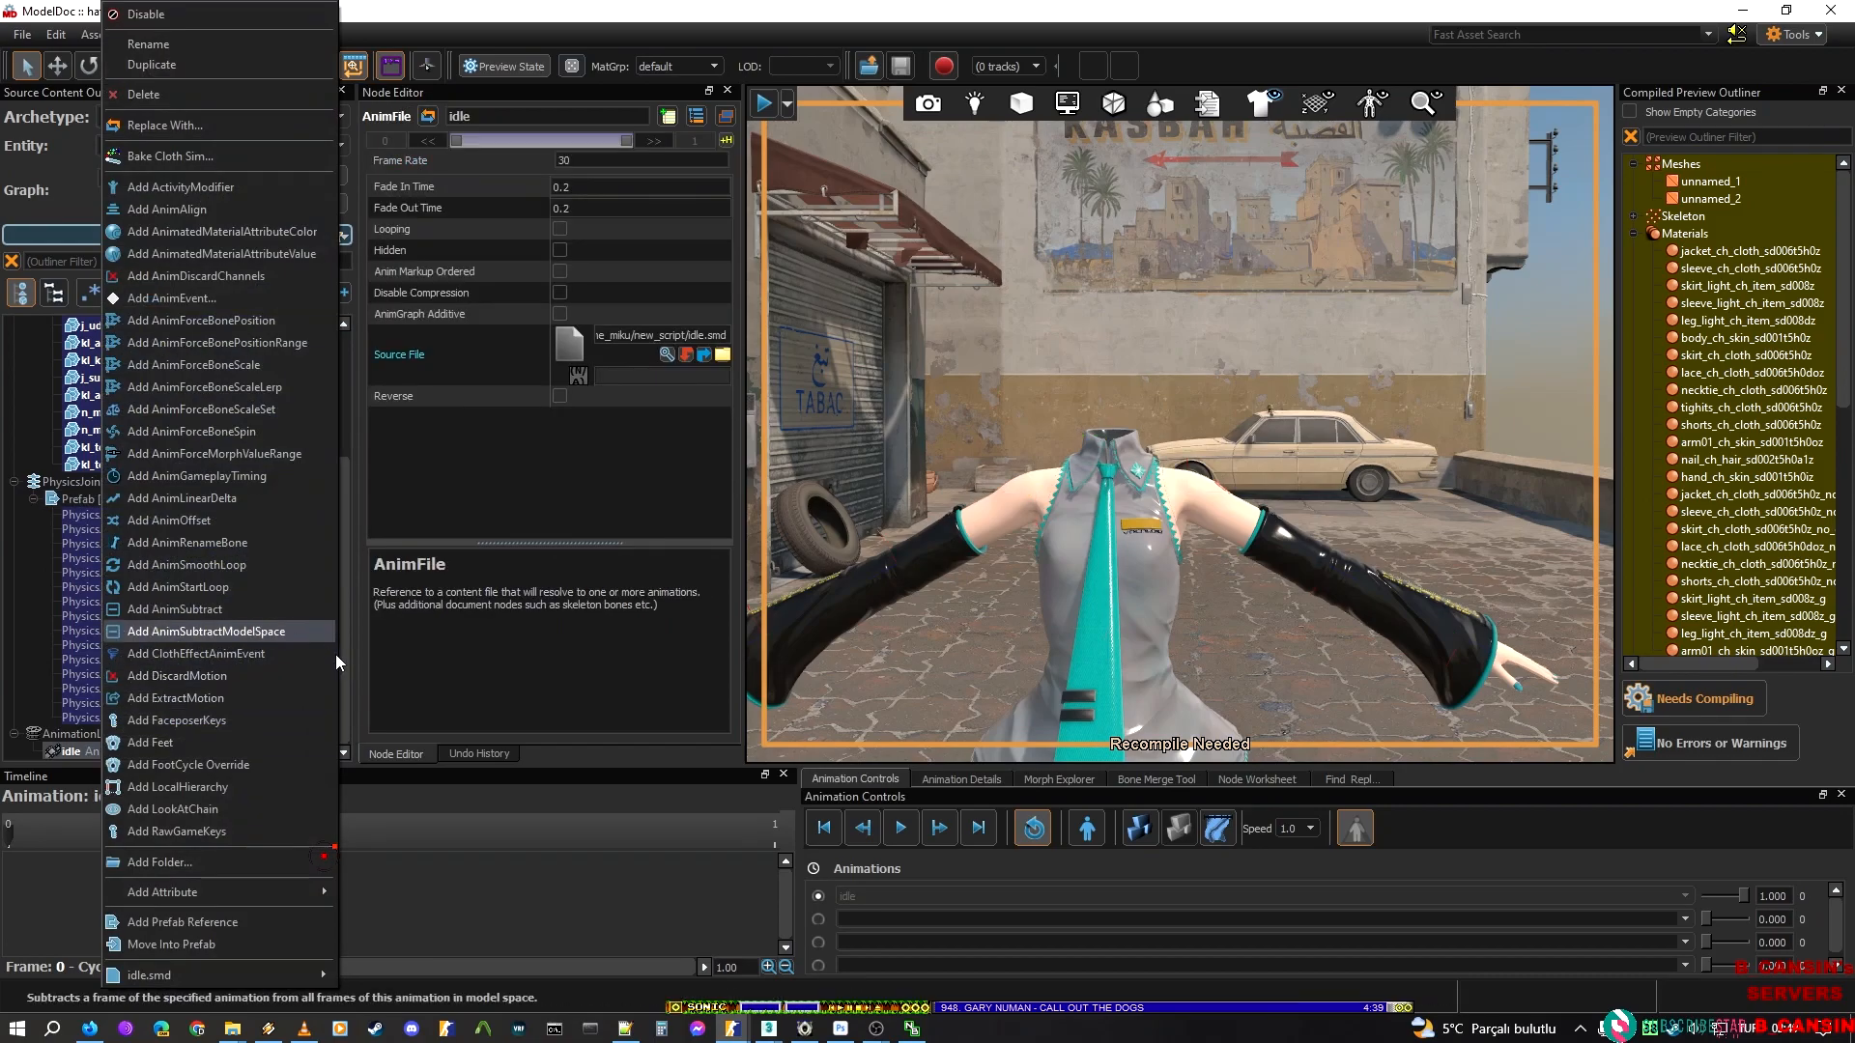
pyautogui.click(208, 945)
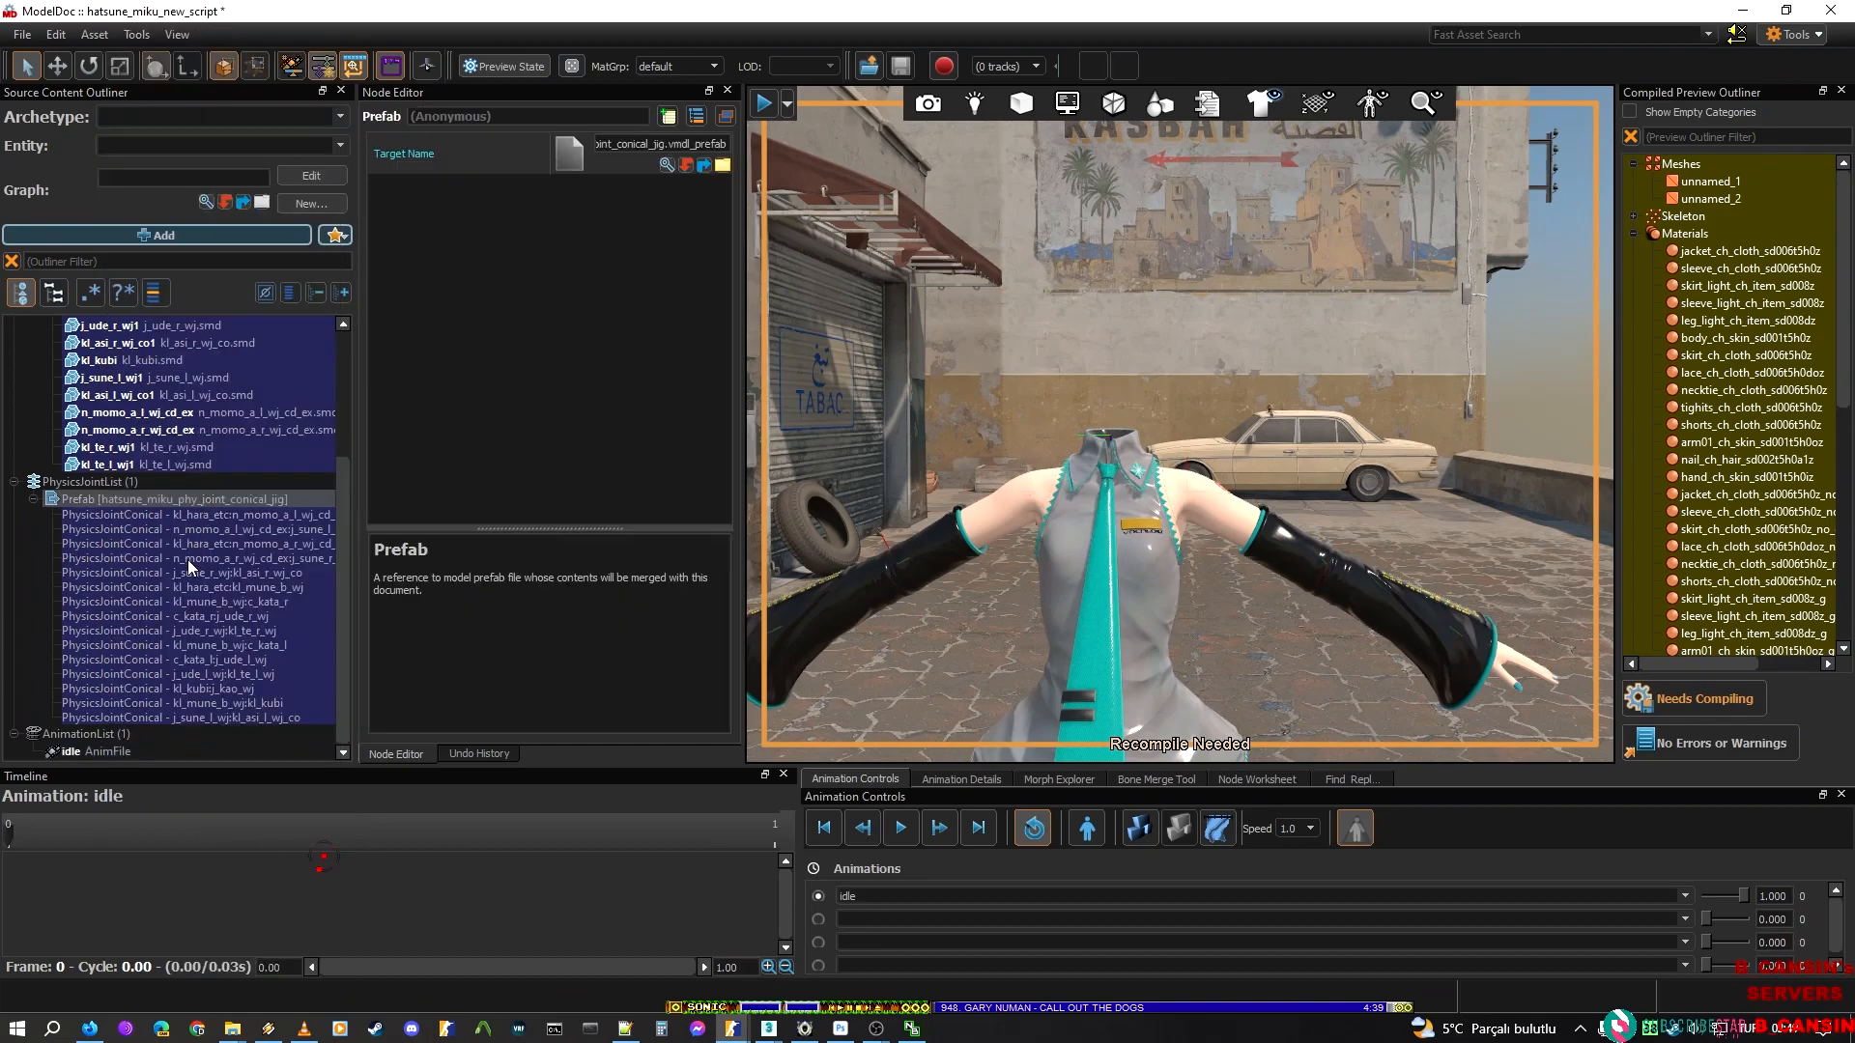
# Check the entries of the hatsune_miku_phy_joint_conical_jig prefab and recompile the model with these joints
pyautogui.click(228, 500)
pyautogui.click(161, 575)
pyautogui.click(225, 546)
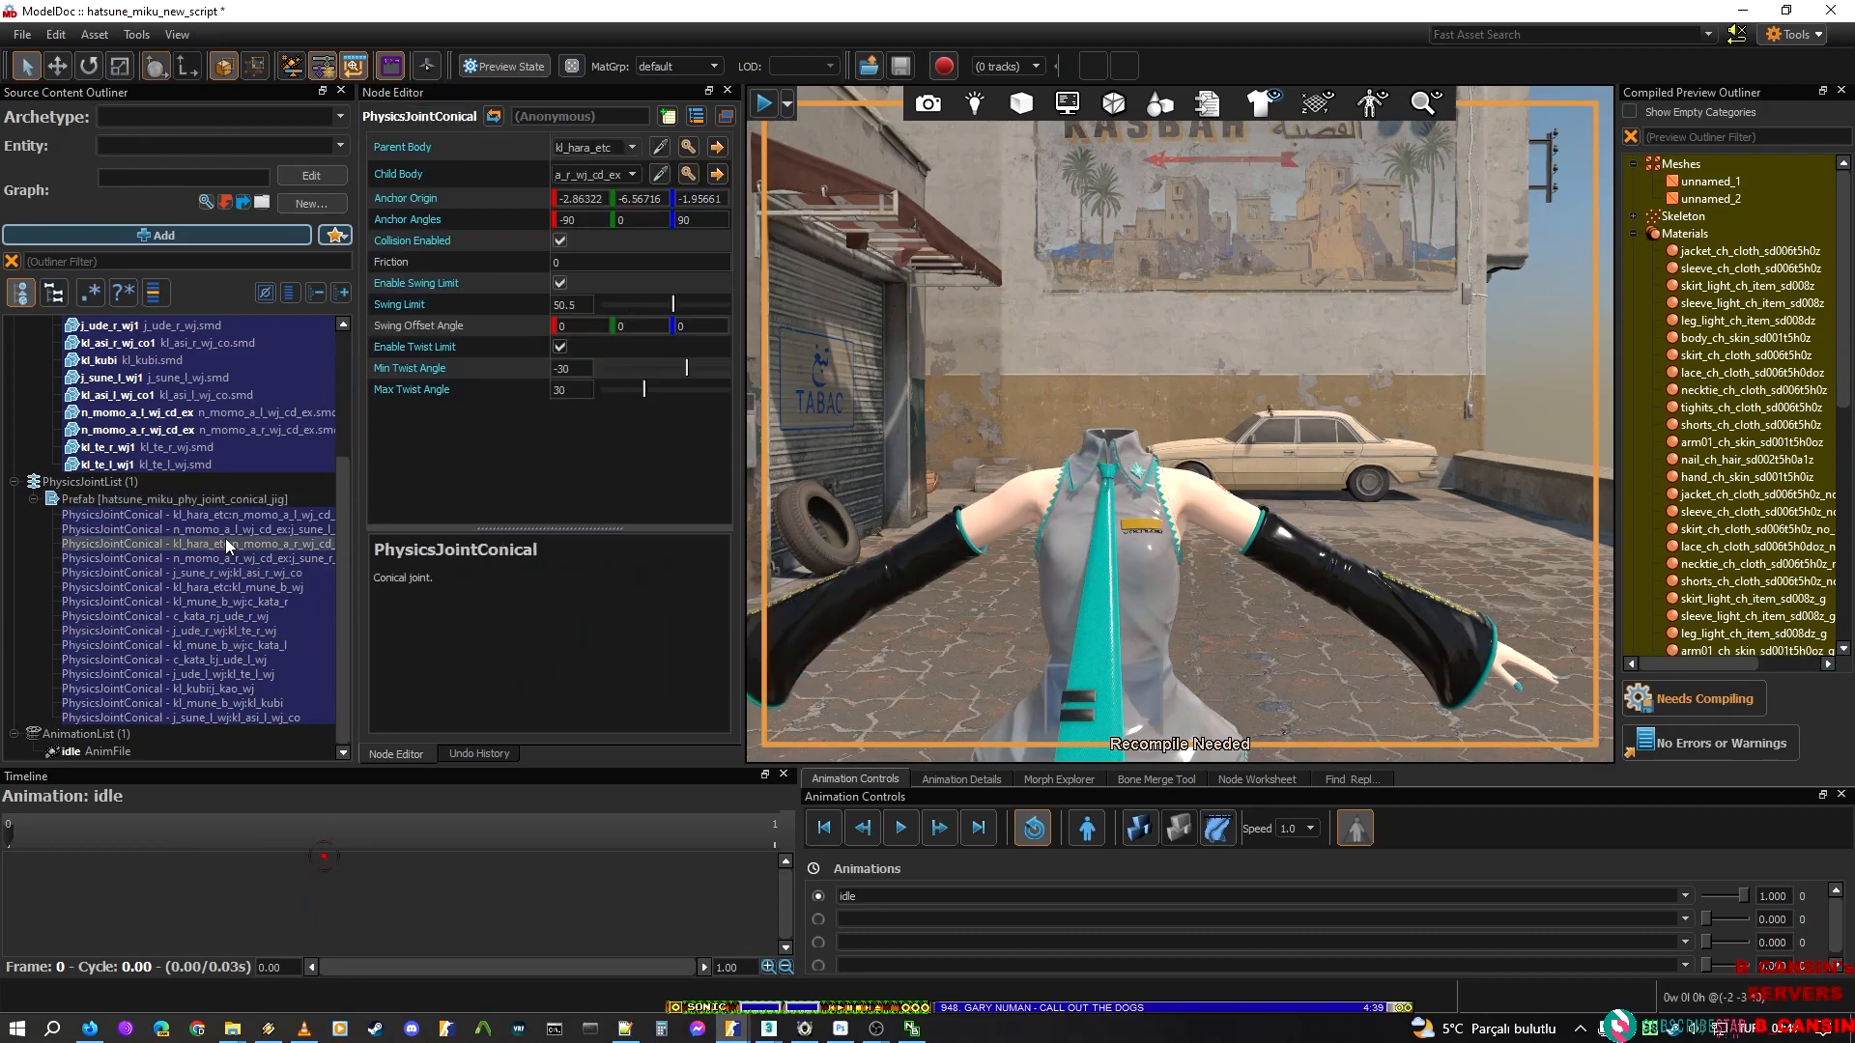
pyautogui.click(1726, 713)
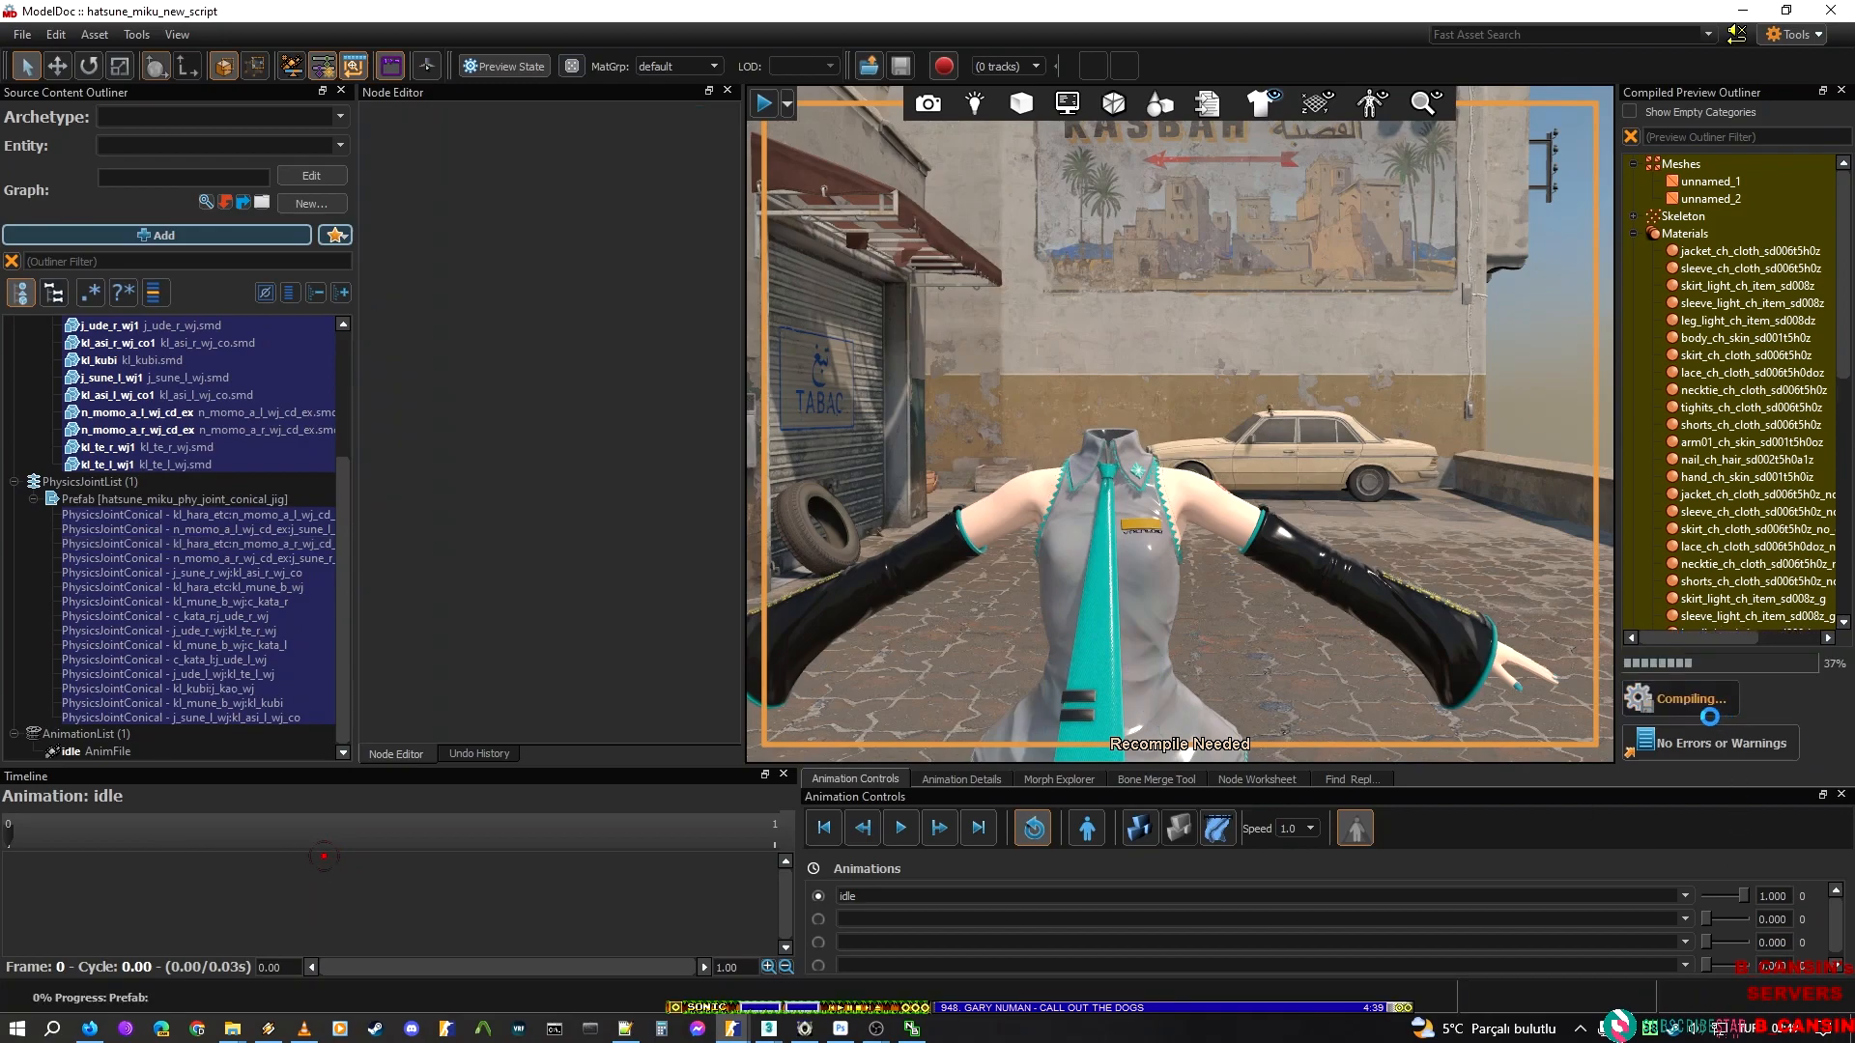
# Examine the left hip conical joint between kl_hara_etc and n_momo_a_l_wj_cd_ex on the model
pyautogui.click(212, 517)
pyautogui.moveTo(1269, 432); pyautogui.dragTo(1203, 494, button='right')
pyautogui.press('w')
pyautogui.press('s')
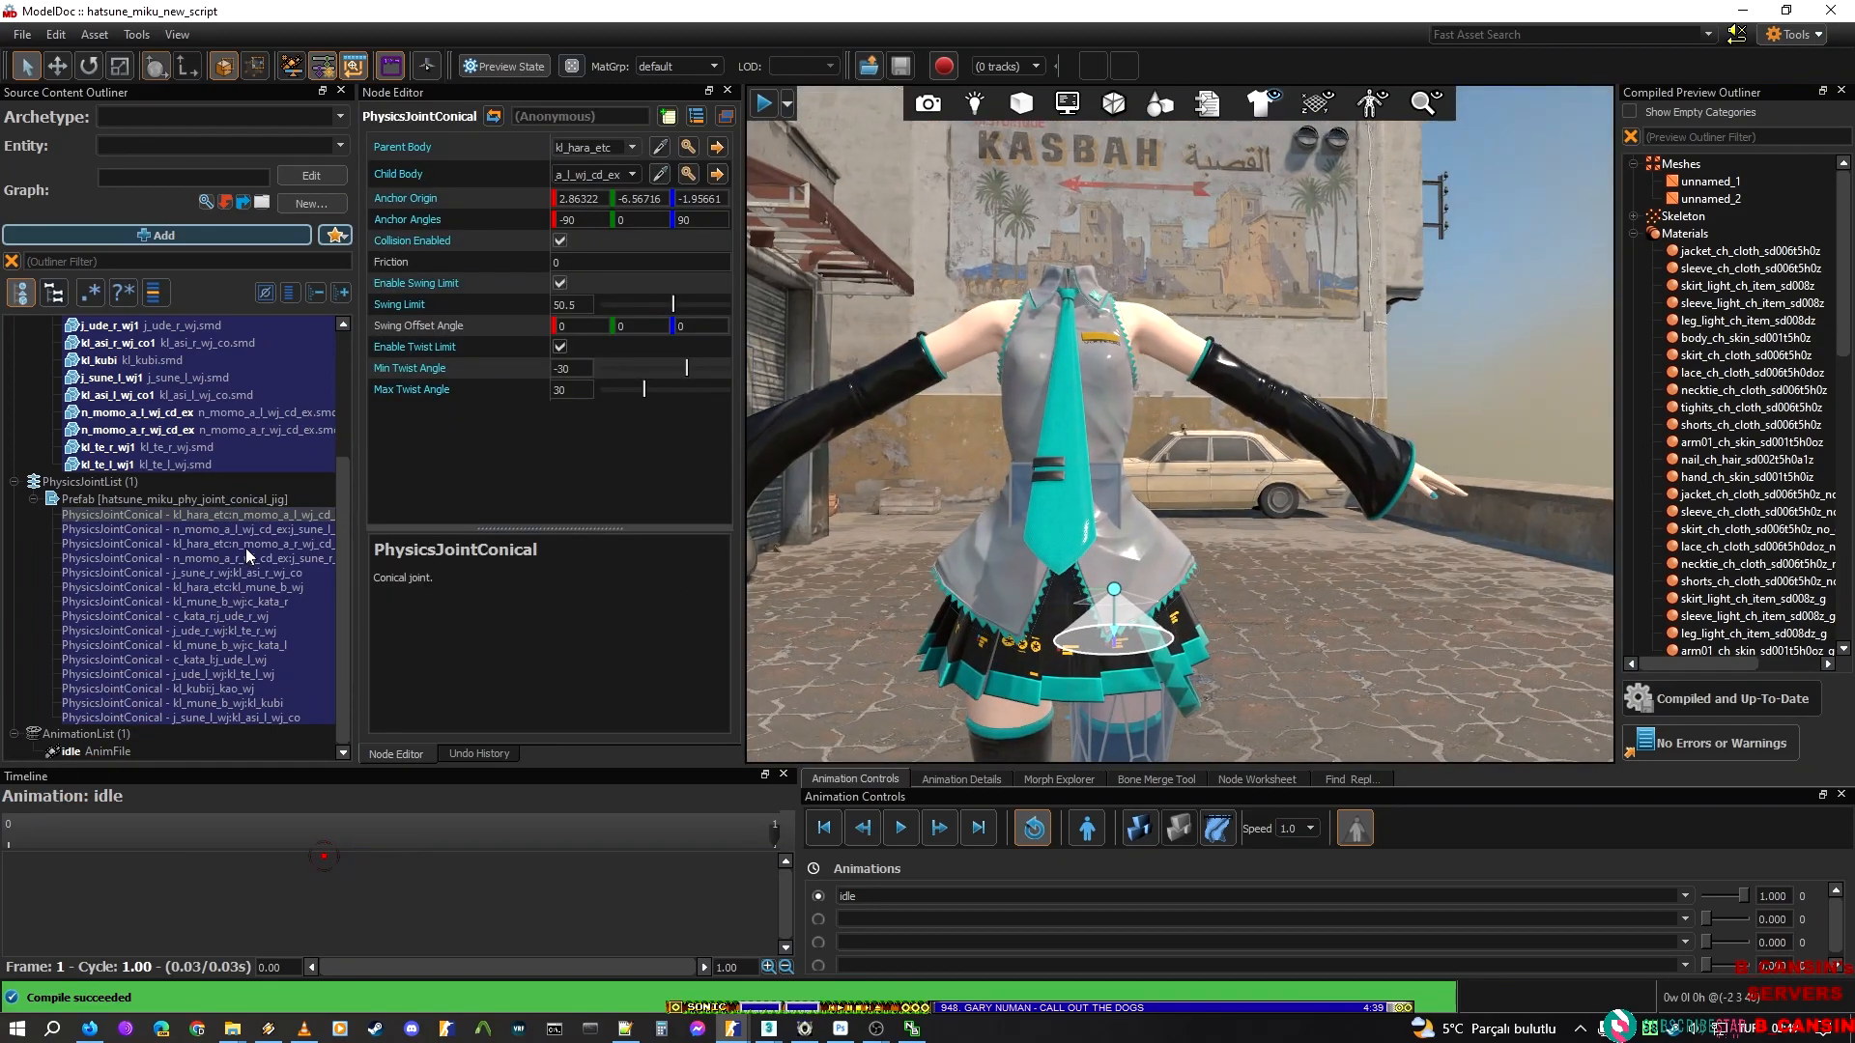
# Examine the right ankle conical joint between j_sune_r_wj and kl_asi_r_wj_co on the model
pyautogui.click(241, 572)
pyautogui.moveTo(1093, 421); pyautogui.dragTo(999, 529, button='right')
pyautogui.press('w')
pyautogui.press('w')
pyautogui.press('s')
pyautogui.press('s')
pyautogui.moveTo(1103, 128)
pyautogui.mouseDown(button='right')
pyautogui.moveTo(1103, 188)
pyautogui.moveTo(1103, 127)
pyautogui.mouseUp(button='right')
# Turn on the physics joint overlay in the viewport and view the joint cones around the legs
pyautogui.click(1388, 98)
pyautogui.moveTo(1236, 386); pyautogui.dragTo(1306, 172, button='right')
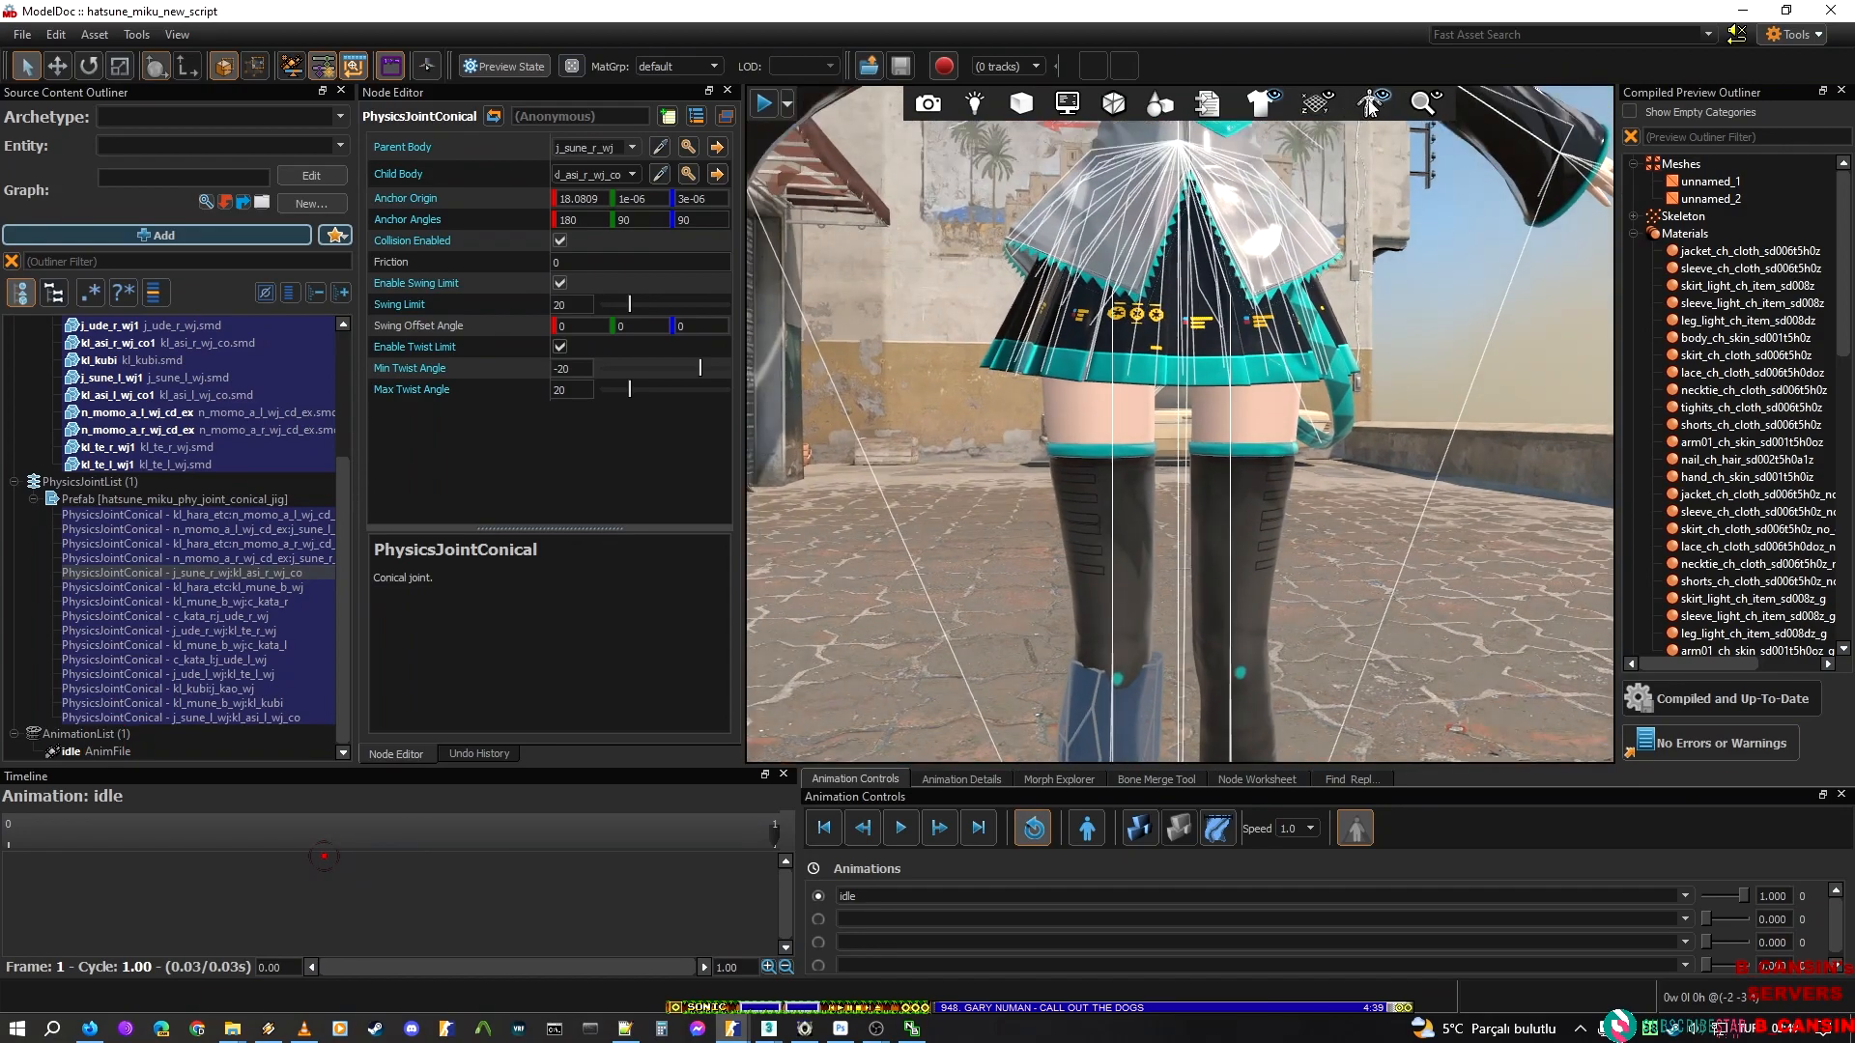
pyautogui.moveTo(1204, 481)
pyautogui.mouseDown(button='right')
pyautogui.moveTo(1205, 589)
pyautogui.moveTo(1198, 473)
pyautogui.moveTo(1180, 464)
pyautogui.moveTo(1228, 526)
pyautogui.moveTo(1232, 570)
pyautogui.moveTo(1232, 477)
pyautogui.mouseUp(button='right')
pyautogui.press('w')
pyautogui.press('s')
# Examine the left hip joint and the left knee joint between n_momo_a_l_wj_cd_ex and j_sune_l_wj
pyautogui.click(145, 516)
pyautogui.press('w')
pyautogui.click(224, 533)
pyautogui.press('w')
pyautogui.press('s')
pyautogui.press('s')
pyautogui.press('a')
pyautogui.moveTo(1308, 596); pyautogui.dragTo(1386, 121, button='right')
pyautogui.press('d')
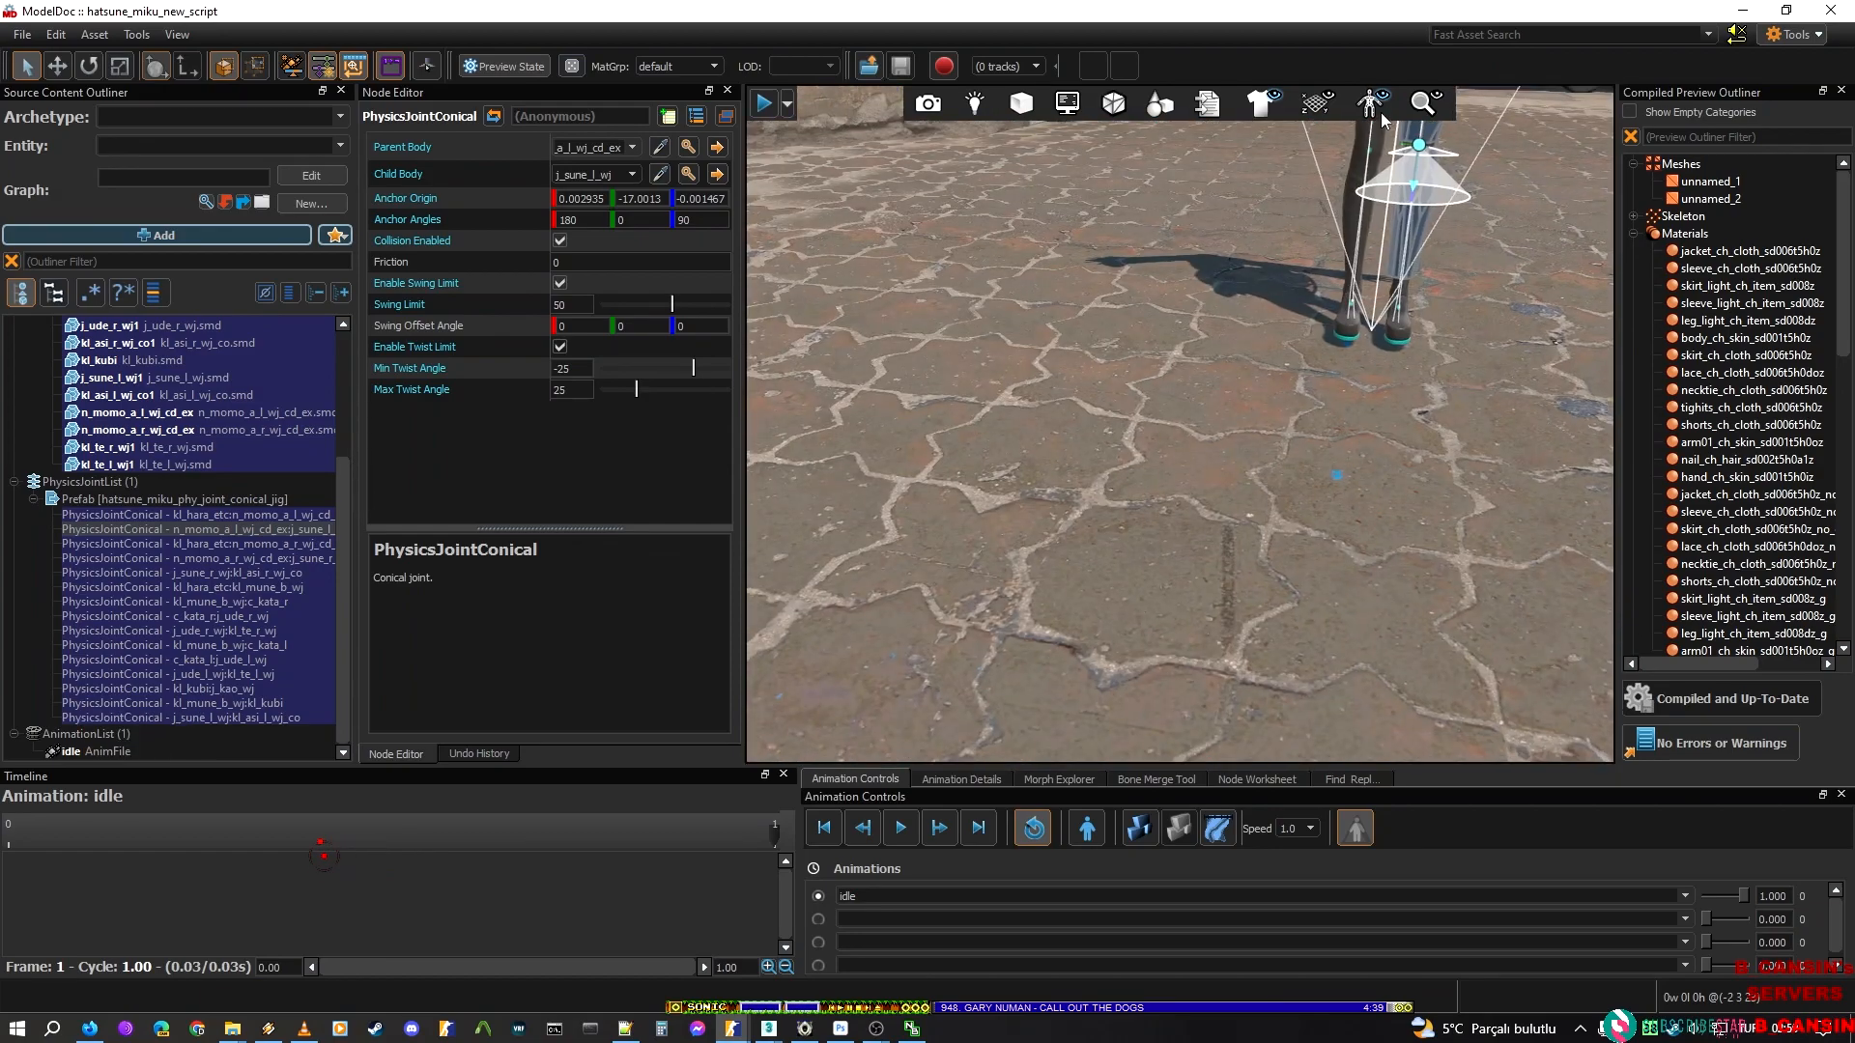
# Turn off the physics joint overlay, clear the joint selection and show the whole body
pyautogui.click(1381, 100)
pyautogui.moveTo(1398, 367)
pyautogui.mouseDown(button='right')
pyautogui.moveTo(1403, 328)
pyautogui.moveTo(1398, 367)
pyautogui.mouseUp(button='right')
pyautogui.press('w')
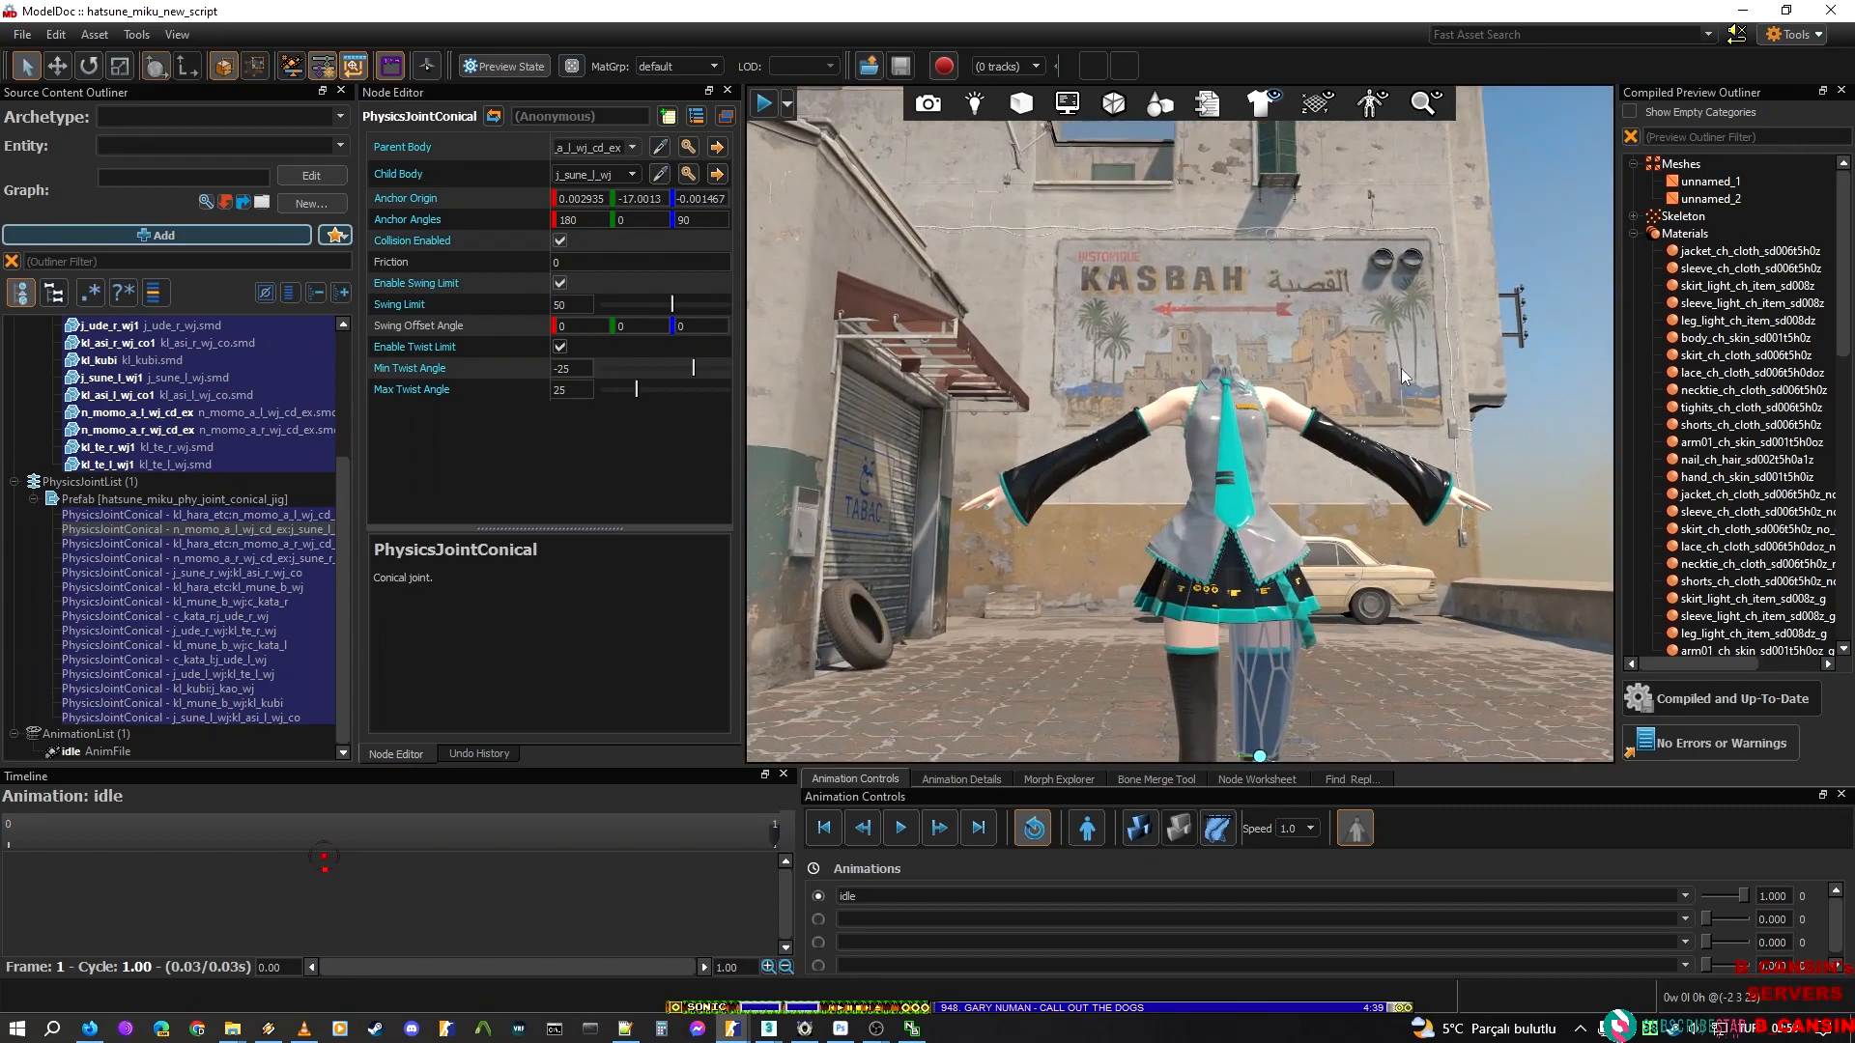
pyautogui.click(44, 676)
pyautogui.press('s')
pyautogui.moveTo(1140, 522)
pyautogui.mouseDown(button='right')
pyautogui.moveTo(1150, 589)
pyautogui.moveTo(1135, 551)
pyautogui.mouseUp(button='right')
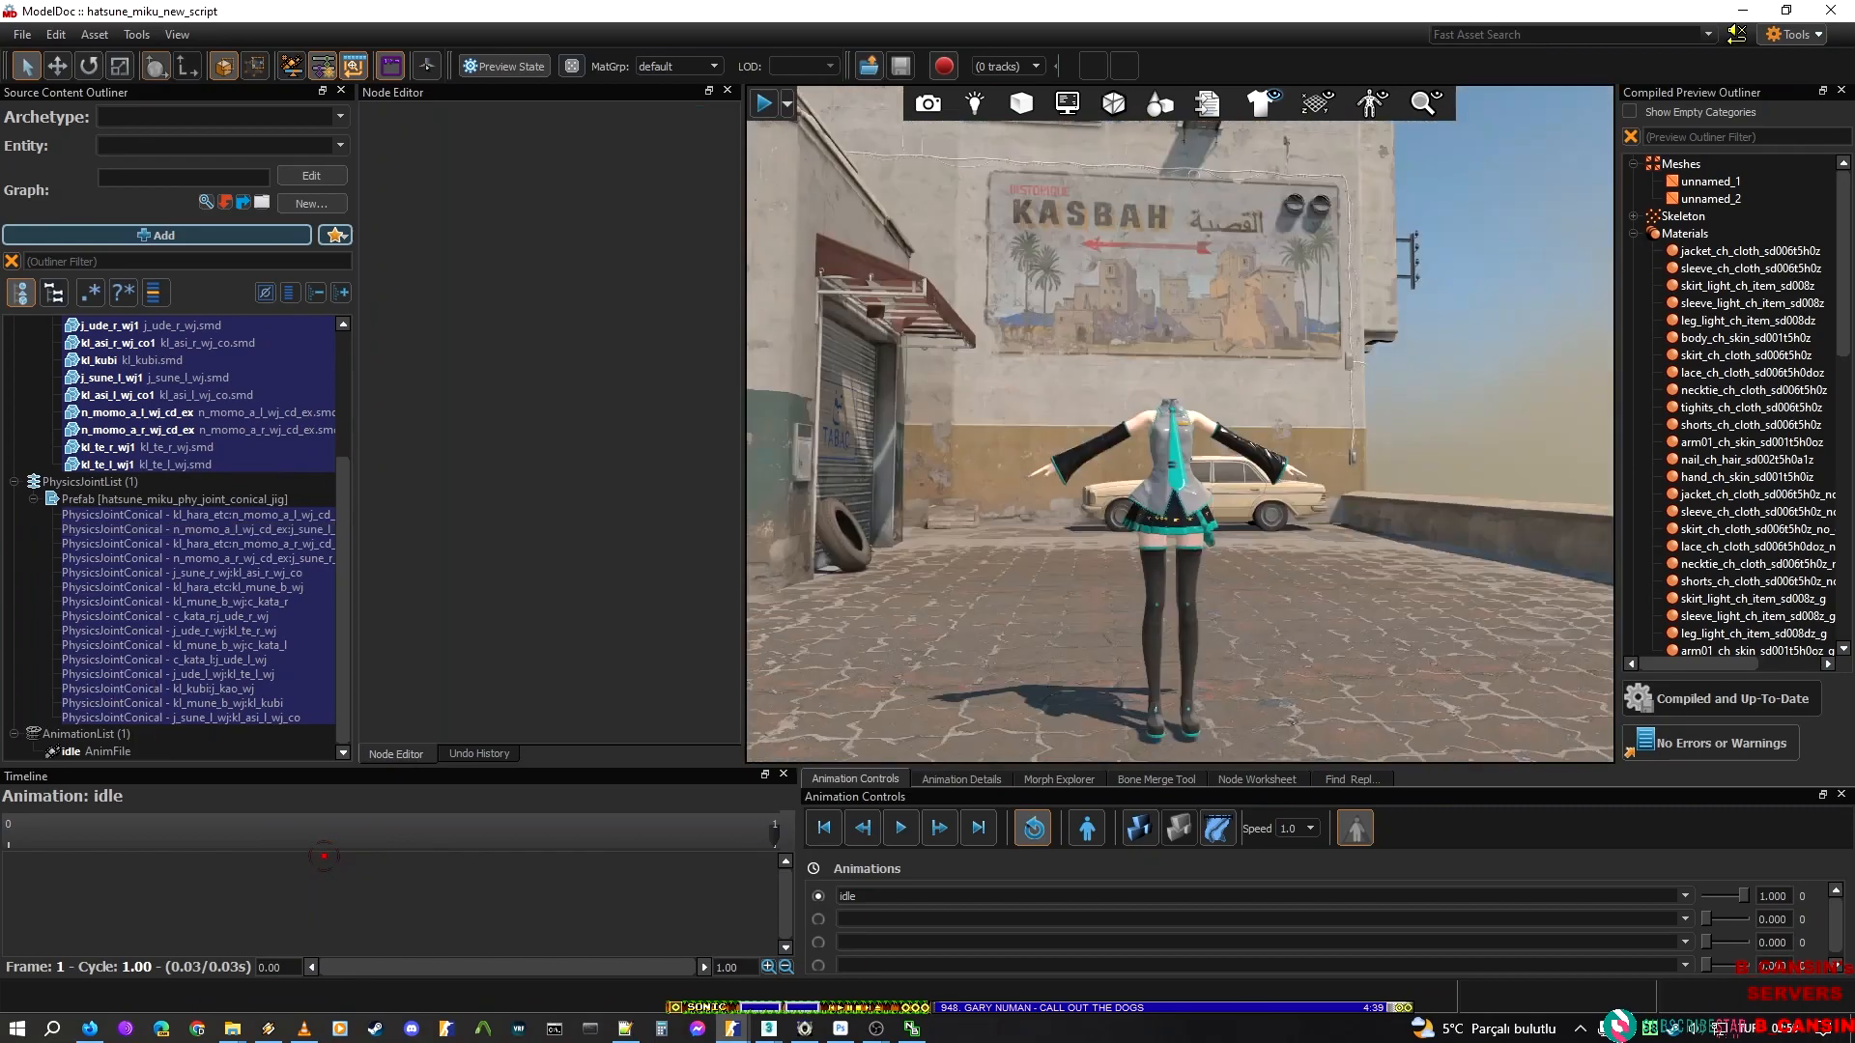
# Test the ragdoll in the physics preview by pulling the body around, and end the preview
pyautogui.click(1138, 828)
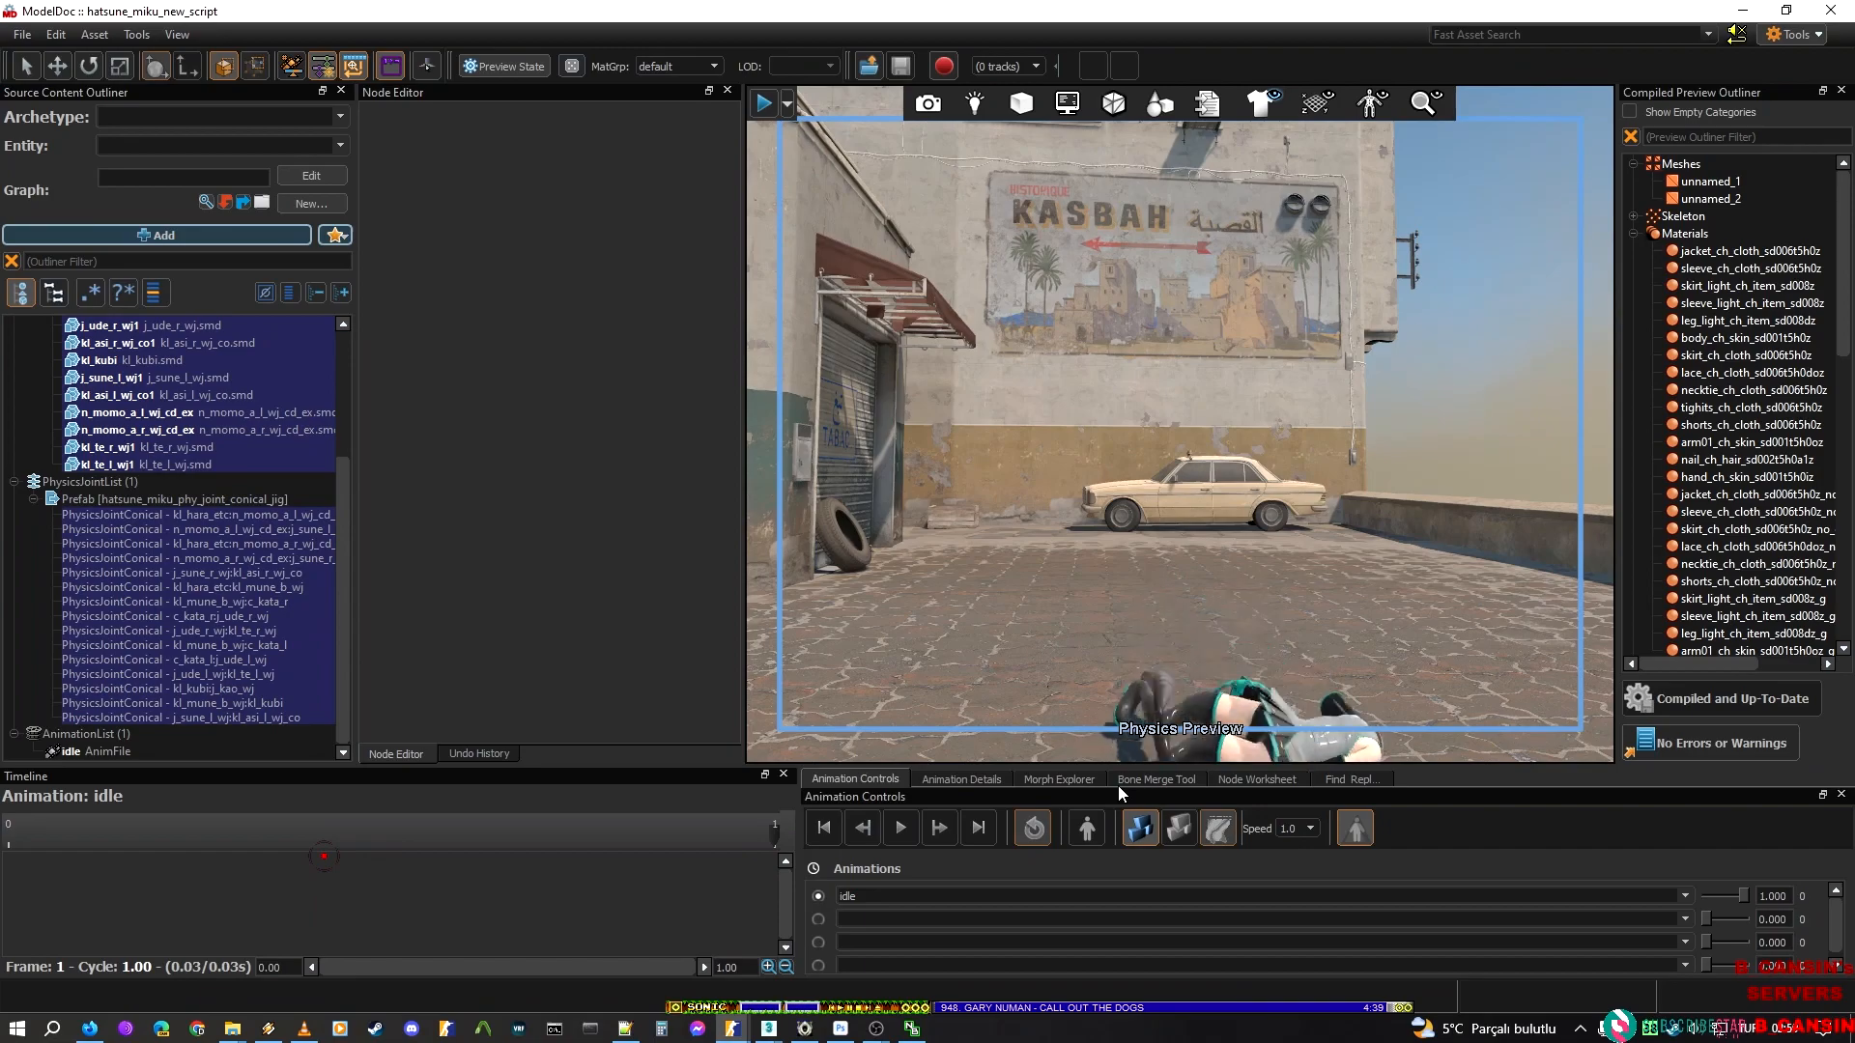
pyautogui.moveTo(1142, 541); pyautogui.dragTo(1149, 623, button='right')
pyautogui.moveTo(1130, 577); pyautogui.dragTo(1126, 410)
pyautogui.moveTo(1114, 537); pyautogui.dragTo(1002, 396)
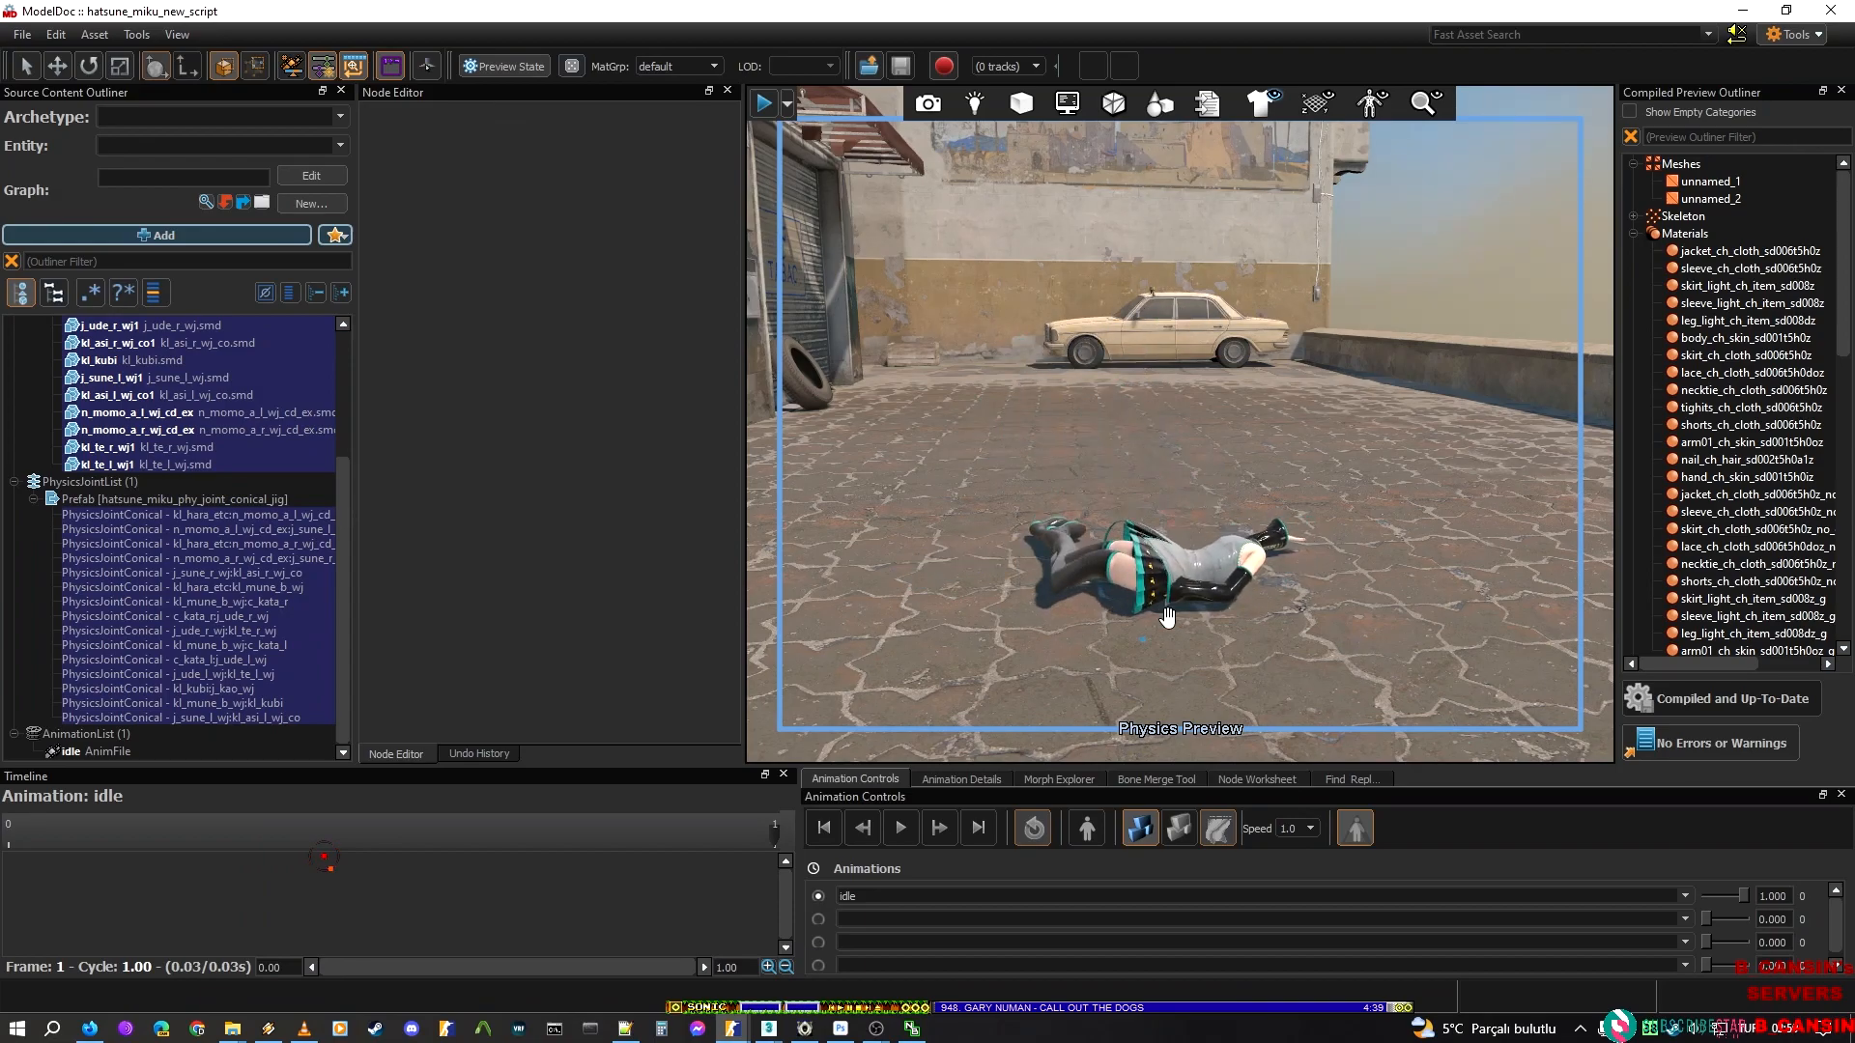
pyautogui.moveTo(1084, 558); pyautogui.dragTo(1101, 421)
pyautogui.click(1152, 826)
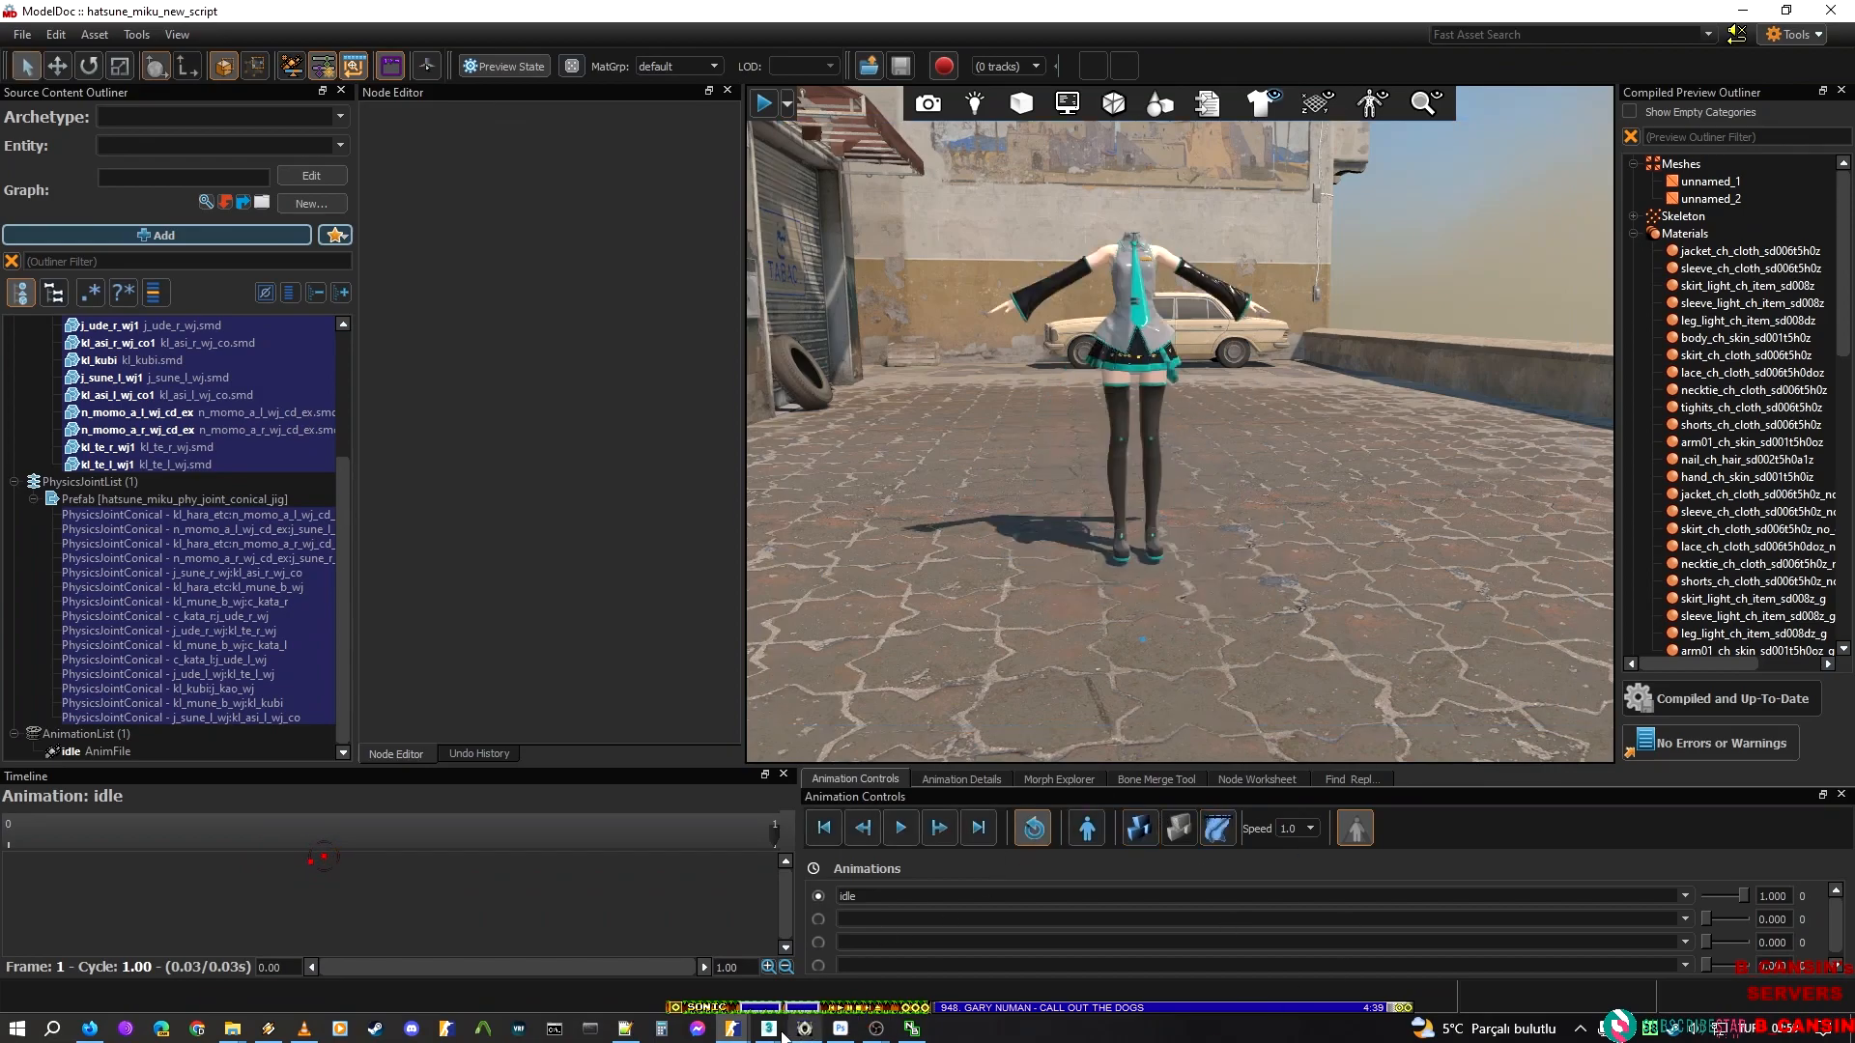
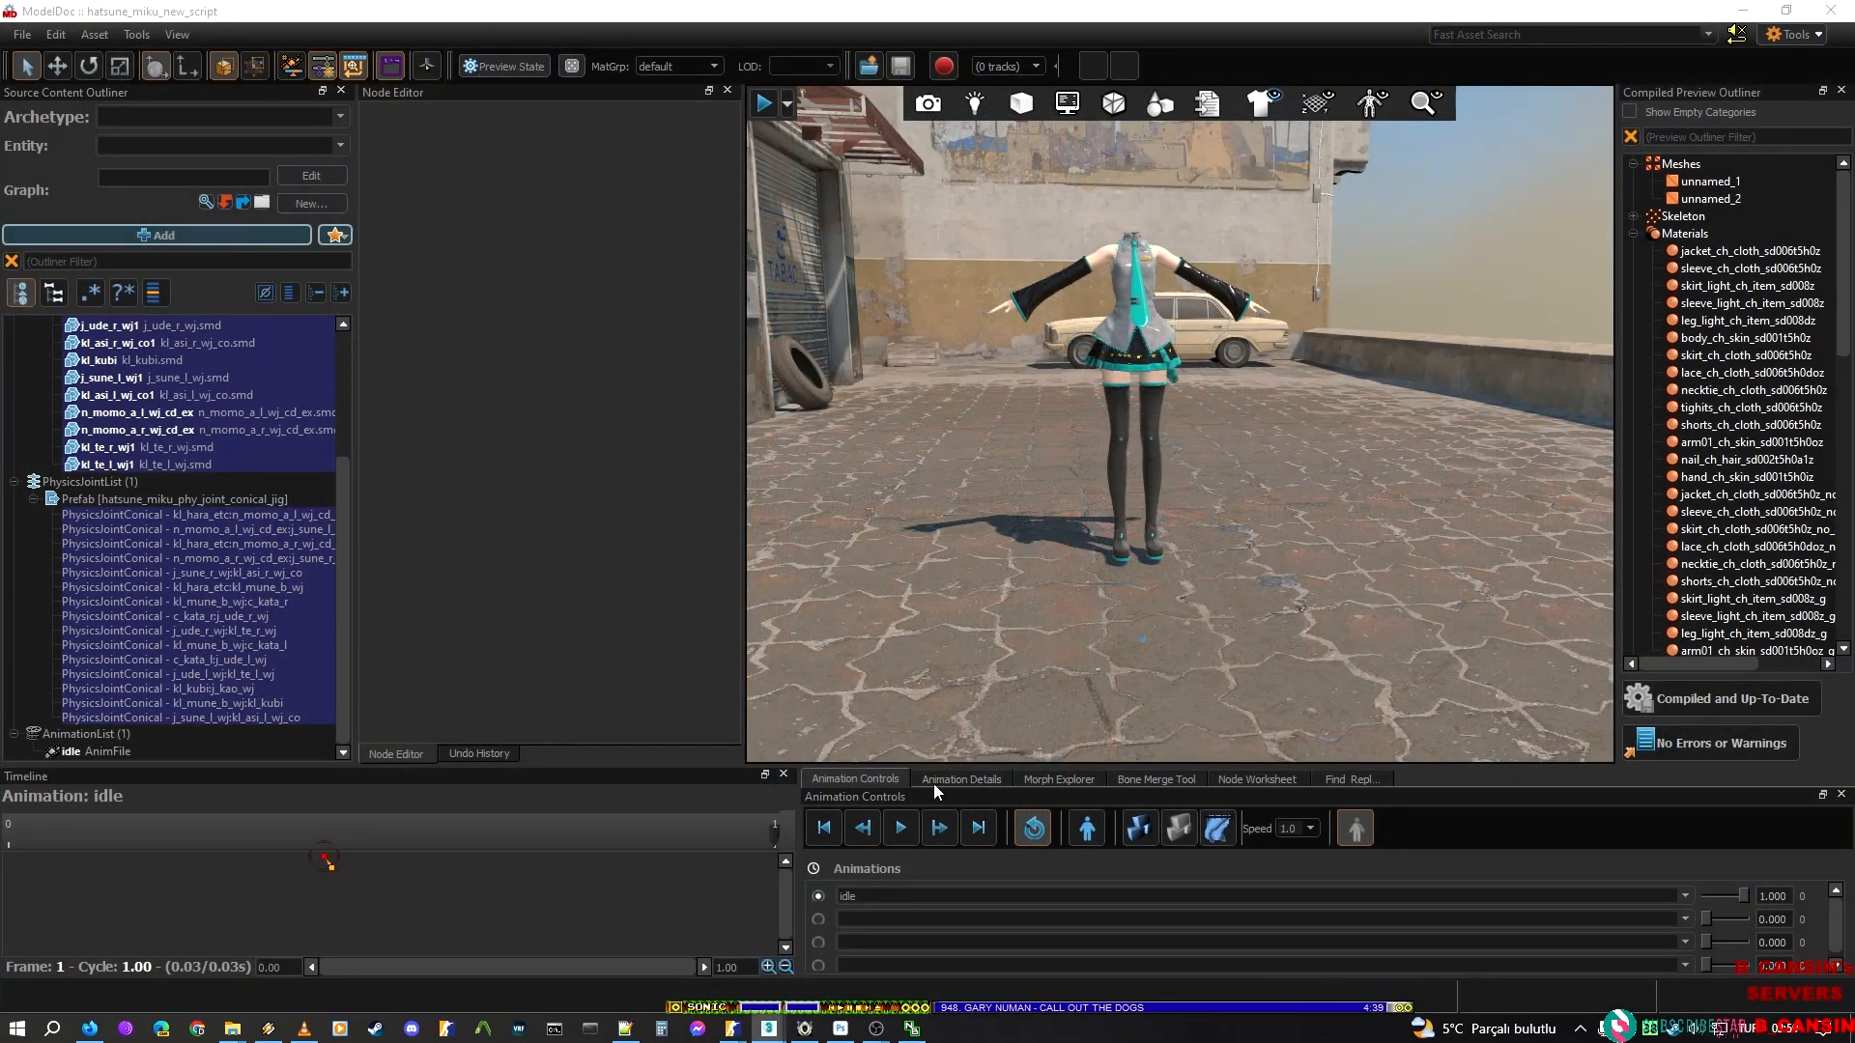
# Switch to 3ds Max and open the recent scene mikitm001_mat.max without saving the changes to the current scene
pyautogui.click(662, 952)
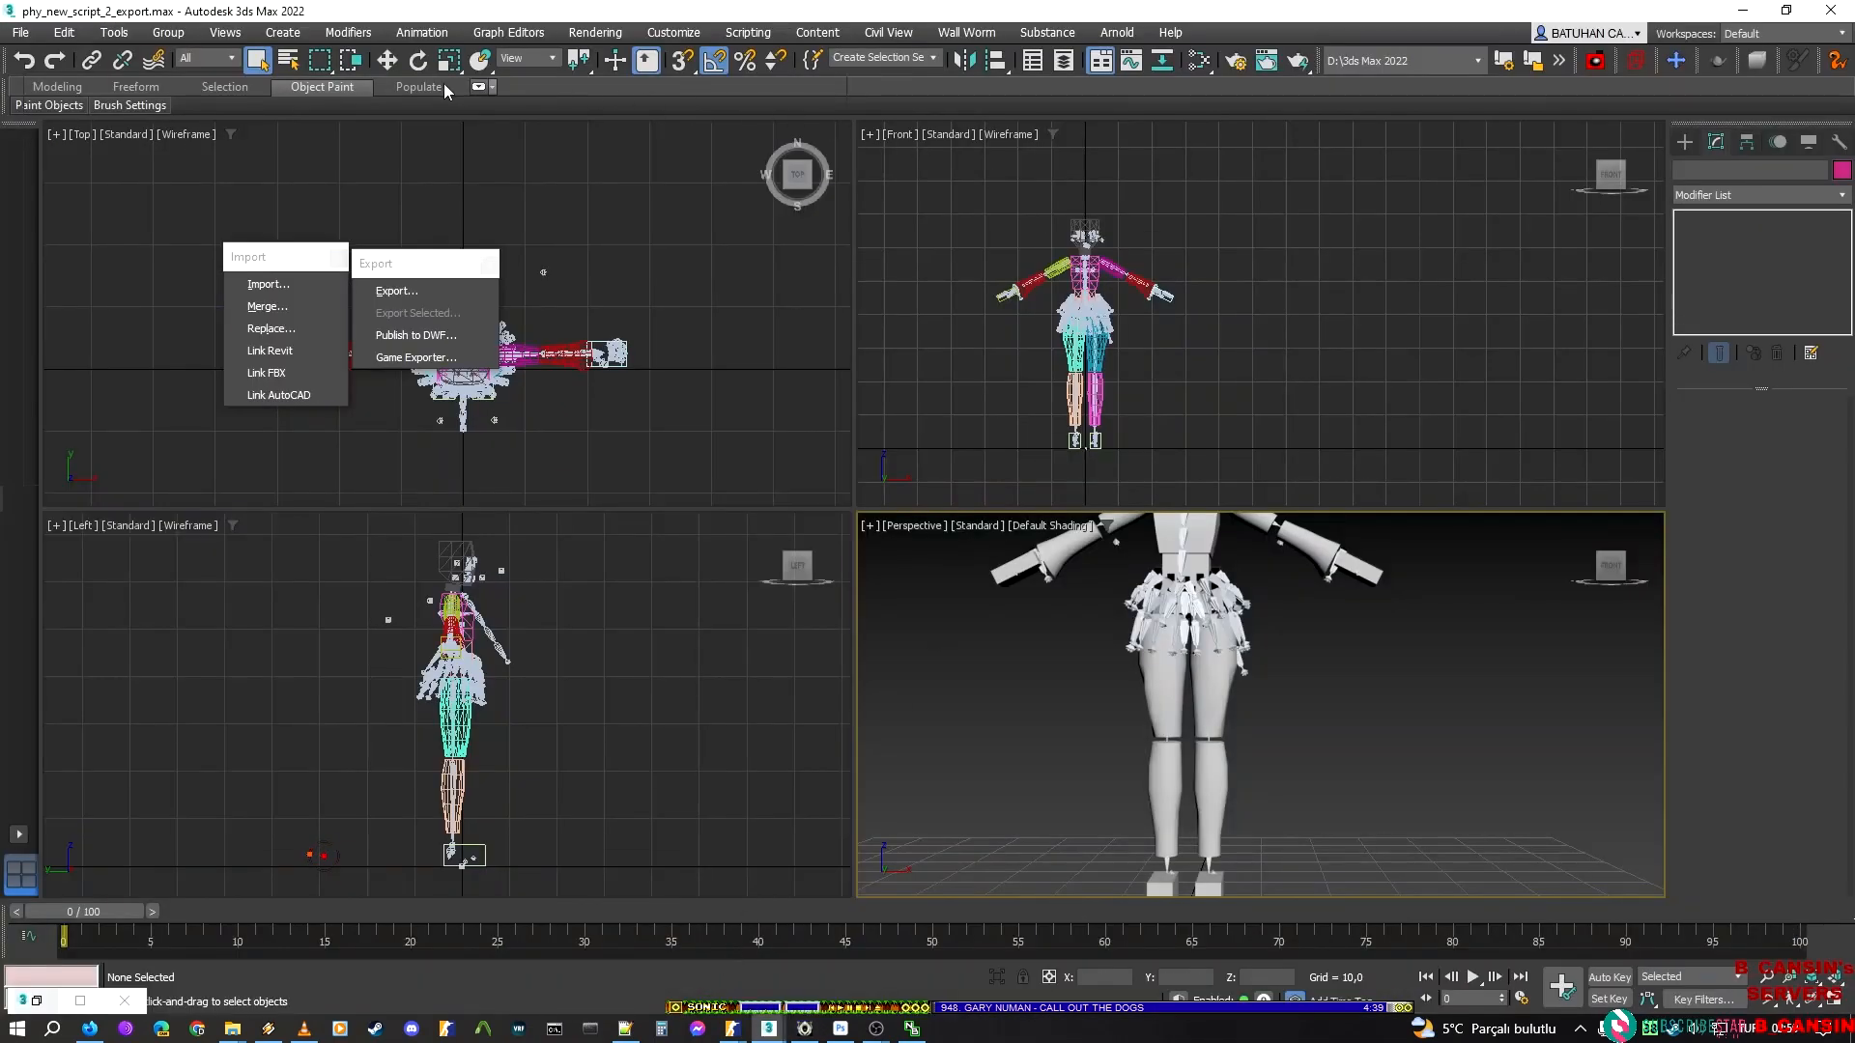
pyautogui.click(21, 32)
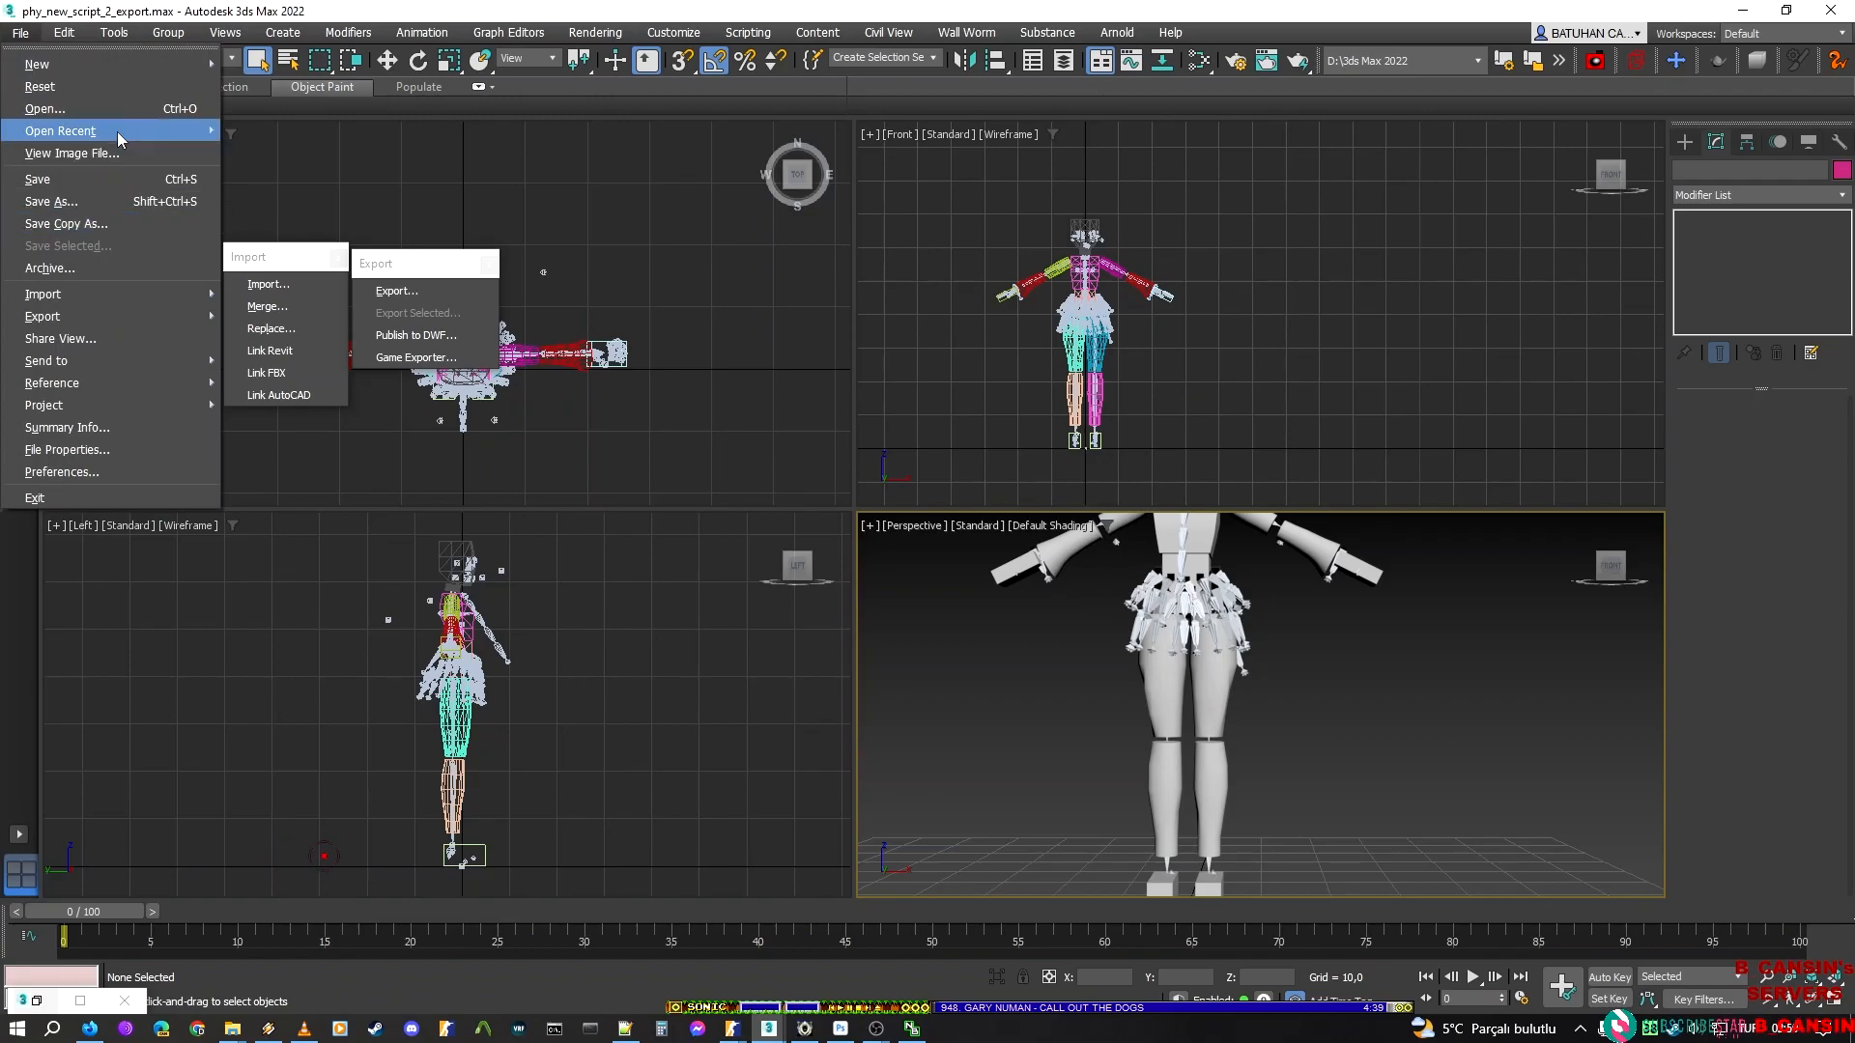
pyautogui.moveTo(123, 132)
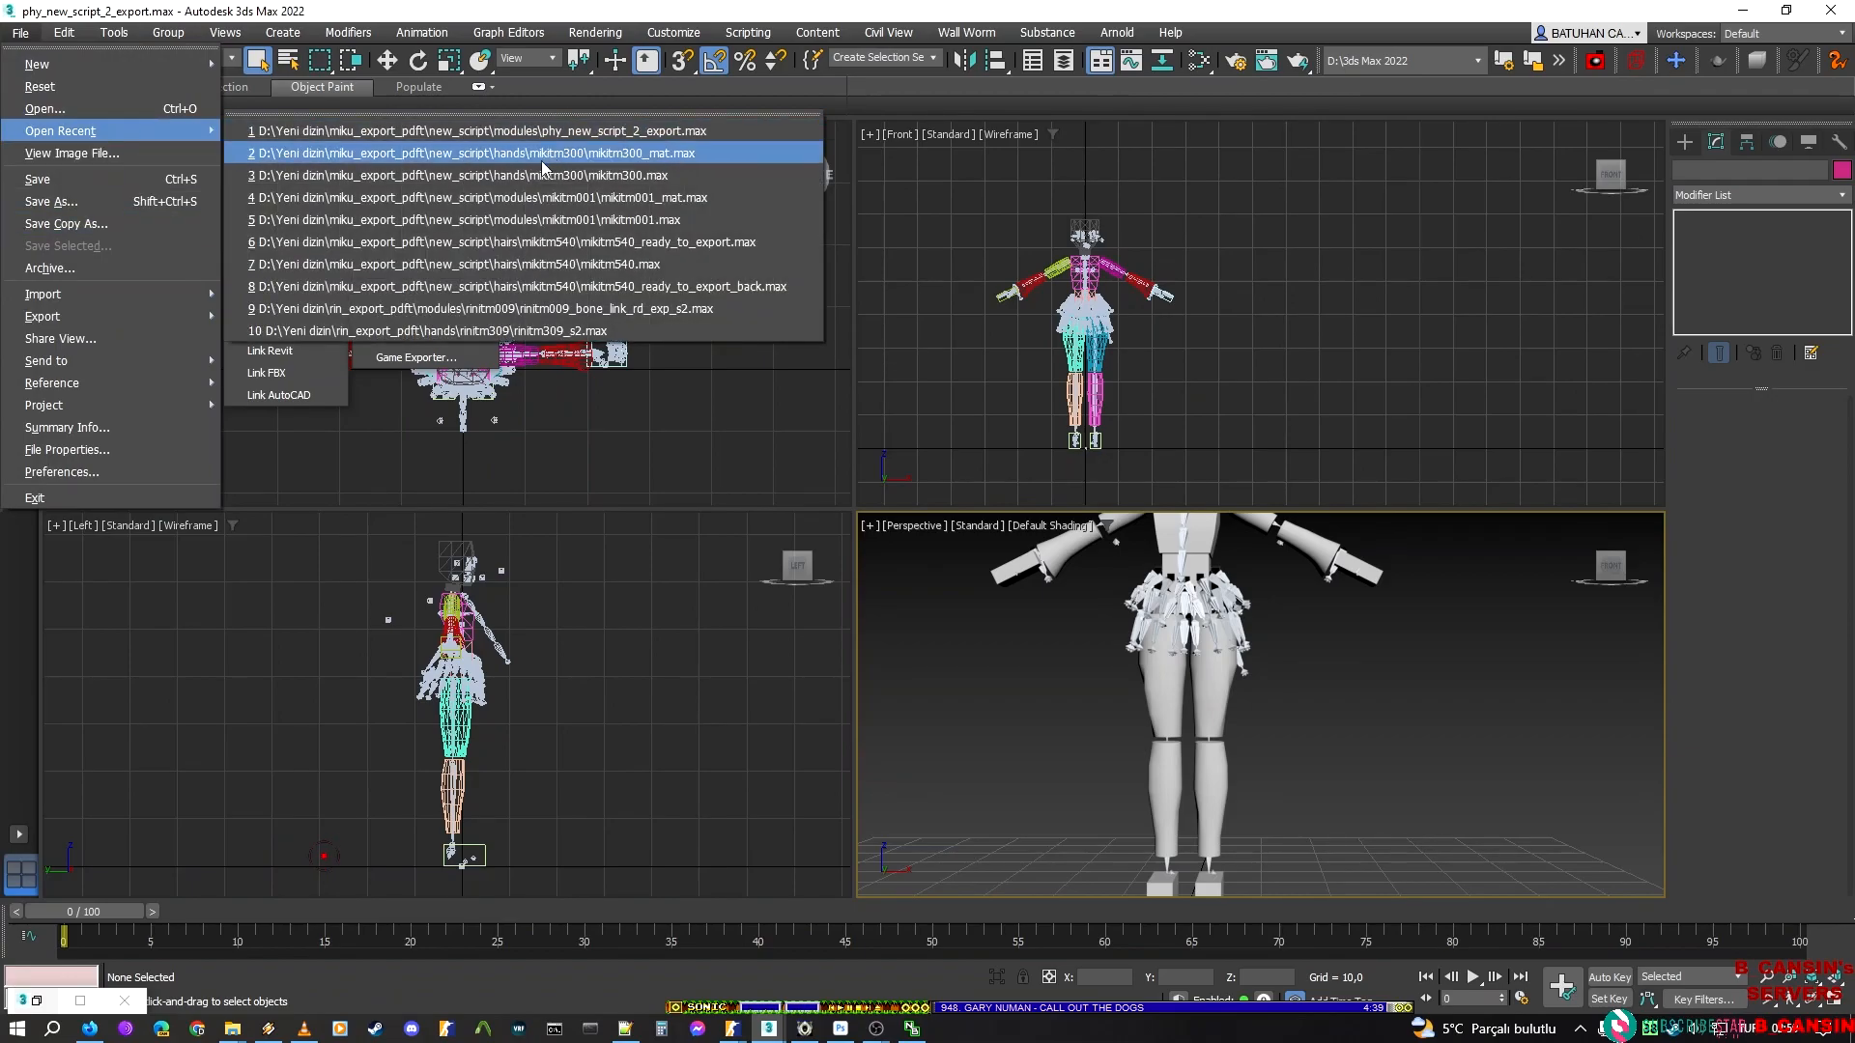
pyautogui.click(537, 197)
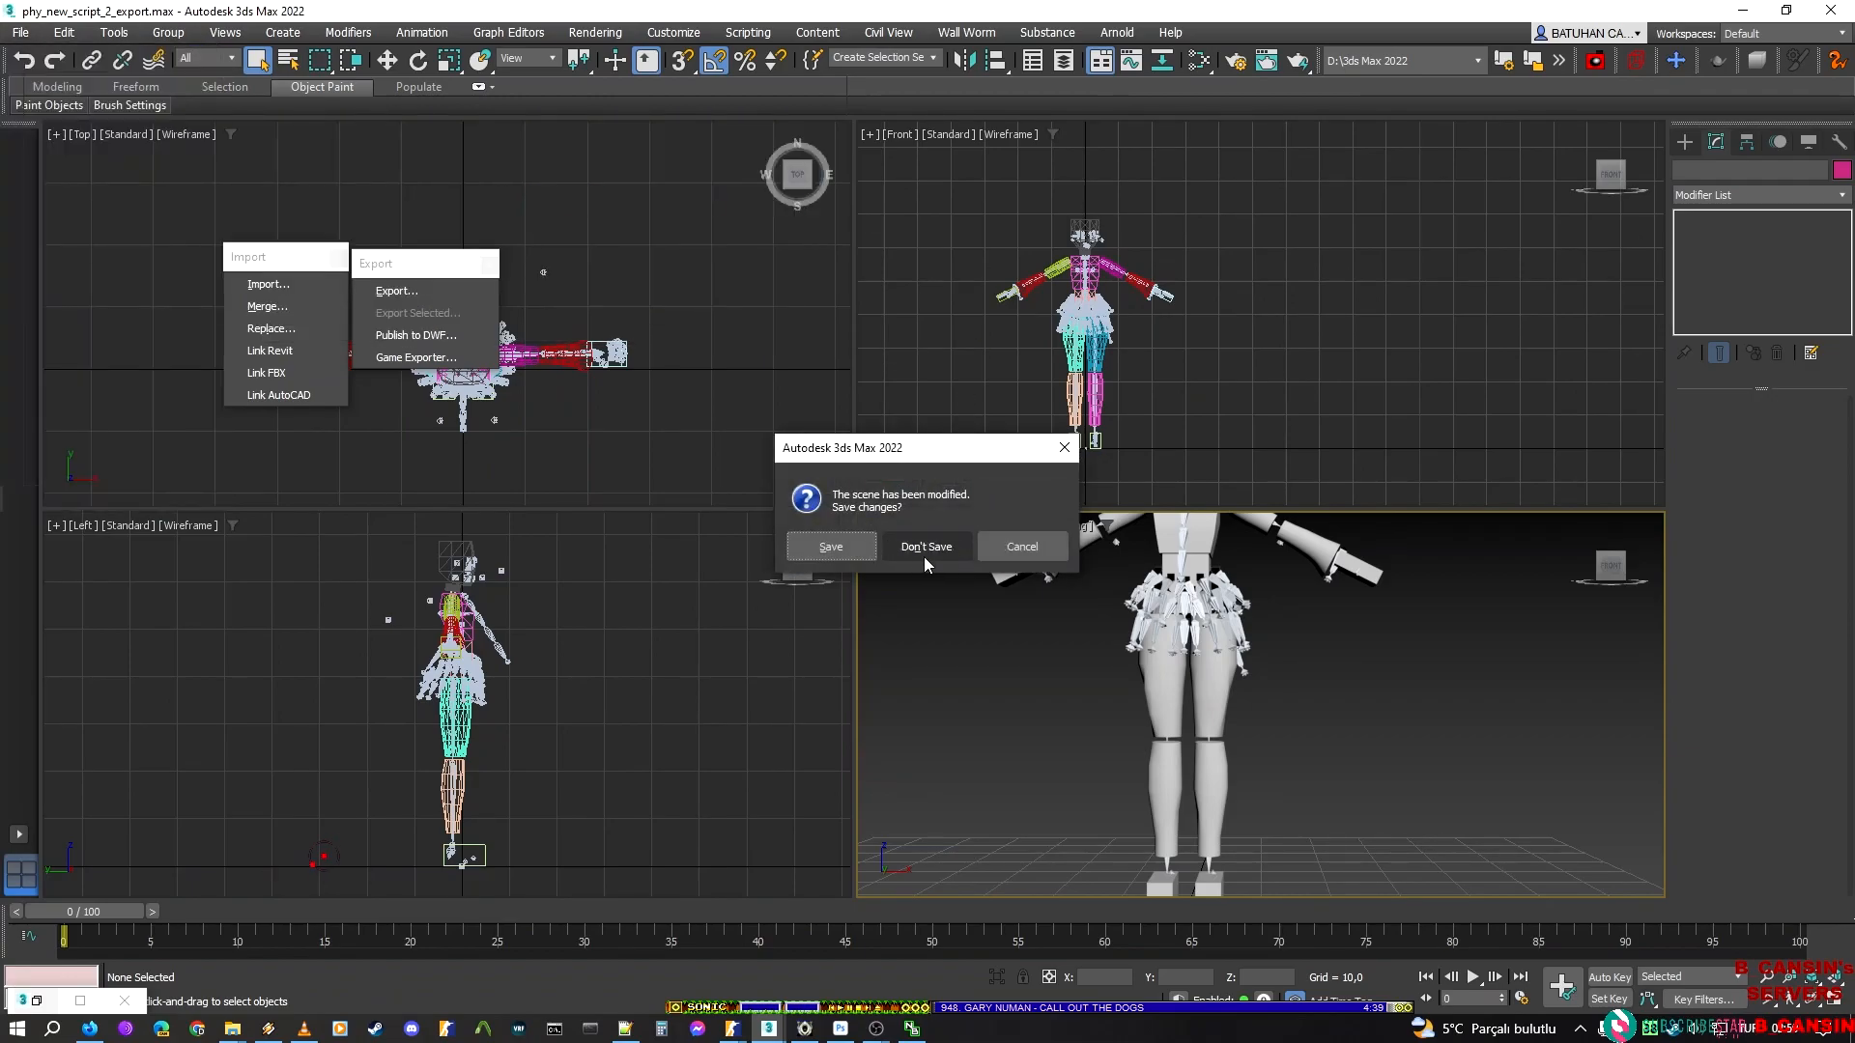
pyautogui.click(942, 555)
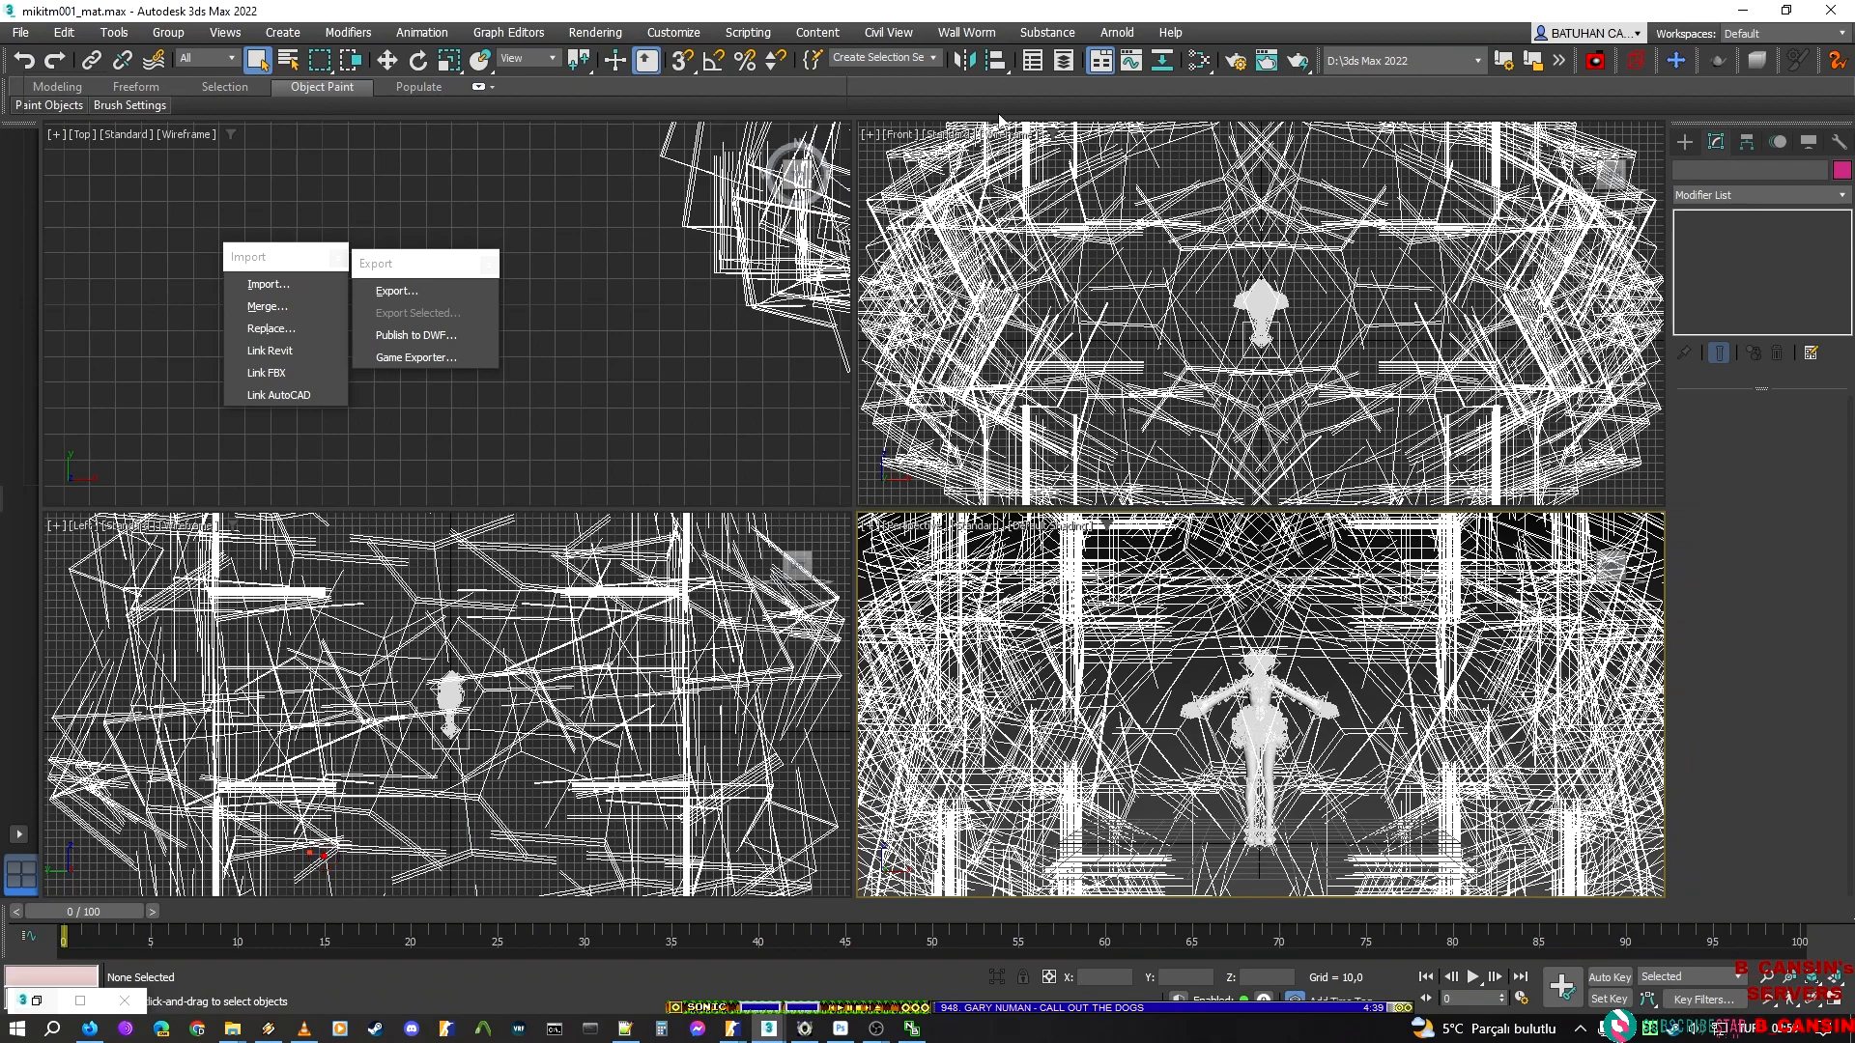
# Open the Scene Explorer, hide and reshow the gblctr helper, and look at the model's legs
pyautogui.click(1031, 61)
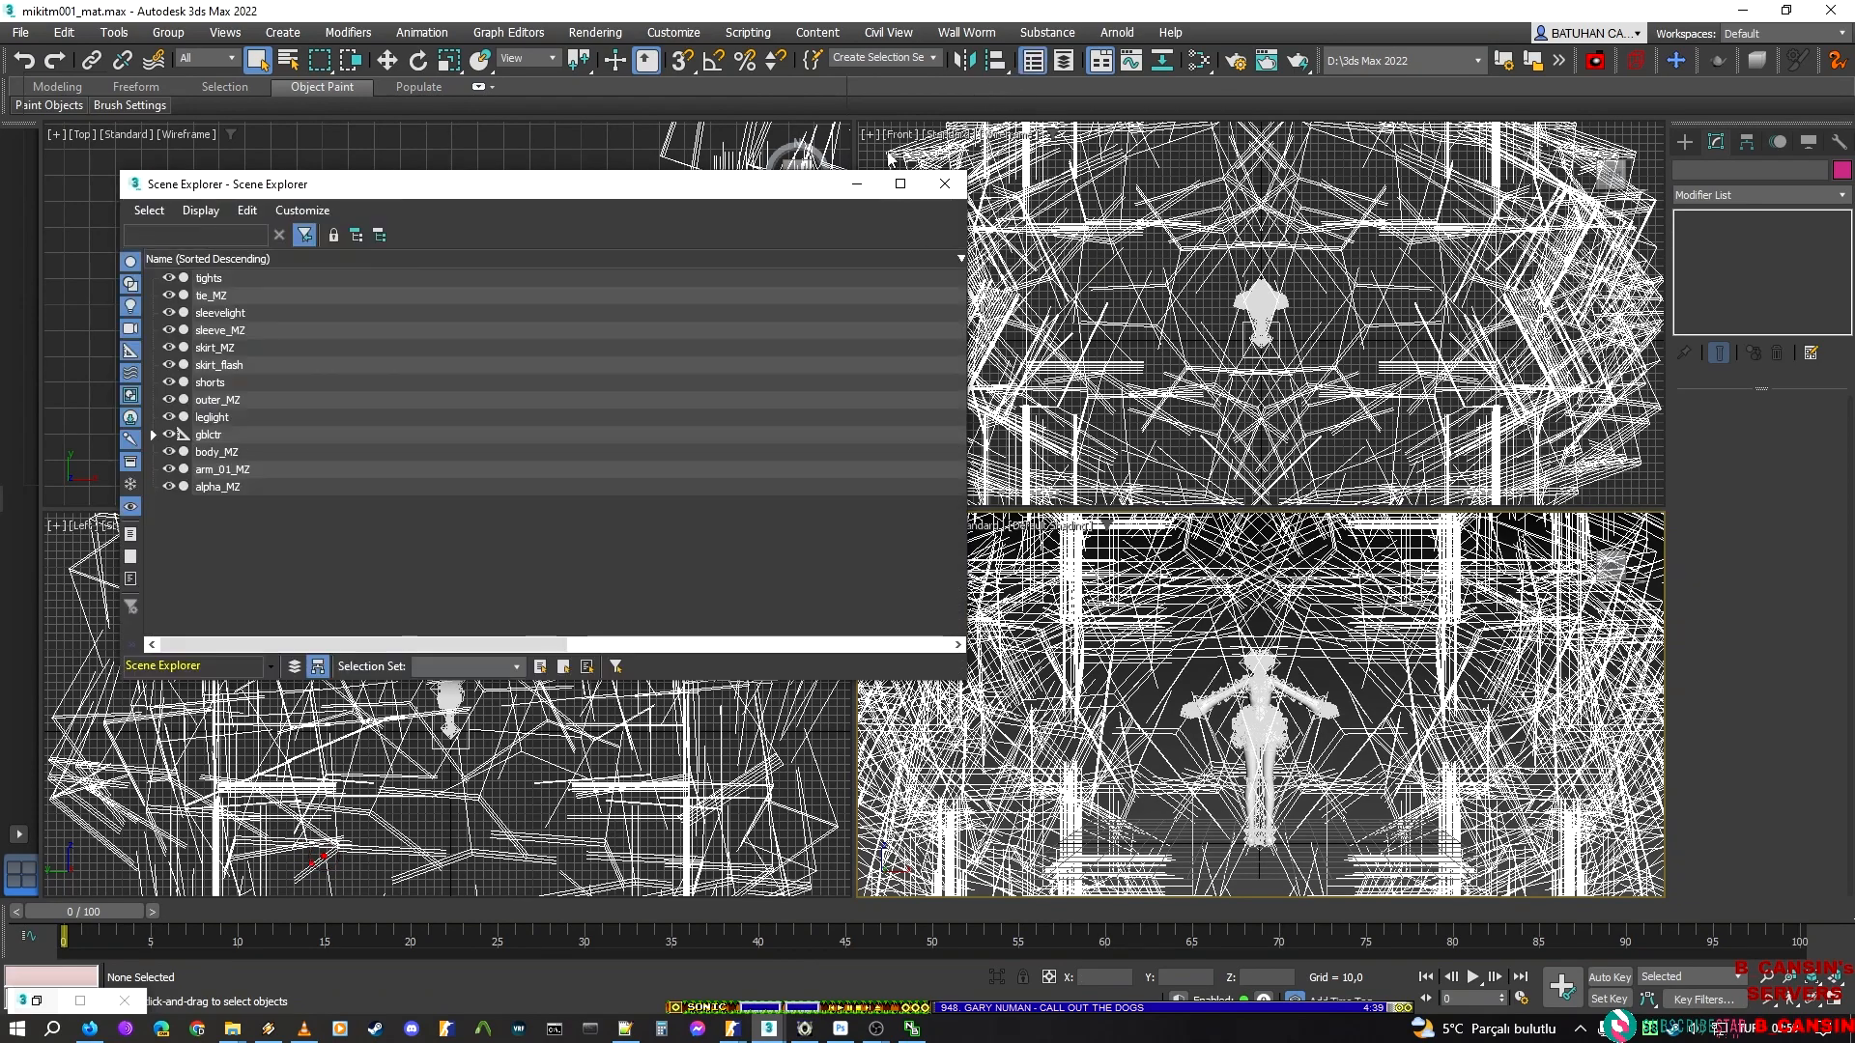
pyautogui.click(169, 436)
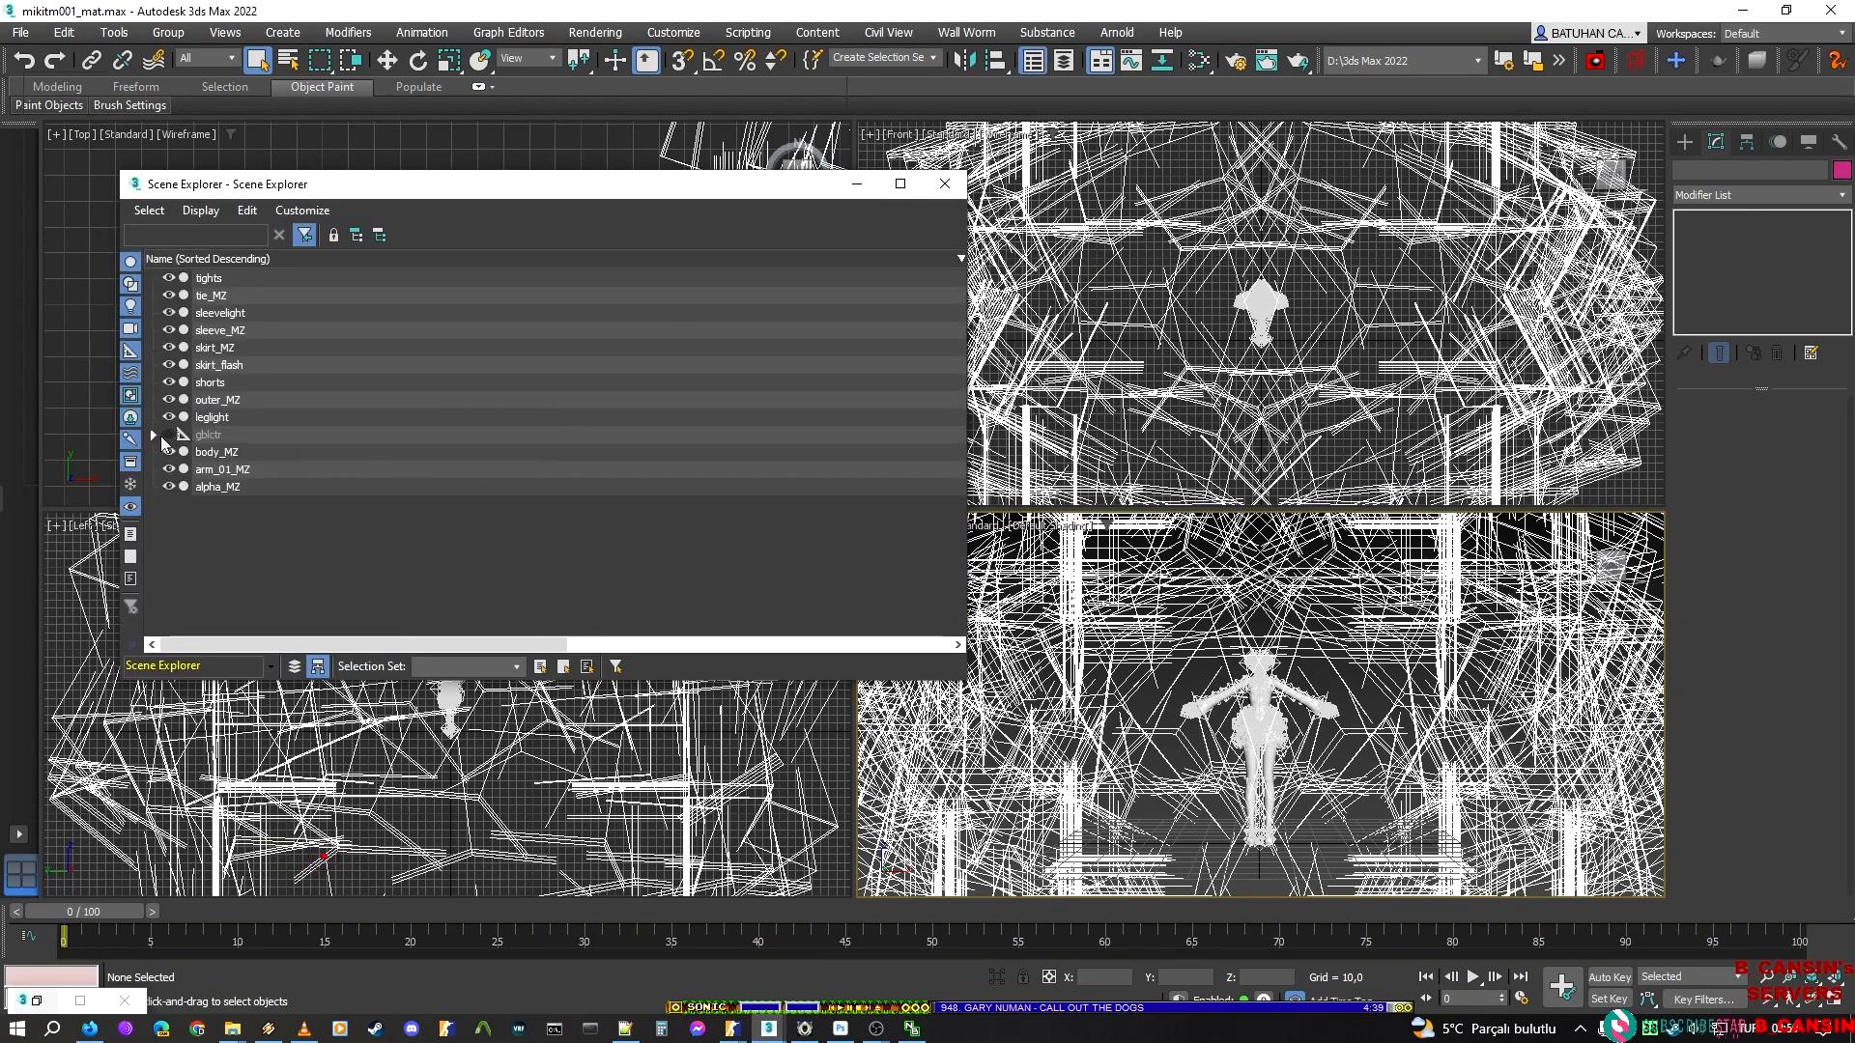
pyautogui.click(170, 436)
pyautogui.scroll(10, 1279, 767)
pyautogui.scroll(-4, 1423, 702)
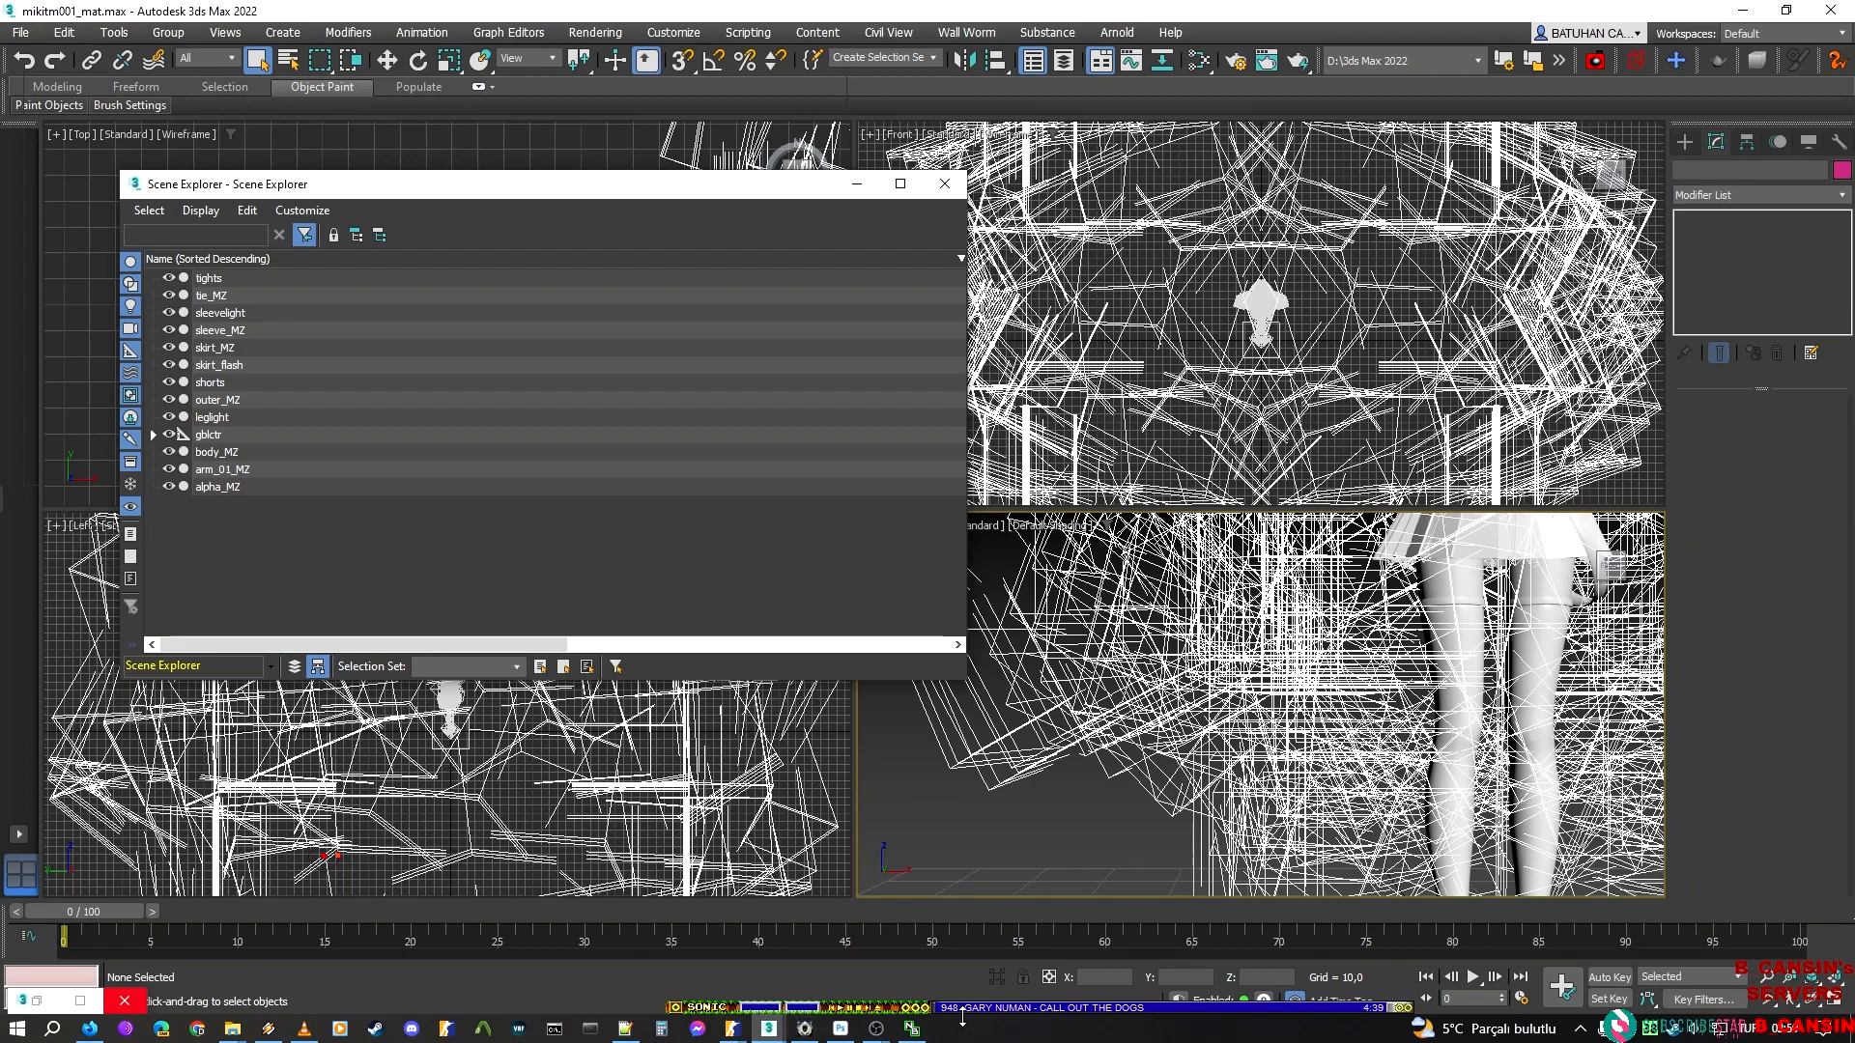
# Link the helper cl_momo_r to the parent bone n_momo_a_r_wj_cd_ex
pyautogui.click(876, 1028)
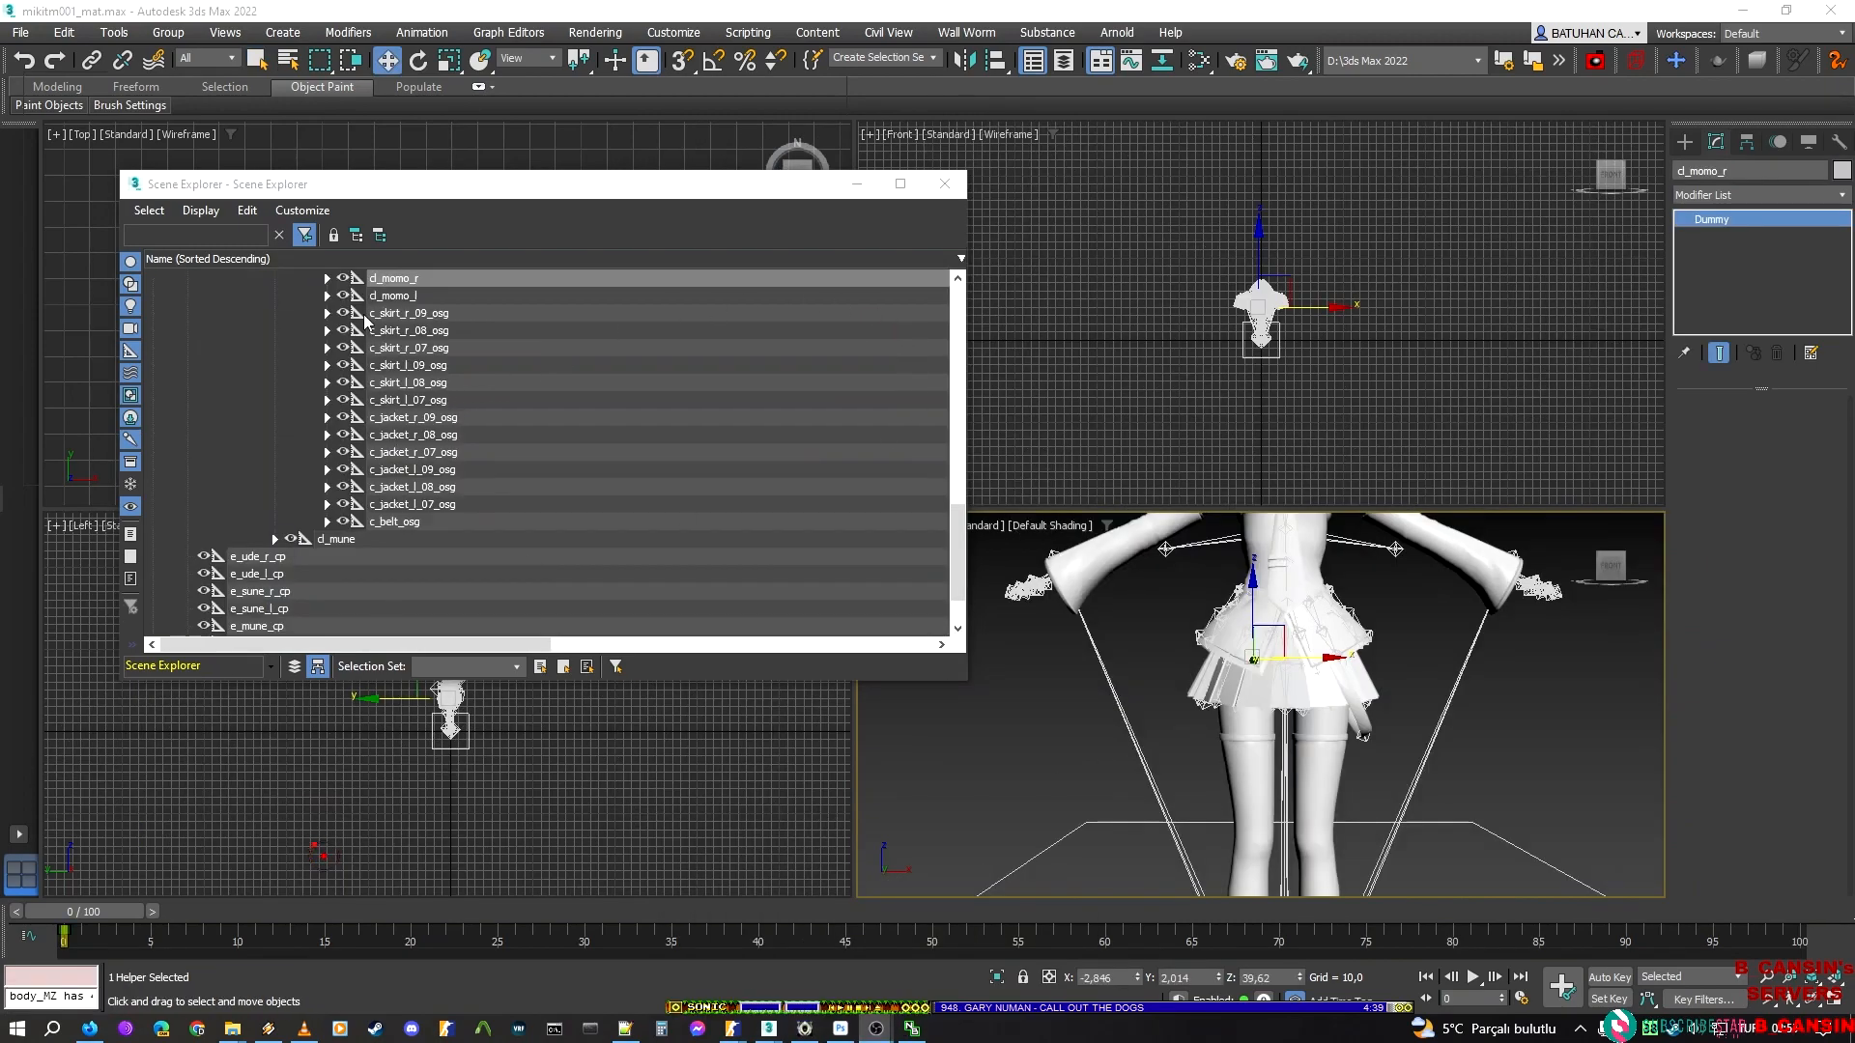
pyautogui.scroll(1, 367, 329)
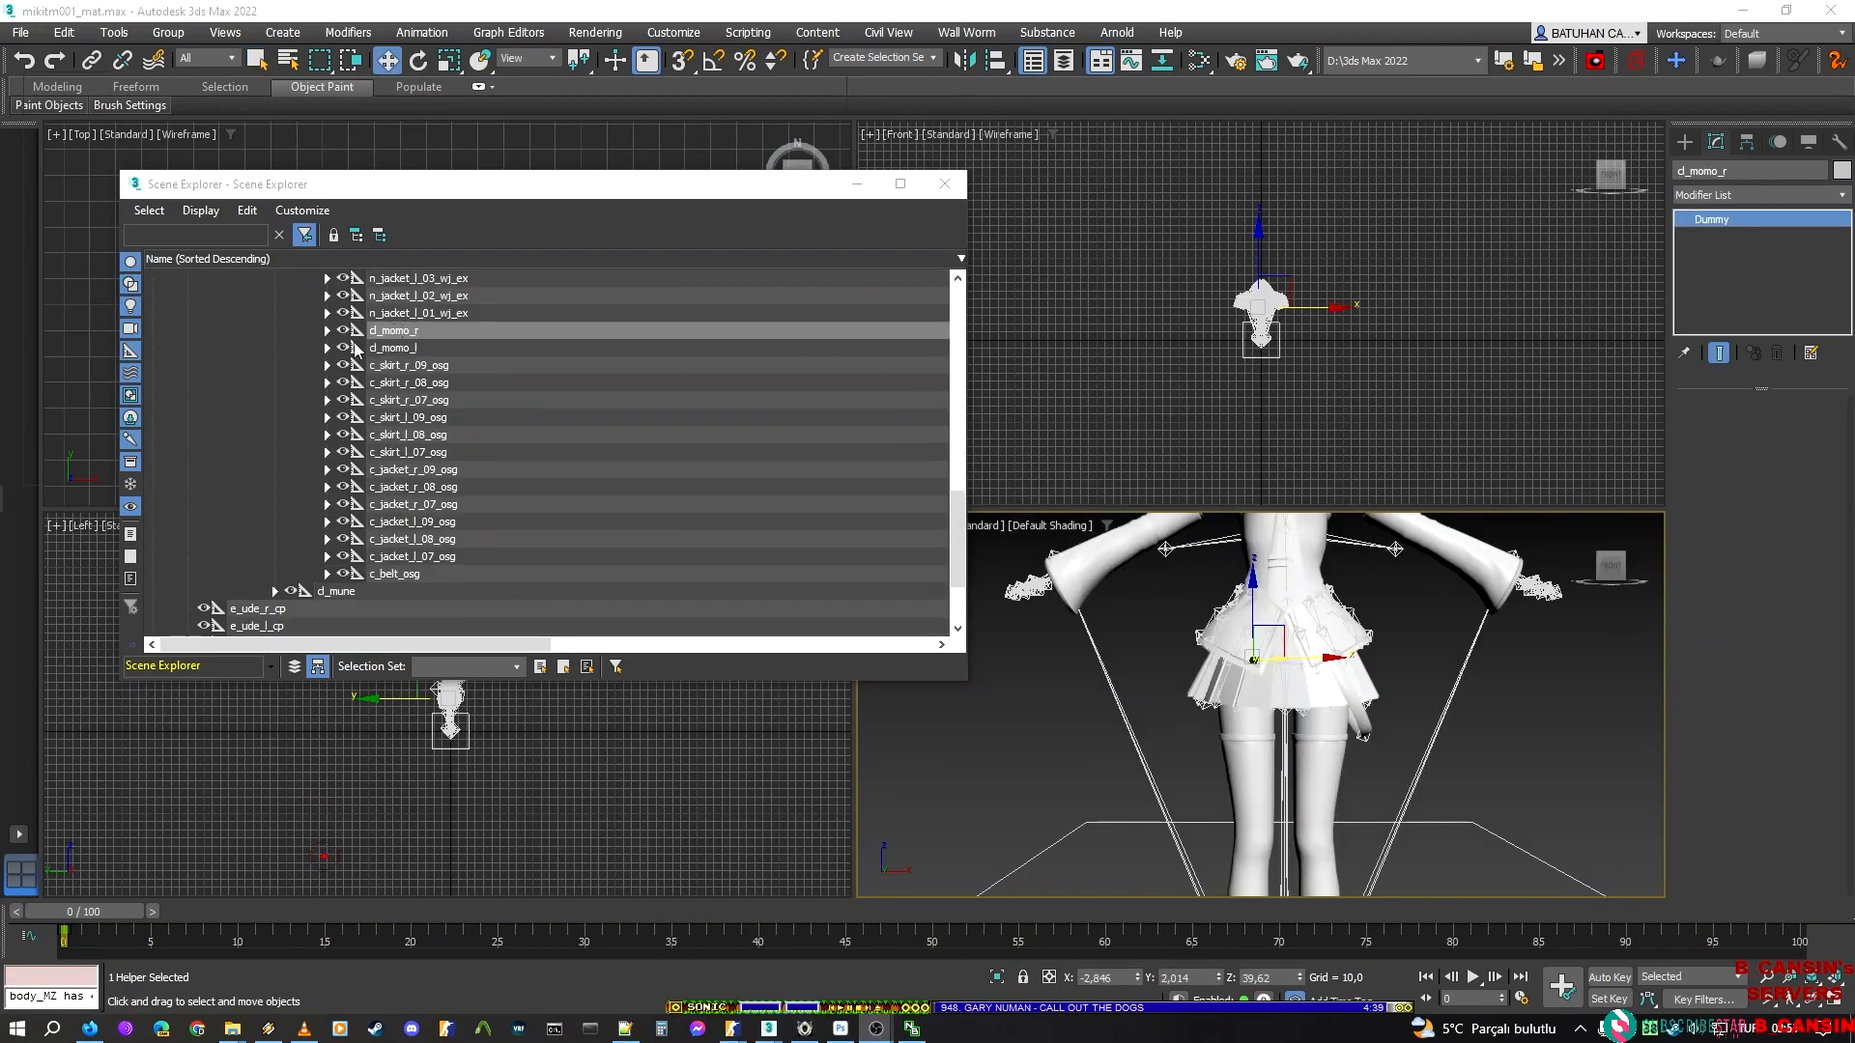
pyautogui.scroll(2, 371, 388)
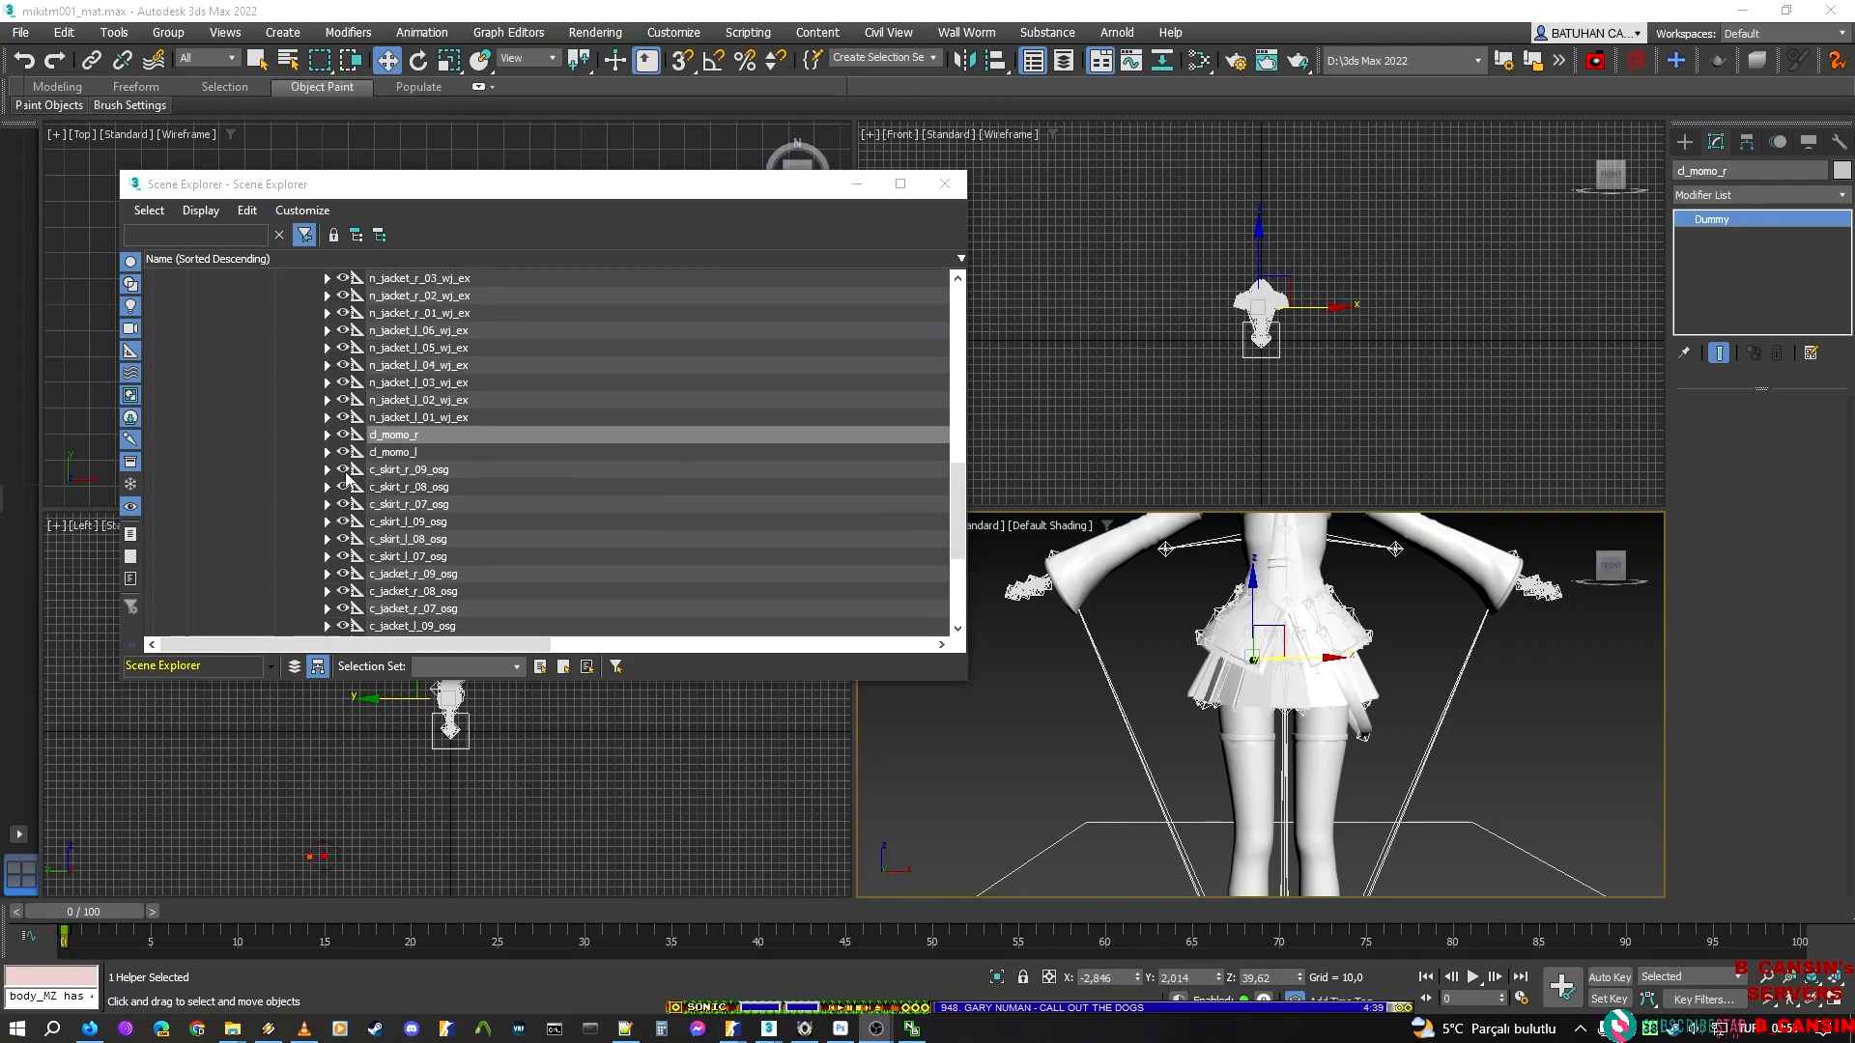
pyautogui.scroll(3, 356, 474)
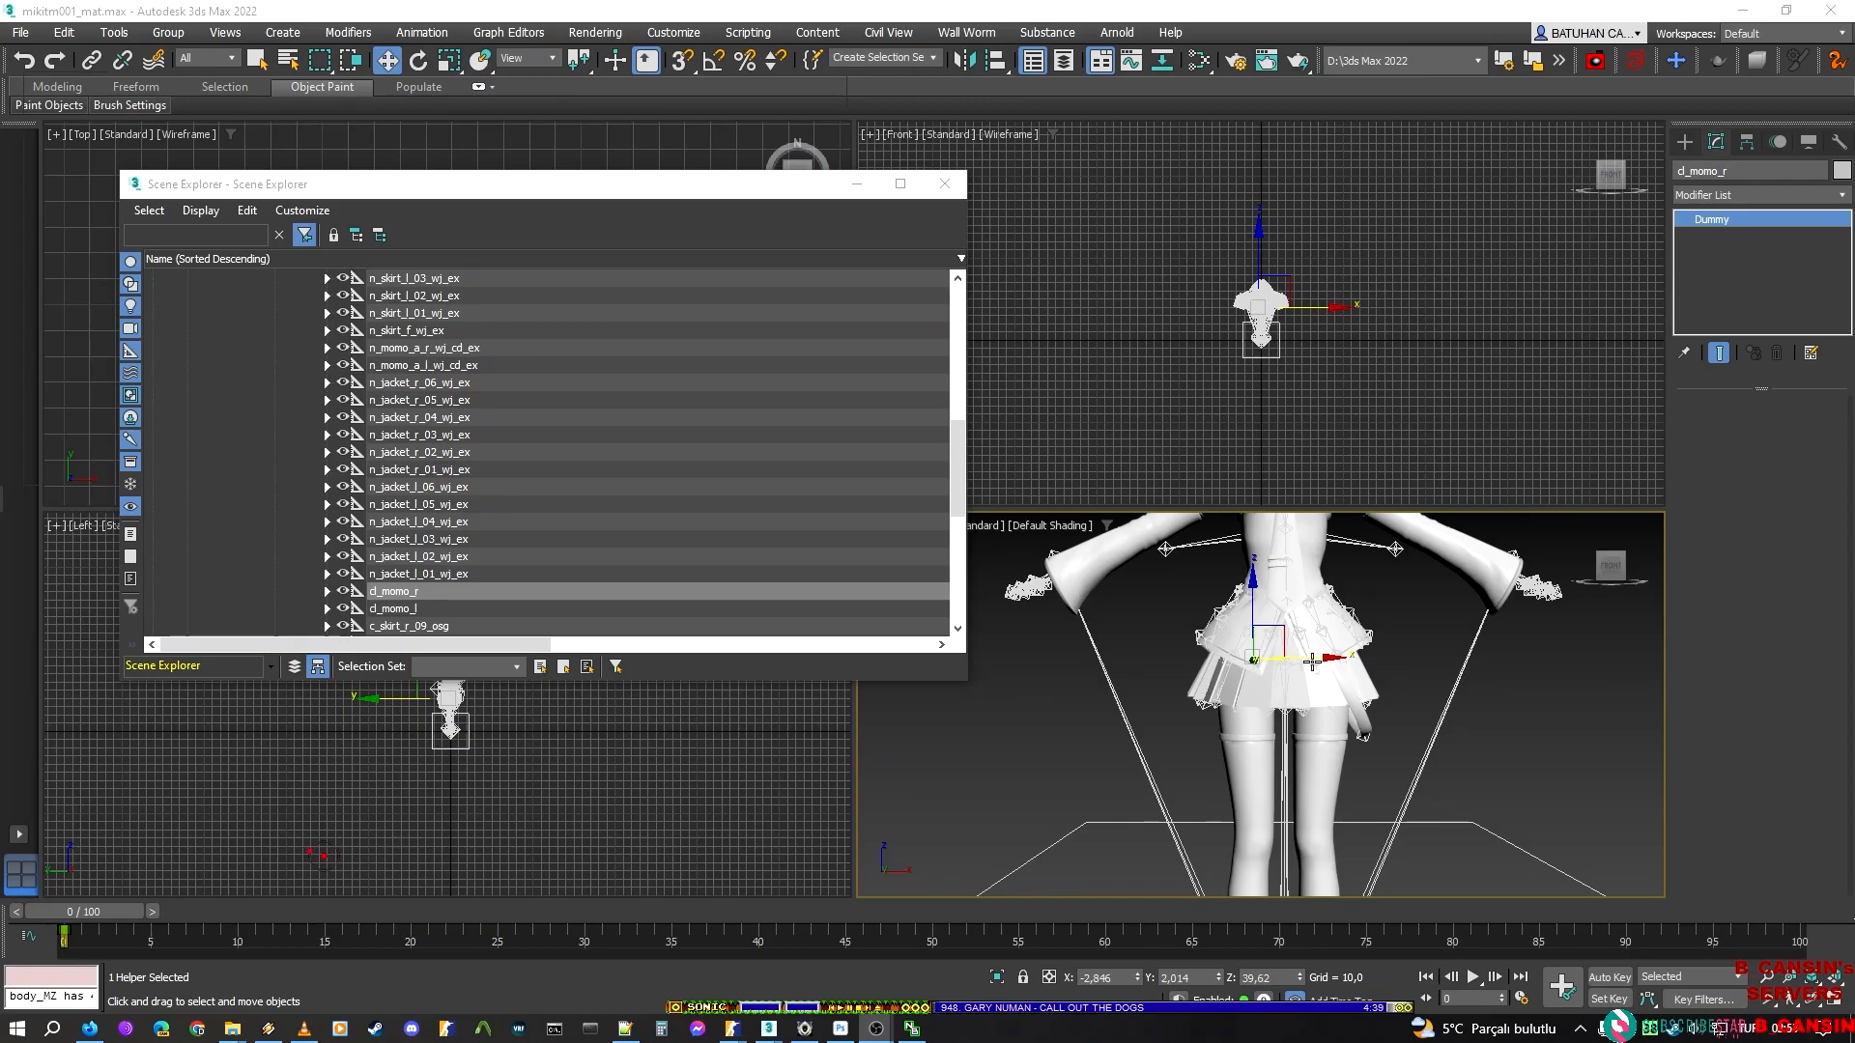
pyautogui.click(94, 61)
pyautogui.moveTo(1283, 629)
pyautogui.mouseDown(button='middle')
pyautogui.moveTo(1286, 645)
pyautogui.moveTo(1292, 608)
pyautogui.mouseUp(button='middle')
pyautogui.write('hn_momo_a_r_wj_cd_ex')
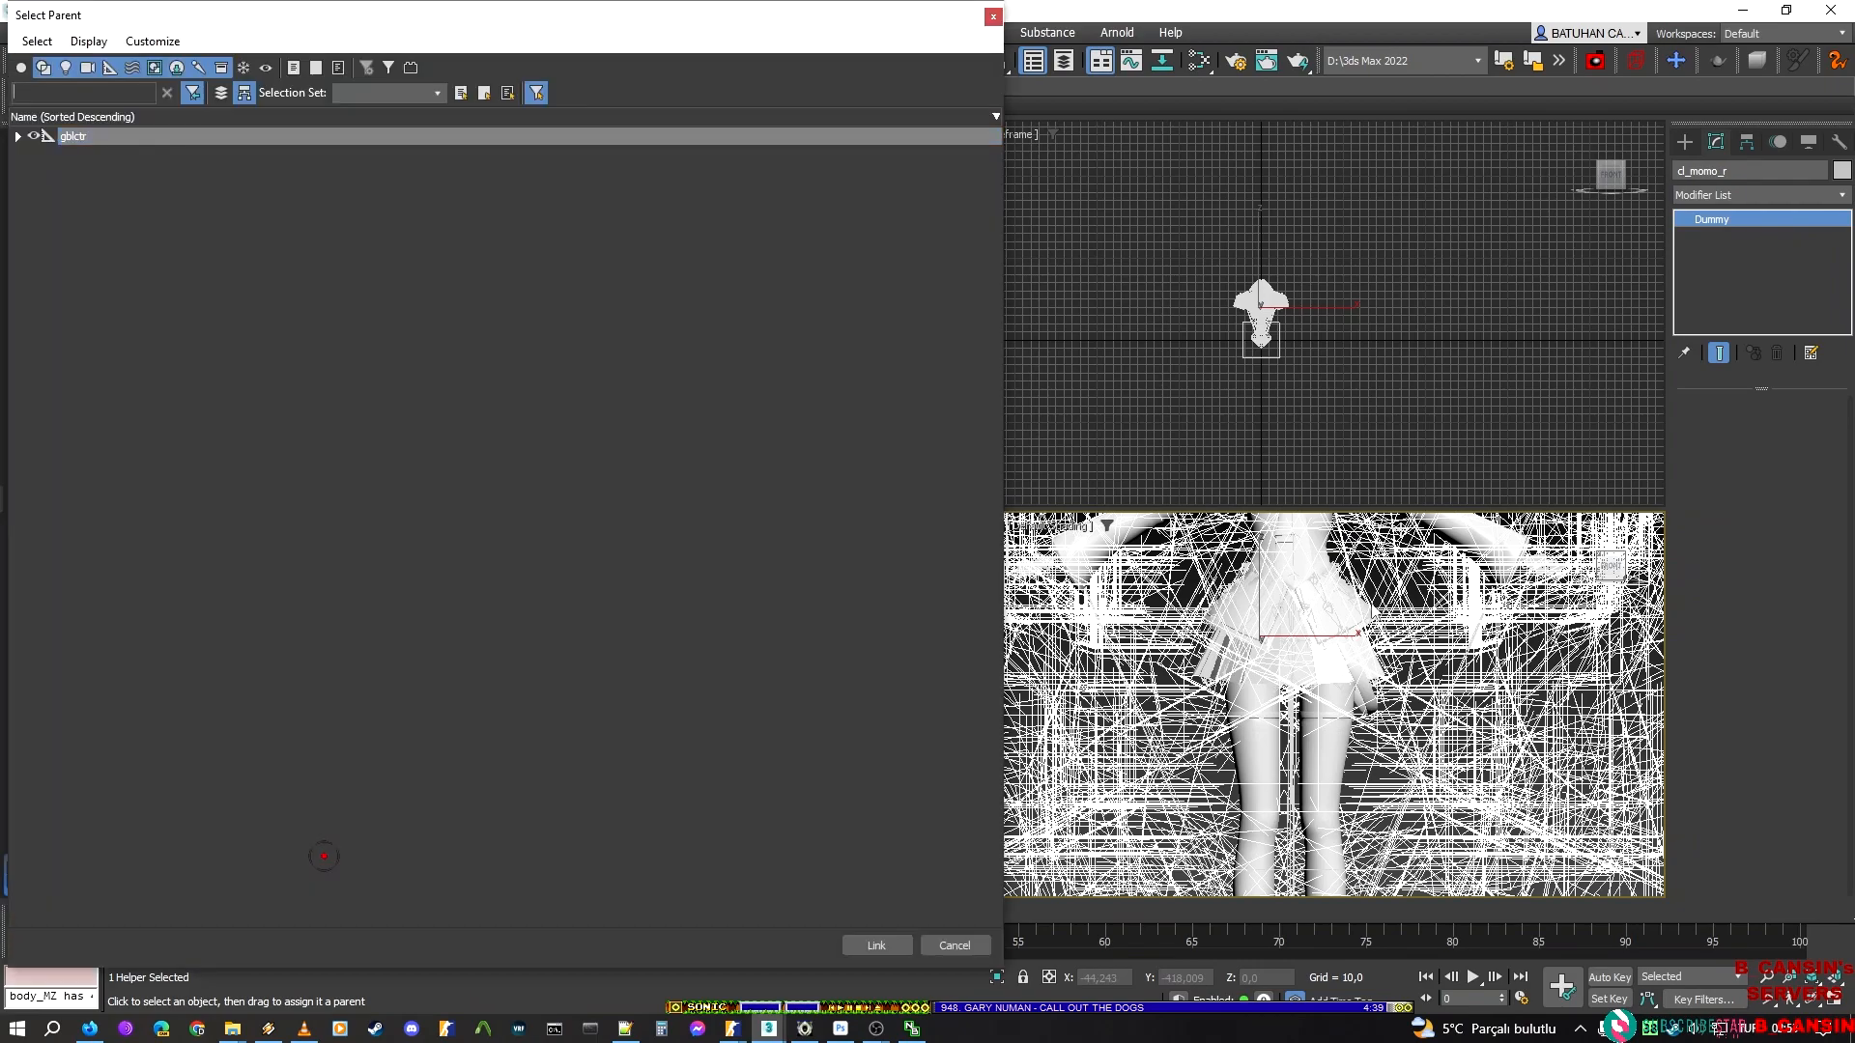
pyautogui.click(315, 313)
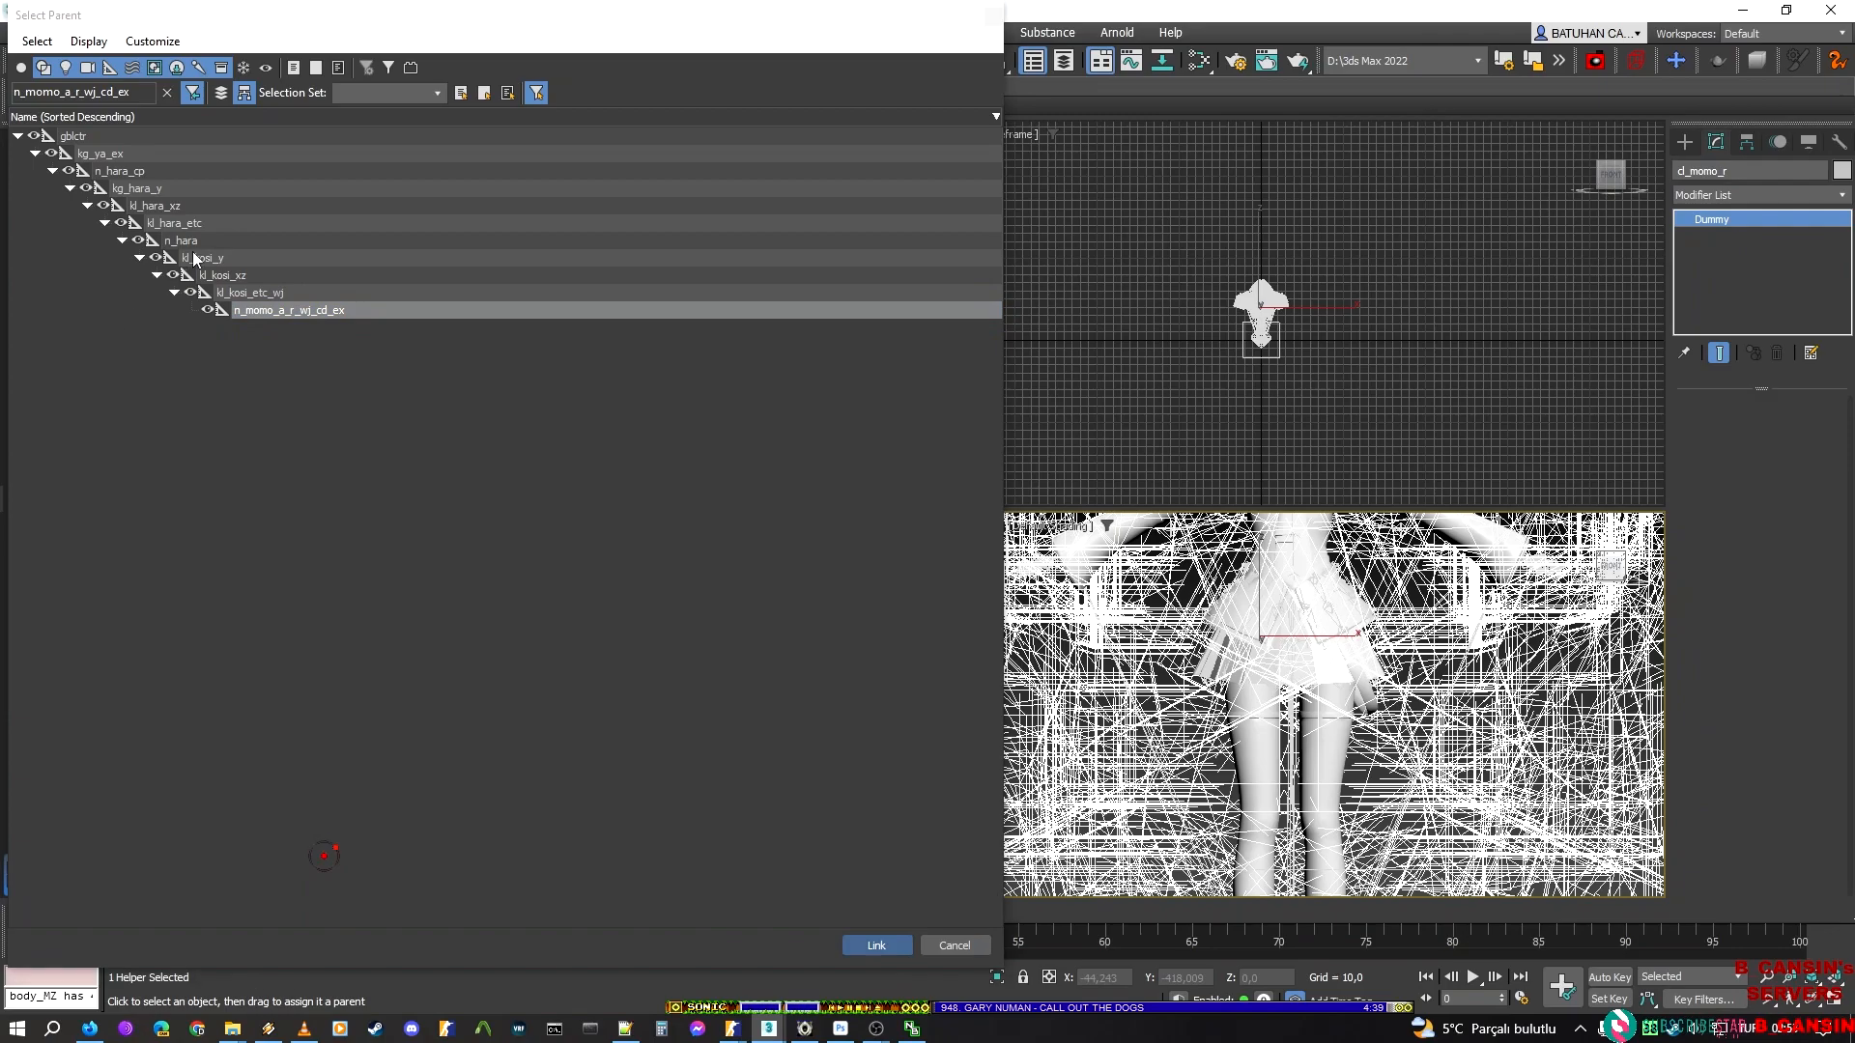
pyautogui.click(876, 945)
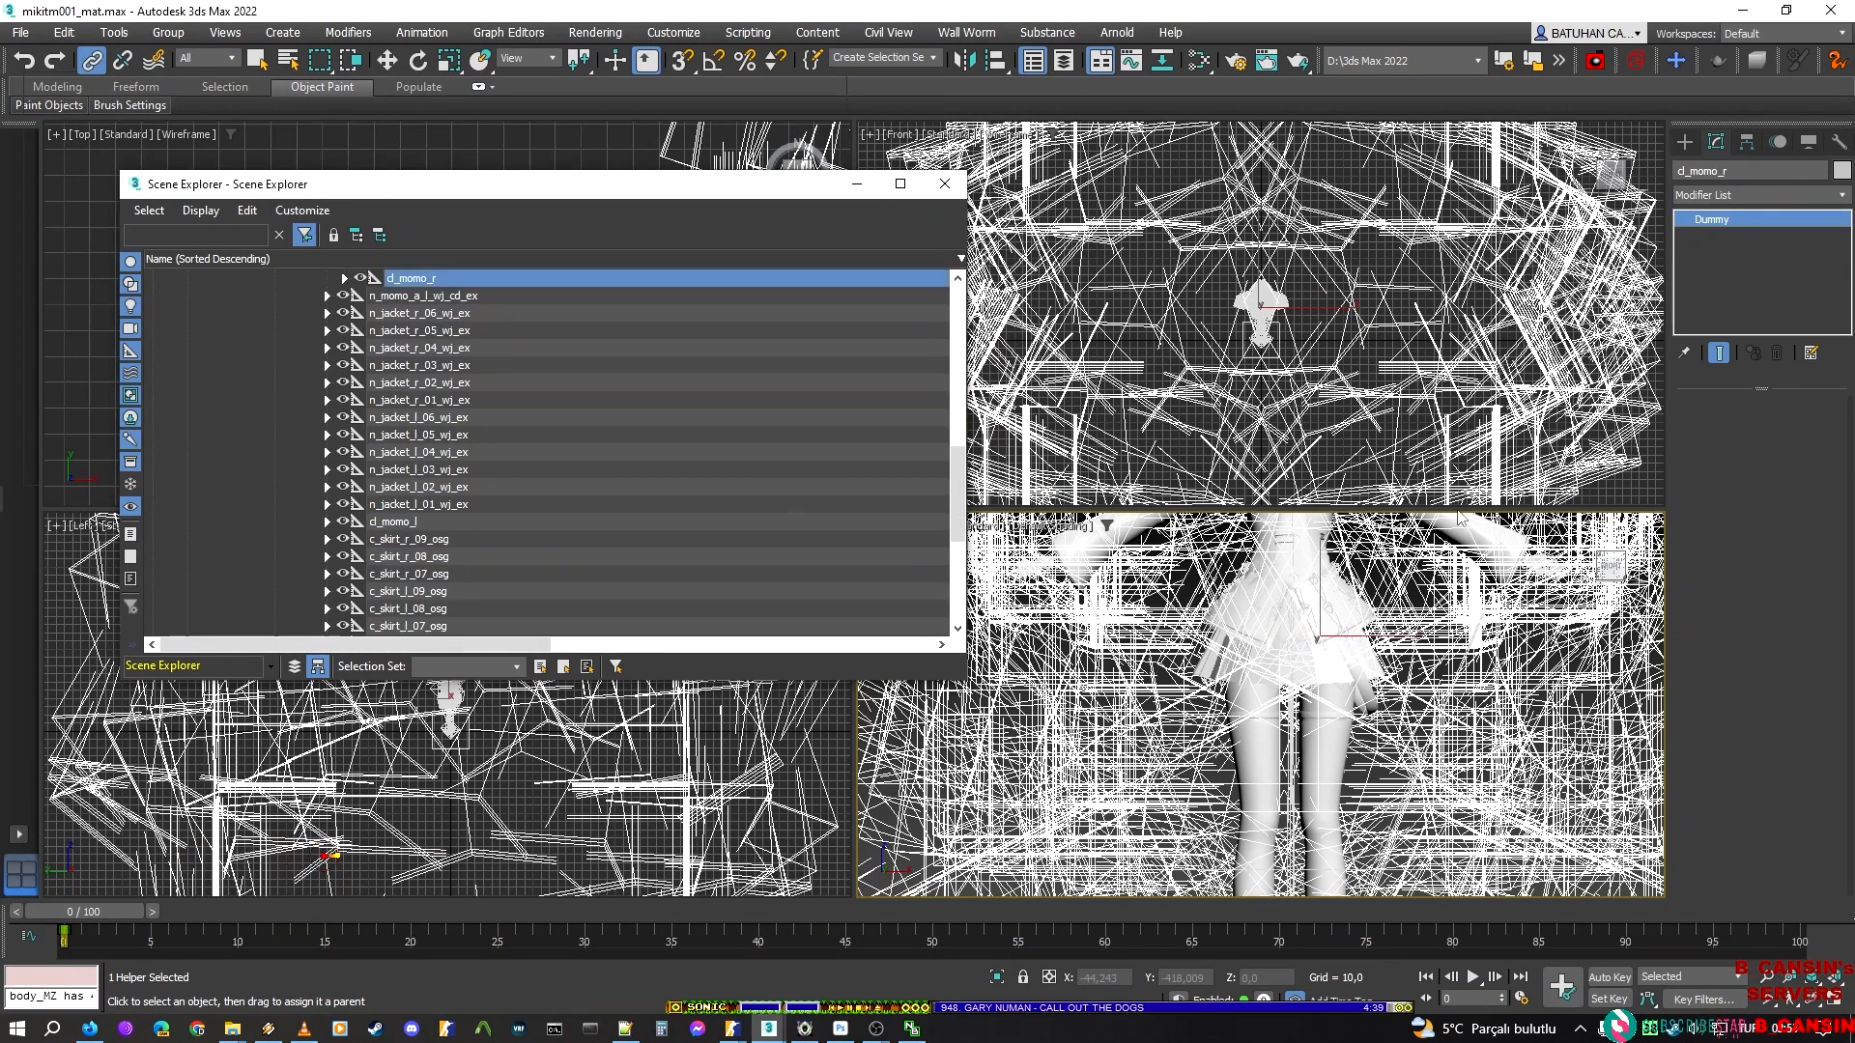
# Link the helper cl_momo_l to the parent bone n_momo_a_l_wj_cd_ex
pyautogui.click(406, 523)
pyautogui.moveTo(1239, 570); pyautogui.dragTo(1237, 557, button='middle')
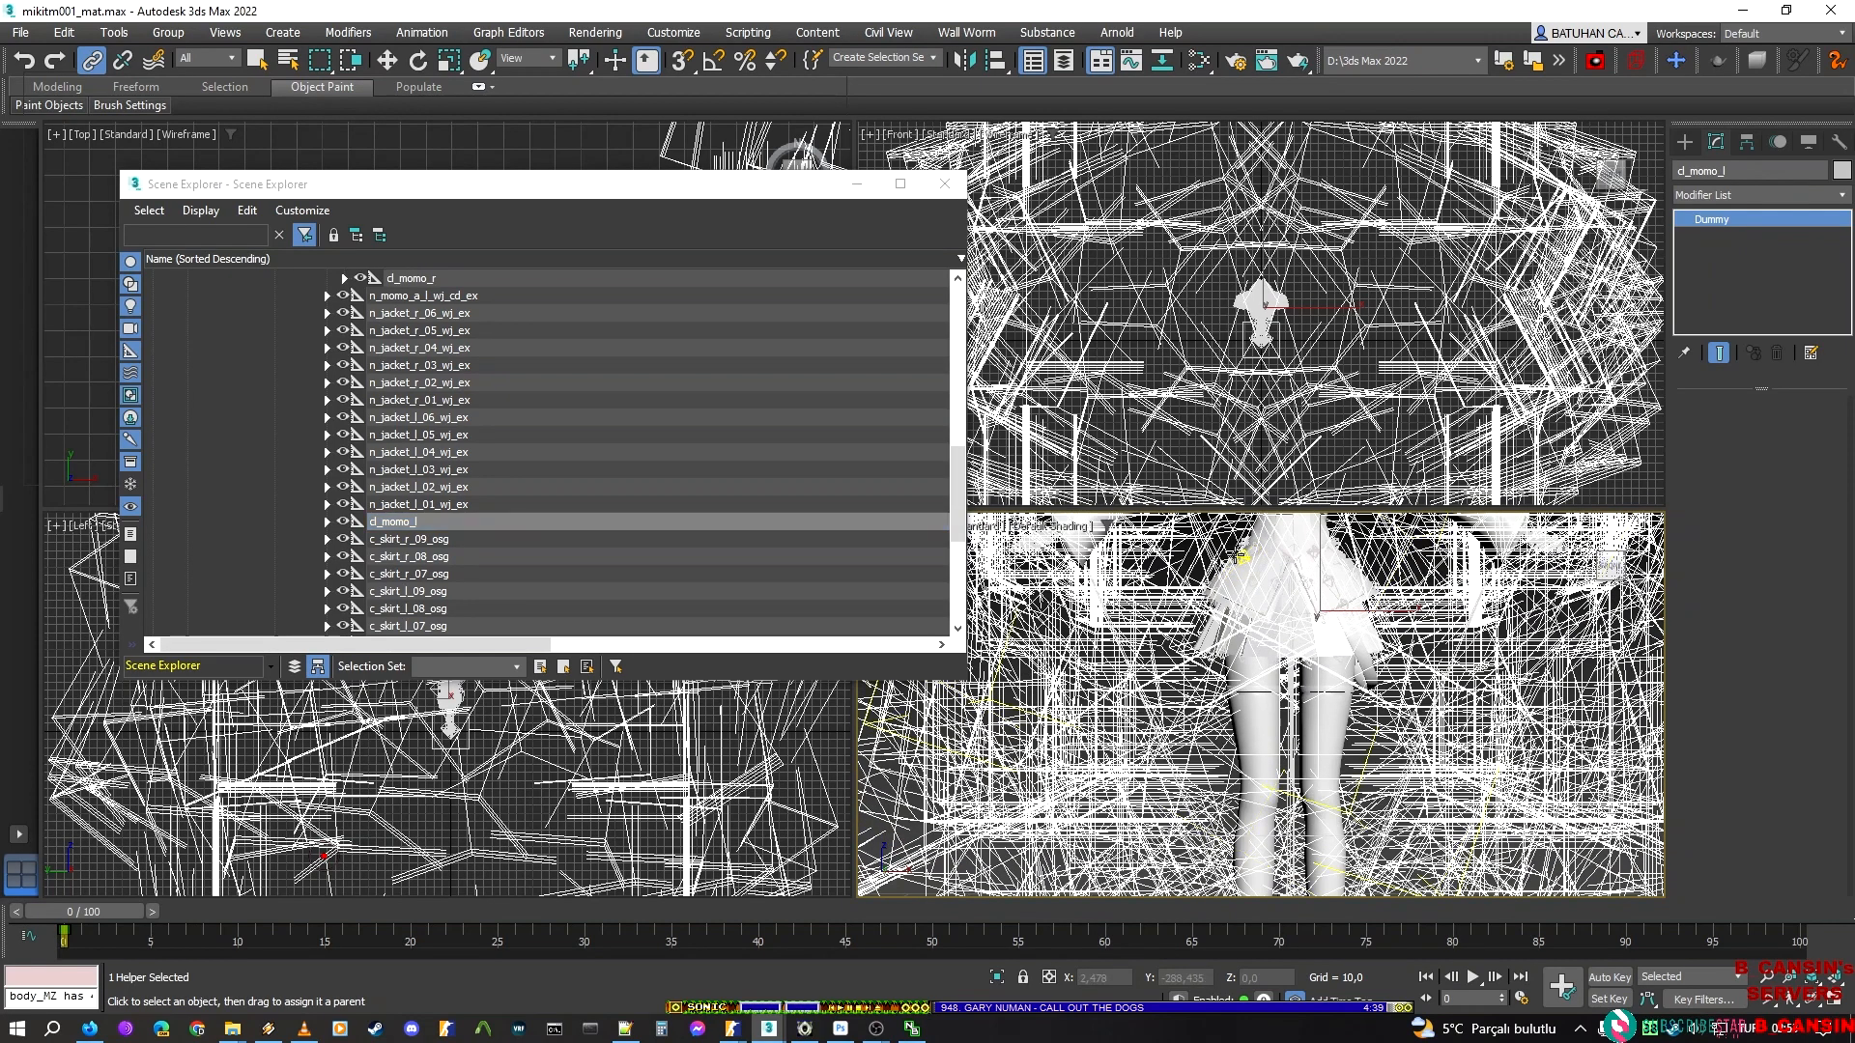
pyautogui.press('h')
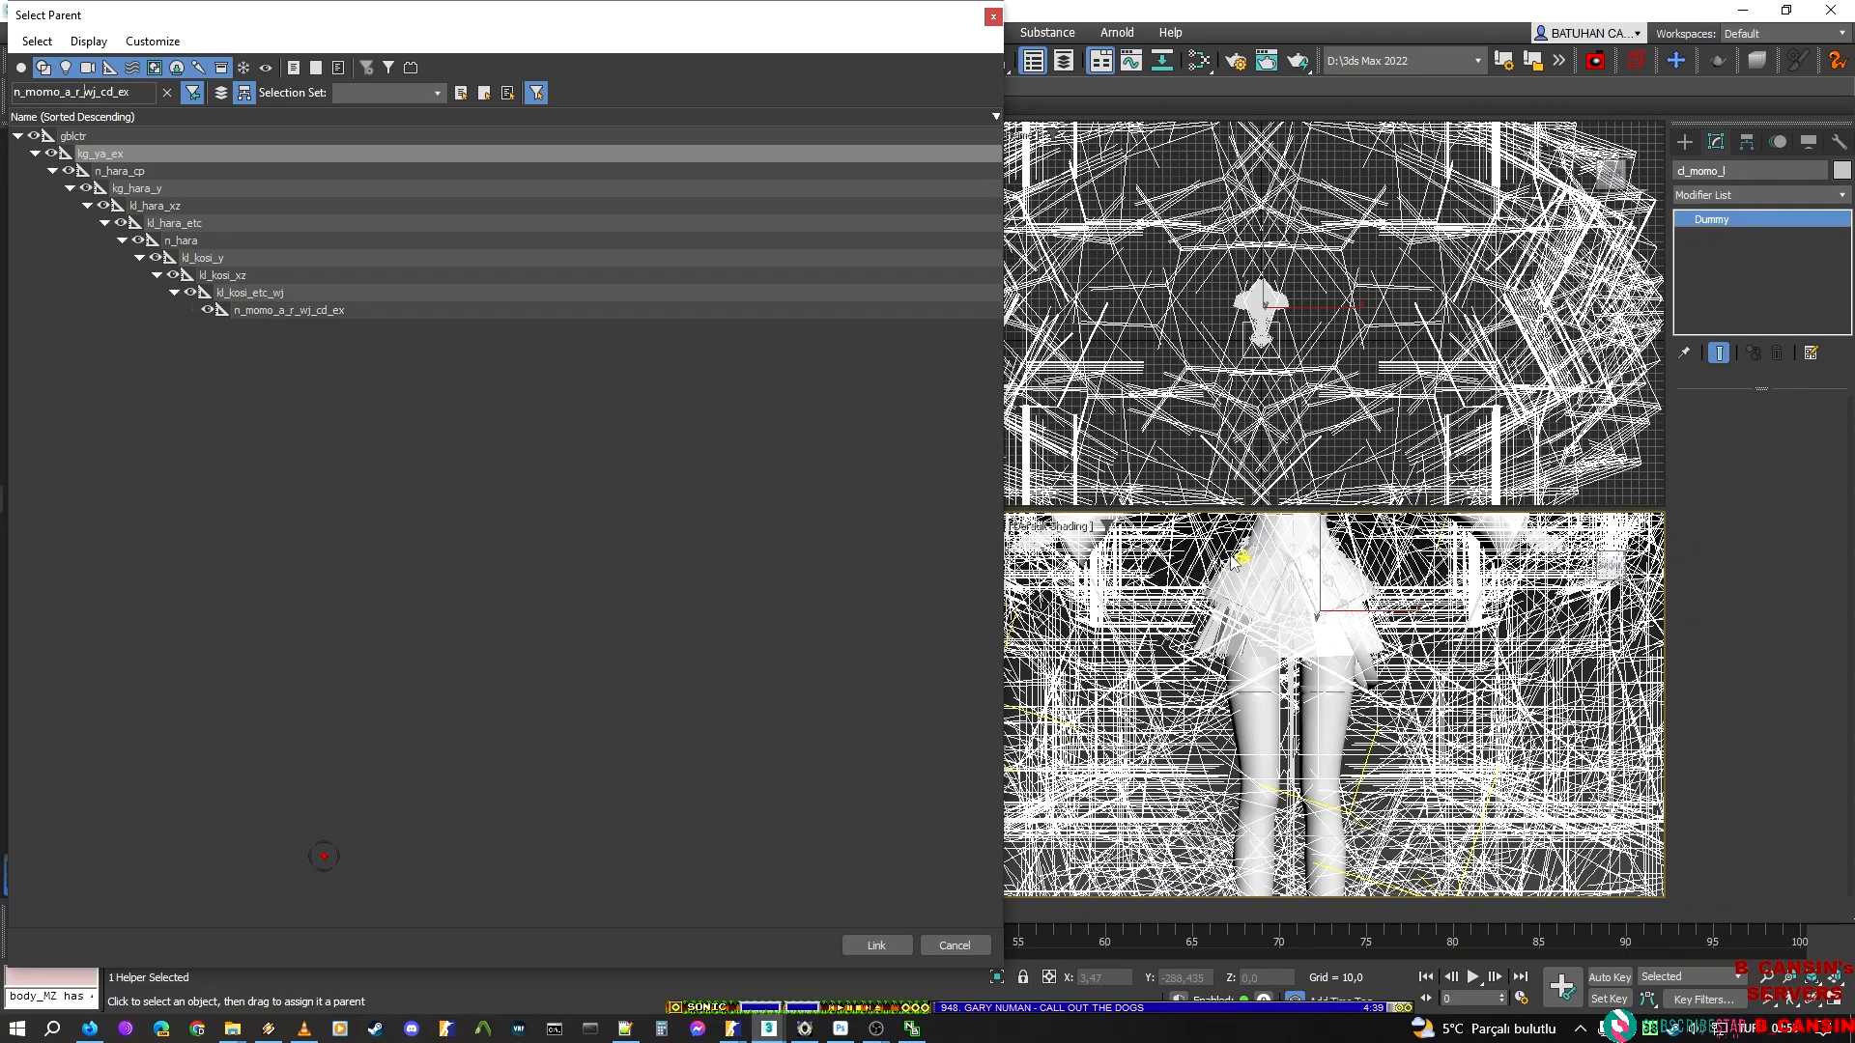
pyautogui.press('BackSpace')
pyautogui.write('l')
pyautogui.click(294, 309)
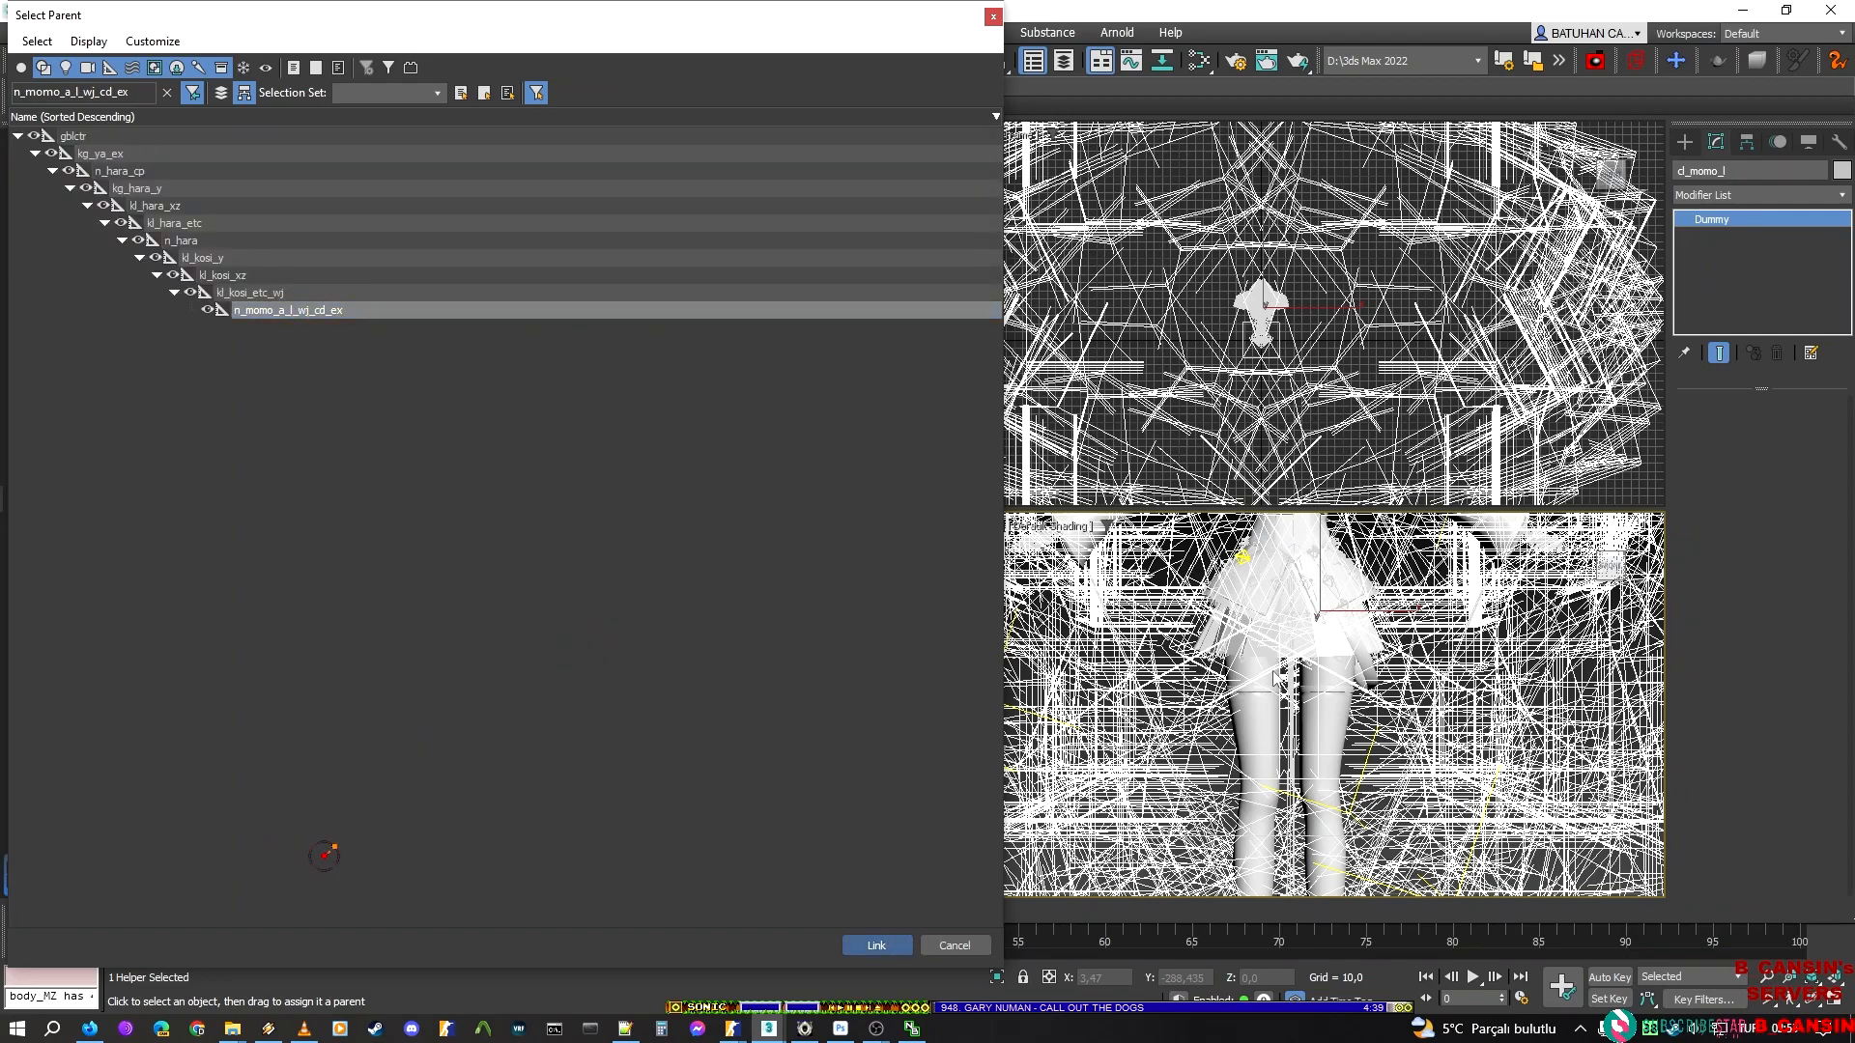
pyautogui.click(876, 945)
# Save the scene as mikitm001_mat_link.max in the mikitm001 folder and leave the linking tool
pyautogui.moveTo(1275, 584); pyautogui.dragTo(1255, 618, button='middle')
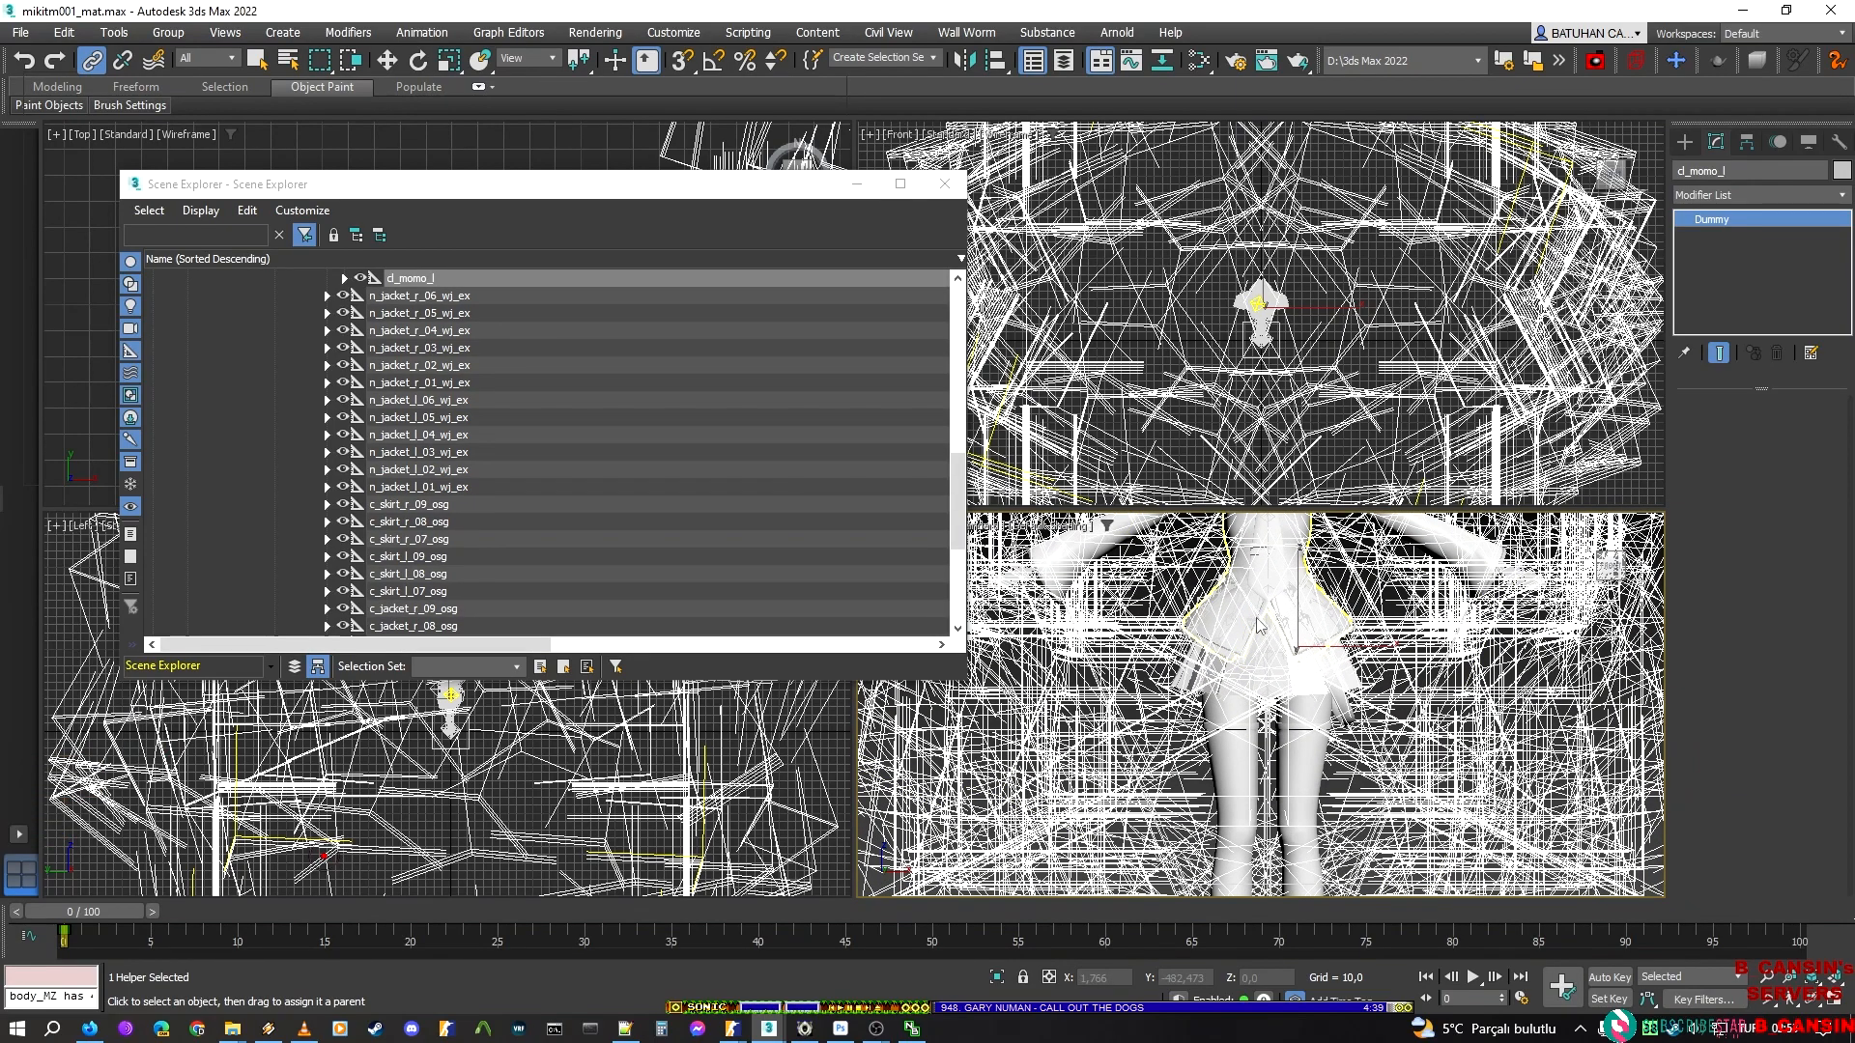
pyautogui.hotkey('ctrl', 'shift', 's')
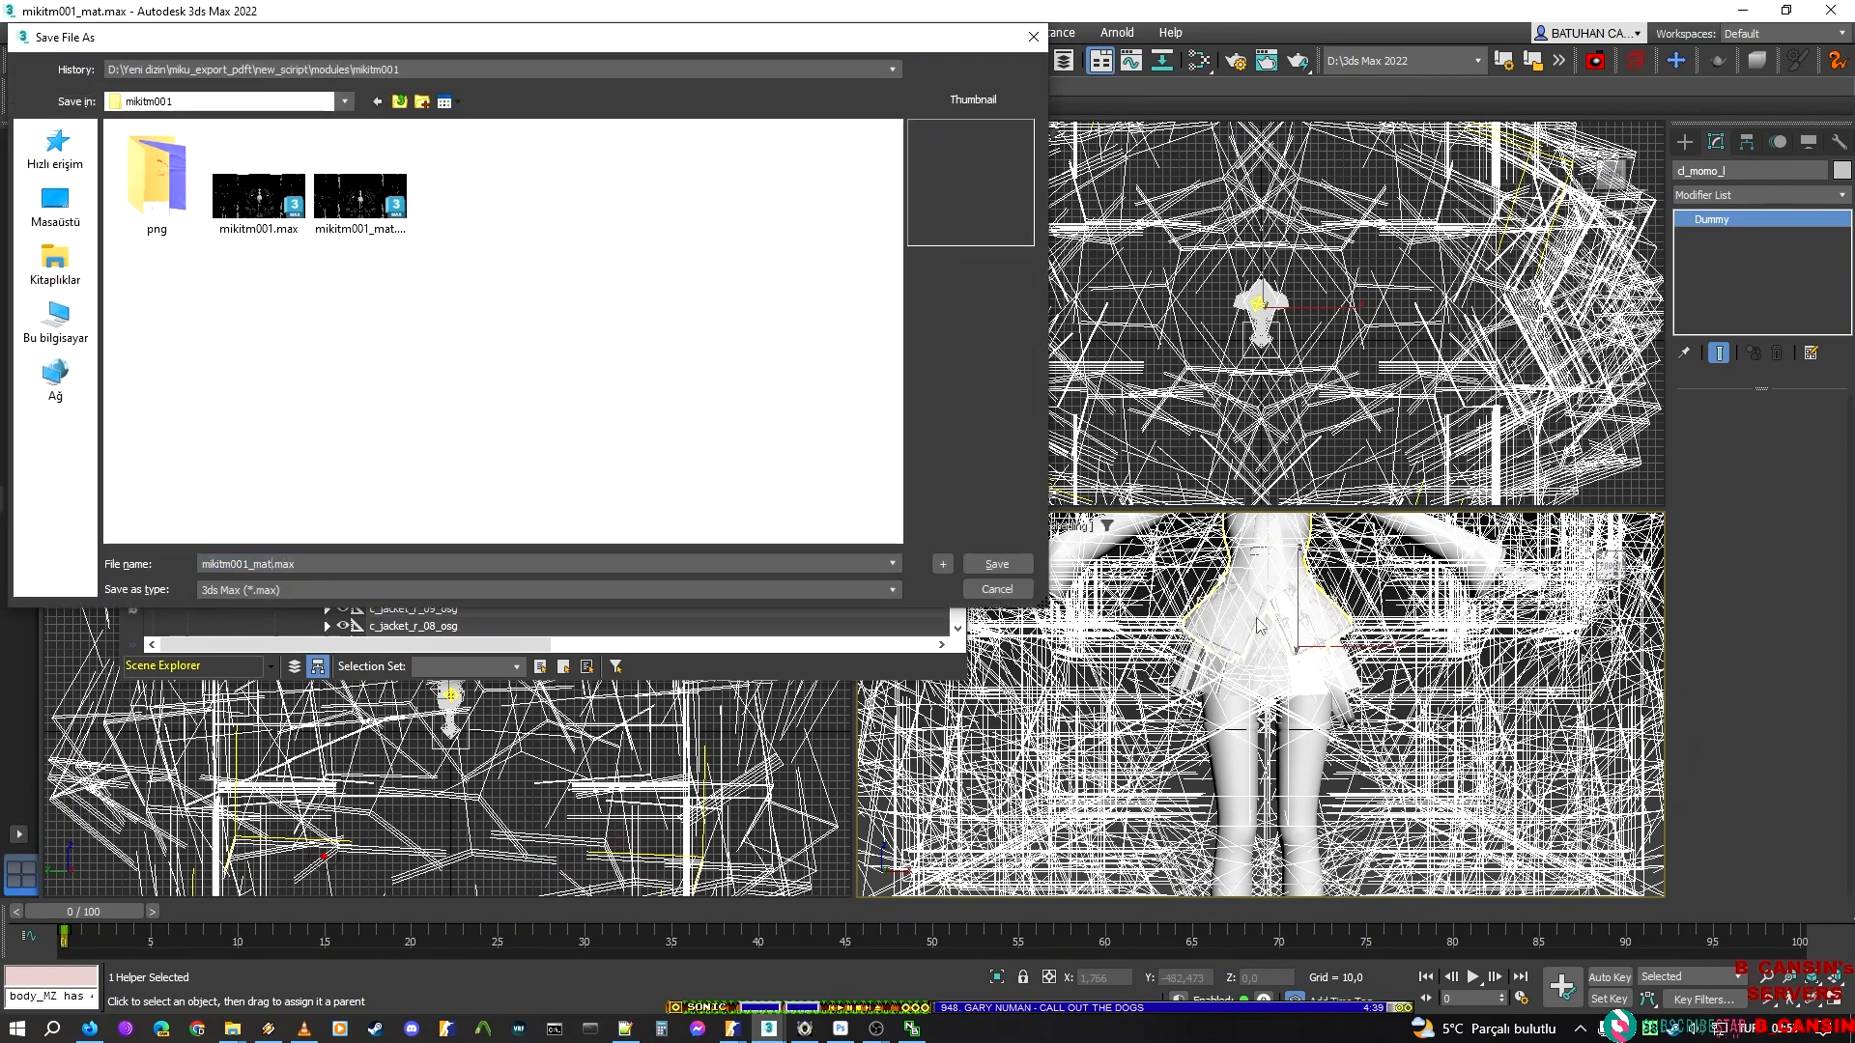
pyautogui.write('_l_')
pyautogui.write('nk')
pyautogui.press('Return')
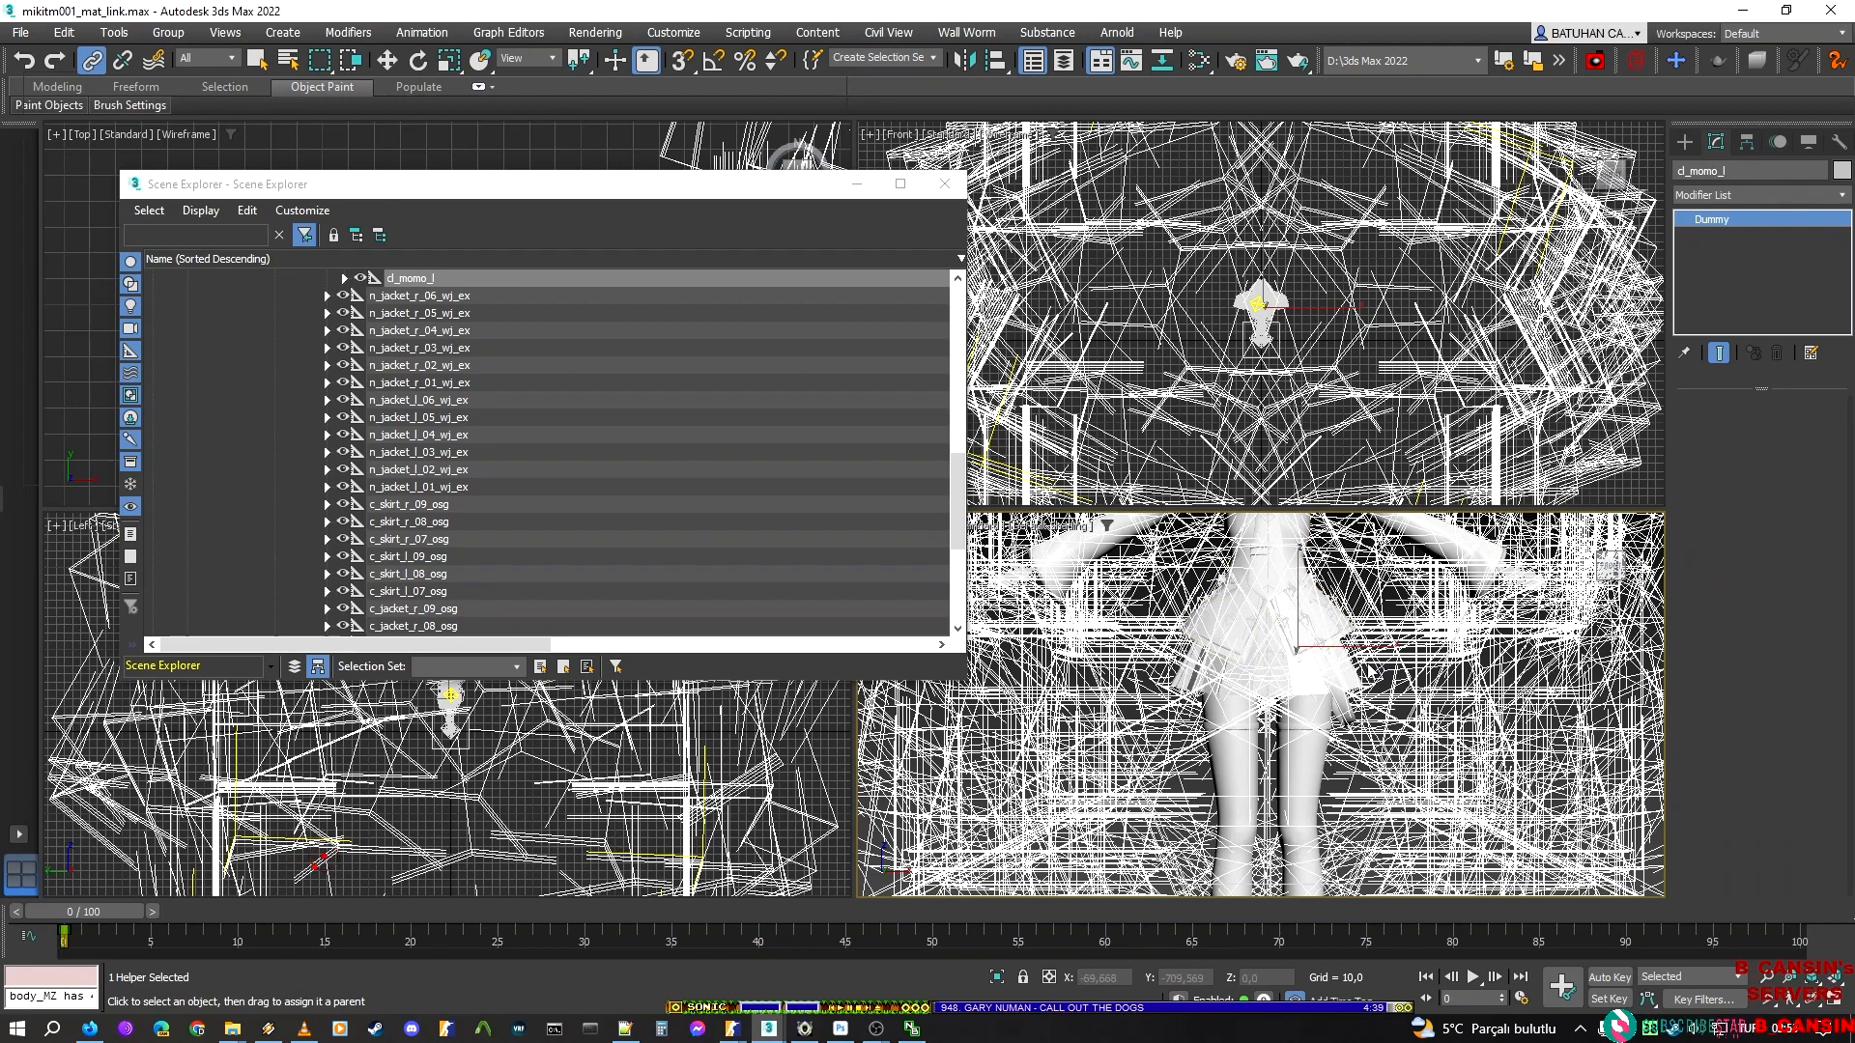
pyautogui.press('q')
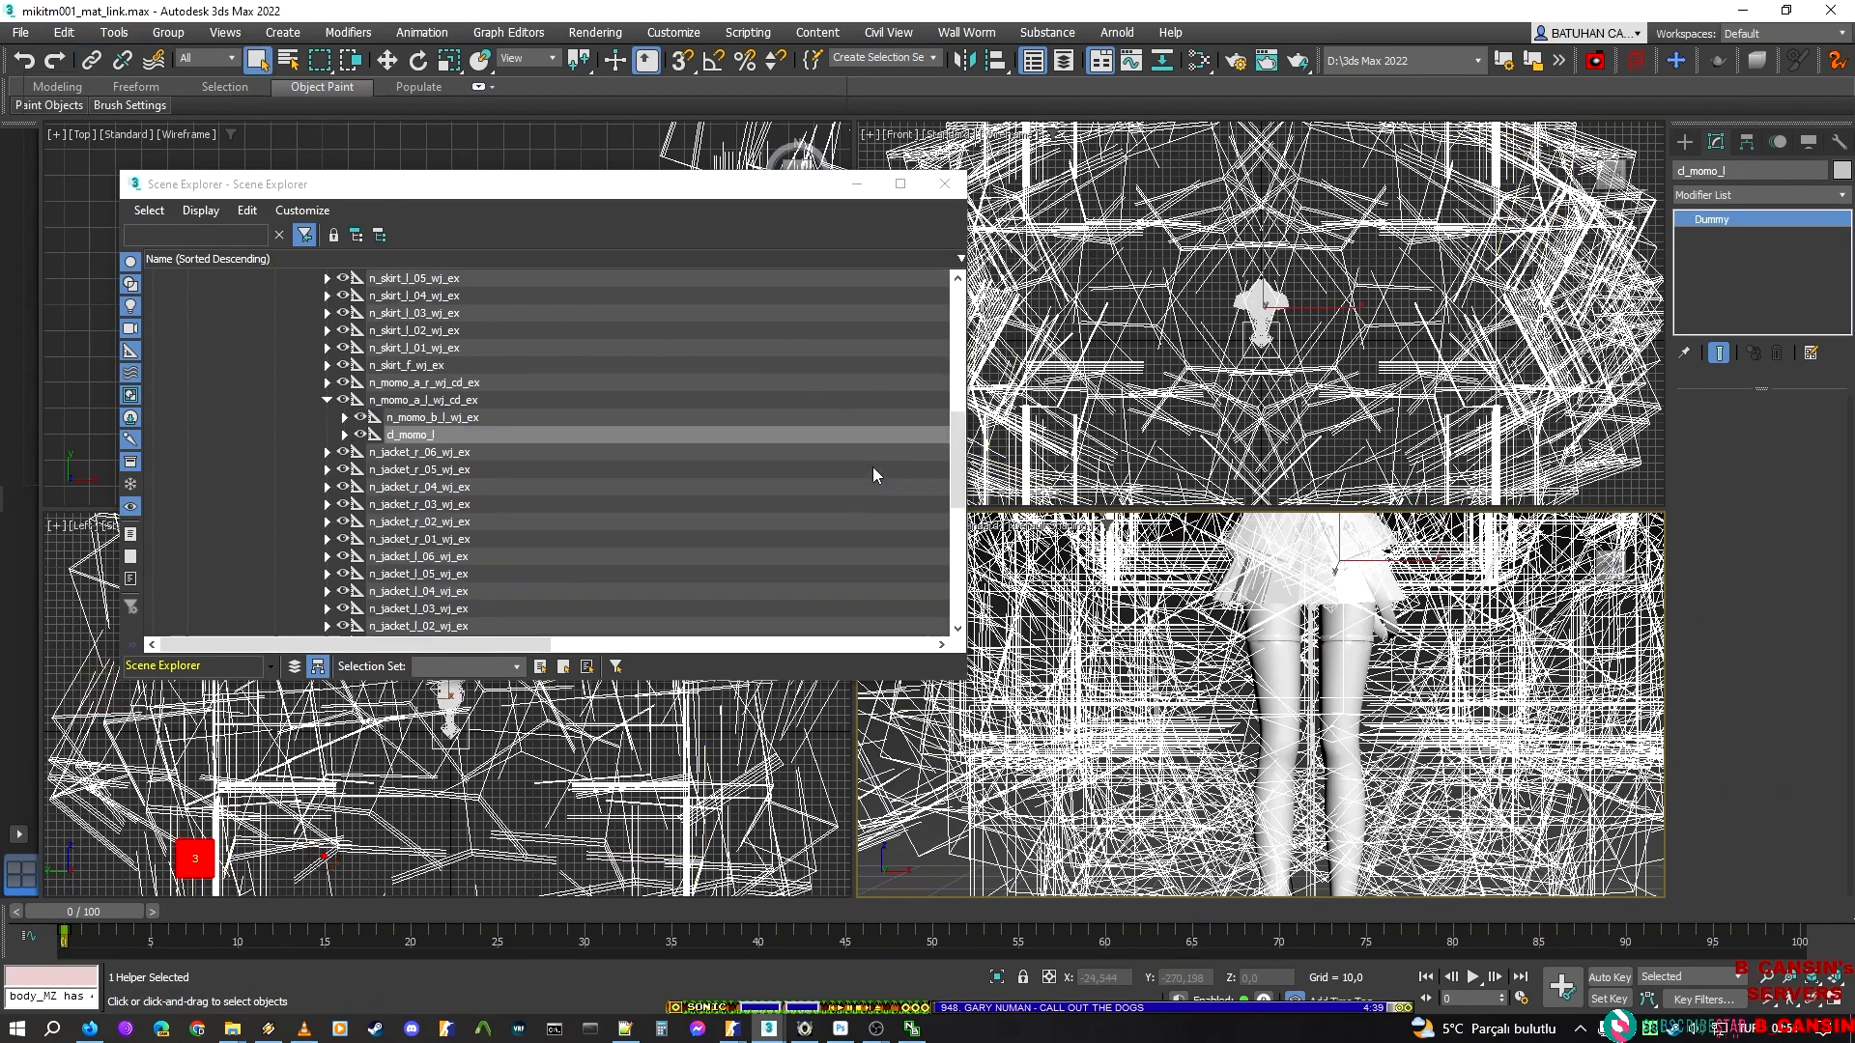
# Export the scene as a Valve DMX reference model, overwriting all_before_test.dmx in the new_script folder
pyautogui.scroll(5, 669, 444)
pyautogui.click(20, 32)
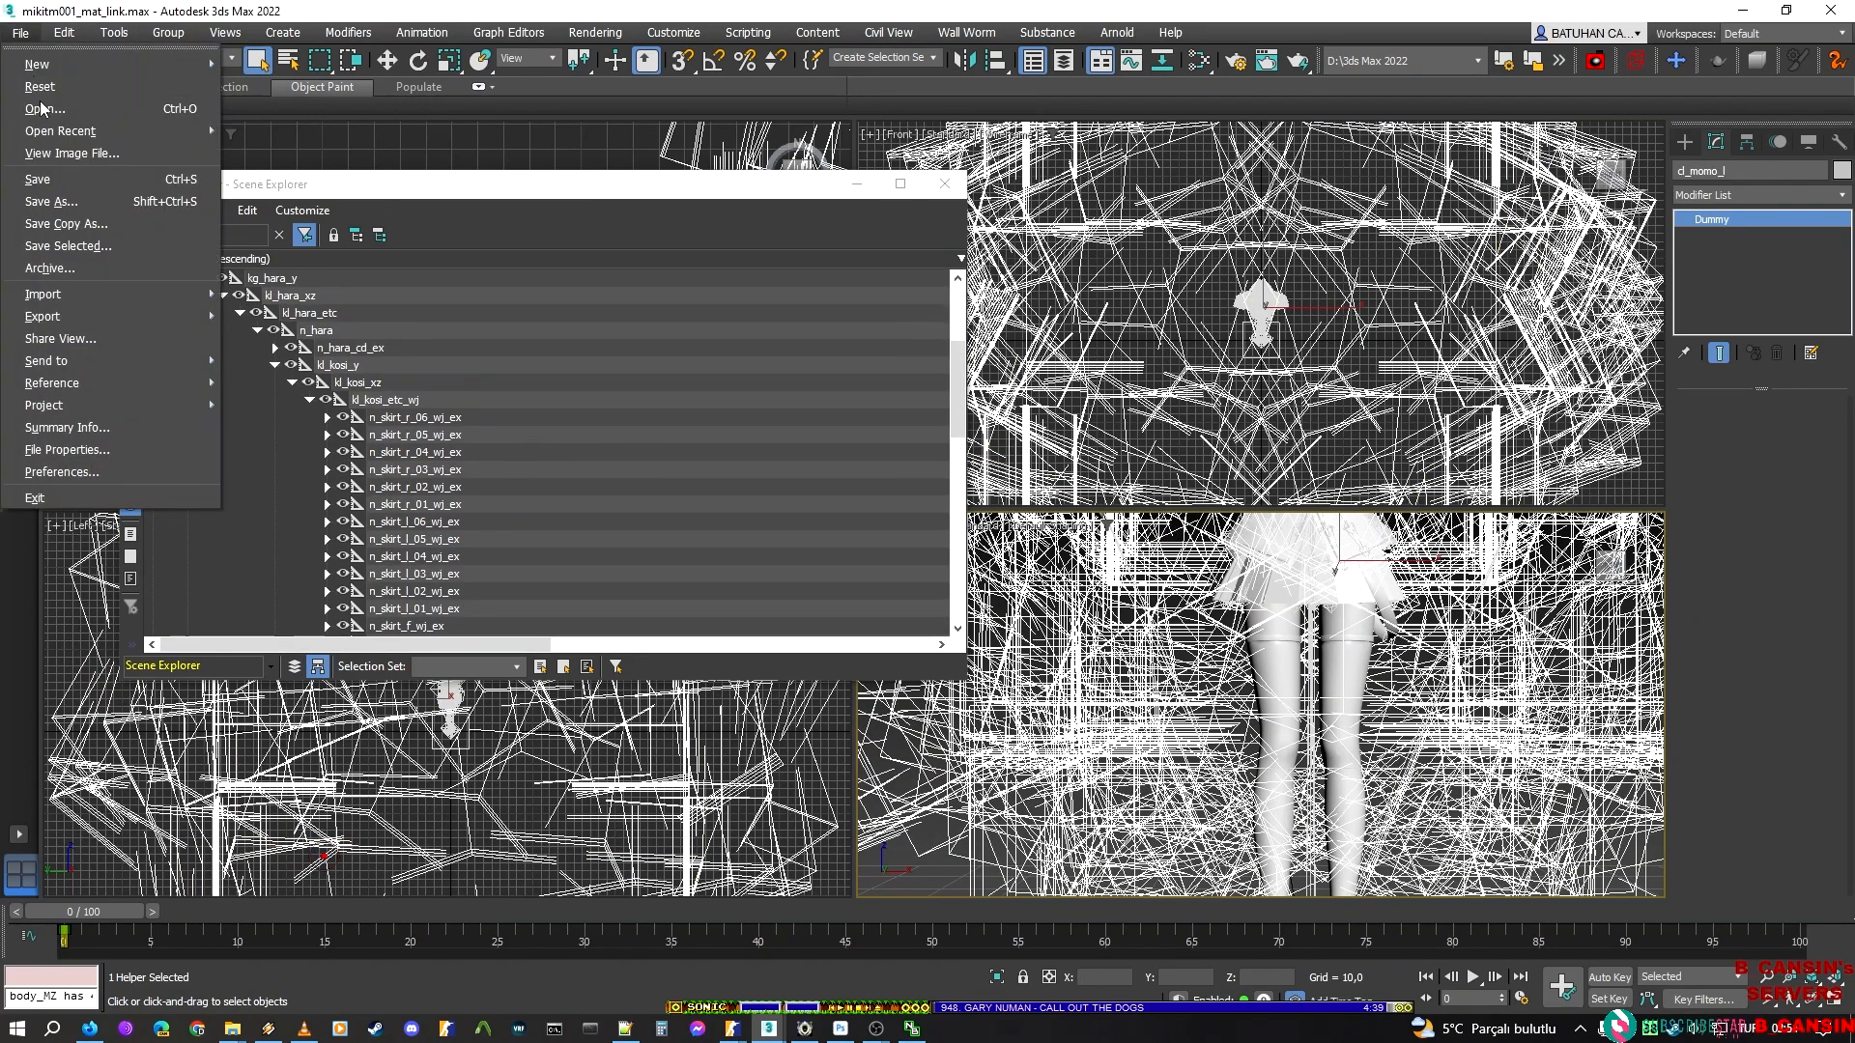
pyautogui.moveTo(97, 316)
pyautogui.click(322, 308)
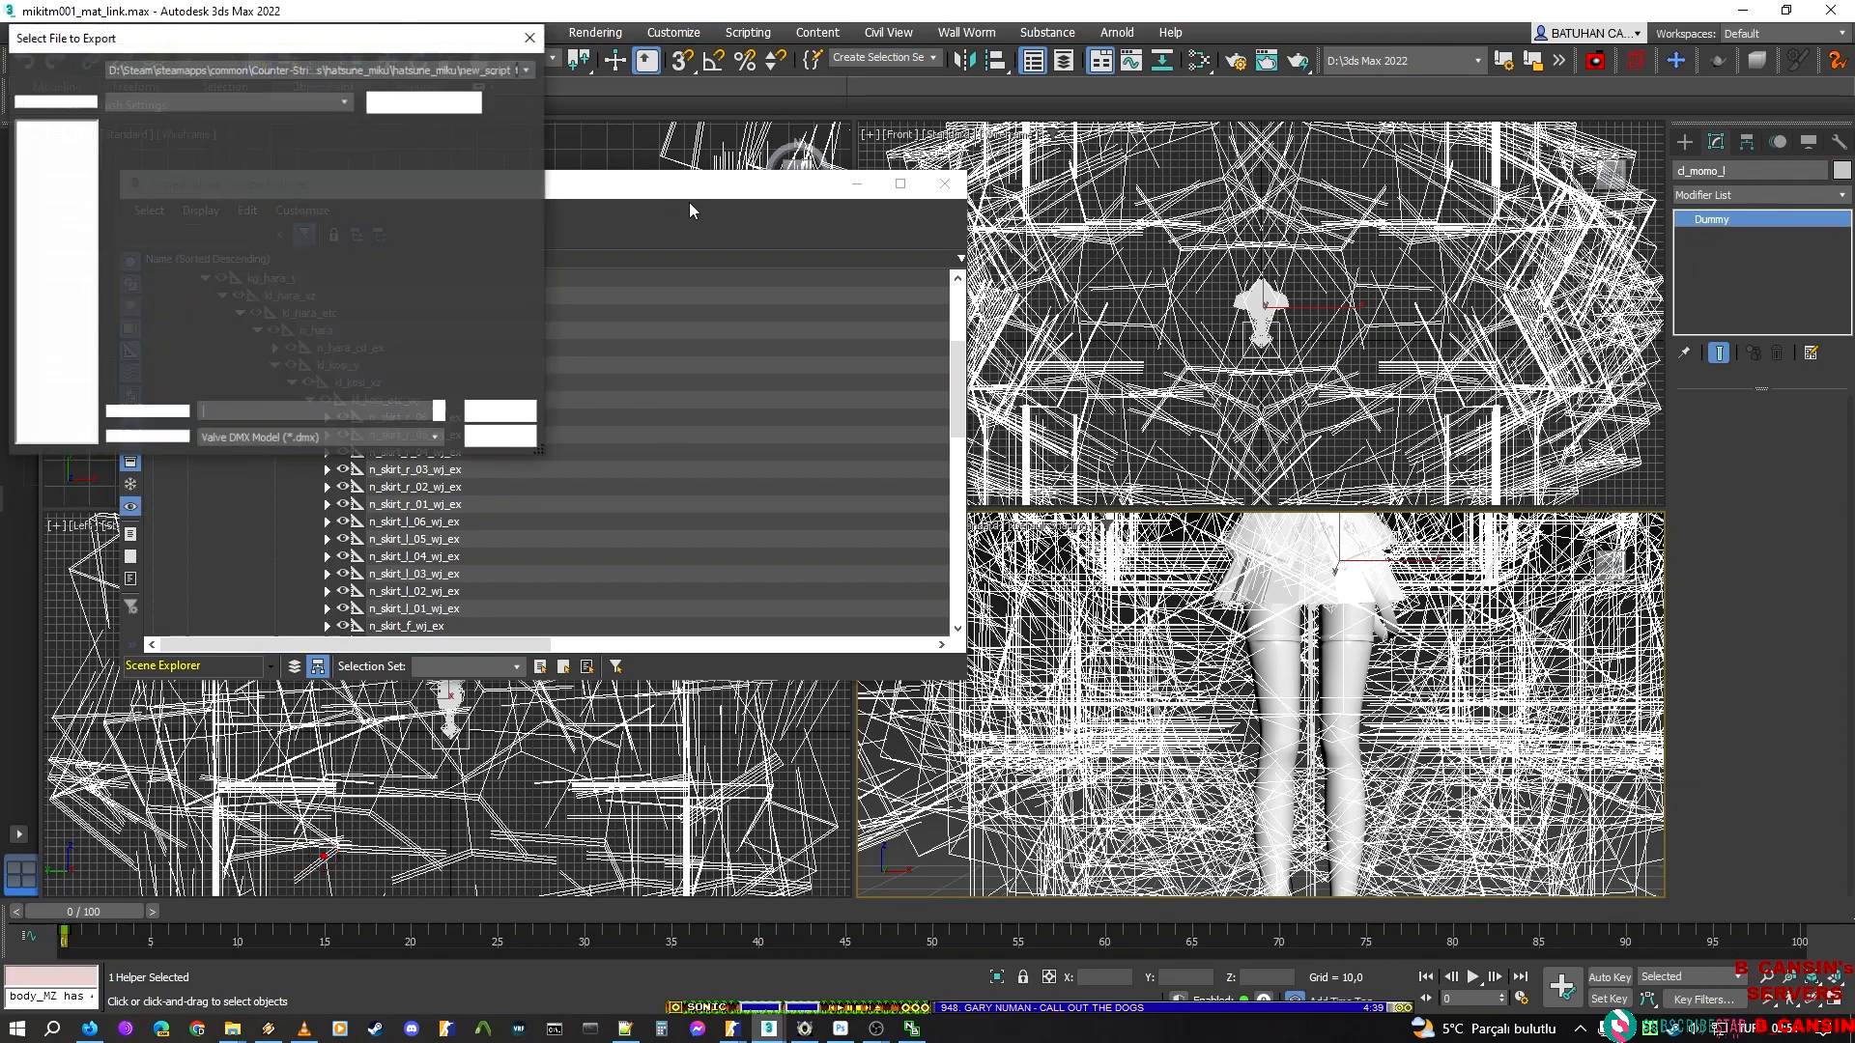
pyautogui.click(211, 156)
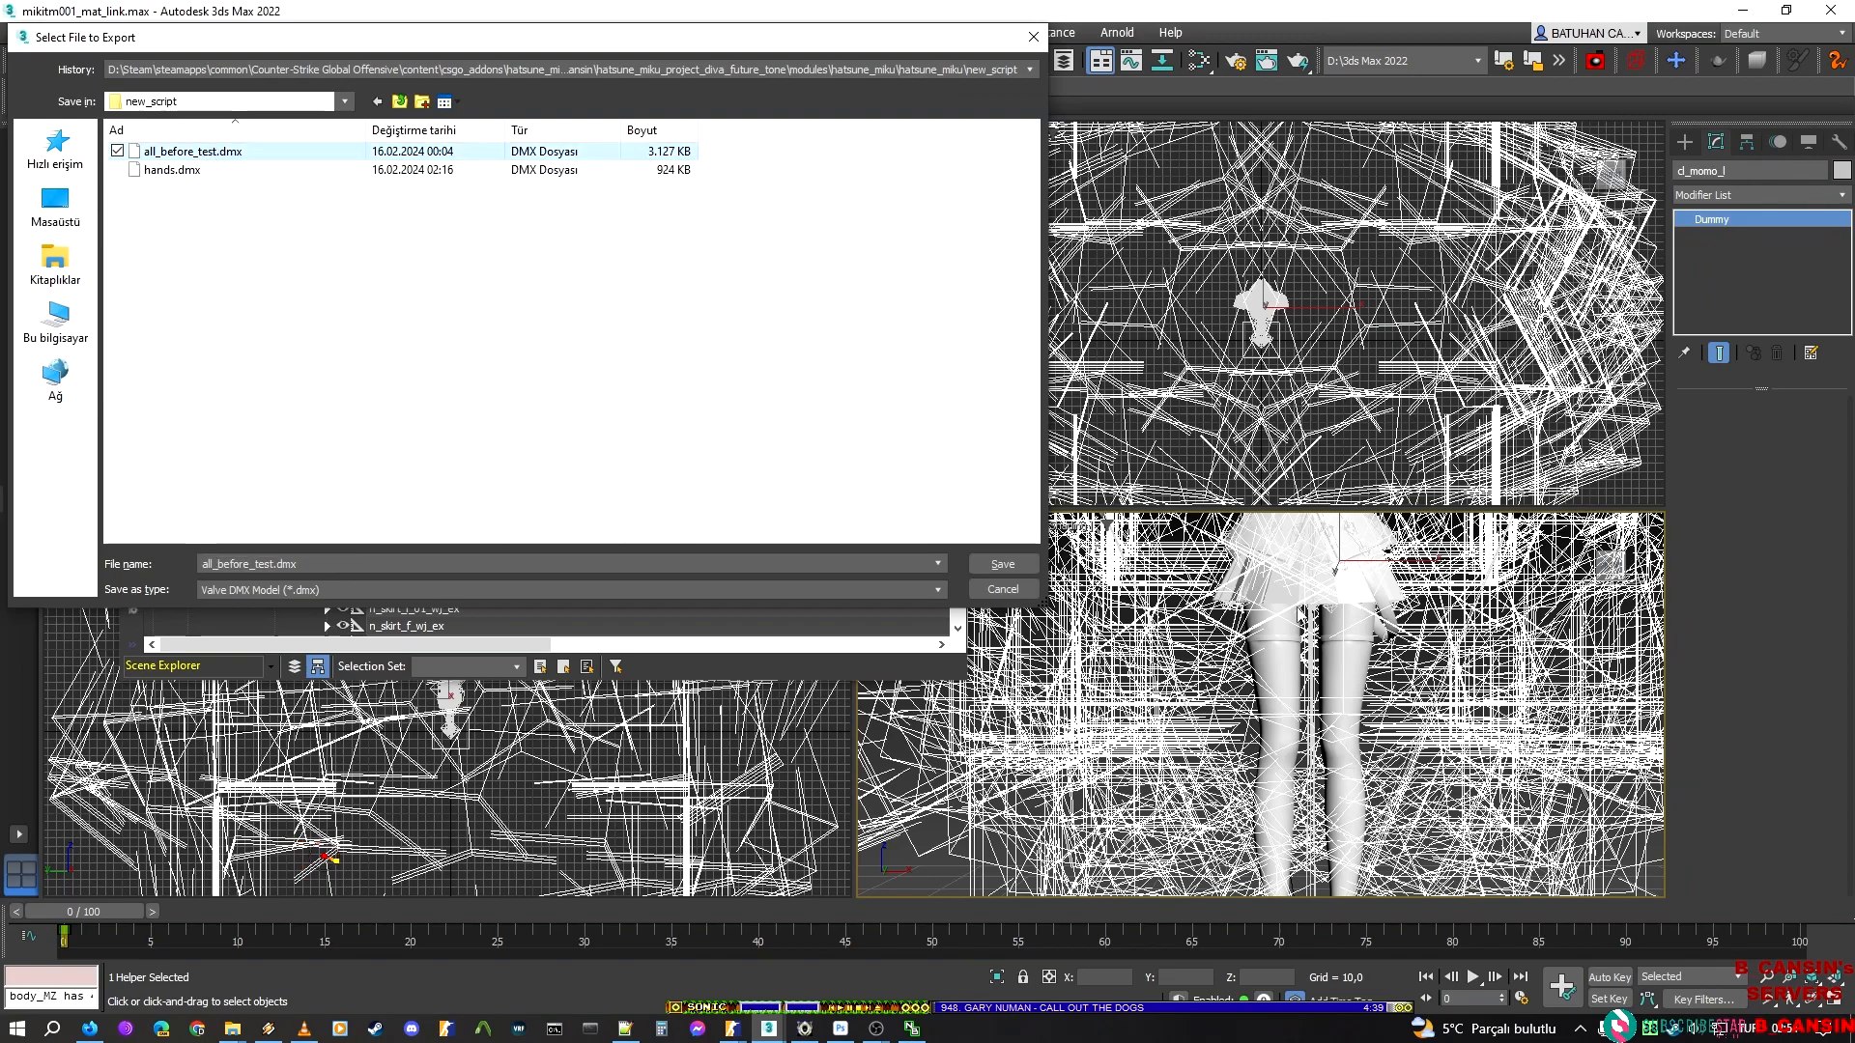
pyautogui.click(980, 568)
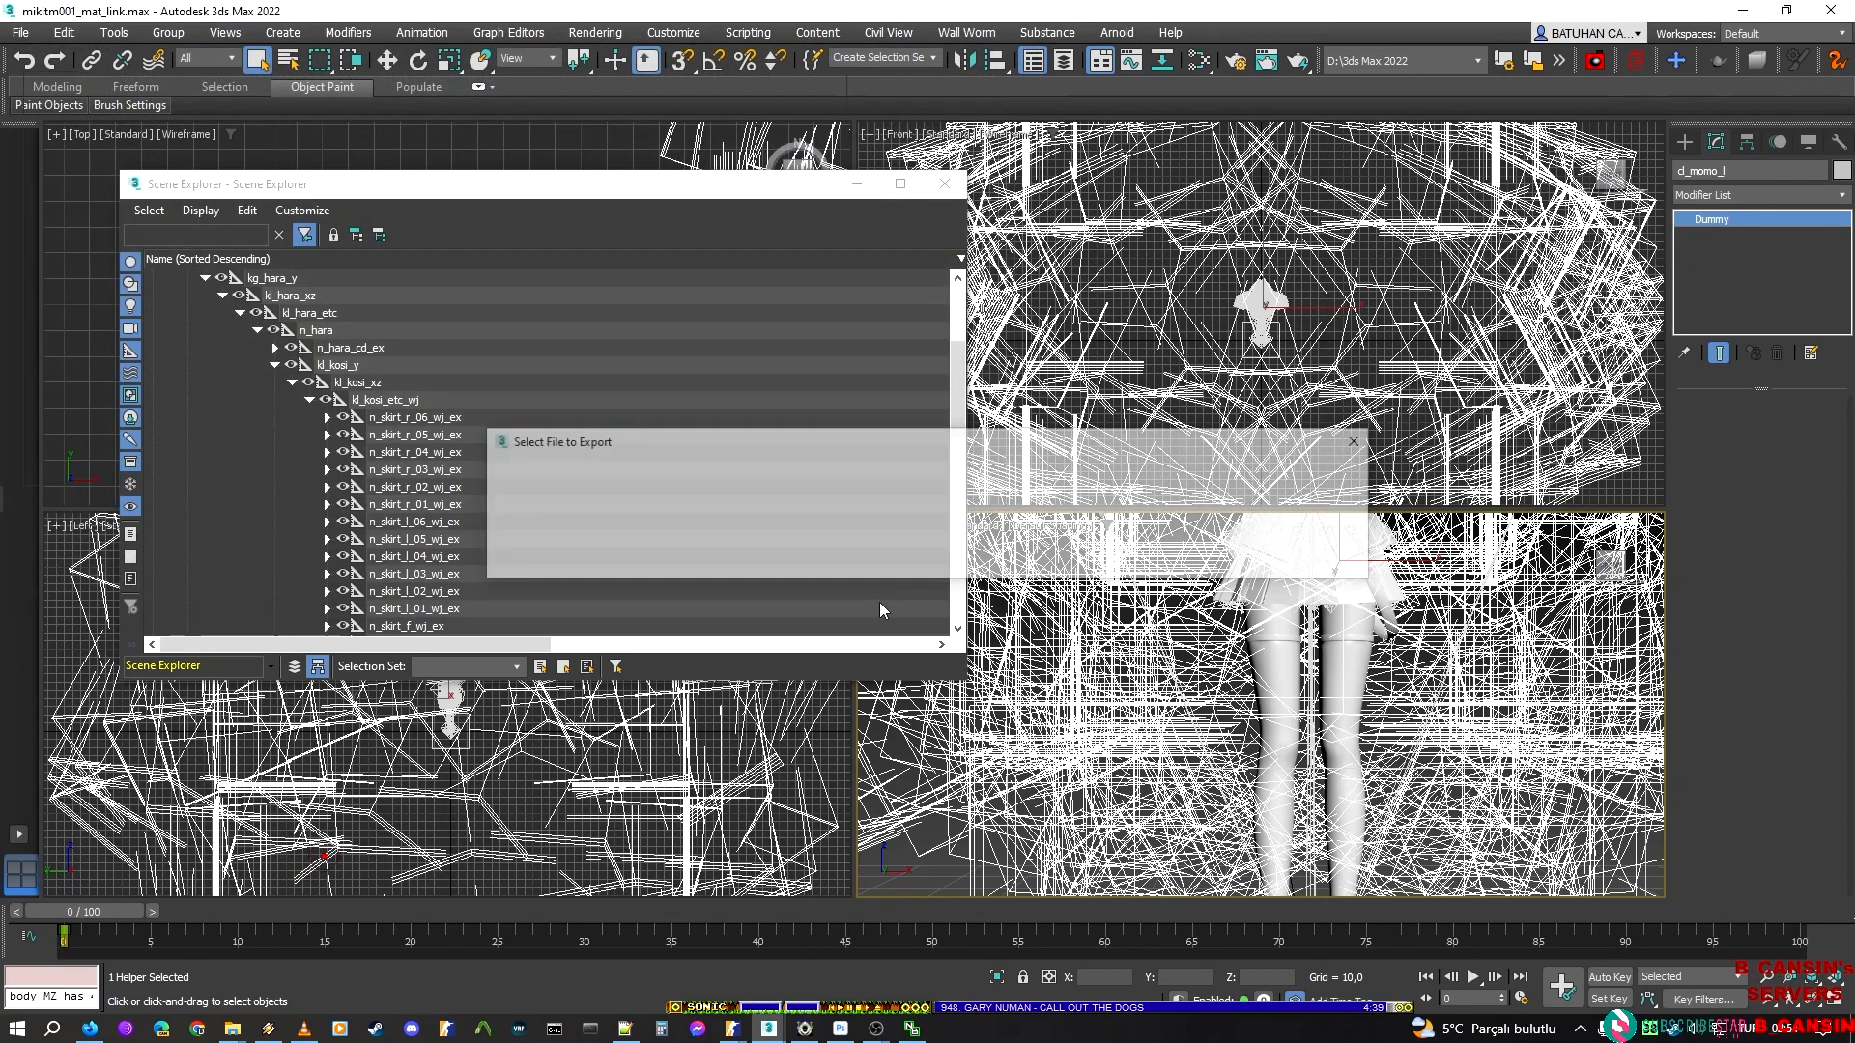
pyautogui.click(1228, 551)
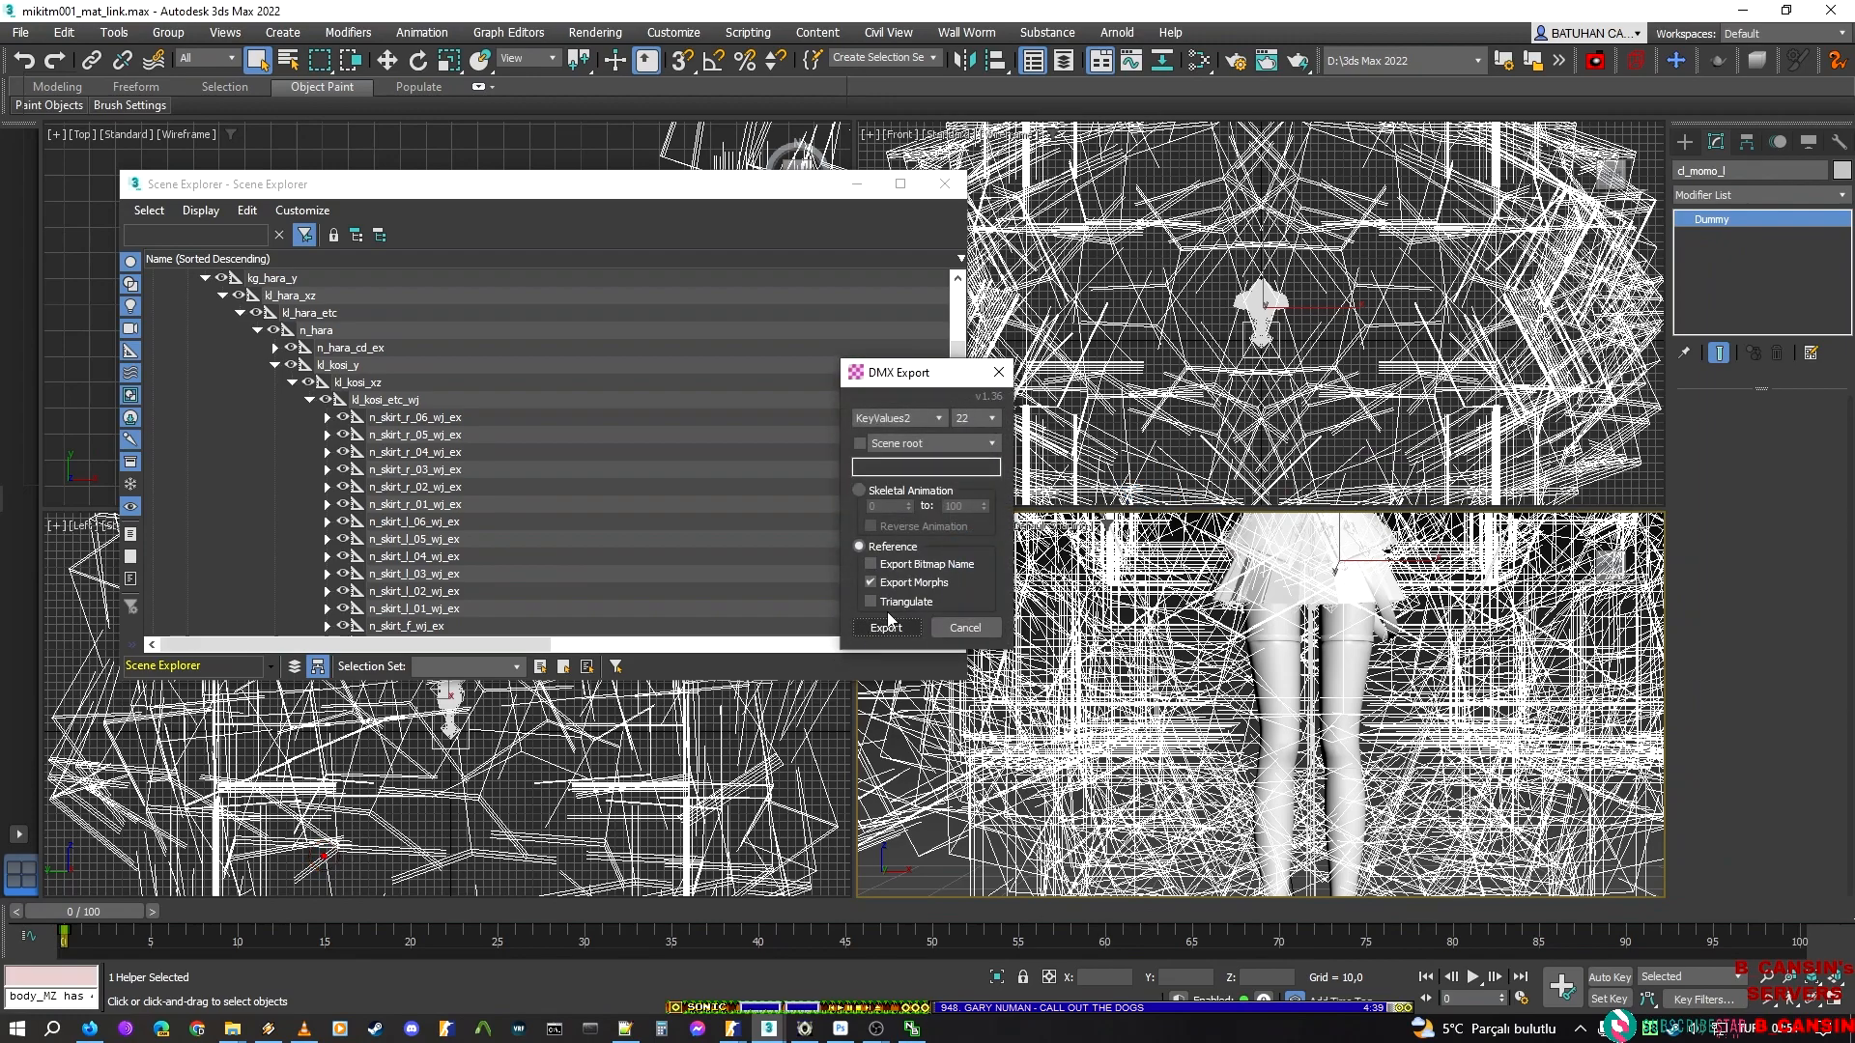
pyautogui.click(888, 628)
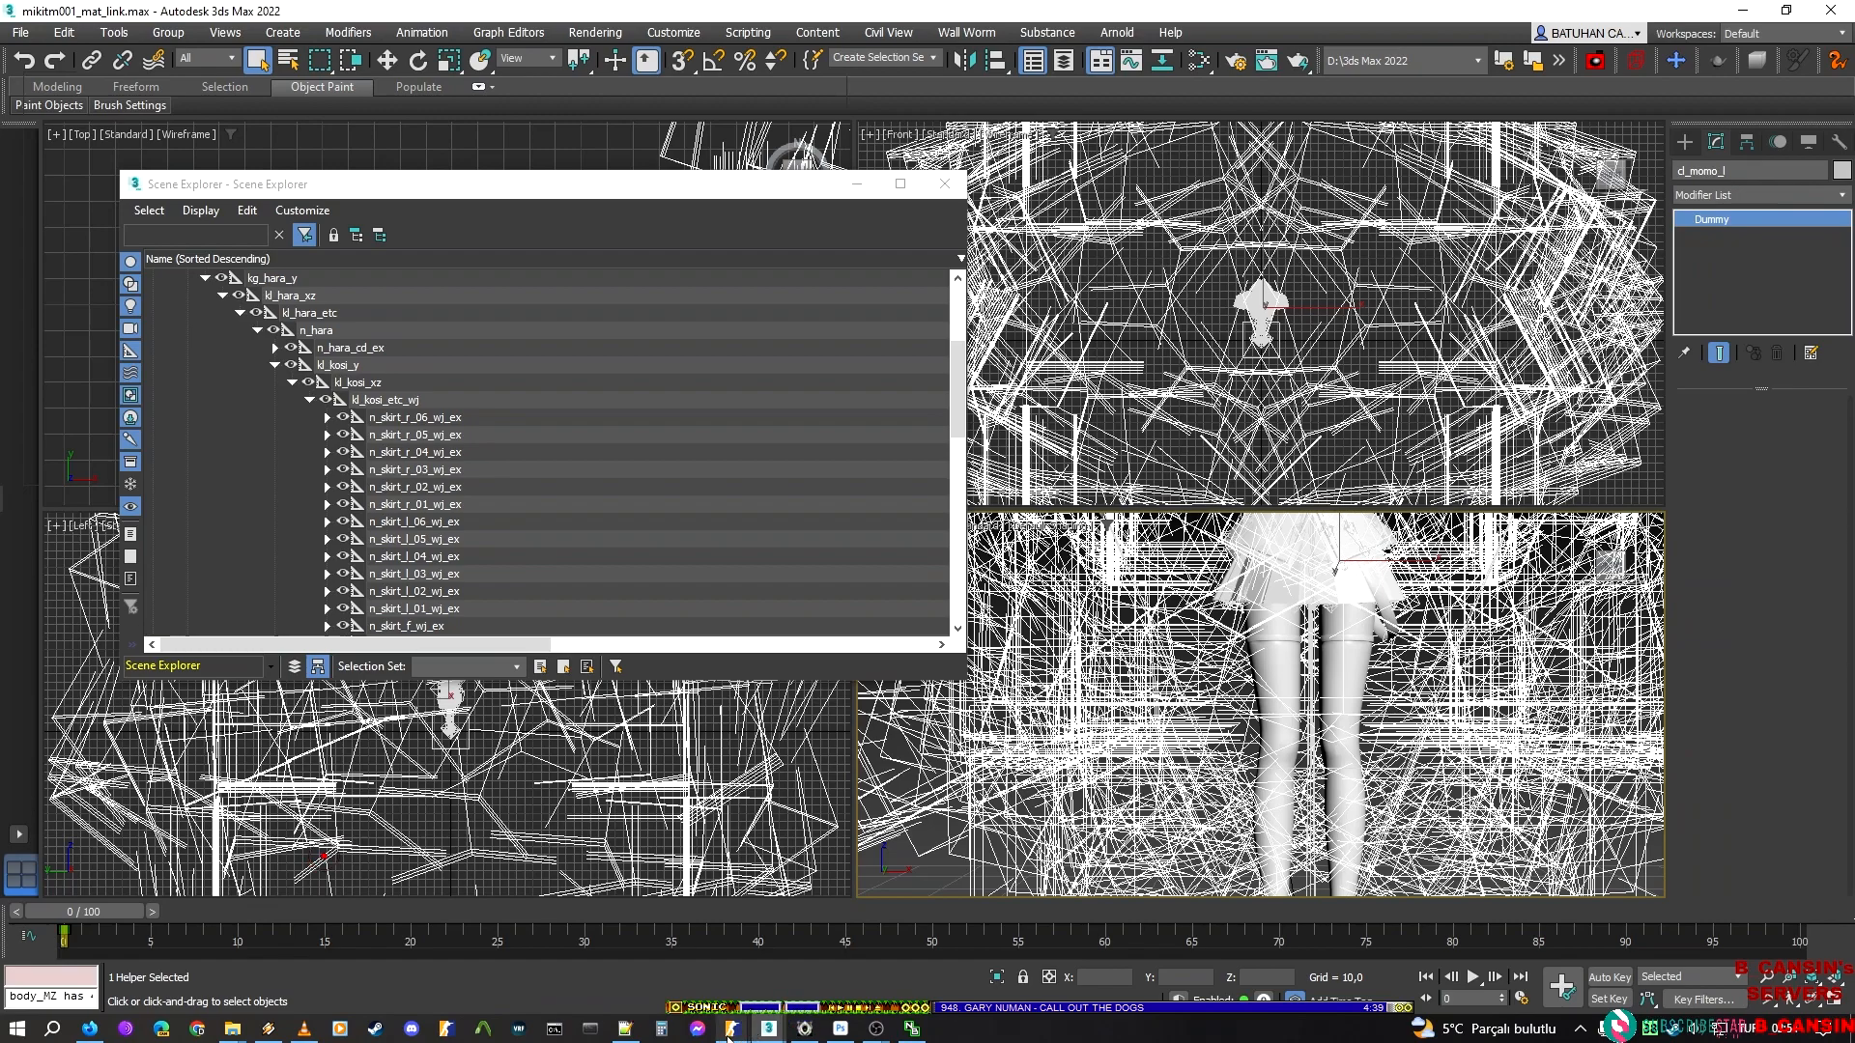
# Switch to the hatsune_miku_new_script model in ModelDoc and recompile it
pyautogui.moveTo(728, 1037)
pyautogui.click(989, 960)
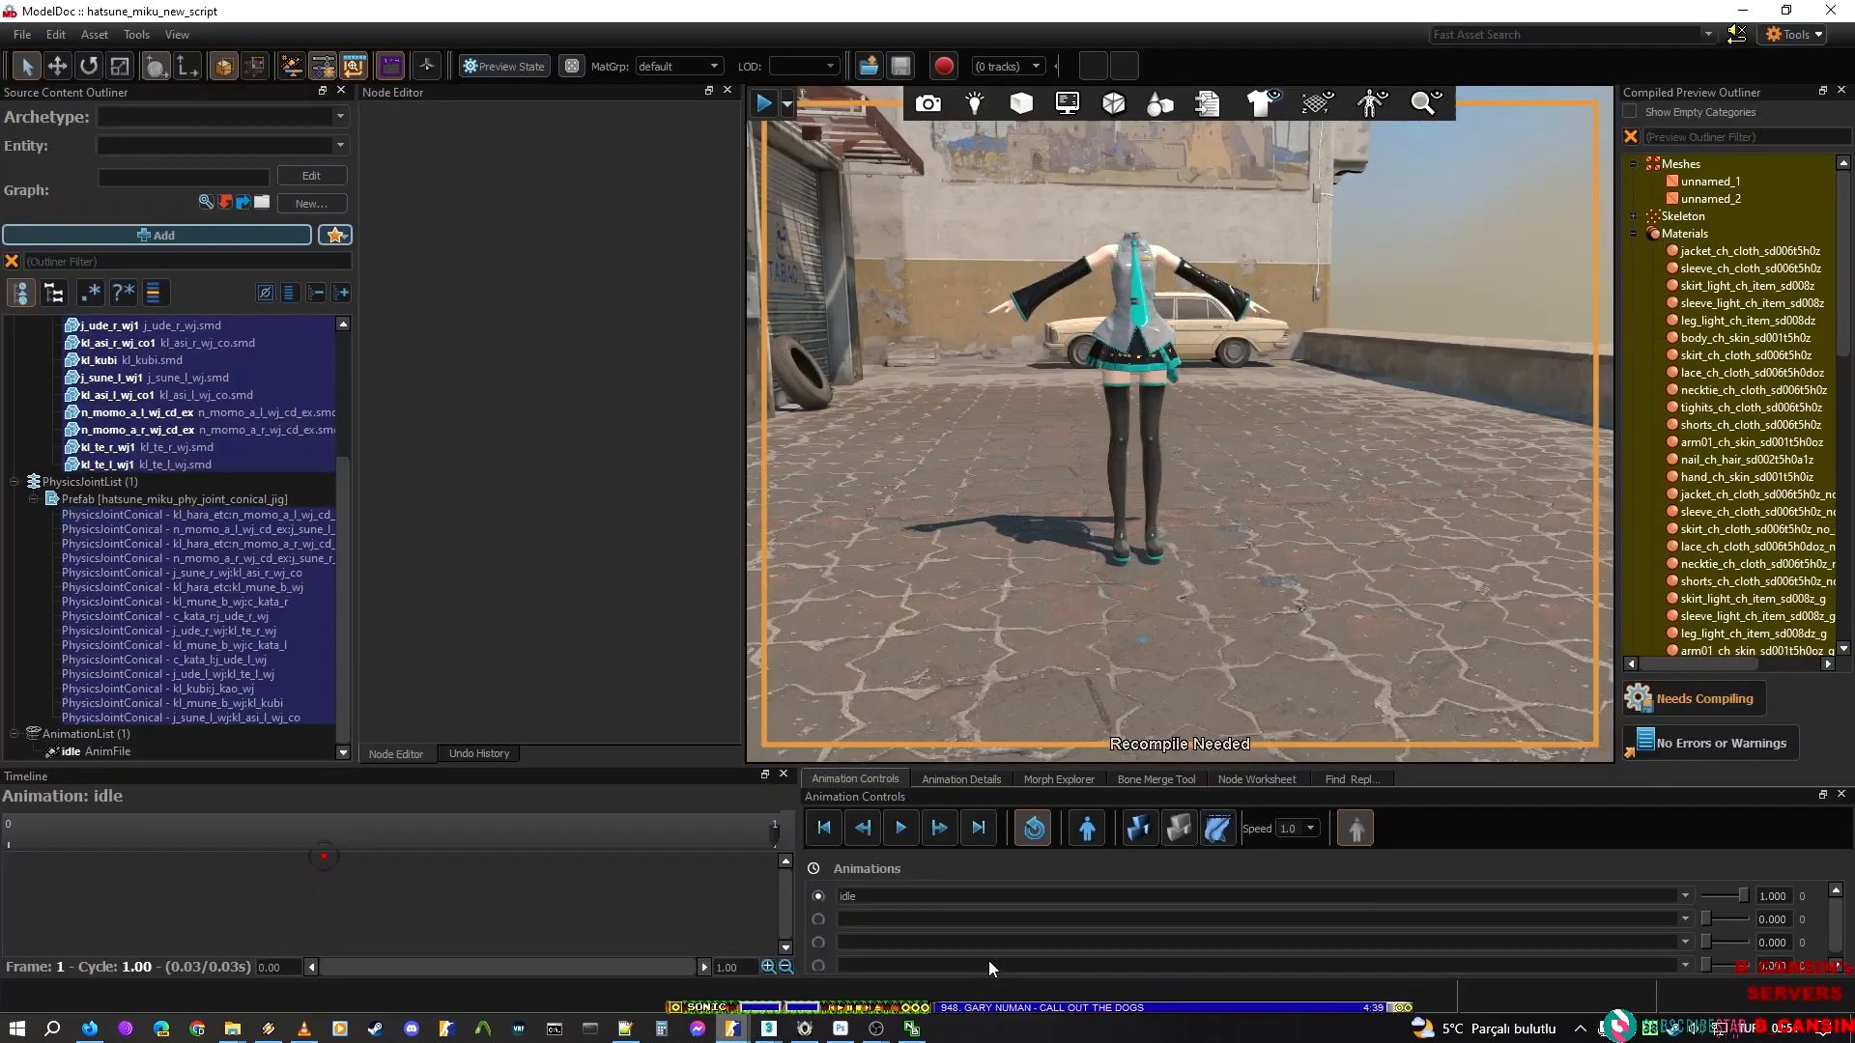
pyautogui.click(1671, 711)
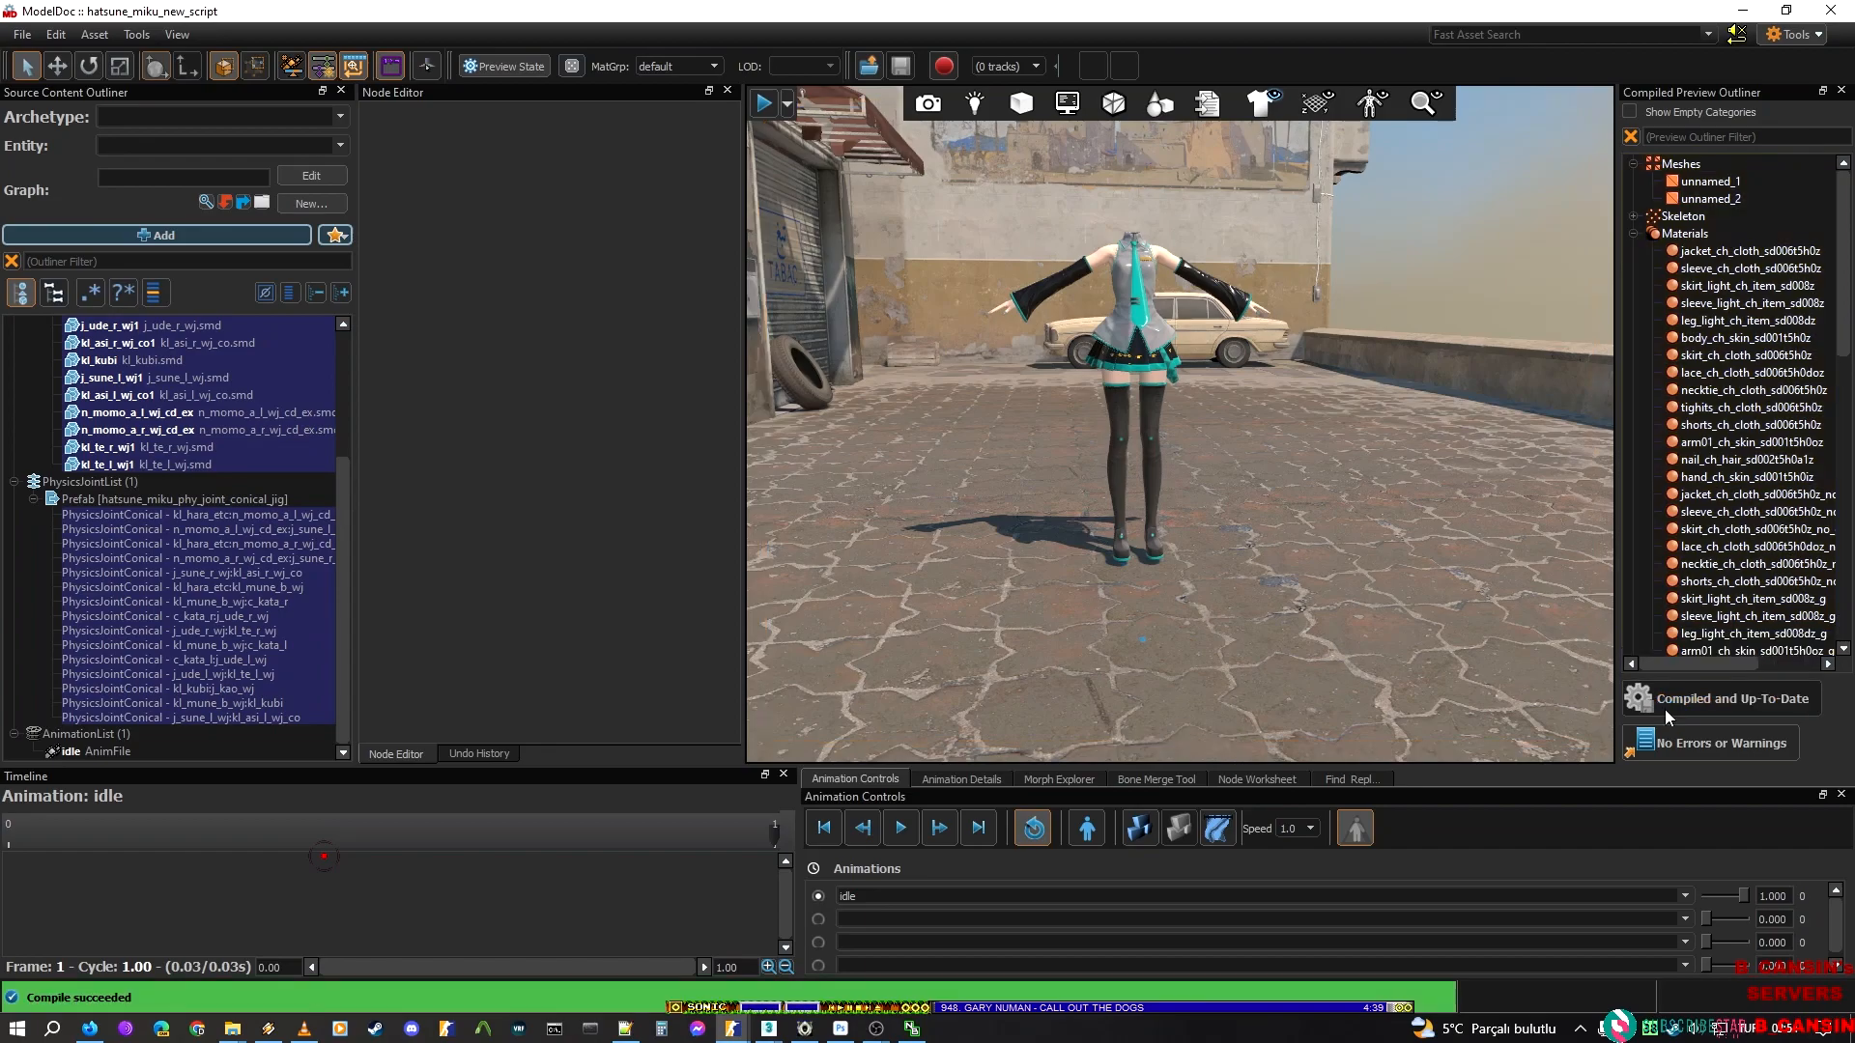
# Simulate all physics on the recompiled model and pull the ragdoll around in the viewport
pyautogui.click(1142, 829)
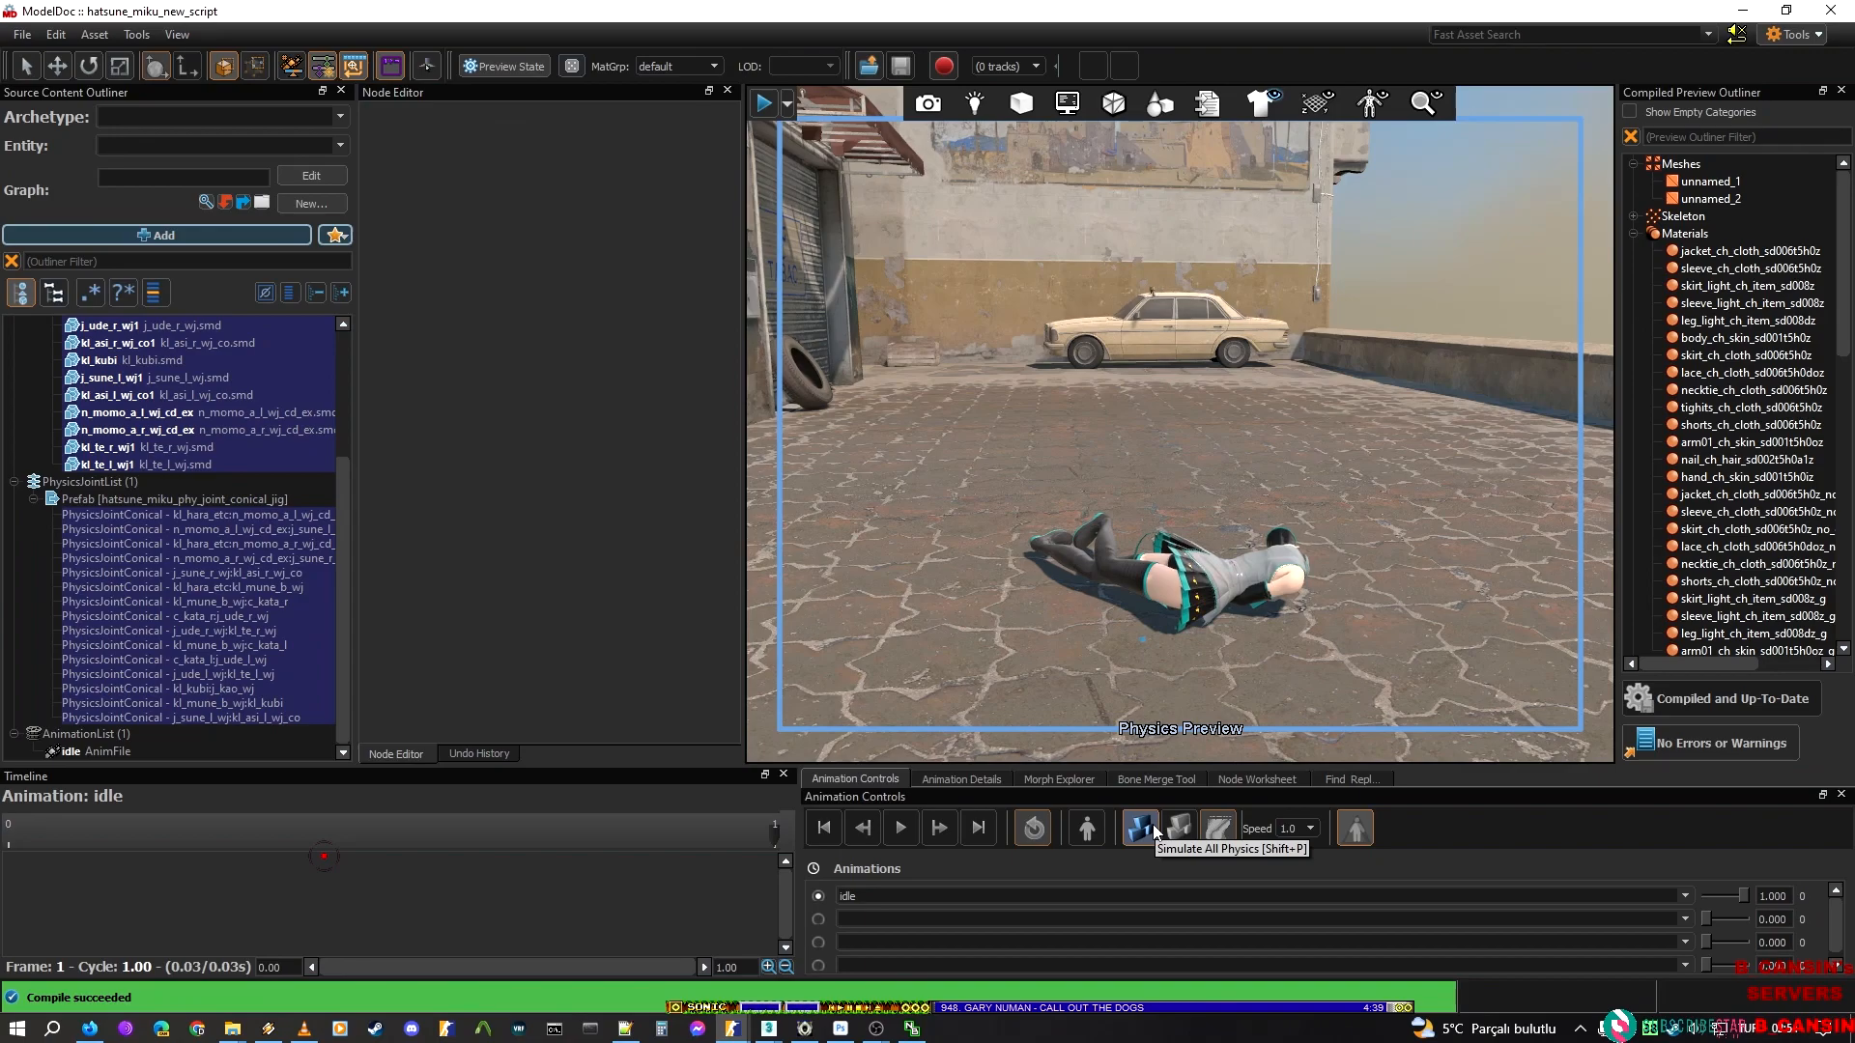
pyautogui.moveTo(1246, 618); pyautogui.dragTo(1195, 602, button='right')
pyautogui.press('w')
pyautogui.moveTo(1157, 549); pyautogui.dragTo(1216, 427)
pyautogui.moveTo(1439, 599); pyautogui.dragTo(1174, 319)
pyautogui.press('s')
pyautogui.moveTo(1201, 420)
pyautogui.mouseDown(button='right')
pyautogui.moveTo(1203, 386)
pyautogui.moveTo(1205, 416)
pyautogui.mouseUp(button='right')
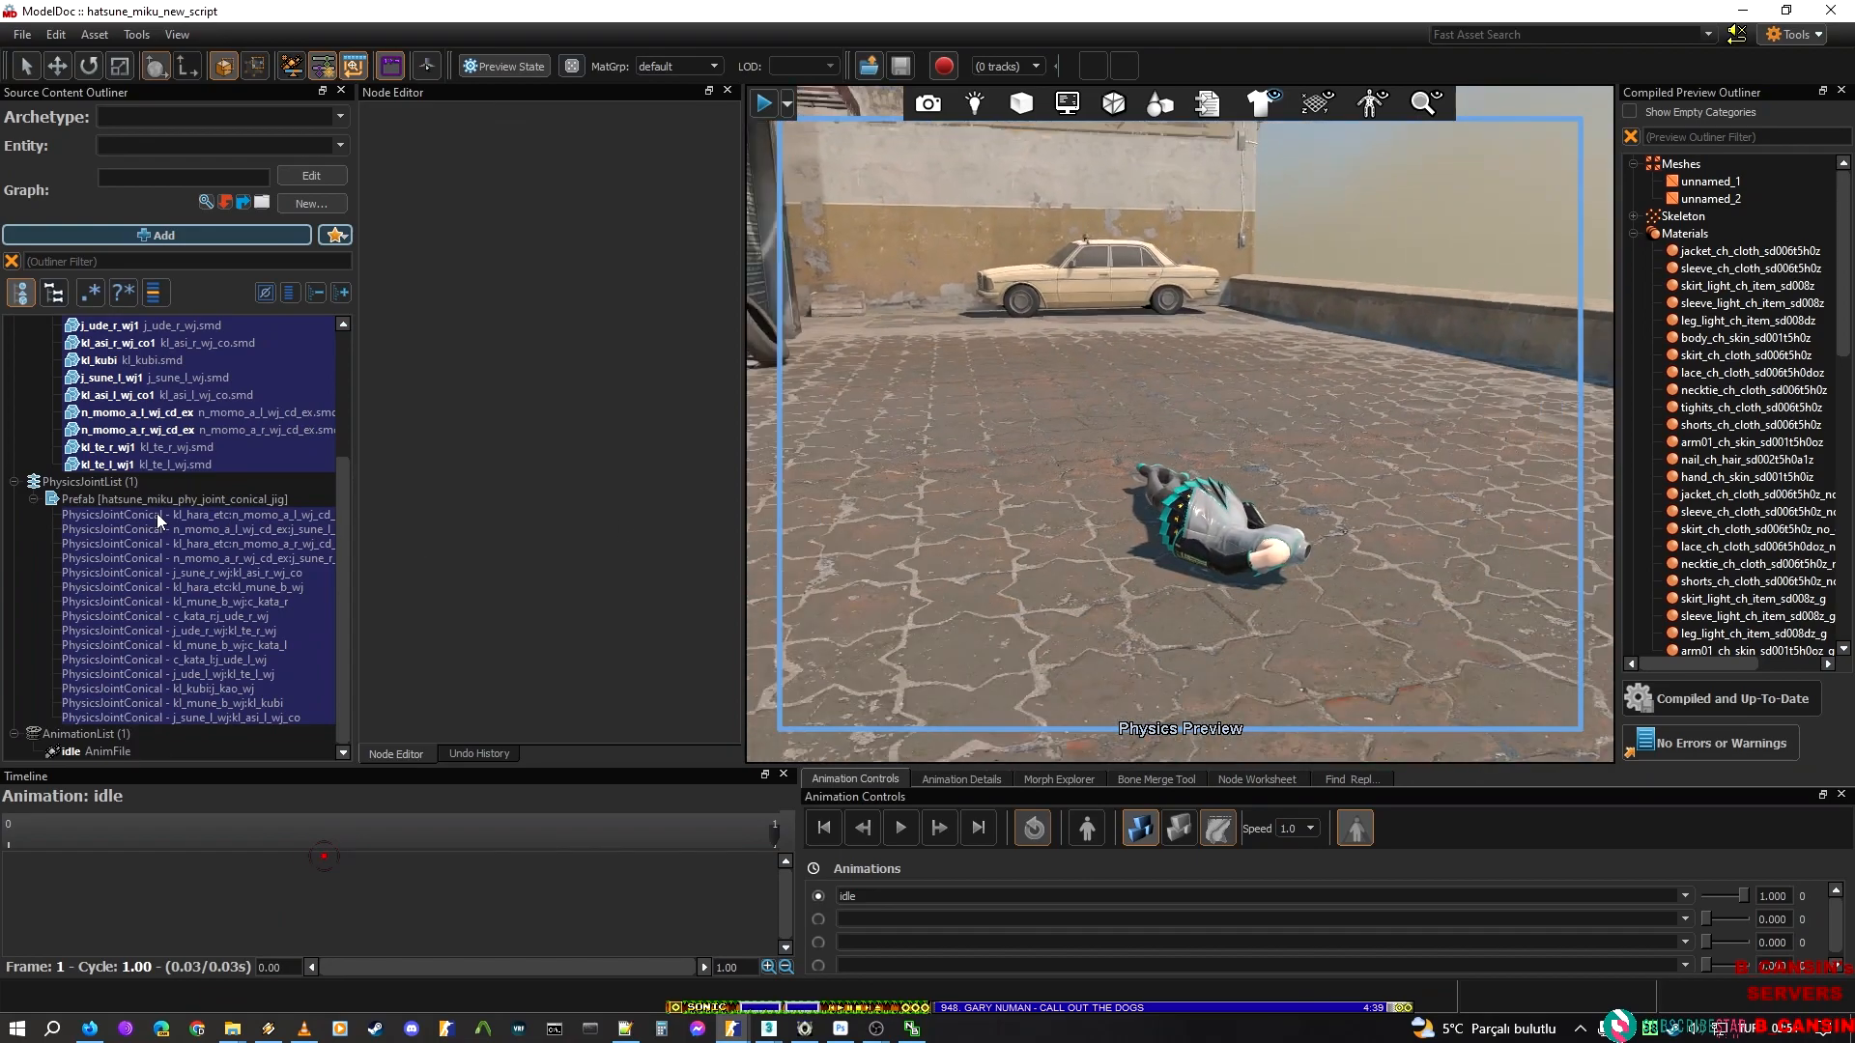
# Select all PhysicsJointConical entries in the prefab to show their cones and pull the simulated body around
pyautogui.click(160, 520)
pyautogui.keyDown('shift'); pyautogui.click(196, 720); pyautogui.keyUp('shift')
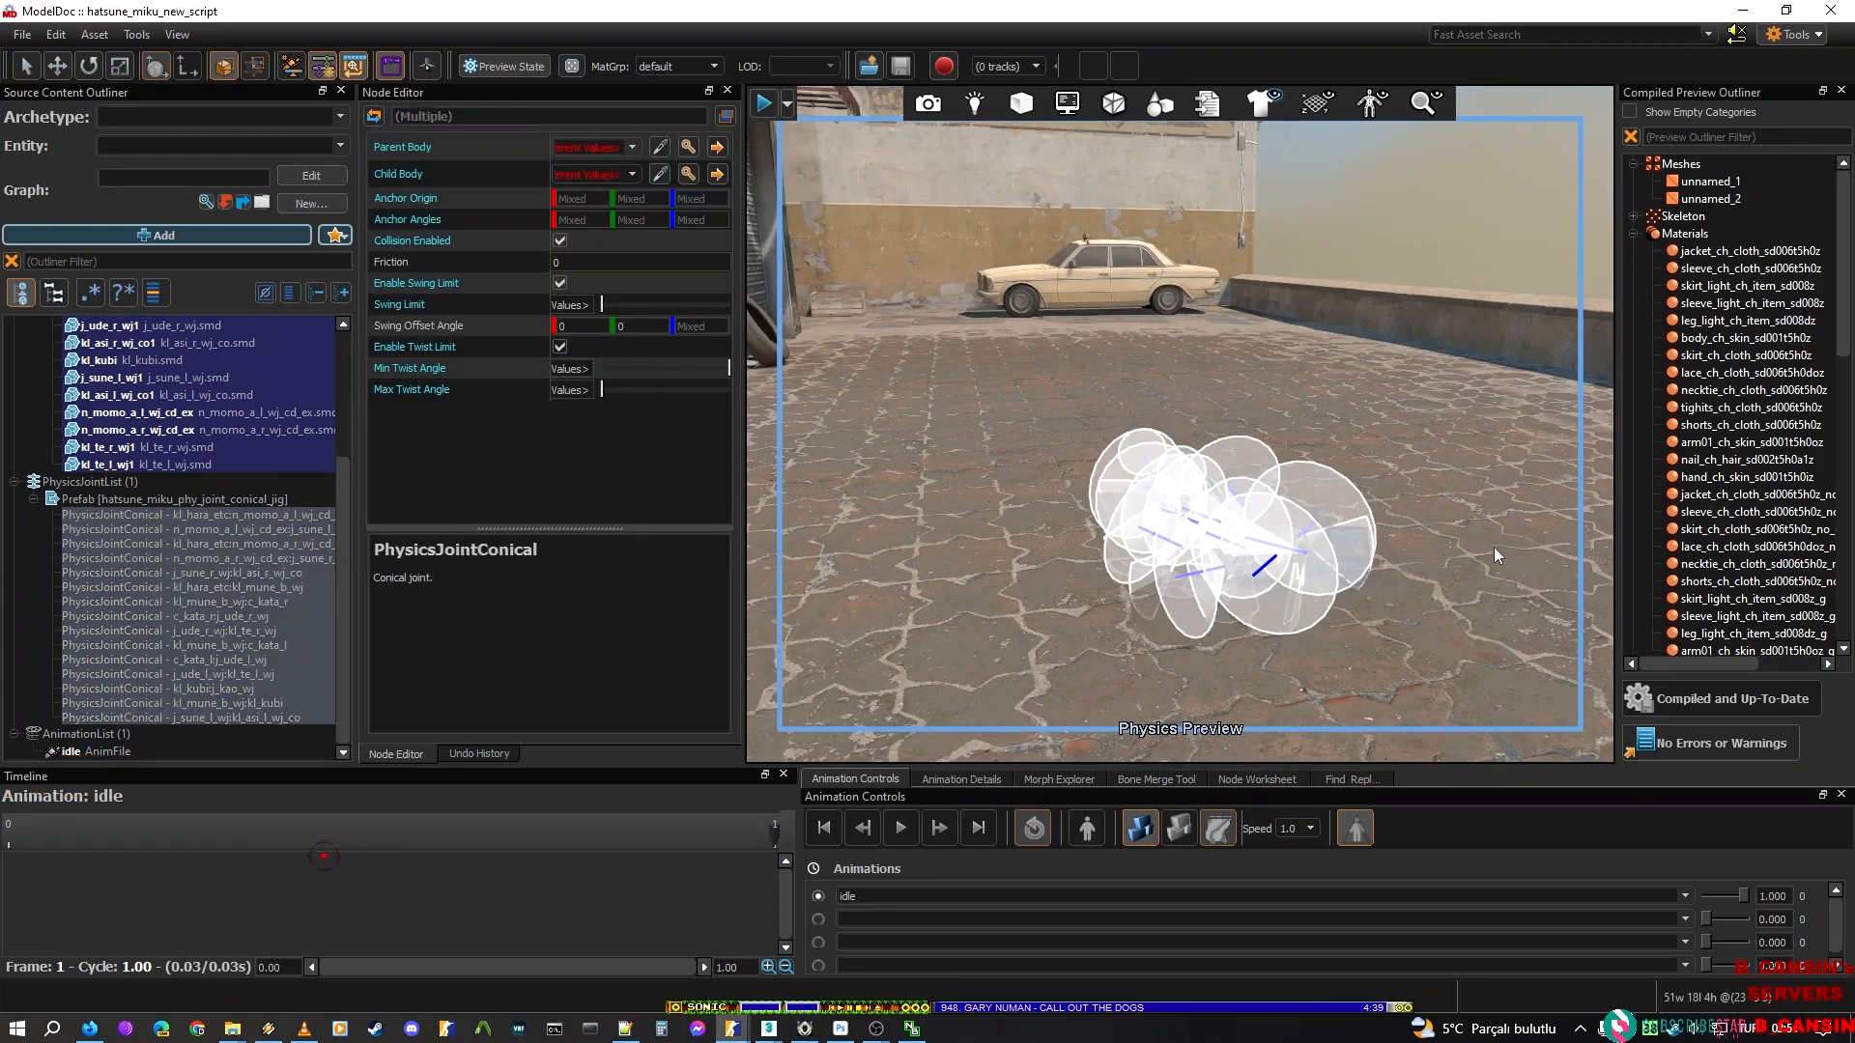
pyautogui.press('w')
pyautogui.moveTo(1345, 584)
pyautogui.mouseDown(button='right')
pyautogui.moveTo(1353, 657)
pyautogui.moveTo(1346, 585)
pyautogui.mouseUp(button='right')
pyautogui.moveTo(1505, 557); pyautogui.dragTo(1283, 131)
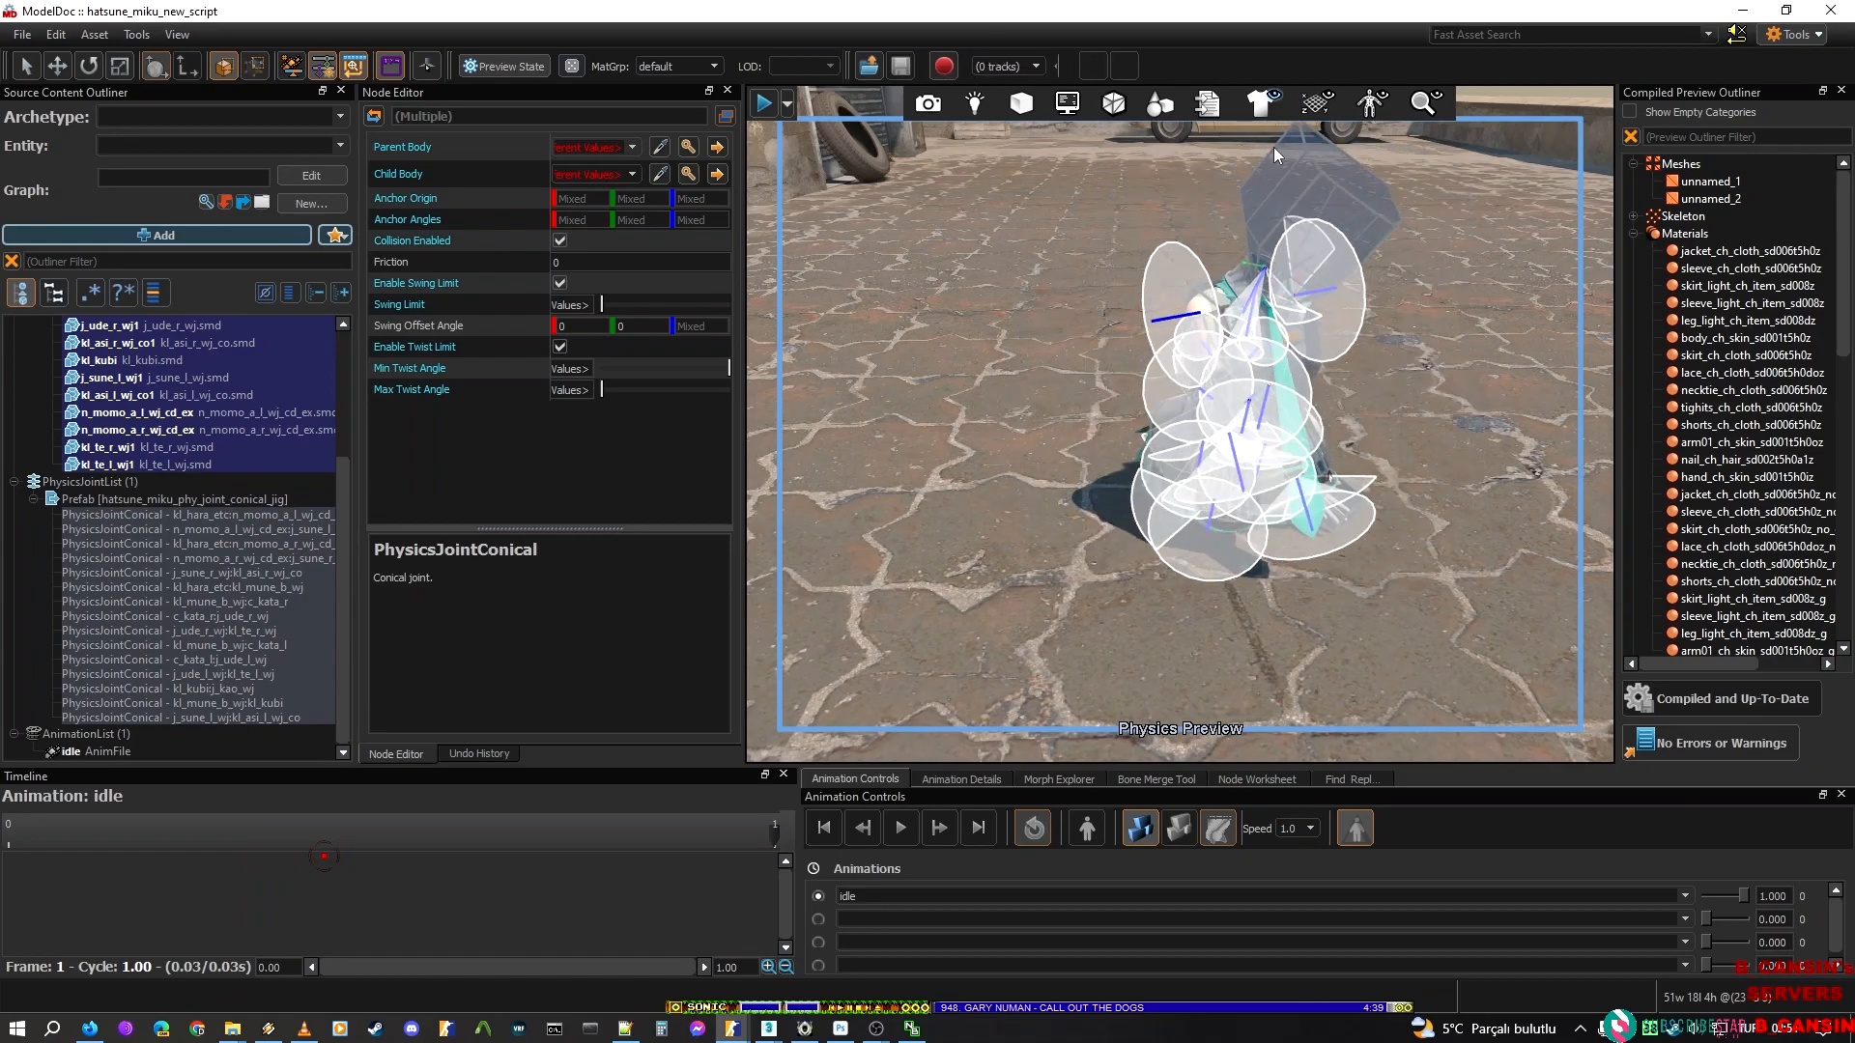
pyautogui.moveTo(1193, 466); pyautogui.dragTo(1353, 169)
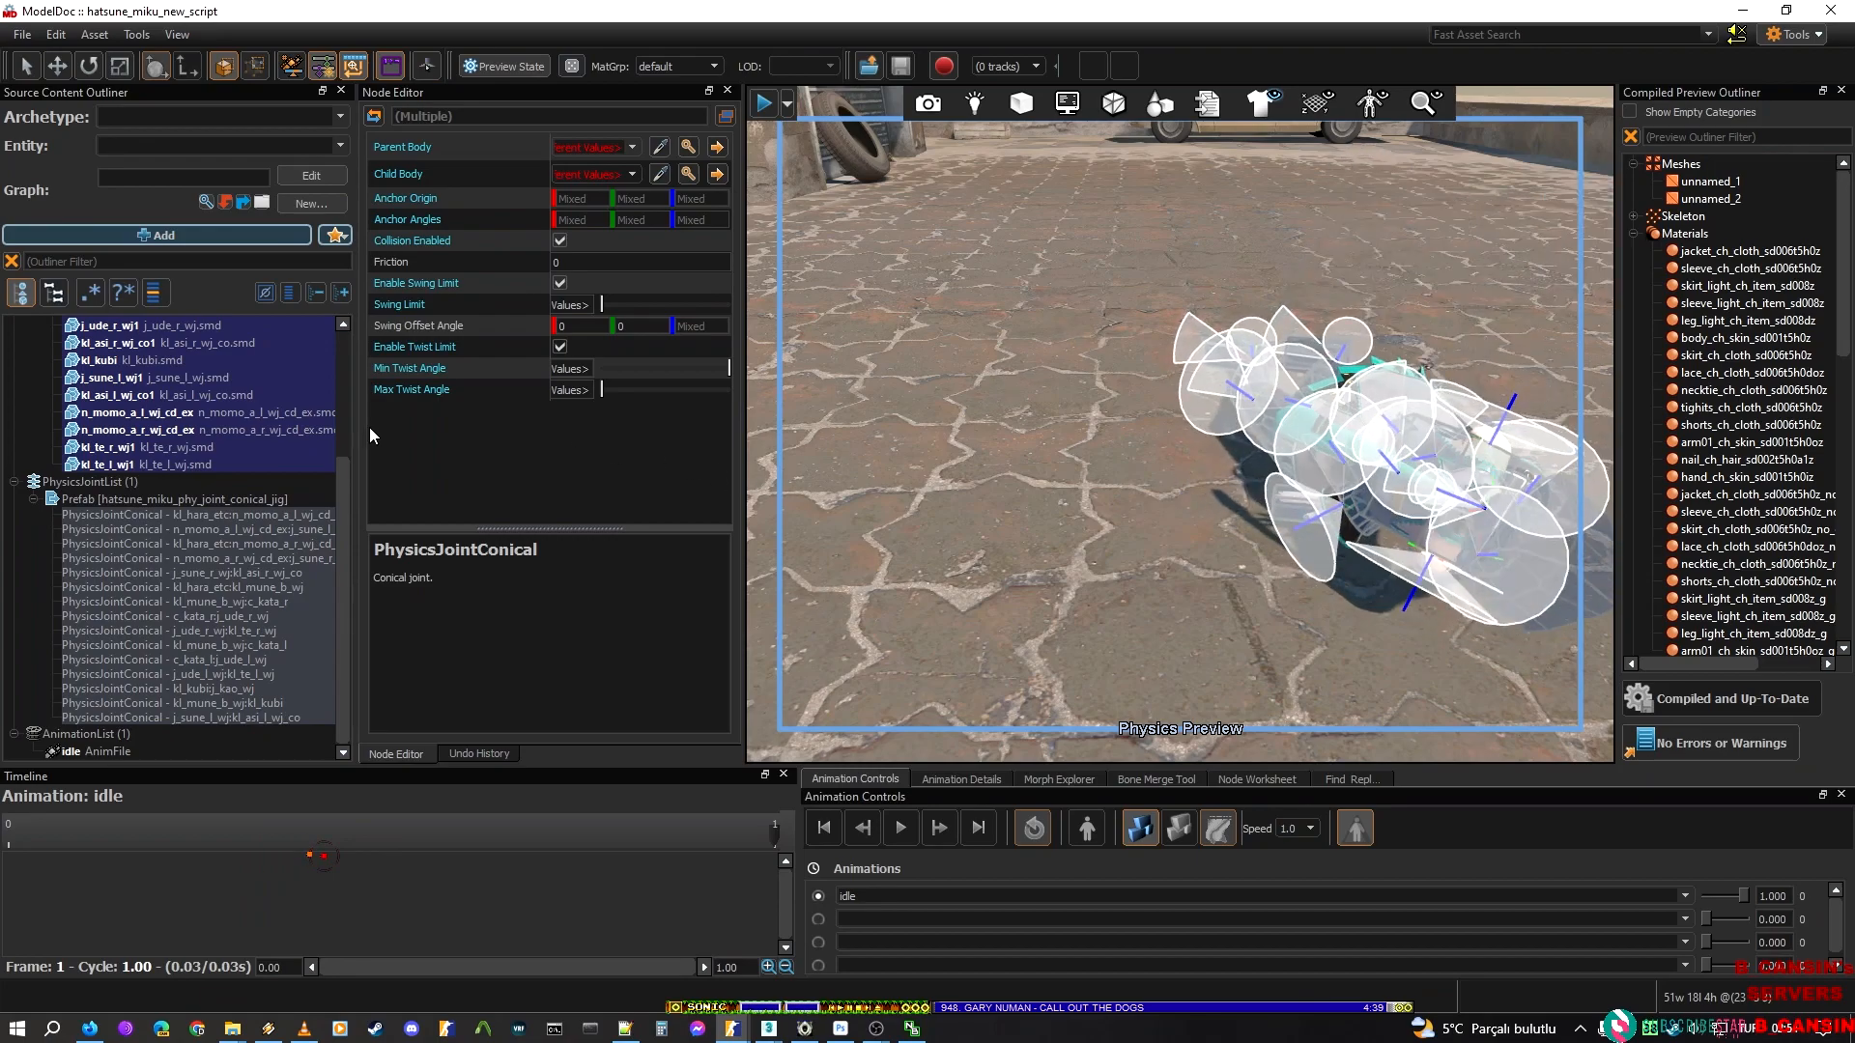
# Pull the simulated ragdoll around the scene, end the physics simulation, and return to the standing model
pyautogui.click(72, 482)
pyautogui.moveTo(1340, 534)
pyautogui.mouseDown()
pyautogui.moveTo(1370, 236)
pyautogui.moveTo(1430, 162)
pyautogui.moveTo(1113, 182)
pyautogui.moveTo(1217, 159)
pyautogui.moveTo(1132, 205)
pyautogui.mouseUp()
pyautogui.moveTo(1103, 463)
pyautogui.mouseDown()
pyautogui.moveTo(1133, 423)
pyautogui.moveTo(1361, 344)
pyautogui.moveTo(1384, 216)
pyautogui.mouseUp()
pyautogui.click(1152, 826)
pyautogui.moveTo(1159, 541)
pyautogui.mouseDown(button='right')
pyautogui.moveTo(1159, 405)
pyautogui.moveTo(1159, 541)
pyautogui.moveTo(1132, 551)
pyautogui.mouseUp(button='right')
pyautogui.press('w')
pyautogui.press('s')
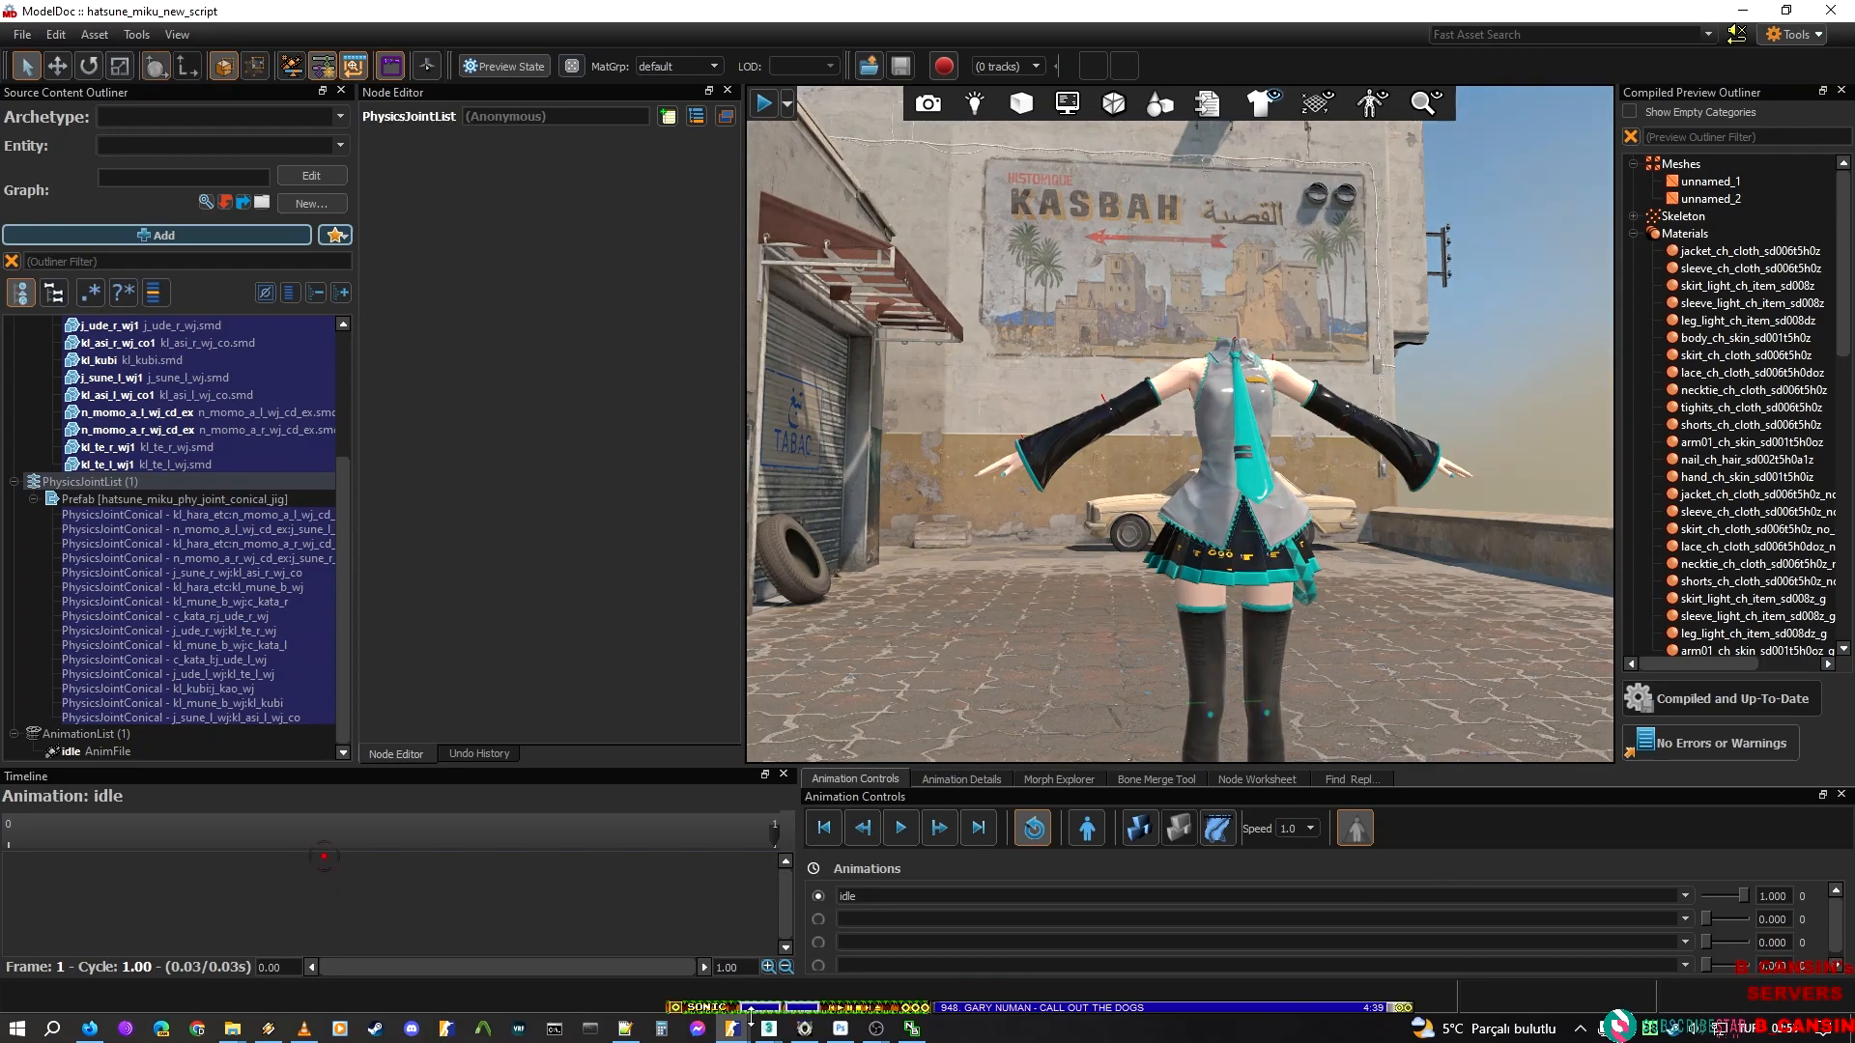
# Switch to the hatsune_miku_sakura_miku_jig_cloth model and inspect the kl_hara_etc entry in its PhysicsBodyMarkupList prefab
pyautogui.moveTo(768, 1025)
pyautogui.click(882, 944)
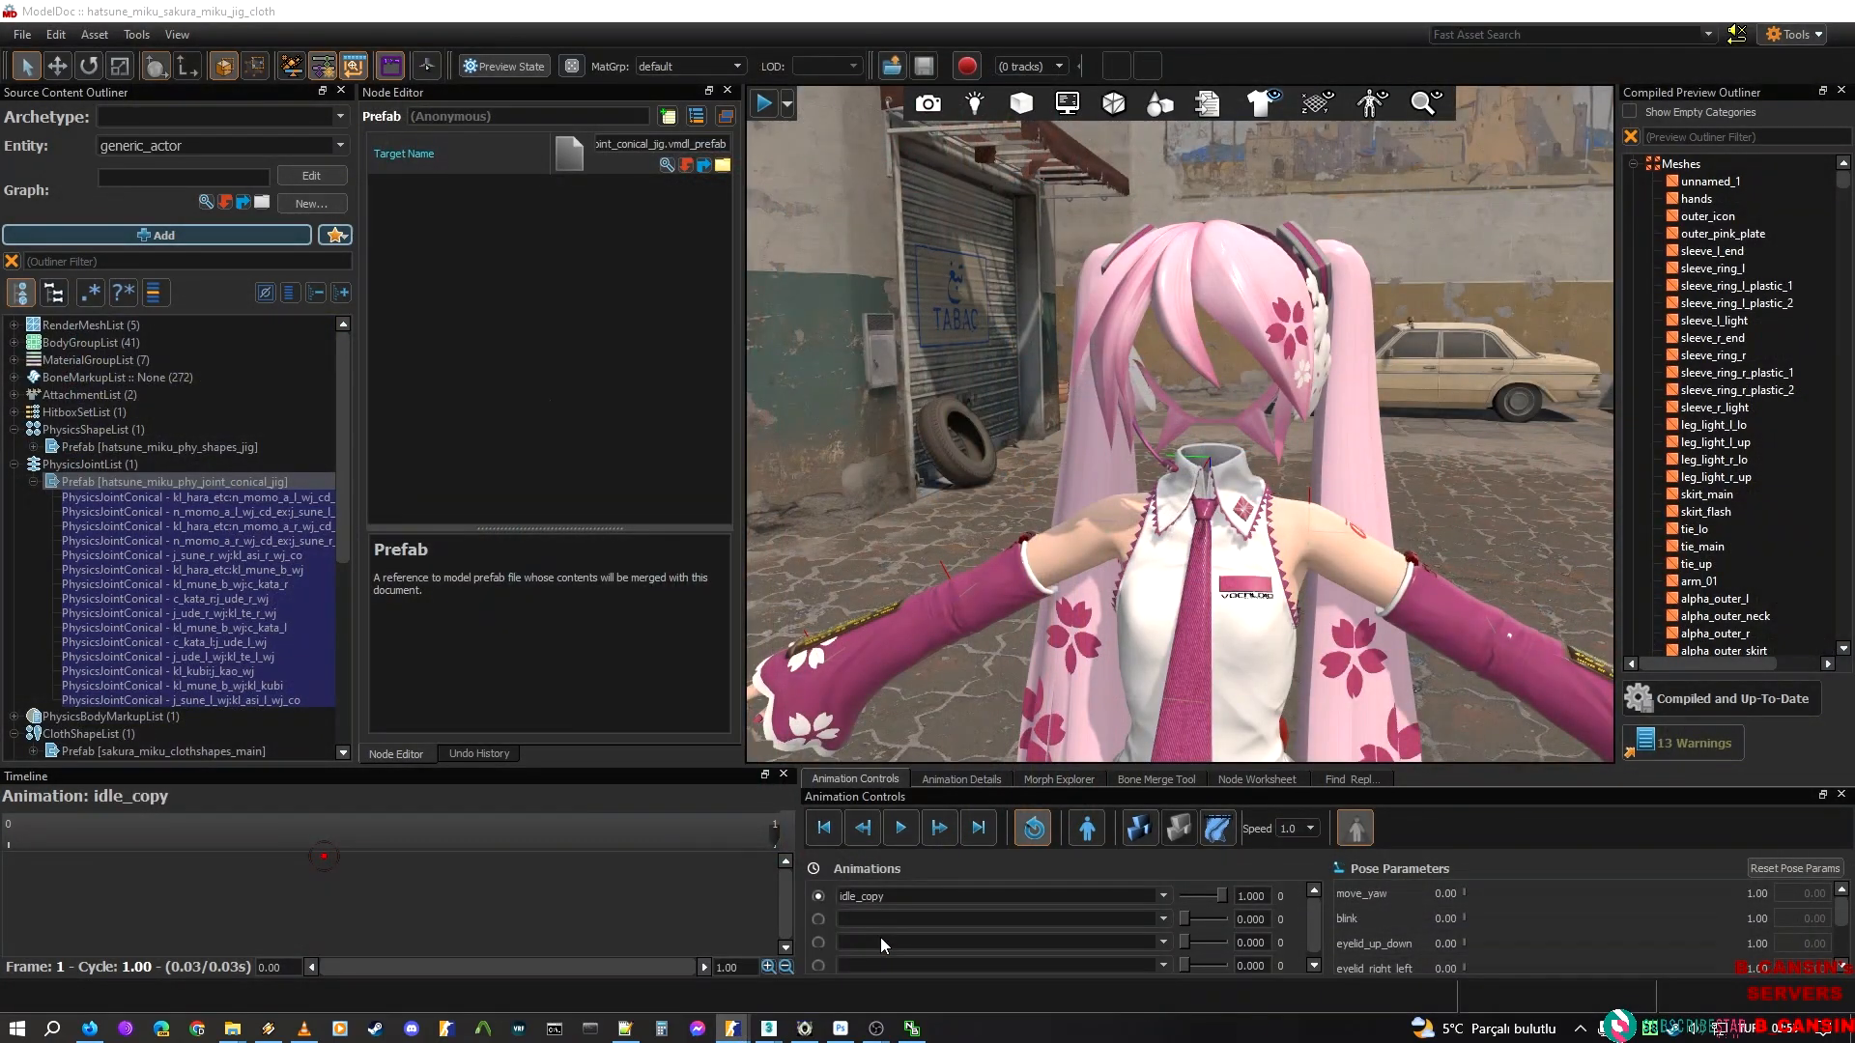
pyautogui.click(34, 482)
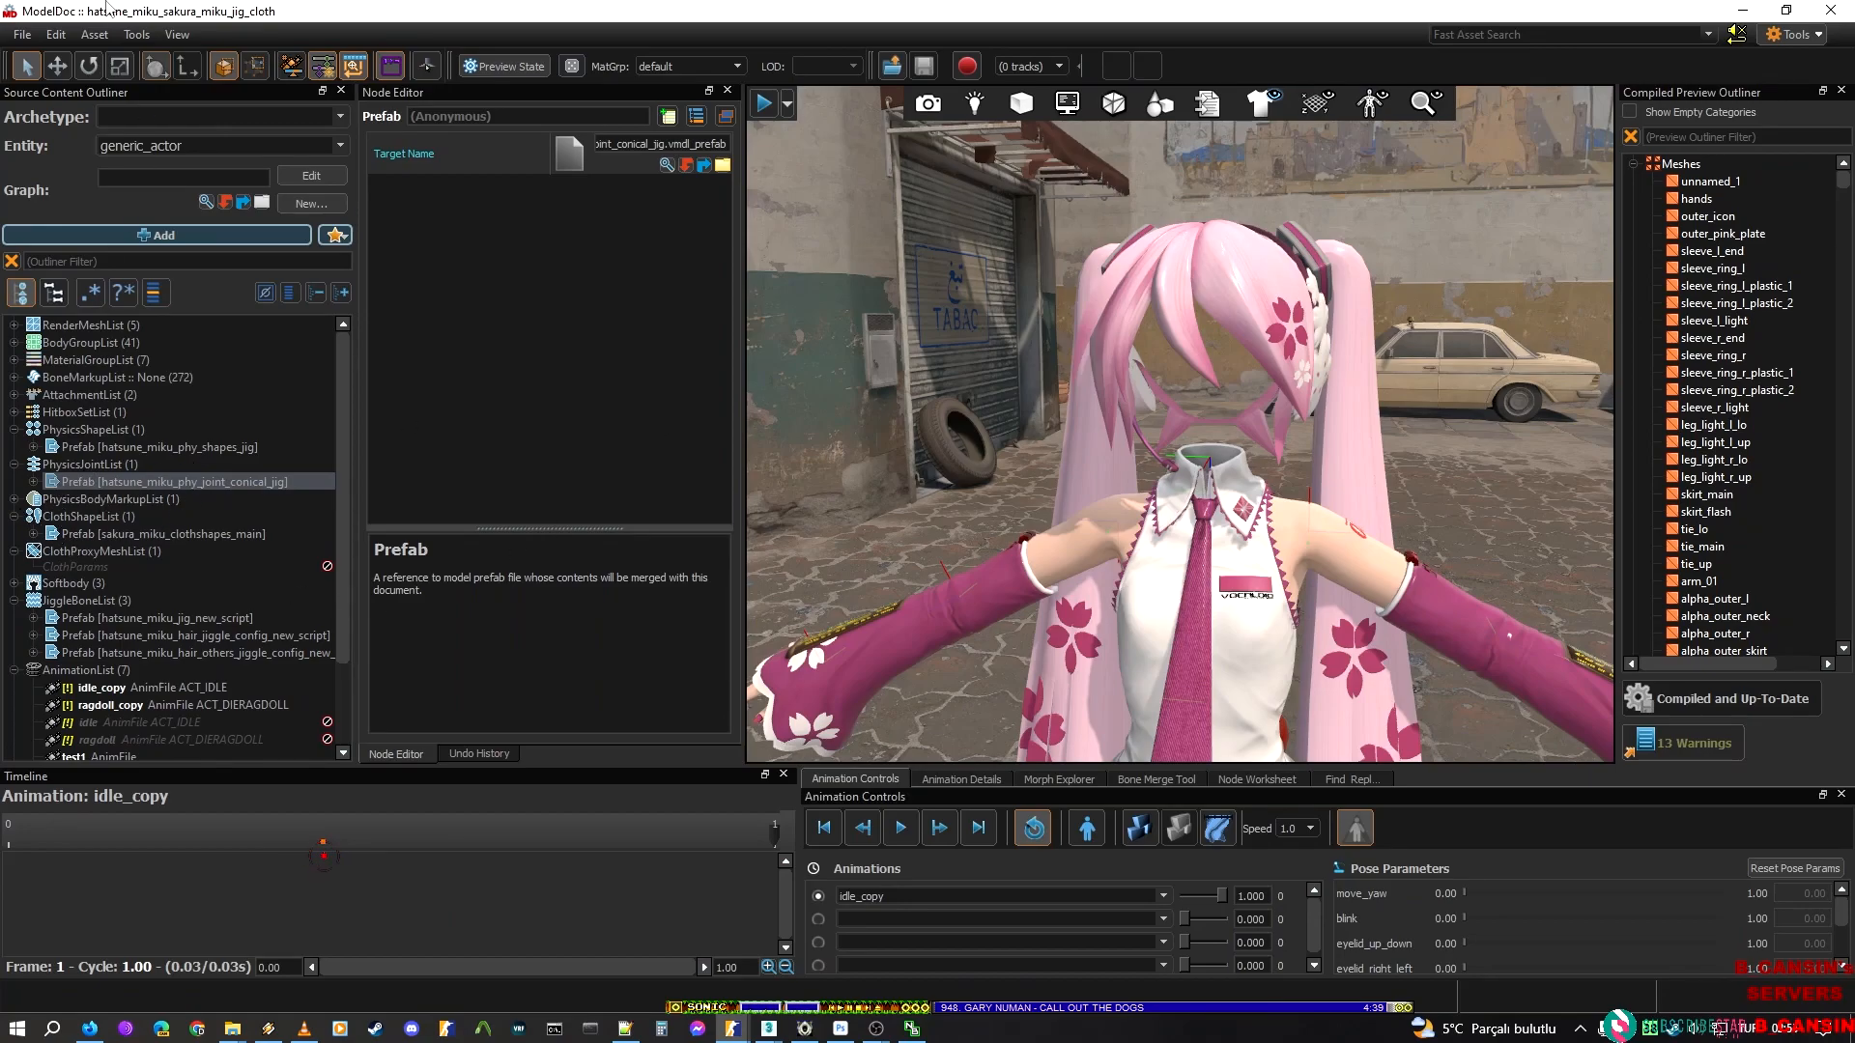
pyautogui.click(29, 500)
pyautogui.click(14, 499)
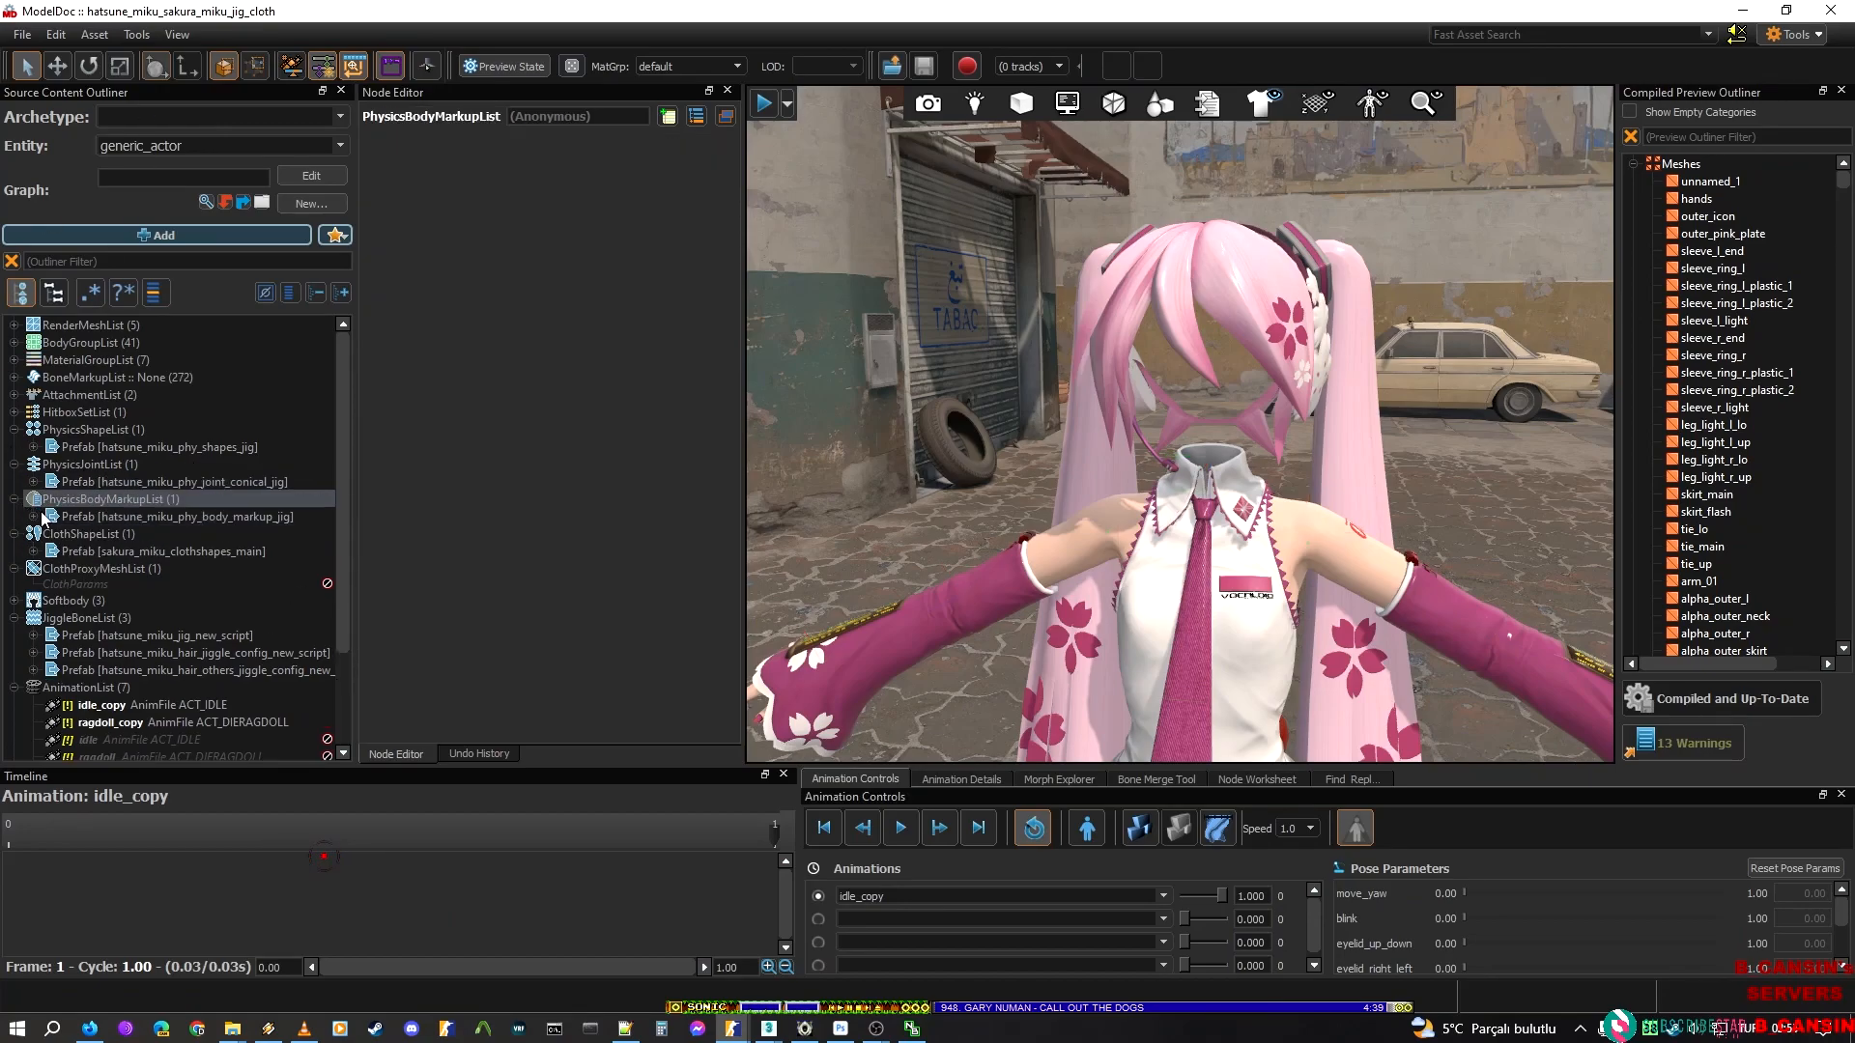
pyautogui.click(34, 517)
pyautogui.click(123, 534)
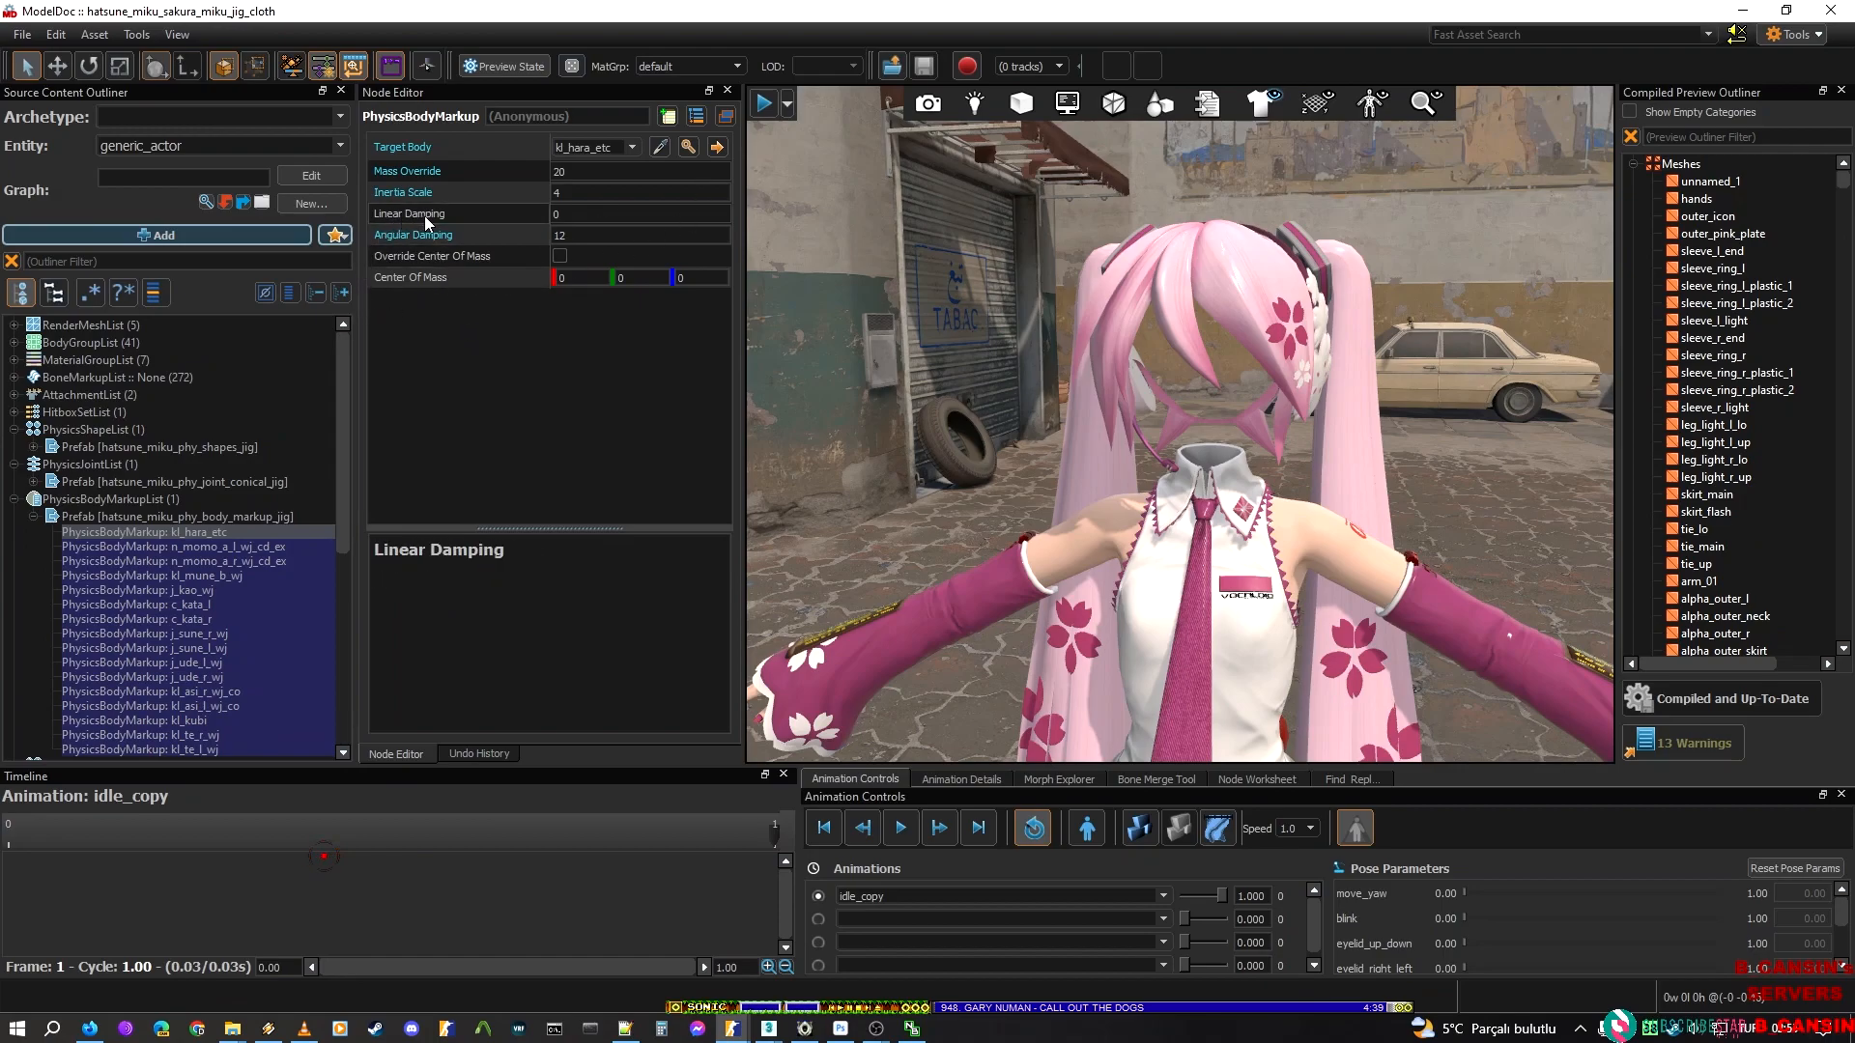
pyautogui.scroll(-4, 168, 562)
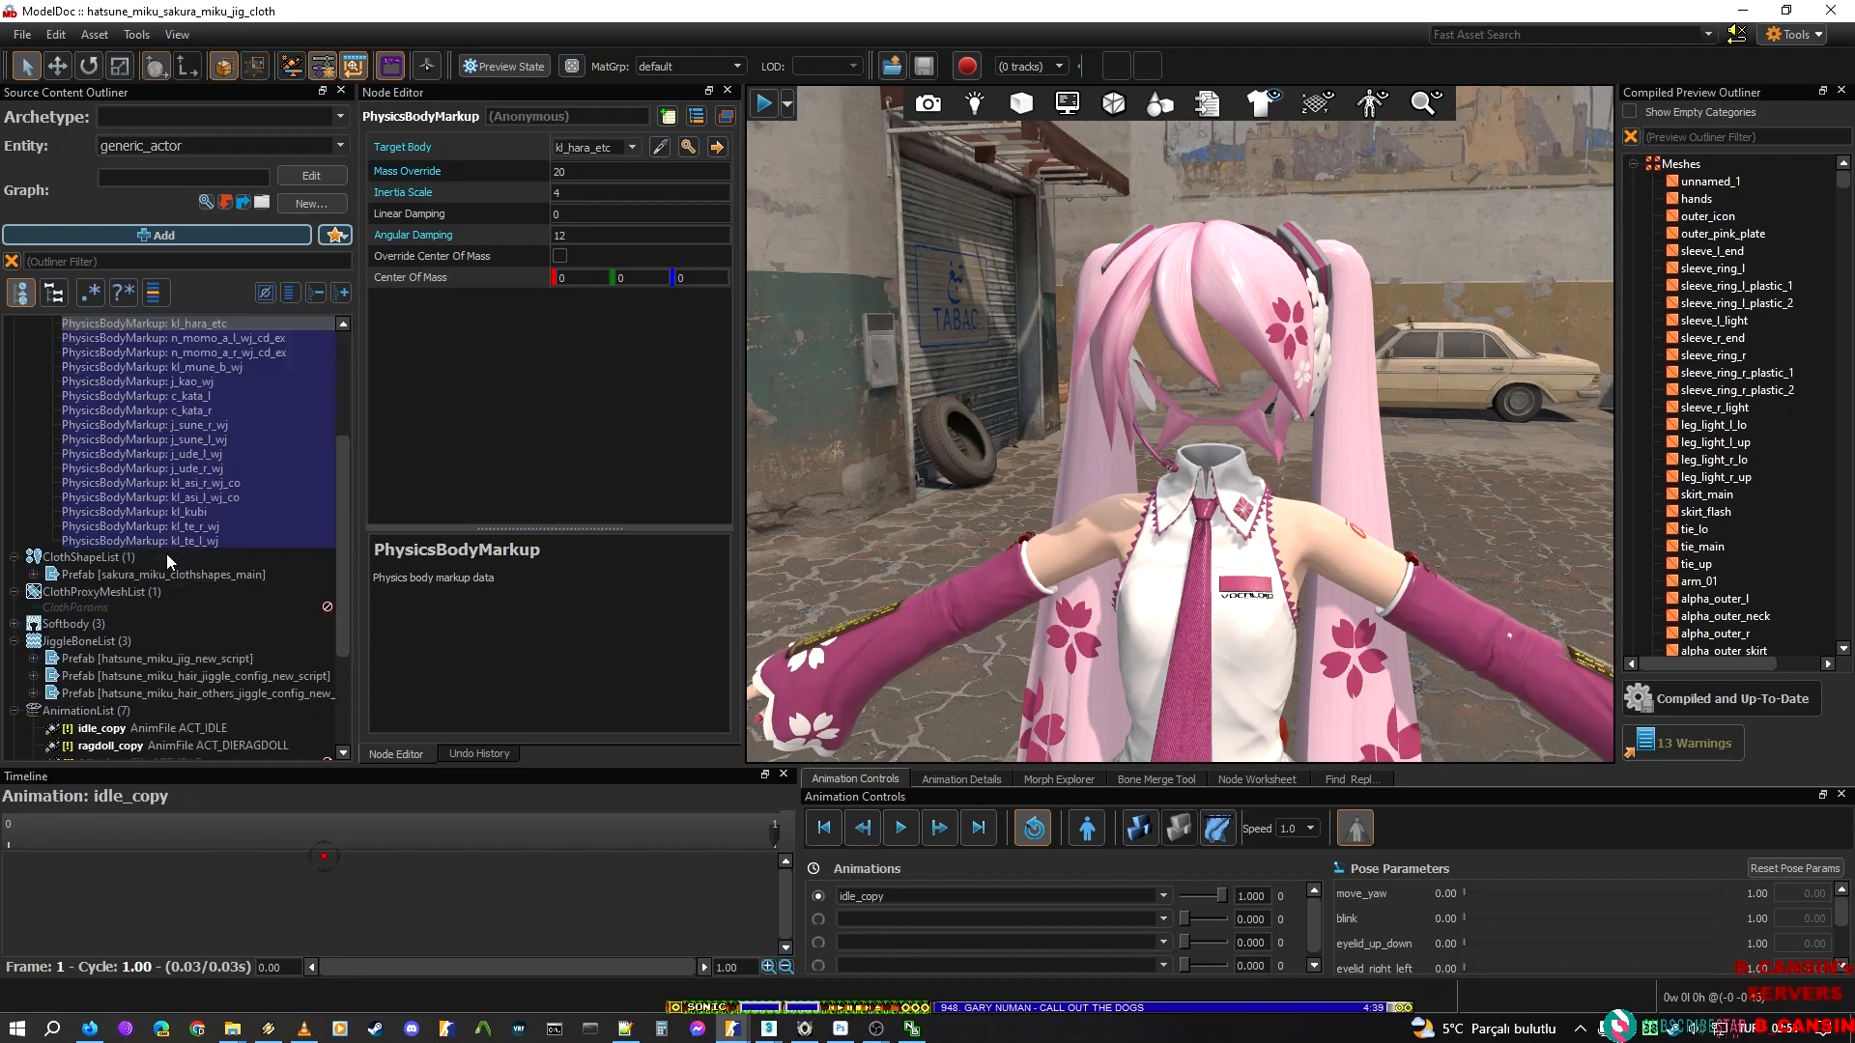
# Switch back to hatsune_miku_new_script and check the calculated mass of its hip, shoulder, foot and left thigh physics hulls
pyautogui.moveTo(754, 1032)
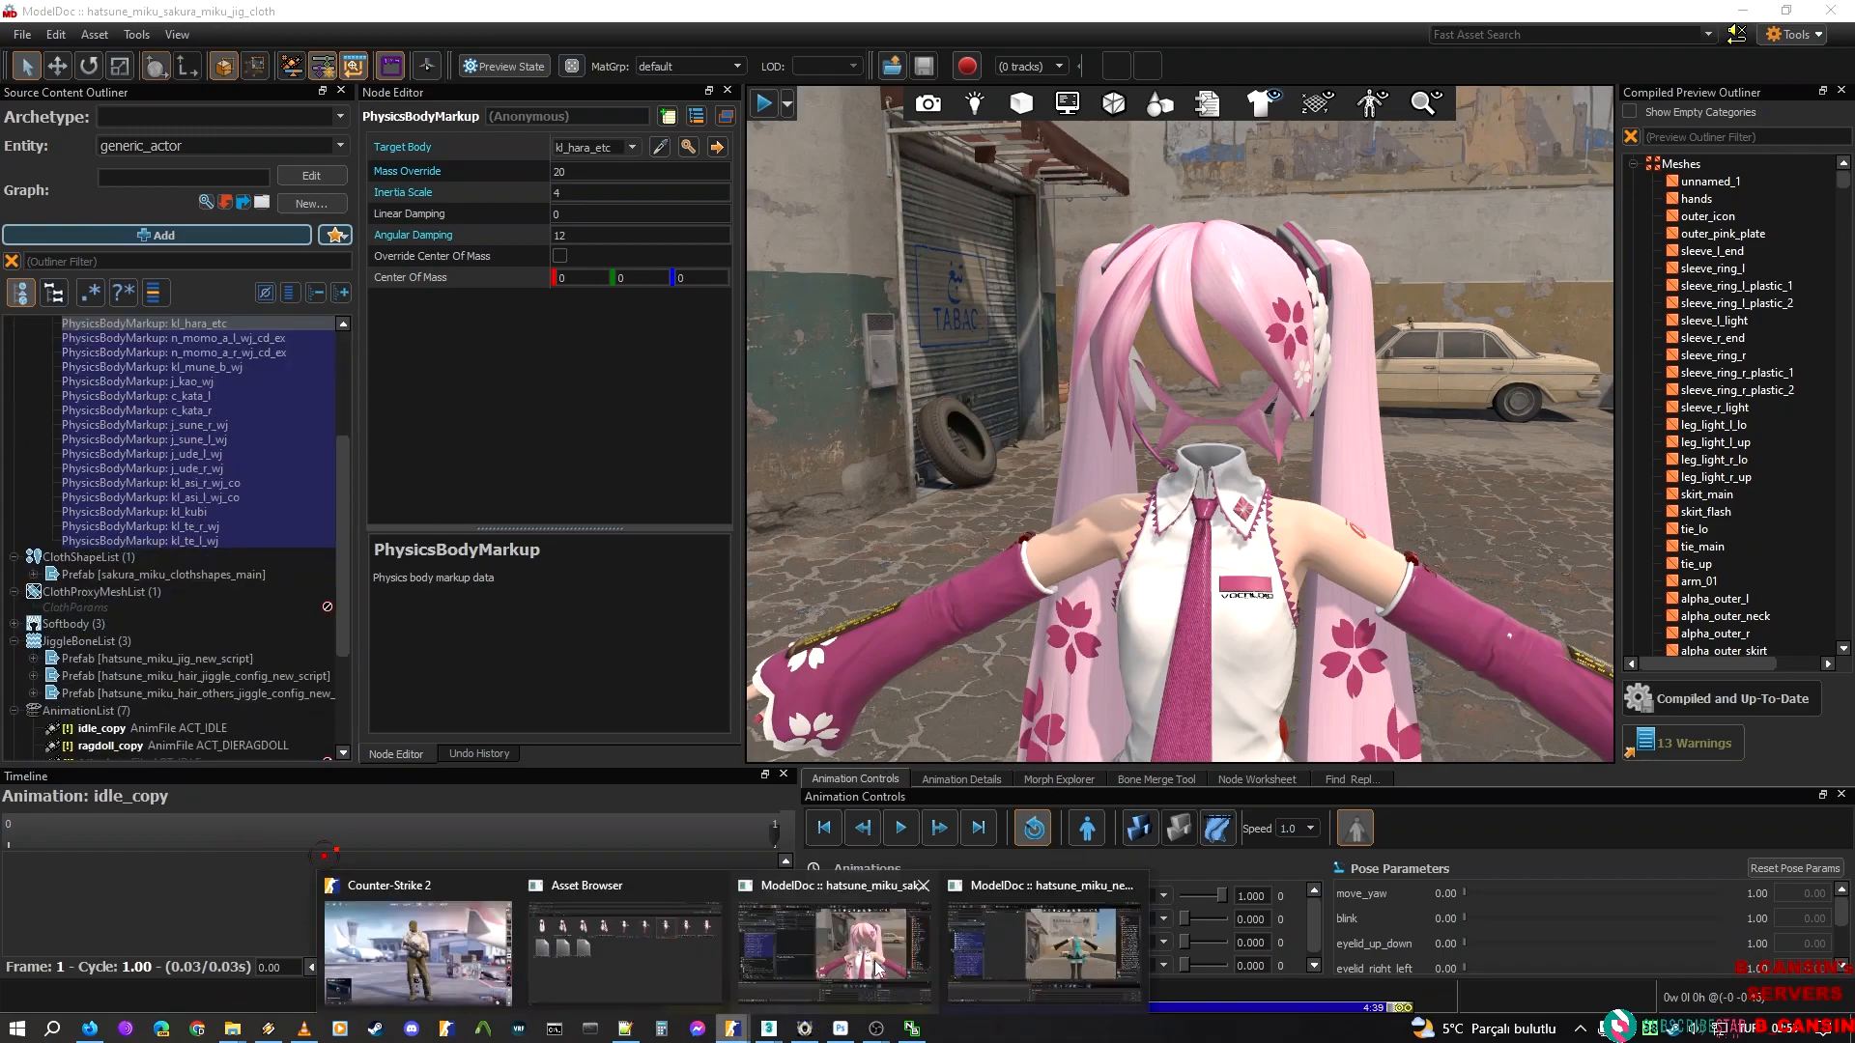
pyautogui.click(1035, 951)
pyautogui.scroll(3, 220, 529)
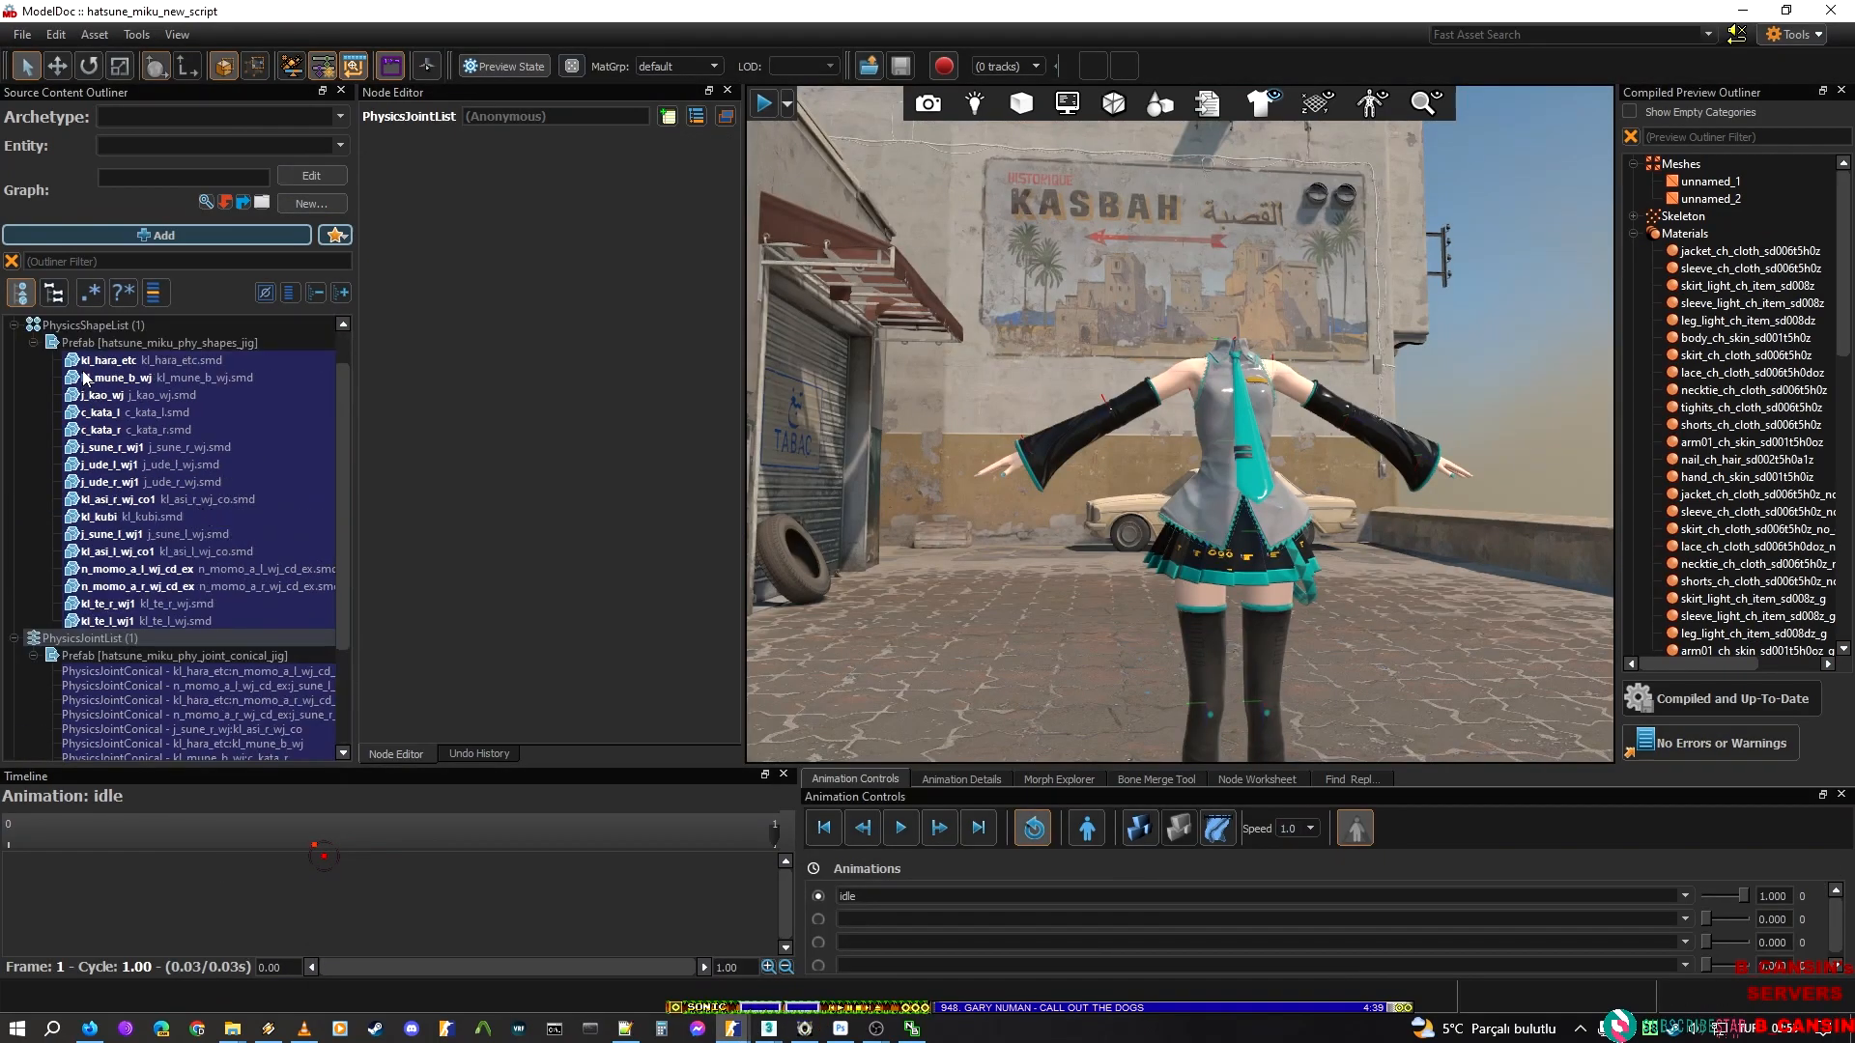
pyautogui.click(94, 364)
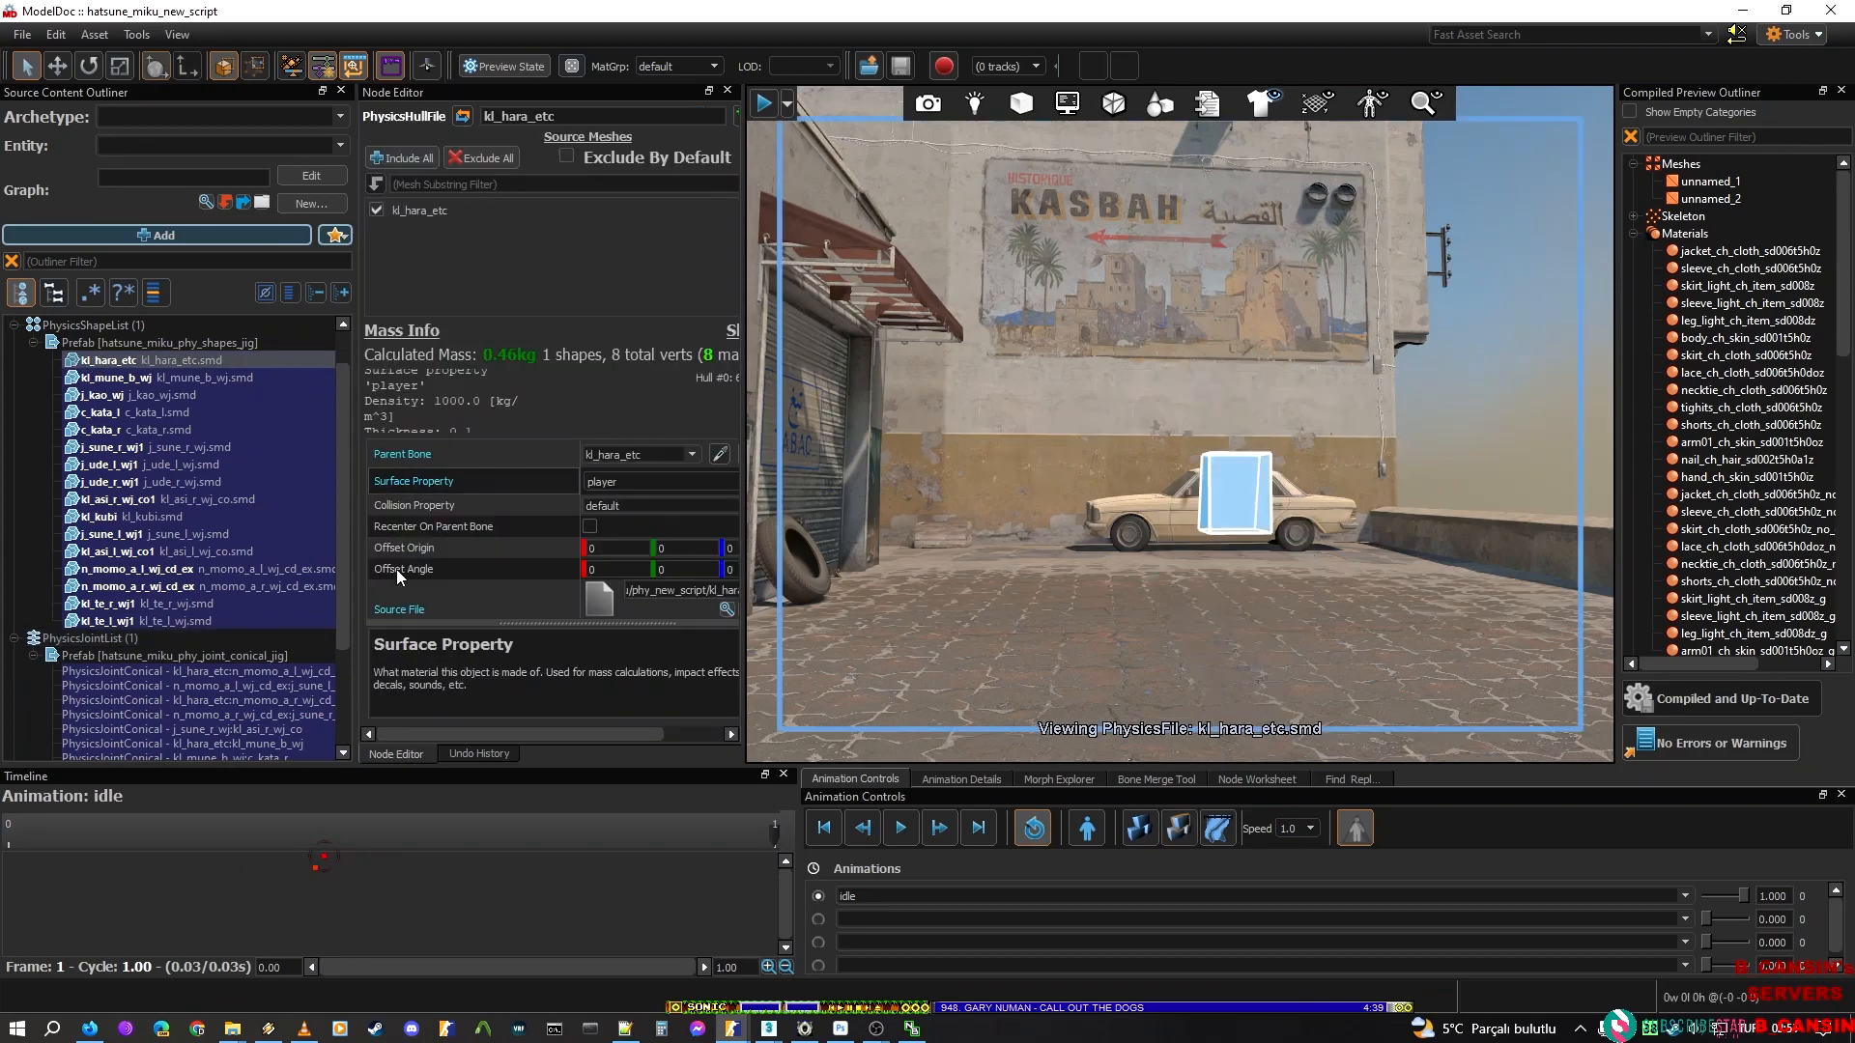
pyautogui.click(131, 380)
pyautogui.click(101, 429)
pyautogui.scroll(-3, 467, 531)
pyautogui.scroll(1, 444, 442)
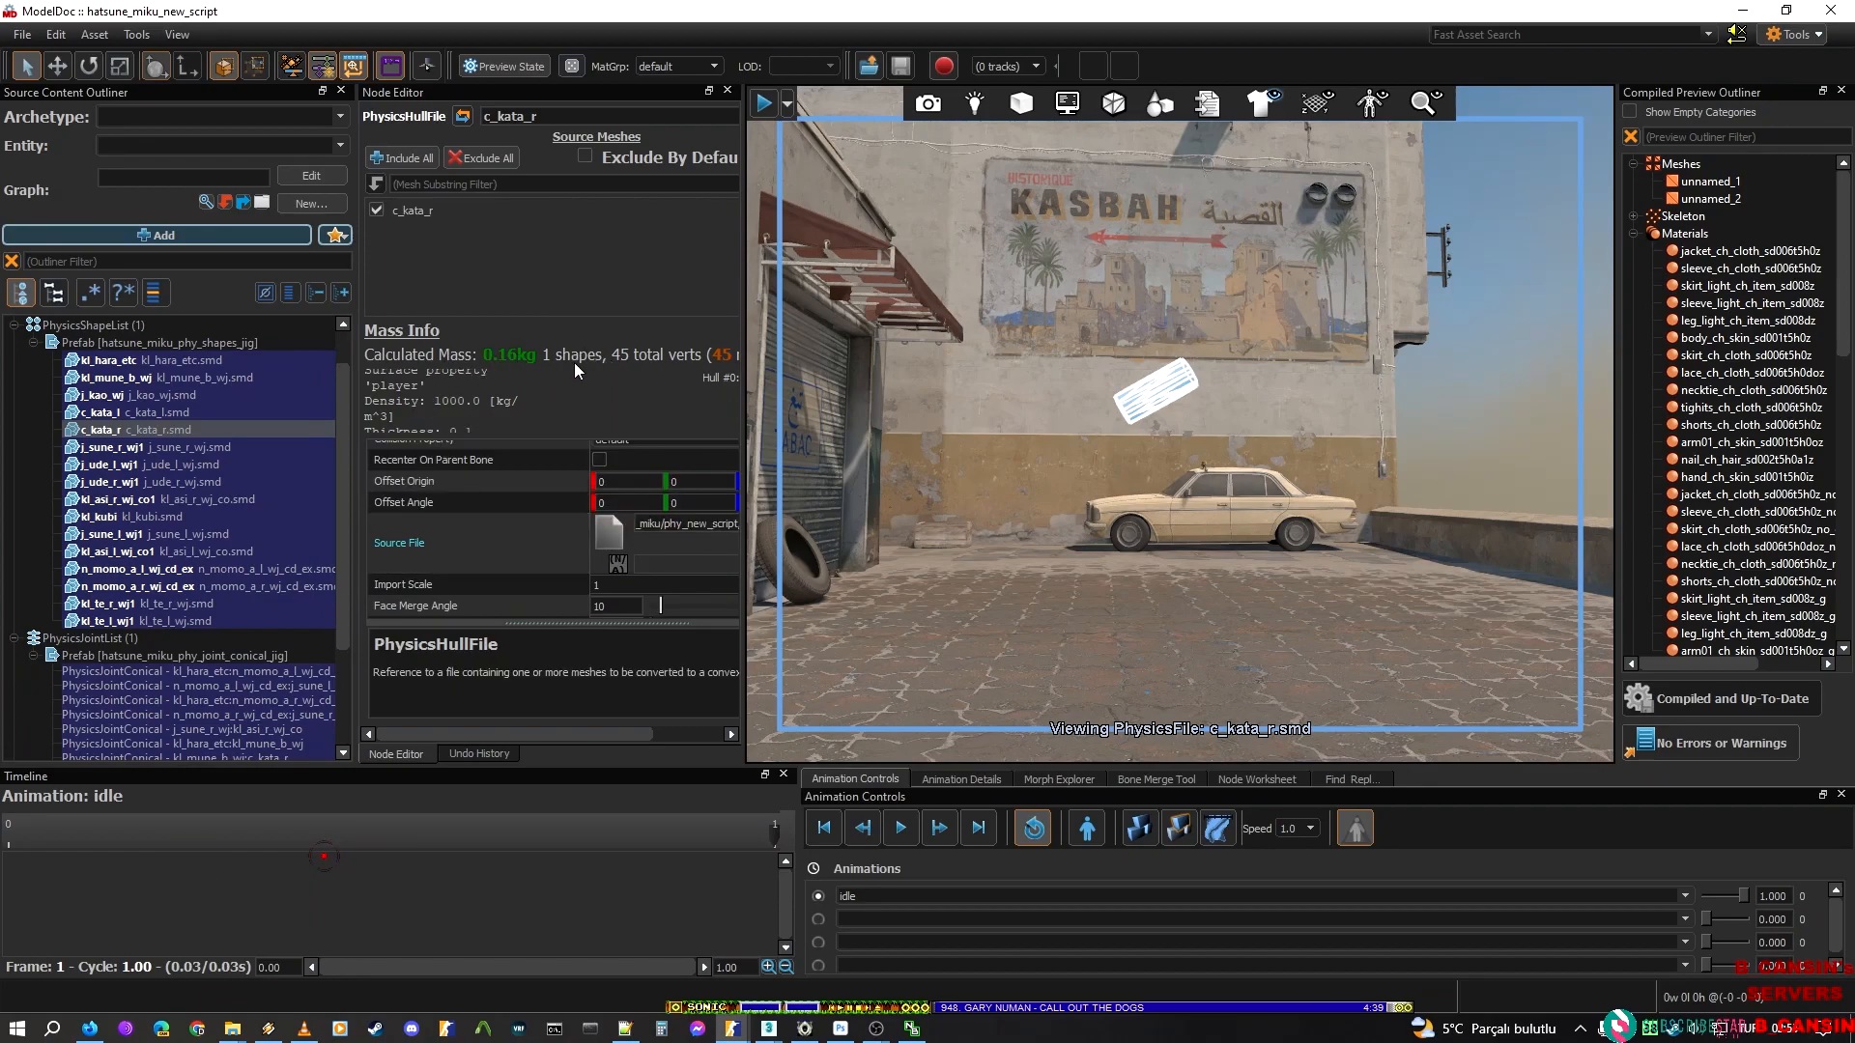
pyautogui.click(126, 414)
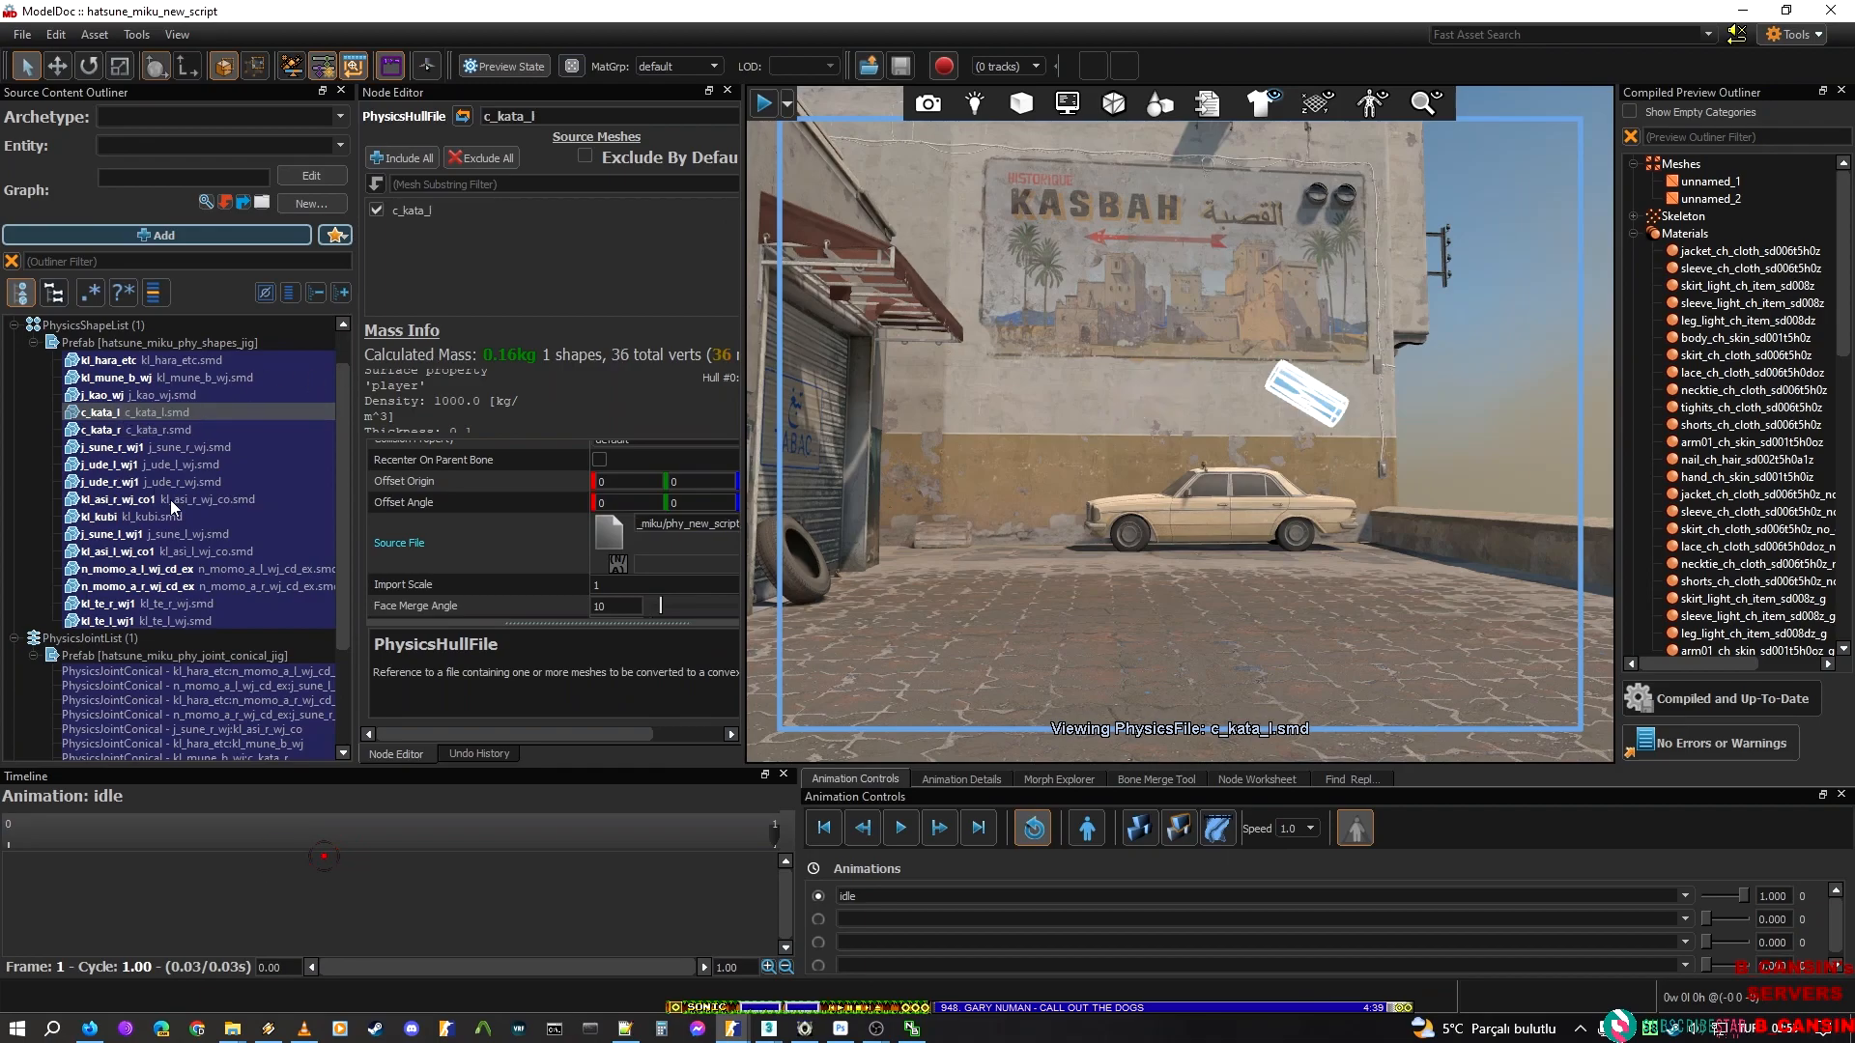
pyautogui.click(172, 552)
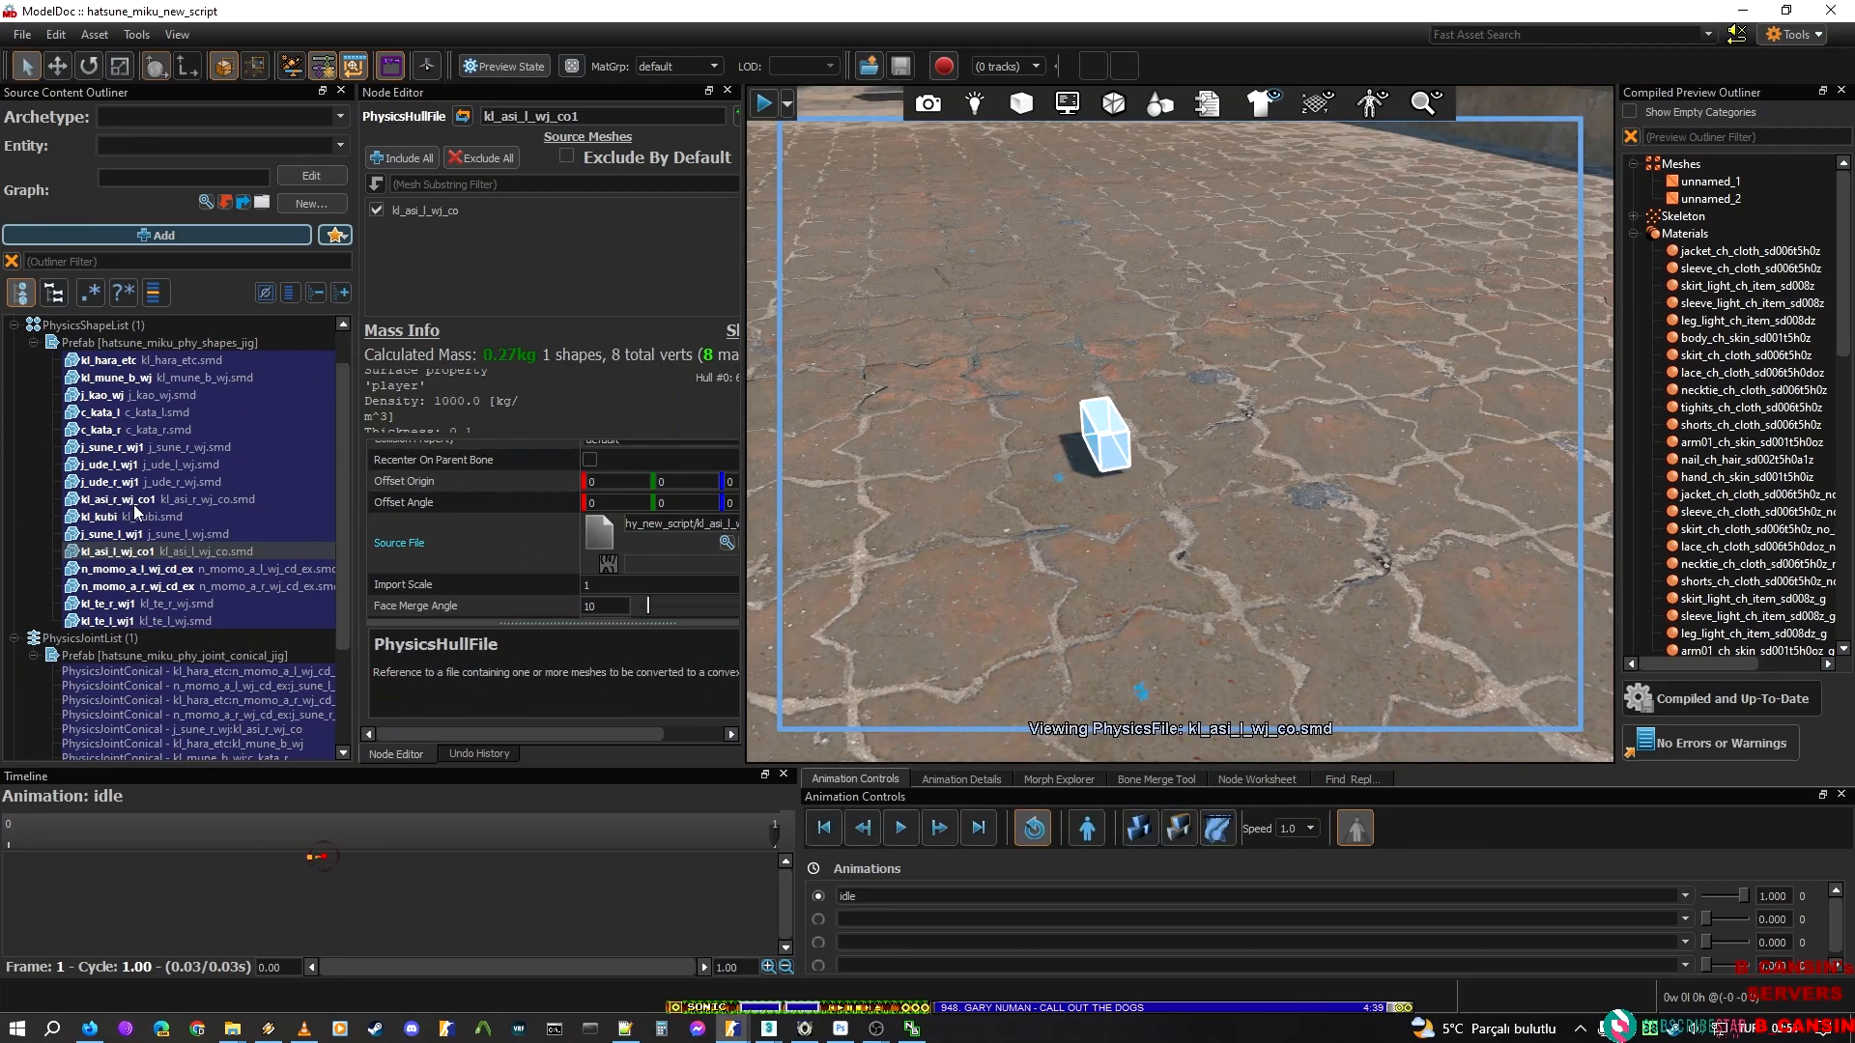
pyautogui.click(155, 569)
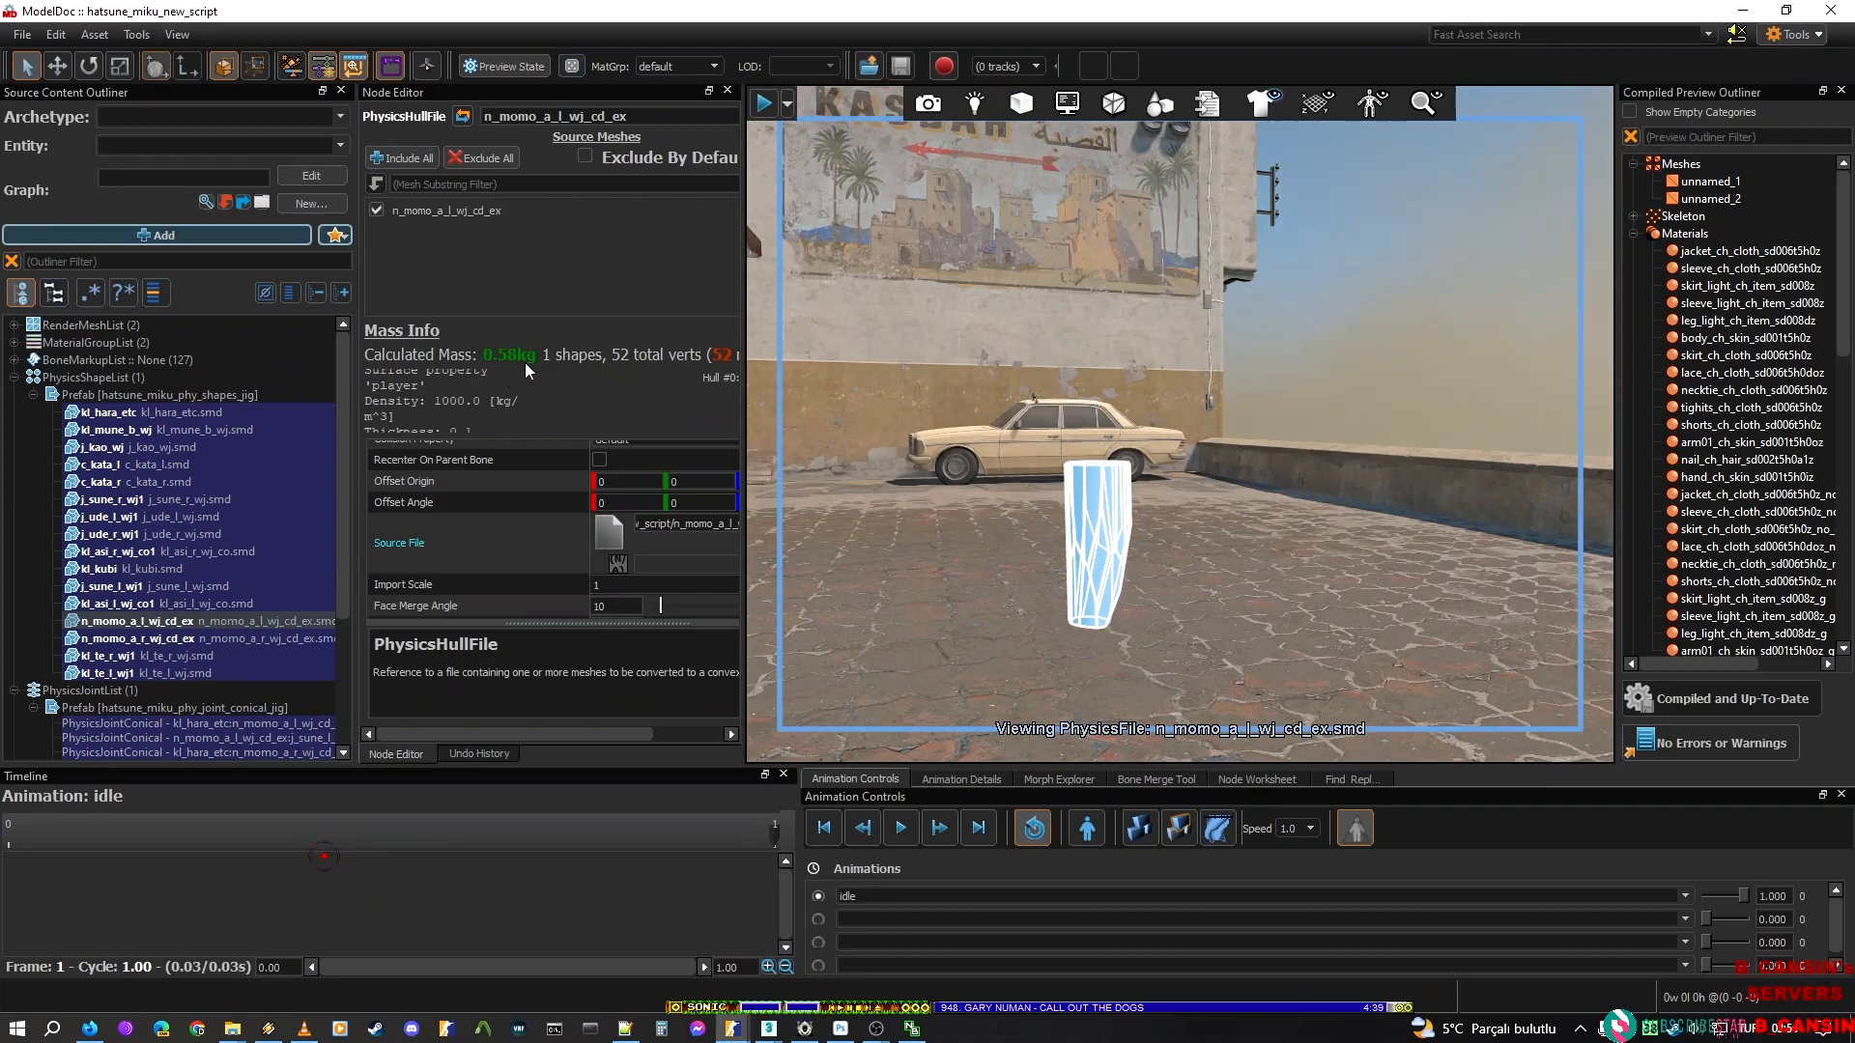
# Compare the calculated masses of the thigh, hand, head, arm and chest hulls, ending on the kl_hara_etc hull
pyautogui.click(149, 569)
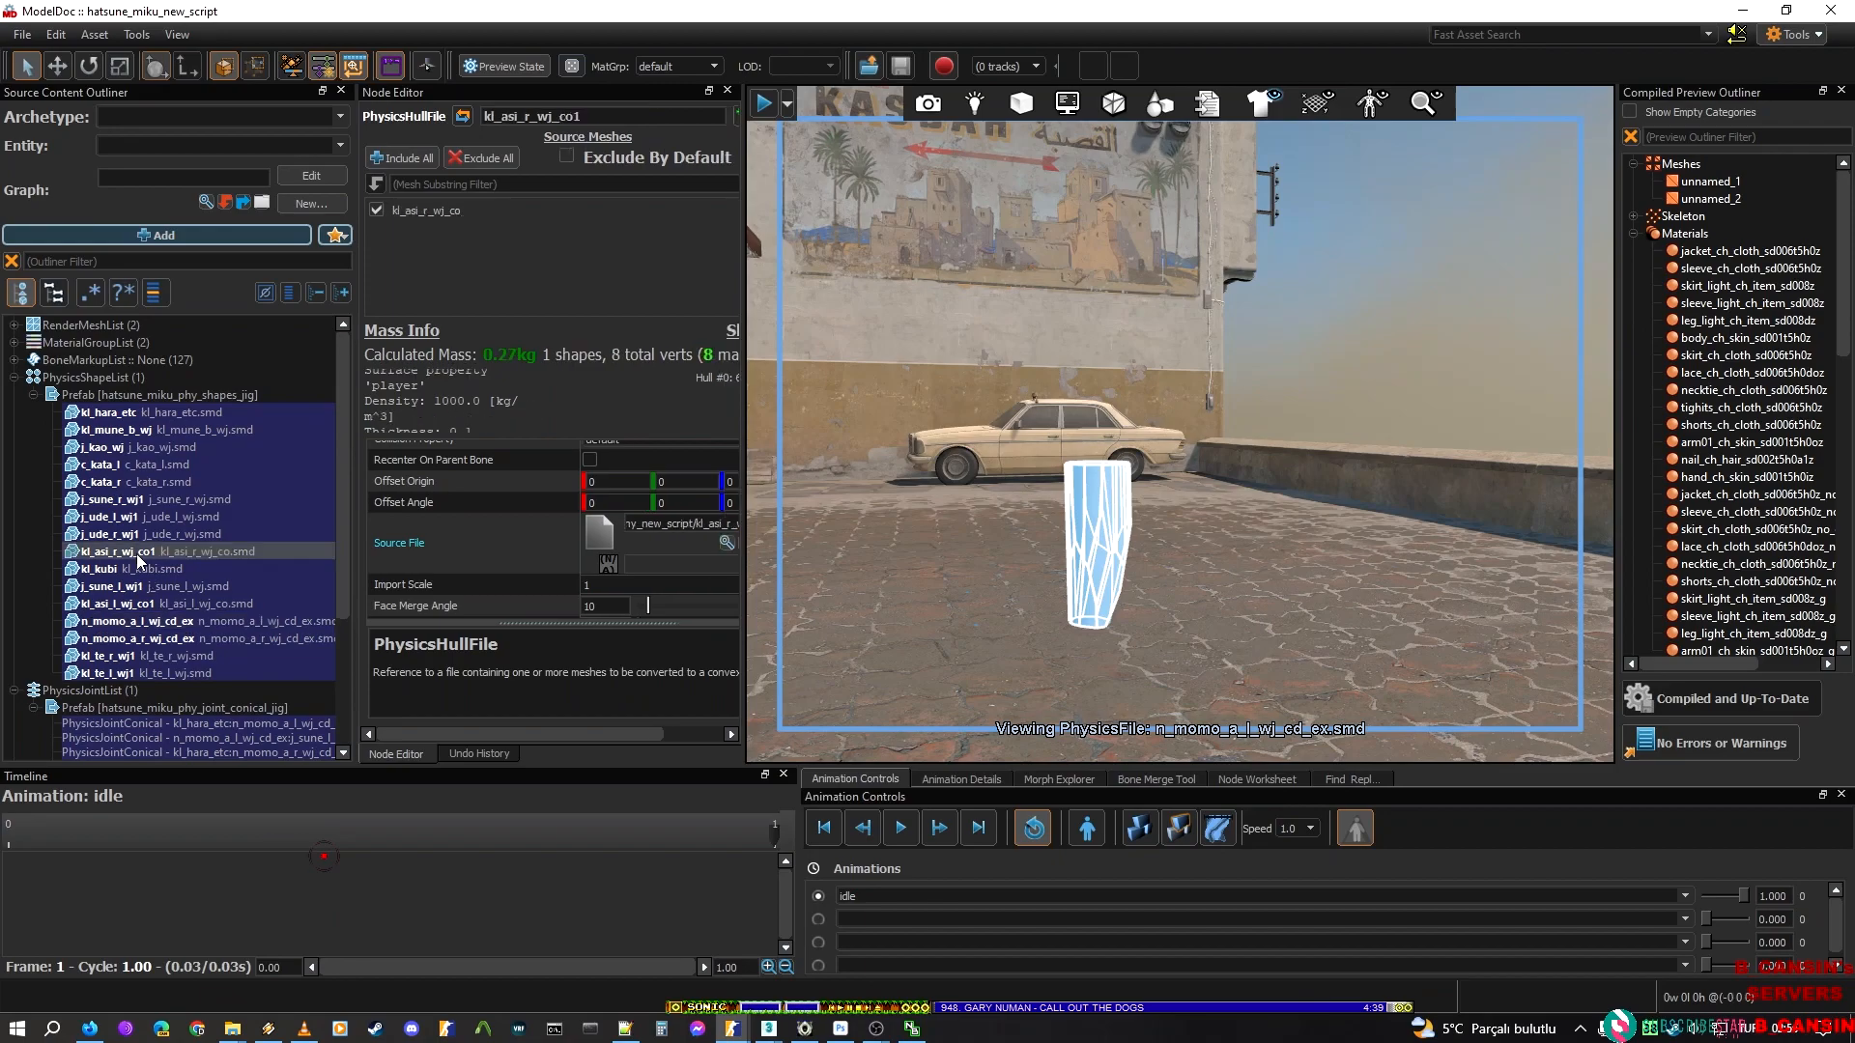
pyautogui.click(176, 586)
pyautogui.click(183, 621)
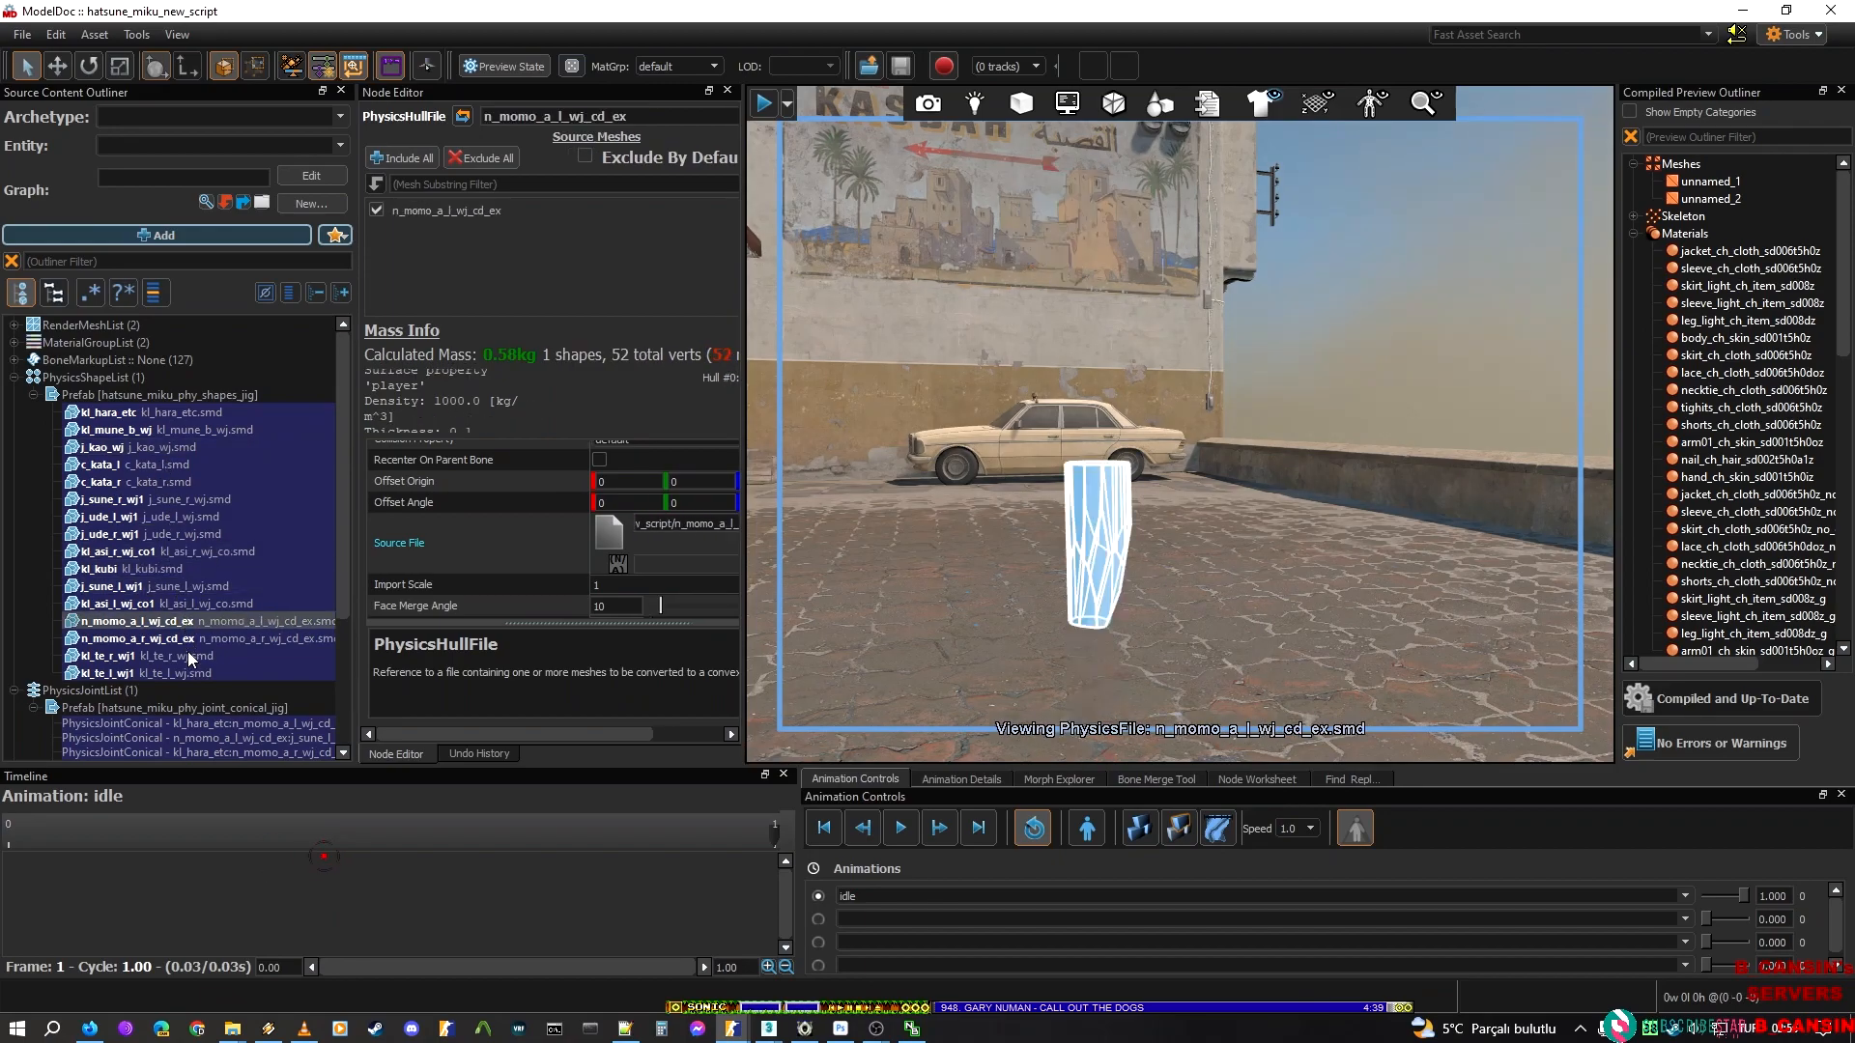
pyautogui.click(186, 654)
pyautogui.click(187, 674)
pyautogui.click(205, 554)
pyautogui.click(190, 438)
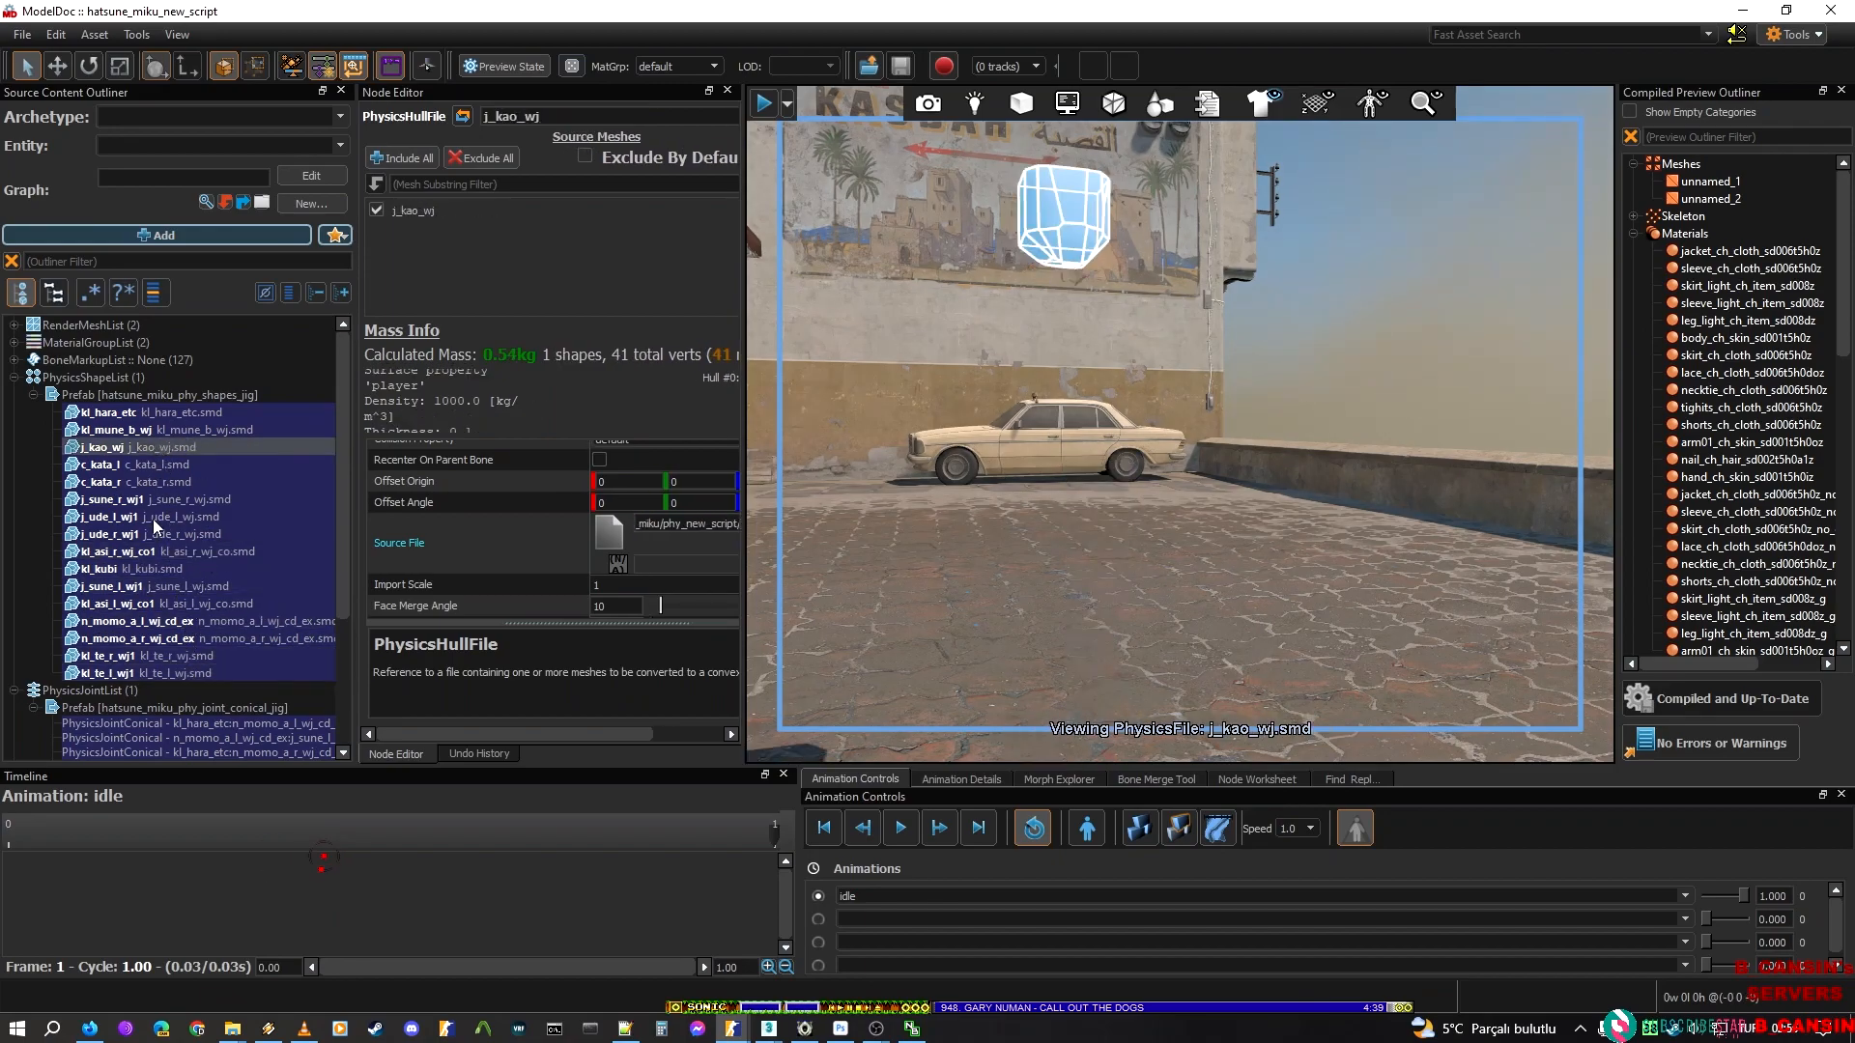
pyautogui.click(153, 518)
pyautogui.click(178, 465)
pyautogui.click(171, 429)
pyautogui.click(178, 398)
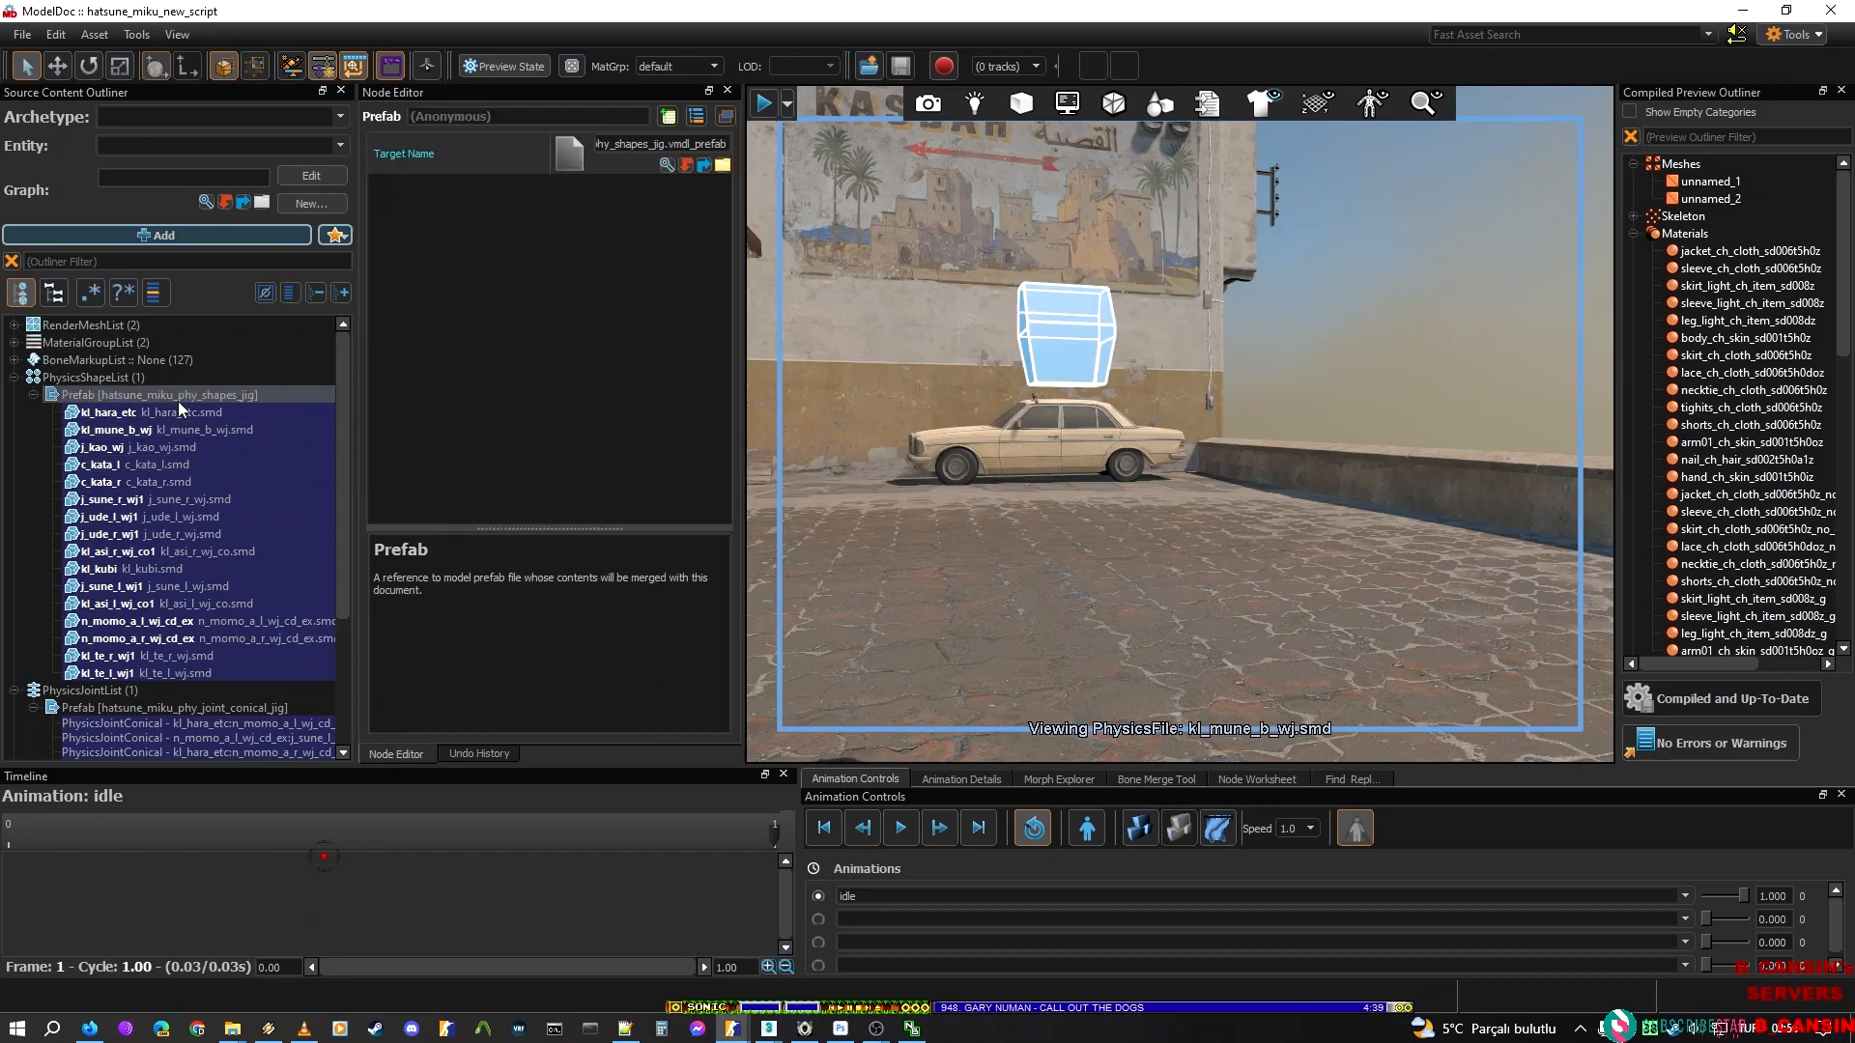
pyautogui.click(162, 449)
pyautogui.click(169, 415)
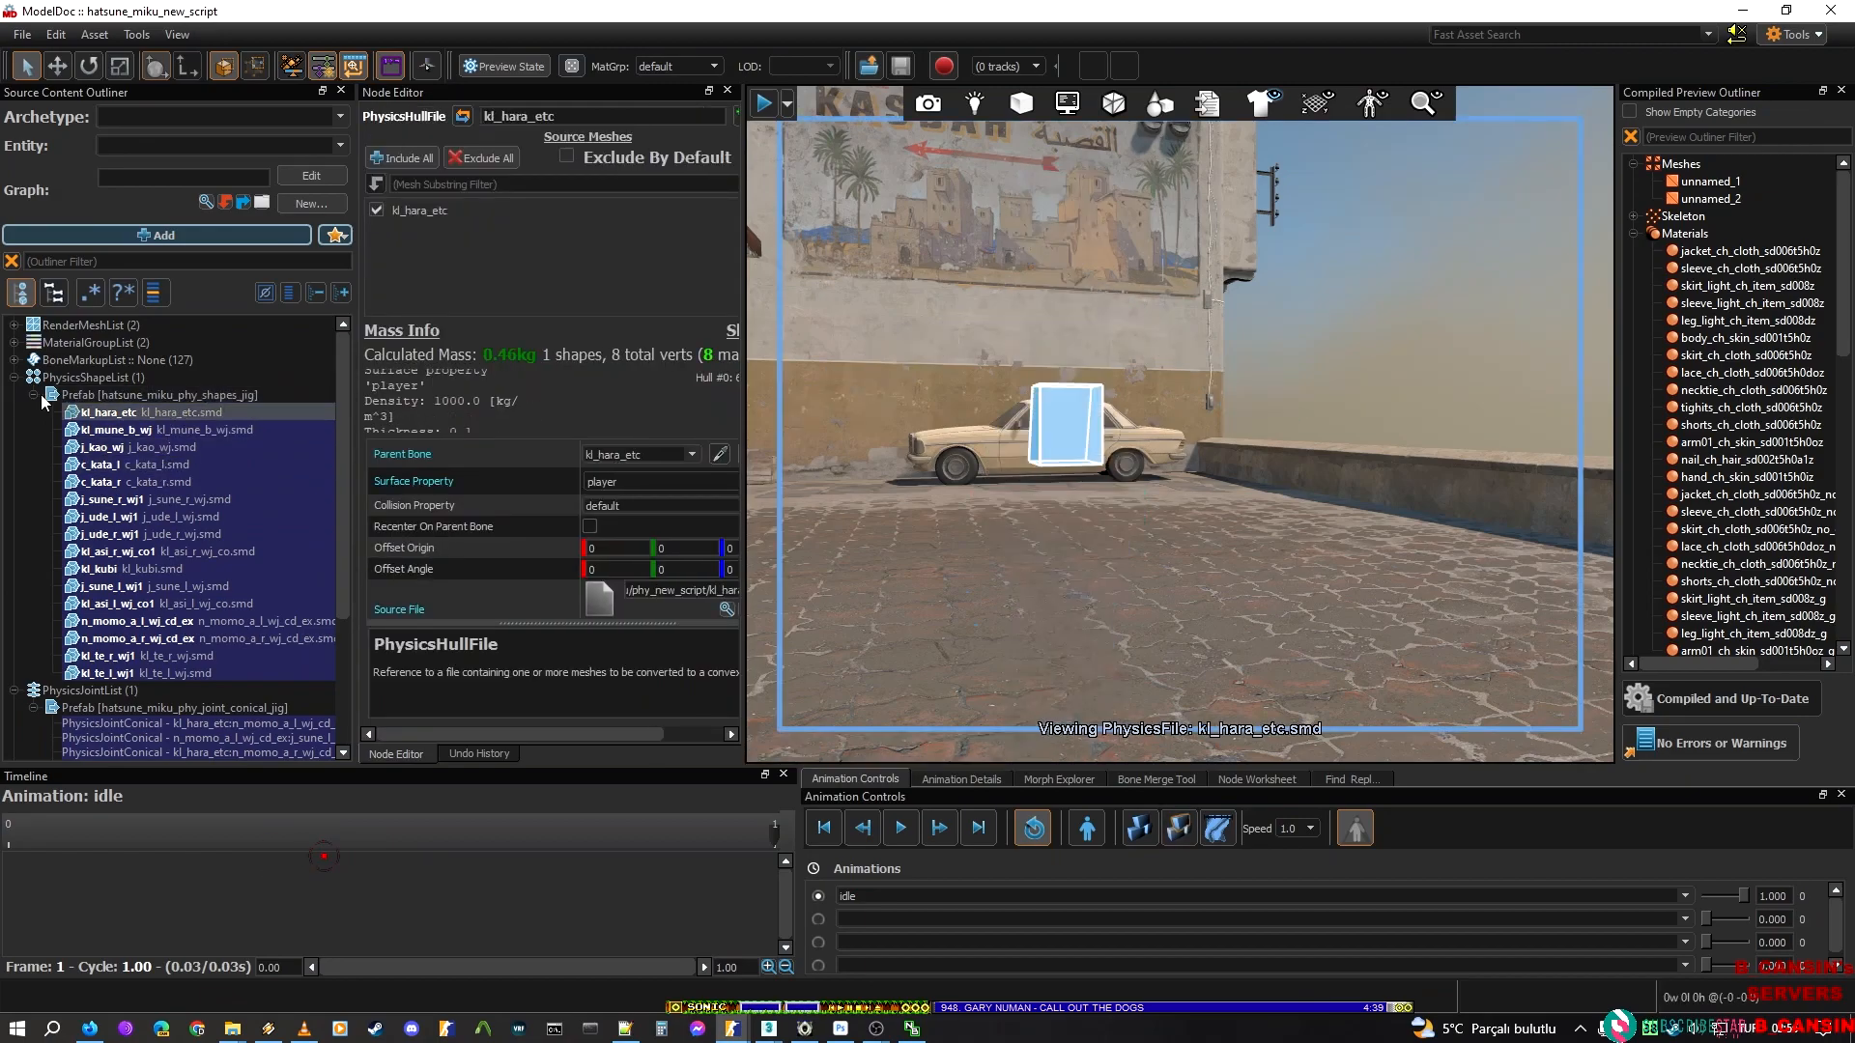
pyautogui.click(574, 114)
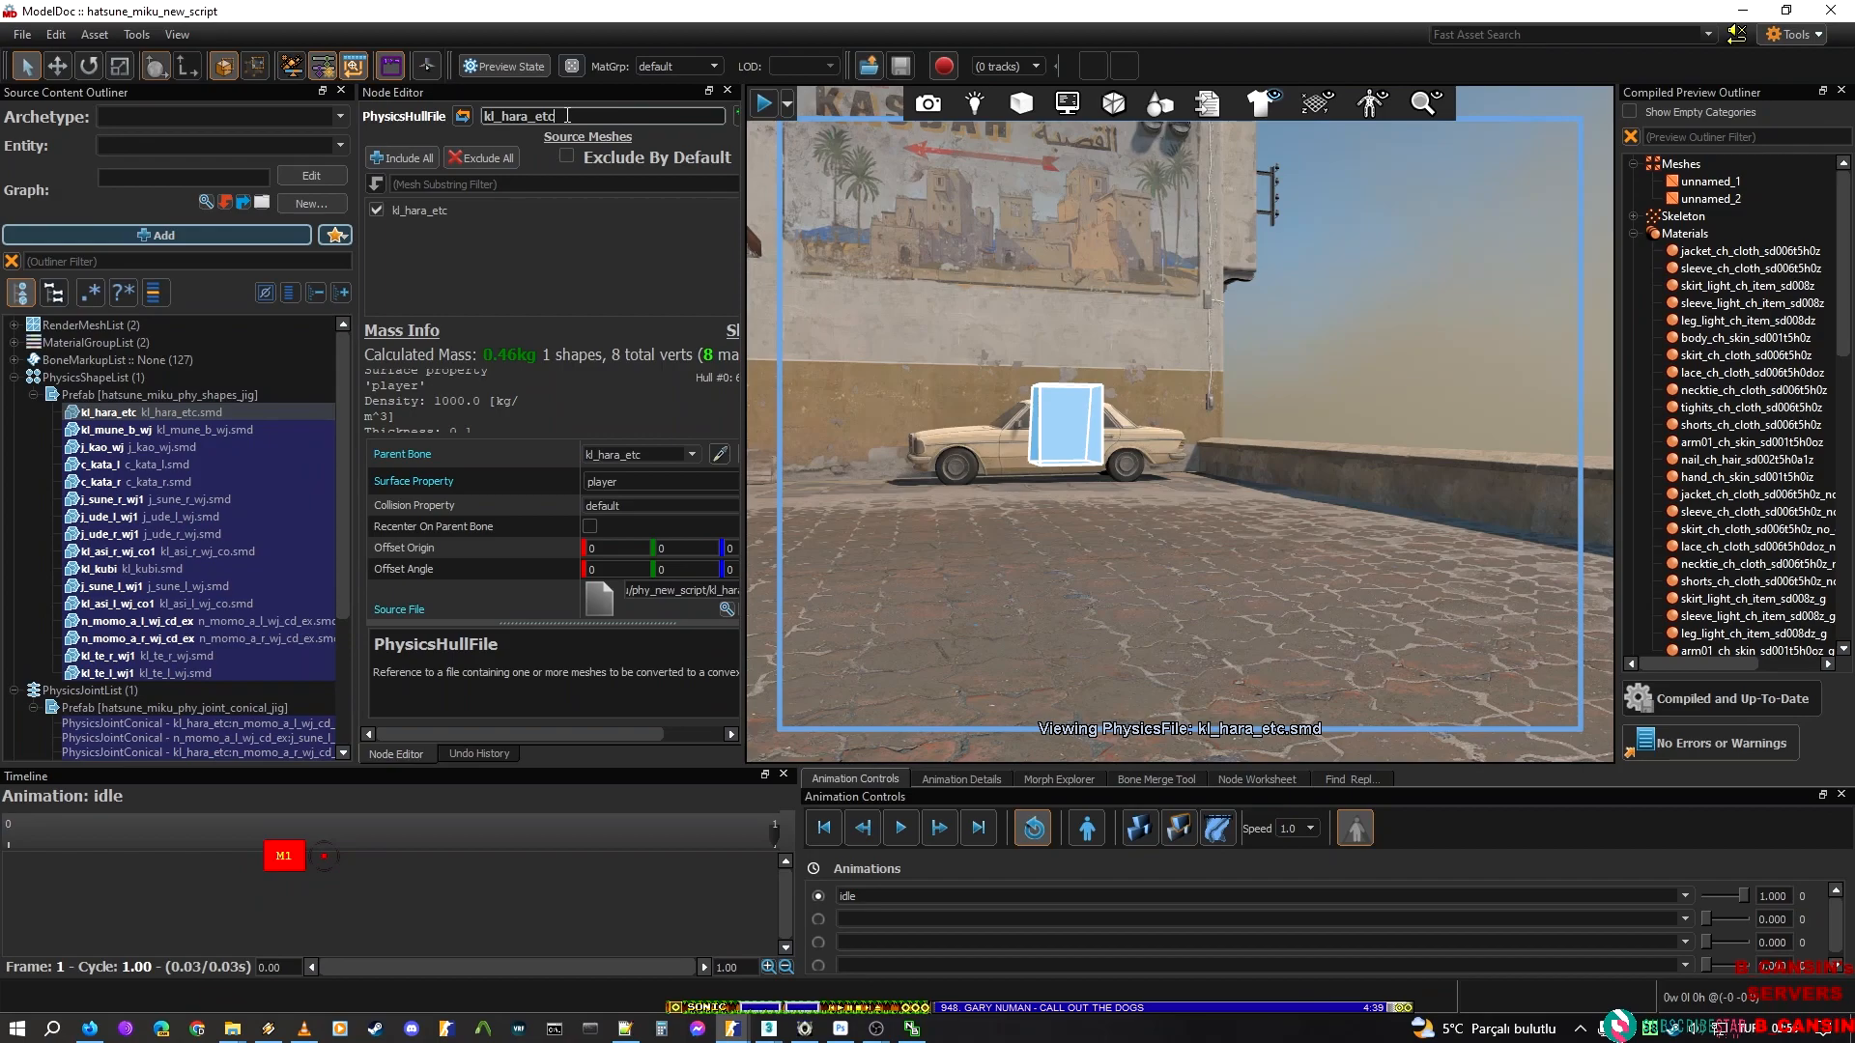
# Add a PhysicsBodyMarkup node to the hatsune_miku_new_script model with kl_hara_etc as its target body
pyautogui.moveTo(732, 1030)
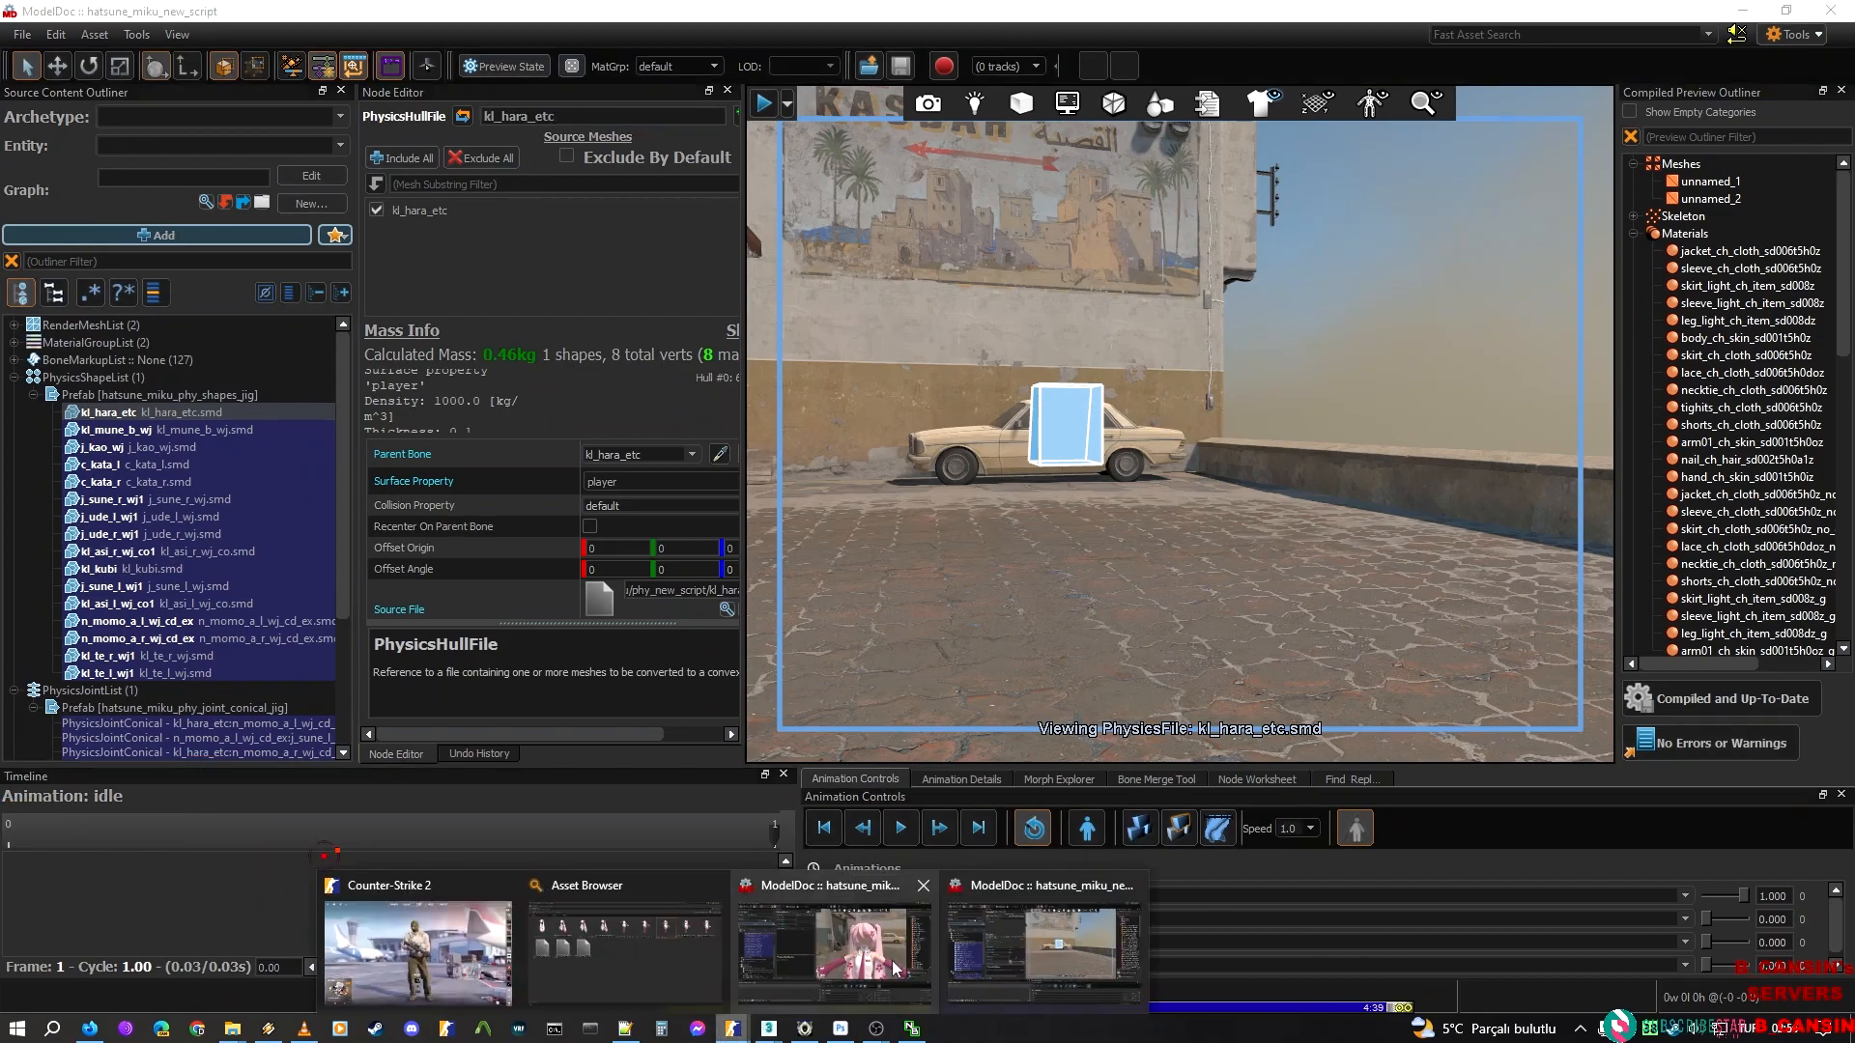
pyautogui.moveTo(896, 968)
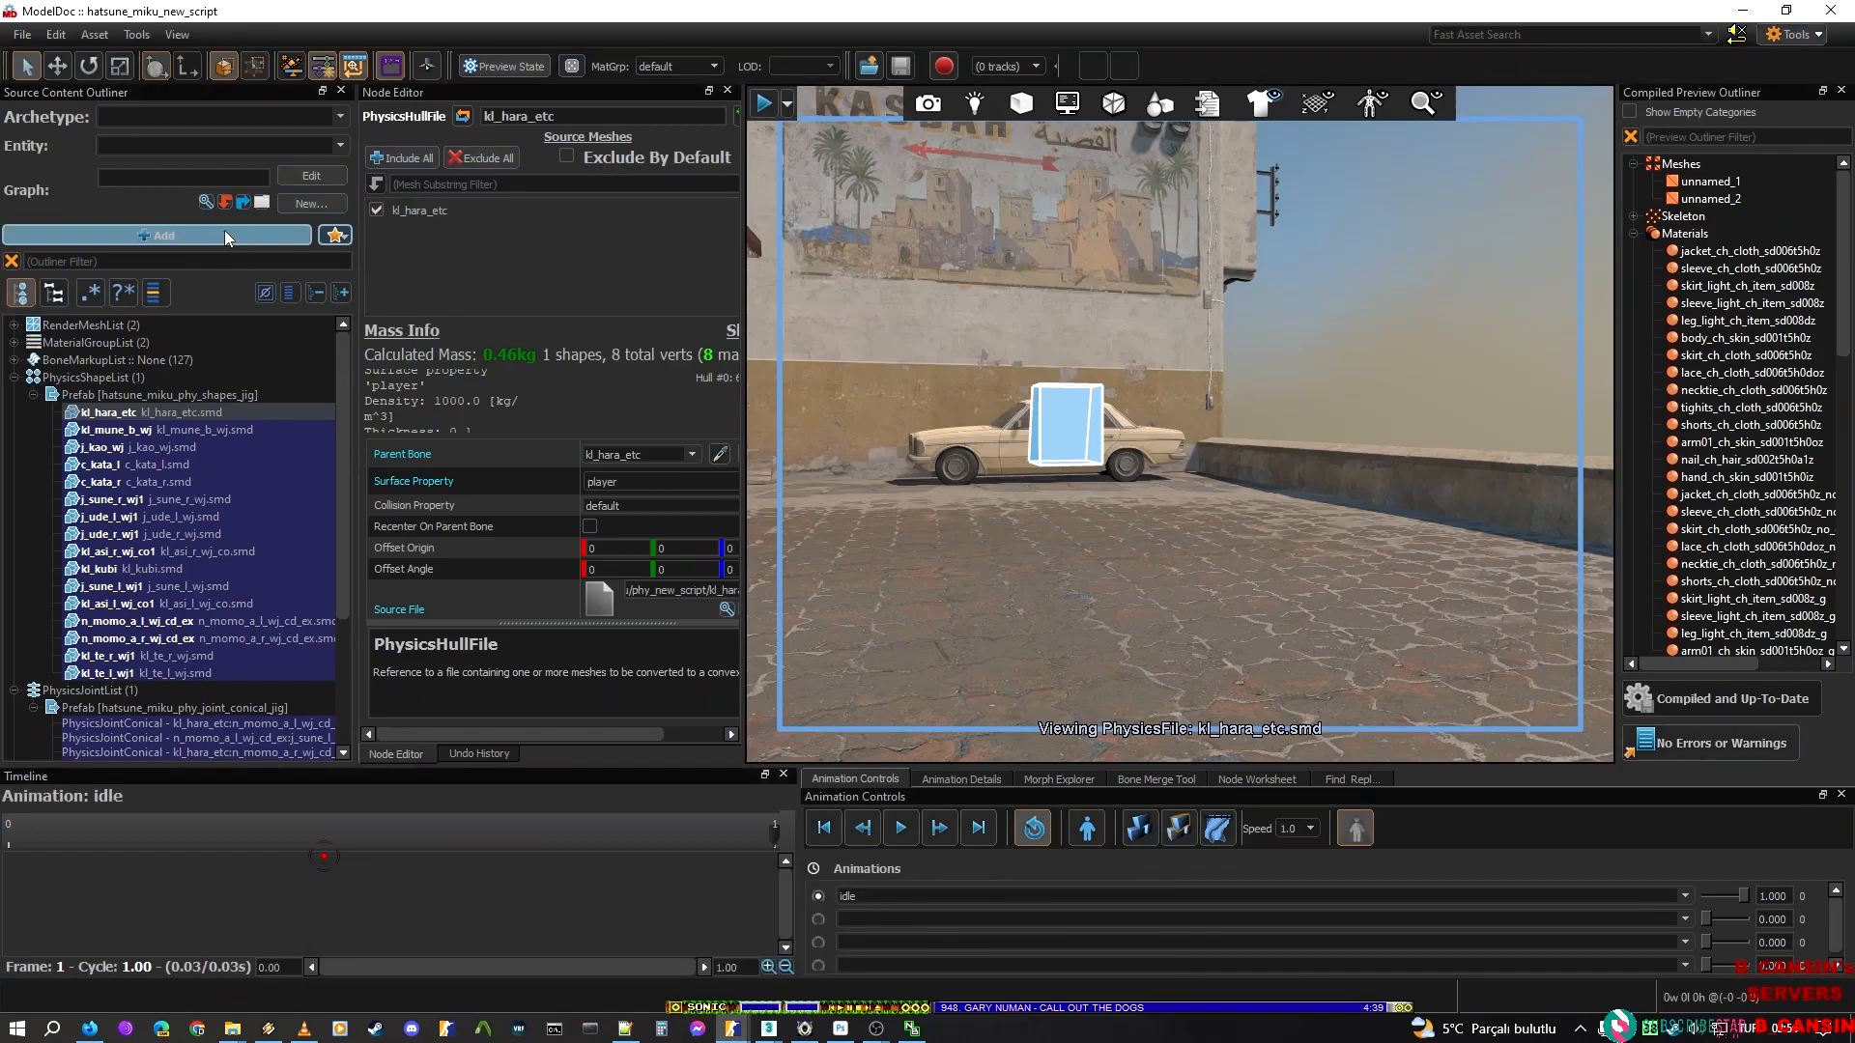
pyautogui.click(226, 232)
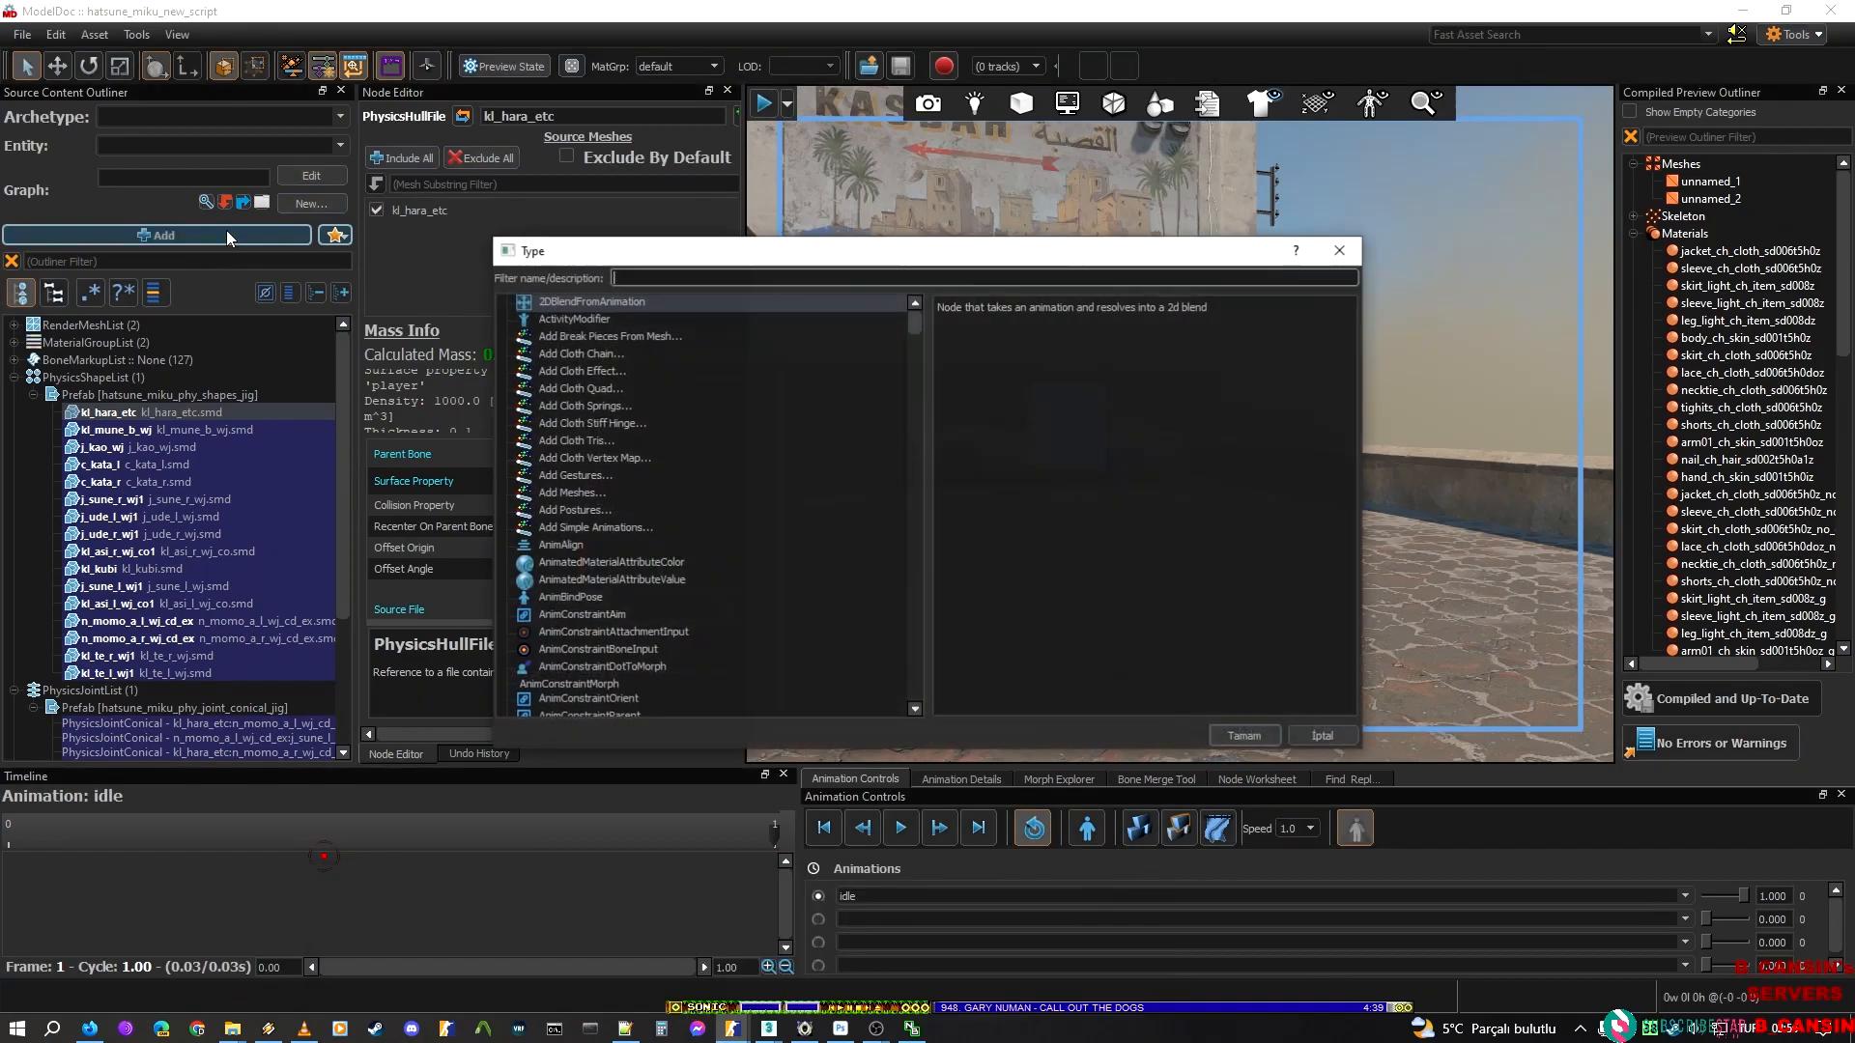
pyautogui.write('bodyma')
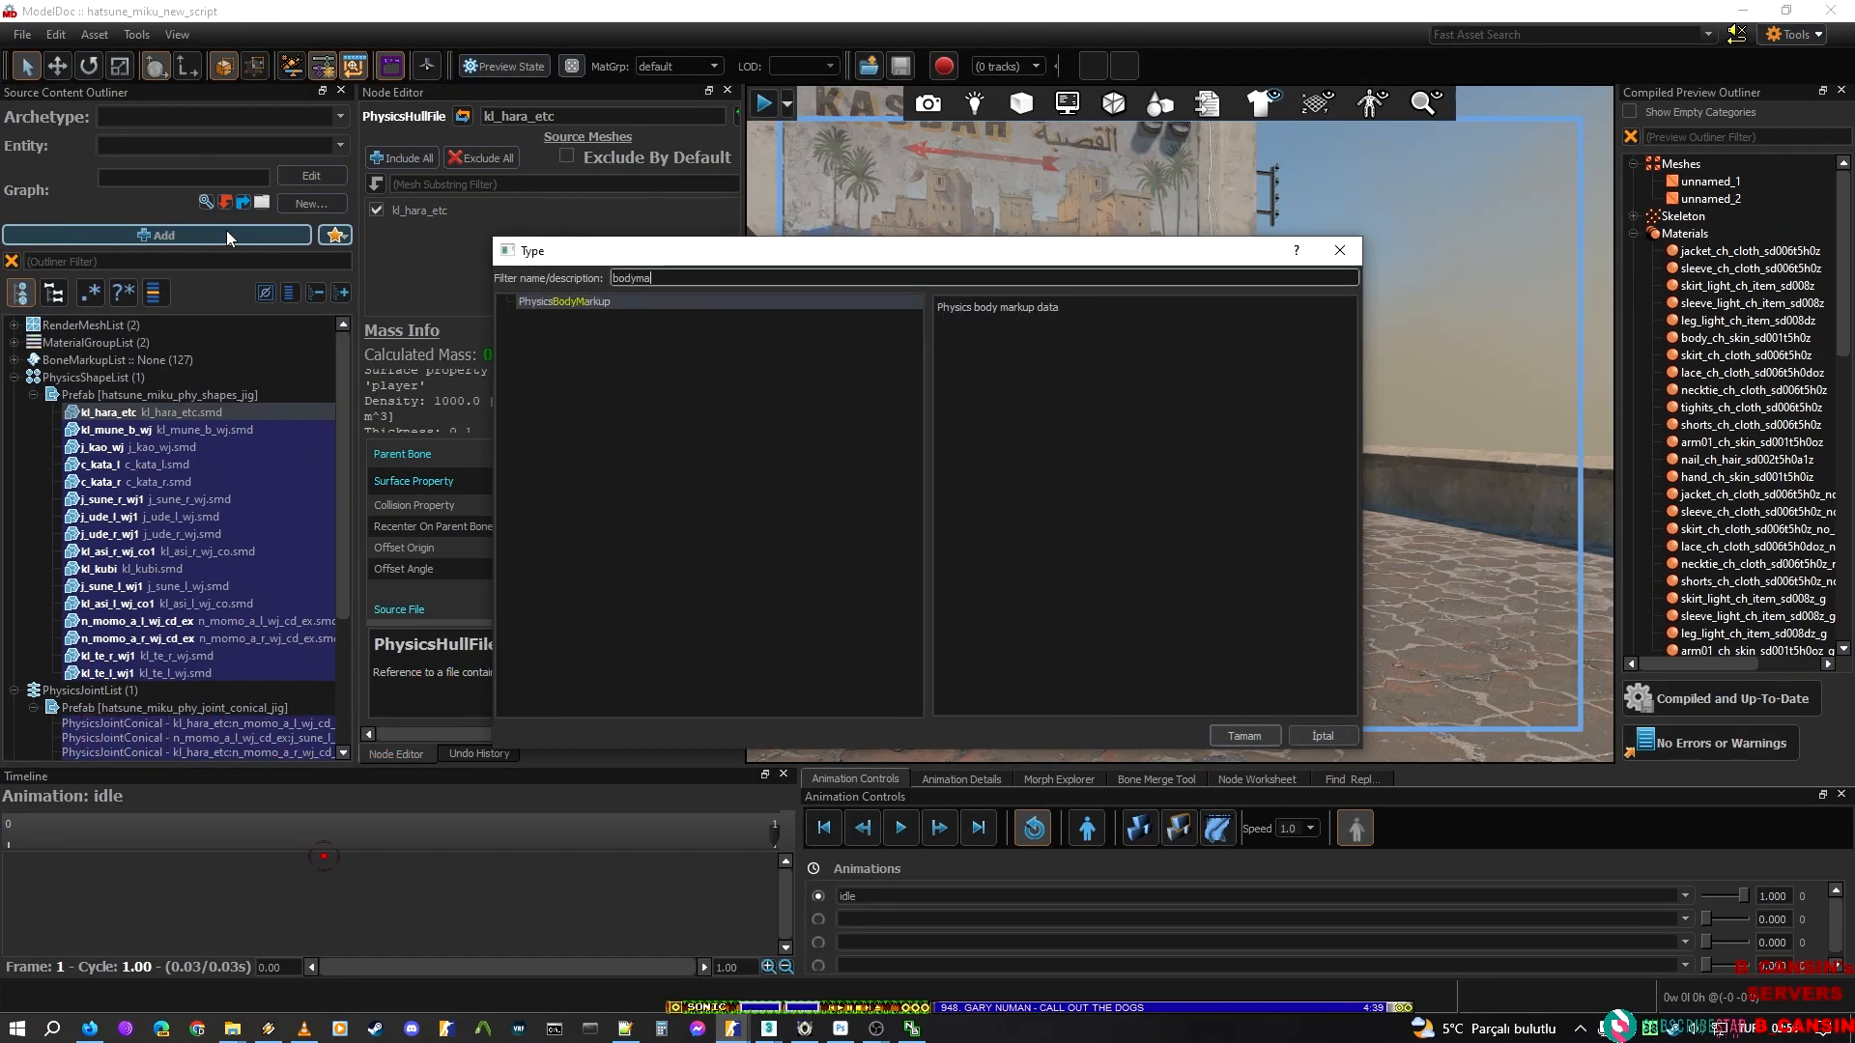
pyautogui.press('Return')
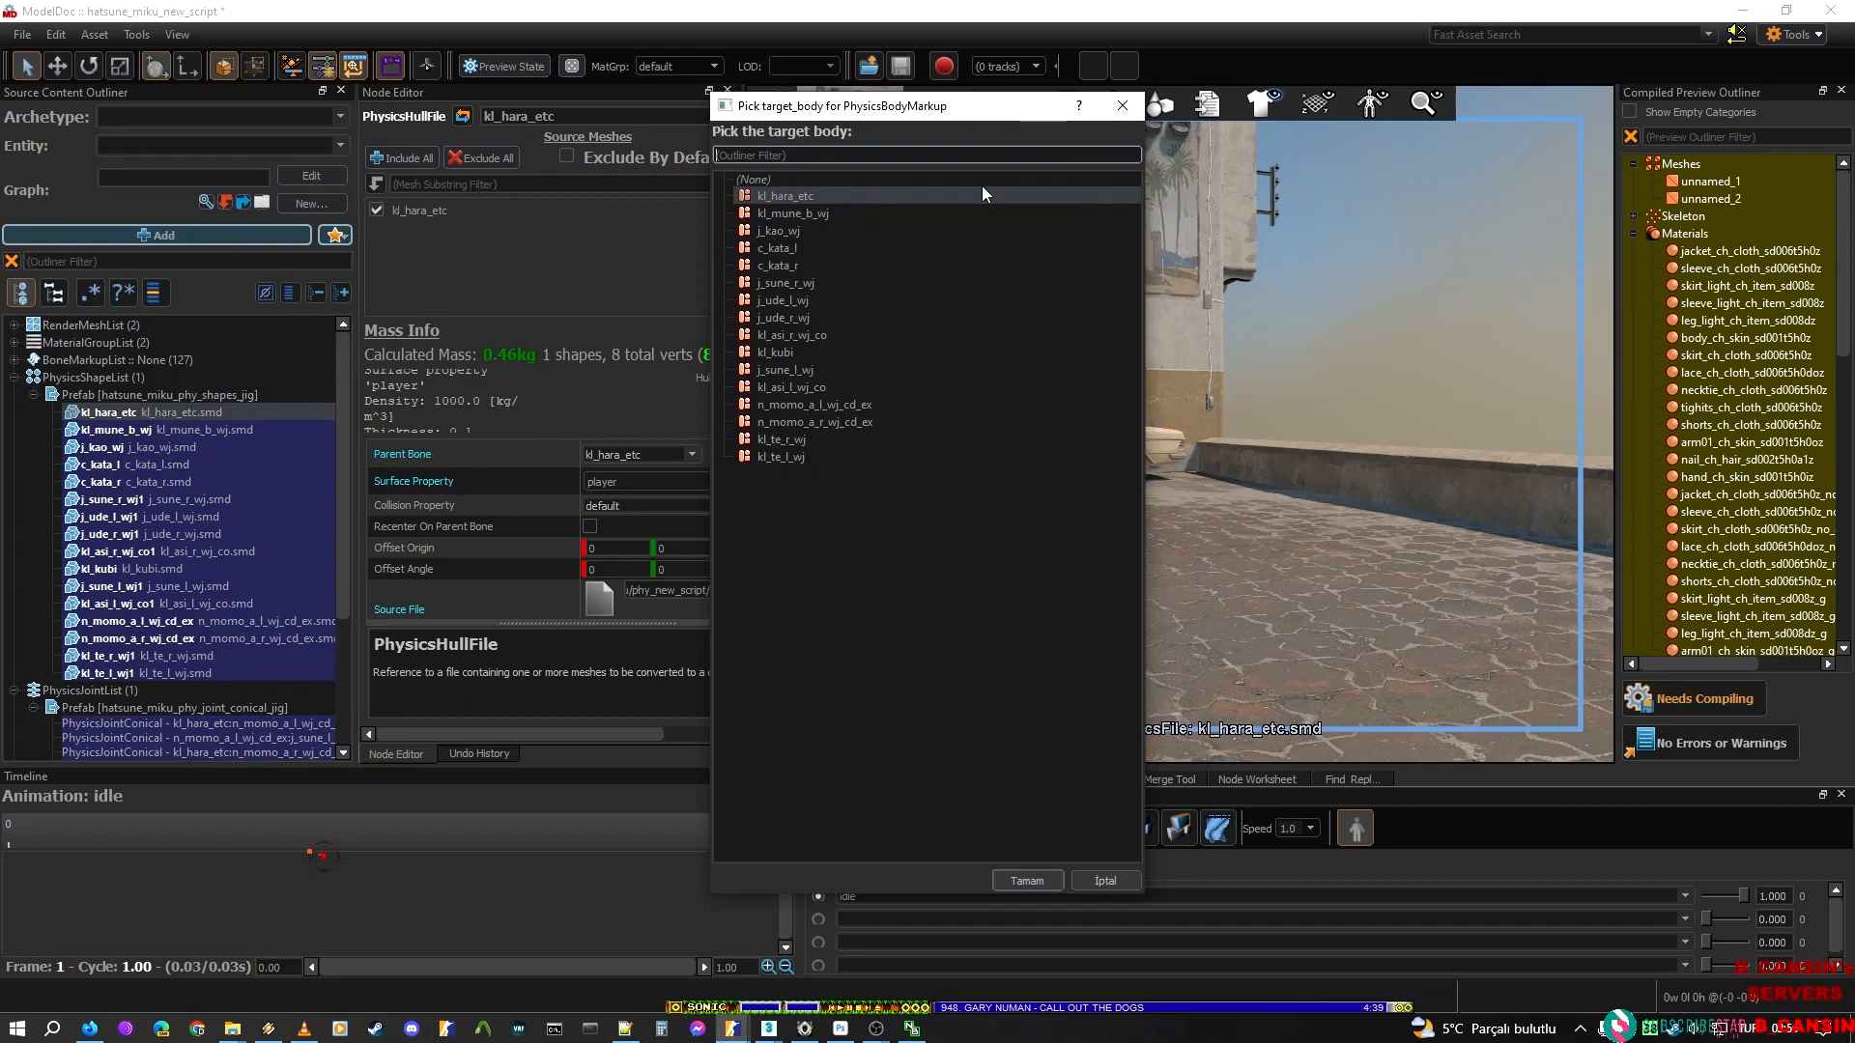
pyautogui.click(1008, 884)
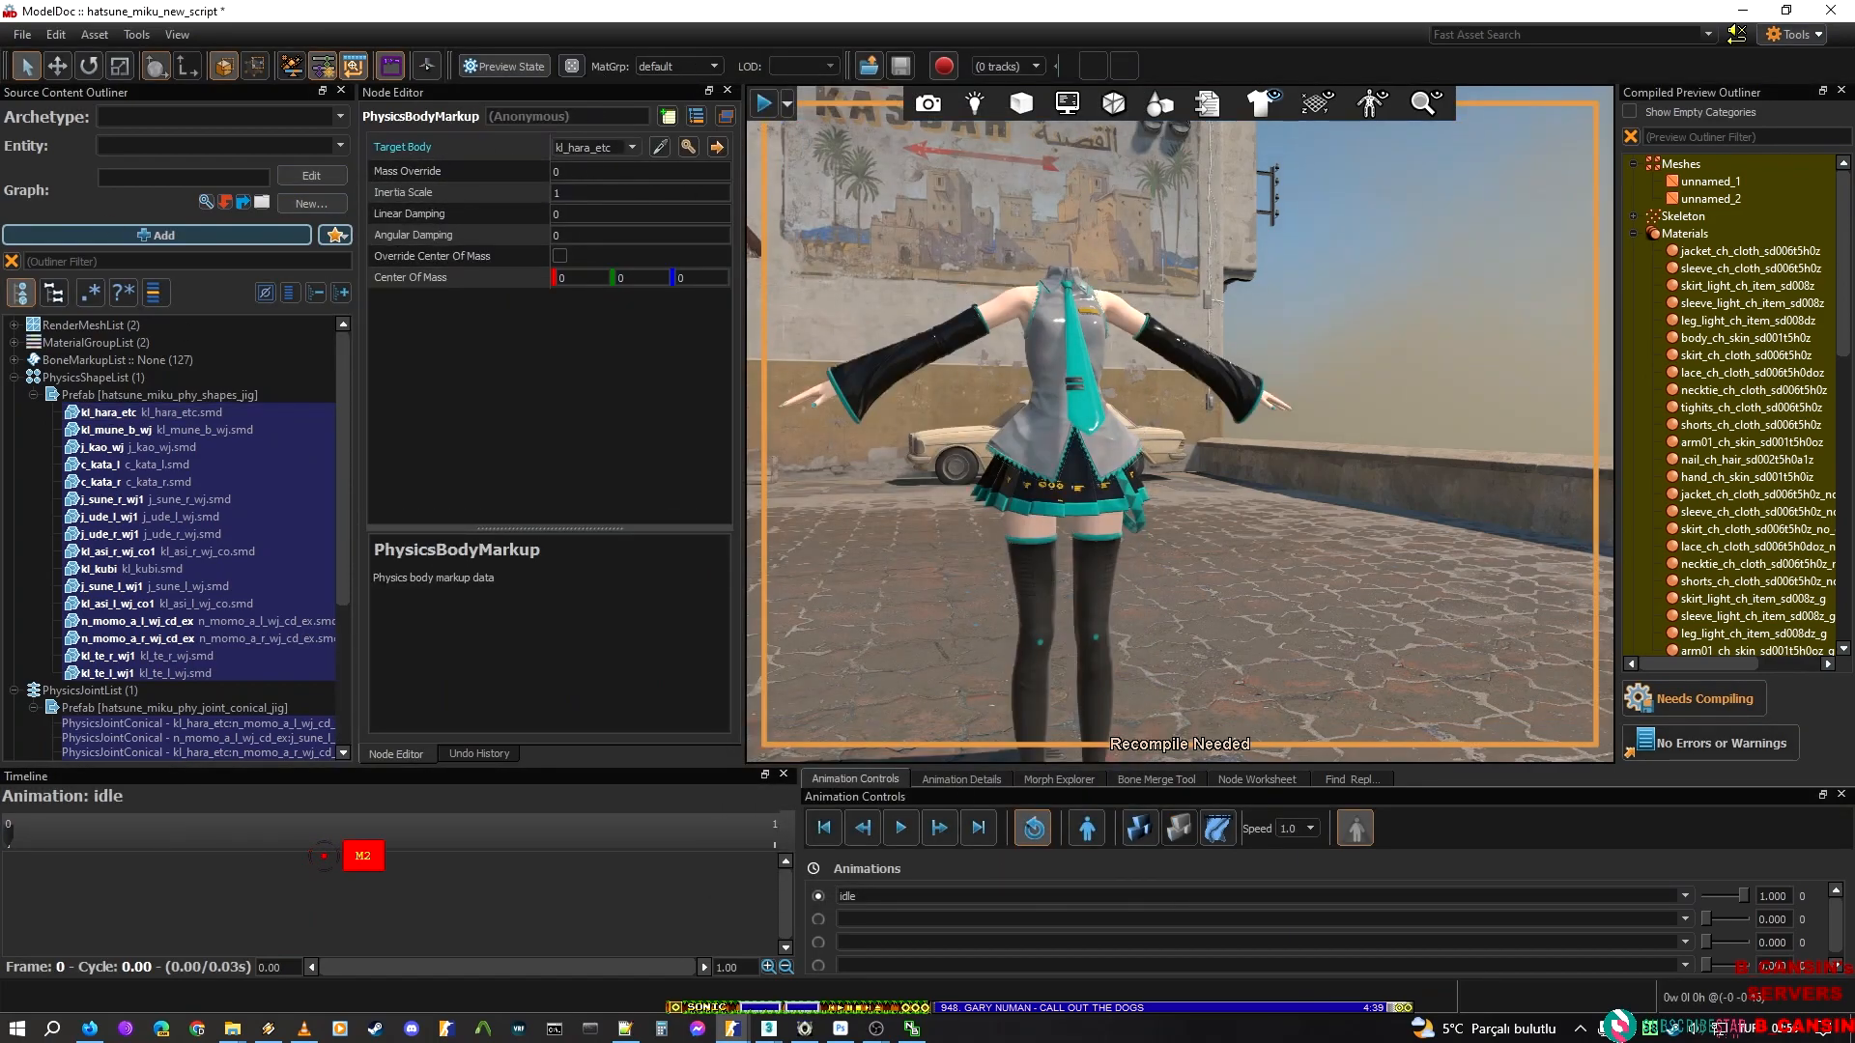
pyautogui.scroll(3, 1150, 439)
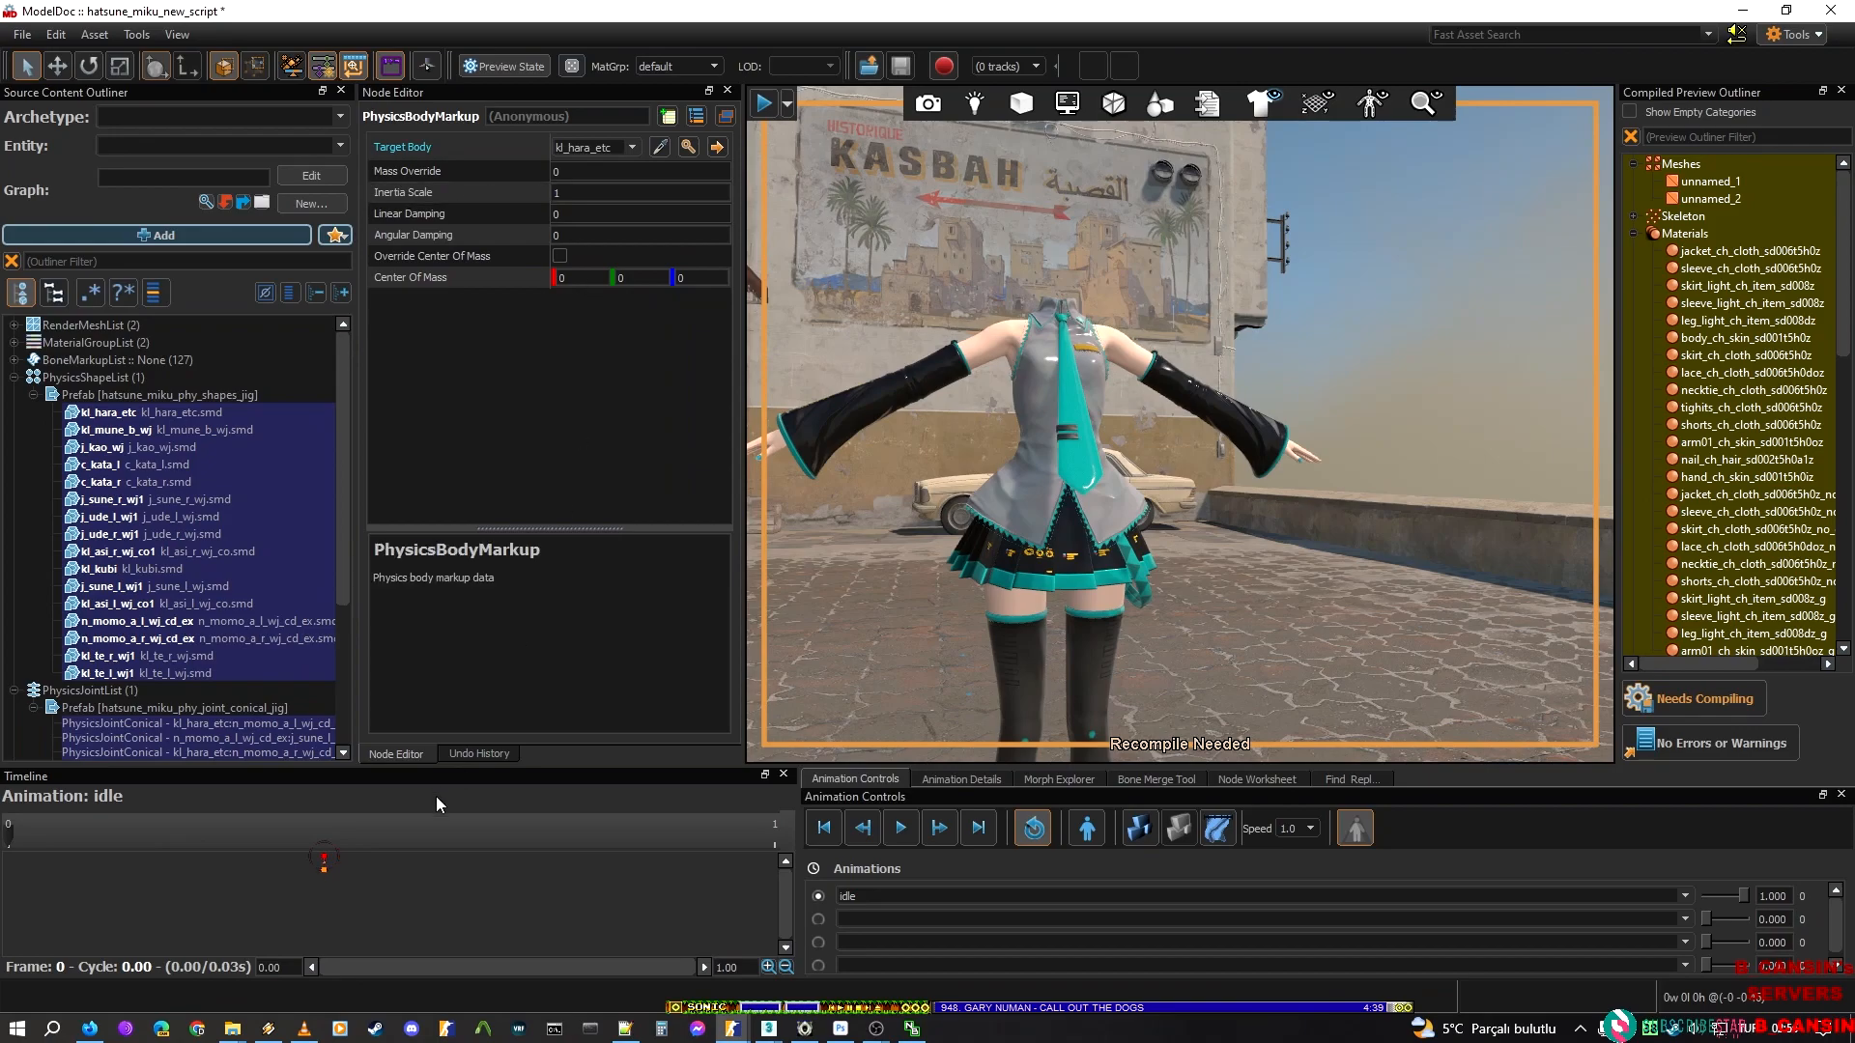
# Switch to the hatsune_miku_sakura_miku_jig_cloth model and review the mass, inertia and damping values of its PhysicsBodyMarkup entries
pyautogui.moveTo(732, 1029)
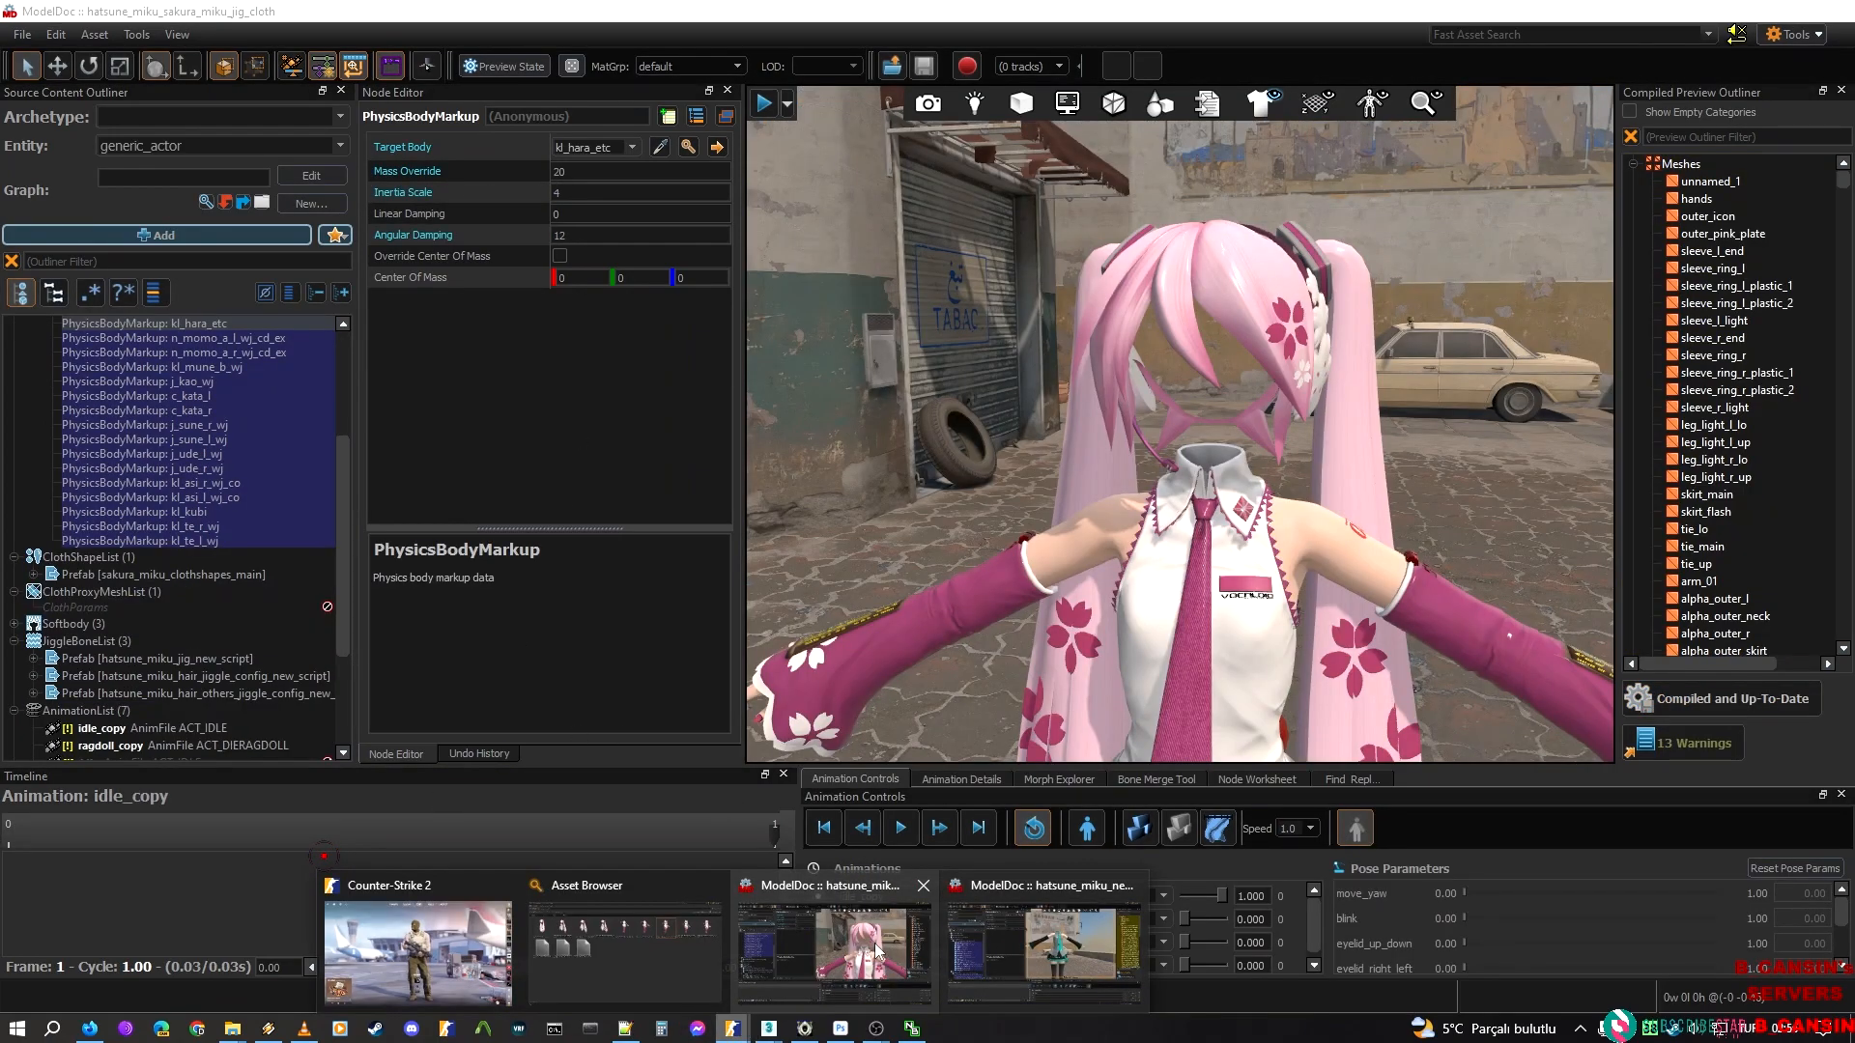
pyautogui.click(876, 951)
pyautogui.click(586, 175)
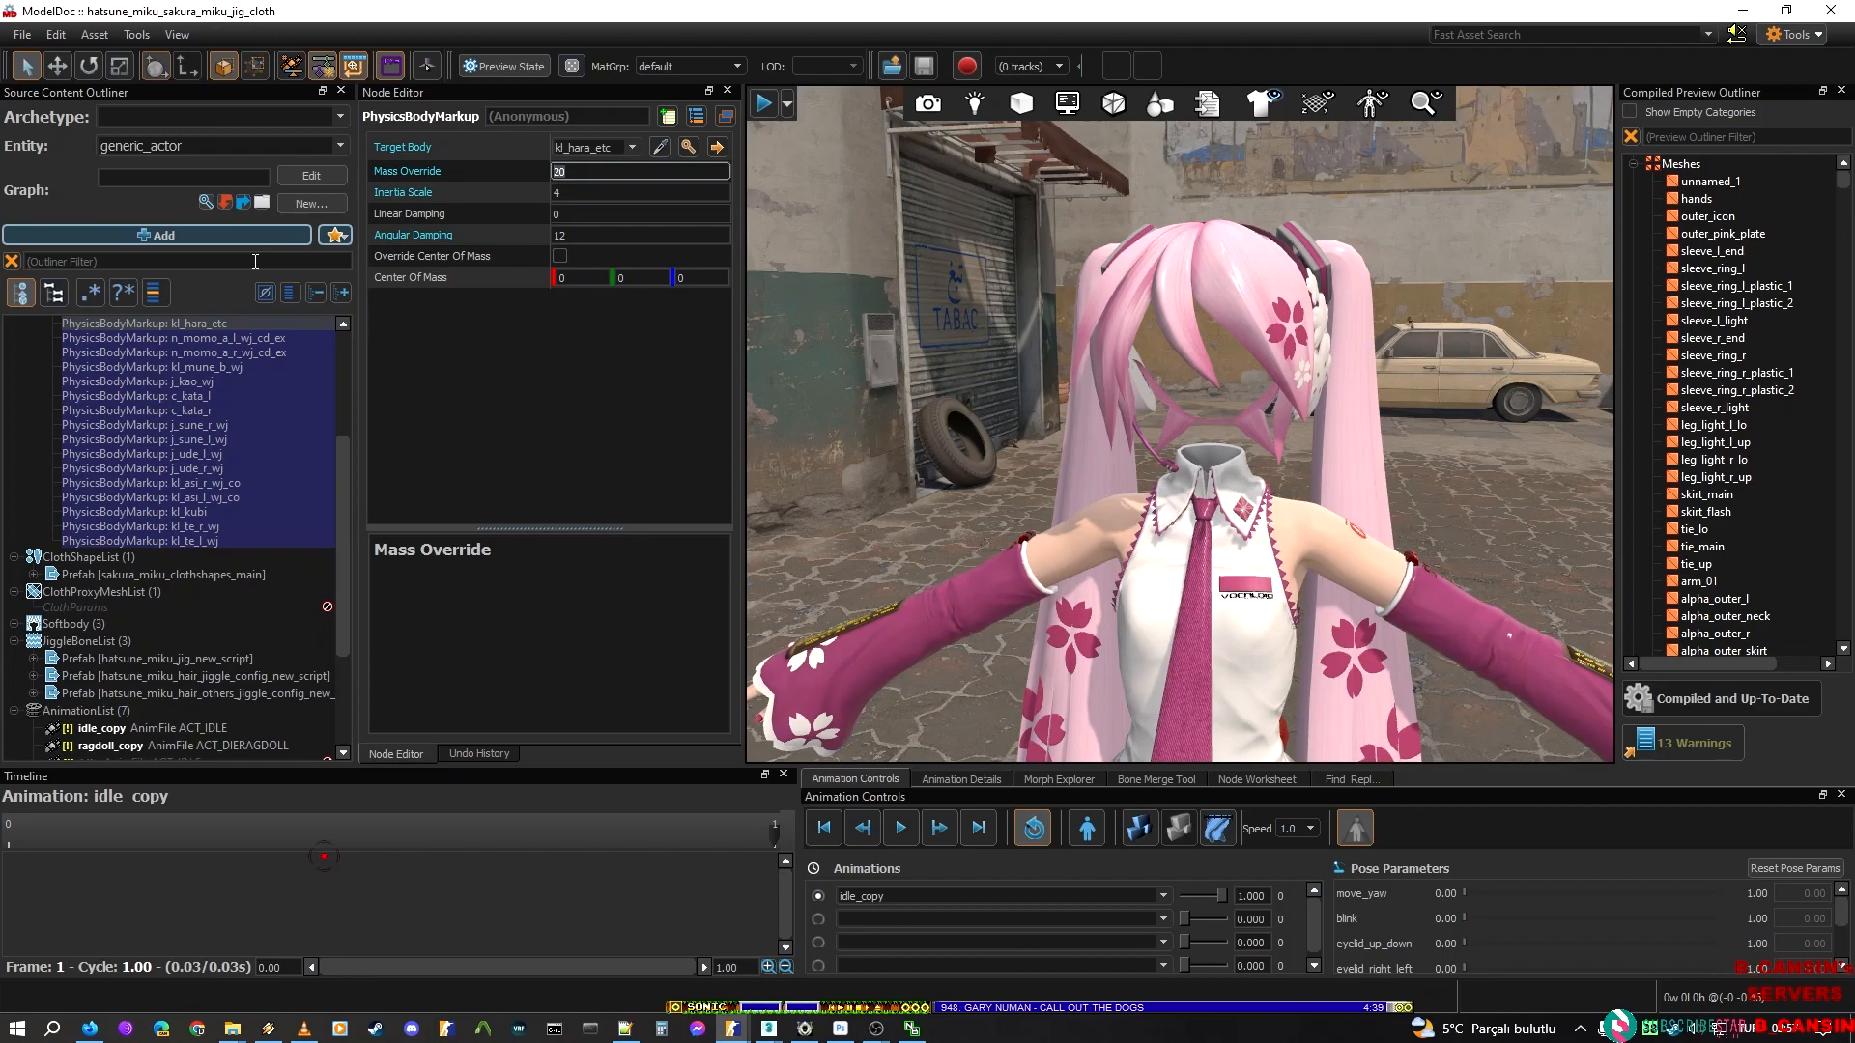
pyautogui.scroll(3, 155, 473)
pyautogui.click(118, 508)
pyautogui.click(157, 581)
pyautogui.click(172, 638)
pyautogui.click(177, 538)
pyautogui.click(164, 509)
pyautogui.click(172, 481)
pyautogui.click(175, 524)
pyautogui.click(177, 582)
pyautogui.click(183, 597)
pyautogui.click(190, 626)
pyautogui.click(194, 641)
pyautogui.click(198, 668)
pyautogui.click(200, 683)
pyautogui.click(206, 696)
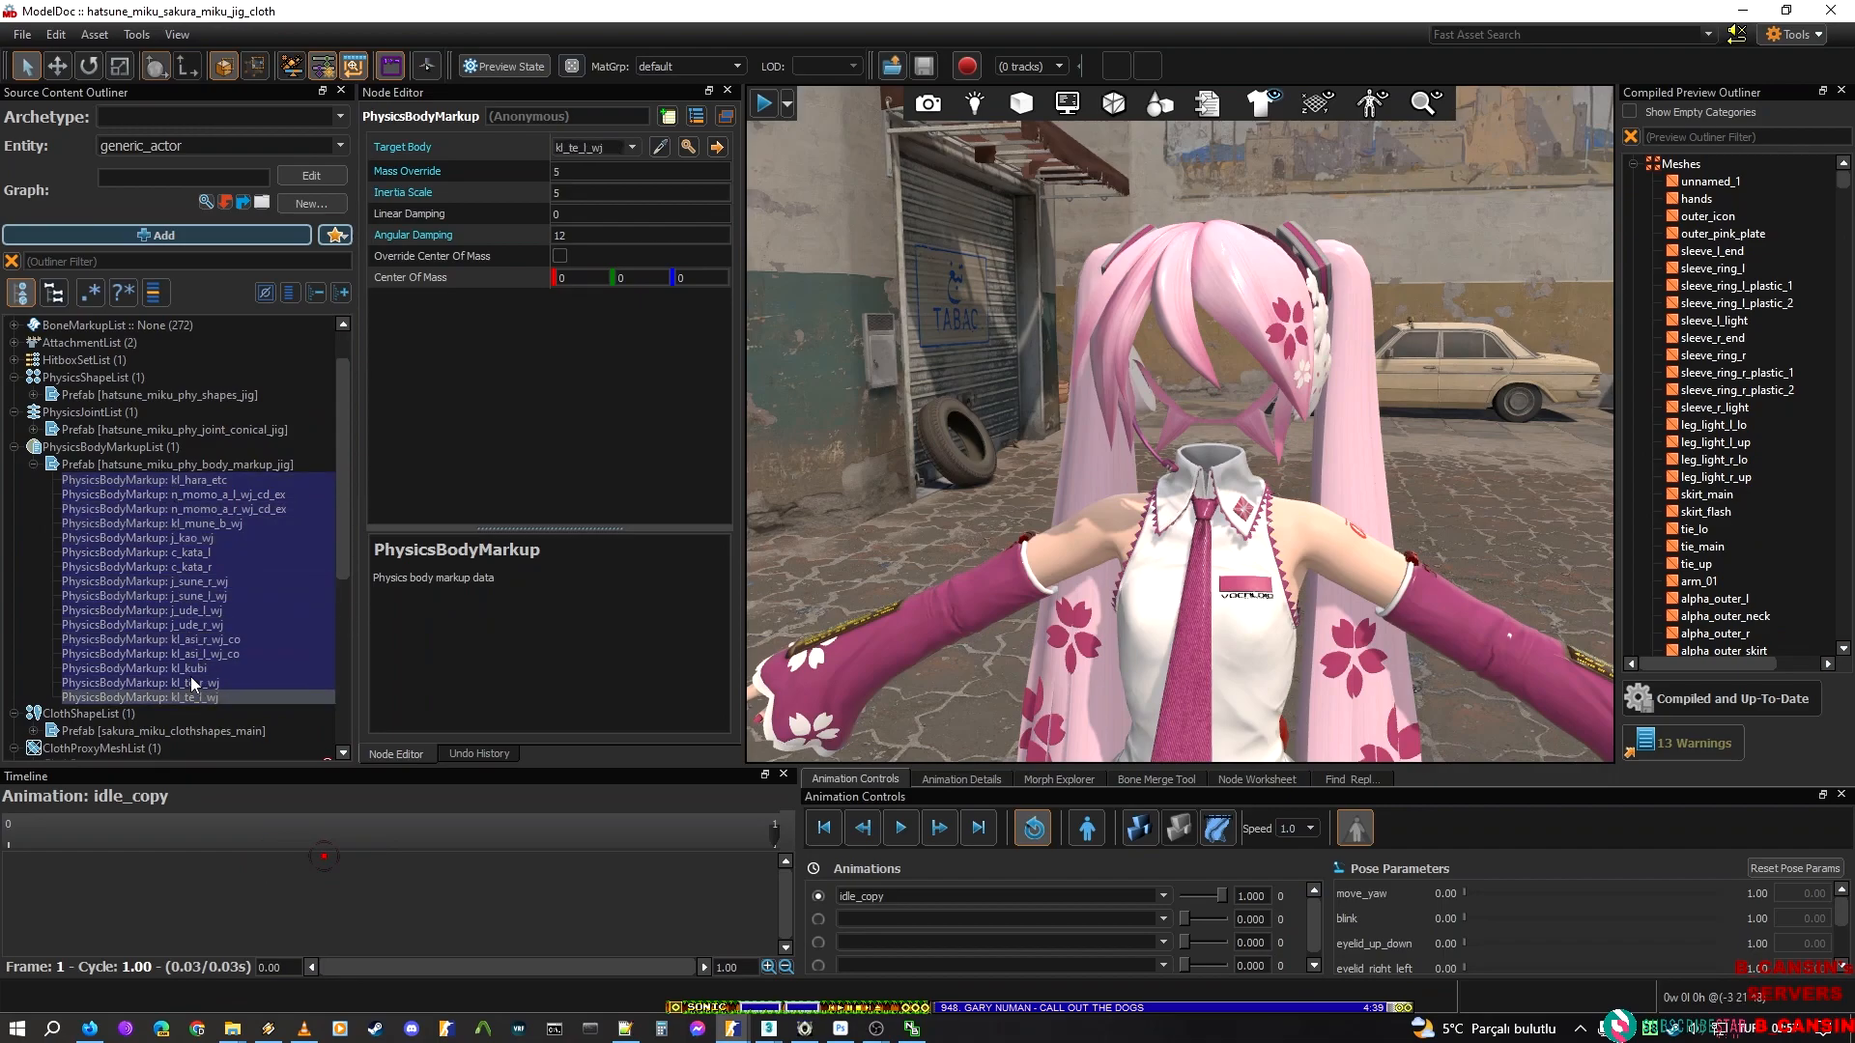
# Examine Mass Override, Inertia Scale and Angular Damping of the kl_te_l_wj markup, and select the body markup prefab
pyautogui.moveTo(1058, 520)
pyautogui.mouseDown(button='right')
pyautogui.moveTo(1115, 724)
pyautogui.moveTo(1043, 473)
pyautogui.moveTo(1039, 527)
pyautogui.mouseUp(button='right')
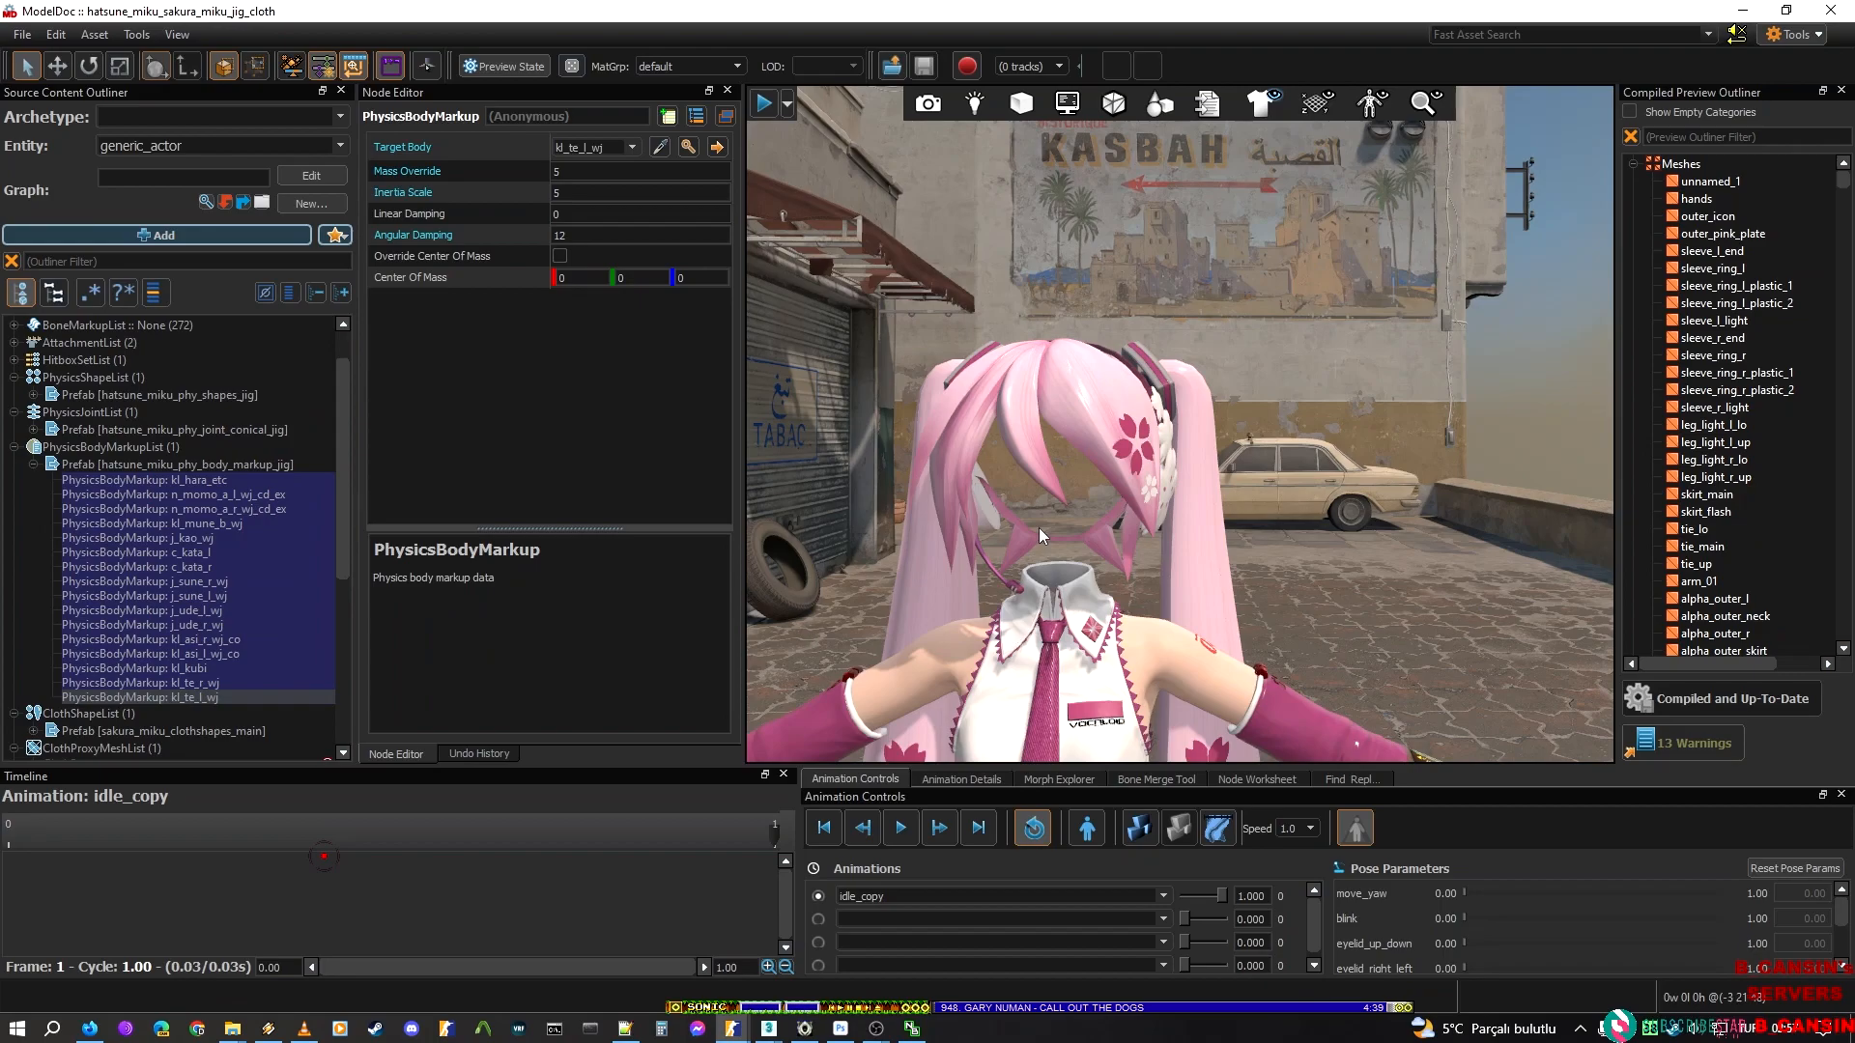
pyautogui.click(522, 170)
pyautogui.click(467, 193)
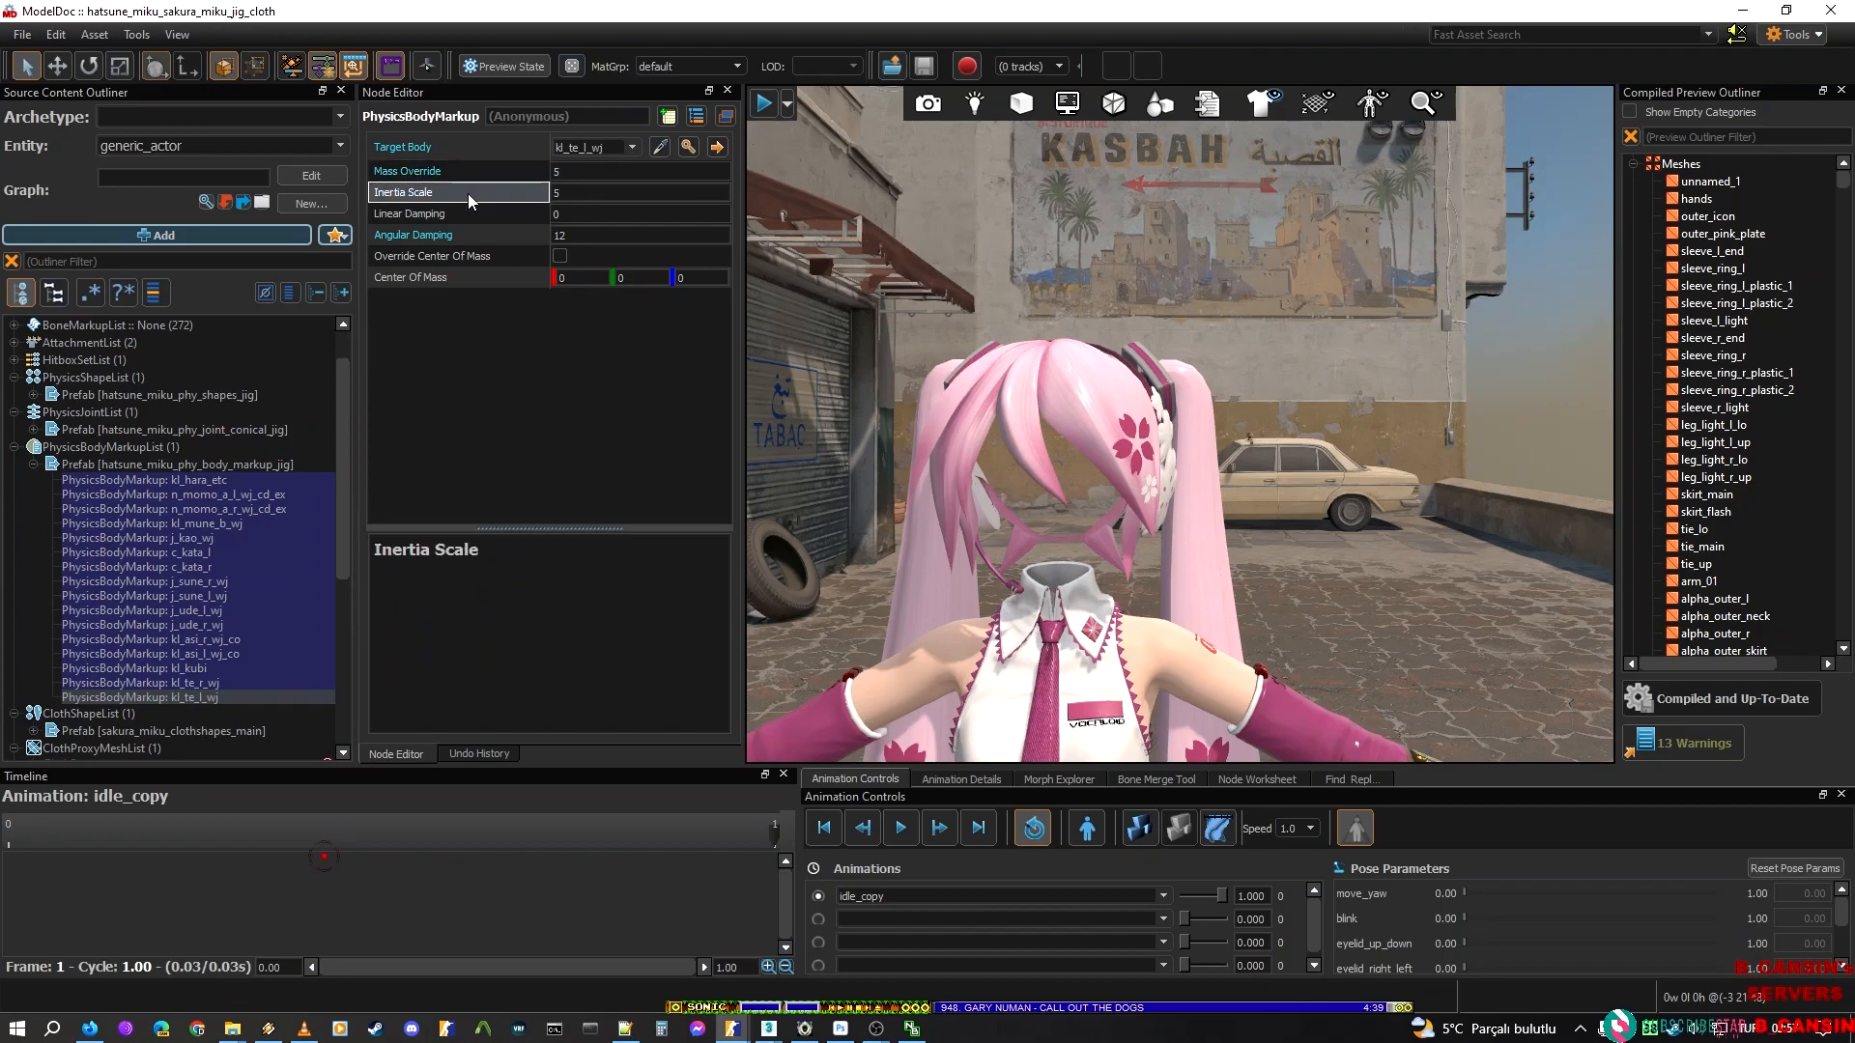
pyautogui.click(427, 232)
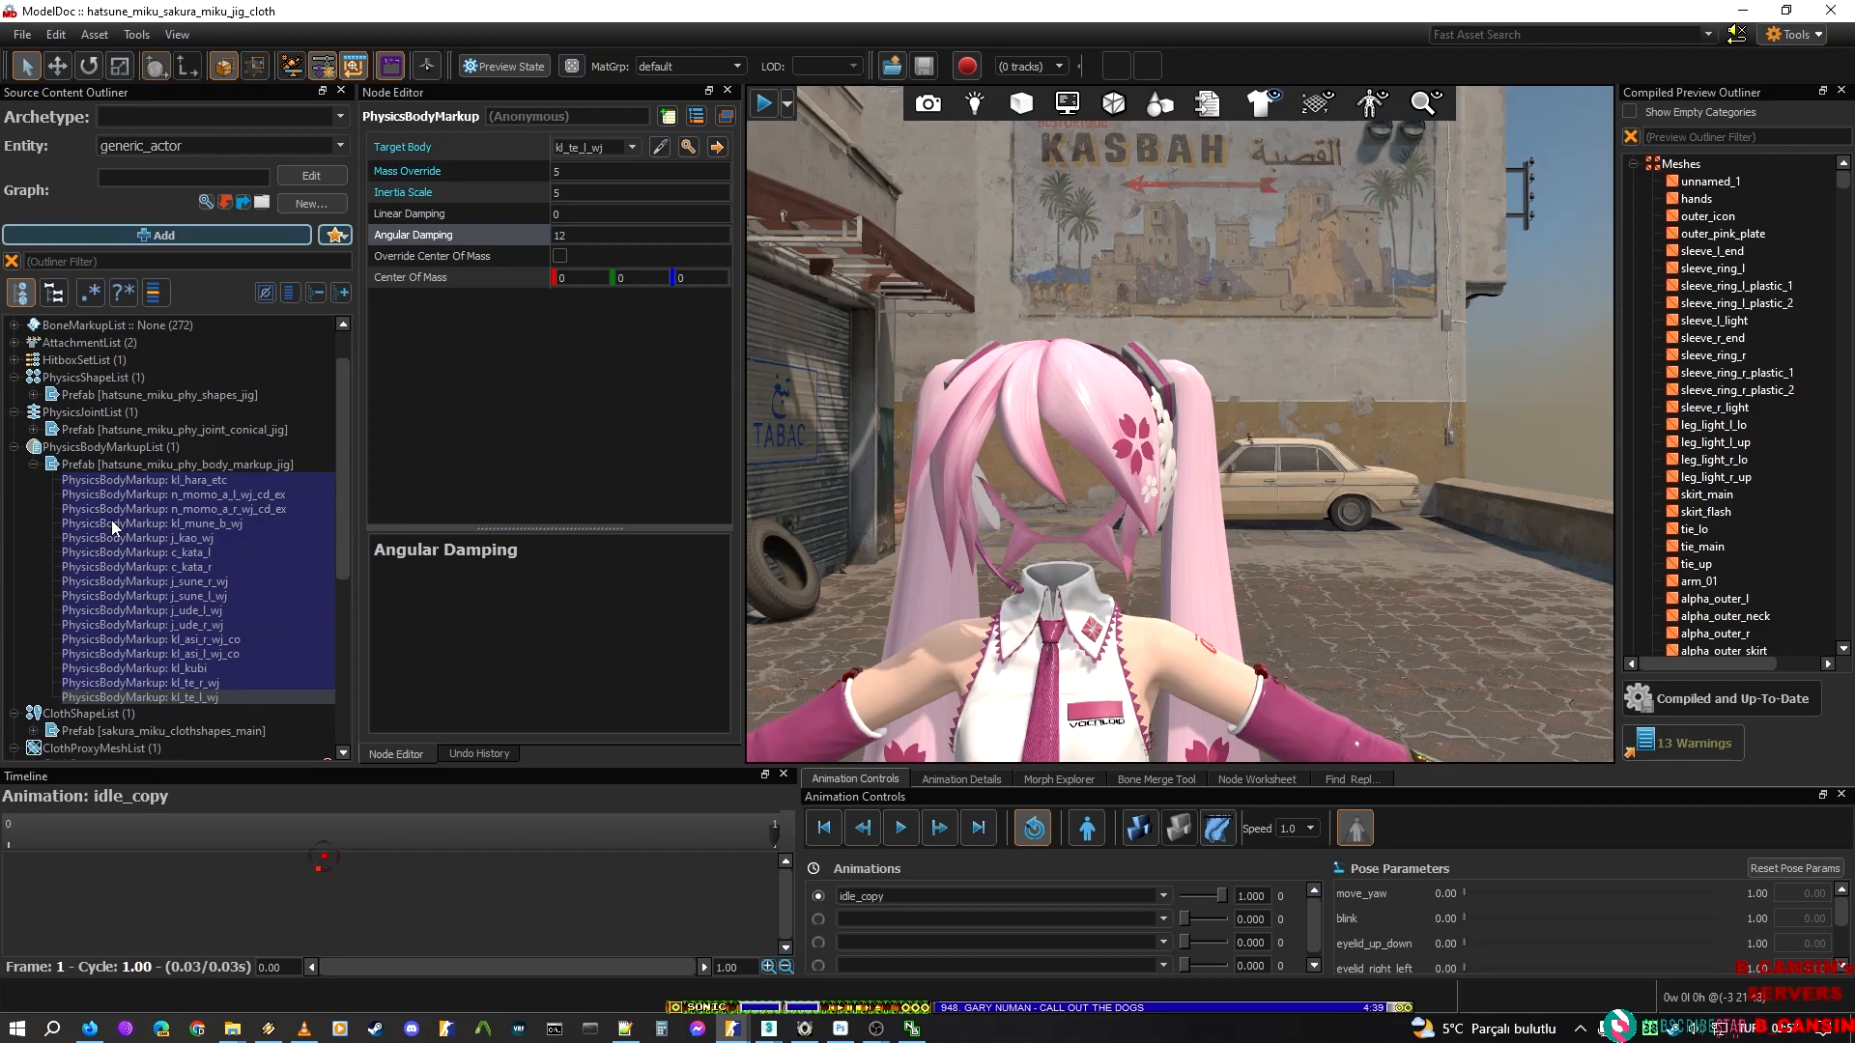
pyautogui.click(162, 466)
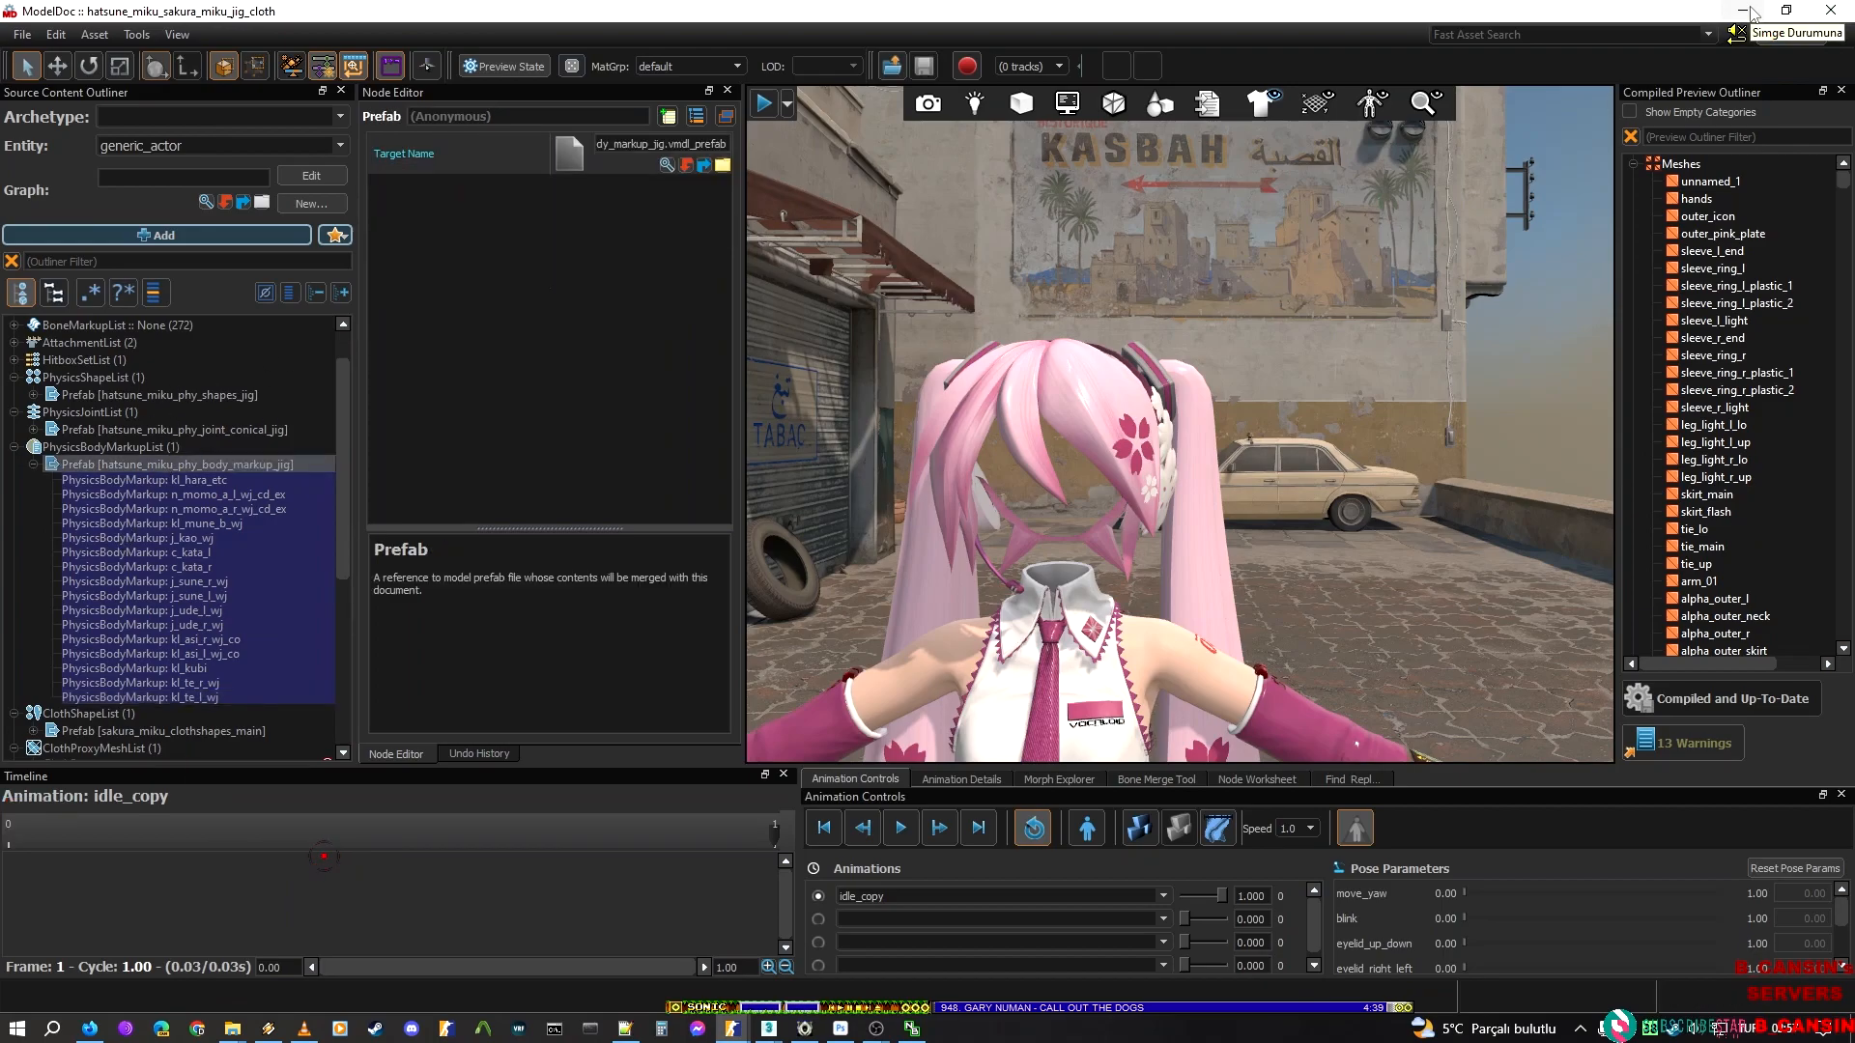
# Return to the hatsune_miku_new_script model and paste the copied hatsune_miku_phy_body_markup_jig prefab into its PhysicsBodyMarkupList
pyautogui.click(1753, 12)
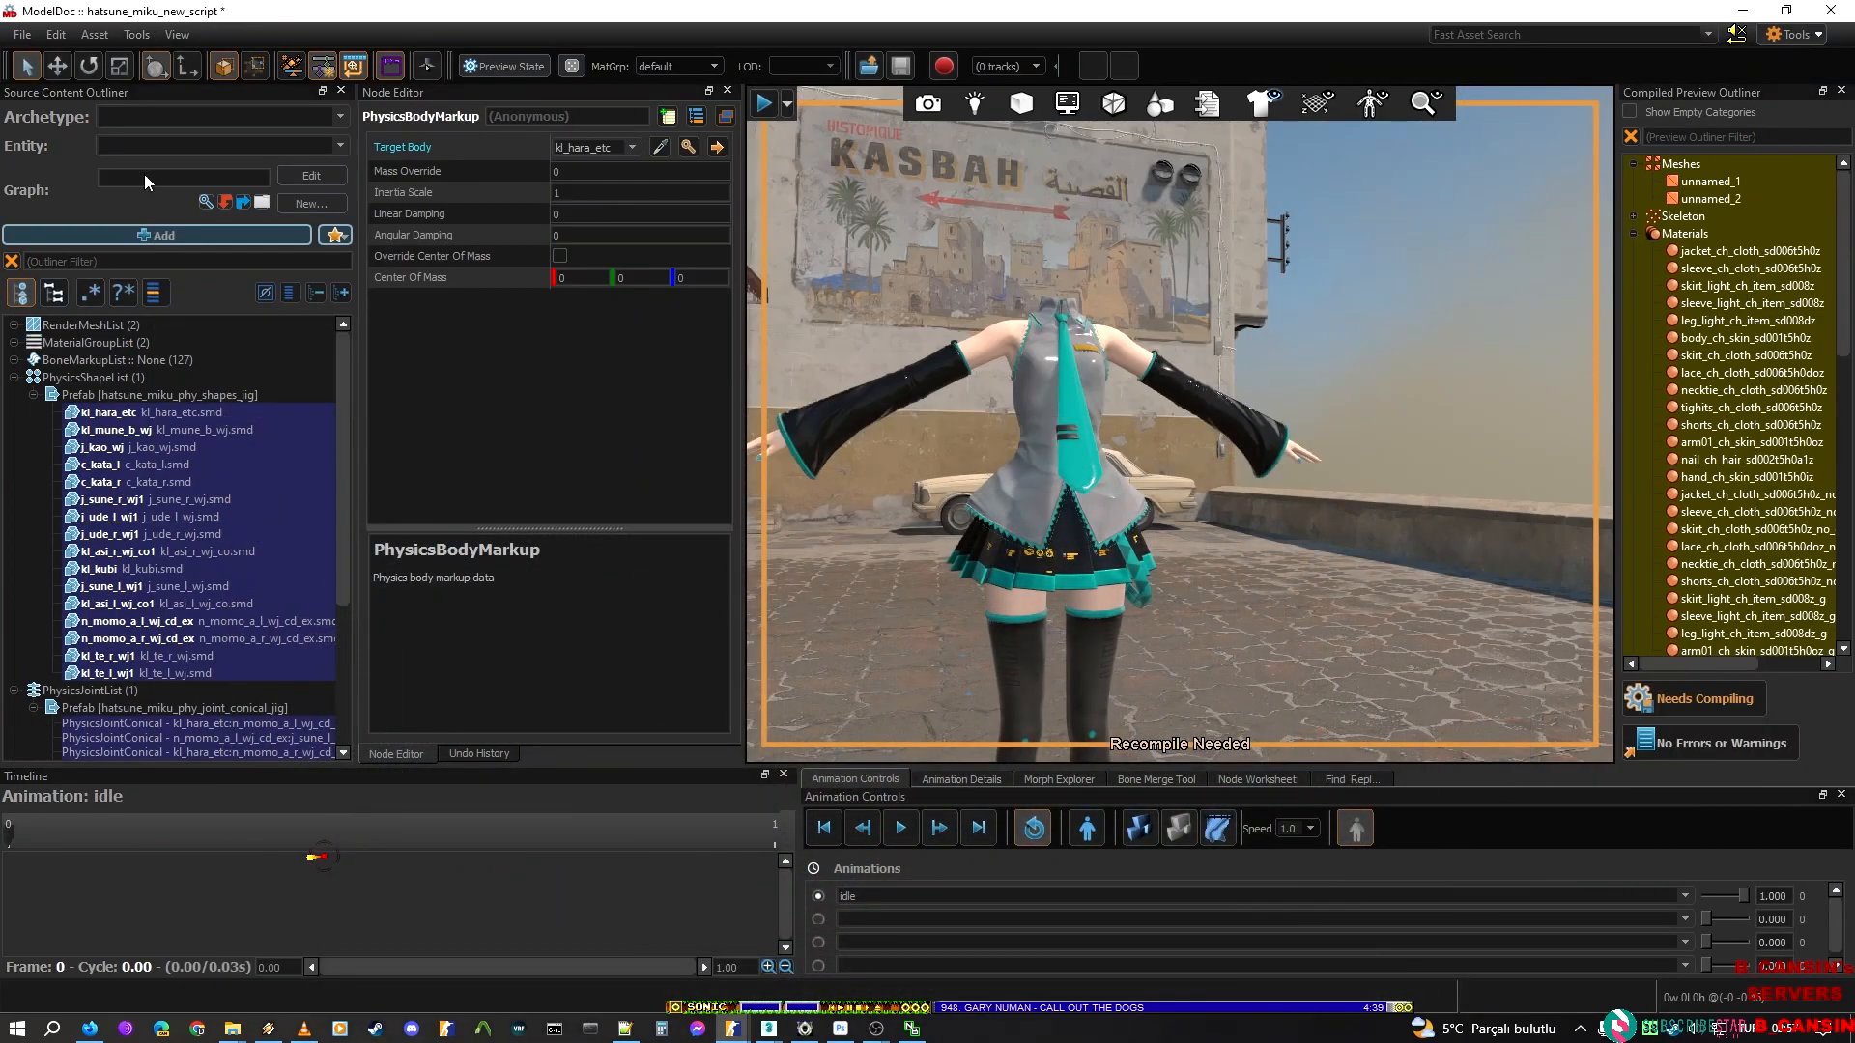
pyautogui.click(136, 376)
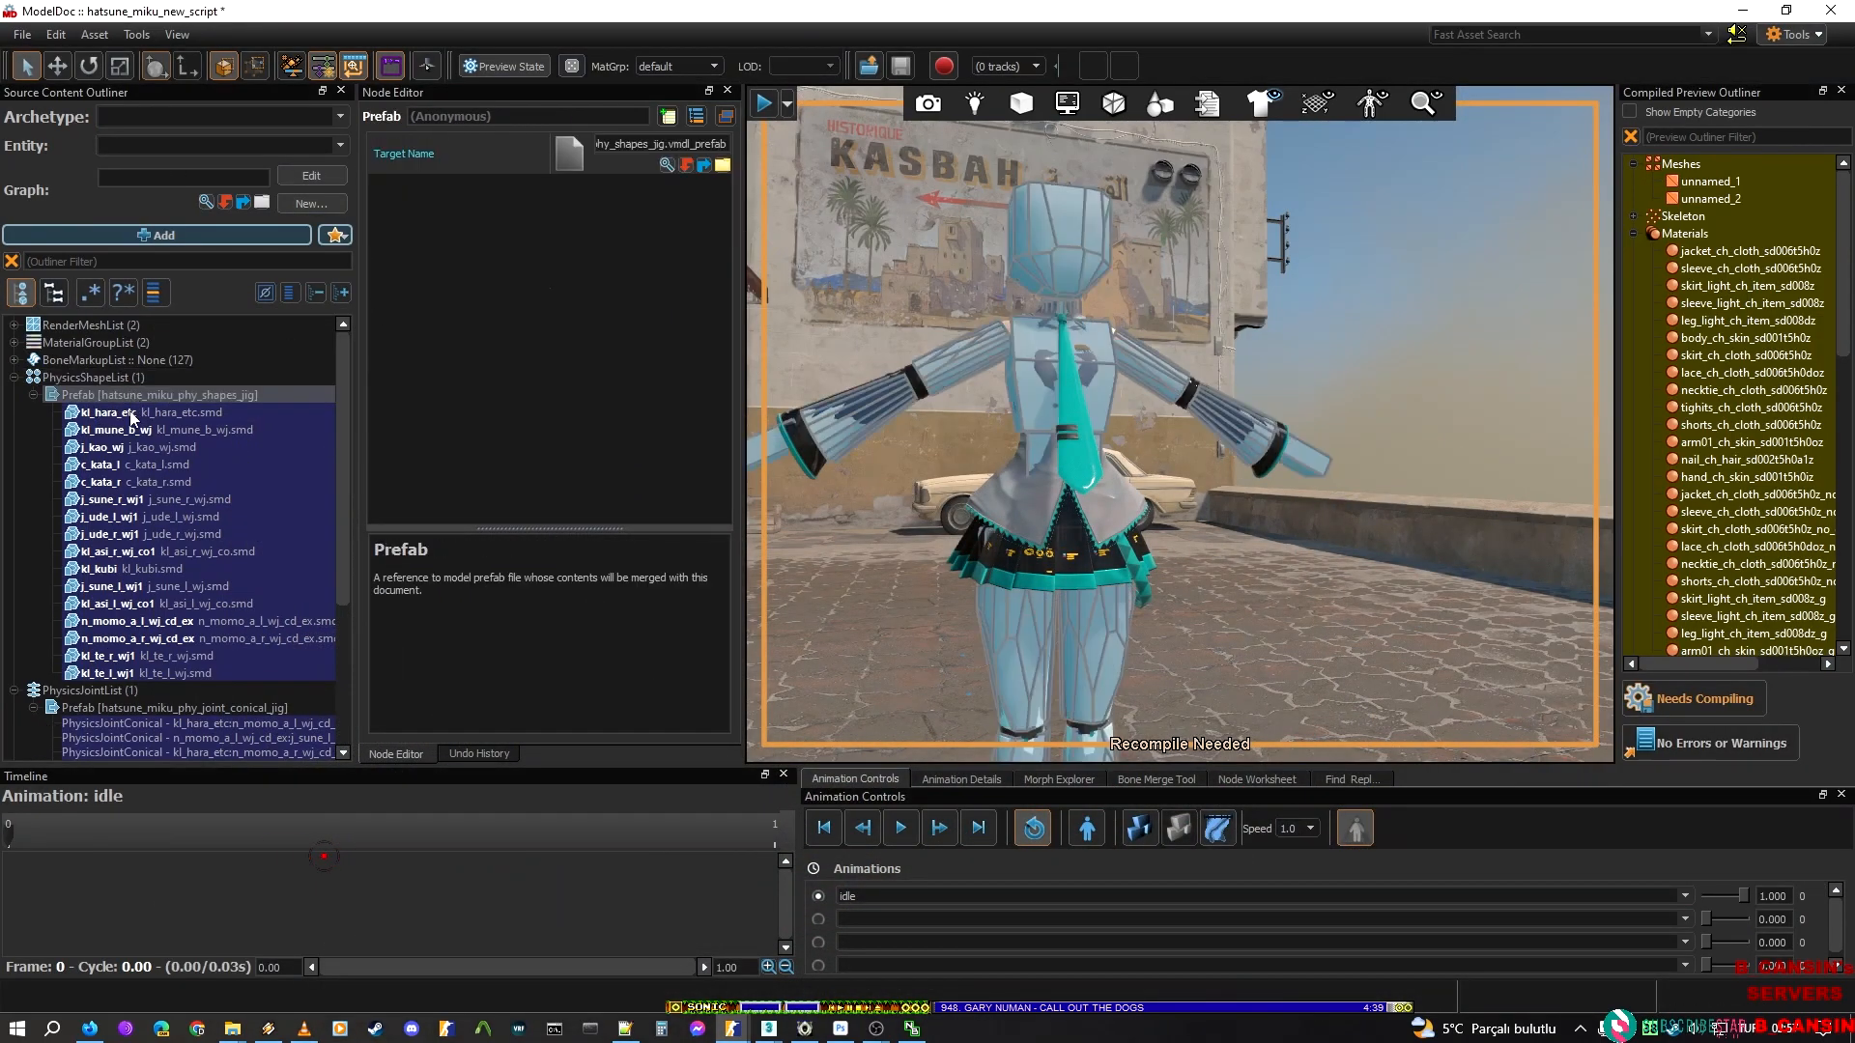
pyautogui.click(136, 429)
pyautogui.scroll(-5, 110, 483)
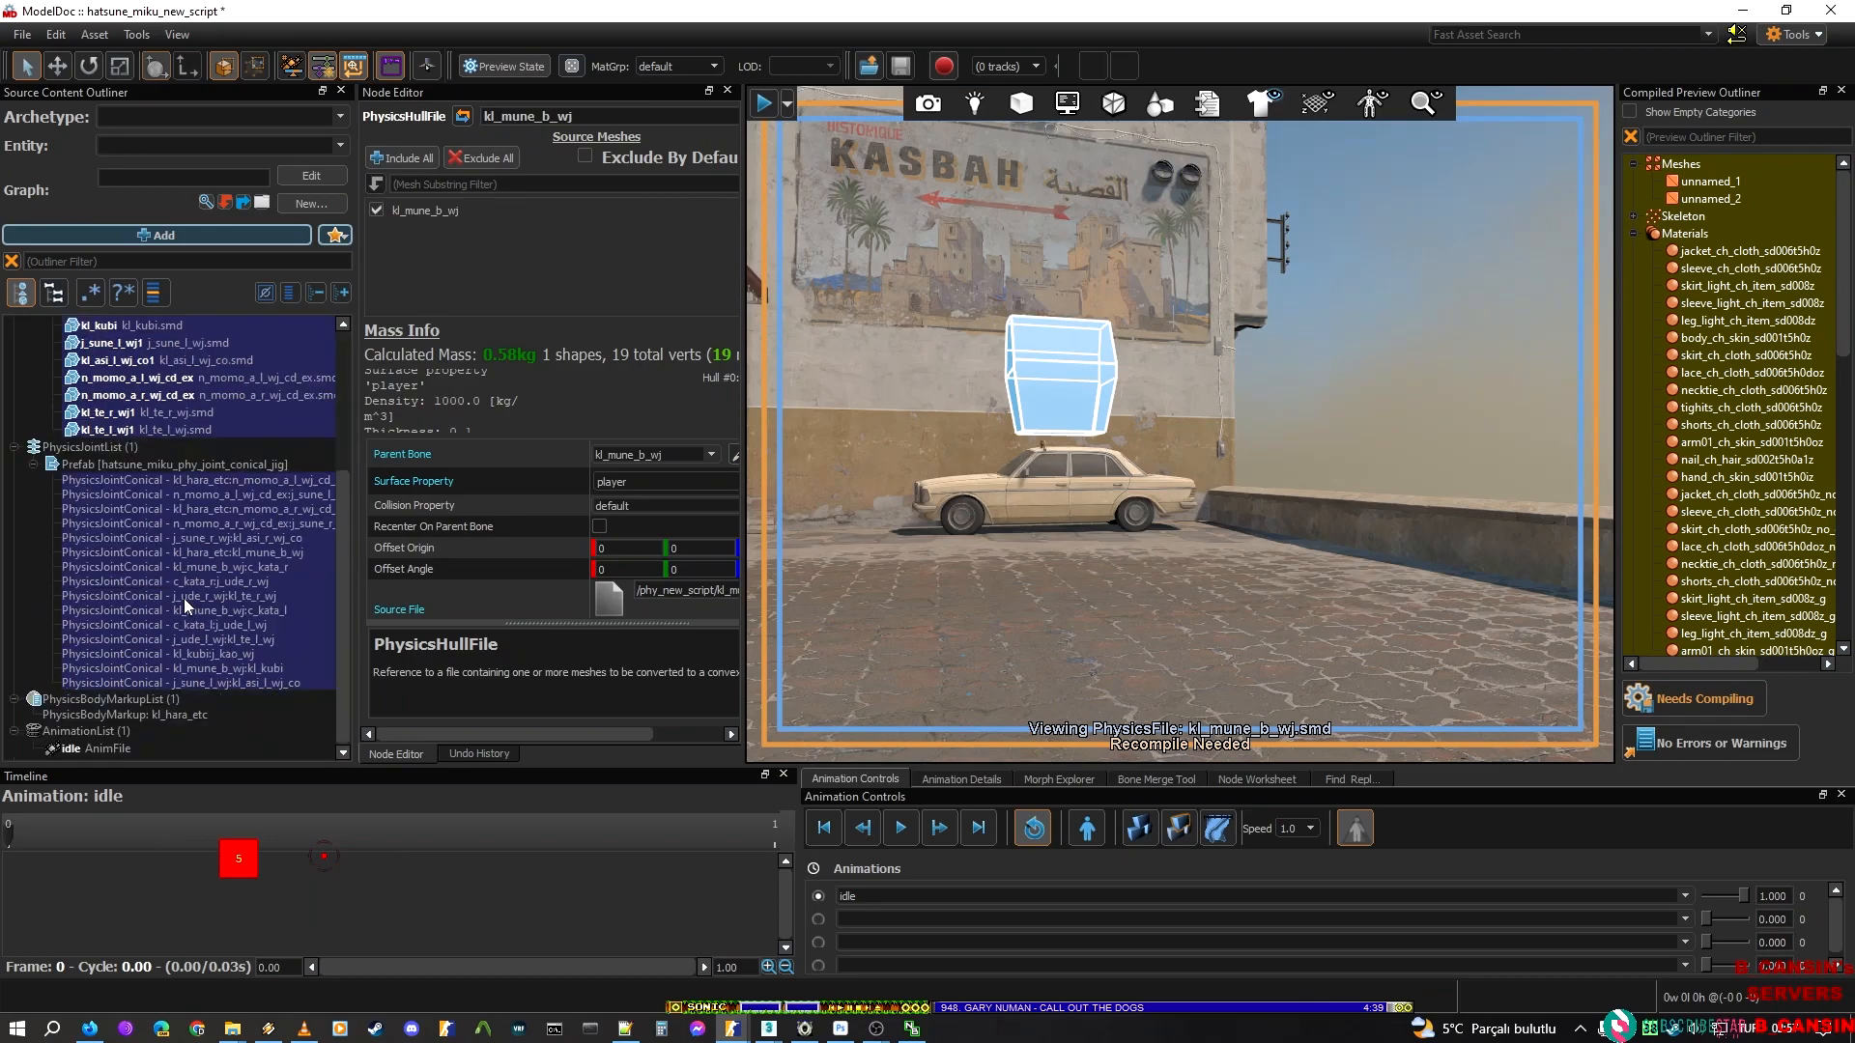
pyautogui.click(112, 715)
pyautogui.click(124, 698)
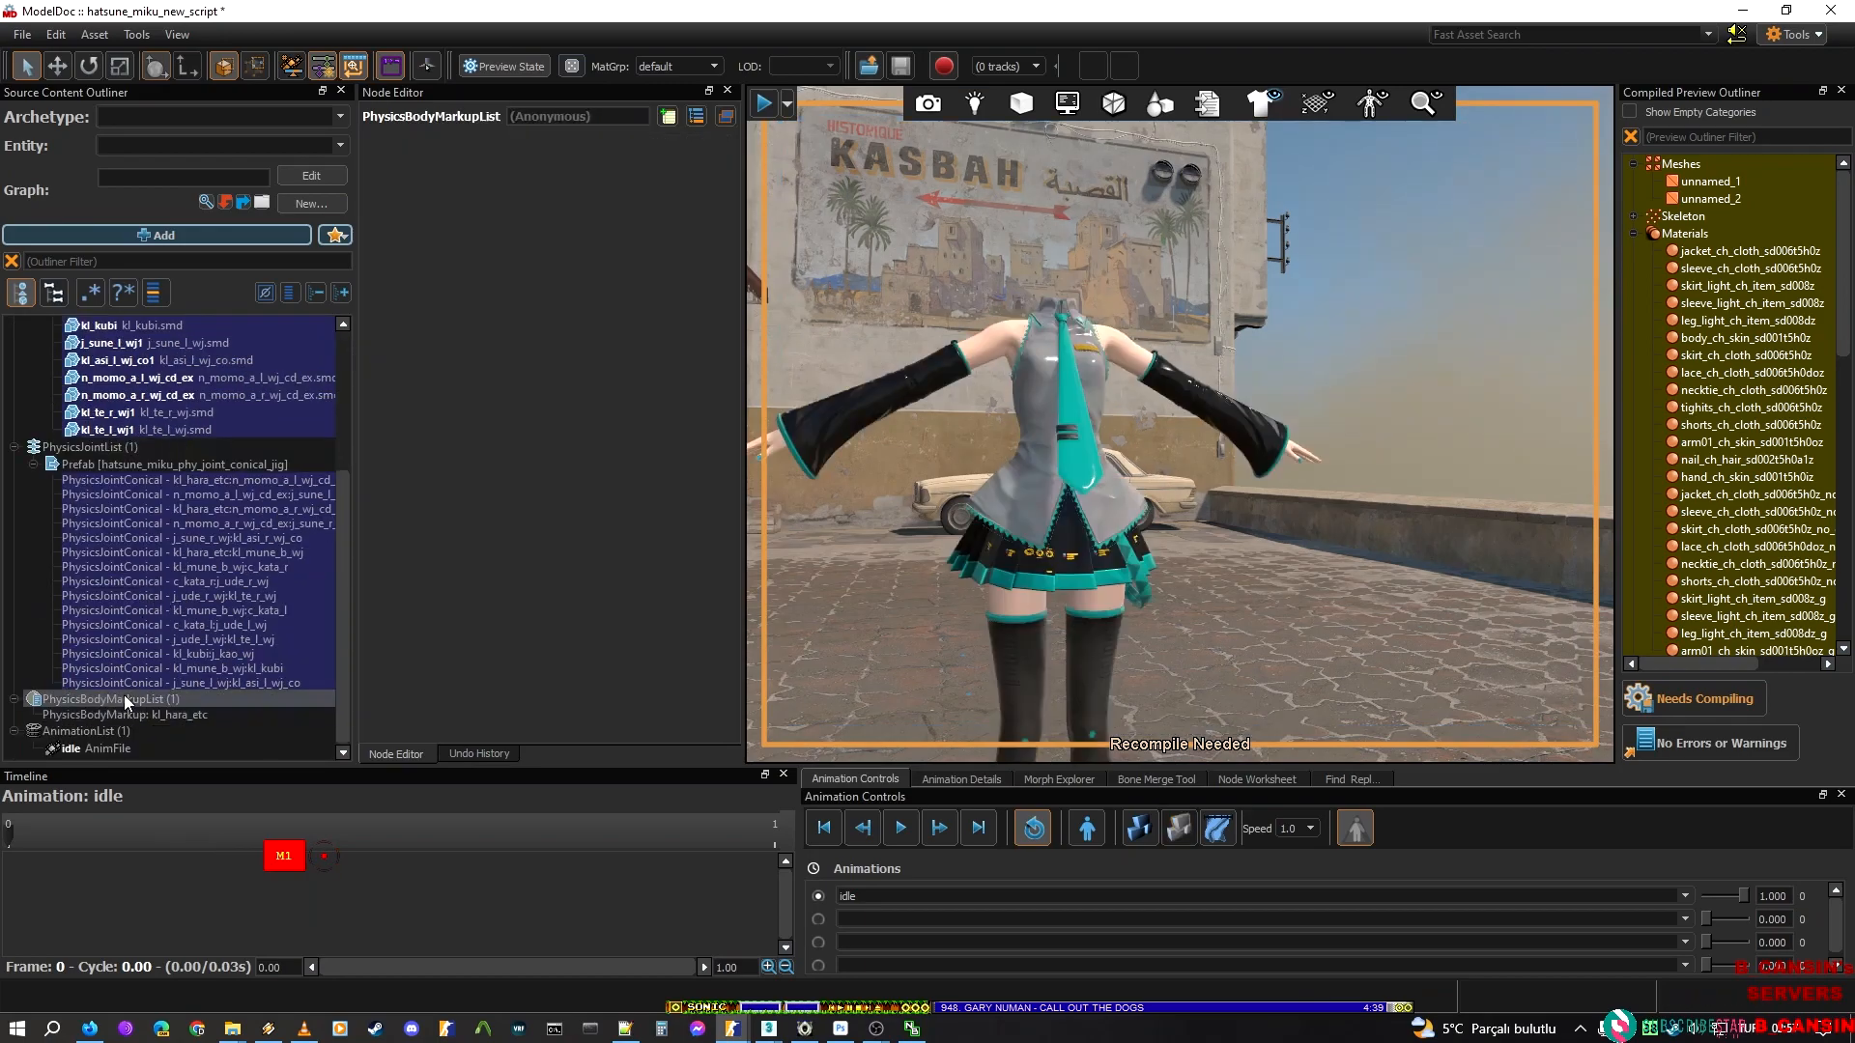
pyautogui.hotkey('ctrl', 'v')
pyautogui.click(170, 714)
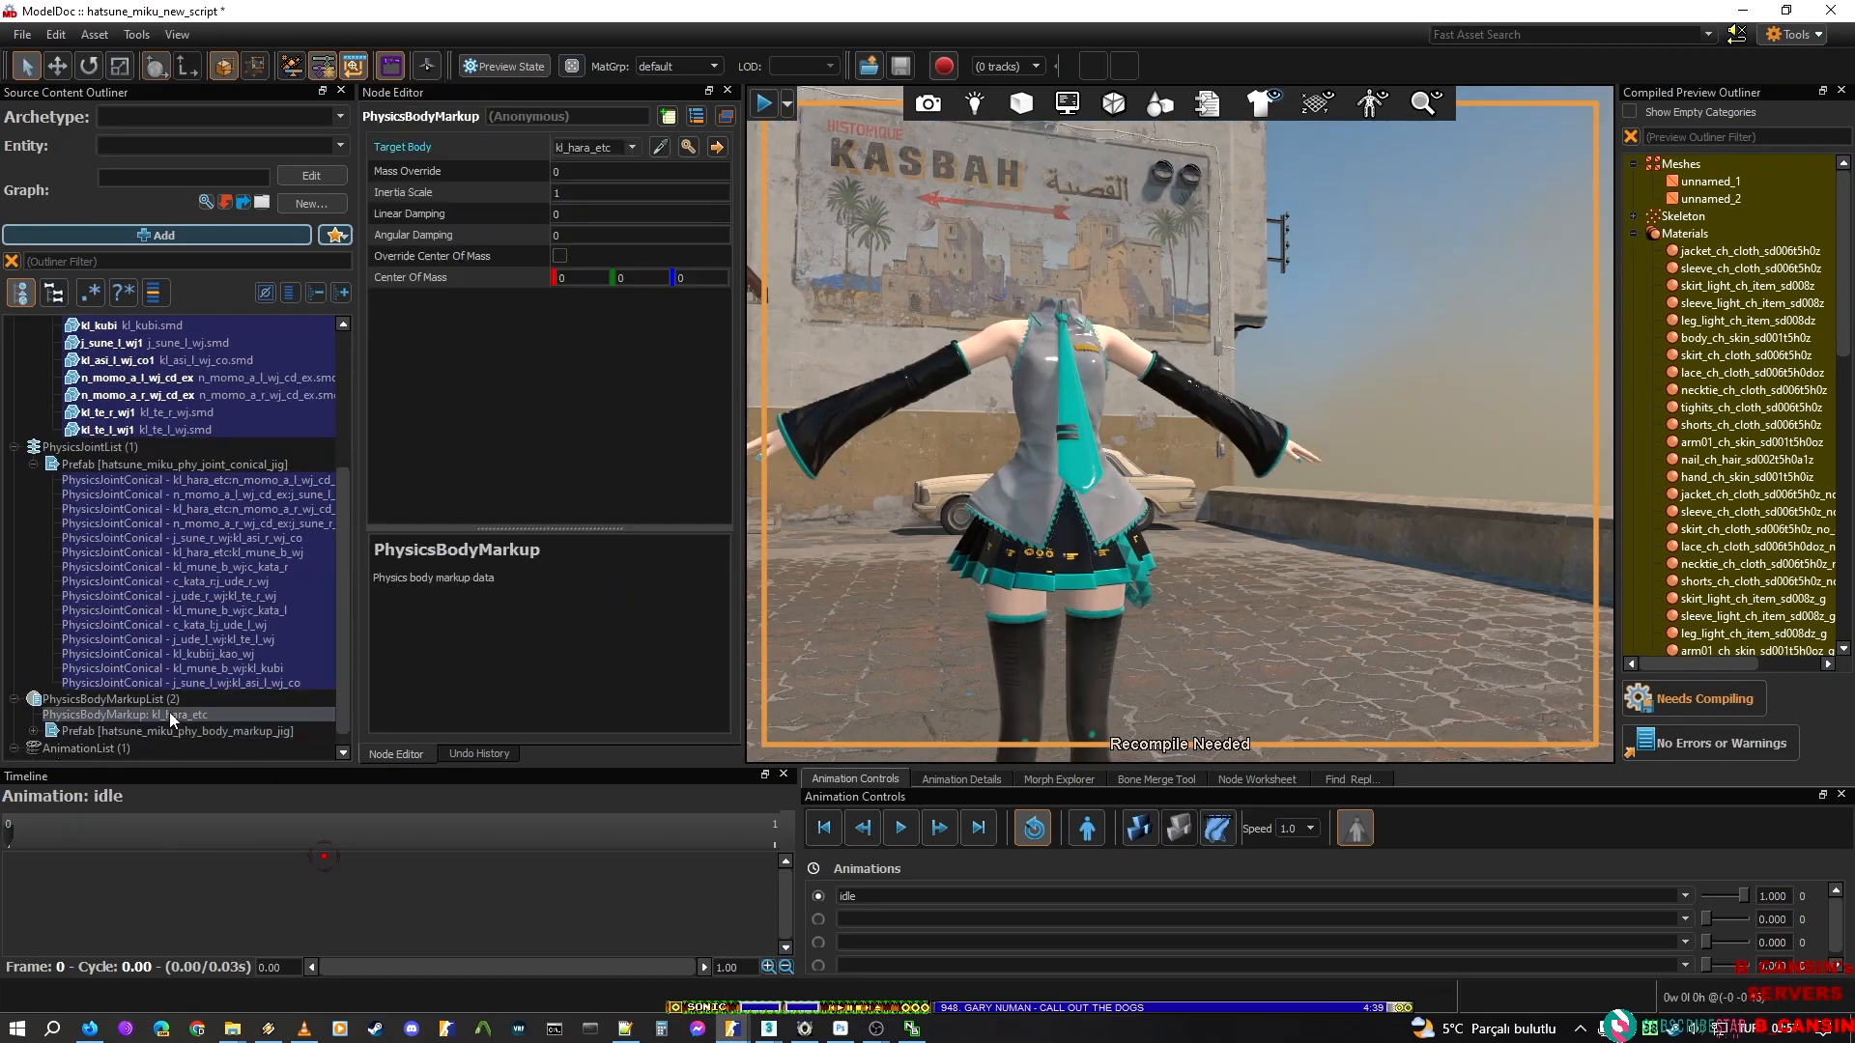
pyautogui.rightClick(170, 714)
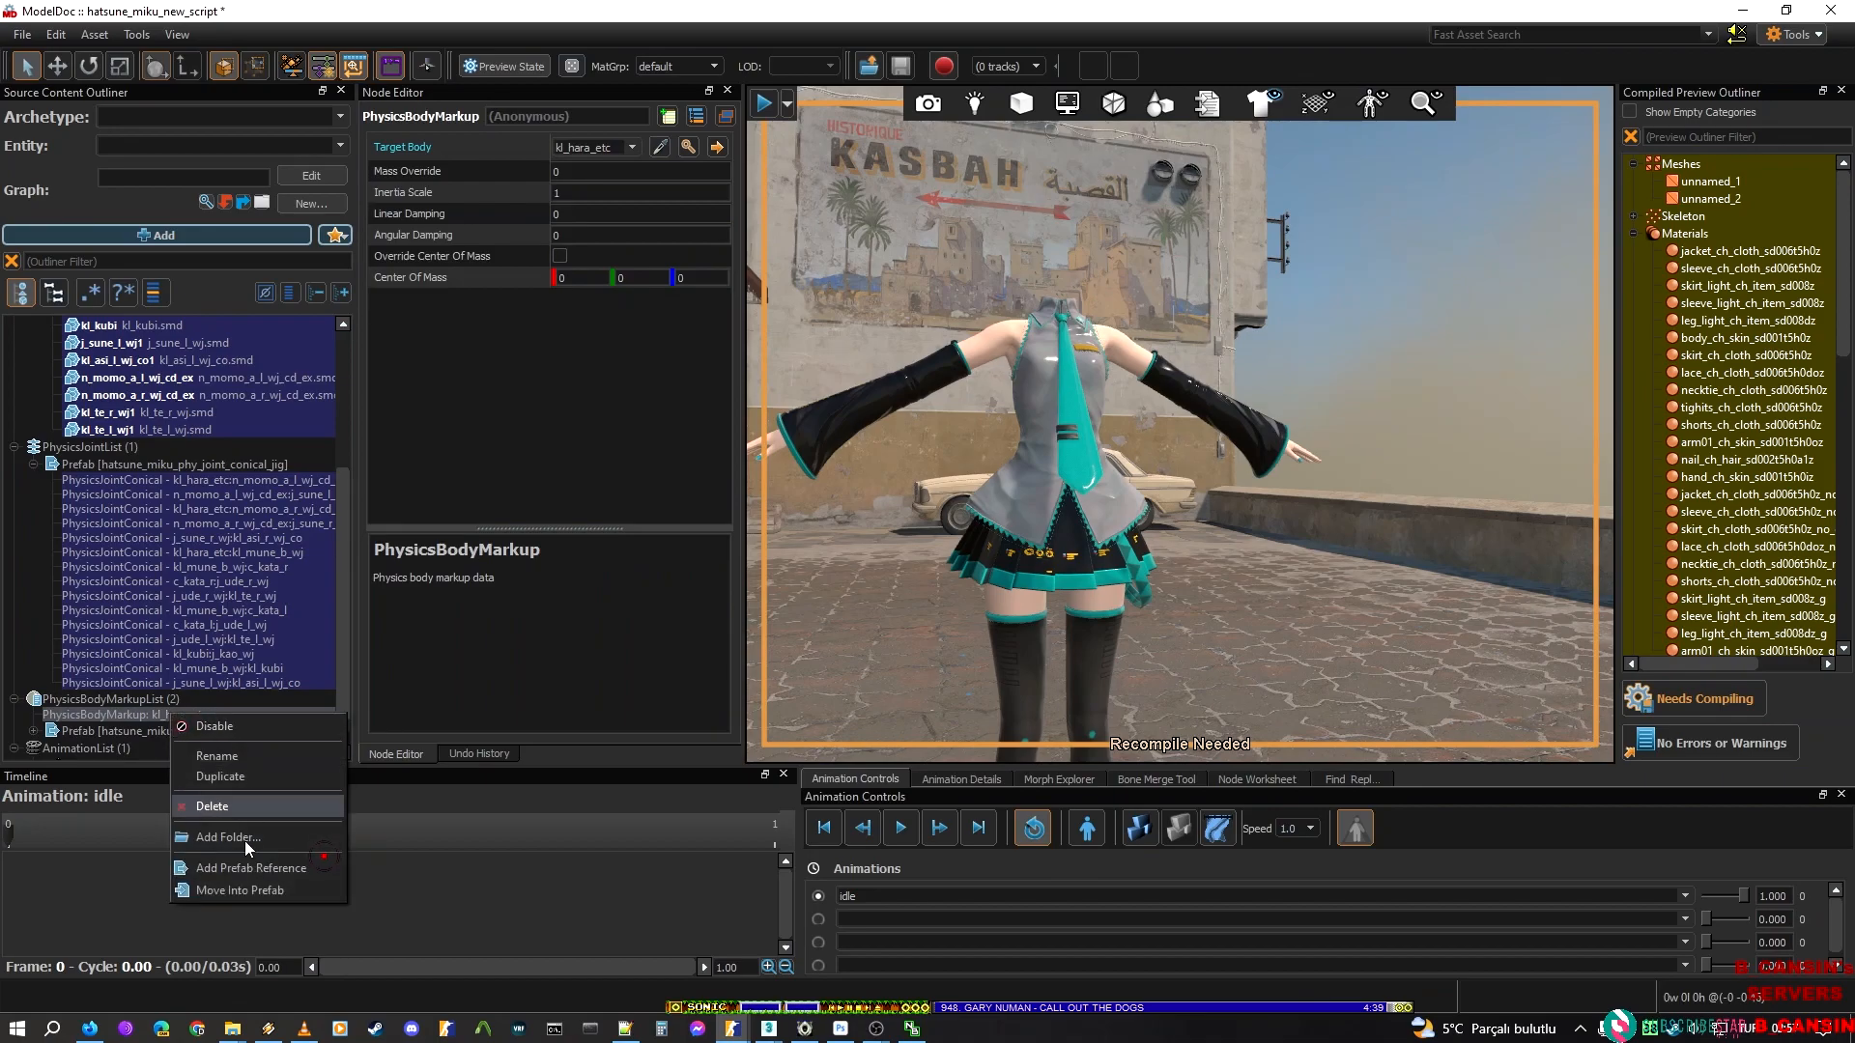
pyautogui.click(222, 891)
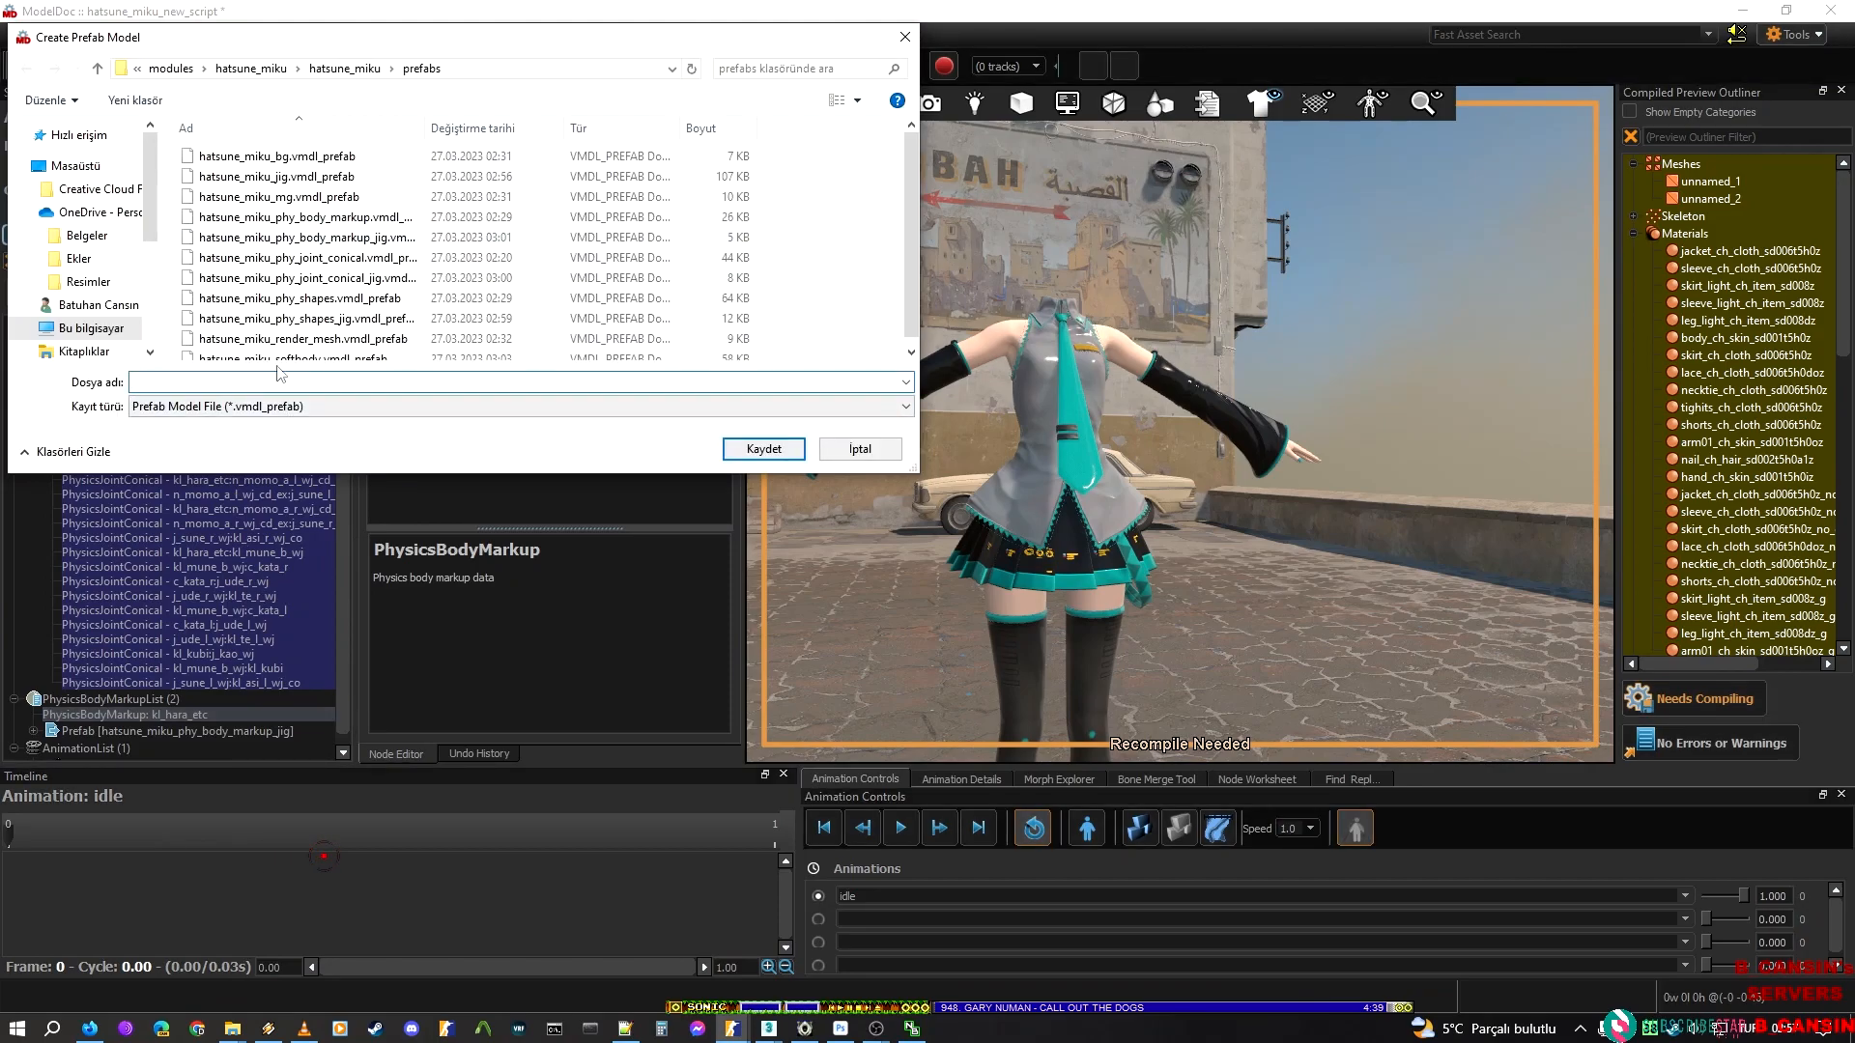
pyautogui.click(276, 161)
pyautogui.click(333, 218)
pyautogui.click(357, 279)
pyautogui.click(833, 447)
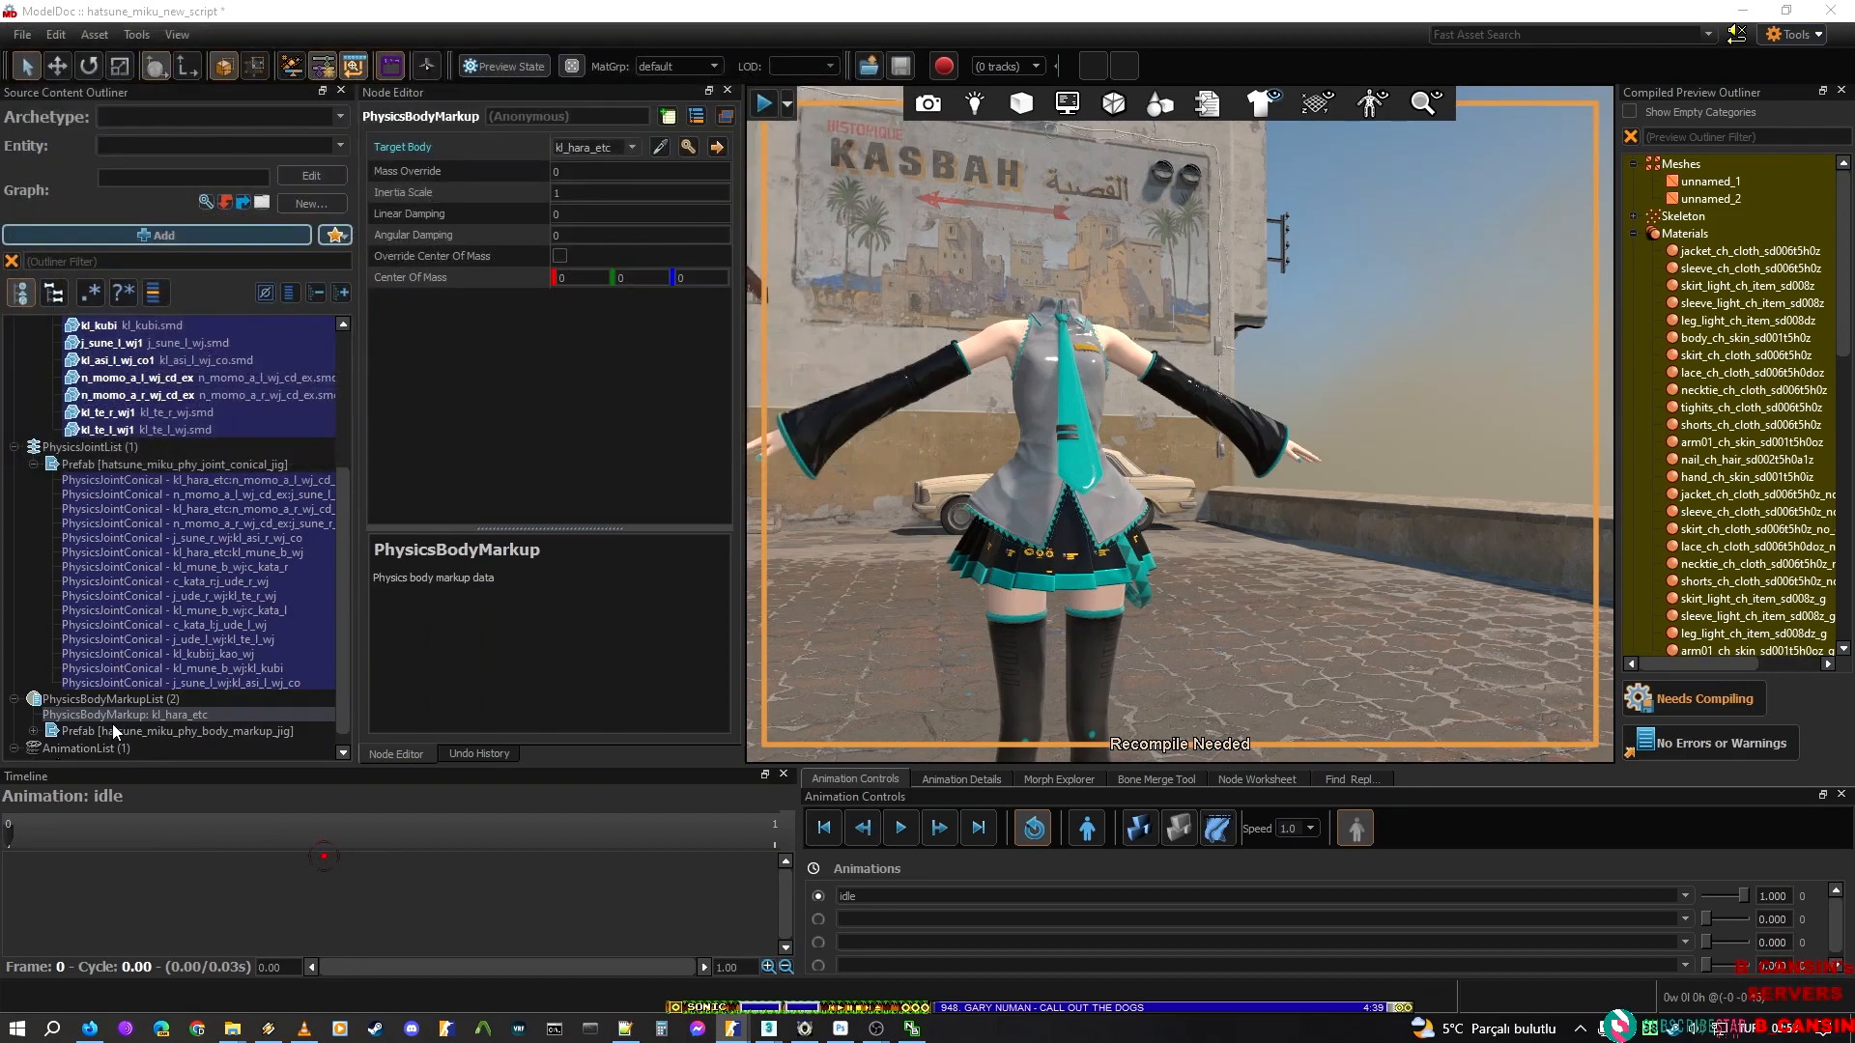
# Delete the standalone kl_hara_etc PhysicsBodyMarkup outside the prefab and recompile the model
pyautogui.click(153, 724)
pyautogui.click(153, 714)
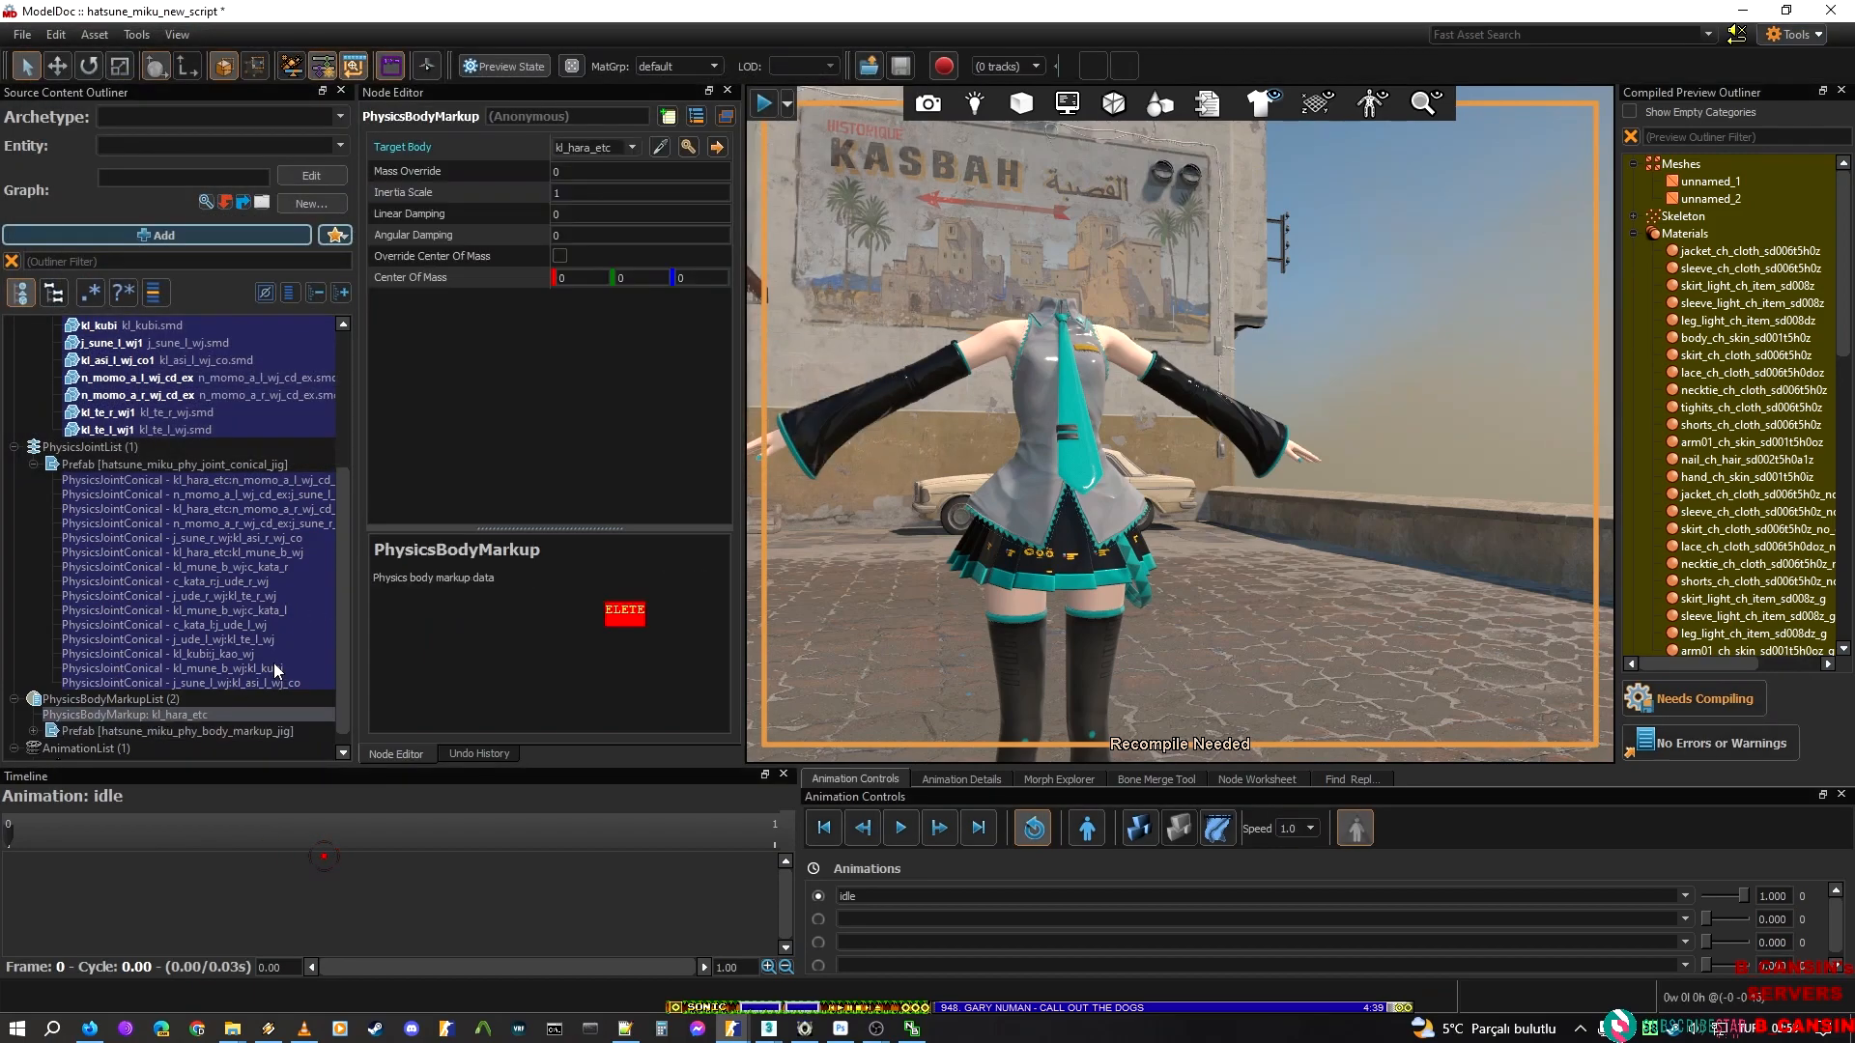
pyautogui.press('Delete')
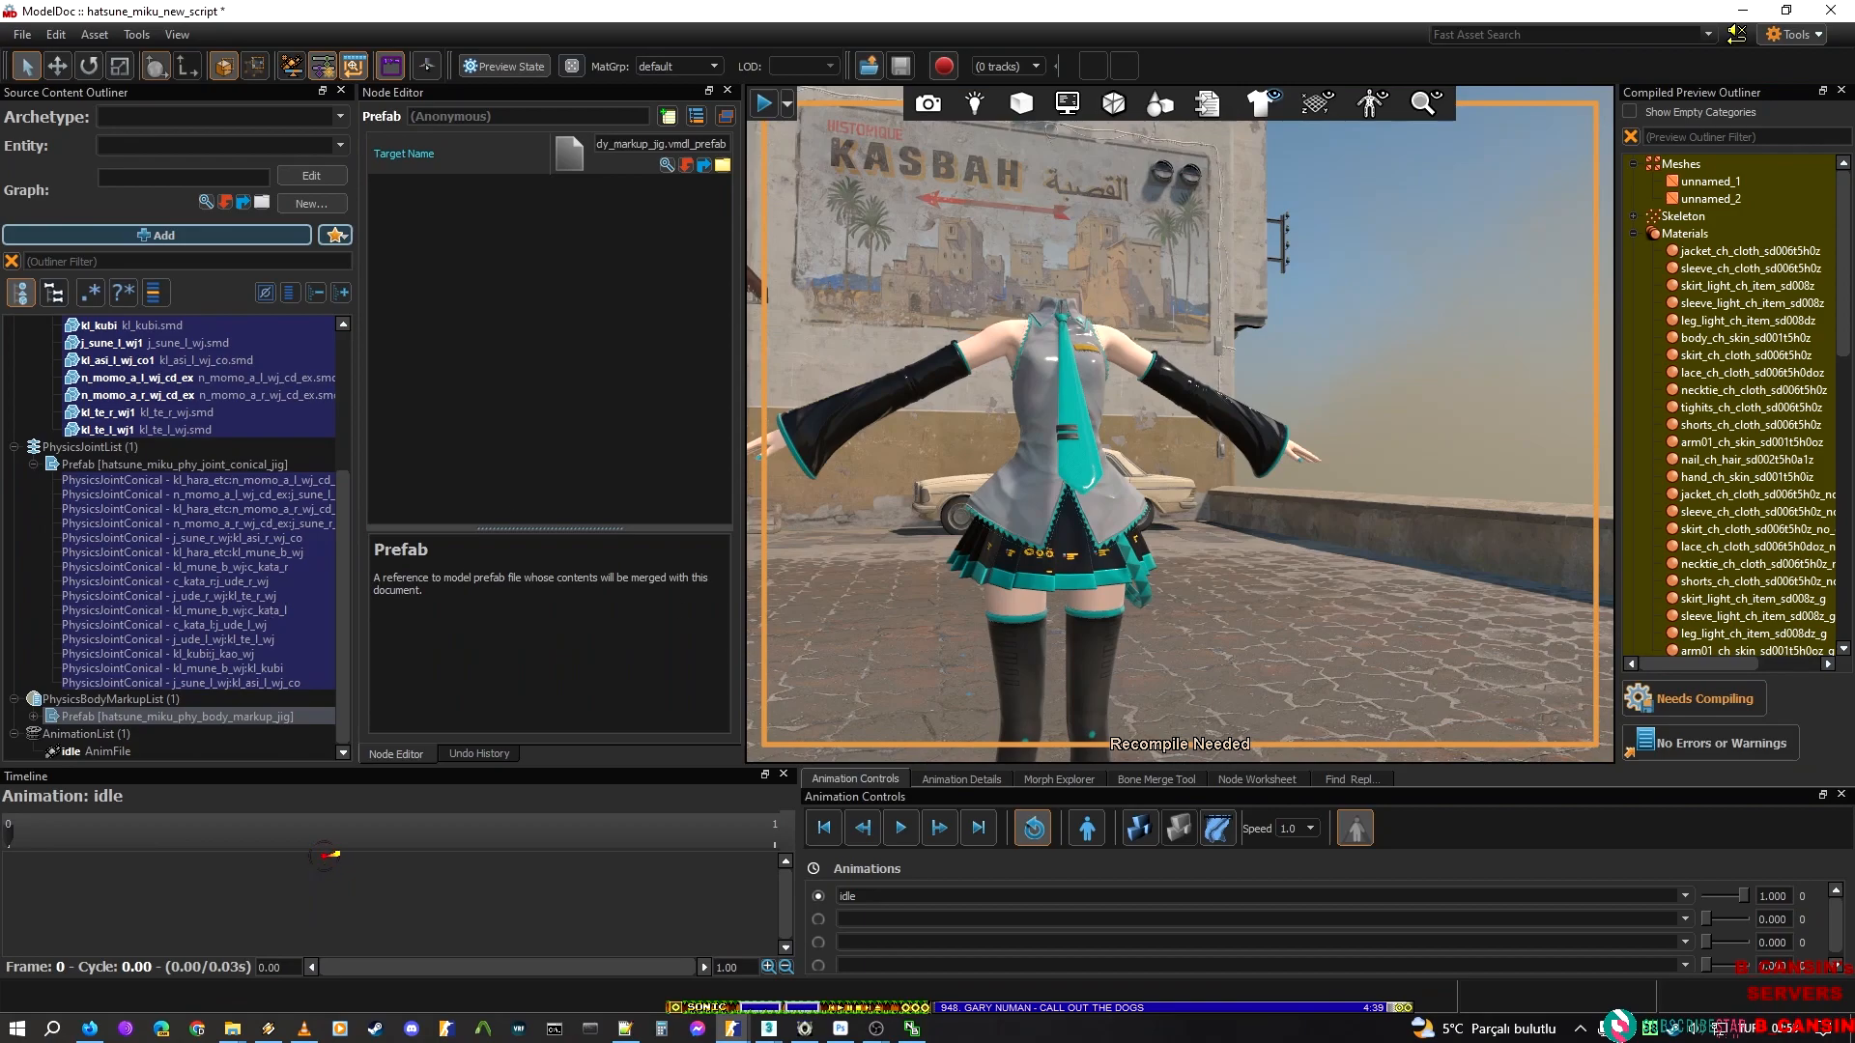
pyautogui.click(1700, 699)
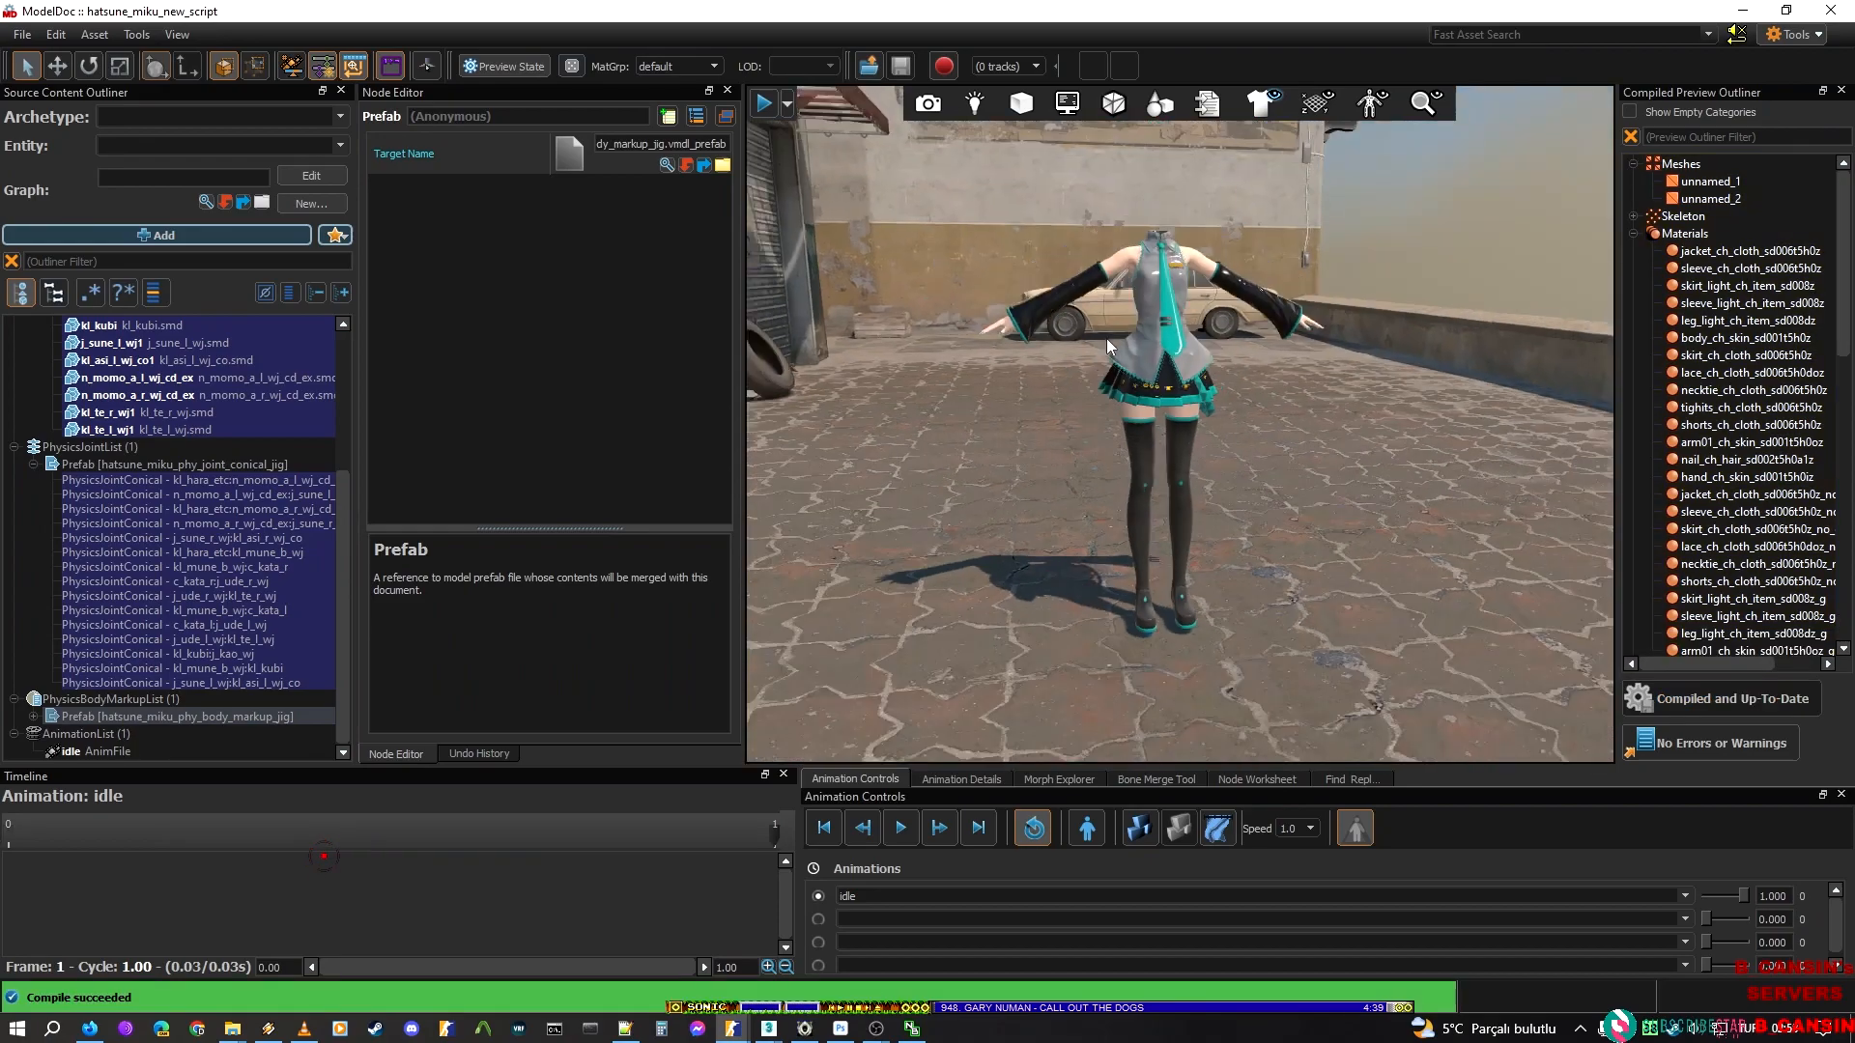
# Test the ragdoll in the physics preview by lifting and throwing the body, and return to the animation pose
pyautogui.click(1141, 828)
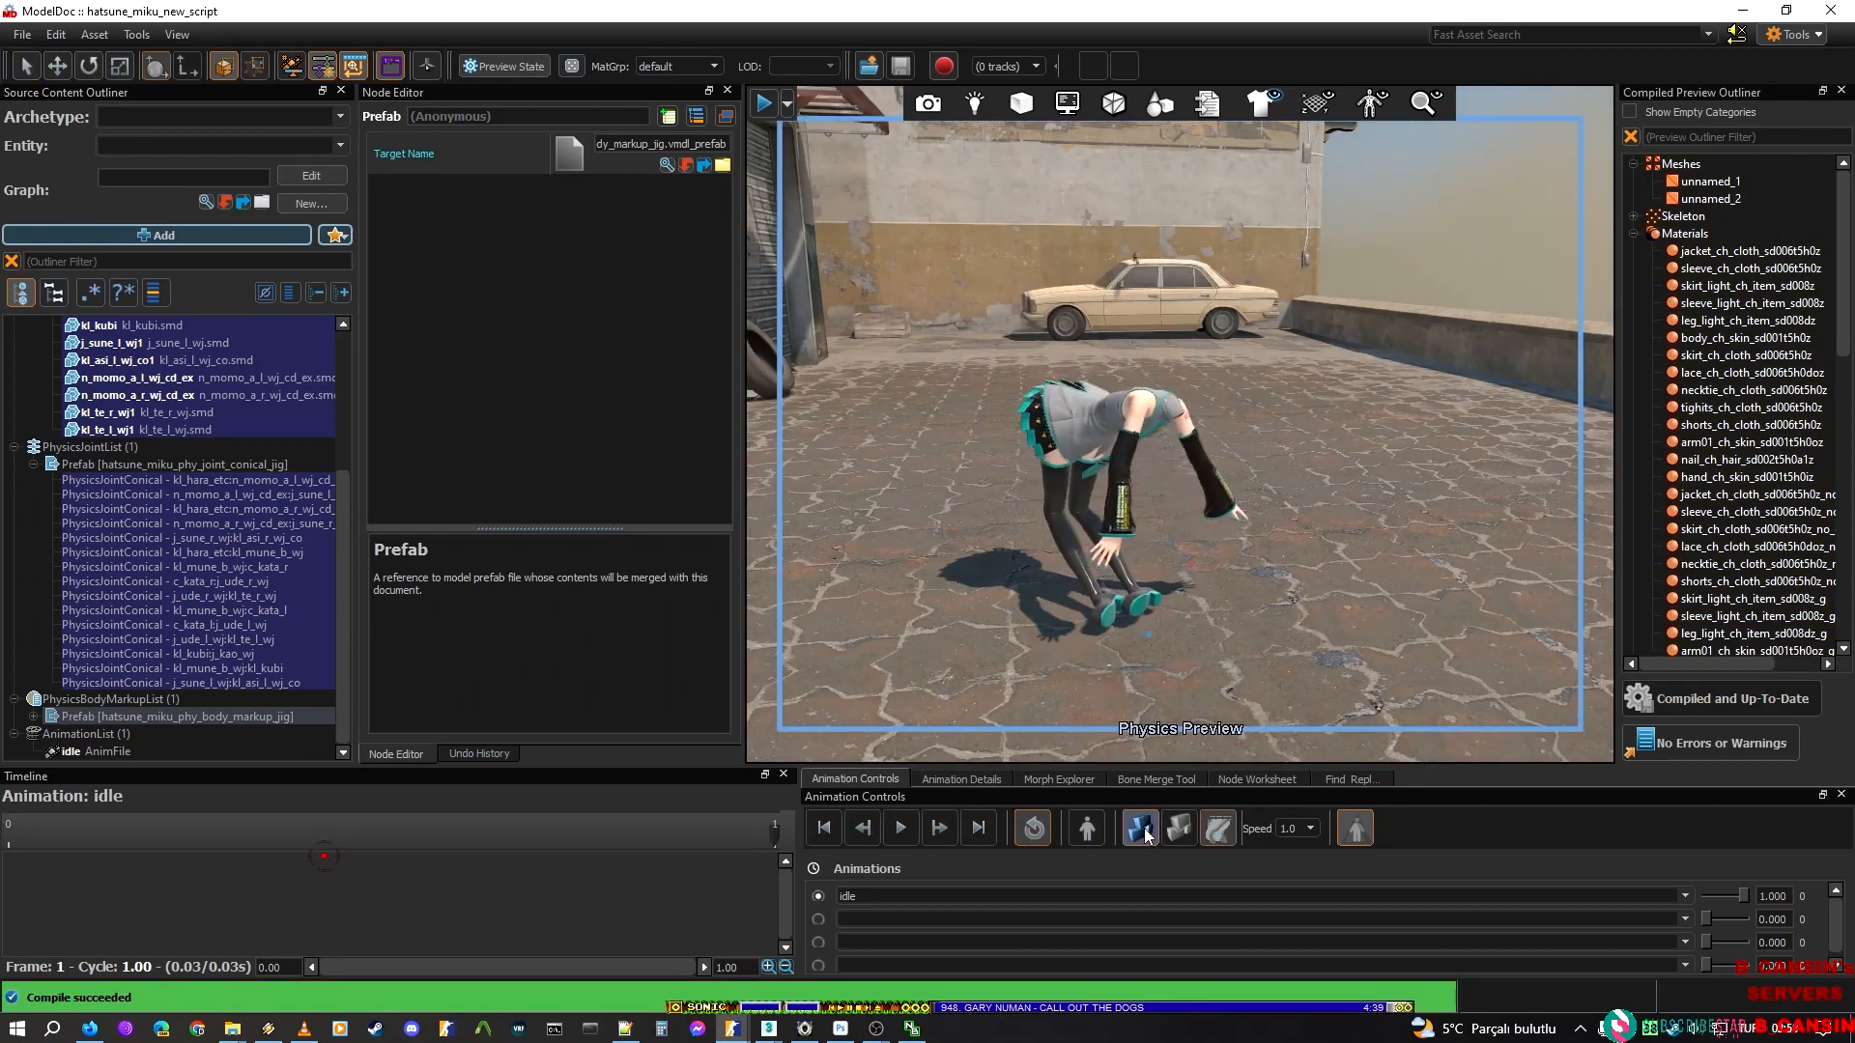
pyautogui.moveTo(1076, 579); pyautogui.dragTo(1219, 17)
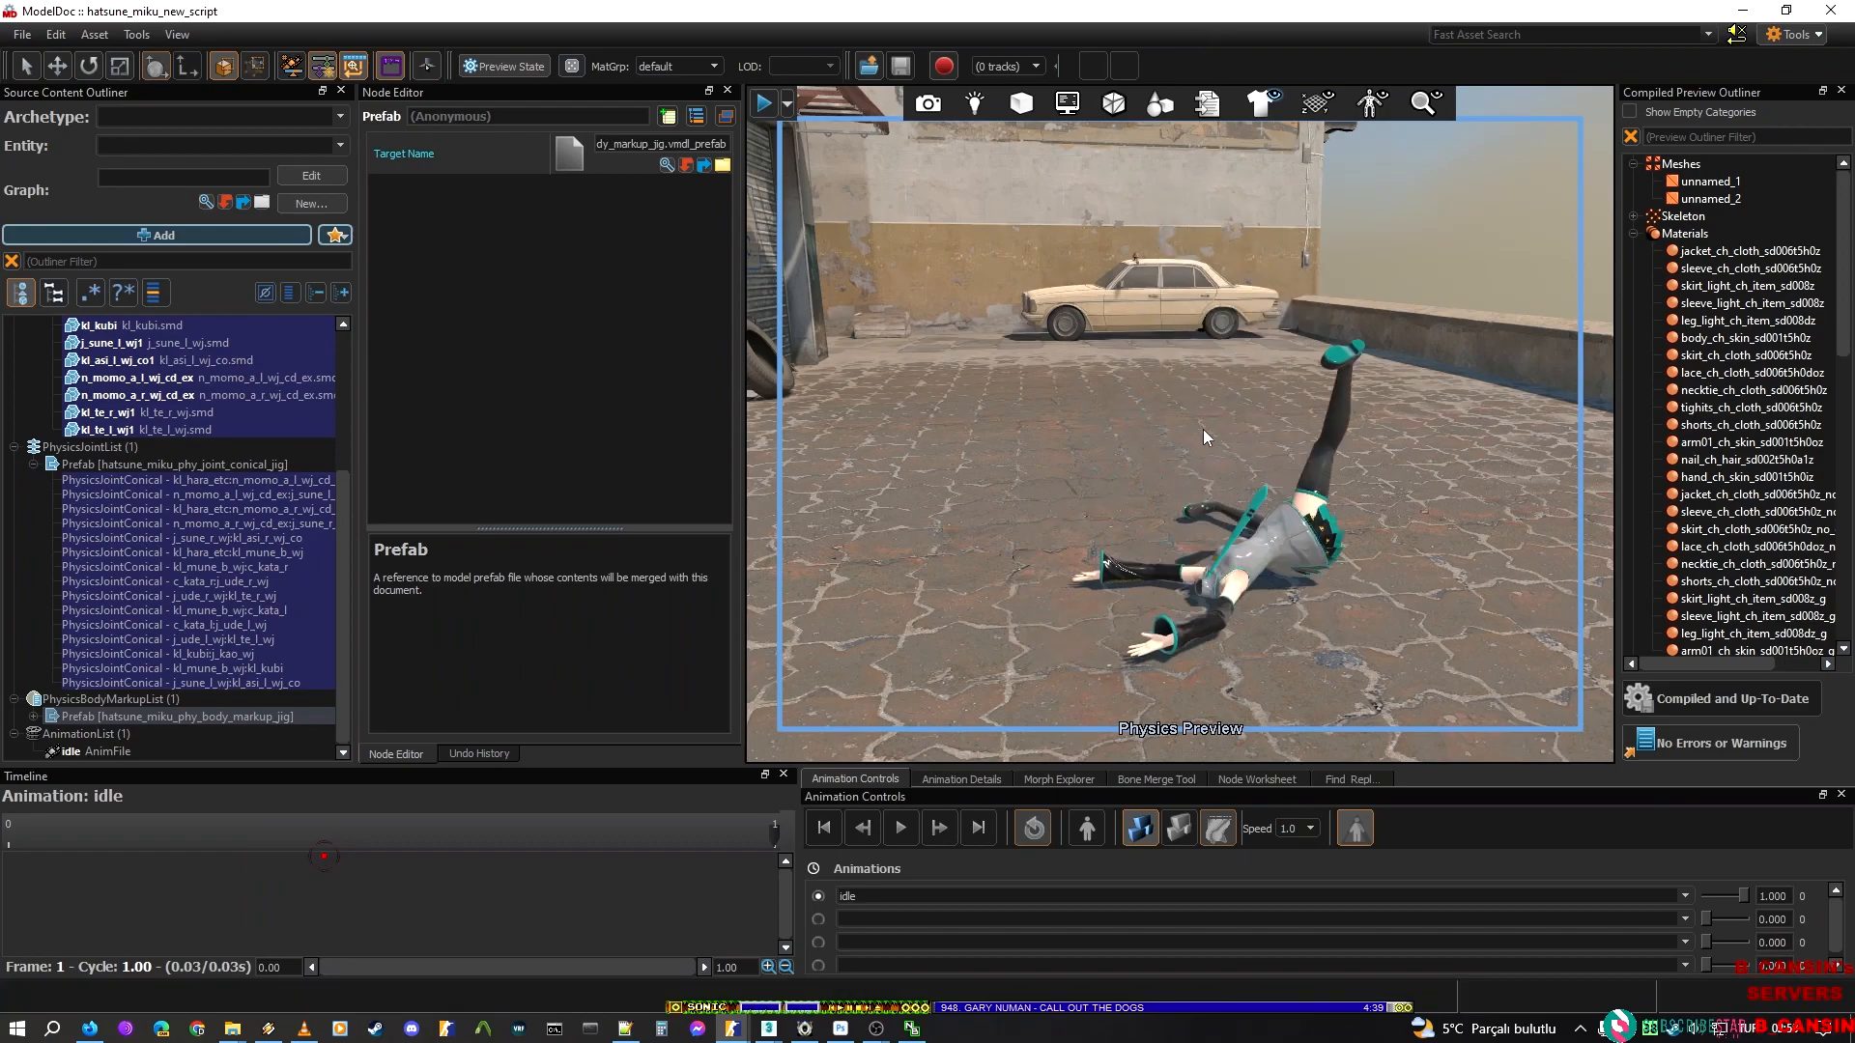
pyautogui.moveTo(1504, 543); pyautogui.dragTo(1166, 364)
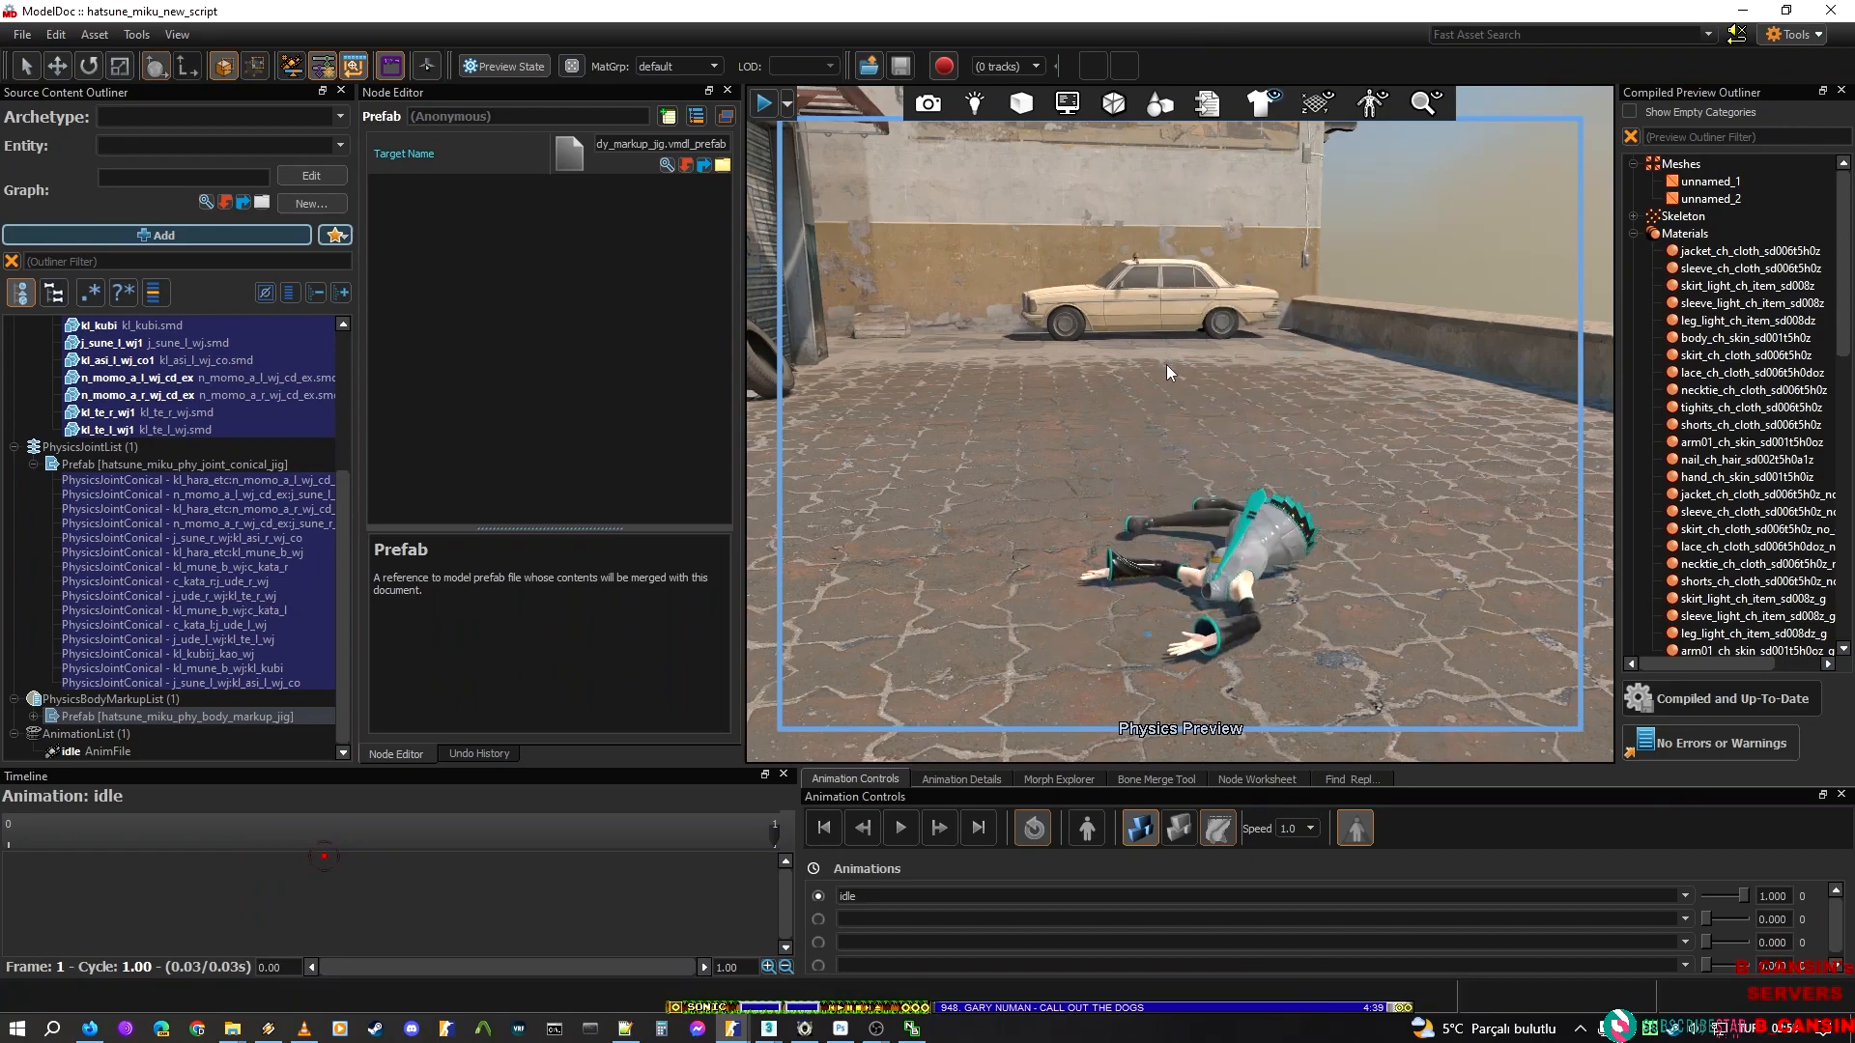
pyautogui.moveTo(1222, 623); pyautogui.dragTo(1255, 207)
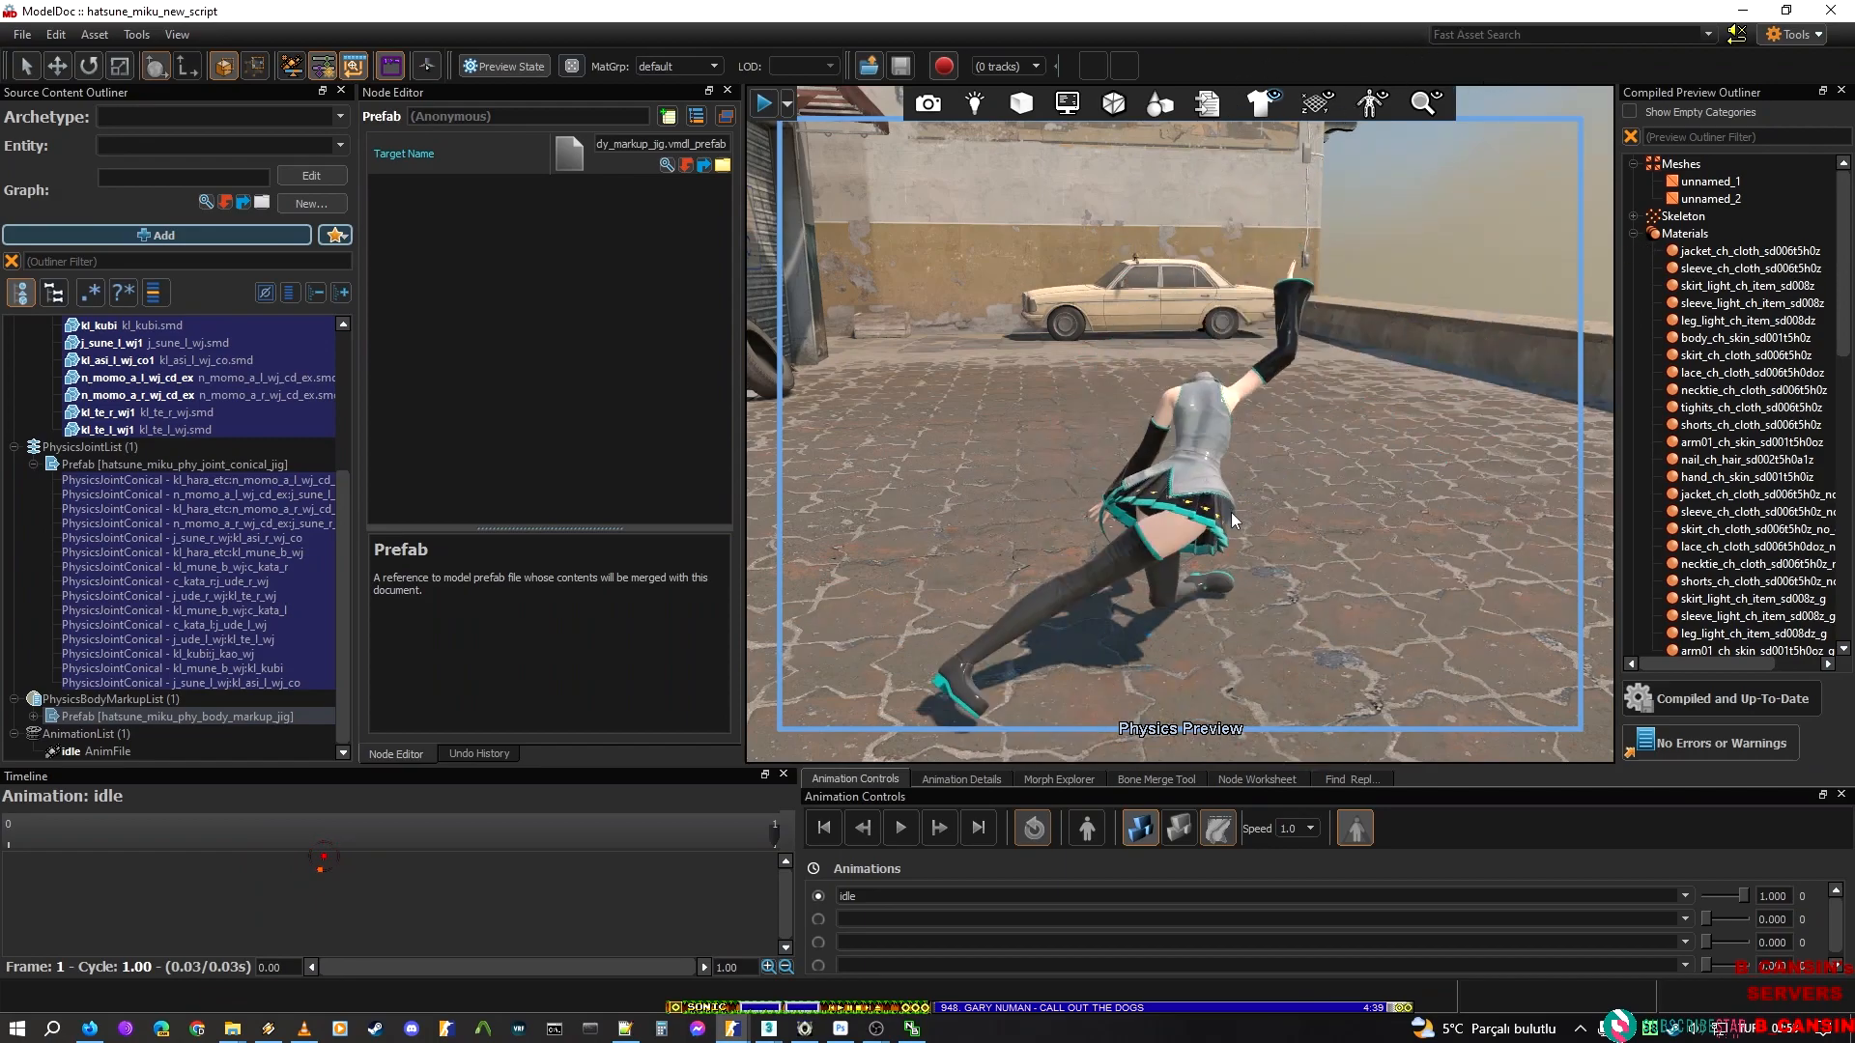
pyautogui.moveTo(1219, 628); pyautogui.dragTo(1381, 232)
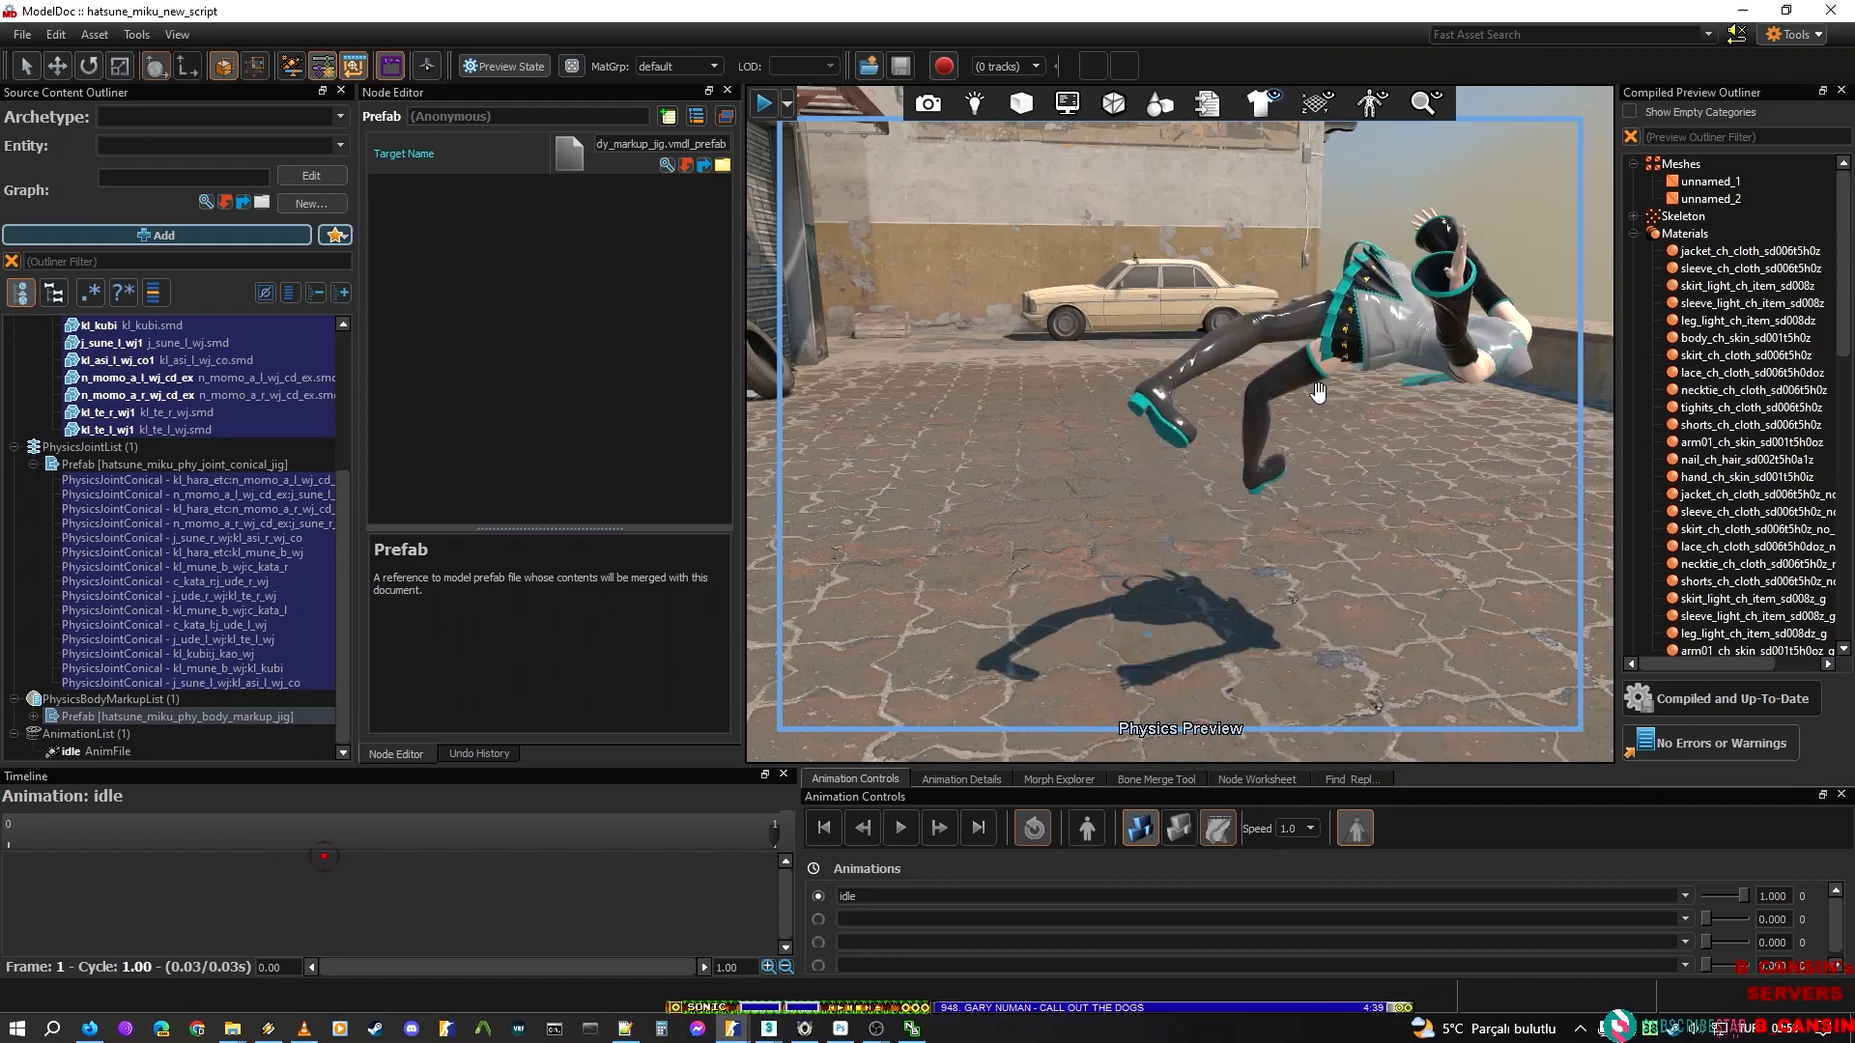
pyautogui.click(1400, 592)
pyautogui.moveTo(1392, 582); pyautogui.dragTo(1075, 171)
pyautogui.moveTo(1439, 550); pyautogui.dragTo(1174, 260)
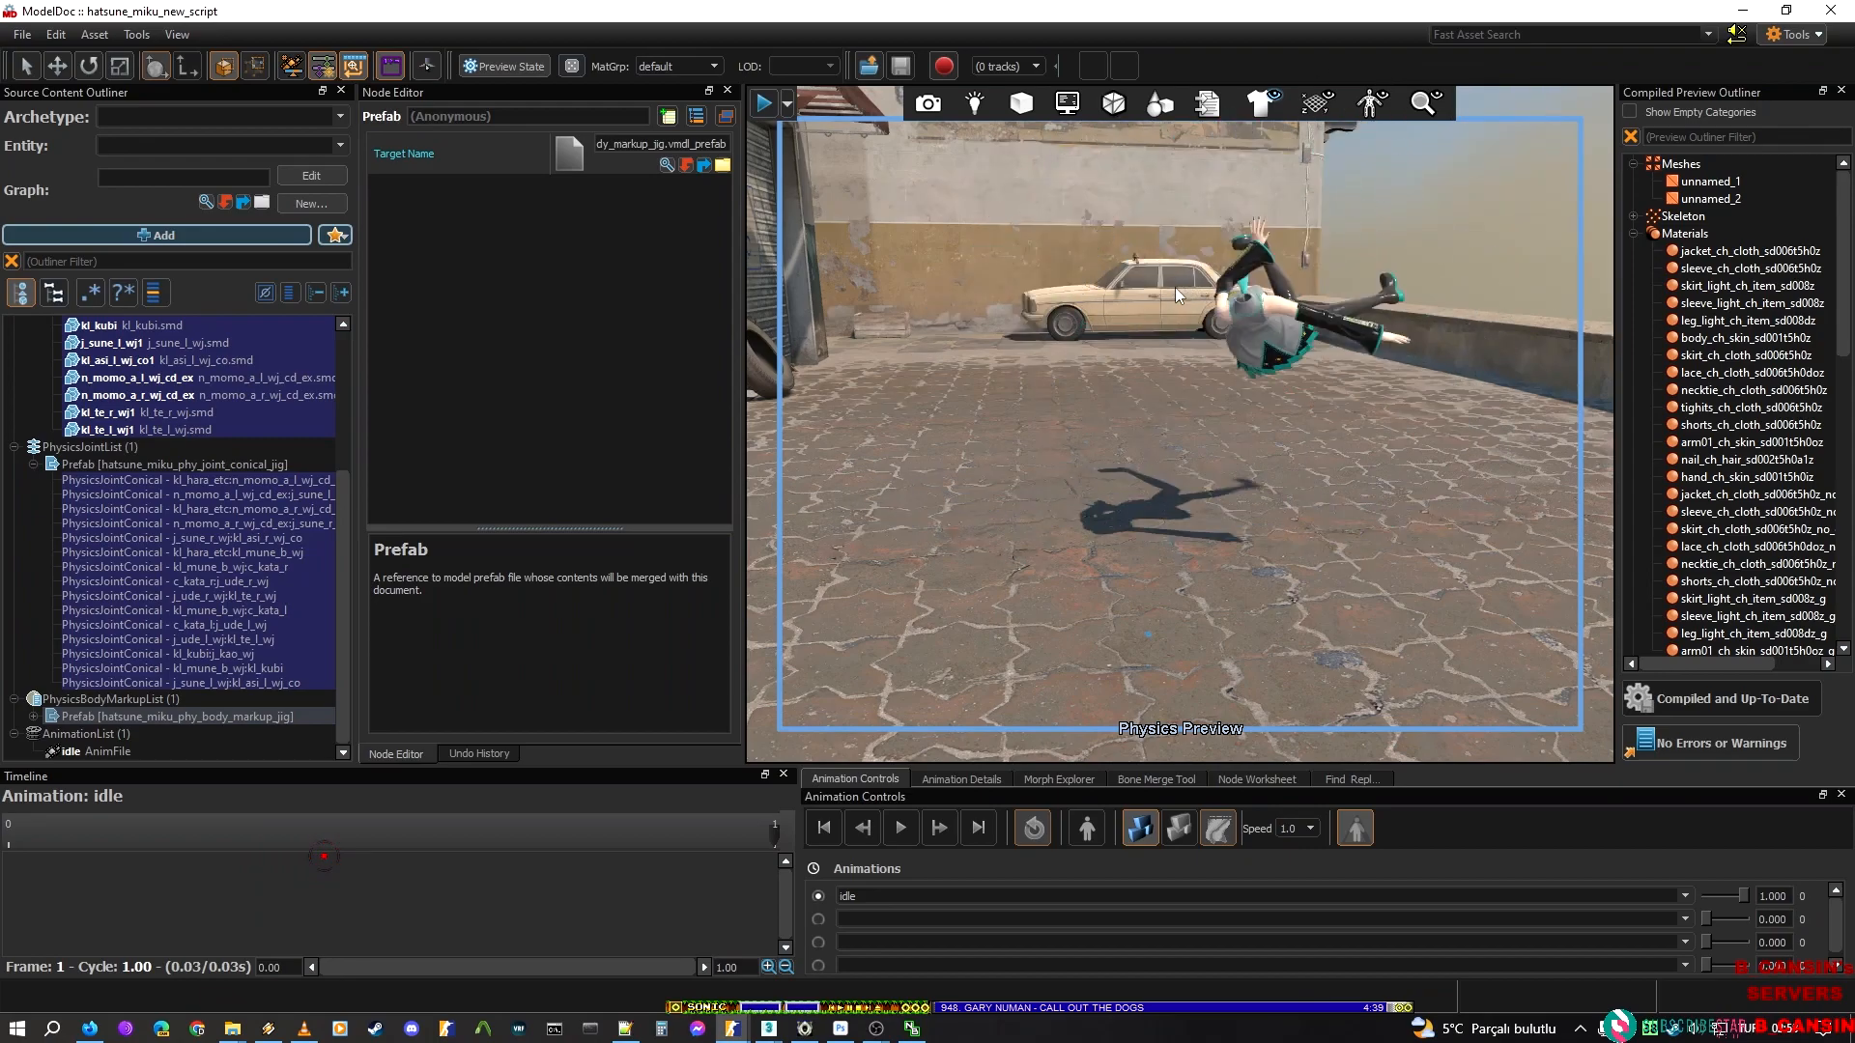
pyautogui.click(1034, 828)
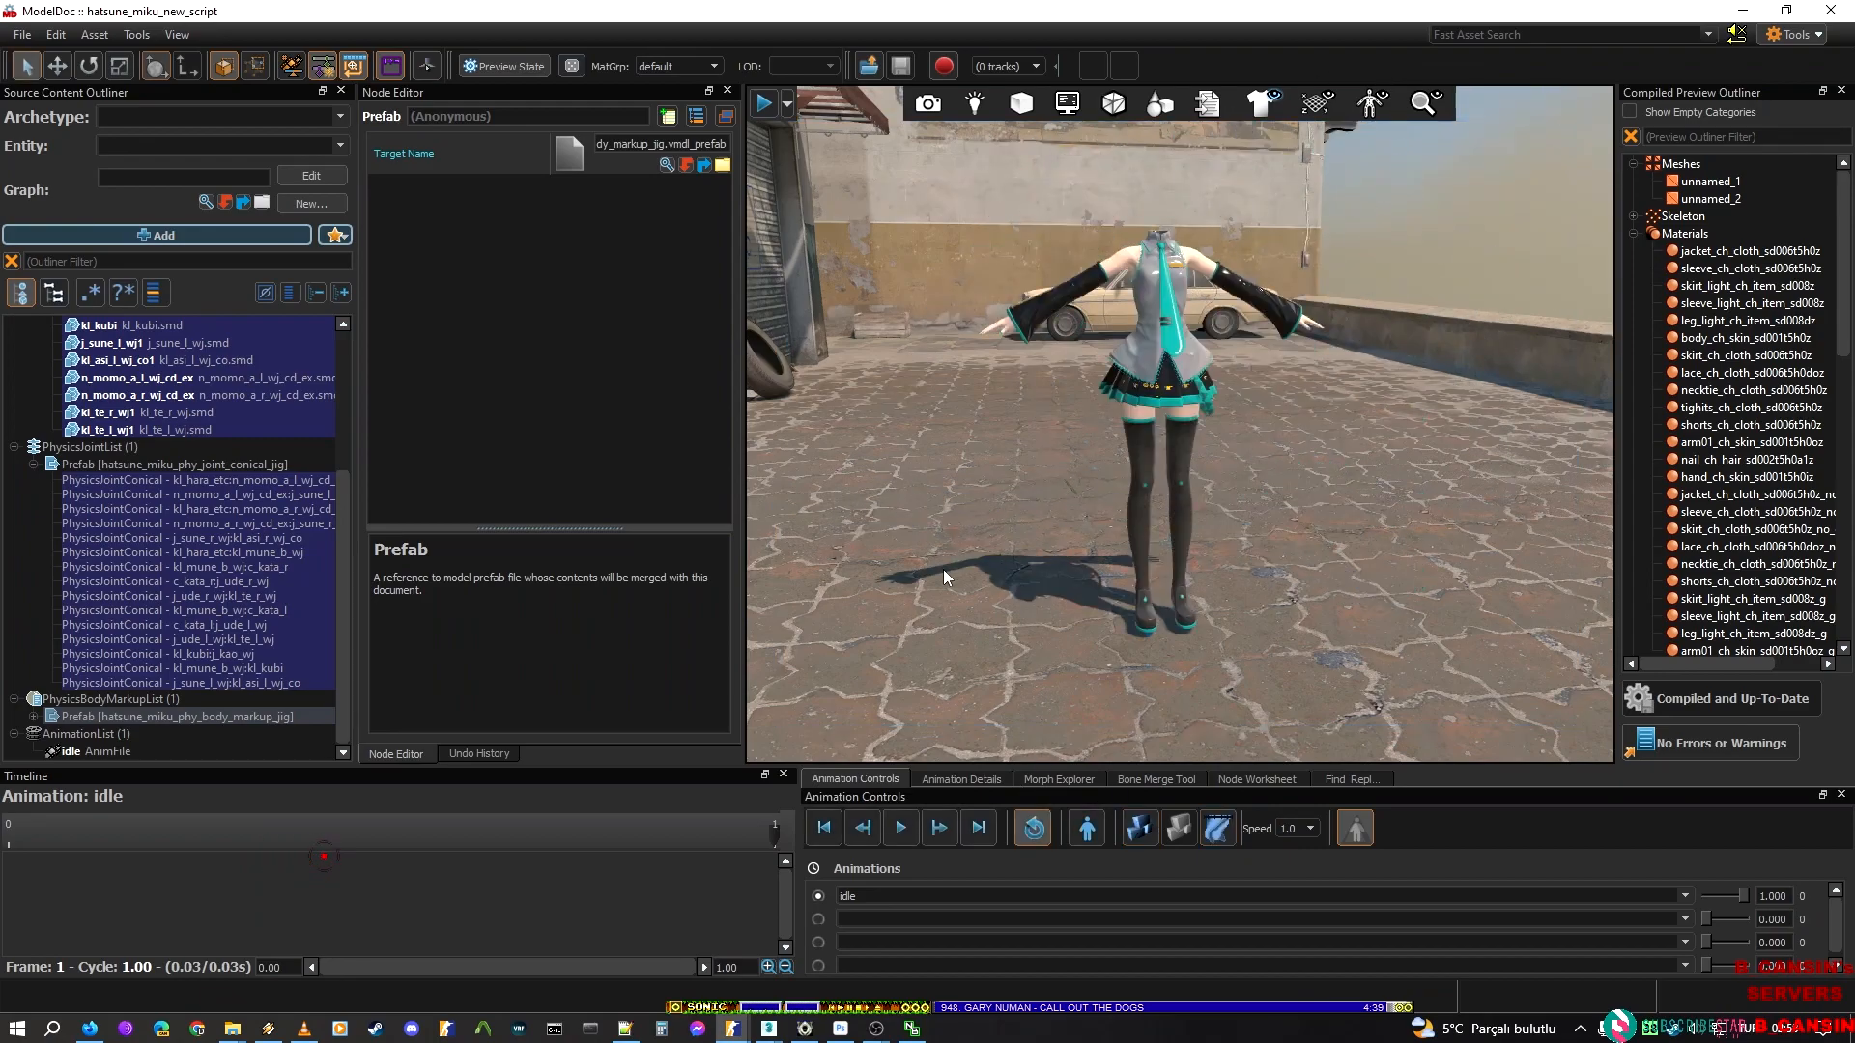
# Review the physics hulls of the chest, limbs, neck, head and thigh, ending on the whole hatsune_miku_phy_shapes_jig prefab
pyautogui.press('s')
pyautogui.press('w')
pyautogui.moveTo(1180, 415); pyautogui.dragTo(1081, 416, button='right')
pyautogui.press('w')
pyautogui.moveTo(1296, 464); pyautogui.dragTo(1296, 394, button='right')
pyautogui.press('d')
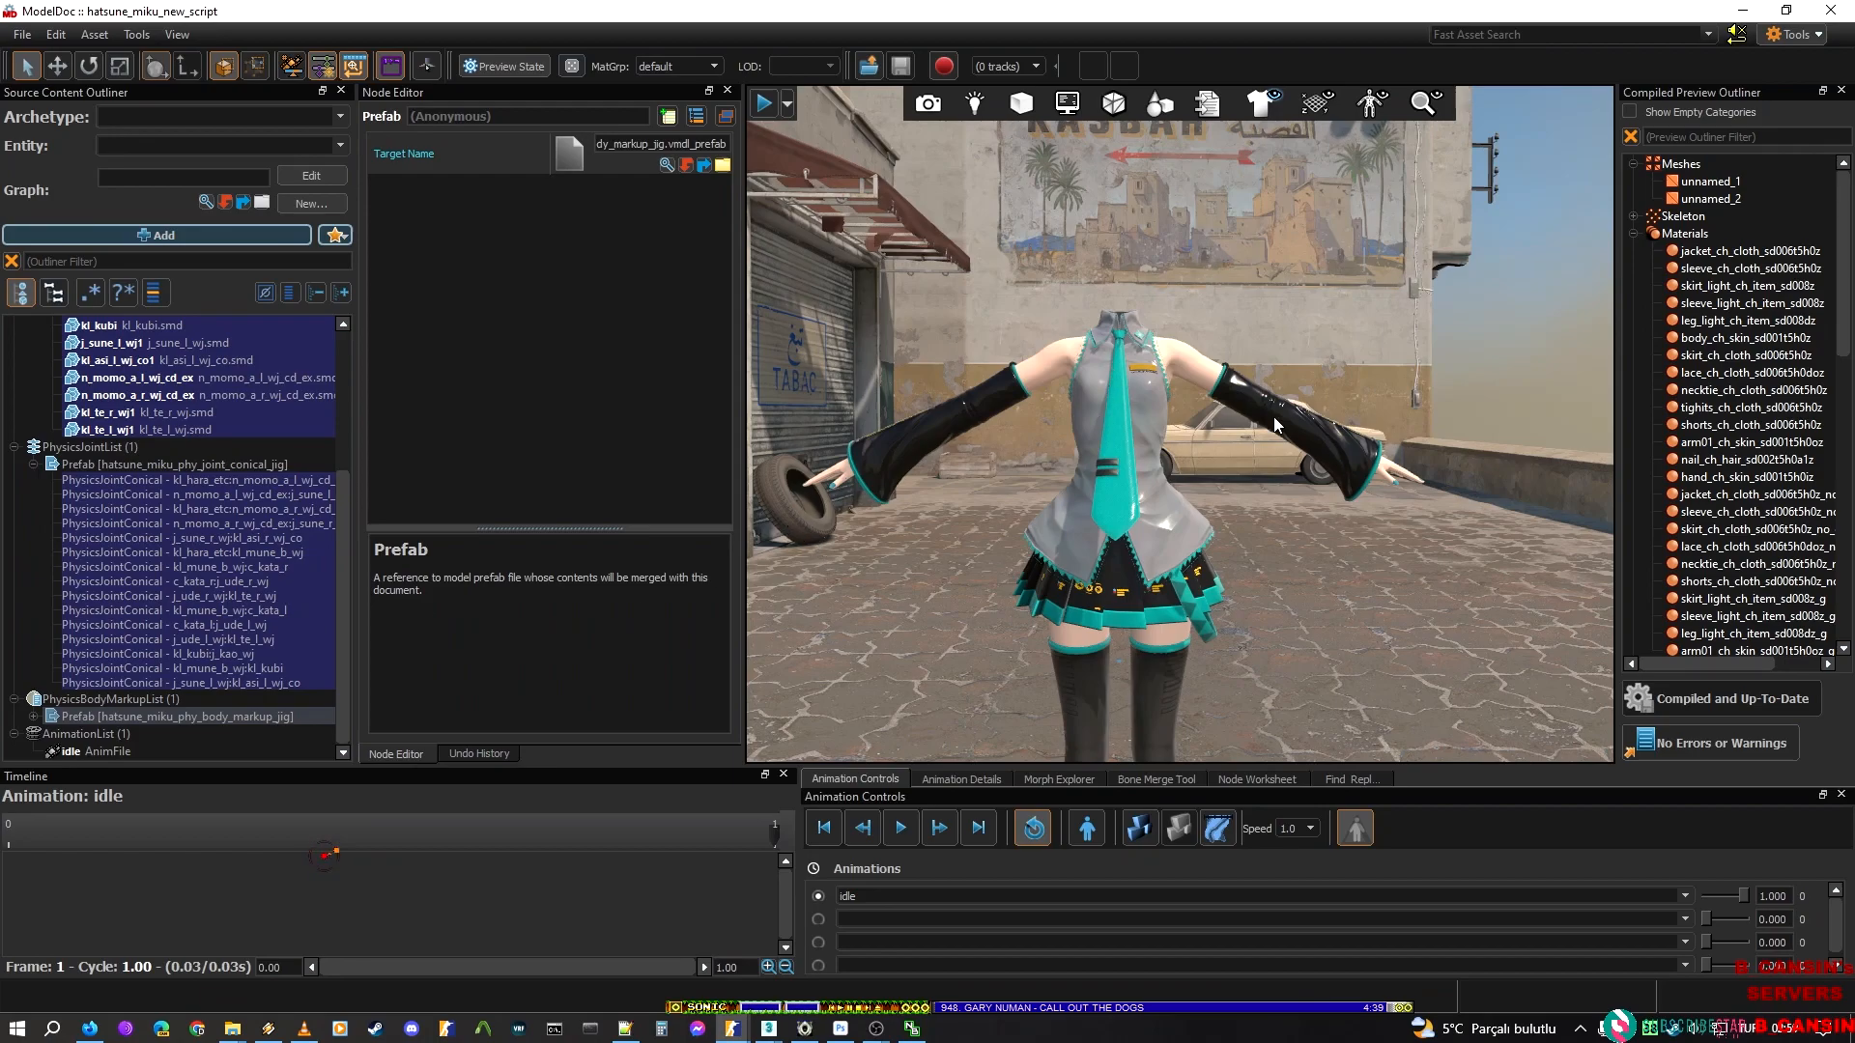
pyautogui.scroll(5, 145, 454)
pyautogui.click(97, 397)
pyautogui.click(107, 429)
pyautogui.click(128, 550)
pyautogui.click(148, 625)
pyautogui.click(159, 518)
pyautogui.click(170, 449)
pyautogui.click(138, 550)
pyautogui.click(169, 622)
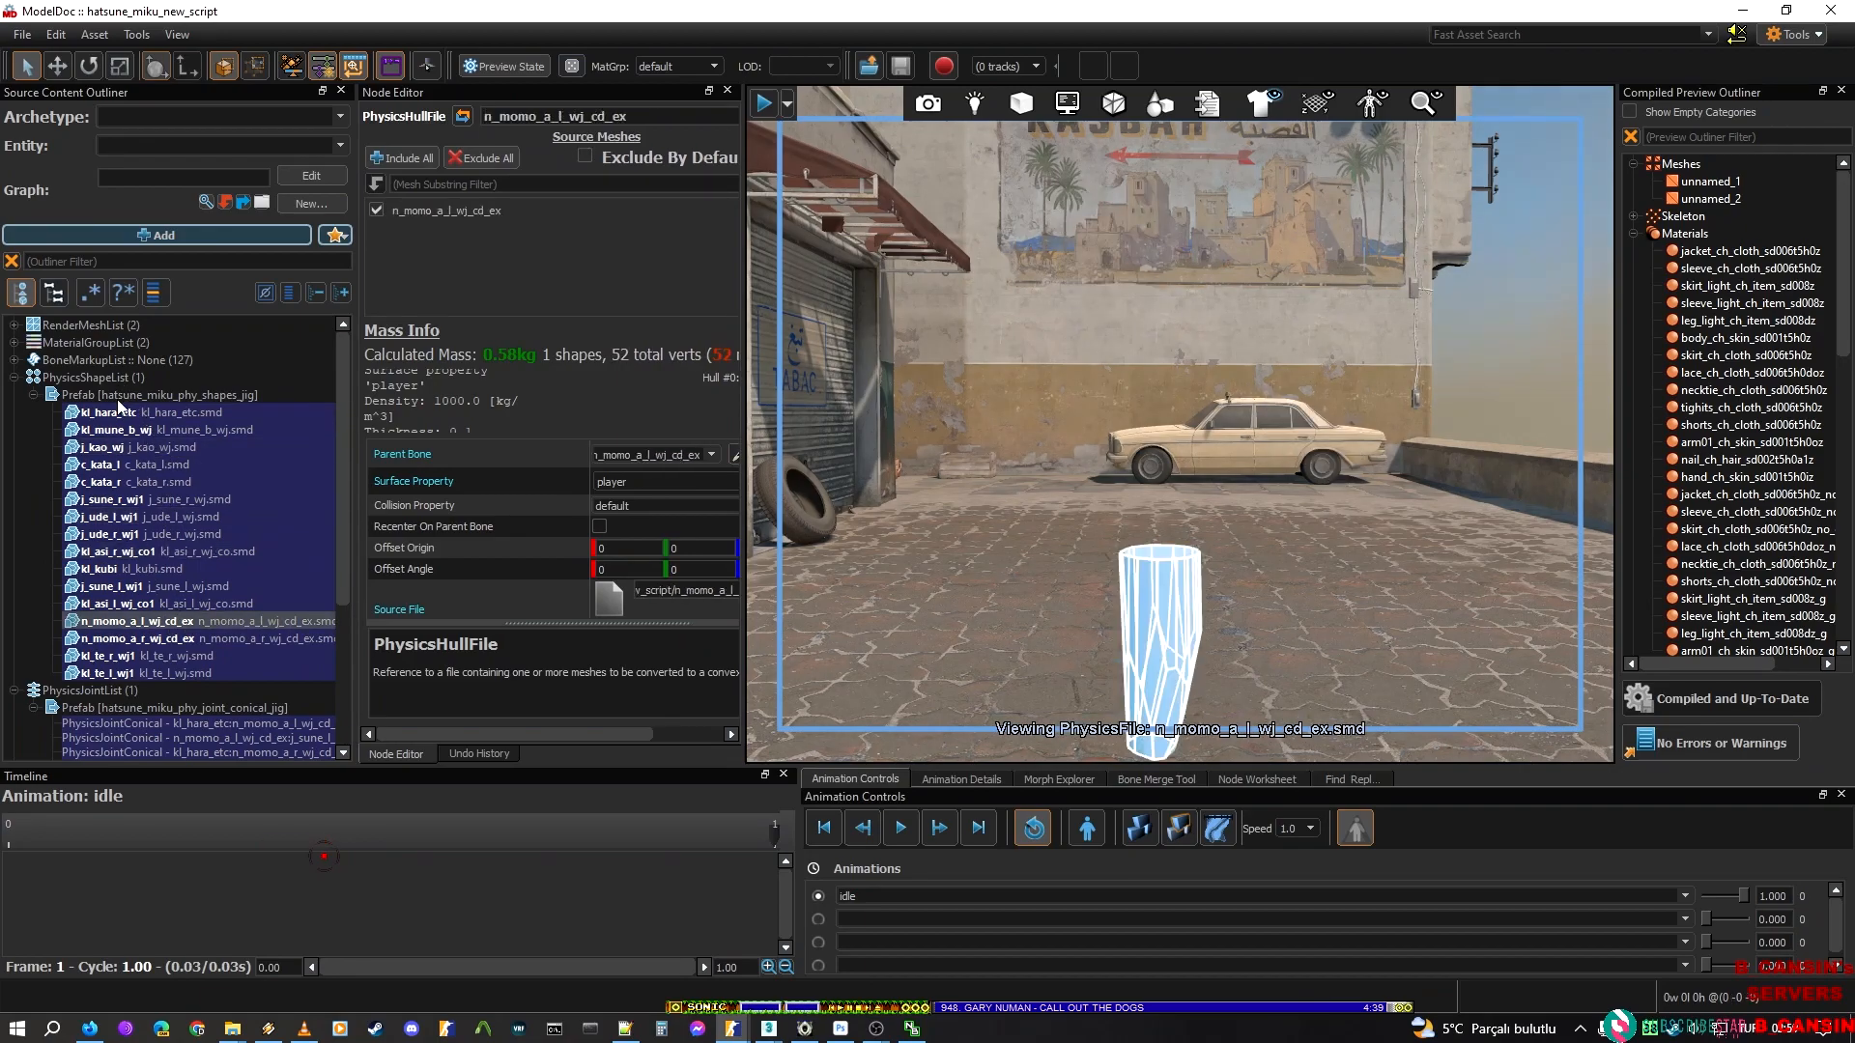
pyautogui.click(44, 400)
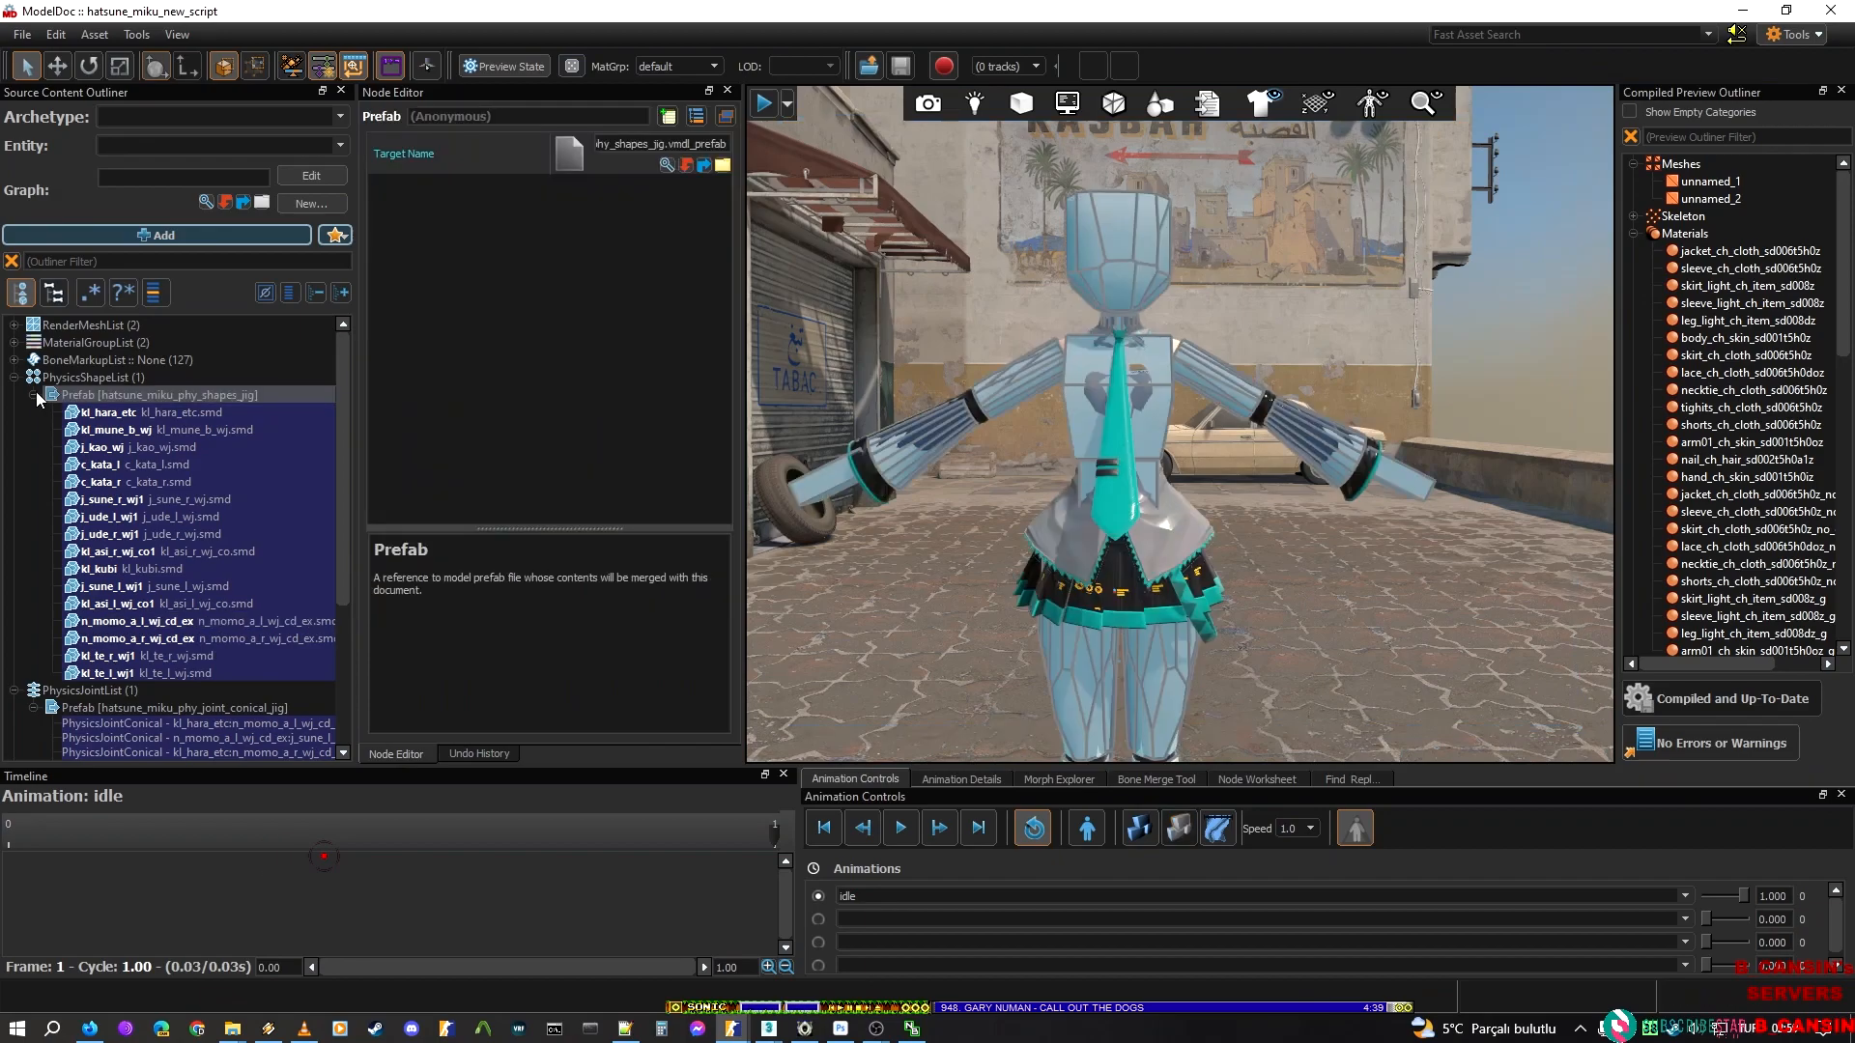
# Name the all_before_test.dmx render mesh "all" in the RenderMeshList
pyautogui.click(35, 395)
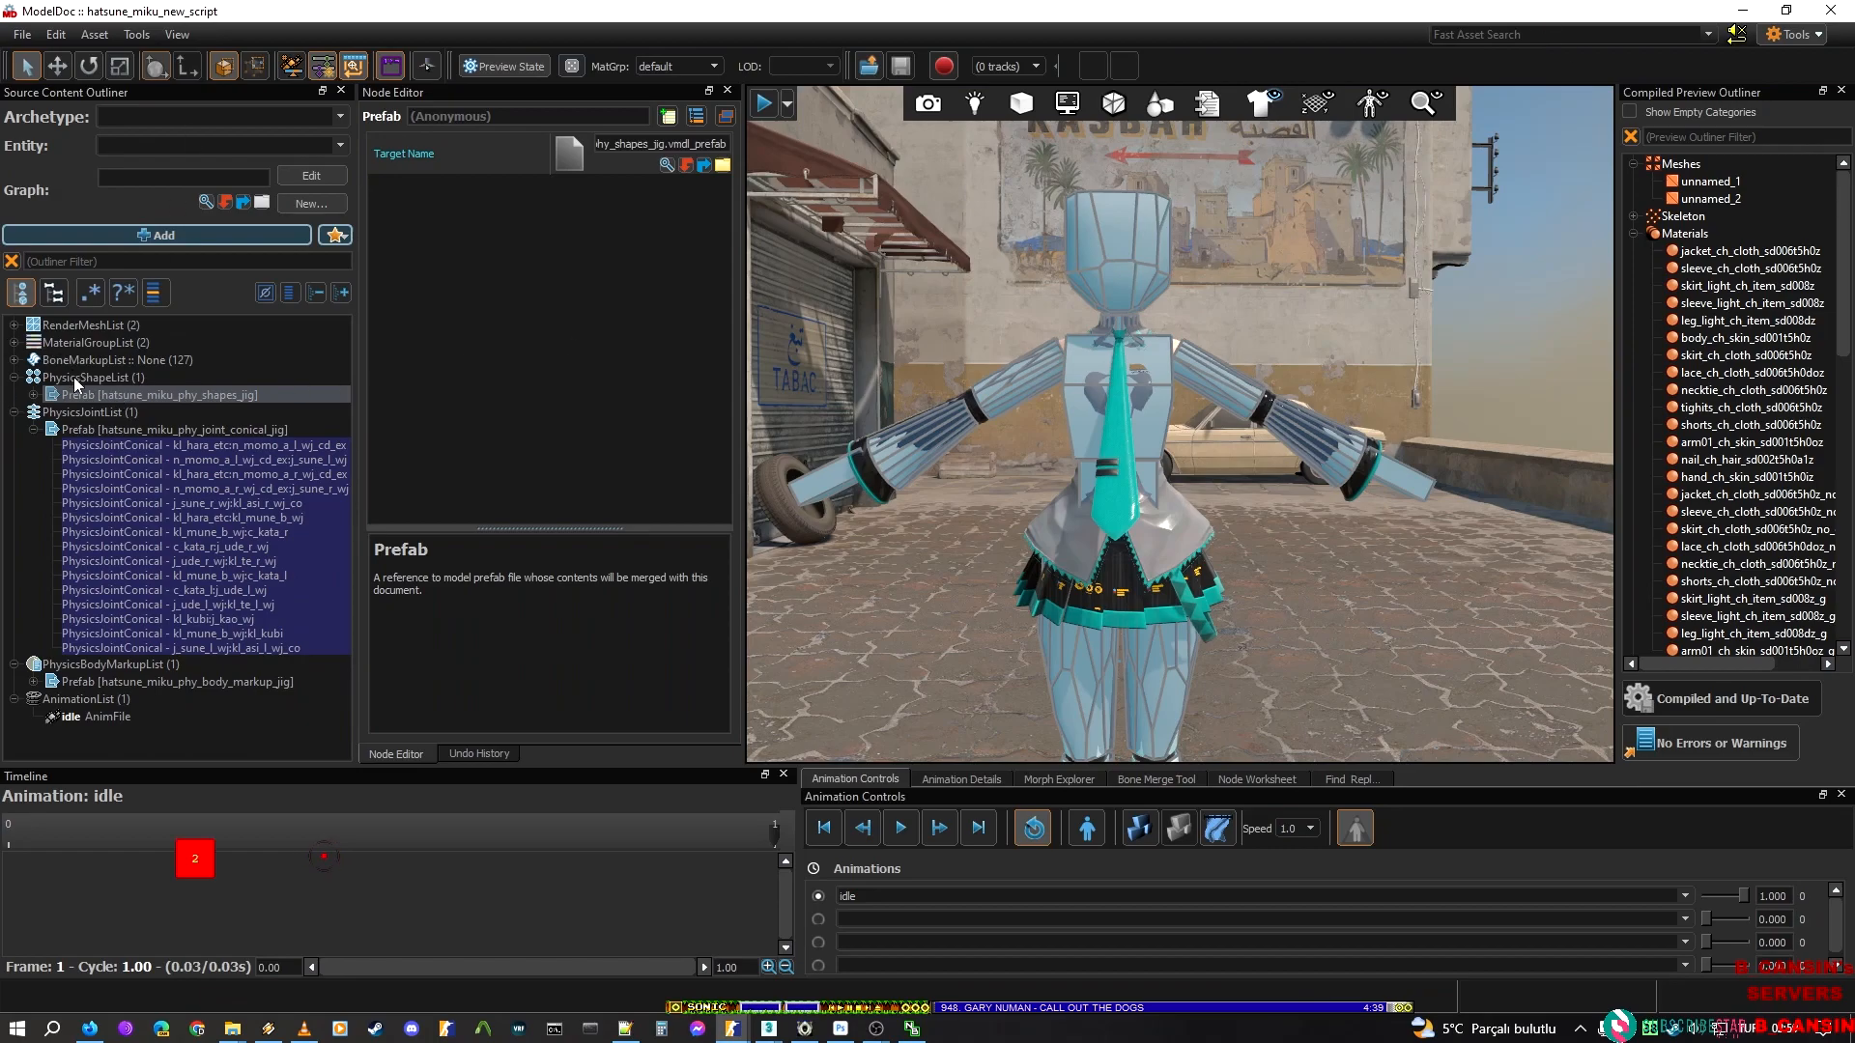
pyautogui.click(19, 344)
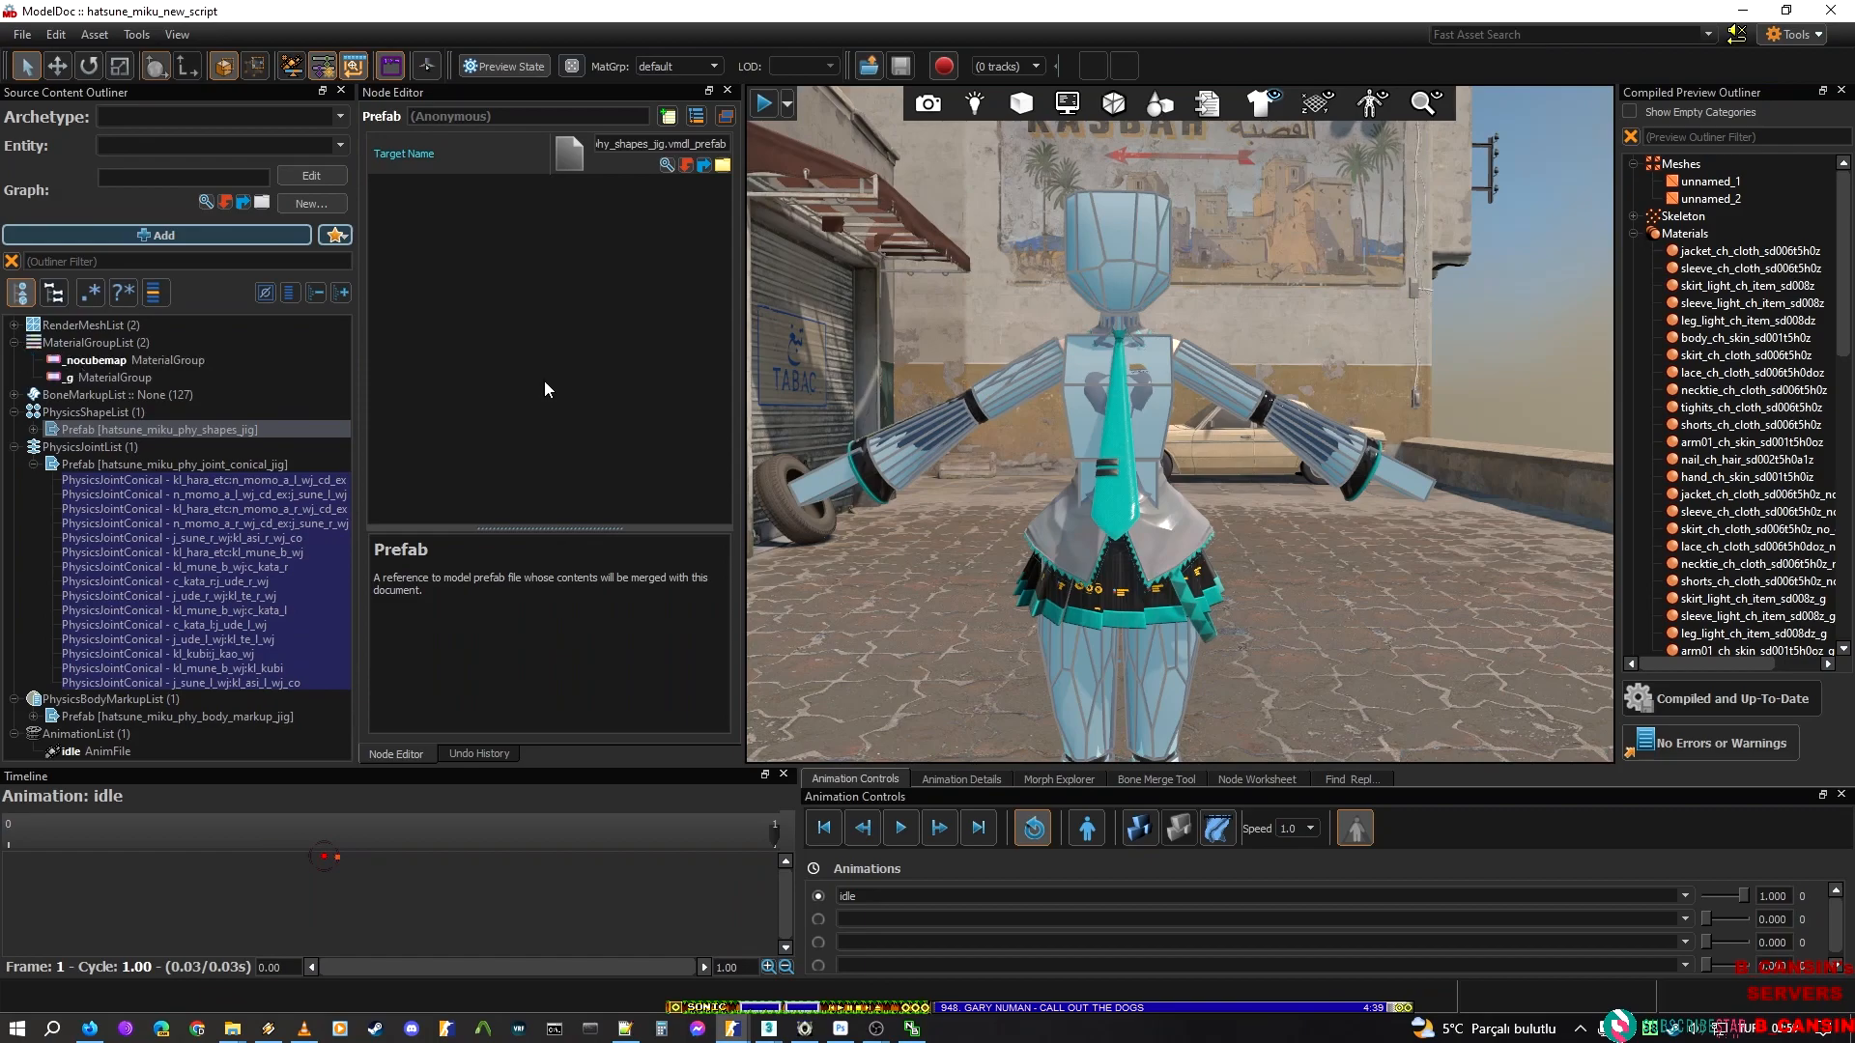
pyautogui.click(1632, 166)
pyautogui.click(1633, 166)
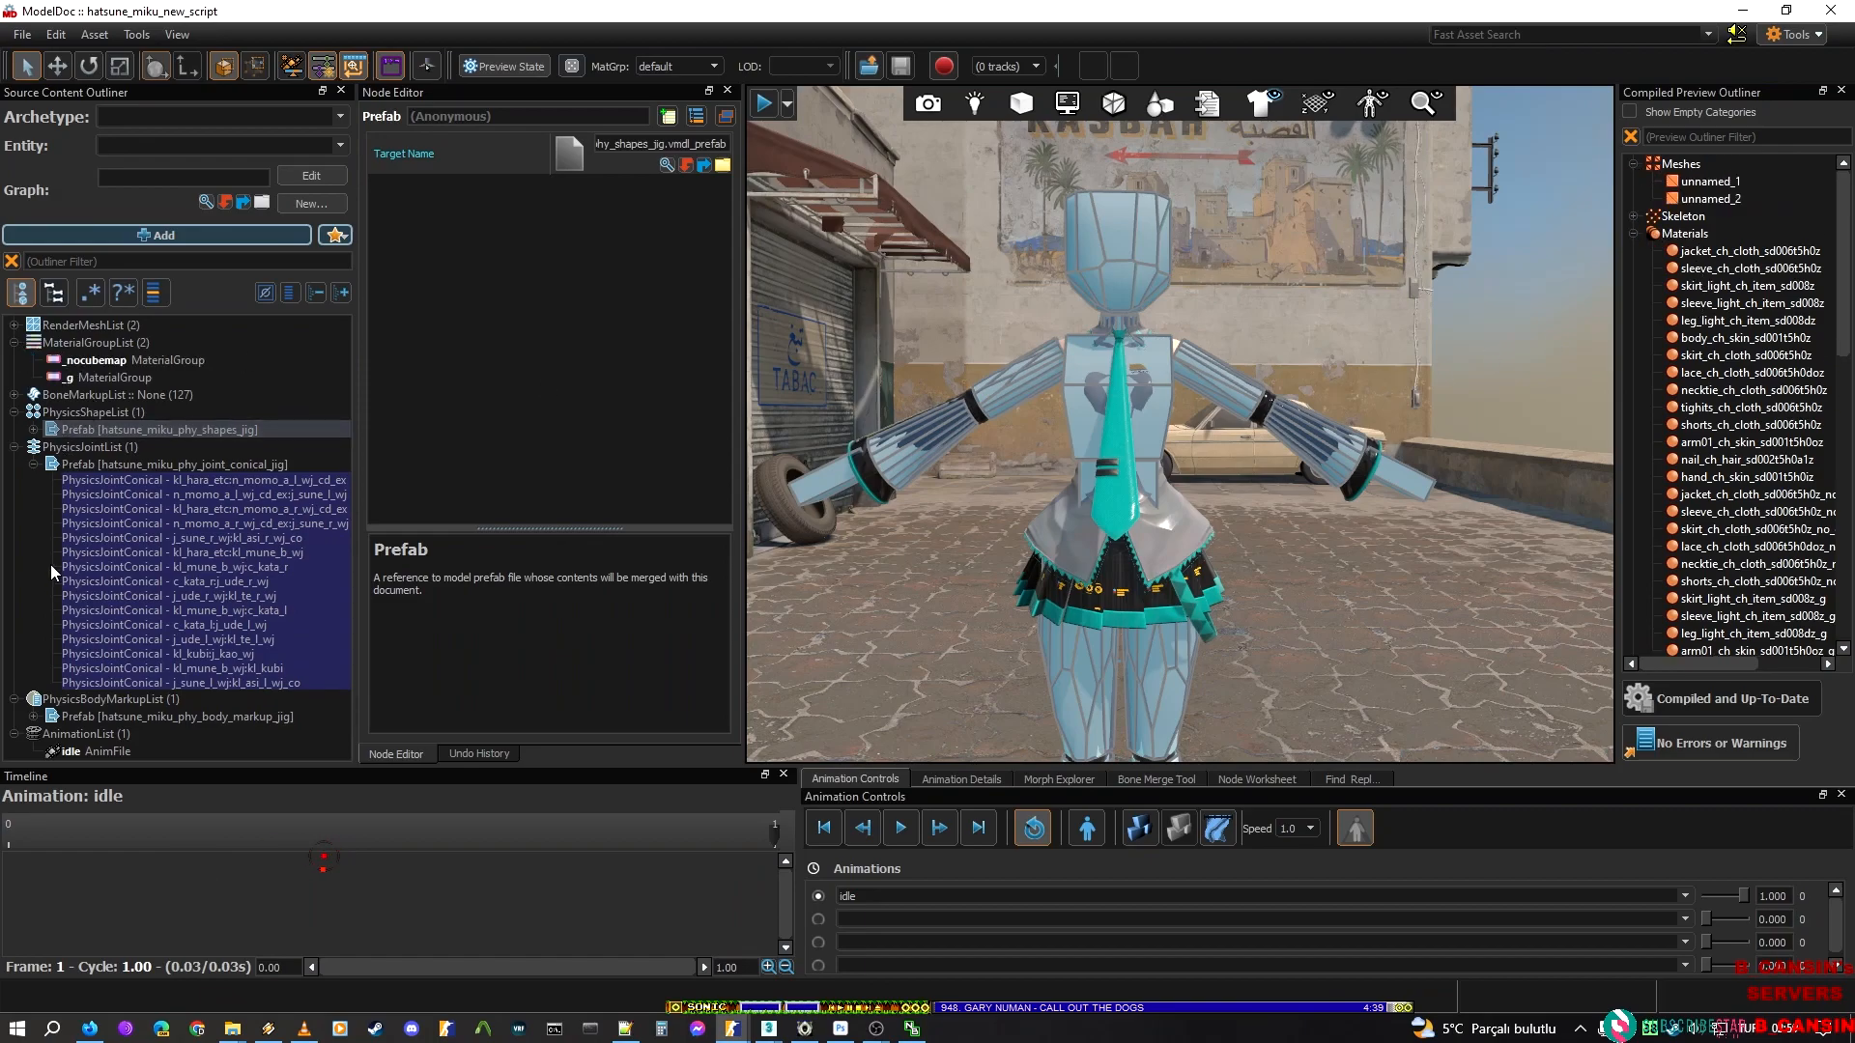
pyautogui.click(15, 325)
pyautogui.click(114, 344)
pyautogui.click(512, 116)
pyautogui.write('all')
pyautogui.press('Return')
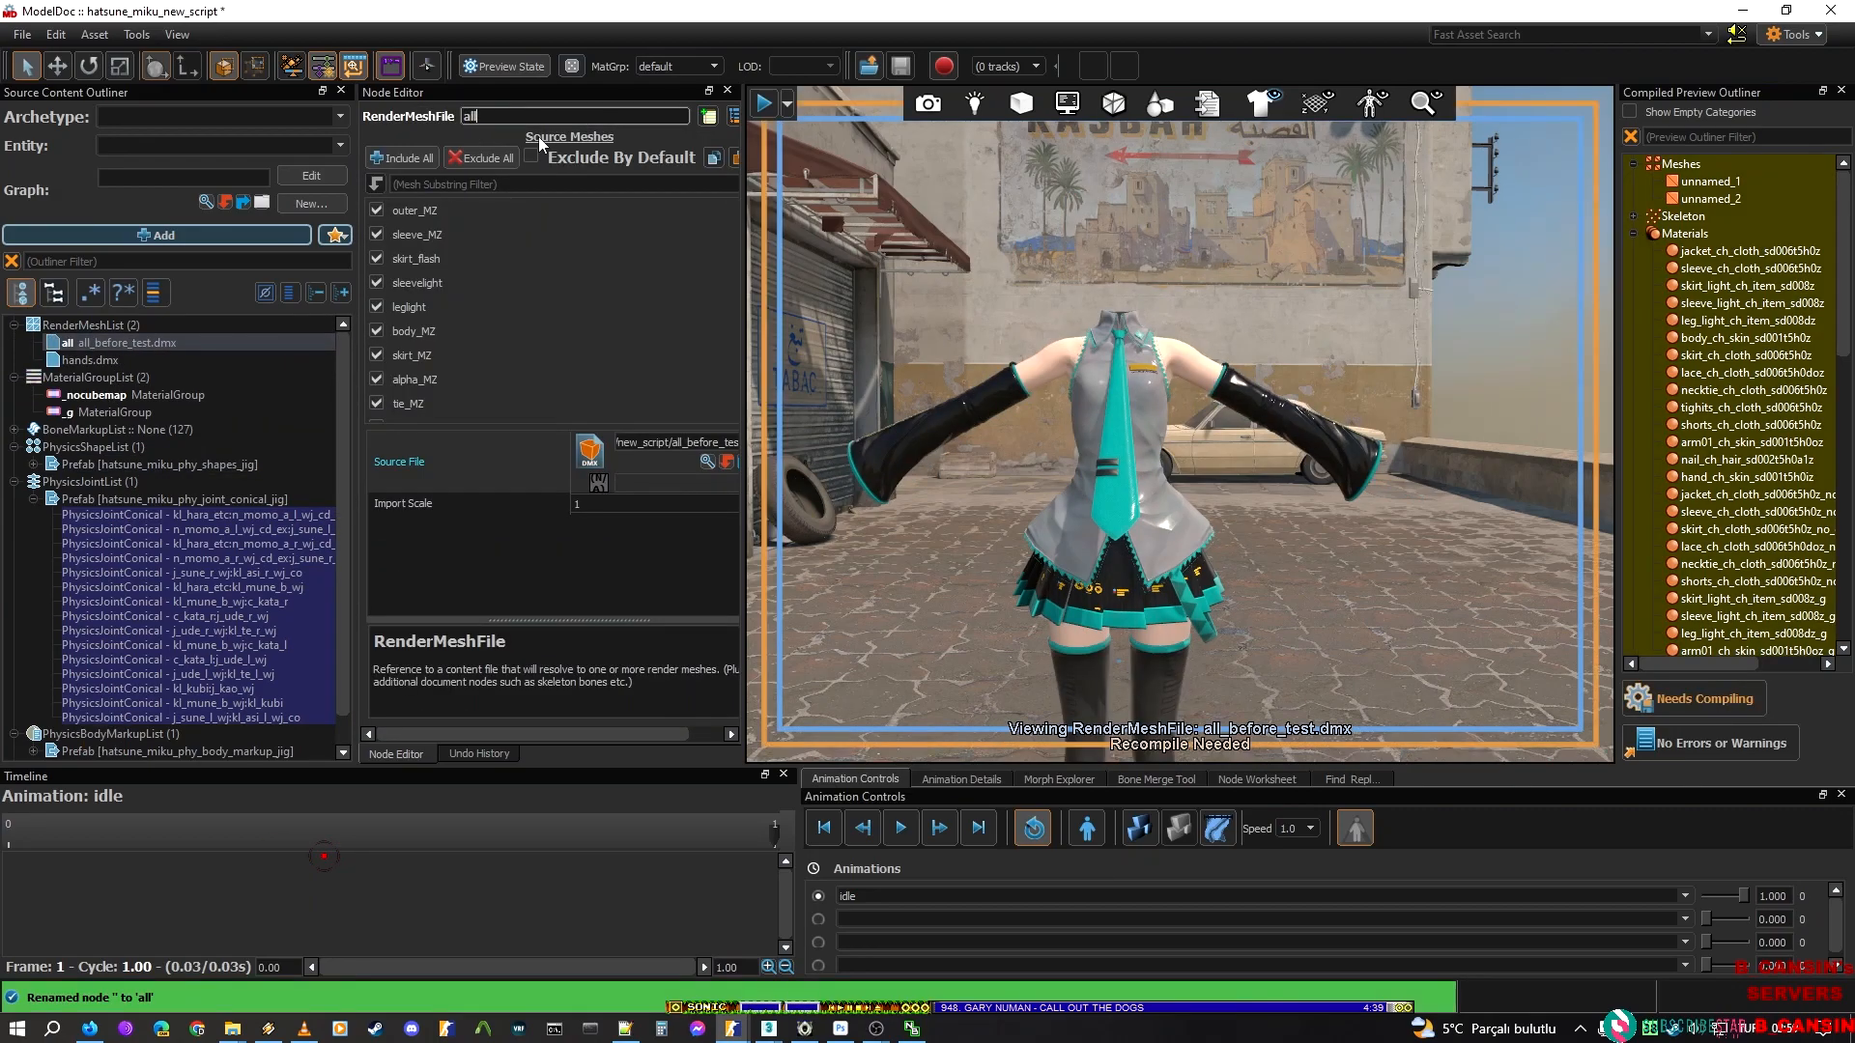
# Name the hands.dmx render mesh "hands" and save the model
pyautogui.click(153, 361)
pyautogui.click(546, 115)
pyautogui.write('hands')
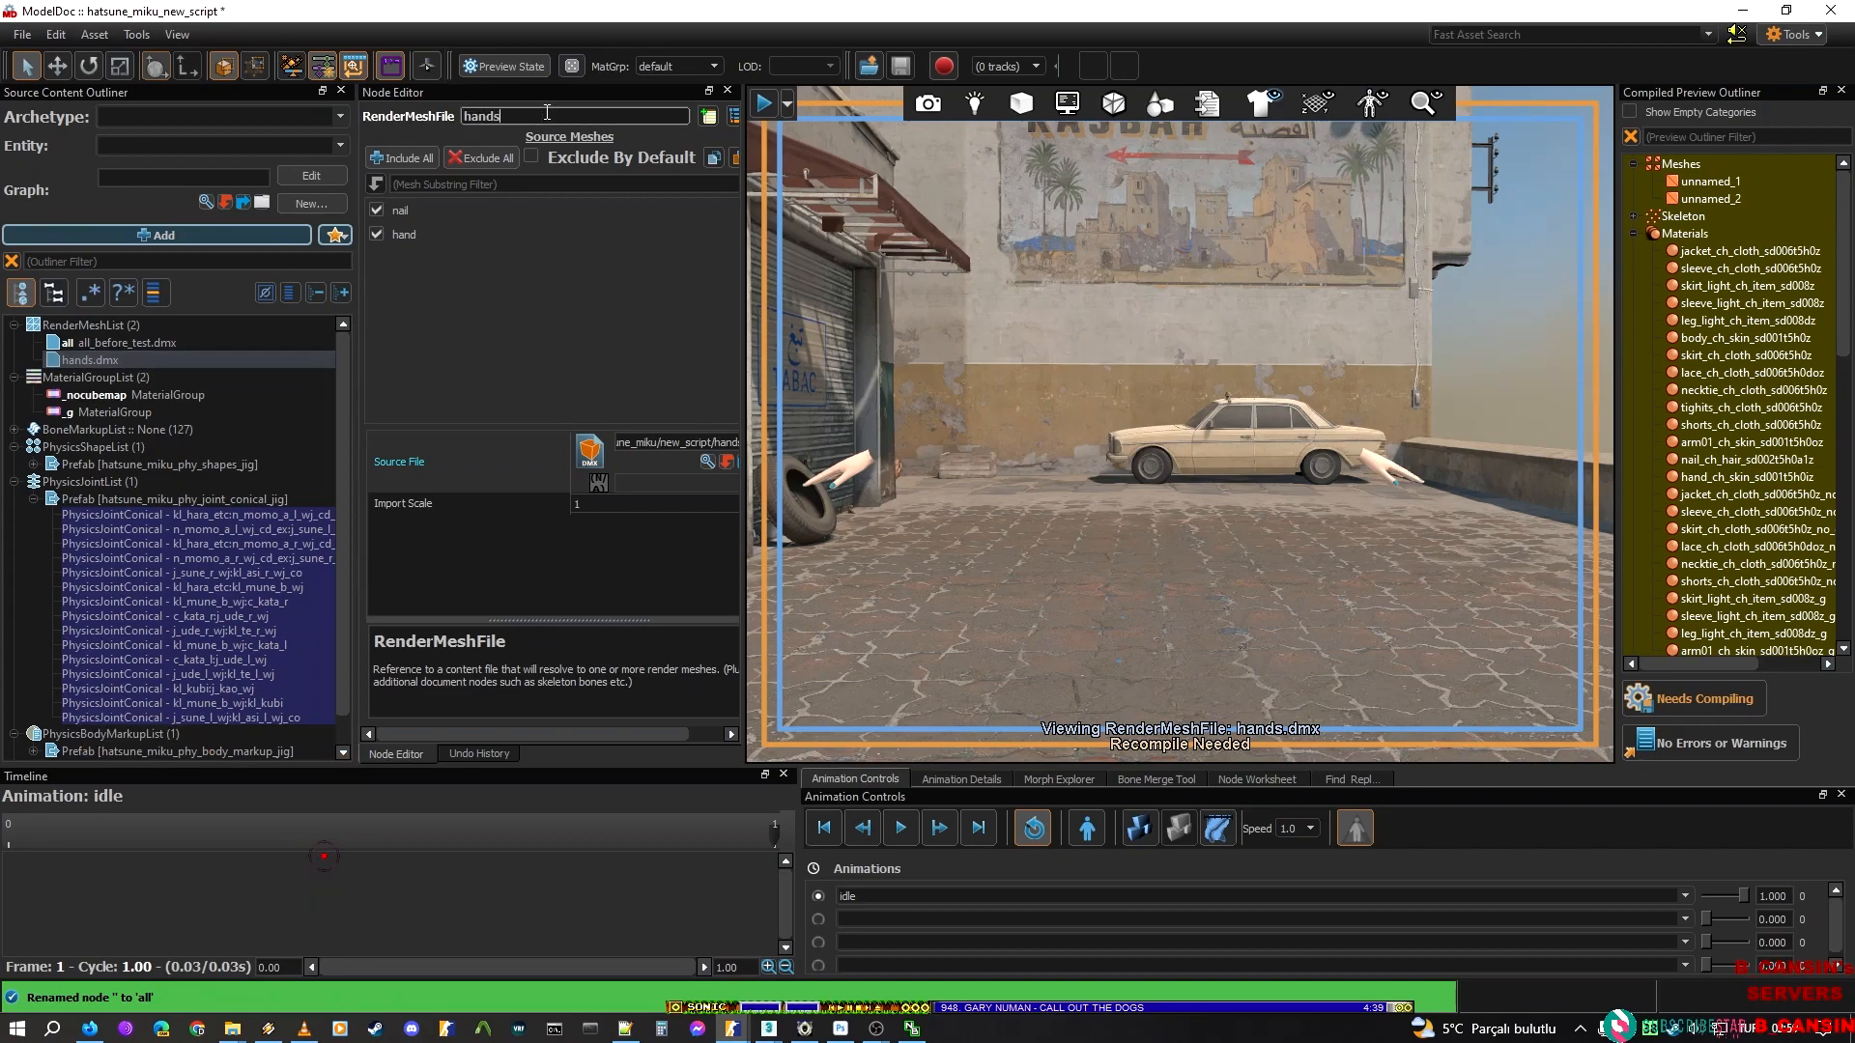
pyautogui.press('Return')
pyautogui.hotkey('ctrl', 's')
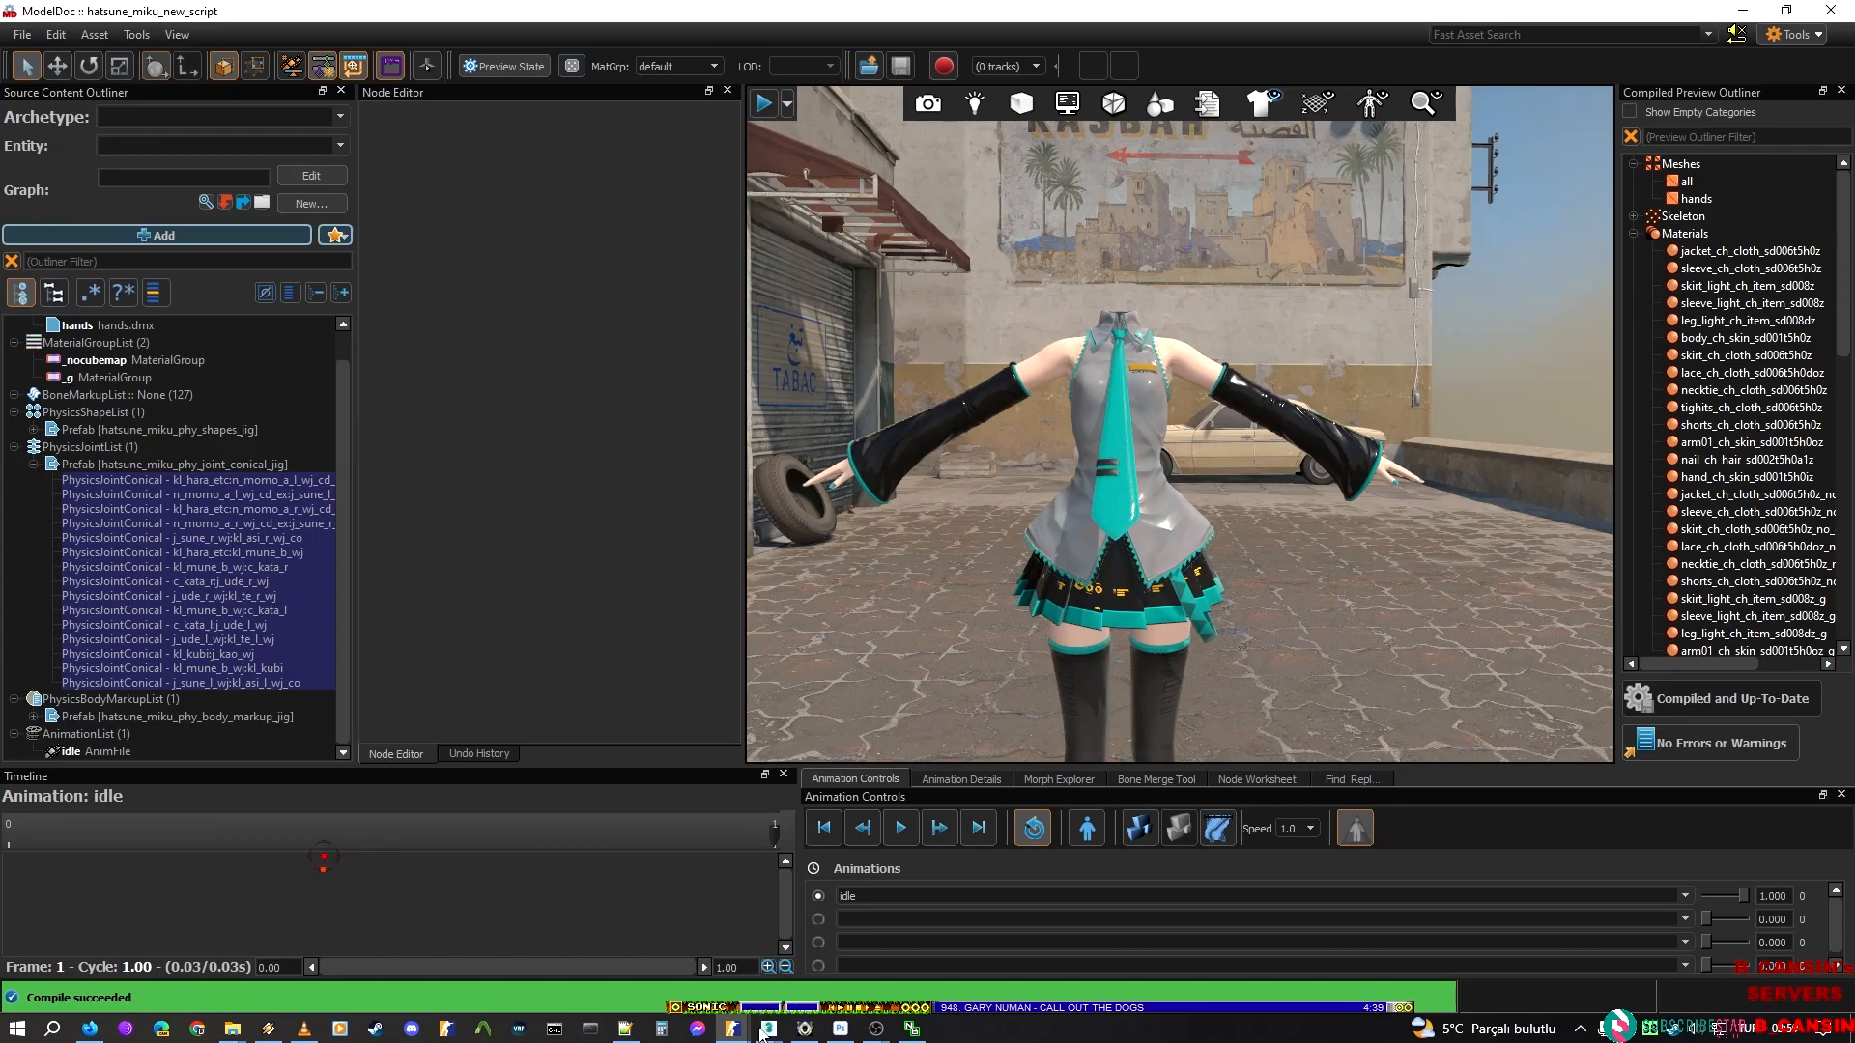
# Switch to the mikitm001_mat_link.max scene in 3ds Max, collapse the gblctr hierarchy and select the tights mesh
pyautogui.moveTo(768, 1027)
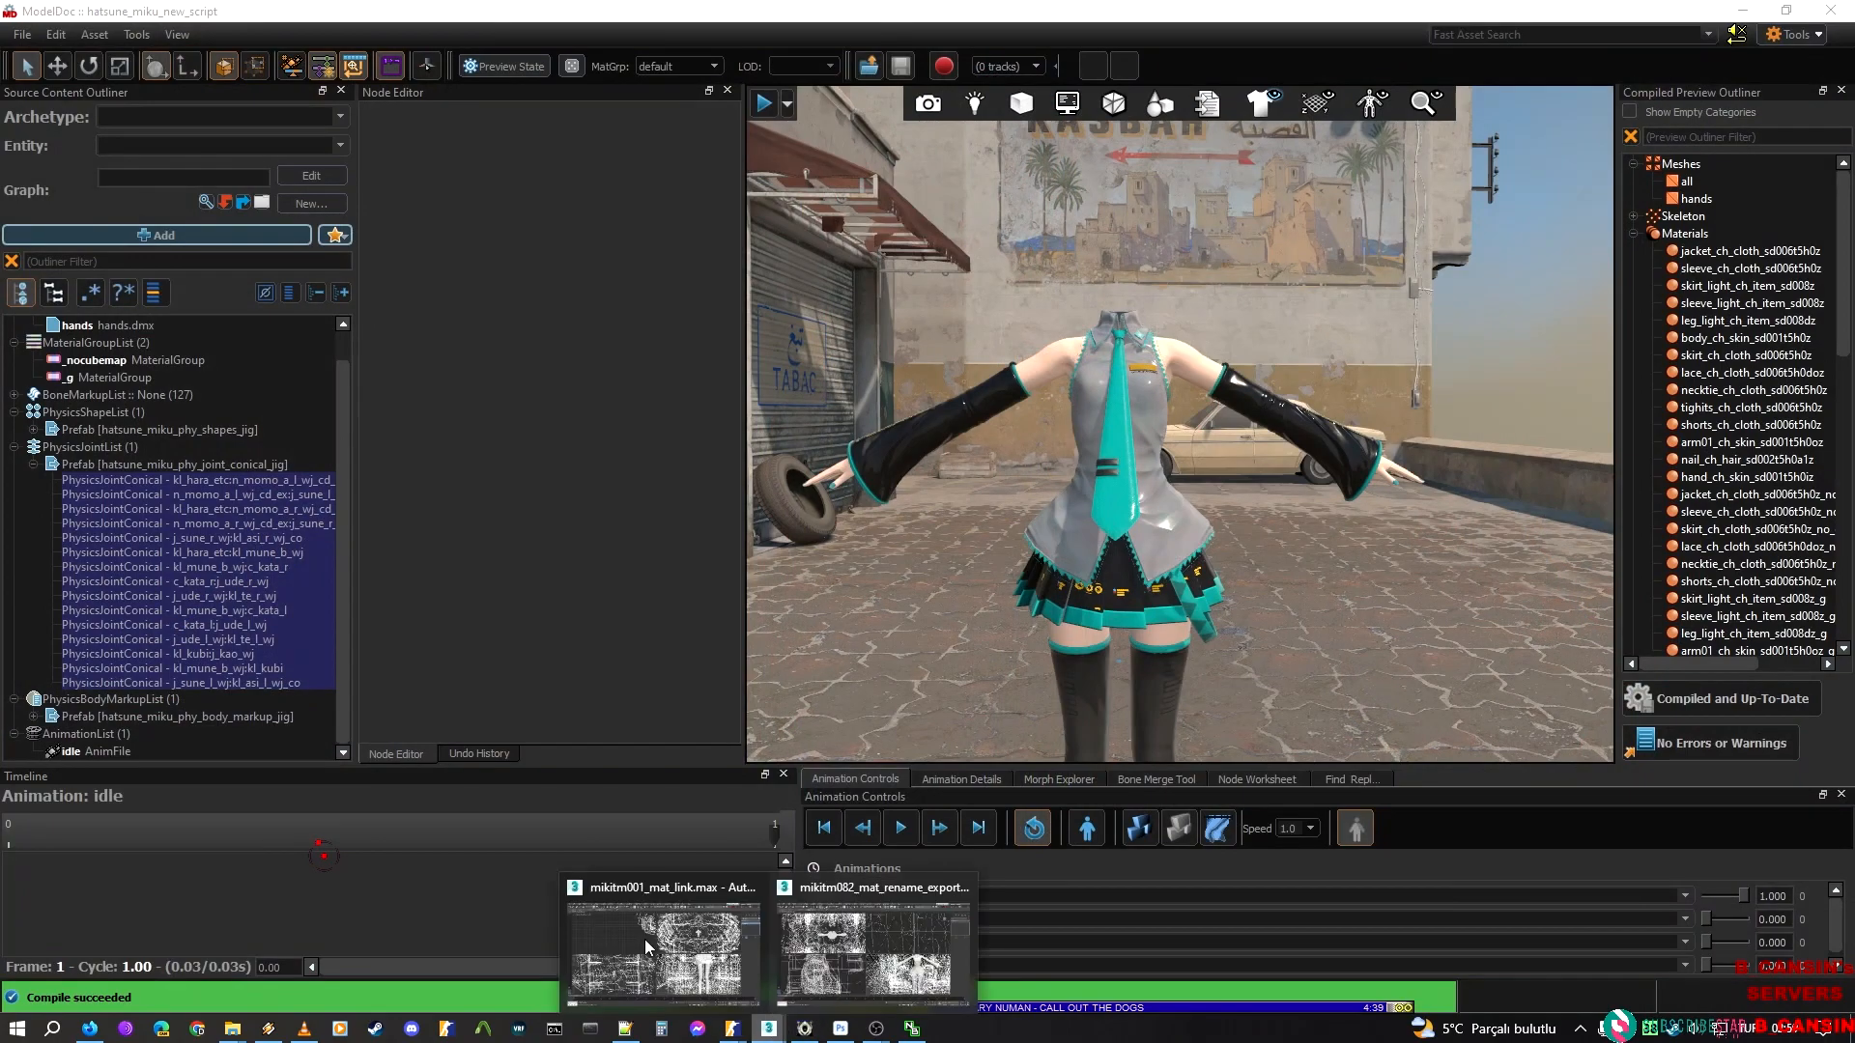
pyautogui.click(689, 963)
pyautogui.scroll(4, 193, 395)
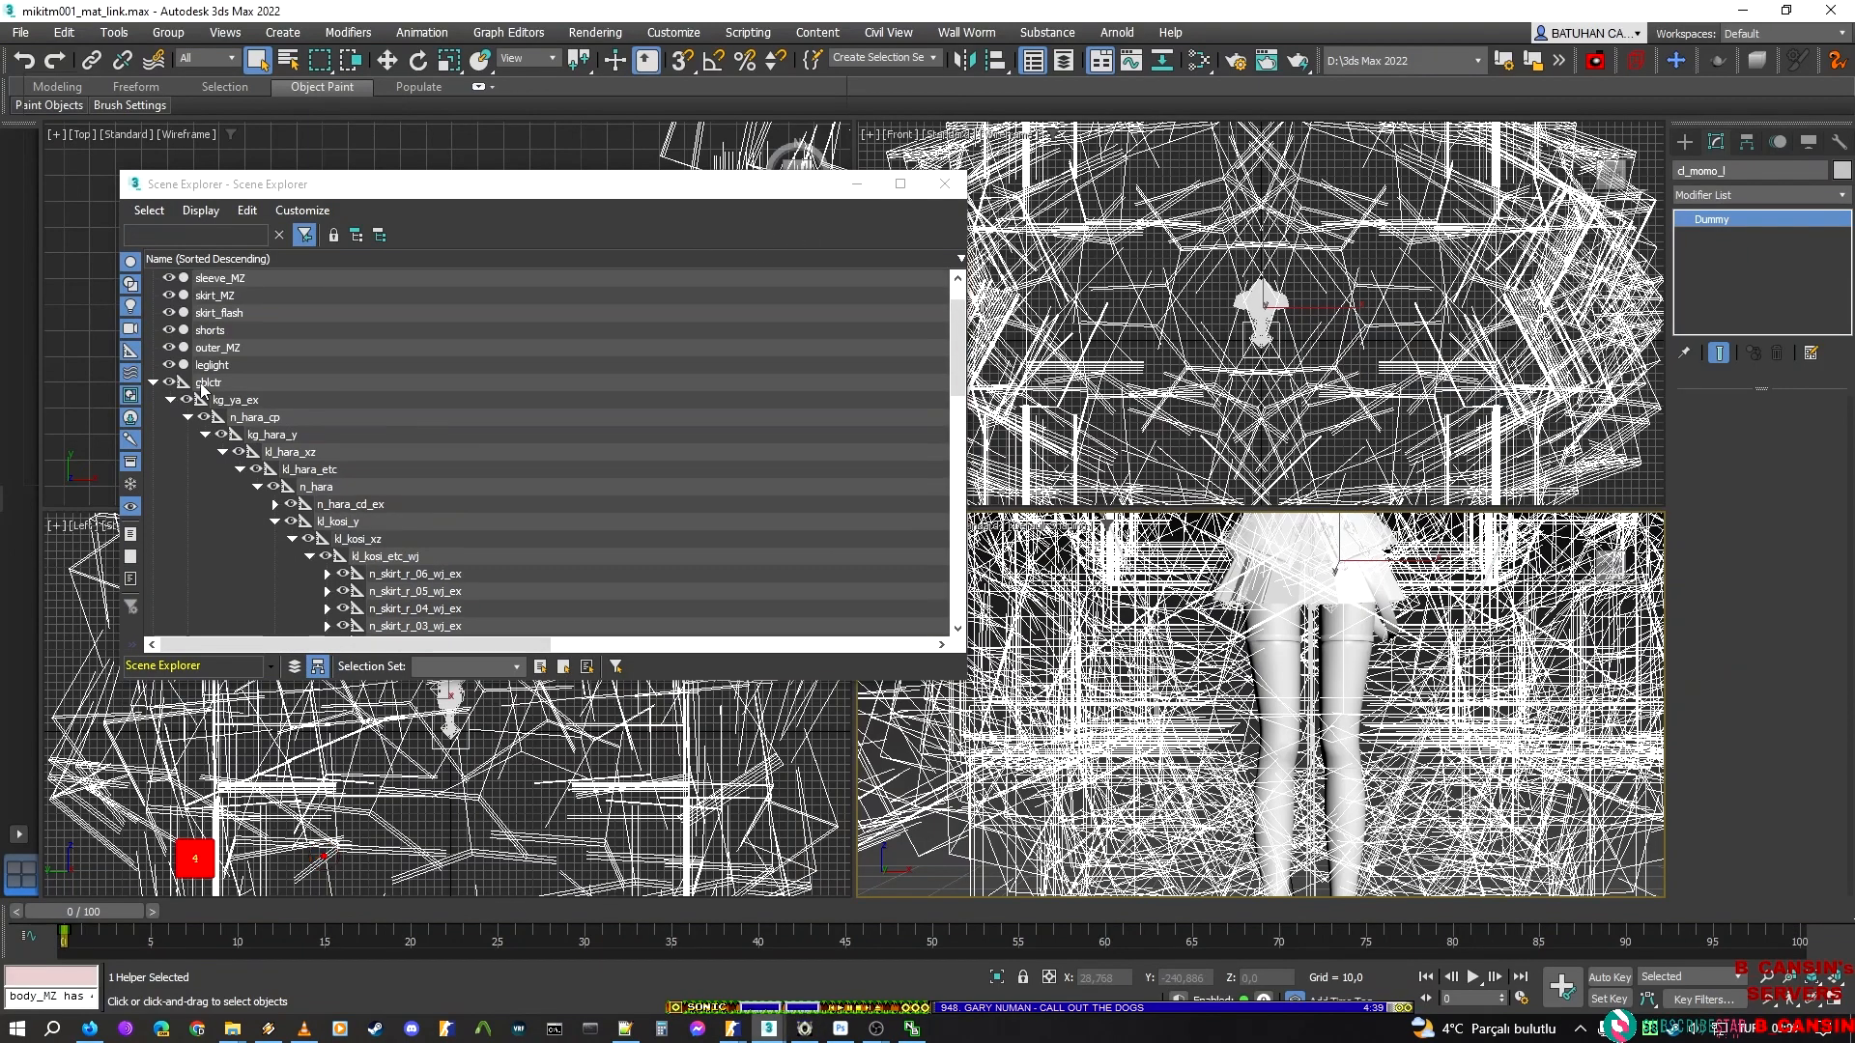
pyautogui.click(151, 436)
pyautogui.click(214, 280)
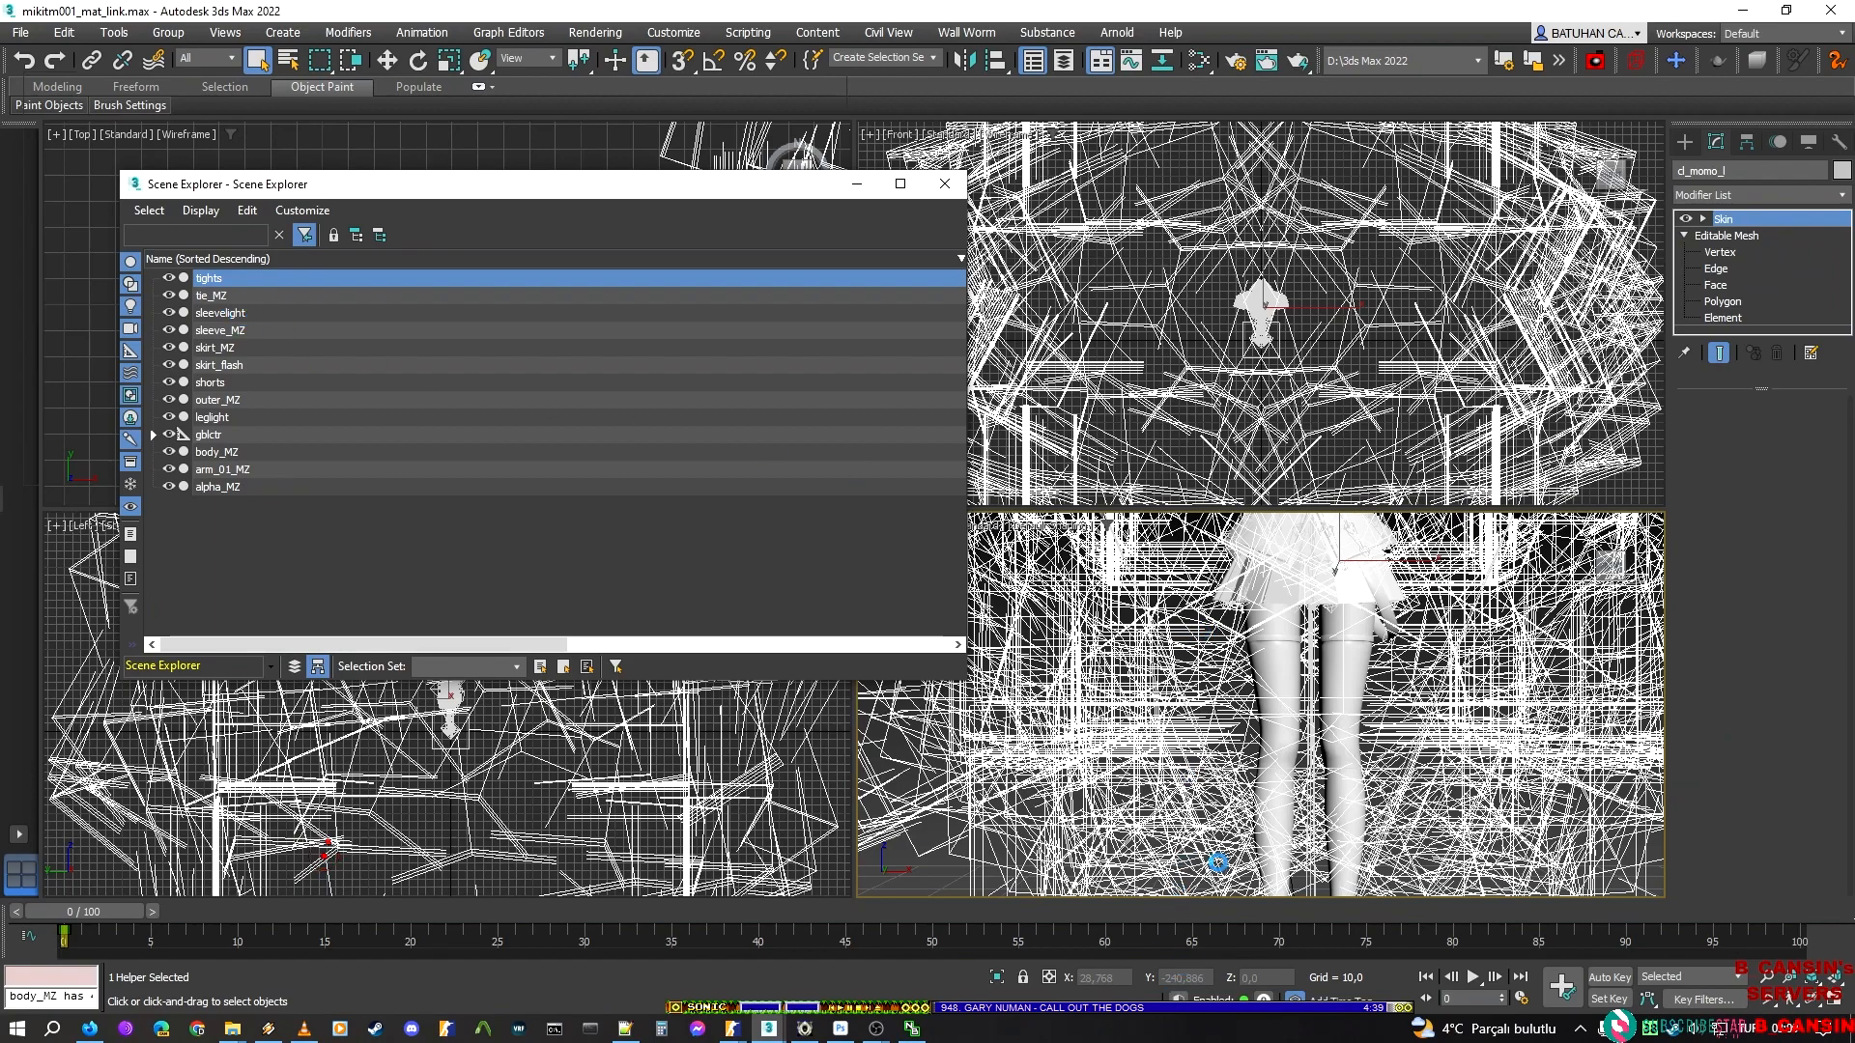
# Hide the tie_MZ and sleevelight meshes in the scene
pyautogui.moveTo(1386, 672); pyautogui.dragTo(1309, 891, button='middle')
pyautogui.press('w')
pyautogui.moveTo(1261, 710); pyautogui.dragTo(1317, 850, button='middle')
pyautogui.scroll(4, 1200, 737)
pyautogui.moveTo(1201, 737); pyautogui.dragTo(1115, 581, button='middle')
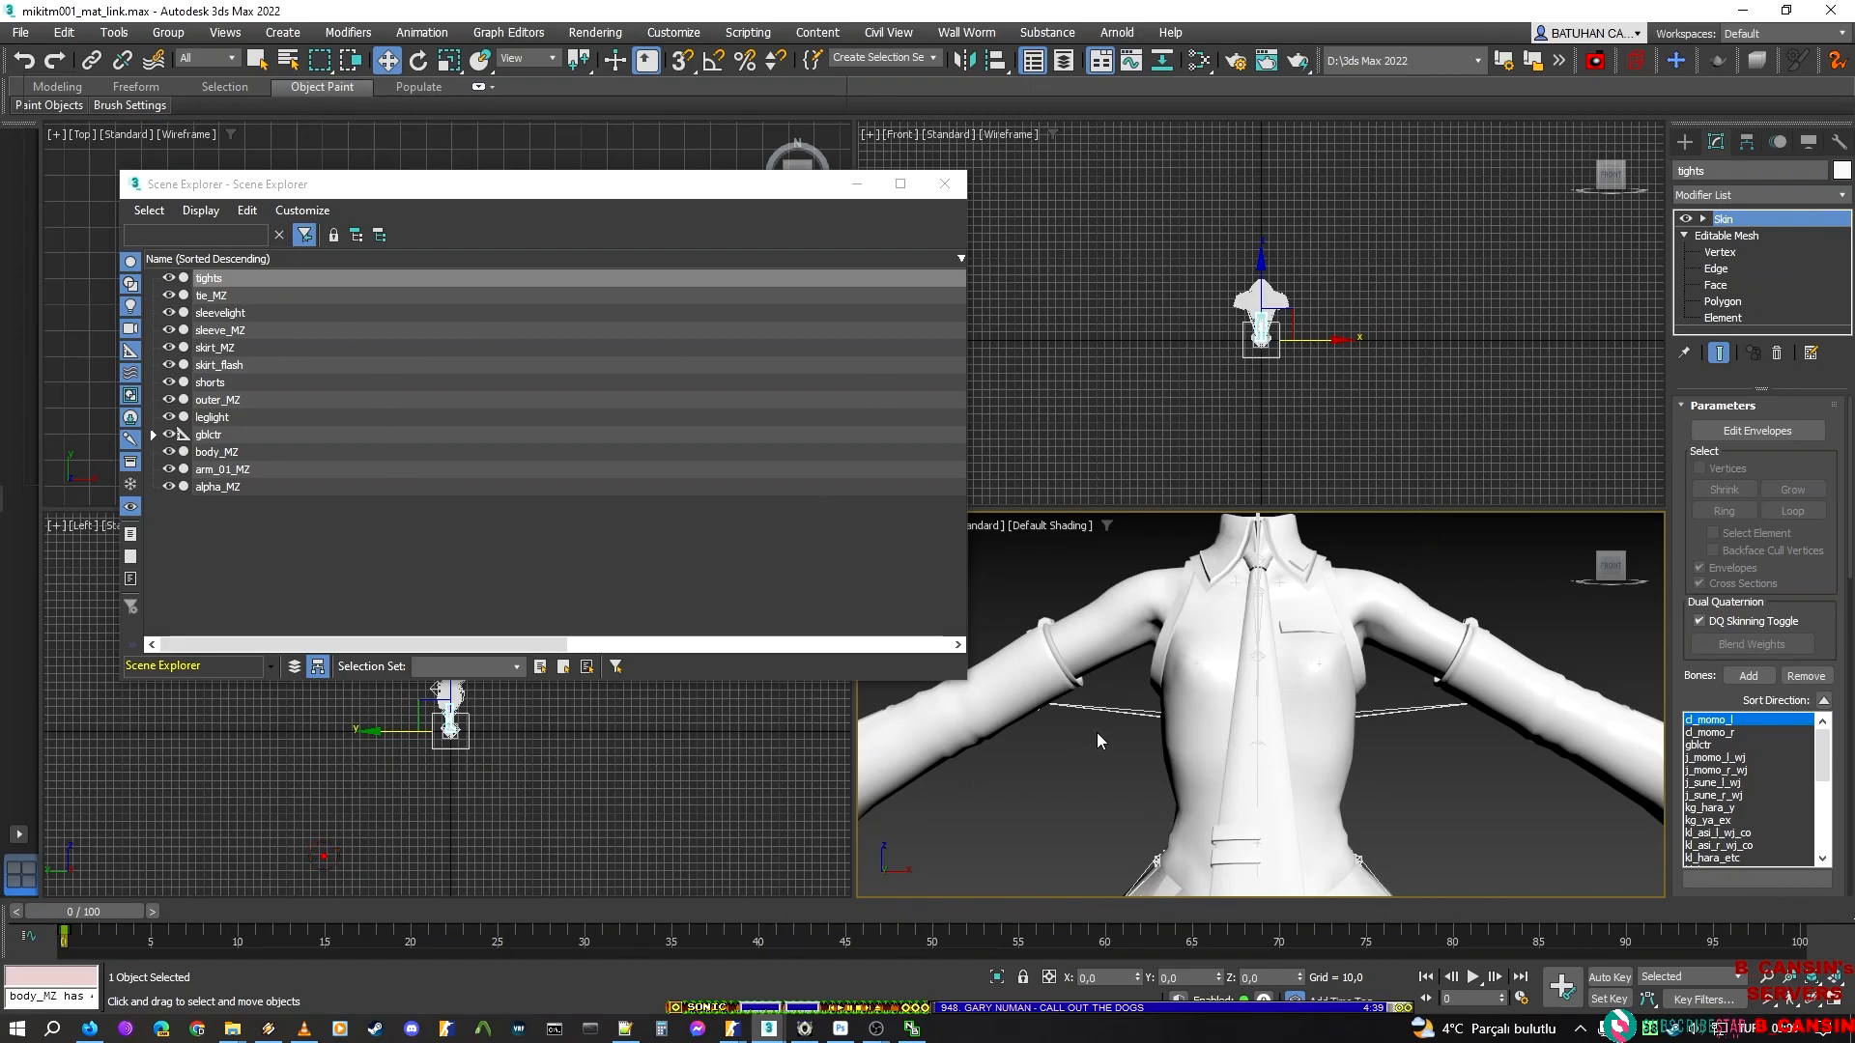
pyautogui.scroll(-5, 1335, 696)
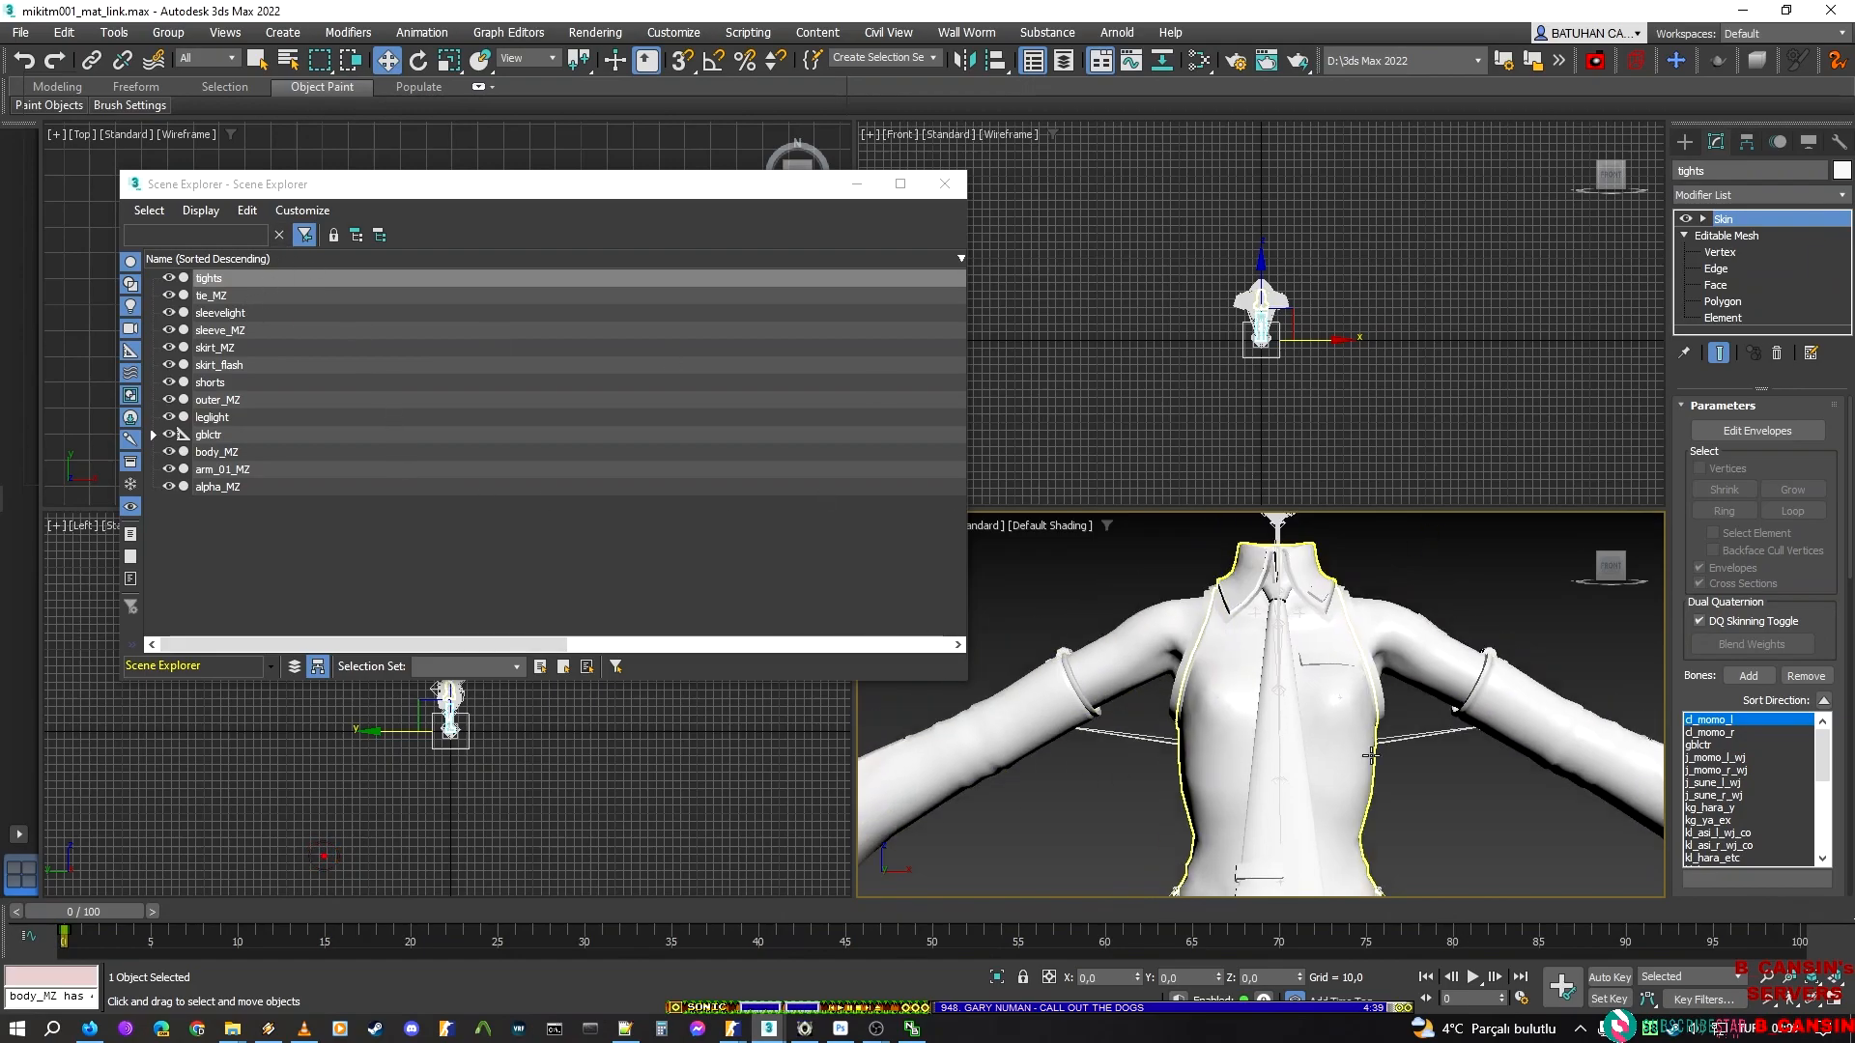
pyautogui.scroll(-2, 1323, 660)
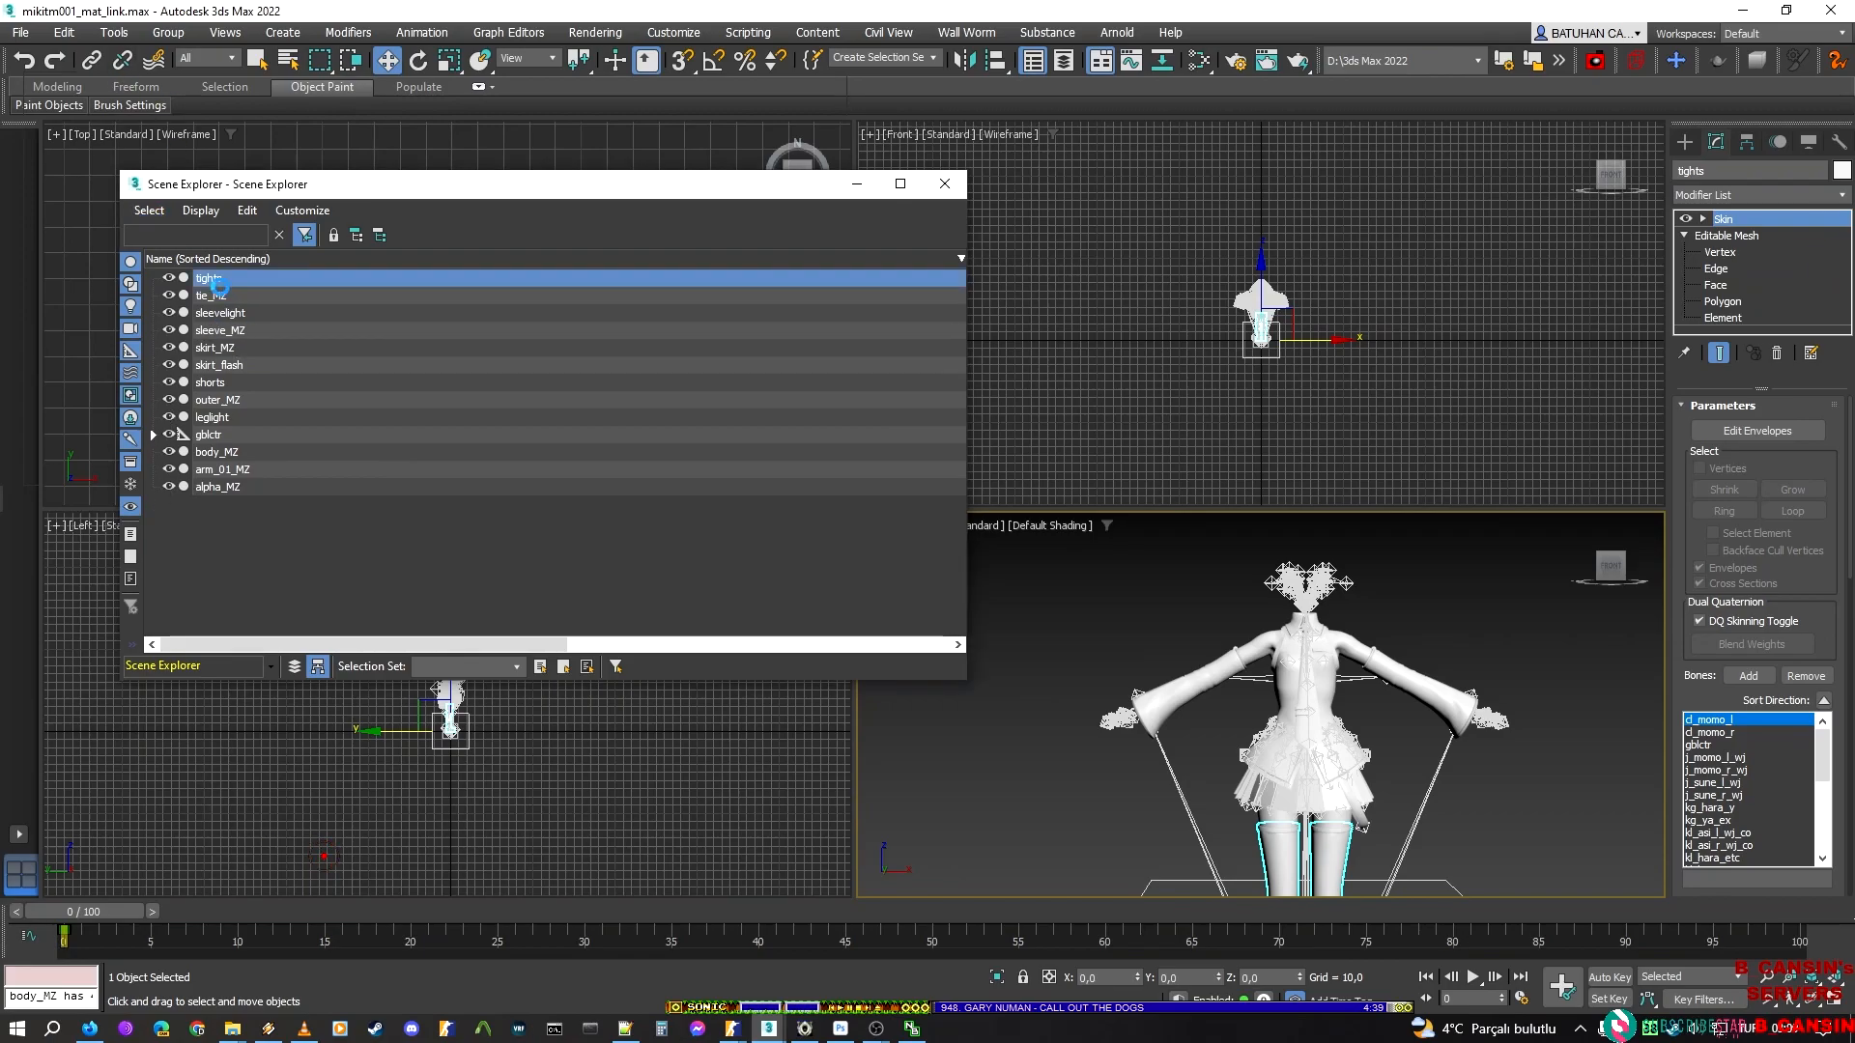
pyautogui.click(213, 295)
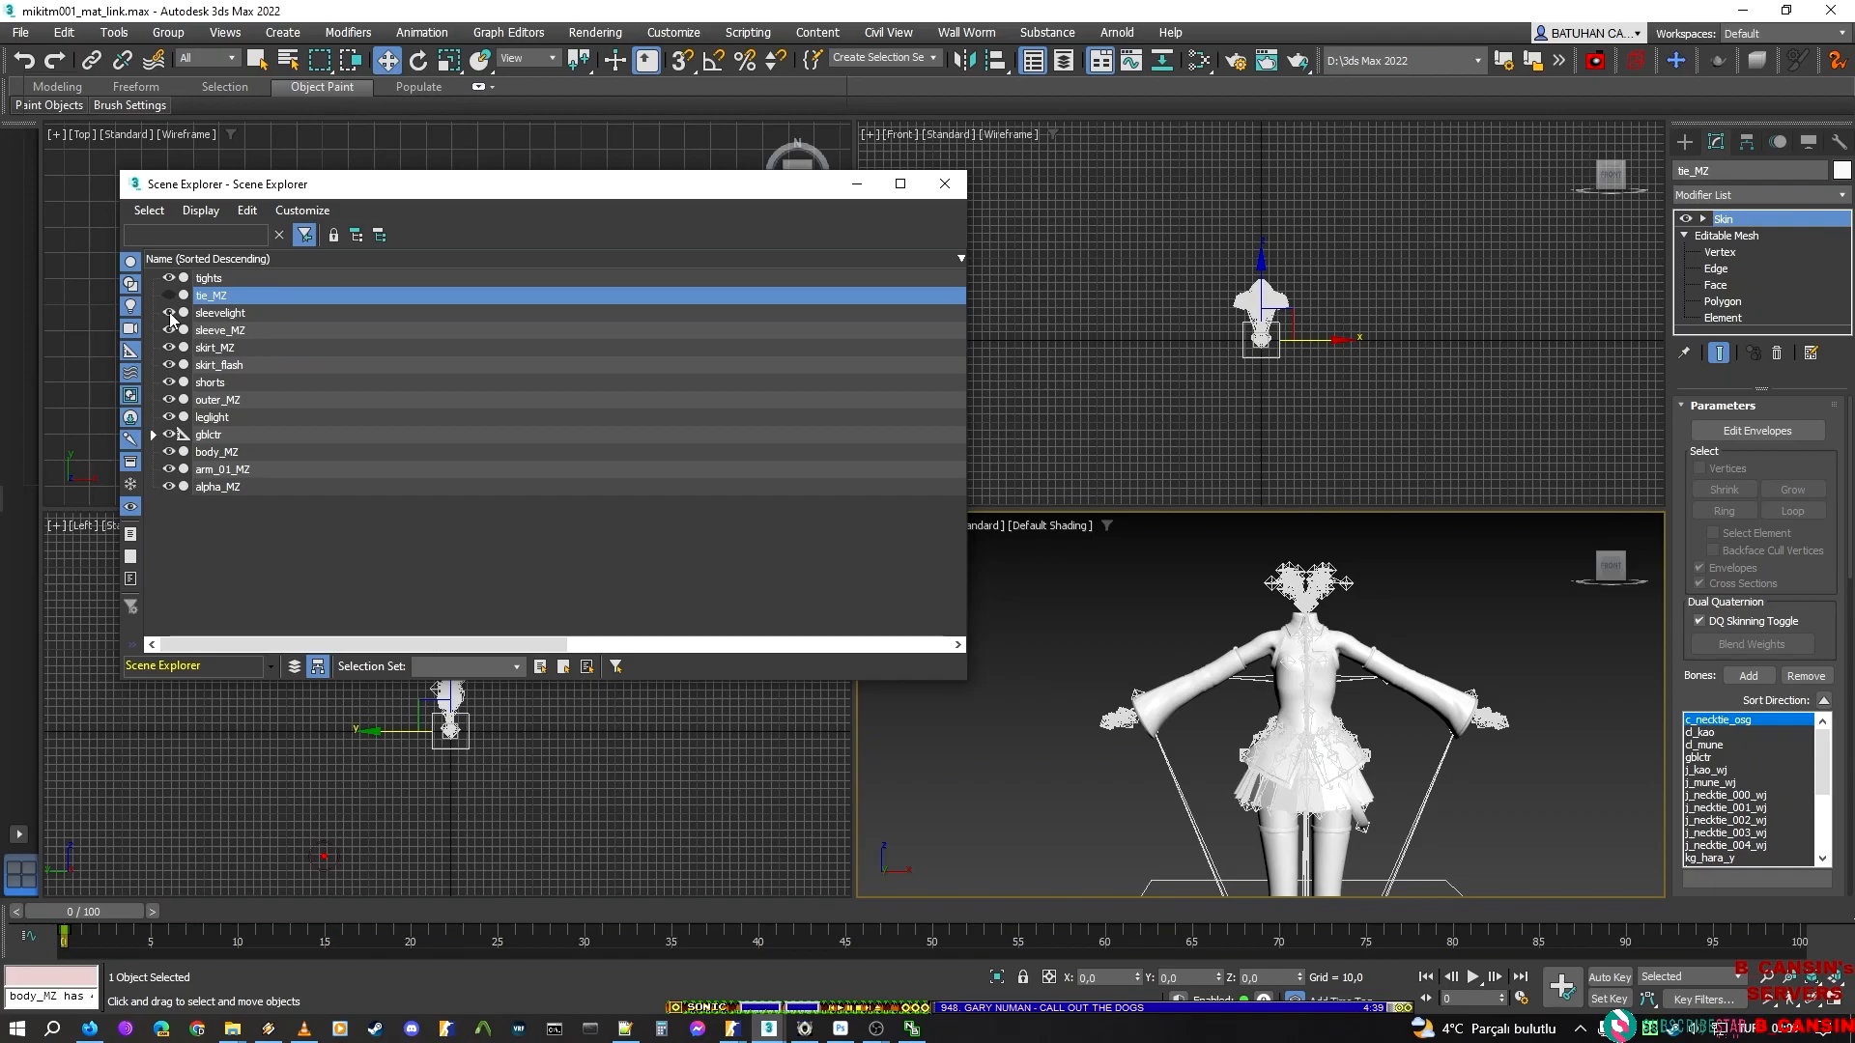
pyautogui.click(170, 311)
pyautogui.moveTo(1443, 564); pyautogui.dragTo(1284, 522, button='middle')
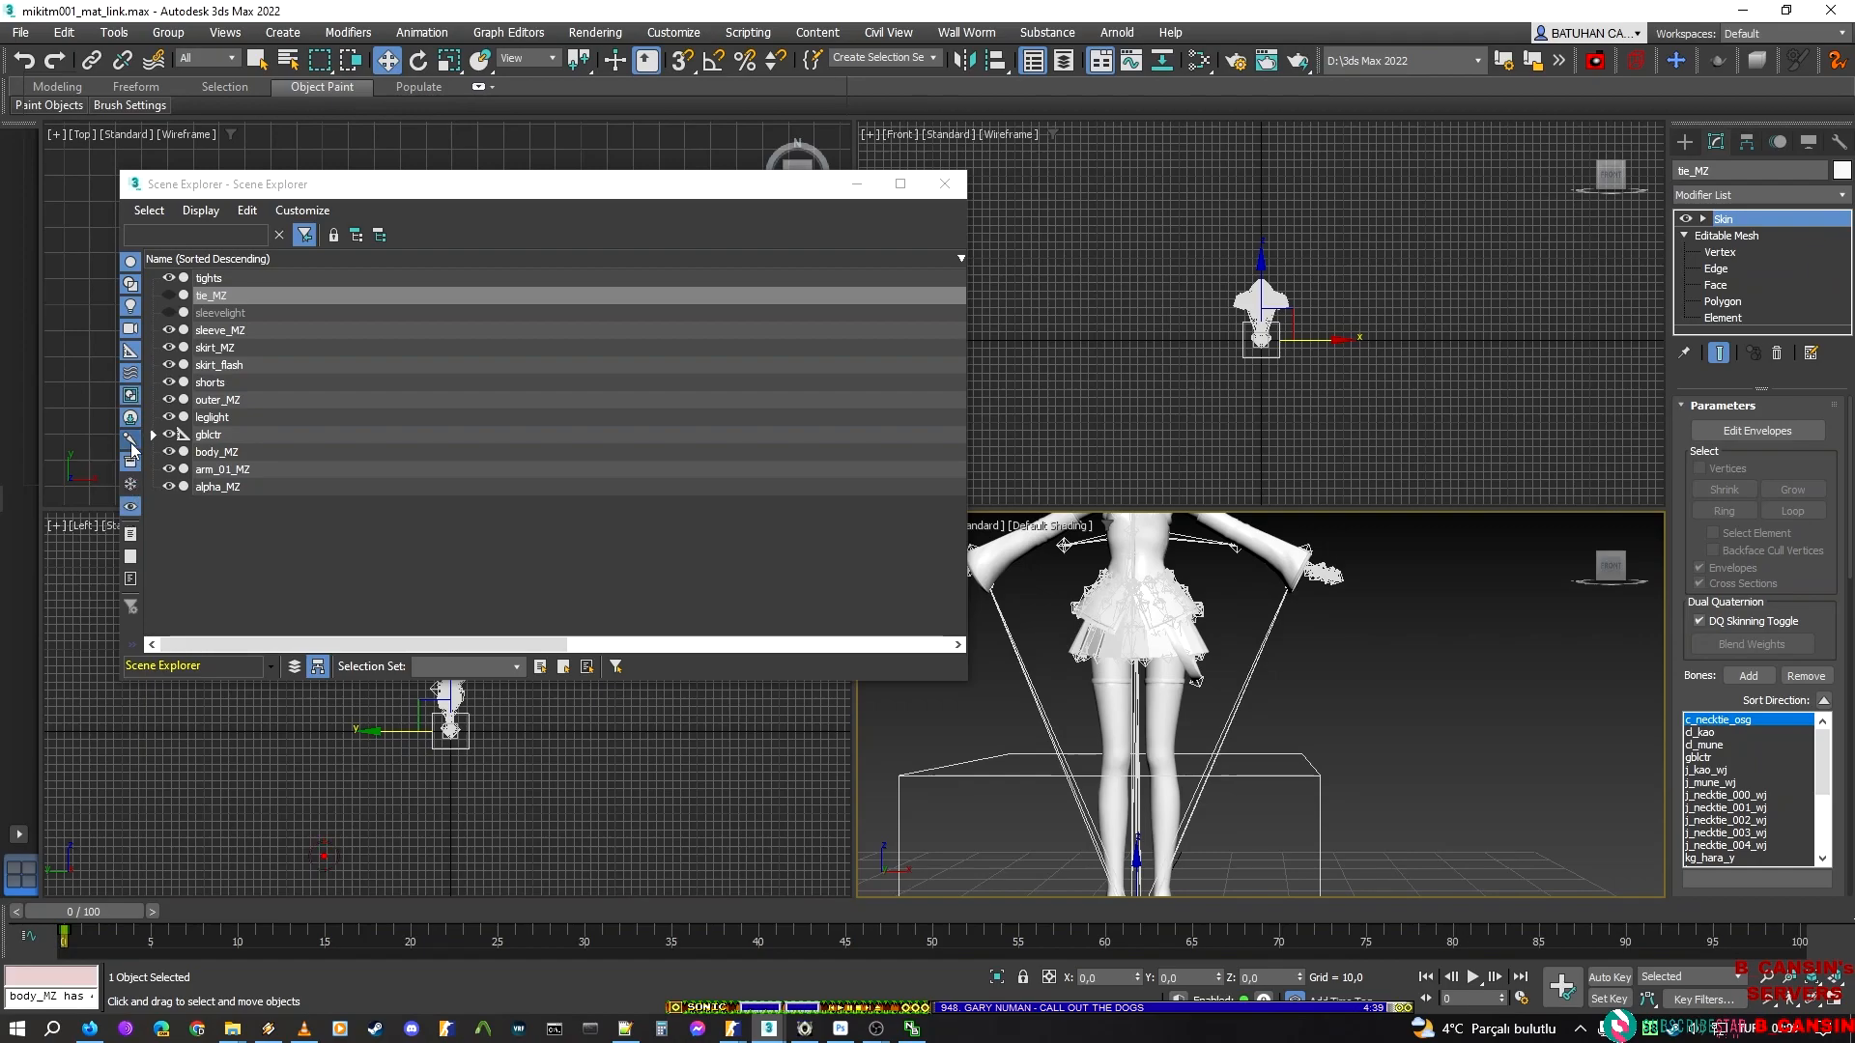
# Filter the helpers out of the scene object list, check the skirt_MZ mesh and hide the skirt_flash mesh
pyautogui.click(130, 354)
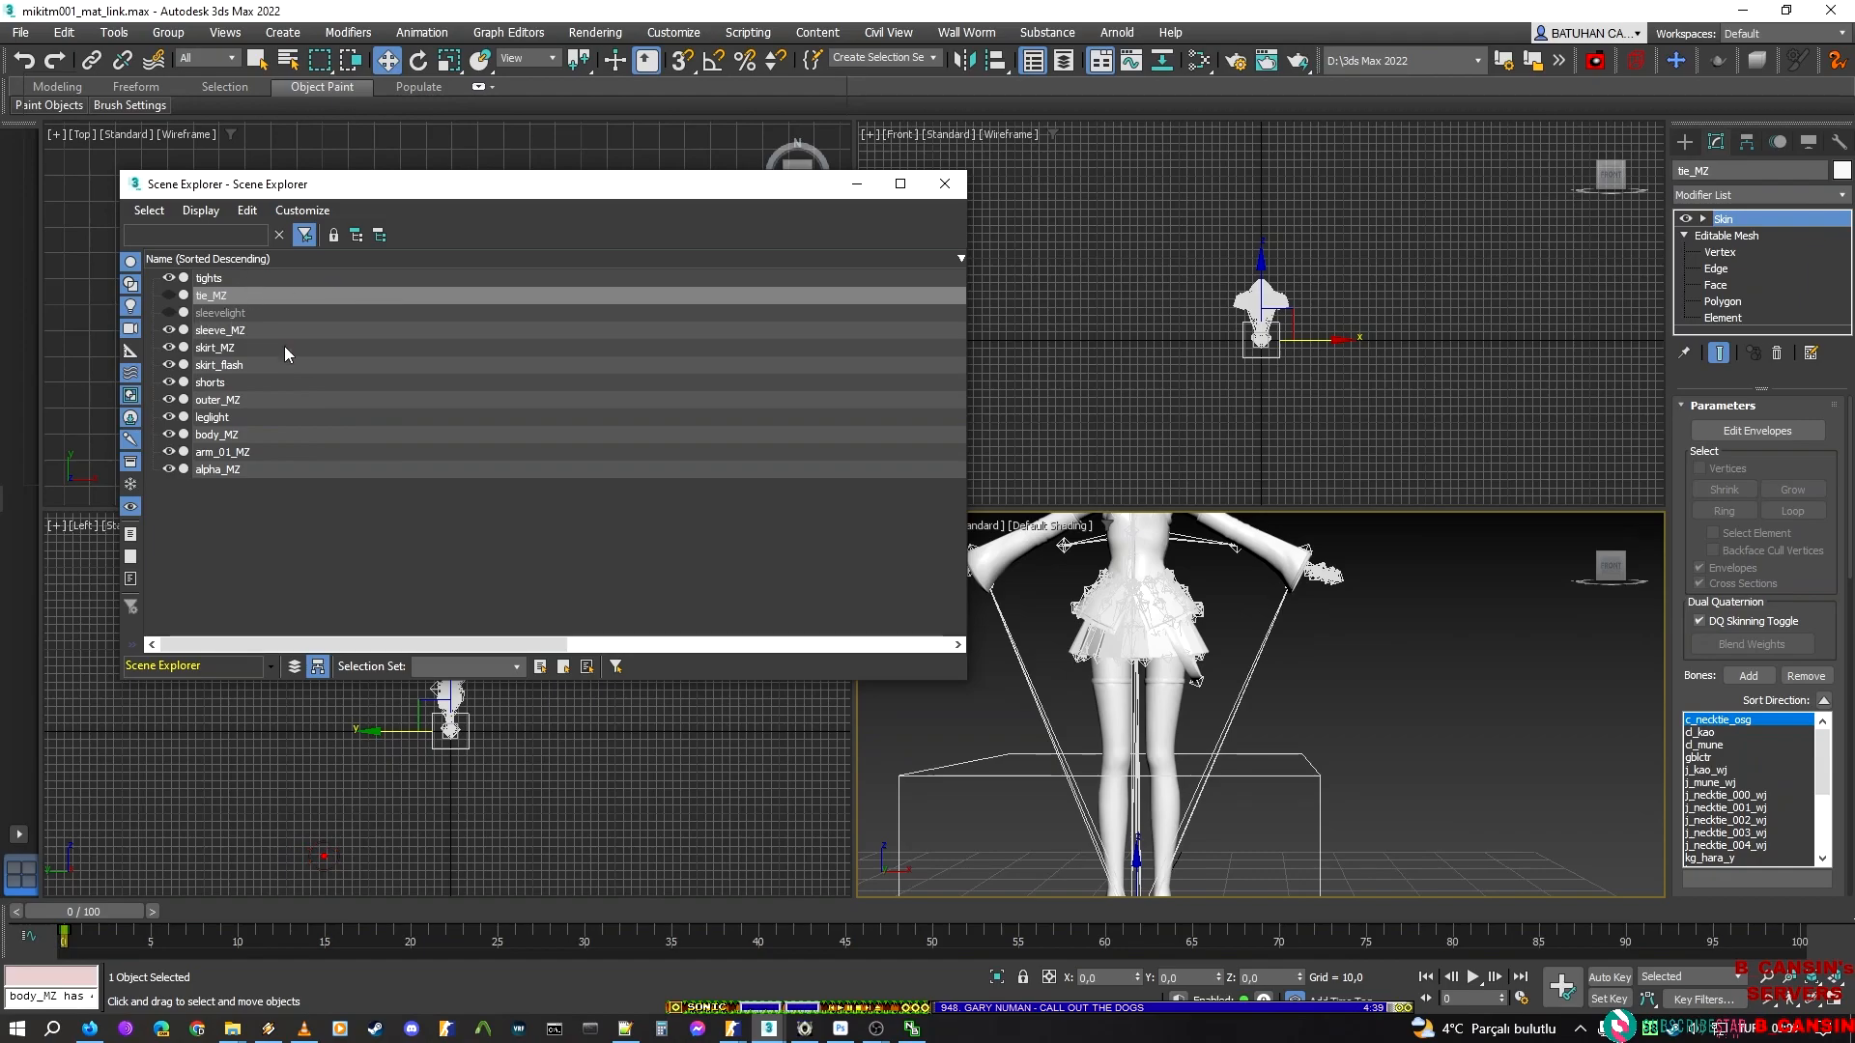
pyautogui.moveTo(1278, 656); pyautogui.dragTo(1350, 709, button='middle')
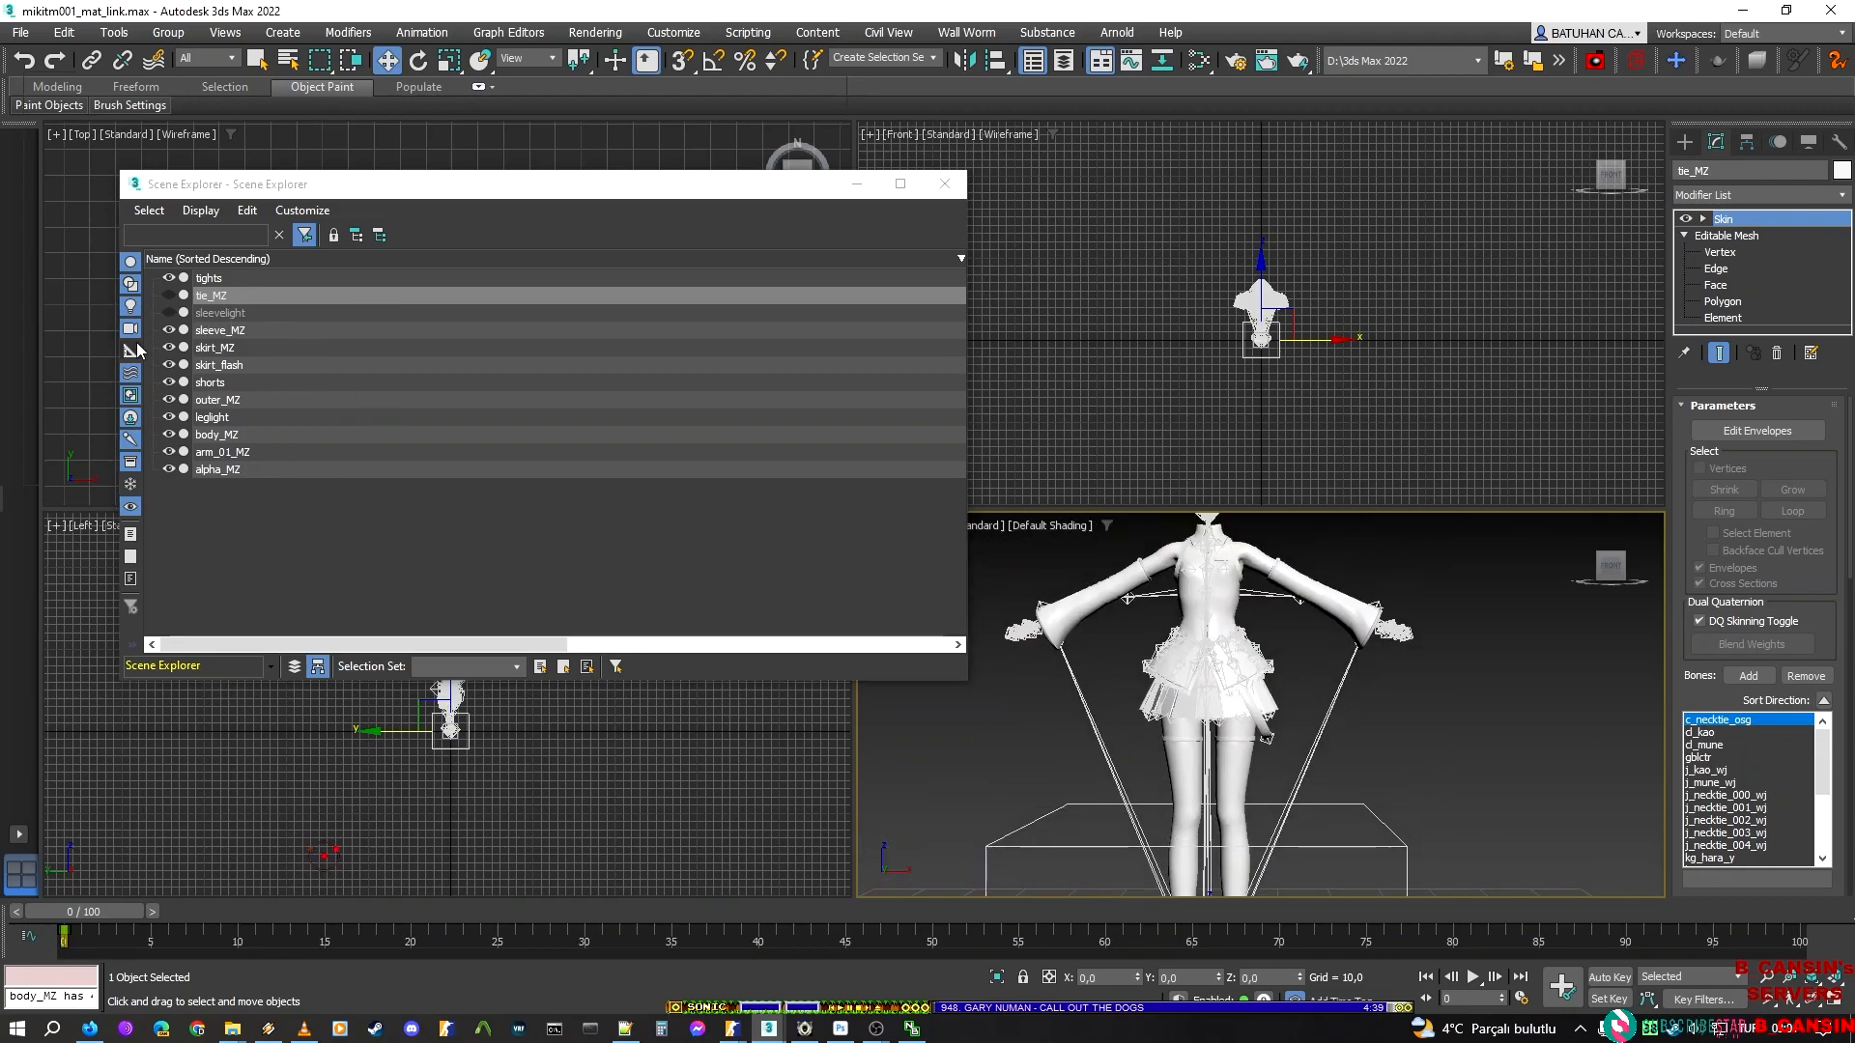
pyautogui.click(168, 349)
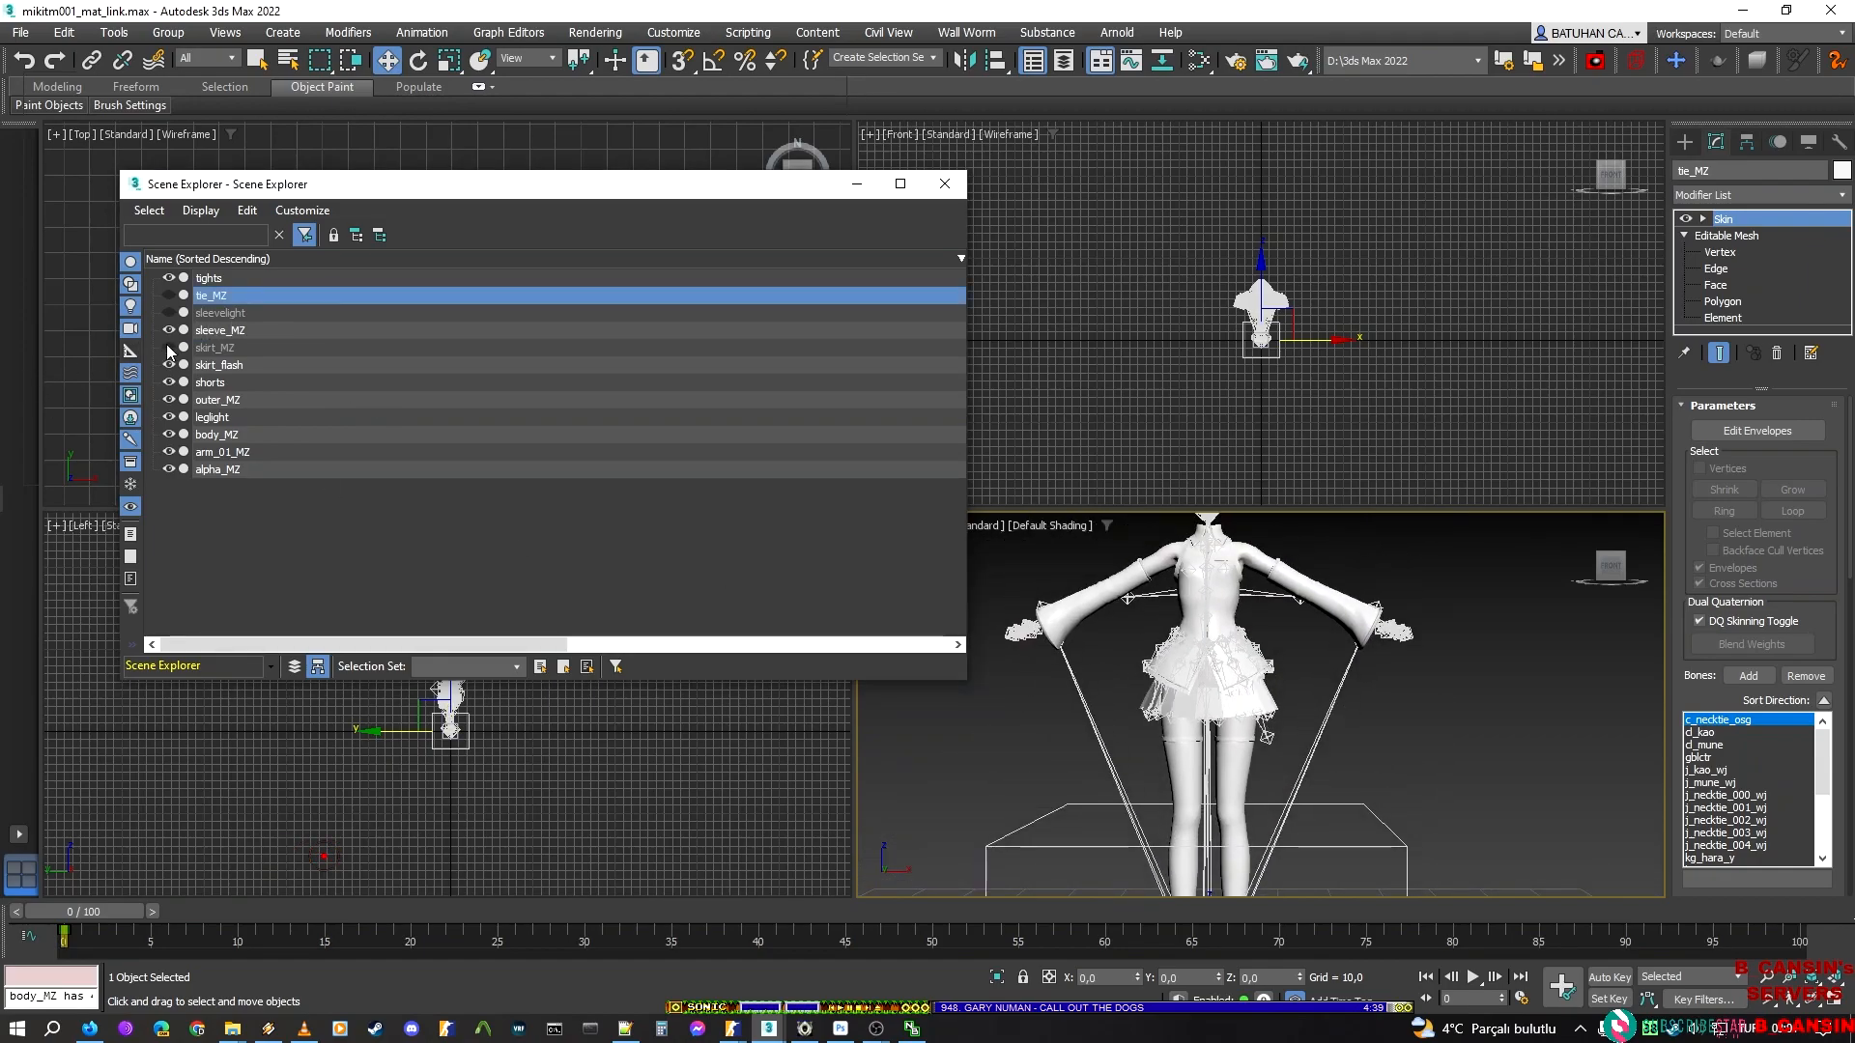
pyautogui.click(169, 365)
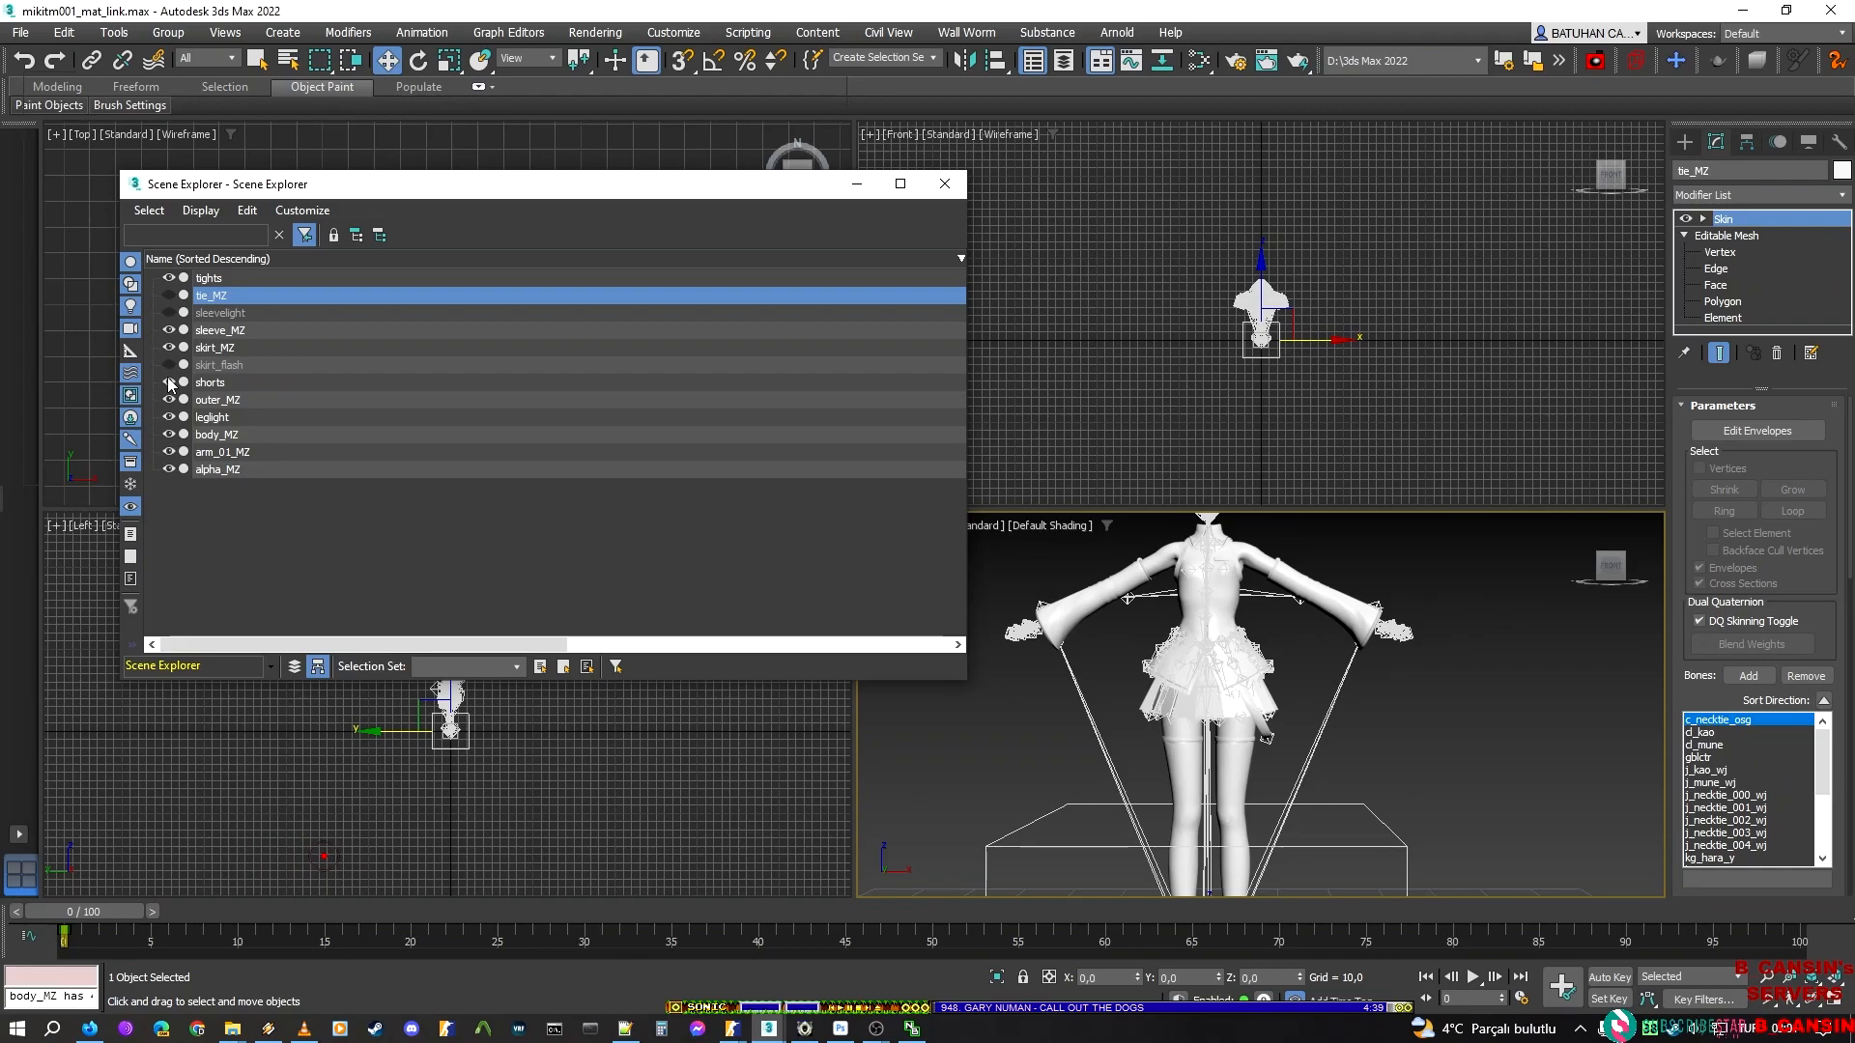
pyautogui.click(169, 348)
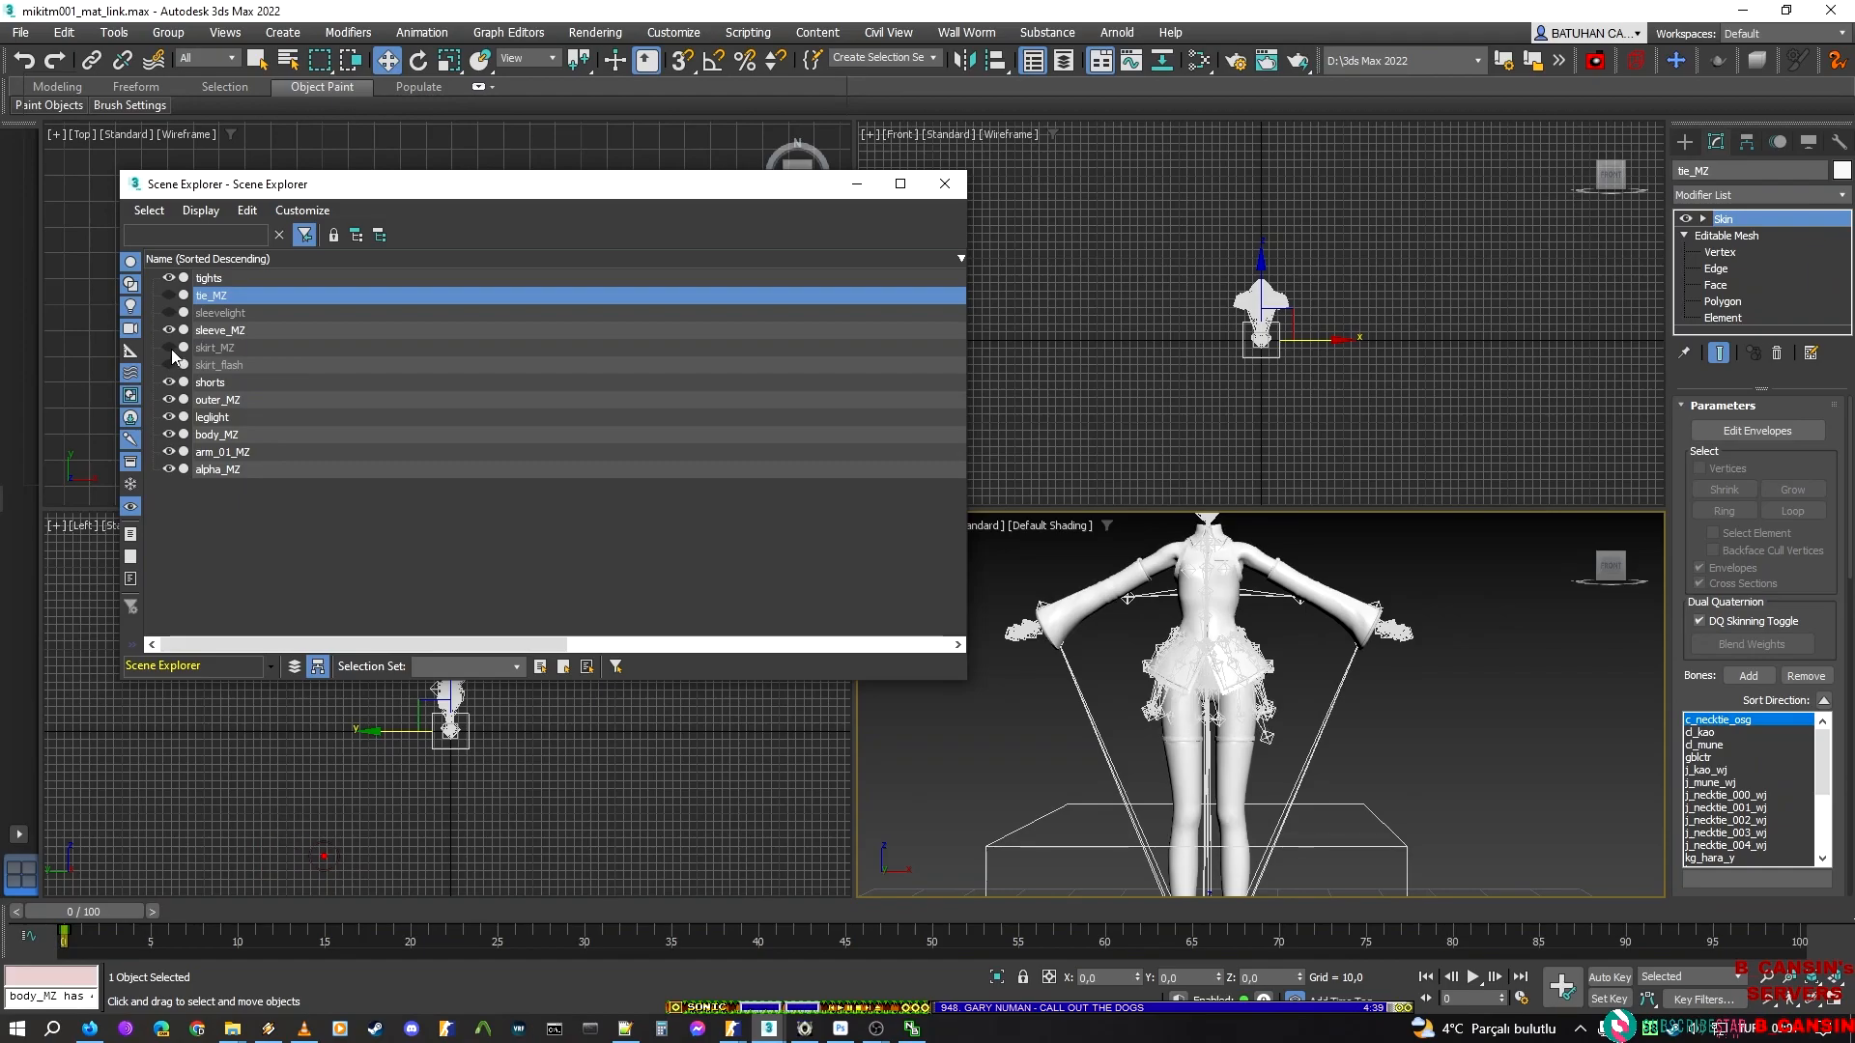
pyautogui.click(170, 349)
# Hide and show the sleeve_MZ, outer_MZ and body_MZ meshes one at a time to check which parts they cover
pyautogui.click(170, 331)
pyautogui.click(170, 331)
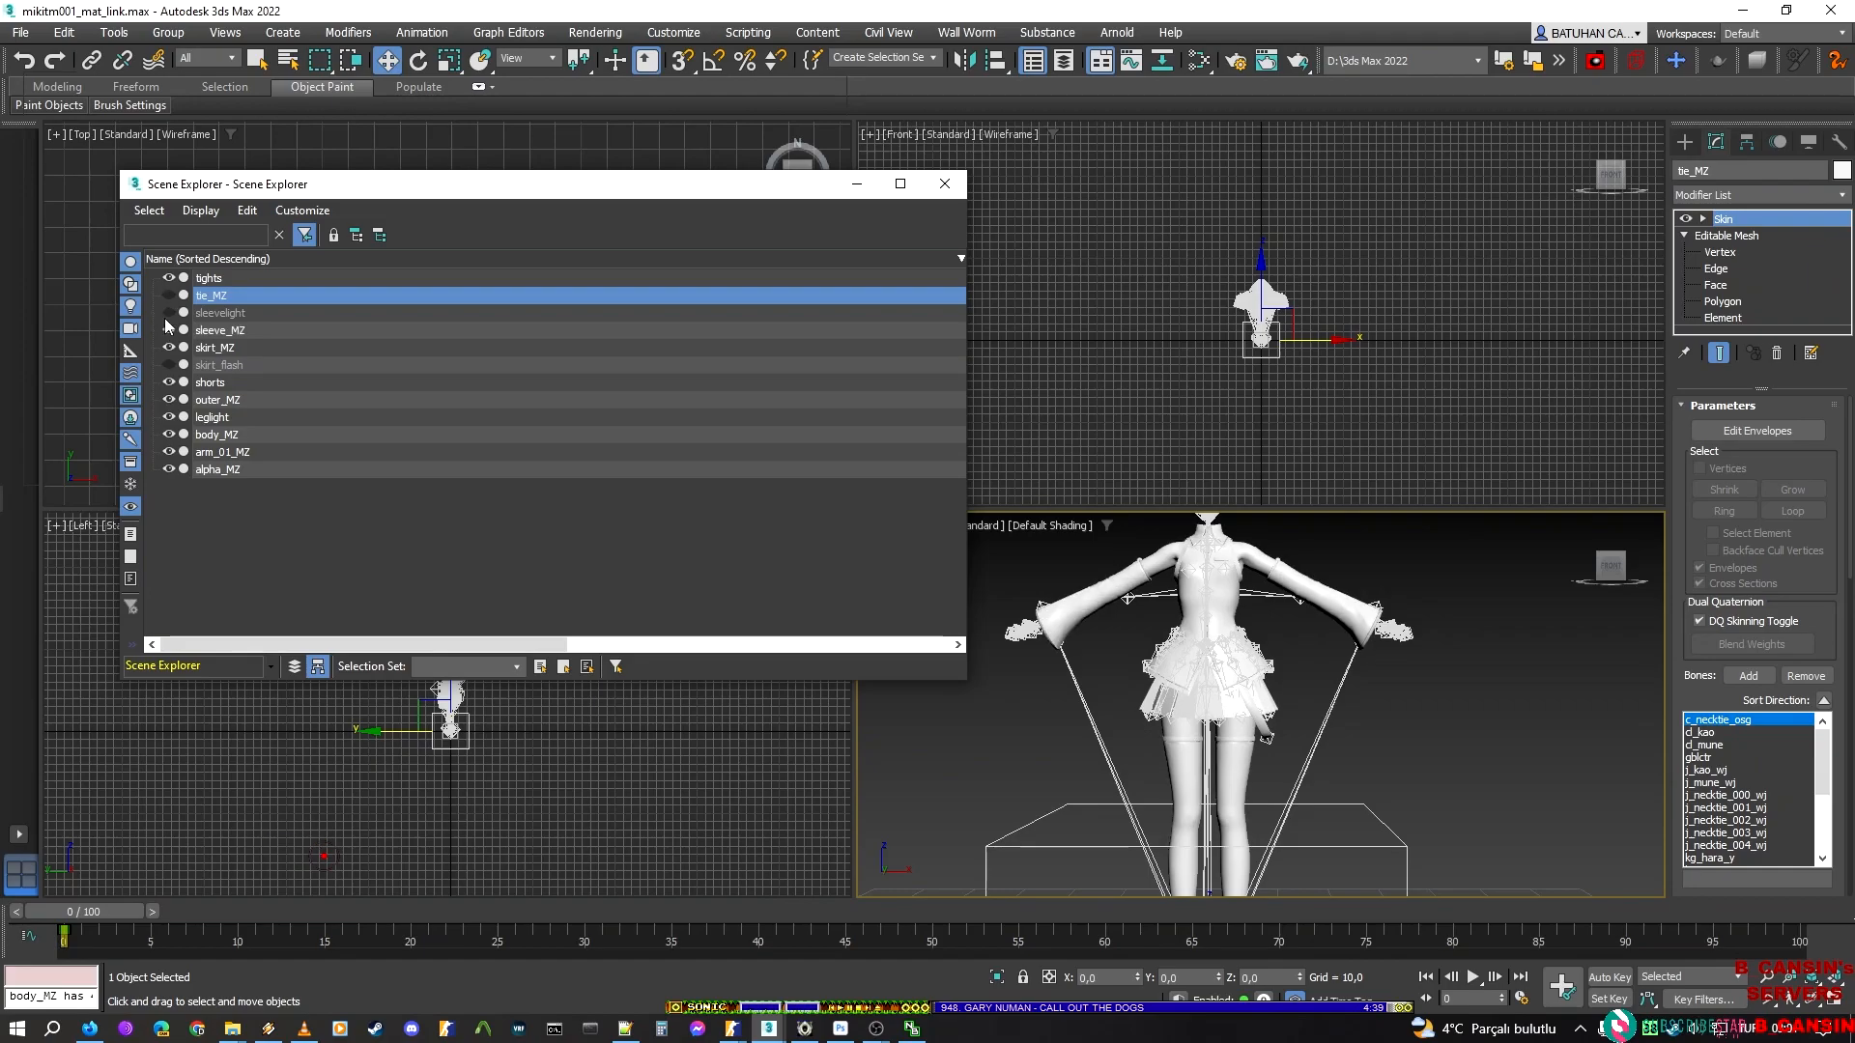
pyautogui.click(169, 399)
pyautogui.click(169, 400)
pyautogui.click(169, 435)
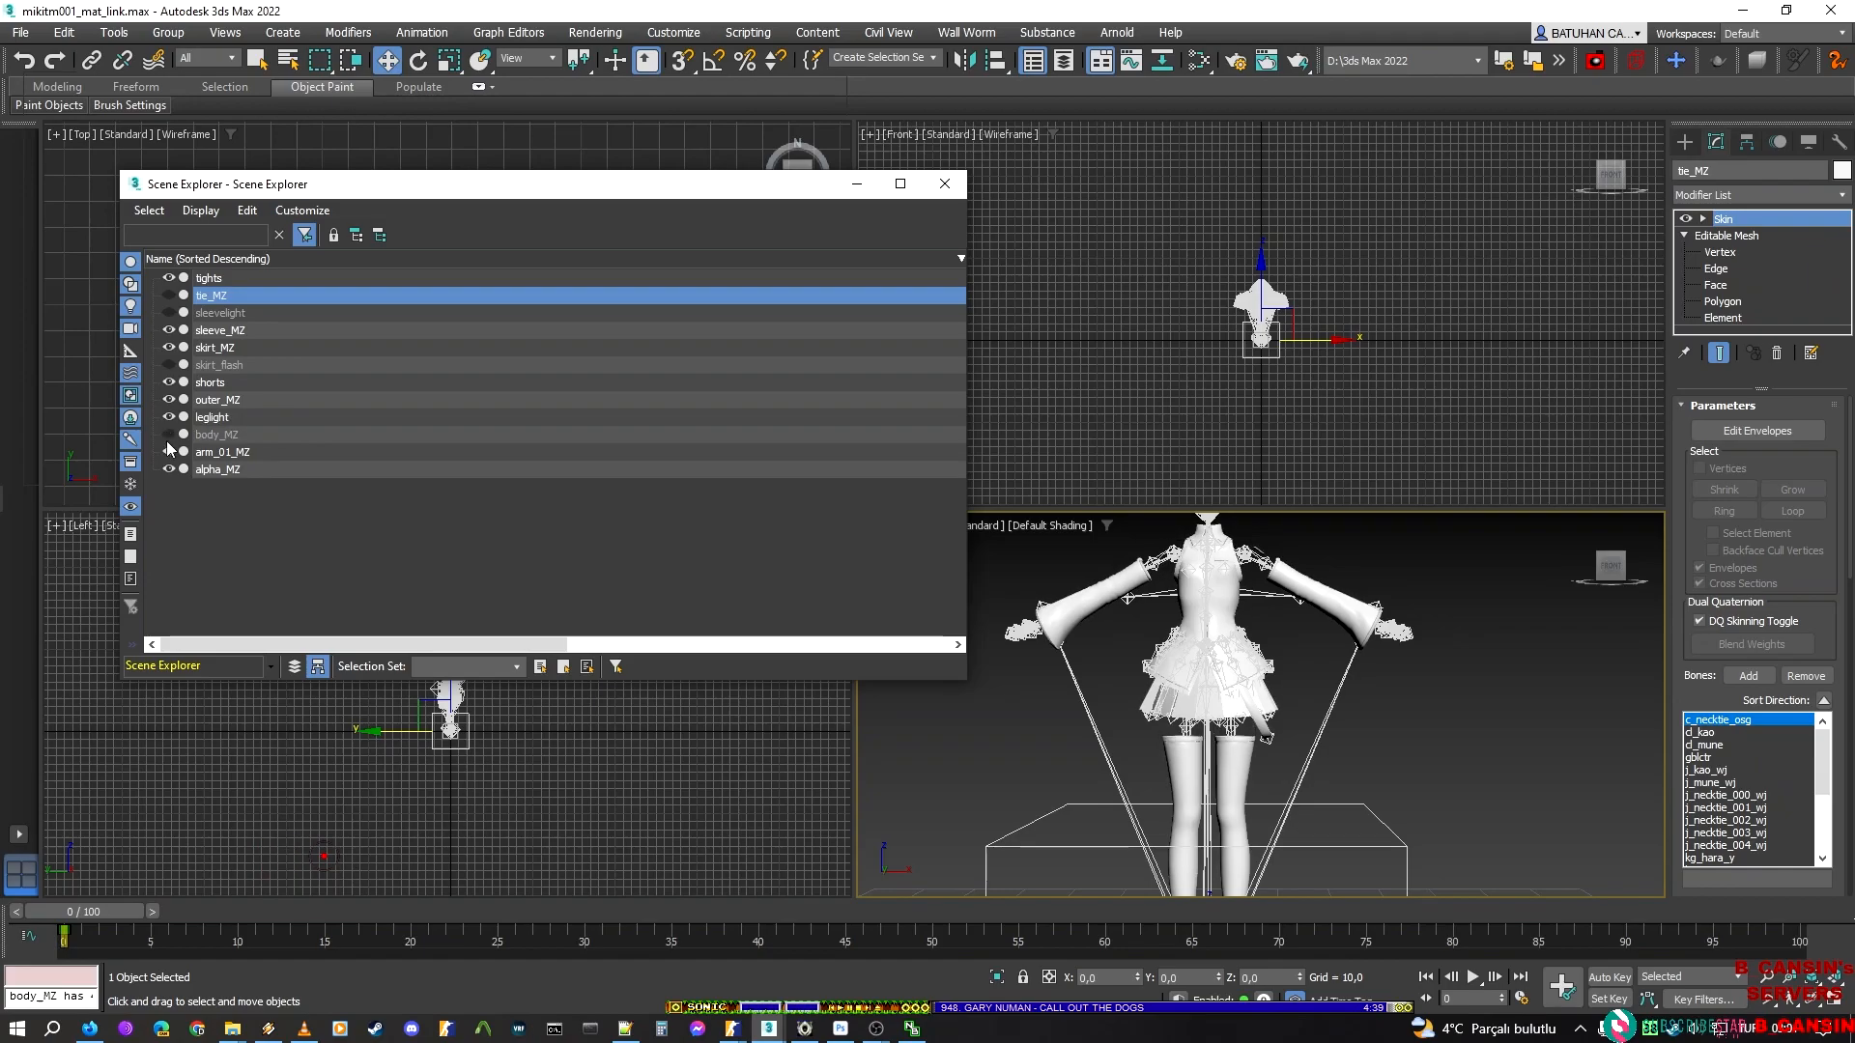
pyautogui.click(169, 435)
# Hide the arm_01_MZ and alpha_MZ meshes and inspect the remaining outfit
pyautogui.click(169, 452)
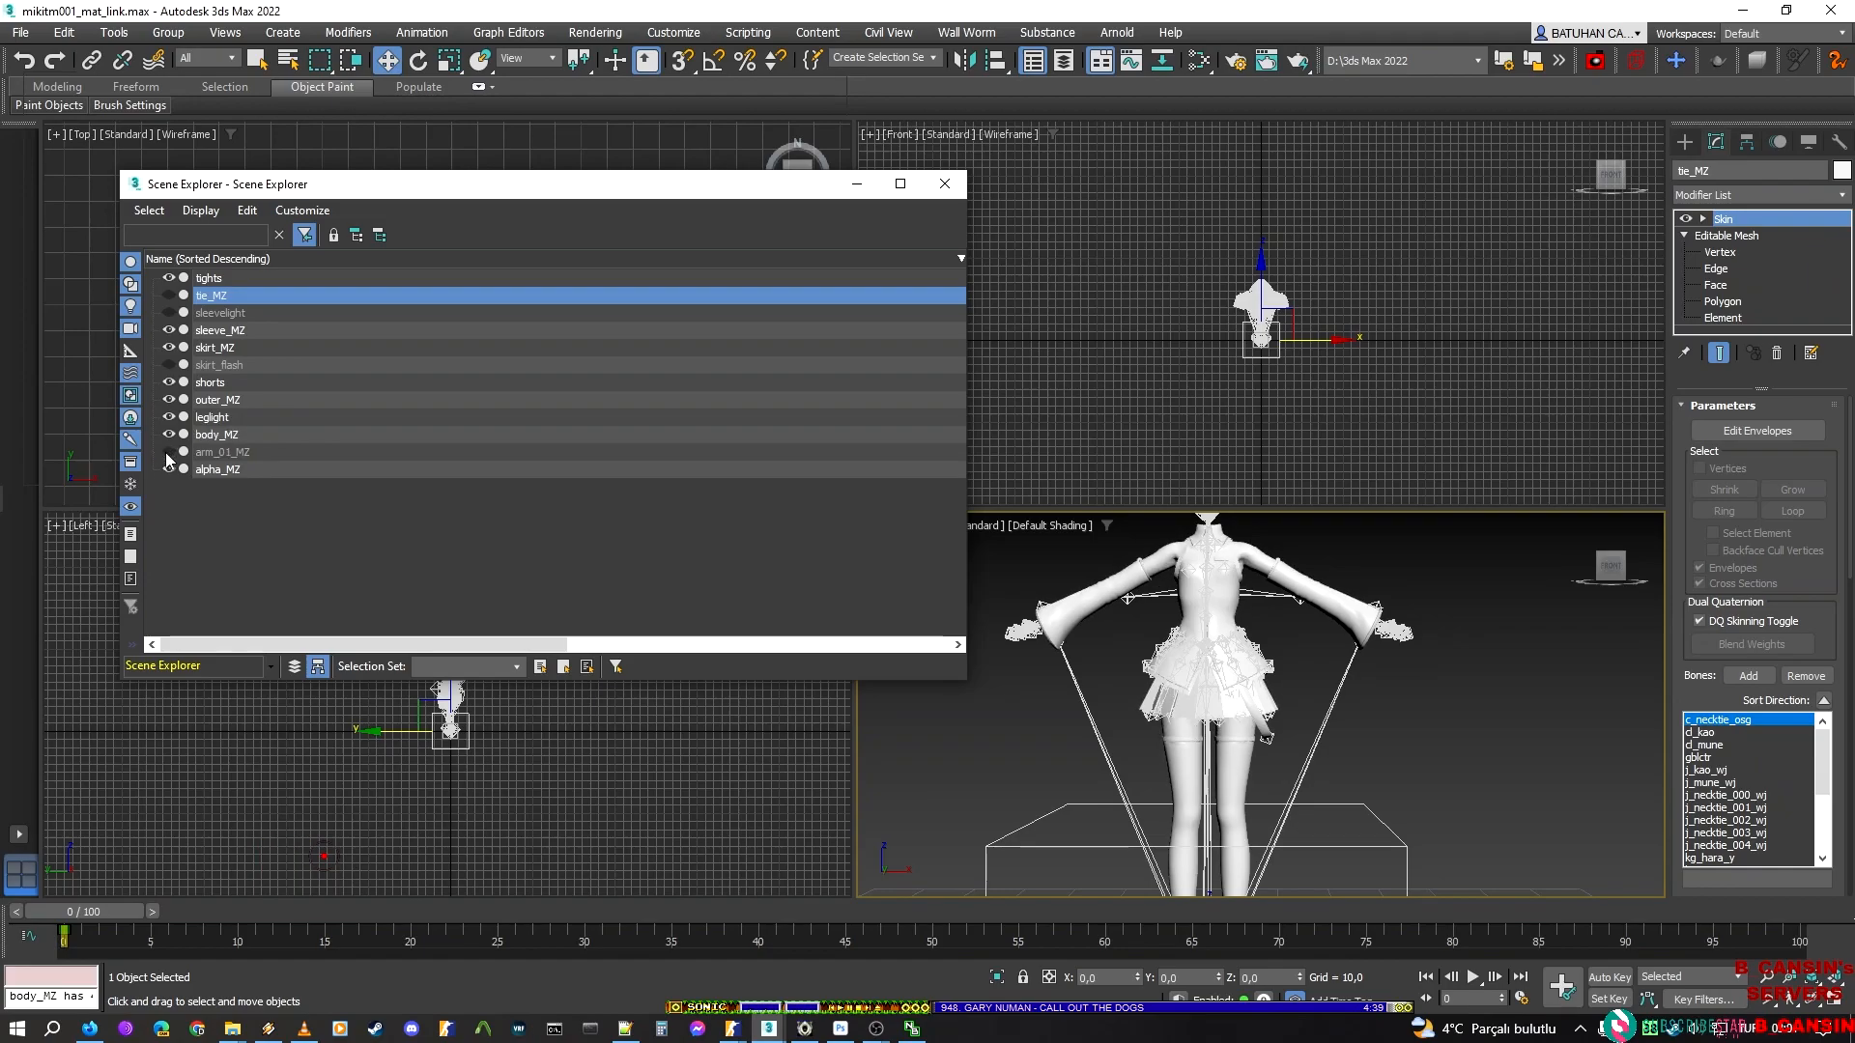
pyautogui.click(169, 469)
pyautogui.scroll(6, 1305, 727)
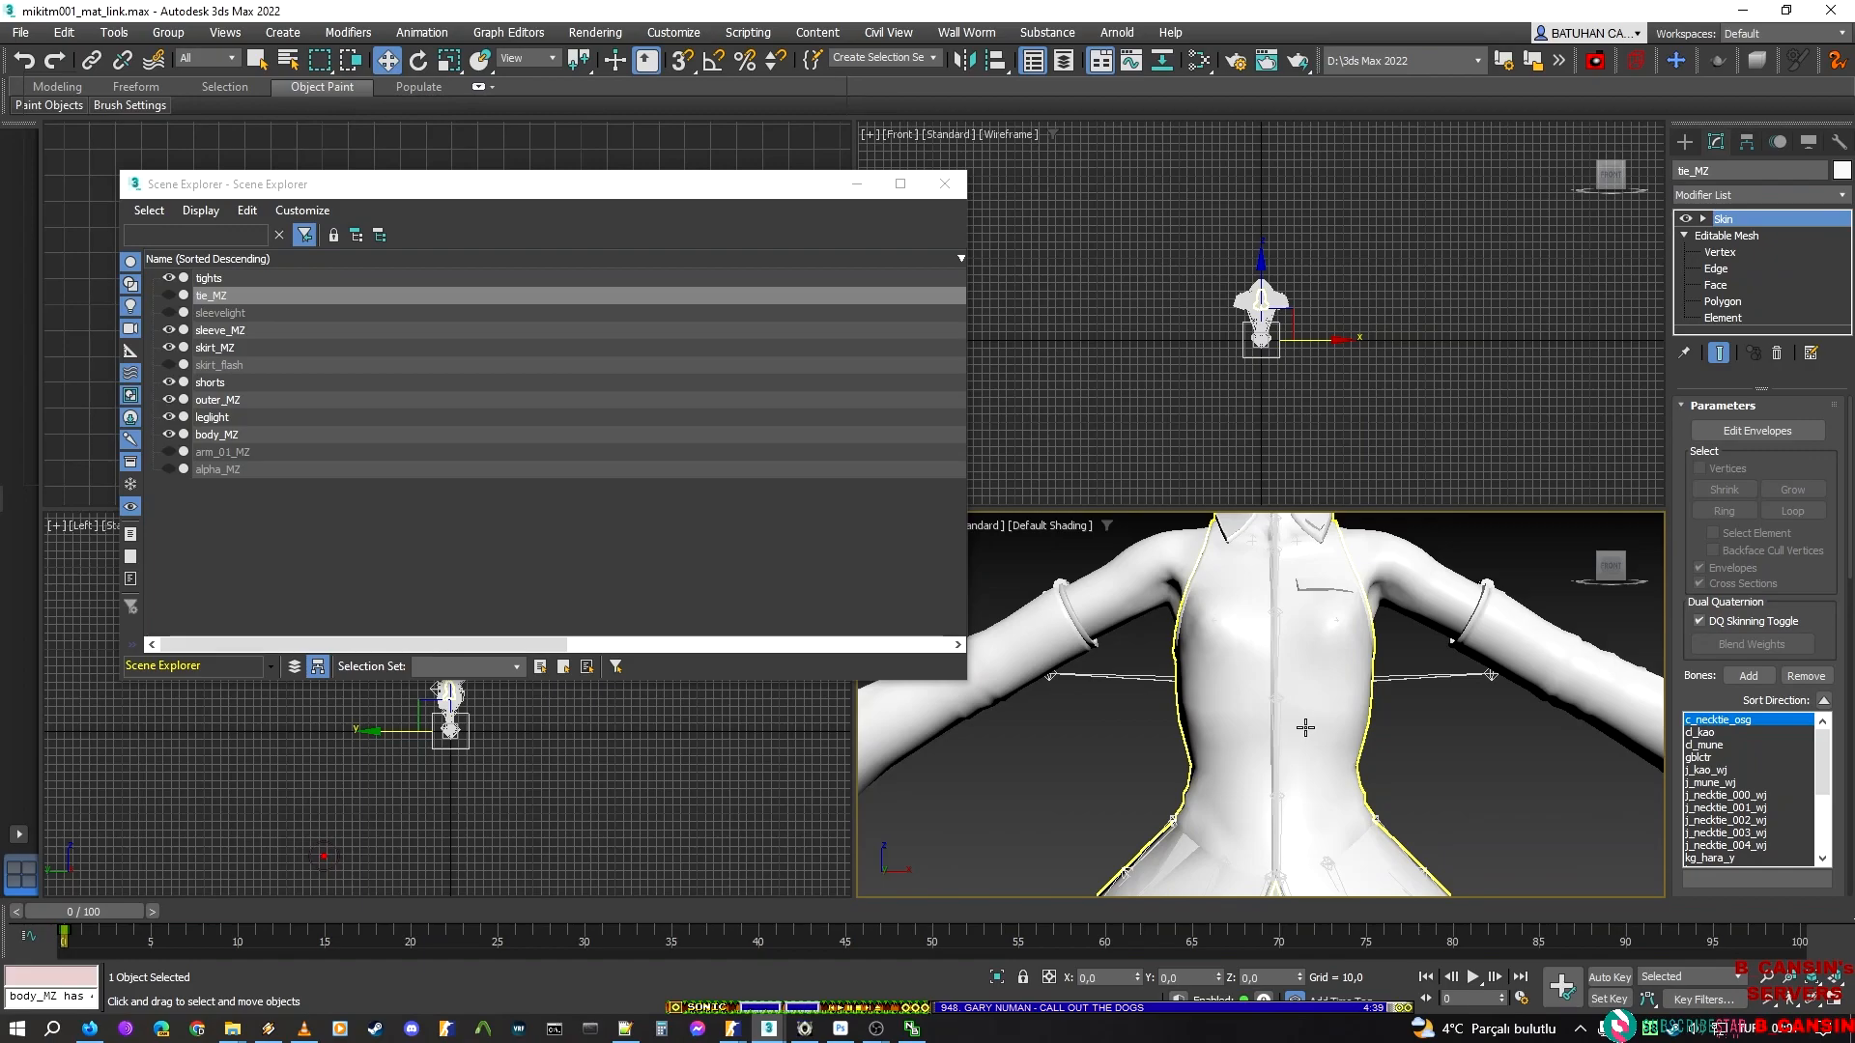
pyautogui.moveTo(1295, 609); pyautogui.dragTo(1253, 617, button='middle')
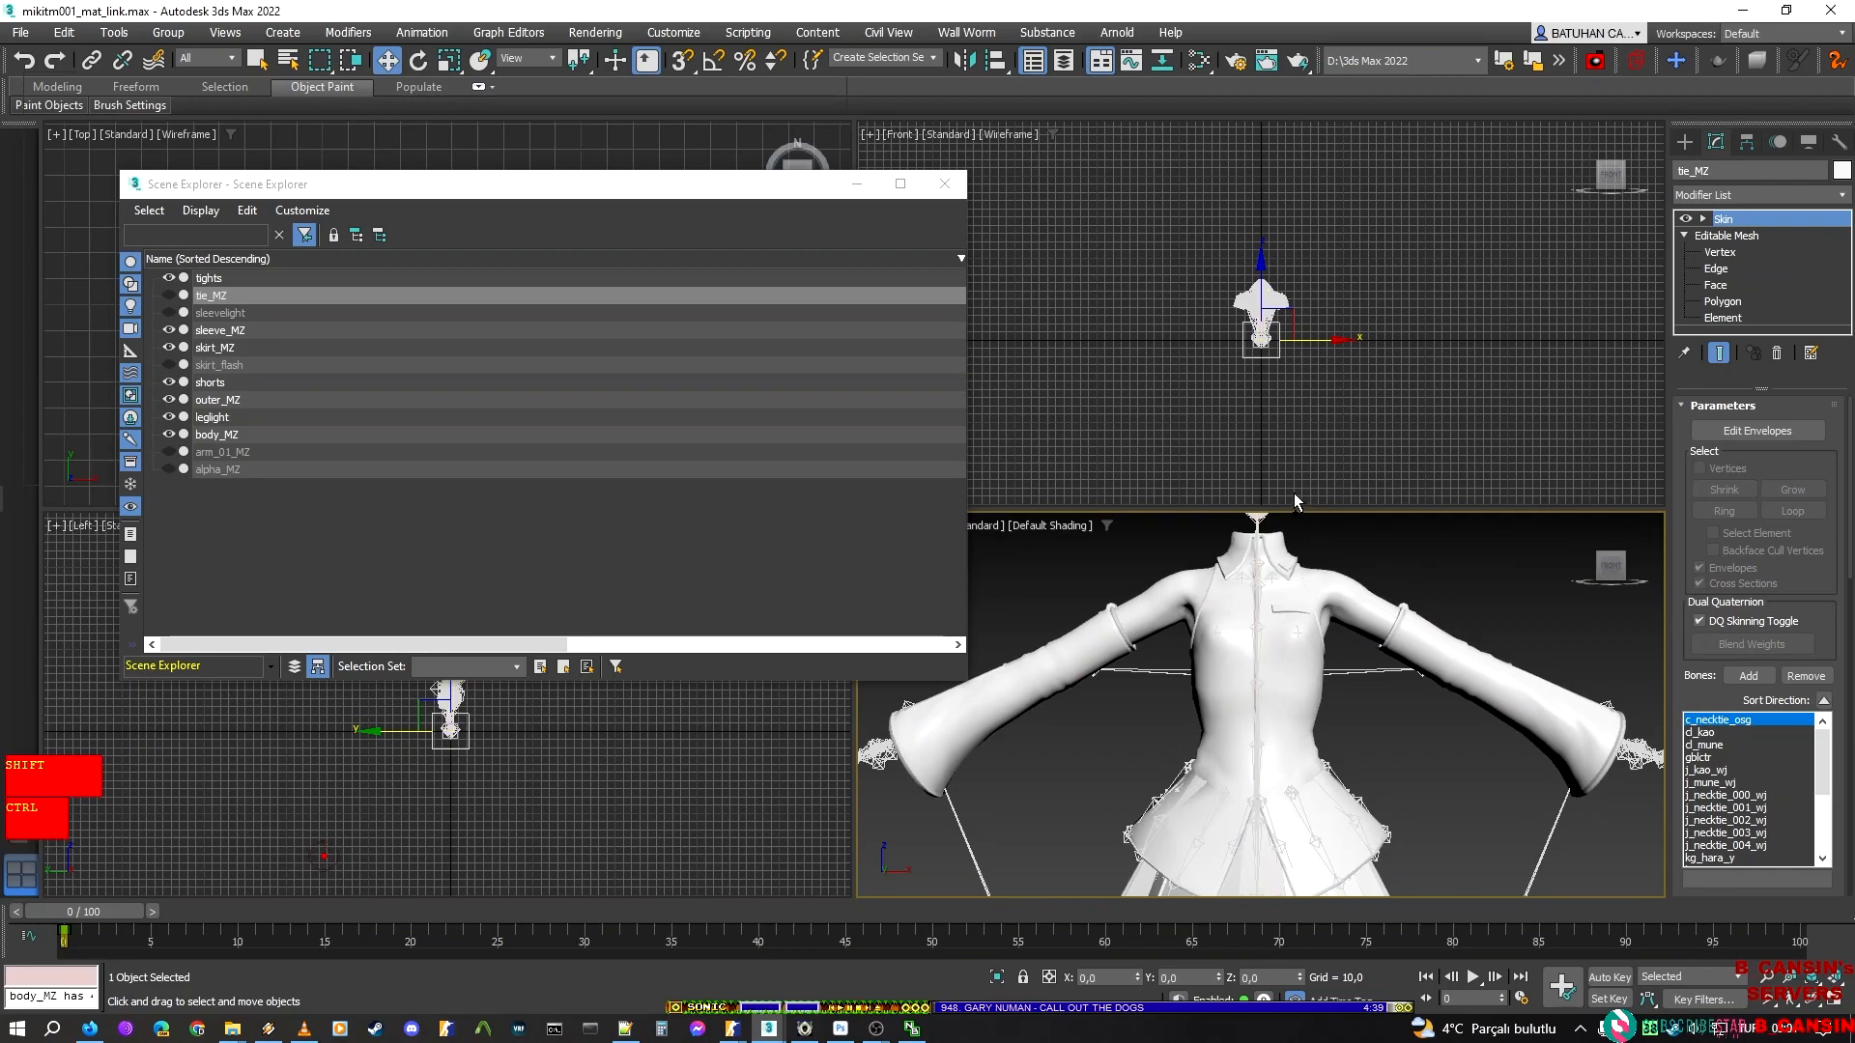
# Save the scene under the new name mikitm001_mat_link_main.max
pyautogui.hotkey('ctrl', 'shift', 's')
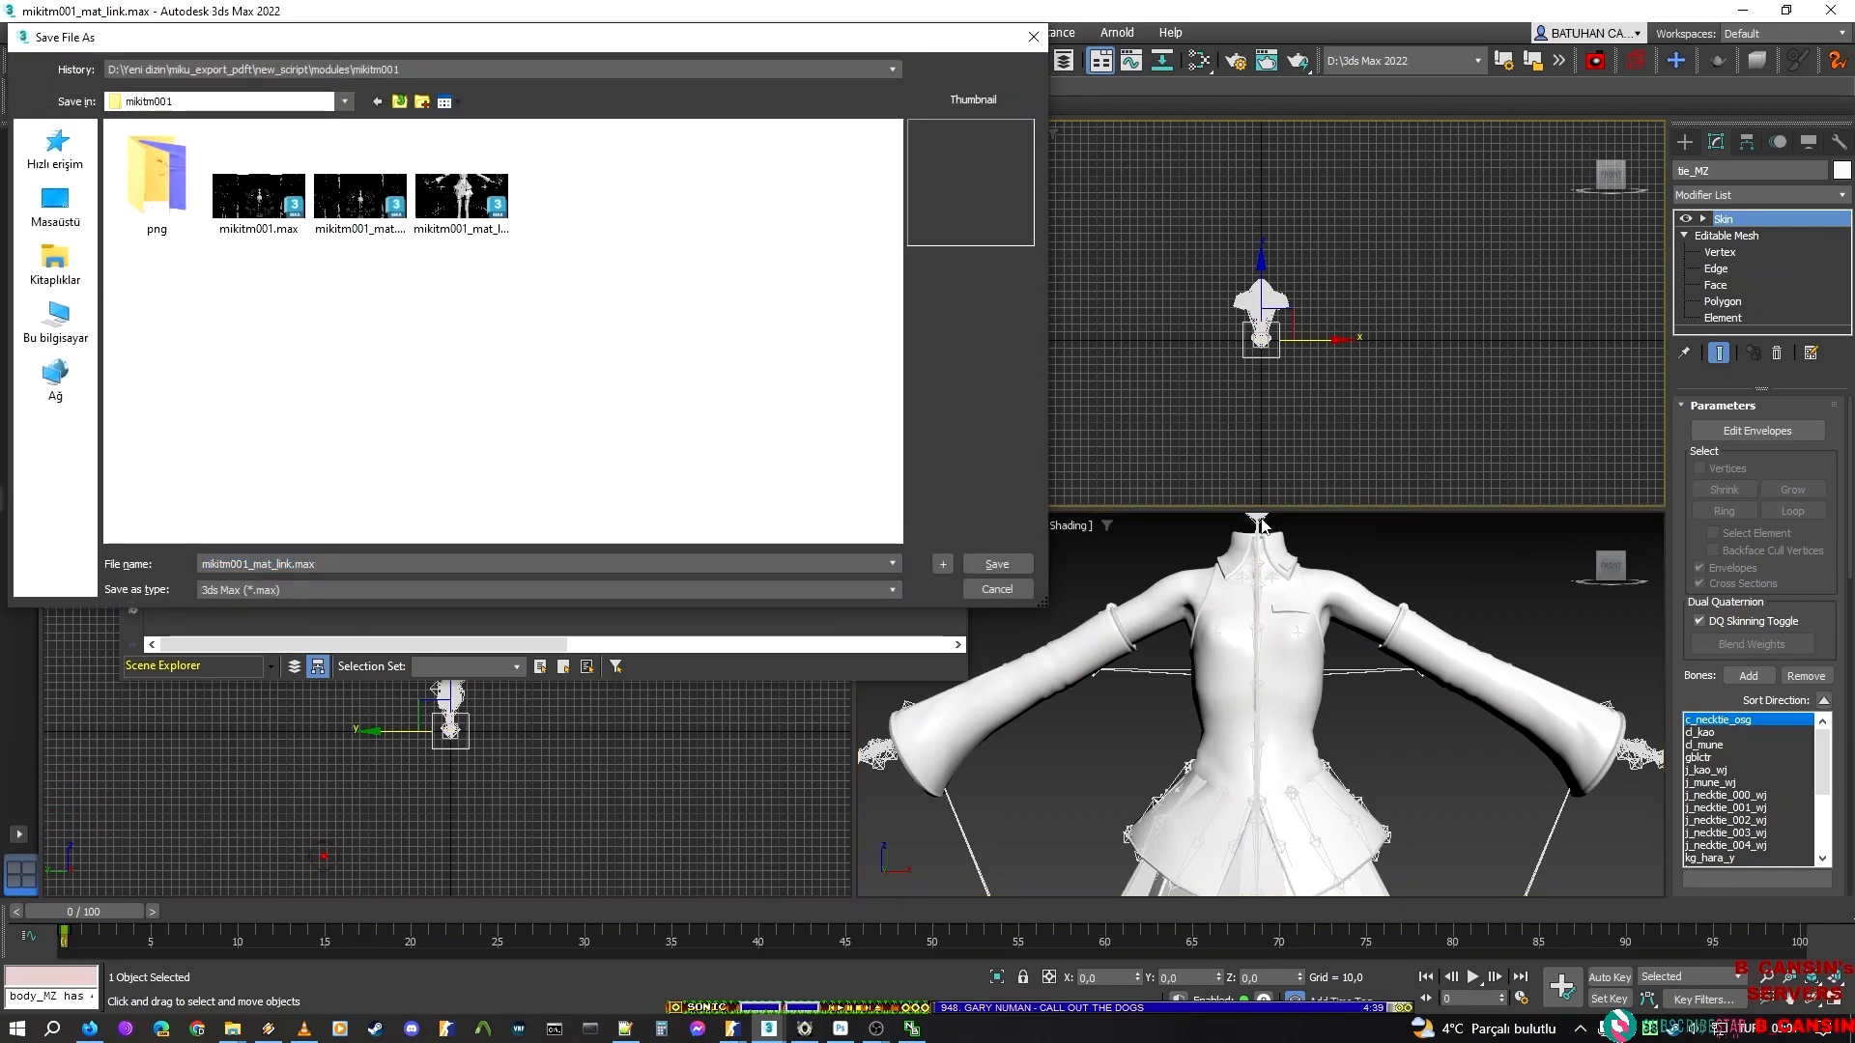
pyautogui.write('k_main')
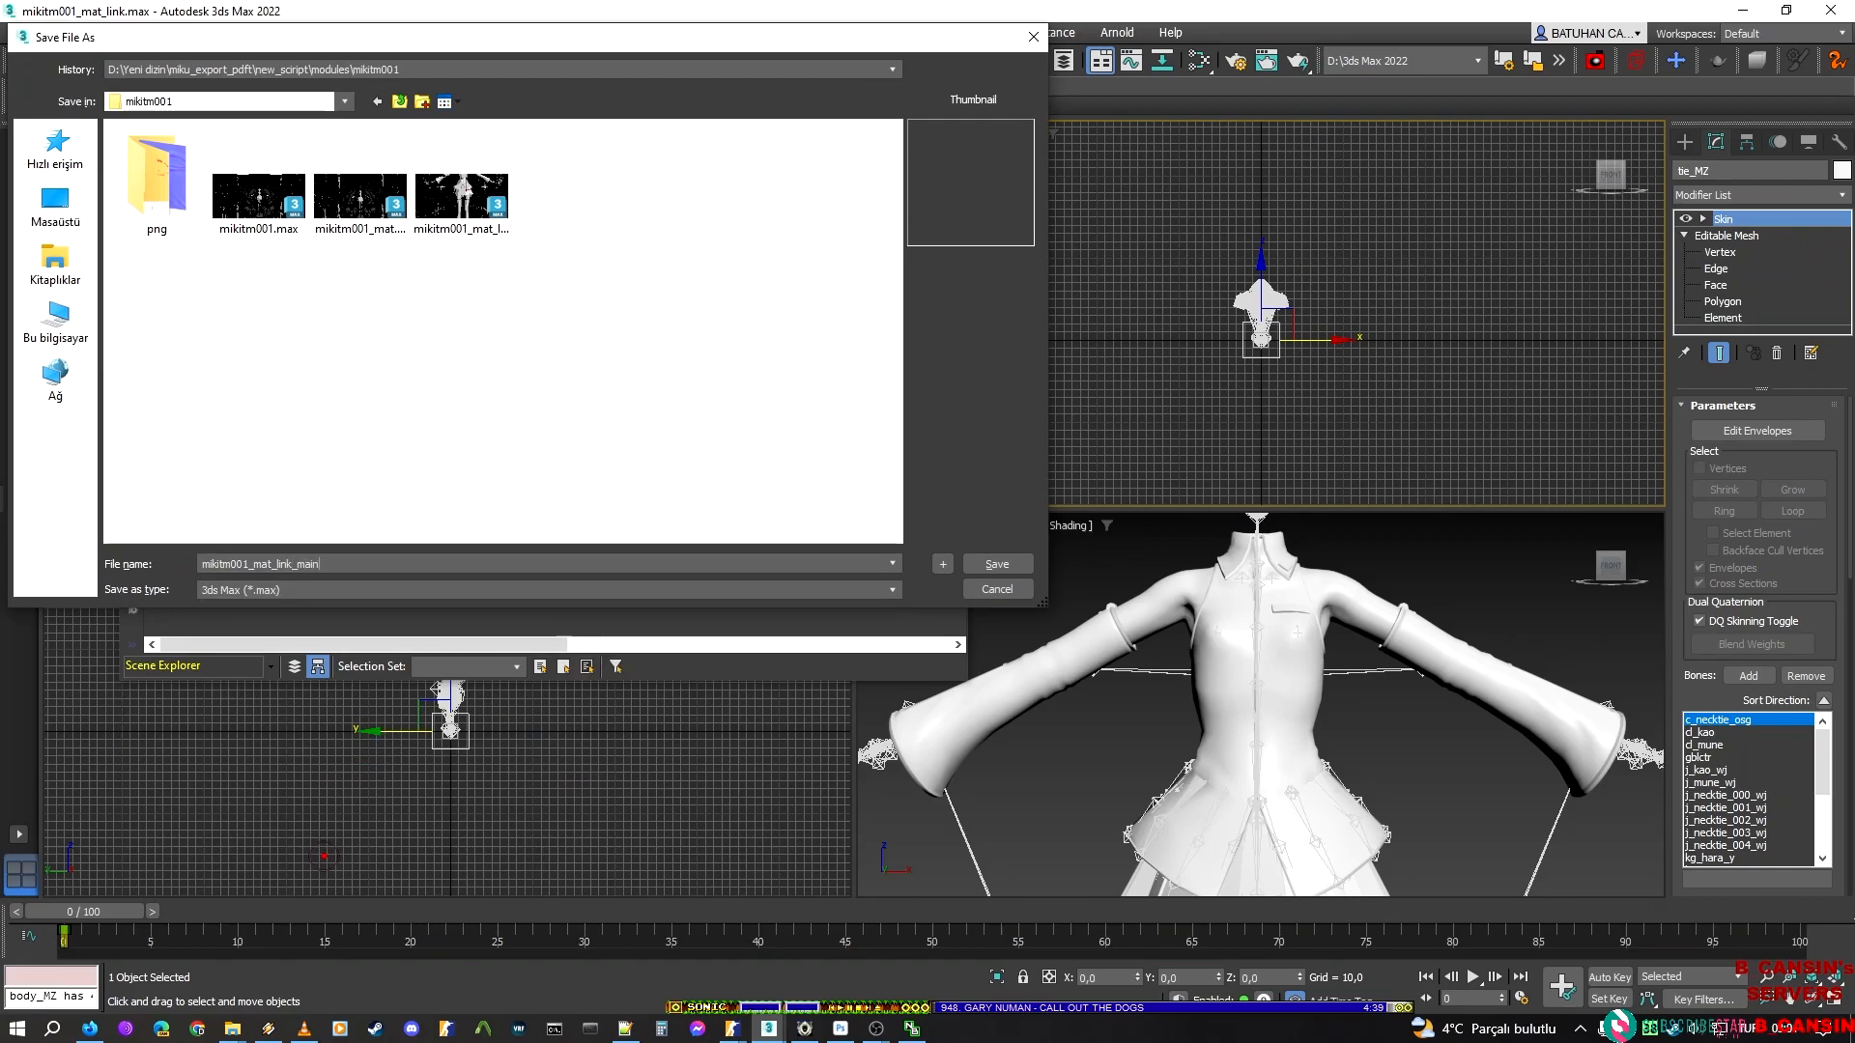
pyautogui.press('Return')
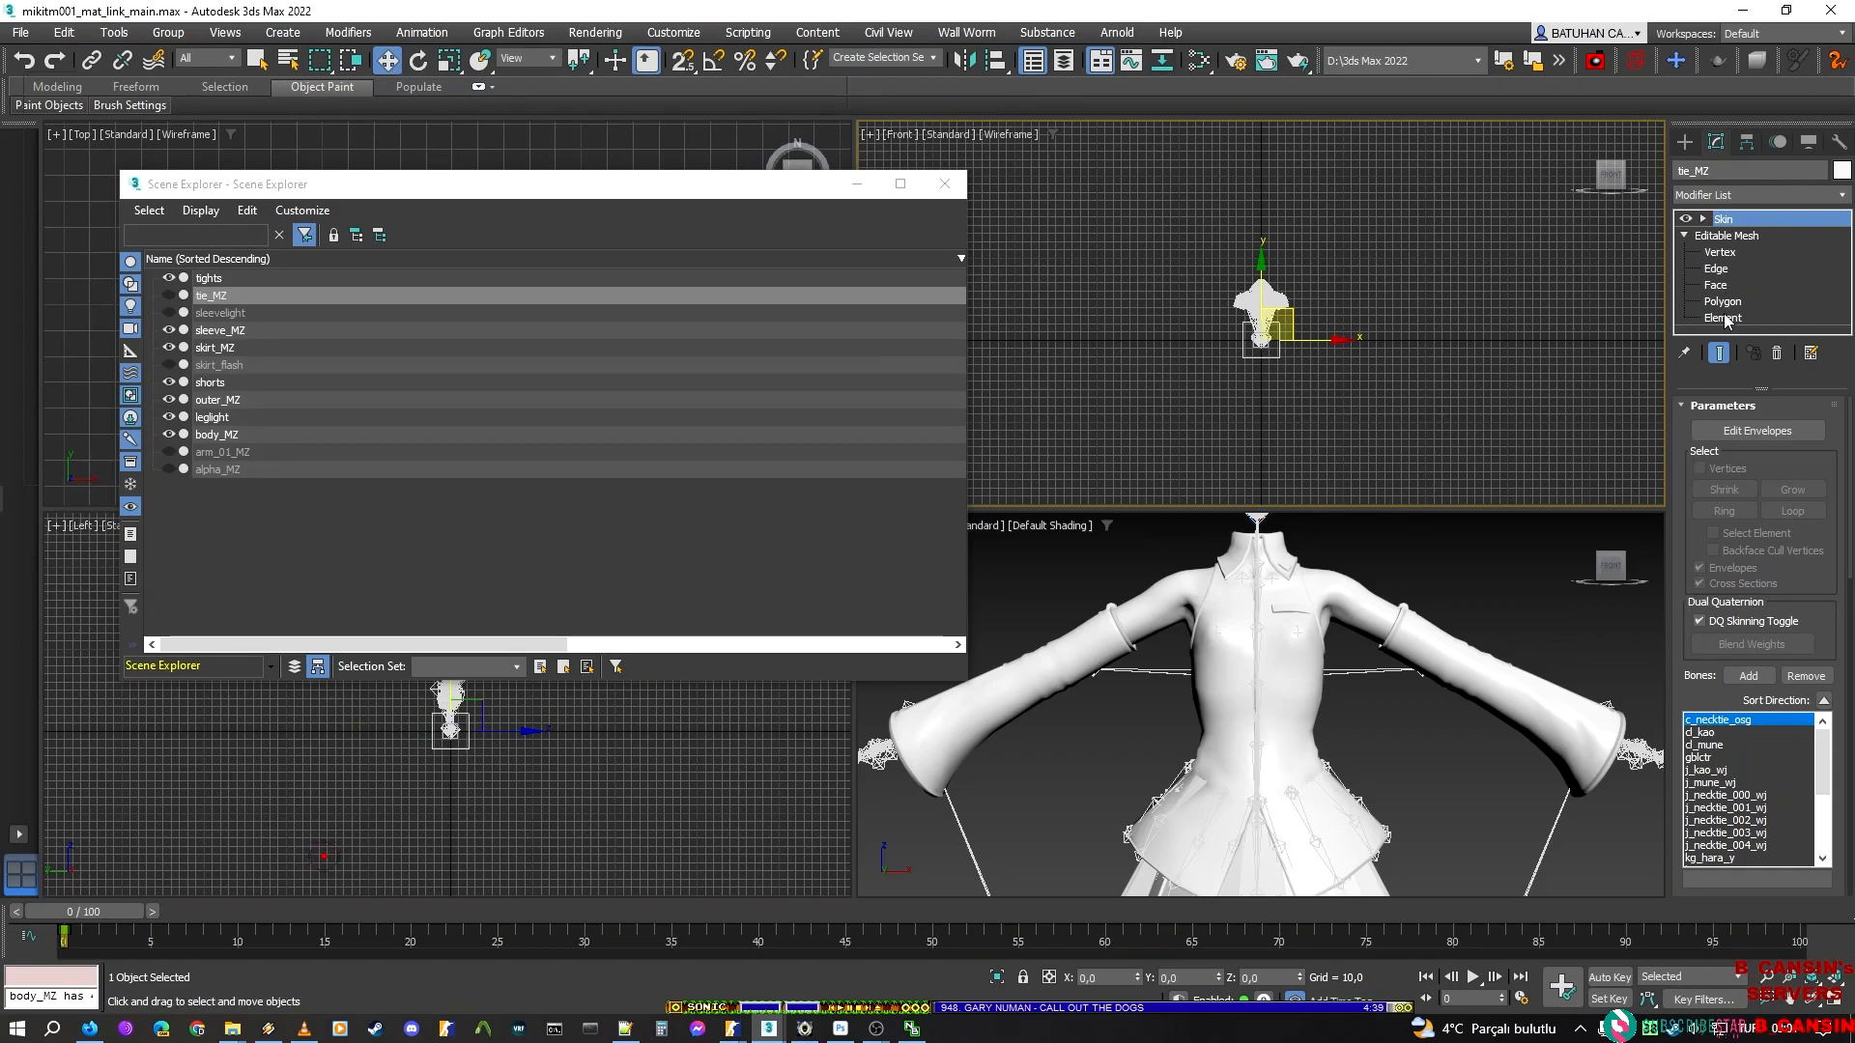
# Select the outer_MZ jacket mesh and switch it to Element sub-object editing
pyautogui.click(204, 292)
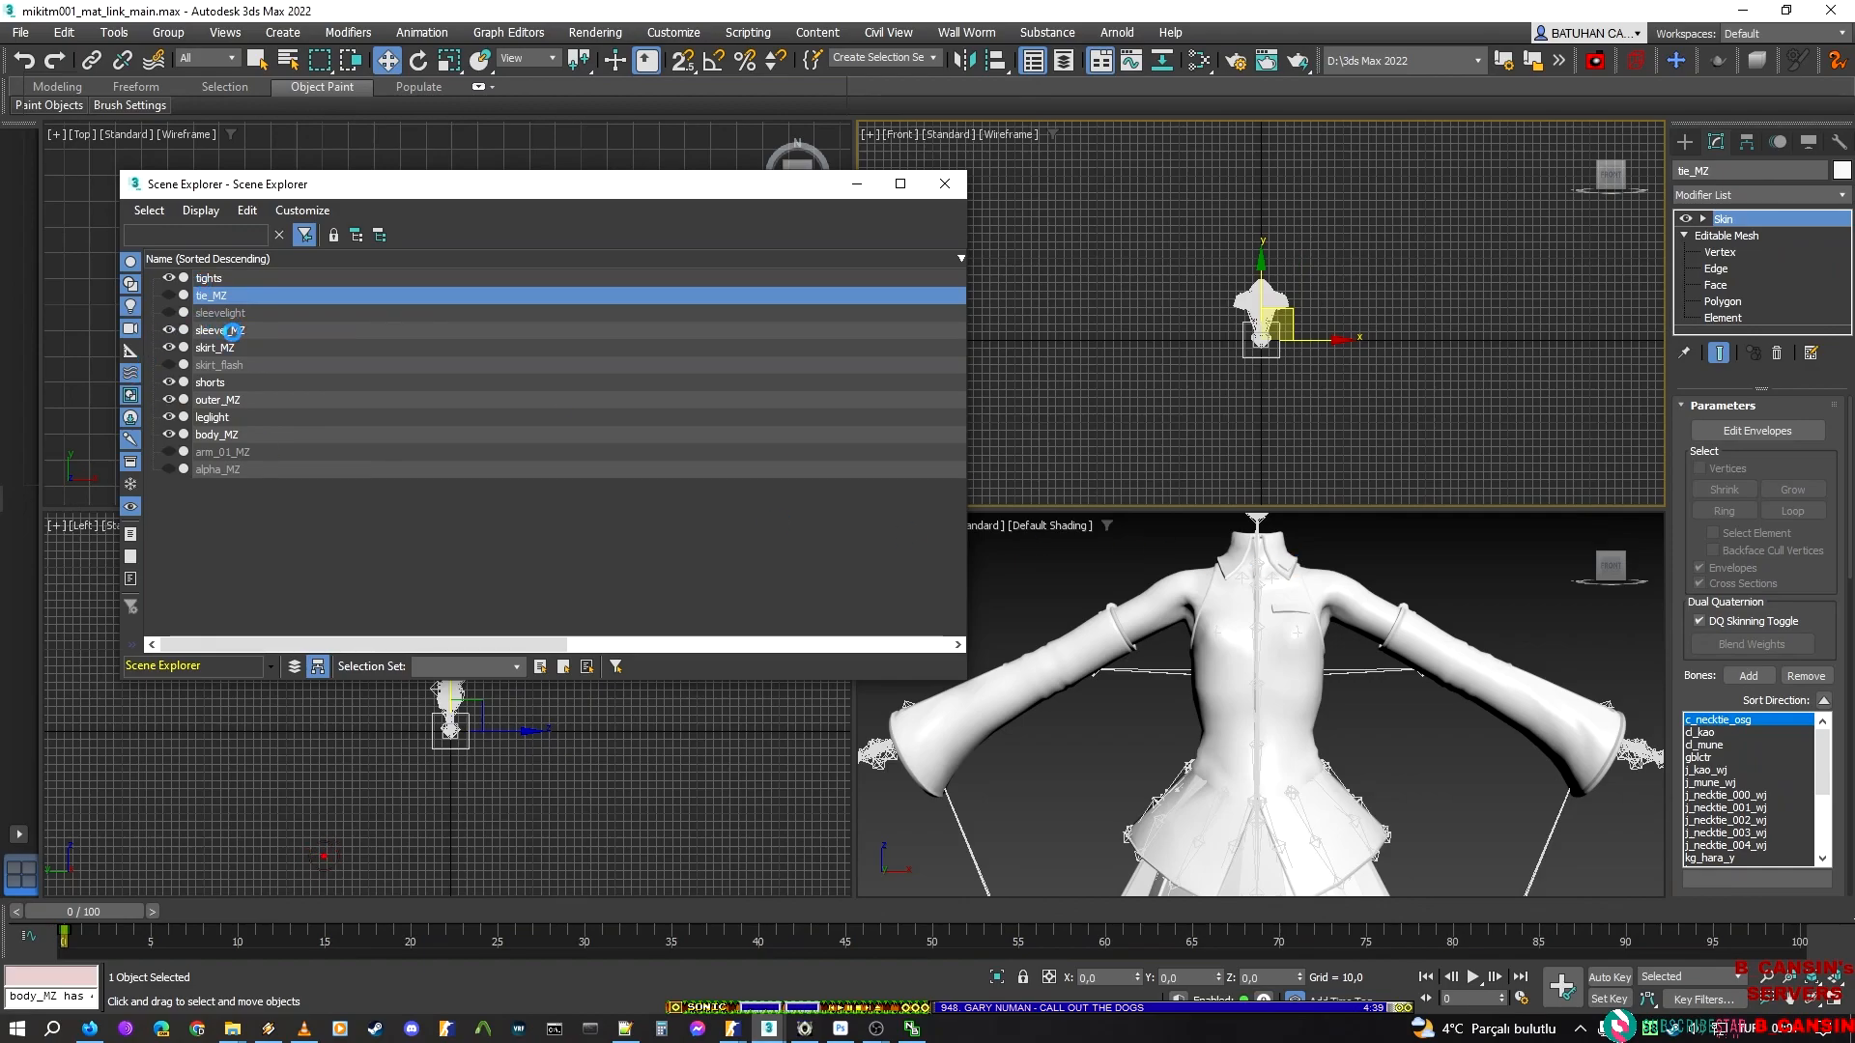
pyautogui.click(231, 330)
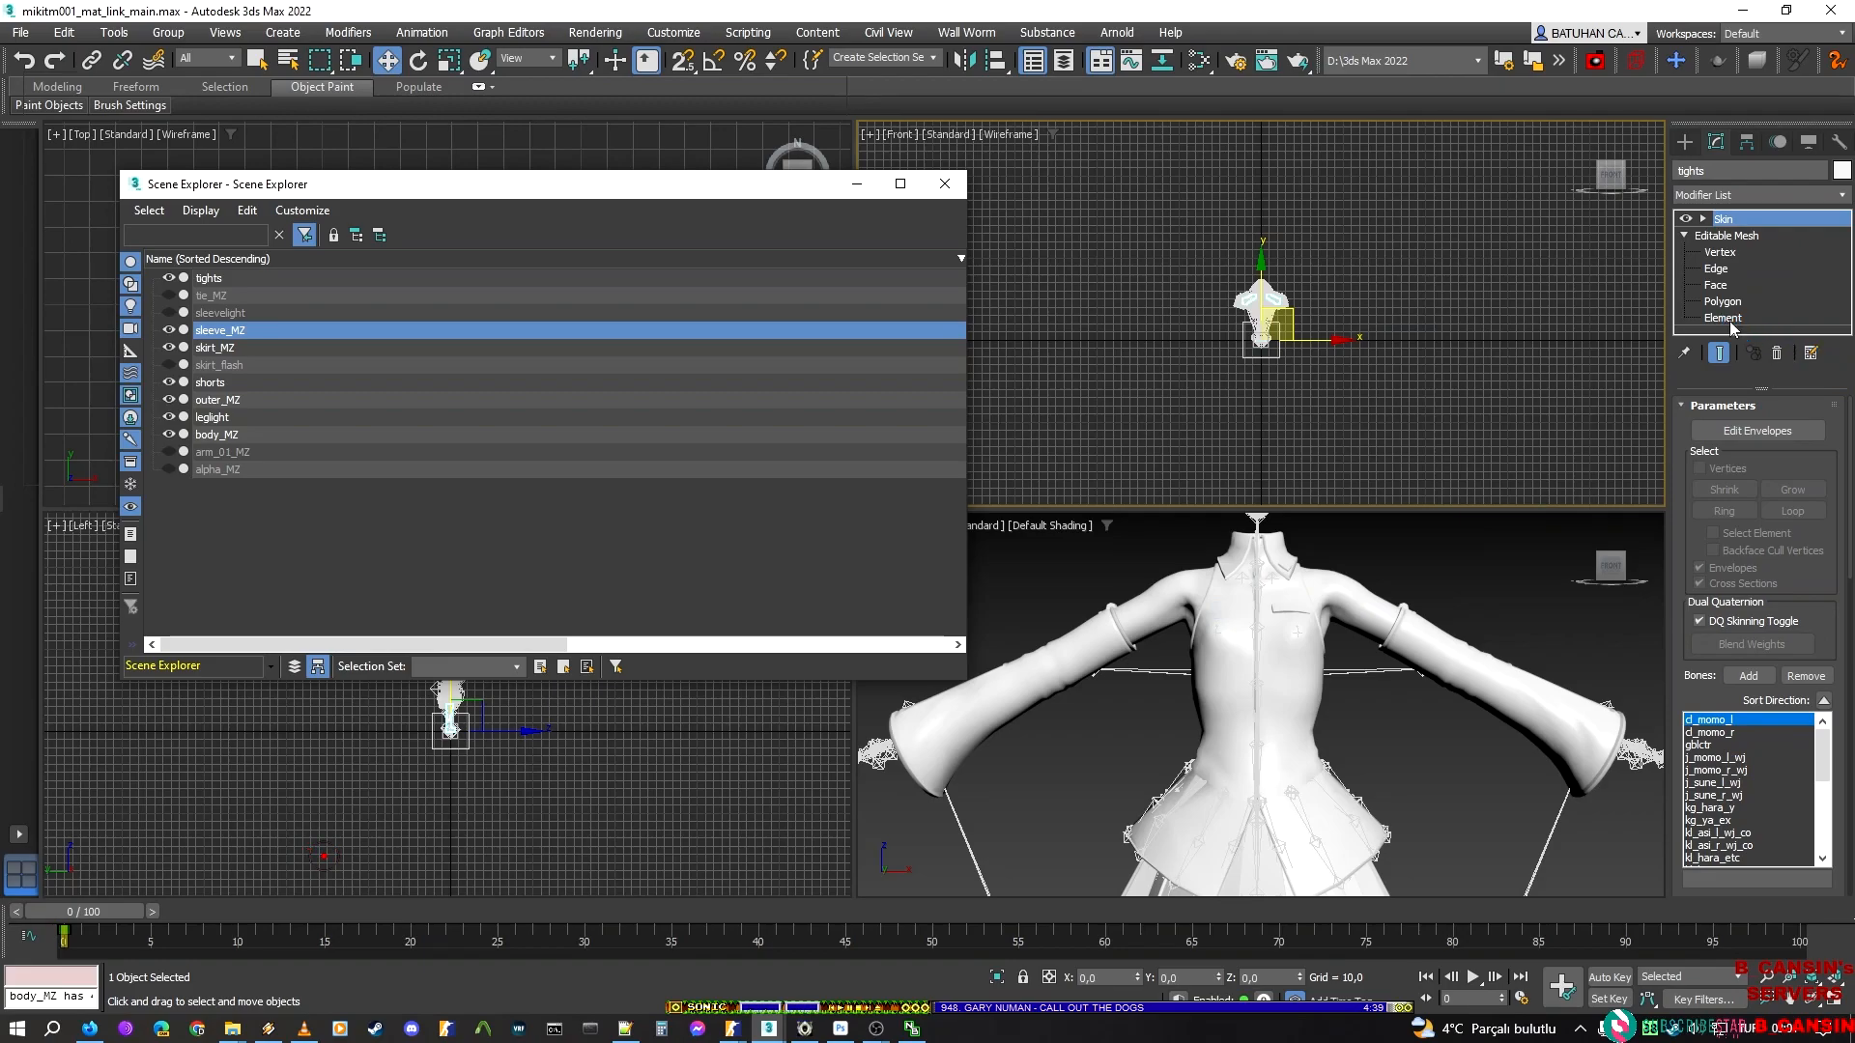
pyautogui.click(1245, 640)
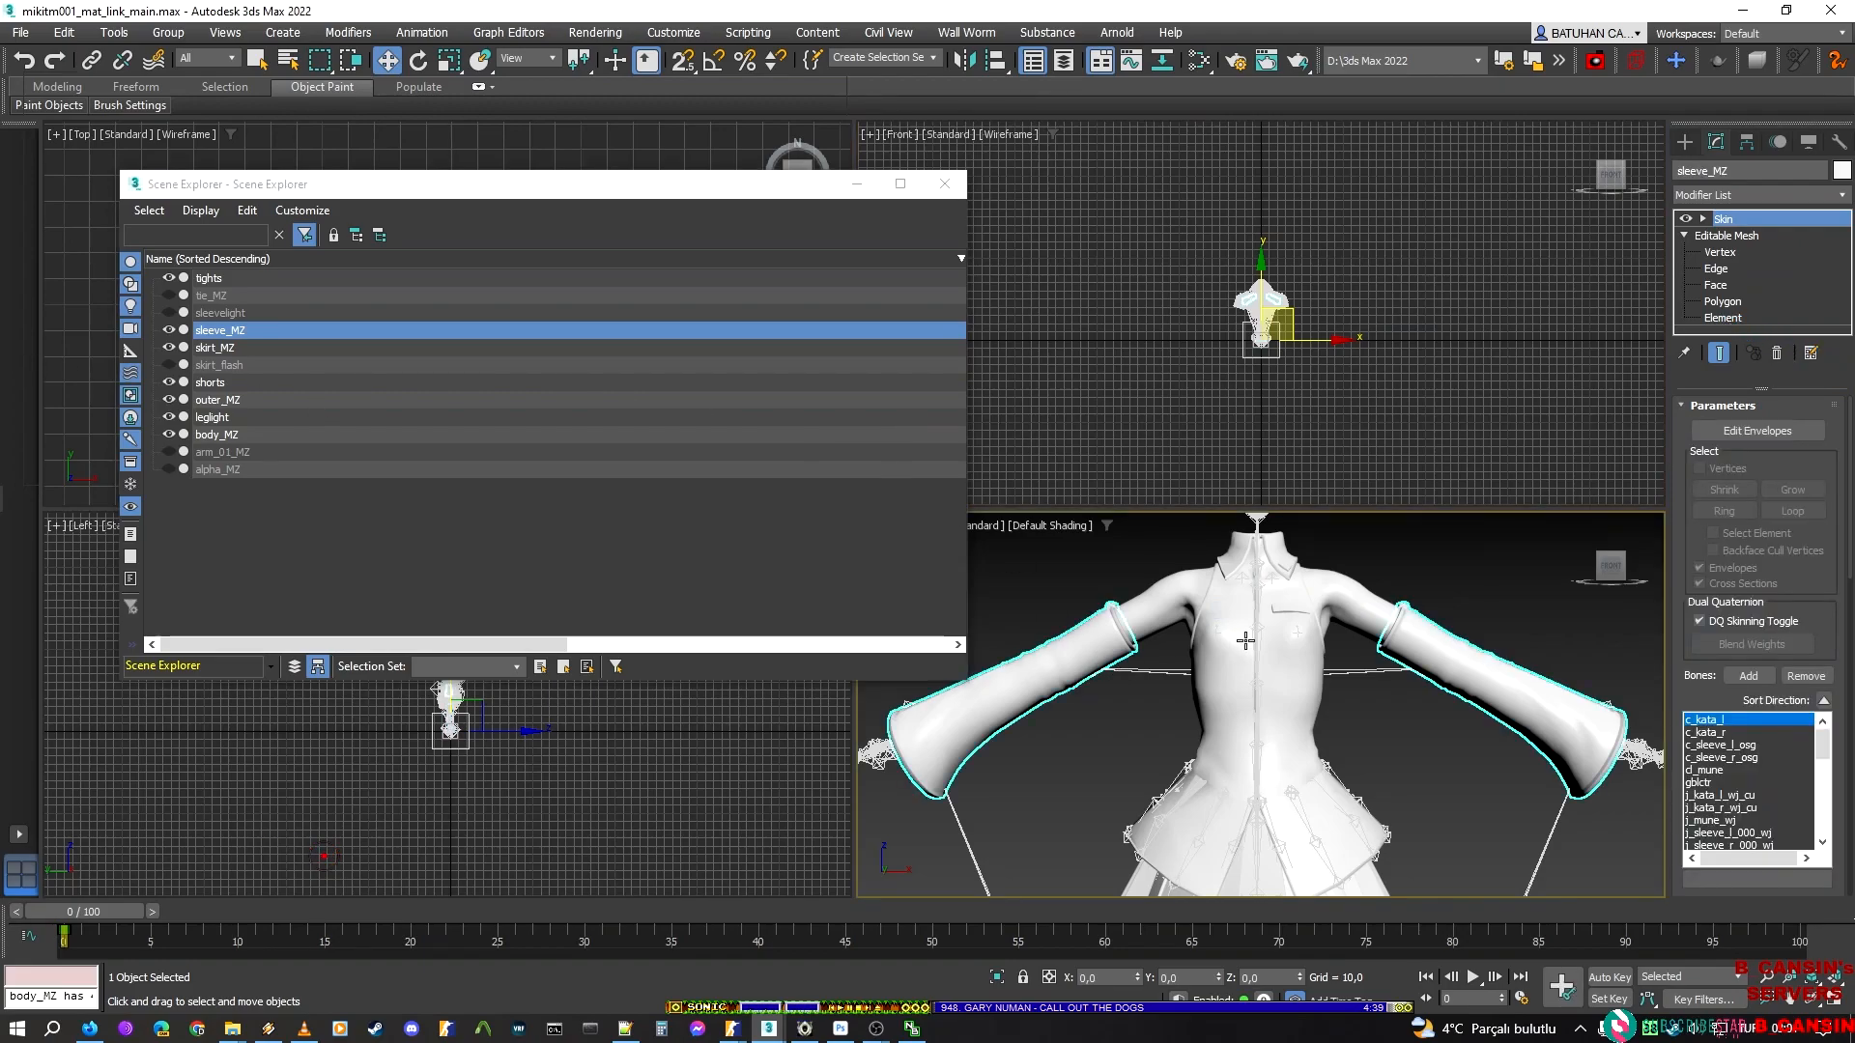
pyautogui.click(1246, 641)
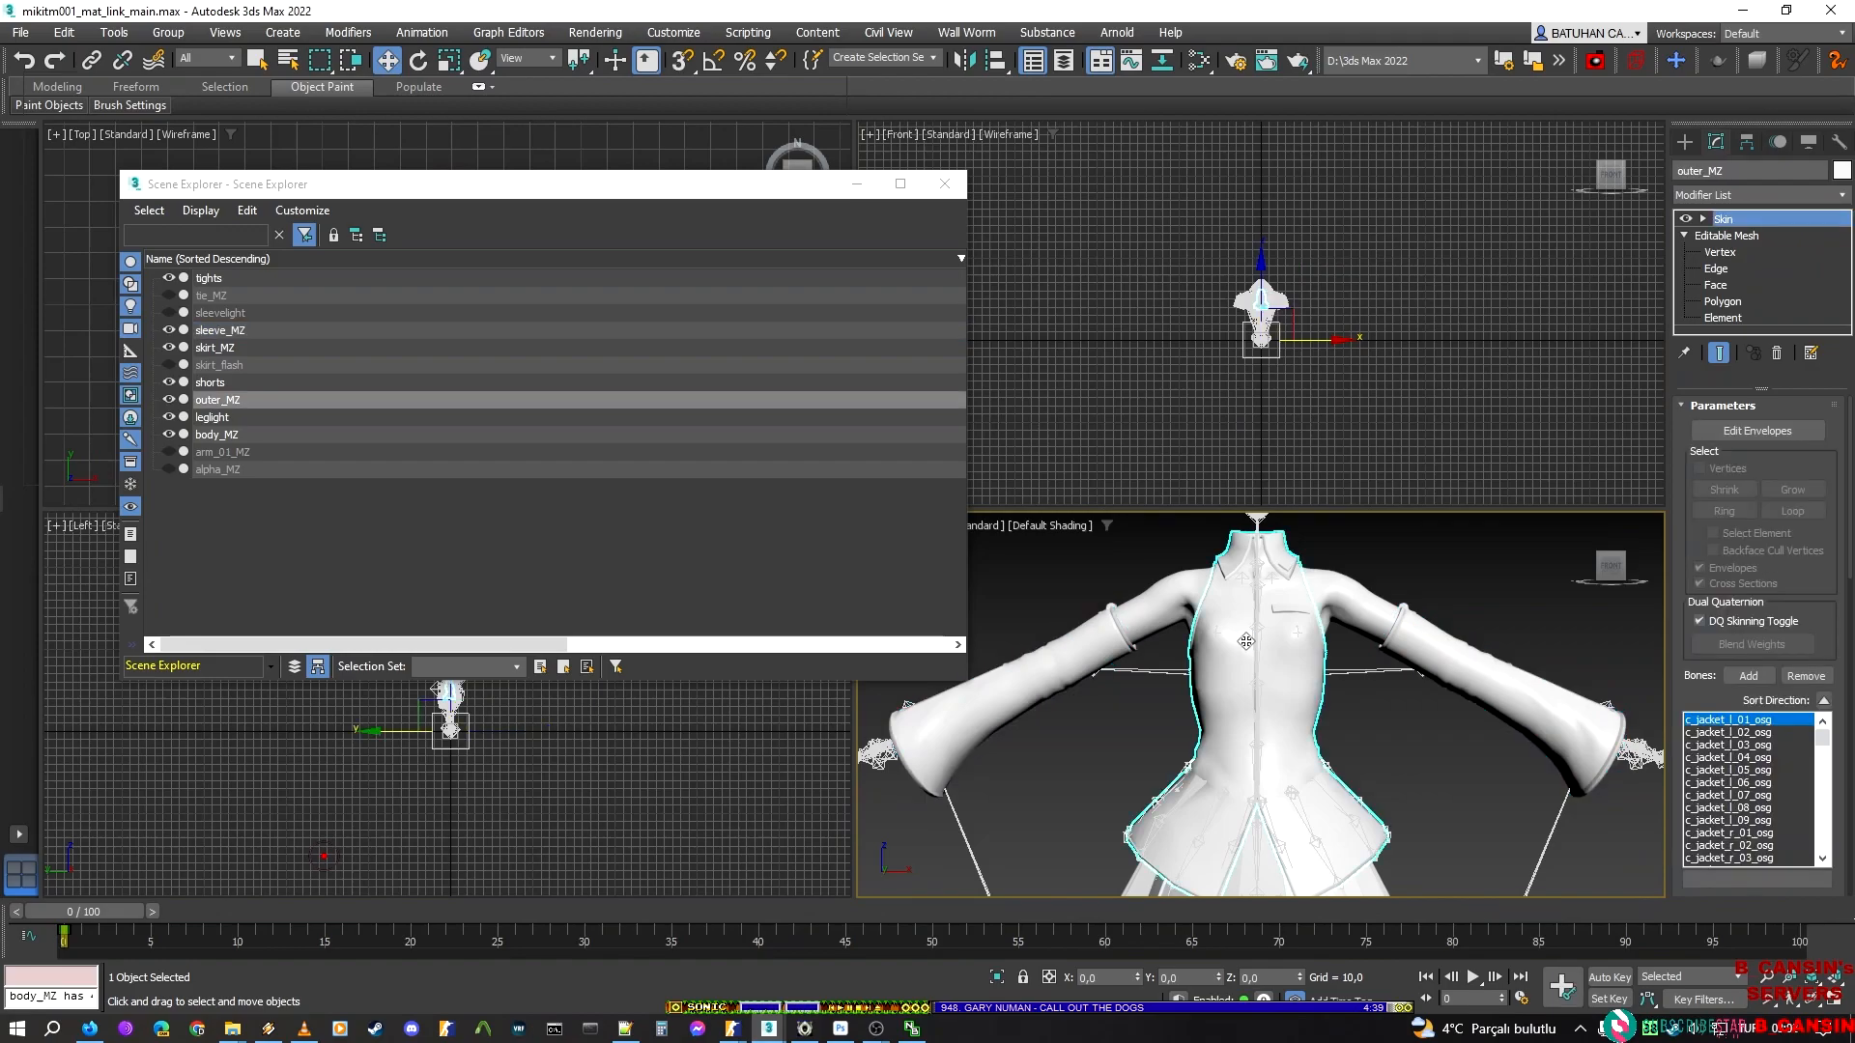
pyautogui.click(1720, 319)
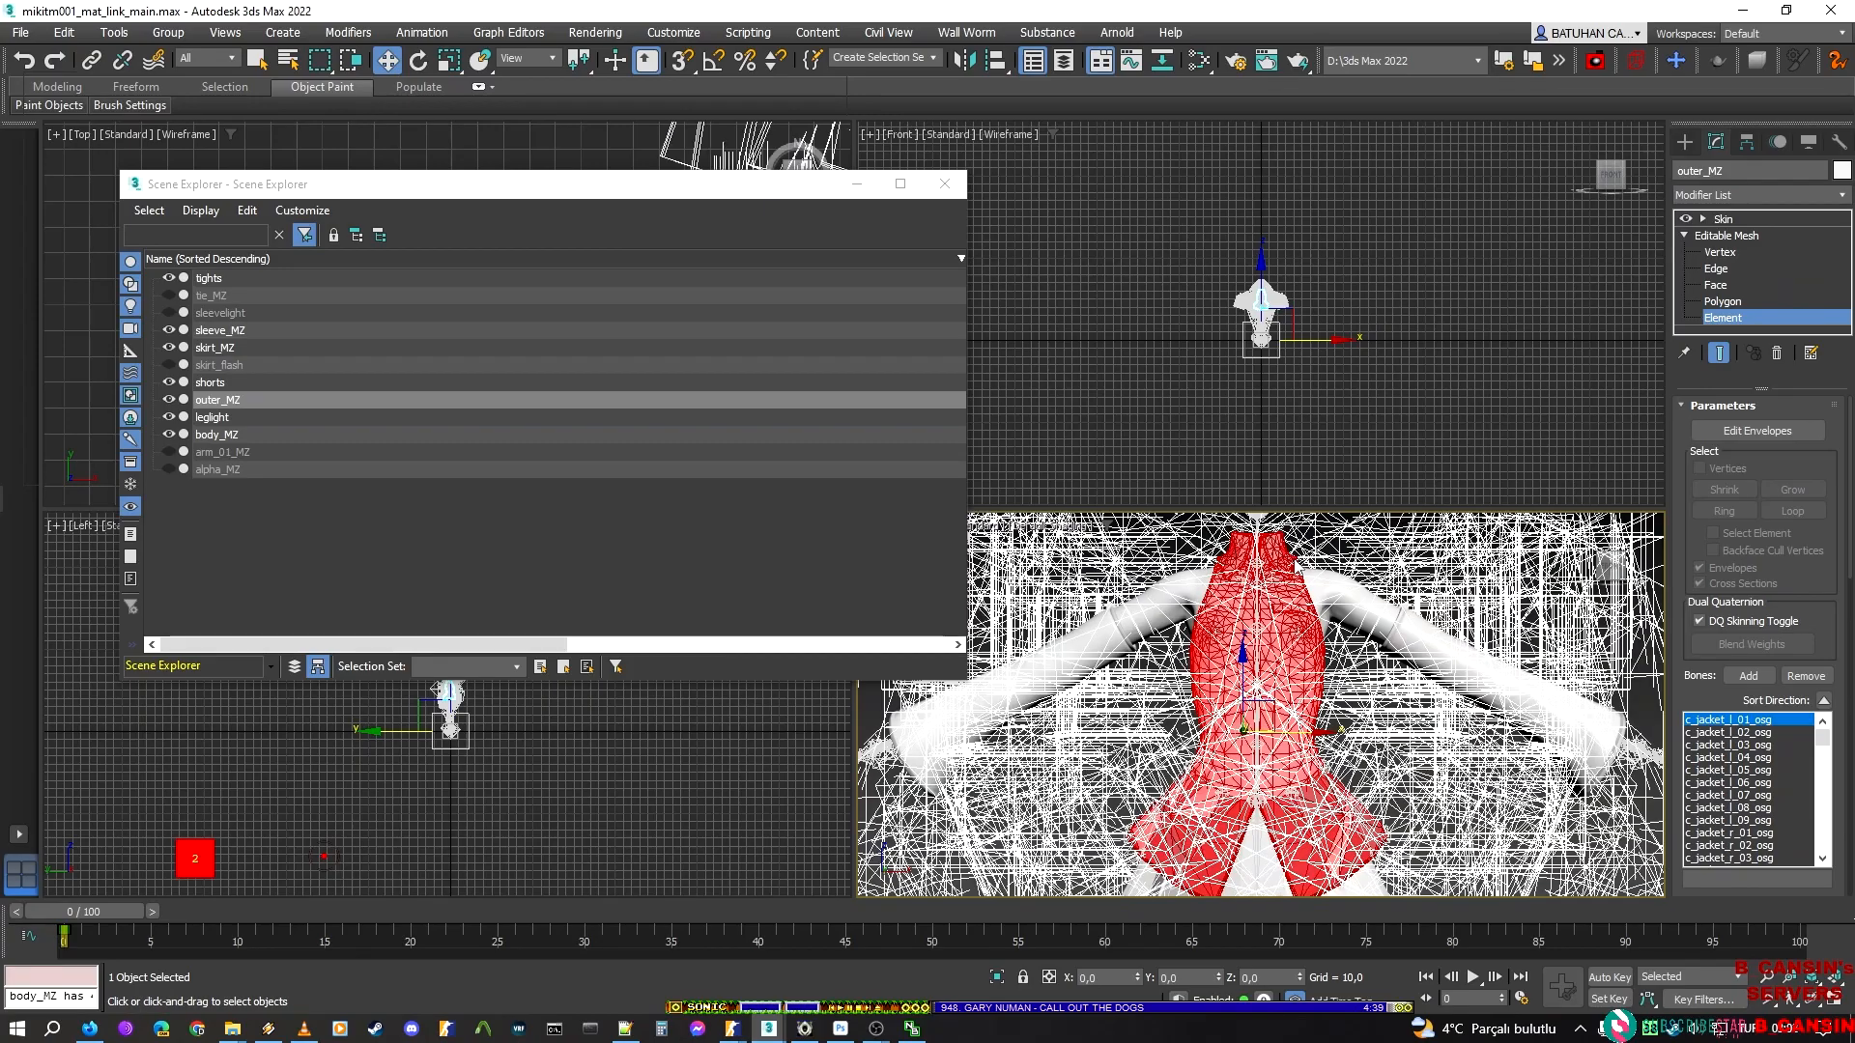
# Switch to the Select tool, minimise the Scene Explorer and examine the outer_MZ elements in the viewports
pyautogui.scroll(6, 1291, 560)
pyautogui.moveTo(1289, 585); pyautogui.dragTo(1213, 729, button='middle')
pyautogui.press('q')
pyautogui.scroll(-2, 1280, 765)
pyautogui.scroll(4, 1329, 290)
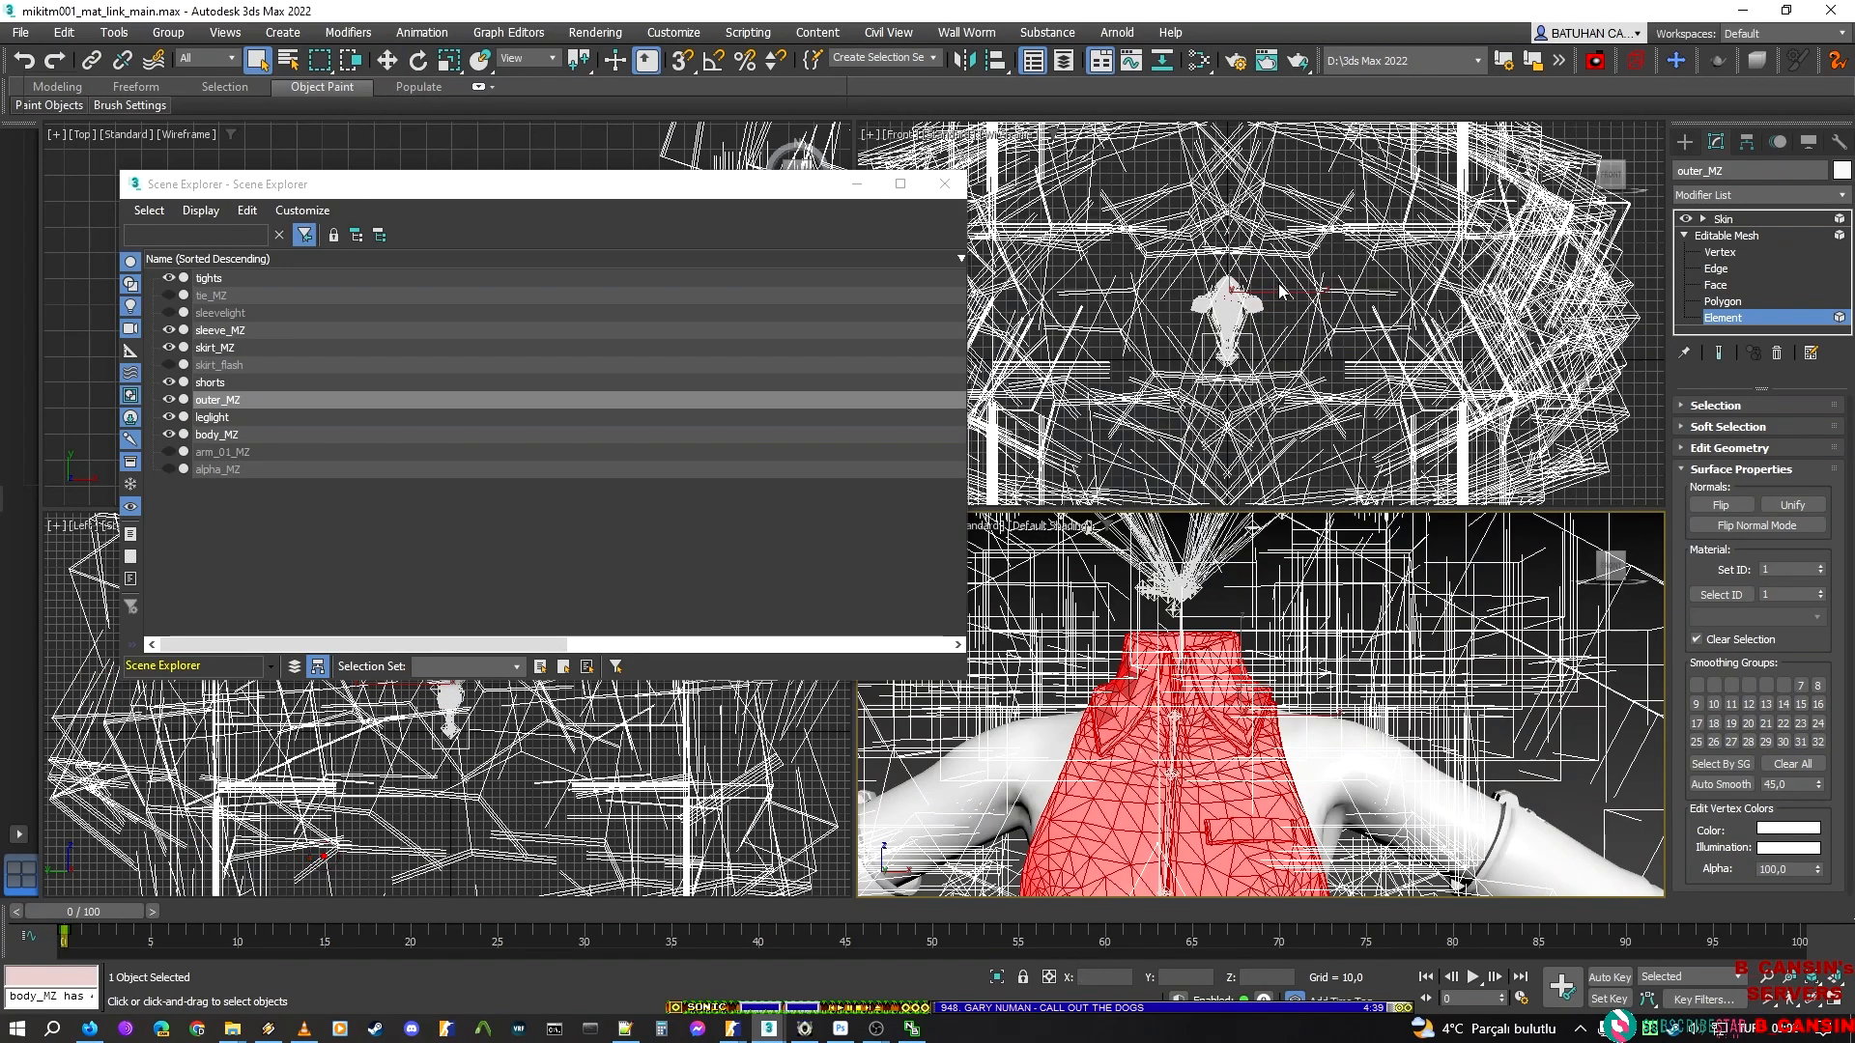
pyautogui.click(855, 184)
pyautogui.scroll(3, 416, 709)
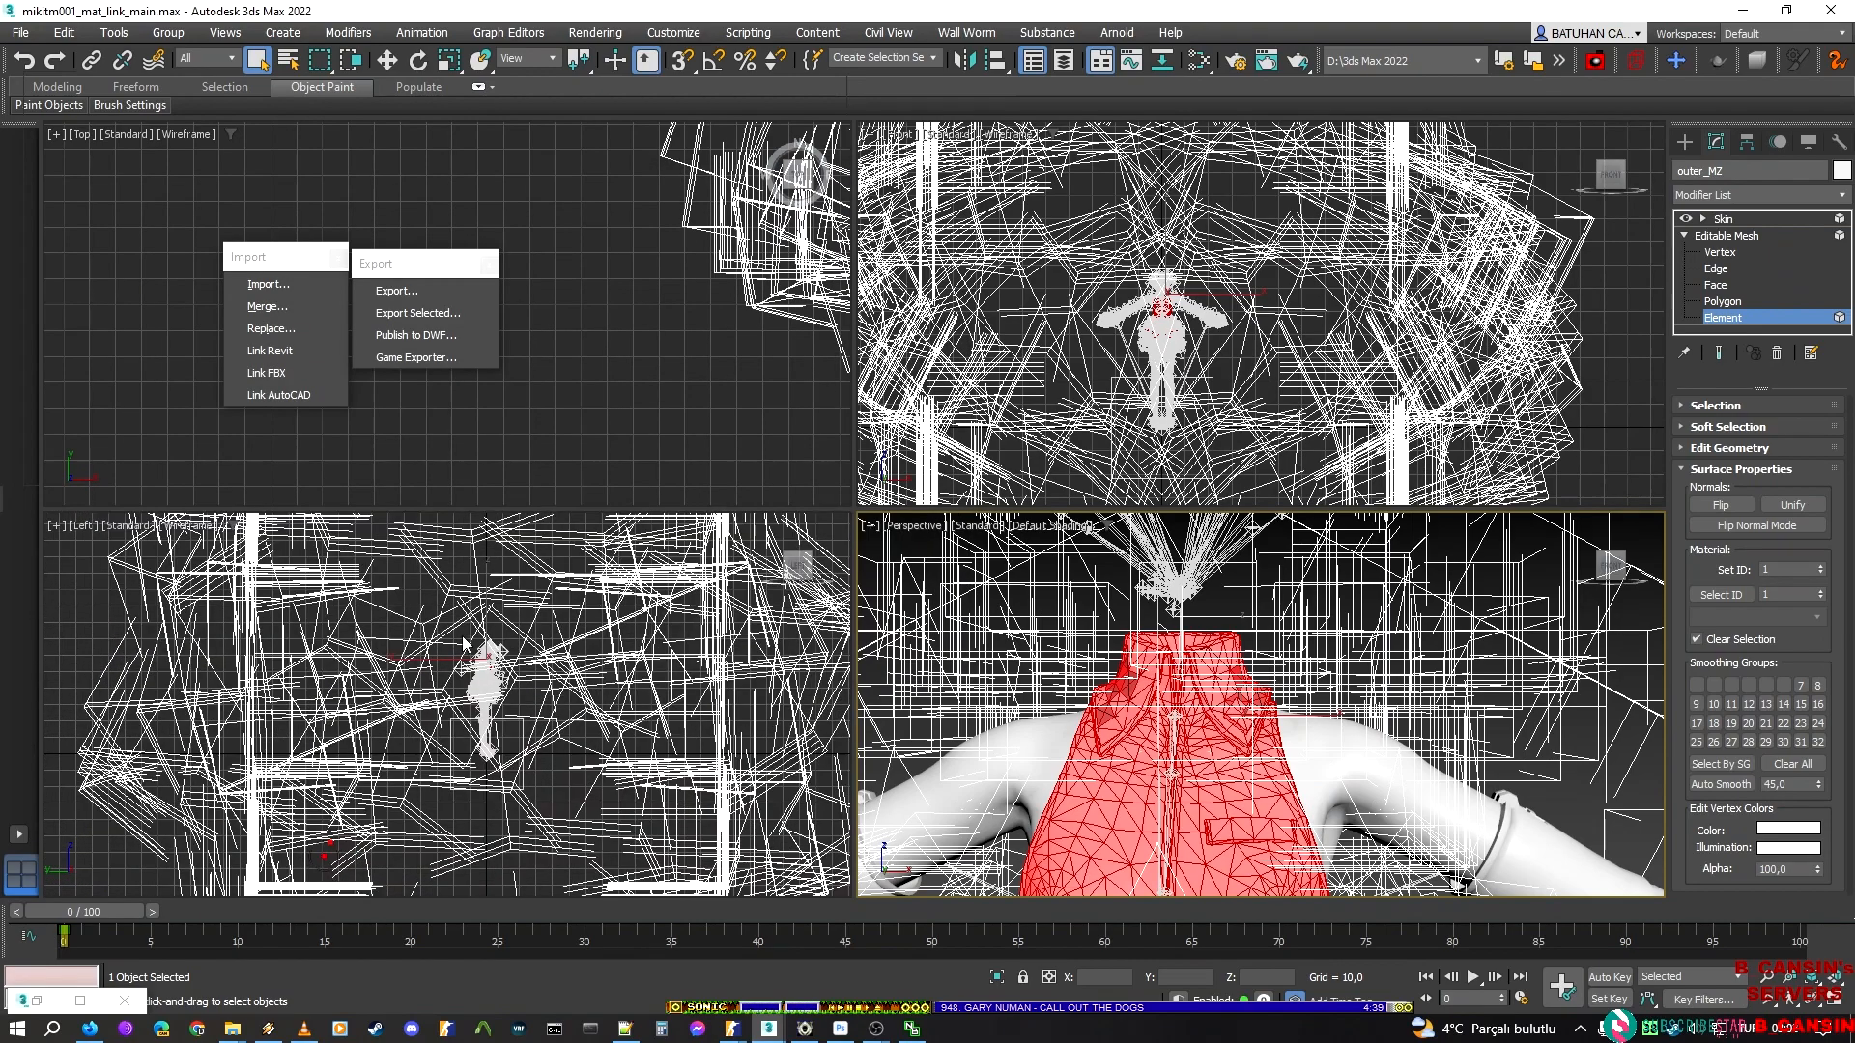
pyautogui.scroll(6, 553, 265)
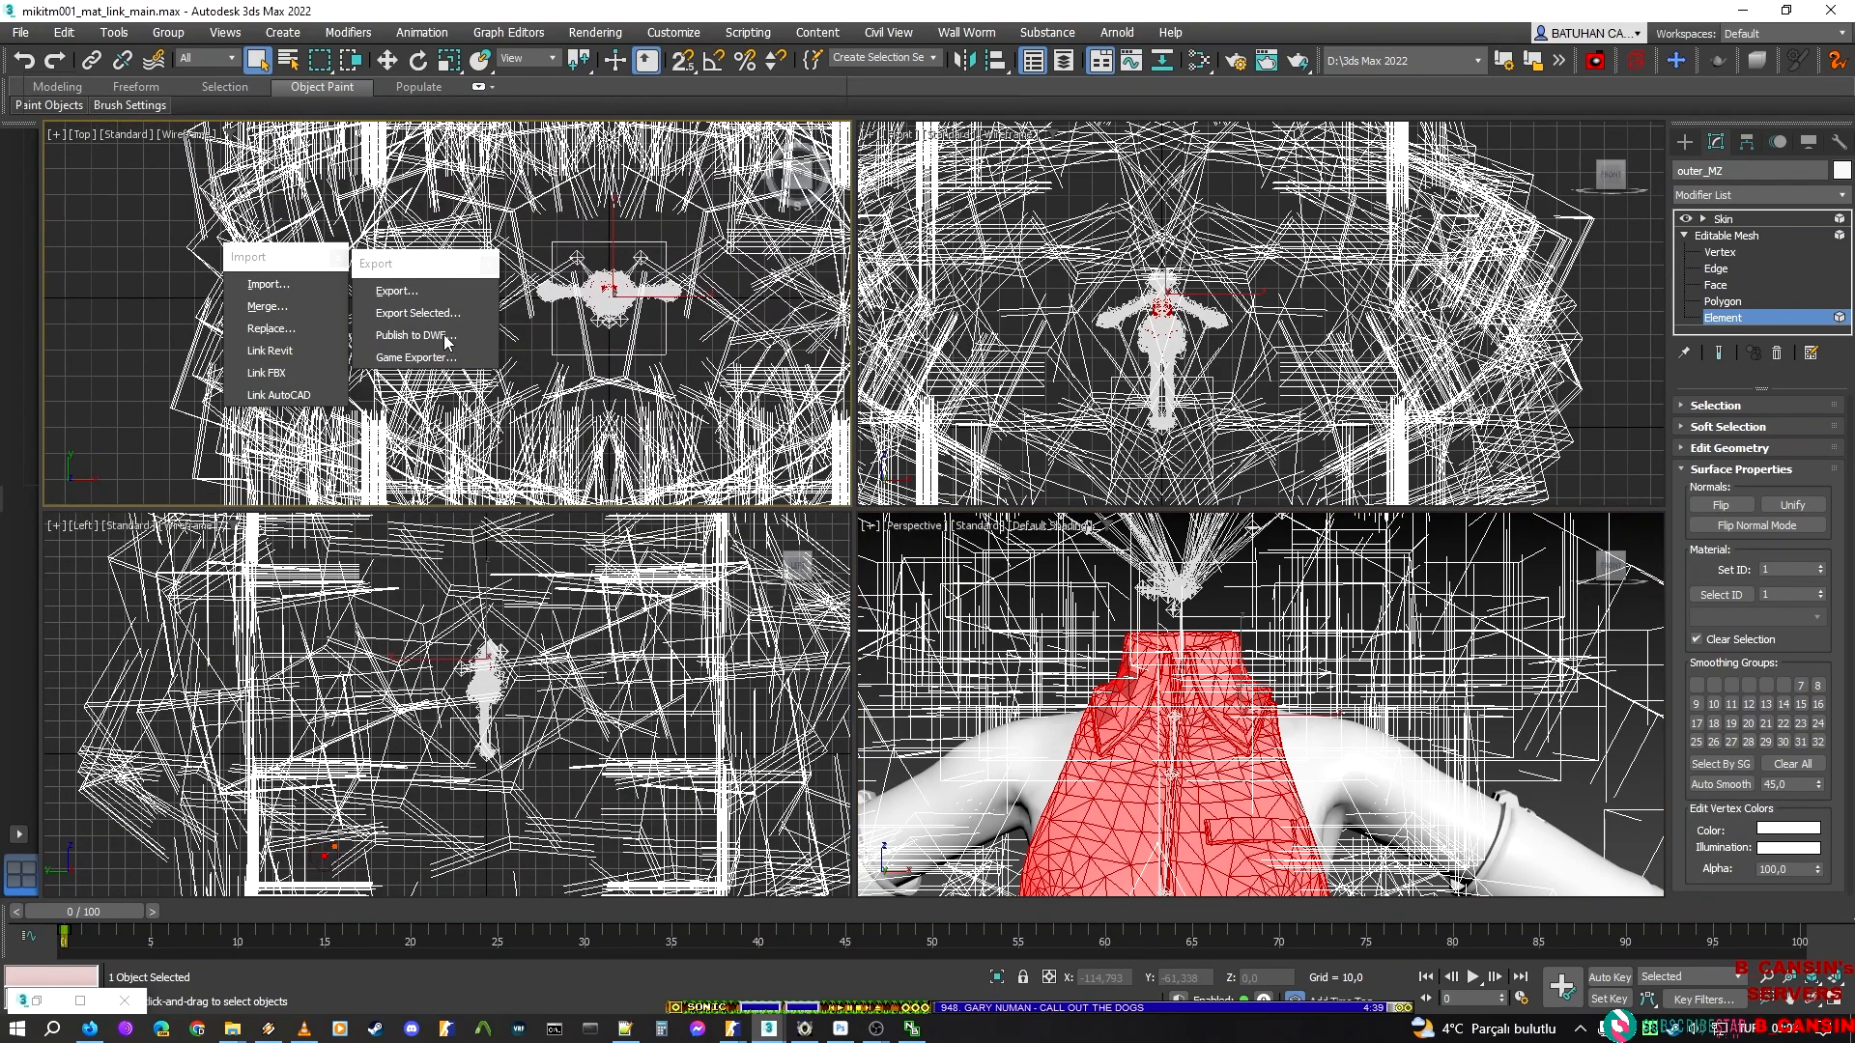
pyautogui.scroll(5, 702, 258)
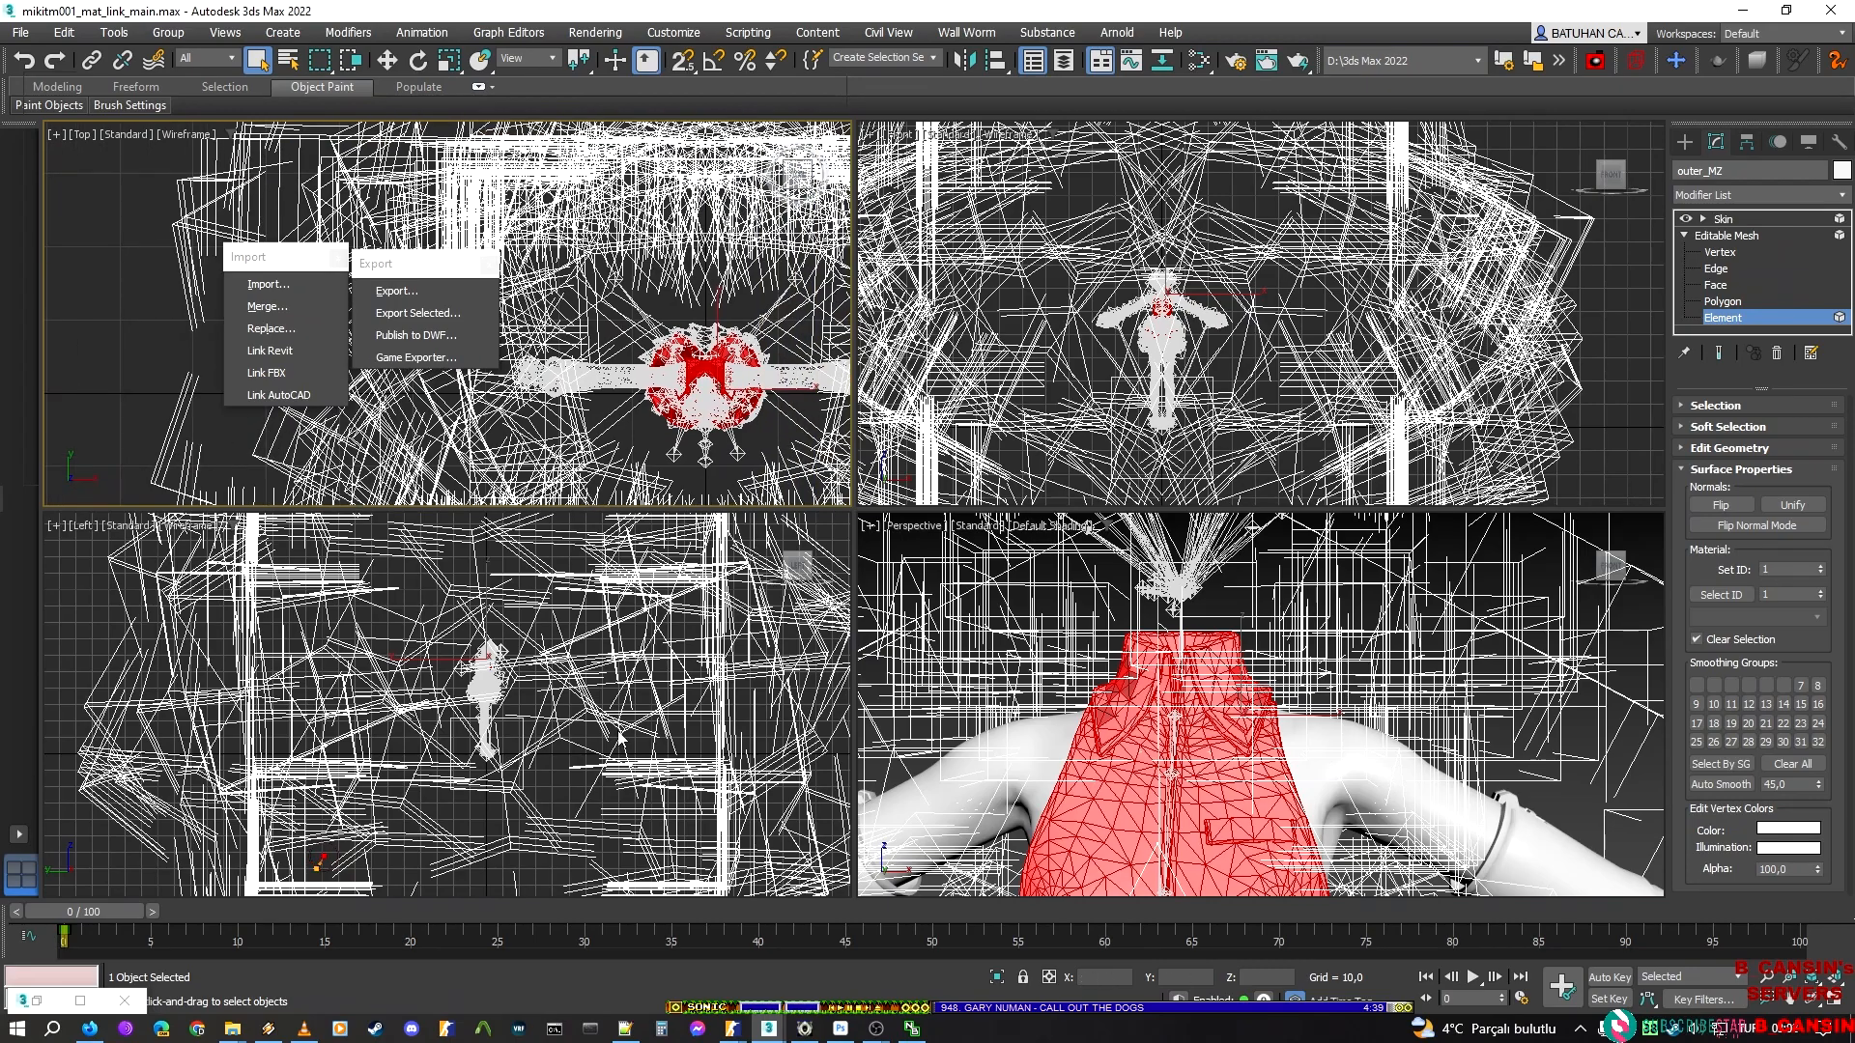
pyautogui.scroll(2, 565, 687)
pyautogui.scroll(4, 436, 643)
pyautogui.moveTo(1221, 746); pyautogui.dragTo(1250, 567, button='middle')
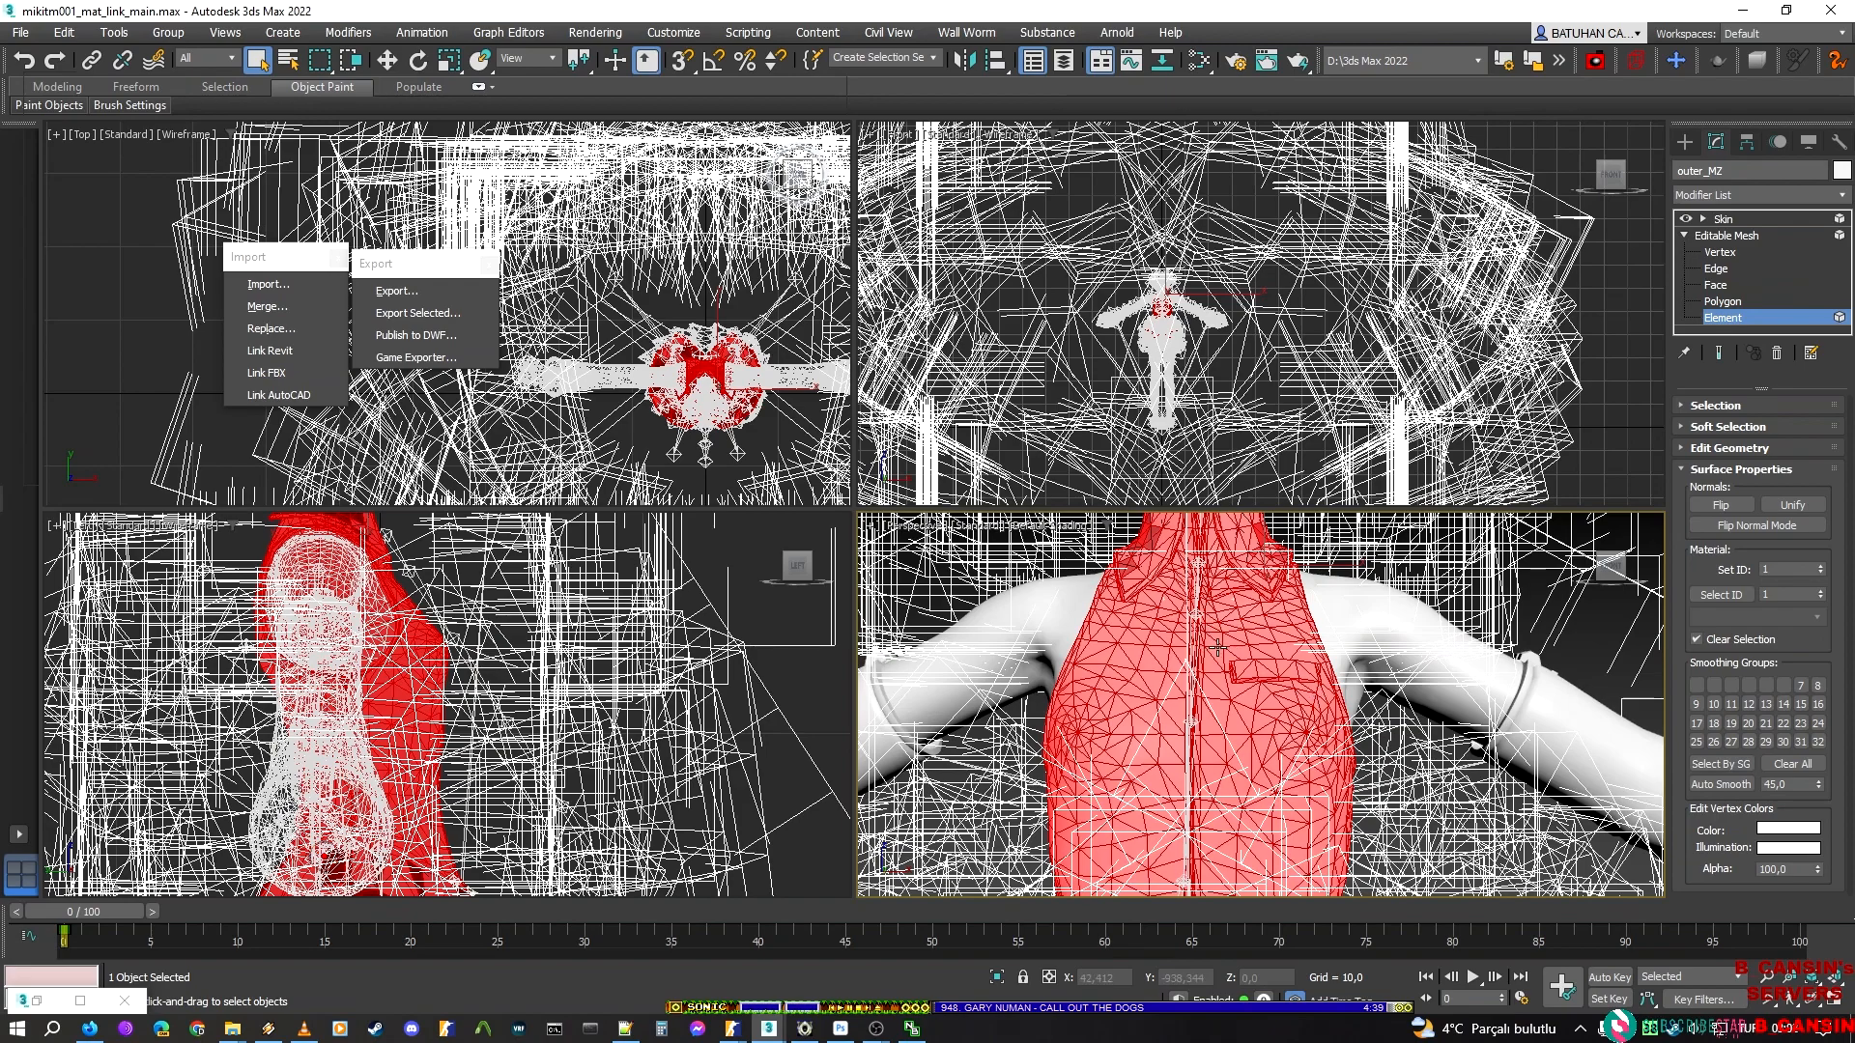
# Reduce the outer_MZ element selection to the chest pocket flap and the small diamond patch on the collar
pyautogui.click(1354, 703)
pyautogui.moveTo(1234, 643); pyautogui.dragTo(1205, 646)
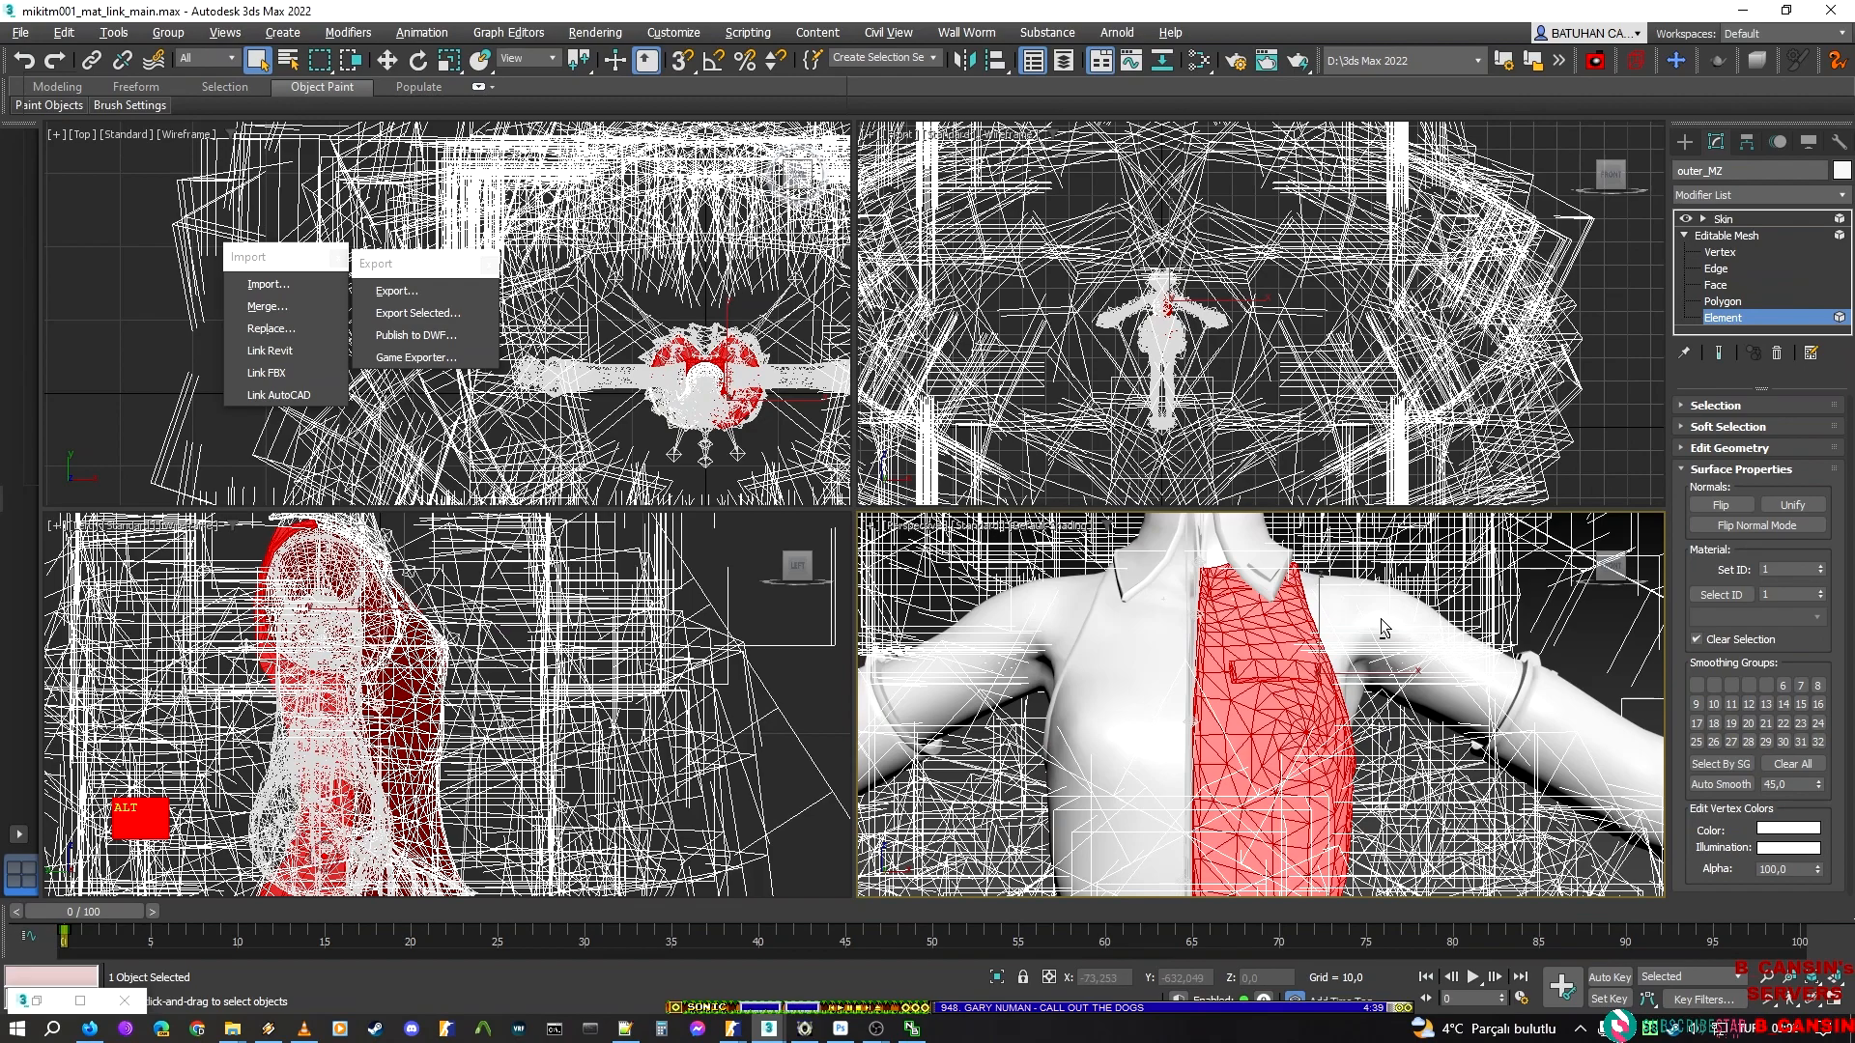
pyautogui.keyDown('alt'); pyautogui.moveTo(1098, 626); pyautogui.dragTo(1117, 619); pyautogui.keyUp('alt')
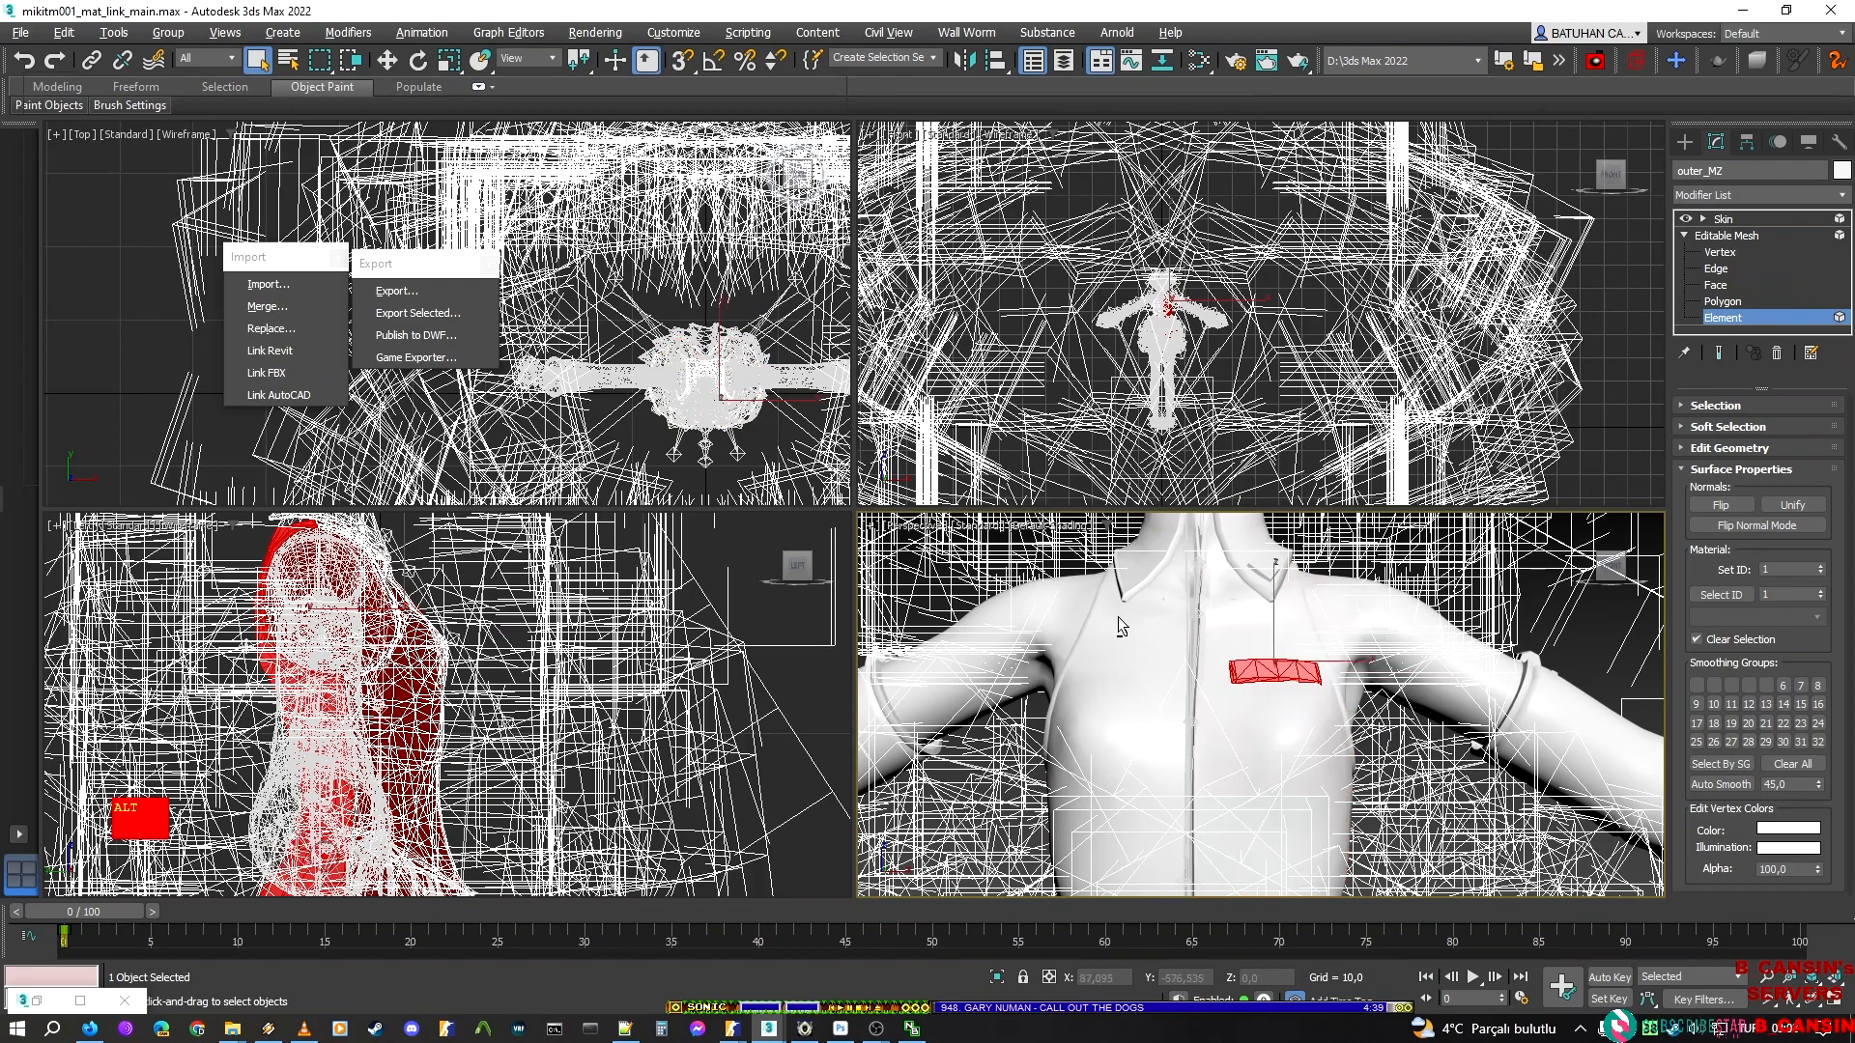
pyautogui.keyDown('ctrl'); pyautogui.click(1302, 594); pyautogui.keyUp('ctrl')
pyautogui.keyDown('ctrl'); pyautogui.click(1248, 559); pyautogui.keyUp('ctrl')
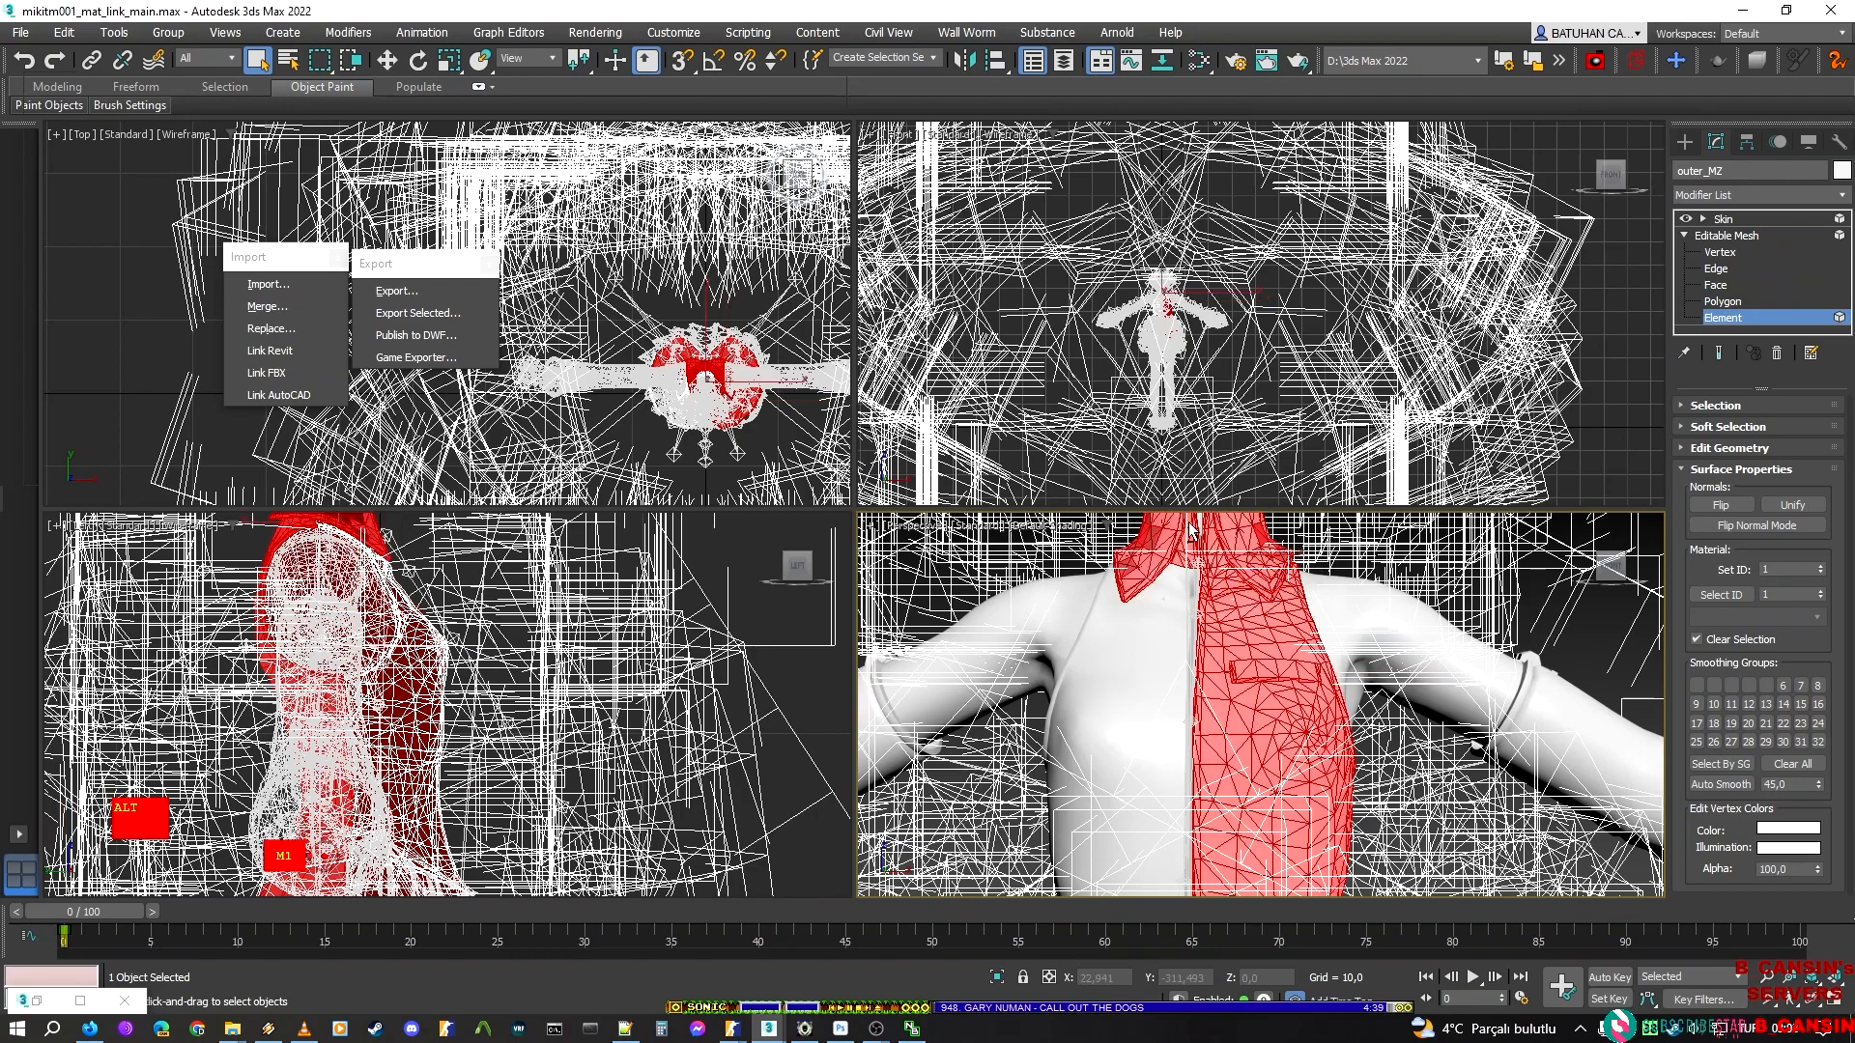
pyautogui.keyDown('alt'); pyautogui.click(1206, 541); pyautogui.keyUp('alt')
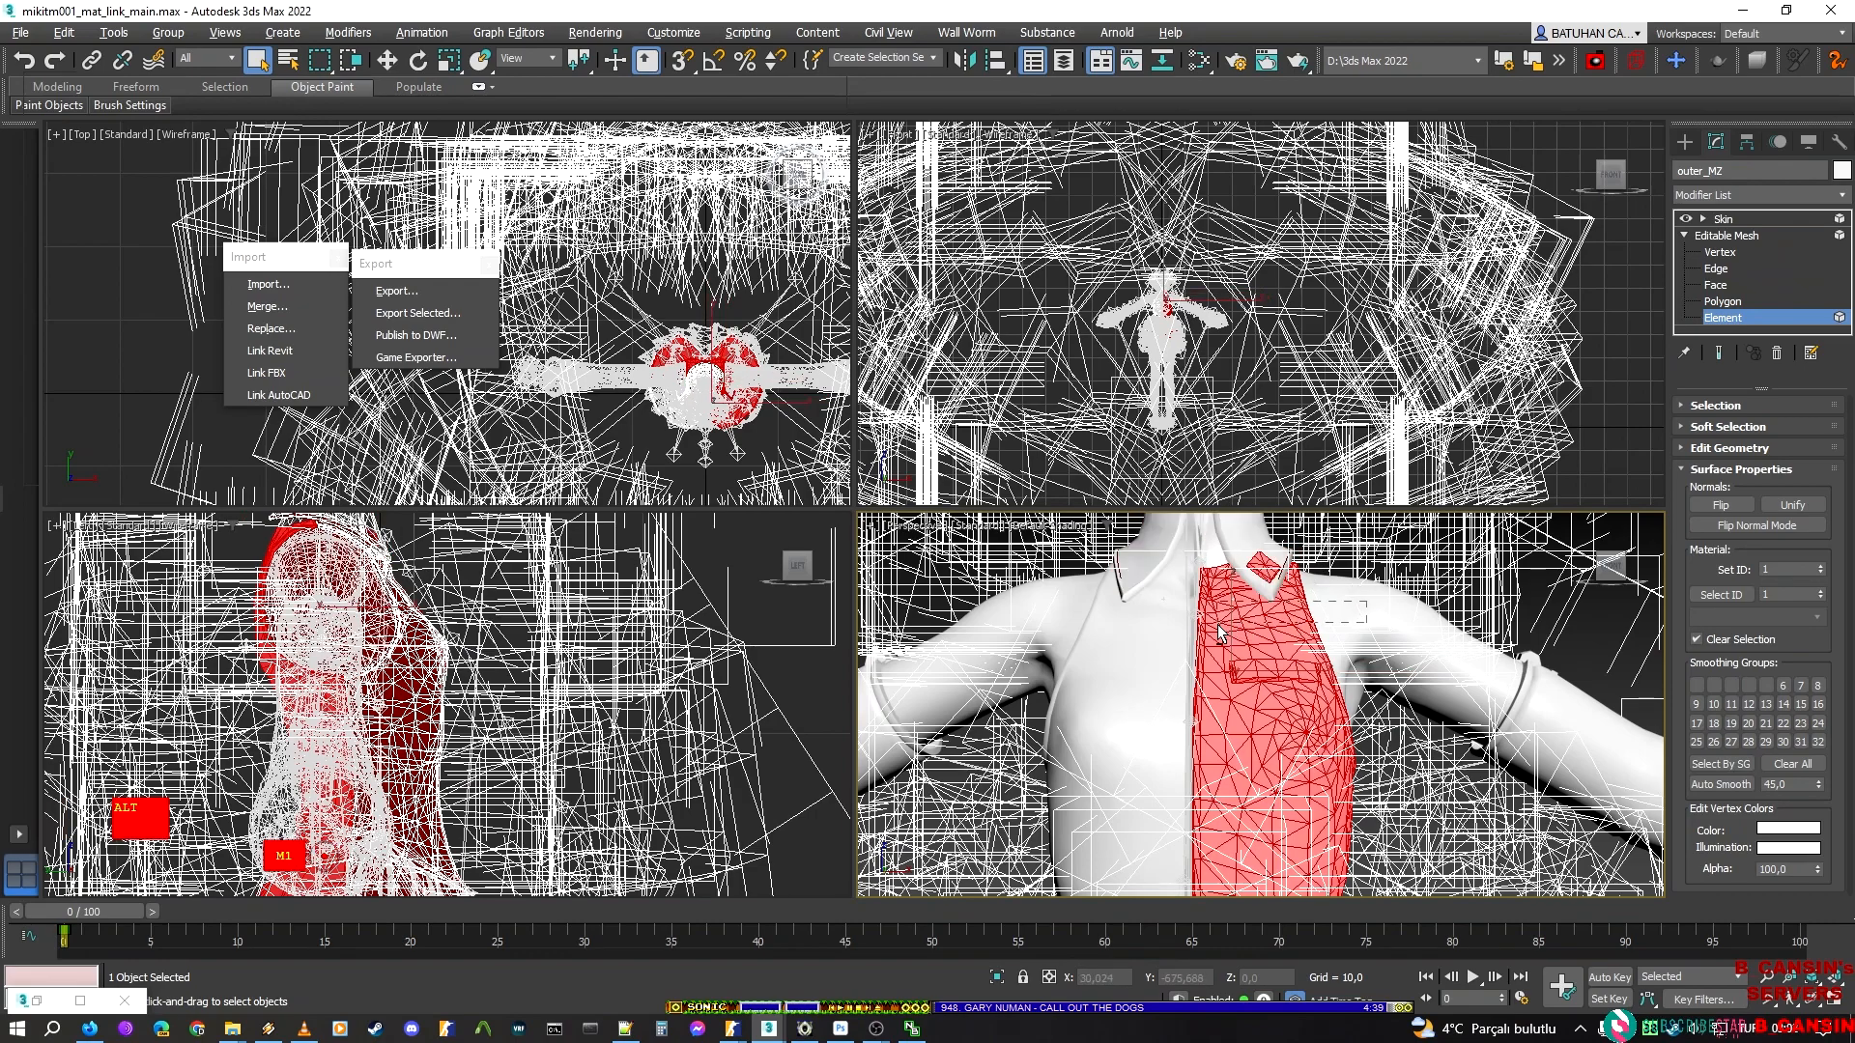
pyautogui.keyDown('alt'); pyautogui.click(1337, 673); pyautogui.keyUp('alt')
pyautogui.scroll(-5, 1337, 673)
pyautogui.scroll(5, 1324, 815)
pyautogui.moveTo(1345, 694); pyautogui.dragTo(1290, 885, button='middle')
pyautogui.scroll(-1, 1382, 573)
pyautogui.scroll(1, 1285, 886)
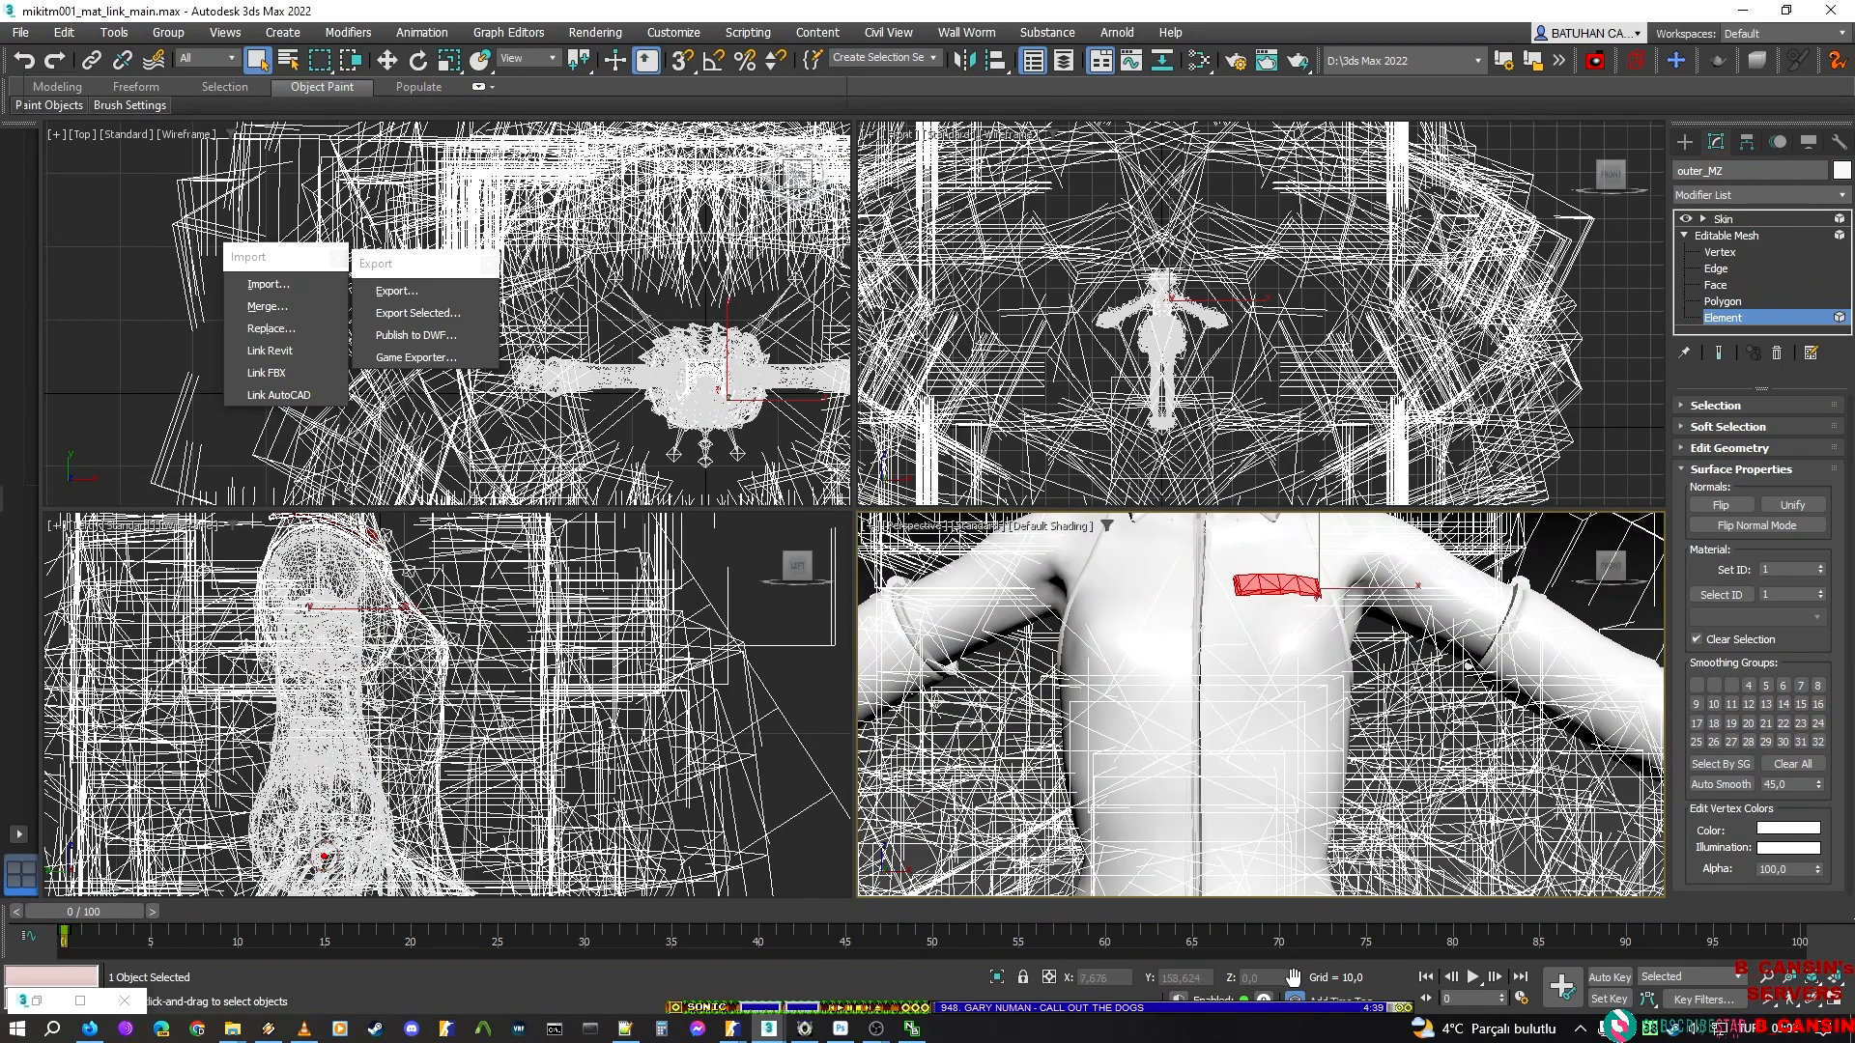
# Examine the selected pocket flap and collar patch, and the rest of the outfit, from several distances and angles
pyautogui.keyDown('alt'); pyautogui.moveTo(1264, 654); pyautogui.dragTo(1259, 705, button='middle'); pyautogui.keyUp('alt')
pyautogui.scroll(6, 1251, 705)
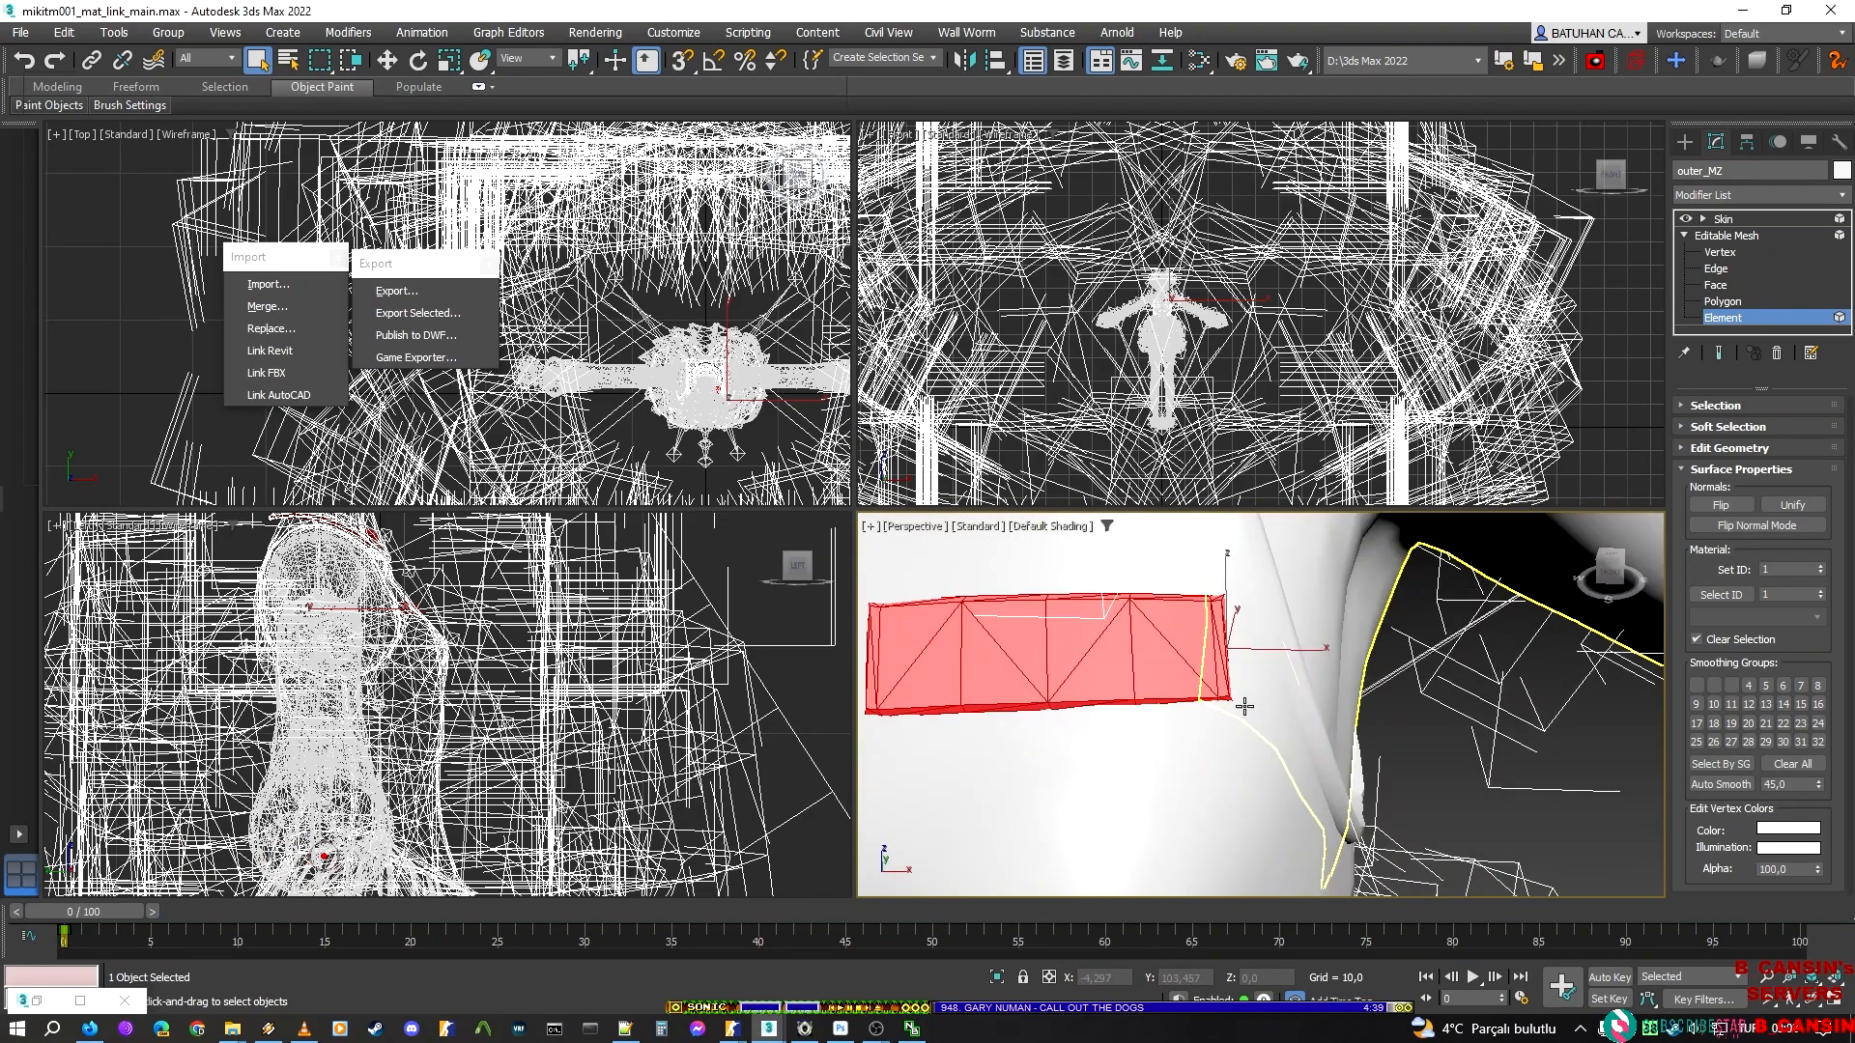
pyautogui.scroll(-6, 1129, 731)
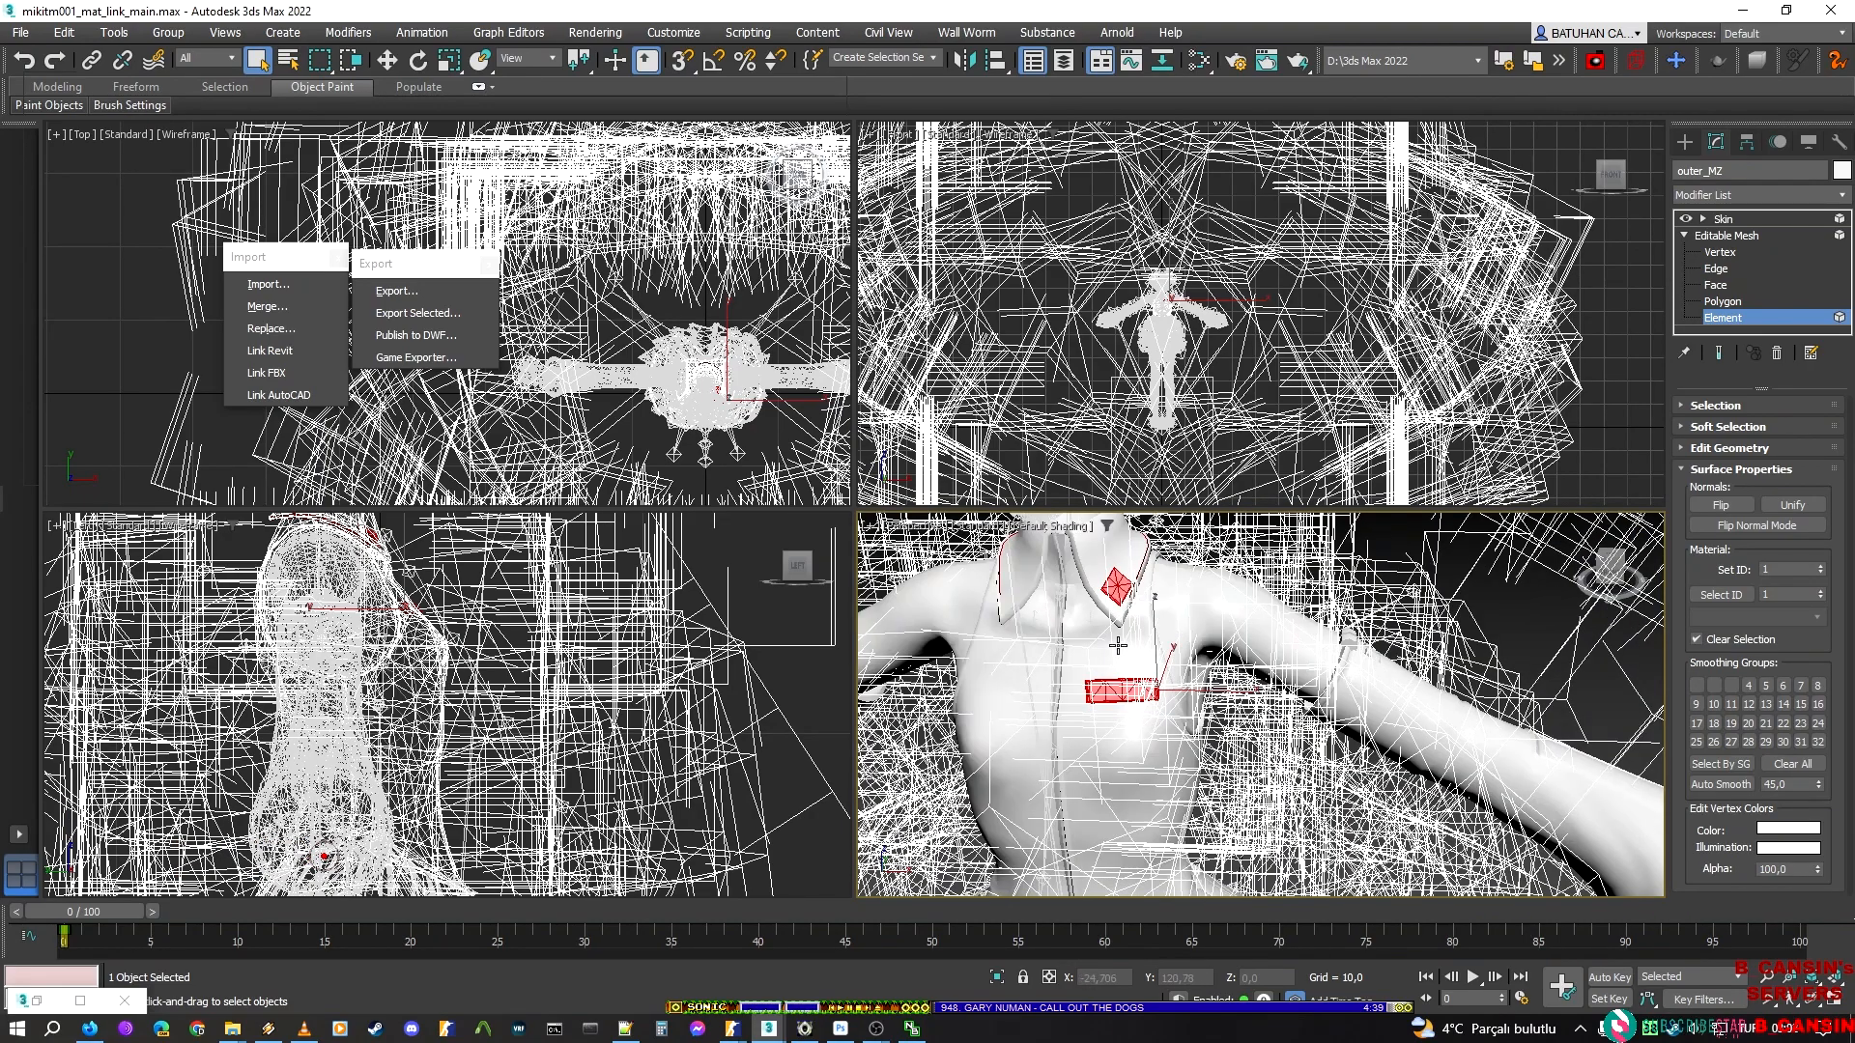
pyautogui.moveTo(1113, 599); pyautogui.dragTo(1399, 533, button='middle')
pyautogui.scroll(-5, 1347, 593)
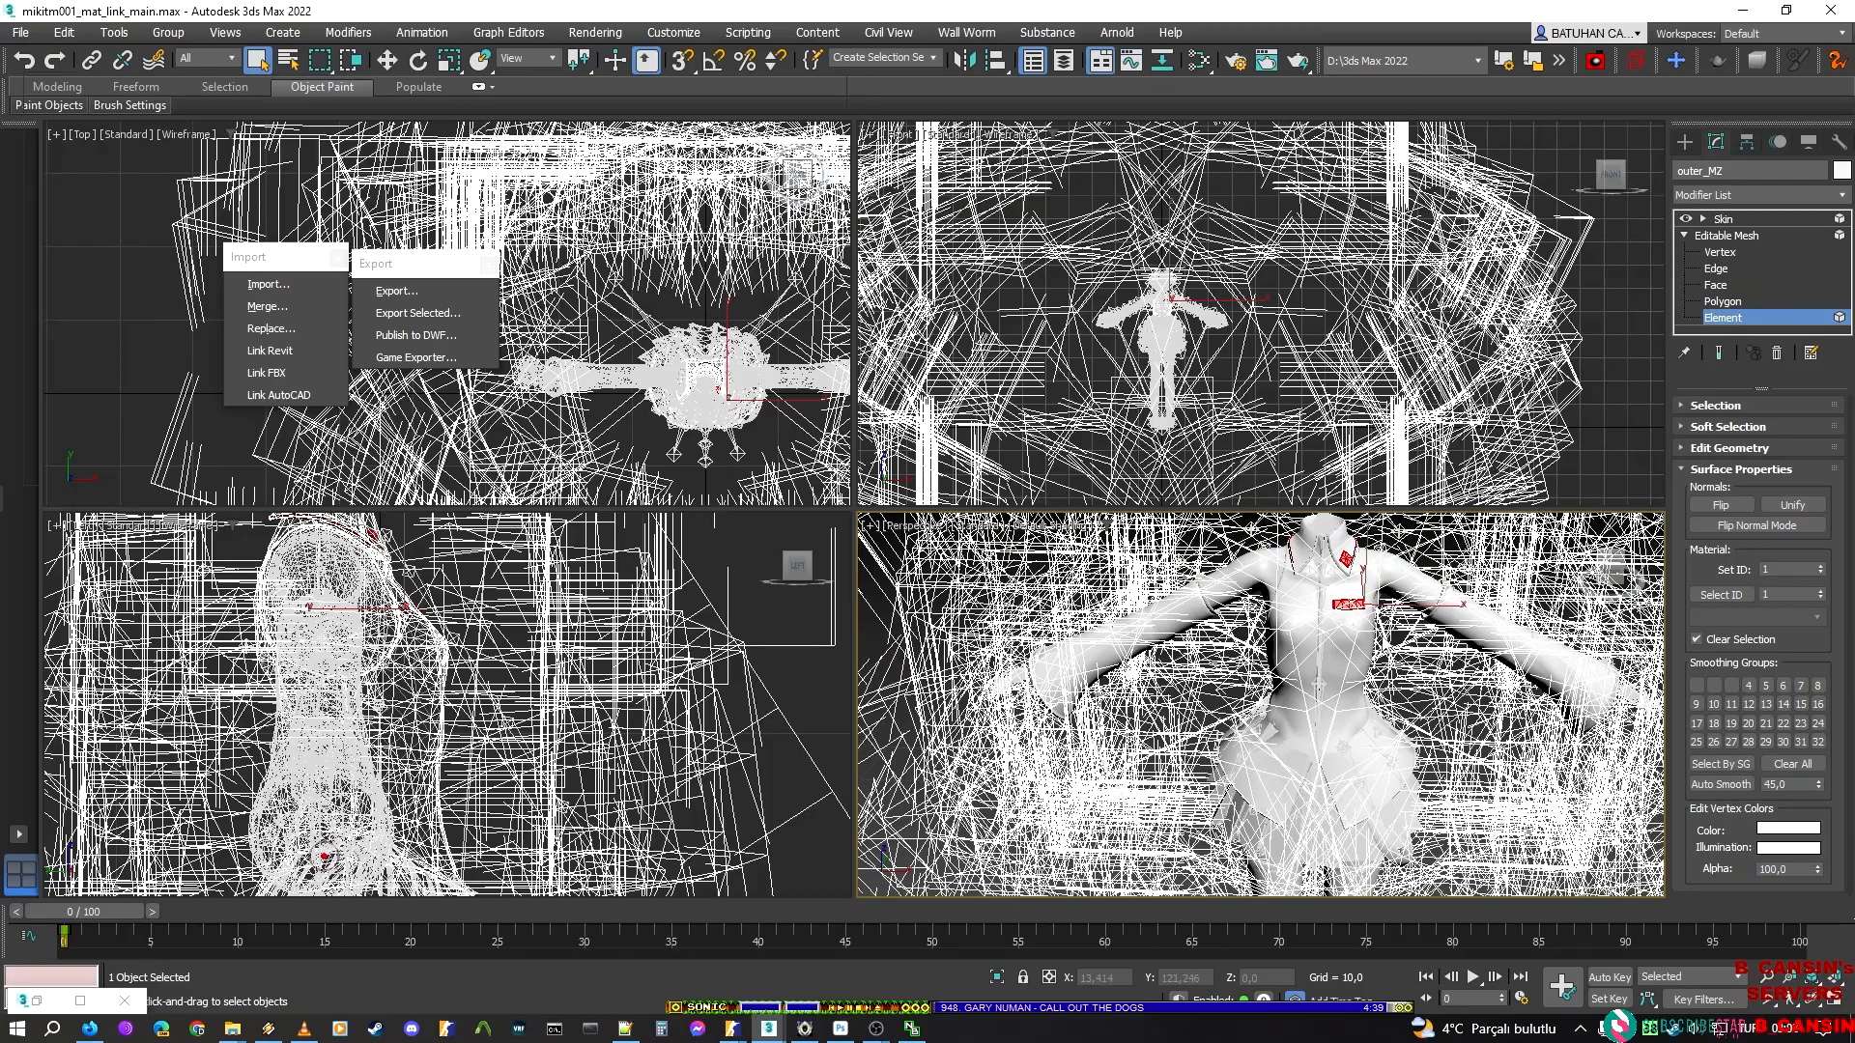
pyautogui.moveTo(1386, 644); pyautogui.dragTo(1388, 535, button='middle')
pyautogui.moveTo(1608, 576); pyautogui.dragTo(1362, 715)
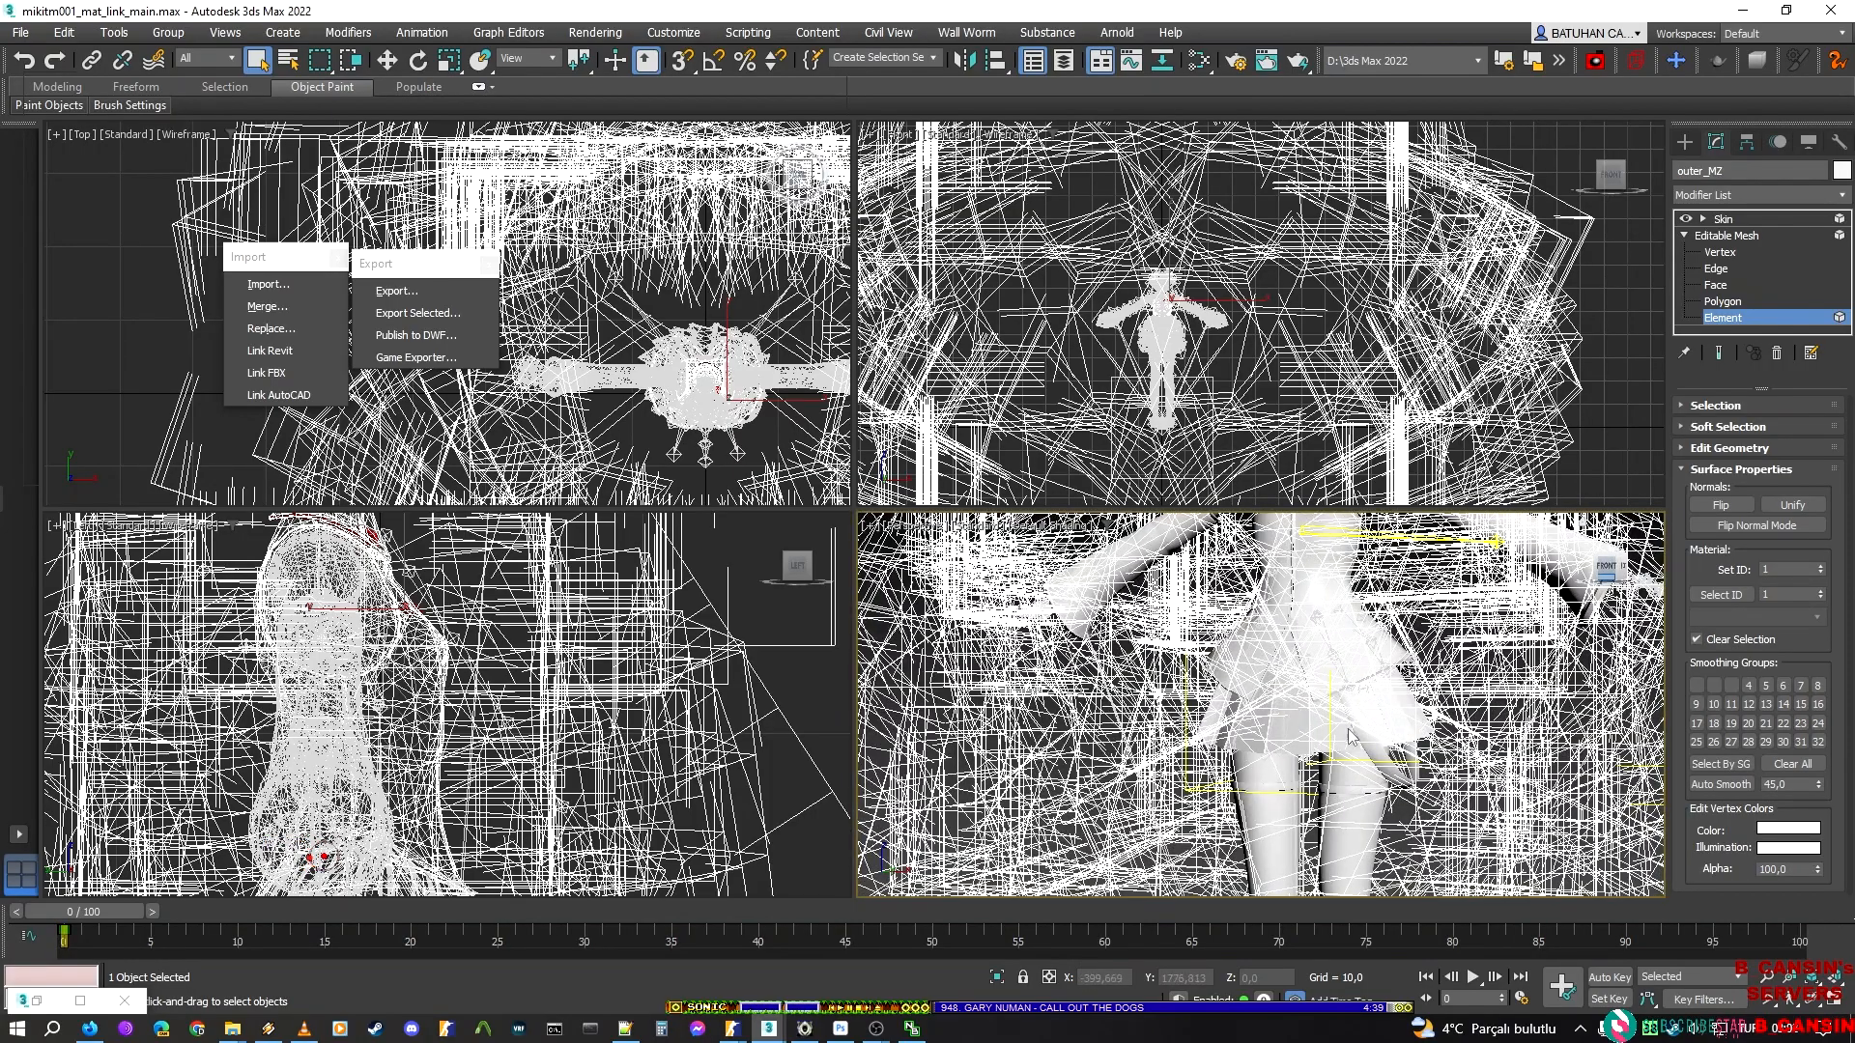
pyautogui.moveTo(1371, 688); pyautogui.dragTo(1372, 825, button='middle')
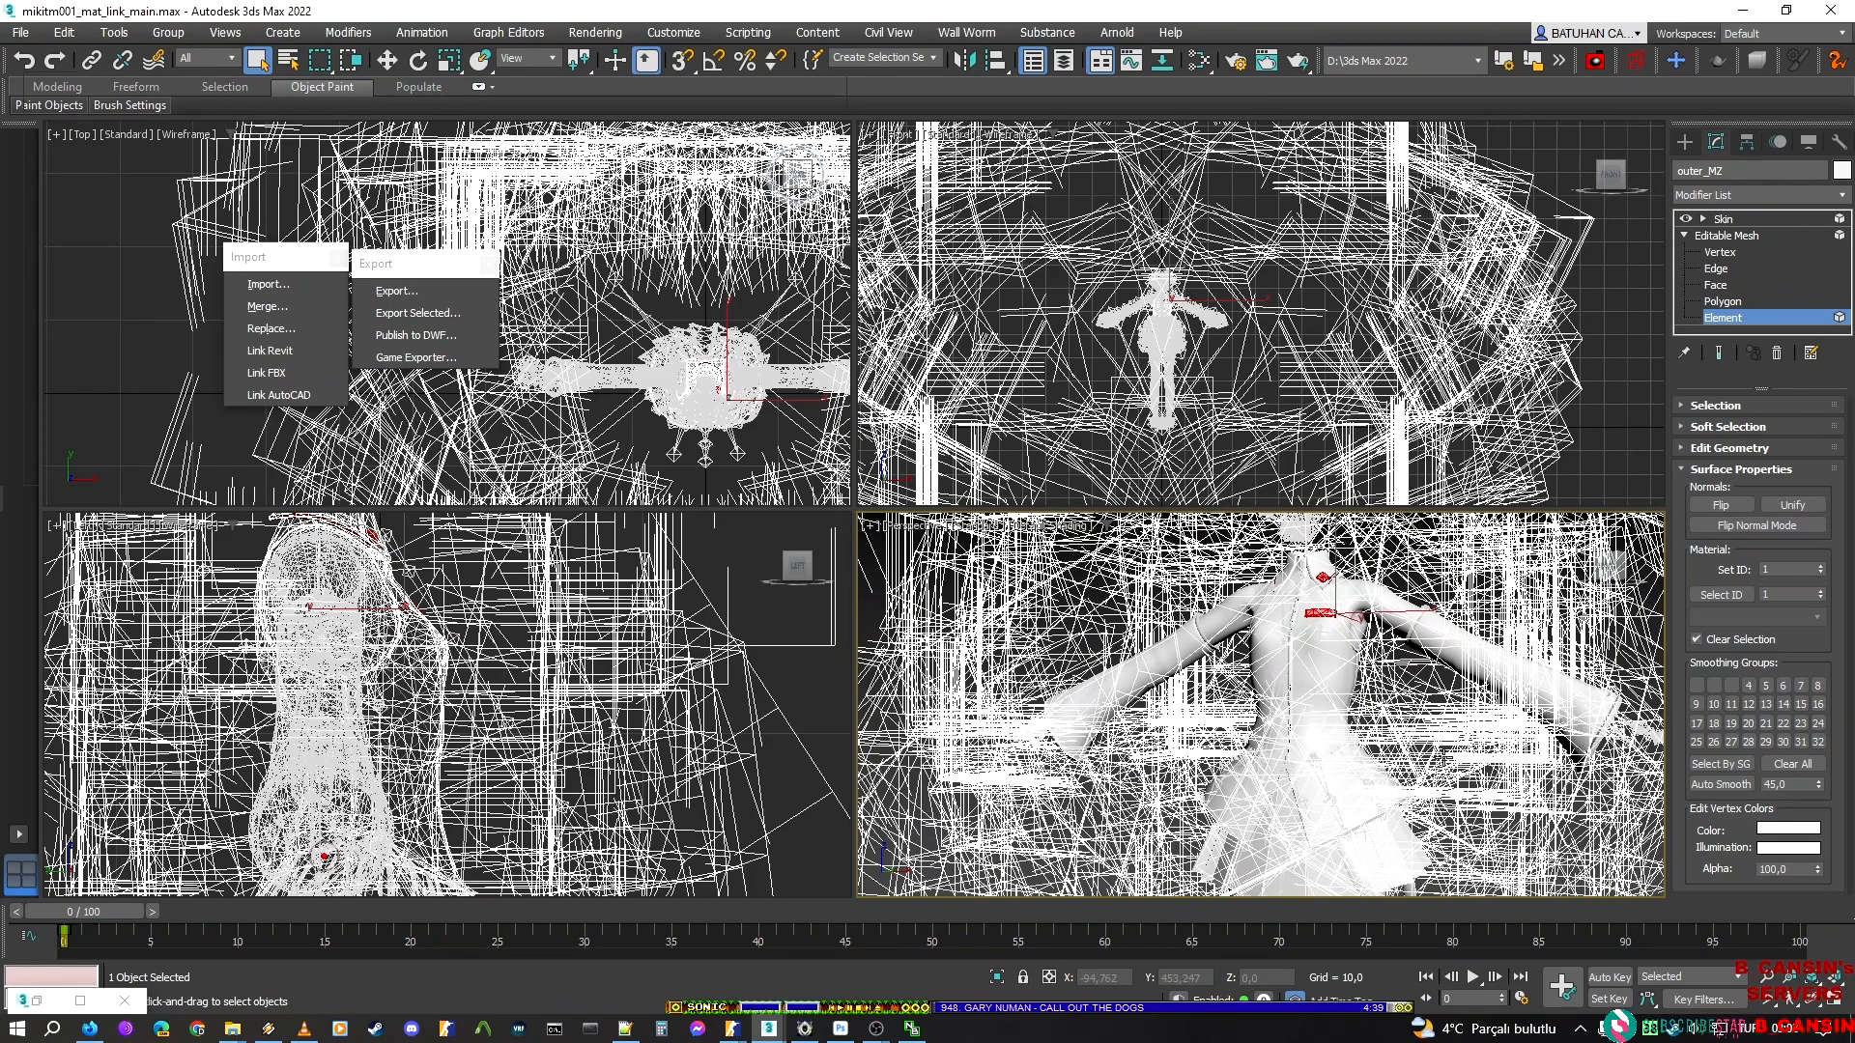
# Try to hide the selected pocket flap and collar patch elements of the outer_MZ jacket
pyautogui.click(1684, 468)
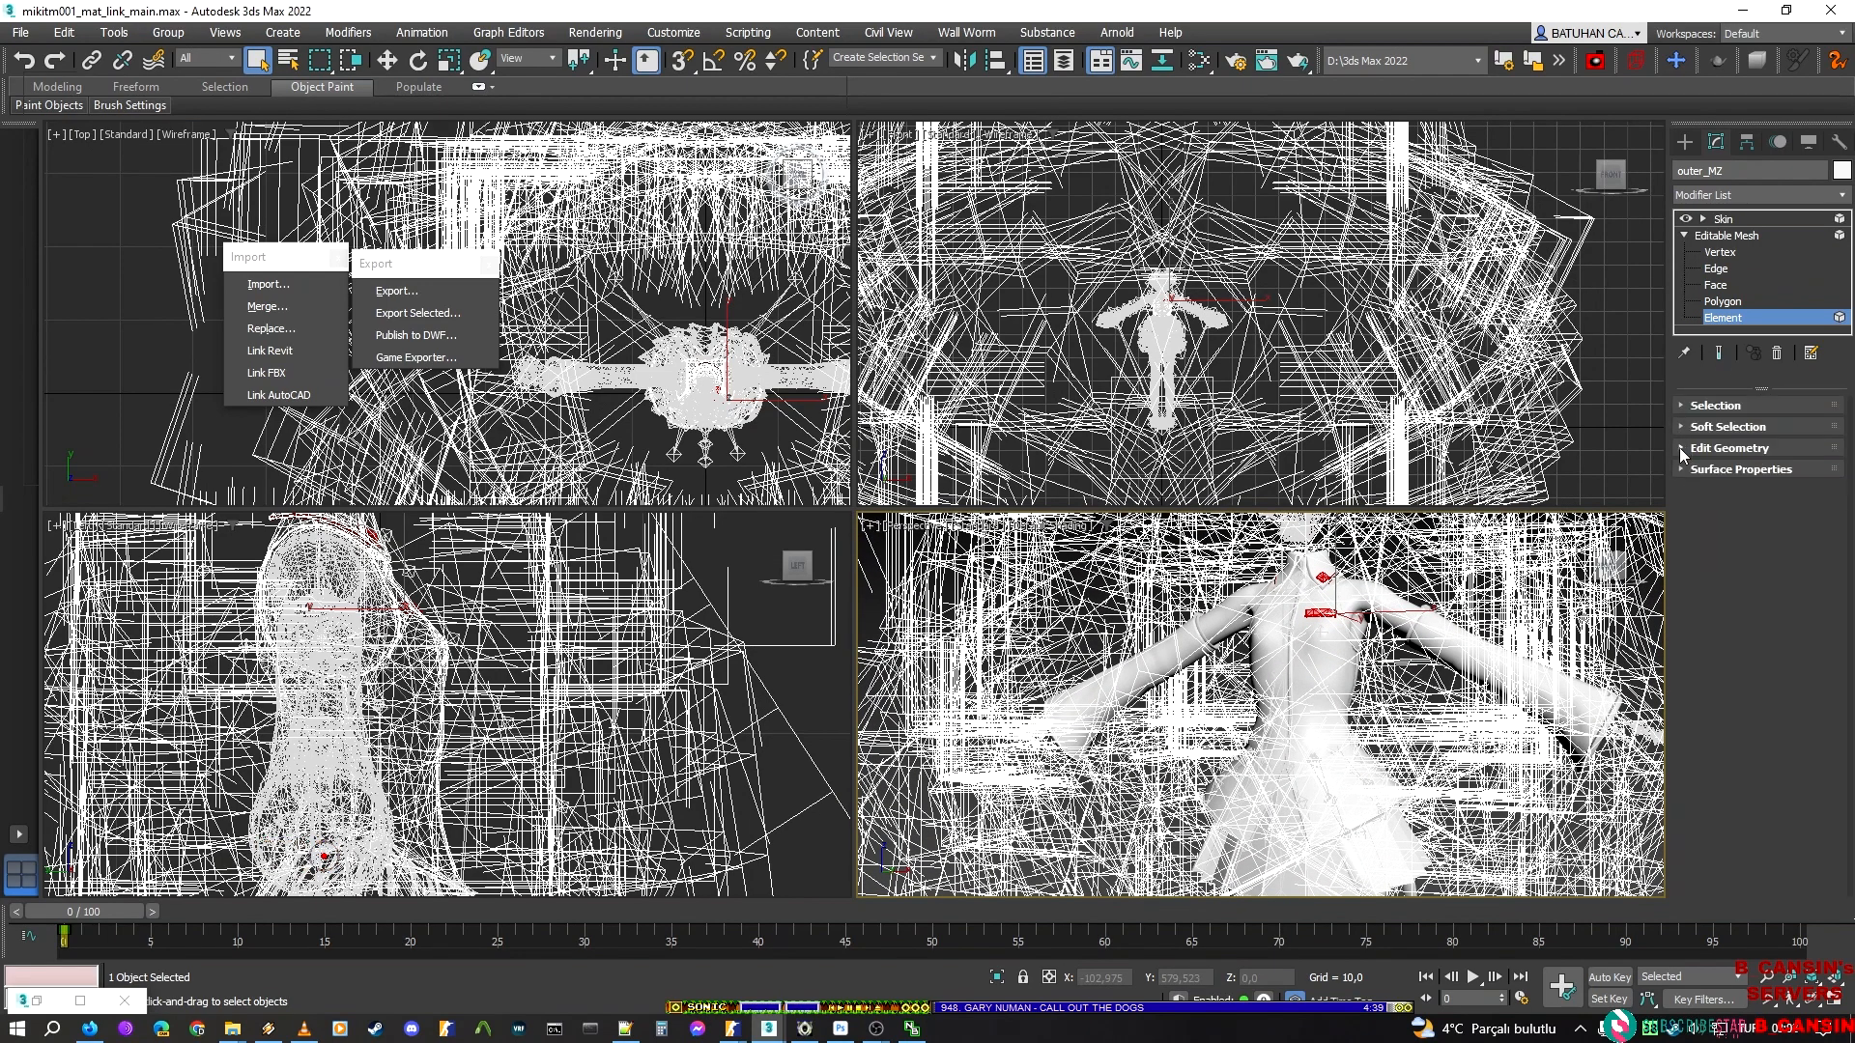
pyautogui.click(1679, 448)
pyautogui.scroll(-3, 1680, 483)
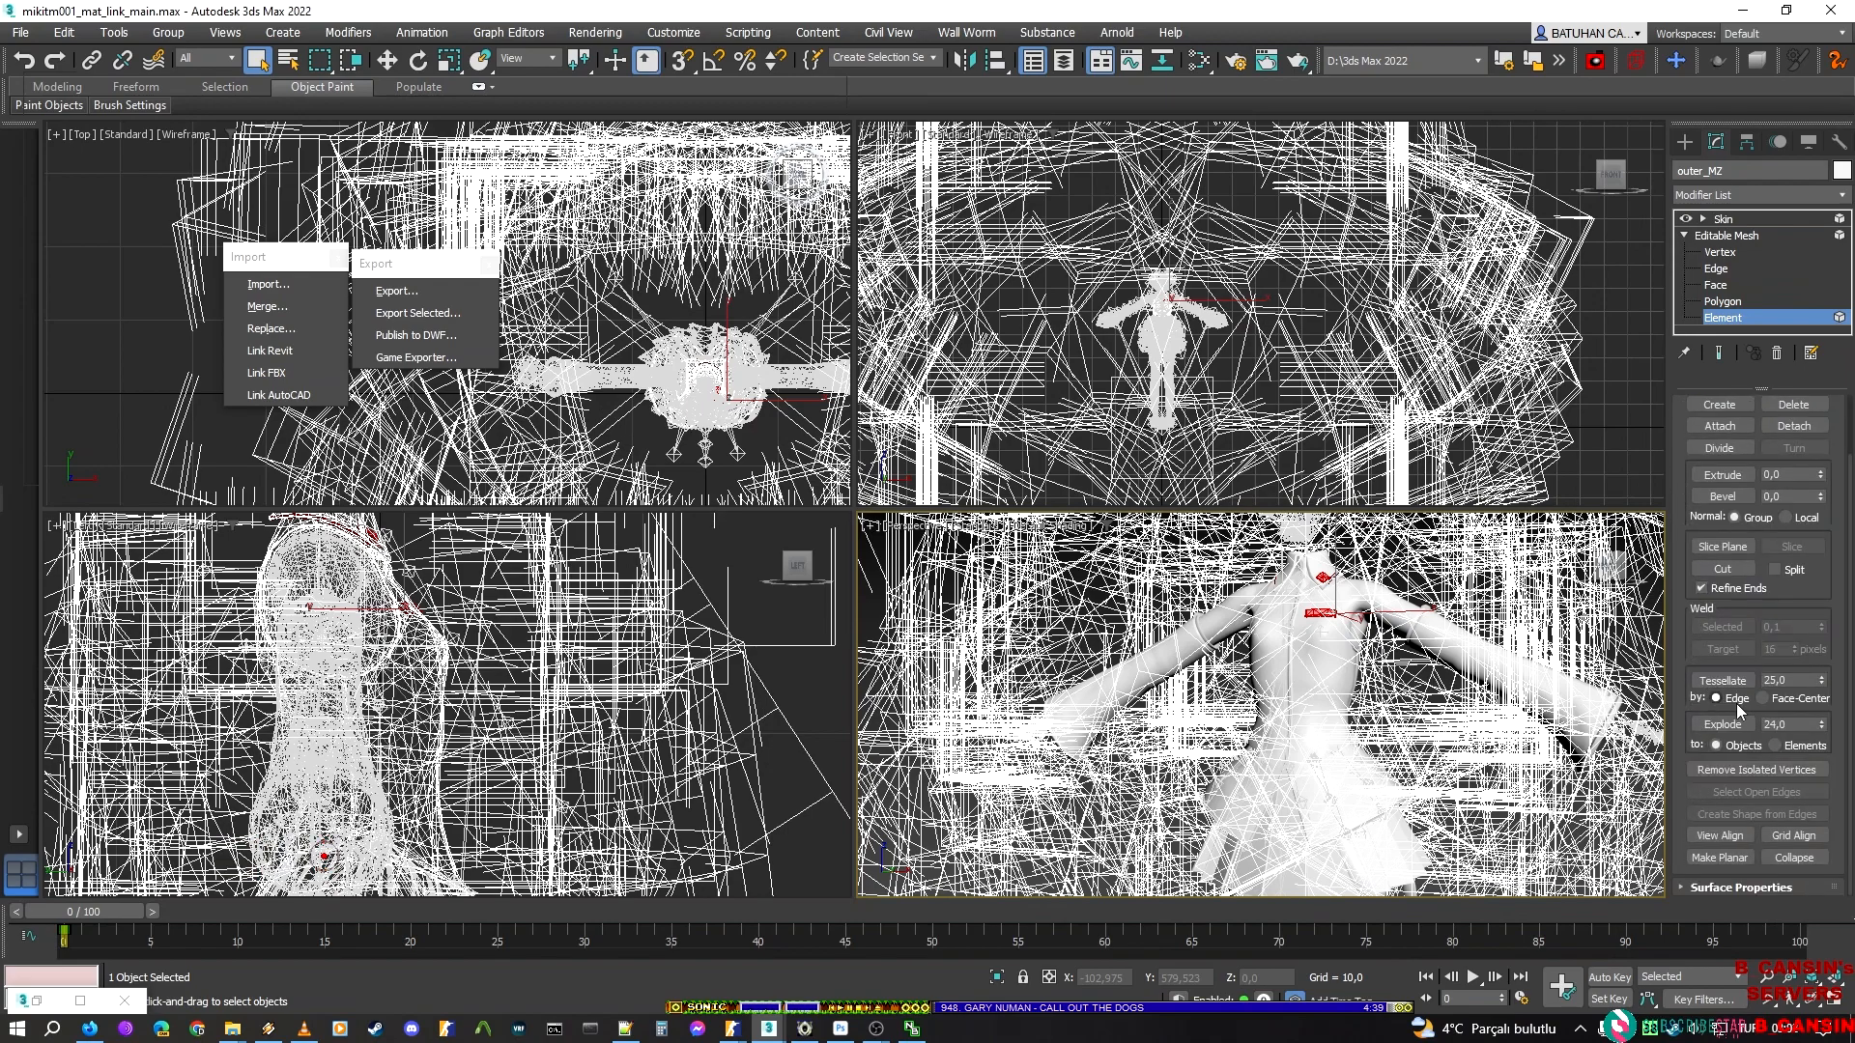
pyautogui.scroll(2, 1724, 499)
pyautogui.click(1705, 406)
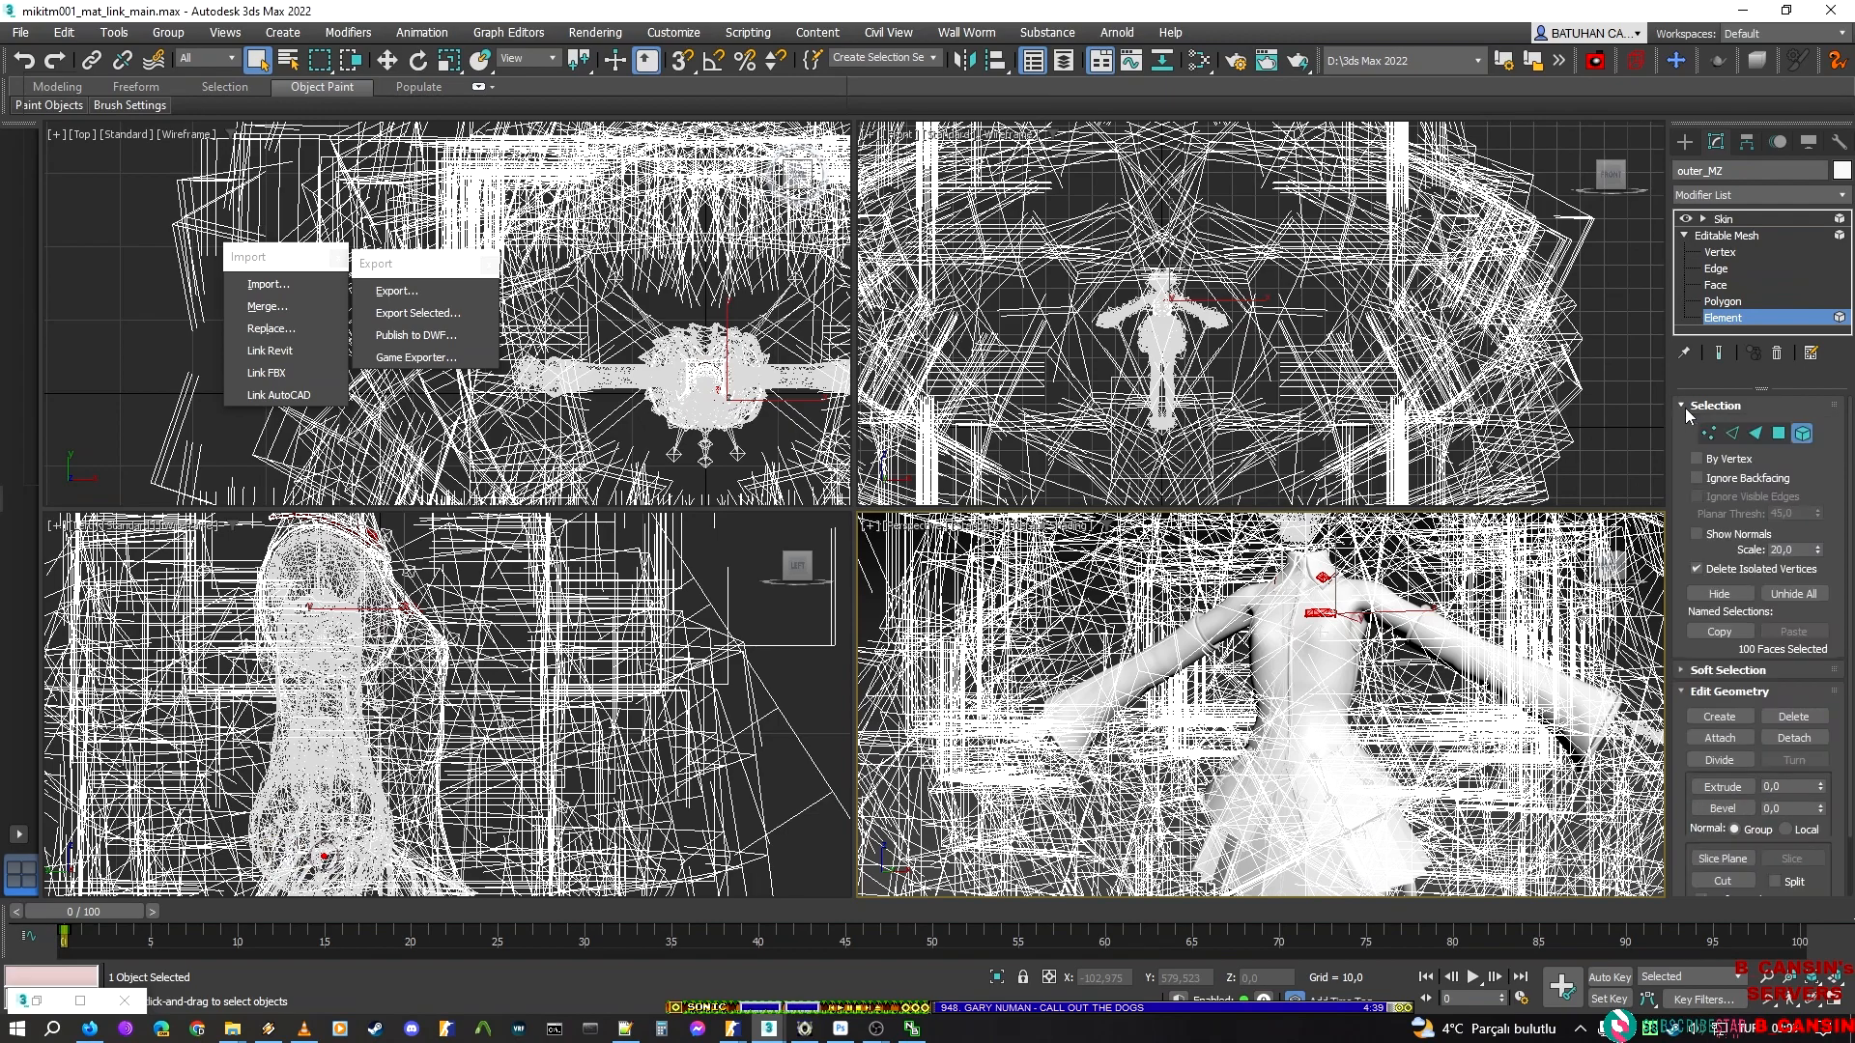
pyautogui.click(1718, 594)
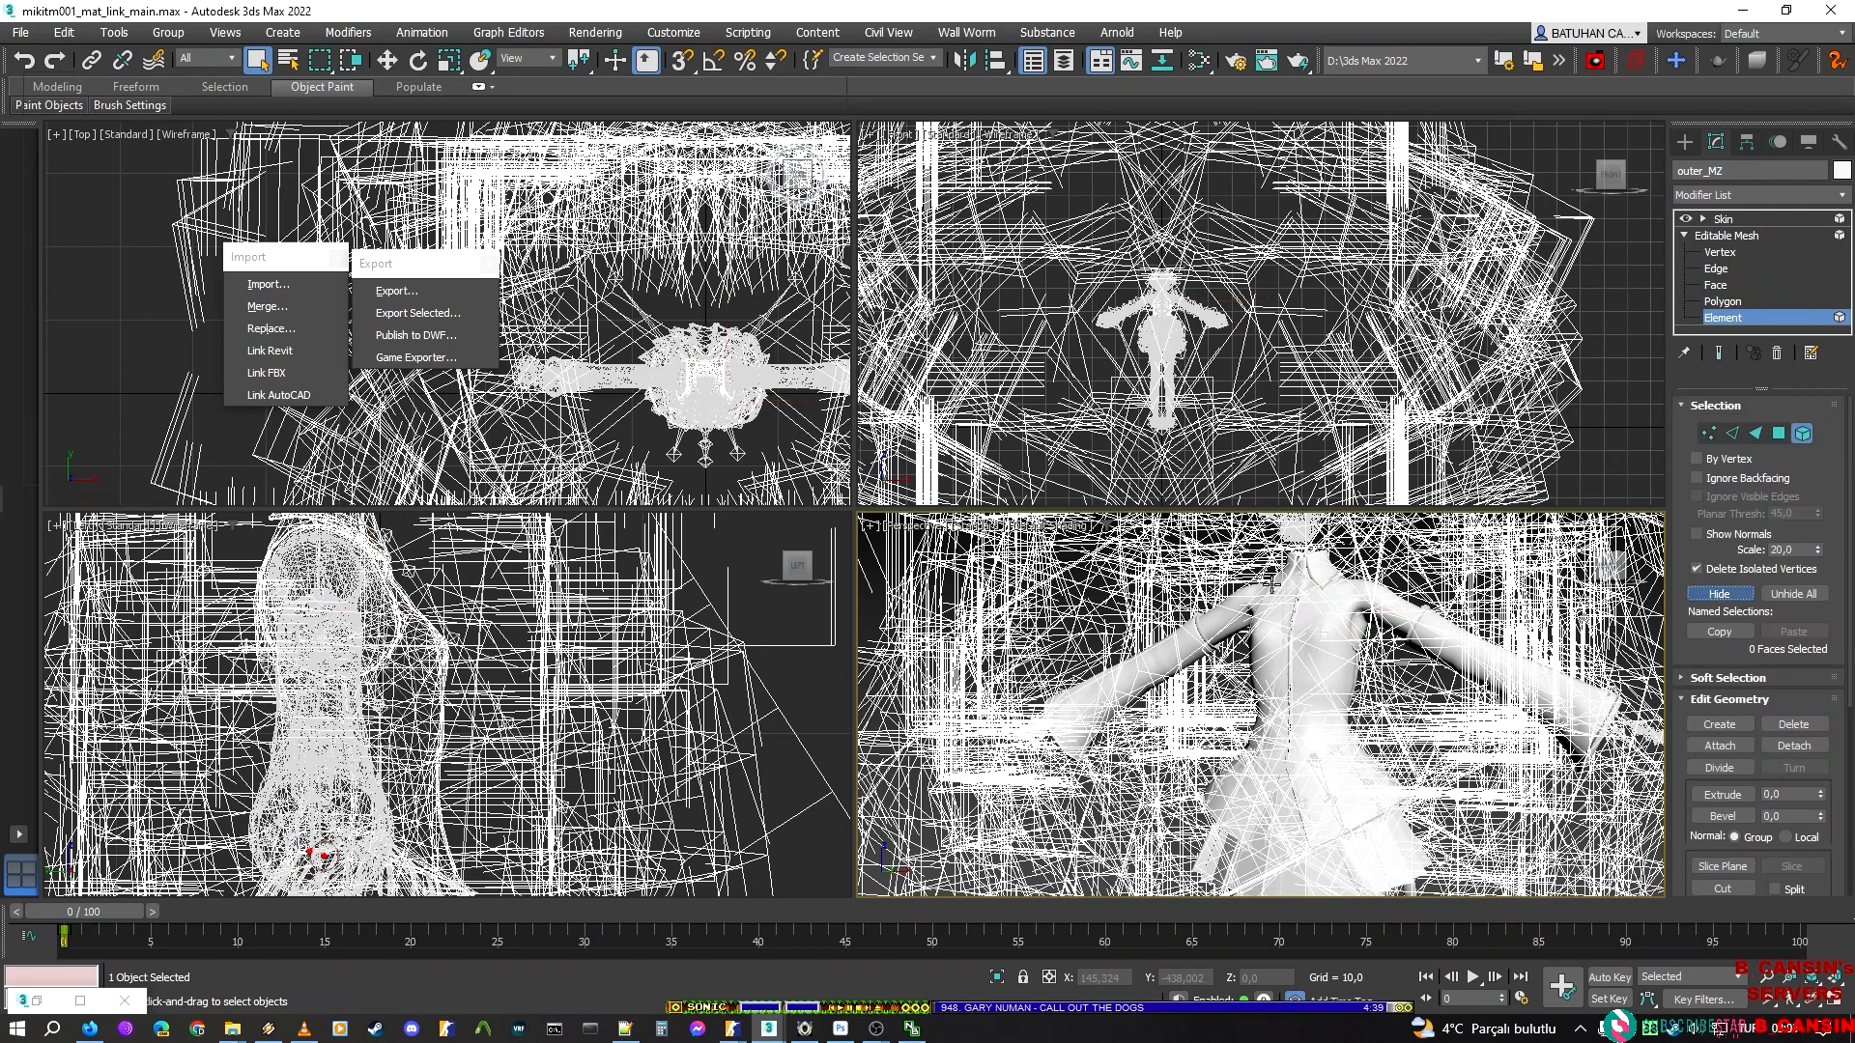
pyautogui.moveTo(1313, 592); pyautogui.dragTo(1237, 685, button='middle')
pyautogui.click(440, 668)
pyautogui.hotkey('ctrl', 'z')
# Remove the thin curved band over the shoulder from the outer_MZ element selection
pyautogui.scroll(6, 335, 553)
pyautogui.moveTo(334, 553); pyautogui.dragTo(372, 735, button='middle')
pyautogui.keyDown('alt'); pyautogui.click(240, 648); pyautogui.keyUp('alt')
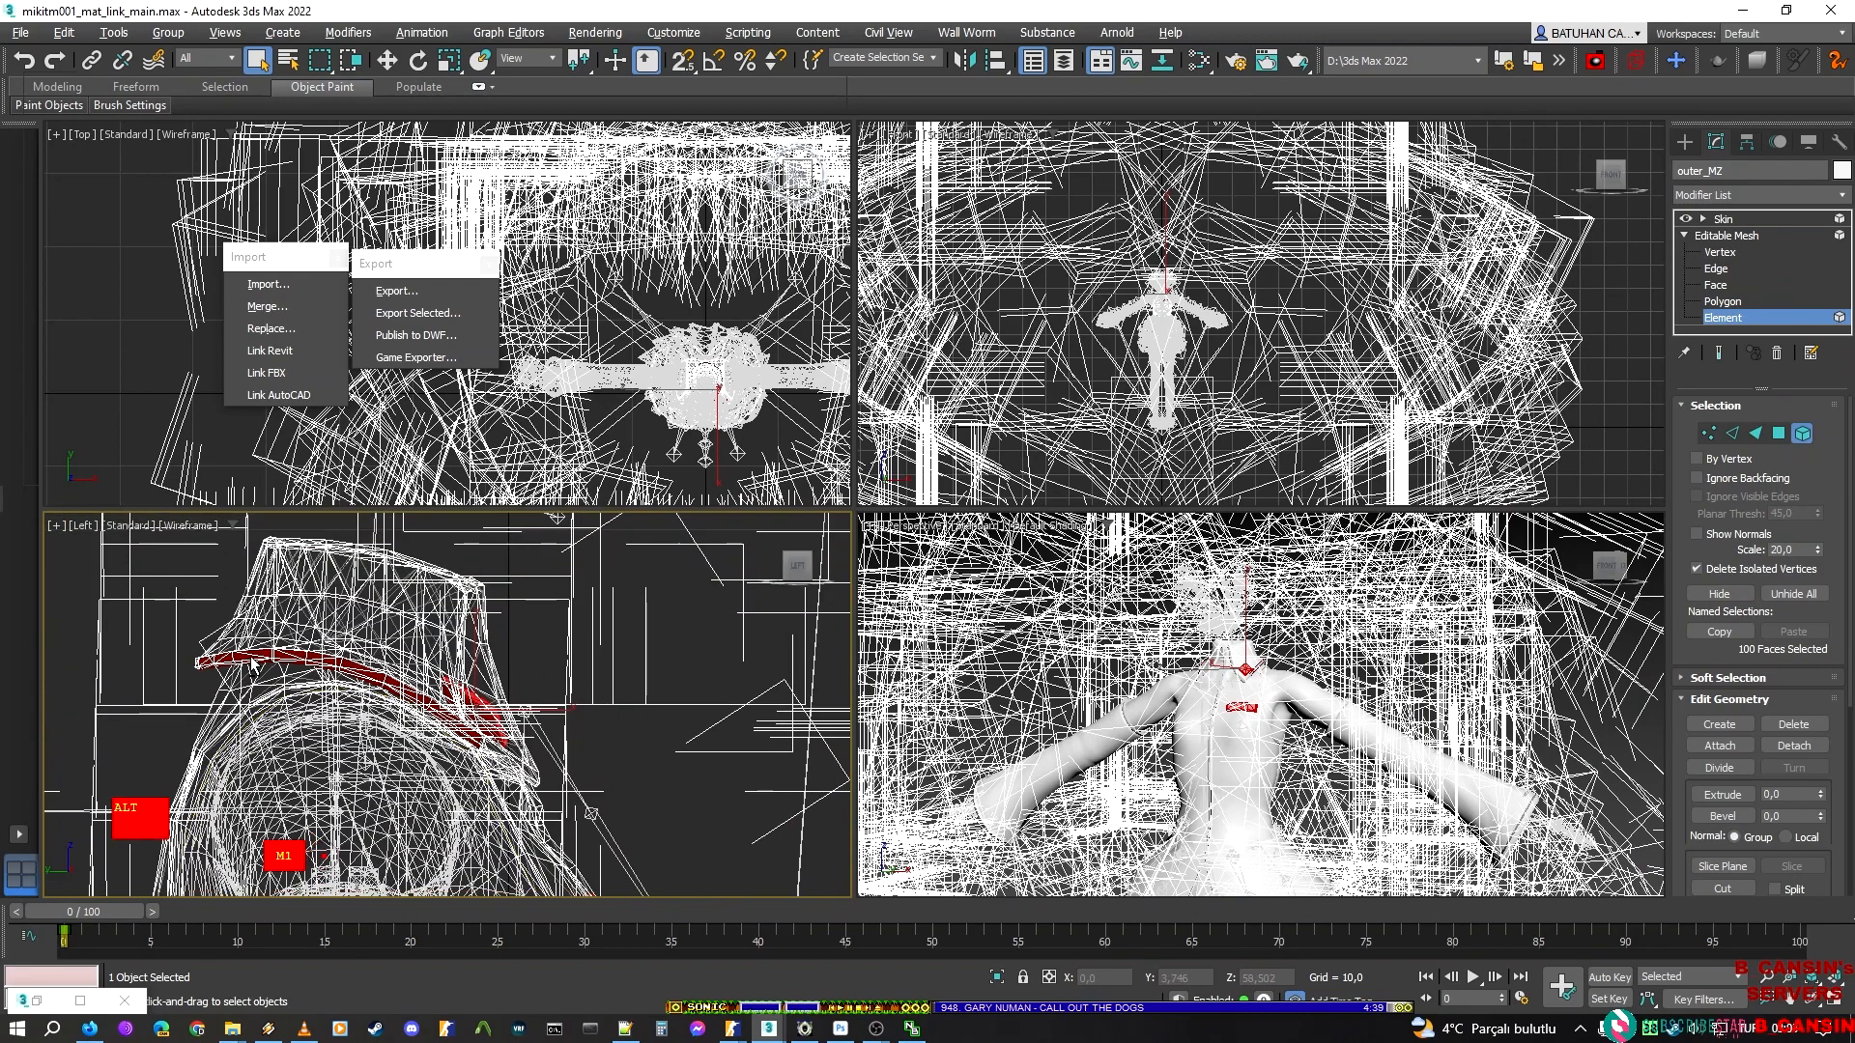
# Examine the remaining selected outer_MZ elements from the side, close up and at a distance
pyautogui.scroll(-3, 430, 667)
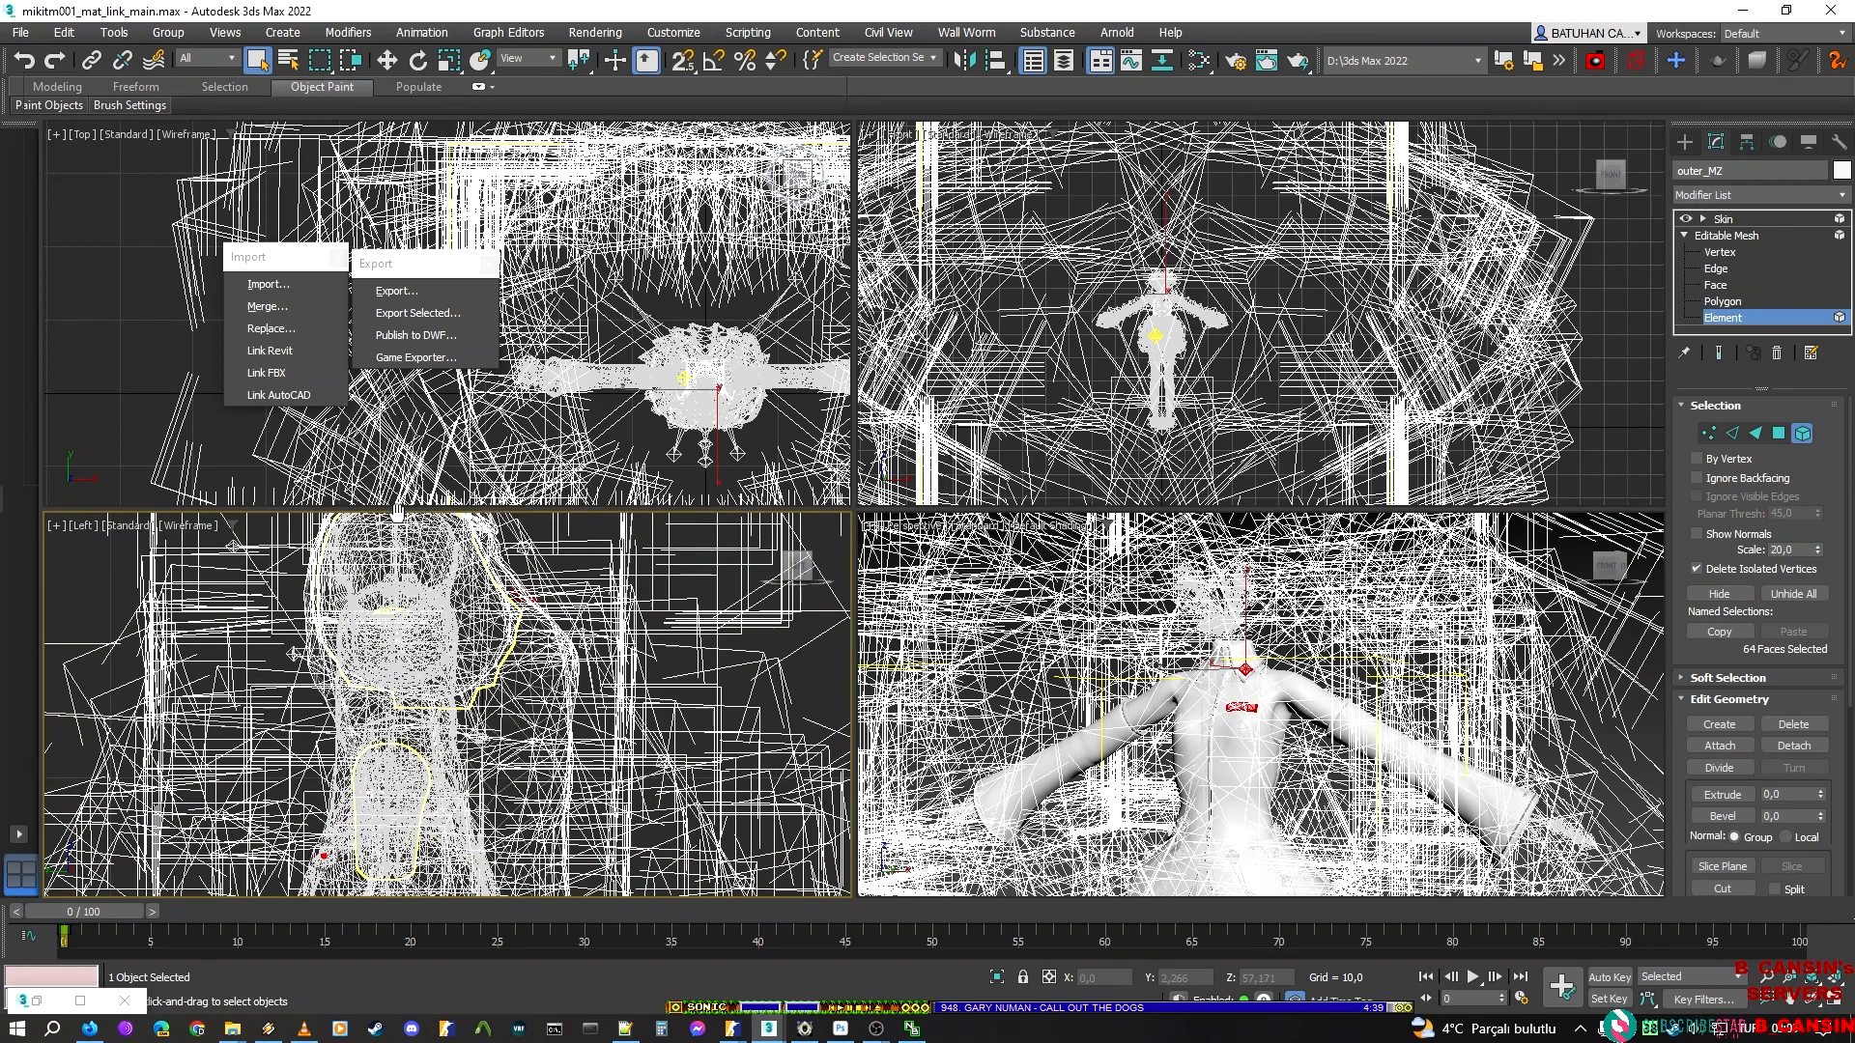
pyautogui.scroll(-4, 454, 703)
pyautogui.scroll(5, 464, 736)
pyautogui.moveTo(517, 703); pyautogui.dragTo(529, 743, button='middle')
pyautogui.scroll(-2, 530, 744)
pyautogui.scroll(5, 329, 851)
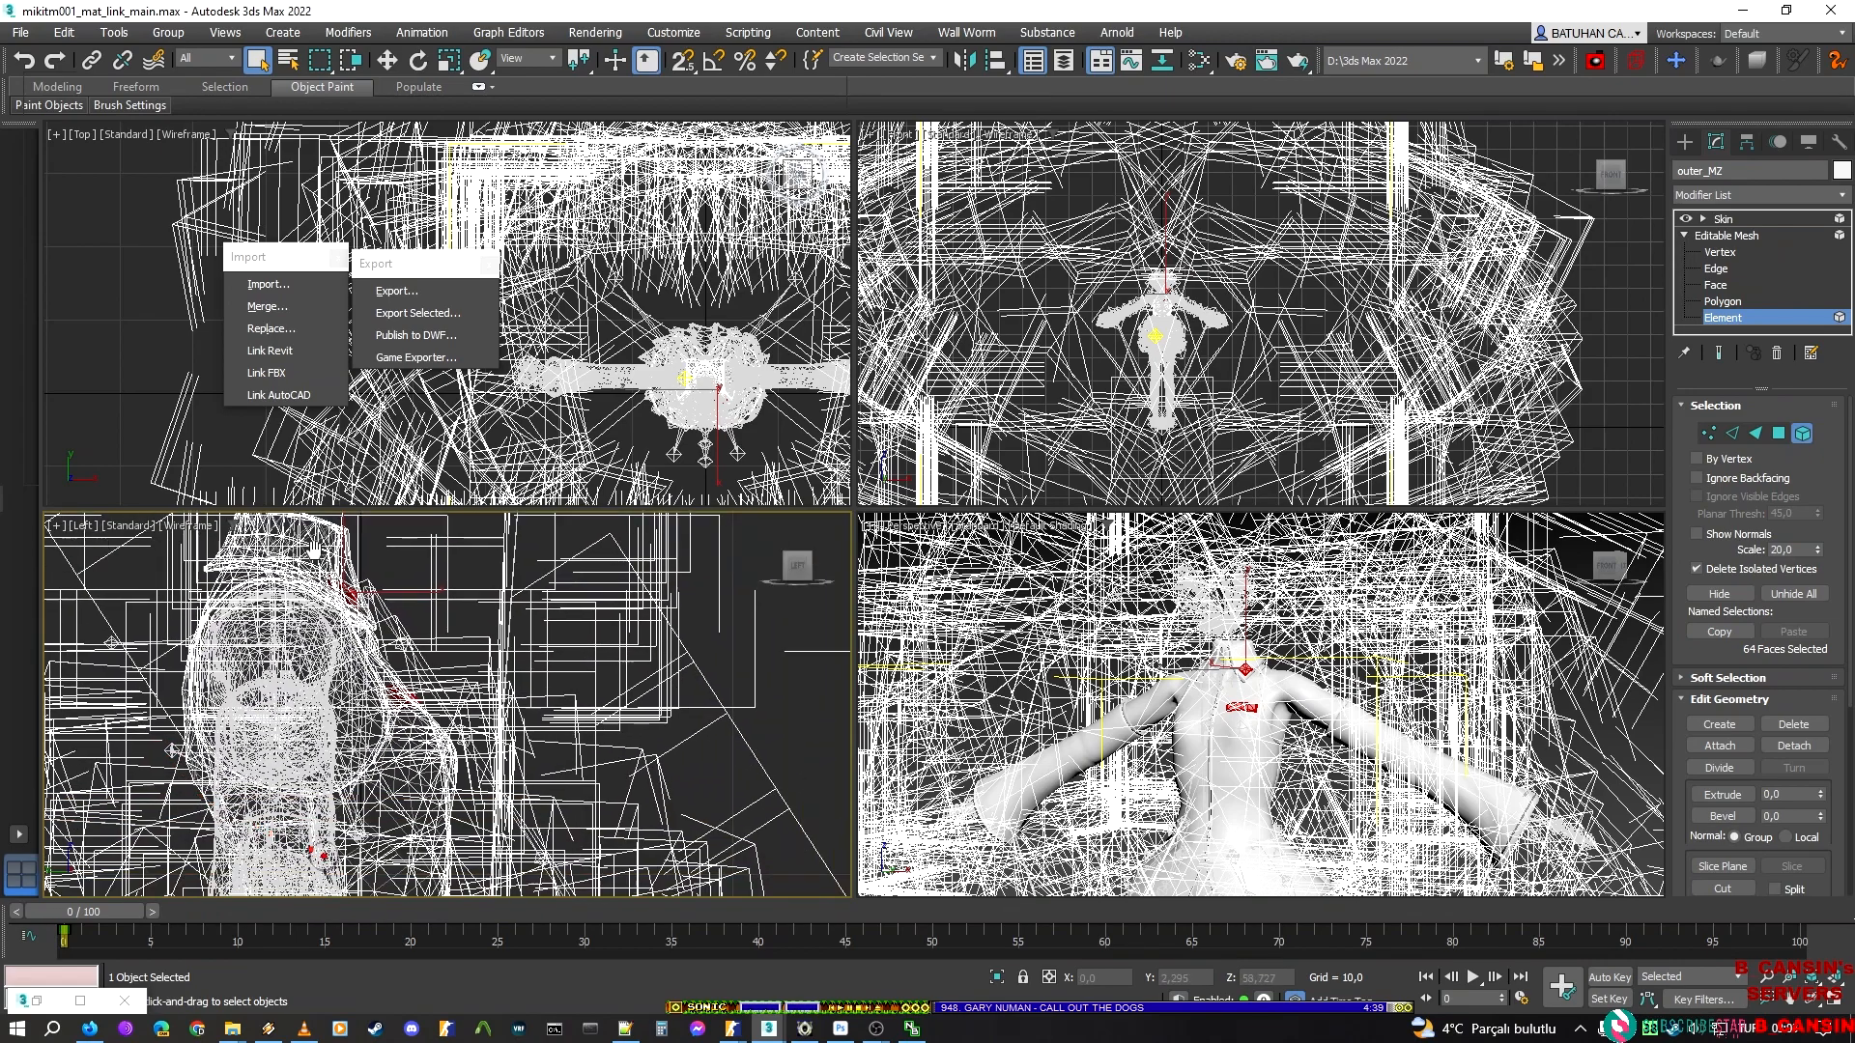
pyautogui.scroll(2, 556, 689)
pyautogui.moveTo(549, 737); pyautogui.dragTo(552, 497, button='middle')
pyautogui.scroll(-5, 682, 752)
pyautogui.moveTo(623, 638); pyautogui.dragTo(581, 582, button='middle')
pyautogui.scroll(-2, 583, 582)
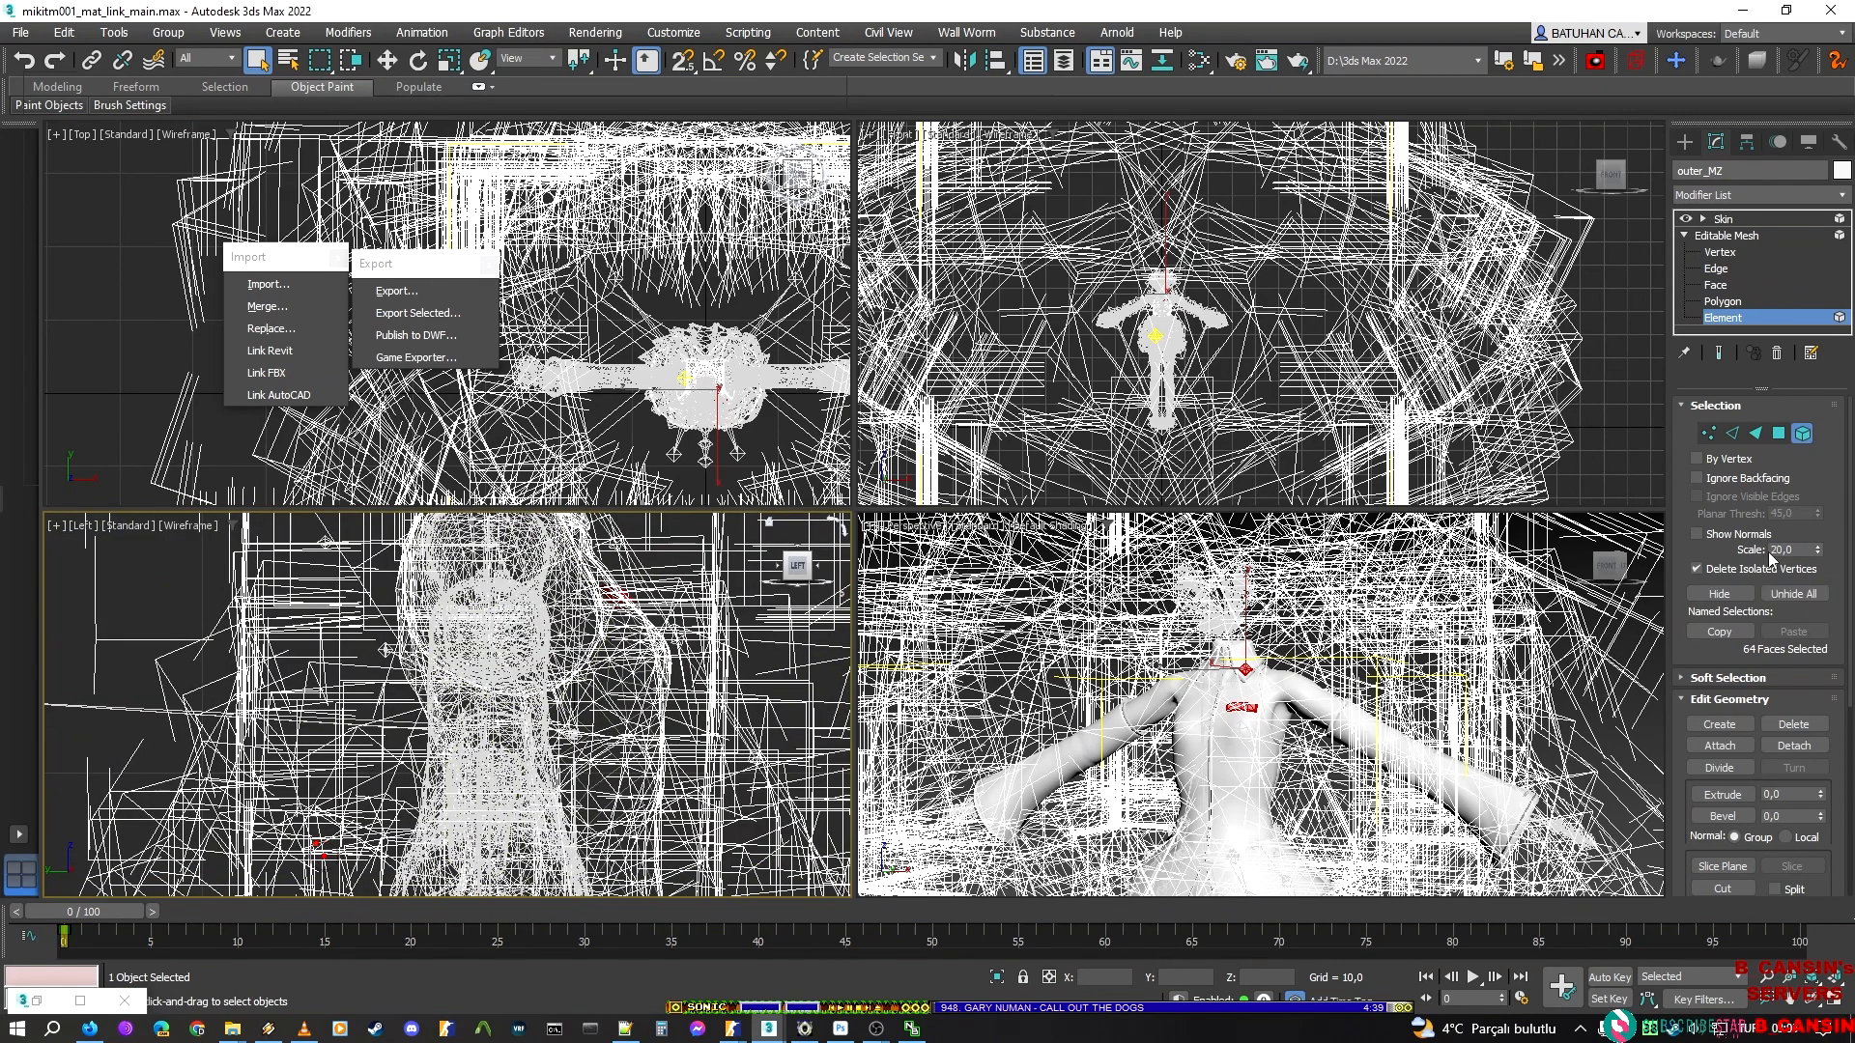
# Hide the selected pocket flap and collar patch elements and return outer_MZ to its Skin modifier level
pyautogui.click(1728, 595)
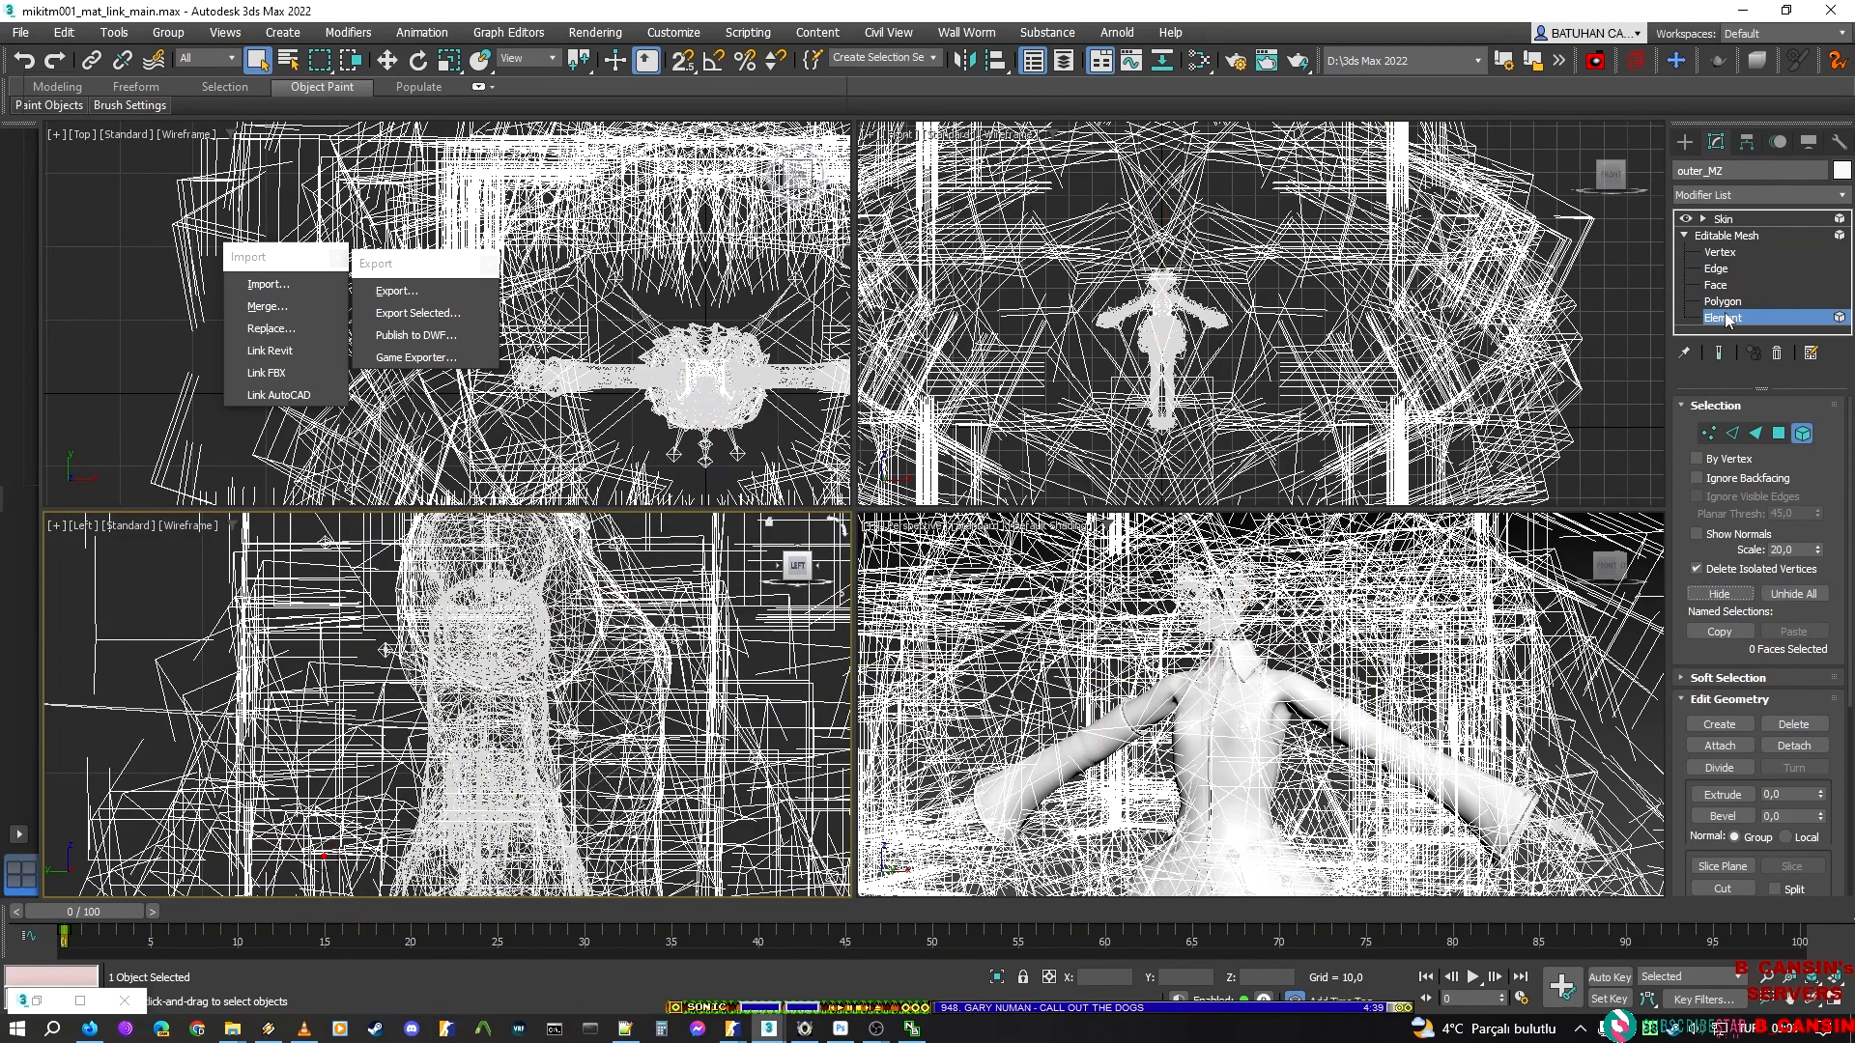
pyautogui.hotkey('ctrl', 'z')
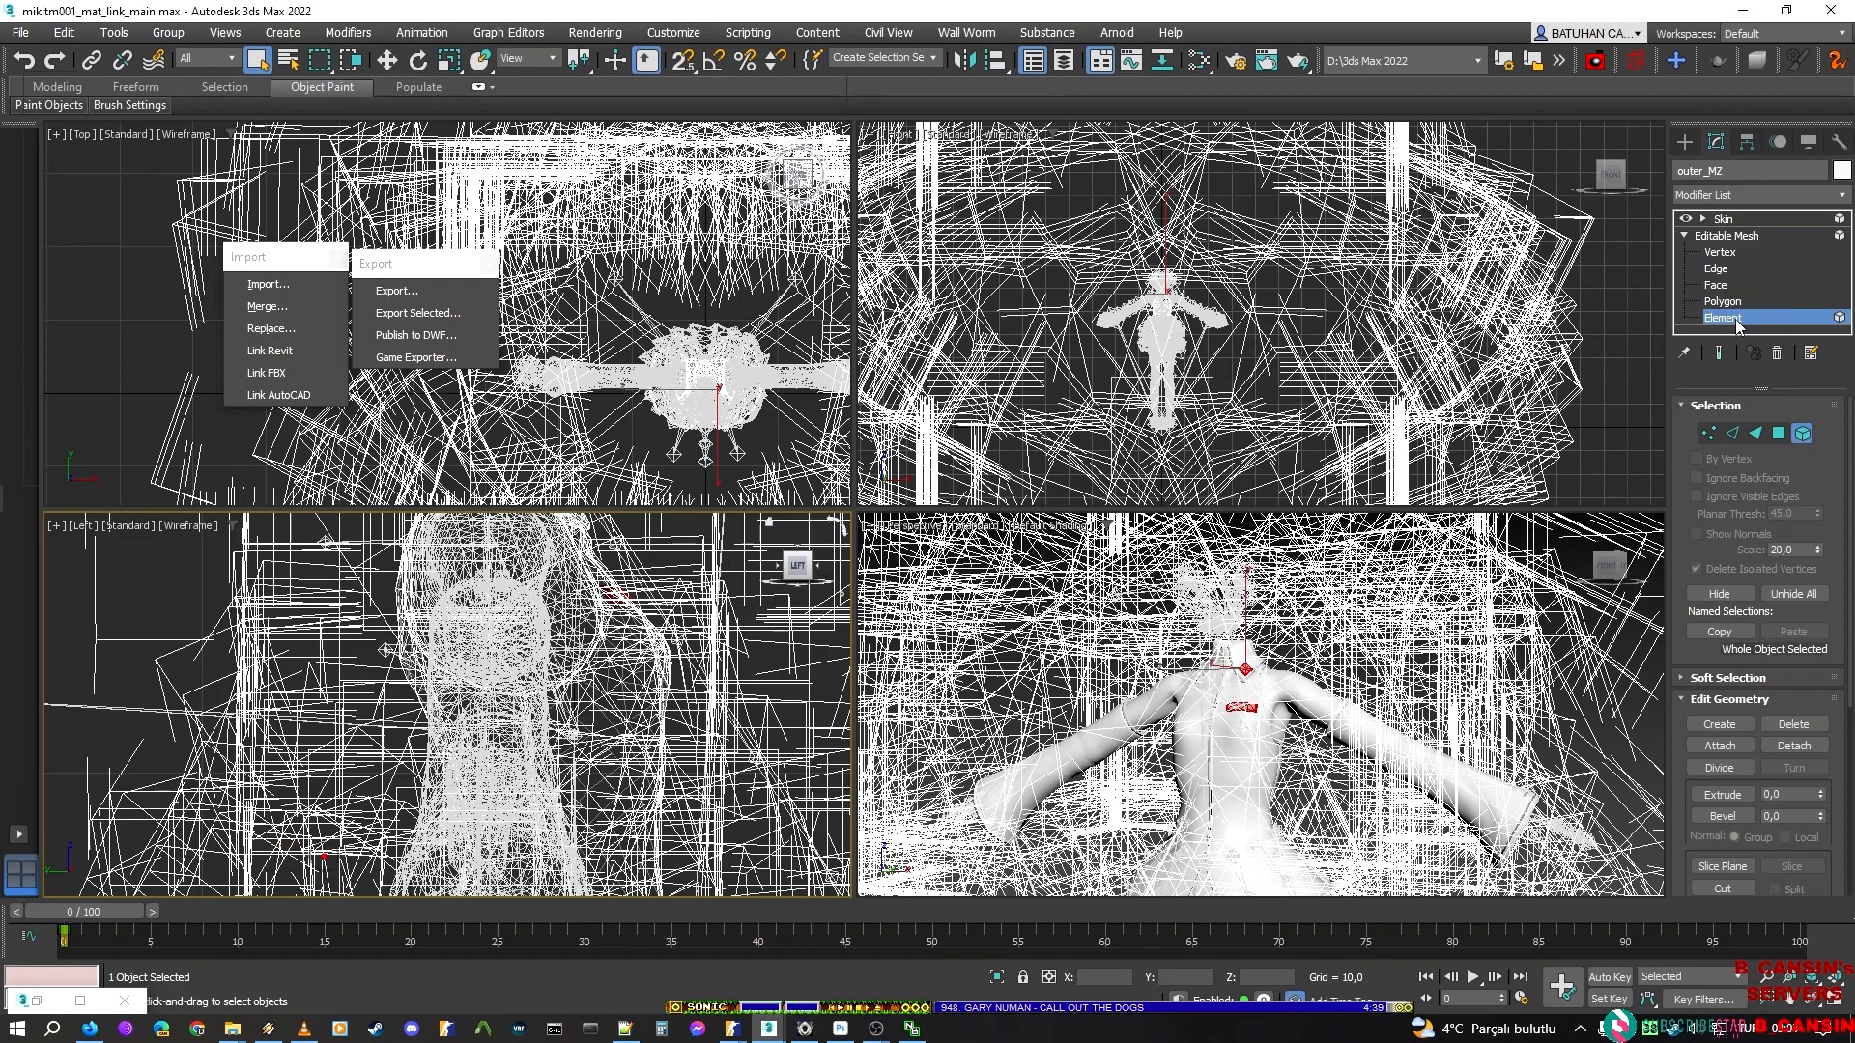
pyautogui.click(1736, 321)
pyautogui.click(1763, 320)
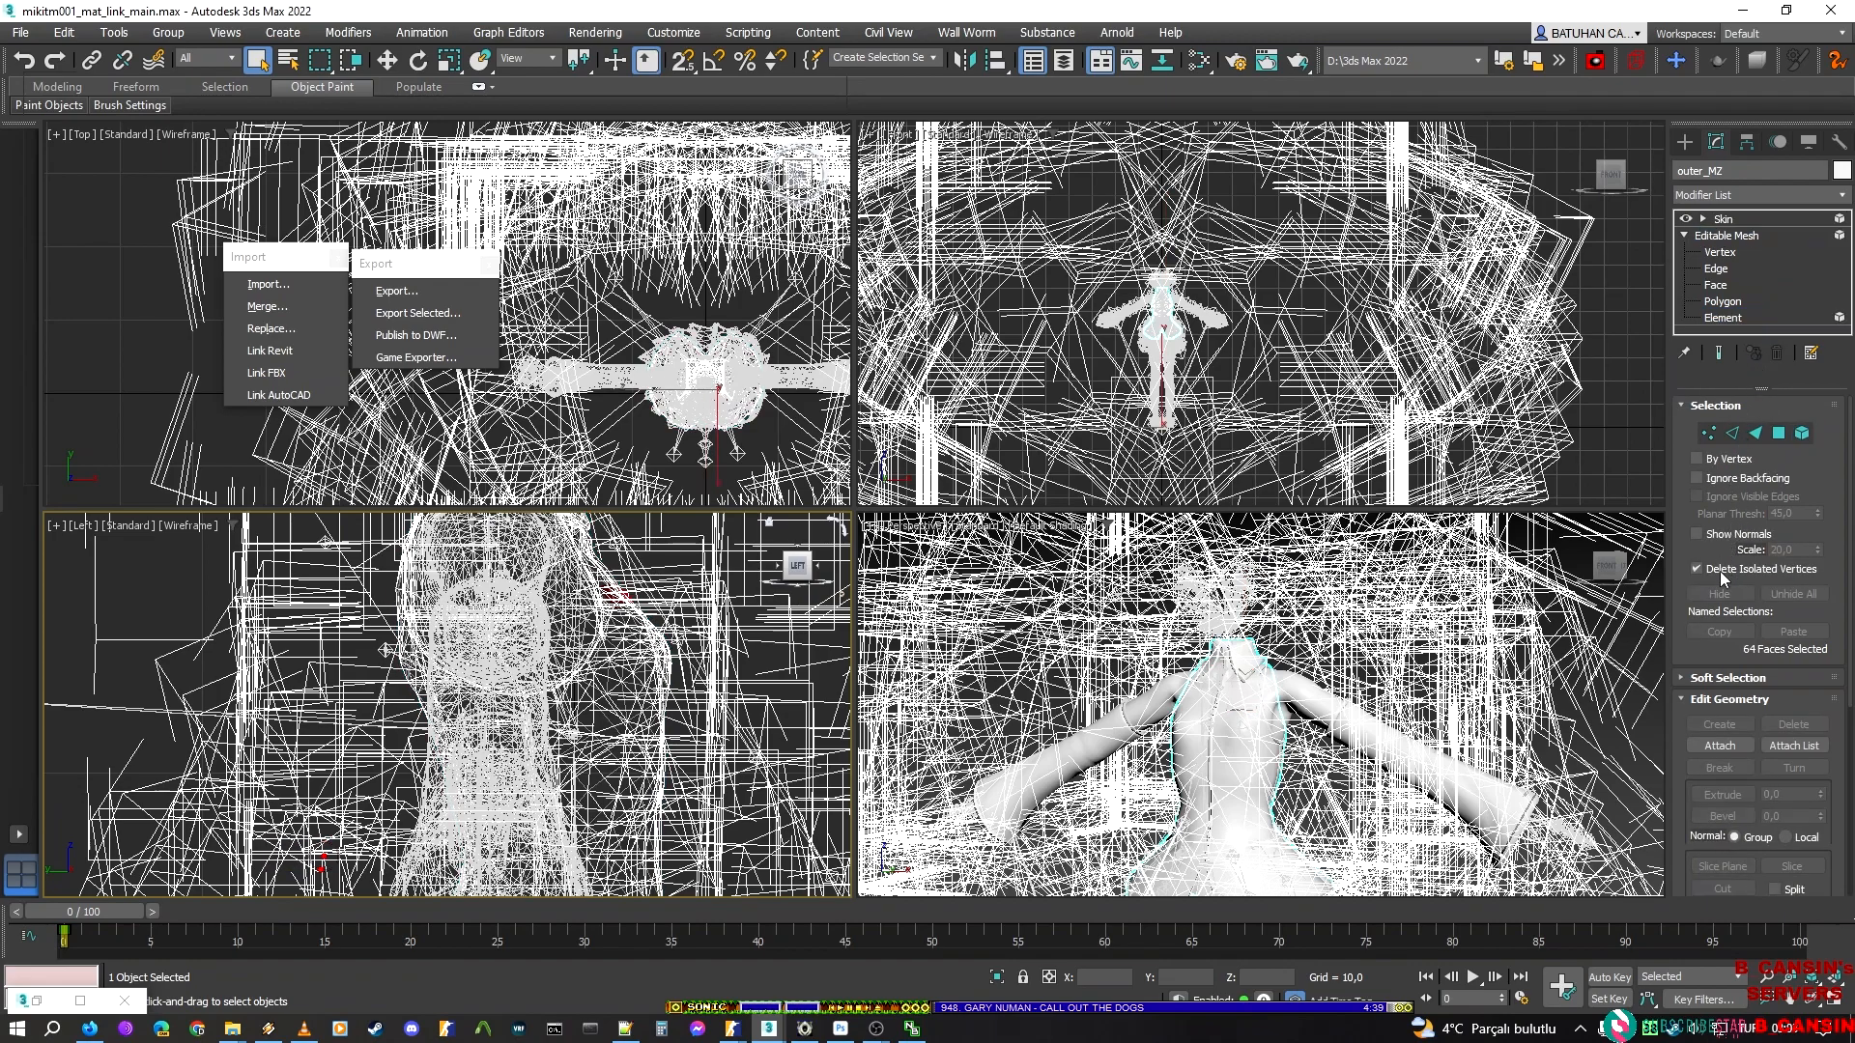
pyautogui.click(1725, 220)
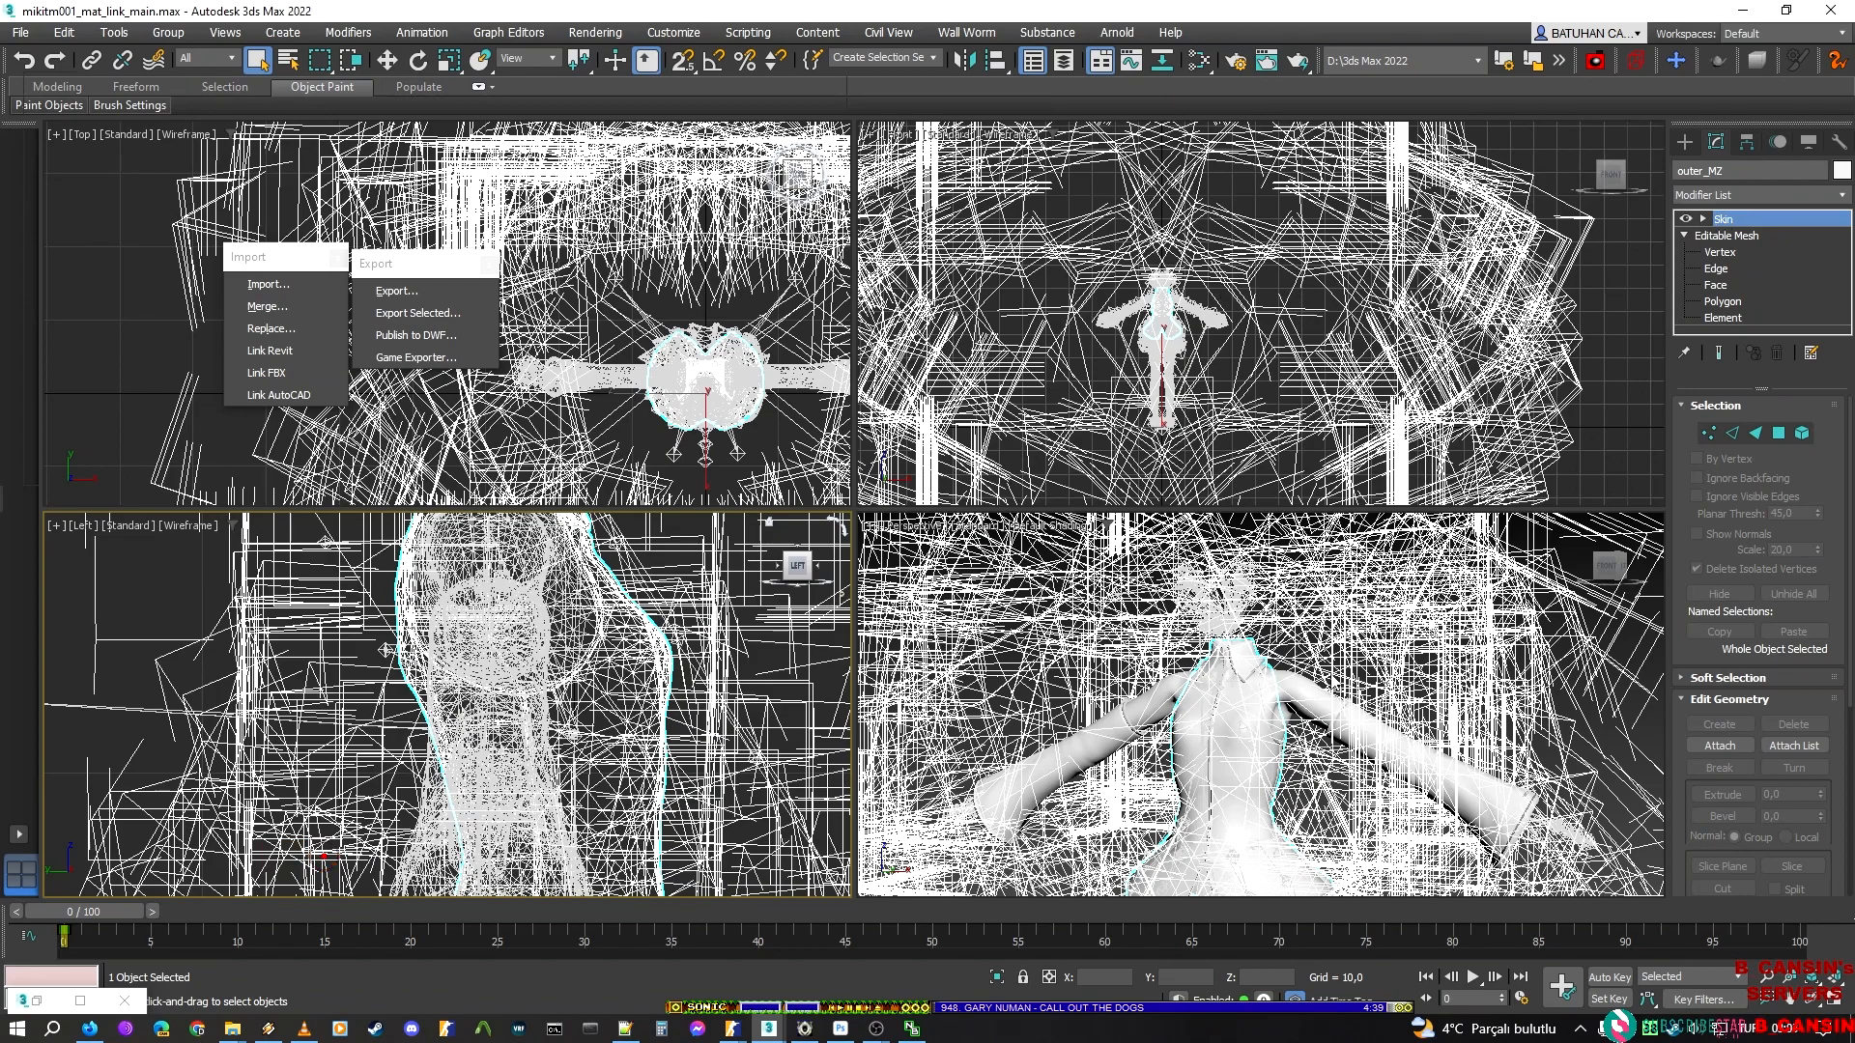
# Deselect the outer_MZ jacket and inspect its front and collar up close
pyautogui.click(1476, 651)
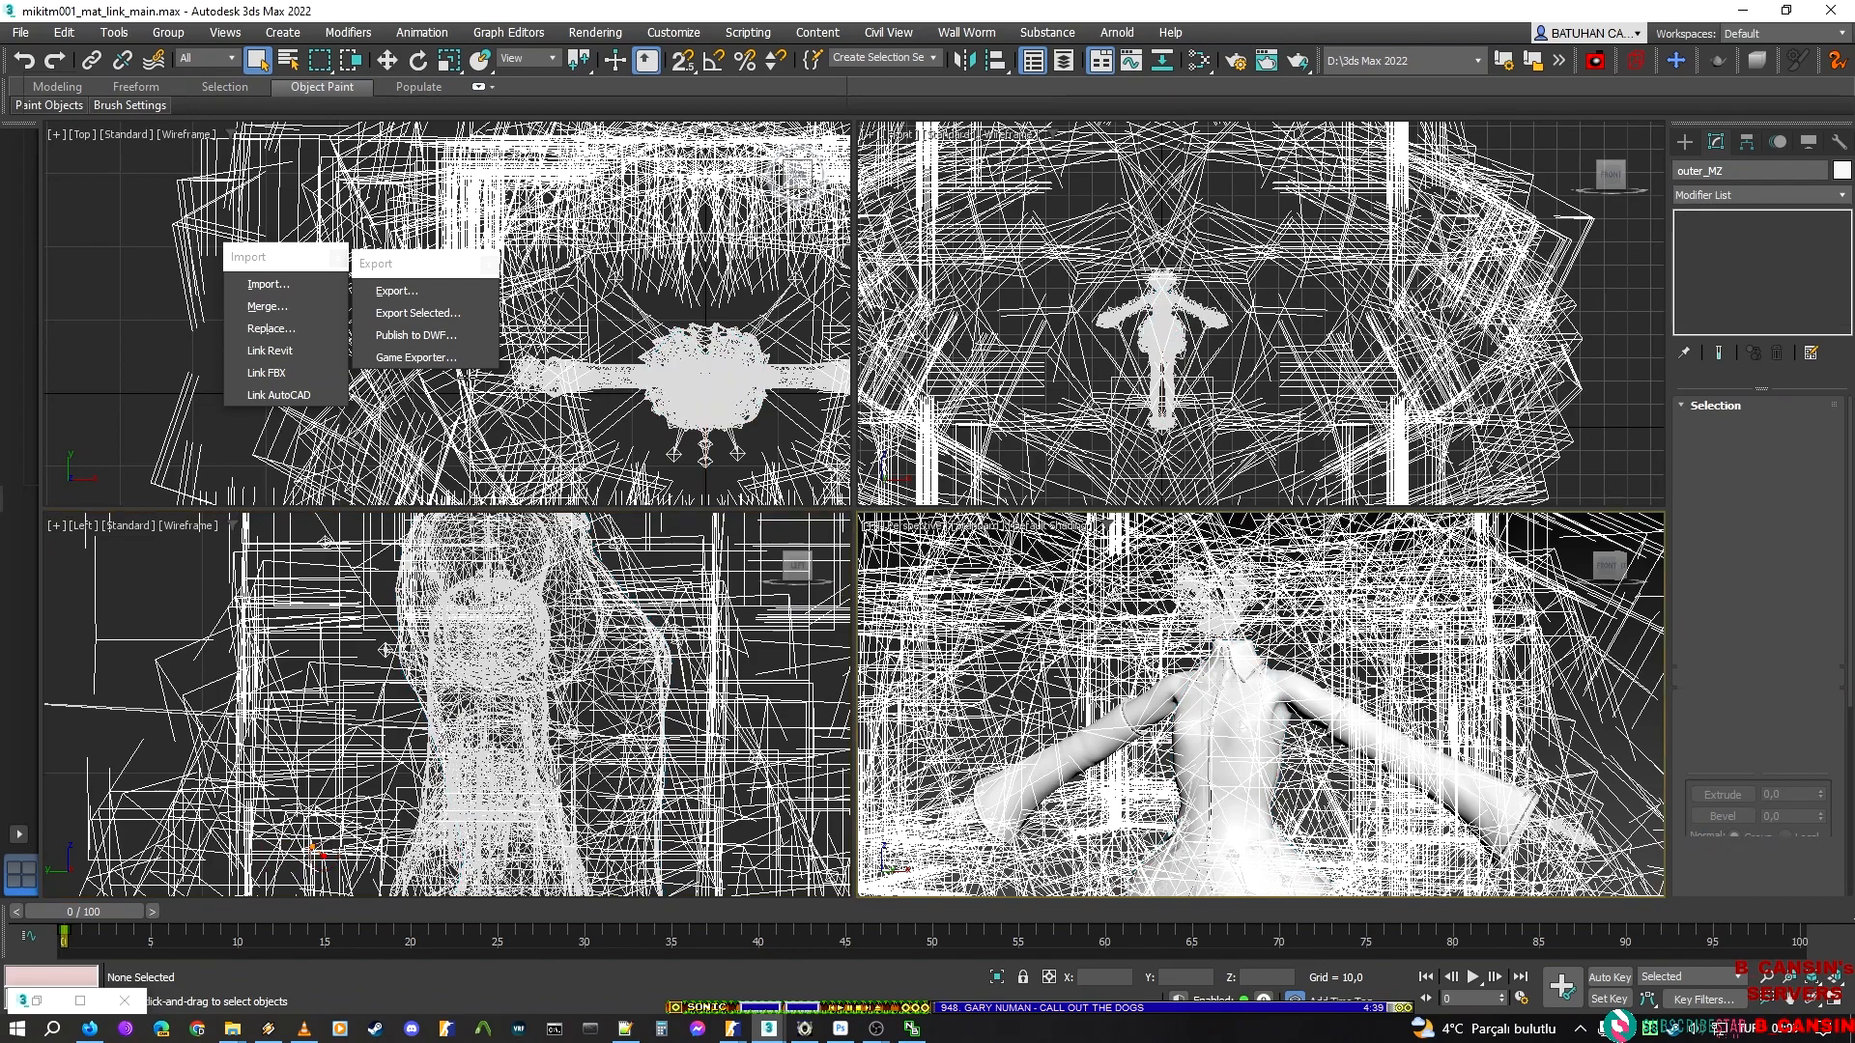
pyautogui.scroll(2, 473, 690)
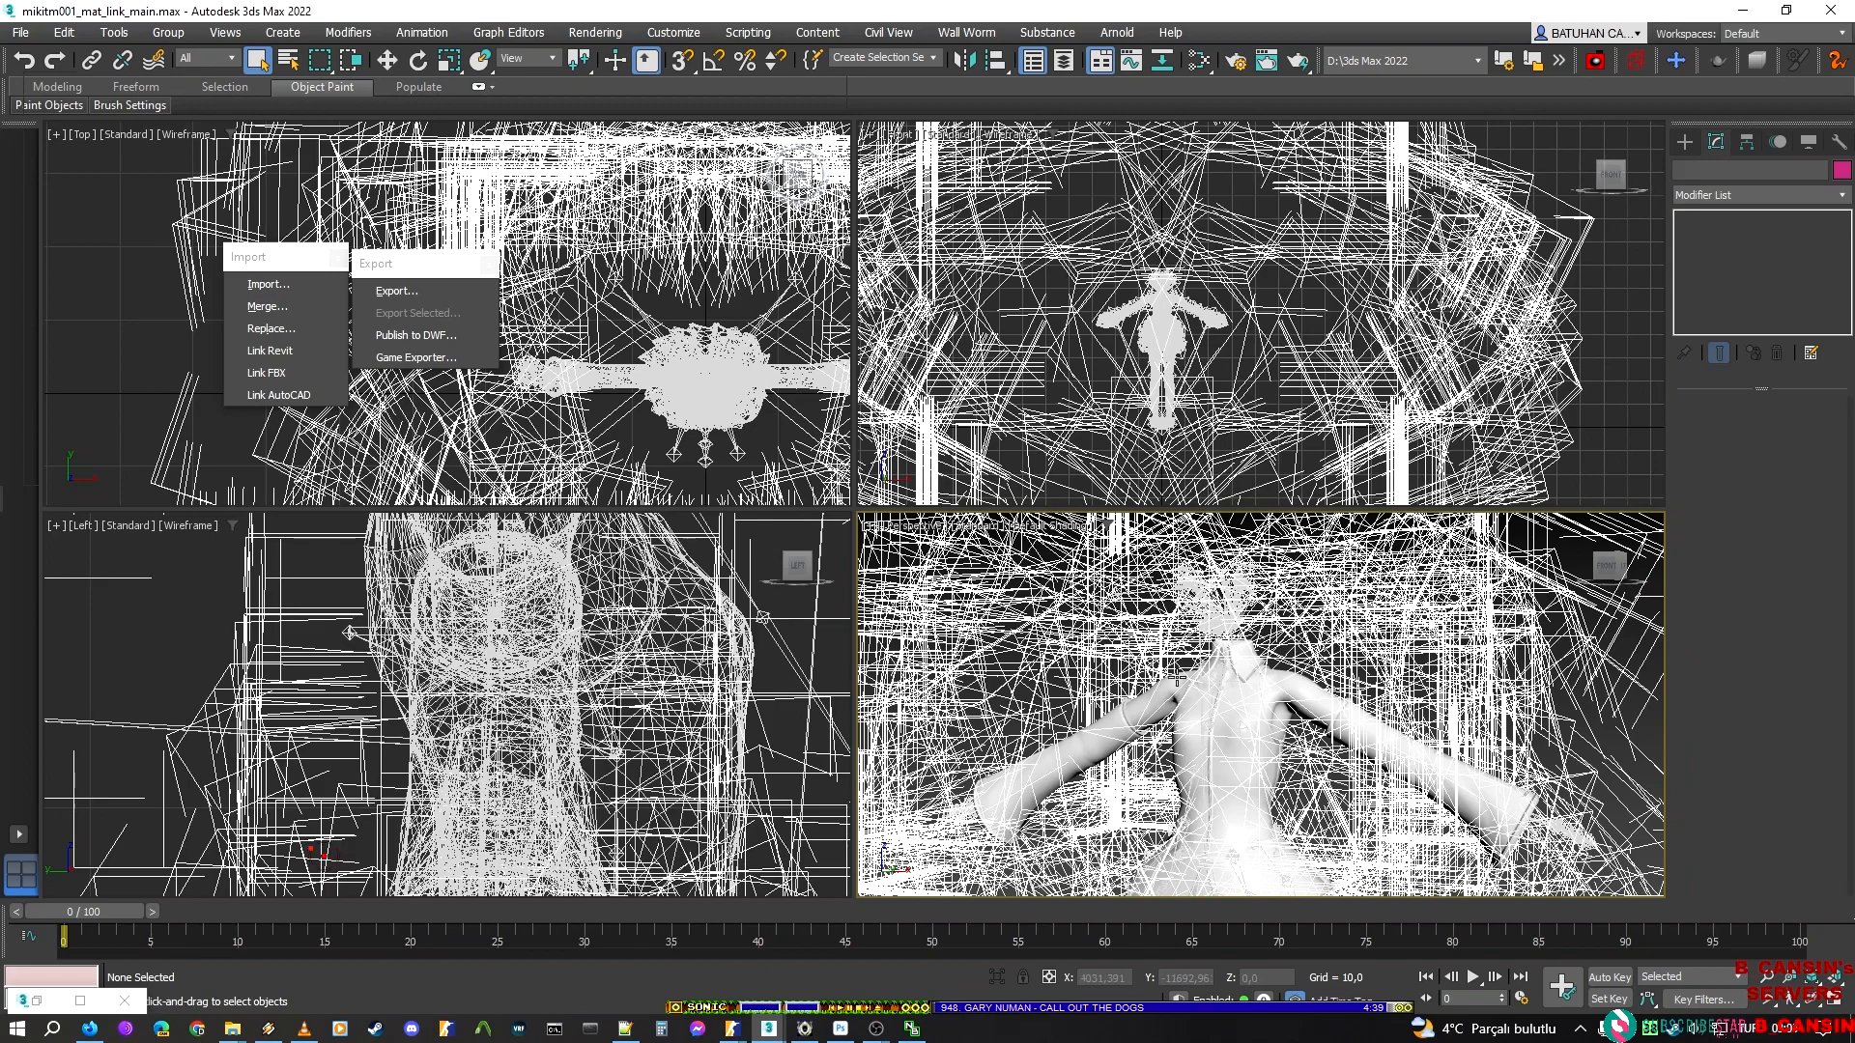
pyautogui.scroll(5, 1212, 682)
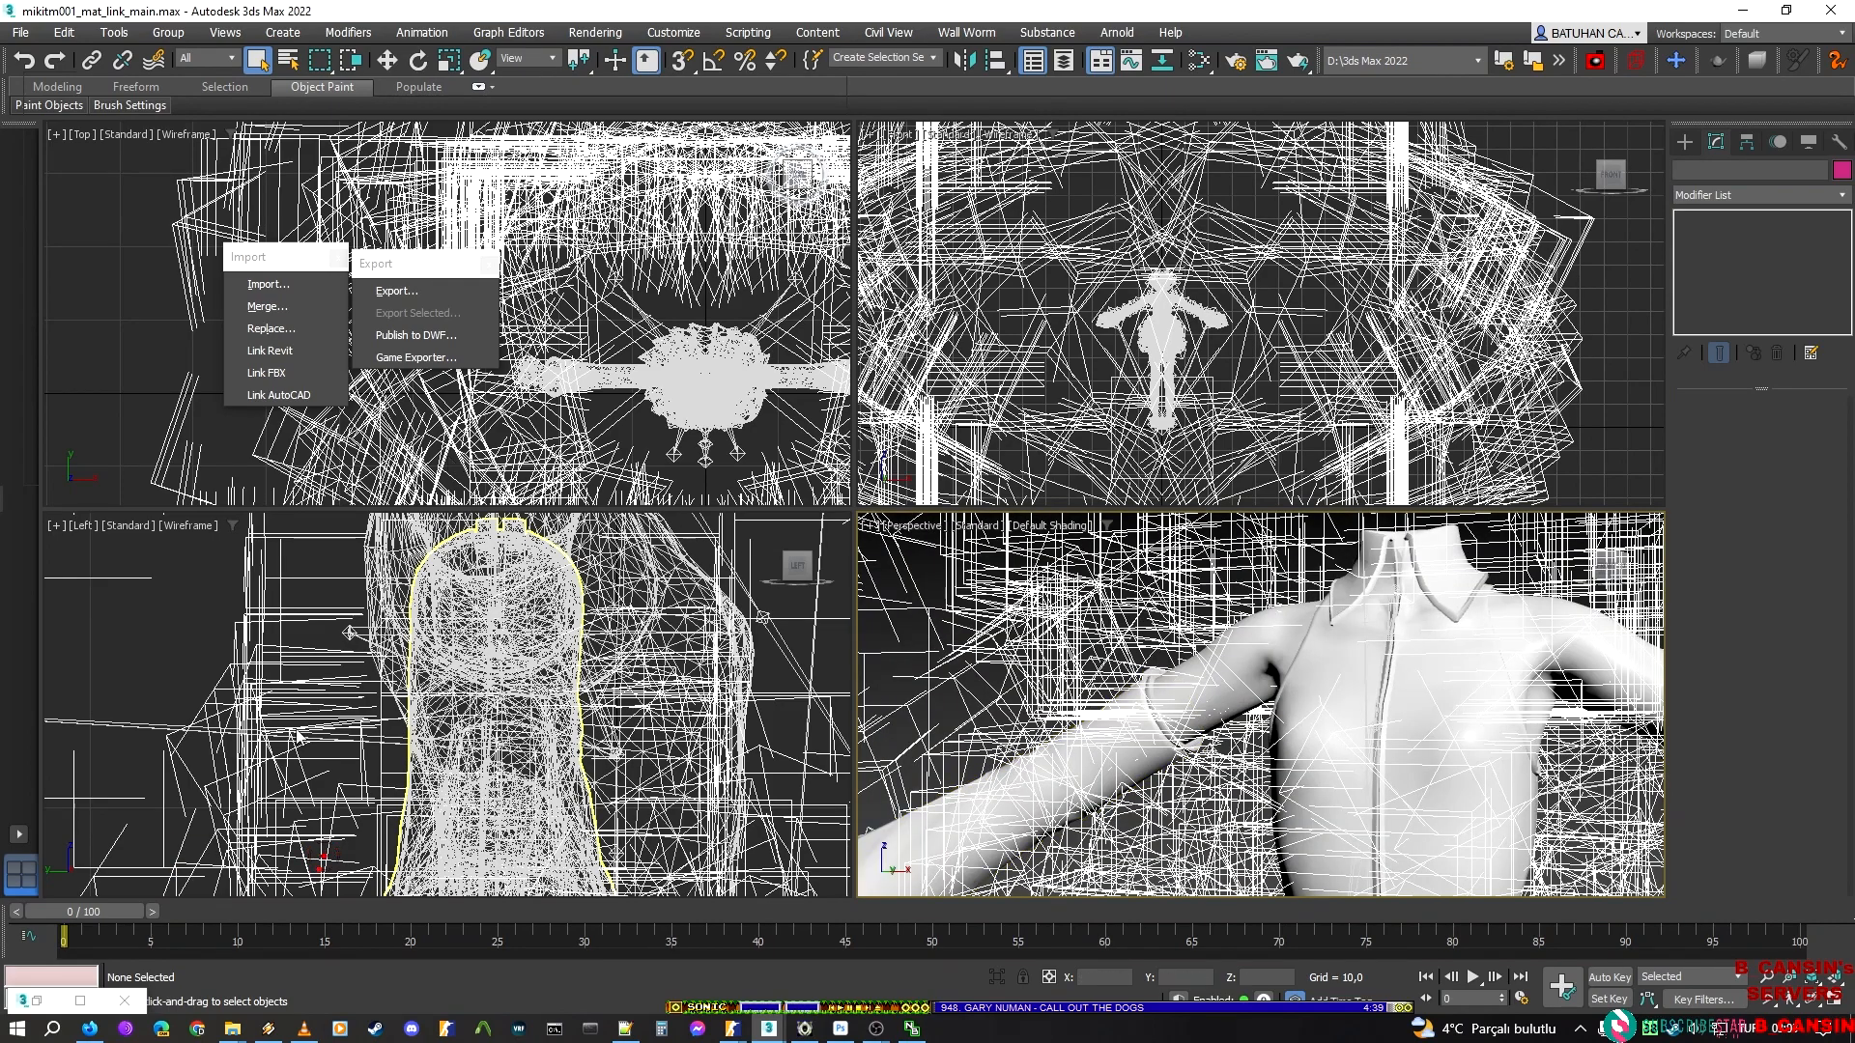
# Restore the Scene Explorer, select the tights mesh and hide the leglight object on the legs
pyautogui.click(39, 1000)
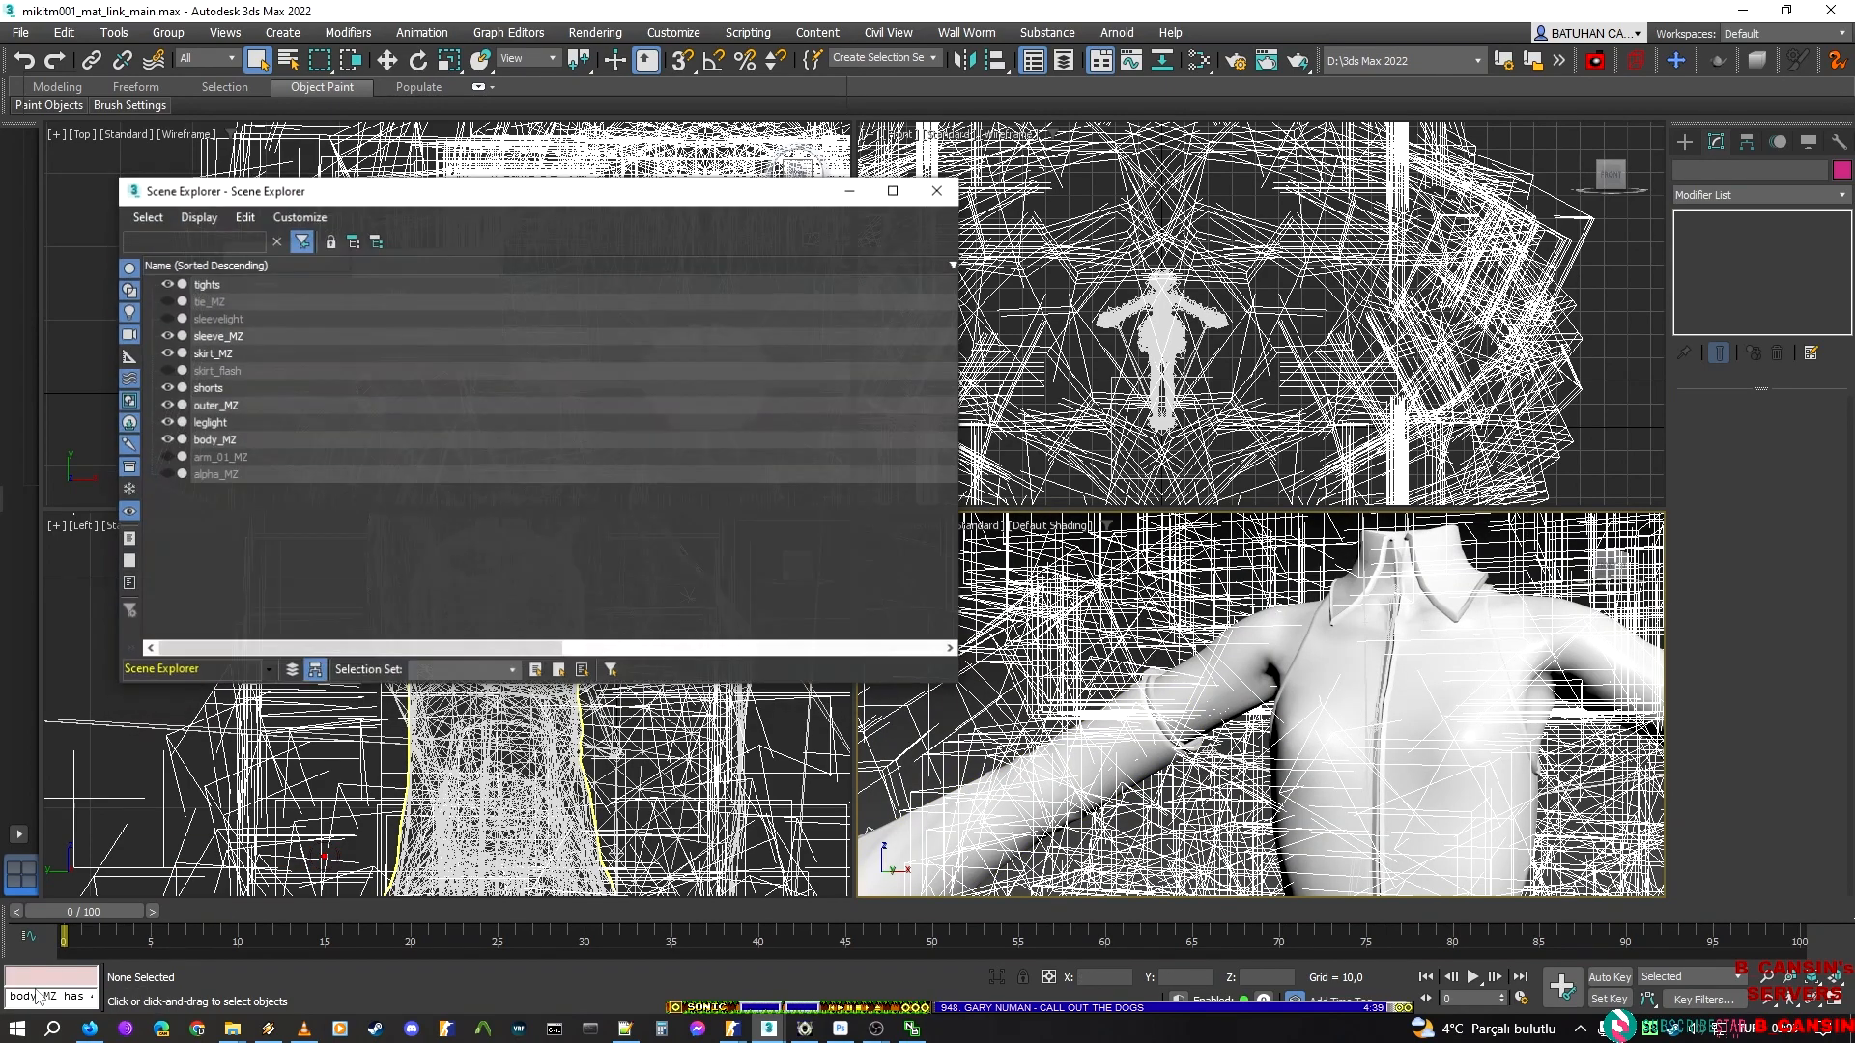
pyautogui.click(232, 280)
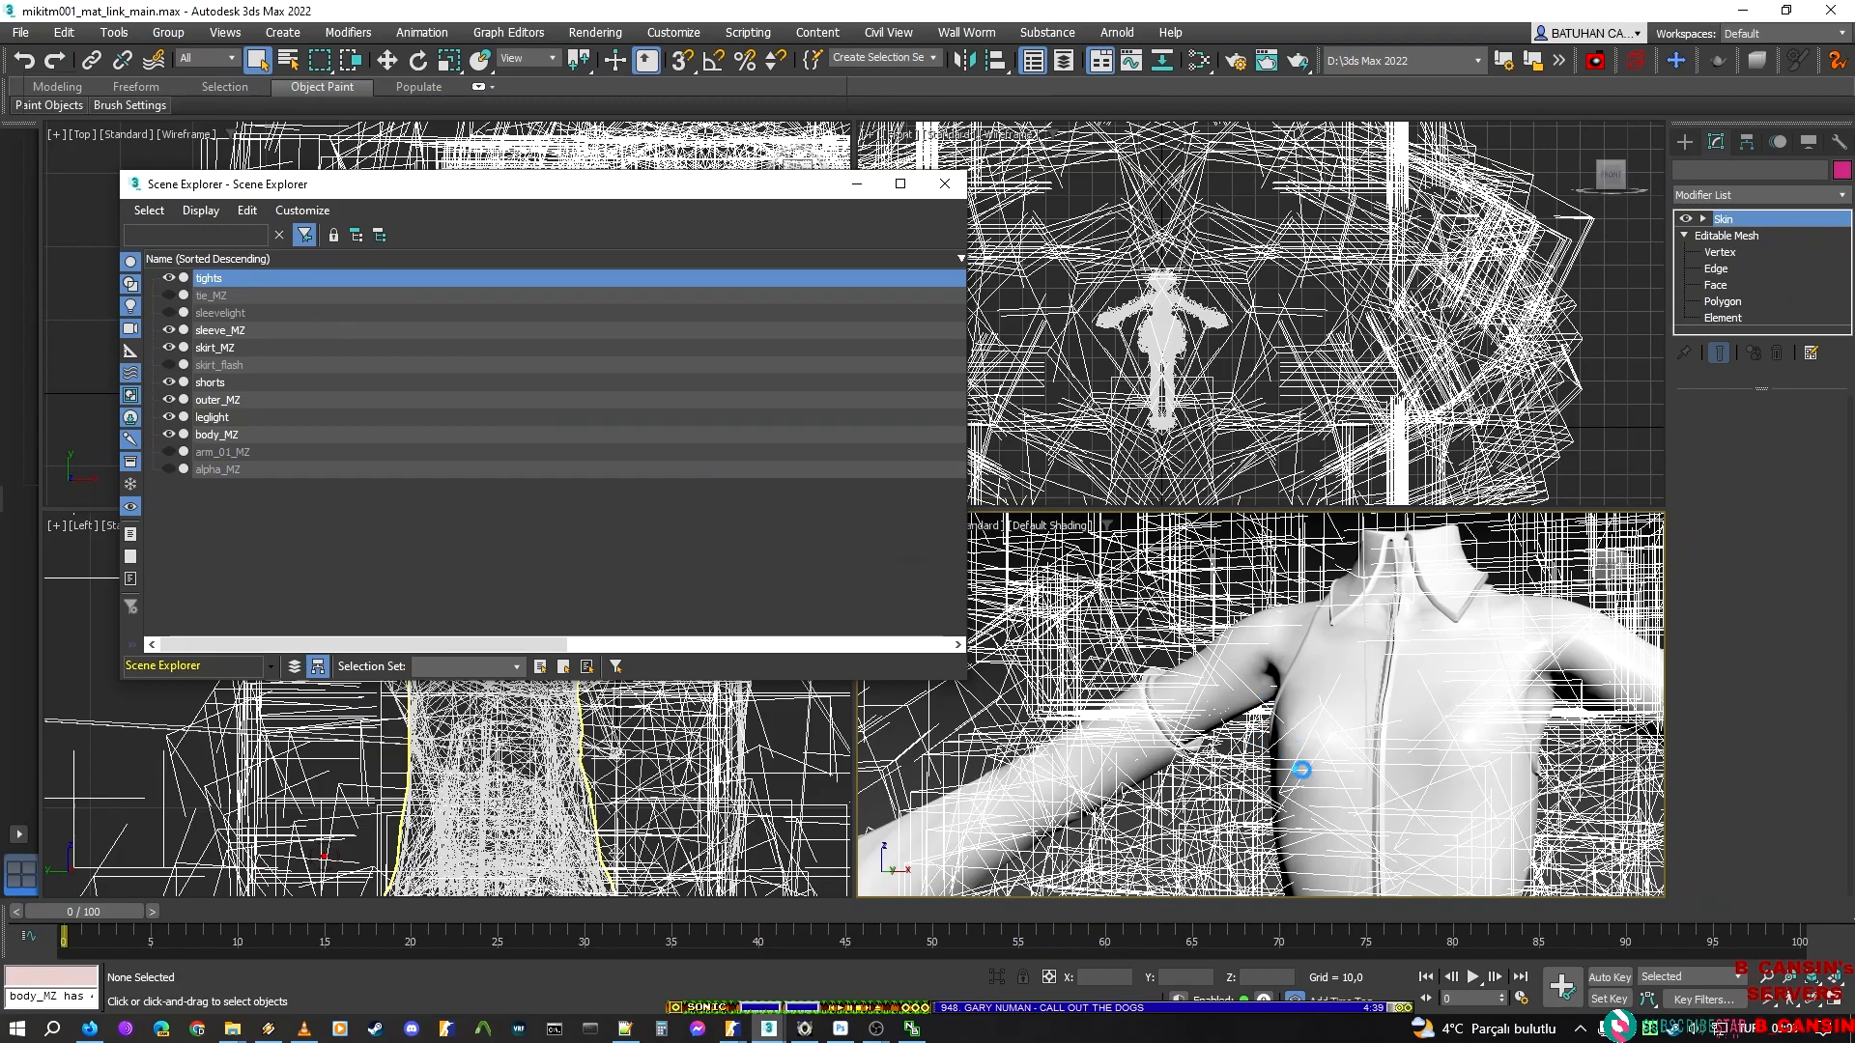
pyautogui.scroll(-5, 1058, 732)
pyautogui.moveTo(1082, 720); pyautogui.dragTo(1253, 421, button='middle')
pyautogui.scroll(6, 1309, 580)
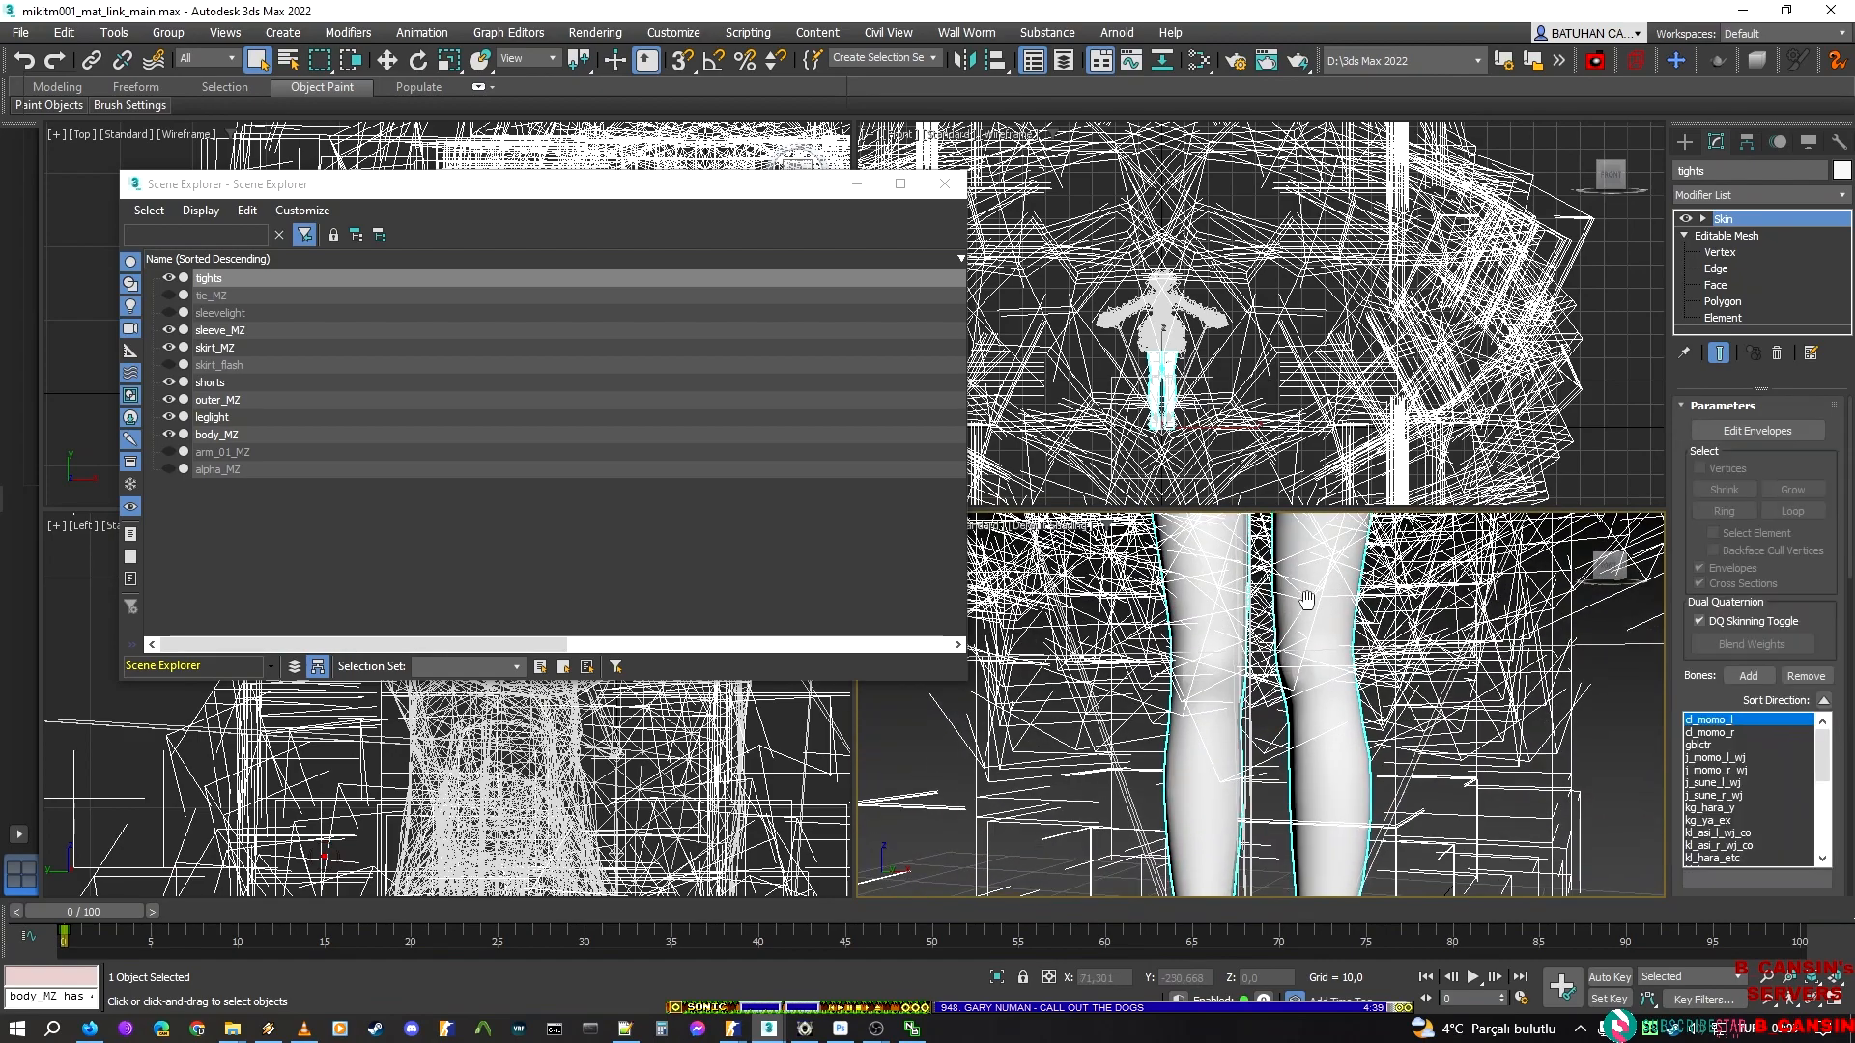
pyautogui.scroll(4, 1310, 580)
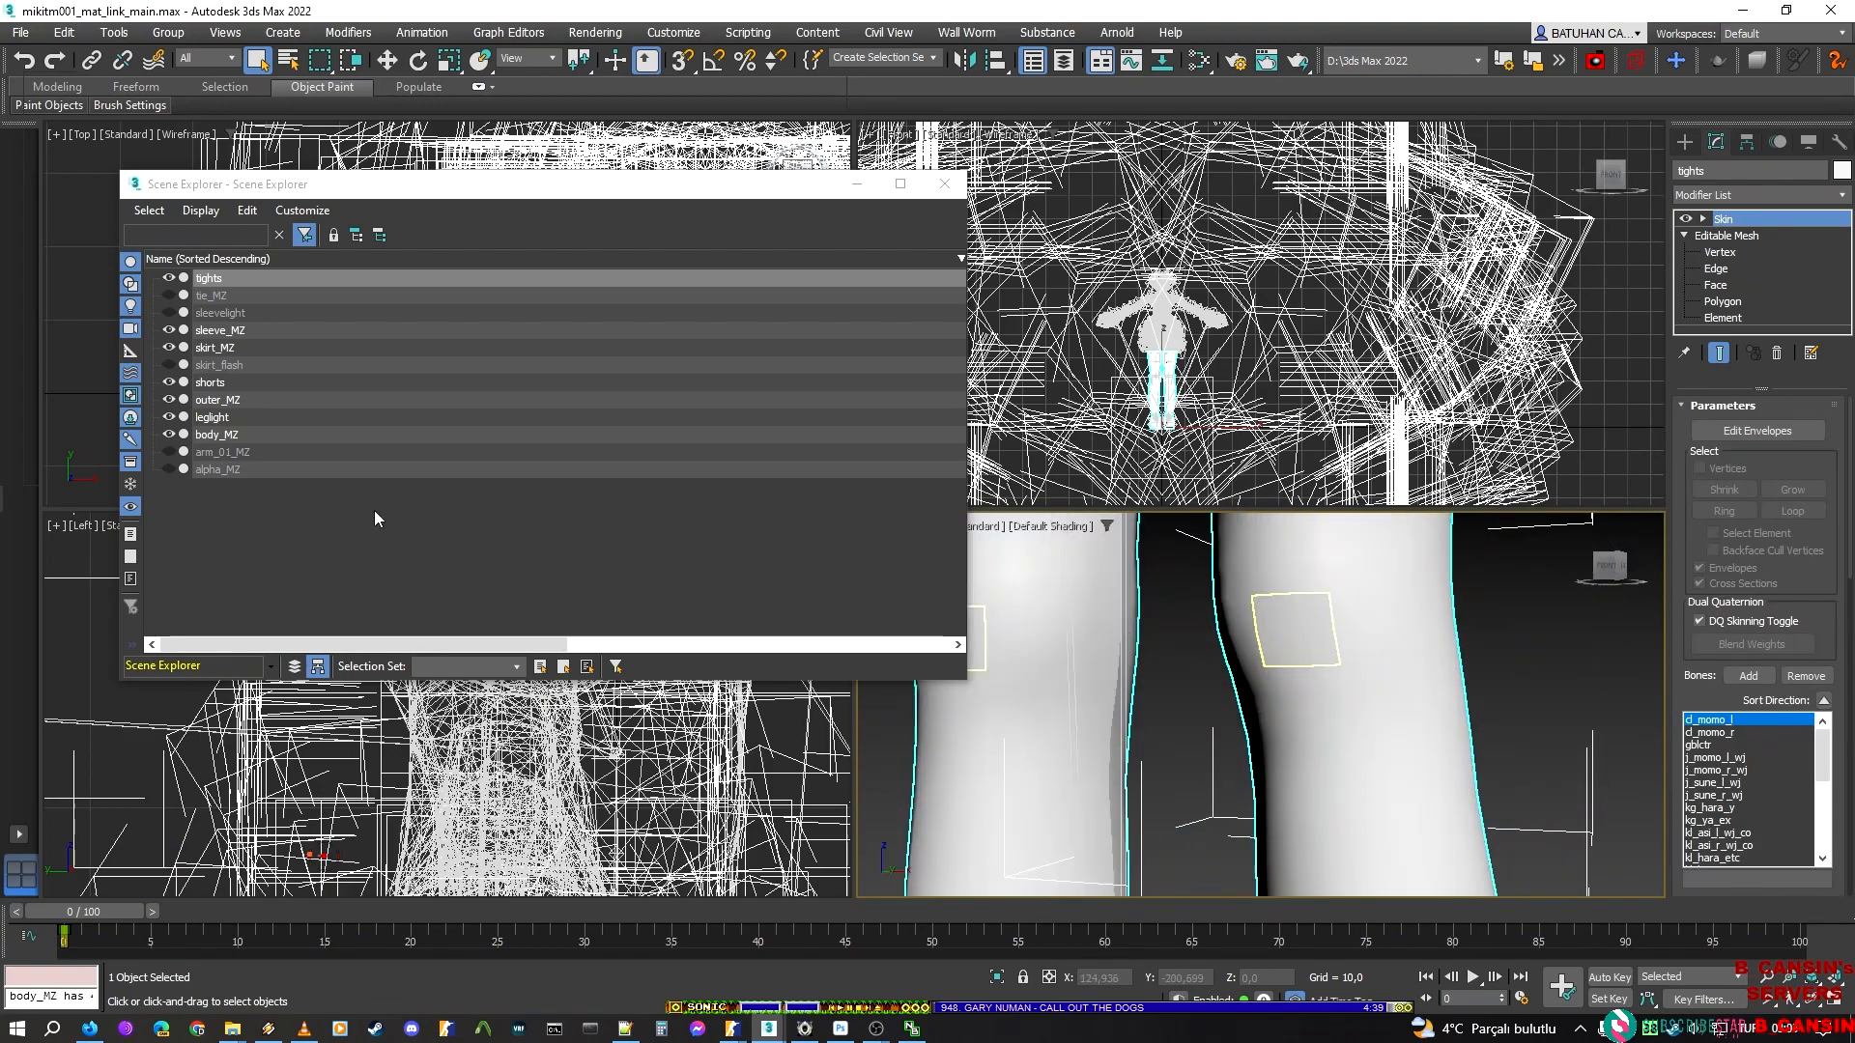
pyautogui.click(168, 417)
pyautogui.scroll(-3, 1249, 654)
pyautogui.keyDown('alt'); pyautogui.moveTo(1258, 689); pyautogui.dragTo(1219, 840, button='middle'); pyautogui.keyUp('alt')
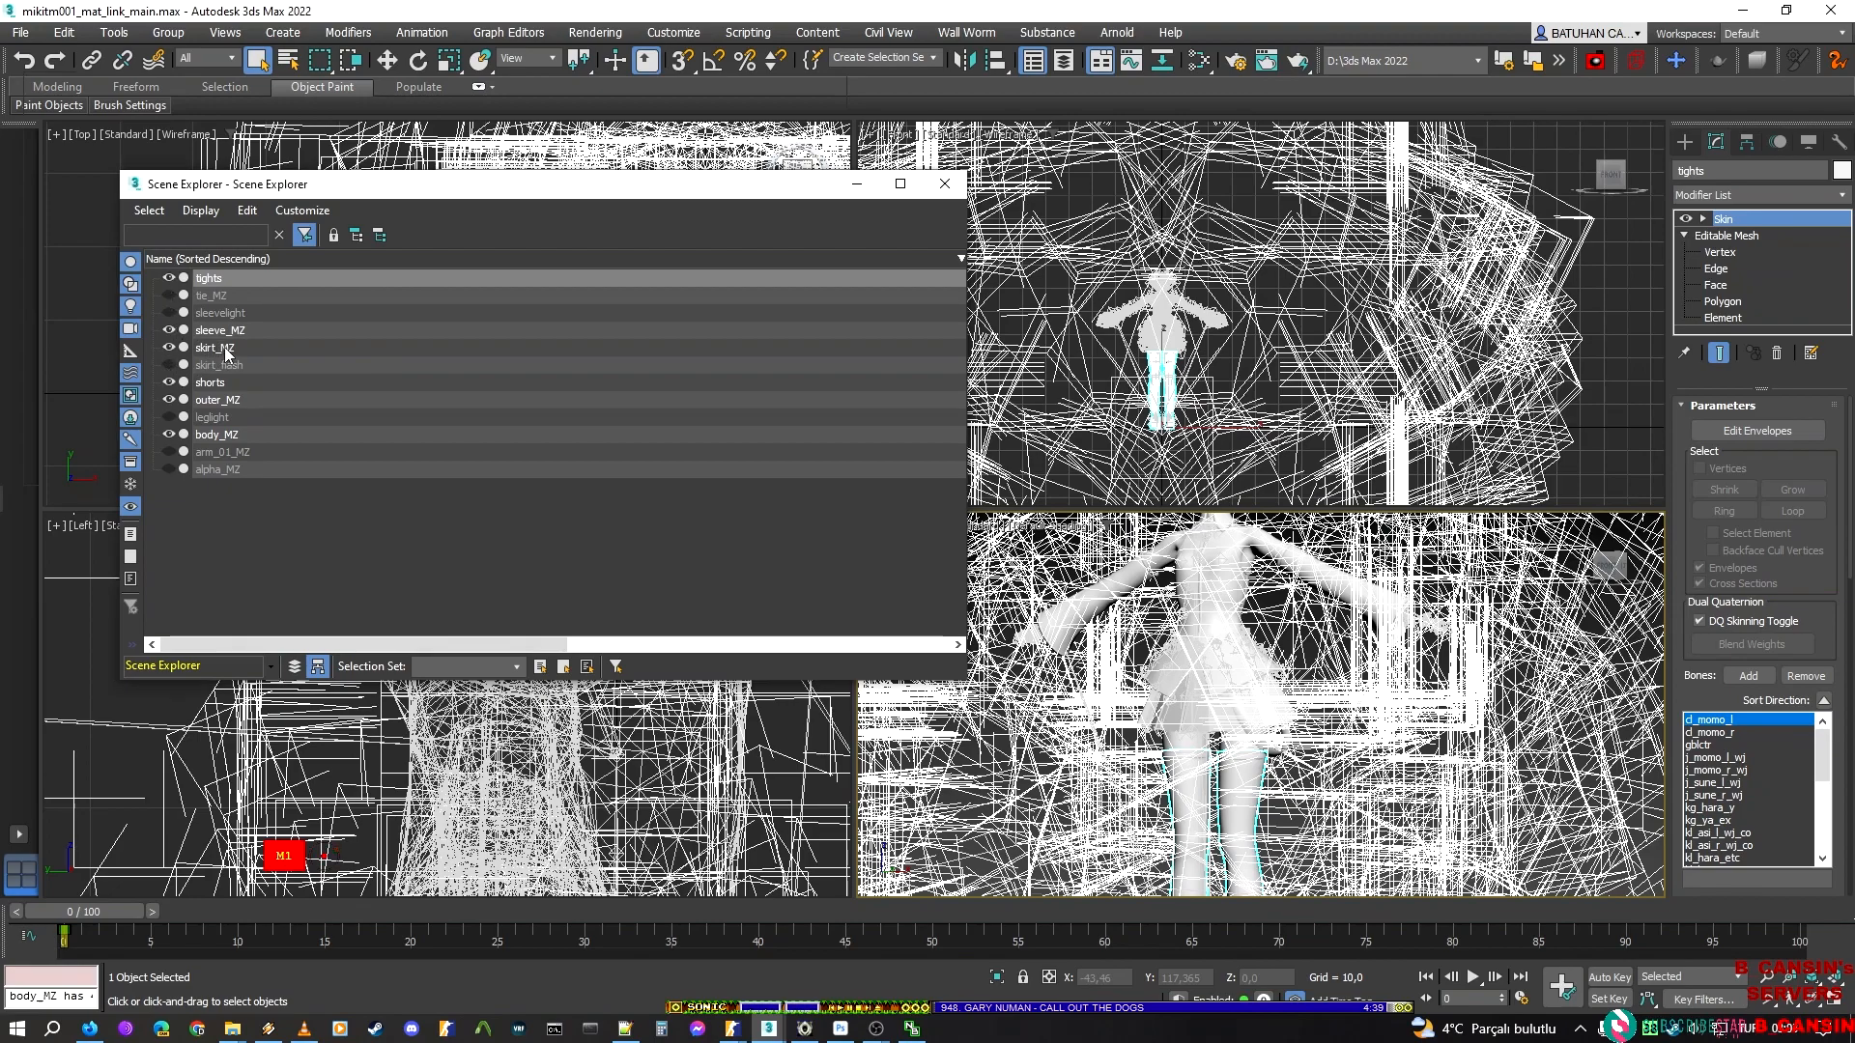
# Select the skirt_MZ mesh, view it from the front and switch it to Element sub-object editing
pyautogui.click(208, 348)
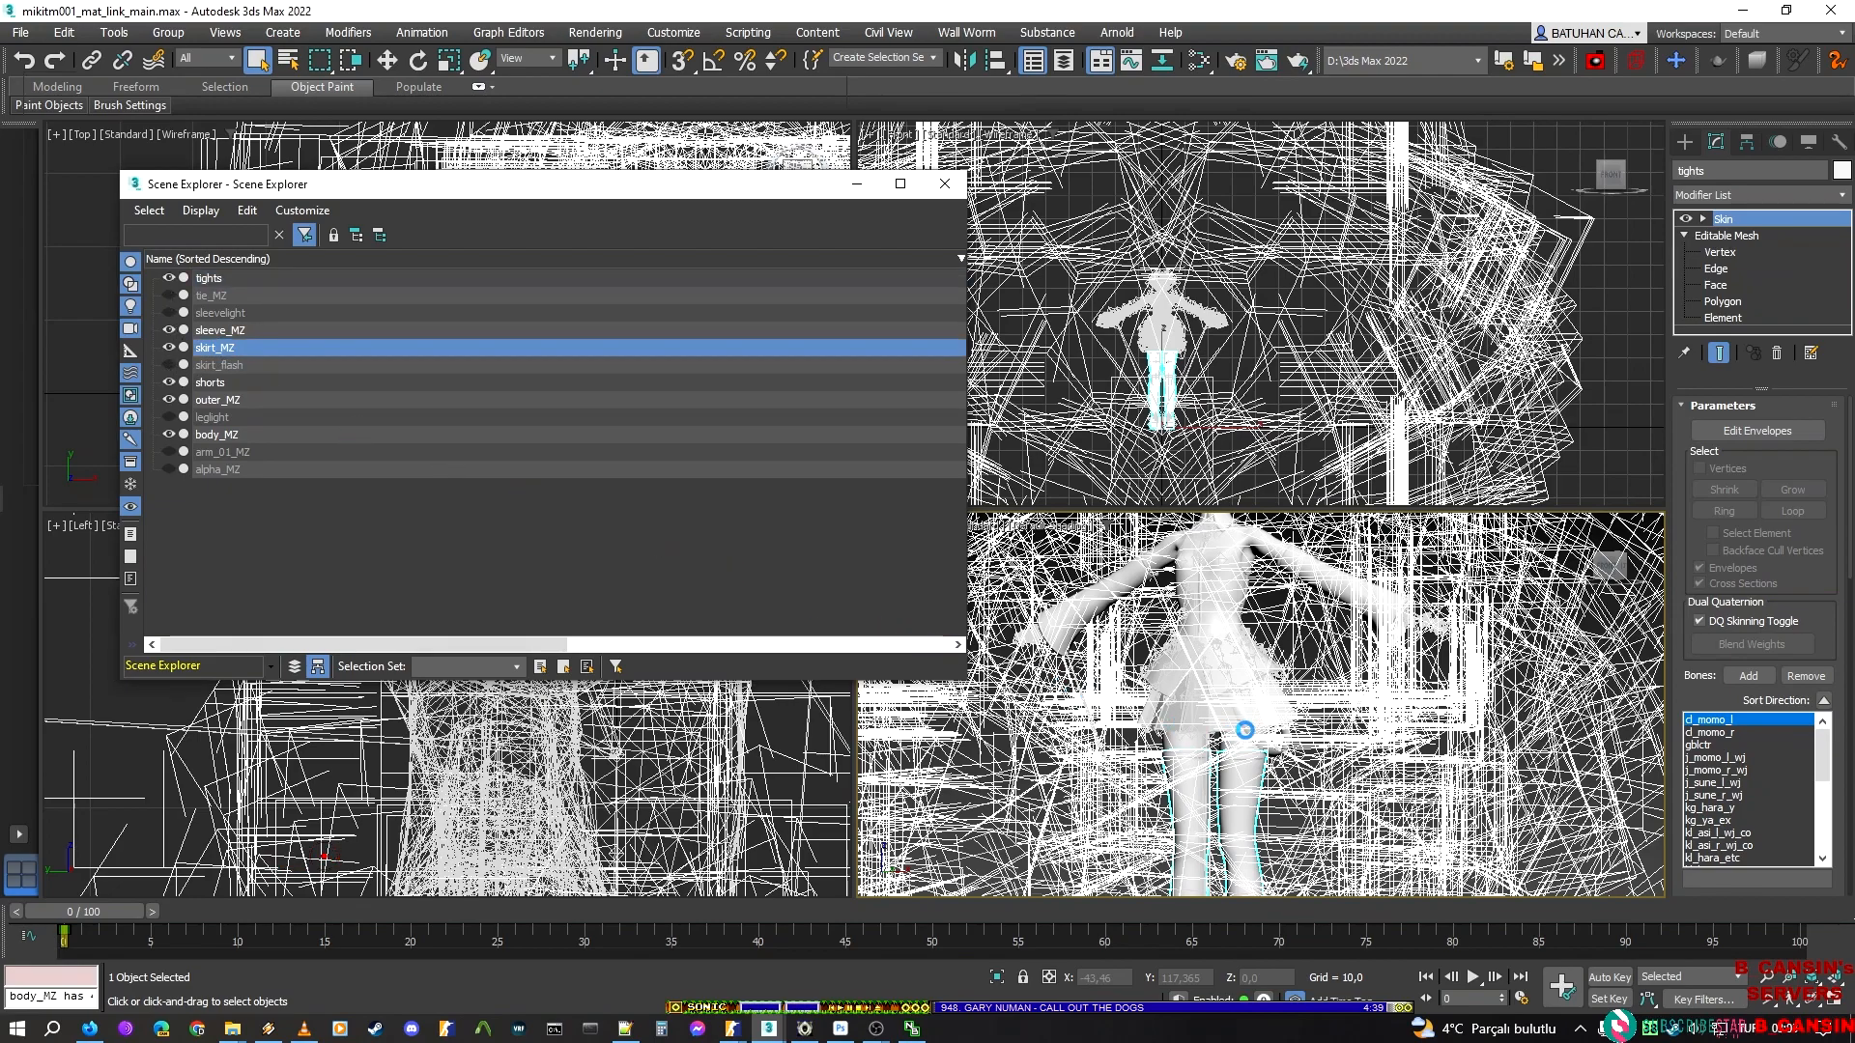
pyautogui.scroll(4, 1246, 730)
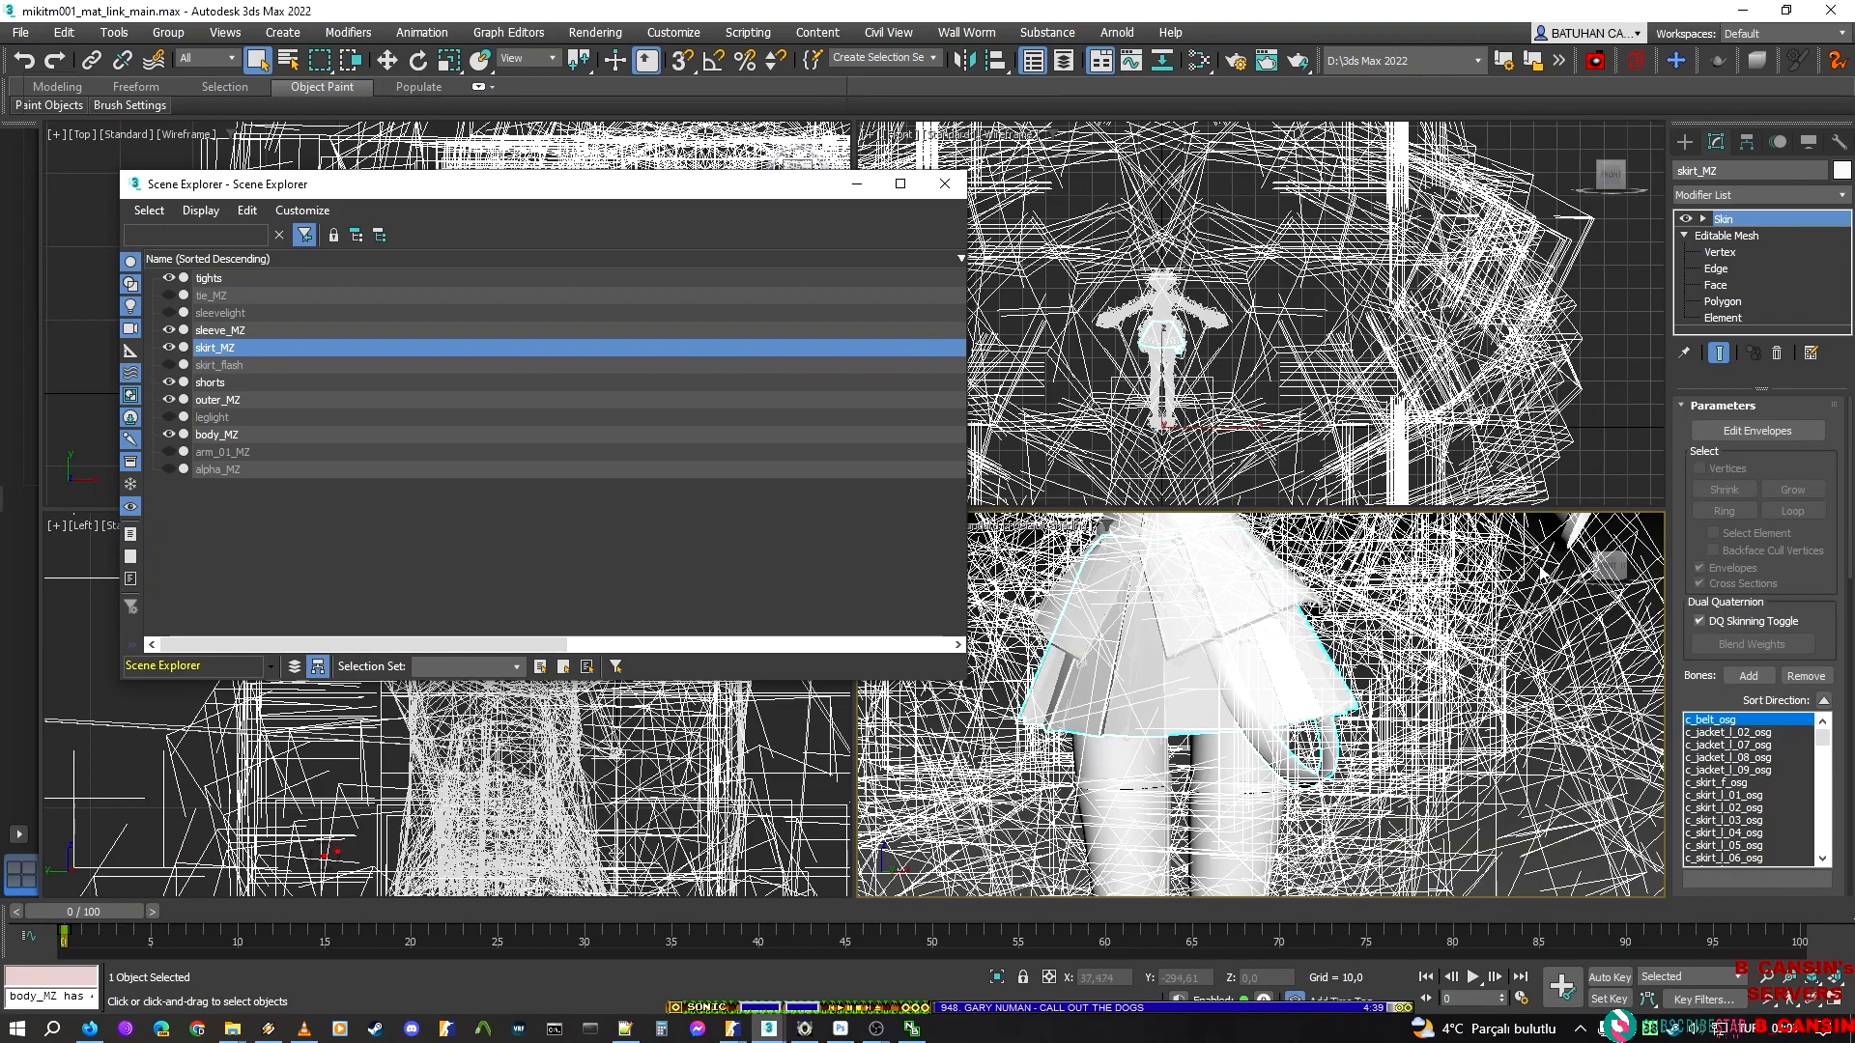
pyautogui.moveTo(1594, 568); pyautogui.dragTo(1489, 640)
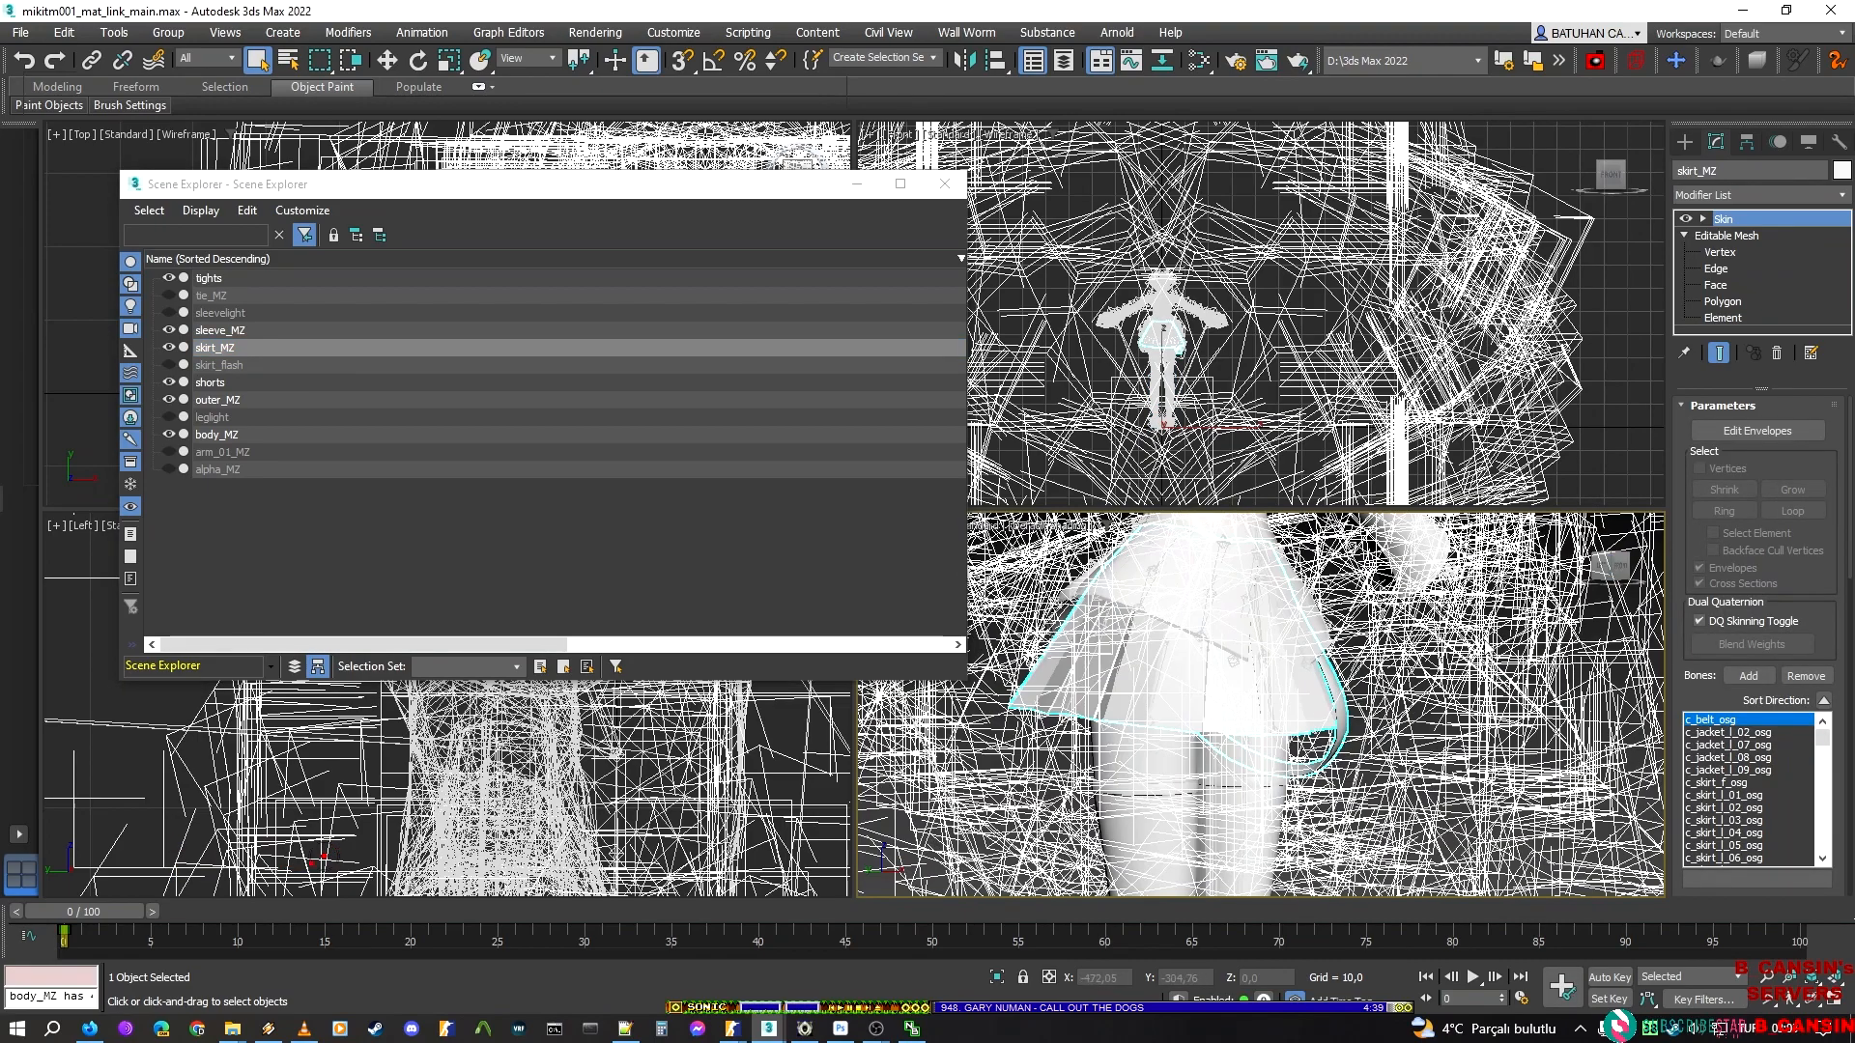
pyautogui.click(1623, 572)
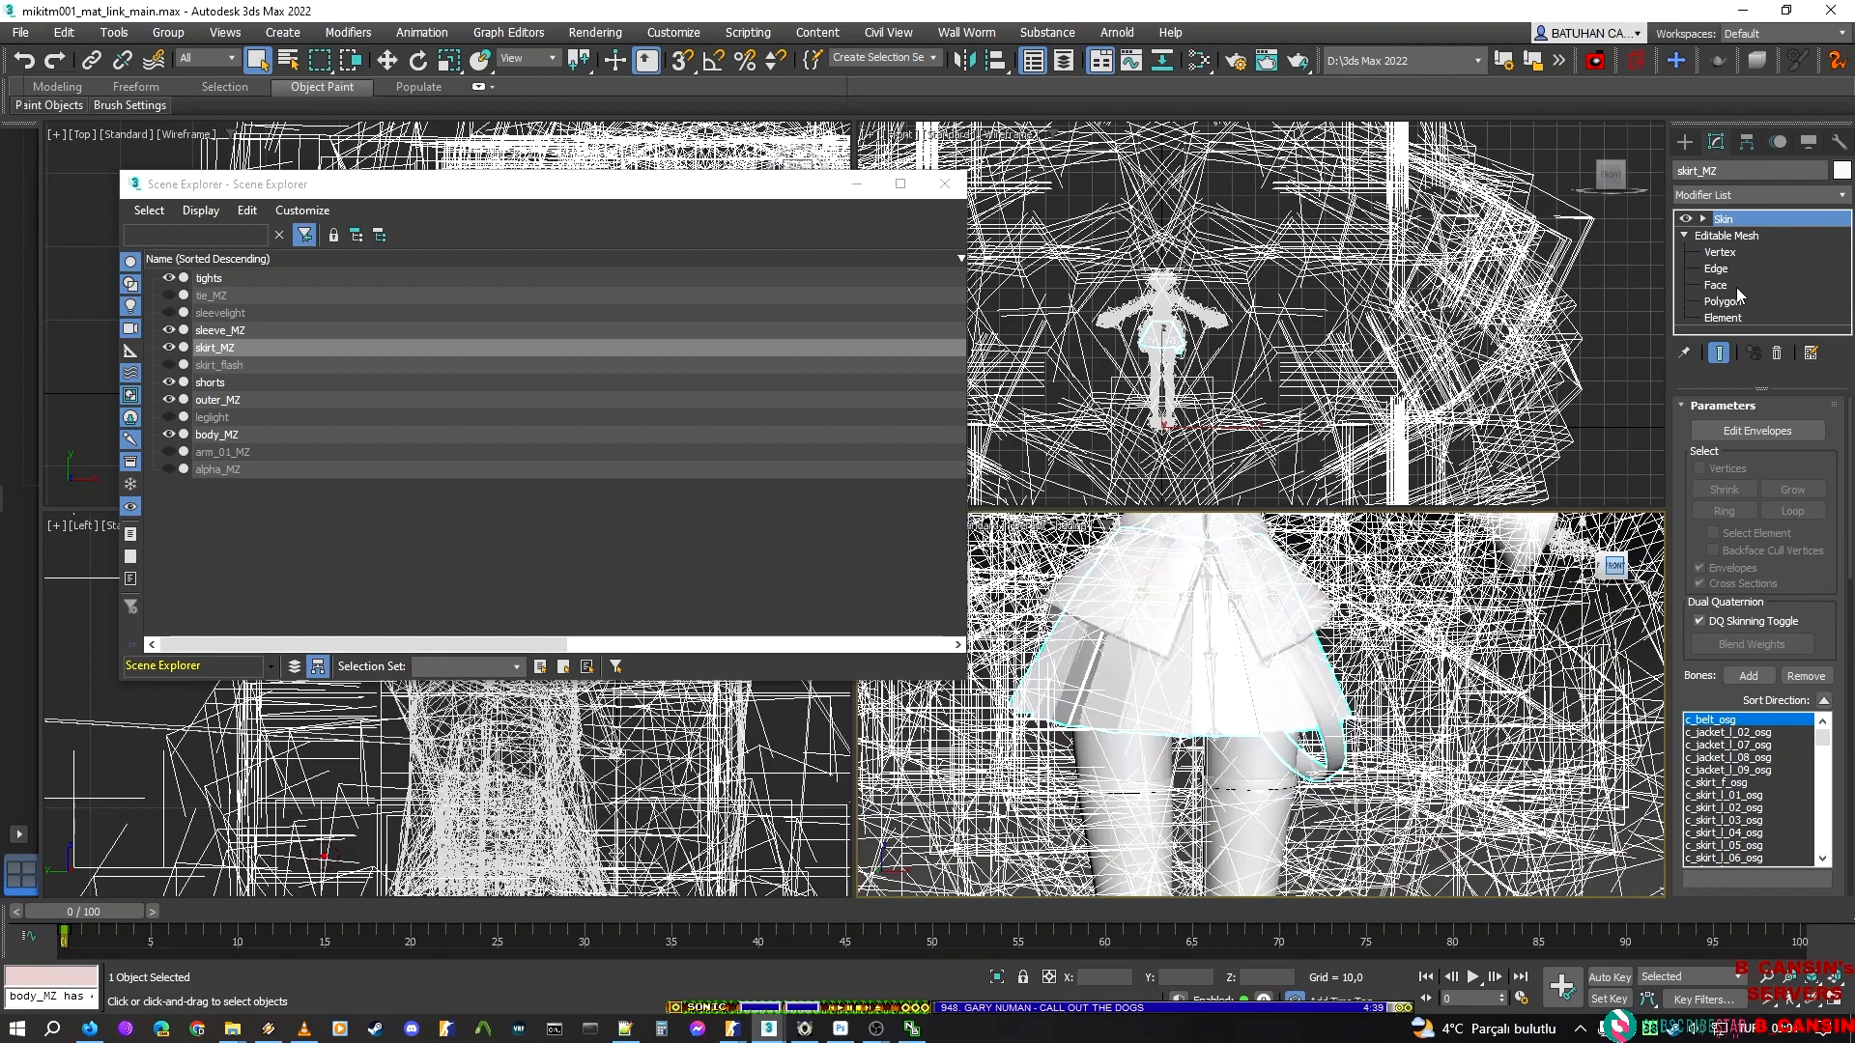
pyautogui.click(1729, 302)
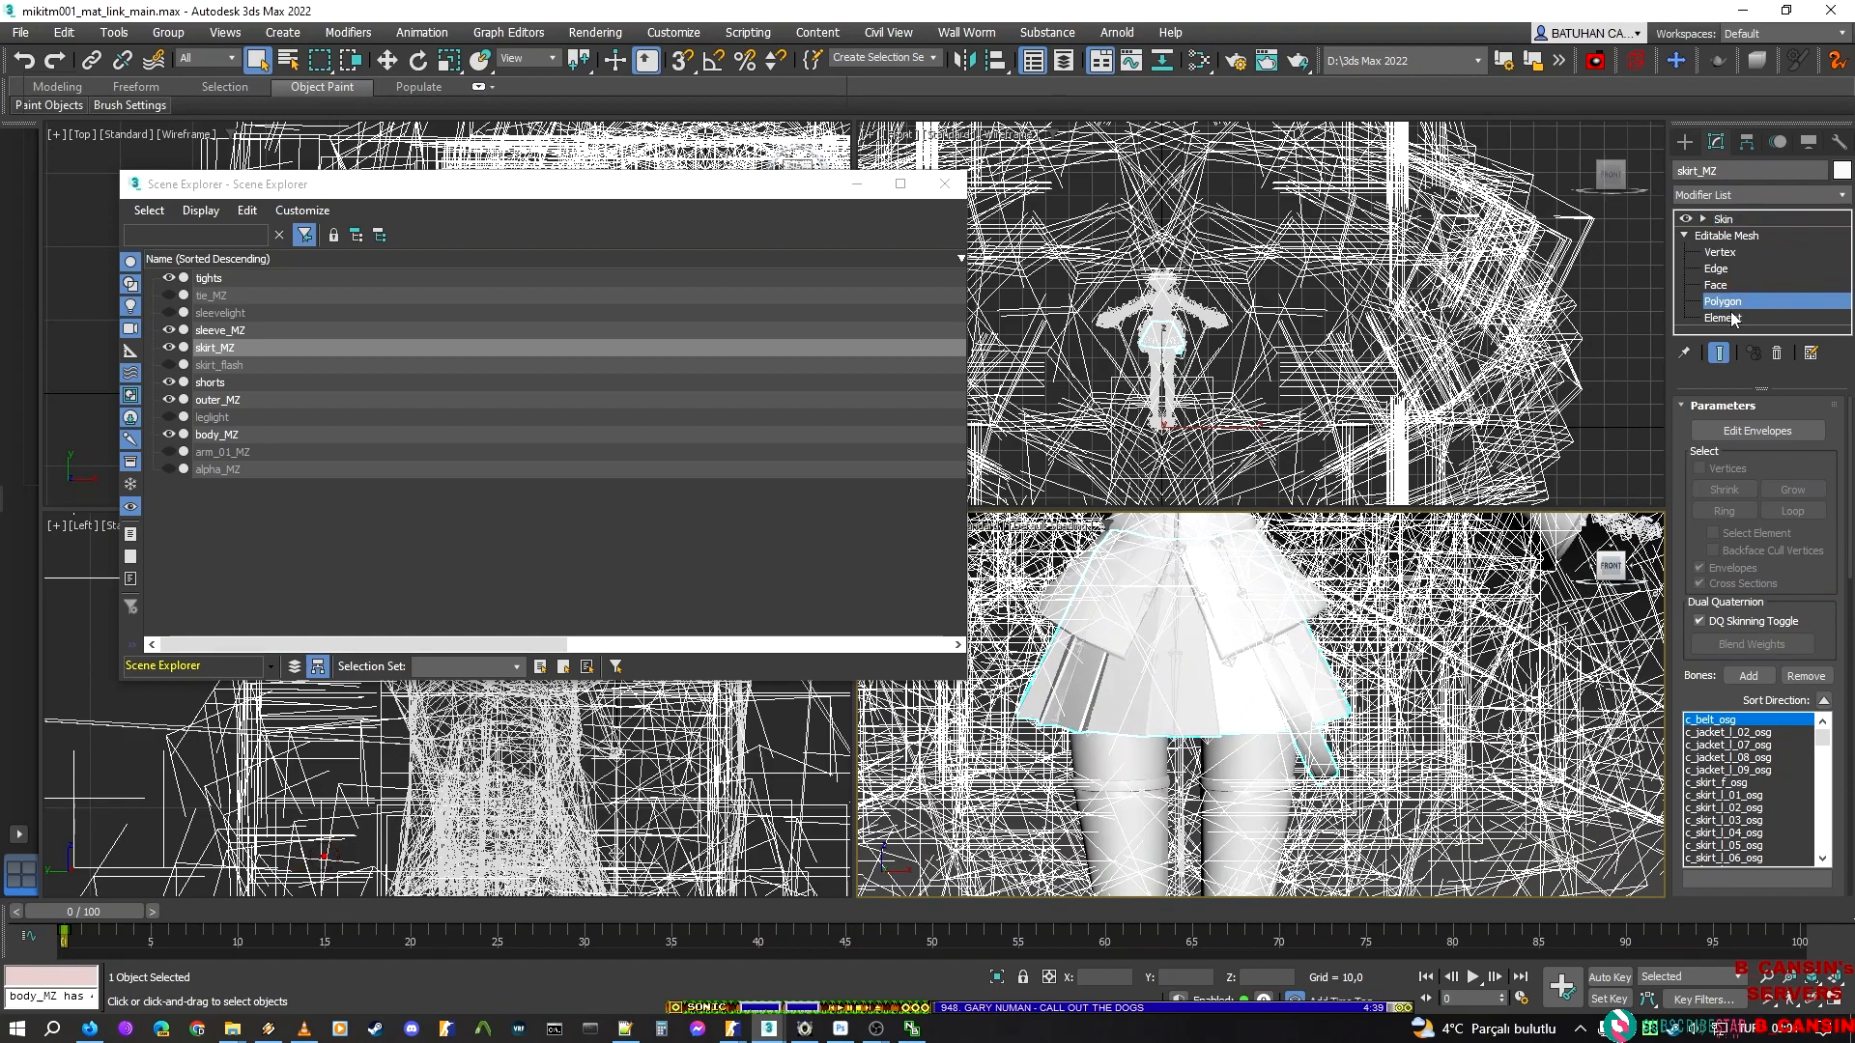
pyautogui.click(1724, 318)
pyautogui.scroll(-3, 1357, 673)
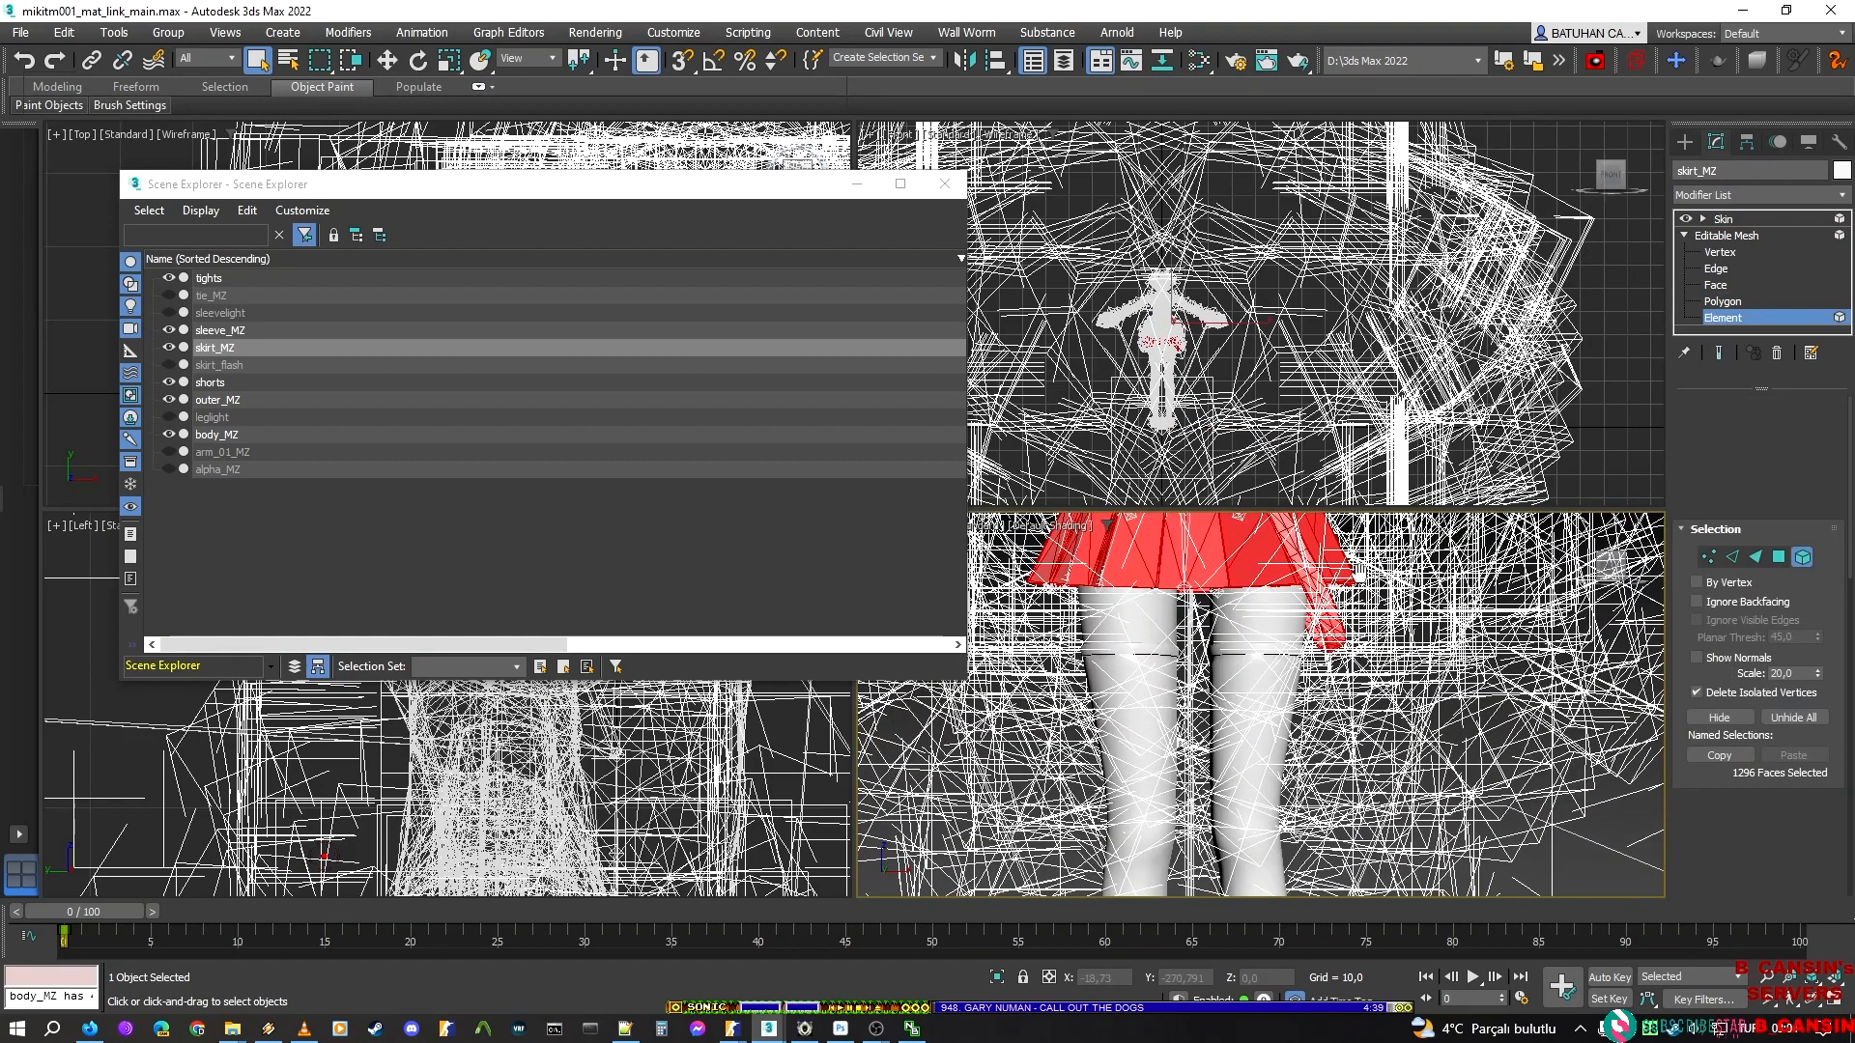
pyautogui.scroll(4, 1357, 673)
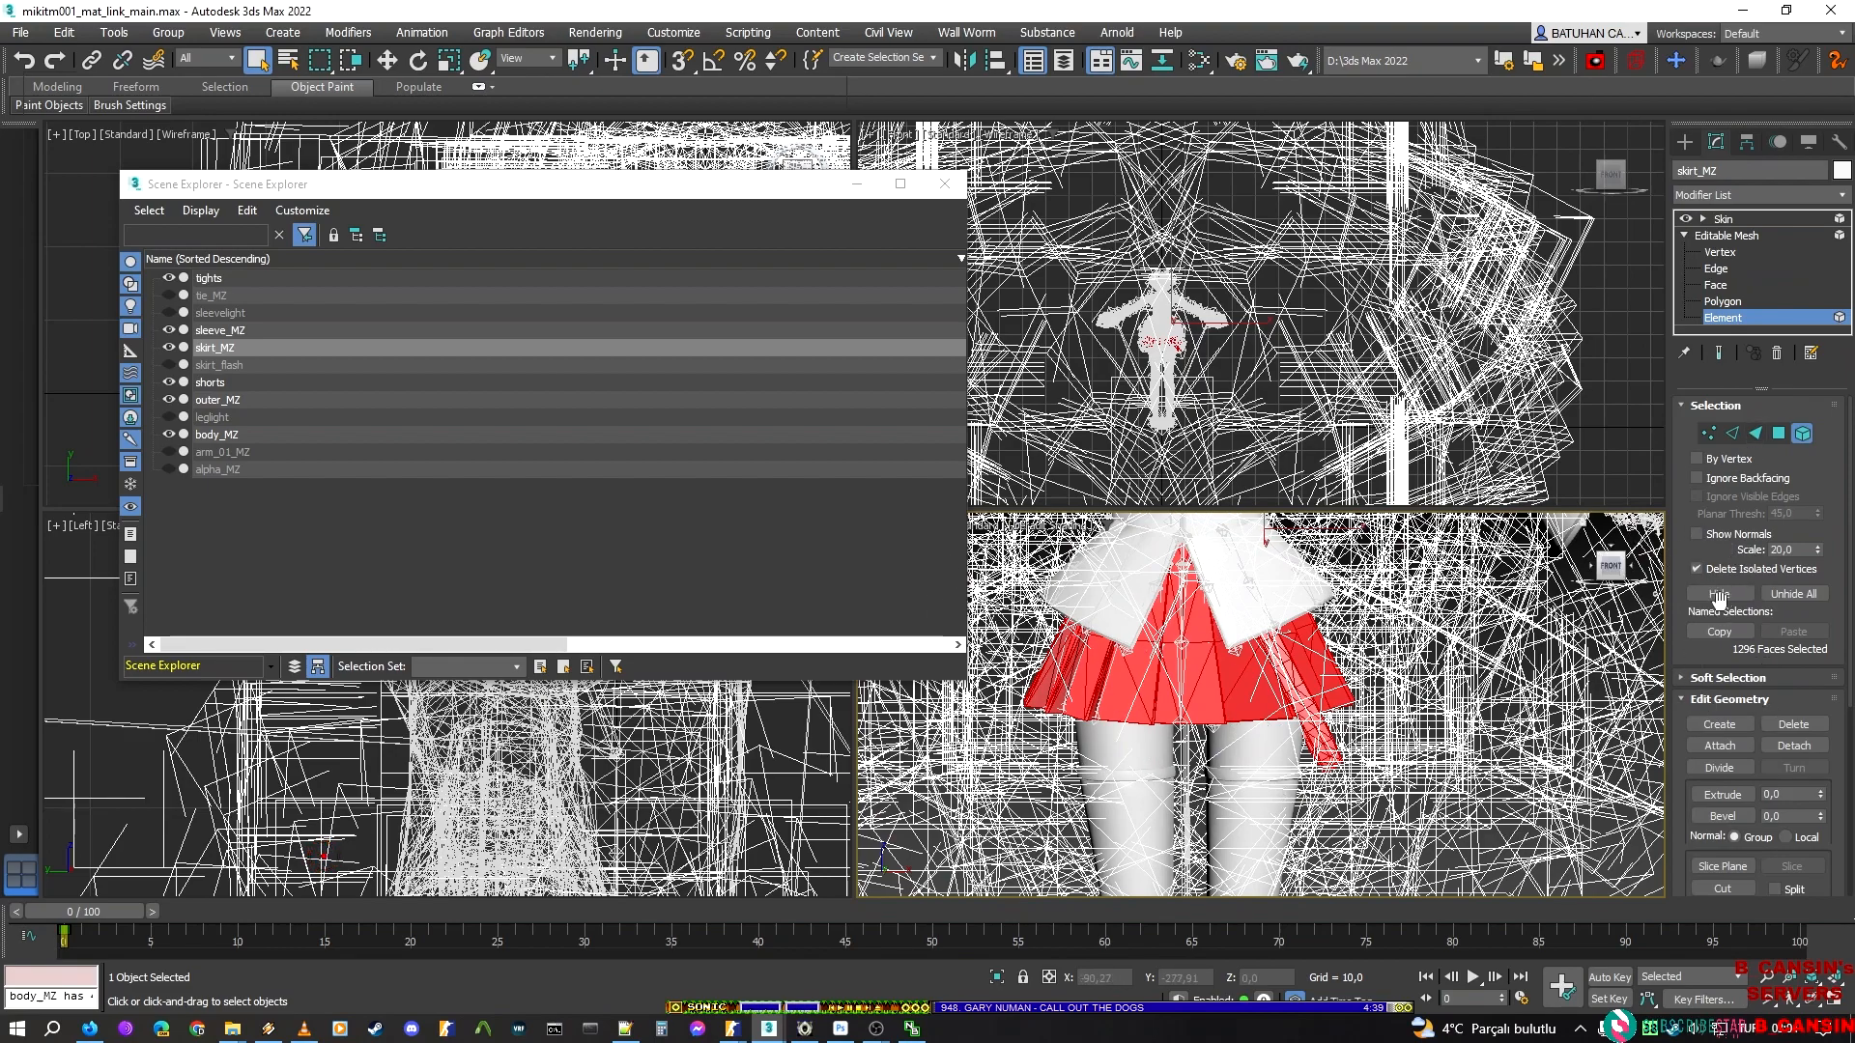
# Reduce the skirt_MZ element selection to the strap hanging beside the skirt
pyautogui.click(1326, 717)
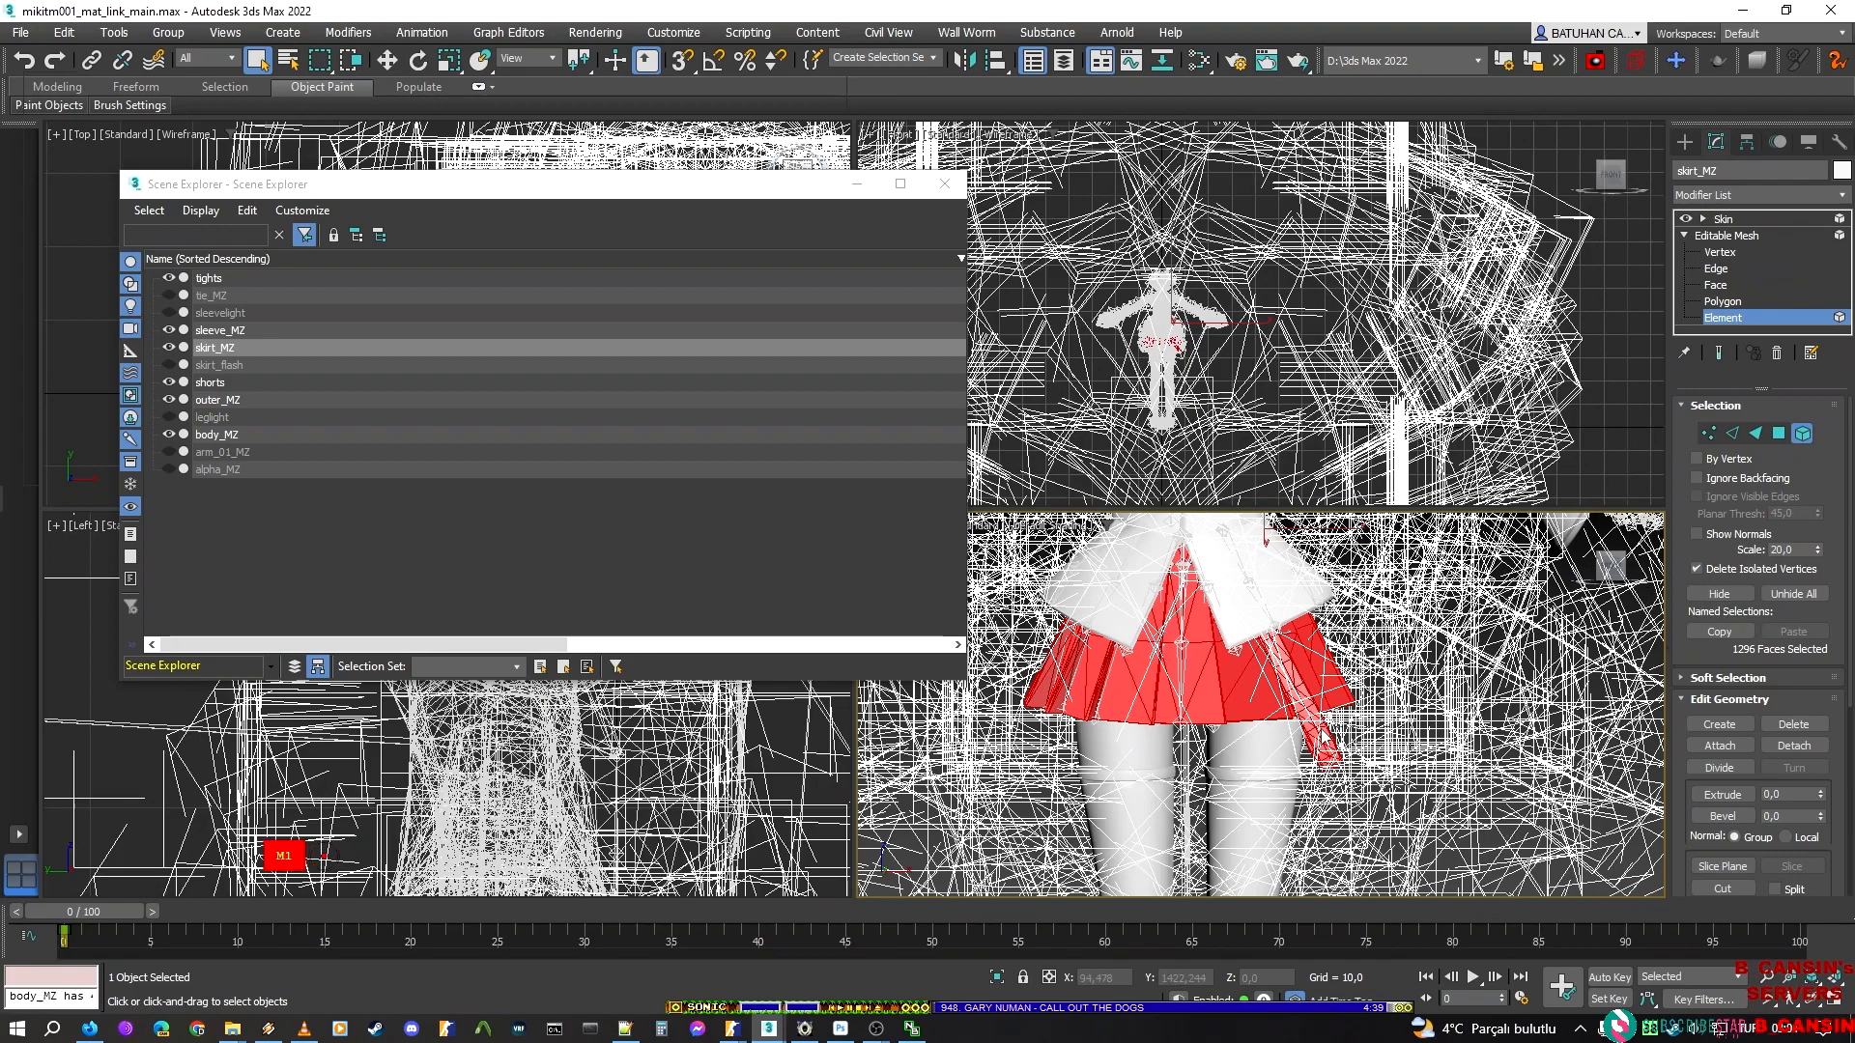
pyautogui.scroll(5, 1162, 345)
pyautogui.scroll(8, 1162, 345)
pyautogui.moveTo(1358, 253); pyautogui.dragTo(1327, 102, button='middle')
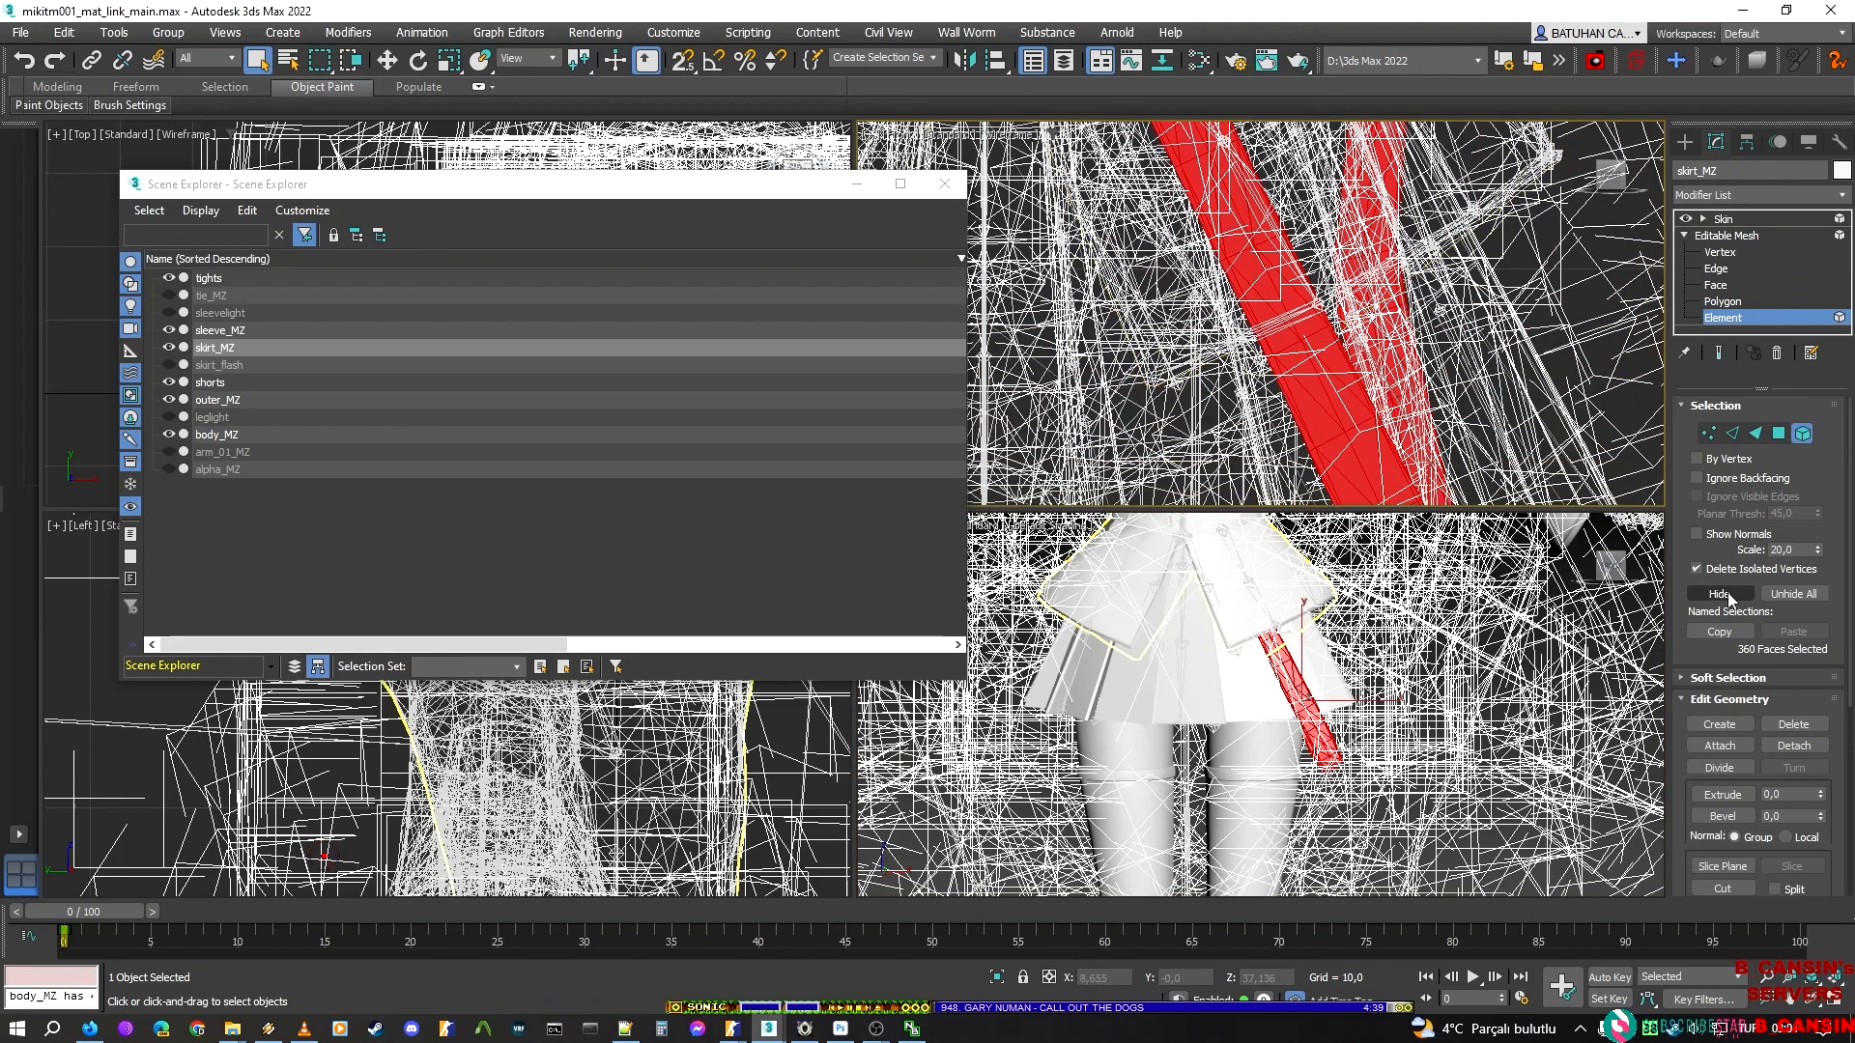
# Hide the selected hanging strap elements and return skirt_MZ to its Skin modifier level
pyautogui.click(1728, 594)
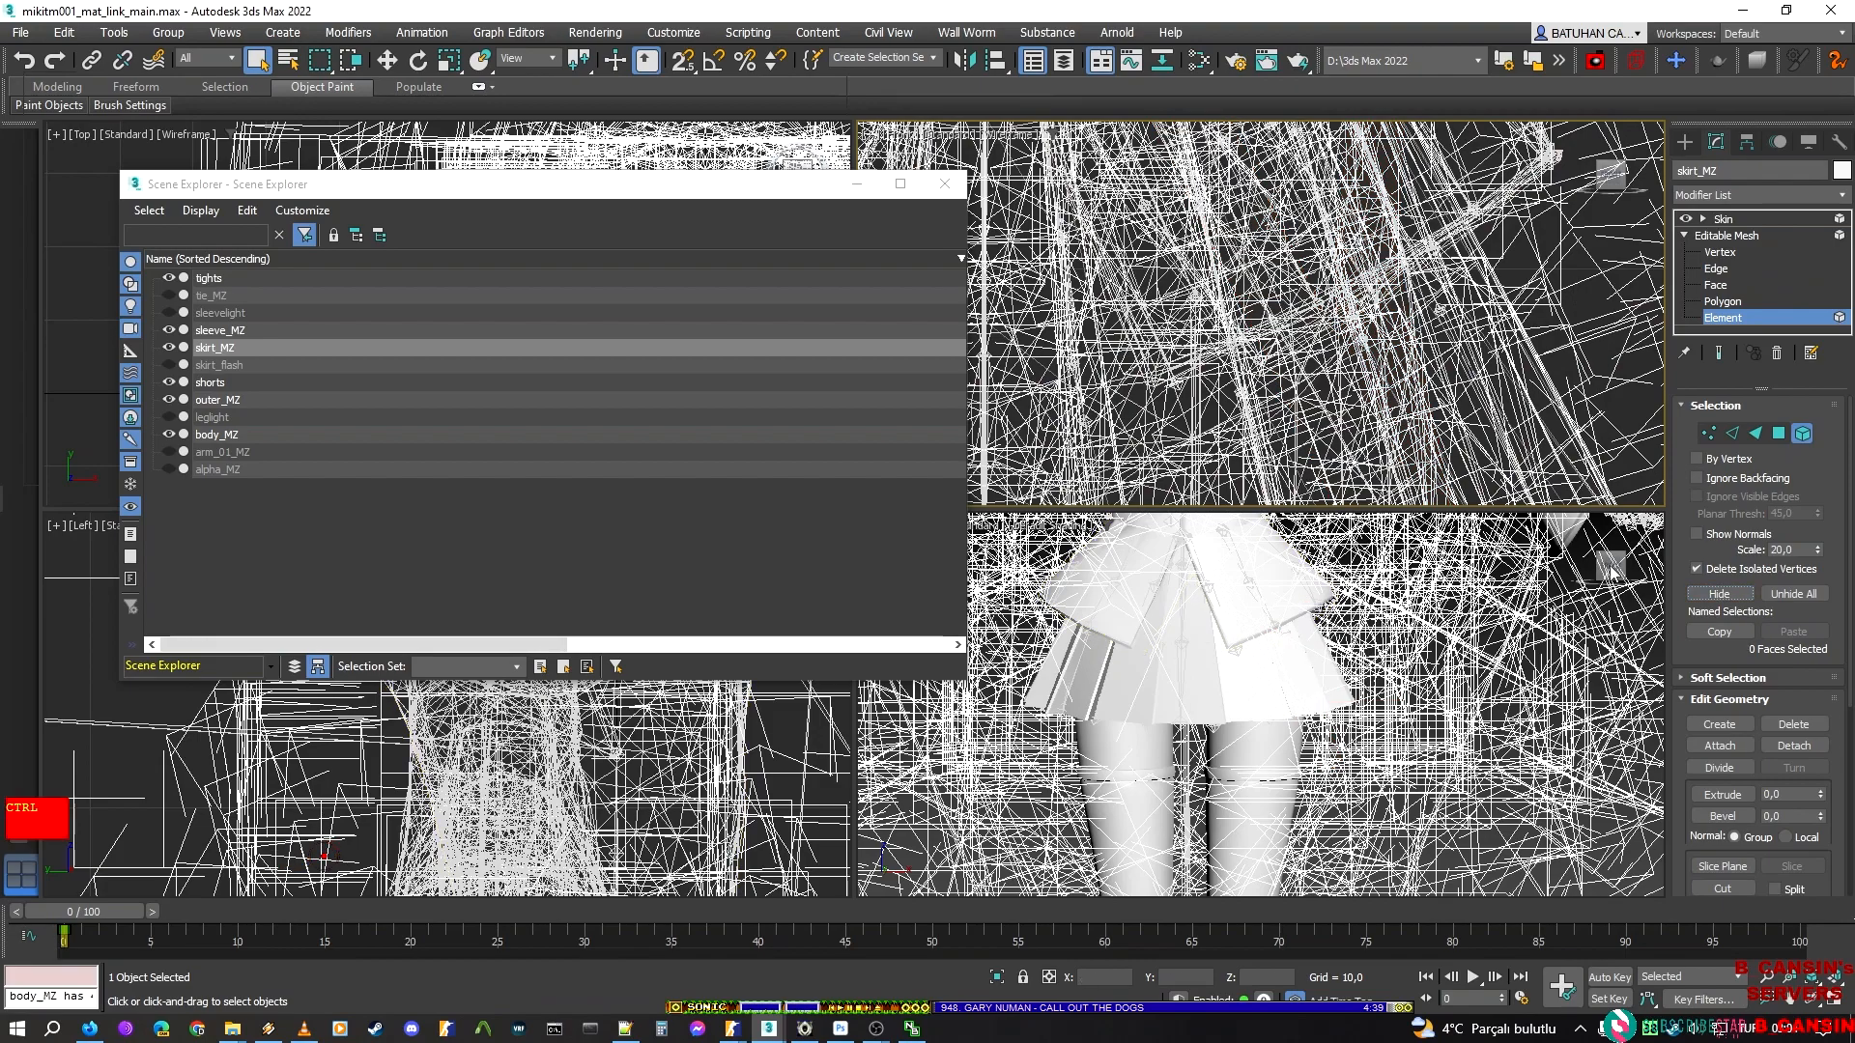
pyautogui.click(1302, 698)
pyautogui.moveTo(1224, 533); pyautogui.dragTo(1388, 659, button='middle')
pyautogui.moveTo(1170, 190); pyautogui.dragTo(1304, 275, button='middle')
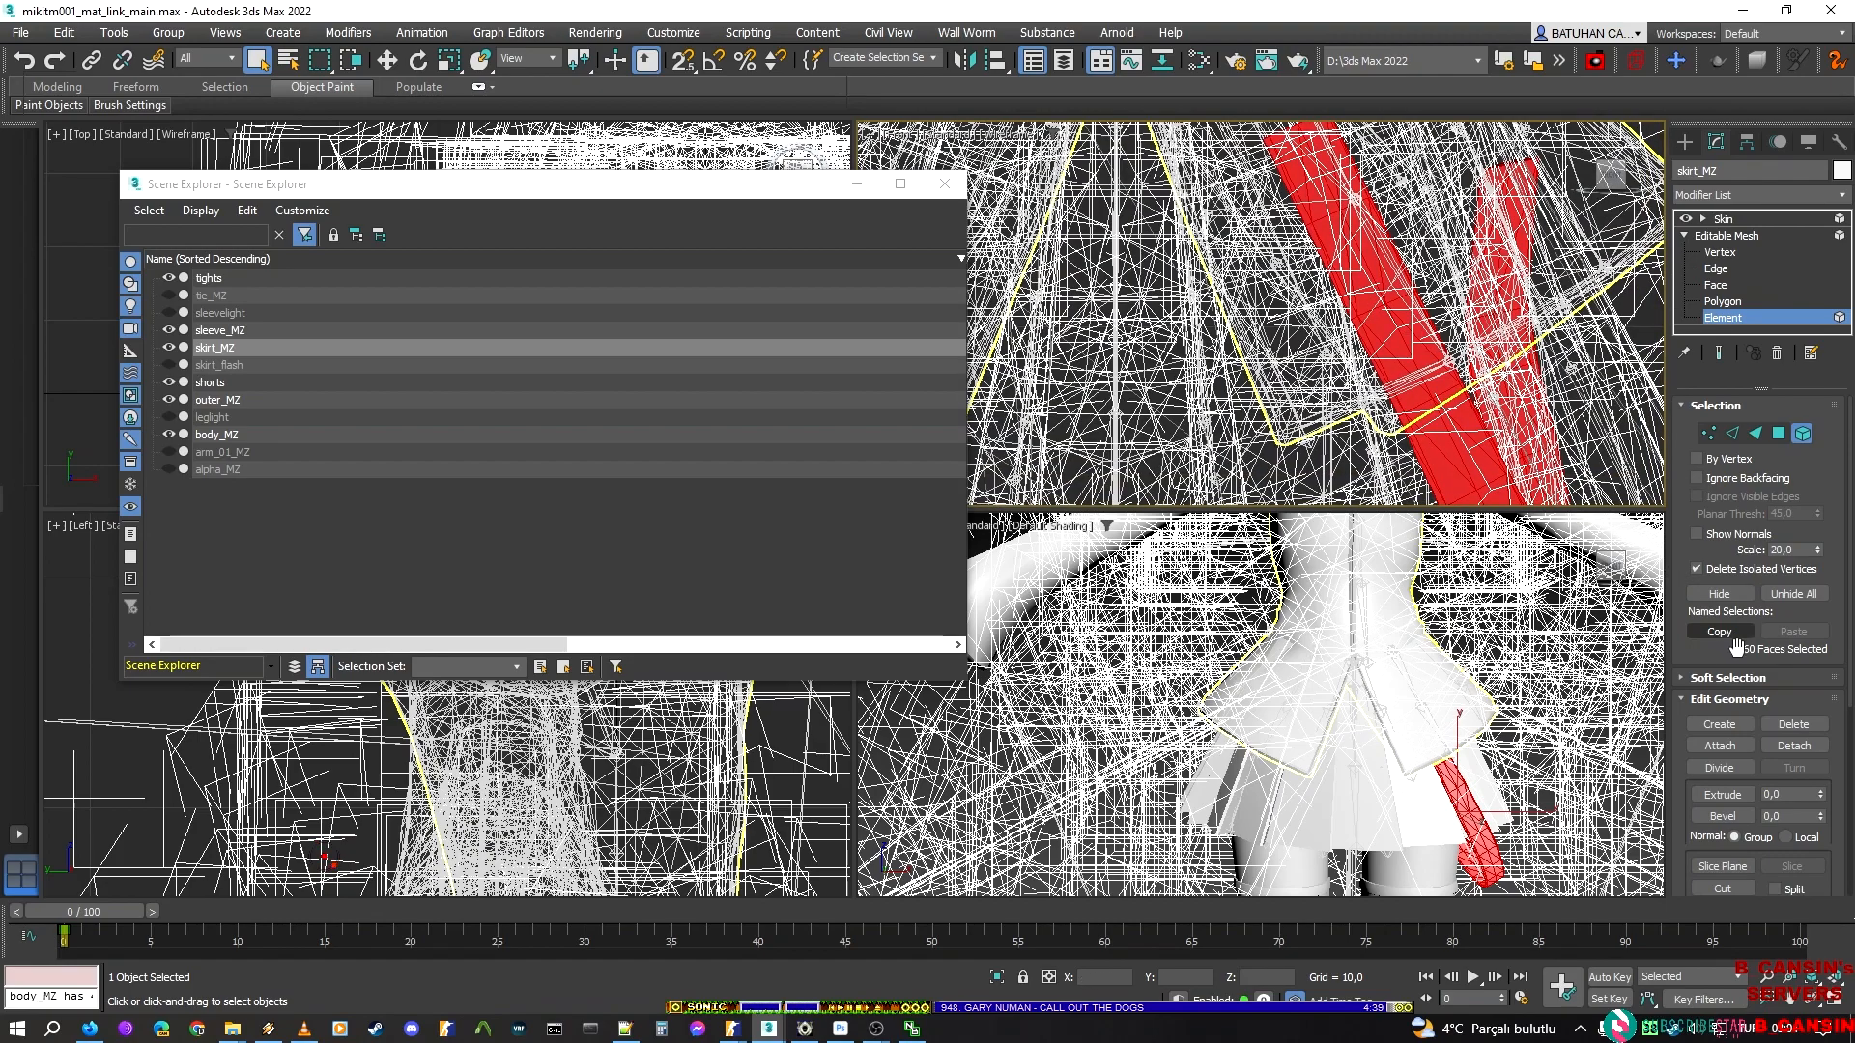
pyautogui.click(1720, 594)
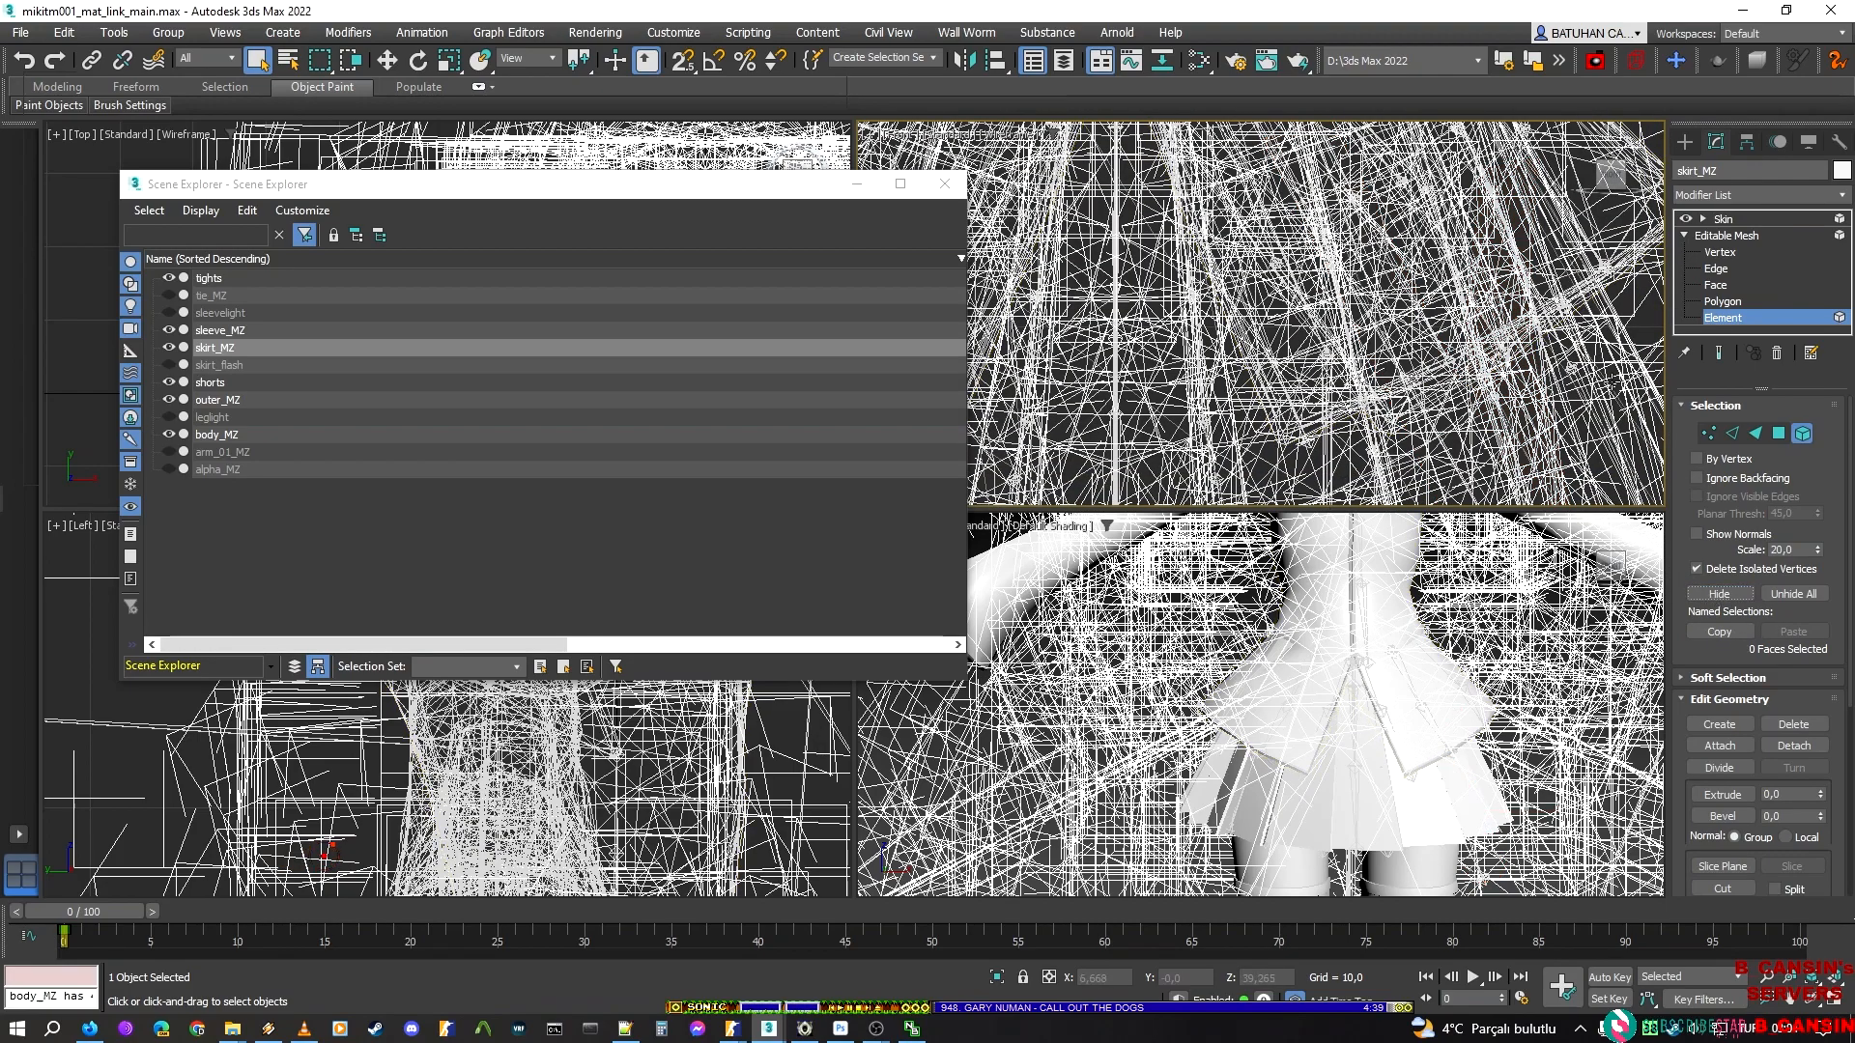
pyautogui.click(1723, 318)
pyautogui.click(1715, 218)
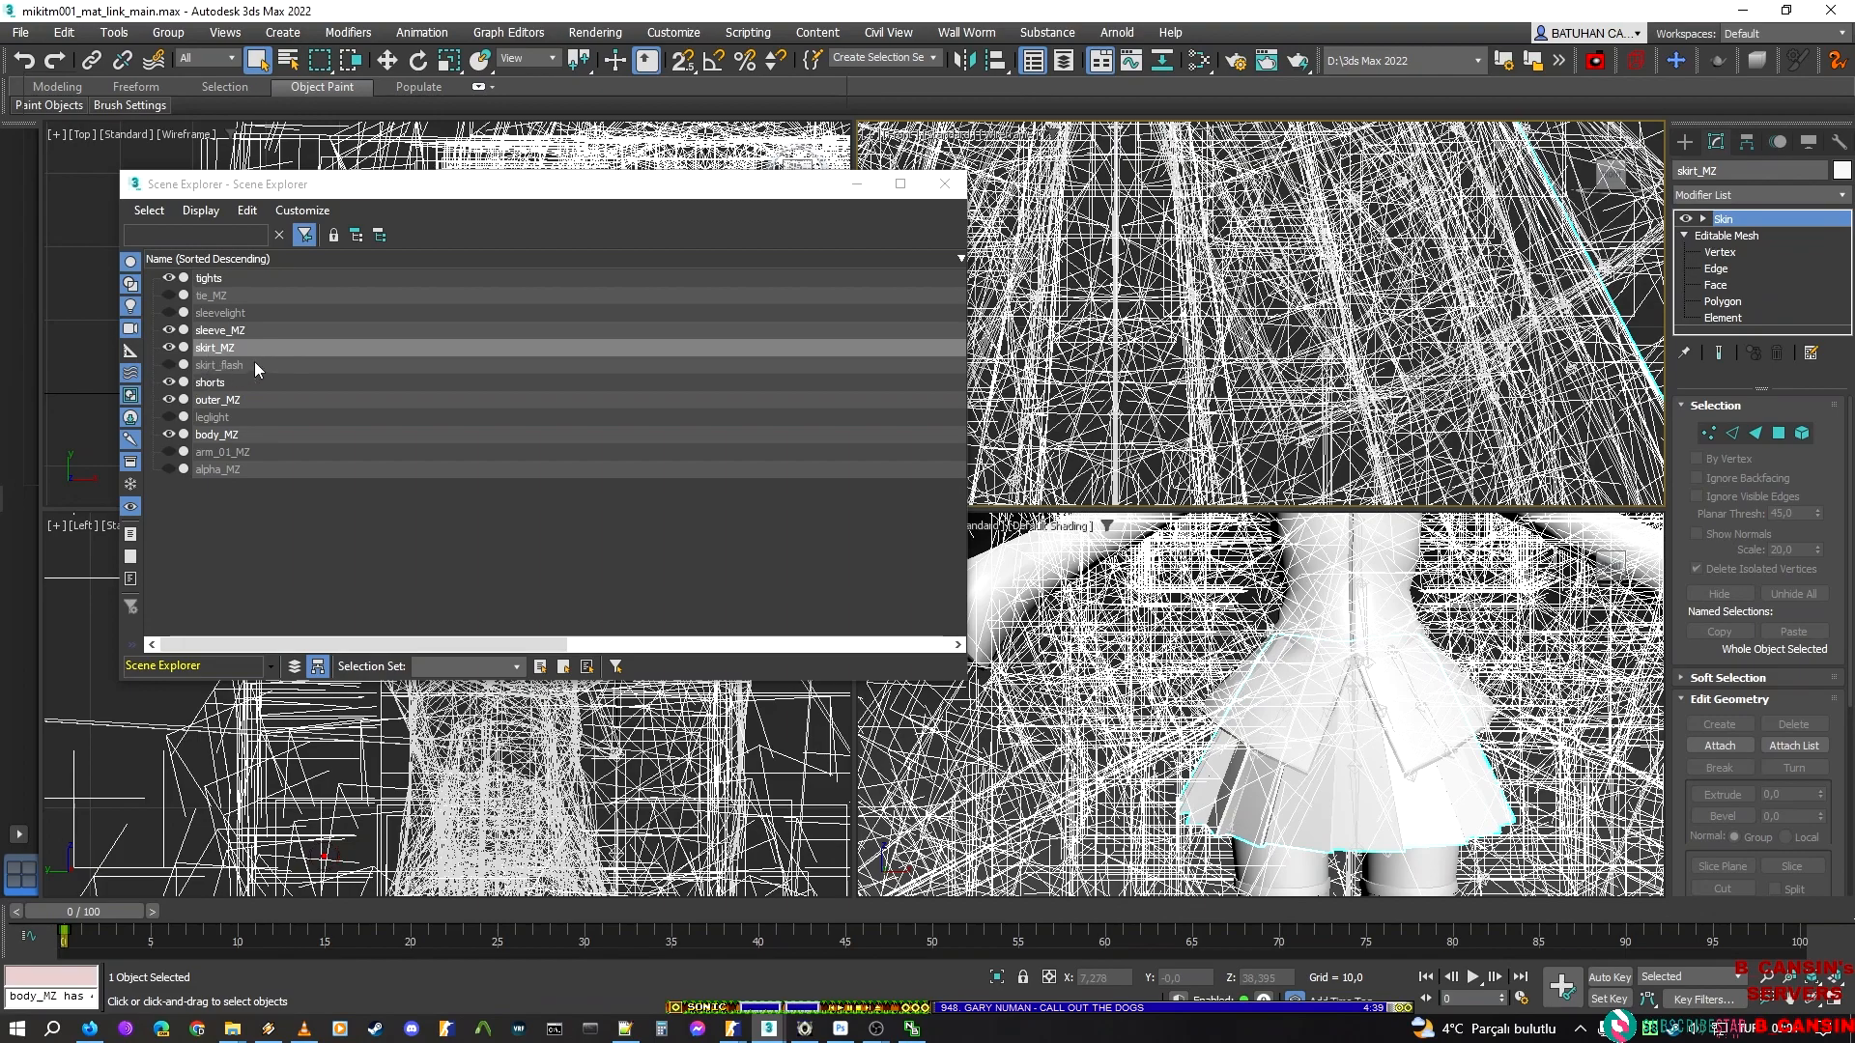
# Check the shorts and outer_MZ meshes in the scene, clear the selection and save the file
pyautogui.click(214, 384)
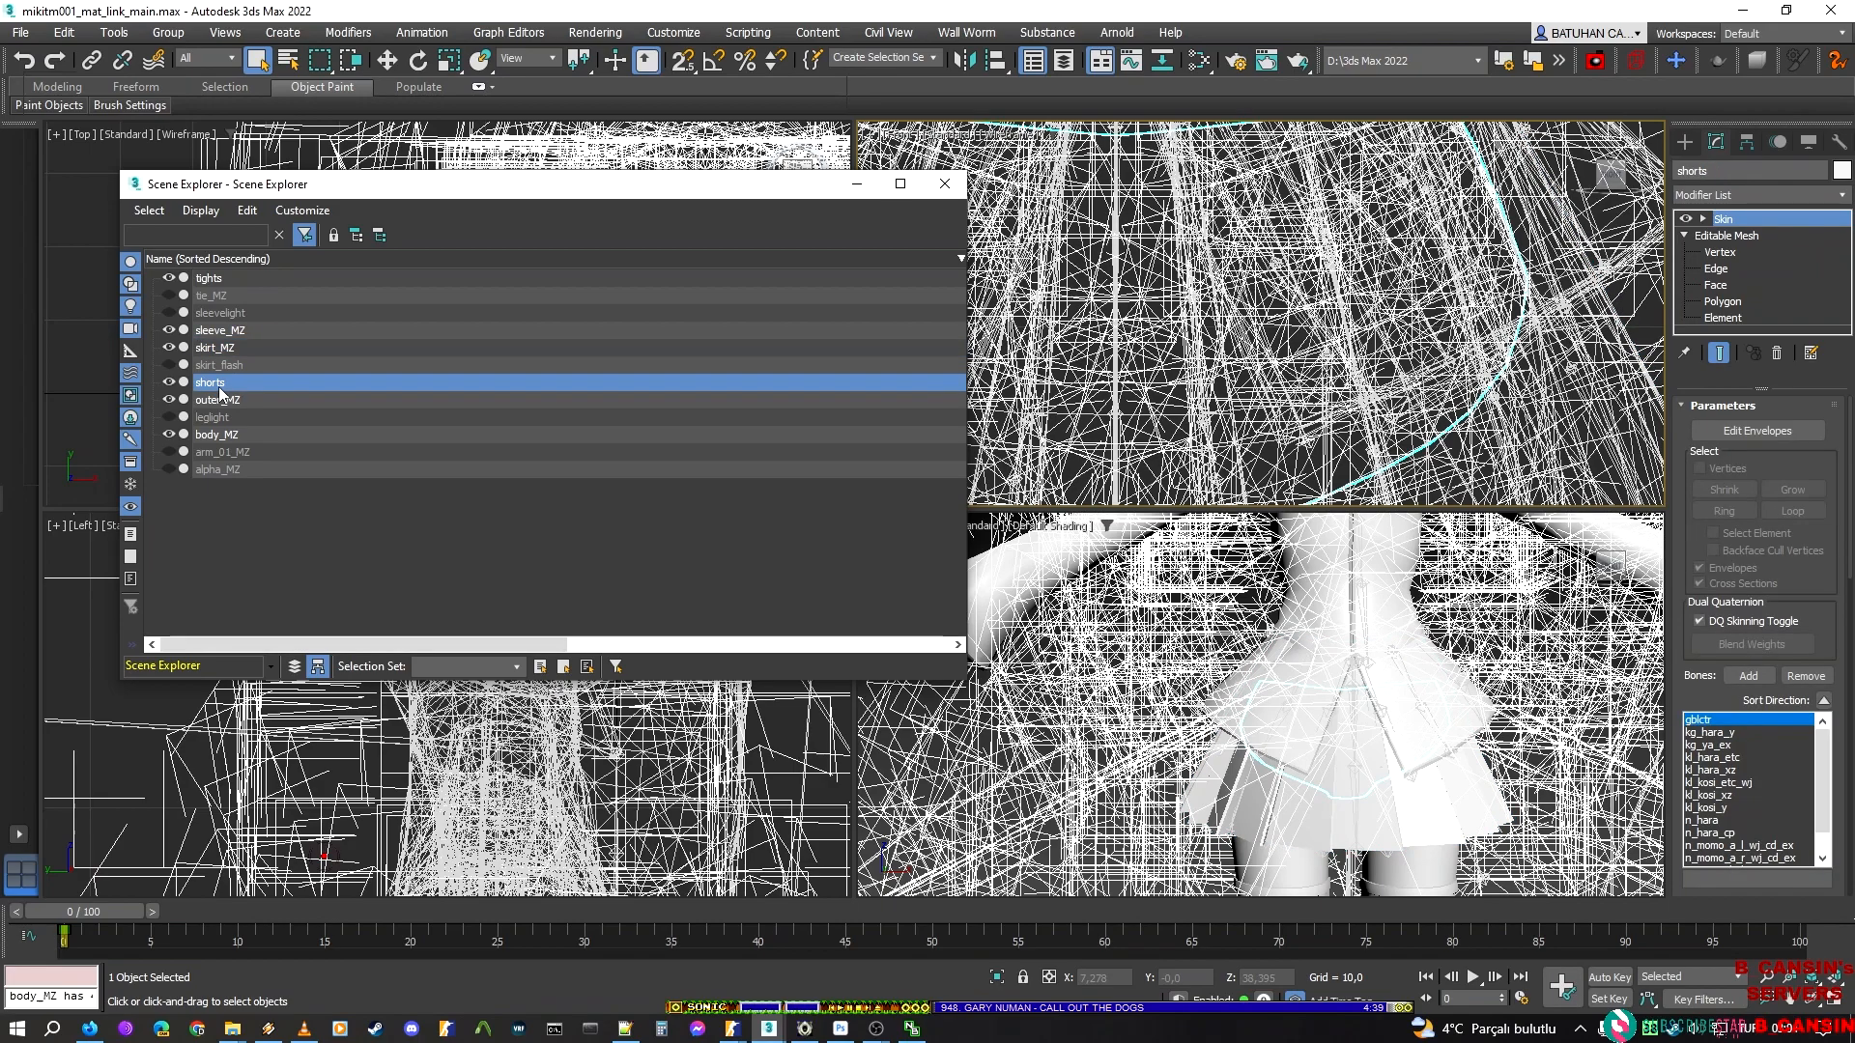
pyautogui.click(210, 399)
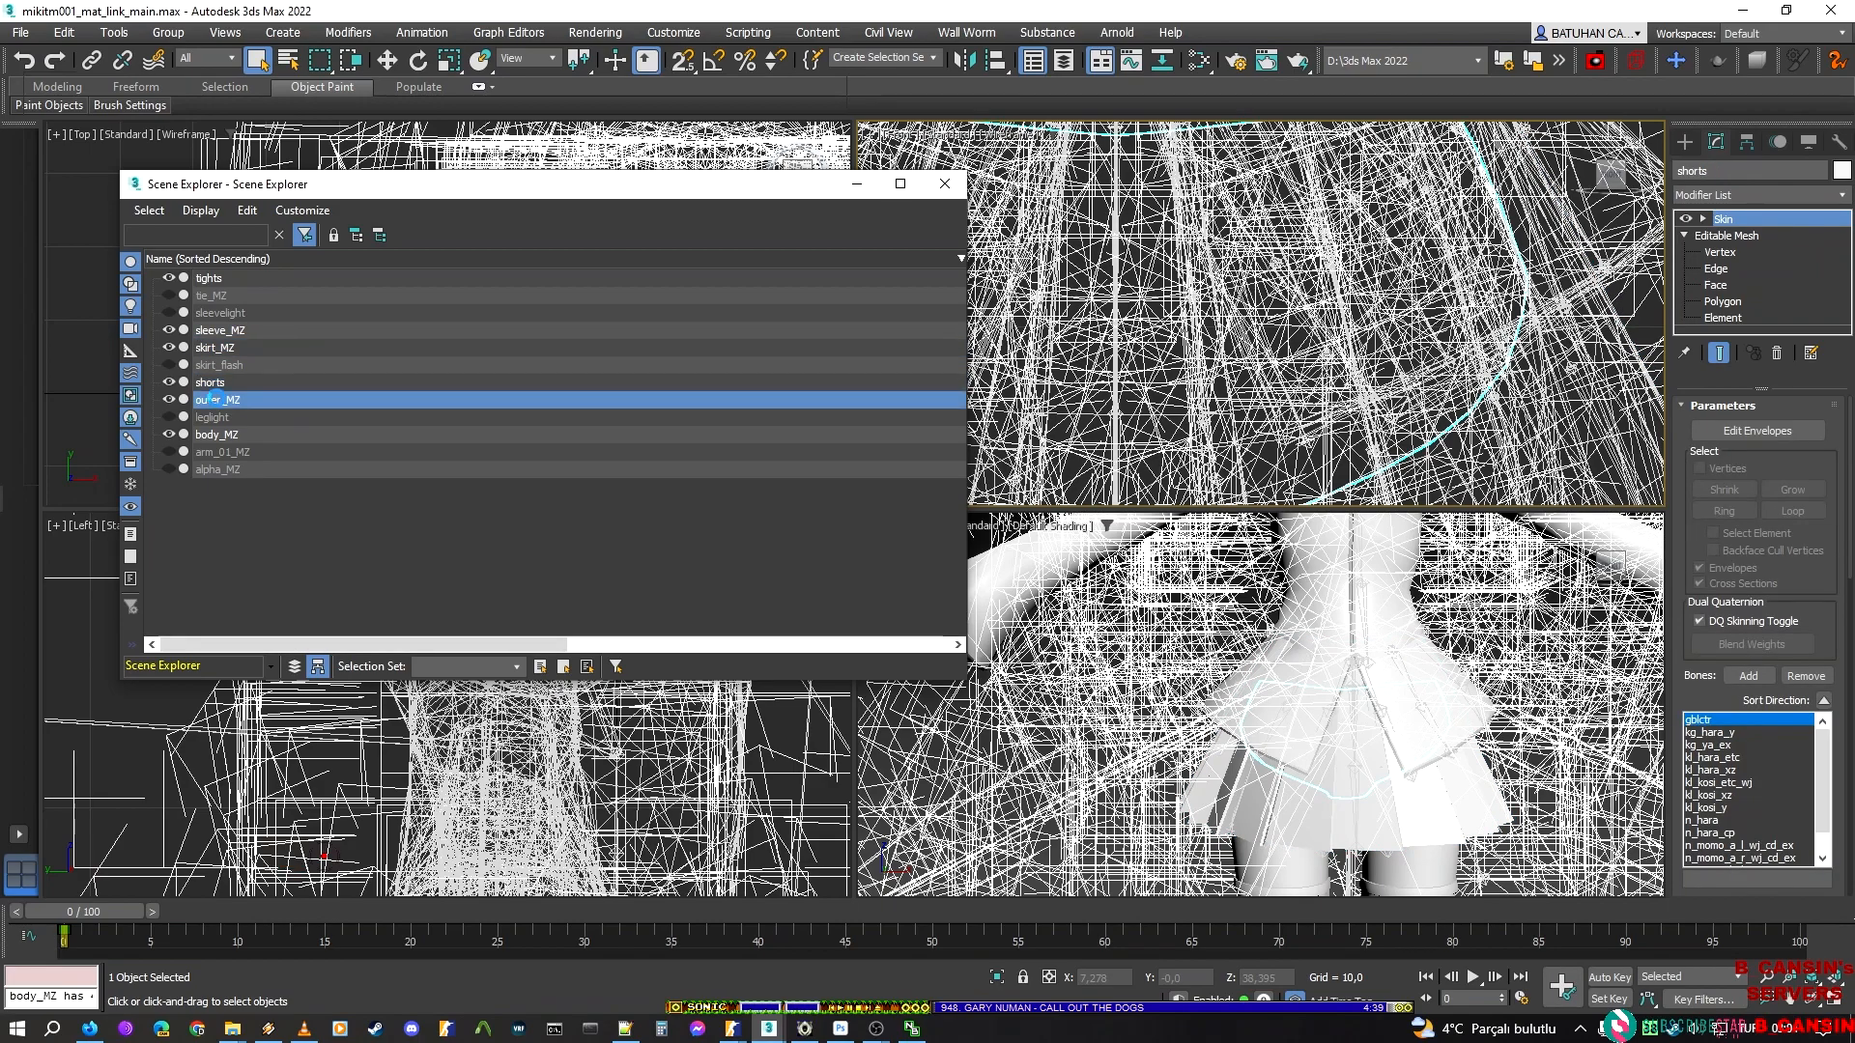
pyautogui.scroll(-4, 1371, 665)
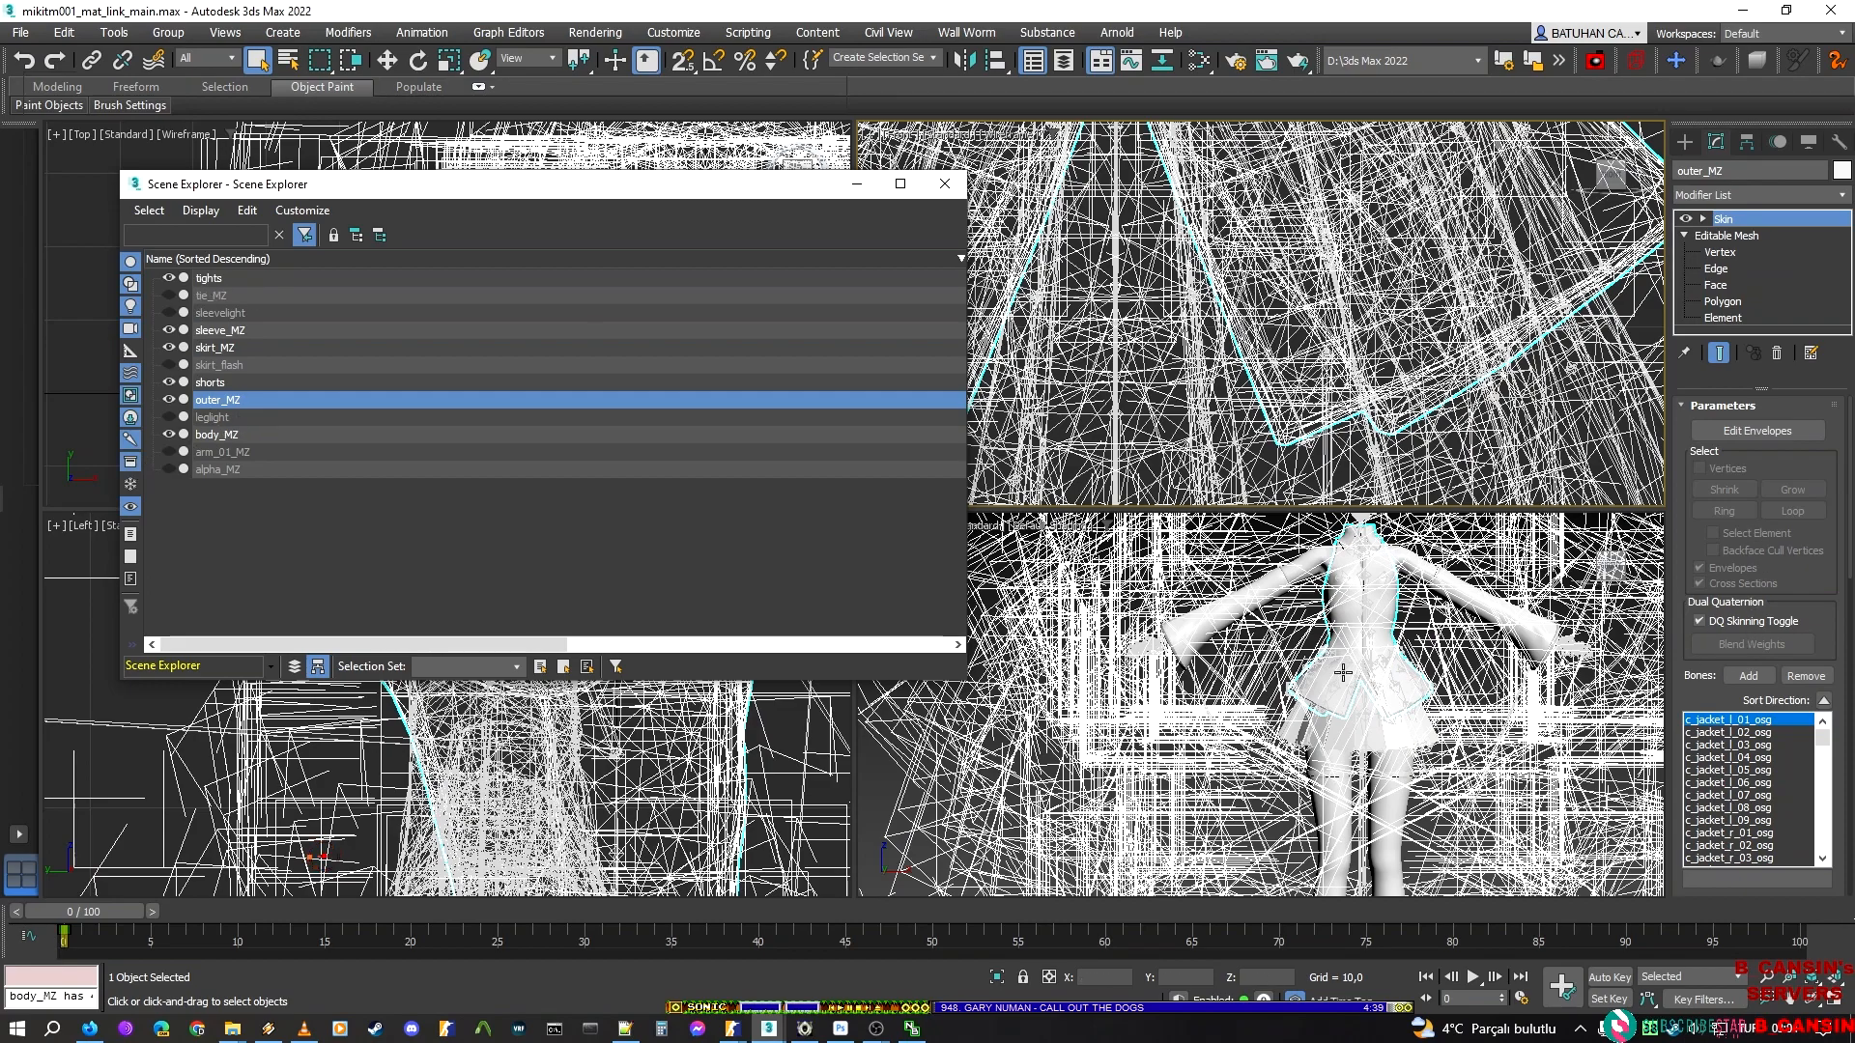
pyautogui.moveTo(1437, 648); pyautogui.dragTo(1327, 742, button='middle')
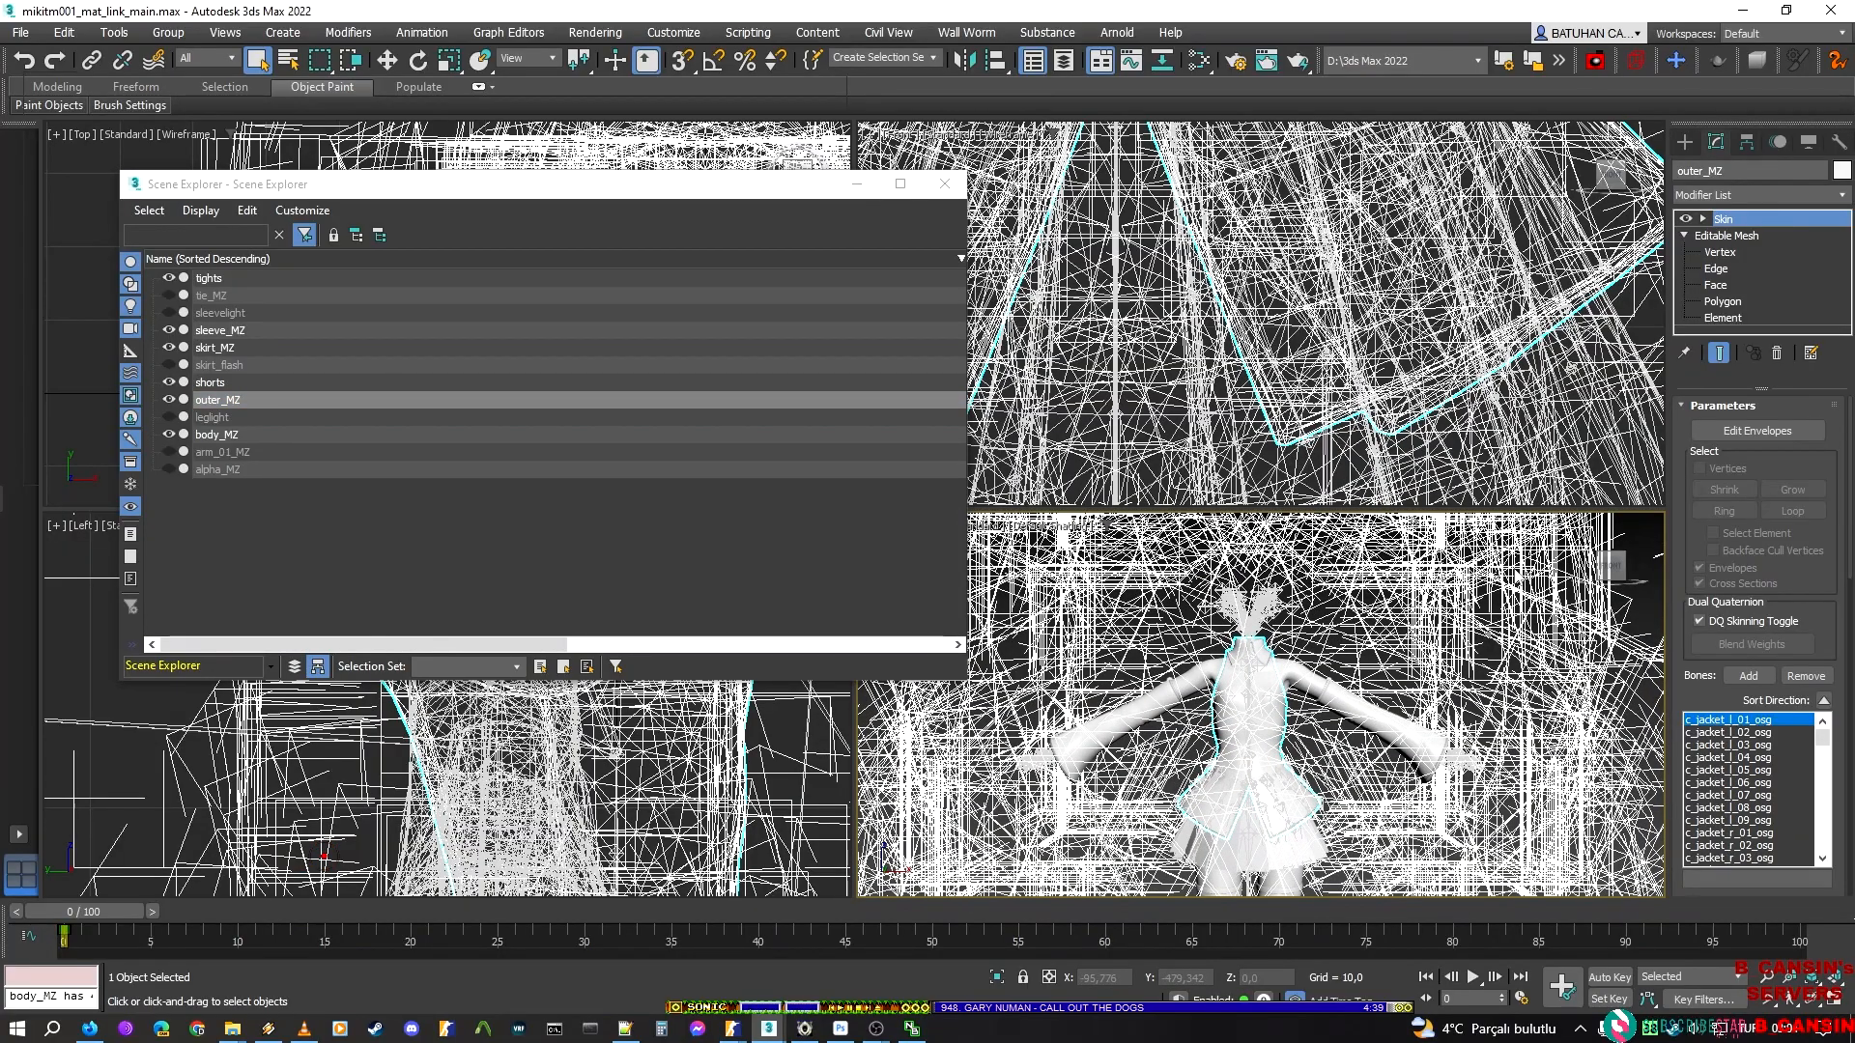
pyautogui.hotkey('ctrl', 'd')
pyautogui.hotkey('ctrl', 's')
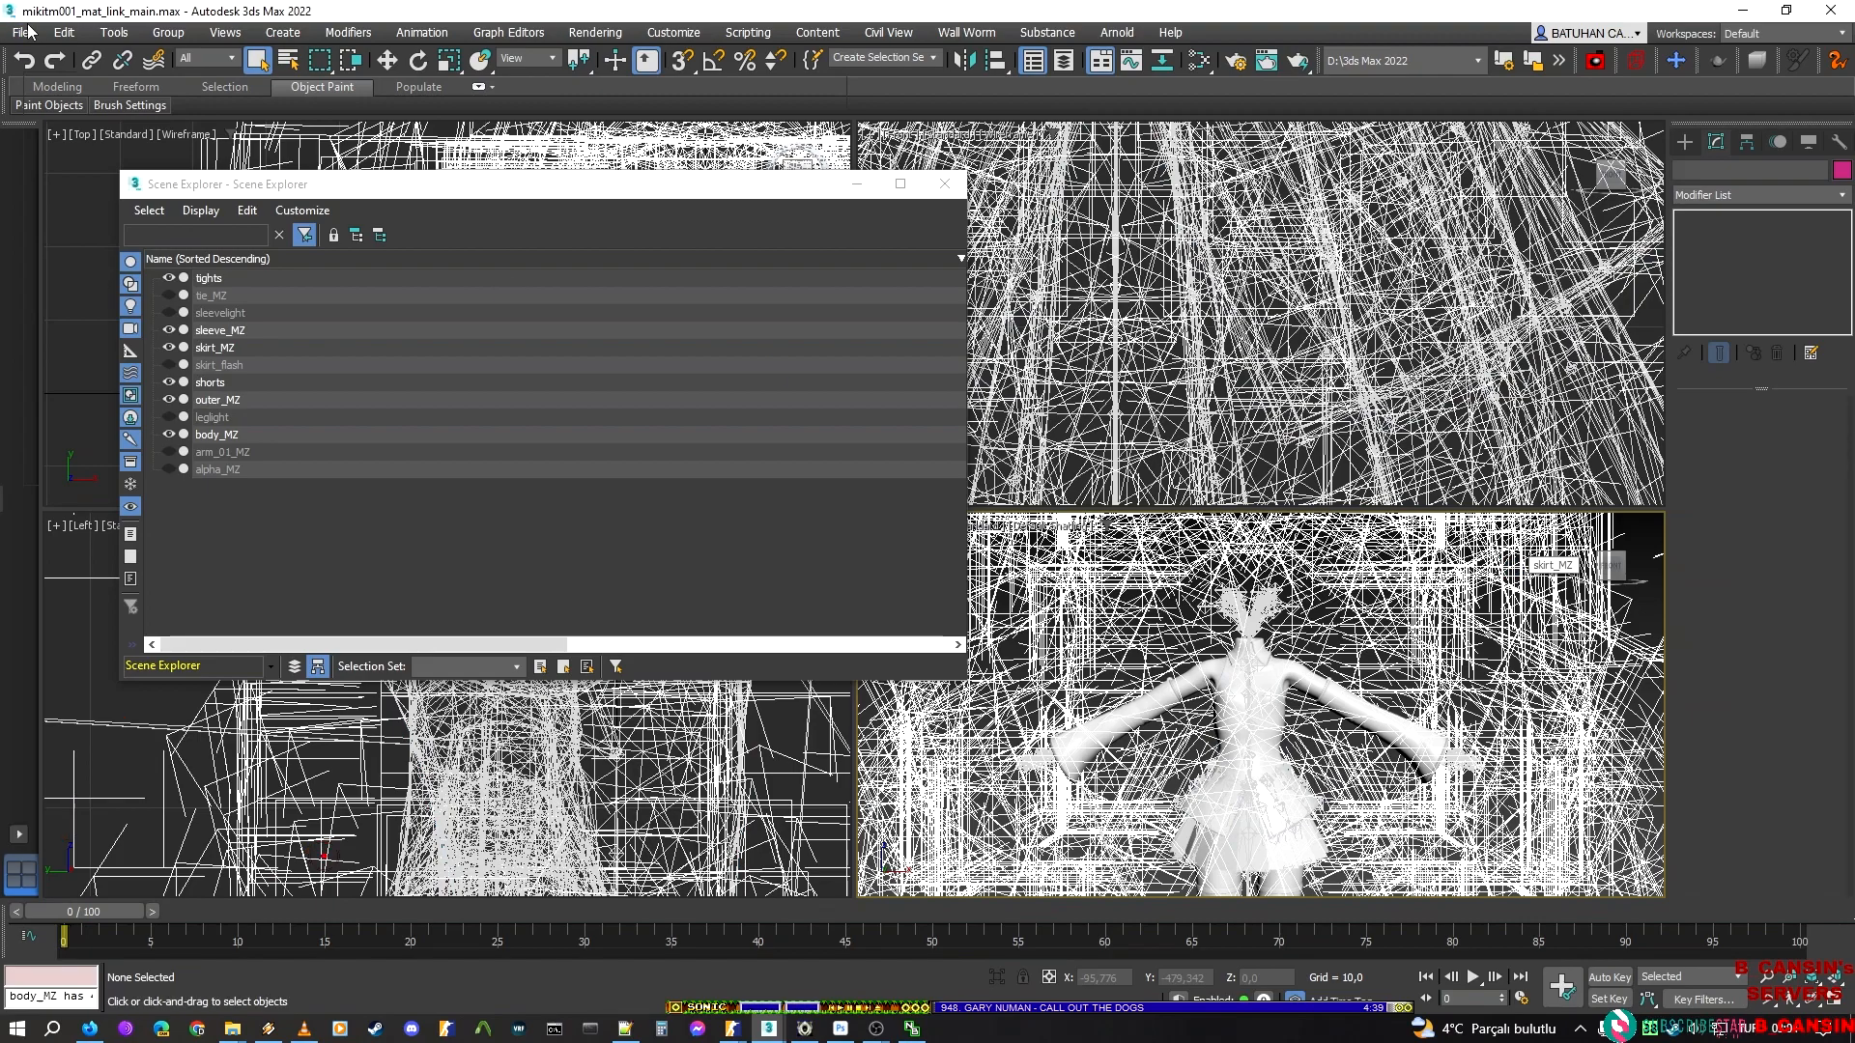
# Minimise the Scene Explorer and export the visible outfit meshes as main.dmx in Valve DMX Model format to the new_script folder
pyautogui.click(885, 193)
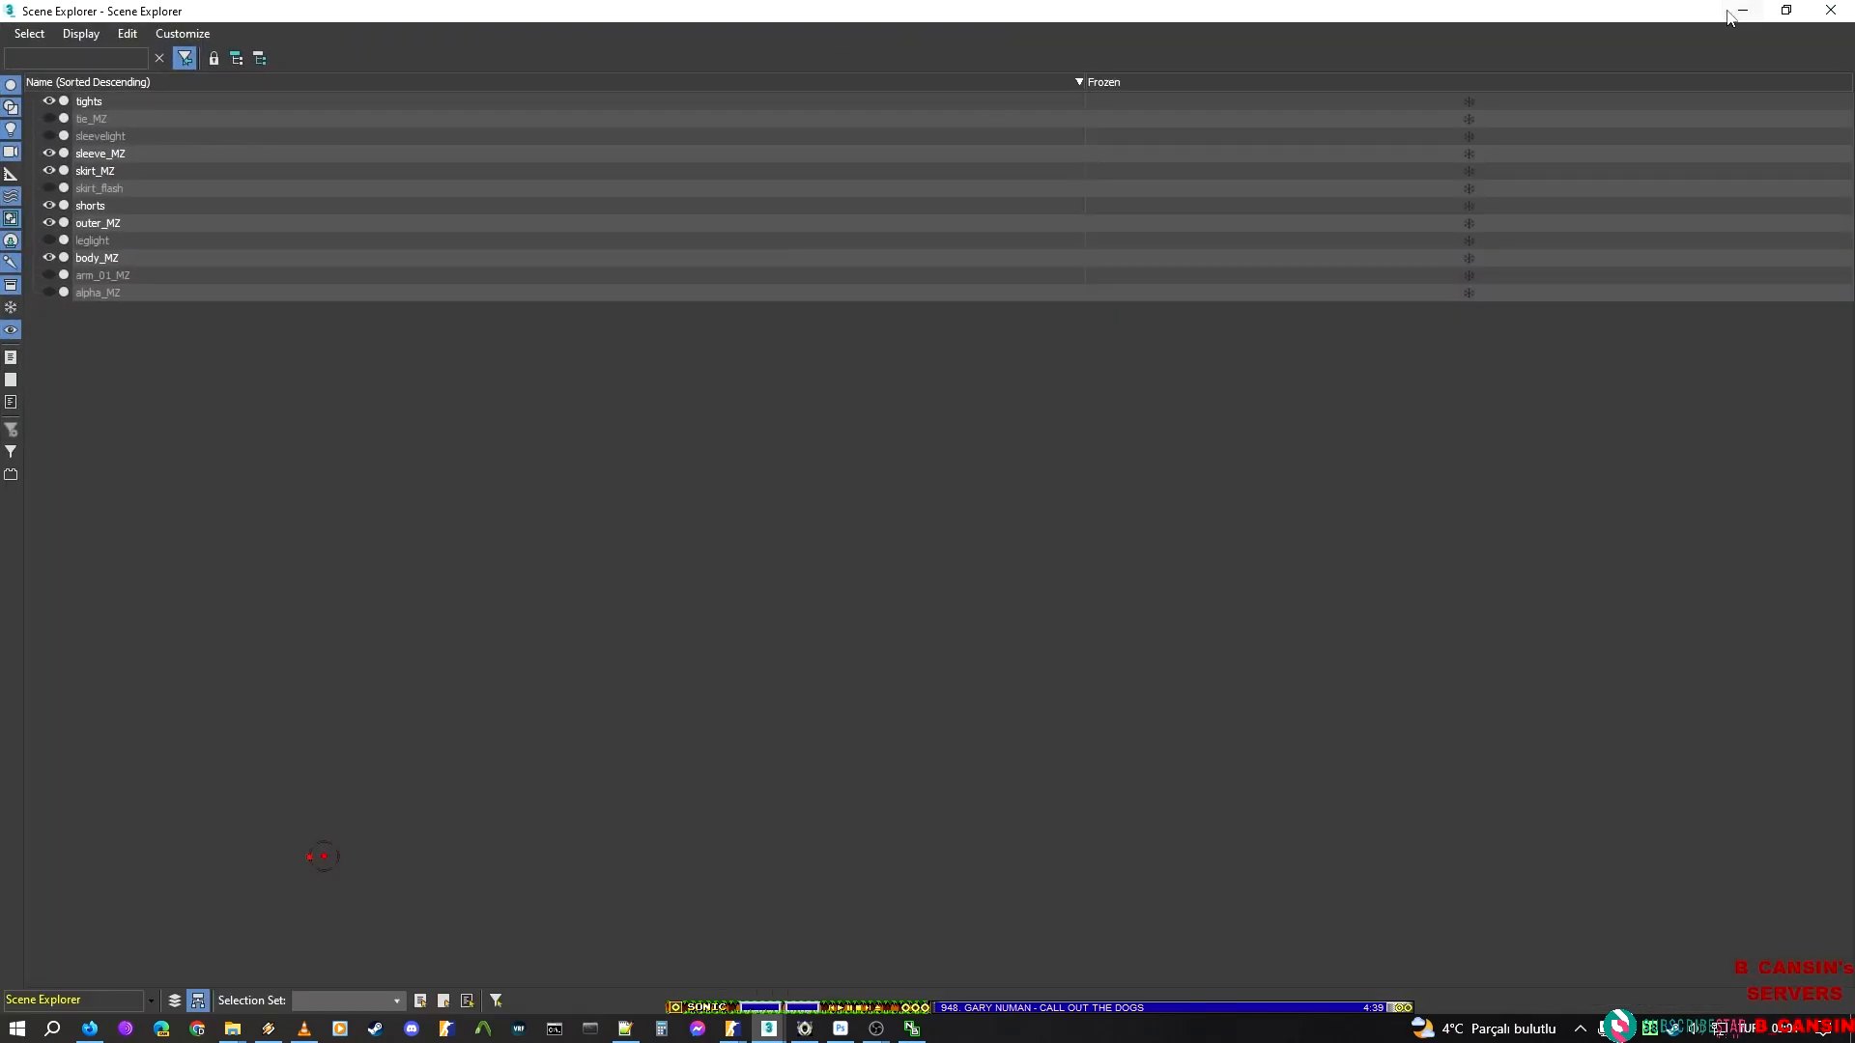
pyautogui.click(1732, 10)
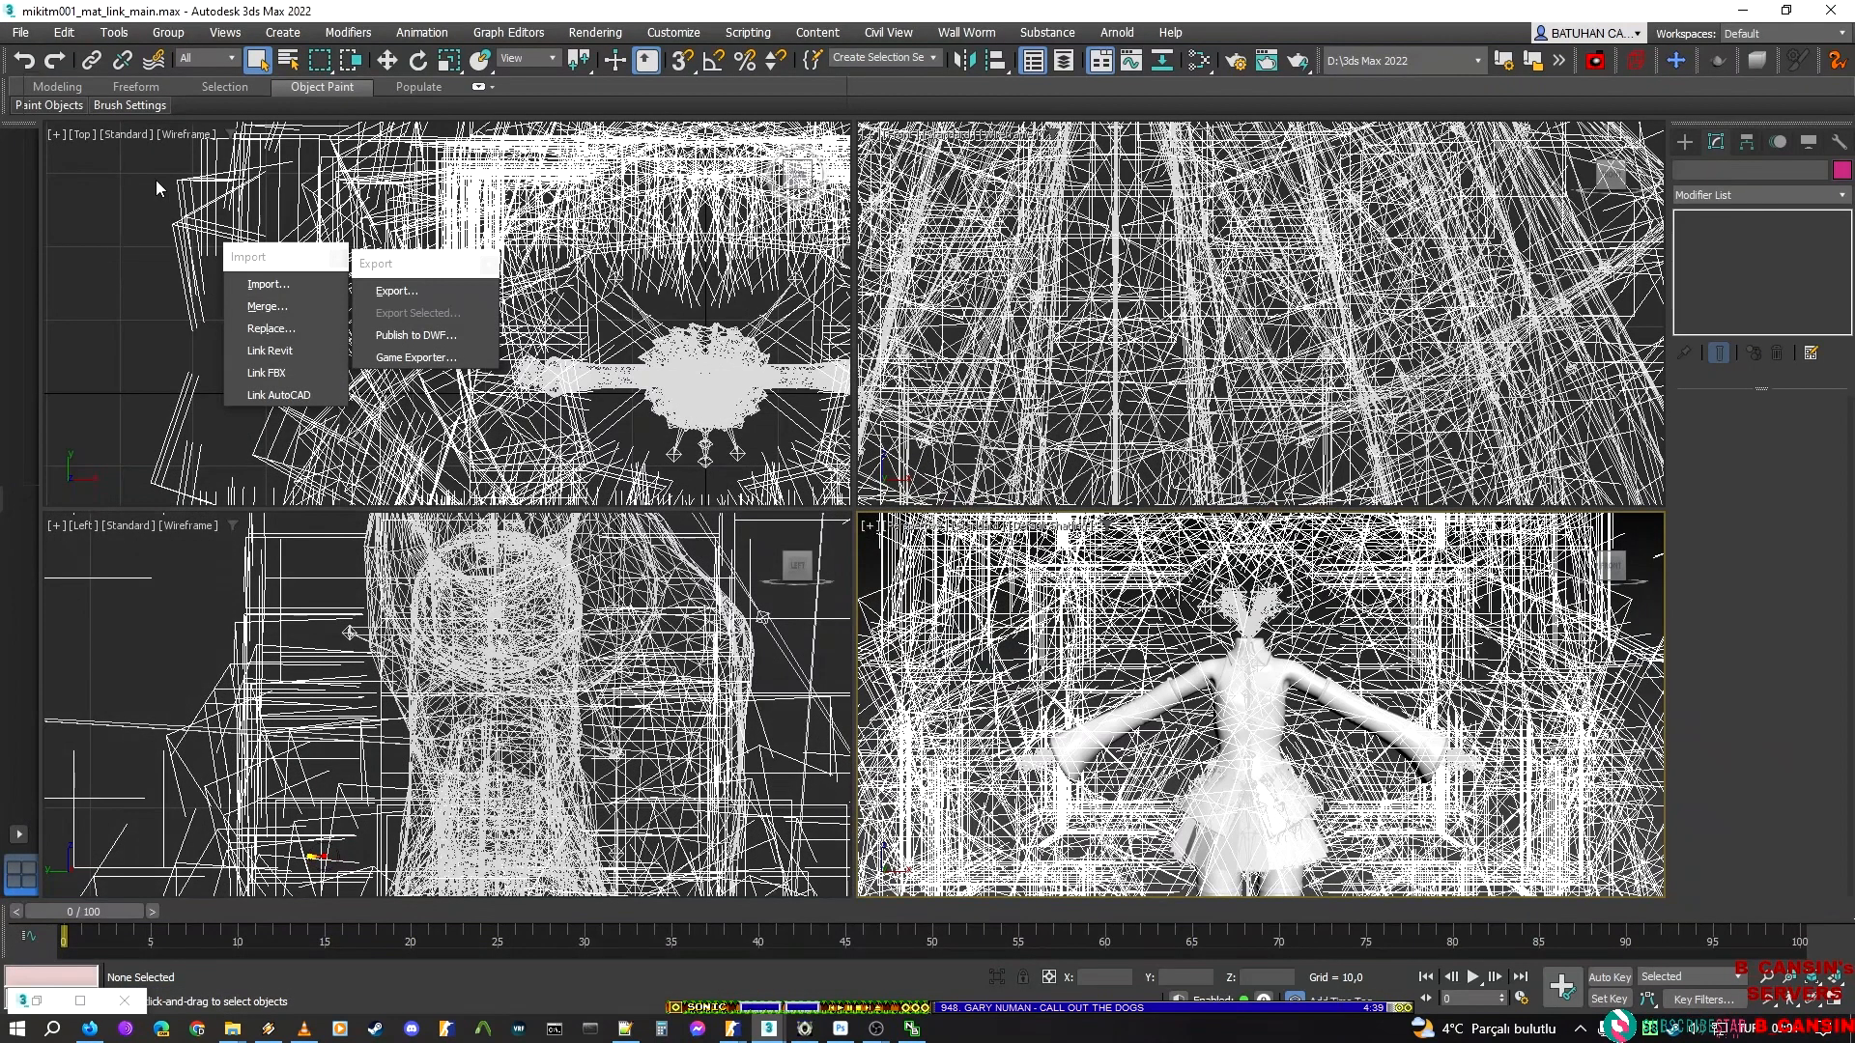
pyautogui.click(396, 289)
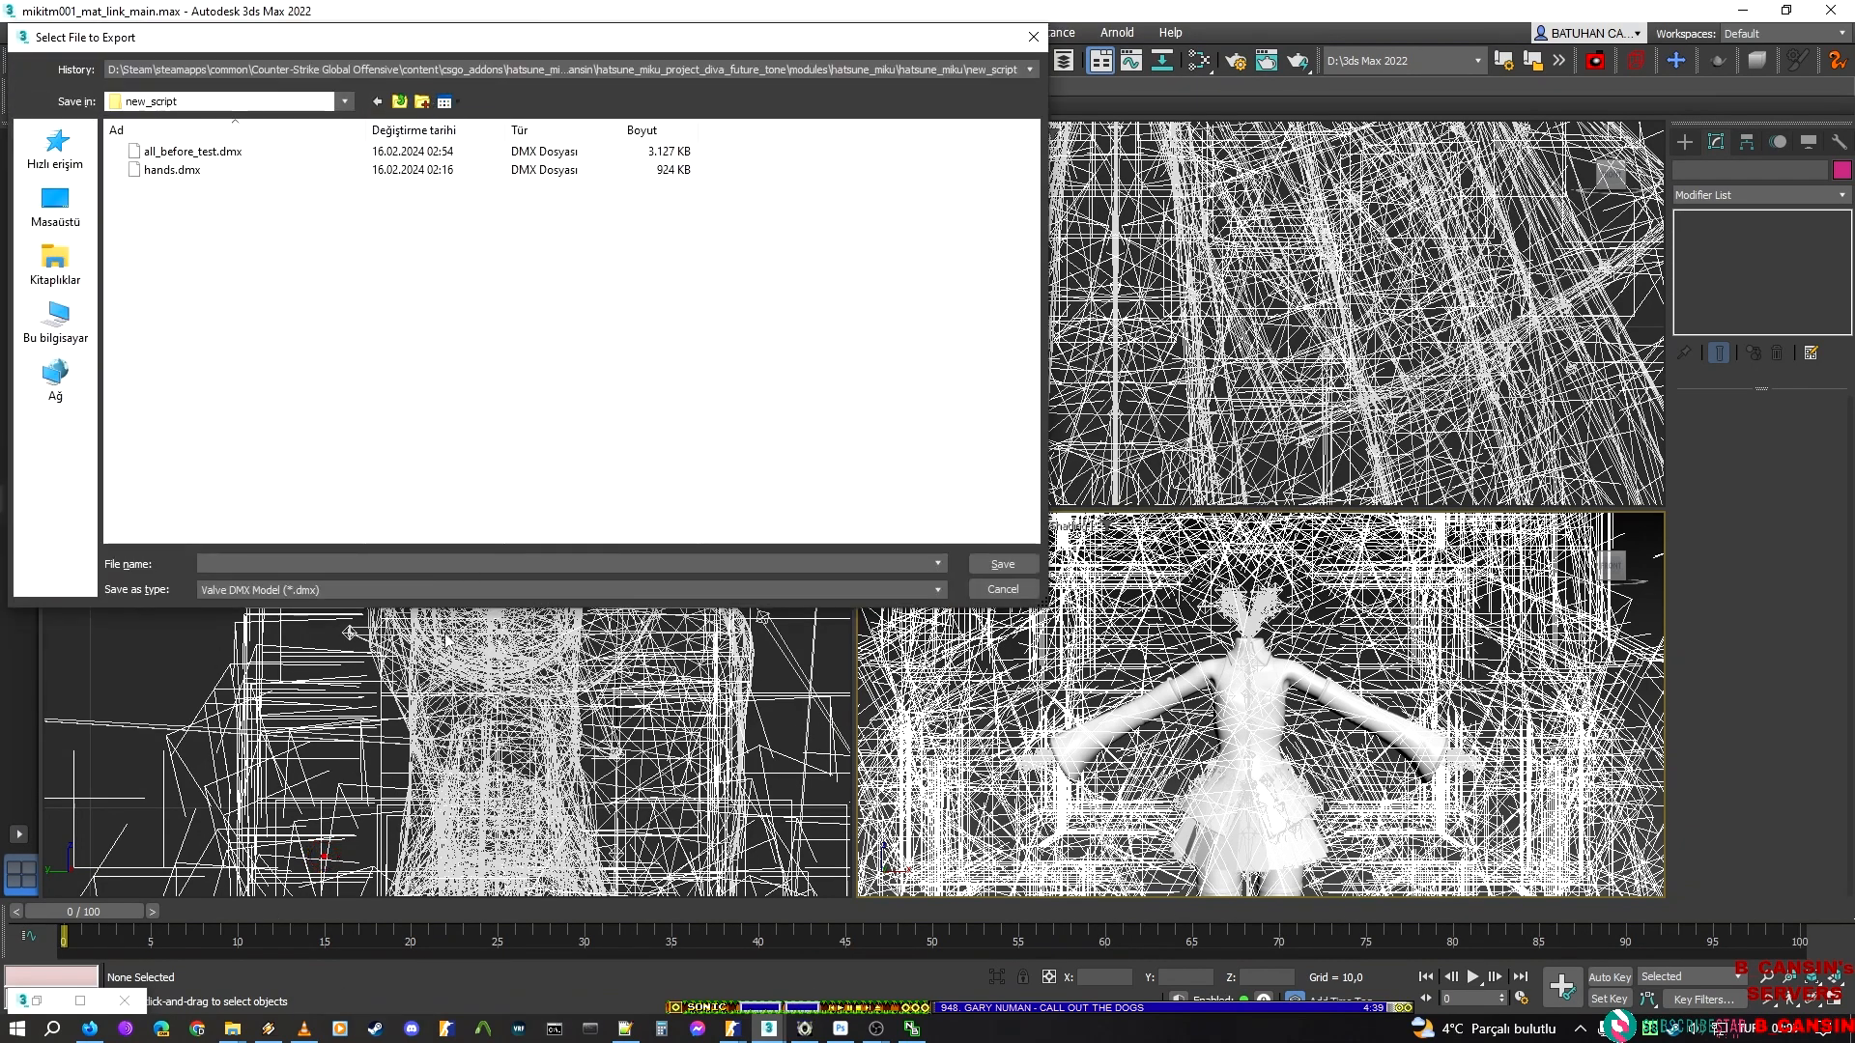
pyautogui.write('new')
pyautogui.press('Return')
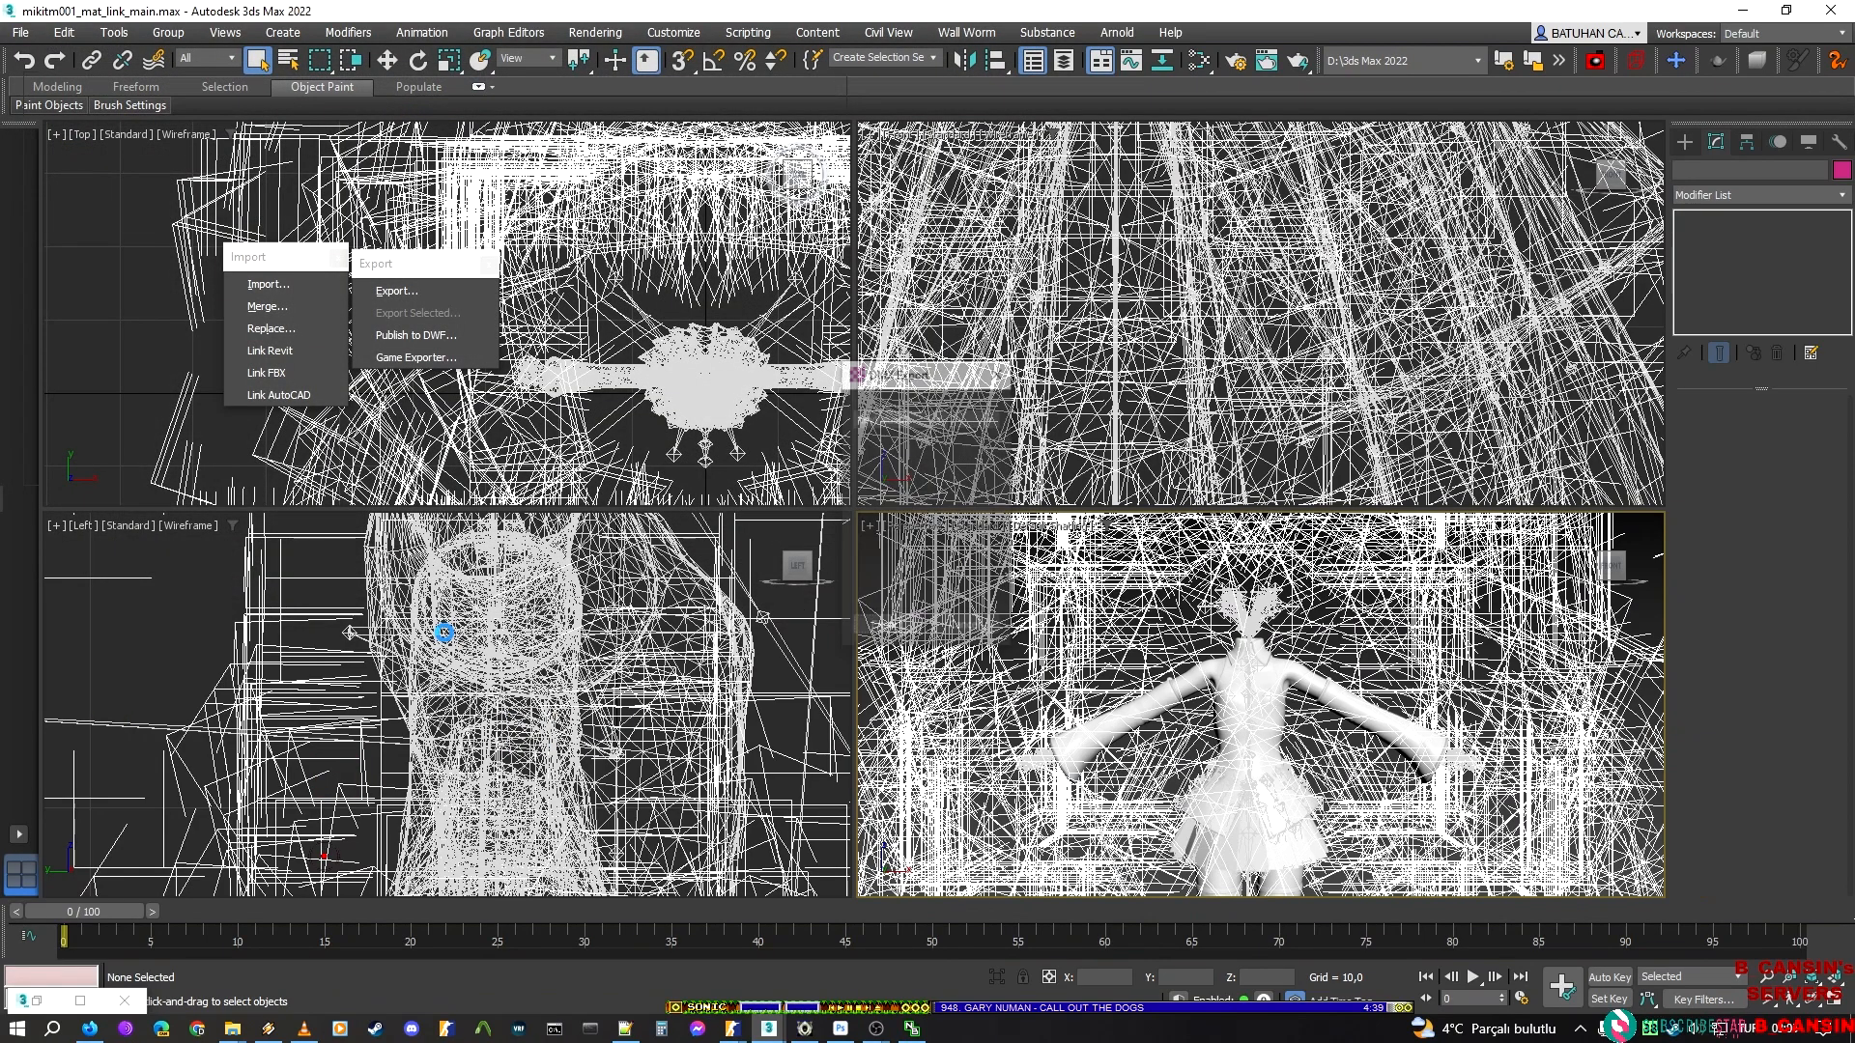
pyautogui.click(885, 627)
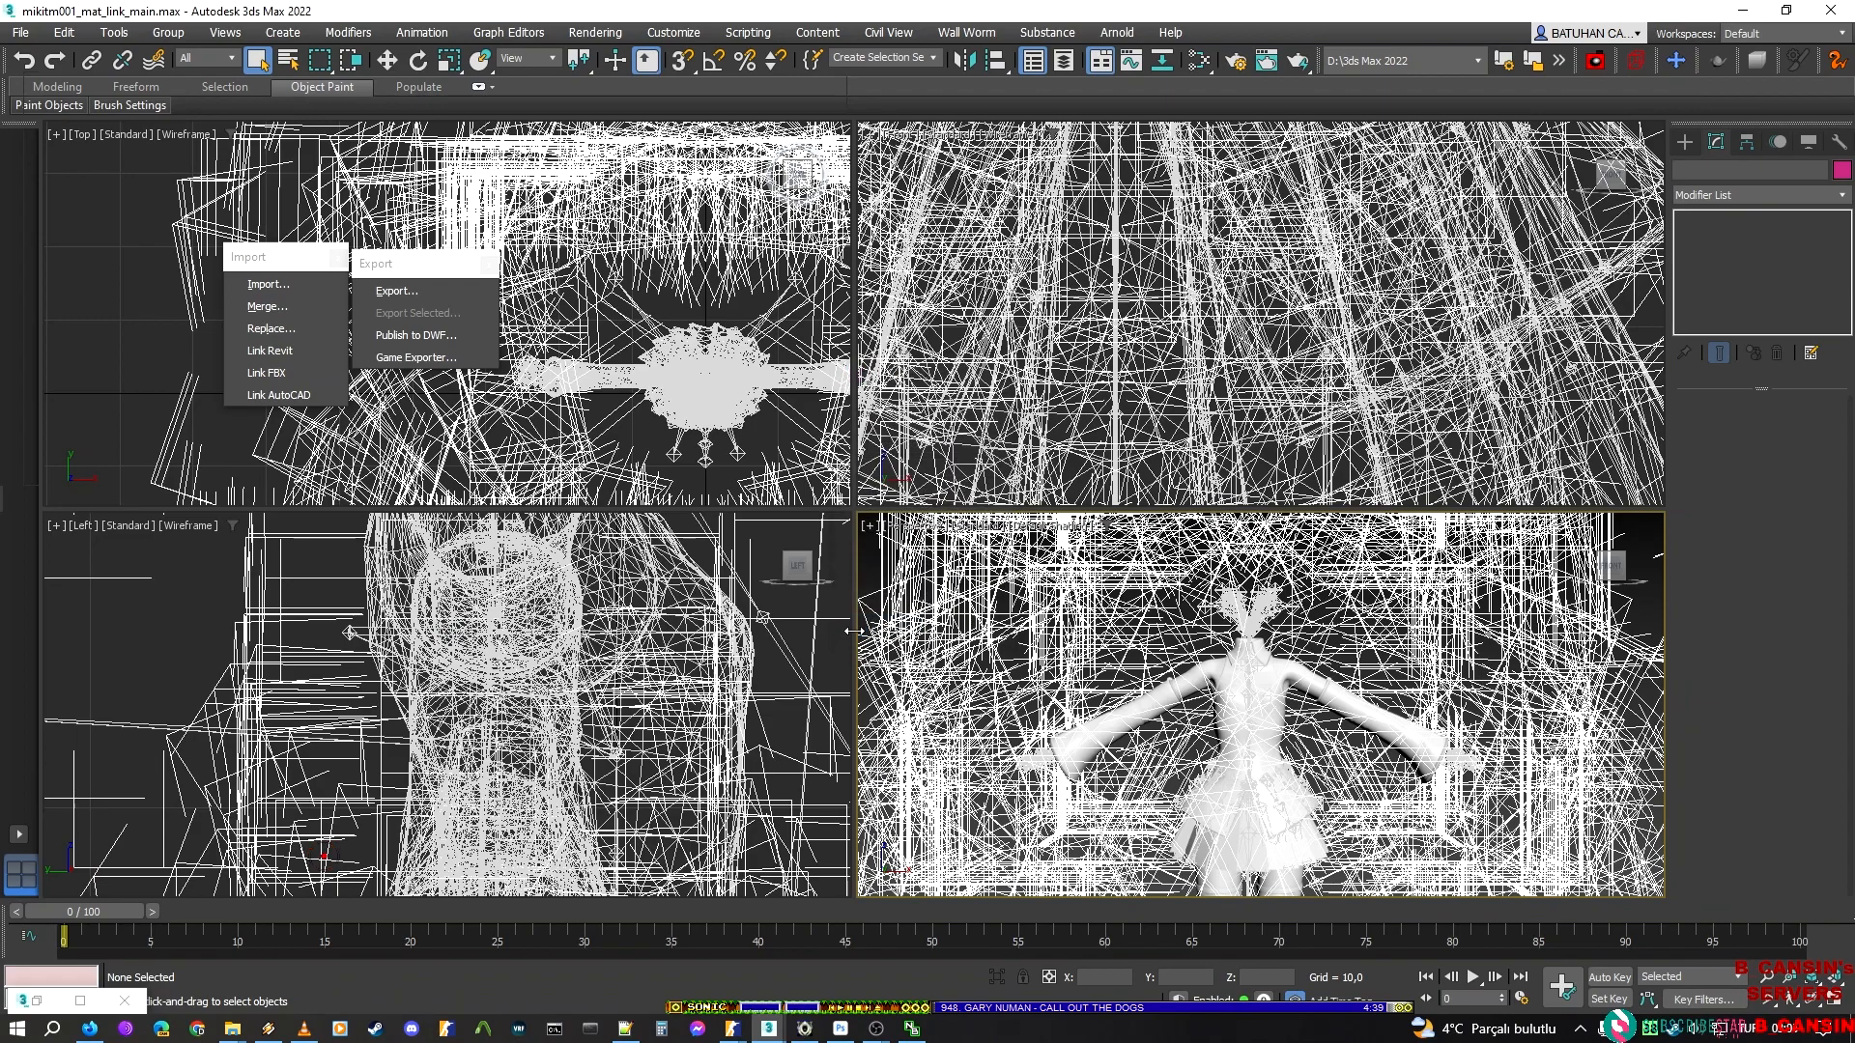
pyautogui.scroll(-3, 1172, 665)
pyautogui.scroll(5, 1172, 665)
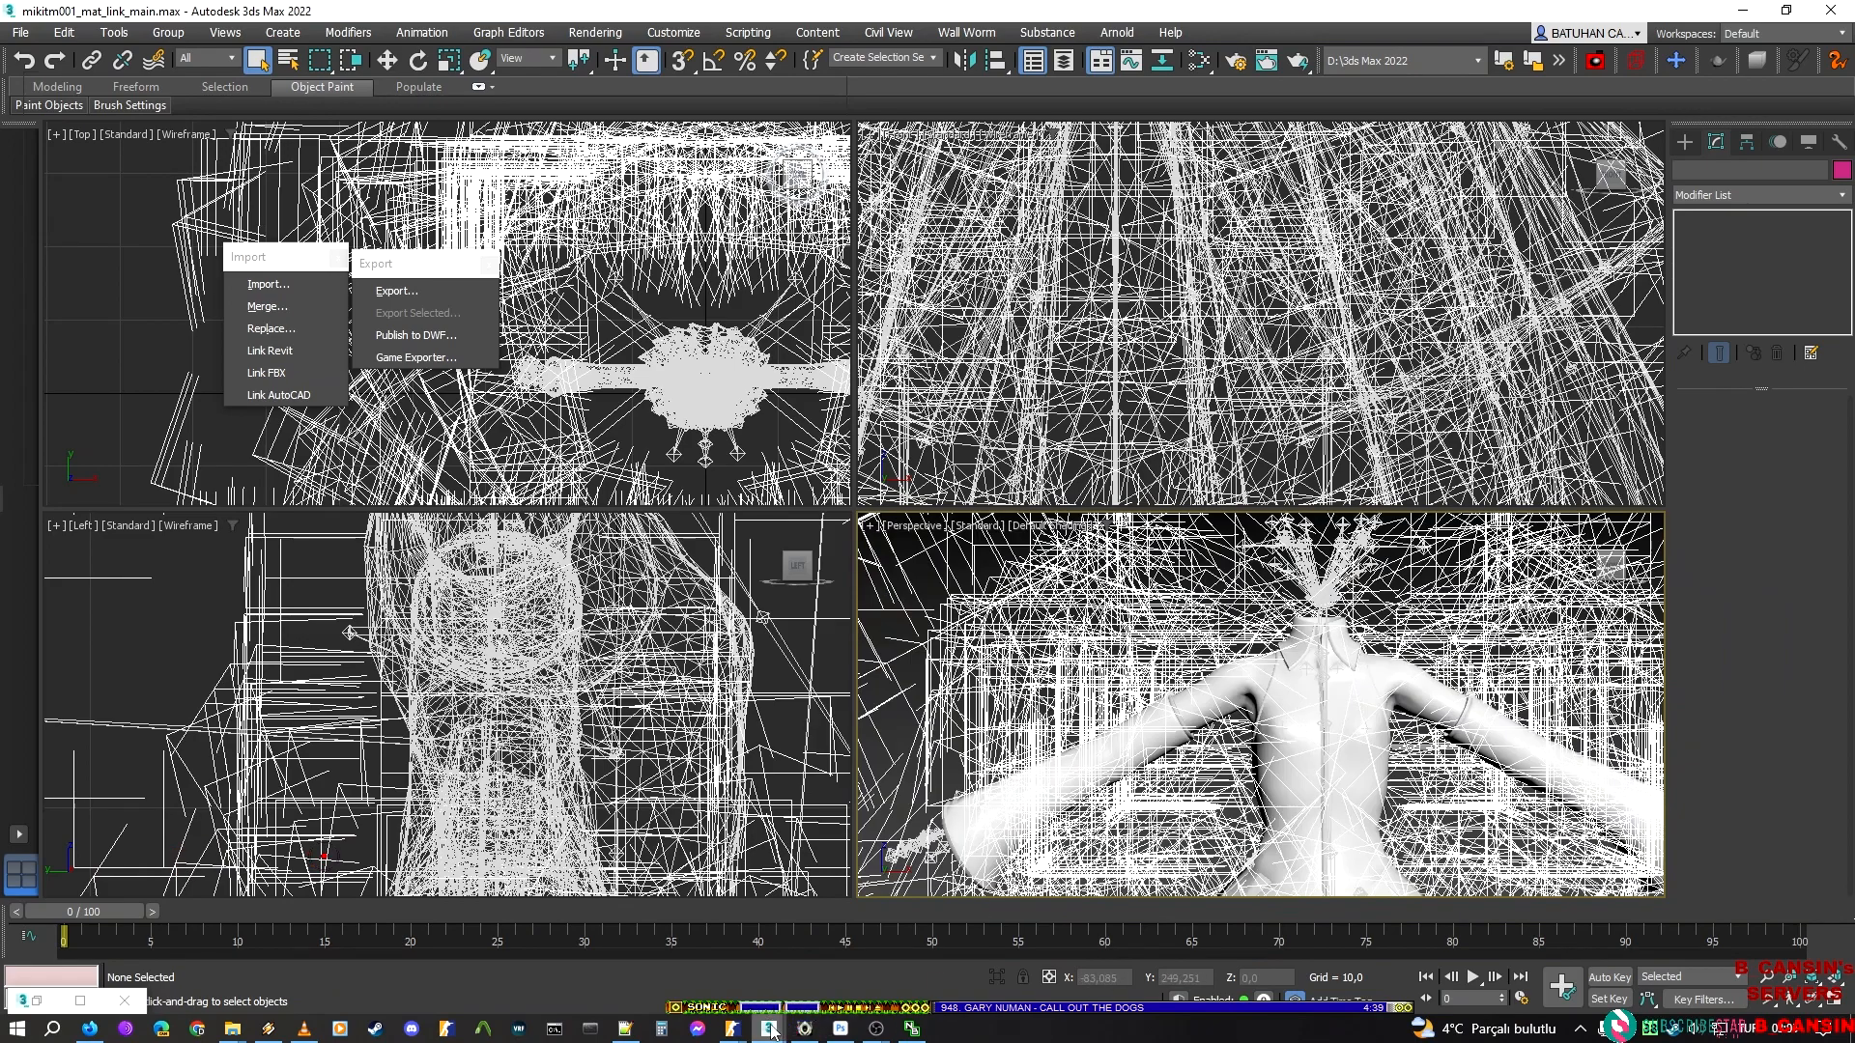
# Switch to the hatsune_miku_new_script document in ModelDoc and delete the all_before_test.dmx render mesh
pyautogui.moveTo(771, 1029)
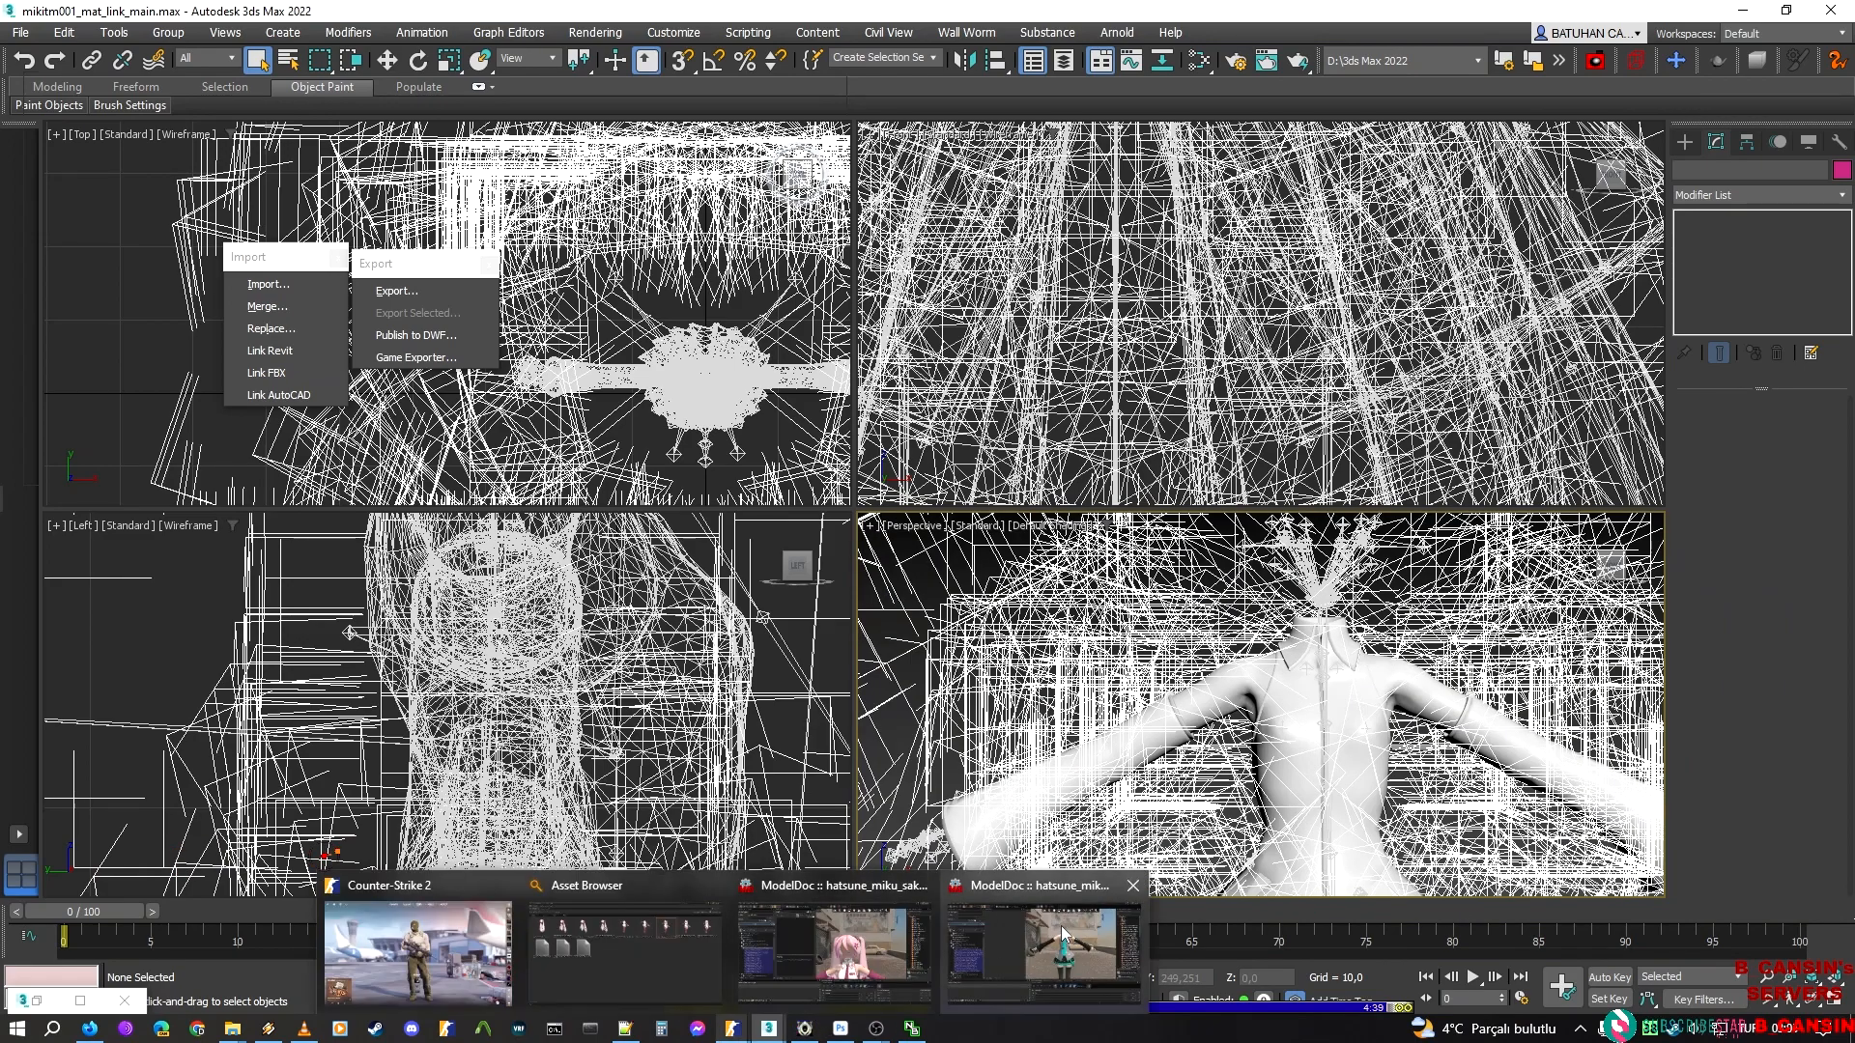
pyautogui.click(1060, 926)
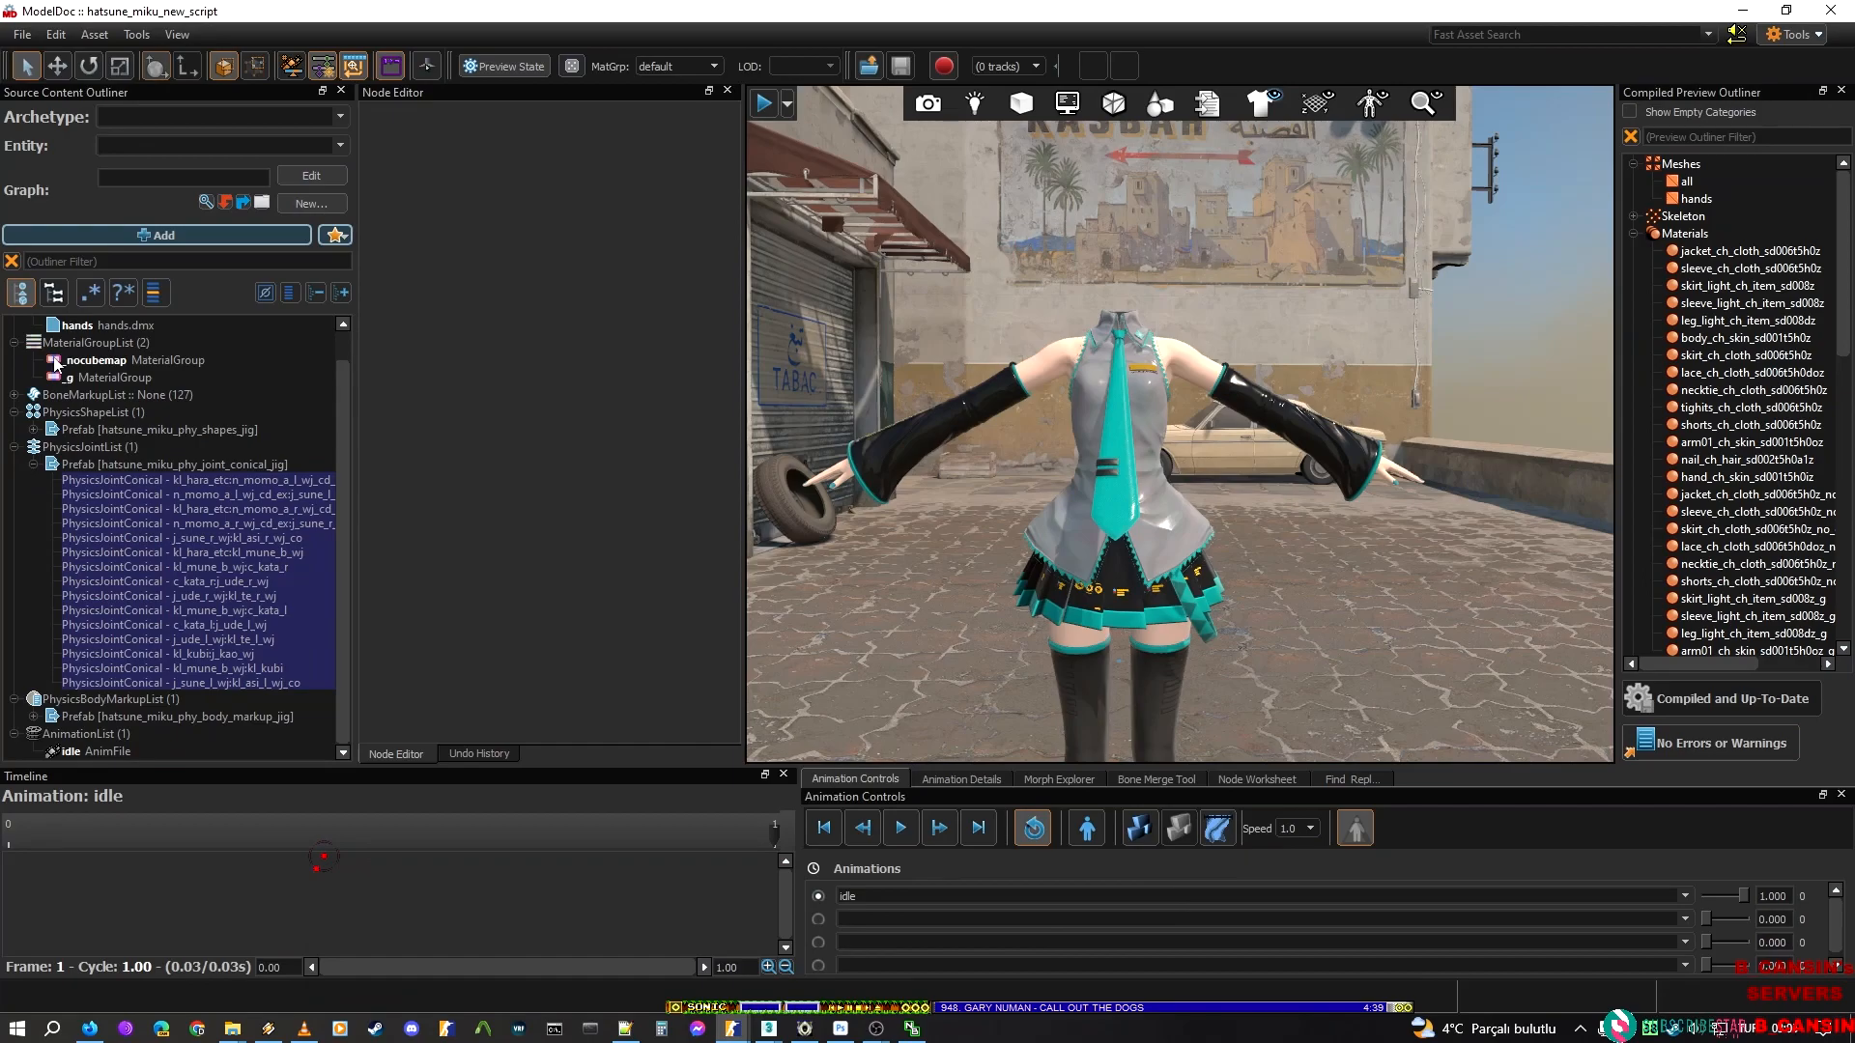
pyautogui.scroll(1, 60, 353)
pyautogui.click(119, 341)
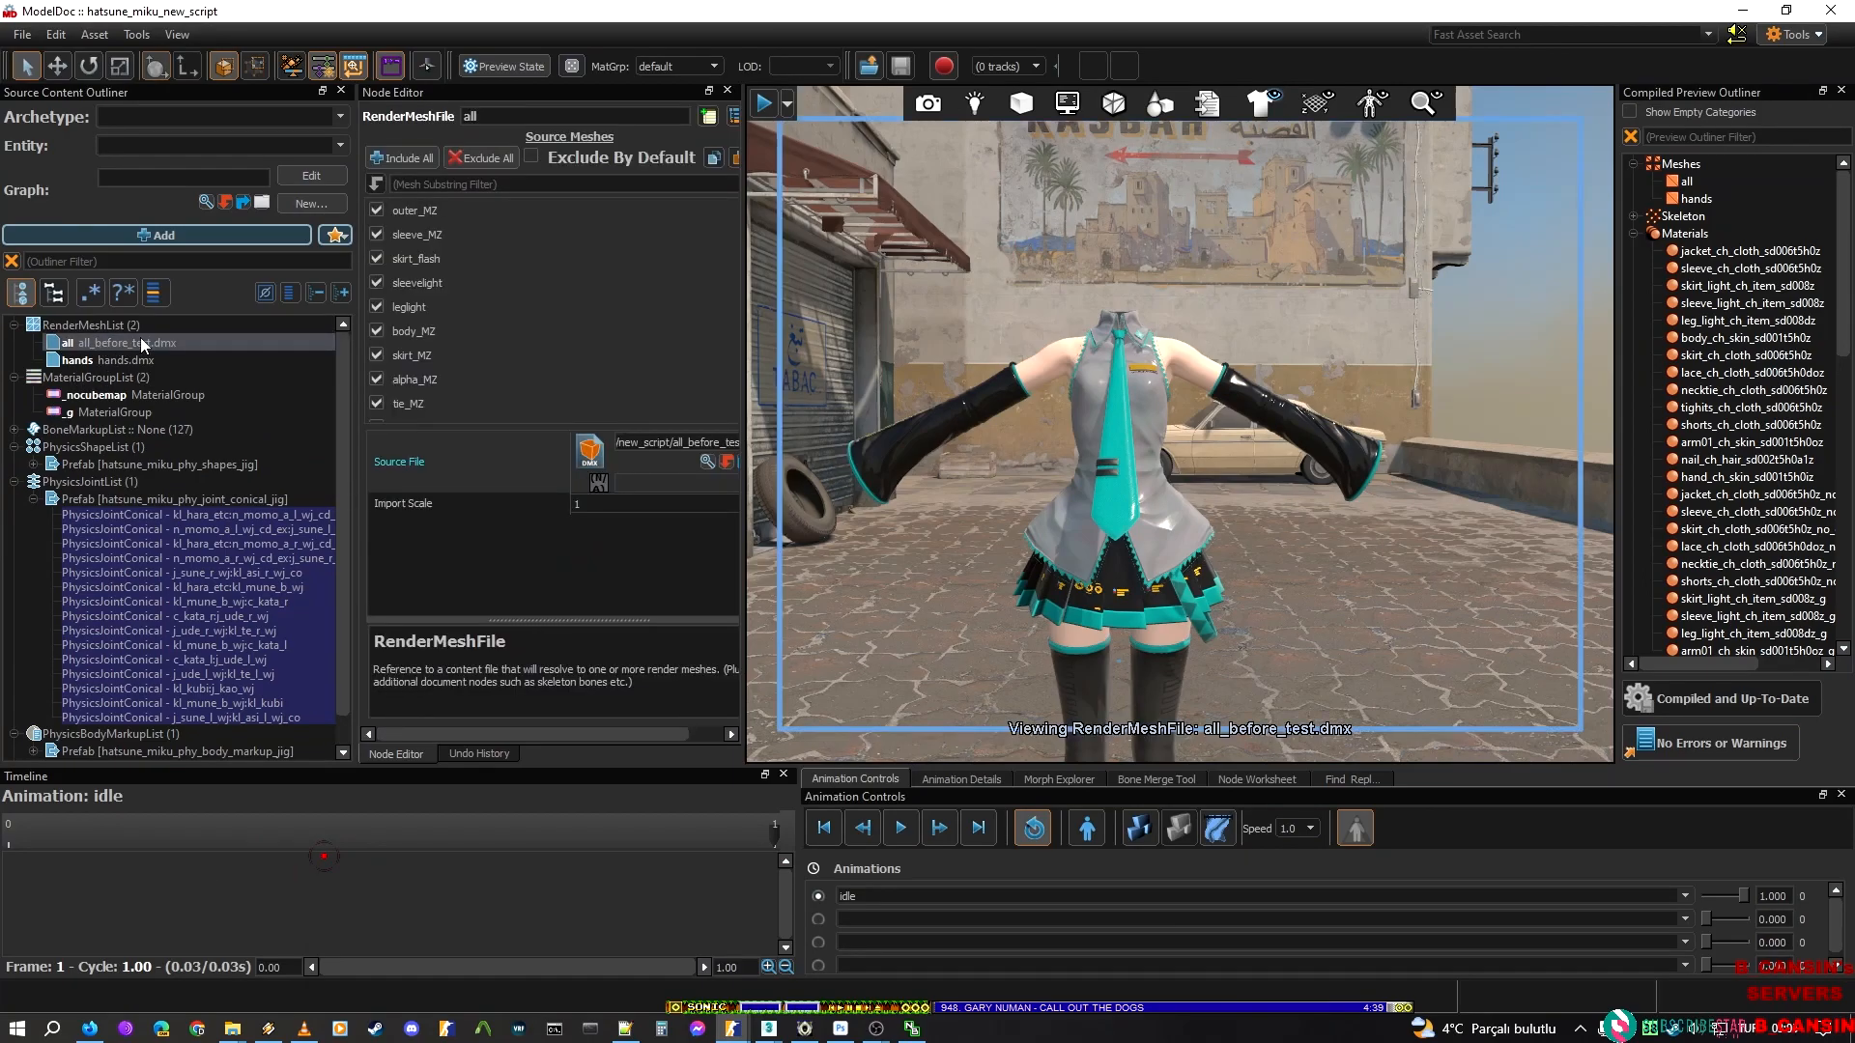
pyautogui.press('Delete')
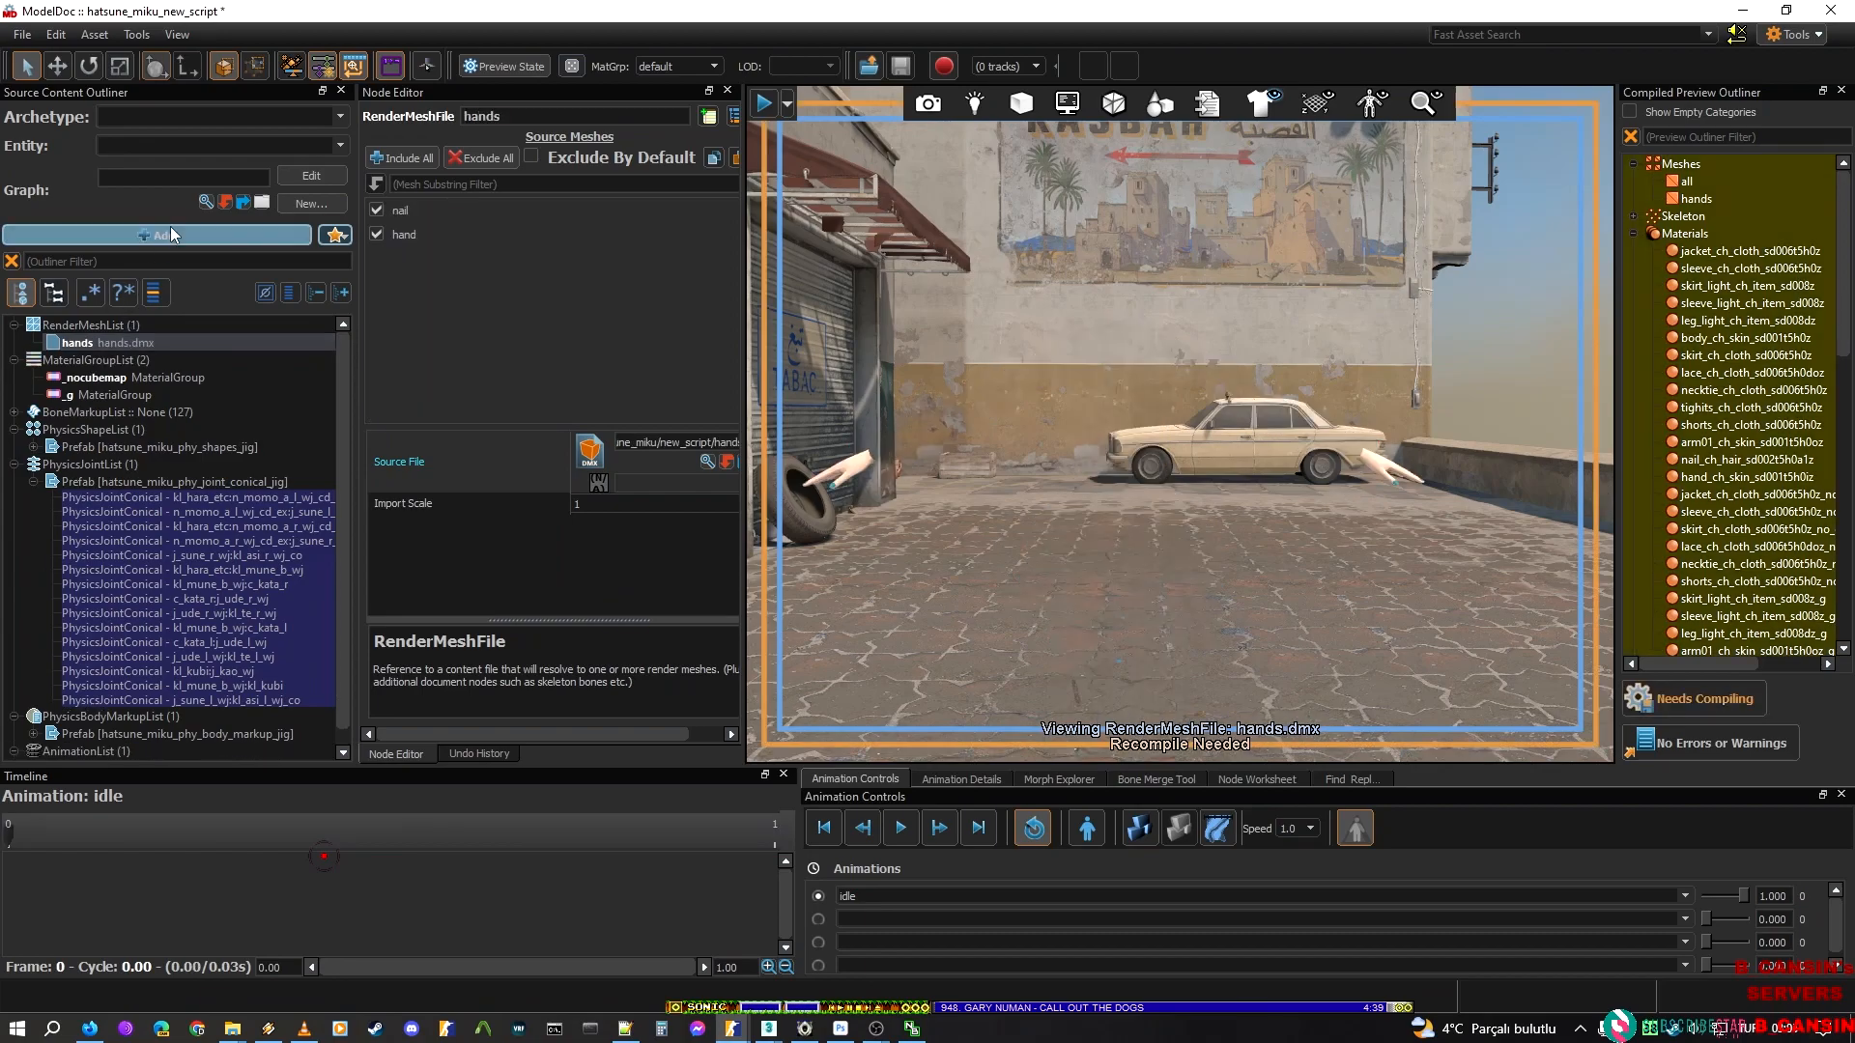
# Add main.dmx from the new_script folder to the model as a render mesh
pyautogui.click(193, 234)
pyautogui.write('mesh')
pyautogui.press('Down')
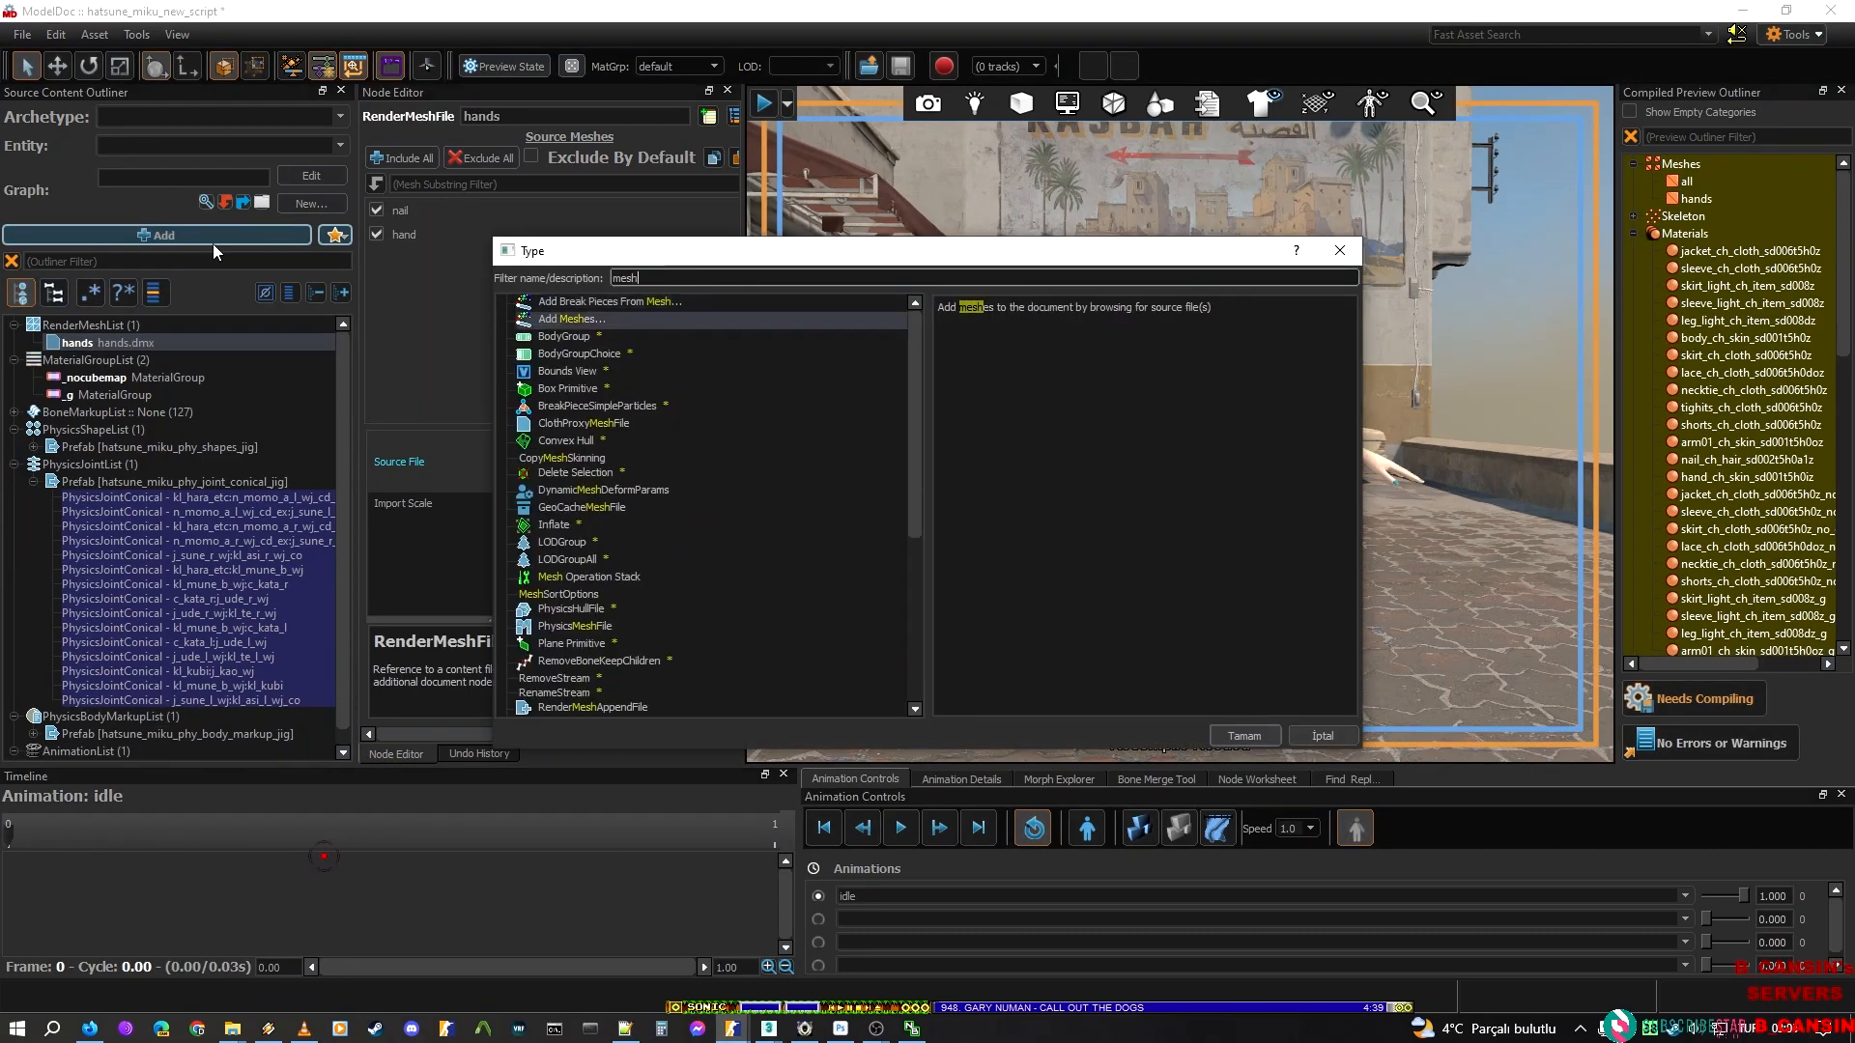
pyautogui.press('Return')
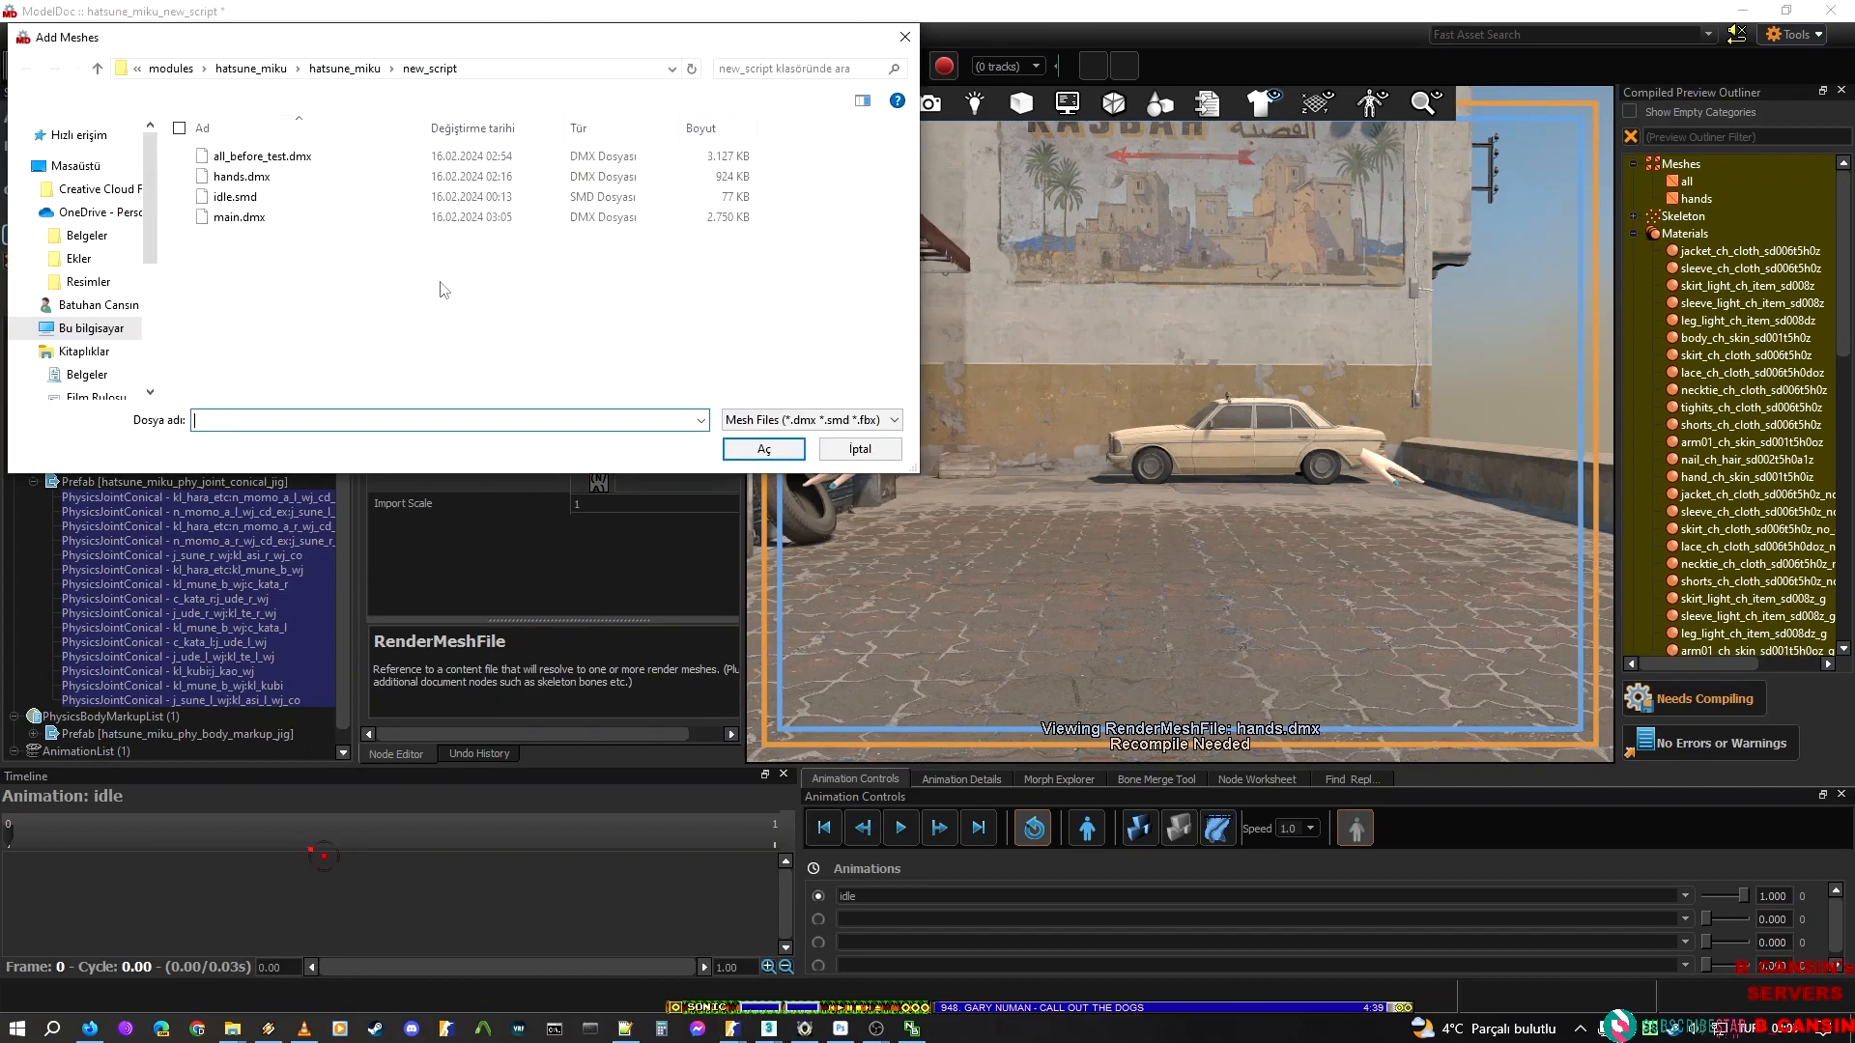
pyautogui.click(281, 219)
pyautogui.doubleClick(281, 219)
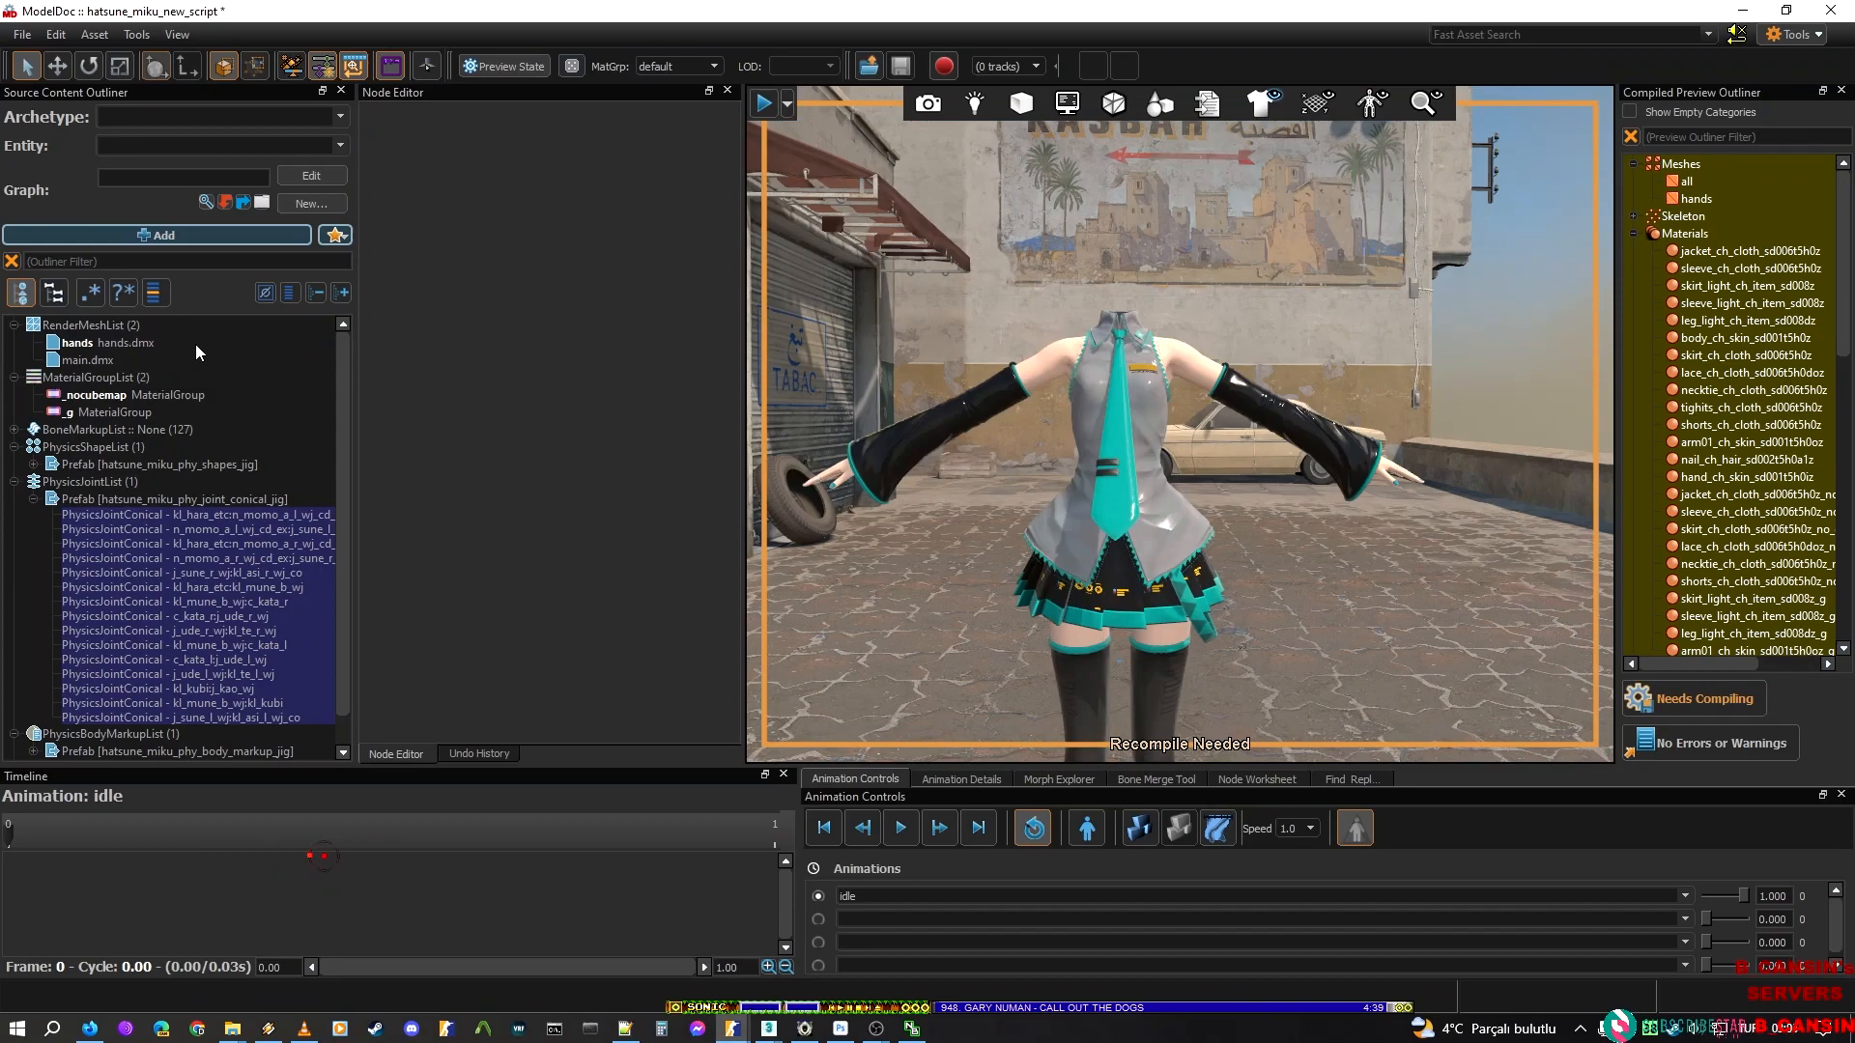
# Compile the model with the main.dmx mesh and inspect the jacket, skirt and legs up close
pyautogui.click(87, 359)
pyautogui.click(1687, 698)
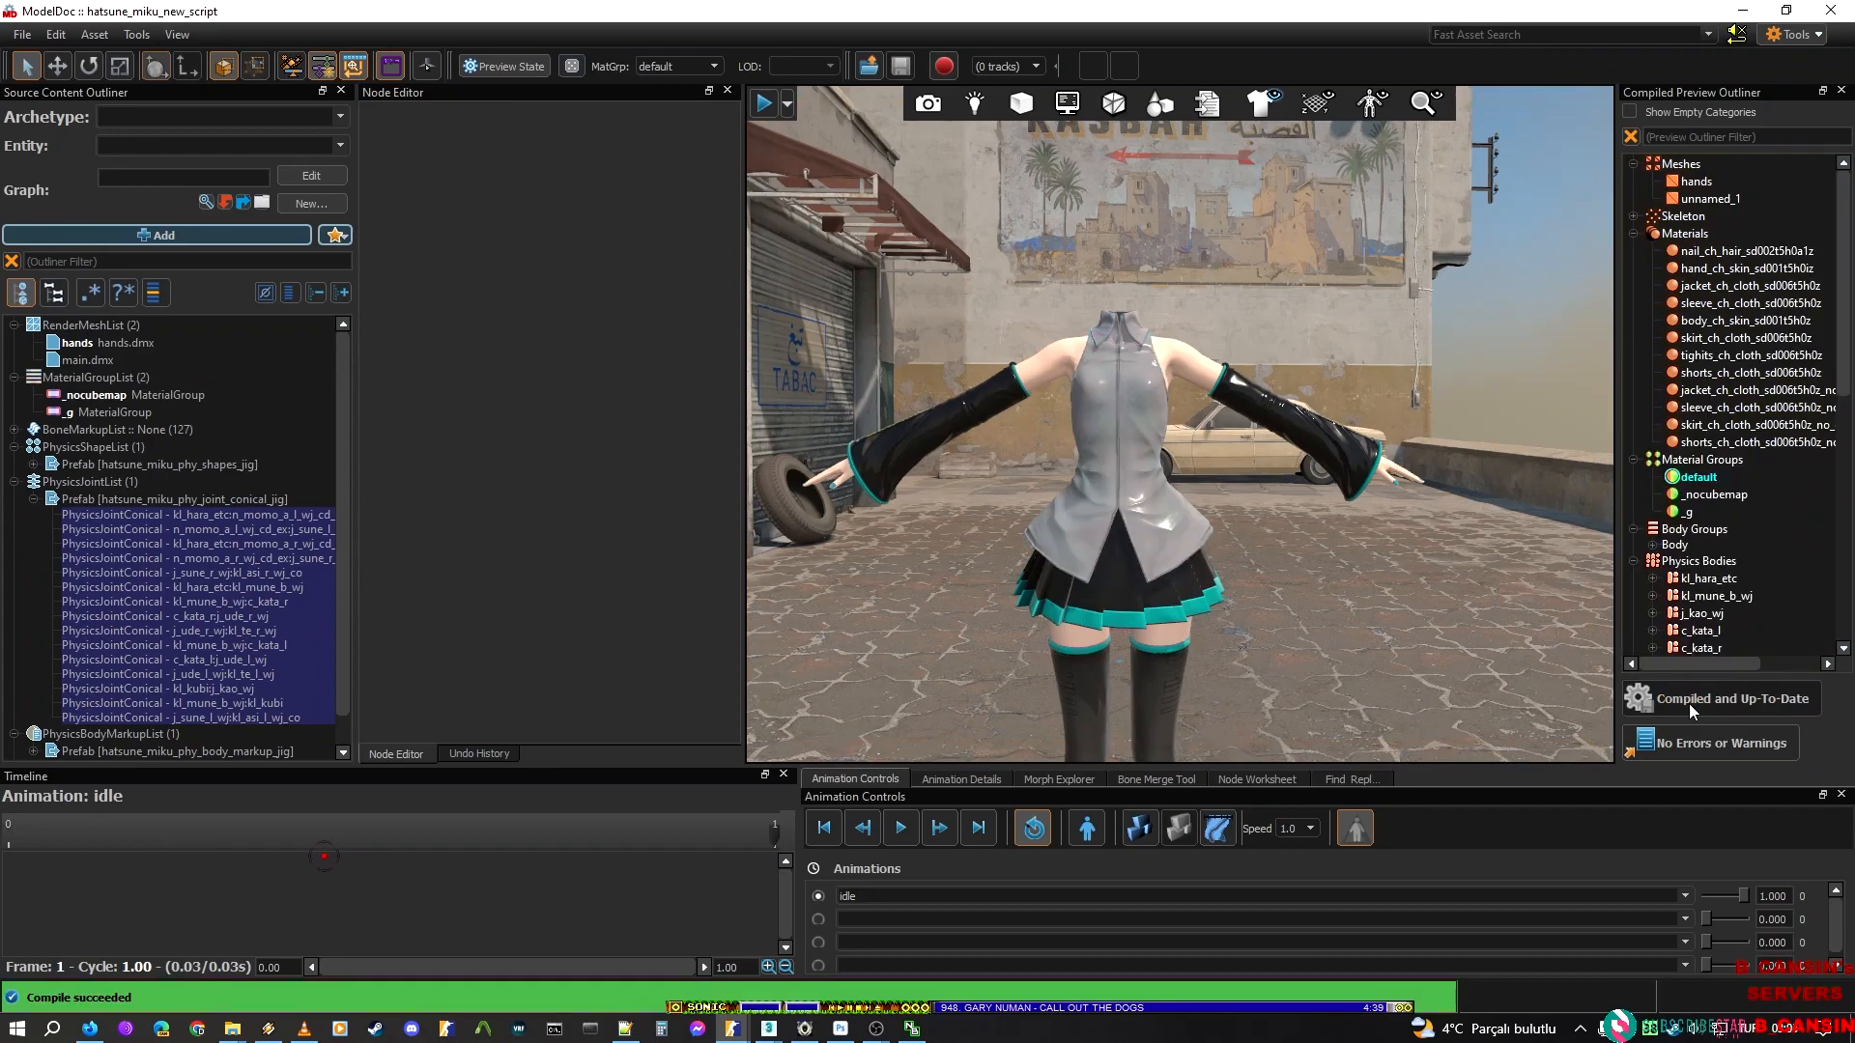
pyautogui.moveTo(1187, 537); pyautogui.dragTo(866, 600, button='right')
pyautogui.press('w')
pyautogui.press('w')
pyautogui.press('w')
pyautogui.press('s')
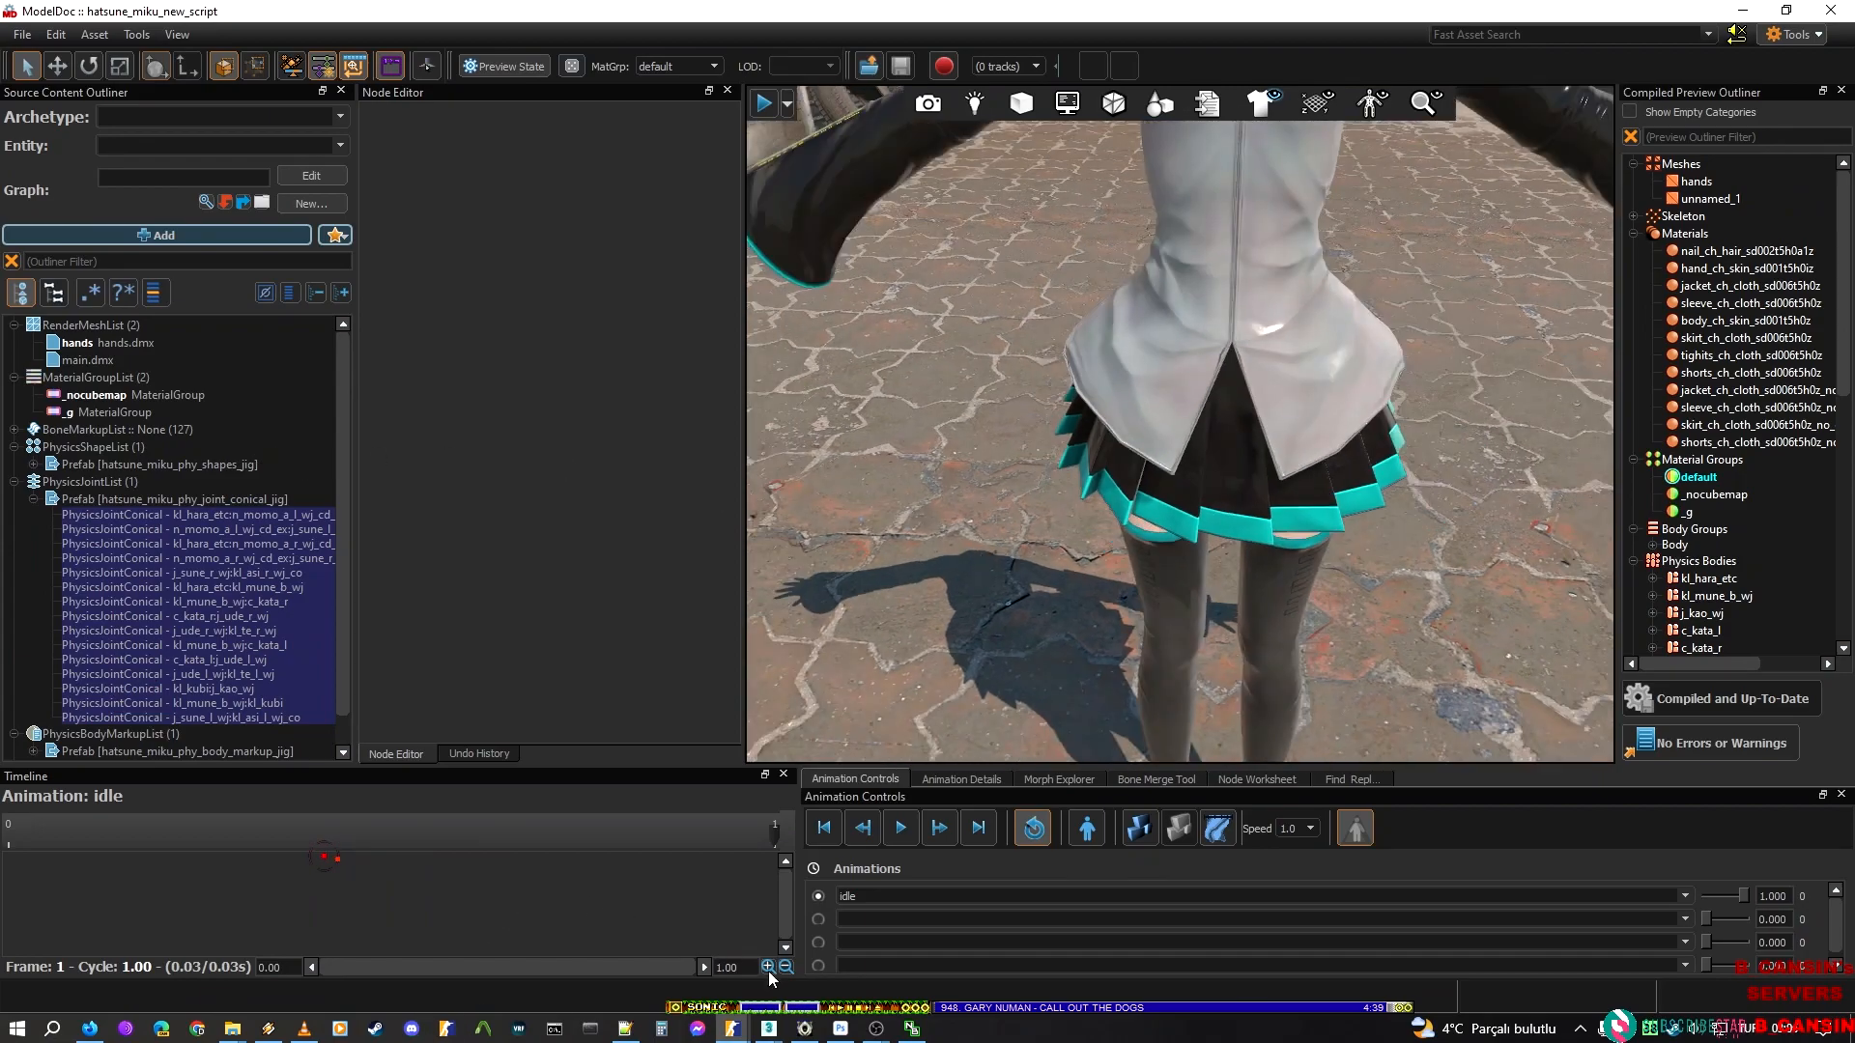
# Switch to the mikitm001_mat_link_main scene in 3ds Max and restore the Scene Explorer as a floating window
pyautogui.click(769, 1028)
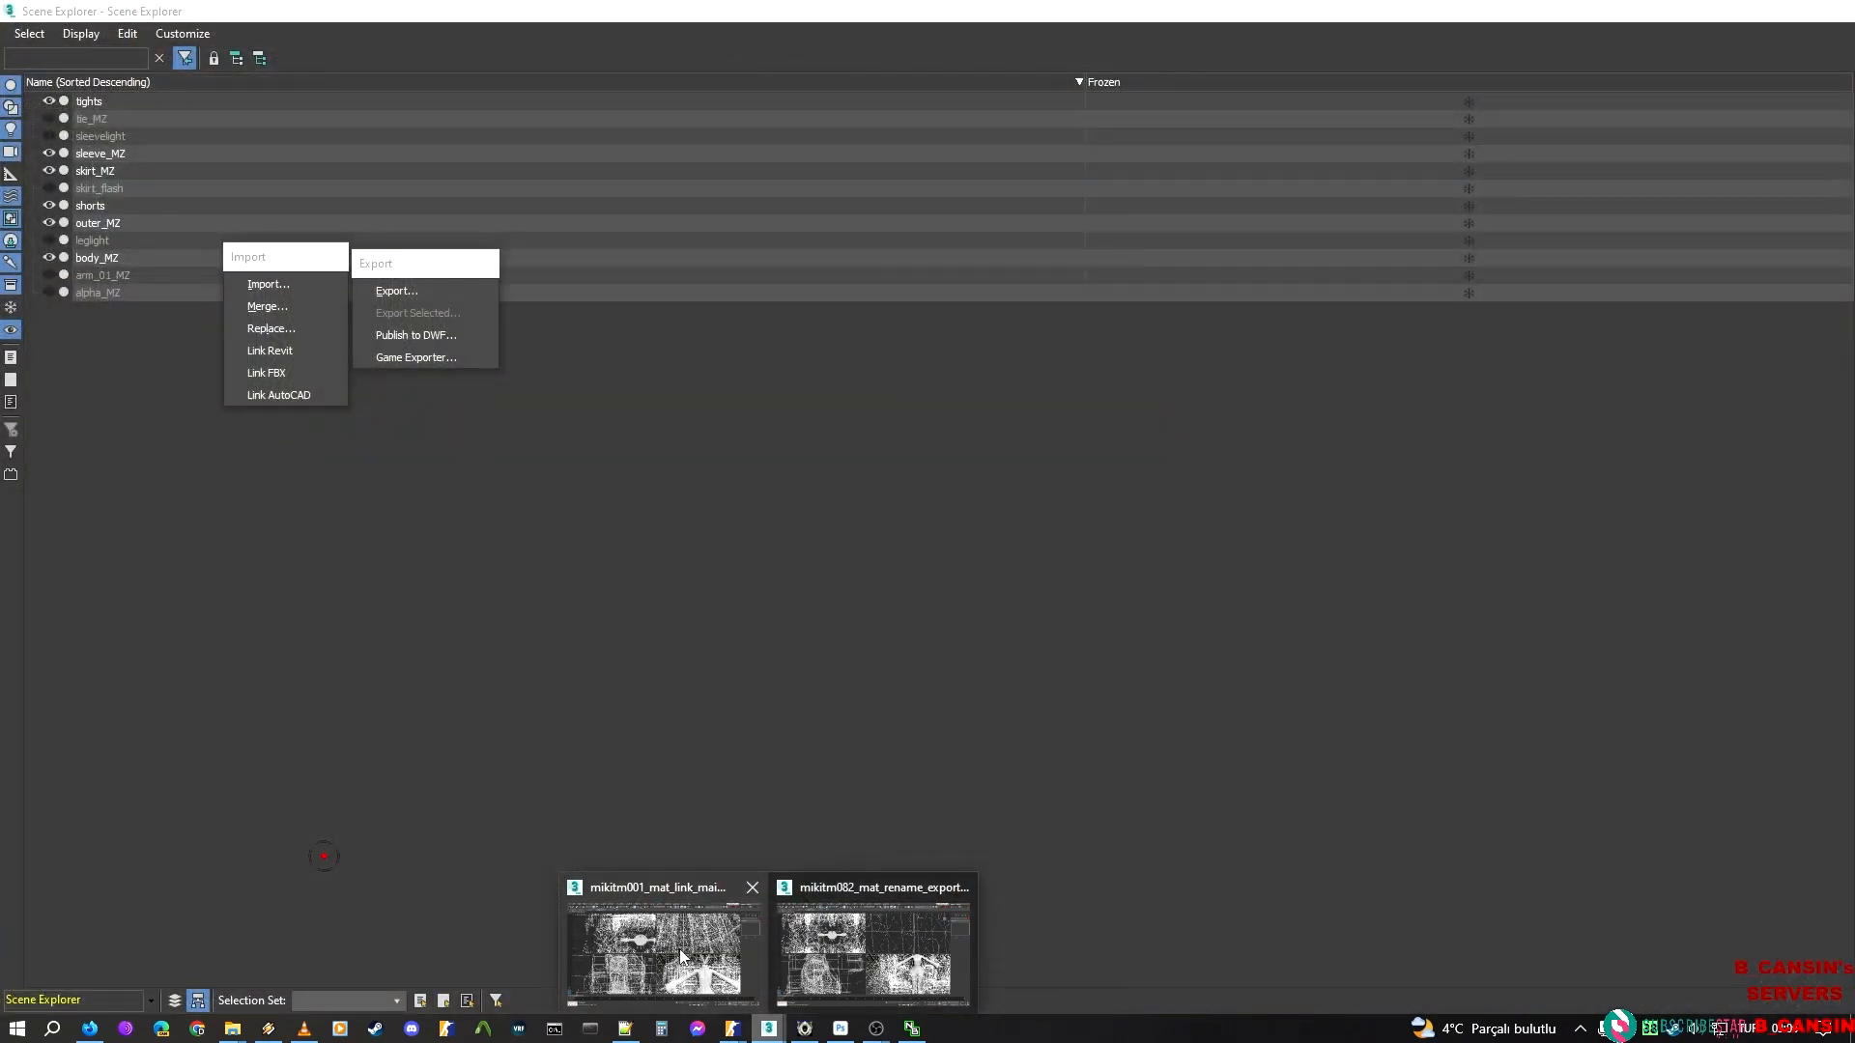
pyautogui.click(661, 952)
pyautogui.moveTo(1270, 751); pyautogui.dragTo(1247, 471, button='middle')
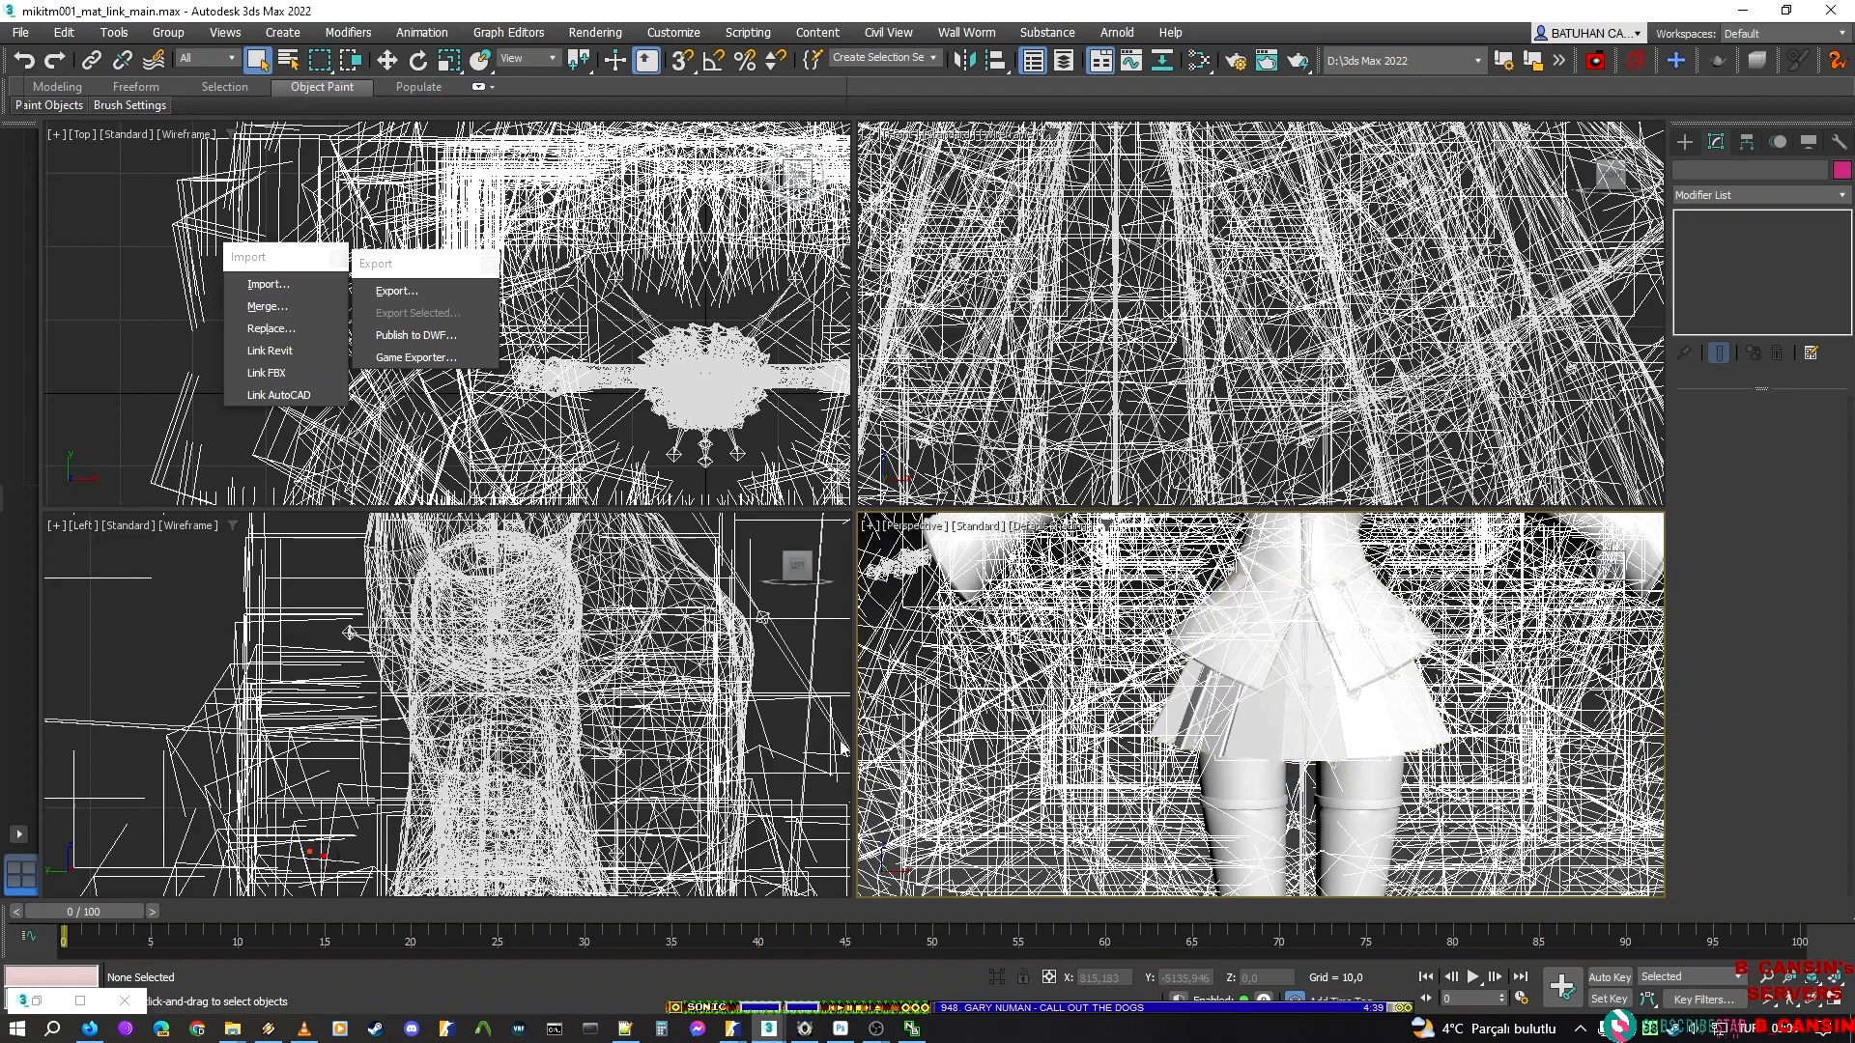
pyautogui.click(80, 1000)
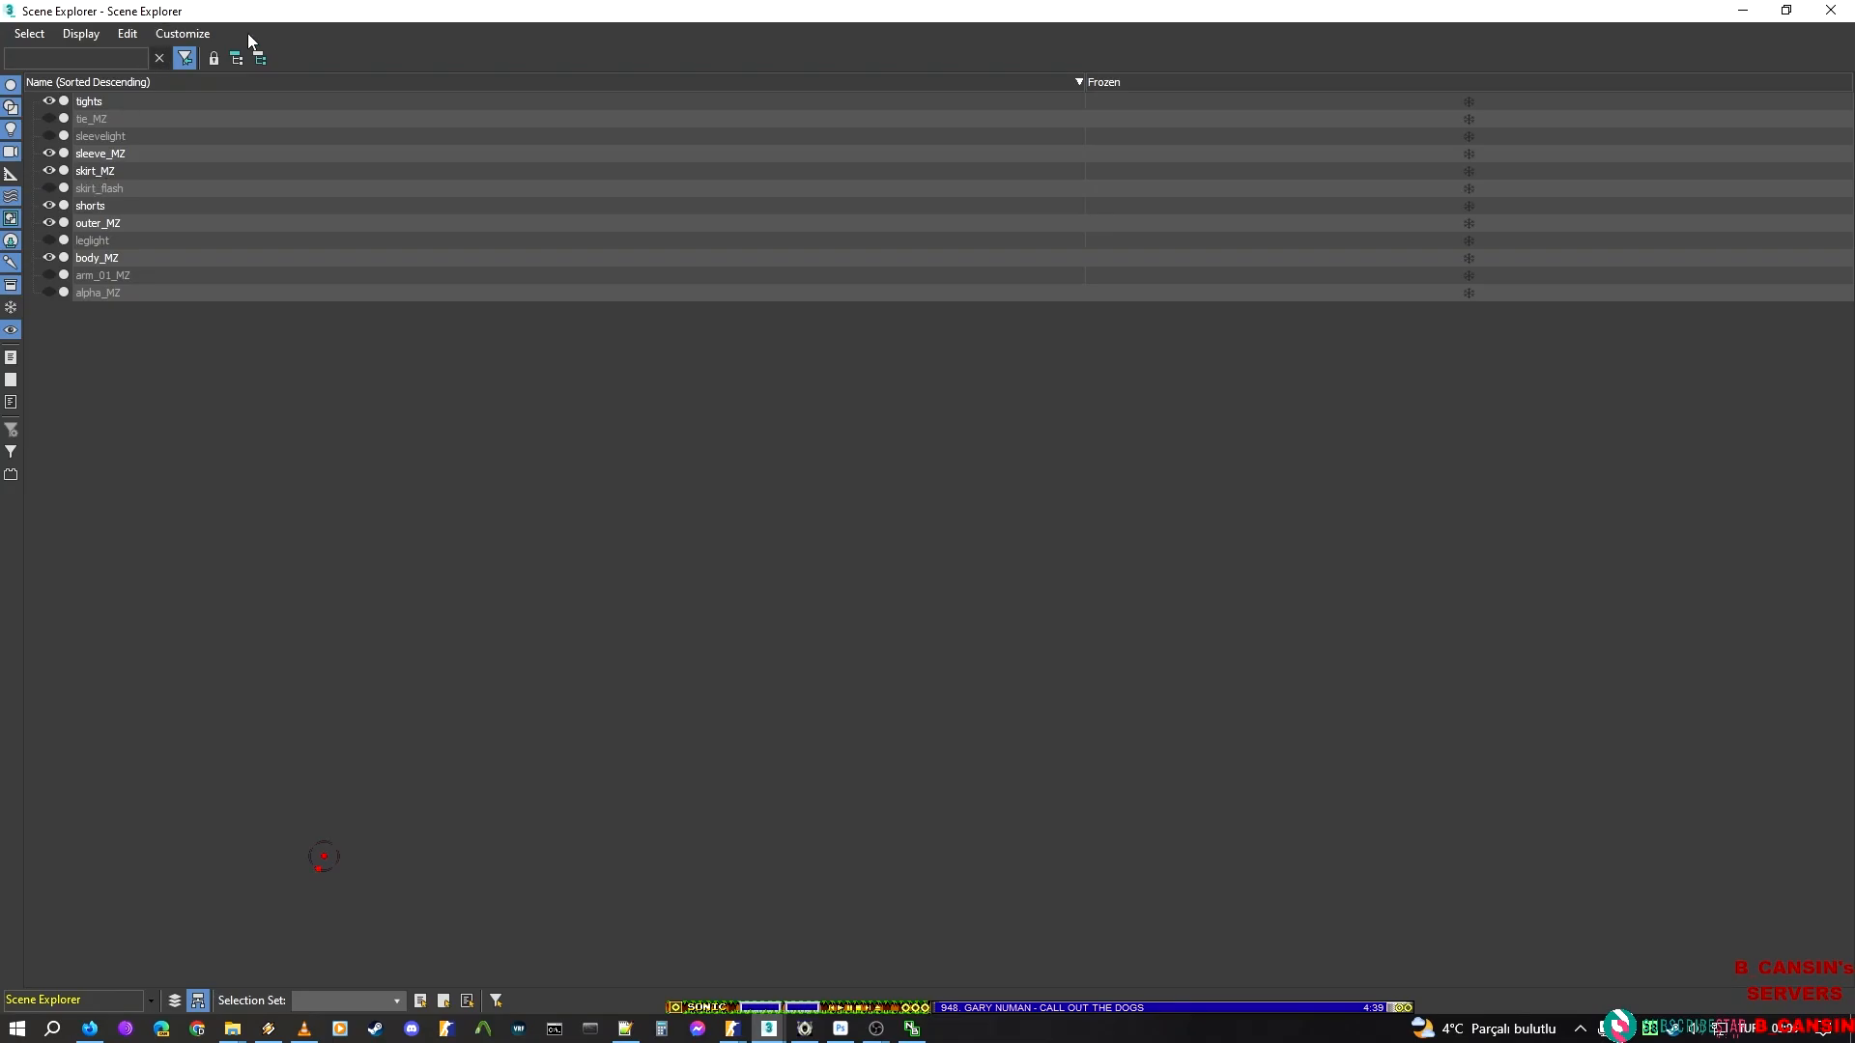
pyautogui.doubleClick(463, 11)
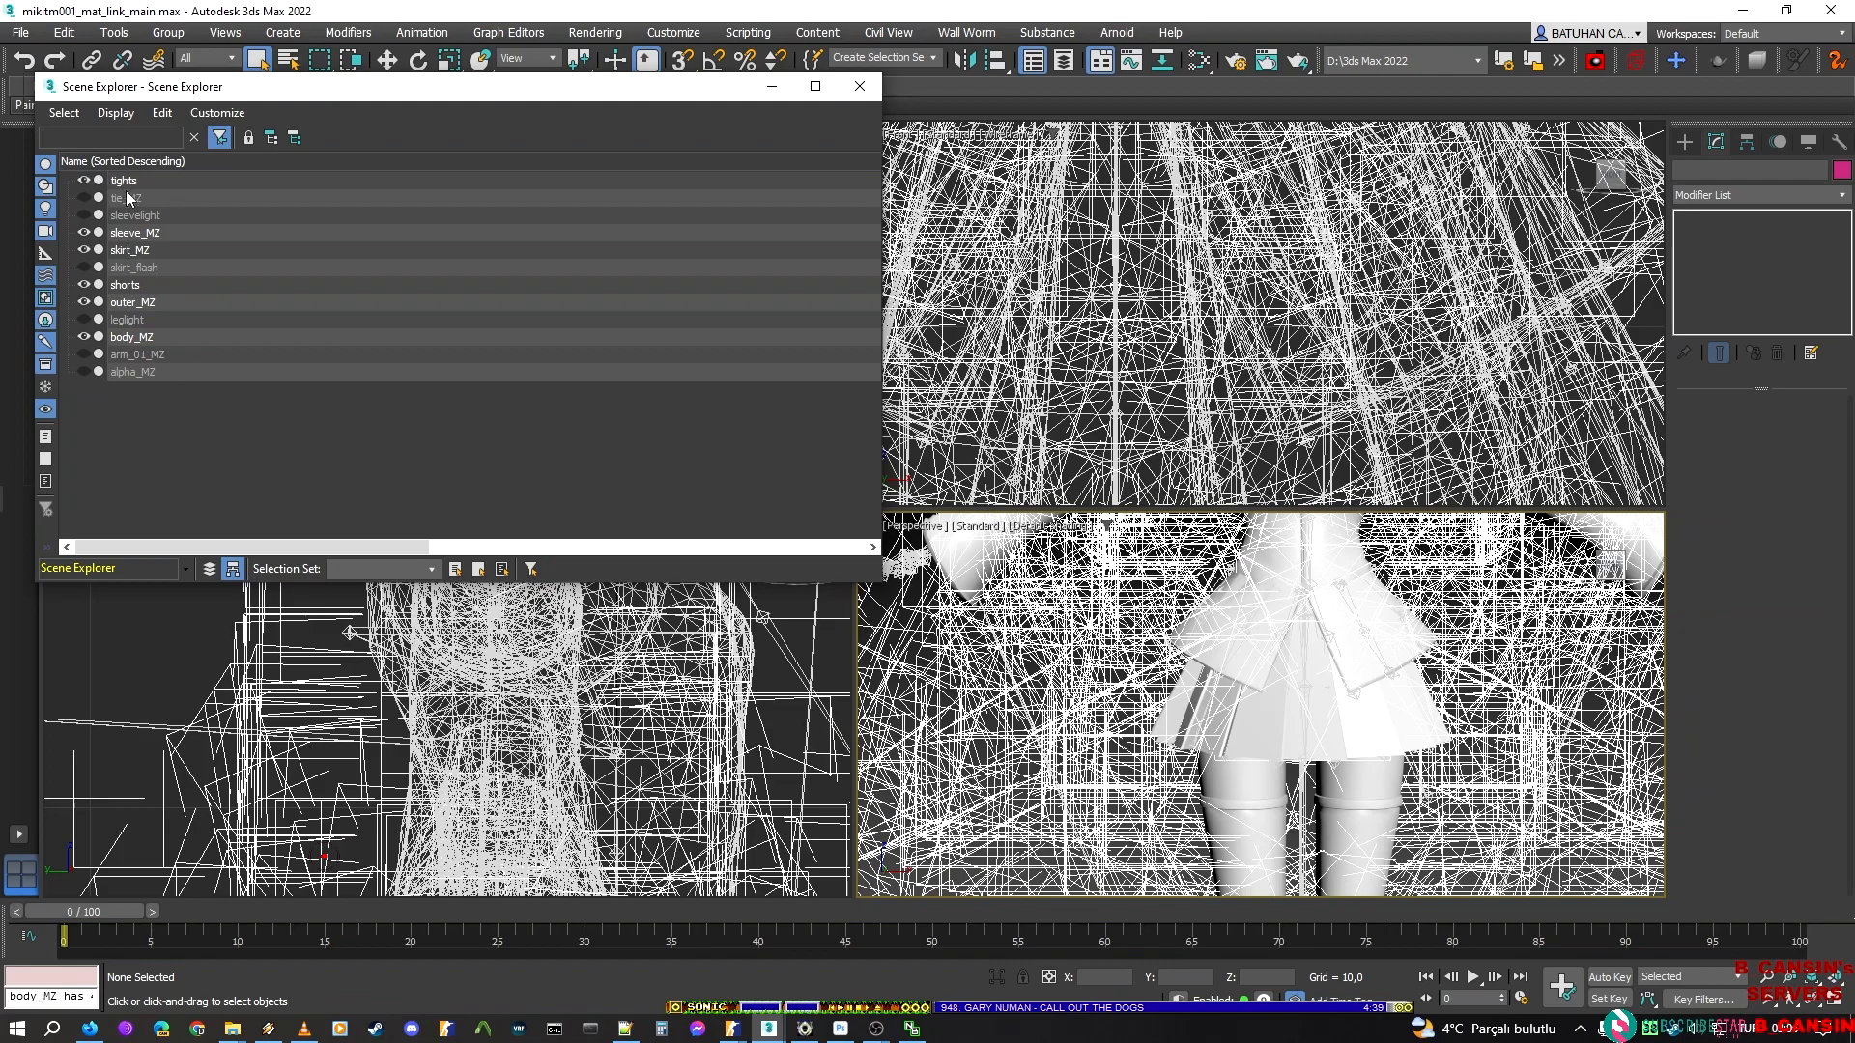
# Select every mesh from tights through alpha_MZ in the Scene Explorer and hide the selection
pyautogui.click(120, 180)
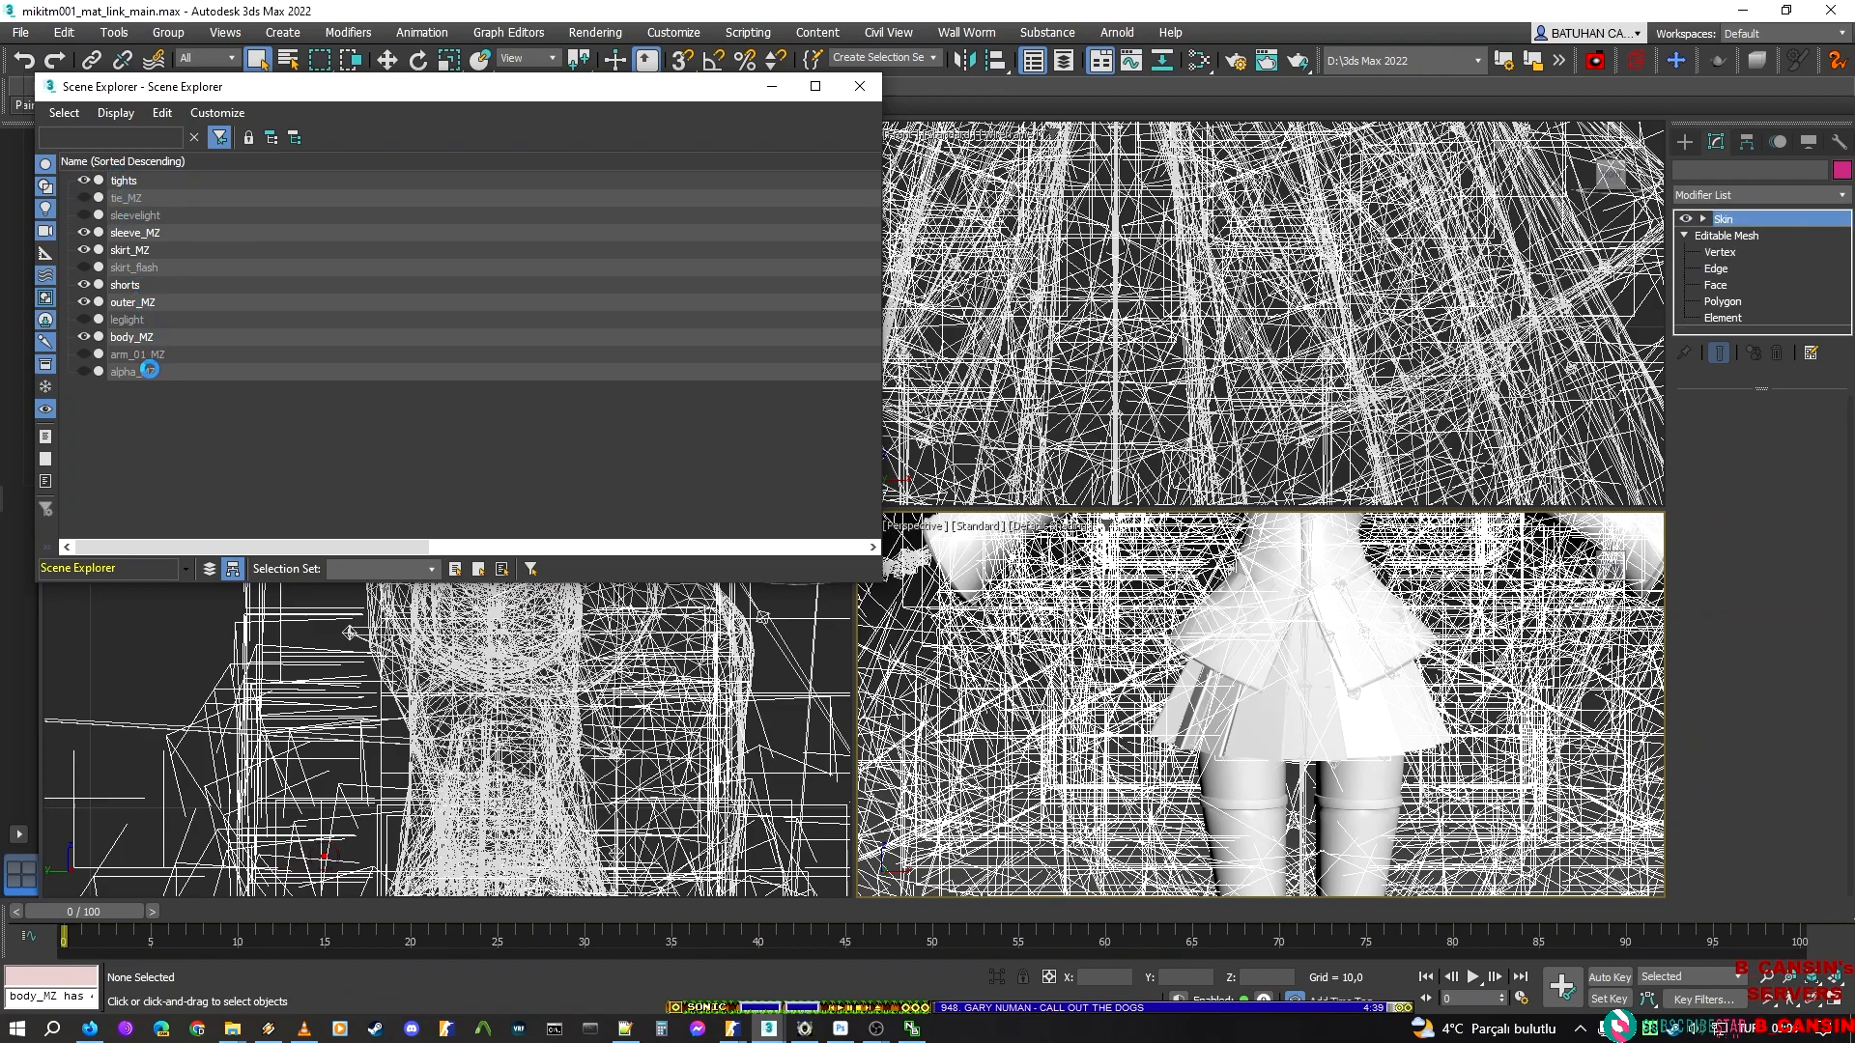
pyautogui.keyDown('shift'); pyautogui.click(135, 372); pyautogui.keyUp('shift')
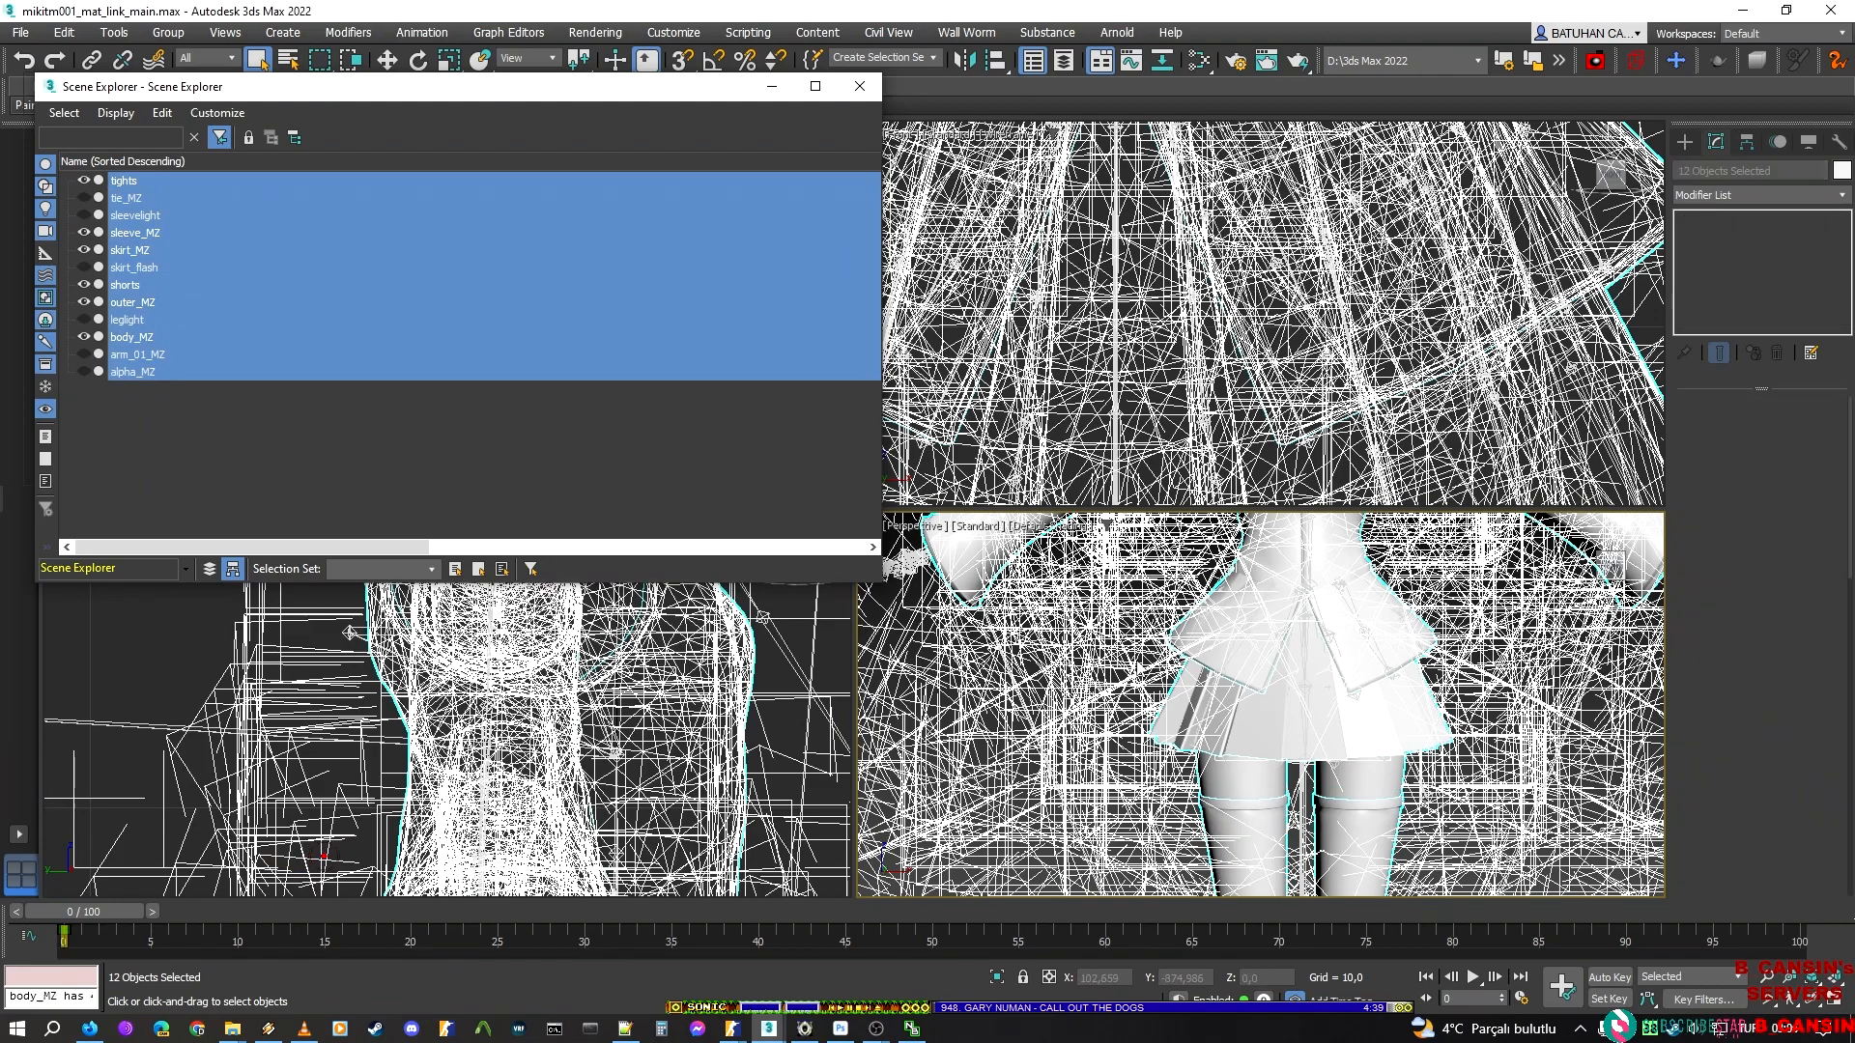
pyautogui.moveTo(1150, 623); pyautogui.dragTo(1161, 601, button='middle')
pyautogui.hotkey('ctrl', 's')
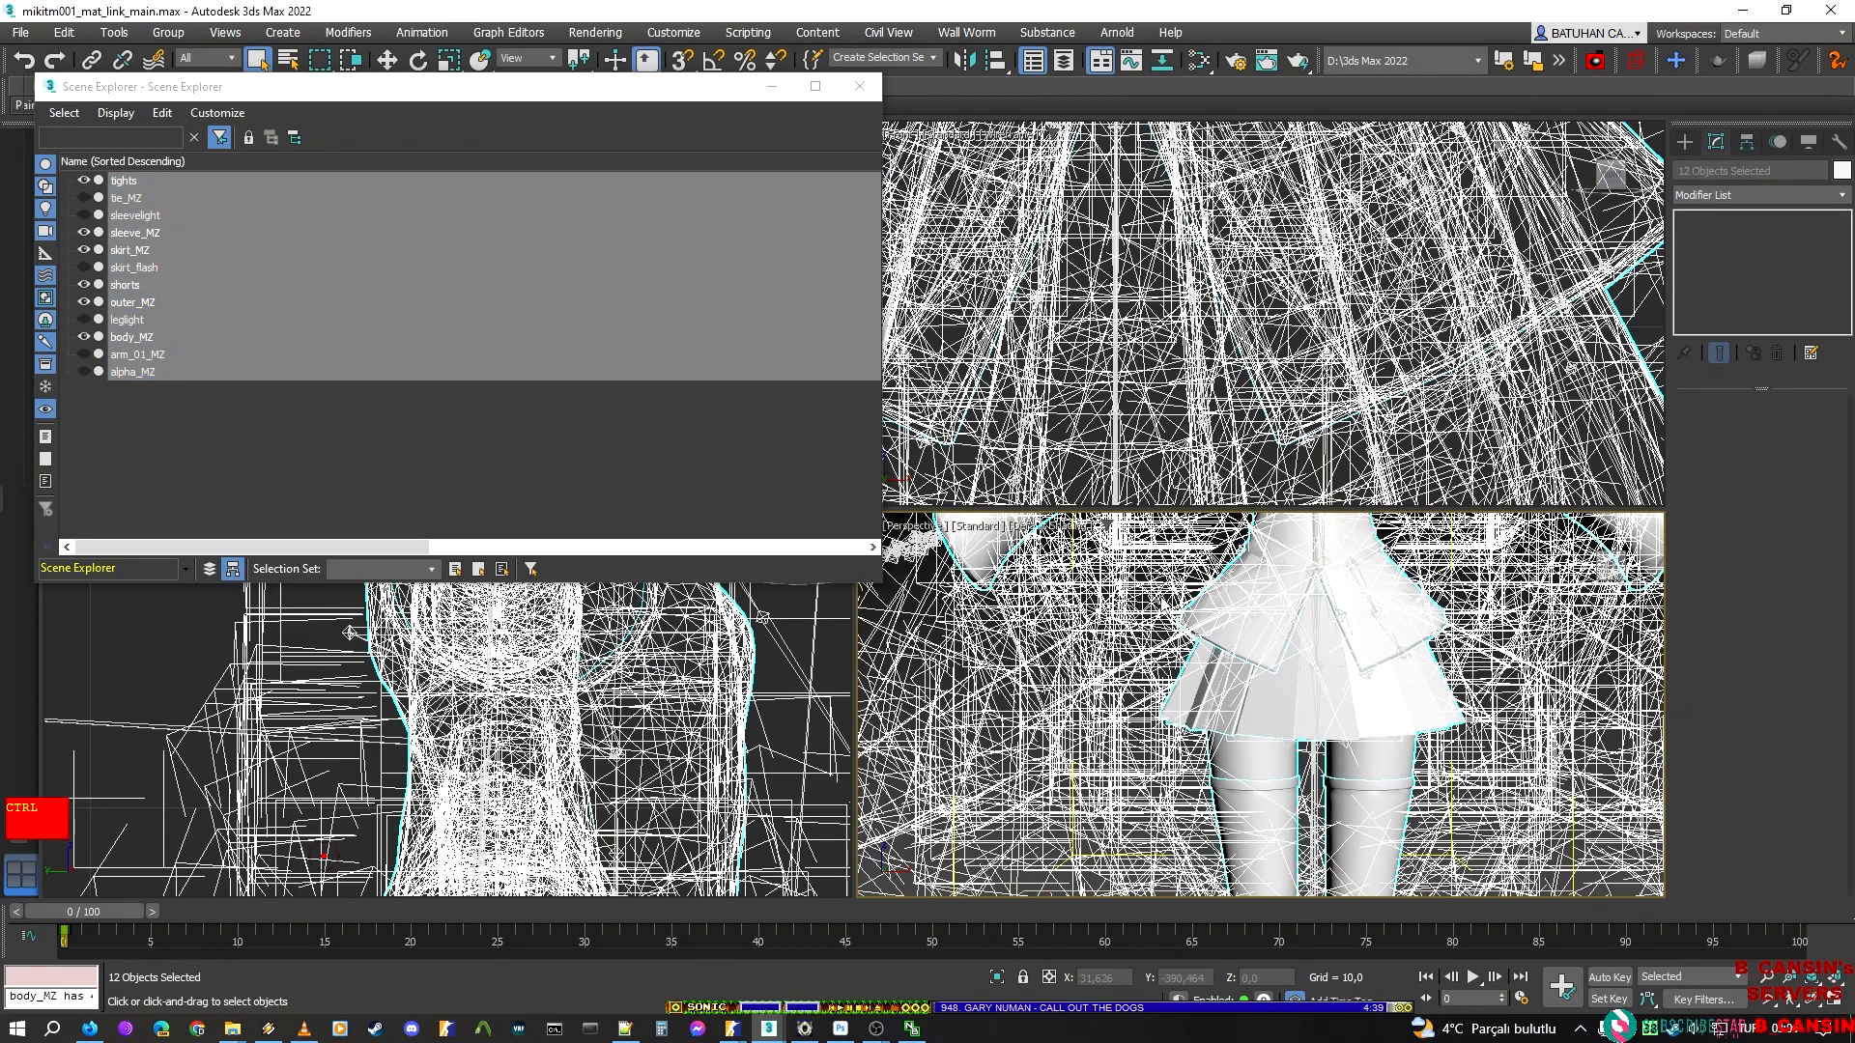
pyautogui.keyDown('ctrl'); pyautogui.click(129, 198); pyautogui.keyUp('ctrl')
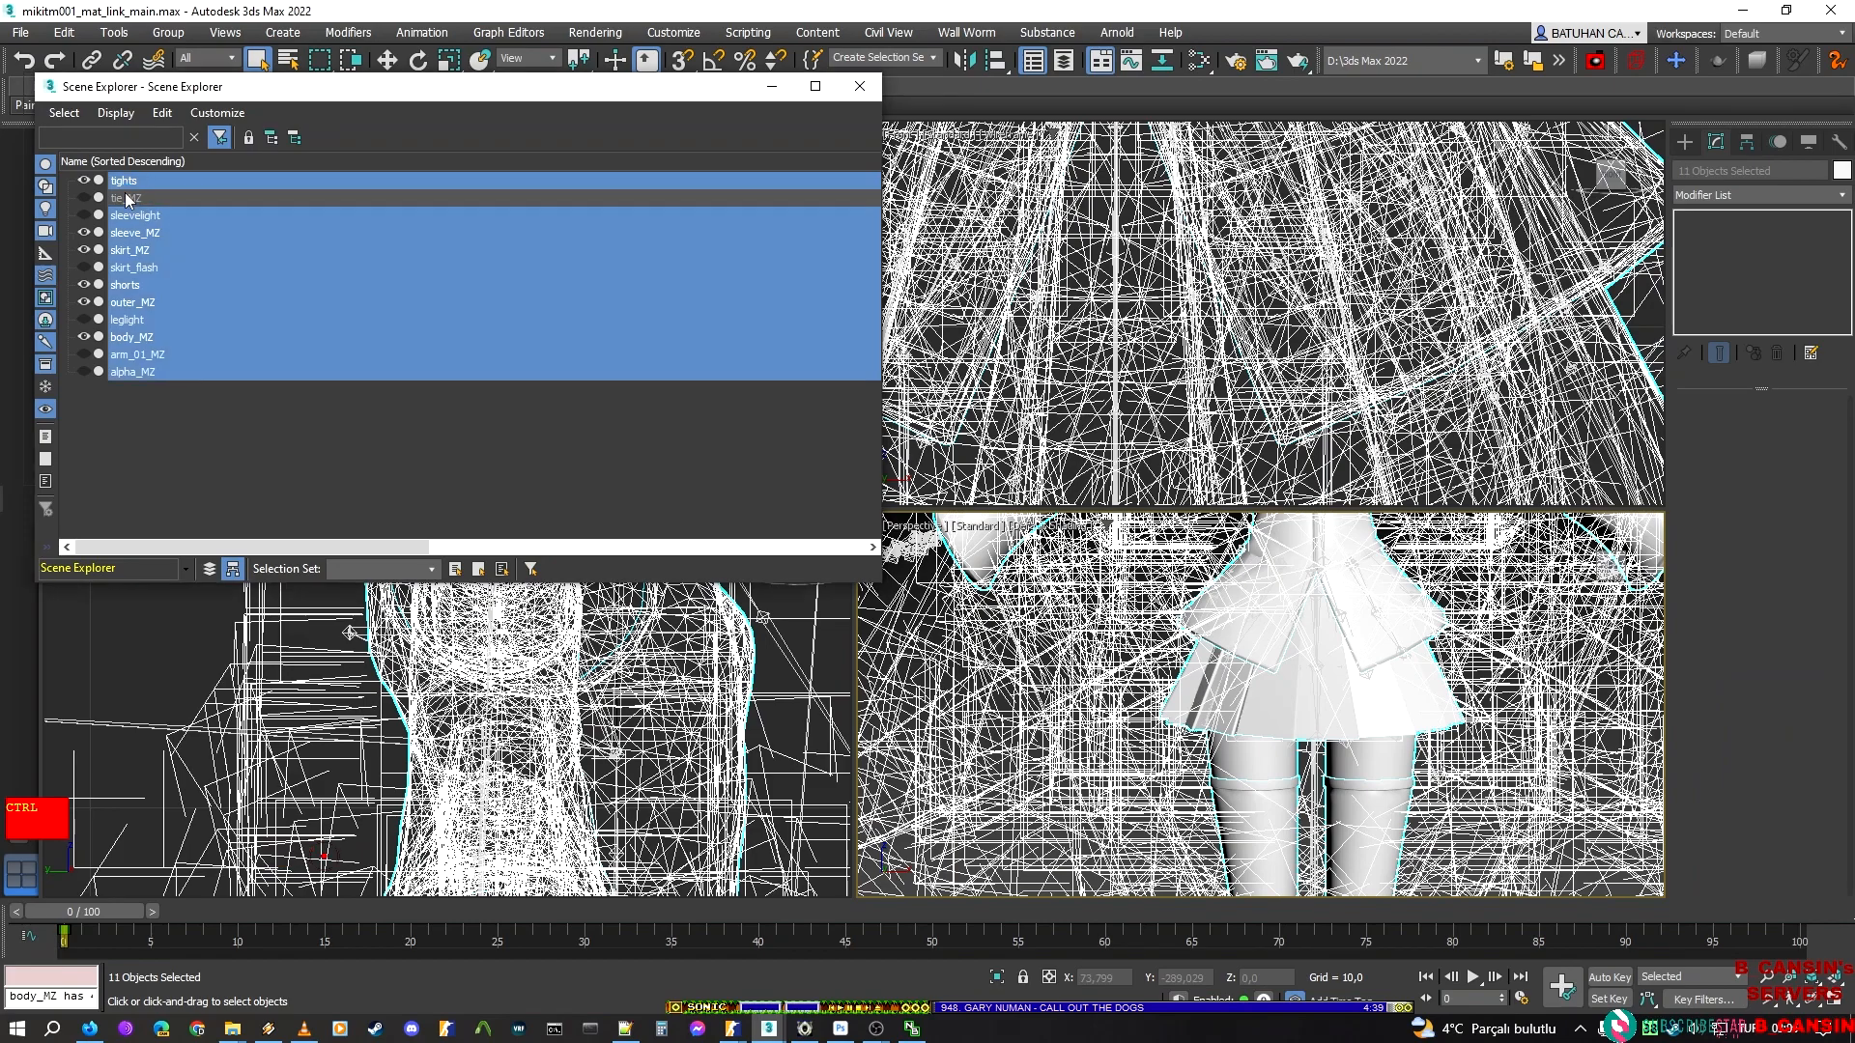
pyautogui.keyDown('ctrl'); pyautogui.click(129, 198); pyautogui.keyUp('ctrl')
pyautogui.rightClick(1088, 647)
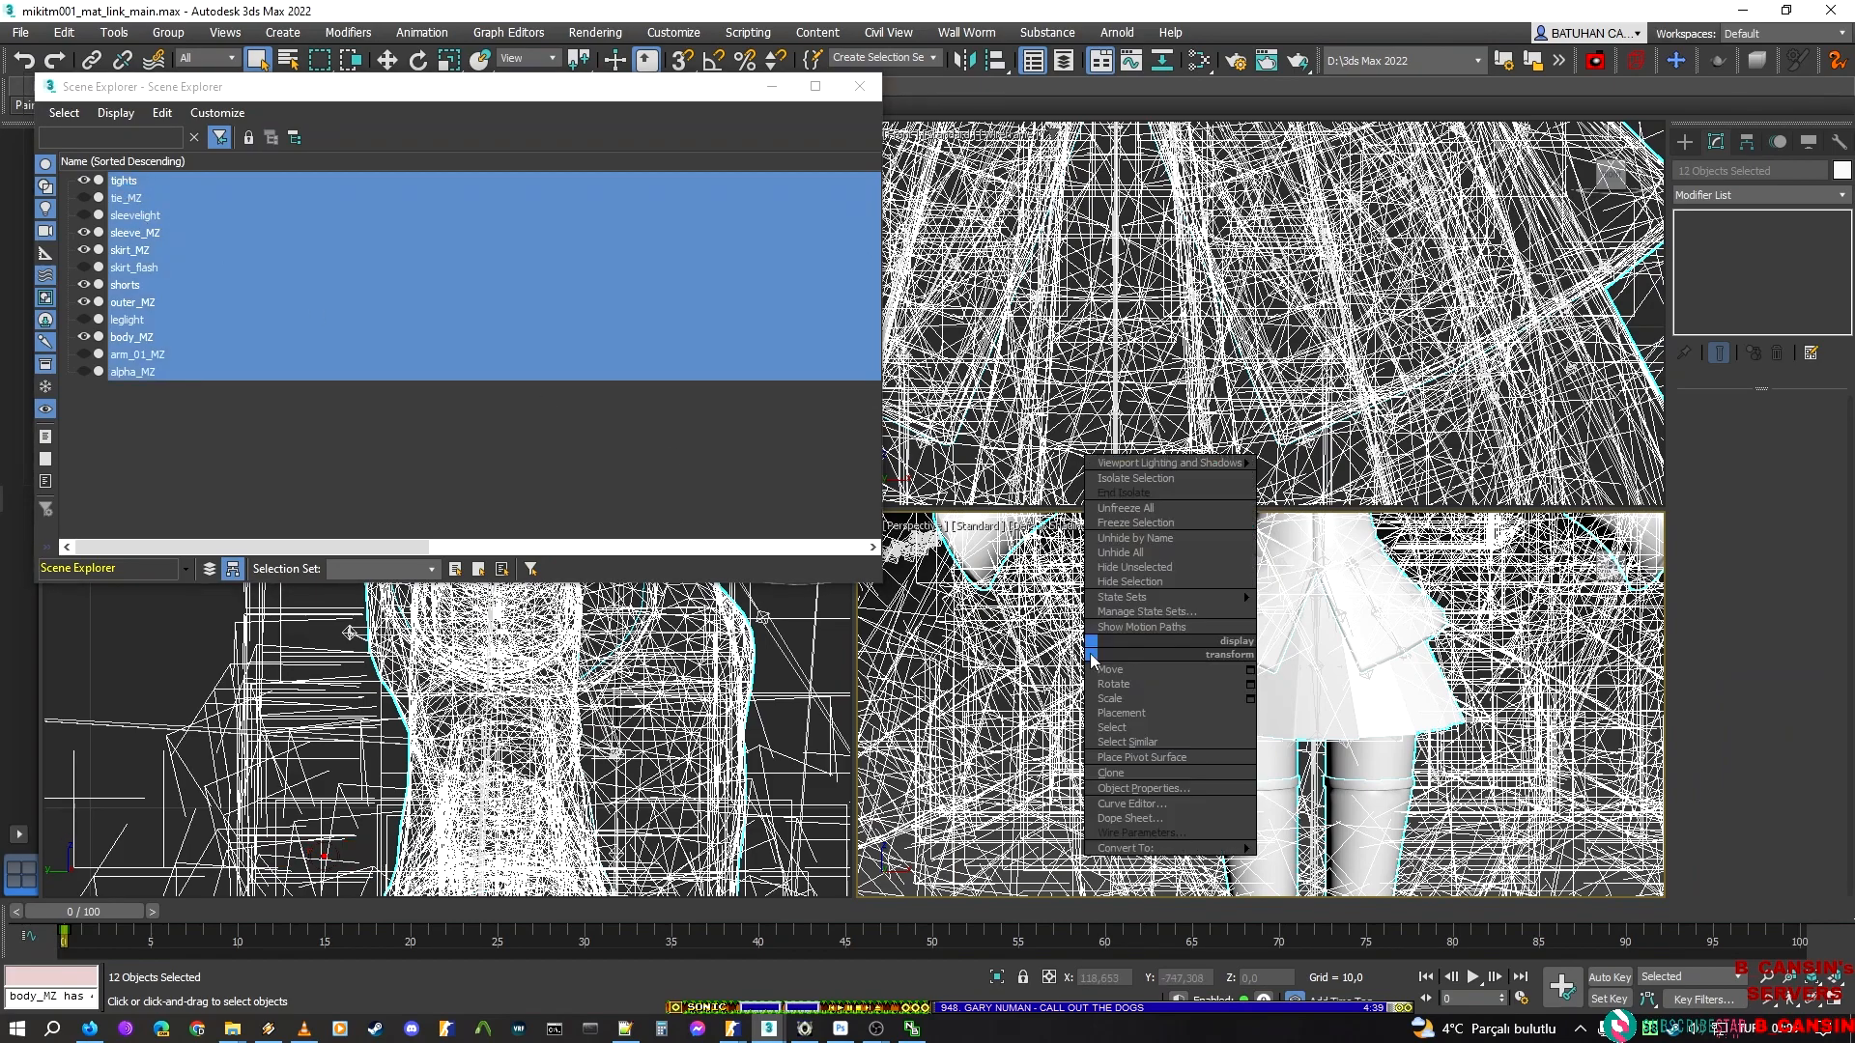
pyautogui.click(1158, 583)
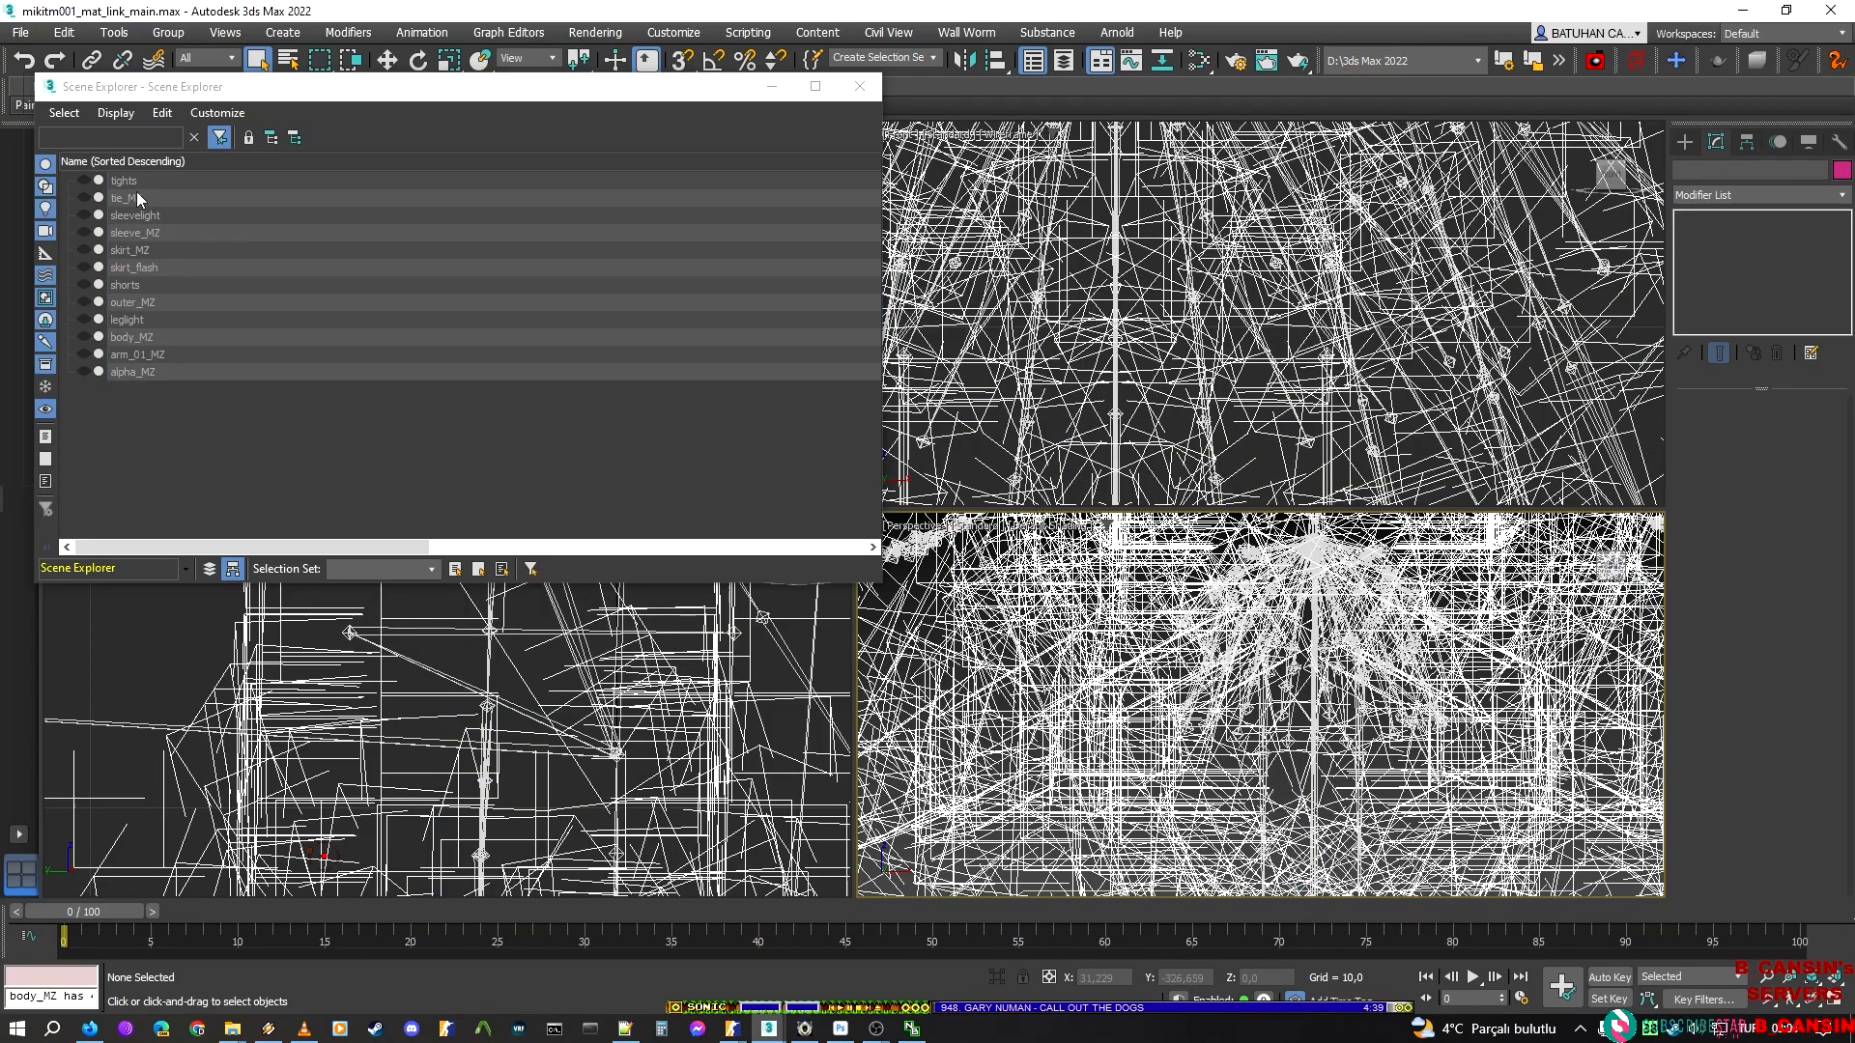
# Unhide only the tie_MZ mesh, select it in the perspective view and switch to Element sub-object editing
pyautogui.click(84, 197)
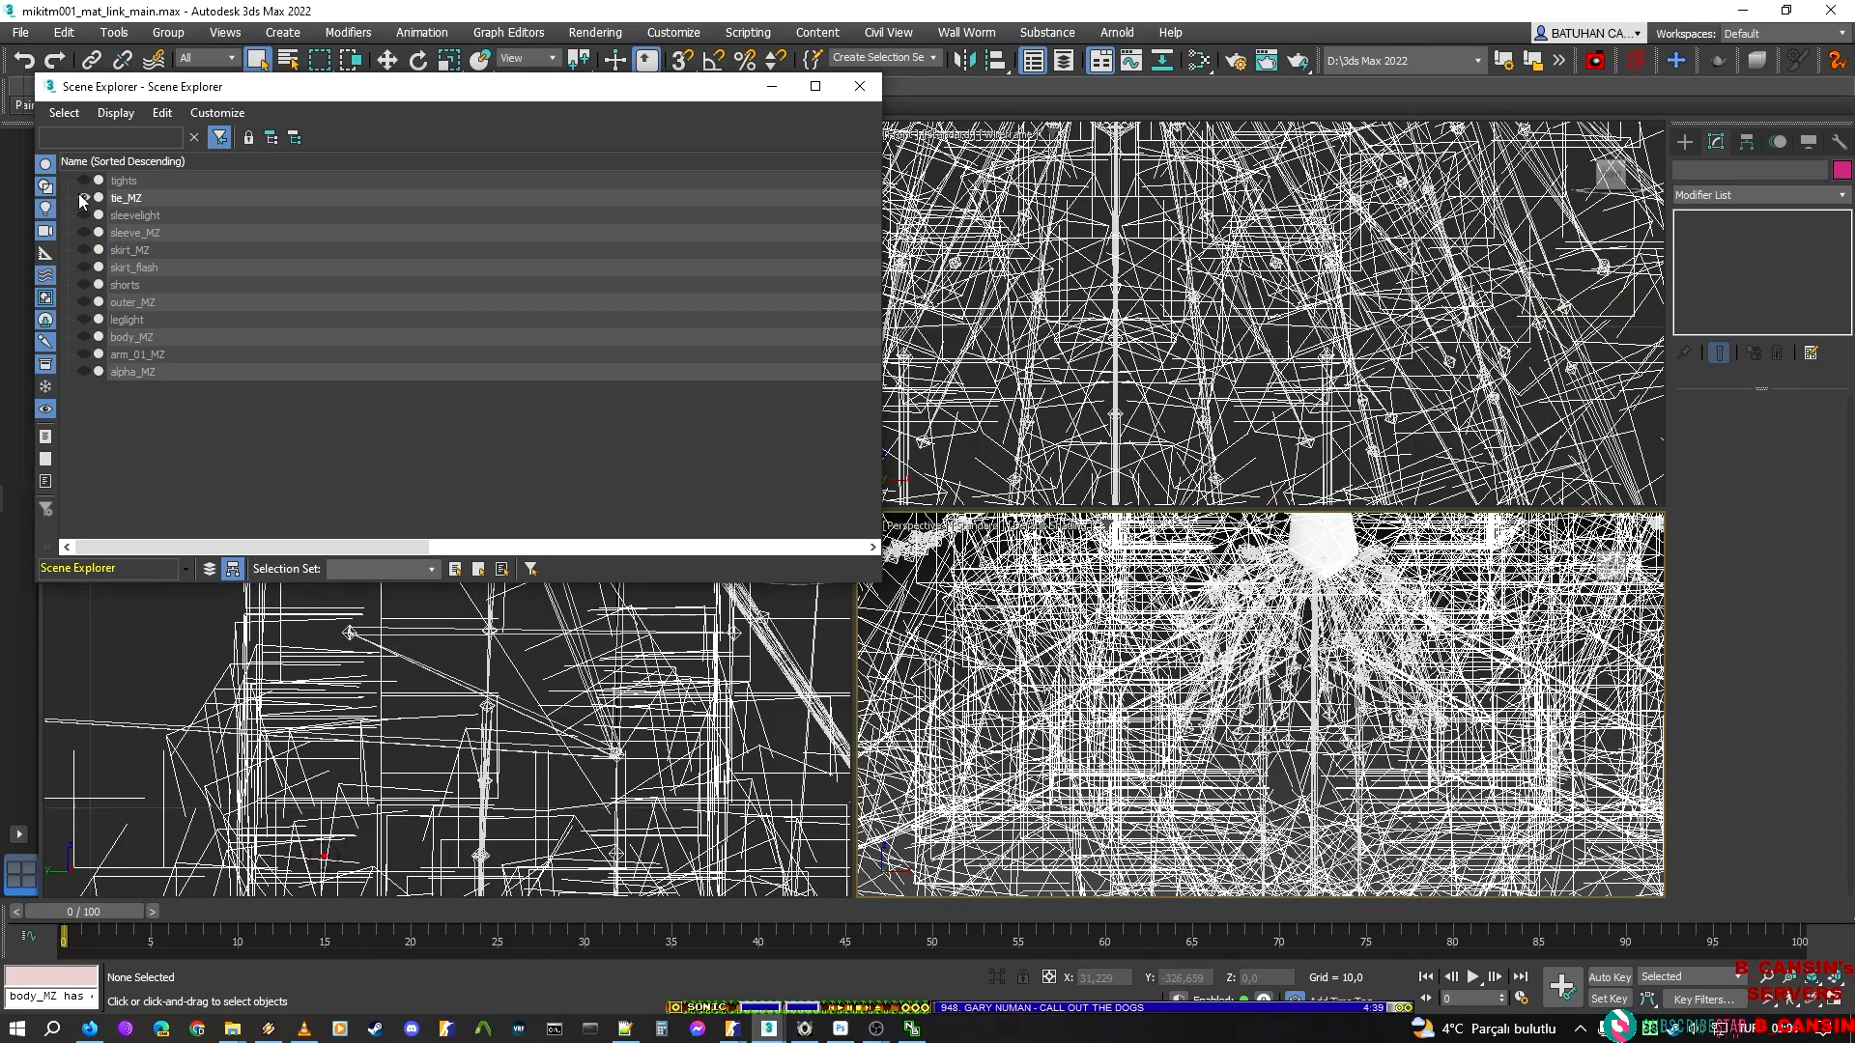
pyautogui.scroll(10, 1178, 792)
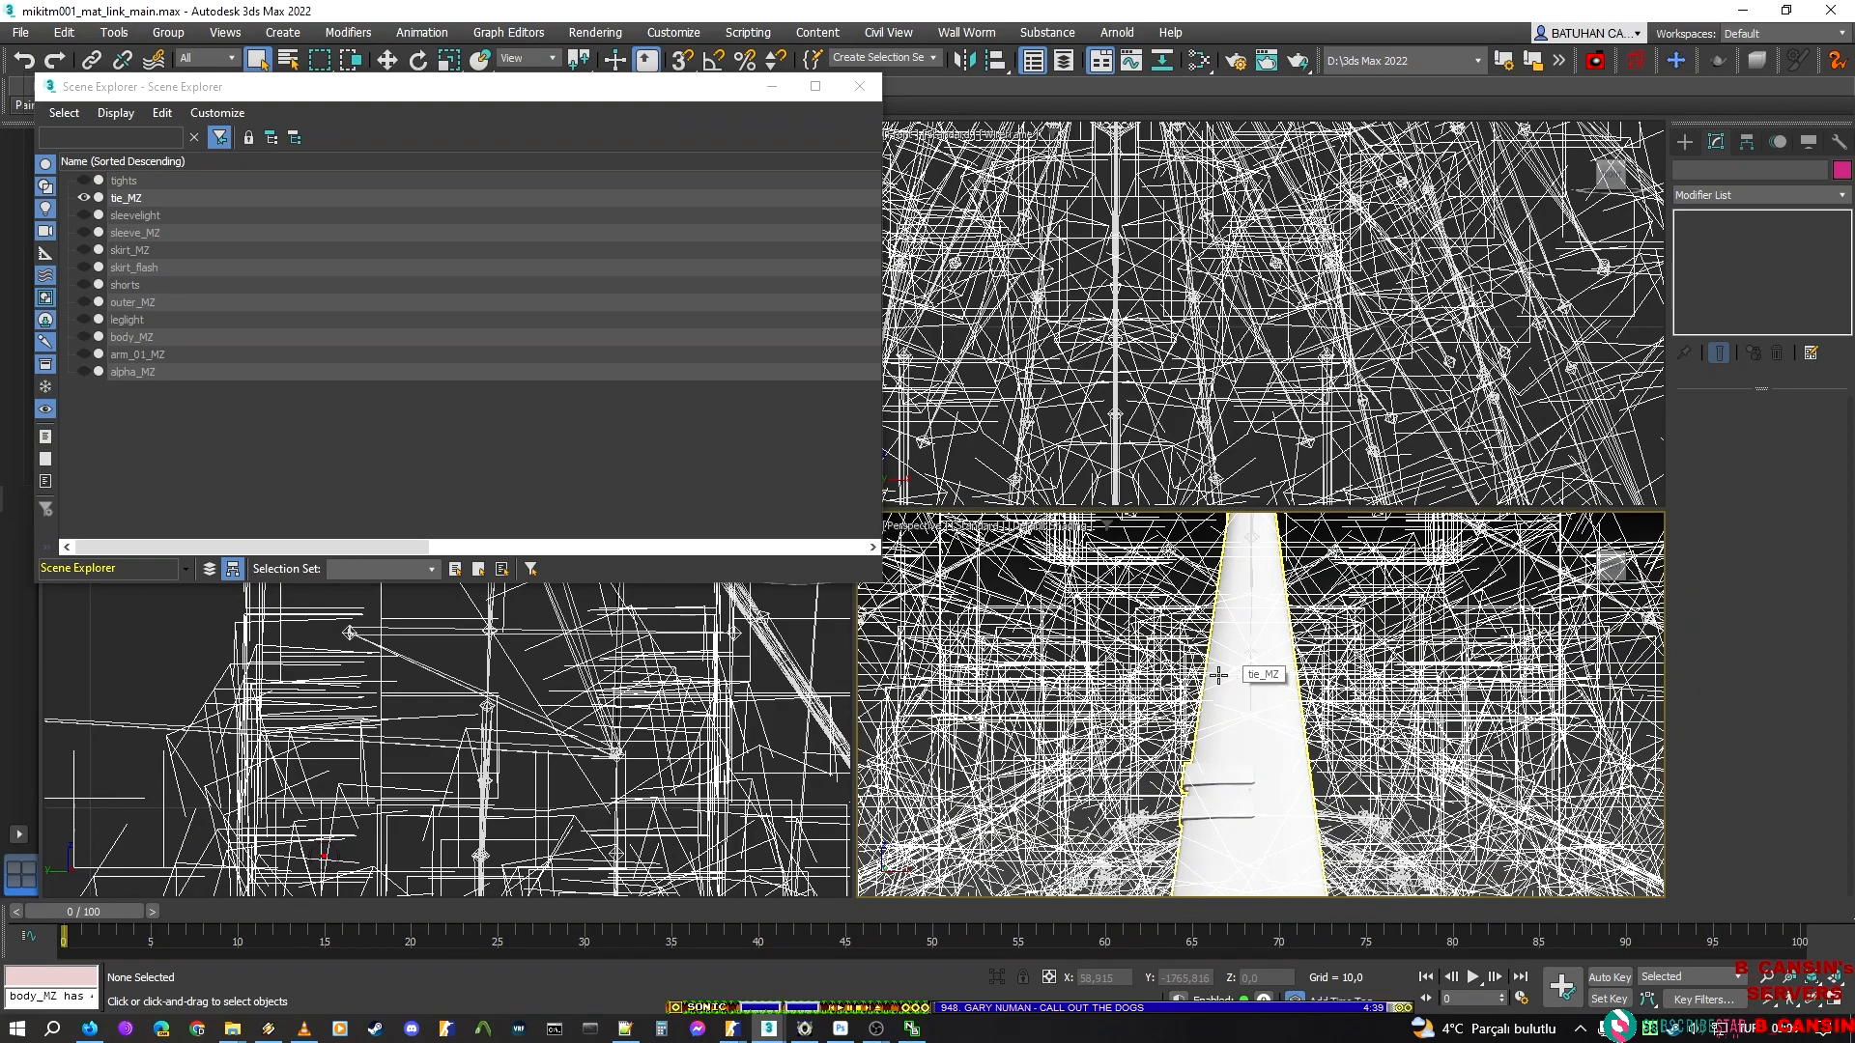
pyautogui.click(1242, 718)
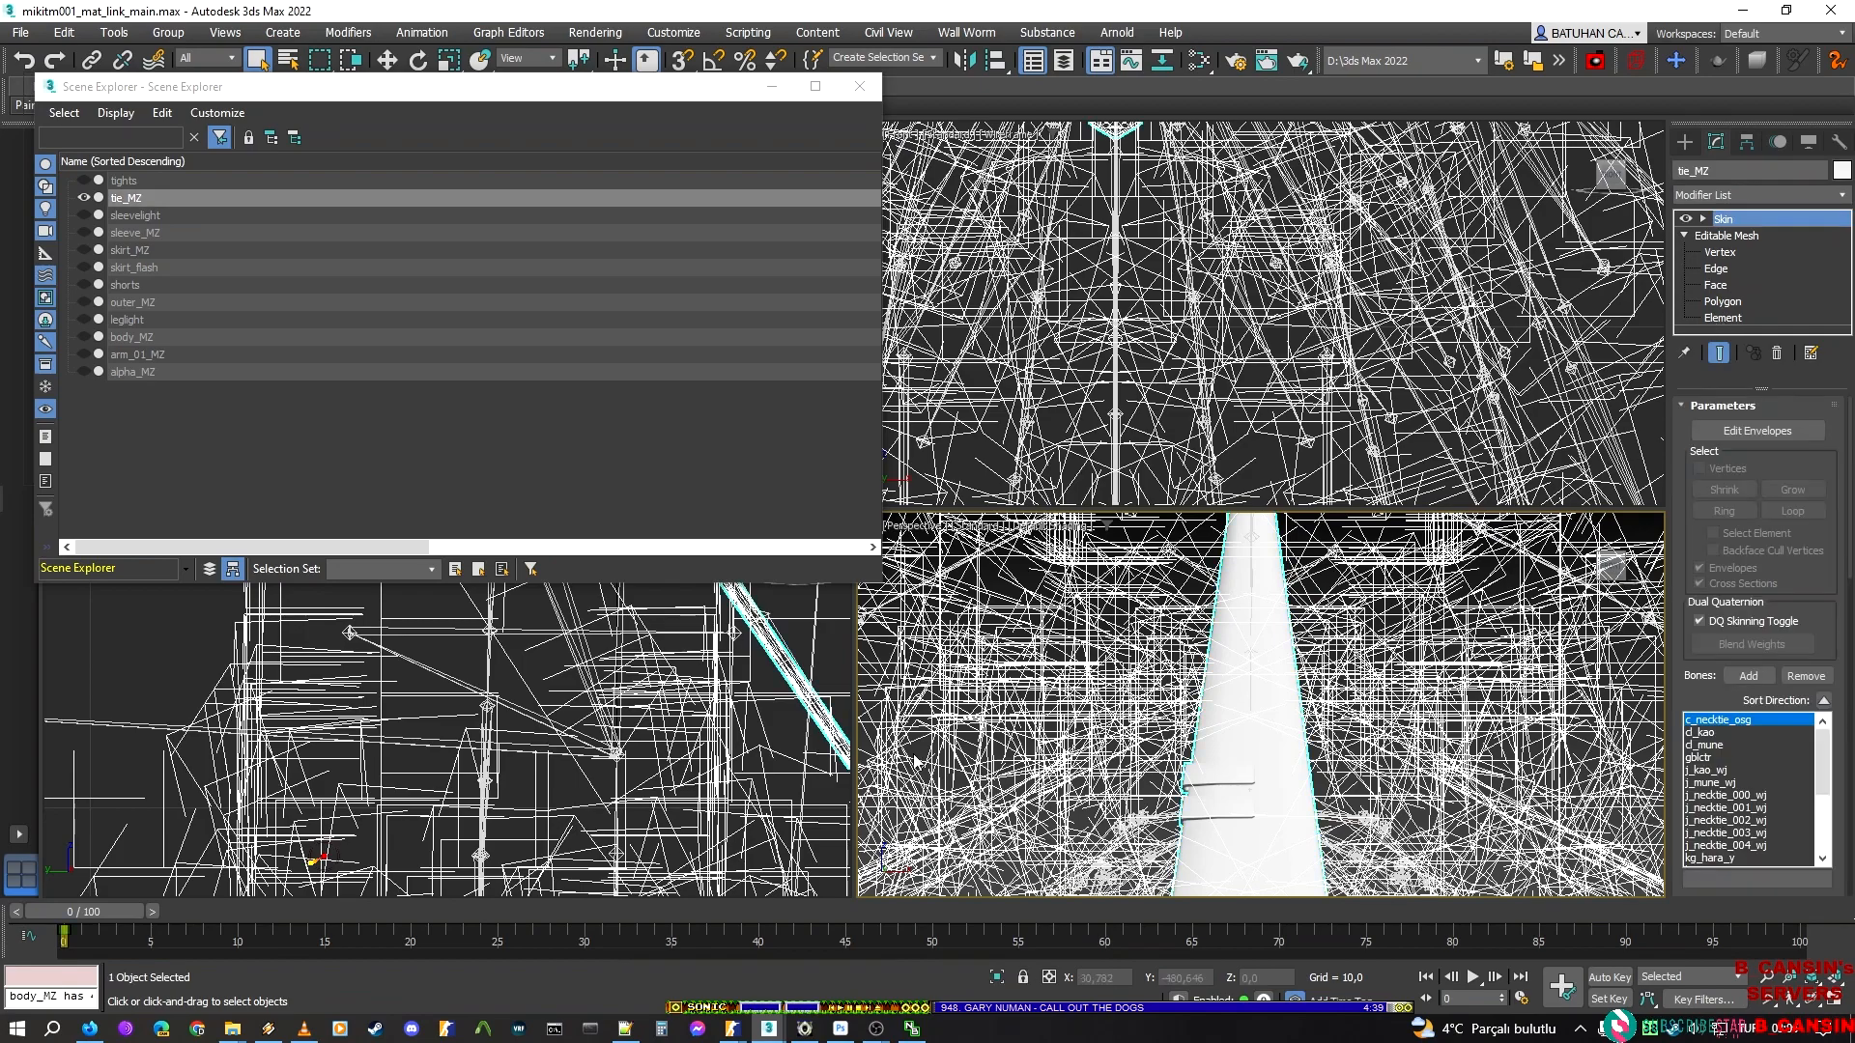
pyautogui.click(876, 1028)
pyautogui.click(798, 961)
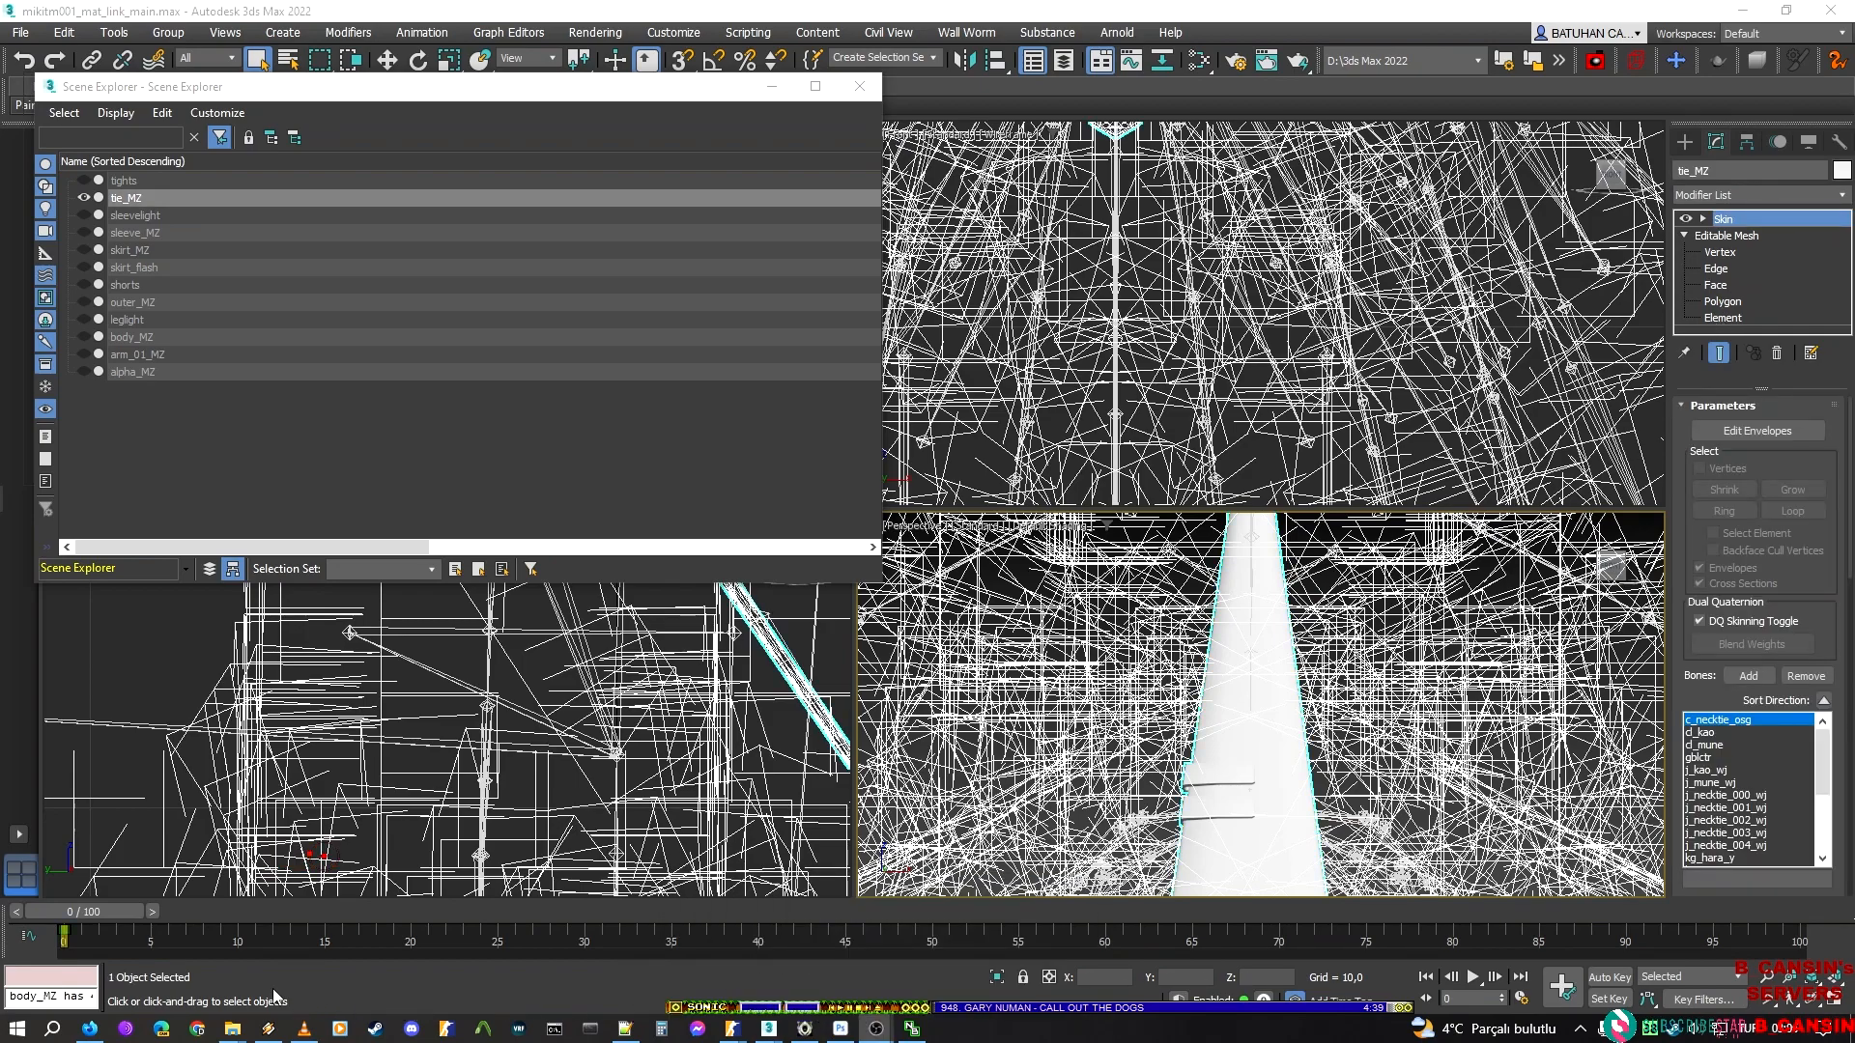
pyautogui.click(769, 1029)
pyautogui.click(1729, 321)
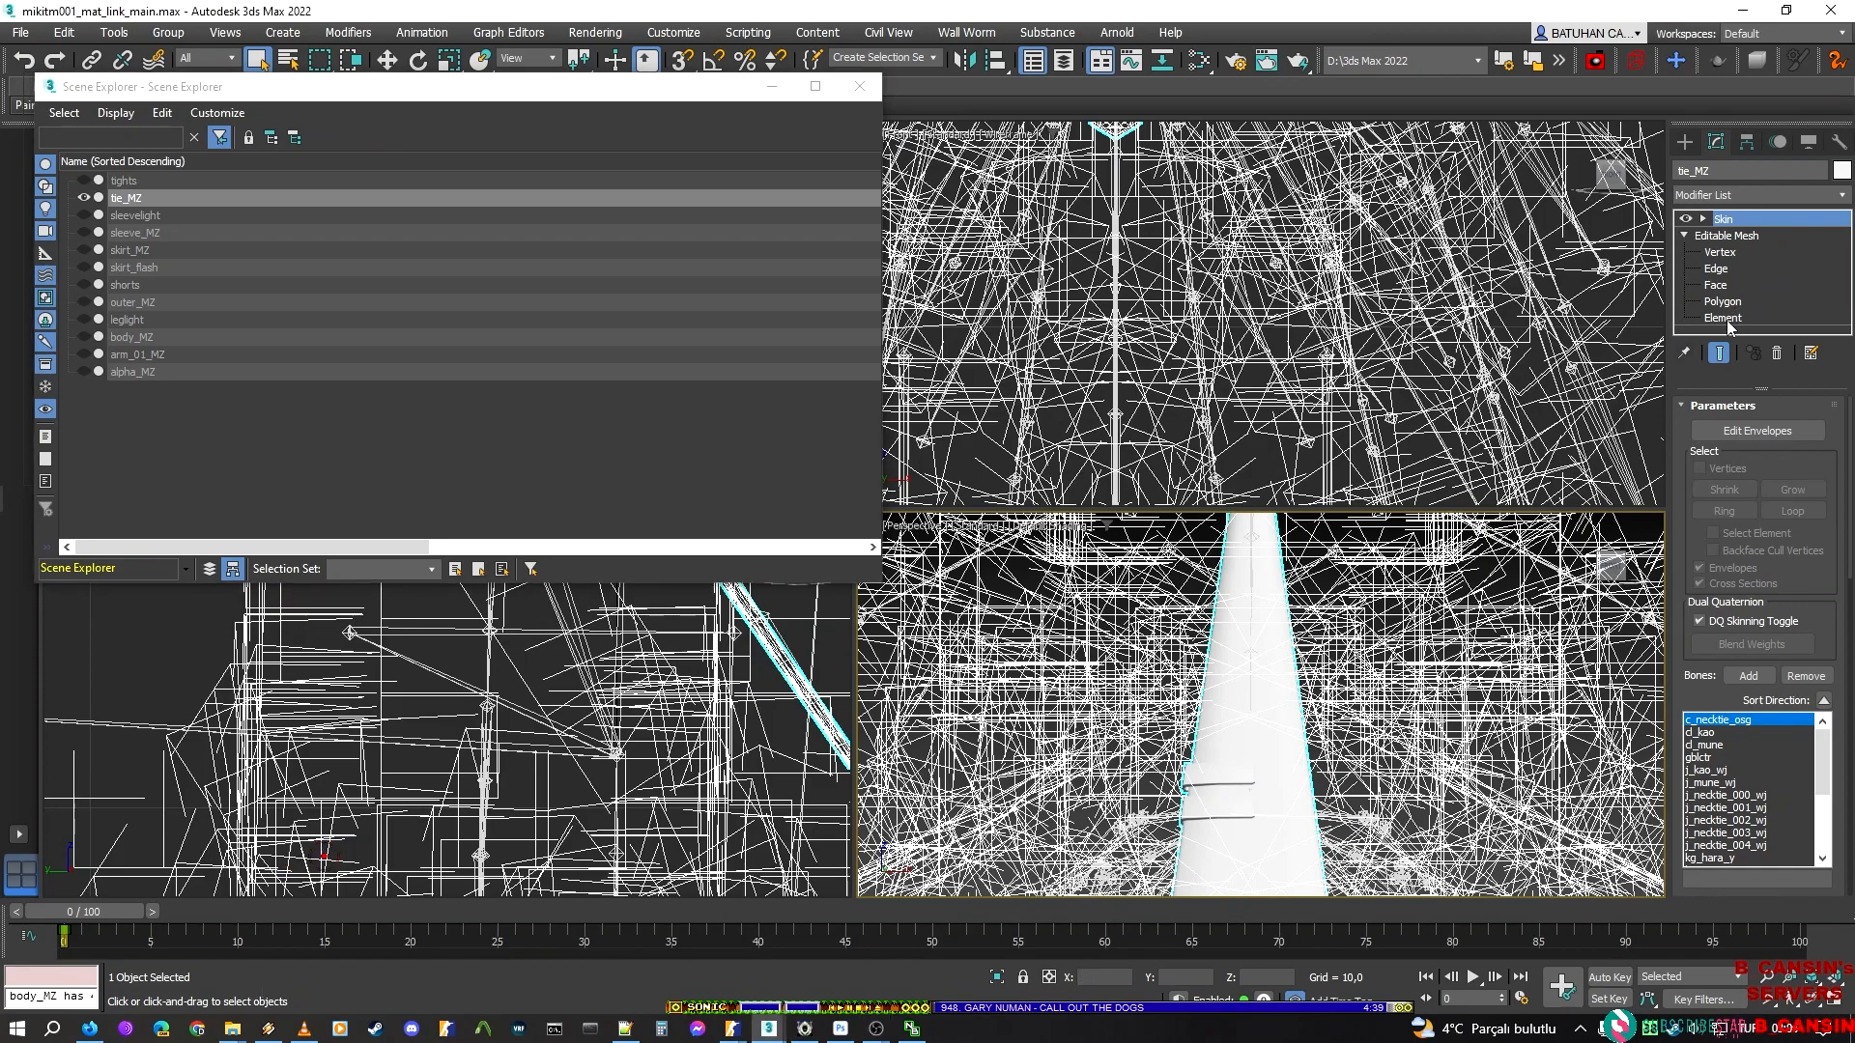
# Hide the two small clip bars on the tie as mesh elements, keeping the main tie piece, and return to the Skin modifier
pyautogui.moveTo(1340, 758)
pyautogui.mouseDown(button='middle')
pyautogui.moveTo(1345, 629)
pyautogui.moveTo(1342, 860)
pyautogui.moveTo(1353, 775)
pyautogui.mouseUp(button='middle')
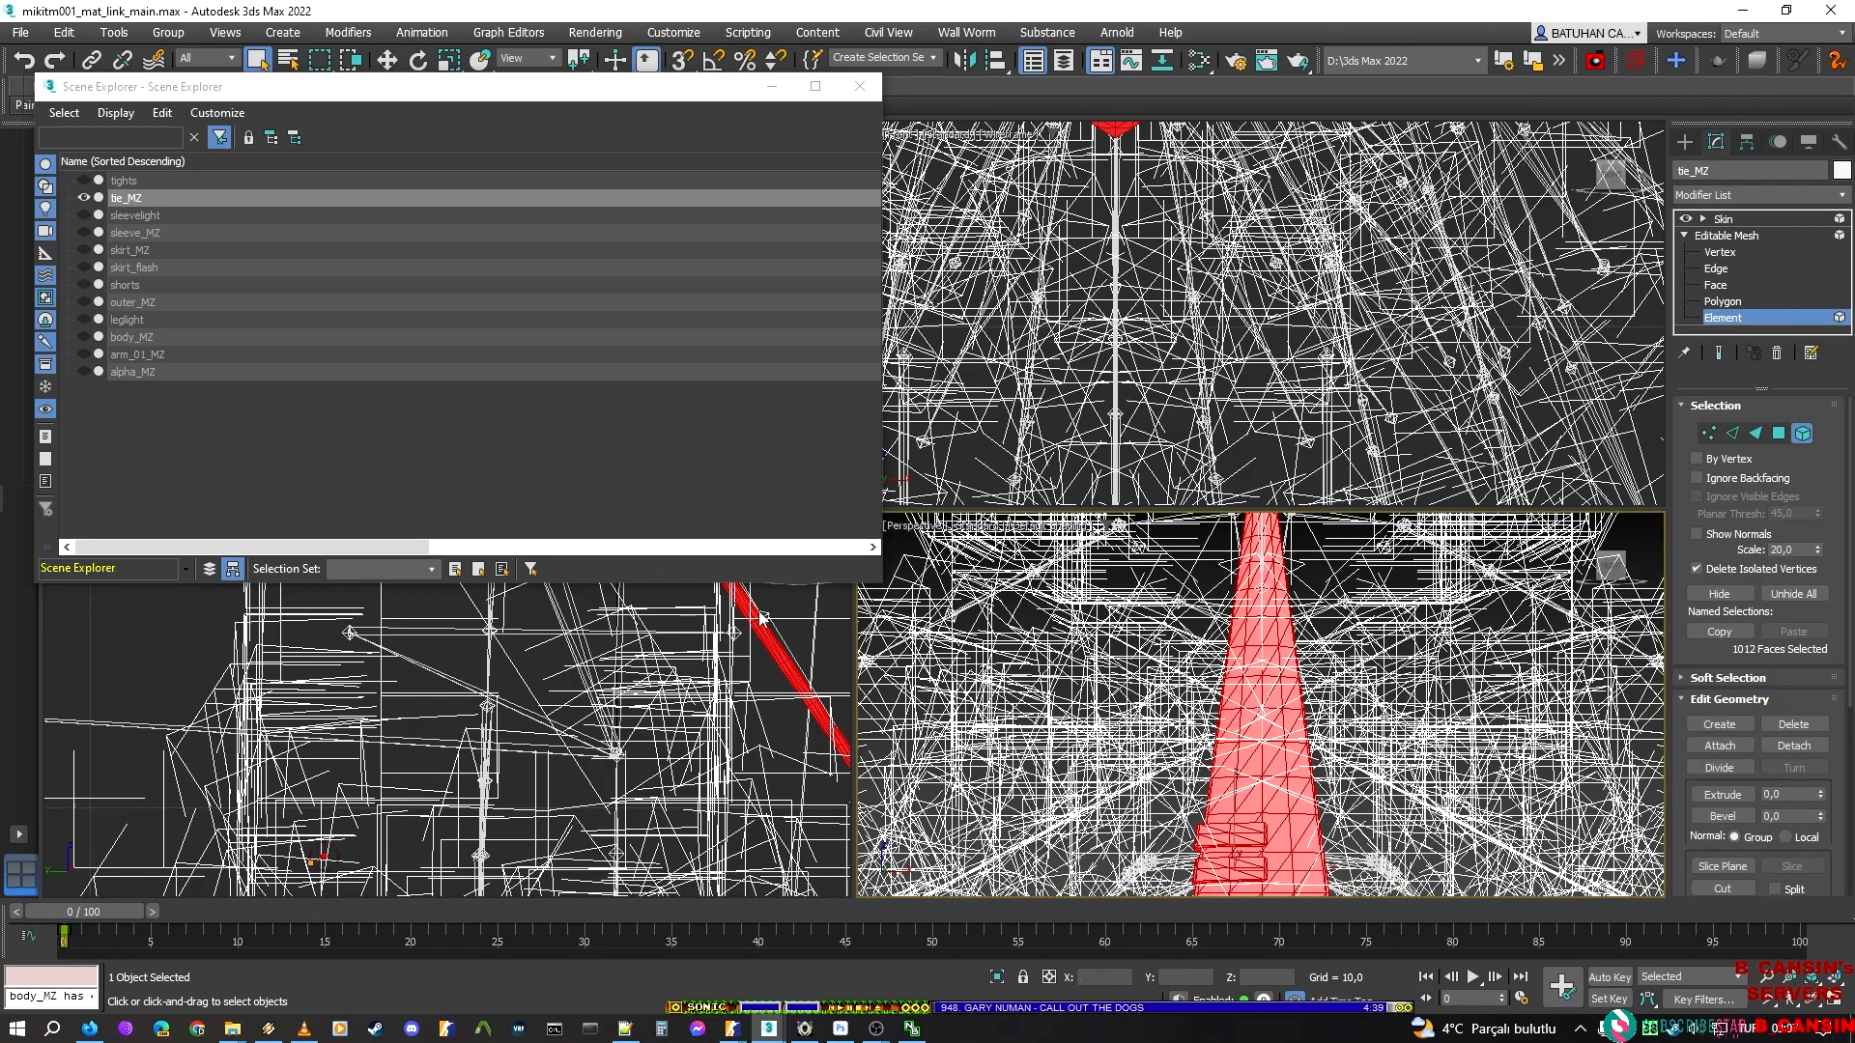
pyautogui.scroll(2, 1237, 758)
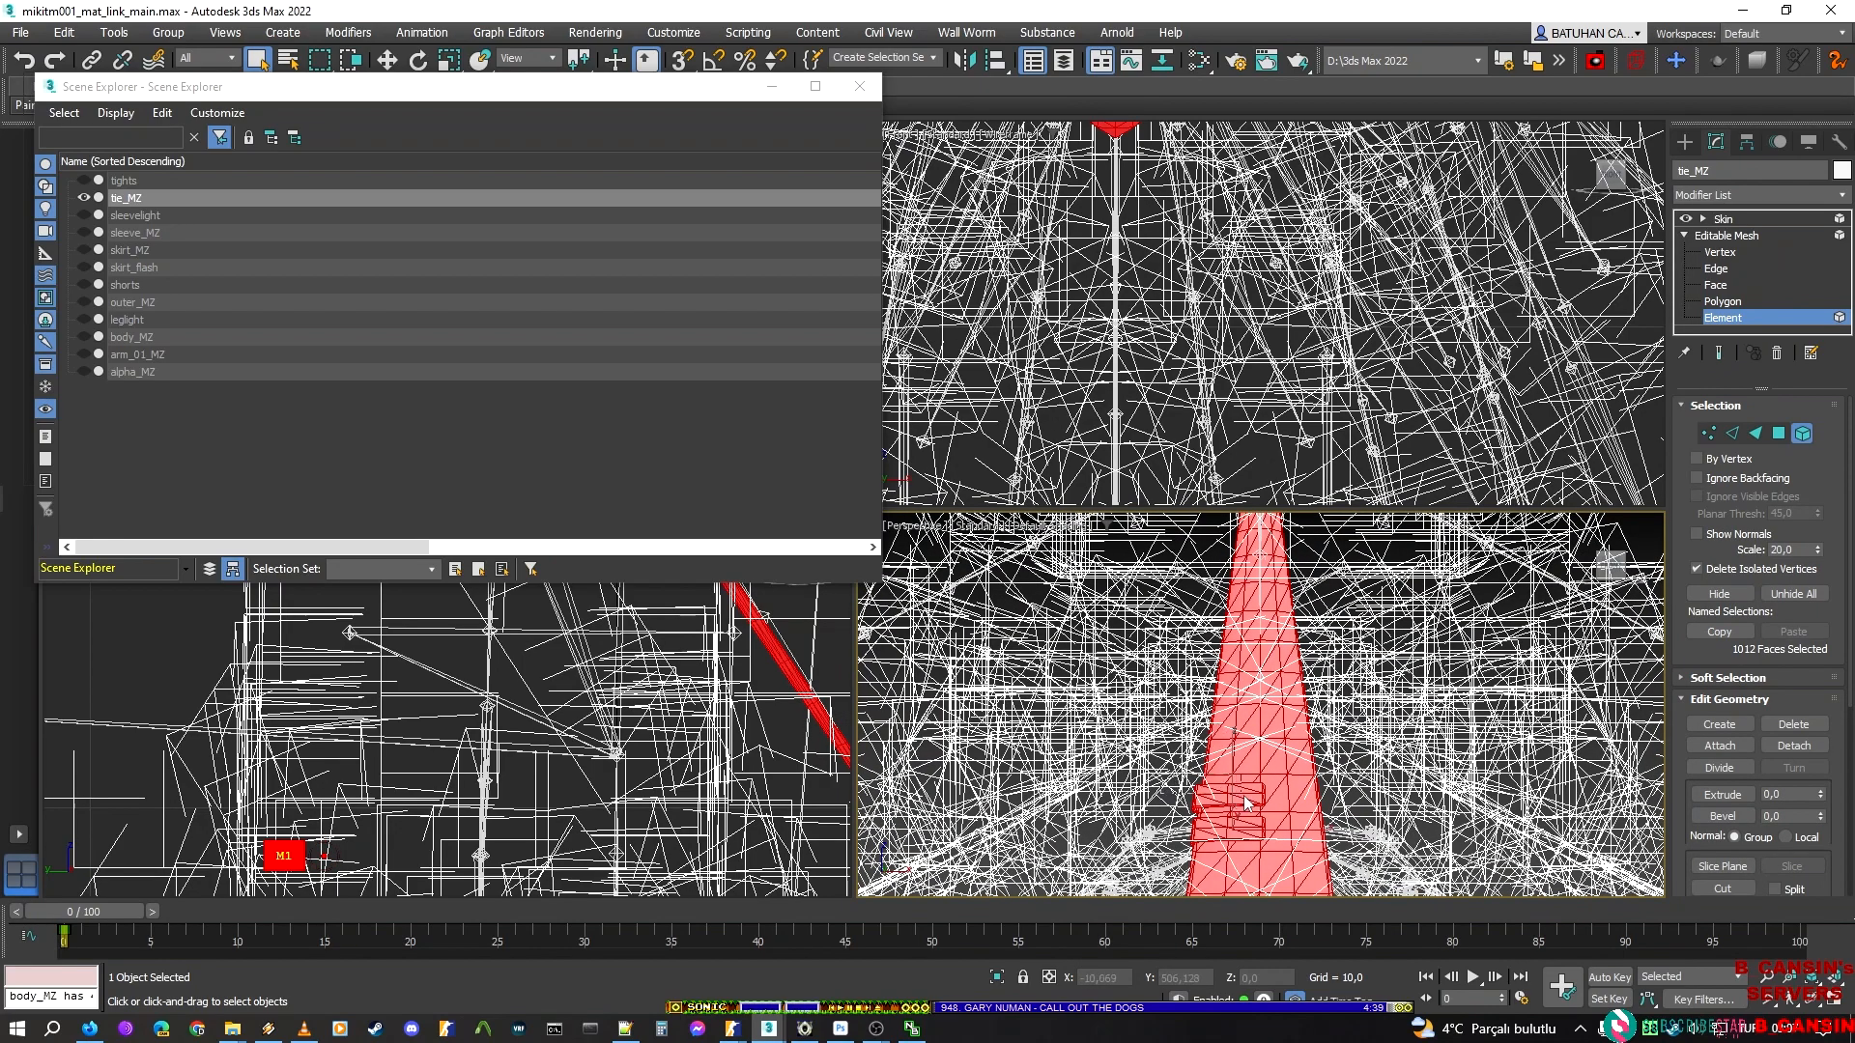
pyautogui.click(1269, 875)
pyautogui.click(1401, 761)
pyautogui.moveTo(1164, 767); pyautogui.dragTo(1298, 862)
pyautogui.keyDown('alt'); pyautogui.moveTo(1111, 681); pyautogui.dragTo(1440, 732); pyautogui.keyUp('alt')
pyautogui.scroll(-5, 1253, 343)
pyautogui.moveTo(1253, 343); pyautogui.dragTo(1310, 520, button='middle')
pyautogui.moveTo(1311, 523); pyautogui.dragTo(1266, 387, button='middle')
pyautogui.scroll(4, 1229, 280)
pyautogui.scroll(2, 1279, 223)
pyautogui.moveTo(1280, 224); pyautogui.dragTo(1298, 387, button='middle')
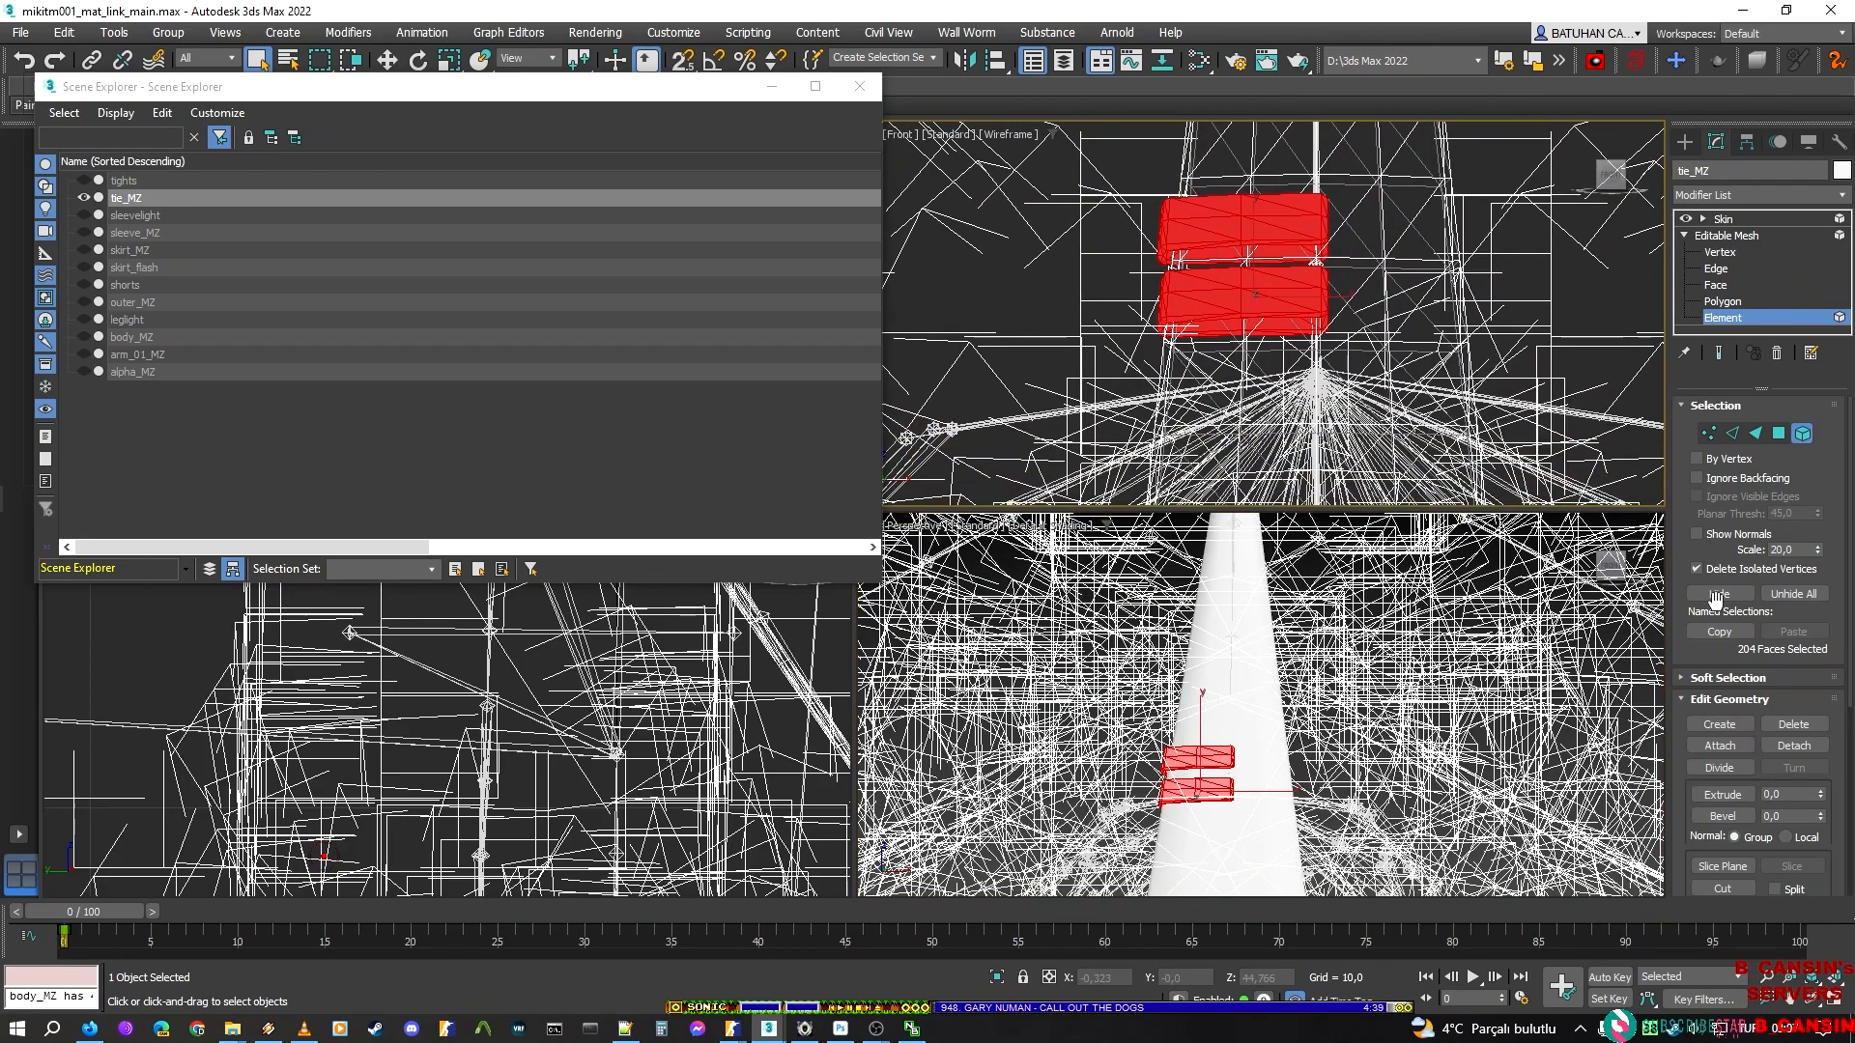
pyautogui.click(1718, 593)
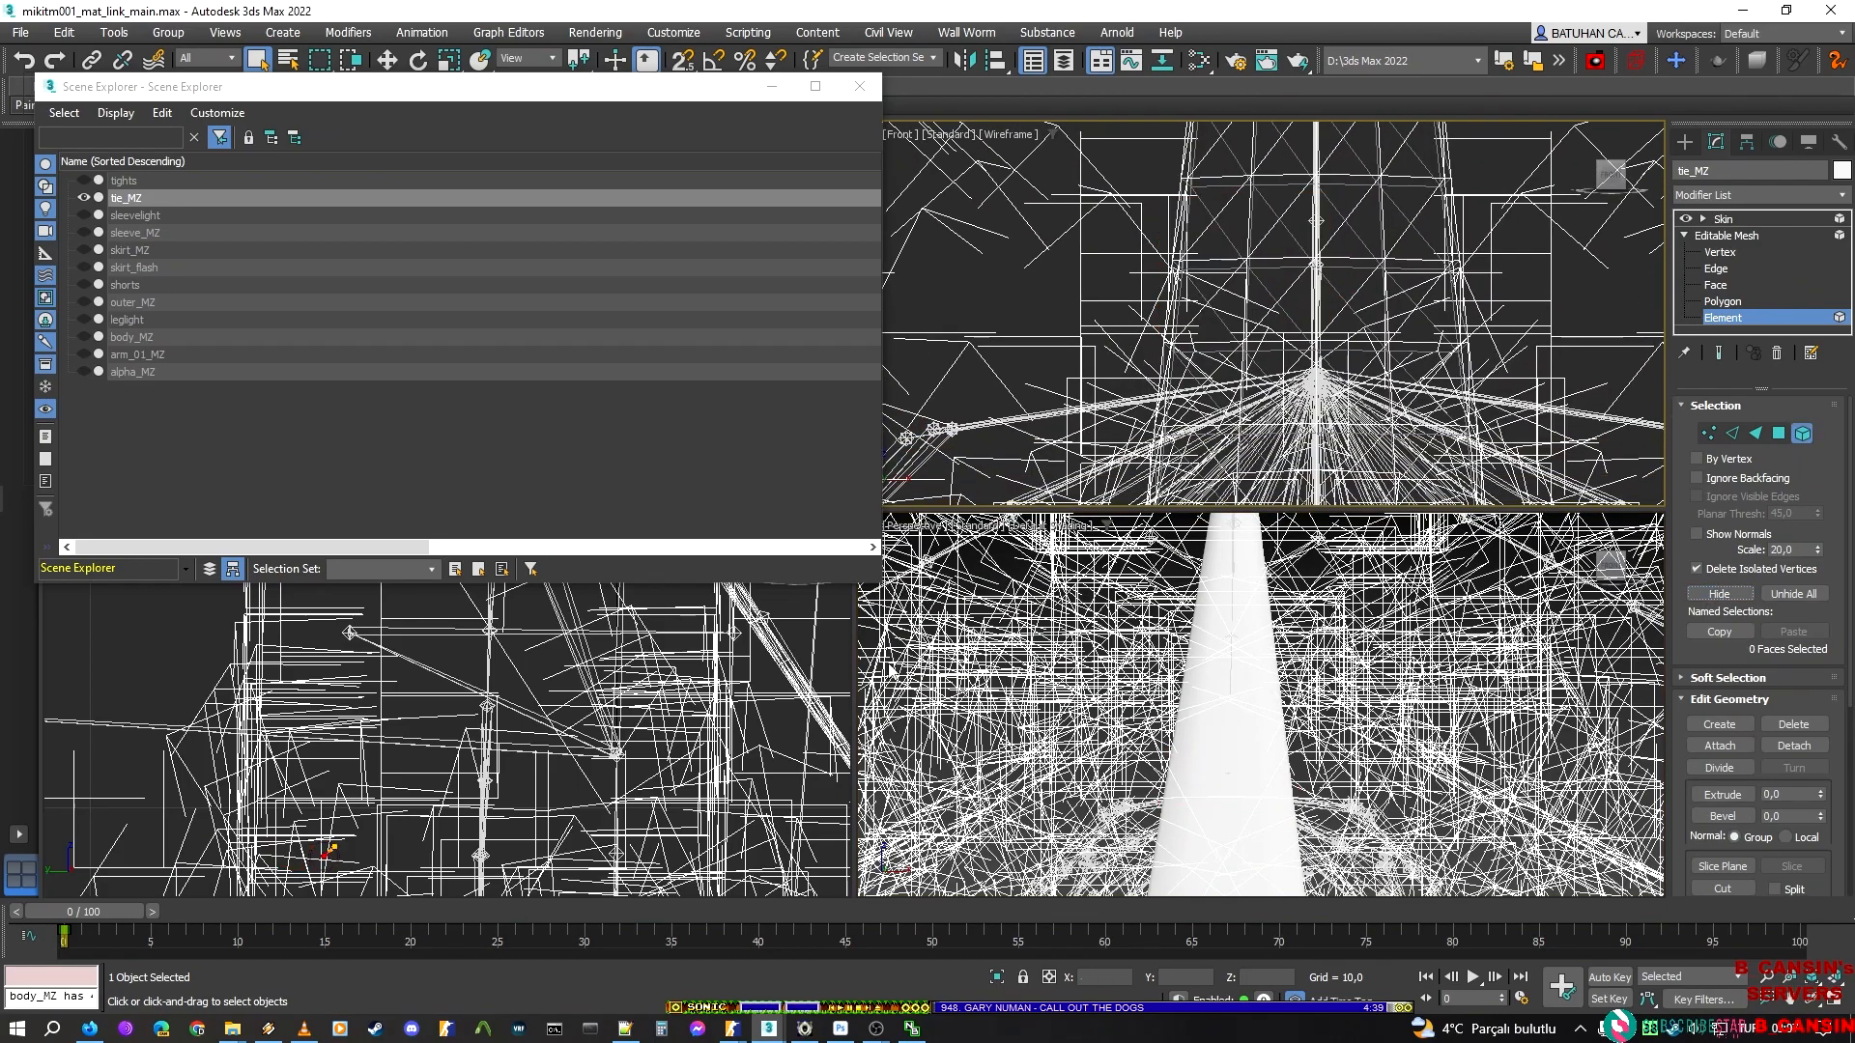
pyautogui.click(1730, 323)
pyautogui.click(1753, 221)
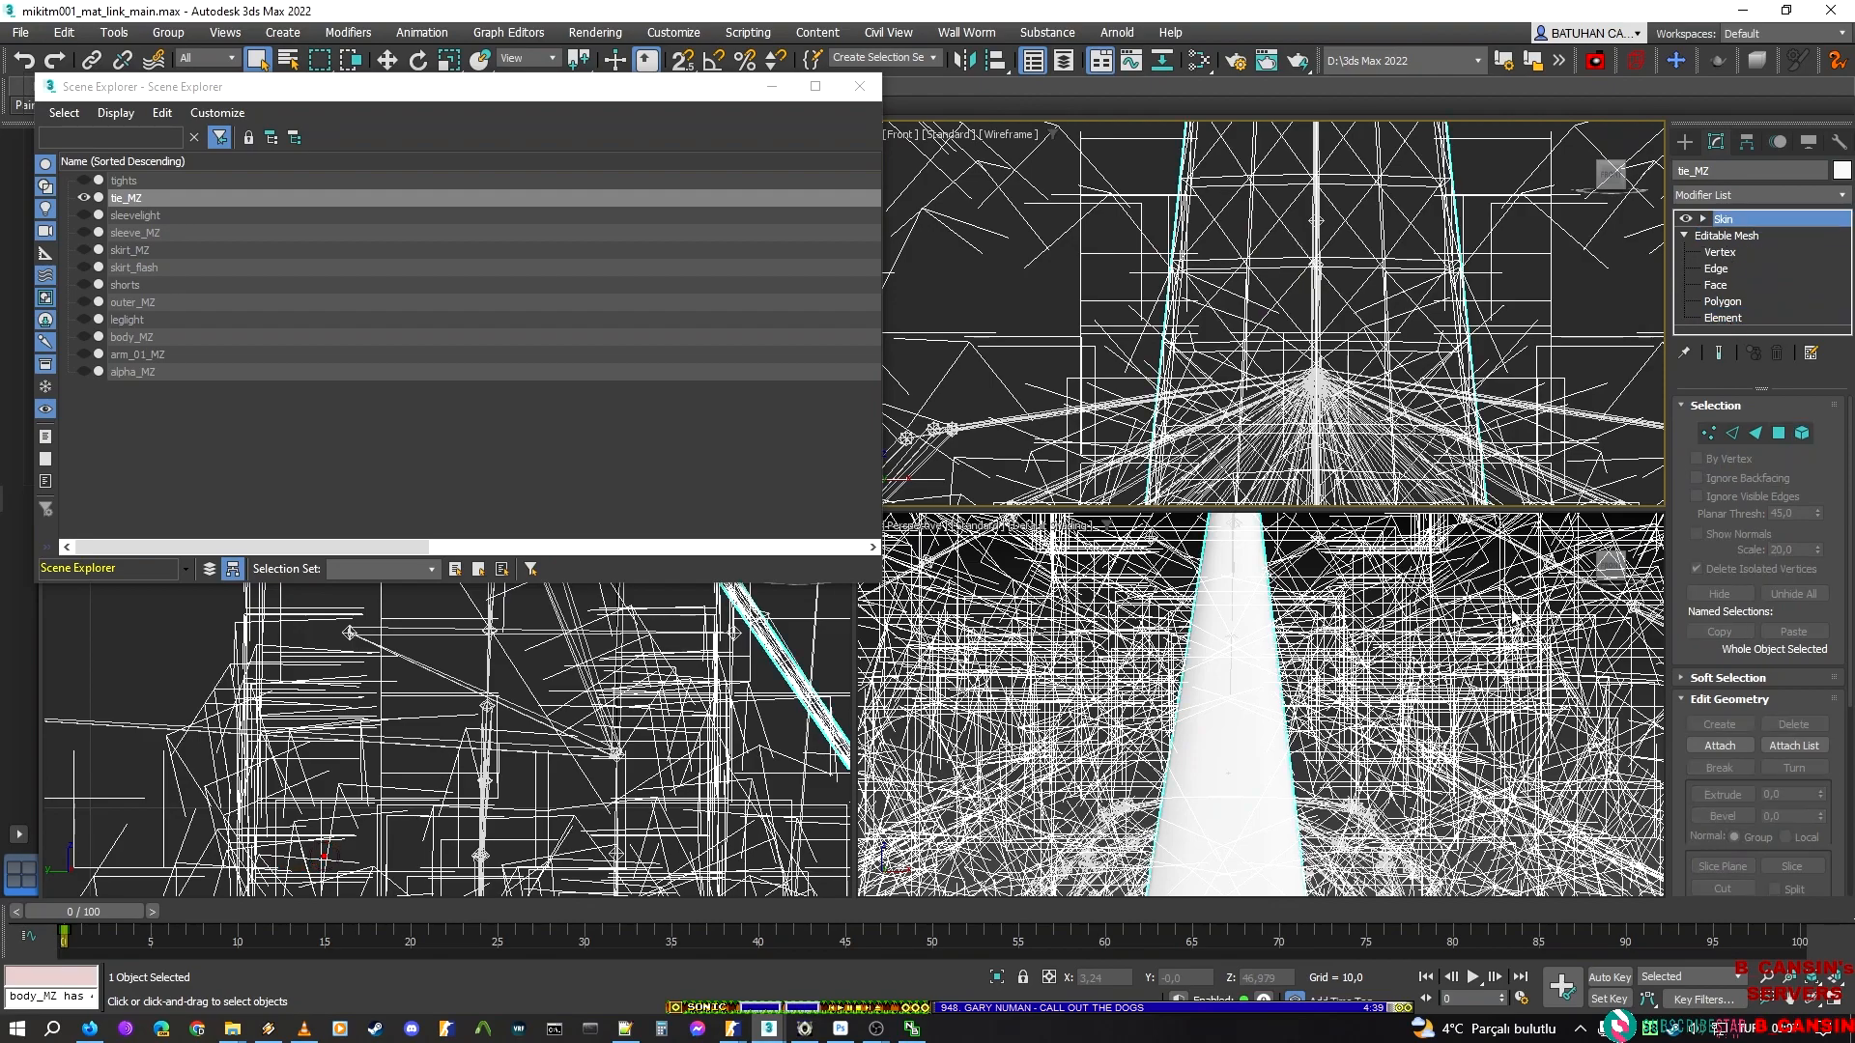
pyautogui.press('w')
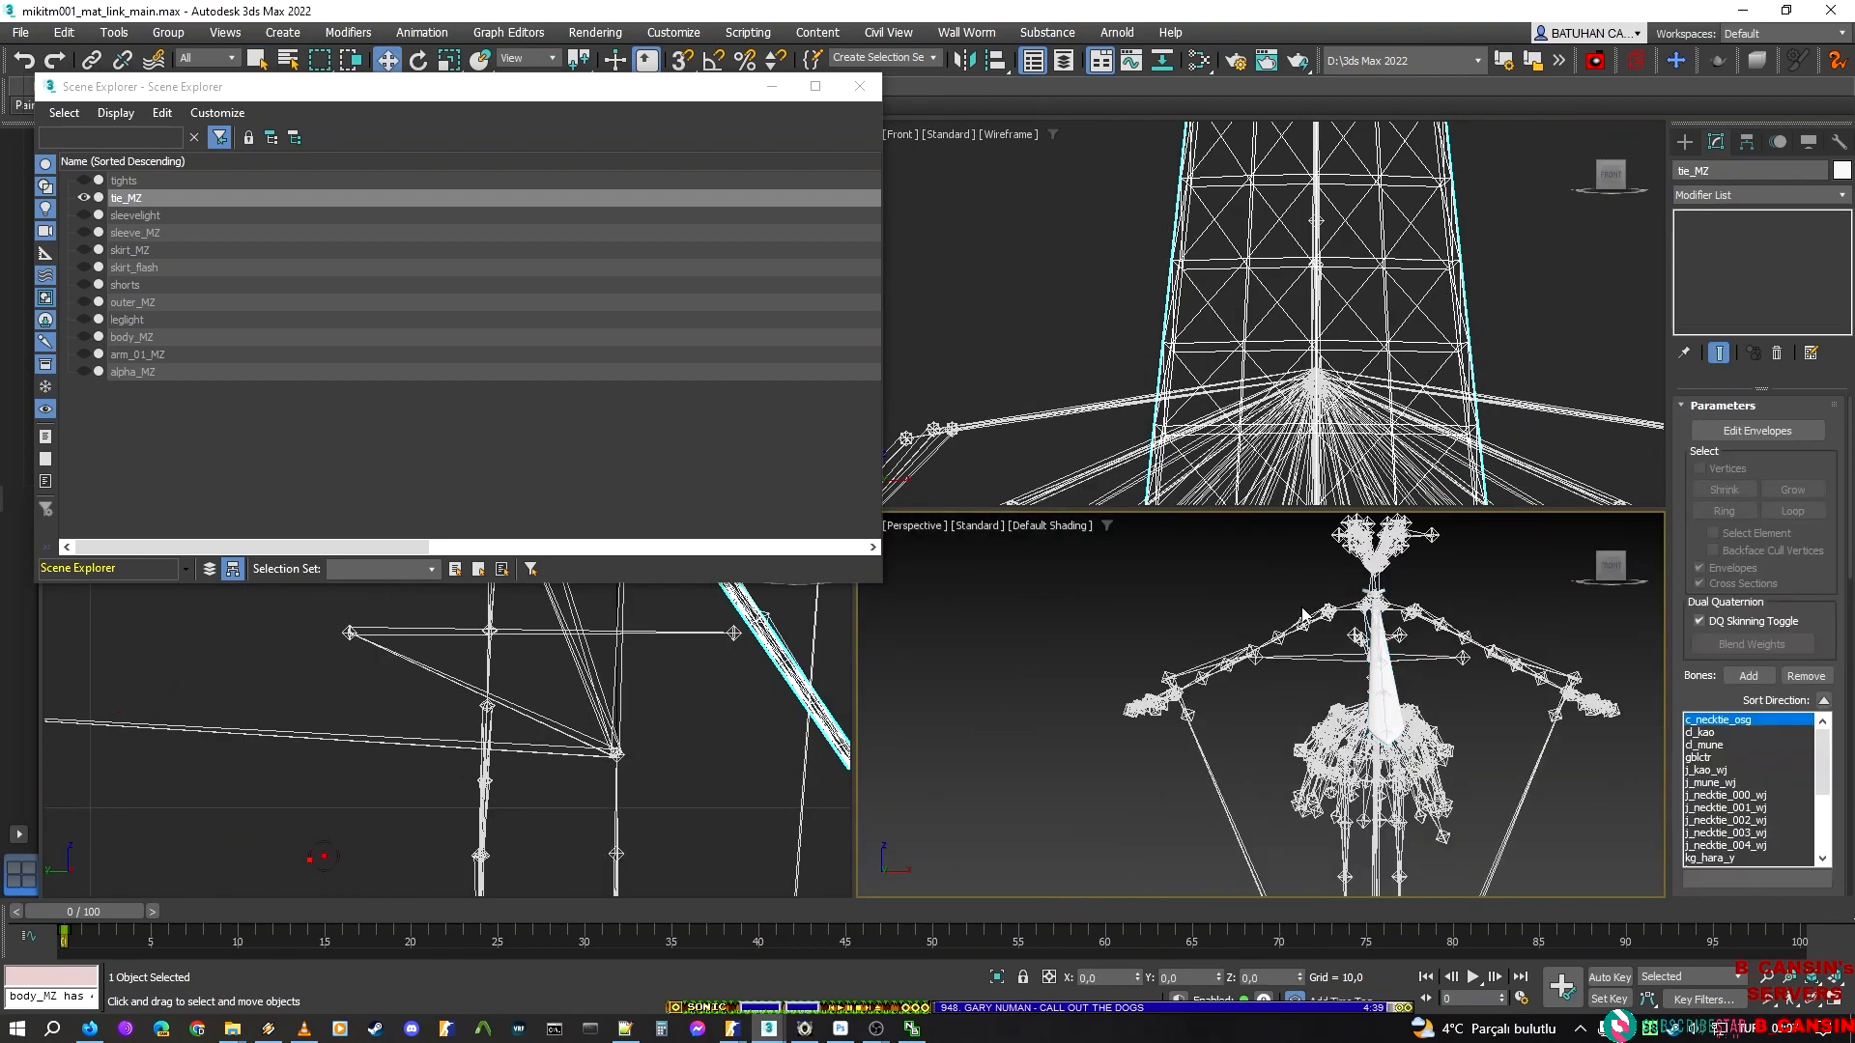
# Clear the selection, then move and narrow the Scene Explorer window so it clears the floating Export commands and the perspective view
pyautogui.click(257, 434)
pyautogui.moveTo(637, 95); pyautogui.dragTo(663, 478)
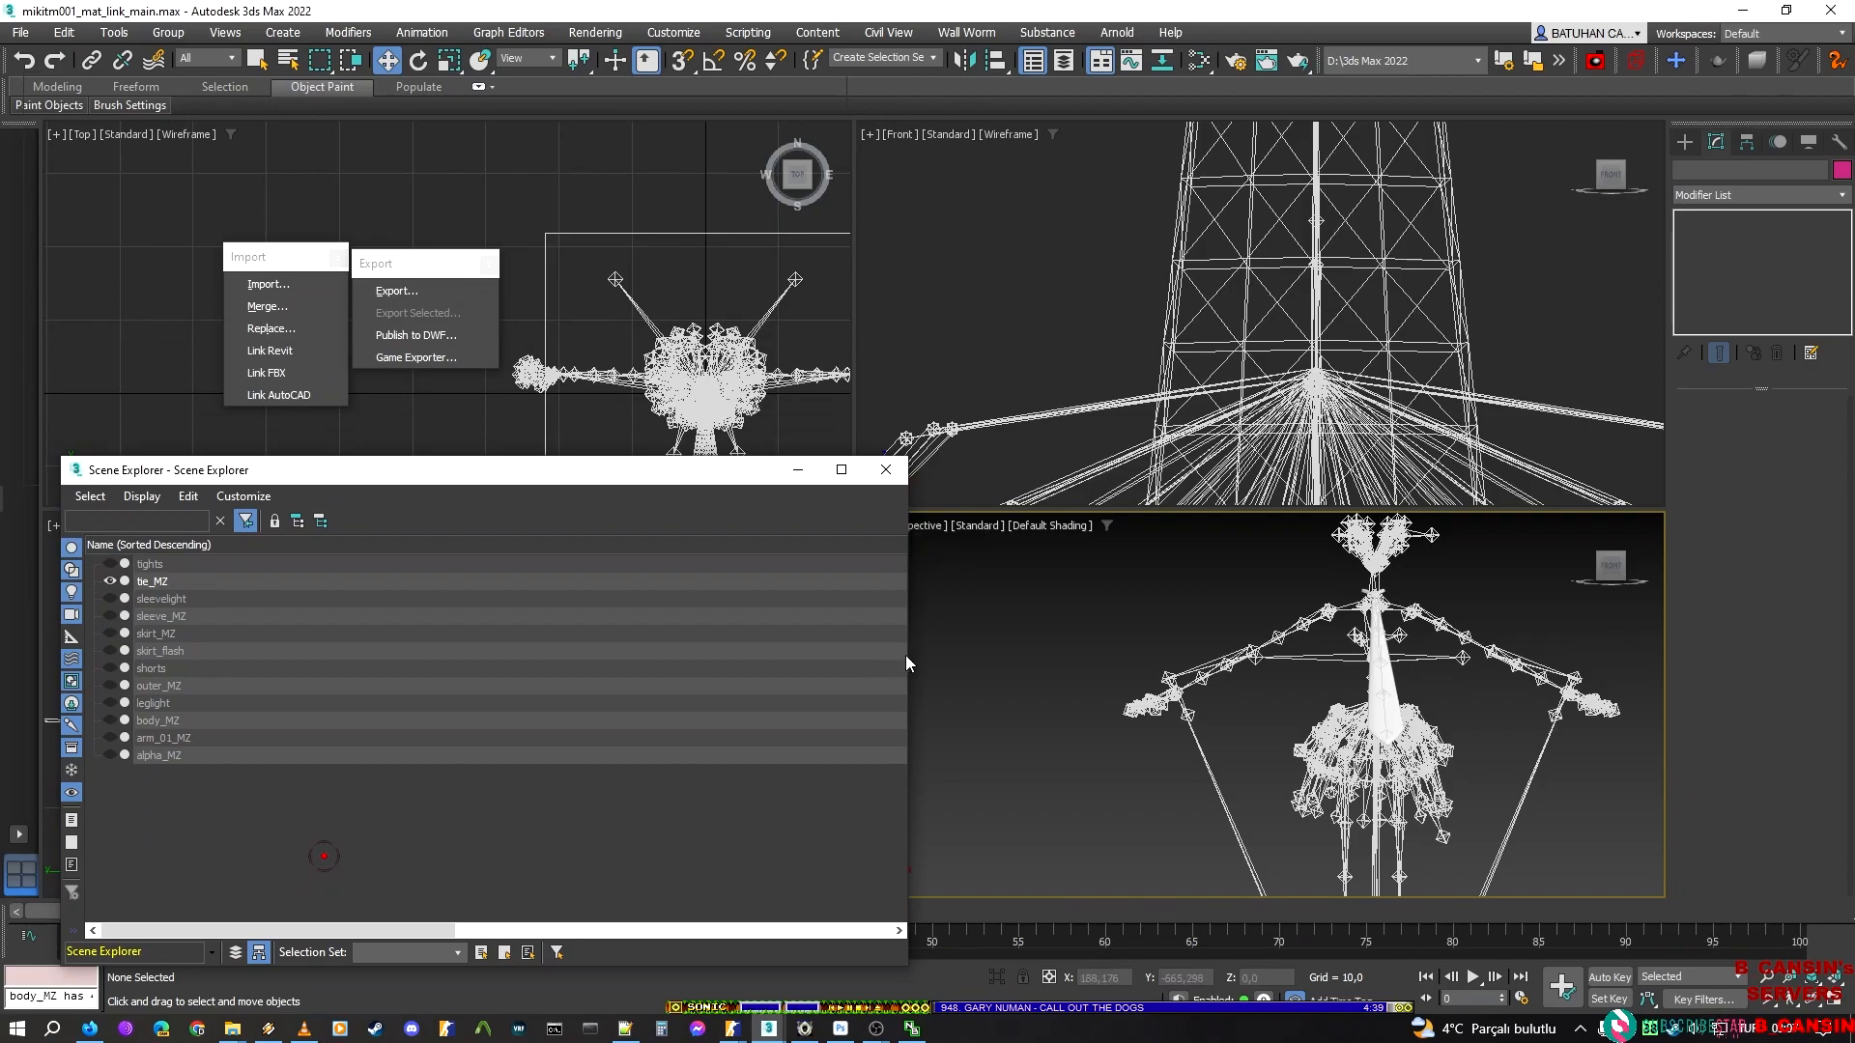
pyautogui.moveTo(906, 657); pyautogui.dragTo(446, 681)
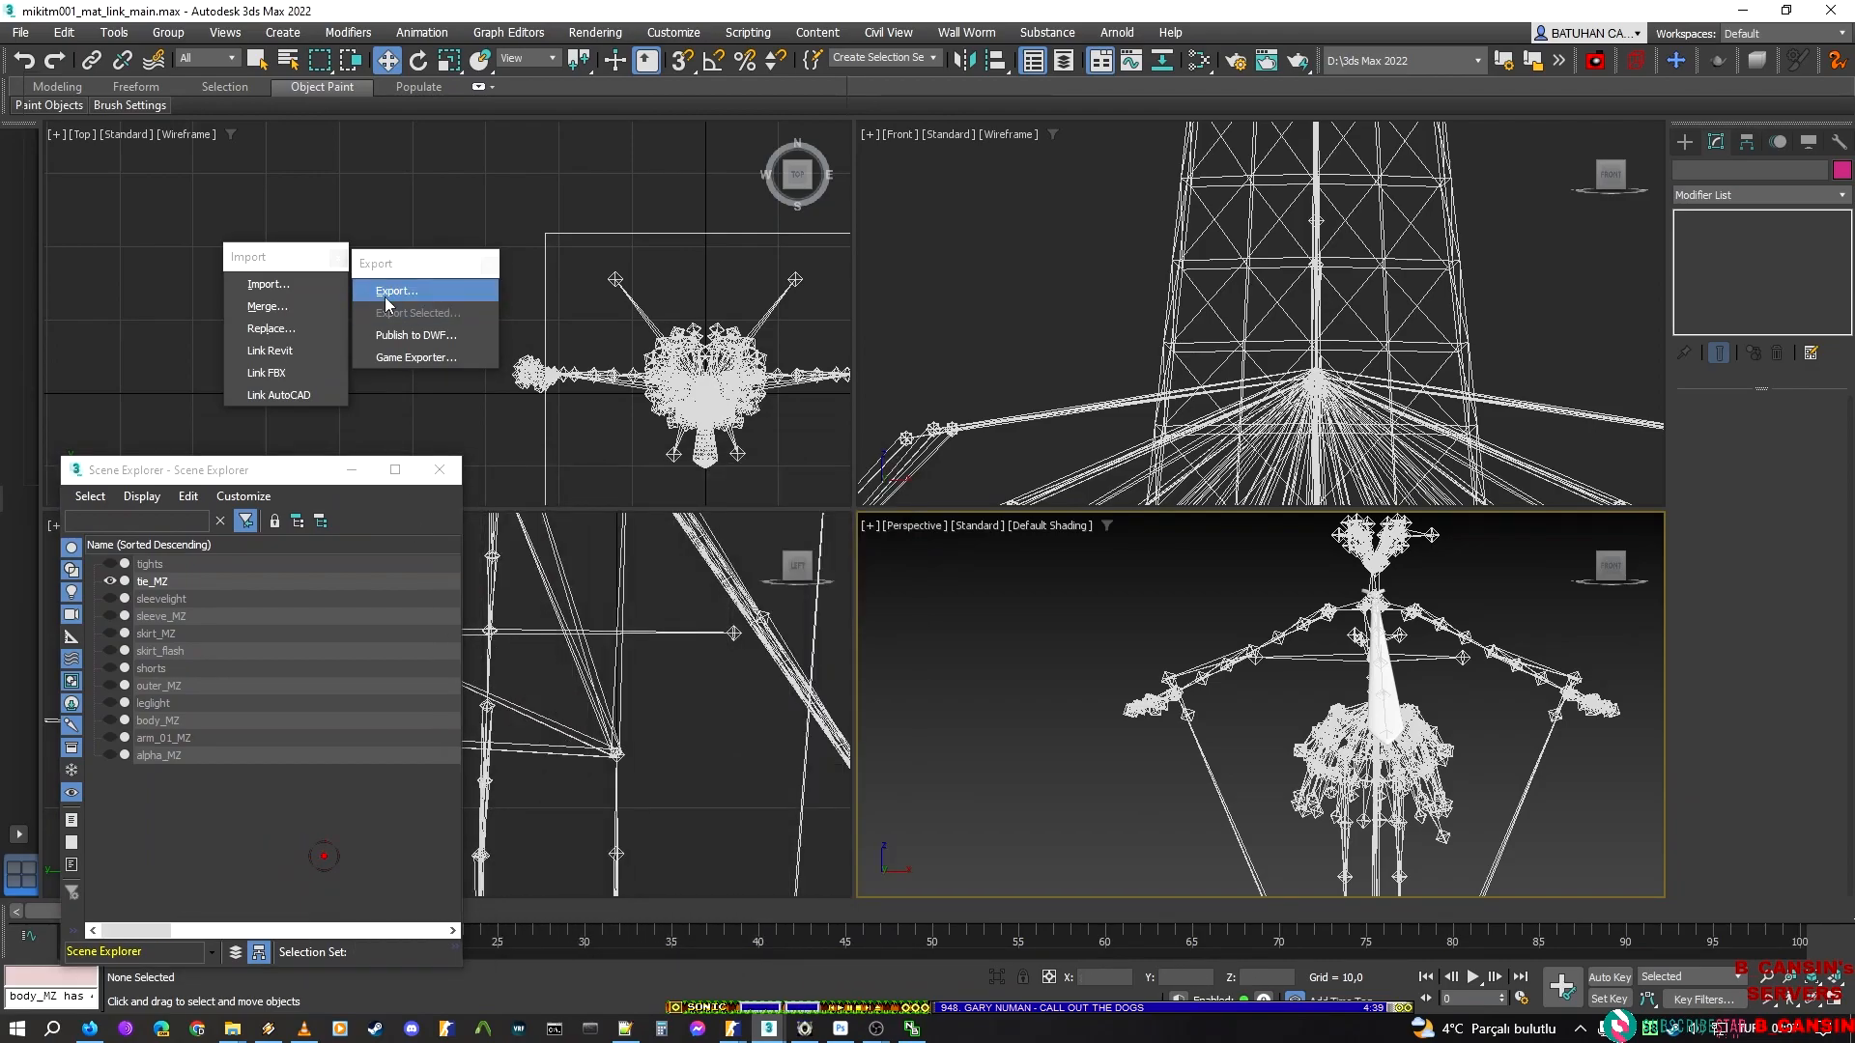
# Create a tie folder inside new_script and export the scene there as the Valve DMX model tie_main.dmx
pyautogui.click(386, 298)
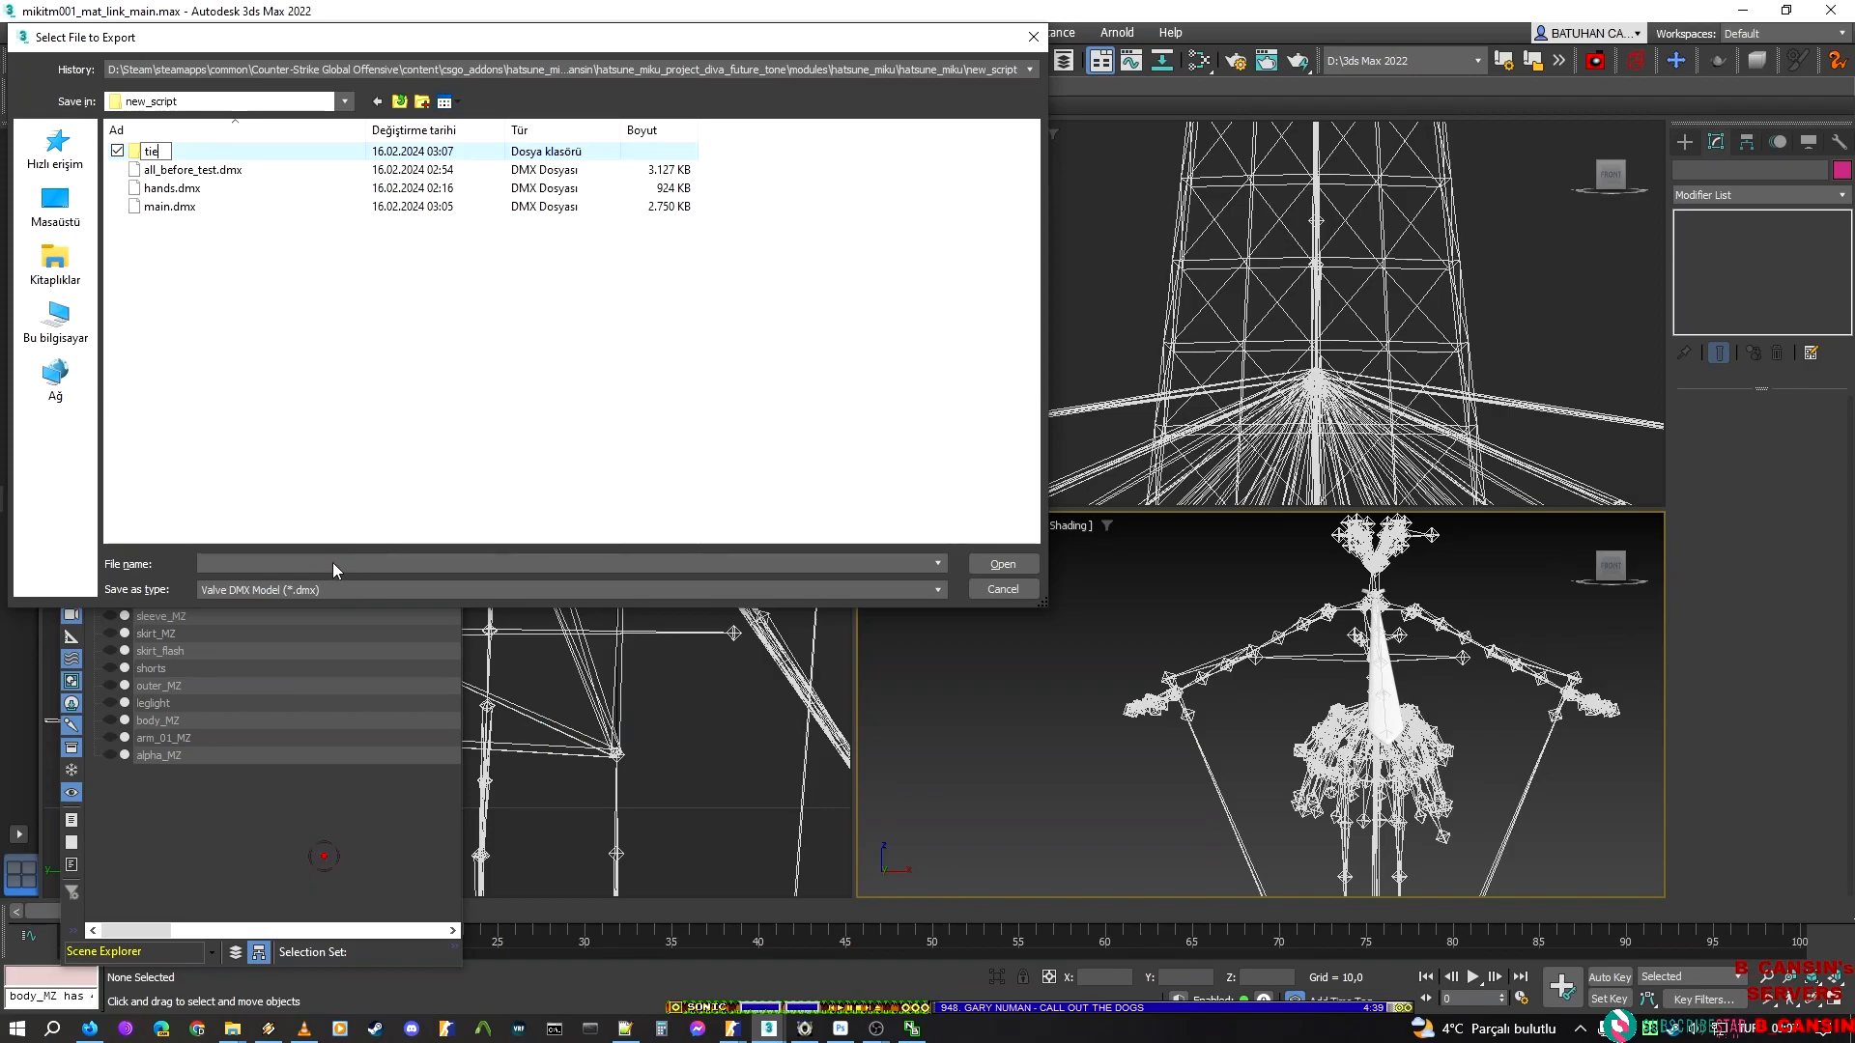
pyautogui.press('Return')
pyautogui.press('Return')
pyautogui.write('tie_MZ')
pyautogui.press('Return')
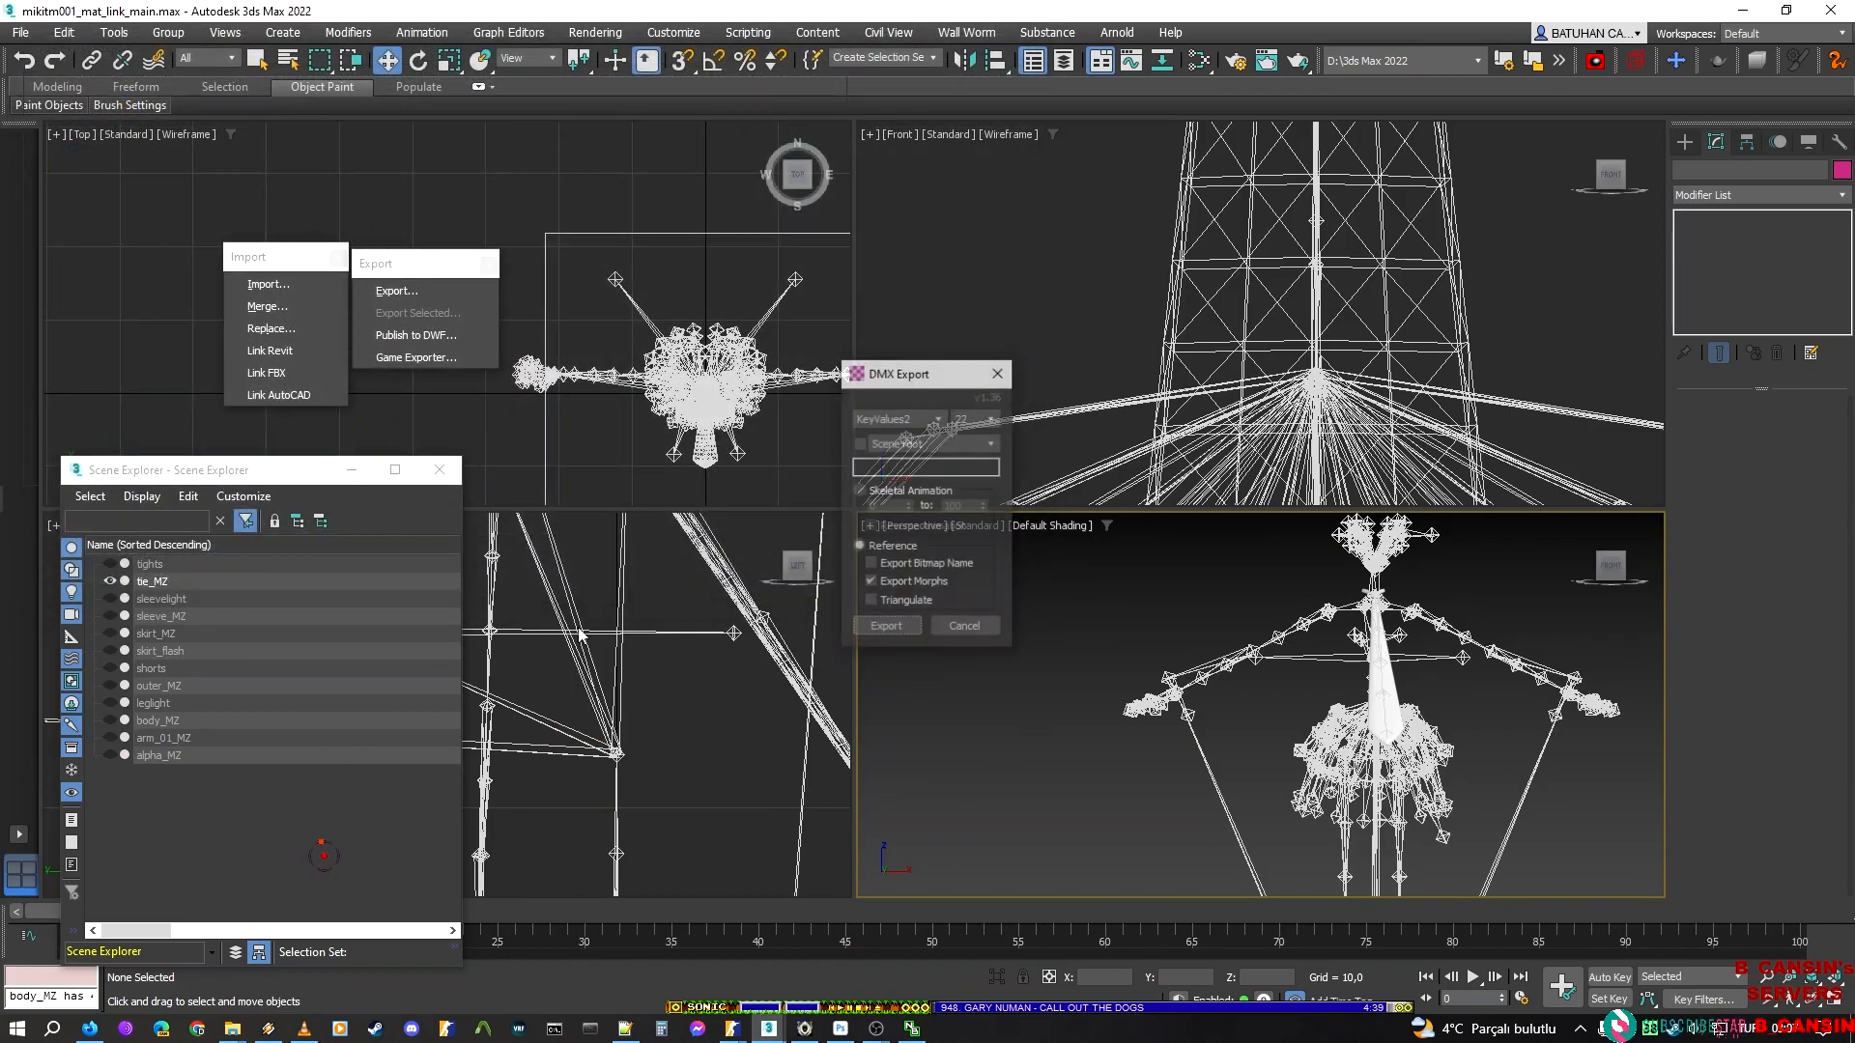
pyautogui.click(885, 628)
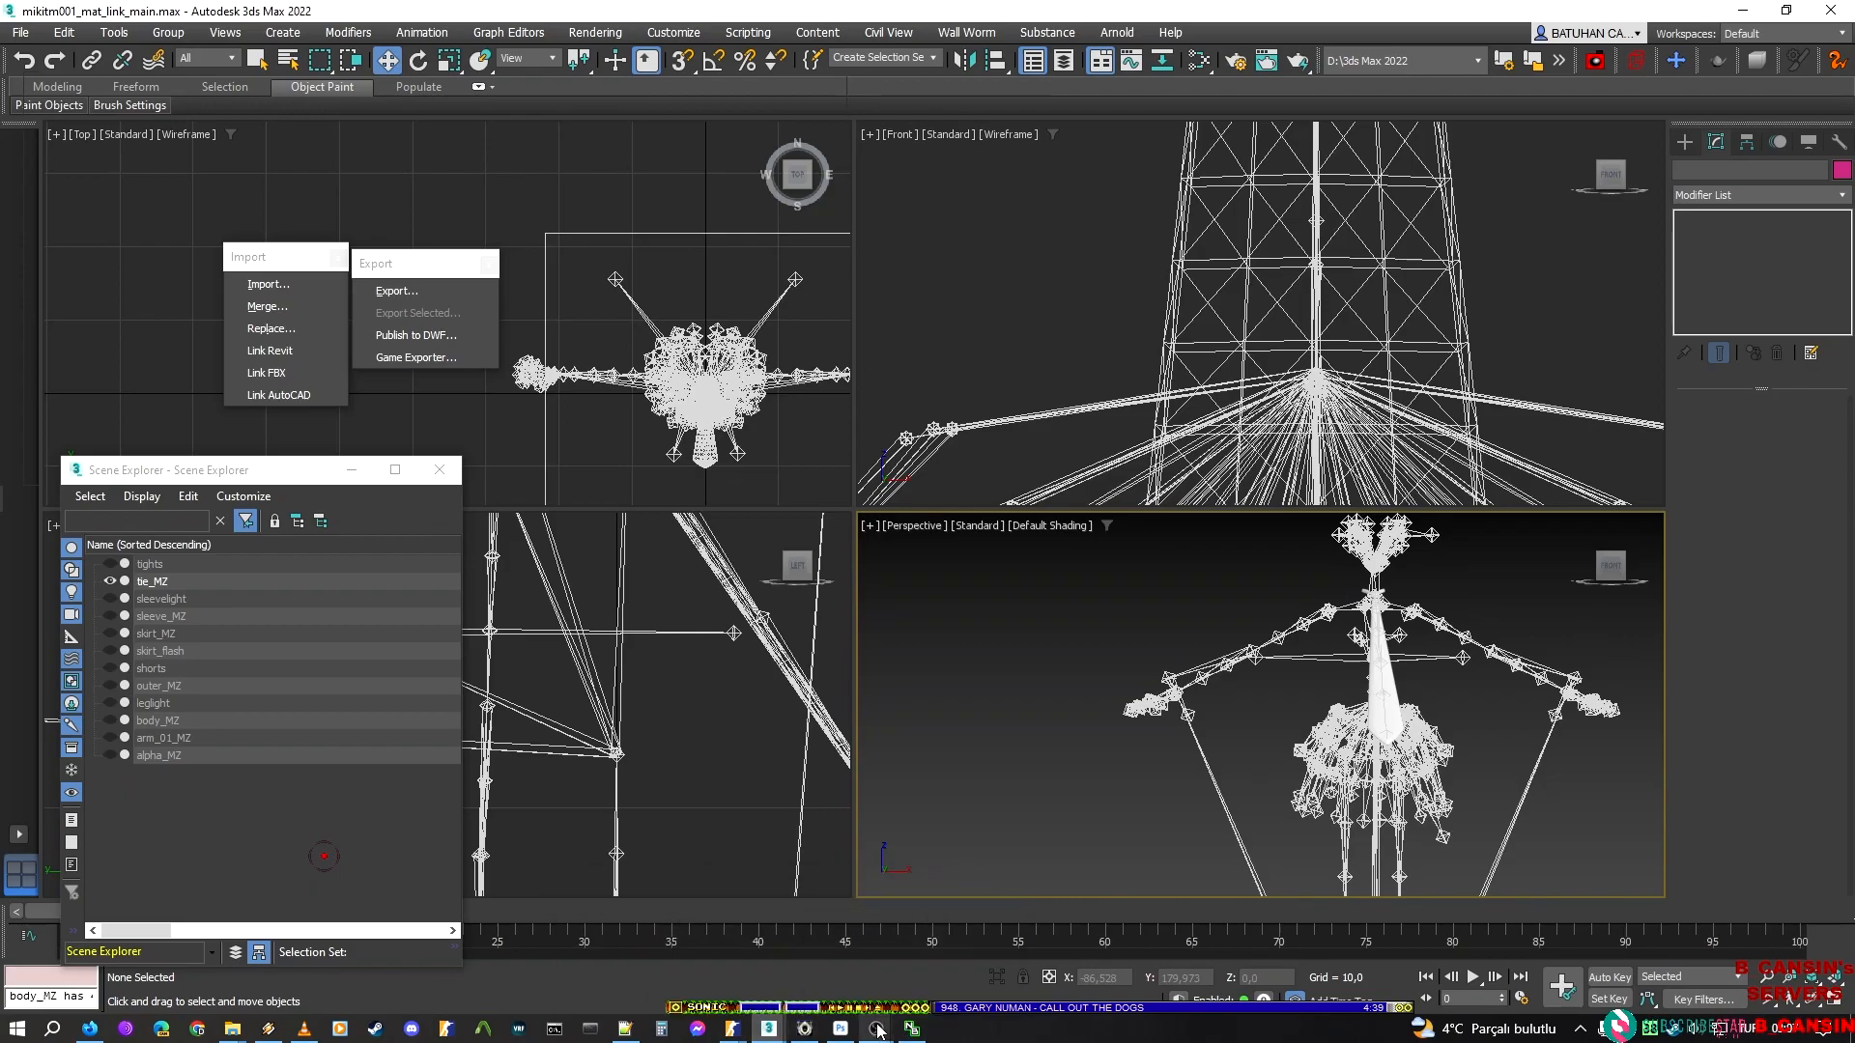
# Restore the two hidden clip bars of tie_MZ, invert their element selection and hide the main tie piece
pyautogui.moveTo(790, 1034)
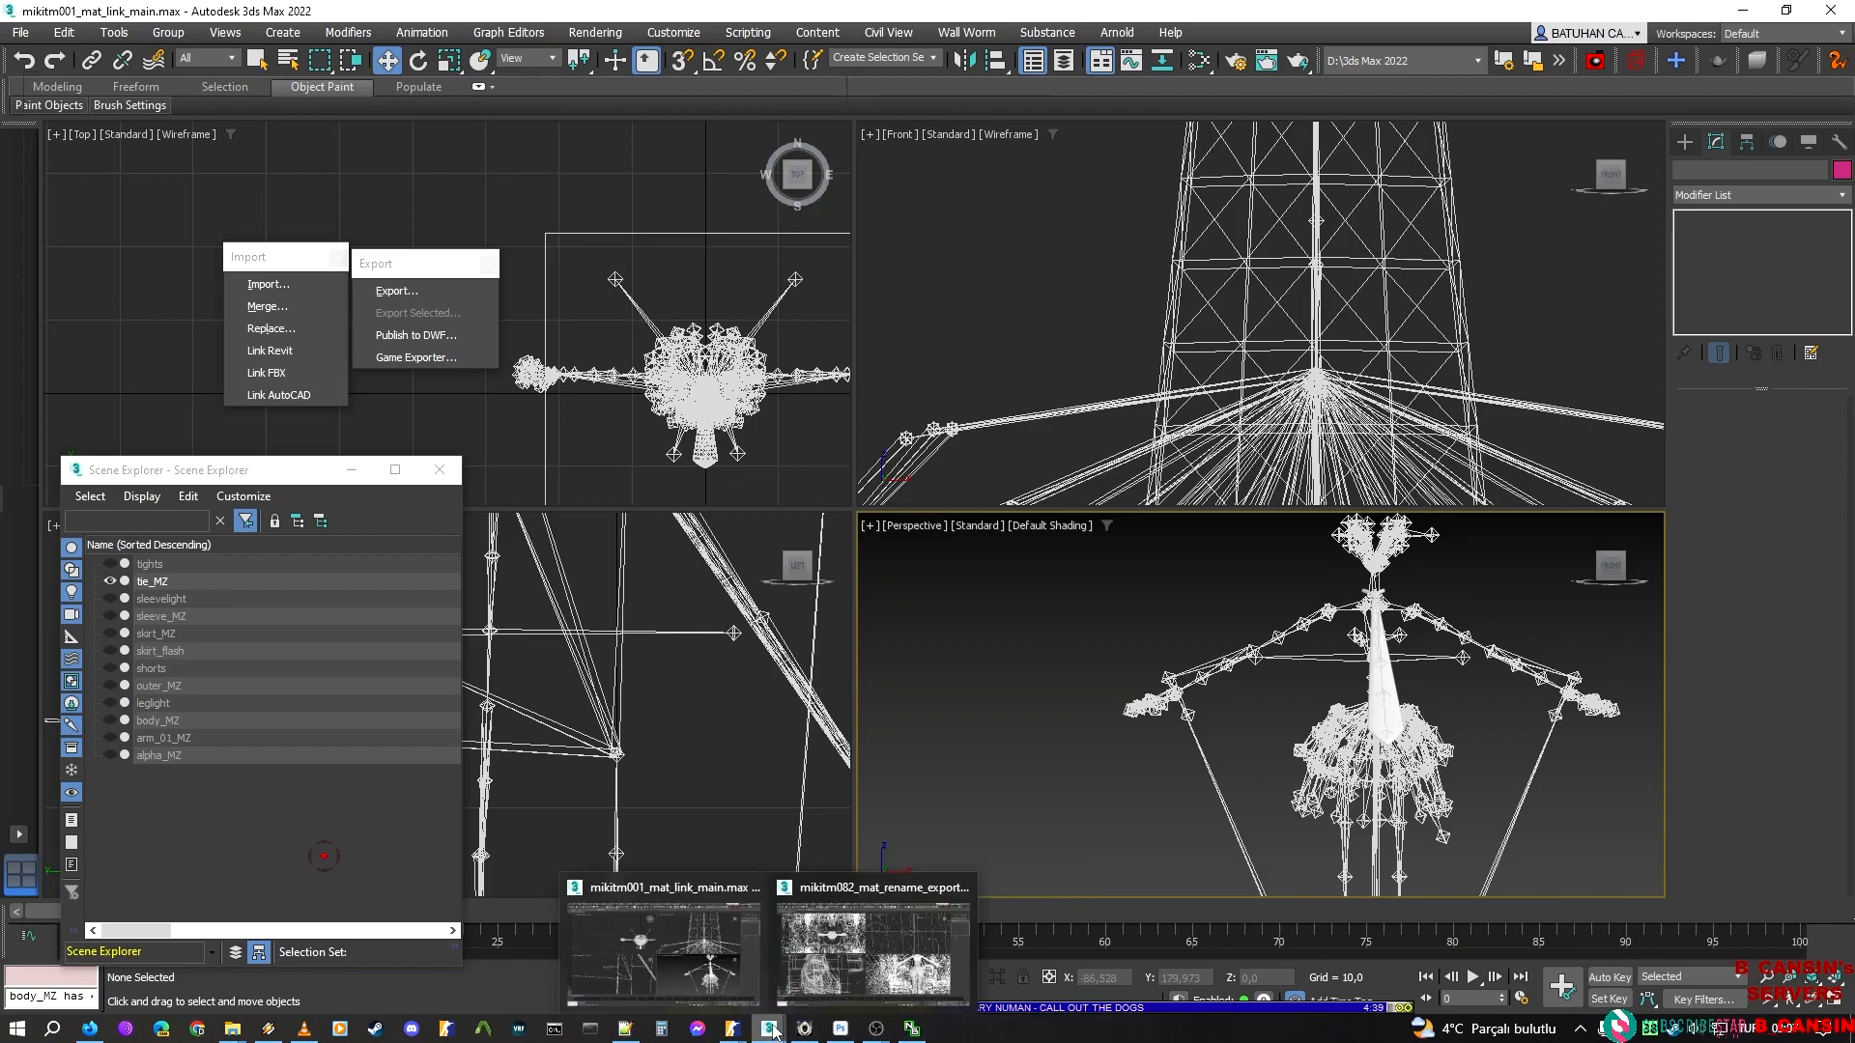
pyautogui.moveTo(1313, 608); pyautogui.dragTo(1101, 708, button='middle')
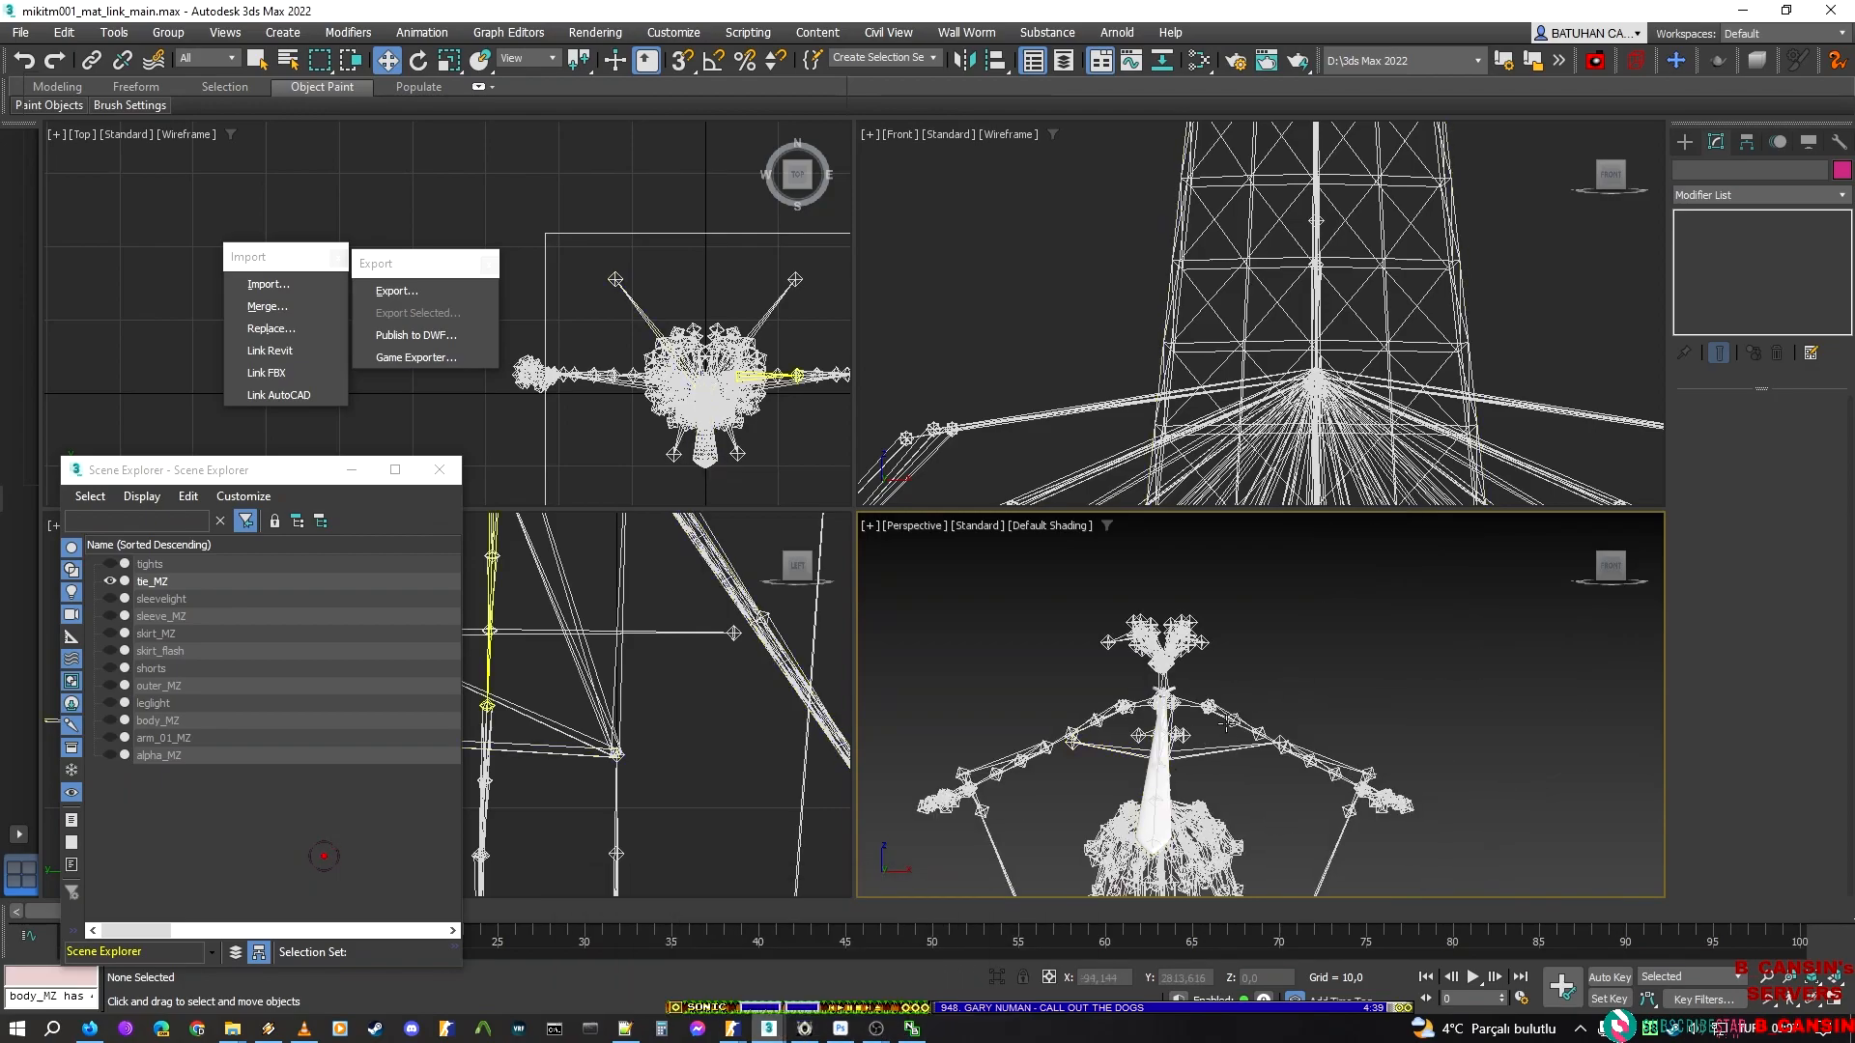
pyautogui.click(1185, 668)
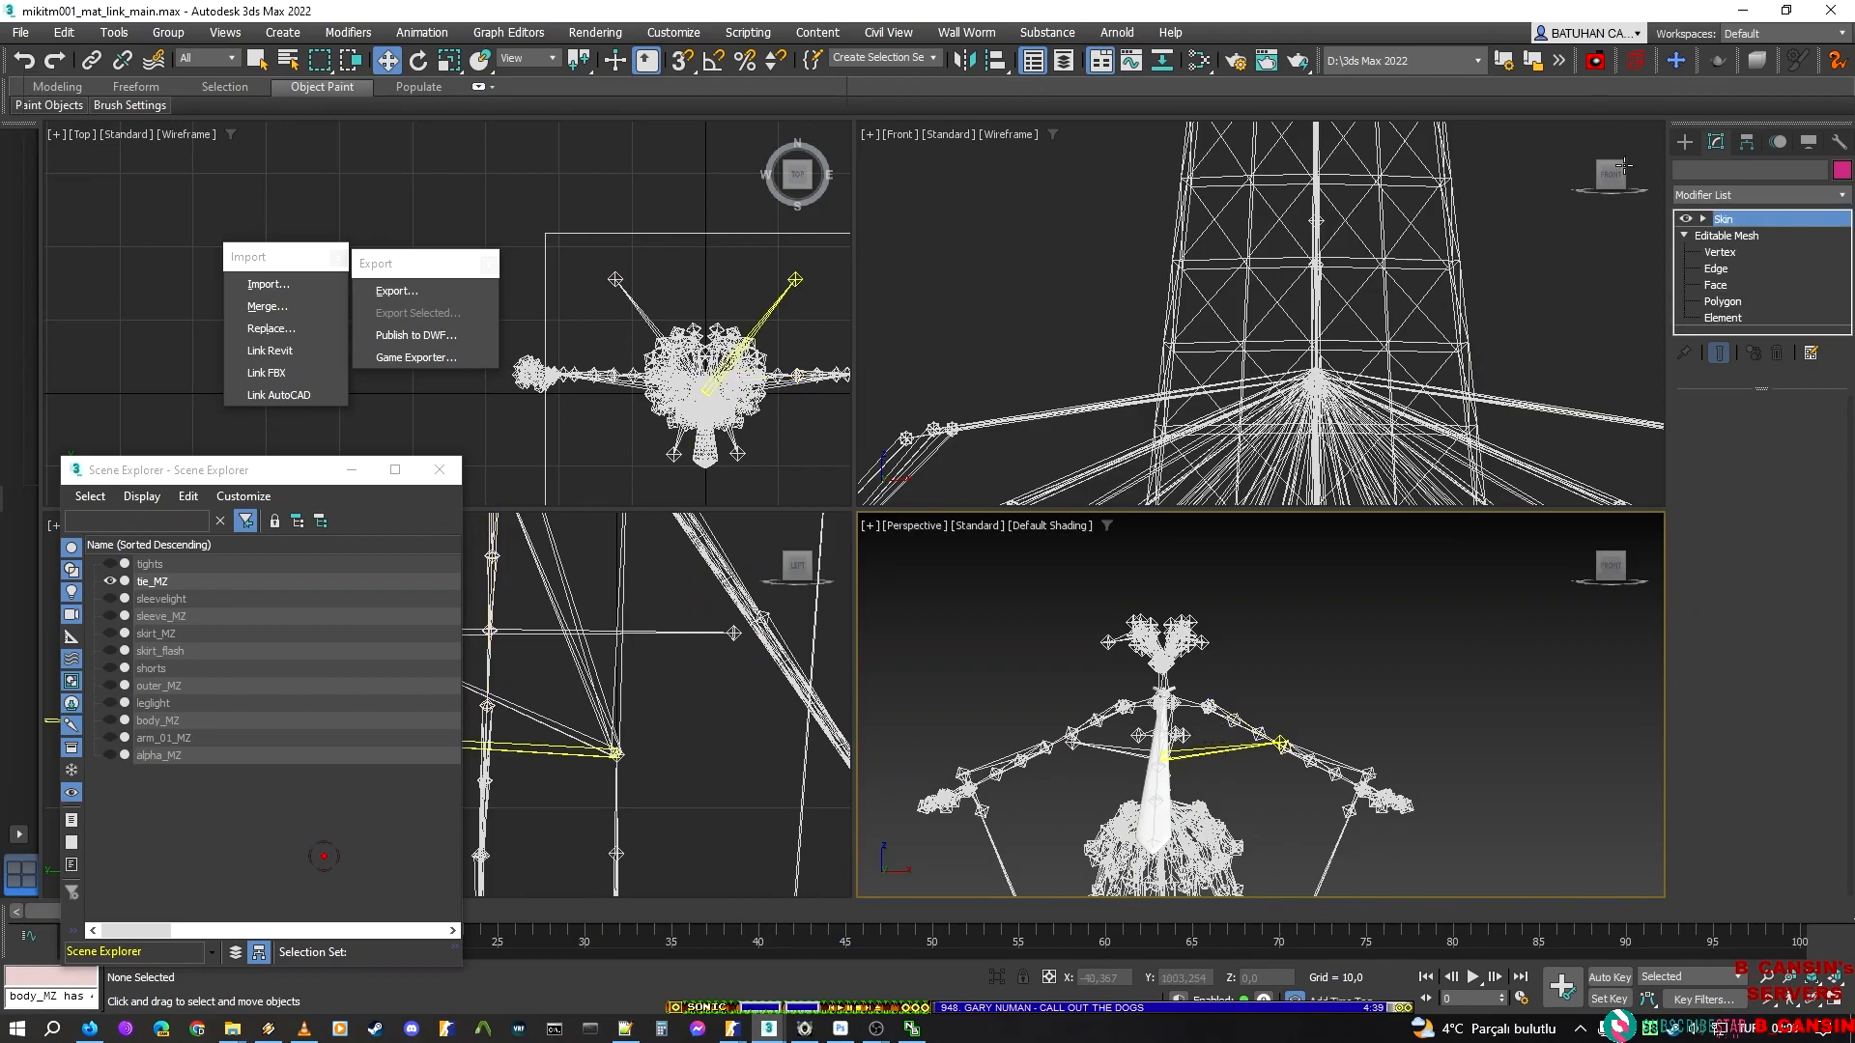
pyautogui.click(1742, 318)
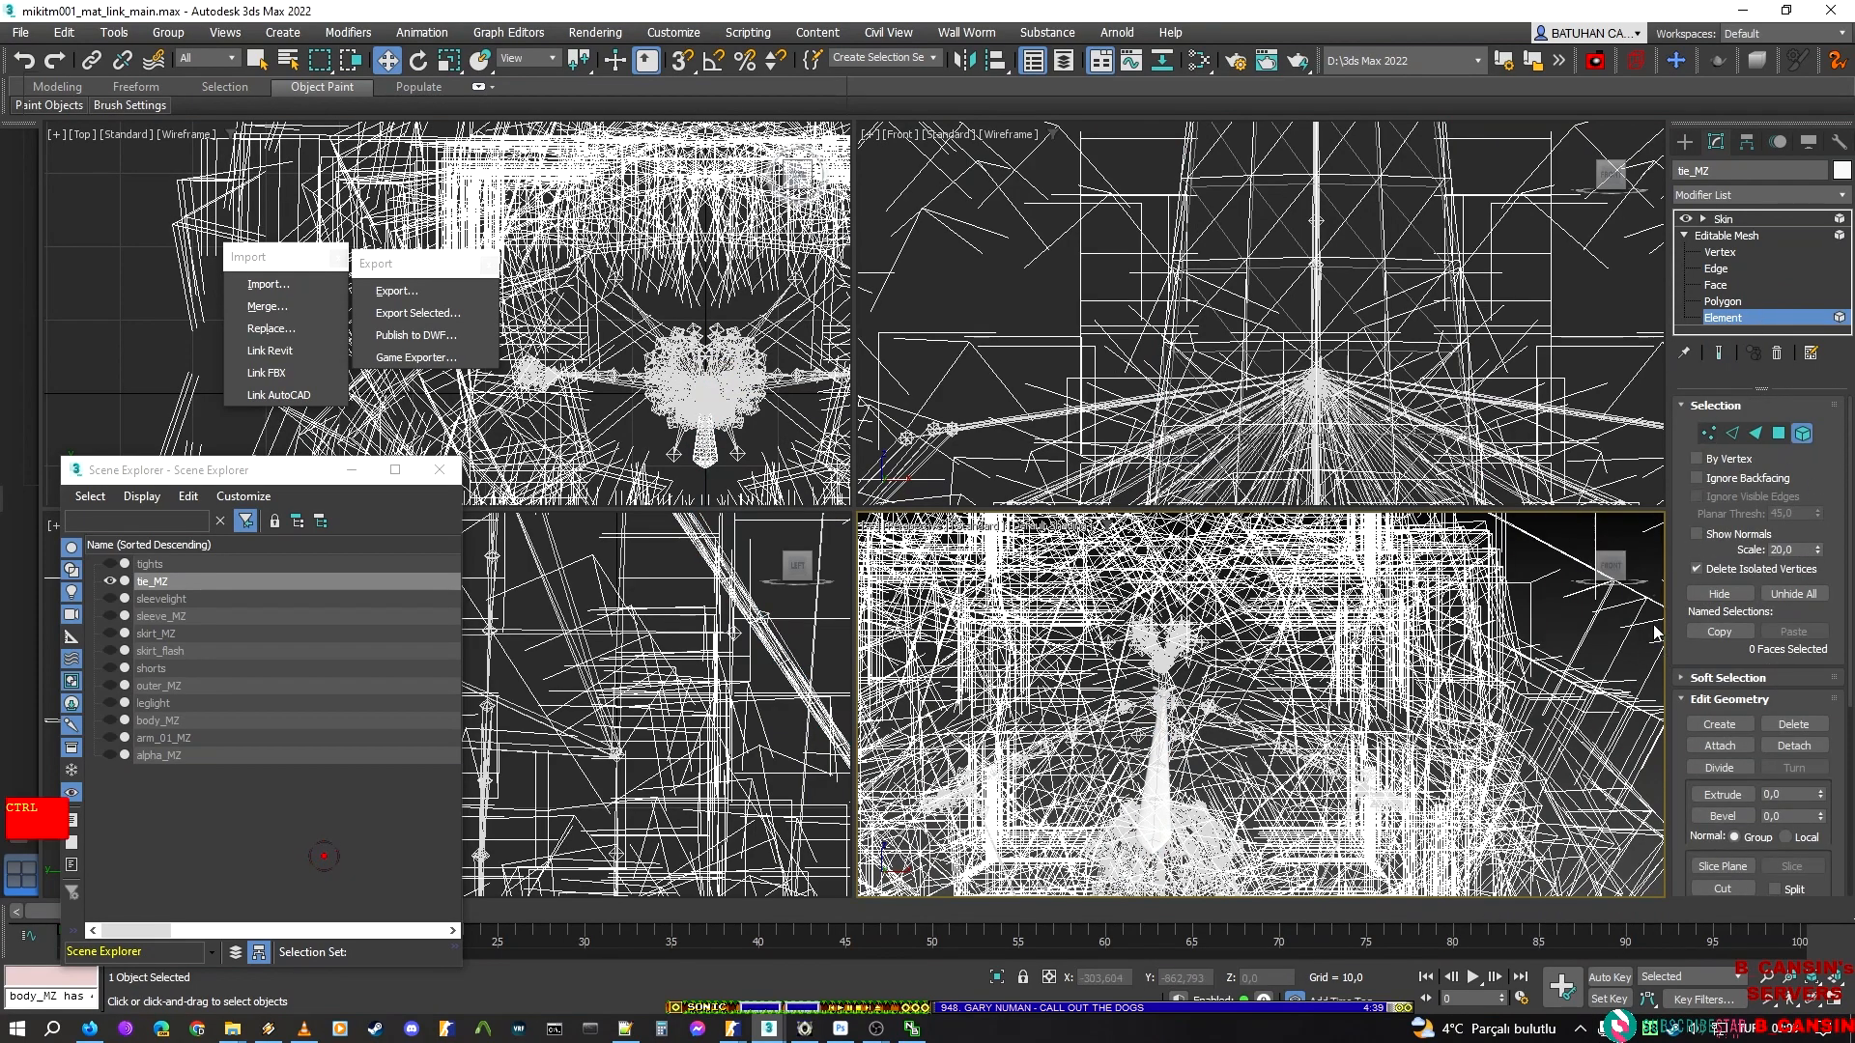
pyautogui.scroll(2, 1159, 792)
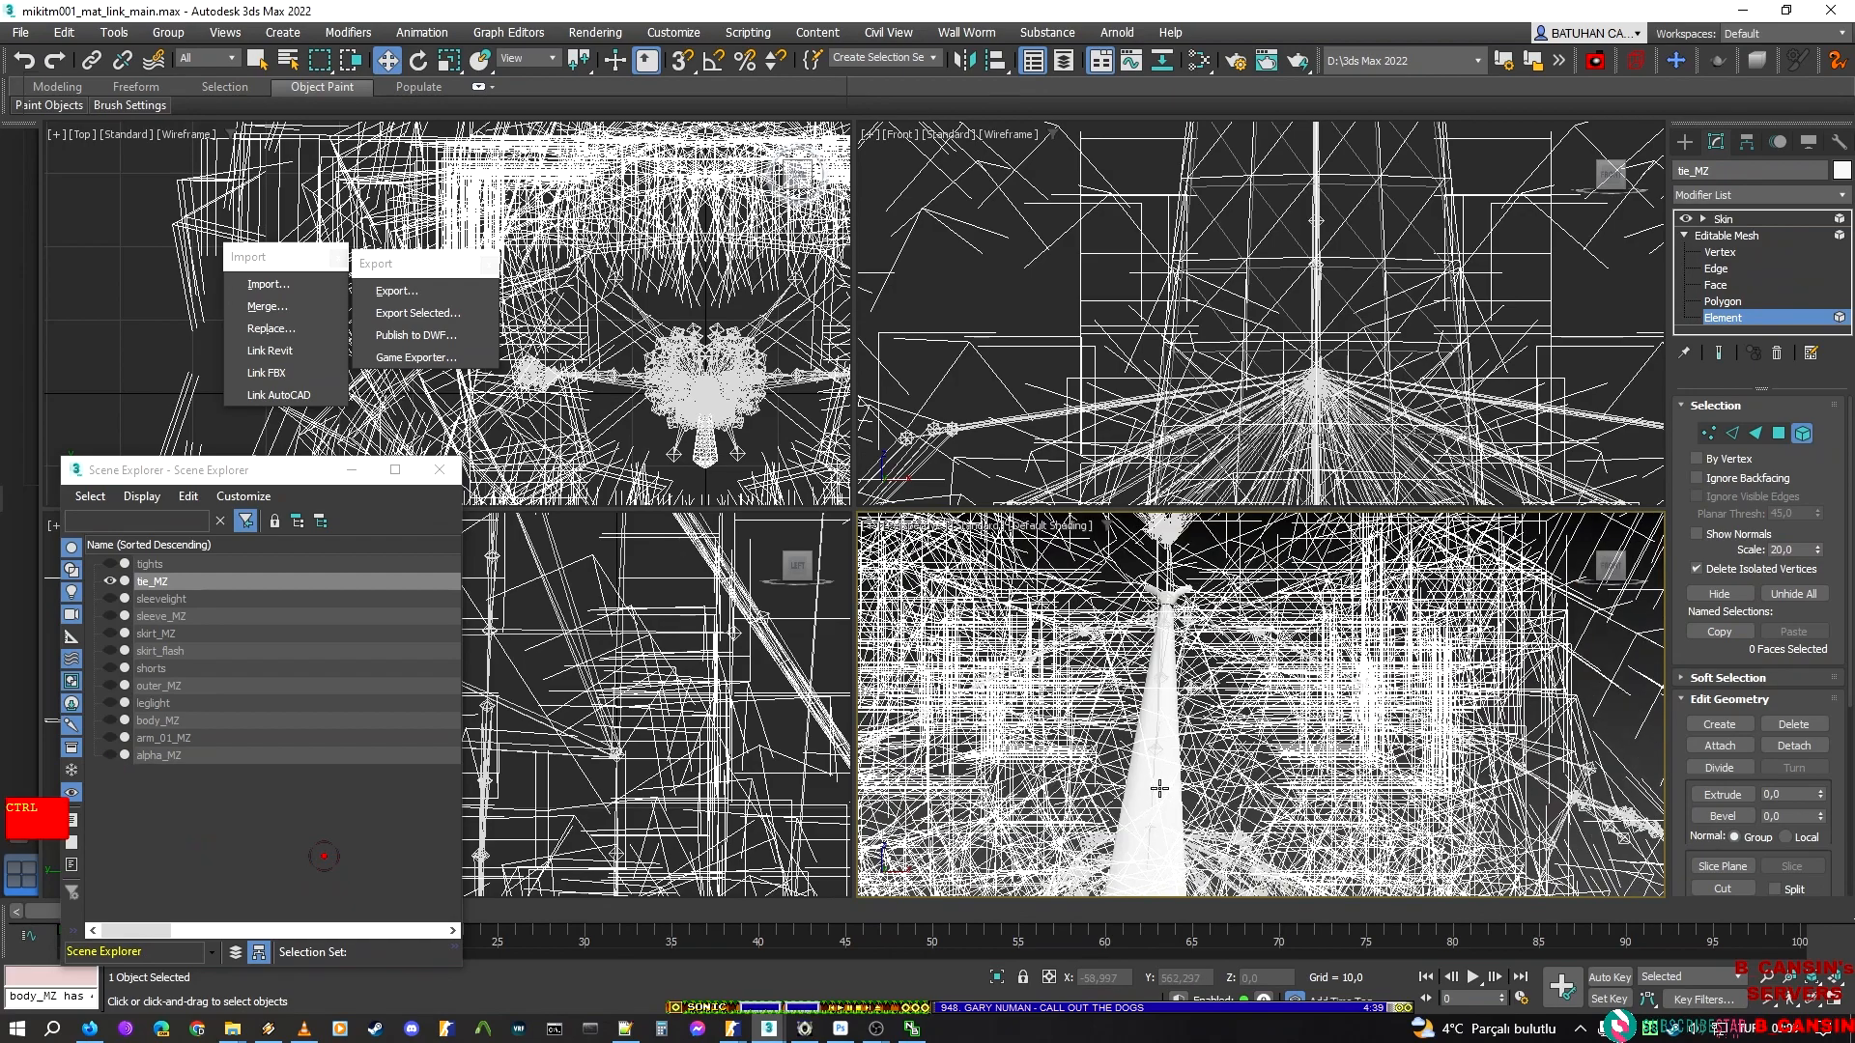
pyautogui.keyDown('ctrl'); pyautogui.click(1138, 826); pyautogui.keyUp('ctrl')
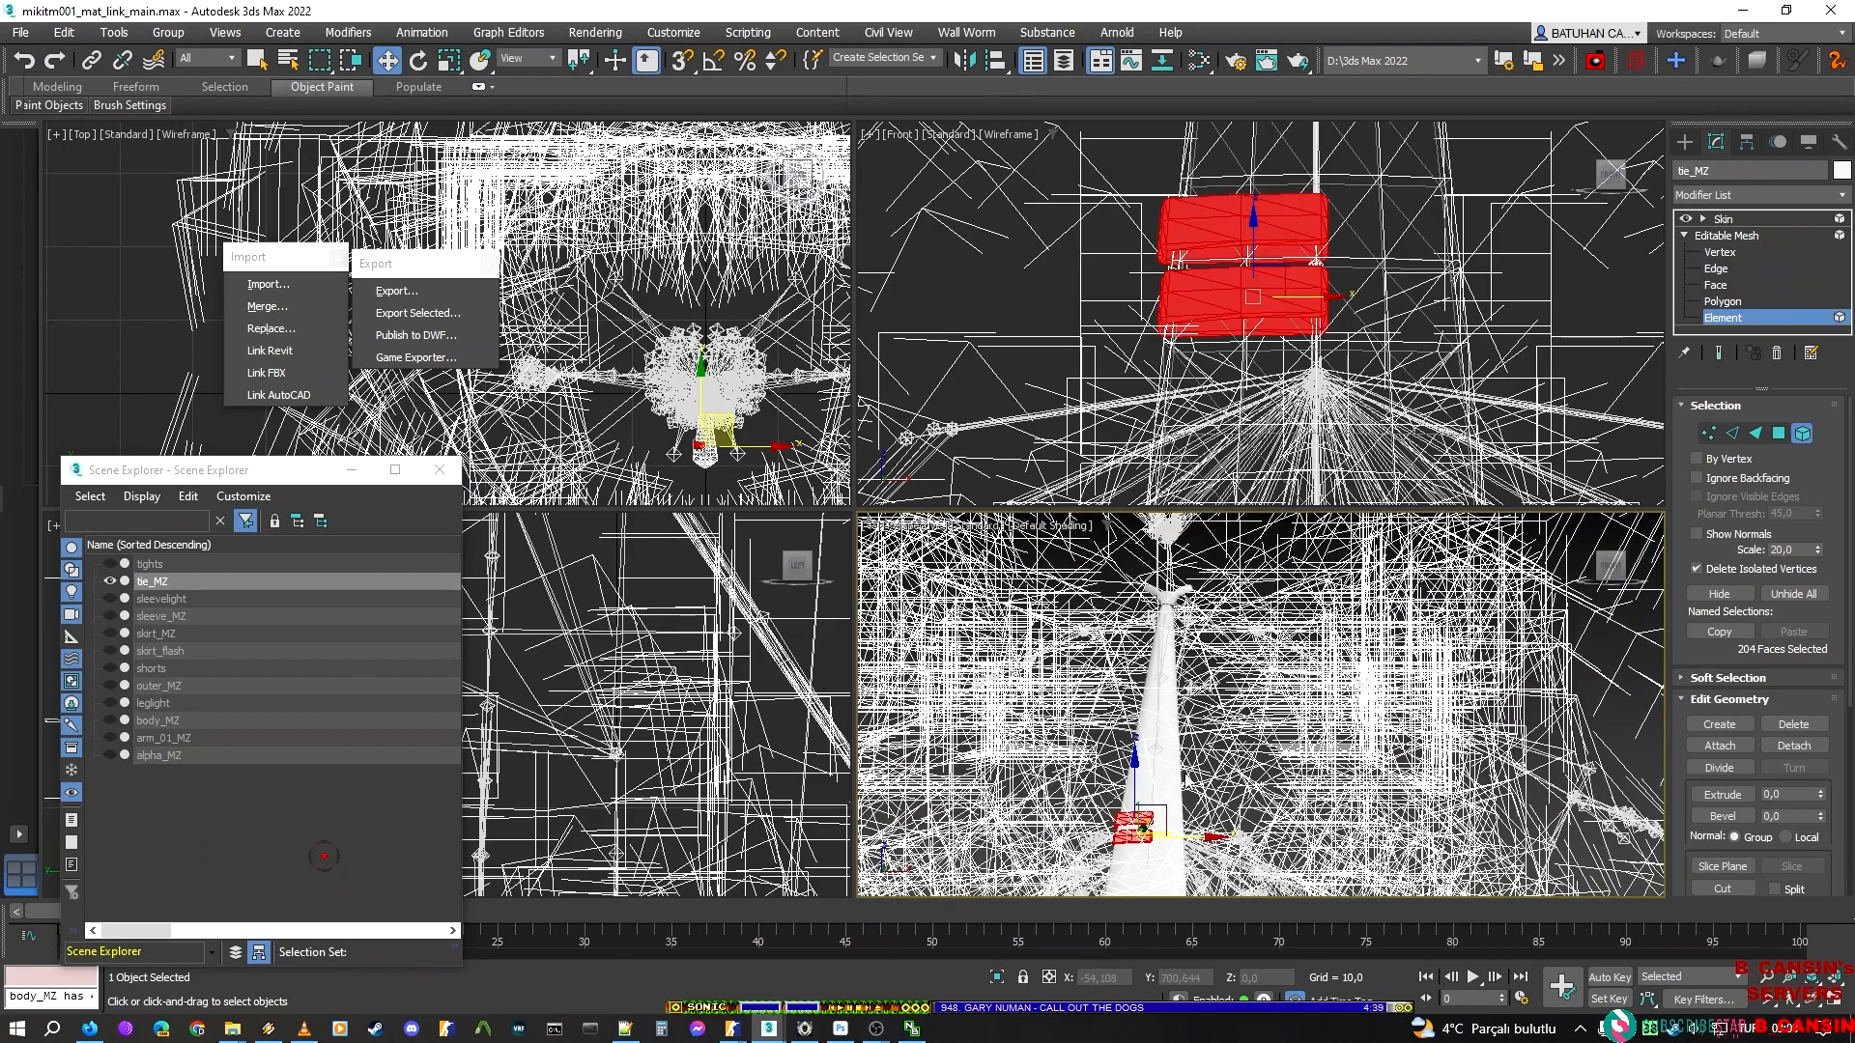
pyautogui.moveTo(1176, 752); pyautogui.dragTo(1255, 677, button='middle')
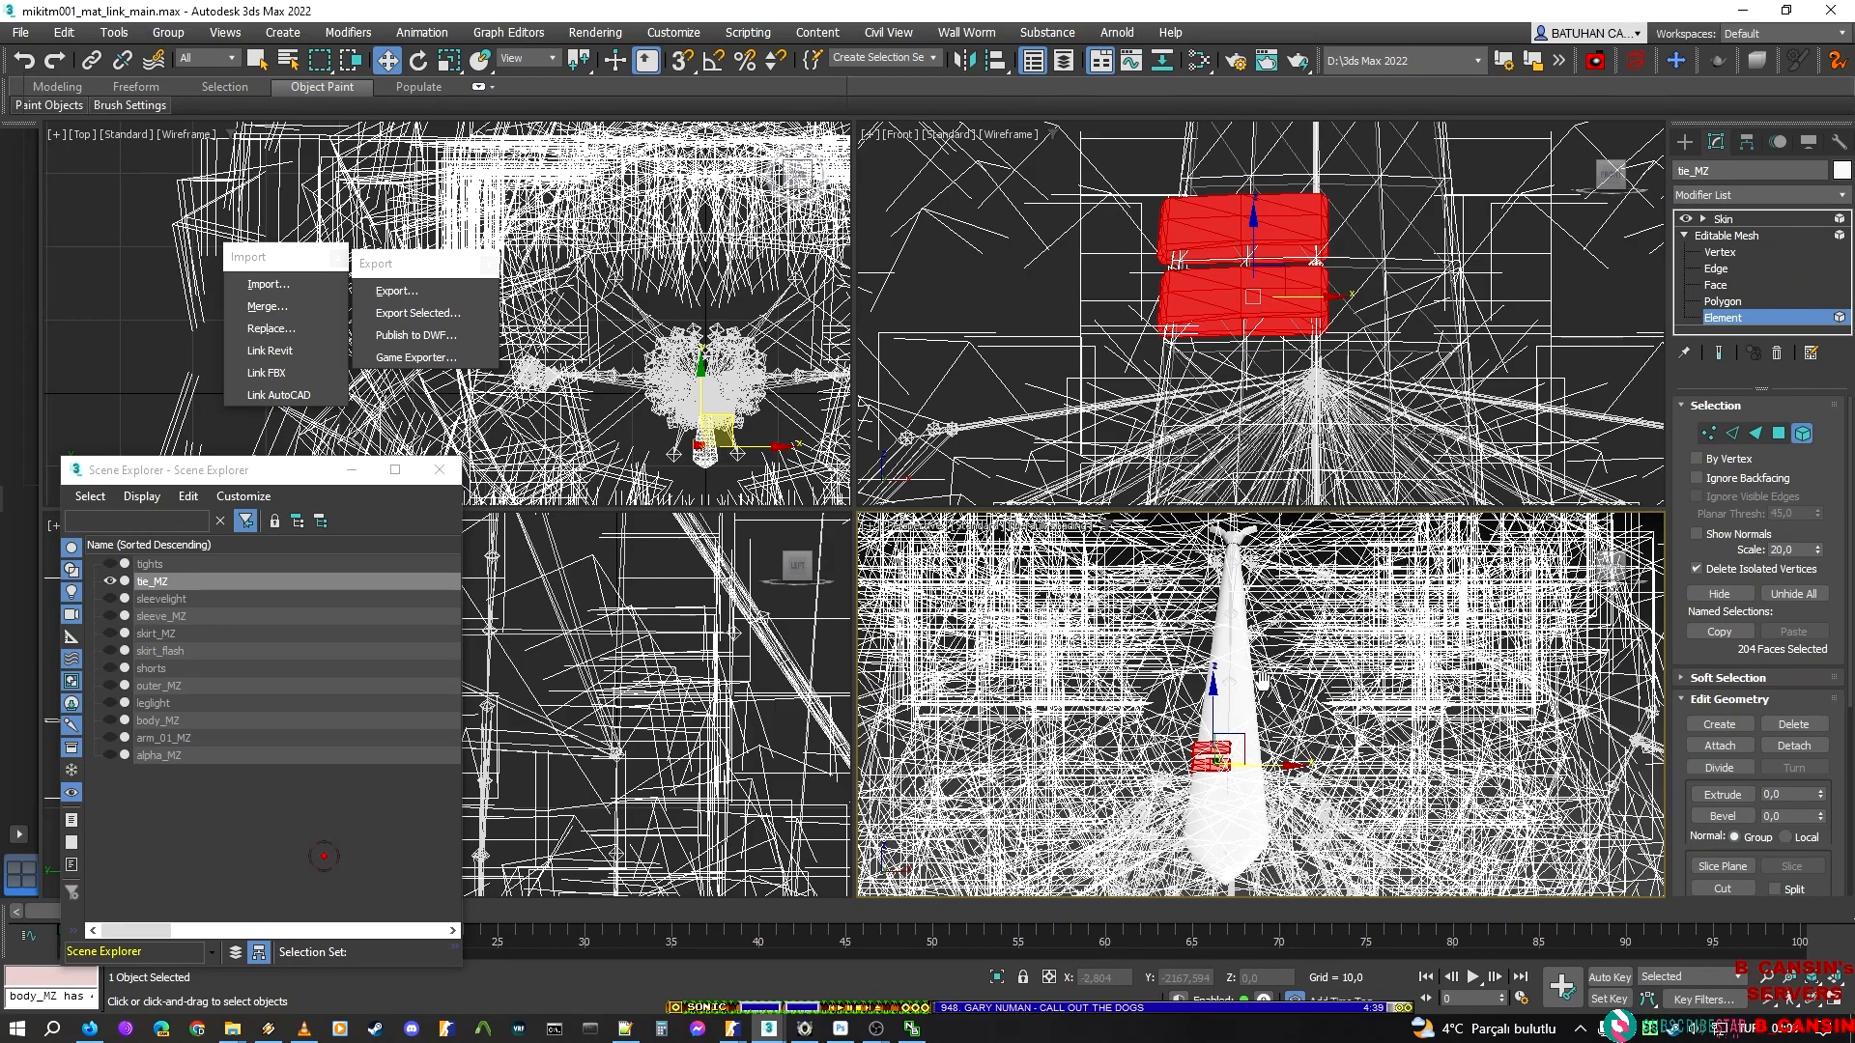
pyautogui.hotkey('ctrl', 'i')
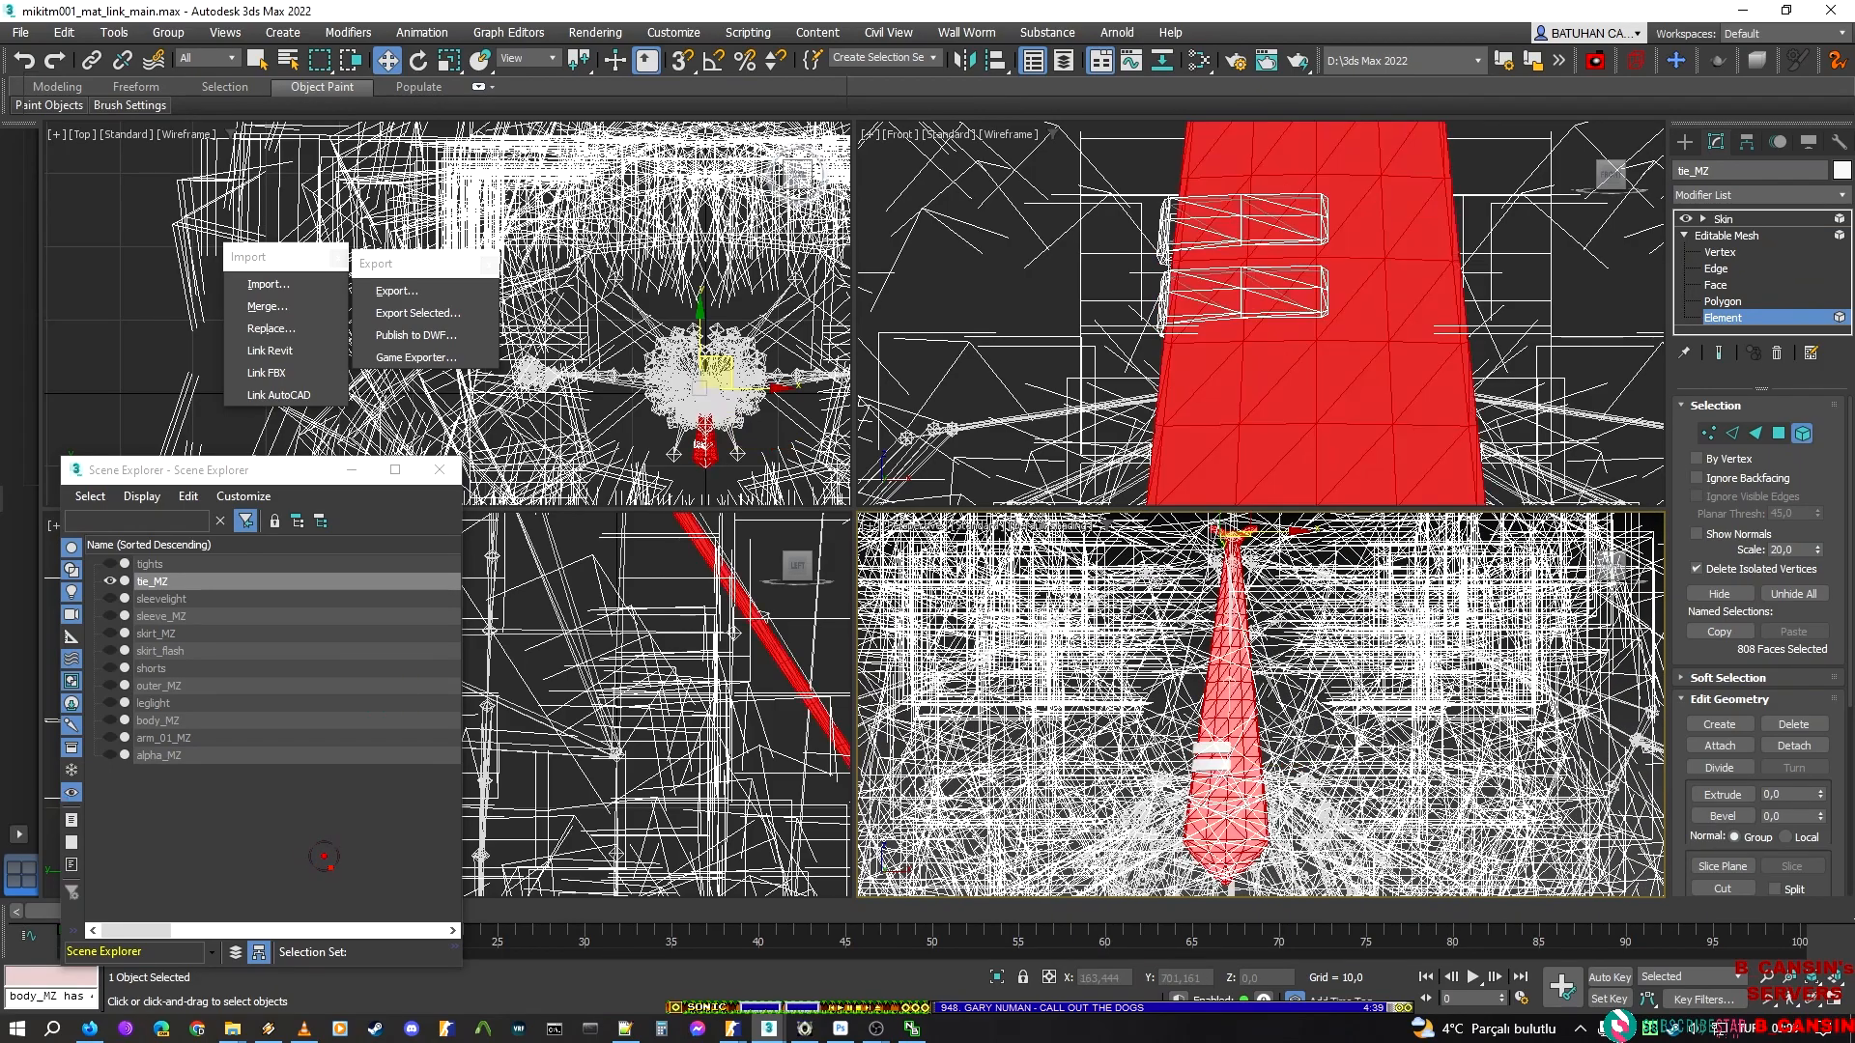
pyautogui.click(1719, 593)
# Hide the lower clip bar of tie_MZ by inverting a selection of the upper bar, and return to the Skin modifier
pyautogui.scroll(5, 1258, 745)
pyautogui.click(1203, 753)
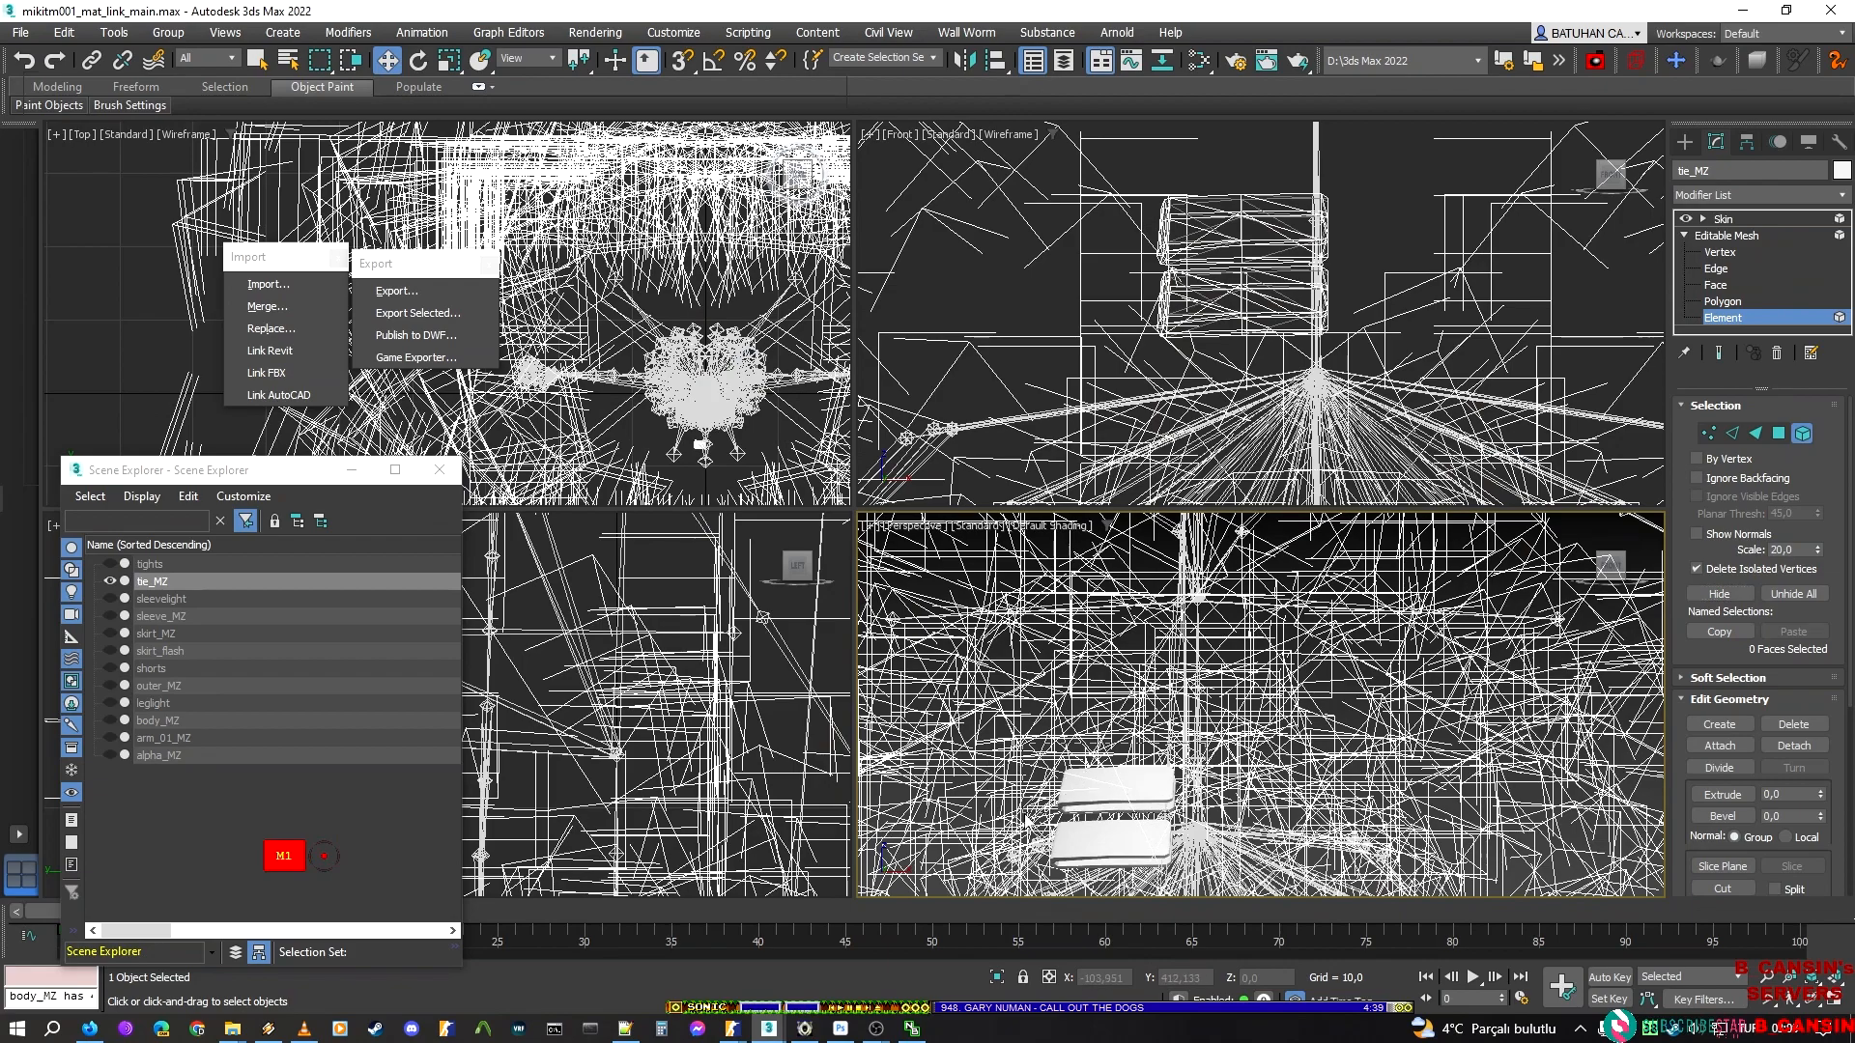
pyautogui.moveTo(1026, 817); pyautogui.dragTo(1025, 813)
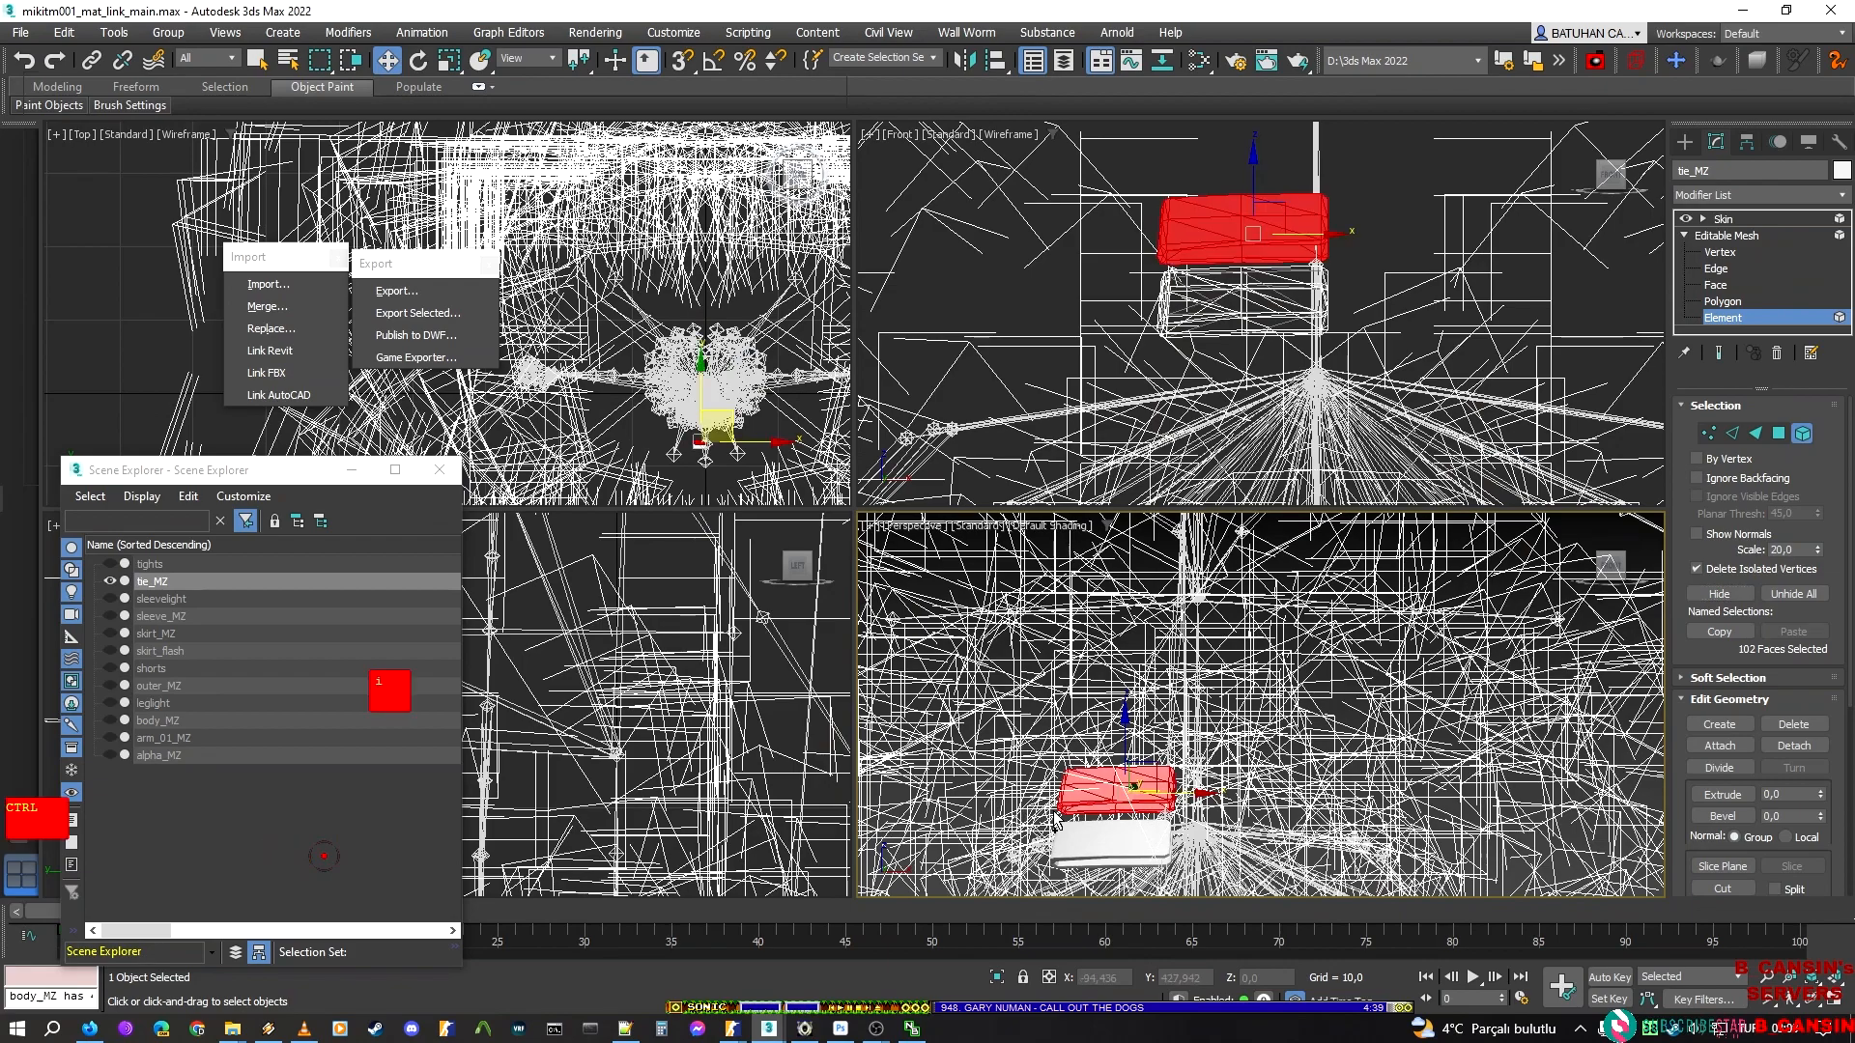
pyautogui.hotkey('ctrl', 'z')
pyautogui.click(1694, 589)
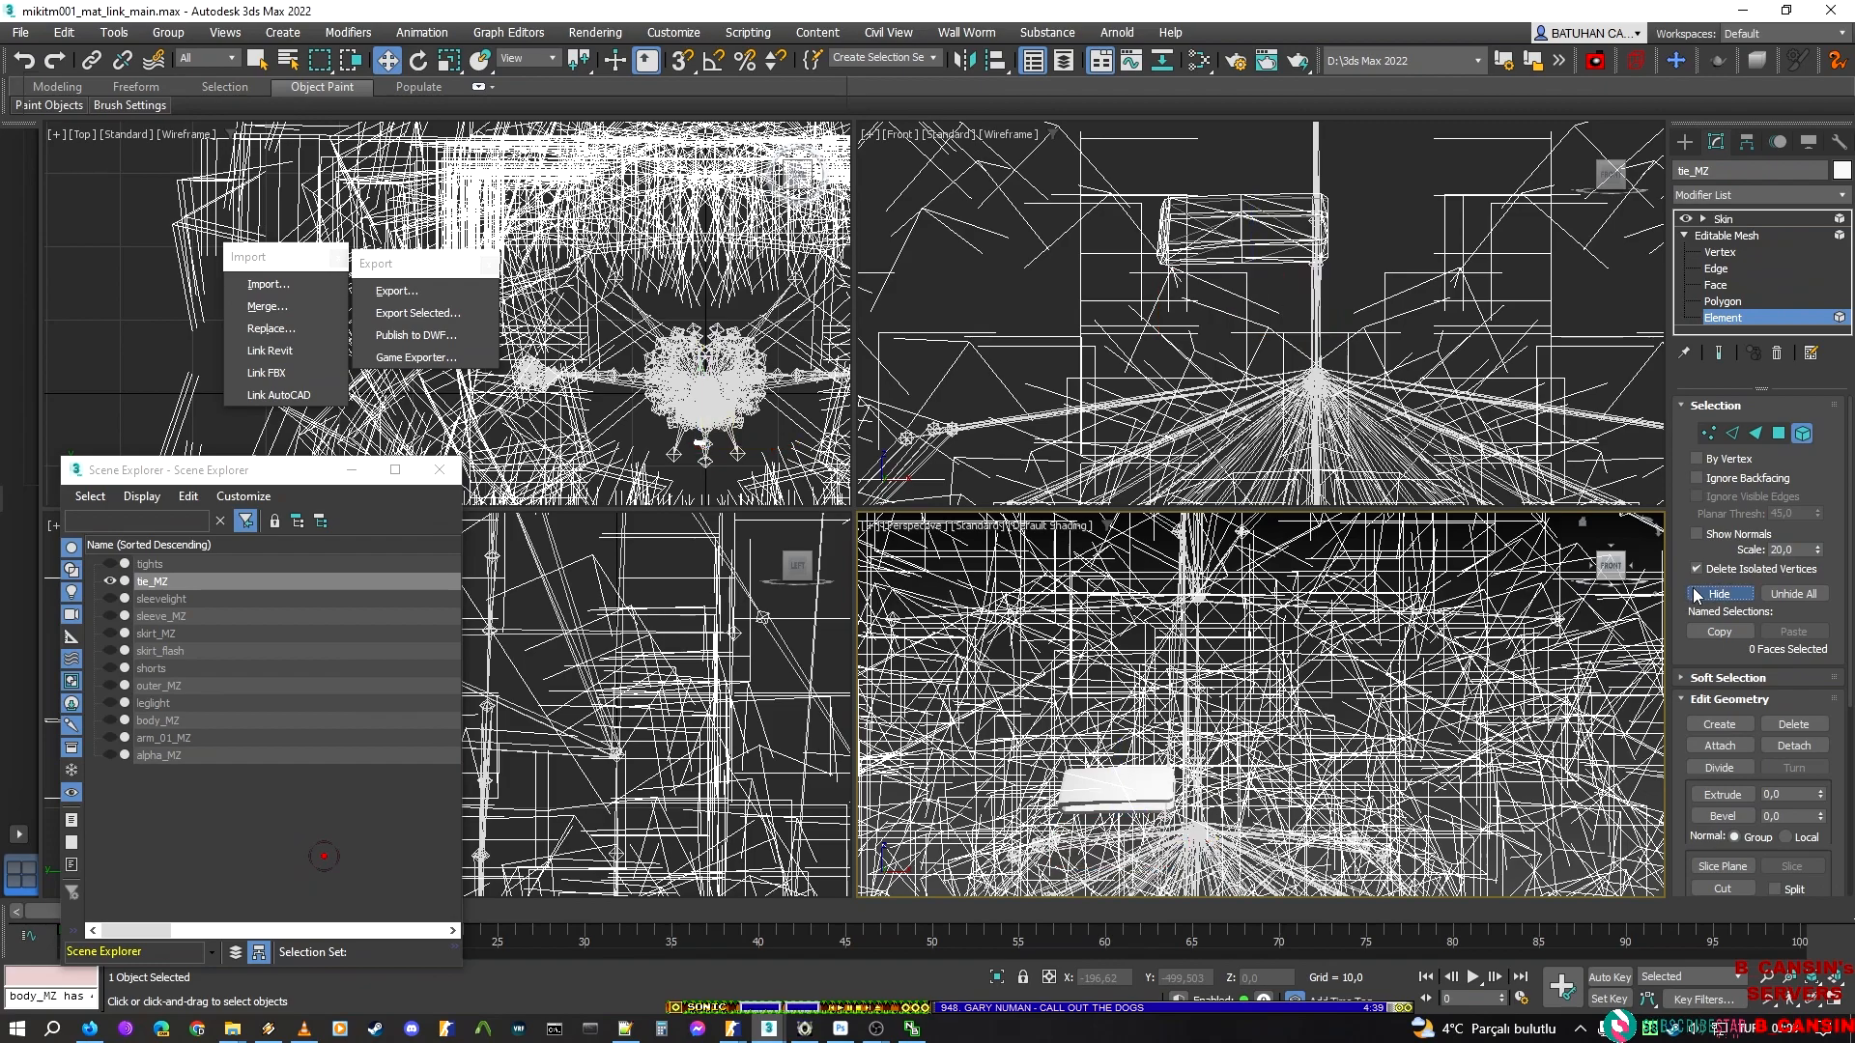
pyautogui.click(1798, 436)
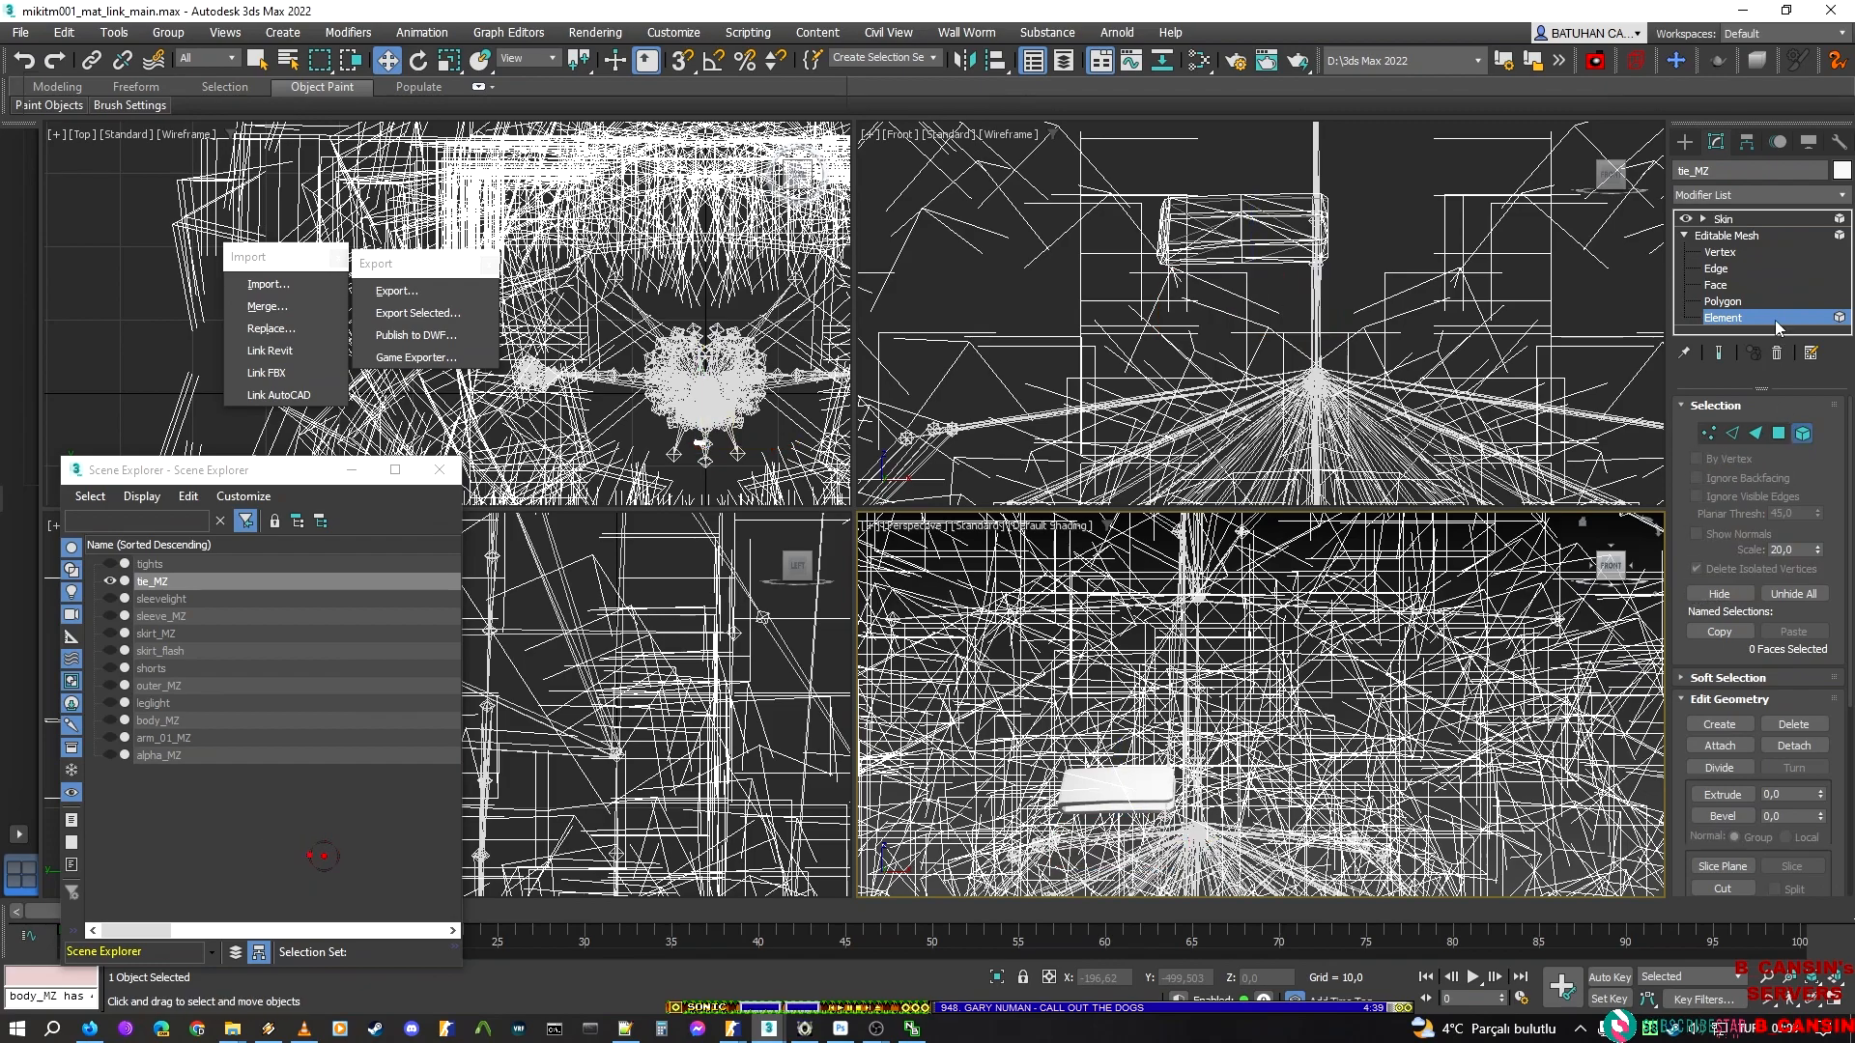
pyautogui.click(1741, 218)
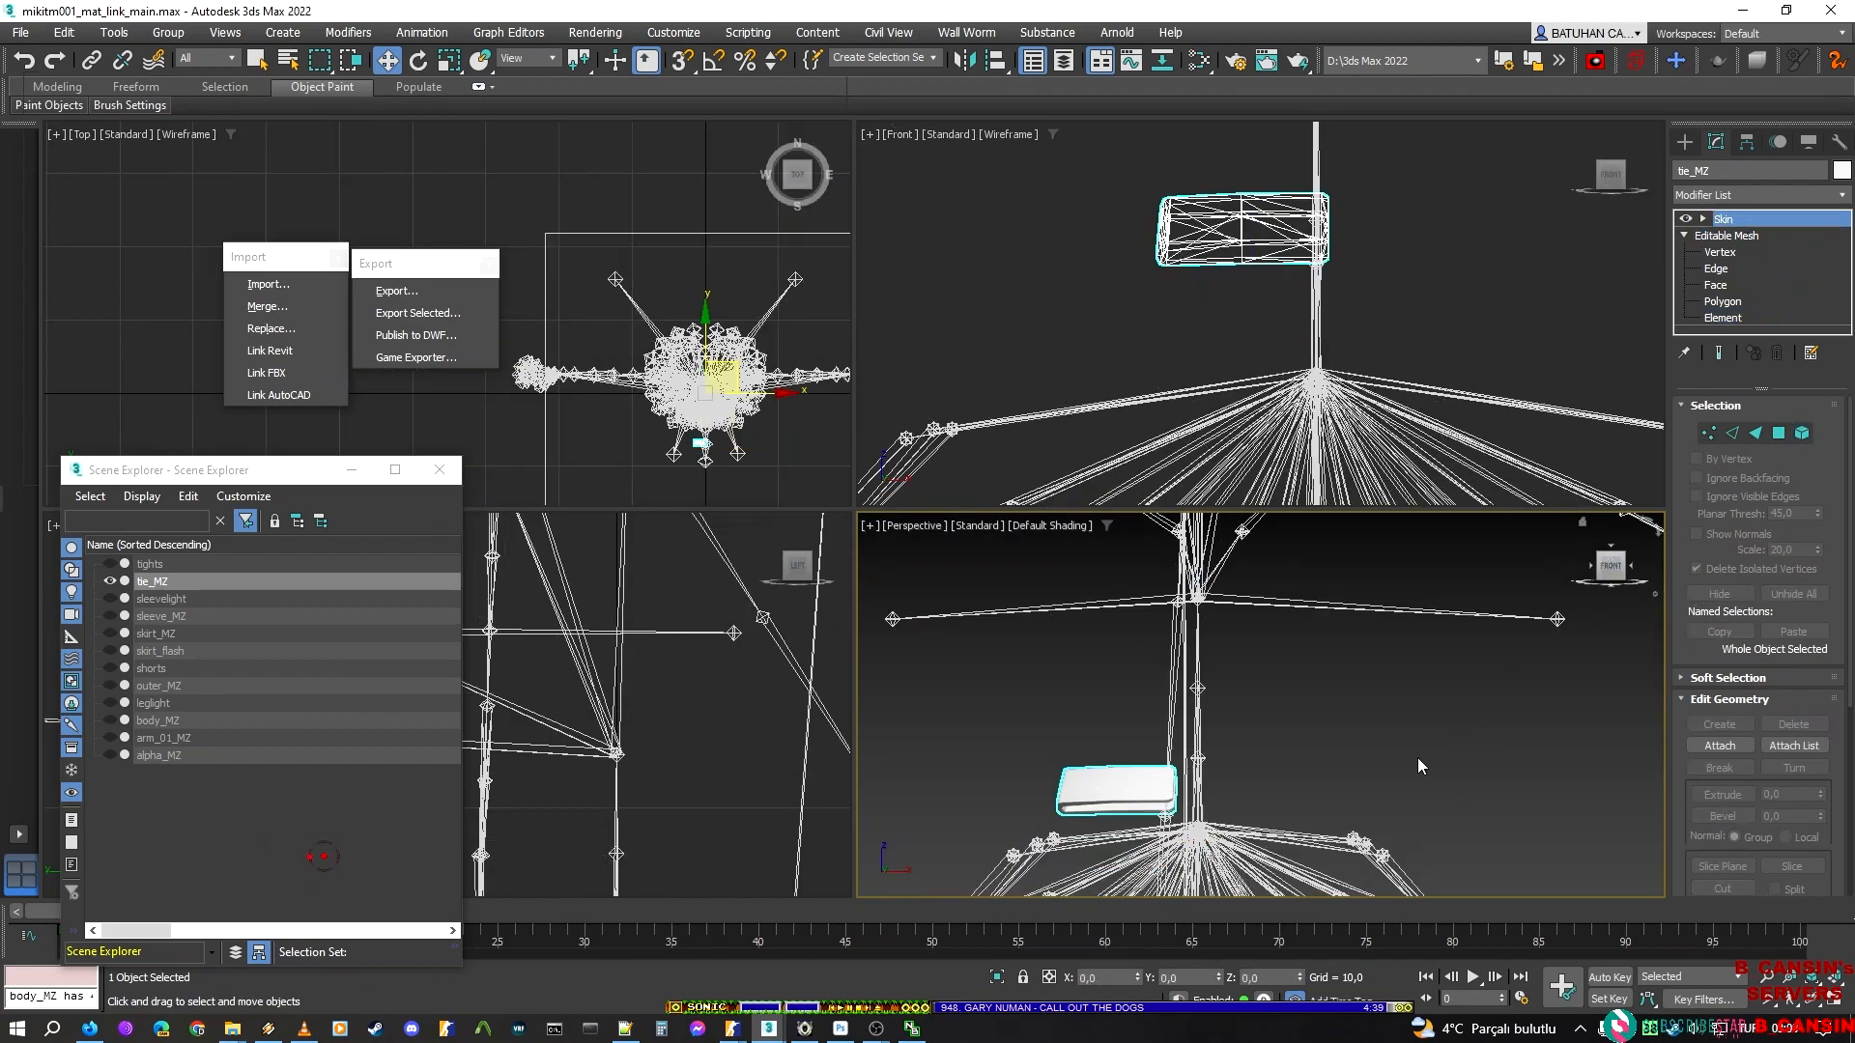
pyautogui.click(447, 579)
# Check which clip bars the tie_lo and tie_up meshes contain in the hatsune_miku_sakura_miku_jig_cloth ModelDoc, then return to 3ds Max
pyautogui.click(733, 1029)
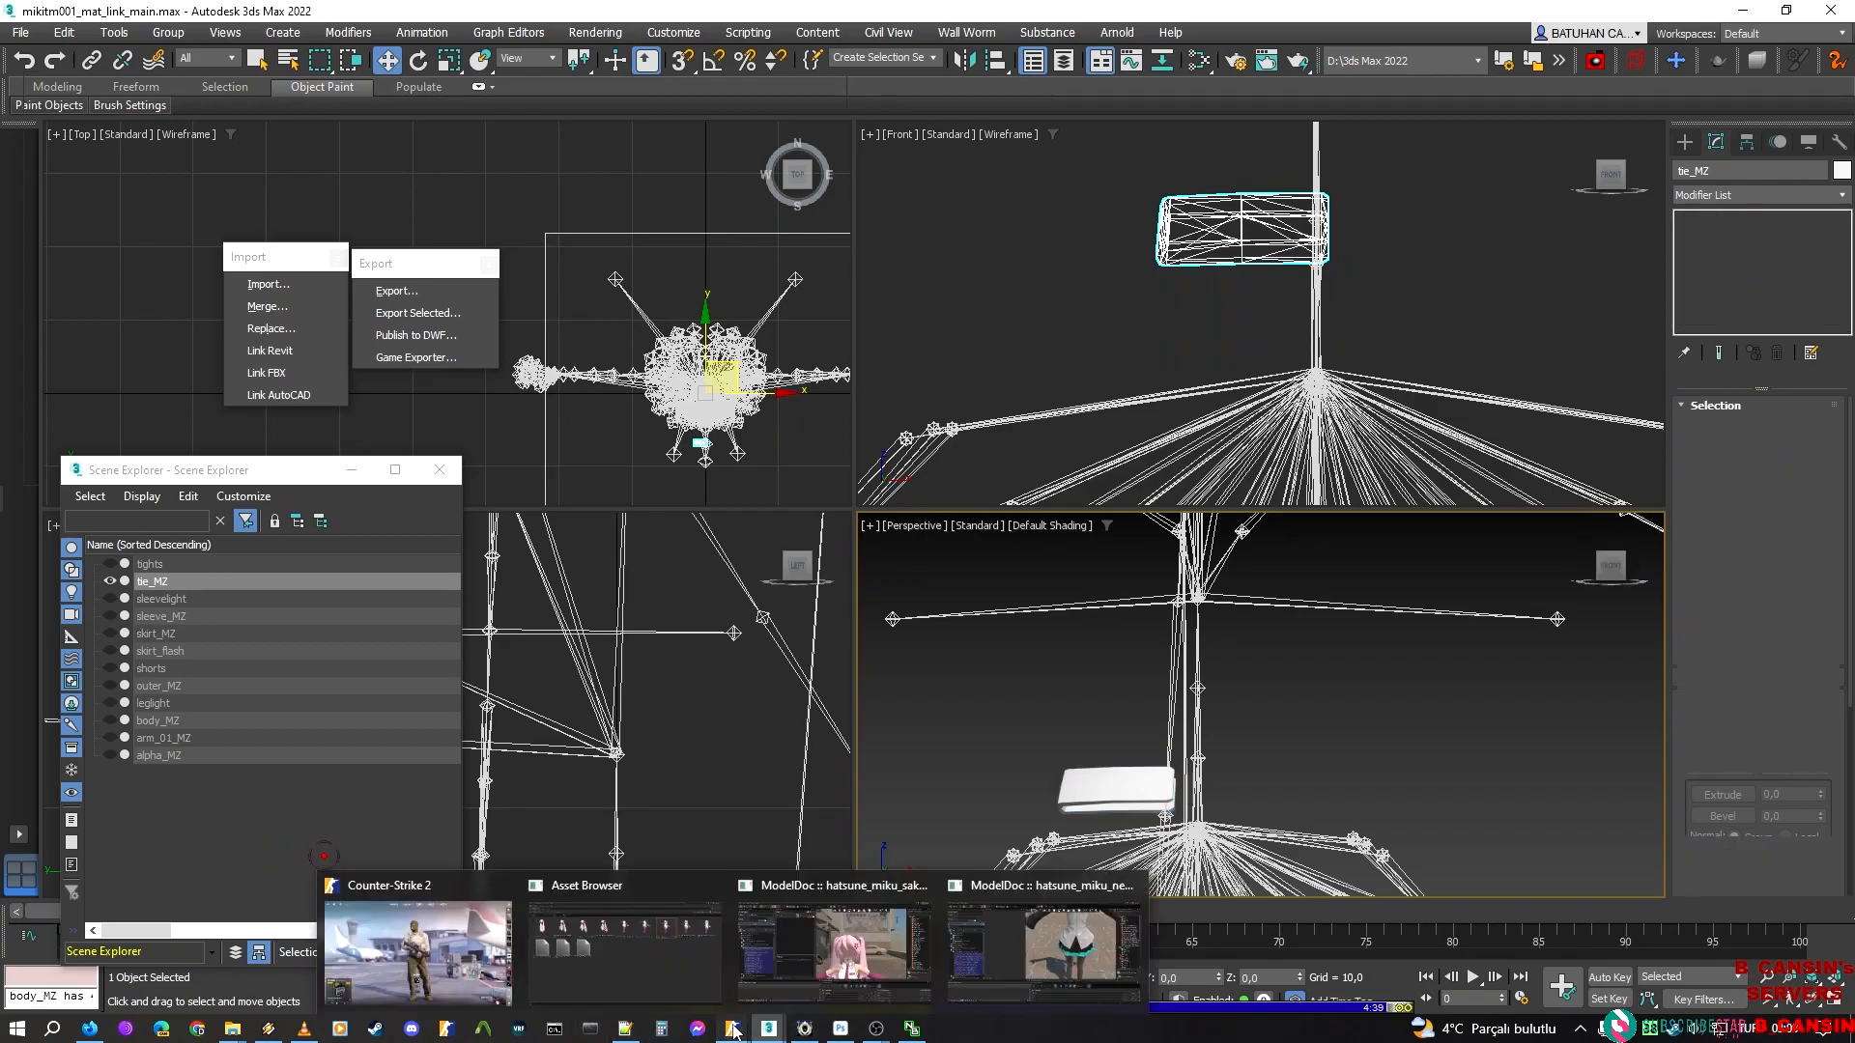
pyautogui.click(838, 985)
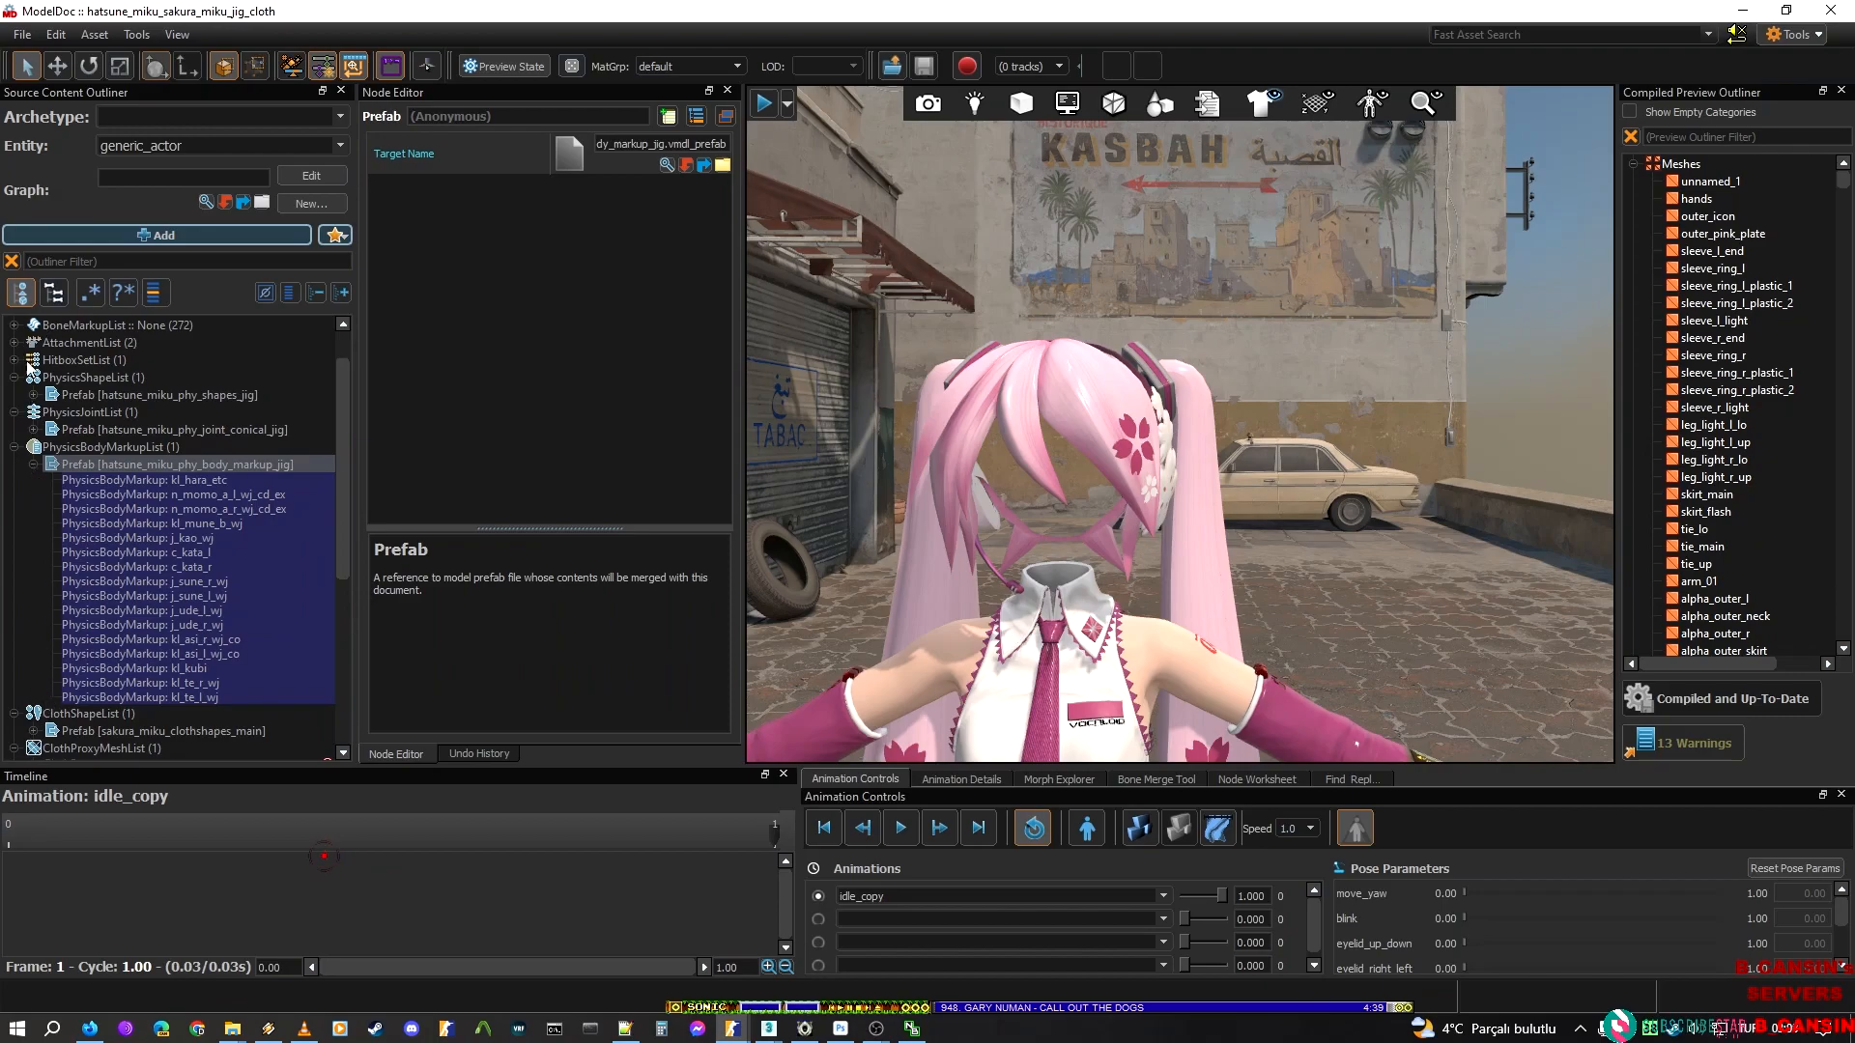
pyautogui.scroll(1, 20, 358)
pyautogui.click(14, 326)
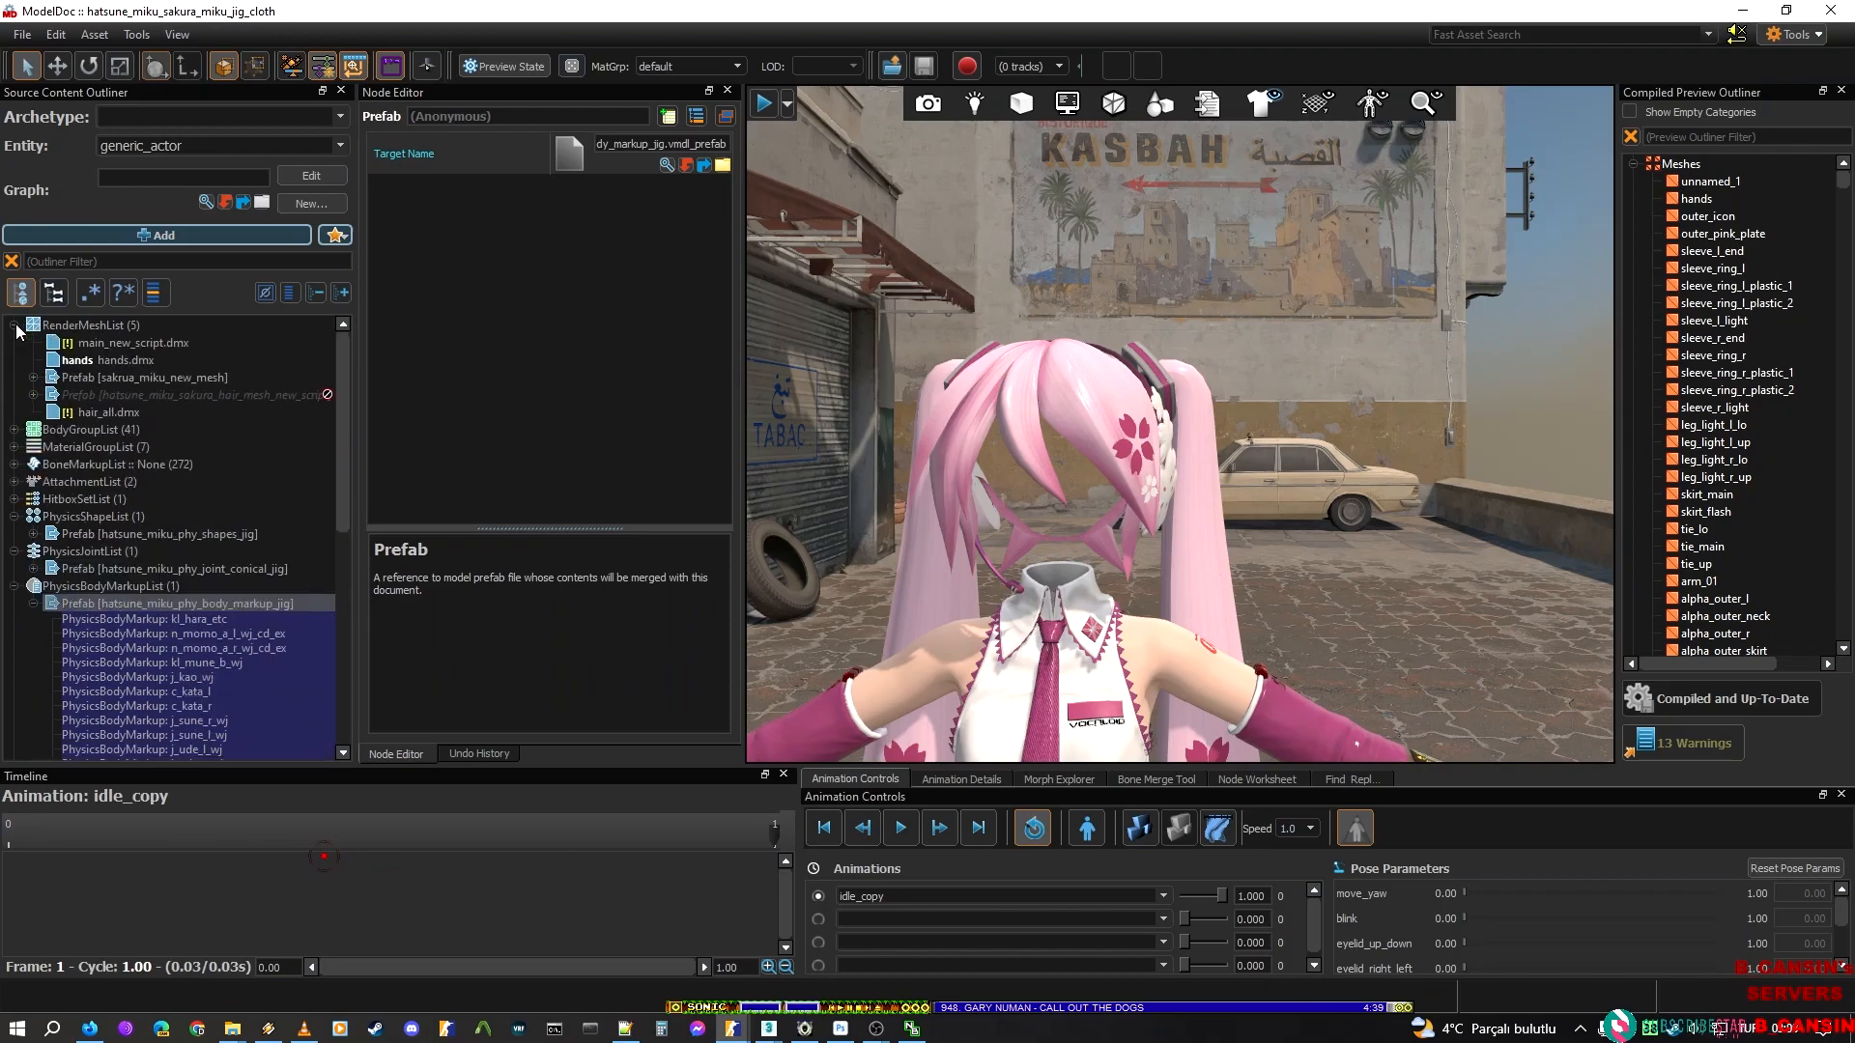
pyautogui.click(46, 379)
pyautogui.click(35, 377)
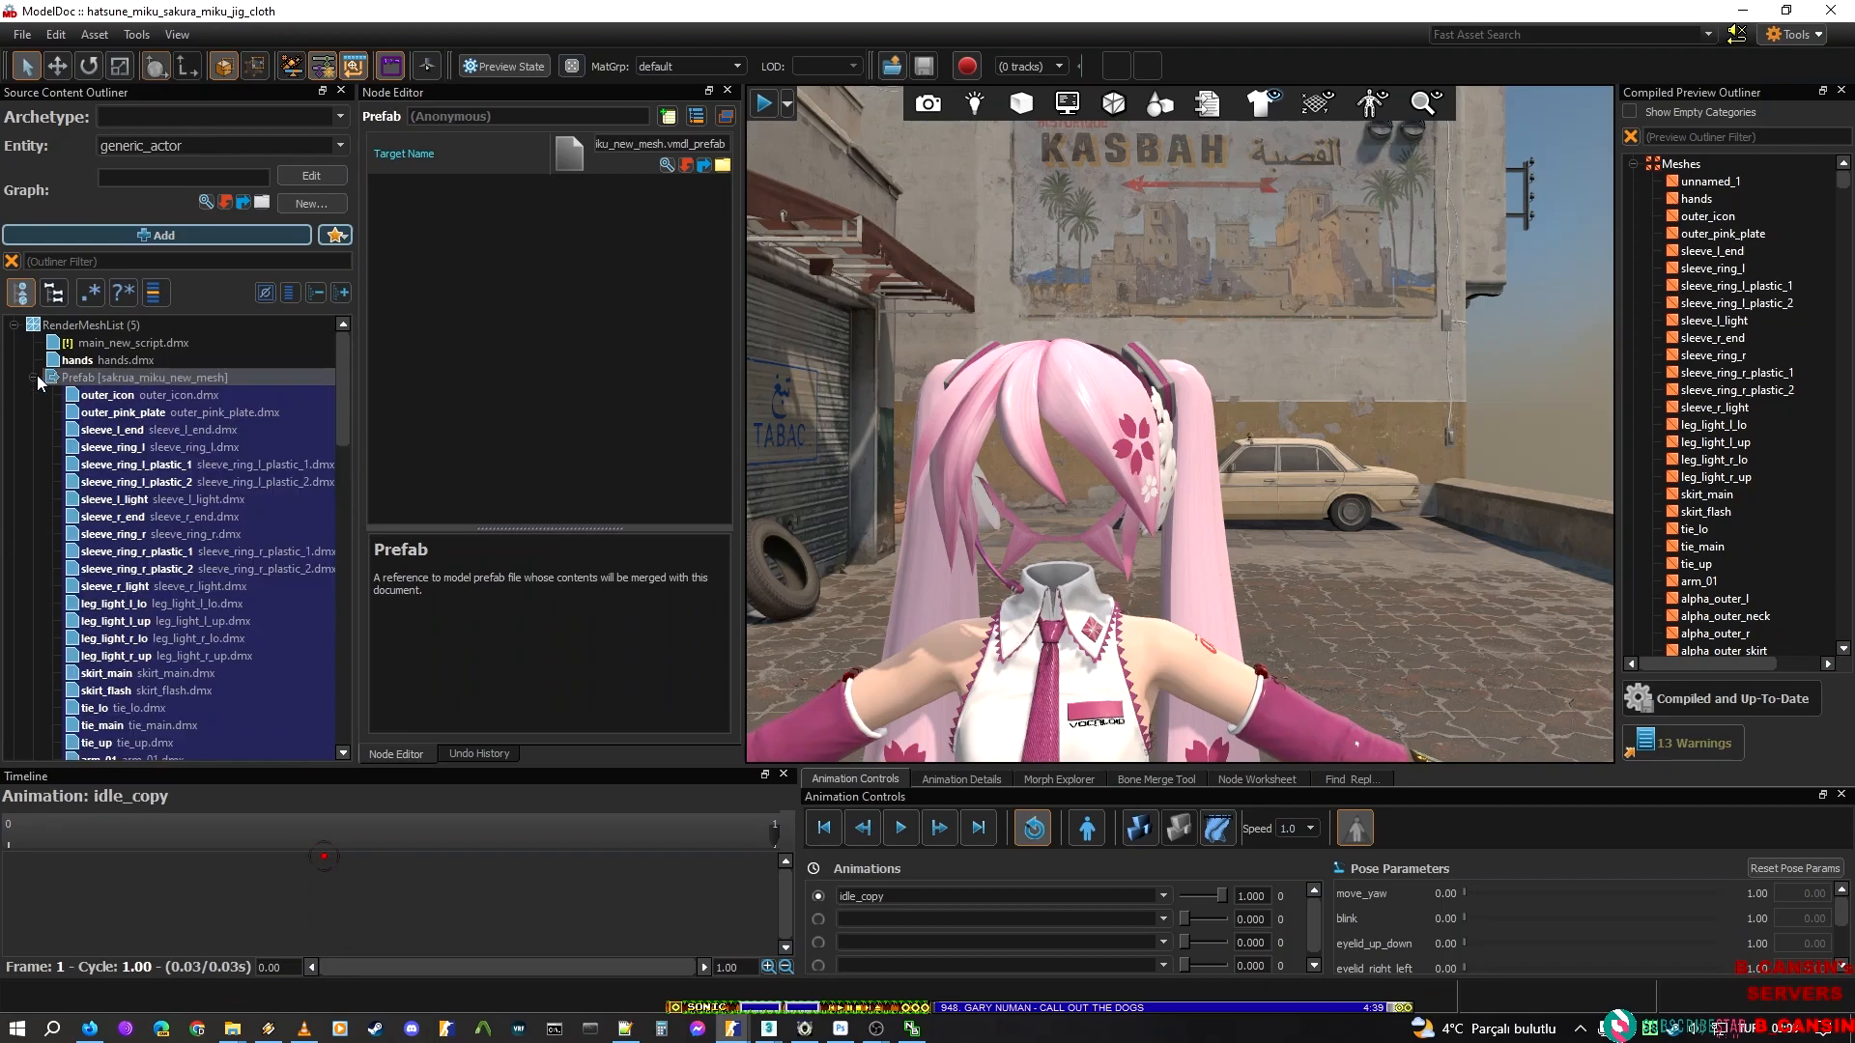
pyautogui.scroll(-1, 141, 659)
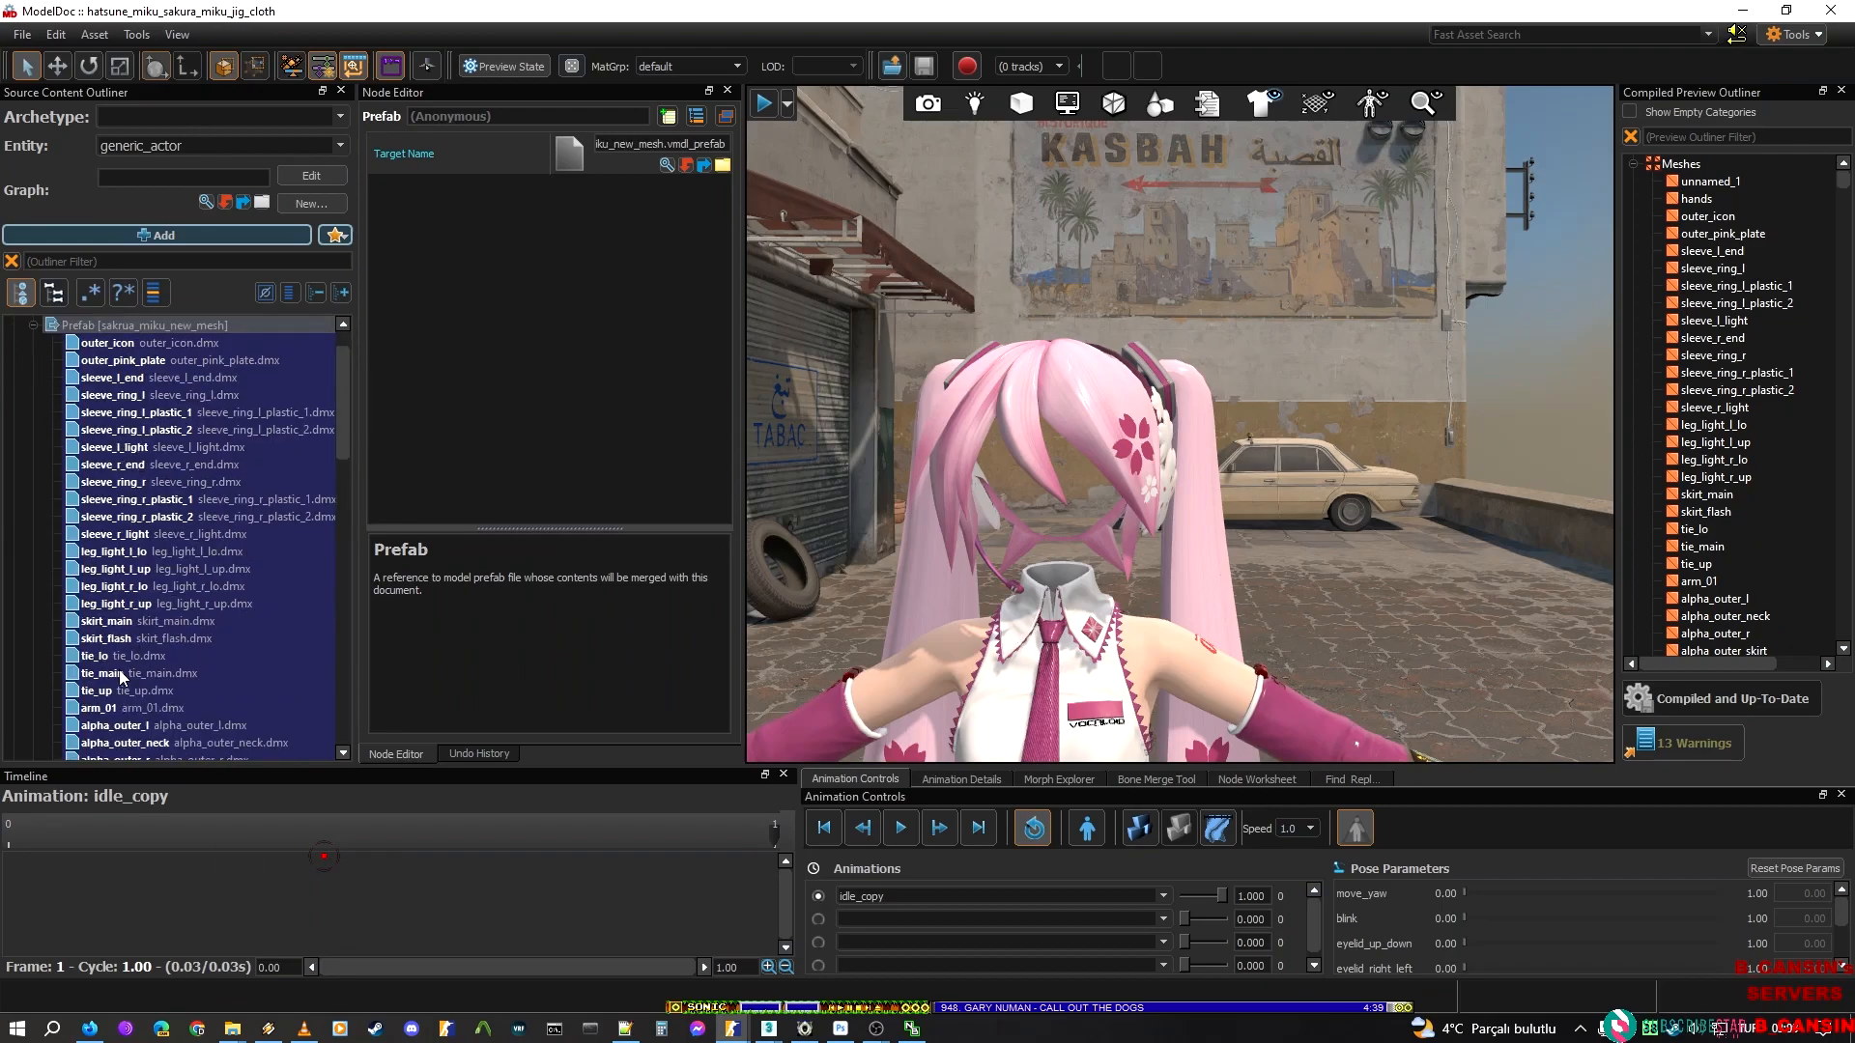
pyautogui.click(115, 658)
pyautogui.scroll(-1, 124, 679)
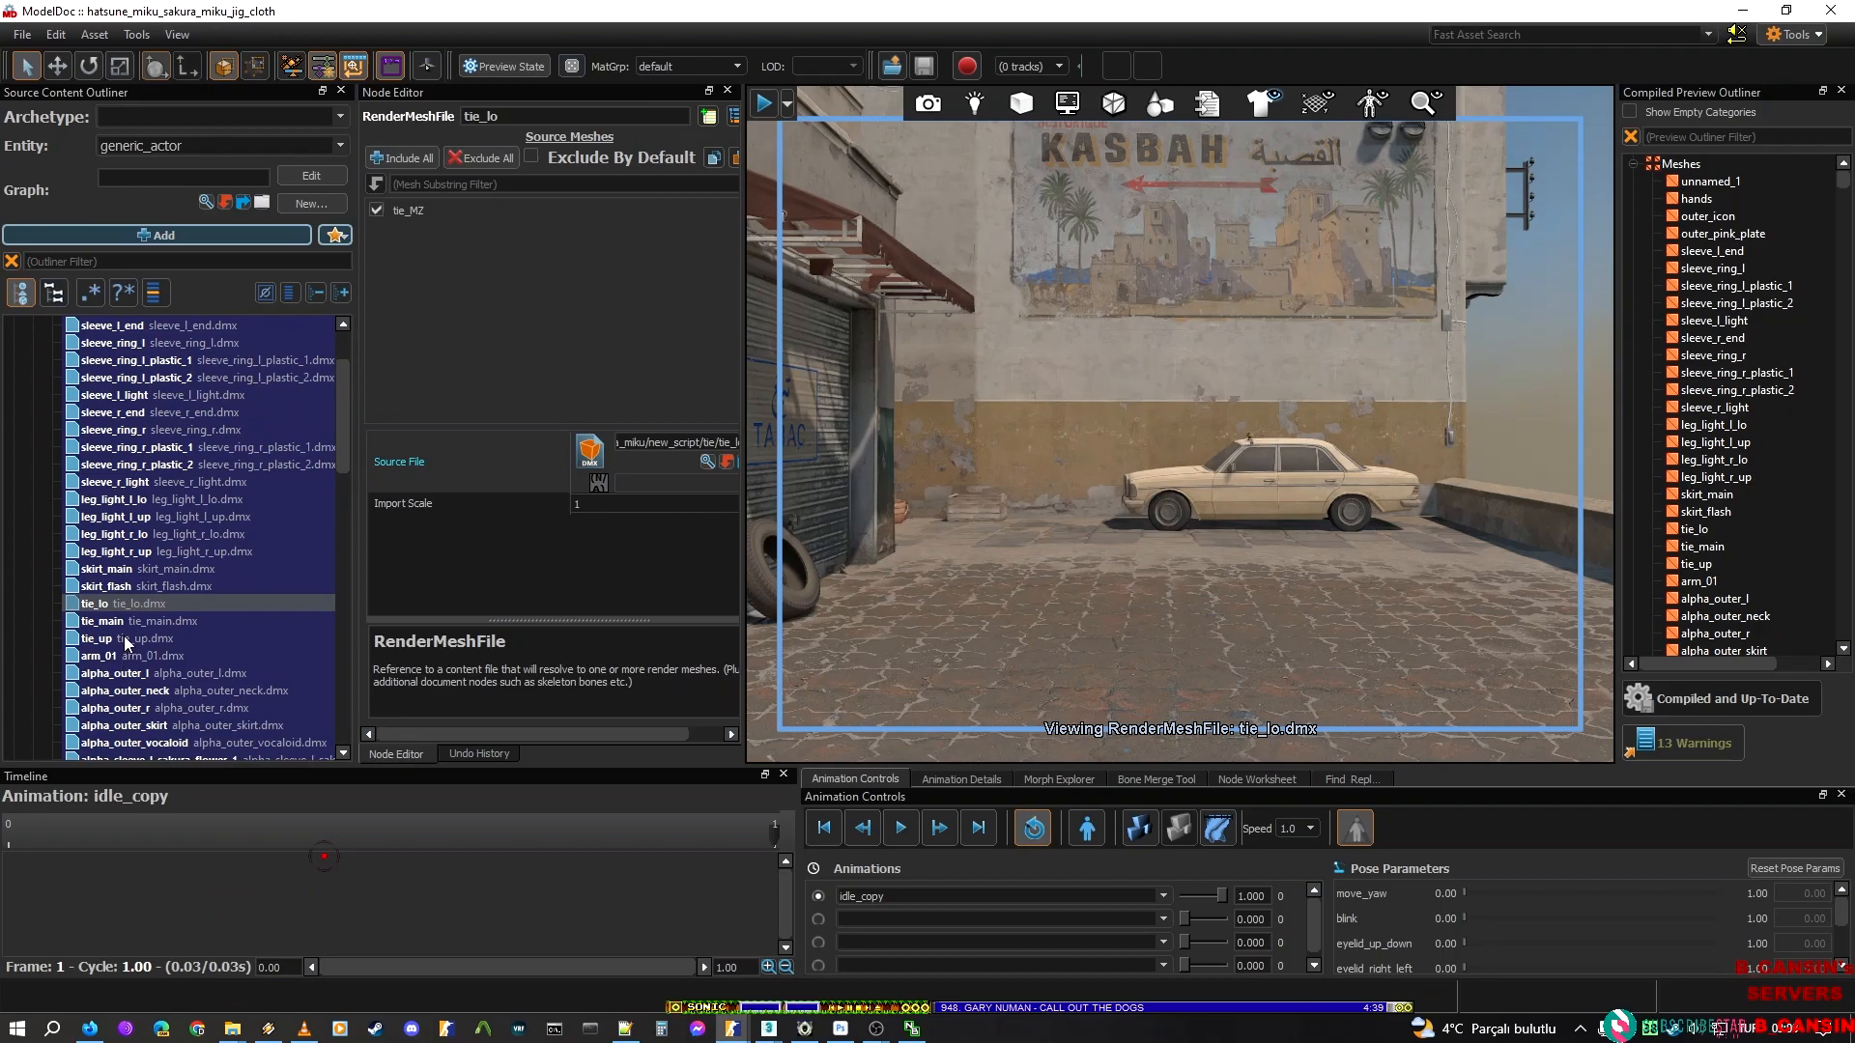
pyautogui.click(126, 640)
pyautogui.moveTo(1166, 471); pyautogui.dragTo(1166, 585)
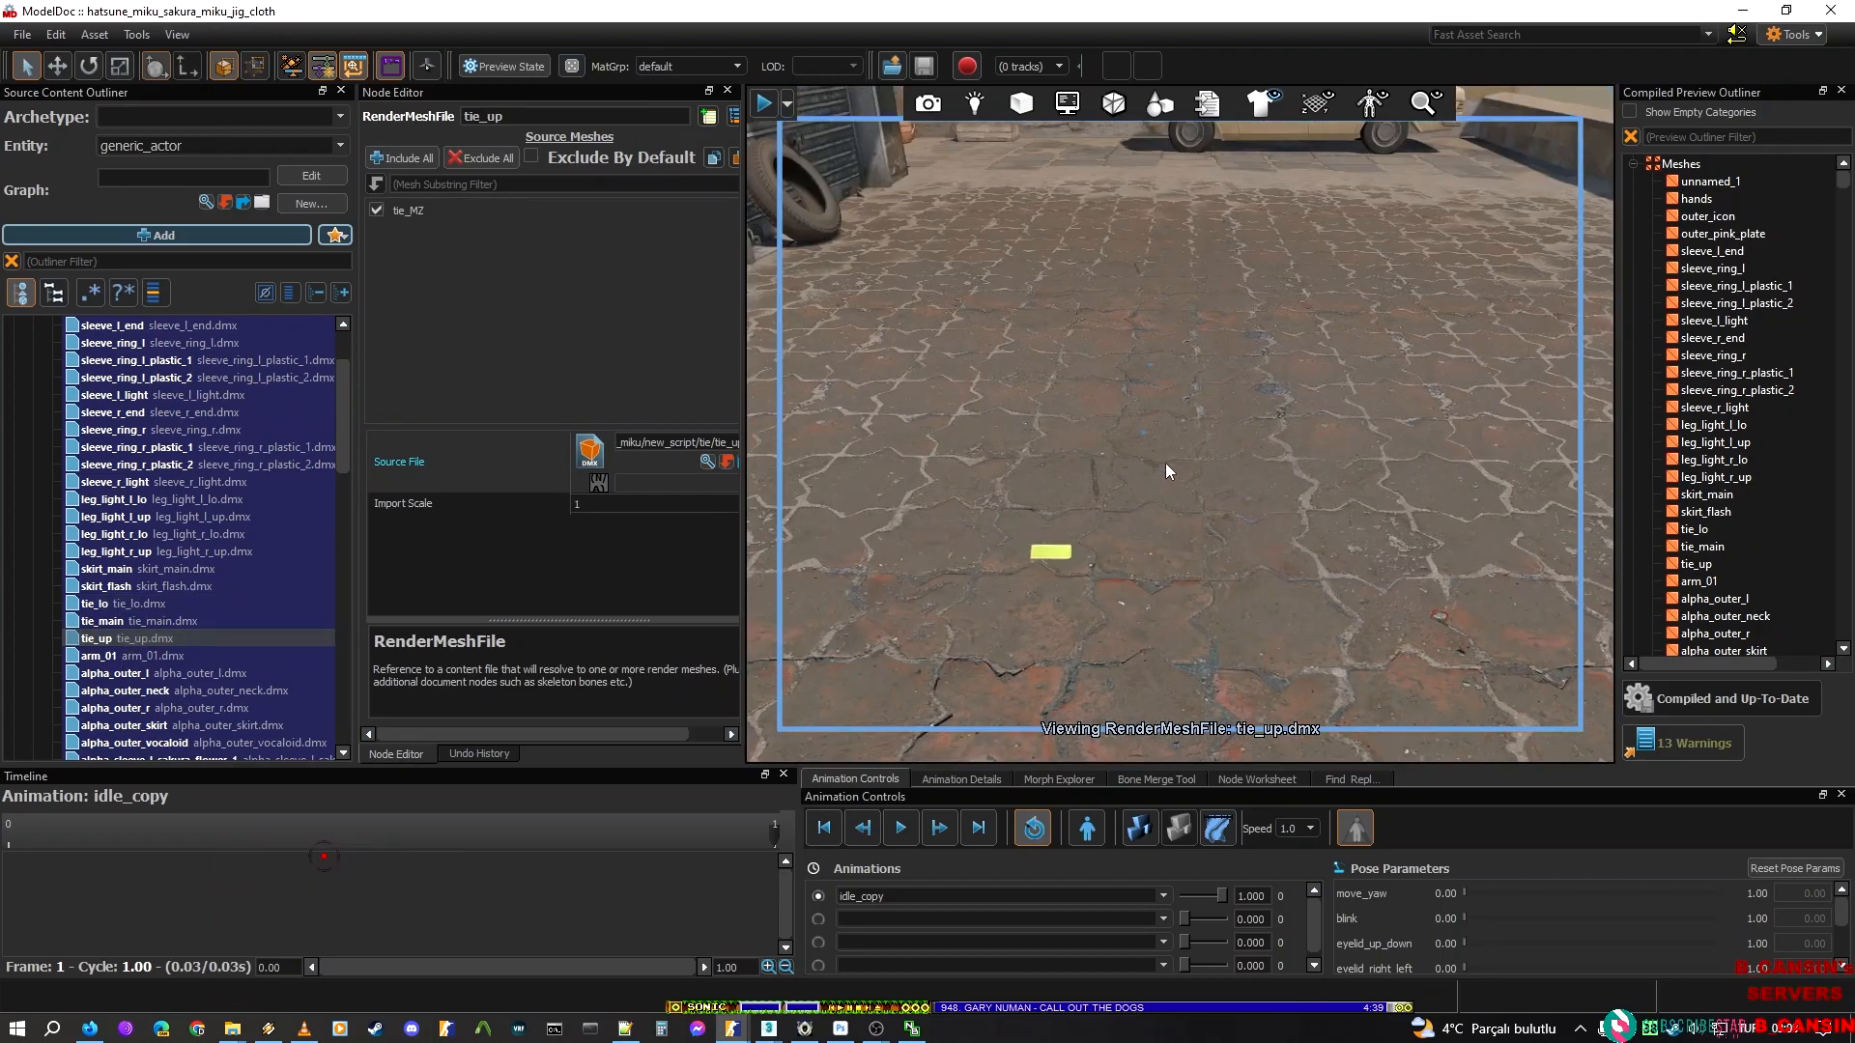
pyautogui.click(1741, 10)
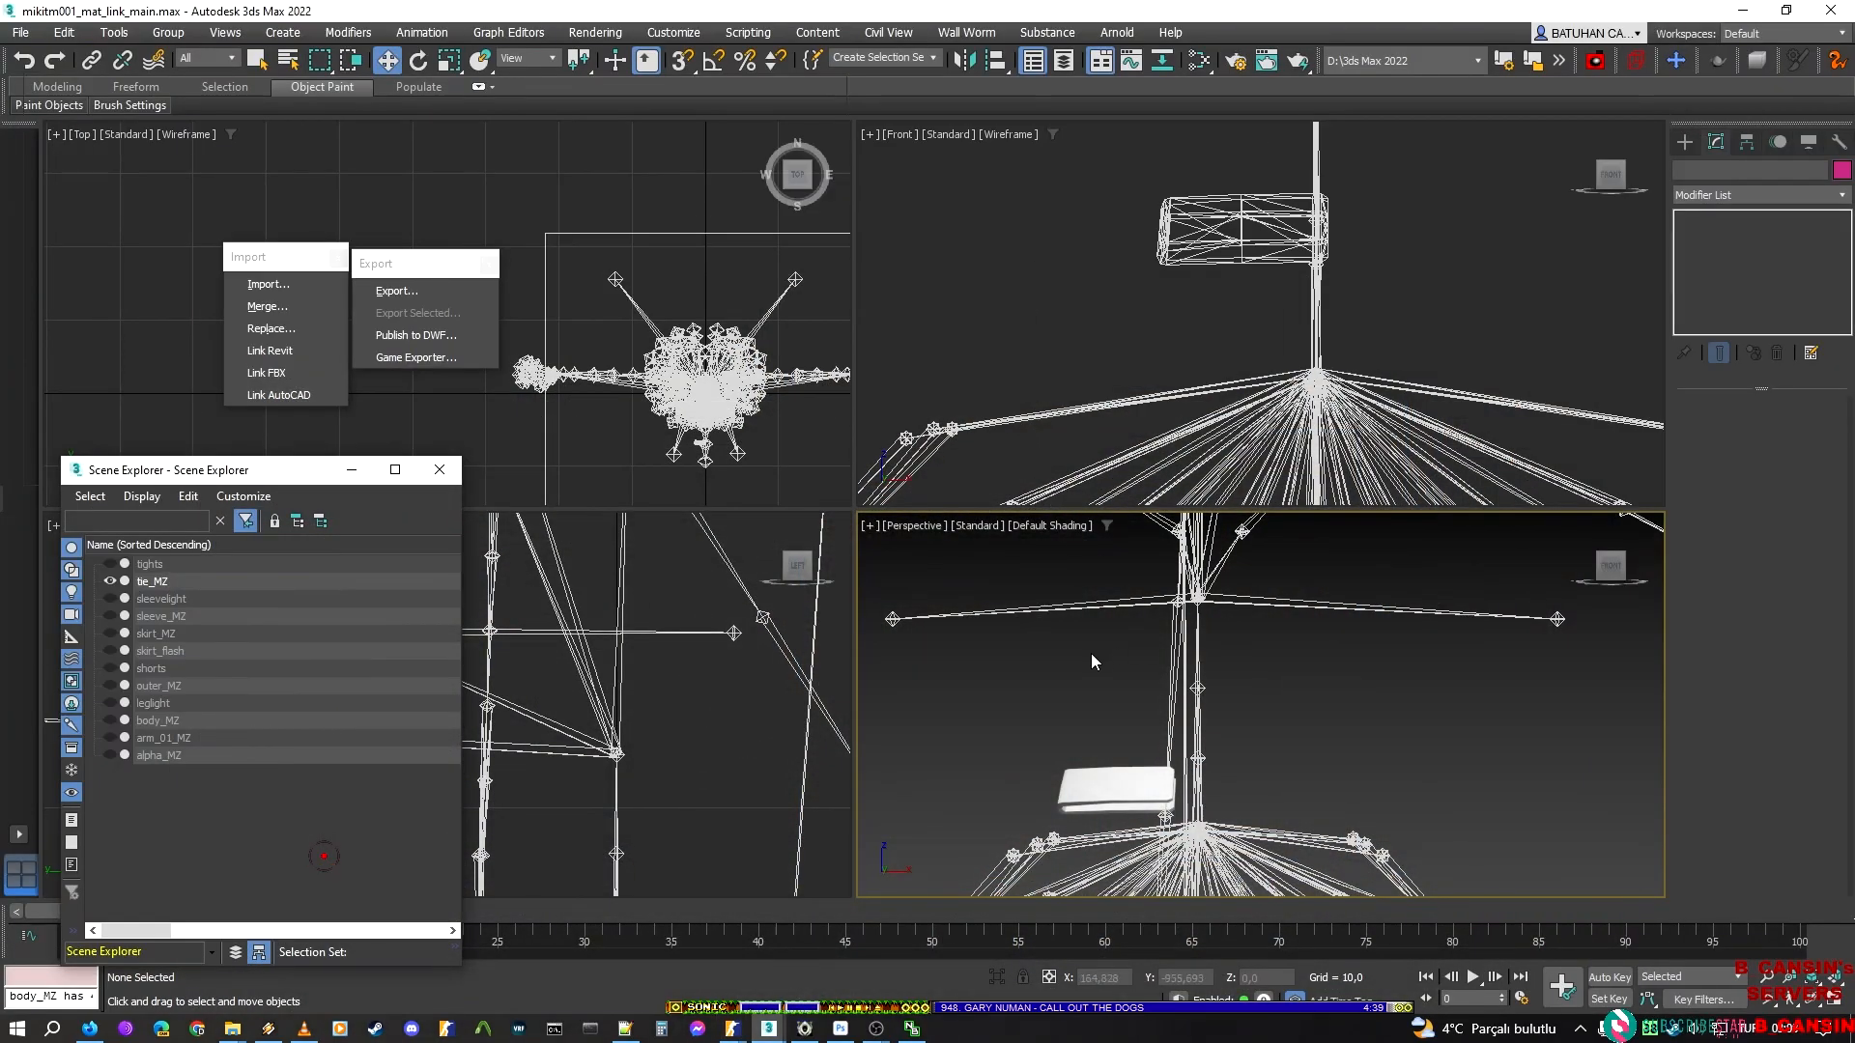
# Export the scene with only the upper clip bar of tie_MZ showing as the Valve DMX model tie_up.dmx in the tie folder
pyautogui.moveTo(1023, 786); pyautogui.dragTo(1108, 614, button='middle')
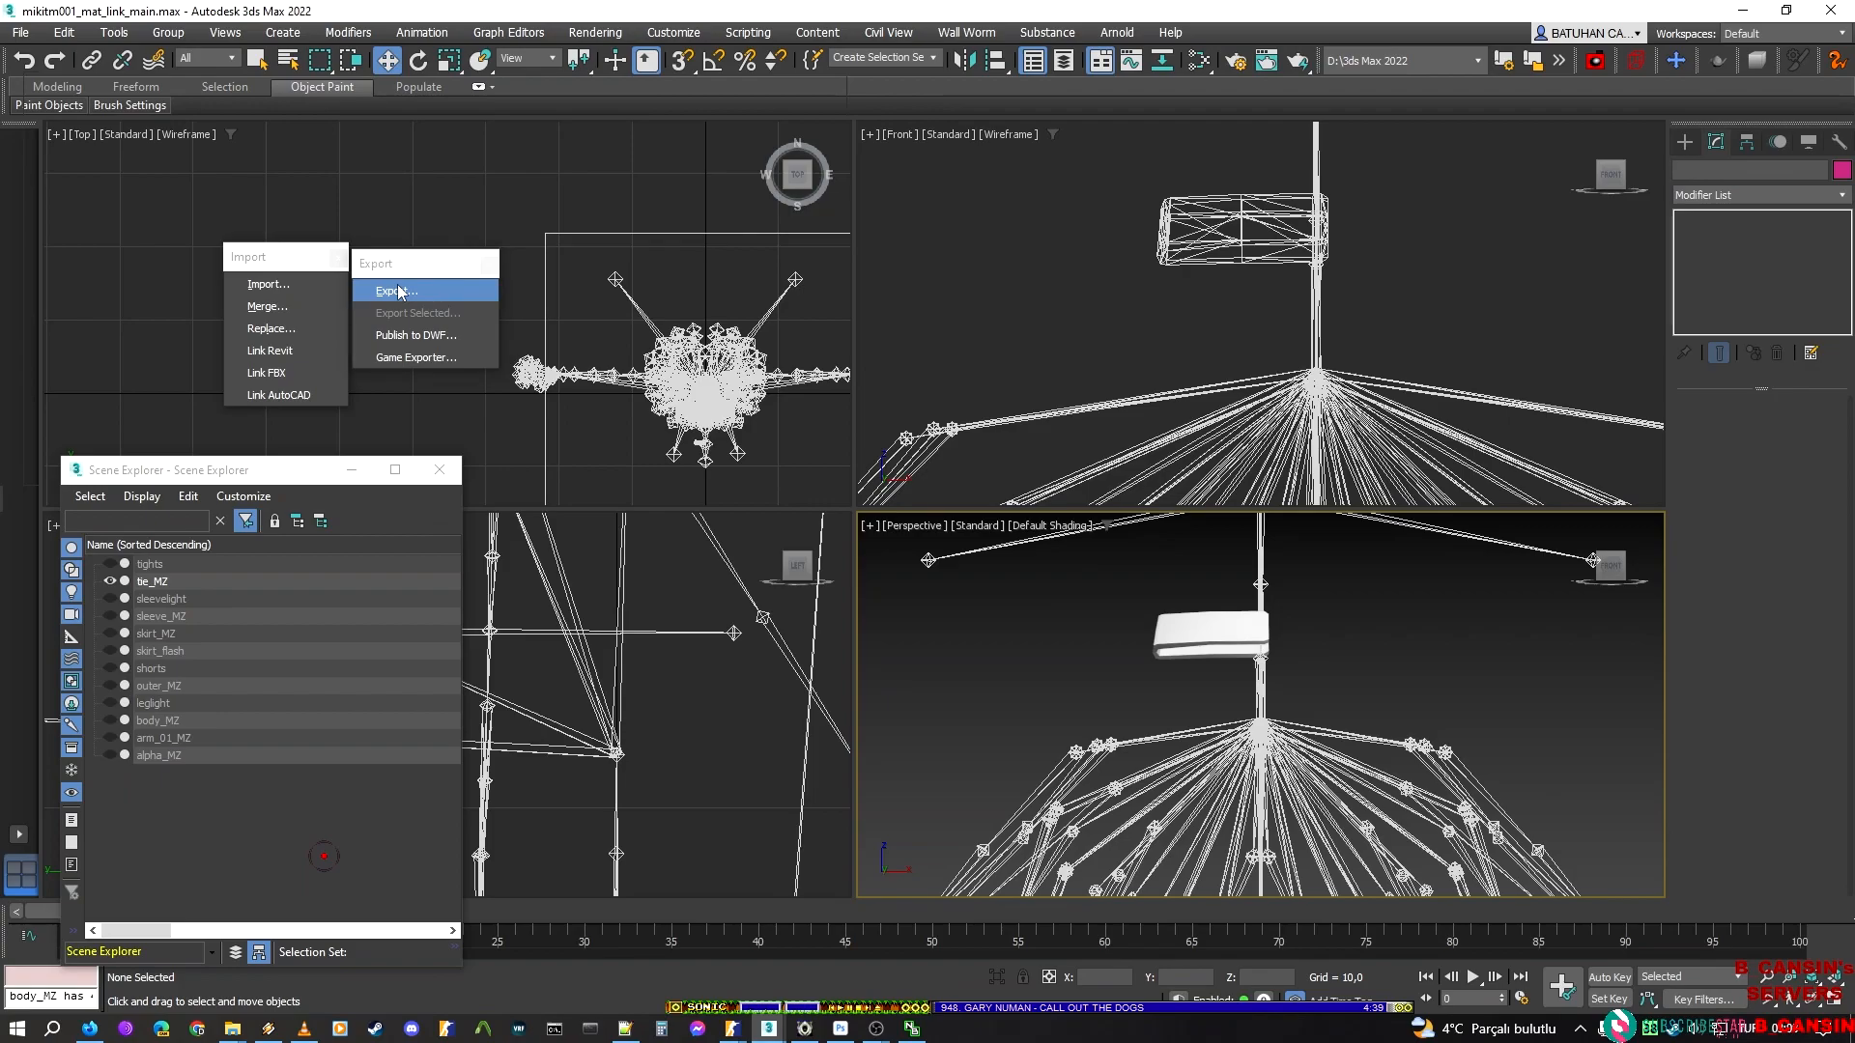
pyautogui.press('Return')
pyautogui.write('tie')
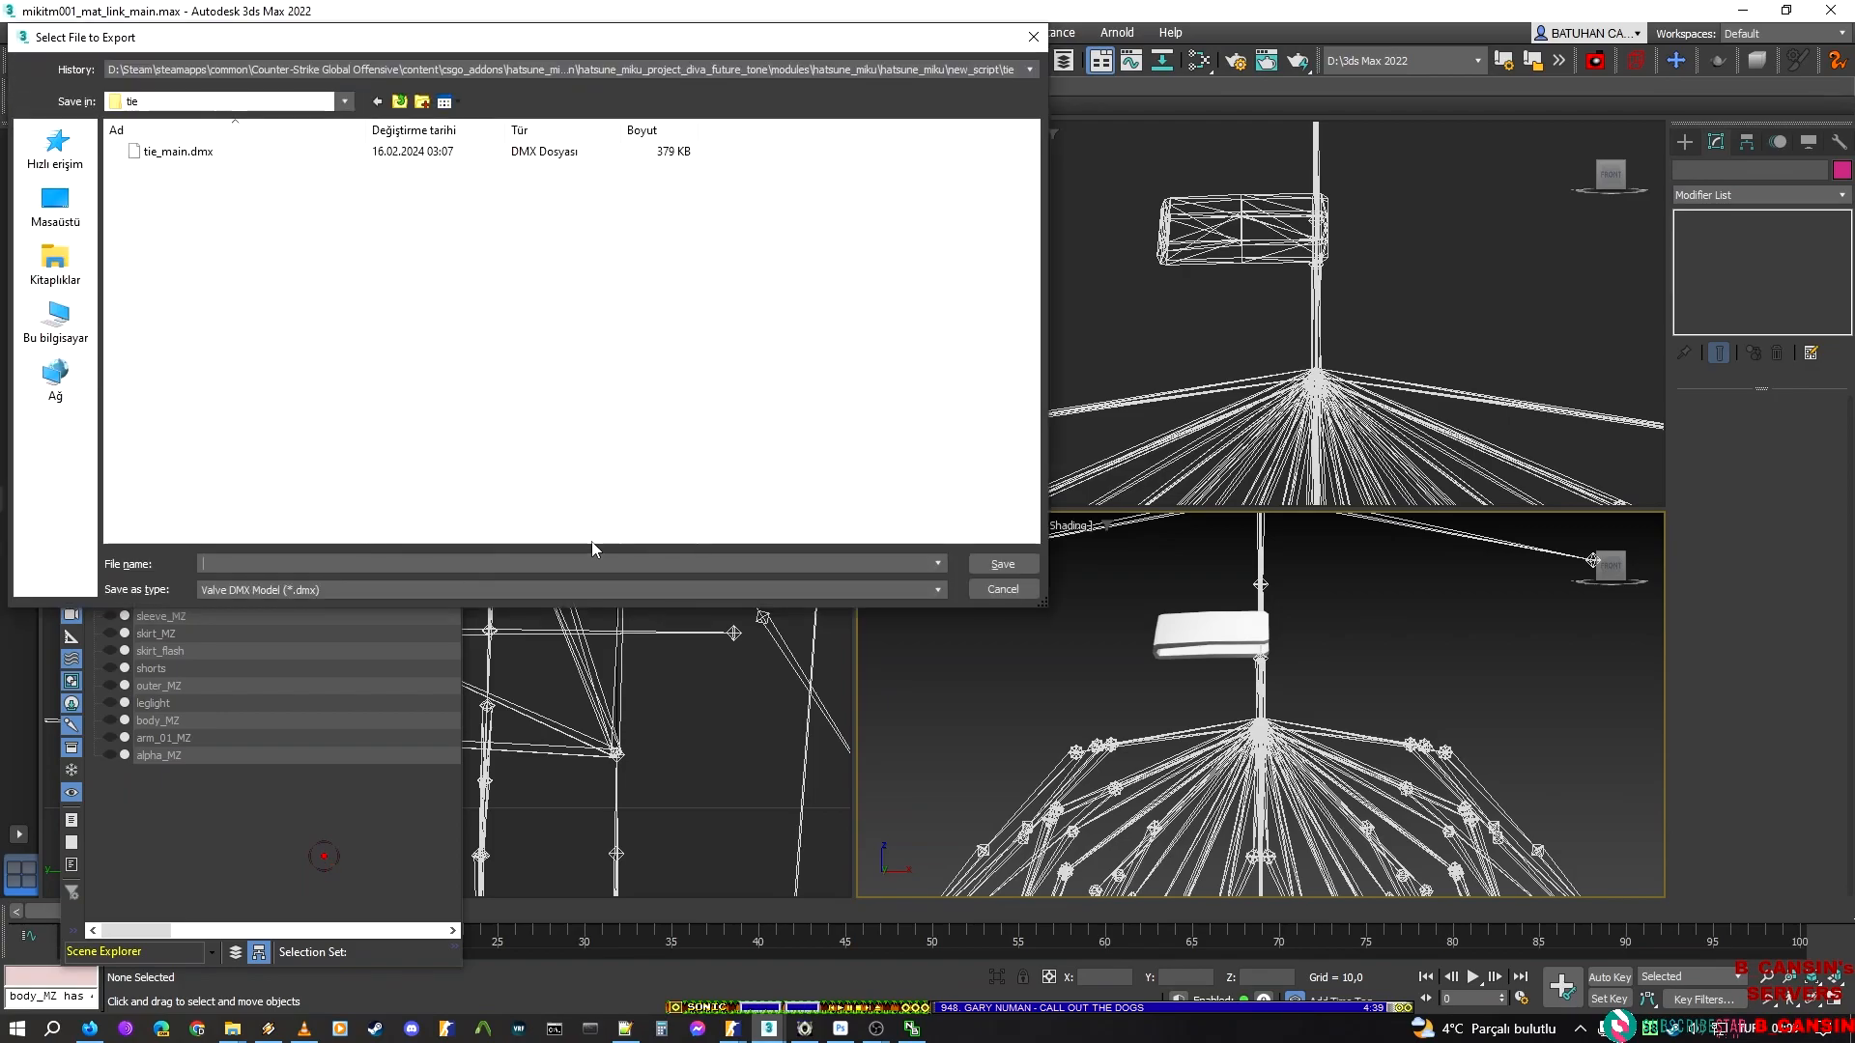
pyautogui.write('_up')
pyautogui.press('Return')
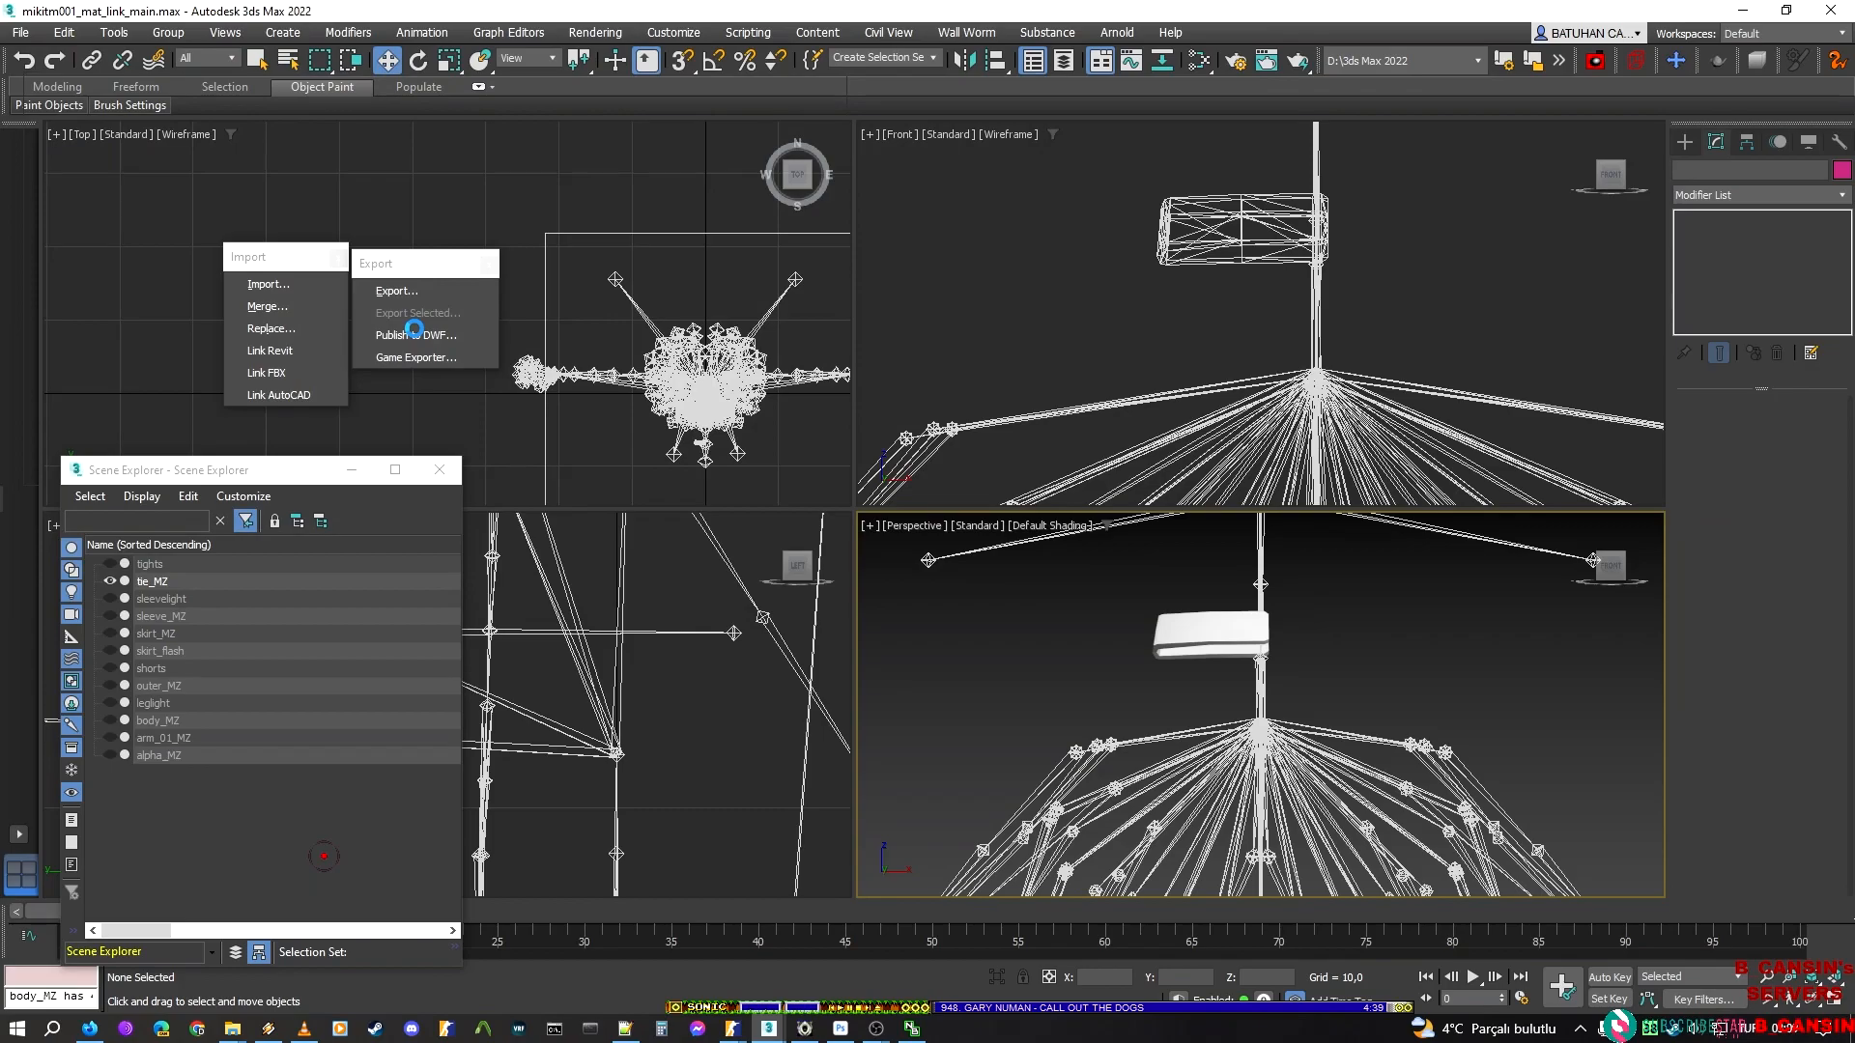
pyautogui.press('Return')
# Restore the lower clip bar of tie_MZ, hide the upper bar instead, and return to the Skin modifier with nothing selected
pyautogui.moveTo(1151, 741)
pyautogui.mouseDown(button='middle')
pyautogui.moveTo(1182, 685)
pyautogui.moveTo(1154, 775)
pyautogui.mouseUp(button='middle')
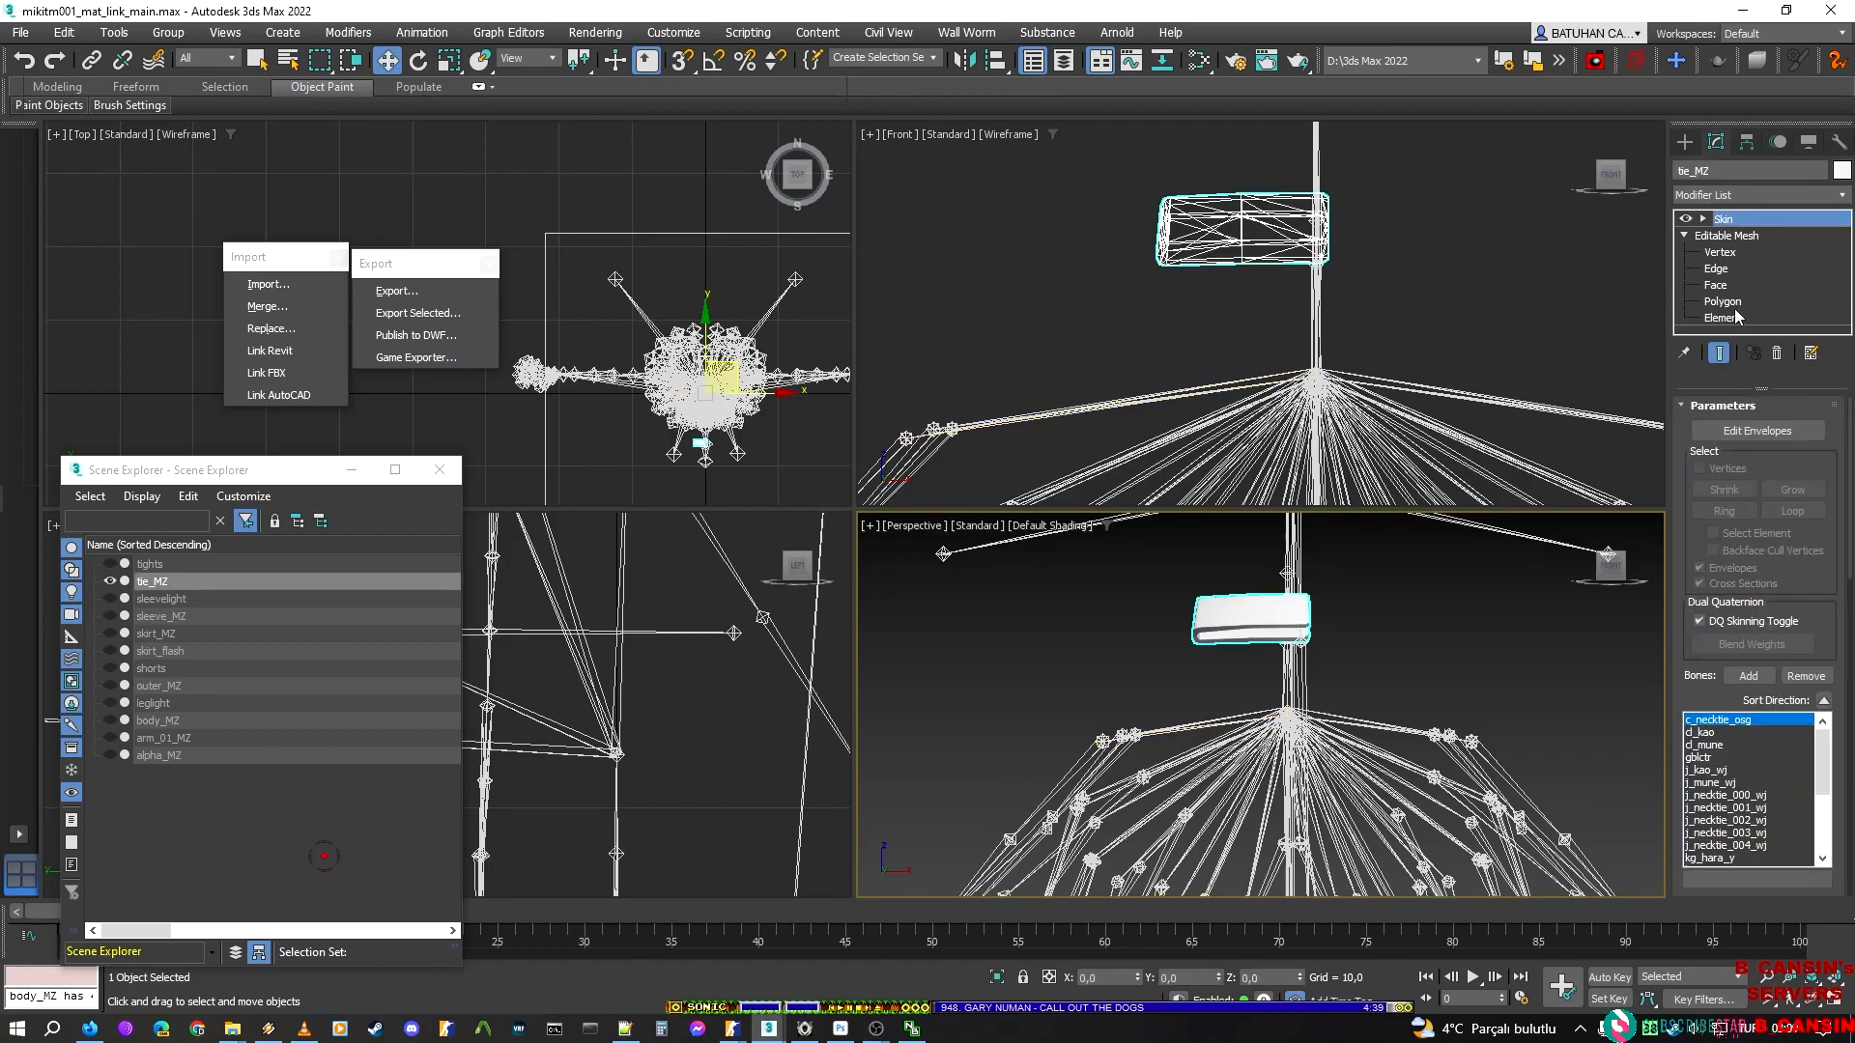
pyautogui.click(1729, 319)
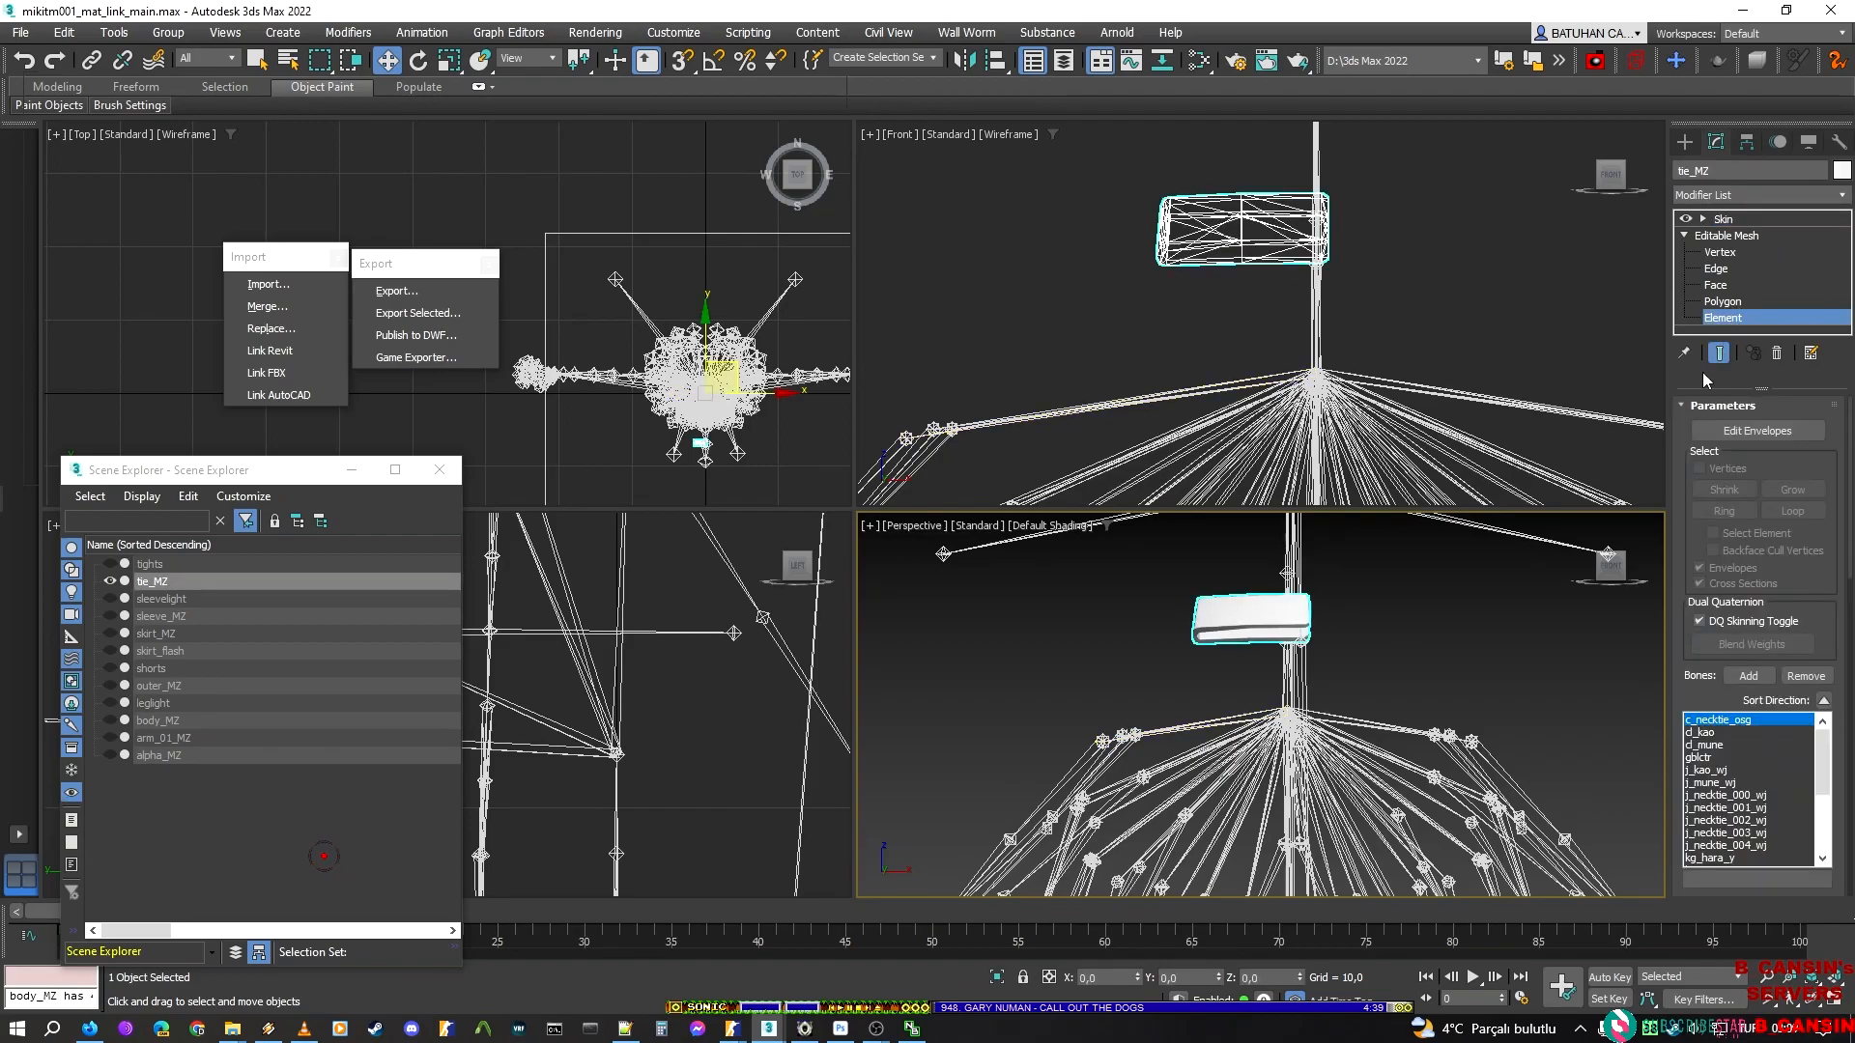
pyautogui.hotkey('ctrl', 'z')
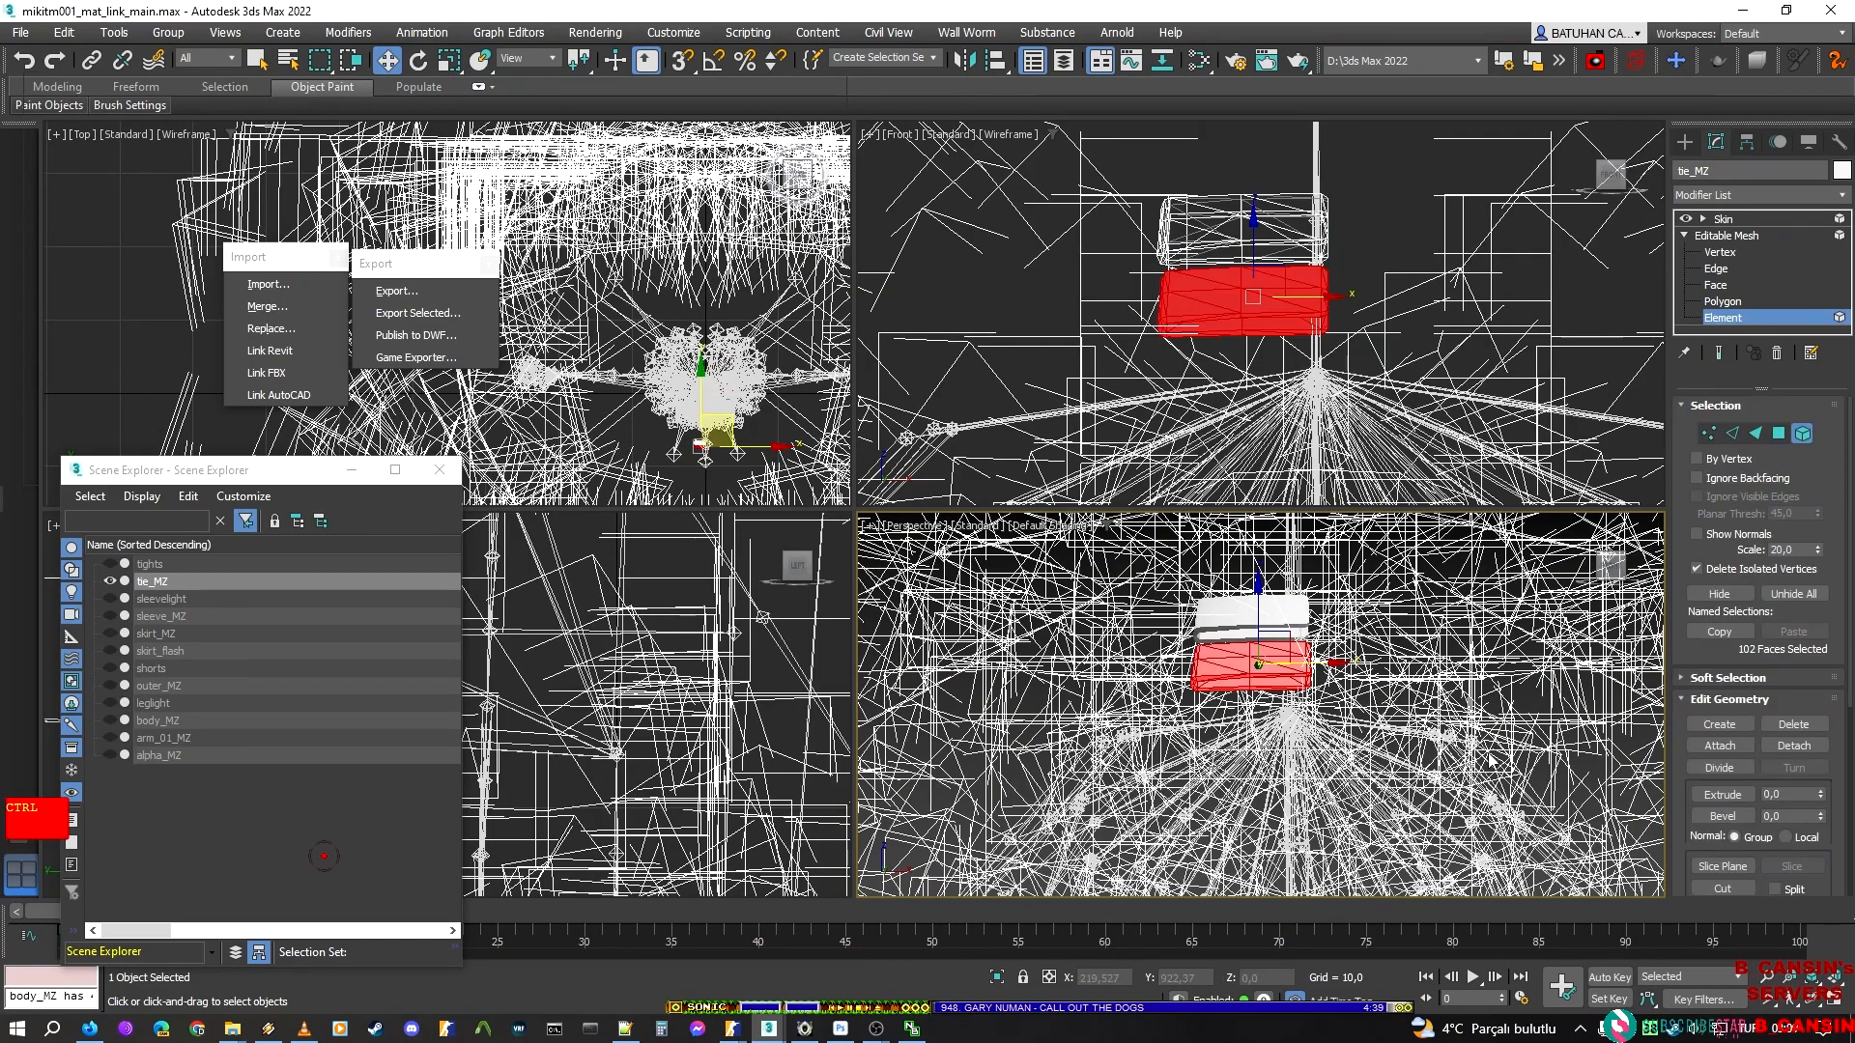
pyautogui.hotkey('ctrl', 'z')
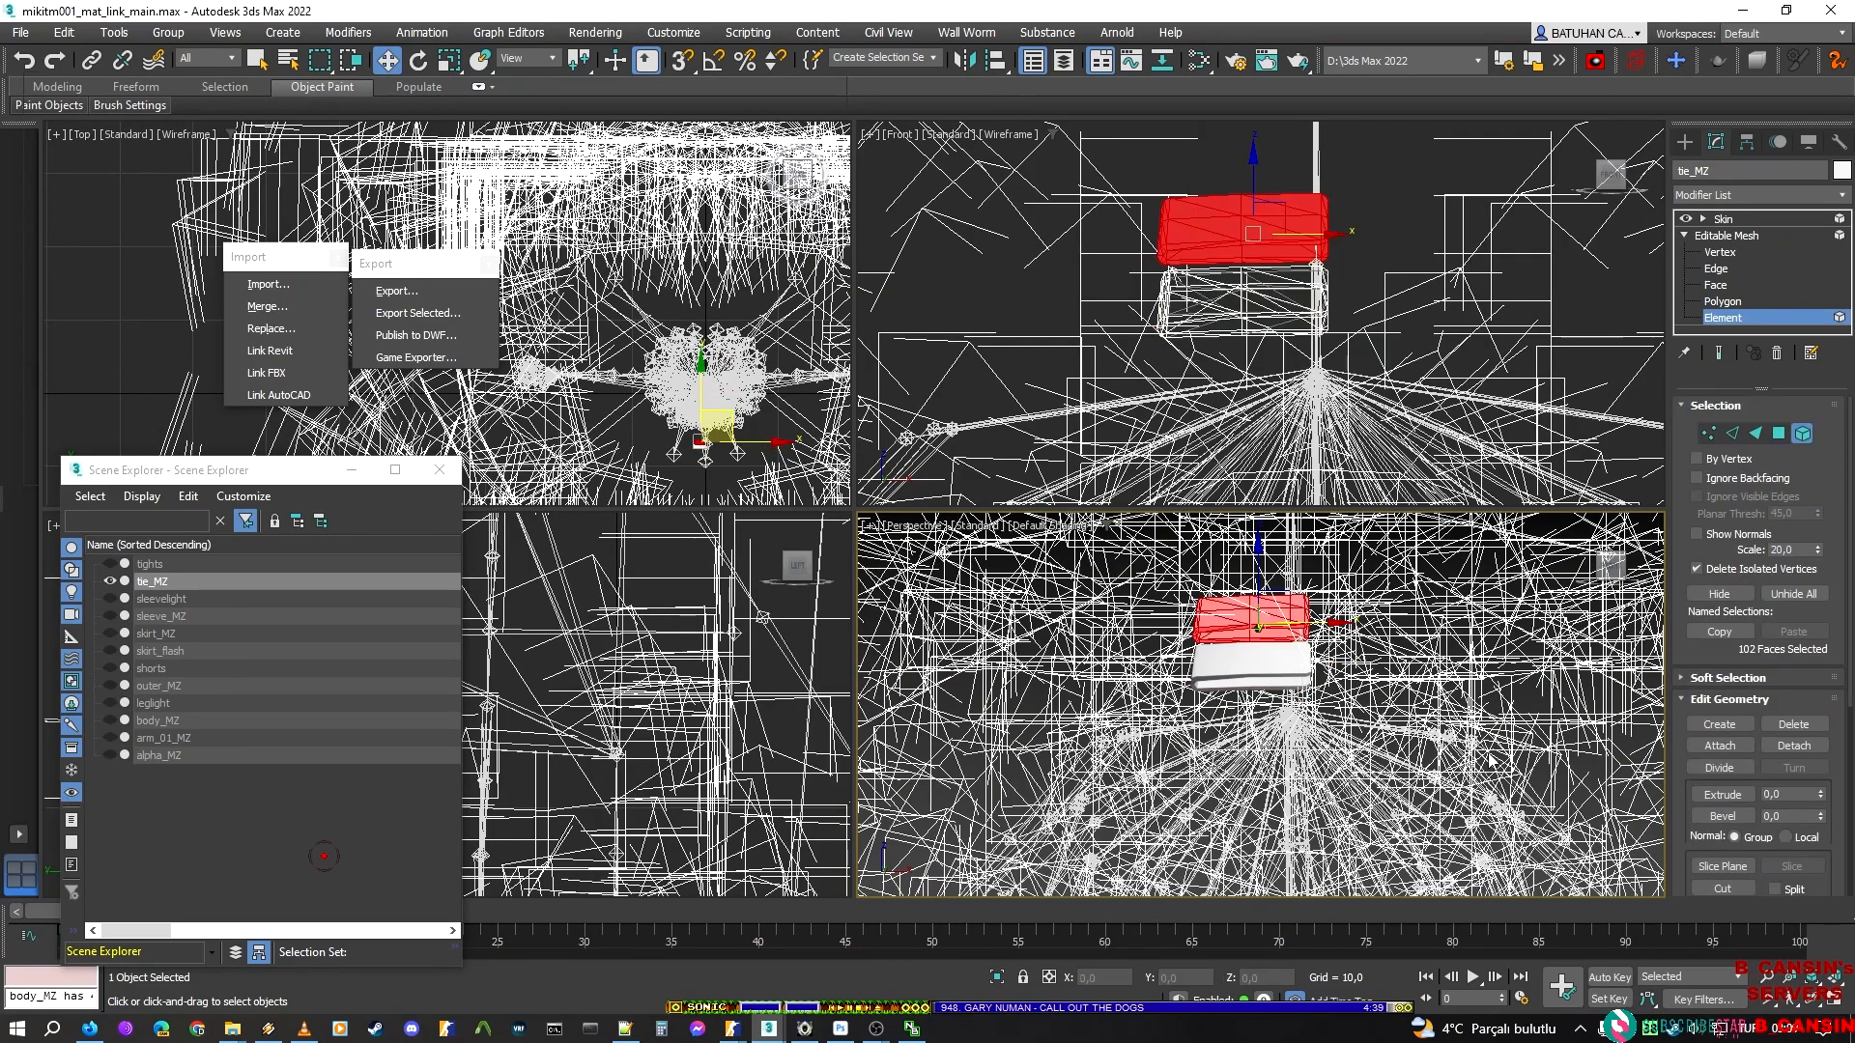
pyautogui.click(1719, 594)
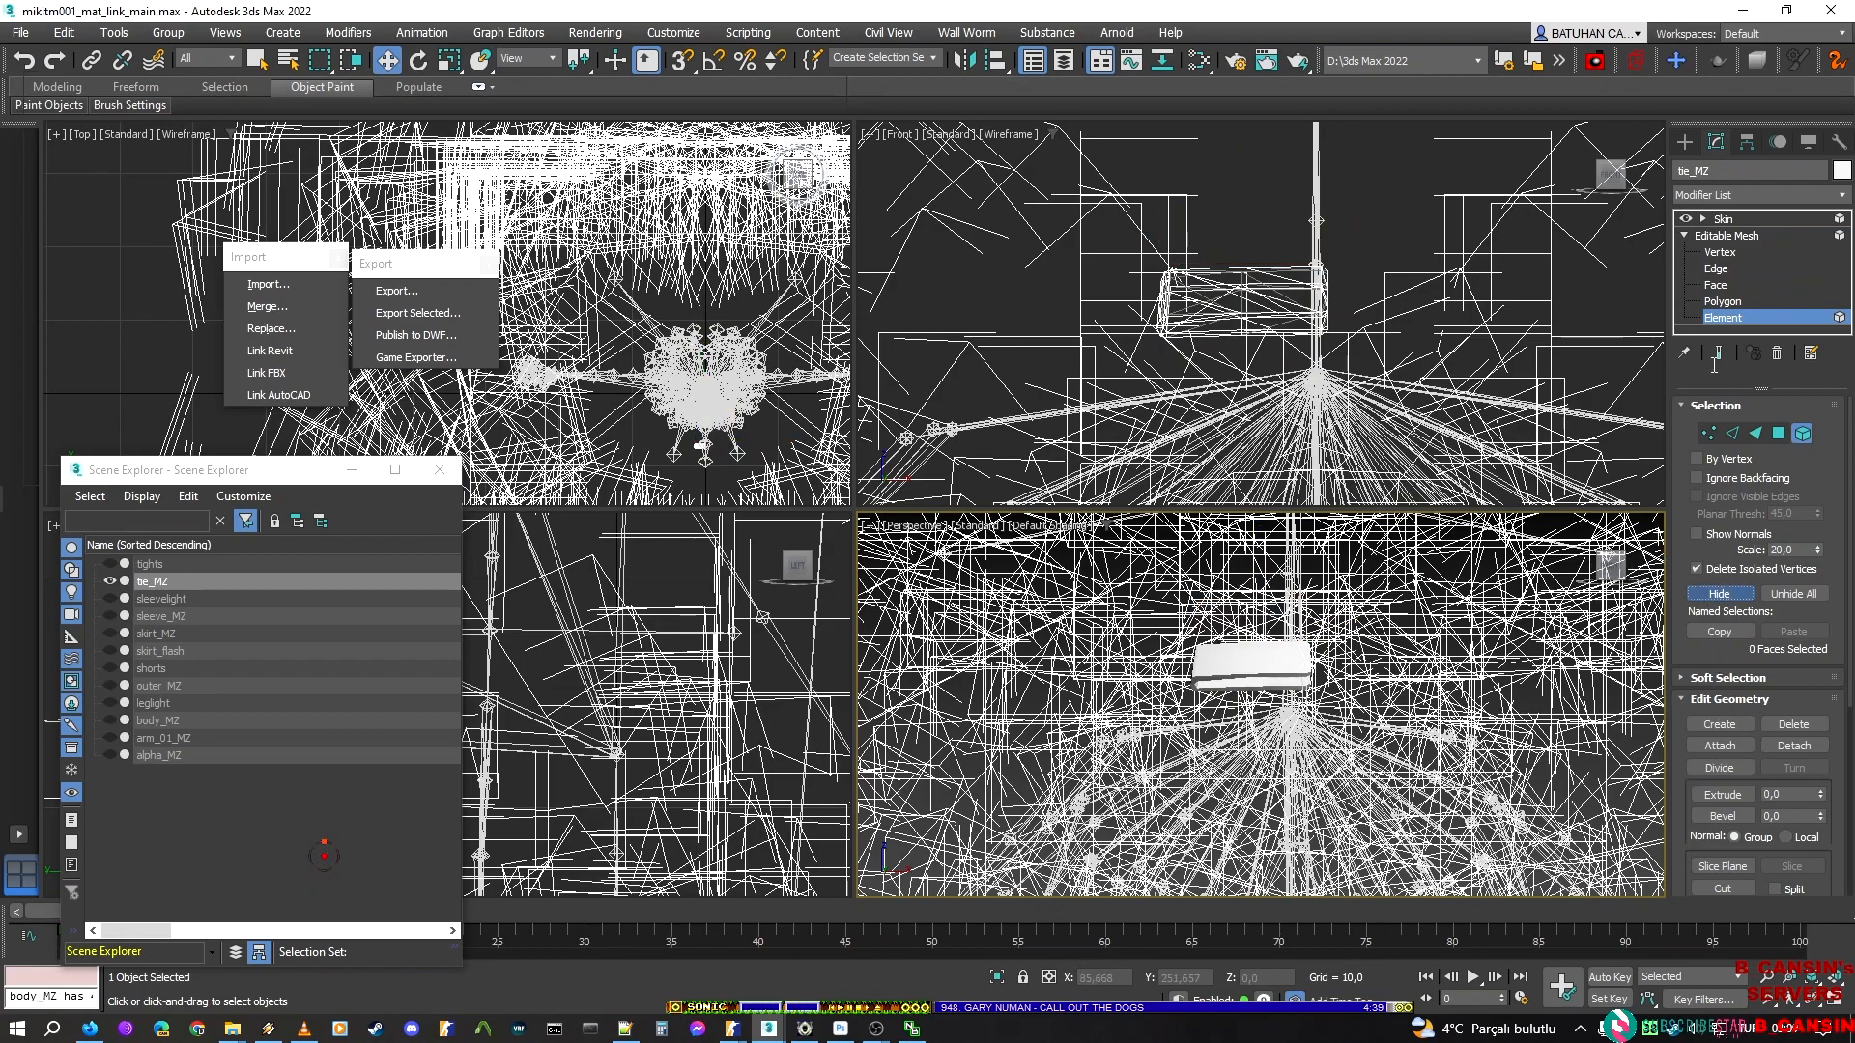
pyautogui.click(1723, 220)
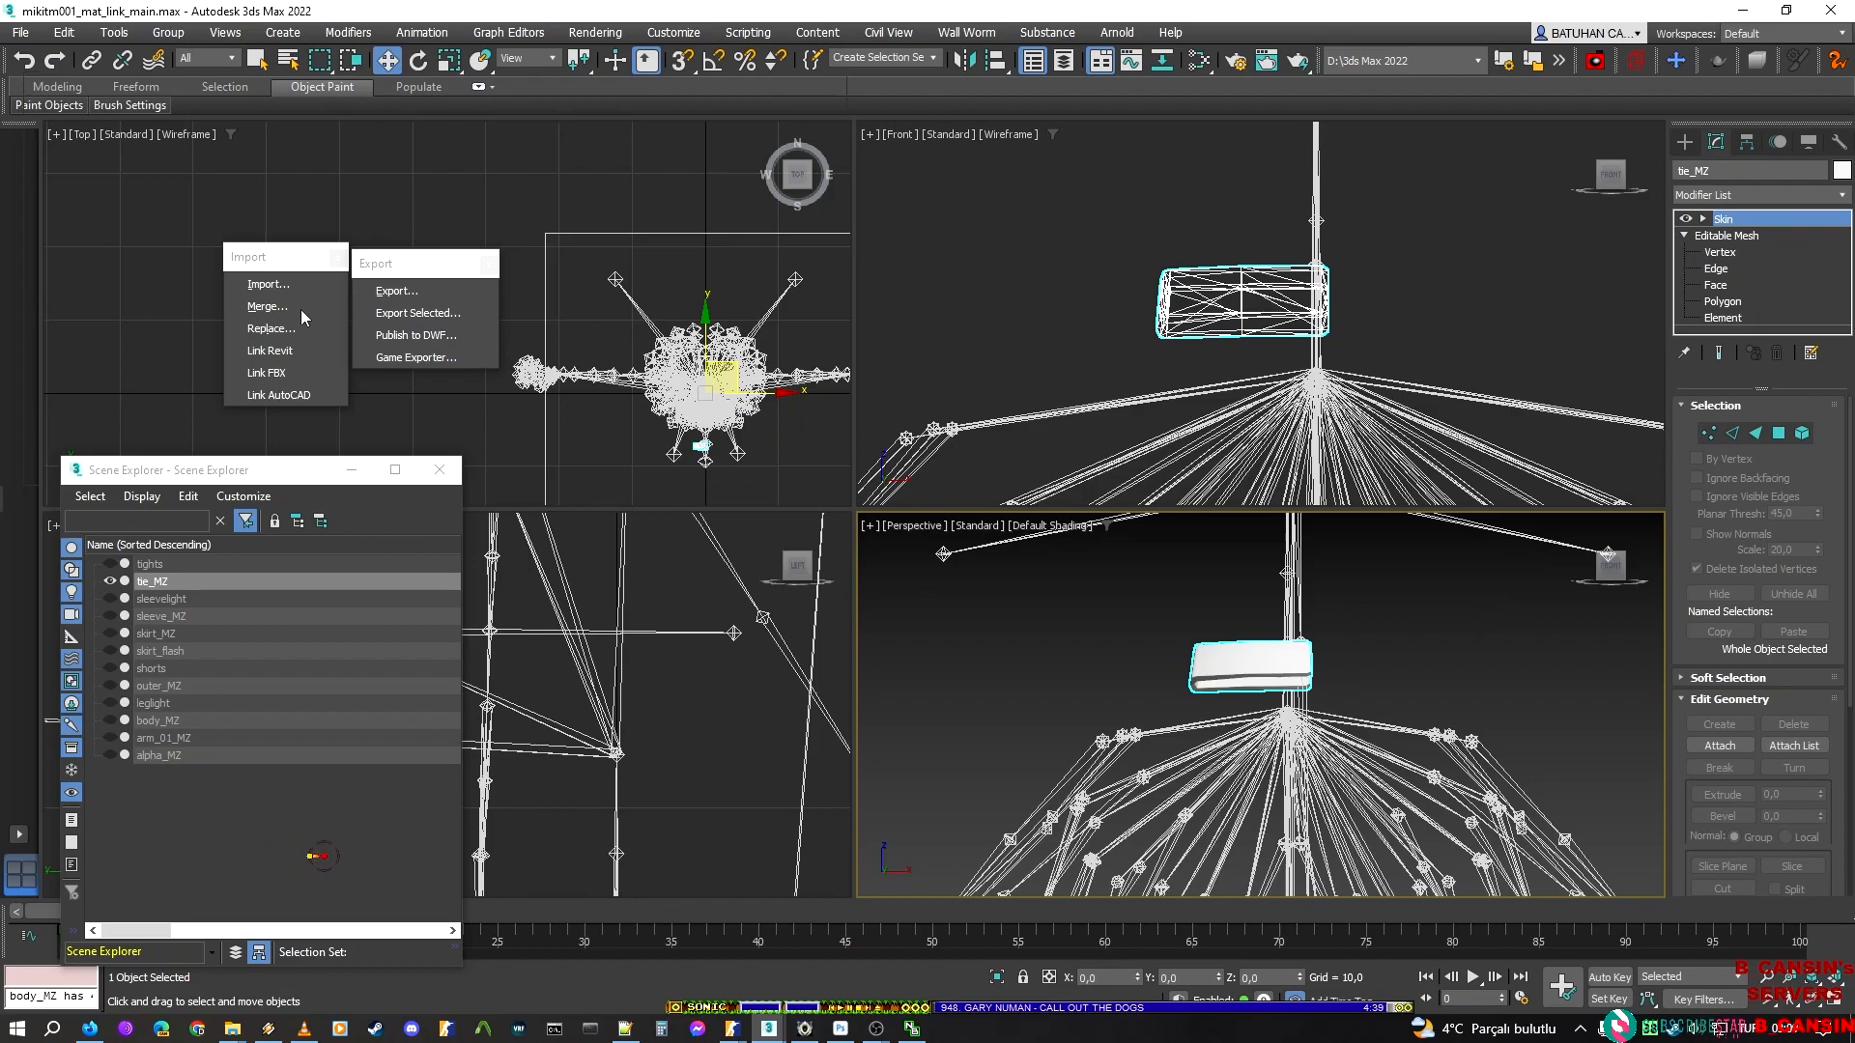
pyautogui.click(1491, 611)
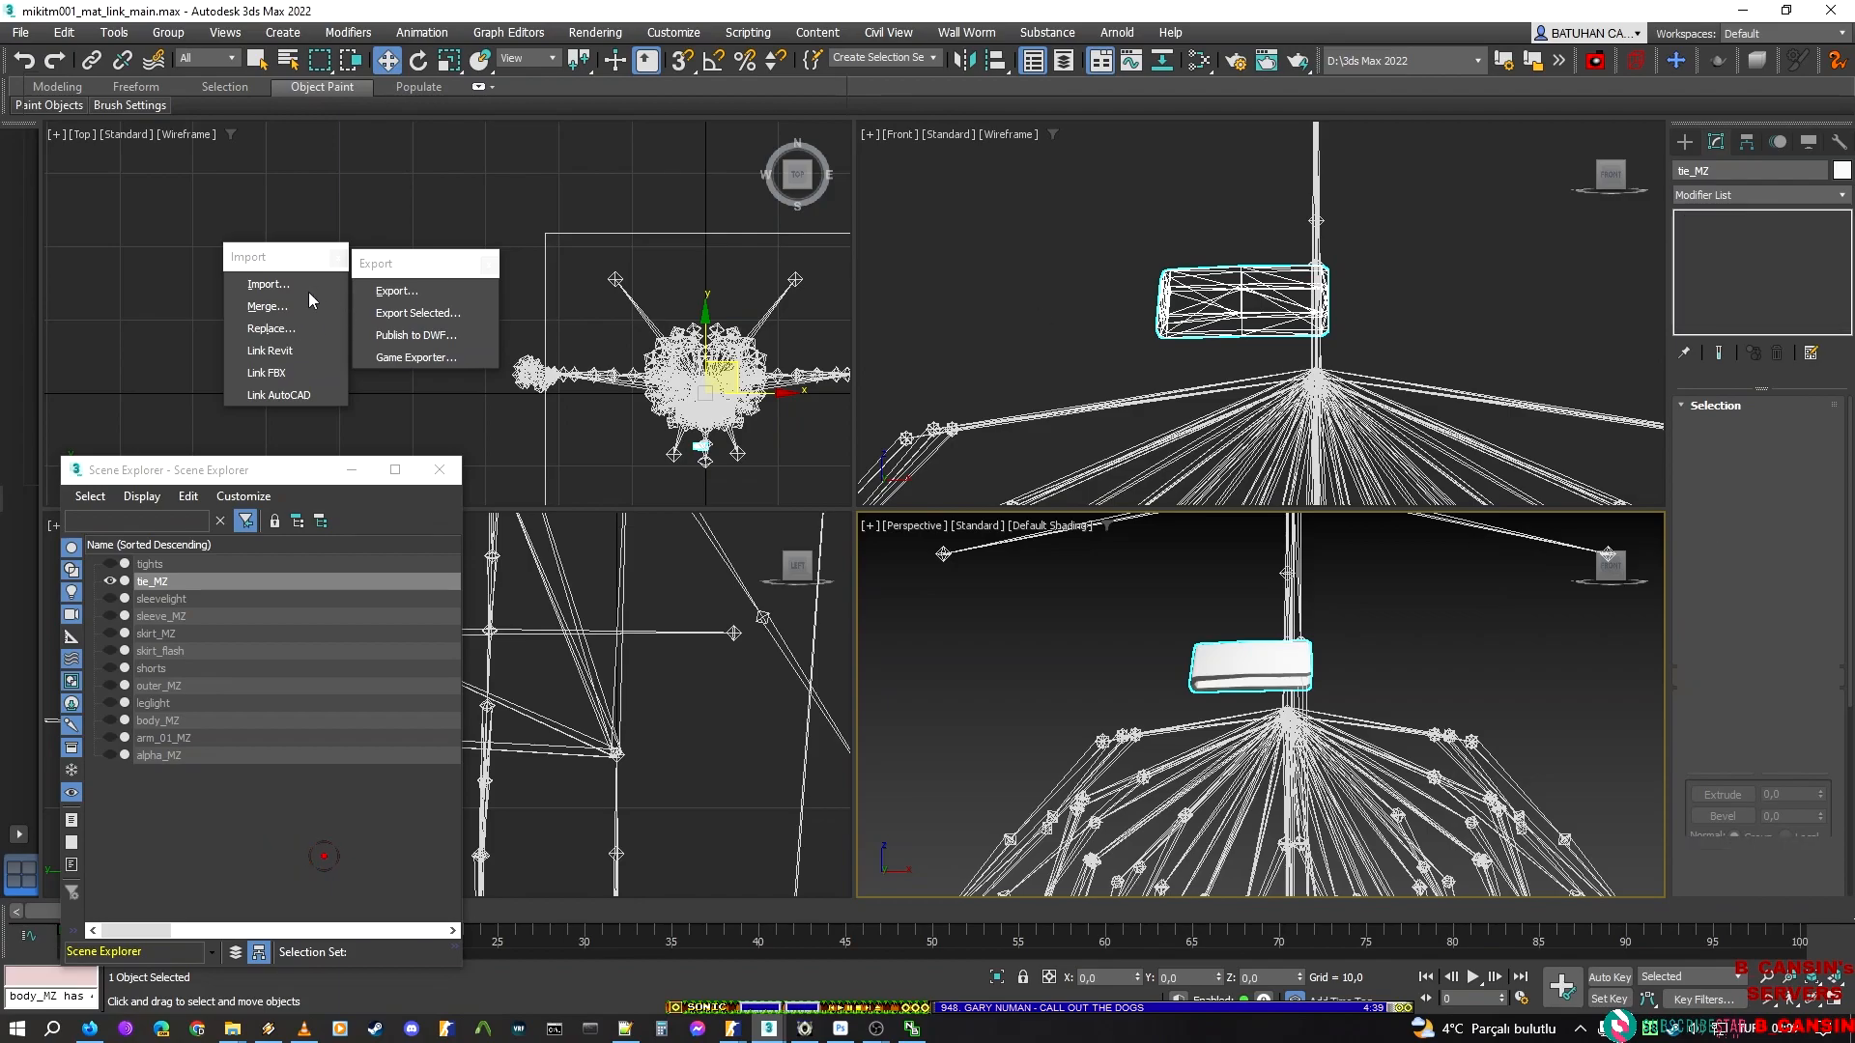
# Export the scene with only the lower clip bar of tie_MZ showing as a separate Valve DMX model in the tie folder
pyautogui.click(393, 299)
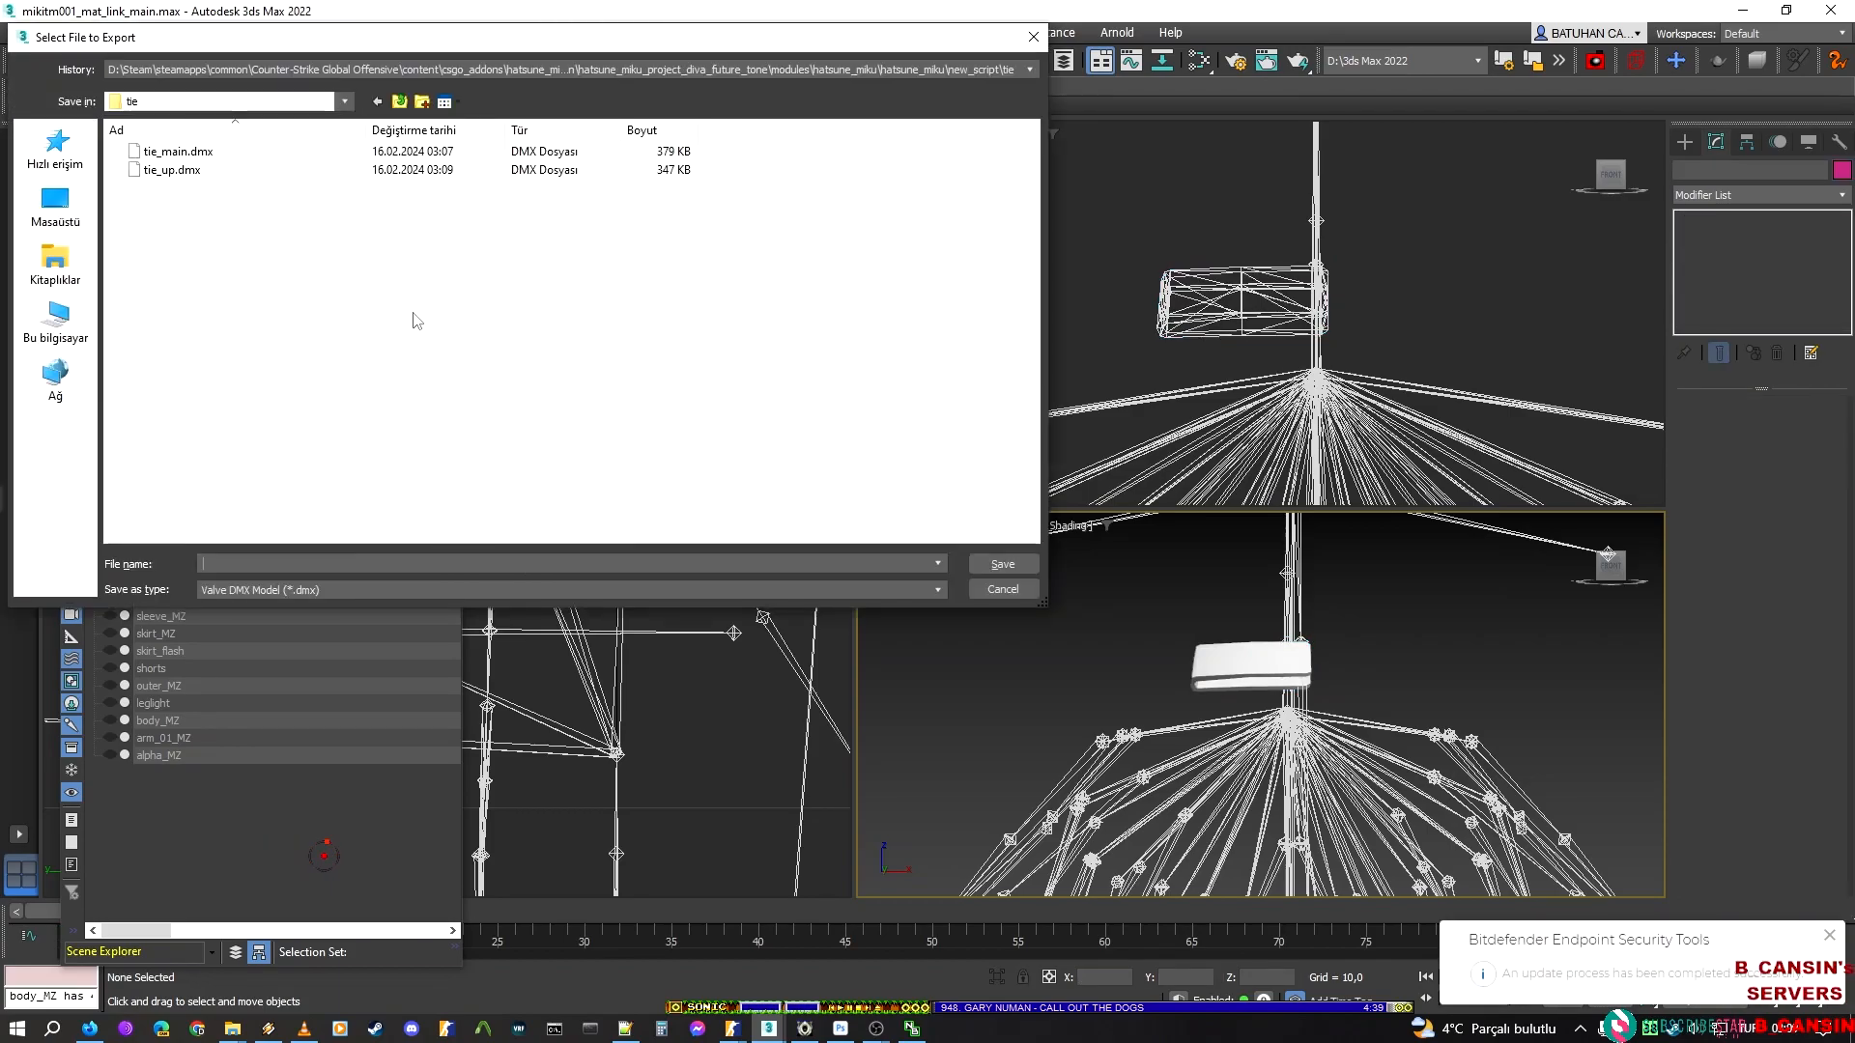
pyautogui.click(202, 171)
pyautogui.click(231, 564)
pyautogui.click(233, 564)
pyautogui.press('BackSpace')
pyautogui.press('BackSpace')
pyautogui.write('in')
pyautogui.press('Return')
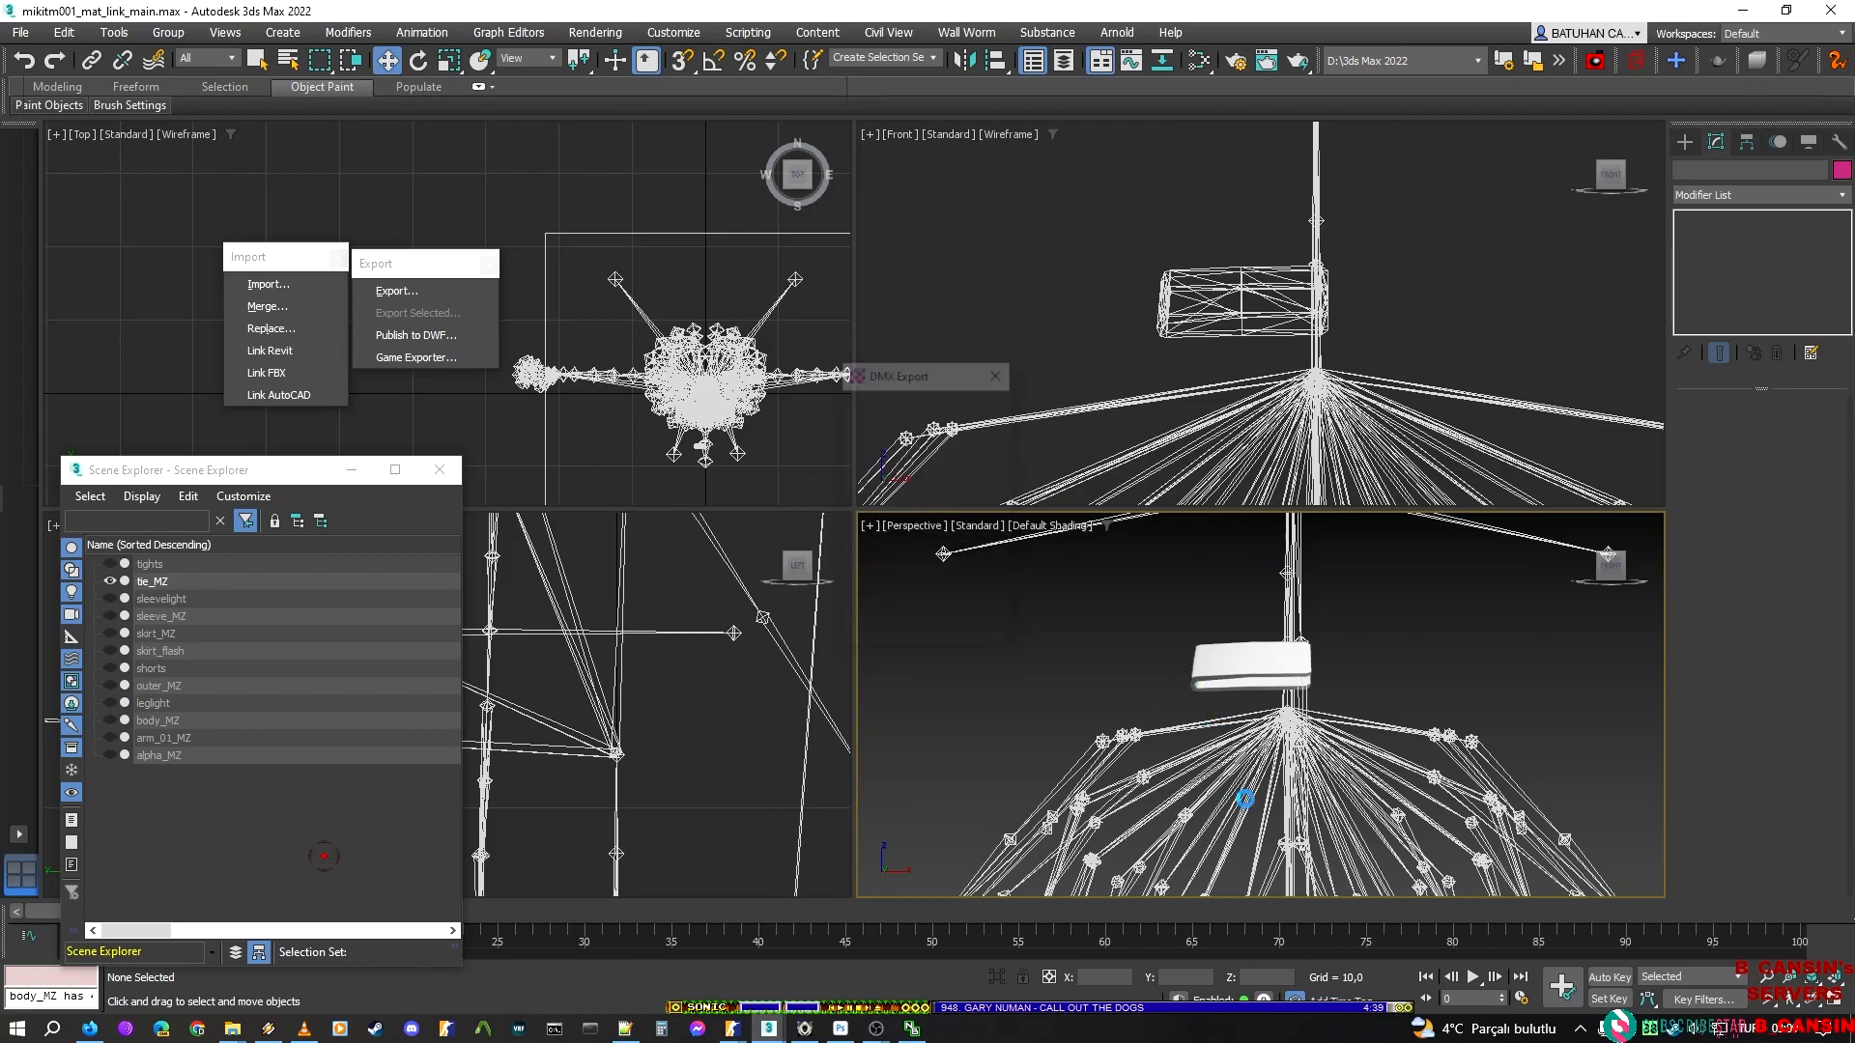
# Undo the element hiding on tie_MZ to restore the main tie piece and both clip bars, and return to the Skin modifier
pyautogui.scroll(-5, 1217, 644)
pyautogui.rightClick(1219, 636)
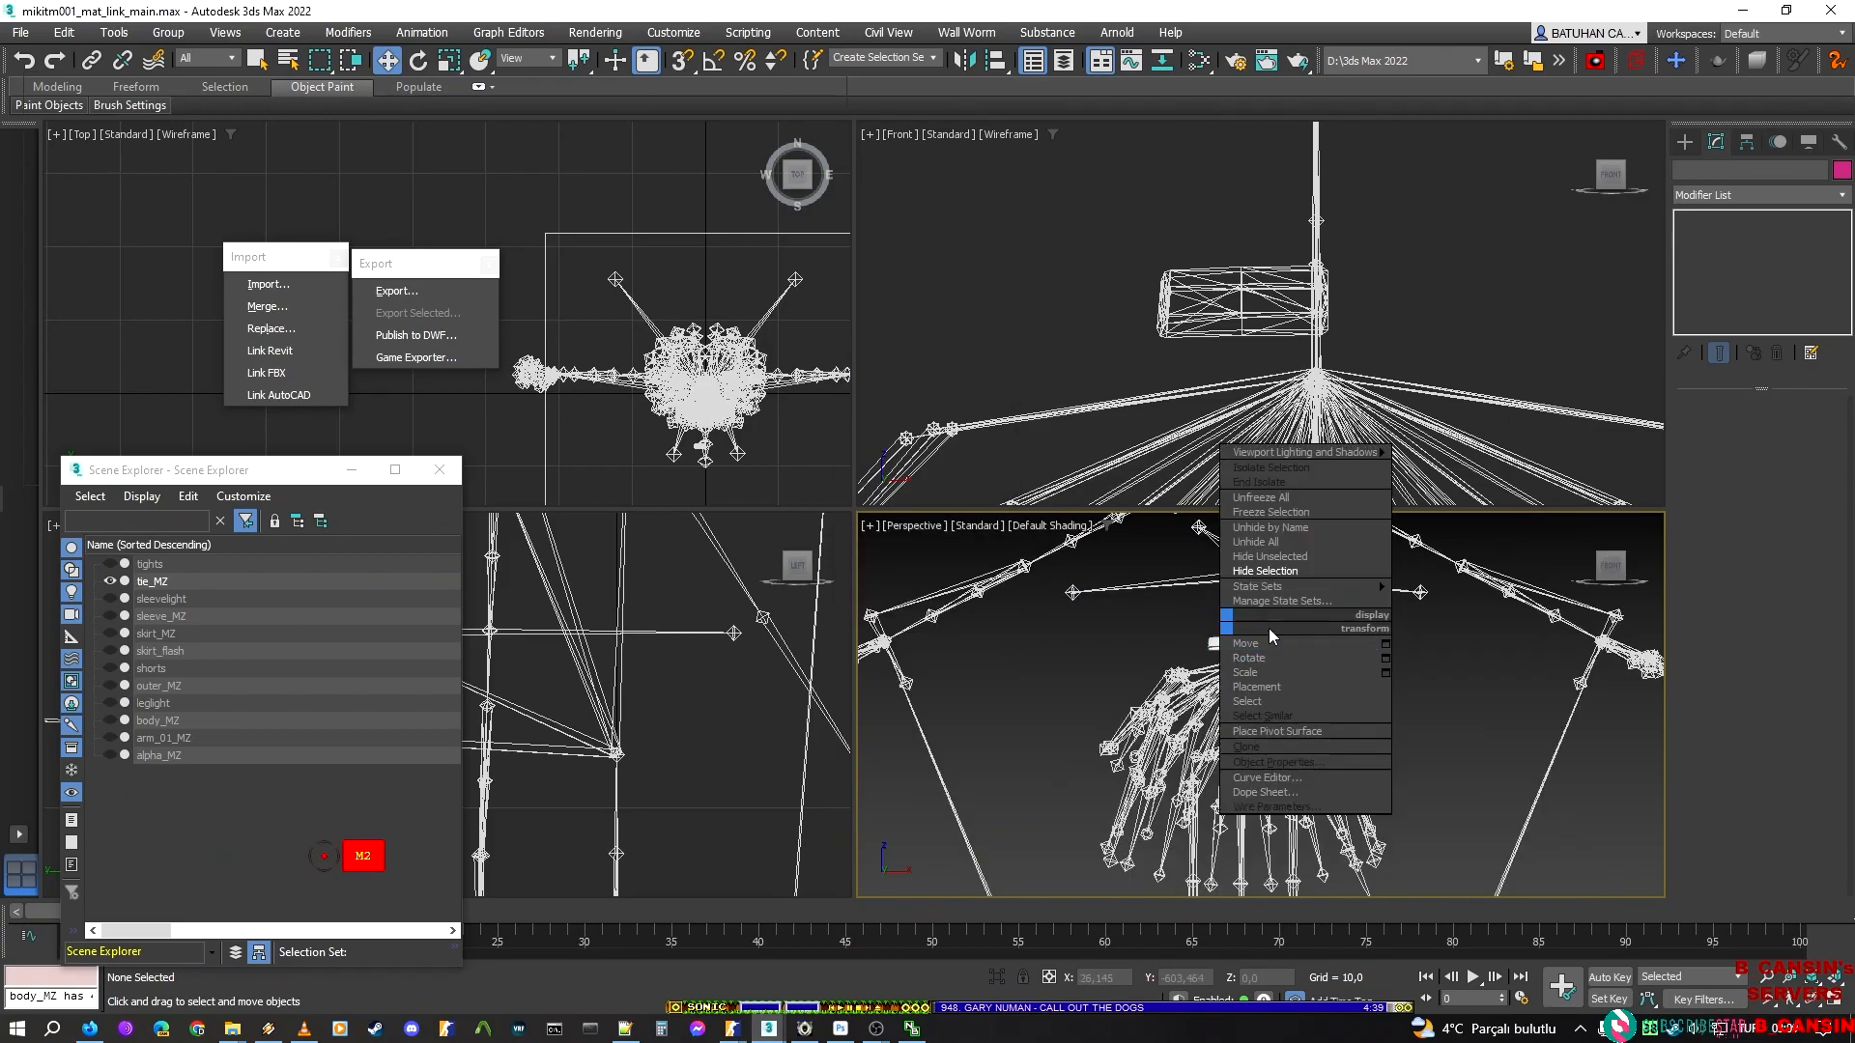
pyautogui.moveTo(1337, 612); pyautogui.dragTo(1333, 654, button='middle')
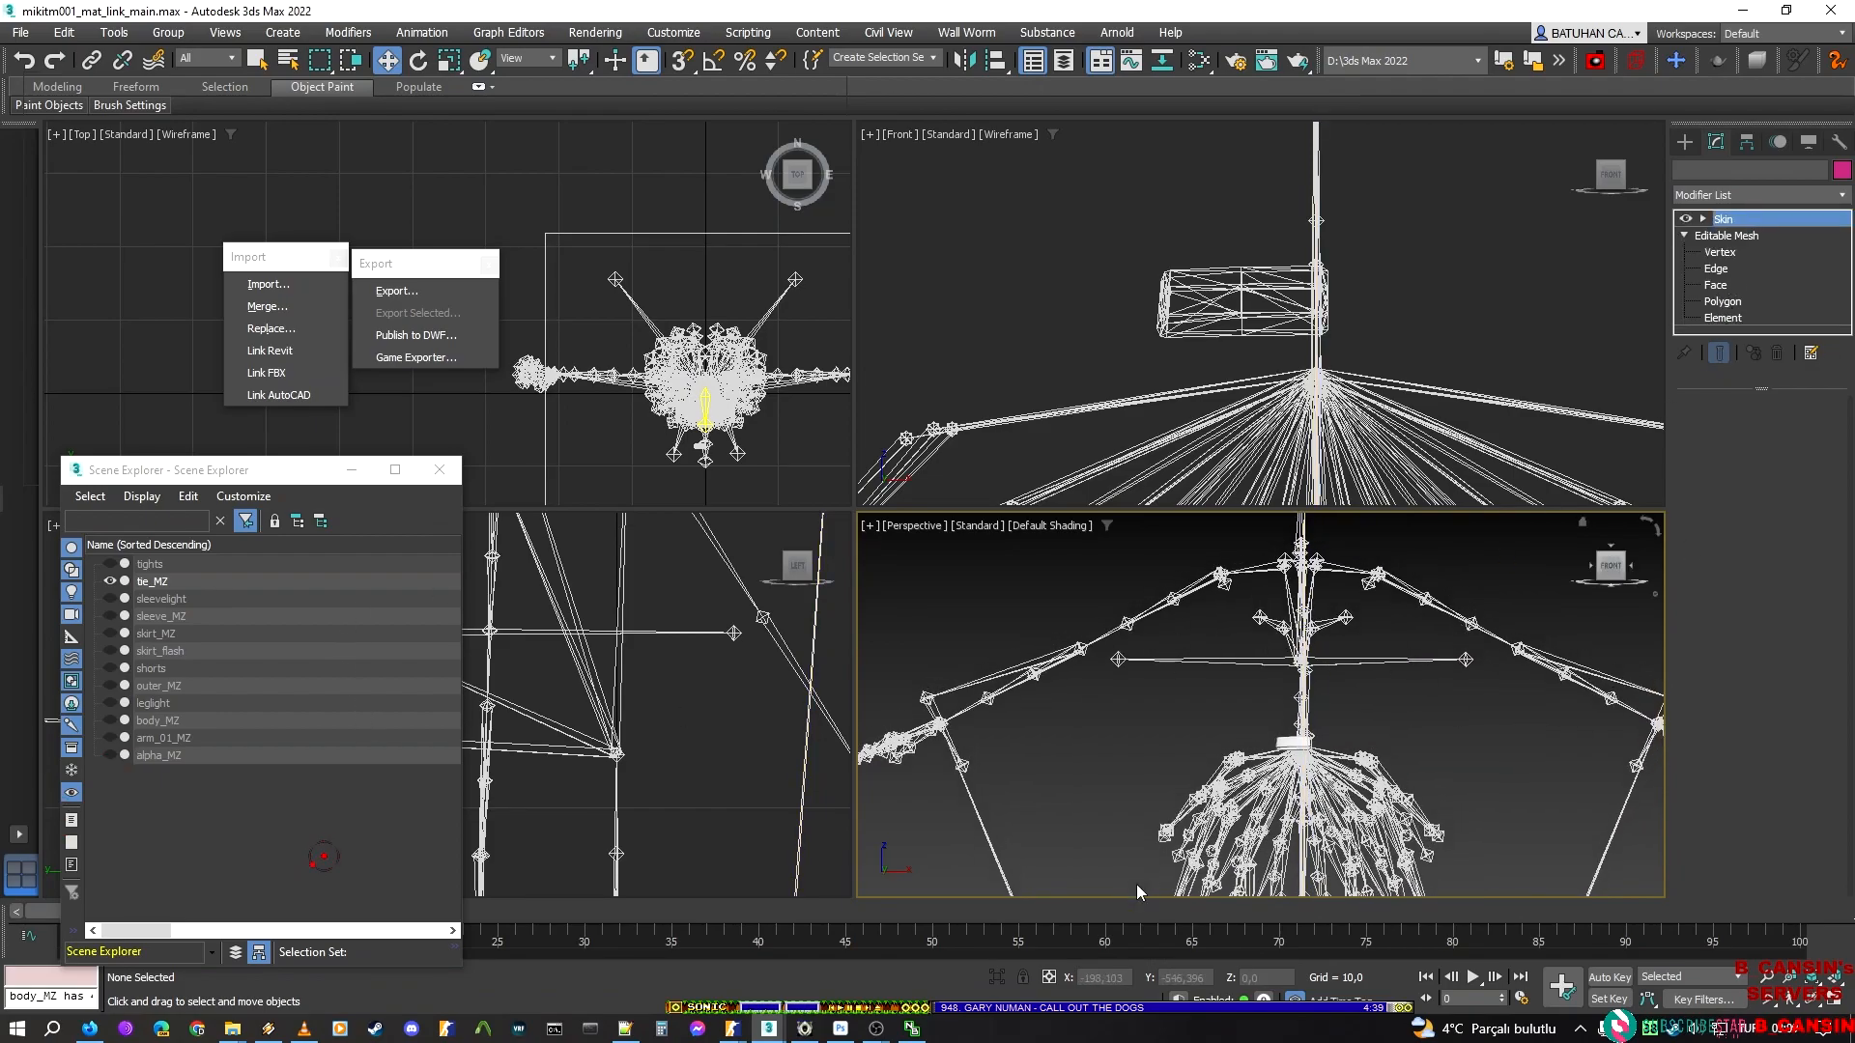
pyautogui.click(1274, 756)
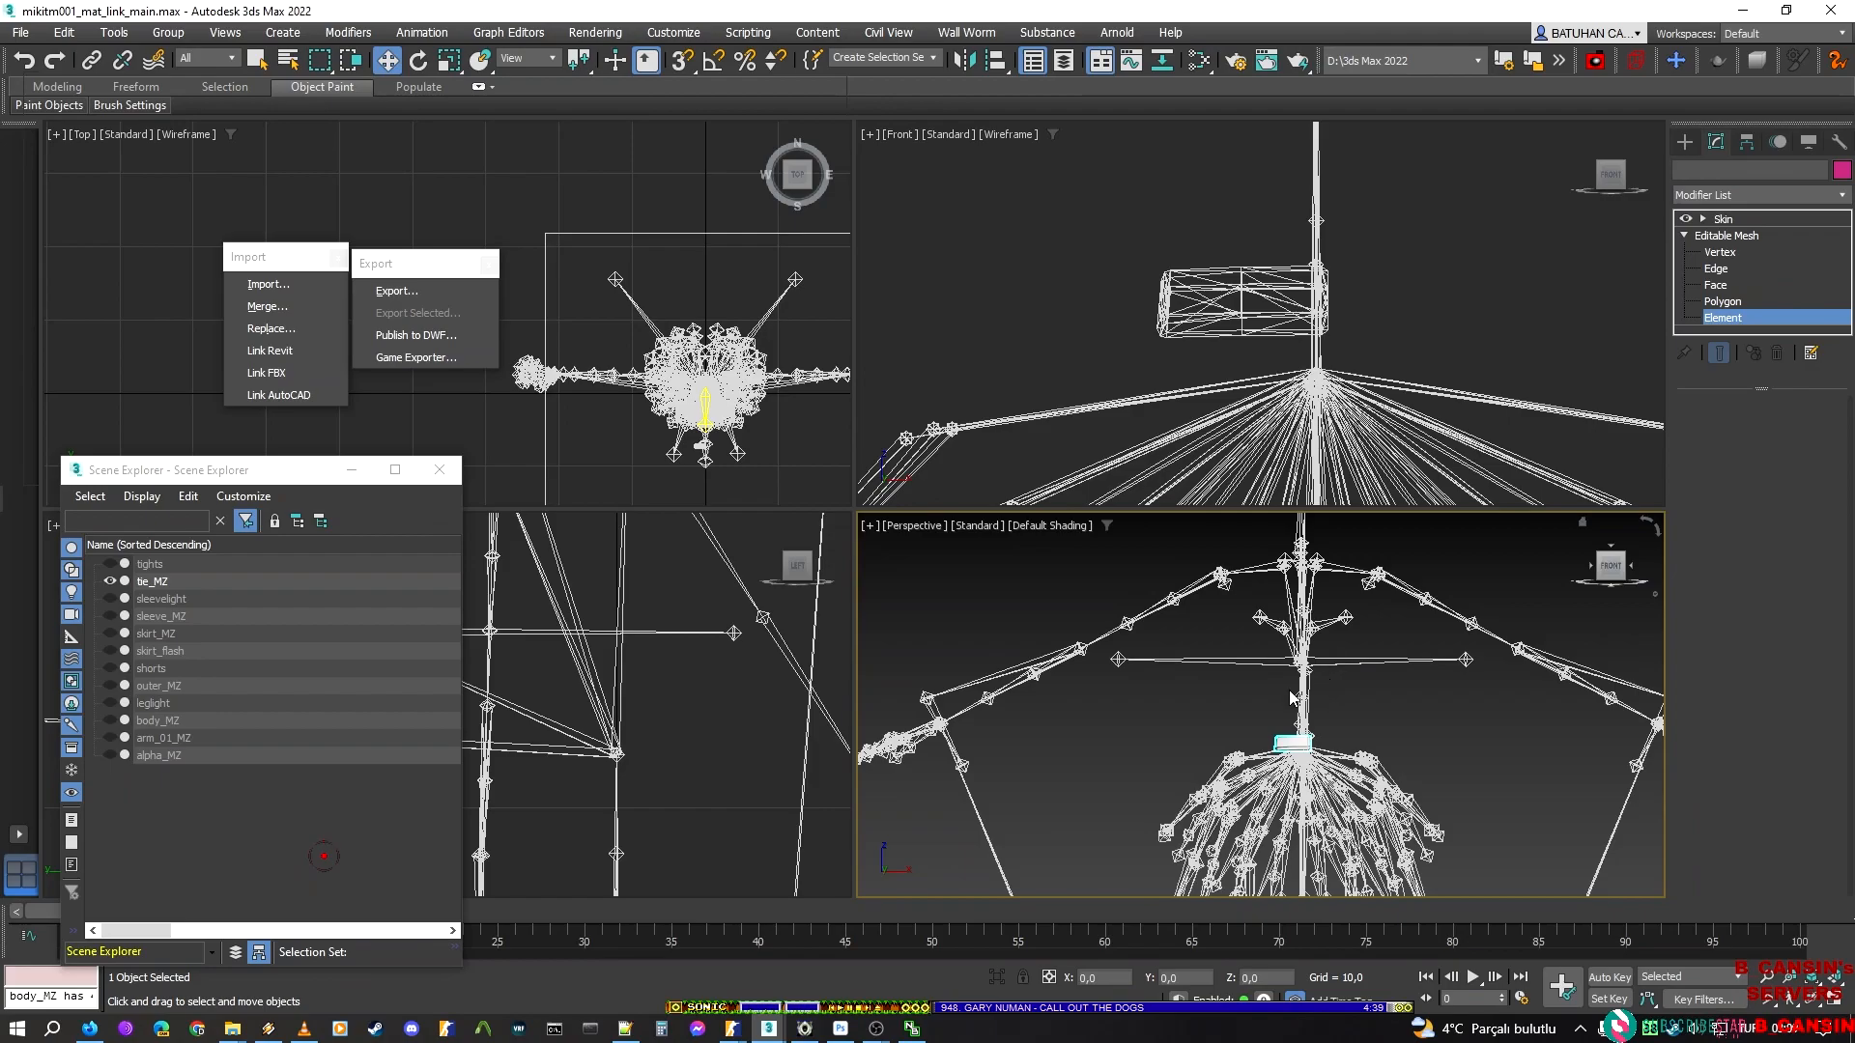
pyautogui.scroll(5, 1267, 698)
pyautogui.moveTo(1270, 688); pyautogui.dragTo(1310, 665, button='middle')
pyautogui.hotkey('ctrl', 'z')
pyautogui.hotkey('ctrl', 'z')
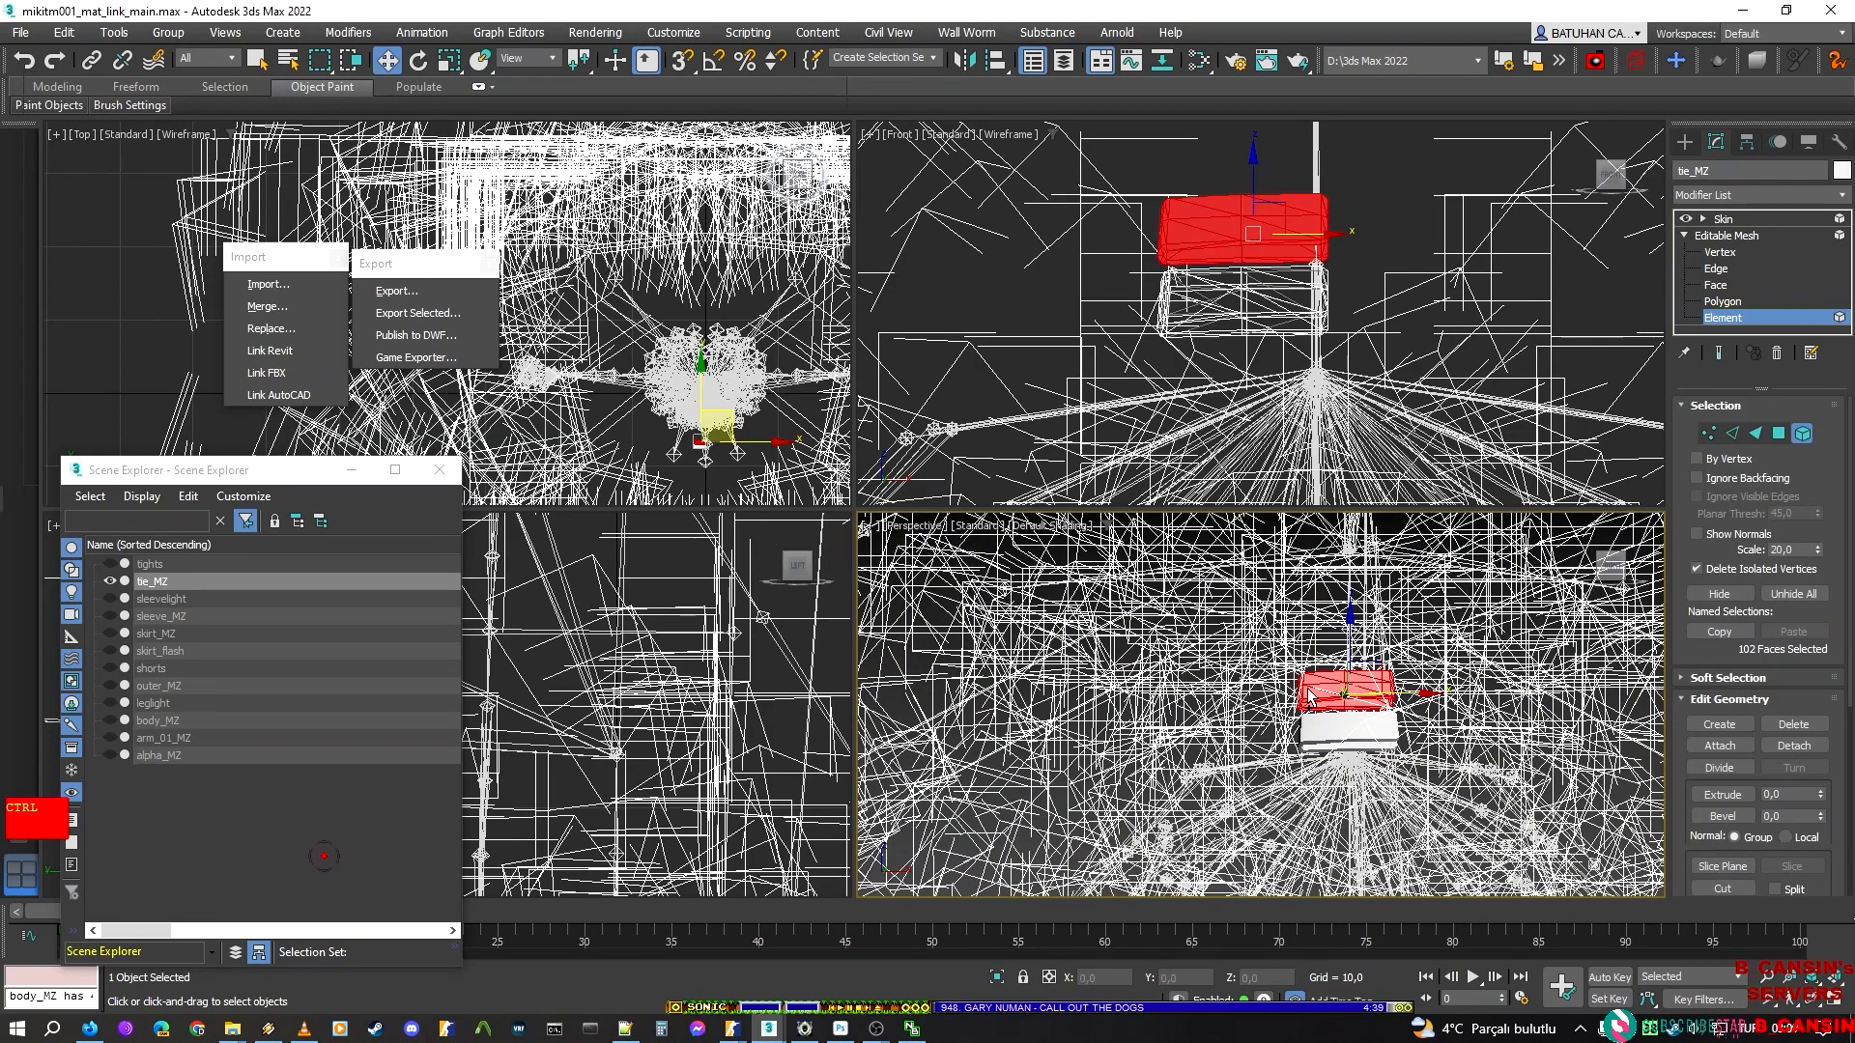
pyautogui.hotkey('ctrl', 'a')
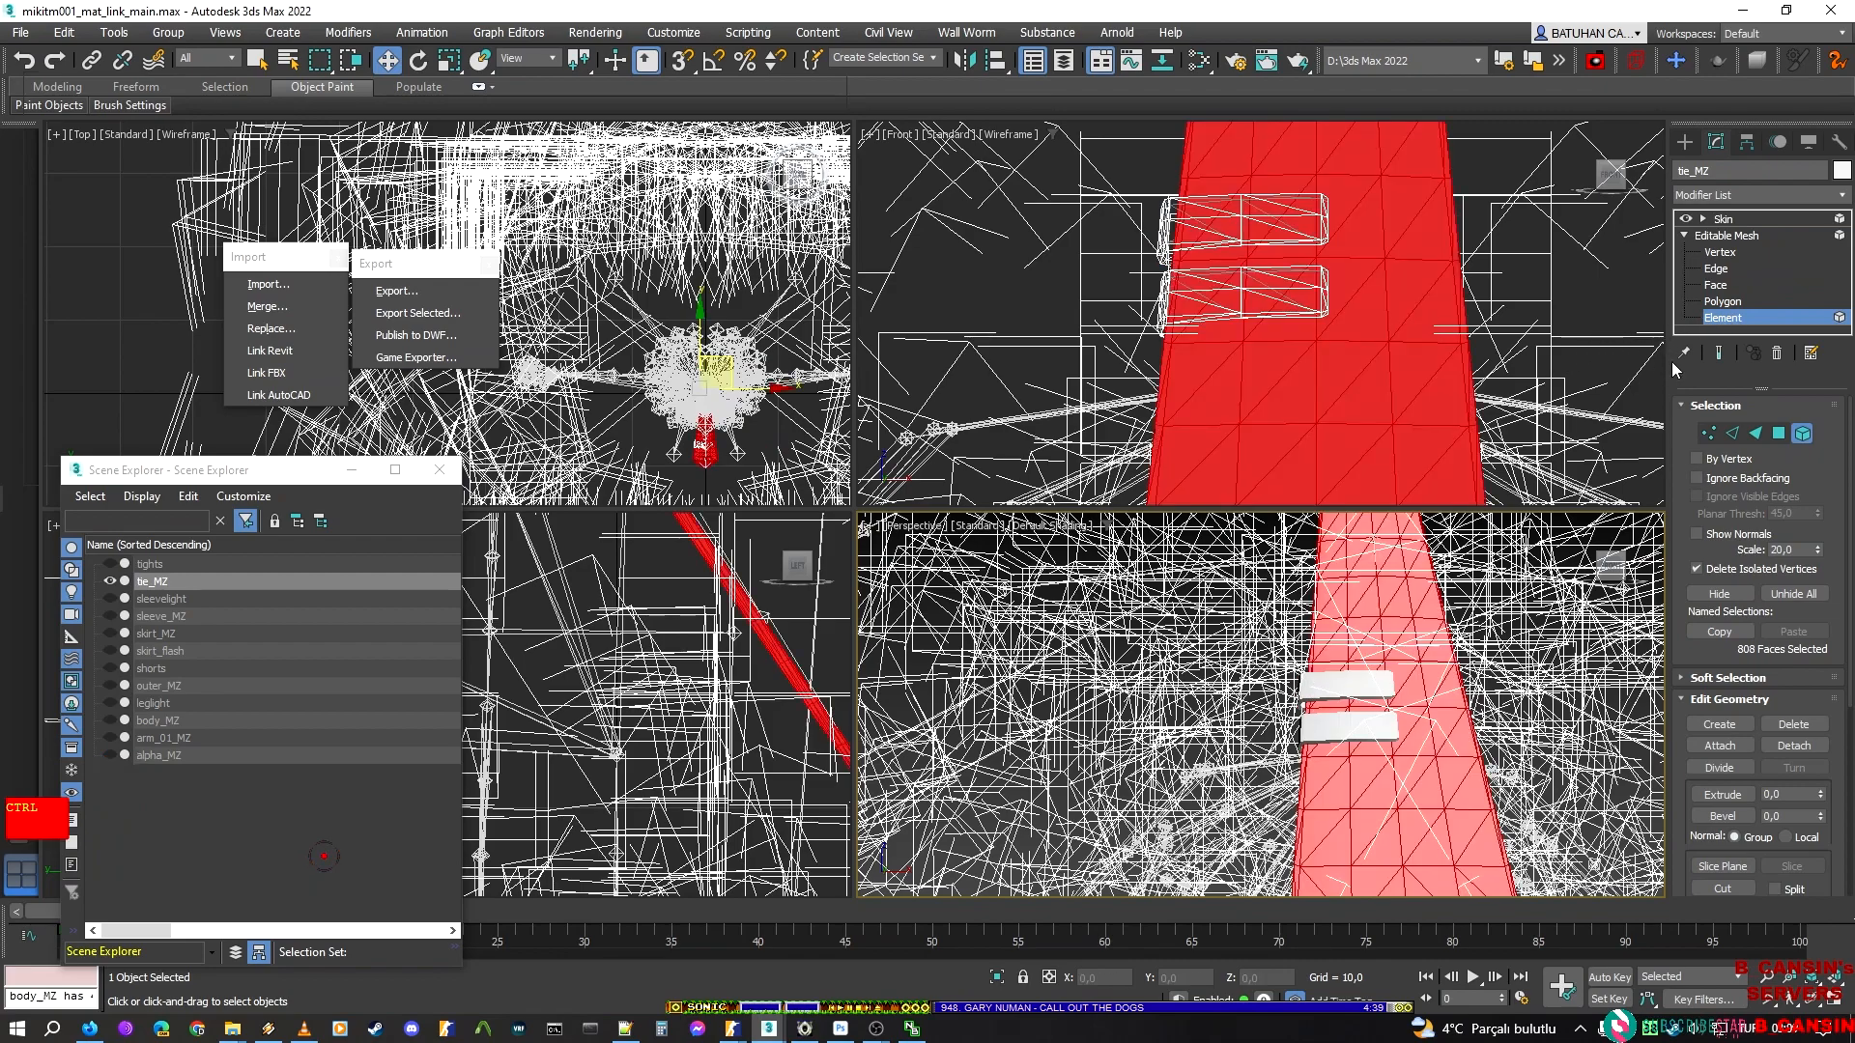
pyautogui.click(1724, 318)
pyautogui.click(1736, 220)
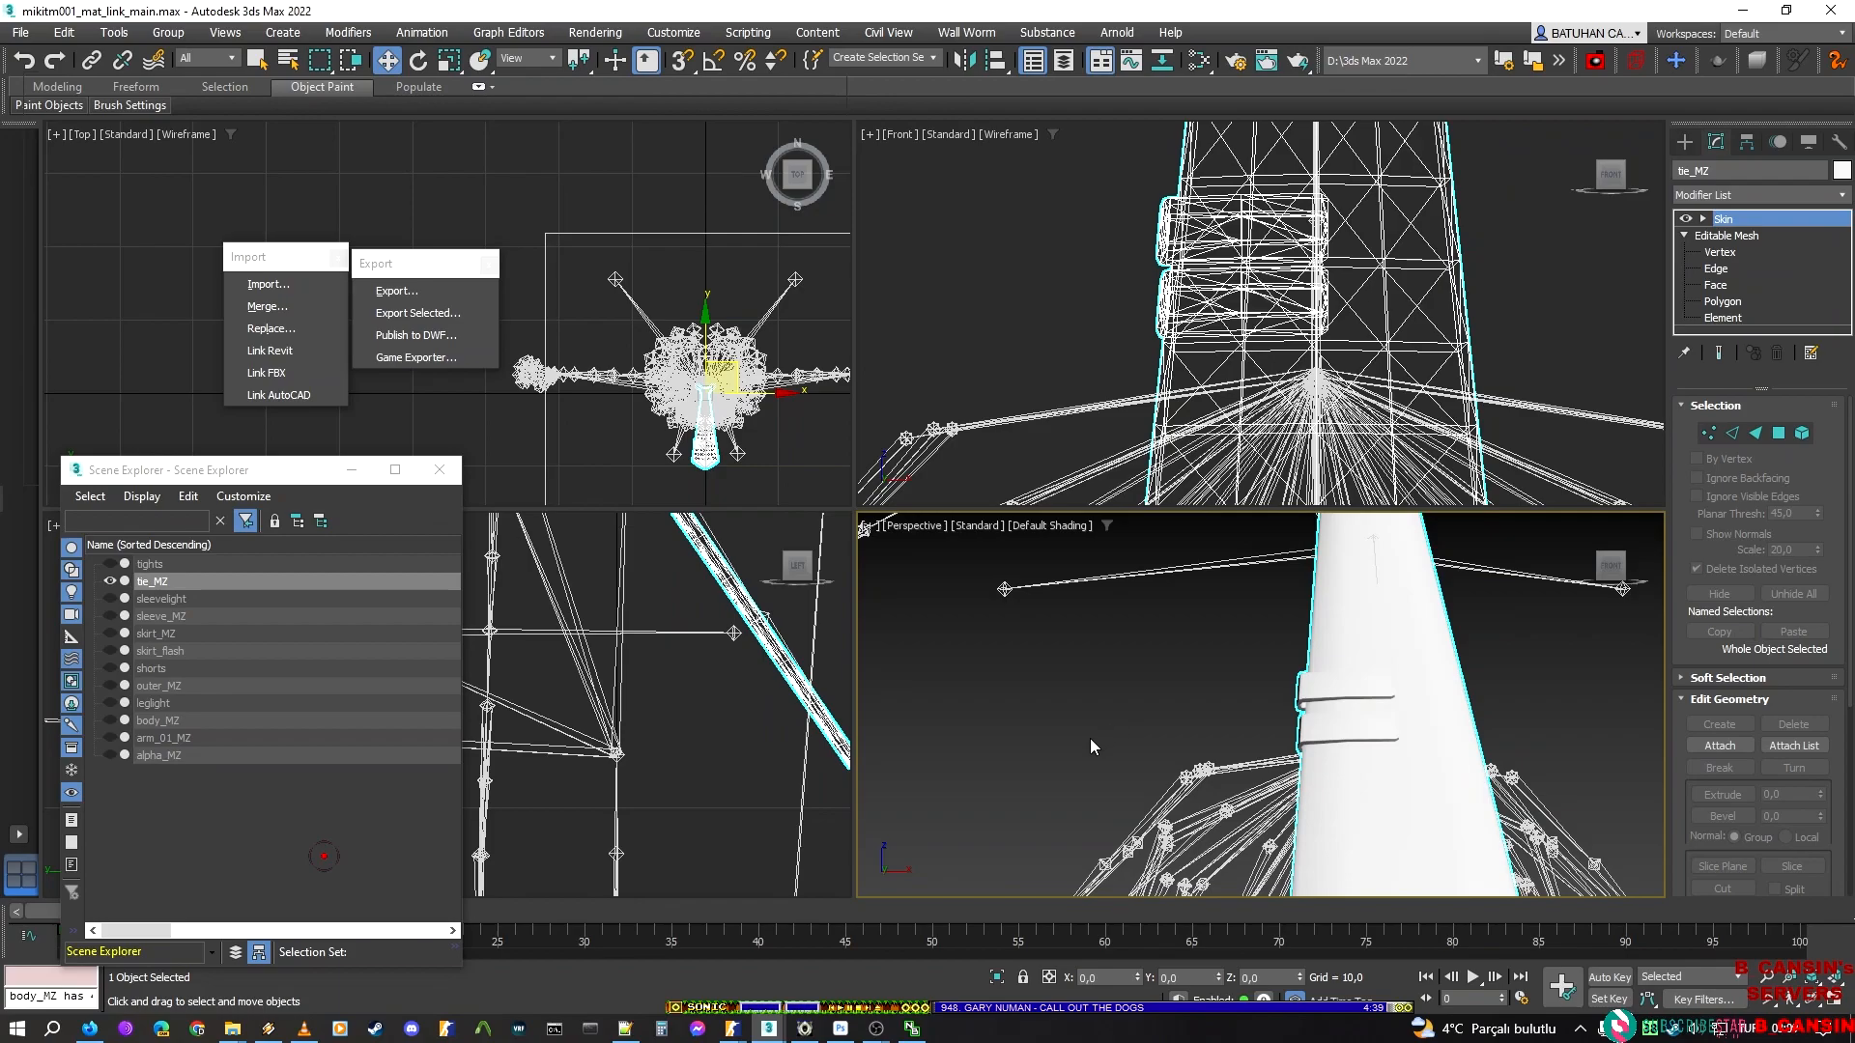
# Undo the earlier hiding of the other outfit meshes to bring the whole outfit from tights to alpha_MZ back into view
pyautogui.press('z')
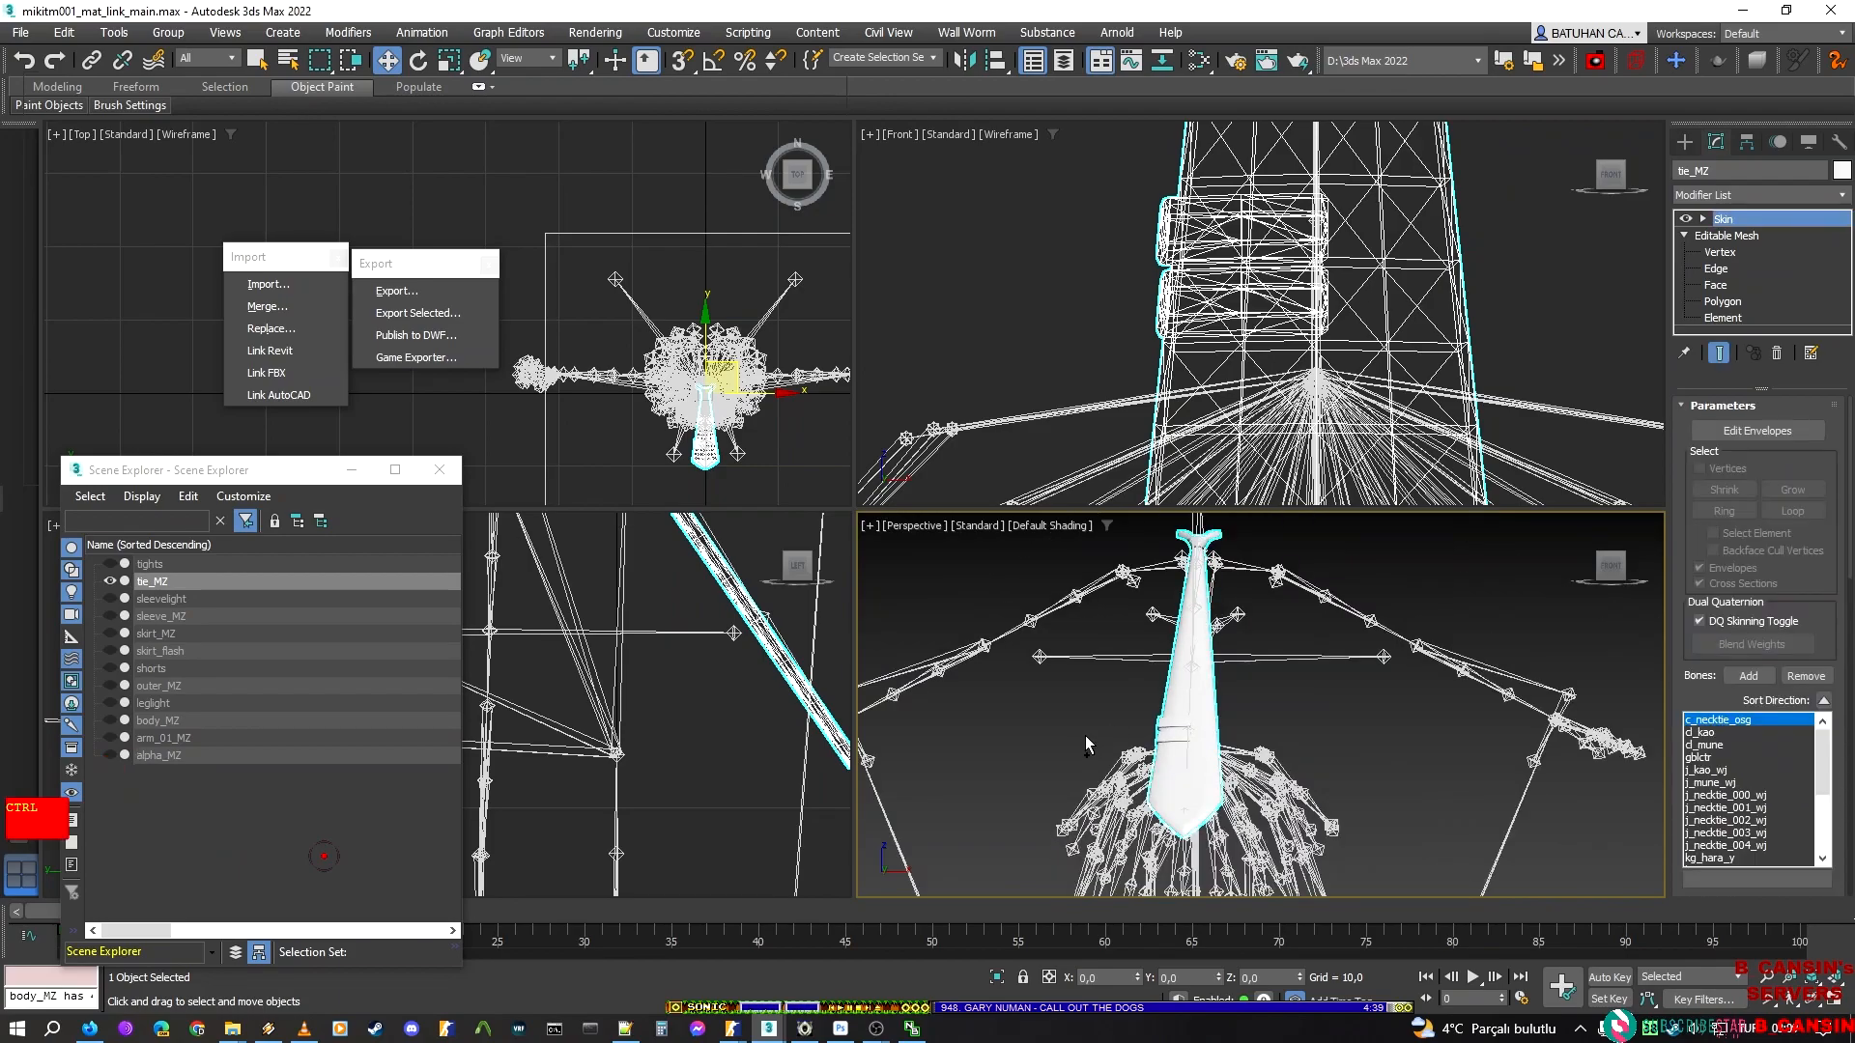
pyautogui.hotkey('ctrl', 'z')
pyautogui.hotkey('ctrl', 'z')
pyautogui.hotkey('ctrl', 'z')
pyautogui.hotkey('ctrl', 'z')
pyautogui.moveTo(1147, 672)
pyautogui.mouseDown(button='middle')
pyautogui.moveTo(1166, 645)
pyautogui.moveTo(1168, 662)
pyautogui.mouseUp(button='middle')
pyautogui.hotkey('ctrl', 'z')
pyautogui.hotkey('ctrl', 'z')
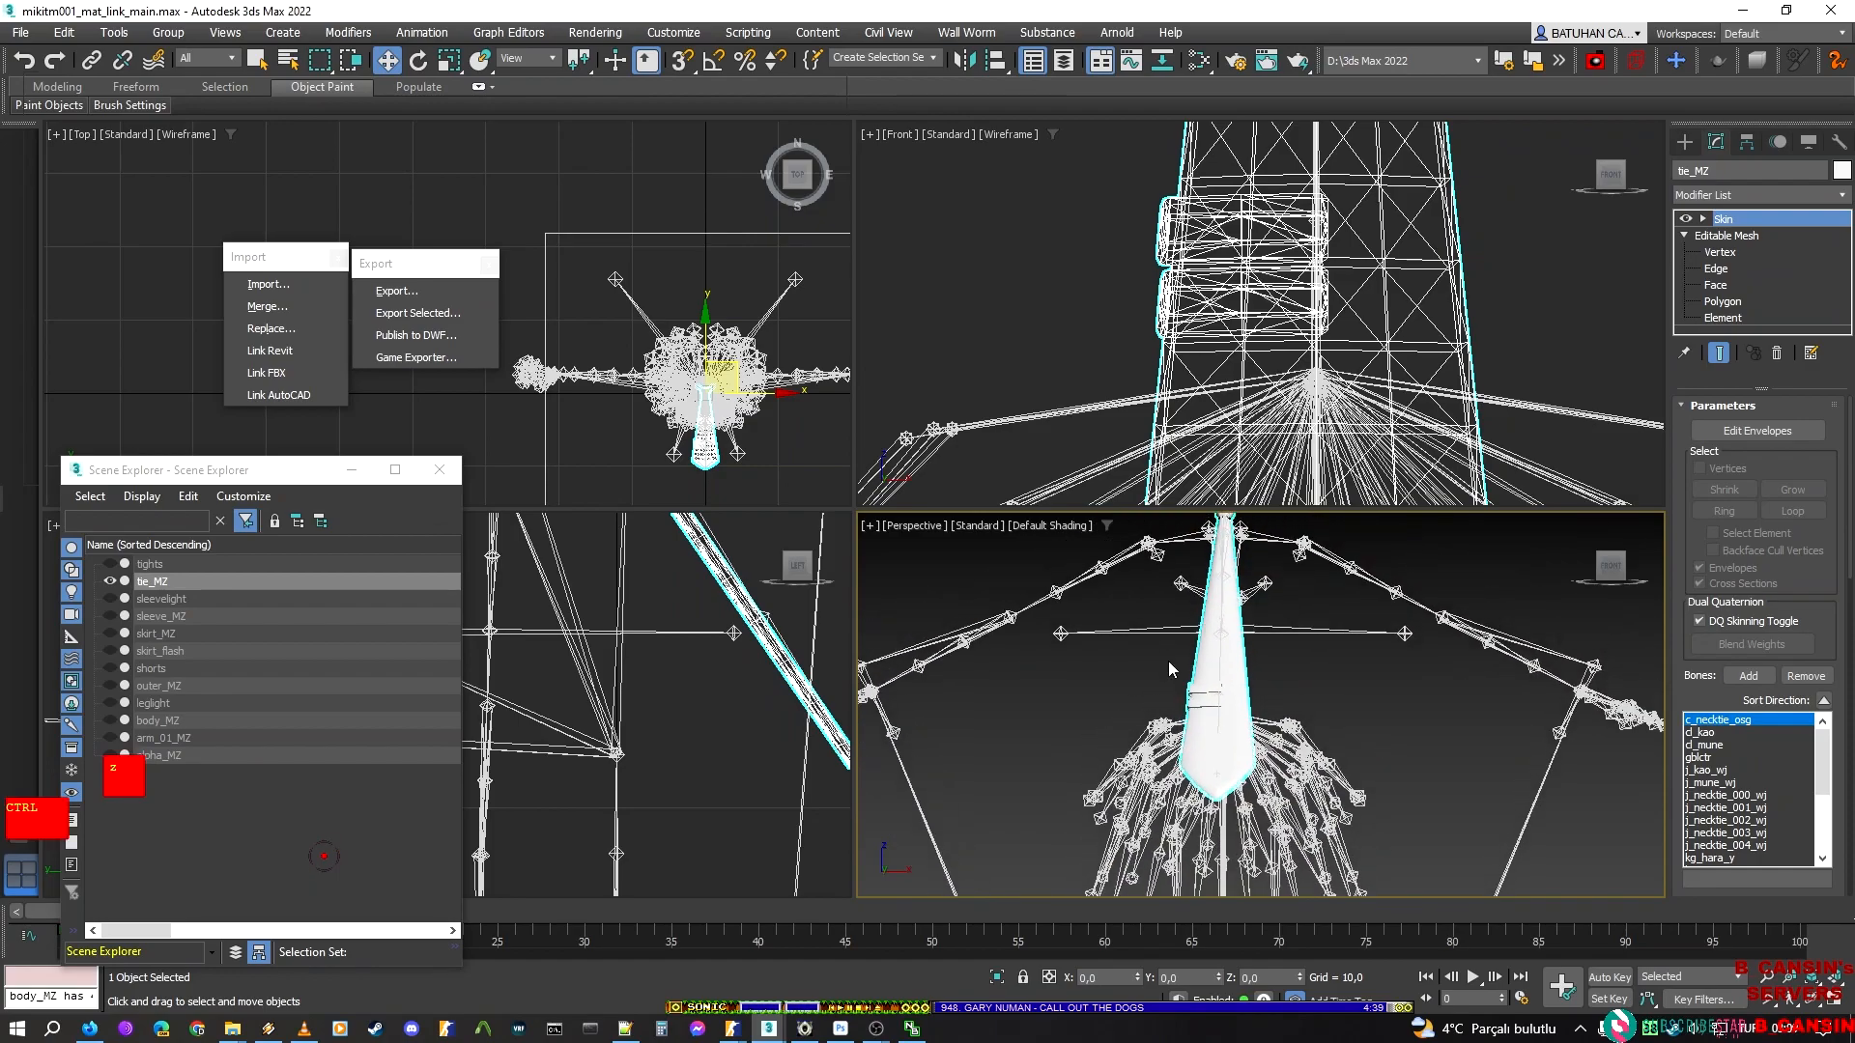
pyautogui.hotkey('ctrl', 'z')
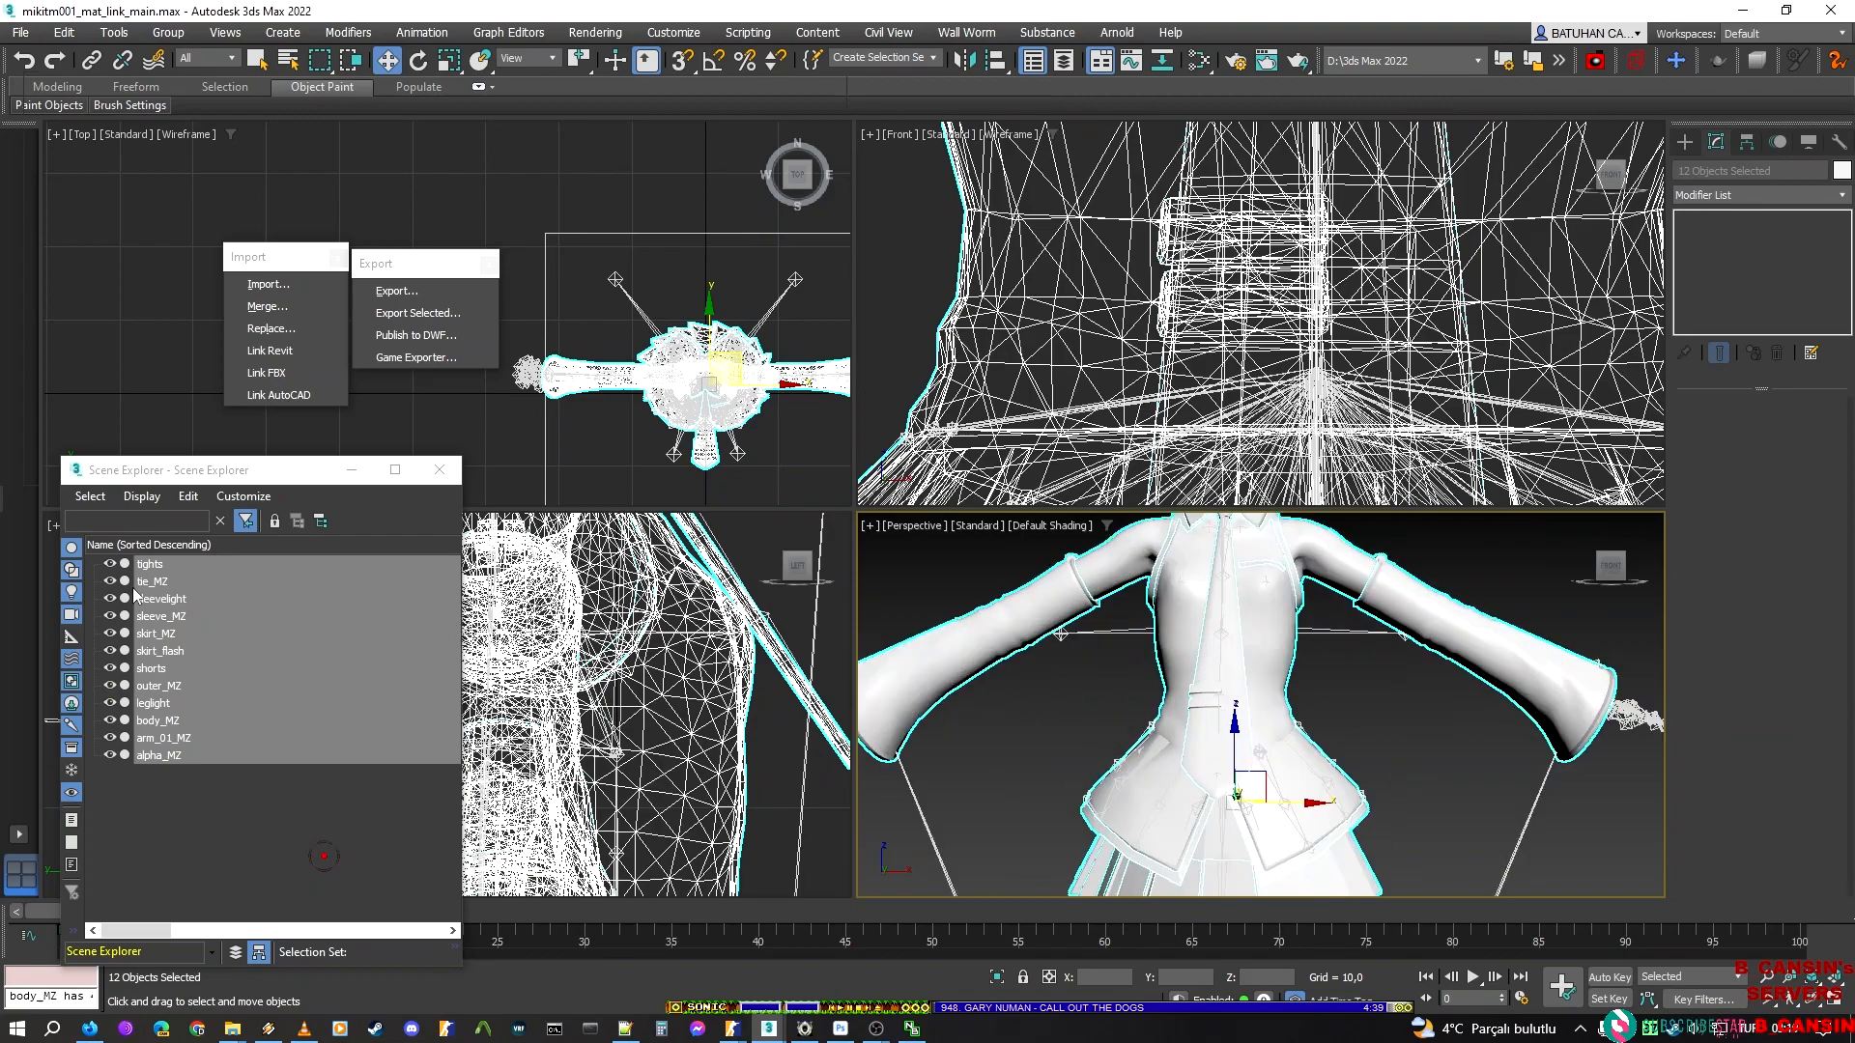
pyautogui.hotkey('ctrl', 'z')
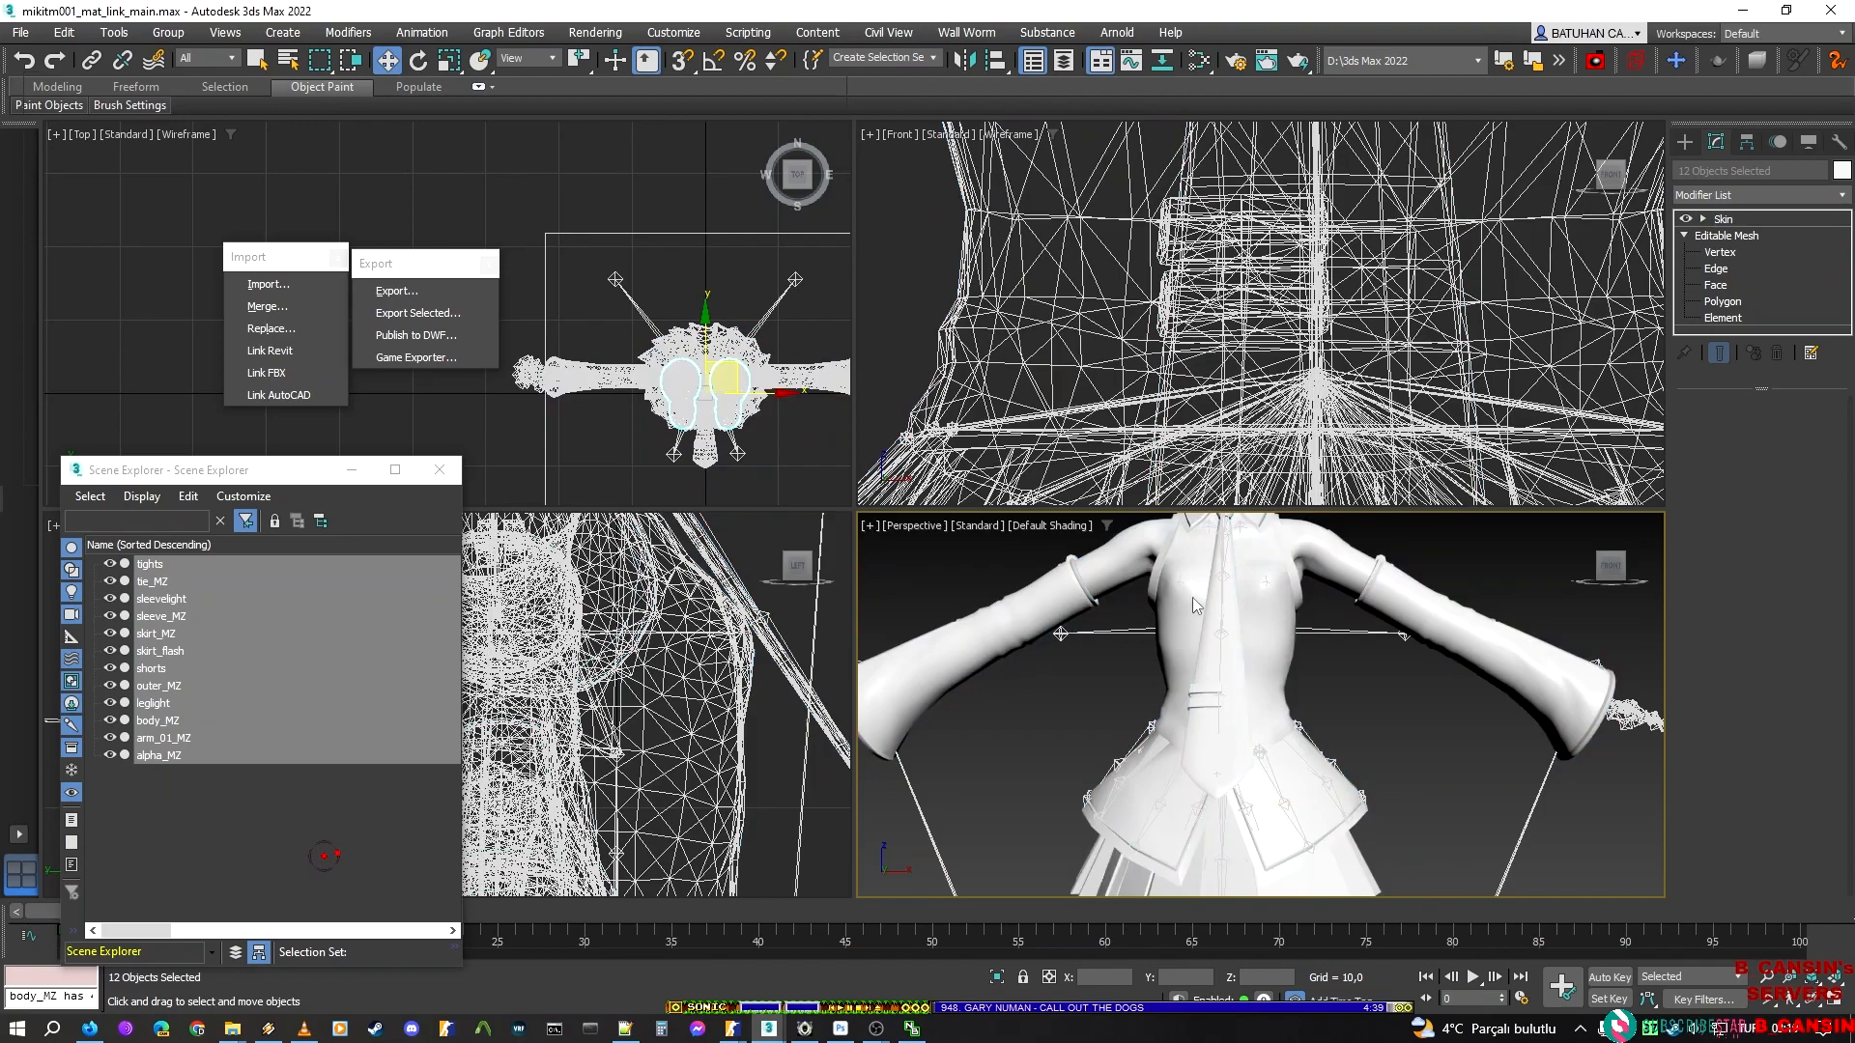
pyautogui.hotkey('ctrl', 'shift', 'z')
# Select tie_MZ and sleevelight in turn to identify which part of the outfit each one covers
pyautogui.scroll(5, 1388, 618)
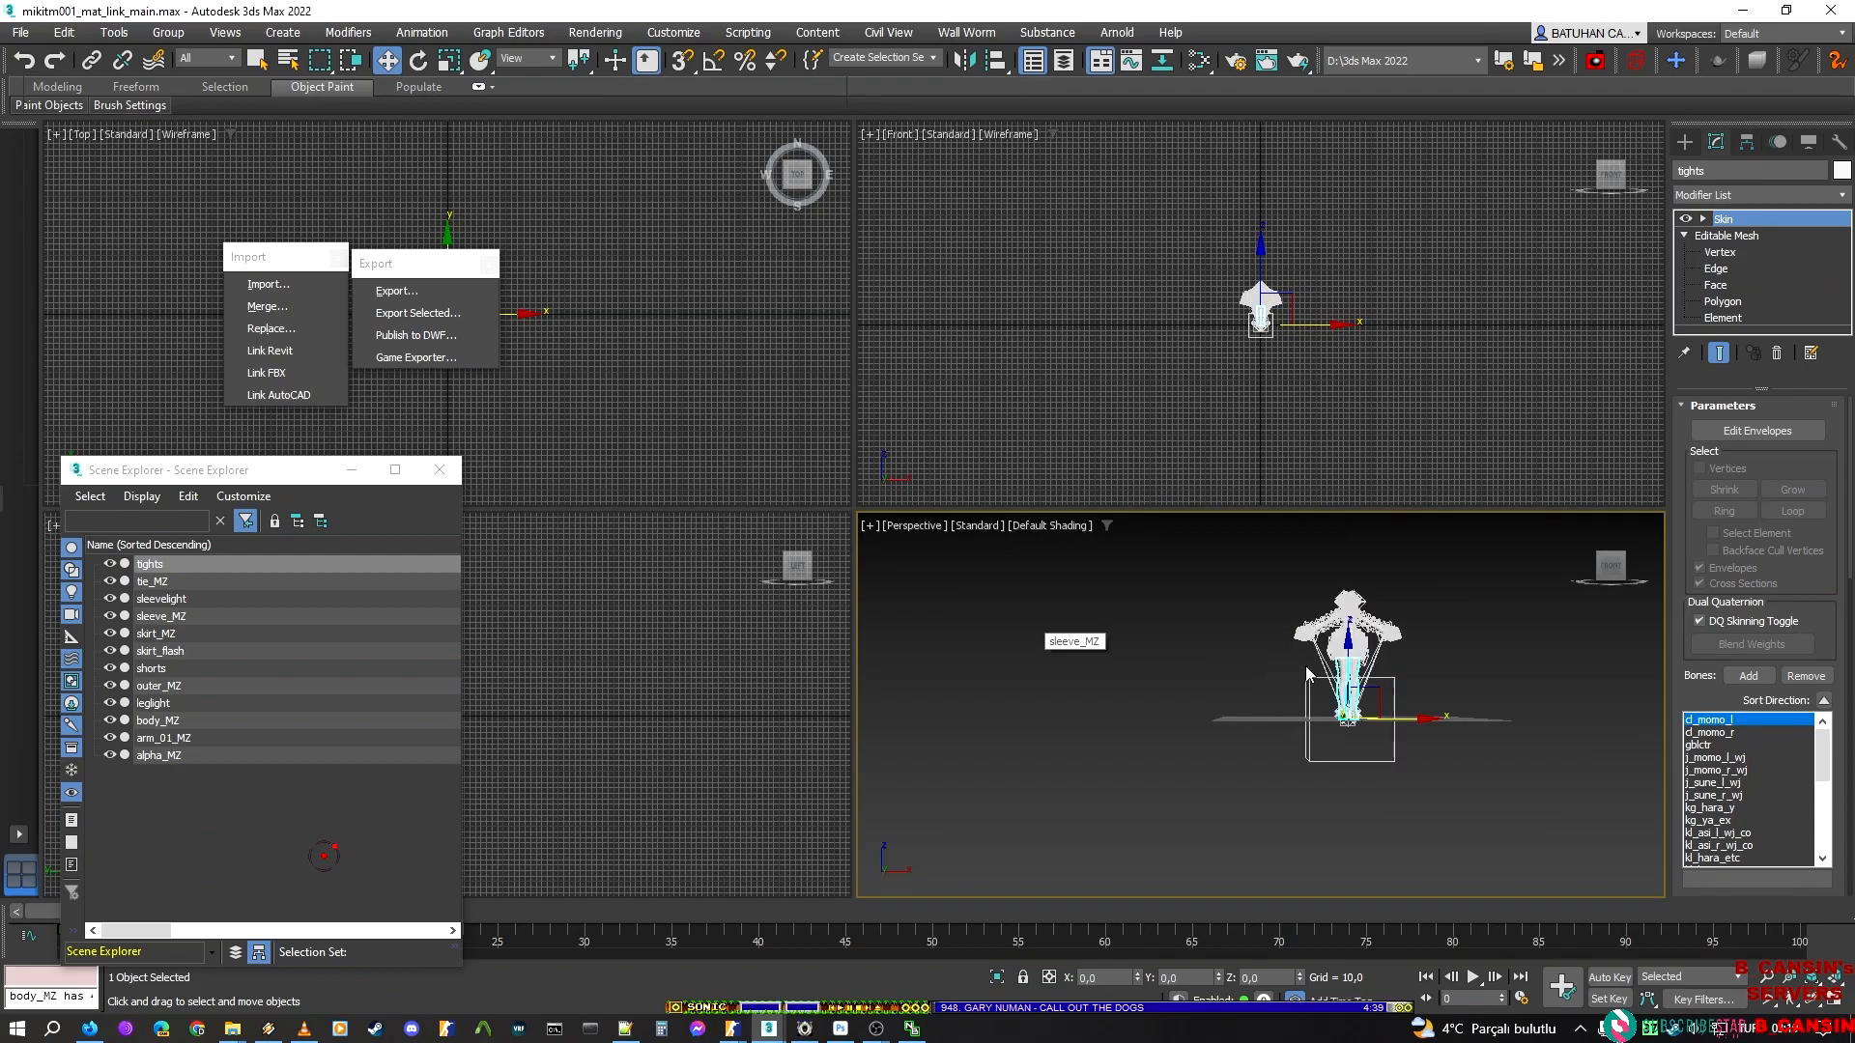
pyautogui.moveTo(1388, 618); pyautogui.dragTo(1128, 805, button='middle')
pyautogui.click(157, 580)
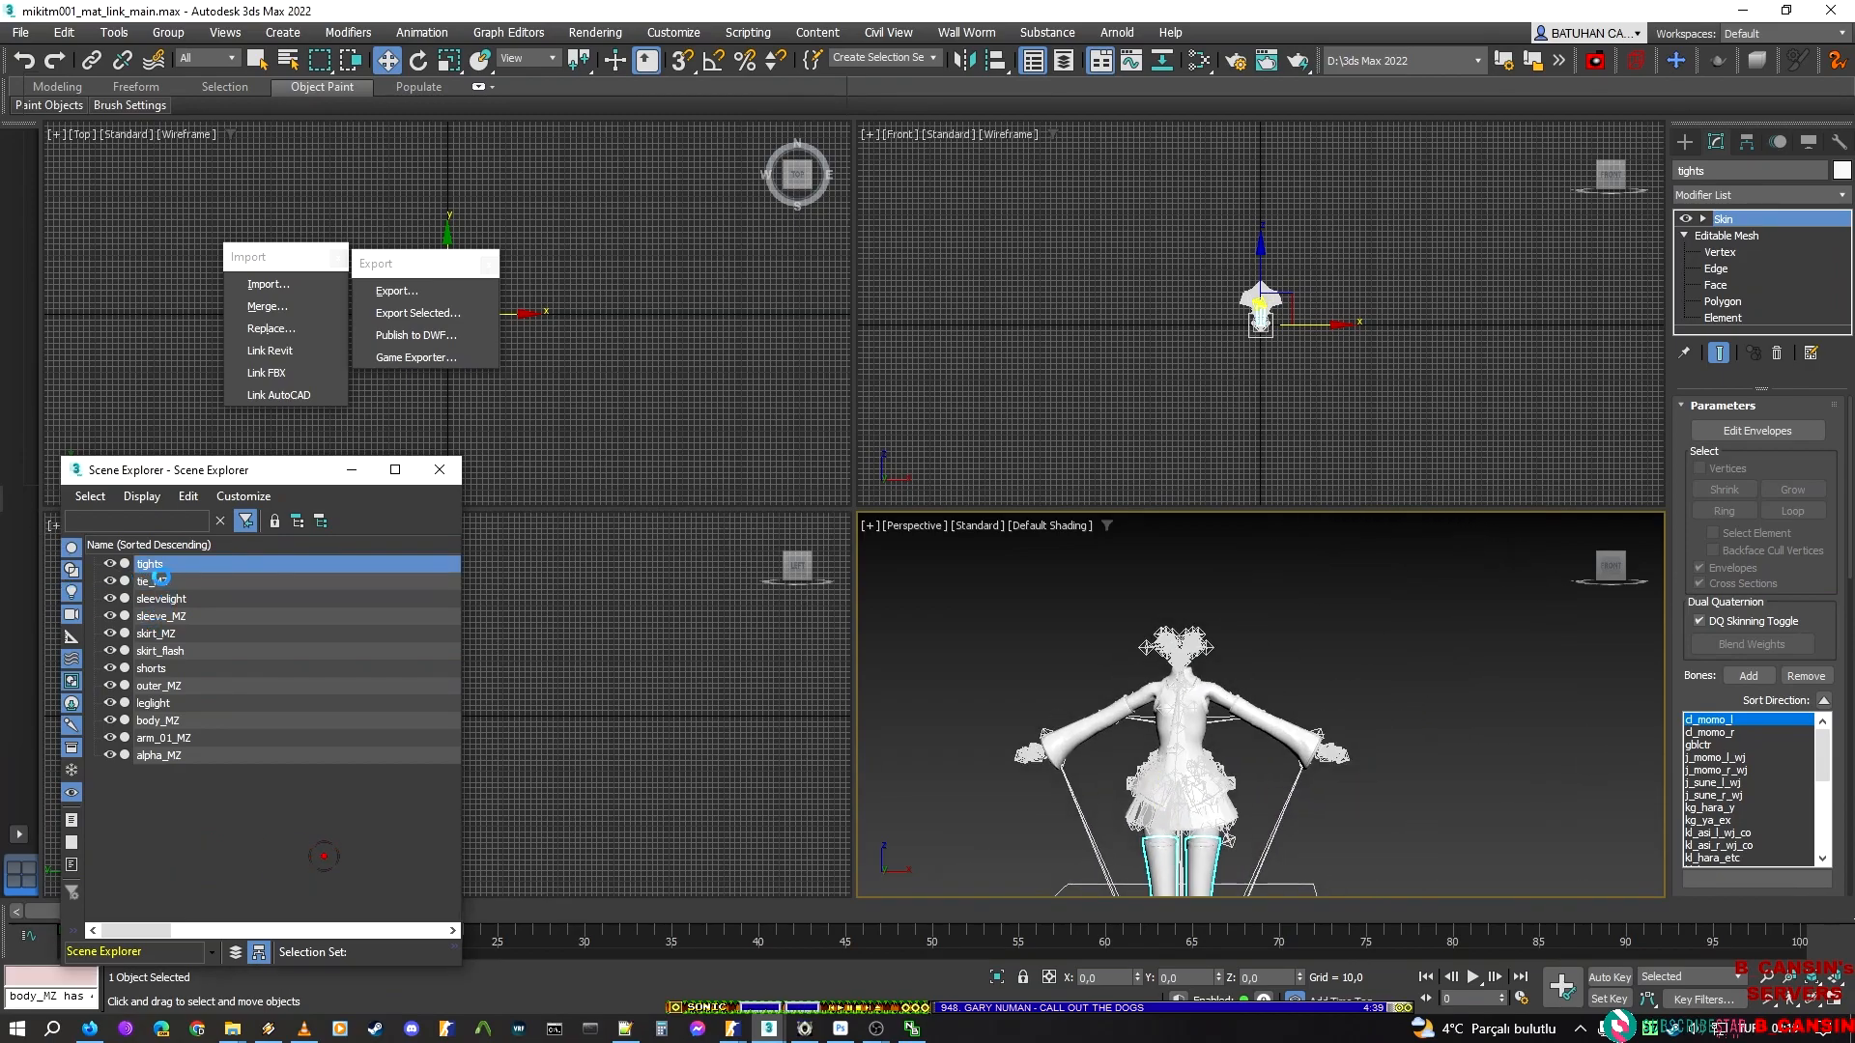
pyautogui.click(142, 581)
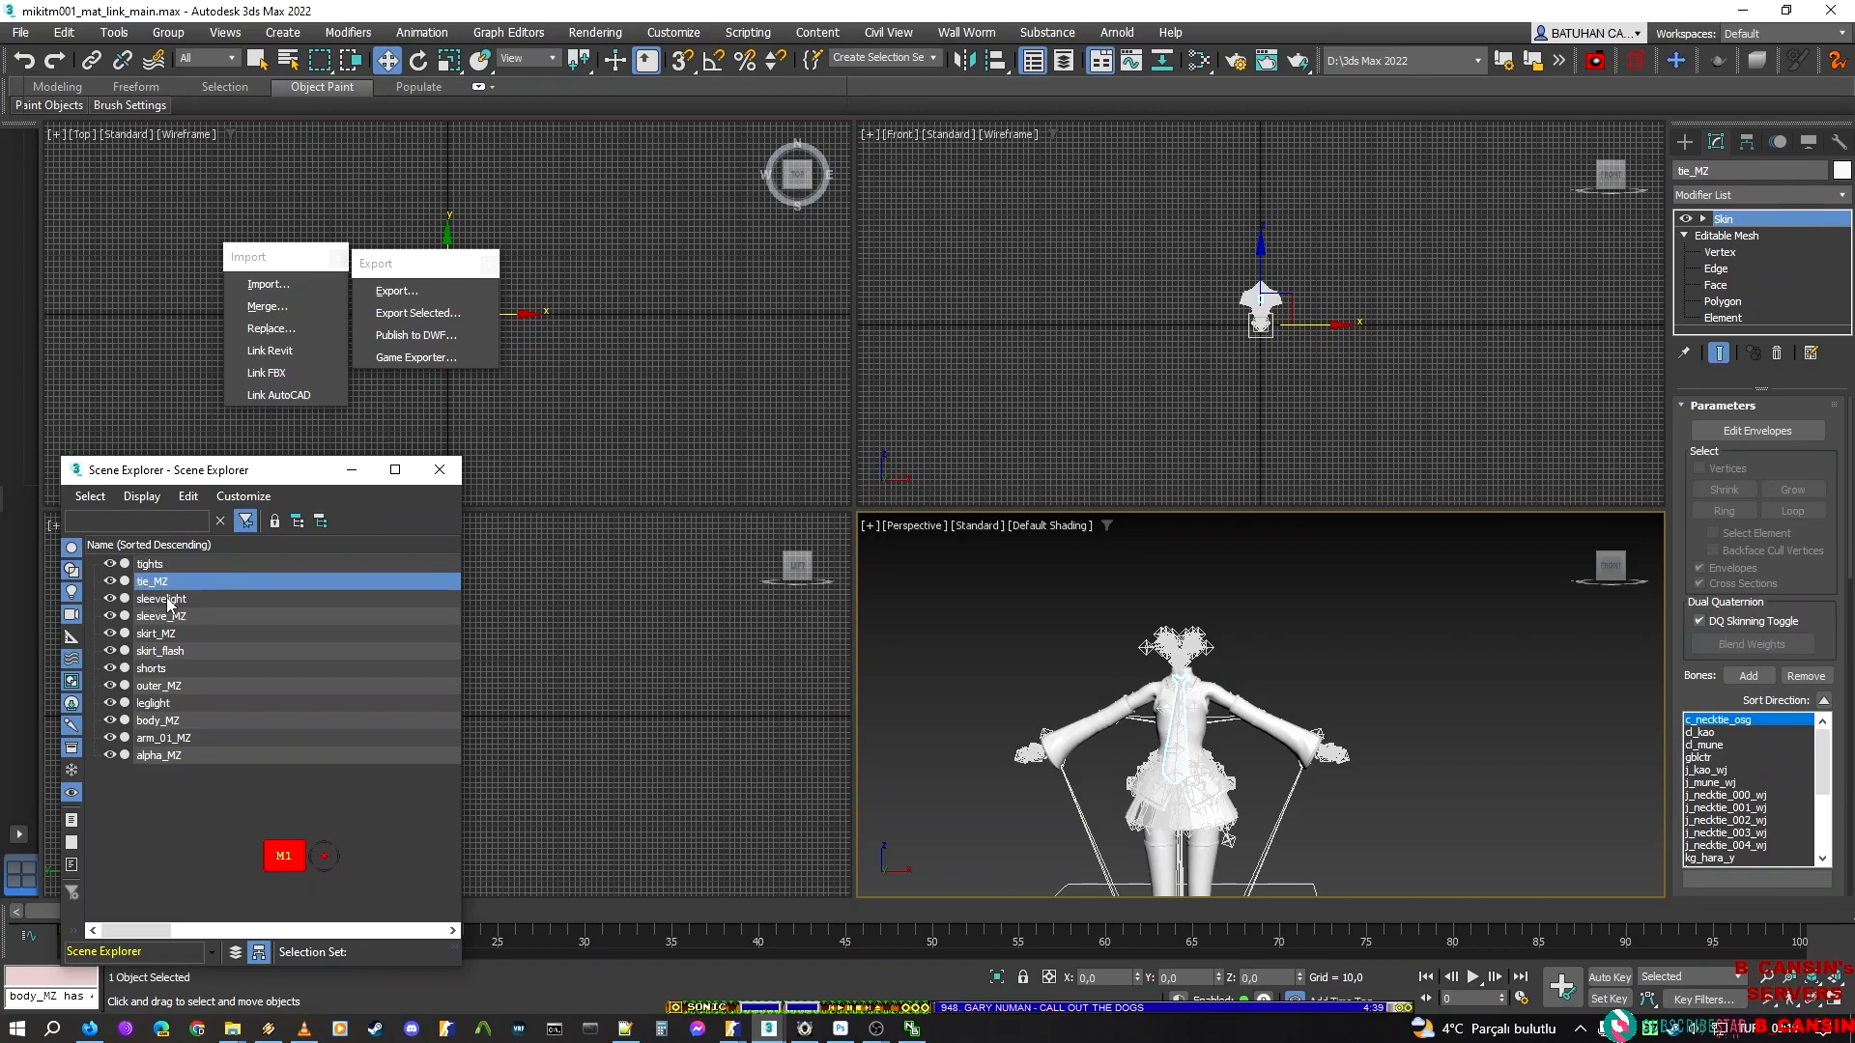
pyautogui.click(167, 600)
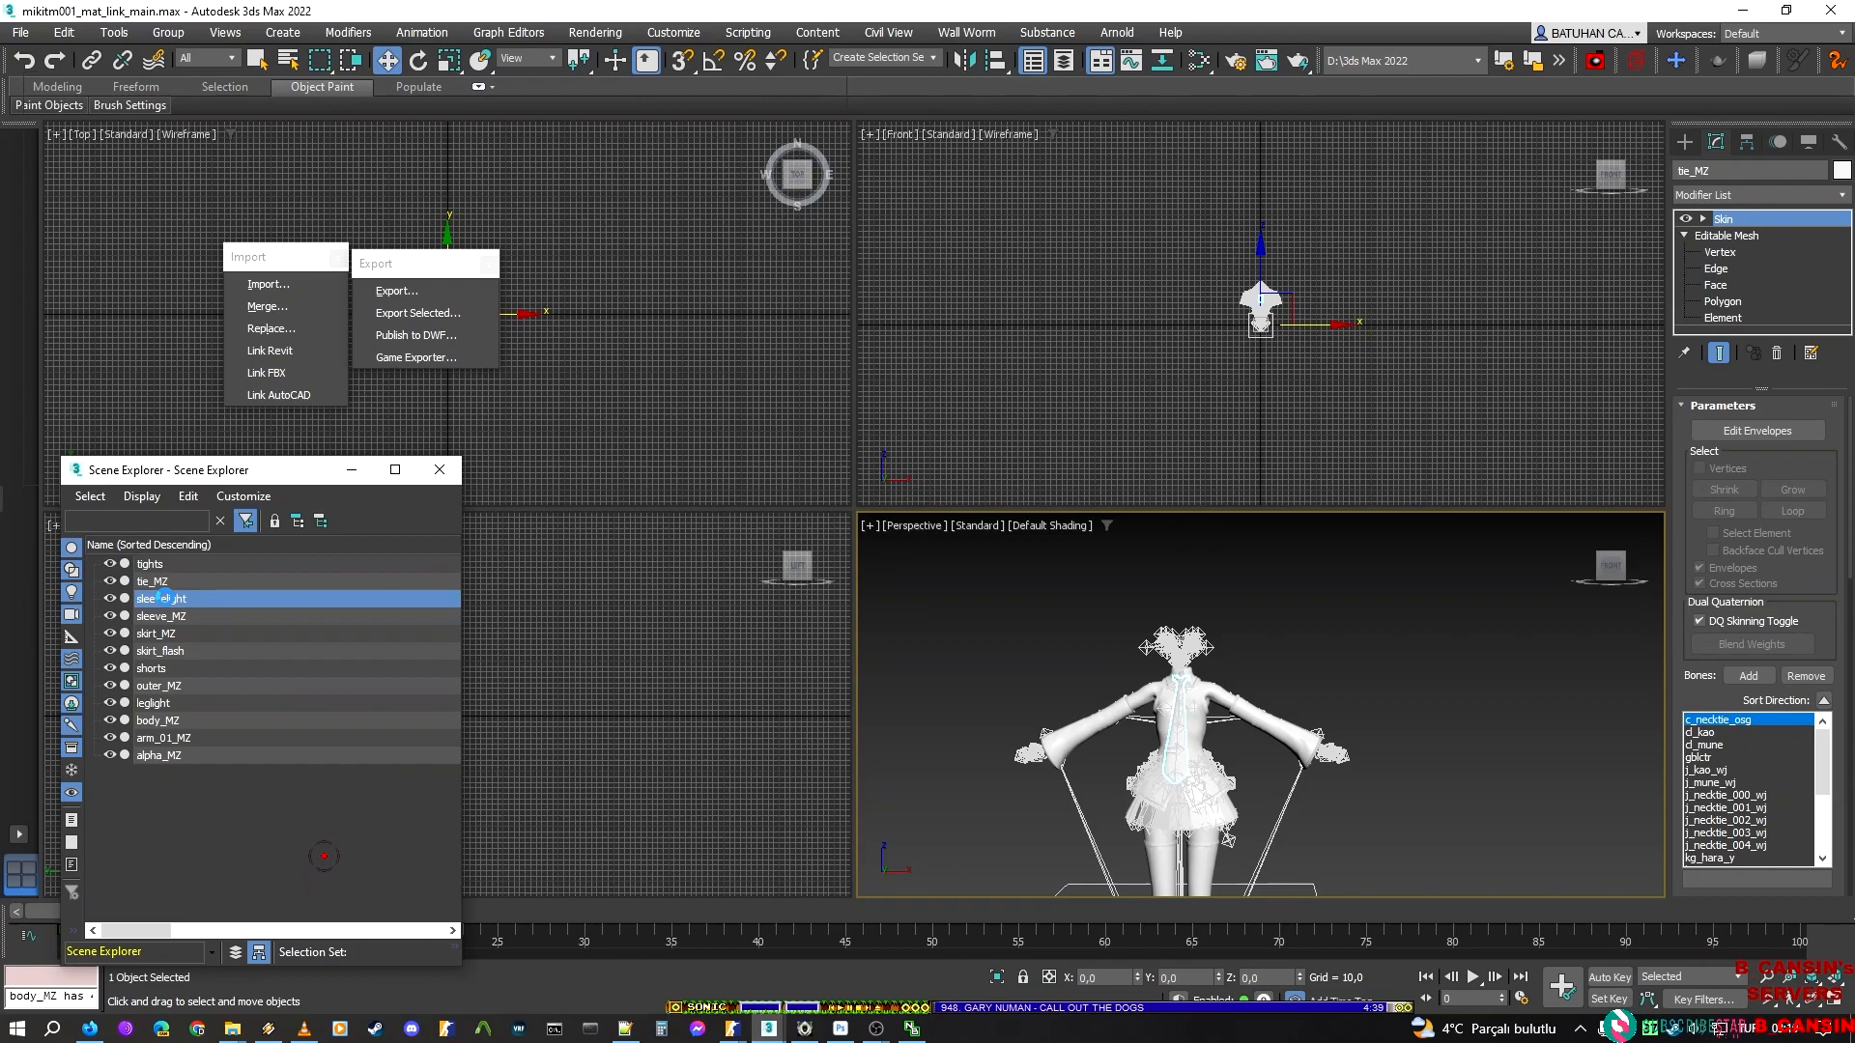
# Select all outfit meshes from tights to alpha_MZ except sleevelight
pyautogui.click(149, 564)
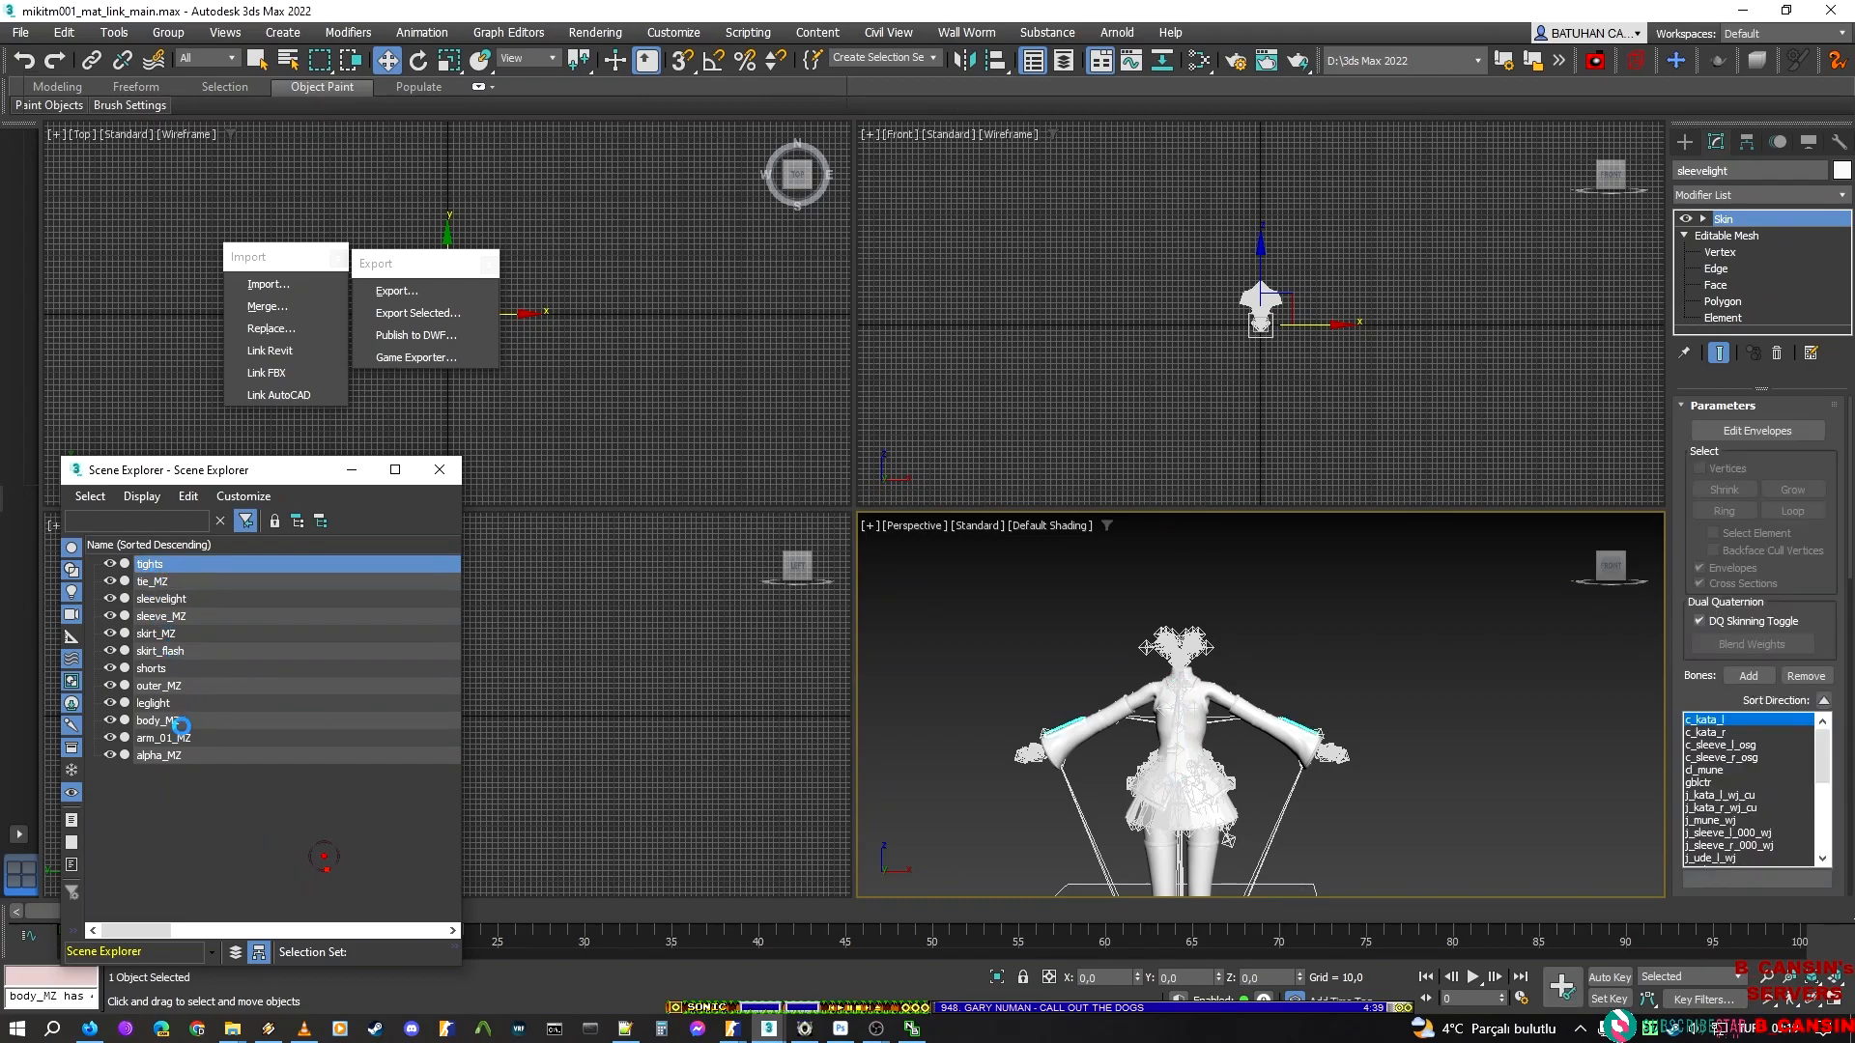
pyautogui.keyDown('shift'); pyautogui.click(175, 755); pyautogui.keyUp('shift')
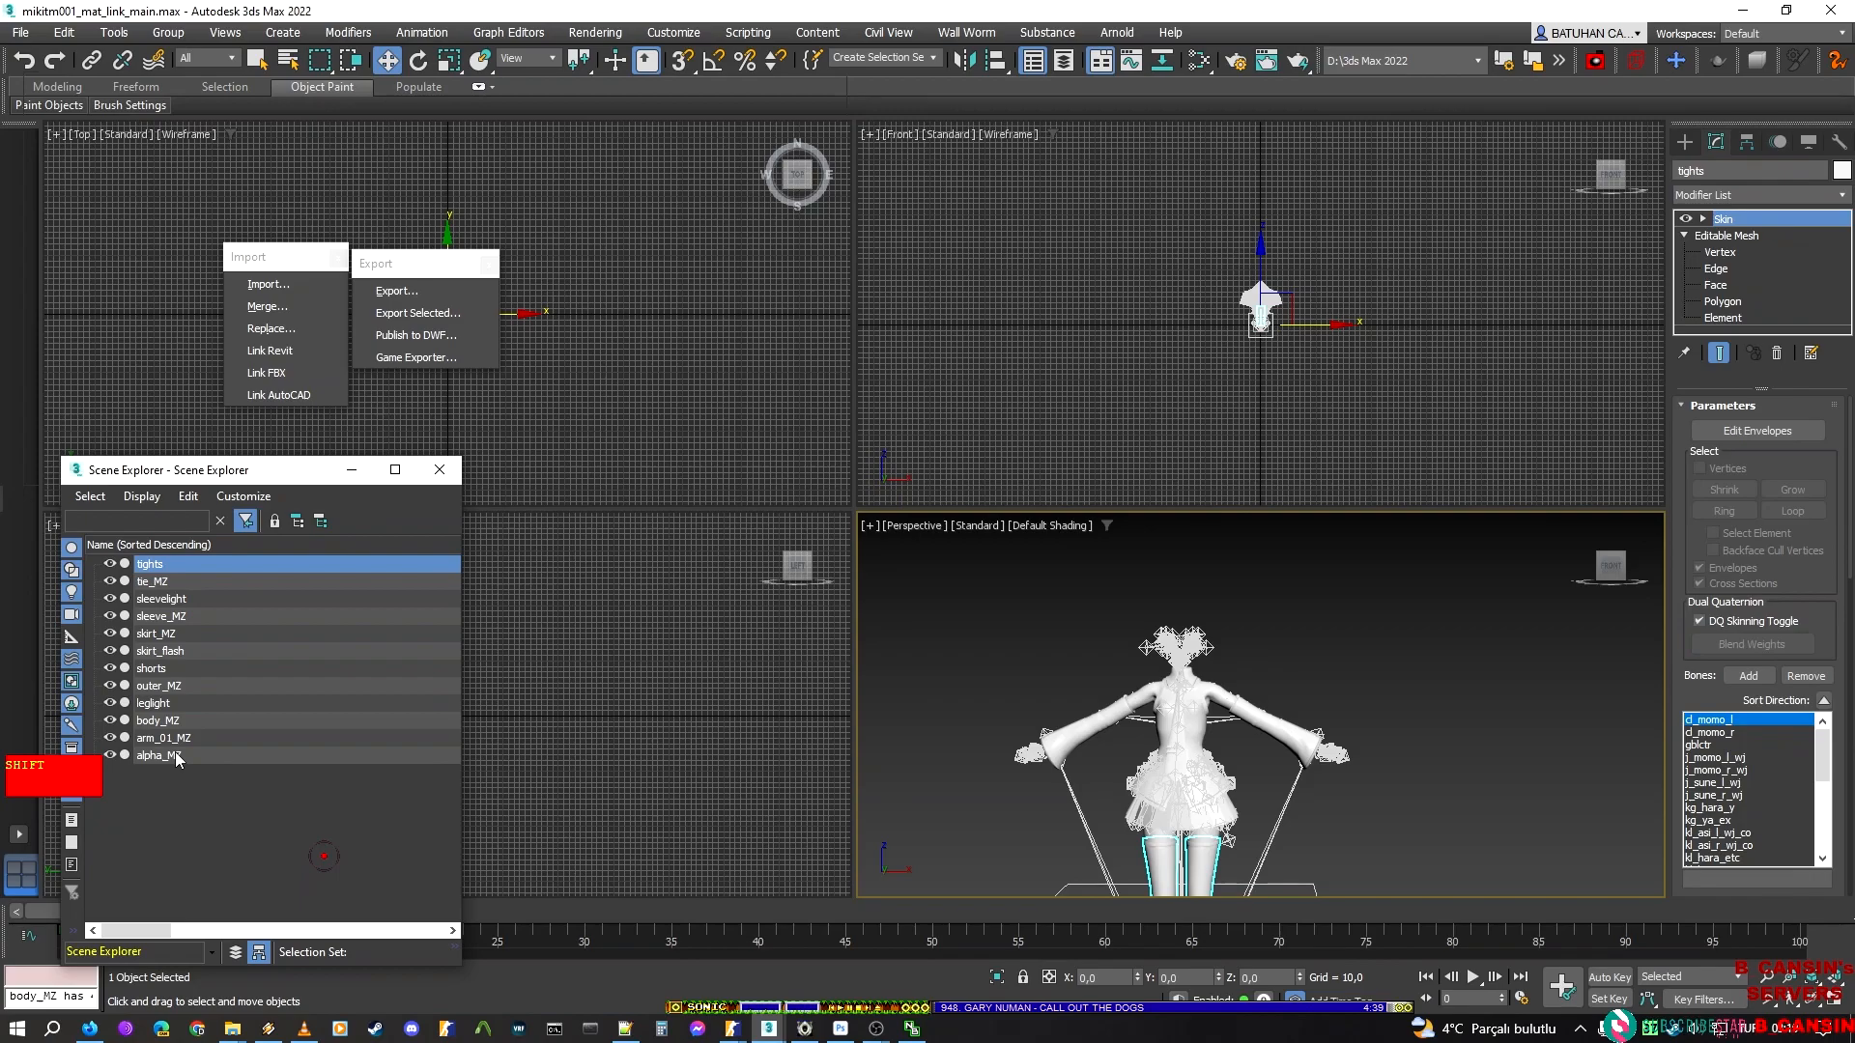
pyautogui.keyDown('shift'); pyautogui.click(175, 755); pyautogui.keyUp('shift')
pyautogui.keyDown('ctrl'); pyautogui.click(181, 598); pyautogui.keyUp('ctrl')
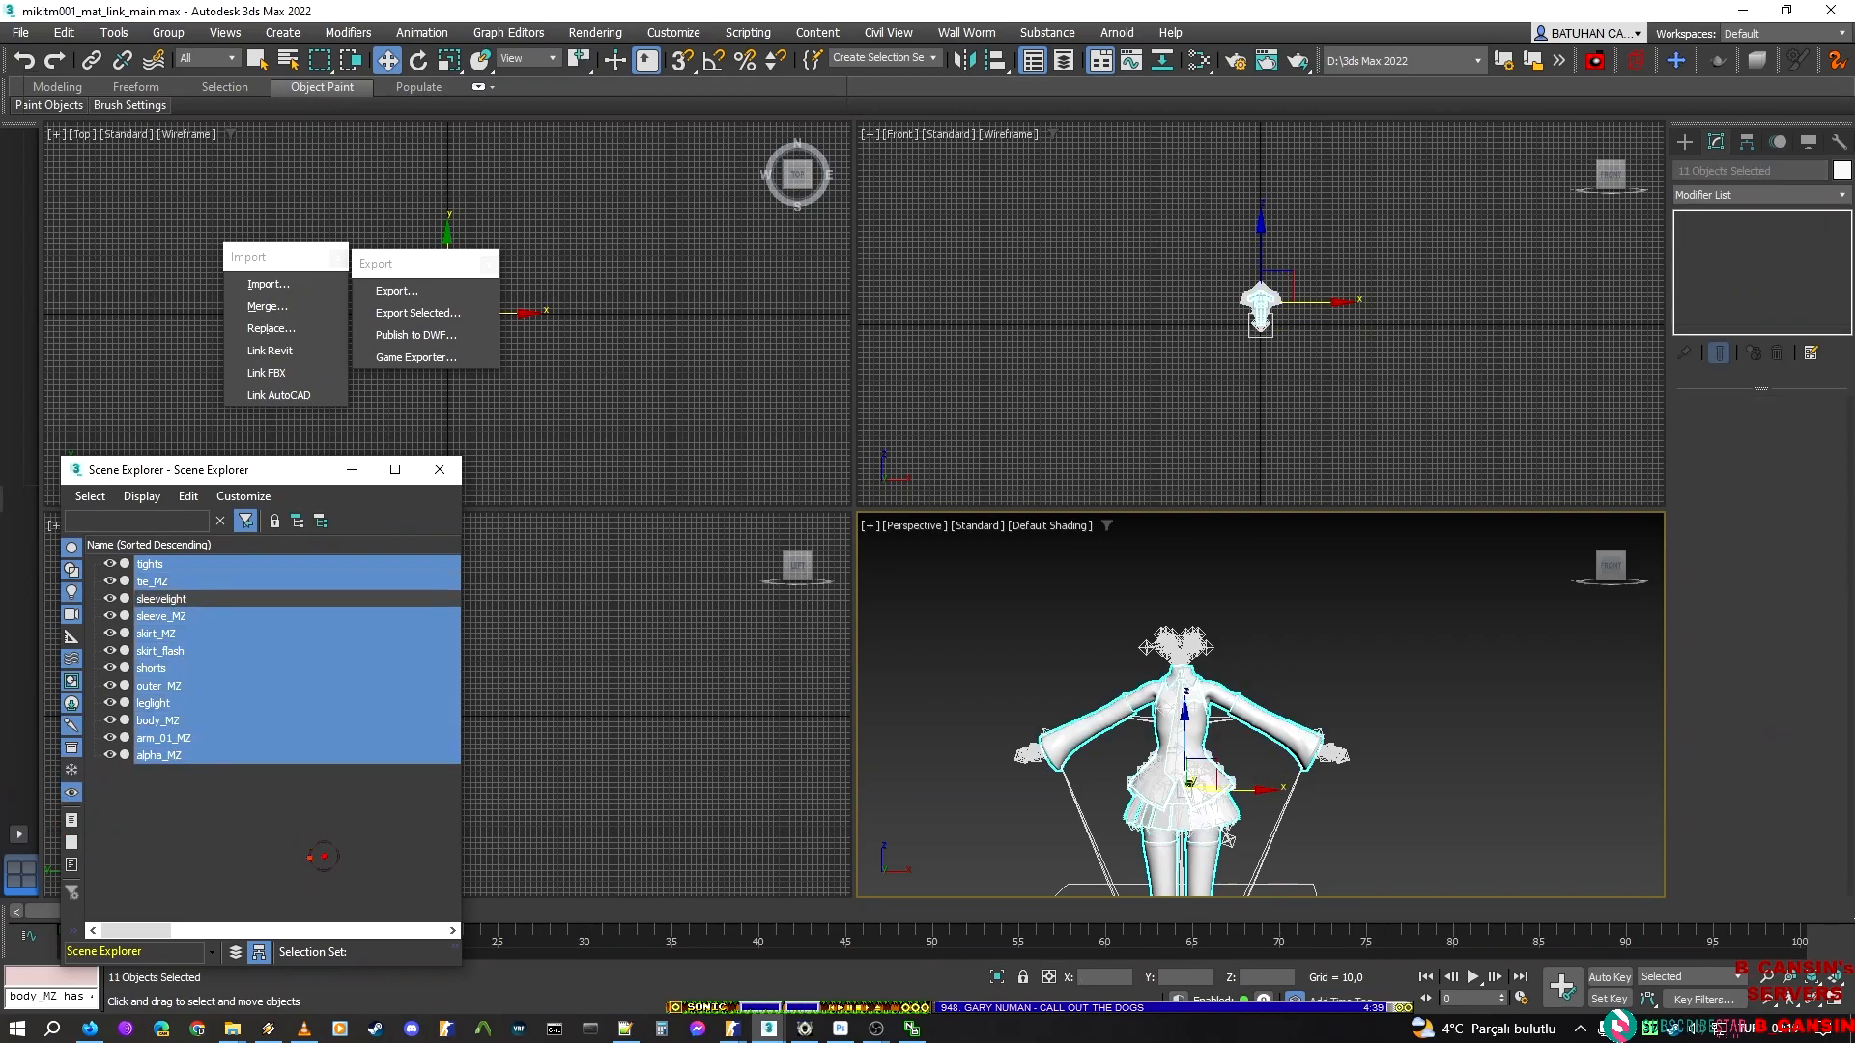
pyautogui.hotkey('alt', 'Tab')
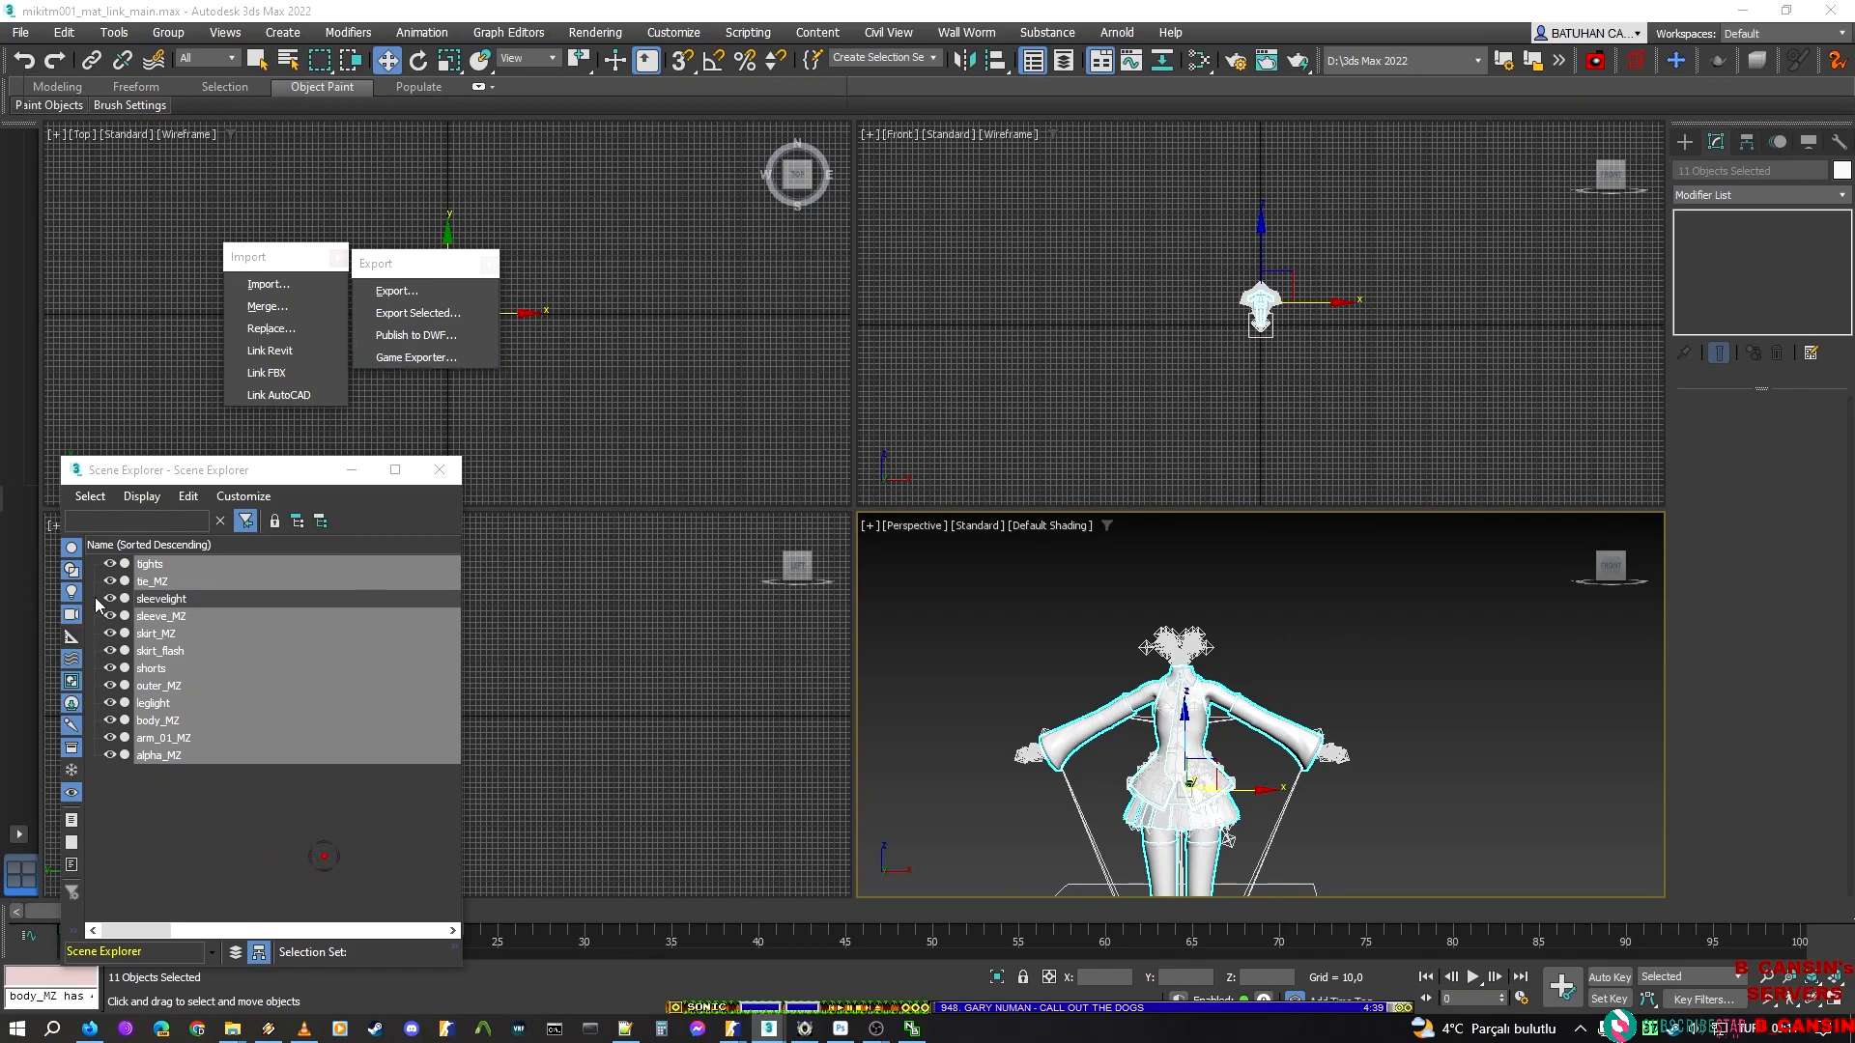
# Hide the selected outfit meshes so that sleevelight alone stays displayed, and select sleevelight
pyautogui.rightClick(1000, 577)
pyautogui.click(1038, 509)
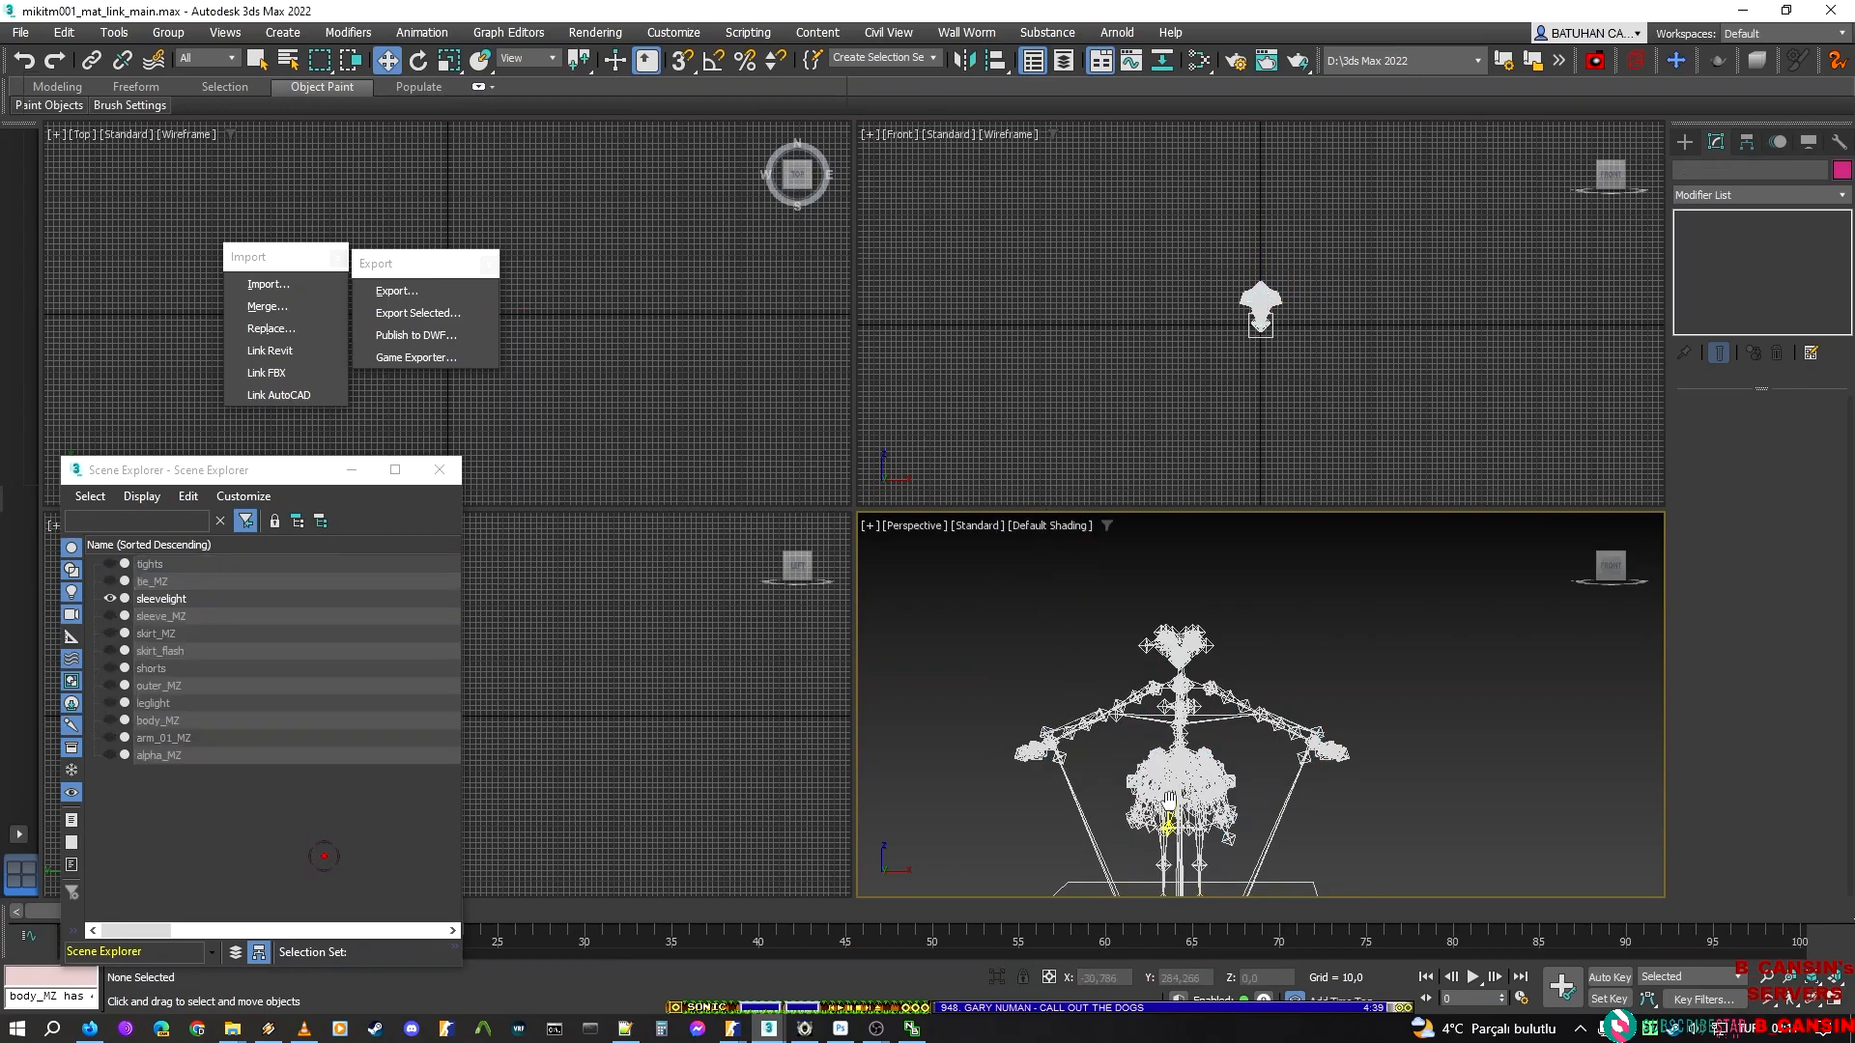
pyautogui.moveTo(1164, 809); pyautogui.dragTo(1244, 570, button='middle')
pyautogui.scroll(2, 1244, 570)
pyautogui.scroll(5, 1294, 667)
pyautogui.moveTo(1294, 659); pyautogui.dragTo(1343, 604, button='middle')
pyautogui.click(172, 594)
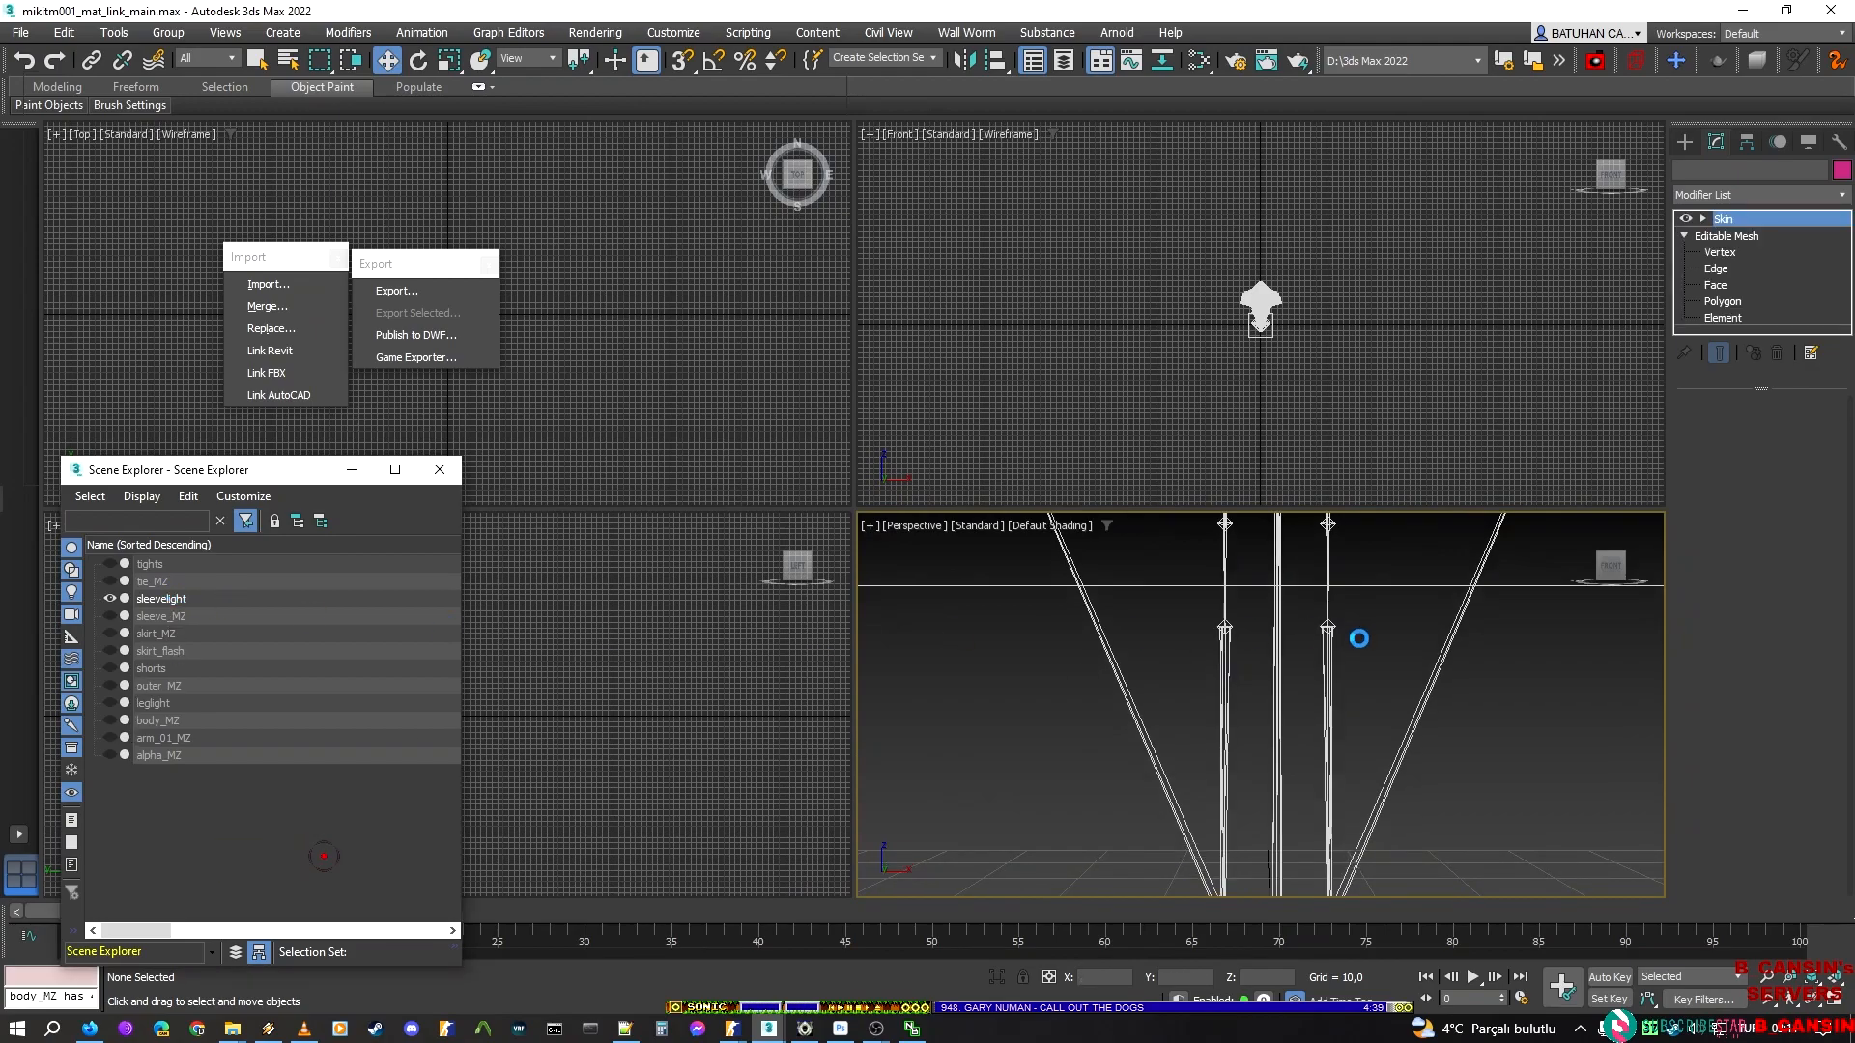
# Examine the sleevelight pieces on both arms from several angles and toggle the mesh's visibility to locate them
pyautogui.scroll(6, 1329, 610)
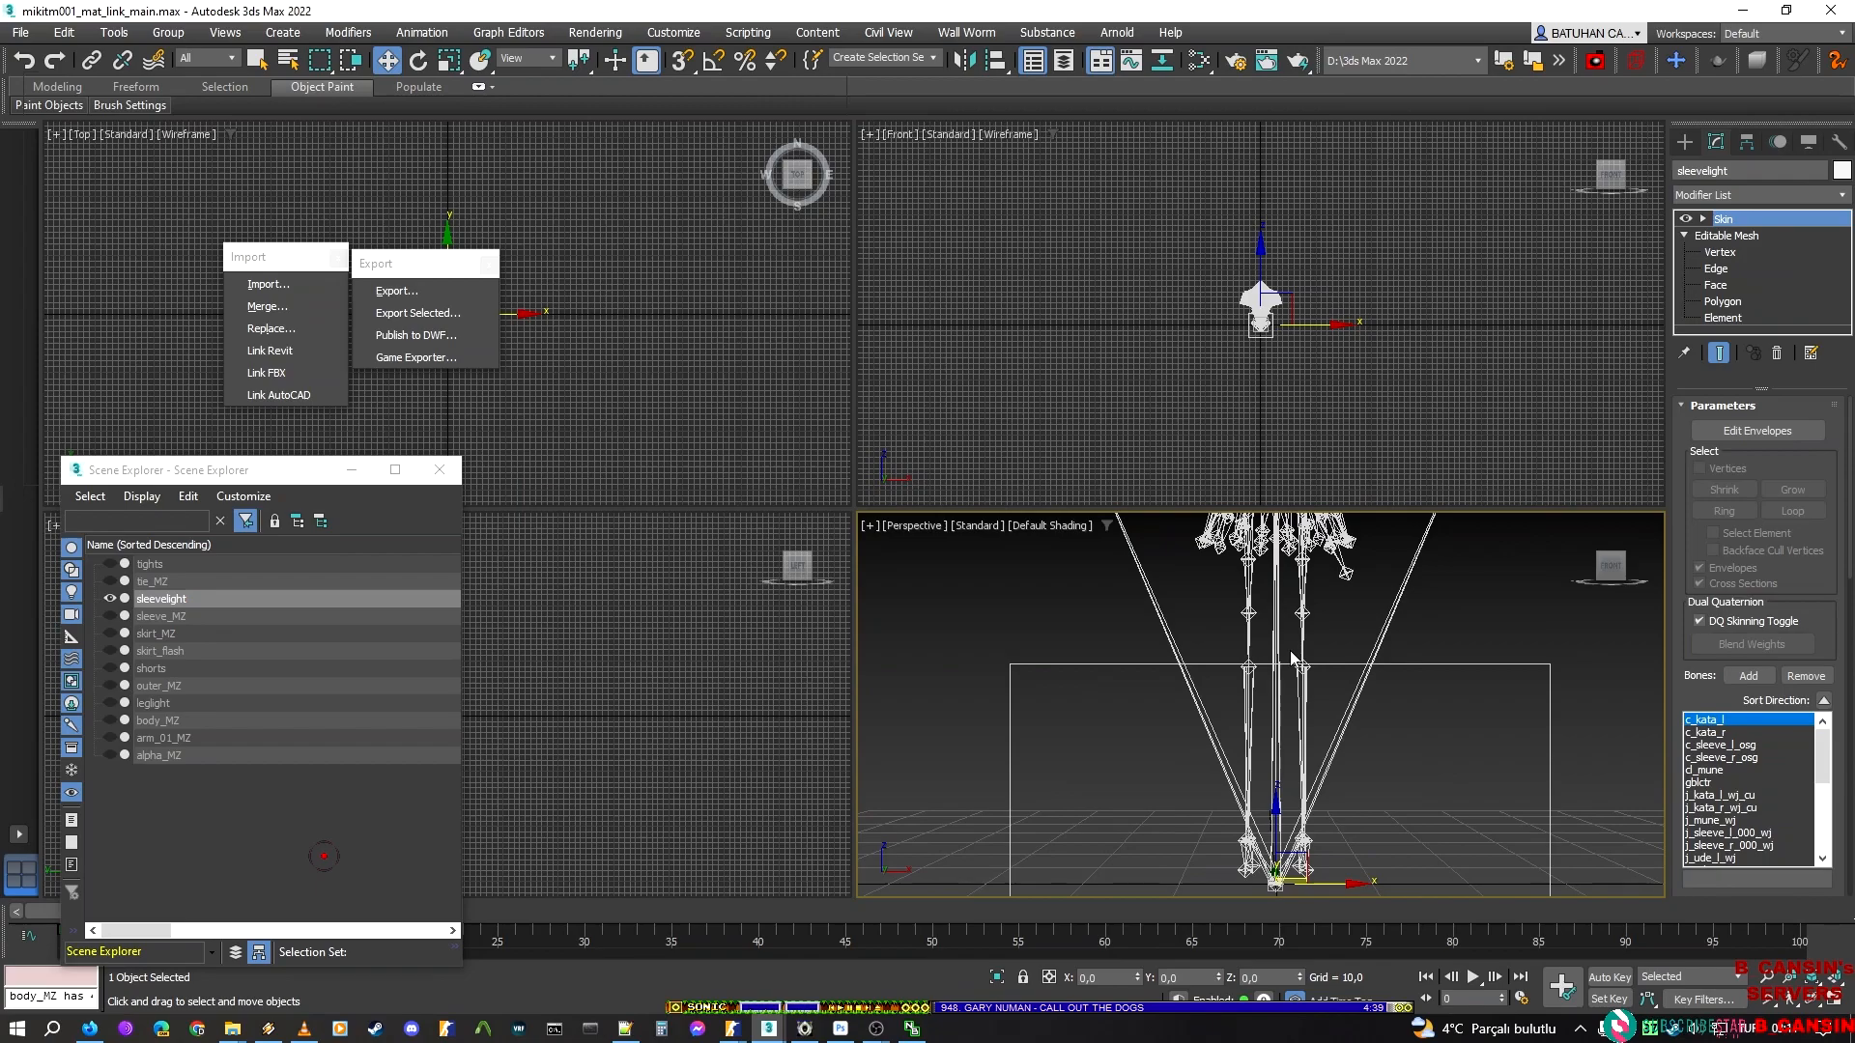
pyautogui.scroll(-5, 1292, 657)
pyautogui.moveTo(1287, 650); pyautogui.dragTo(1258, 724, button='middle')
pyautogui.moveTo(1613, 570); pyautogui.dragTo(1579, 593)
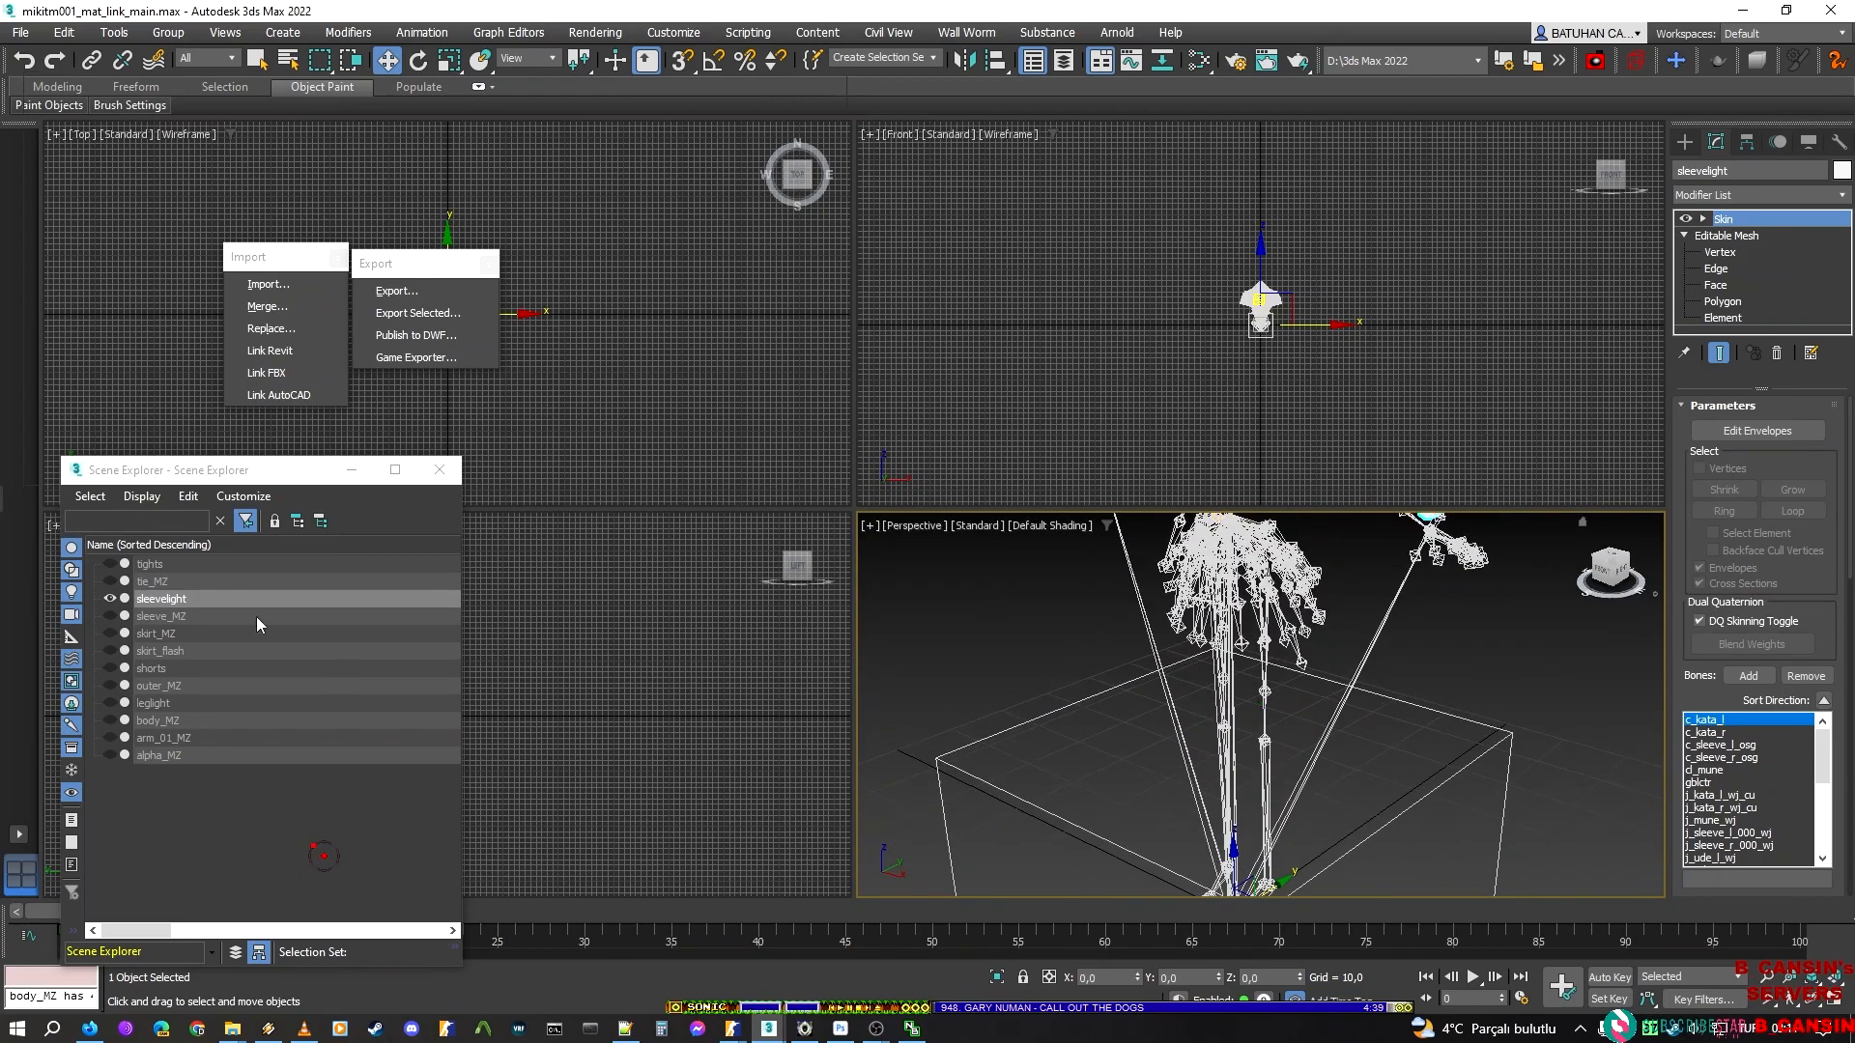
pyautogui.click(104, 599)
pyautogui.click(106, 599)
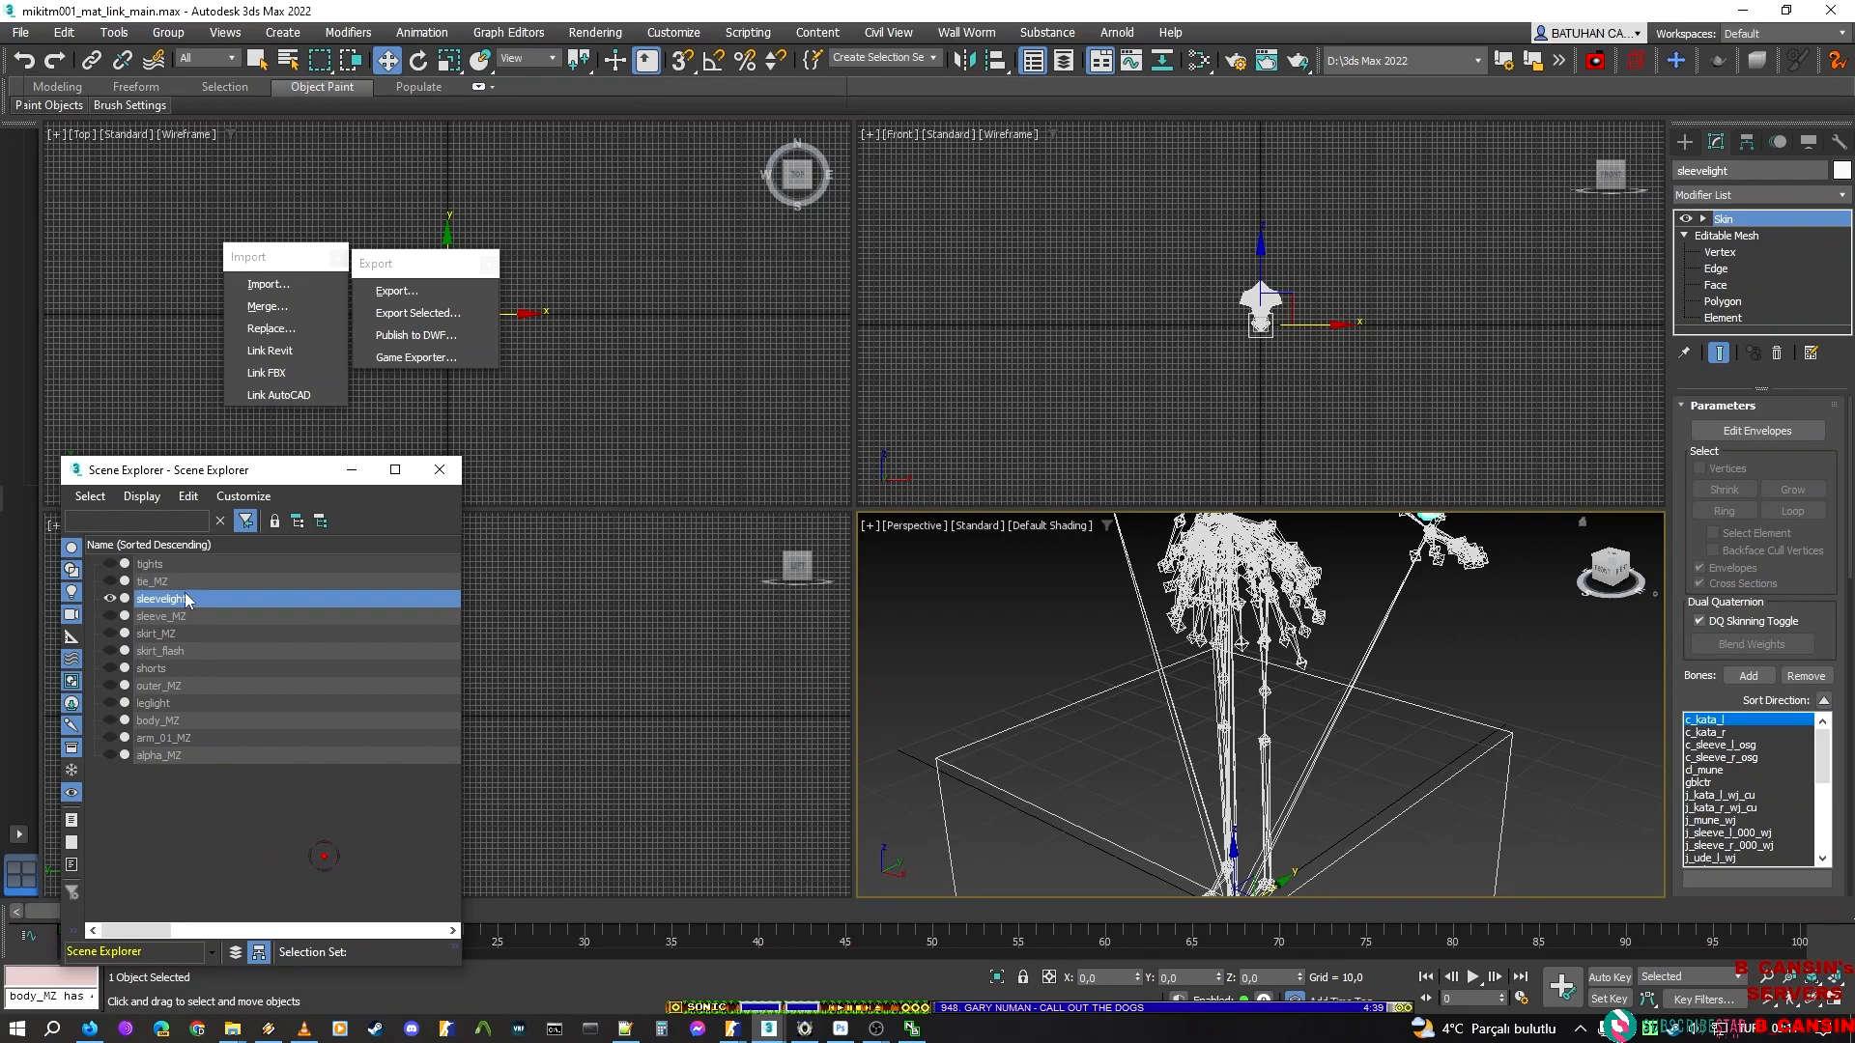
pyautogui.moveTo(1302, 560); pyautogui.dragTo(1269, 680, button='middle')
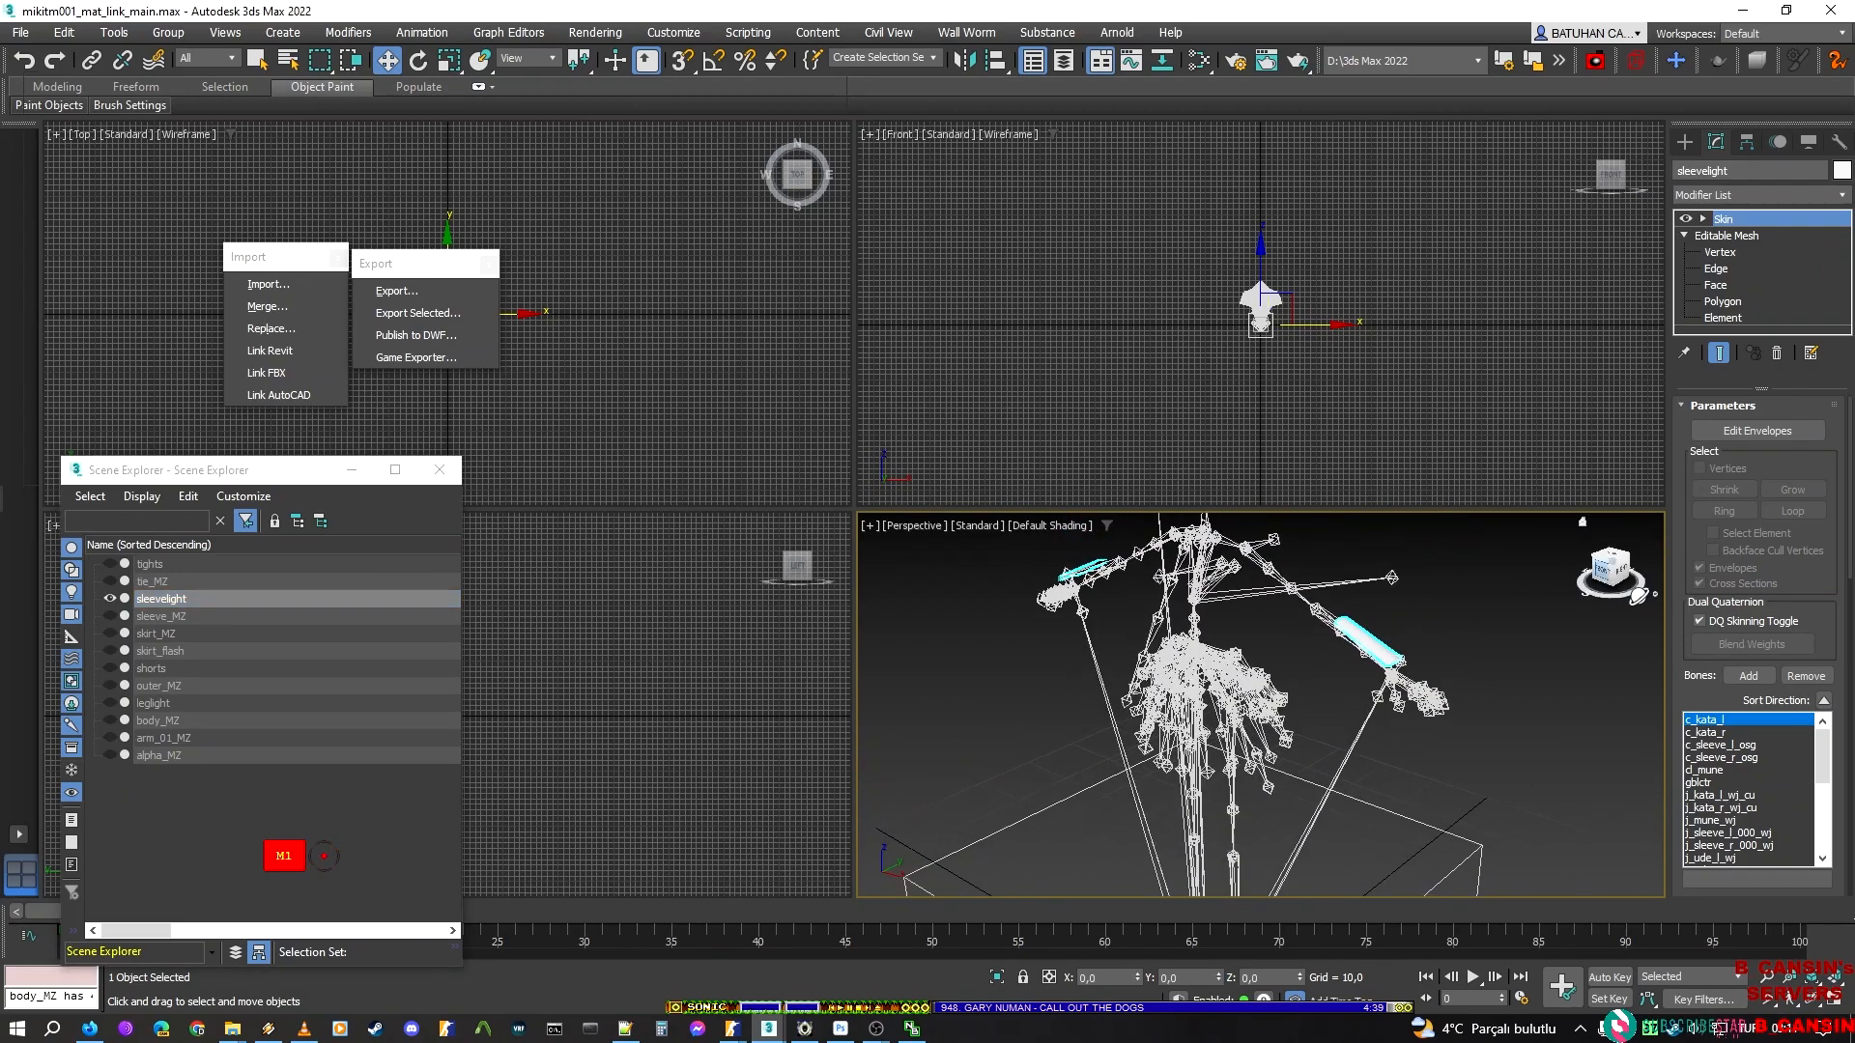
pyautogui.click(1600, 570)
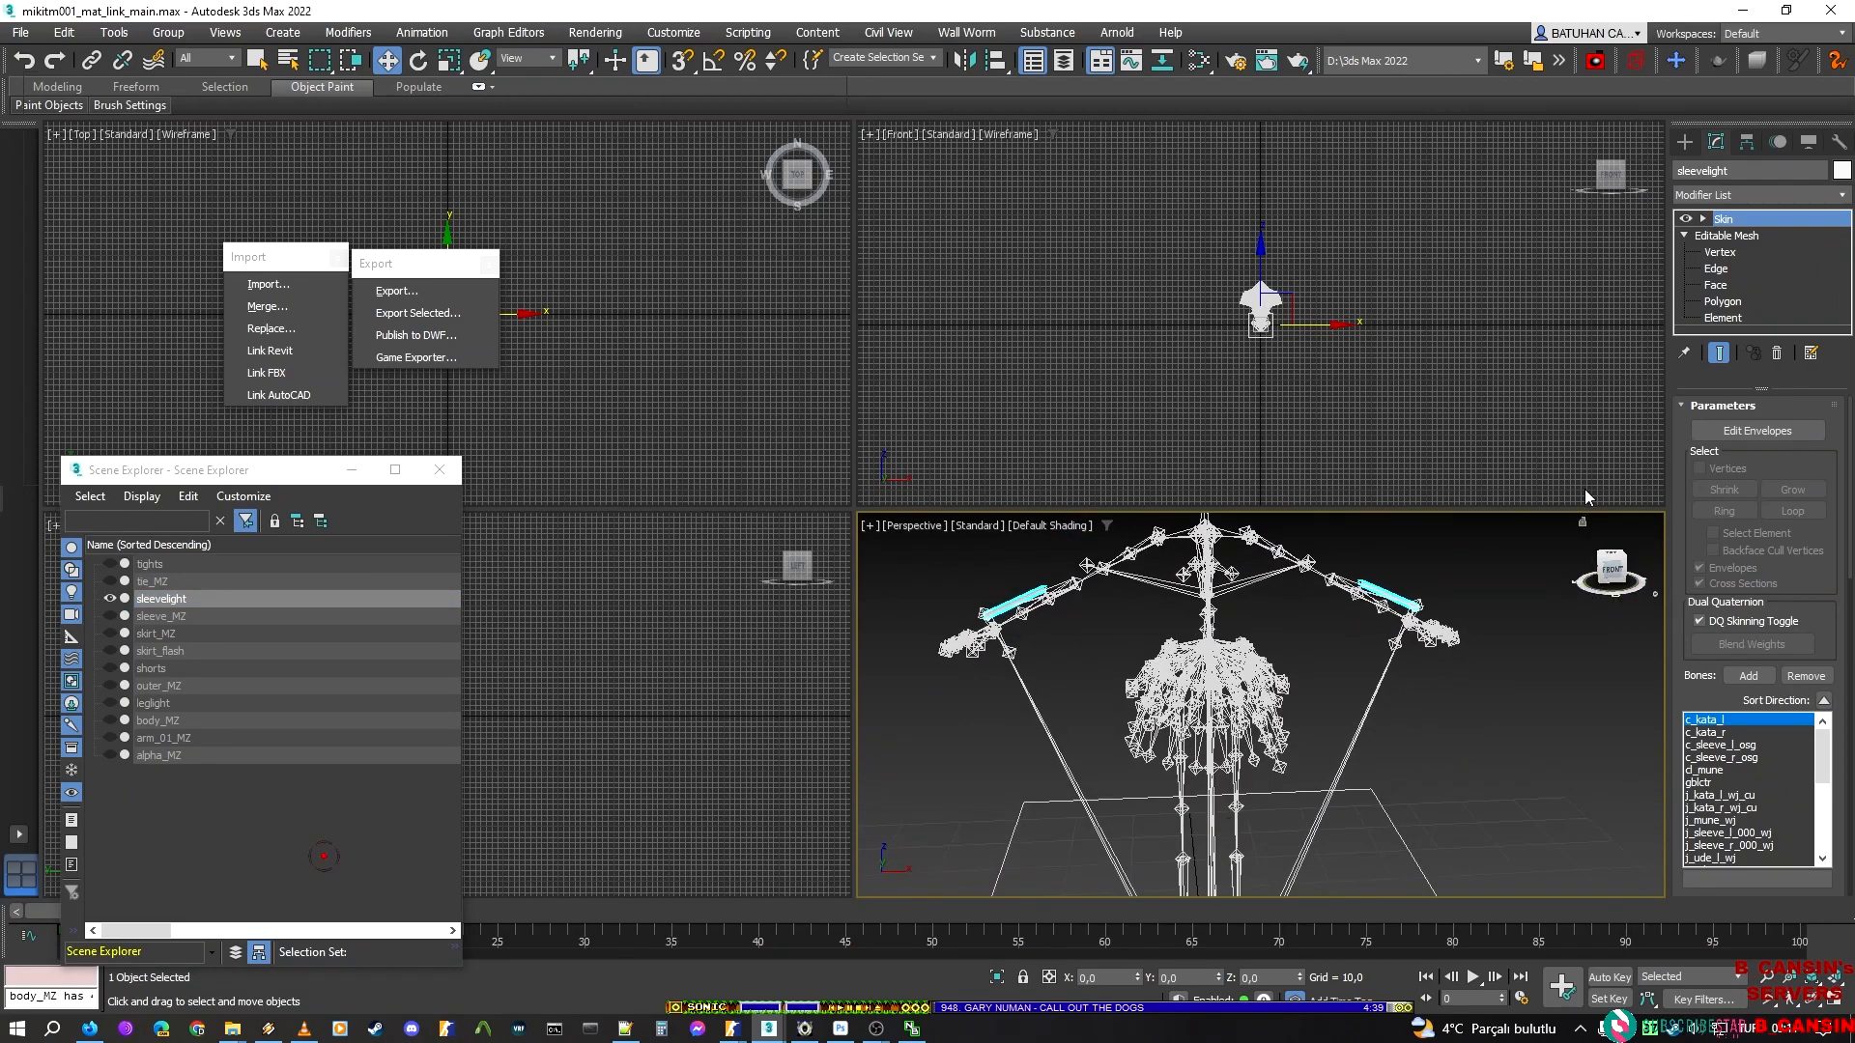
# Hide the sleevelight element on the character's left arm at Element level, and return to the Skin modifier
pyautogui.click(1737, 318)
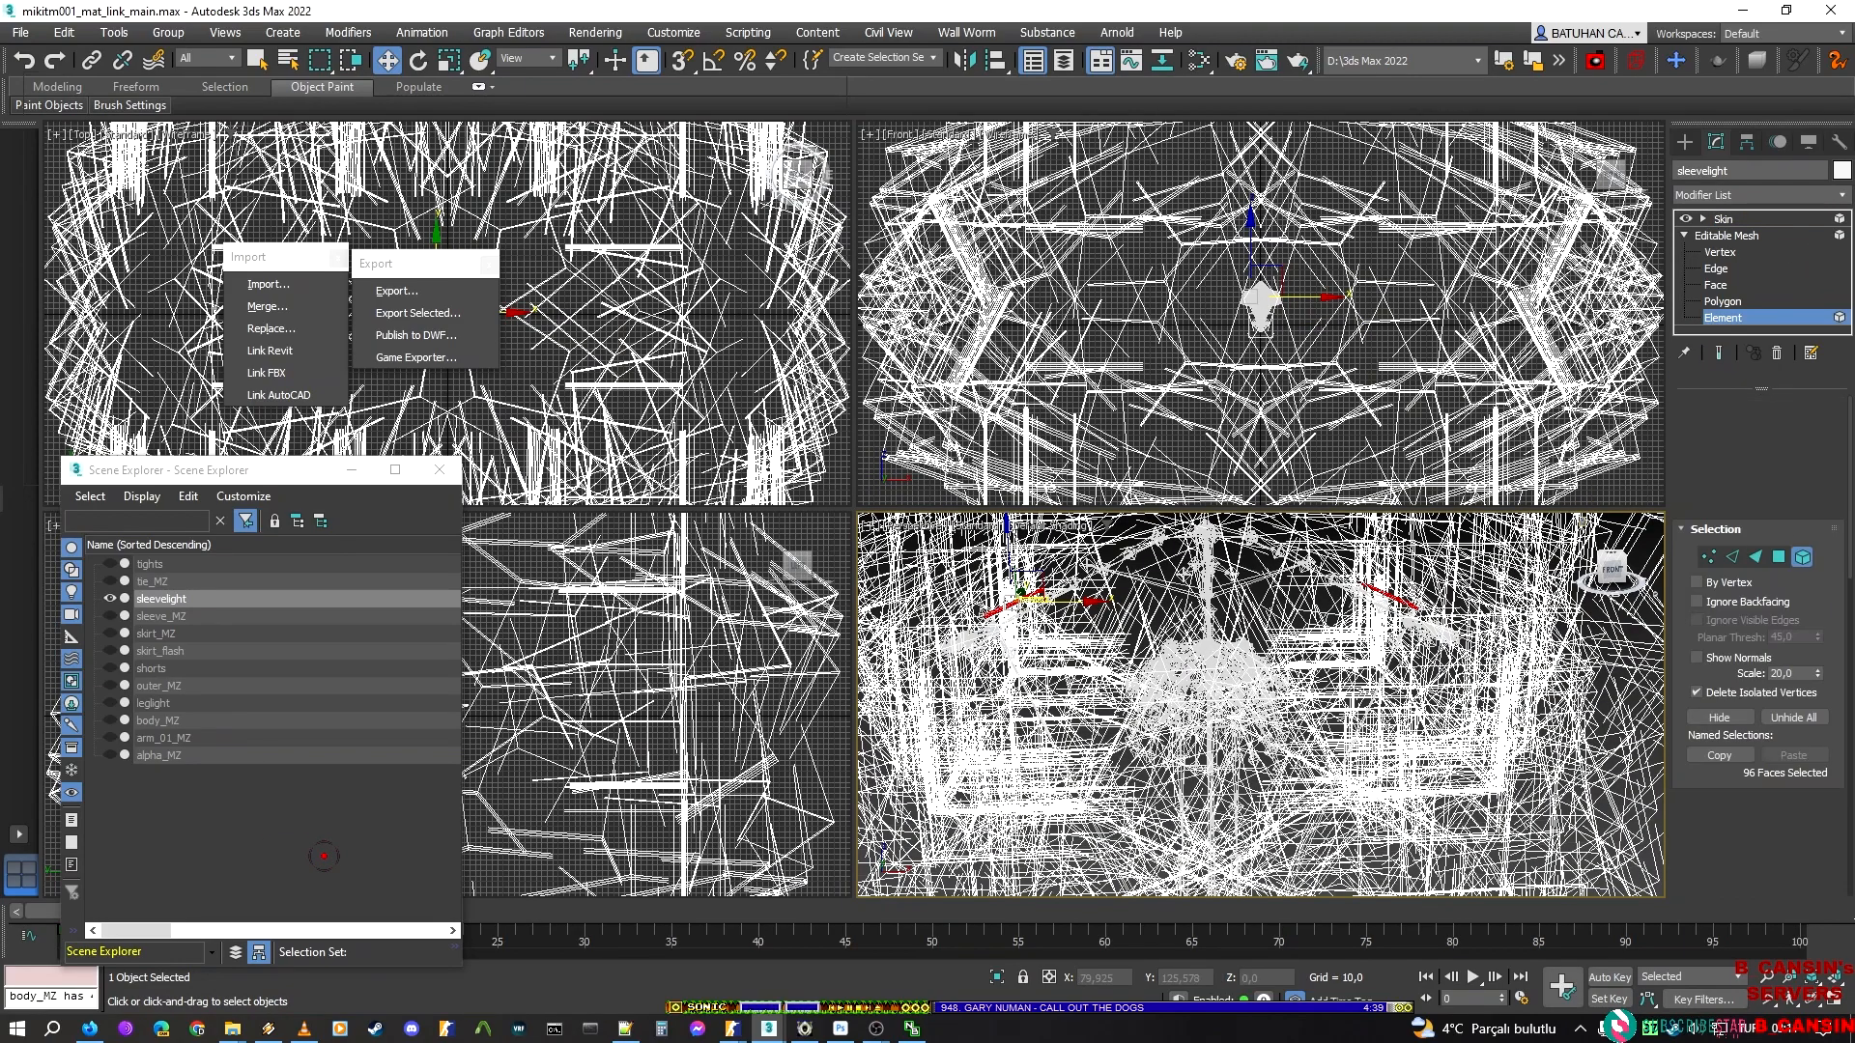
pyautogui.moveTo(1458, 655); pyautogui.dragTo(1310, 555)
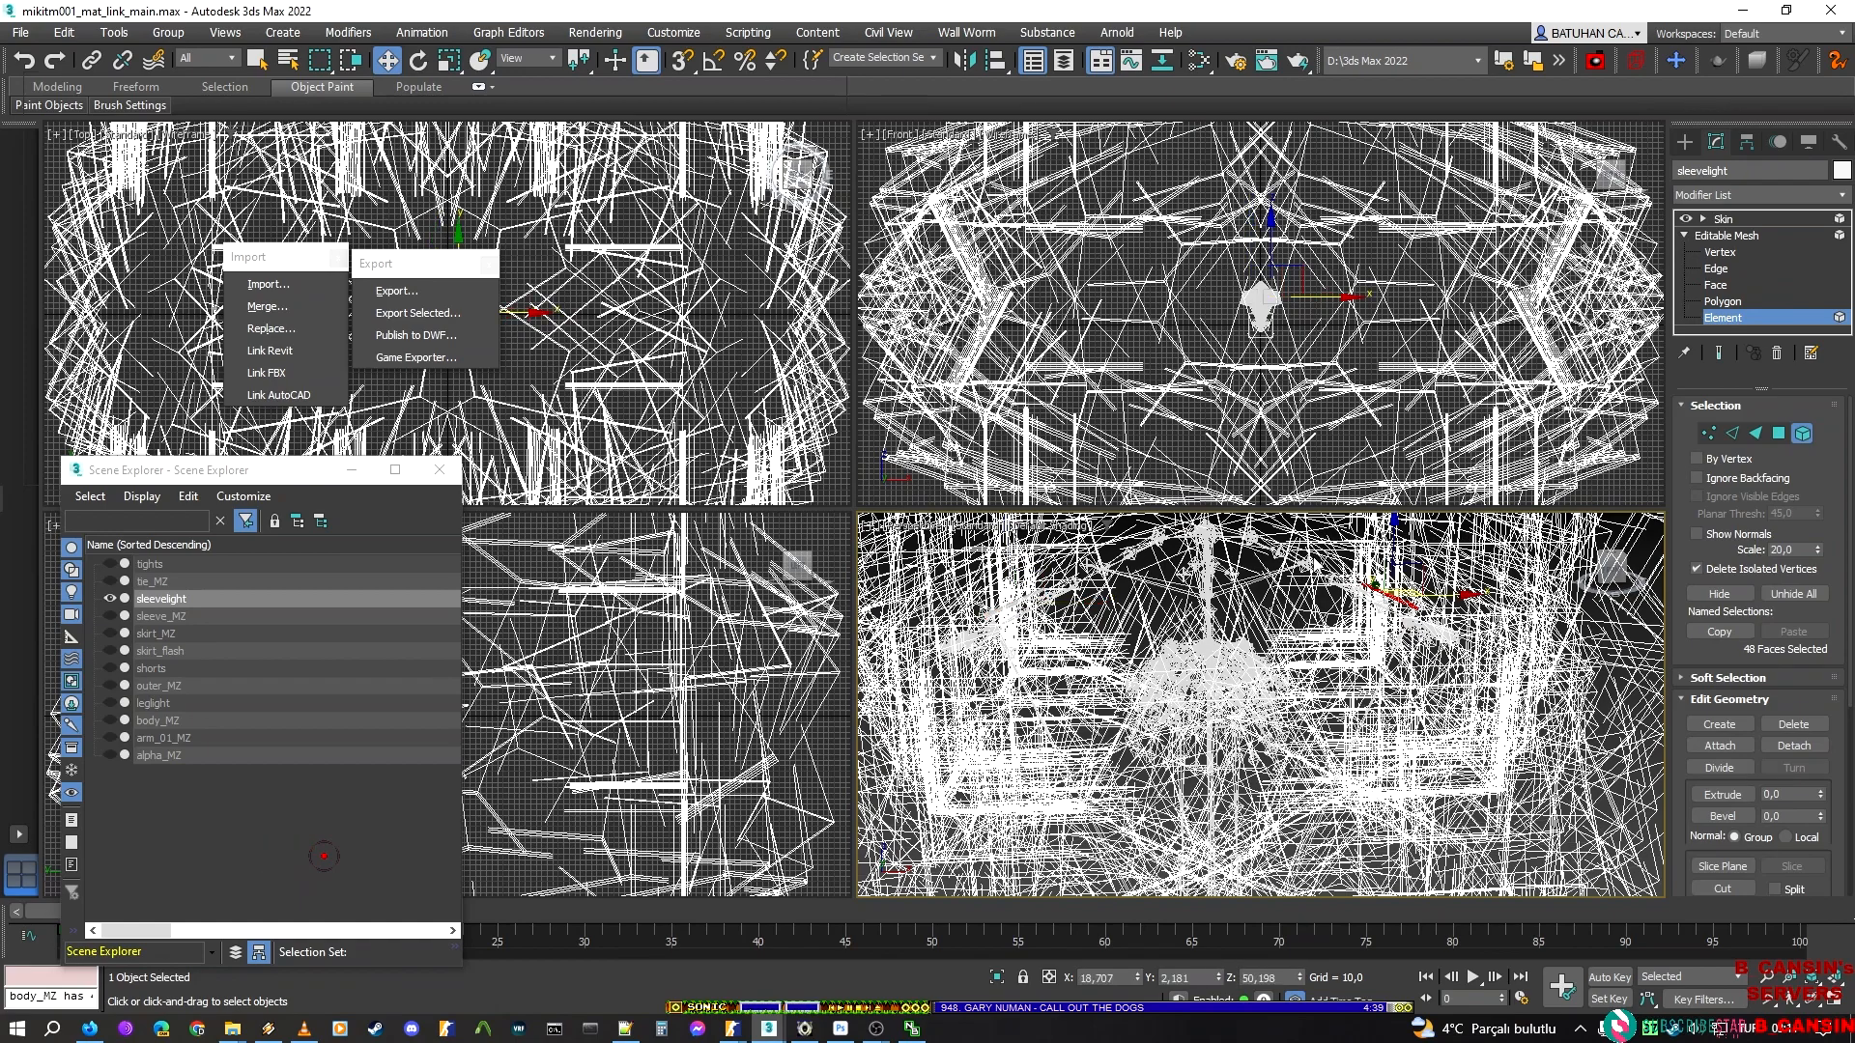
pyautogui.click(1765, 320)
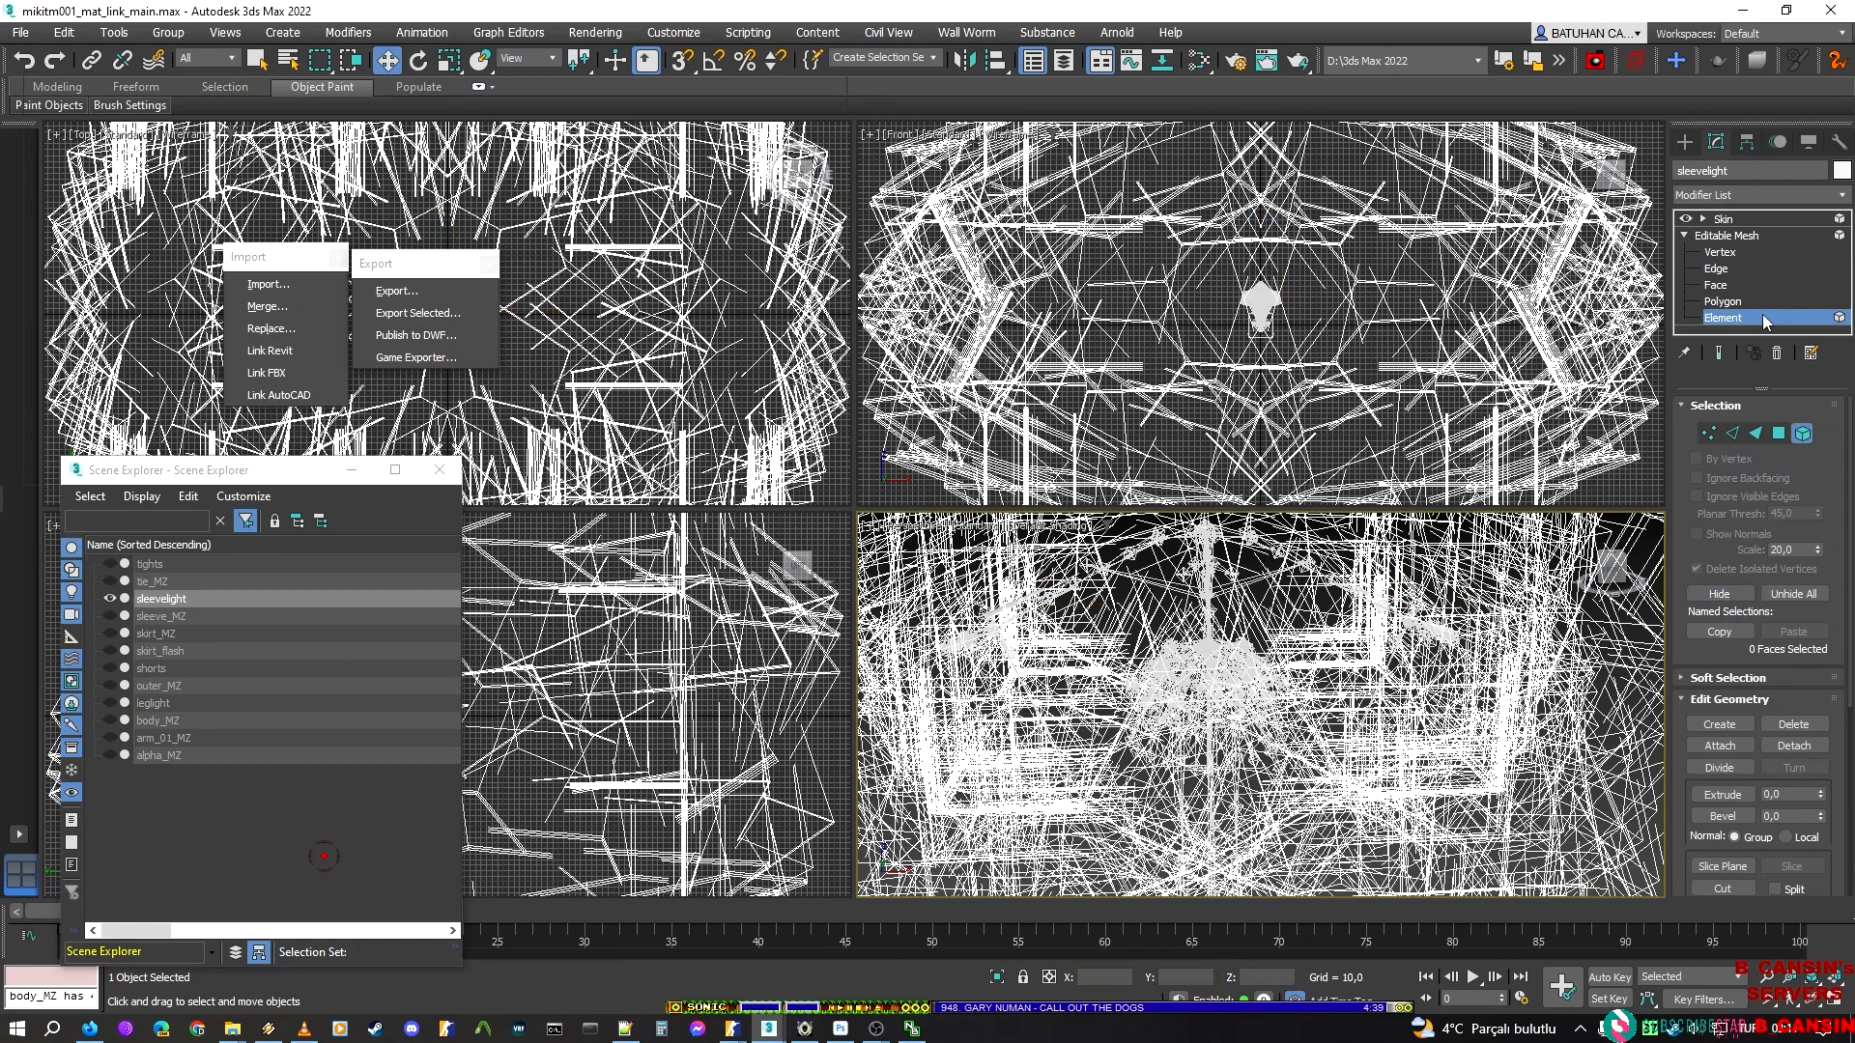
pyautogui.click(1723, 223)
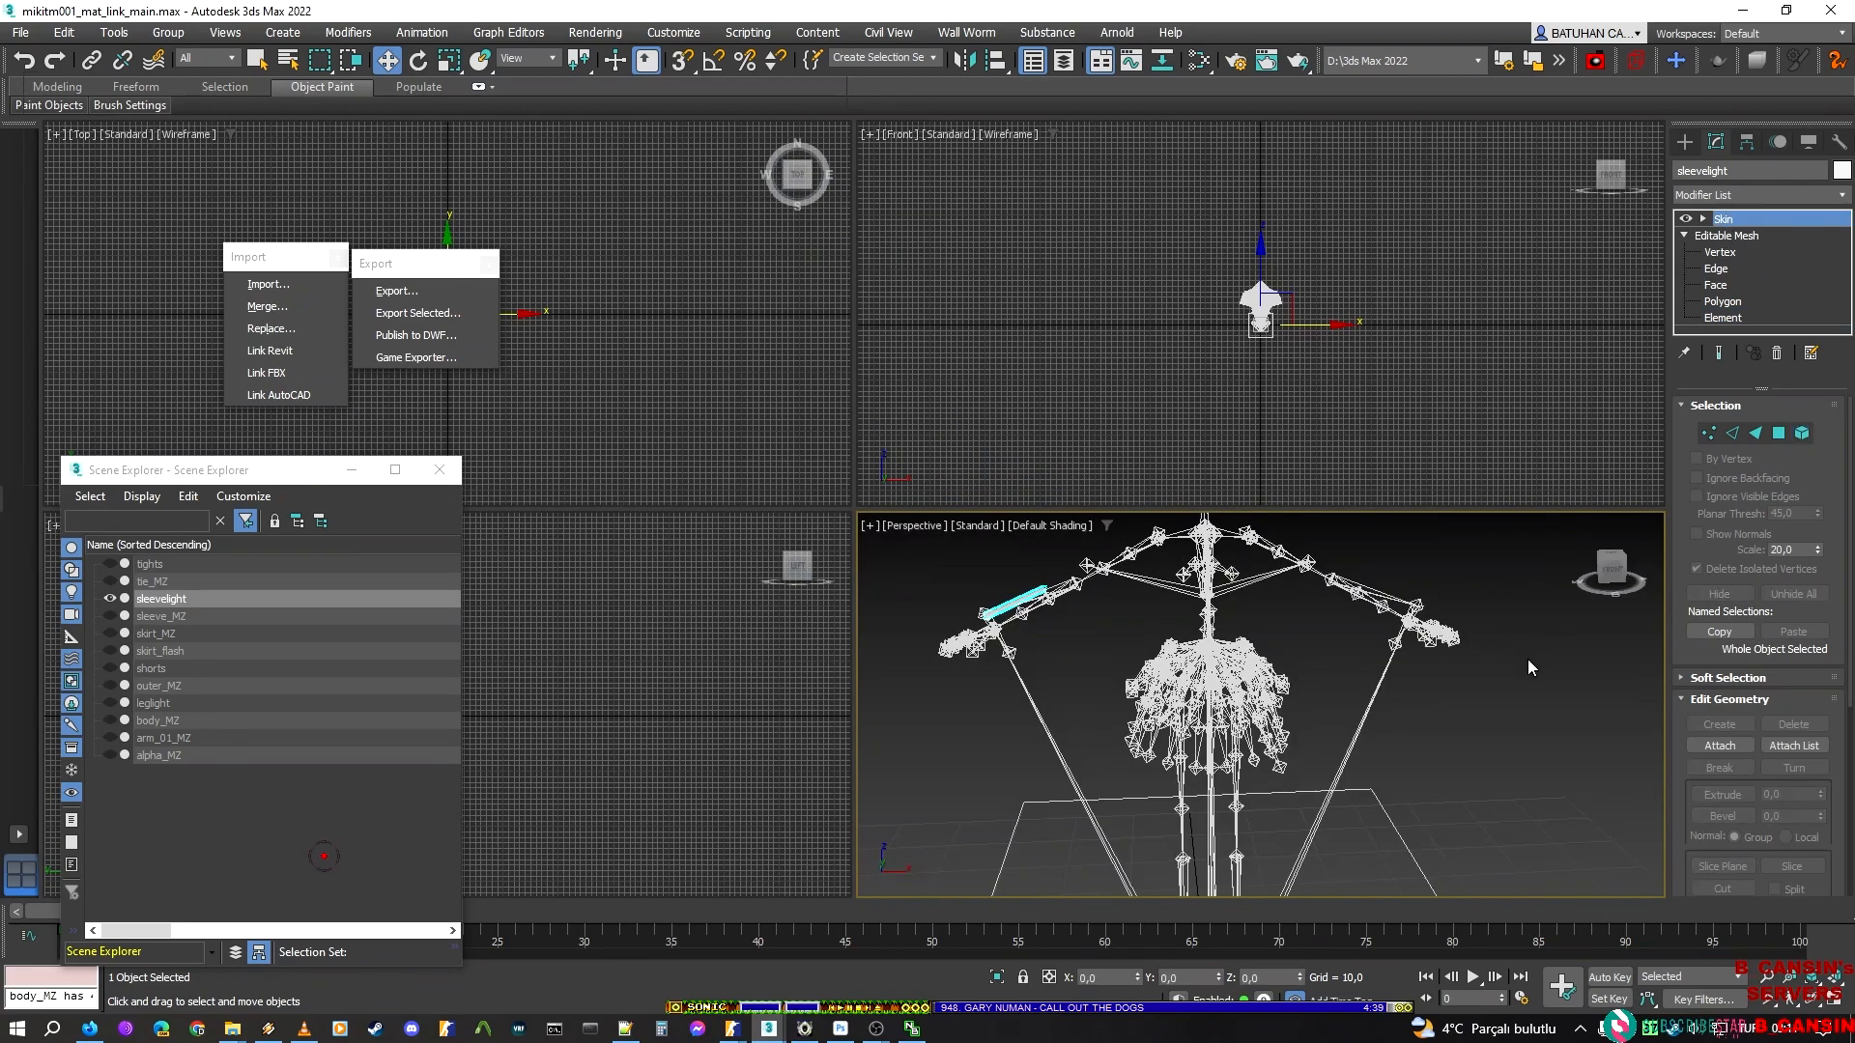
# Start a DMX export and create and open a new folder named sleeve inside new_script
pyautogui.click(393, 294)
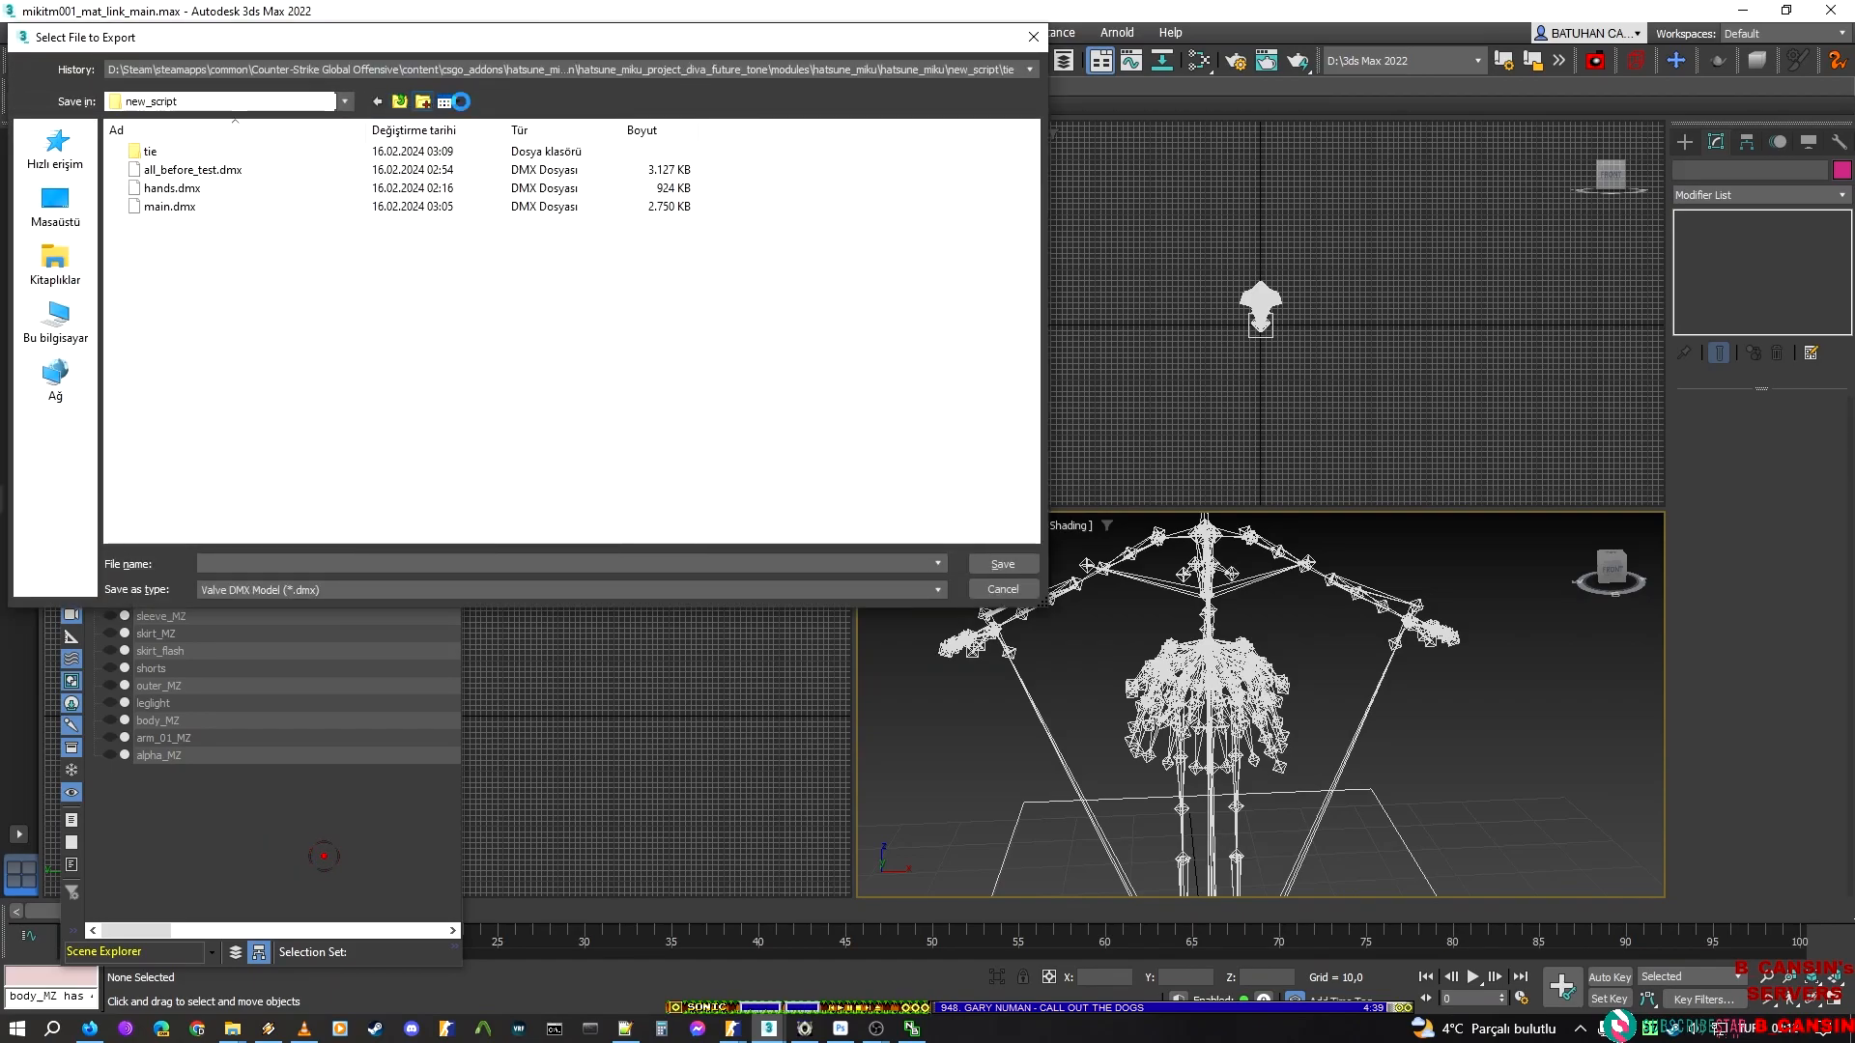
pyautogui.hotkey('ctrl', 'shift', 'n')
pyautogui.write('sleeve')
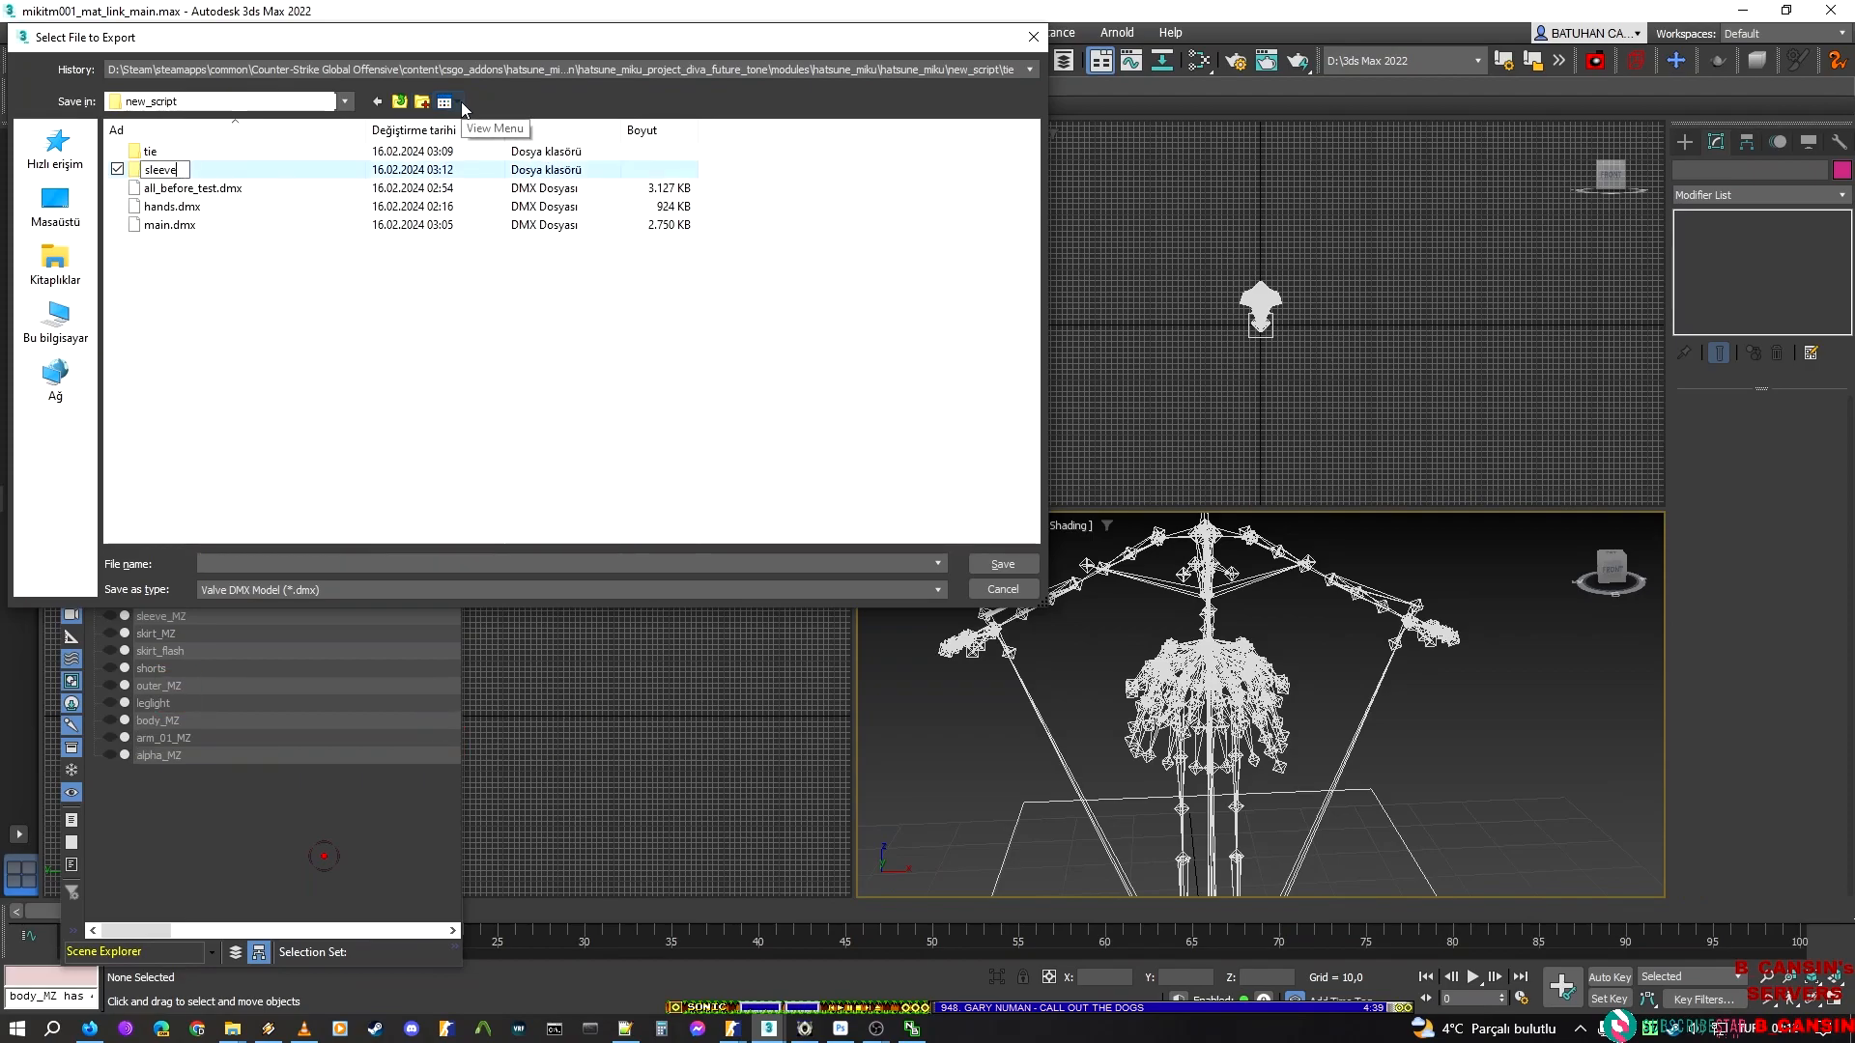
pyautogui.press('Return')
pyautogui.press('Return')
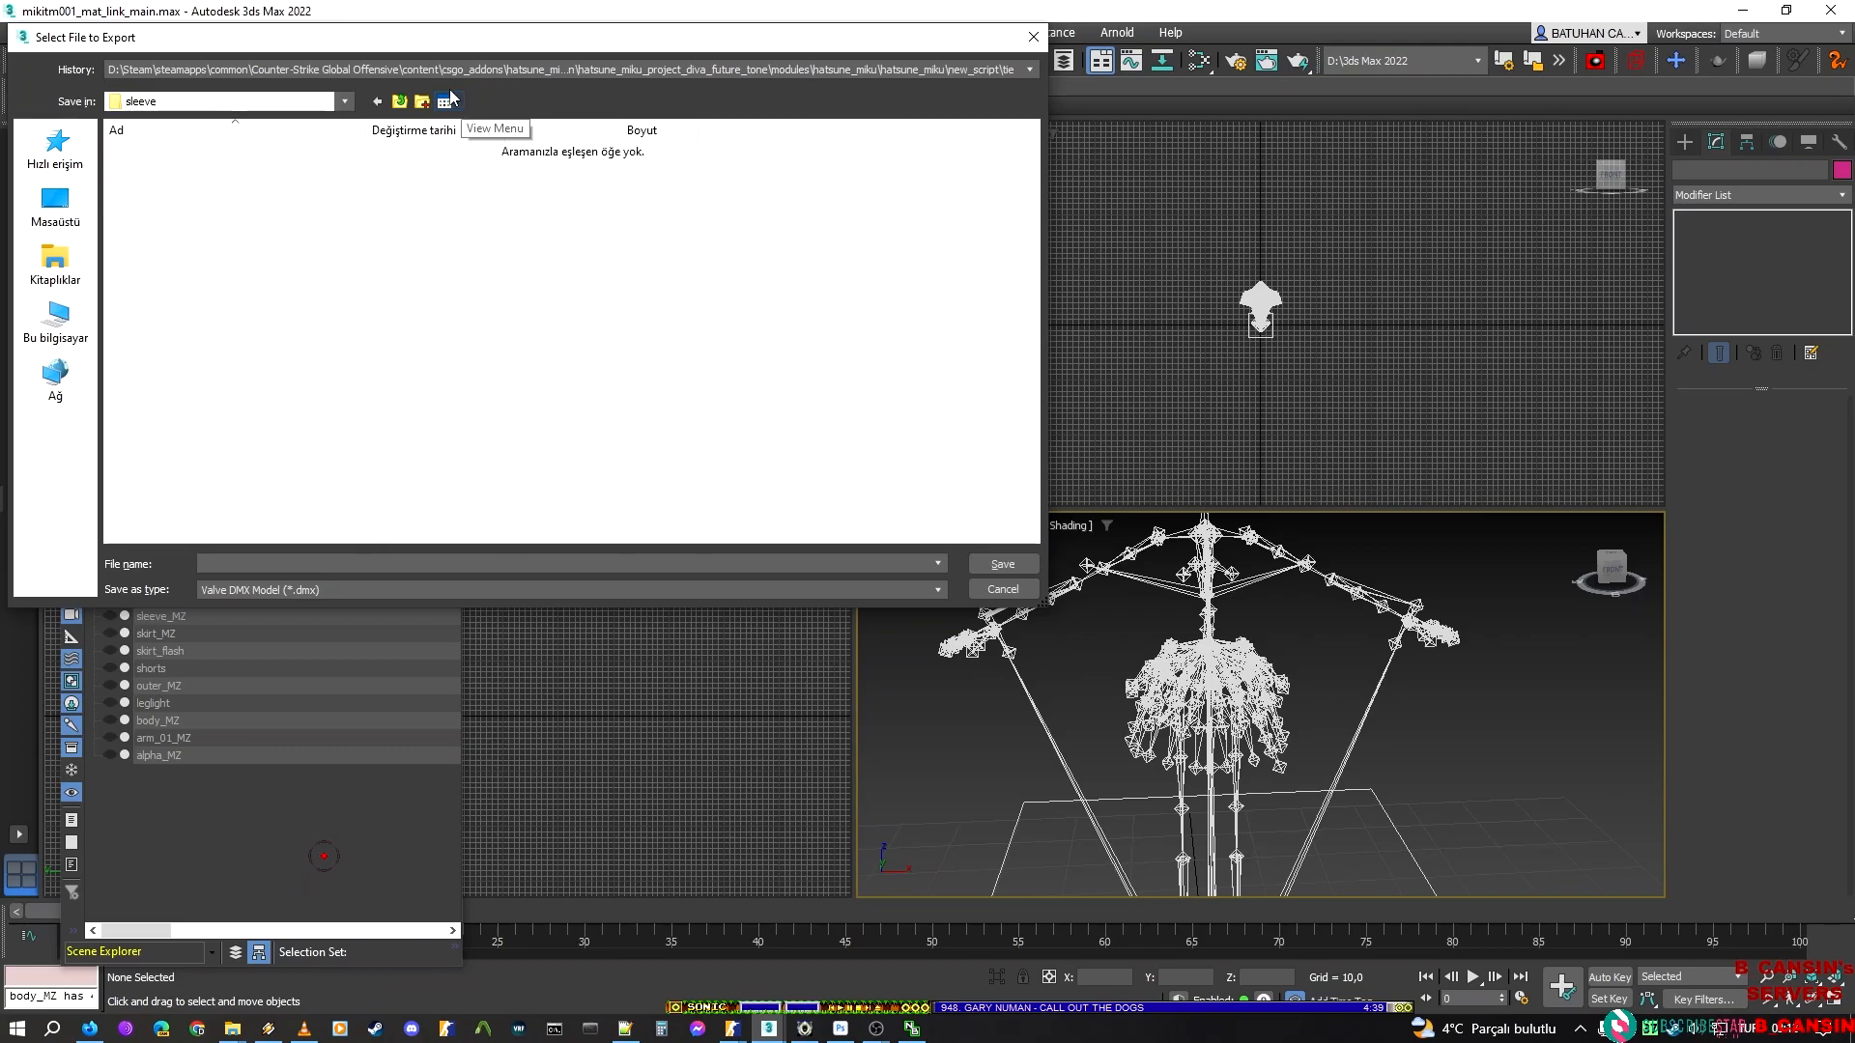
# Export the right-arm sleeve light into the sleeve folder as the Valve DMX model sleeve_light_r
pyautogui.moveTo(388, 38); pyautogui.dragTo(686, 92)
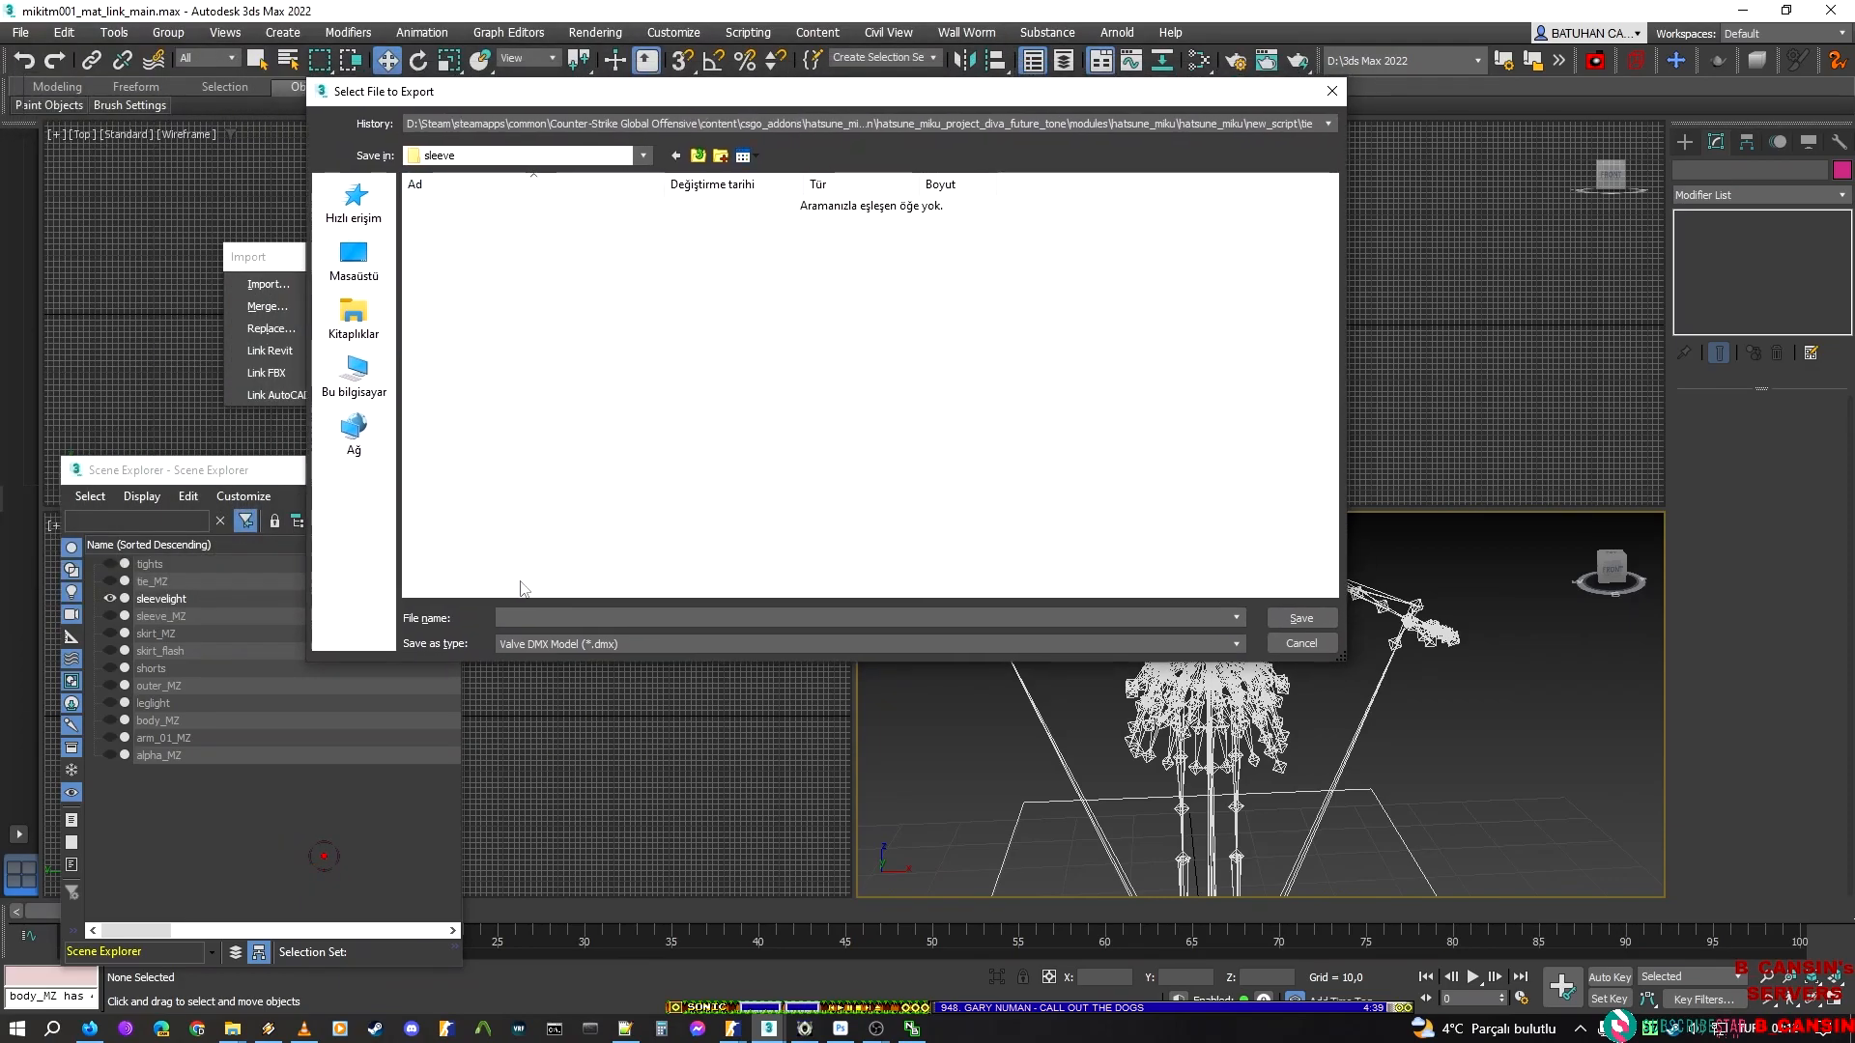
pyautogui.click(523, 618)
pyautogui.write('sleeve_light_')
pyautogui.moveTo(904, 91); pyautogui.dragTo(1155, 169)
pyautogui.write('r')
pyautogui.press('Return')
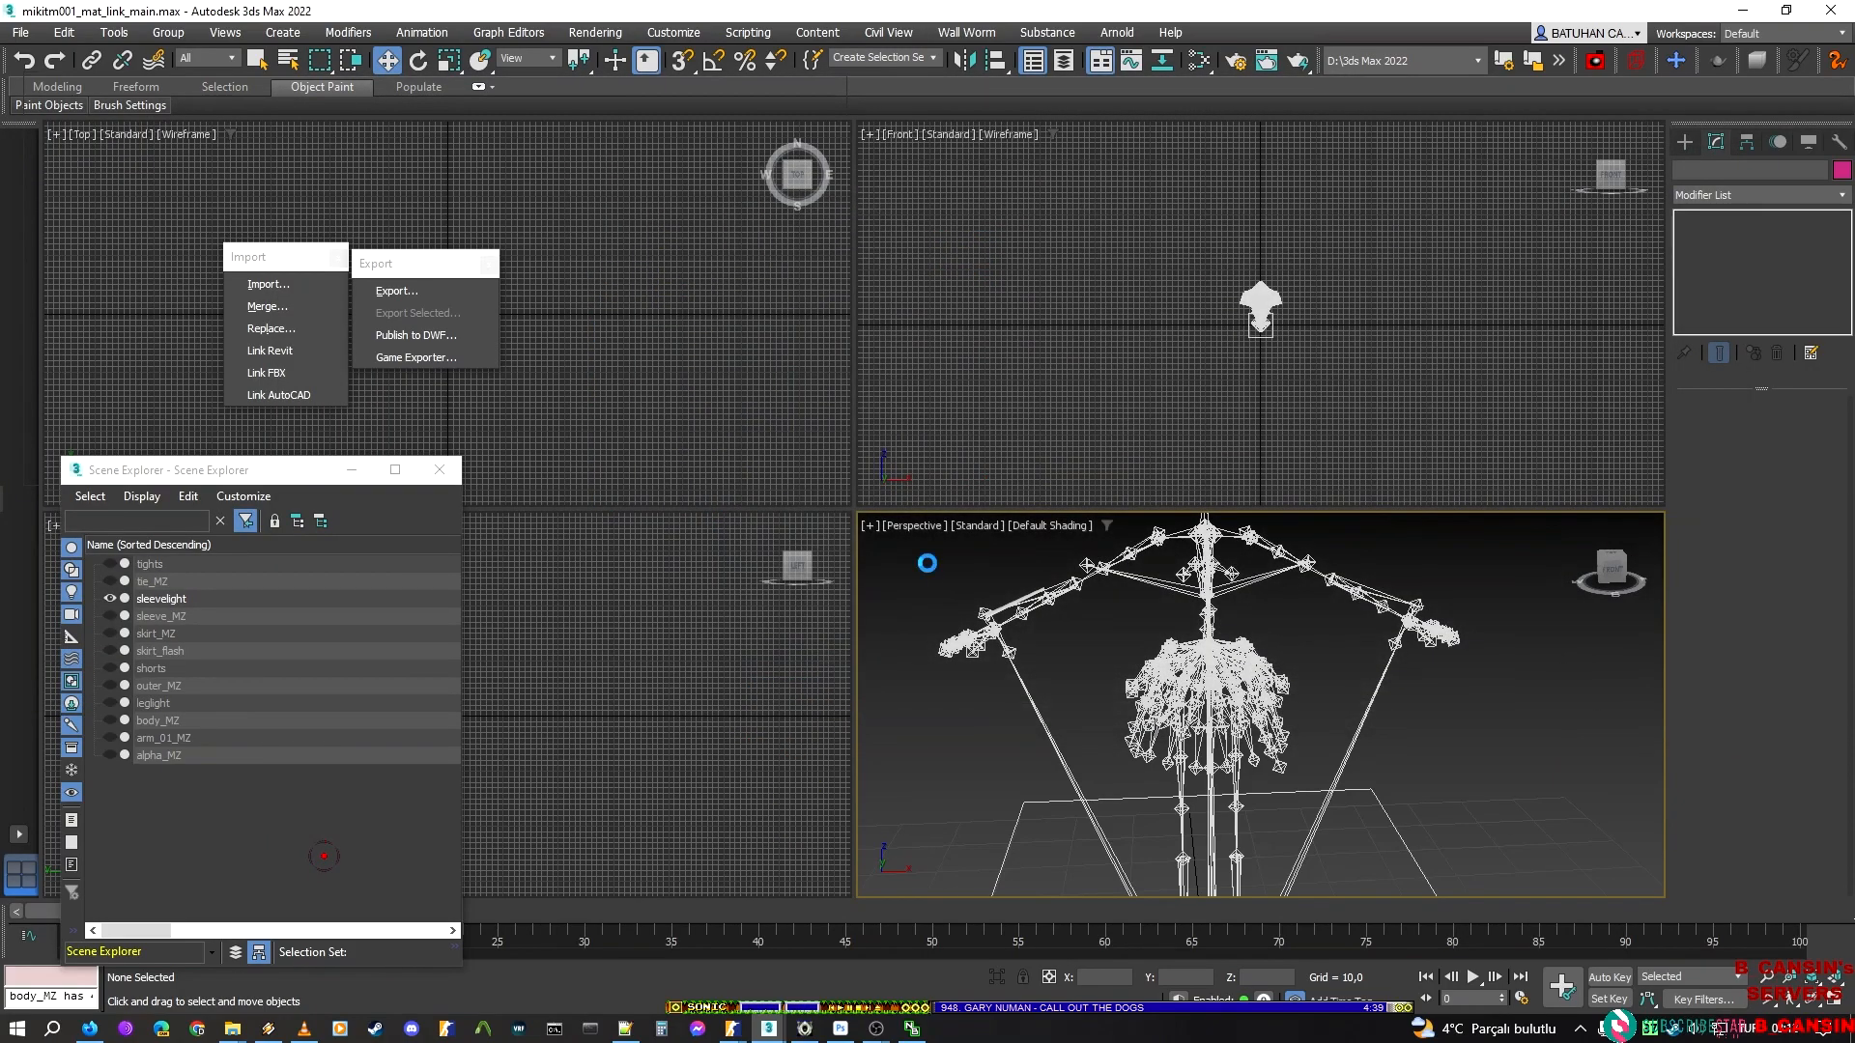
pyautogui.press('Return')
# Undo the hiding of the left-arm sleevelight element, hide the right-arm element instead, and return to the Skin modifier
pyautogui.moveTo(1047, 657); pyautogui.dragTo(1024, 762, button='middle')
pyautogui.hotkey('ctrl', 'z')
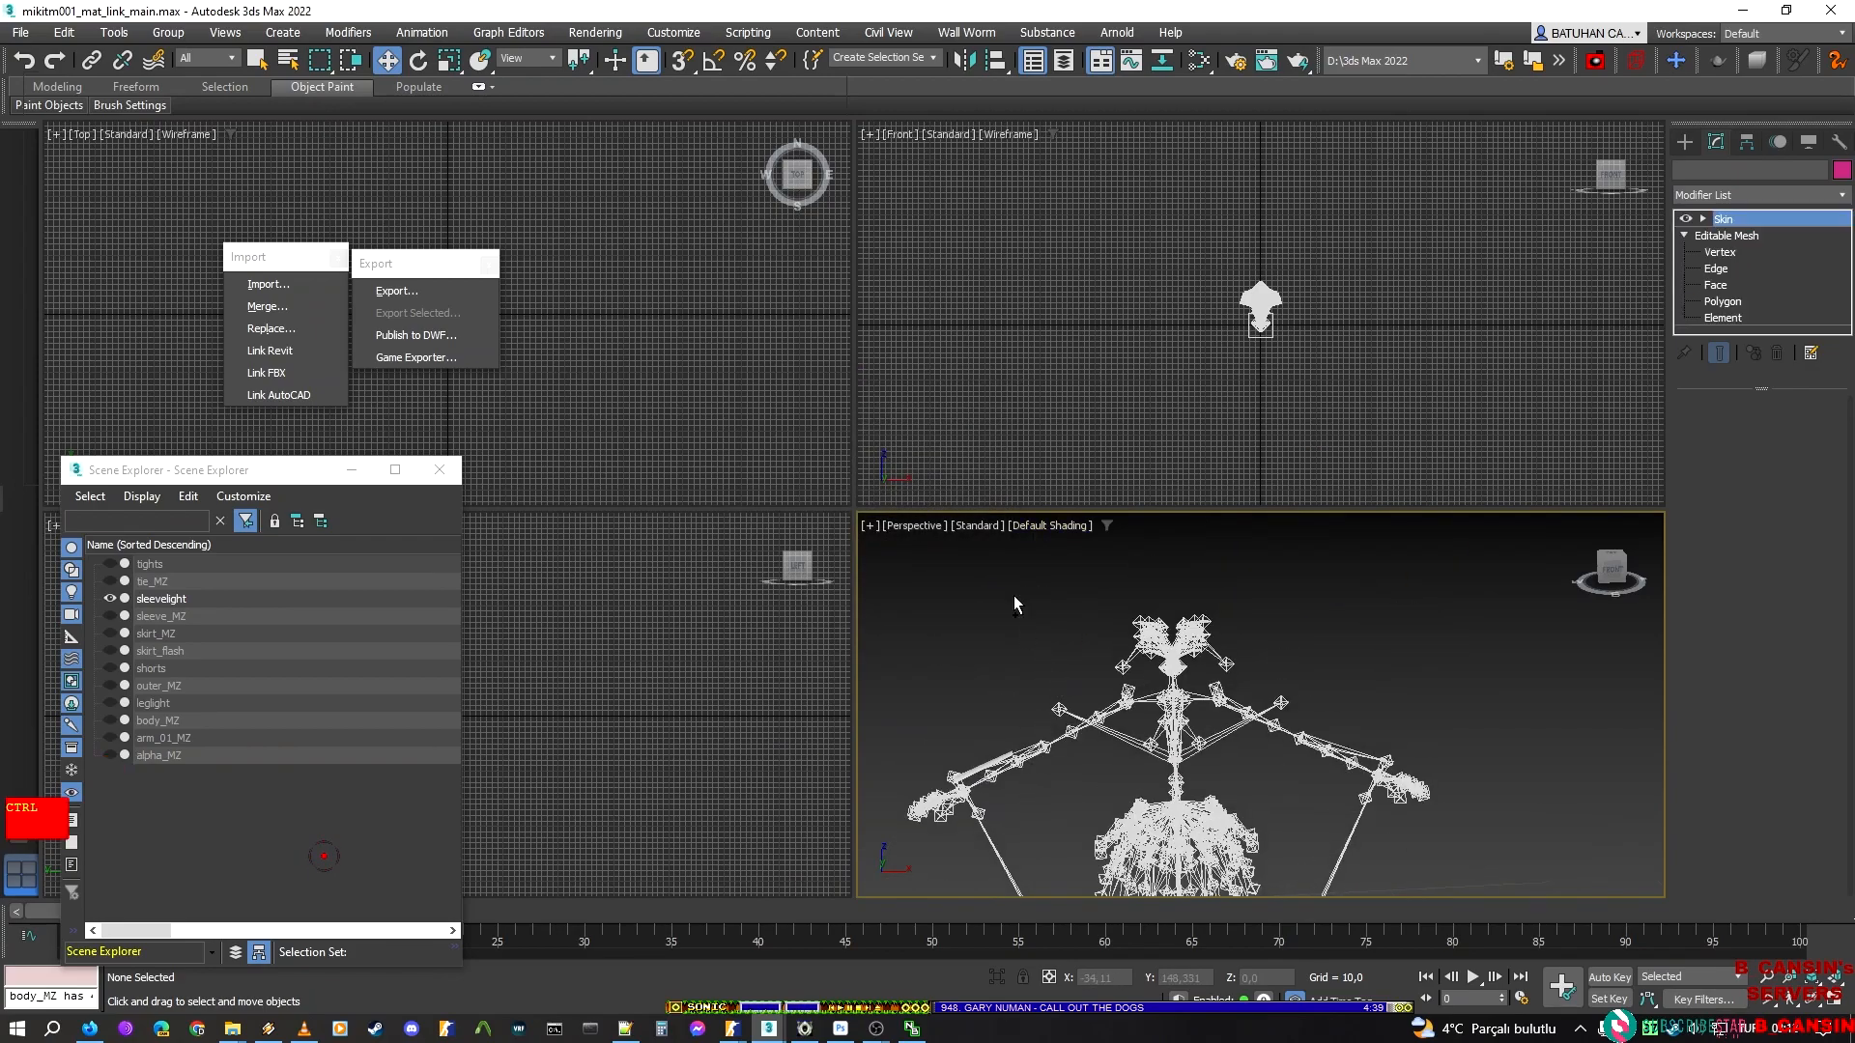
pyautogui.click(1726, 319)
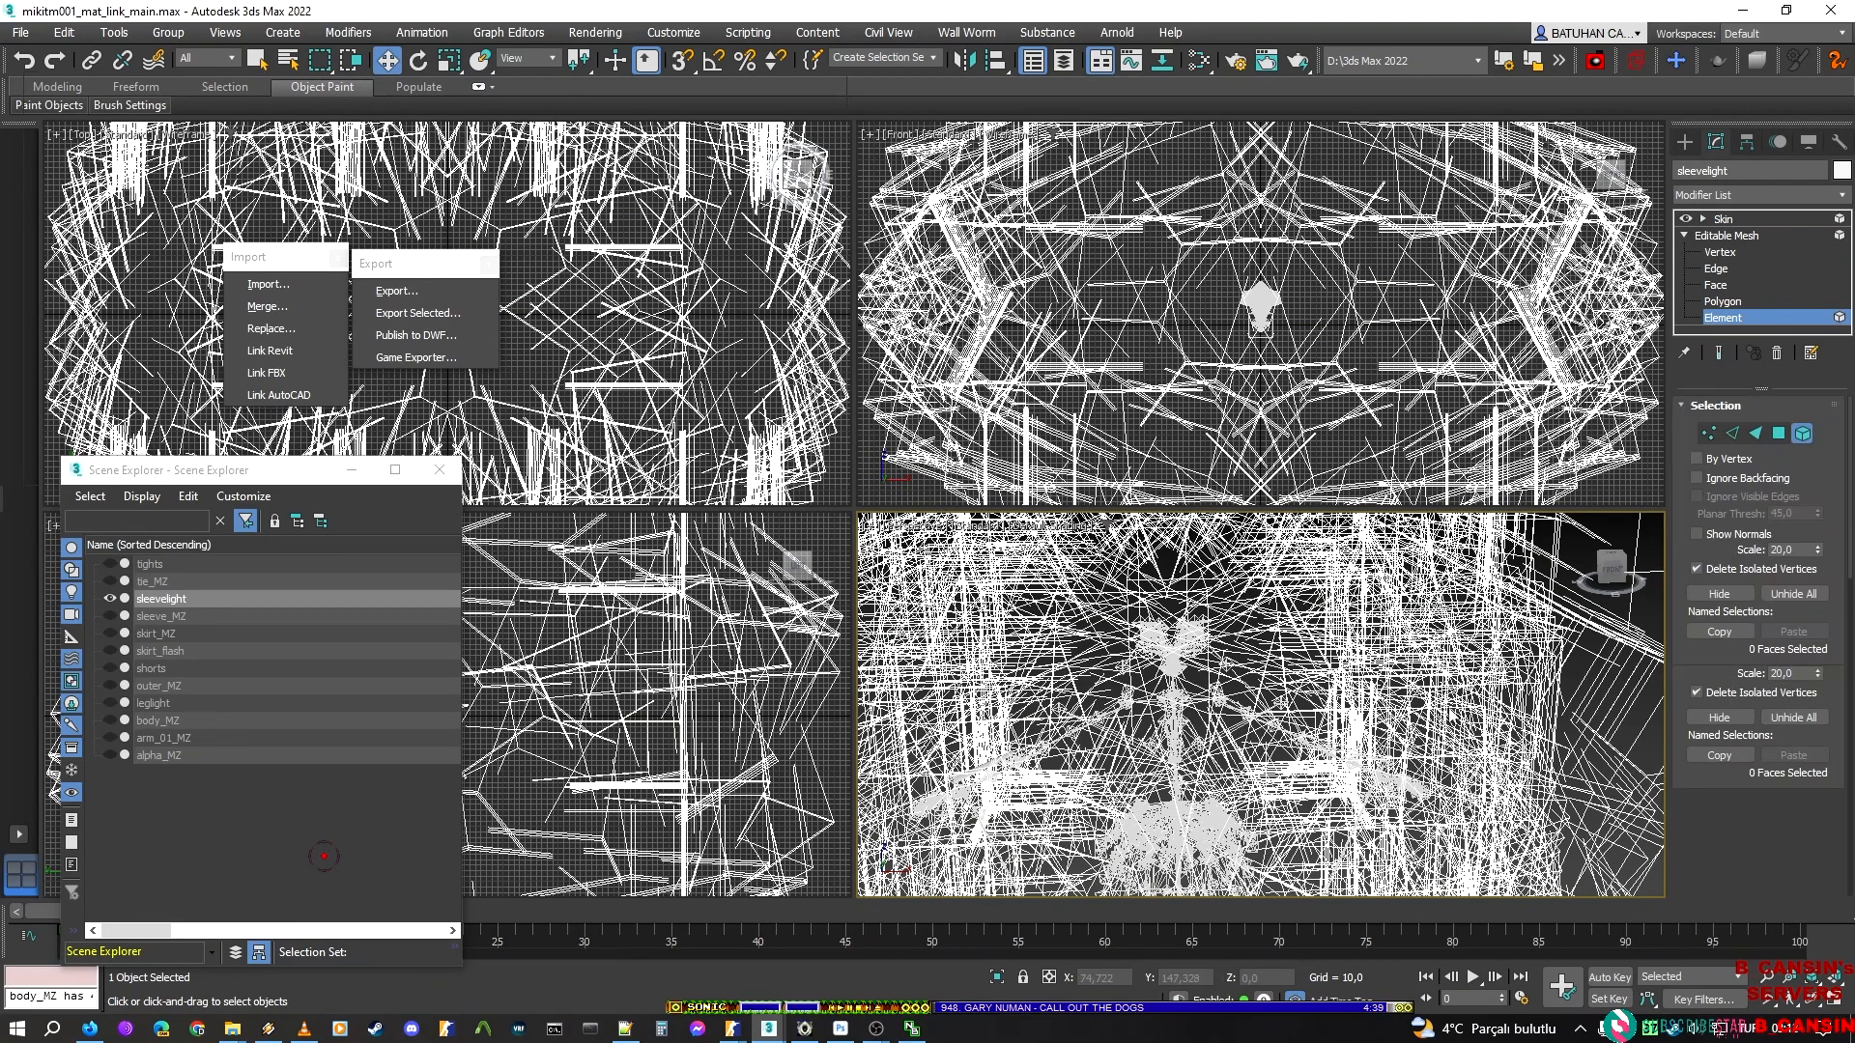
pyautogui.moveTo(1223, 722); pyautogui.dragTo(1241, 712, button='middle')
pyautogui.hotkey('ctrl', 'z')
pyautogui.hotkey('ctrl', 'z')
pyautogui.hotkey('ctrl', 'z')
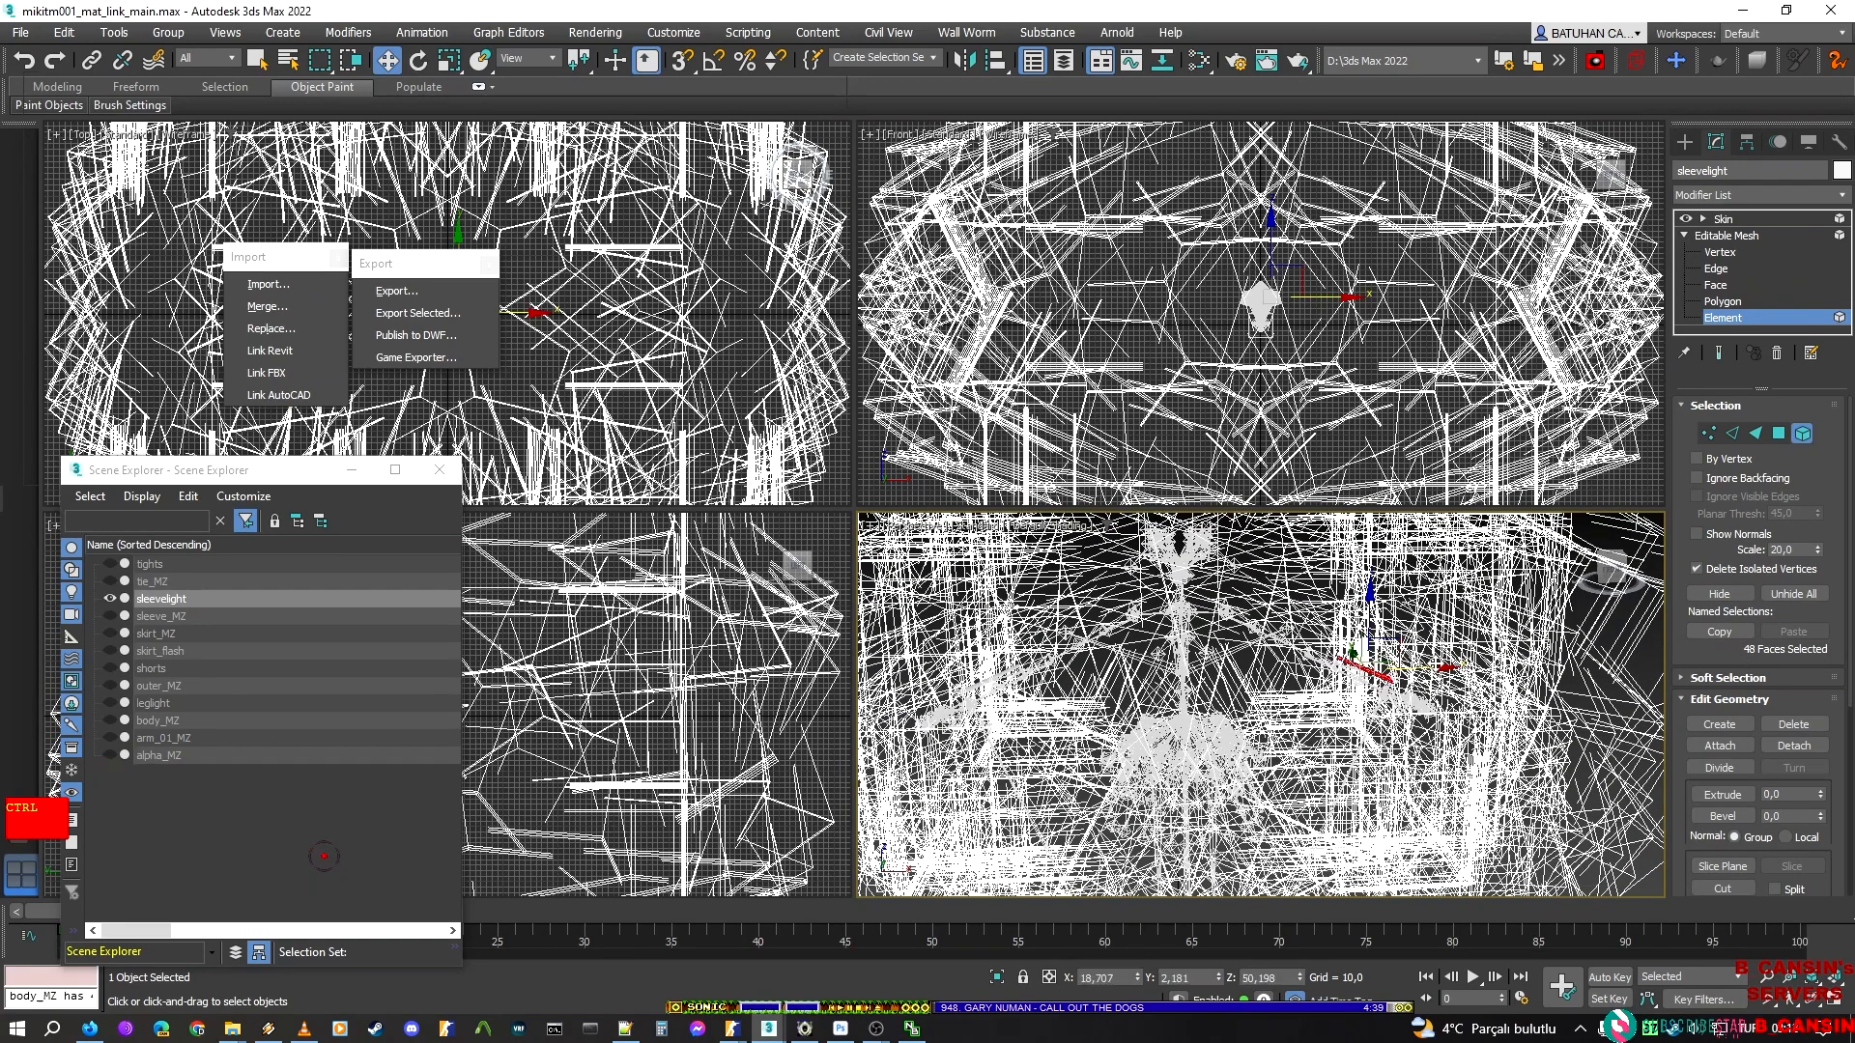
pyautogui.click(1715, 595)
pyautogui.click(1729, 317)
pyautogui.click(1718, 220)
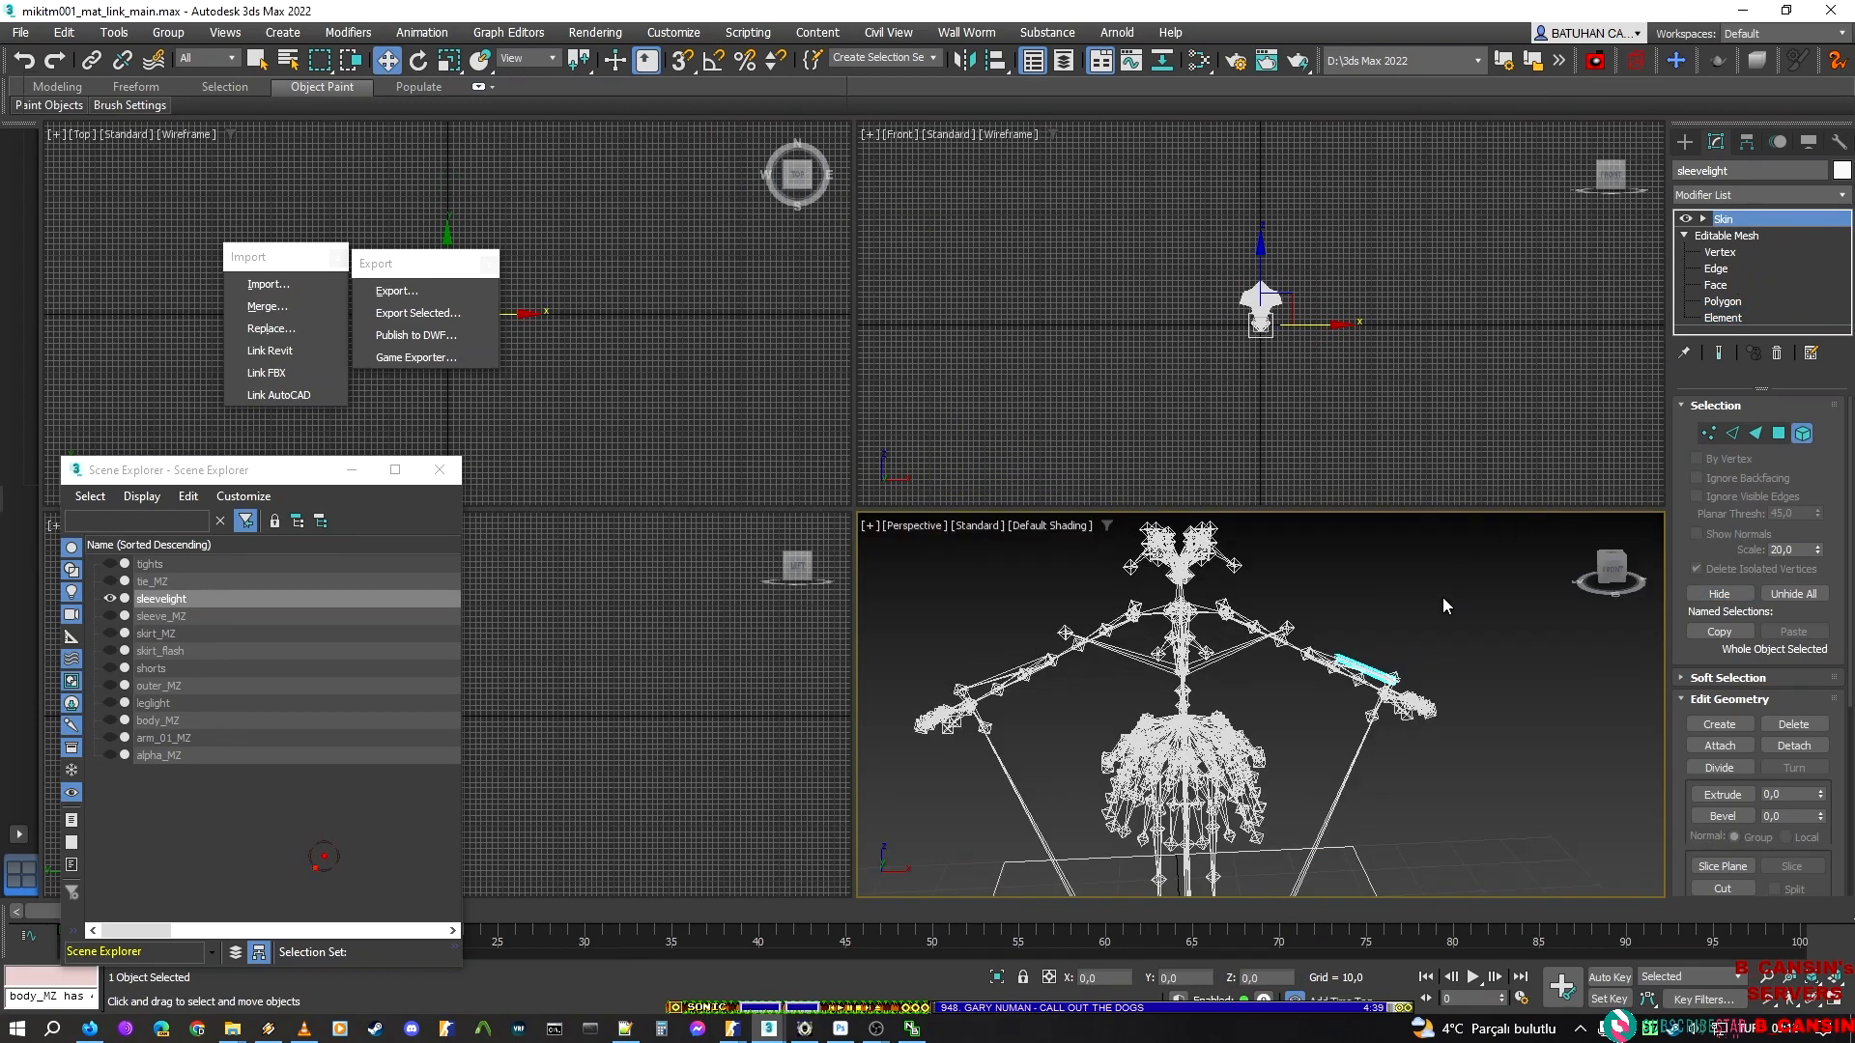
# Export the left-arm sleeve light as a separate DMX in the sleeve folder, adapting the file name from sleeve_light_r.dmx
pyautogui.click(400, 288)
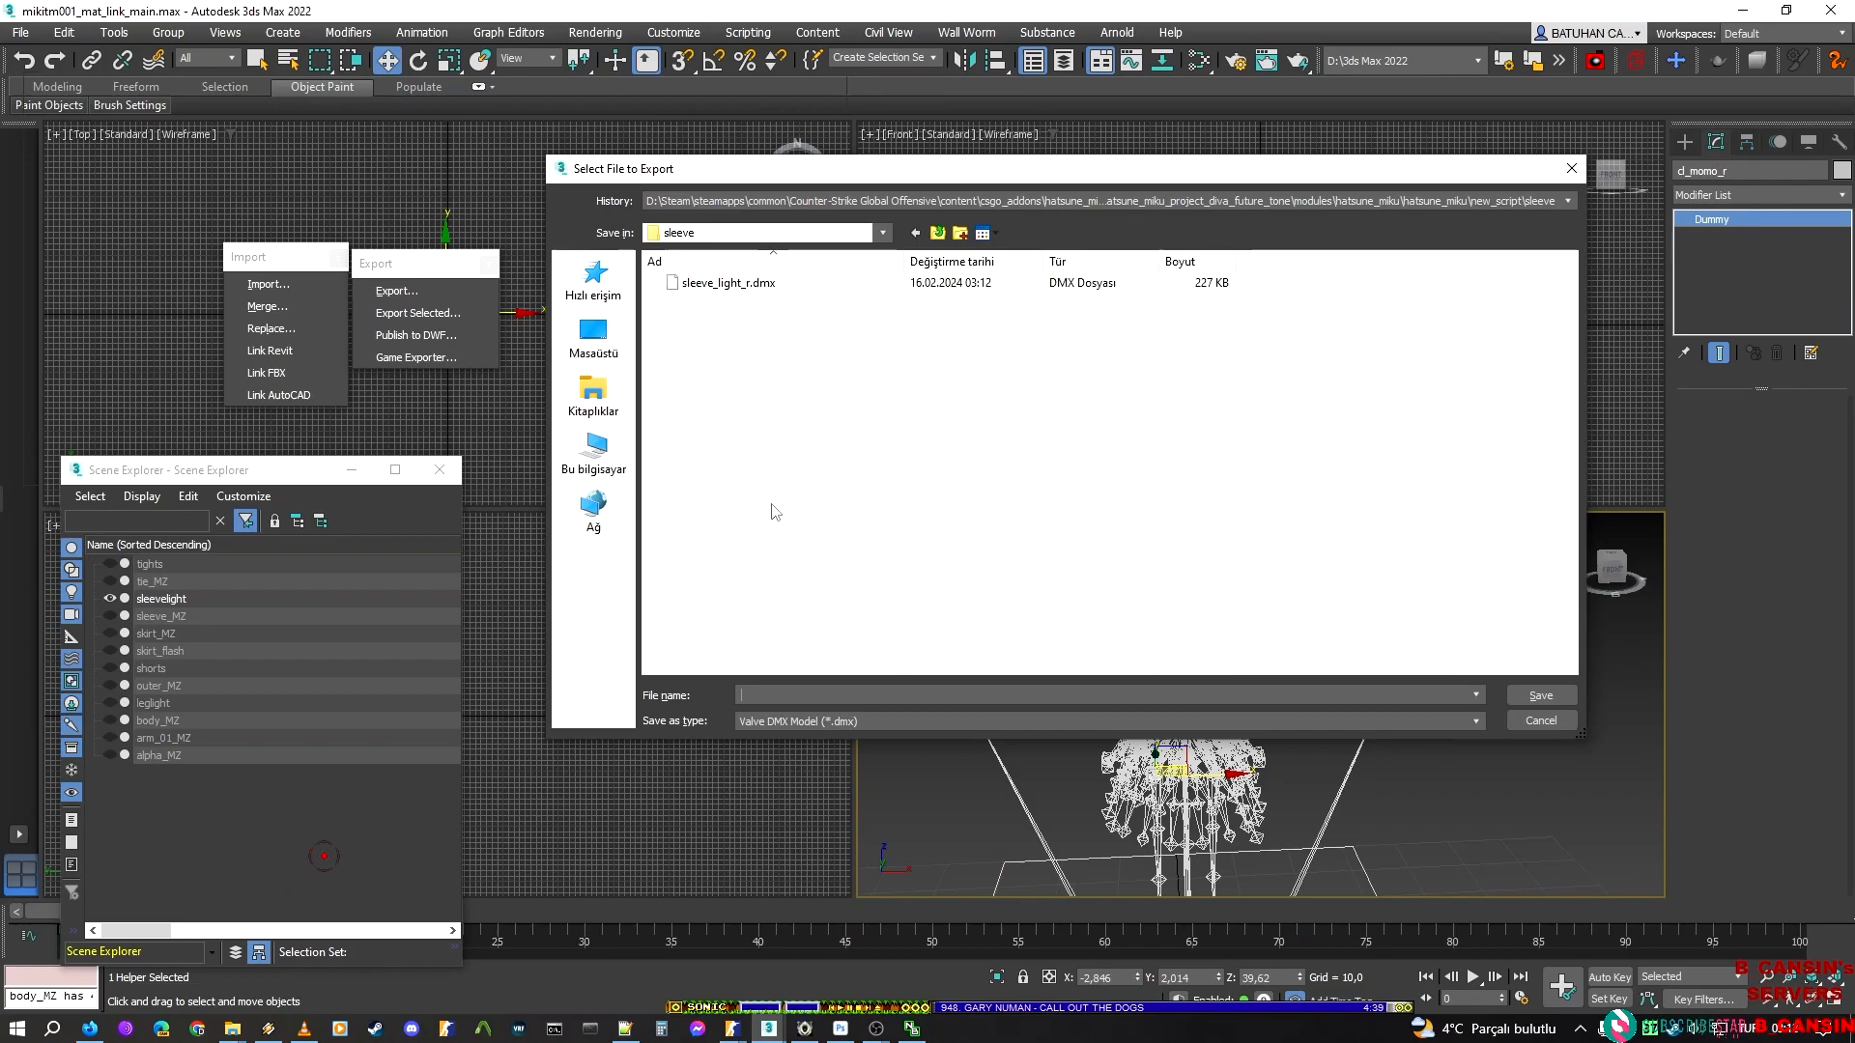
pyautogui.click(759, 282)
pyautogui.doubleClick(809, 693)
pyautogui.press('Left')
pyautogui.press('Left')
pyautogui.press('Left')
pyautogui.press('Left')
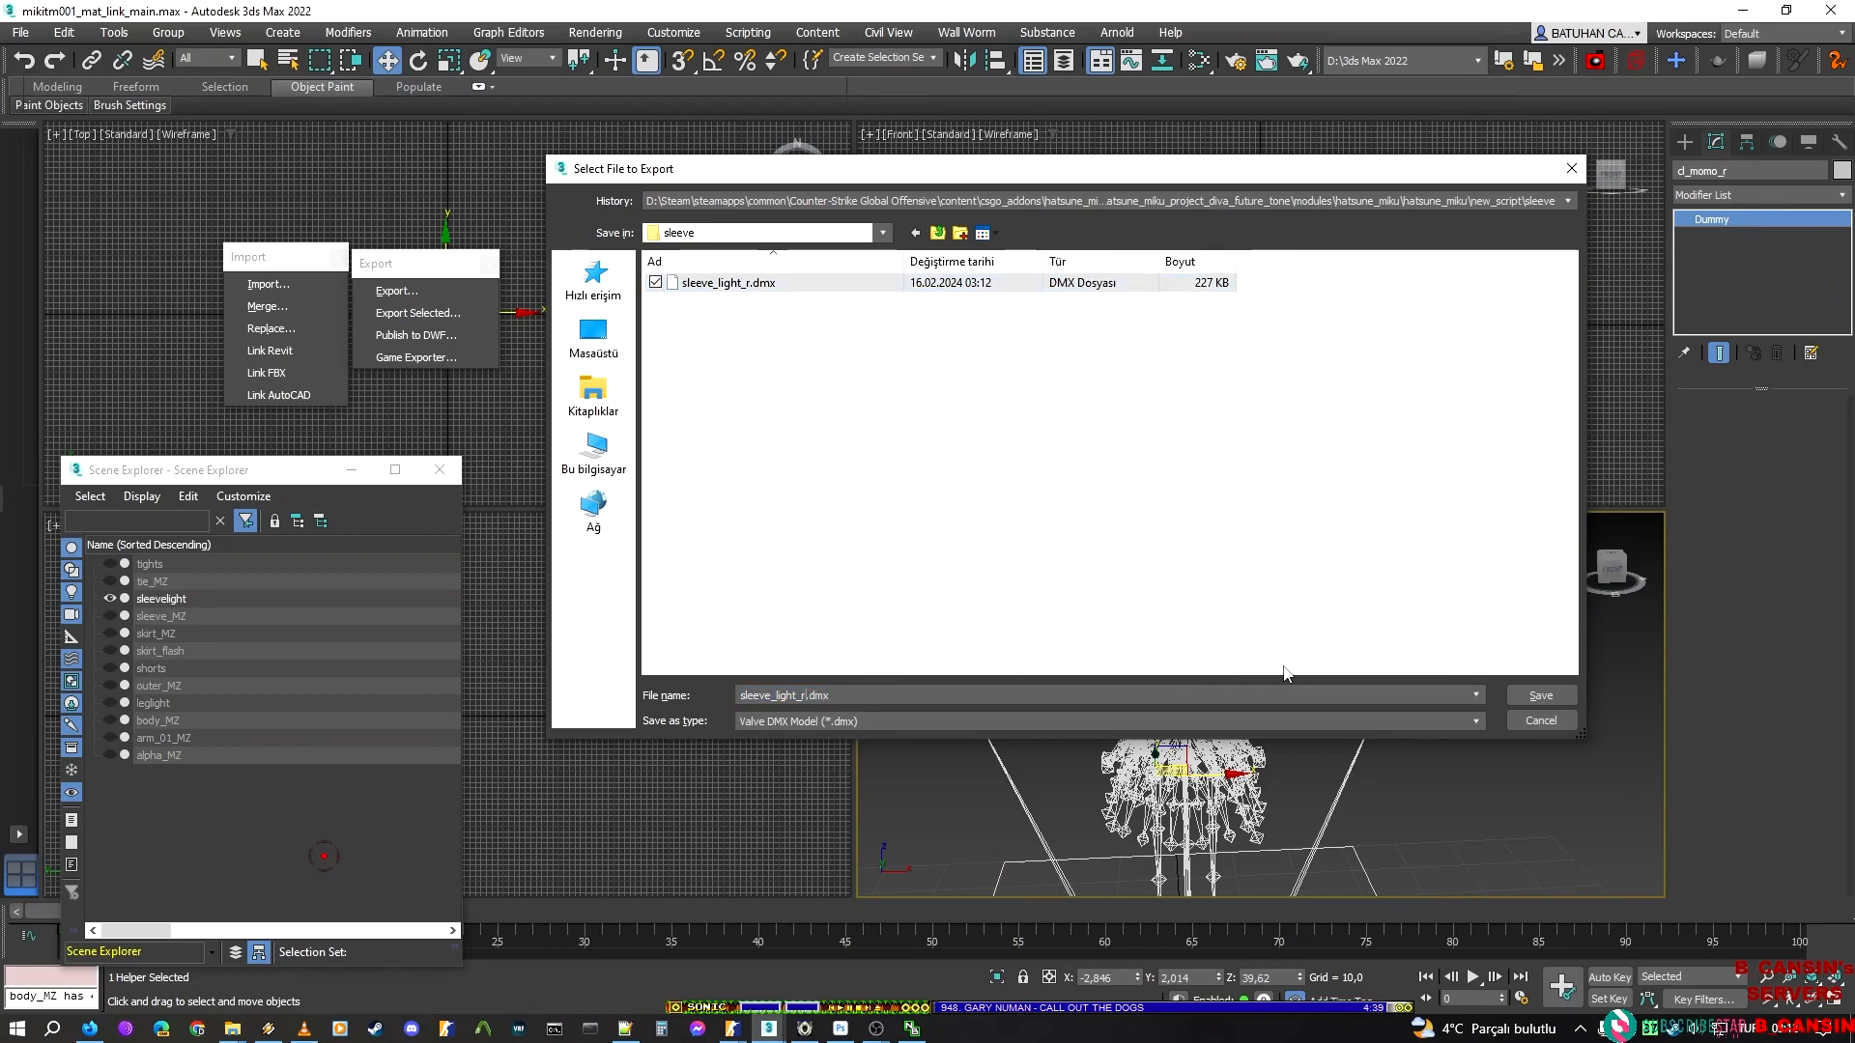
pyautogui.press('Return')
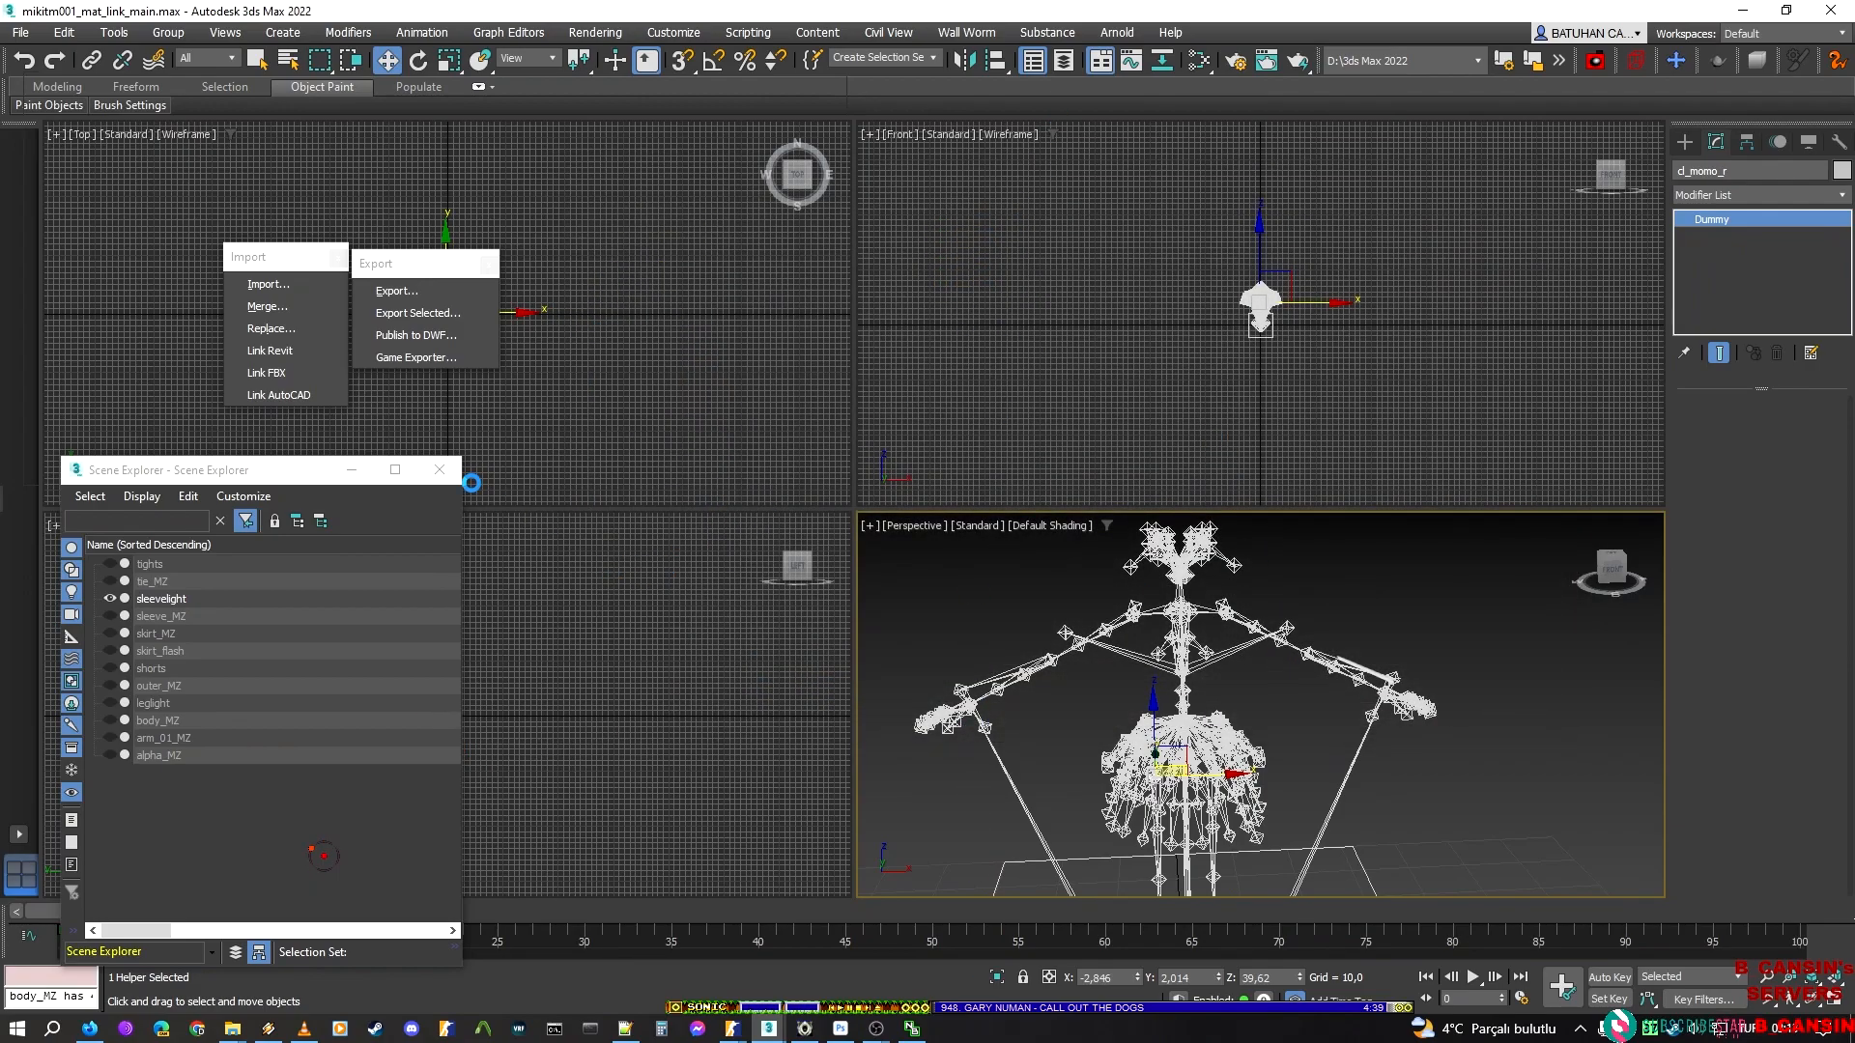
pyautogui.click(886, 627)
# Hide sleevelight and show sleeve_MZ in its place to examine both sleeves from several angles
pyautogui.click(107, 596)
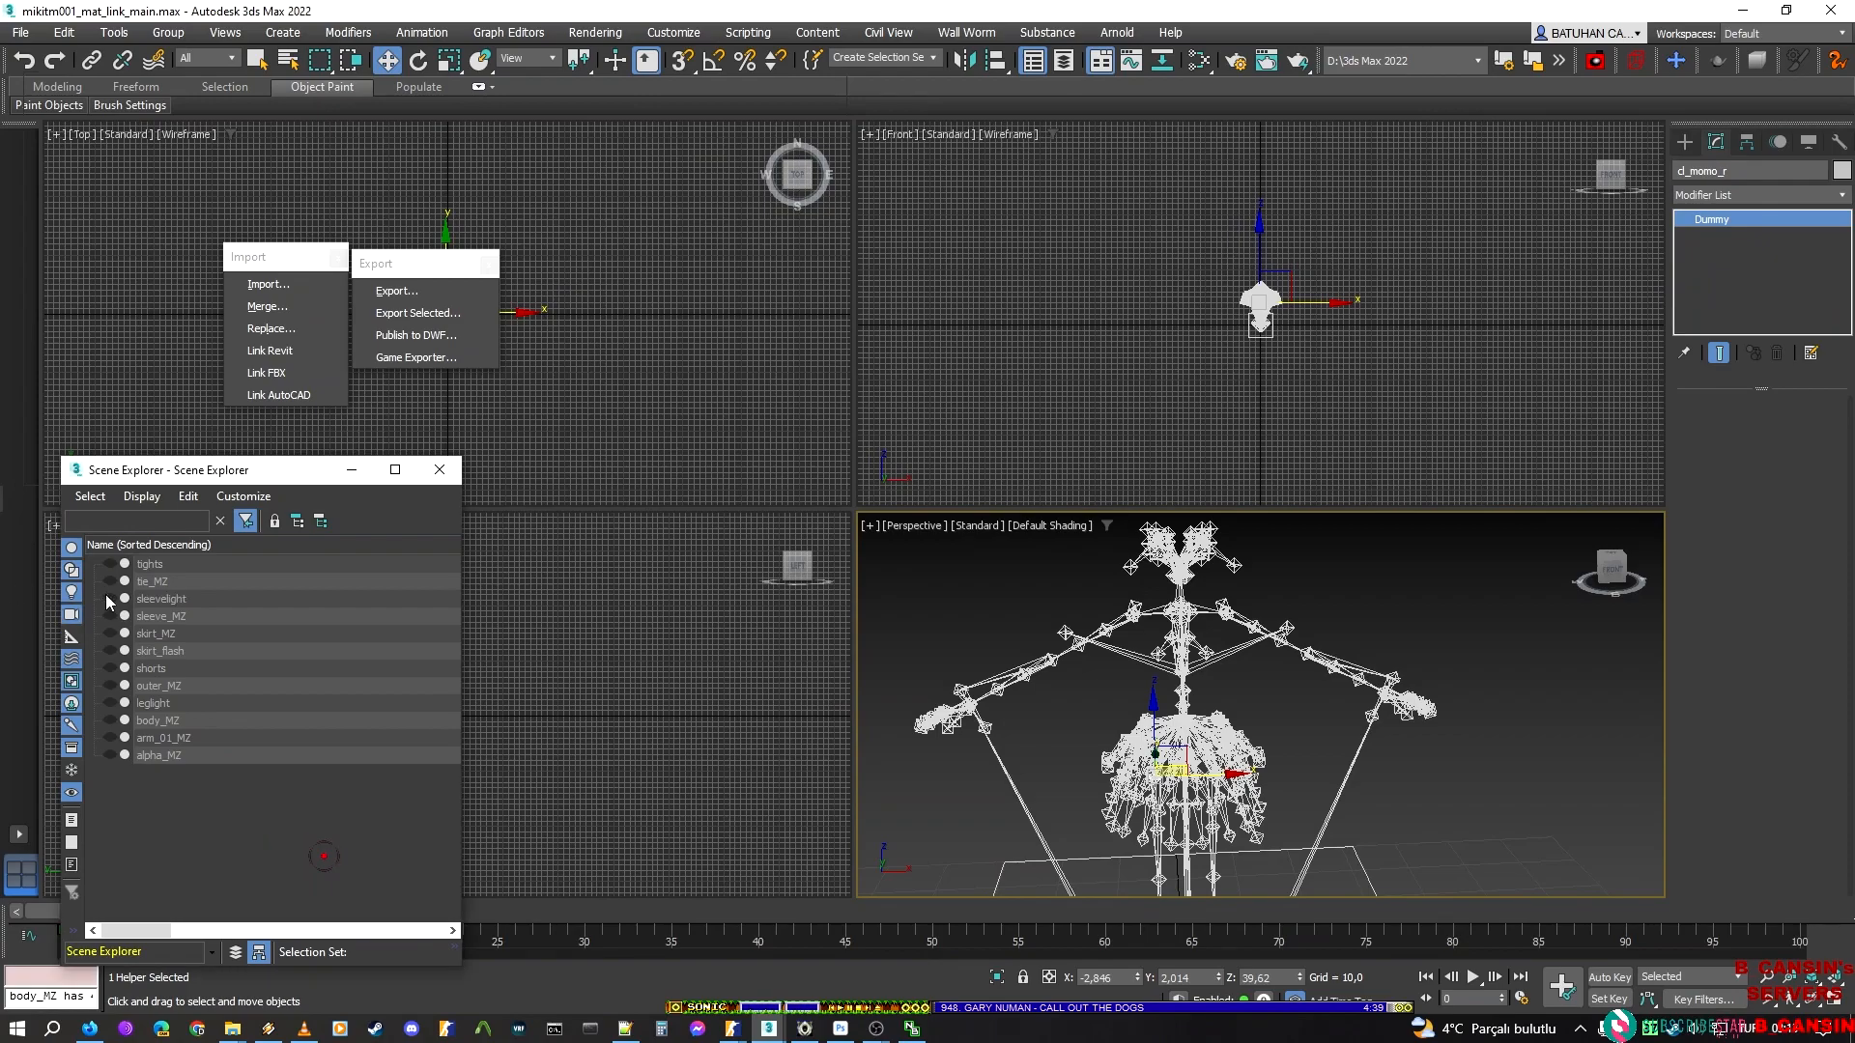
pyautogui.click(108, 617)
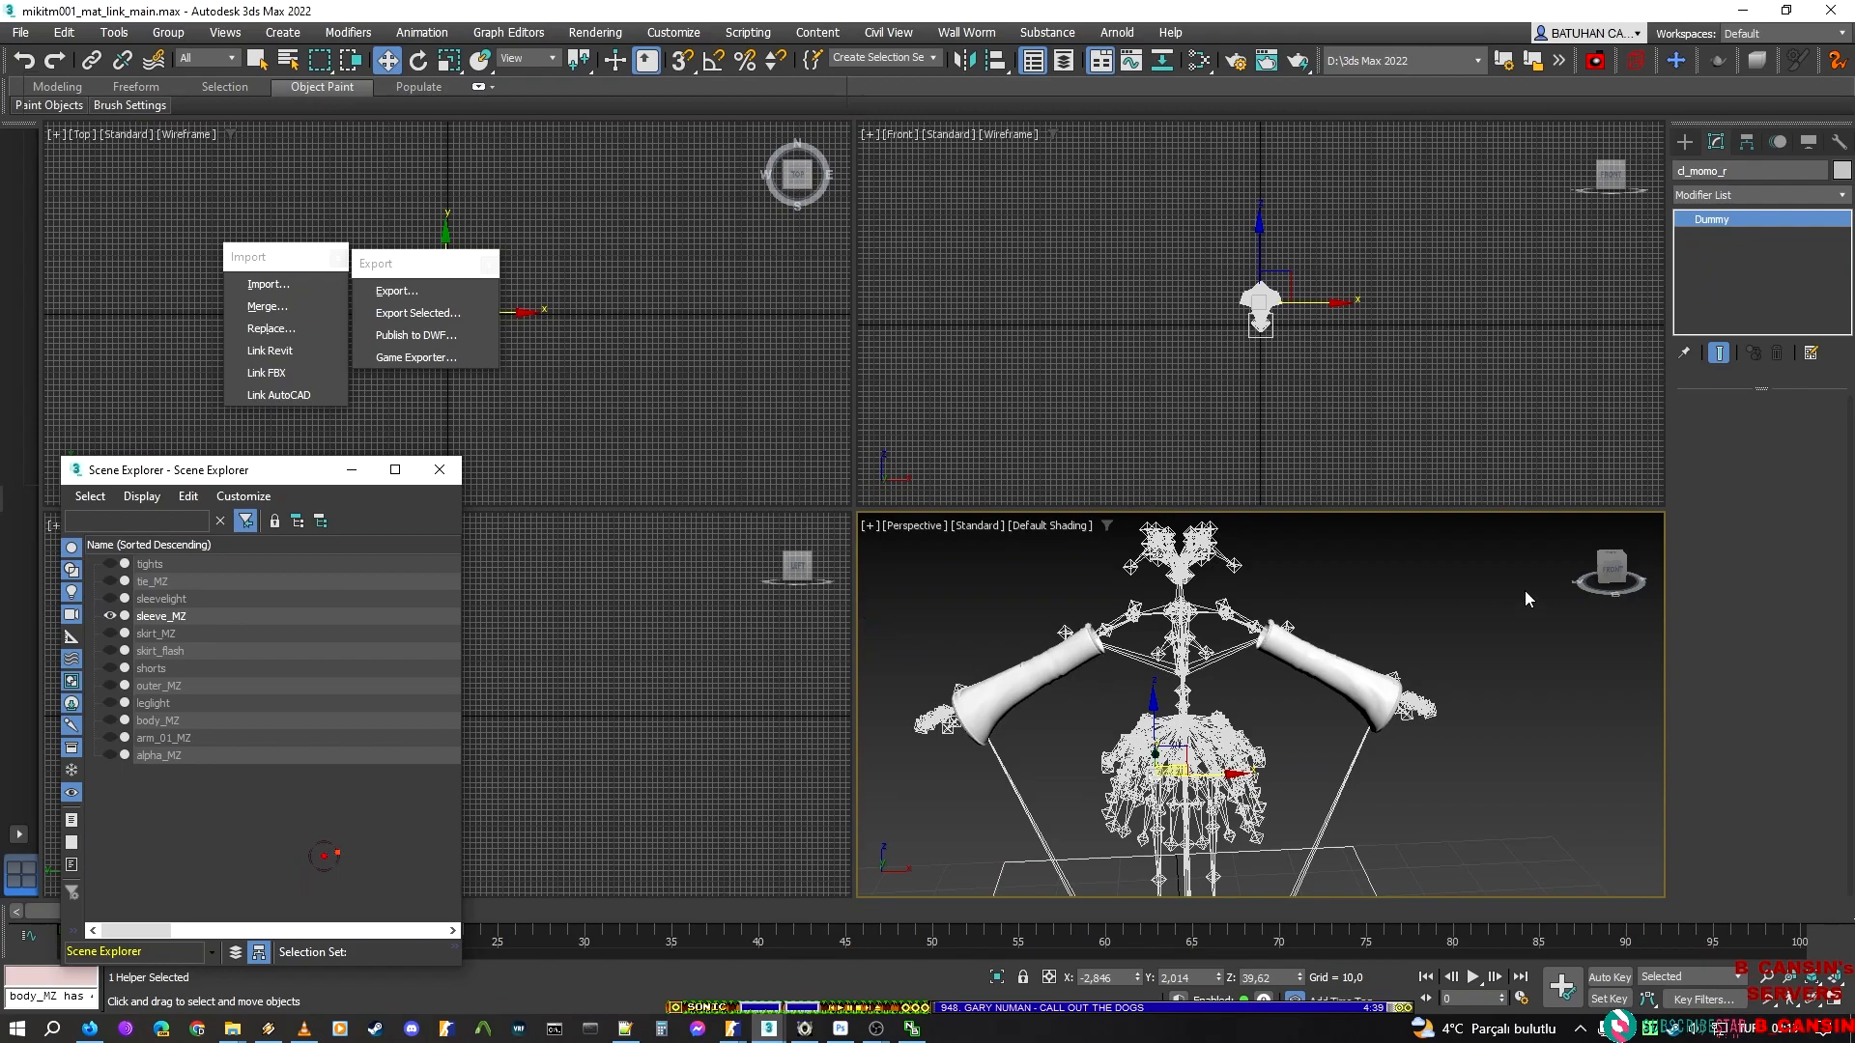
pyautogui.moveTo(1611, 578); pyautogui.dragTo(1402, 667)
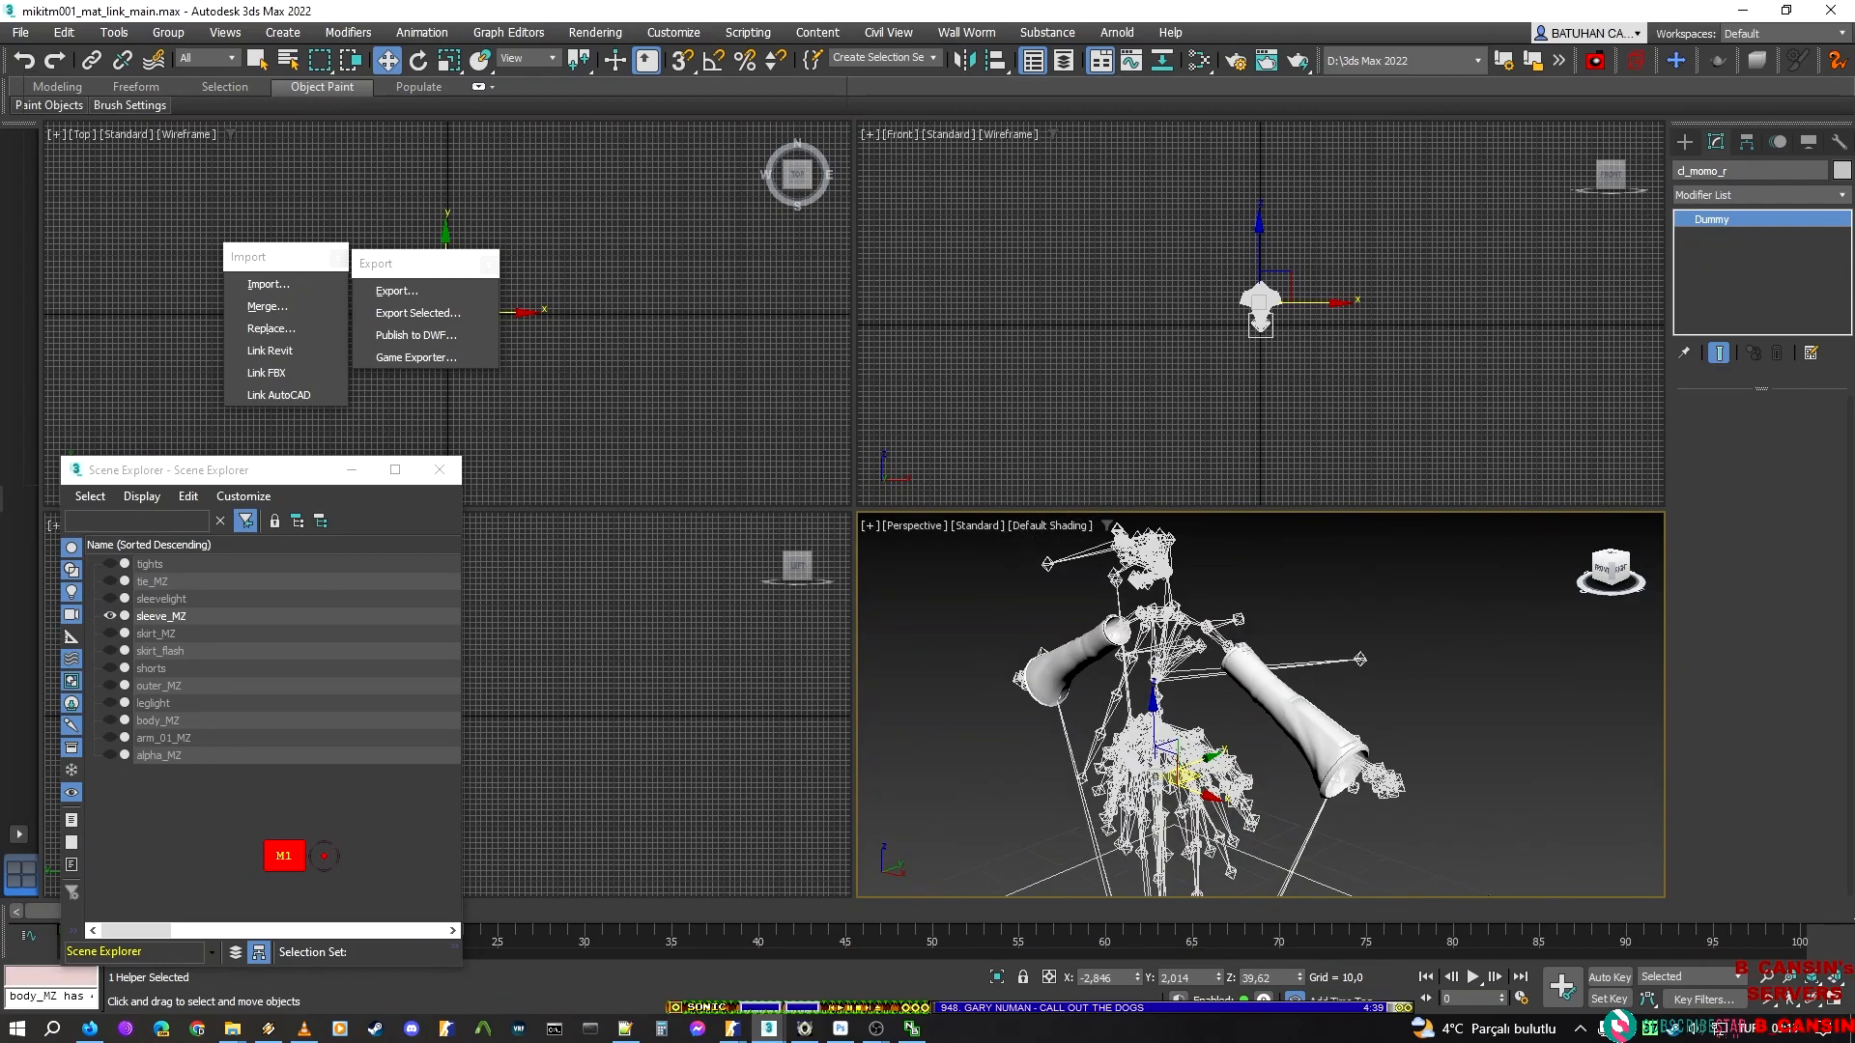
pyautogui.scroll(5, 1401, 668)
pyautogui.moveTo(1084, 682); pyautogui.dragTo(1158, 721, button='middle')
pyautogui.scroll(-5, 1325, 674)
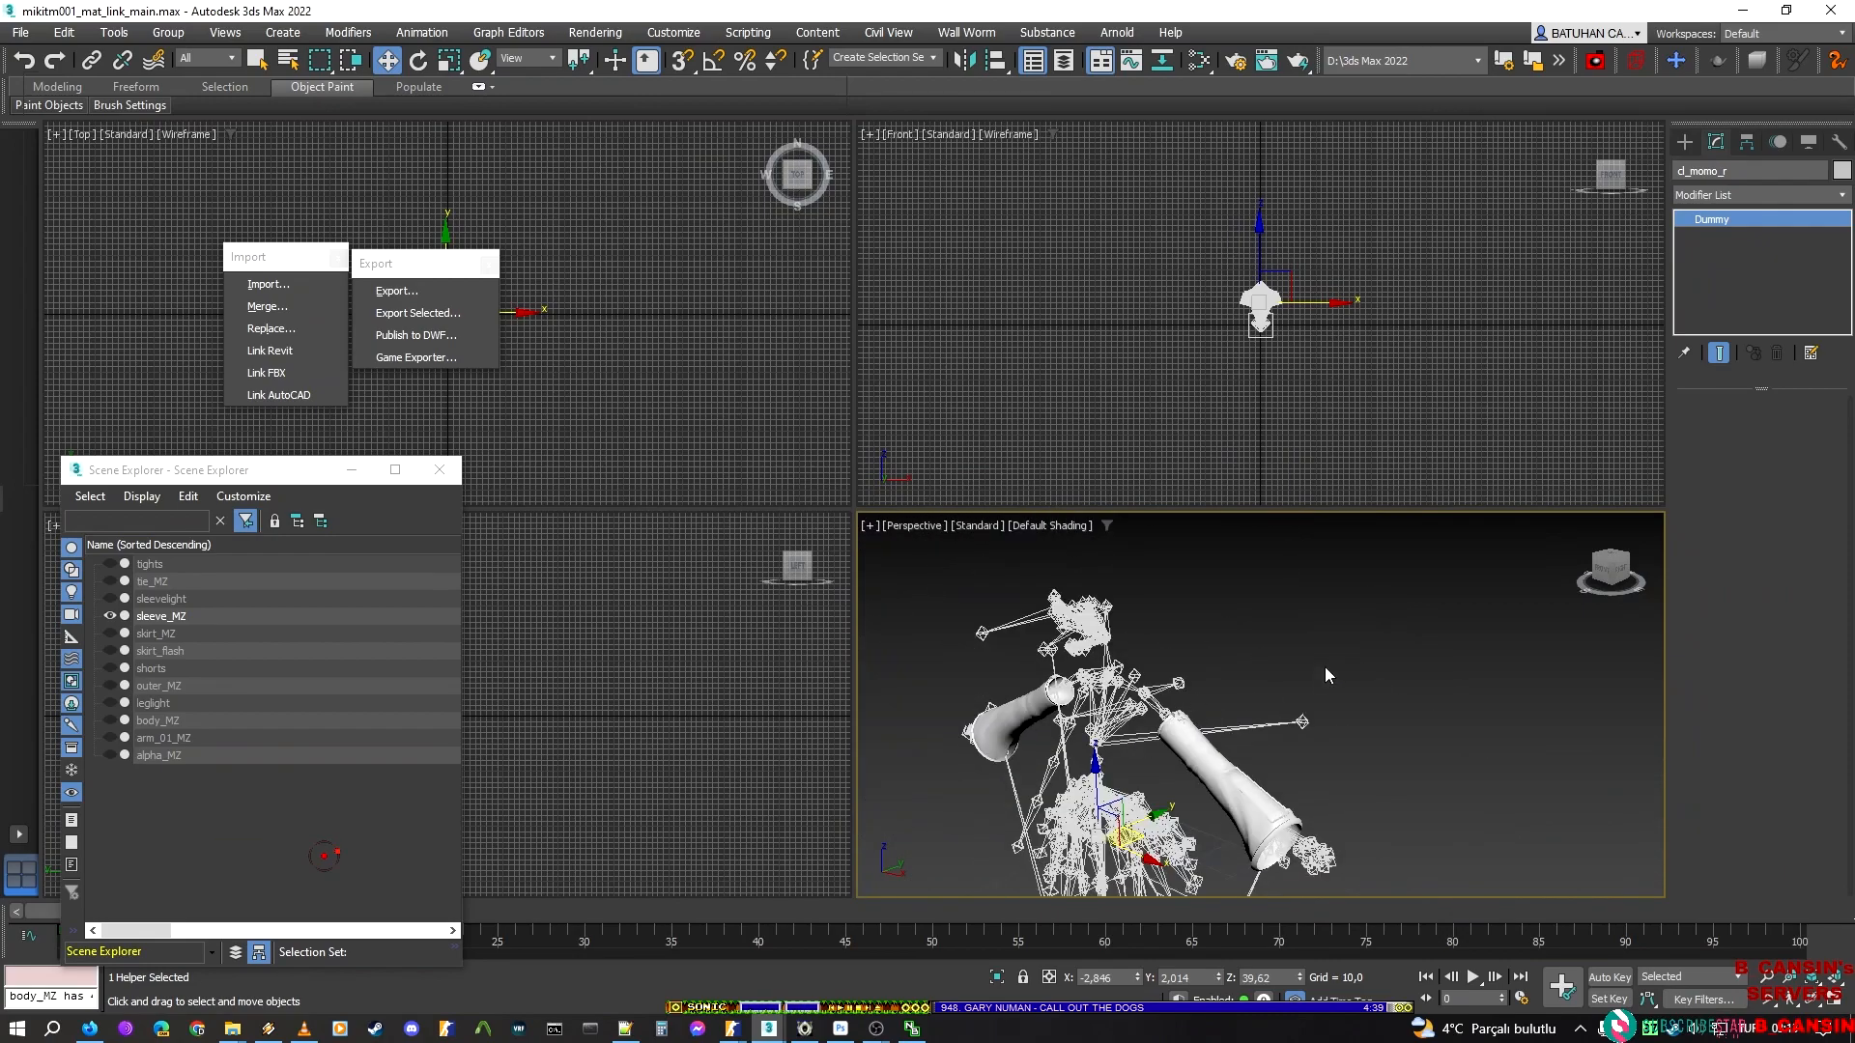
pyautogui.click(1605, 570)
# Hide sleeve_MZ and show skirt_MZ in its place
pyautogui.click(109, 615)
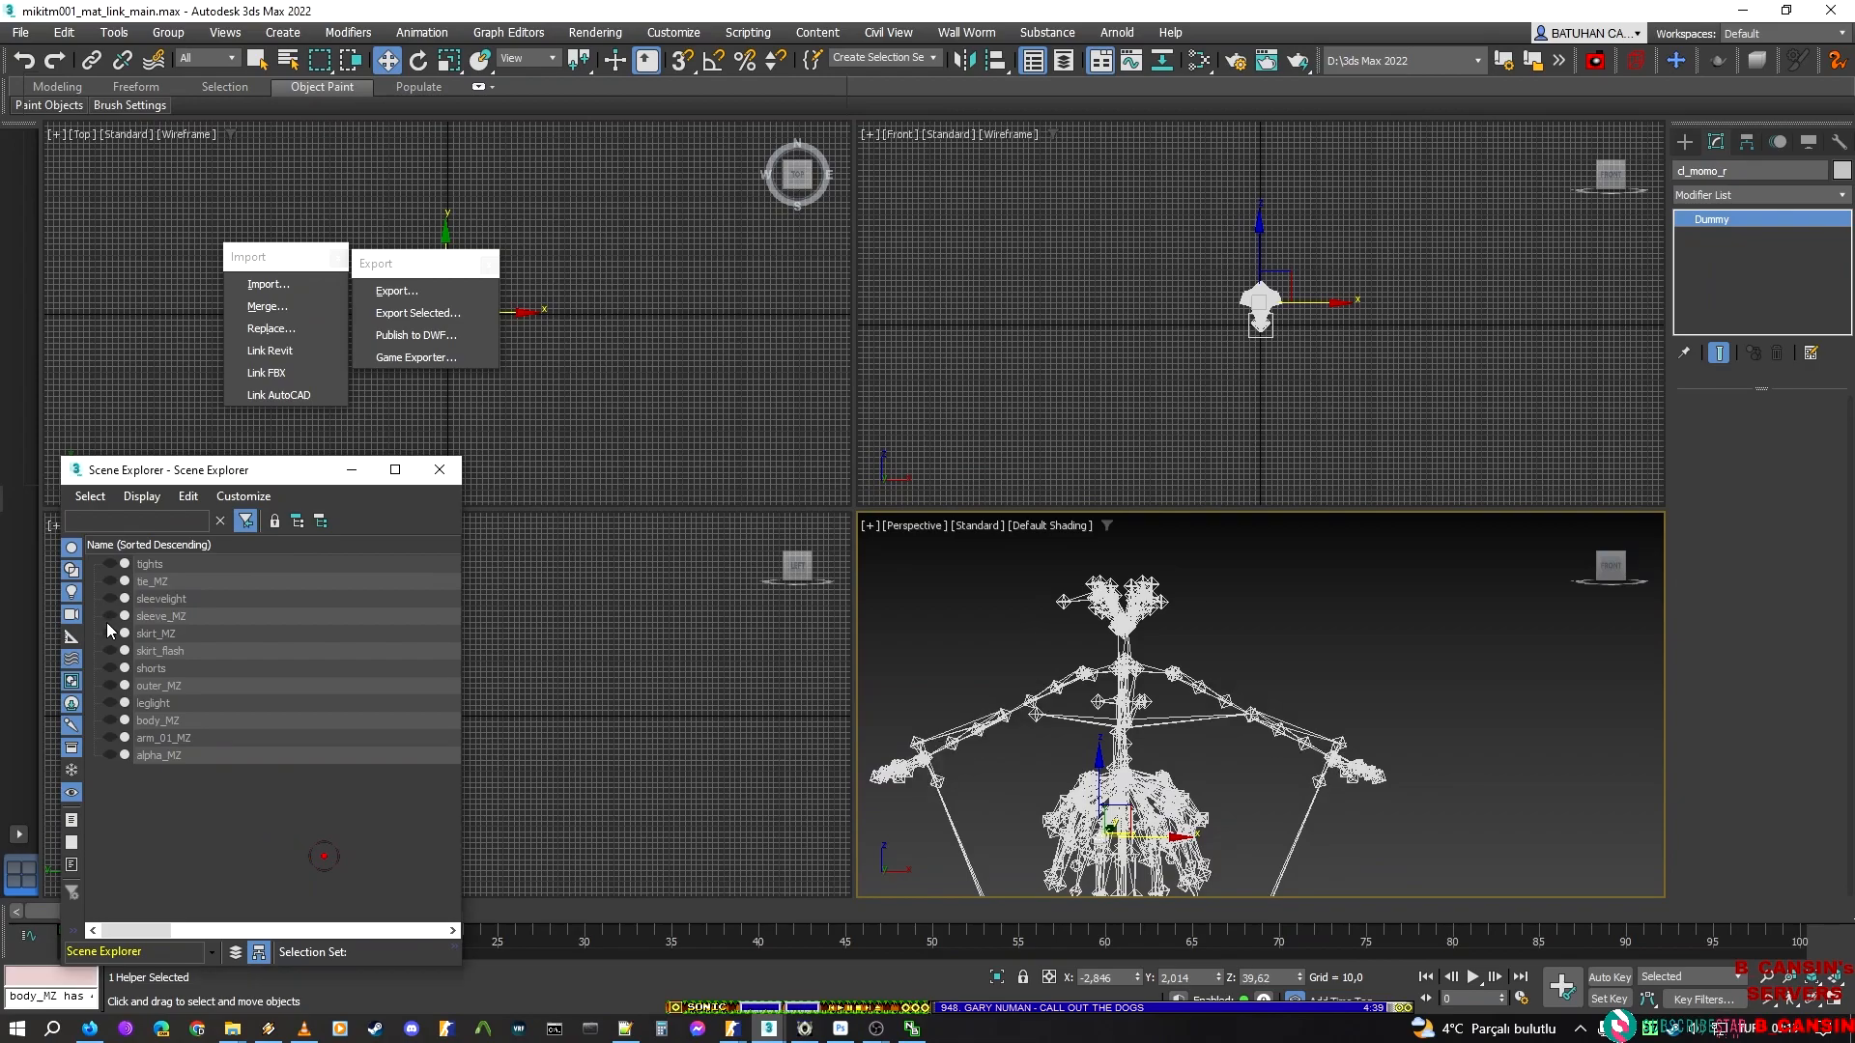
pyautogui.click(109, 633)
pyautogui.moveTo(1308, 749); pyautogui.dragTo(1311, 579, button='middle')
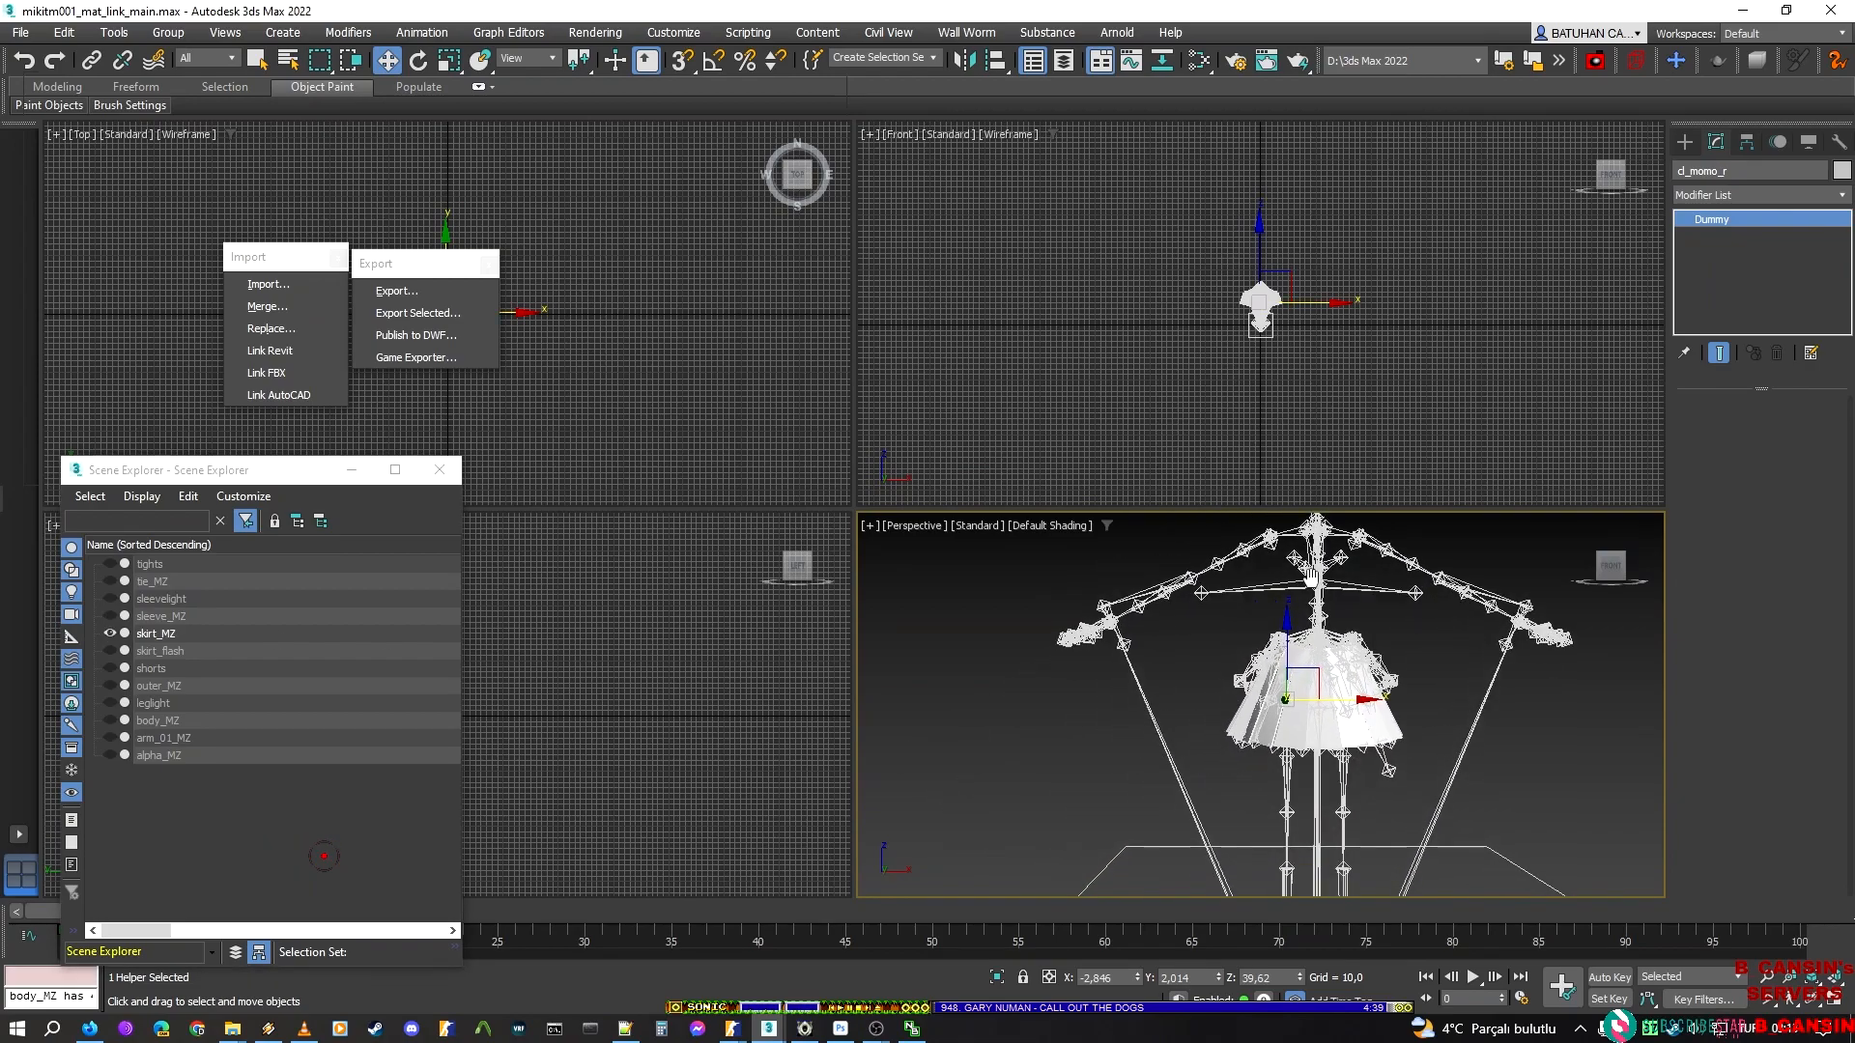
pyautogui.click(109, 633)
pyautogui.click(109, 633)
# Select skirt_MZ and unhide all of its elements at Element level
pyautogui.click(1368, 682)
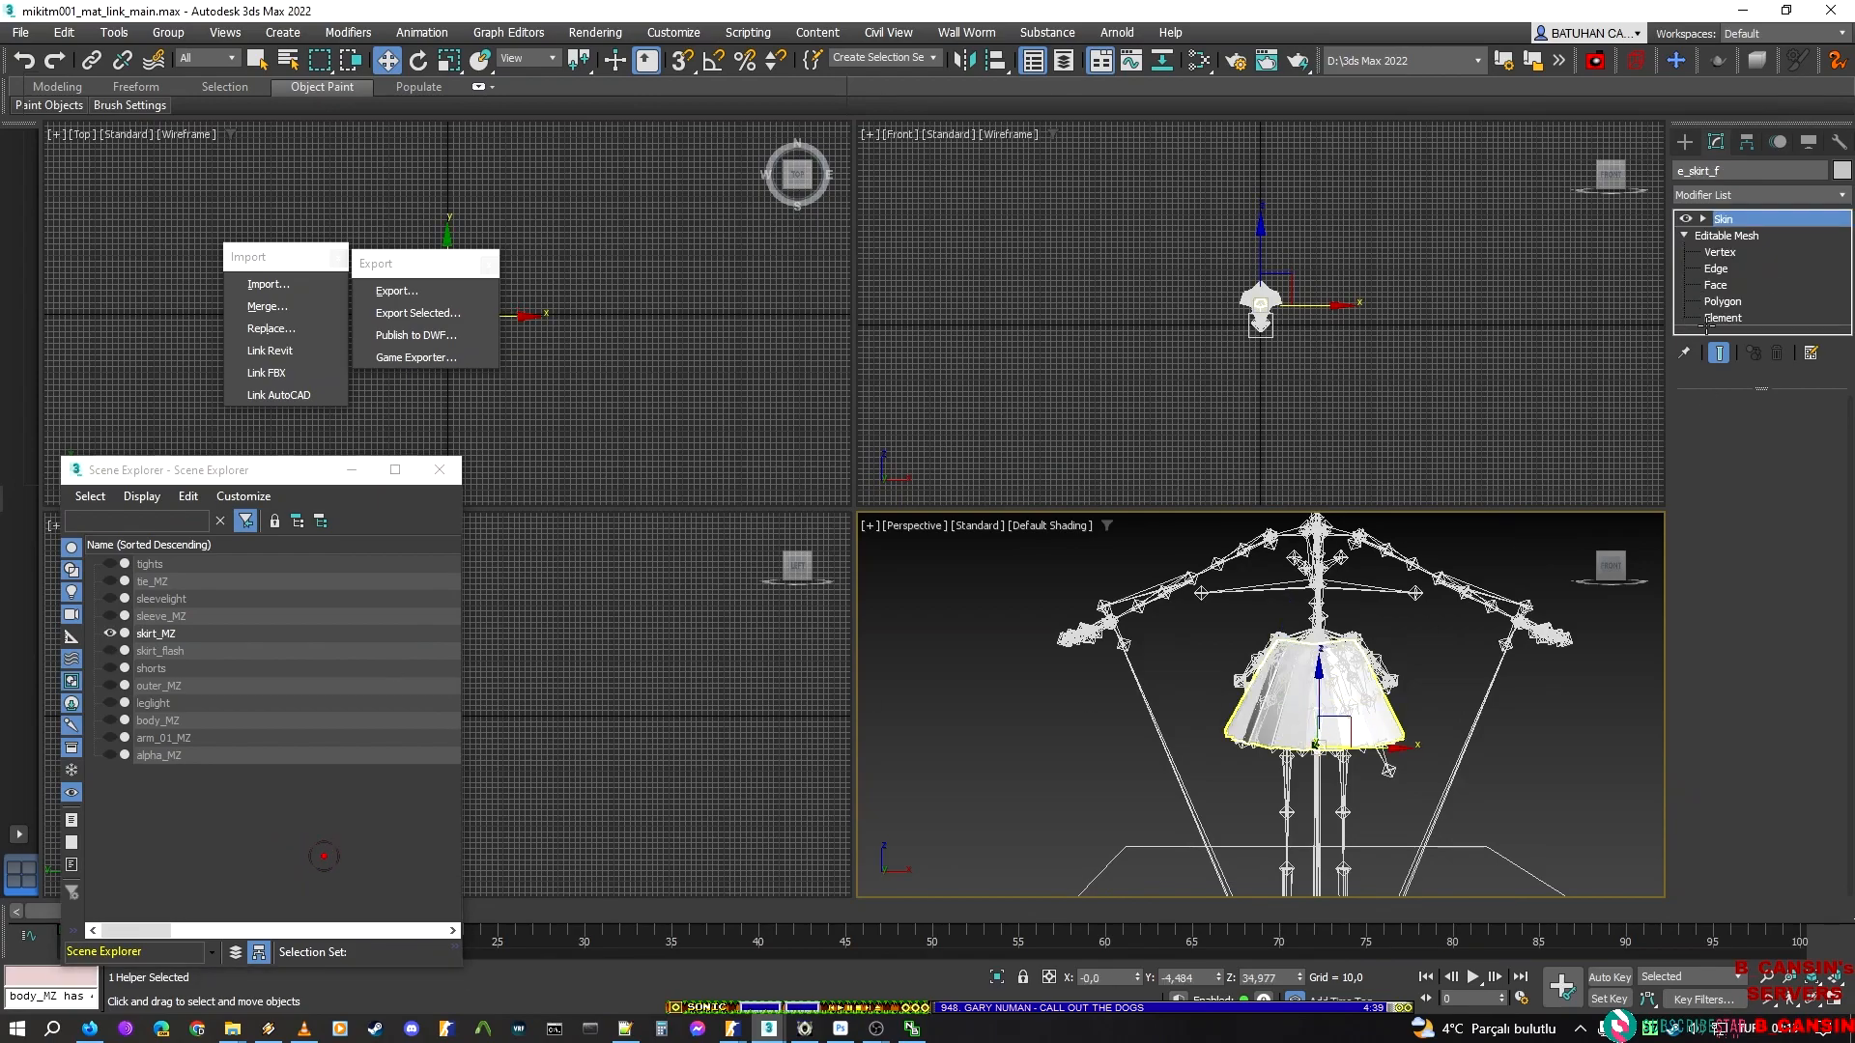
pyautogui.click(1733, 316)
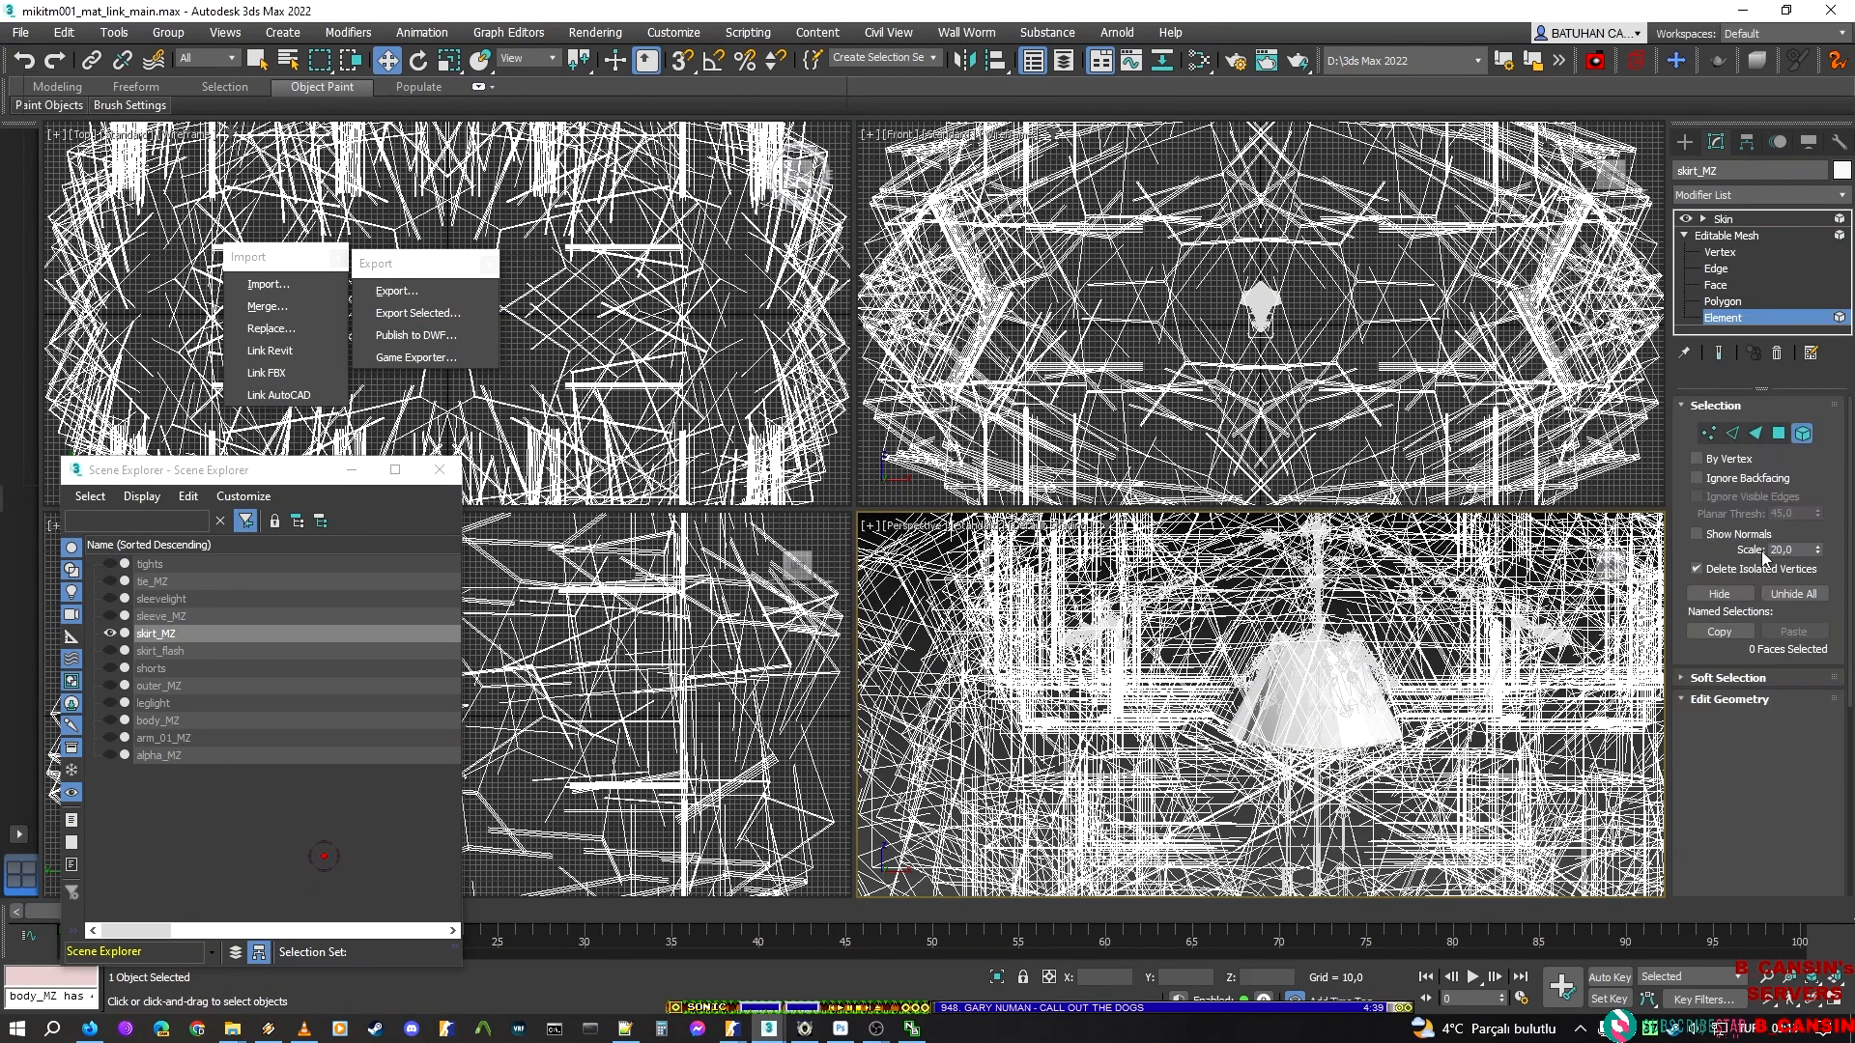
pyautogui.click(1799, 595)
pyautogui.click(1796, 594)
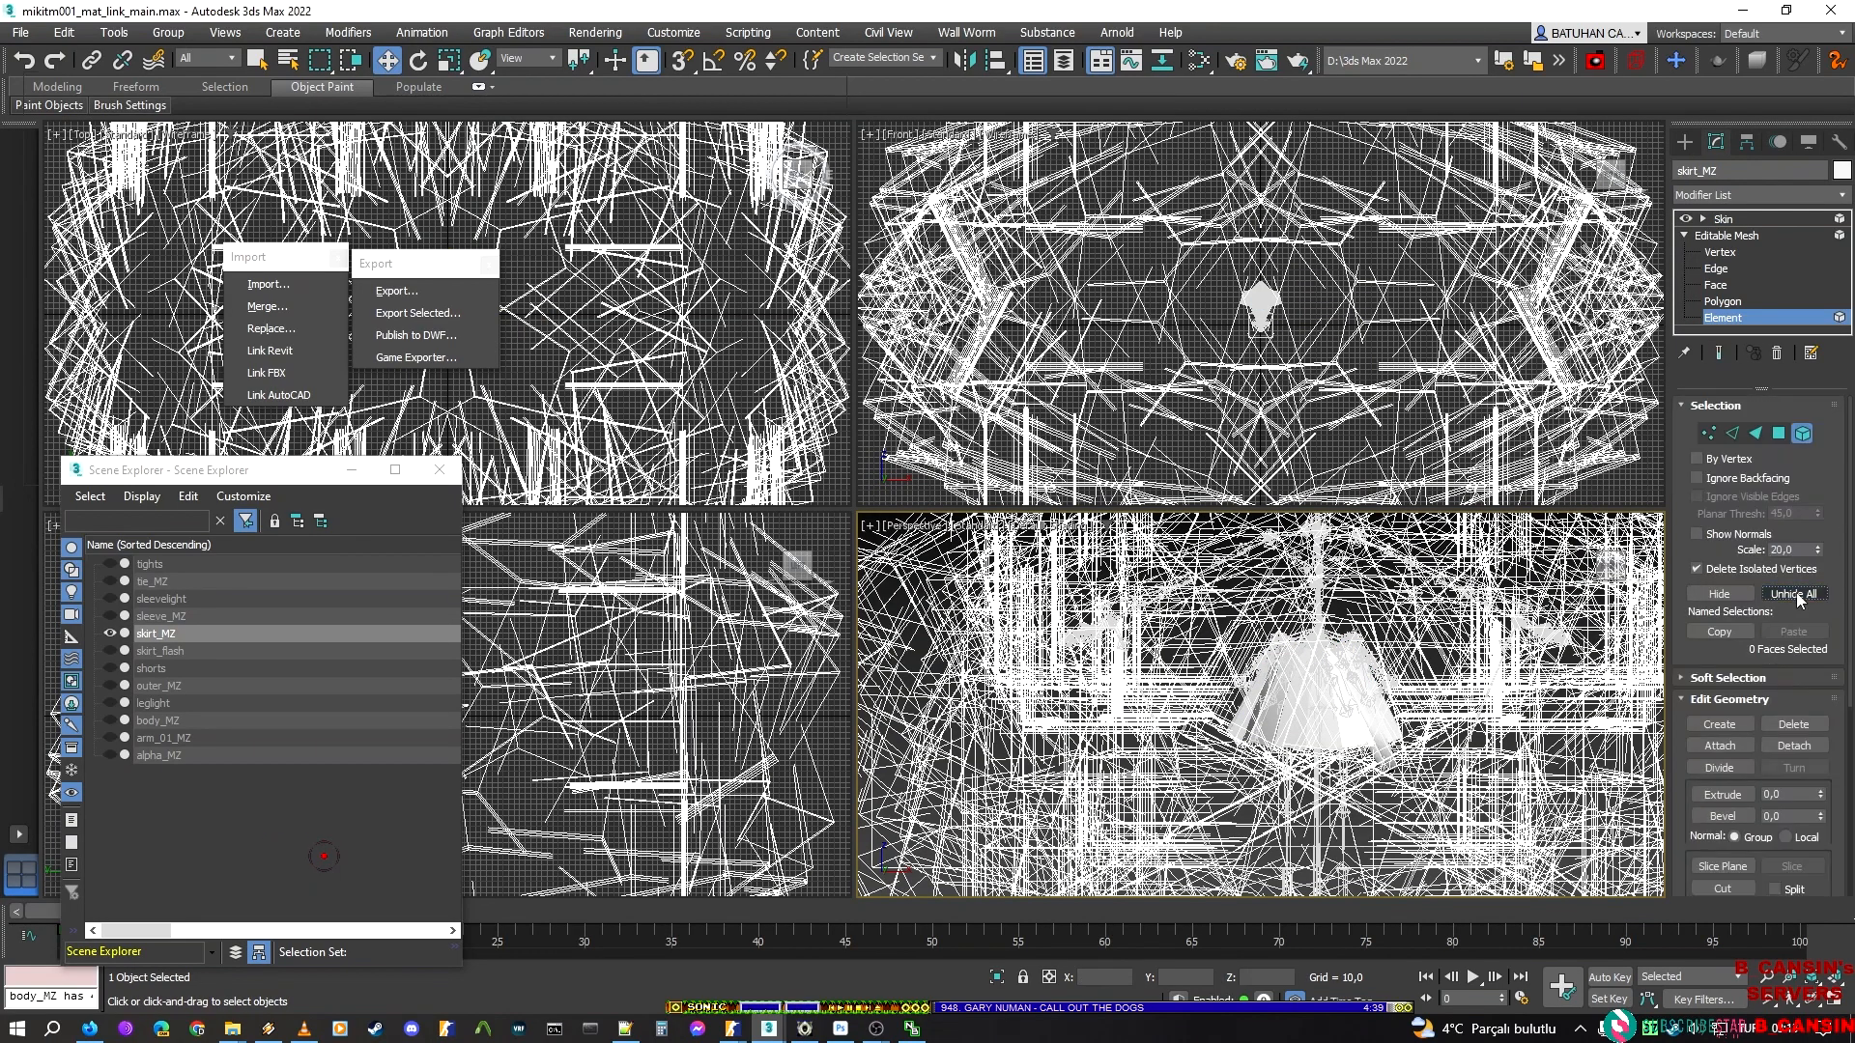
# Select the pleated skirt elements of skirt_MZ without the slanted belt strip, and hide them
pyautogui.scroll(5, 1405, 762)
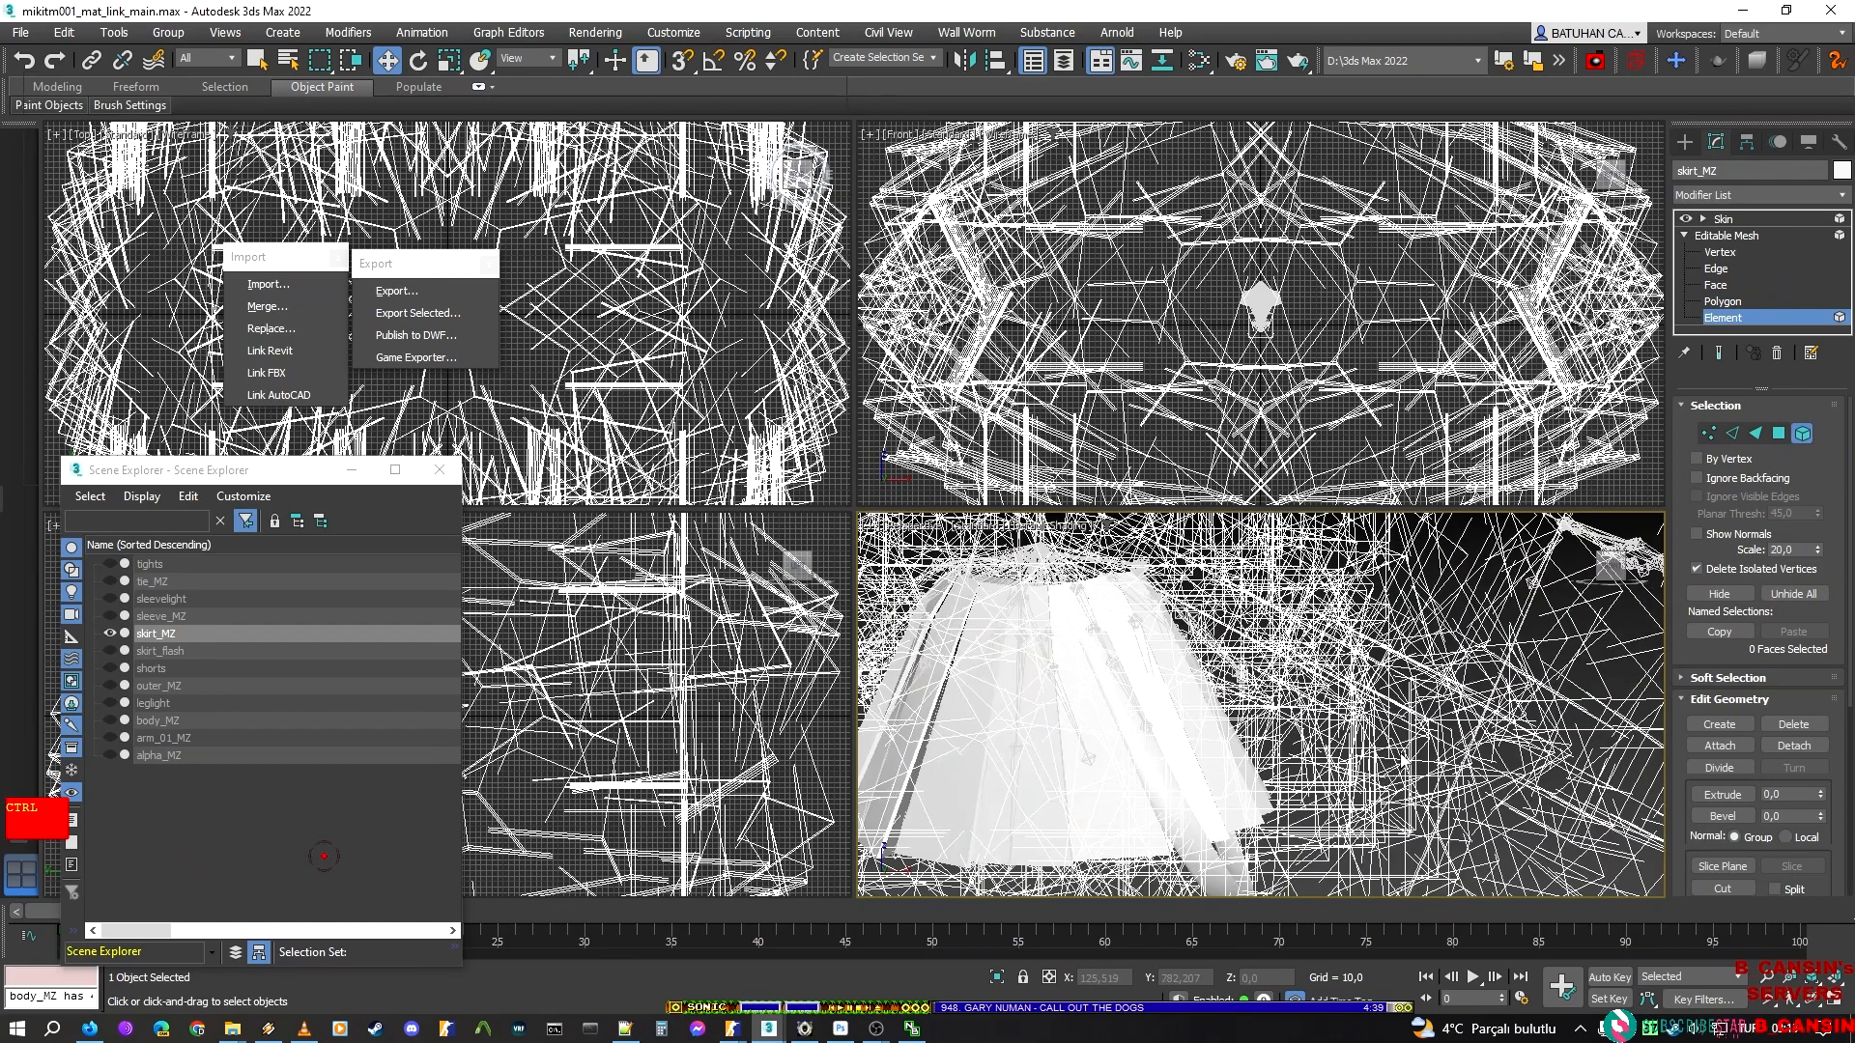
pyautogui.hotkey('ctrl', 'a')
pyautogui.click(1810, 595)
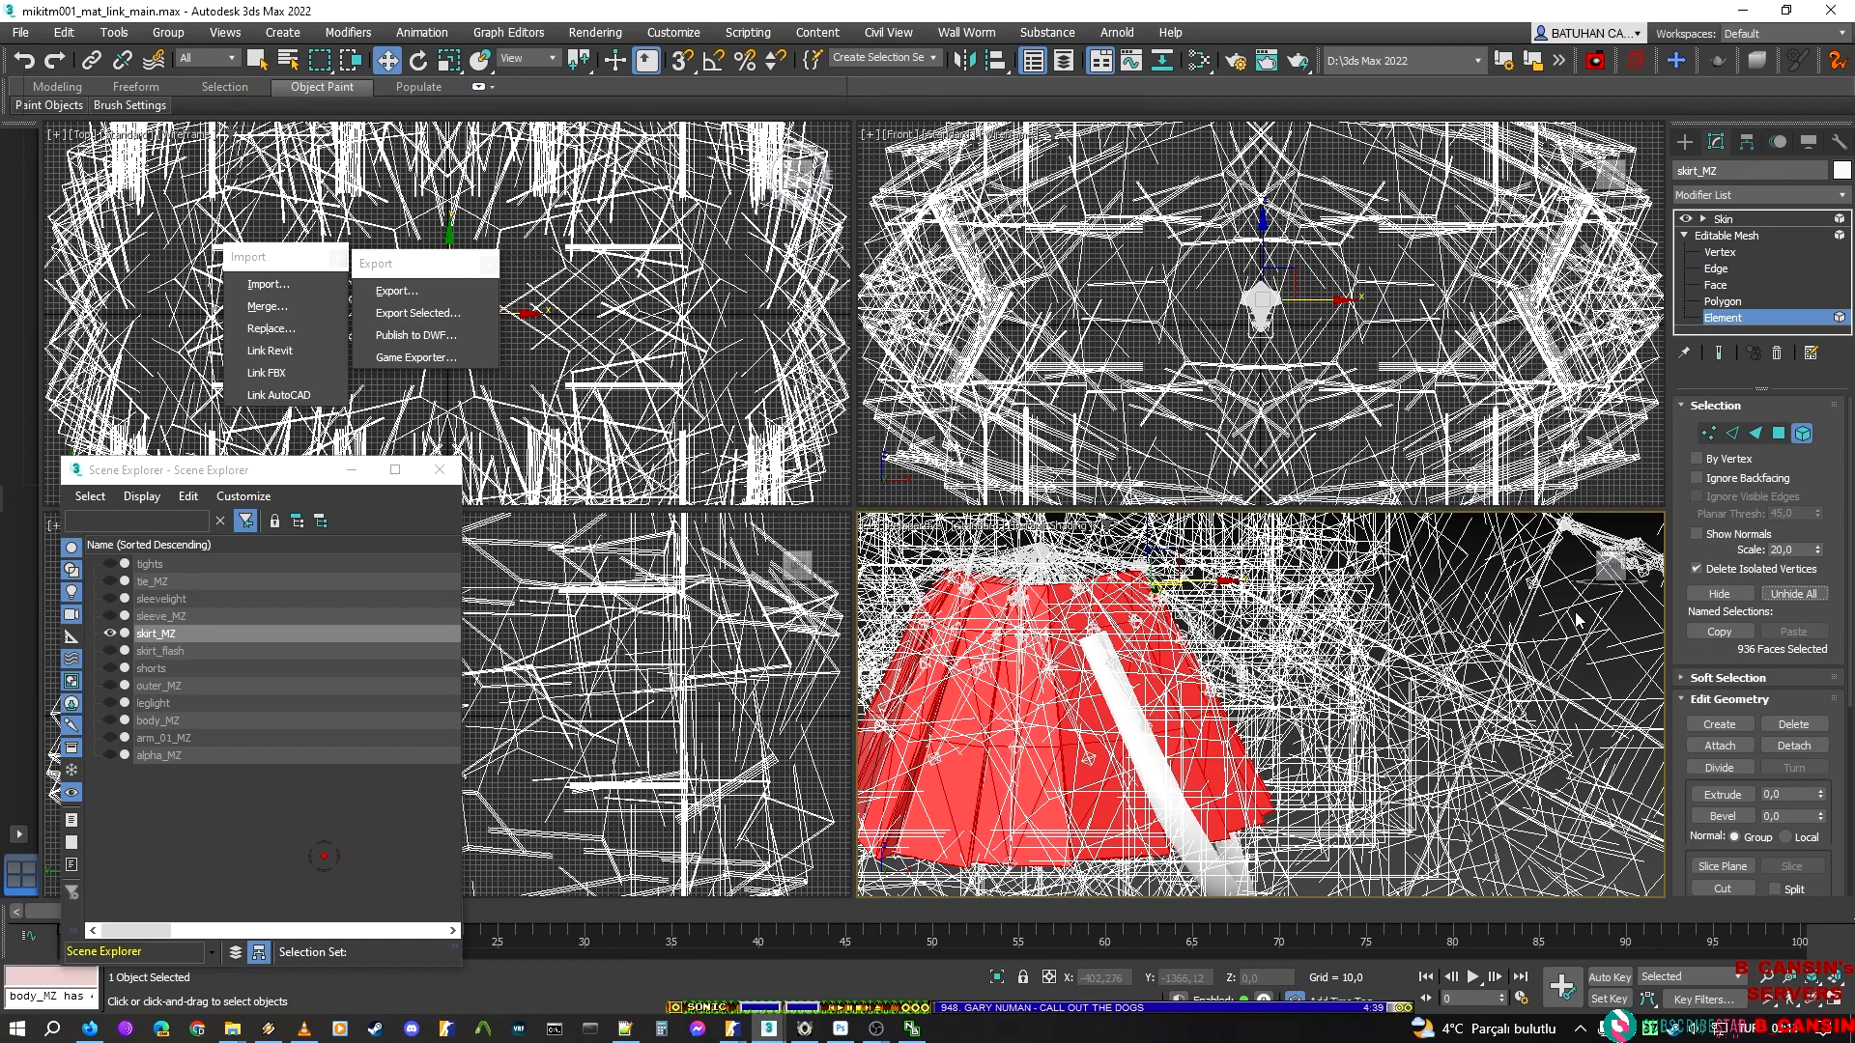
pyautogui.click(1719, 593)
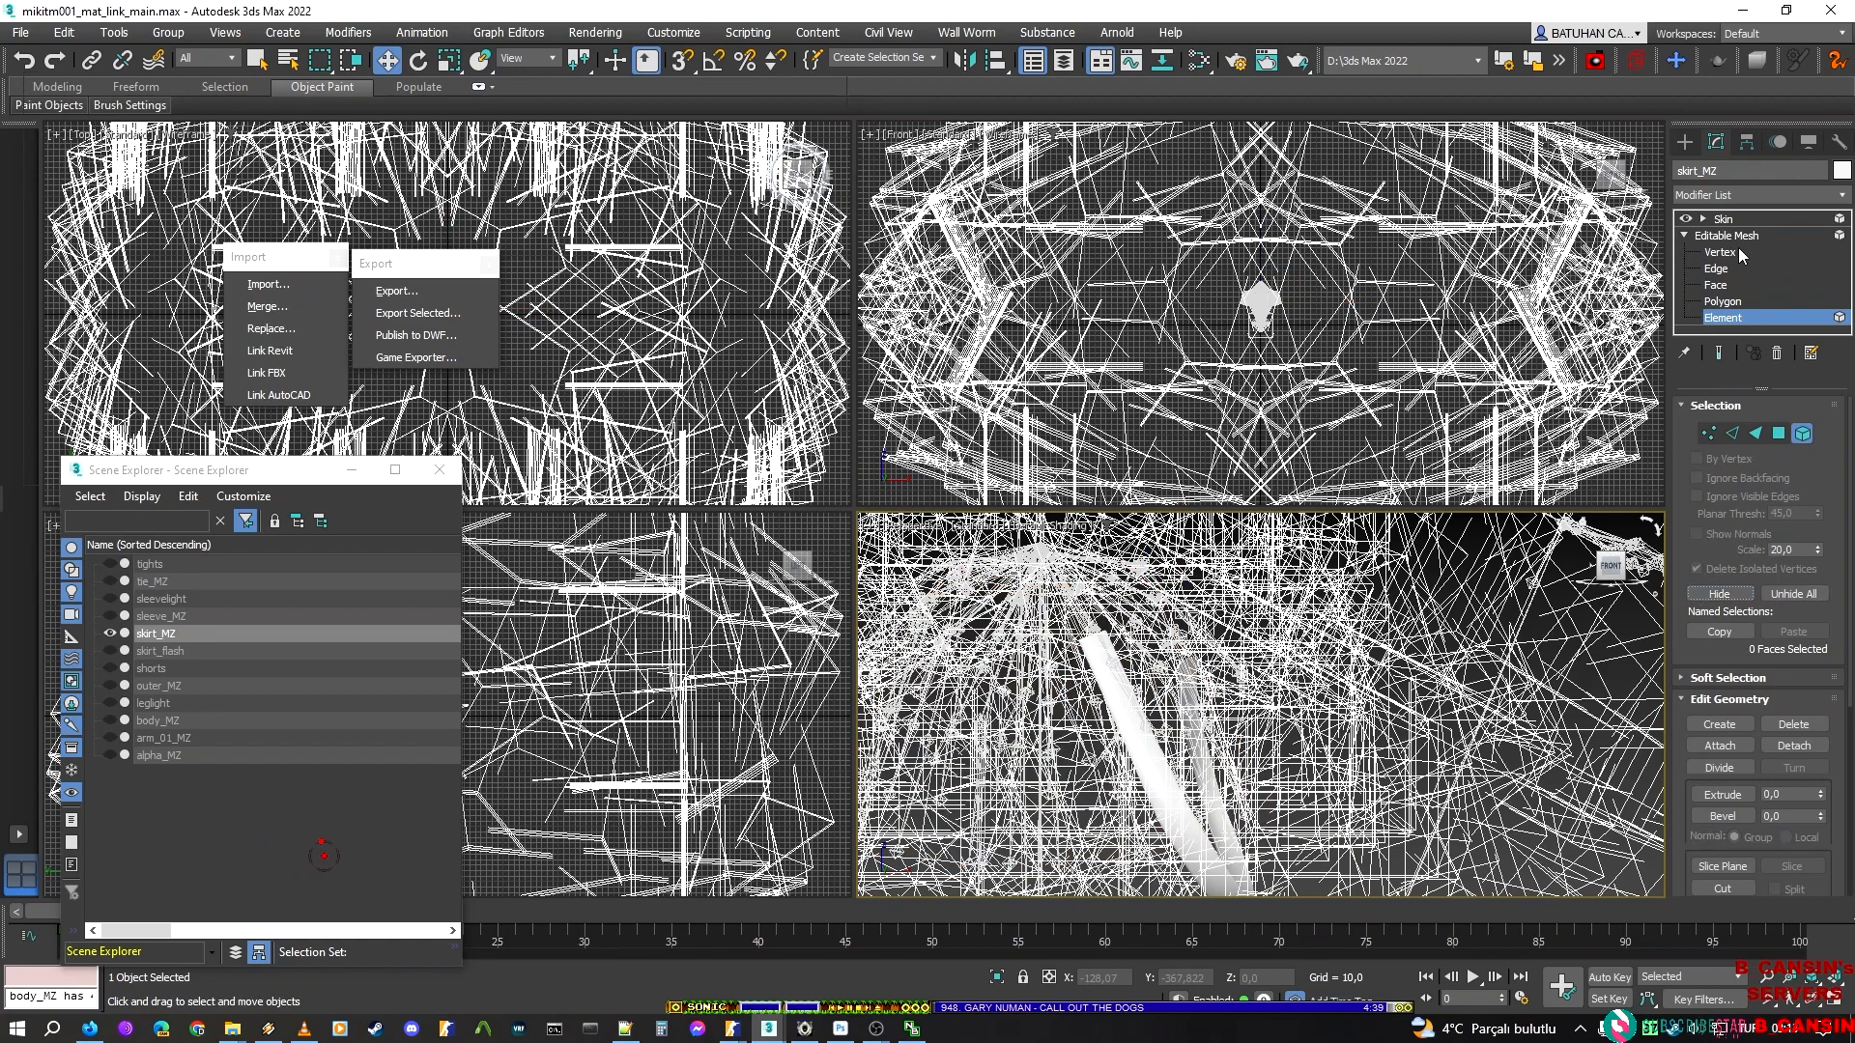
# Return skirt_MZ to its Skin level and export the remaining belt strip as a DMX named belt in the new_script folder
pyautogui.click(1738, 218)
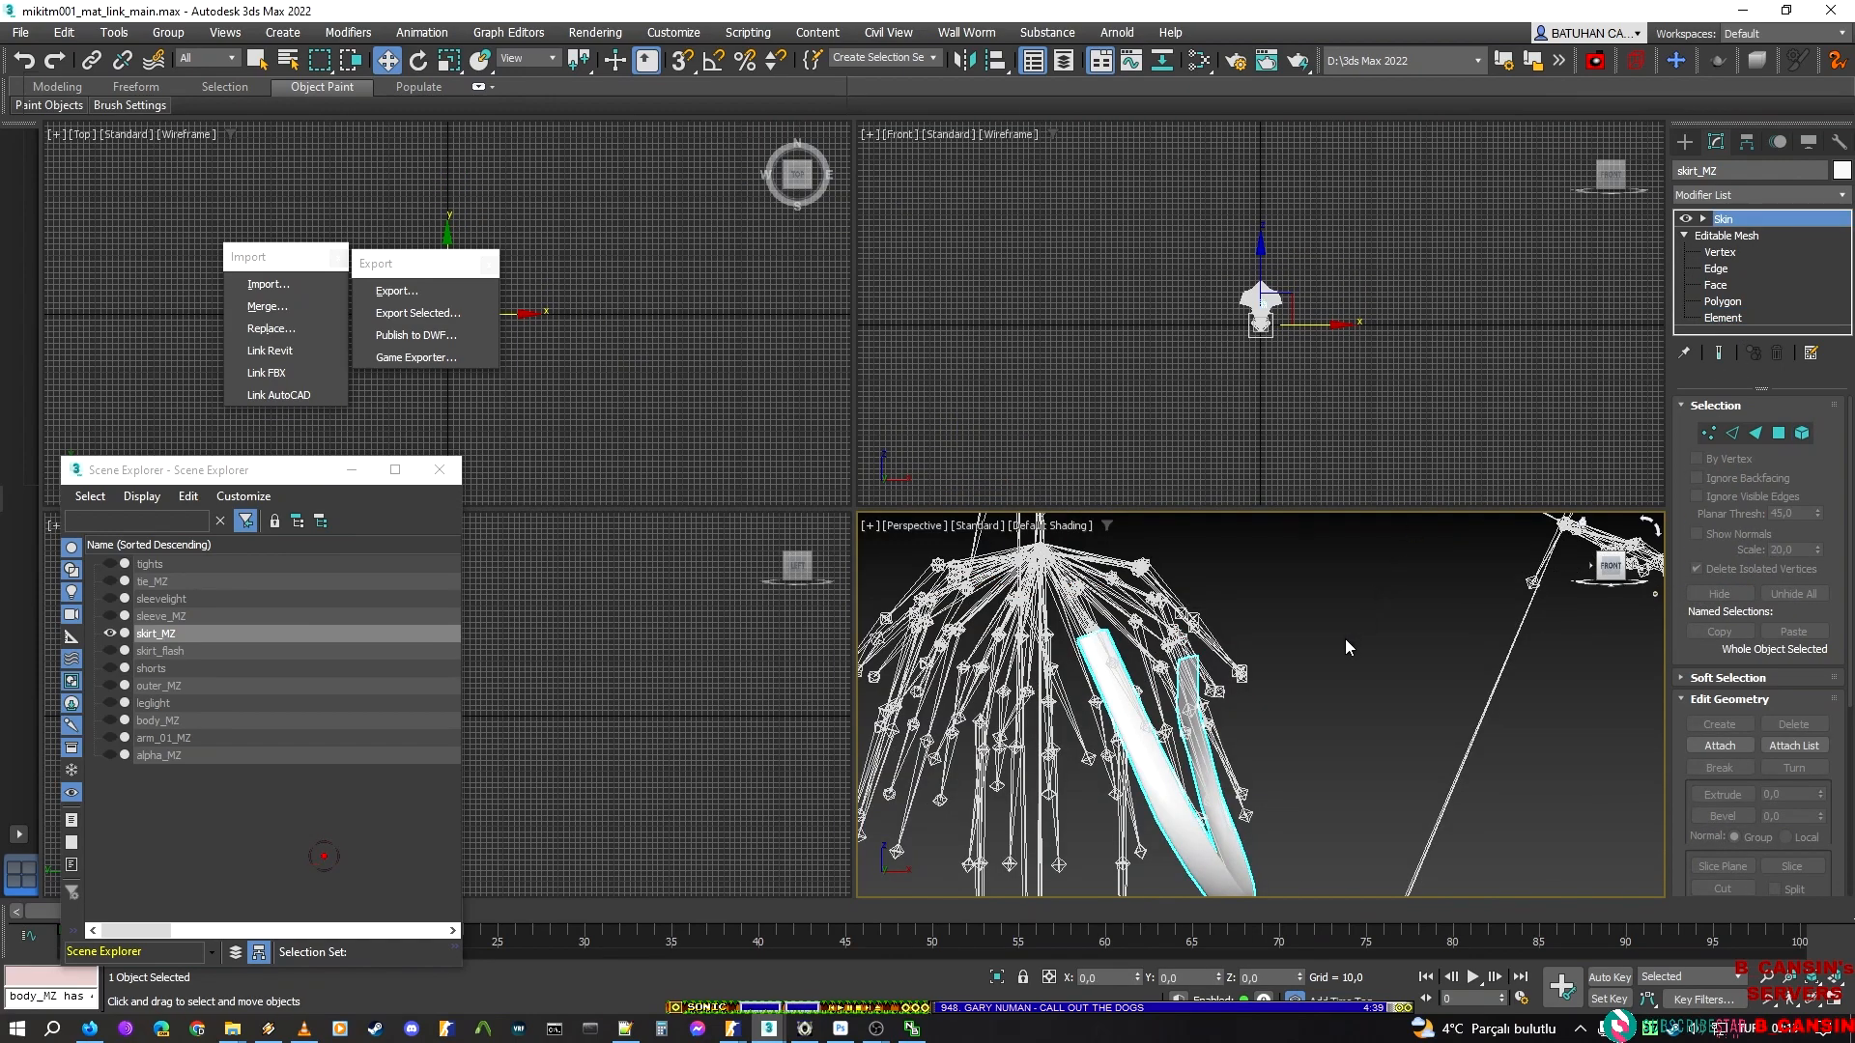
pyautogui.click(1347, 646)
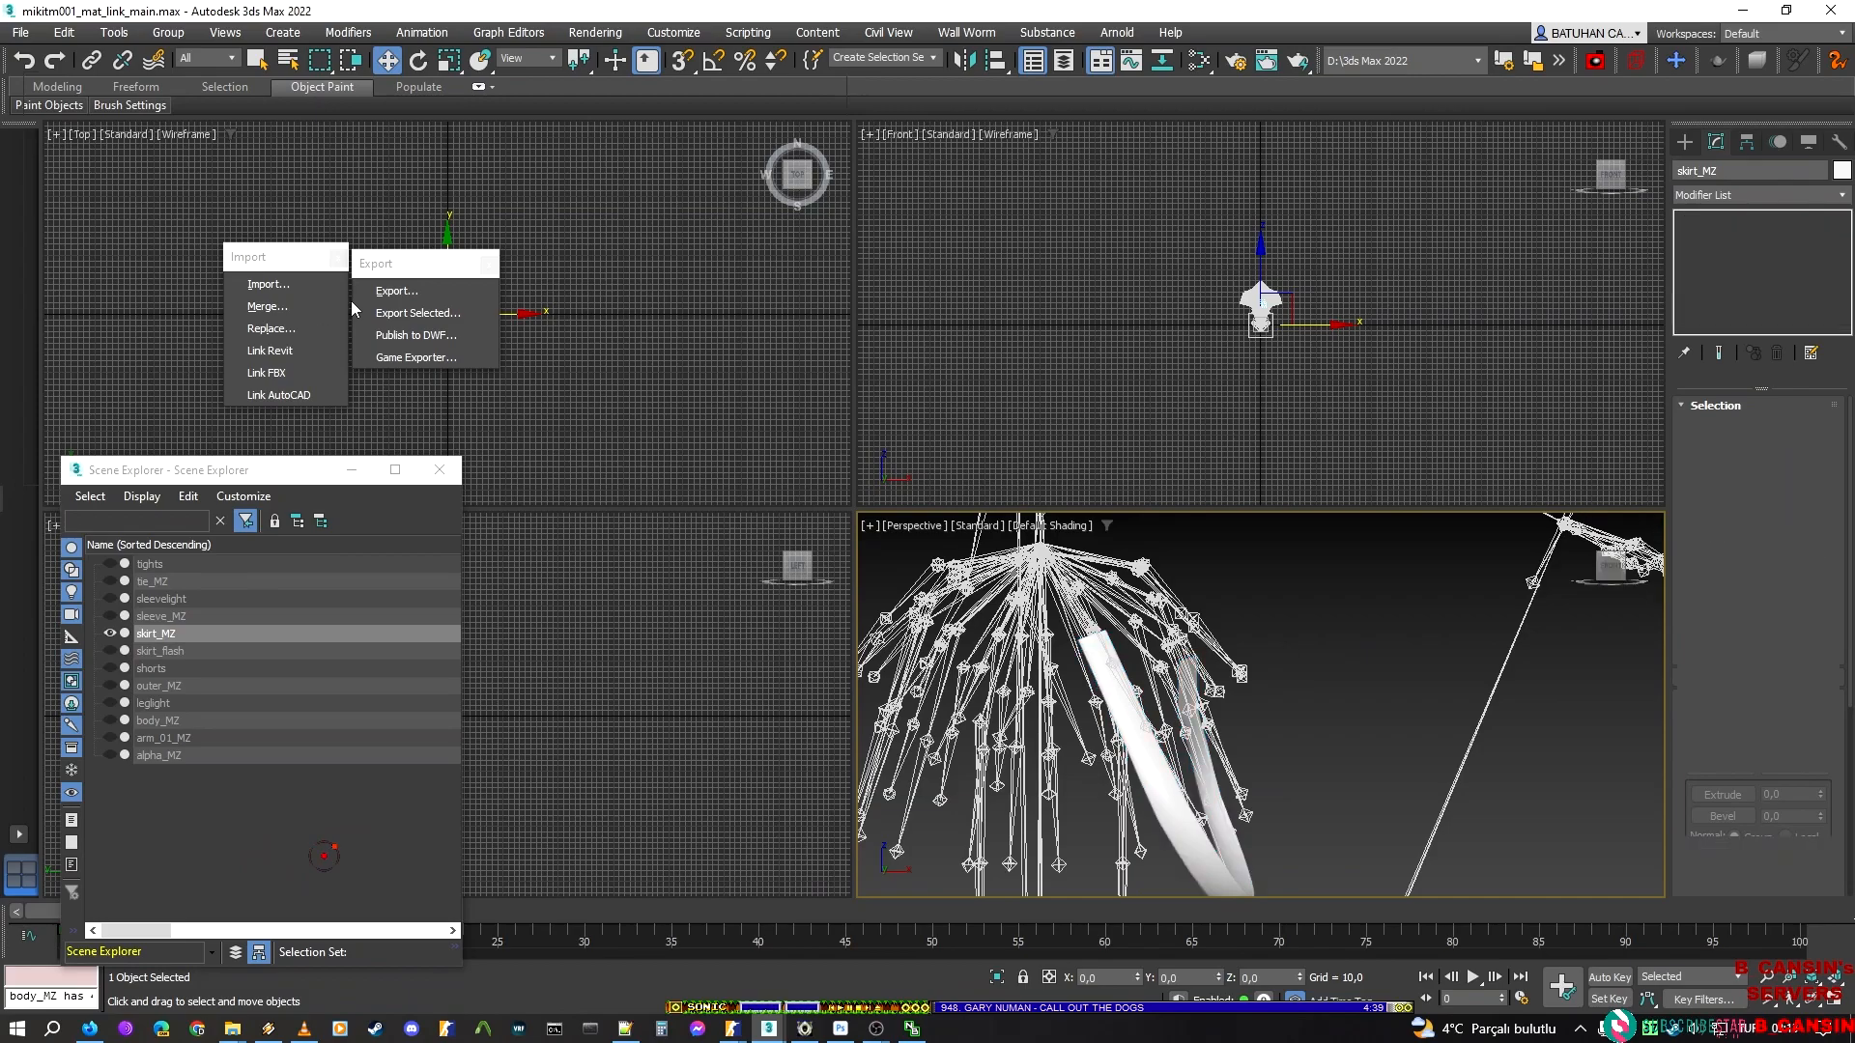
pyautogui.click(422, 288)
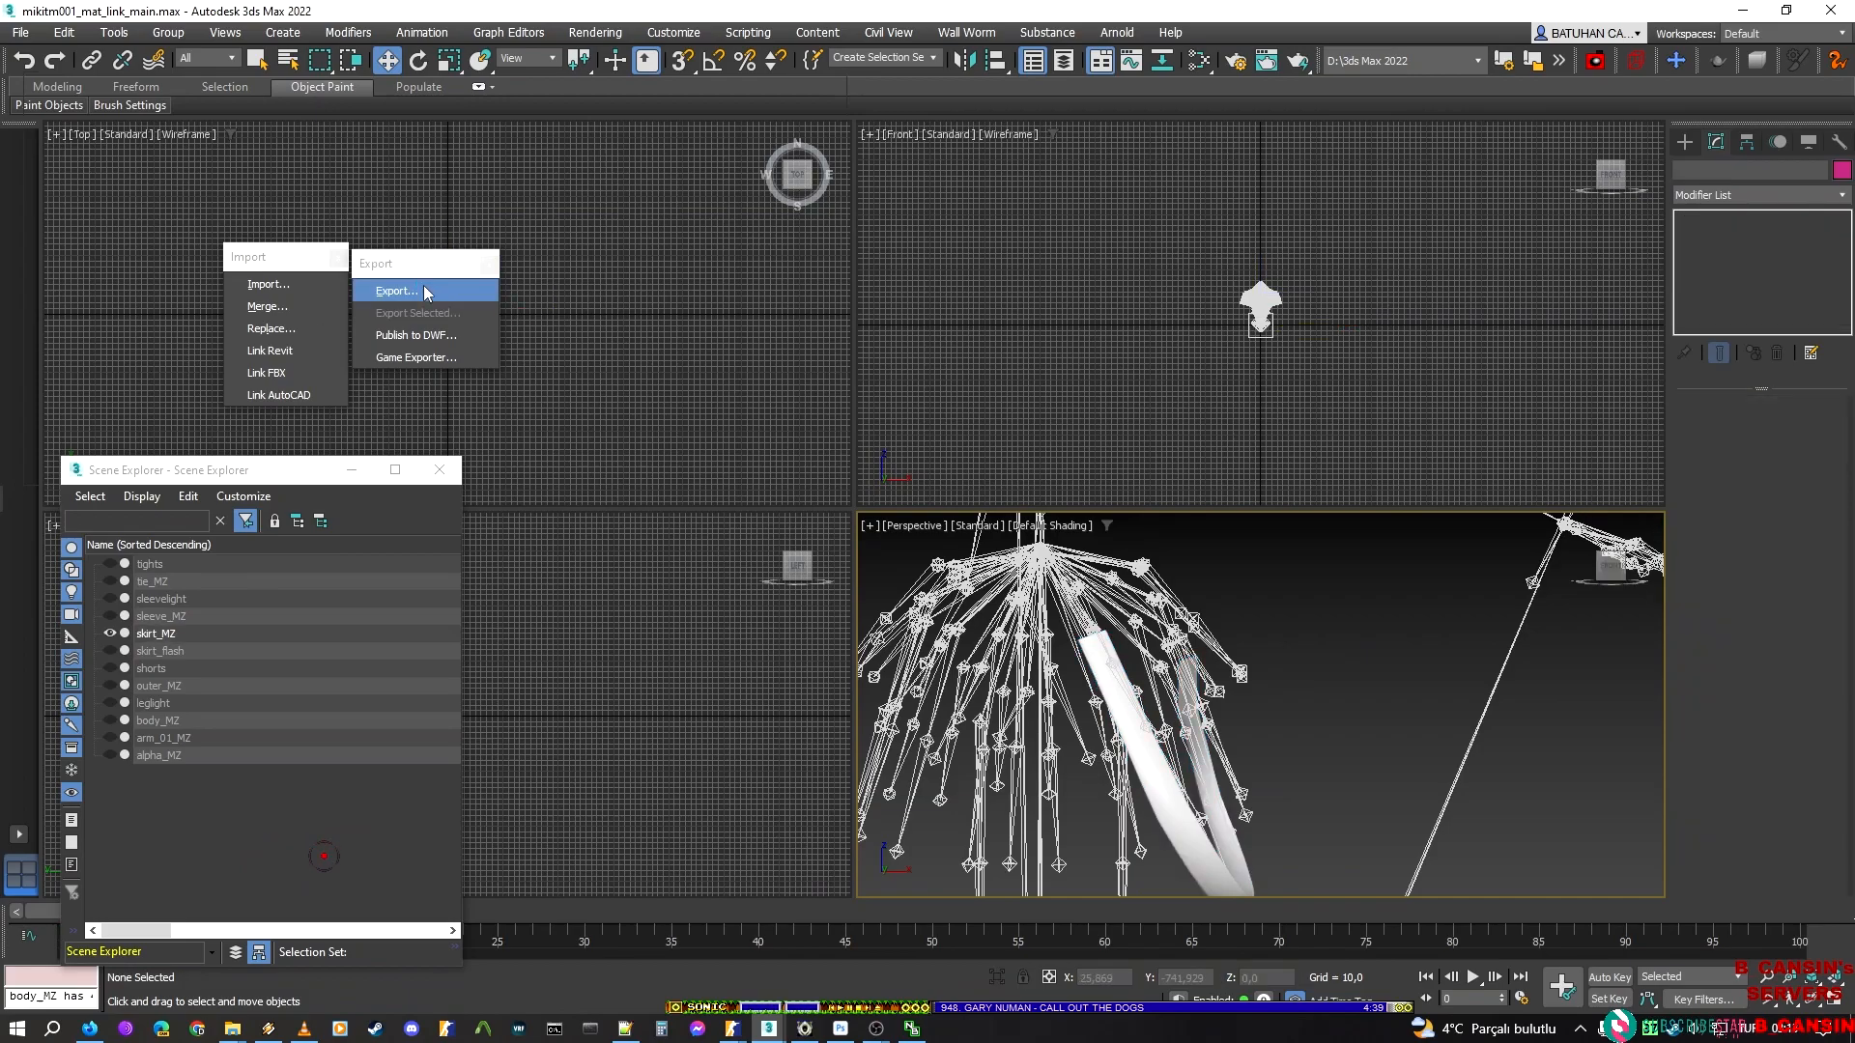
pyautogui.click(425, 291)
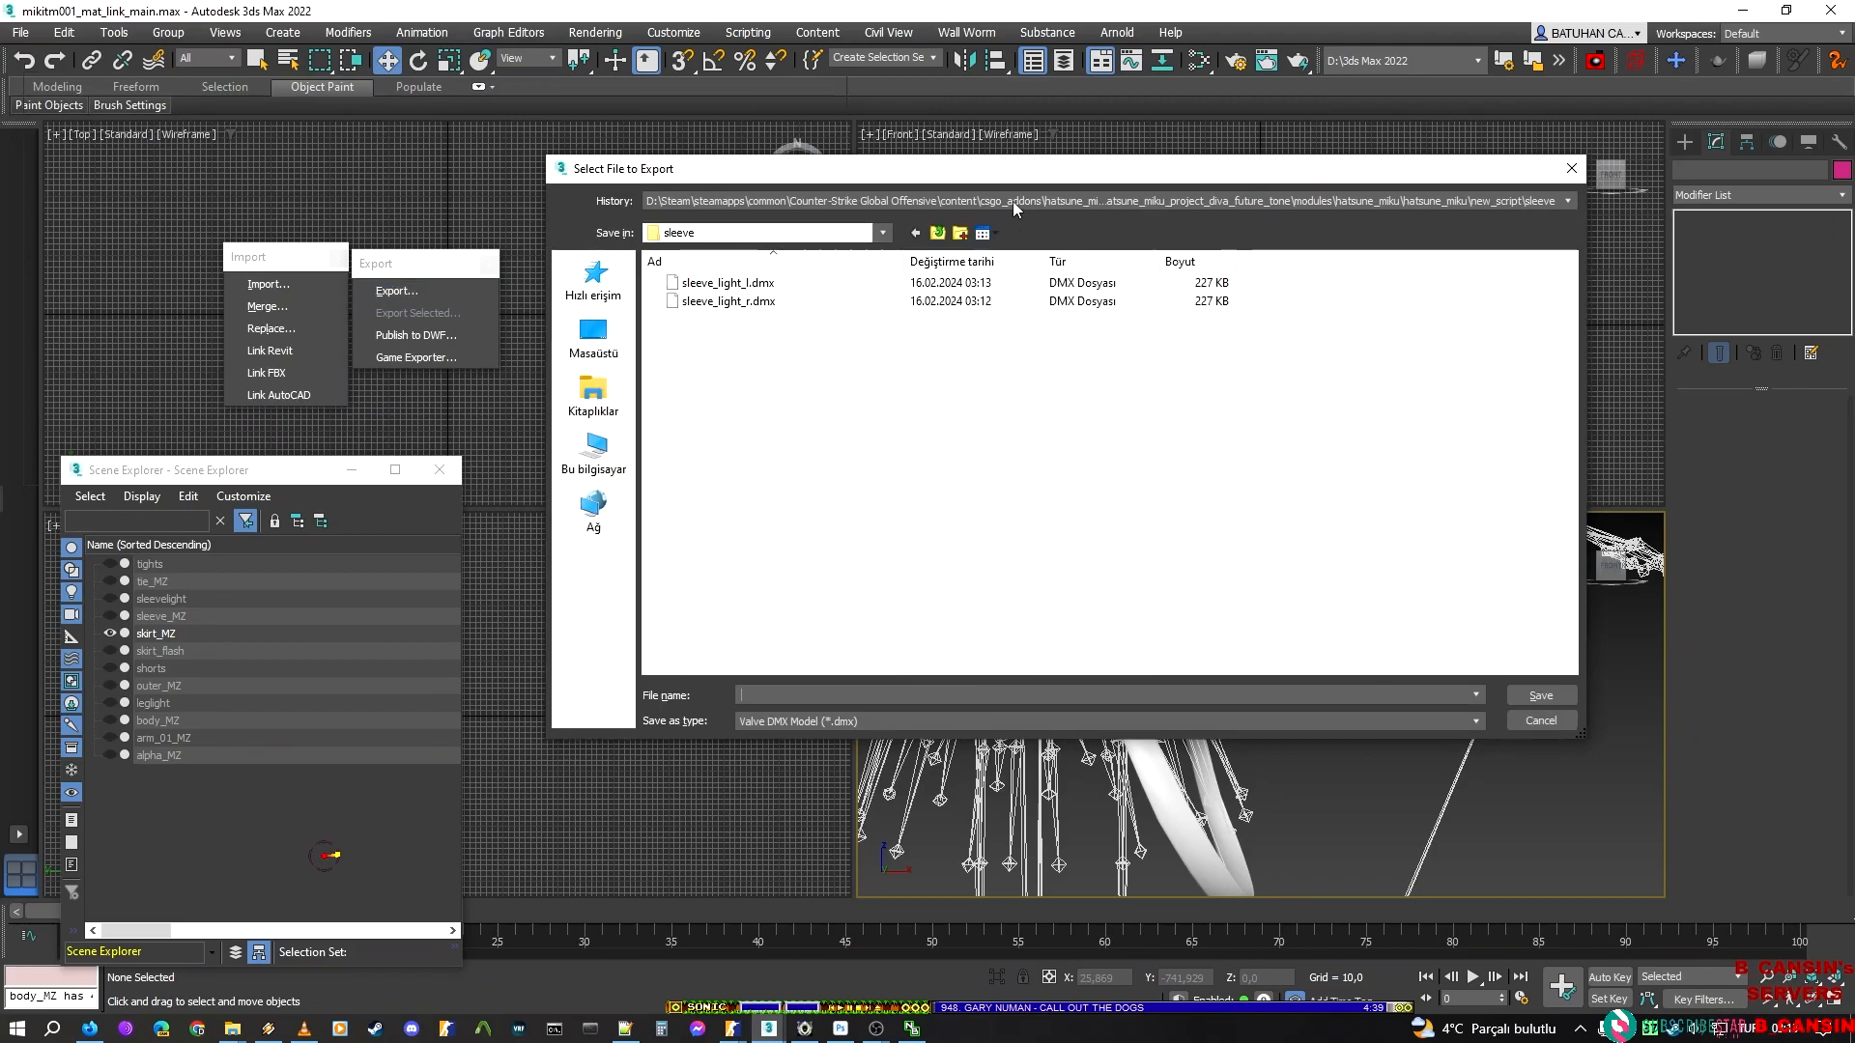
pyautogui.click(928, 232)
pyautogui.write('belt')
pyautogui.press('Return')
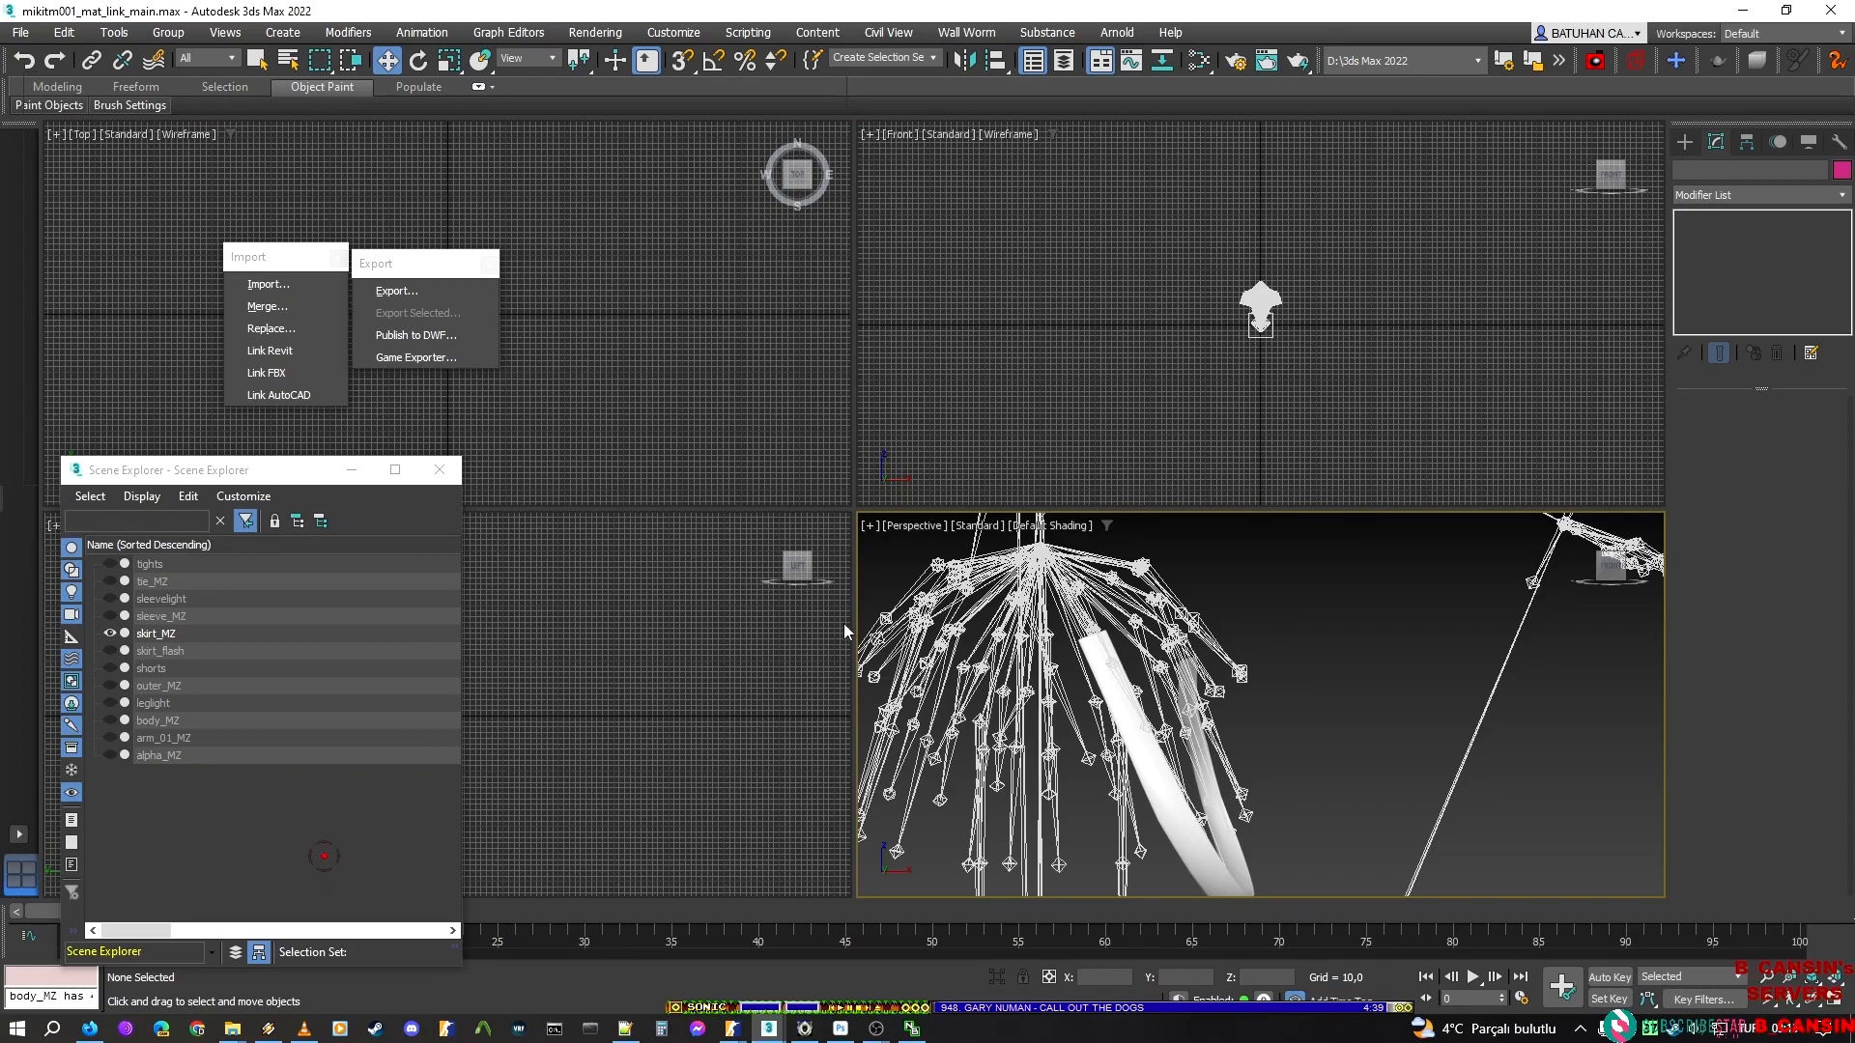
# Hide skirt_MZ and show skirt_flash in its place, leaving nothing selected
pyautogui.click(110, 635)
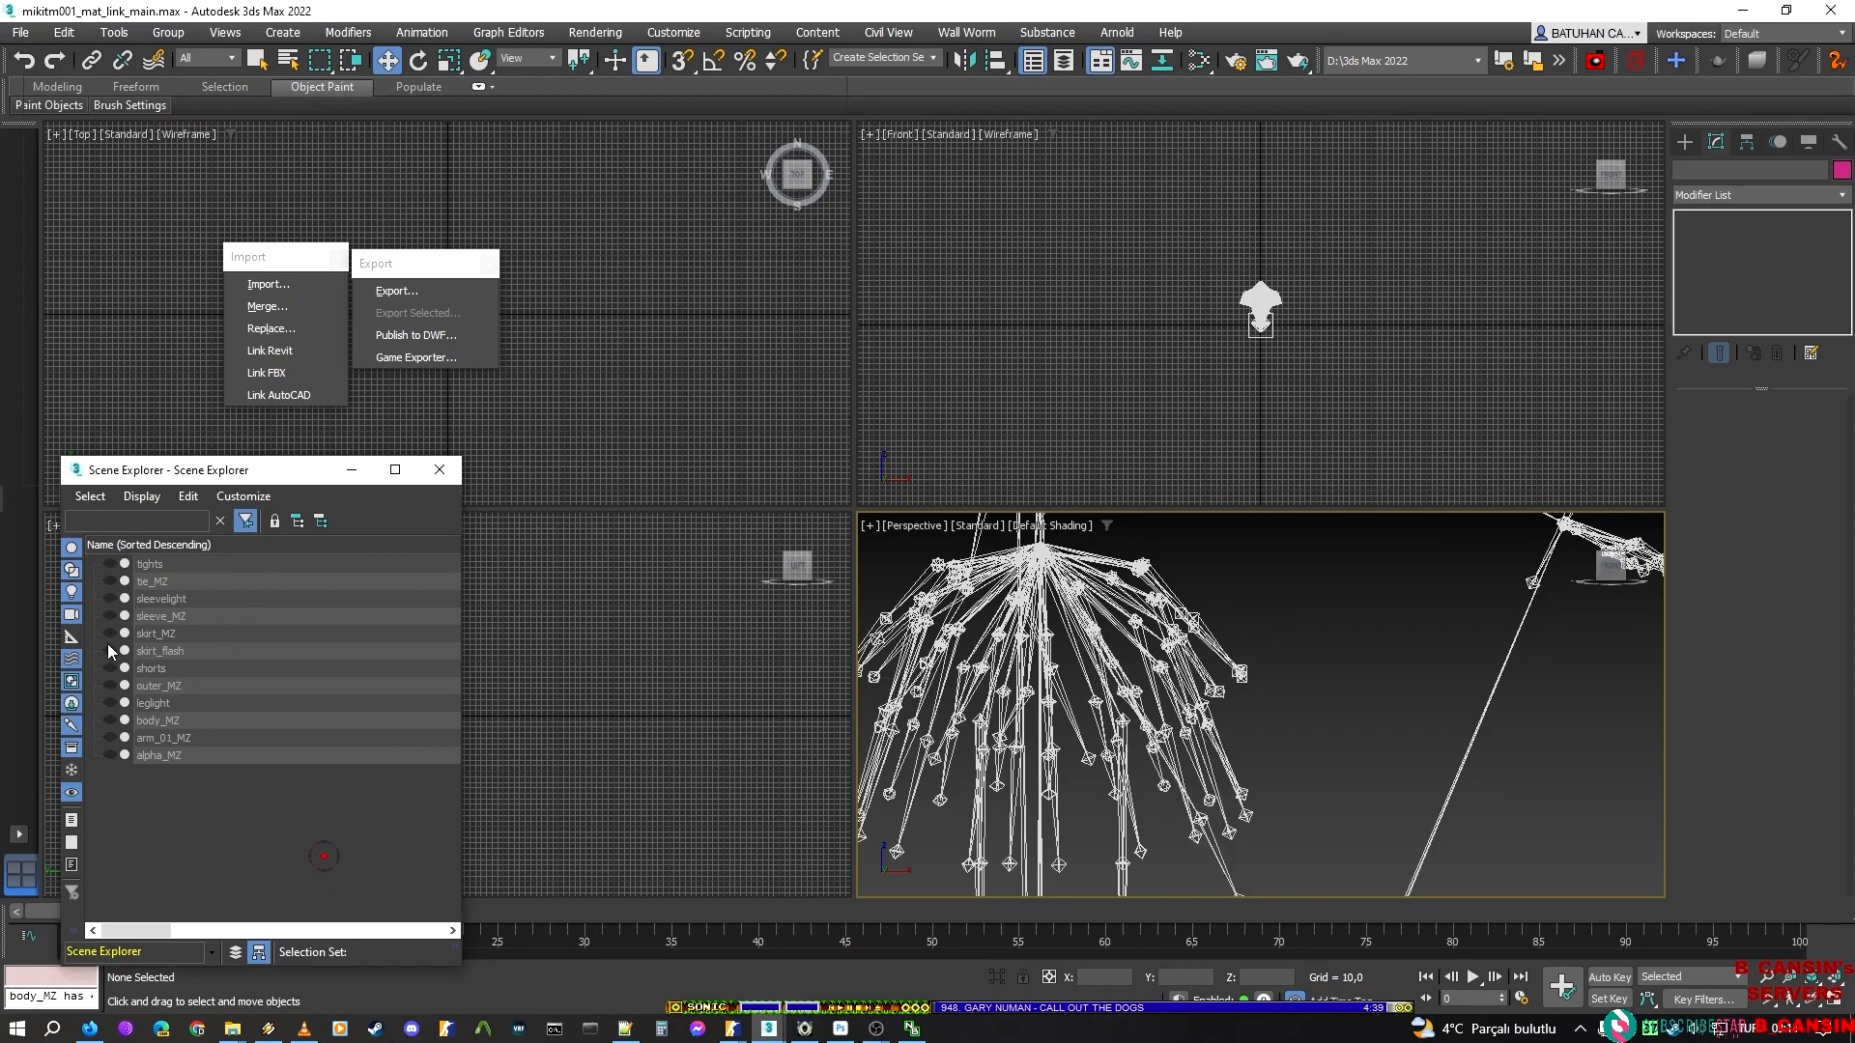
pyautogui.click(110, 651)
pyautogui.click(154, 651)
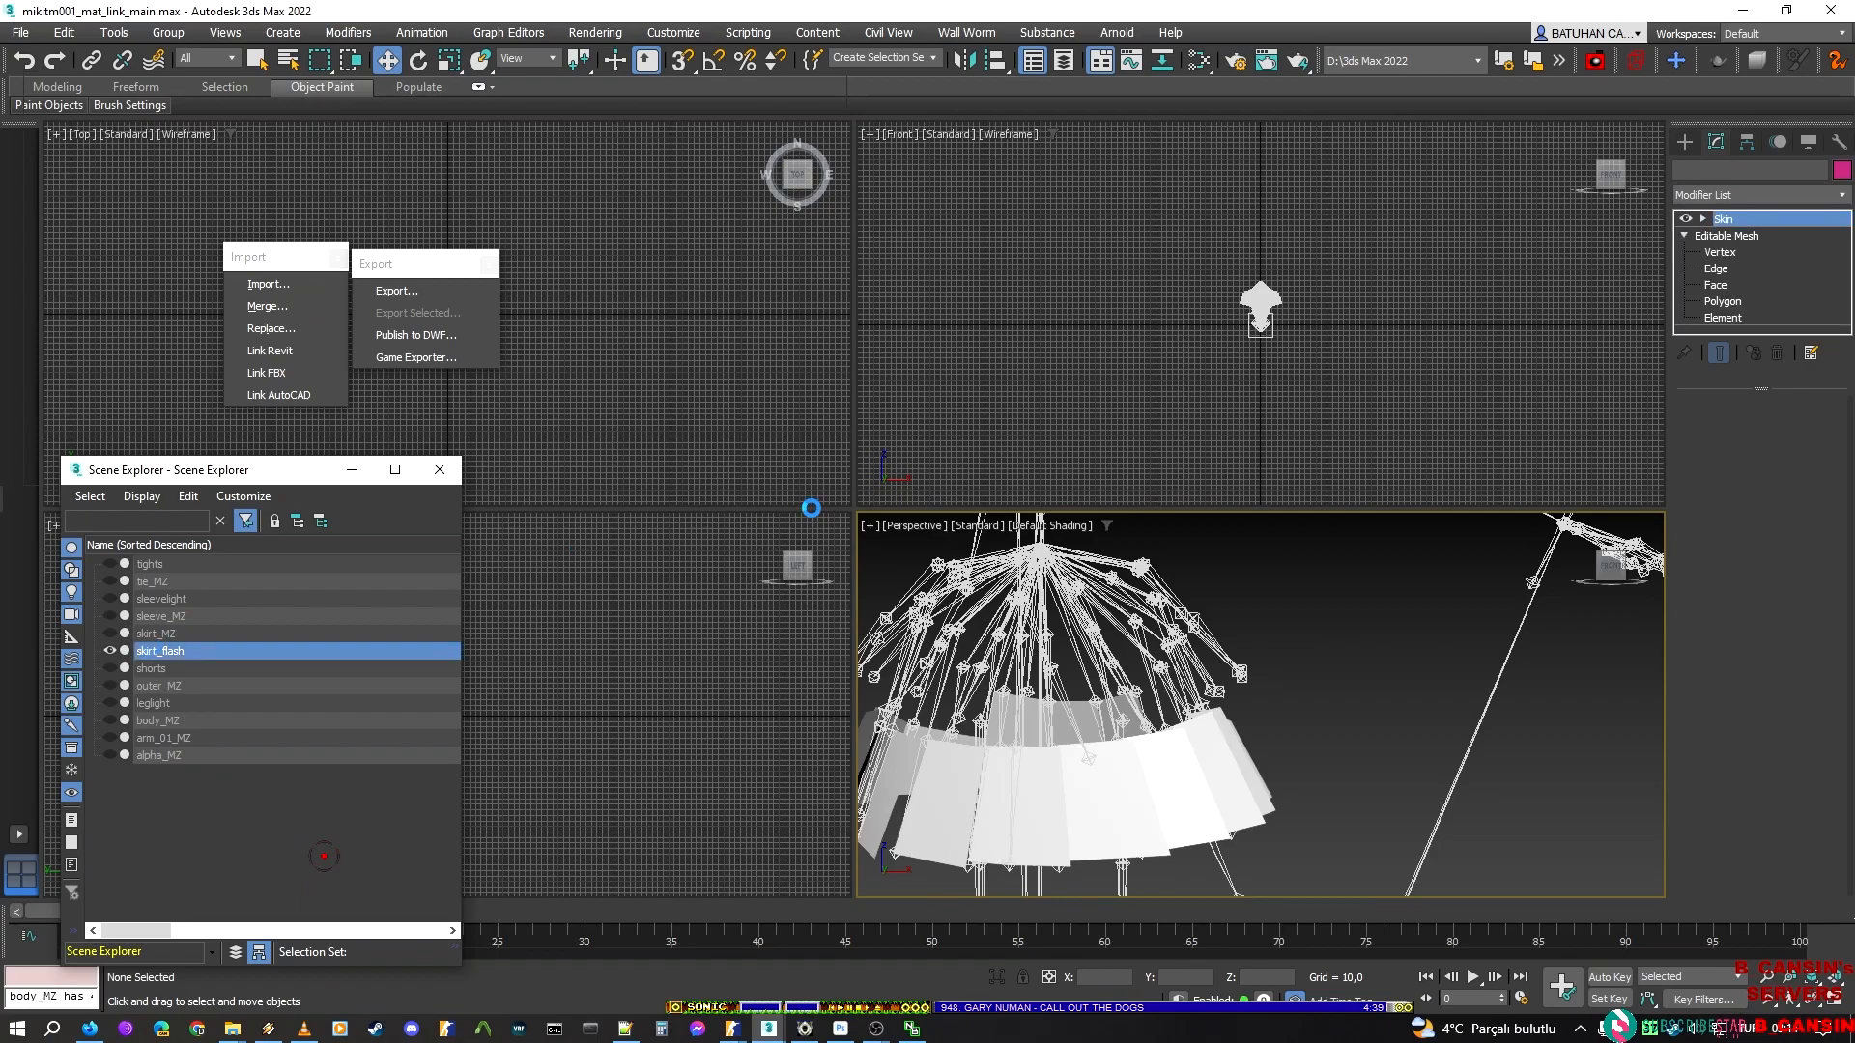
pyautogui.click(1430, 634)
# Export the visible skirt_flash mesh as a DMX named skirt_flash in the new_script folder
pyautogui.click(412, 289)
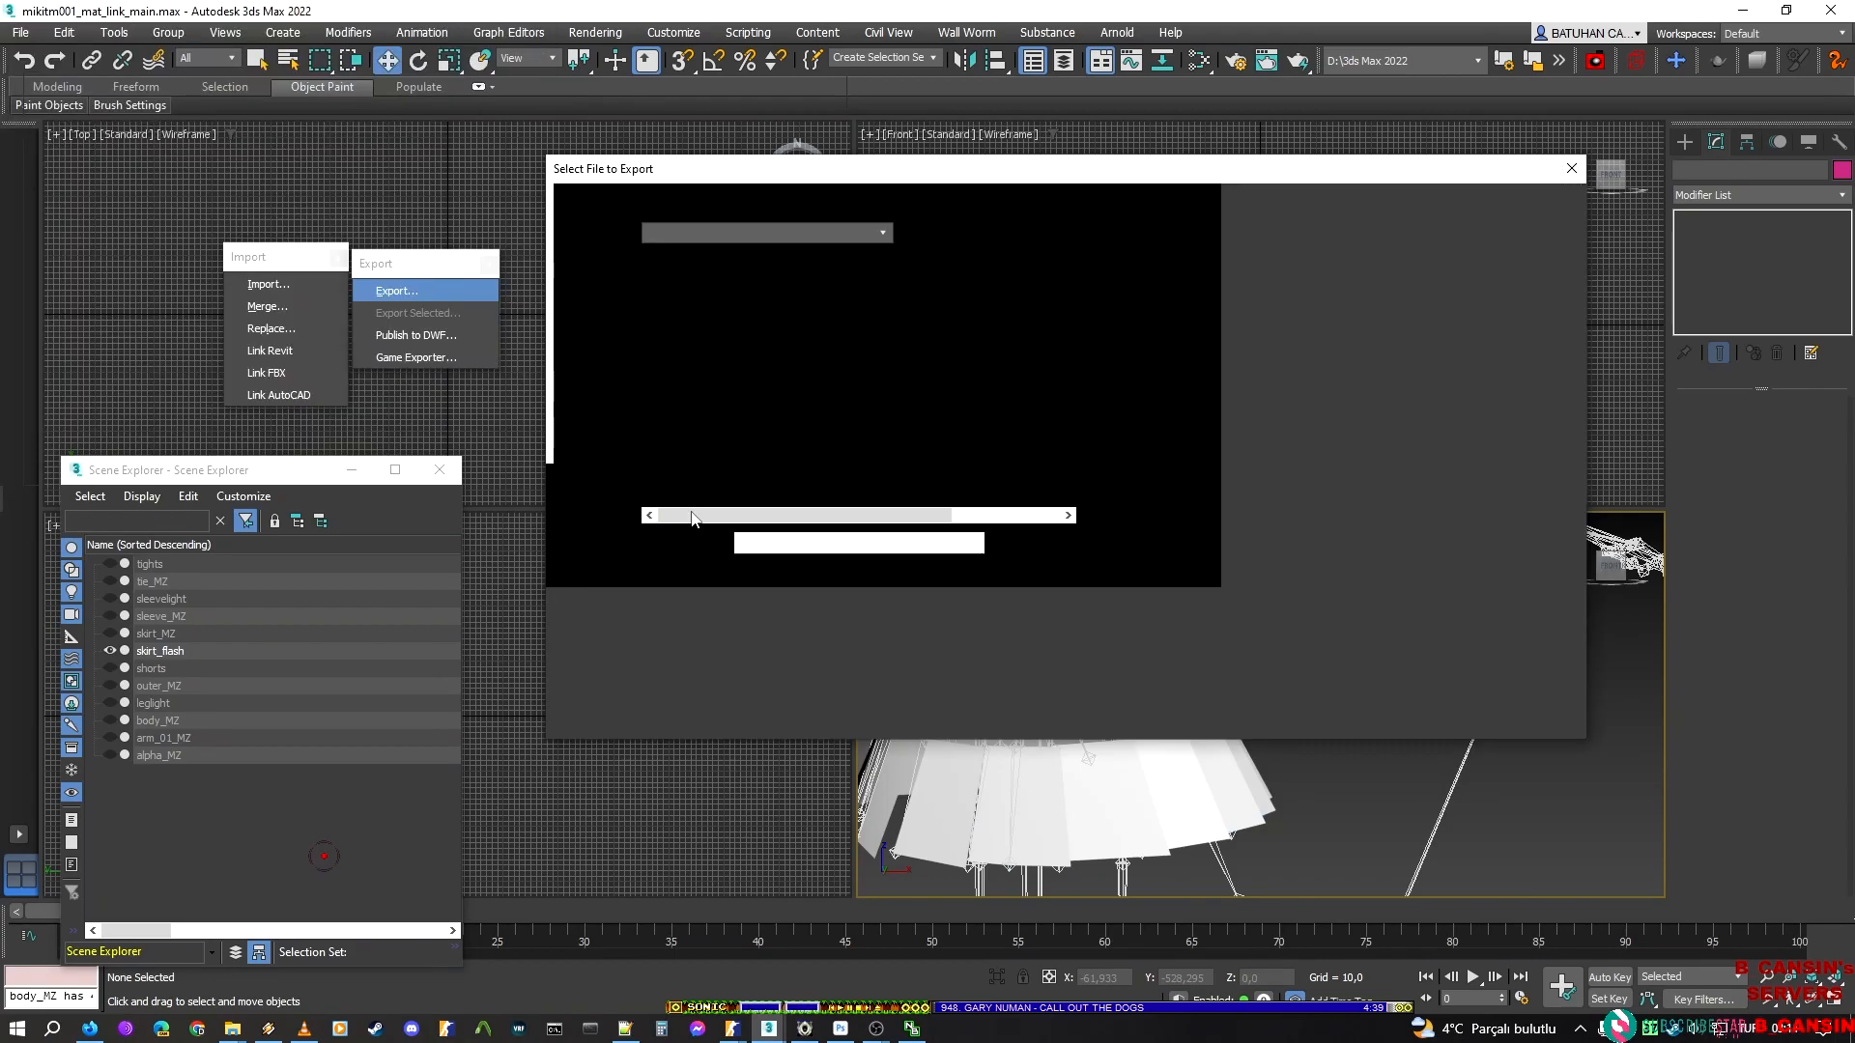
pyautogui.write('skir')
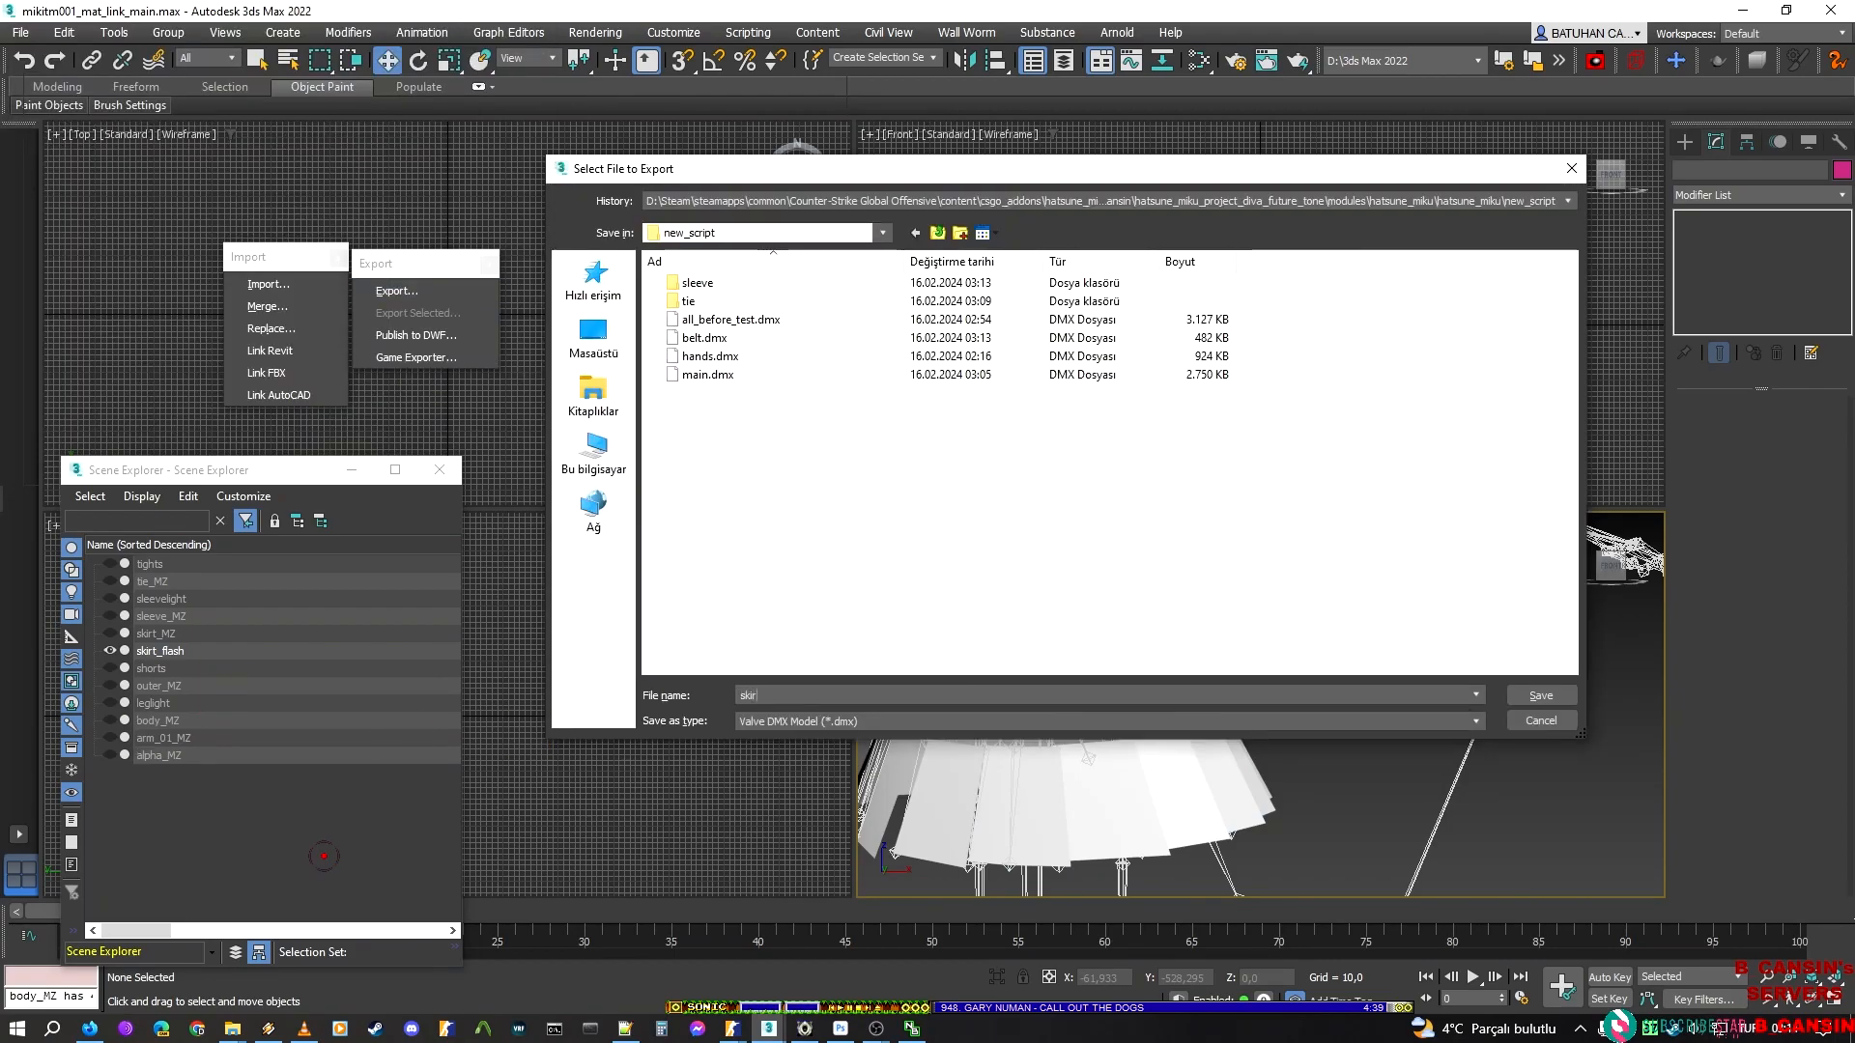
pyautogui.write('t_ligh')
pyautogui.press('BackSpace')
pyautogui.press('BackSpace')
pyautogui.press('BackSpace')
pyautogui.write('flash')
pyautogui.press('Return')
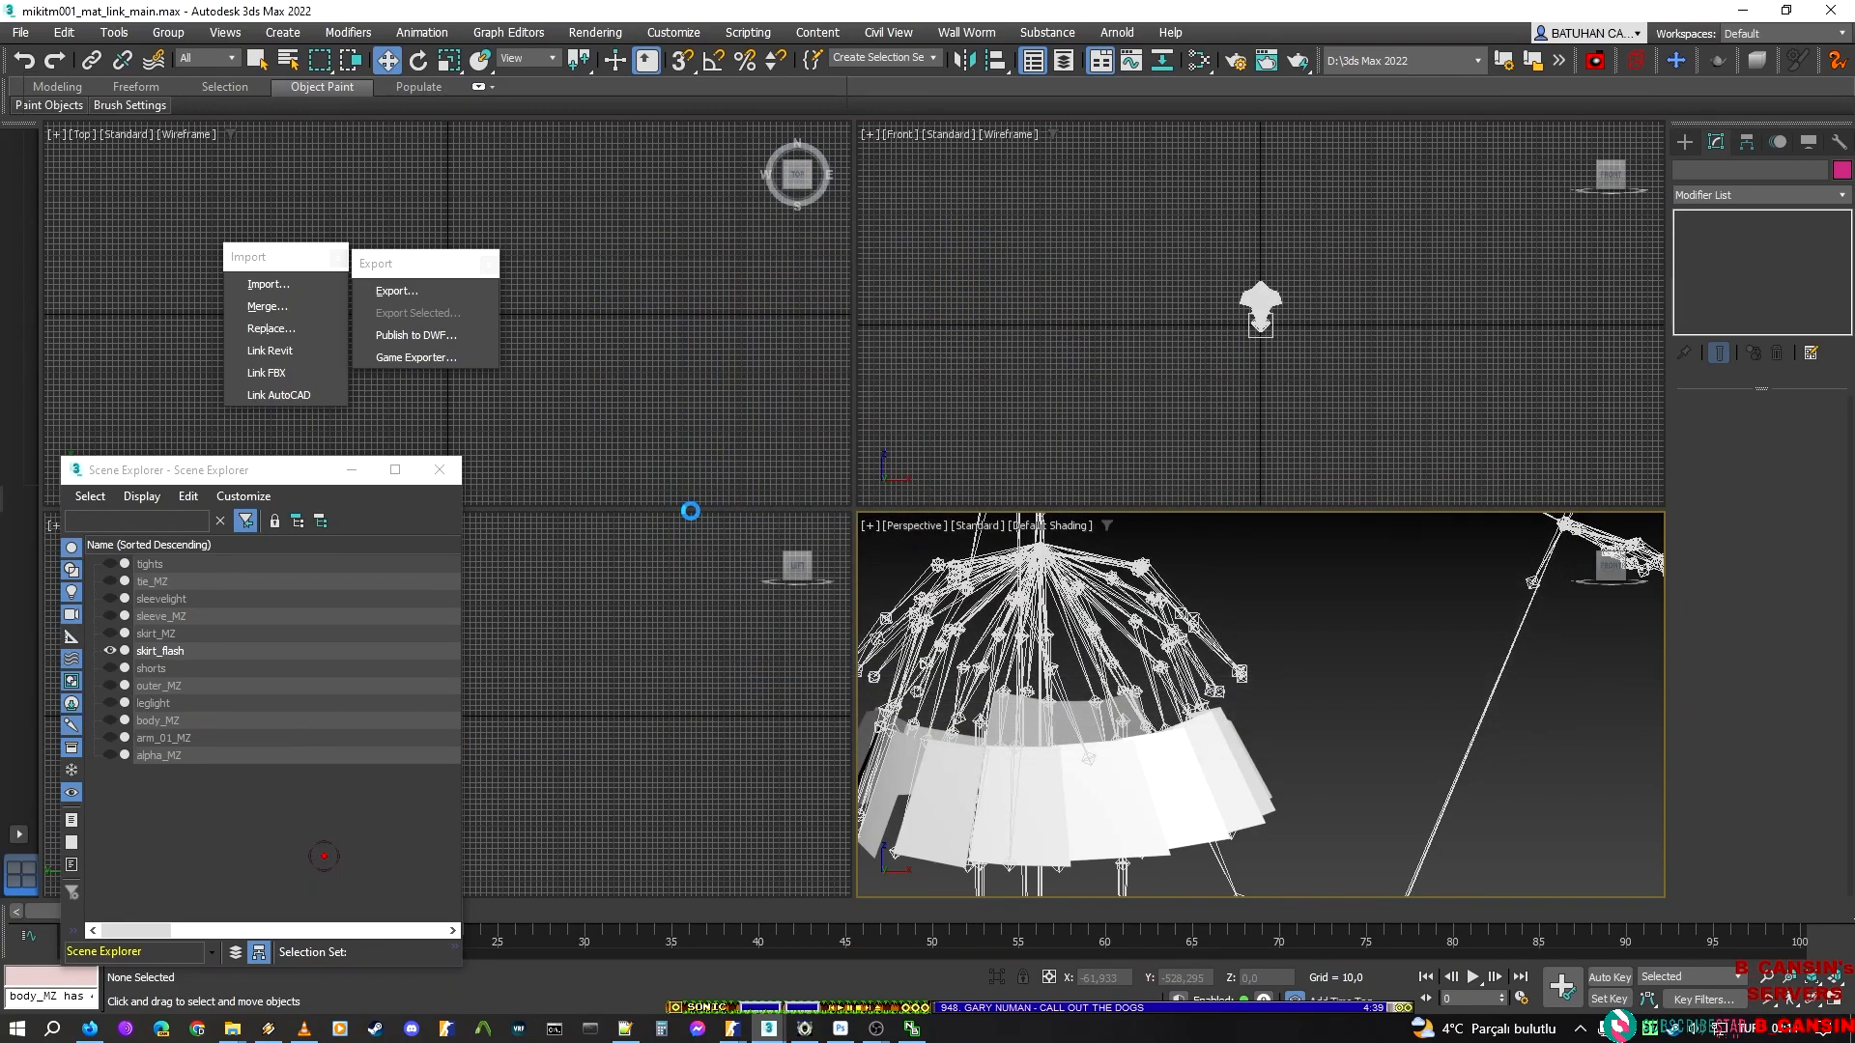
# Hide skirt_flash, show outer_MZ in its place, and enter the Element level of outer_MZ
pyautogui.click(109, 651)
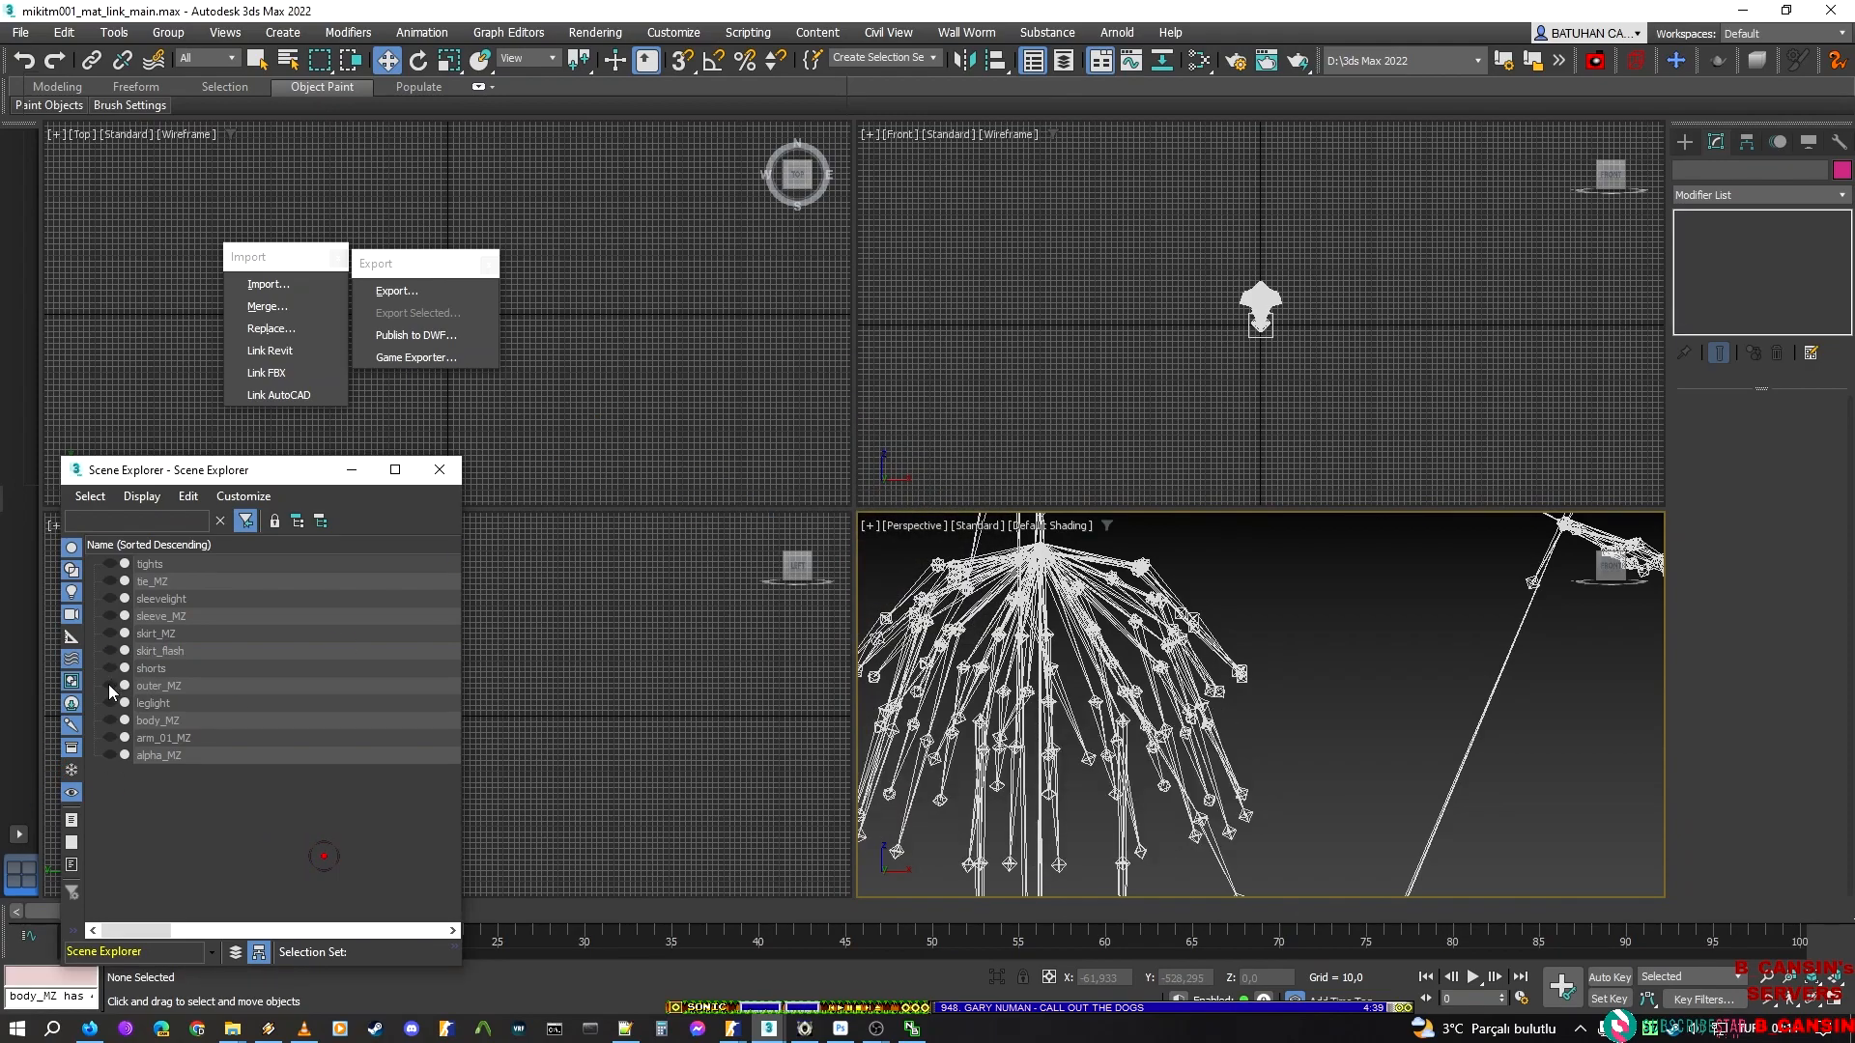
pyautogui.click(107, 684)
pyautogui.moveTo(1094, 584); pyautogui.dragTo(1313, 869, button='middle')
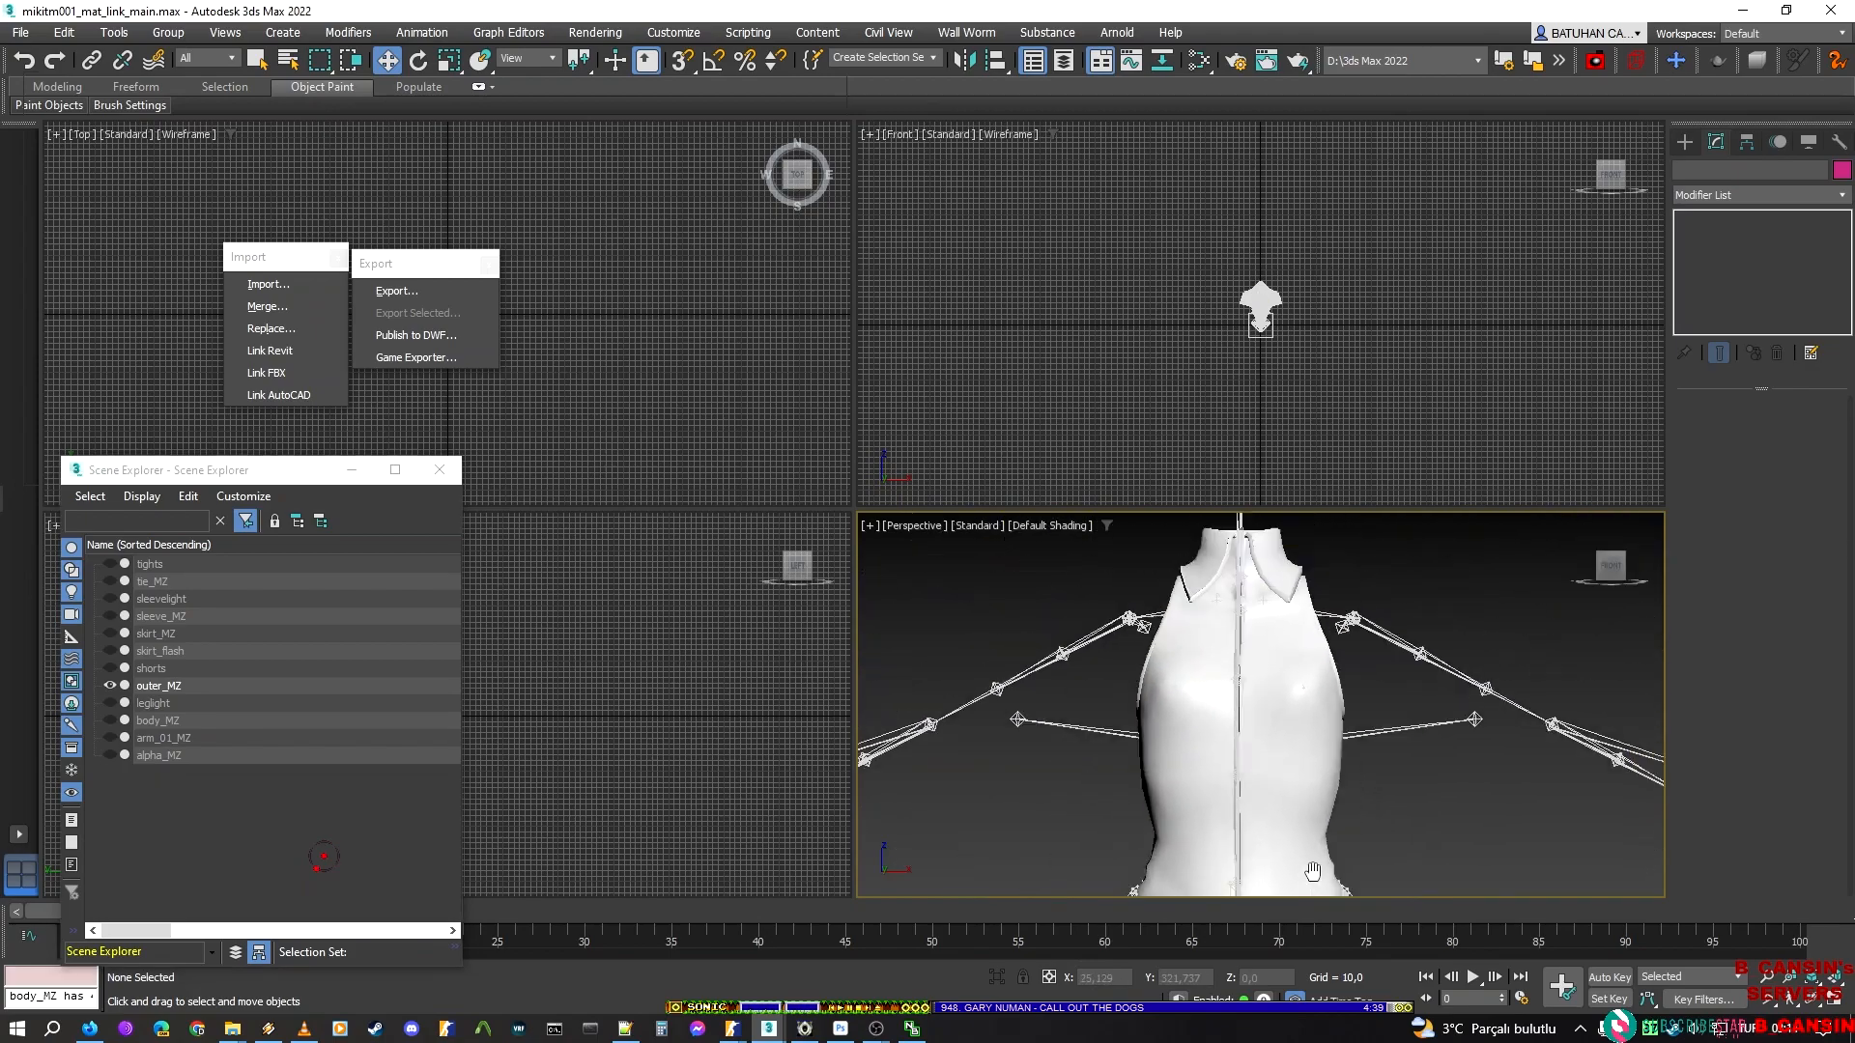
pyautogui.click(1271, 710)
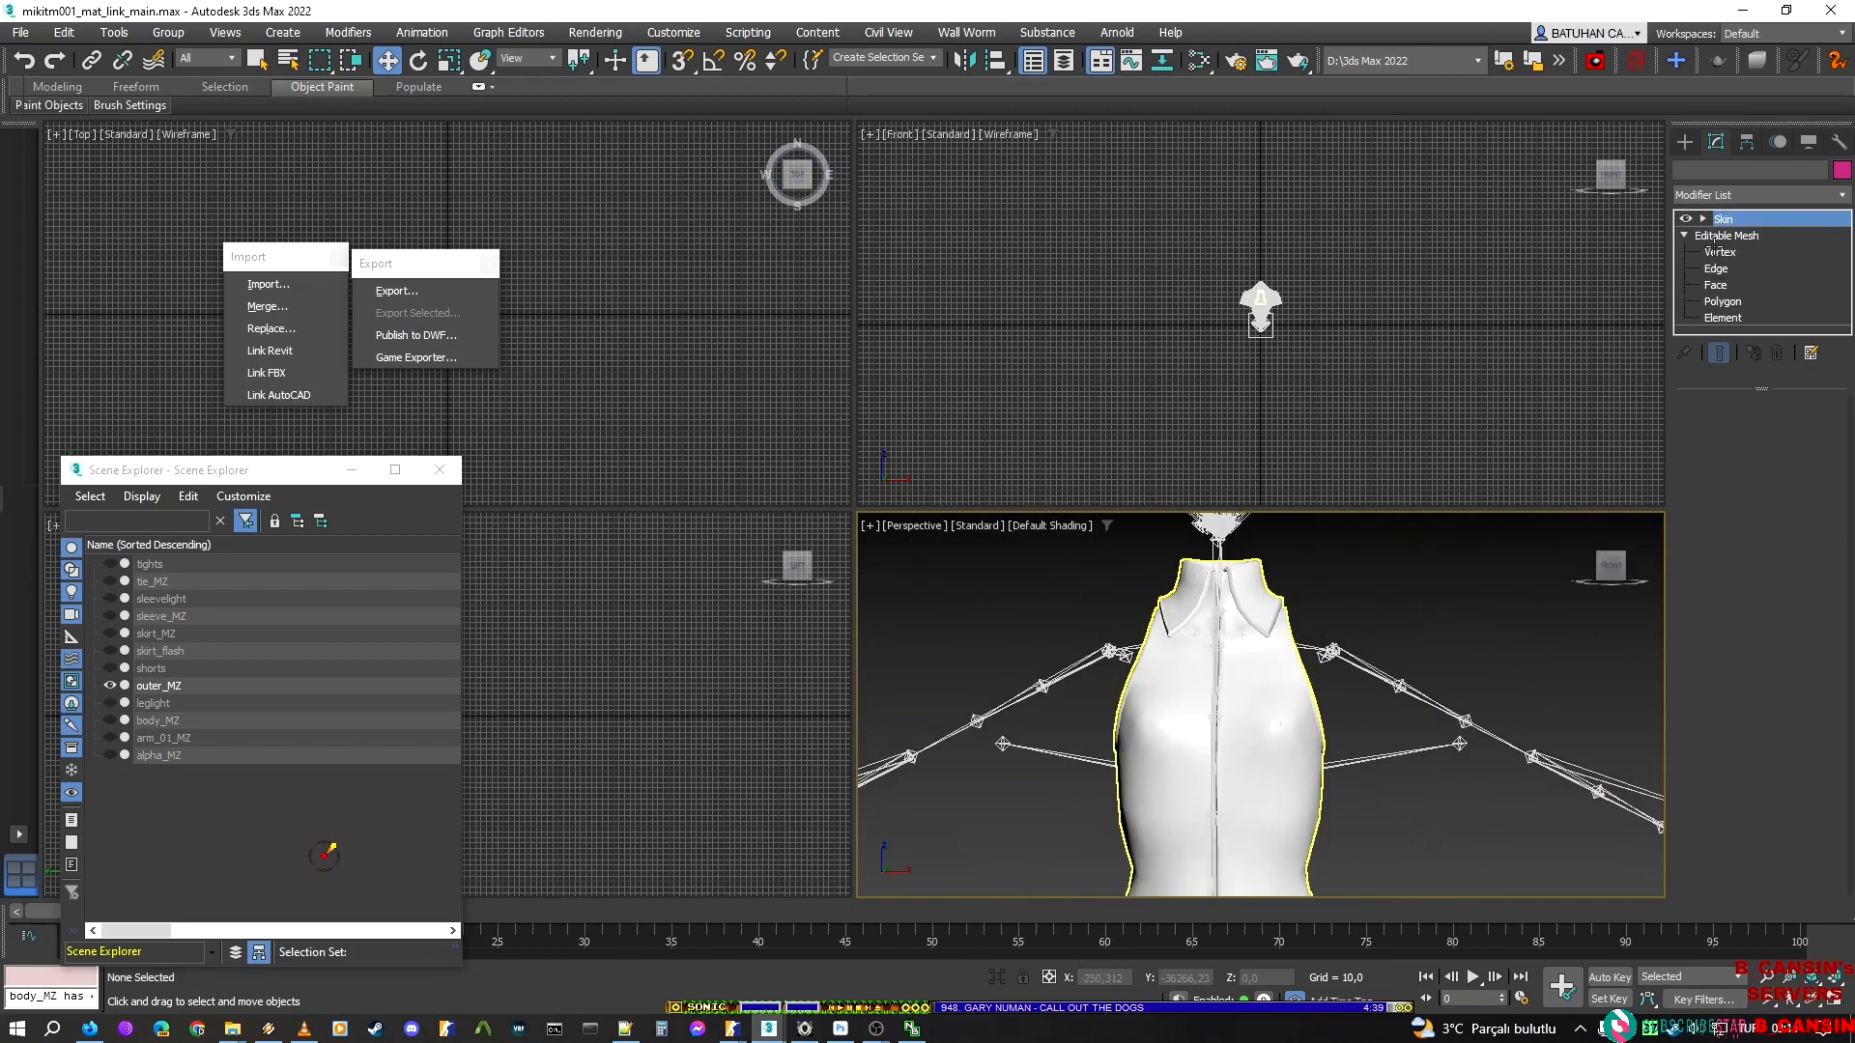
pyautogui.click(1723, 318)
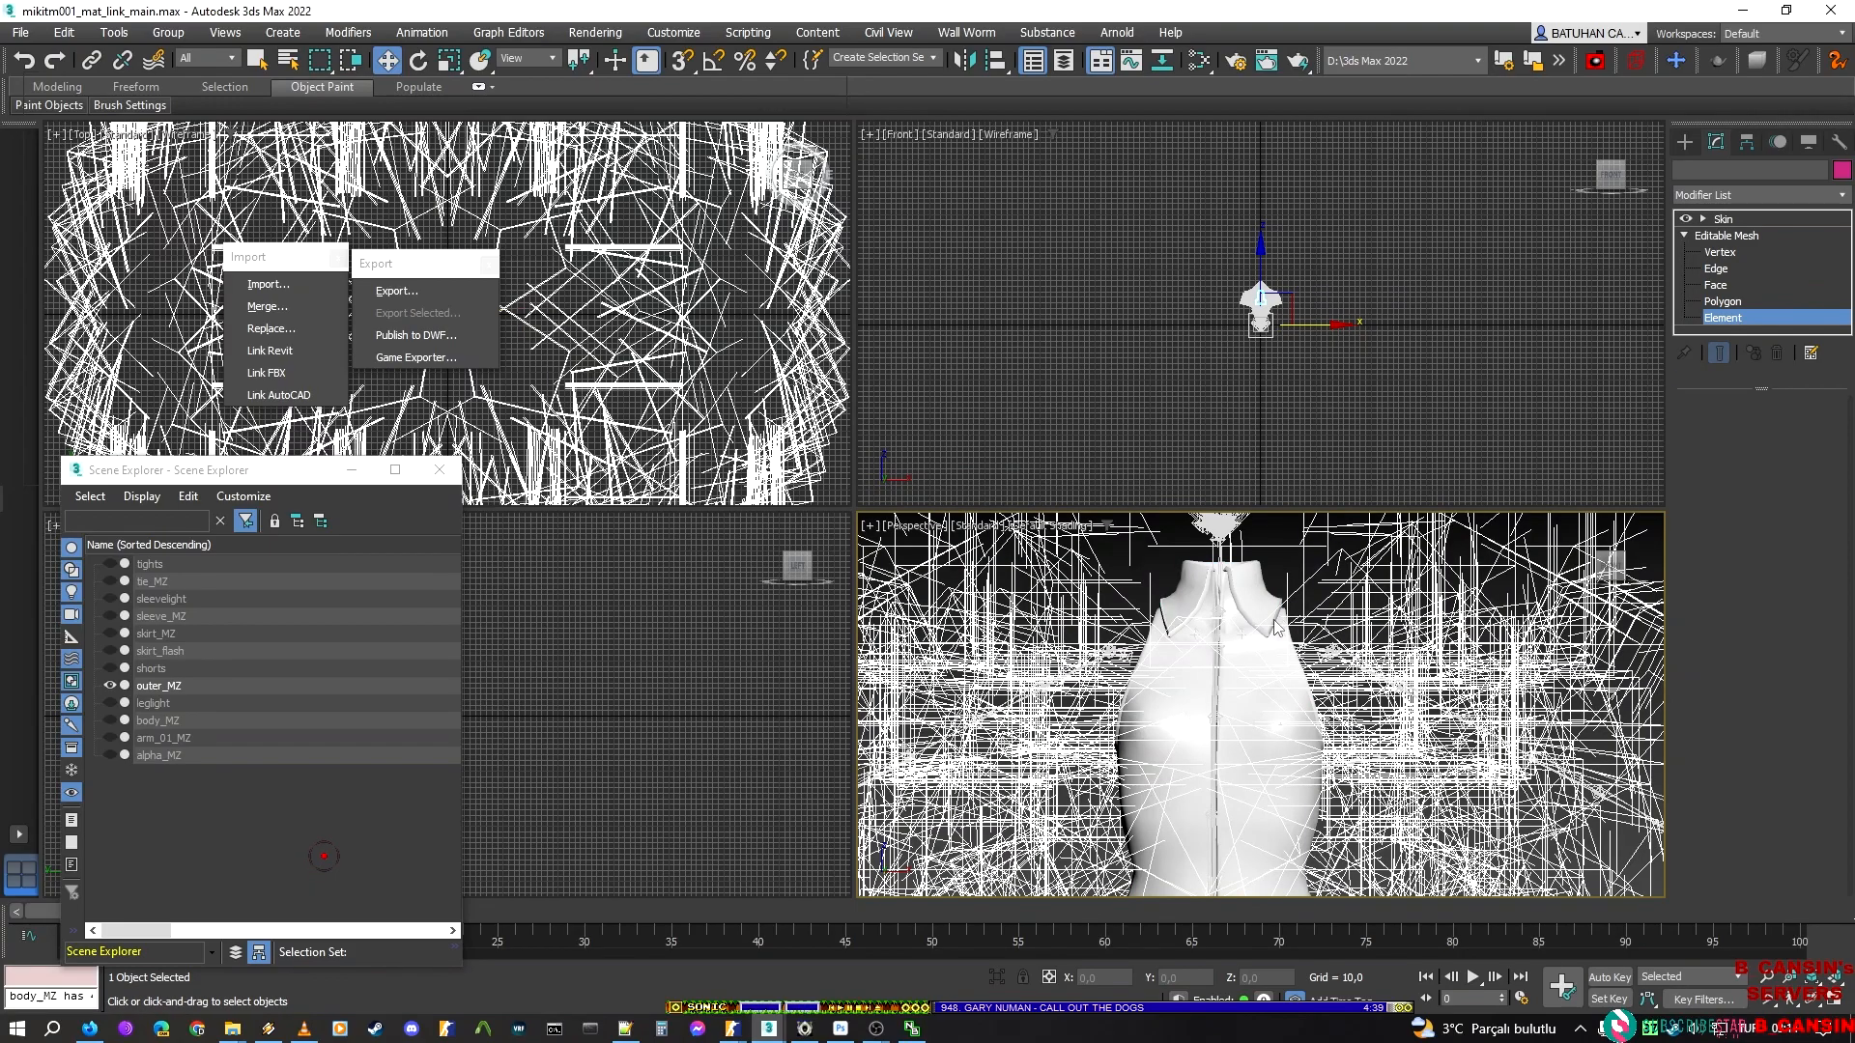
# Swap the visibility of outer_MZ's elements by selecting all shirt elements, unhiding the rest and hiding the selected ones
pyautogui.keyDown('alt'); pyautogui.moveTo(1312, 599); pyautogui.dragTo(1292, 606, button='middle'); pyautogui.keyUp('alt')
pyautogui.scroll(3, 1291, 606)
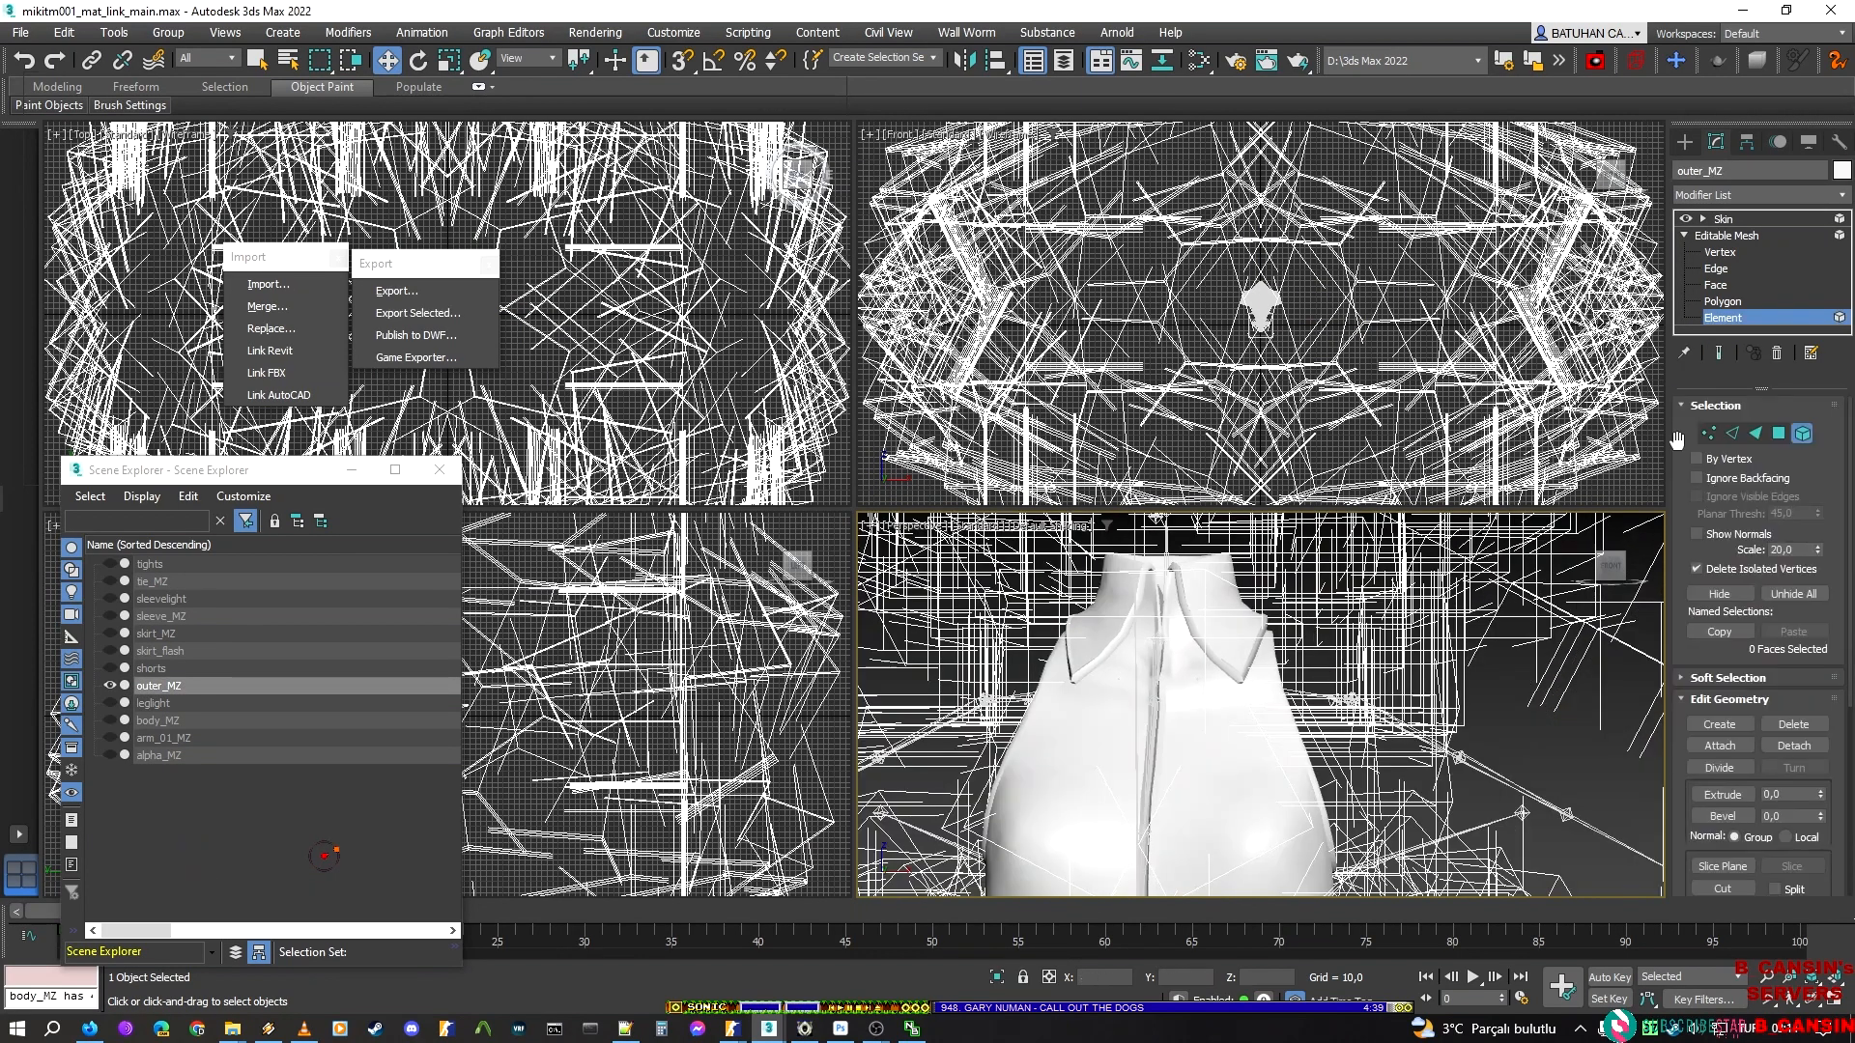
pyautogui.hotkey('ctrl', 'a')
pyautogui.click(1722, 593)
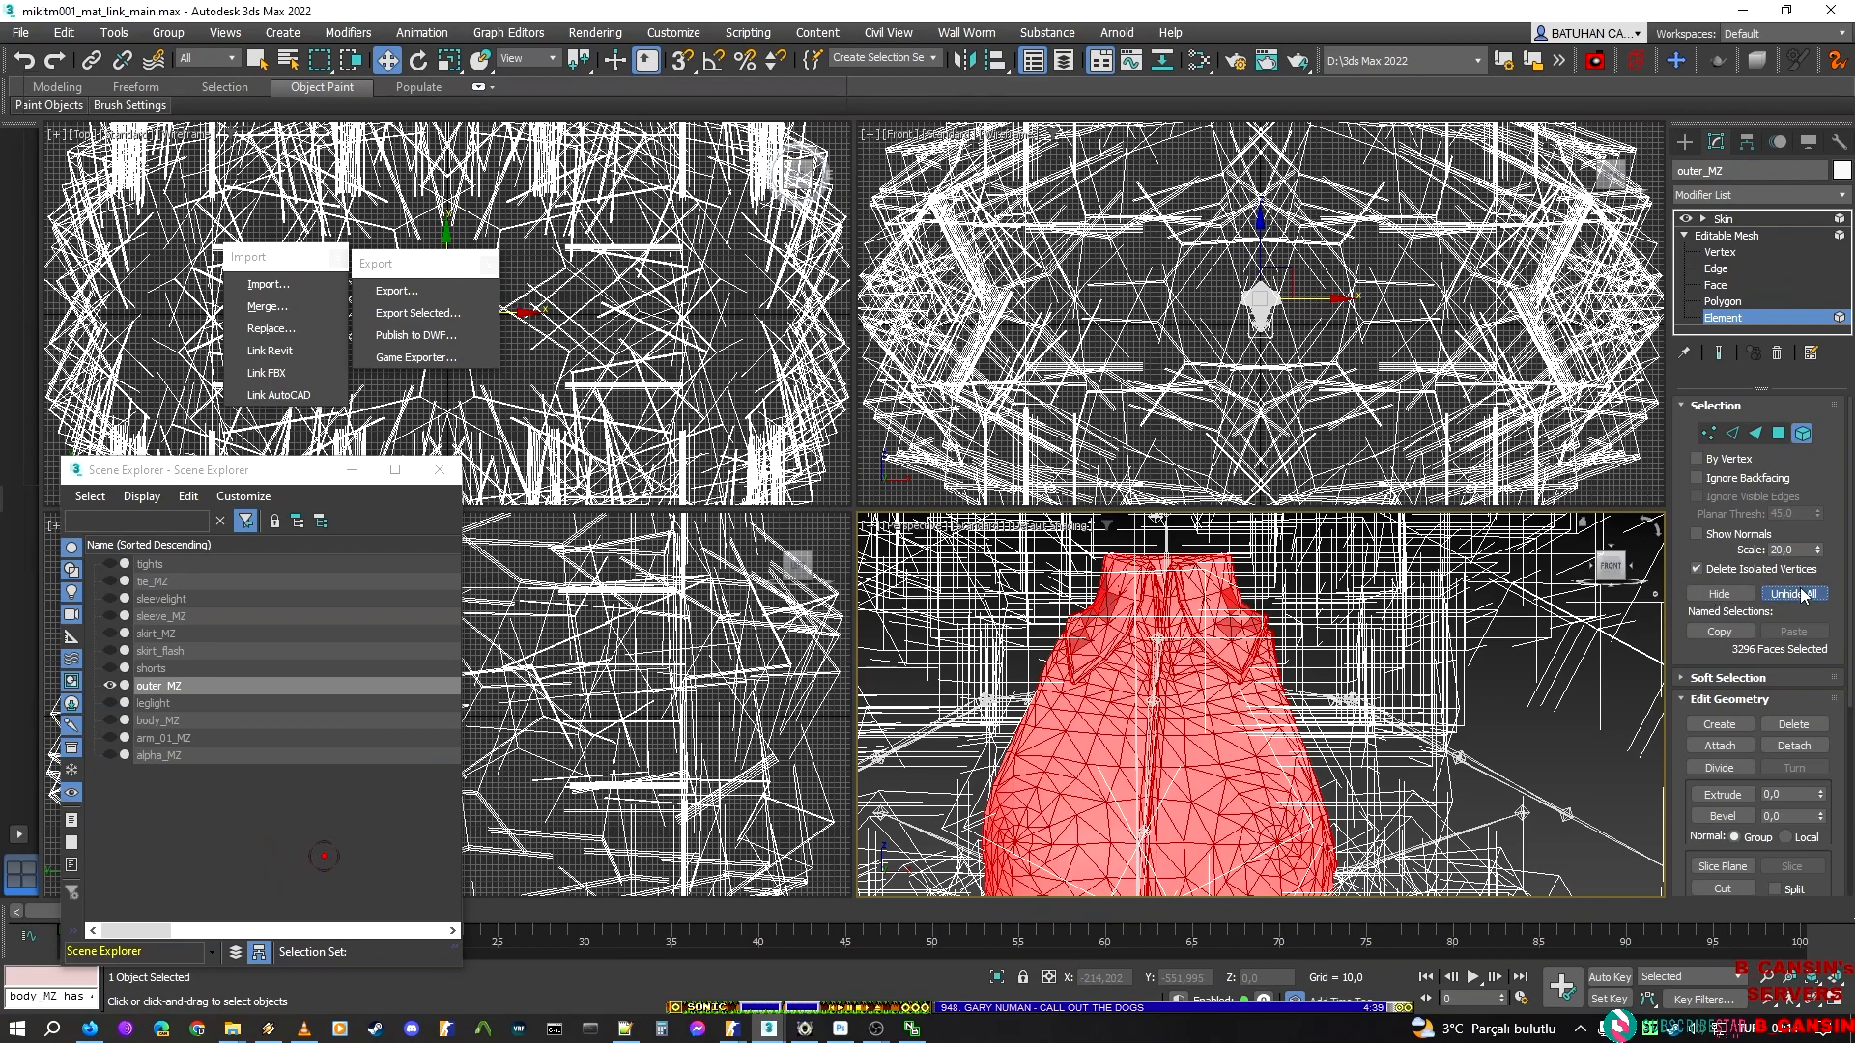
# Select the small tilted square element near the collar of outer_MZ and hide it, leaving only the curved badge strip
pyautogui.click(1211, 640)
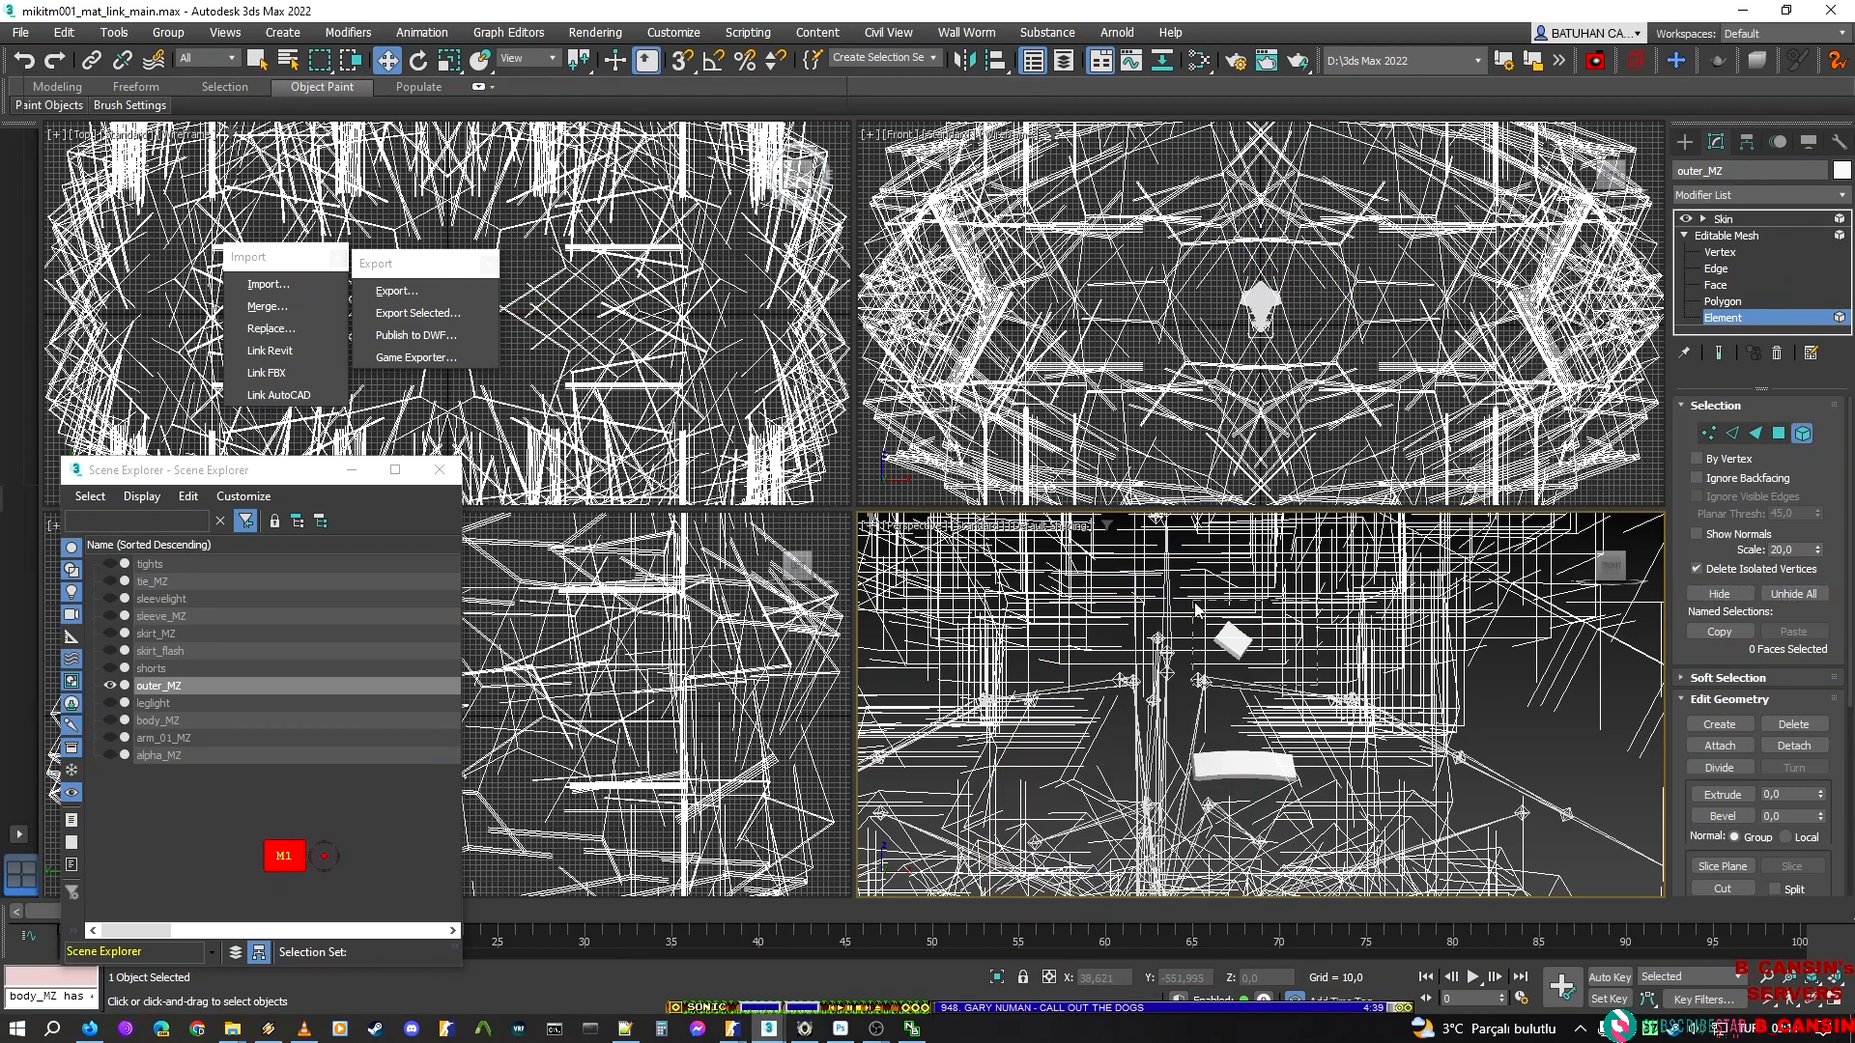
pyautogui.click(1196, 608)
pyautogui.scroll(-3, 1370, 608)
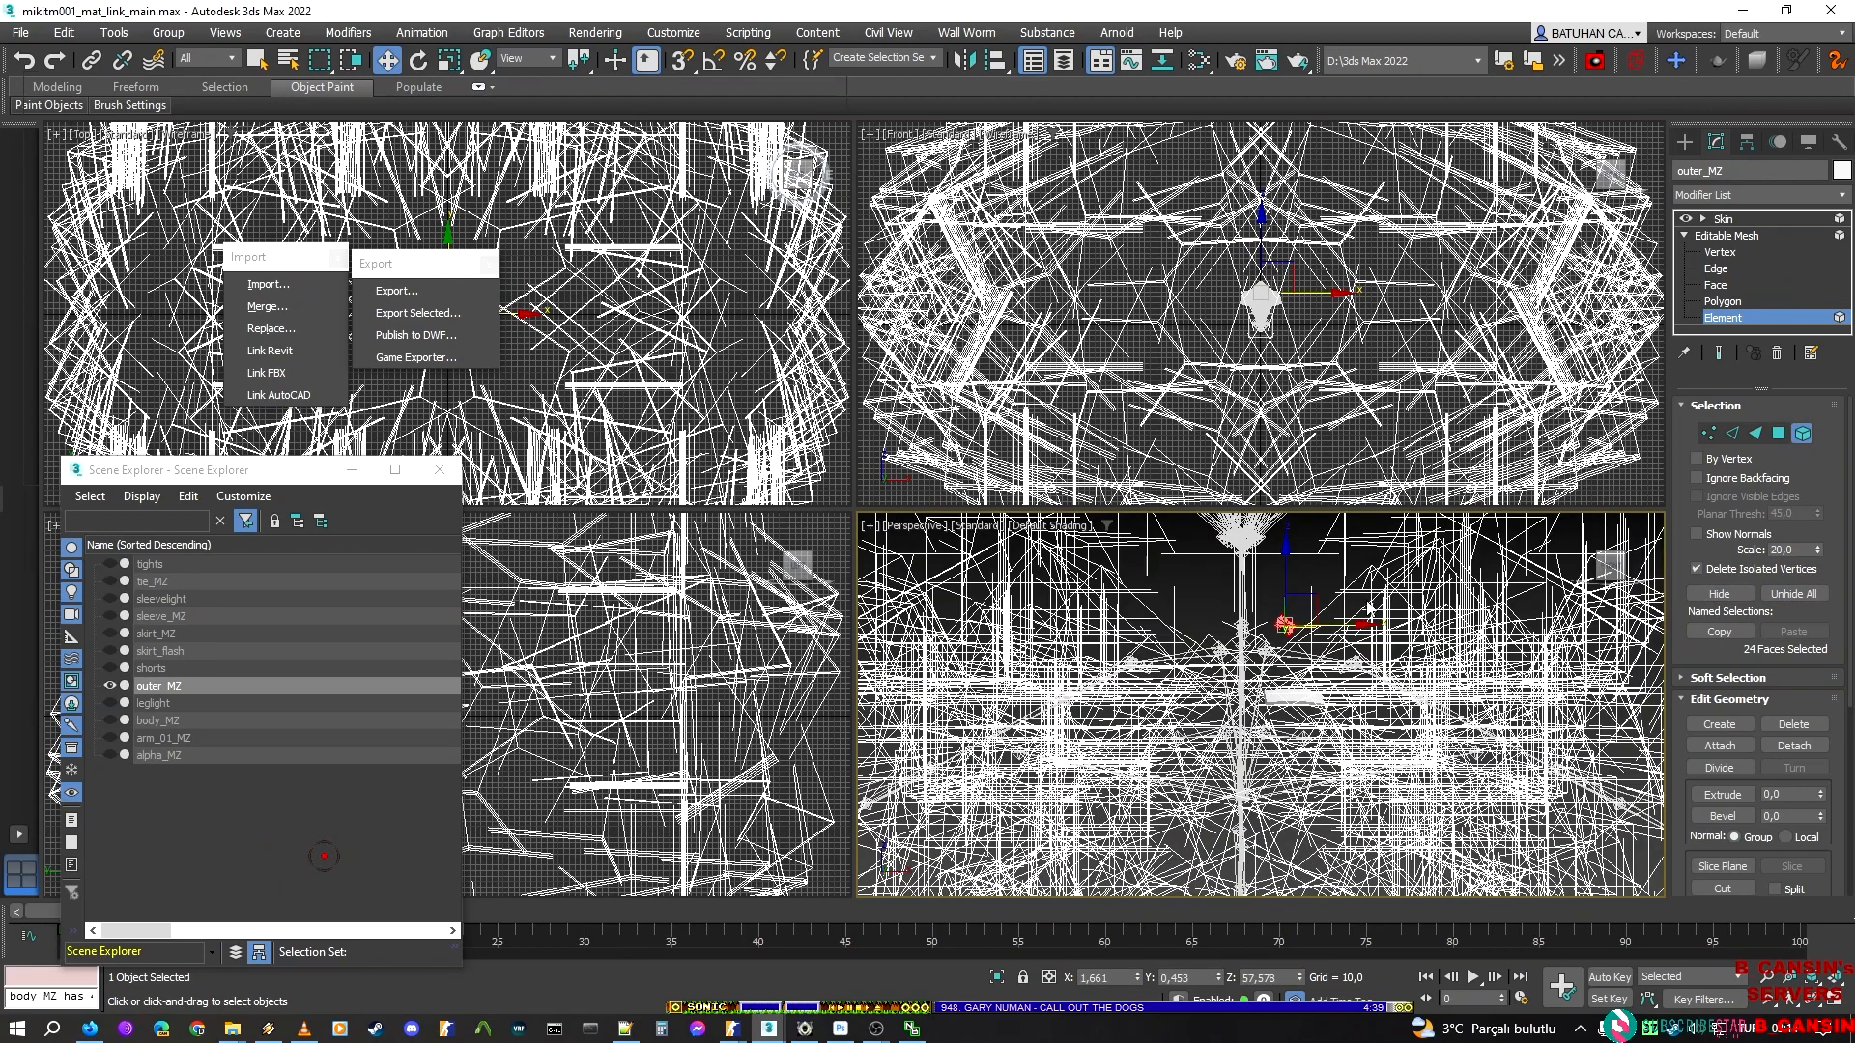
pyautogui.click(1742, 320)
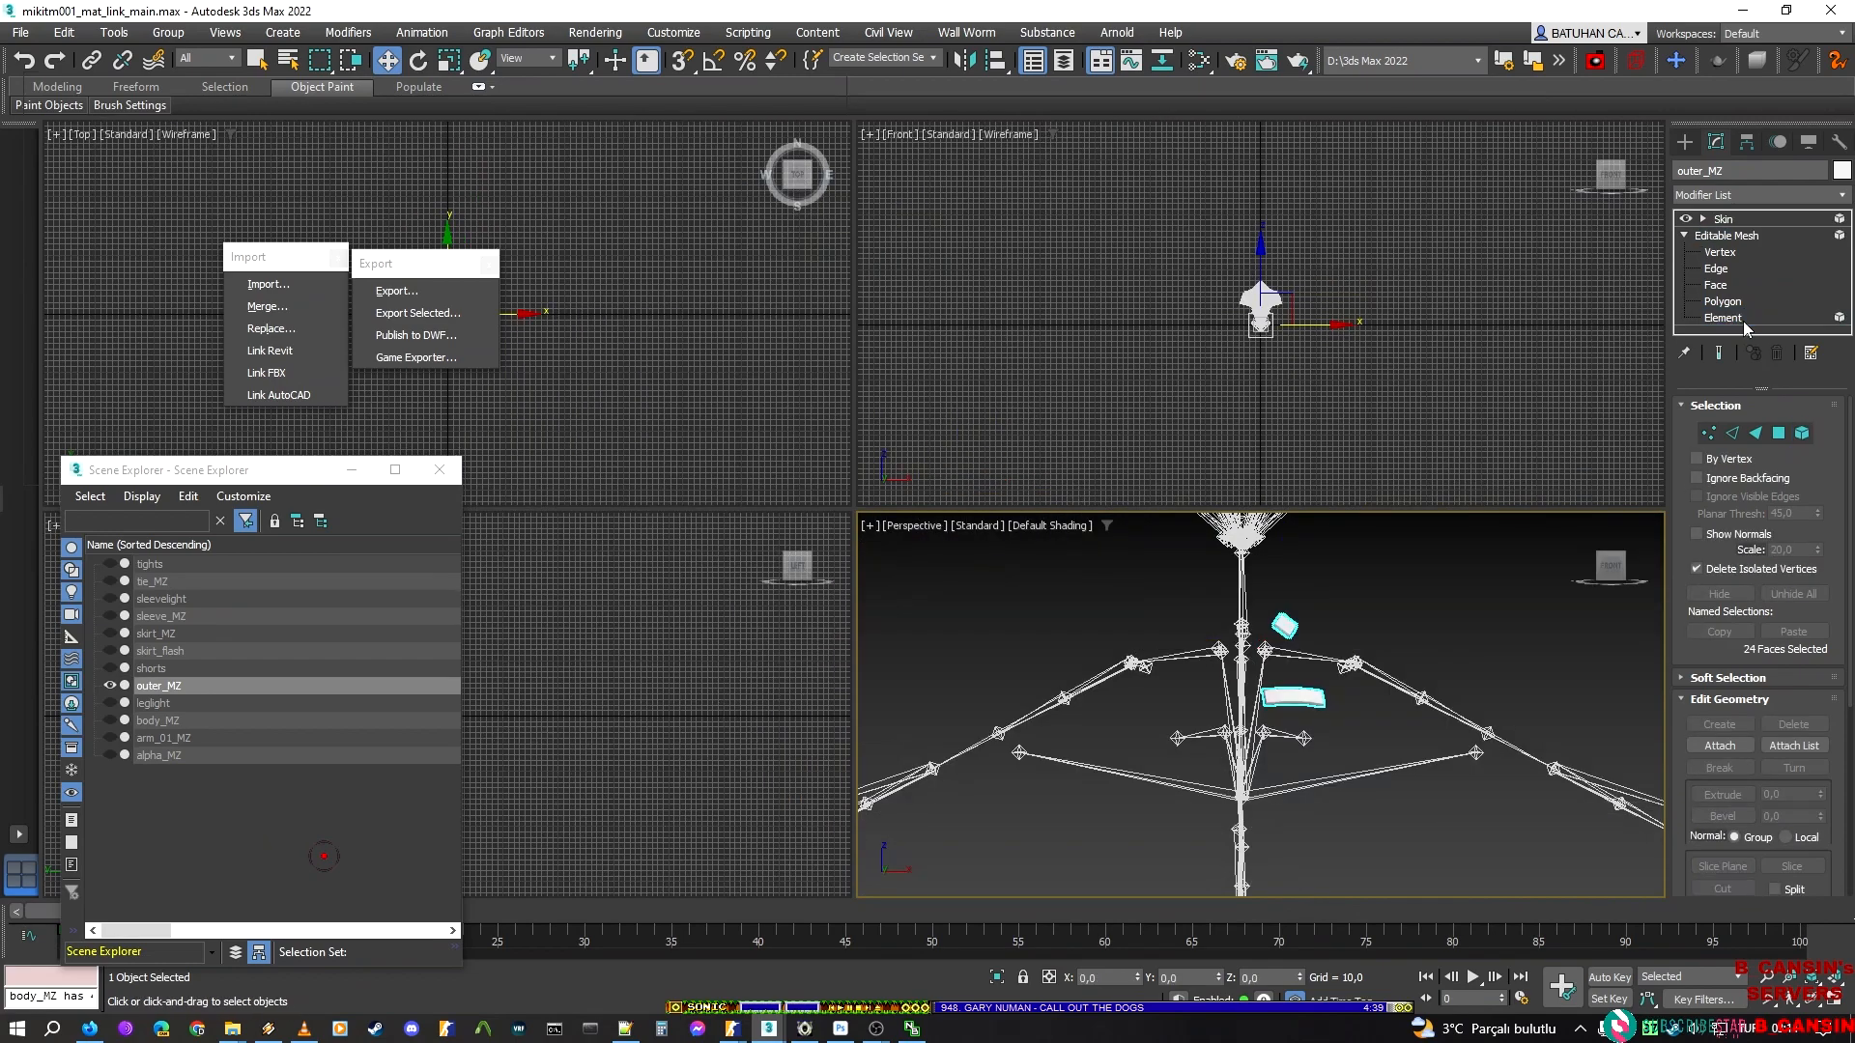
pyautogui.click(1743, 321)
pyautogui.click(1723, 595)
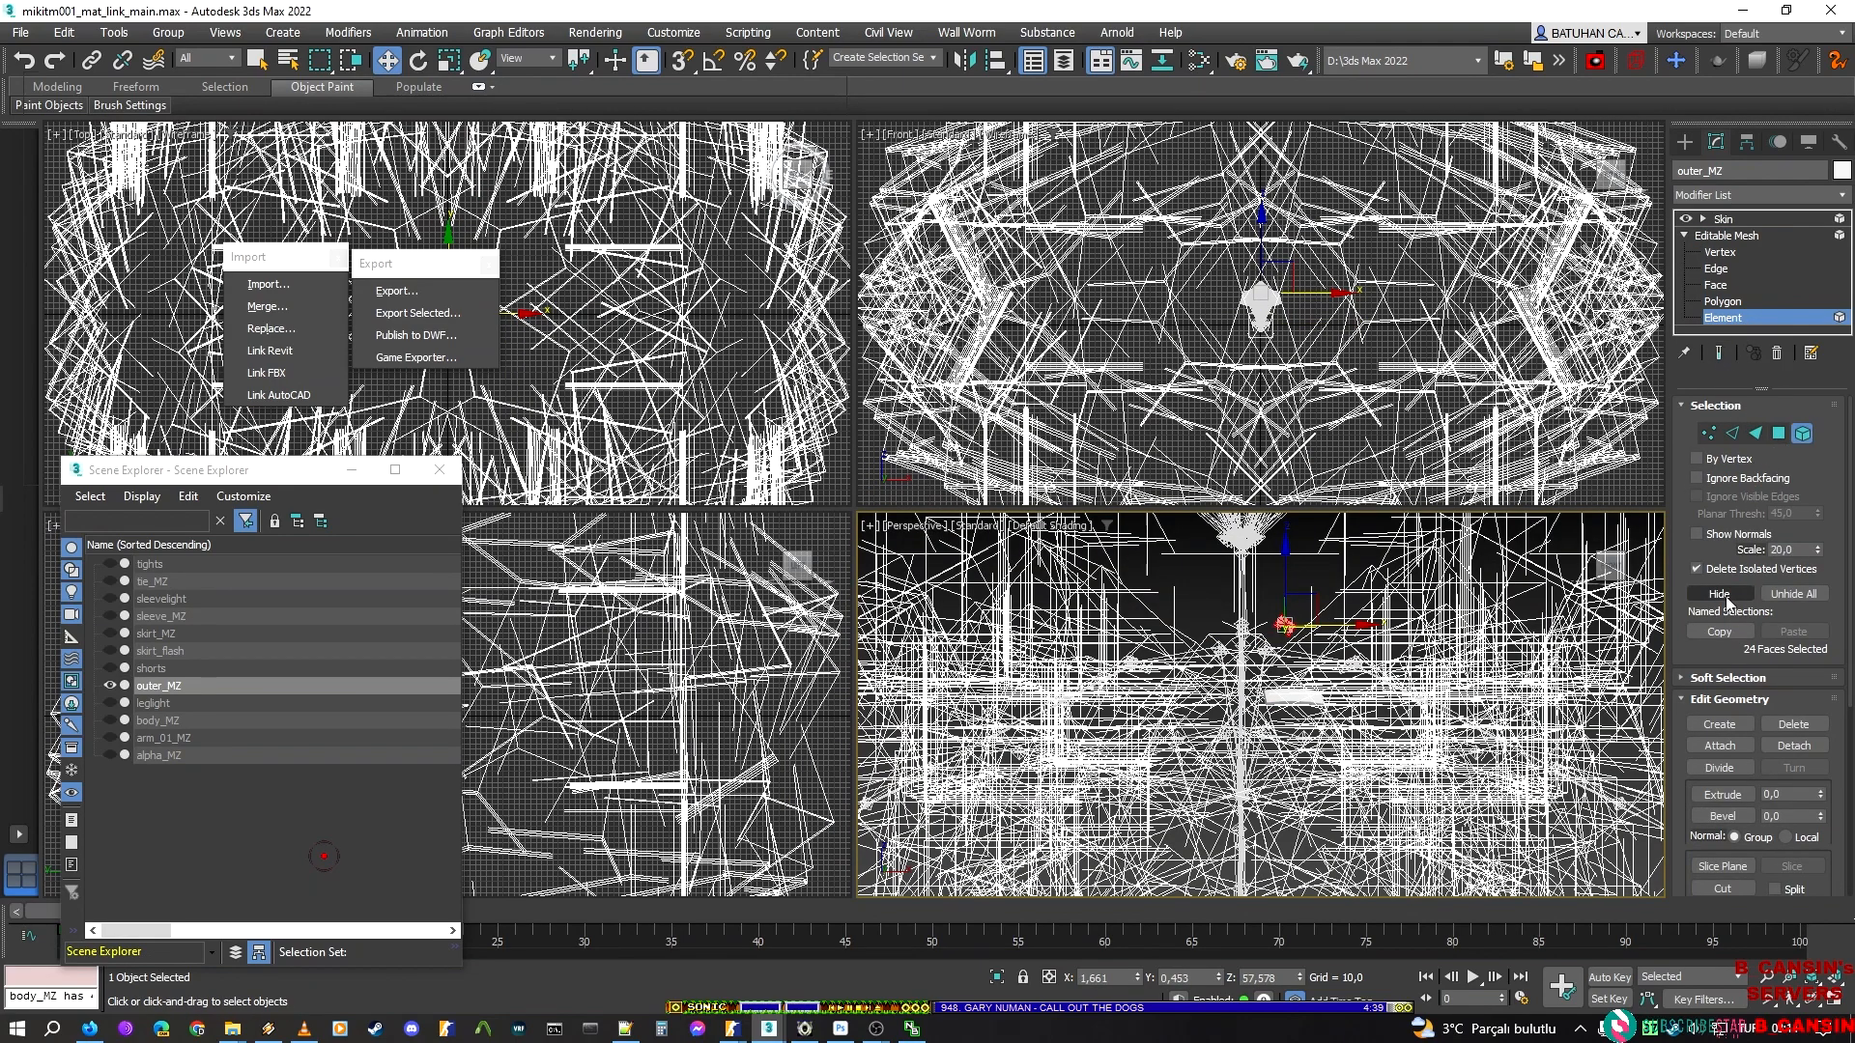
pyautogui.click(1742, 319)
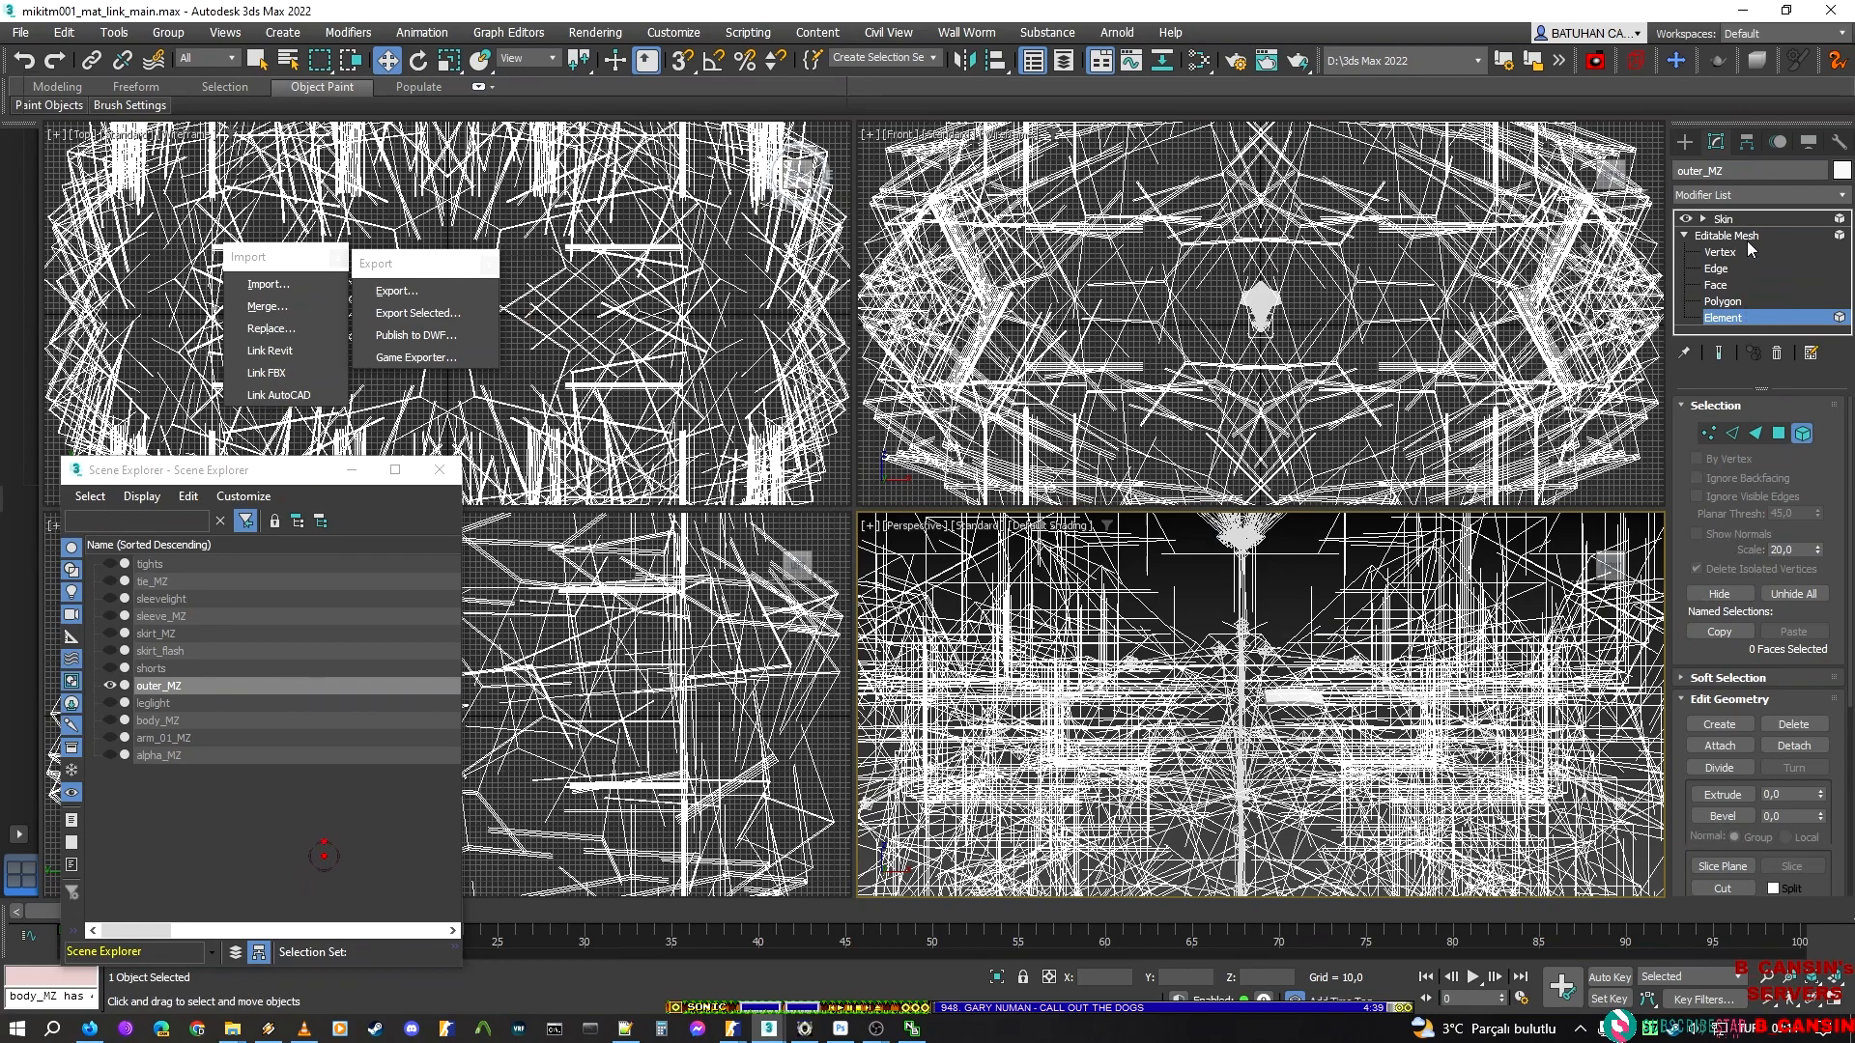
# Return outer_MZ to its Skin level and start a DMX export into a new folder named outer inside new_script
pyautogui.click(1723, 219)
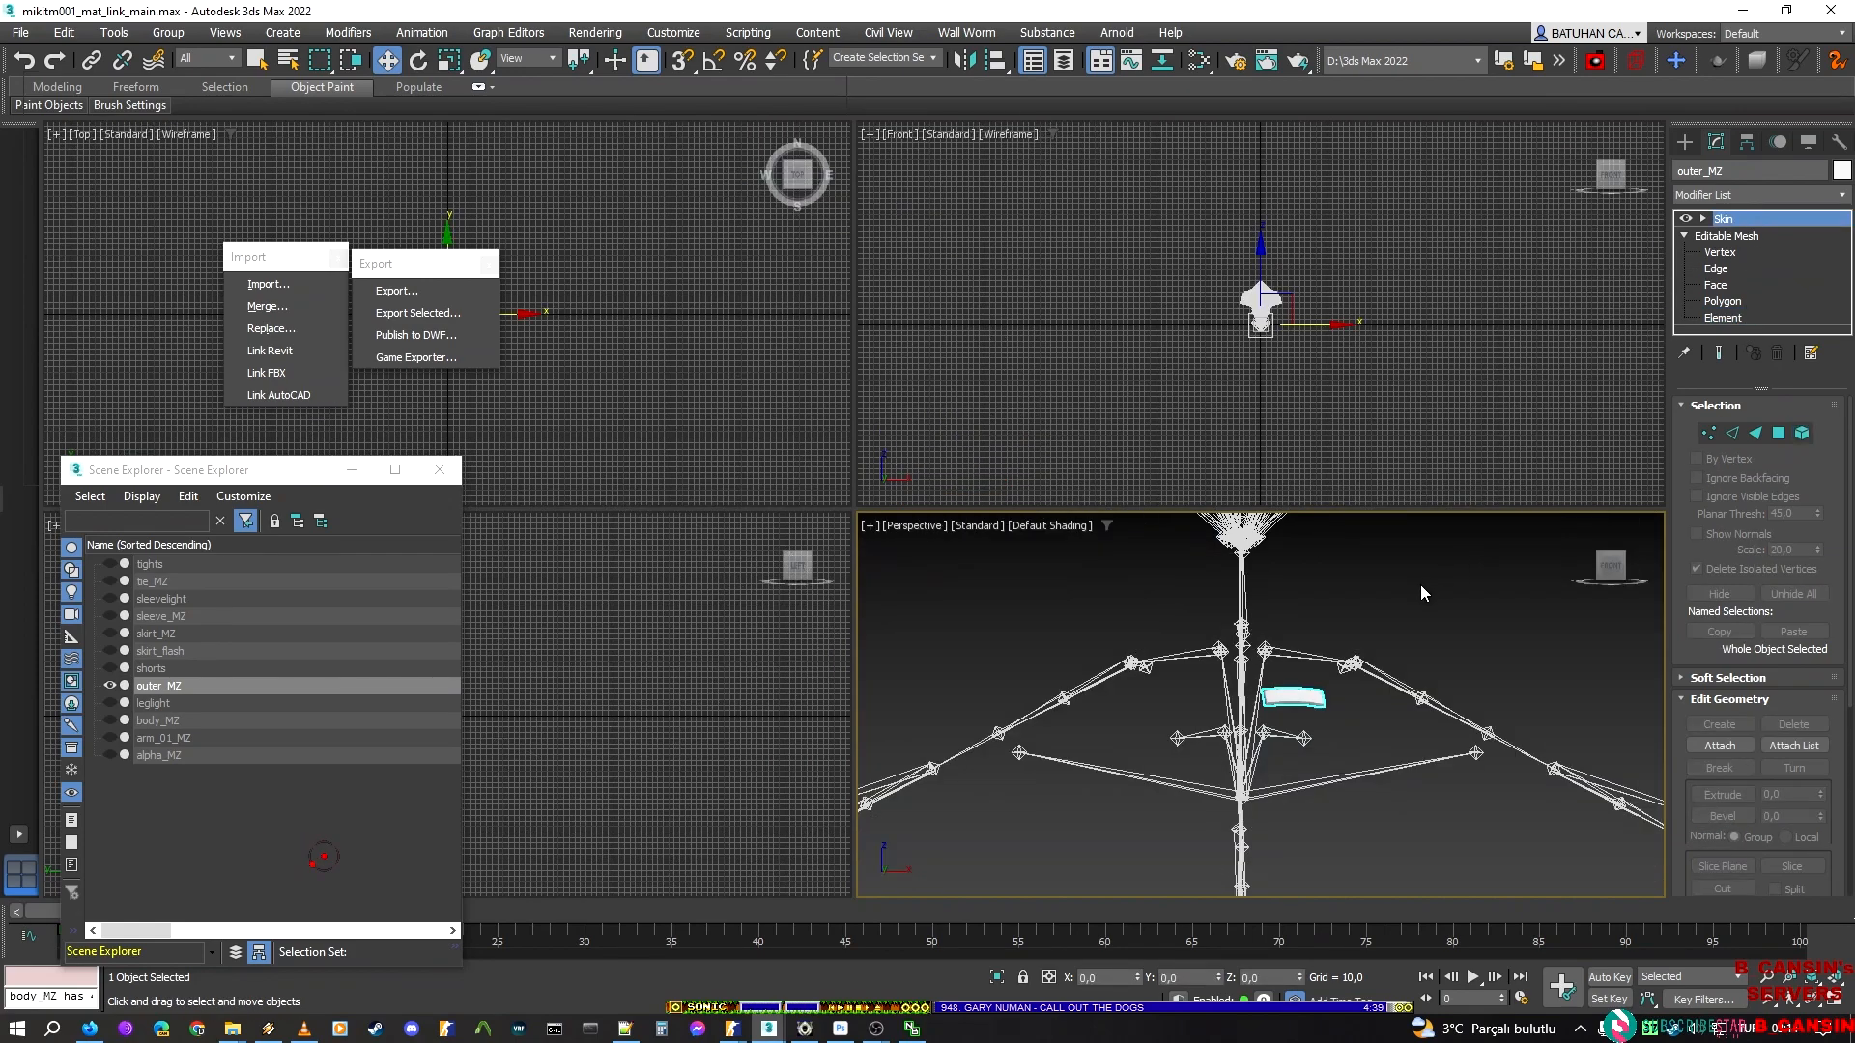
pyautogui.moveTo(1383, 592); pyautogui.dragTo(1340, 628, button='middle')
pyautogui.click(1341, 628)
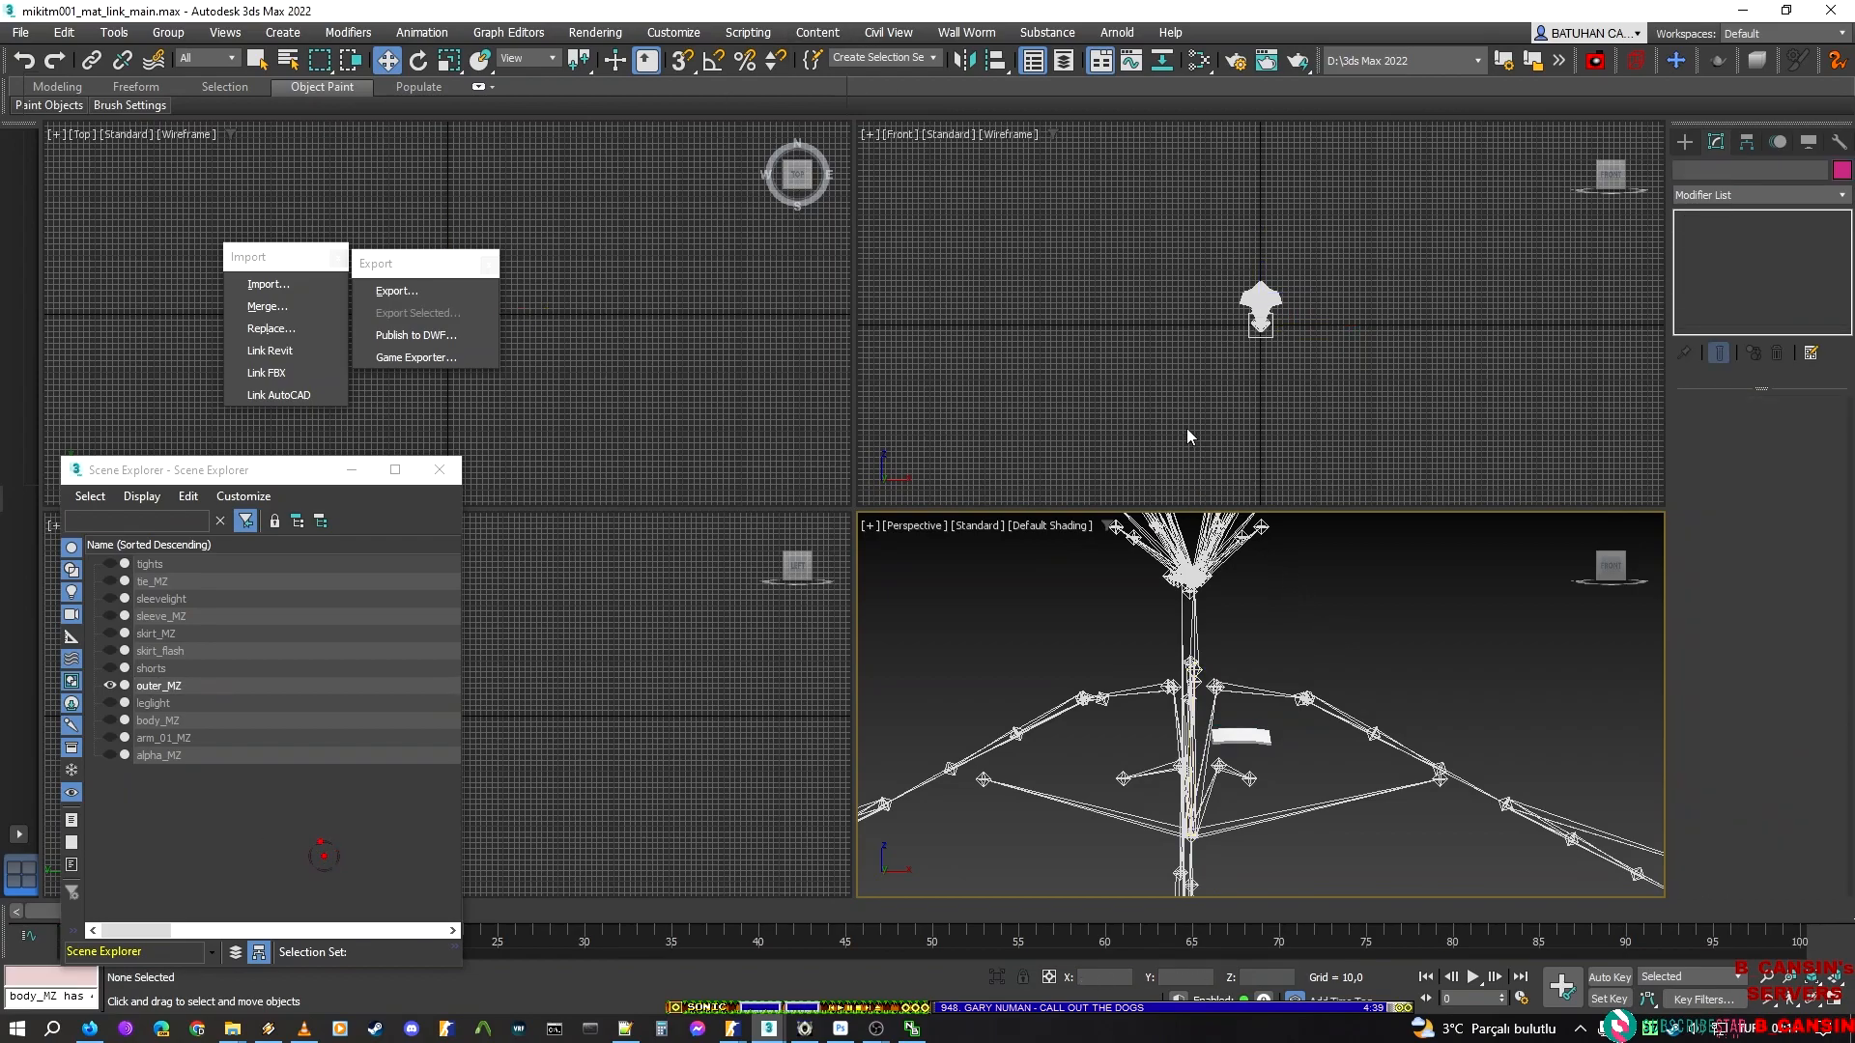
pyautogui.click(404, 288)
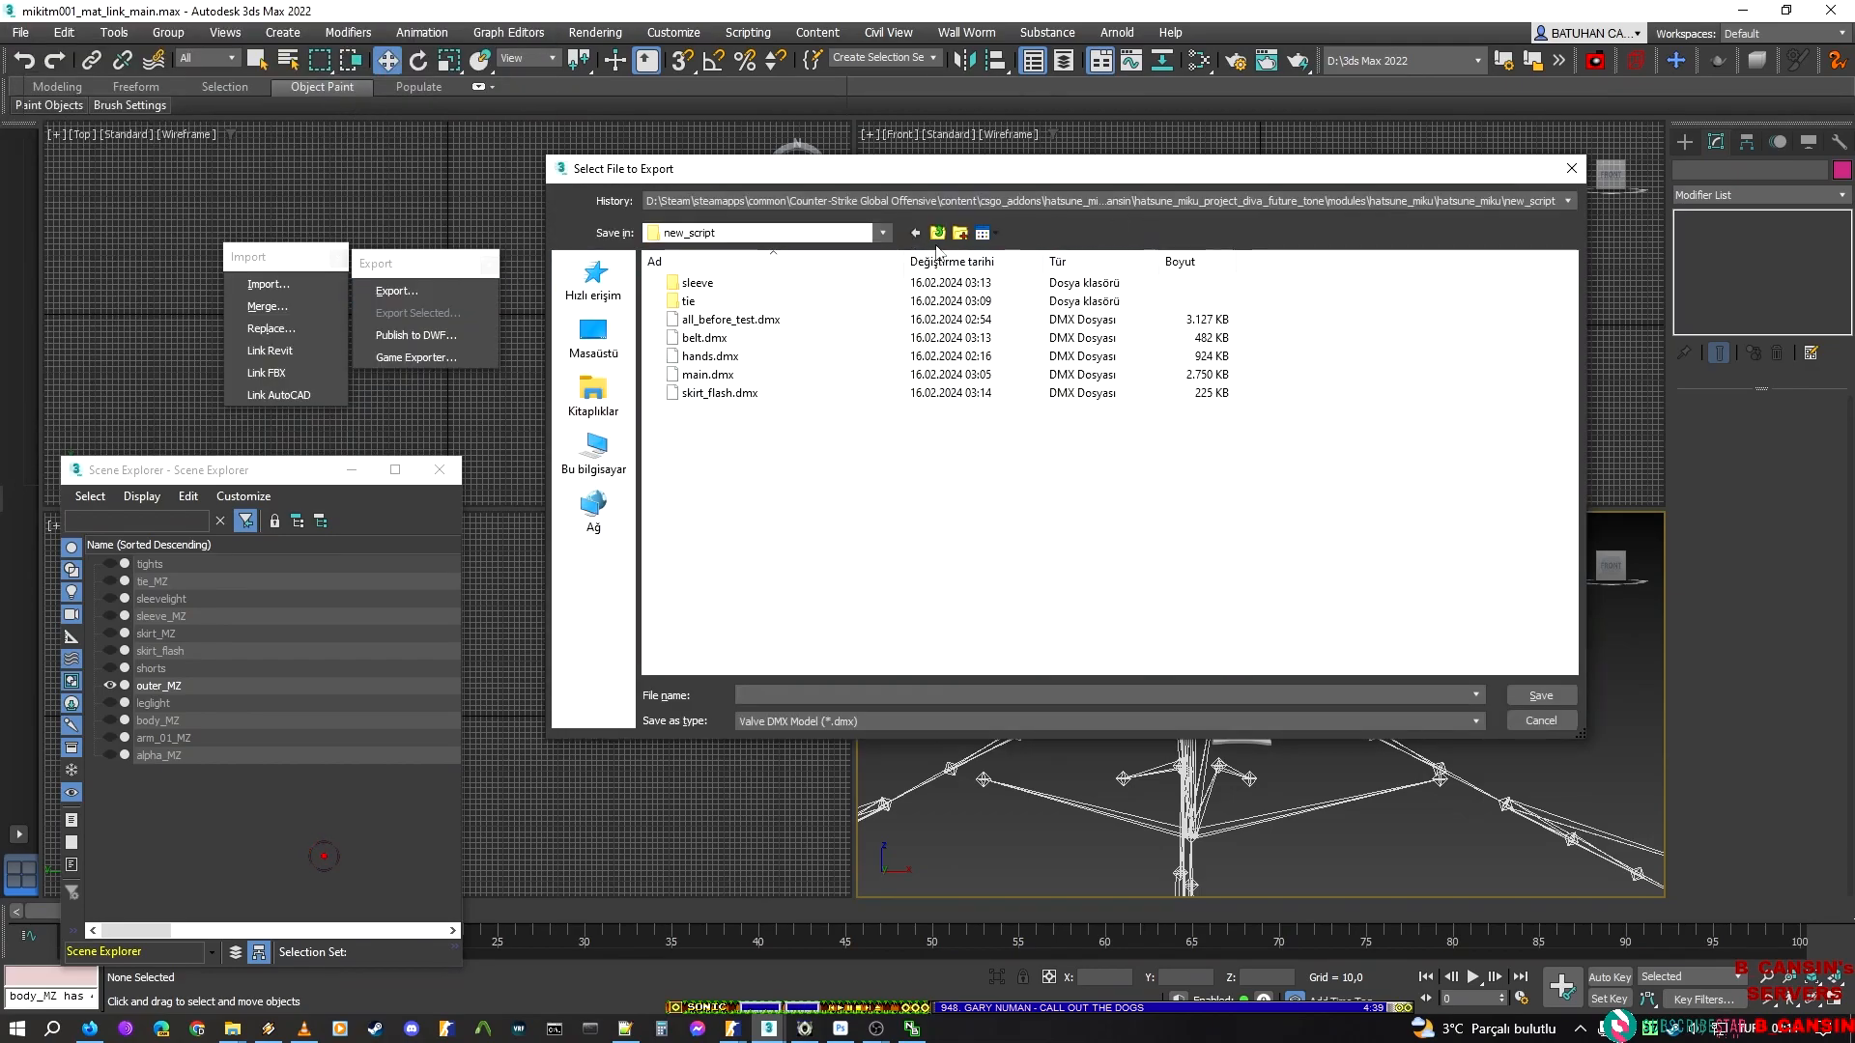
pyautogui.click(959, 234)
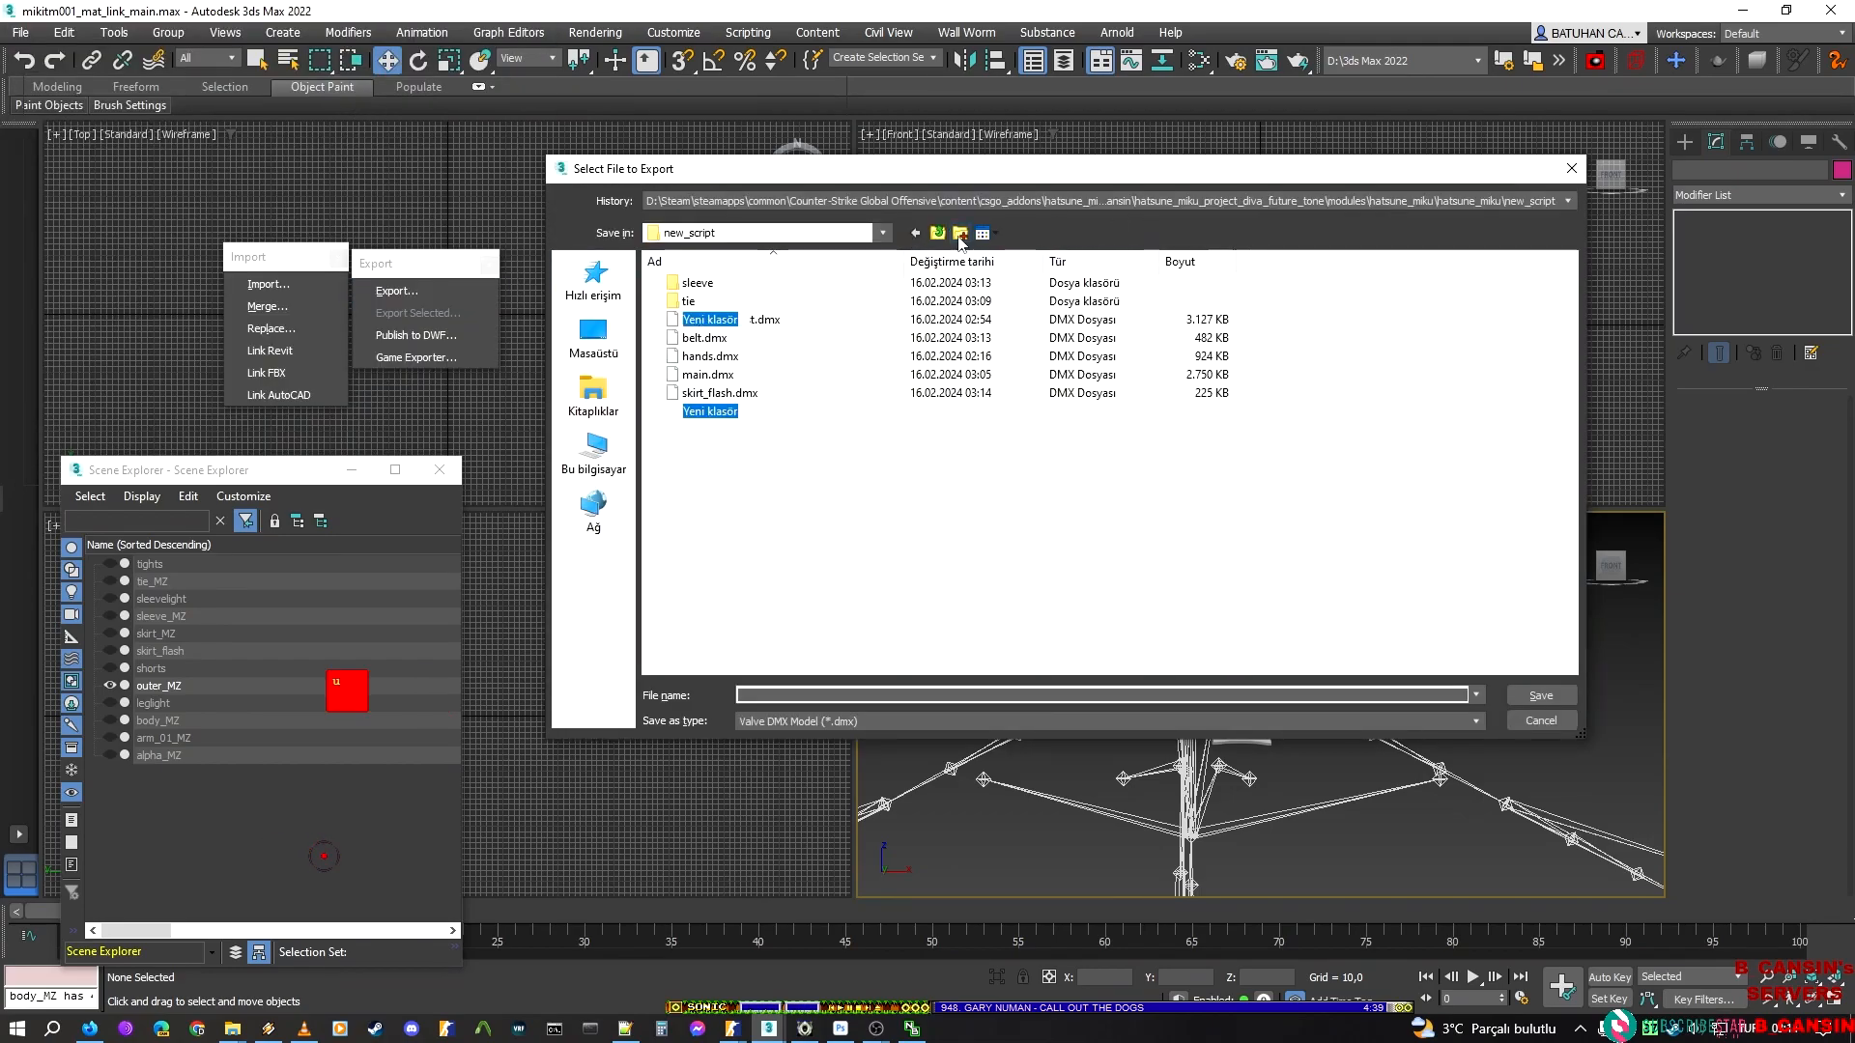
pyautogui.write('outer')
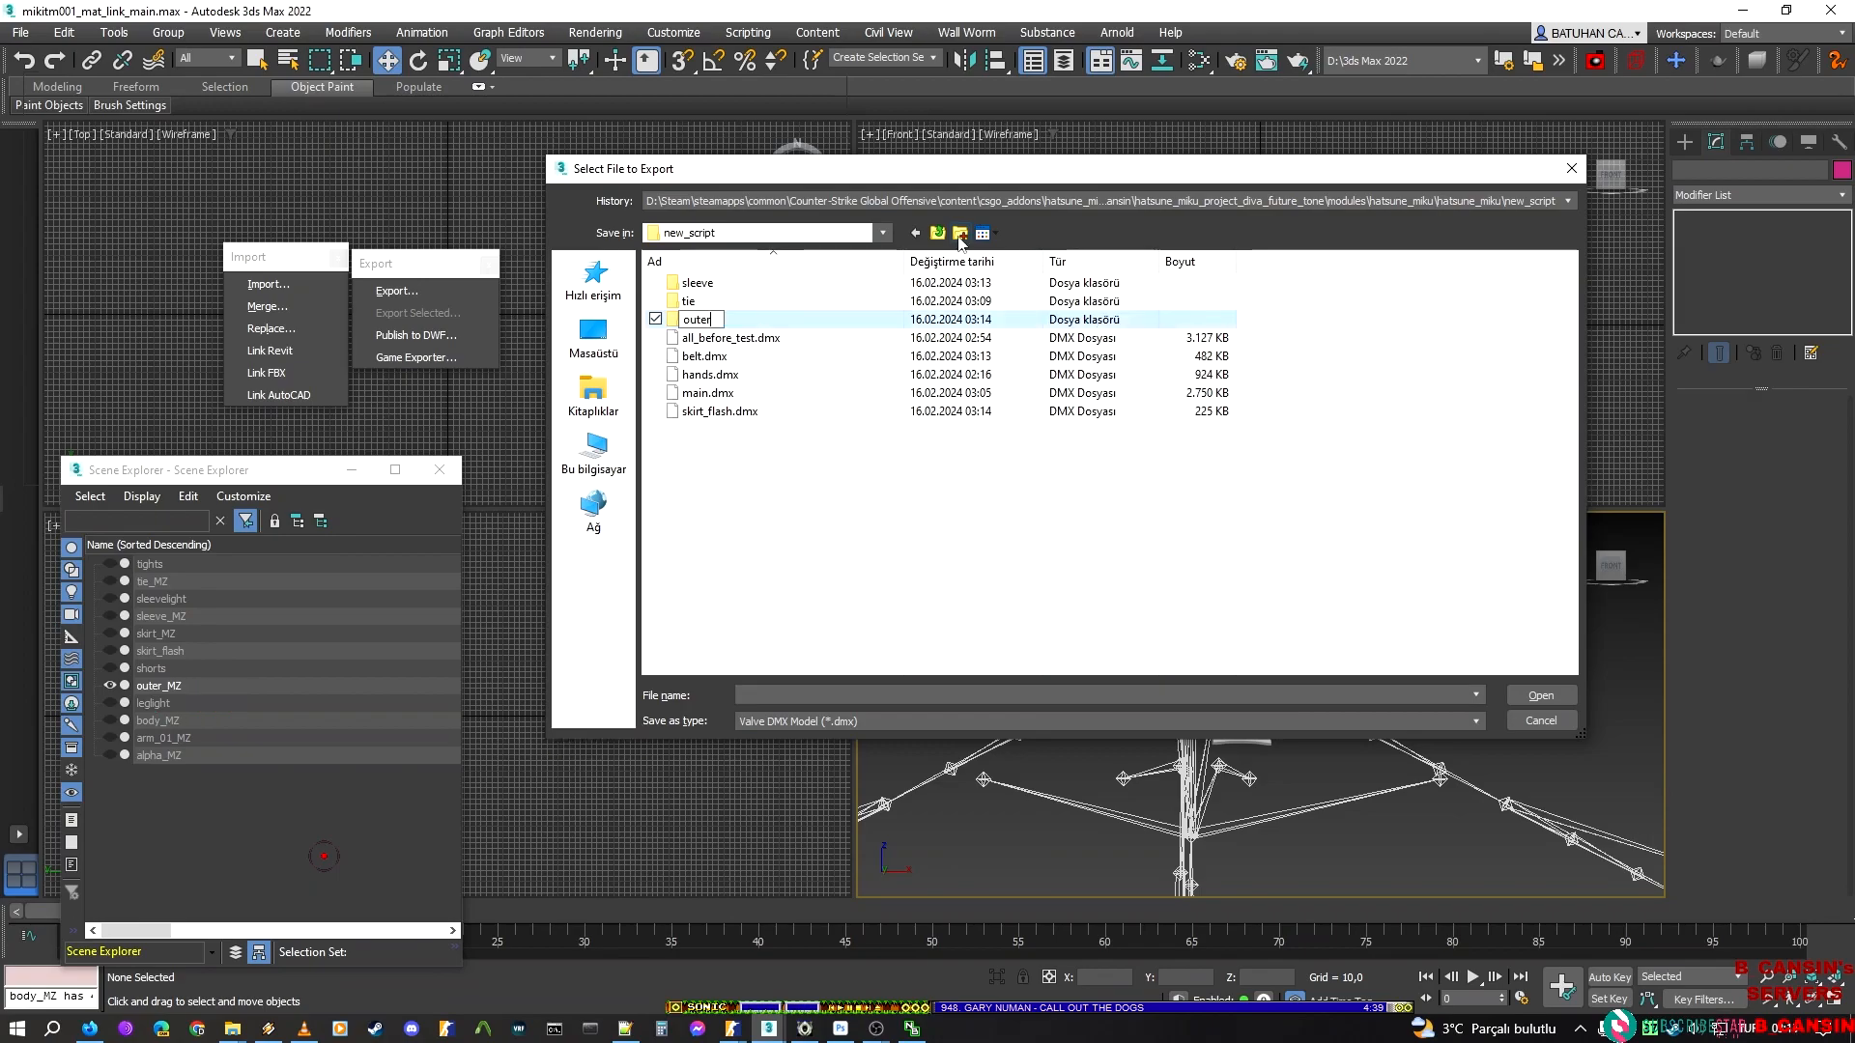
pyautogui.press('Return')
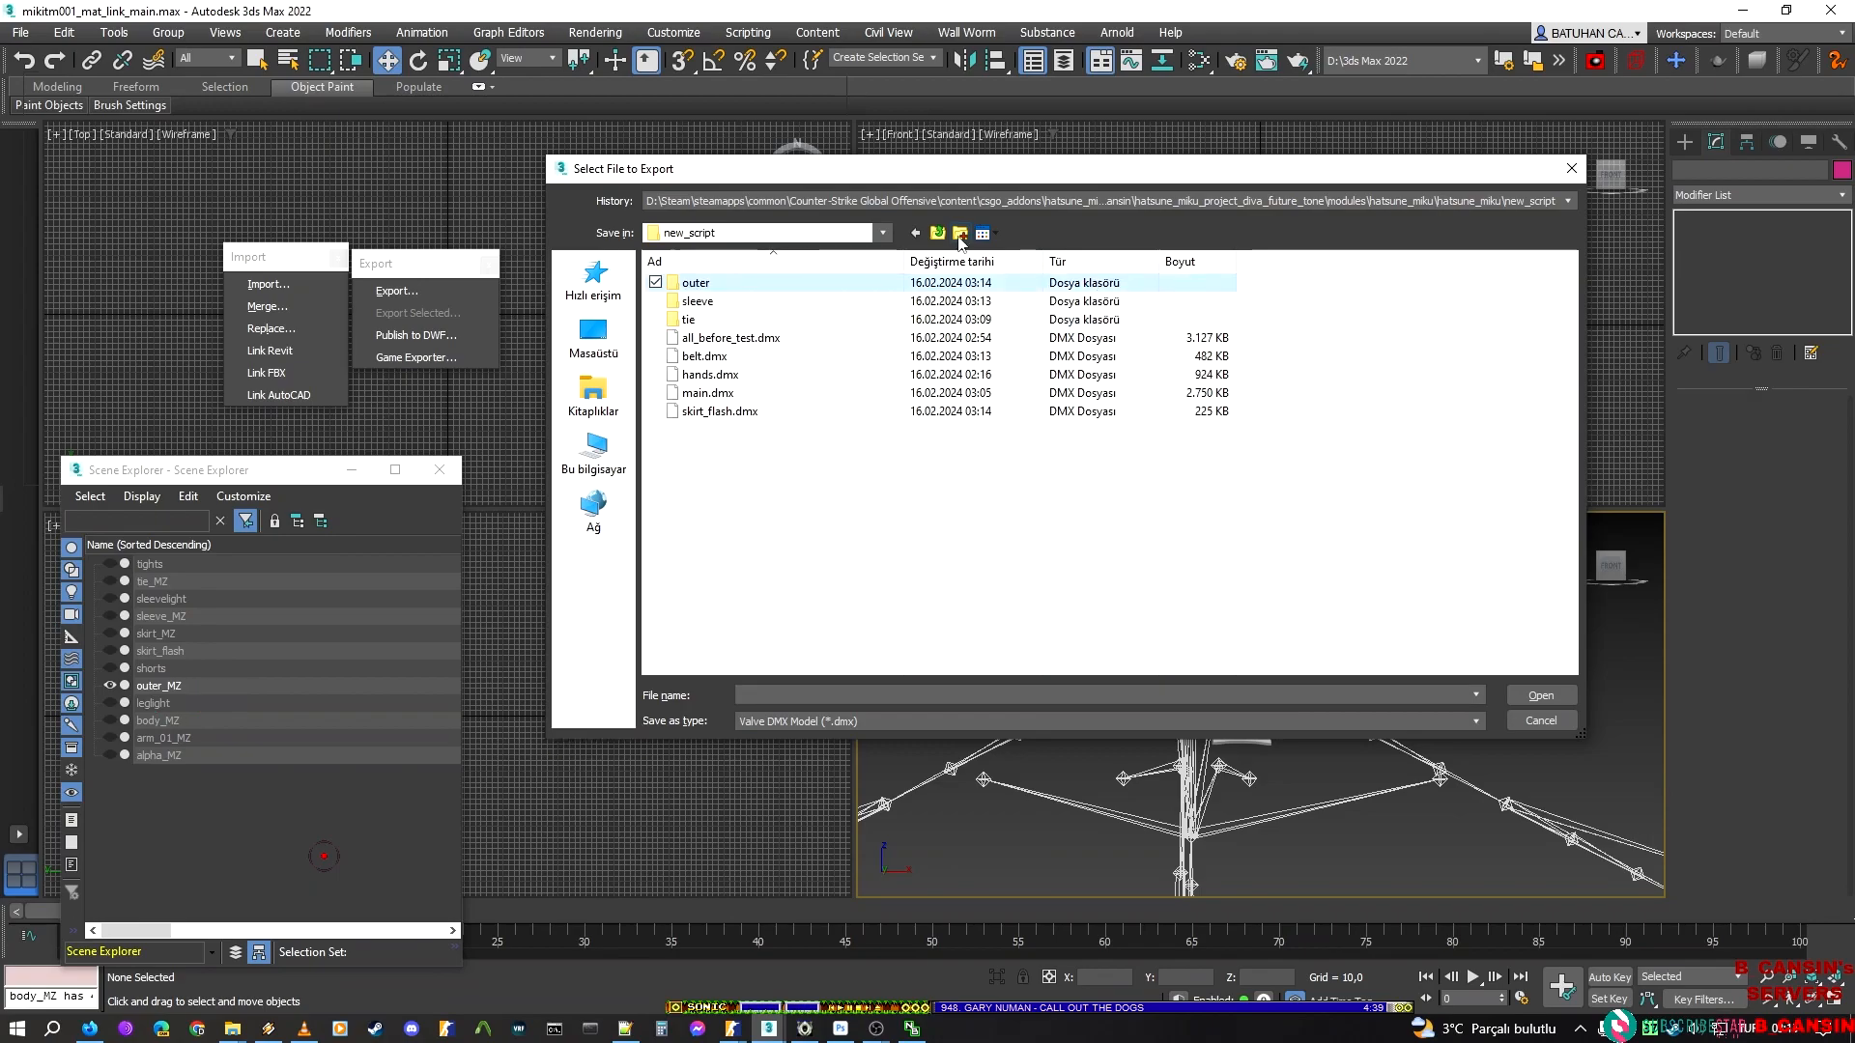
pyautogui.press('Return')
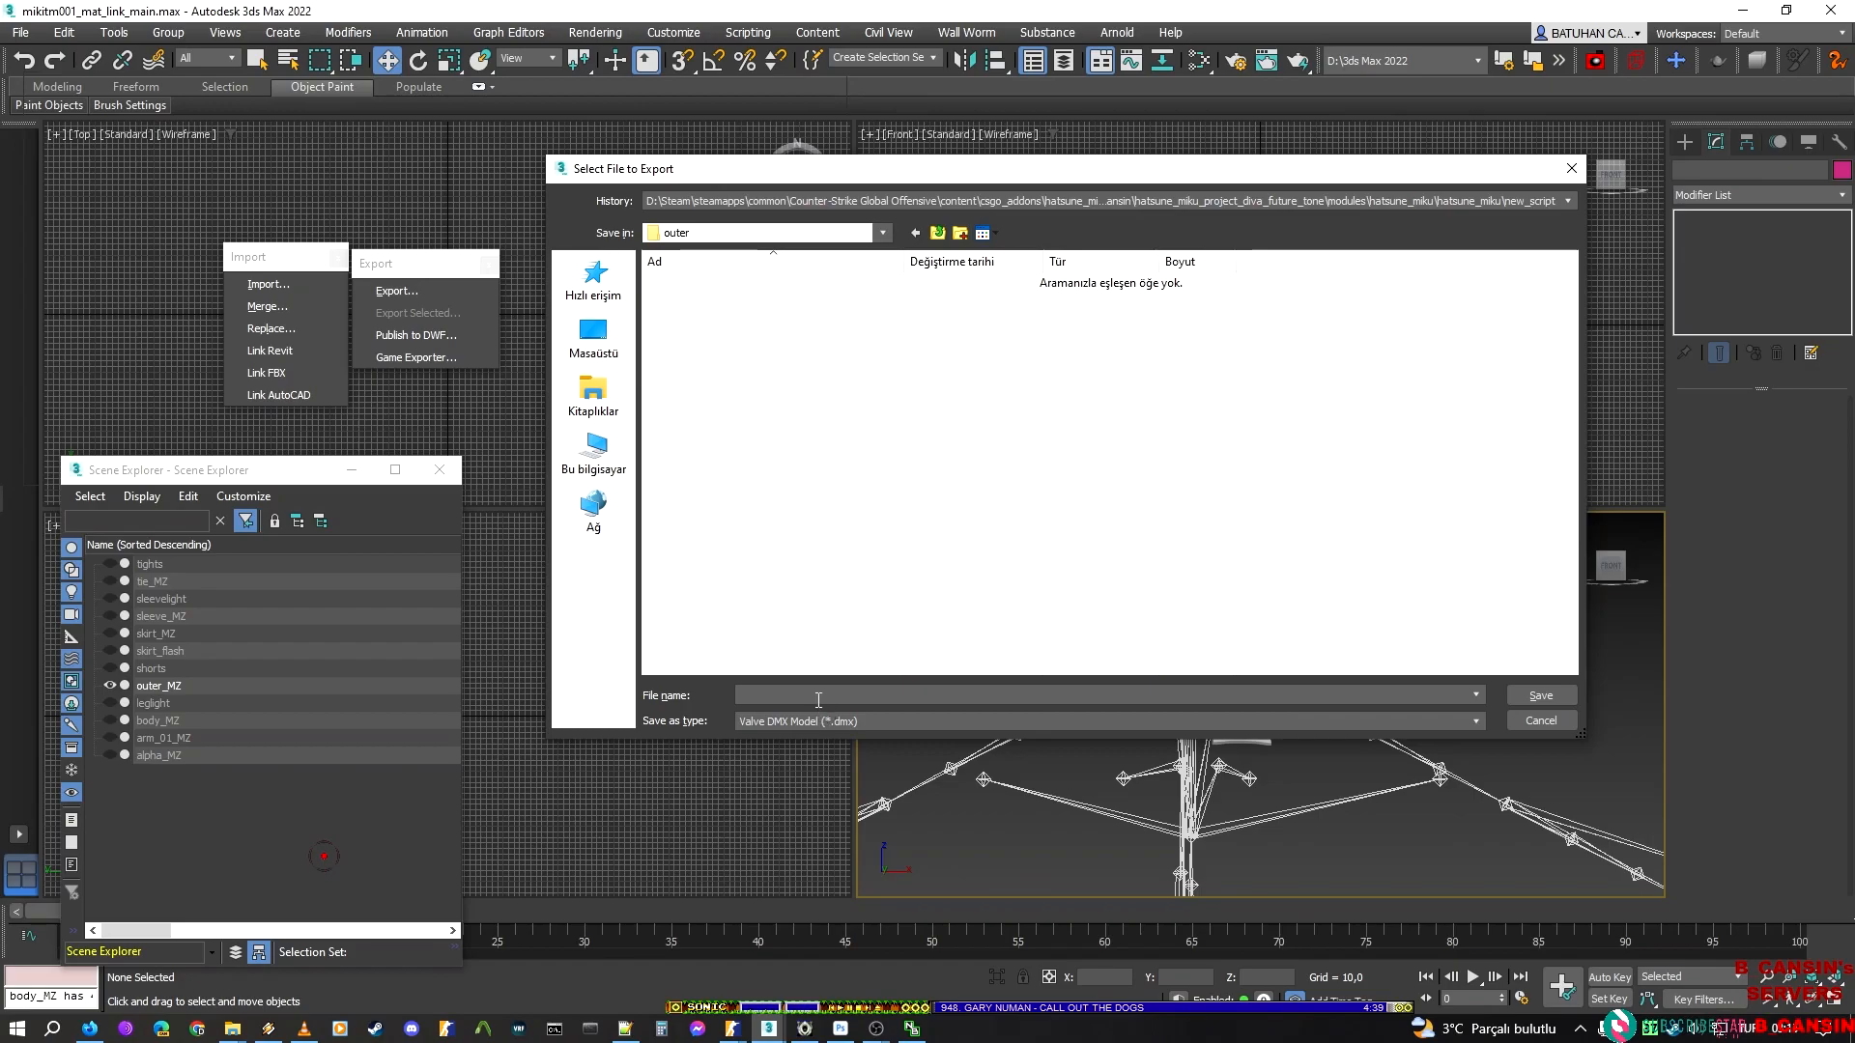
# Name the export outer_golden_badge and save it as a Valve DMX model in the outer folder
pyautogui.write('outer')
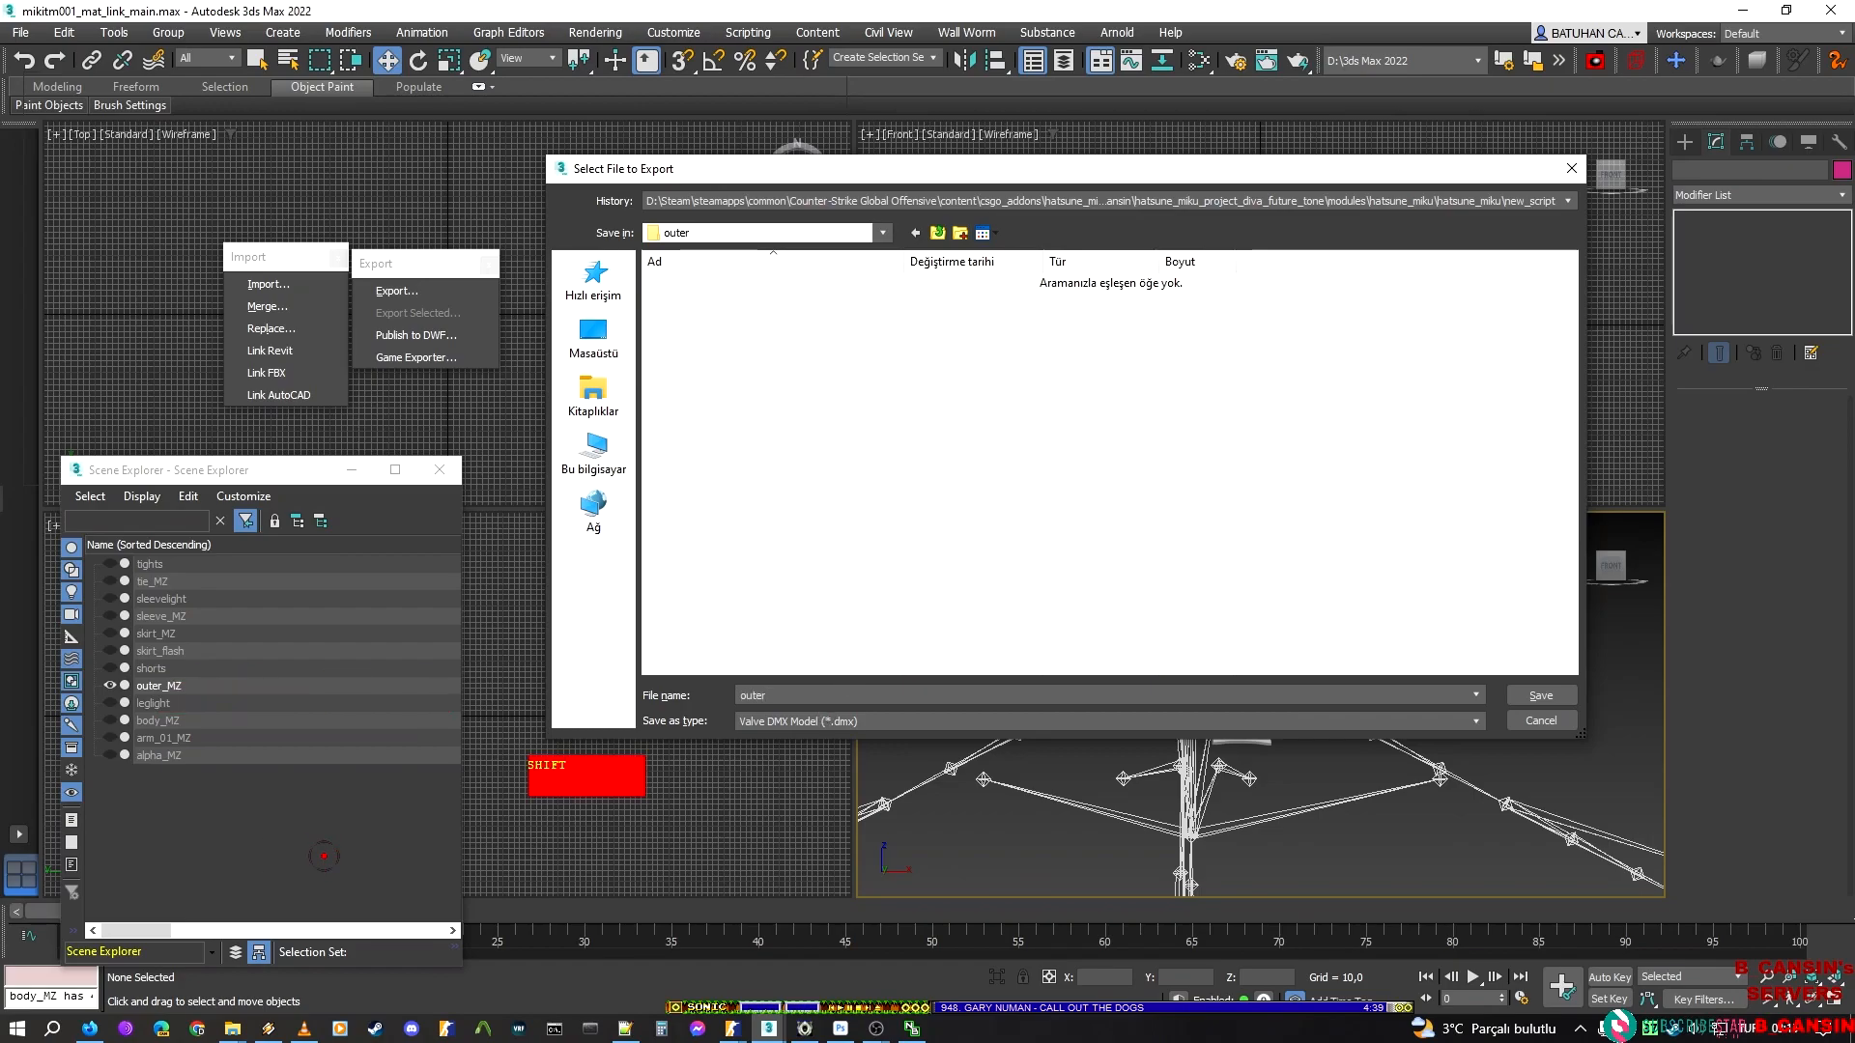
pyautogui.write('_golden')
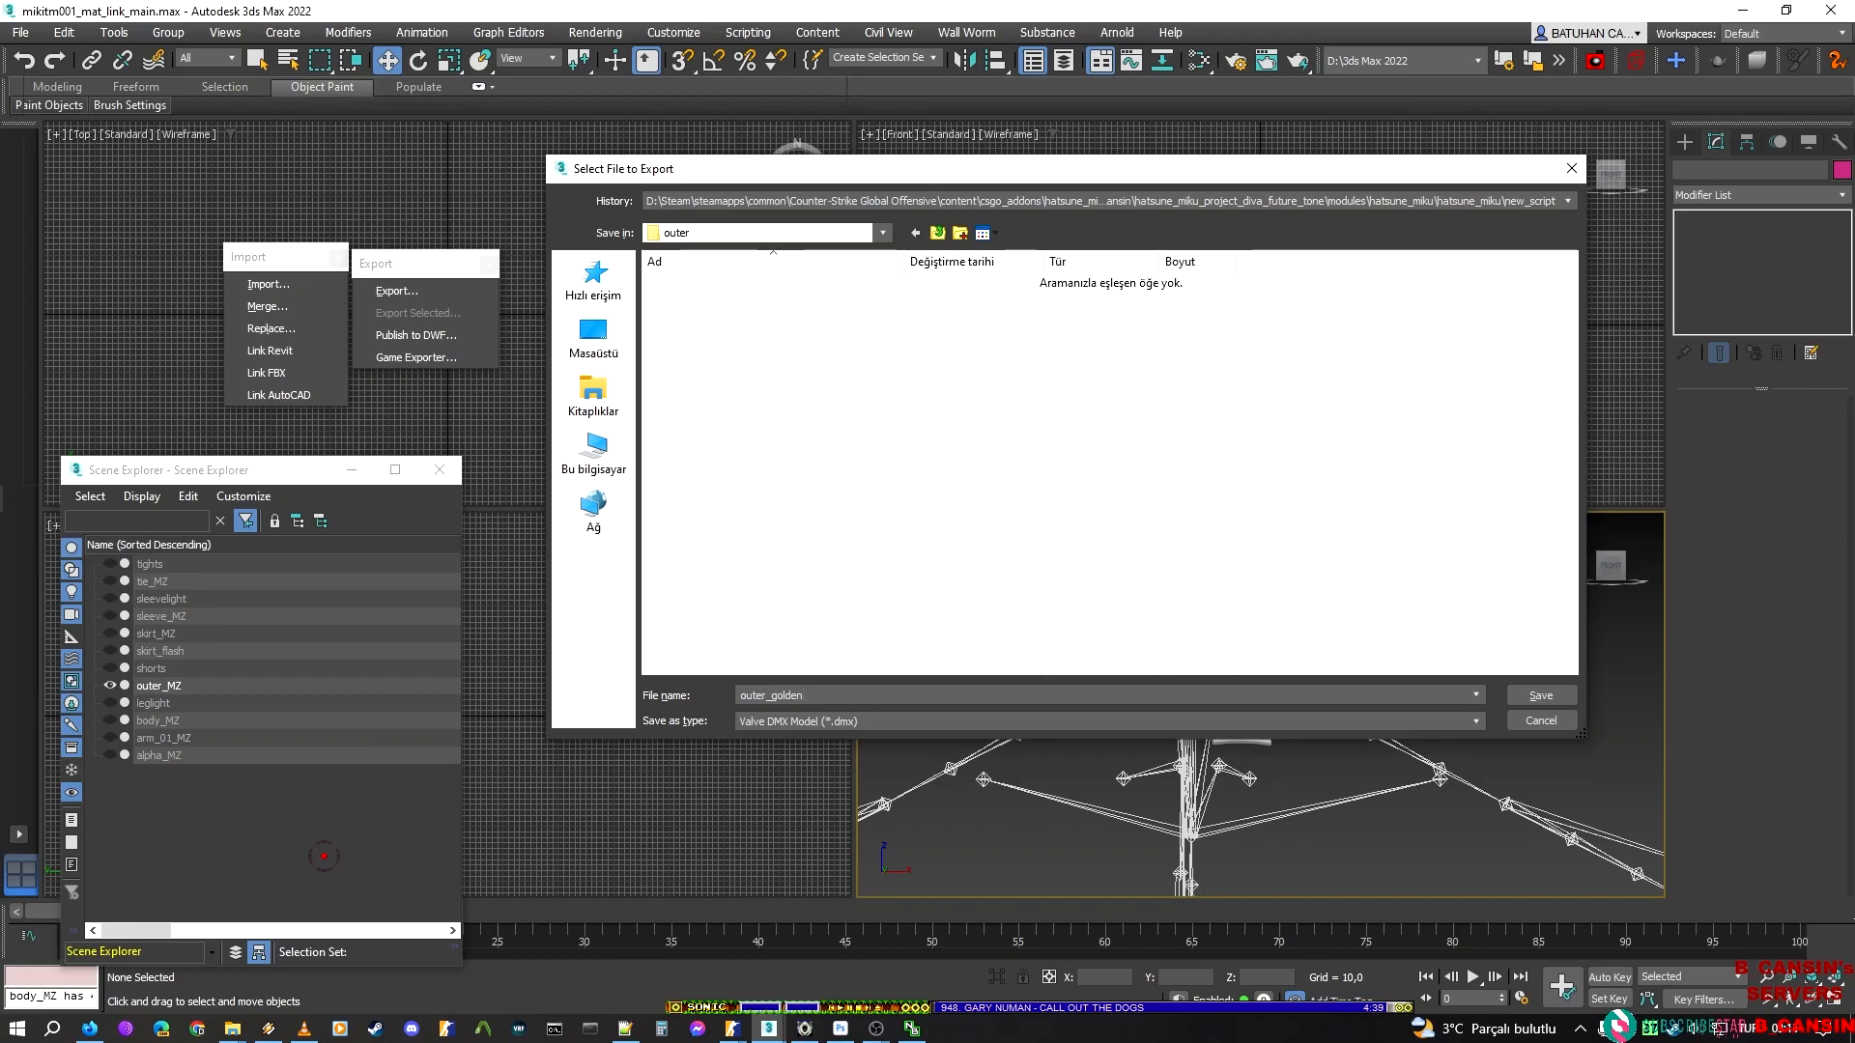
pyautogui.write('_badge')
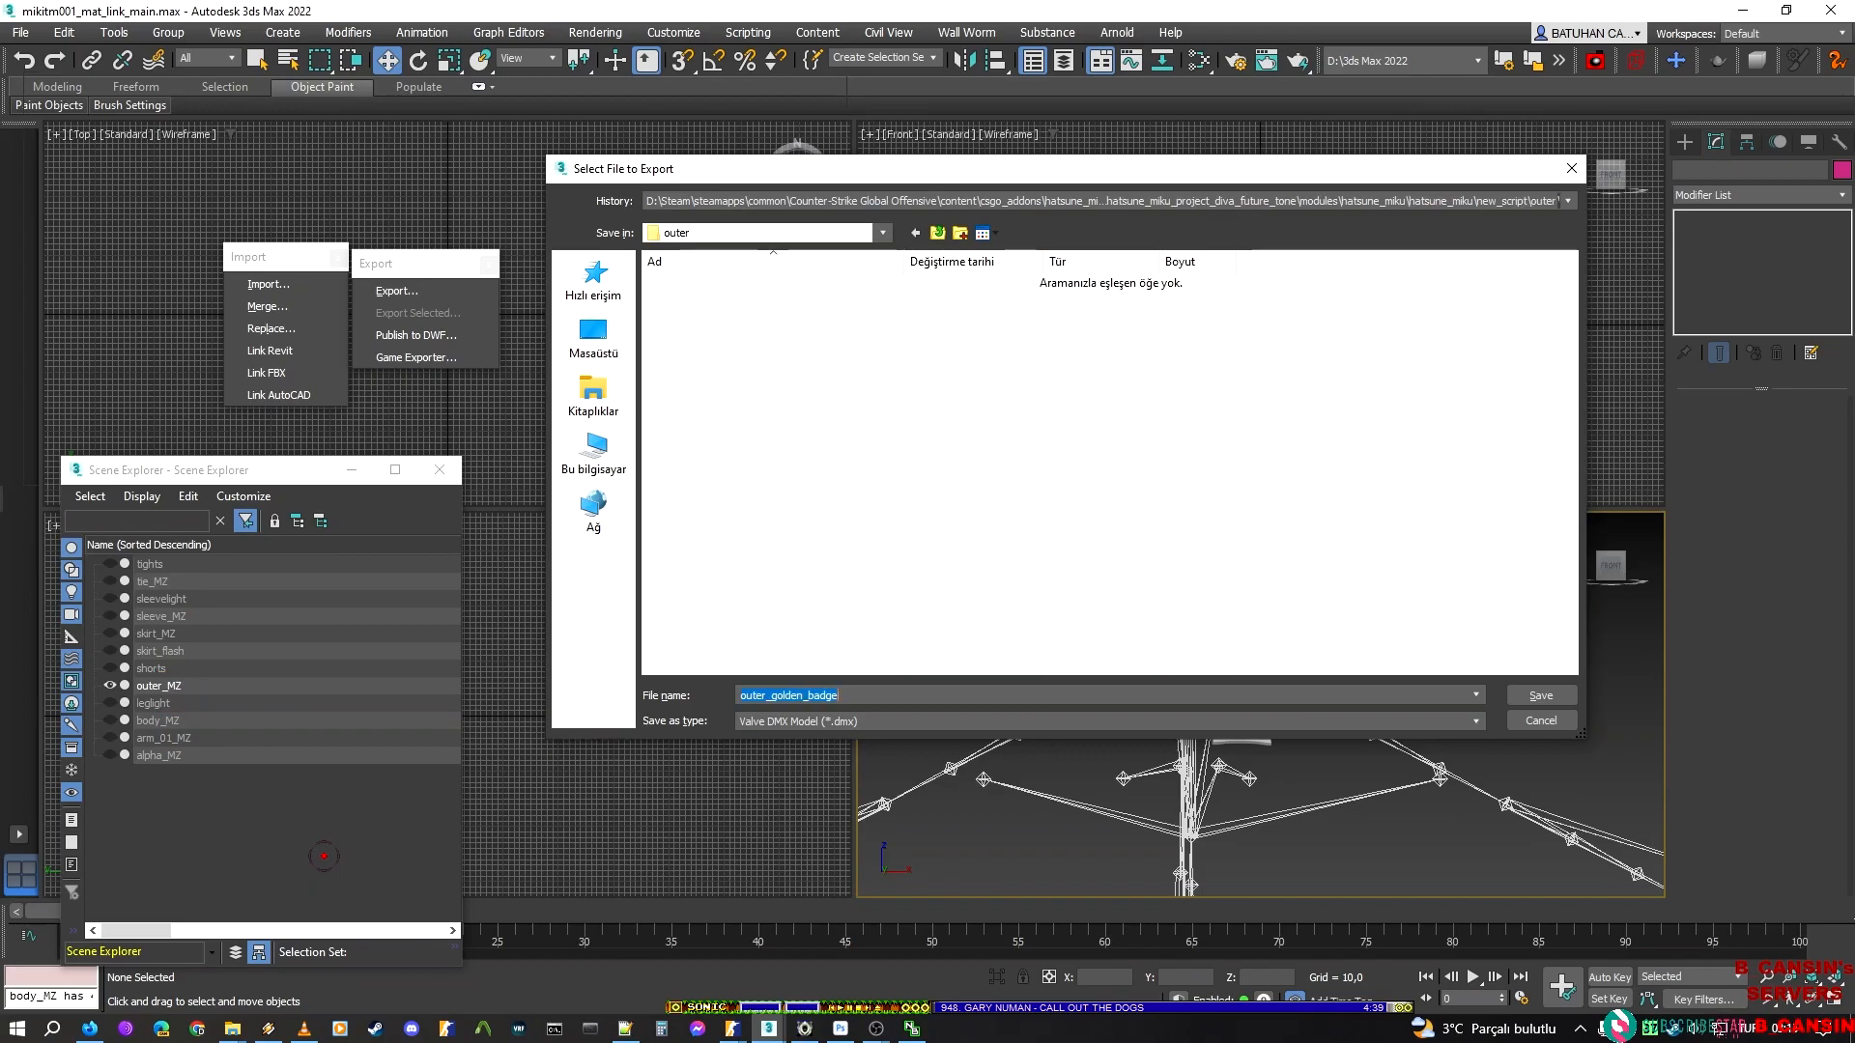
pyautogui.press('Return')
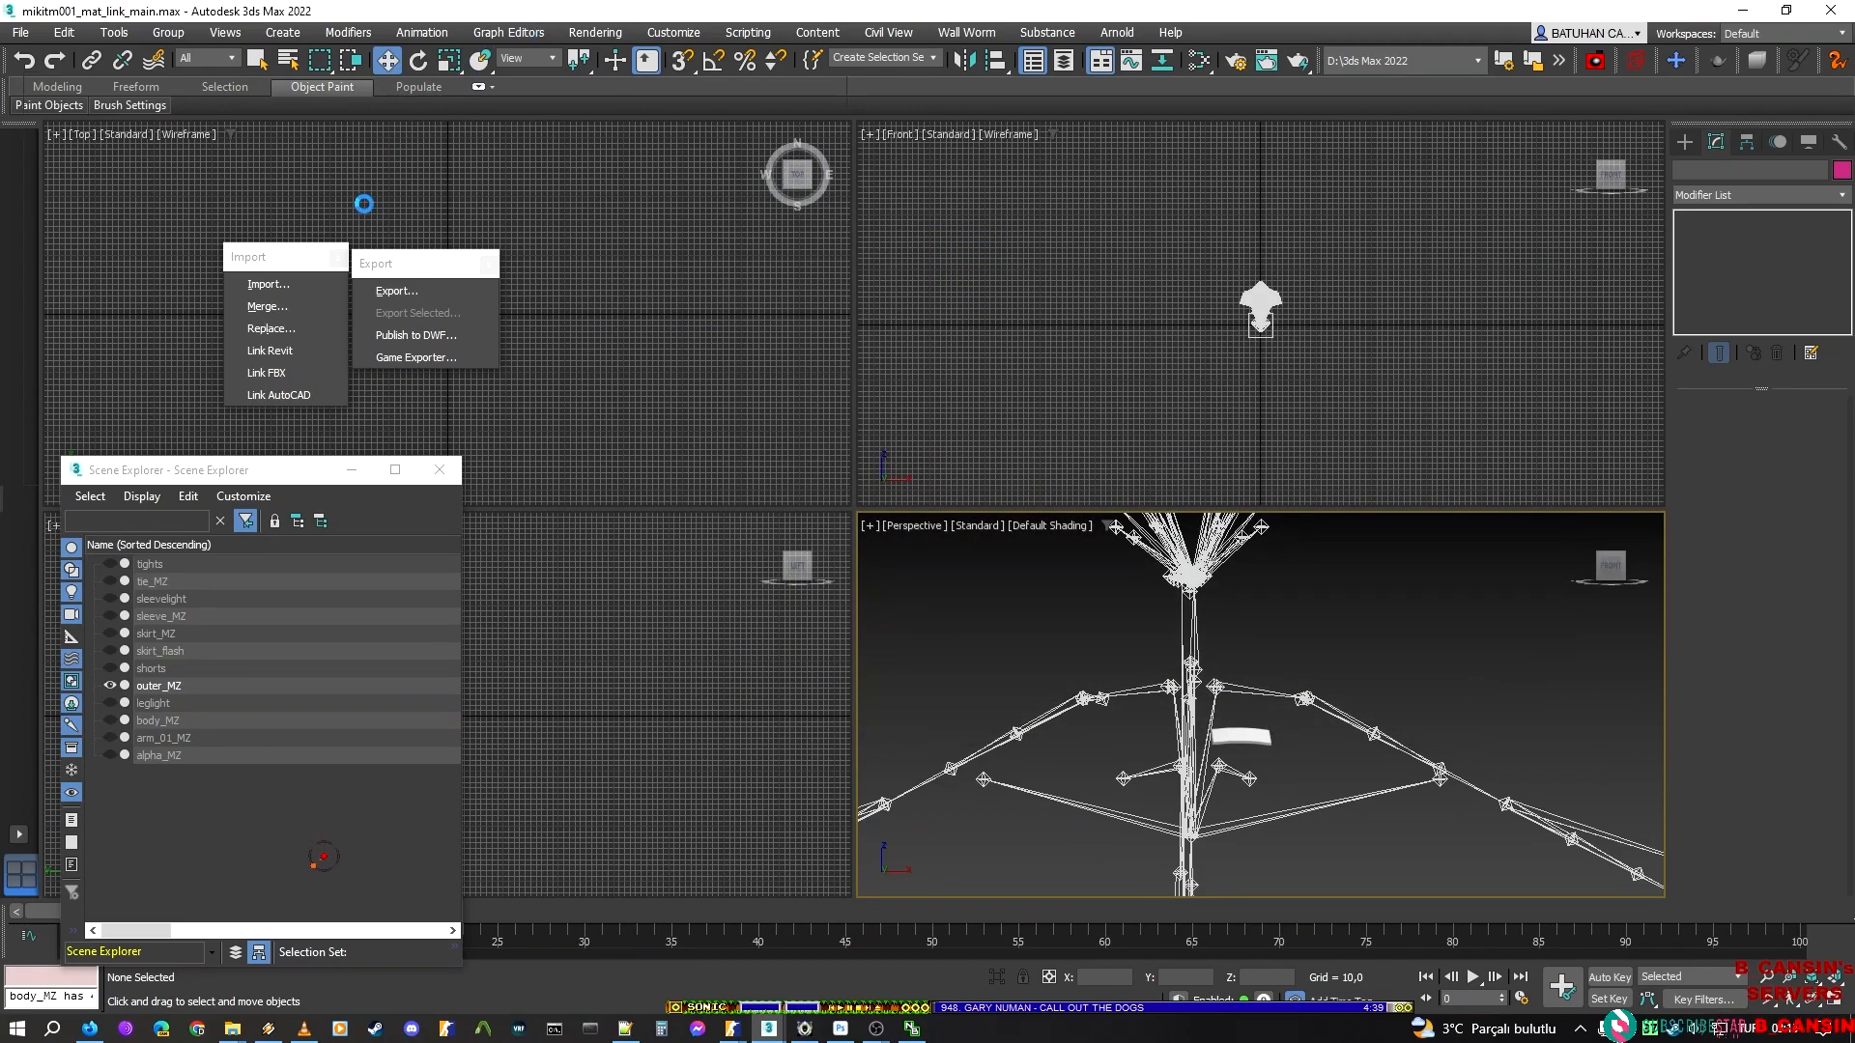
# Reselect outer_MZ and undo the last hide to bring back its small tilted square element
pyautogui.click(918, 630)
pyautogui.moveTo(1105, 634); pyautogui.dragTo(1159, 574, button='middle')
pyautogui.hotkey('ctrl', 'z')
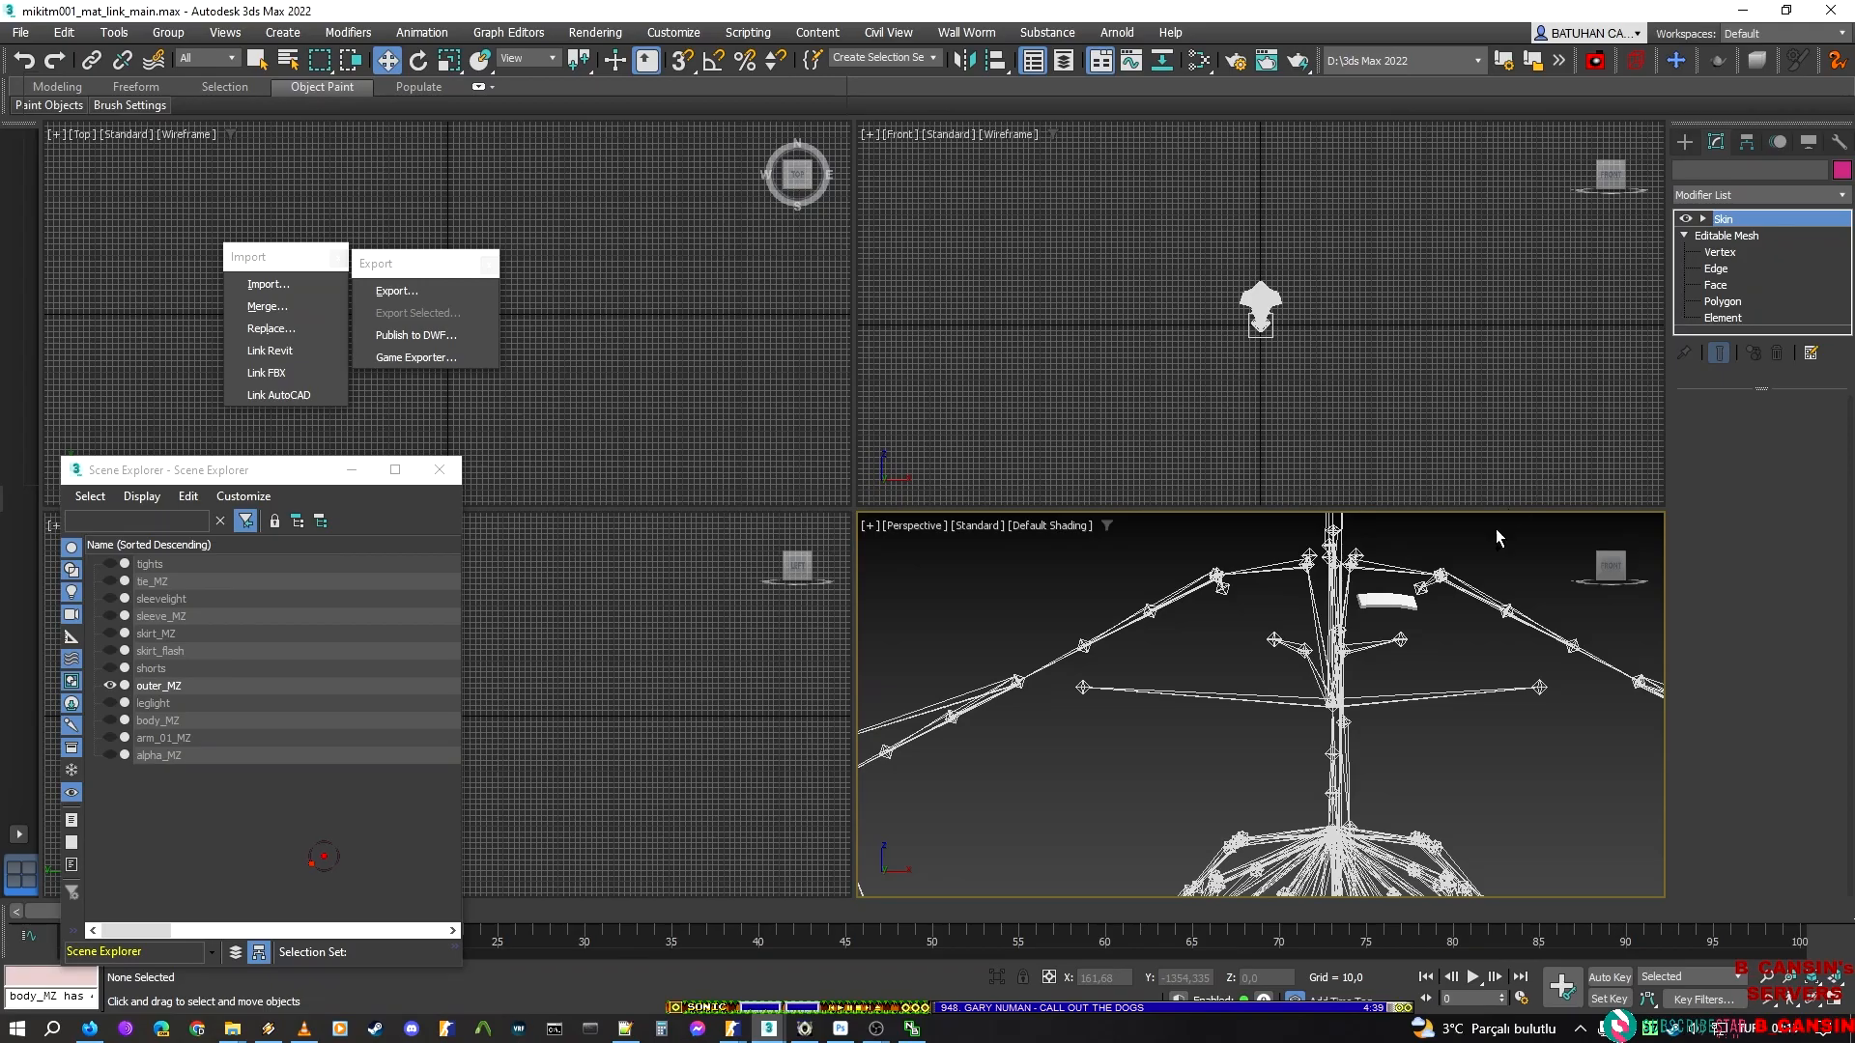
pyautogui.hotkey('ctrl', 'z')
pyautogui.hotkey('ctrl', 'z')
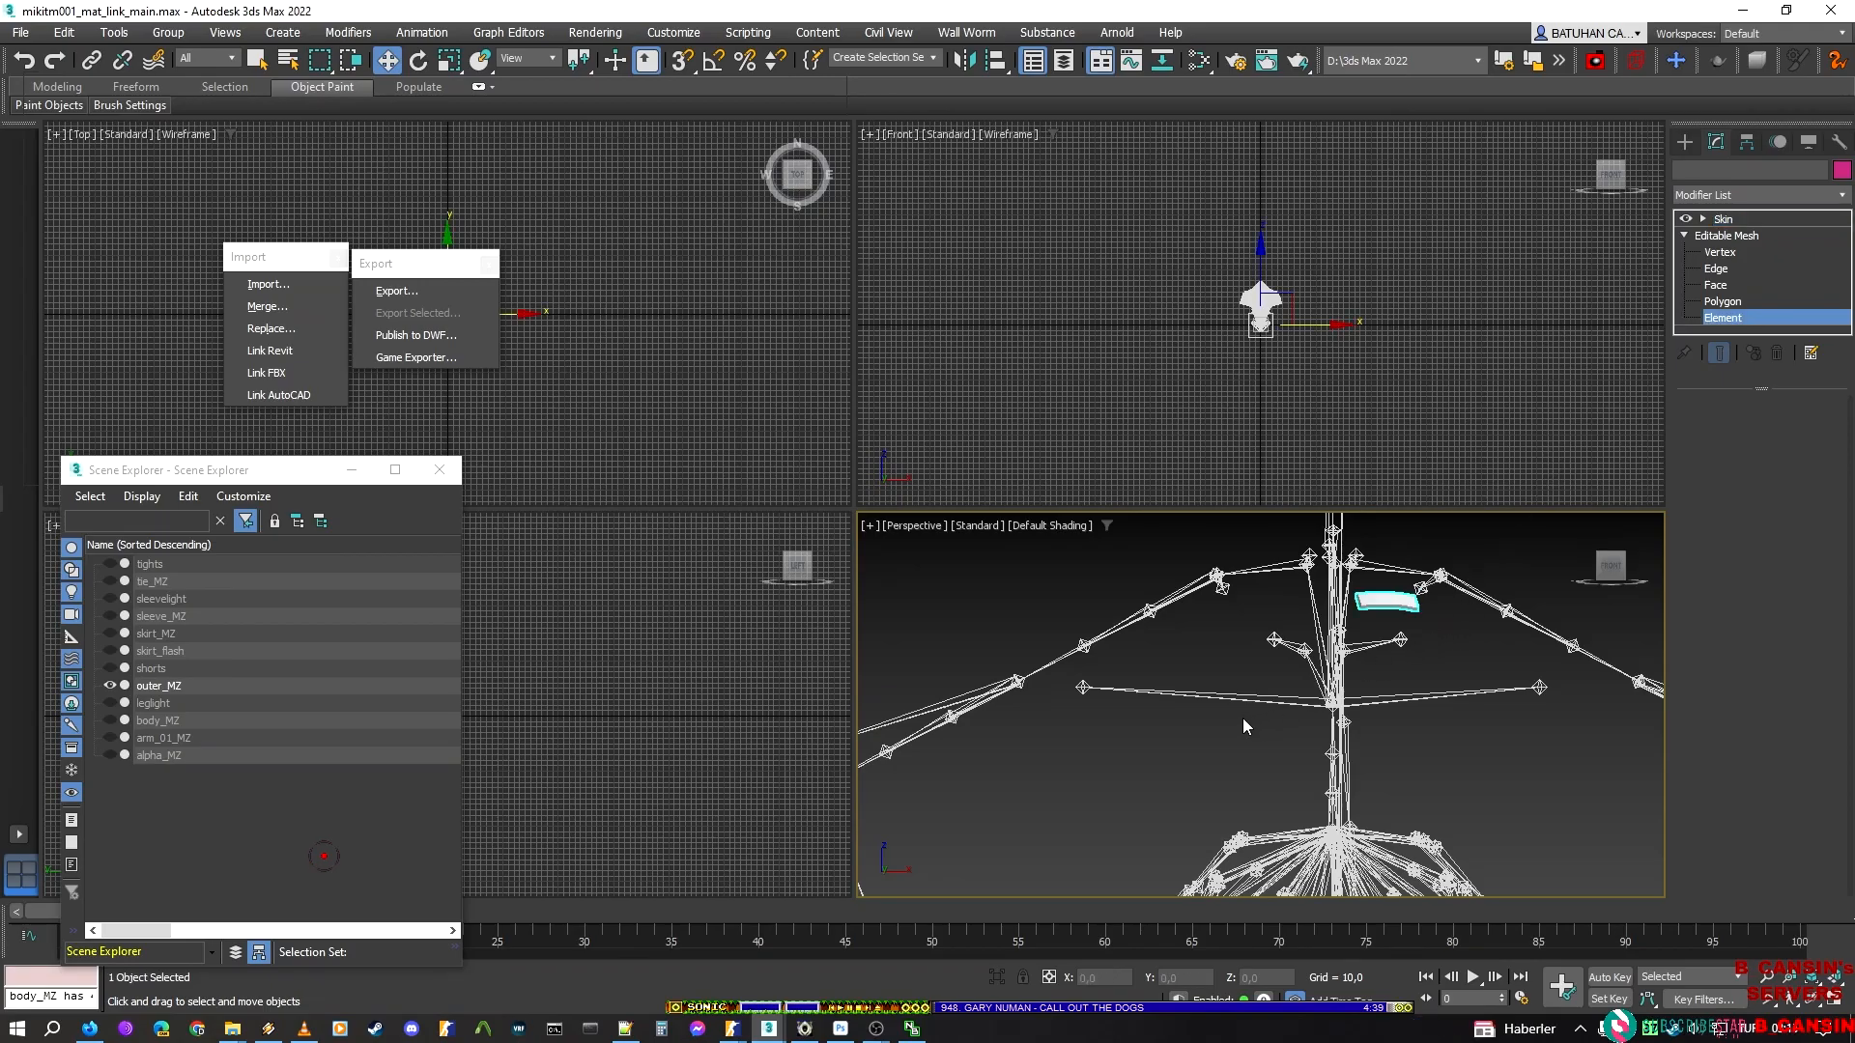
pyautogui.moveTo(1205, 725); pyautogui.dragTo(996, 731, button='middle')
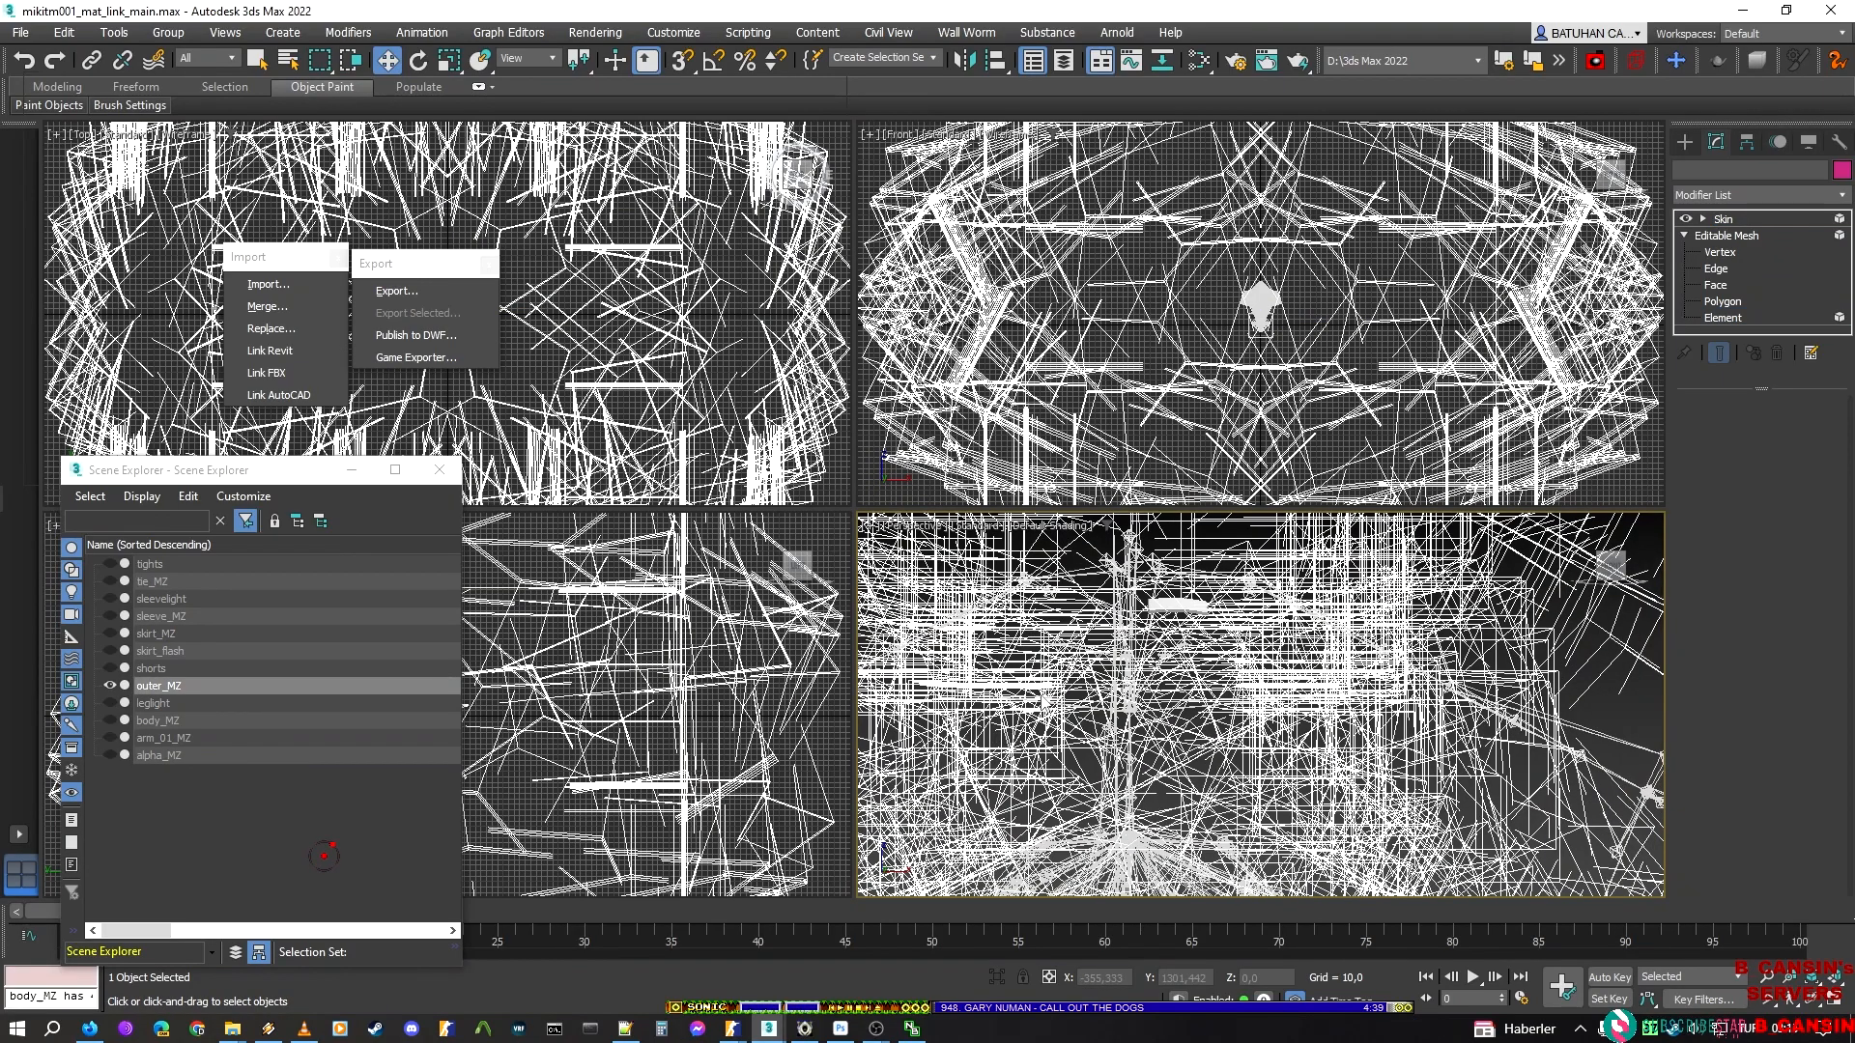
pyautogui.hotkey('ctrl', 'z')
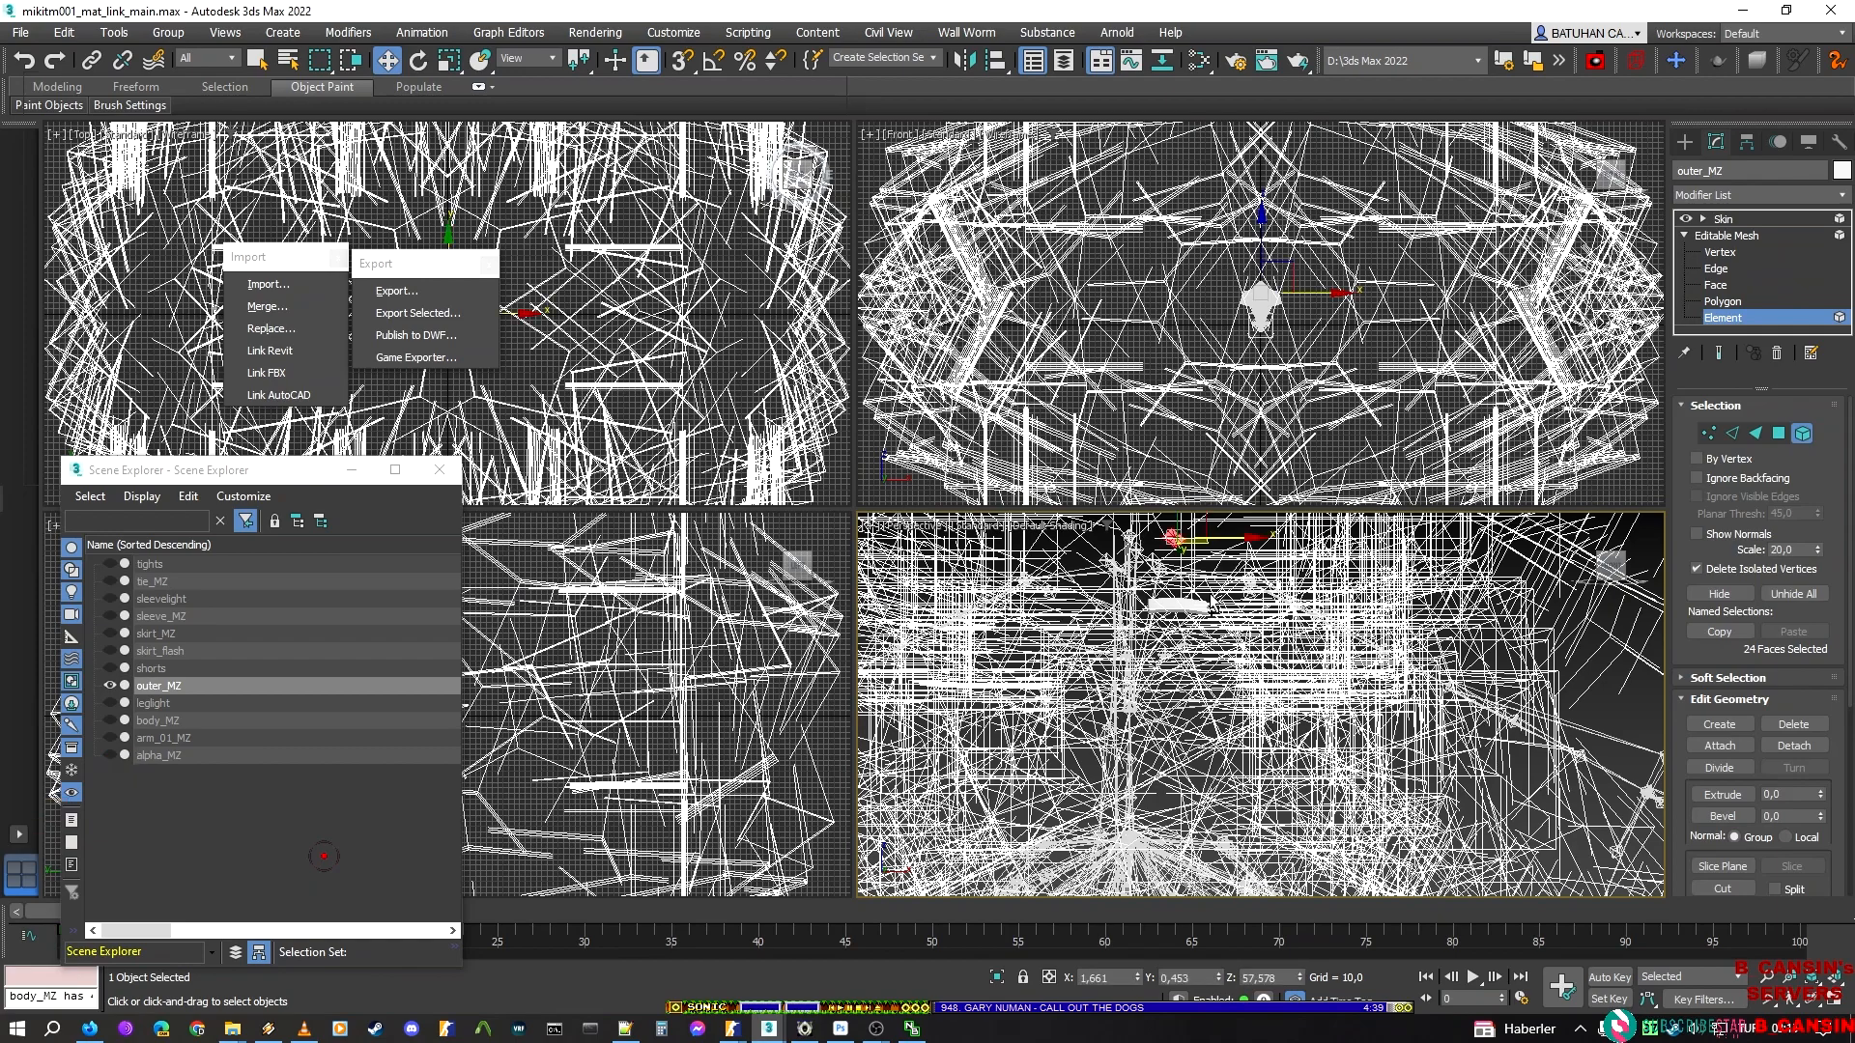
# Invert the element selection, hide the curved badge strip and return outer_MZ to its Skin level
pyautogui.hotkey('ctrl', 'z')
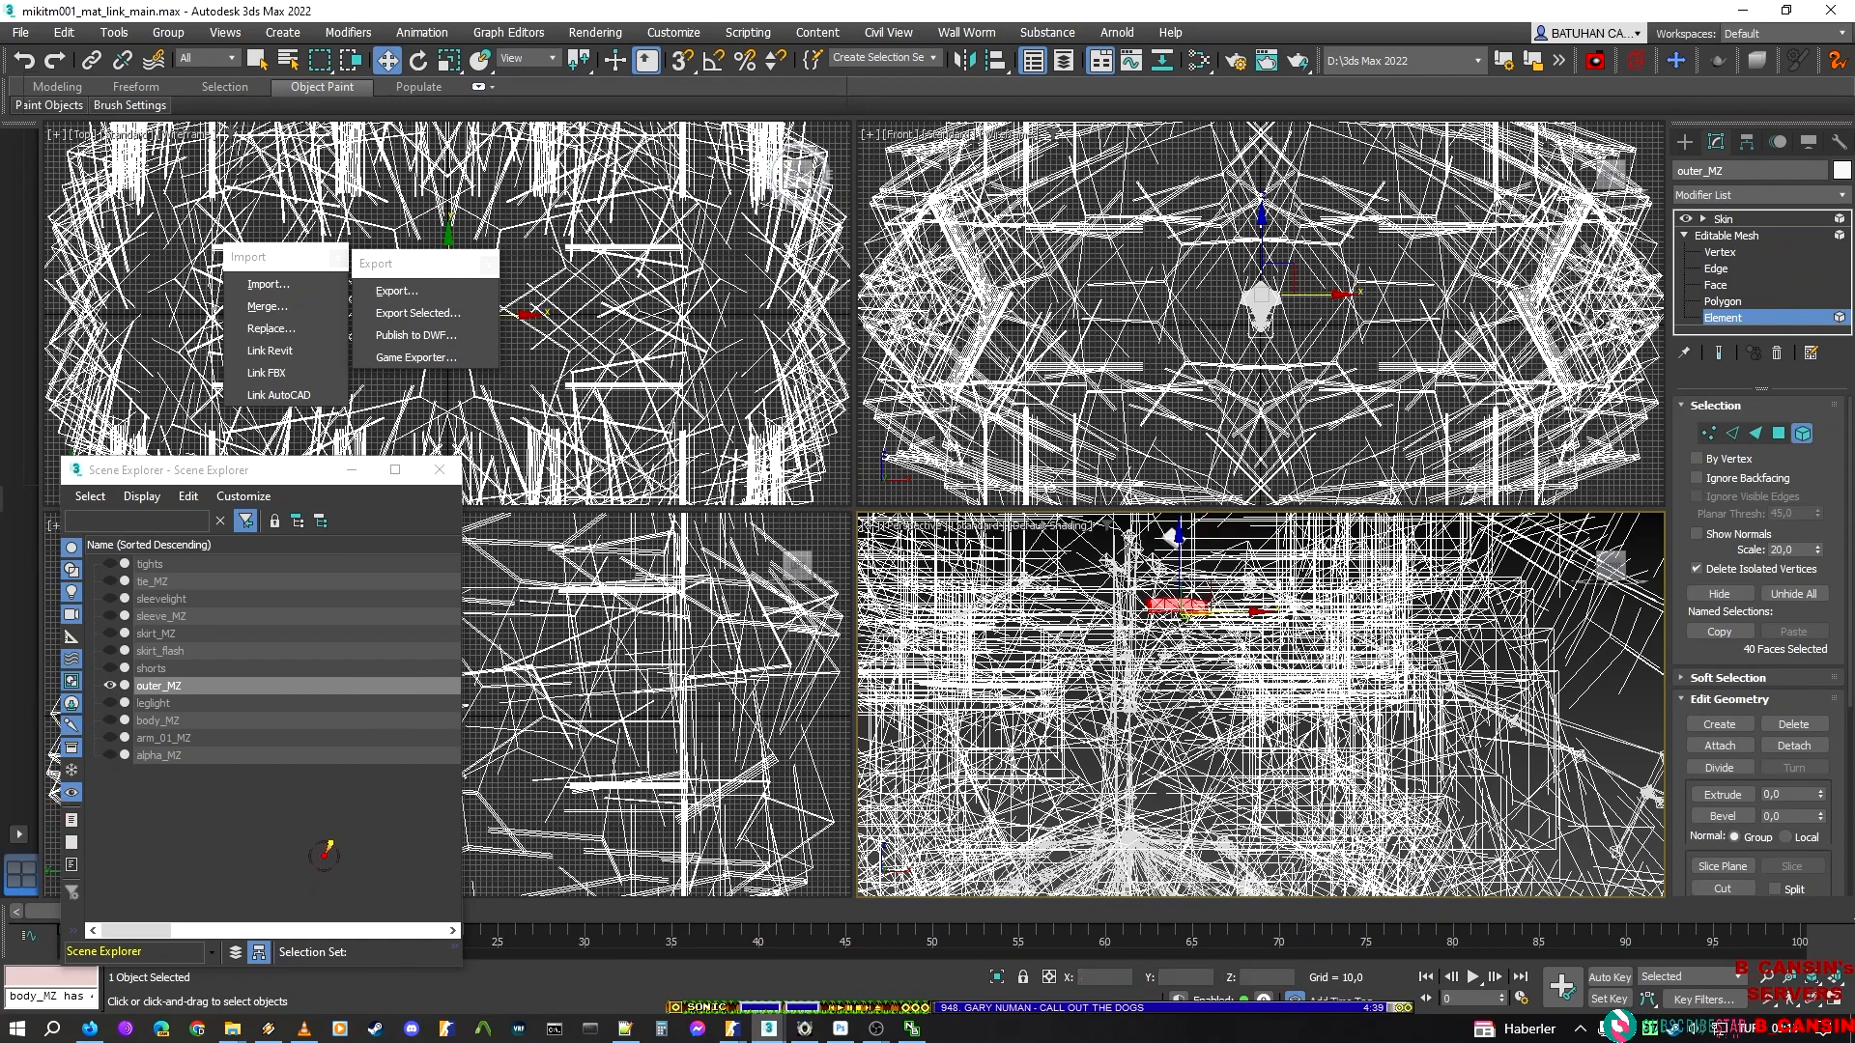
pyautogui.click(1727, 594)
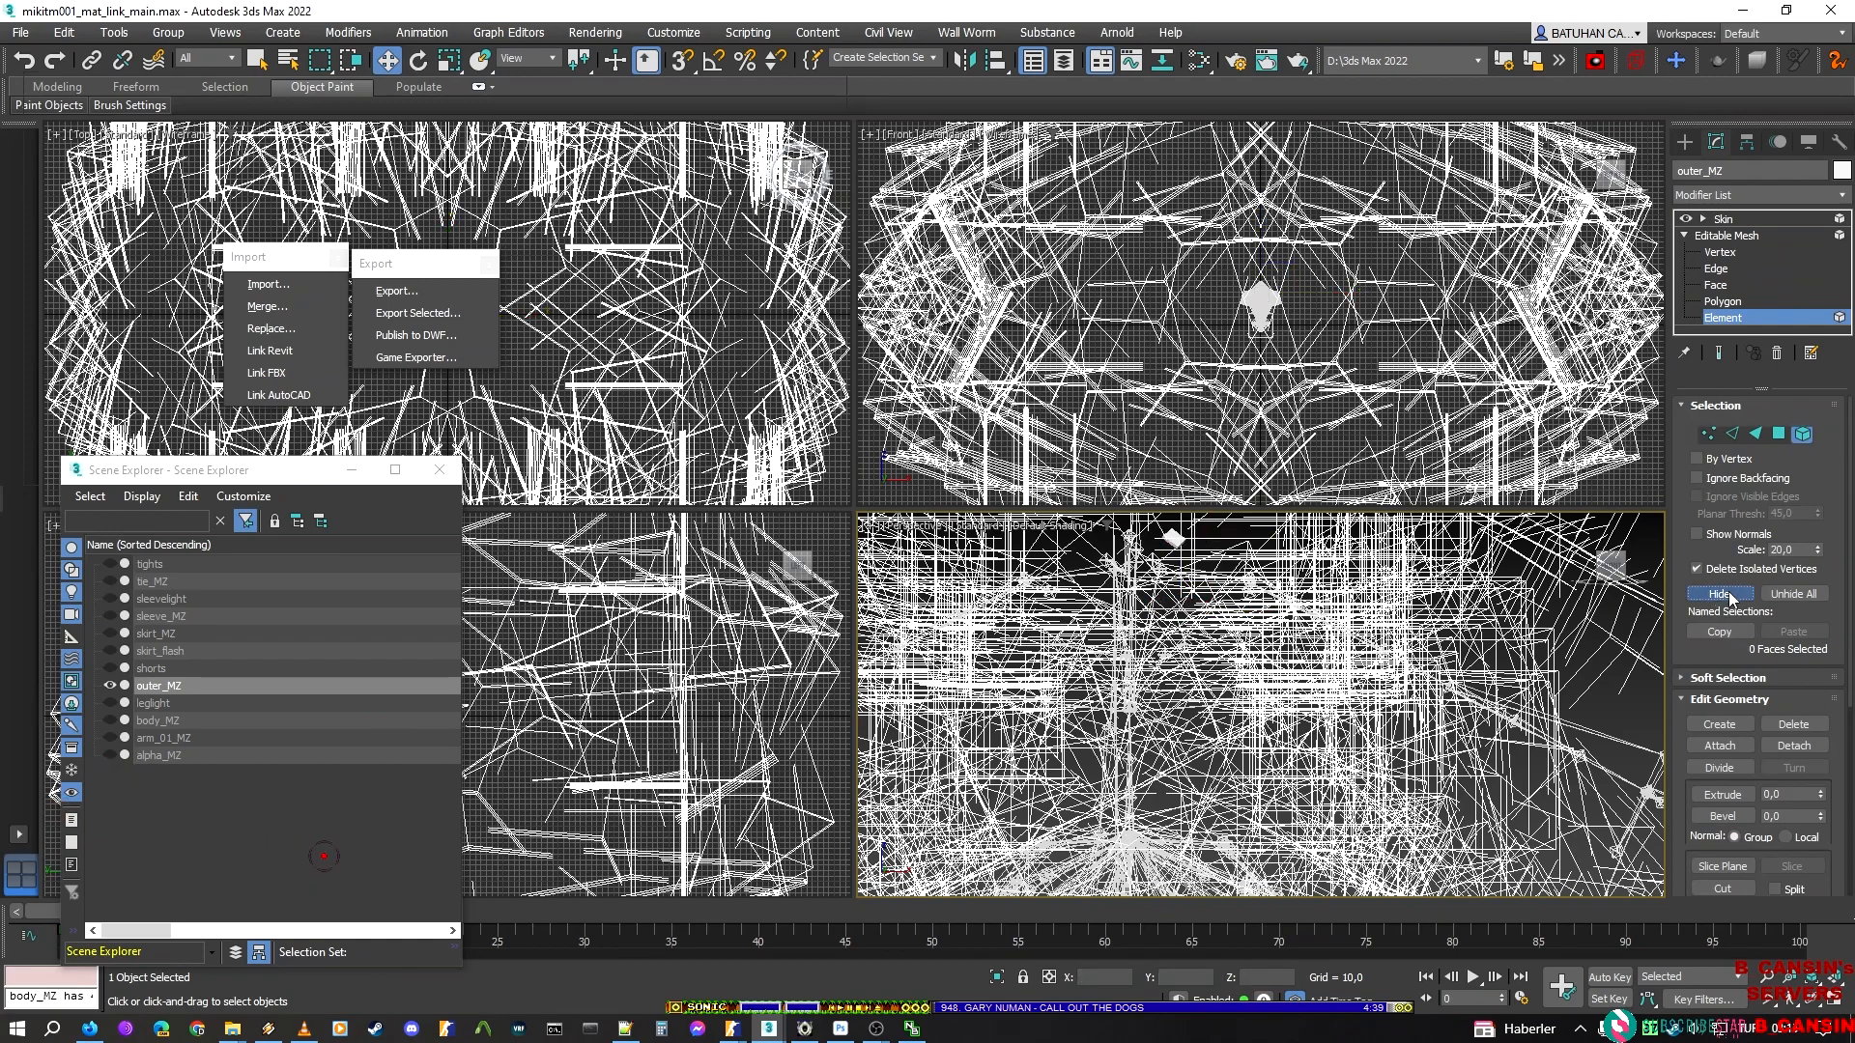
pyautogui.click(1724, 219)
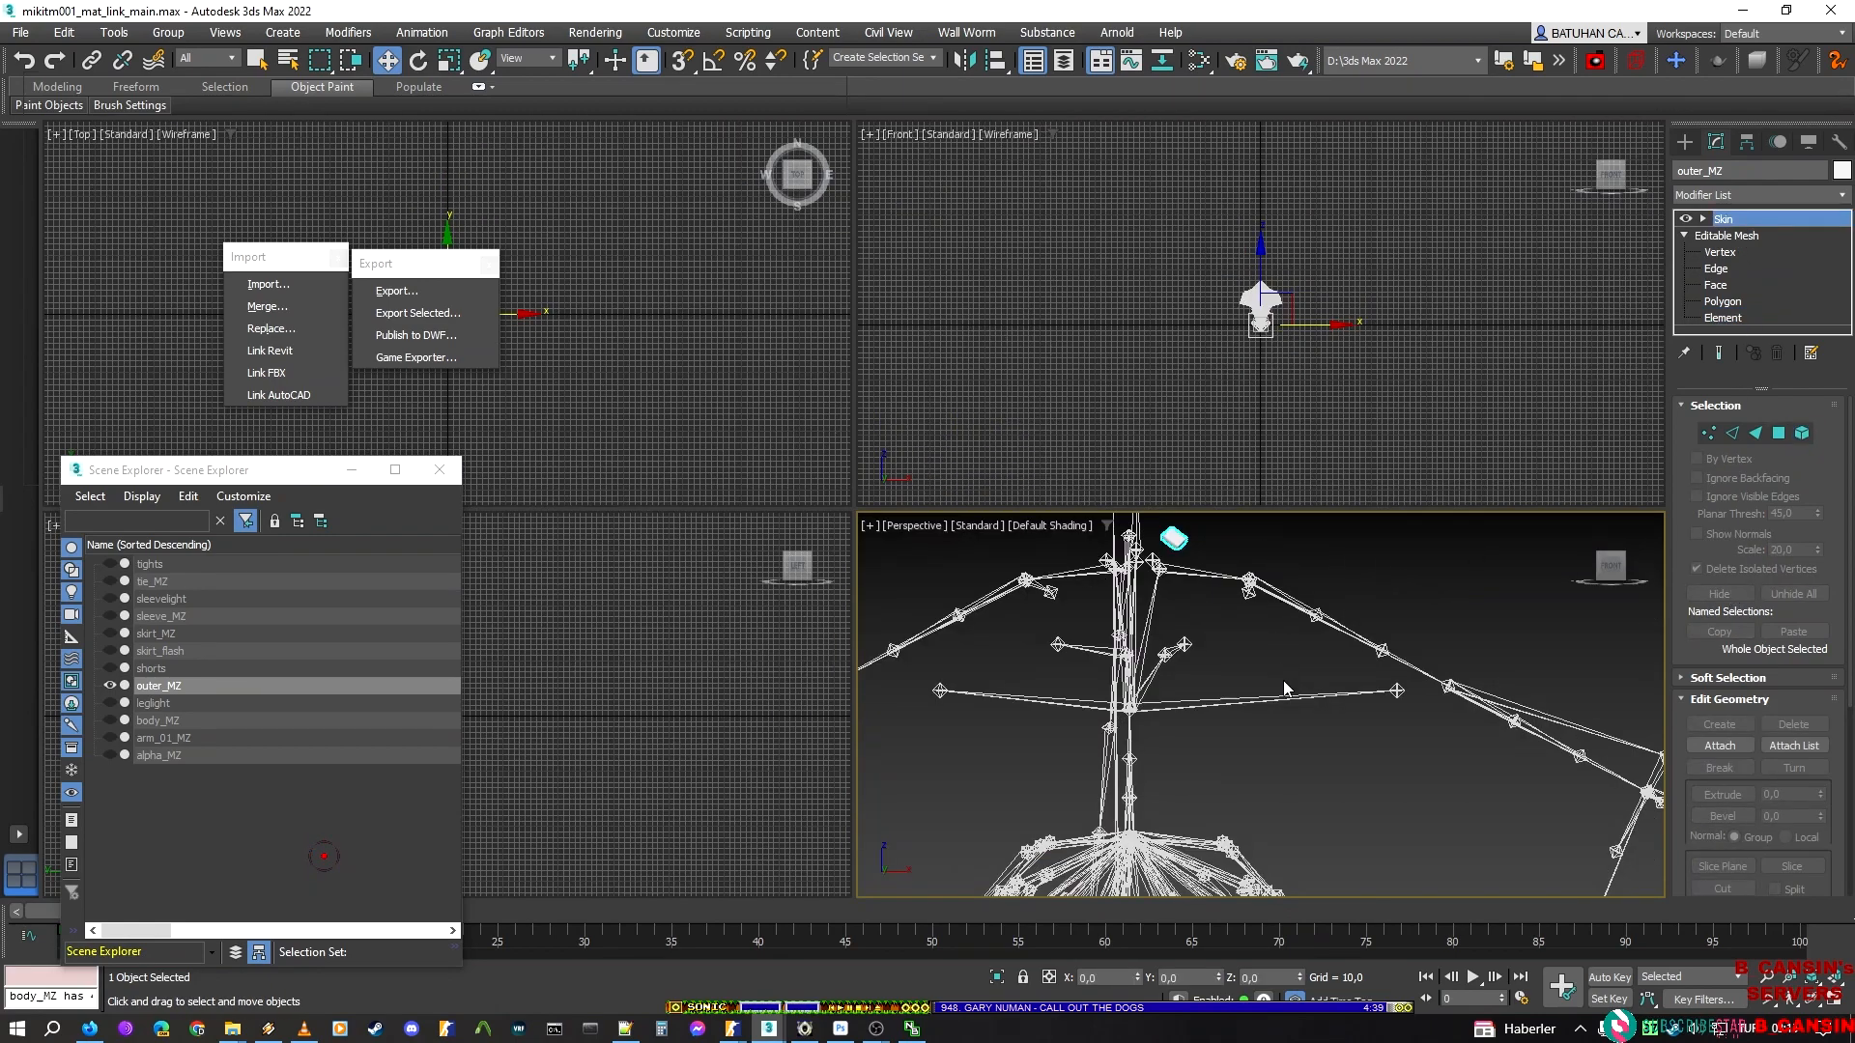
# Start an export of the tilted square element and look up the outer_icon mesh name in ModelDoc
pyautogui.moveTo(1286, 613); pyautogui.dragTo(1259, 683, button='middle')
pyautogui.click(1276, 464)
pyautogui.click(411, 292)
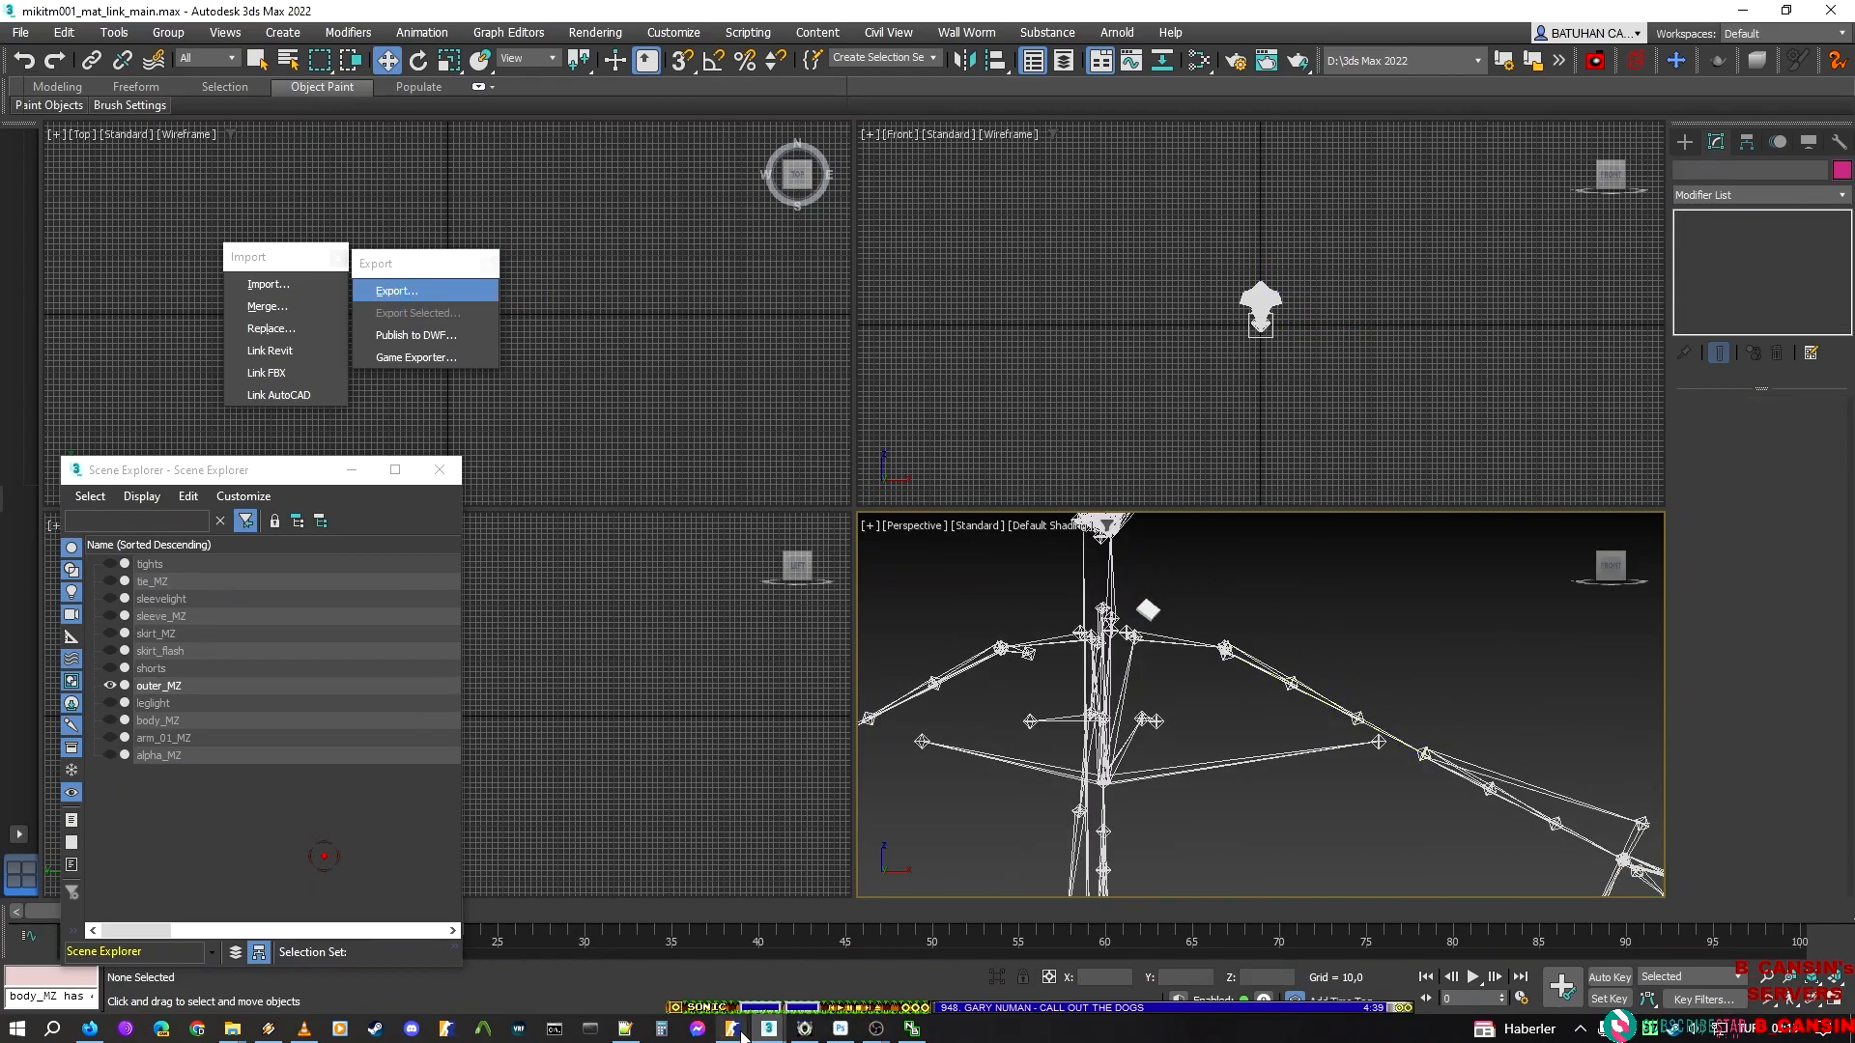
pyautogui.moveTo(732, 1028)
pyautogui.click(894, 958)
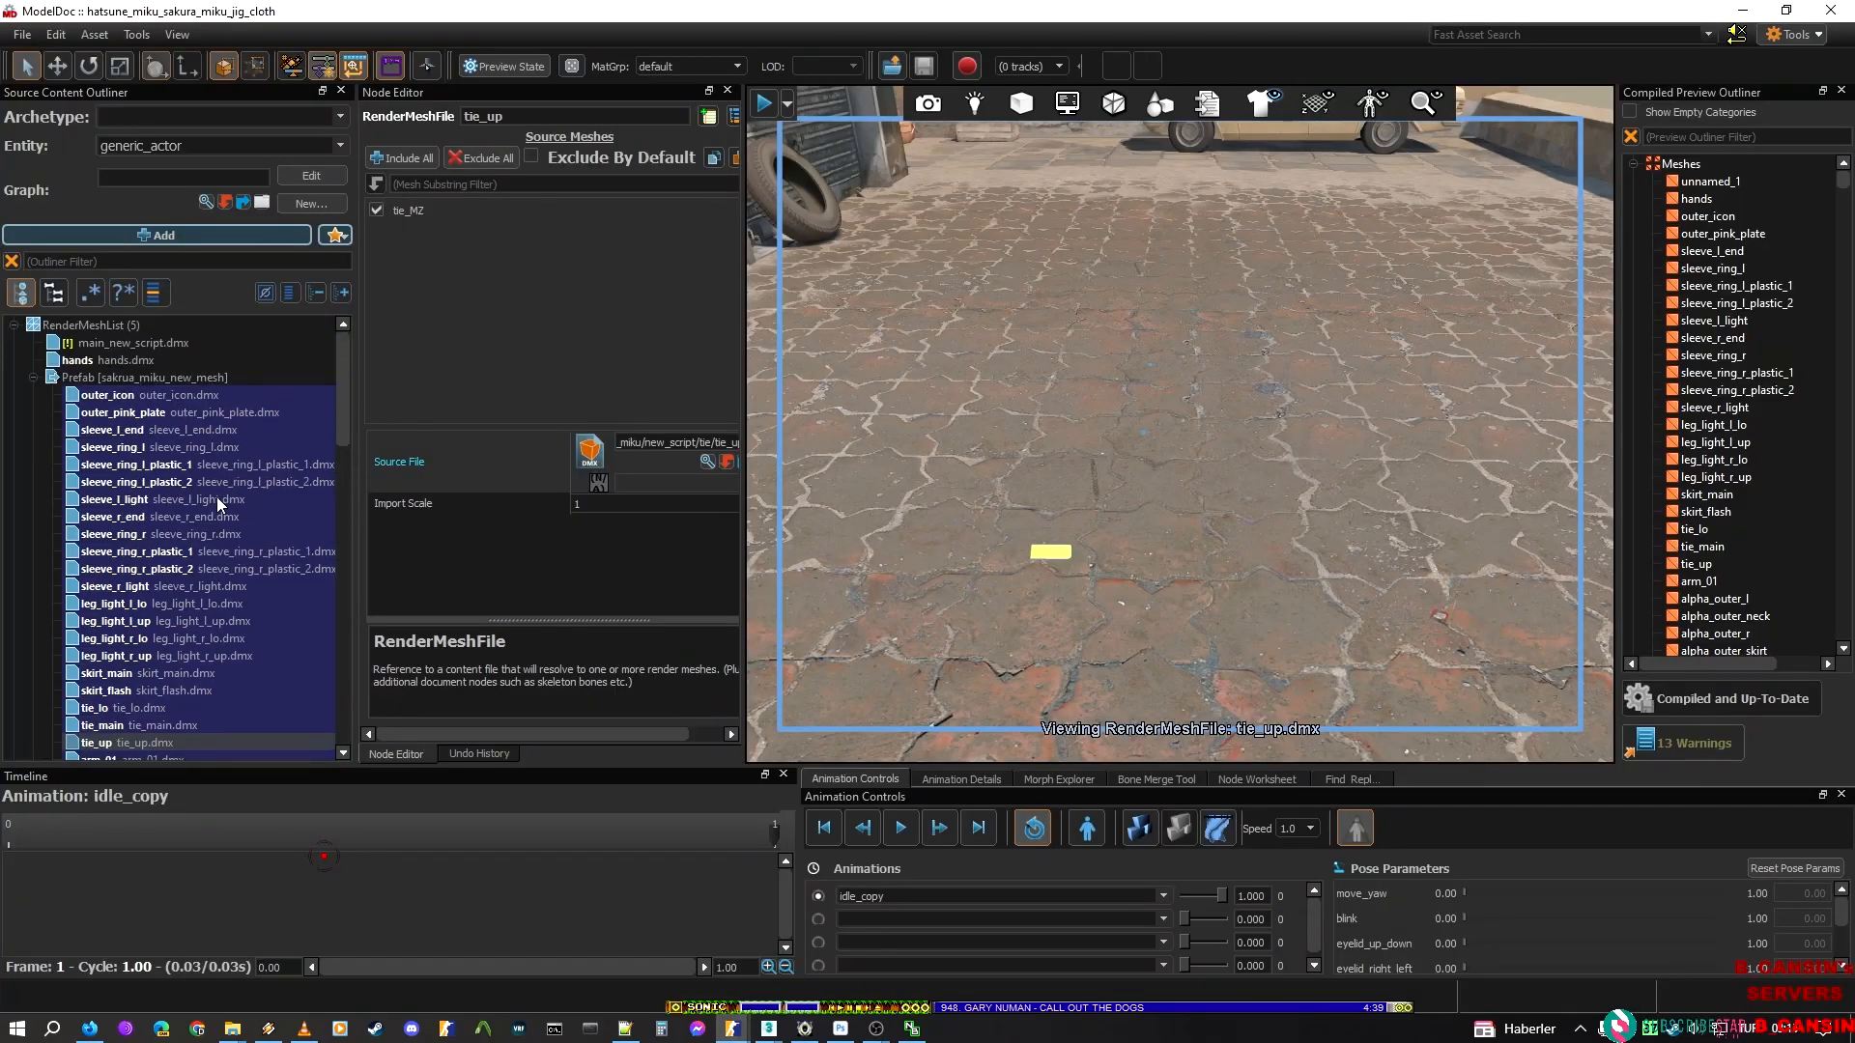
pyautogui.click(150, 398)
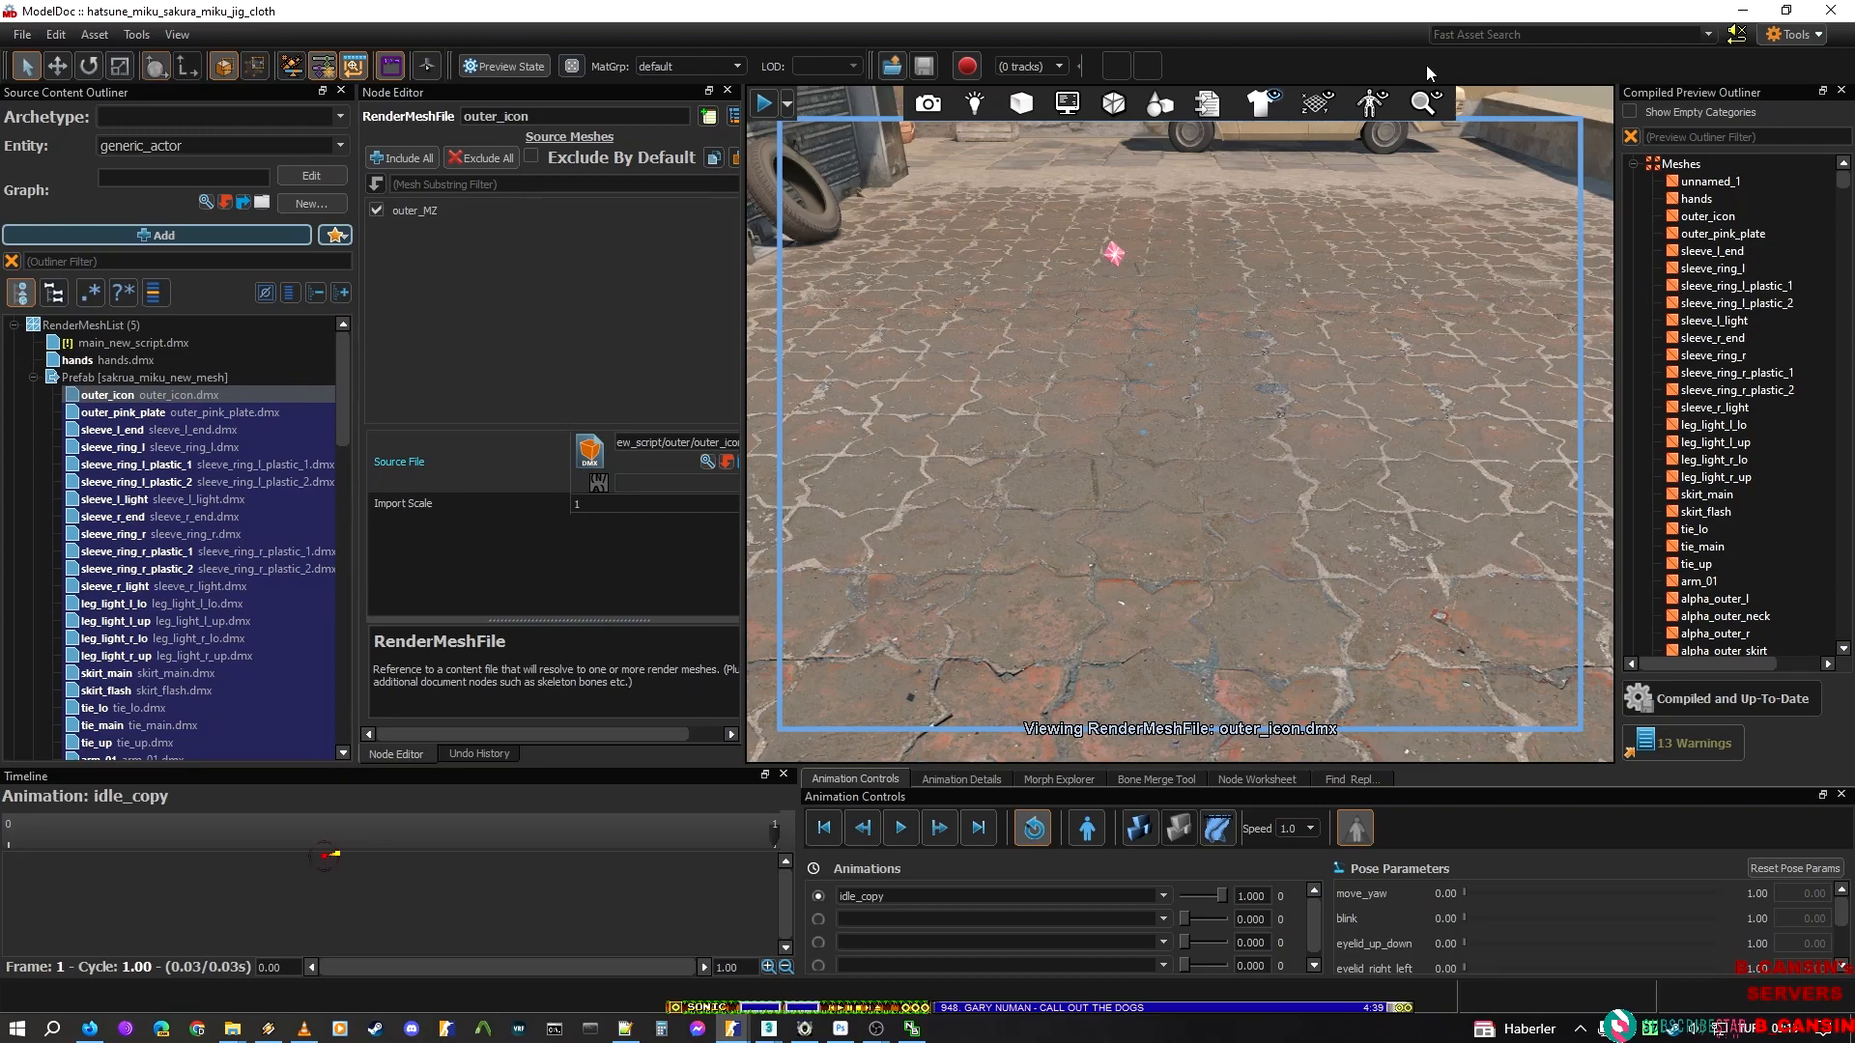
pyautogui.click(1743, 10)
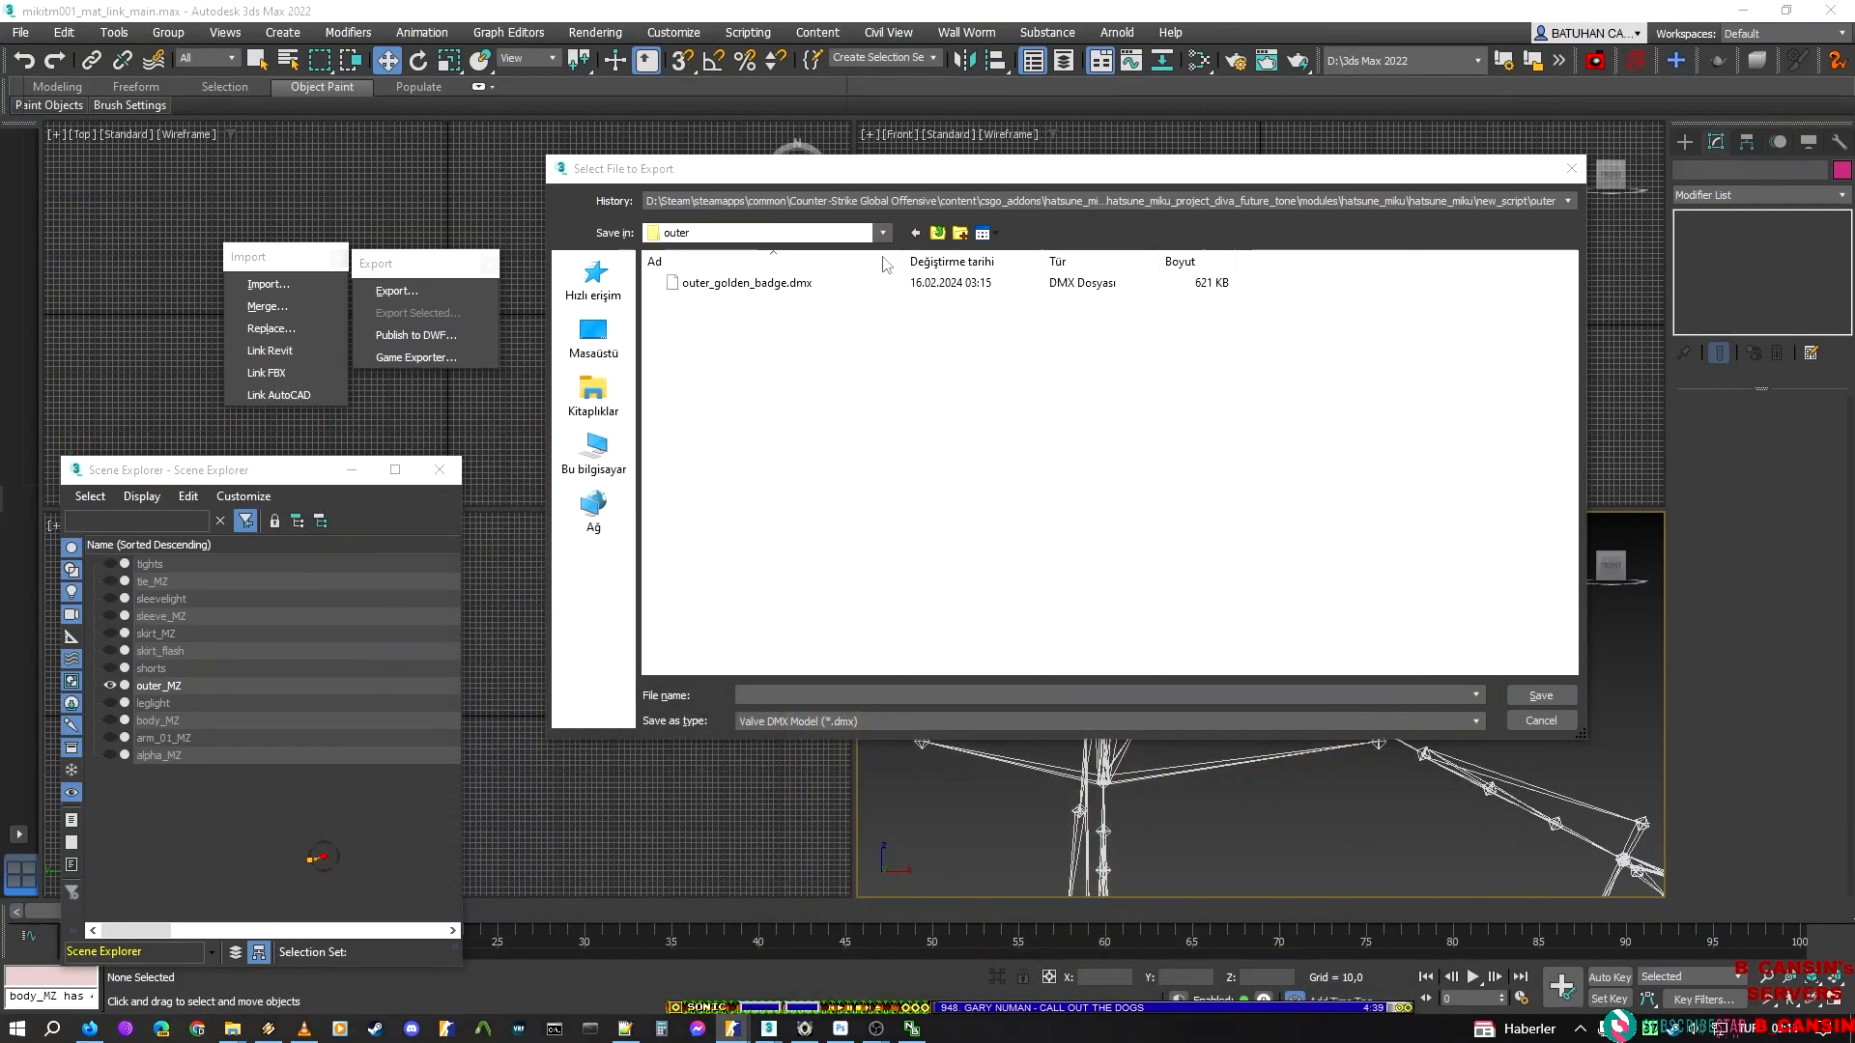
# Name the export outer_icon and save it as a Valve DMX model in the outer folder
pyautogui.click(775, 694)
pyautogui.write('iconm')
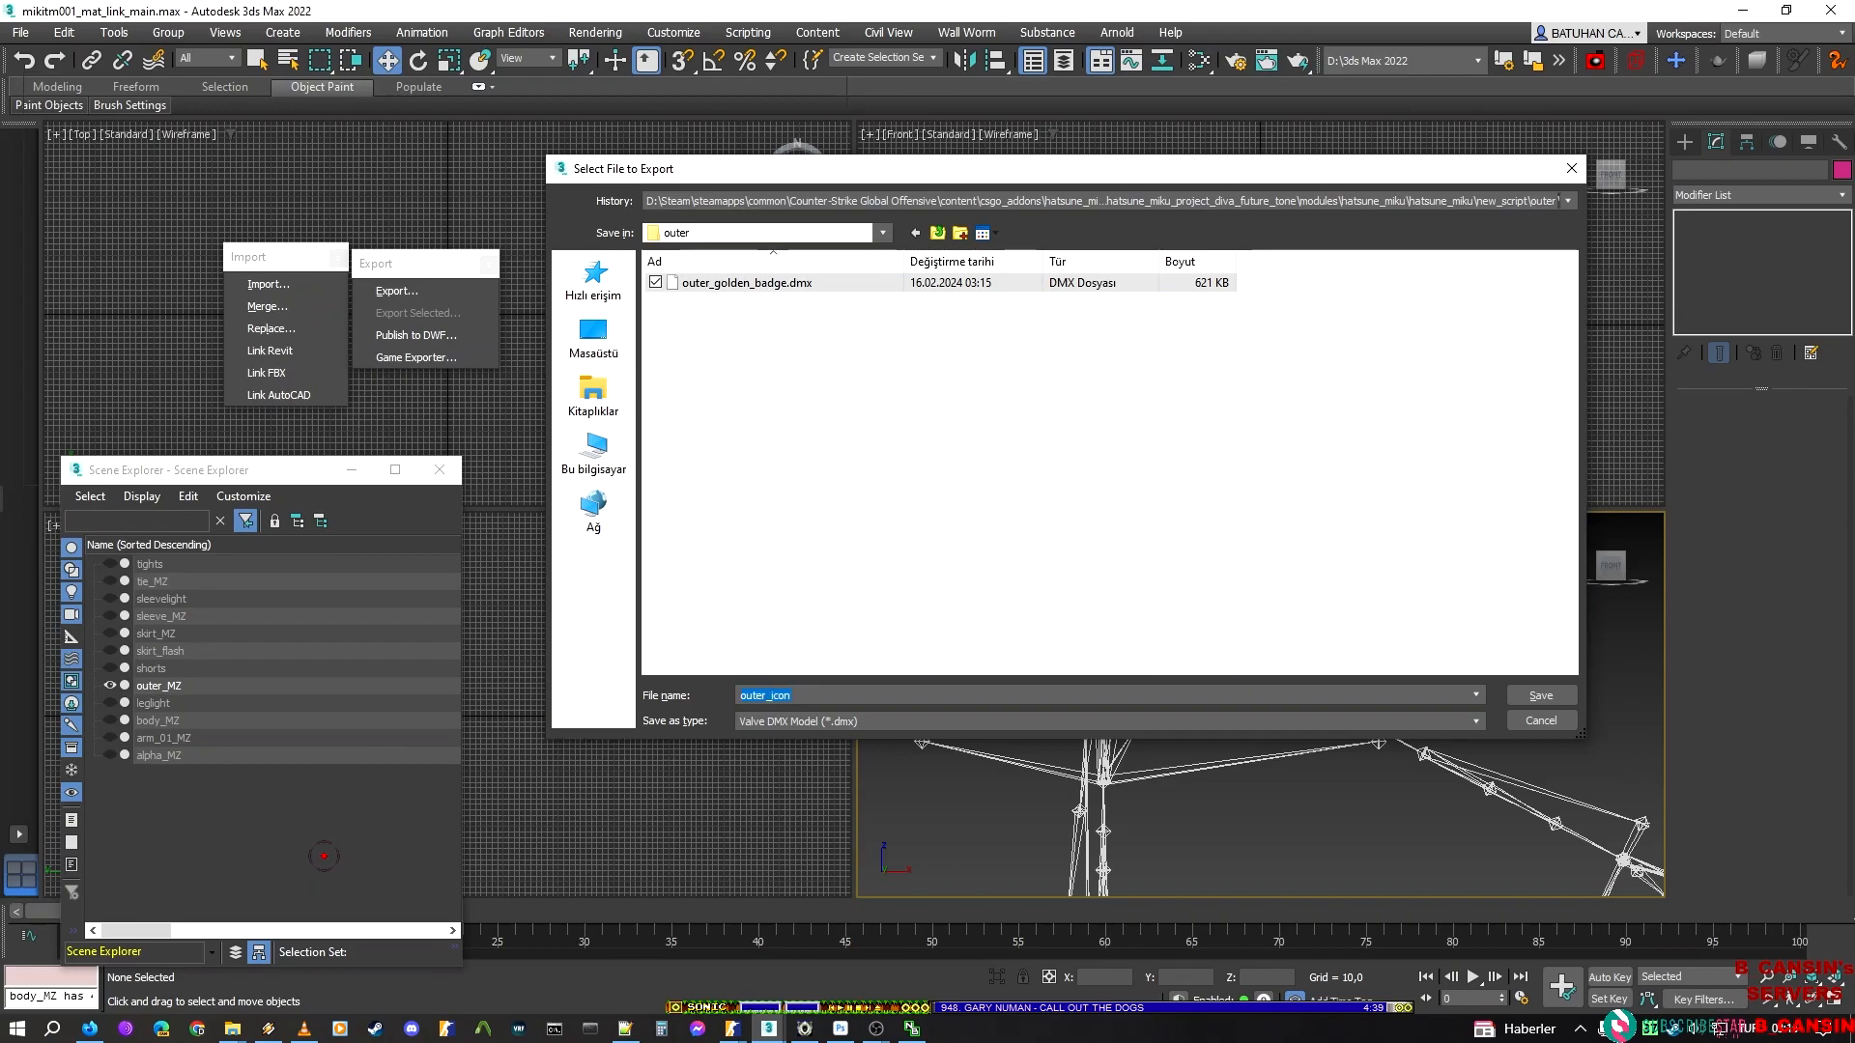
pyautogui.press('Return')
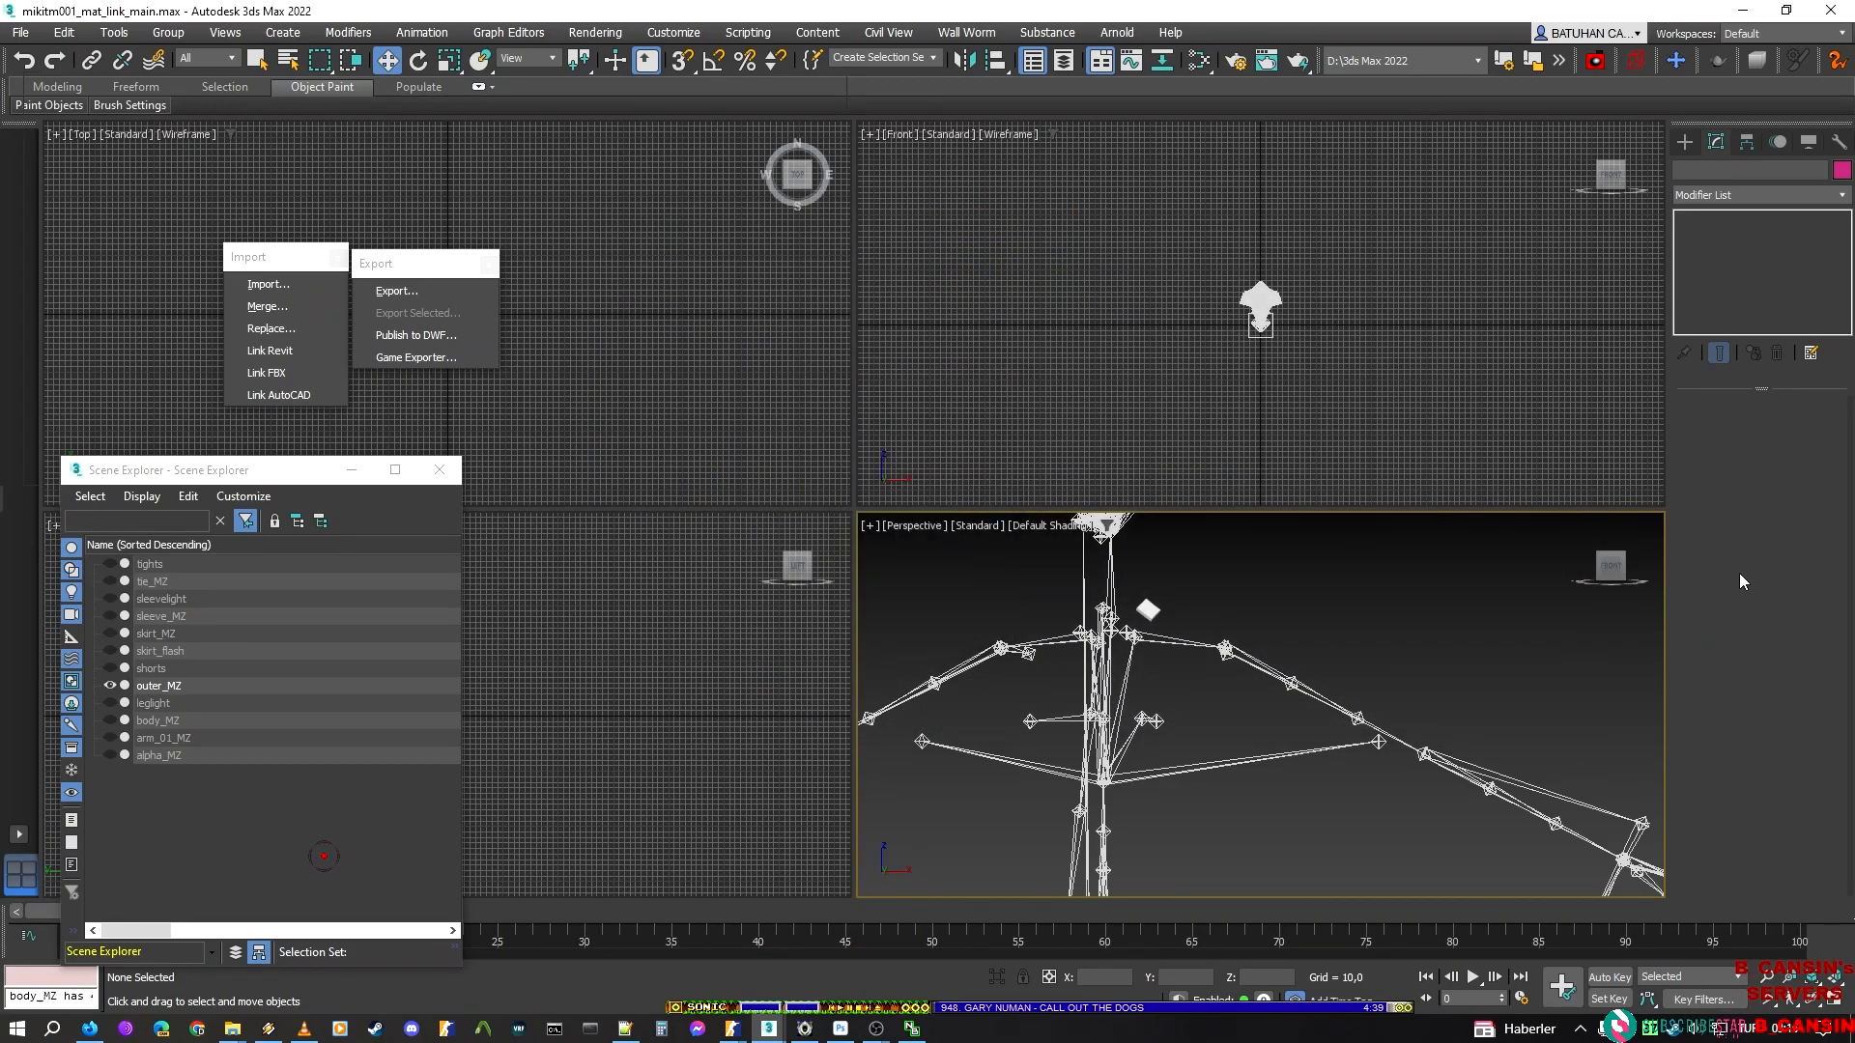
# Hide outer_MZ, show leglight instead, and open leglight's Element level
pyautogui.click(107, 682)
pyautogui.click(109, 702)
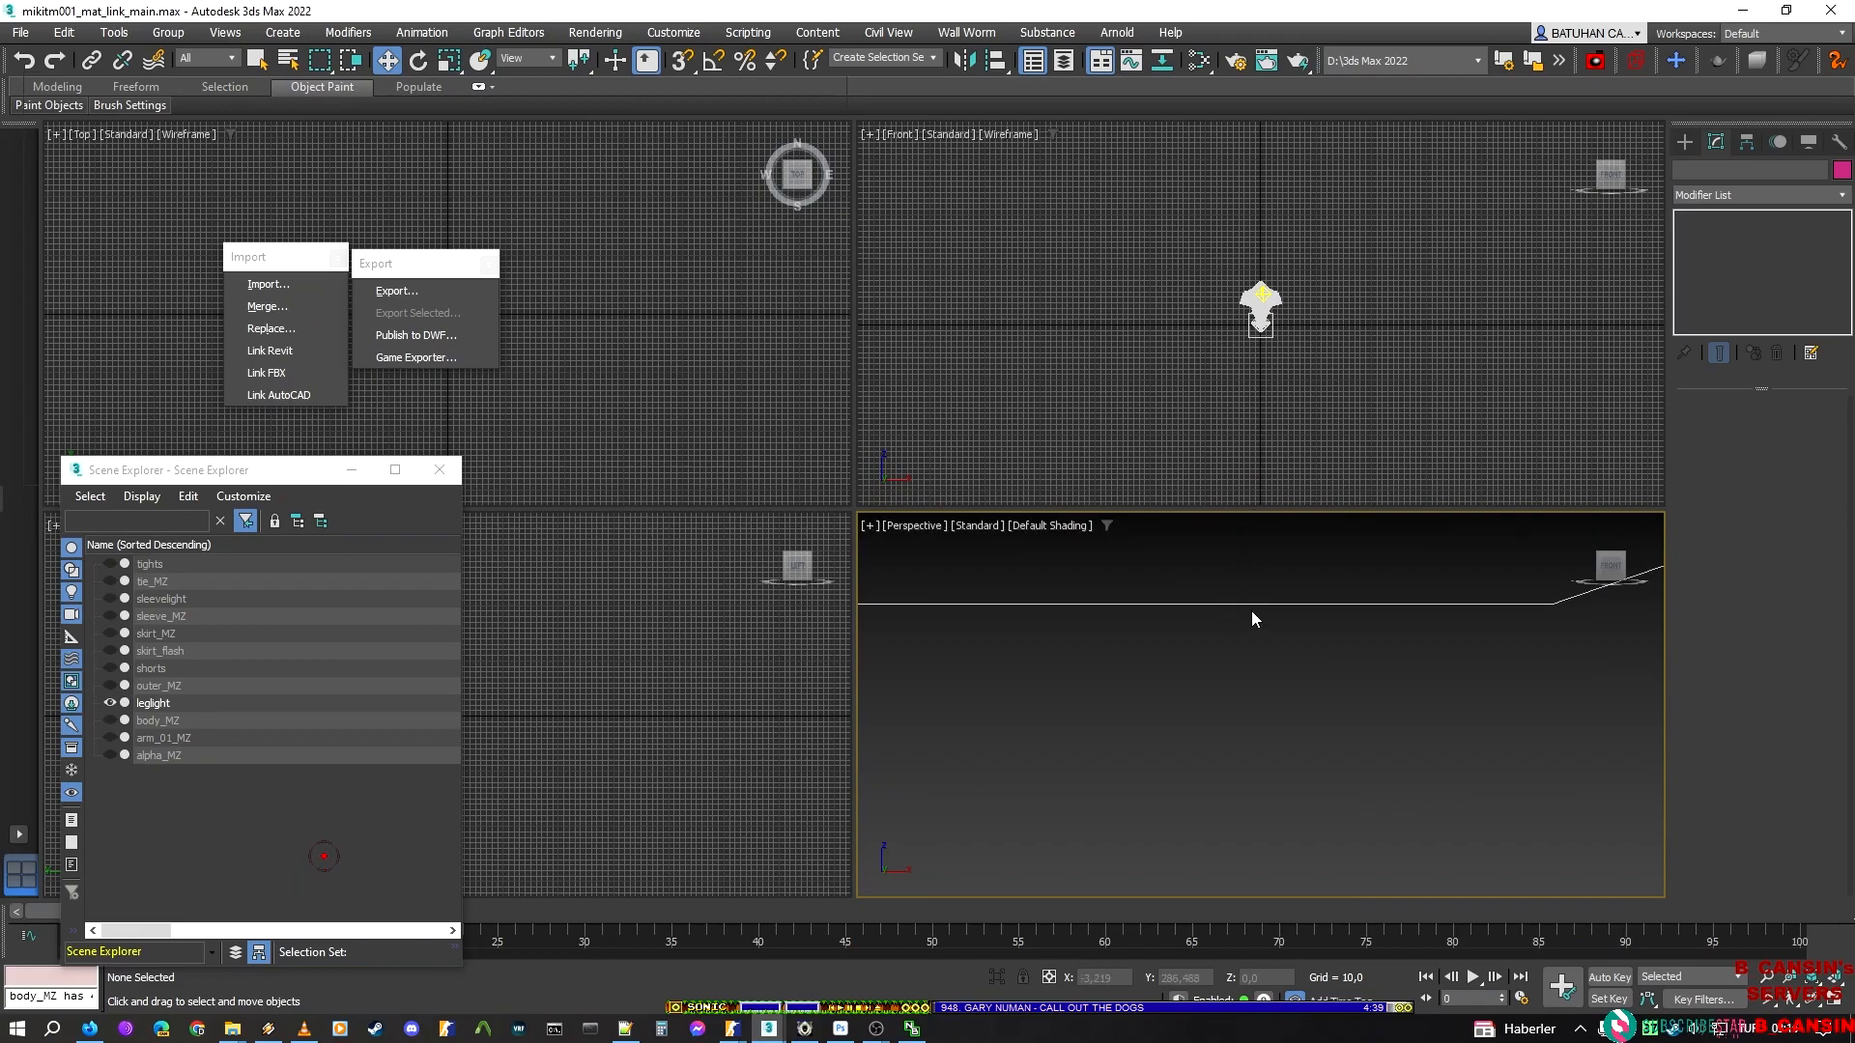
pyautogui.scroll(10, 1266, 669)
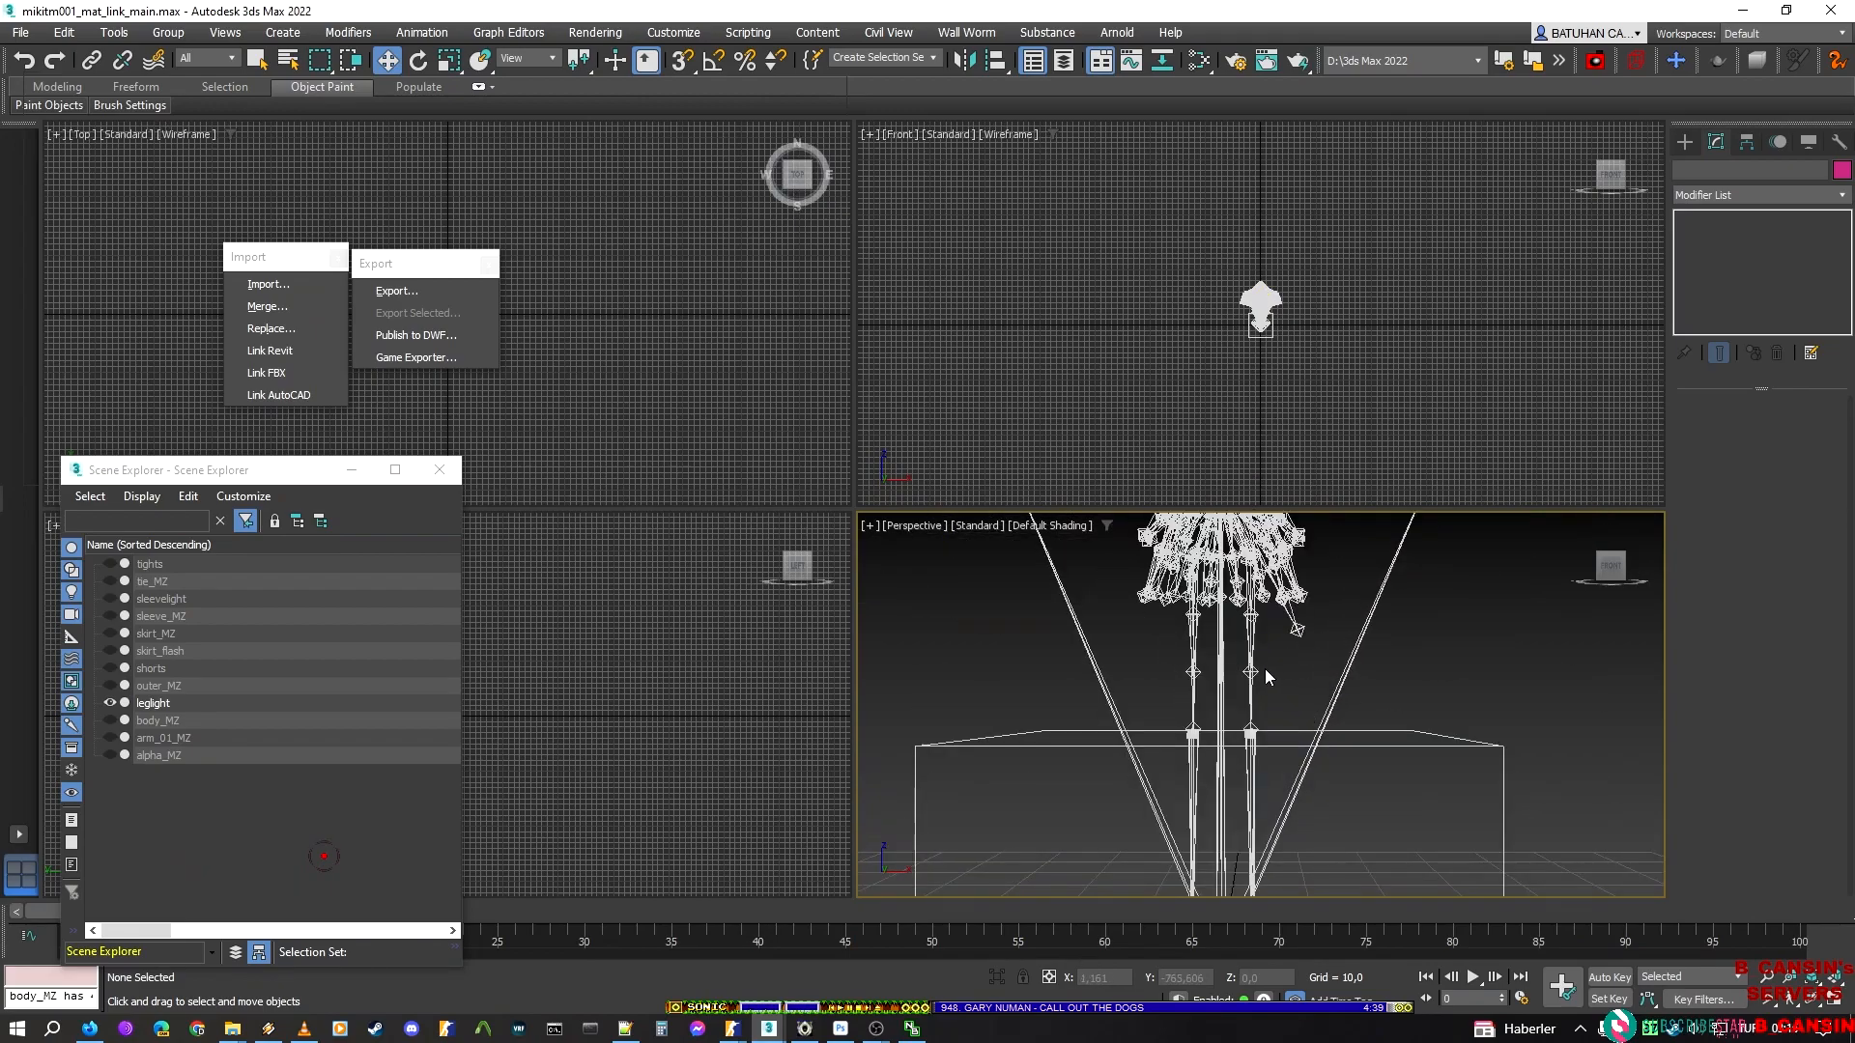
pyautogui.click(1253, 742)
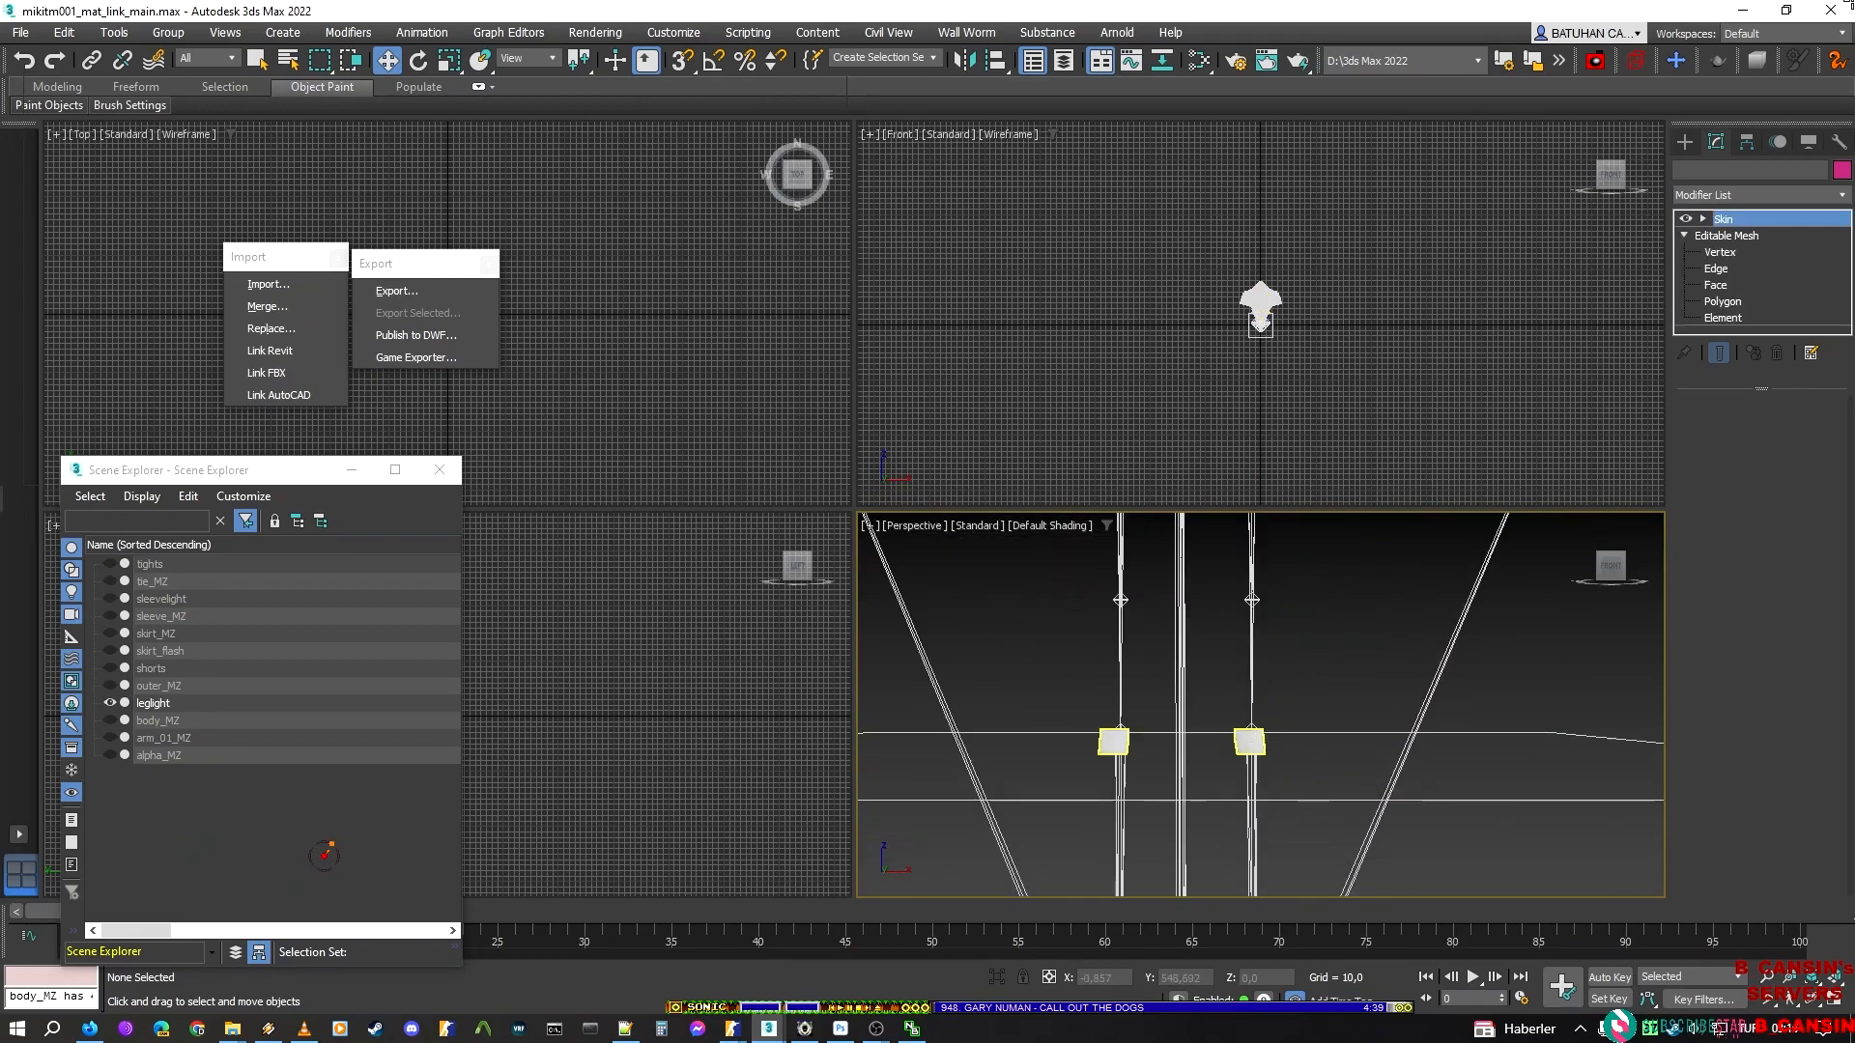
pyautogui.click(1729, 321)
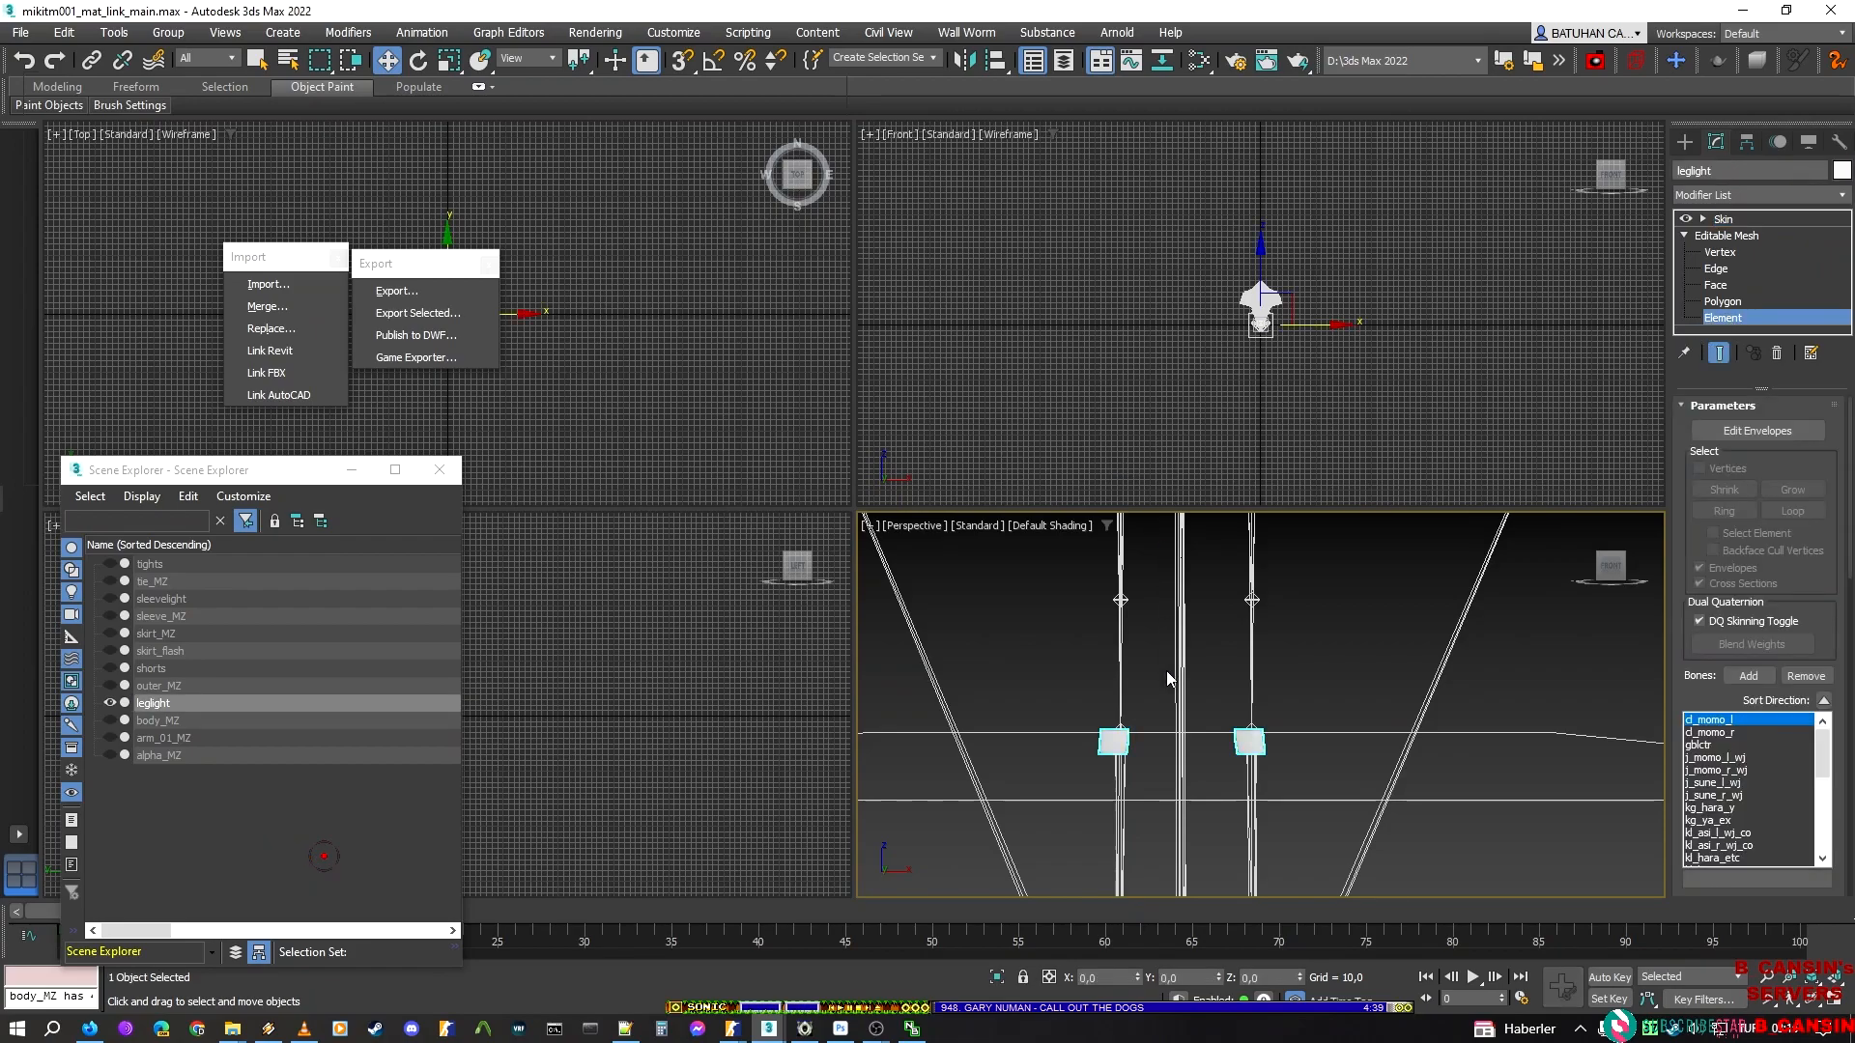
# Hide all leglight elements except the one on the character's right leg, and return to the Skin level
pyautogui.click(1156, 783)
pyautogui.moveTo(1154, 783); pyautogui.dragTo(1048, 710)
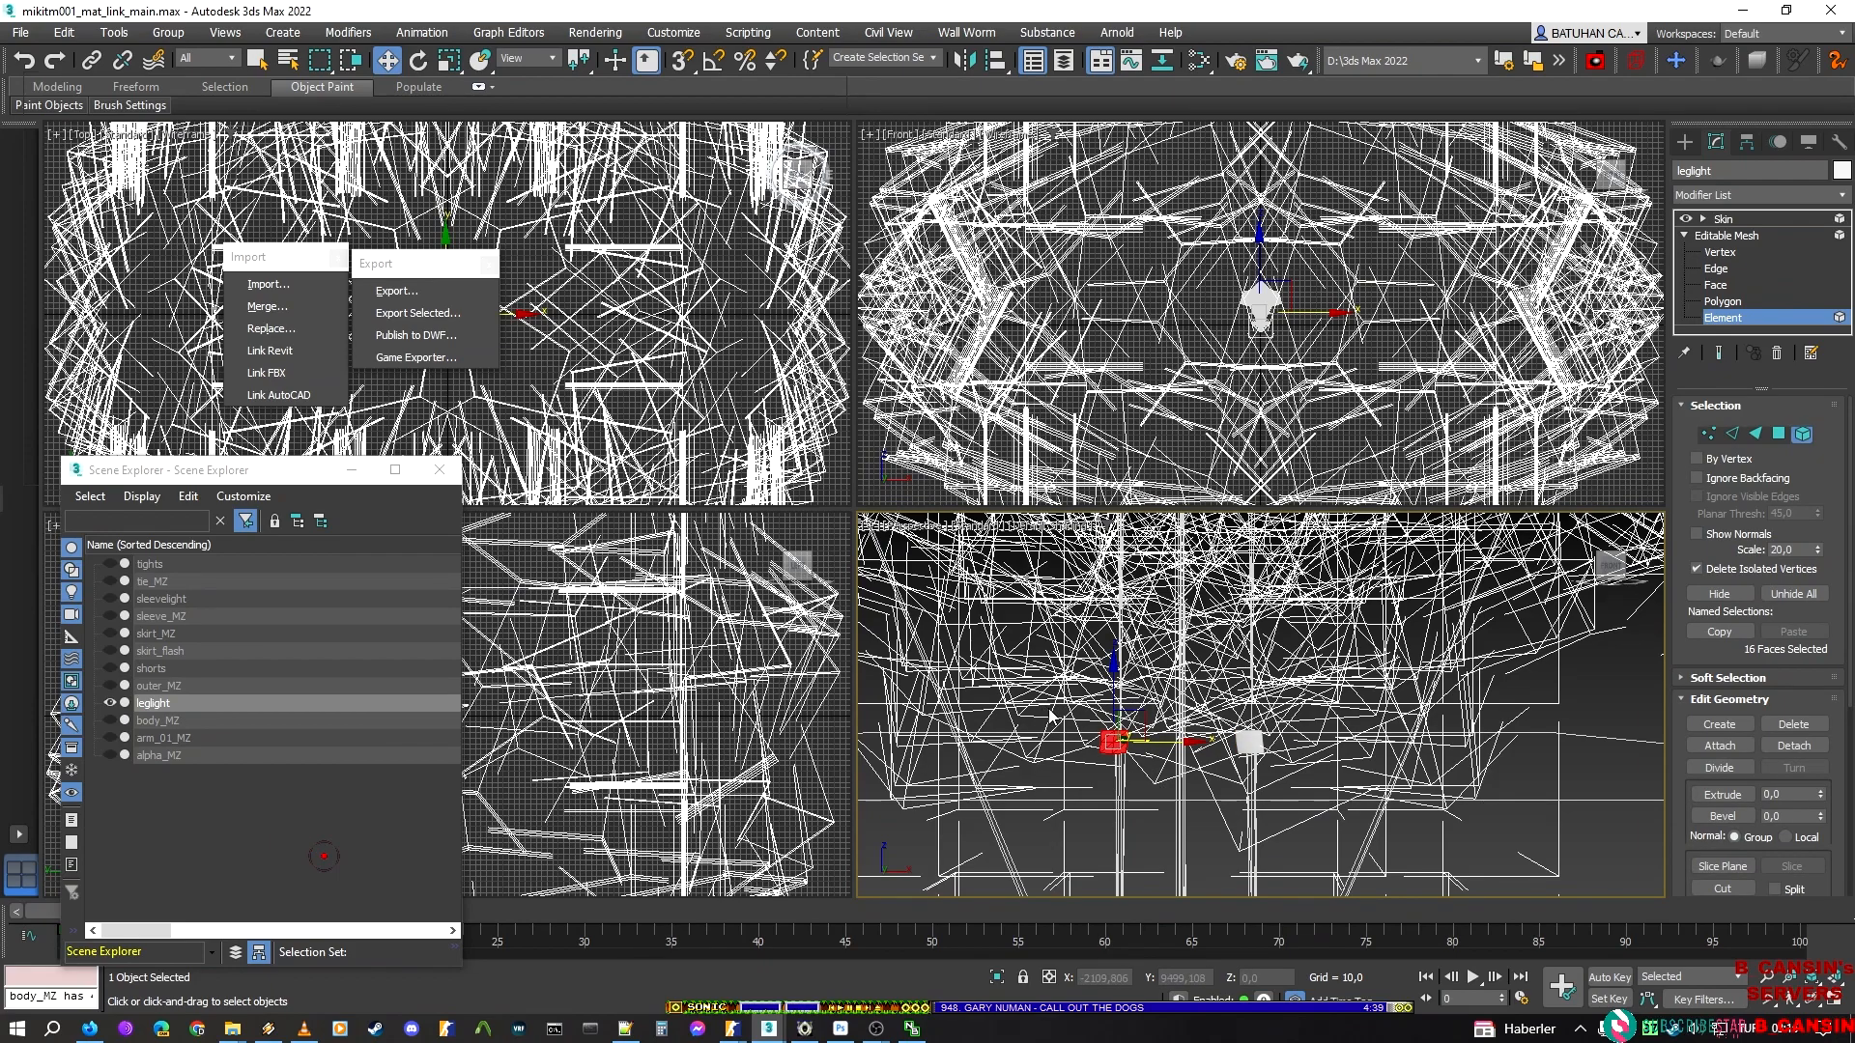
pyautogui.hotkey('ctrl', 'i')
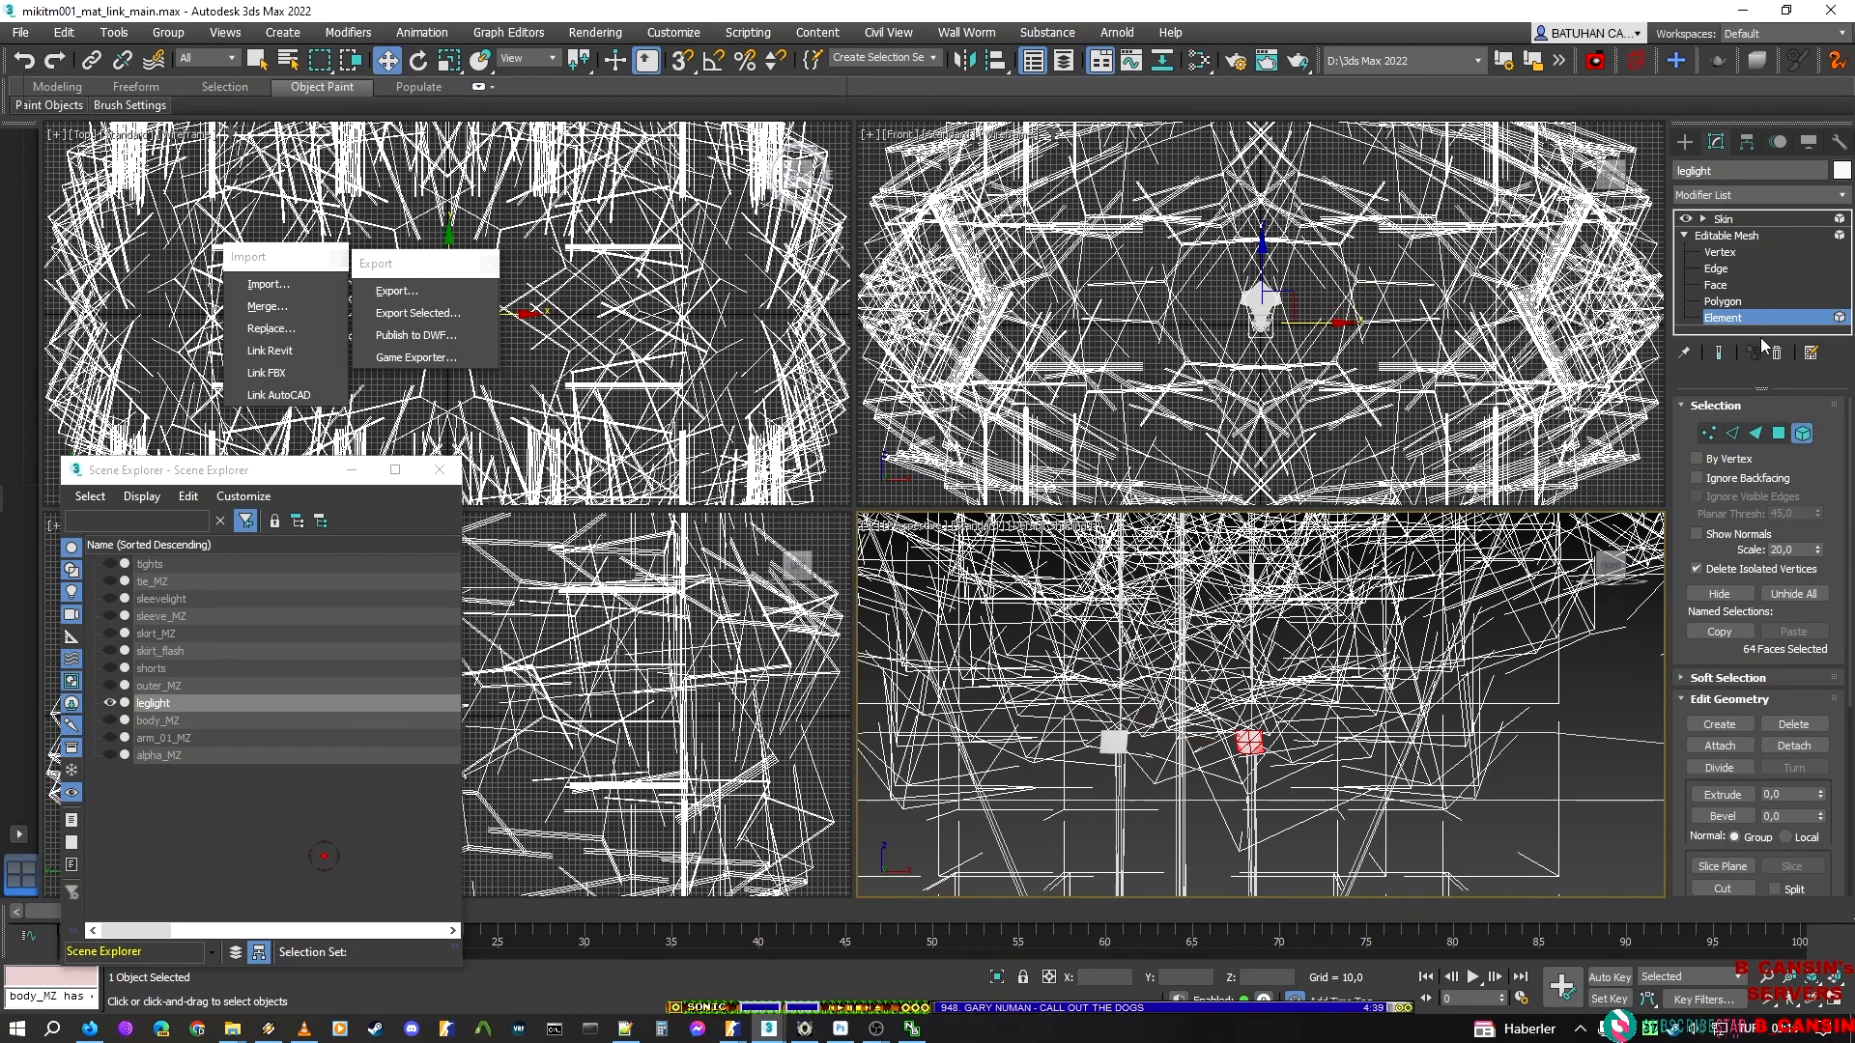
pyautogui.click(1720, 593)
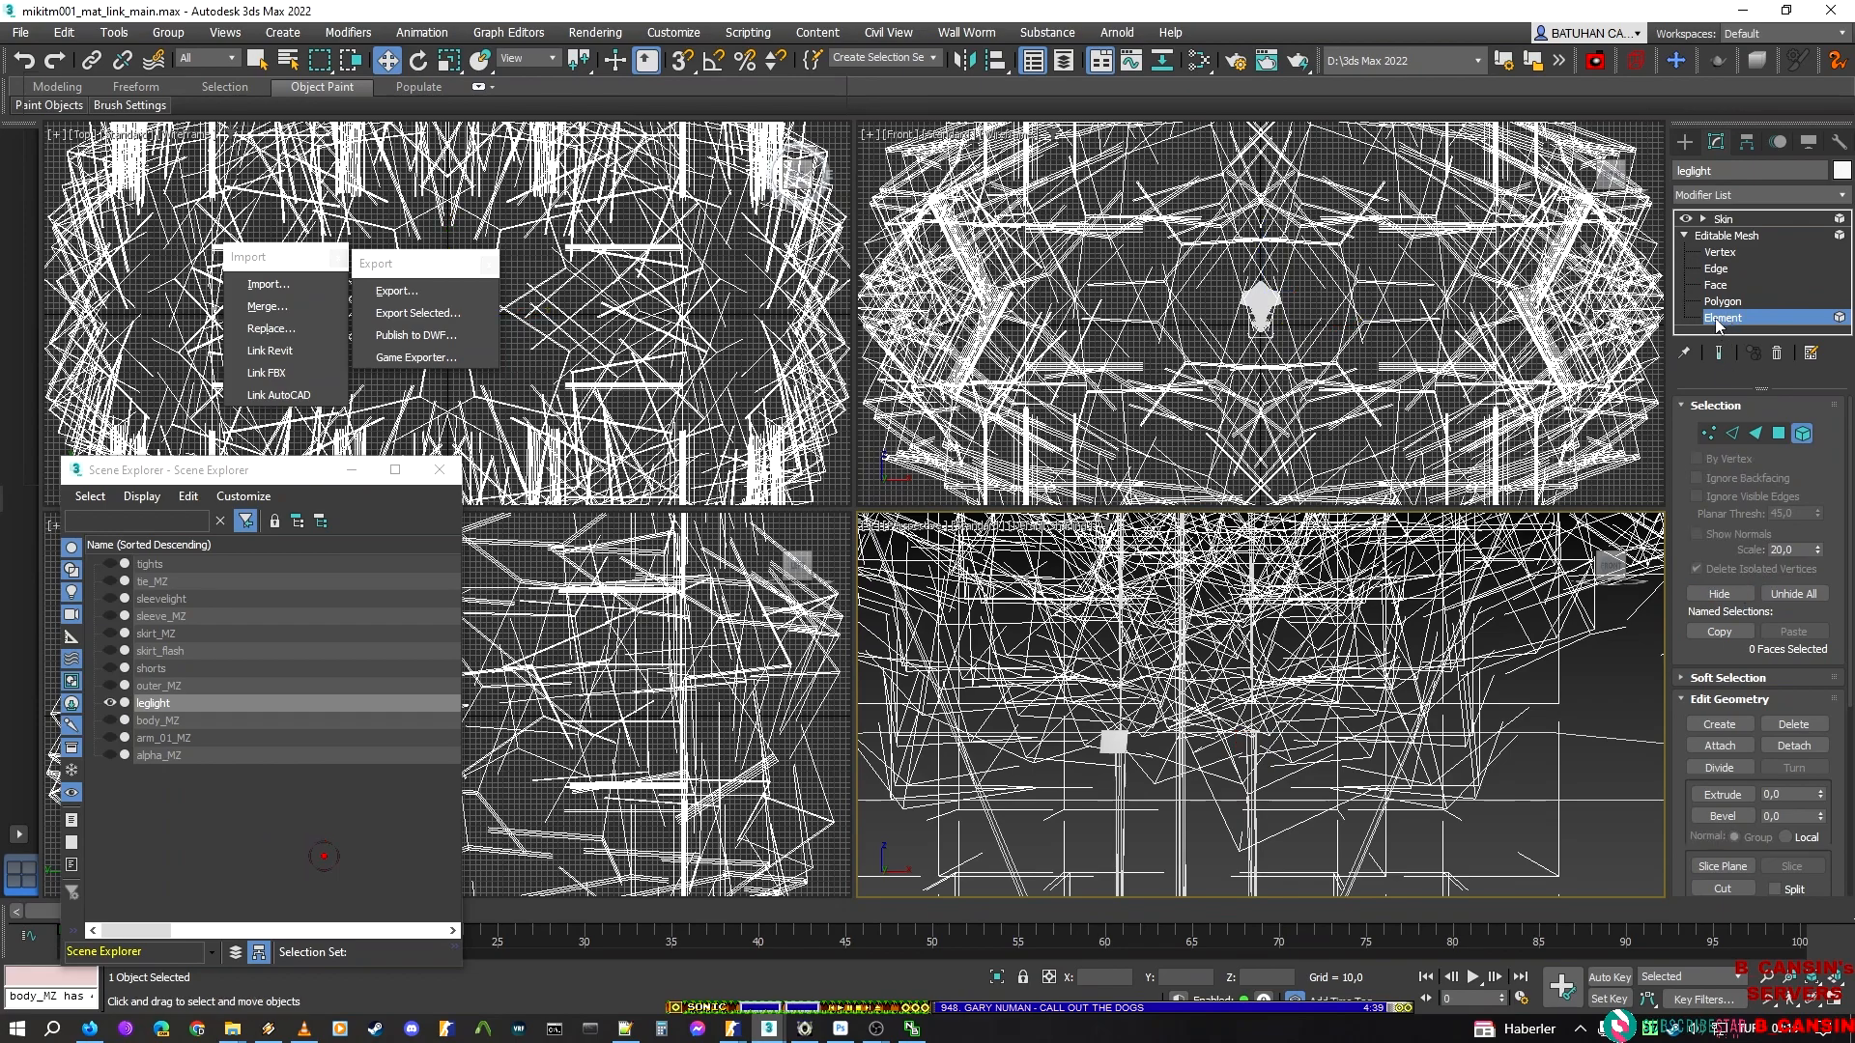
pyautogui.click(1723, 218)
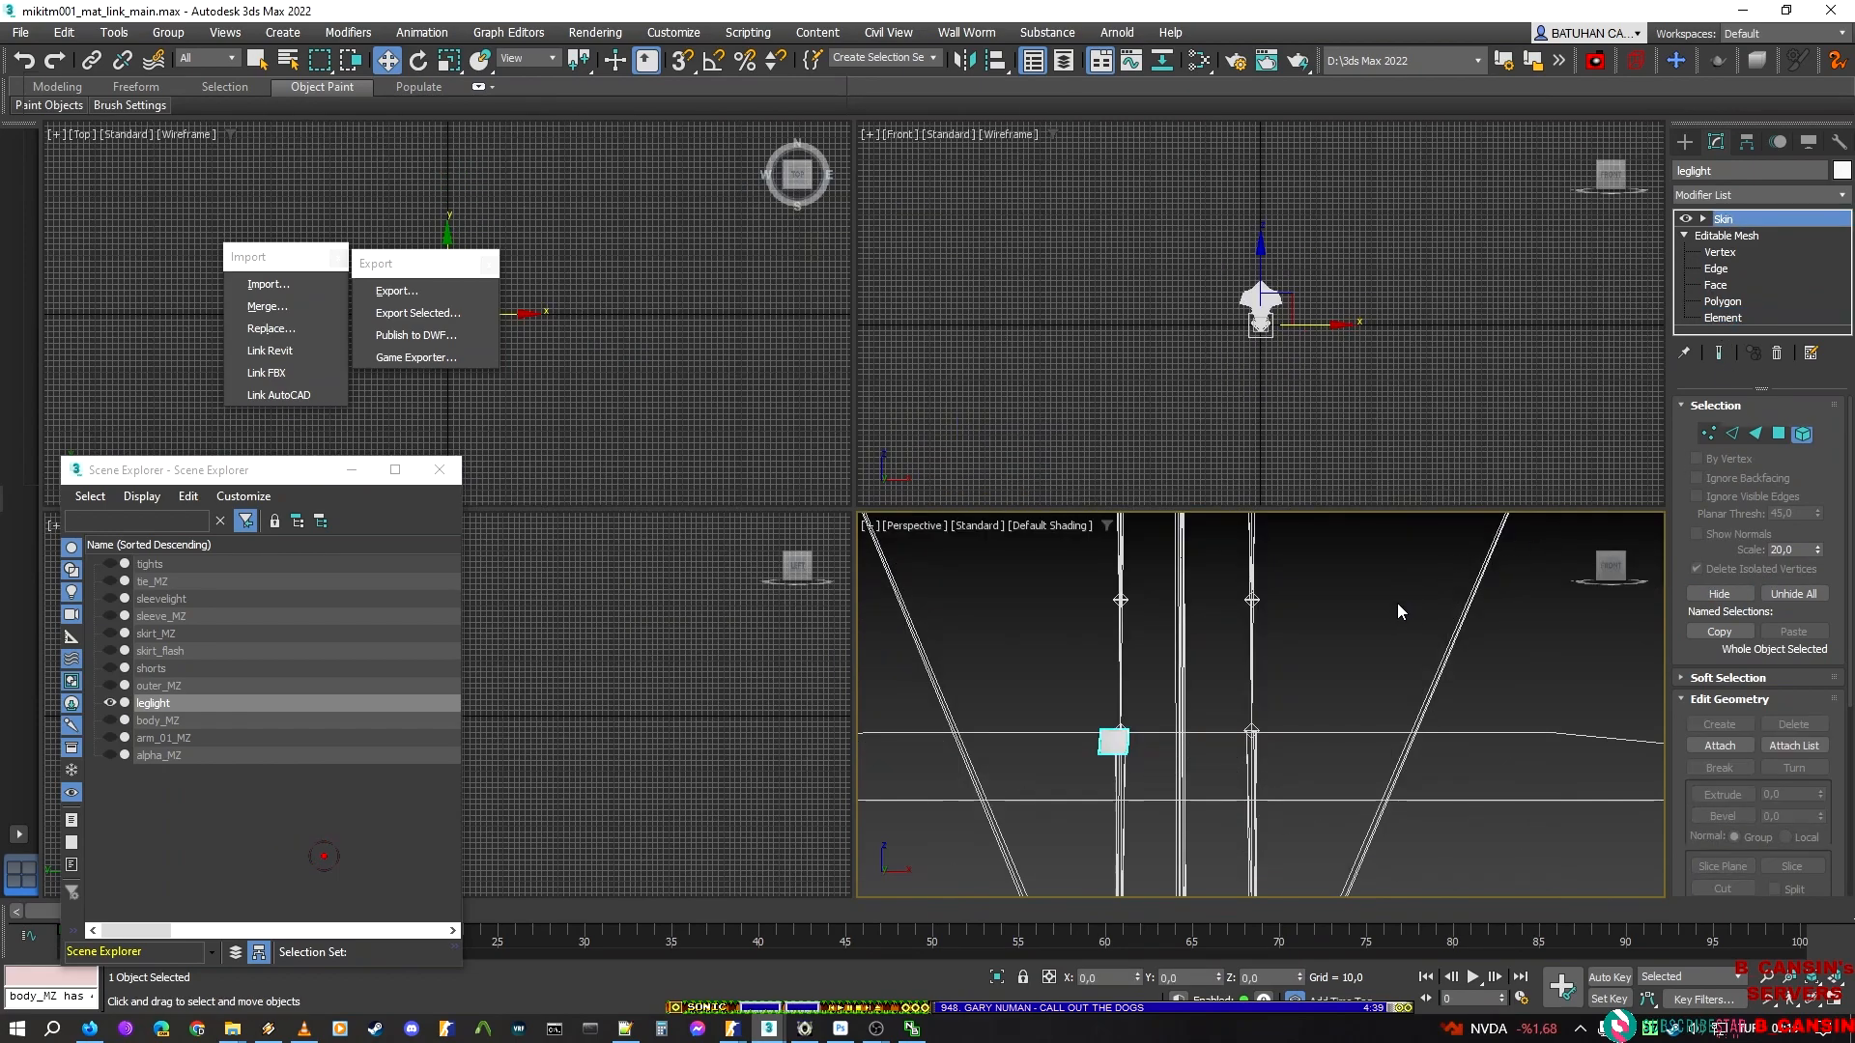
# Start exporting the isolated leg light and create a folder named leglight inside new_script
pyautogui.click(1398, 605)
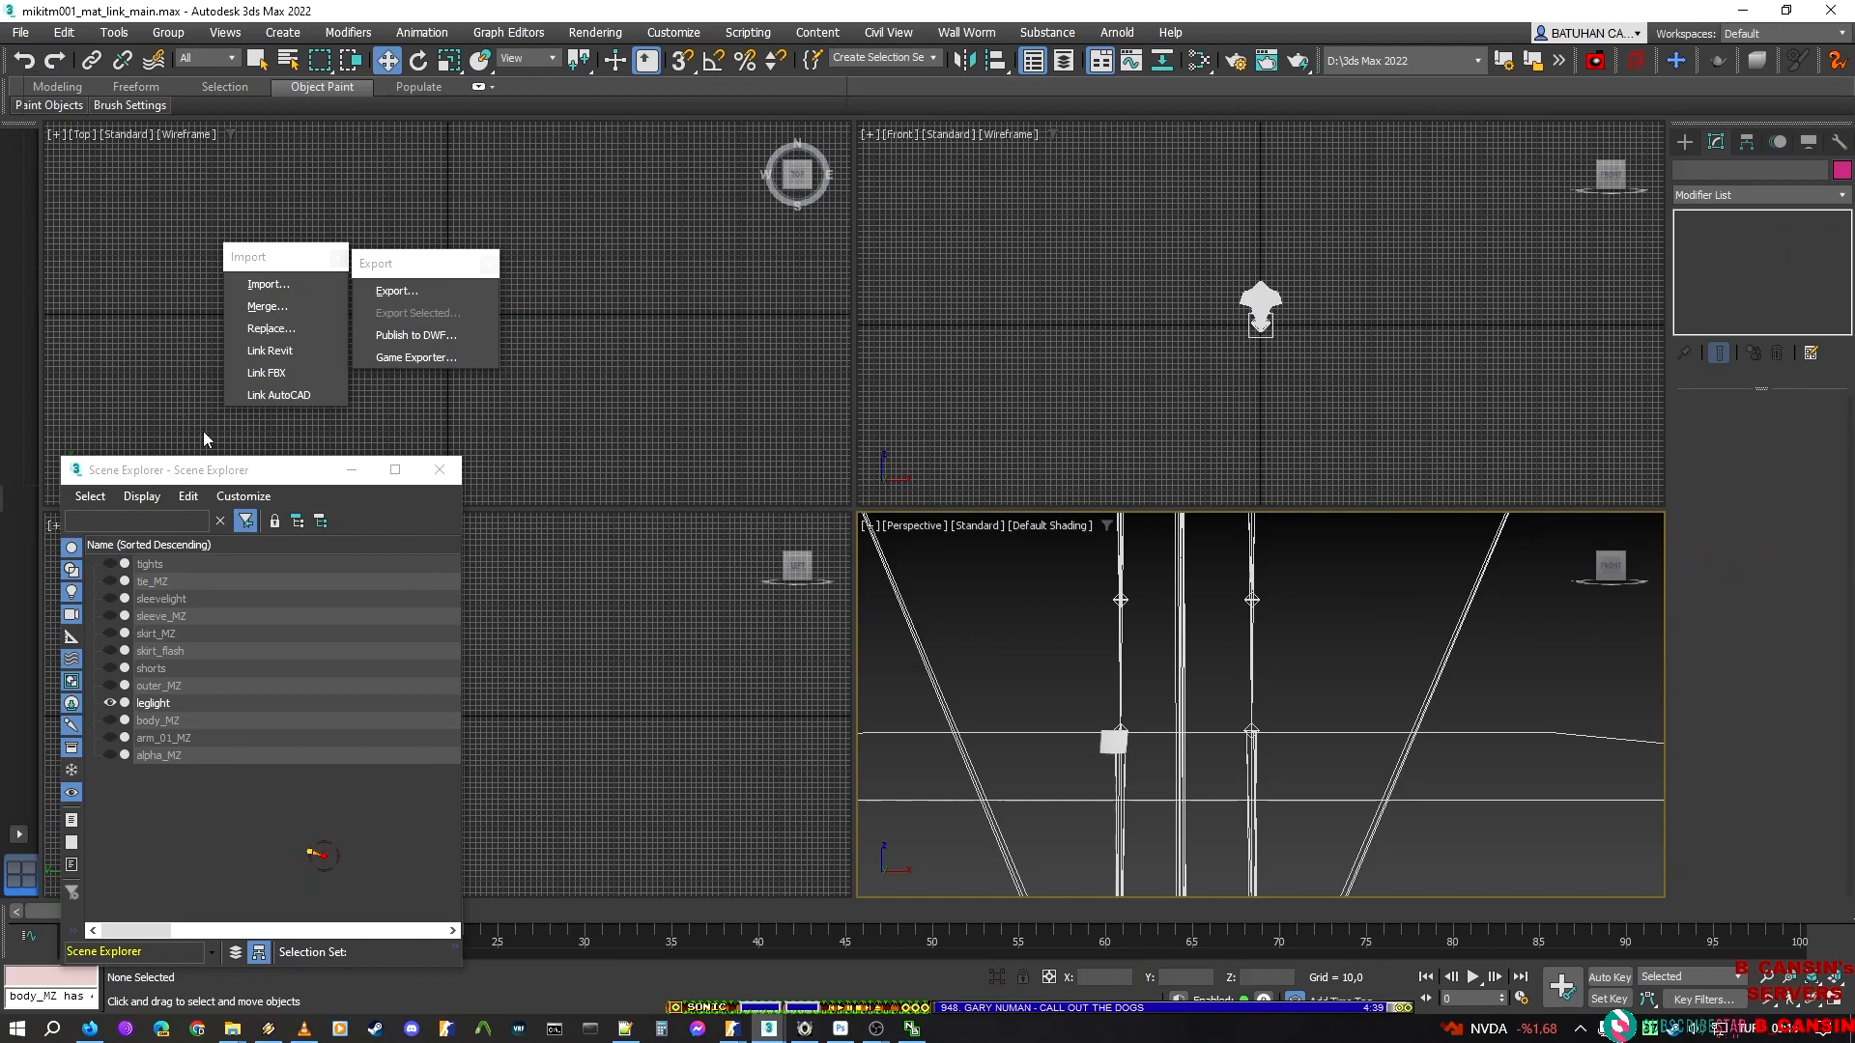
pyautogui.click(398, 290)
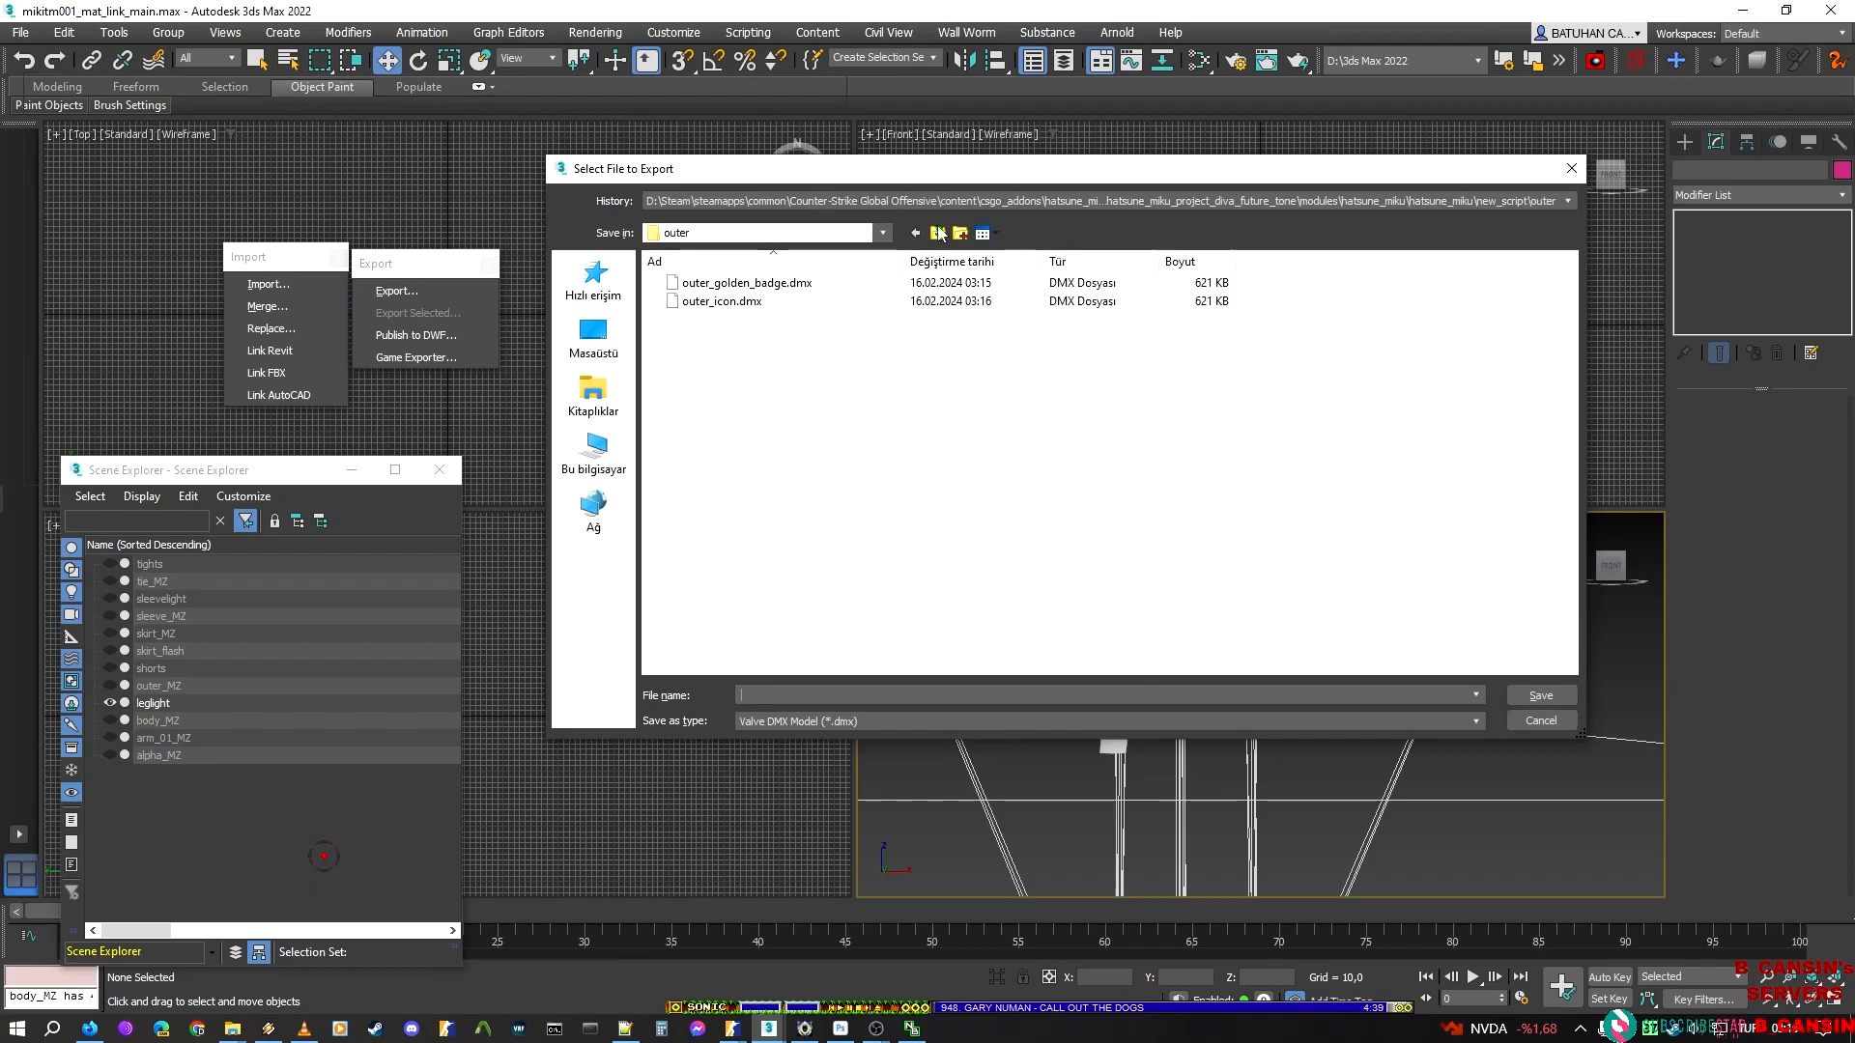
pyautogui.click(938, 233)
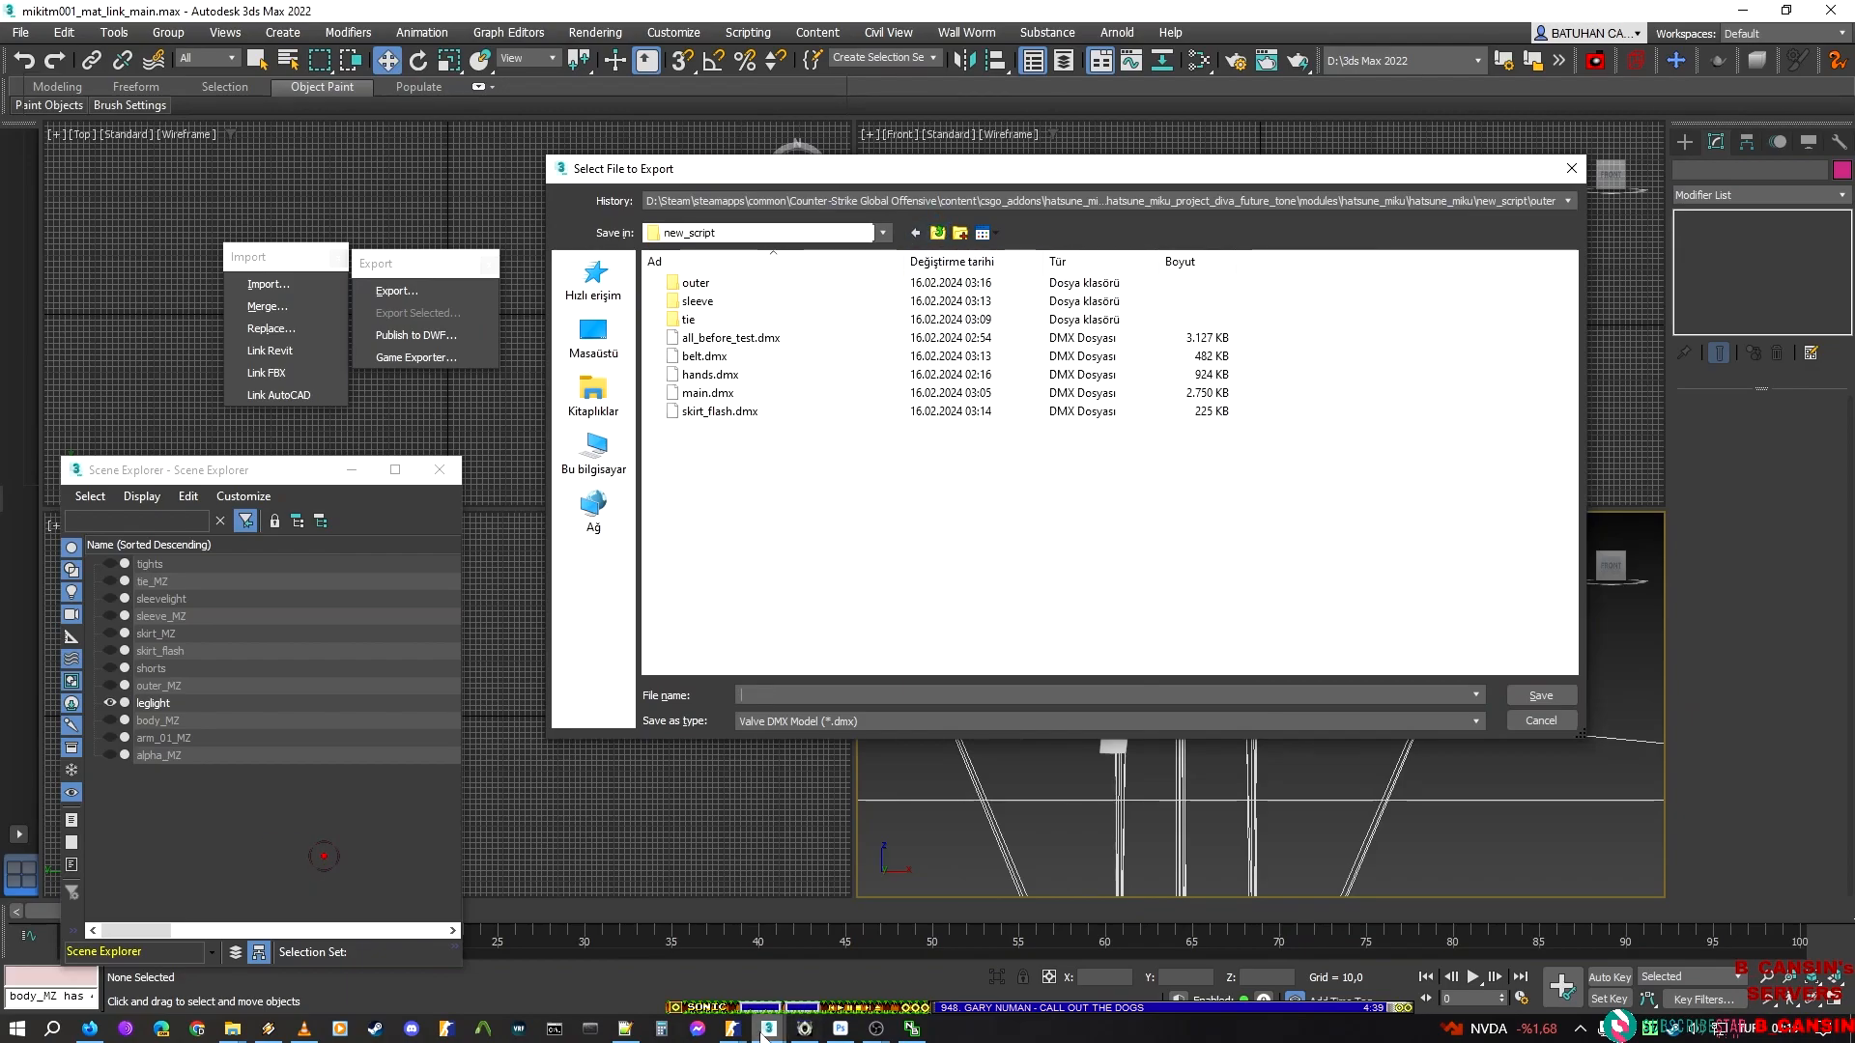
pyautogui.click(961, 234)
pyautogui.write('leg')
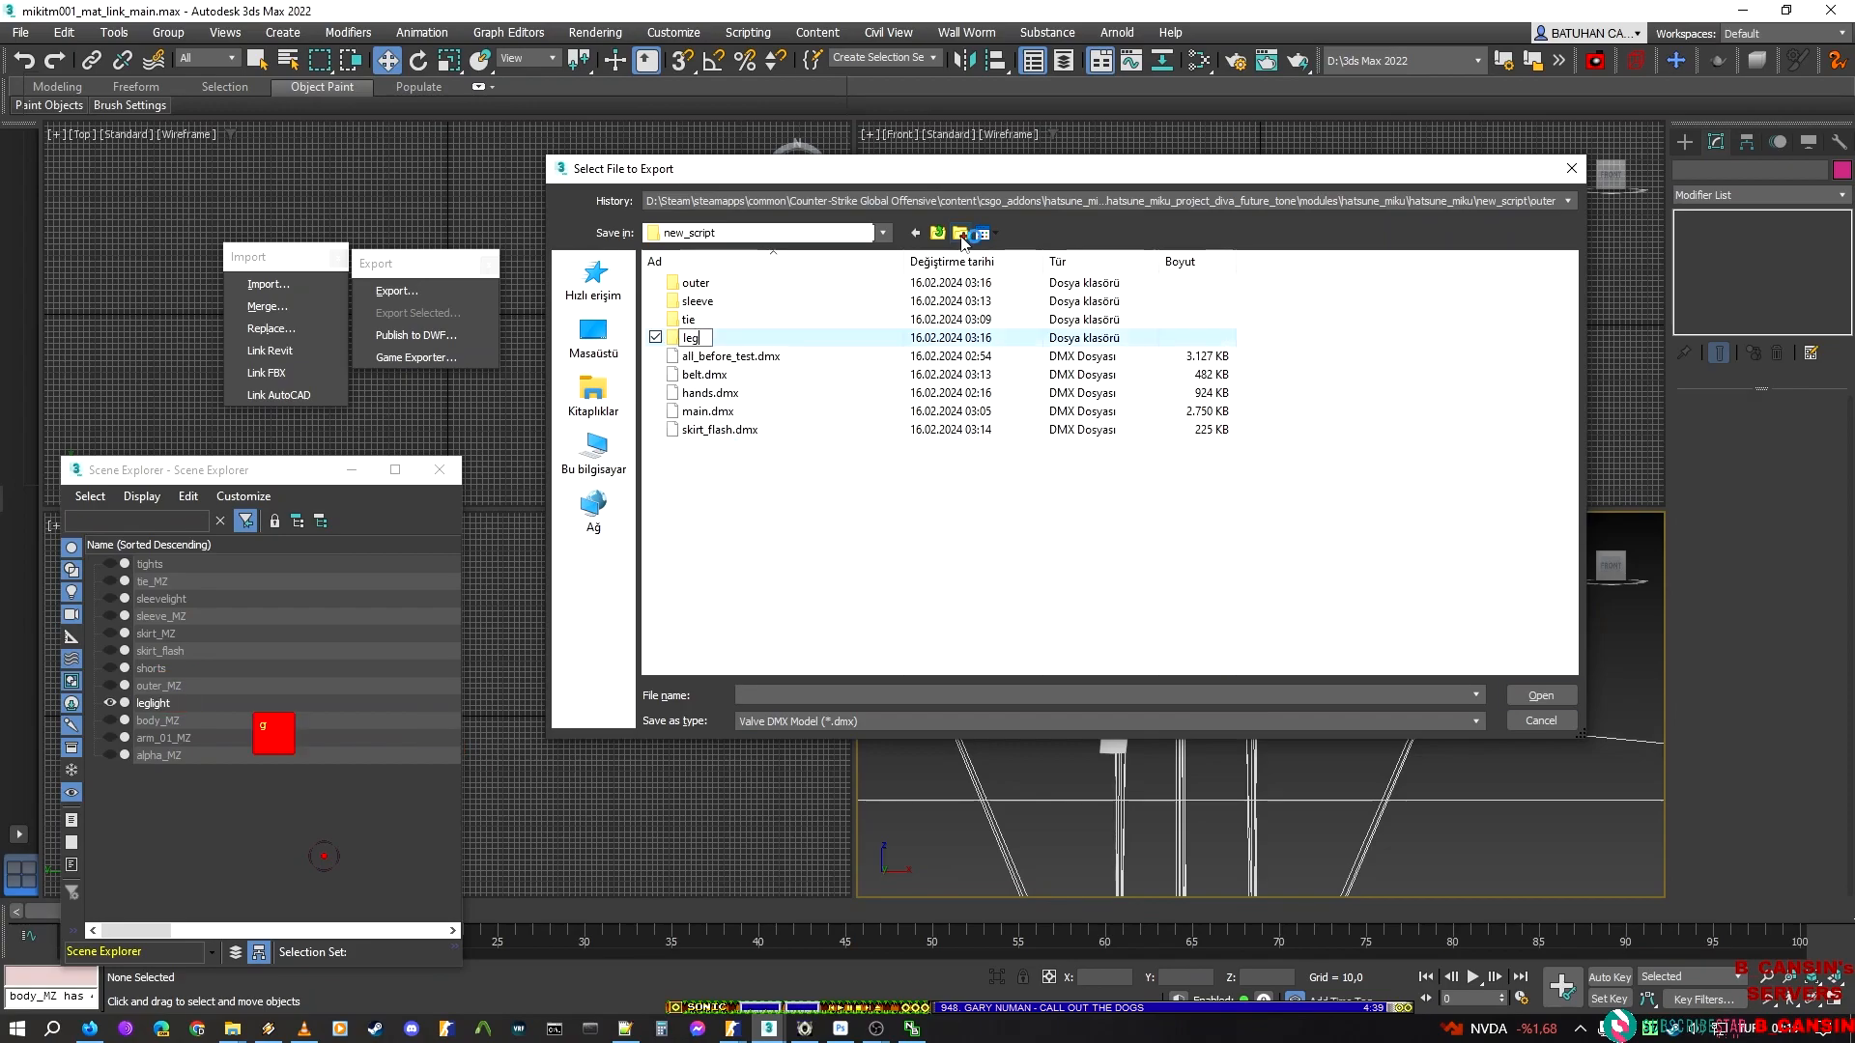
pyautogui.write('light')
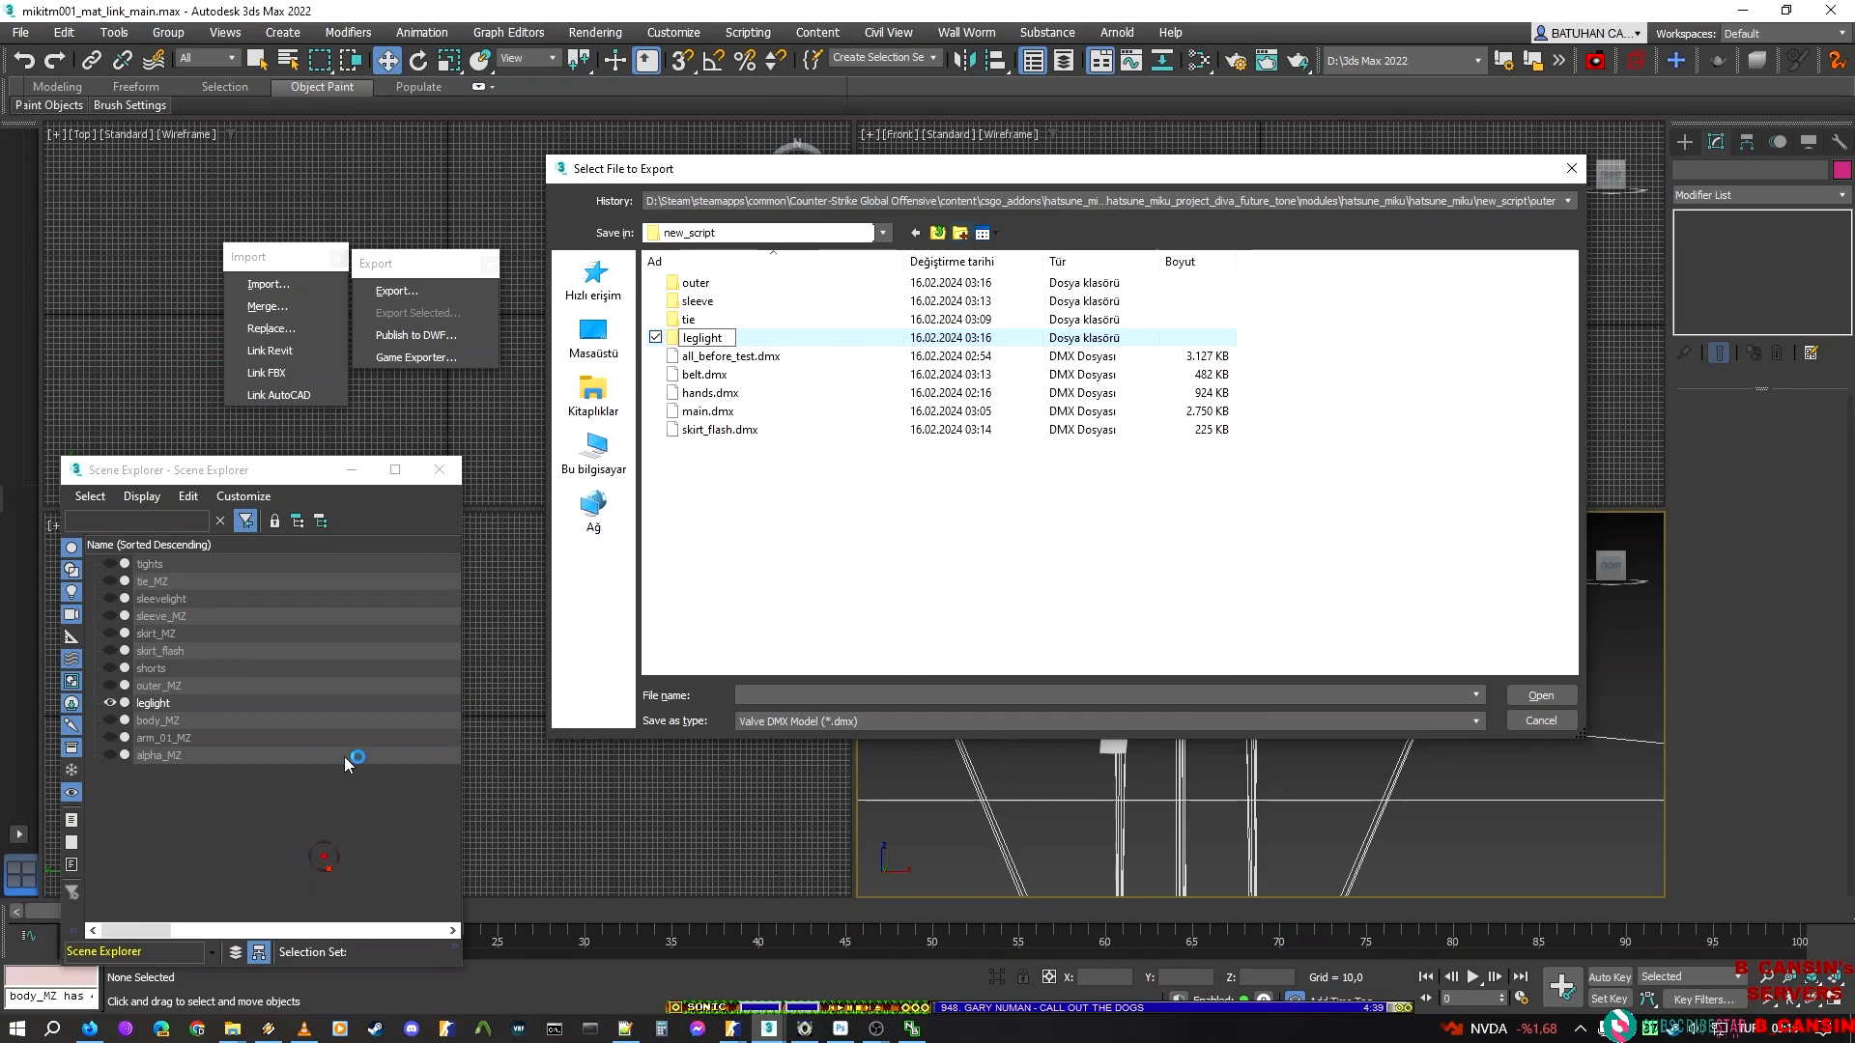
# Switch to ModelDoc, review the existing leg light mesh files and copy the name leg_light_r_up from its source path
pyautogui.click(732, 1027)
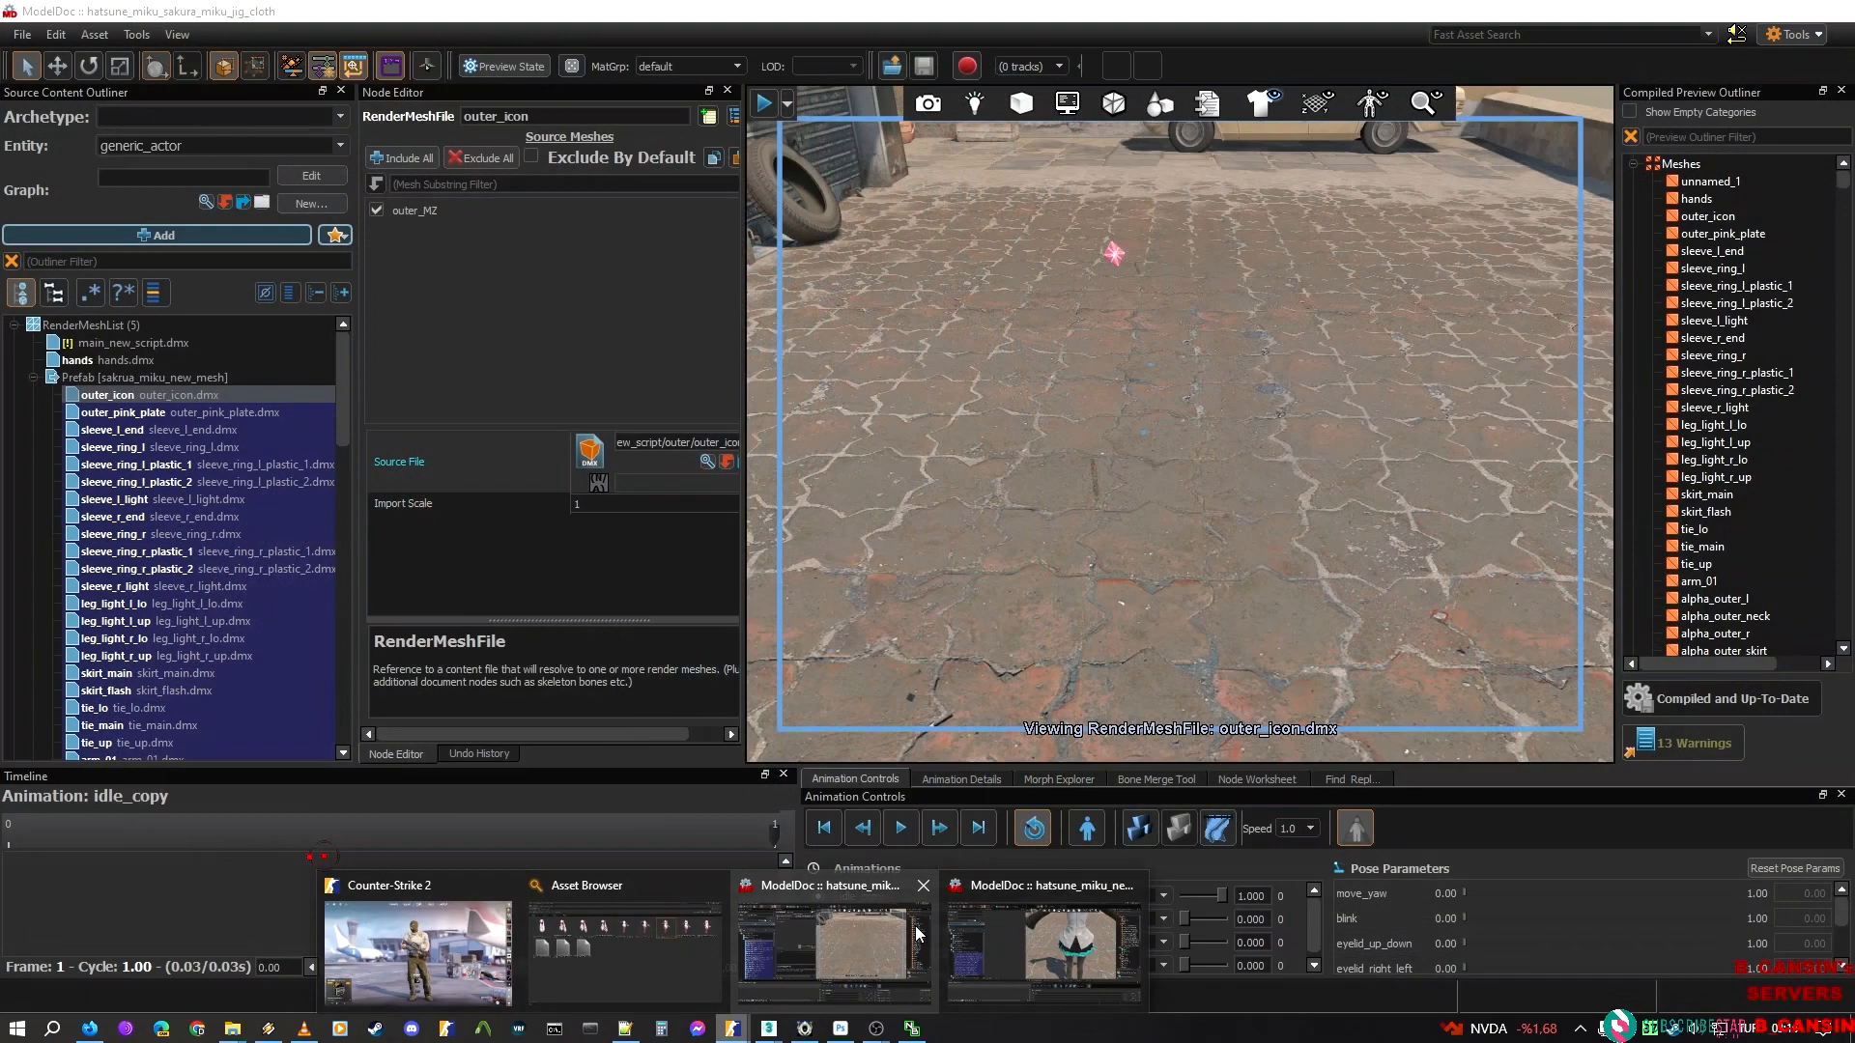
pyautogui.click(1061, 934)
pyautogui.click(141, 601)
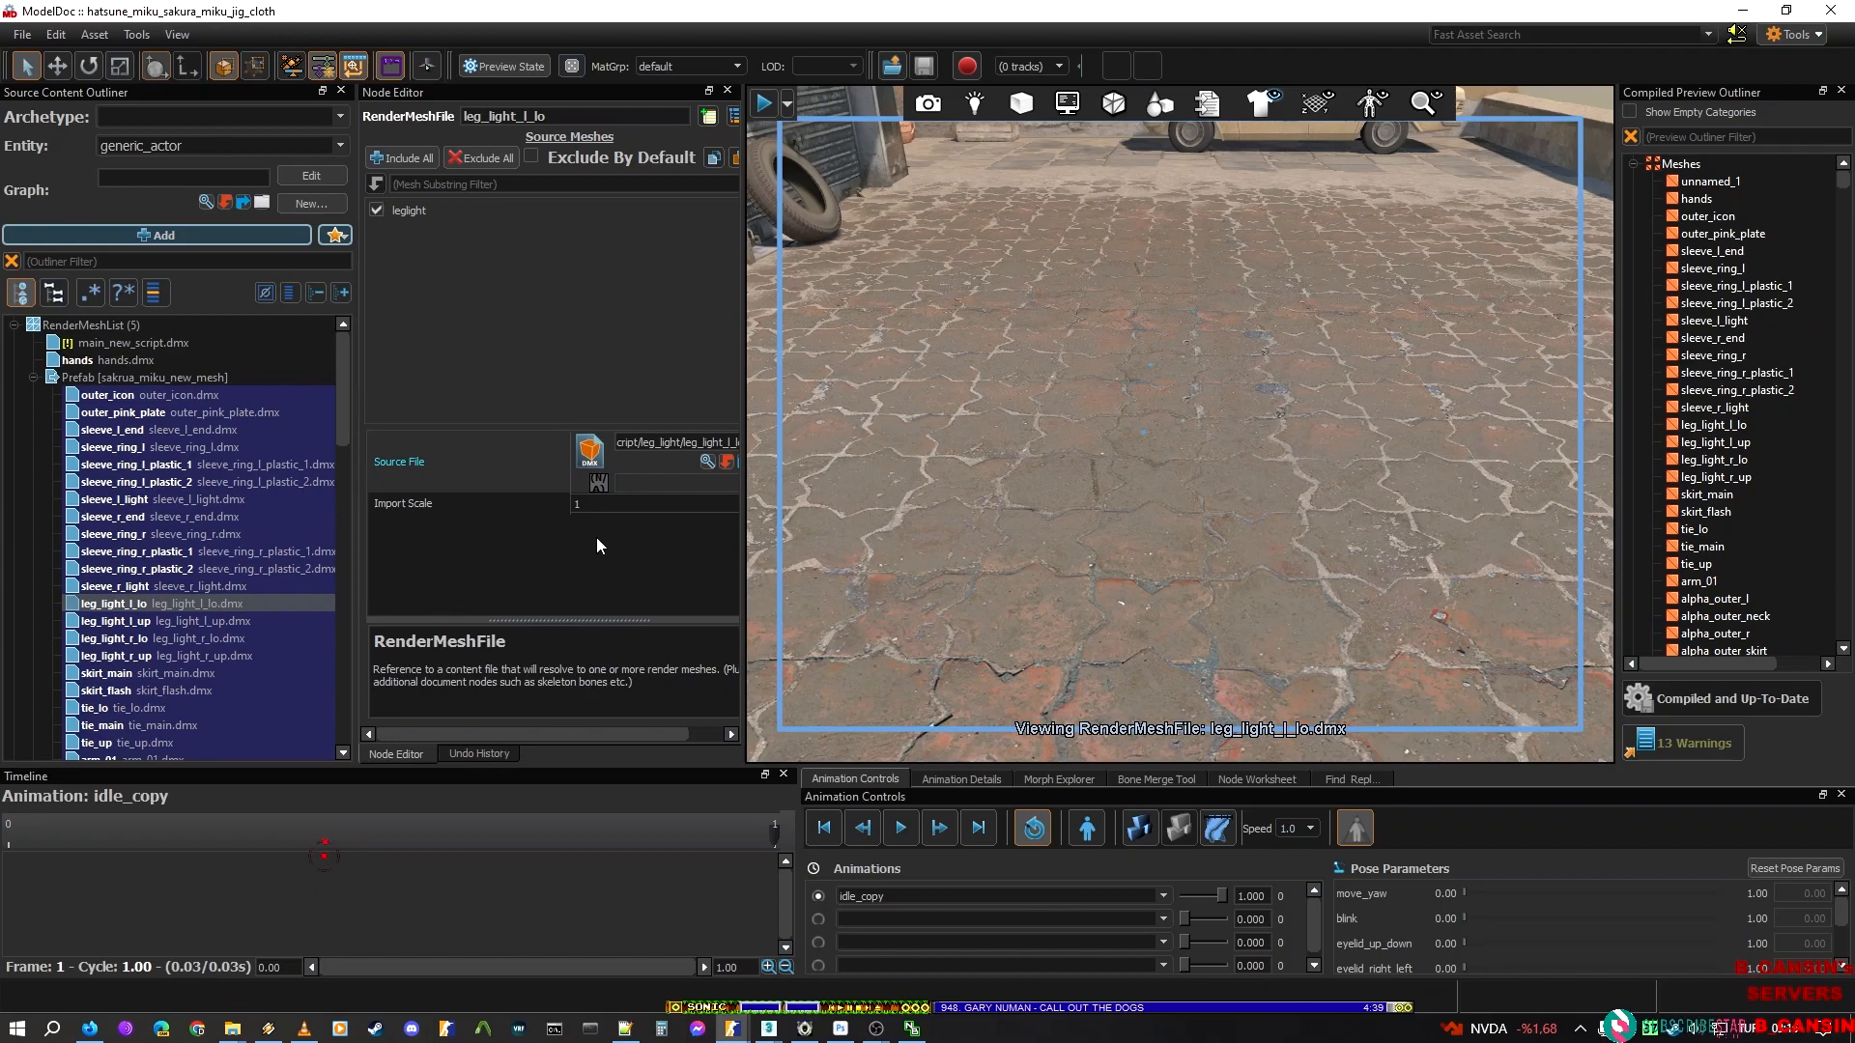
pyautogui.moveTo(597, 732); pyautogui.dragTo(668, 514)
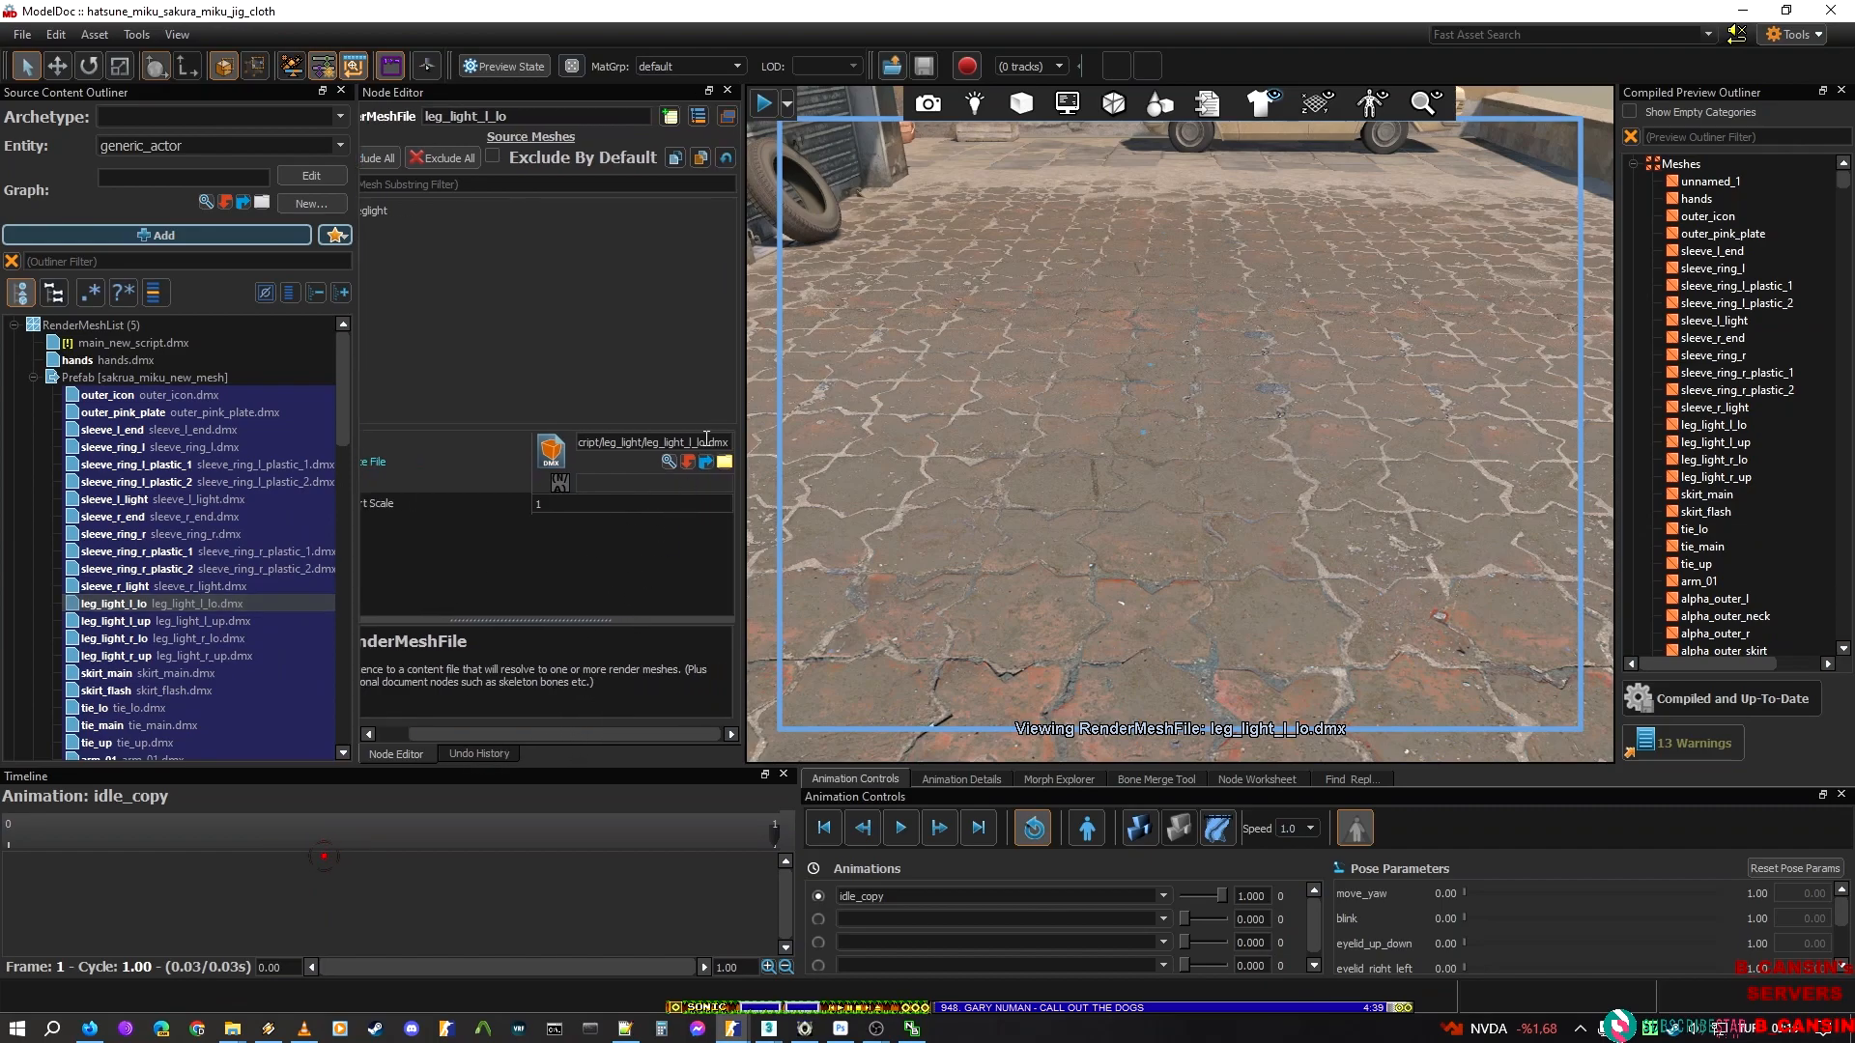
pyautogui.click(265, 621)
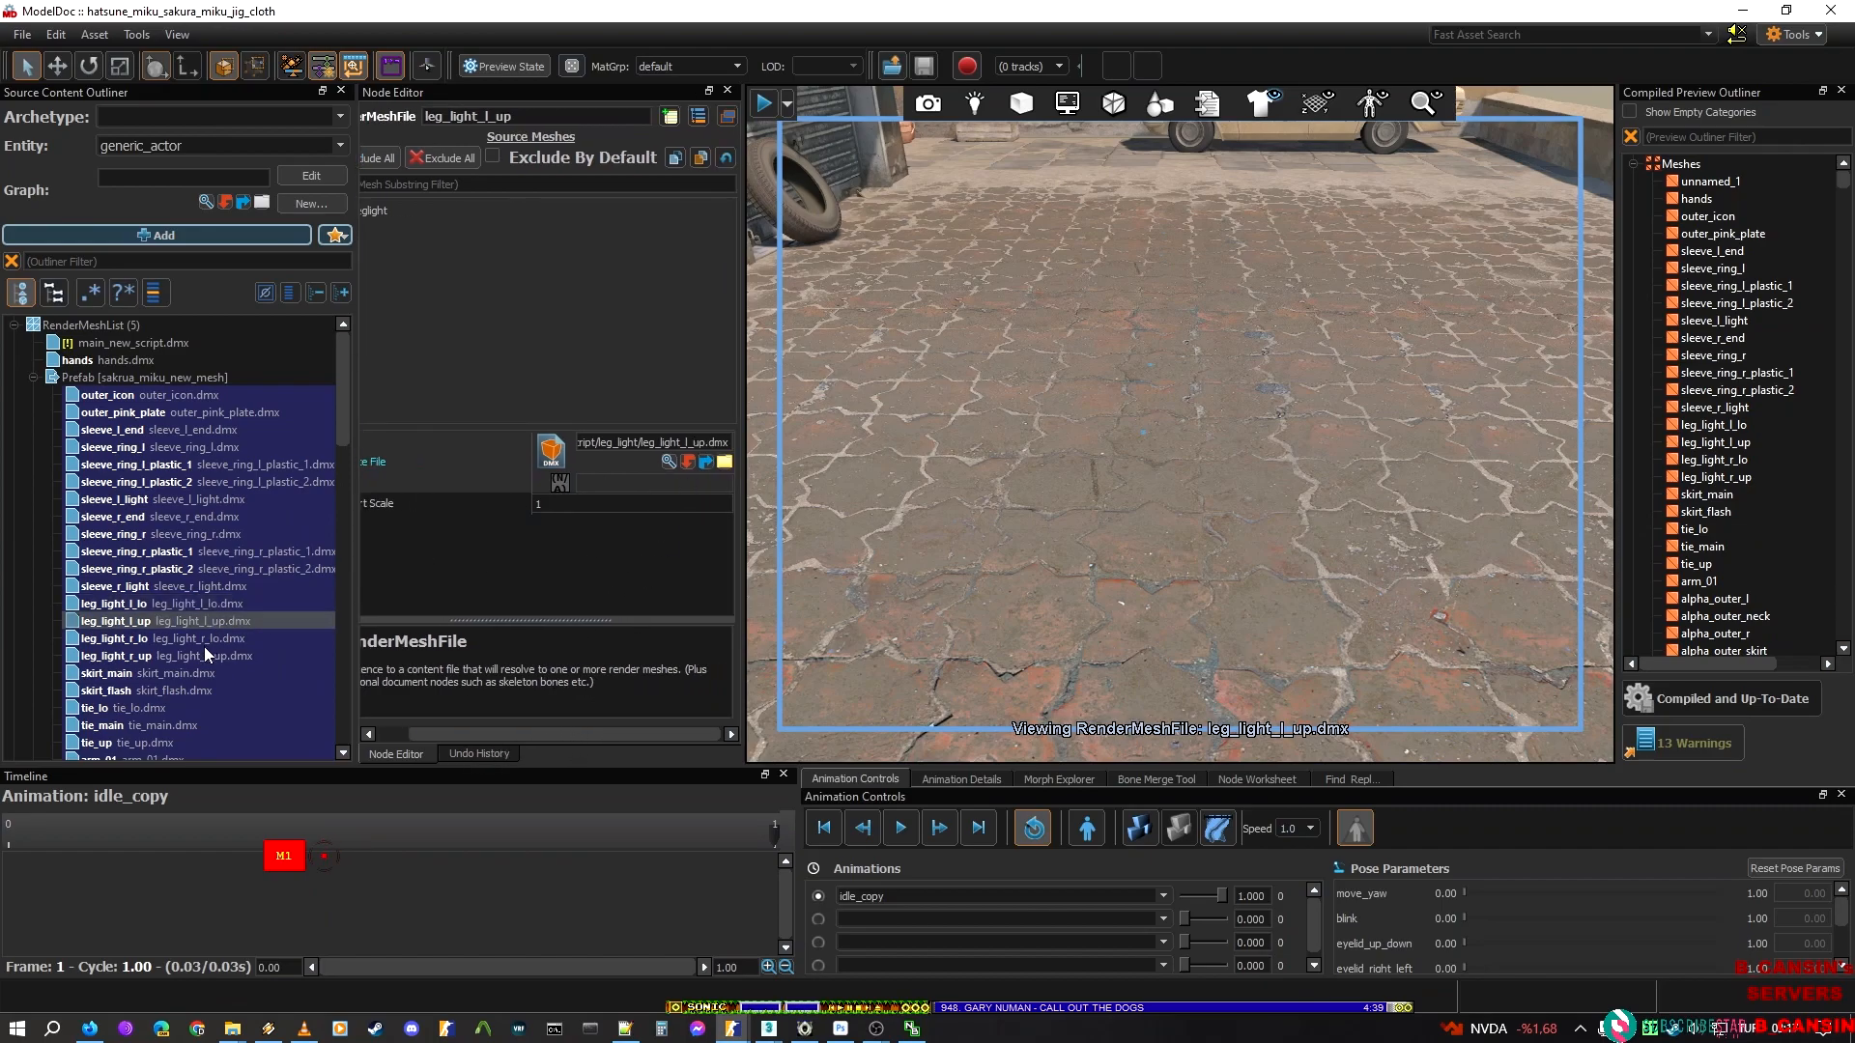
pyautogui.click(208, 656)
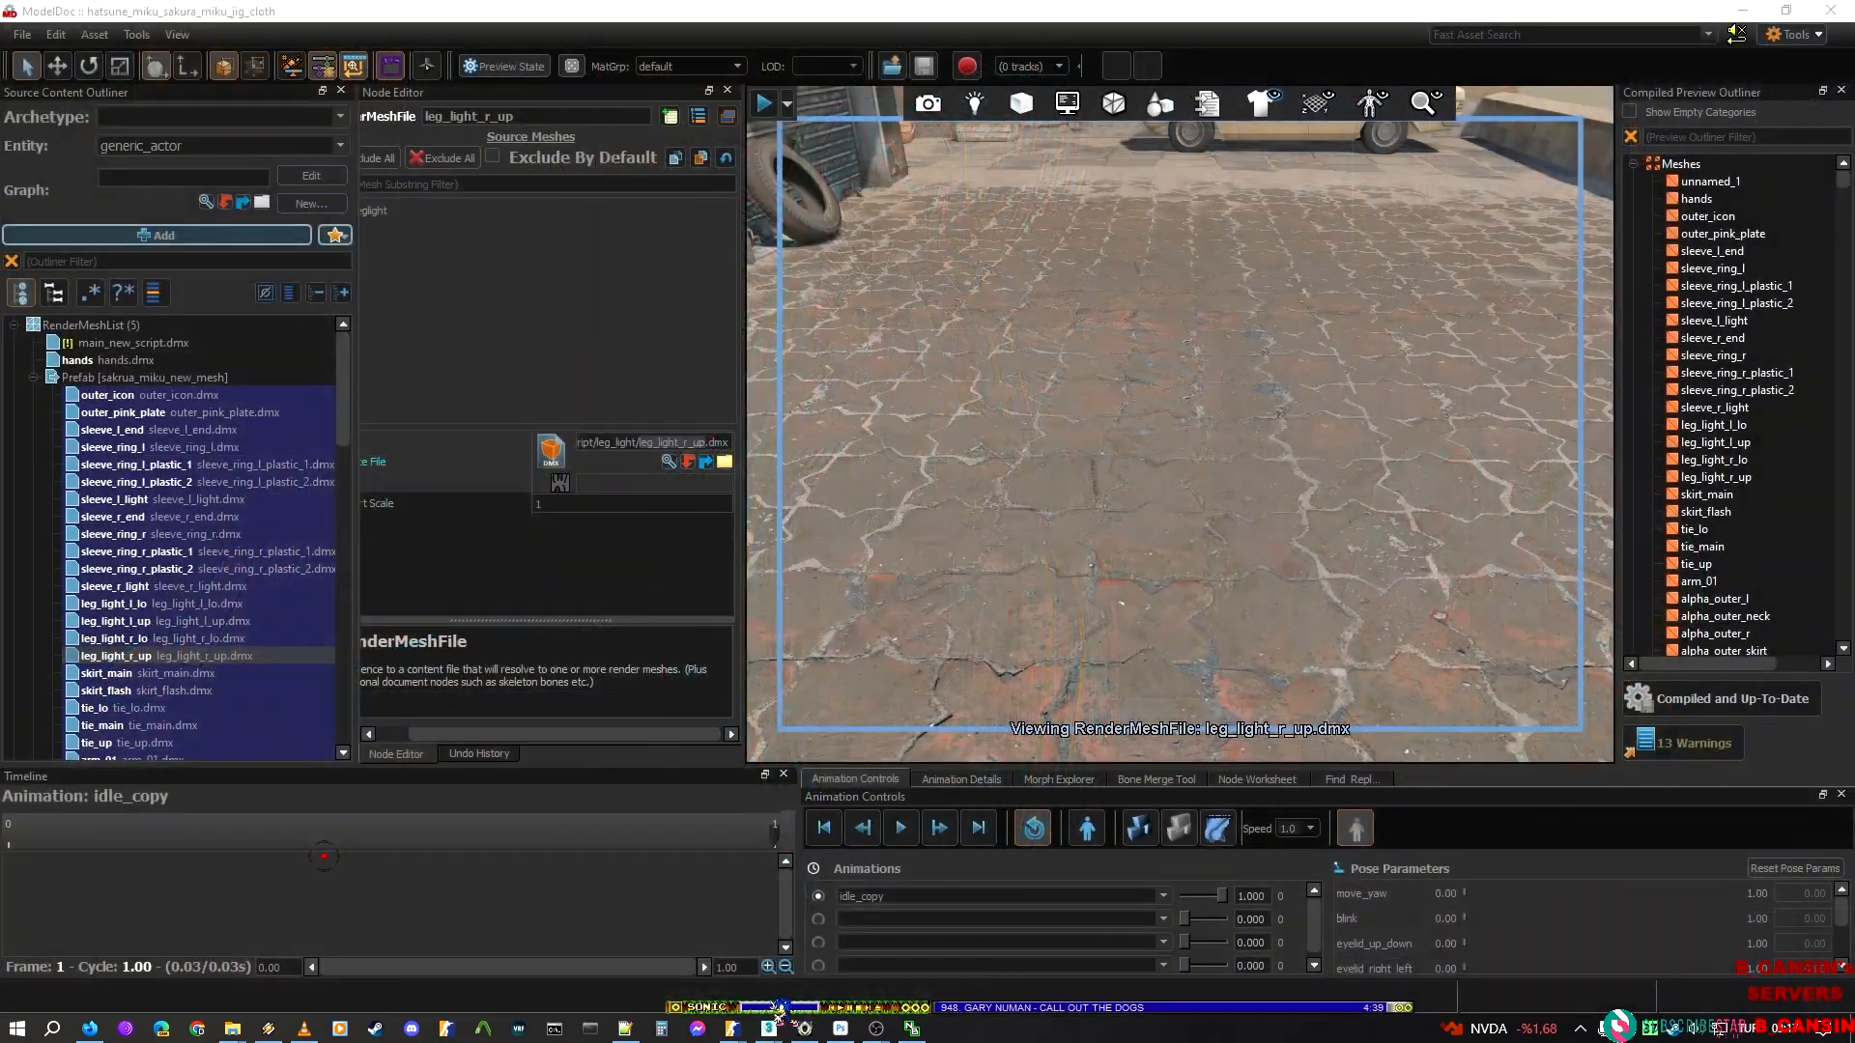
# Switch back to 3ds Max and save the export as leg_light_r_up, a Valve DMX model, in the leglight folder
pyautogui.click(768, 1030)
pyautogui.click(854, 951)
pyautogui.doubleClick(695, 287)
pyautogui.click(811, 692)
pyautogui.write('leg_light_r_up')
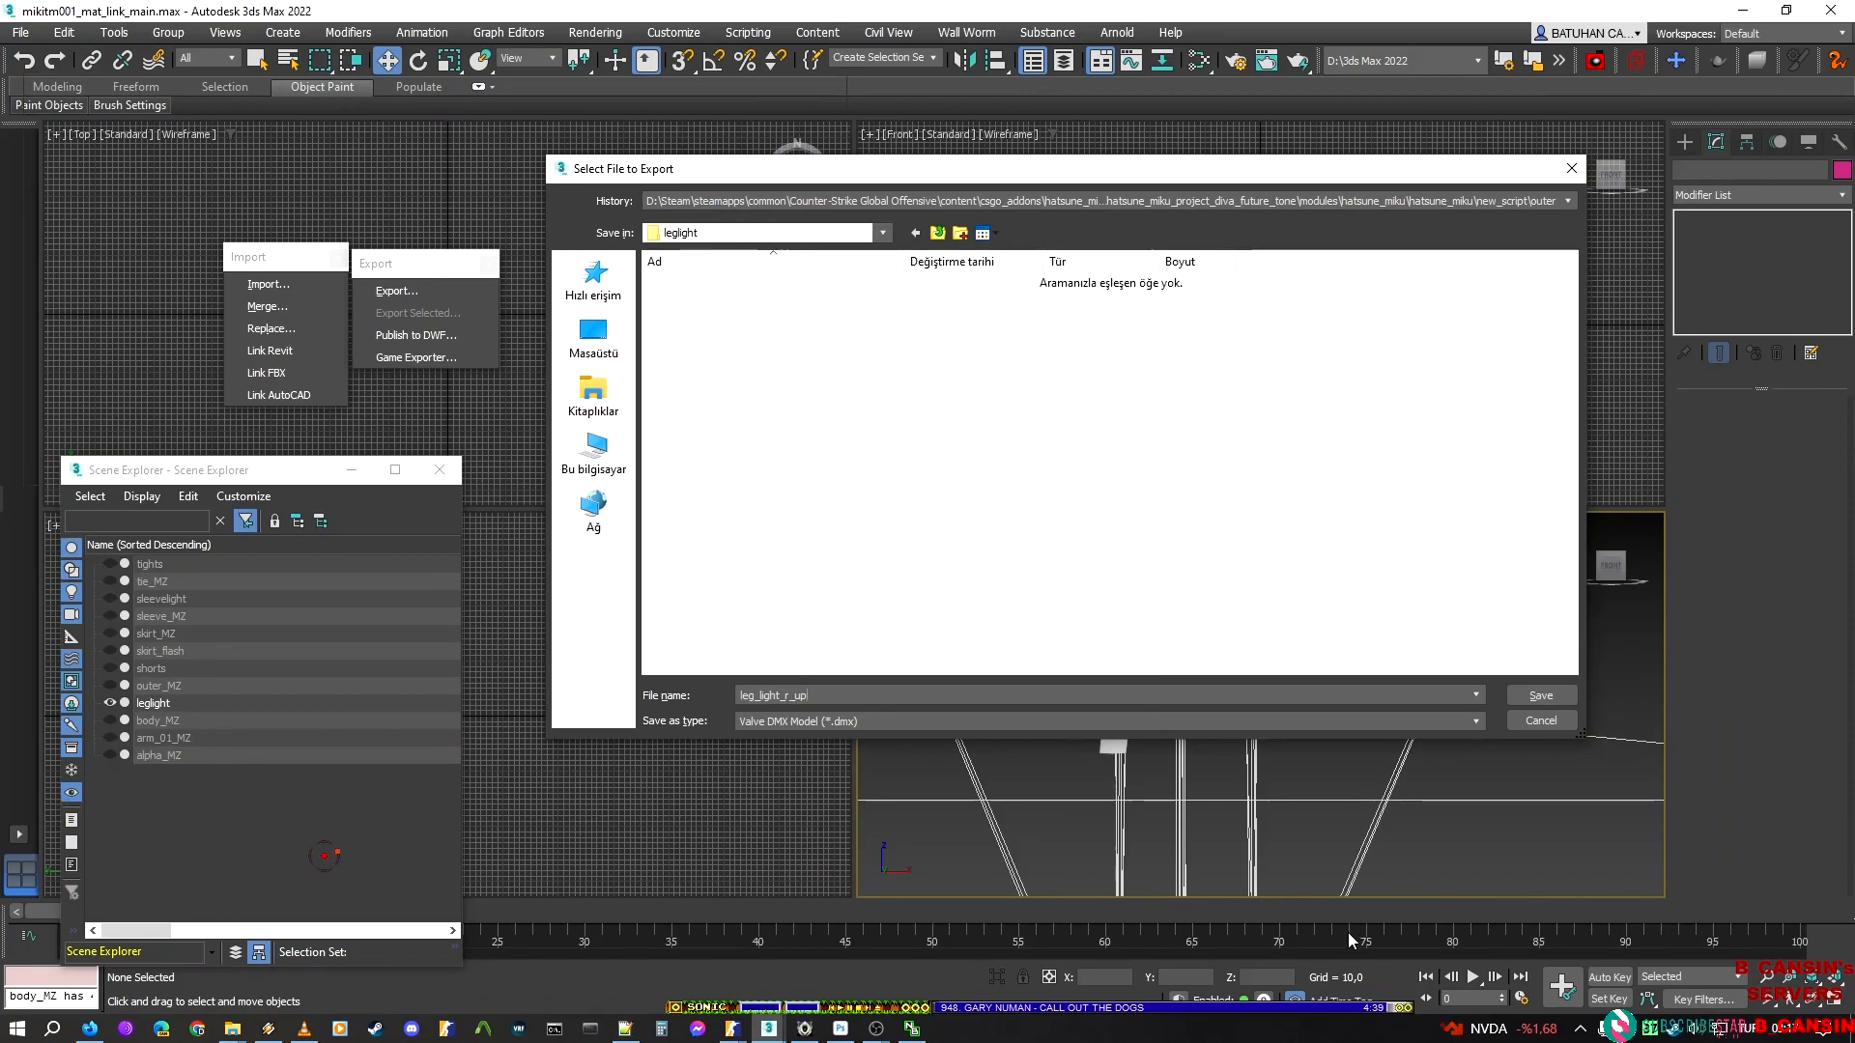
pyautogui.press('Return')
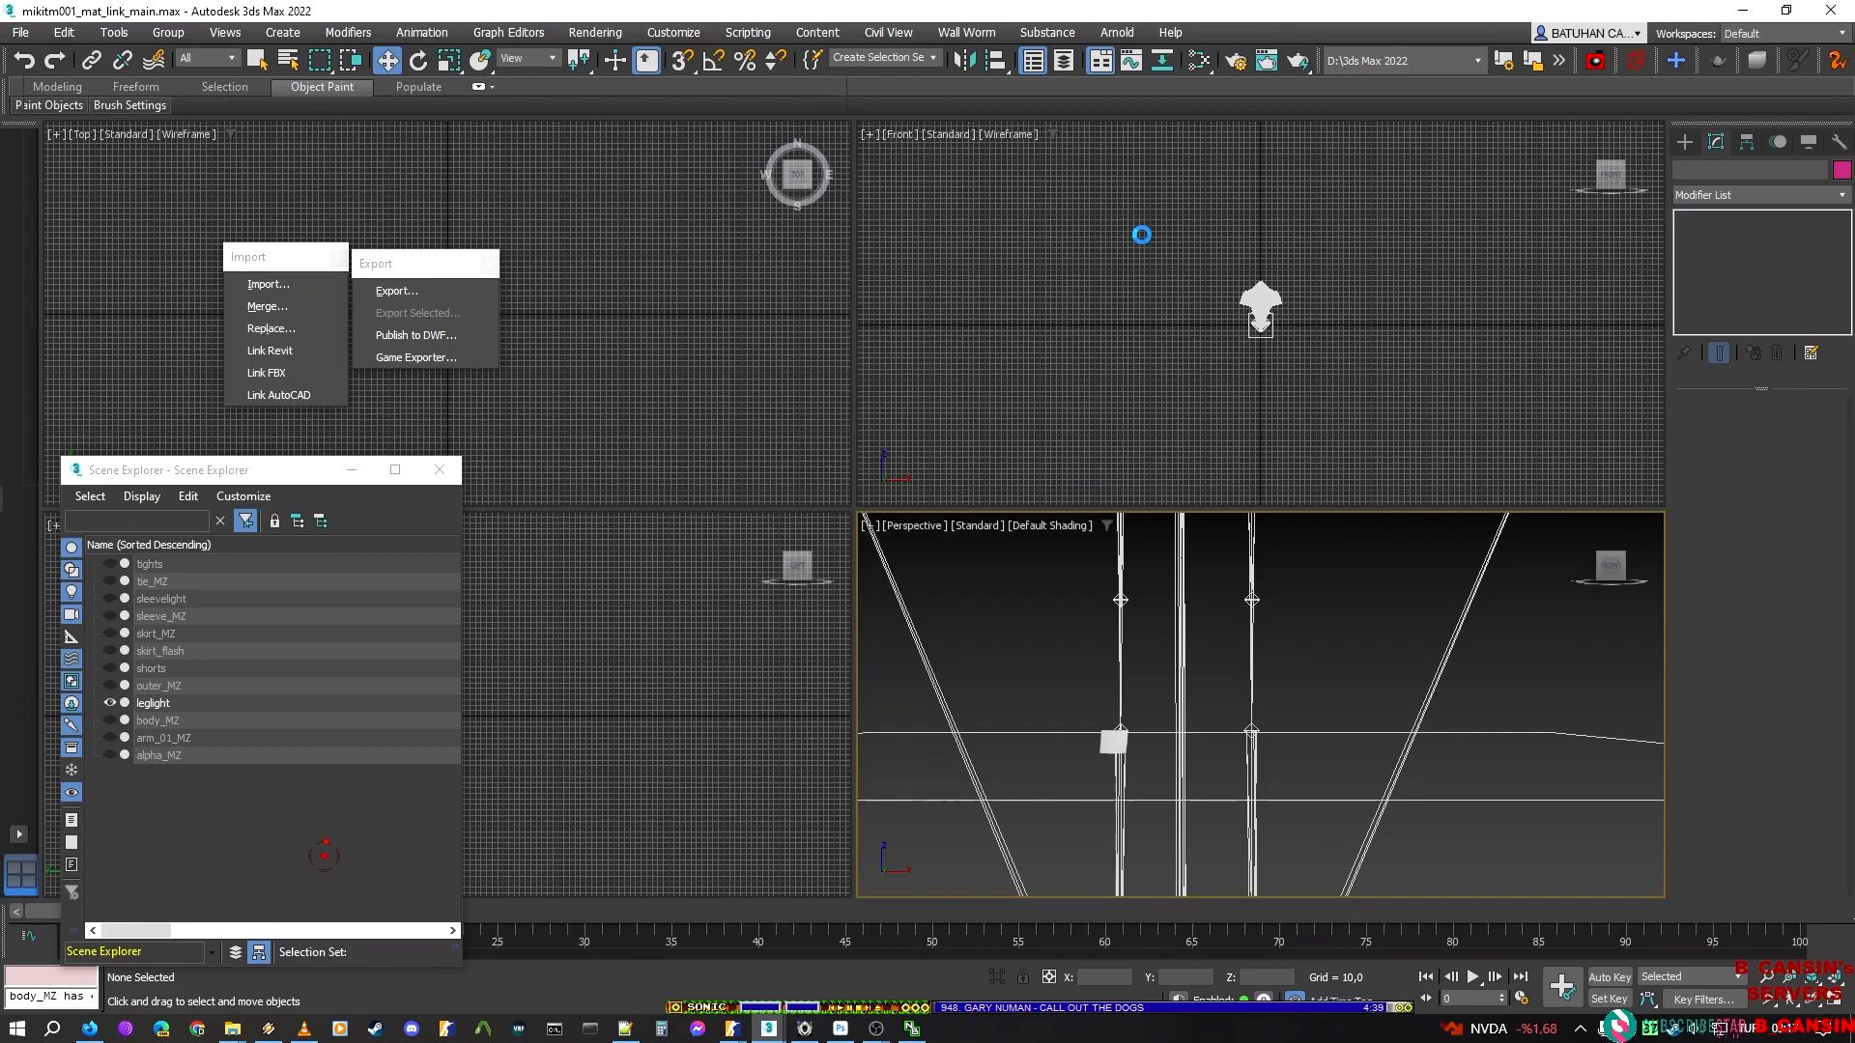
pyautogui.press('Return')
# Unhide all leglight elements, hide everything except the lower light on the character's right leg, and return to the Skin level
pyautogui.moveTo(1287, 685); pyautogui.dragTo(1319, 568, button='middle')
pyautogui.hotkey('ctrl', 'z')
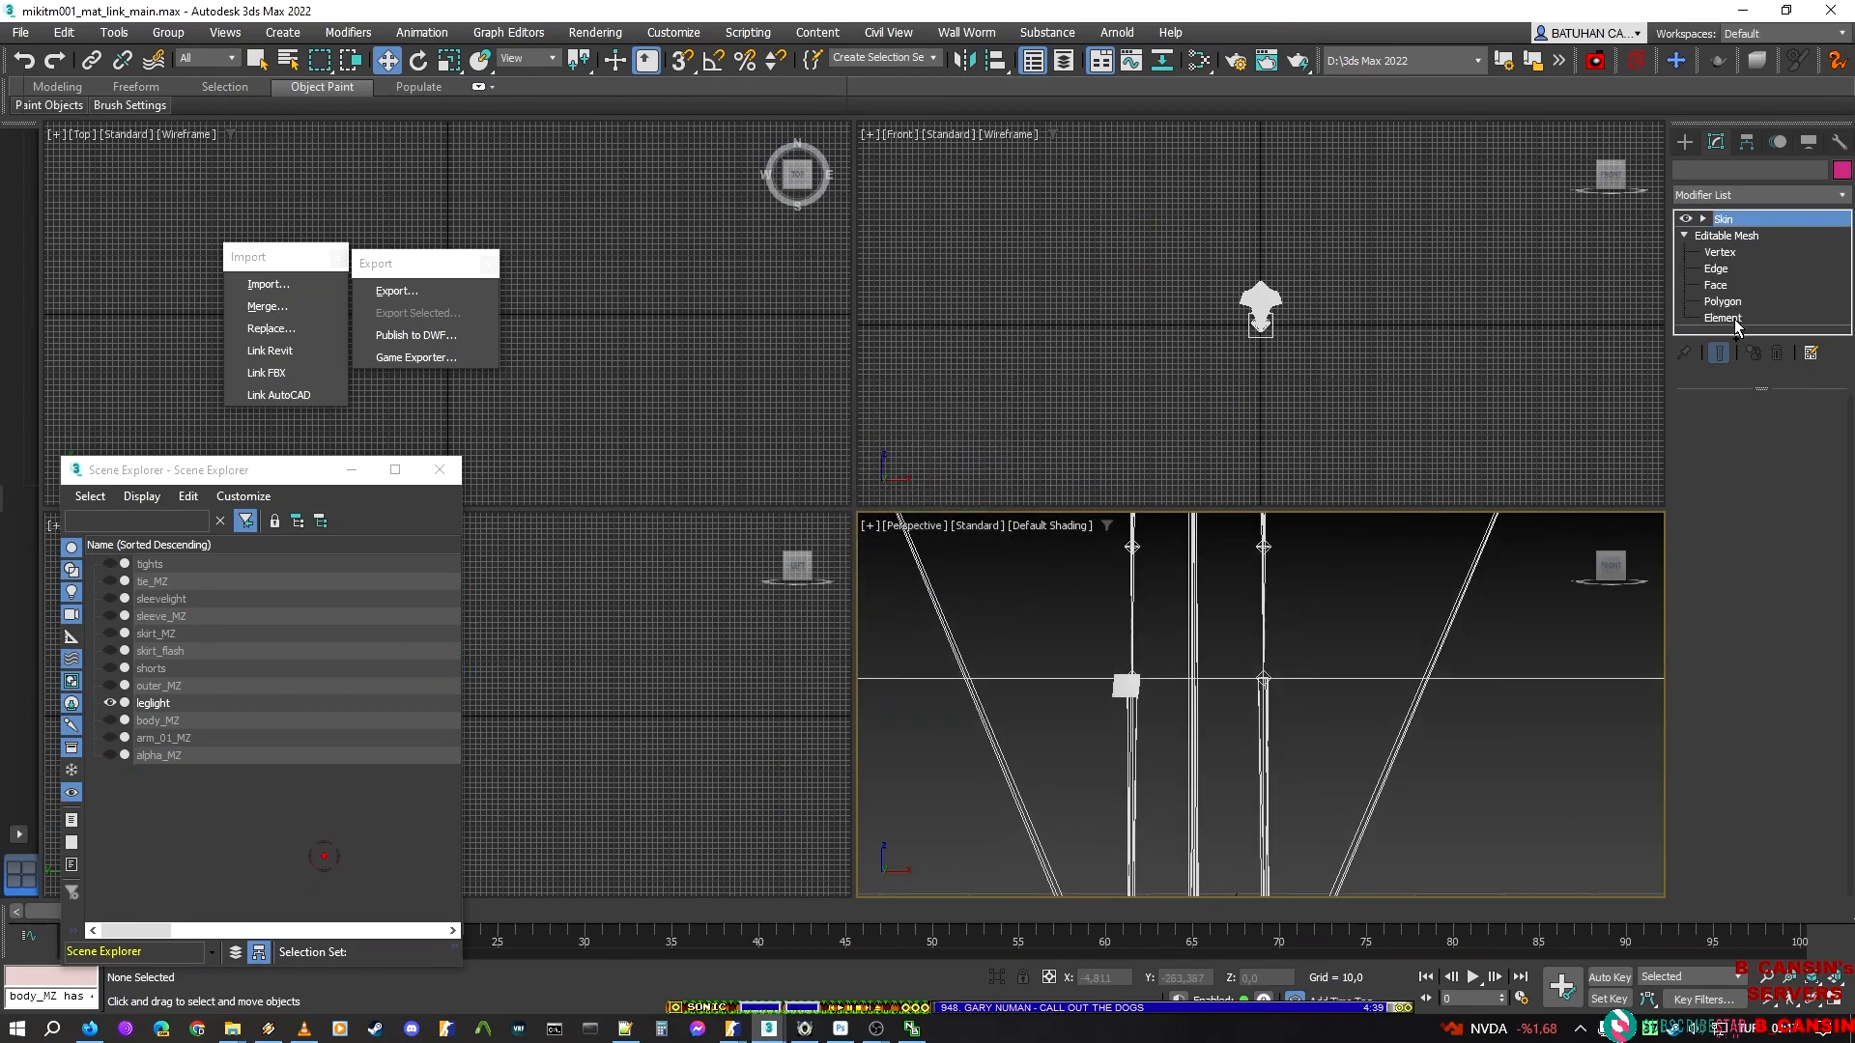
pyautogui.click(1723, 317)
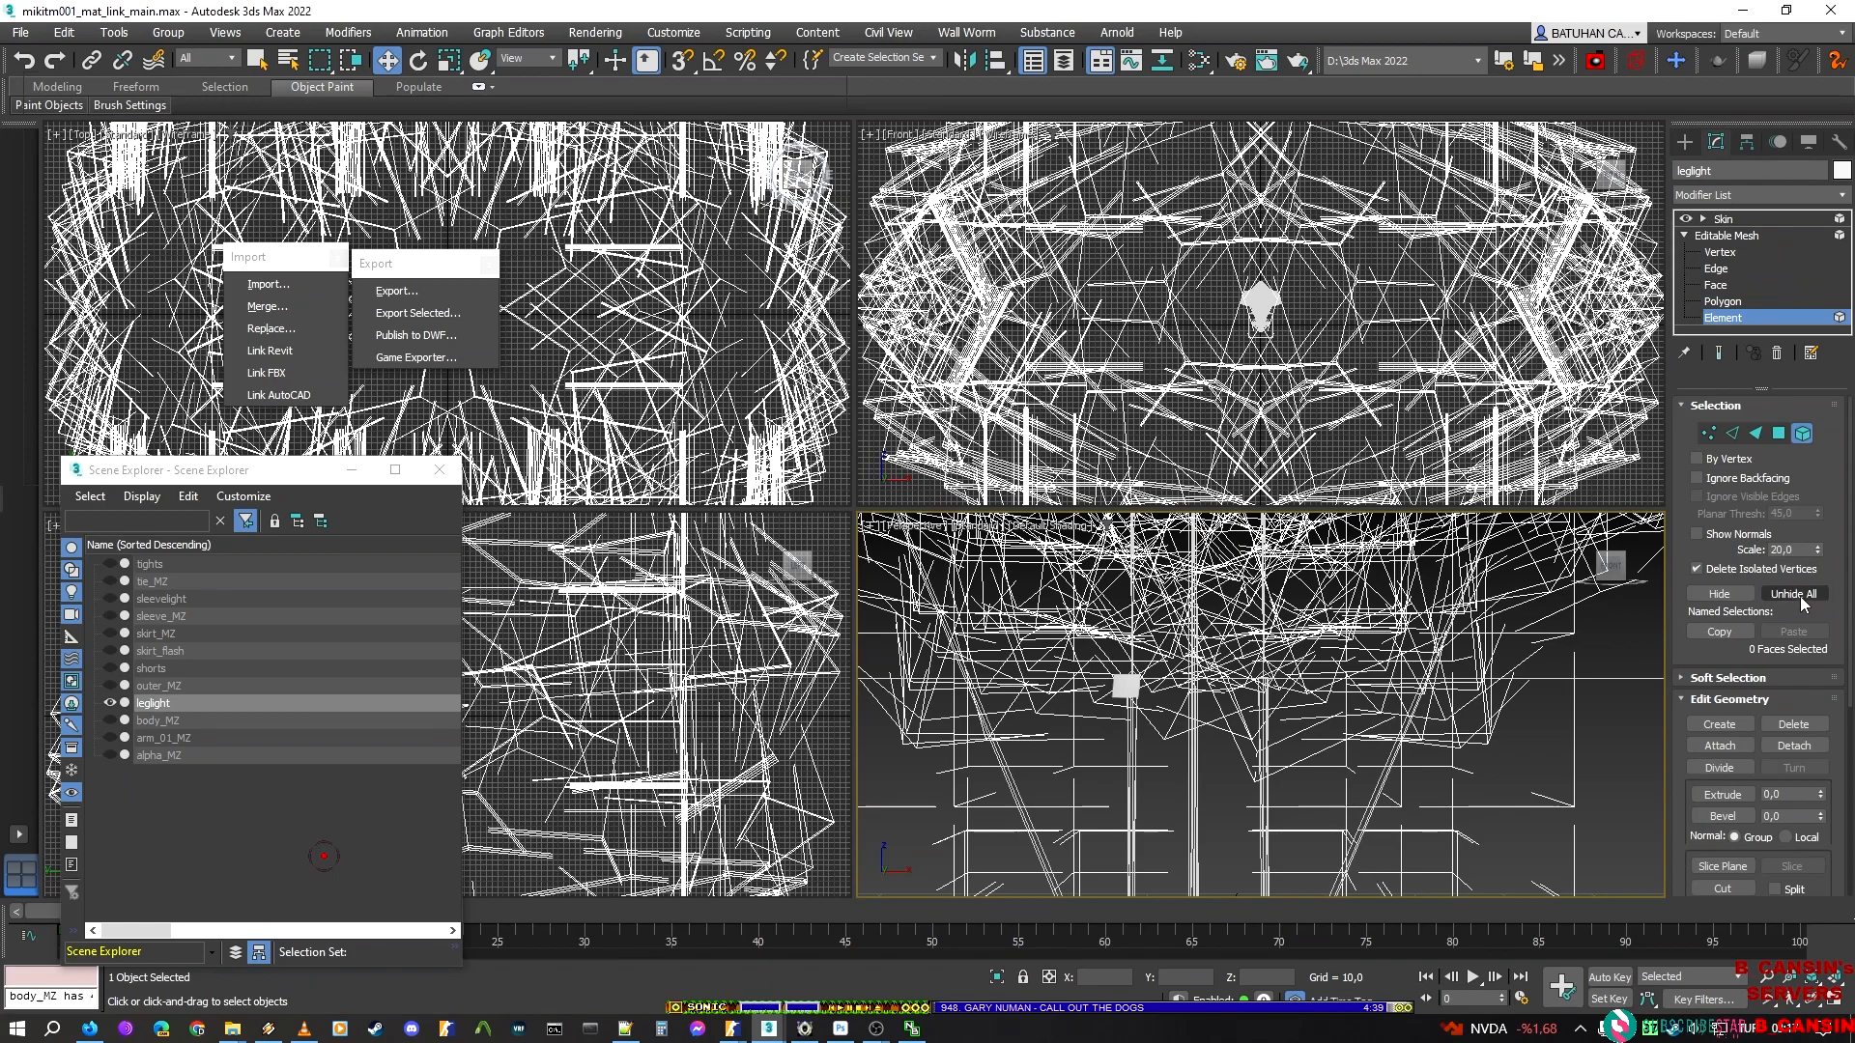
pyautogui.moveTo(1082, 623); pyautogui.dragTo(1101, 567, button='middle')
pyautogui.moveTo(1138, 653); pyautogui.dragTo(1228, 833, button='middle')
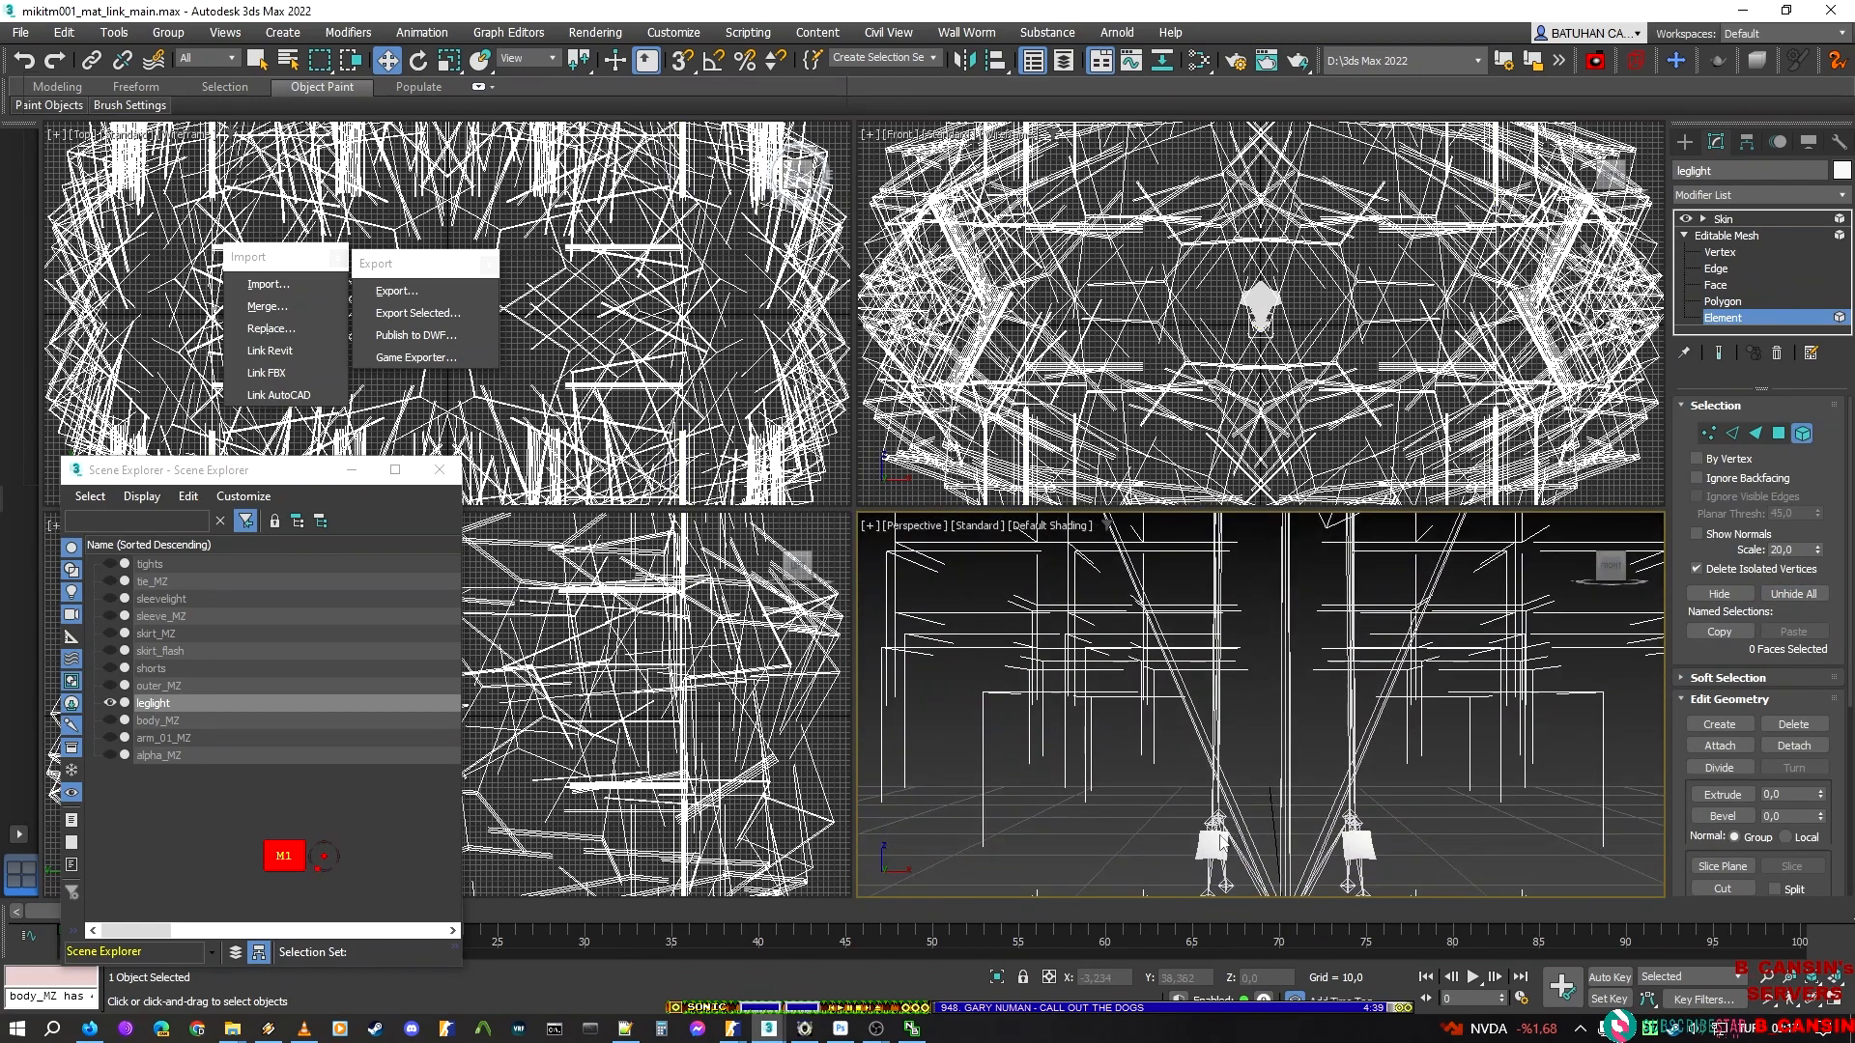
pyautogui.moveTo(1178, 874); pyautogui.dragTo(1171, 873)
pyautogui.click(1357, 845)
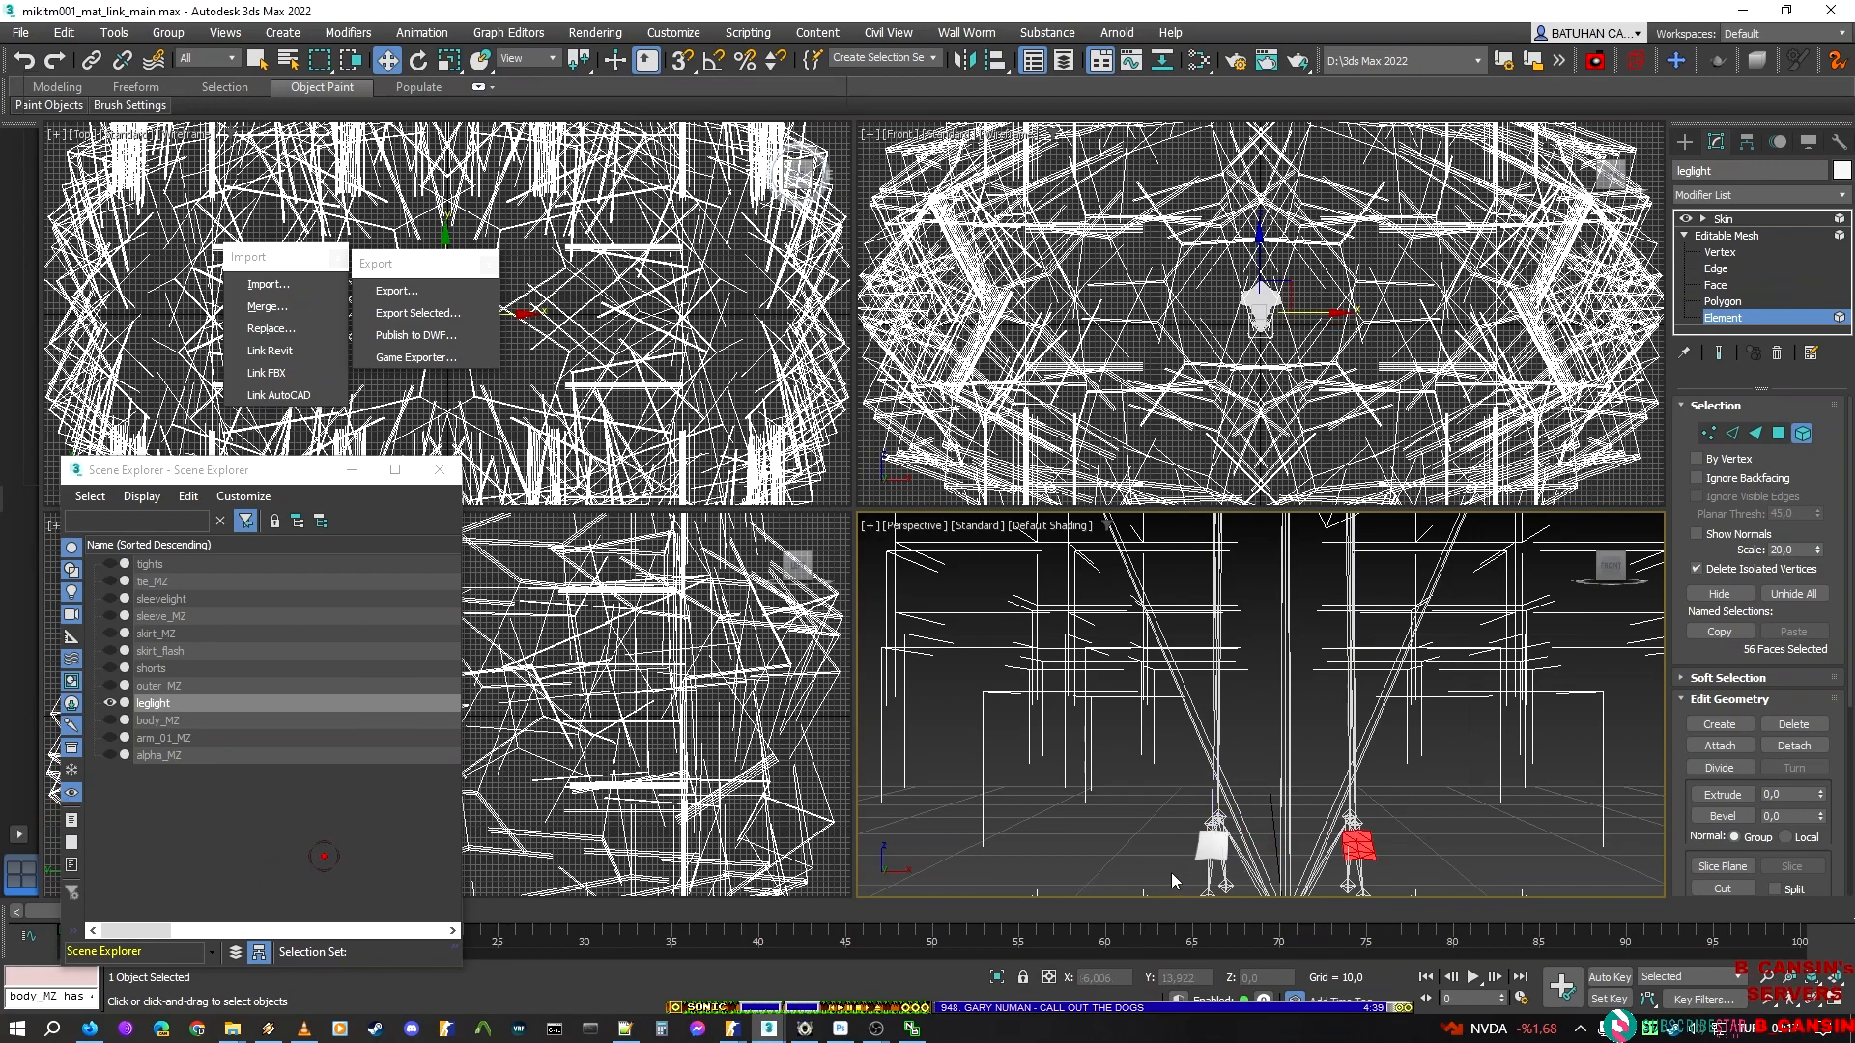
pyautogui.click(1720, 593)
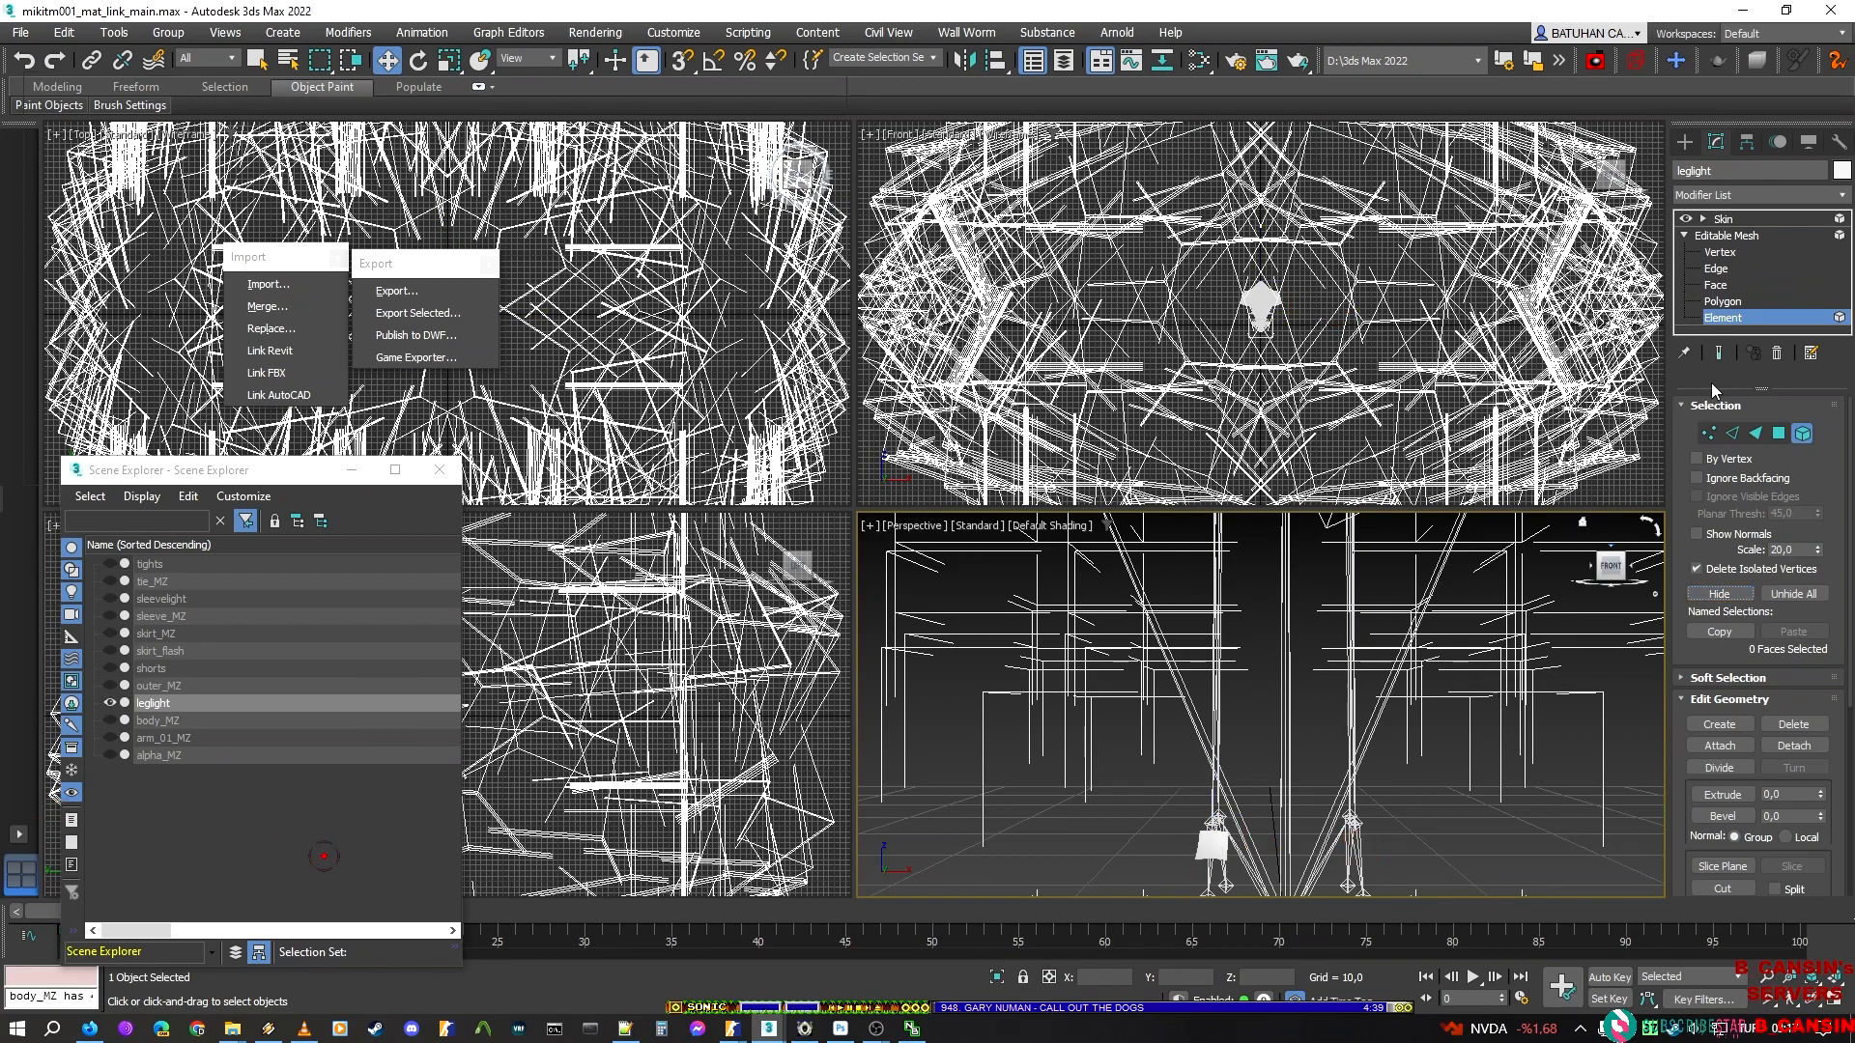
pyautogui.click(1739, 218)
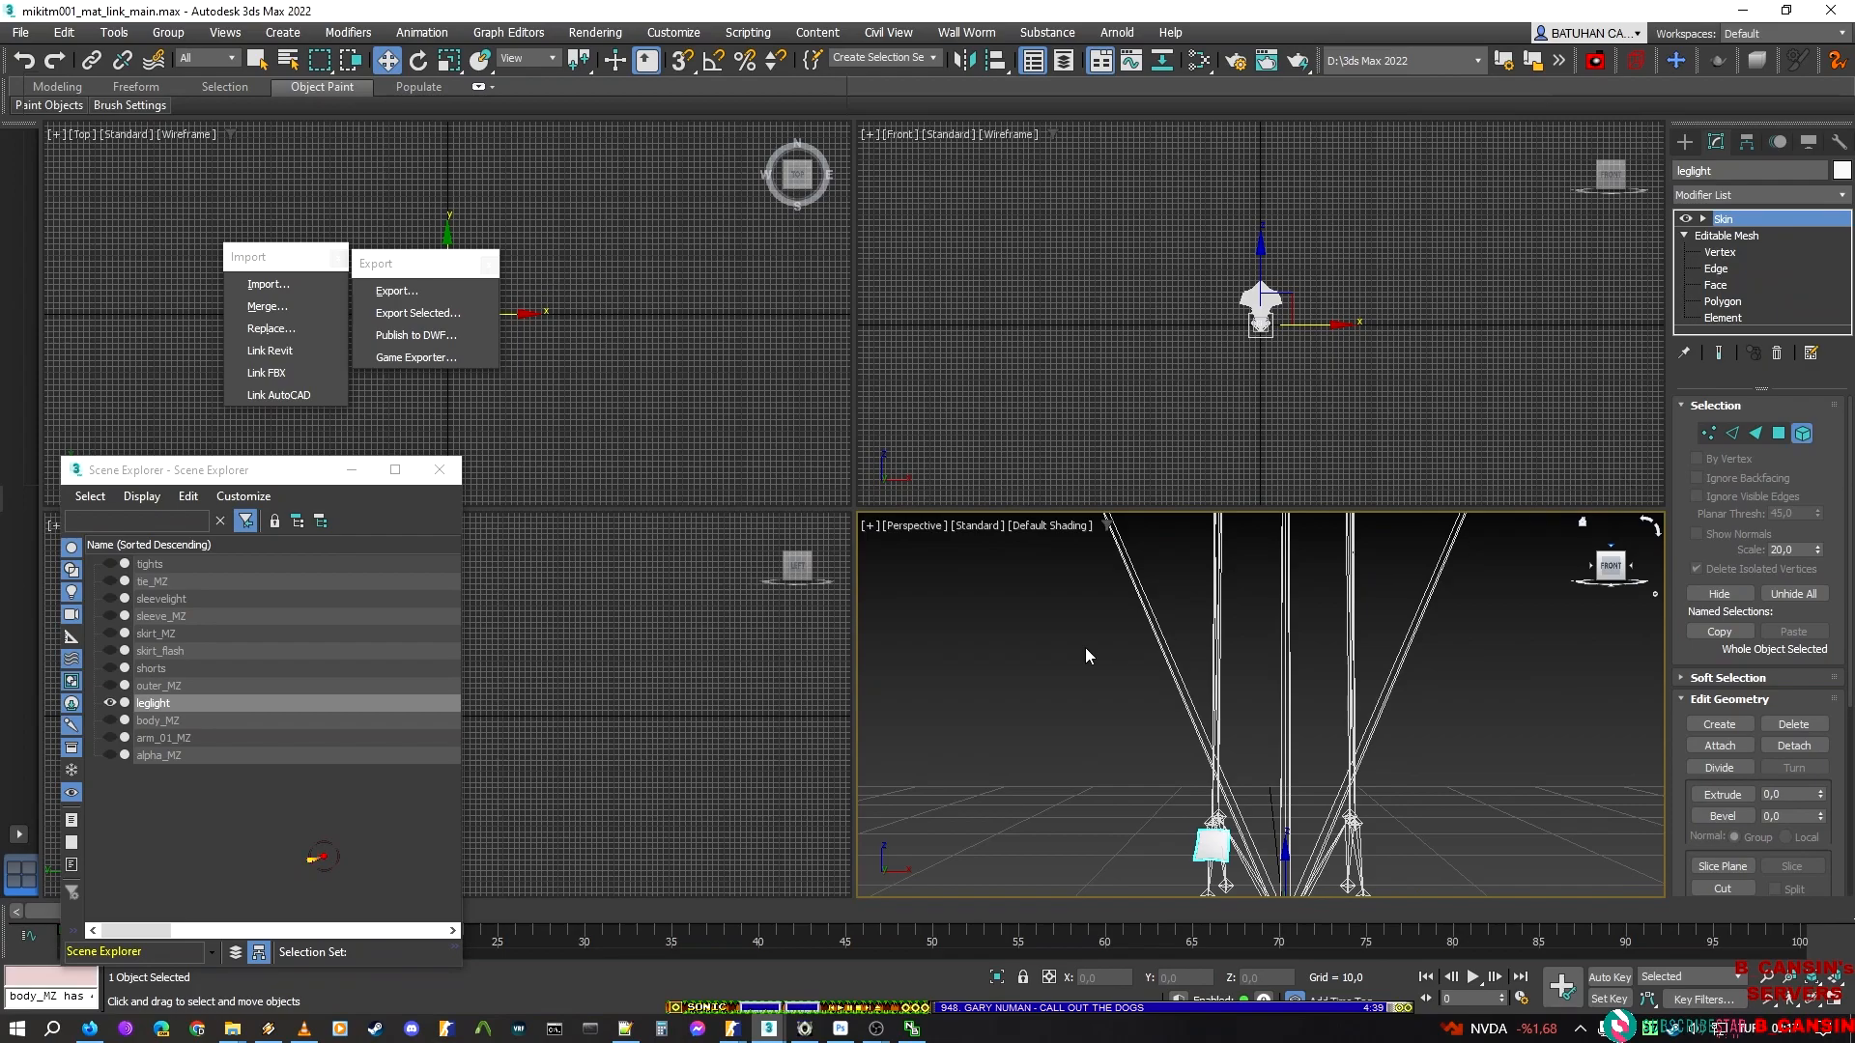
# Export the isolated light as leg_light_r_lo, a Valve DMX model, in the leglight folder
pyautogui.click(386, 297)
pyautogui.click(385, 296)
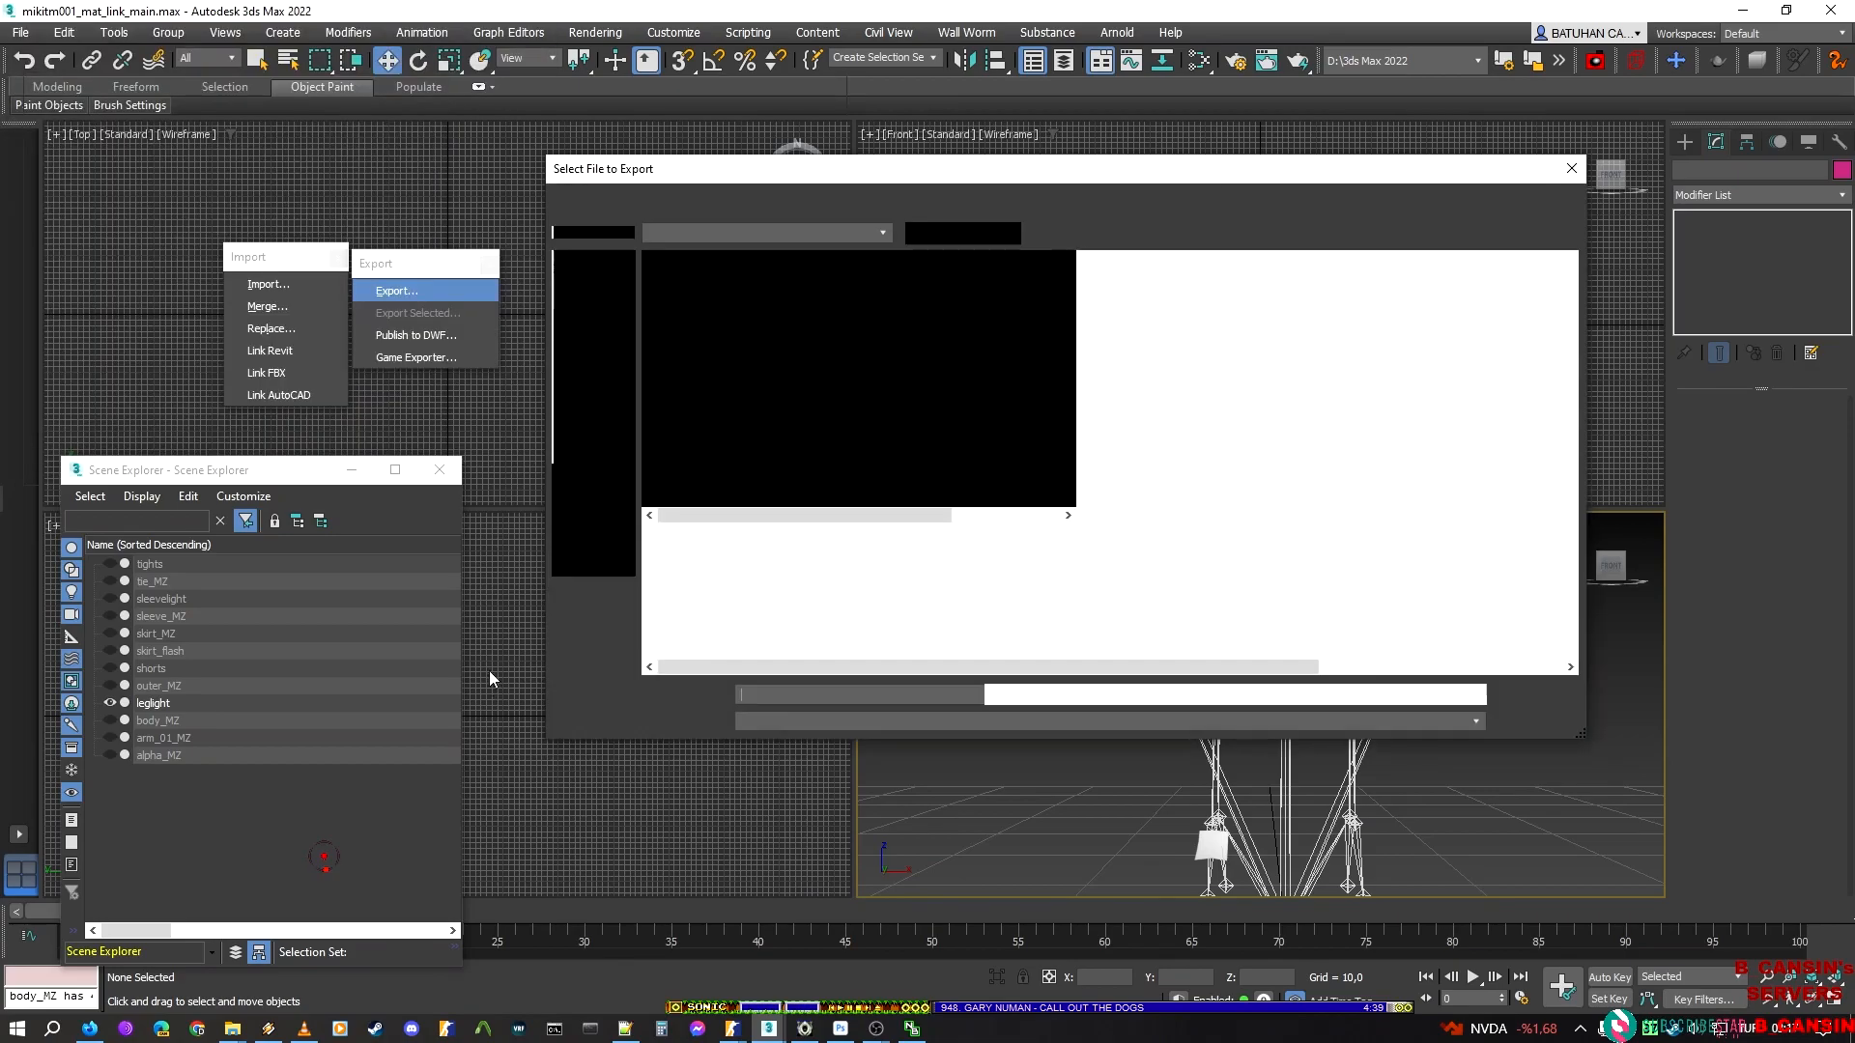
pyautogui.click(773, 282)
pyautogui.doubleClick(801, 695)
pyautogui.moveTo(794, 695); pyautogui.dragTo(1316, 667)
pyautogui.write('lo')
pyautogui.press('Return')
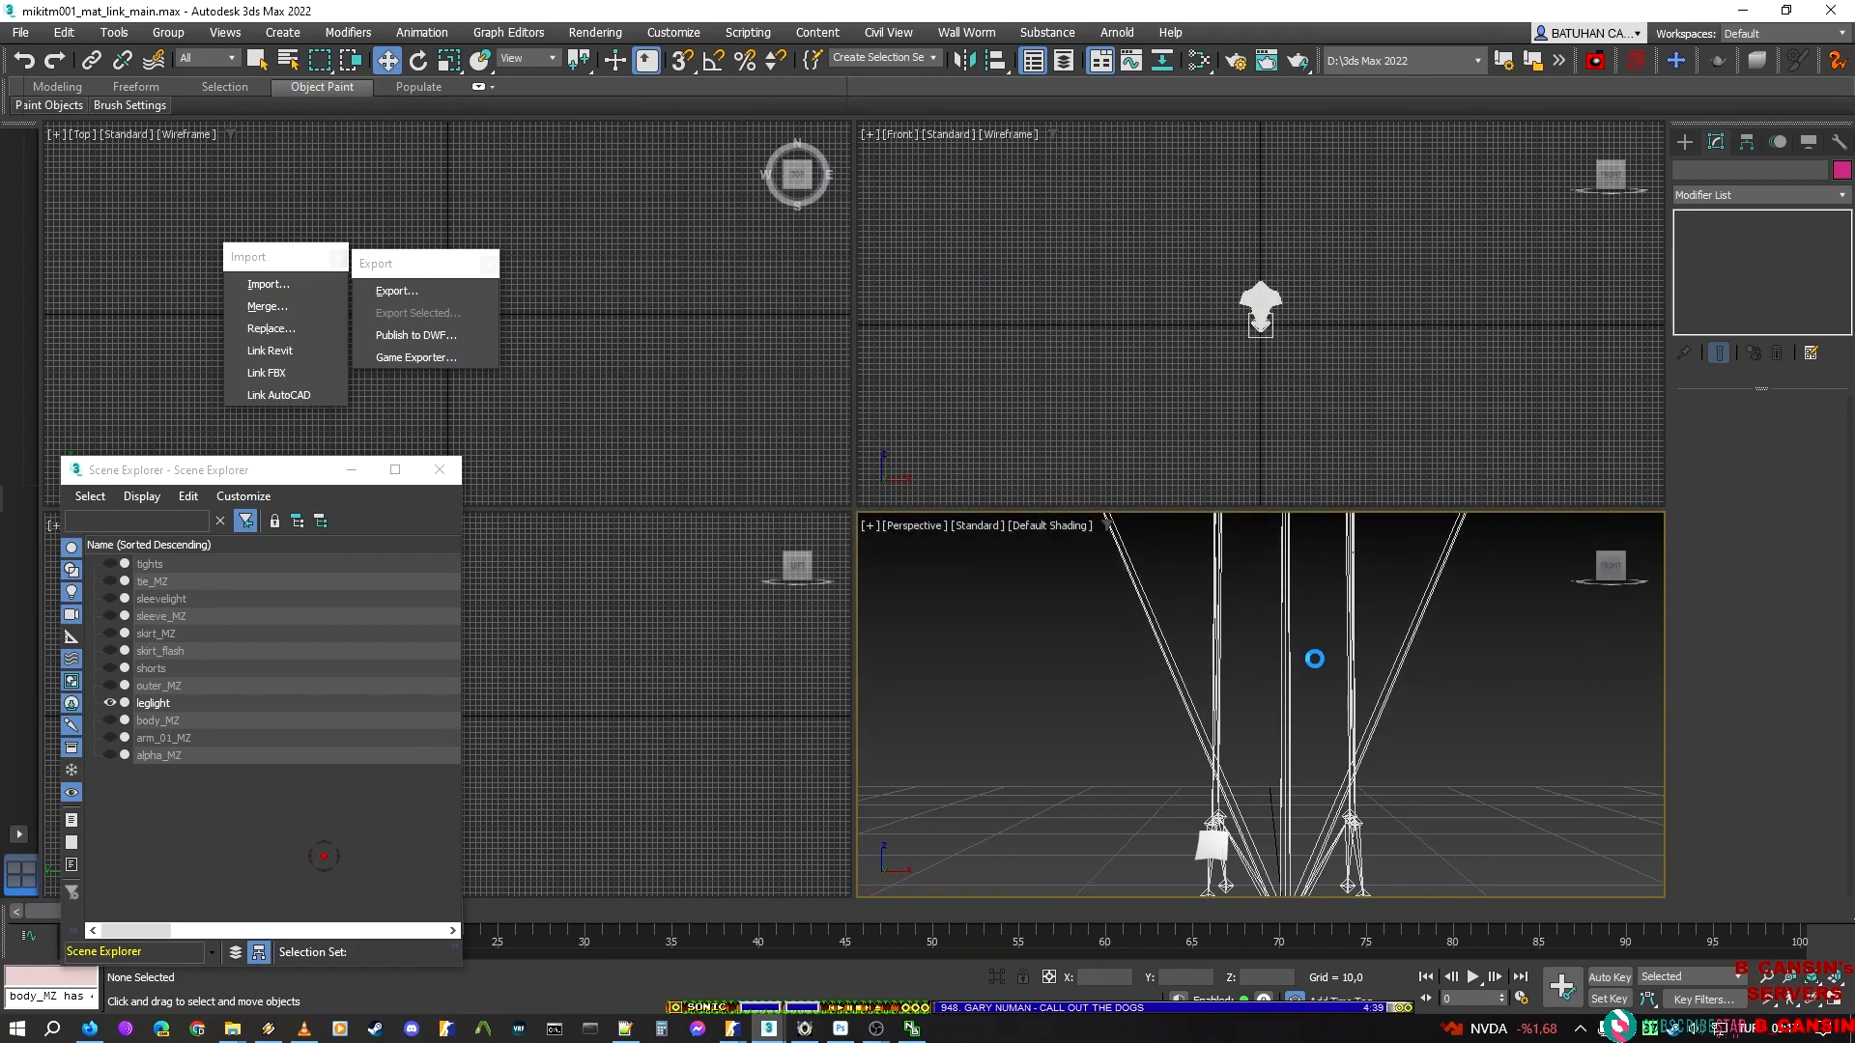
pyautogui.press('Return')
# Unhide all leglight elements, hide everything except the upper light on the character's left leg, and return to the Skin level
pyautogui.moveTo(1141, 678); pyautogui.dragTo(1135, 645, button='middle')
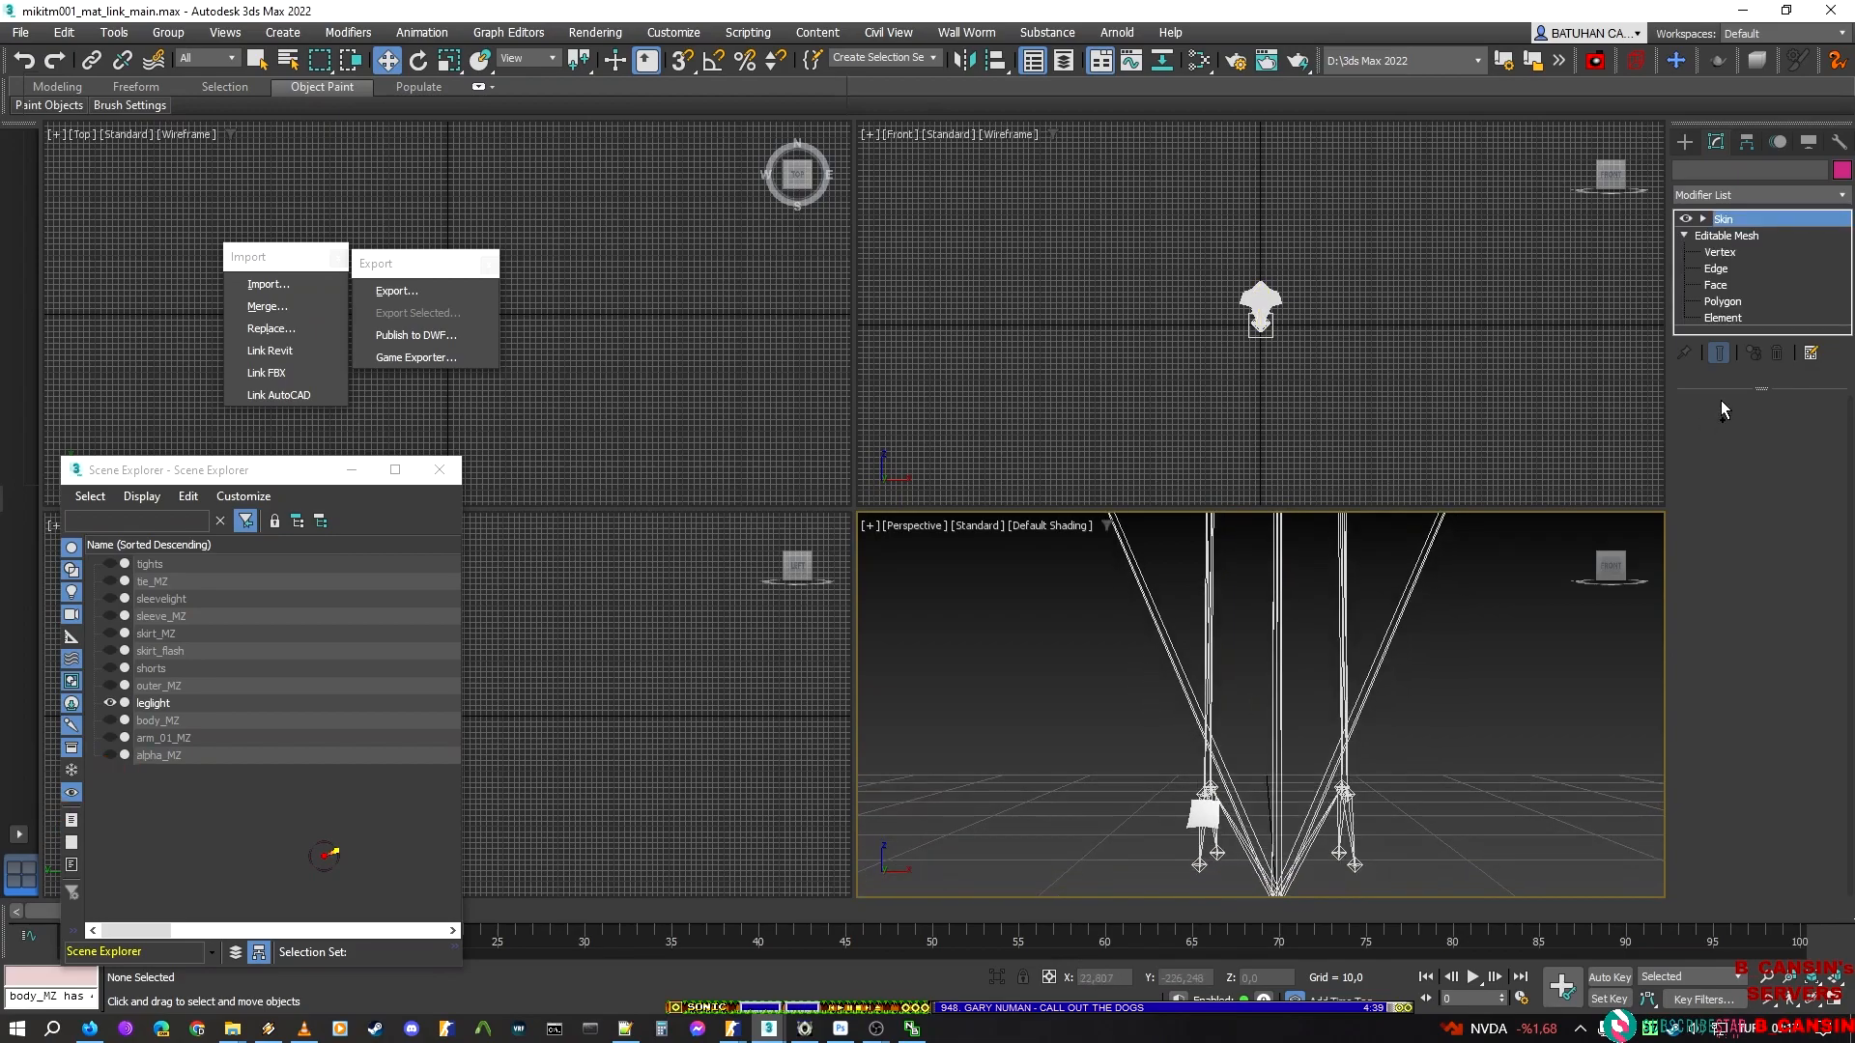
pyautogui.click(1724, 317)
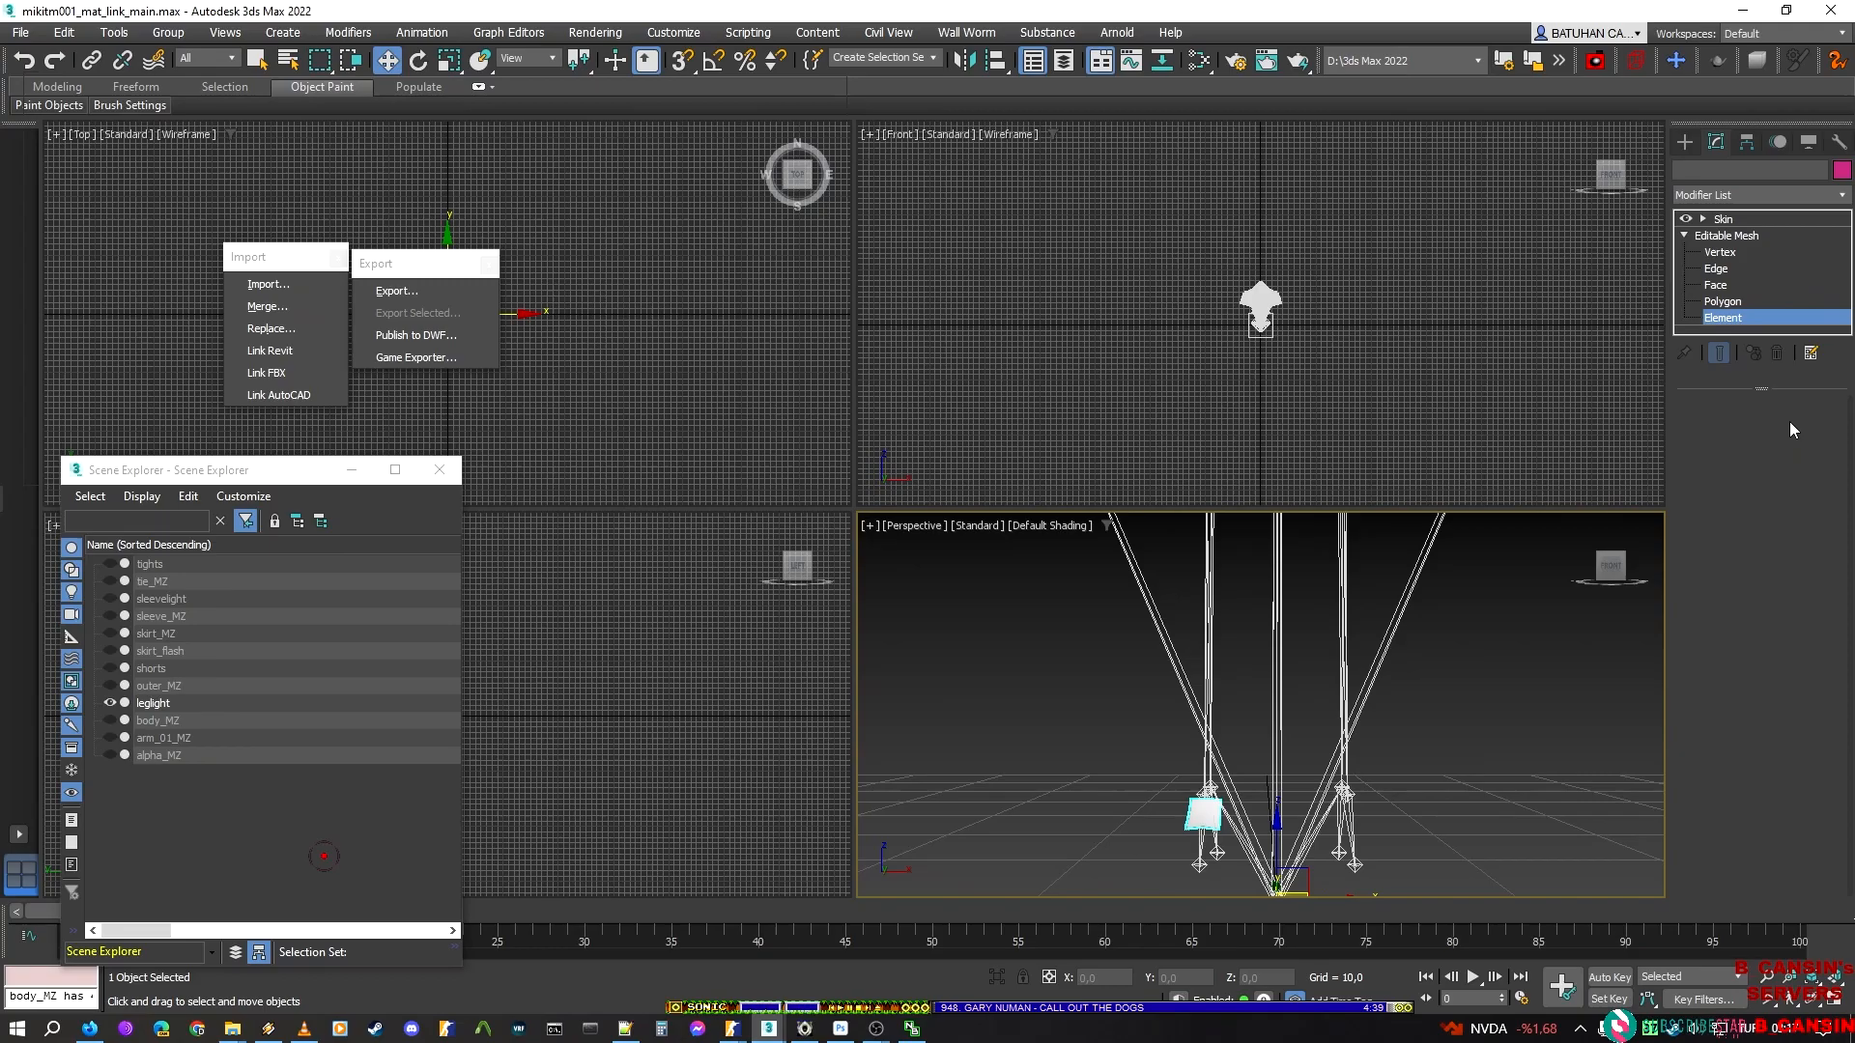
pyautogui.click(1795, 594)
pyautogui.keyDown('alt'); pyautogui.moveTo(1327, 715); pyautogui.dragTo(1410, 744, button='middle'); pyautogui.keyUp('alt')
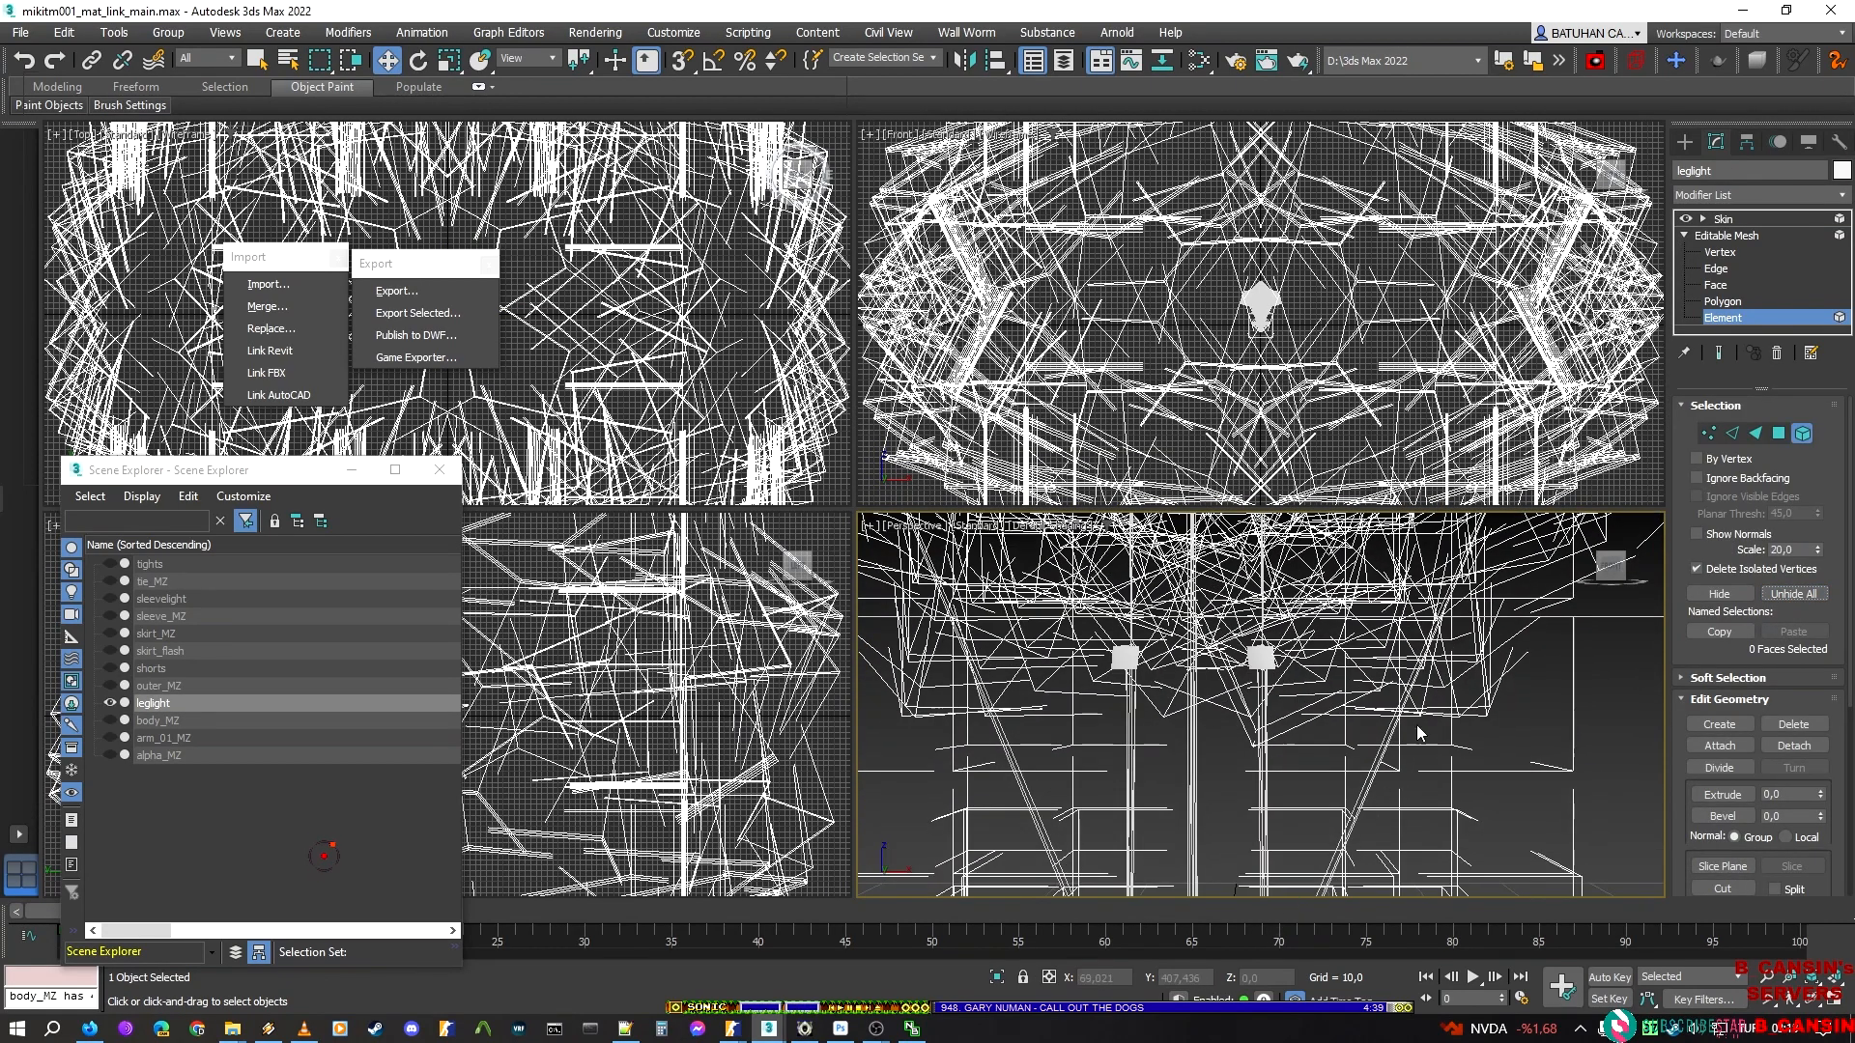
pyautogui.click(1260, 657)
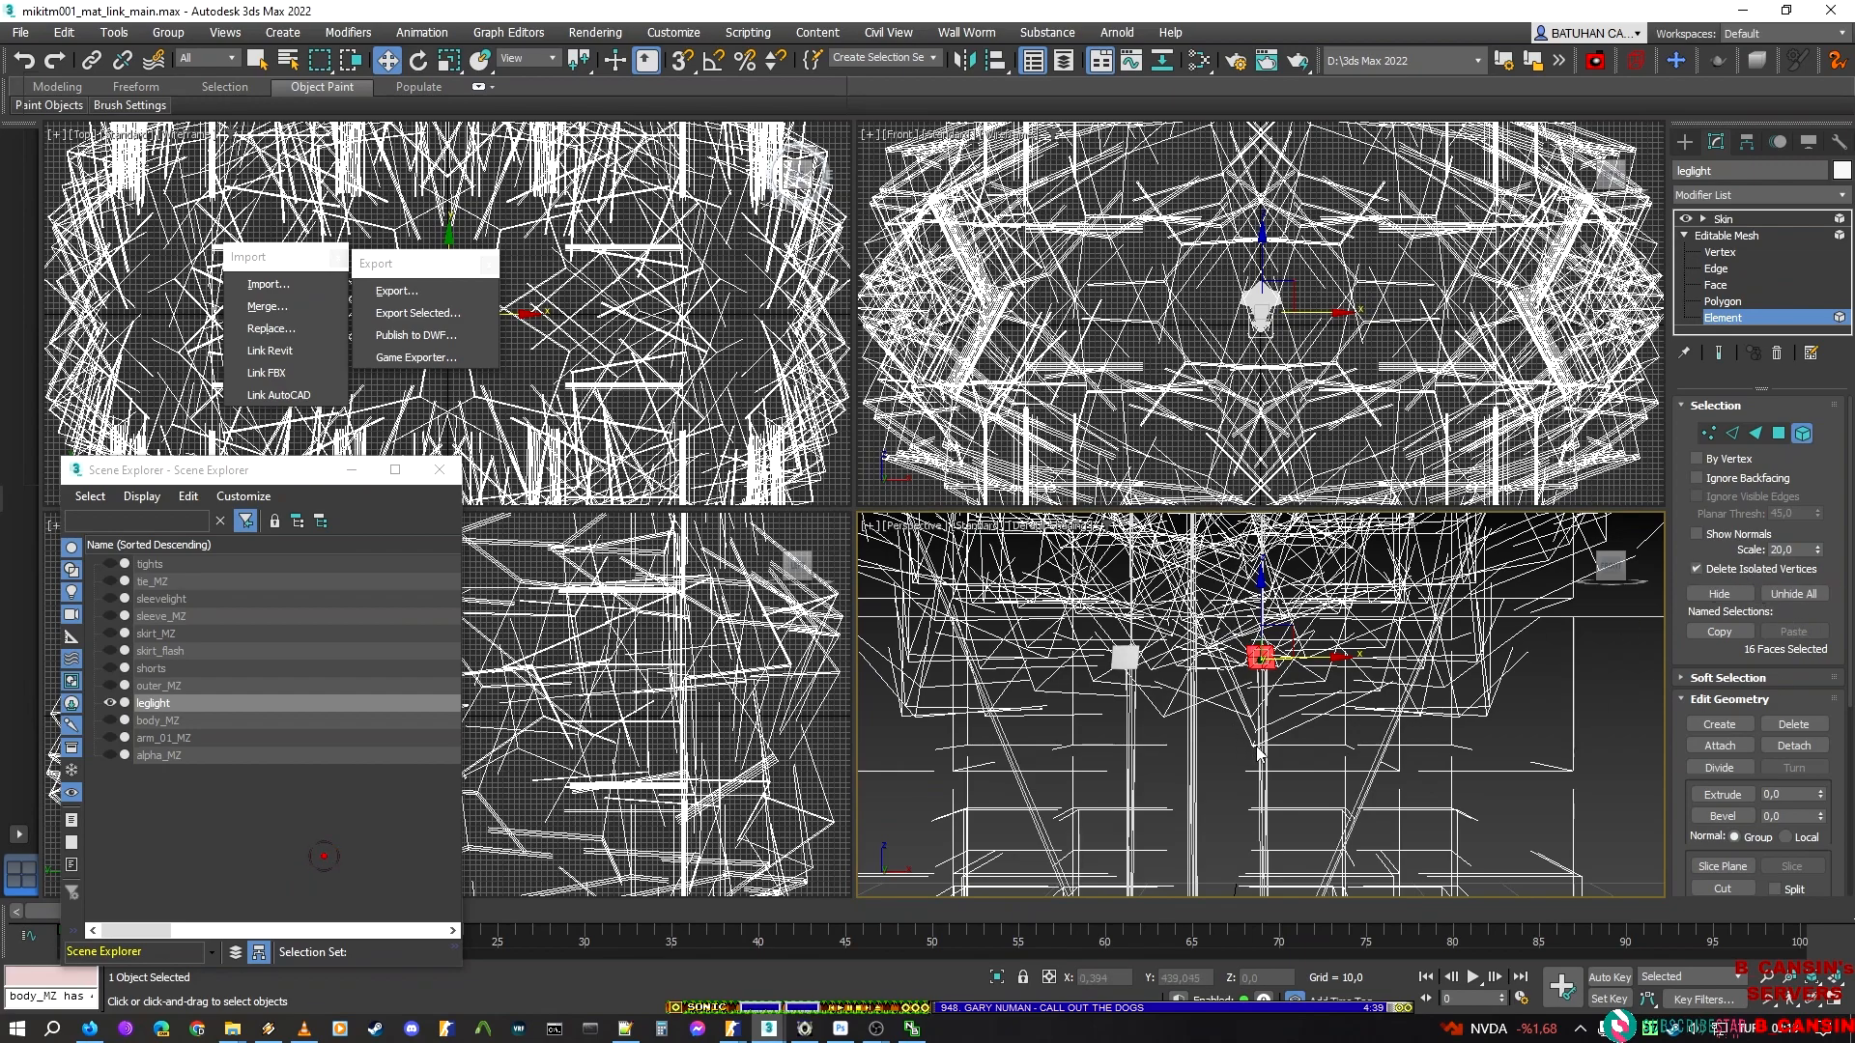
pyautogui.click(1126, 657)
pyautogui.click(1736, 594)
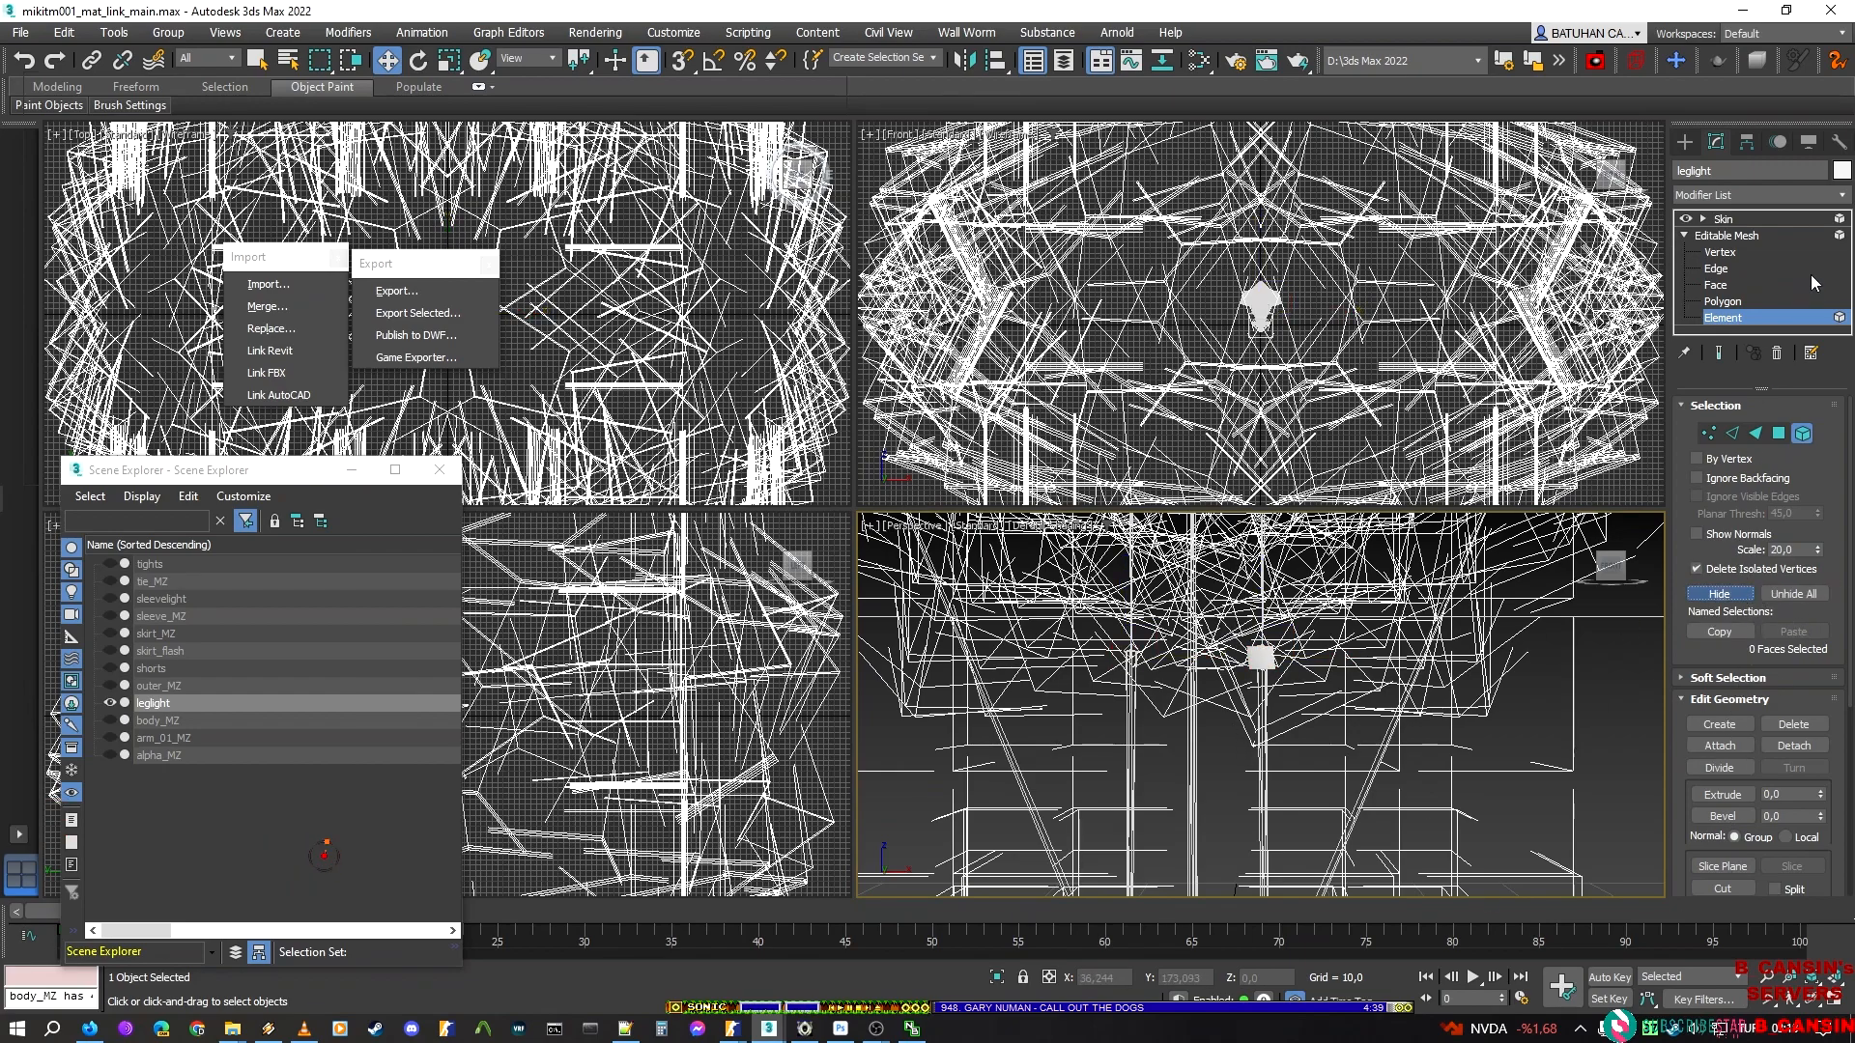
pyautogui.click(1741, 218)
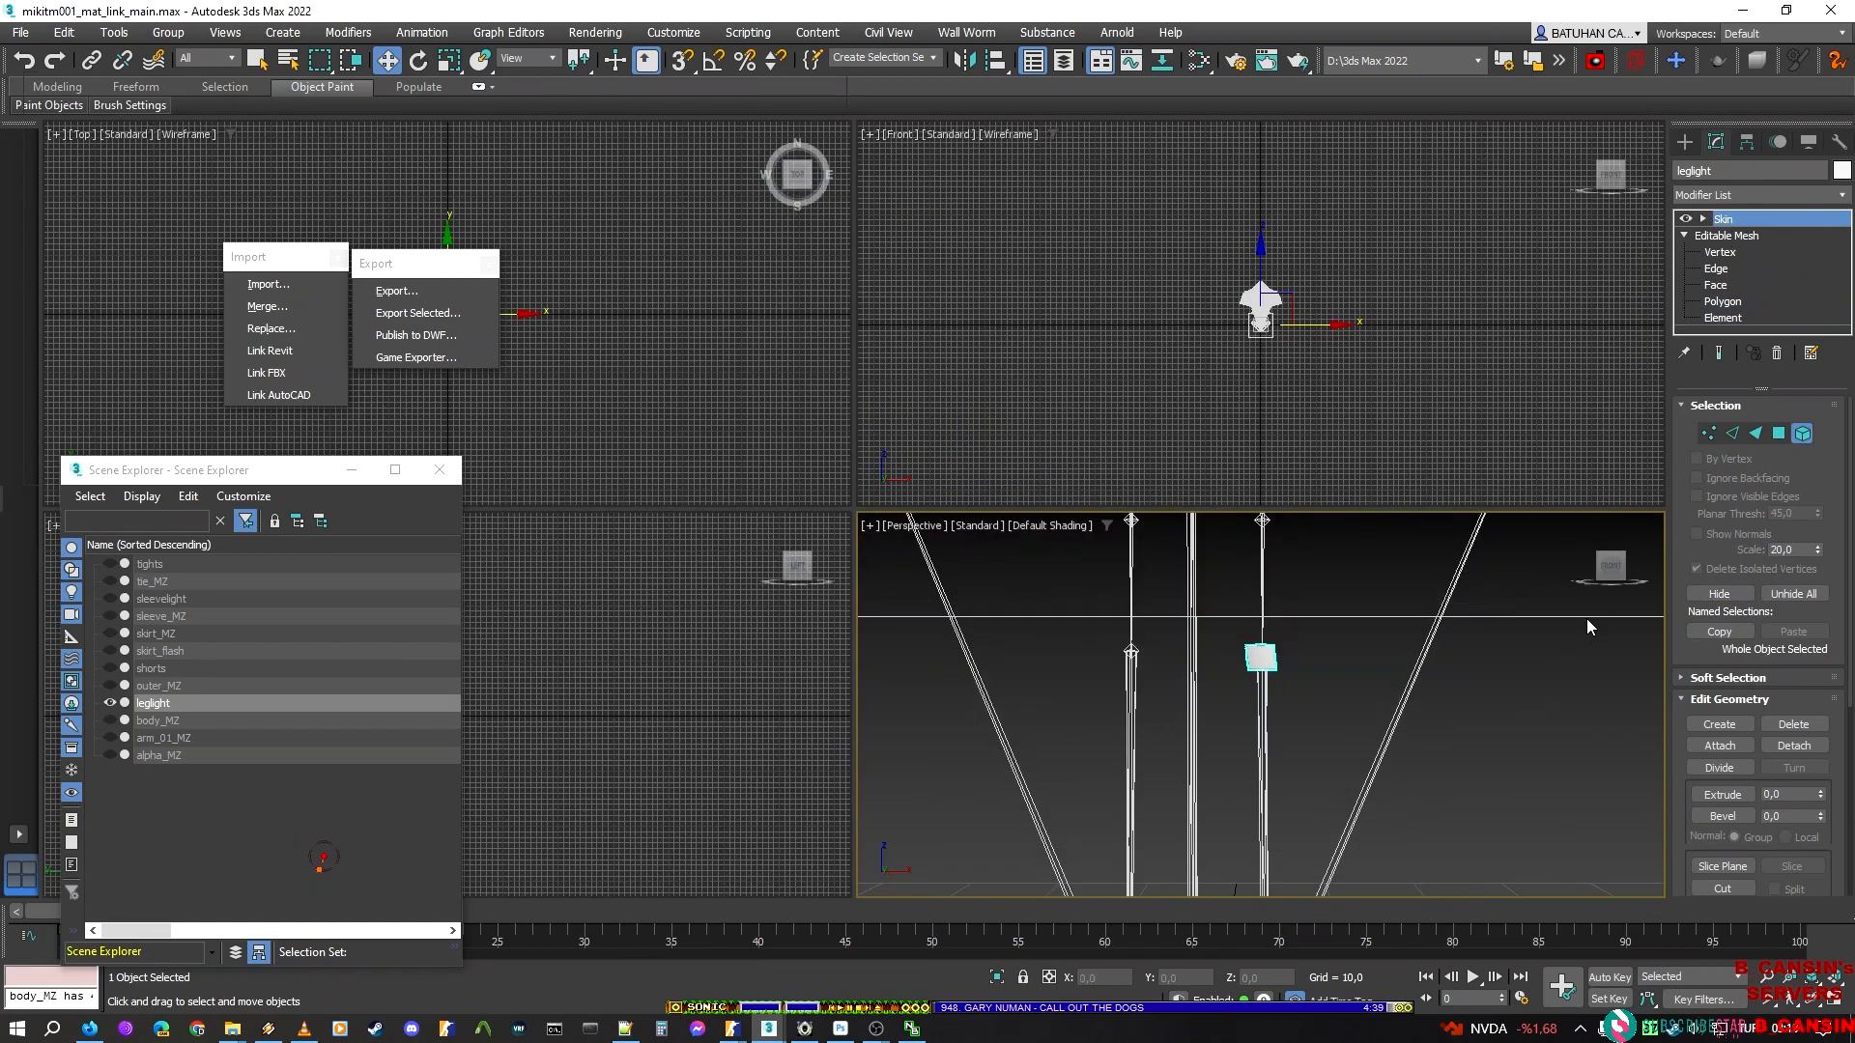
# Export the isolated light as leg_light_l_up, a Valve DMX model, in the leglight folder
pyautogui.click(402, 294)
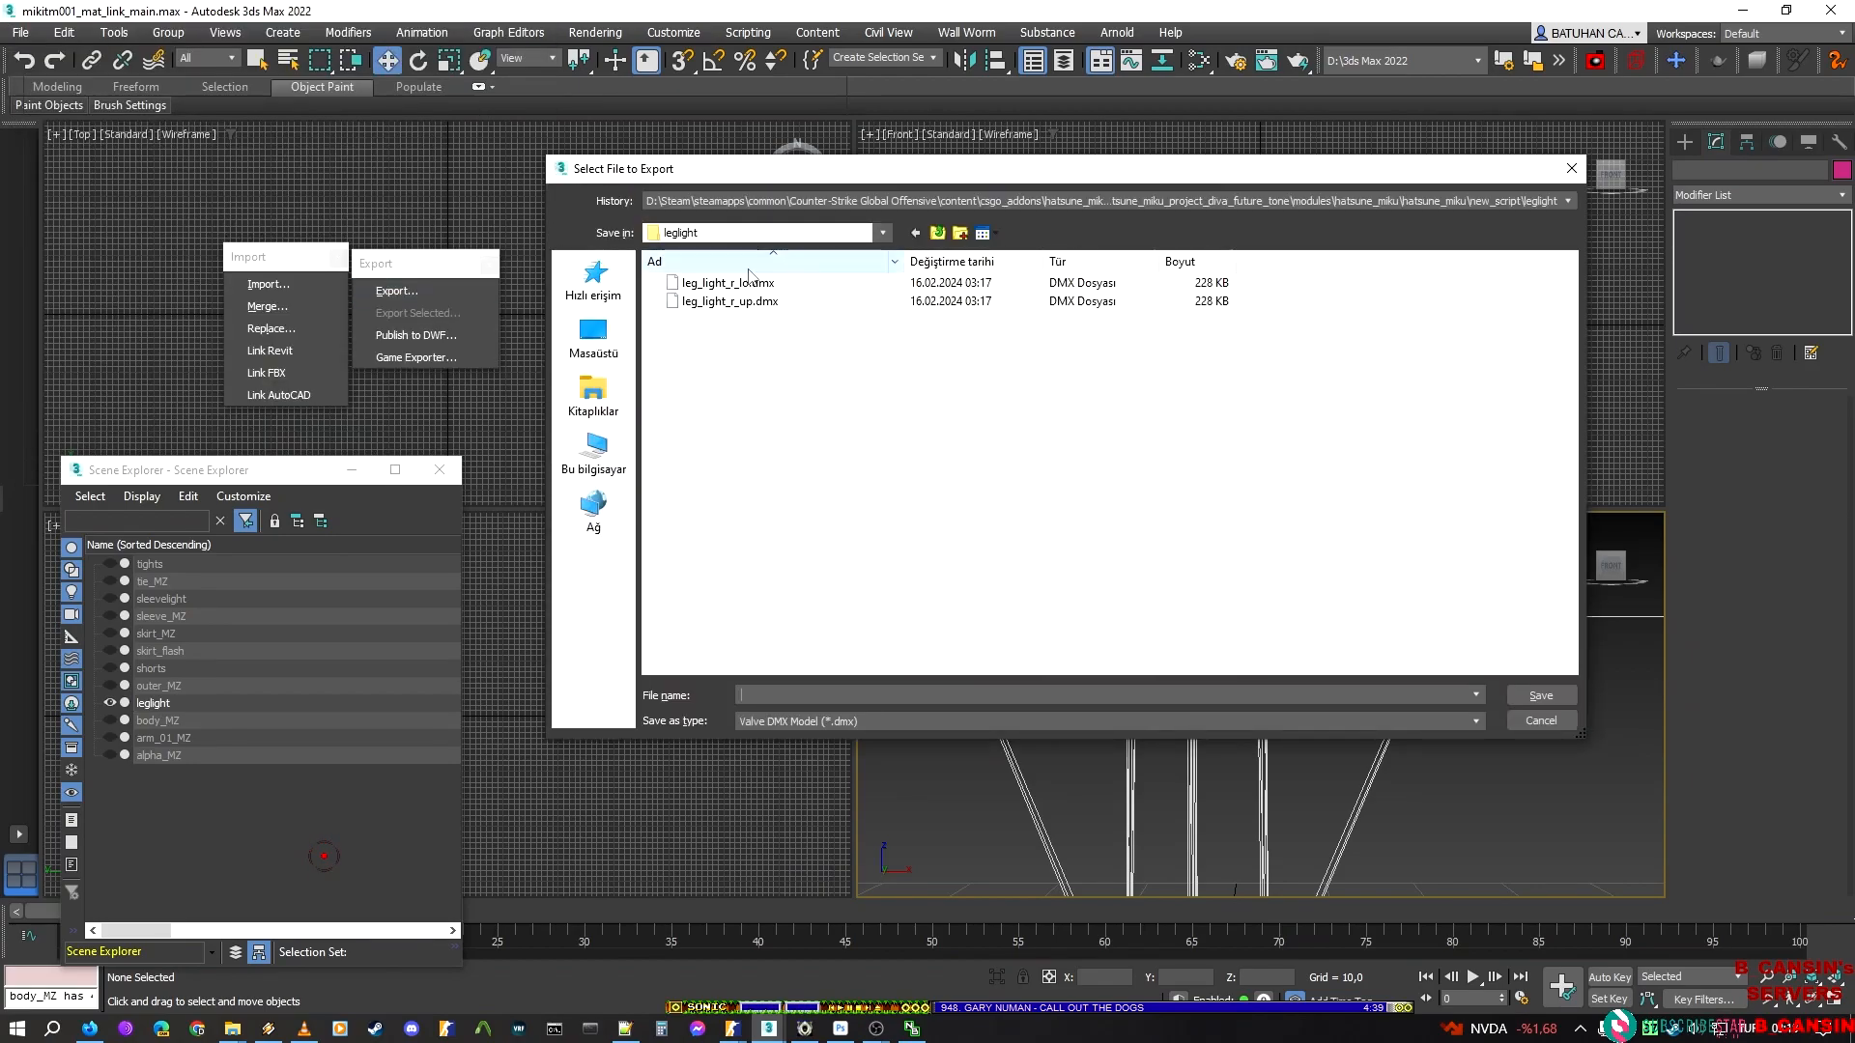
pyautogui.click(757, 284)
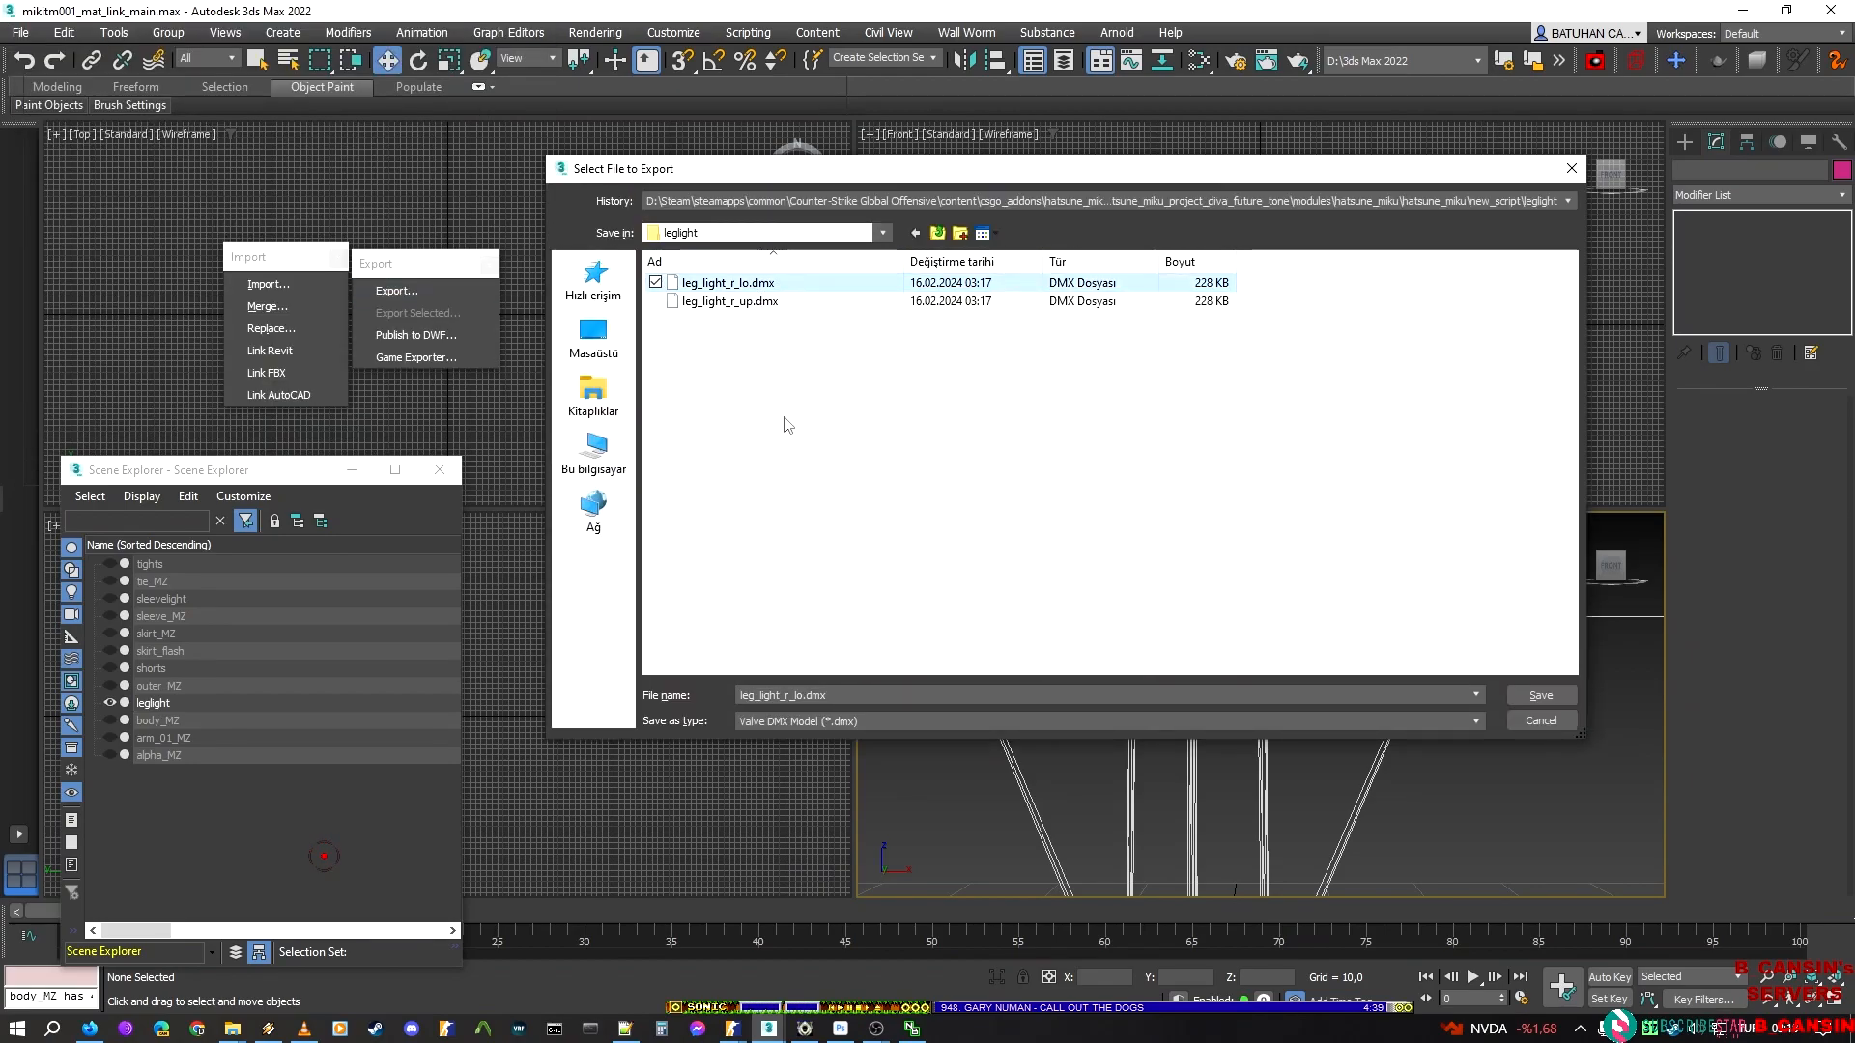
pyautogui.click(761, 302)
pyautogui.click(786, 696)
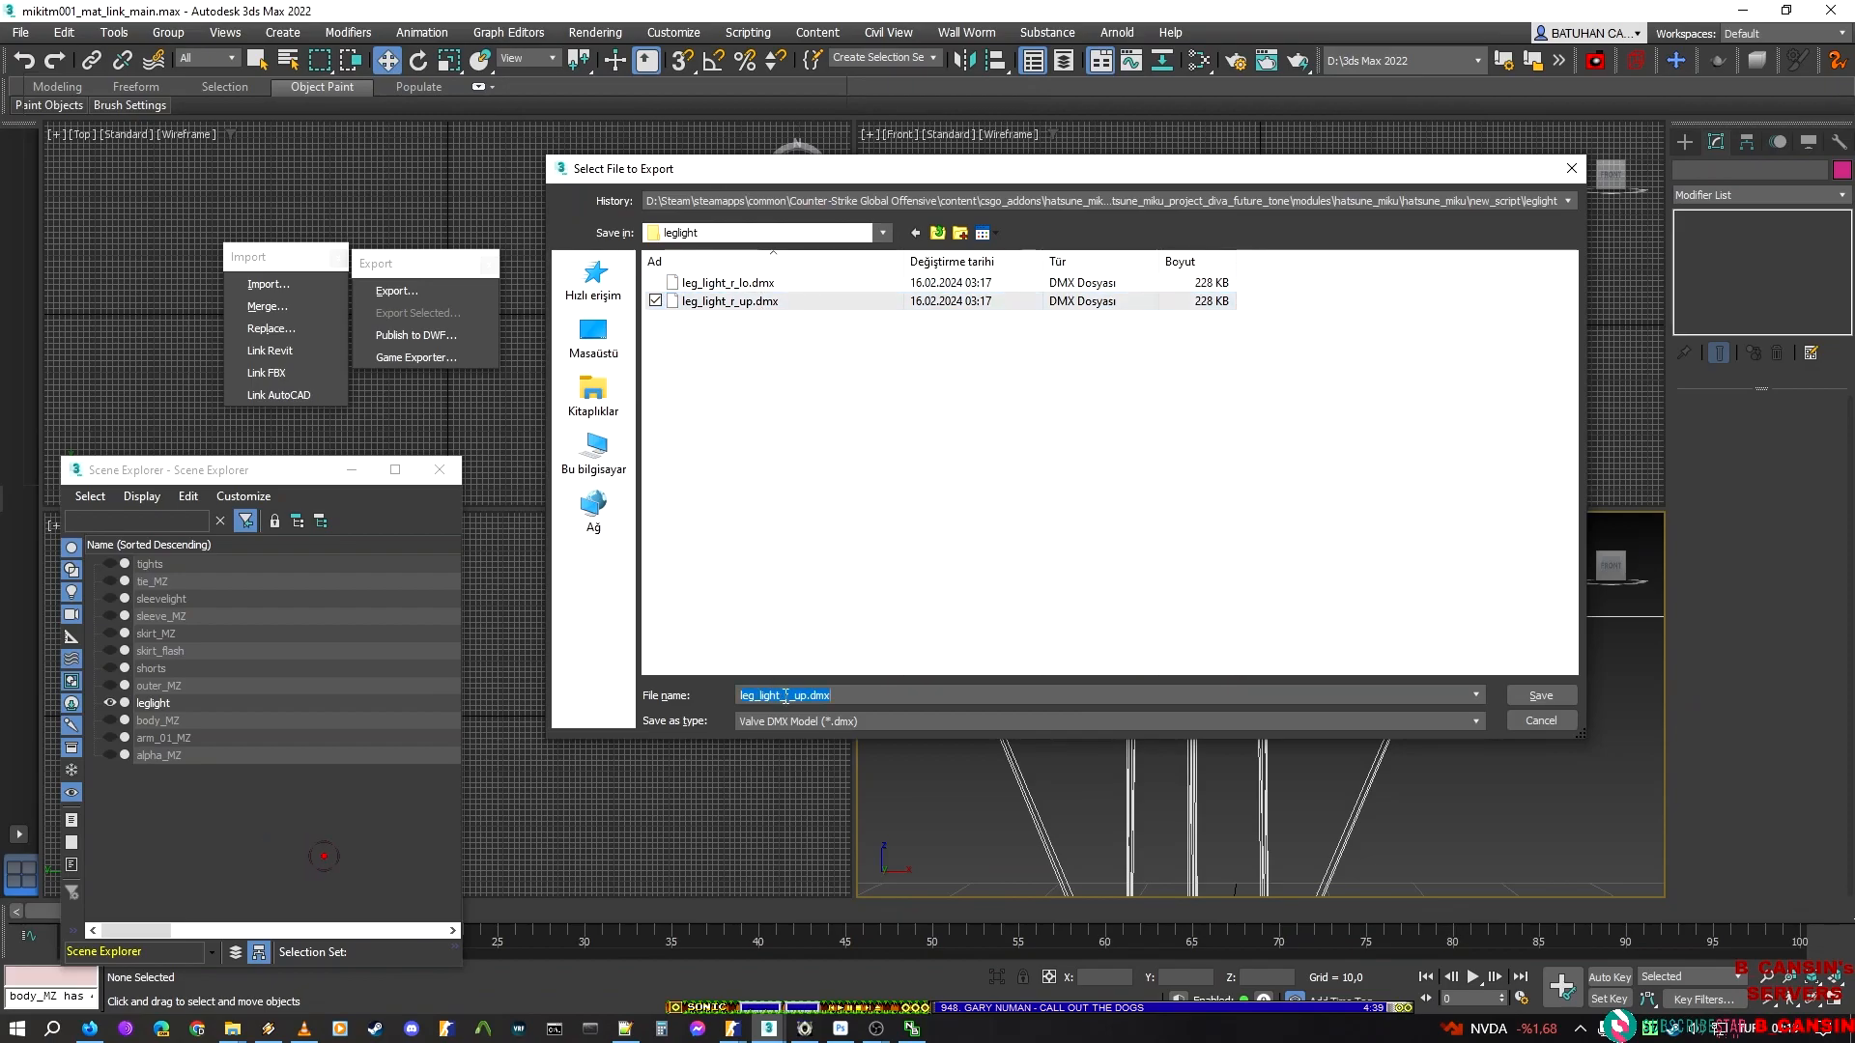
pyautogui.press('Delete')
pyautogui.write('l')
pyautogui.press('Return')
pyautogui.press('Return')
# Unhide all leglight elements, hide everything except the lower light on the character's left leg, and return to the Skin level
pyautogui.moveTo(1251, 664); pyautogui.dragTo(1234, 710, button='middle')
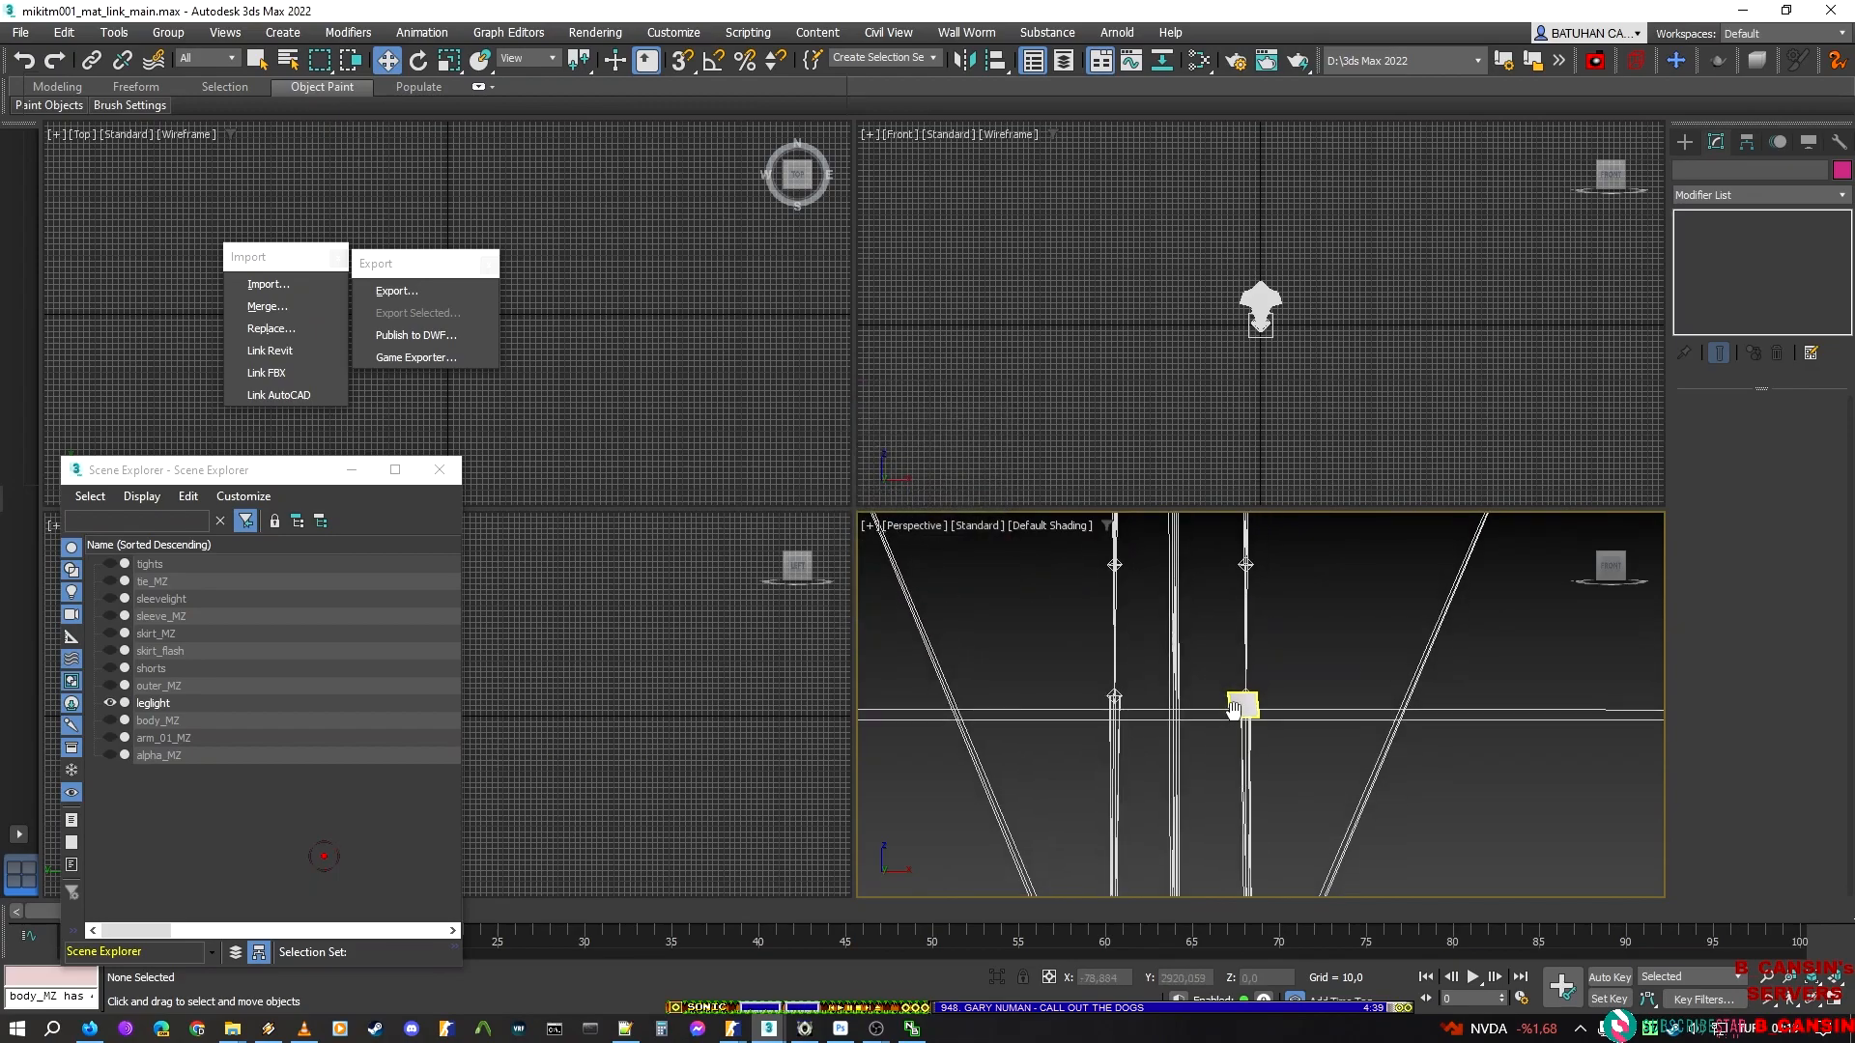
pyautogui.click(1243, 705)
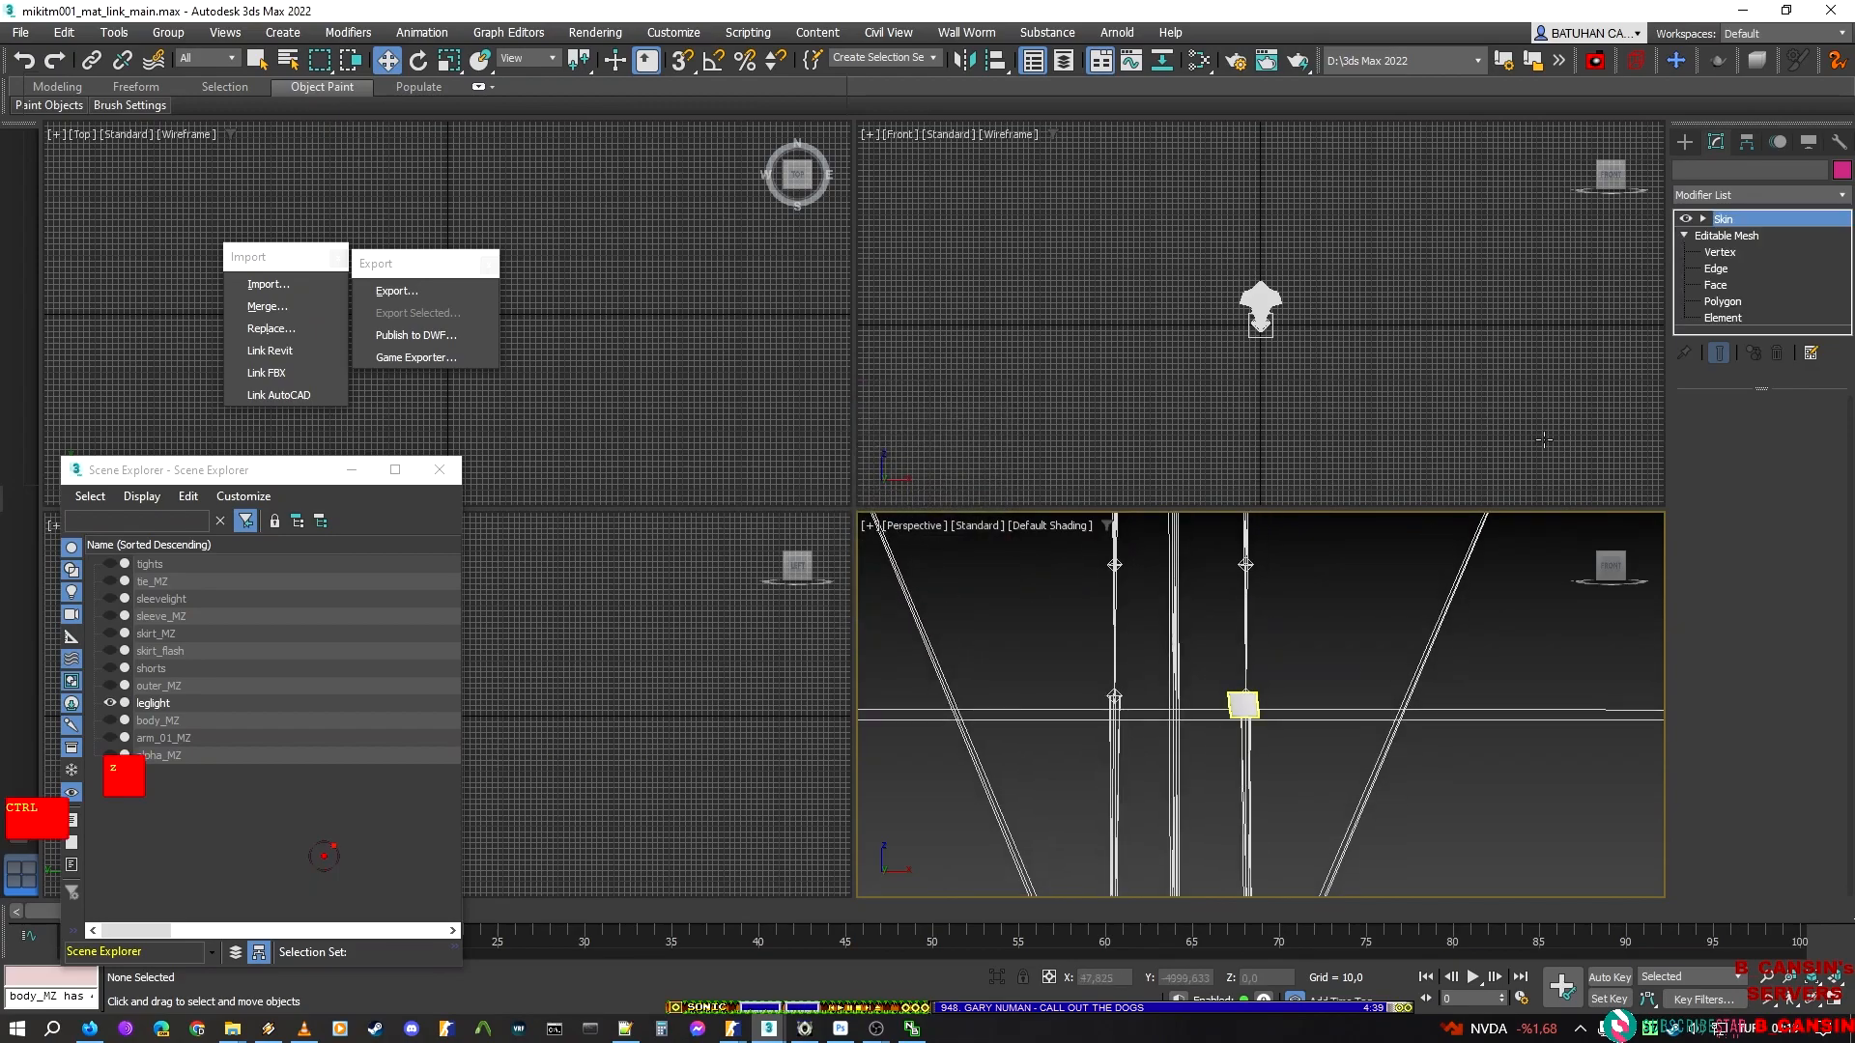
pyautogui.click(1724, 318)
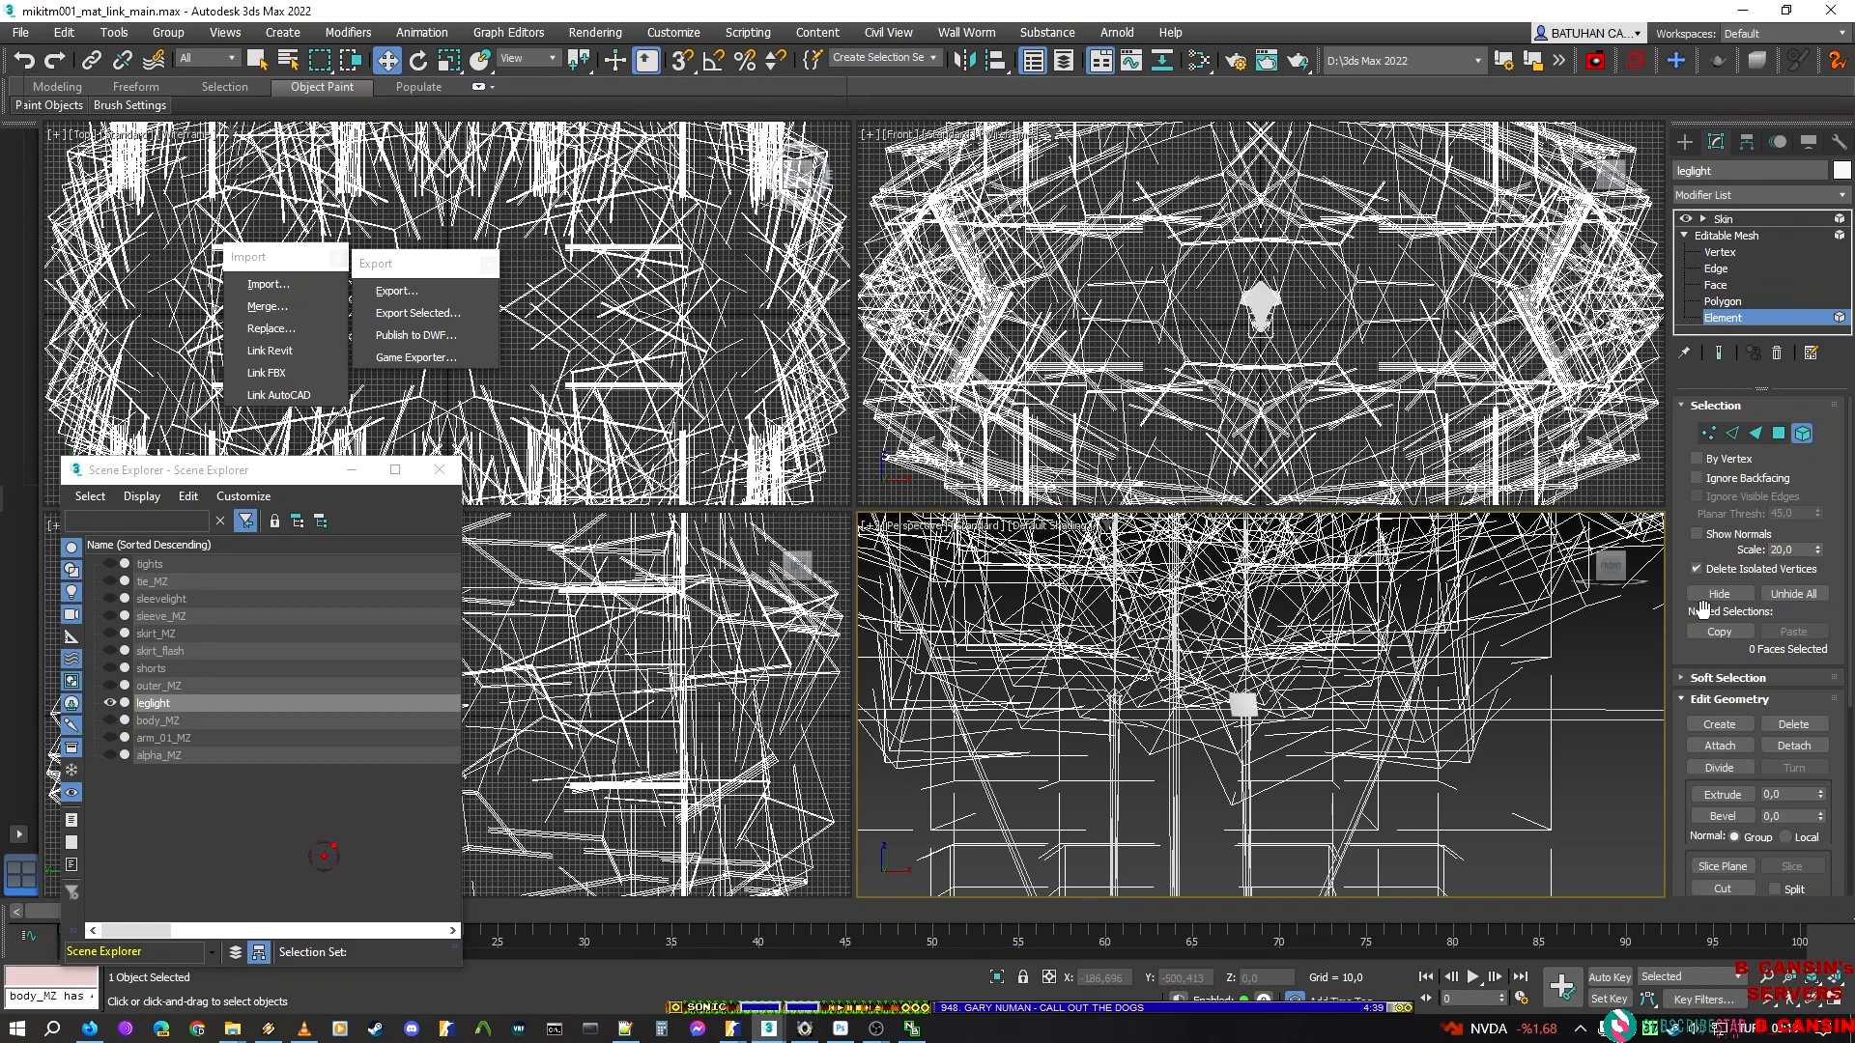
pyautogui.click(1794, 594)
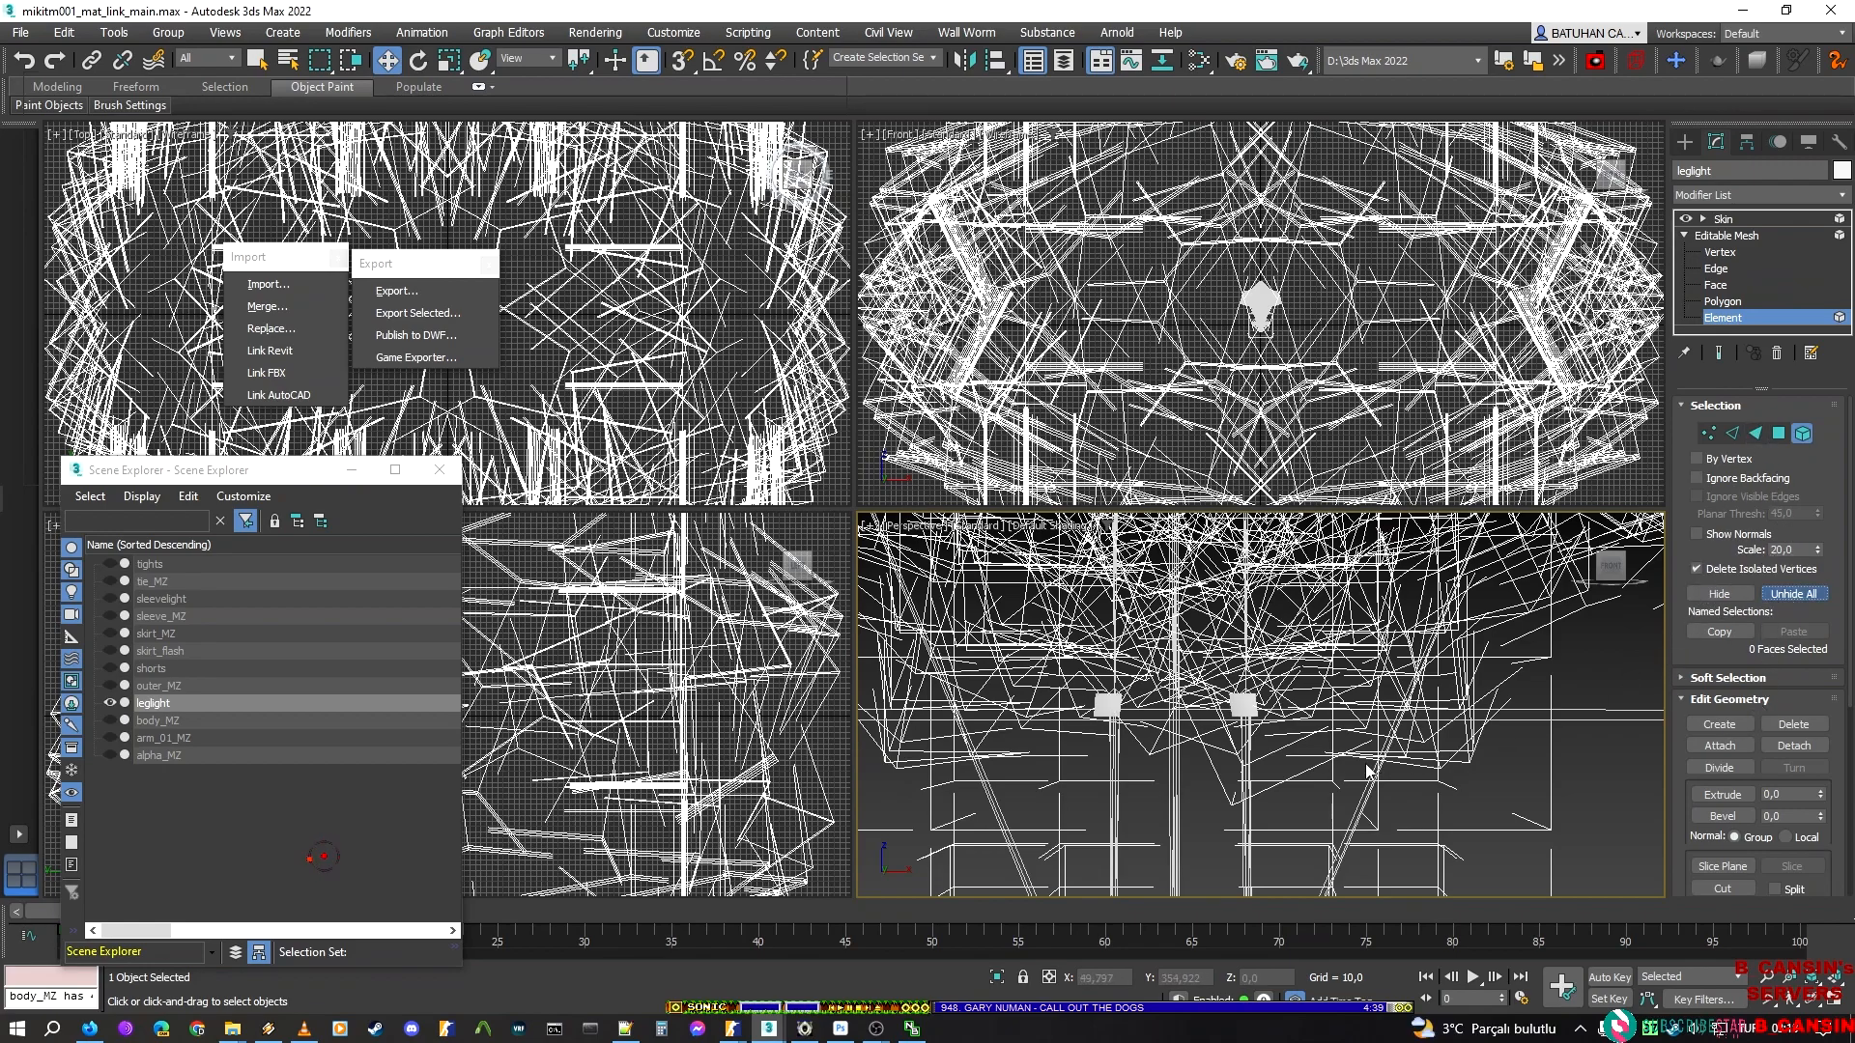
pyautogui.scroll(4, 1331, 812)
pyautogui.scroll(-2, 1331, 810)
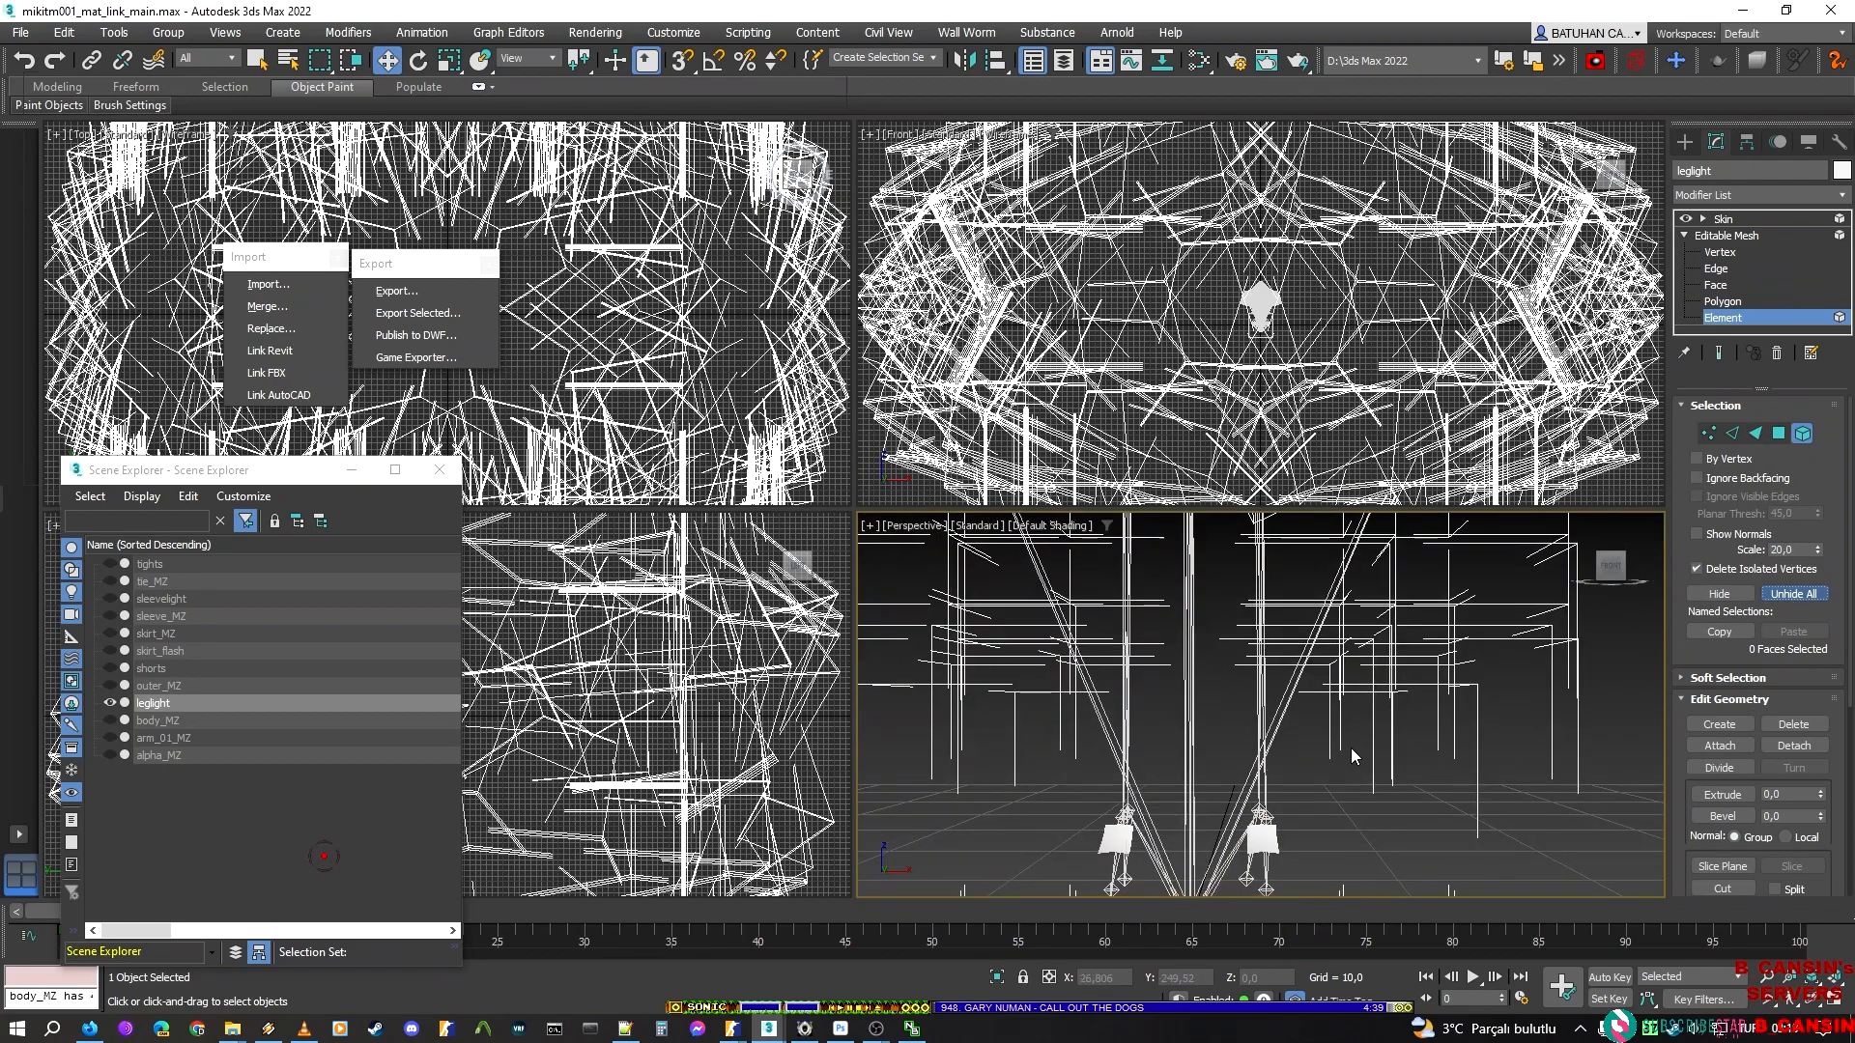
pyautogui.click(1240, 881)
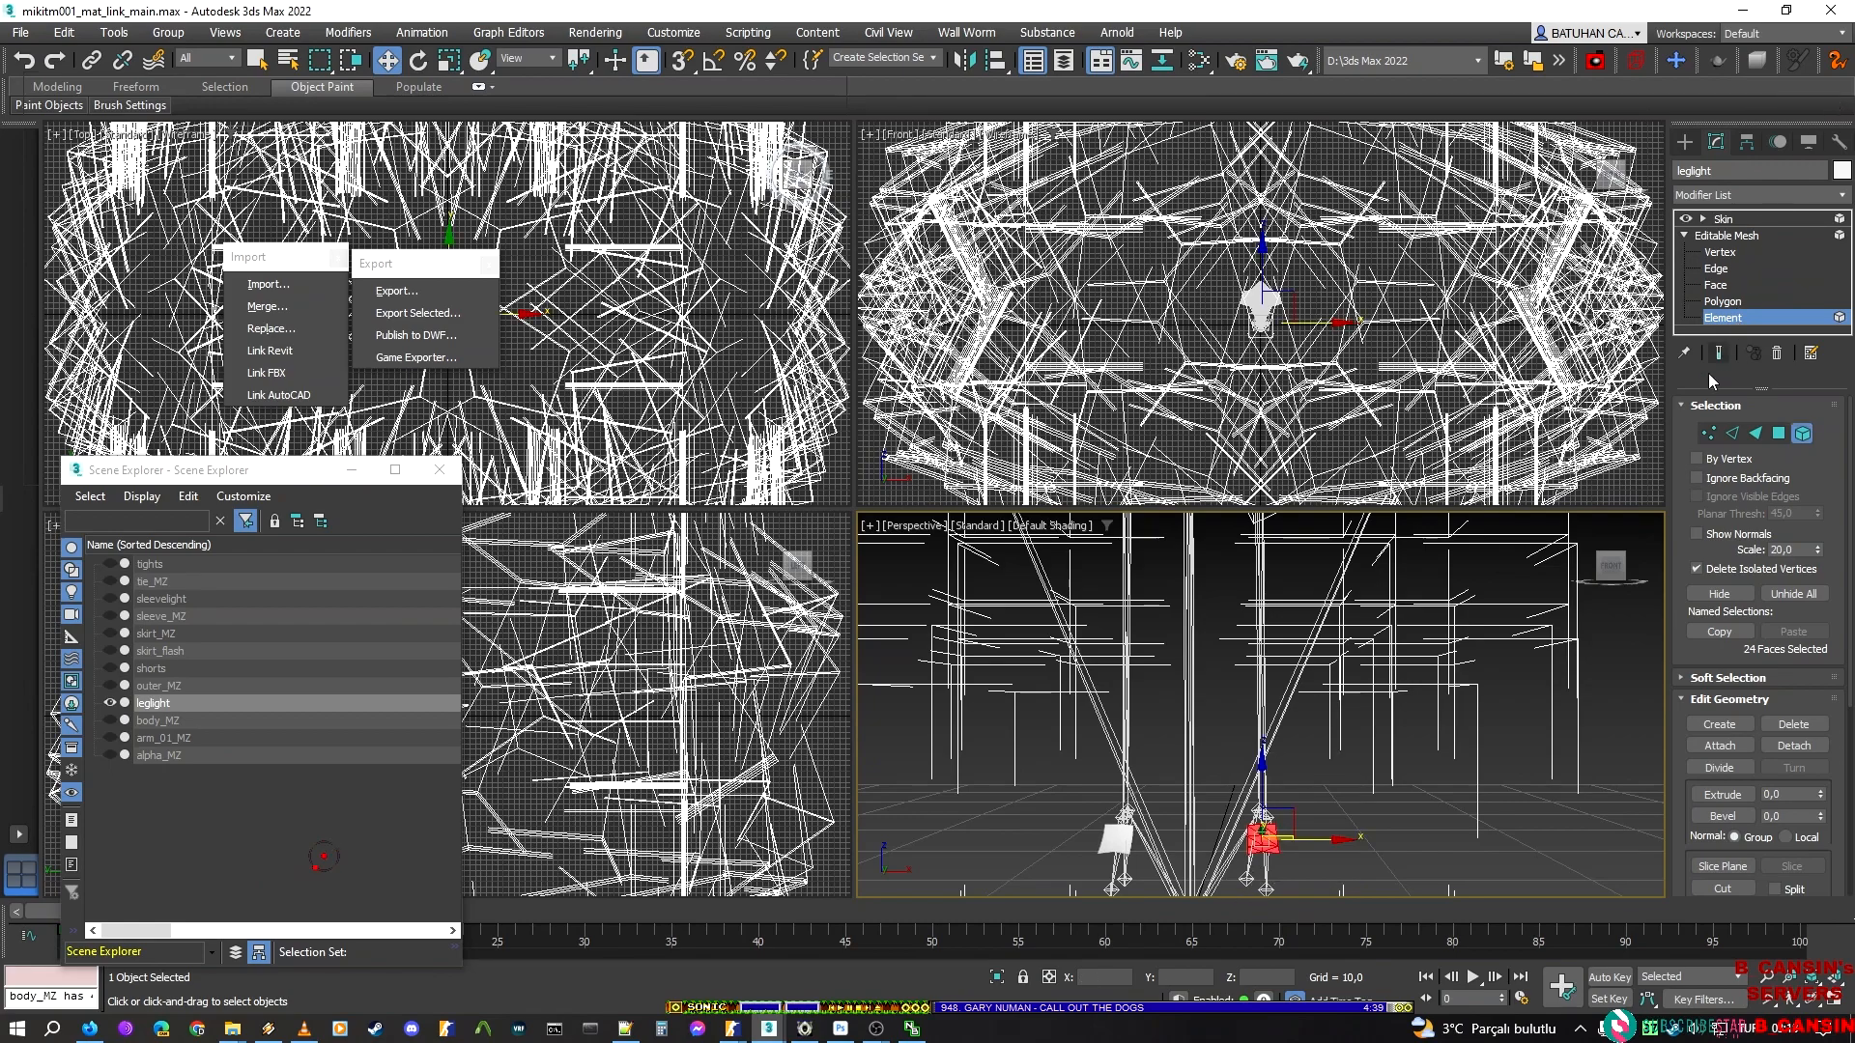
pyautogui.hotkey('ctrl', 'i')
pyautogui.click(1725, 596)
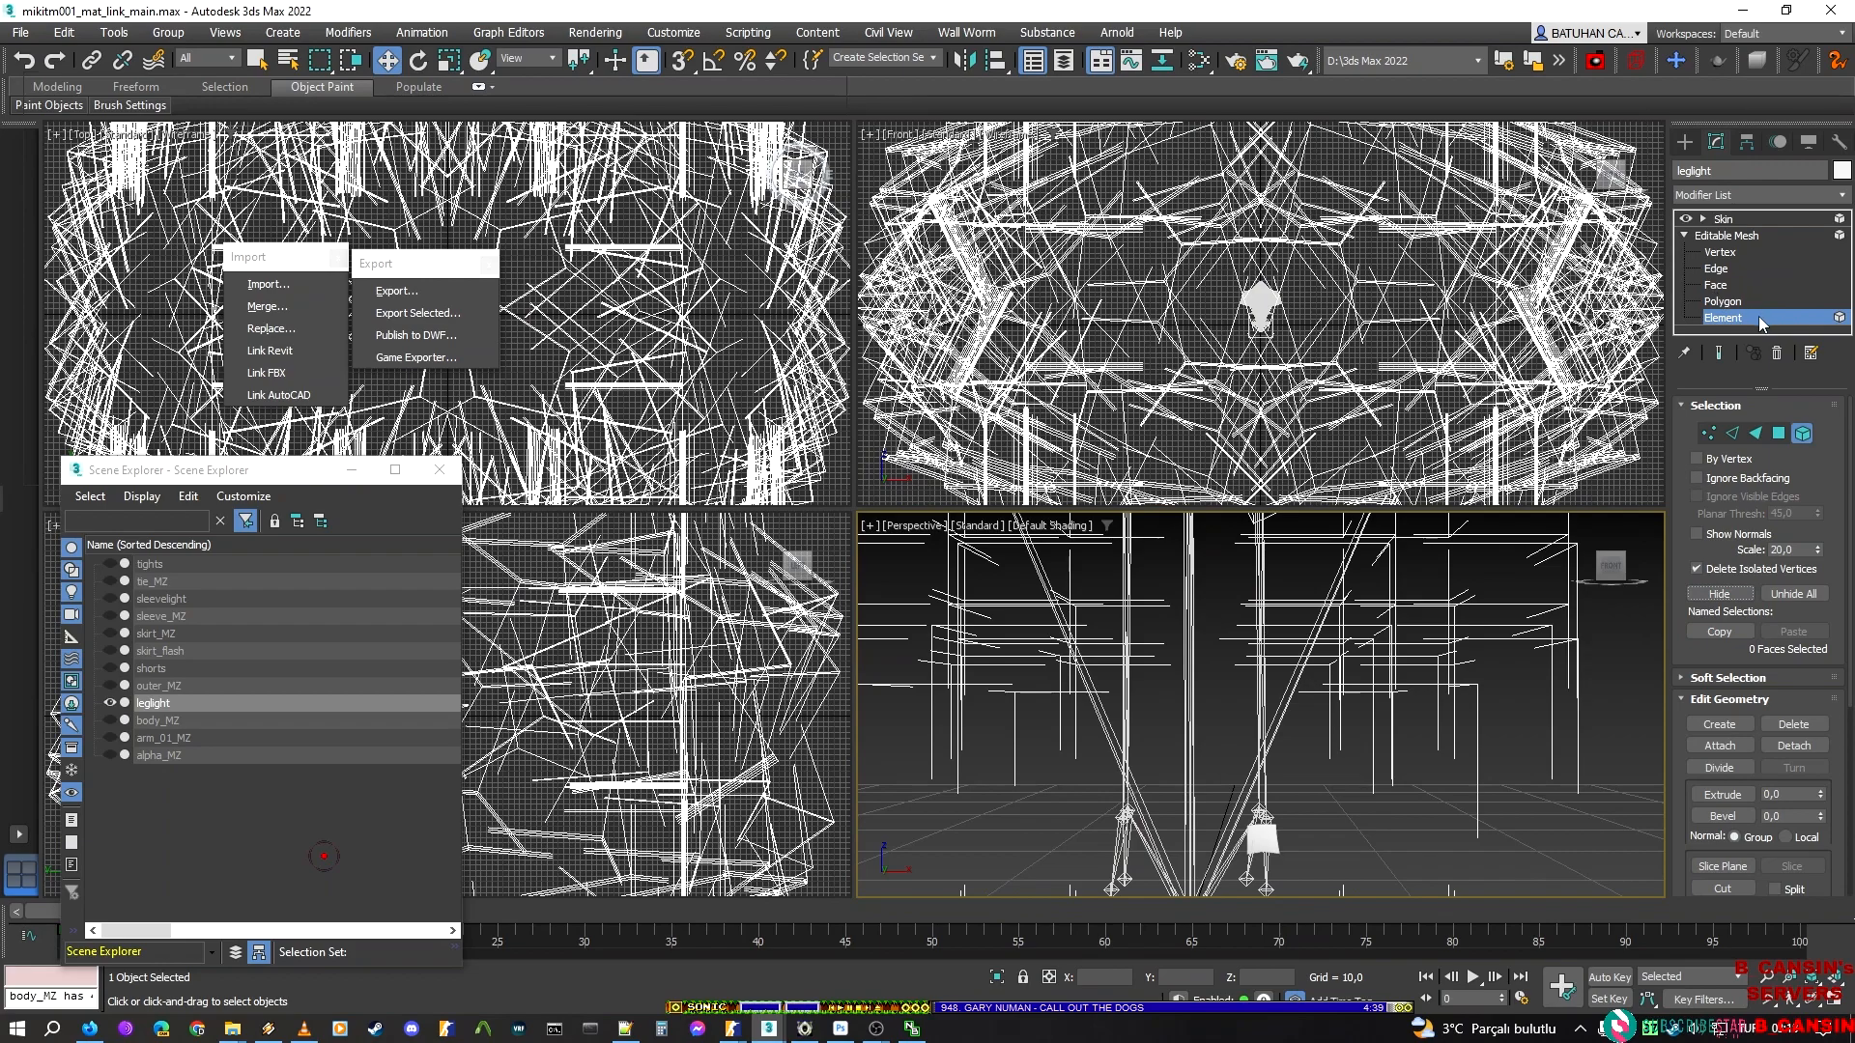
pyautogui.click(1736, 223)
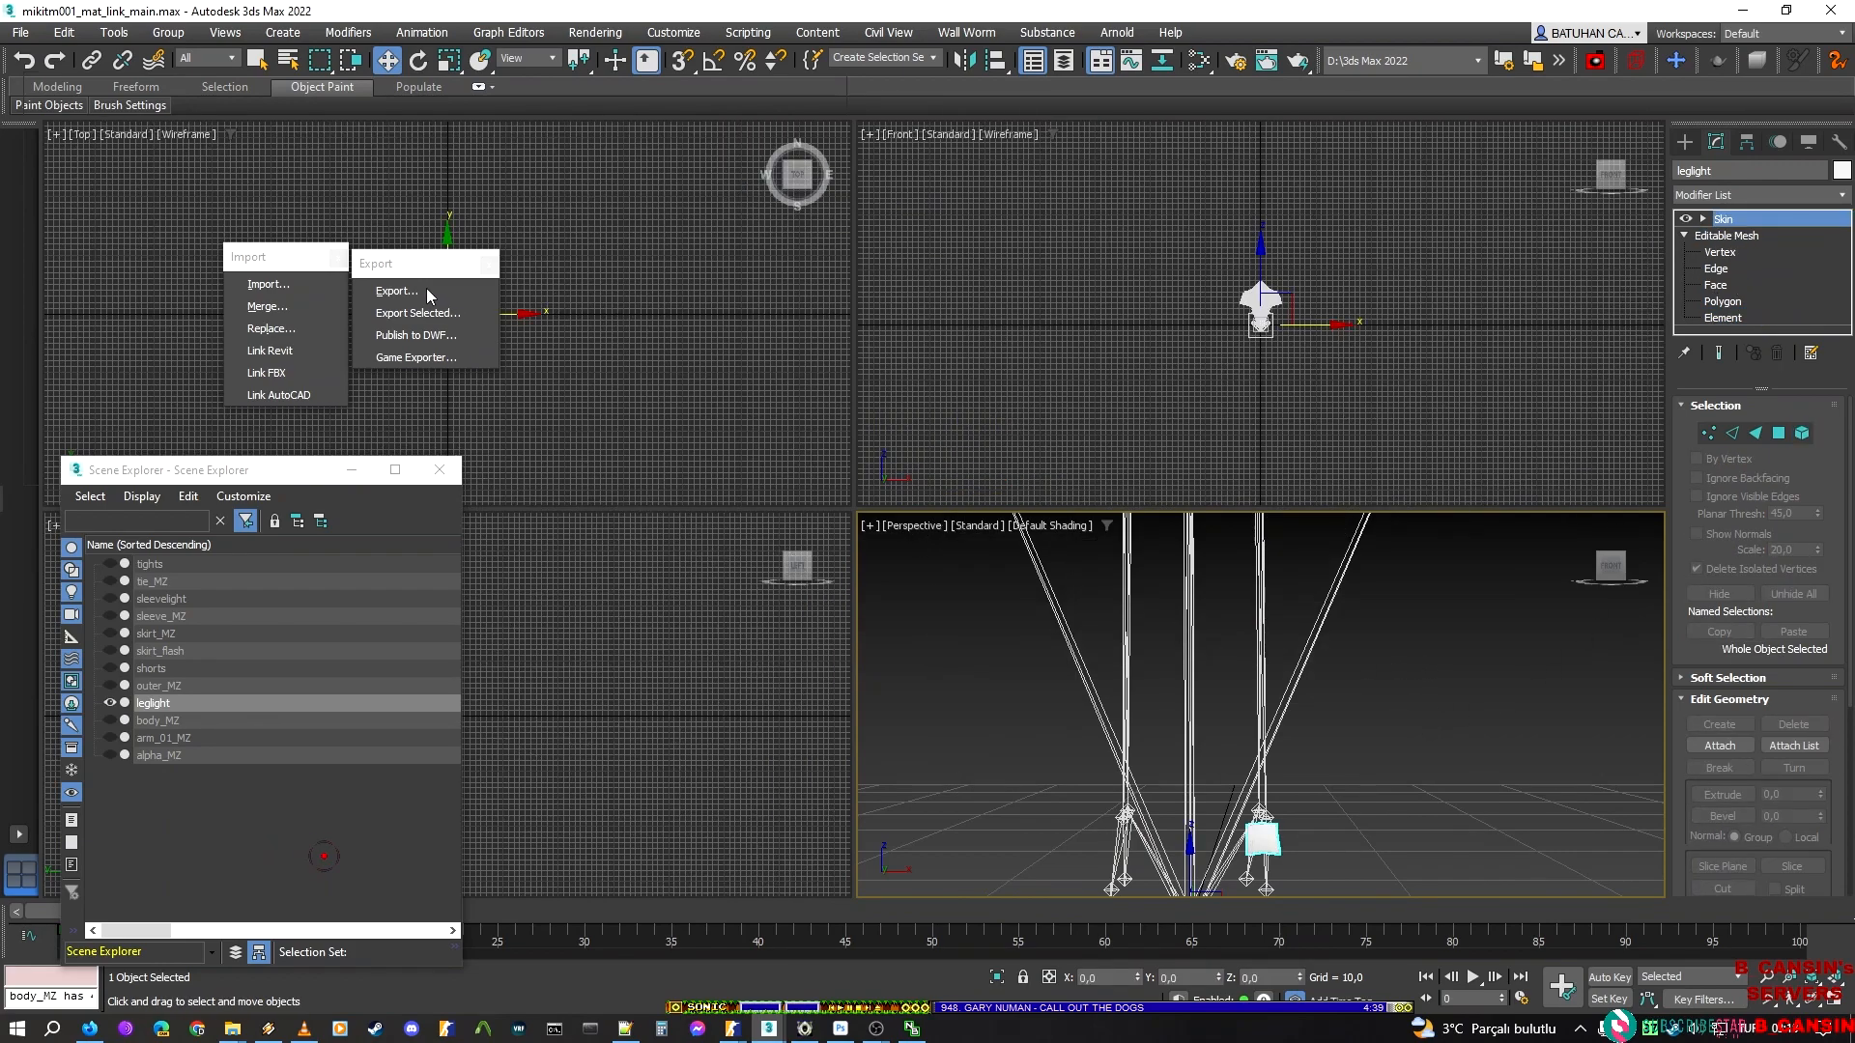
# Export the isolated light as leg_light_l_lo, a Valve DMX model, in the leglight folder
pyautogui.click(396, 291)
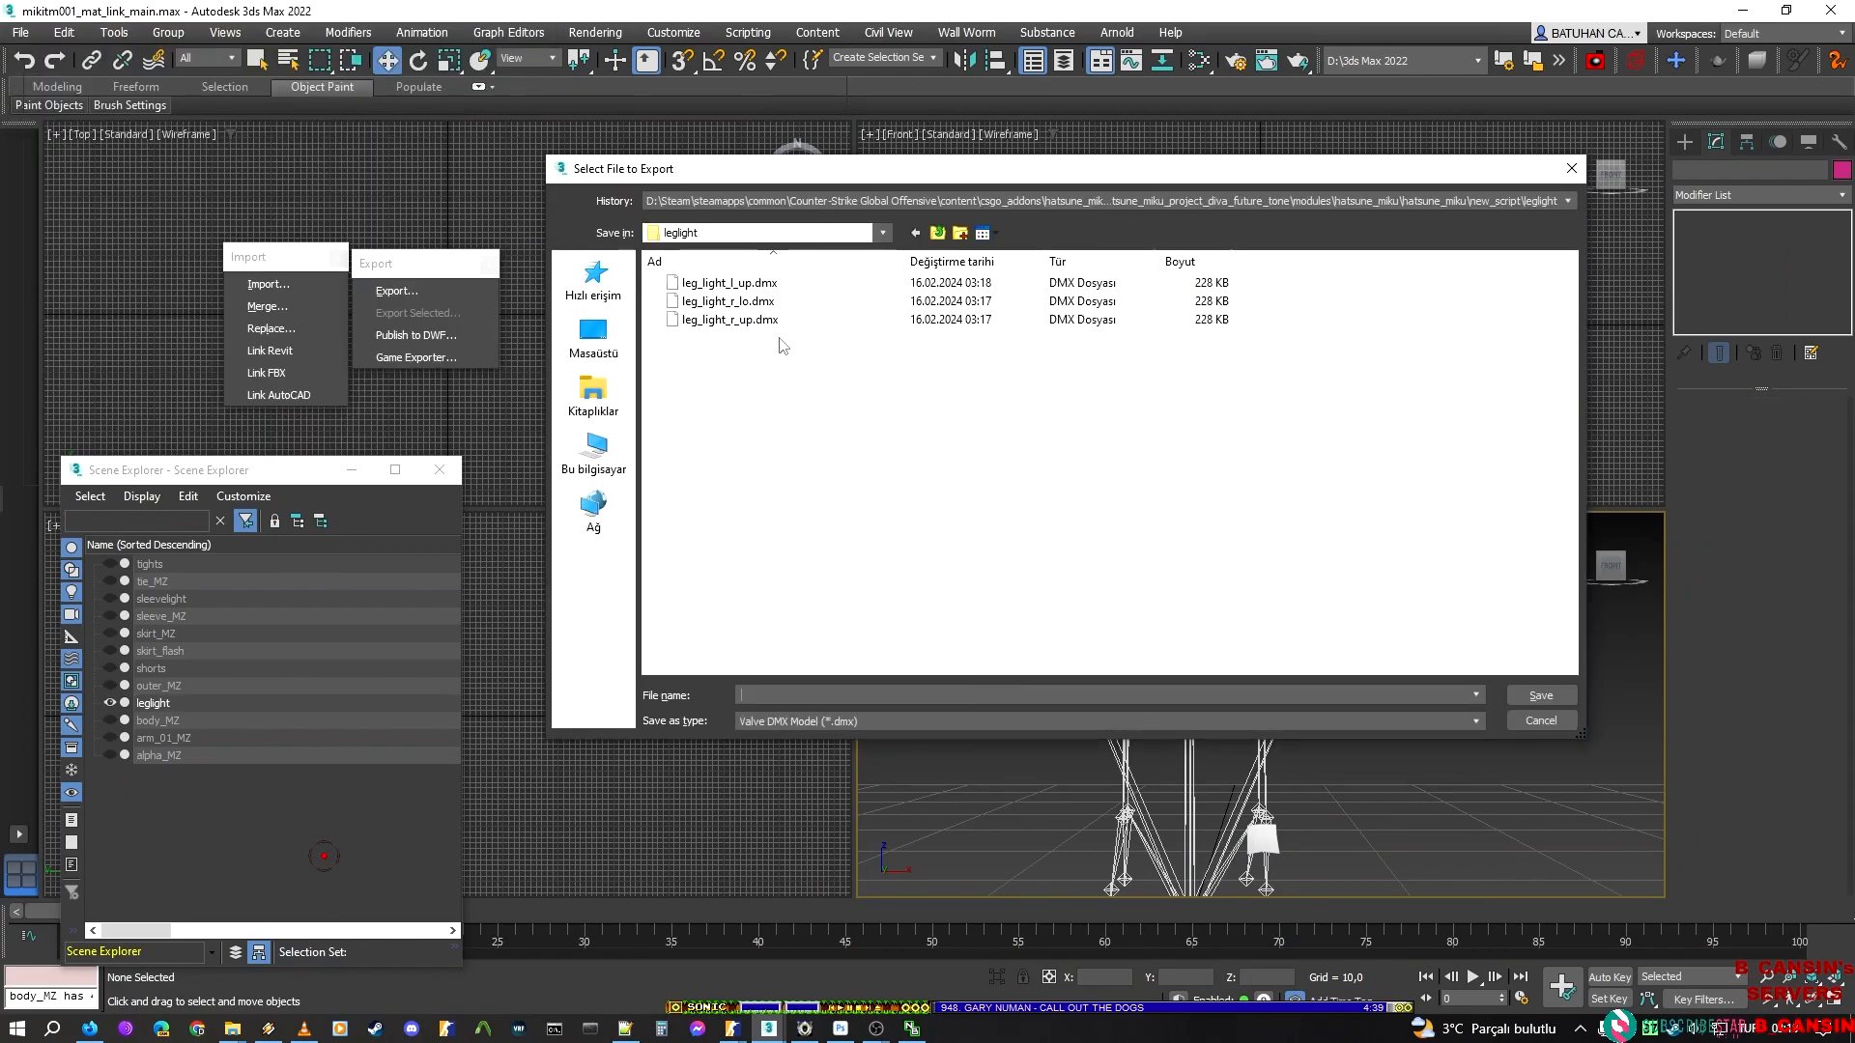
pyautogui.click(763, 320)
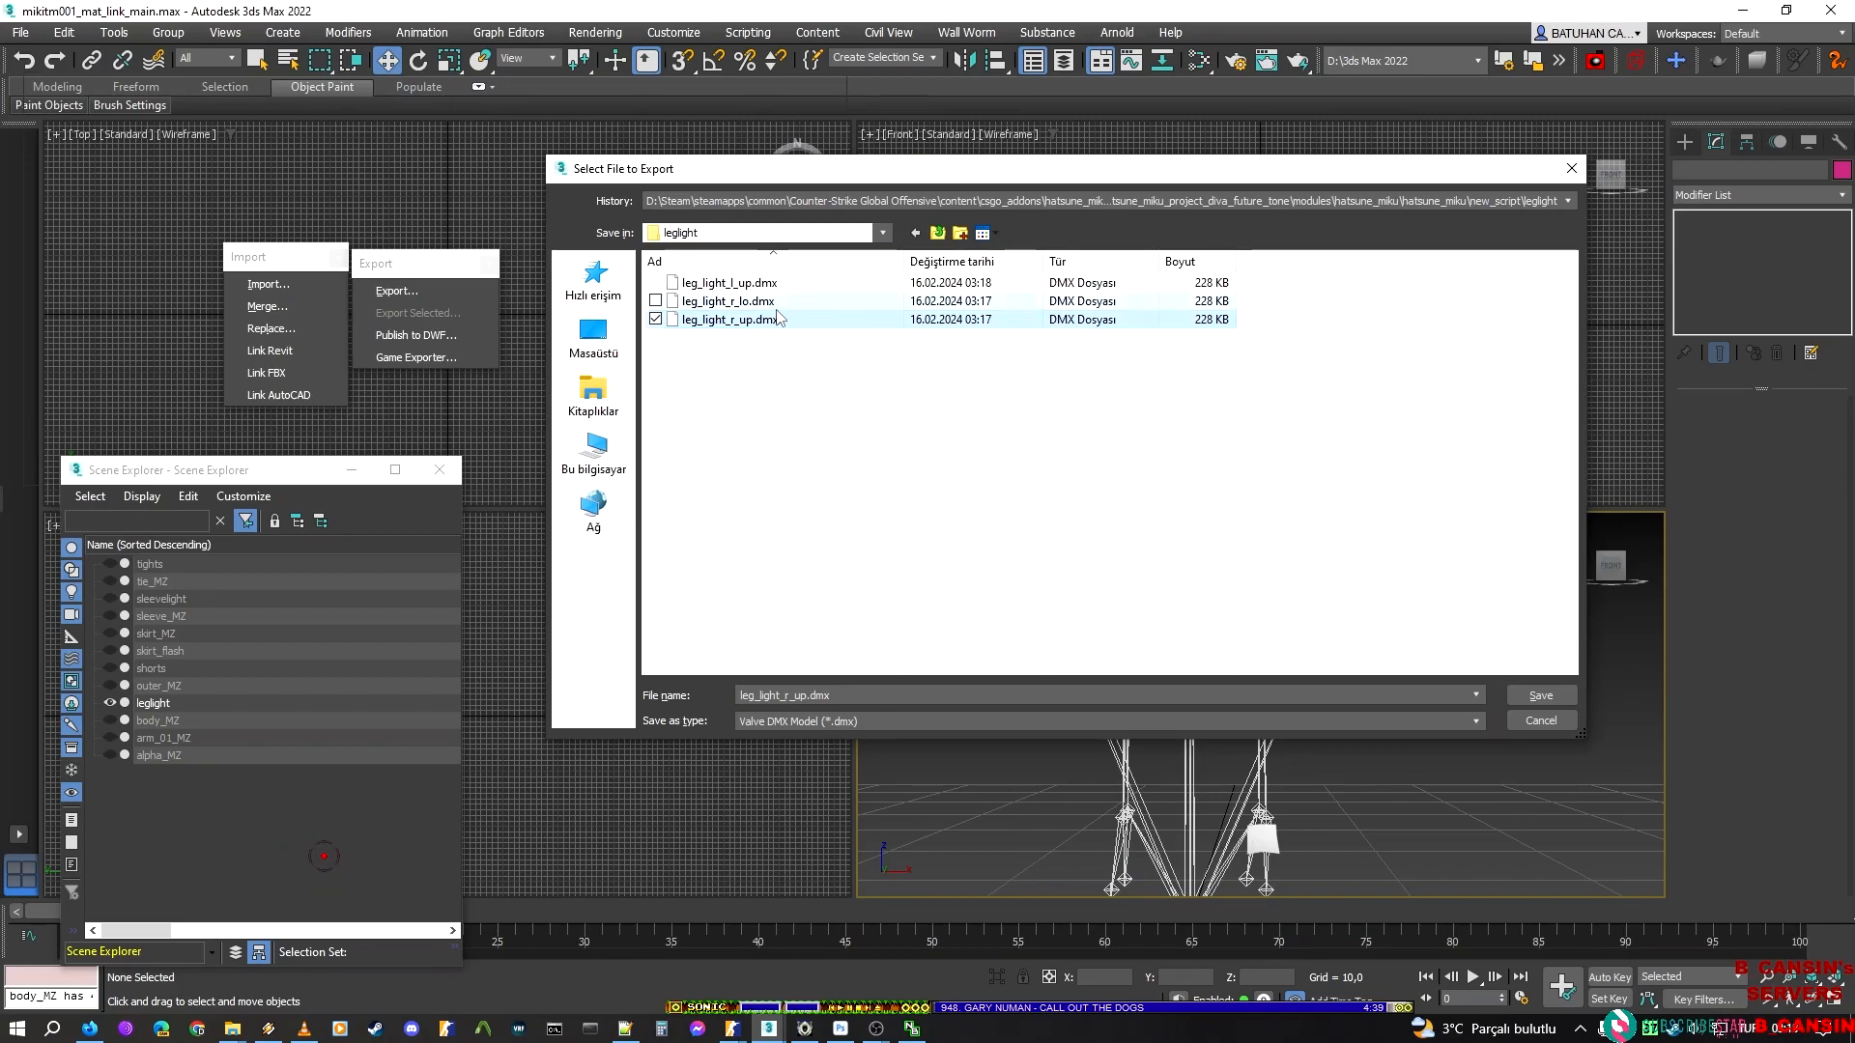
pyautogui.click(734, 282)
pyautogui.doubleClick(810, 694)
pyautogui.moveTo(794, 694); pyautogui.dragTo(829, 695)
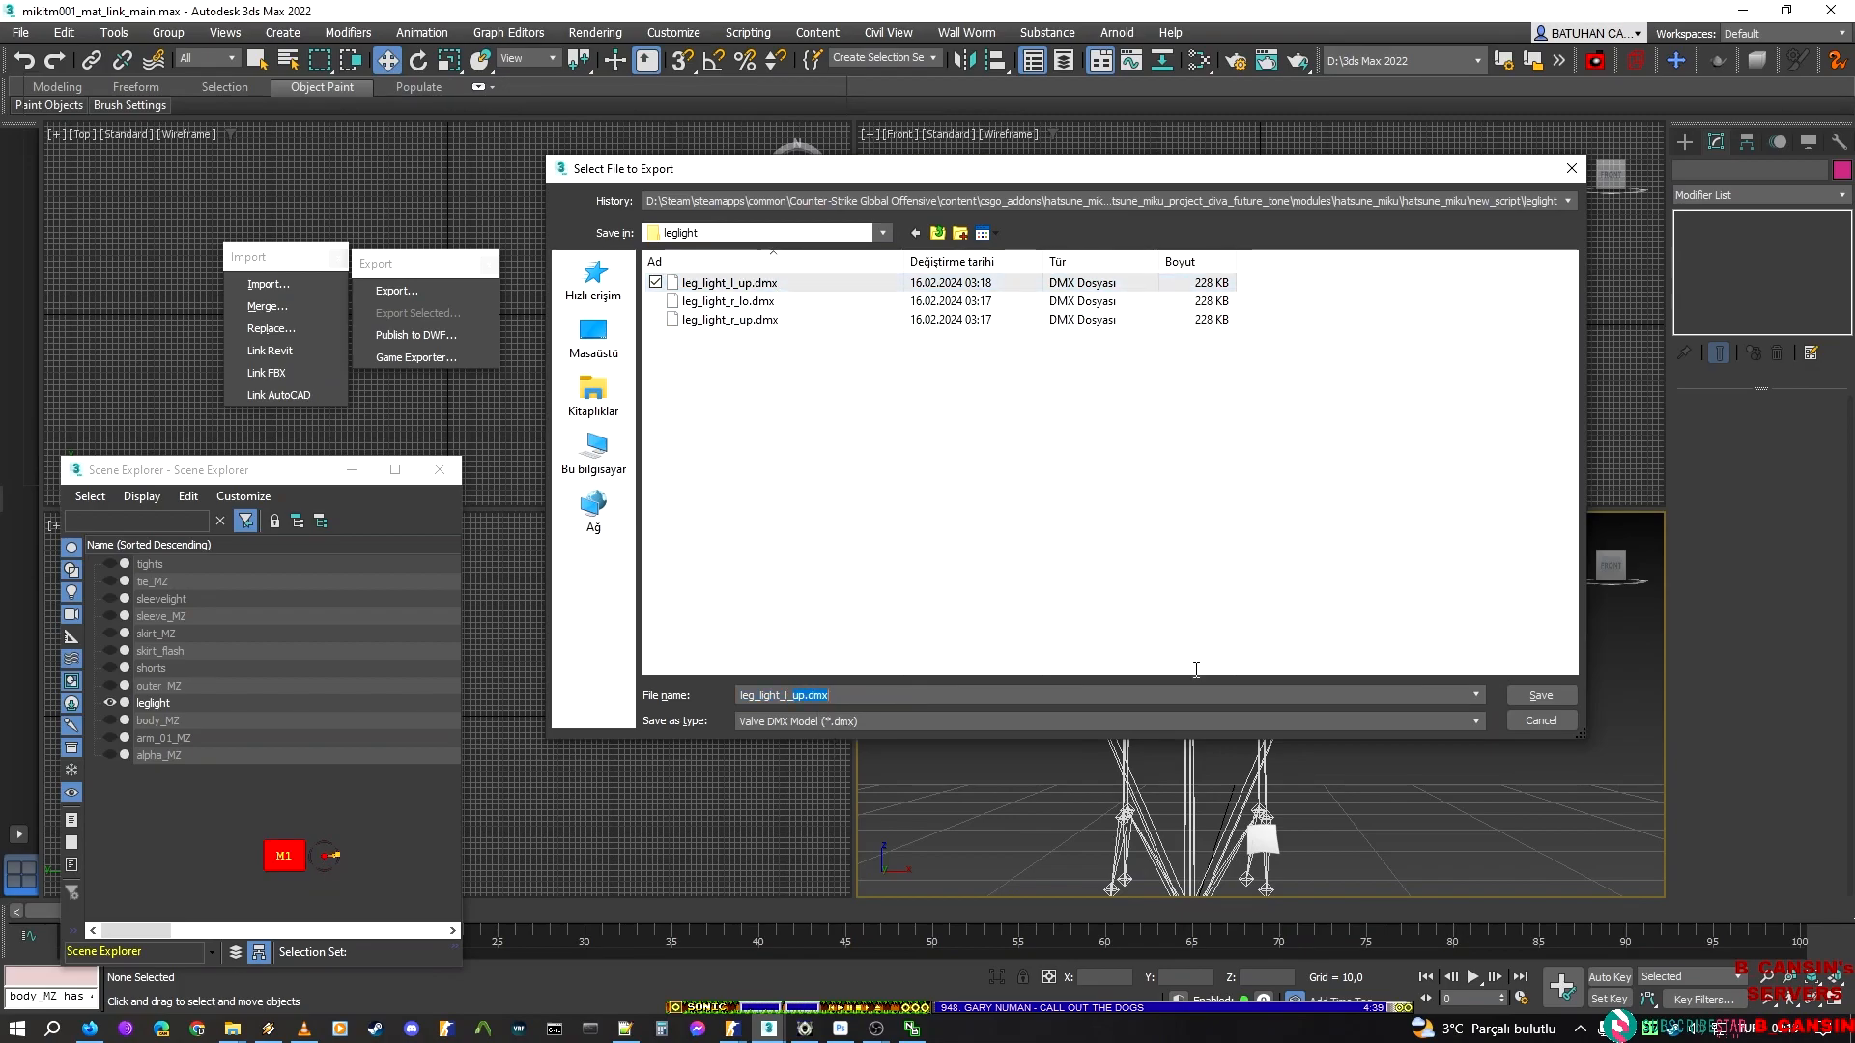
pyautogui.write('lo')
pyautogui.press('Return')
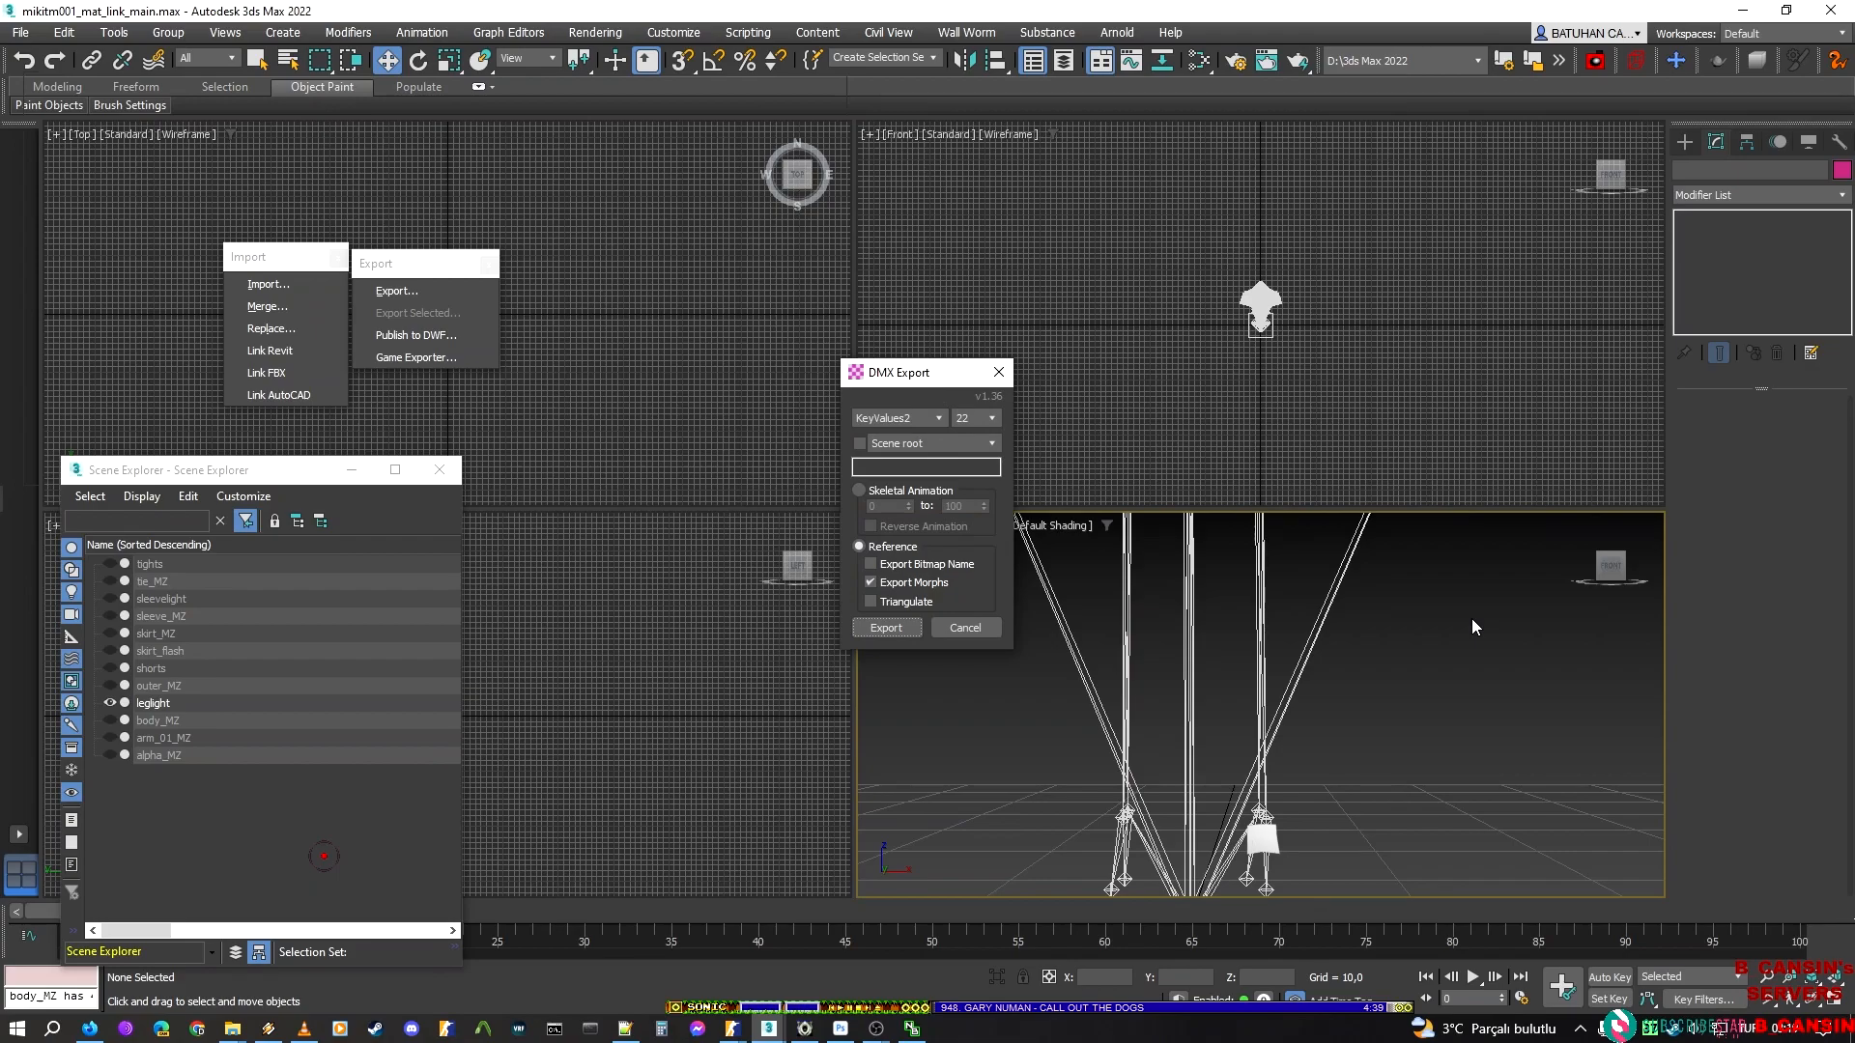
pyautogui.press('Return')
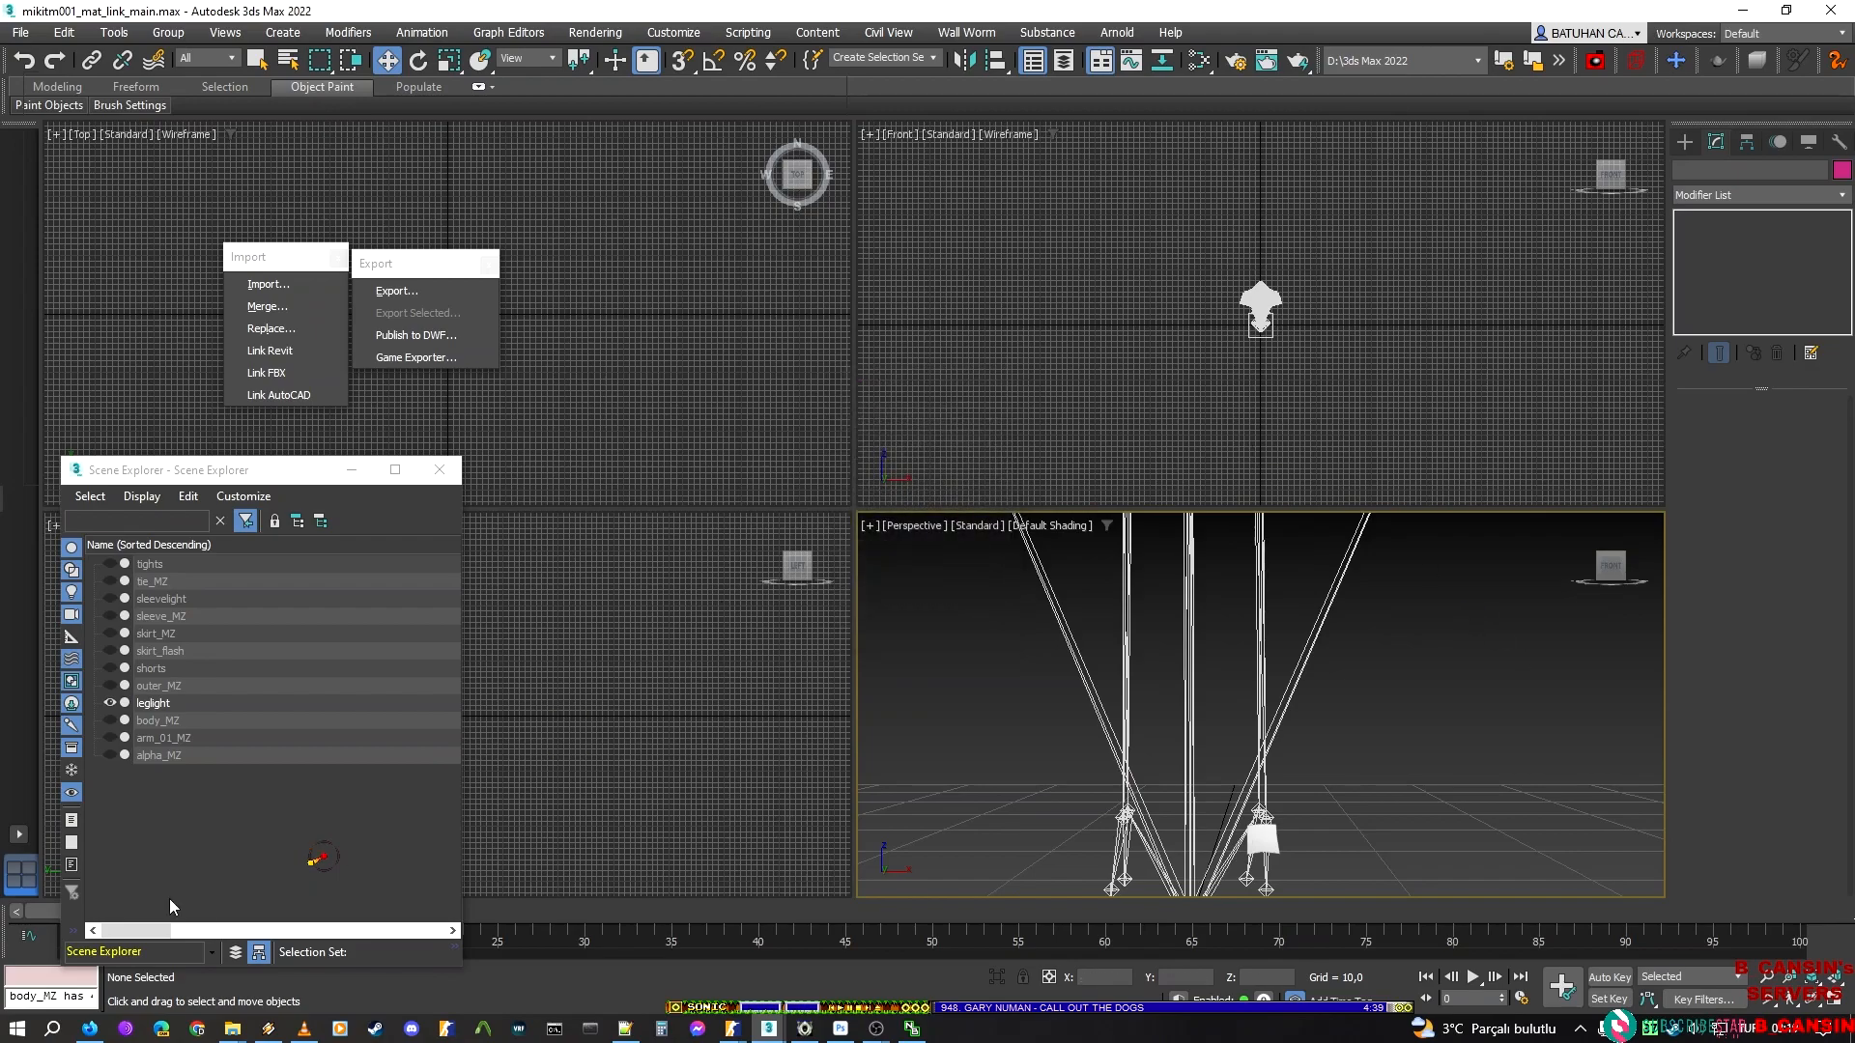
# Hide the leglight object and show only arm_01_MZ in the scene
pyautogui.click(111, 703)
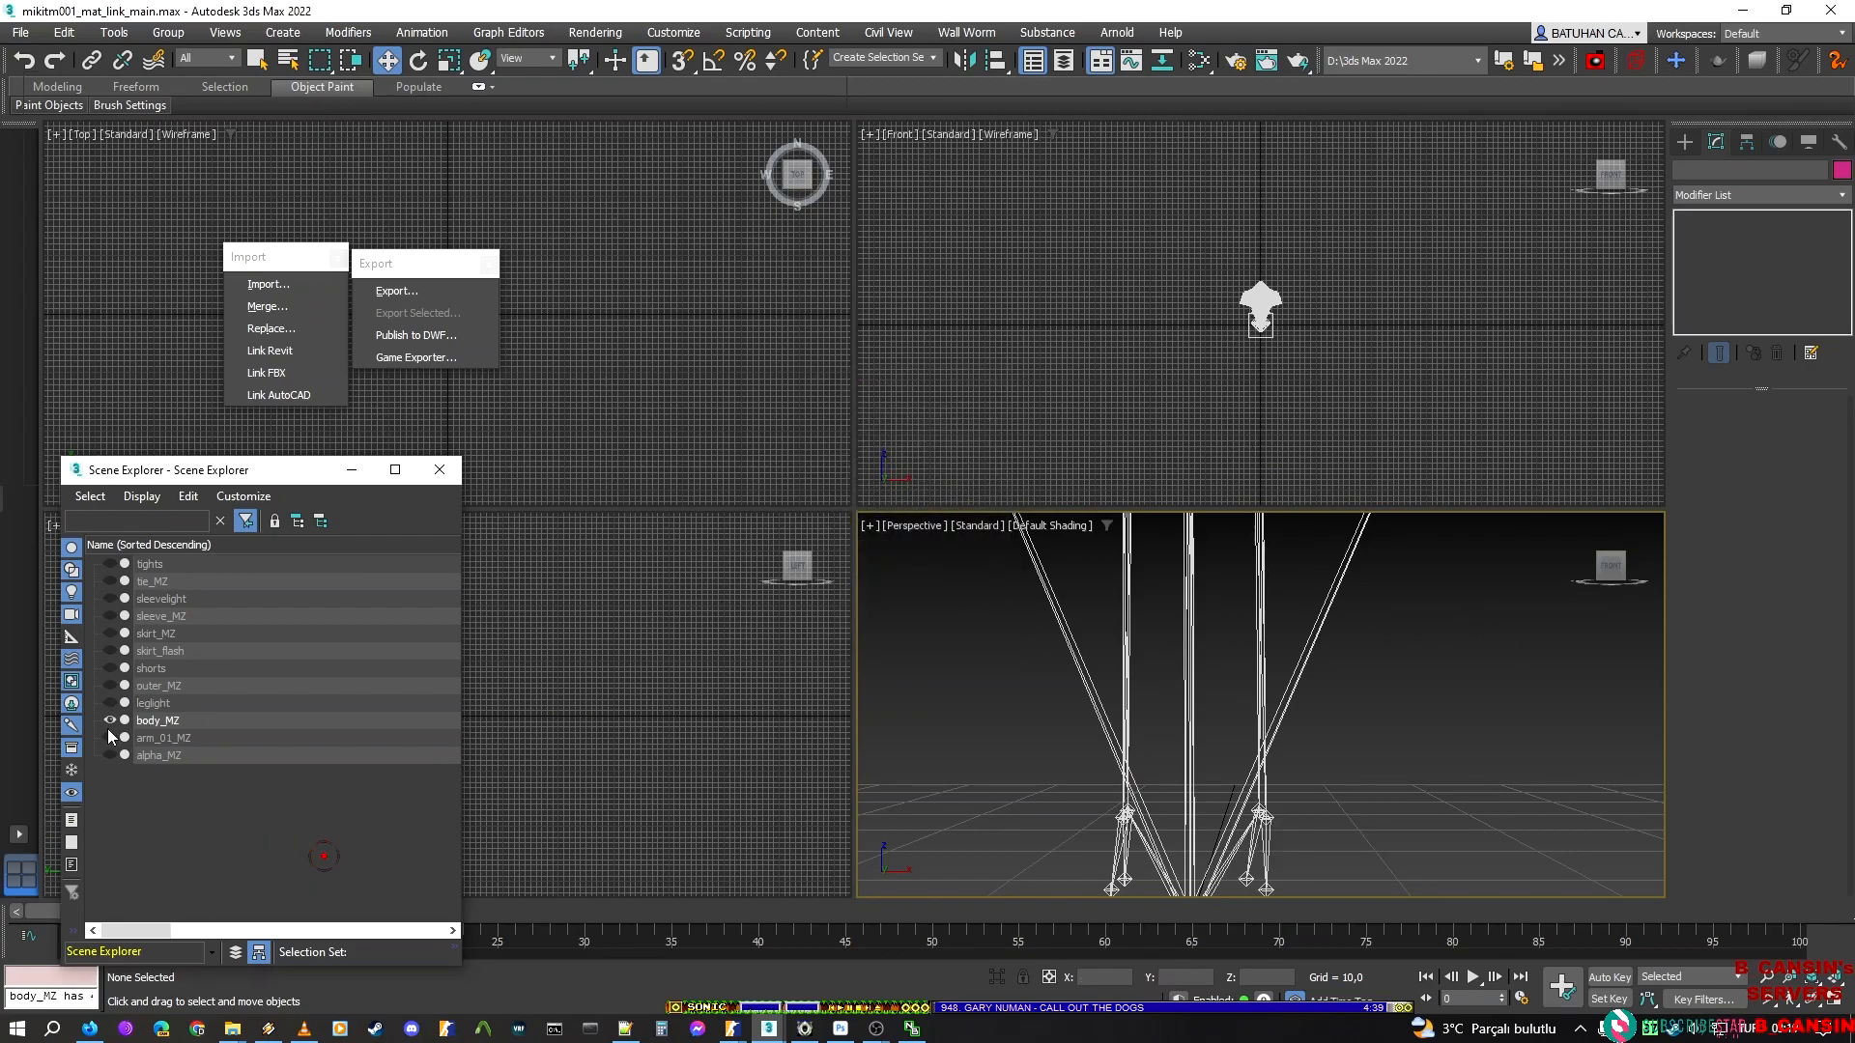
pyautogui.click(110, 738)
pyautogui.moveTo(1436, 704); pyautogui.dragTo(1173, 365, button='middle')
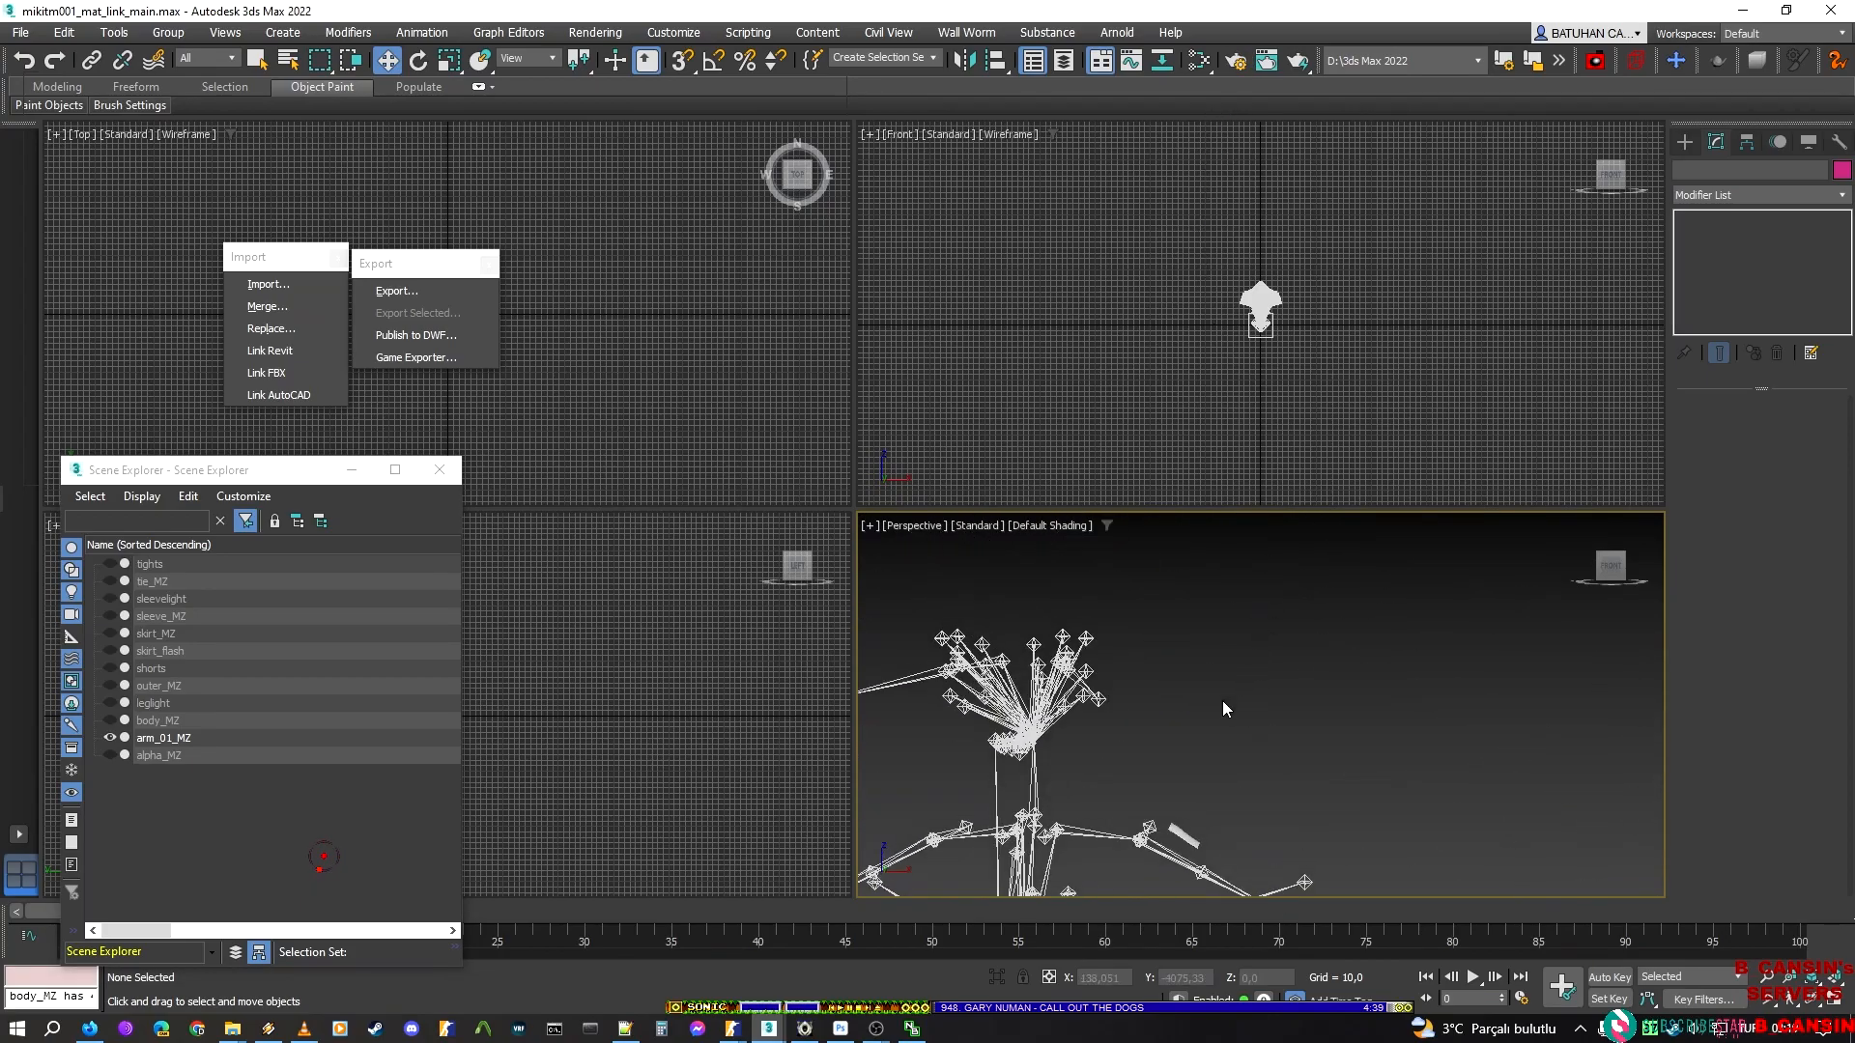
# Switch to ModelDoc, examine the sakura Miku prefab's render meshes, including sleeve, leg light, tie and arm_01 parts, and return to 3ds Max
pyautogui.moveTo(732, 1028)
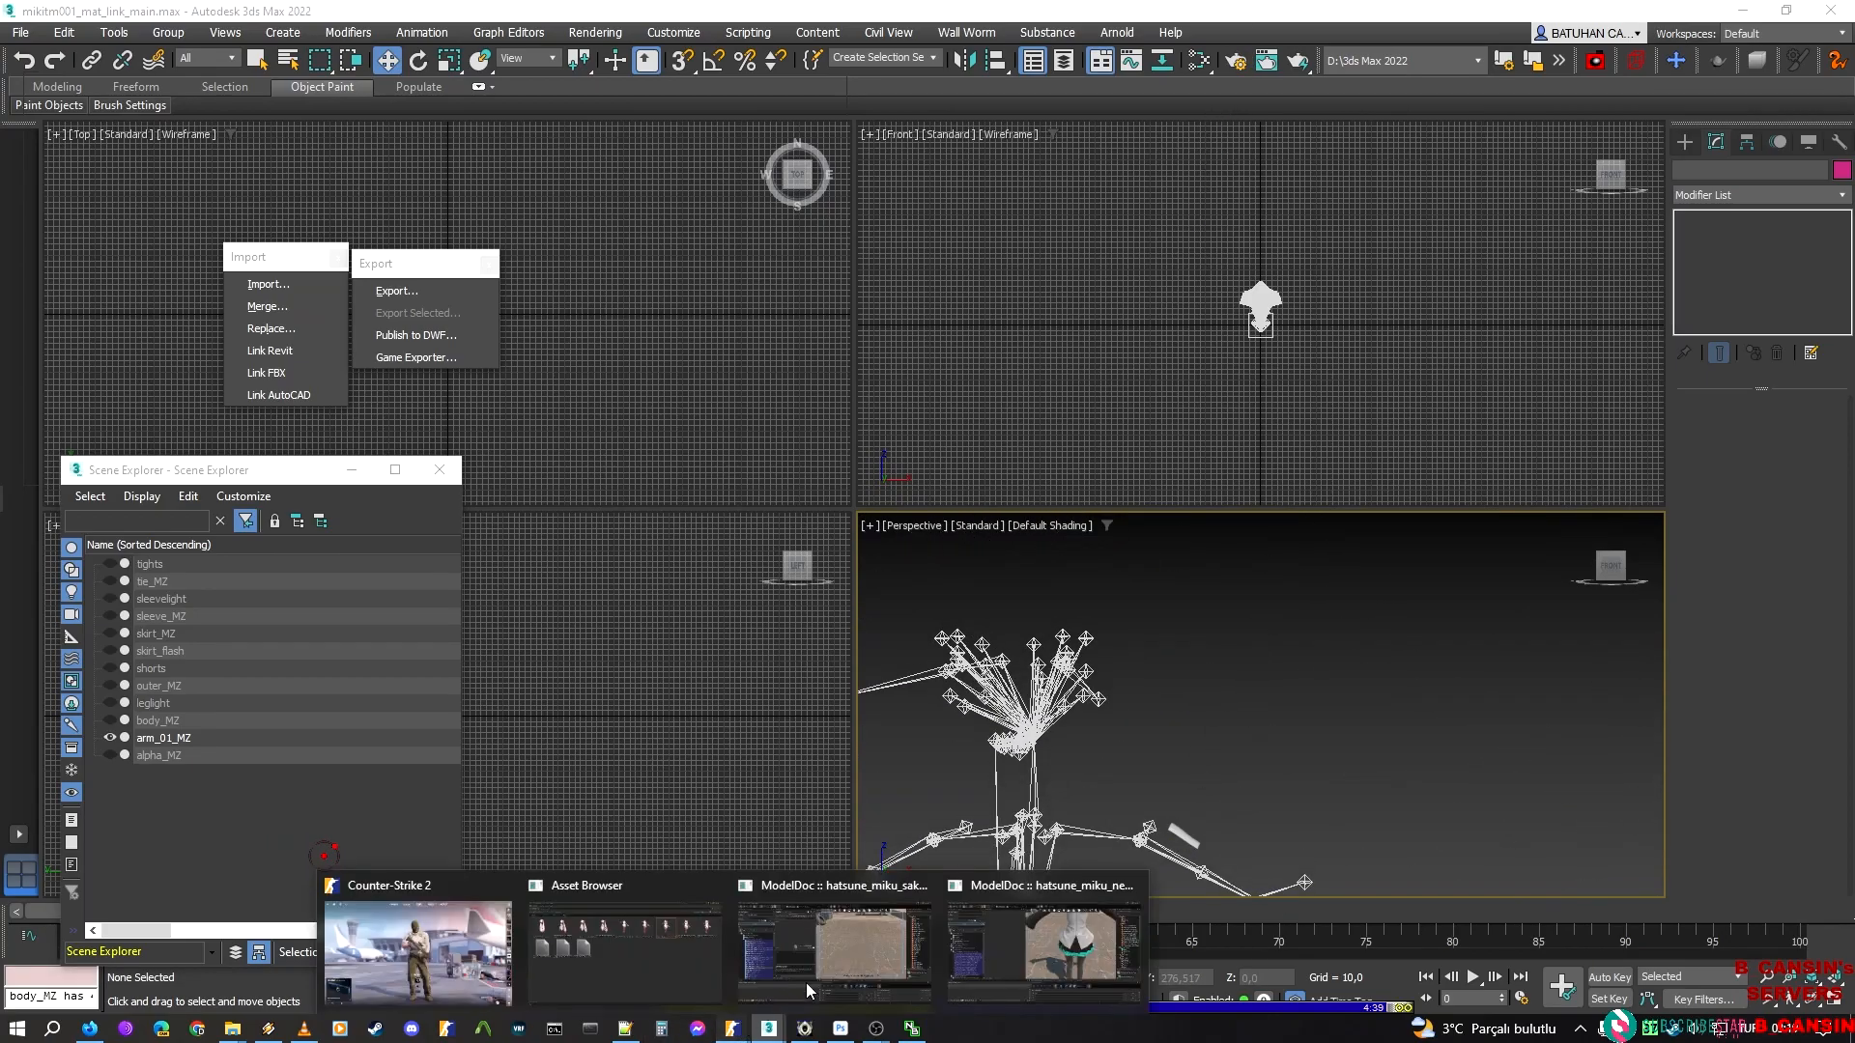
pyautogui.click(1022, 930)
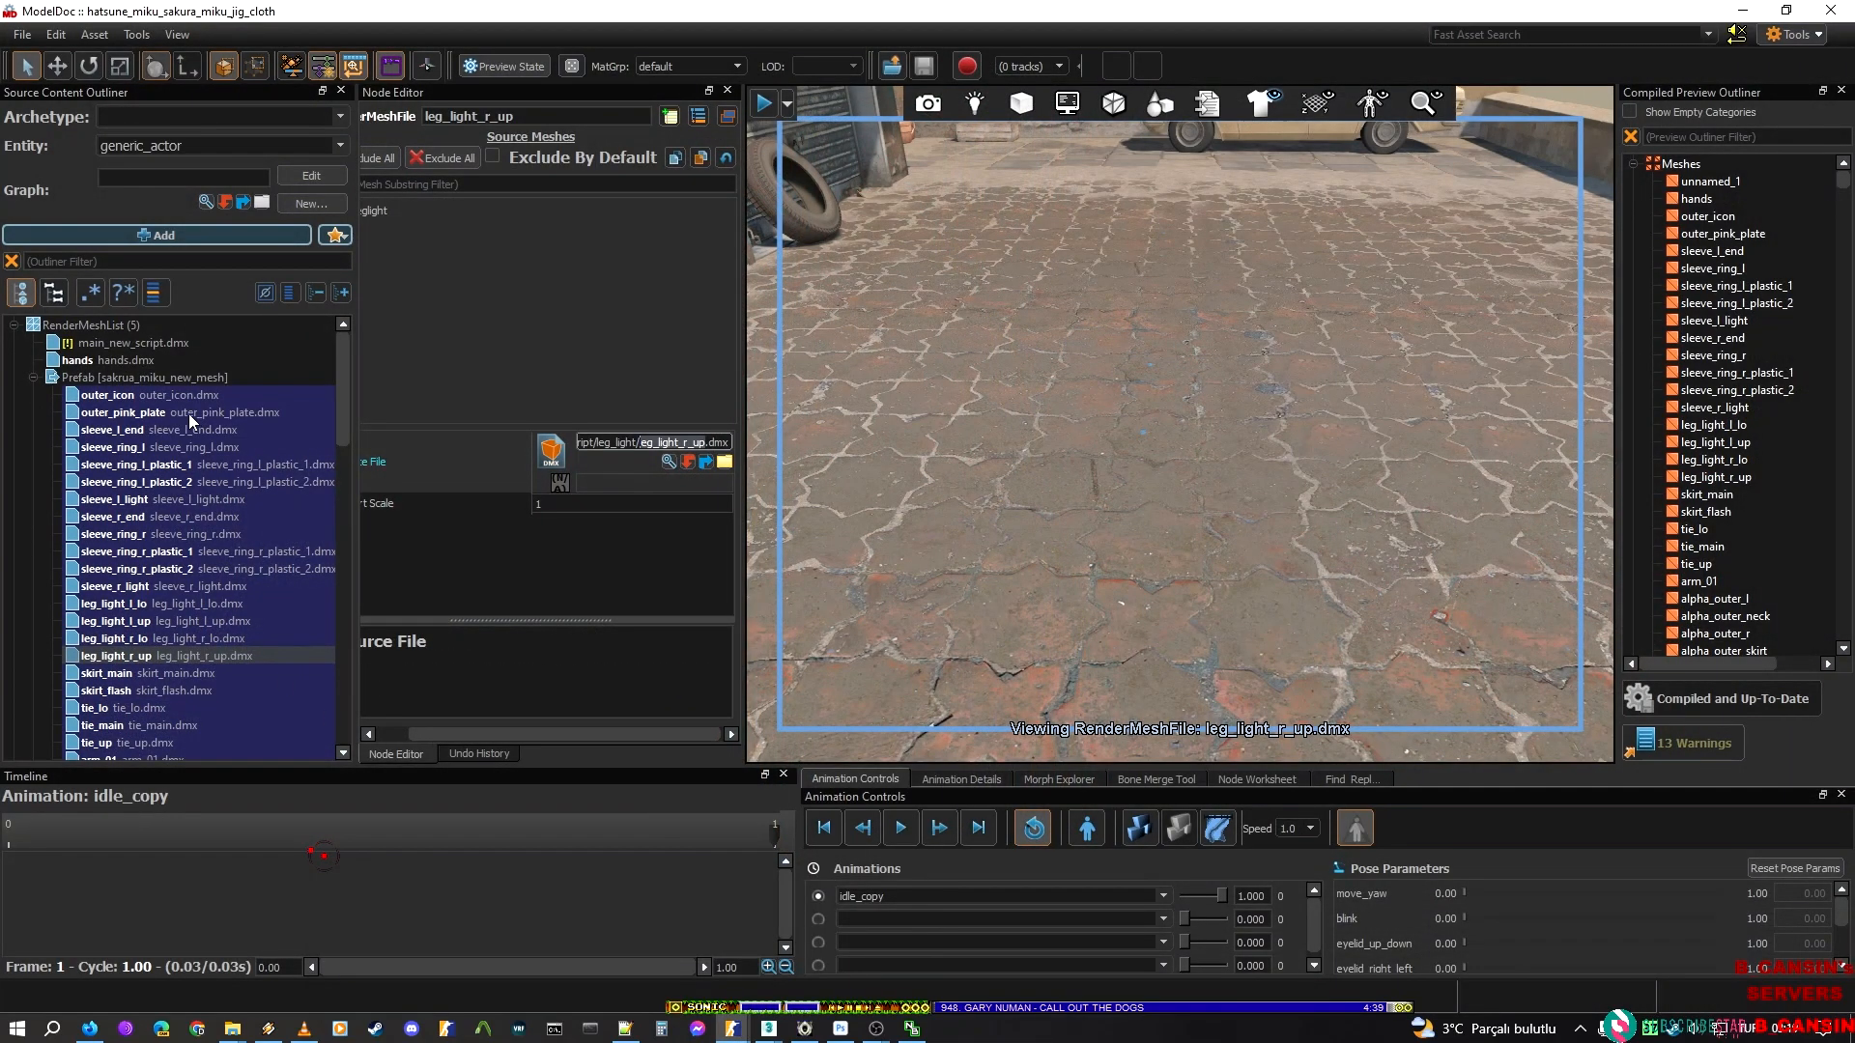
pyautogui.scroll(-1, 134, 434)
pyautogui.scroll(-4, 148, 566)
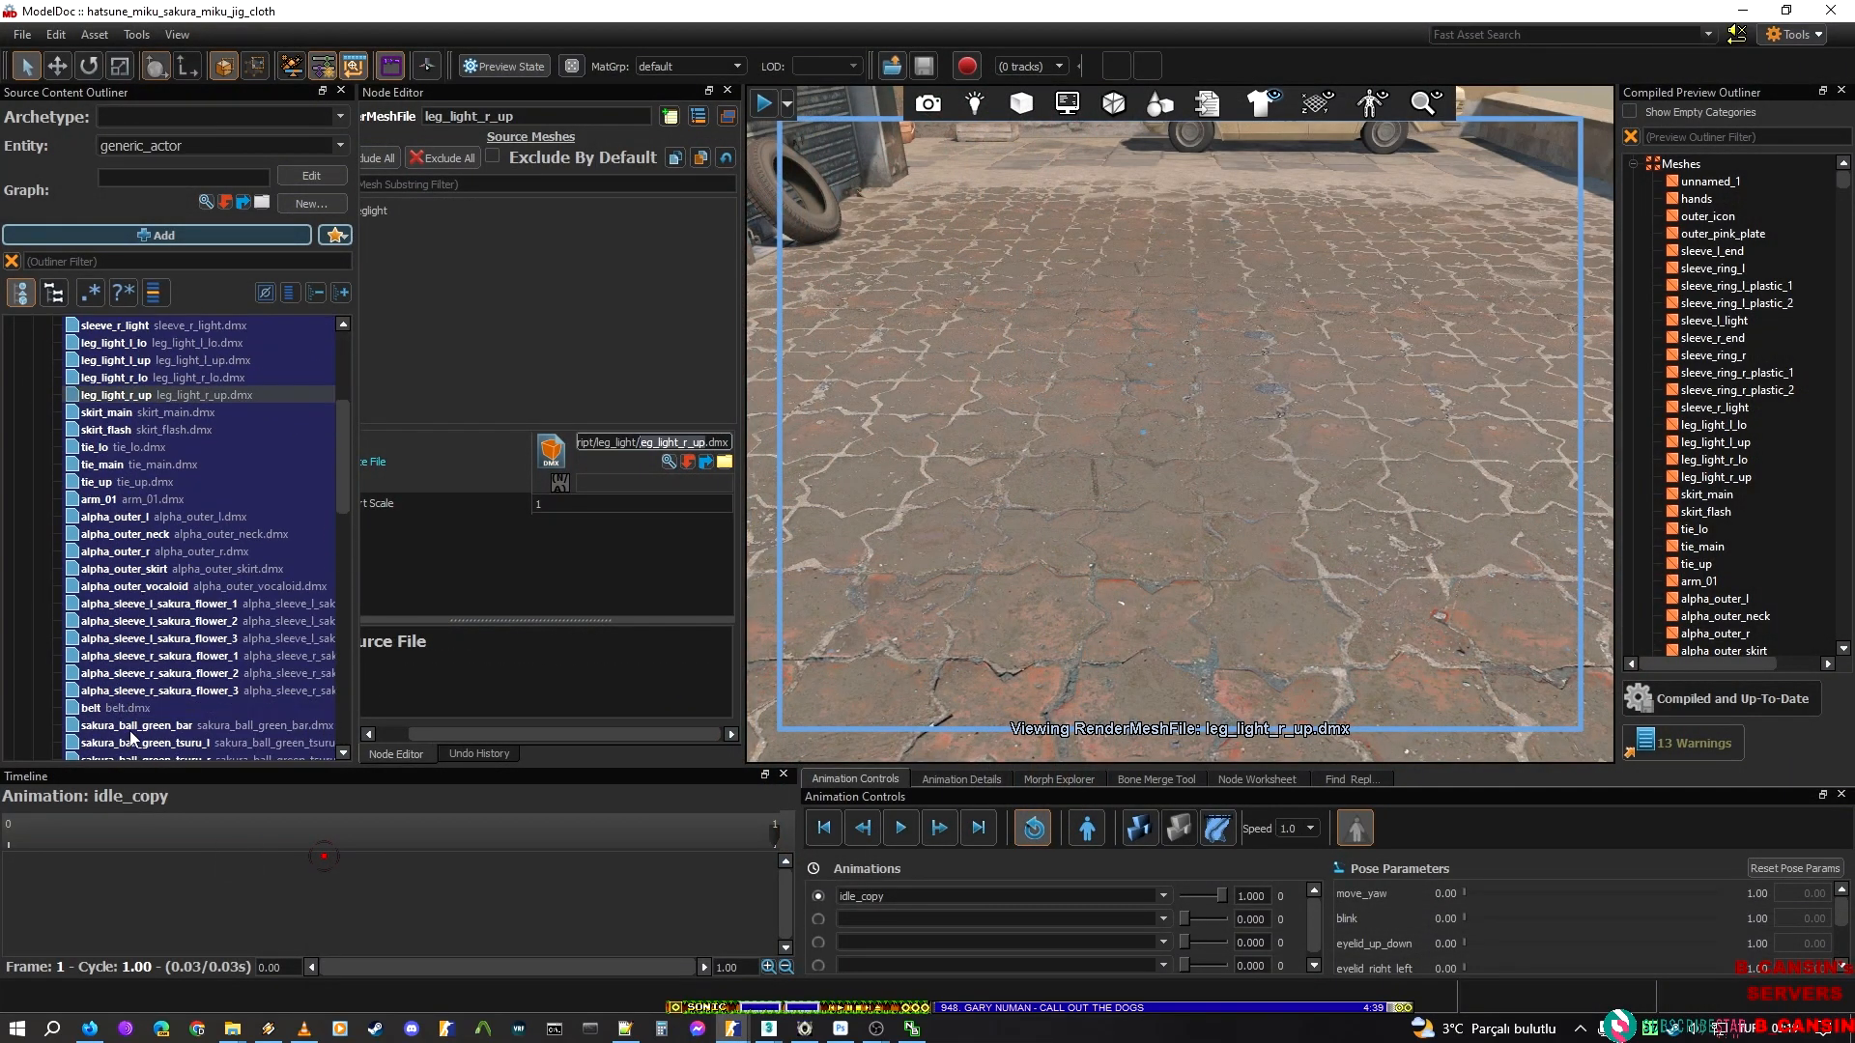
pyautogui.scroll(-1, 135, 739)
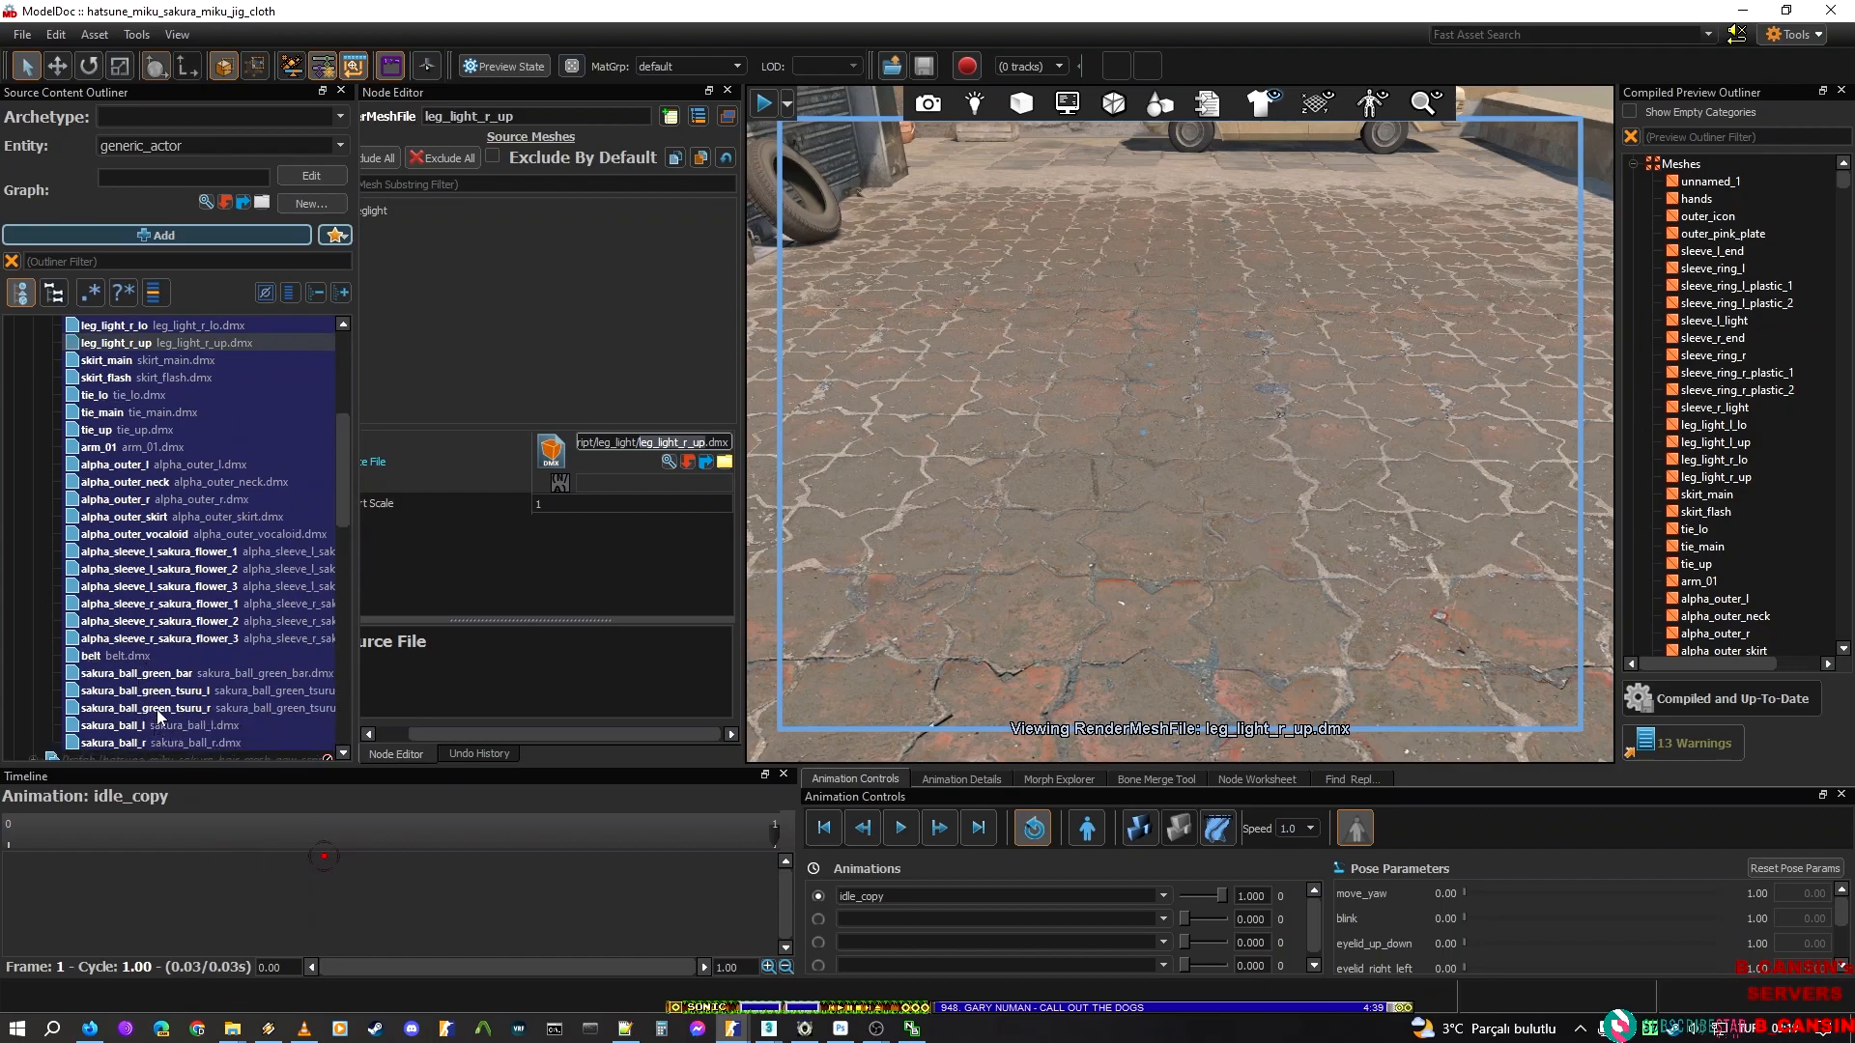
pyautogui.scroll(4, 159, 716)
pyautogui.scroll(2, 127, 569)
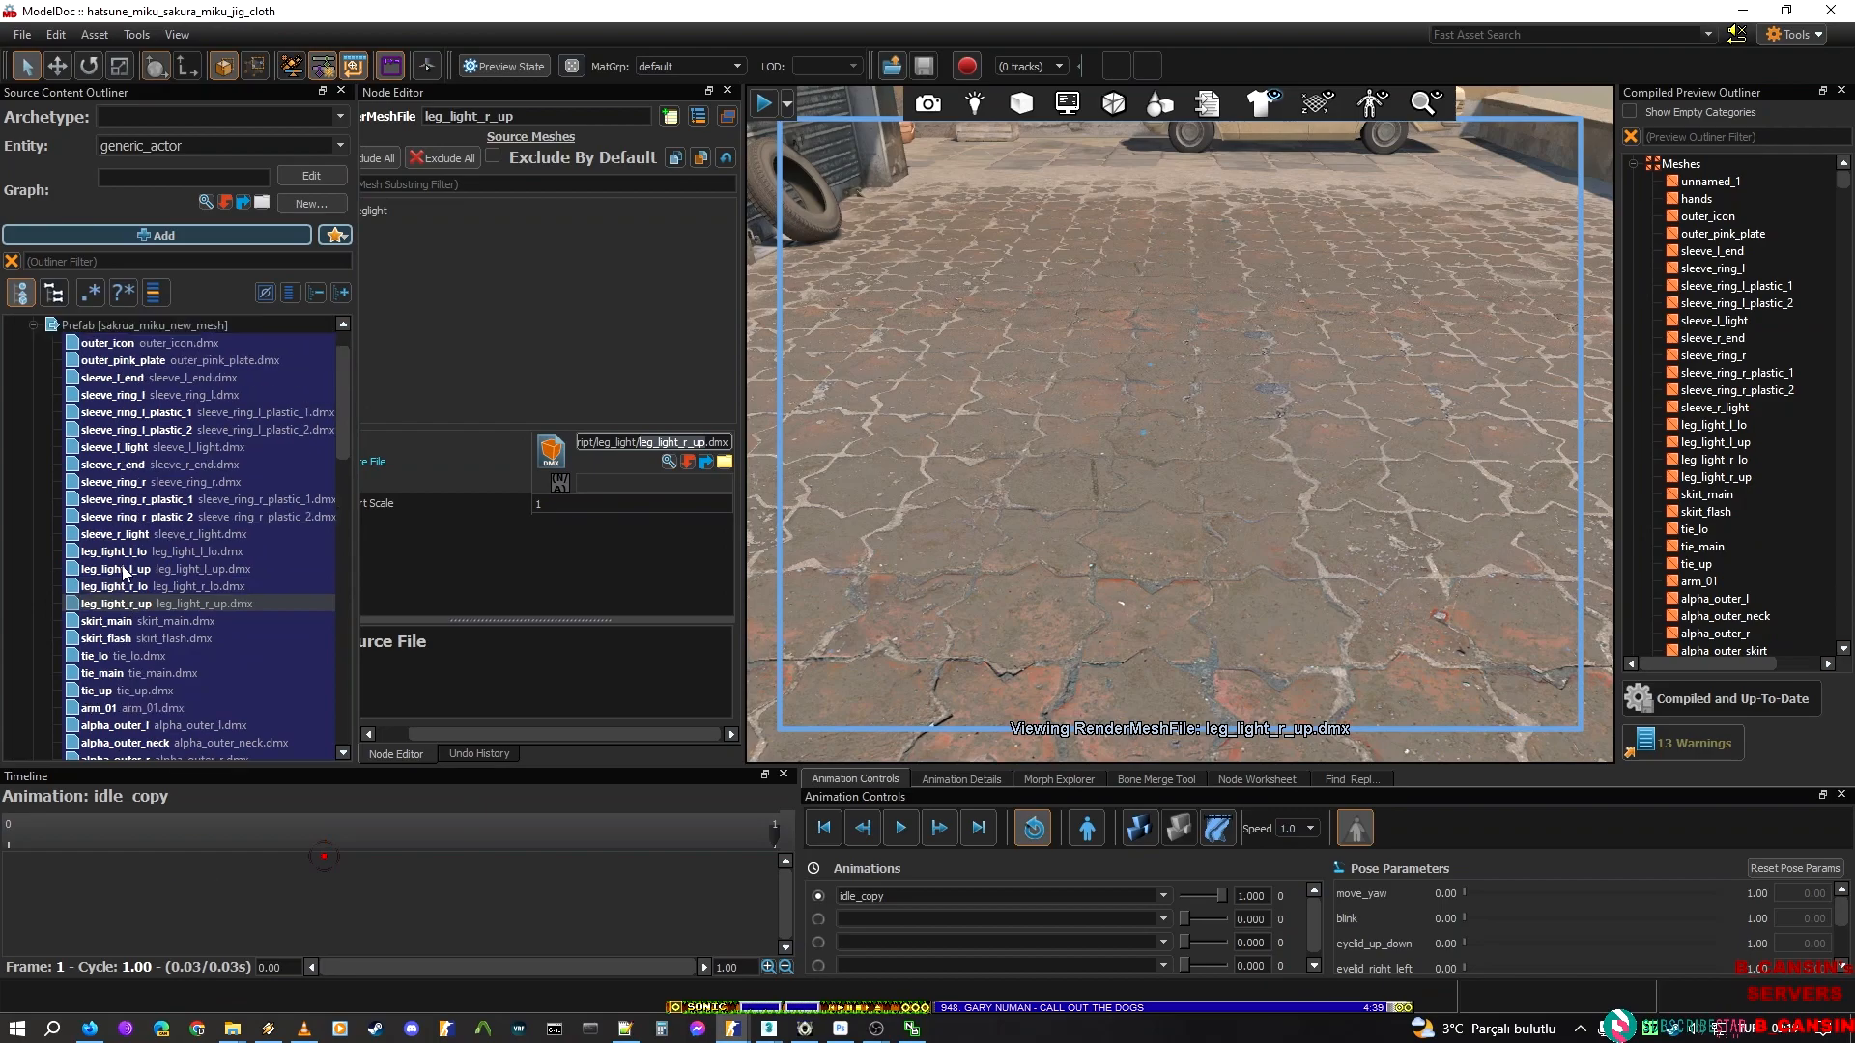
pyautogui.click(119, 431)
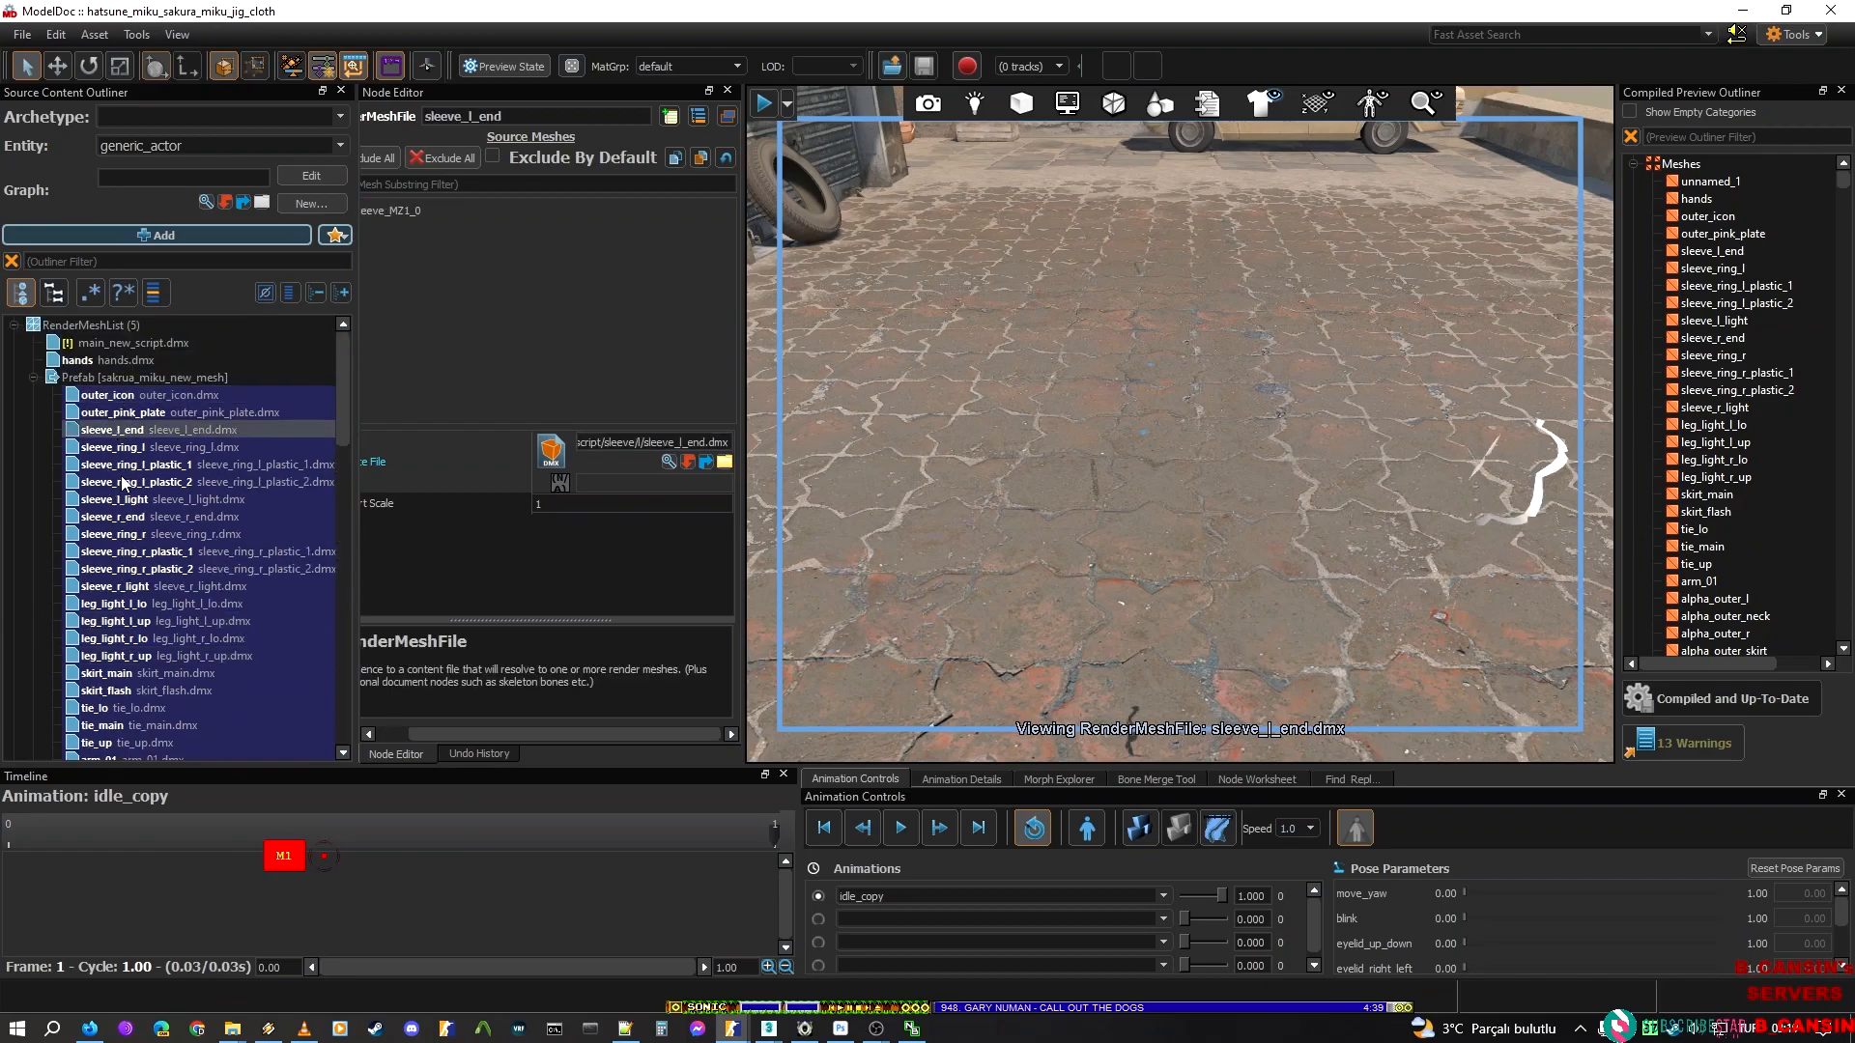
pyautogui.click(126, 481)
pyautogui.click(121, 534)
pyautogui.click(136, 622)
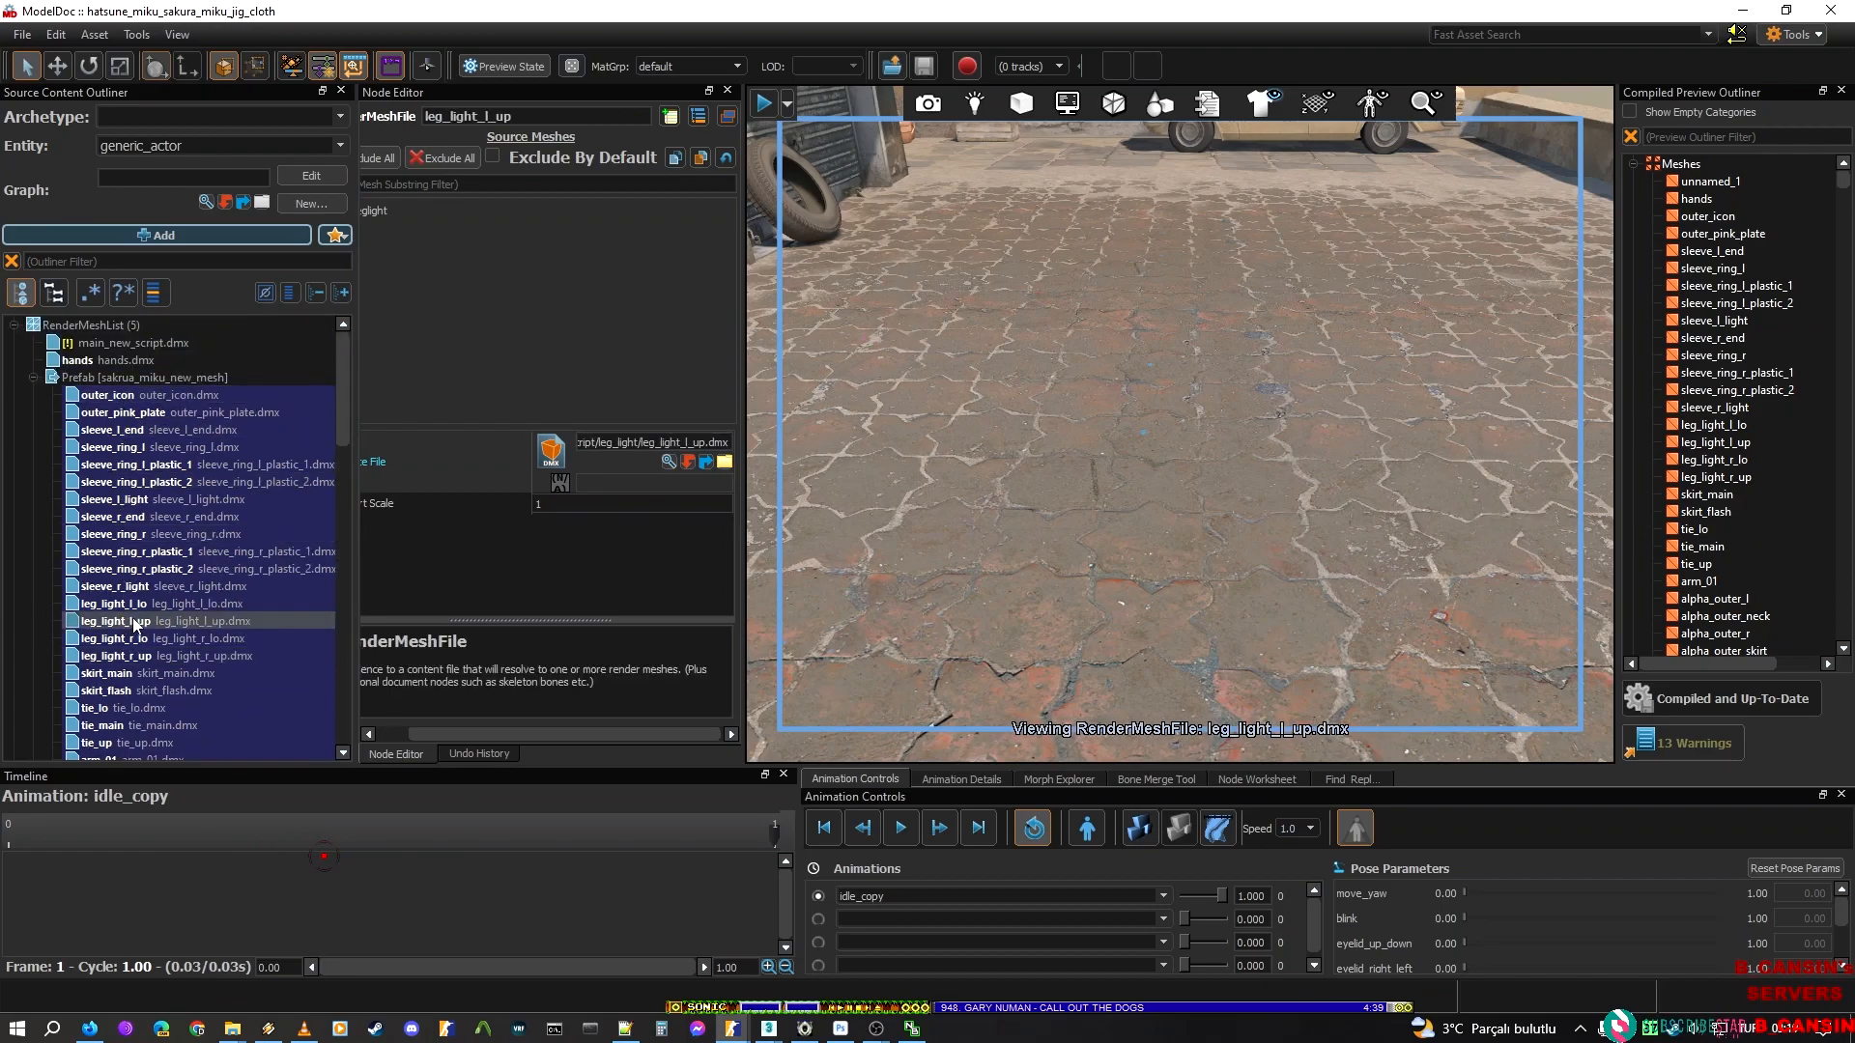
pyautogui.click(124, 708)
pyautogui.scroll(-2, 140, 732)
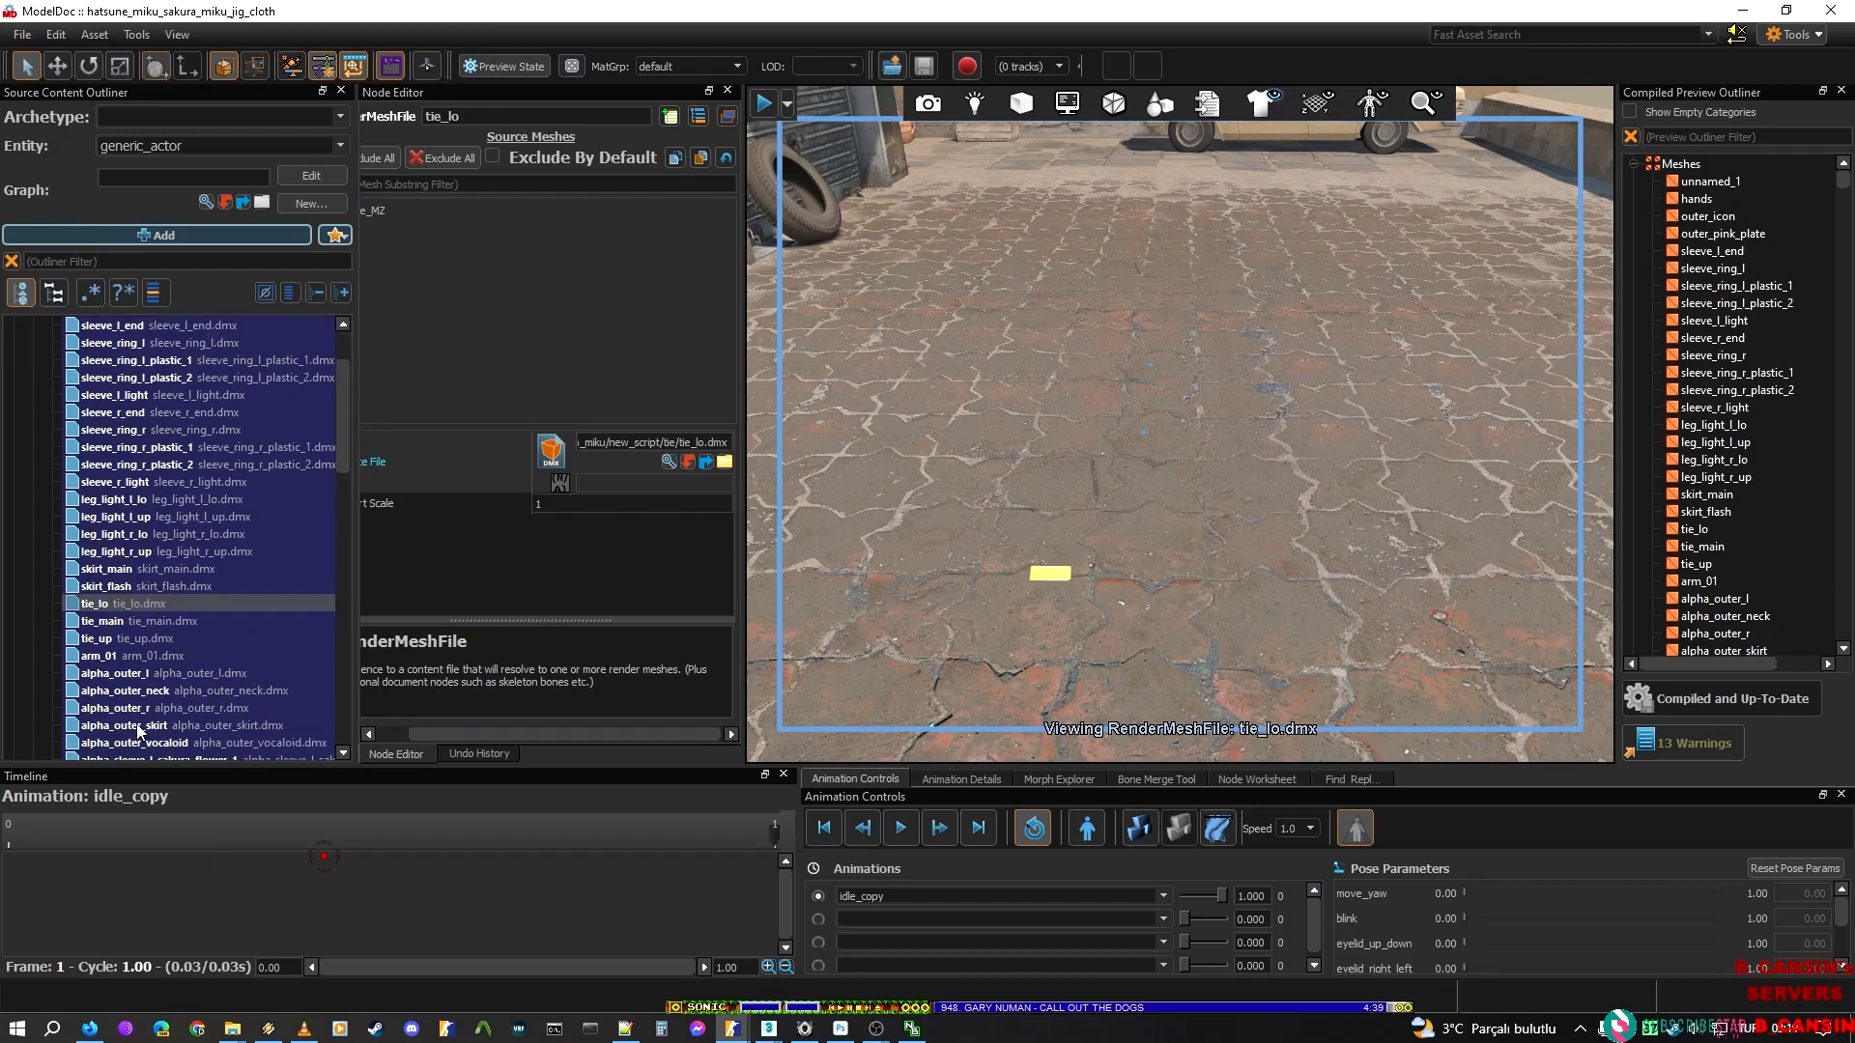
pyautogui.click(129, 656)
pyautogui.click(1744, 9)
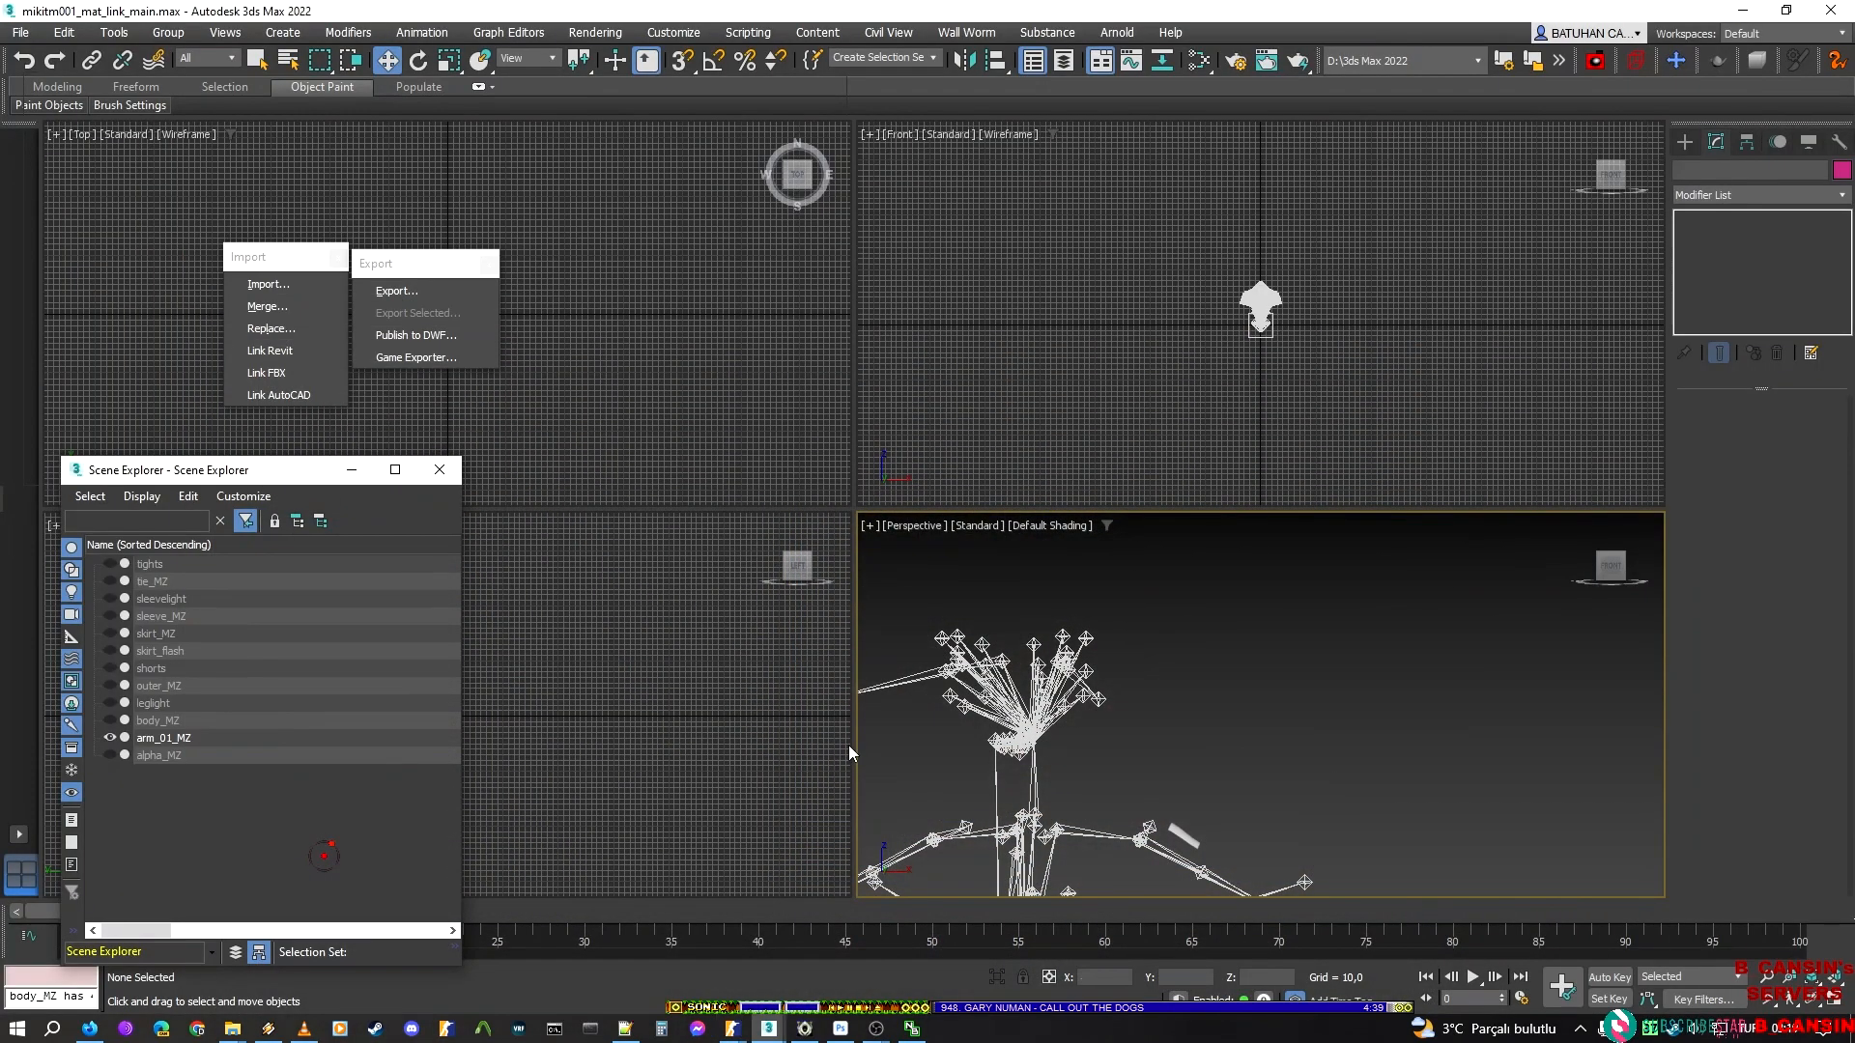
# Export the visible arm part as arm_01, a Valve DMX model, in the new_script folder
pyautogui.click(375, 295)
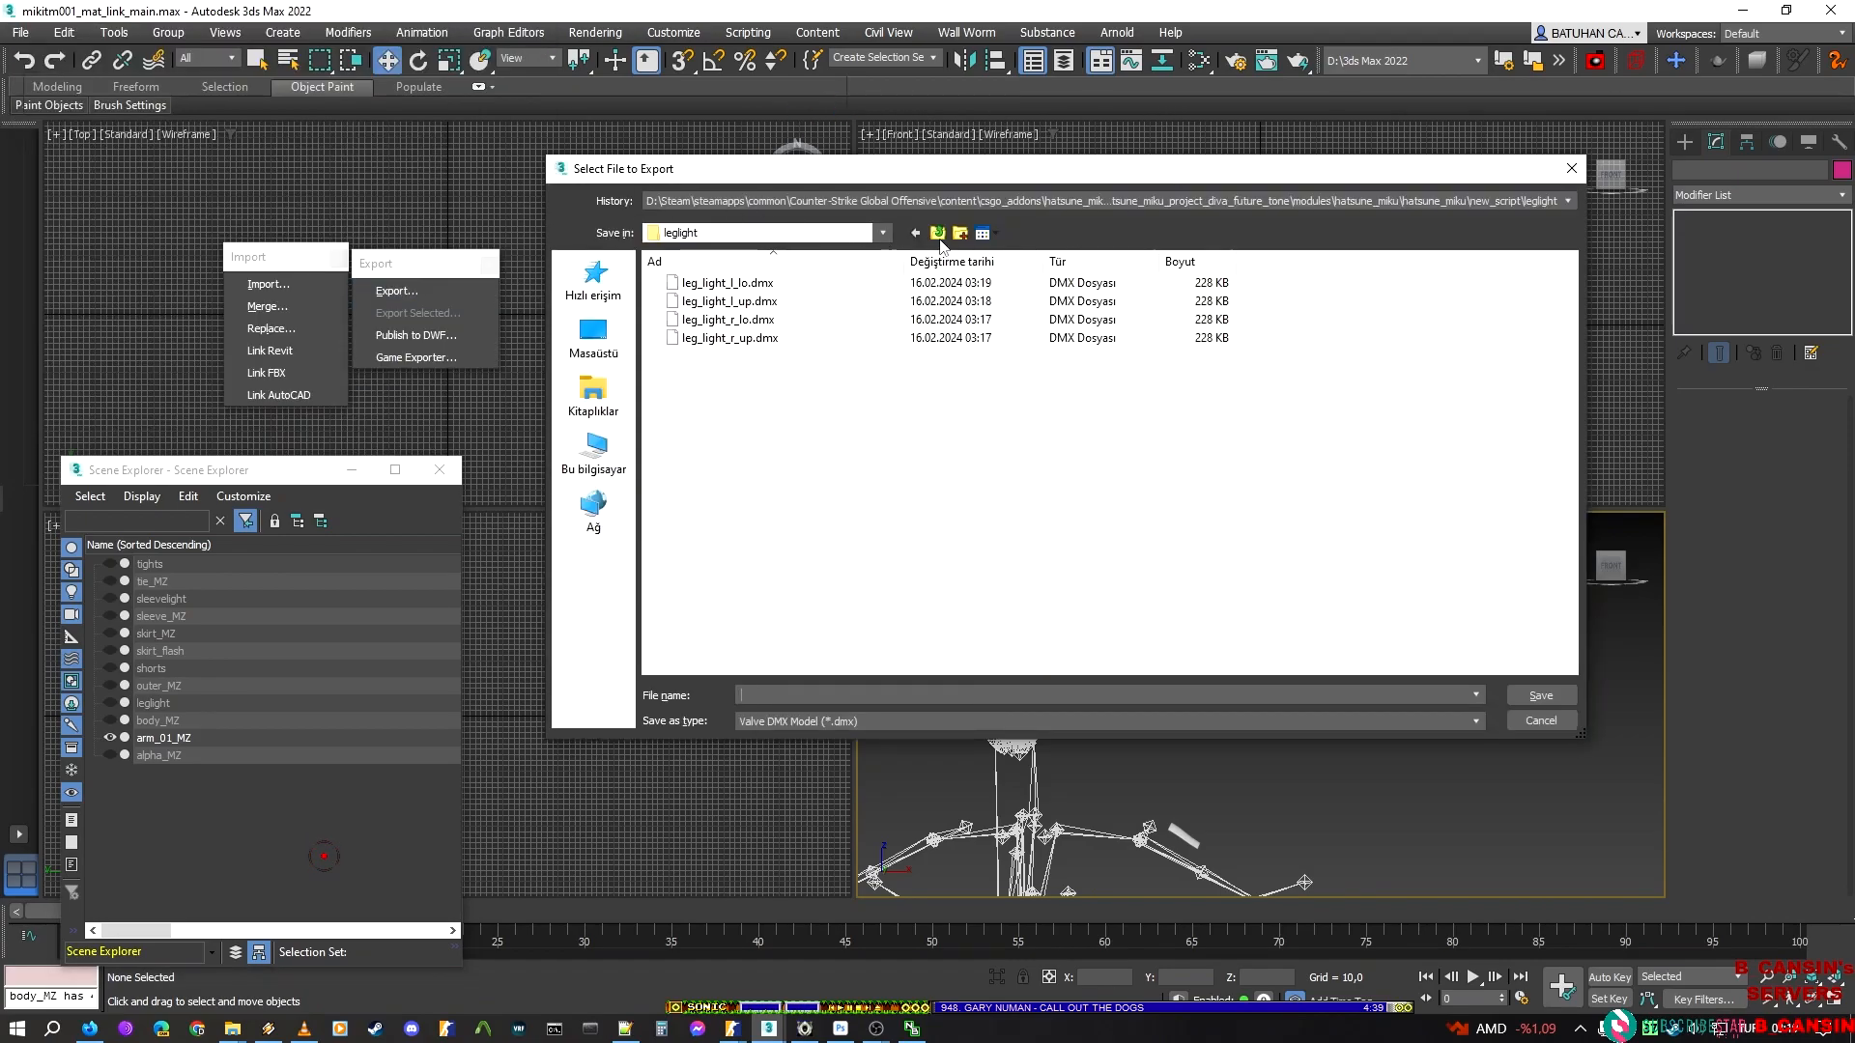
pyautogui.click(937, 233)
pyautogui.click(762, 695)
pyautogui.write('arm_01')
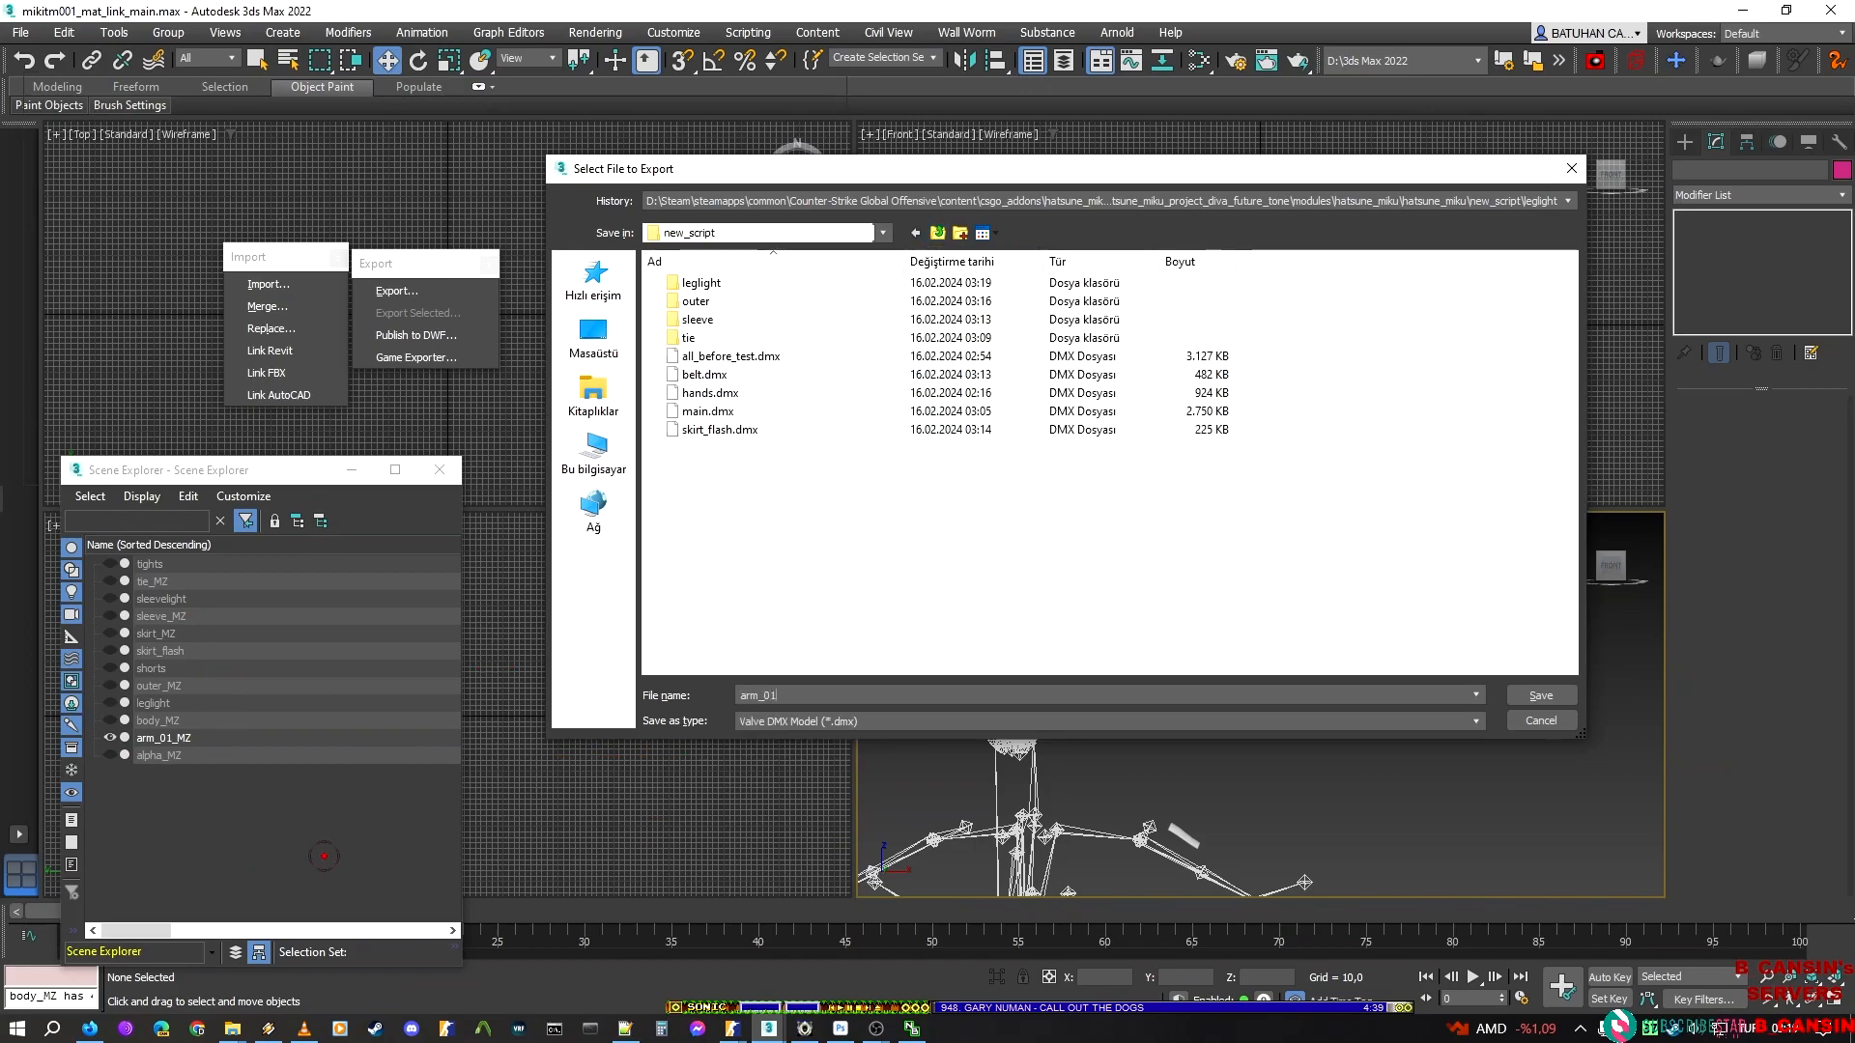
pyautogui.press('Return')
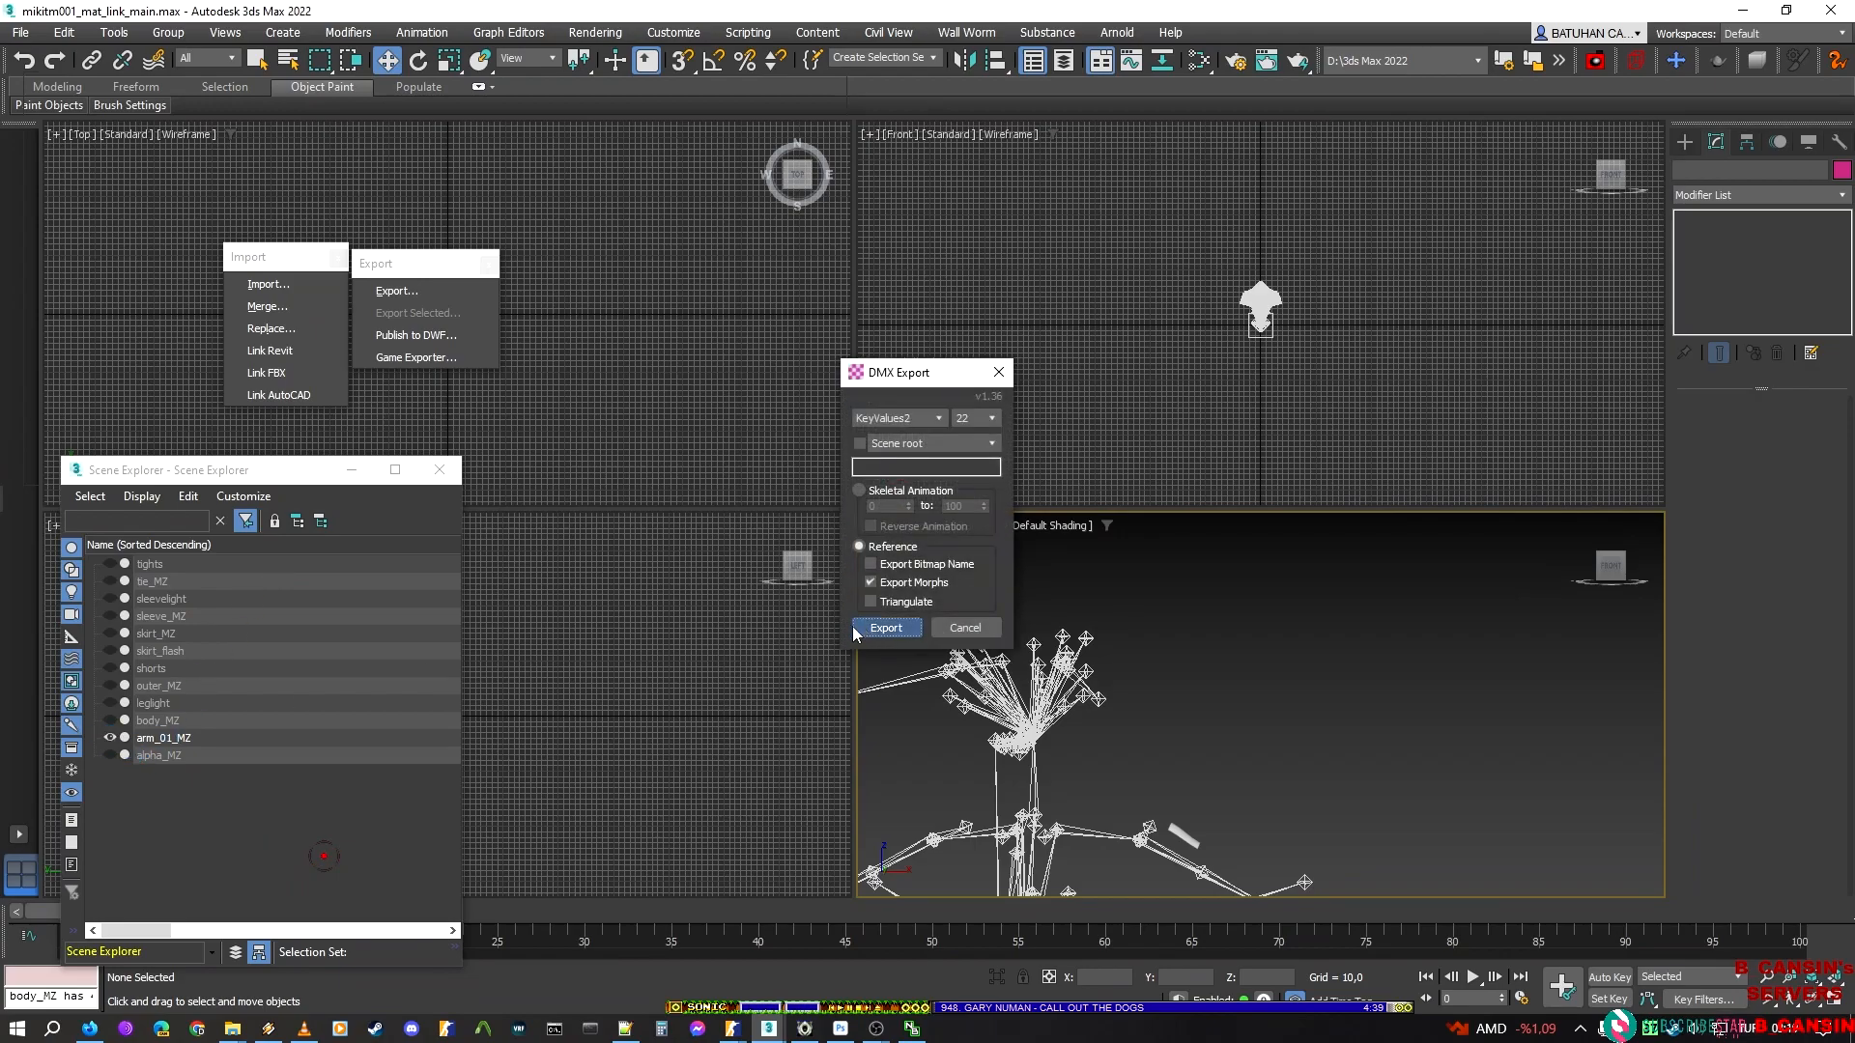
pyautogui.click(879, 627)
# Hide arm_01_MZ and show only alpha_MZ in the scene
pyautogui.click(109, 737)
pyautogui.click(110, 754)
pyautogui.moveTo(962, 774); pyautogui.dragTo(1183, 521, button='middle')
pyautogui.scroll(-4, 1356, 628)
pyautogui.scroll(10, 1354, 624)
pyautogui.scroll(-8, 1254, 623)
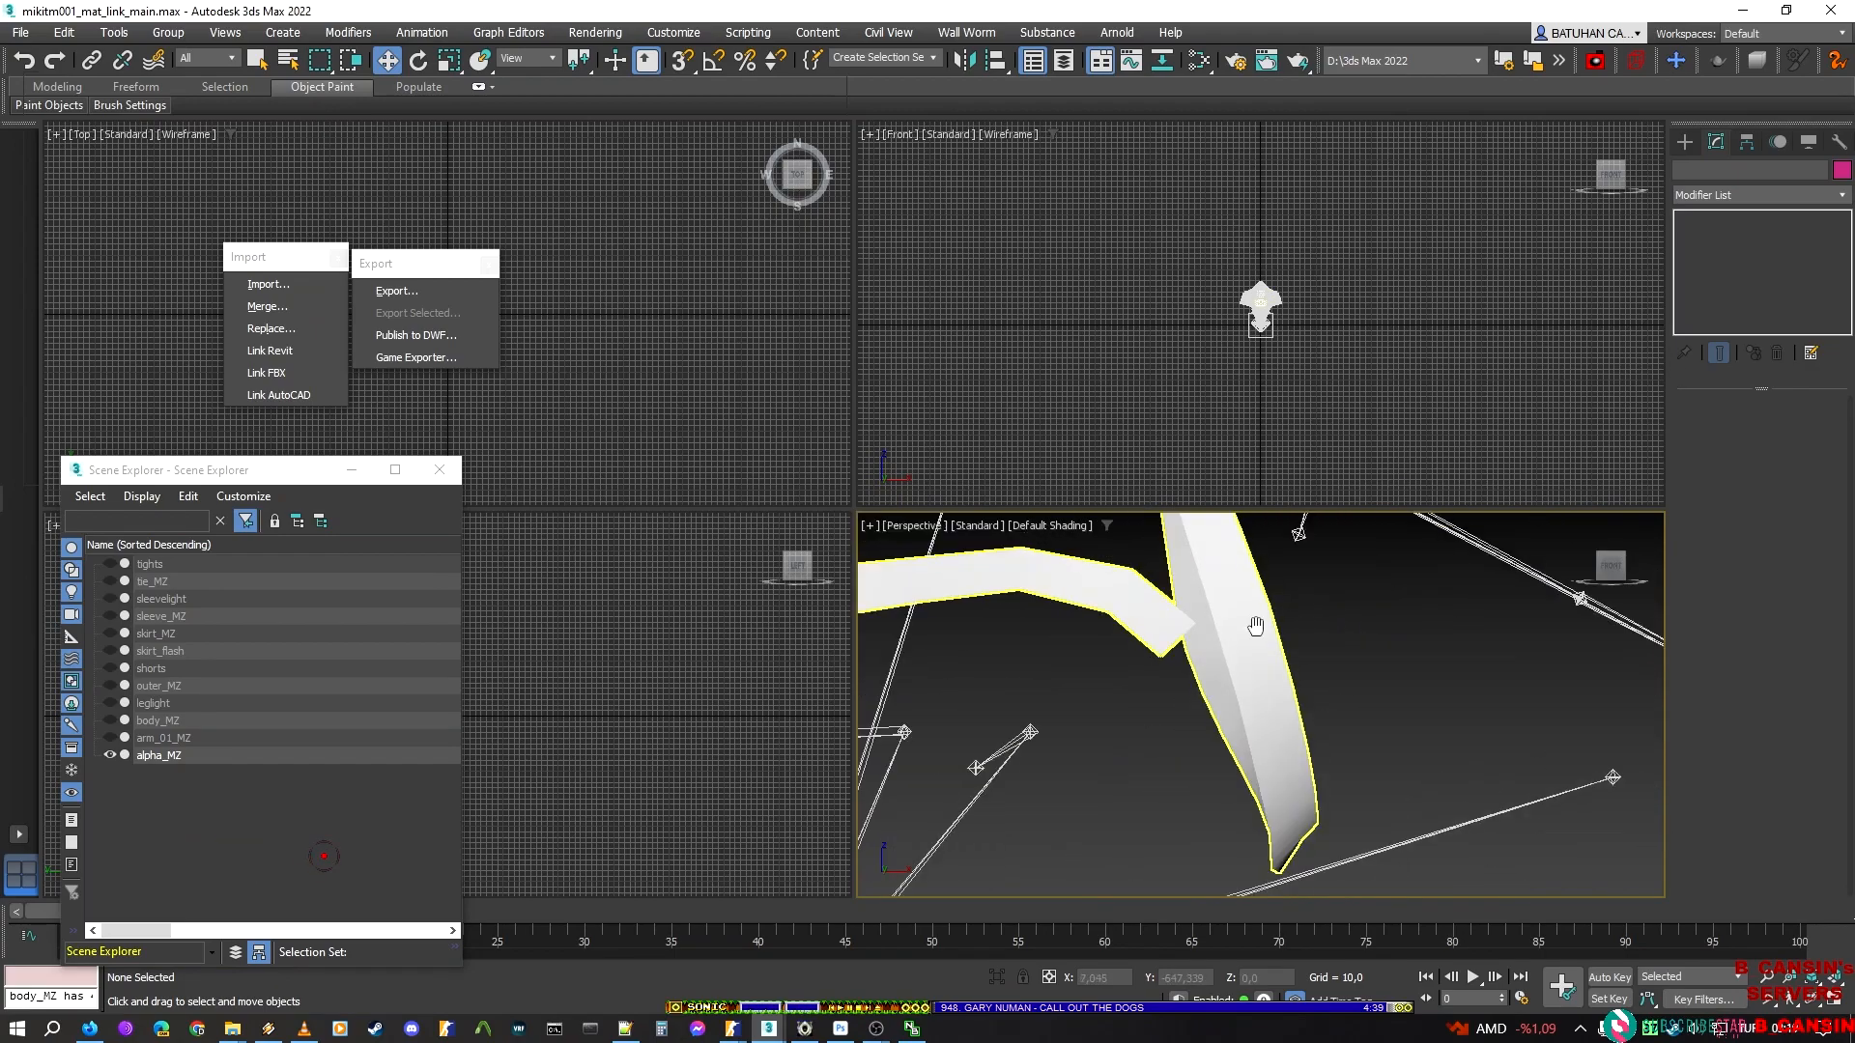
# Hide every alpha_MZ element except the two skirt trim pieces, return to the Skin level and deselect the object
pyautogui.click(1295, 662)
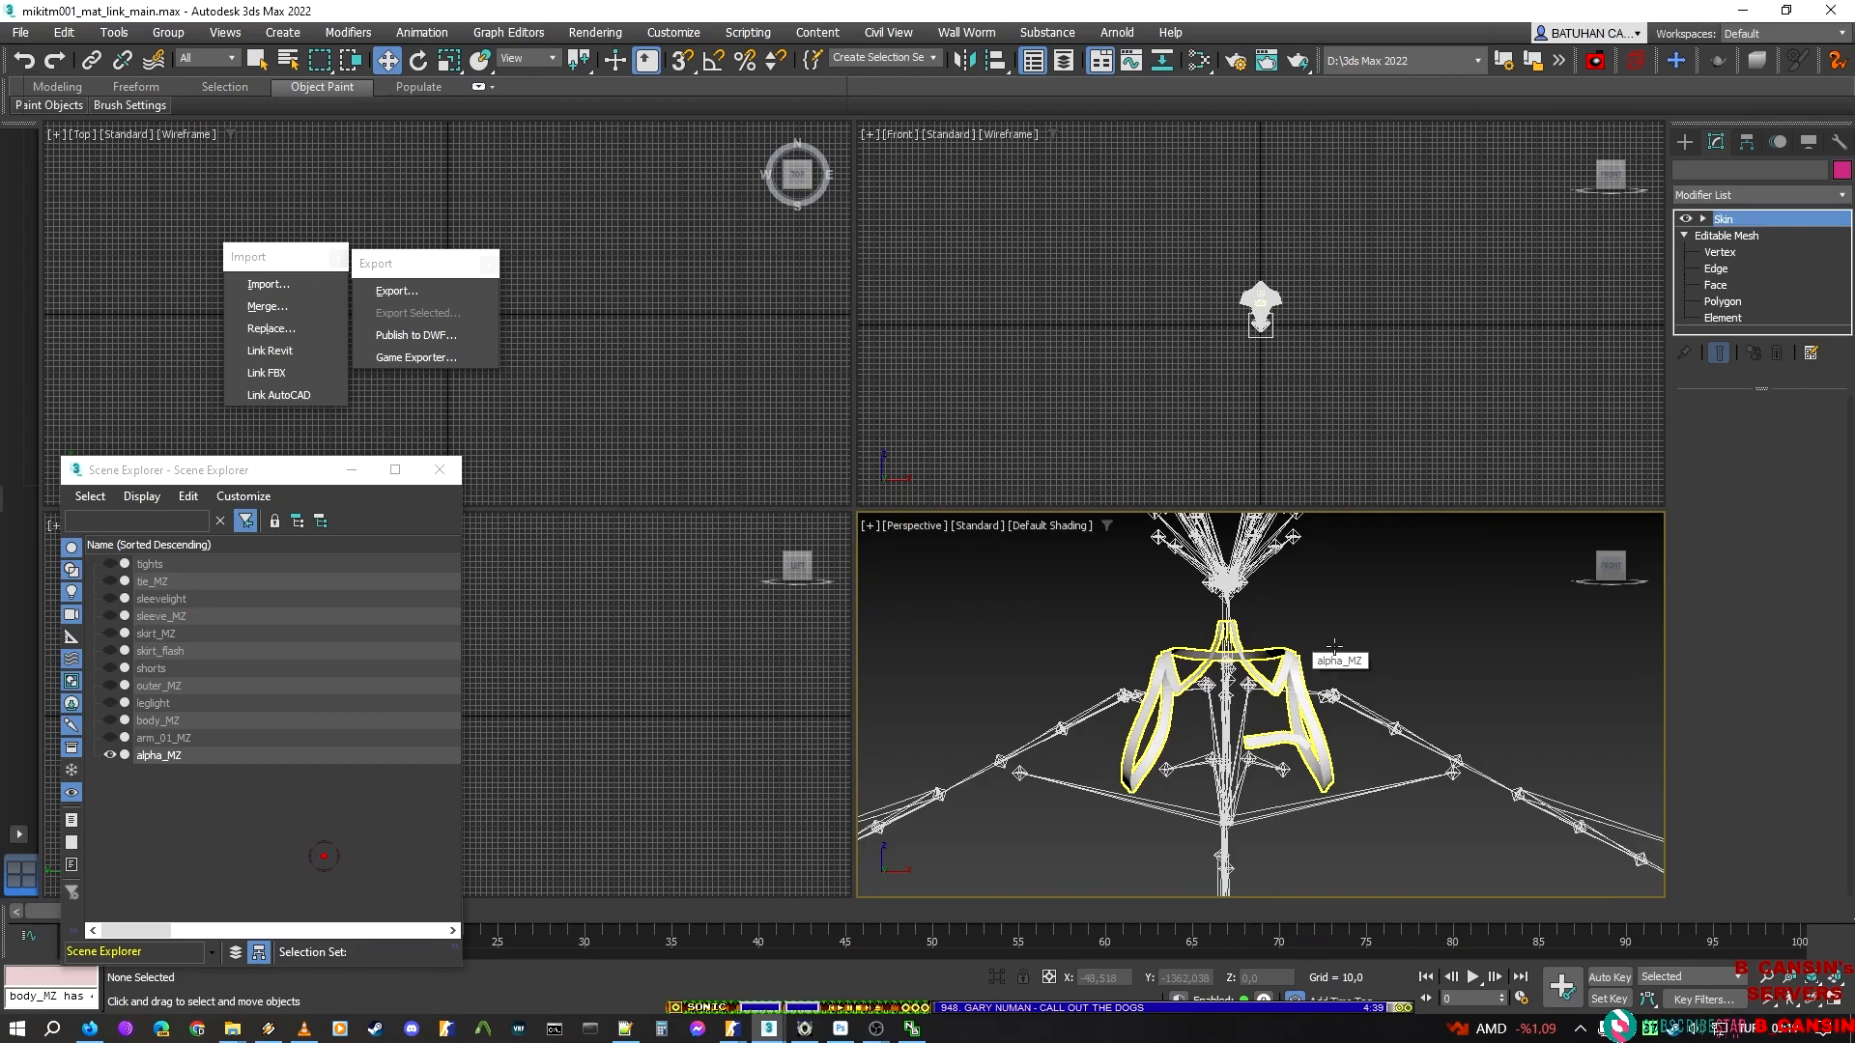
pyautogui.click(1735, 316)
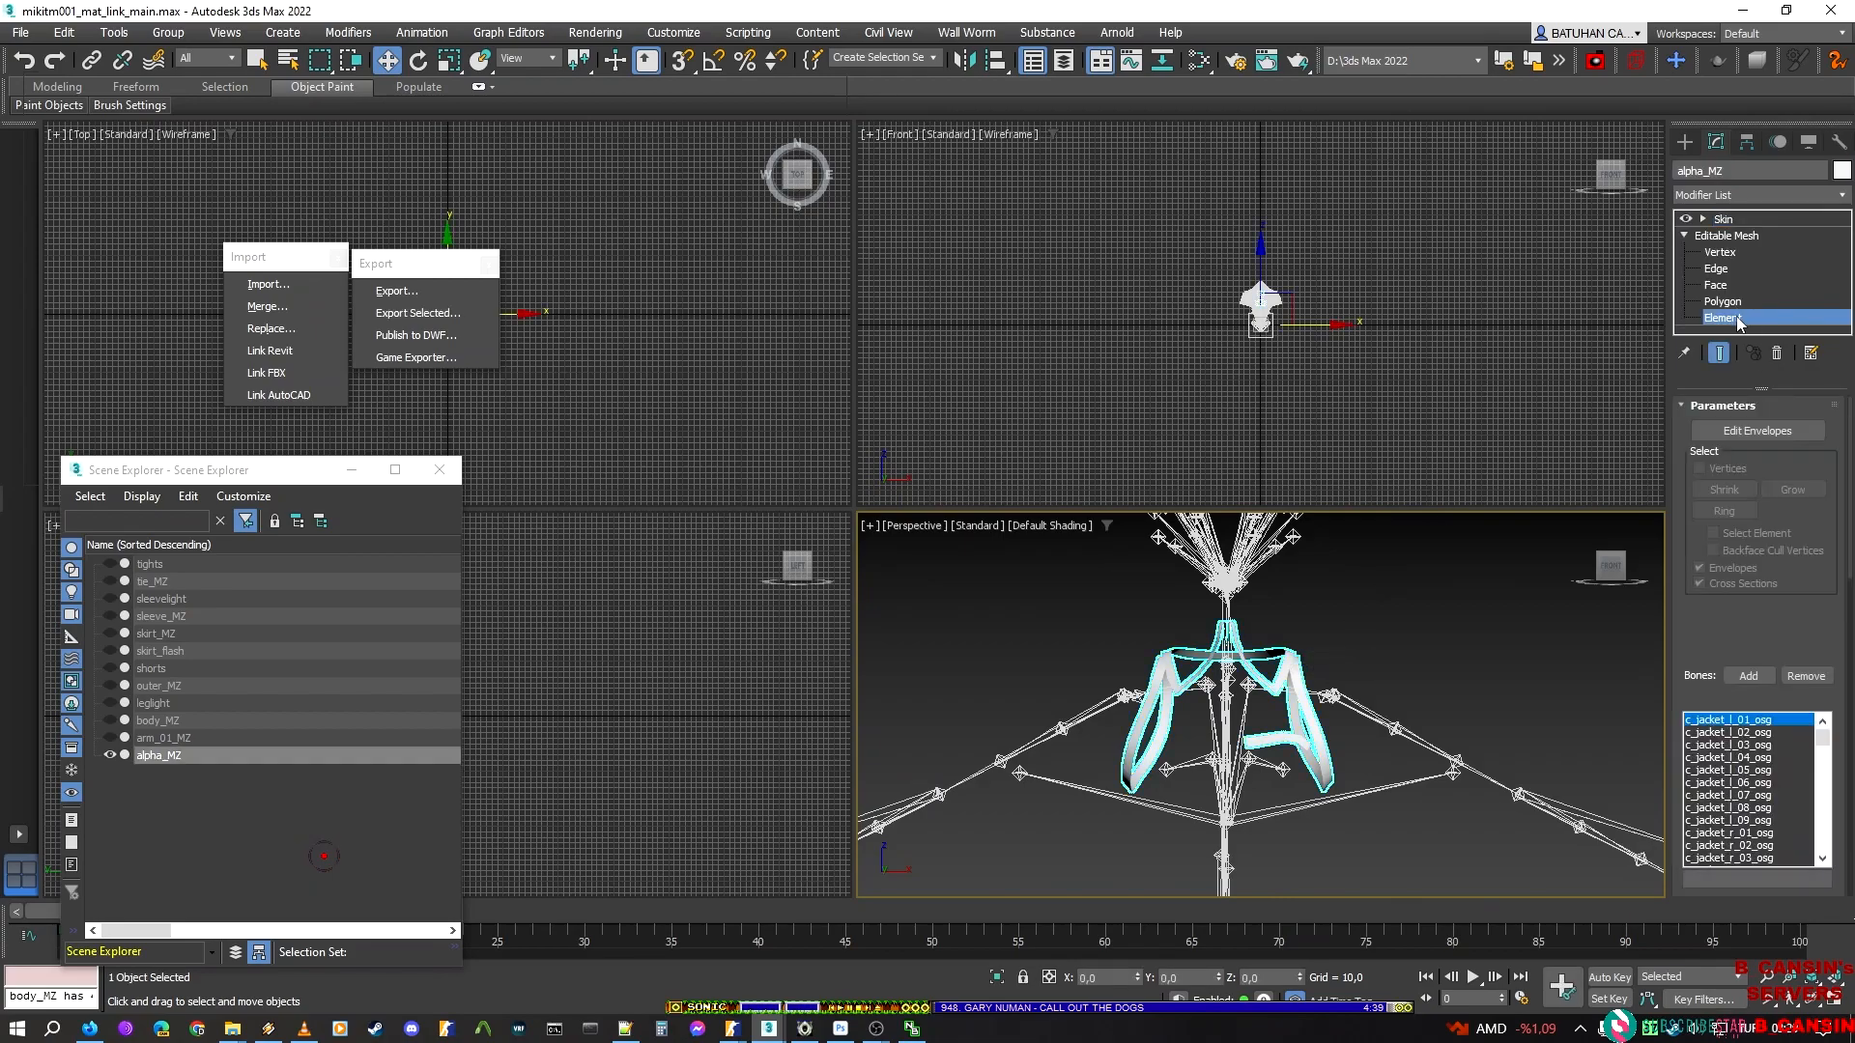
pyautogui.click(1294, 773)
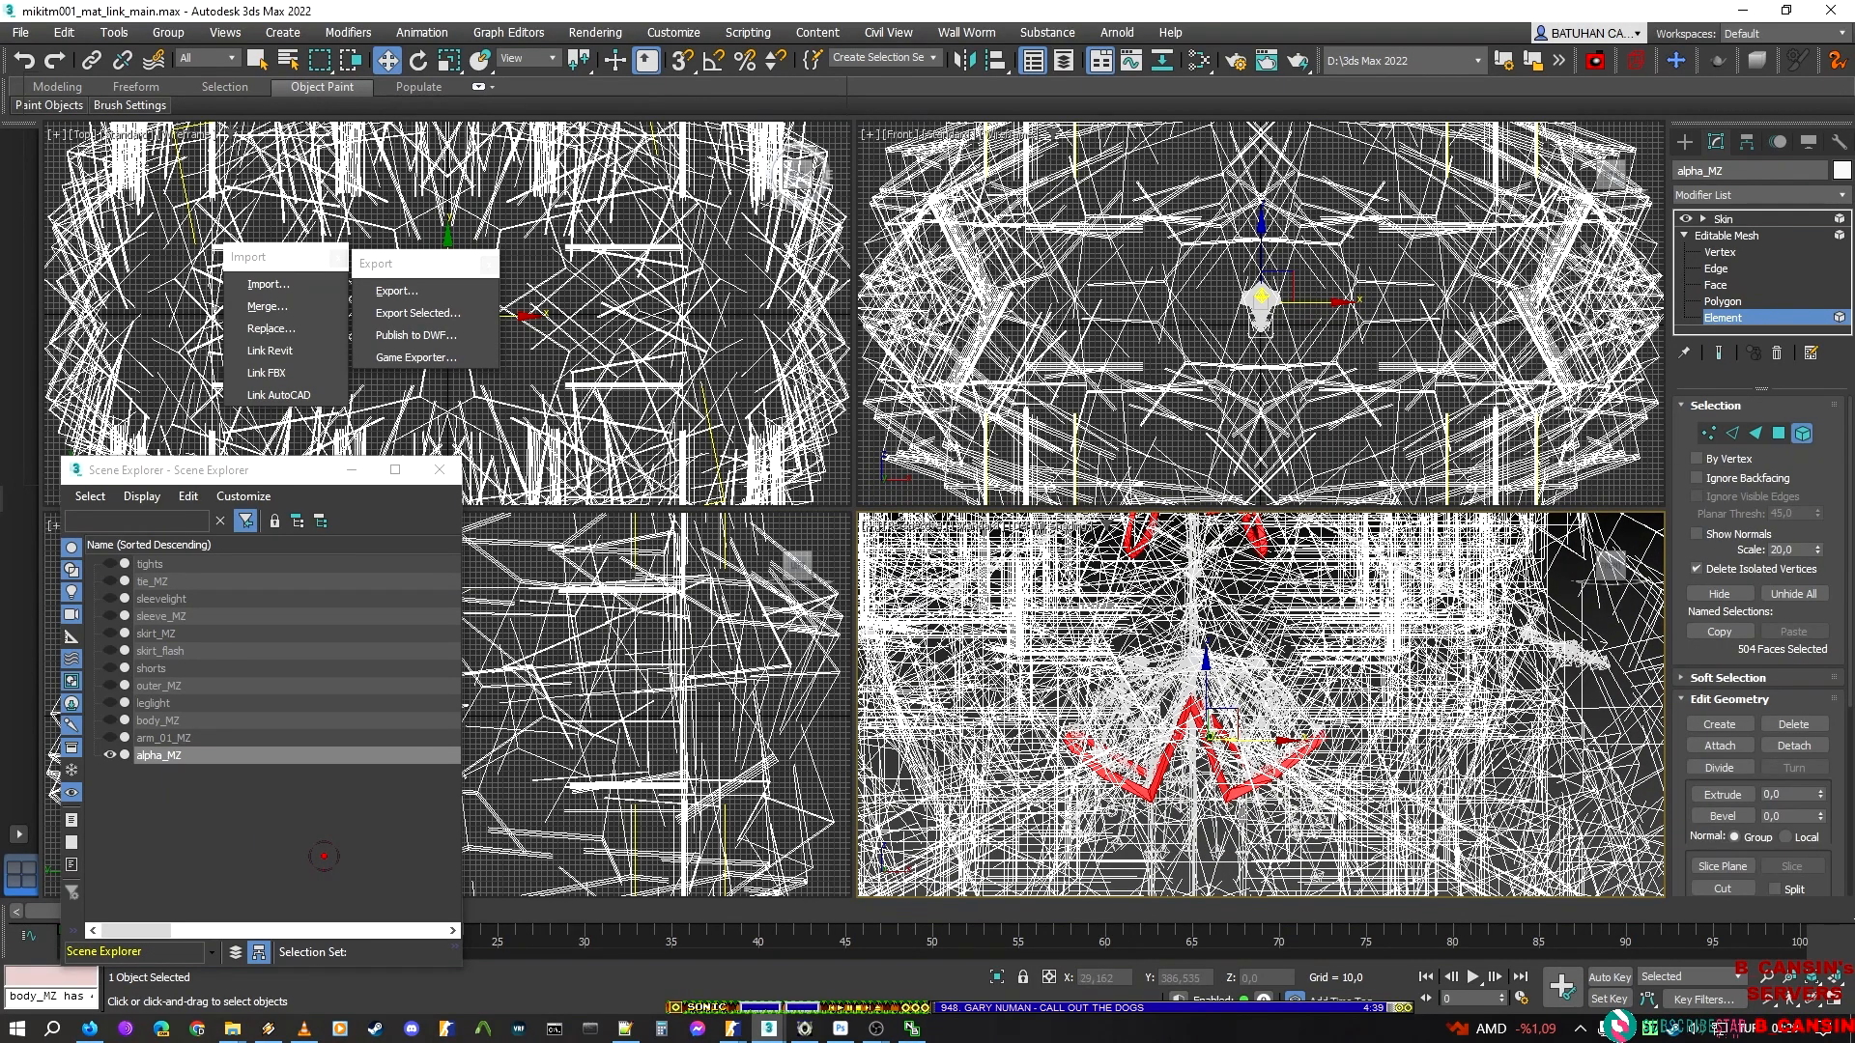
pyautogui.keyDown('alt'); pyautogui.moveTo(930, 657); pyautogui.dragTo(1328, 533); pyautogui.keyUp('alt')
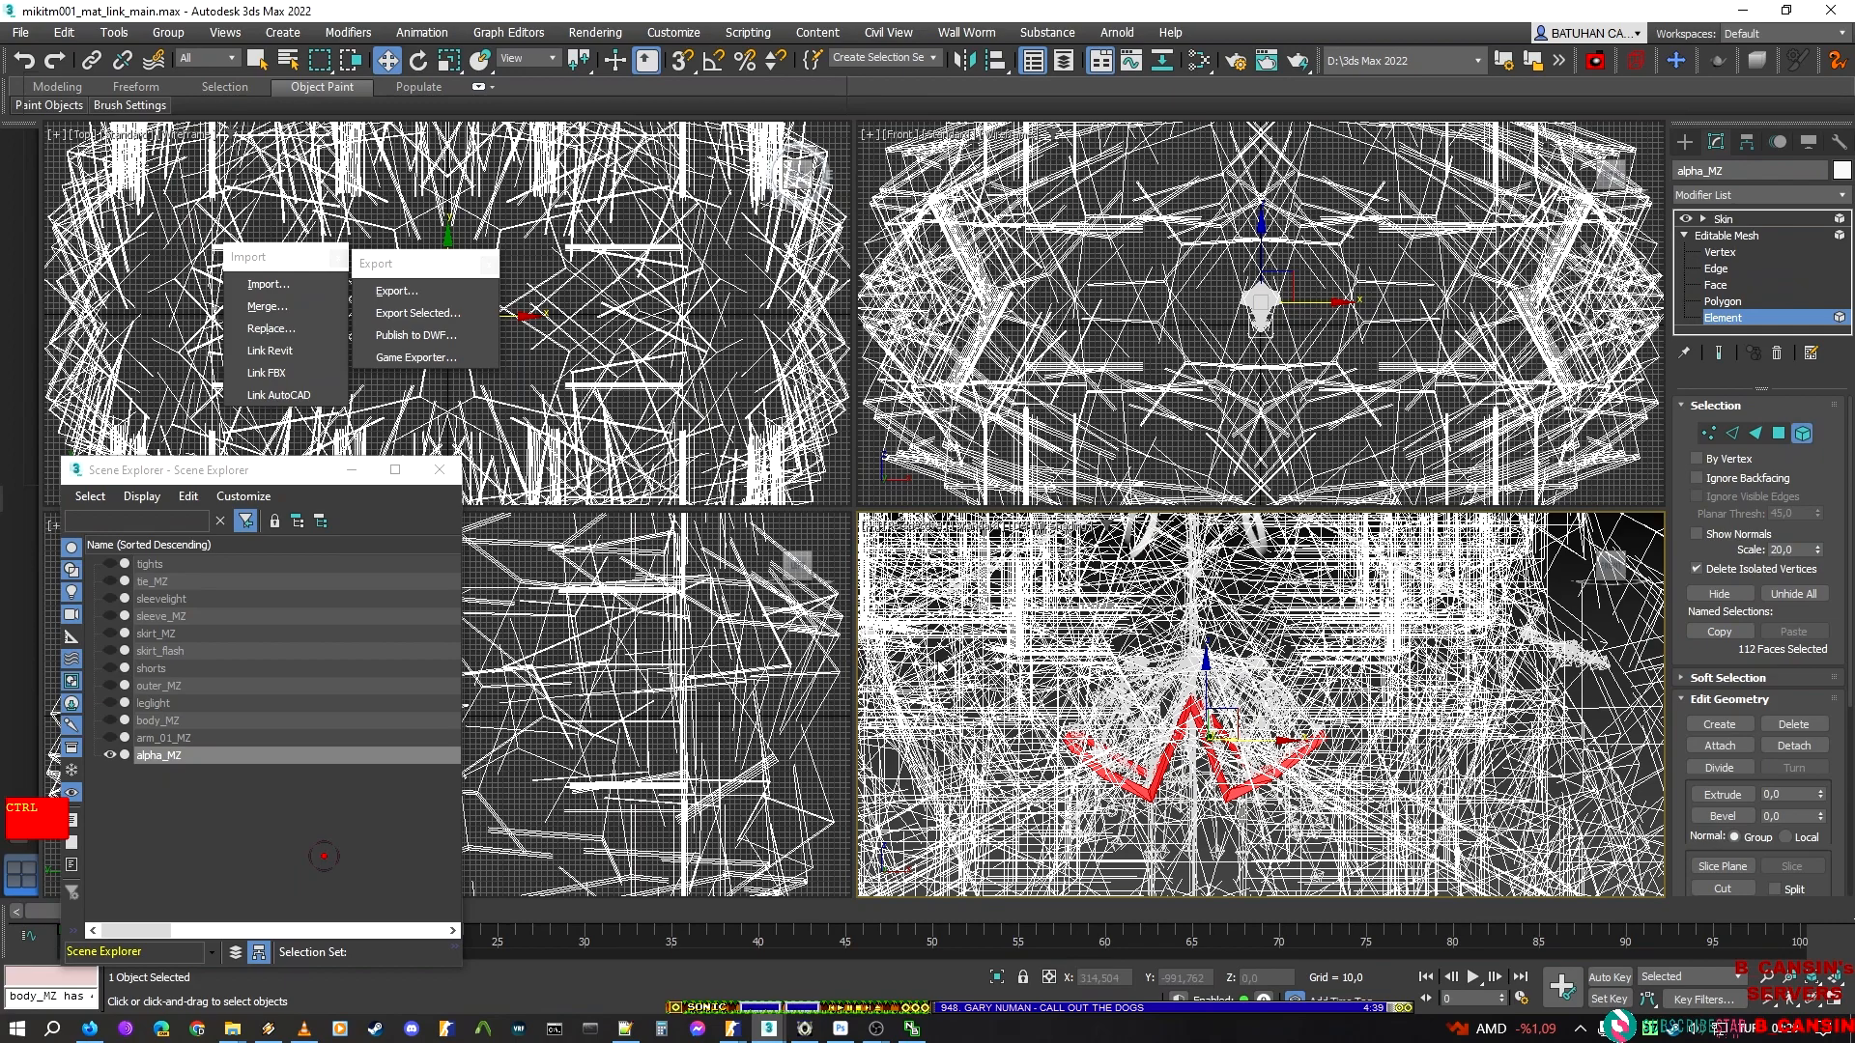
pyautogui.click(1718, 594)
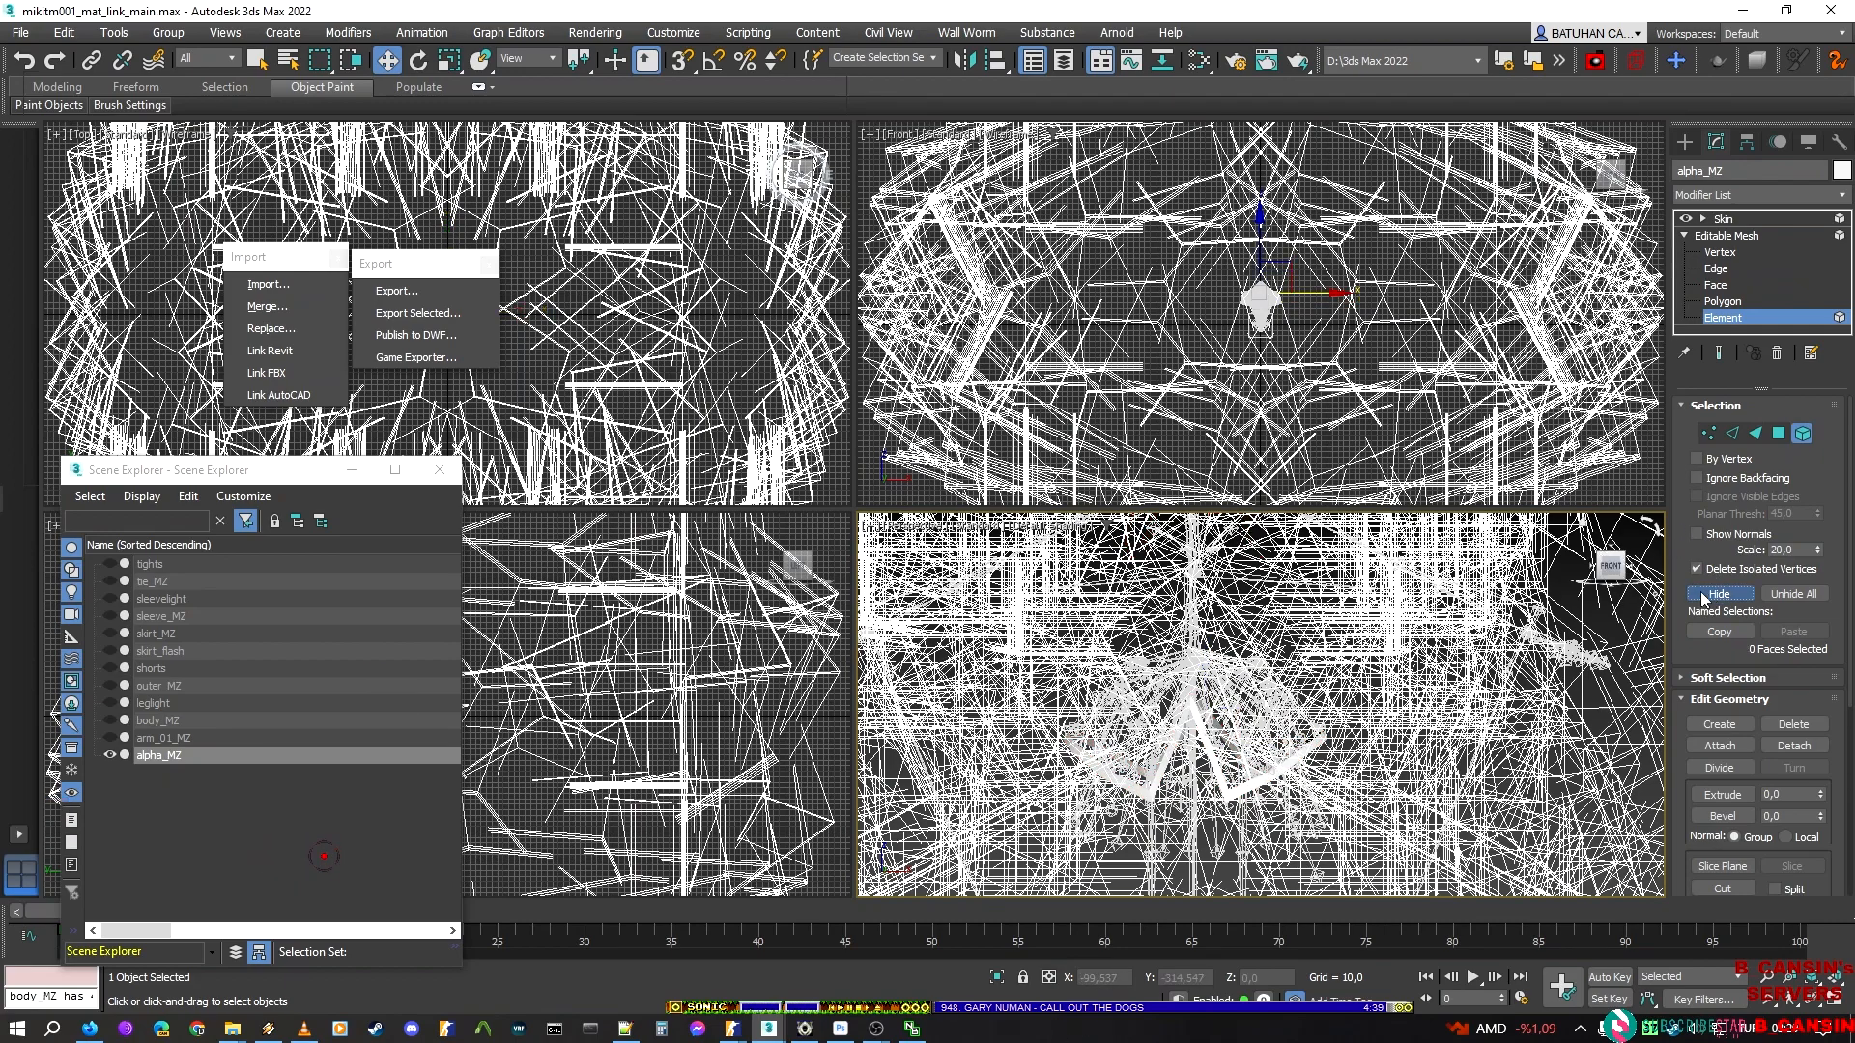
pyautogui.click(1738, 319)
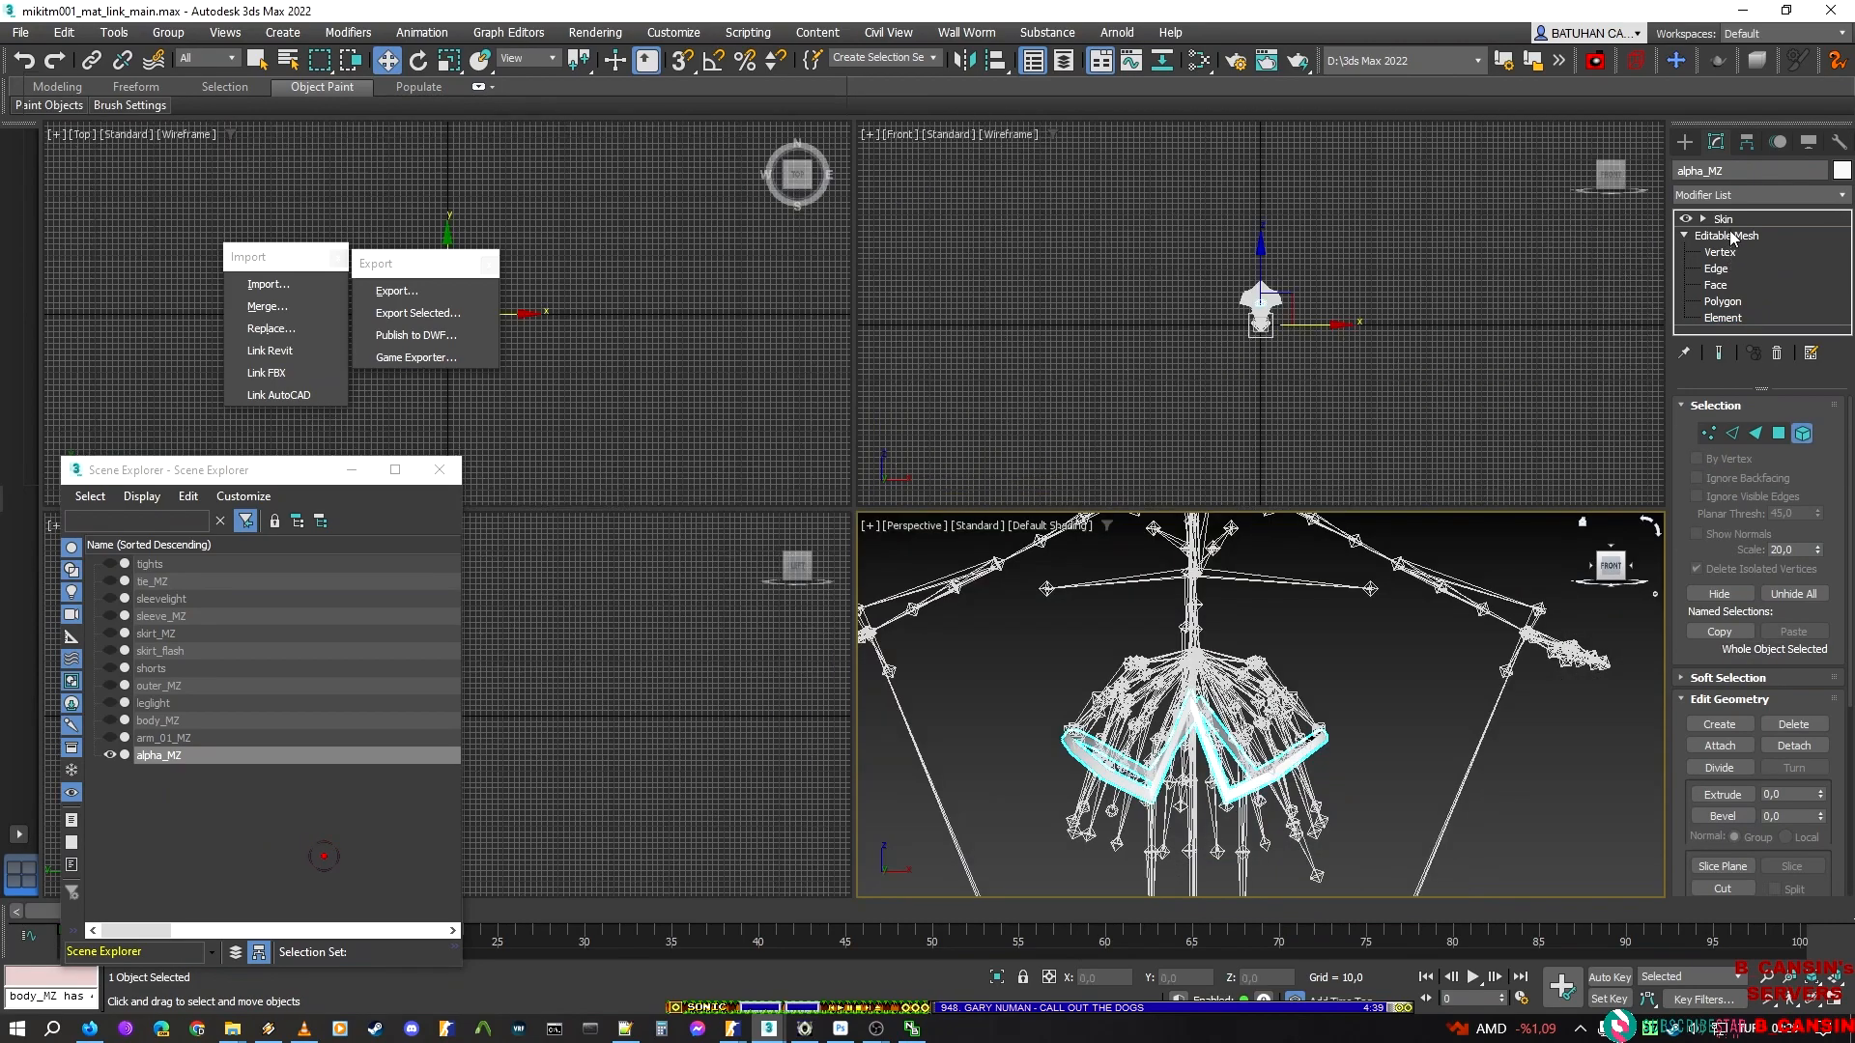
pyautogui.click(1723, 220)
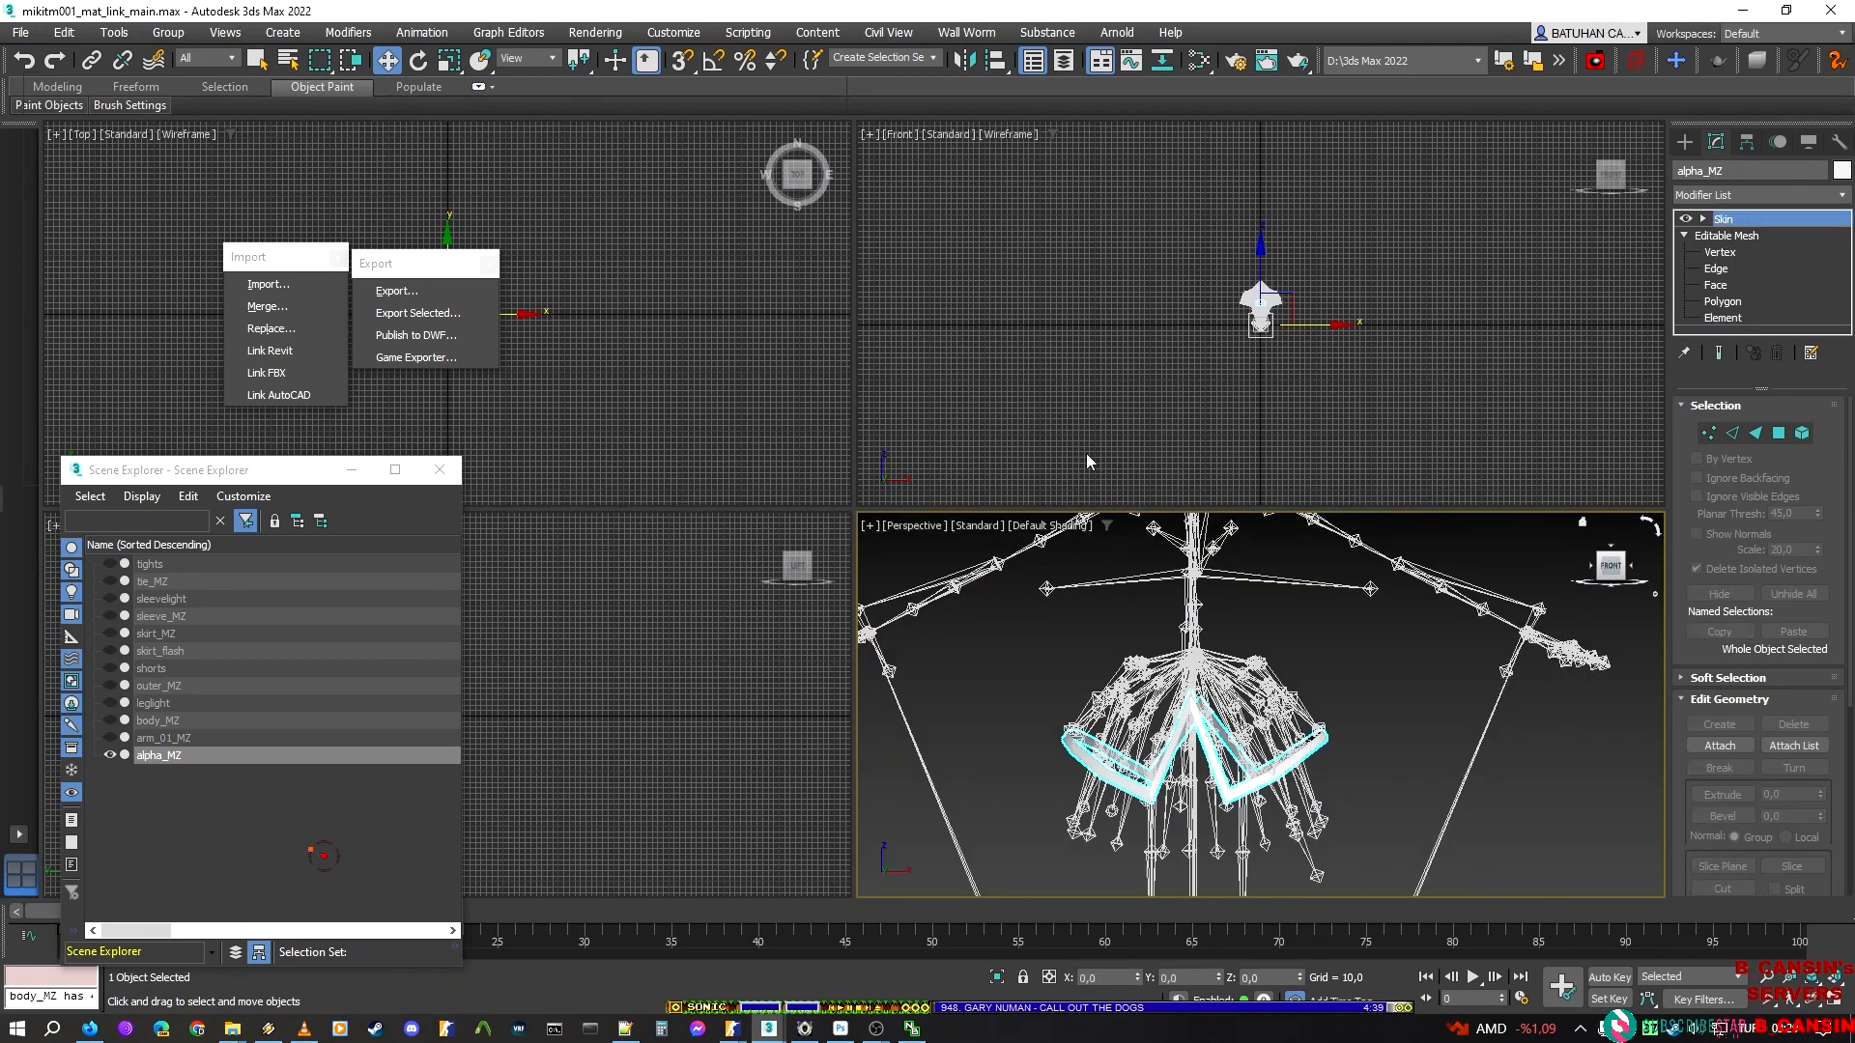
pyautogui.click(165, 386)
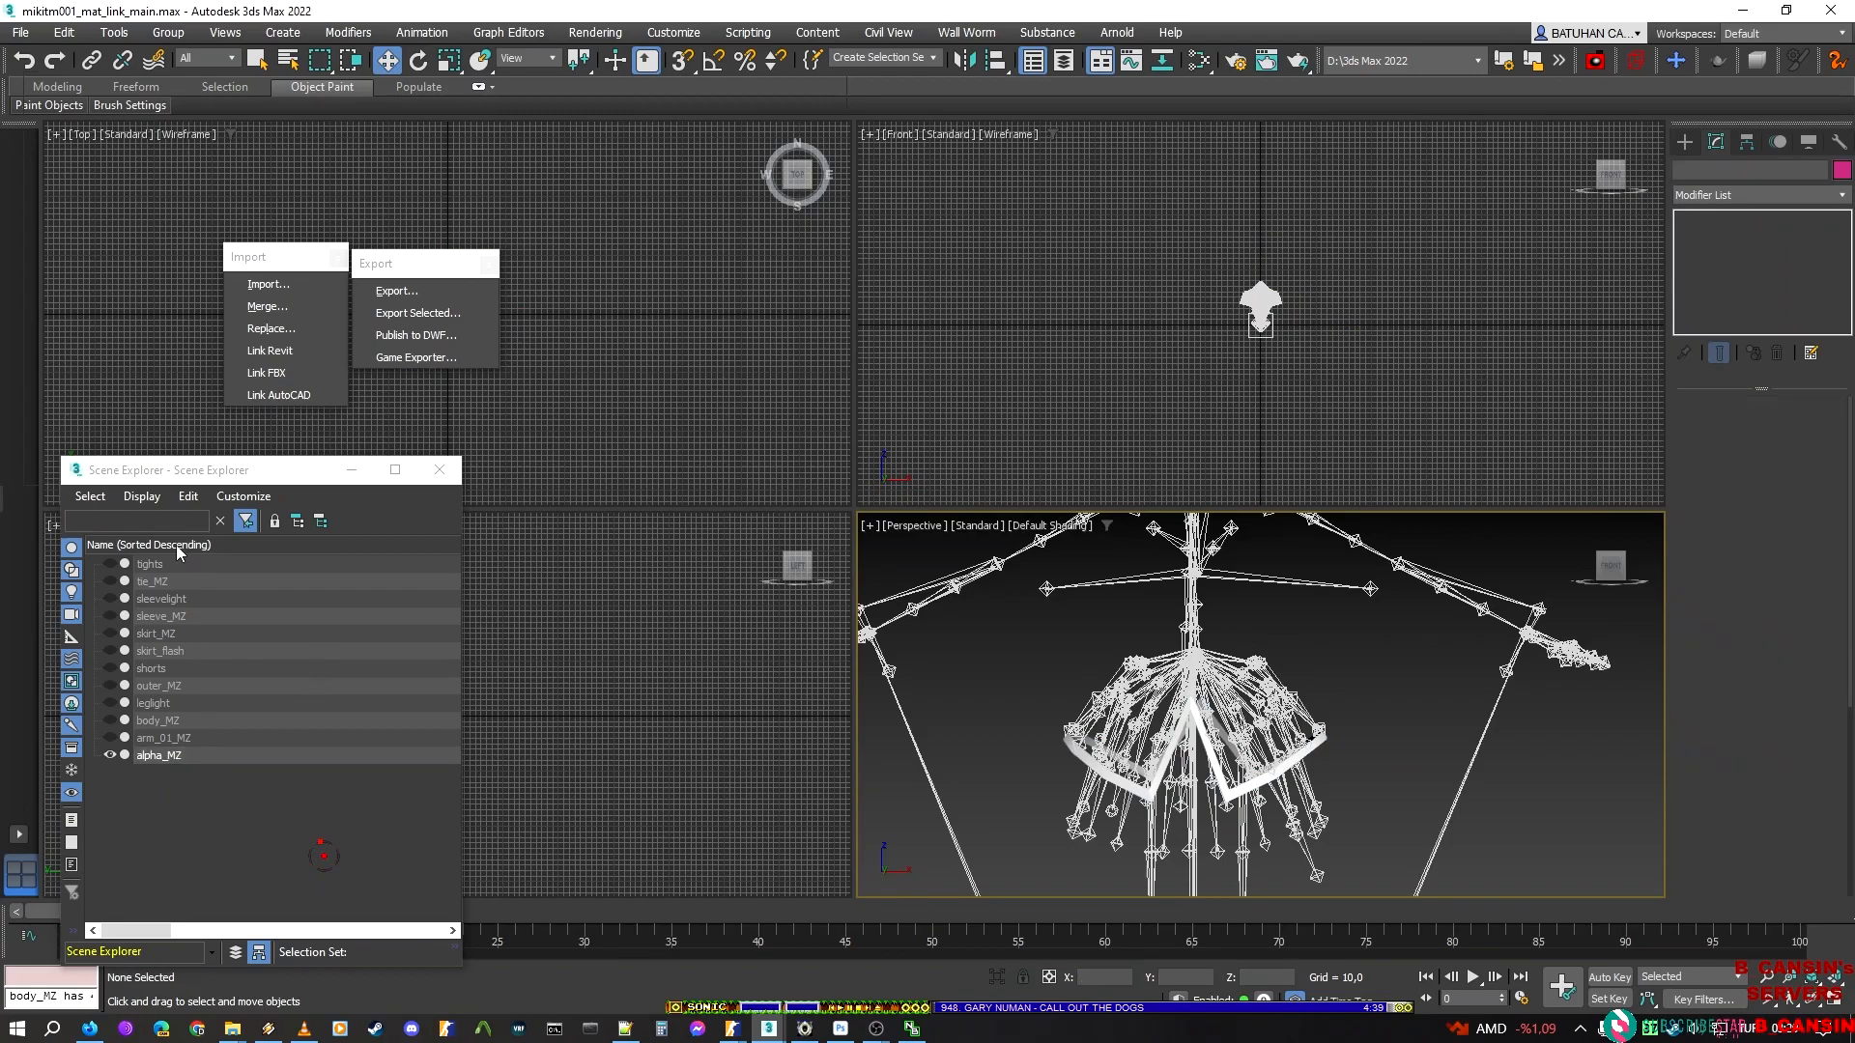
# Start an export of the isolated skirt trim and create and open a folder named alpha inside new_script
pyautogui.click(386, 289)
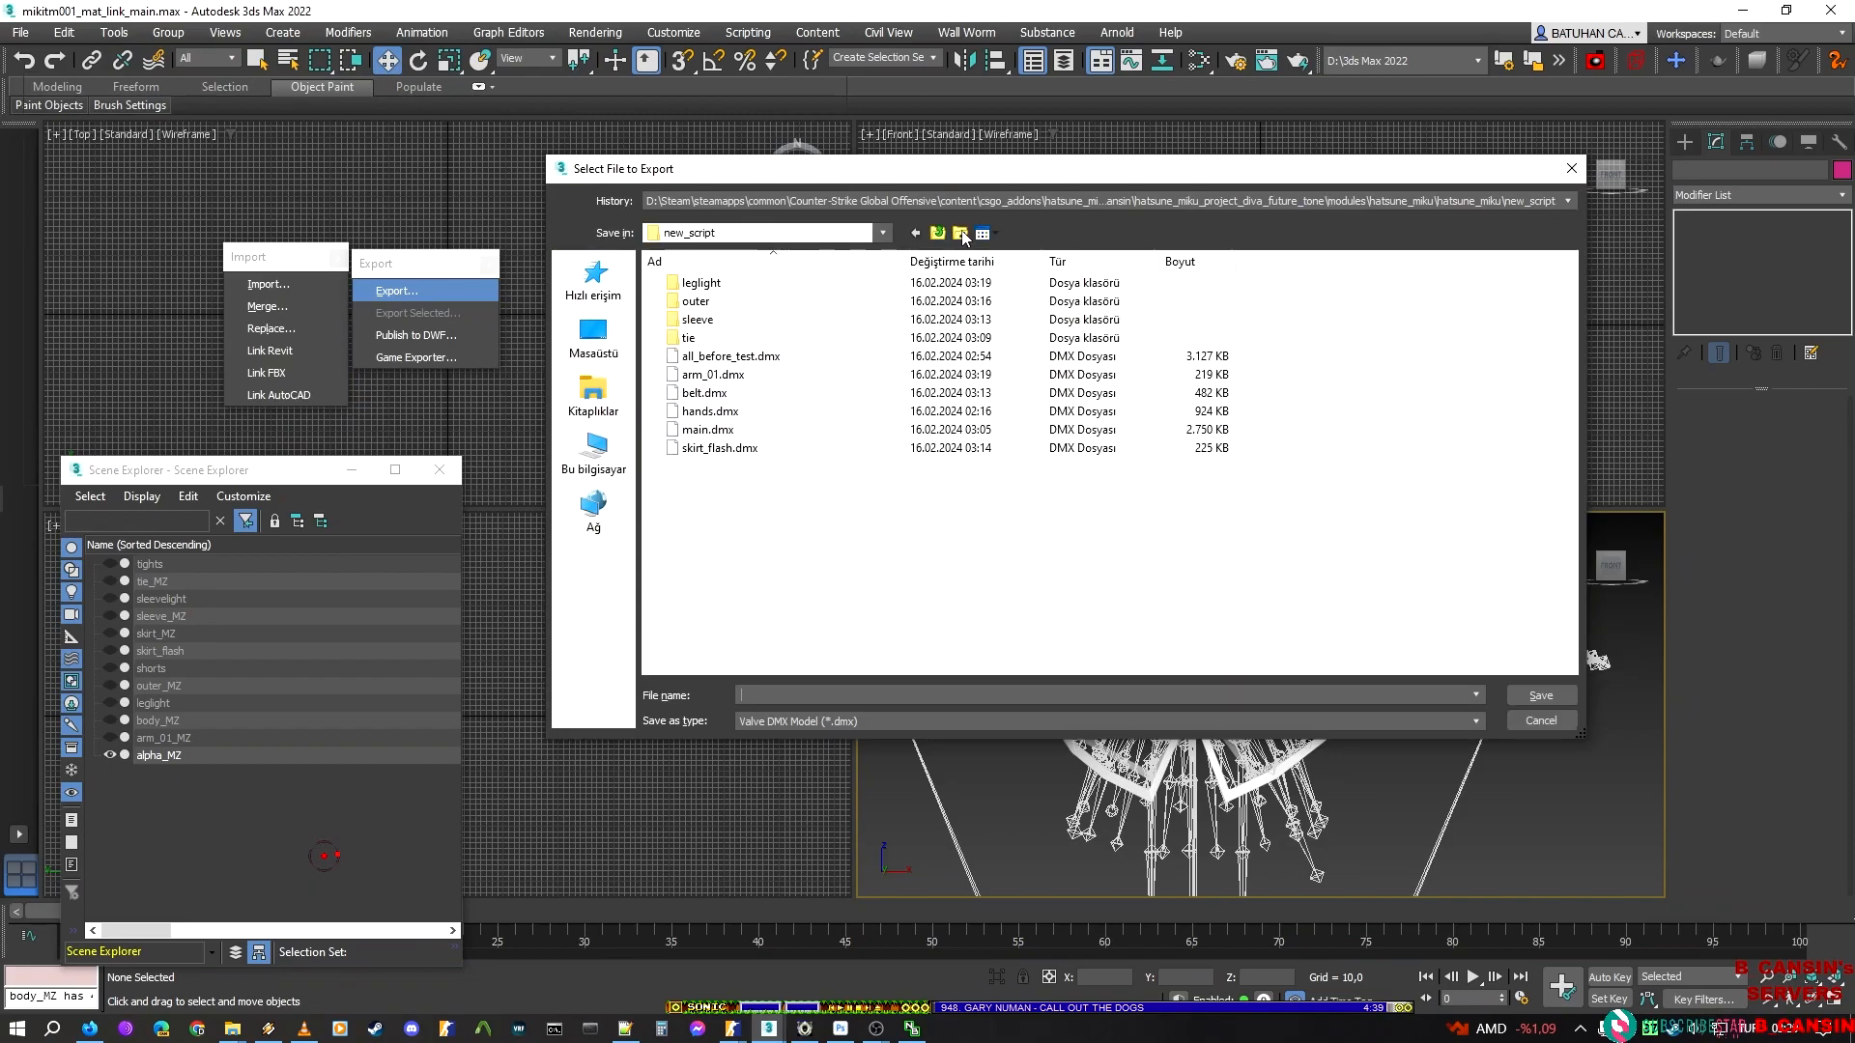
pyautogui.click(942, 233)
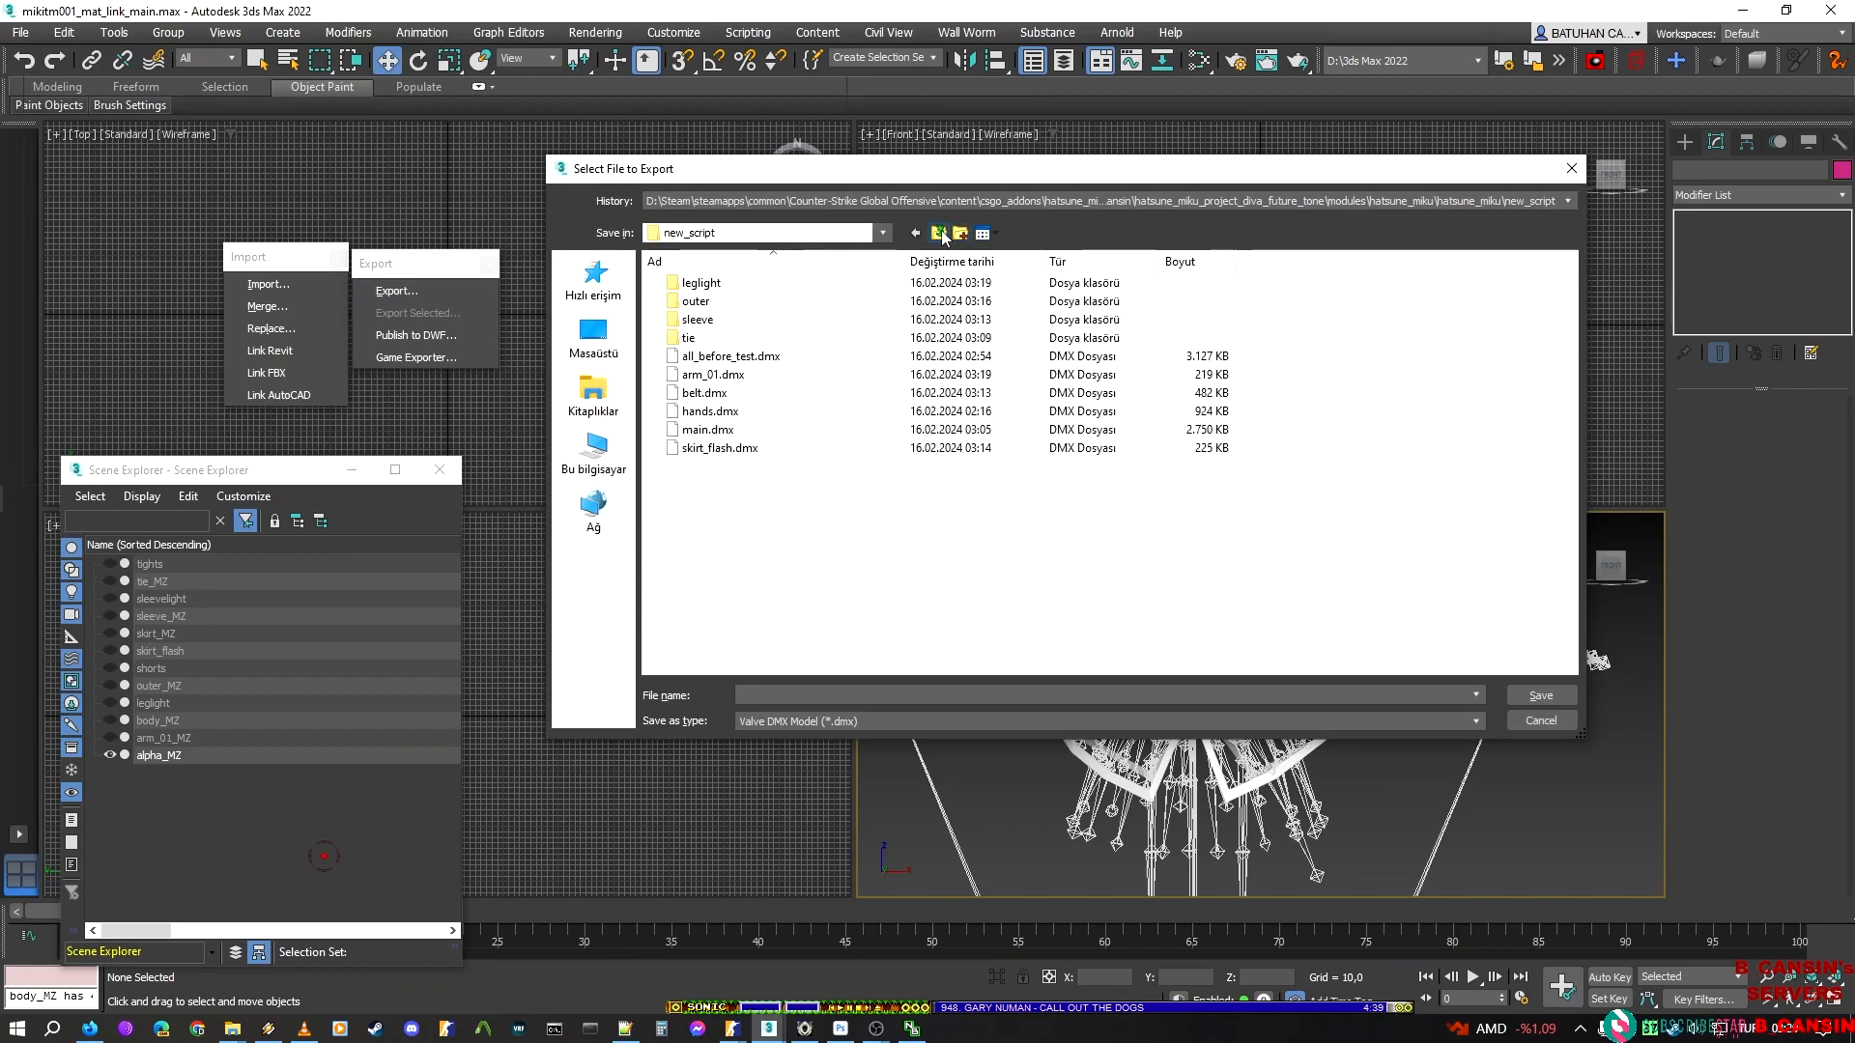
pyautogui.click(956, 234)
pyautogui.click(956, 232)
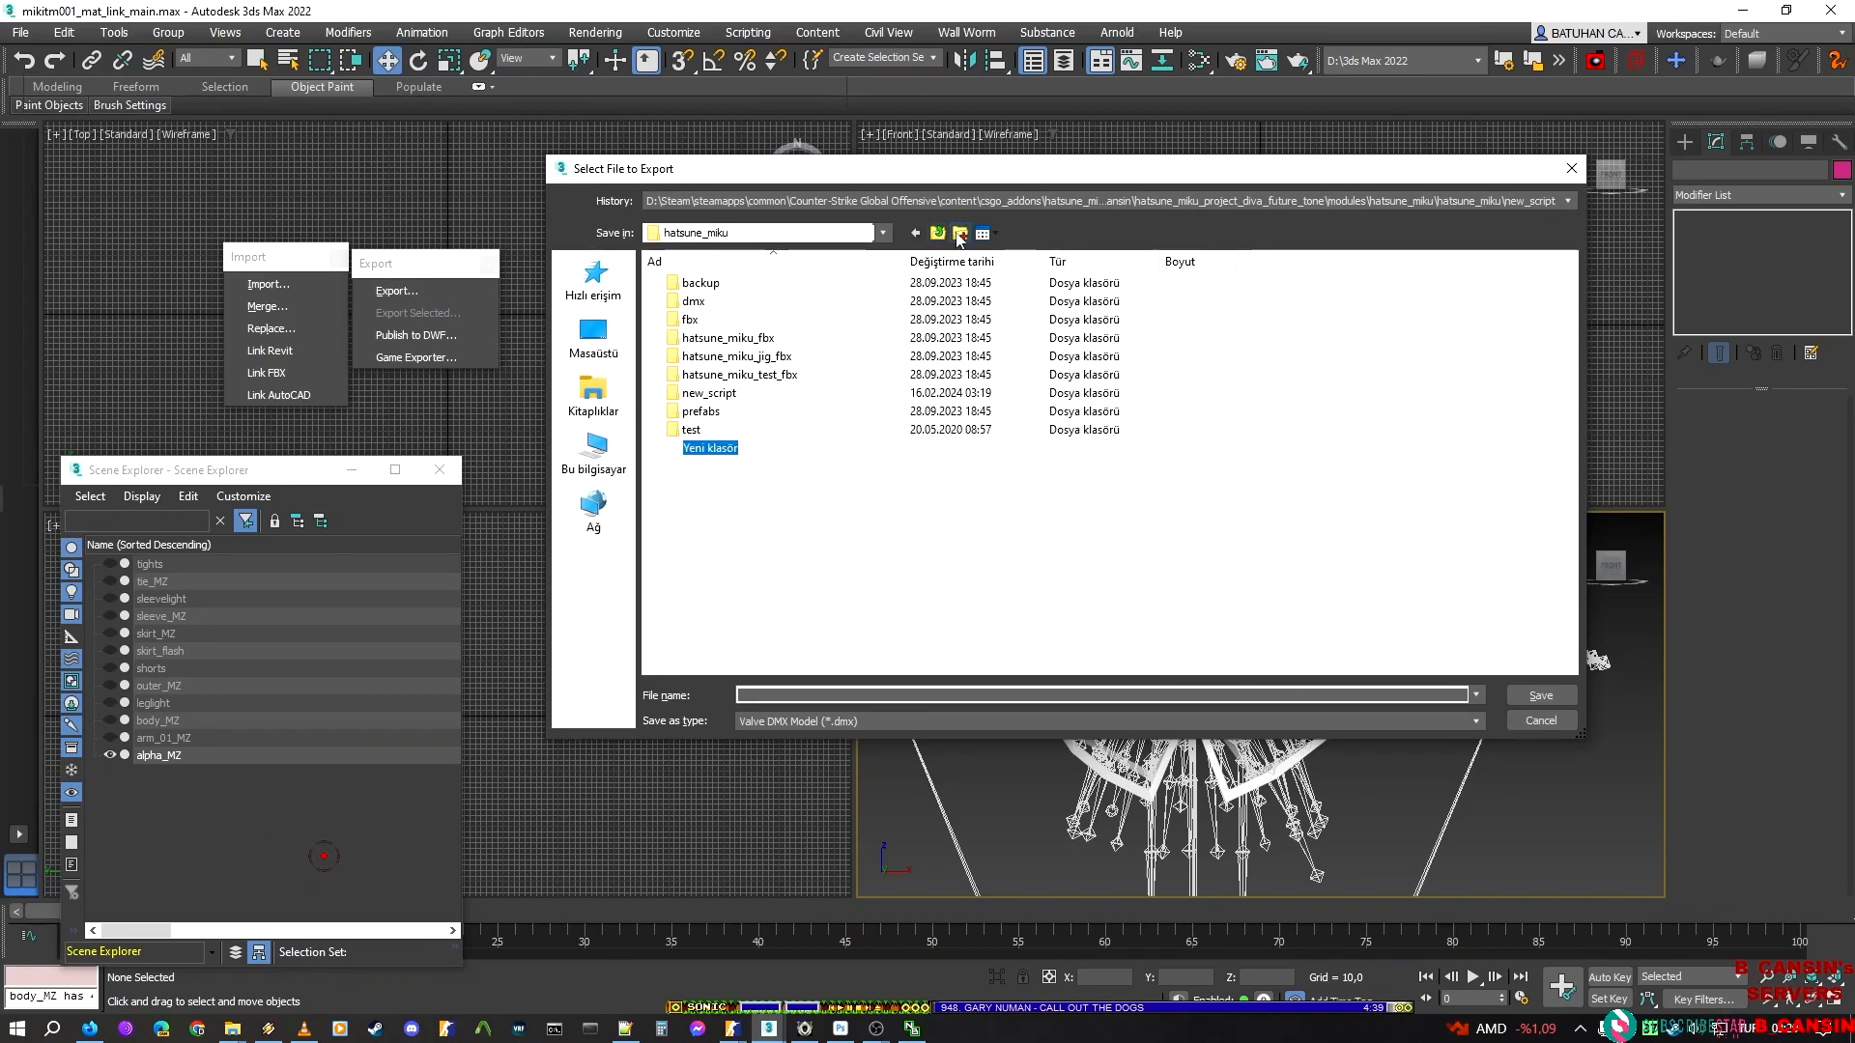
pyautogui.click(766, 493)
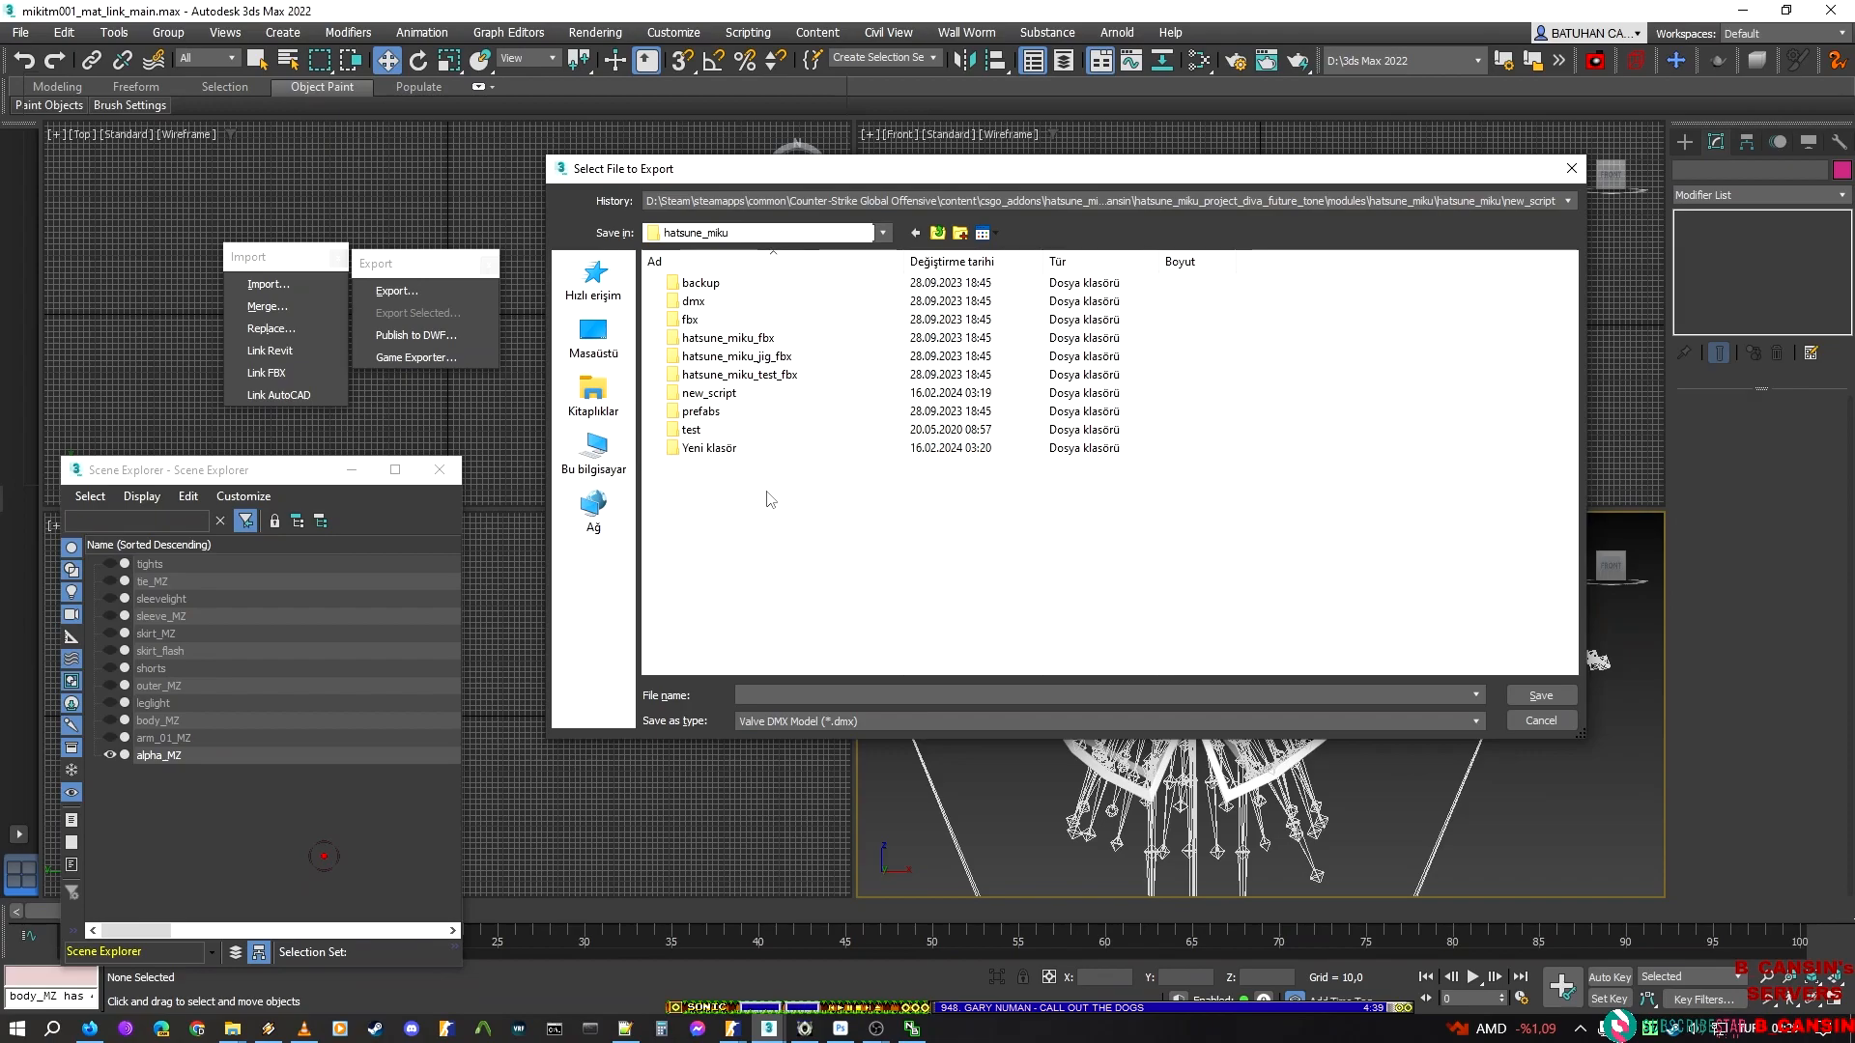
pyautogui.doubleClick(748, 399)
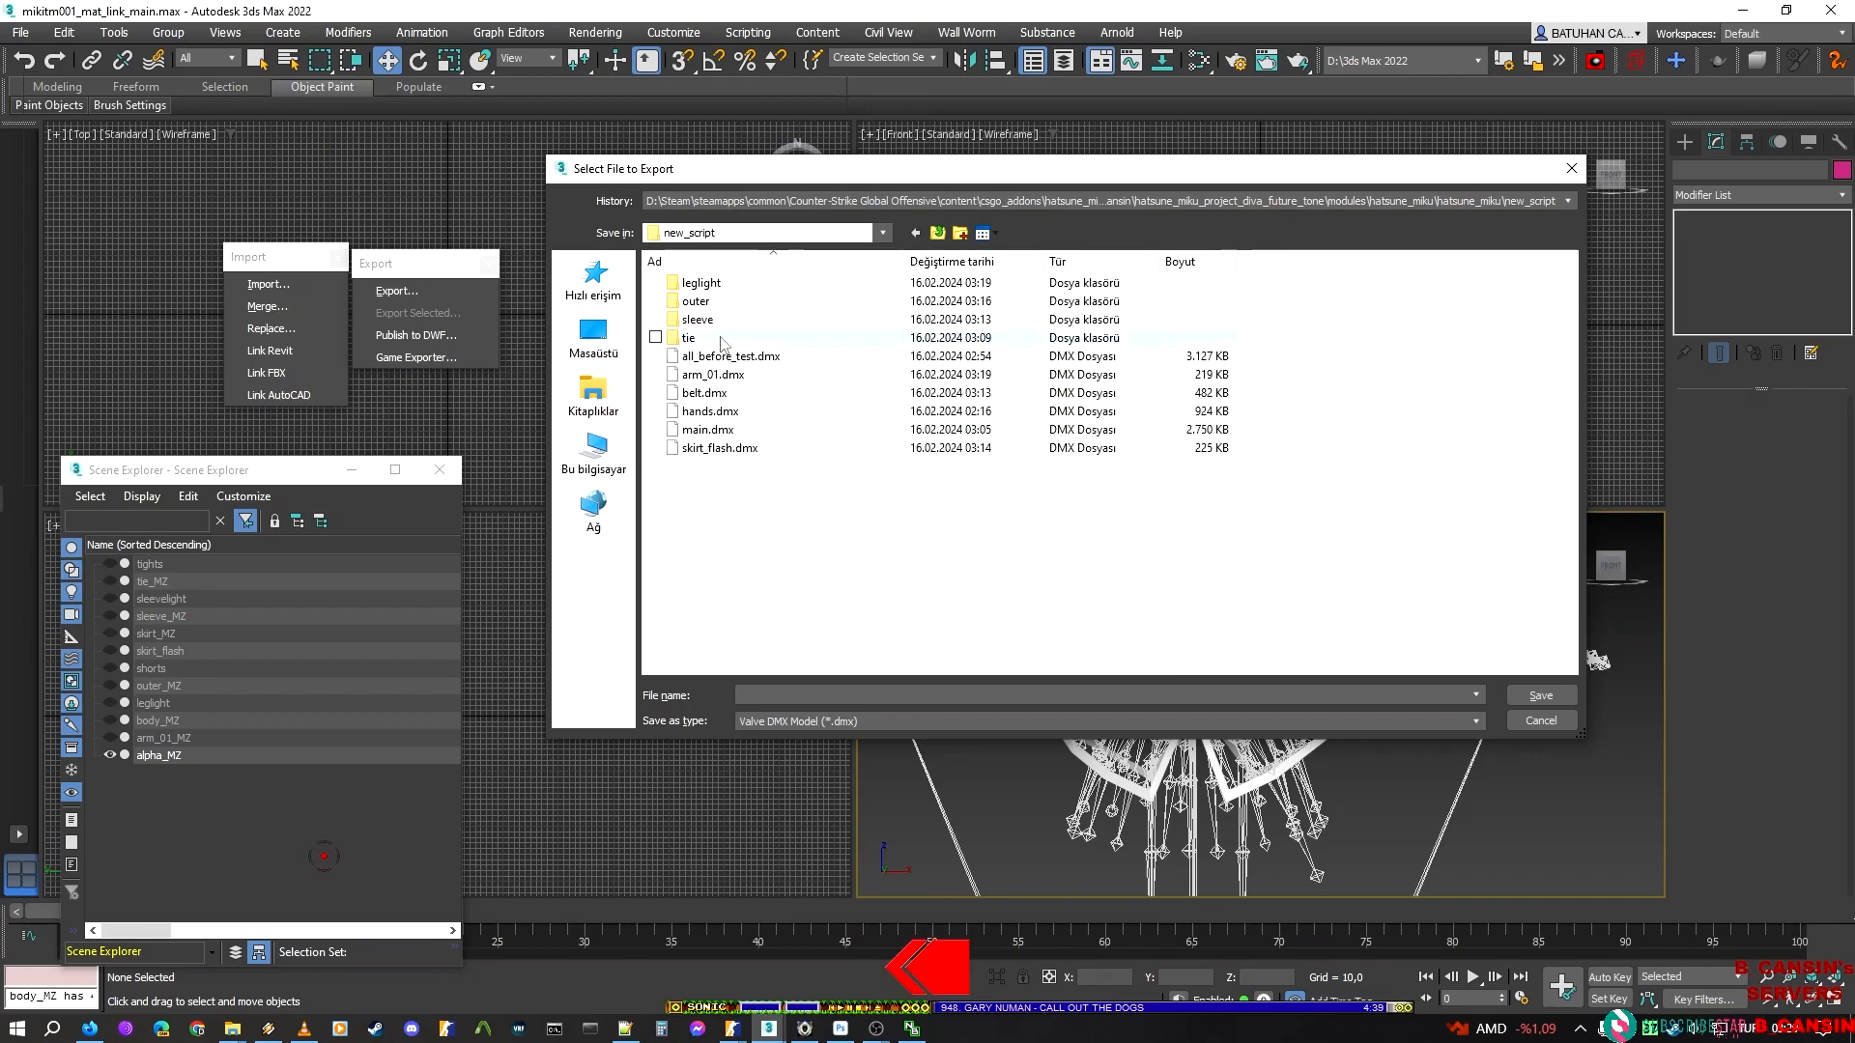
pyautogui.click(960, 233)
pyautogui.write('alph')
pyautogui.press('Return')
pyautogui.write('a')
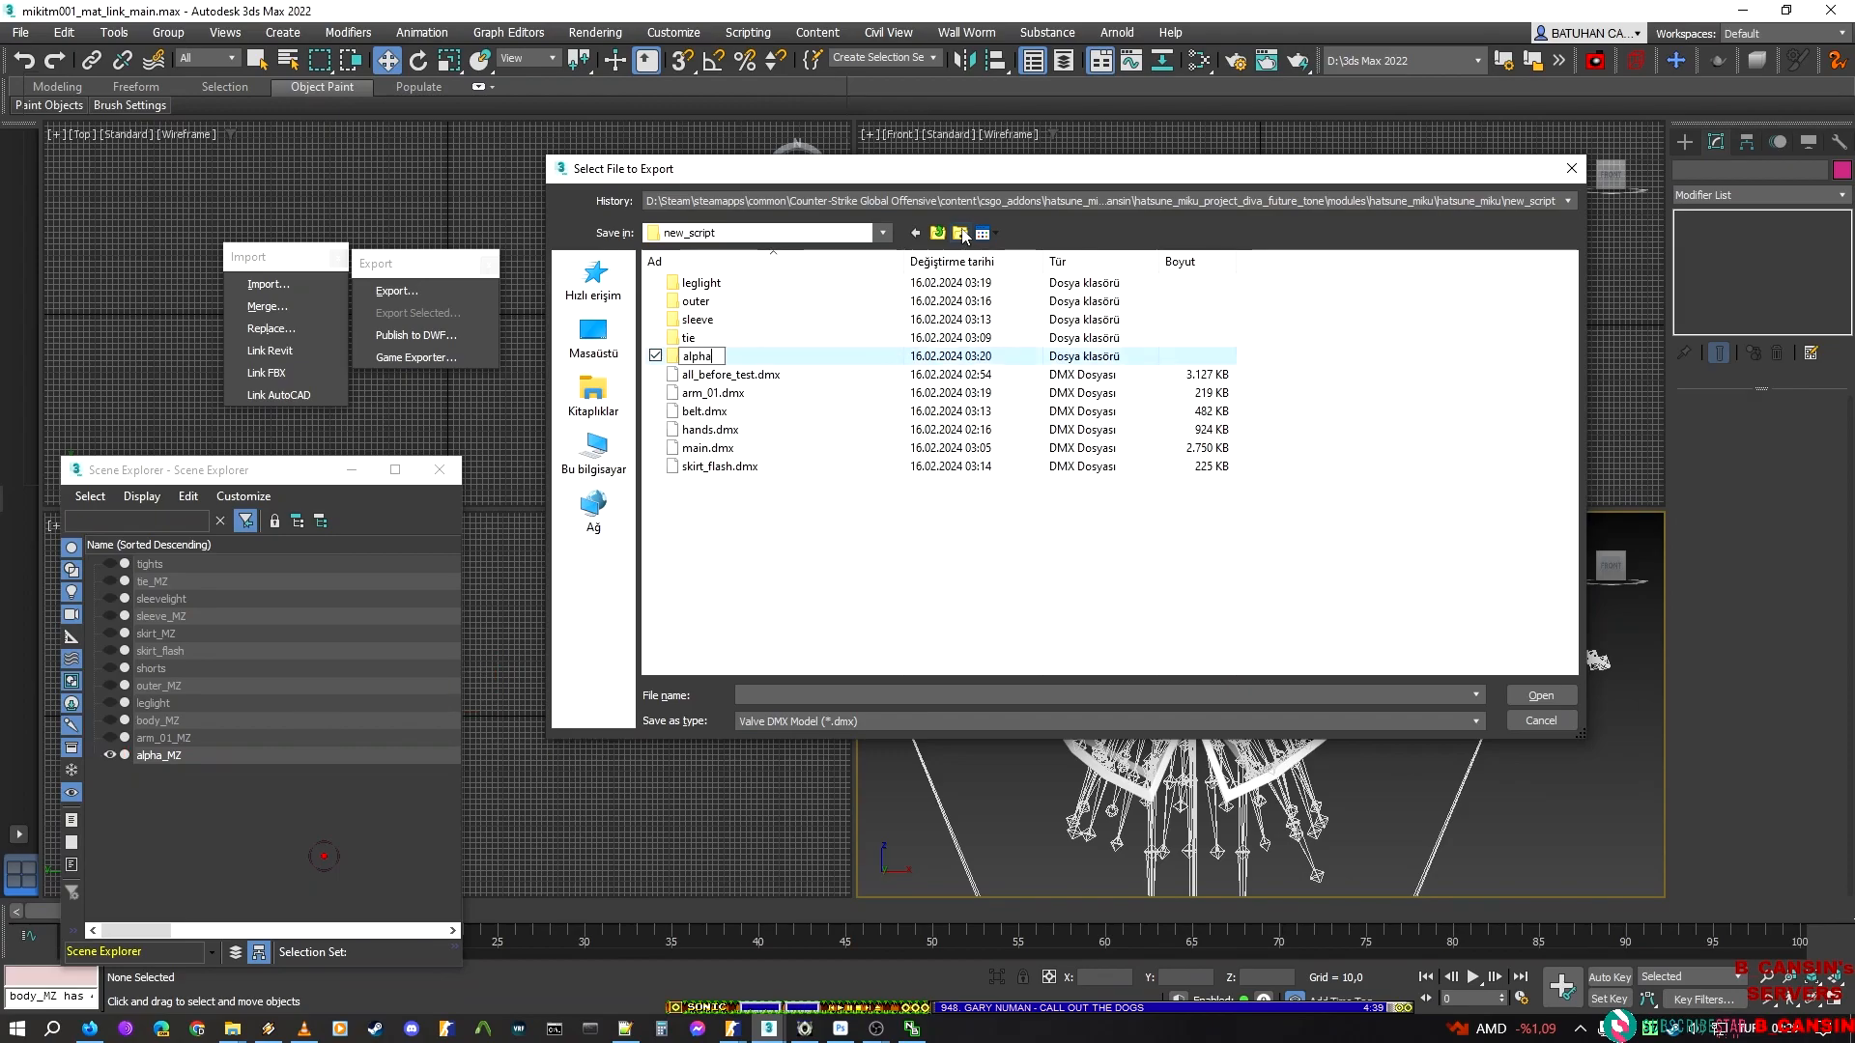
pyautogui.press('Return')
# Export the isolated skirt trim as alpha_lo, a Valve DMX model, in the alpha folder
pyautogui.press('Return')
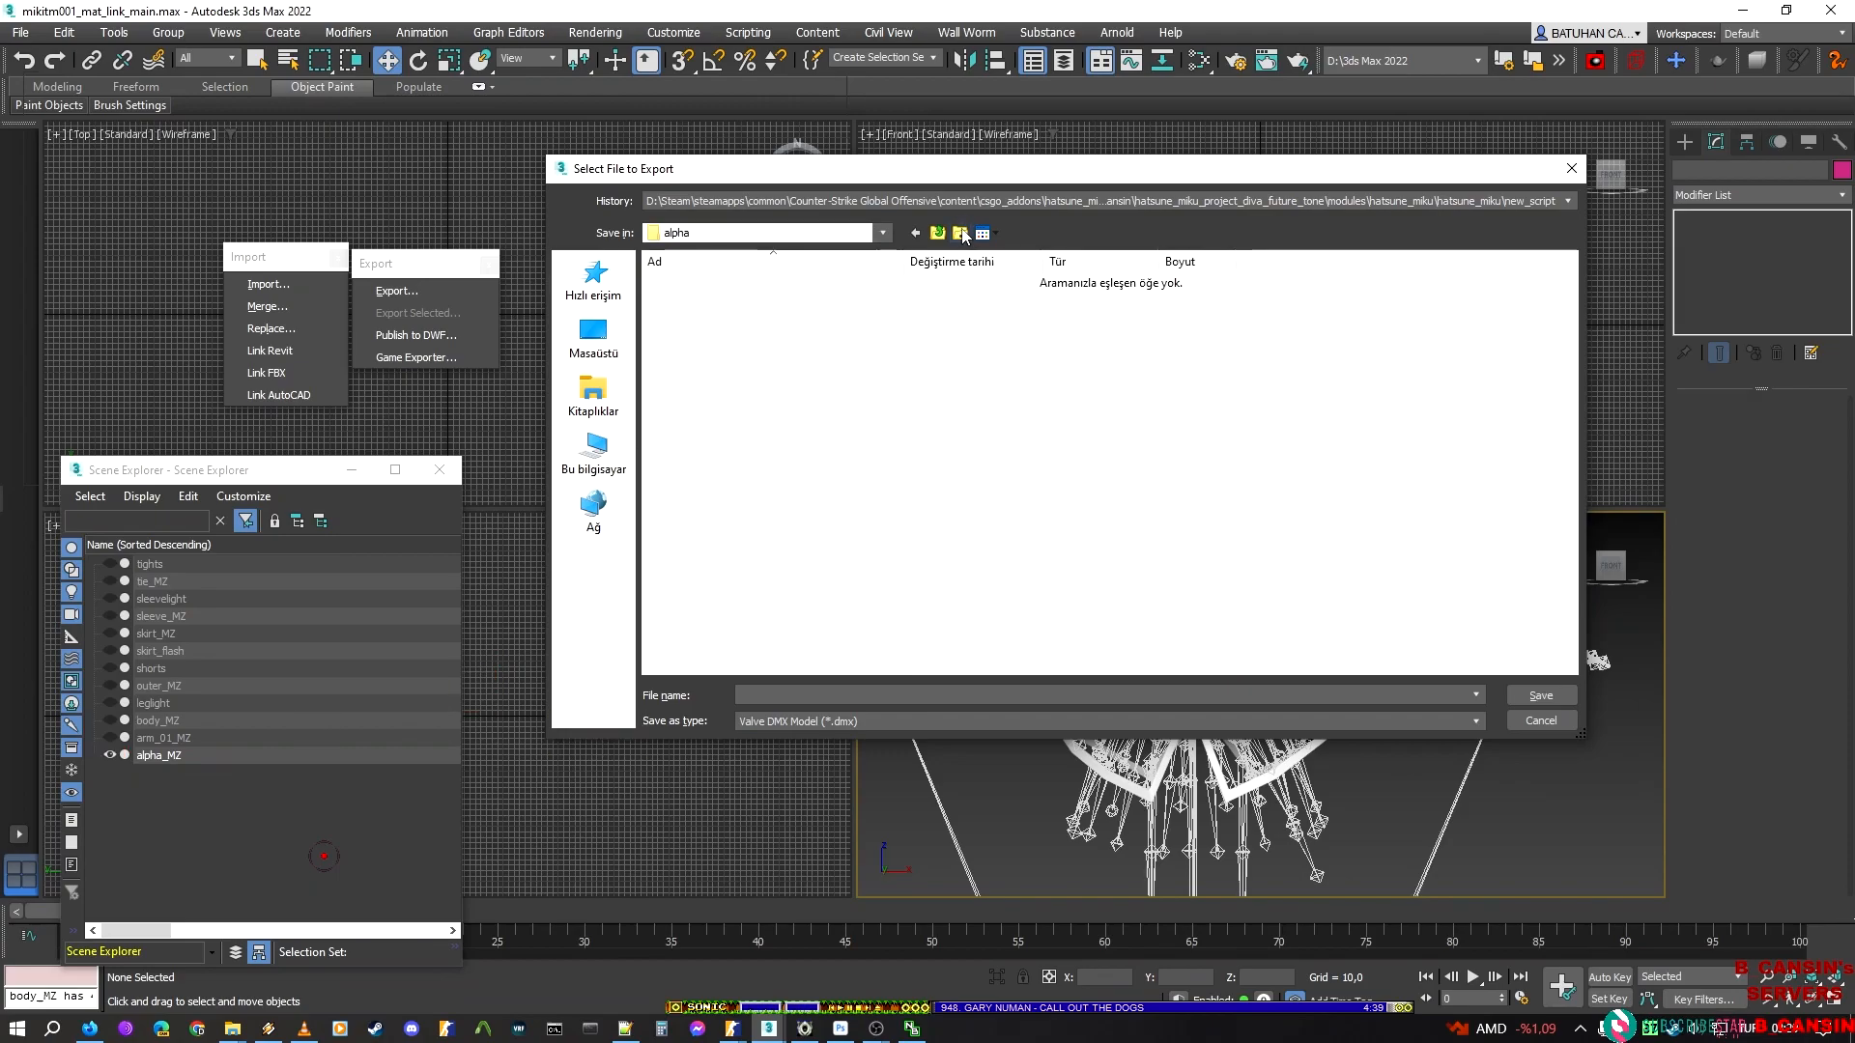
pyautogui.write('alpha_lo')
pyautogui.press('Return')
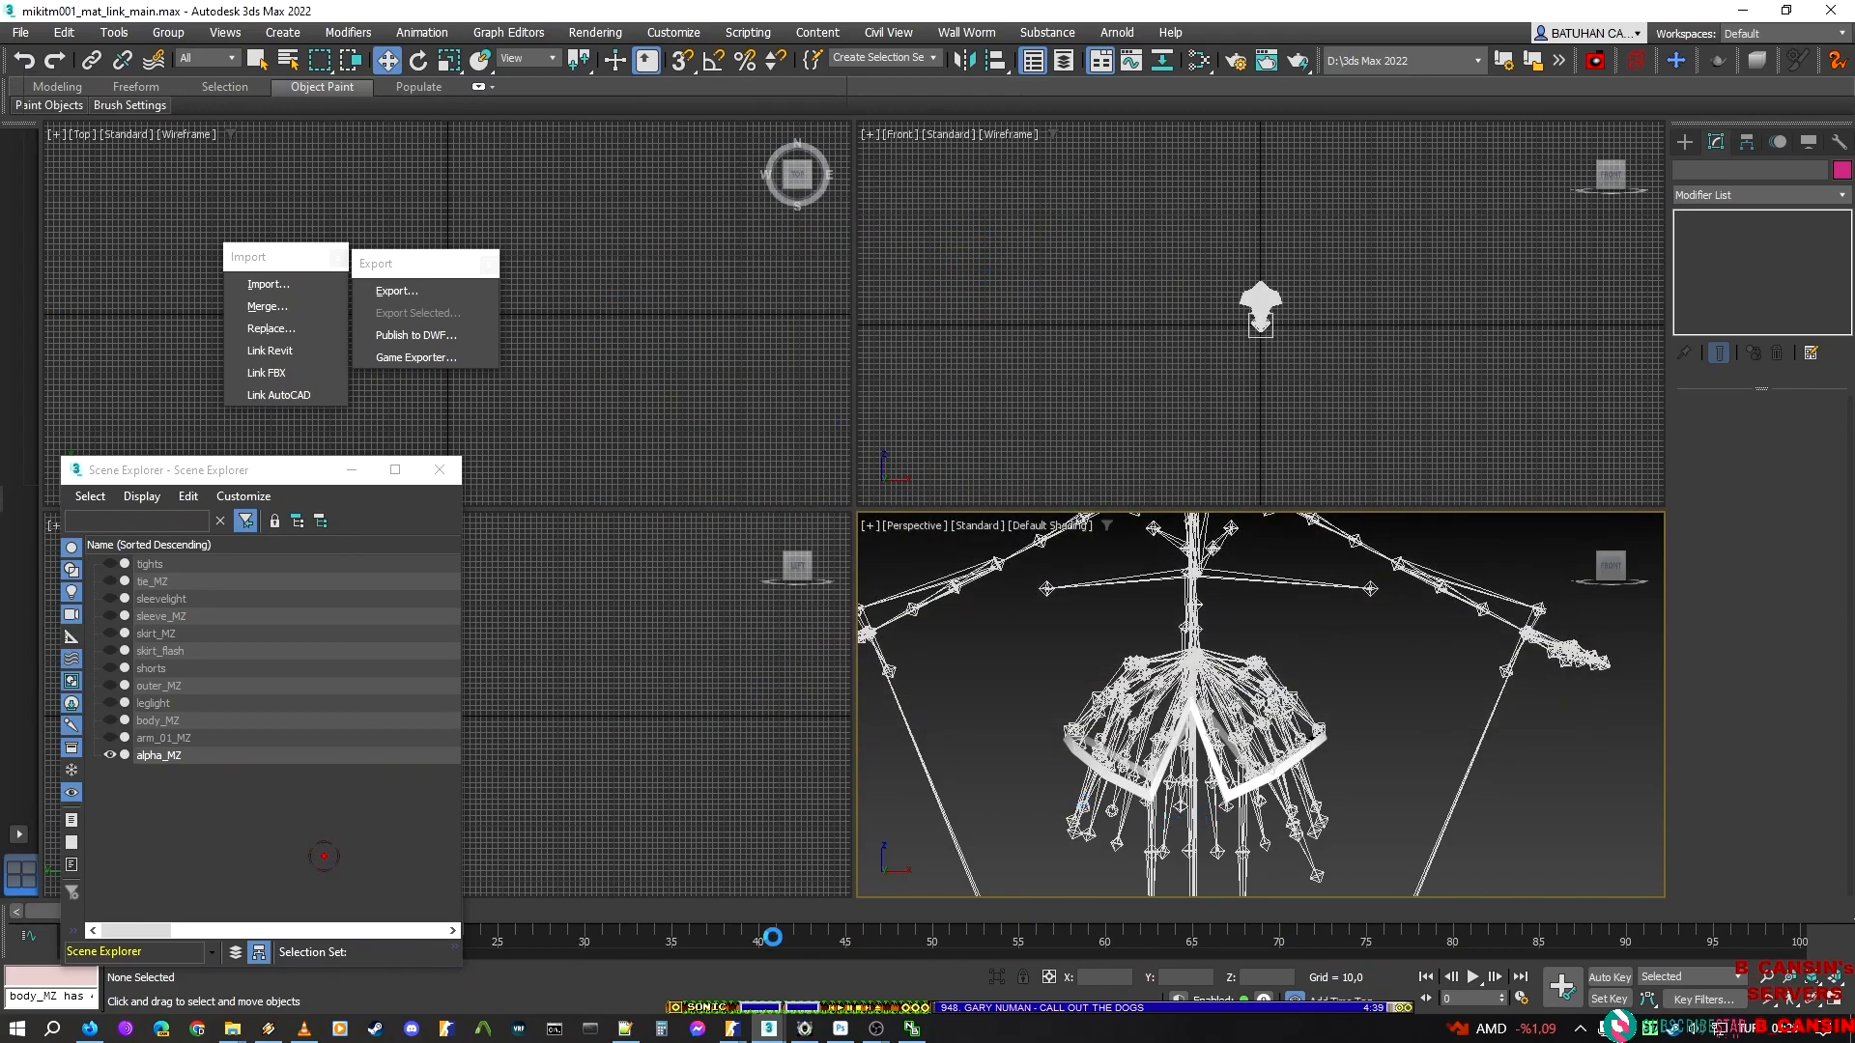
pyautogui.click(882, 629)
# Select alpha_MZ and unhide all of its elements
pyautogui.click(1291, 767)
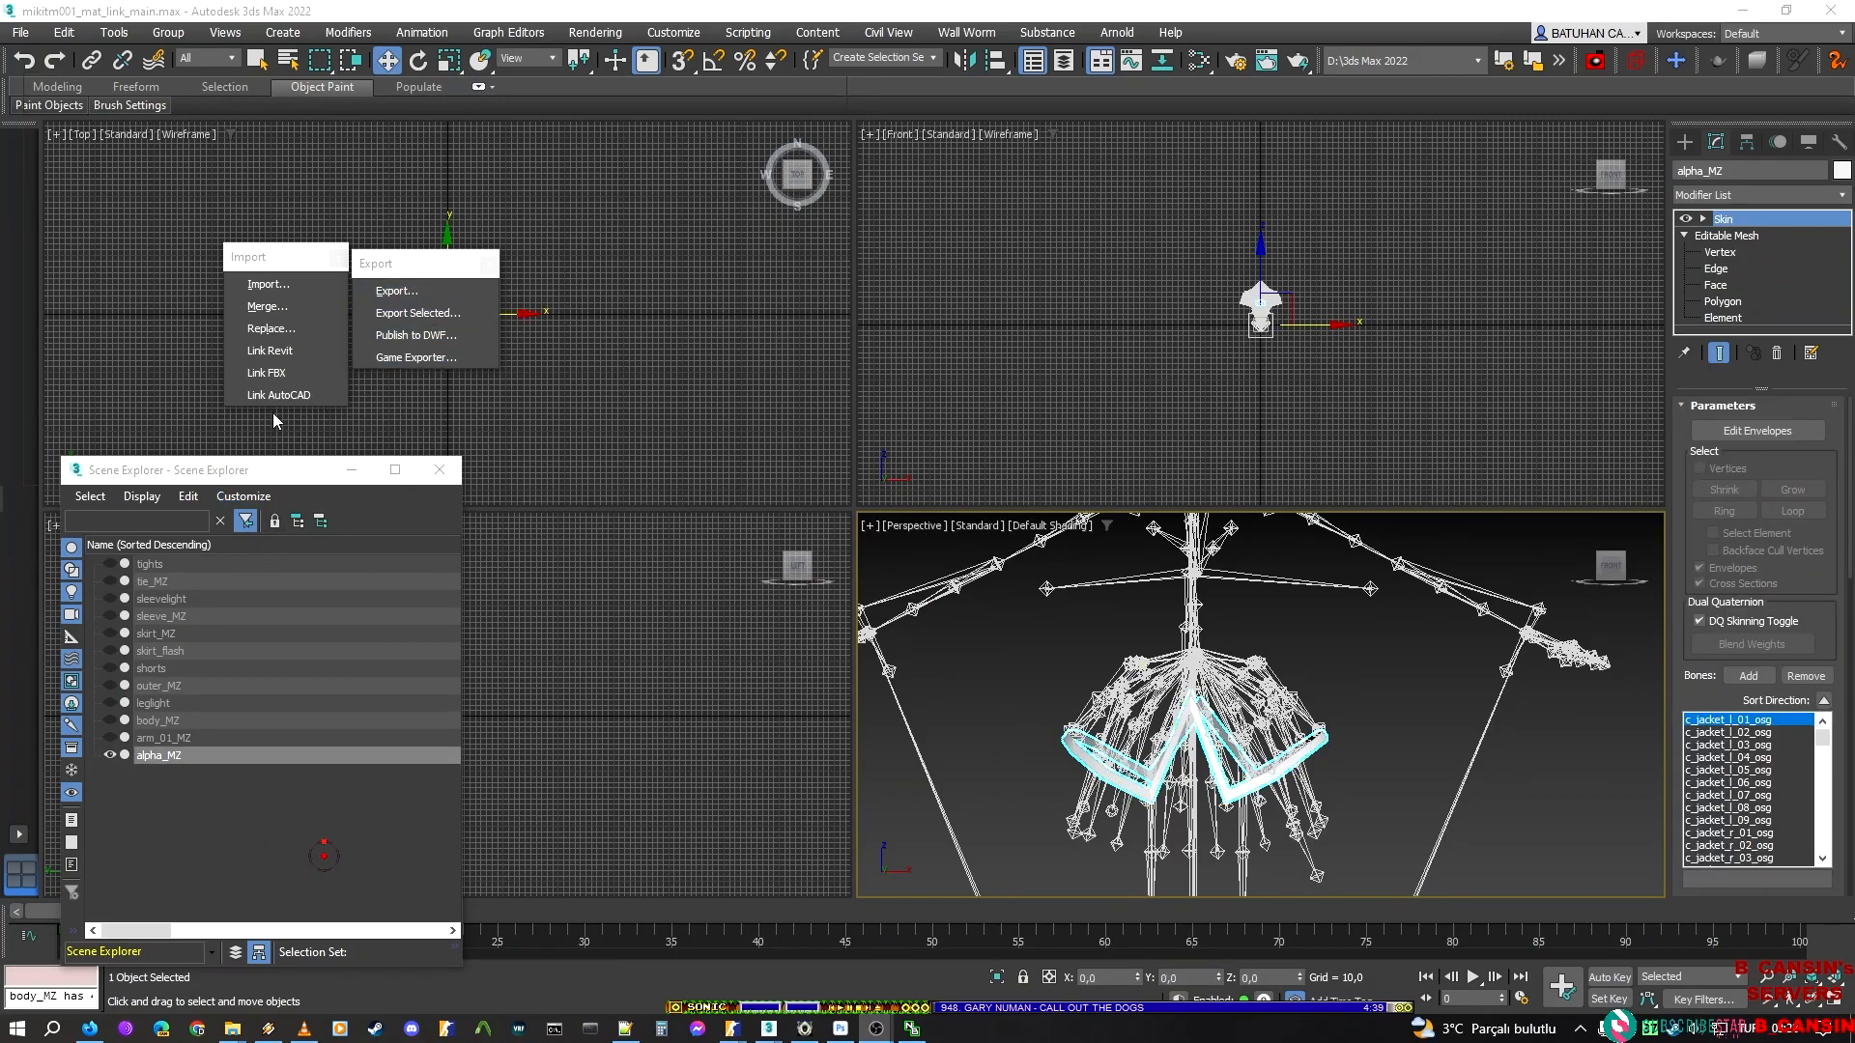
pyautogui.click(1728, 320)
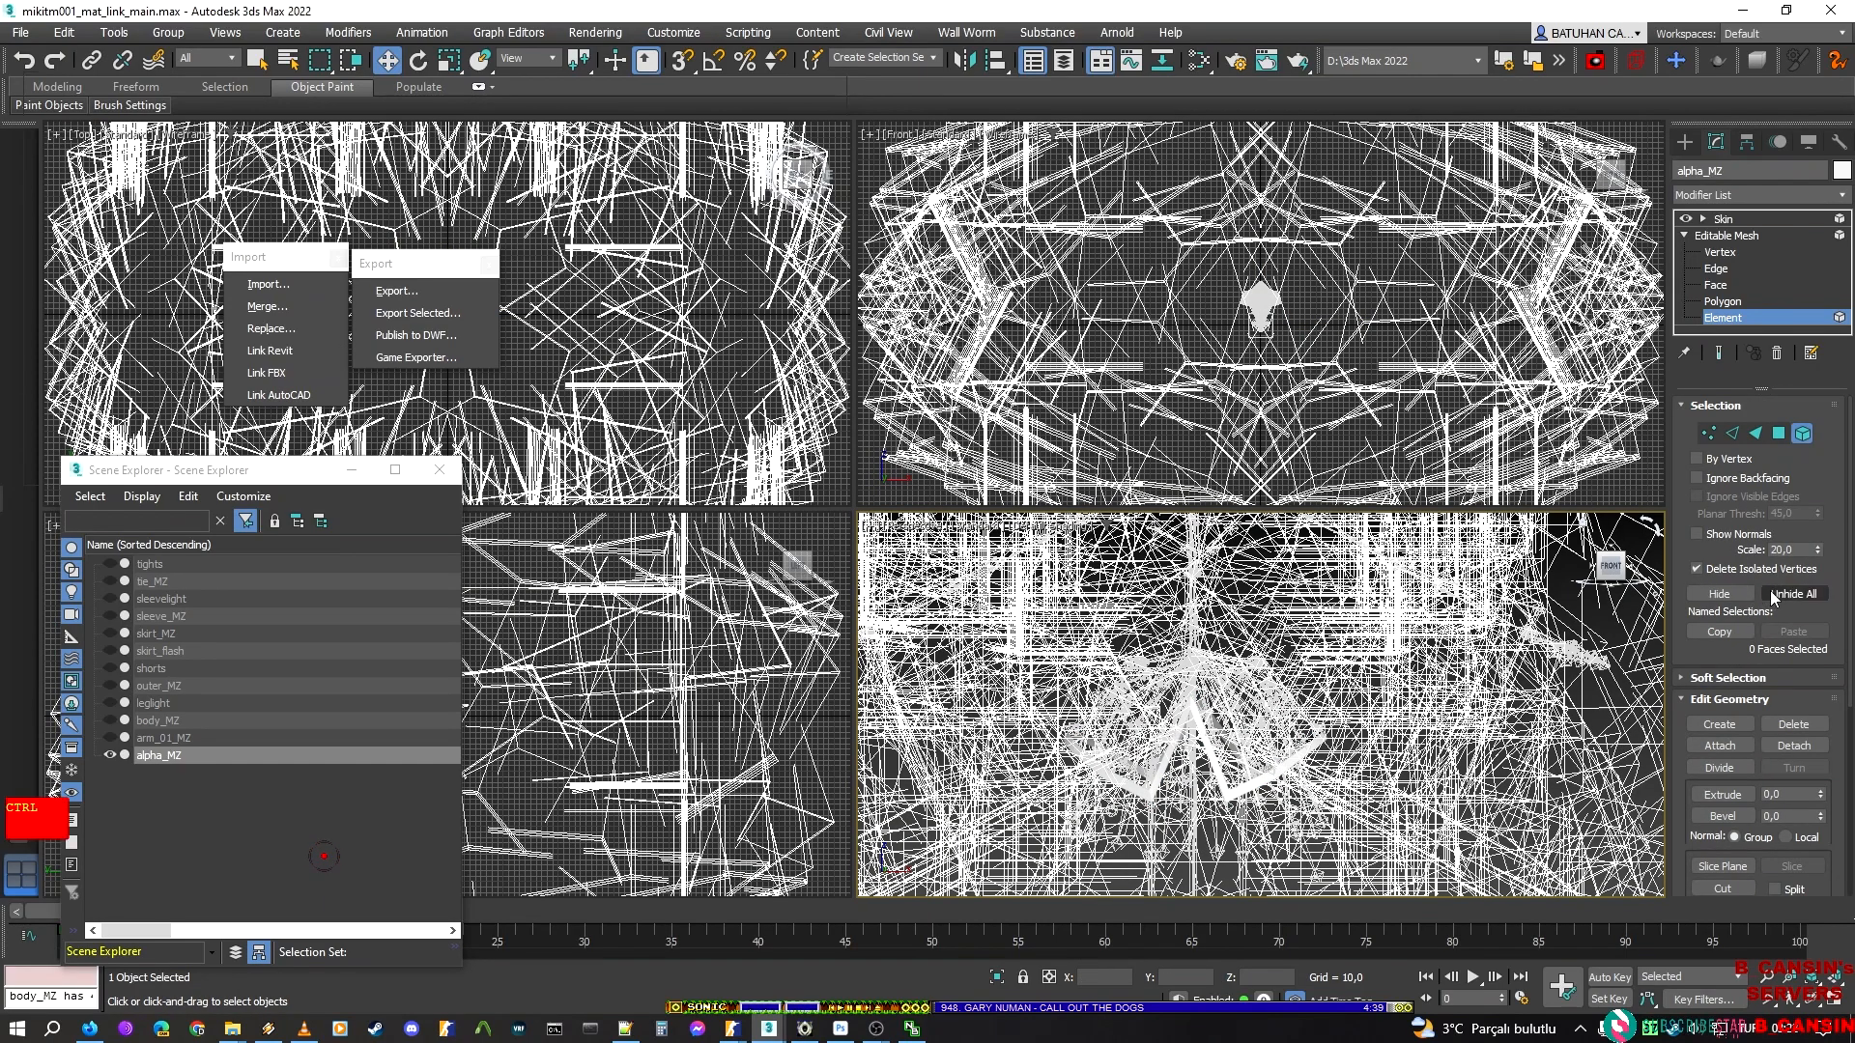
pyautogui.click(1772, 595)
# Hide every alpha_MZ element except the long jacket trim strip on the character's left side
pyautogui.scroll(5, 1236, 618)
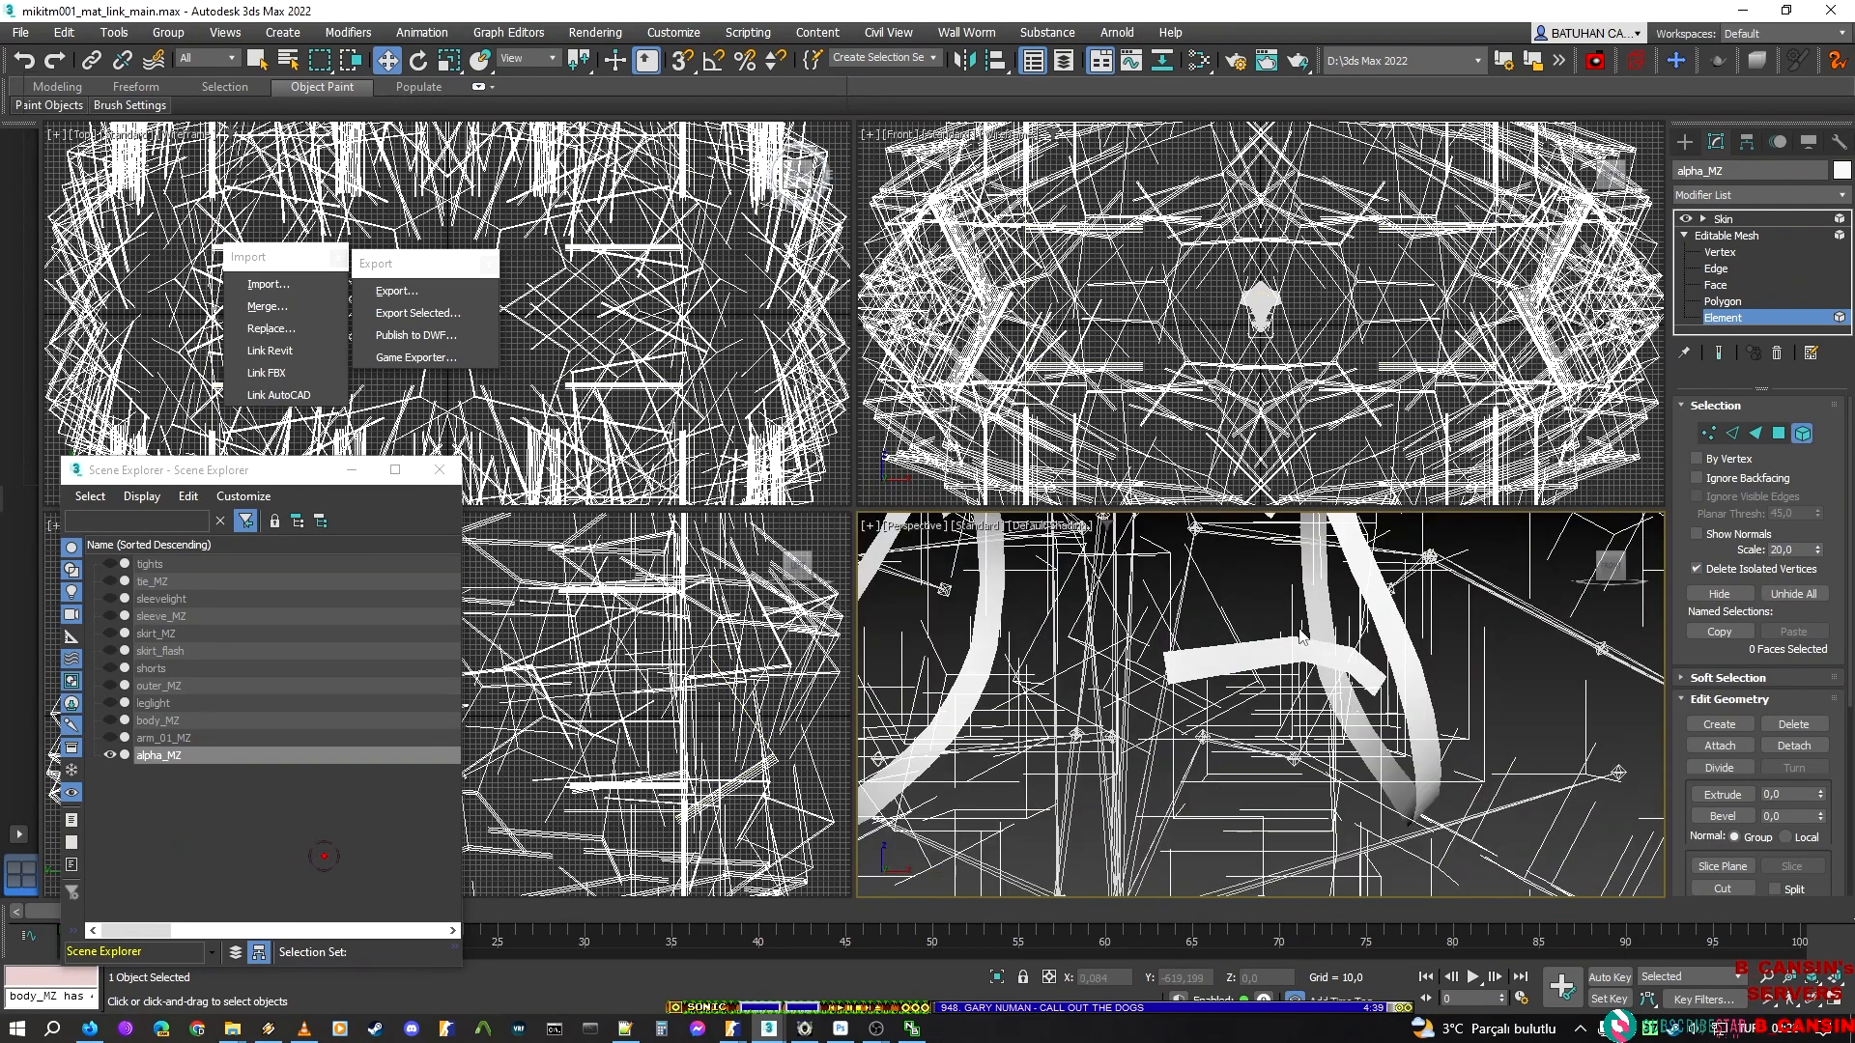
pyautogui.scroll(-5, 1268, 623)
pyautogui.scroll(5, 1374, 708)
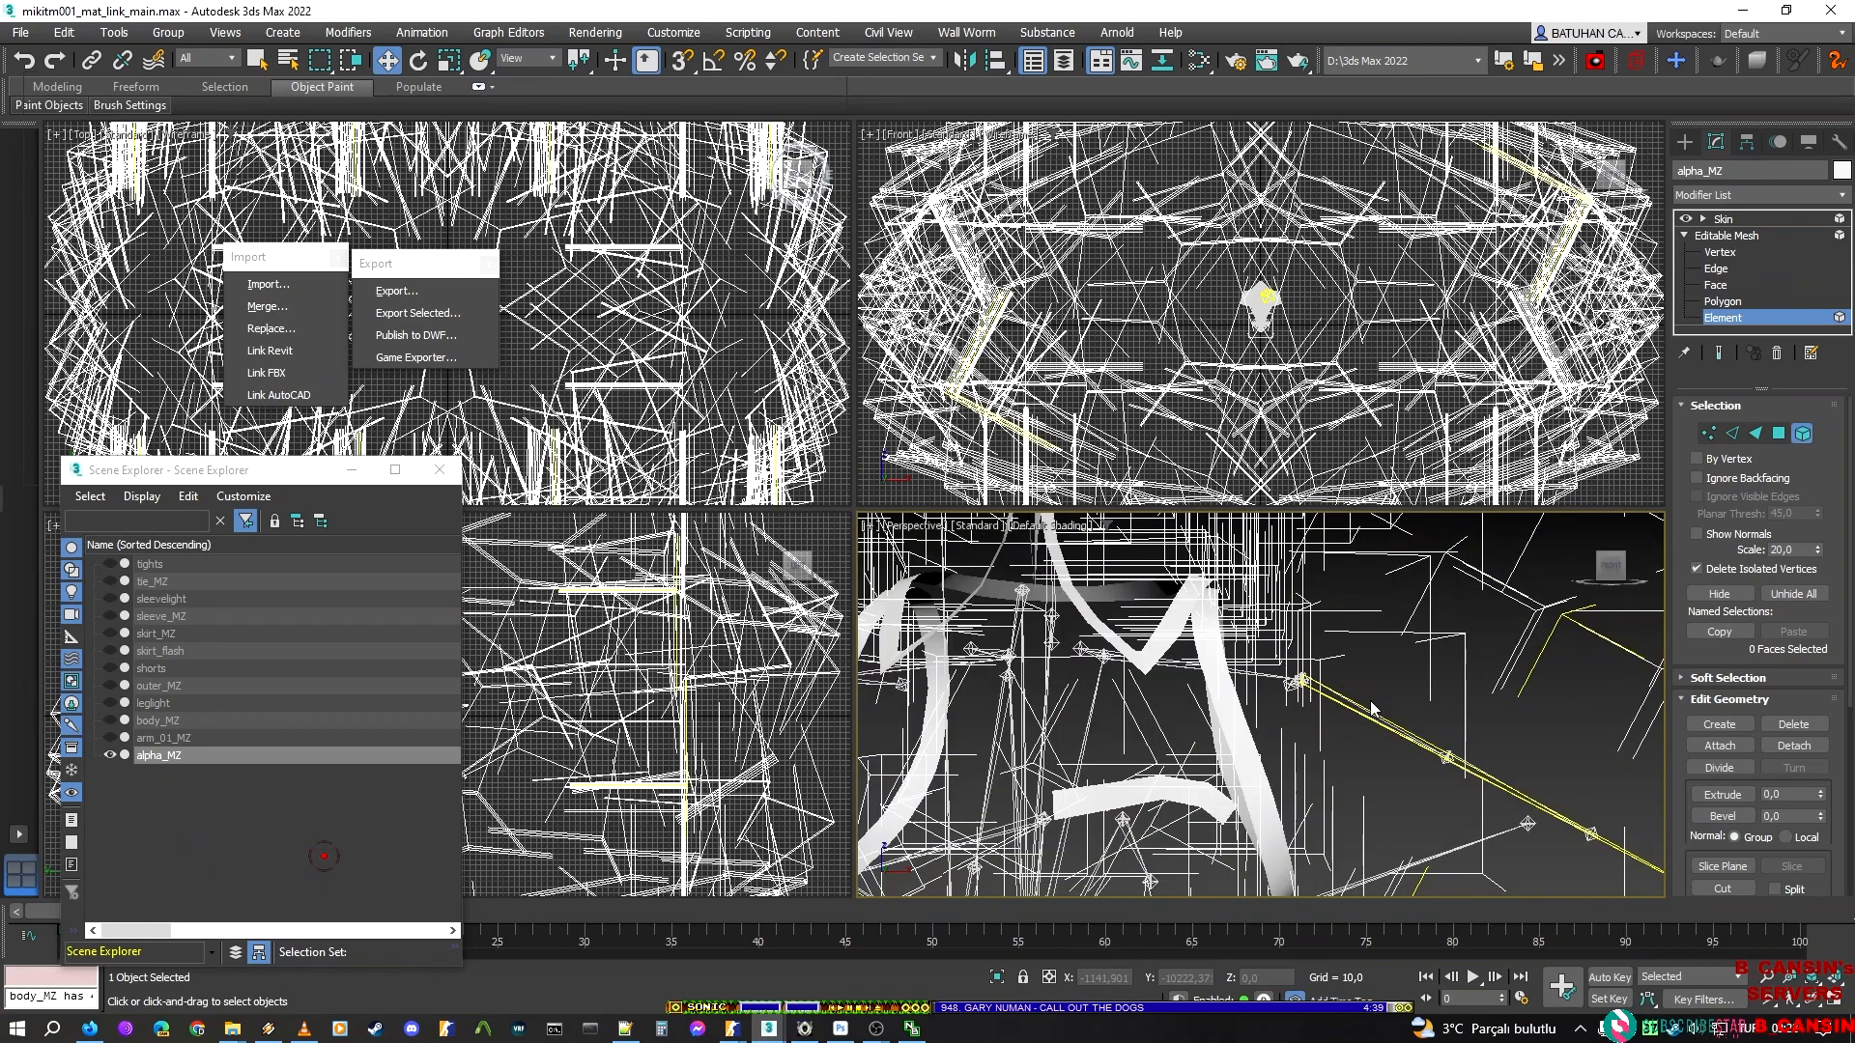
pyautogui.scroll(-3, 1290, 628)
pyautogui.moveTo(1356, 807); pyautogui.dragTo(1158, 623)
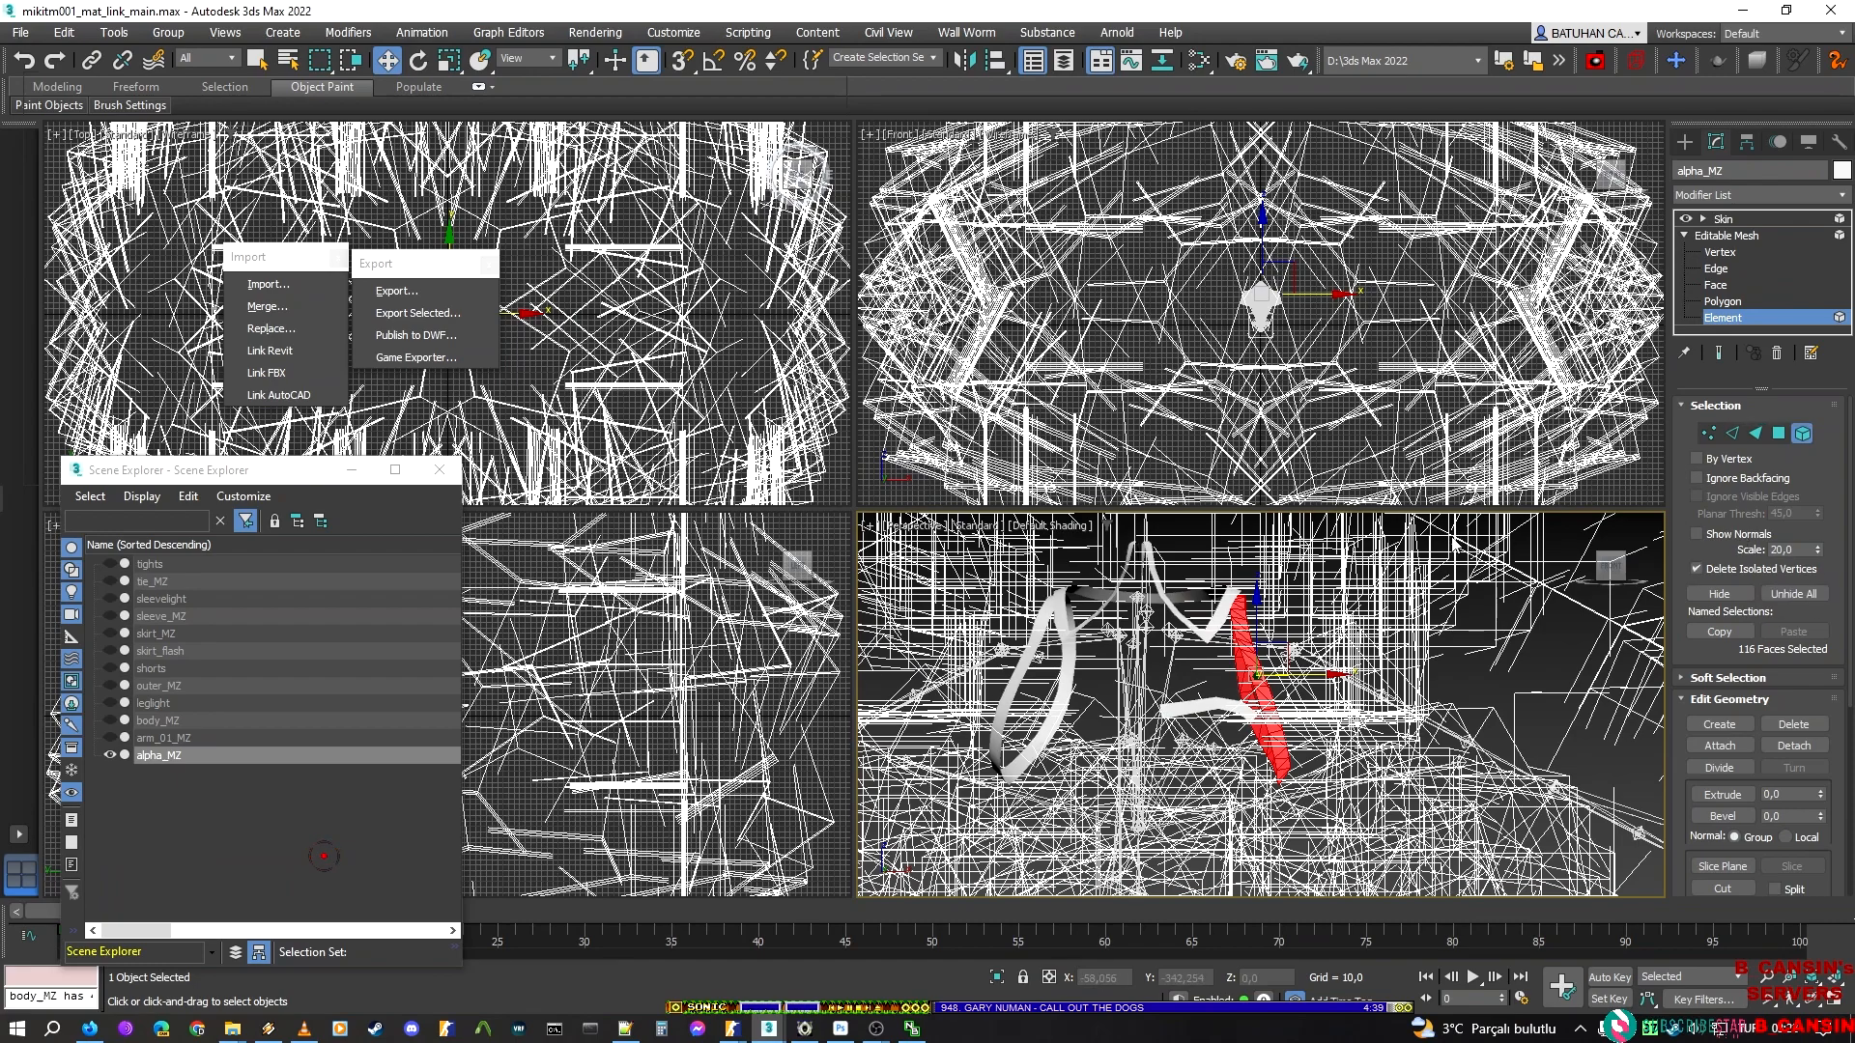
pyautogui.hotkey('ctrl', 'i')
pyautogui.click(1724, 592)
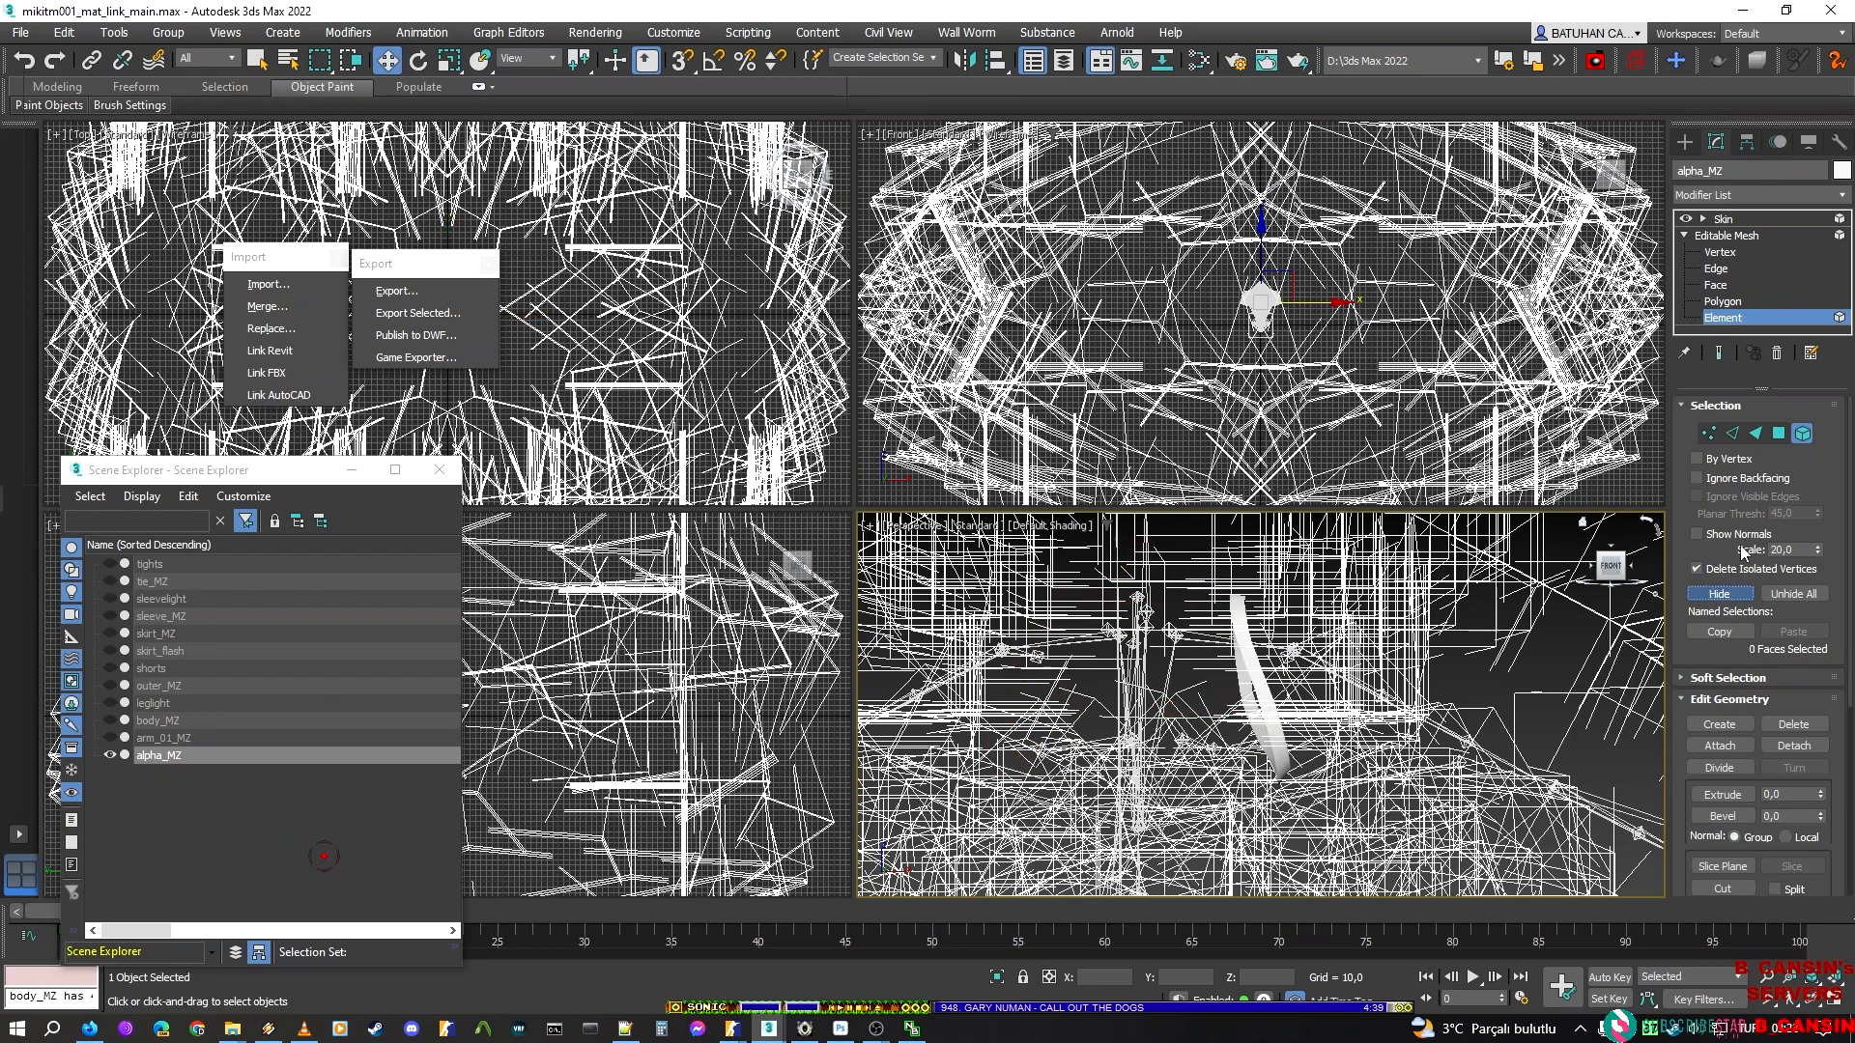
# Leave element editing, deselect everything and export the isolated long jacket trim strip as alpha_l, a Valve DMX model, in the alpha folder
pyautogui.click(1785, 319)
pyautogui.click(1750, 218)
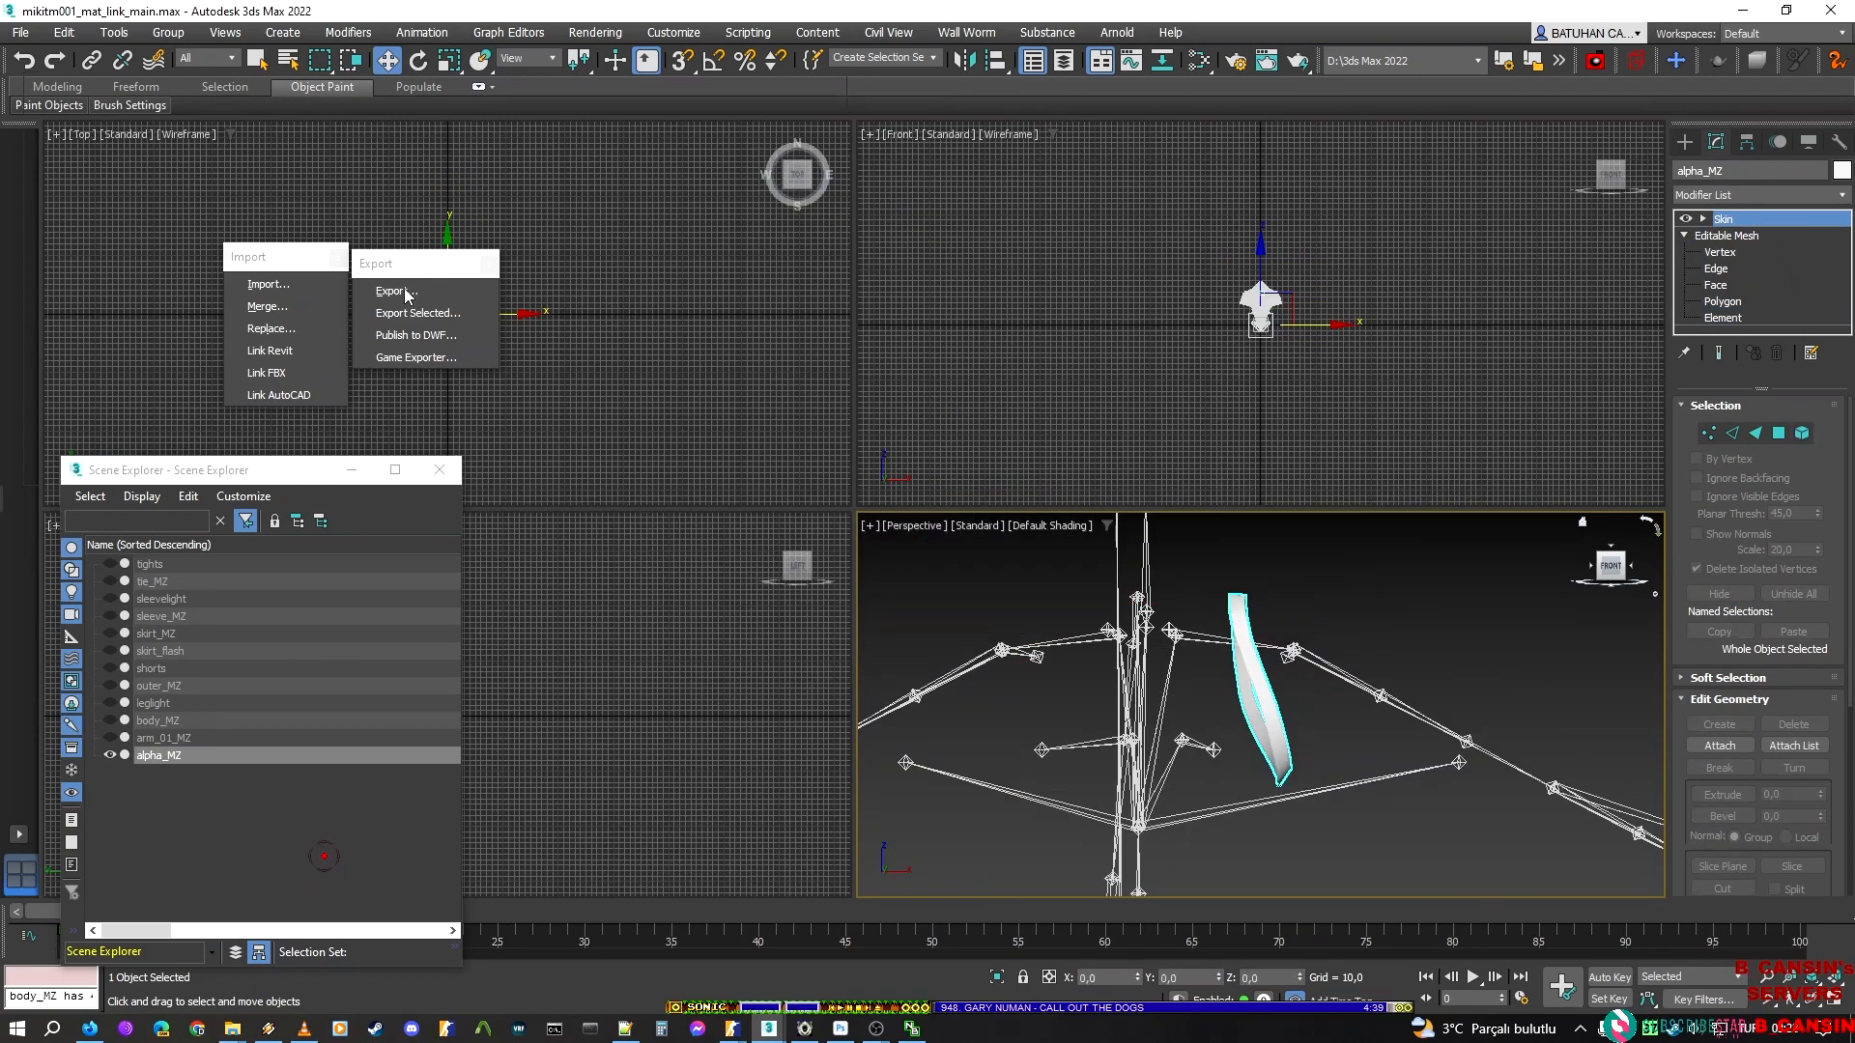
pyautogui.hotkey('ctrl', 'd')
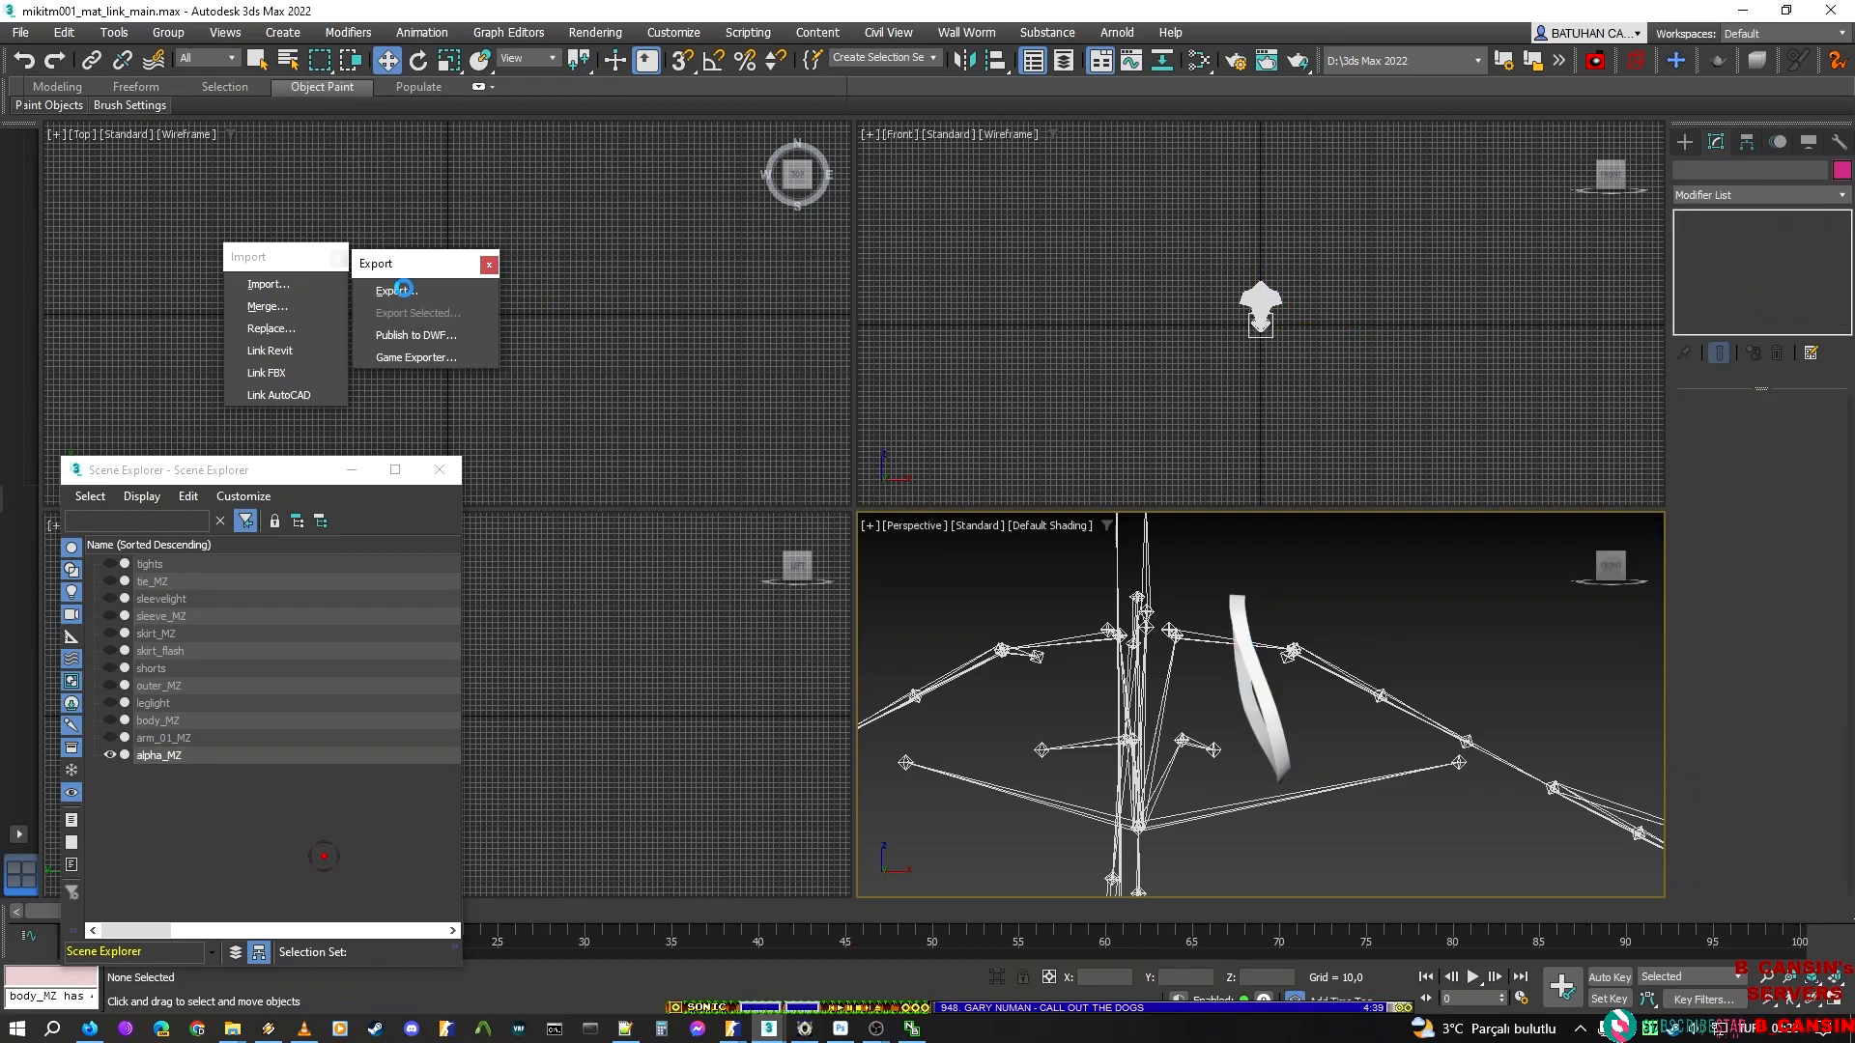
pyautogui.click(397, 292)
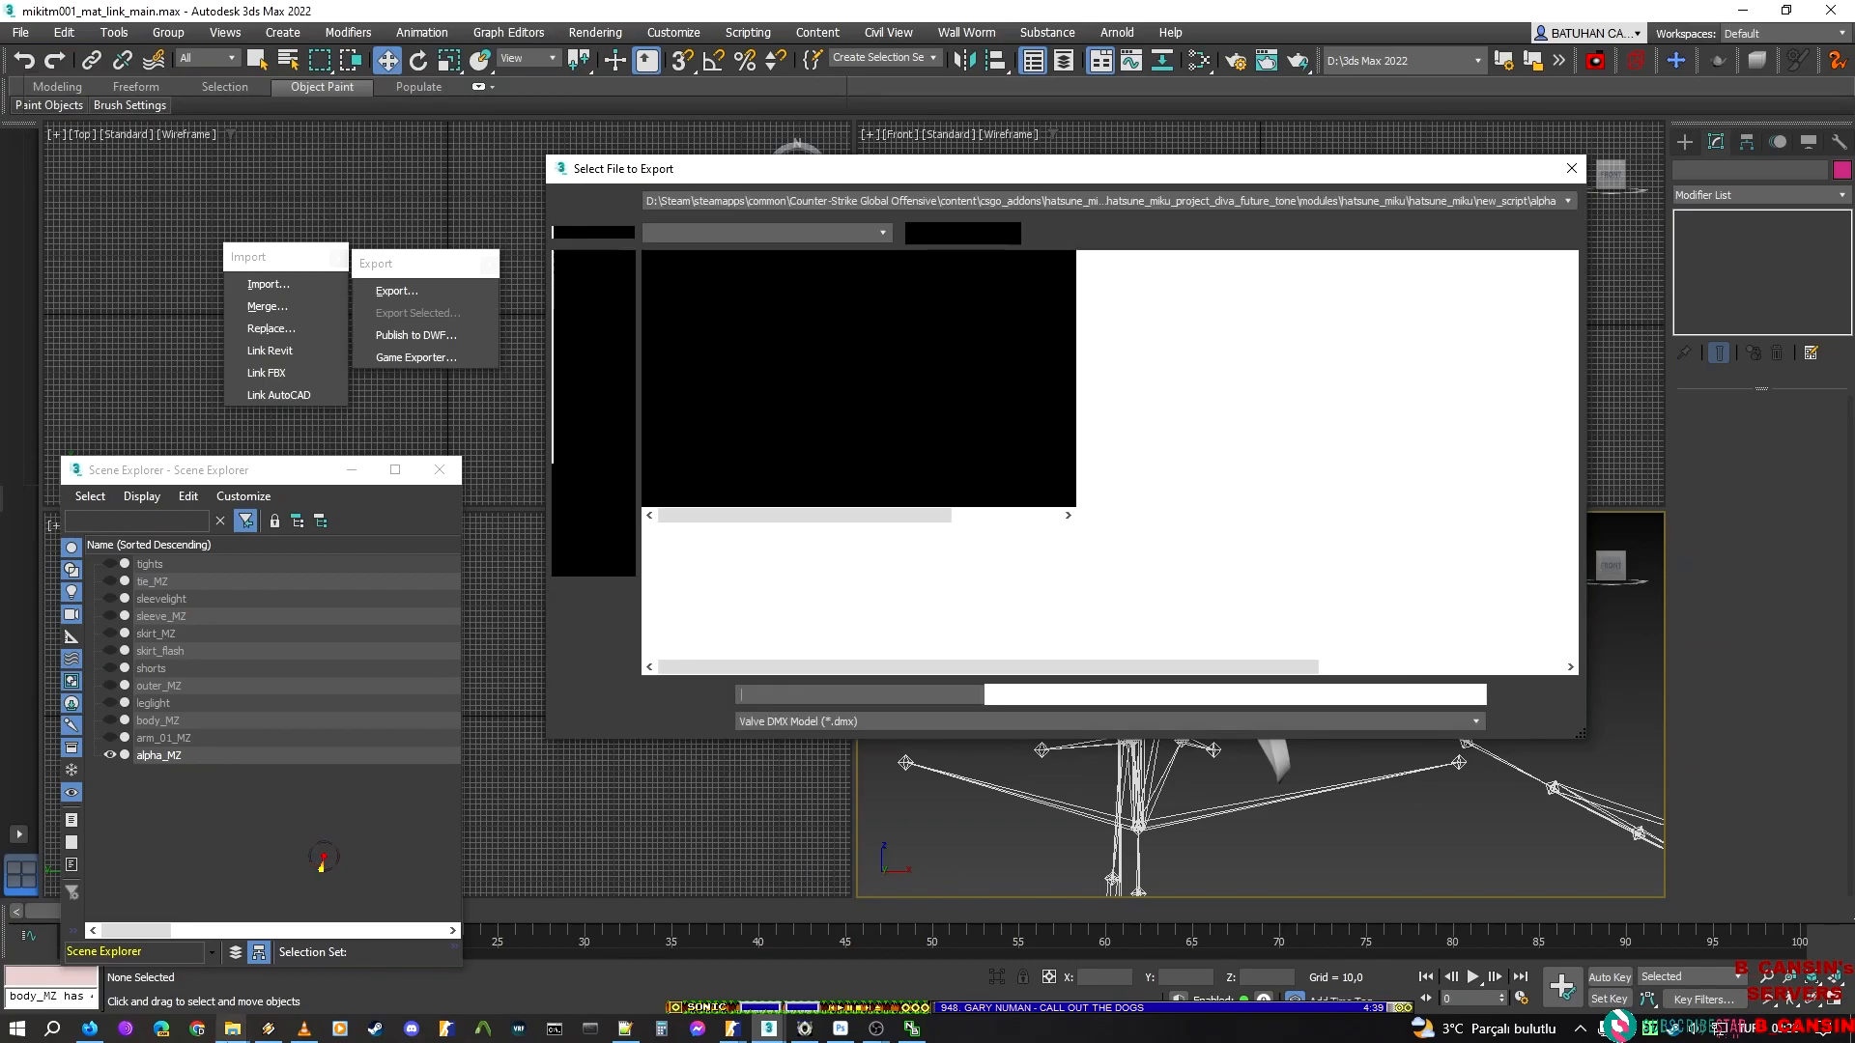
pyautogui.click(800, 284)
pyautogui.click(778, 695)
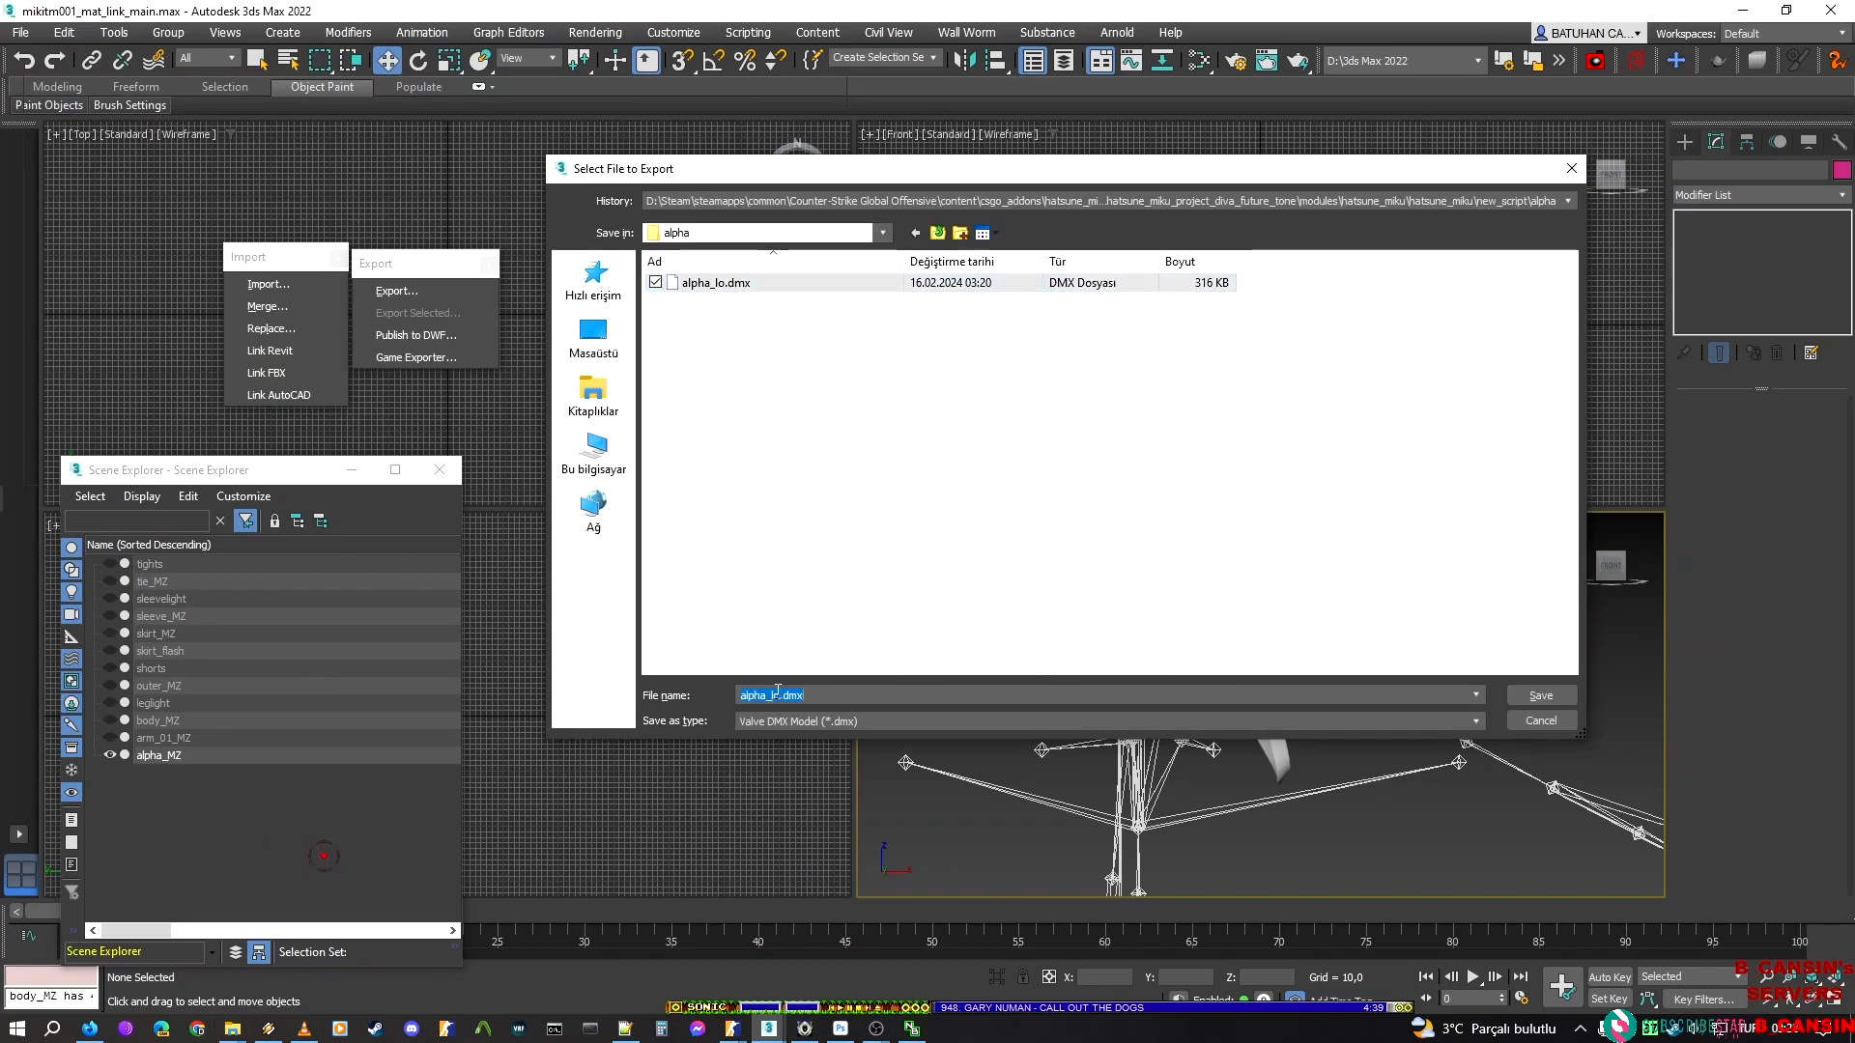
pyautogui.press('BackSpace')
pyautogui.press('Return')
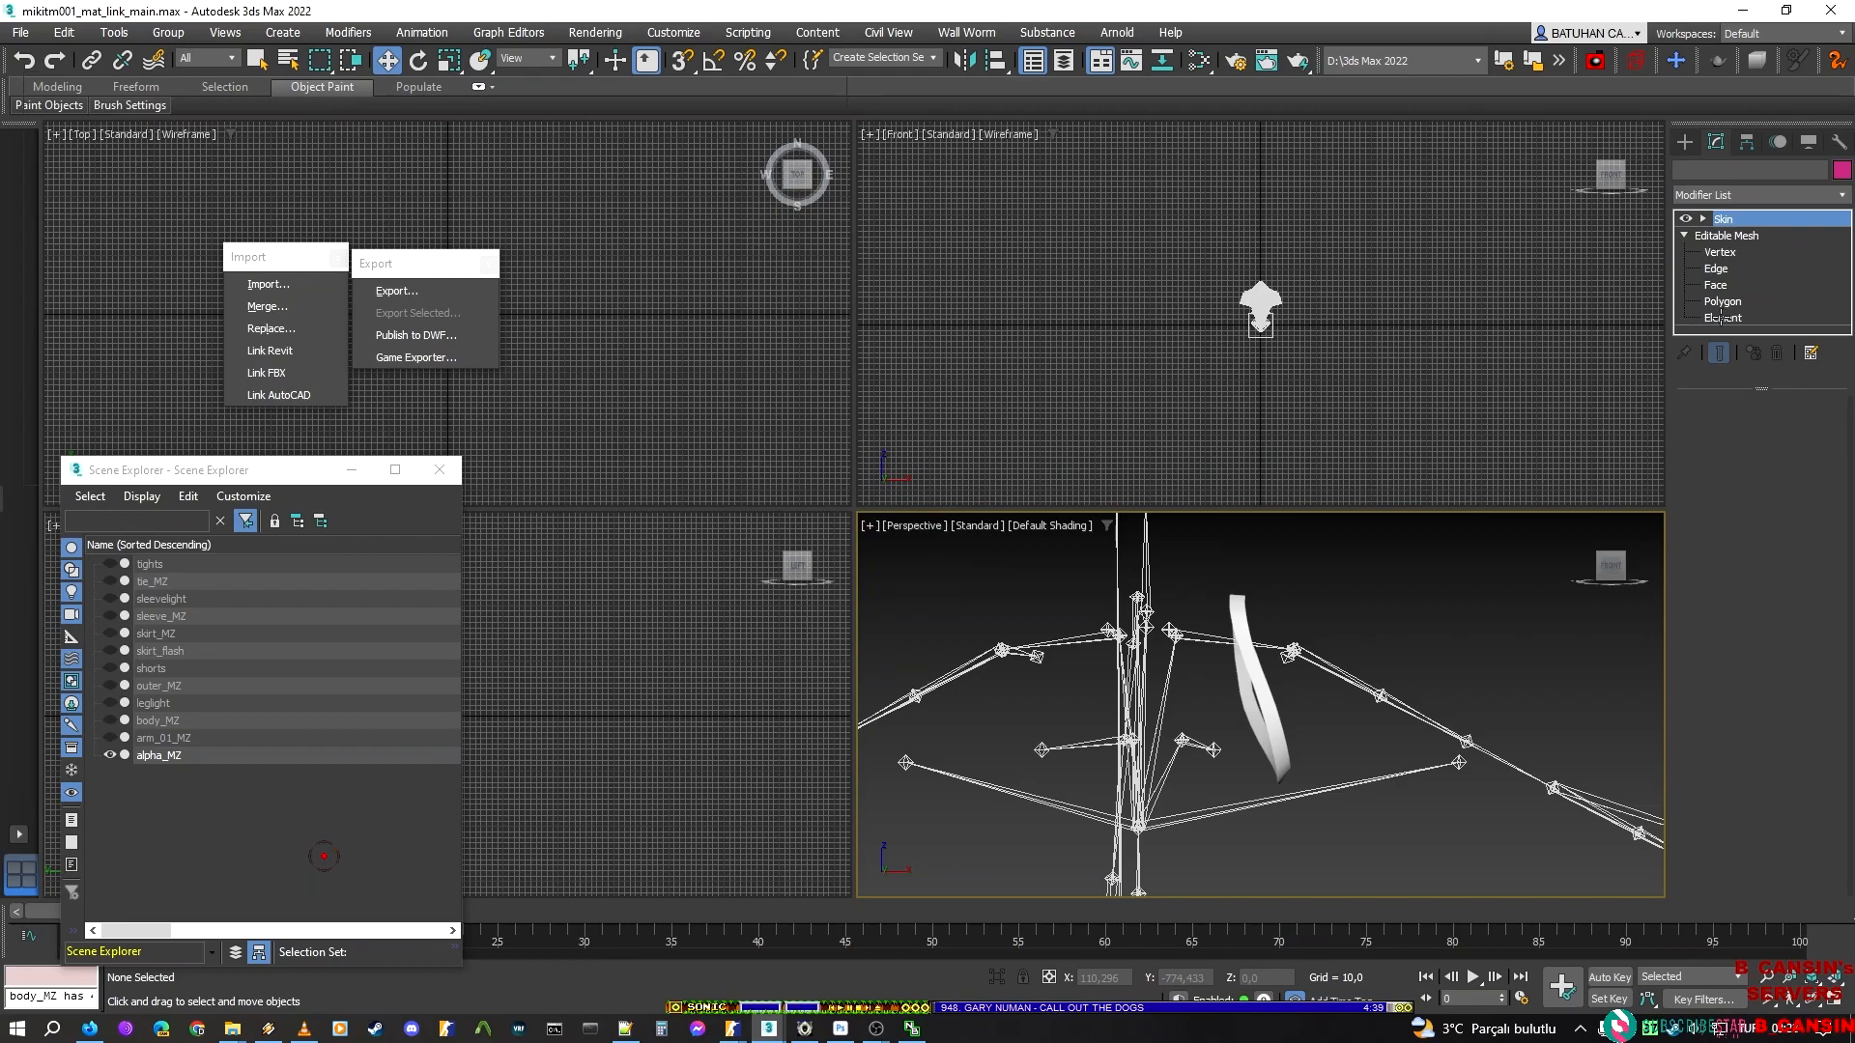
# Unhide all alpha_MZ elements, then hide everything except the long looped jacket trim on the character's right side
pyautogui.click(1720, 317)
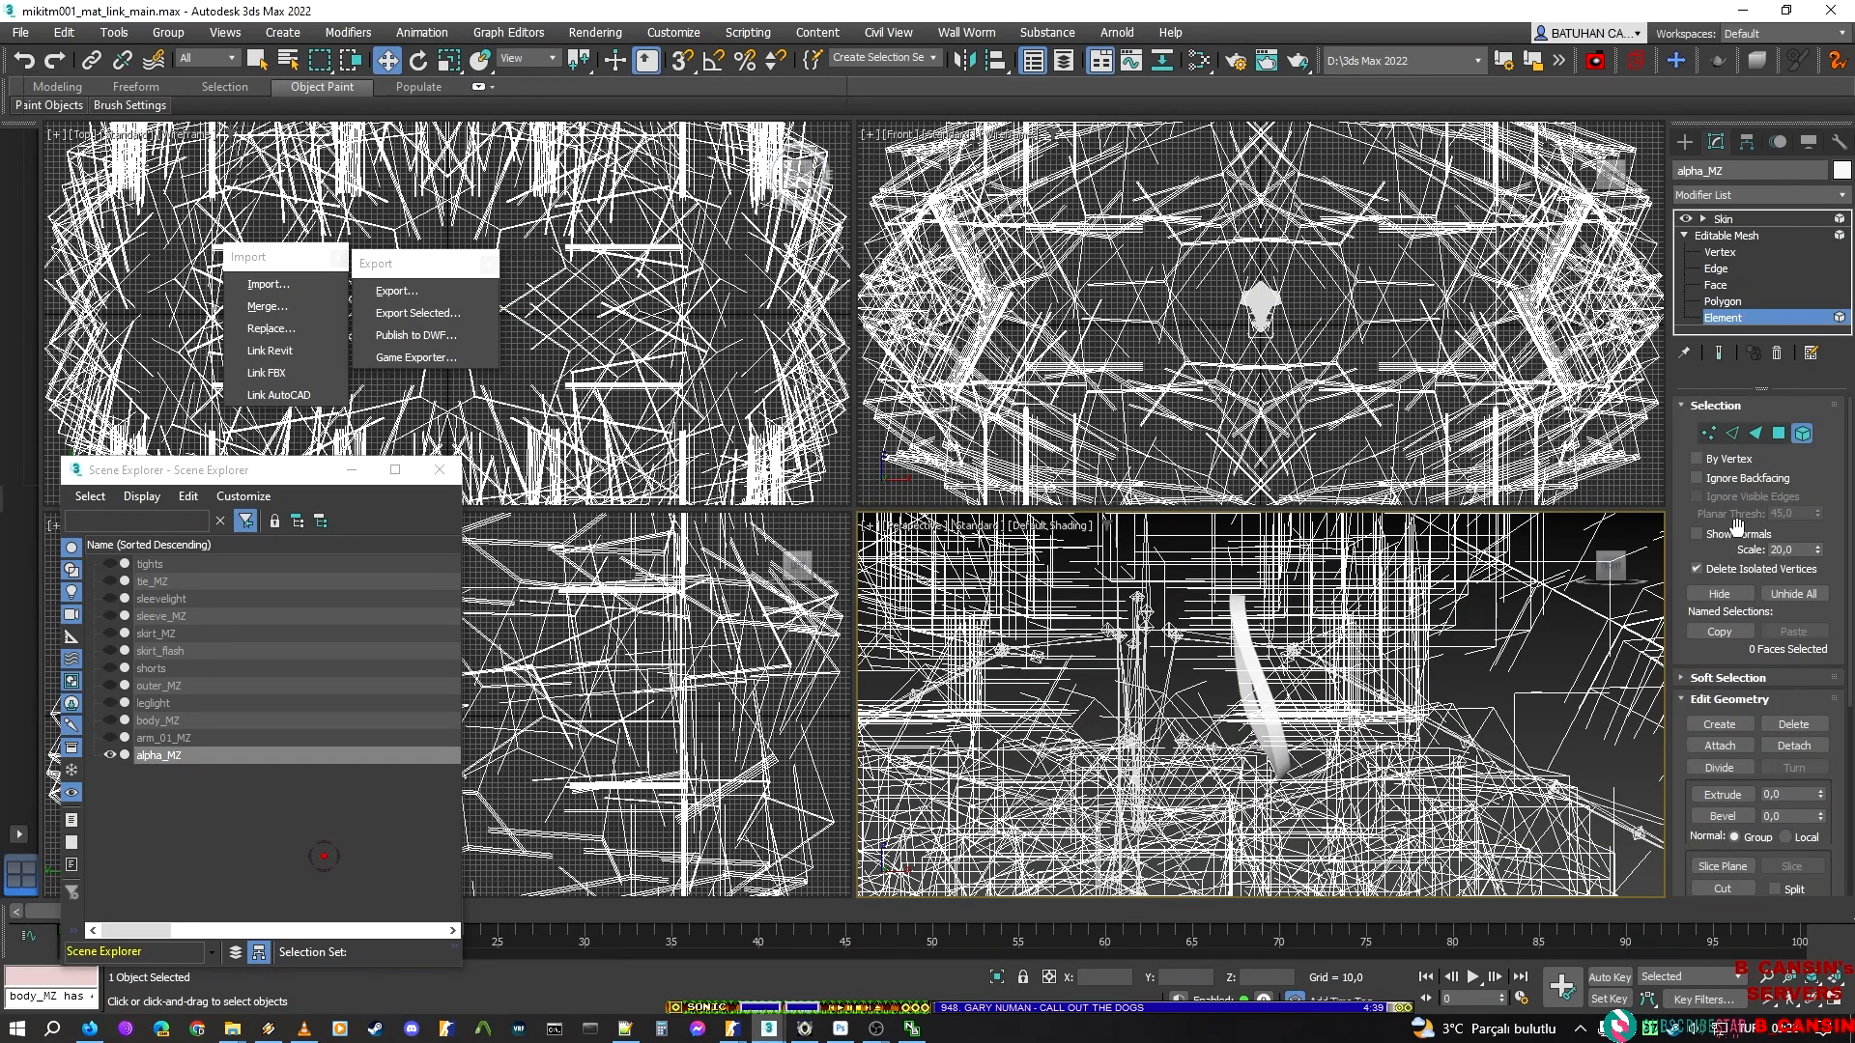
pyautogui.click(1794, 593)
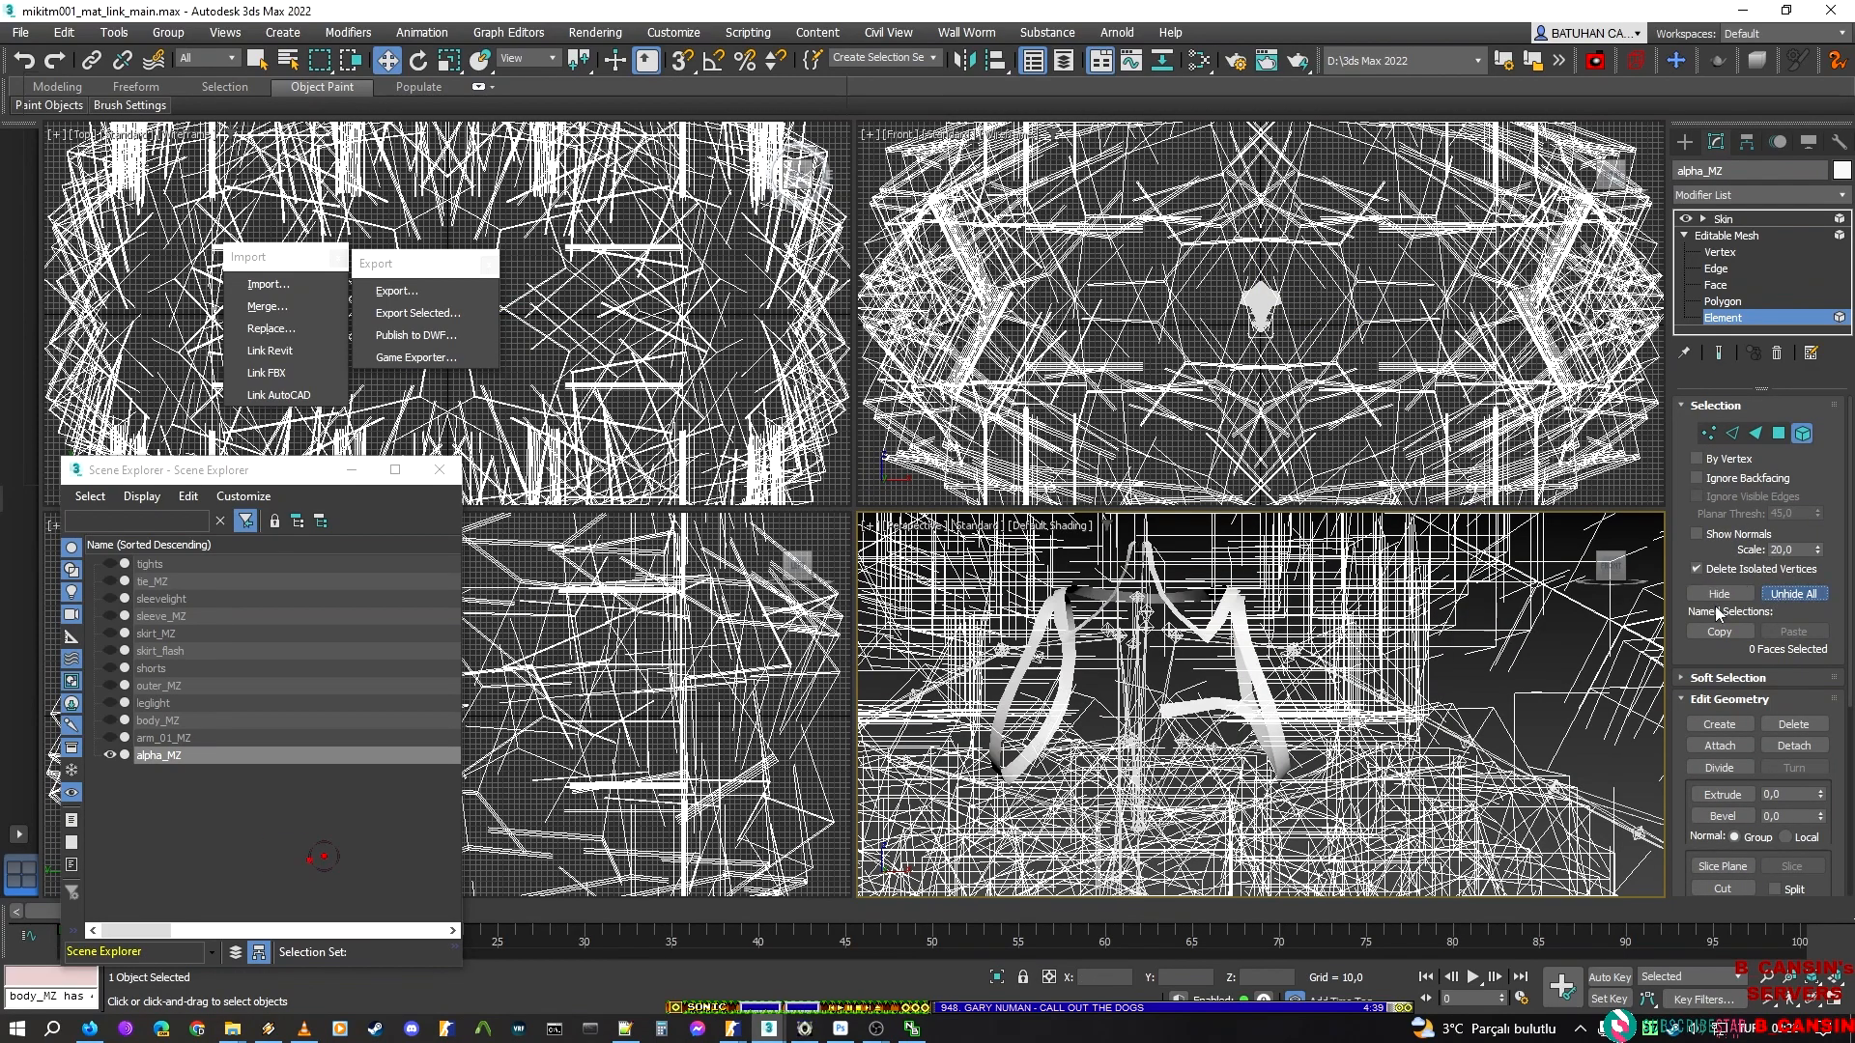
pyautogui.moveTo(1101, 803); pyautogui.dragTo(852, 561)
pyautogui.keyDown('alt'); pyautogui.moveTo(1186, 539); pyautogui.dragTo(1088, 640); pyautogui.keyUp('alt')
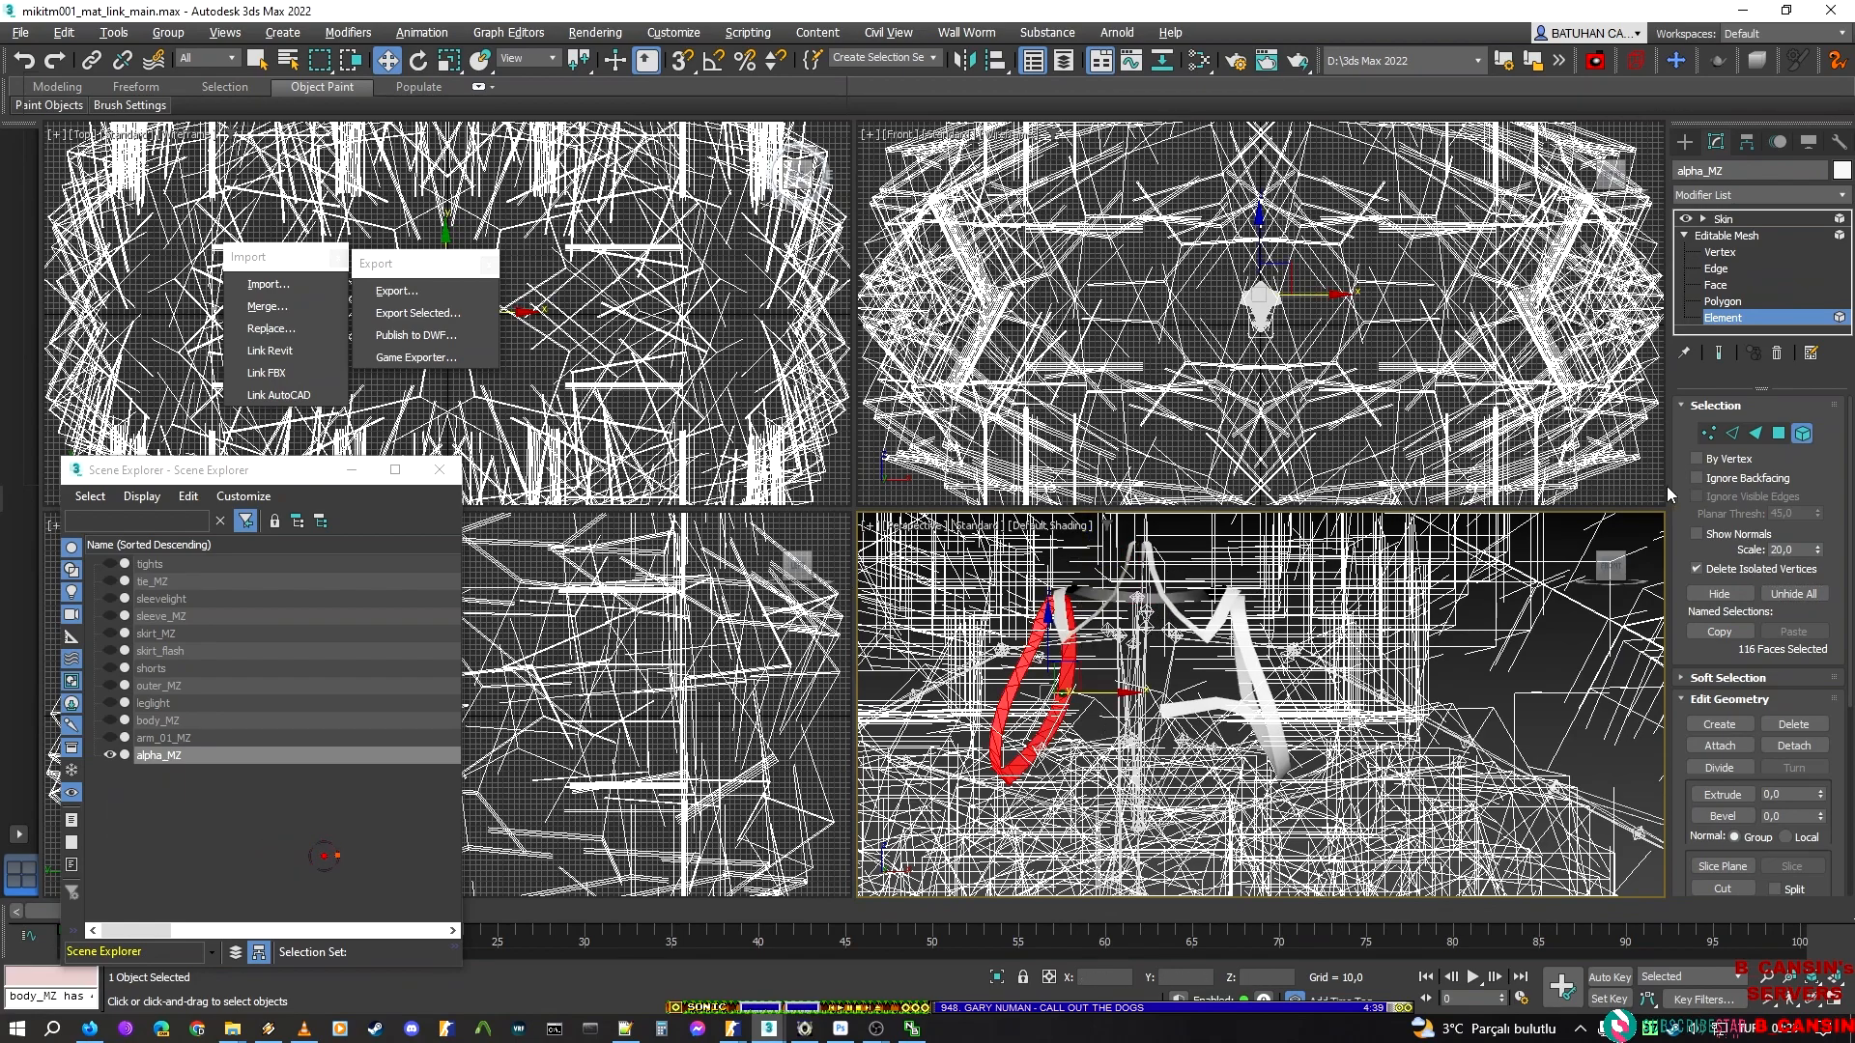
pyautogui.hotkey('ctrl', 'i')
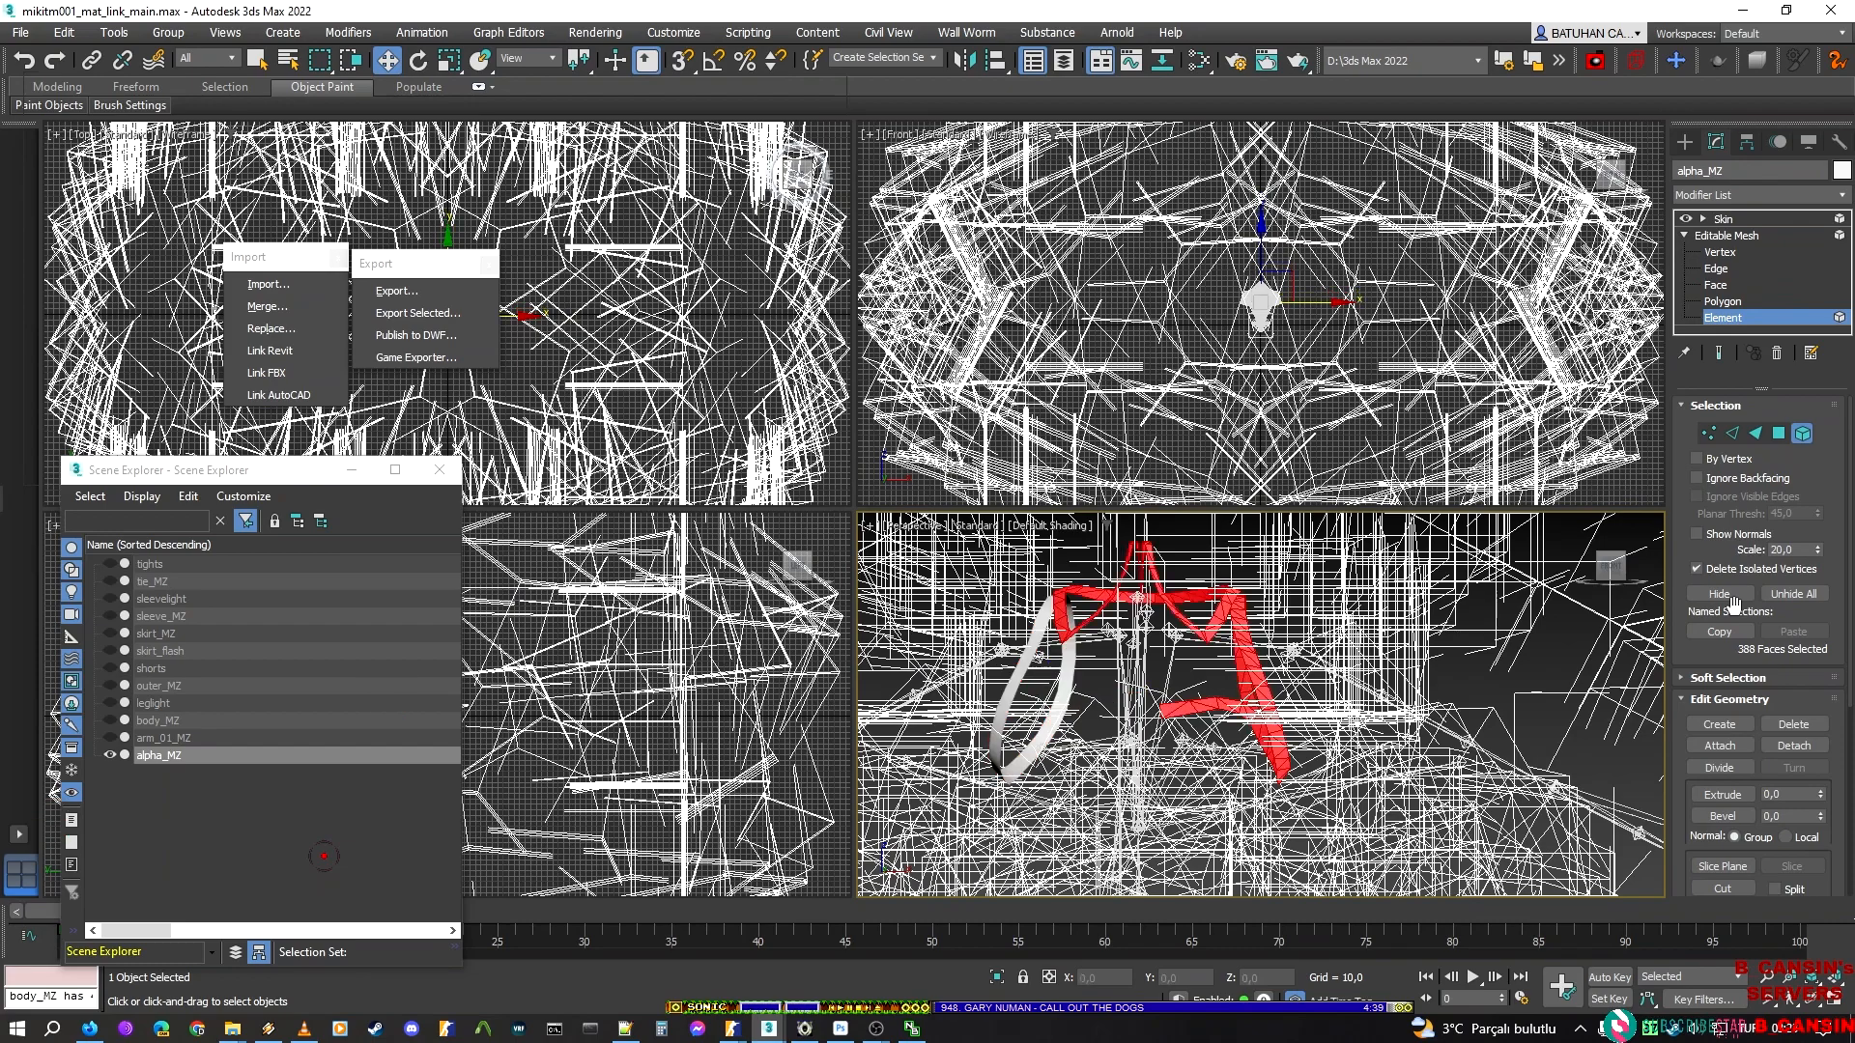
pyautogui.click(1720, 594)
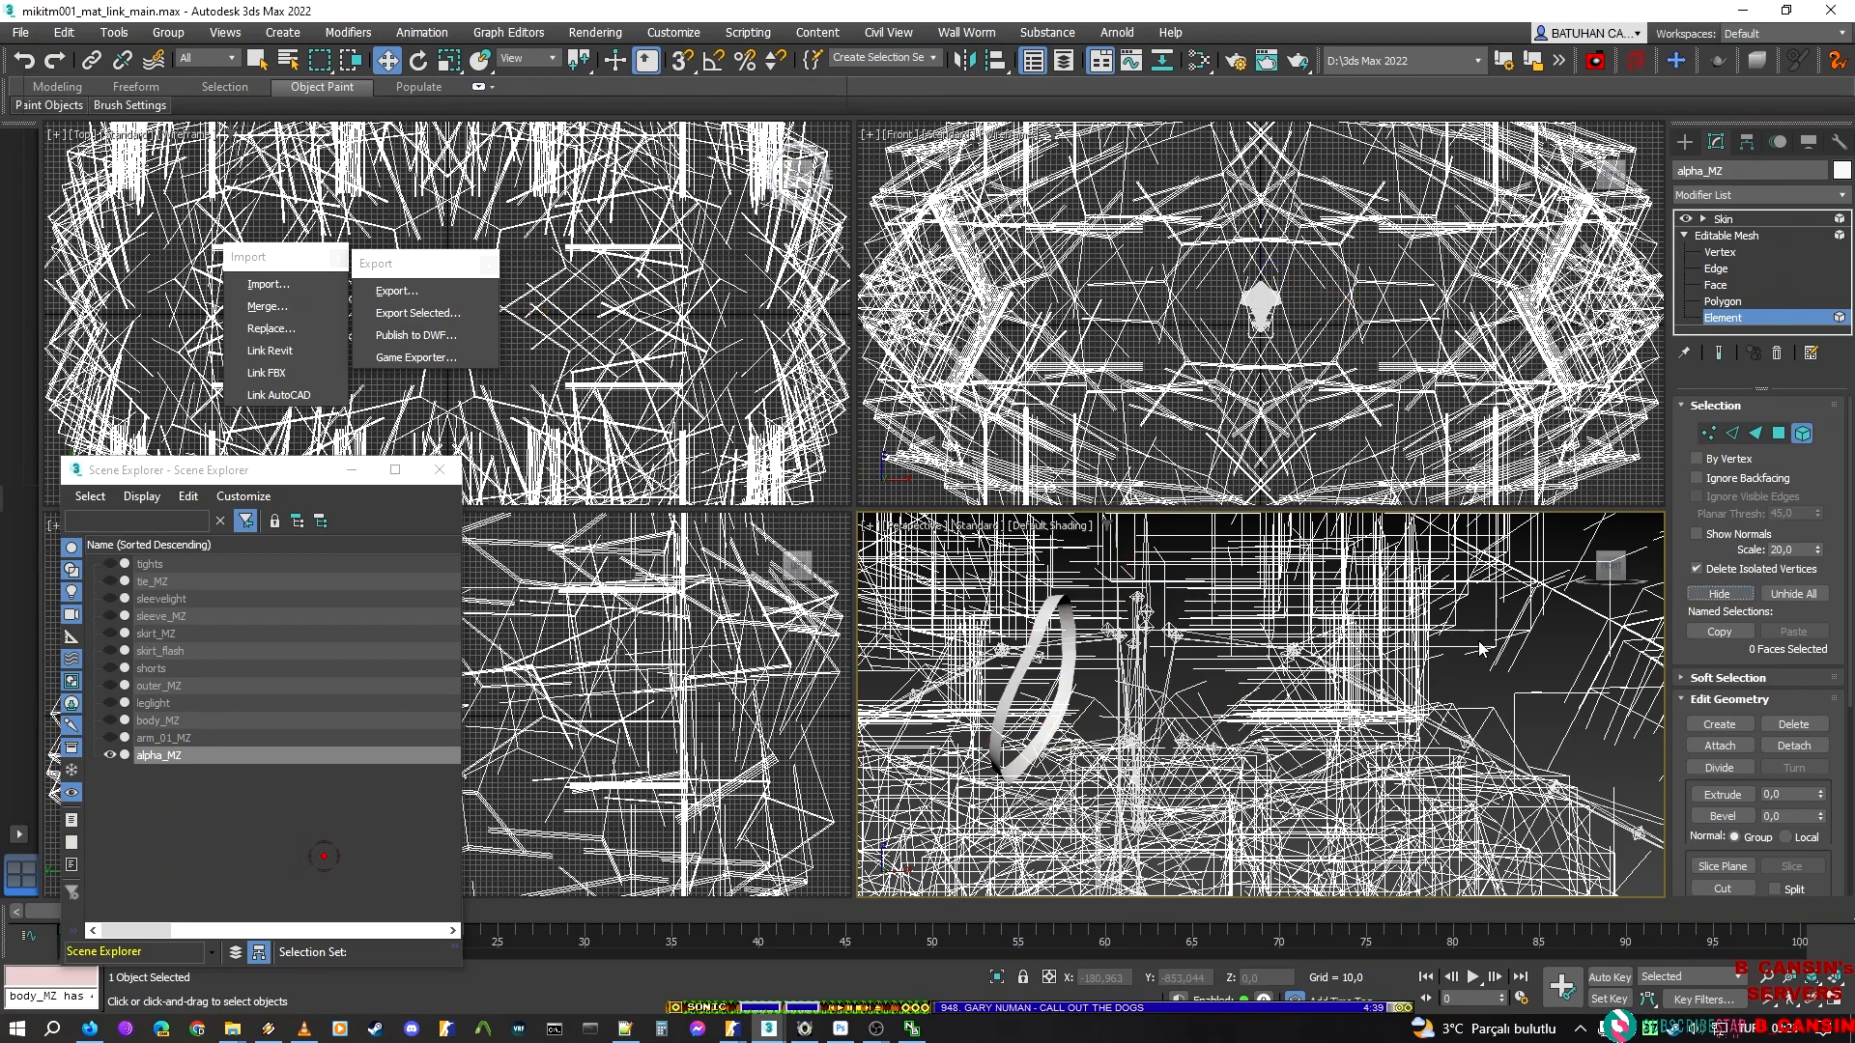
pyautogui.click(1821, 310)
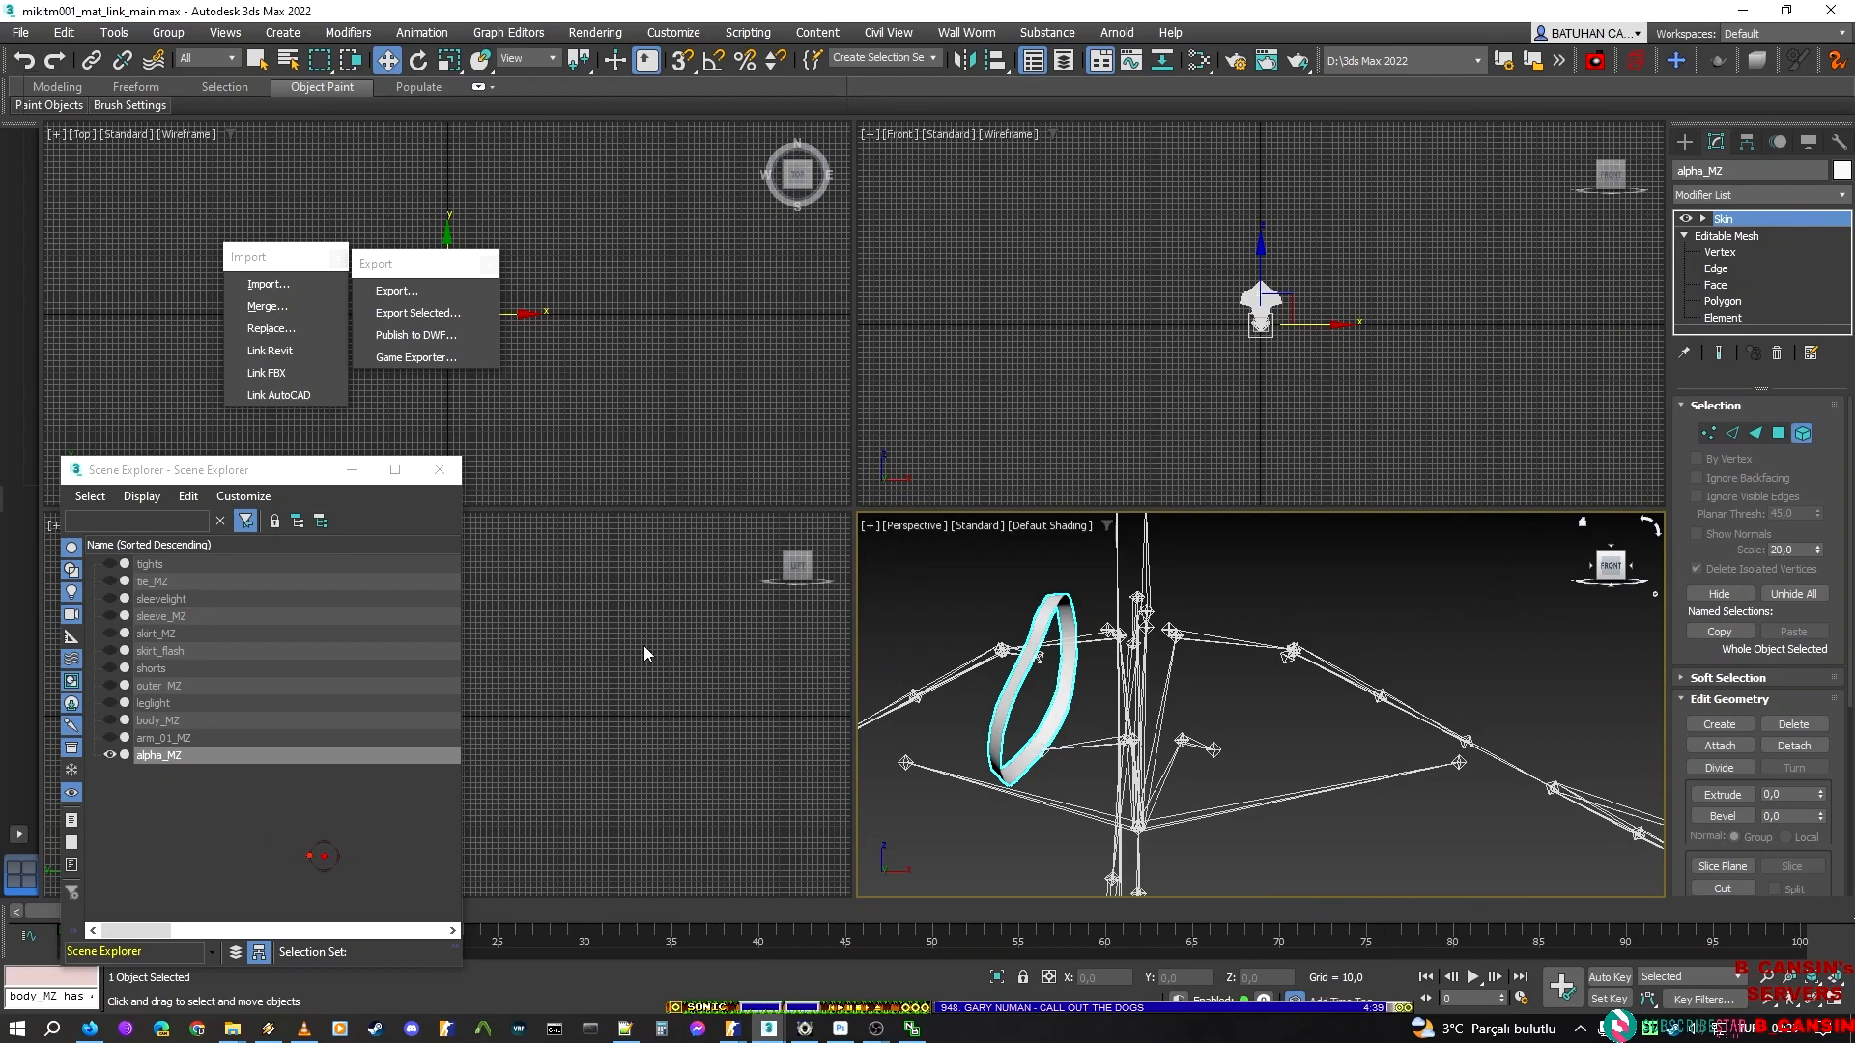
# Export the isolated right-side jacket trim as alpha_r, a Valve DMX model, in the alpha folder
pyautogui.click(408, 290)
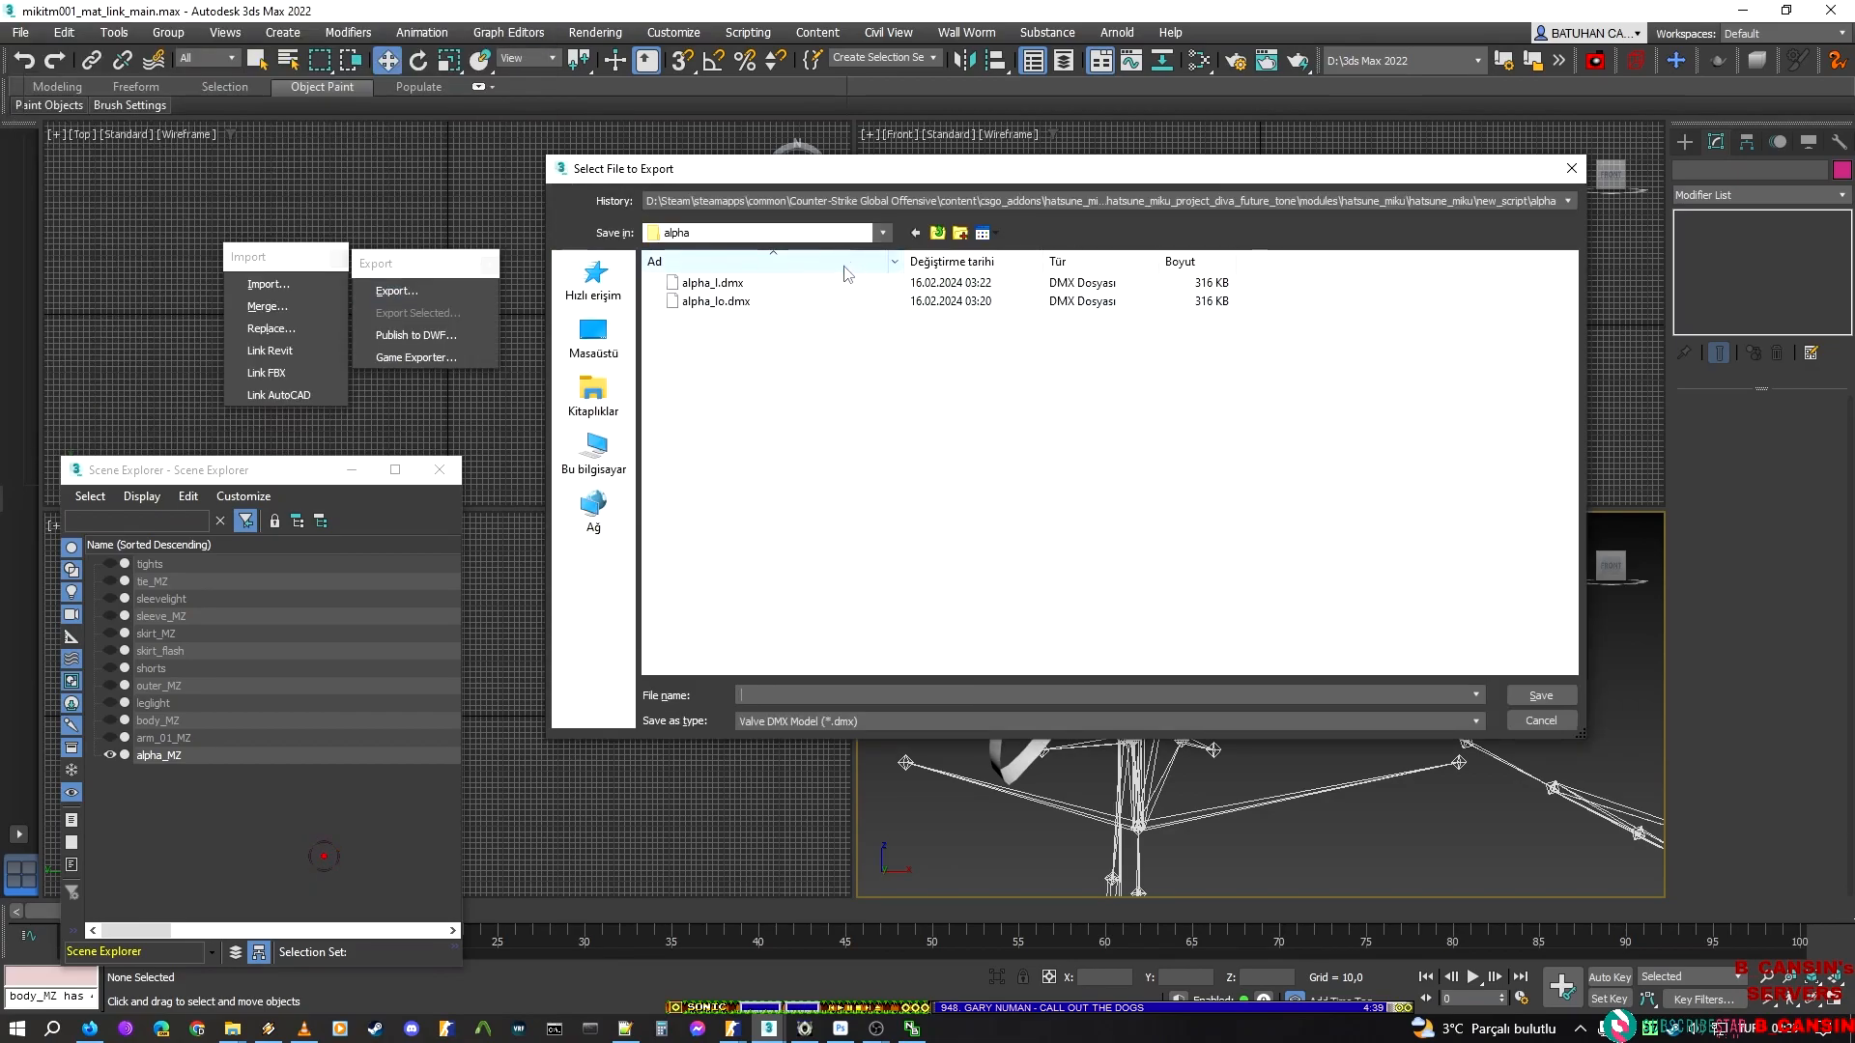
pyautogui.click(763, 284)
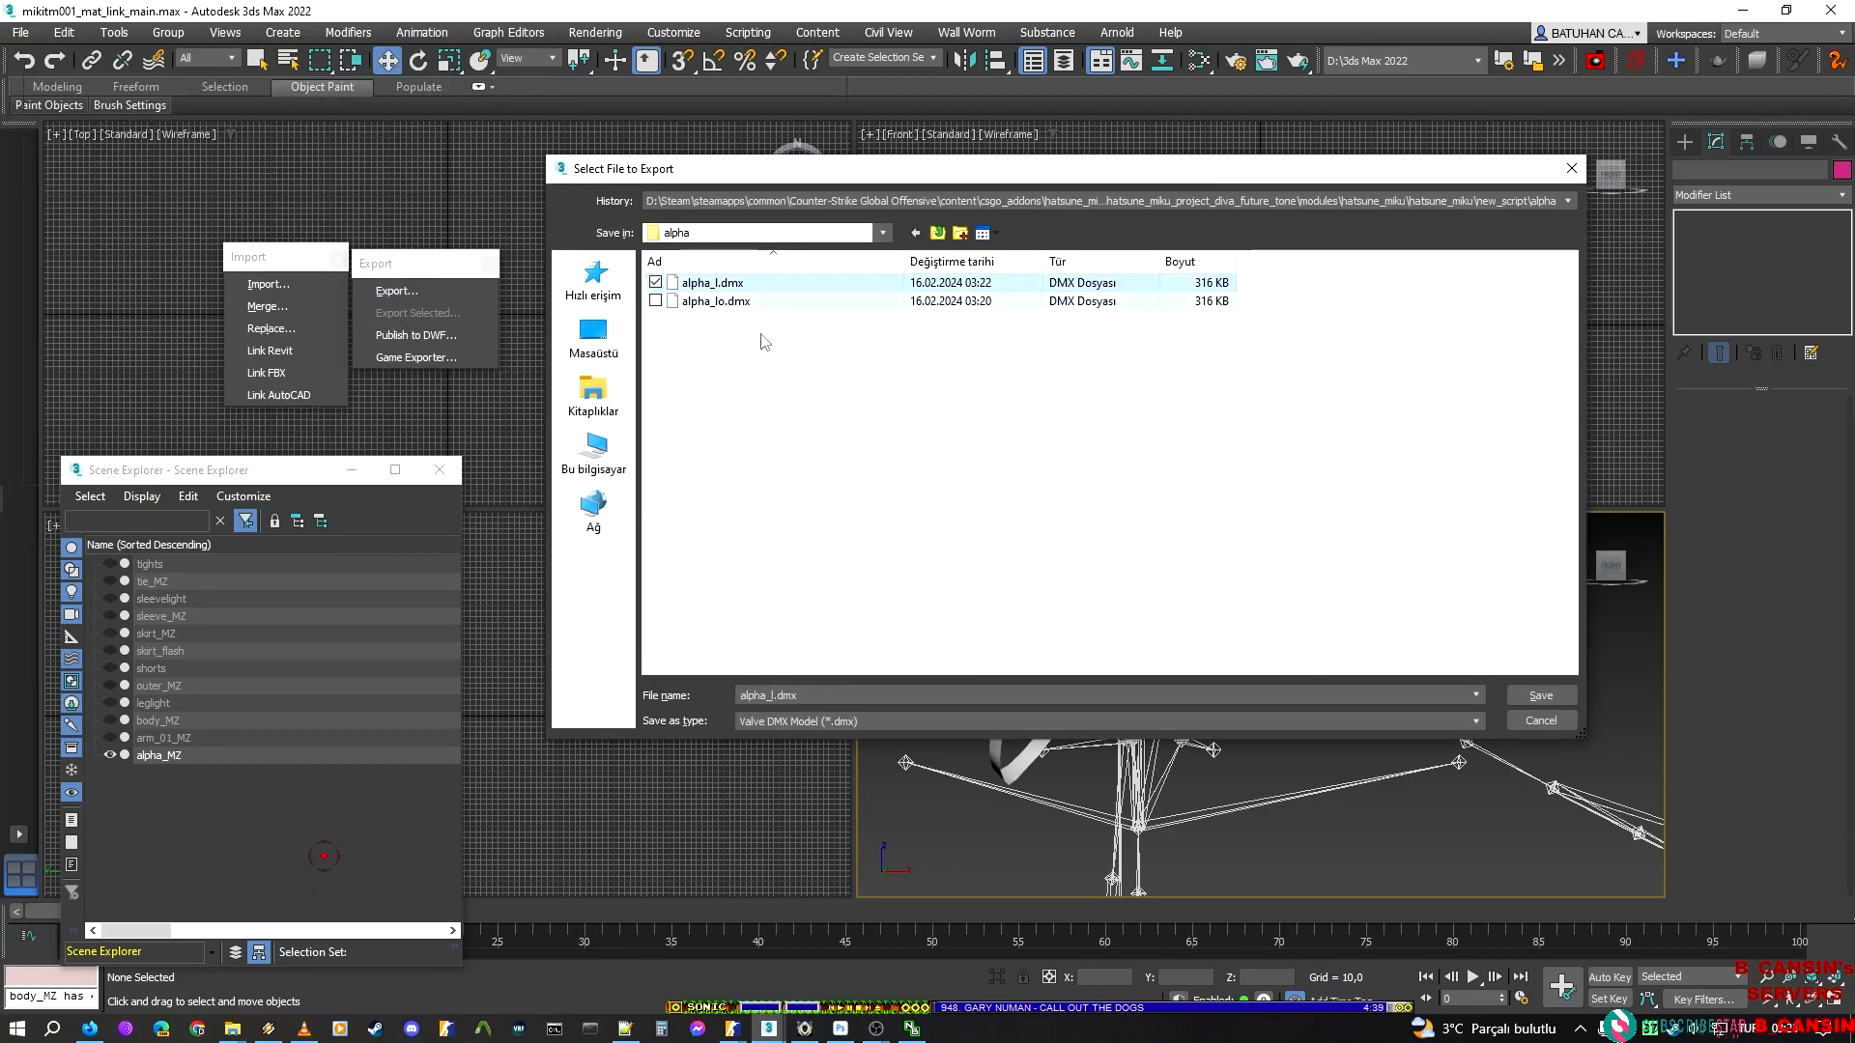
pyautogui.press('Left')
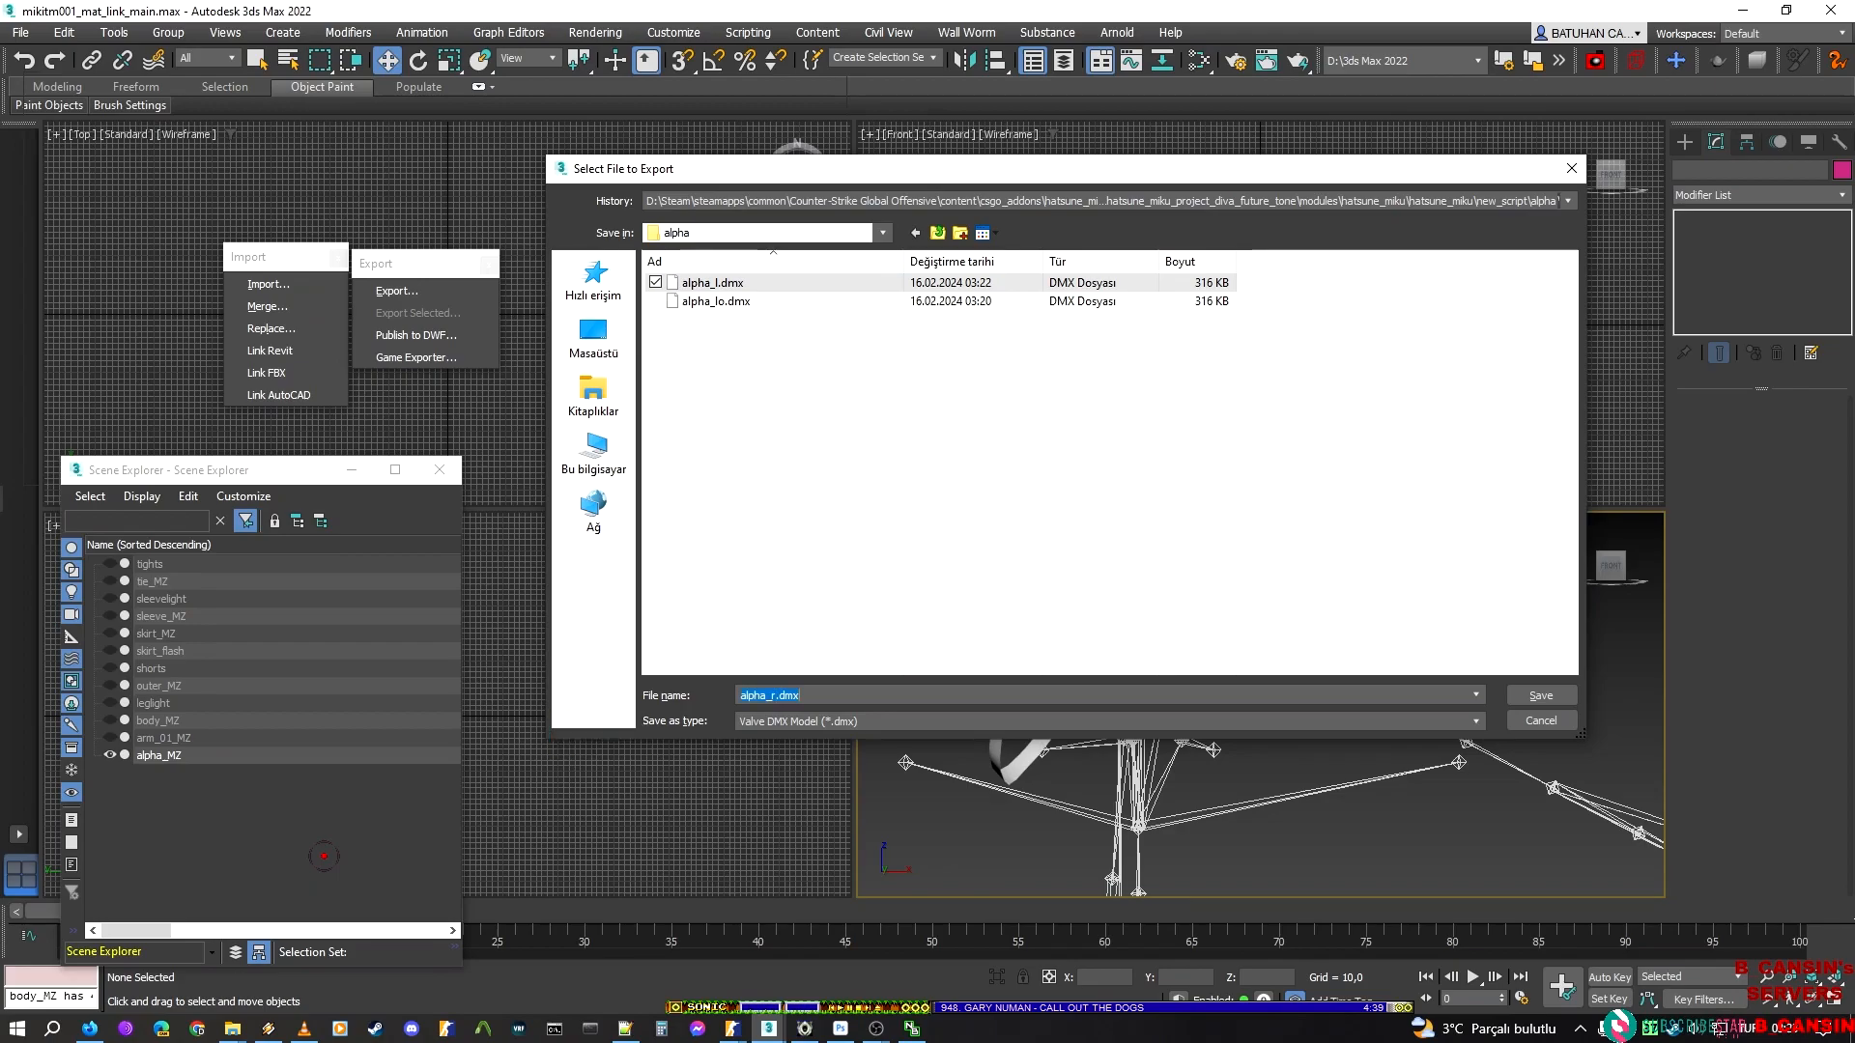
pyautogui.press('Return')
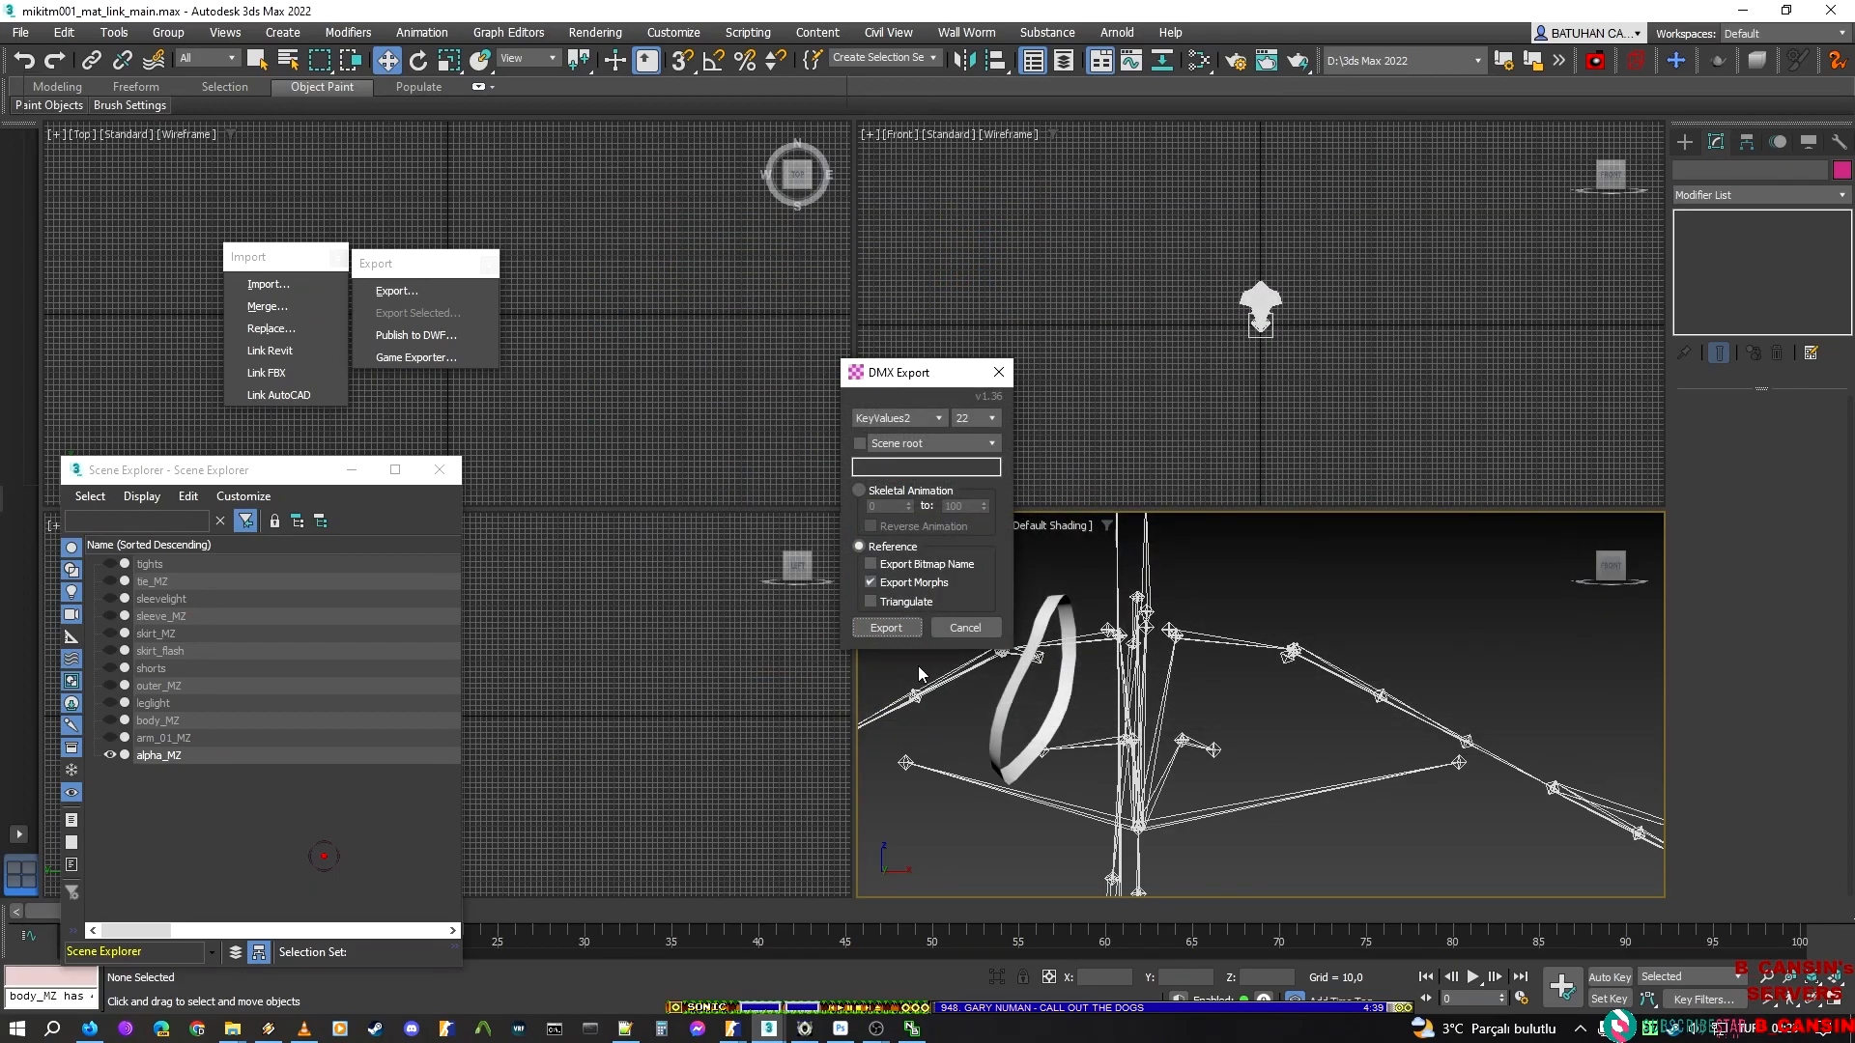
pyautogui.press('Return')
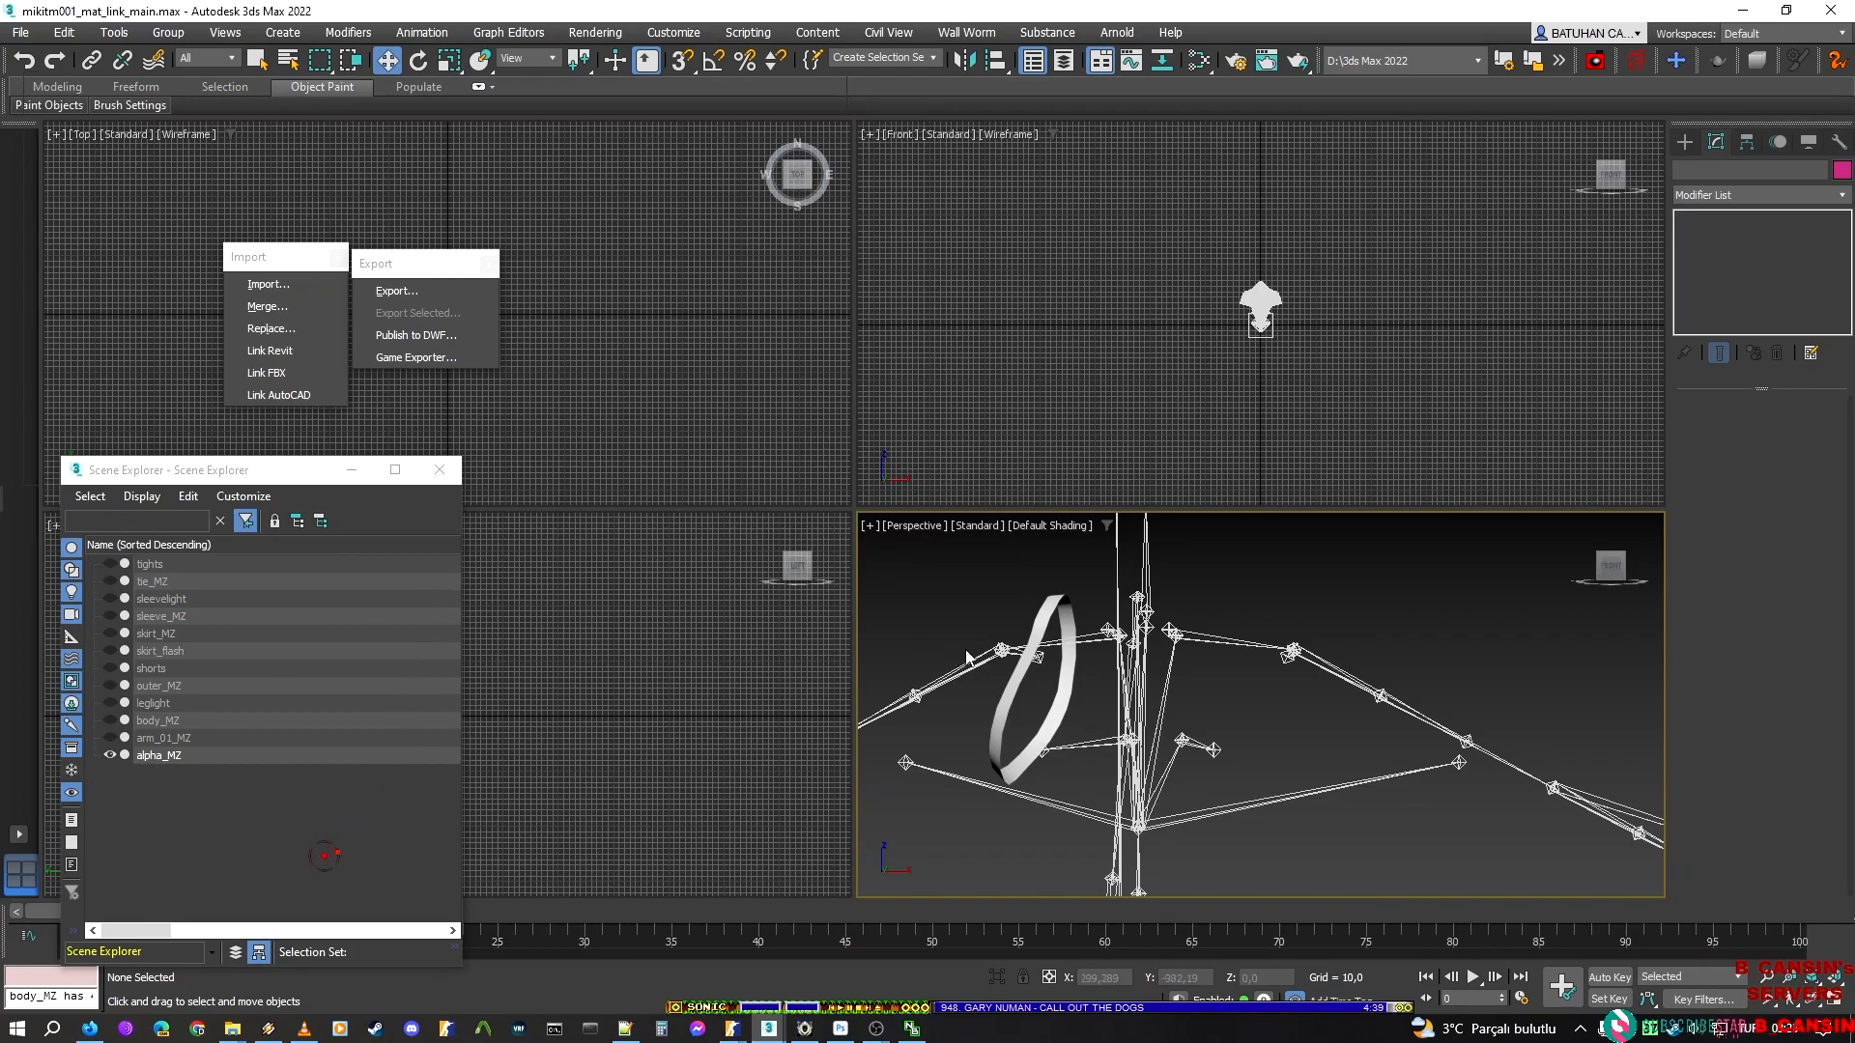
# Unhide all alpha_MZ elements, then hide everything except the collar trim around the neck
pyautogui.moveTo(1159, 711); pyautogui.dragTo(1172, 700, button='middle')
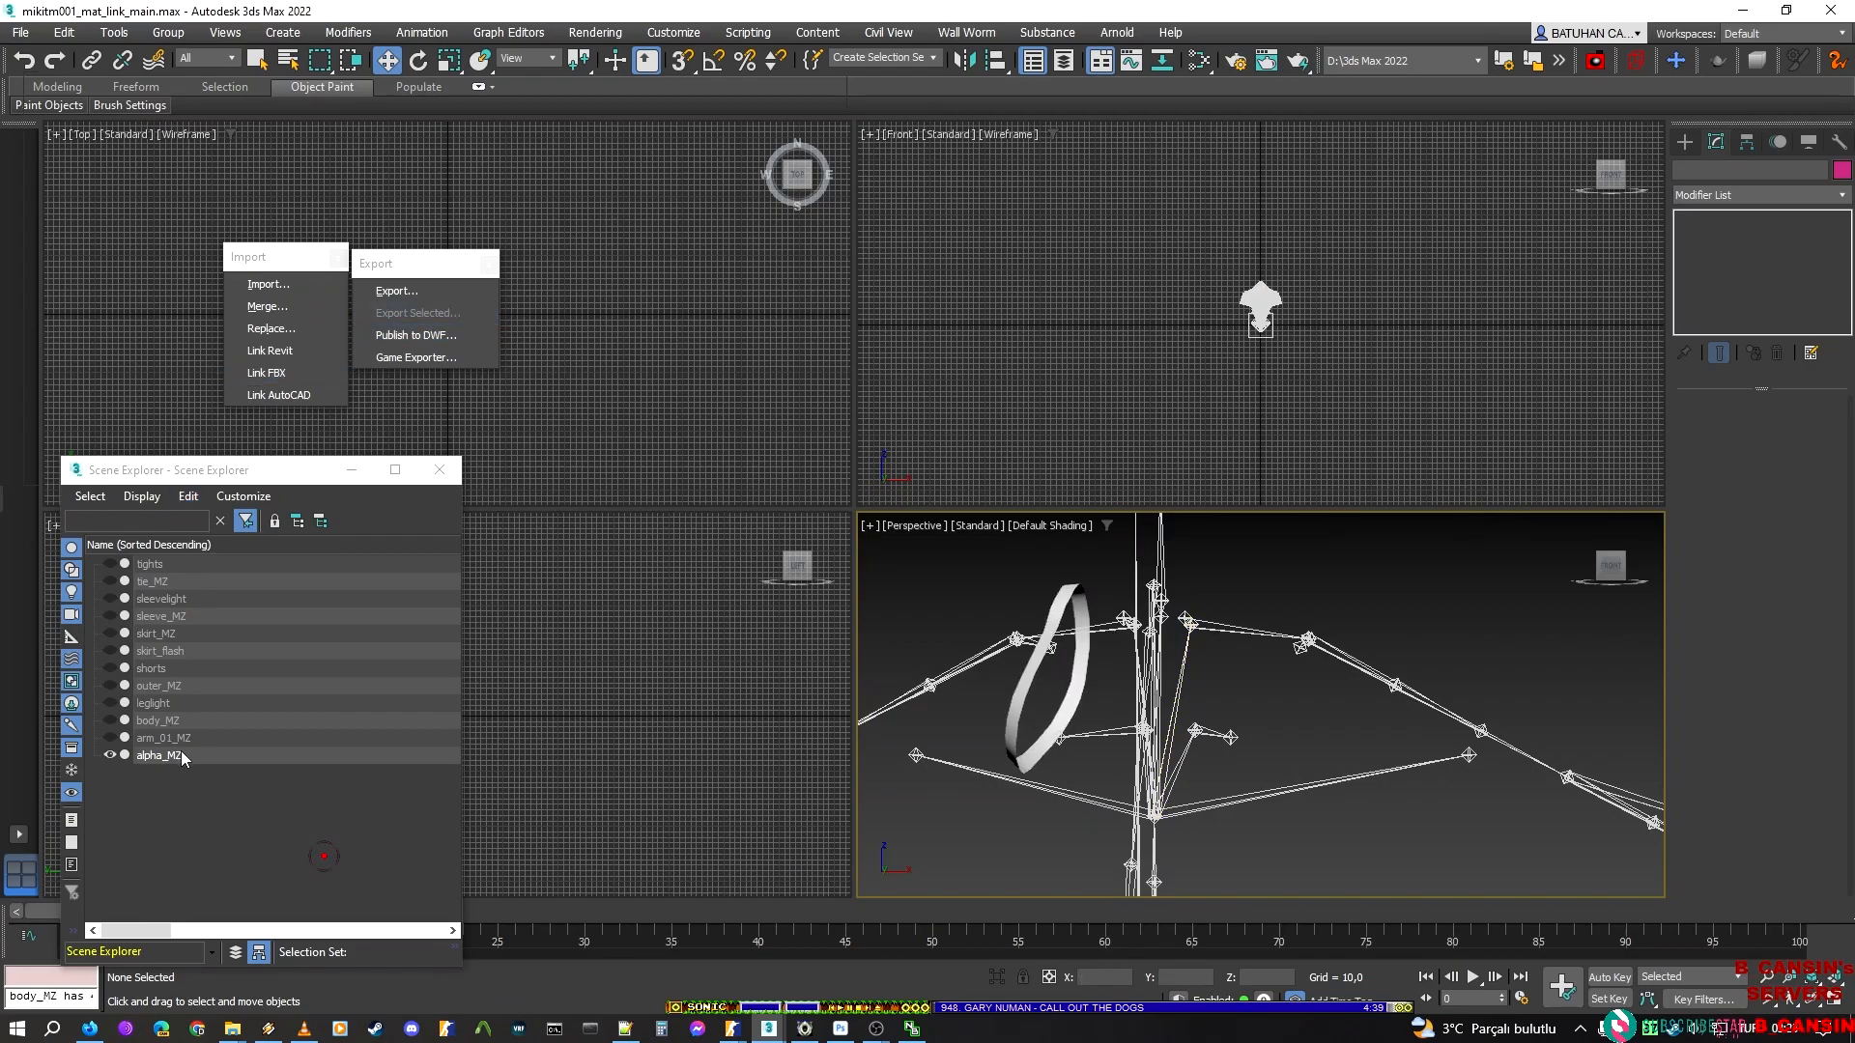
pyautogui.click(1059, 605)
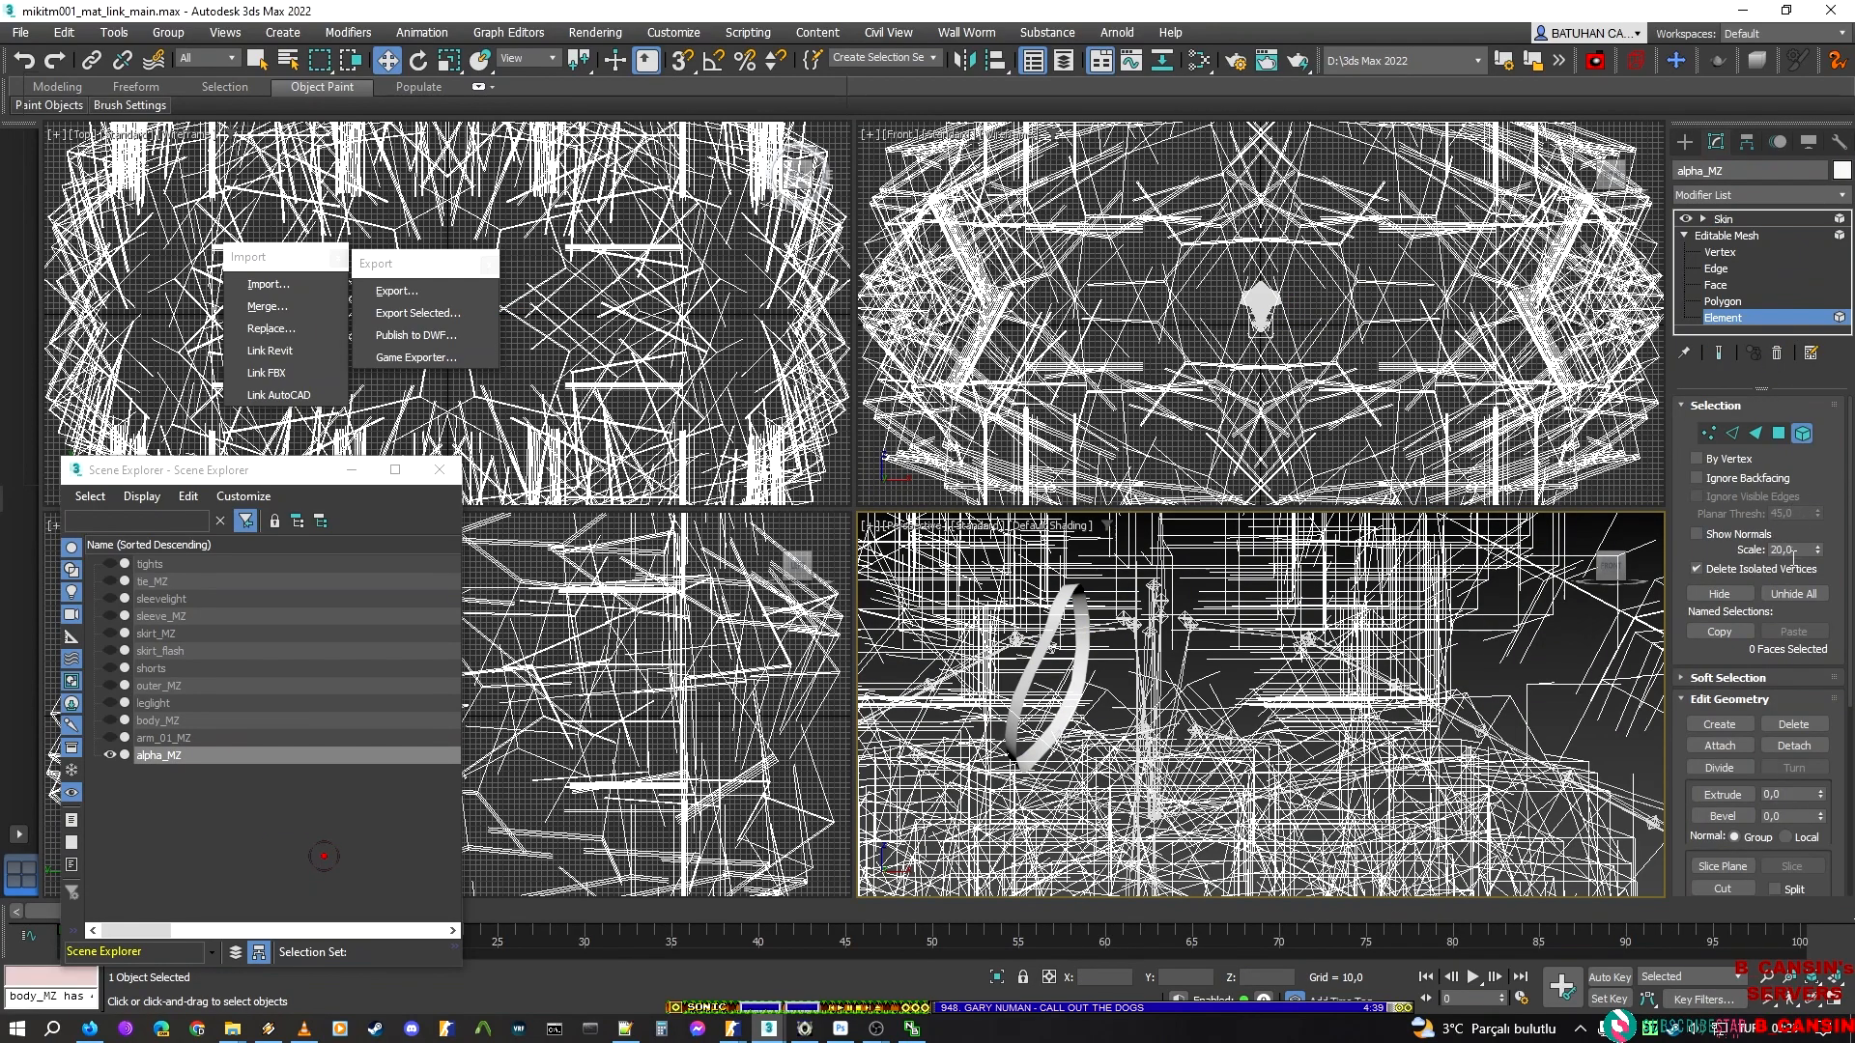
pyautogui.click(1800, 599)
pyautogui.moveTo(1353, 645); pyautogui.dragTo(1395, 639, button='middle')
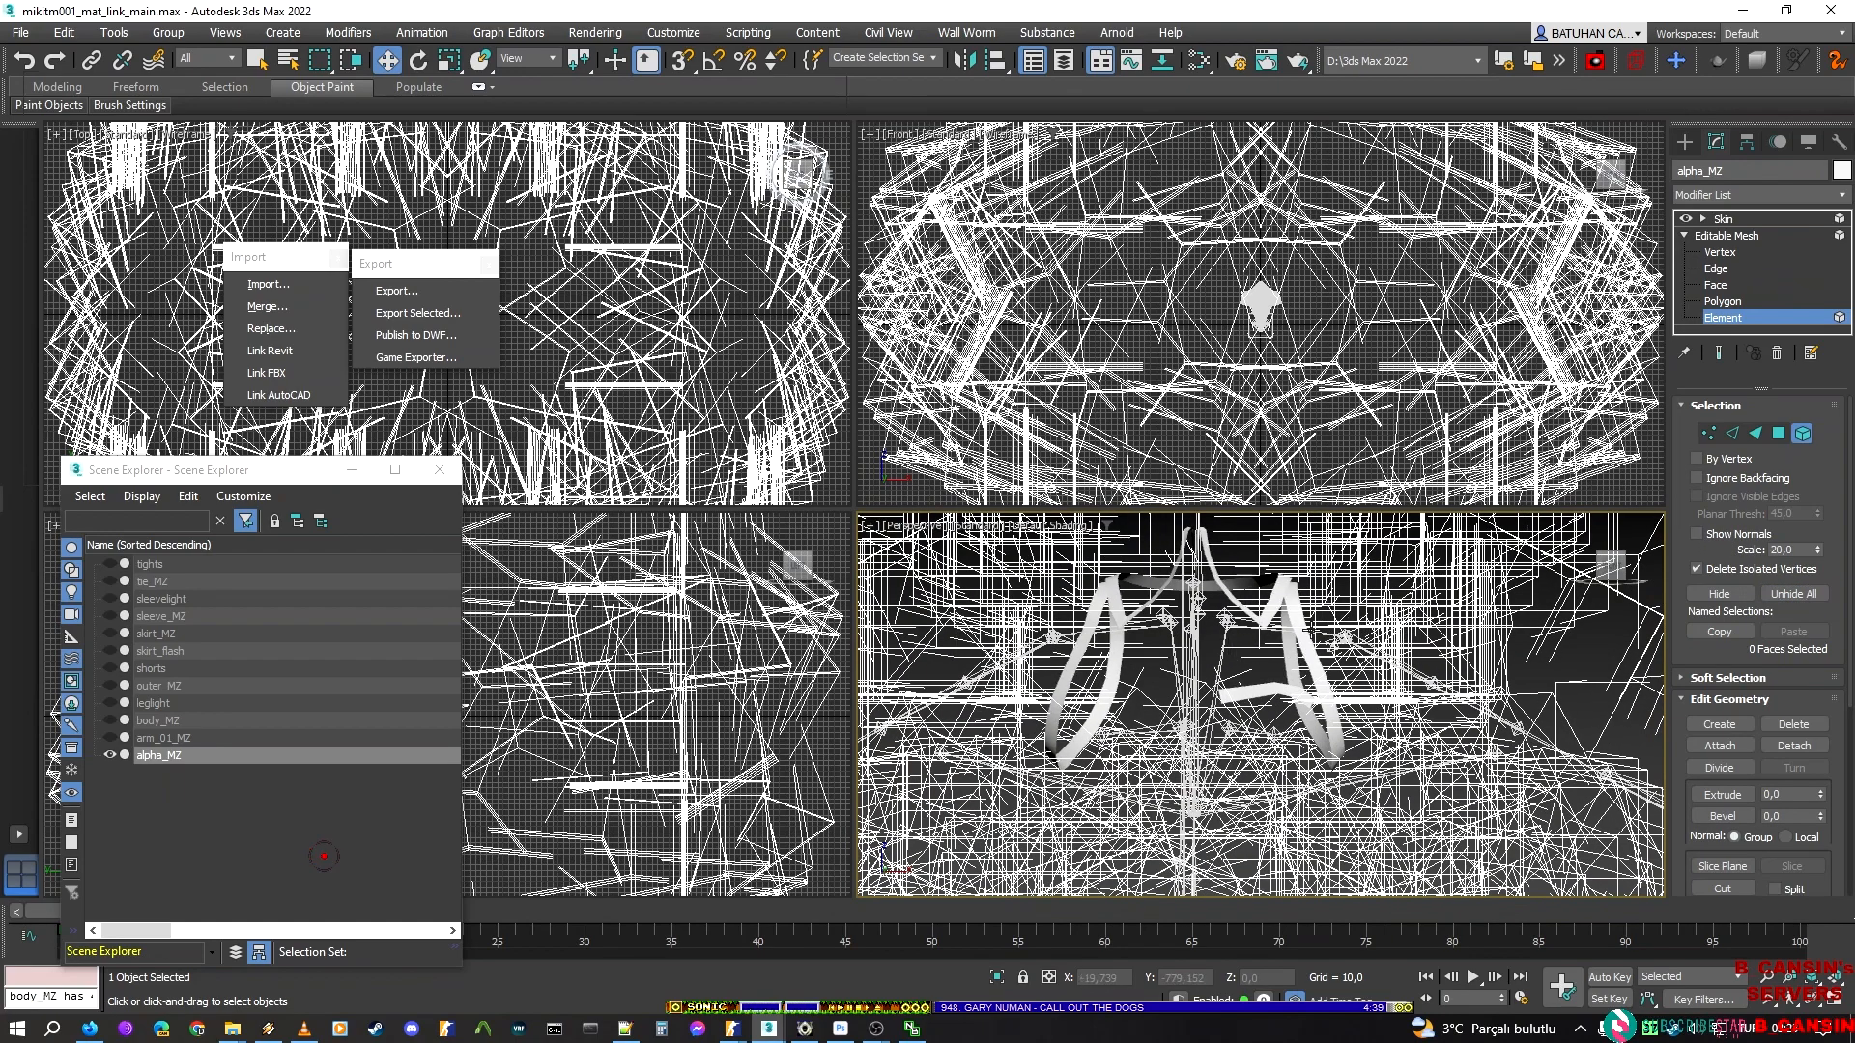
pyautogui.moveTo(1354, 628); pyautogui.dragTo(1040, 556)
pyautogui.keyDown('alt'); pyautogui.moveTo(1381, 809); pyautogui.dragTo(1014, 660); pyautogui.keyUp('alt')
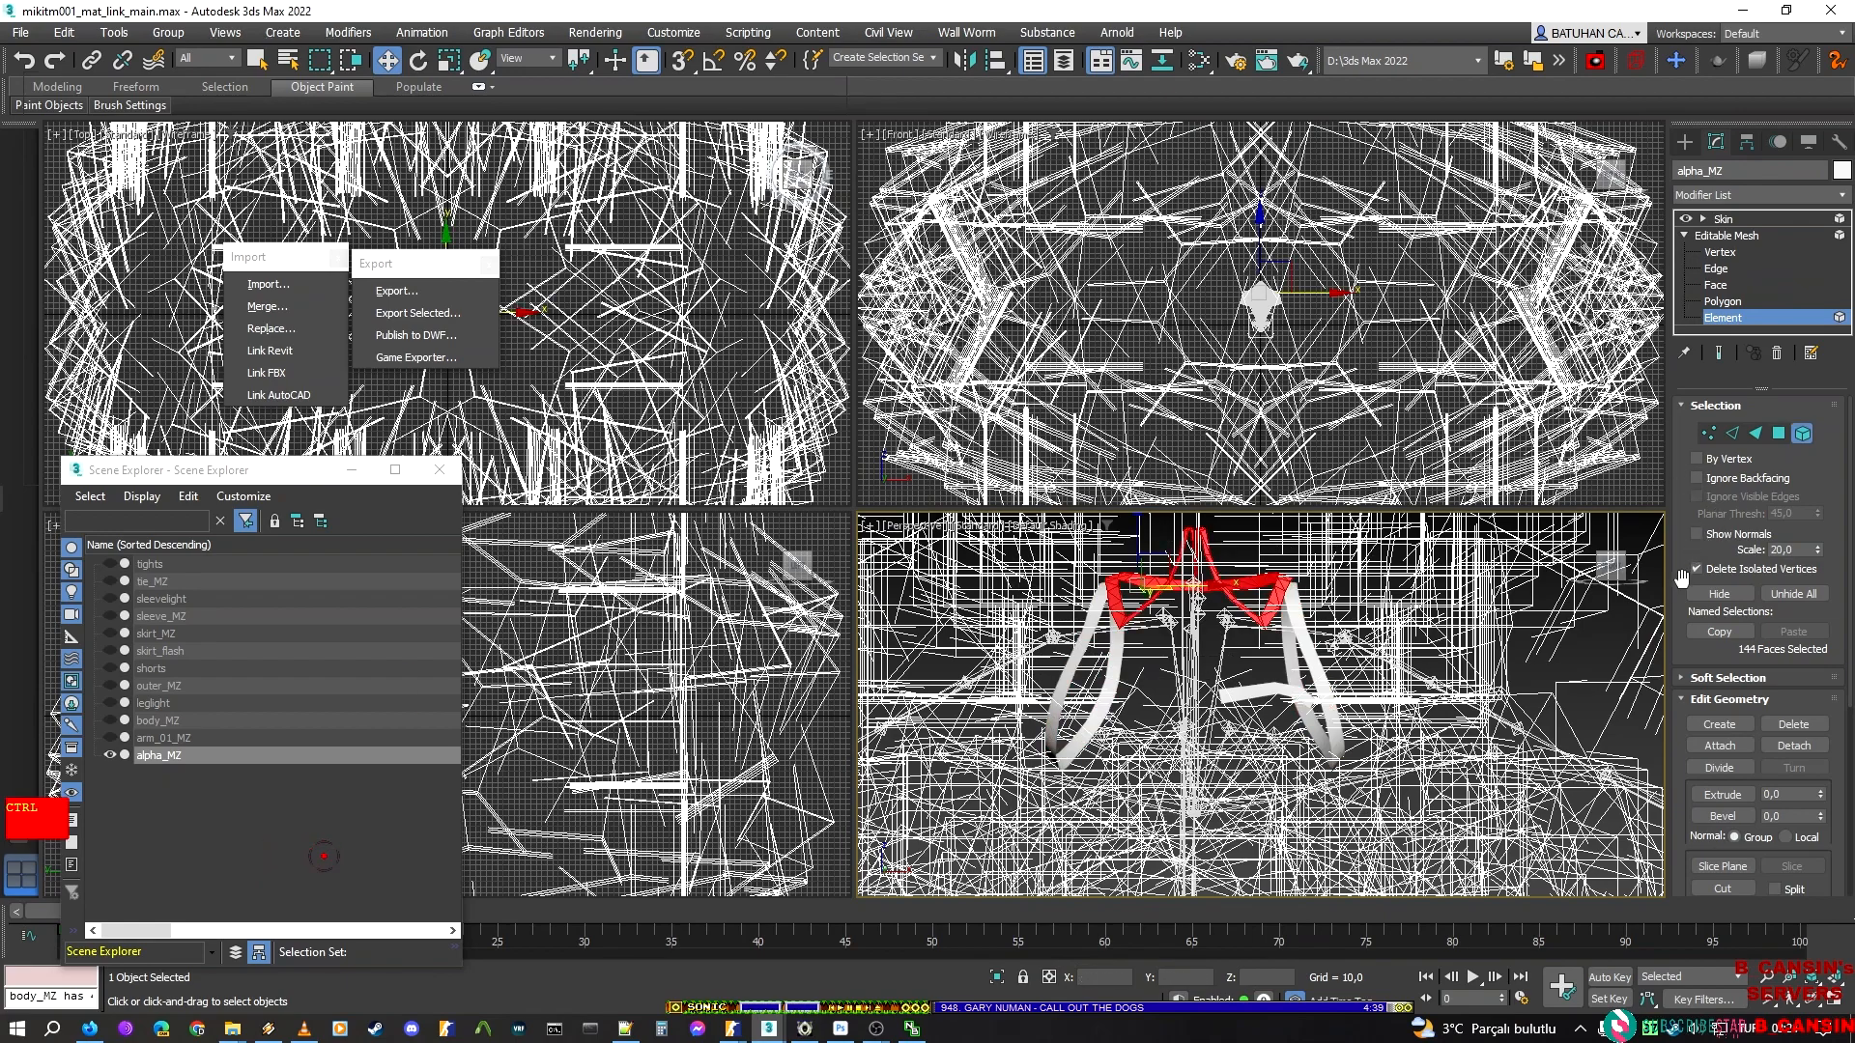
pyautogui.hotkey('ctrl', 'i')
pyautogui.click(1743, 592)
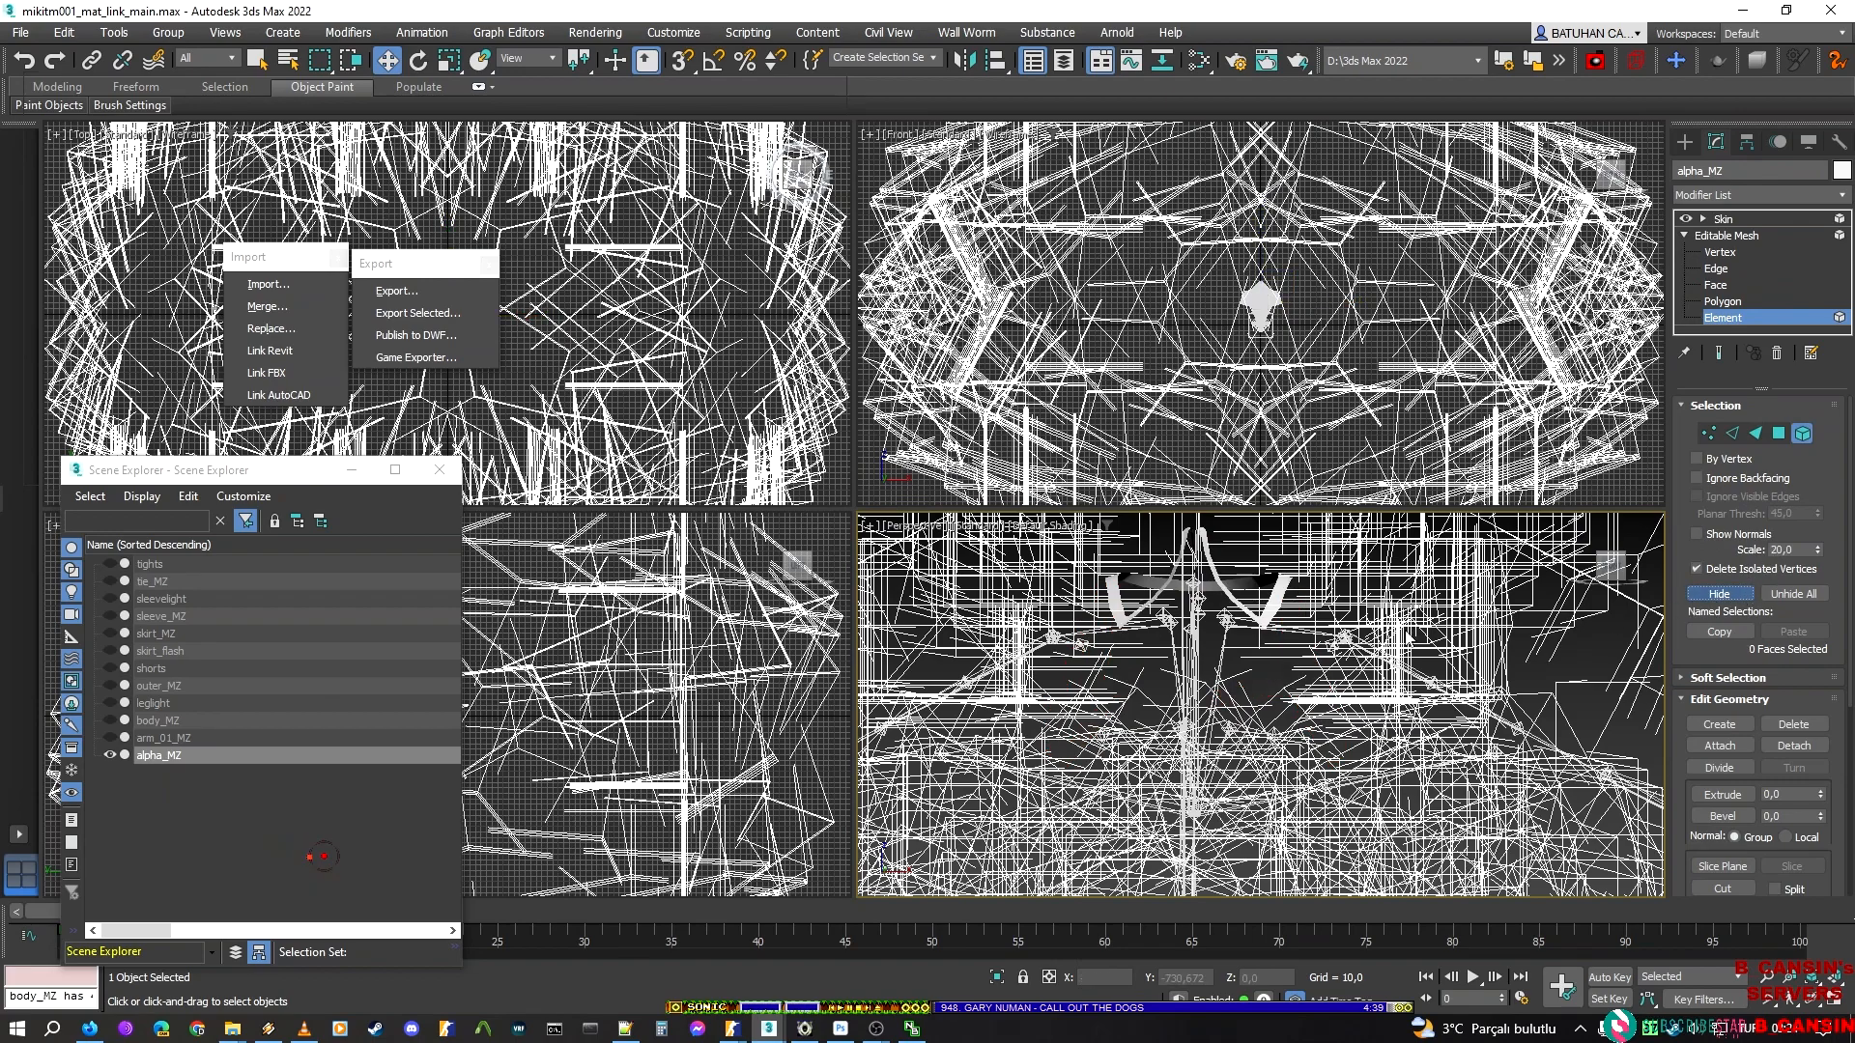
pyautogui.click(1722, 220)
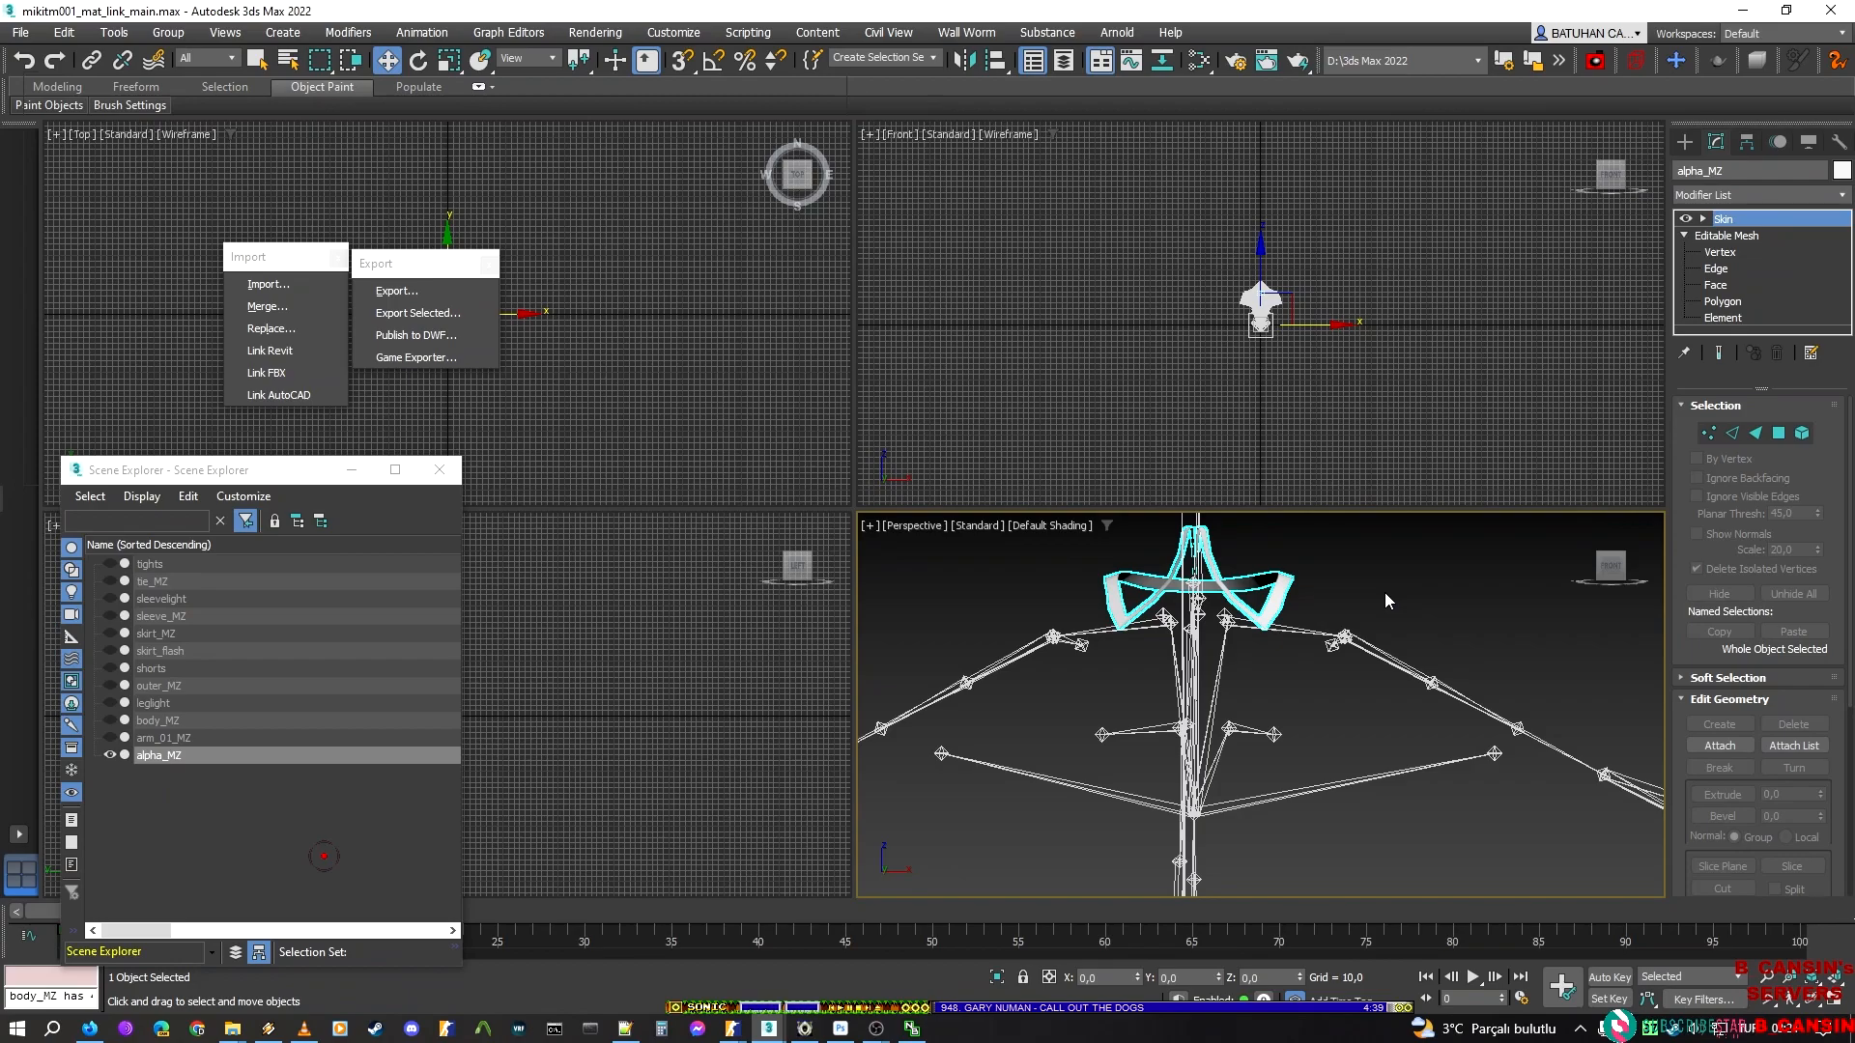
# Deselect everything and export the isolated collar trim as alpha_up, a Valve DMX model, in the alpha folder
pyautogui.click(406, 193)
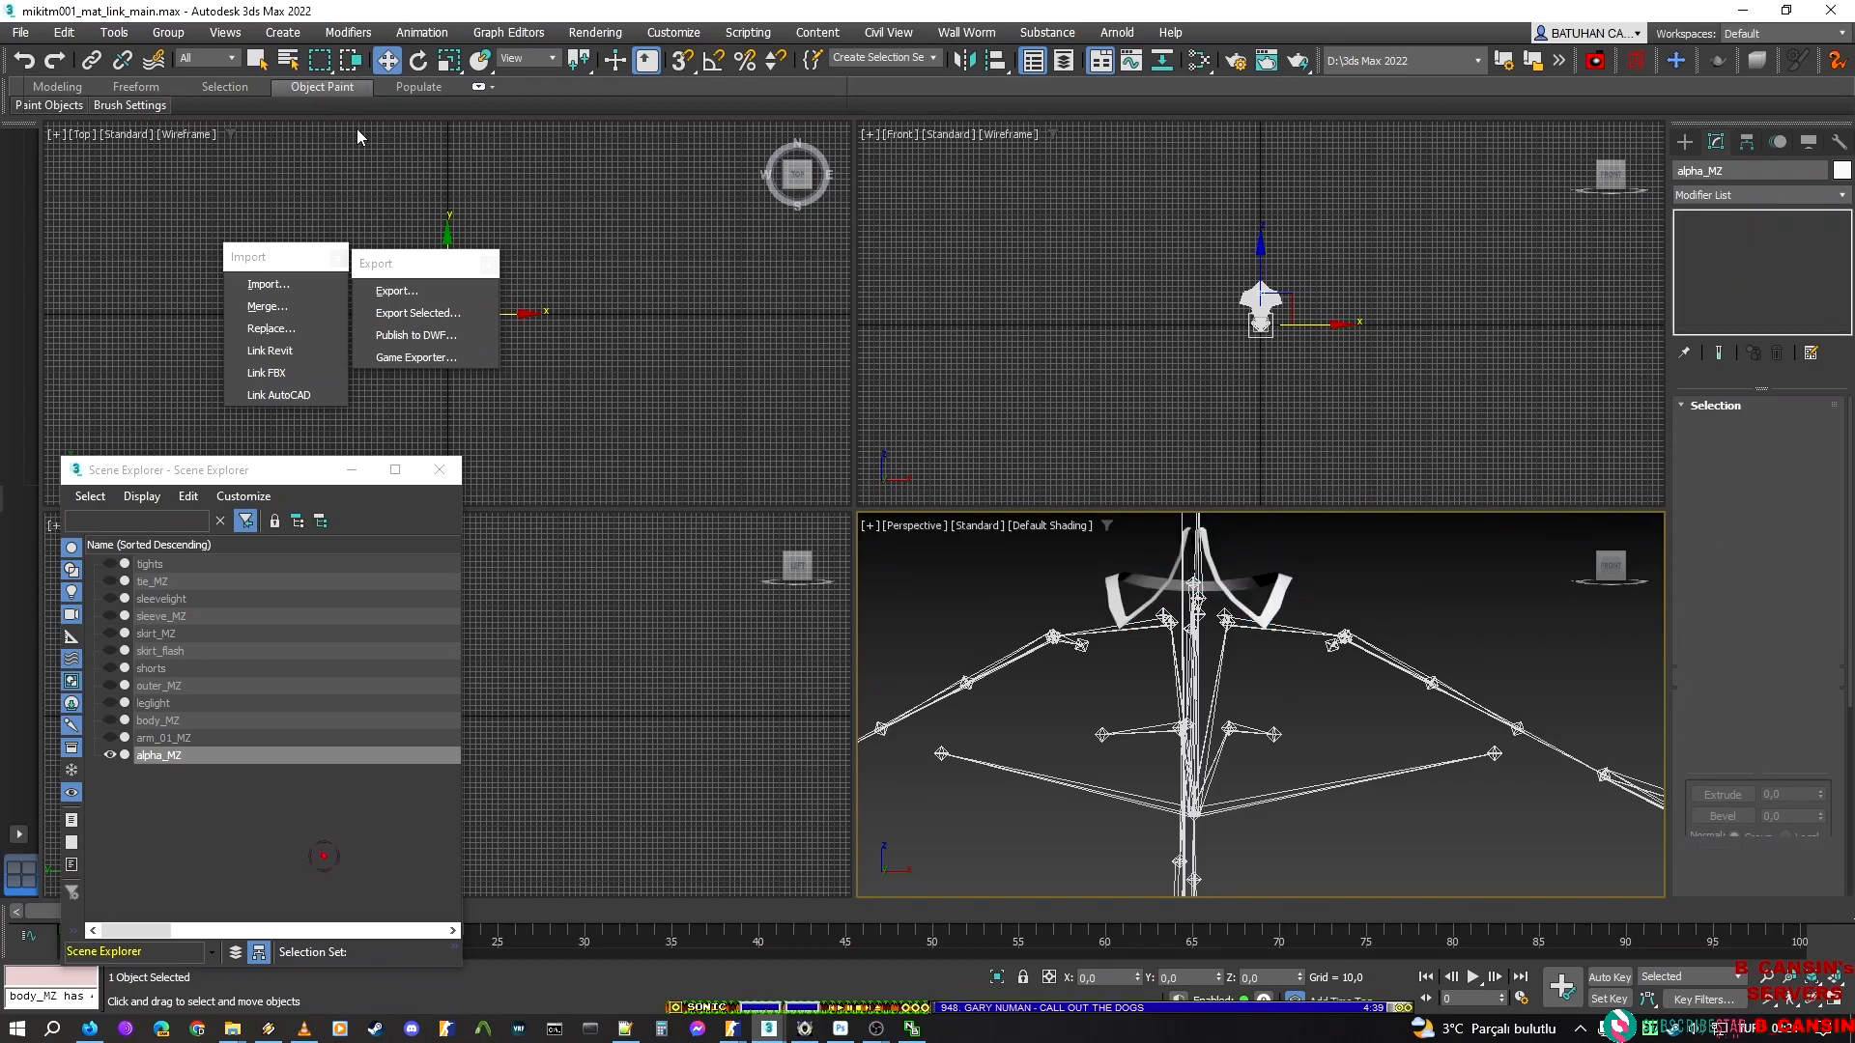
pyautogui.click(421, 289)
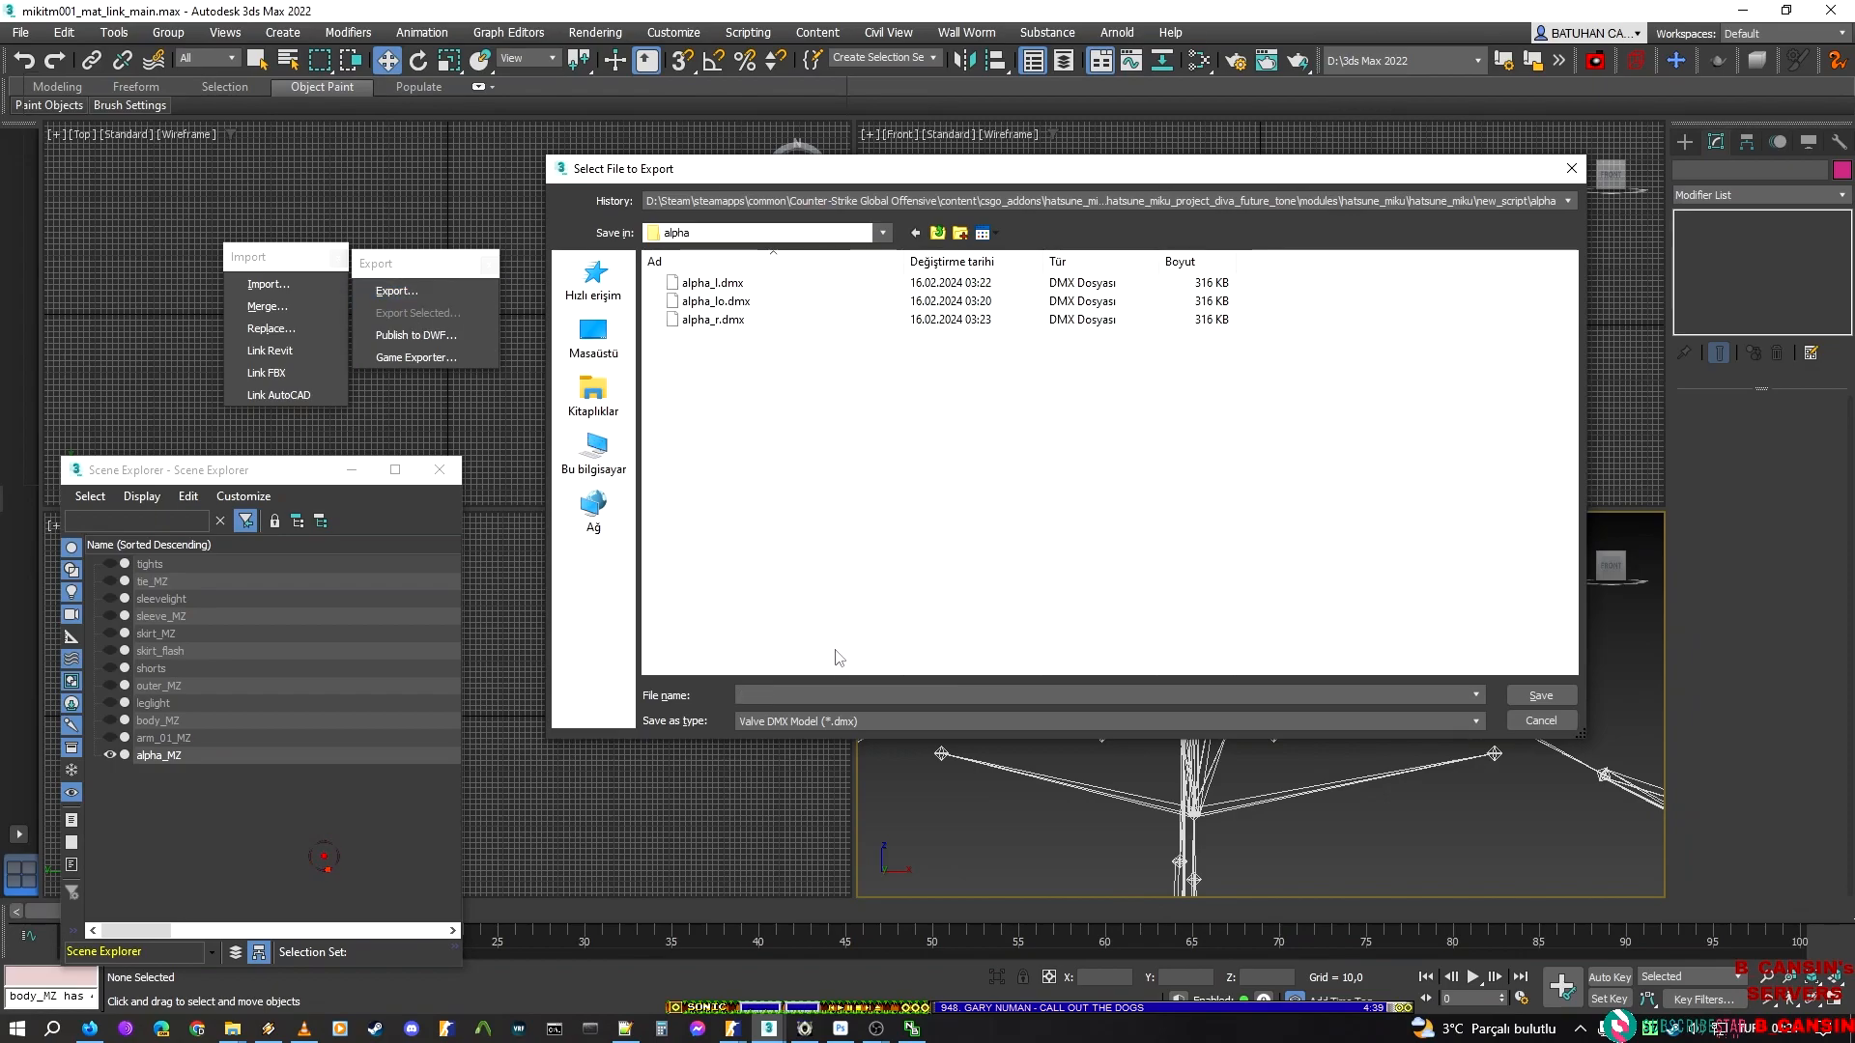
pyautogui.write('alpha')
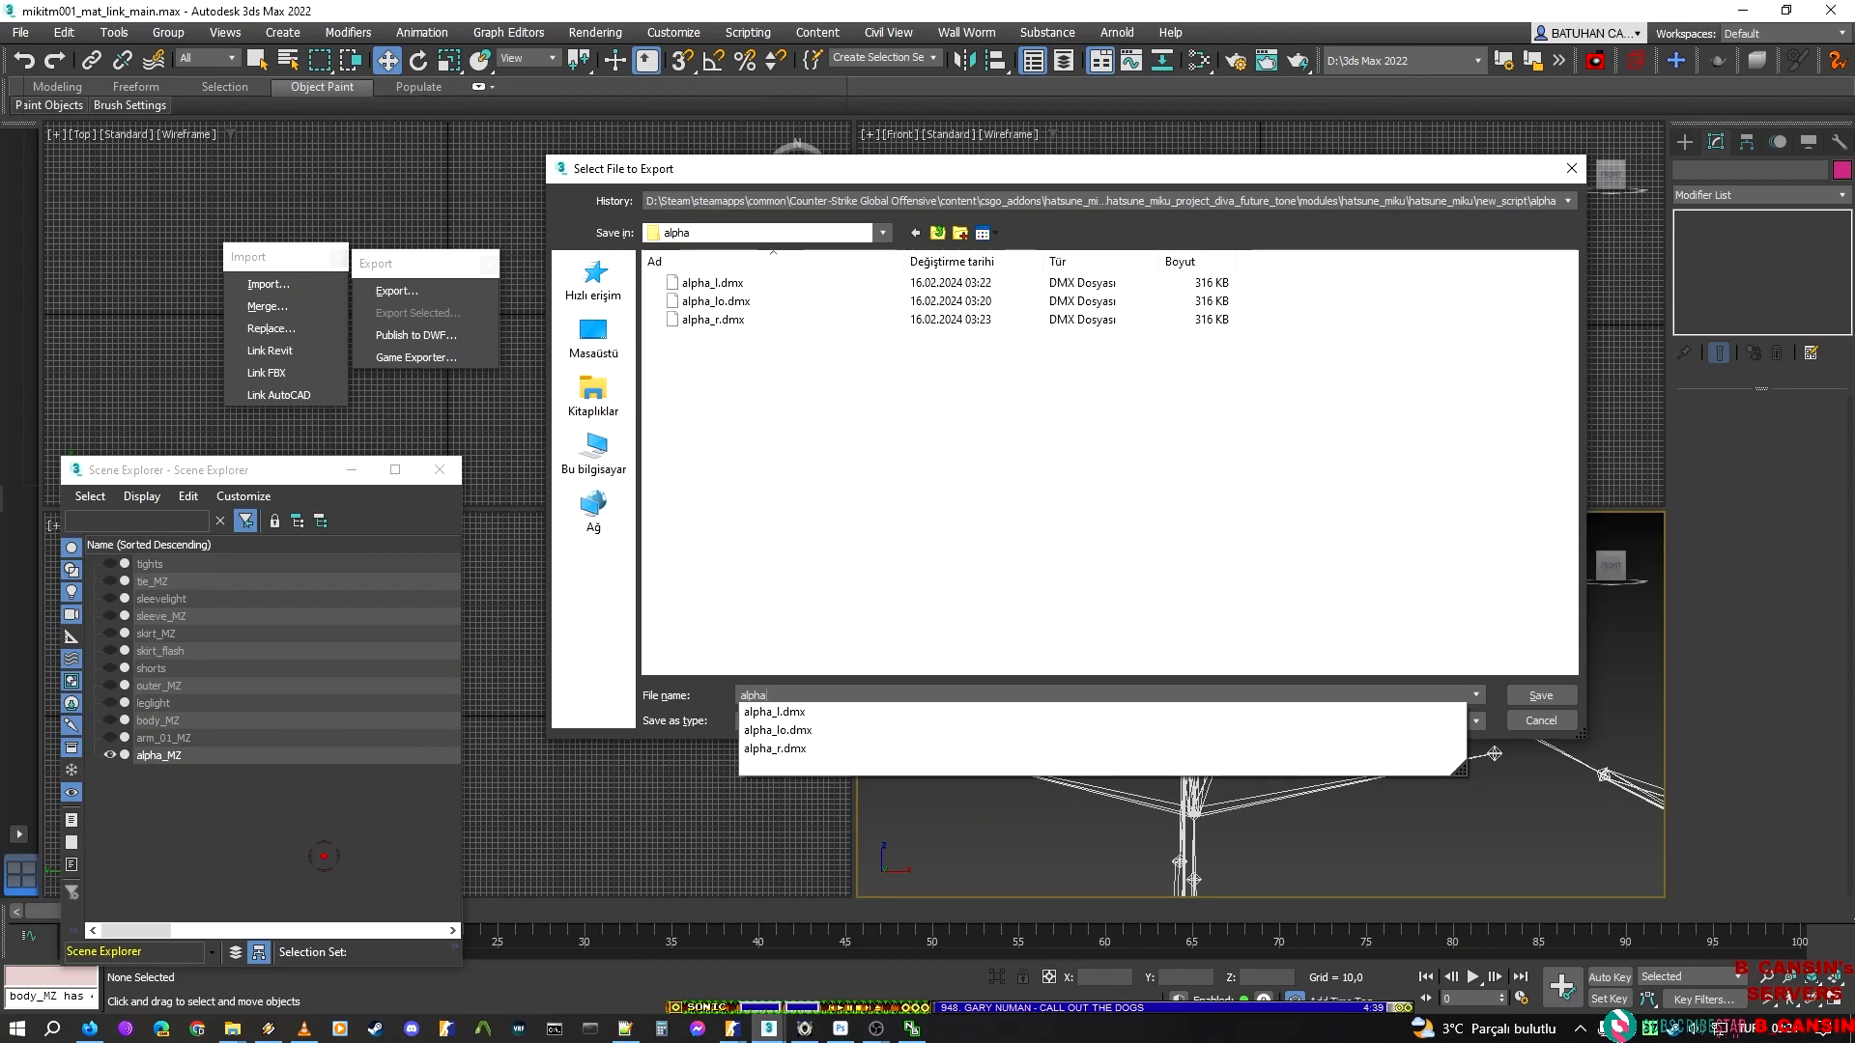
pyautogui.write('_')
pyautogui.write('up')
pyautogui.press('Return')
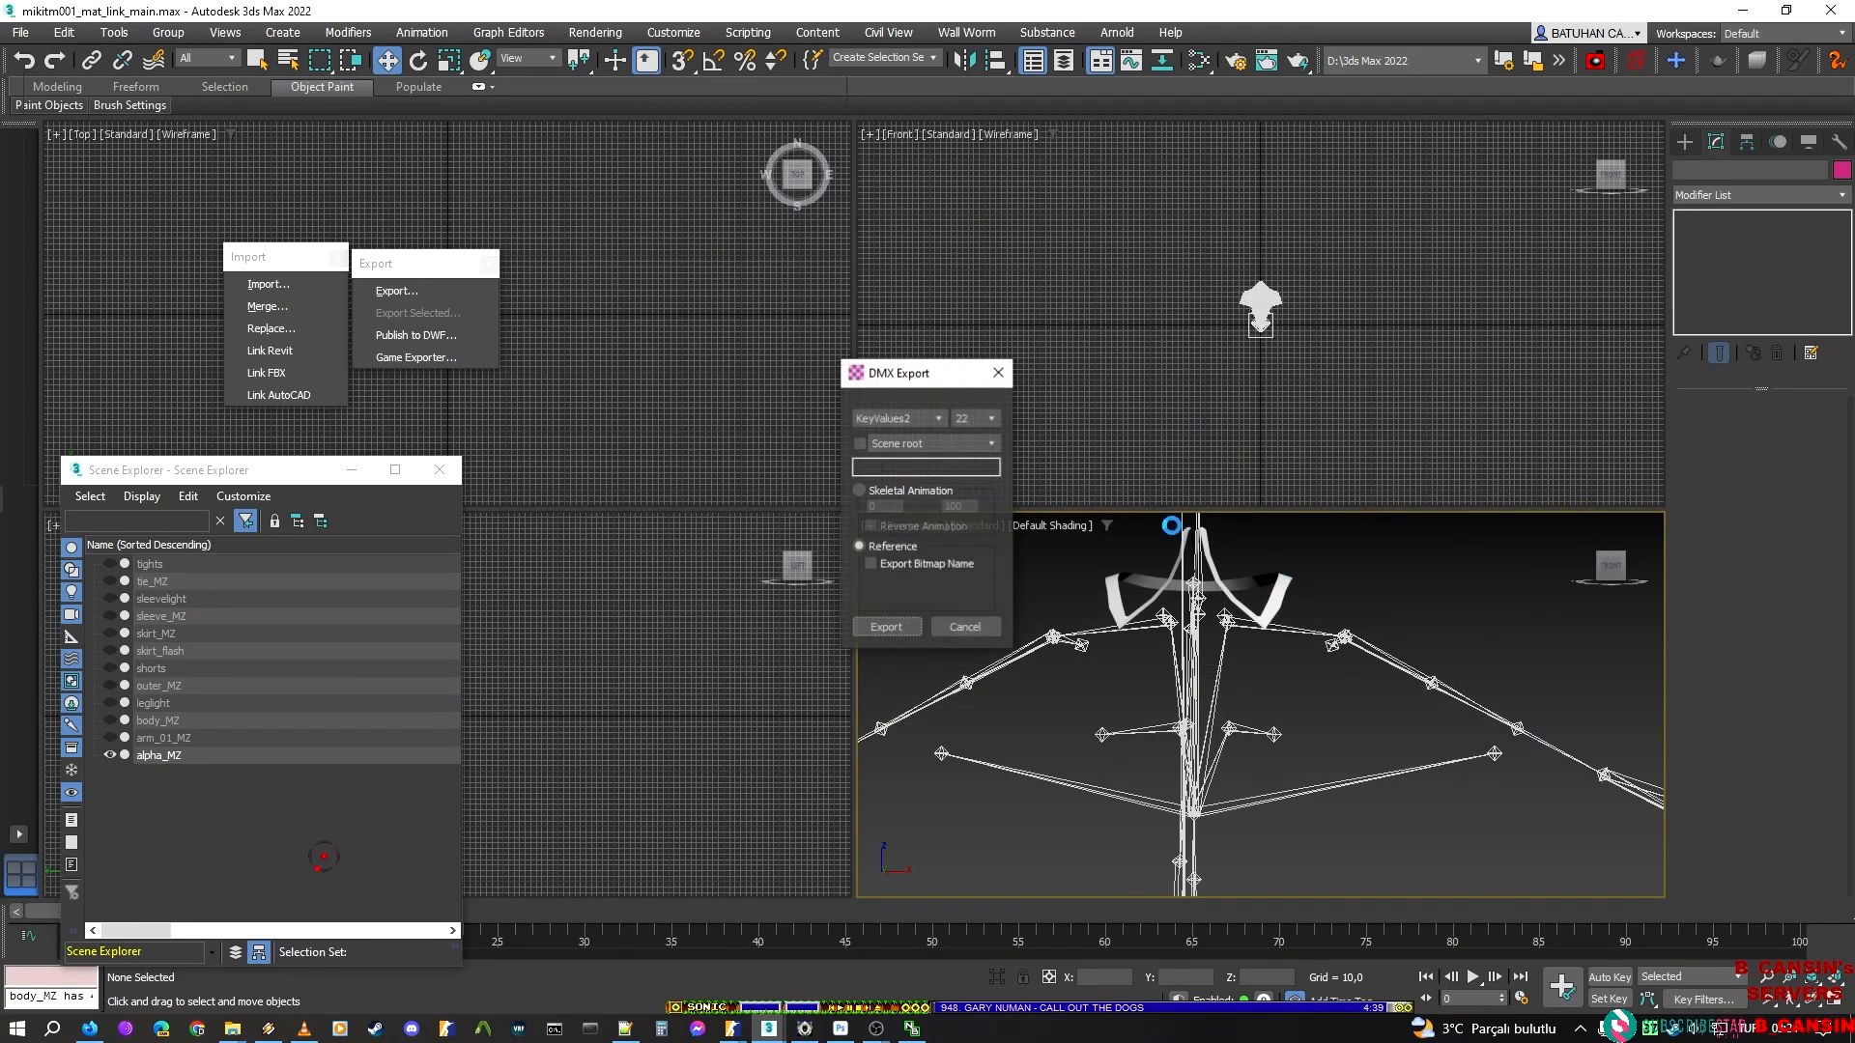
pyautogui.click(899, 628)
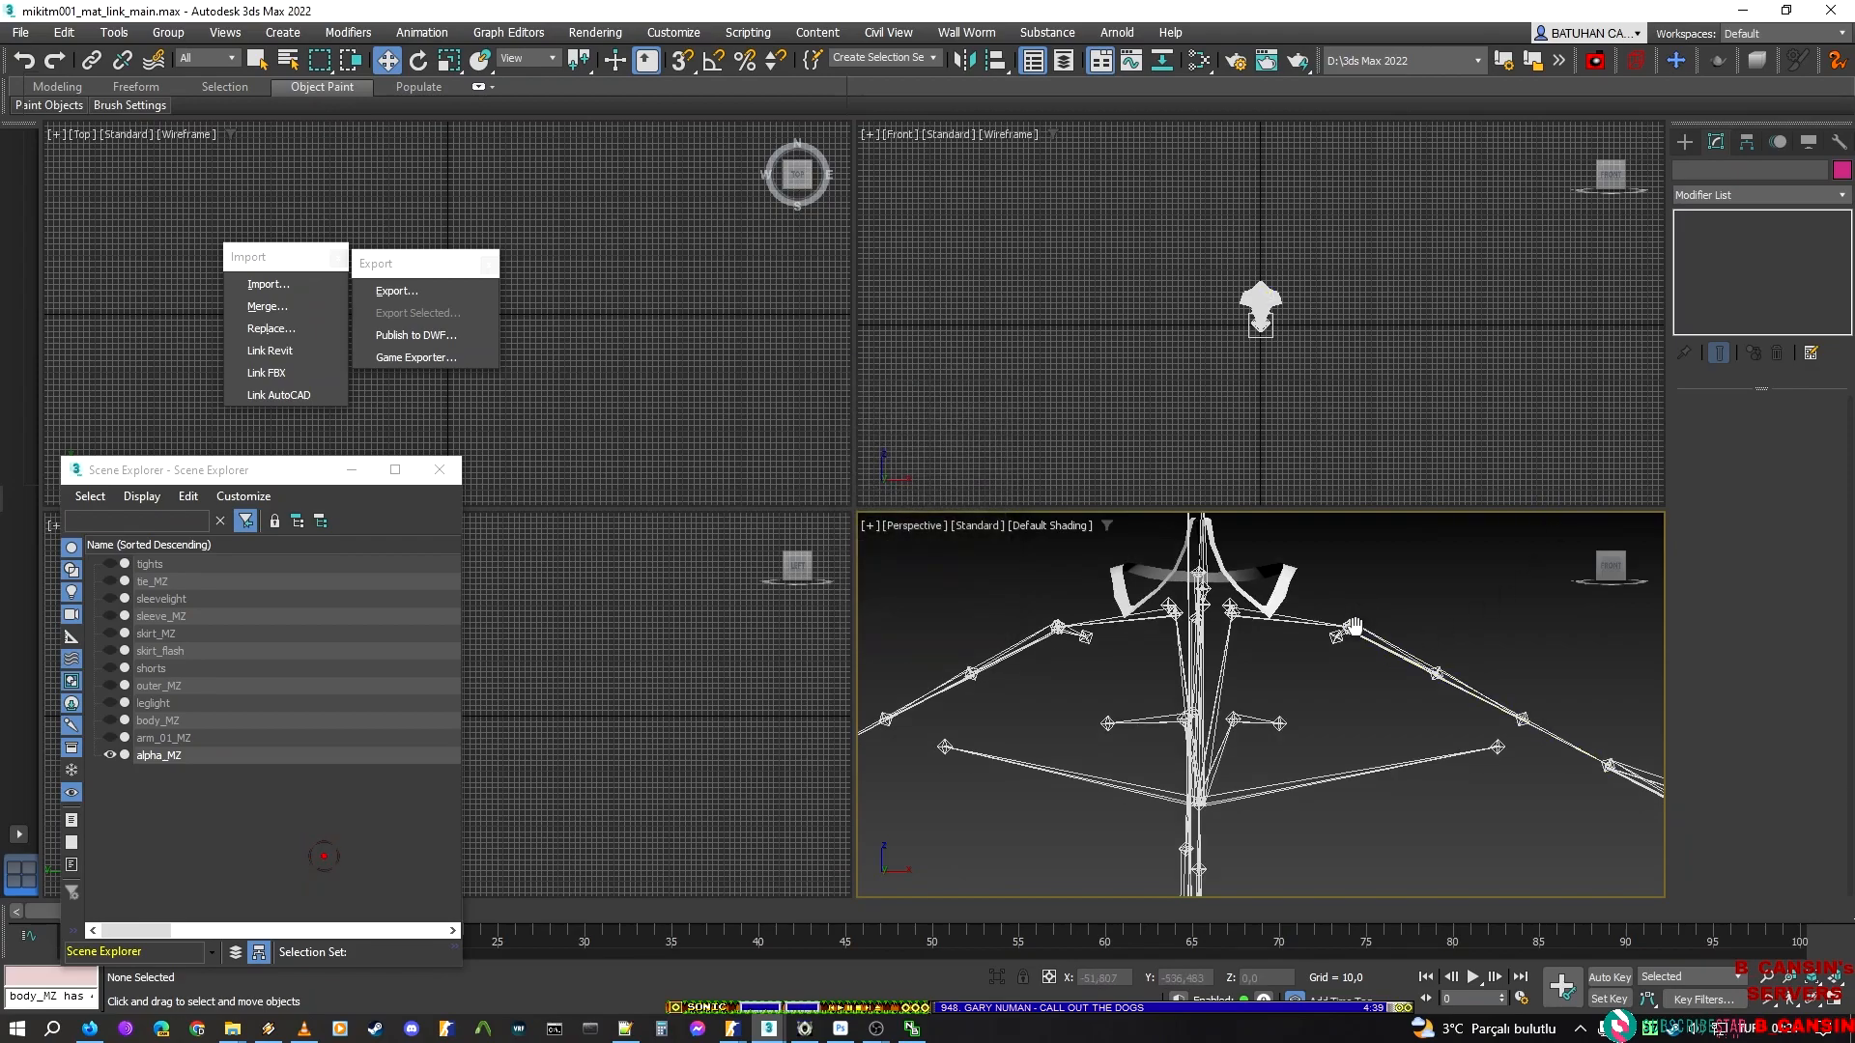
# Unhide all alpha_MZ elements, then hide everything except the short bent strip on the character's left chest
pyautogui.moveTo(1359, 613); pyautogui.dragTo(1309, 799, button='middle')
pyautogui.click(1582, 440)
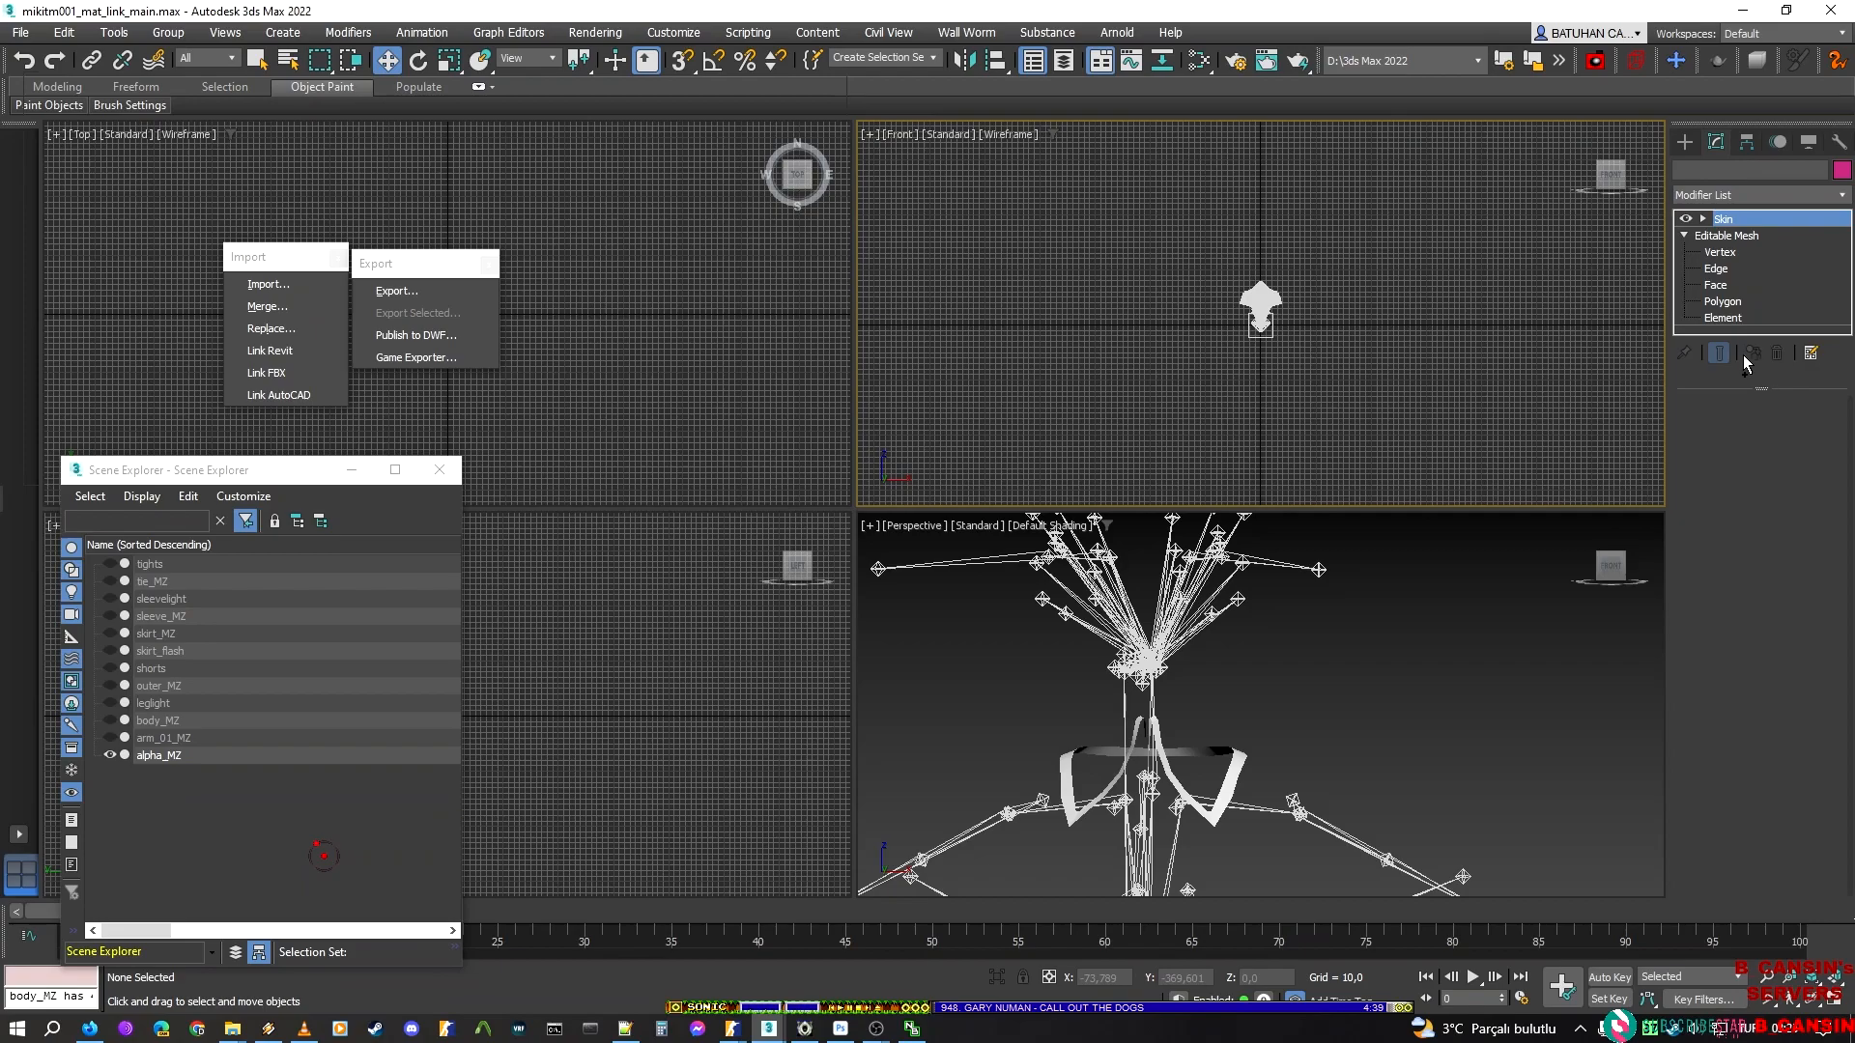
pyautogui.click(1725, 318)
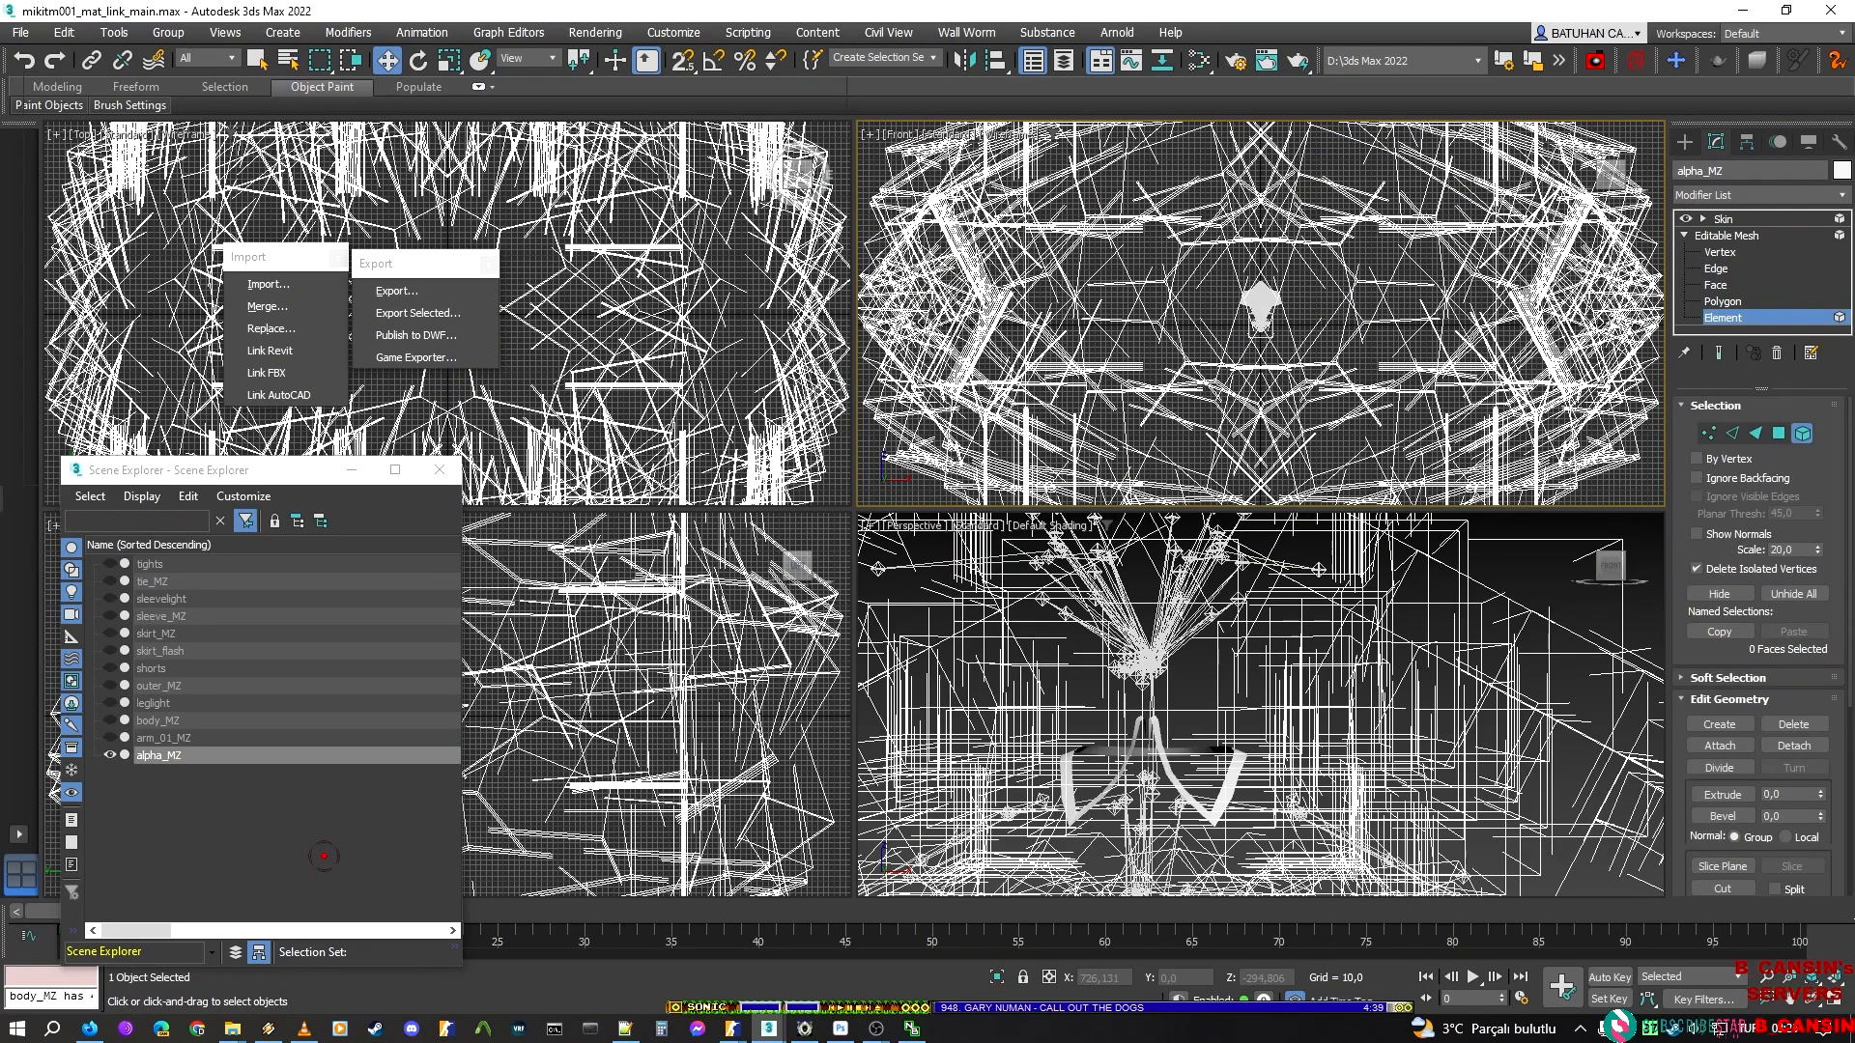
pyautogui.click(1799, 587)
pyautogui.scroll(5, 1253, 850)
pyautogui.moveTo(1262, 671); pyautogui.dragTo(1295, 819, button='middle')
pyautogui.moveTo(1302, 818); pyautogui.dragTo(944, 632)
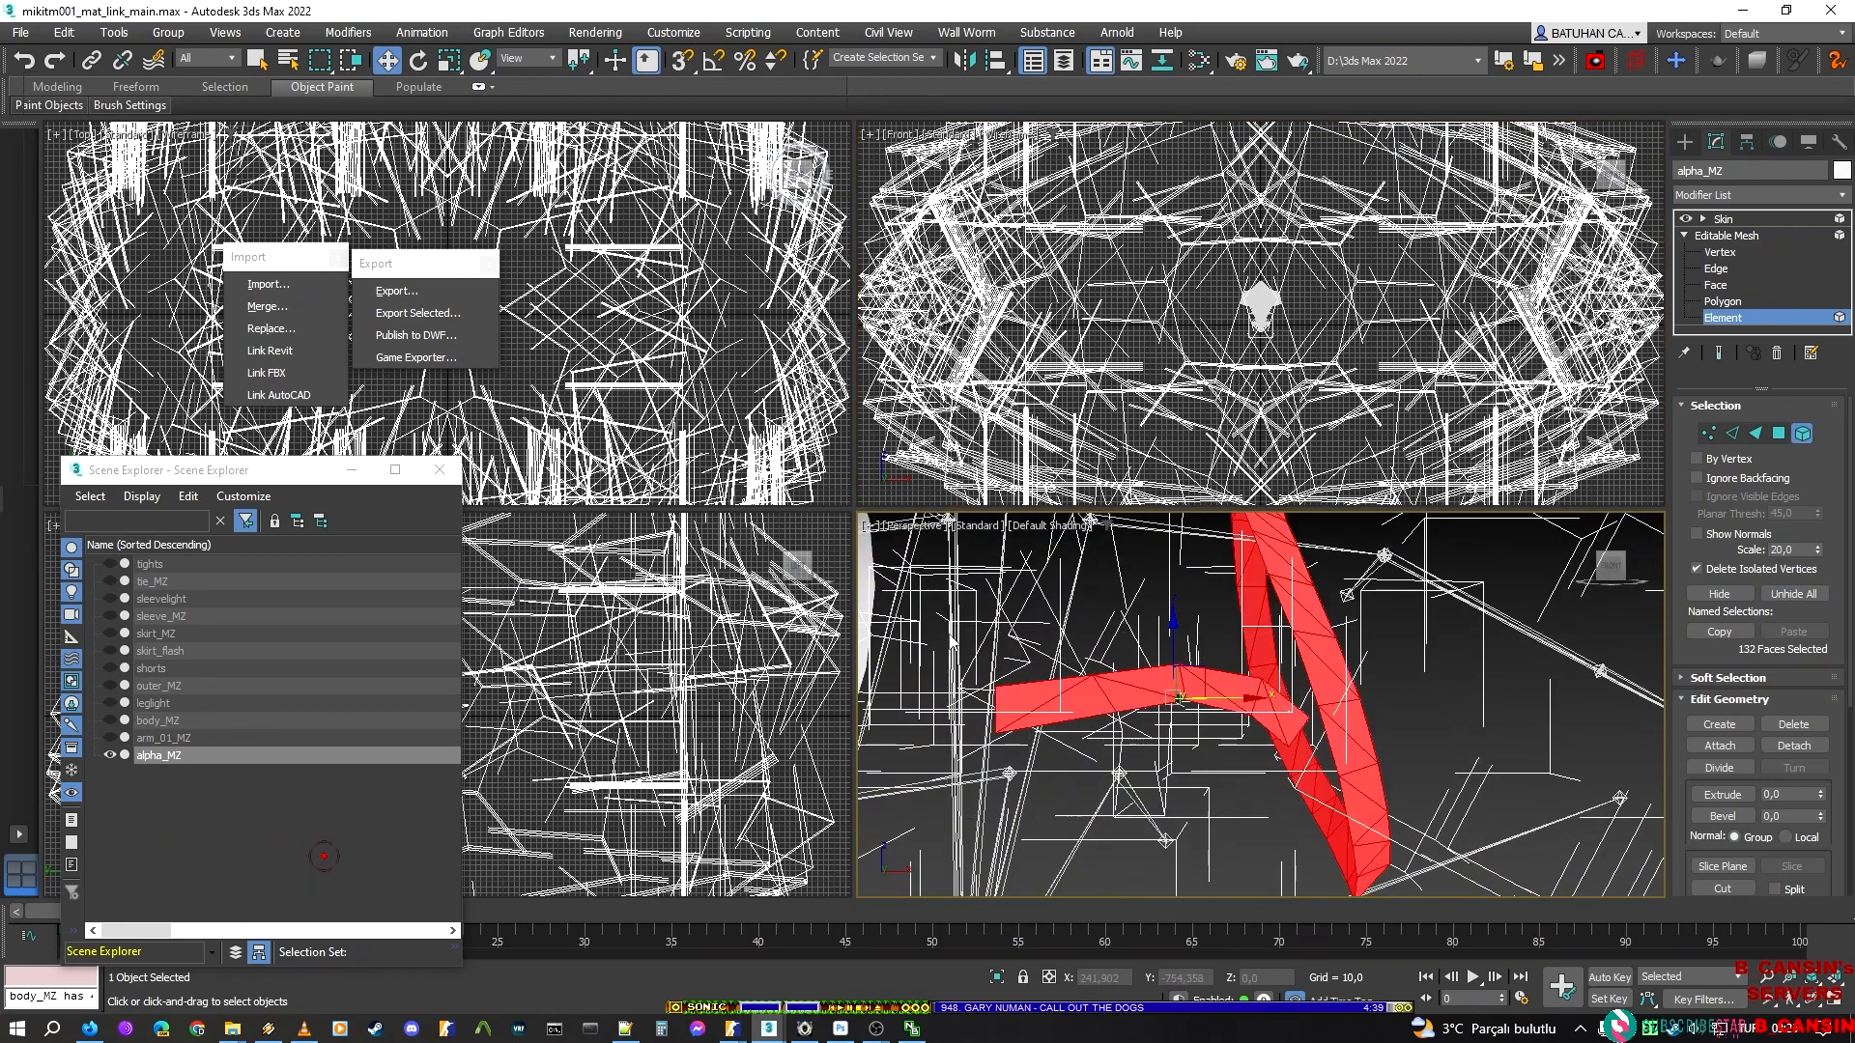
pyautogui.keyDown('alt'); pyautogui.moveTo(1479, 662); pyautogui.dragTo(1225, 561); pyautogui.keyUp('alt')
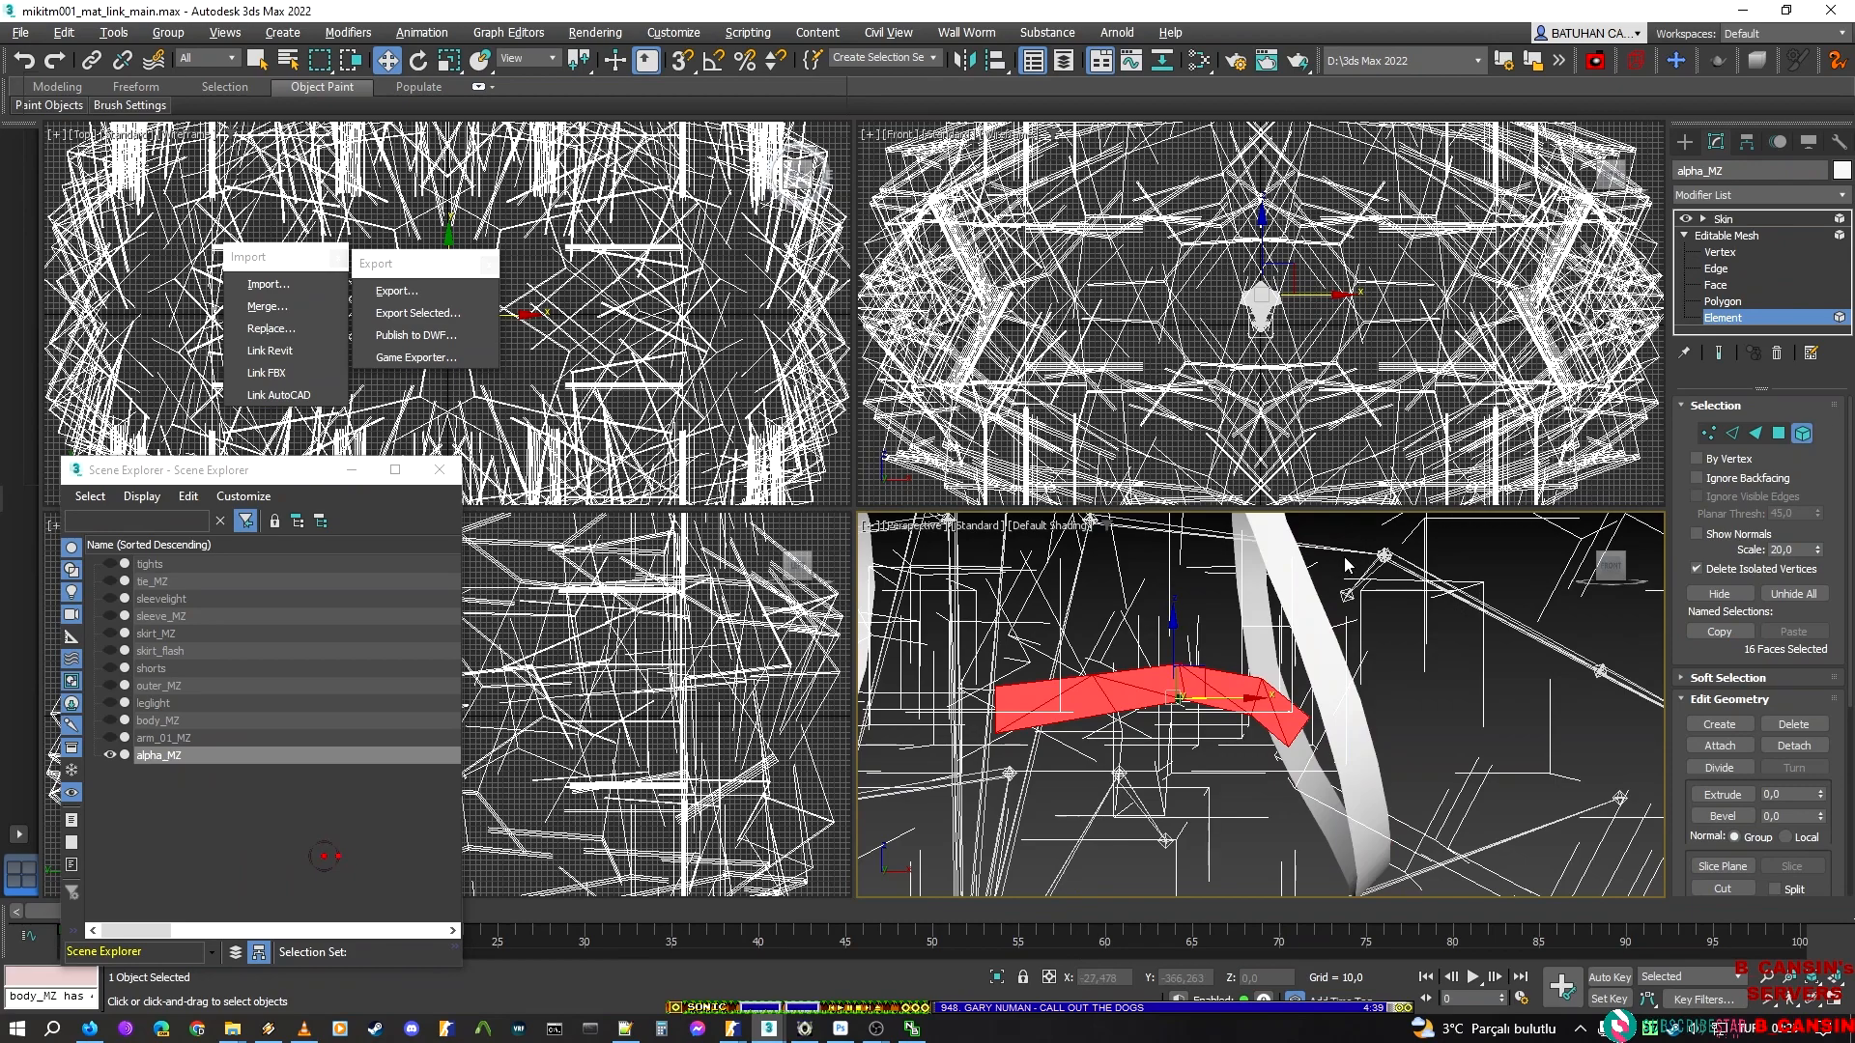
pyautogui.hotkey('ctrl', 'i')
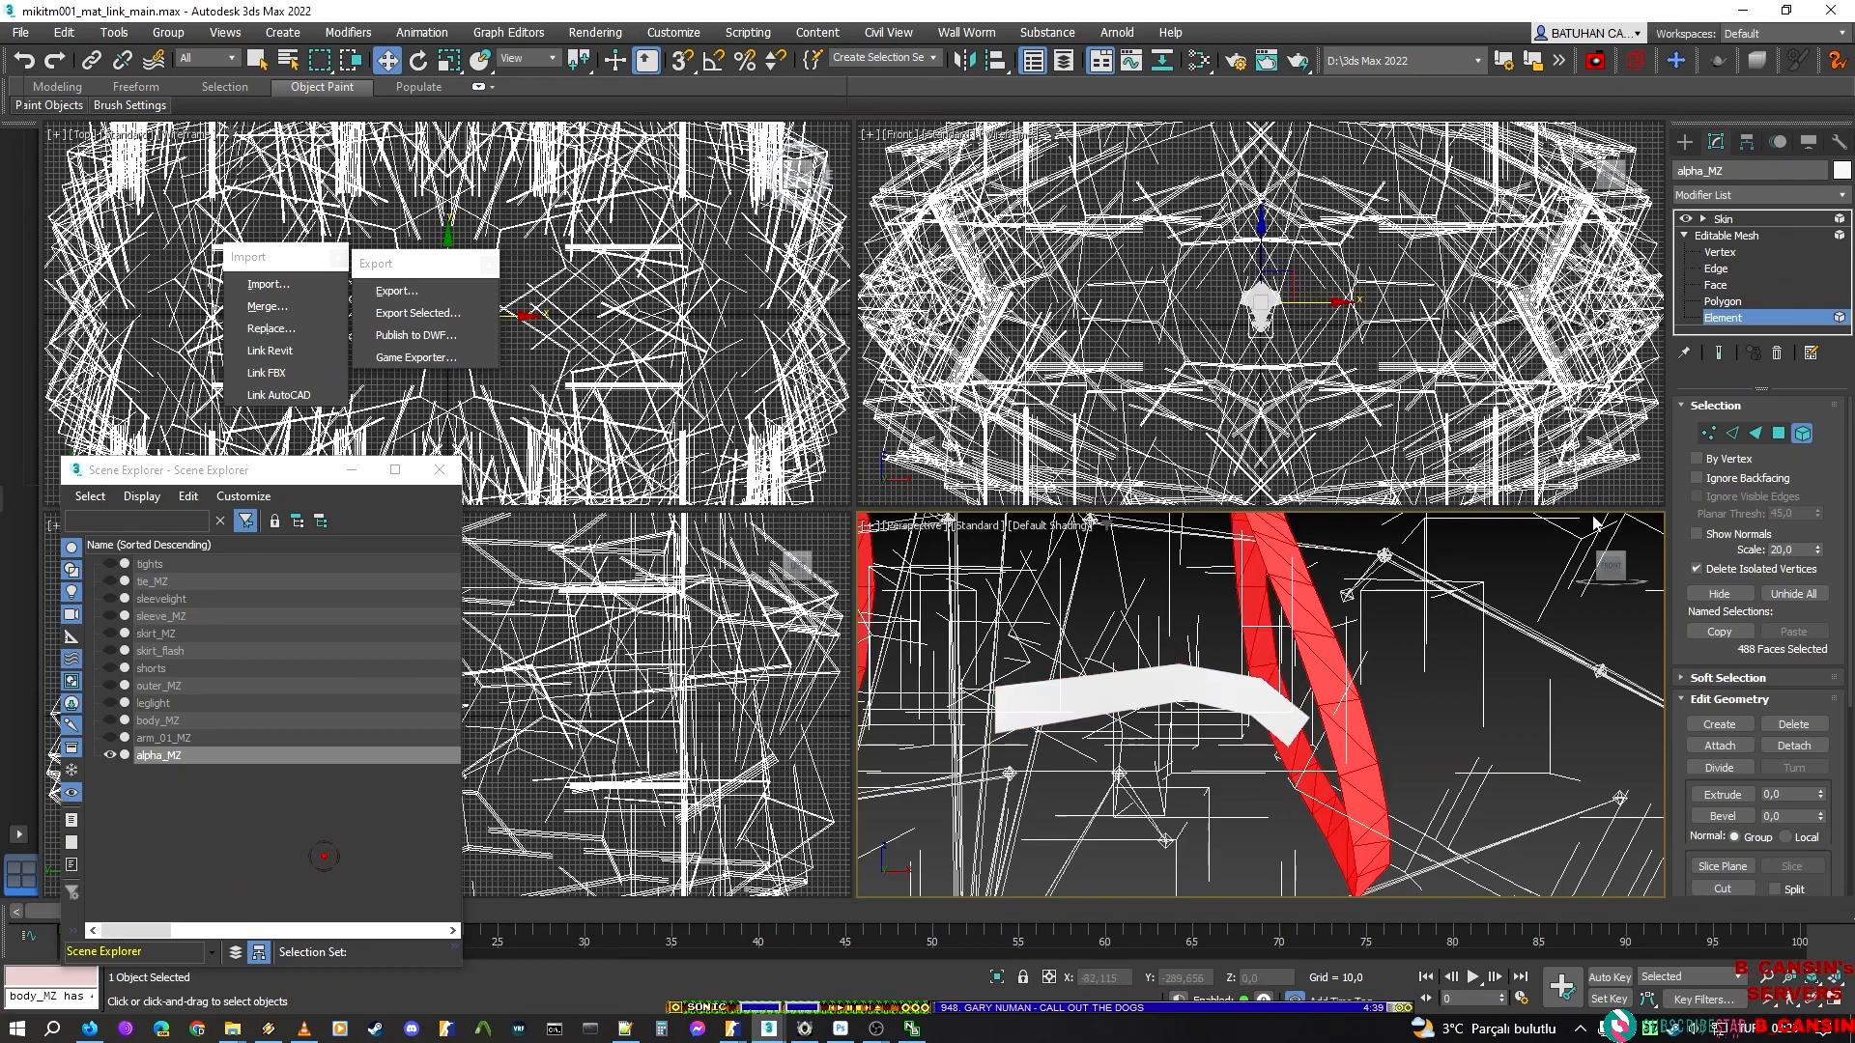
pyautogui.click(1719, 593)
pyautogui.click(1722, 219)
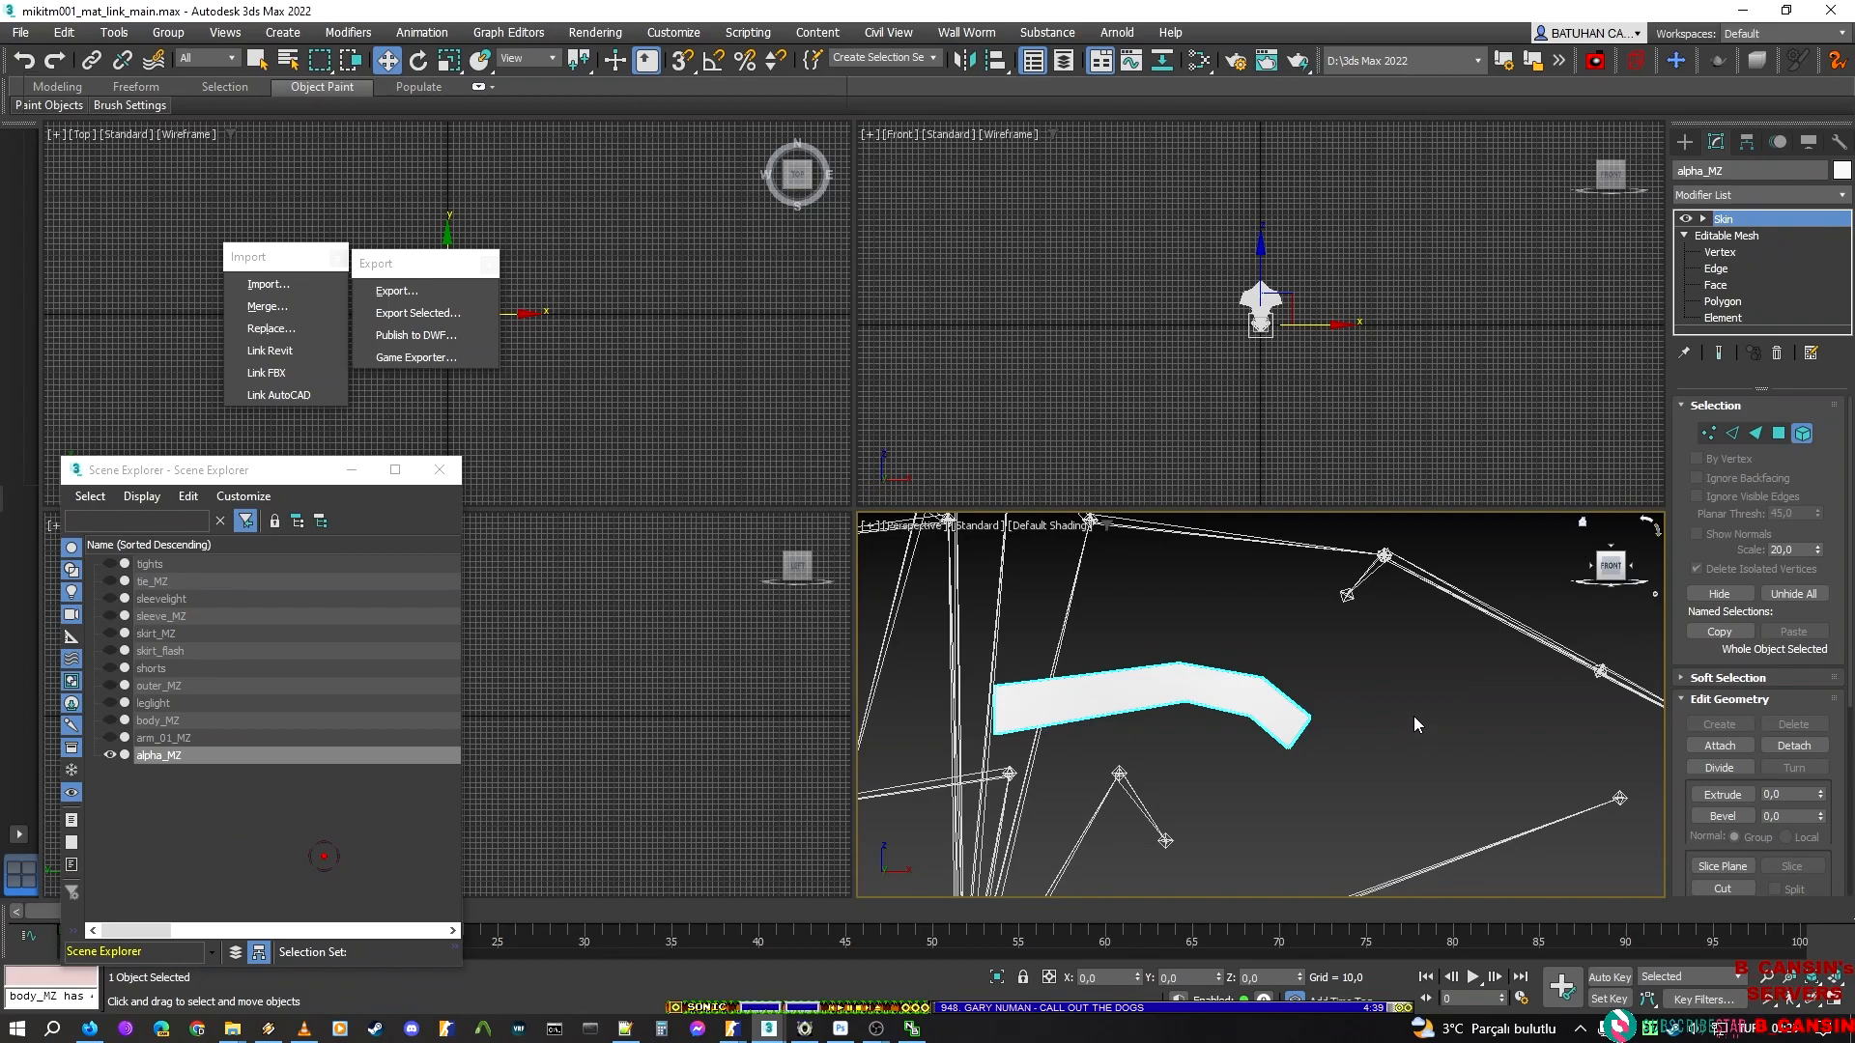
# Deselect everything and start exporting the isolated bent chest strip
pyautogui.scroll(-5, 1422, 669)
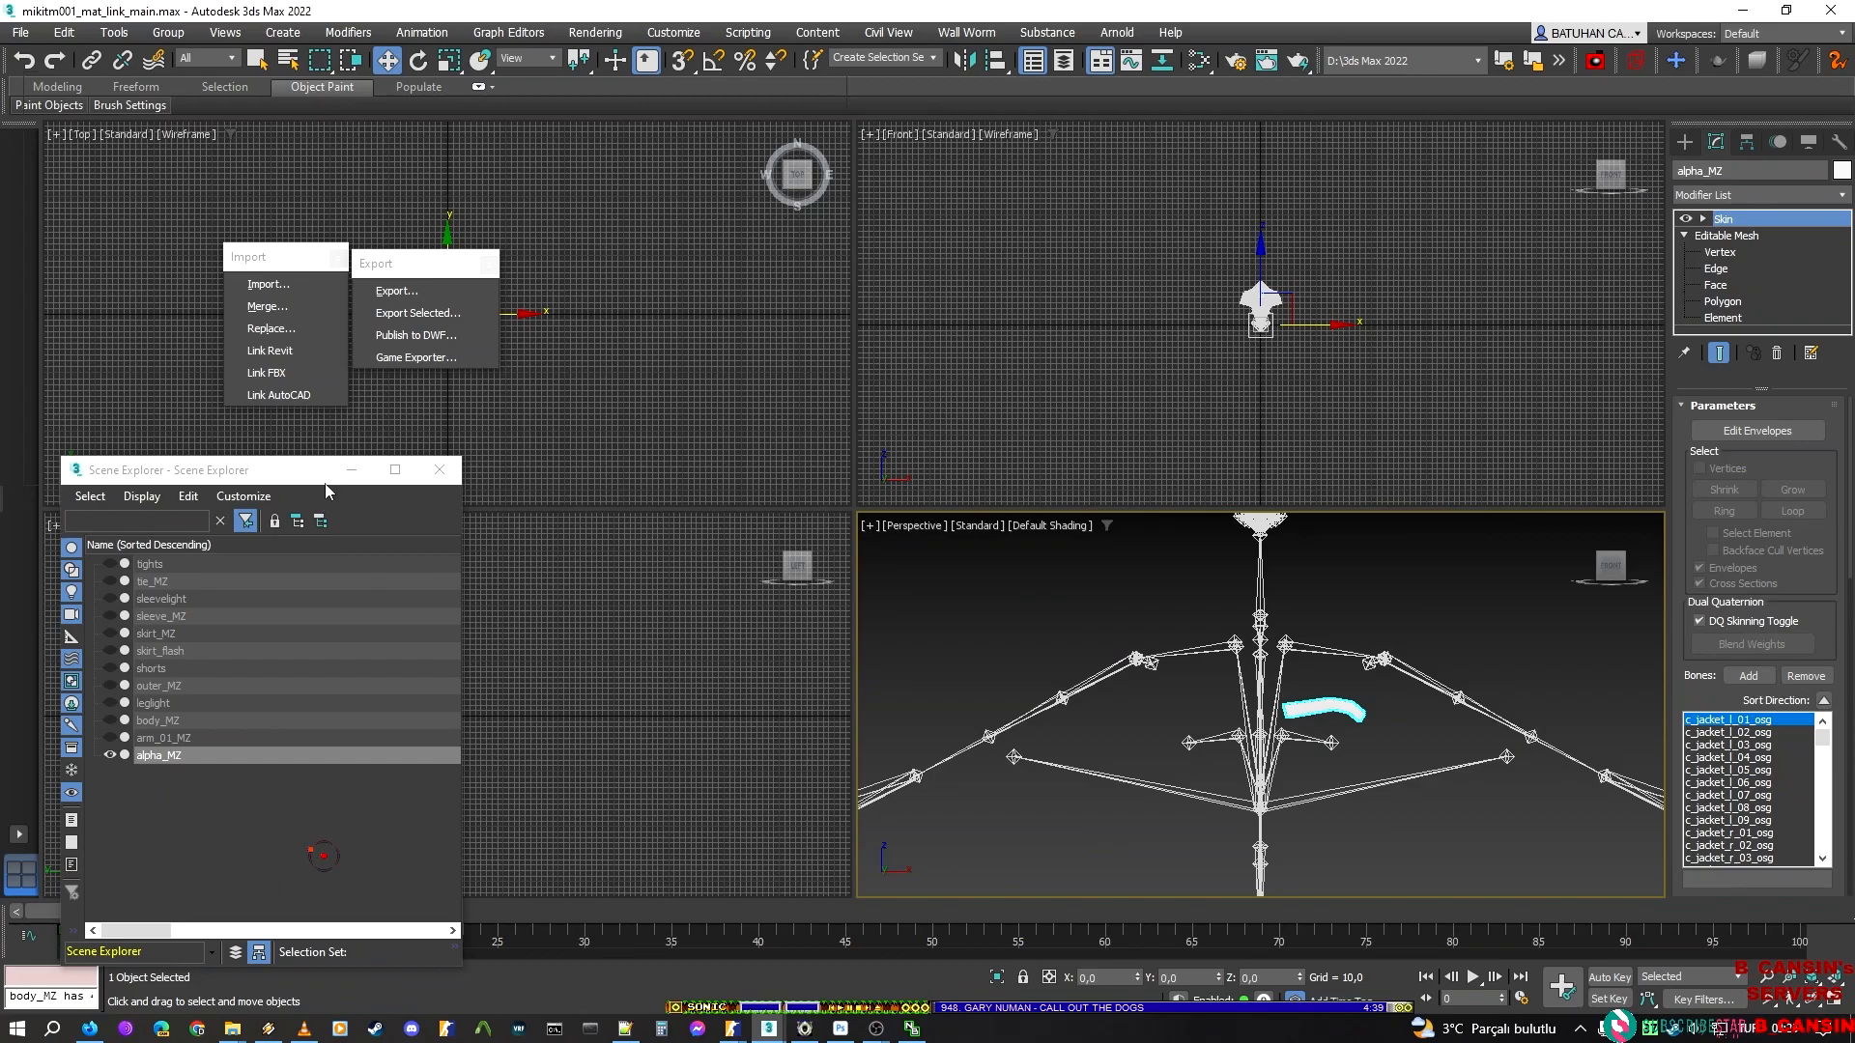
pyautogui.click(413, 289)
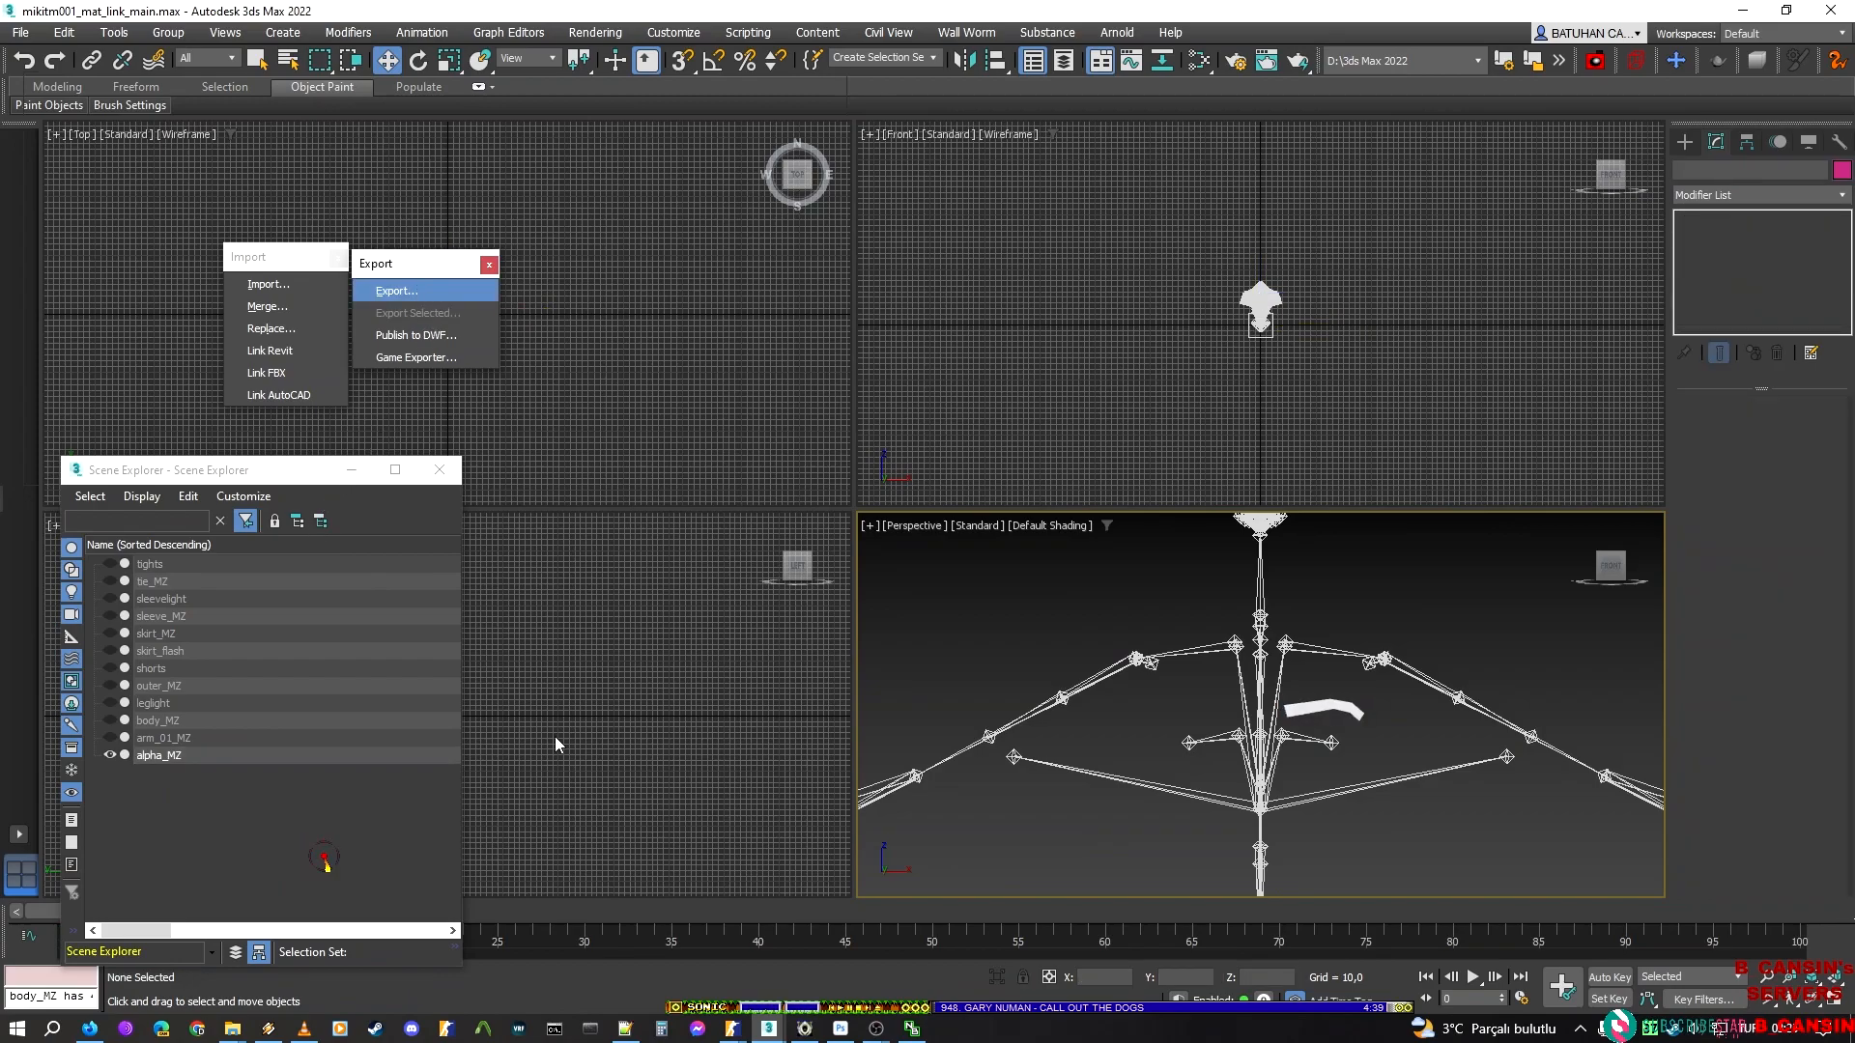
# Switch to the hatsune_miku_sakura_miku_jig_cloth model in ModelDoc and examine its alpha_outer and sakura_ball mesh entries for the matching part name
pyautogui.click(737, 1030)
pyautogui.moveTo(982, 988)
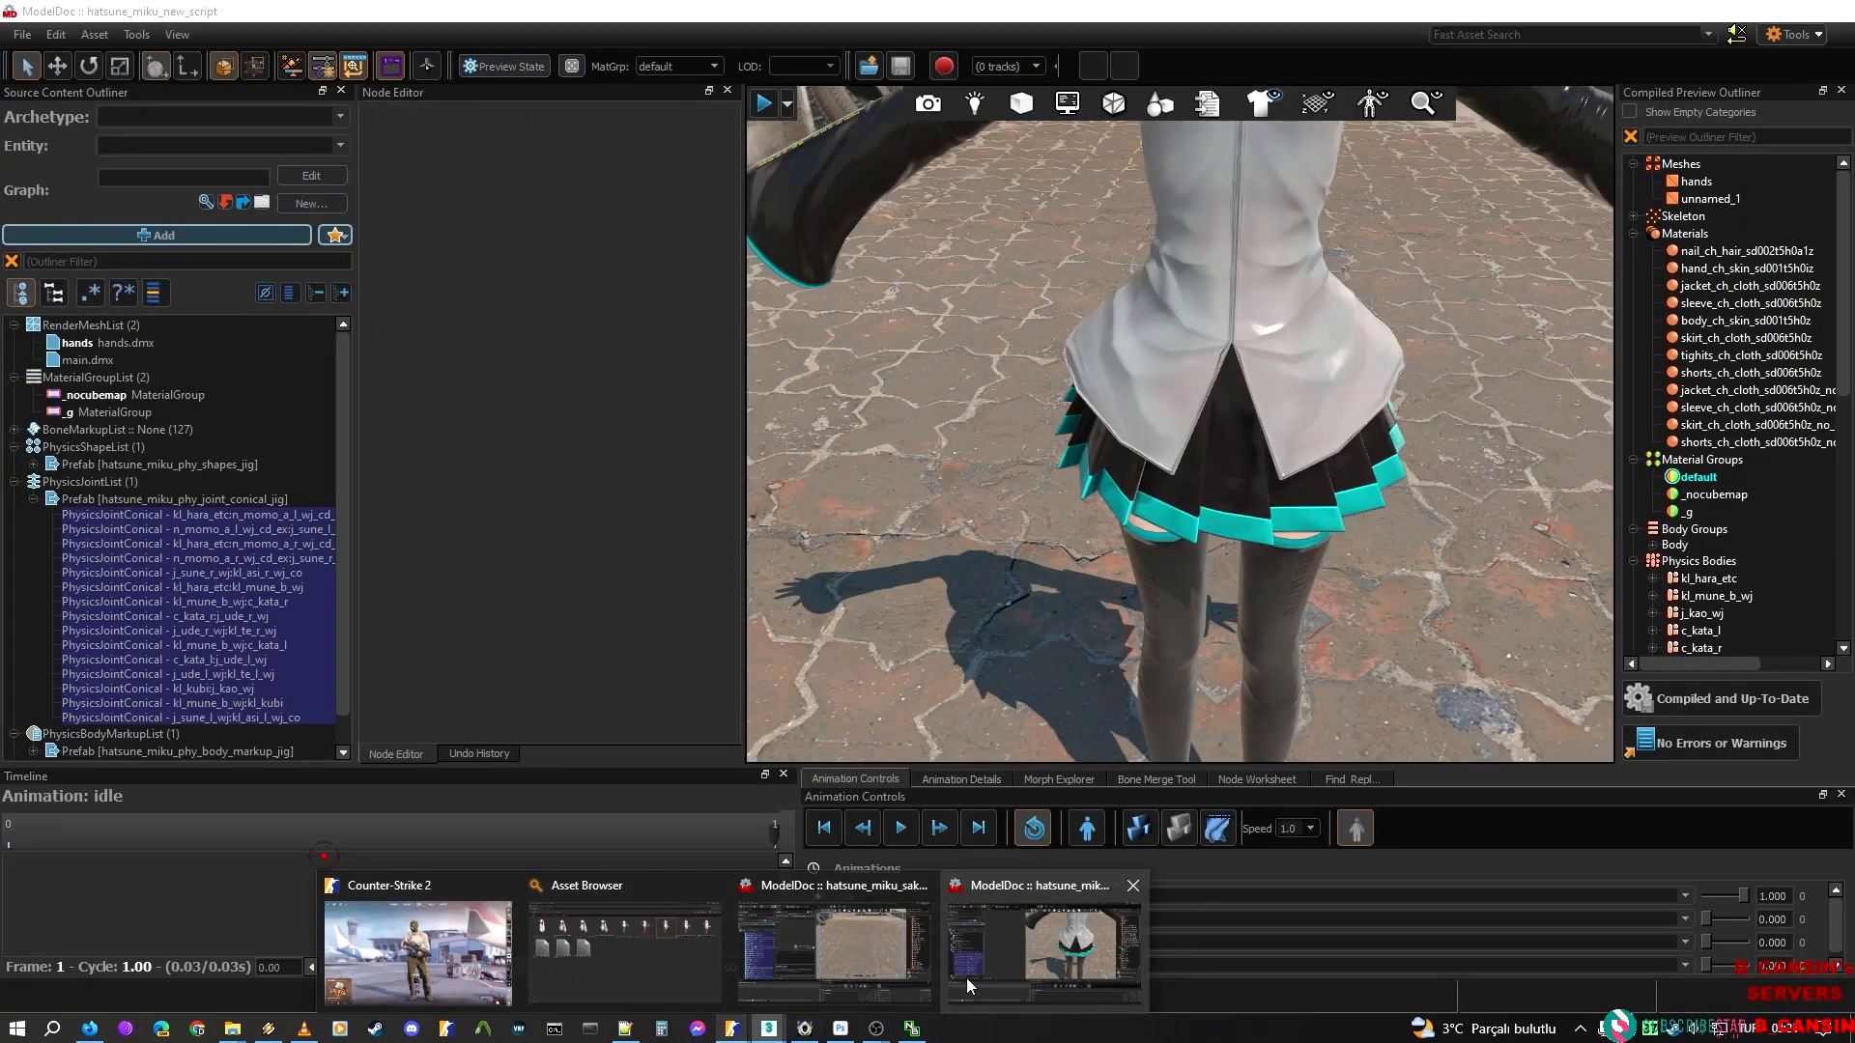
pyautogui.moveTo(919, 975)
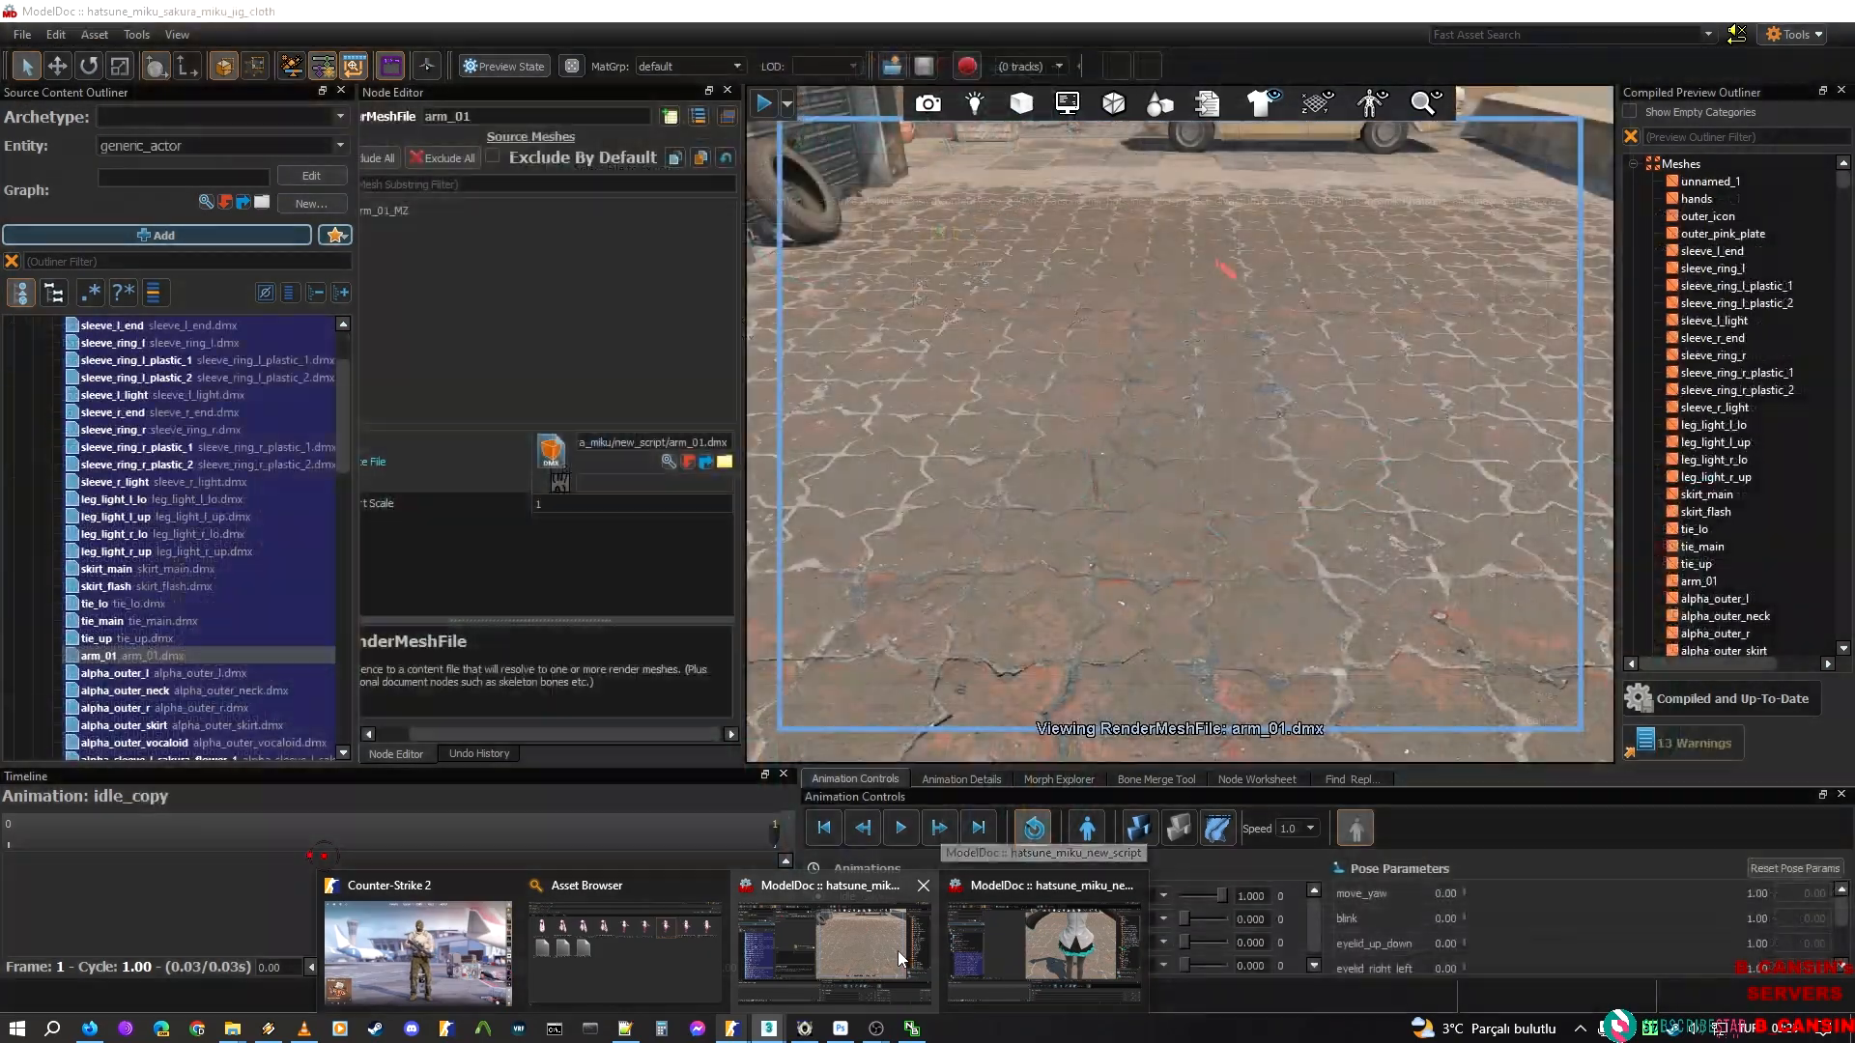
pyautogui.click(899, 958)
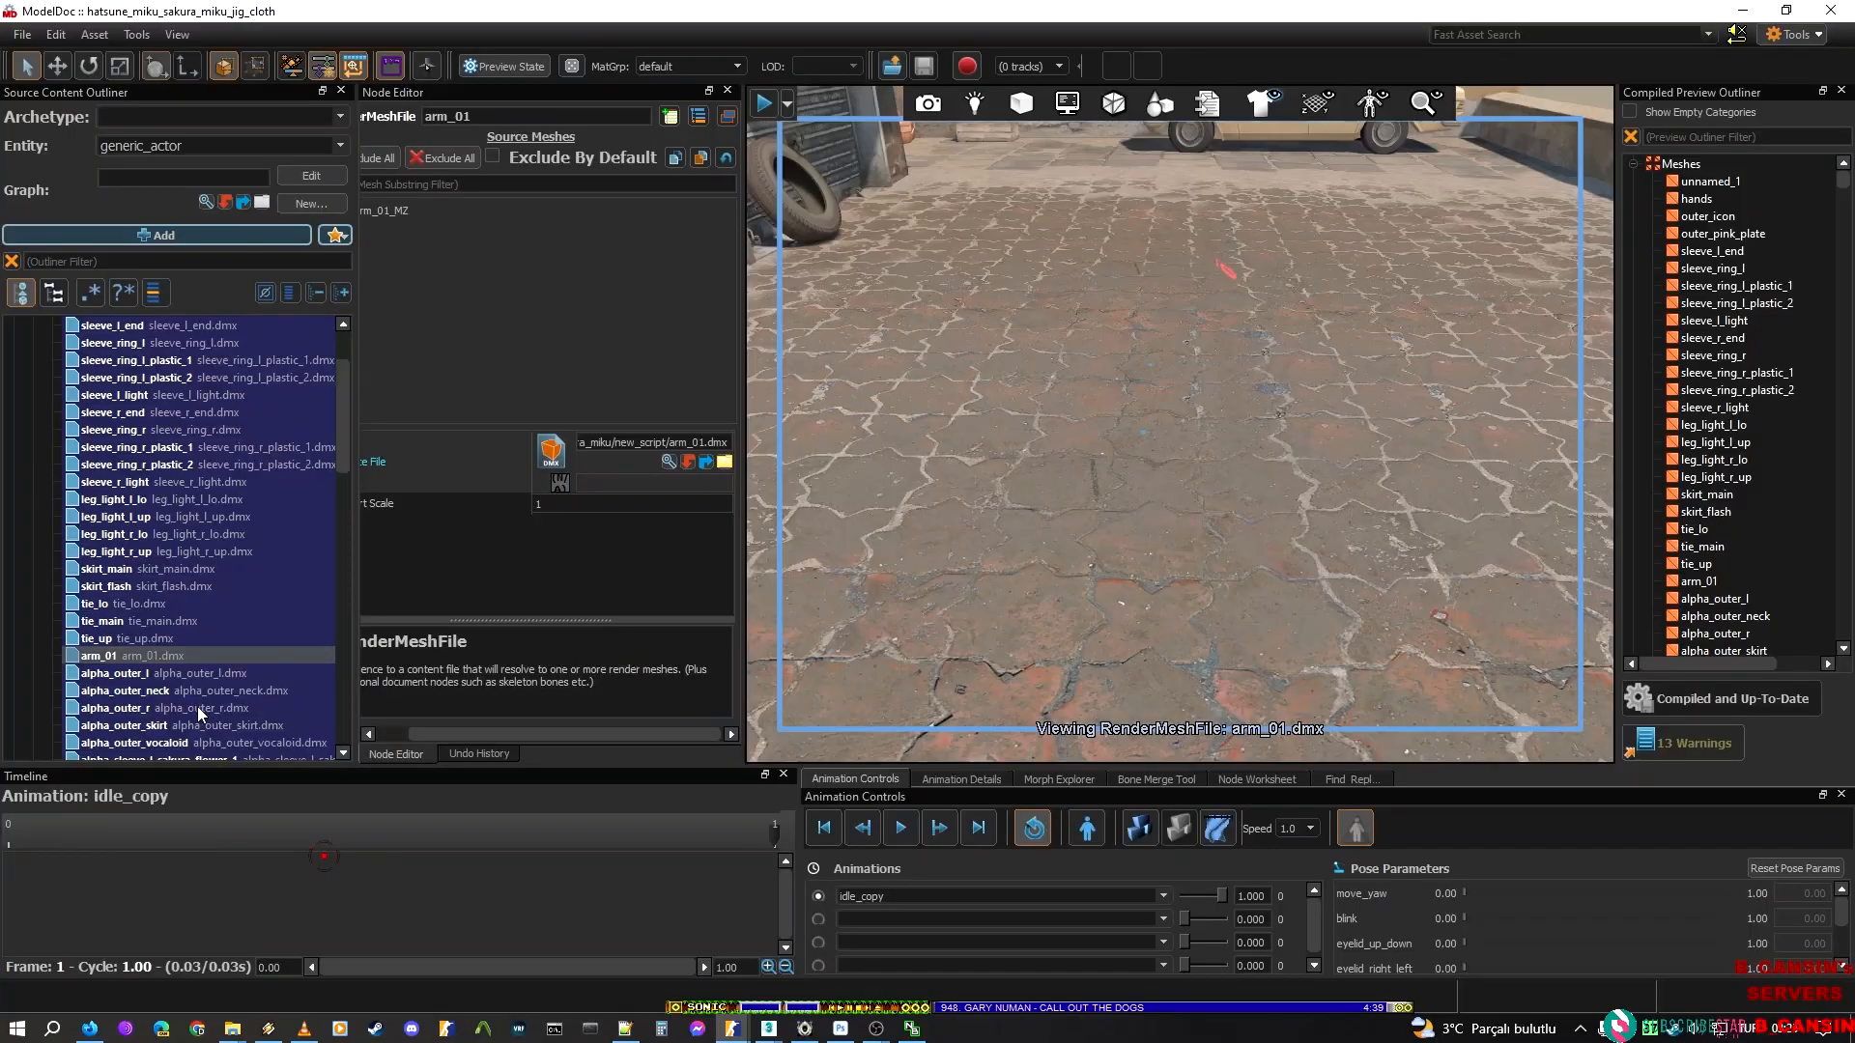
pyautogui.scroll(-3, 145, 676)
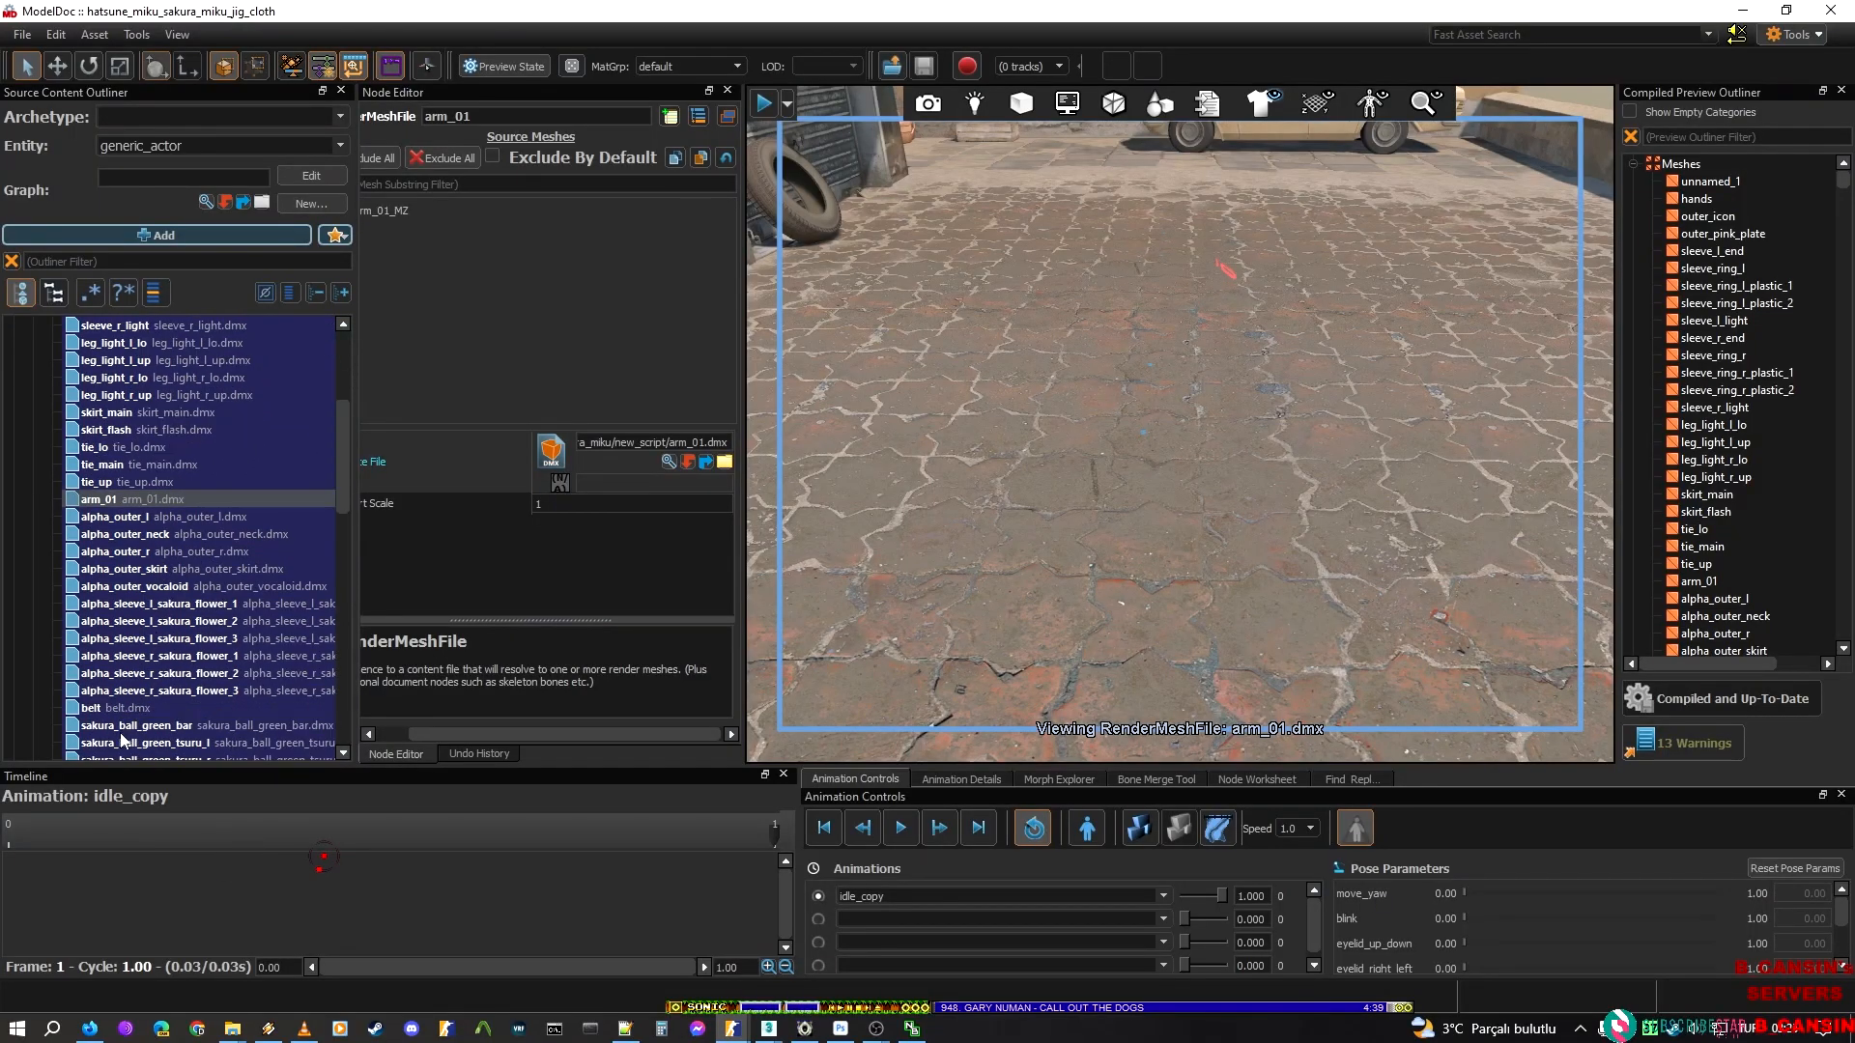
pyautogui.click(122, 710)
pyautogui.press('Down')
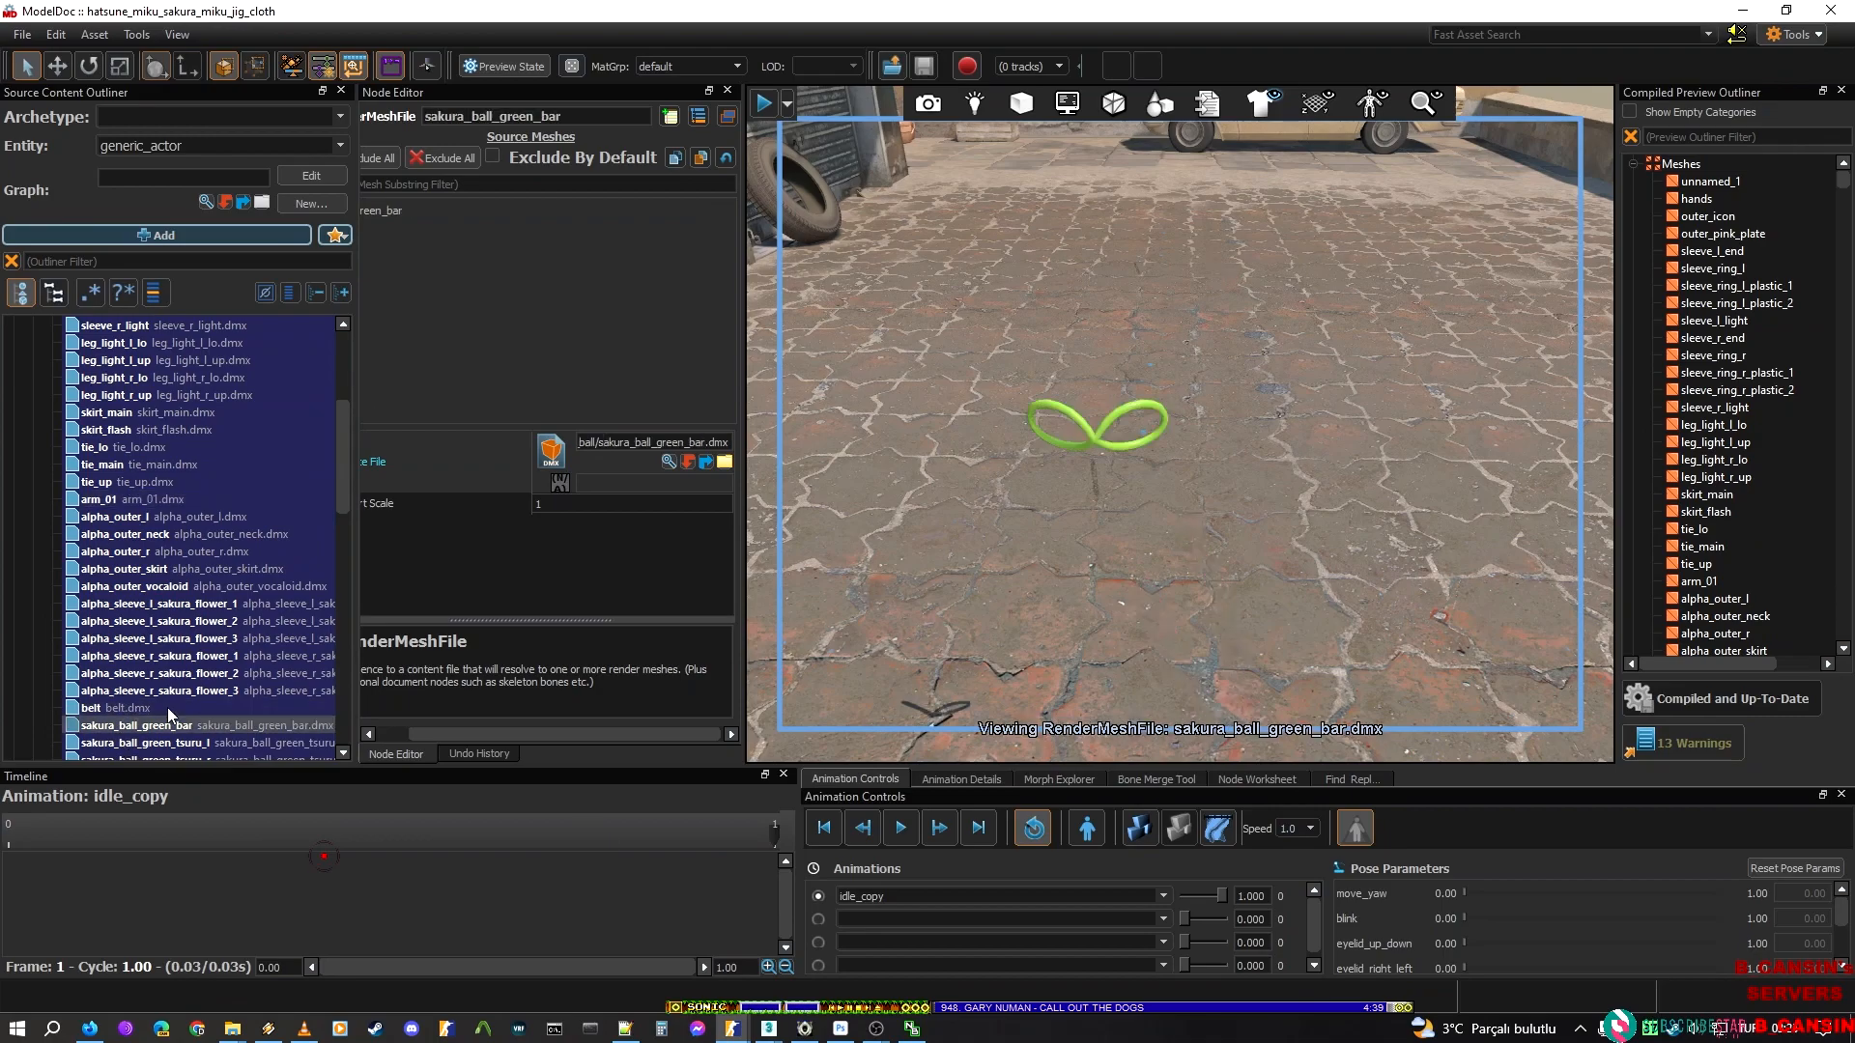
pyautogui.press('Down')
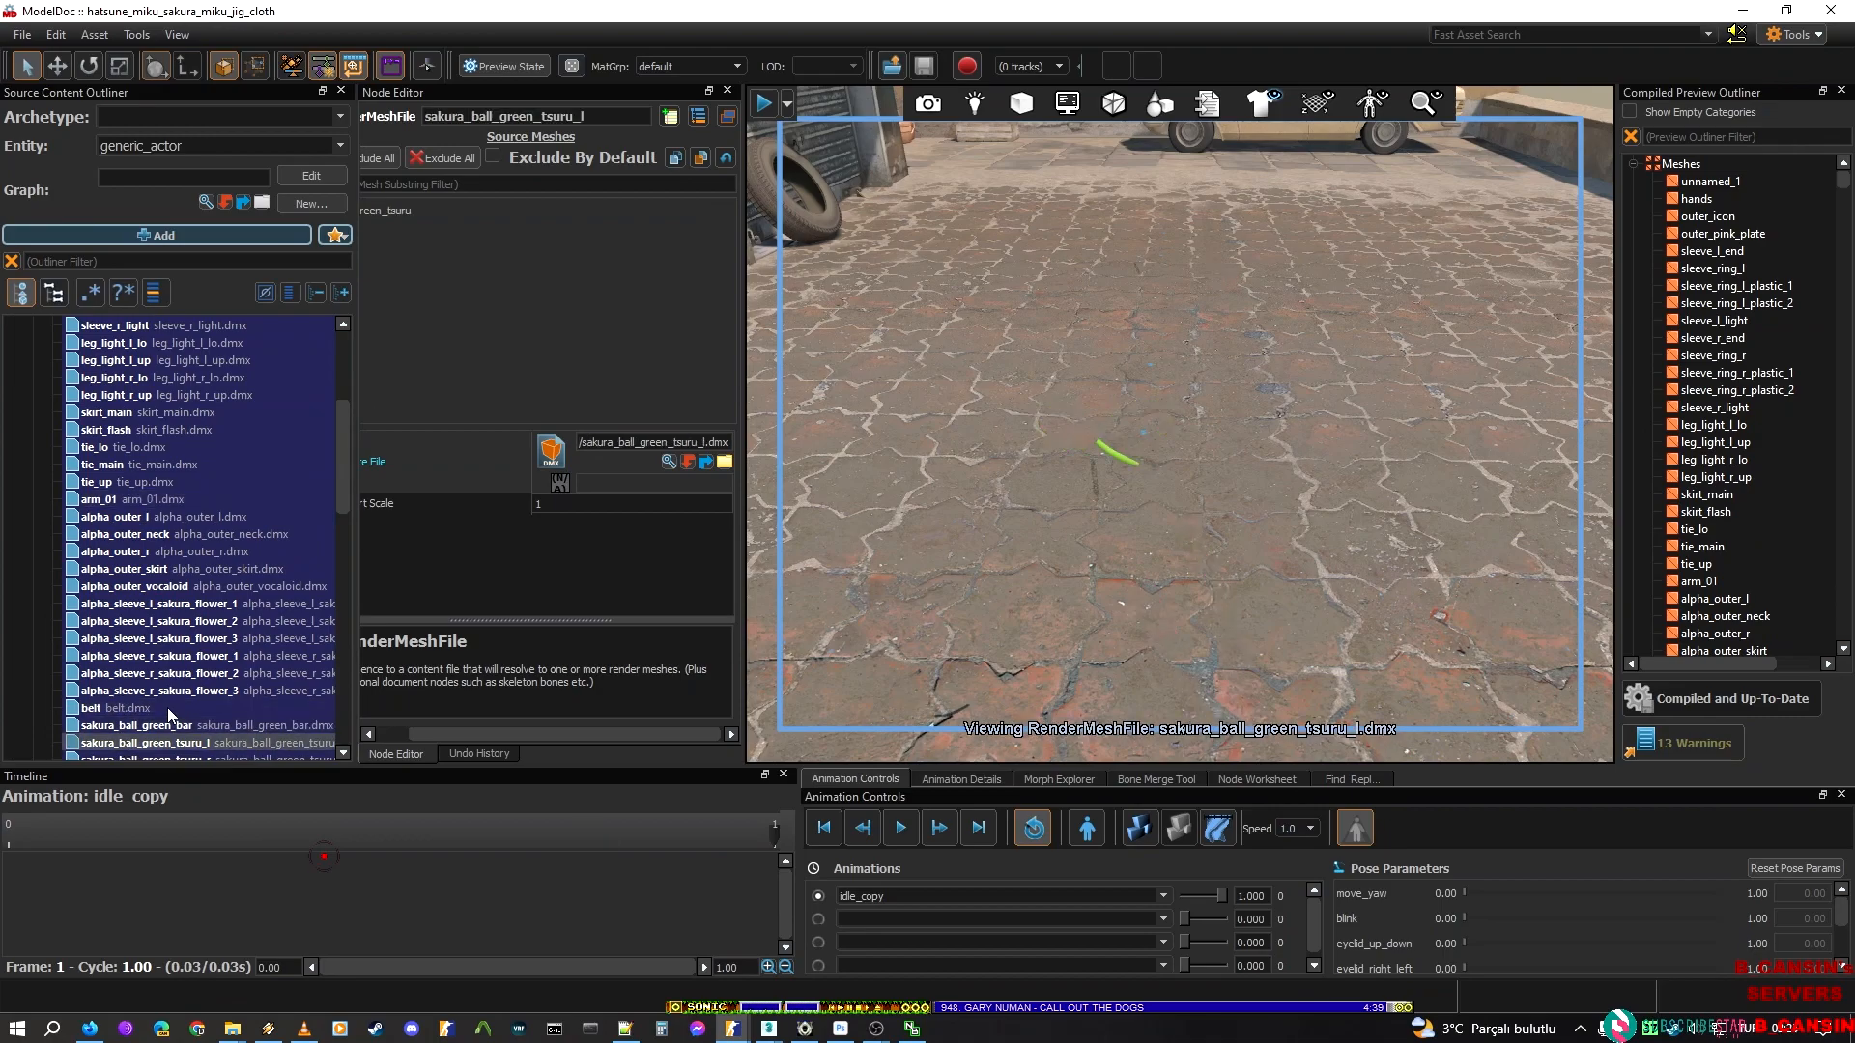
pyautogui.press('Down')
pyautogui.scroll(2, 166, 707)
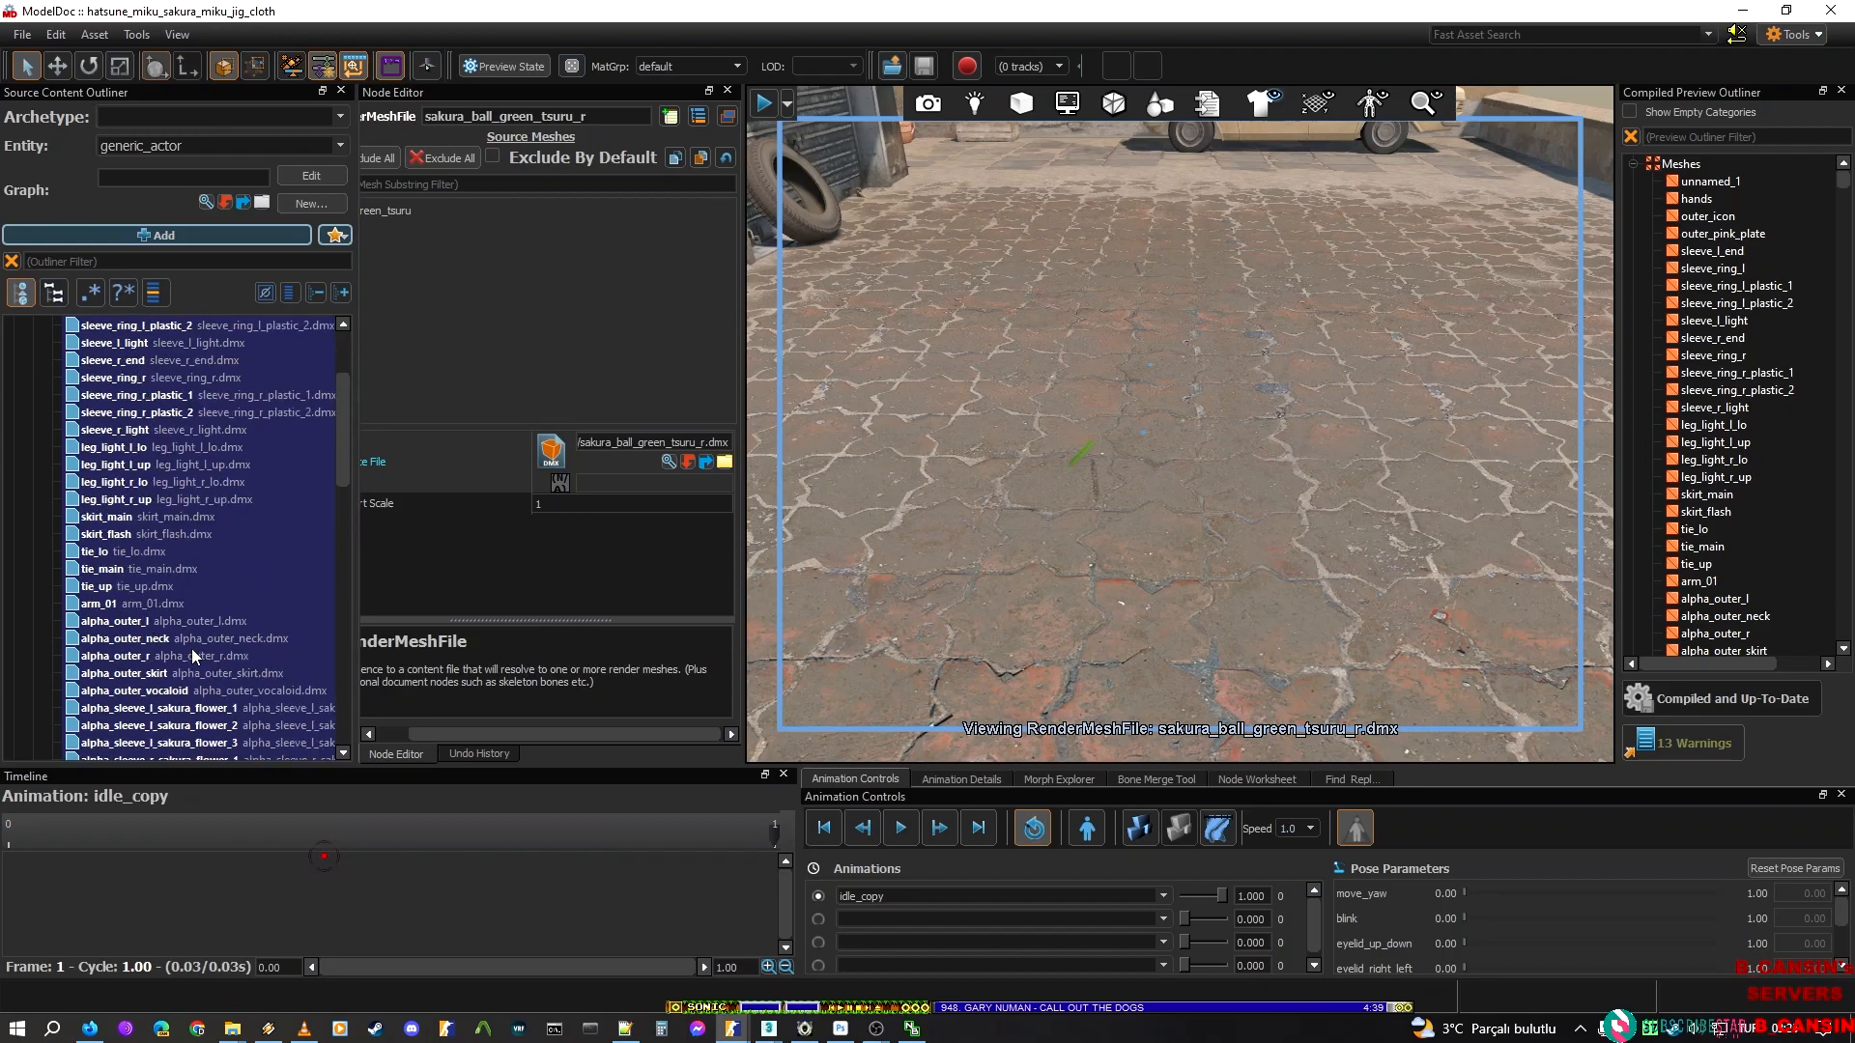
pyautogui.click(145, 656)
pyautogui.press('Down')
pyautogui.press('Down')
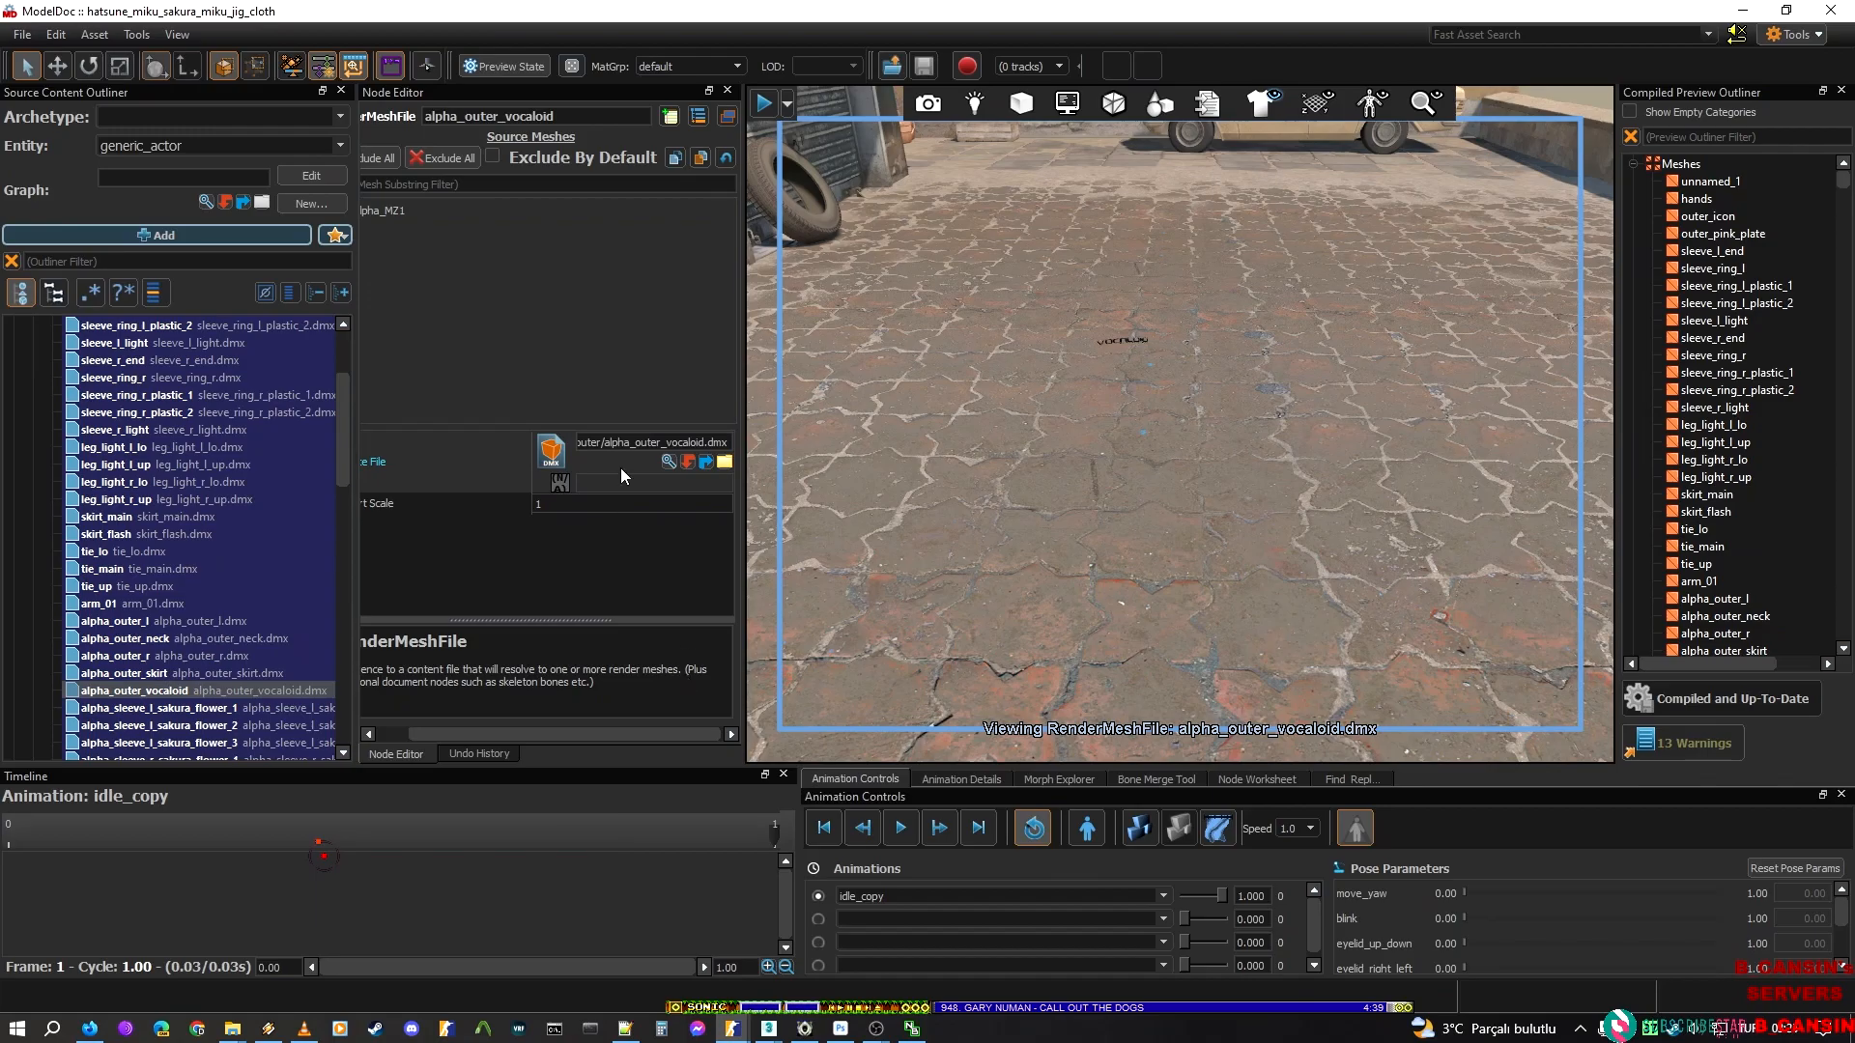
# Return to 3ds Max and export the isolated chest strip as alpha_vocaloid, a Valve DMX model, in the alpha folder
pyautogui.click(1741, 9)
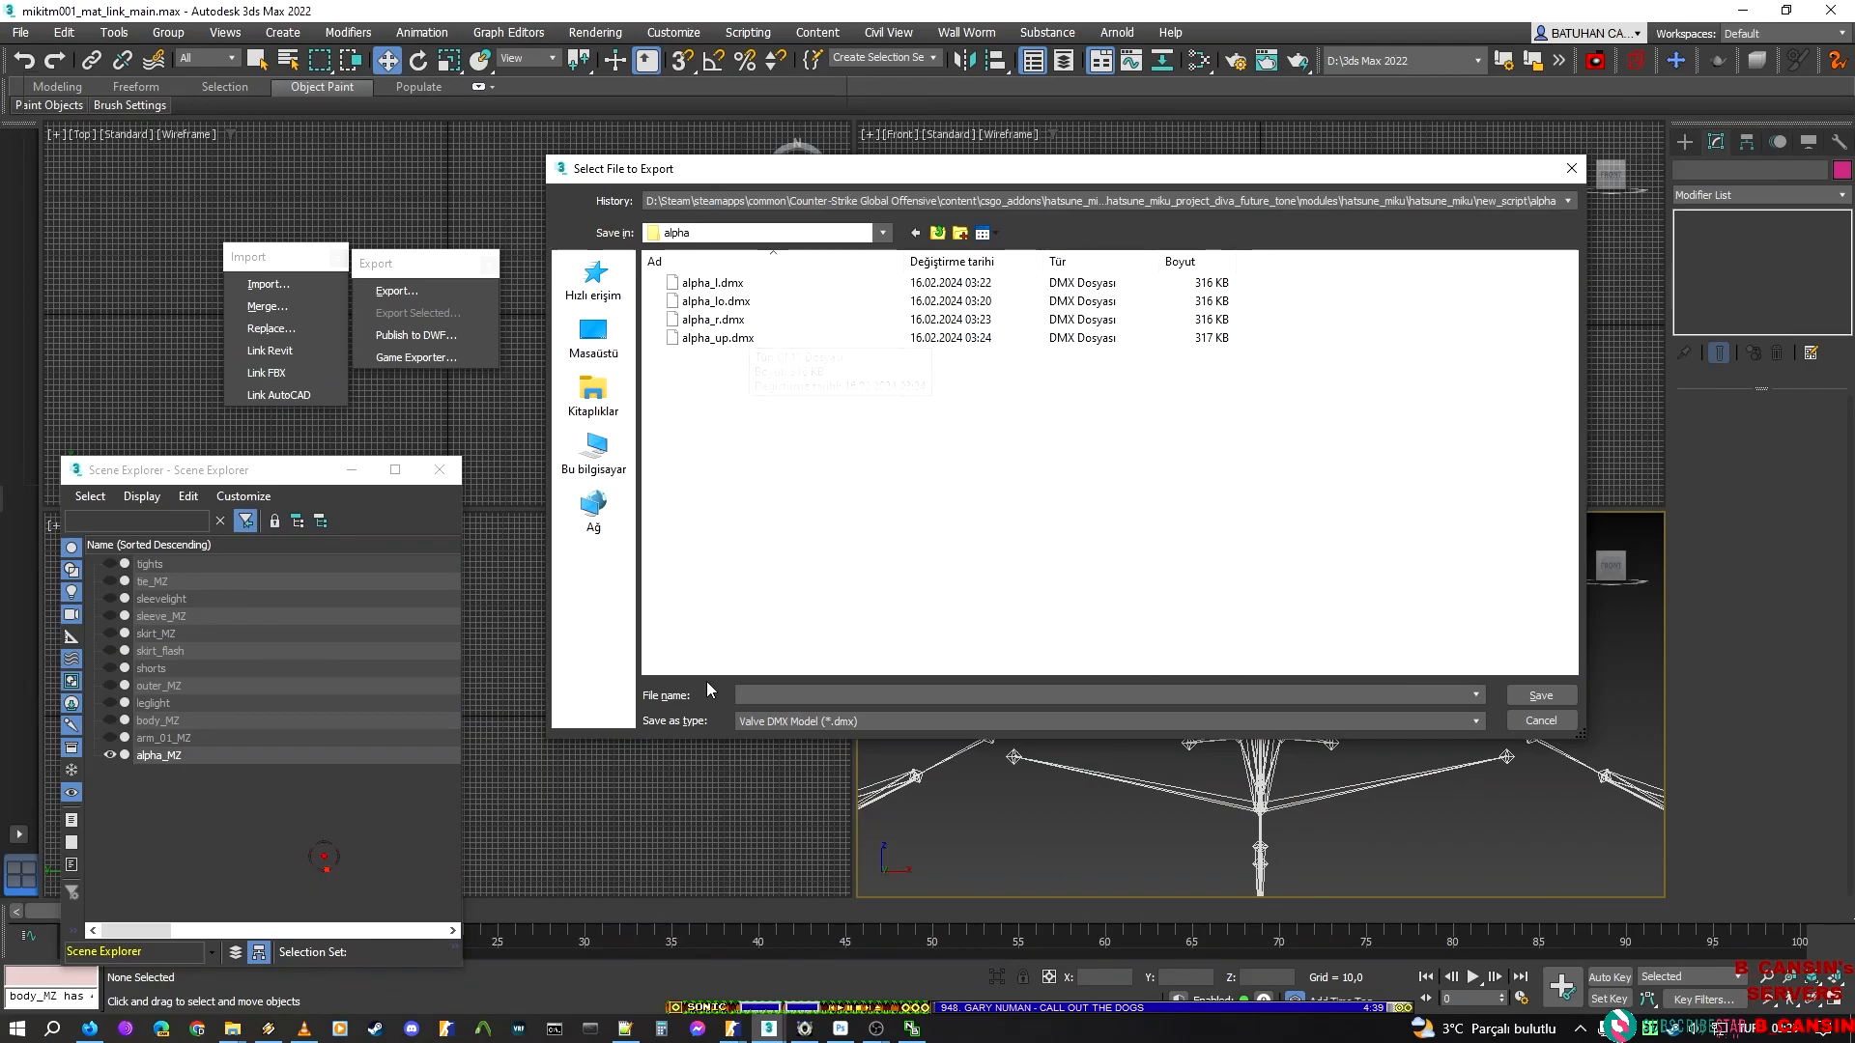
pyautogui.click(758, 692)
pyautogui.write('alpha_vocaloid')
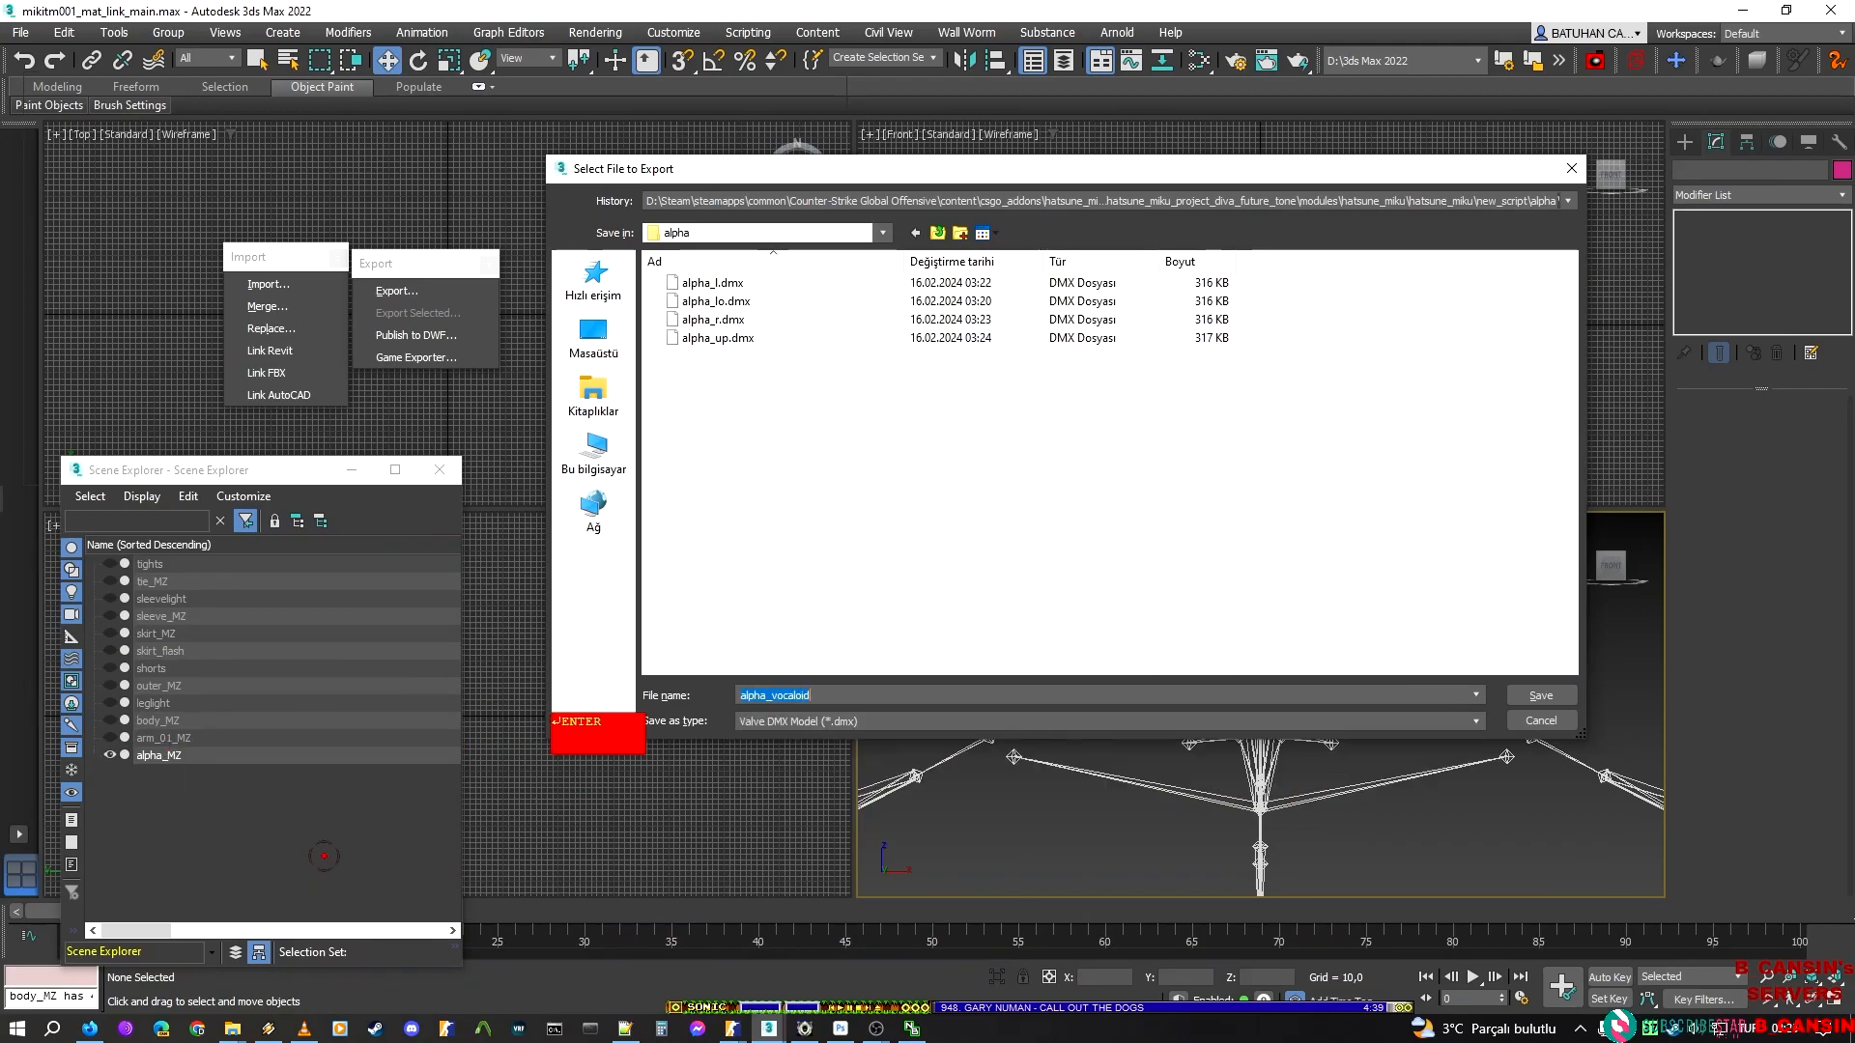
pyautogui.press('Return')
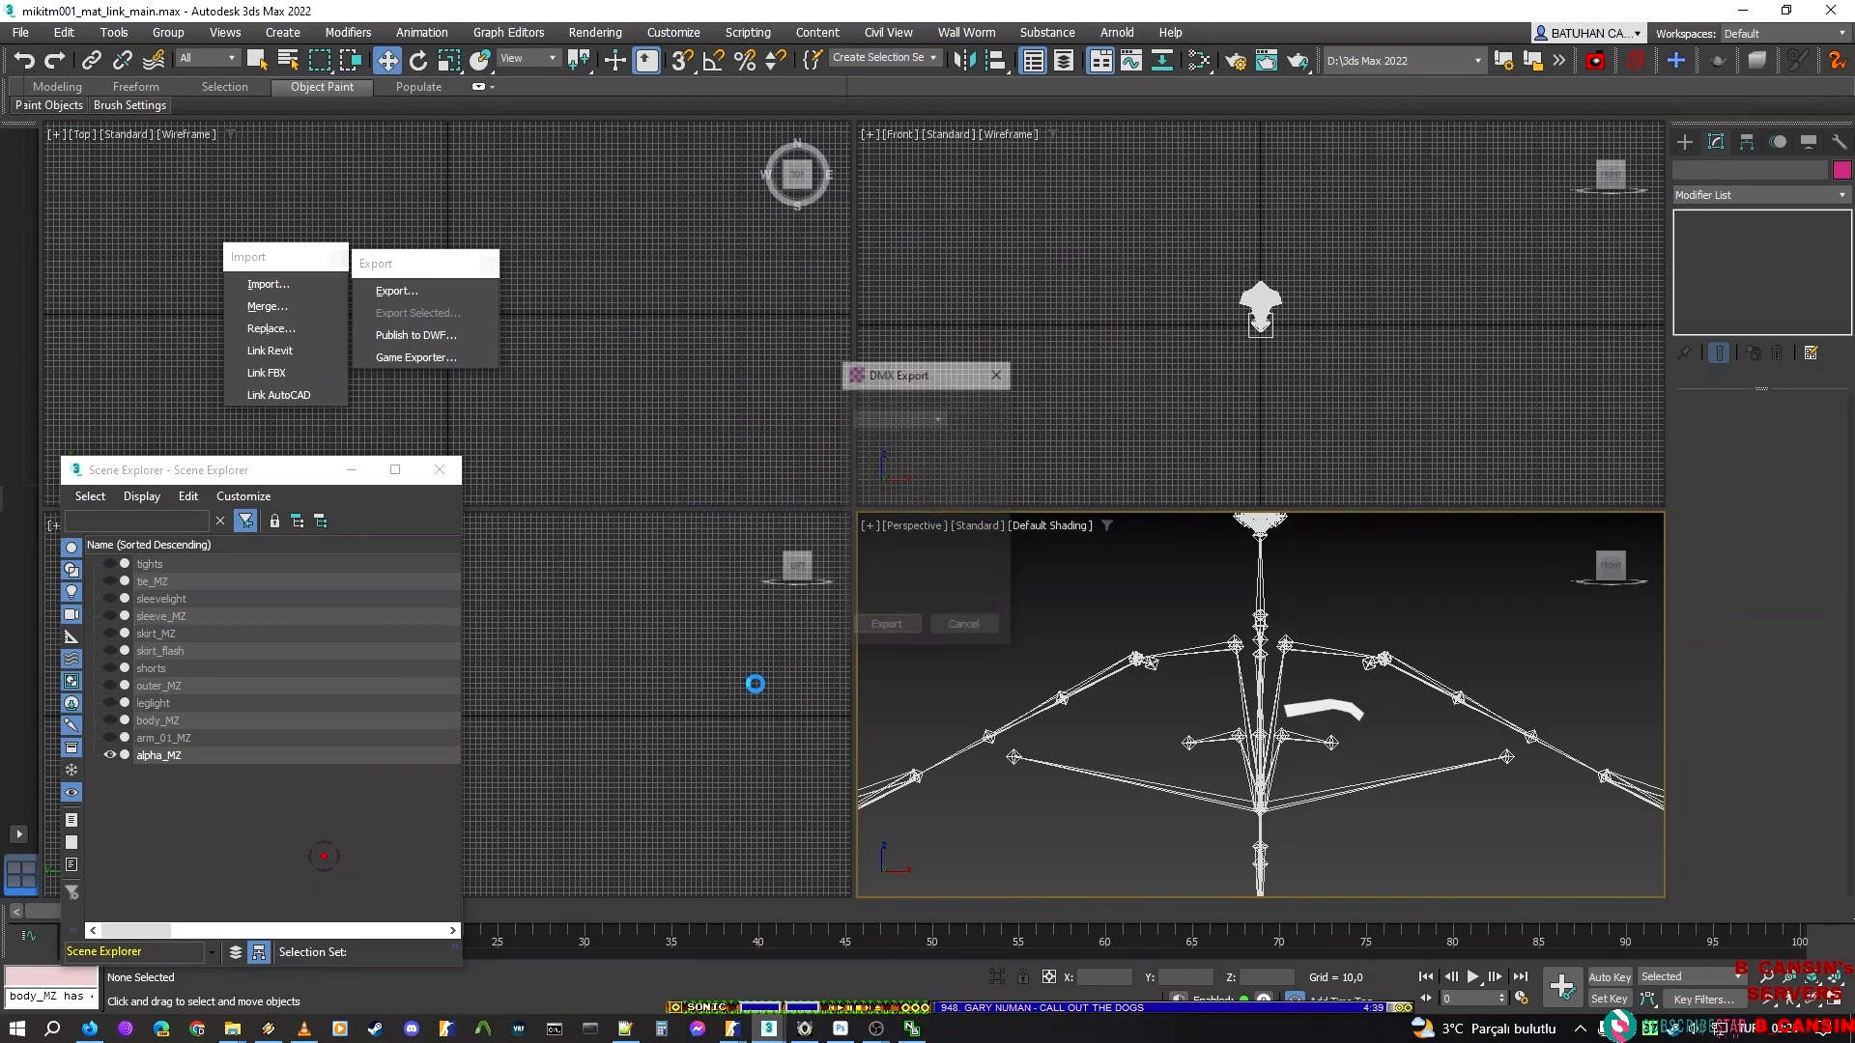
pyautogui.press('Return')
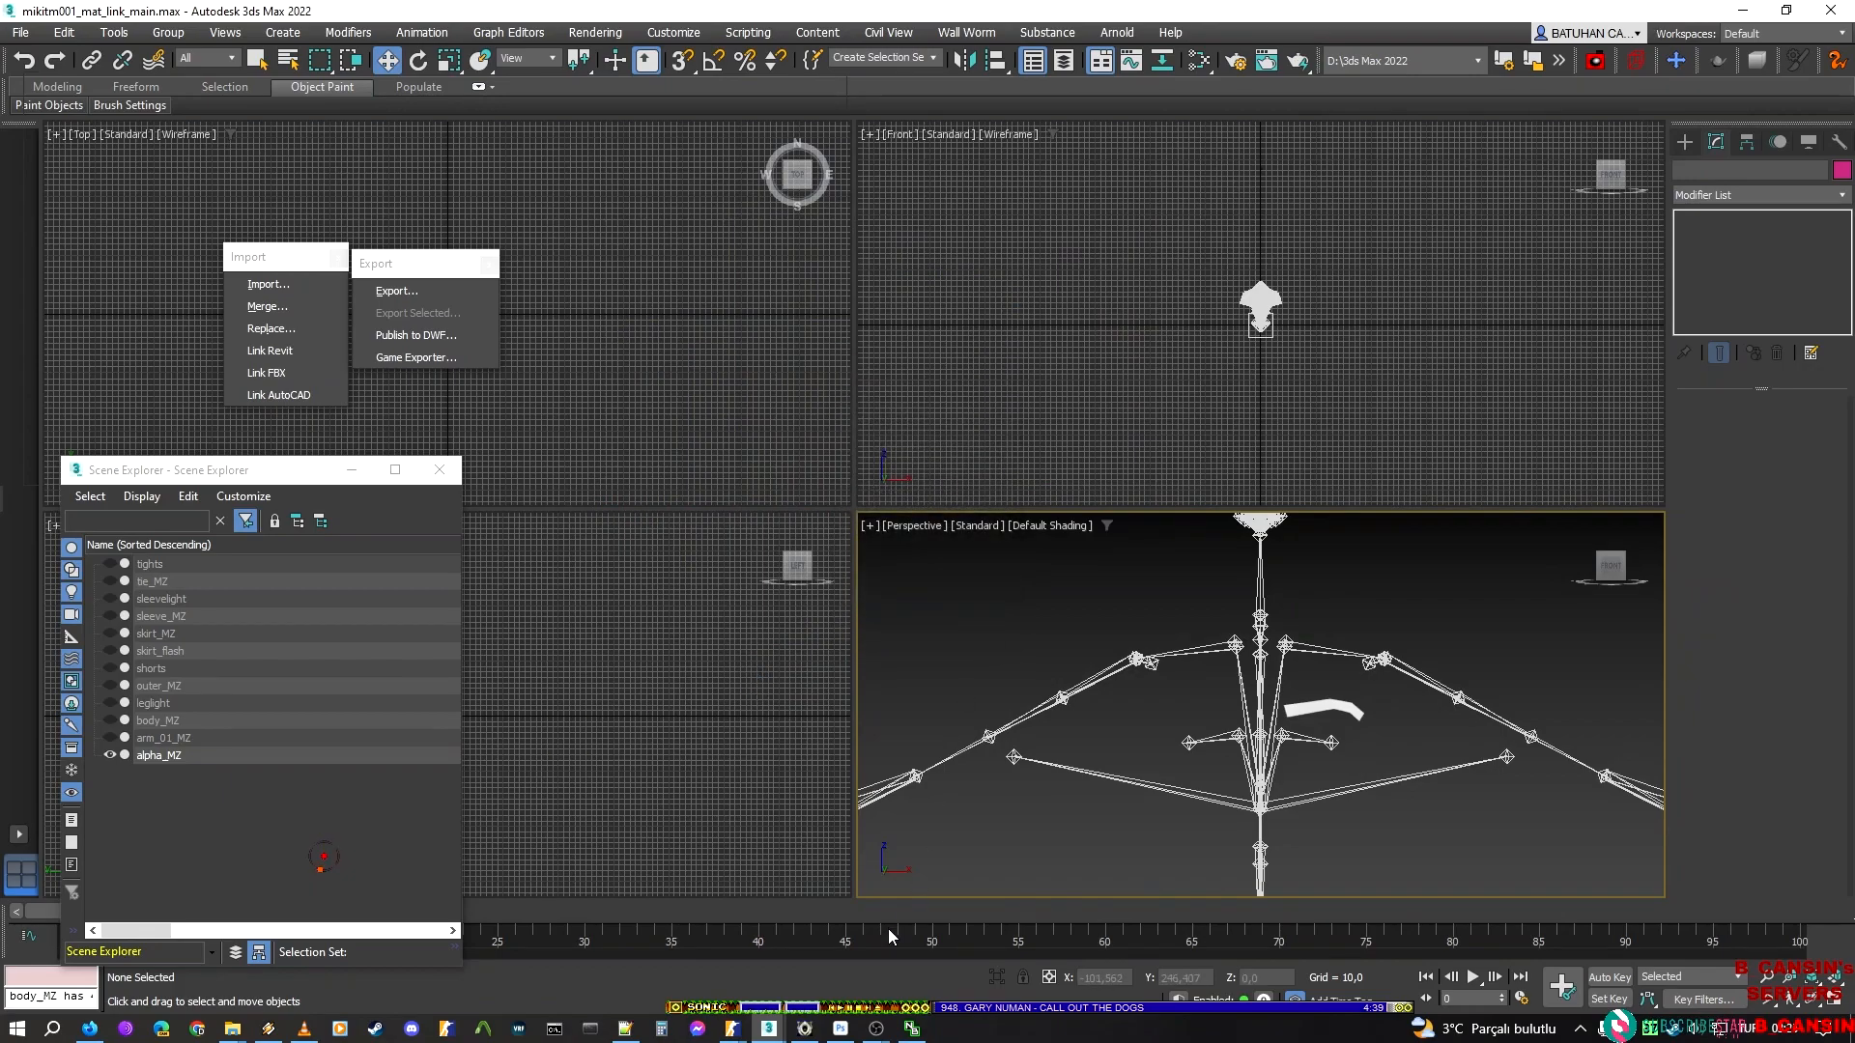
# Switch to the hatsune_miku_new_script model in ModelDoc and name its main.dmx render mesh main
pyautogui.click(729, 1026)
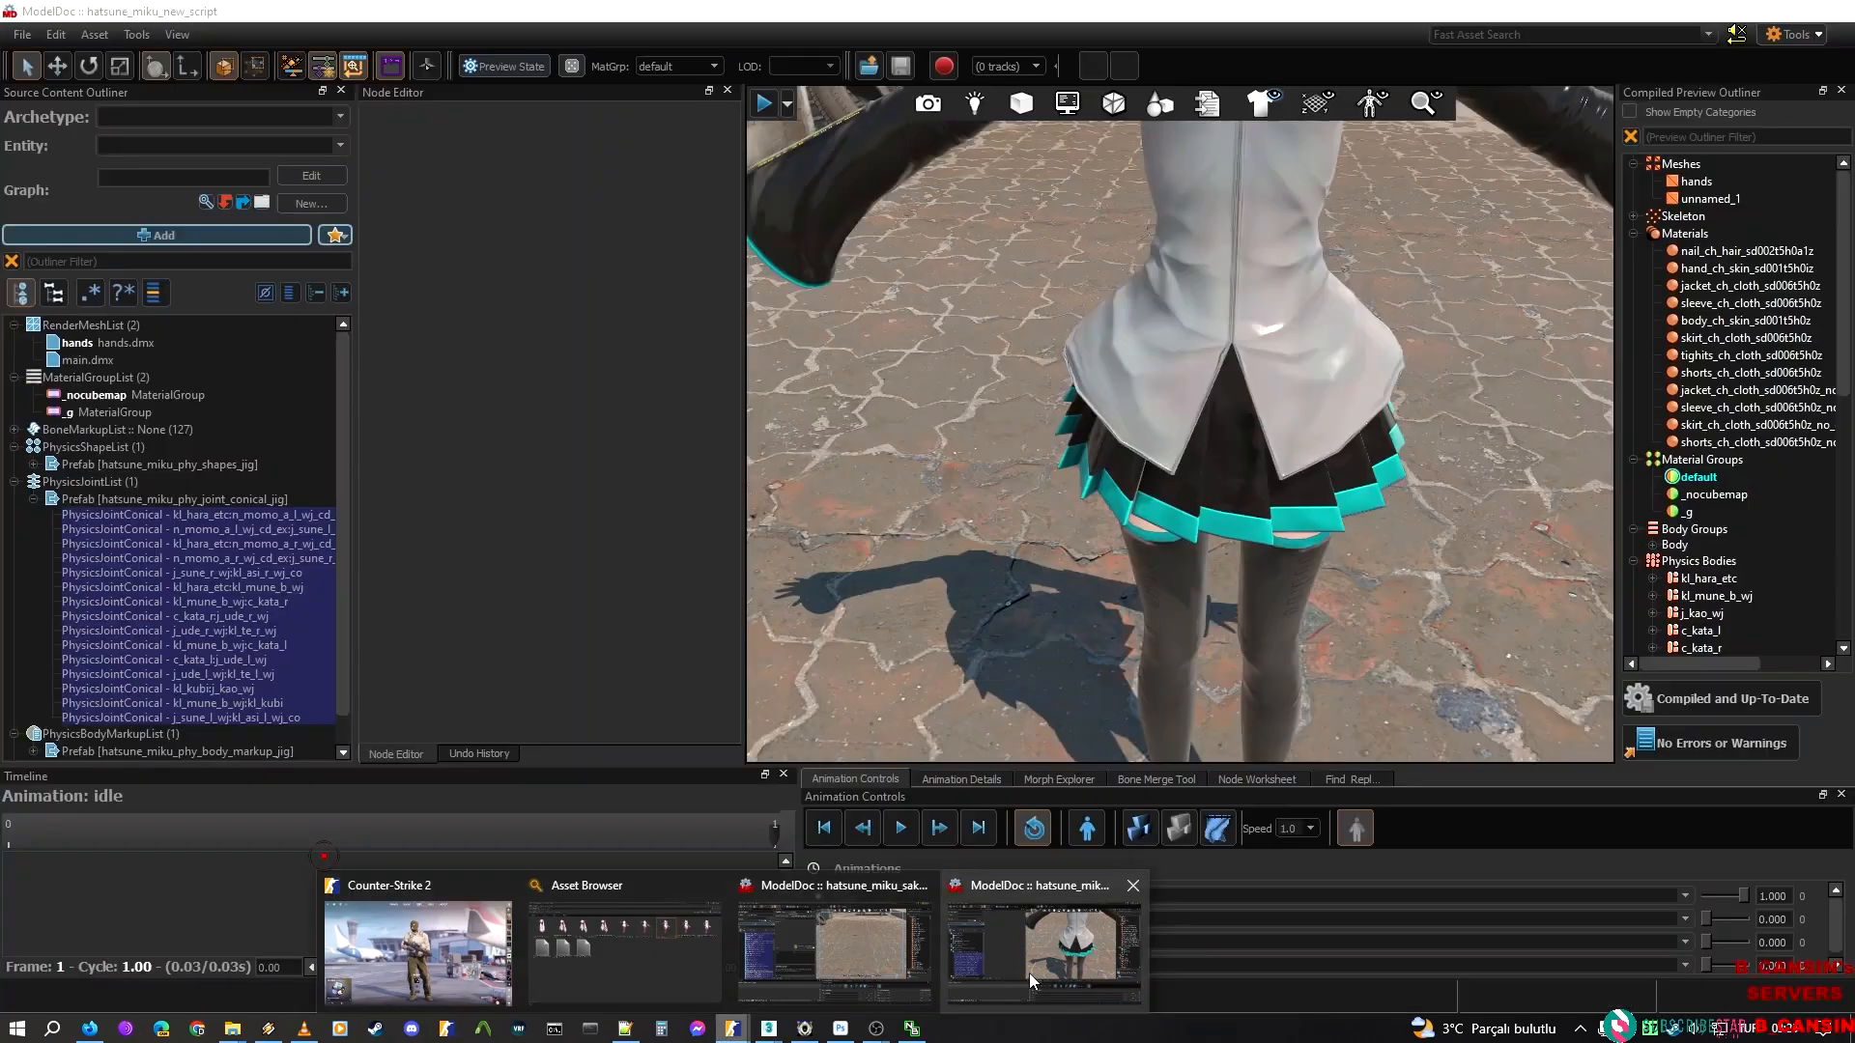
pyautogui.click(1029, 972)
pyautogui.moveTo(869, 464); pyautogui.dragTo(886, 353, button='right')
pyautogui.press('s')
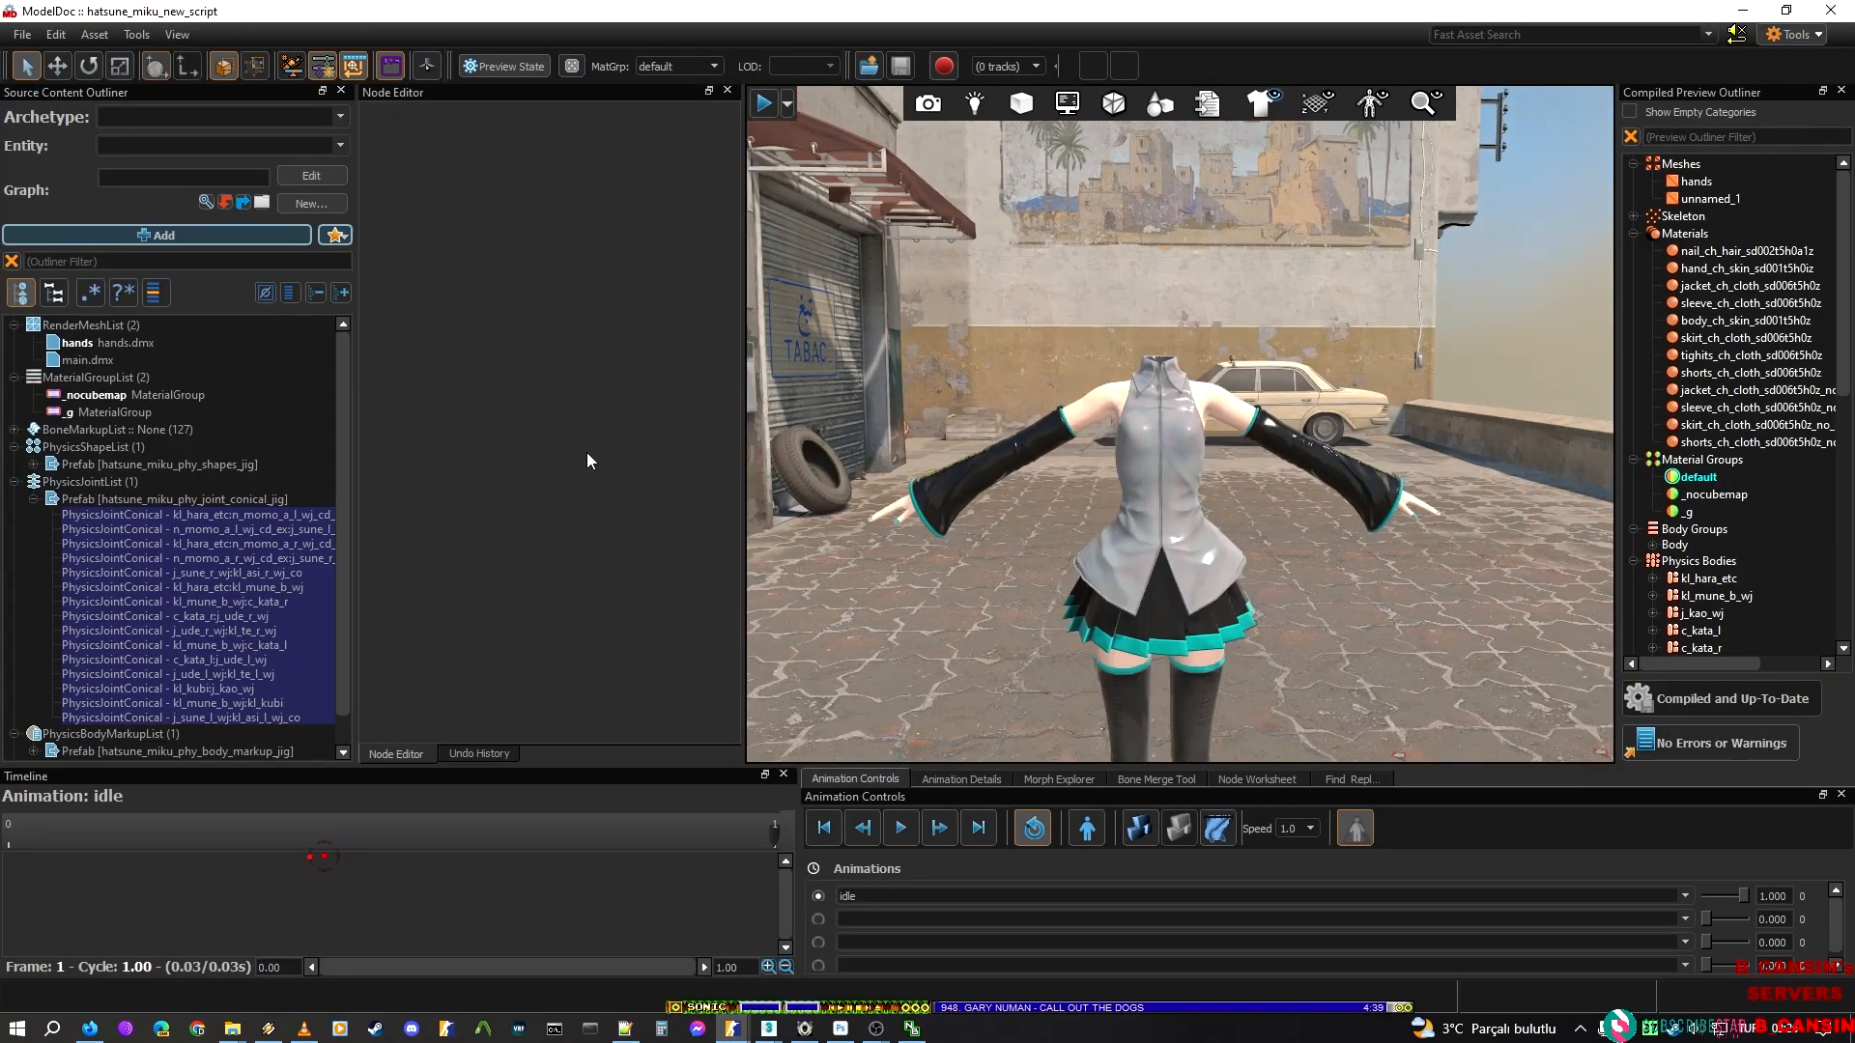
pyautogui.click(96, 360)
pyautogui.click(555, 115)
pyautogui.write('main')
pyautogui.press('Return')
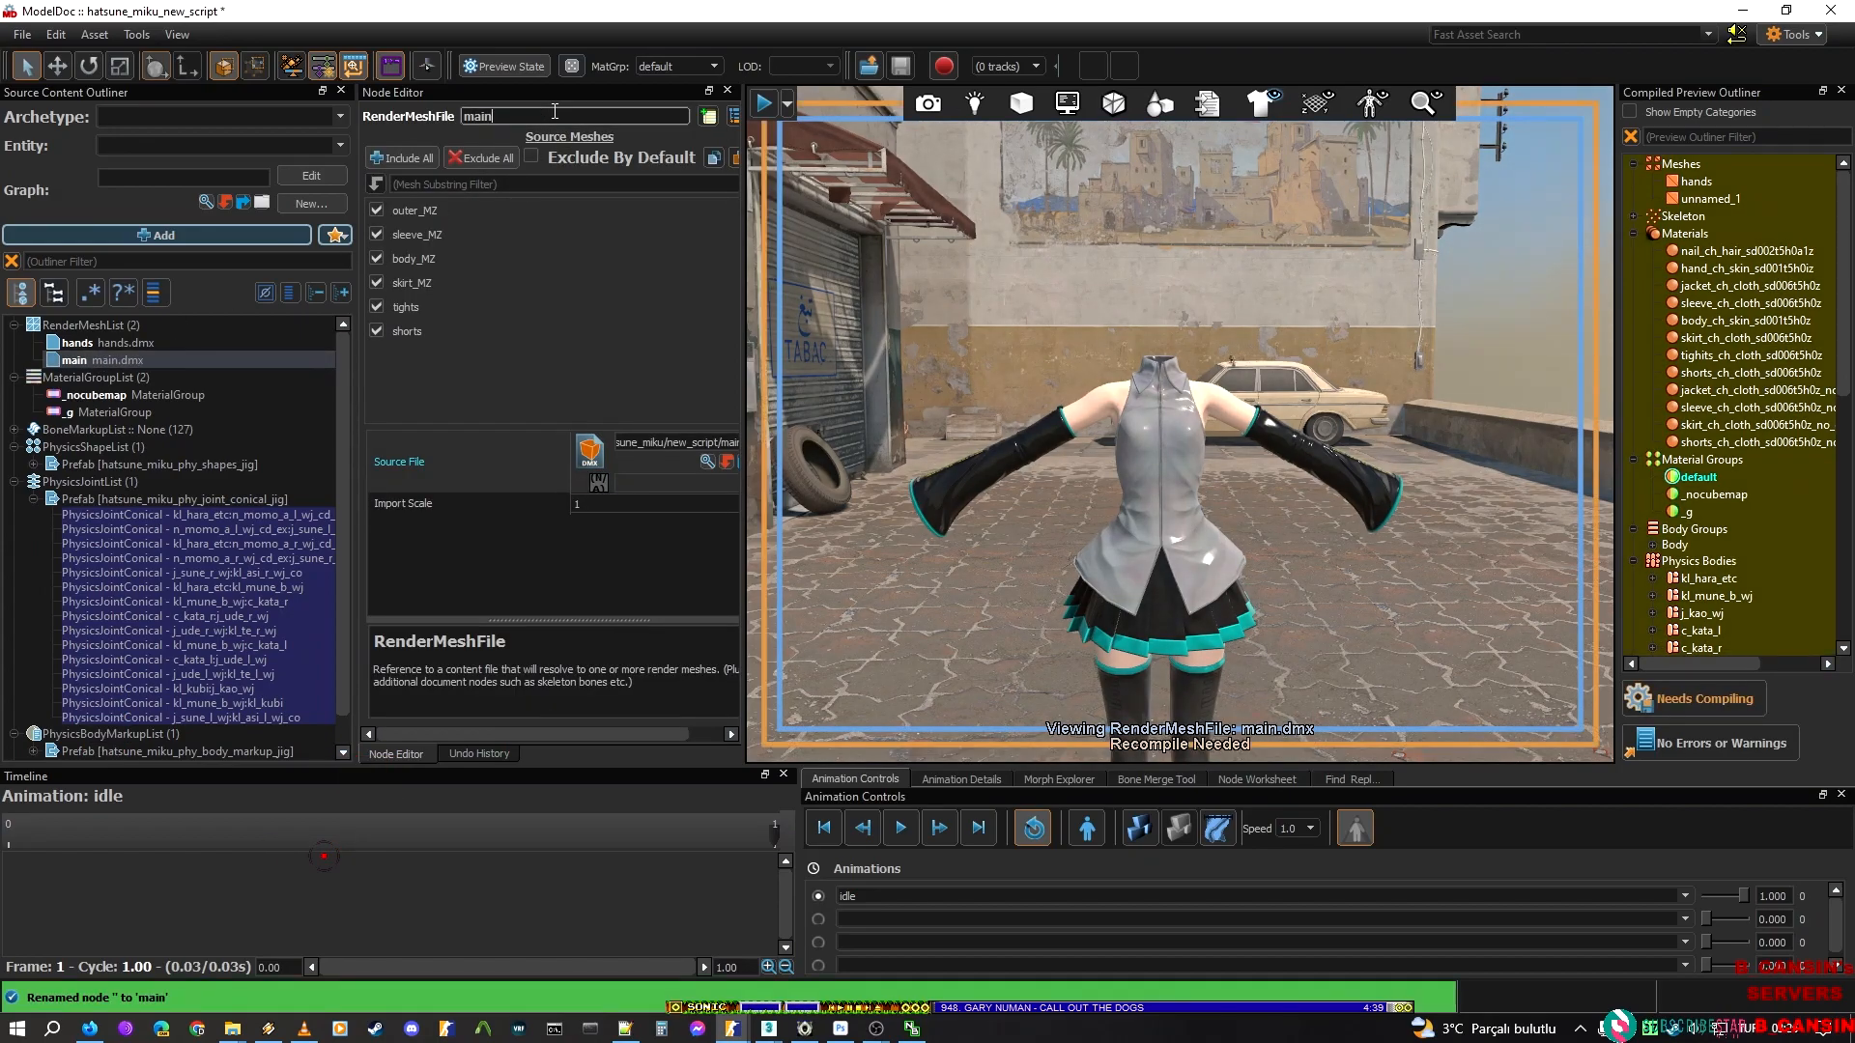
# Start adding meshes to the RenderMeshList from the new_script folder
pyautogui.click(106, 318)
pyautogui.rightClick(106, 319)
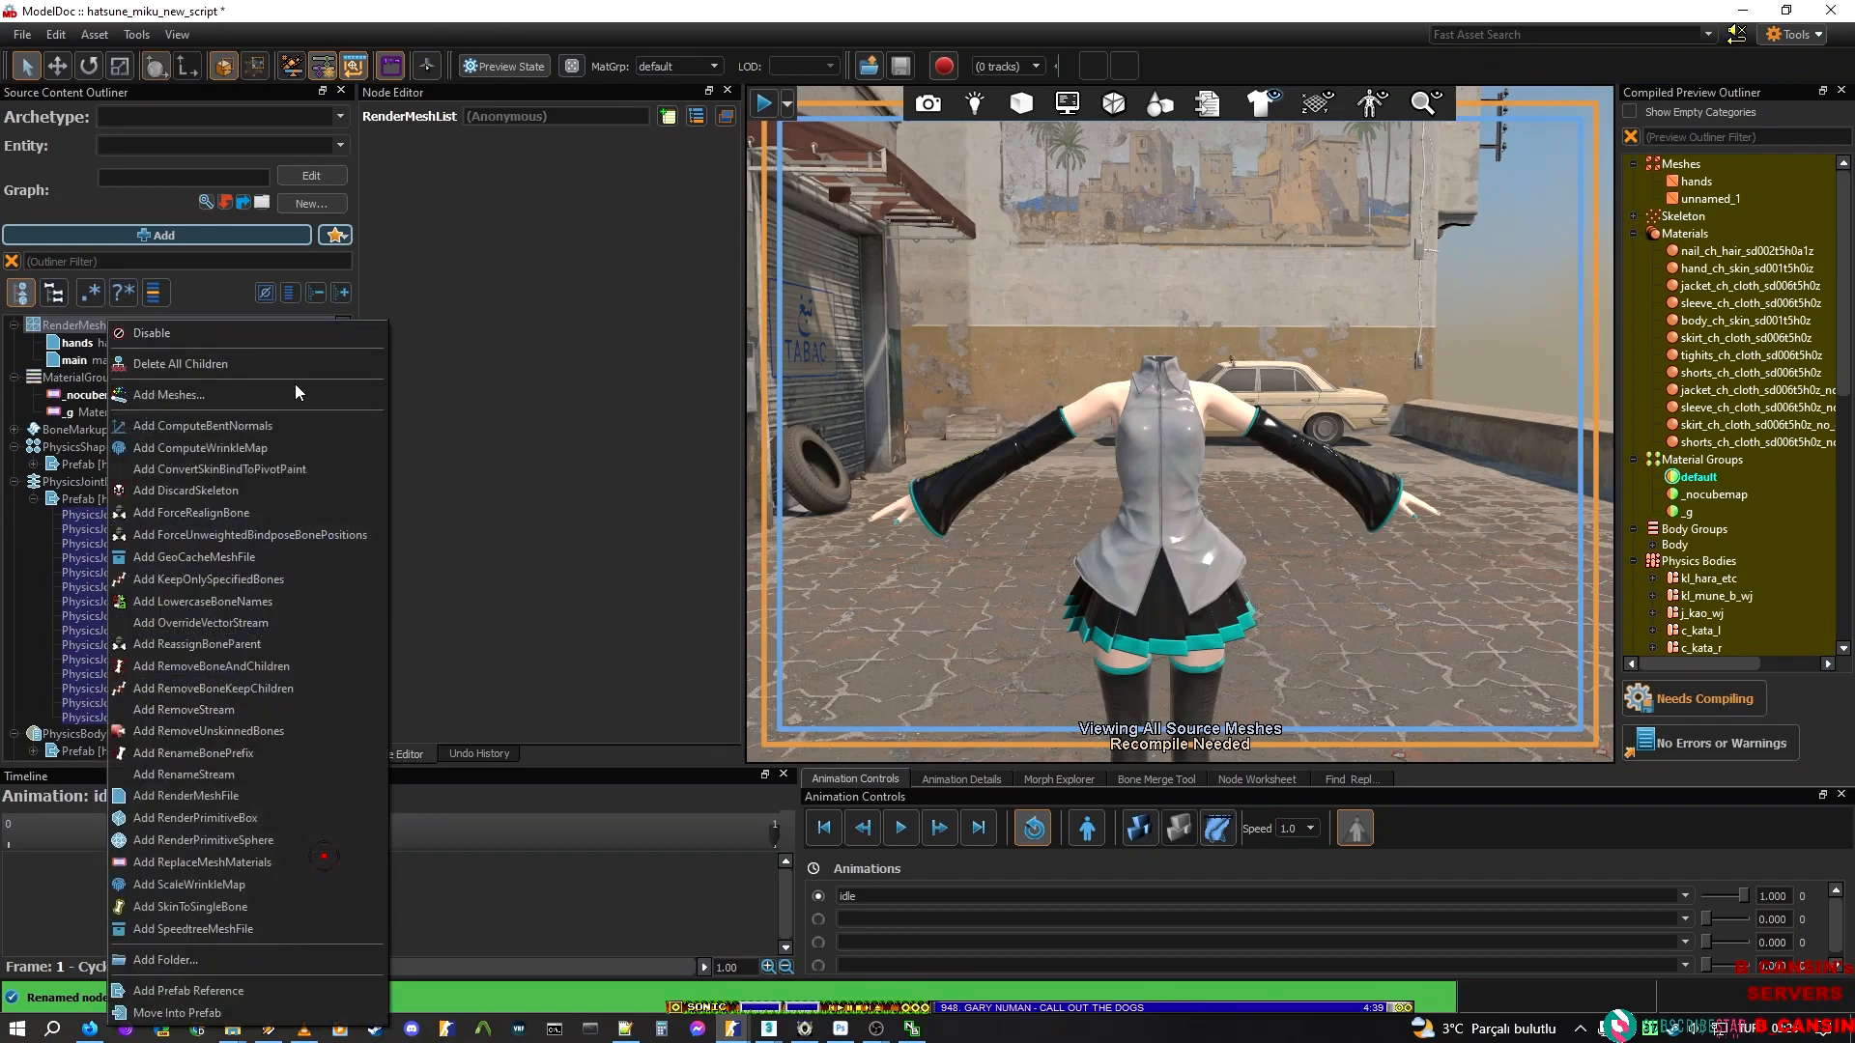
pyautogui.click(230, 392)
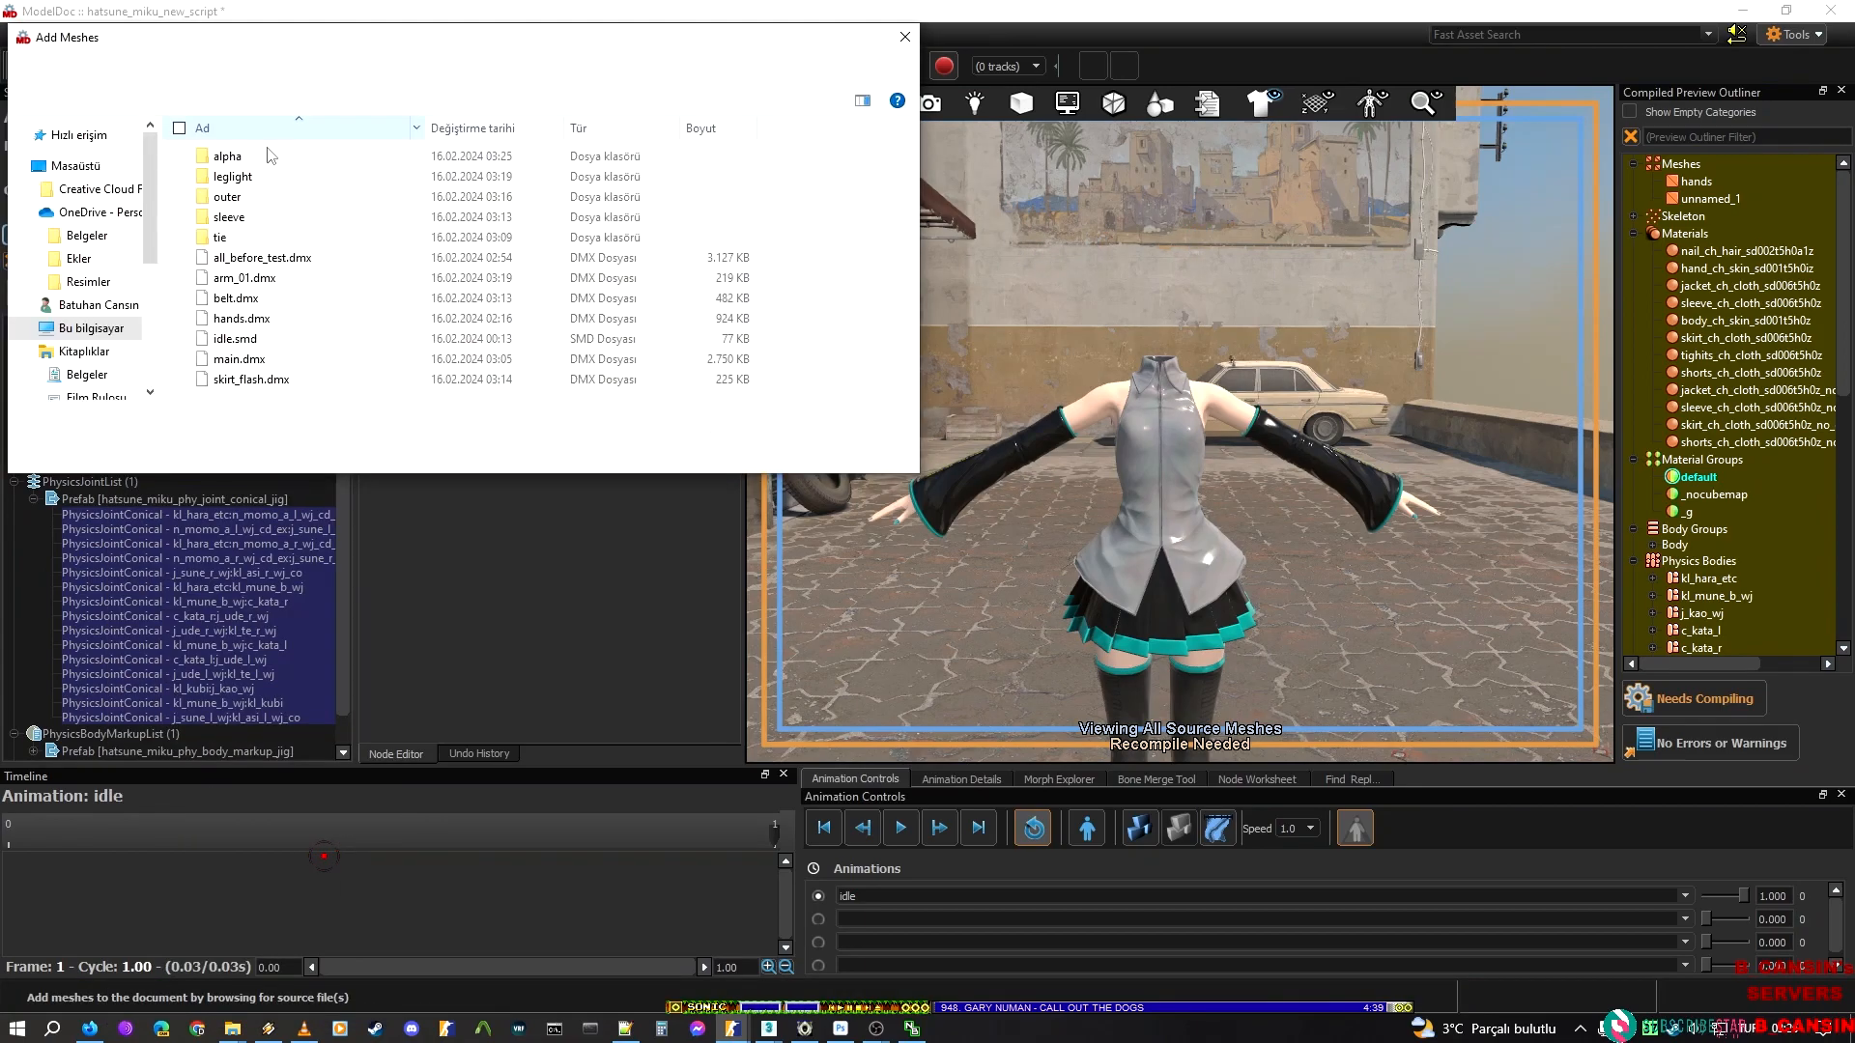
pyautogui.click(285, 279)
pyautogui.keyDown('ctrl'); pyautogui.click(285, 300); pyautogui.keyUp('ctrl')
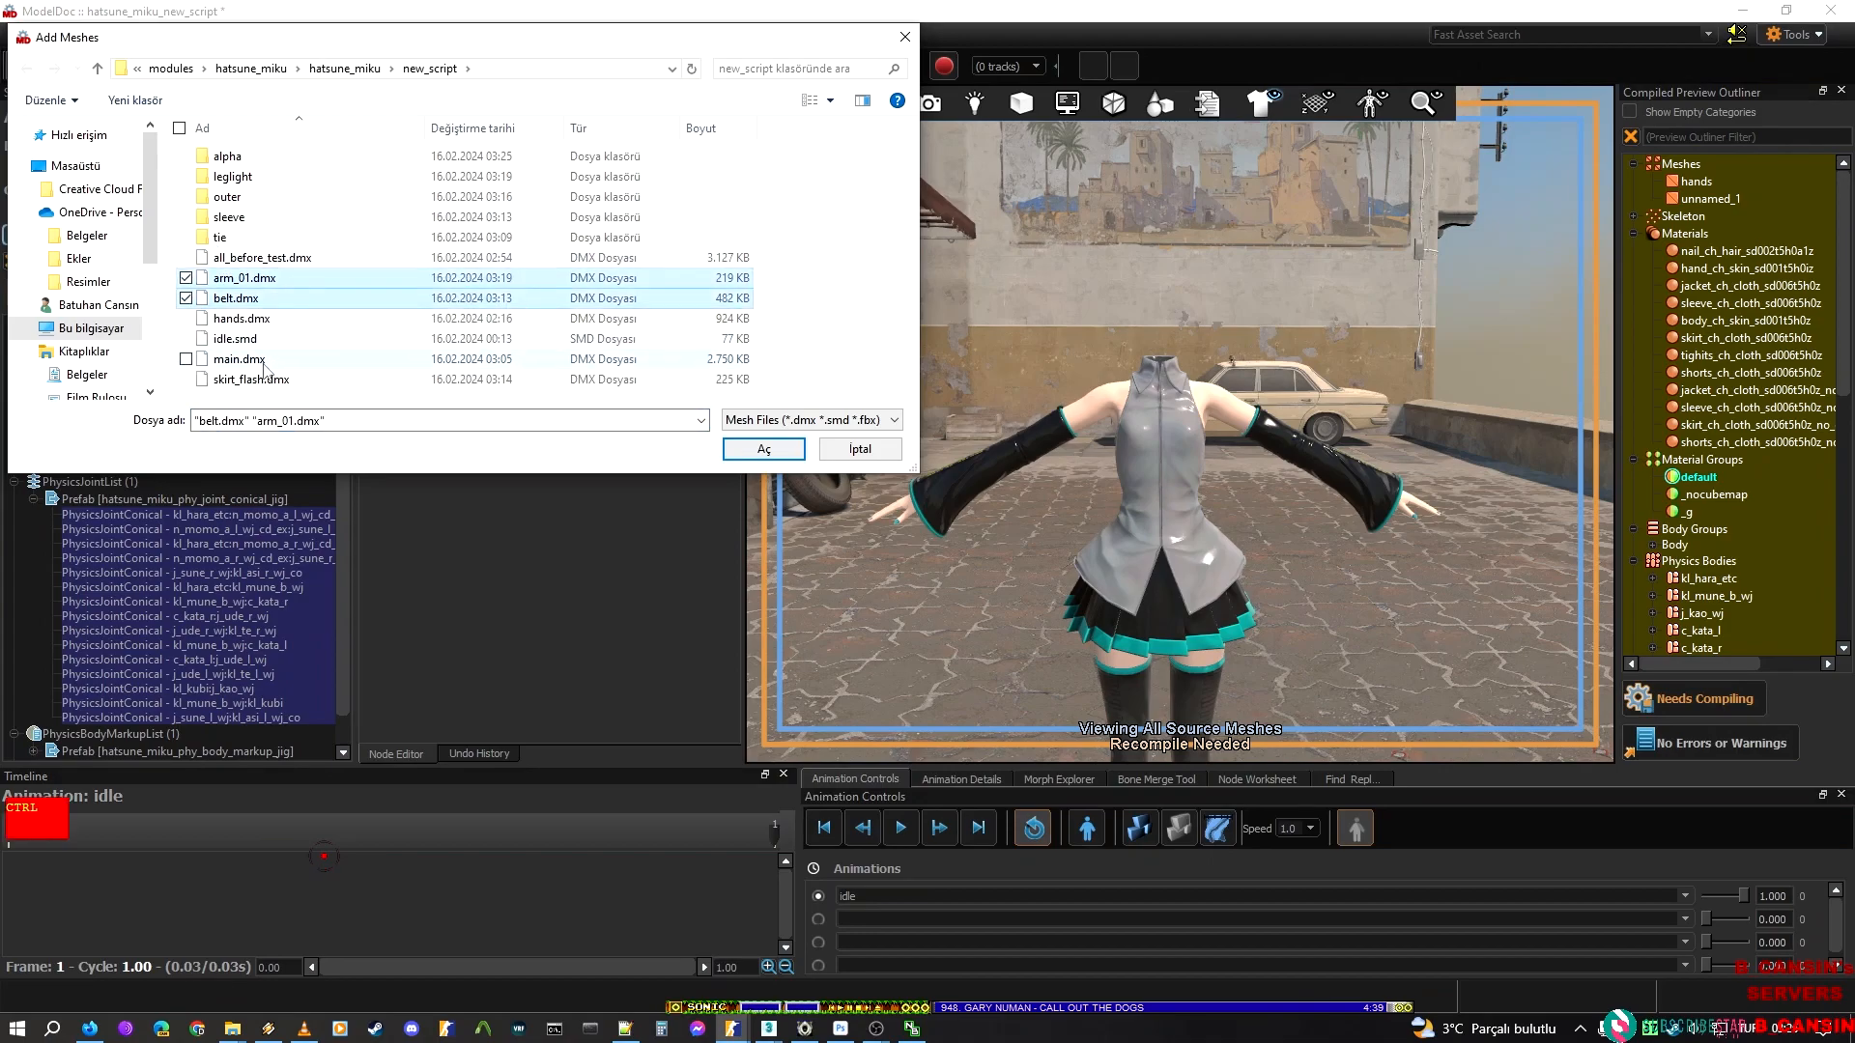
pyautogui.keyDown('ctrl'); pyautogui.click(271, 379); pyautogui.keyUp('ctrl')
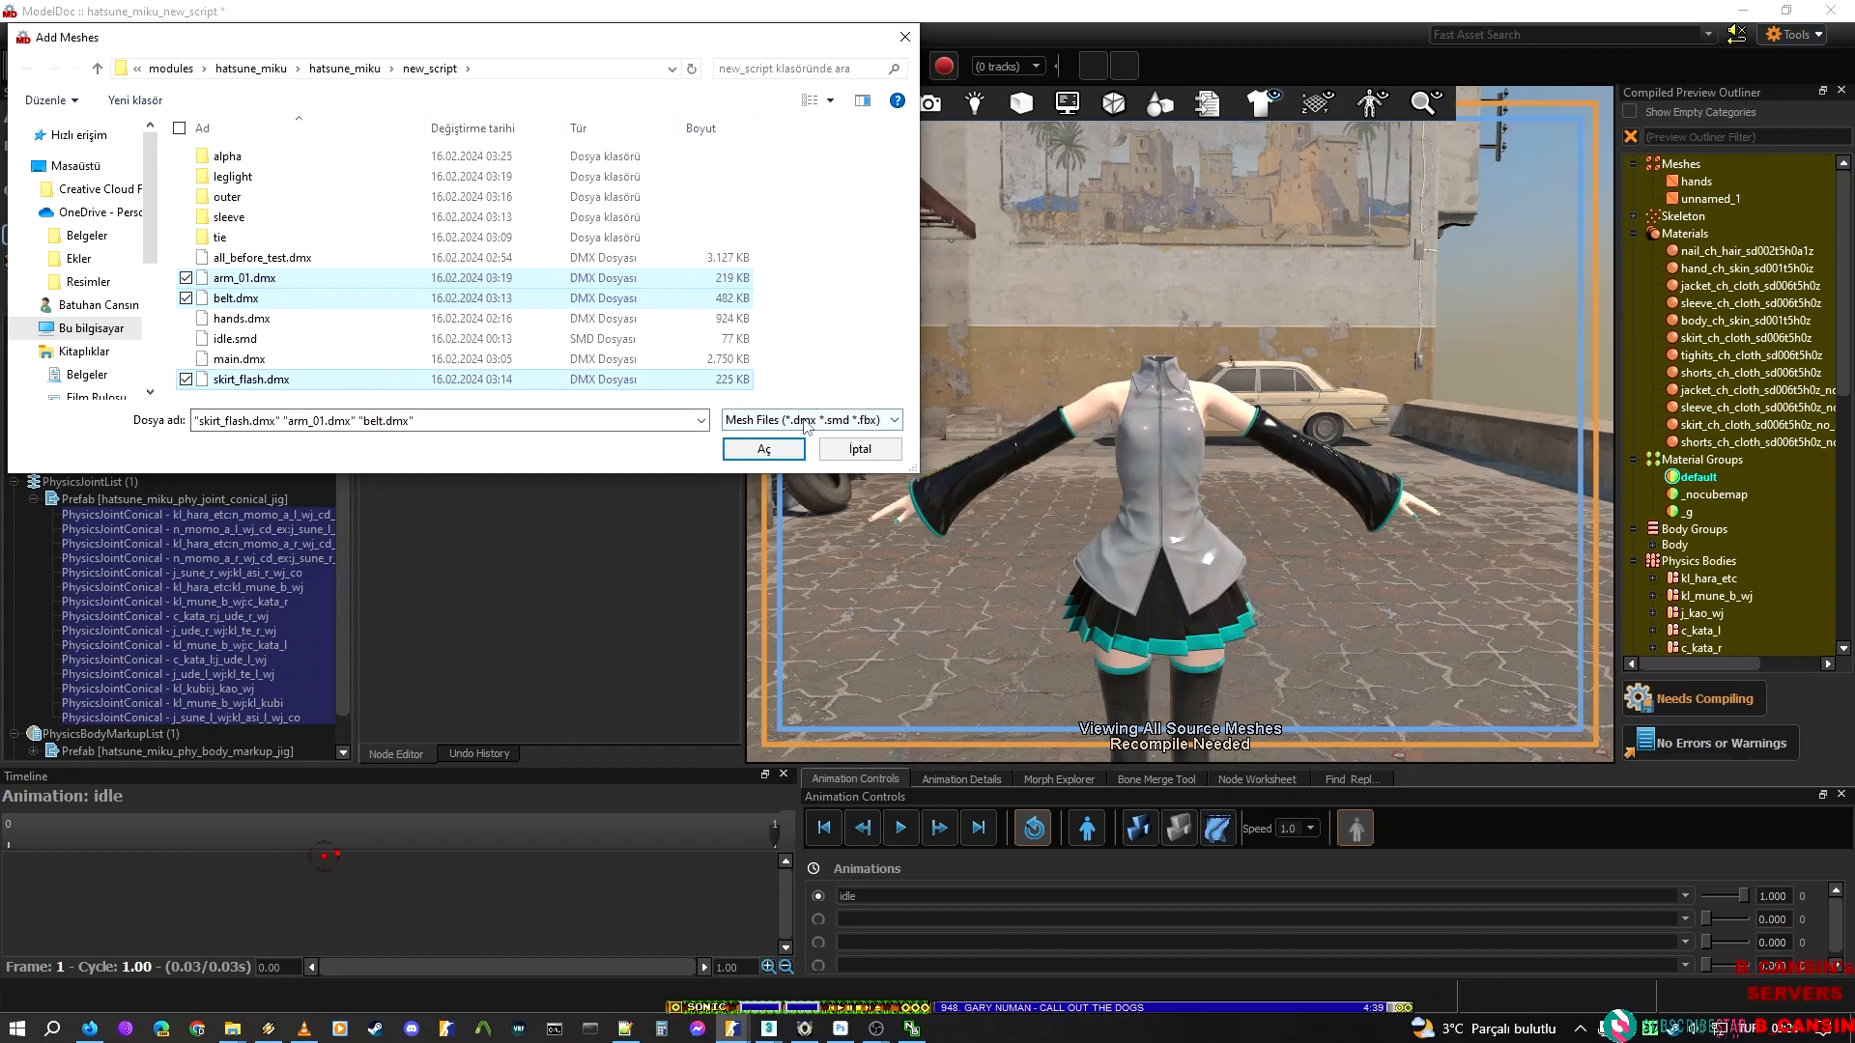
# Add alpha_l, alpha_lo, alpha_r, alpha_up and alpha_vocaloid from the alpha folder to the RenderMeshList
pyautogui.click(228, 154)
pyautogui.doubleClick(250, 157)
pyautogui.click(246, 156)
pyautogui.keyDown('shift'); pyautogui.click(264, 236); pyautogui.keyUp('shift')
pyautogui.click(765, 447)
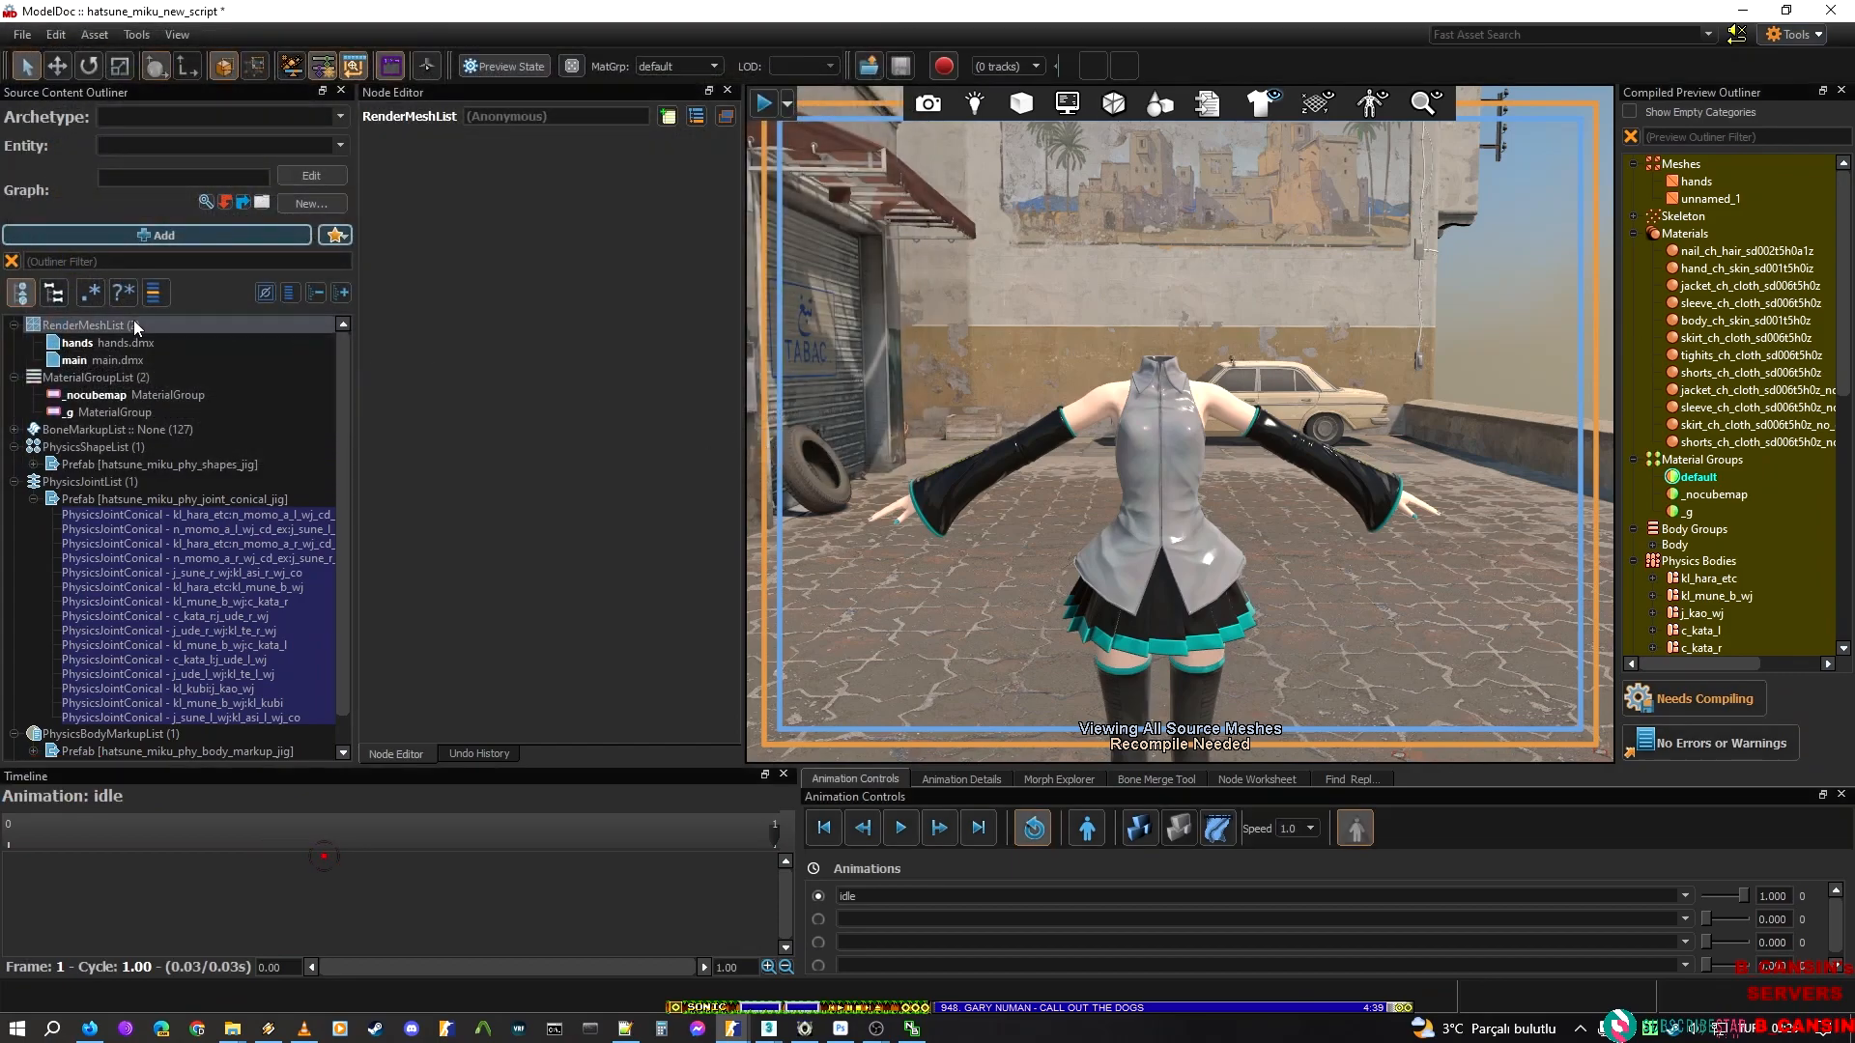
# Add leg_light_l_lo, leg_light_l_up, leg_light_r_lo and leg_light_r_up from the leglight folder to the RenderMeshList
pyautogui.rightClick(126, 321)
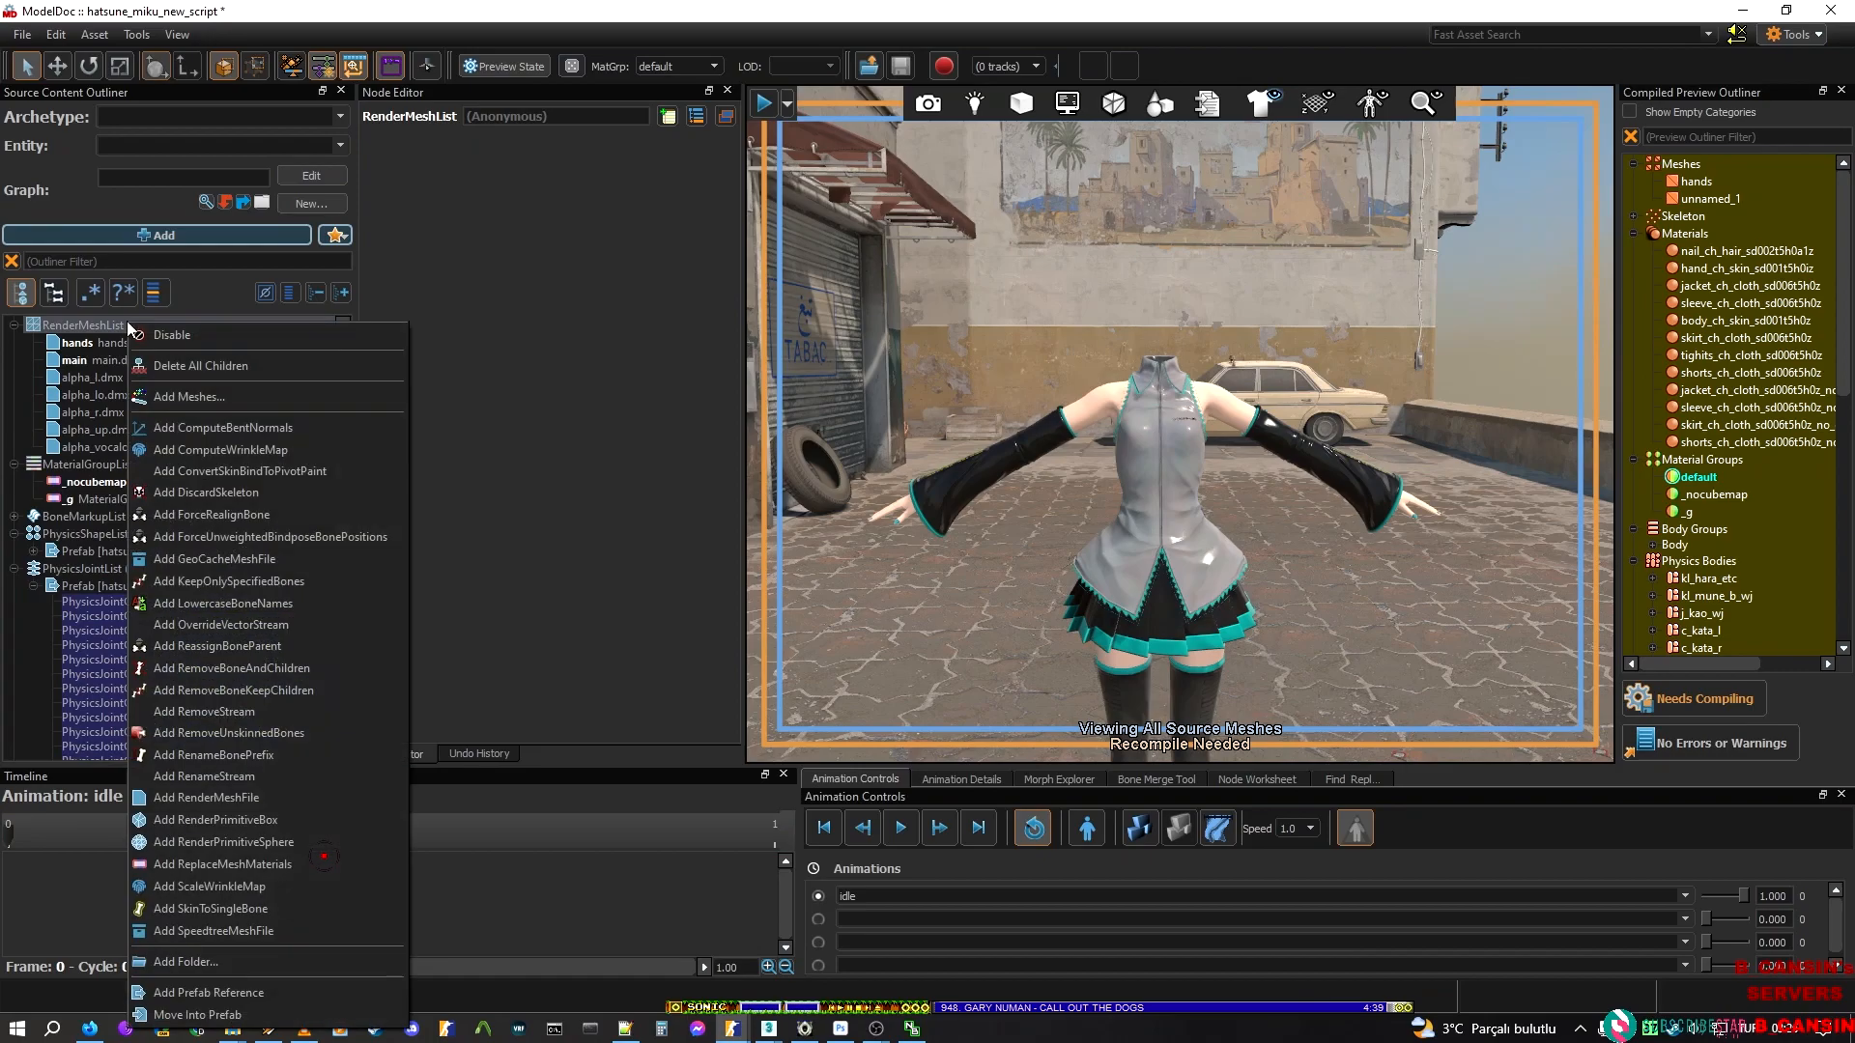
pyautogui.click(216, 398)
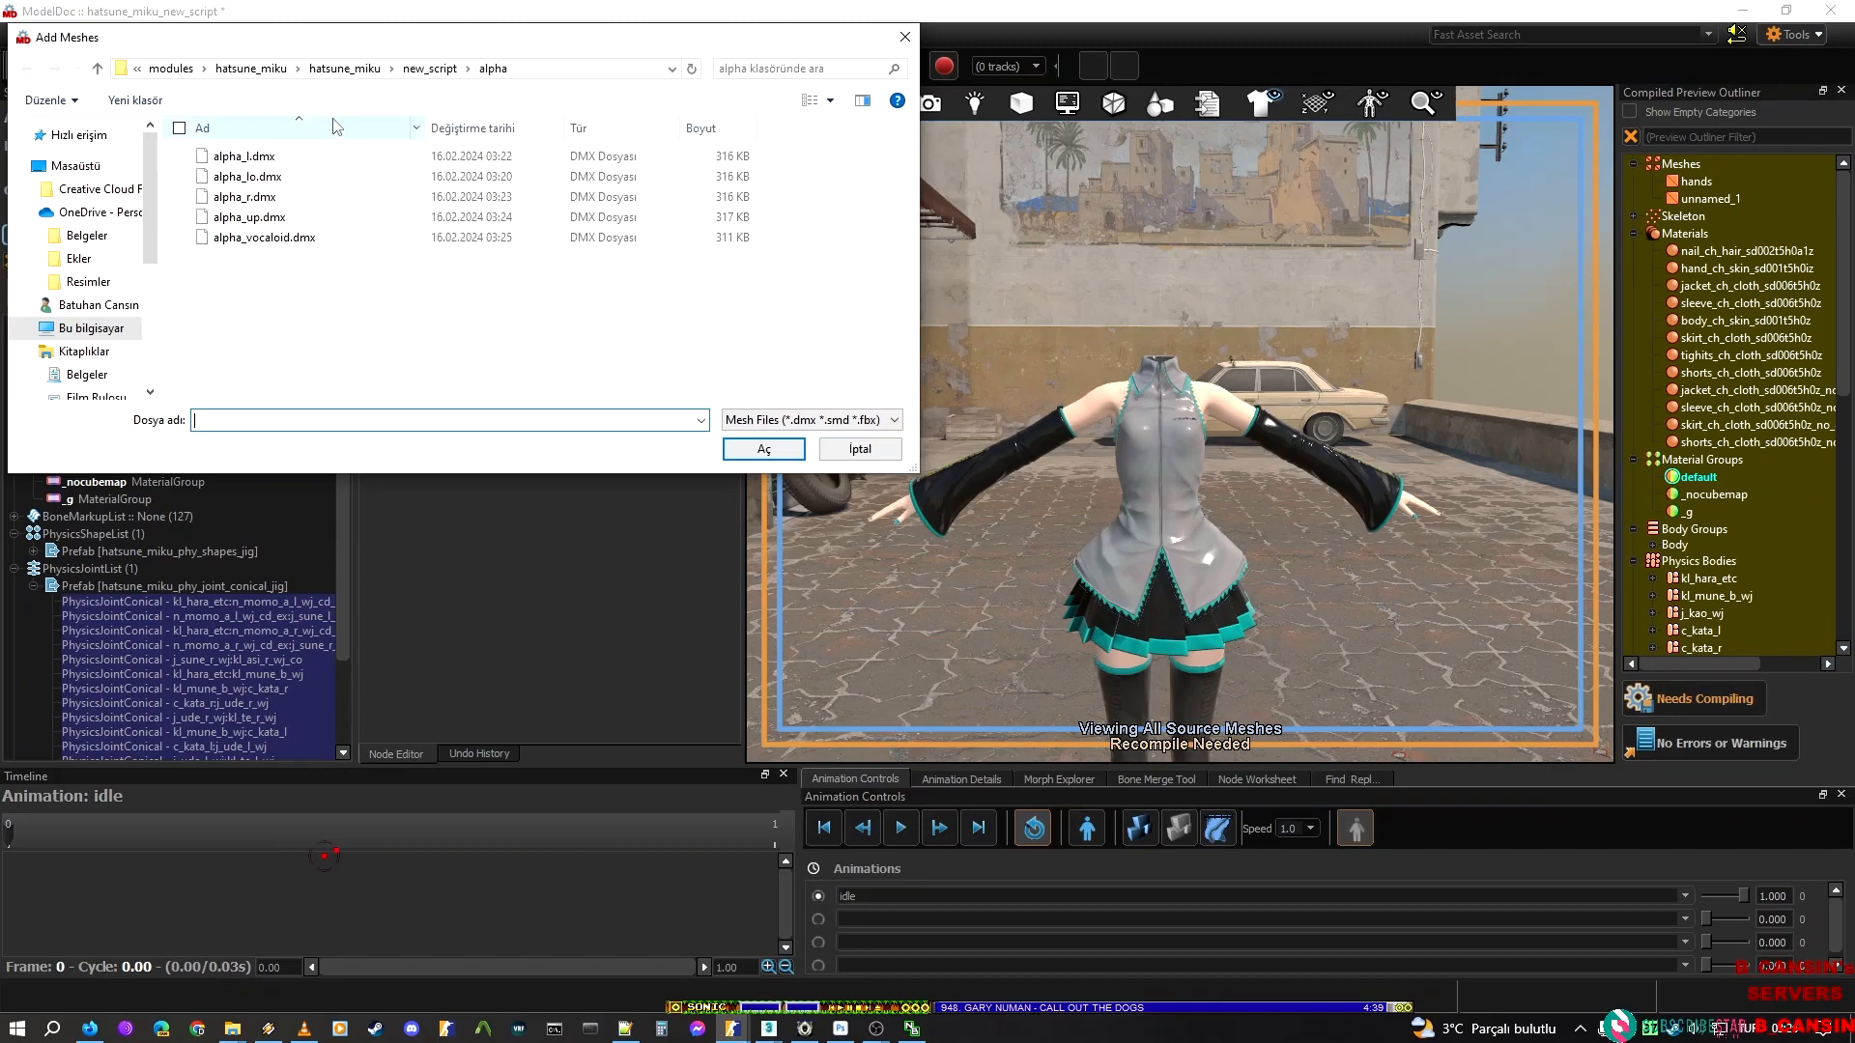
pyautogui.click(424, 71)
pyautogui.doubleClick(253, 177)
pyautogui.click(256, 157)
pyautogui.keyDown('shift'); pyautogui.click(271, 216); pyautogui.keyUp('shift')
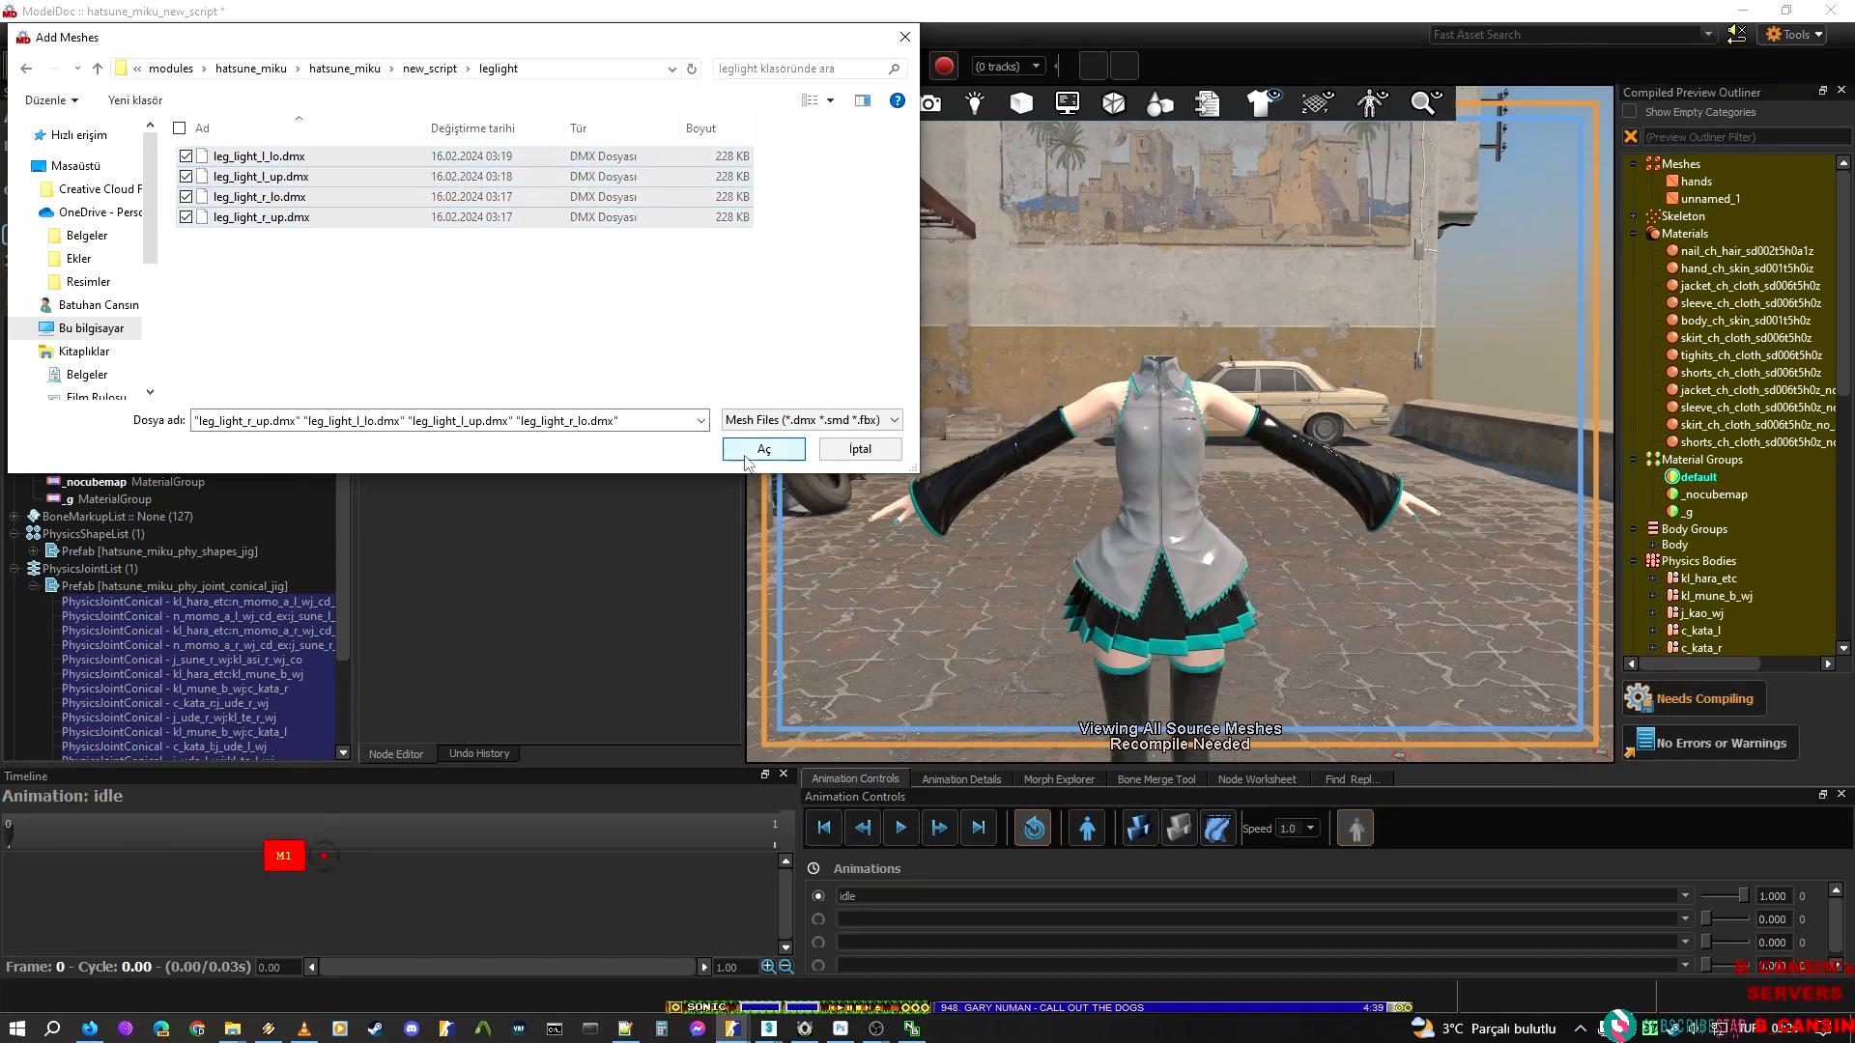
pyautogui.click(734, 450)
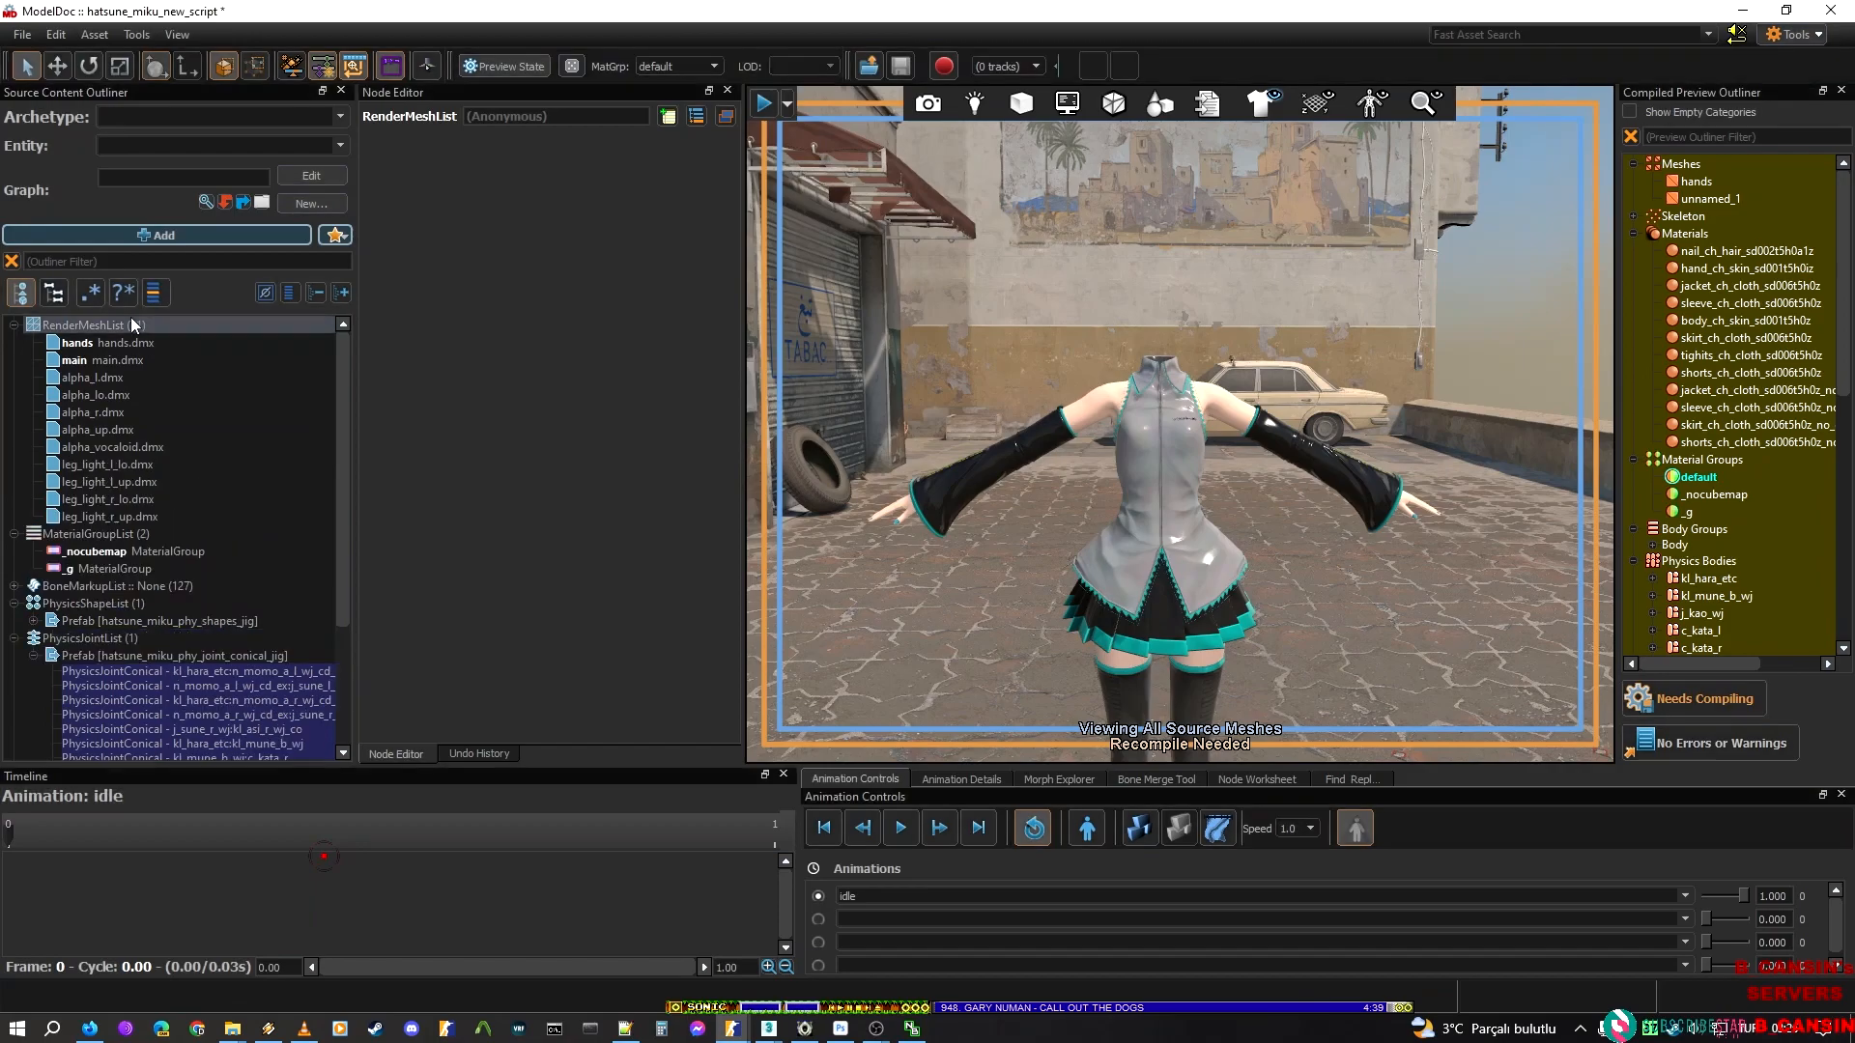
# Add outer_golden_badge.dmx and outer_icon.dmx from the outer folder to the RenderMeshList
pyautogui.rightClick(131, 321)
pyautogui.click(216, 396)
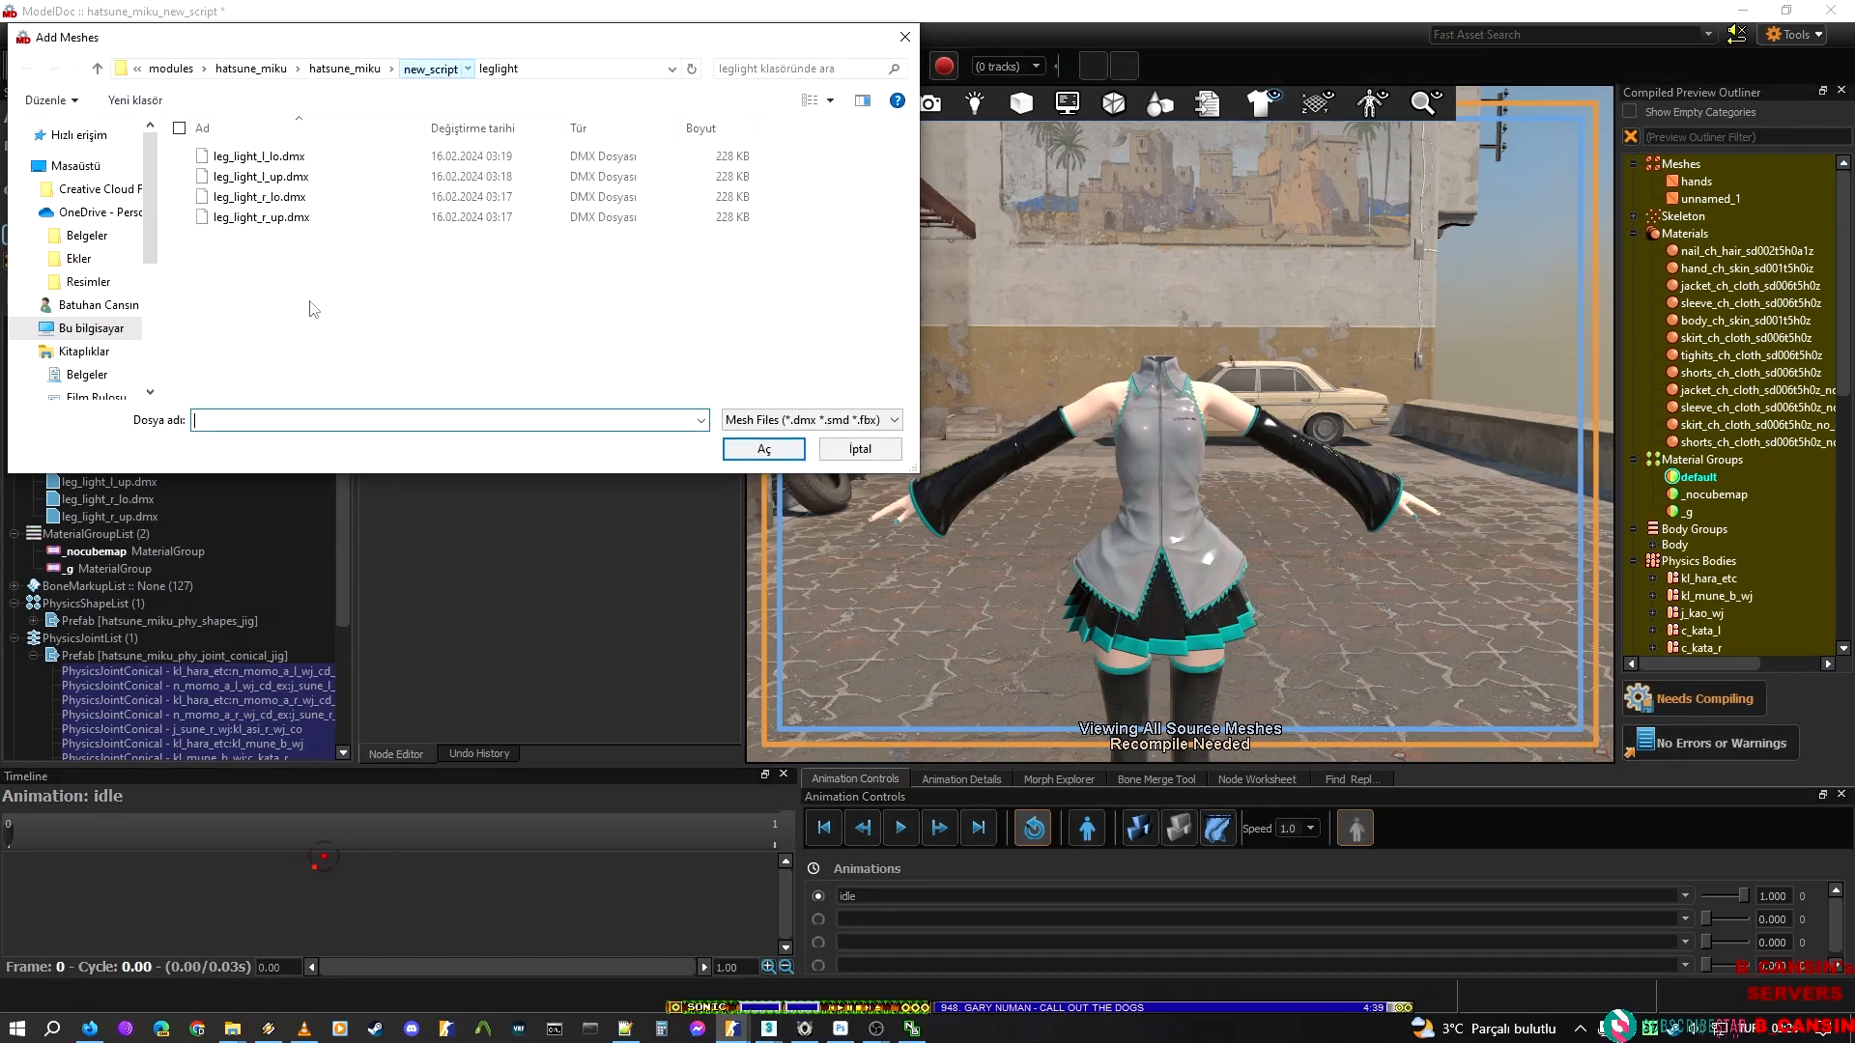
pyautogui.doubleClick(246, 198)
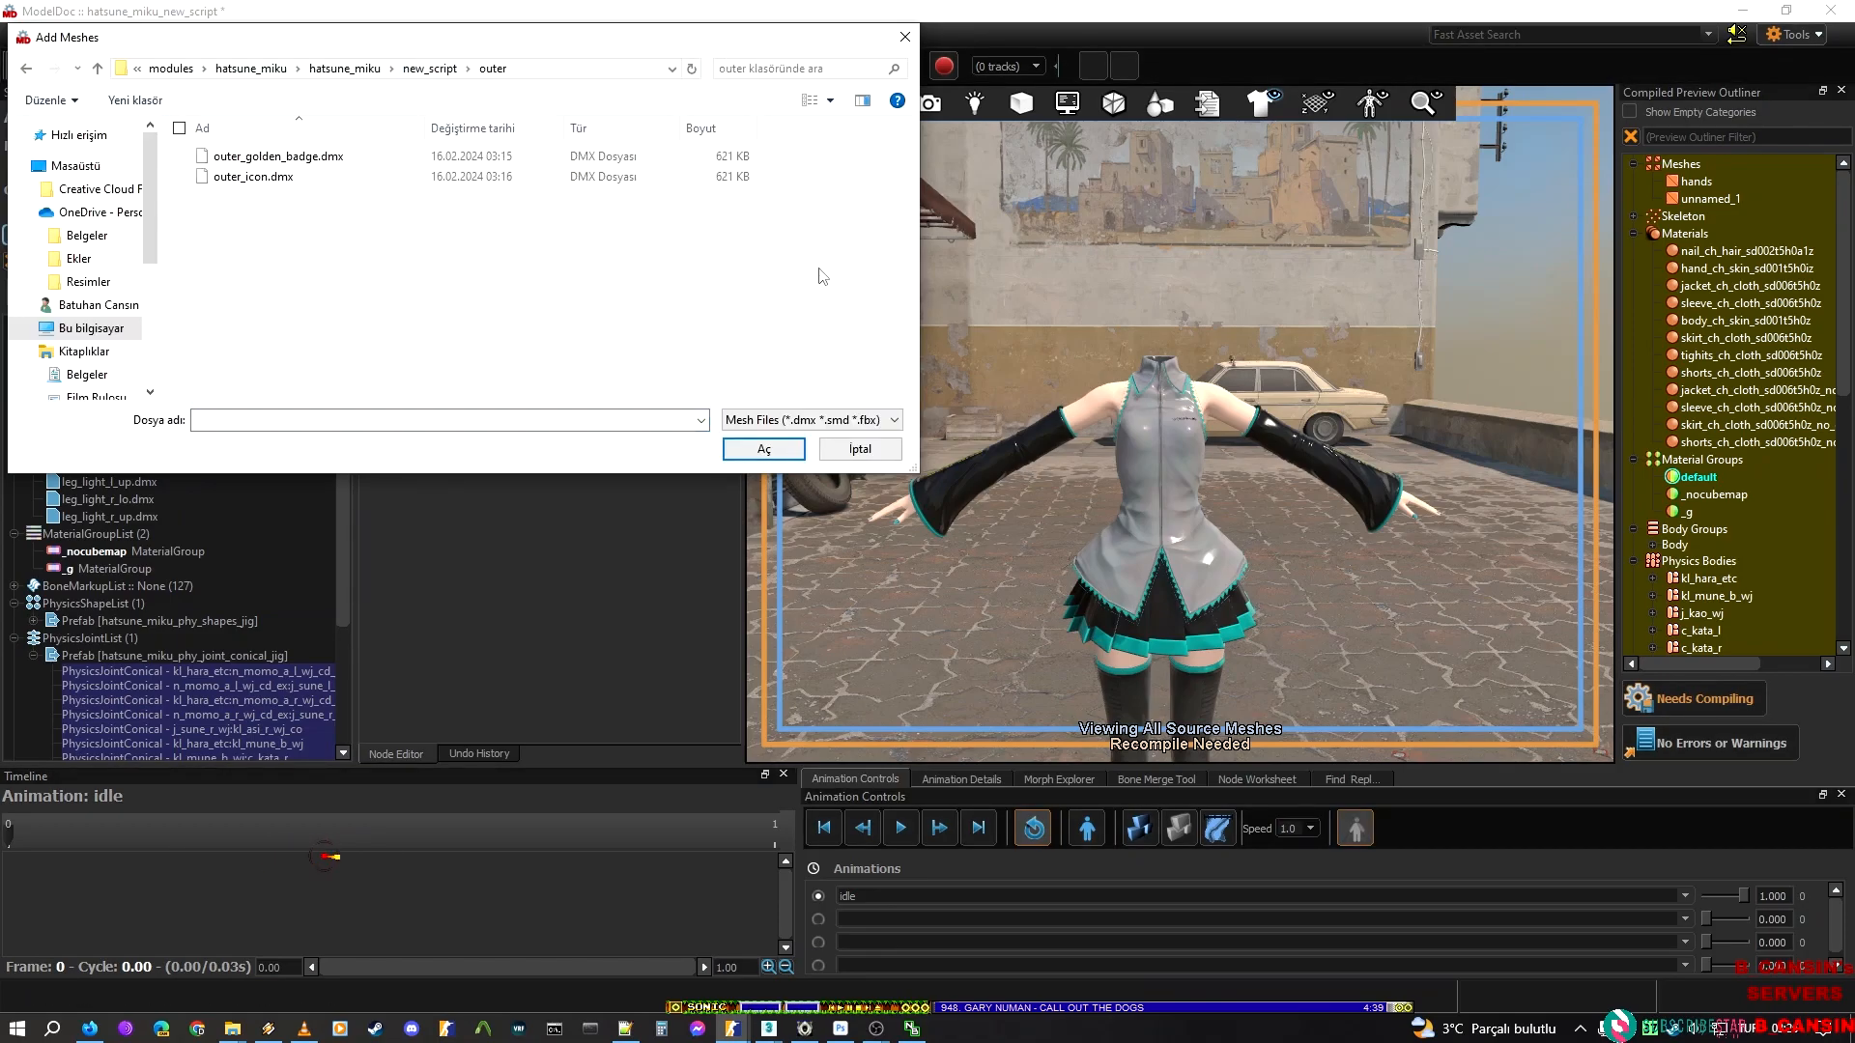
pyautogui.click(343, 159)
pyautogui.keyDown('shift'); pyautogui.click(290, 177); pyautogui.keyUp('shift')
pyautogui.click(763, 449)
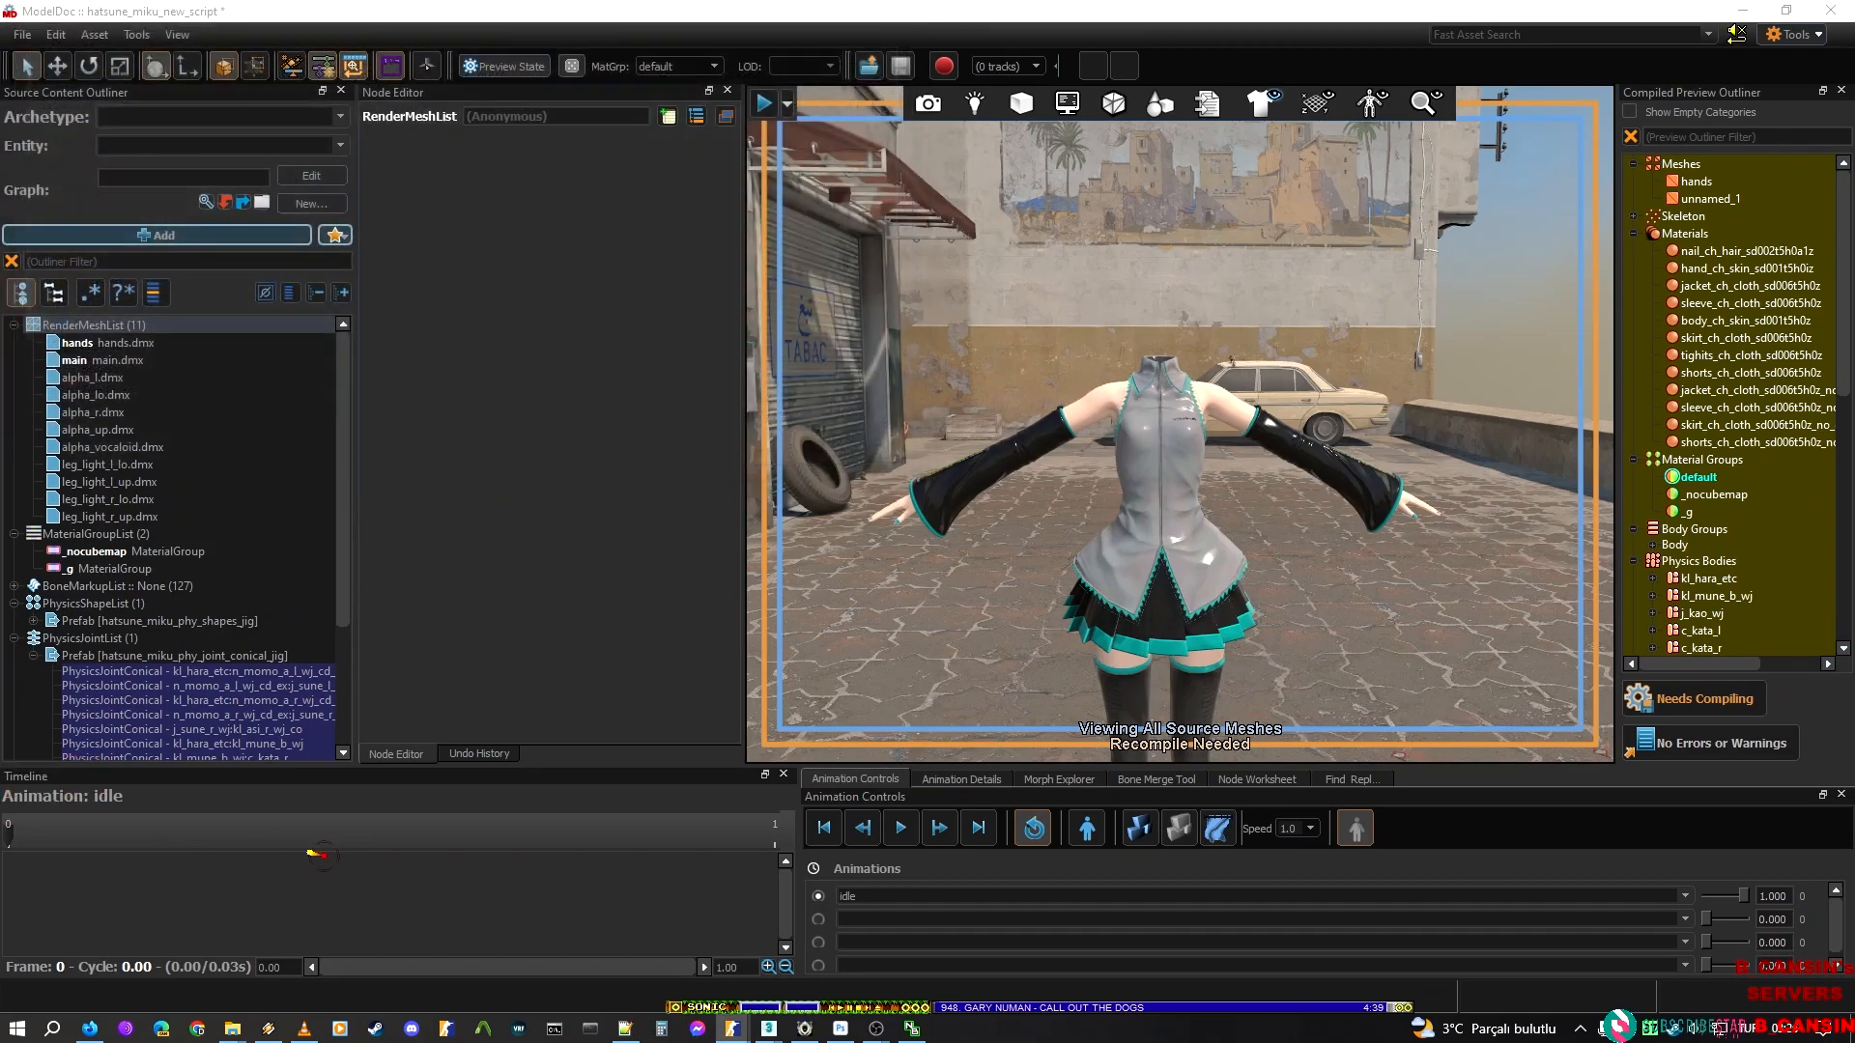
# Add sleeve_light_l.dmx and sleeve_light_r.dmx from the sleeve folder to the RenderMeshList
pyautogui.rightClick(131, 328)
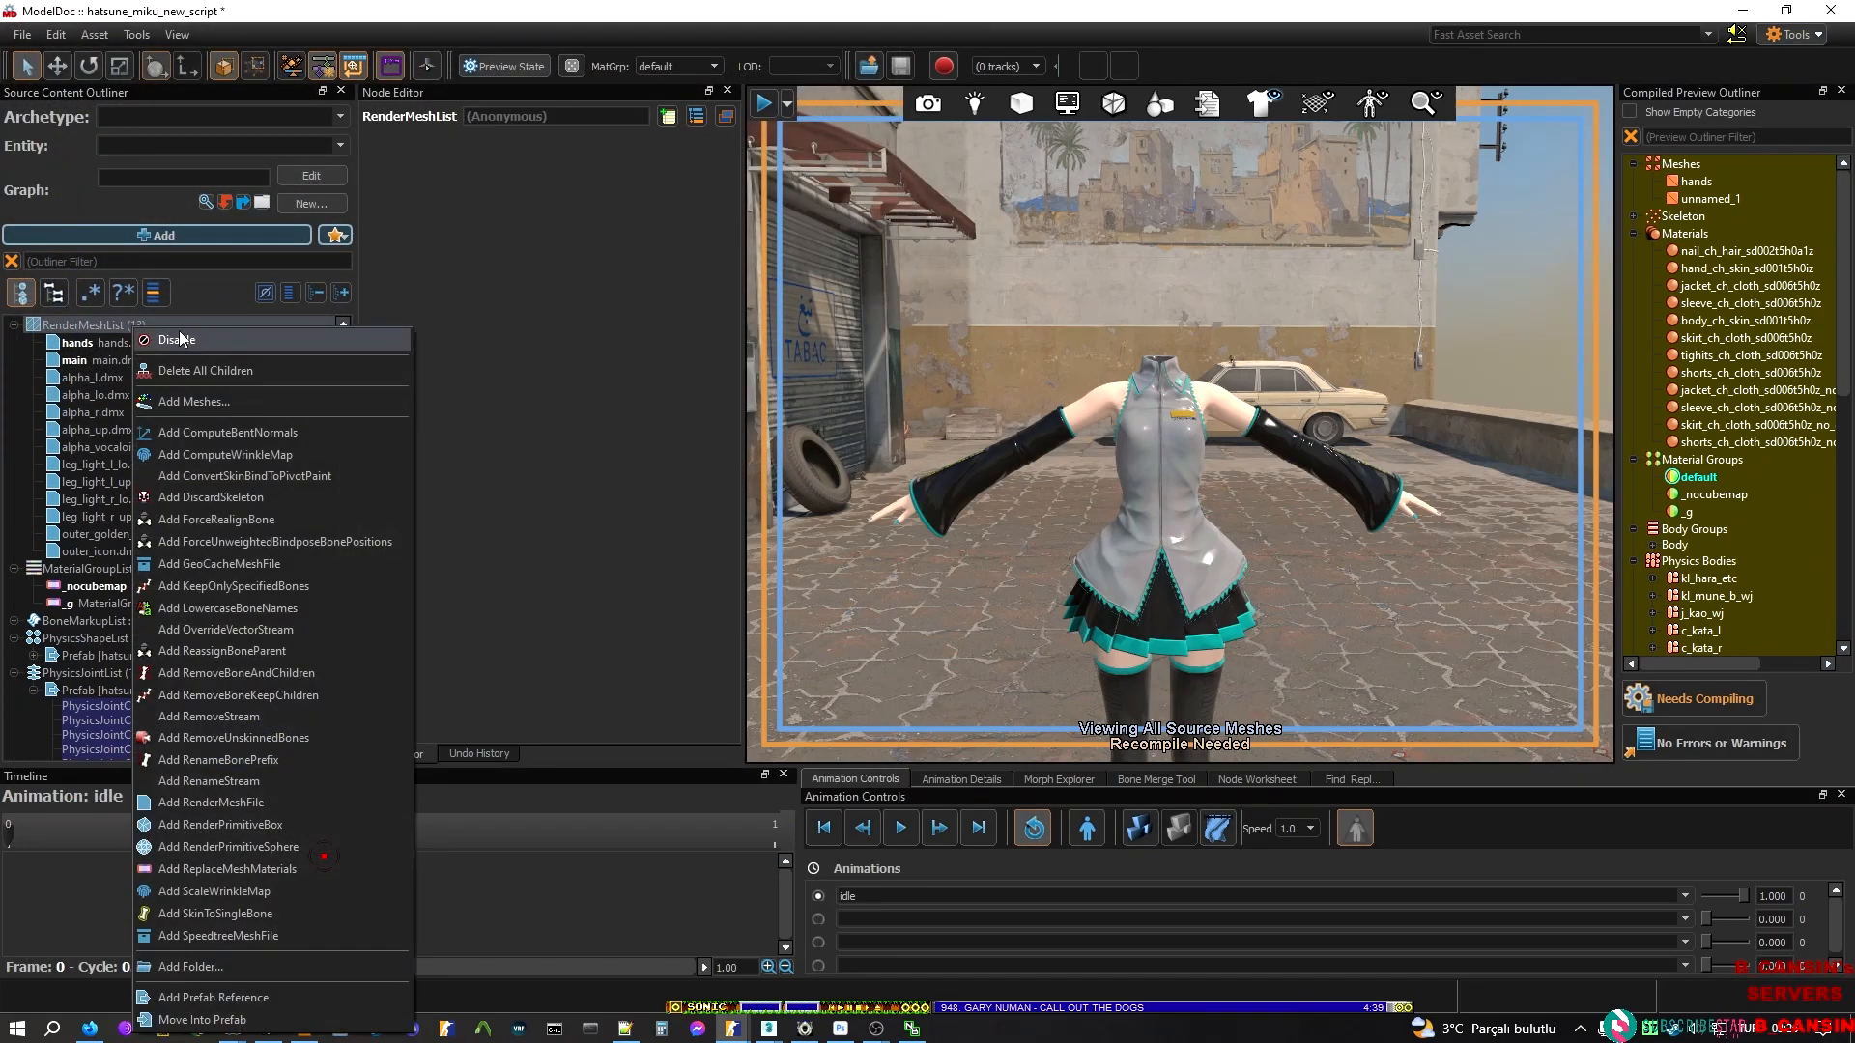
pyautogui.click(214, 398)
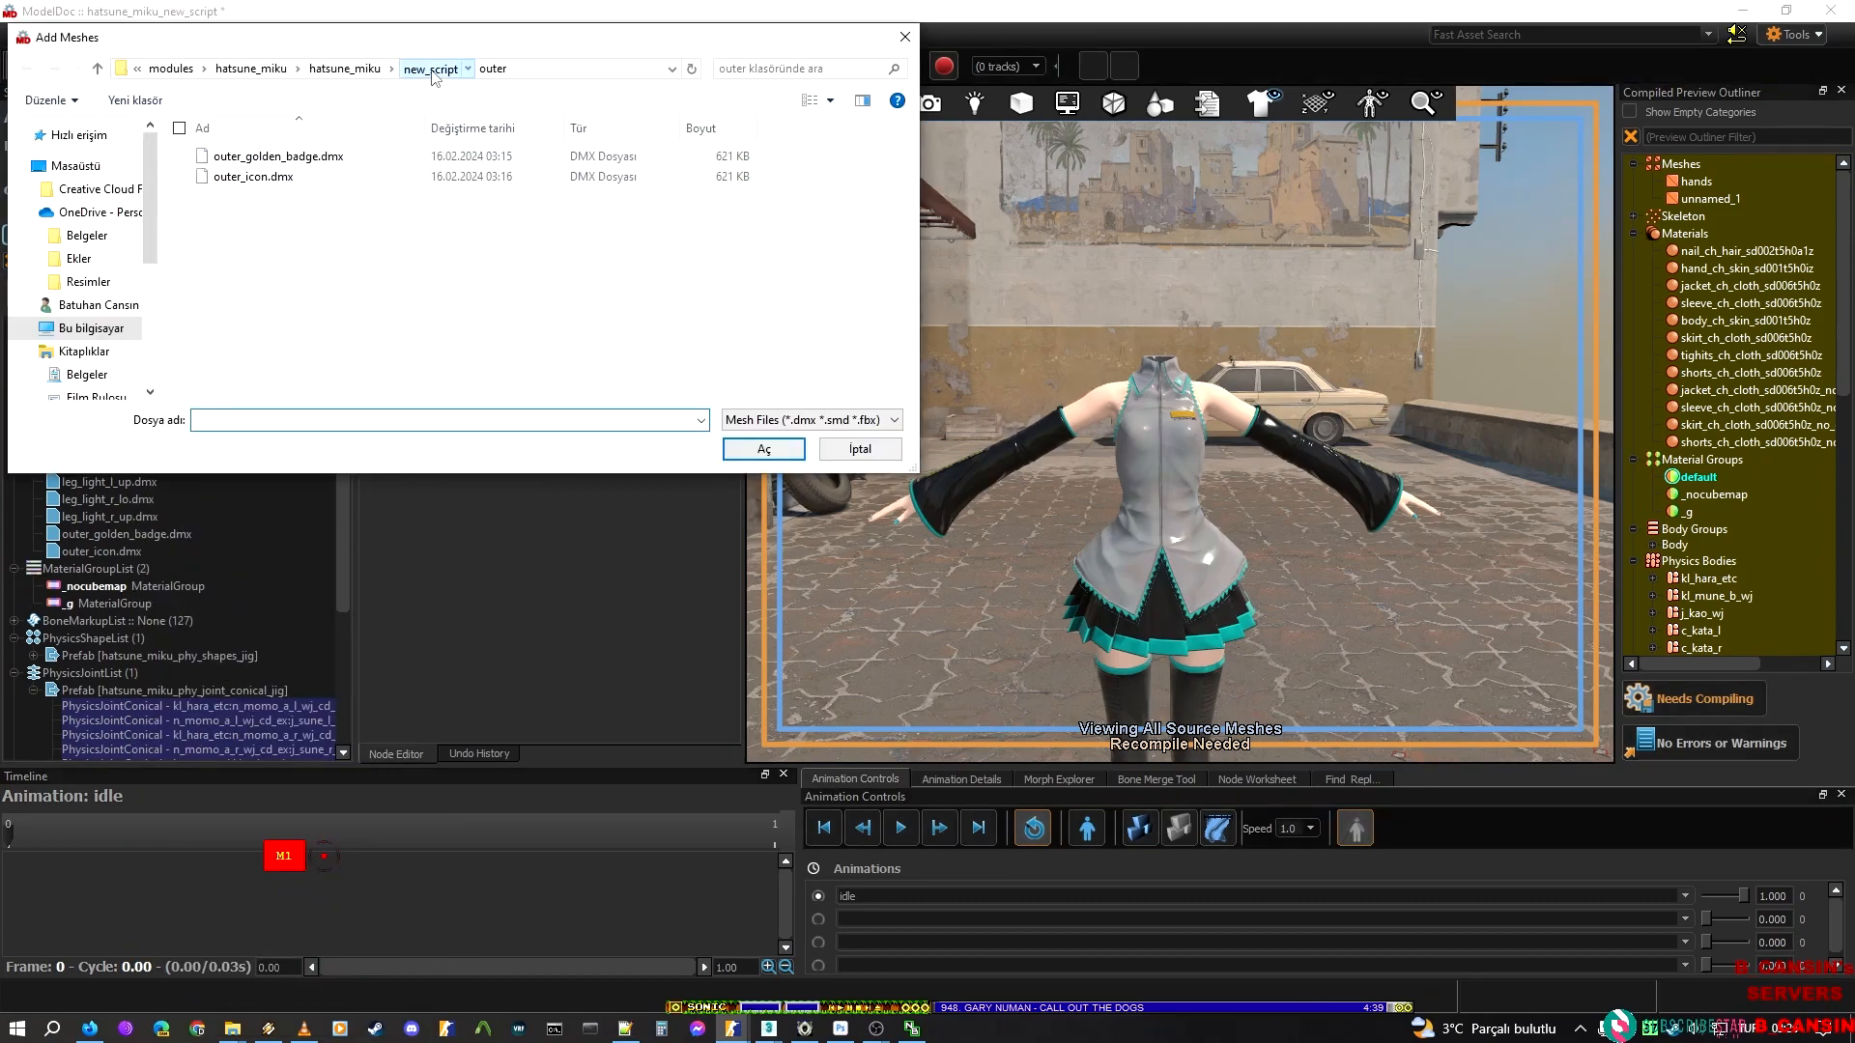
pyautogui.click(430, 69)
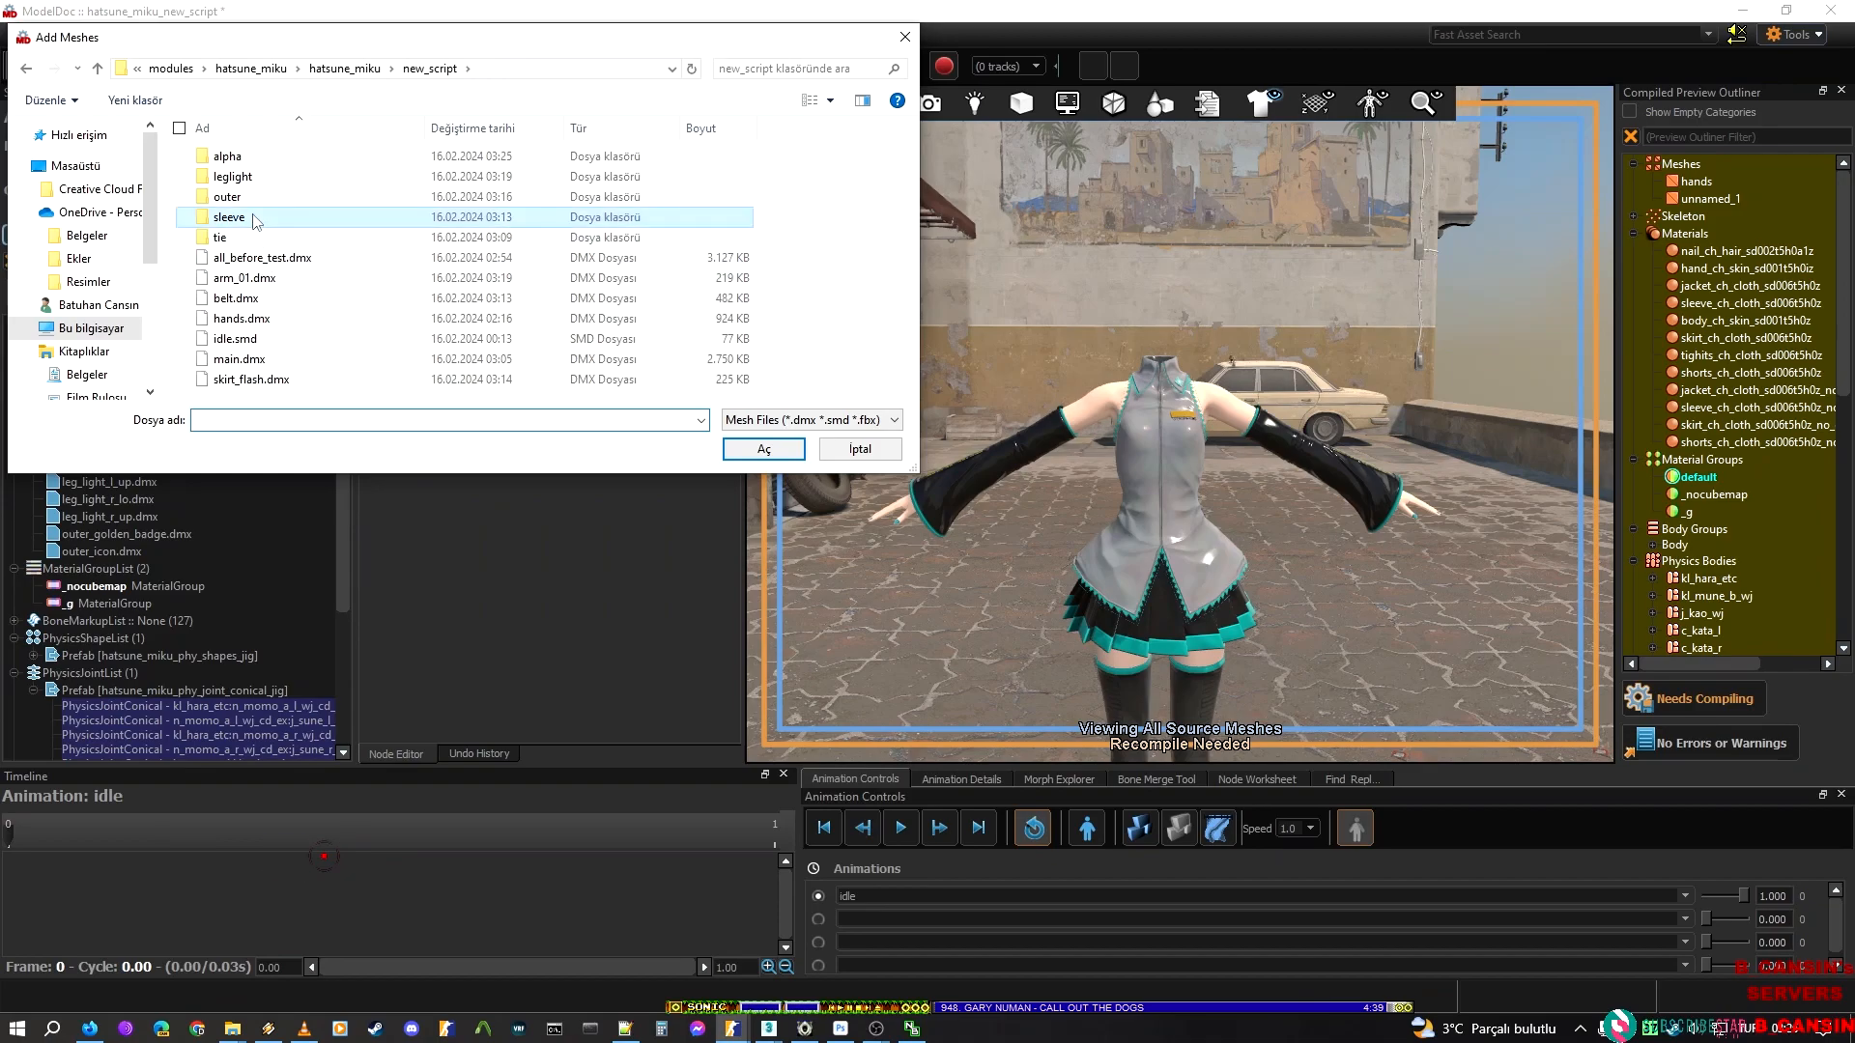
pyautogui.doubleClick(256, 218)
pyautogui.click(269, 157)
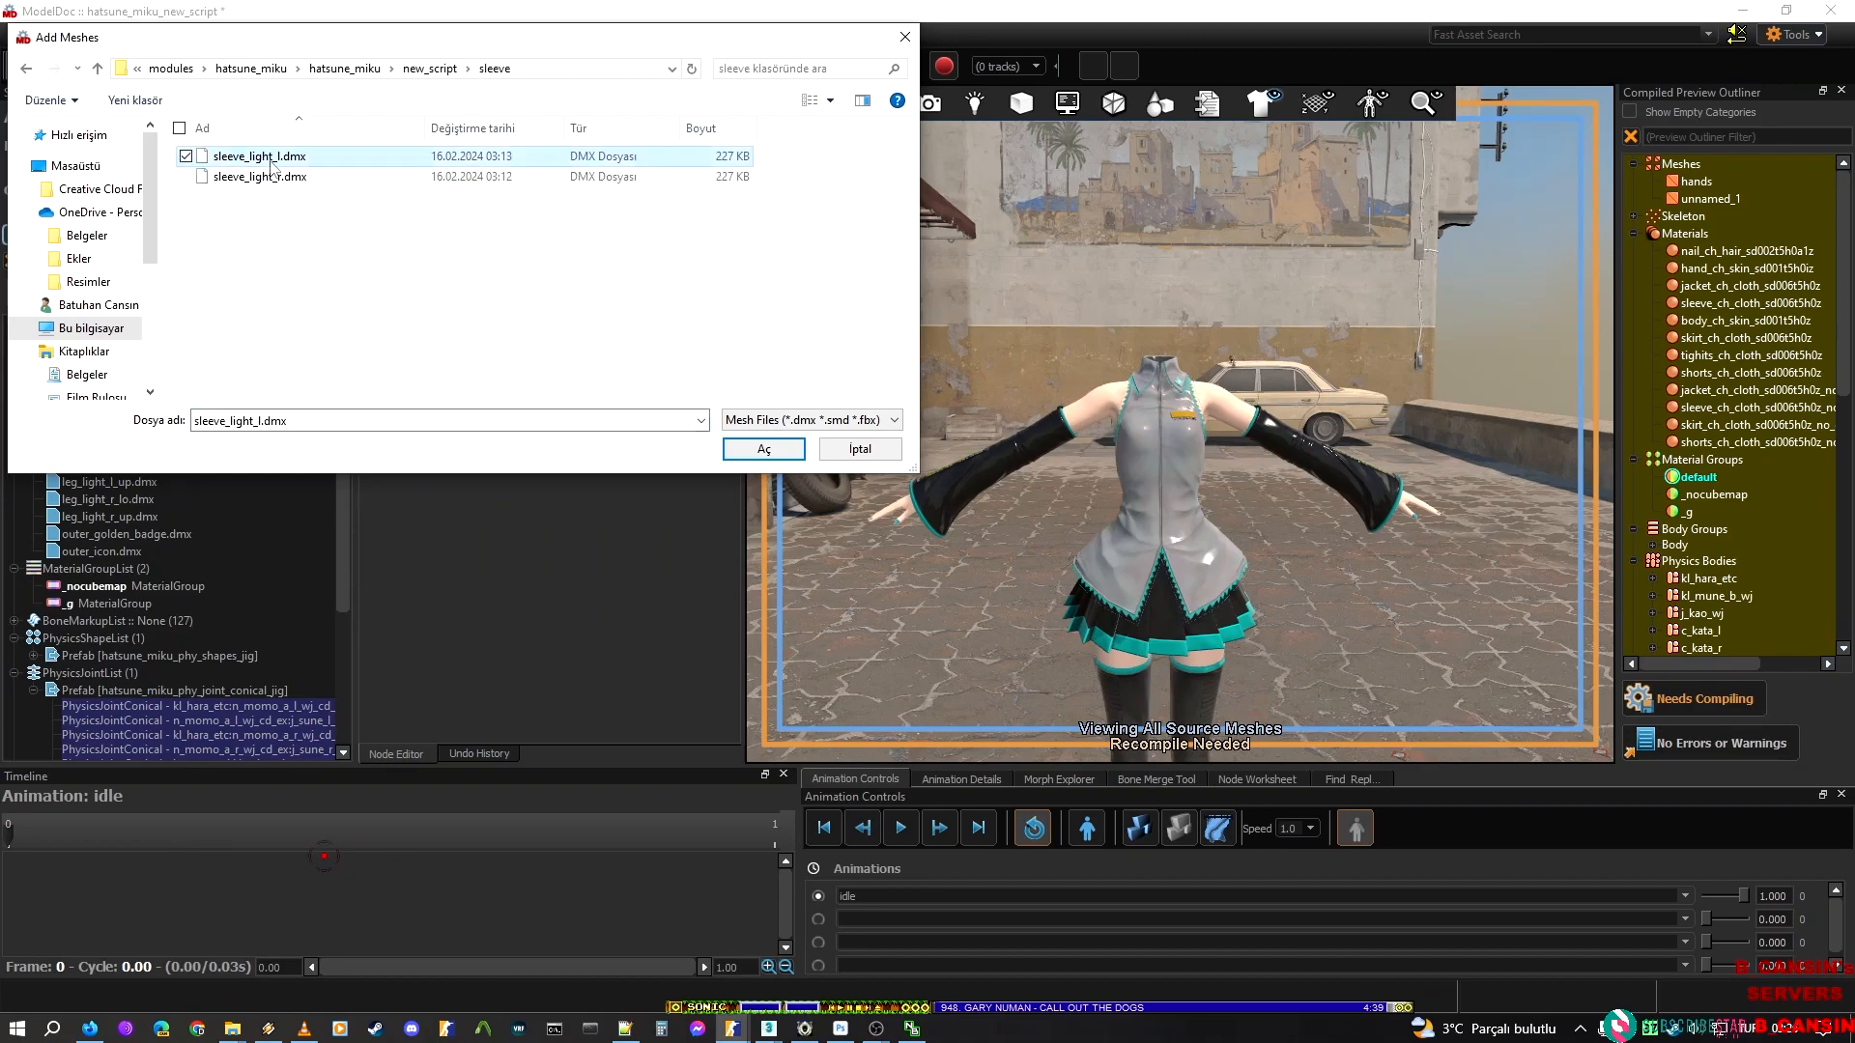
pyautogui.keyDown('shift'); pyautogui.click(268, 179); pyautogui.keyUp('shift')
pyautogui.click(774, 458)
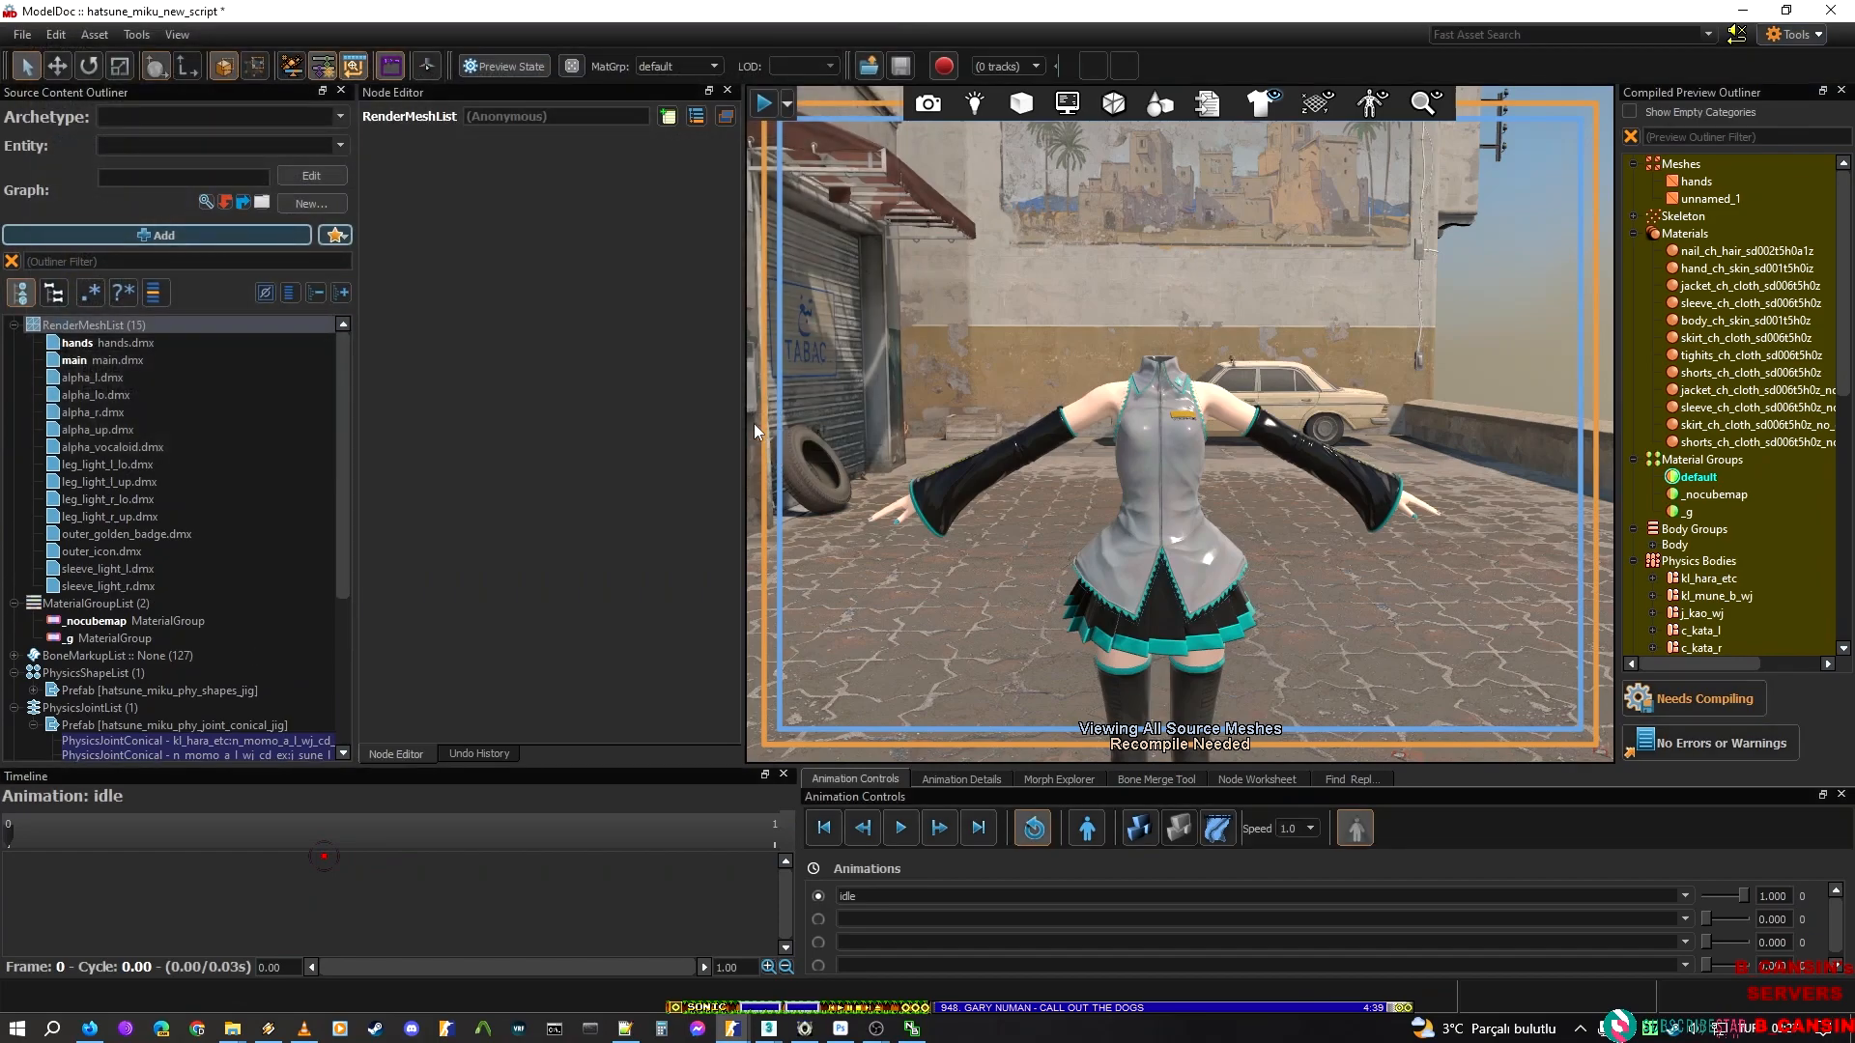
# Add tie_lo.dmx, tie_main.dmx and tie_up.dmx from the tie folder to the RenderMeshList
pyautogui.rightClick(124, 325)
pyautogui.click(184, 391)
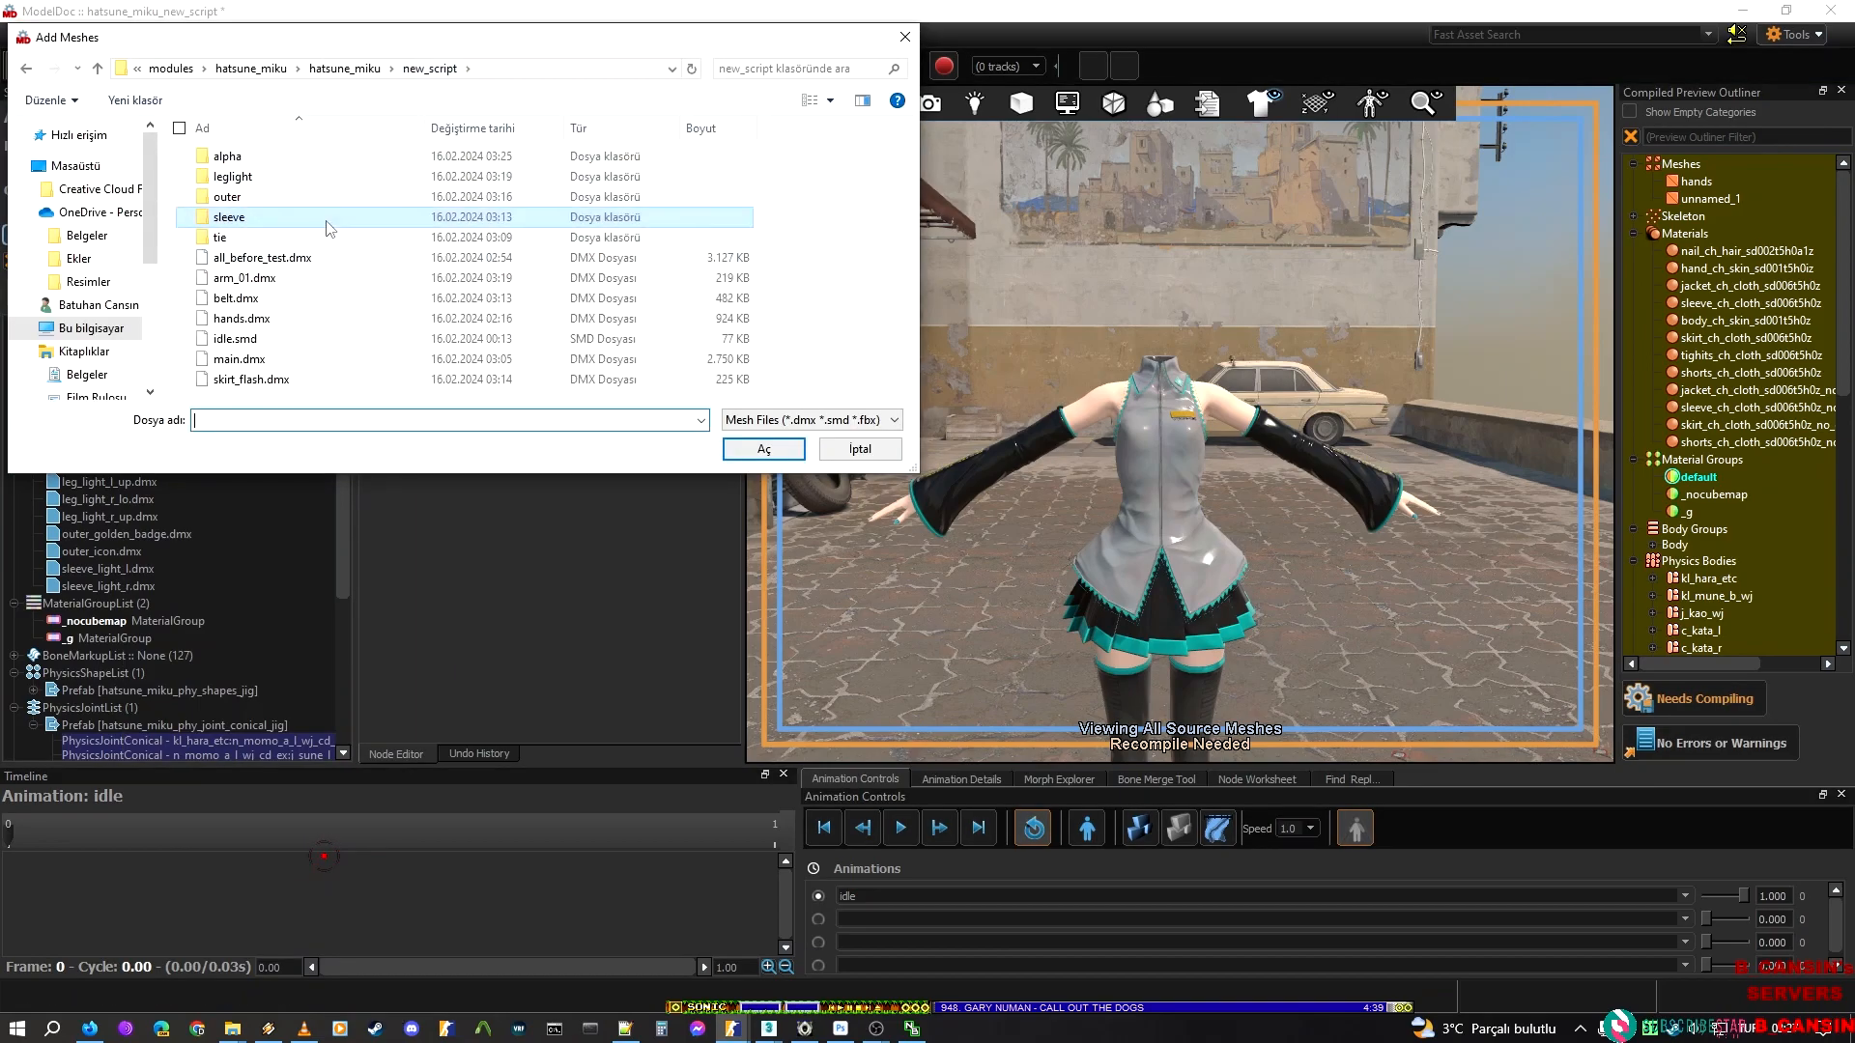
pyautogui.doubleClick(320, 240)
pyautogui.click(298, 159)
pyautogui.keyDown('shift'); pyautogui.click(259, 197); pyautogui.keyUp('shift')
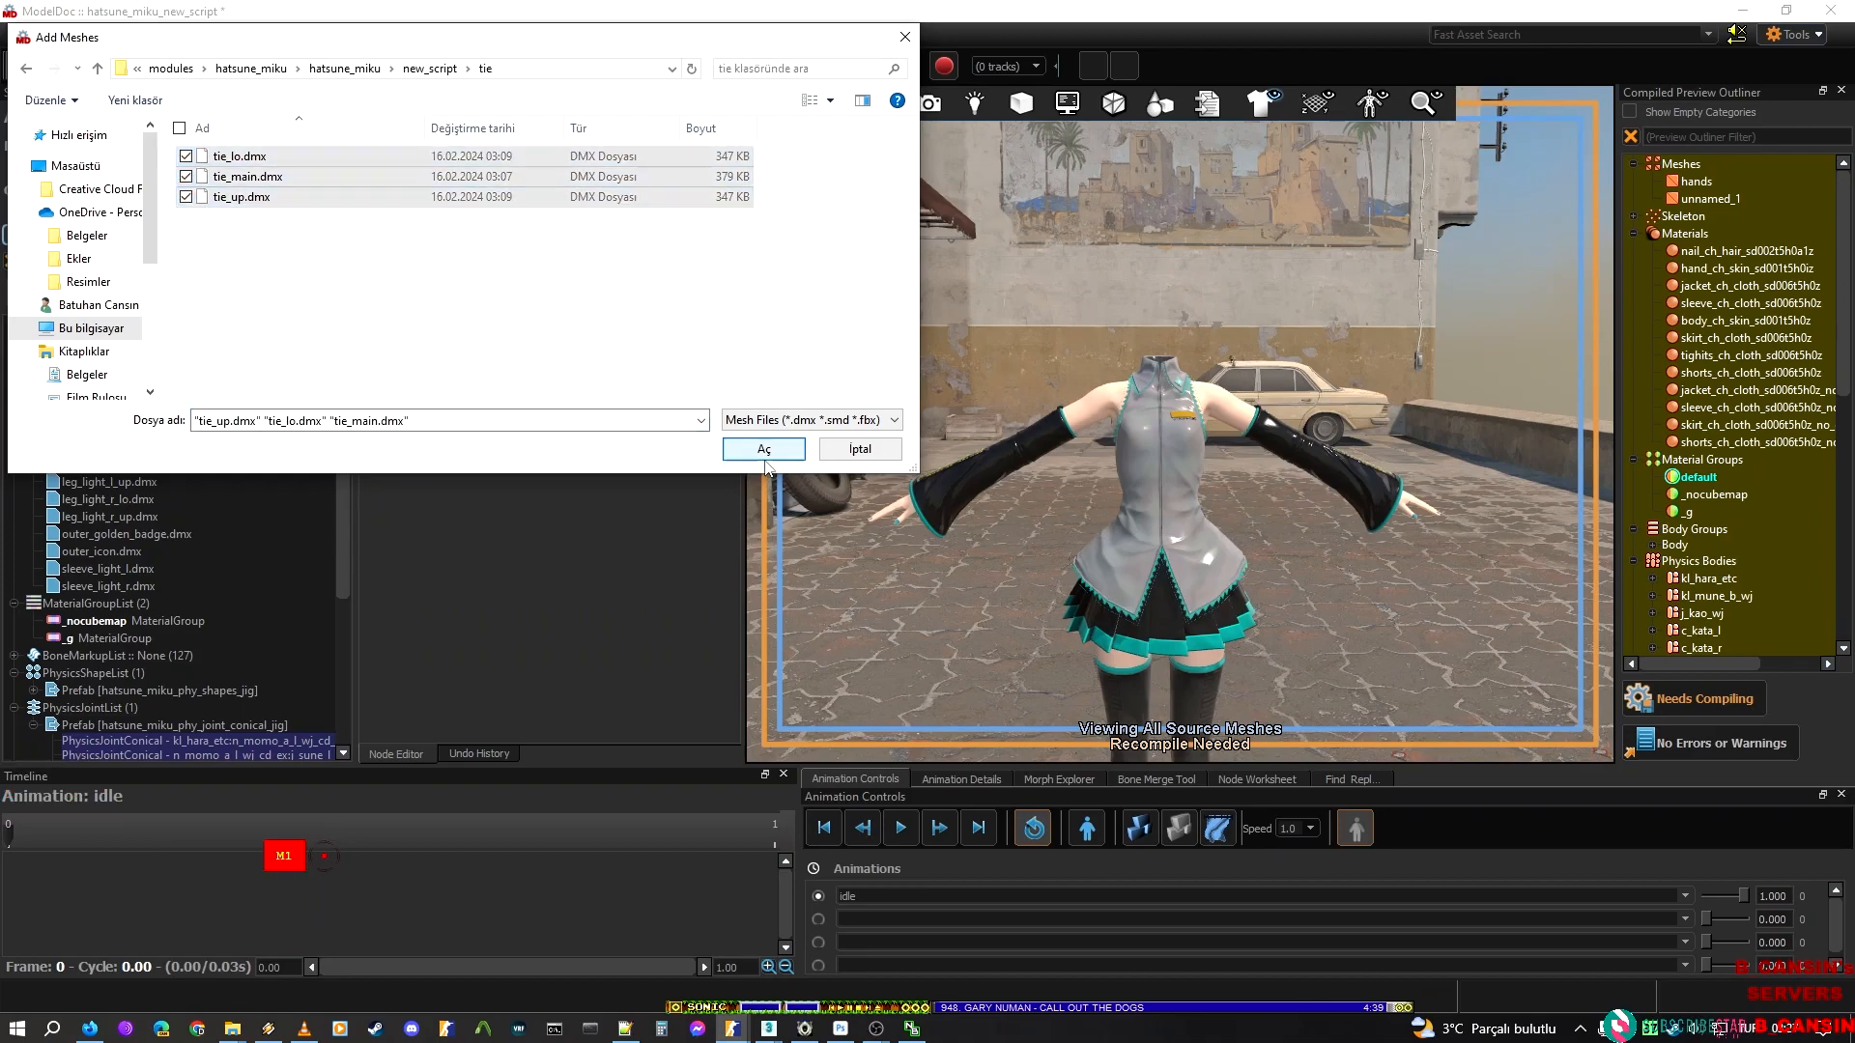
pyautogui.click(764, 454)
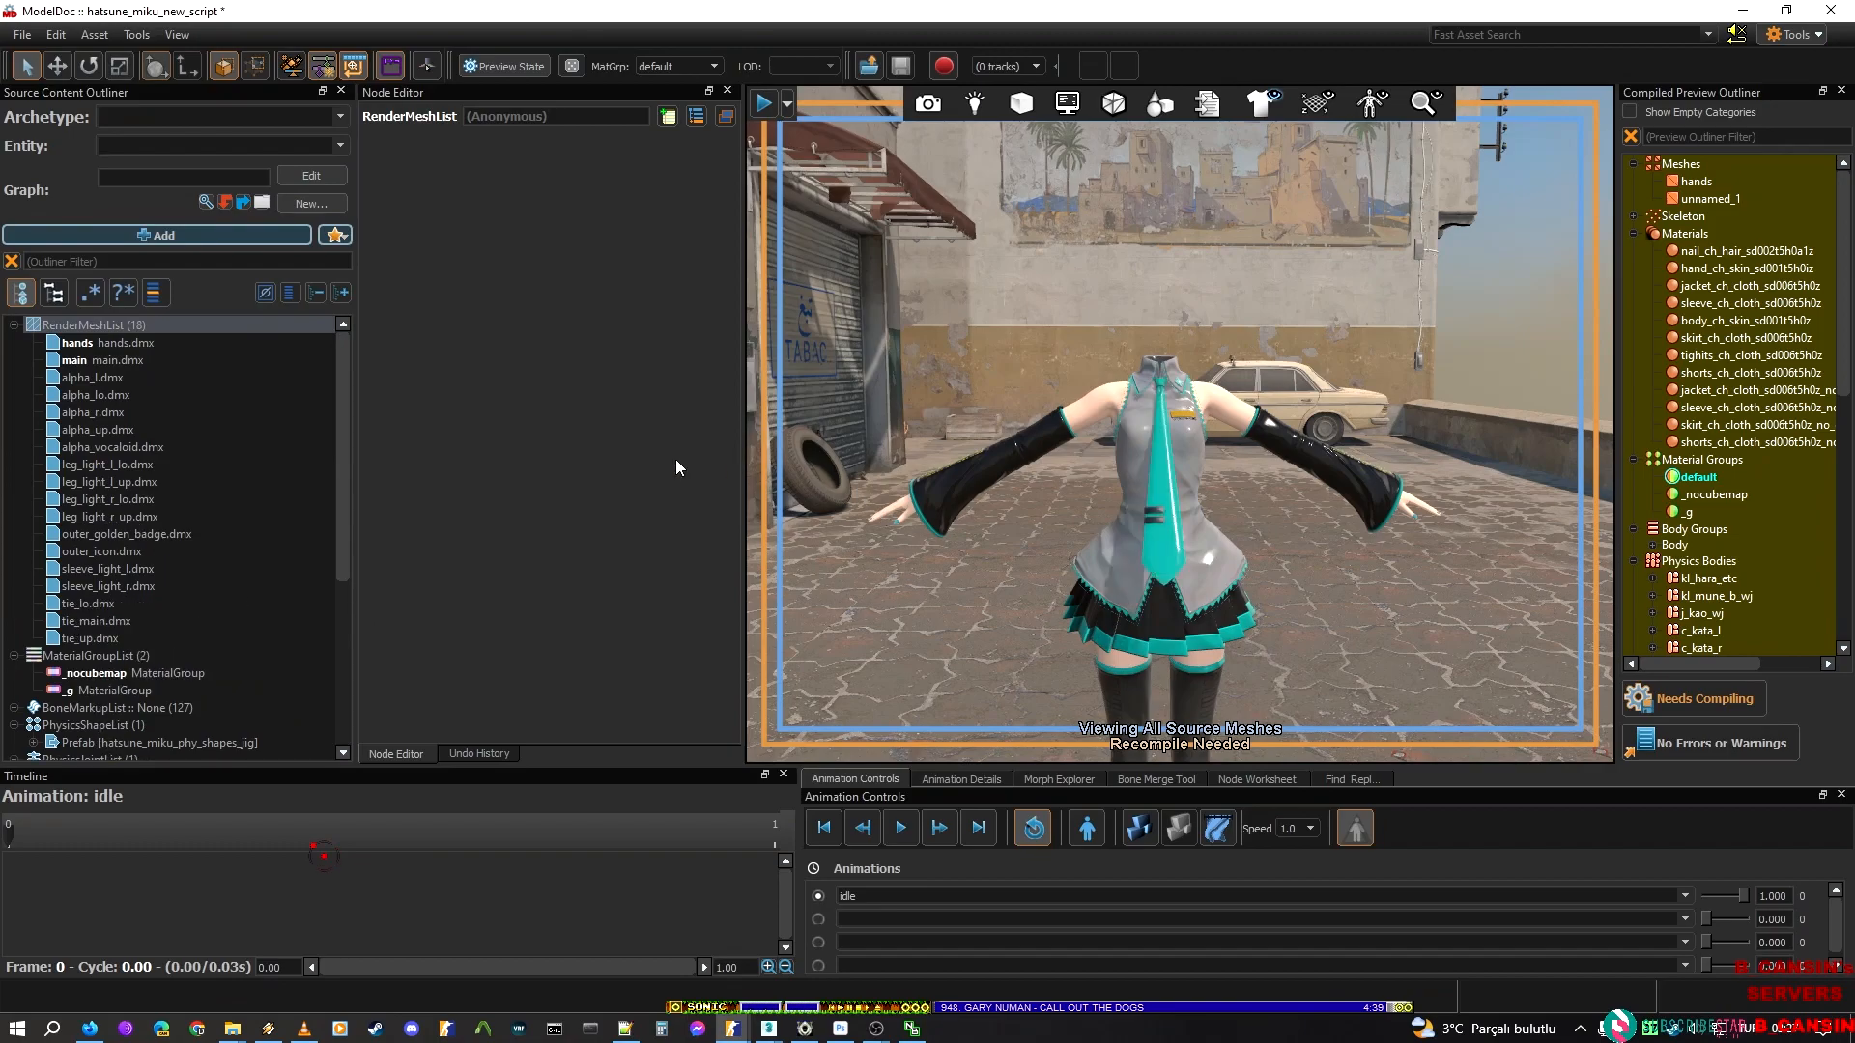
# Preview the tie meshes, sleeve_light_r and alpha_l individually to check which part of the outfit each one contains
pyautogui.click(106, 634)
pyautogui.click(113, 604)
pyautogui.click(114, 618)
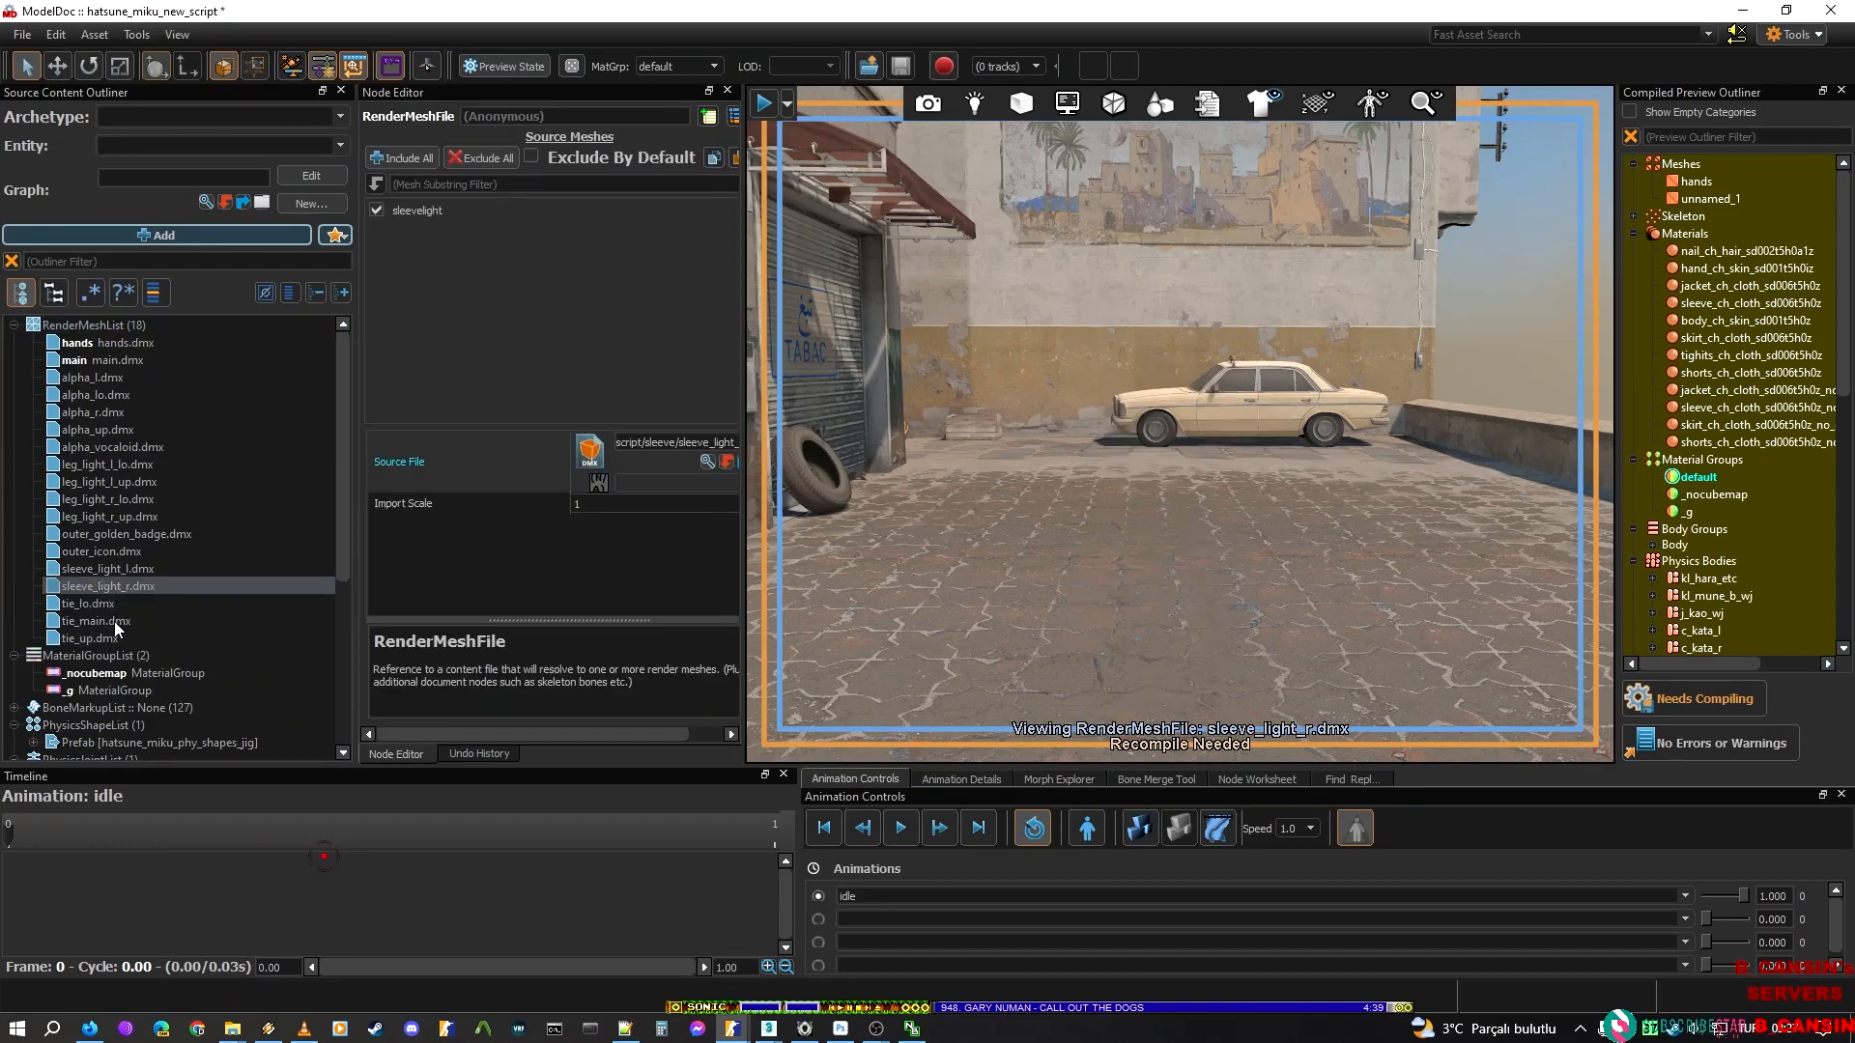
pyautogui.click(113, 635)
pyautogui.click(123, 600)
pyautogui.click(114, 621)
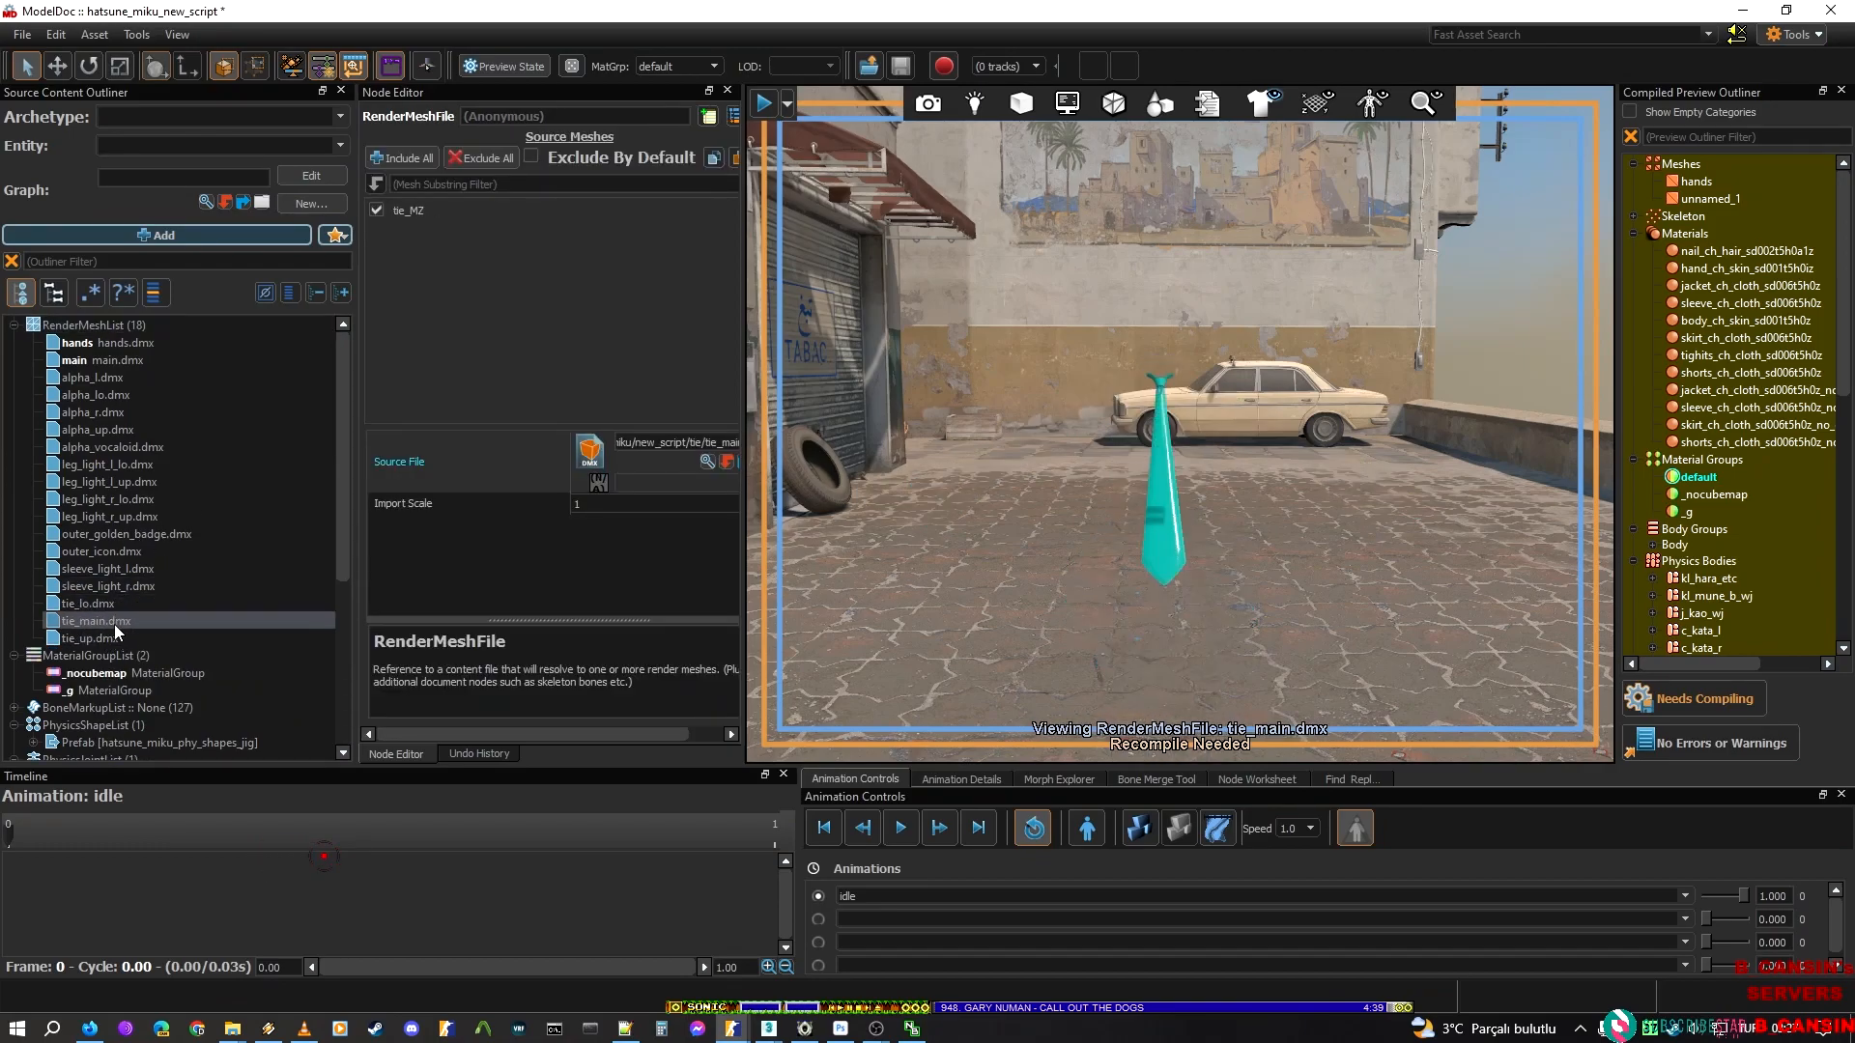
pyautogui.click(112, 638)
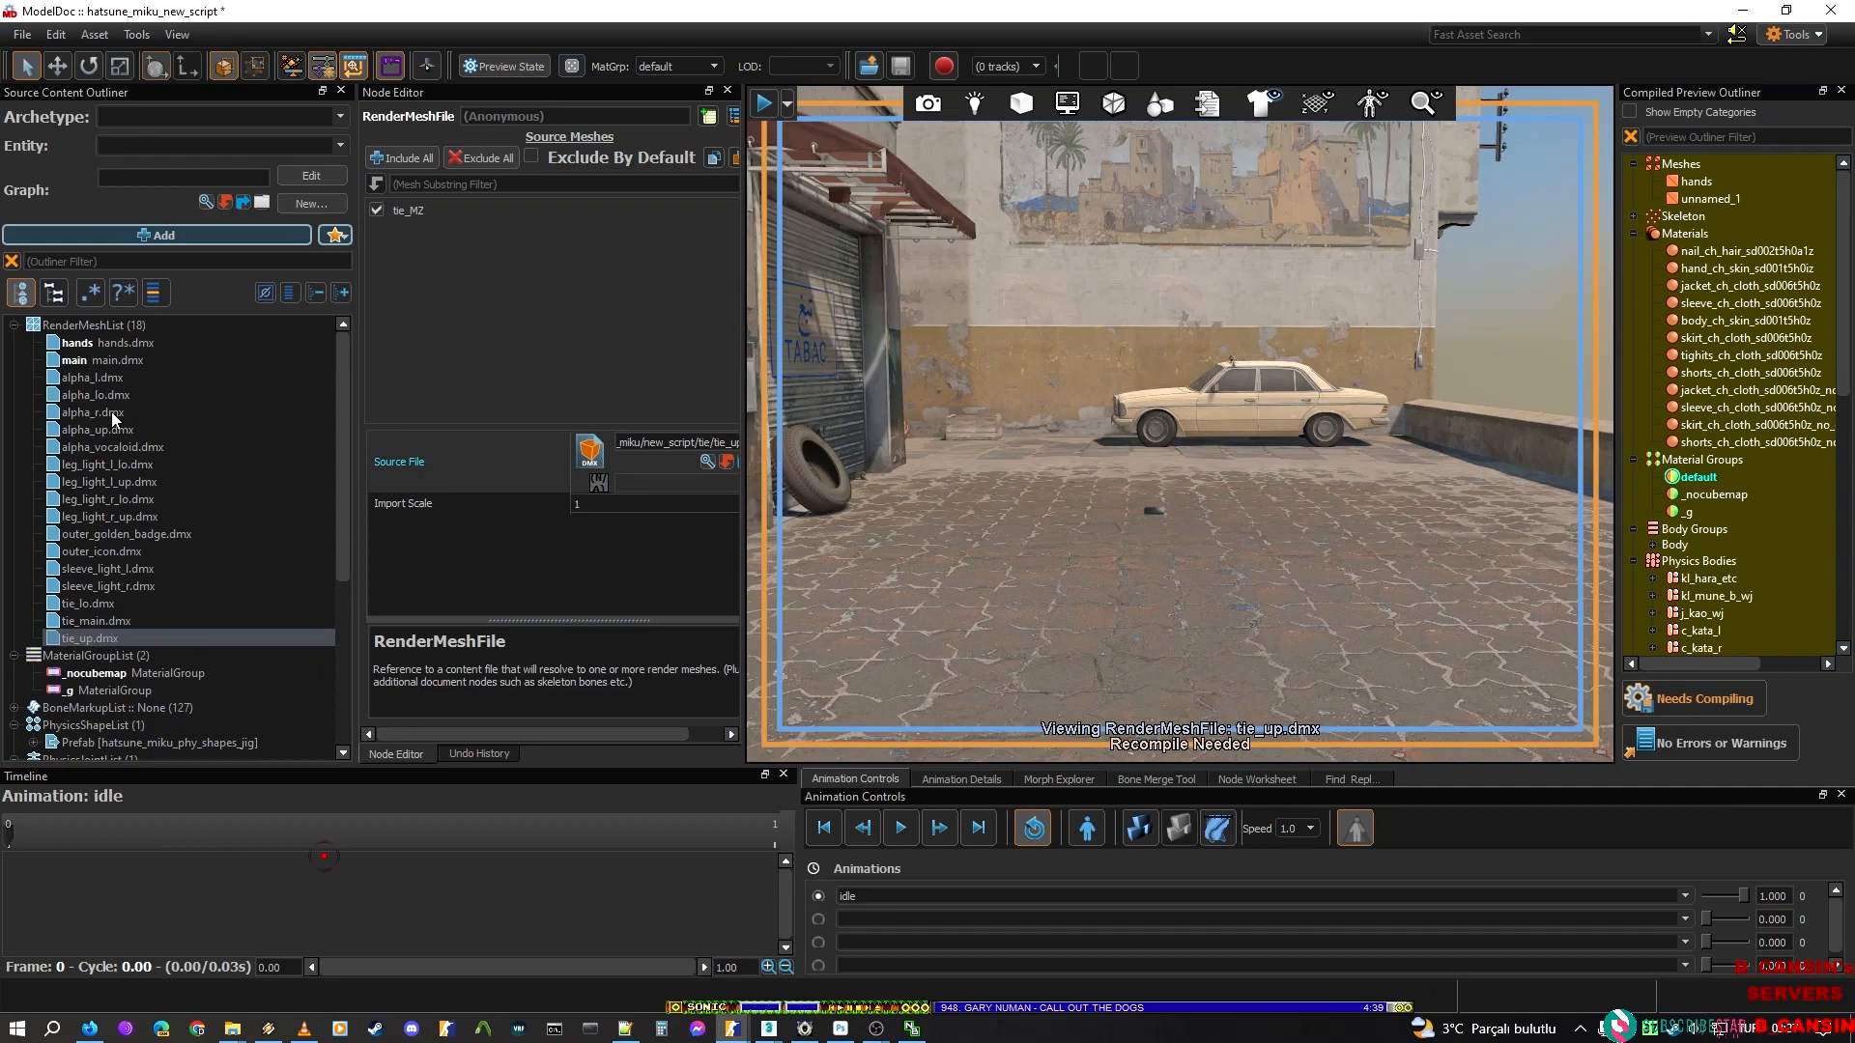
pyautogui.click(113, 381)
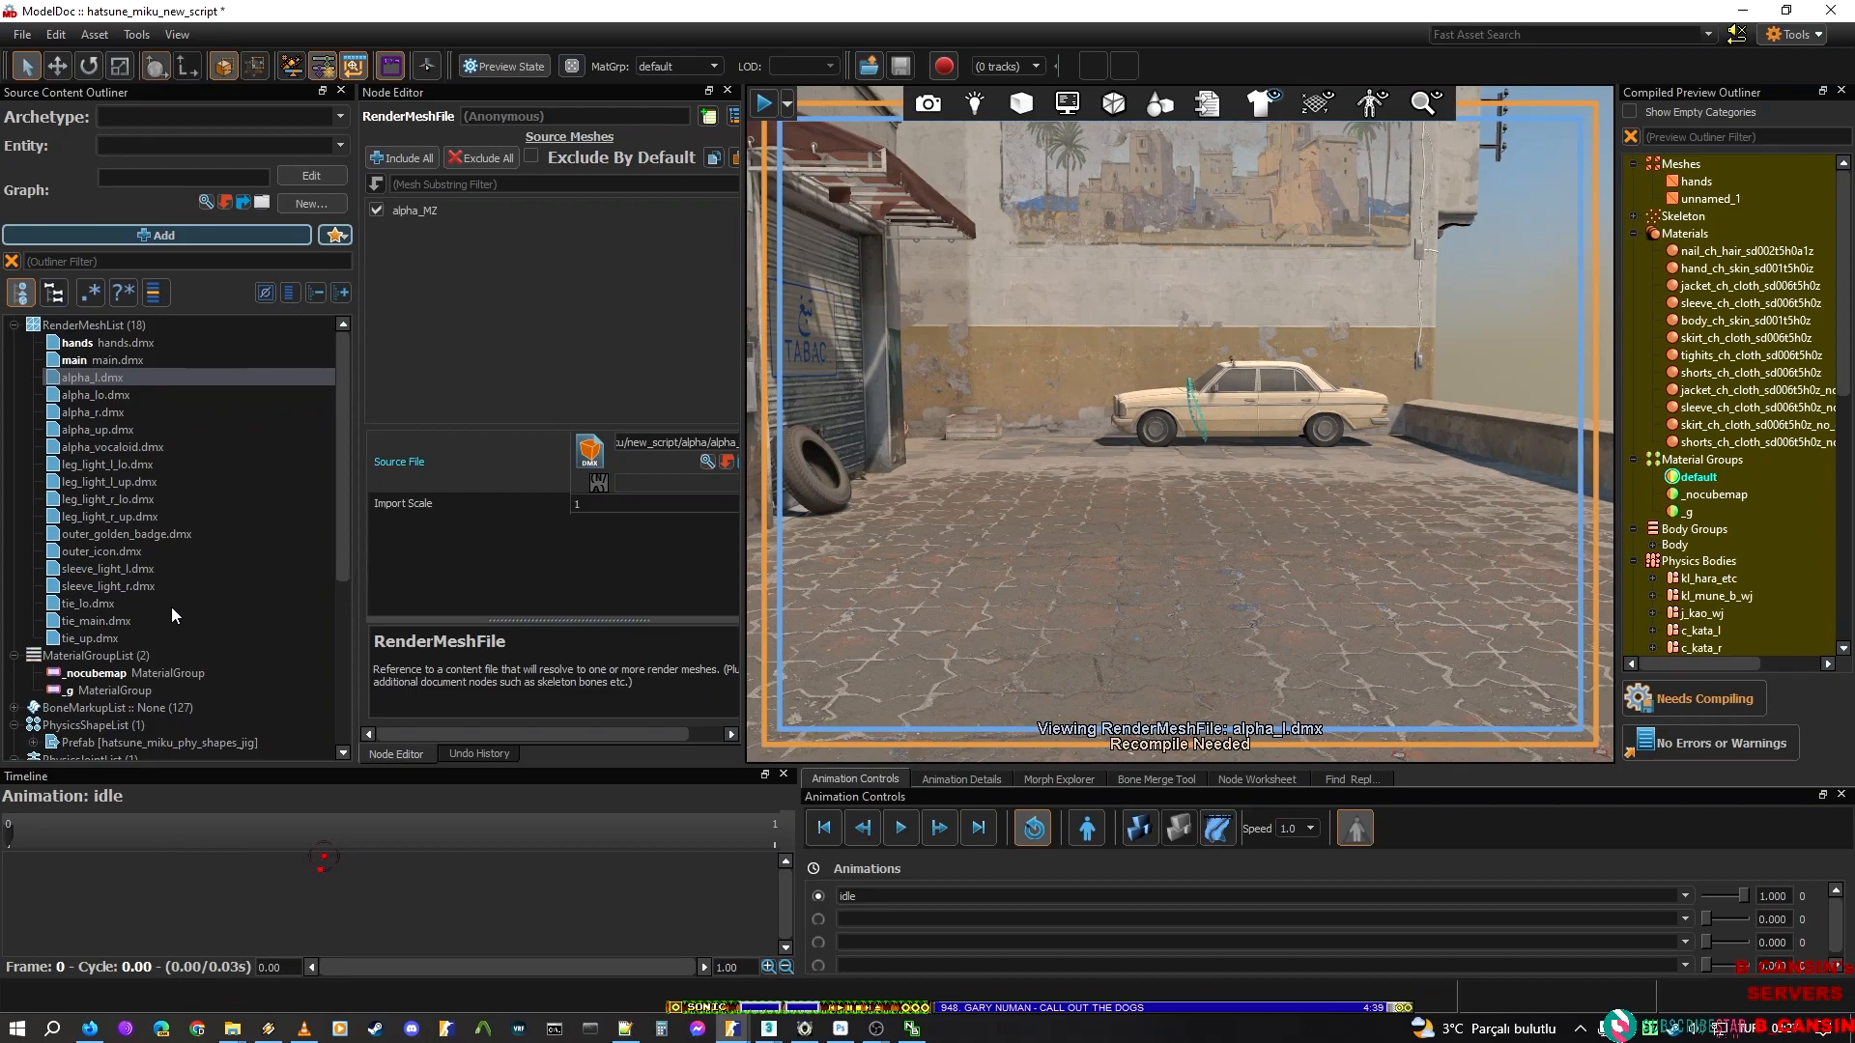
pyautogui.click(121, 619)
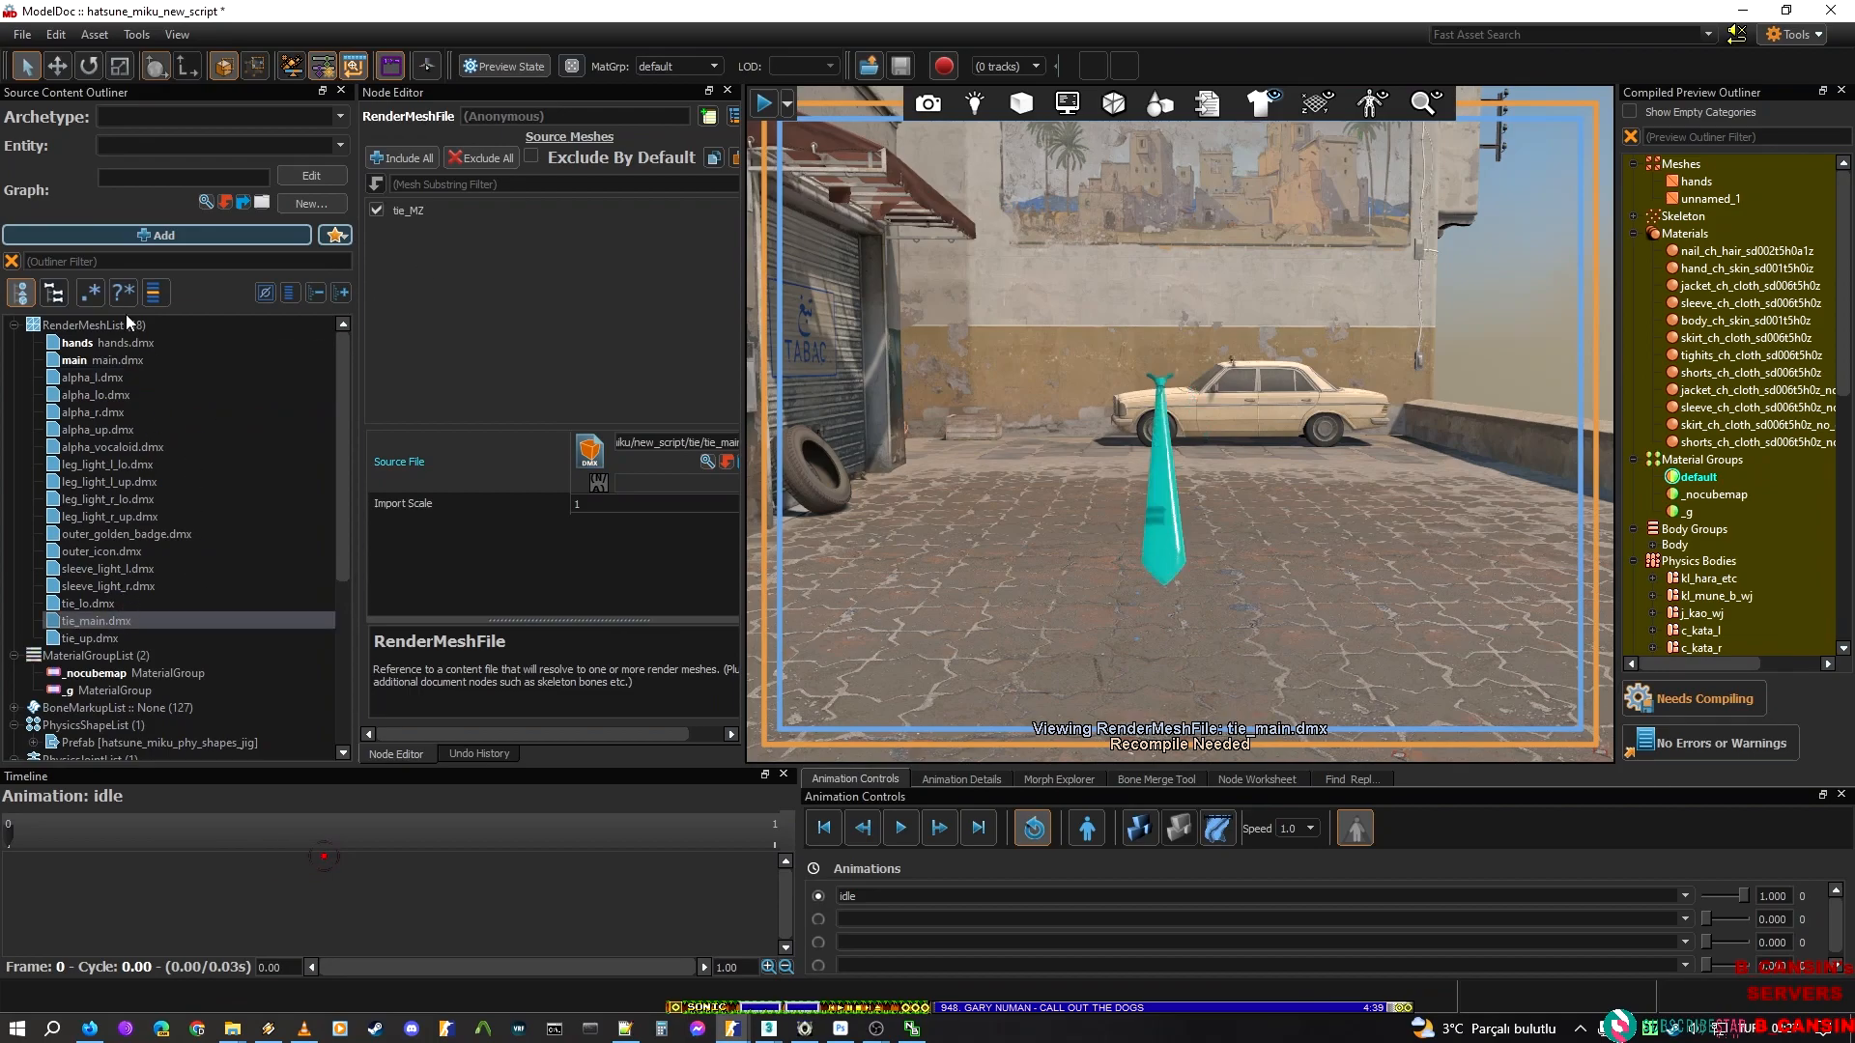
# Add arm_01.dmx, belt.dmx and skirt_flash.dmx from the new_script folder to the RenderMeshList
pyautogui.rightClick(61, 331)
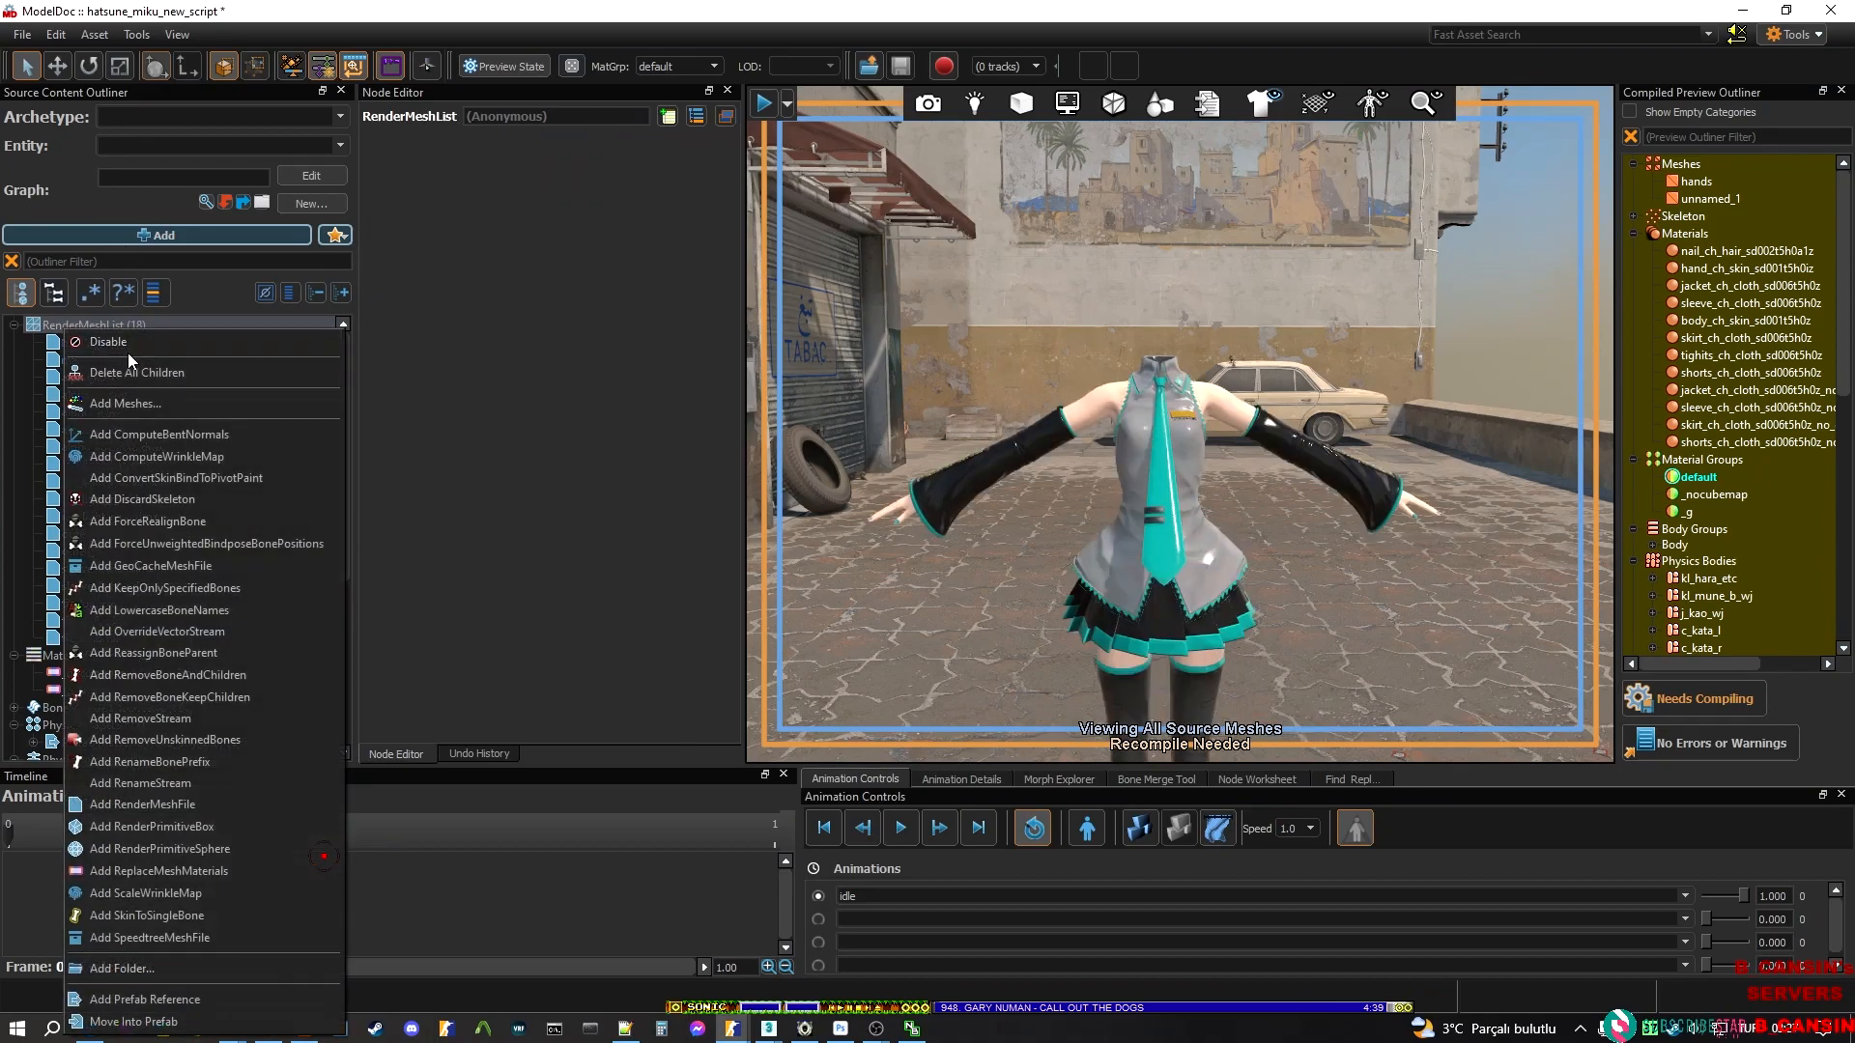
pyautogui.click(144, 408)
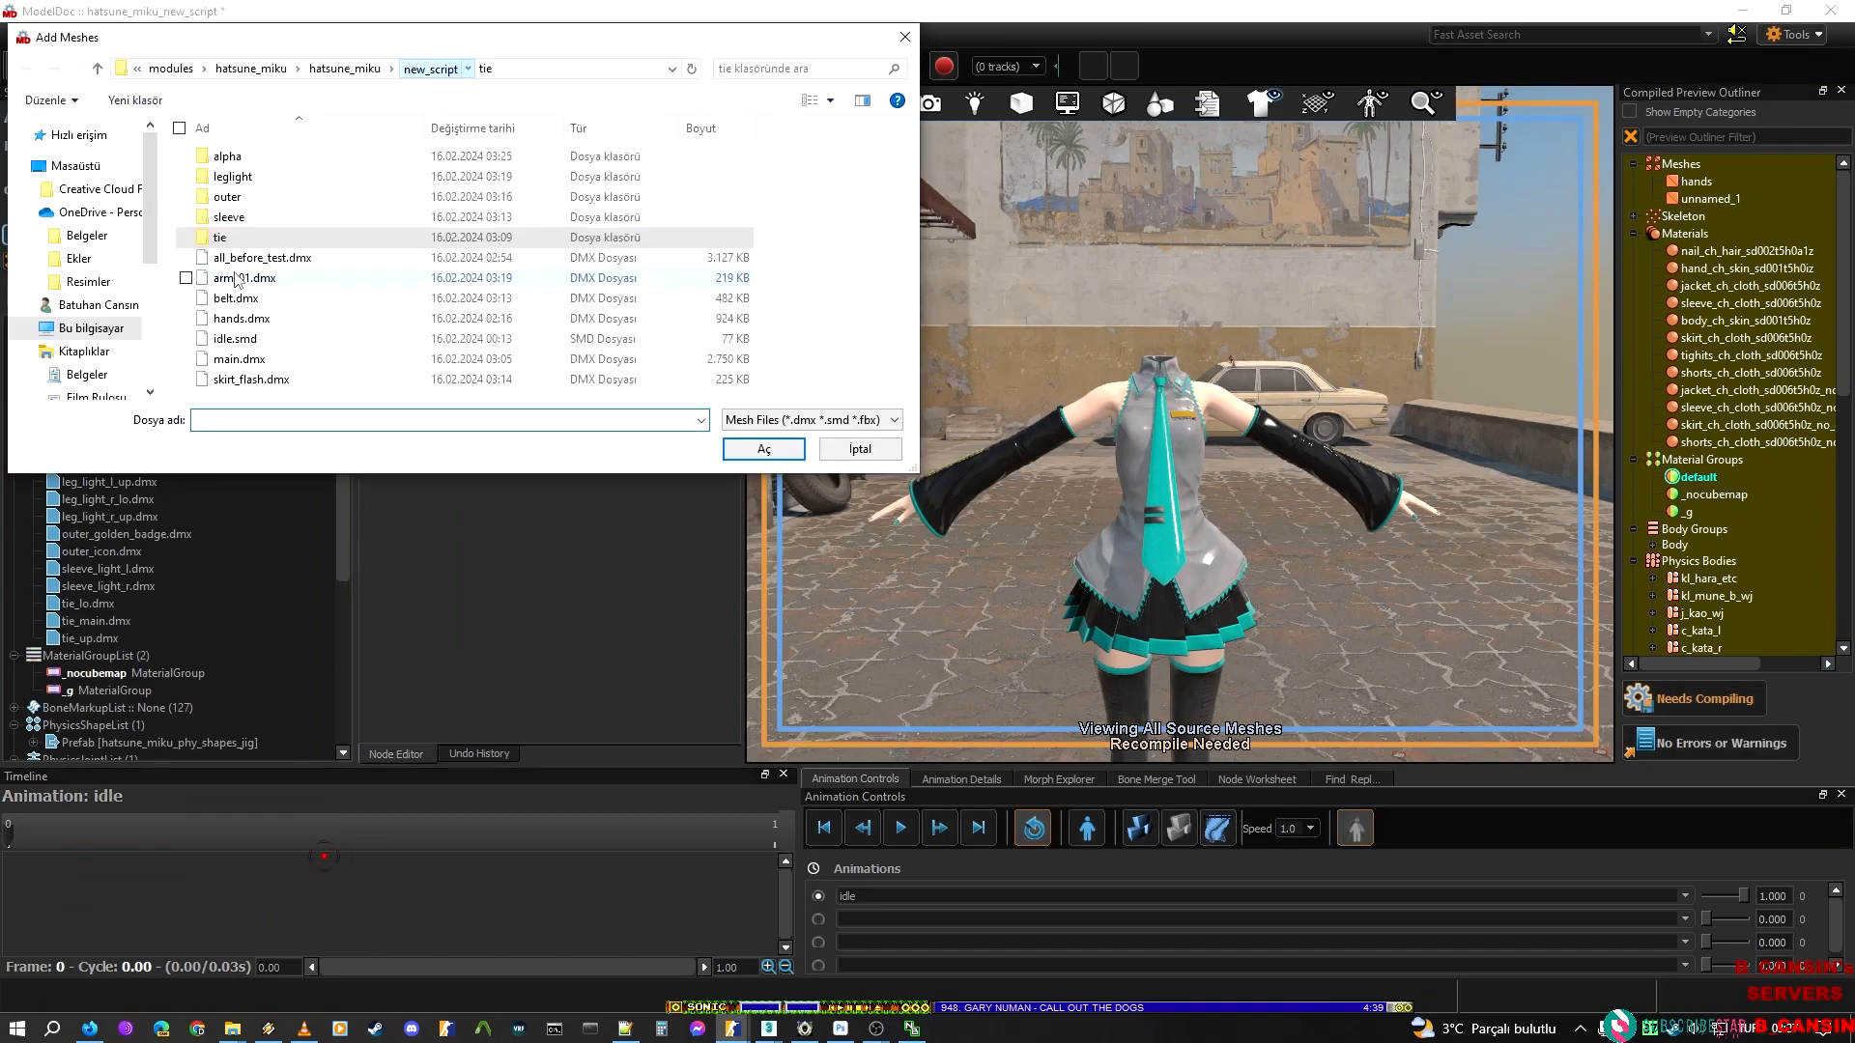
pyautogui.click(246, 278)
pyautogui.keyDown('ctrl'); pyautogui.click(251, 299); pyautogui.keyUp('ctrl')
pyautogui.keyDown('ctrl'); pyautogui.click(253, 360); pyautogui.keyUp('ctrl')
pyautogui.press('Return')
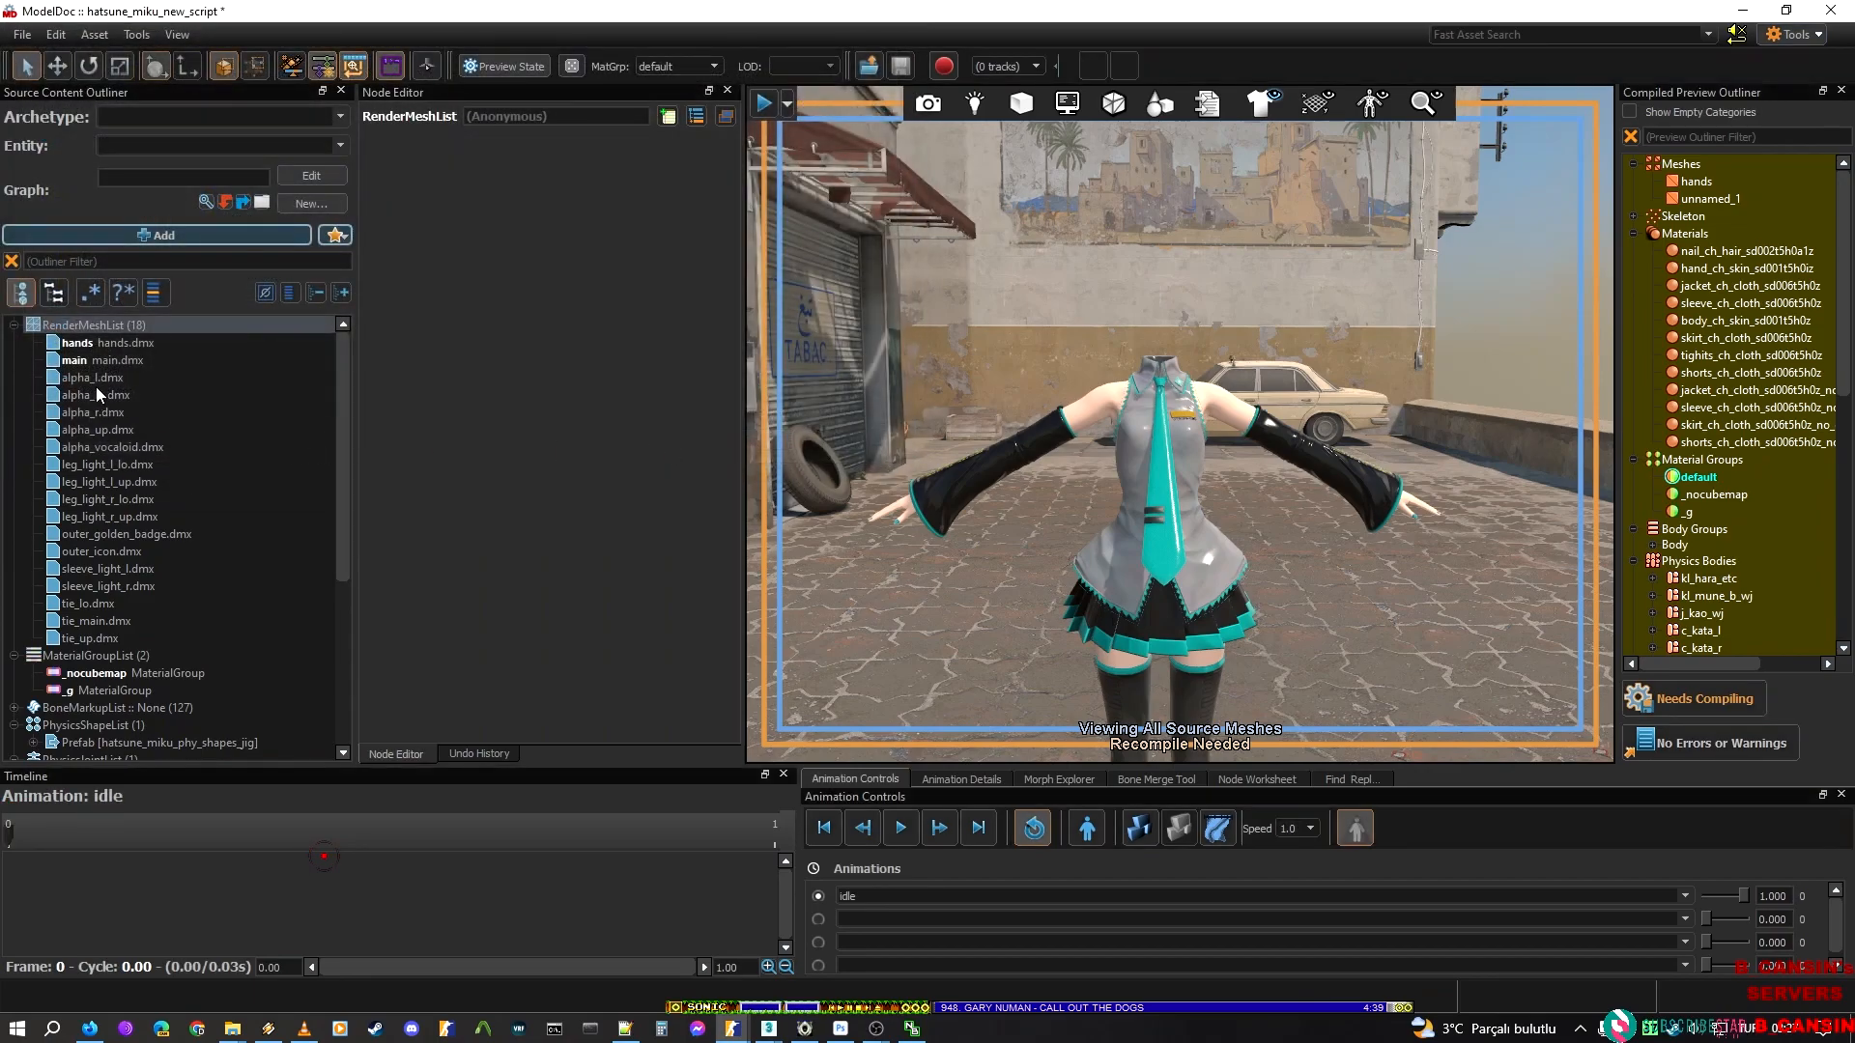
# Name the alpha_l.dmx and alpha_lo.dmx render mesh nodes alpha_l and alpha_lo after their source files
pyautogui.click(102, 378)
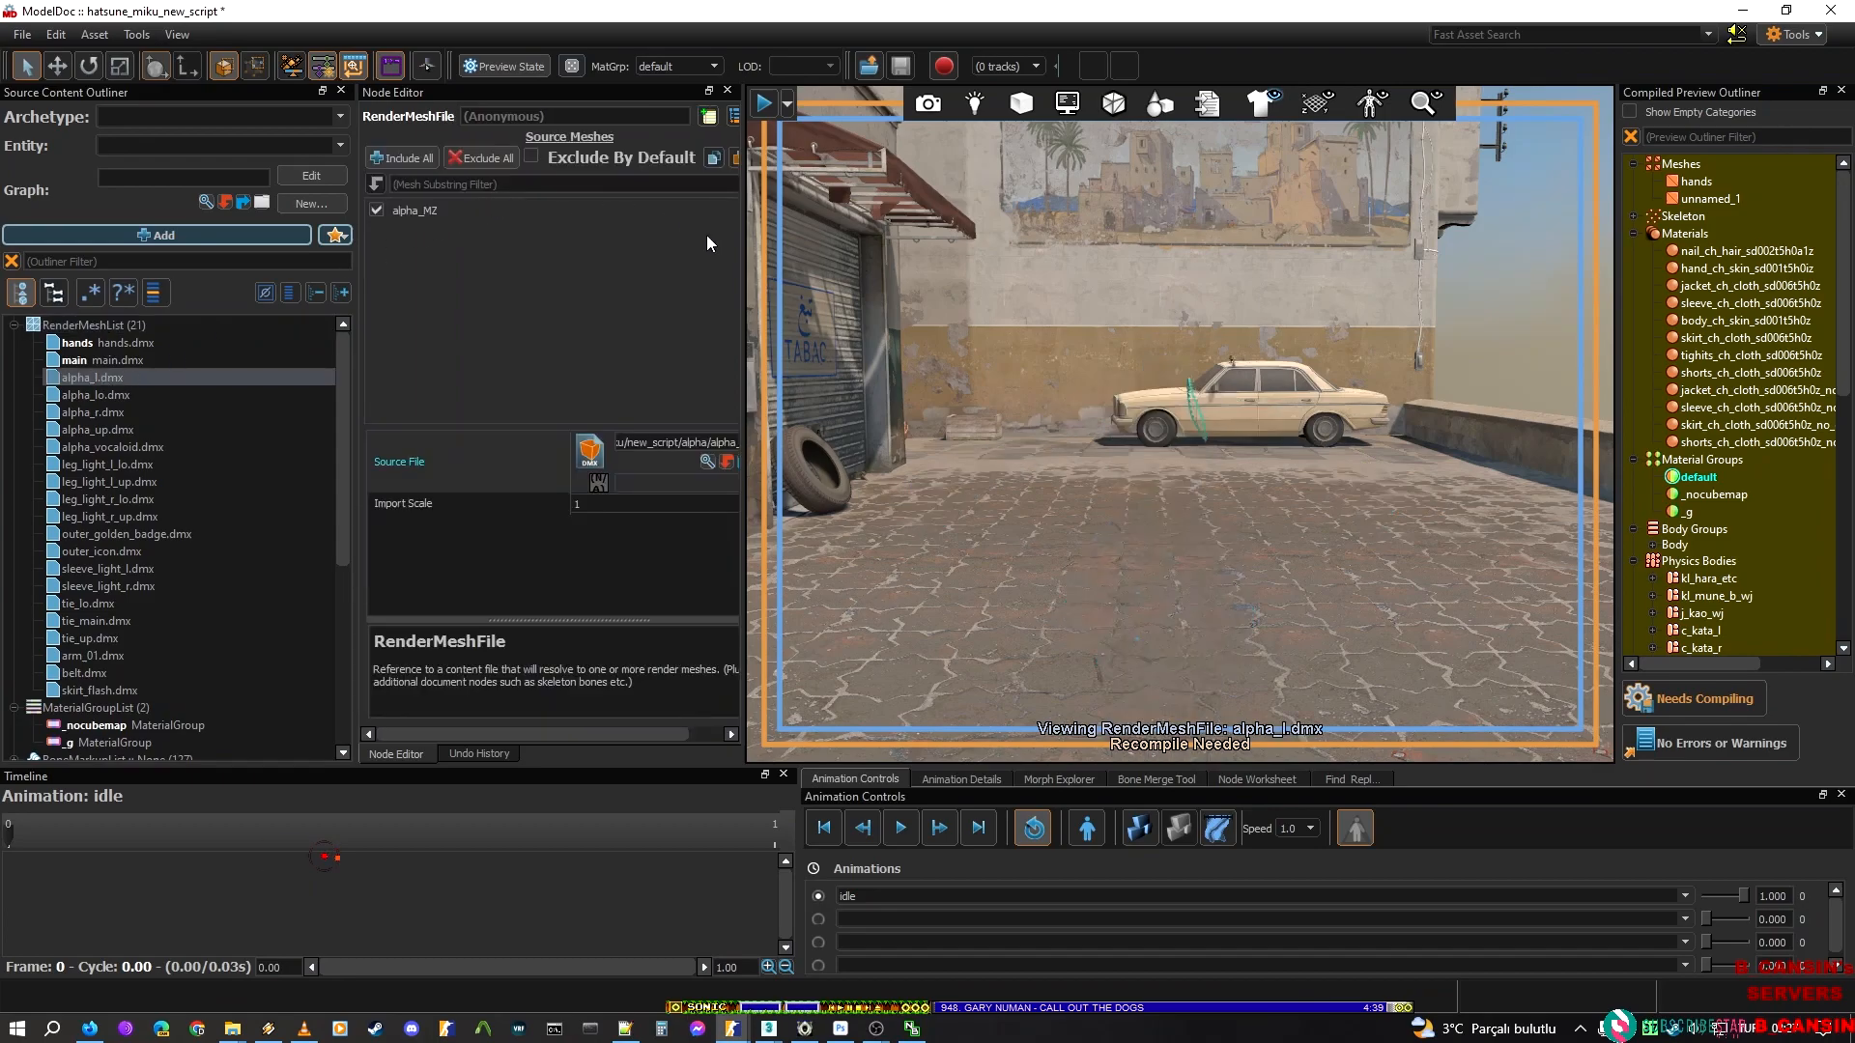
pyautogui.moveTo(560, 734); pyautogui.dragTo(614, 734)
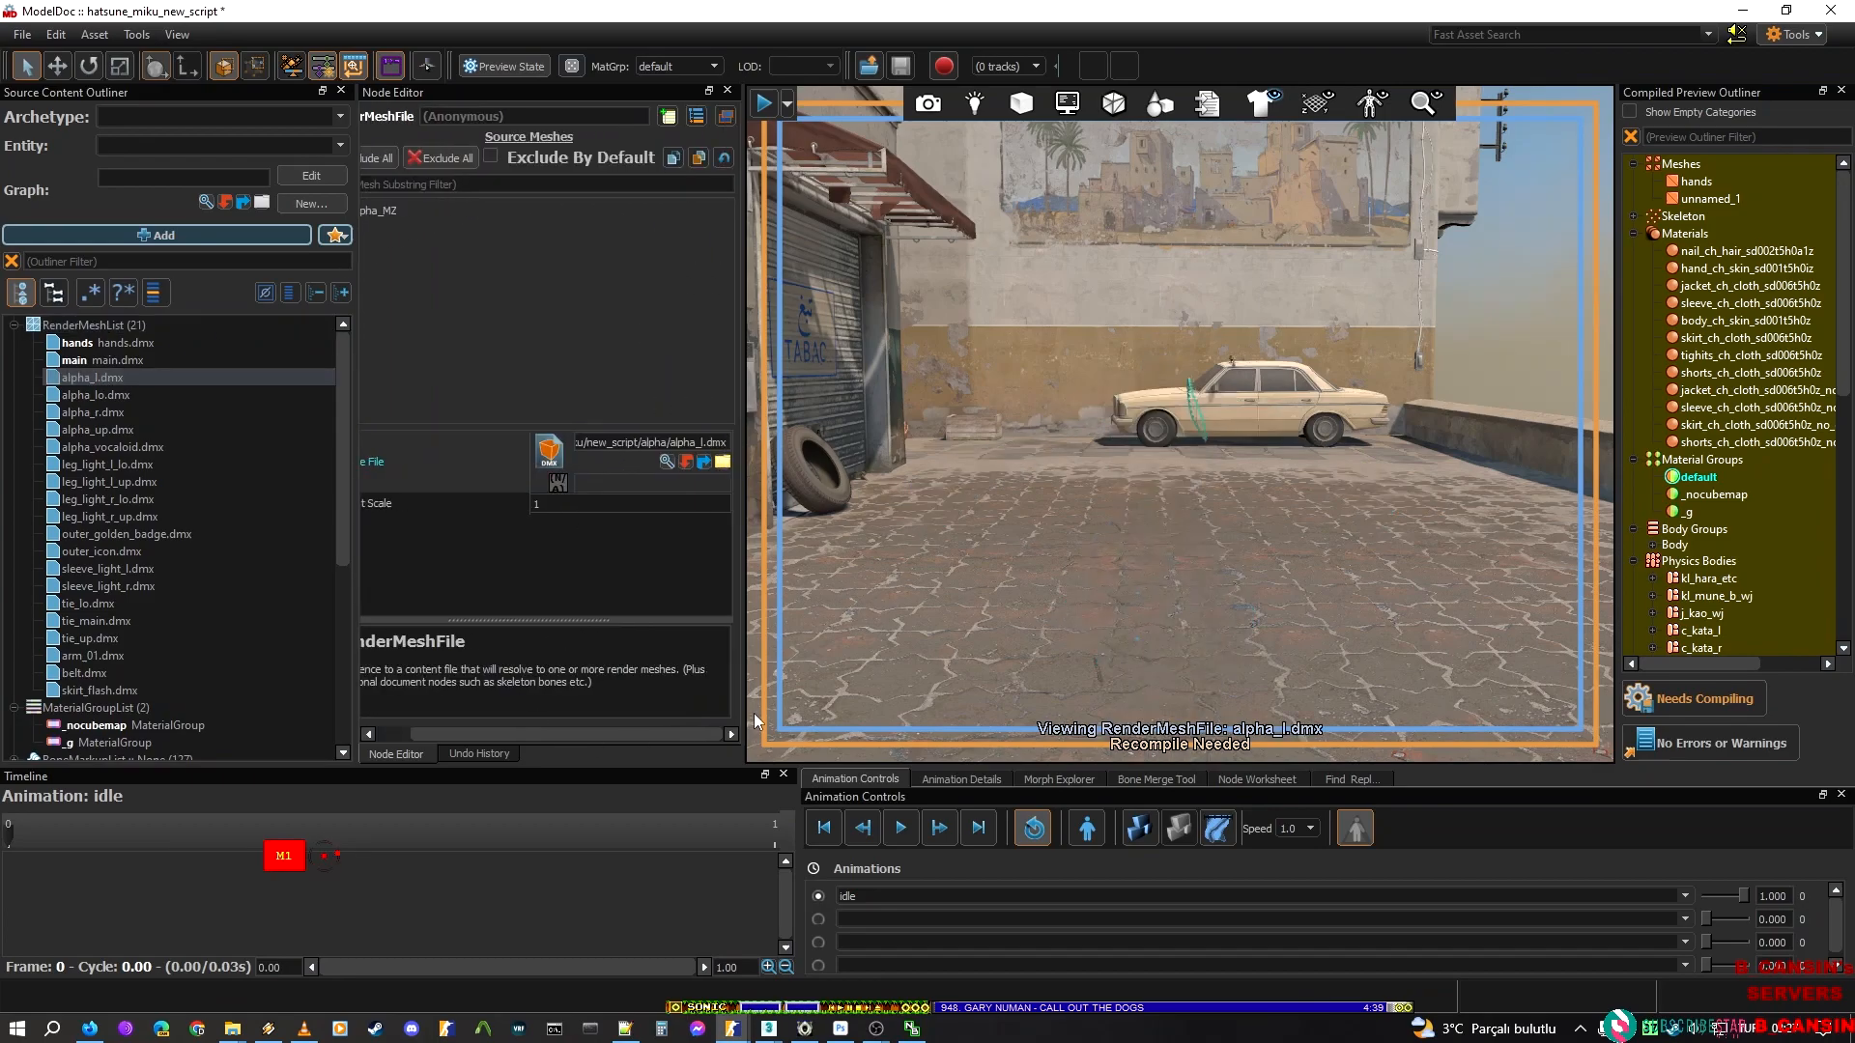
pyautogui.doubleClick(689, 443)
pyautogui.hotkey('ctrl', 'c')
pyautogui.click(542, 123)
pyautogui.hotkey('ctrl', 'v')
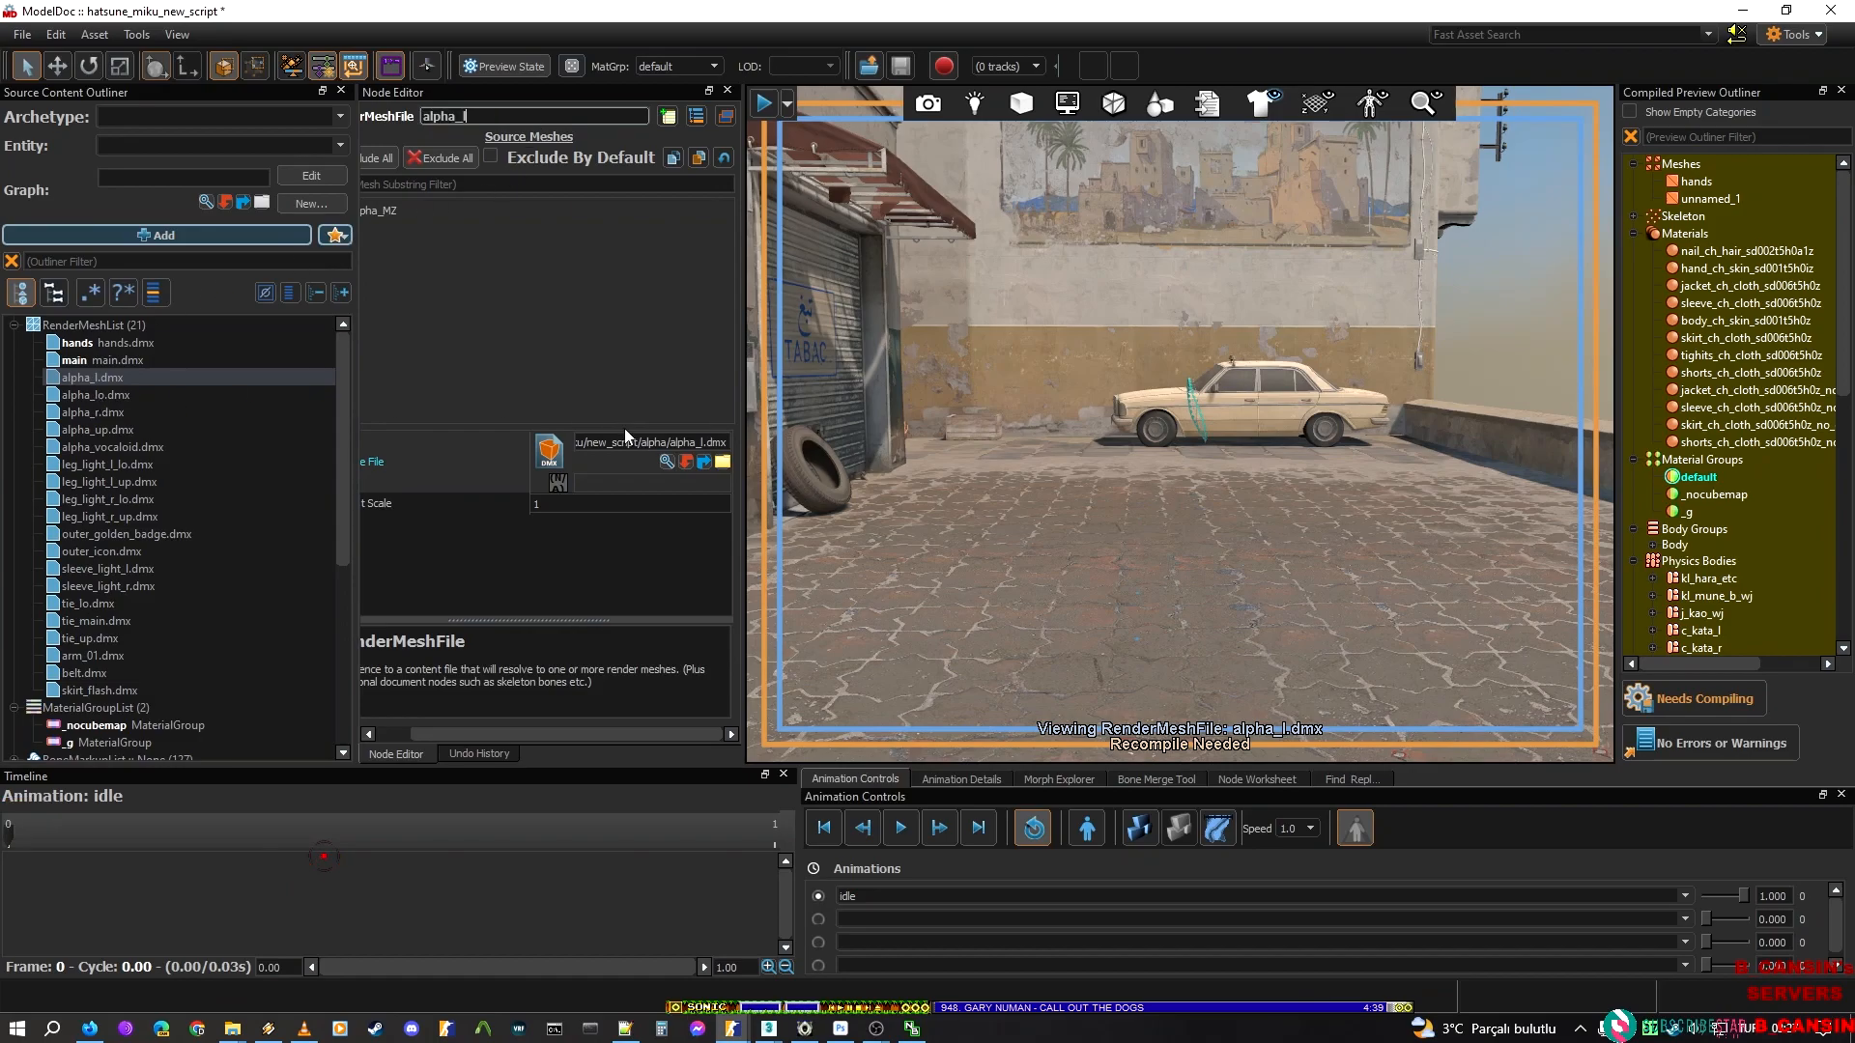
pyautogui.click(101, 395)
pyautogui.doubleClick(688, 444)
pyautogui.hotkey('ctrl', 'c')
pyautogui.click(535, 117)
pyautogui.hotkey('ctrl', 'v')
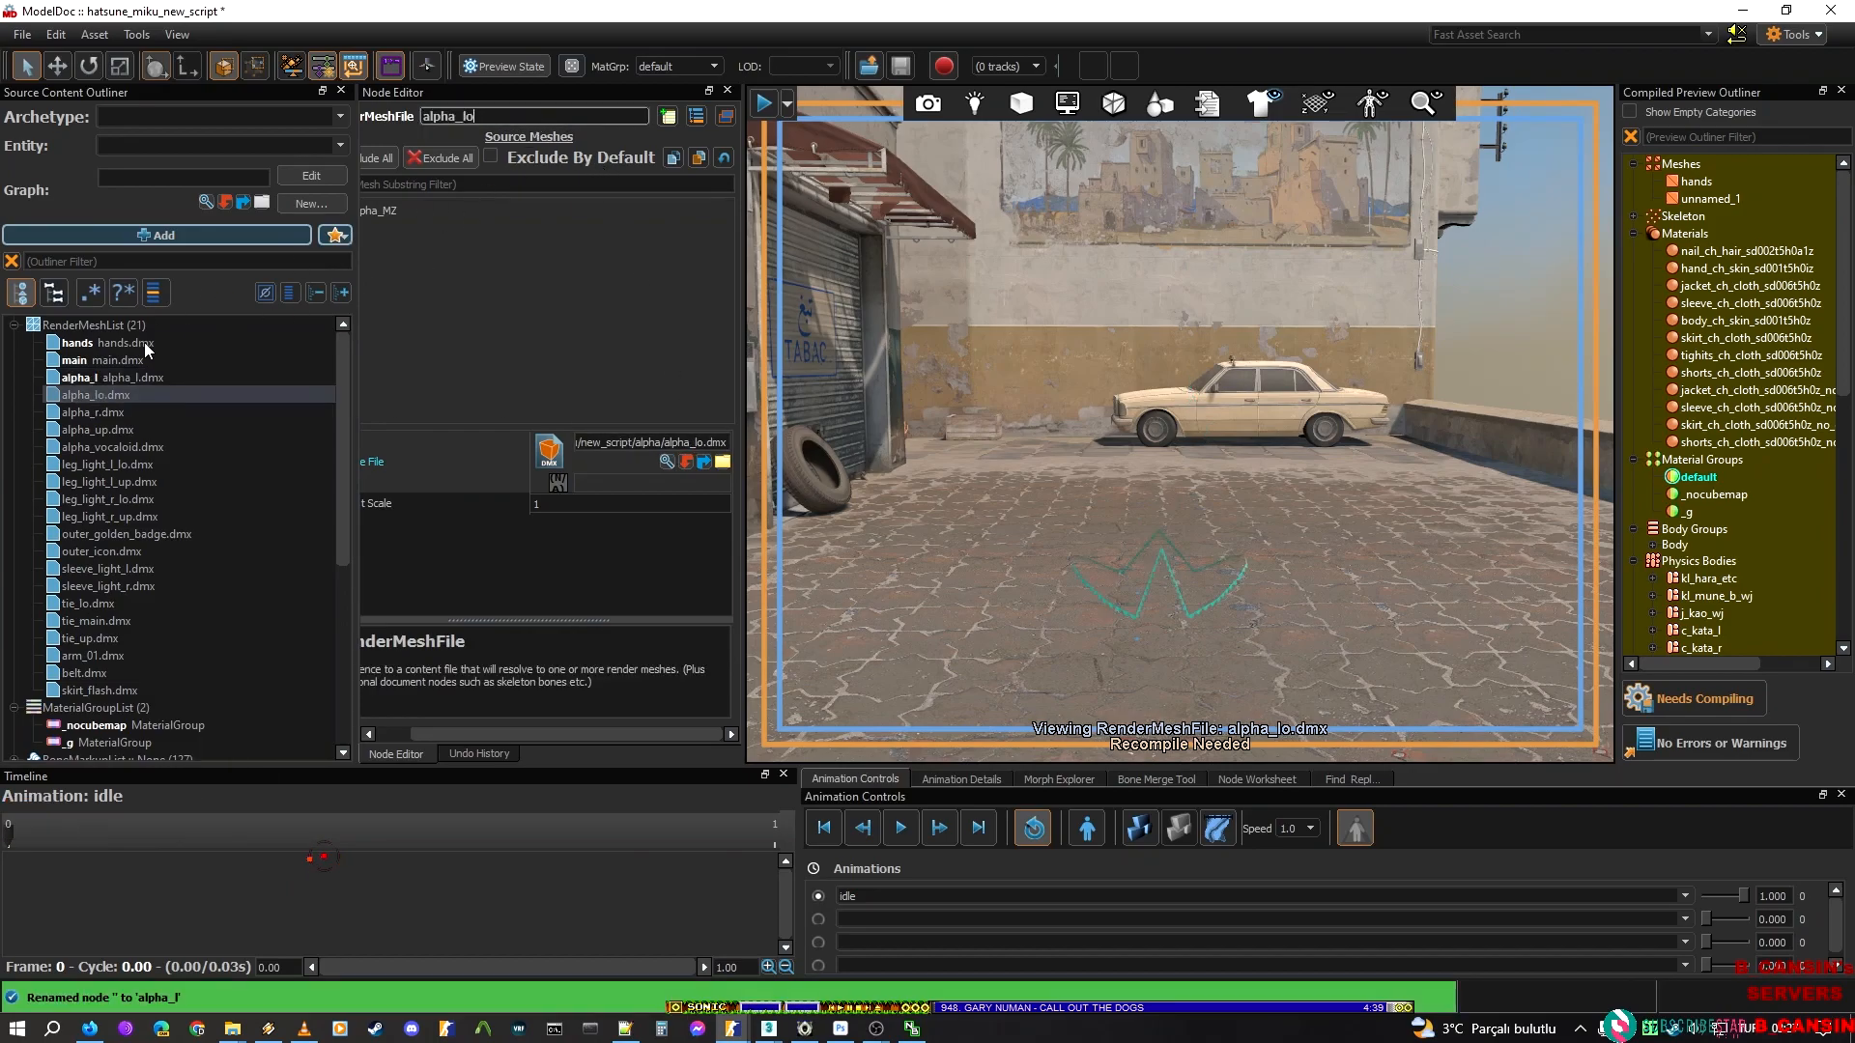
# Name the remaining three alpha render mesh nodes alpha_r, alpha_up and alpha_vocaloid, matching their source files
pyautogui.click(98, 419)
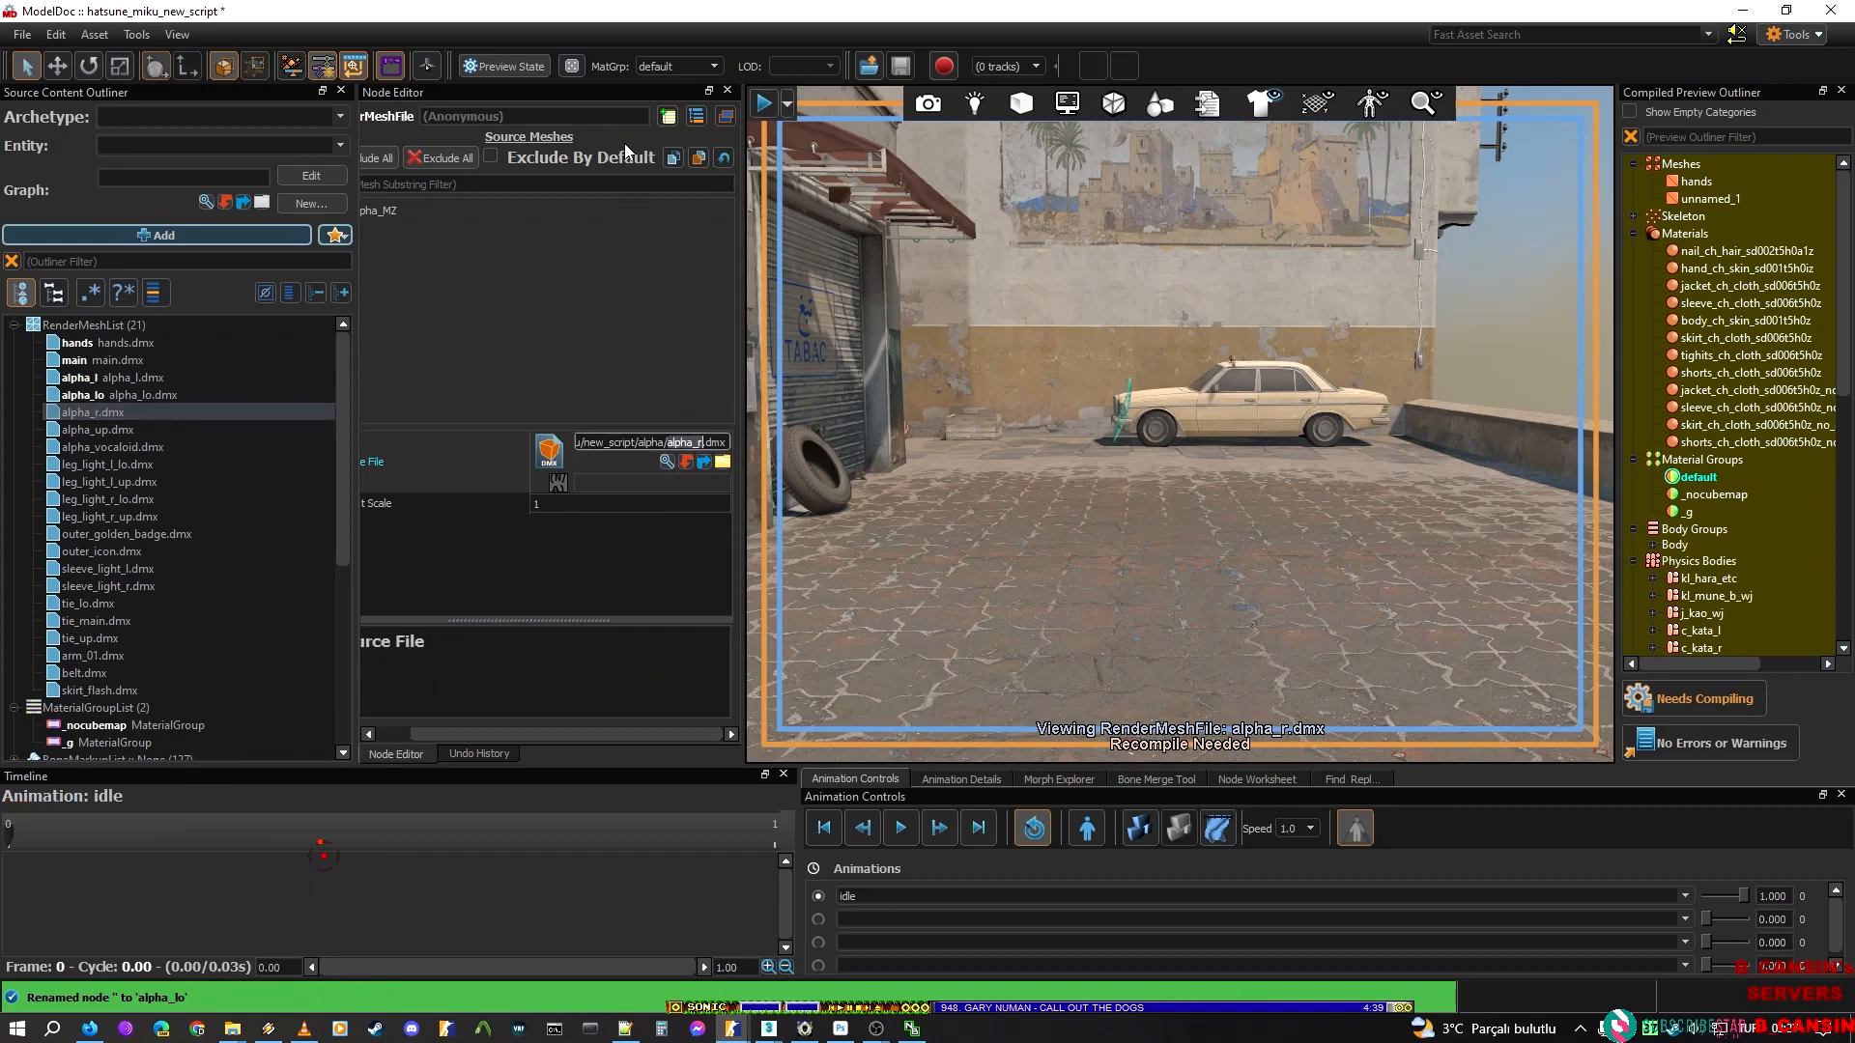
pyautogui.click(575, 114)
pyautogui.write('alpha_r')
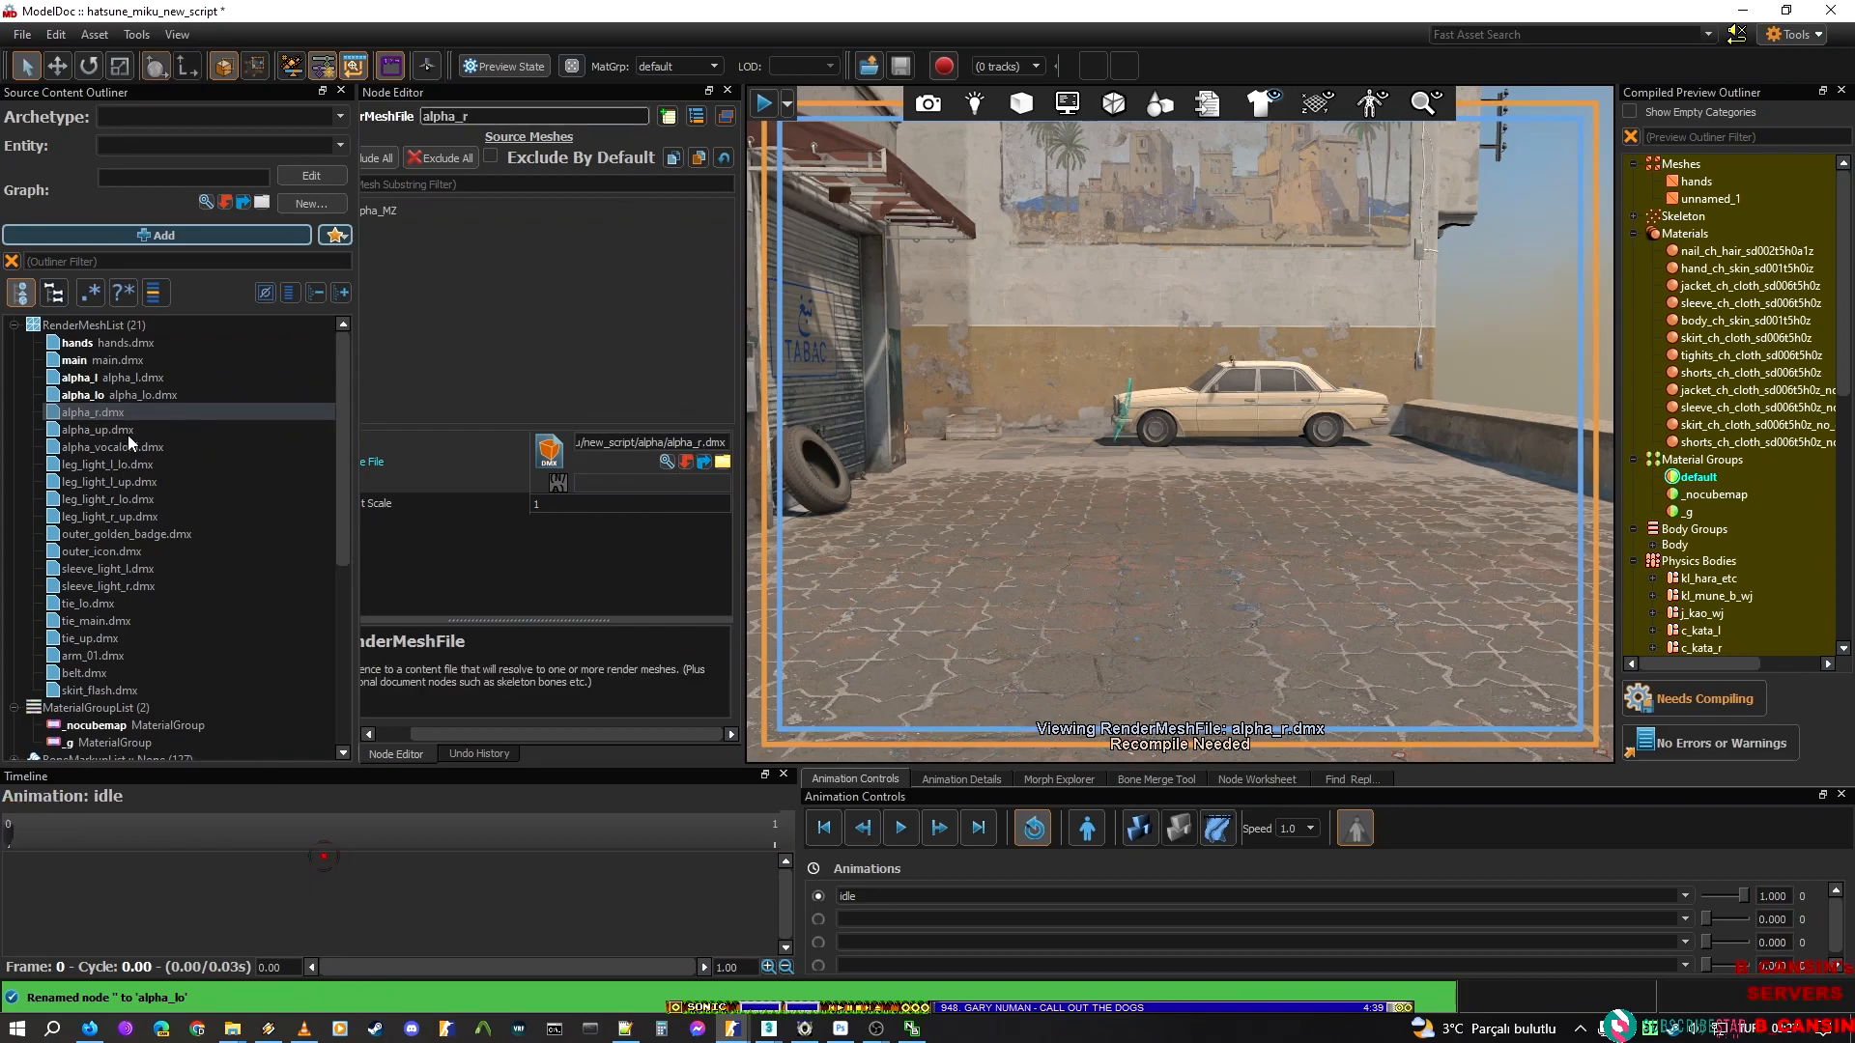
pyautogui.click(128, 431)
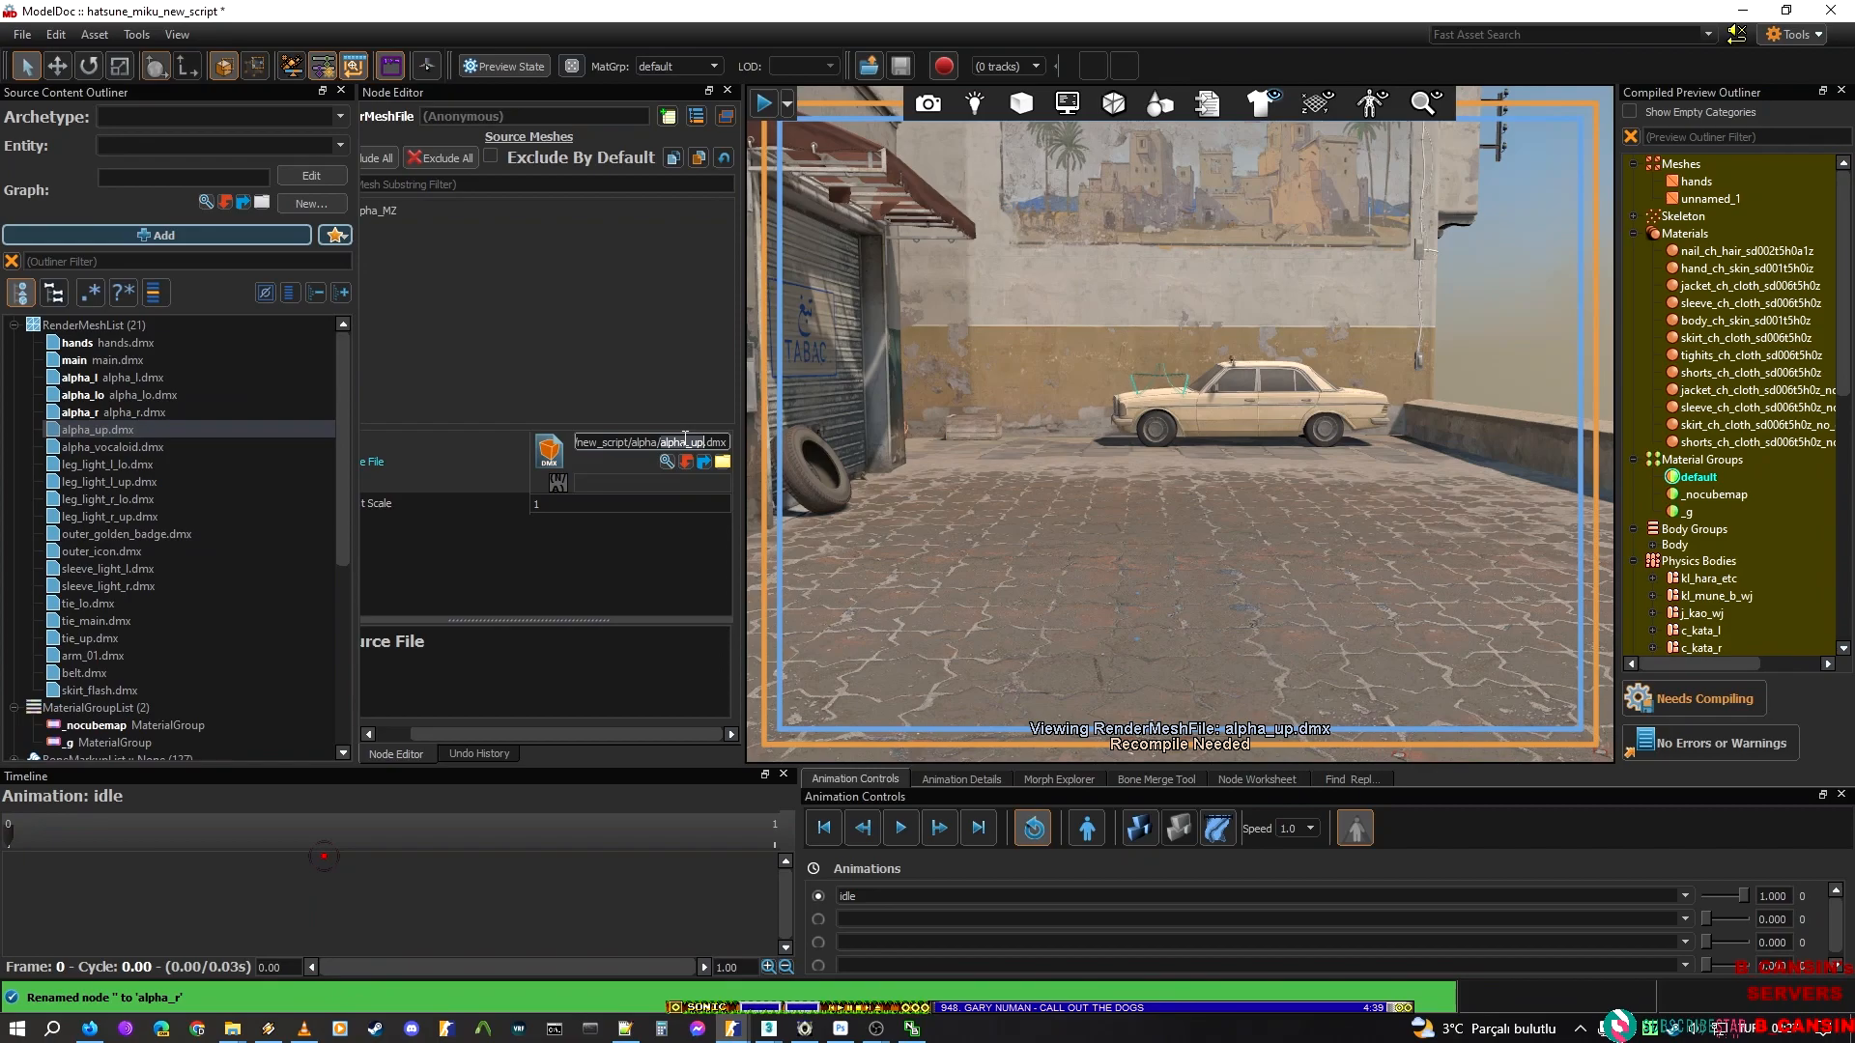
pyautogui.click(572, 116)
pyautogui.write('alpha_up')
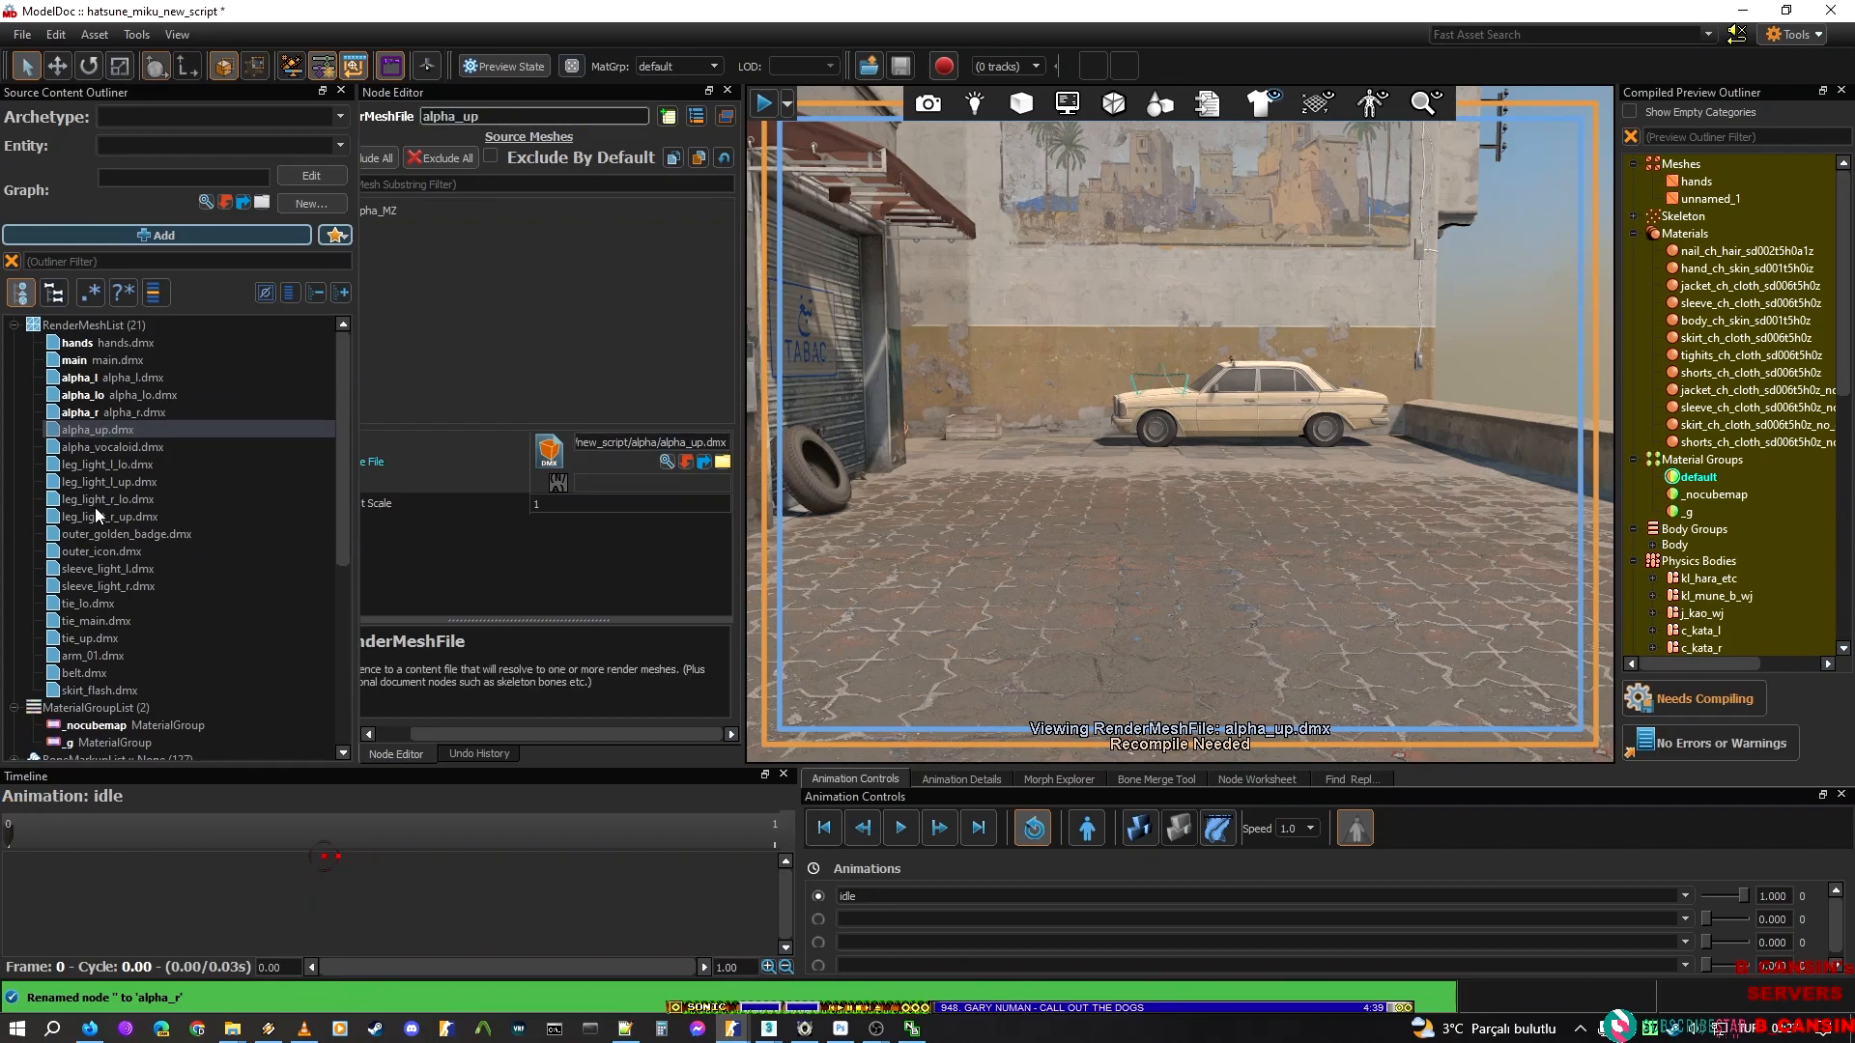
pyautogui.click(111, 447)
pyautogui.doubleClick(666, 442)
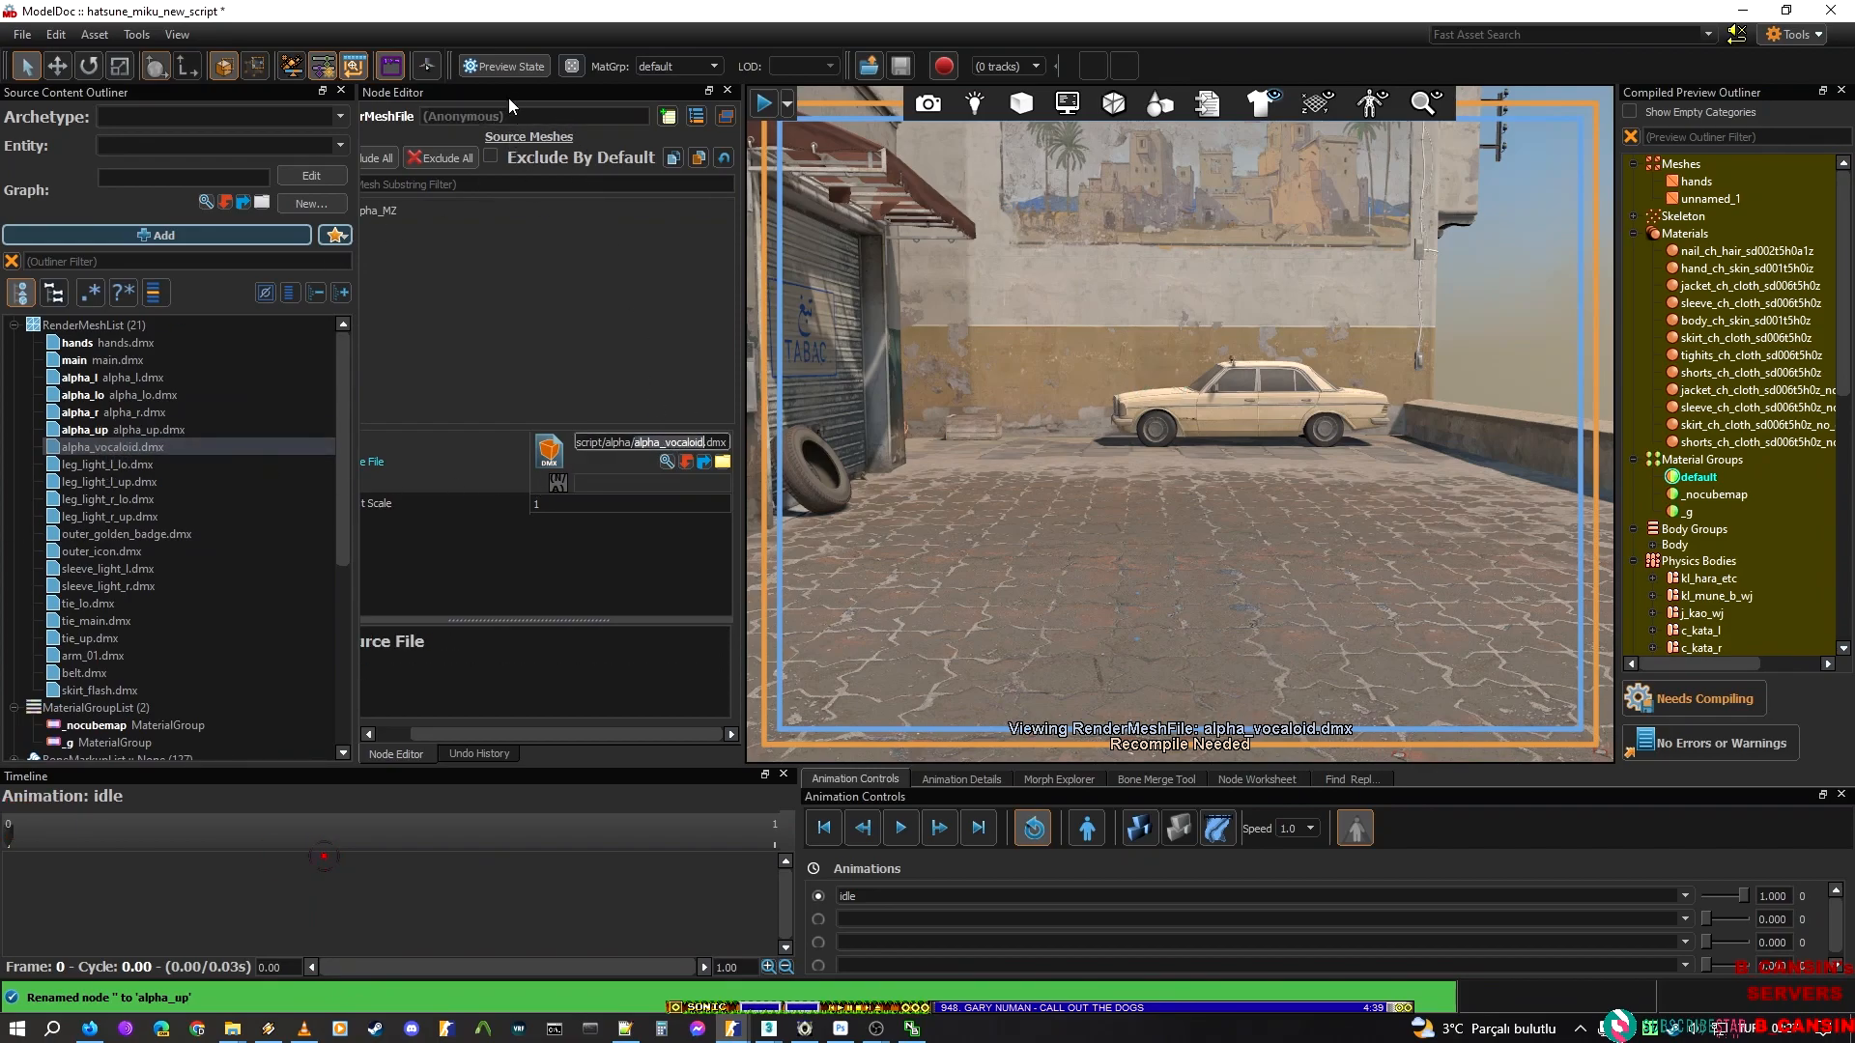
pyautogui.hotkey('ctrl', 'c')
pyautogui.click(512, 116)
pyautogui.hotkey('ctrl', 'v')
# Name the two left leg light render mesh nodes leg_light_l_lo and leg_light_l_up
pyautogui.click(106, 464)
pyautogui.doubleClick(691, 442)
pyautogui.hotkey('ctrl', 'c')
pyautogui.click(512, 116)
pyautogui.hotkey('ctrl', 'v')
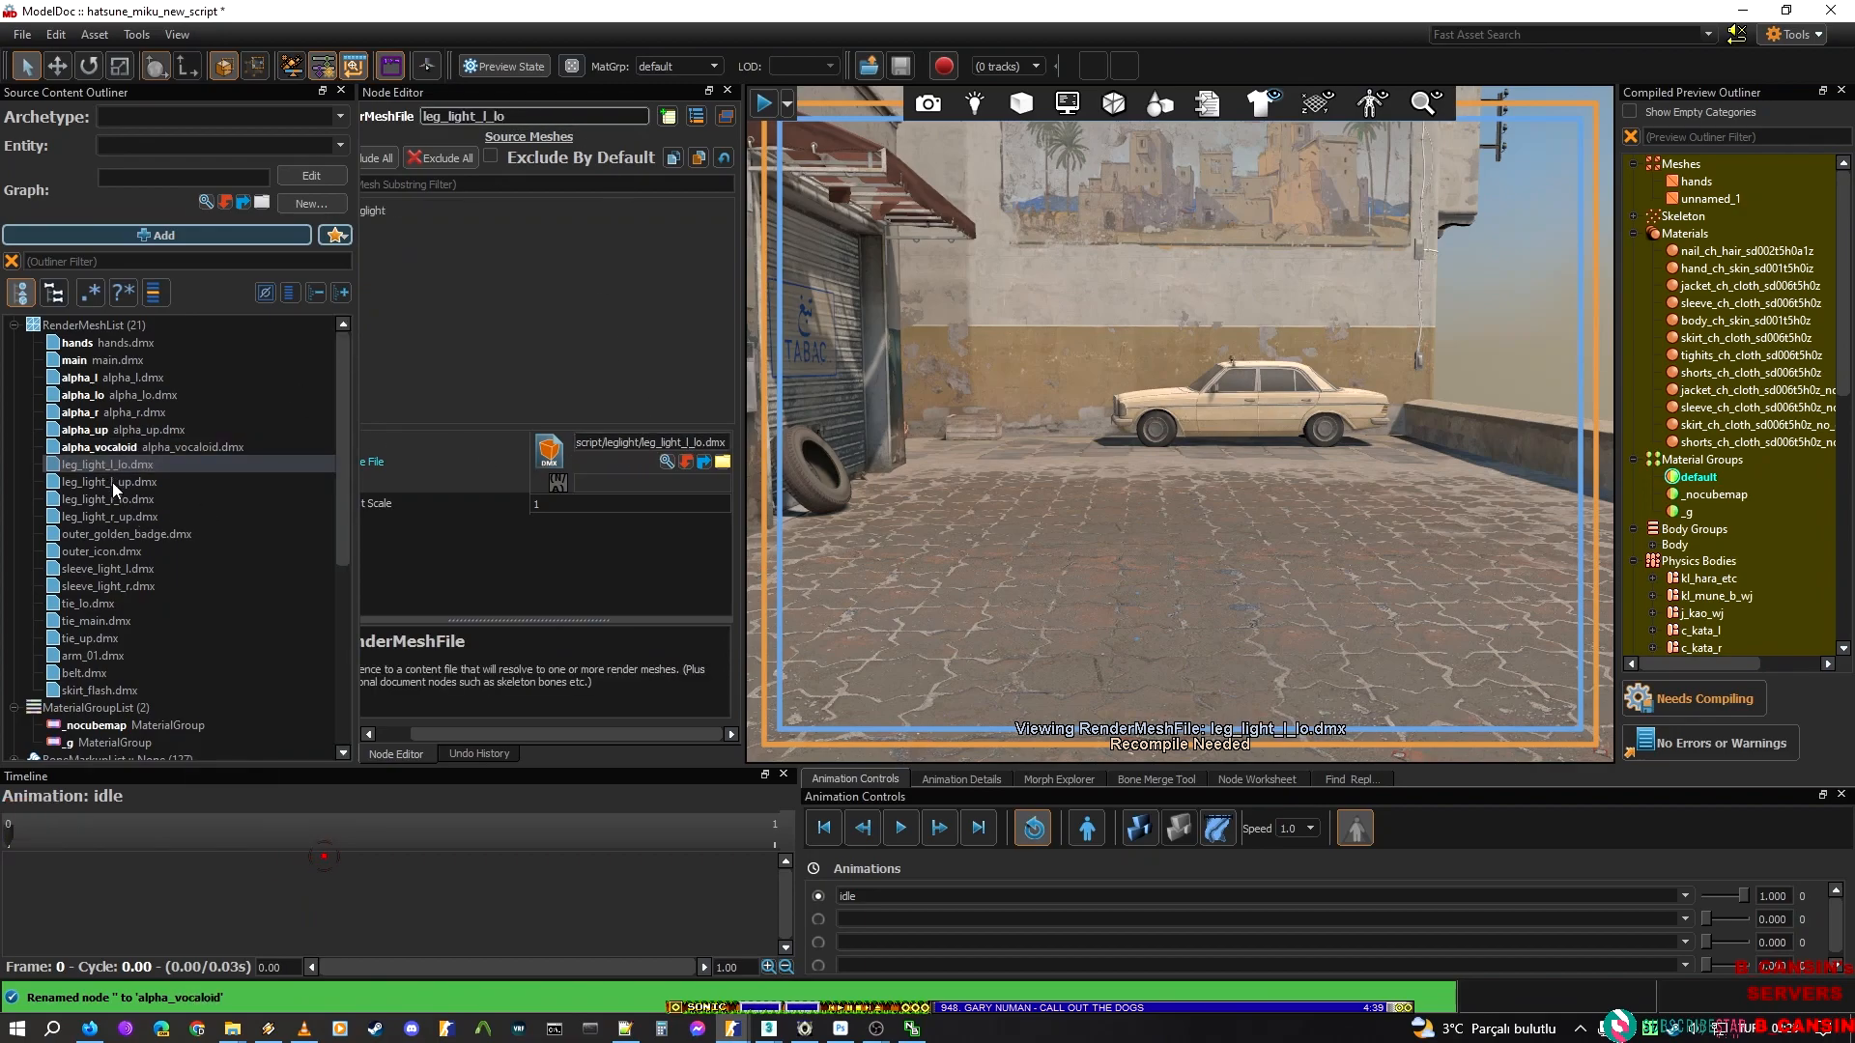
pyautogui.click(113, 482)
pyautogui.click(554, 114)
pyautogui.hotkey('ctrl', 'v')
pyautogui.press('BackSpace')
pyautogui.press('BackSpace')
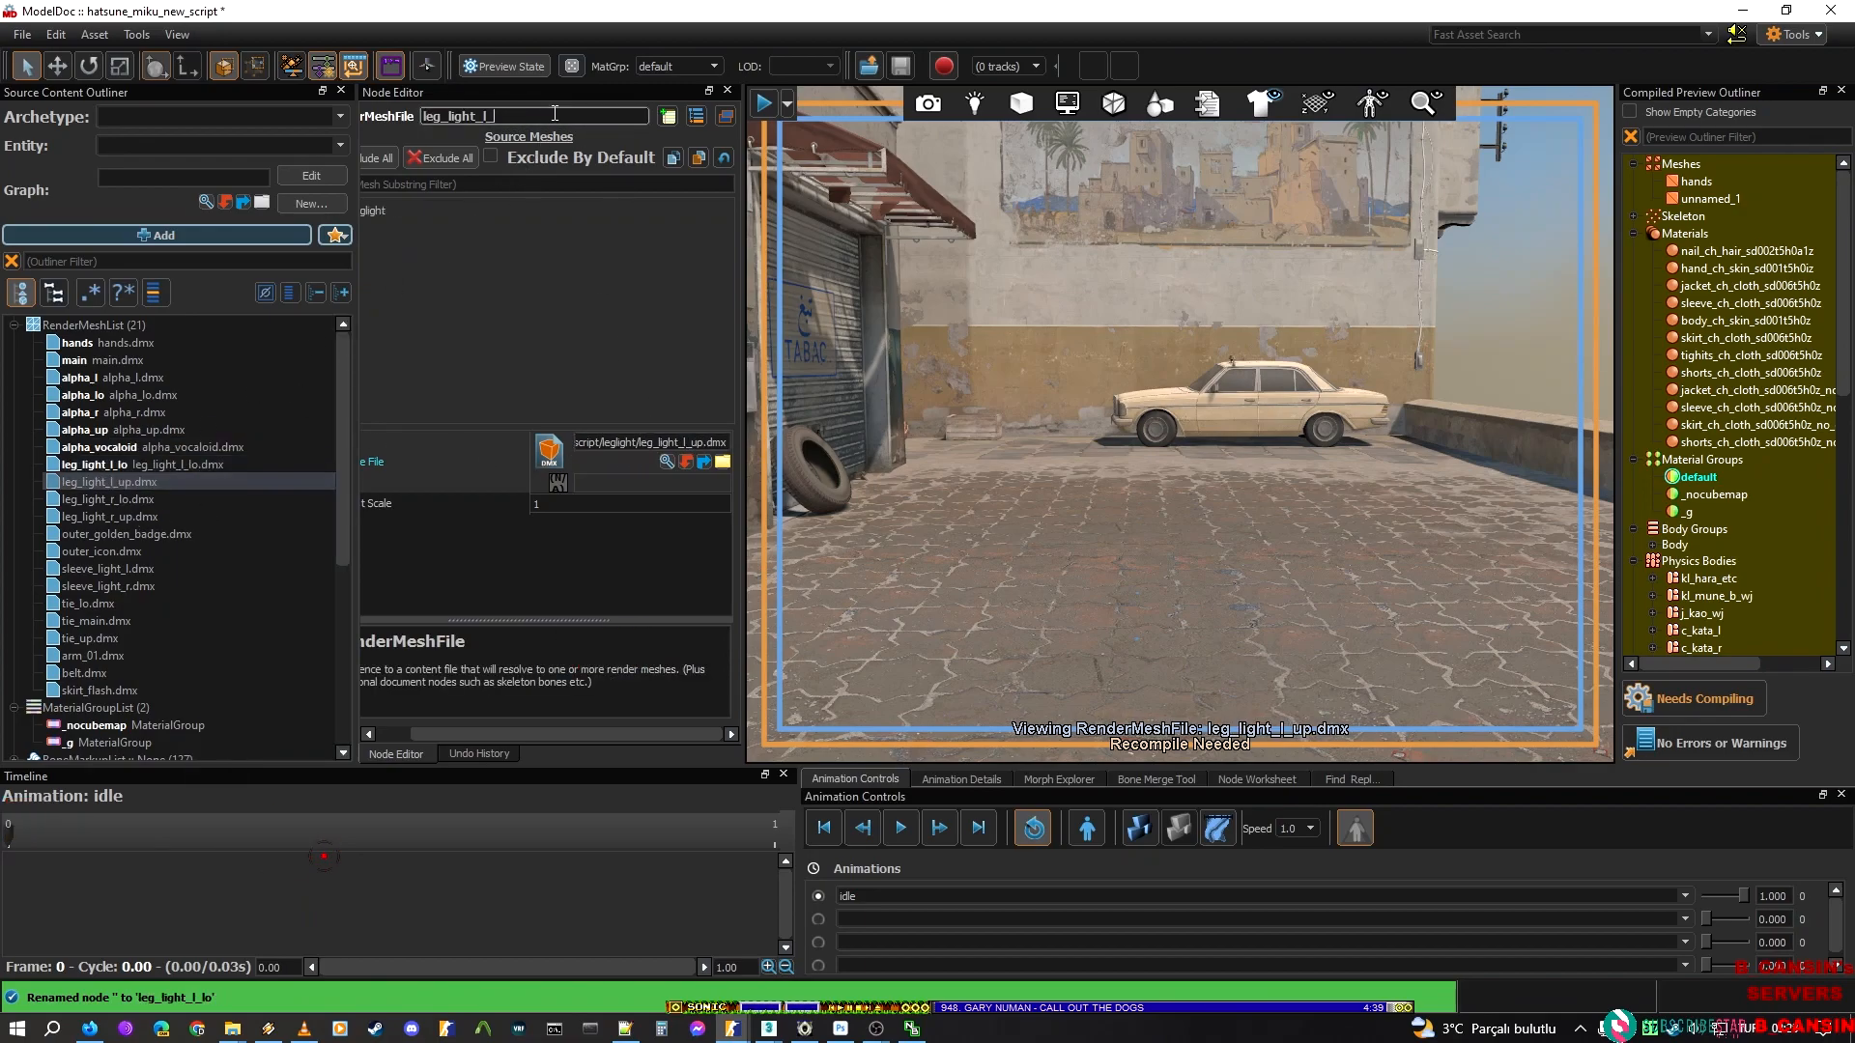
pyautogui.write('up')
# Name the leg_light_r_lo.dmx render mesh node leg_light_r_lo
pyautogui.click(140, 499)
pyautogui.click(483, 115)
pyautogui.hotkey('ctrl', 'v')
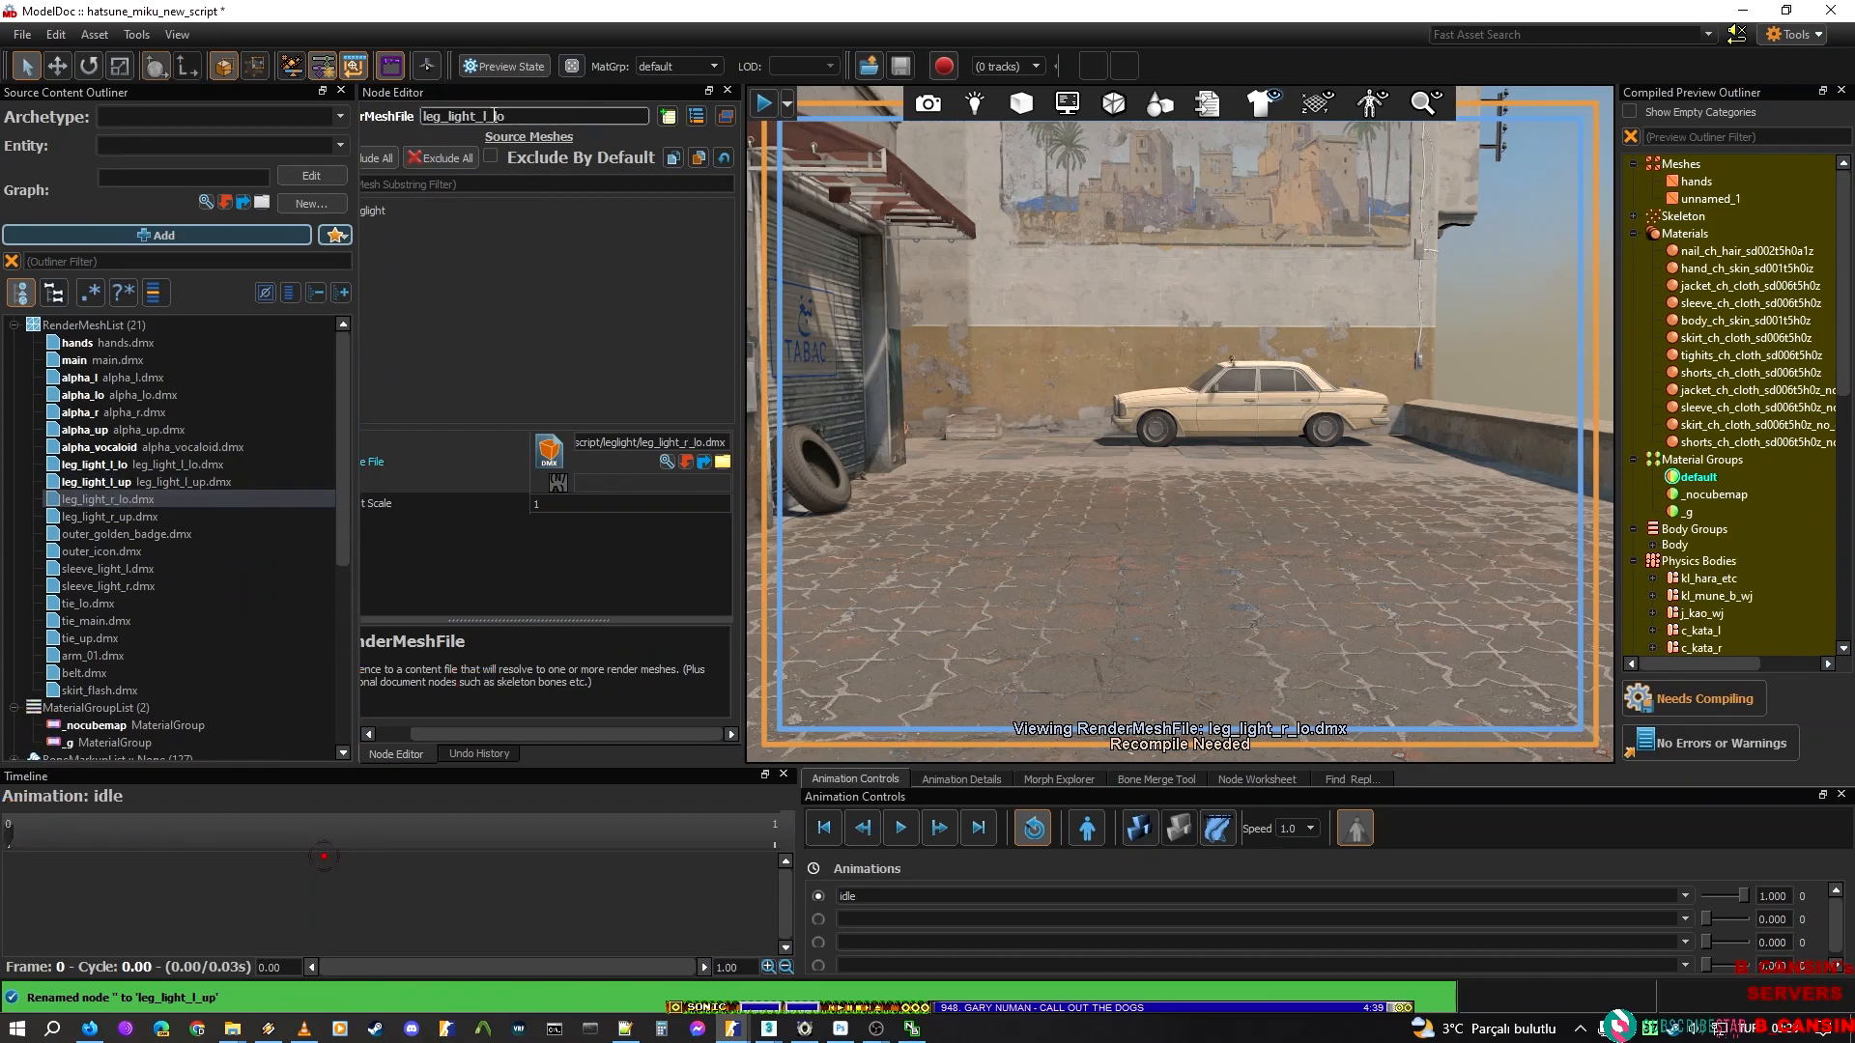
pyautogui.press('BackSpace')
pyautogui.write('r')
pyautogui.hotkey('ctrl', 'a')
pyautogui.hotkey('ctrl', 'c')
pyautogui.press('Return')
# Name the leg_light_r_up.dmx render mesh node leg_light_r_up
pyautogui.press('Down')
pyautogui.click(574, 118)
pyautogui.hotkey('ctrl', 'v')
pyautogui.press('BackSpace')
pyautogui.press('BackSpace')
pyautogui.write('up')
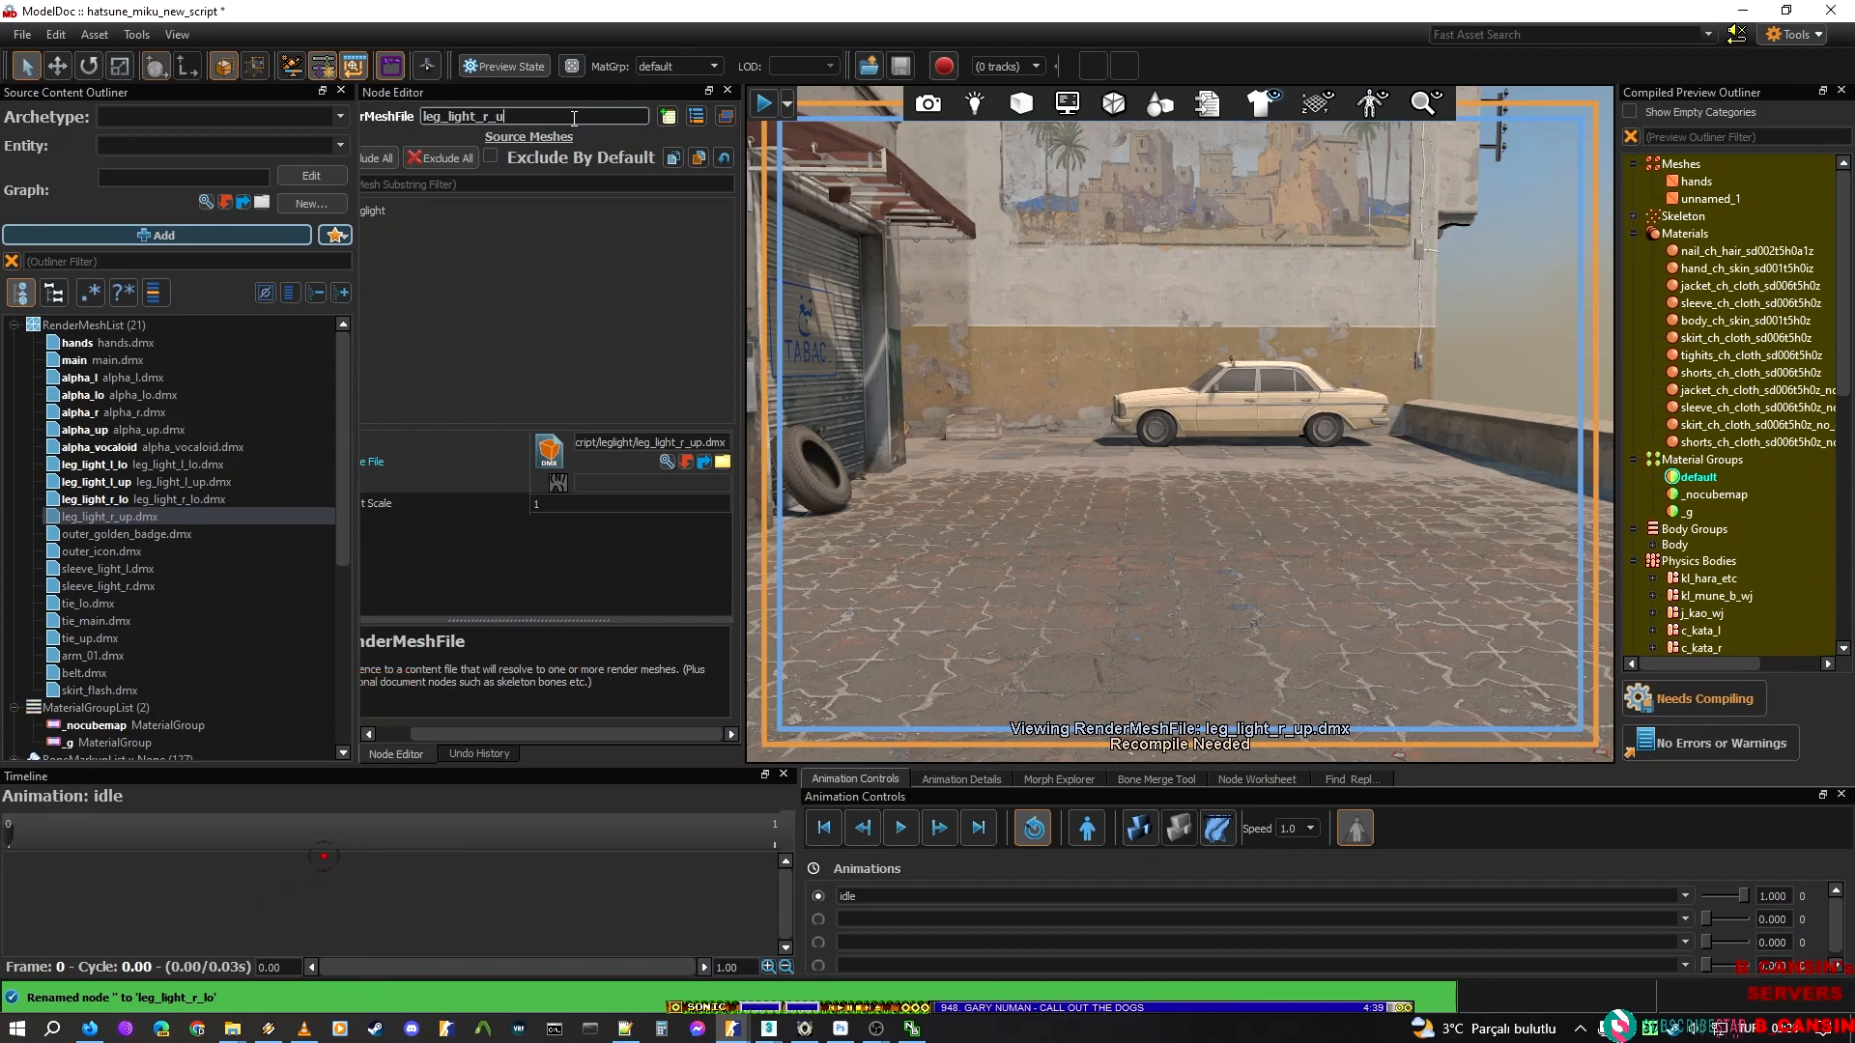
pyautogui.press('Return')
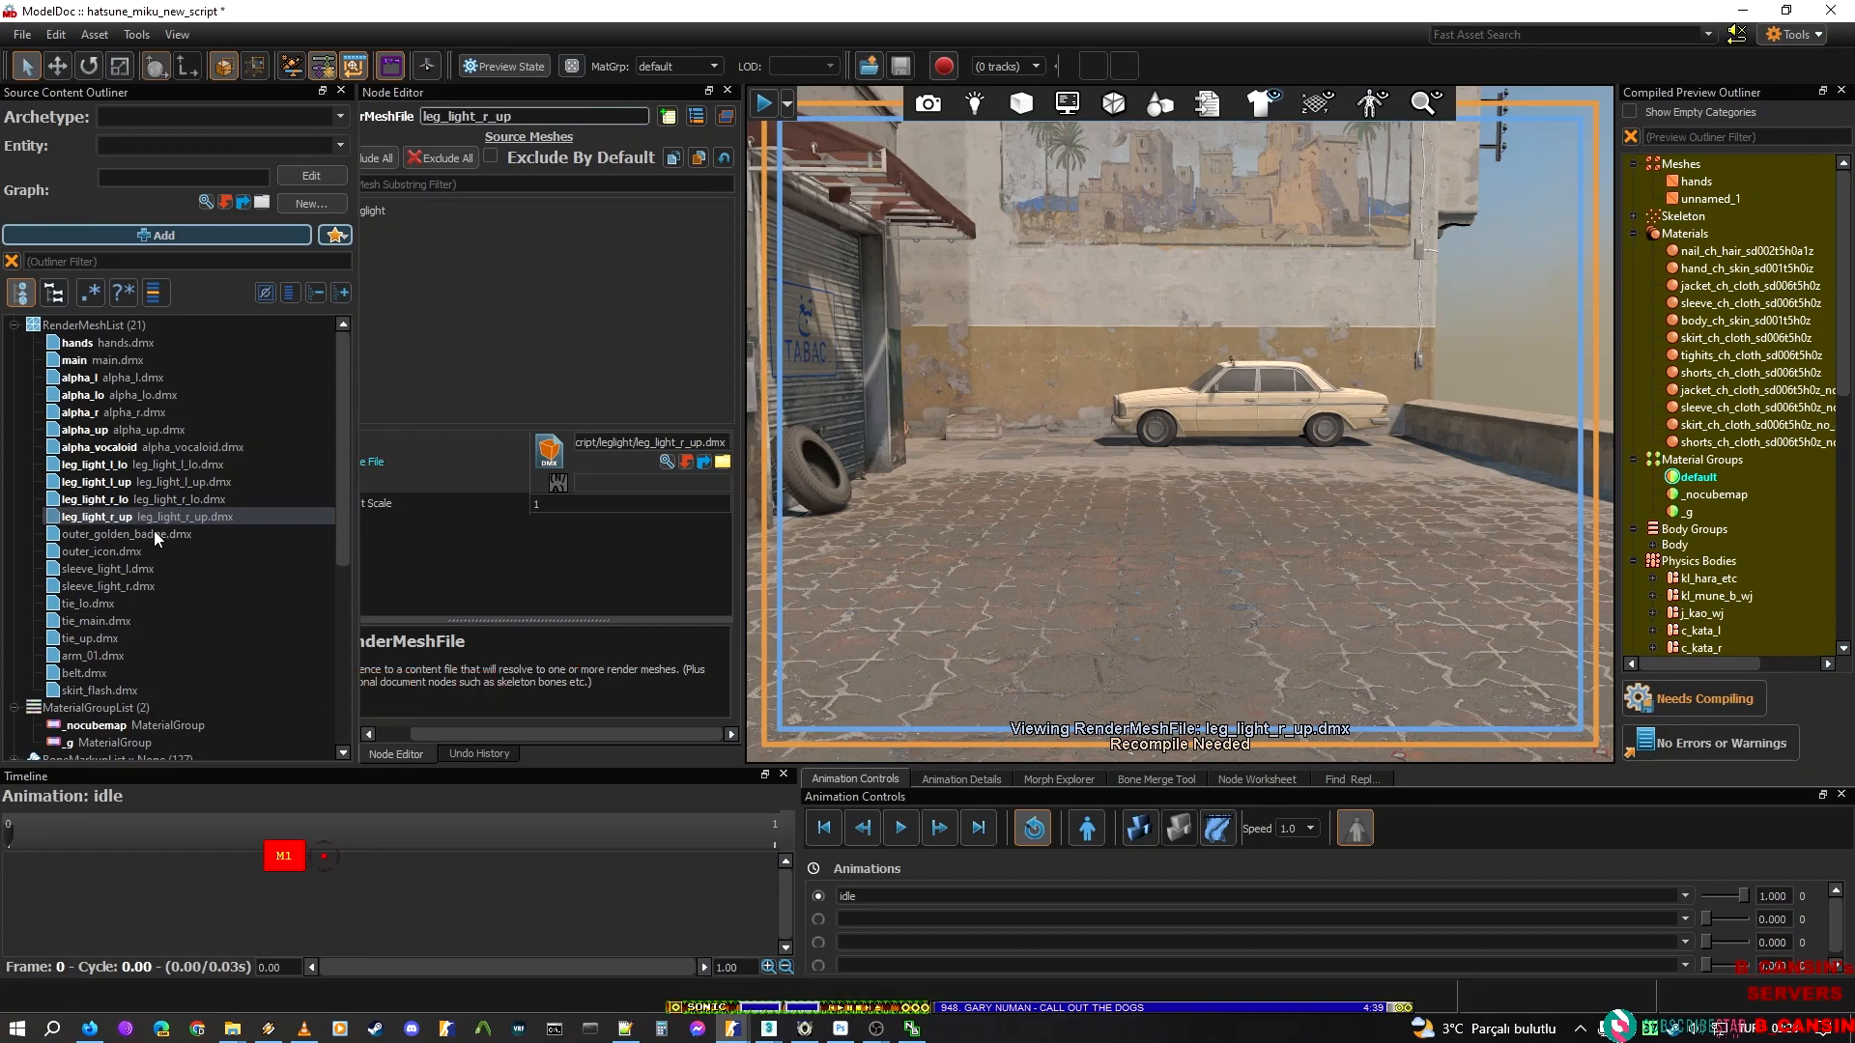
# Name the two outer render mesh nodes outer_golden_badge and outer_icon after their source files
pyautogui.press('Down')
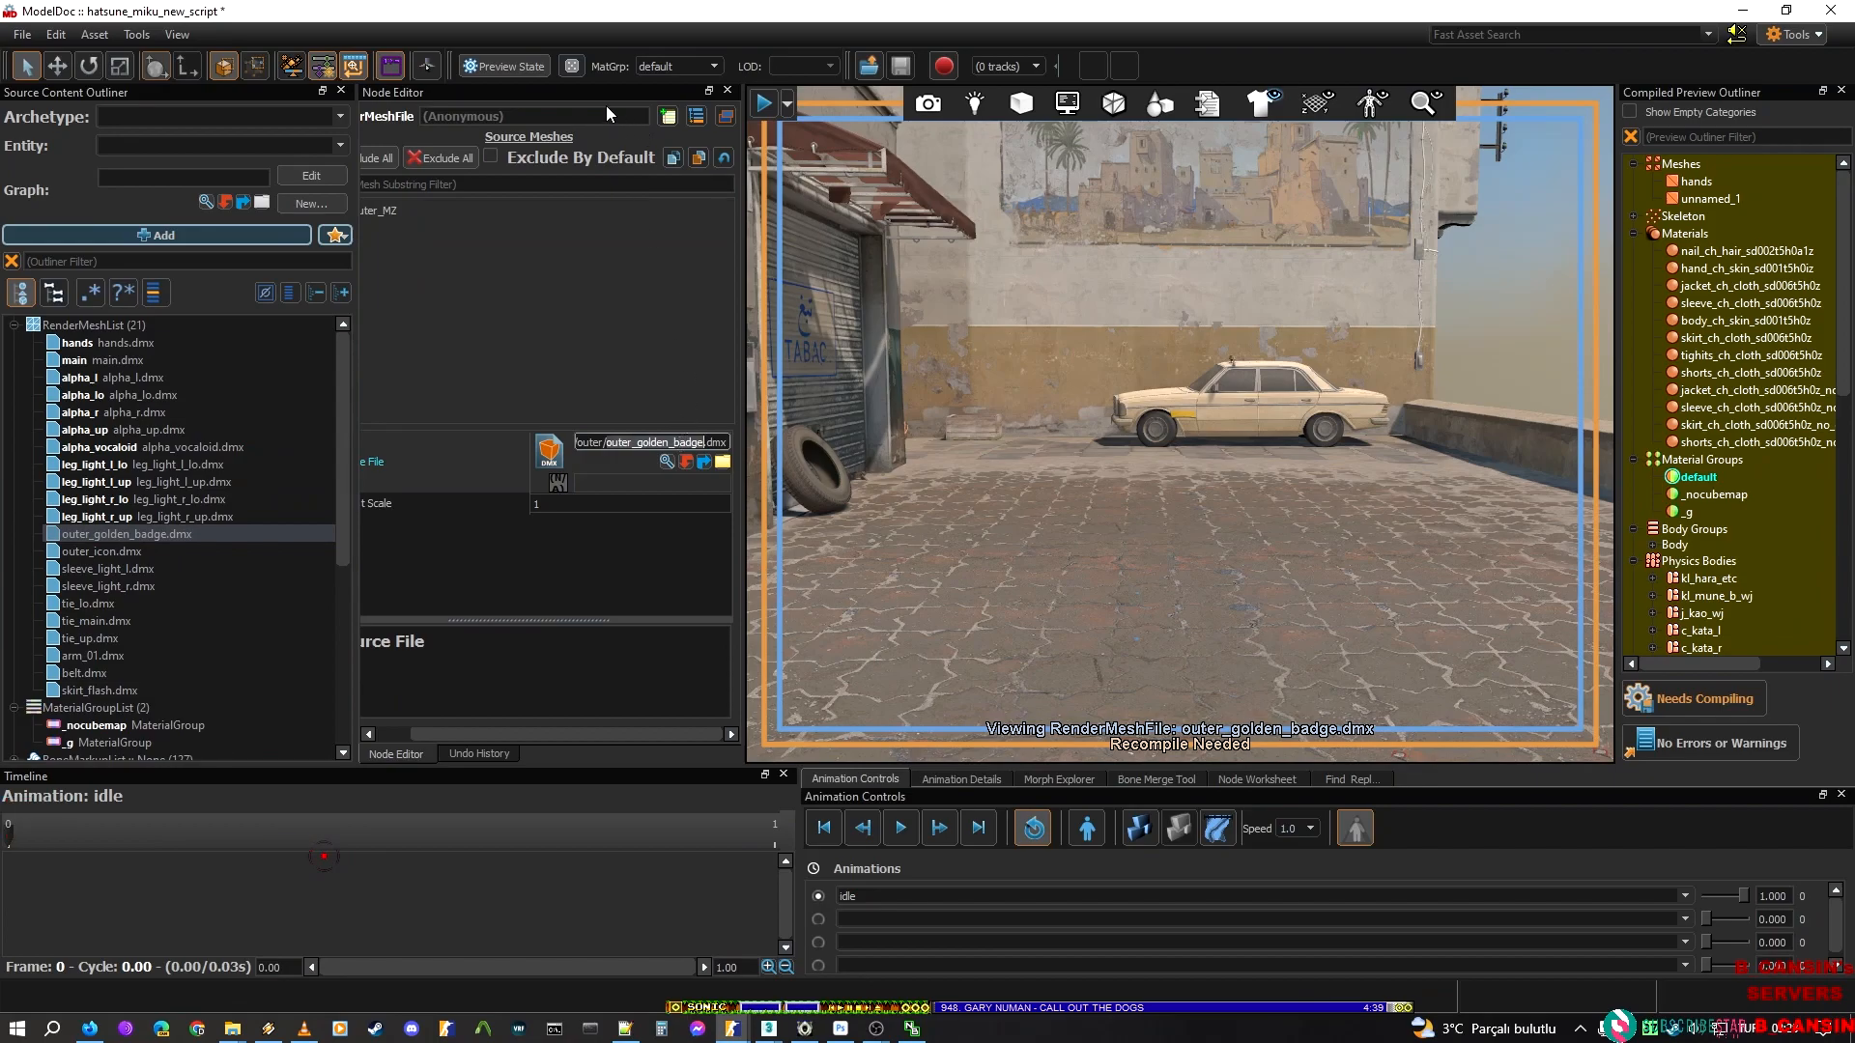
pyautogui.hotkey('ctrl', 'v')
pyautogui.click(591, 111)
pyautogui.hotkey('ctrl', 'v')
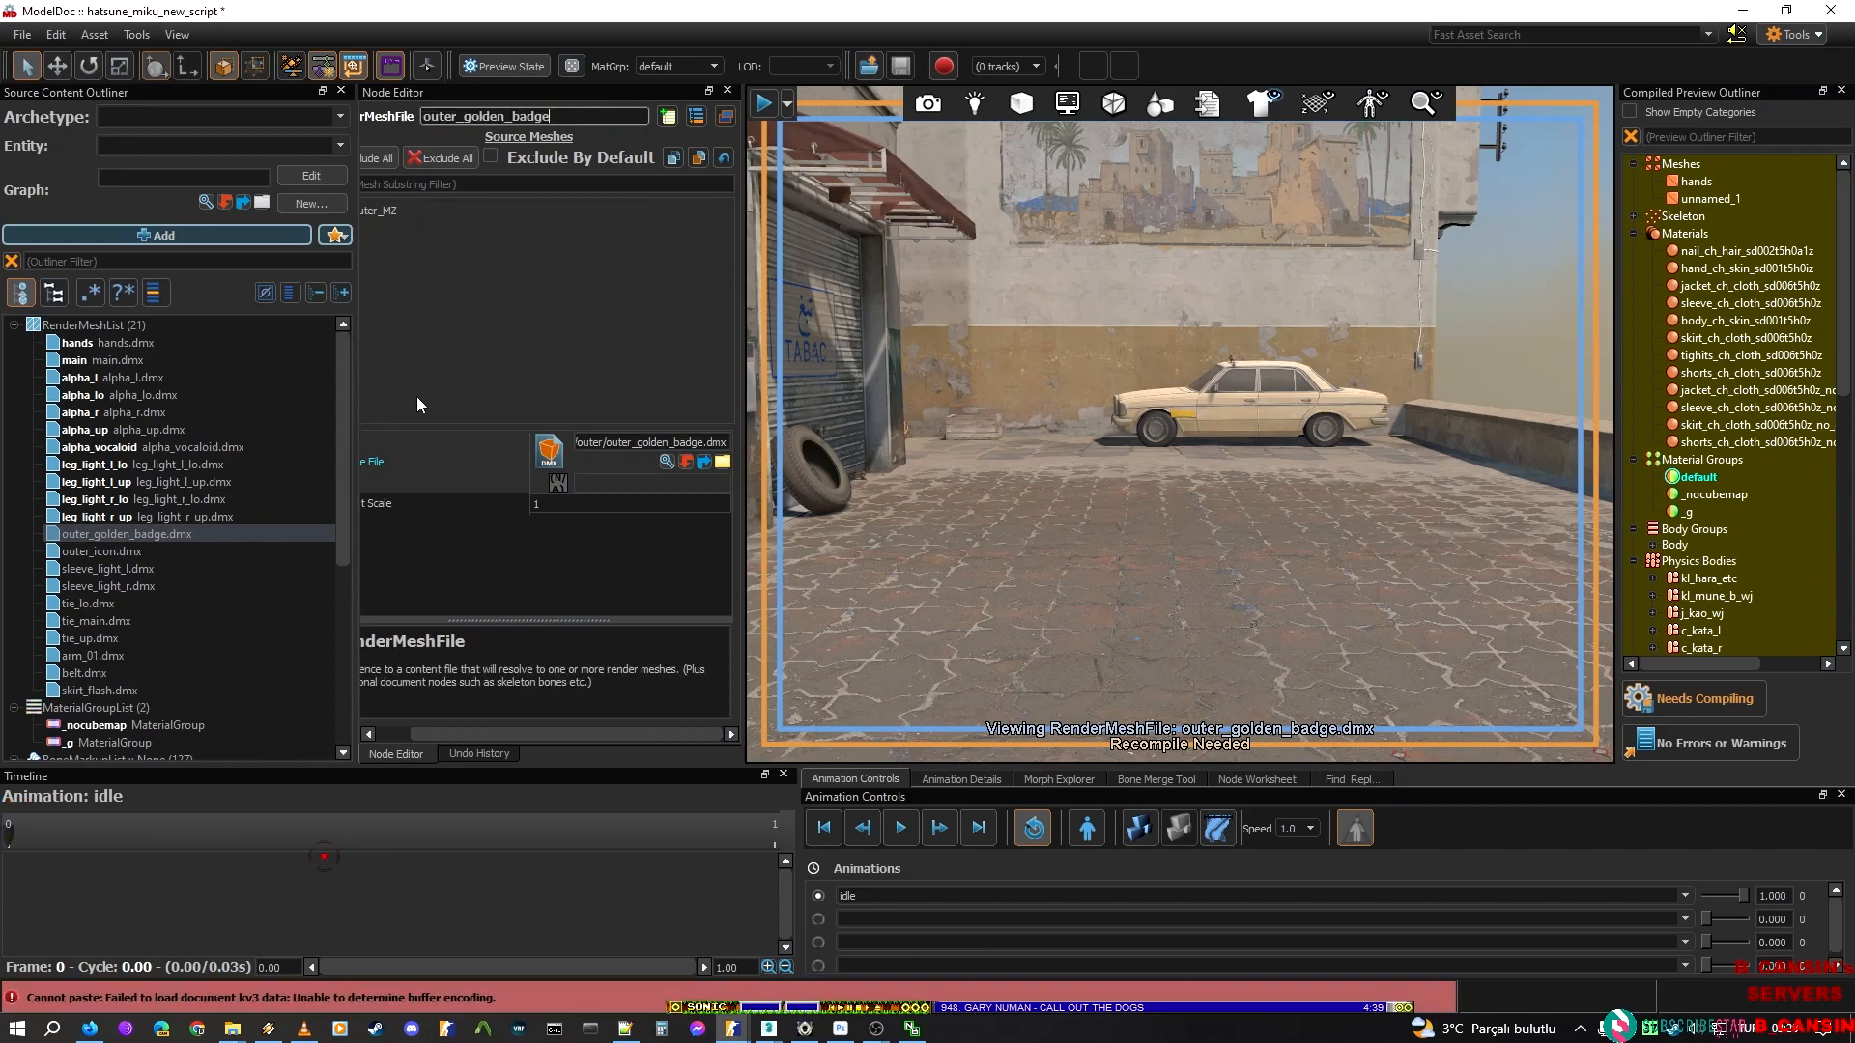
pyautogui.press('Return')
pyautogui.click(101, 552)
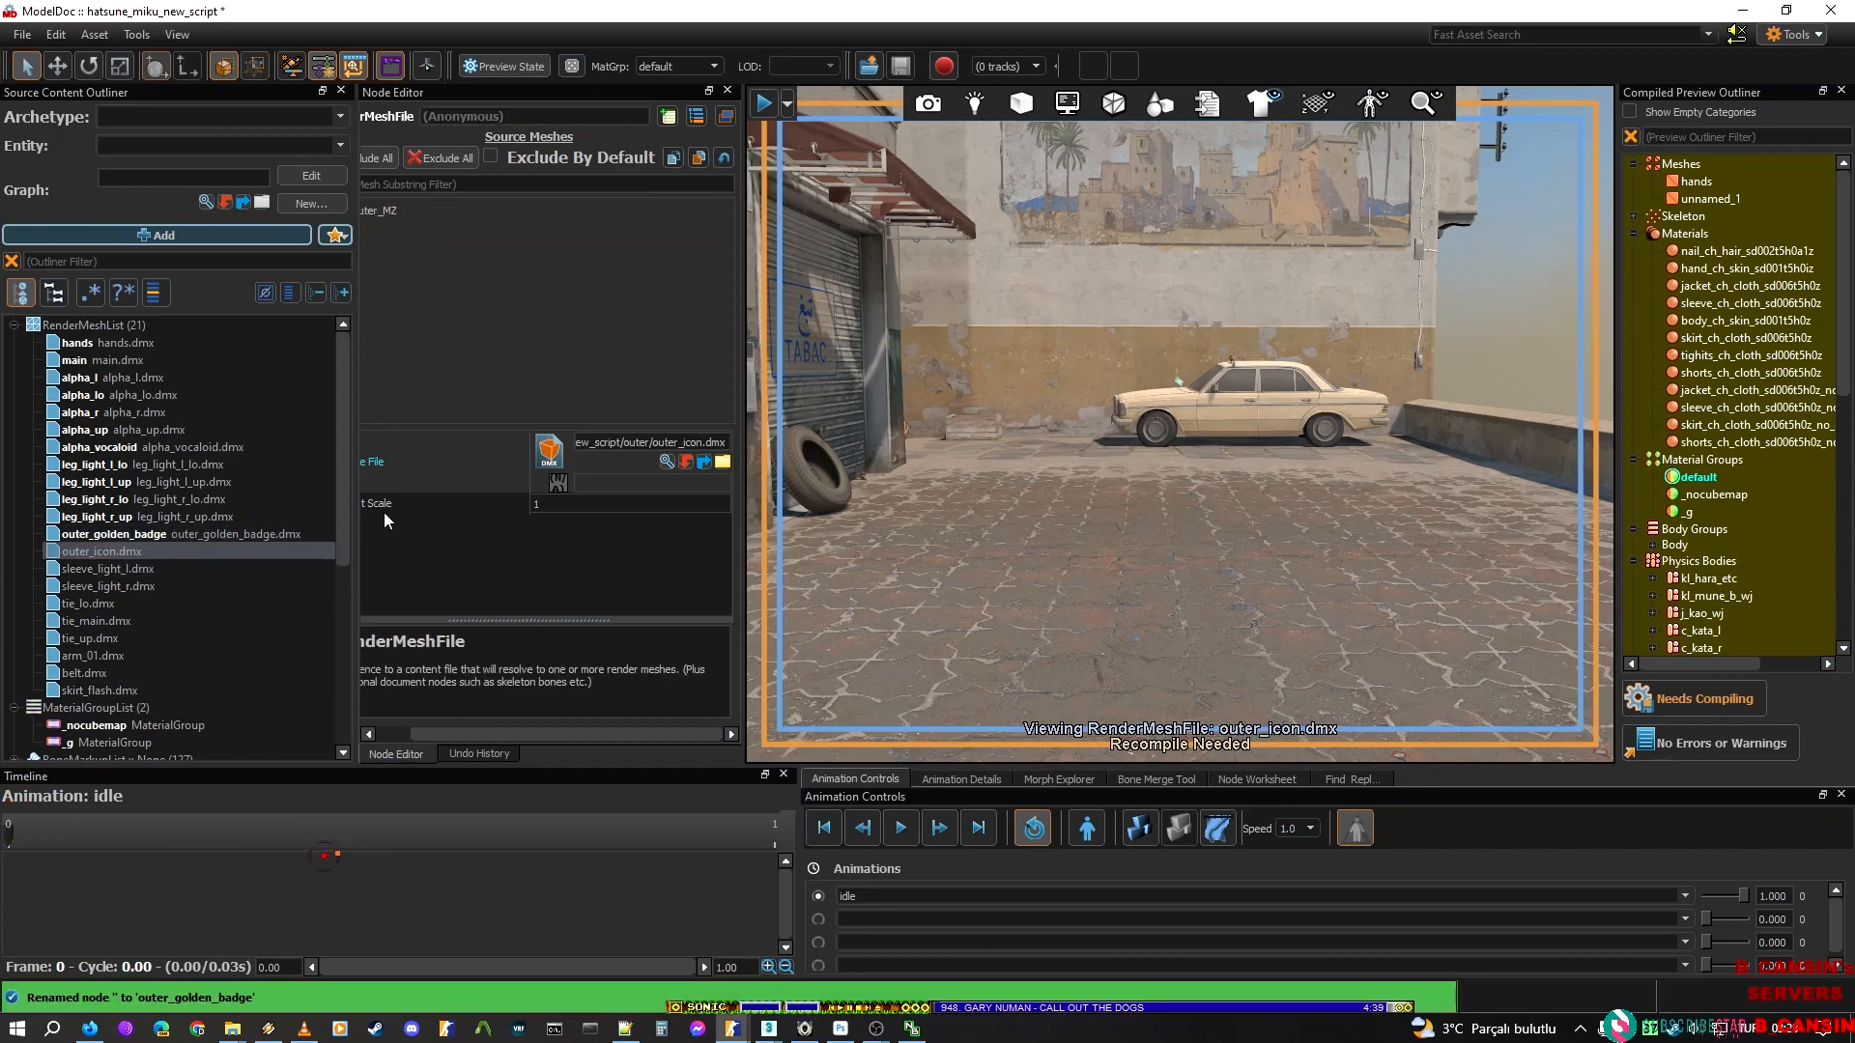
pyautogui.click(514, 116)
pyautogui.hotkey('ctrl', 'v')
pyautogui.press('Return')
# Name the two sleeve render mesh nodes sleeve_light_l and sleeve_light_r after their source files
pyautogui.click(106, 569)
pyautogui.click(554, 114)
pyautogui.hotkey('ctrl', 'v')
pyautogui.press('Return')
pyautogui.click(141, 586)
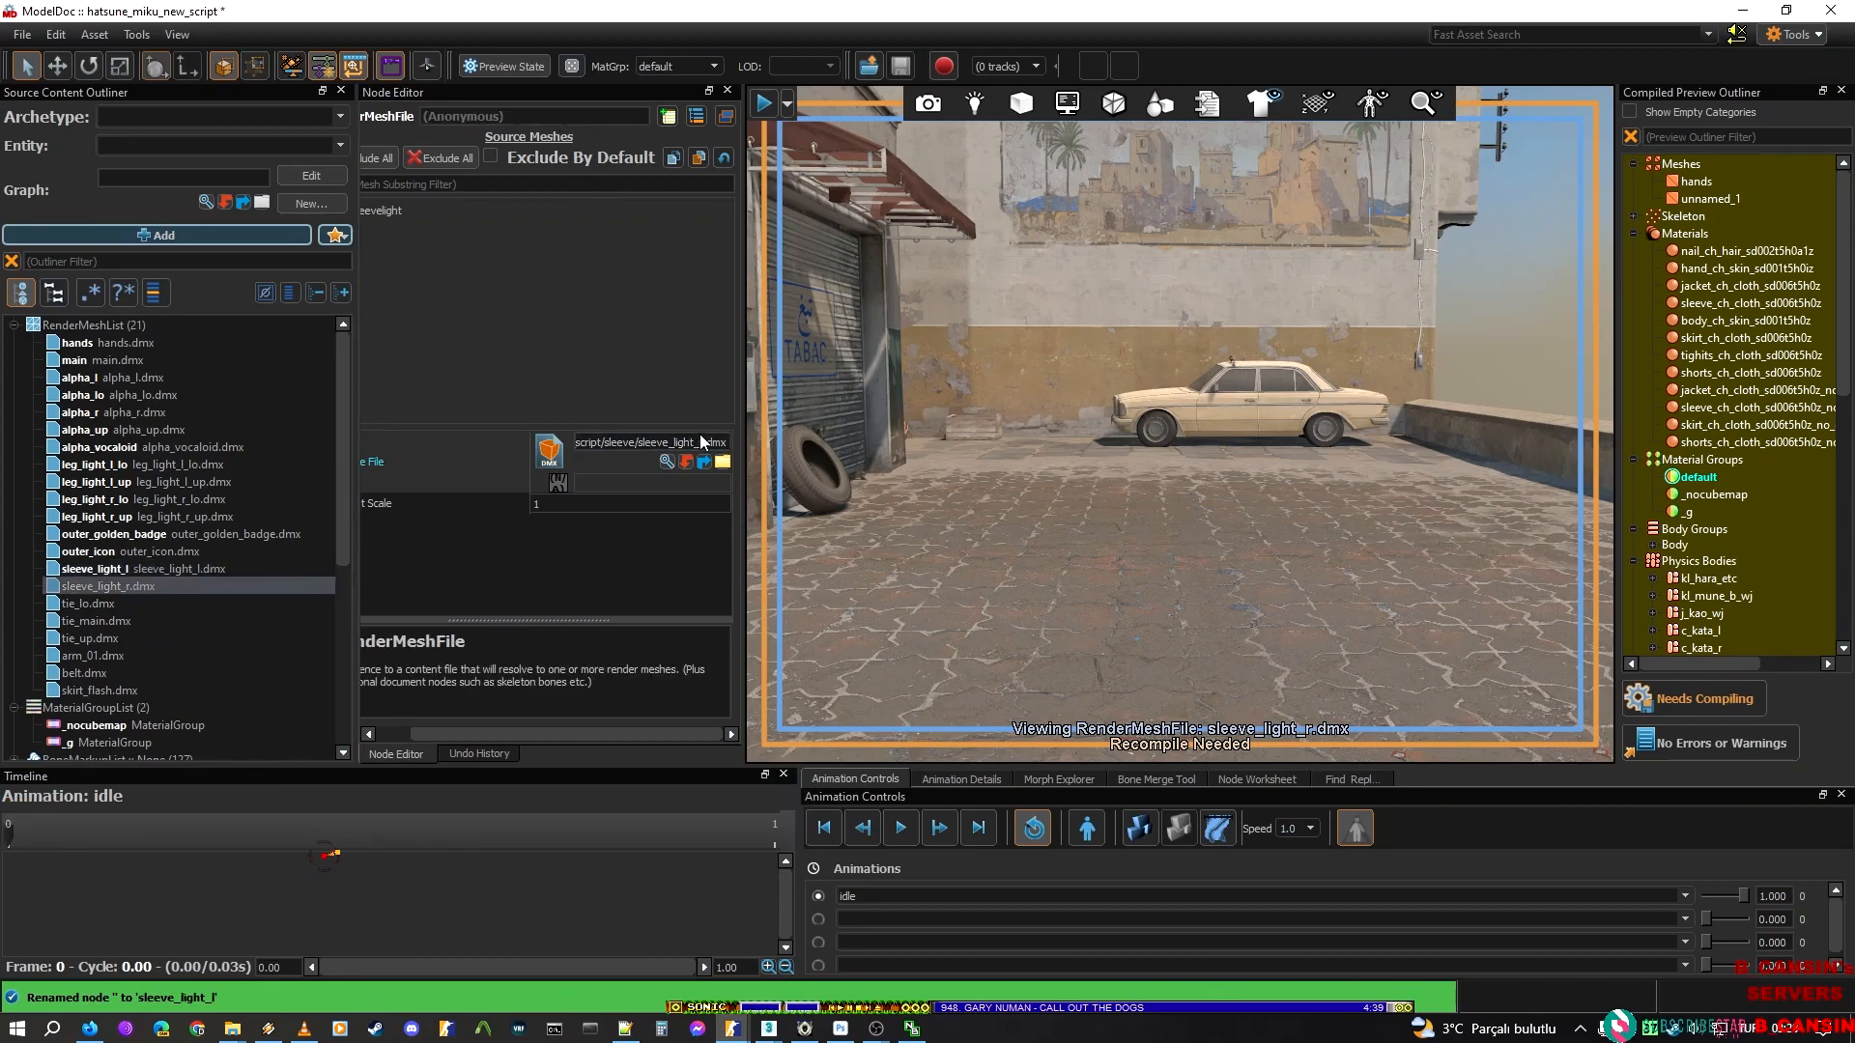
pyautogui.doubleClick(667, 442)
pyautogui.hotkey('ctrl', 'c')
pyautogui.click(510, 114)
pyautogui.hotkey('ctrl', 'v')
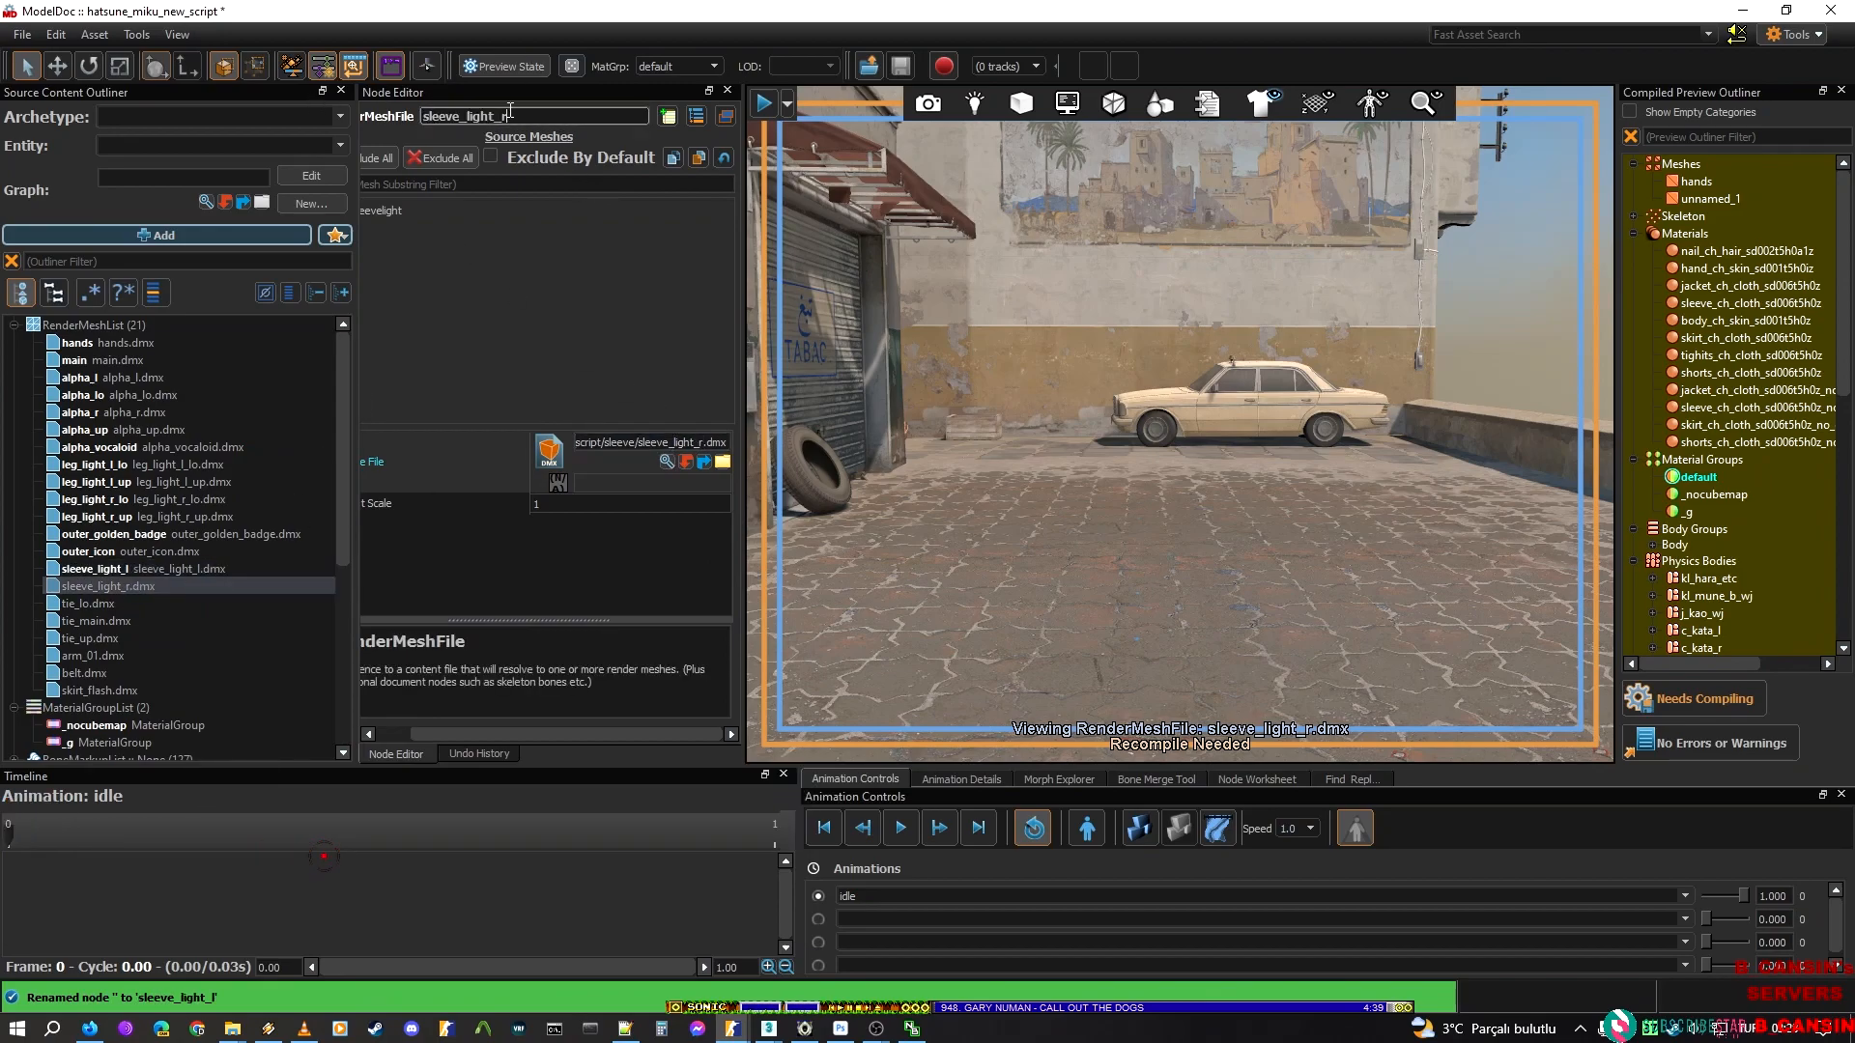
pyautogui.press('Return')
# Name the tie_lo.dmx and tie_main.dmx render mesh nodes tie_lo and tie_main
pyautogui.click(97, 603)
pyautogui.doubleClick(686, 442)
pyautogui.hotkey('ctrl', 'c')
pyautogui.click(541, 115)
pyautogui.hotkey('ctrl', 'v')
pyautogui.press('Return')
pyautogui.click(97, 621)
pyautogui.doubleClick(684, 443)
pyautogui.hotkey('ctrl', 'c')
pyautogui.click(618, 115)
pyautogui.hotkey('ctrl', 'v')
pyautogui.press('Return')
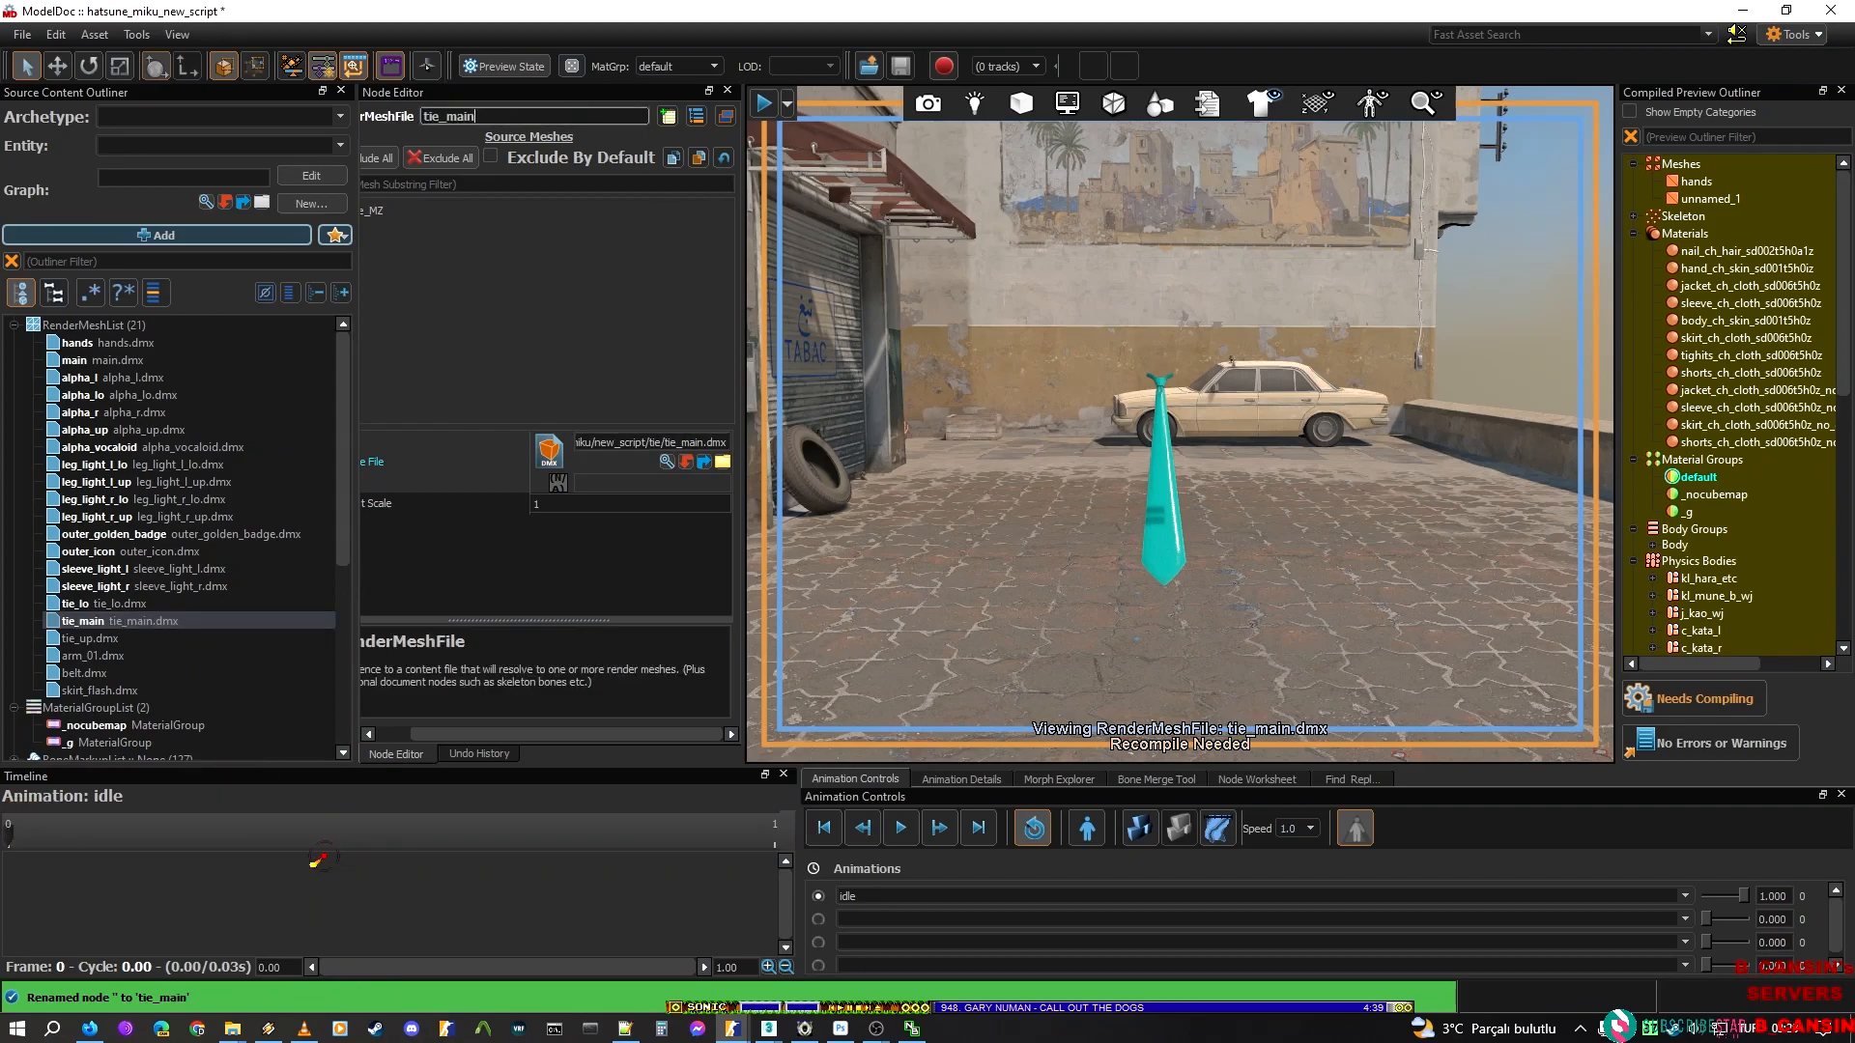
# Name the tie_up.dmx render mesh node tie_up
pyautogui.click(96, 639)
pyautogui.doubleClick(688, 443)
pyautogui.hotkey('ctrl', 'c')
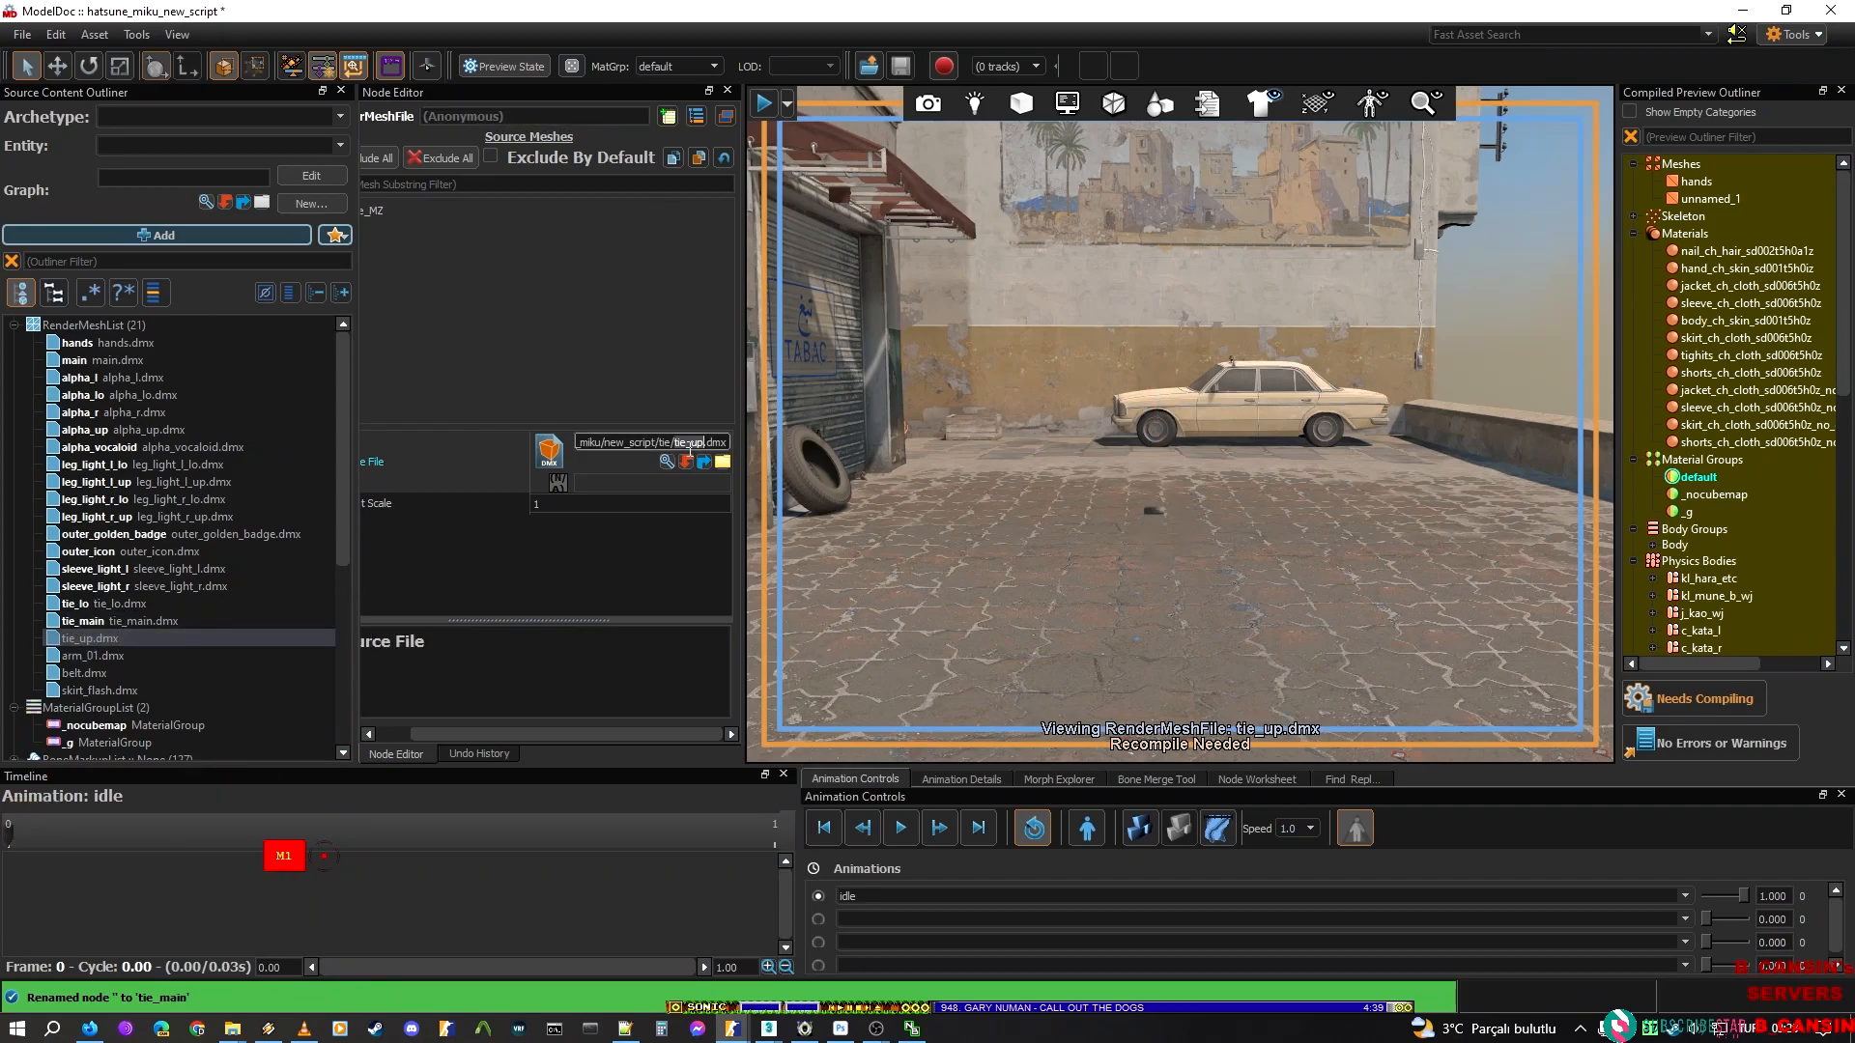
pyautogui.click(541, 116)
pyautogui.hotkey('ctrl', 'v')
pyautogui.press('Return')
# Name the arm_01.dmx and belt.dmx render mesh nodes arm_01 and belt
pyautogui.click(178, 657)
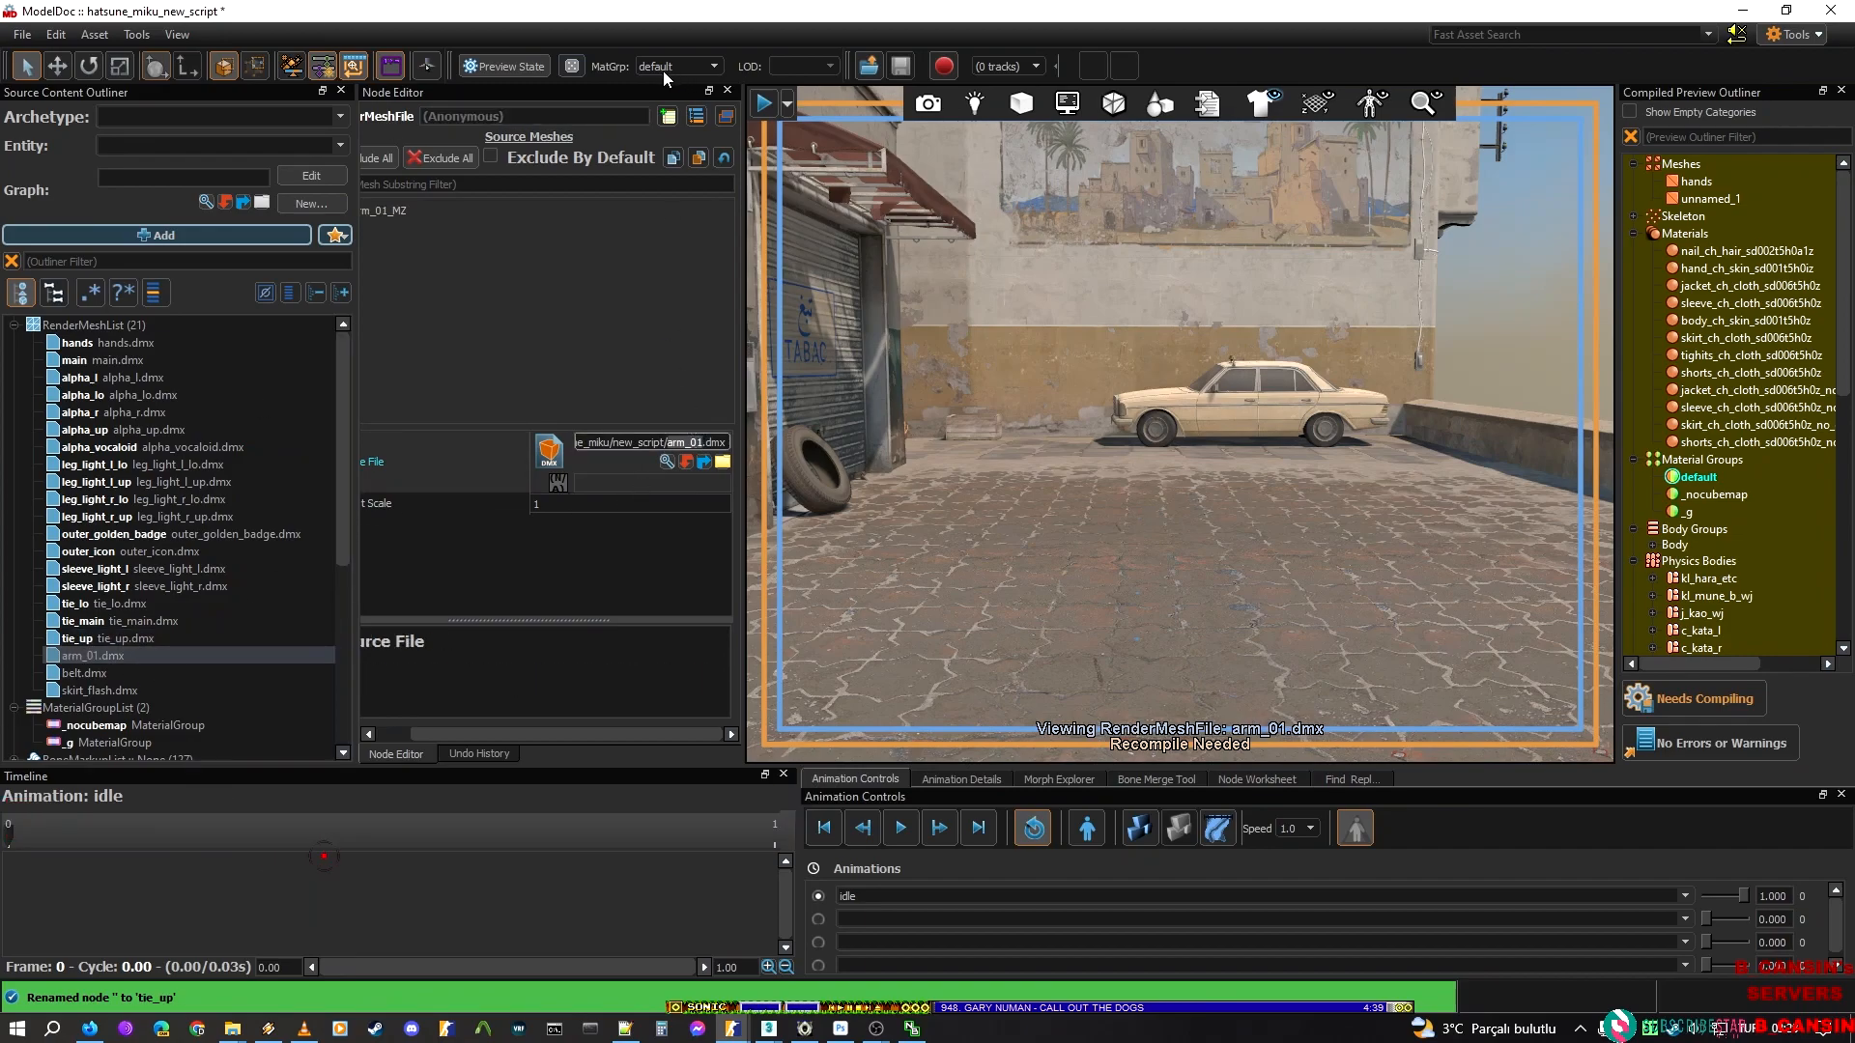
pyautogui.click(593, 117)
pyautogui.hotkey('ctrl', 'v')
pyautogui.press('Return')
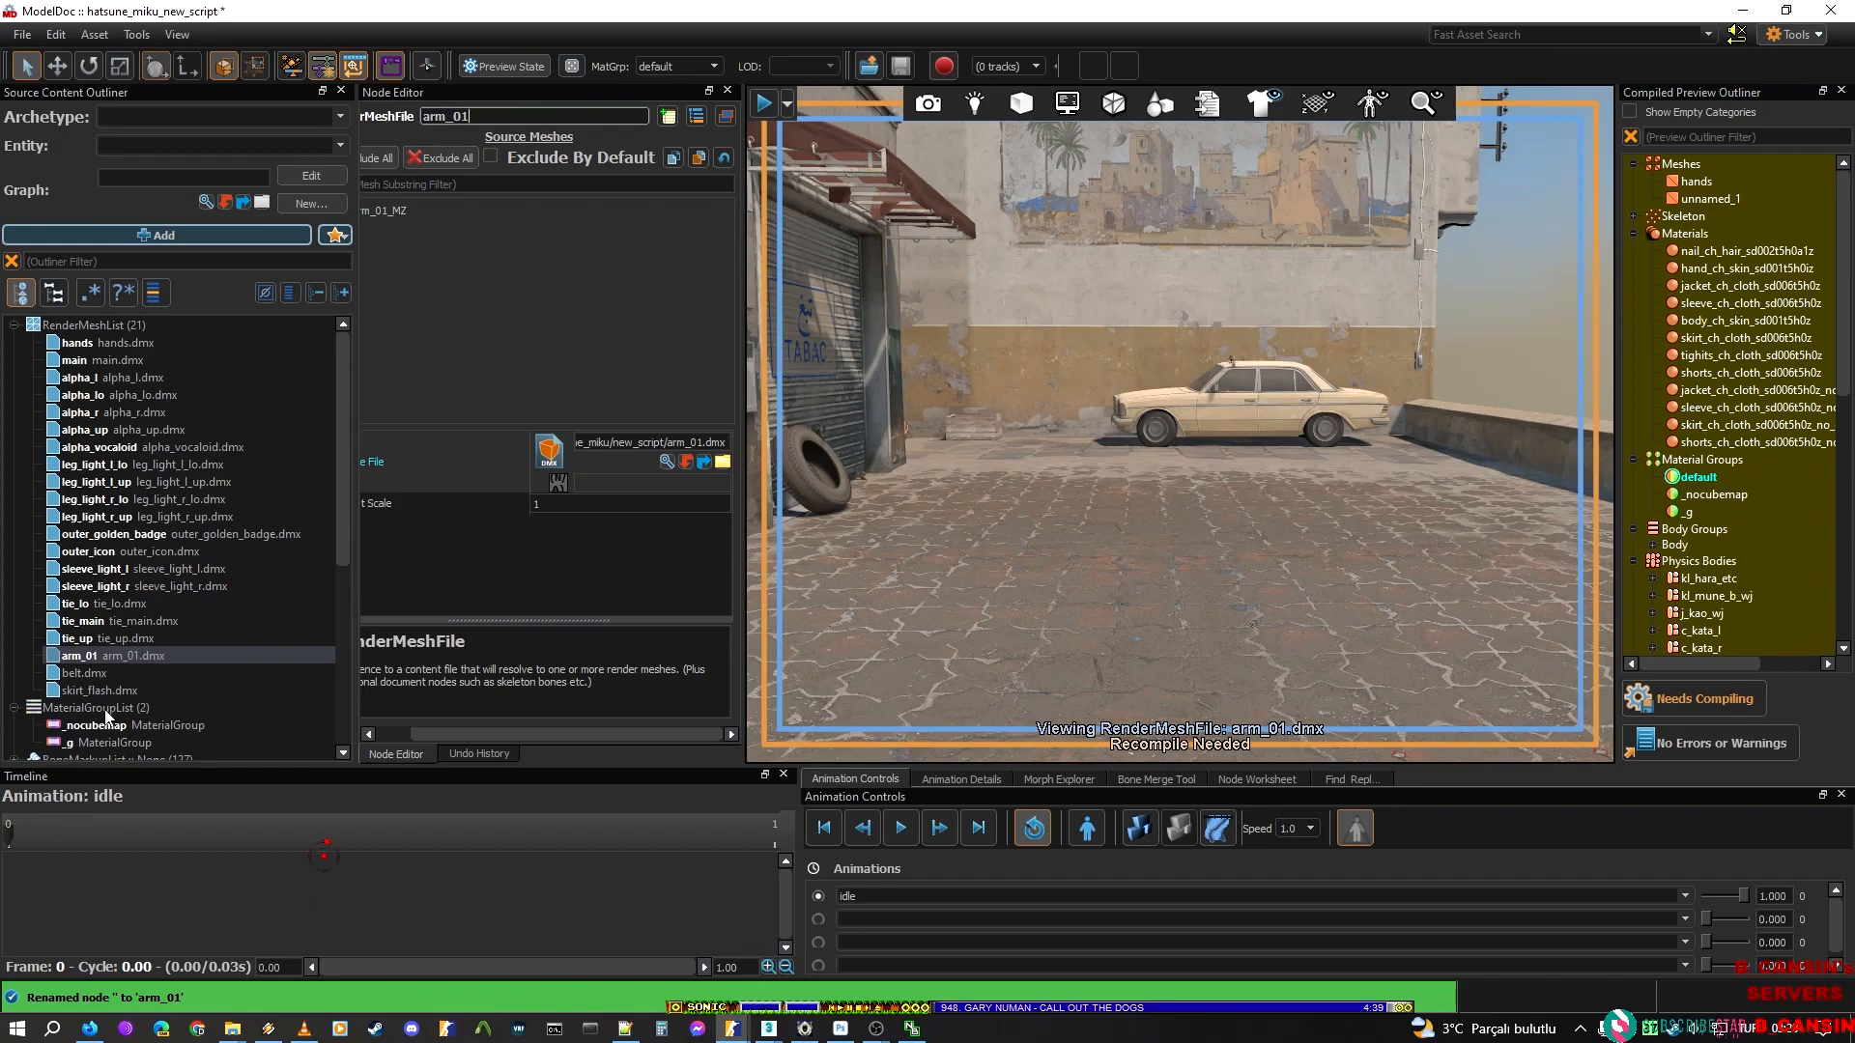
pyautogui.click(115, 675)
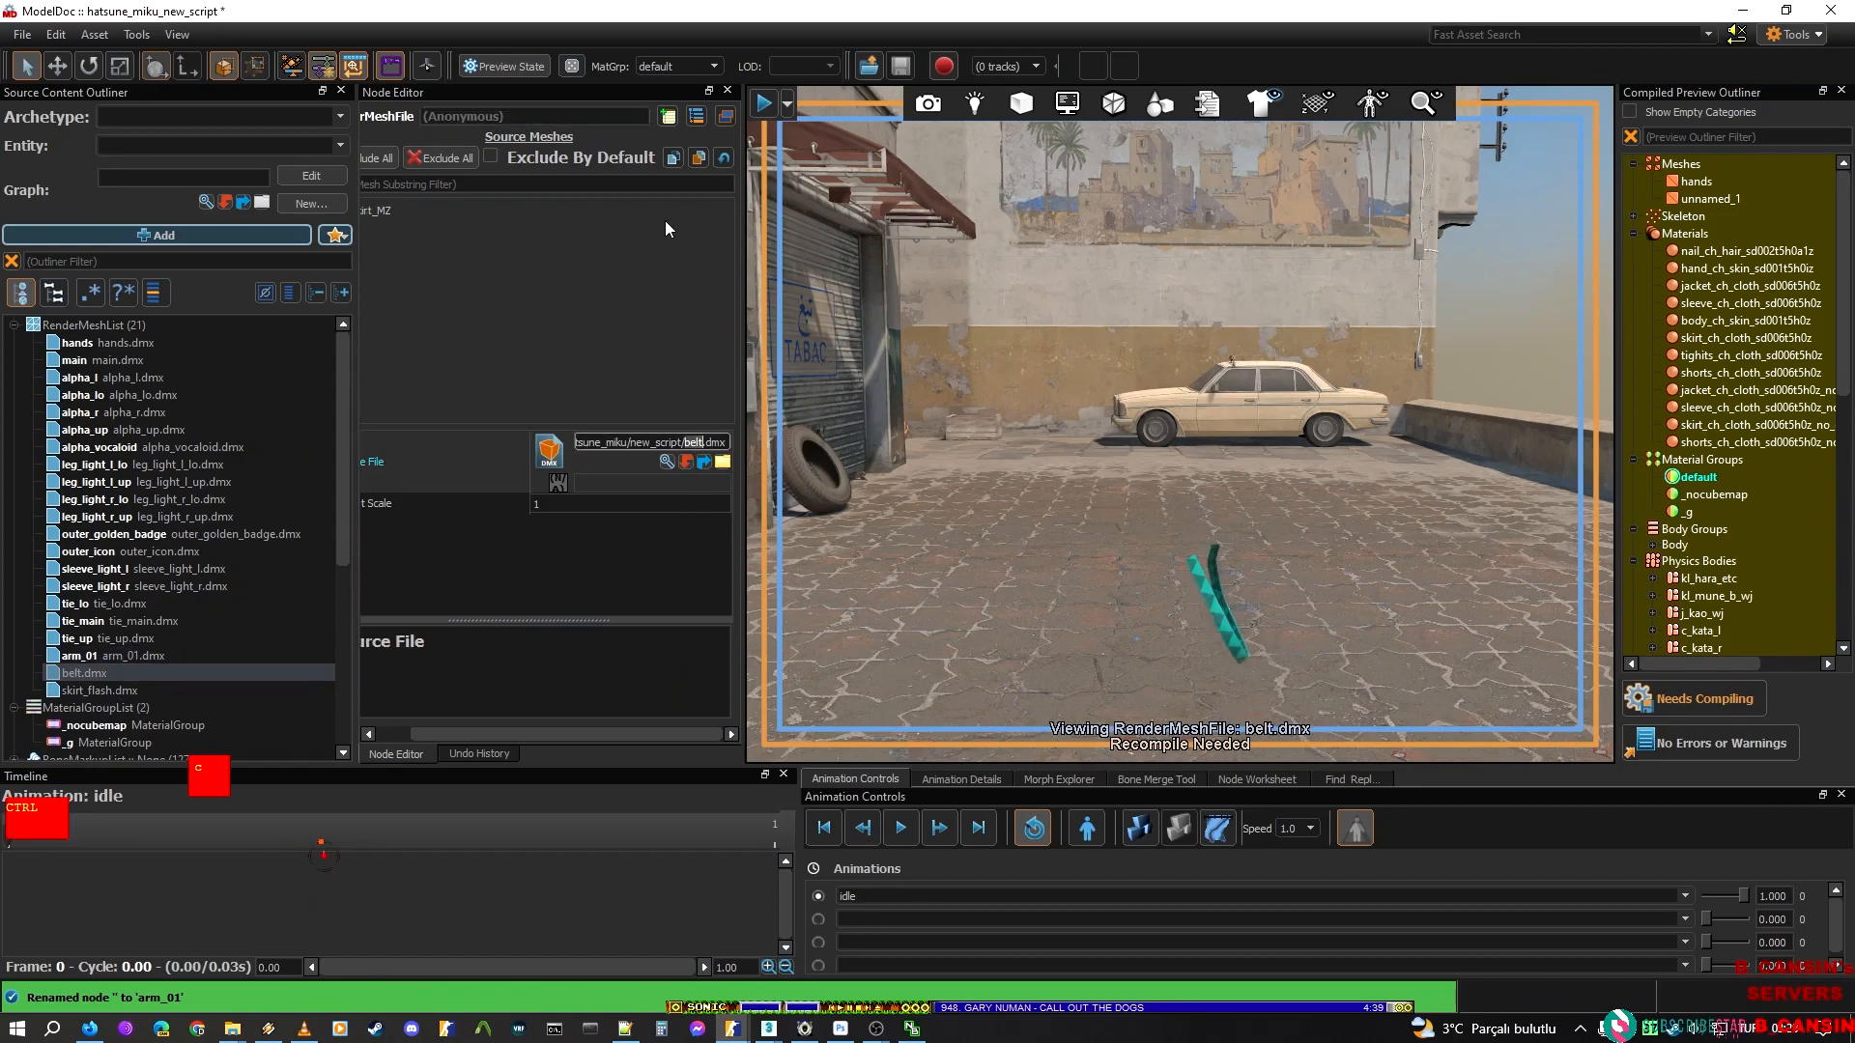
pyautogui.click(472, 117)
pyautogui.hotkey('ctrl', 'v')
pyautogui.press('Return')
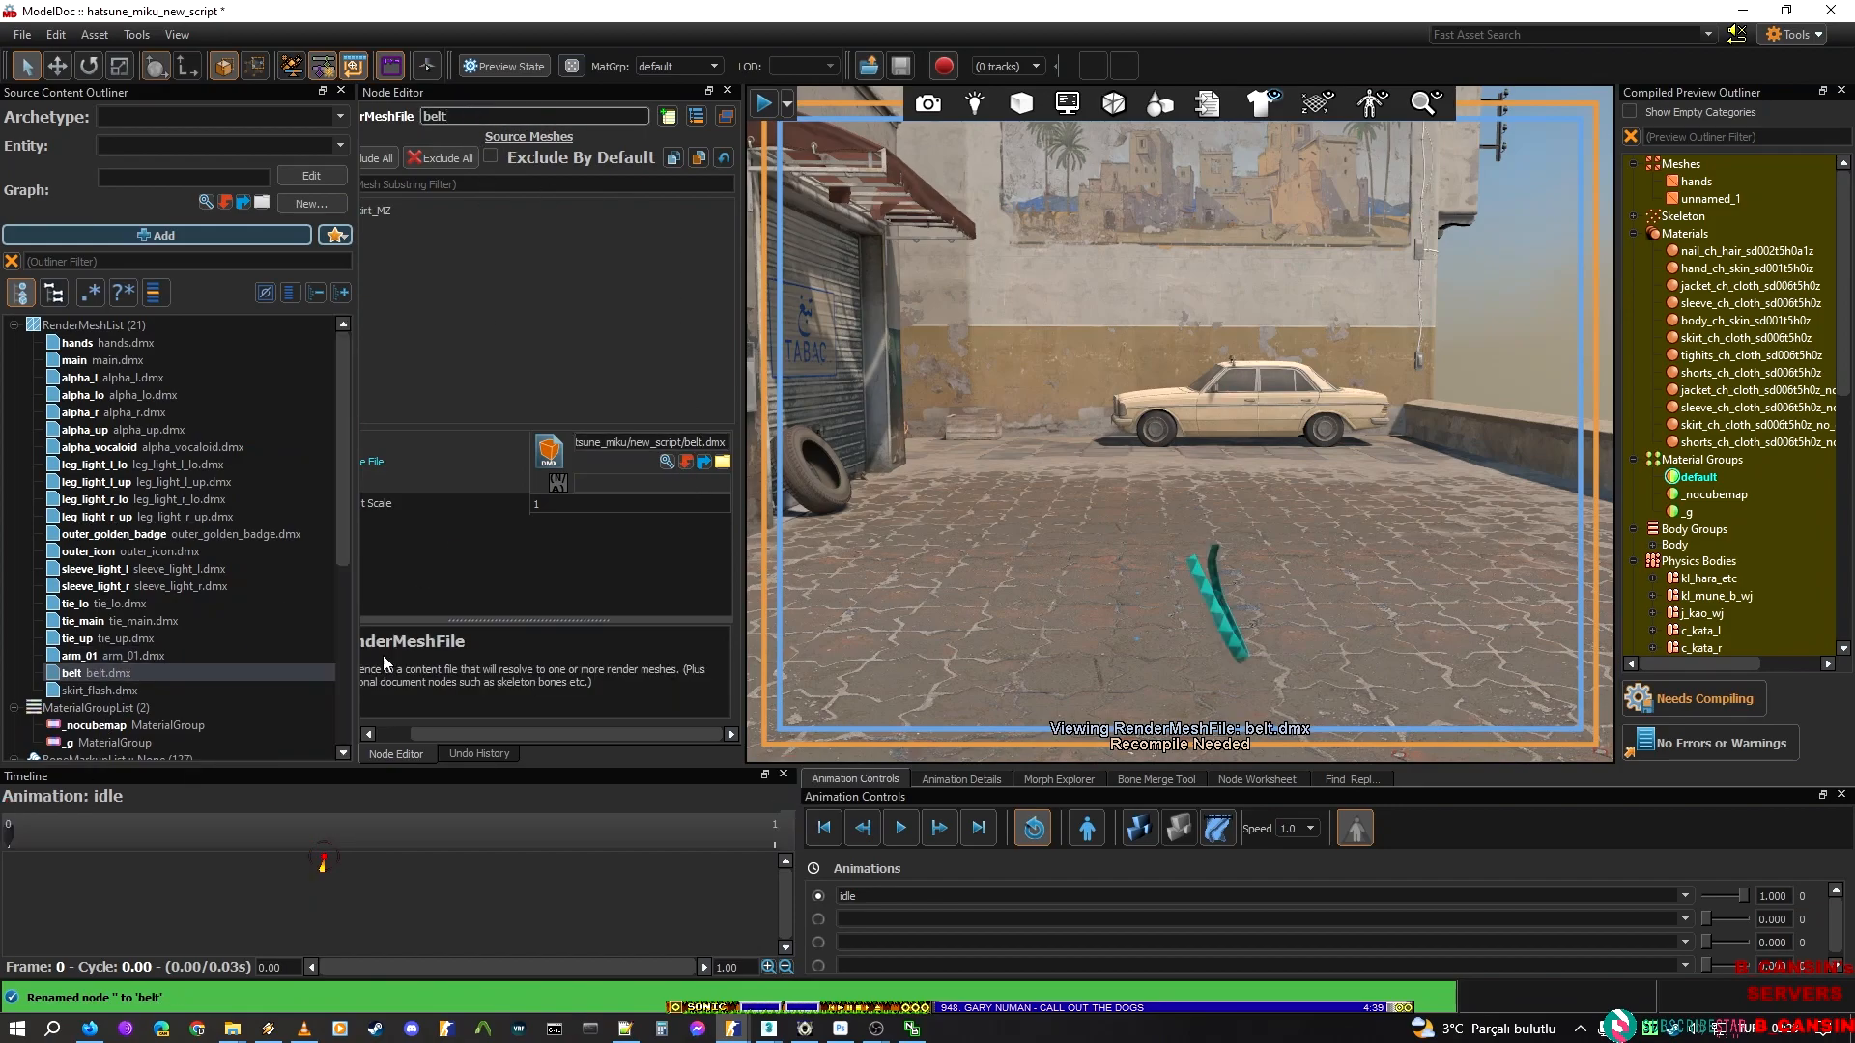
# Name the skirt_flash.dmx render mesh node skirt_flash
pyautogui.click(164, 692)
pyautogui.doubleClick(688, 442)
pyautogui.hotkey('ctrl', 'c')
pyautogui.click(529, 113)
pyautogui.hotkey('ctrl', 'v')
pyautogui.press('Return')
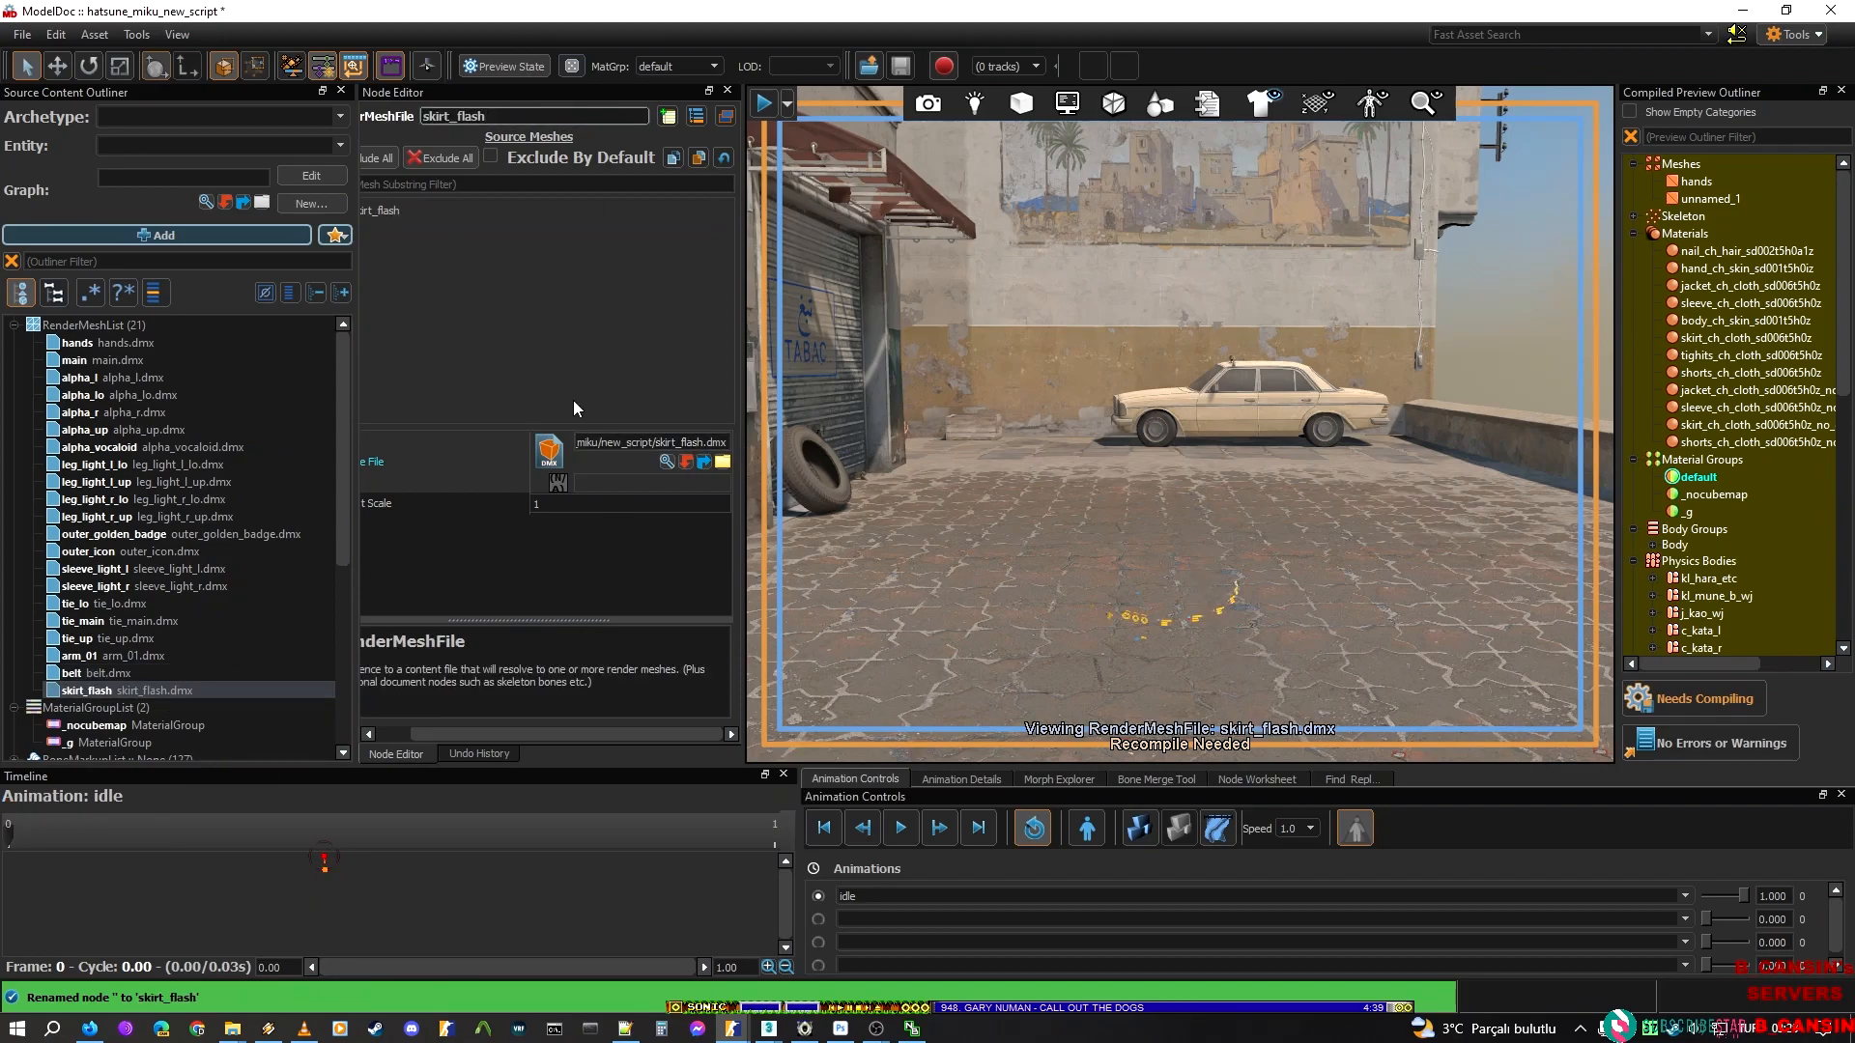
# Deselect the render mesh nodes and compile the model with the newly added meshes
pyautogui.click(1119, 593)
pyautogui.click(1642, 695)
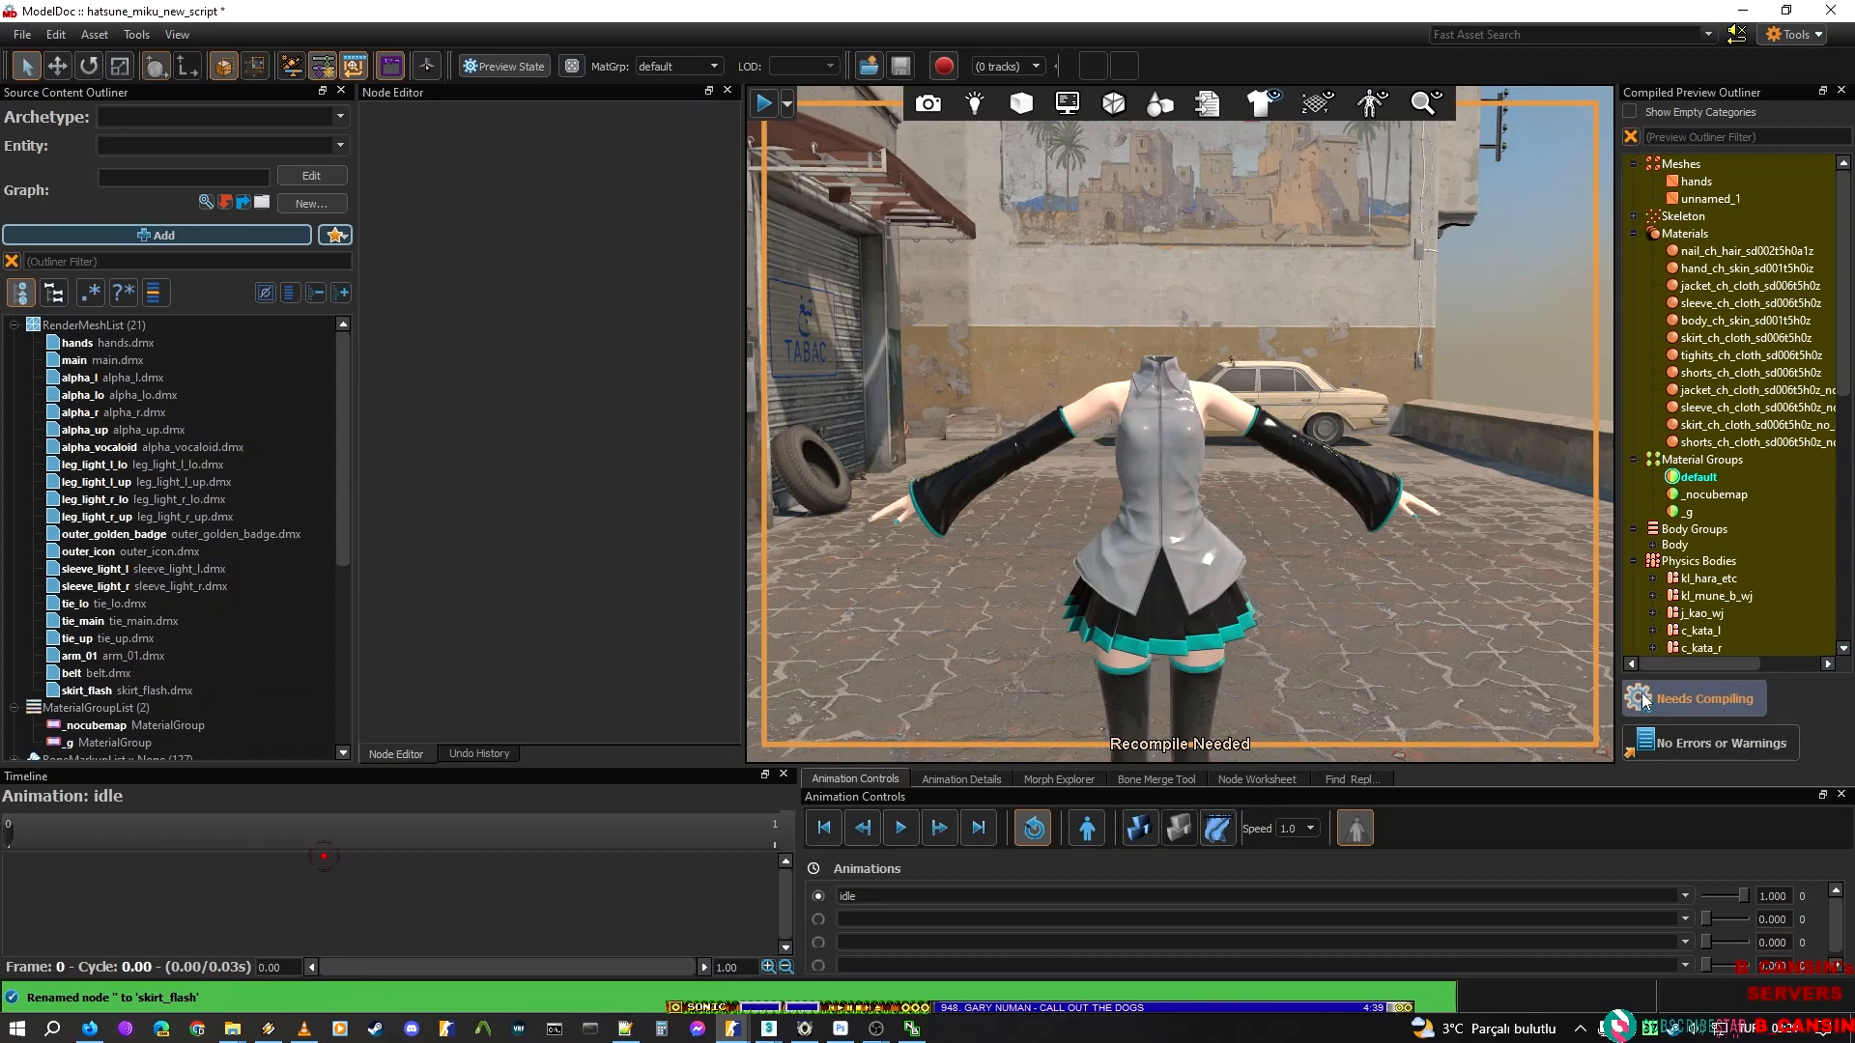
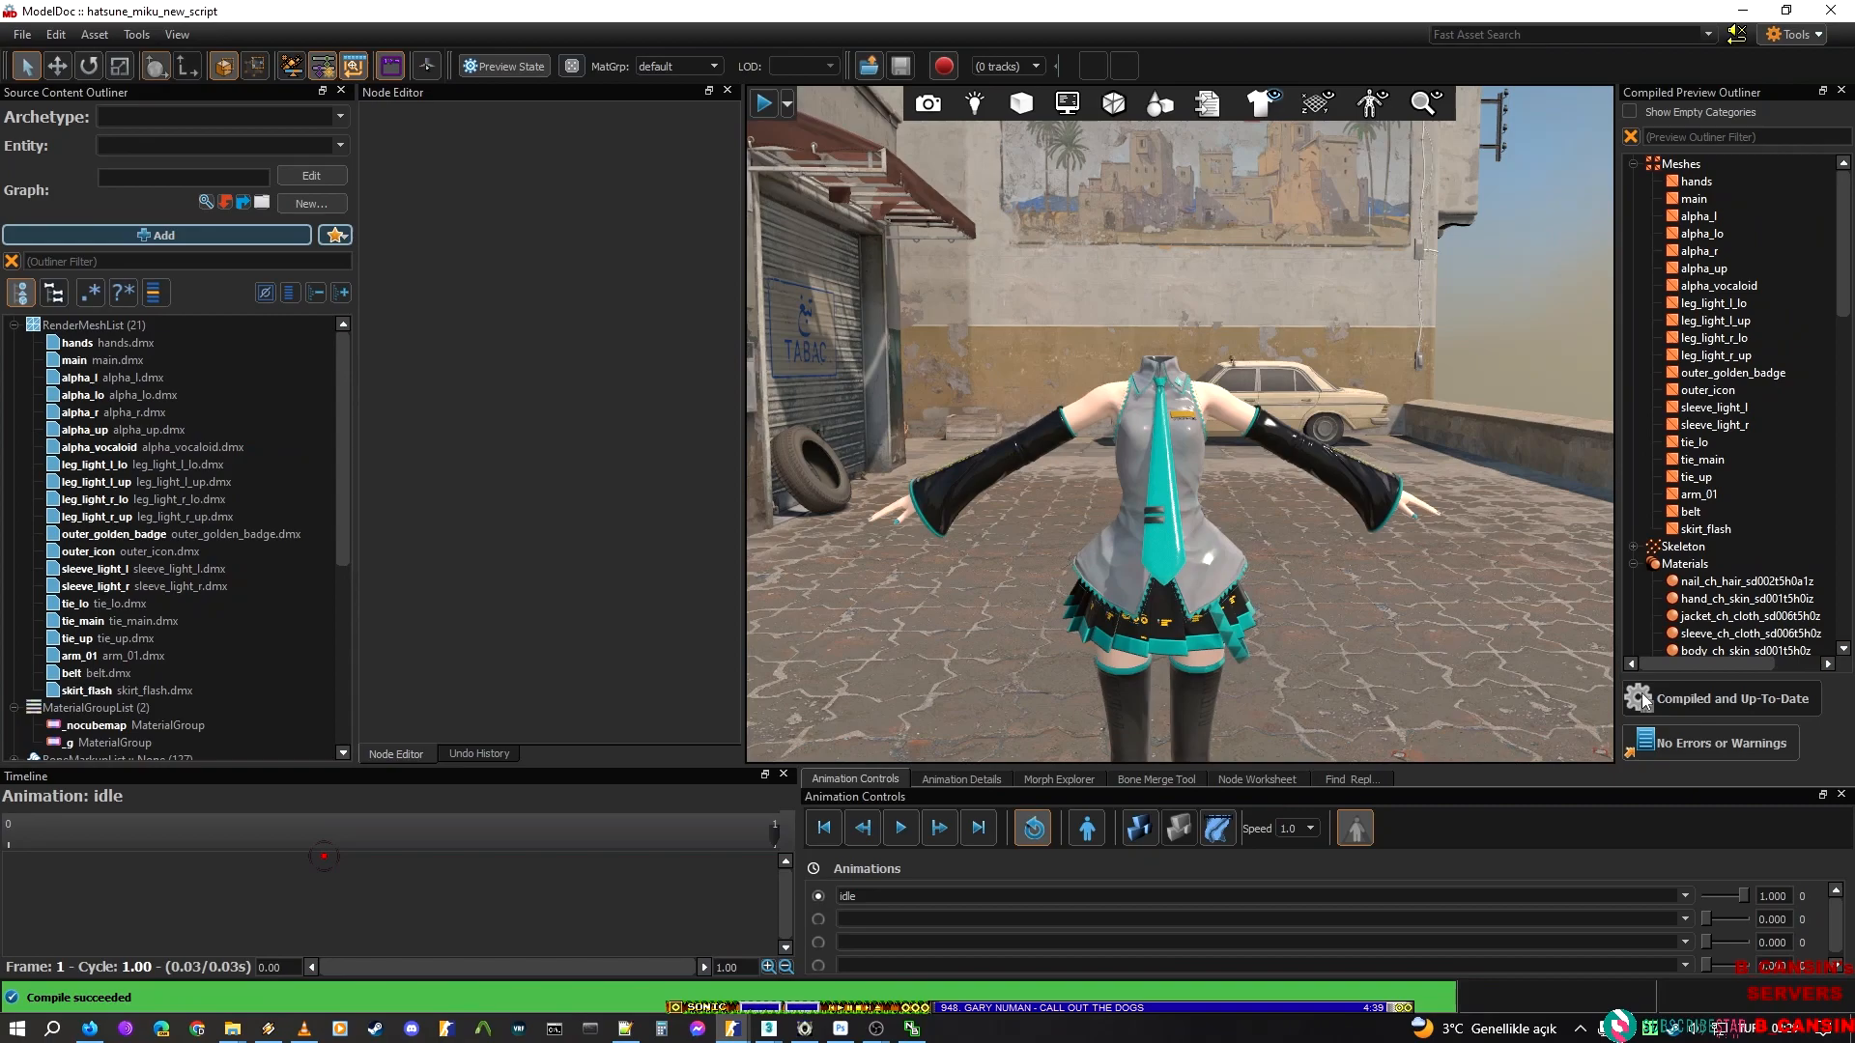
# Turn on the physics preview and pull the ragdoll's body and limbs around to test how it moves
pyautogui.click(1126, 828)
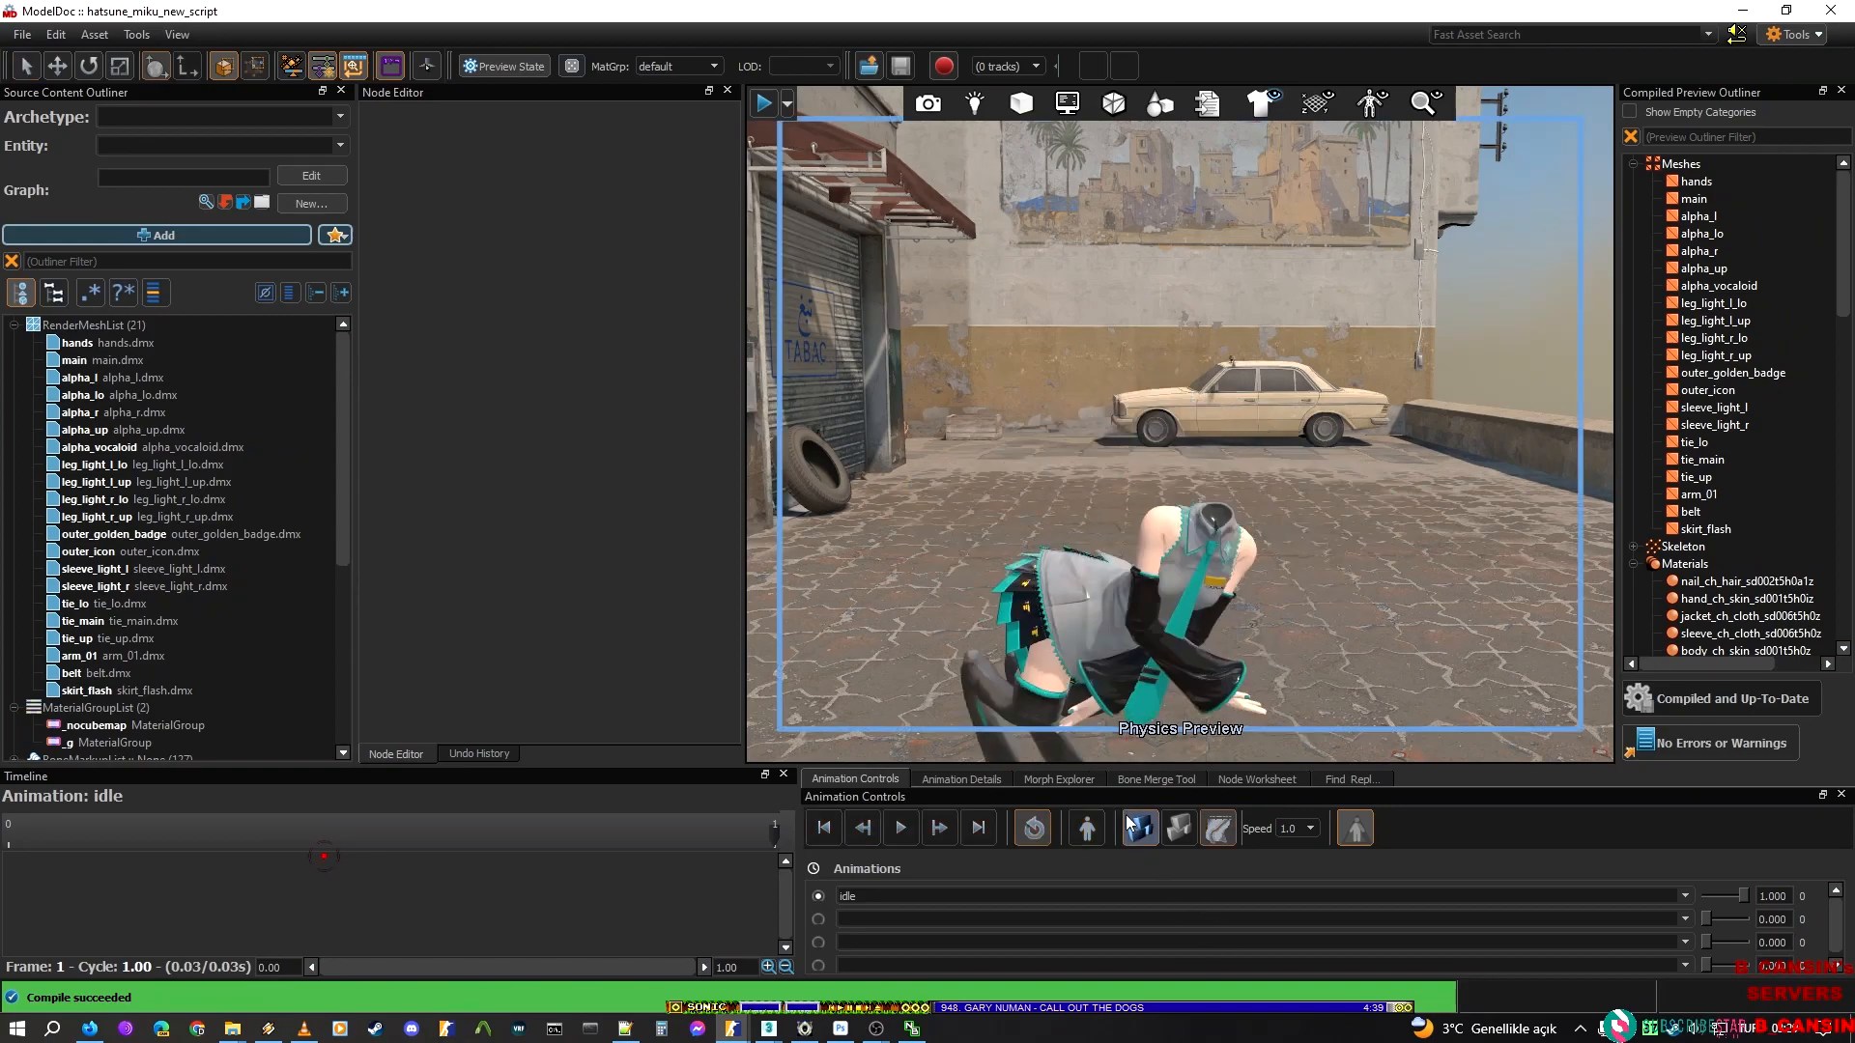
pyautogui.moveTo(1069, 649)
pyautogui.mouseDown(button='right')
pyautogui.moveTo(1069, 720)
pyautogui.moveTo(985, 701)
pyautogui.moveTo(1069, 666)
pyautogui.mouseUp(button='right')
pyautogui.moveTo(1186, 507); pyautogui.dragTo(1175, 415)
pyautogui.click(1124, 512)
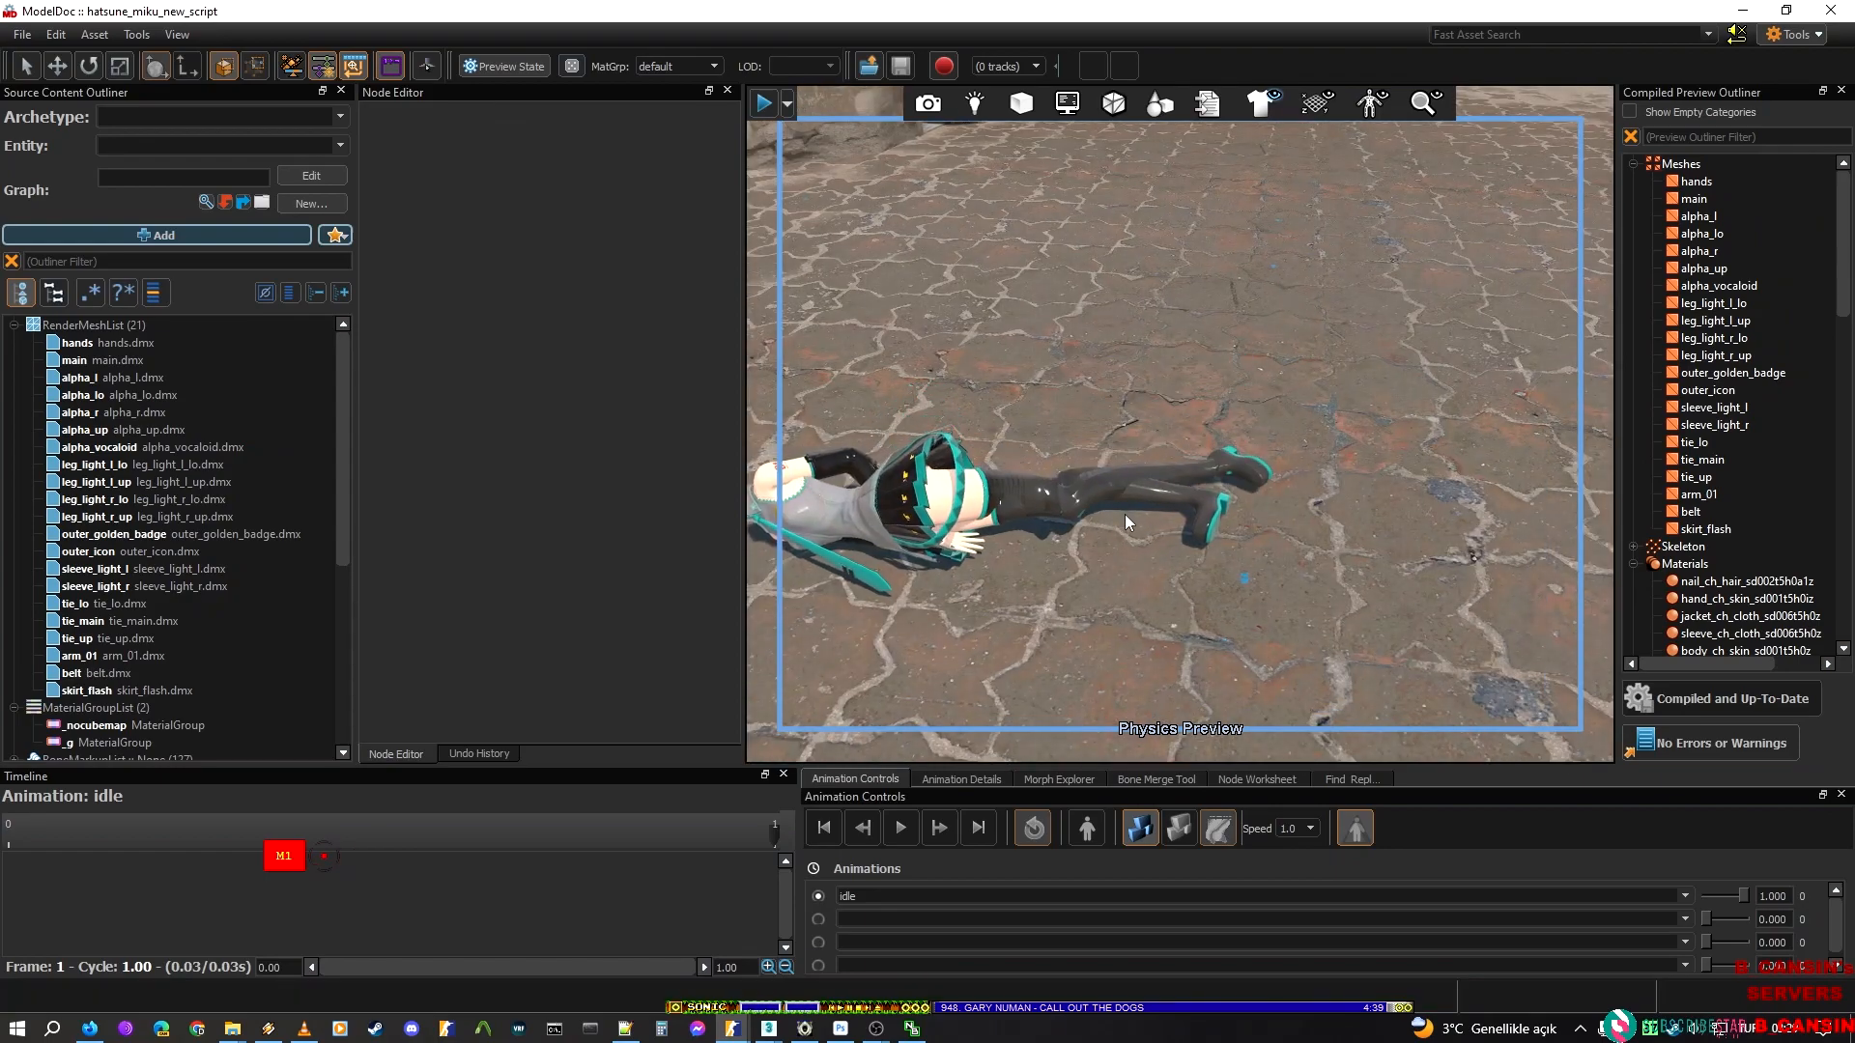
pyautogui.moveTo(1150, 516); pyautogui.dragTo(1240, 383)
pyautogui.moveTo(1219, 459); pyautogui.dragTo(1085, 173)
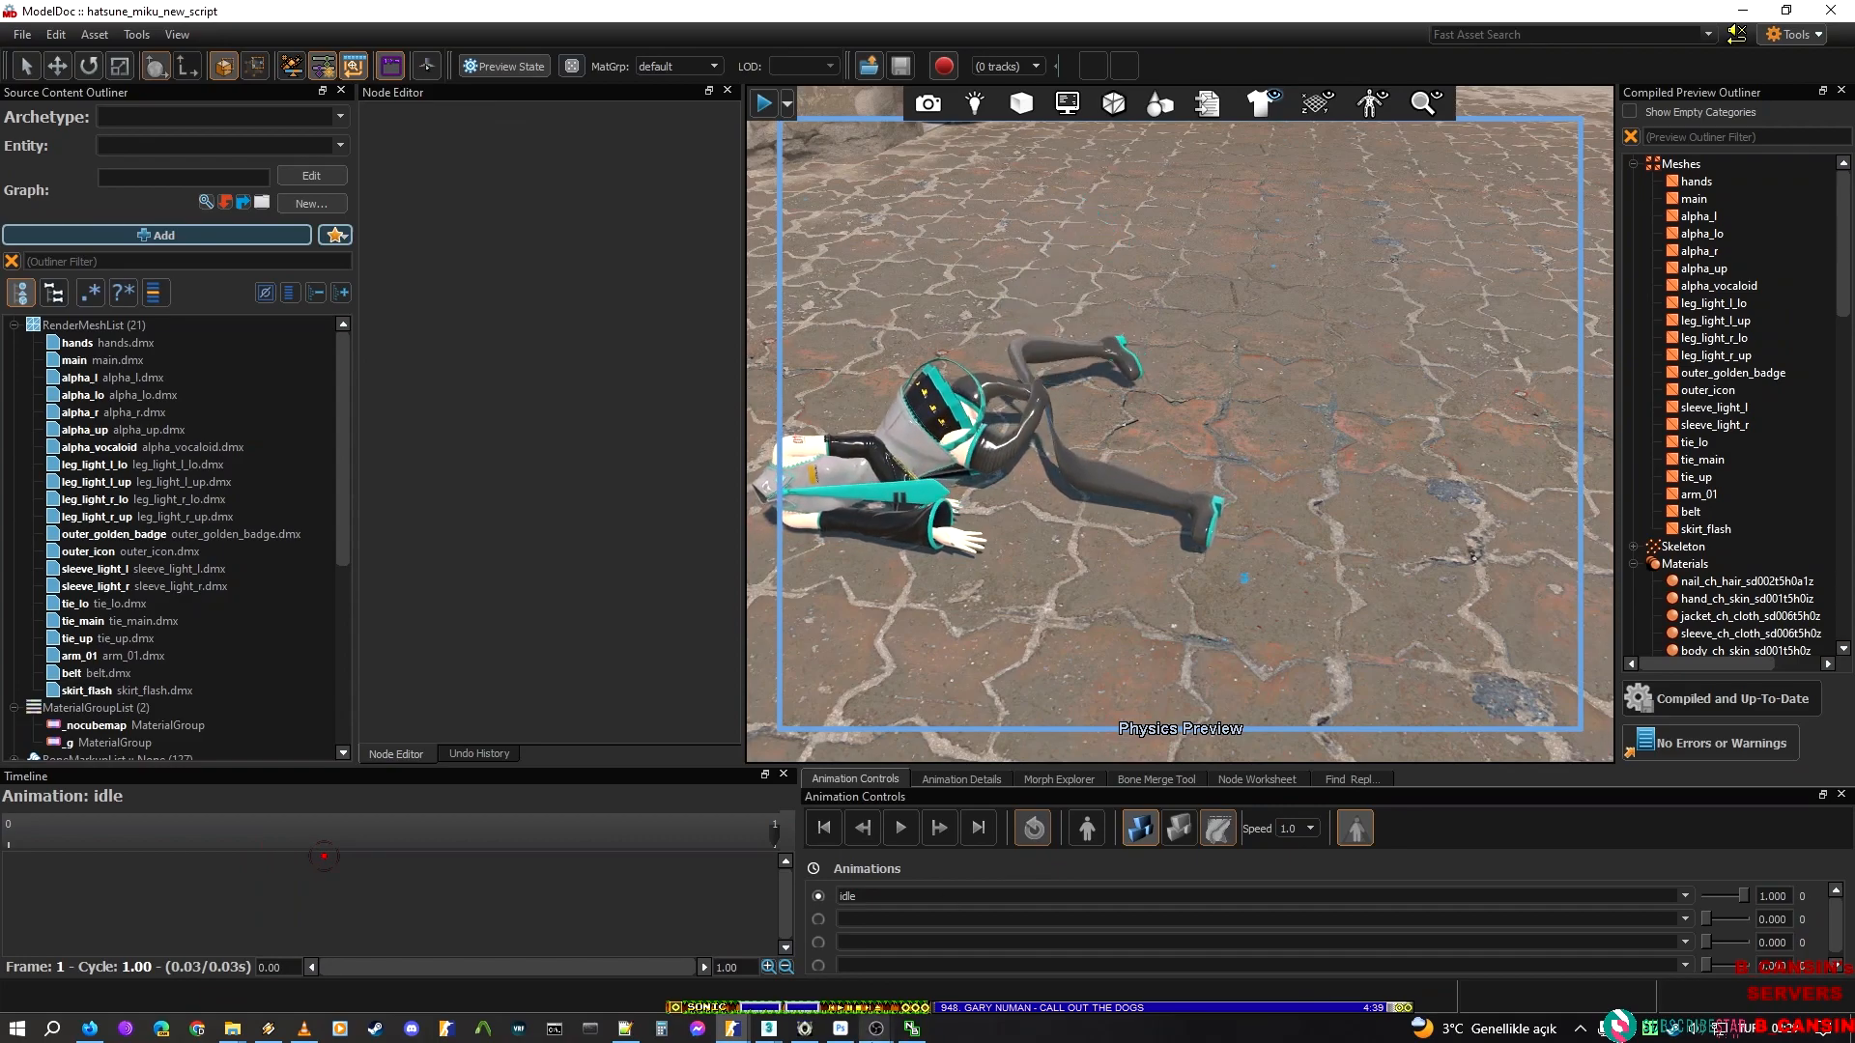
pyautogui.moveTo(876, 1028)
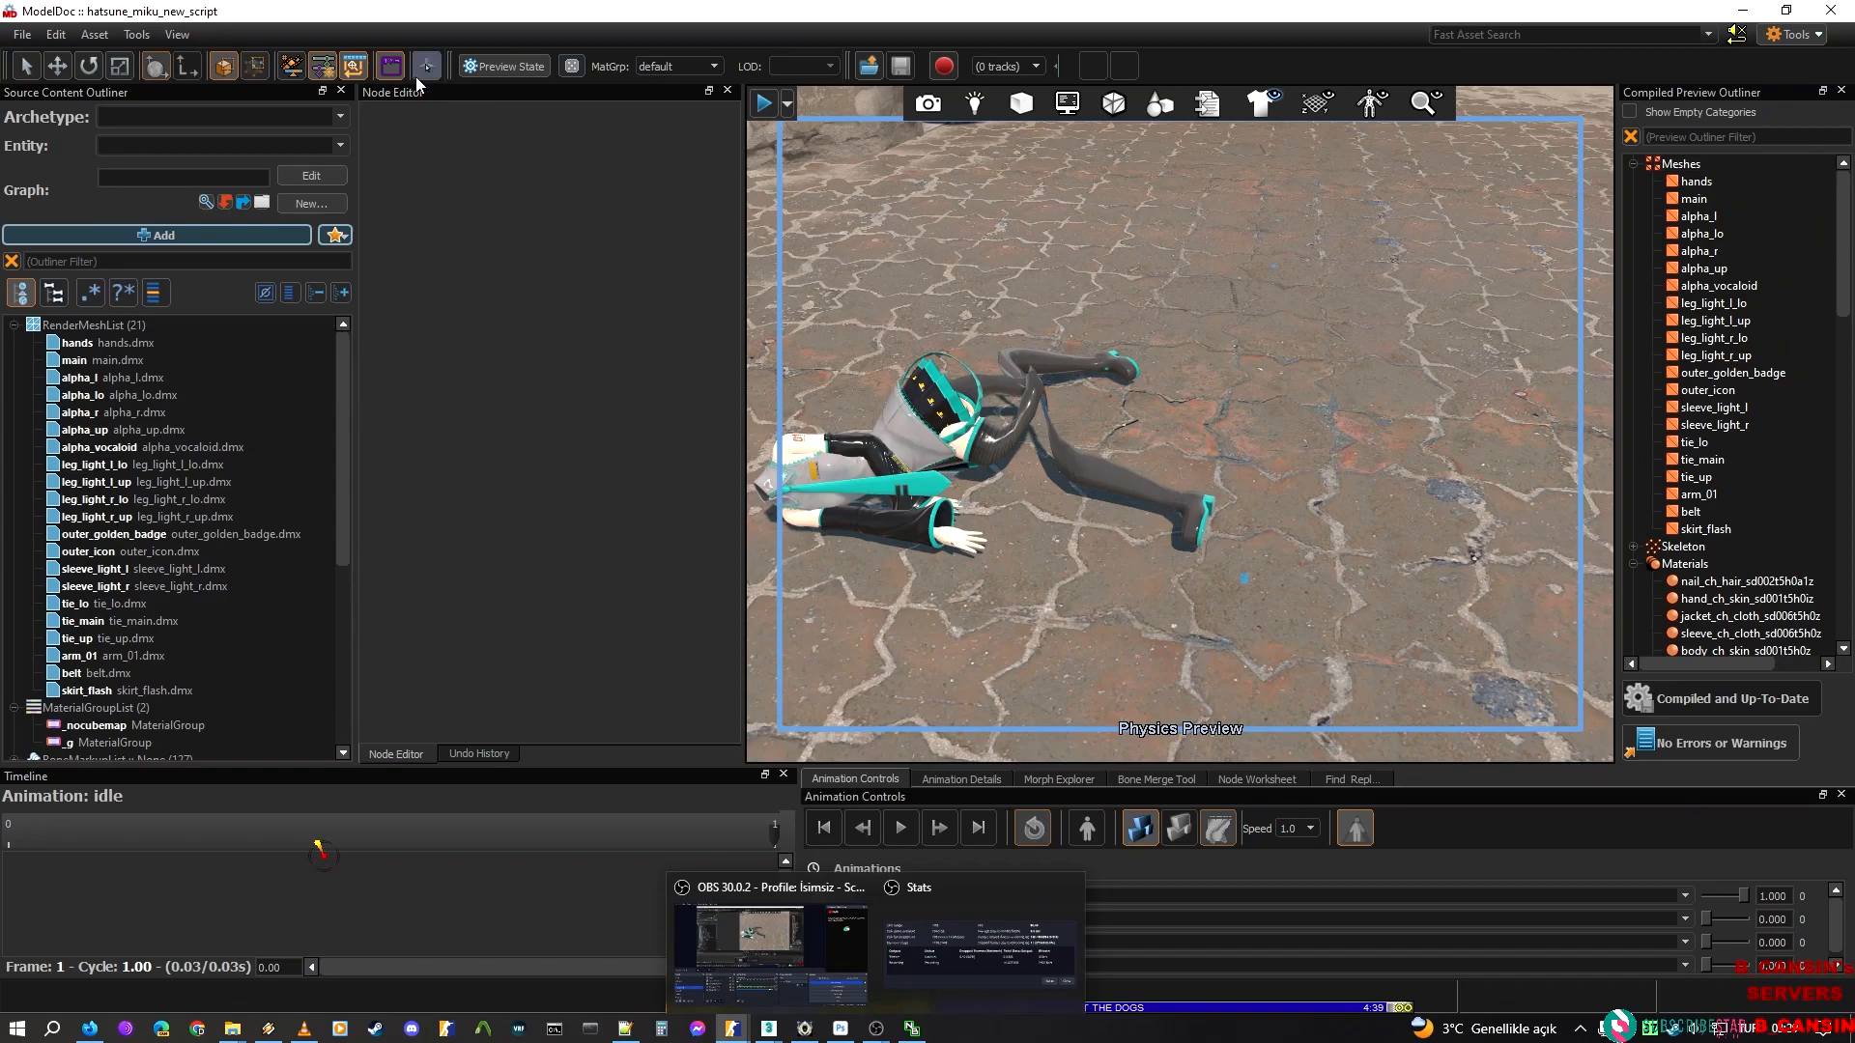
# Move the hands mesh directly below main in the render mesh list and recompile the model
pyautogui.moveTo(120, 342); pyautogui.dragTo(145, 365)
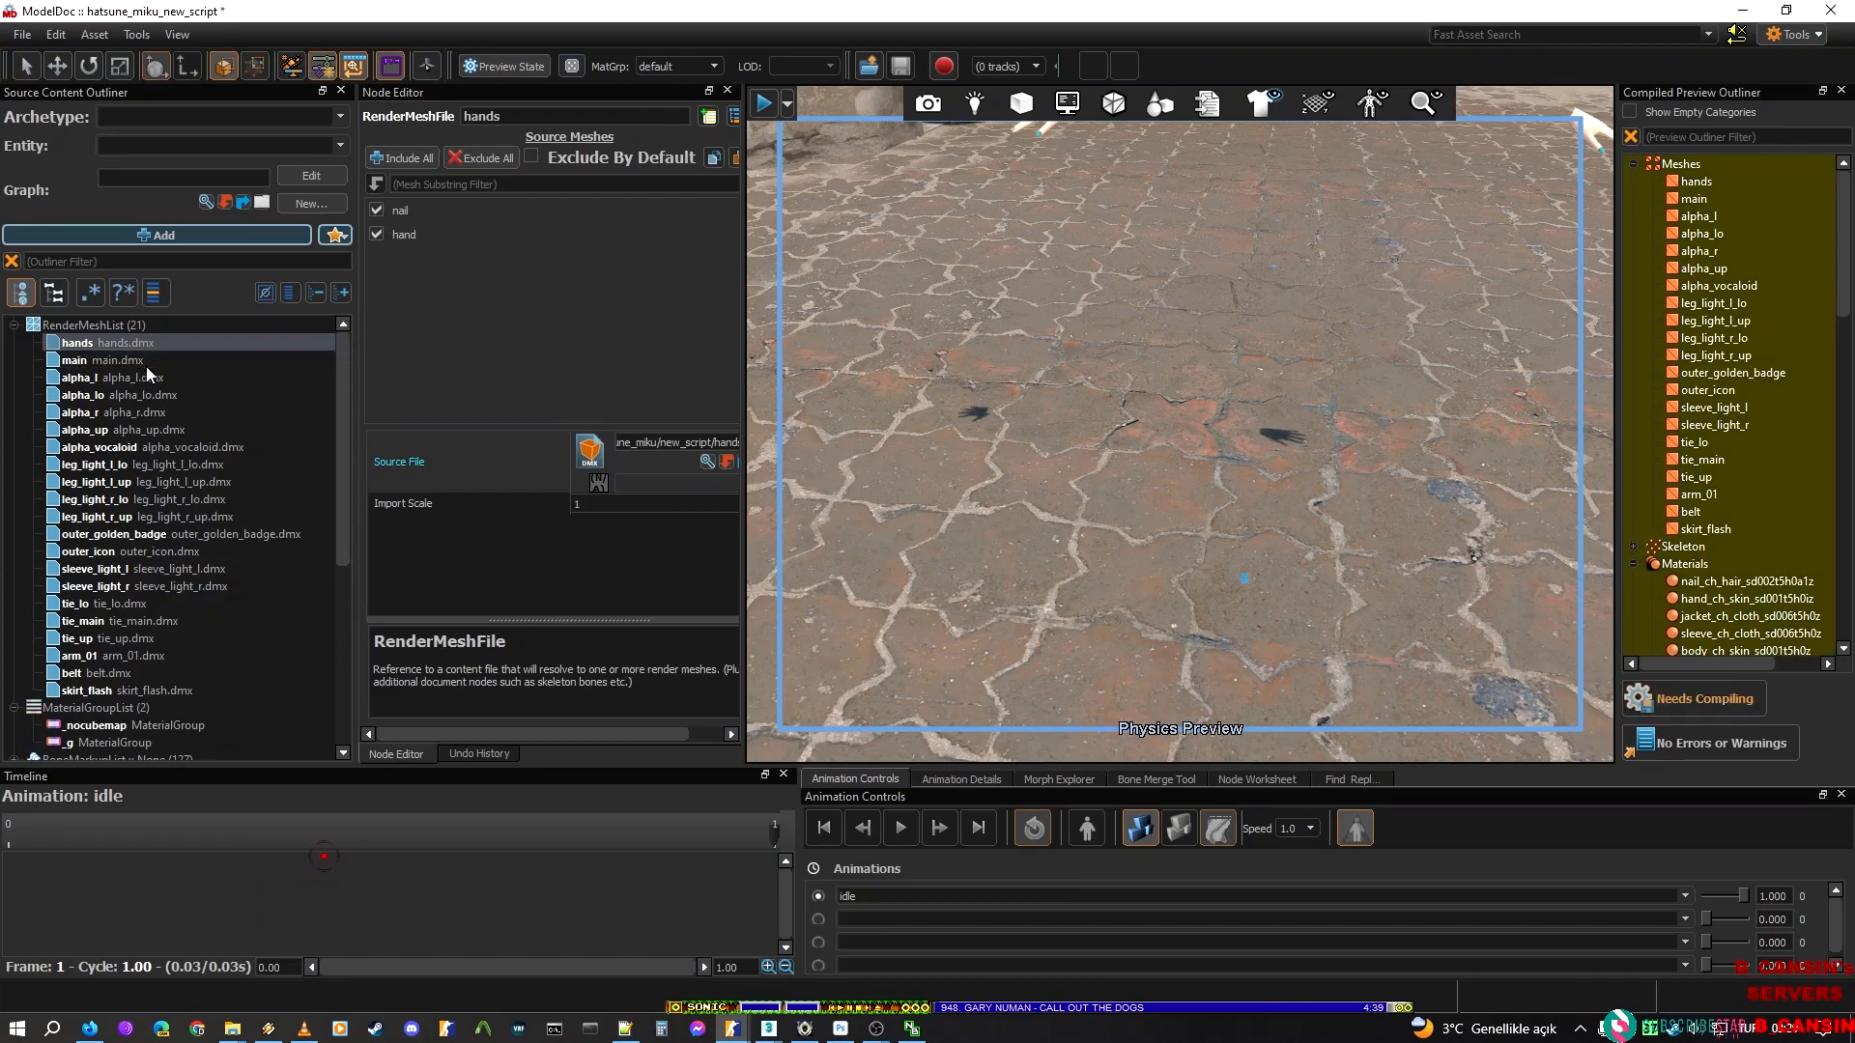
pyautogui.click(1627, 685)
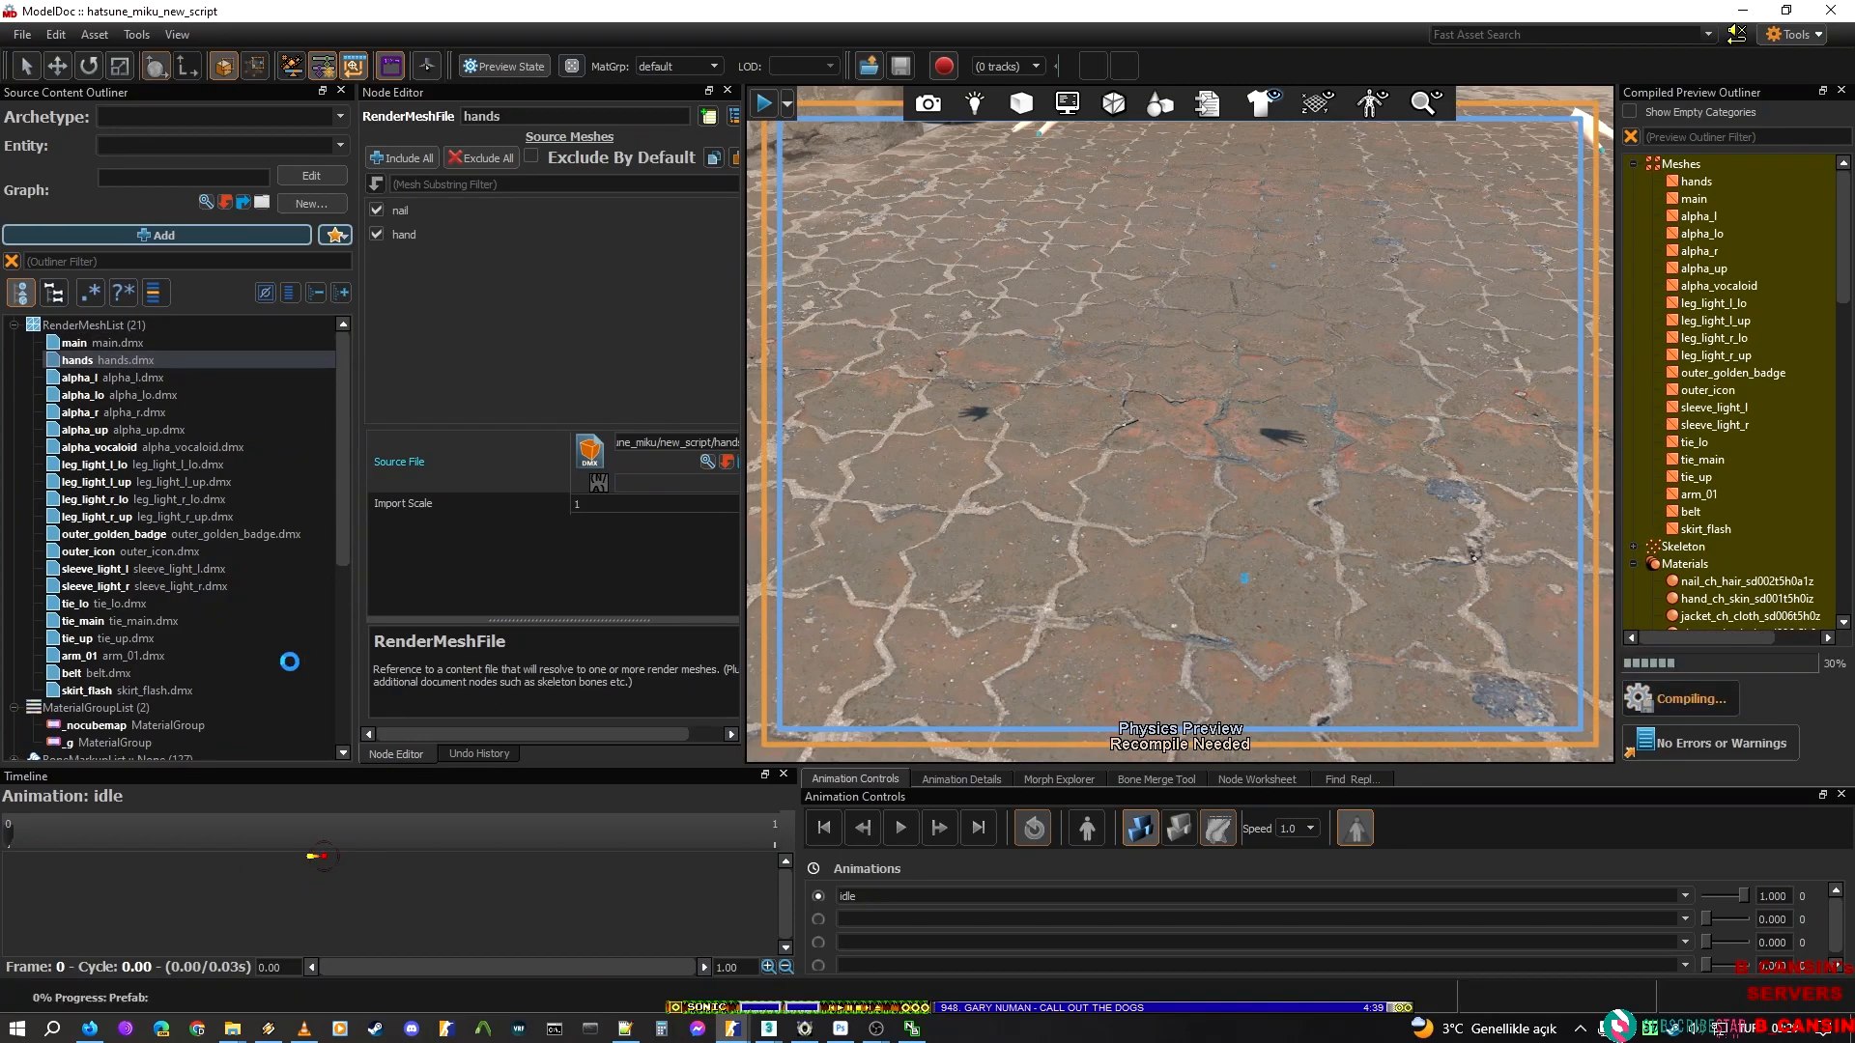
# Switch to 3ds Max and start a Valve SMD export targeting idle.smd in the new_script folder
pyautogui.click(770, 1028)
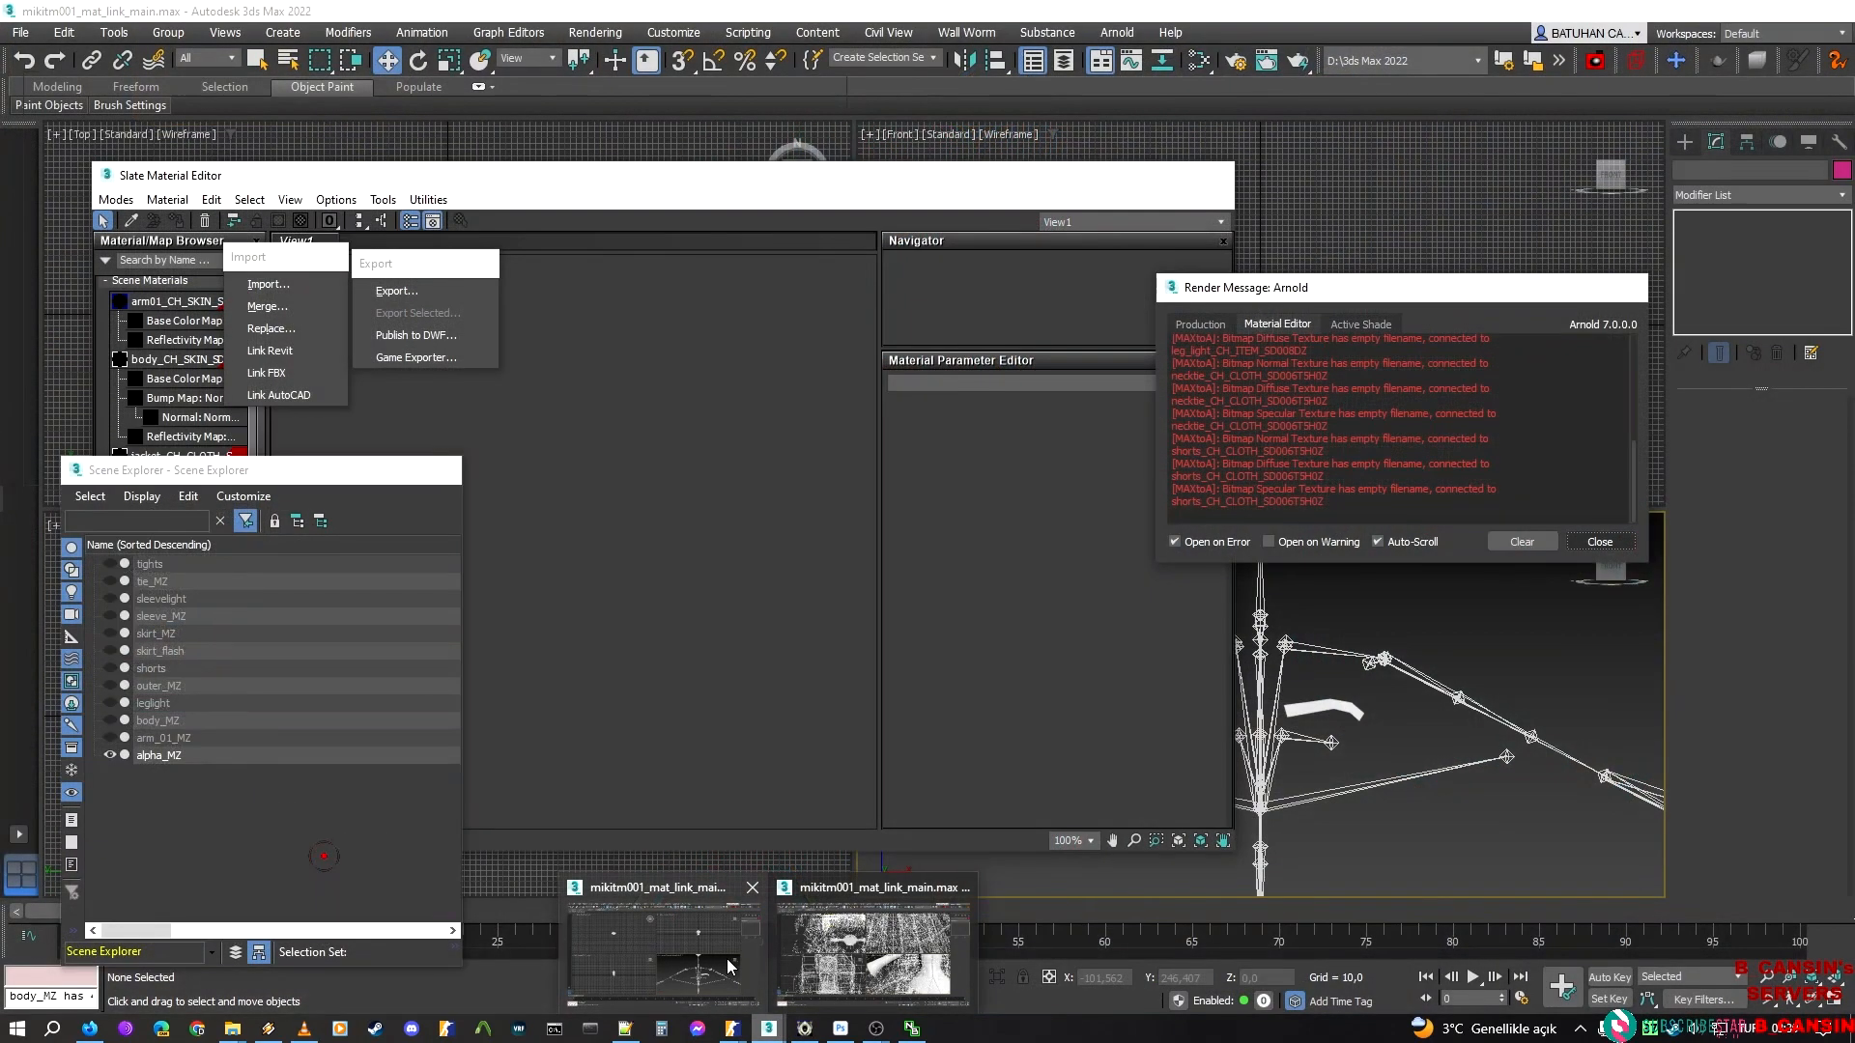
pyautogui.click(663, 951)
pyautogui.click(442, 291)
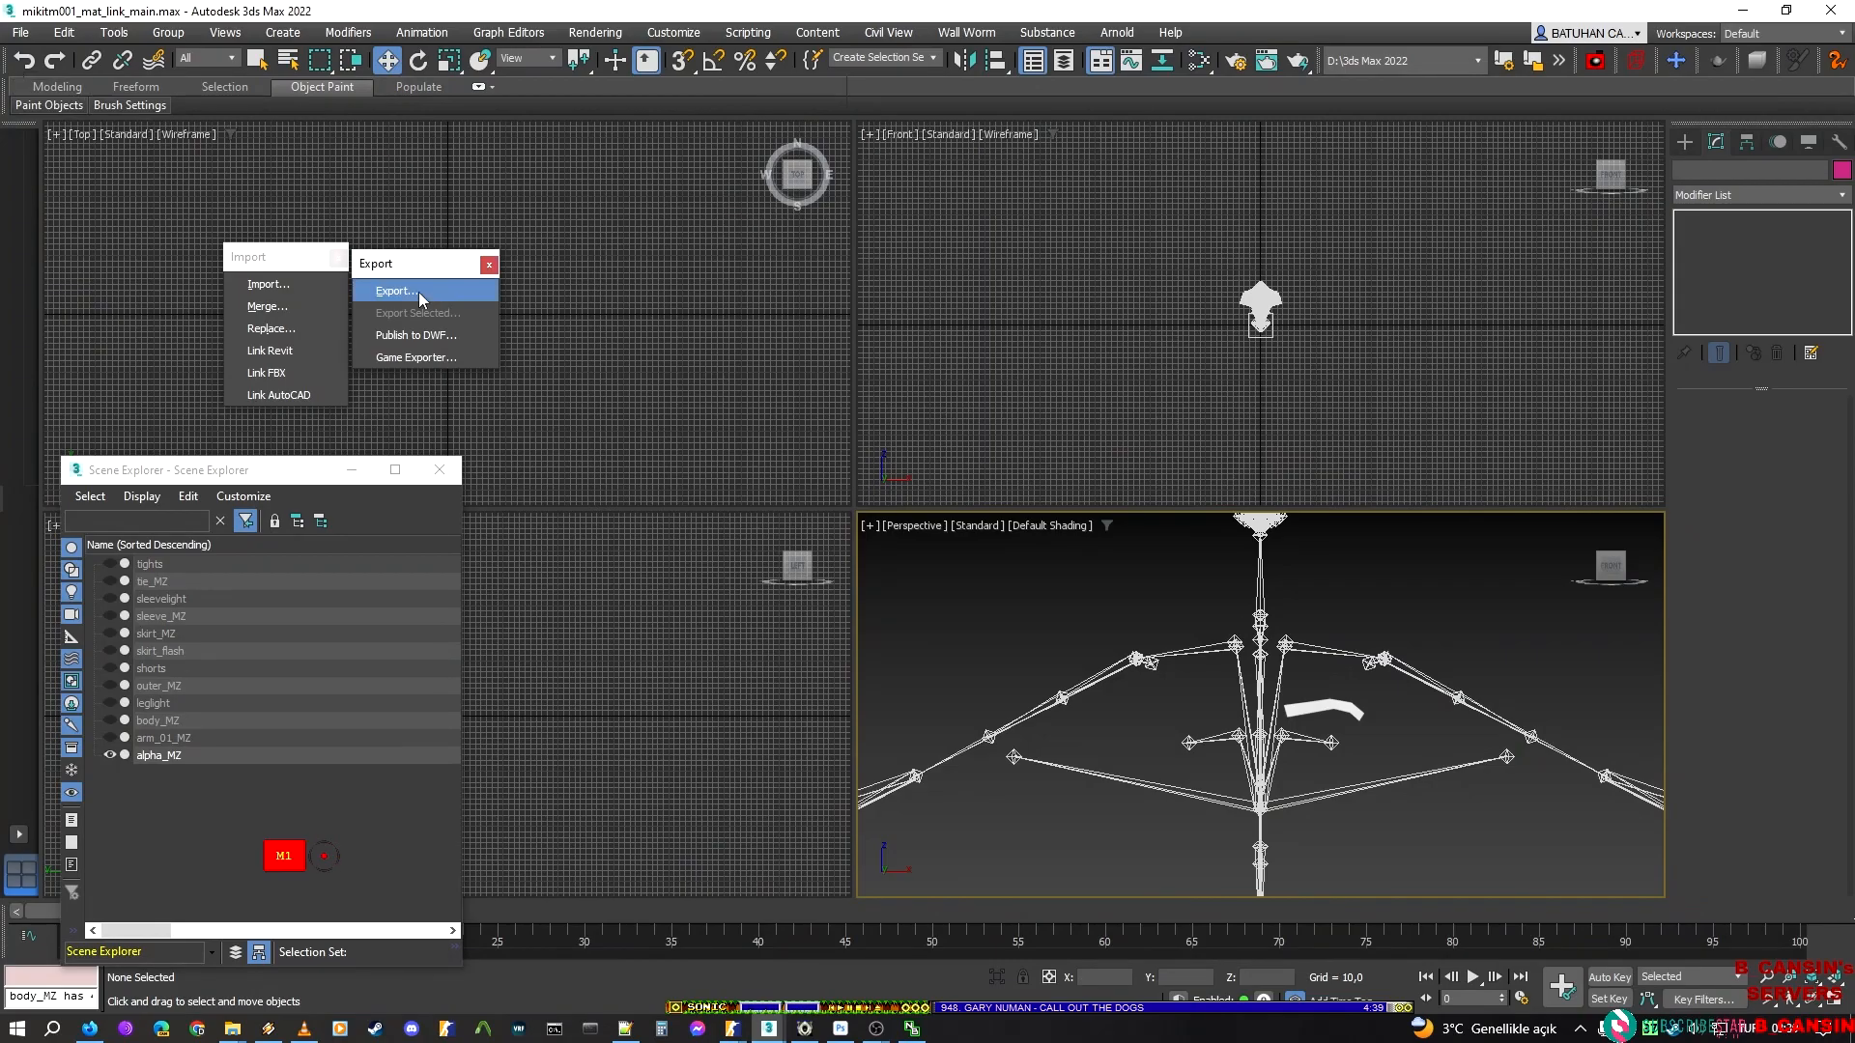
pyautogui.click(419, 293)
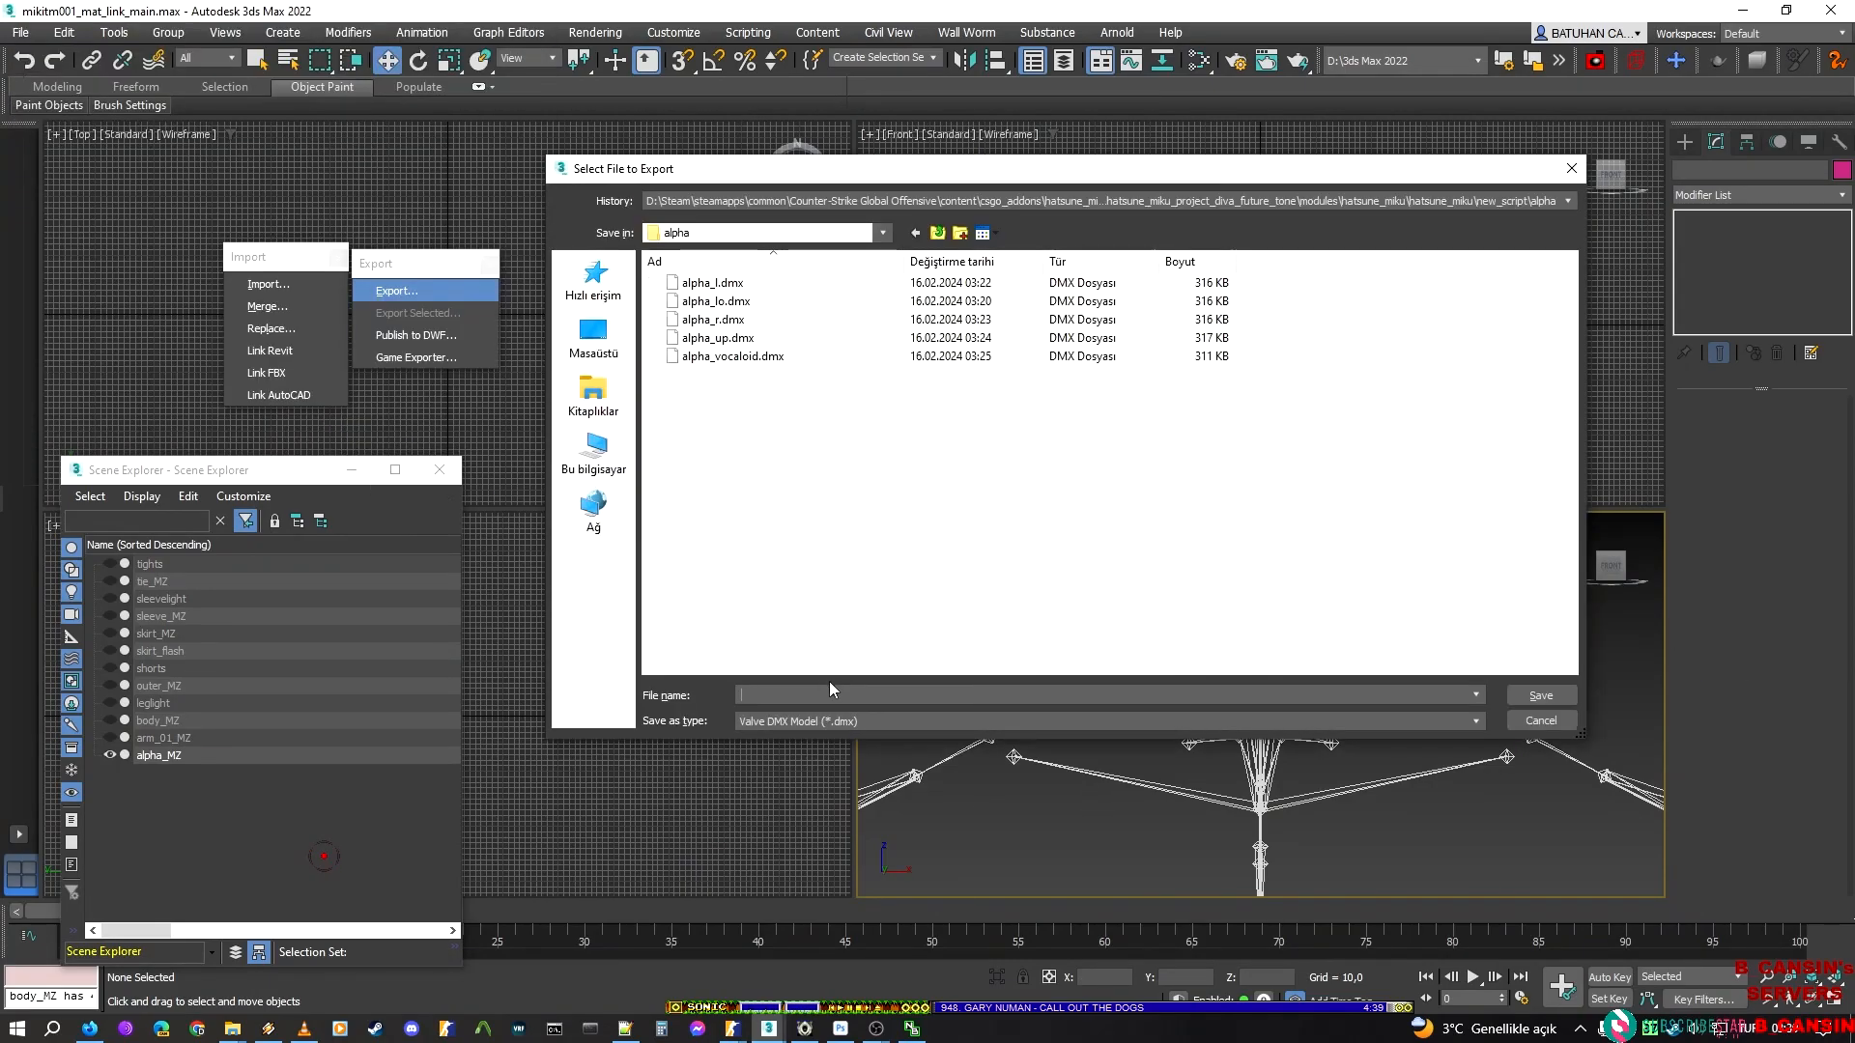
pyautogui.click(837, 720)
pyautogui.click(840, 939)
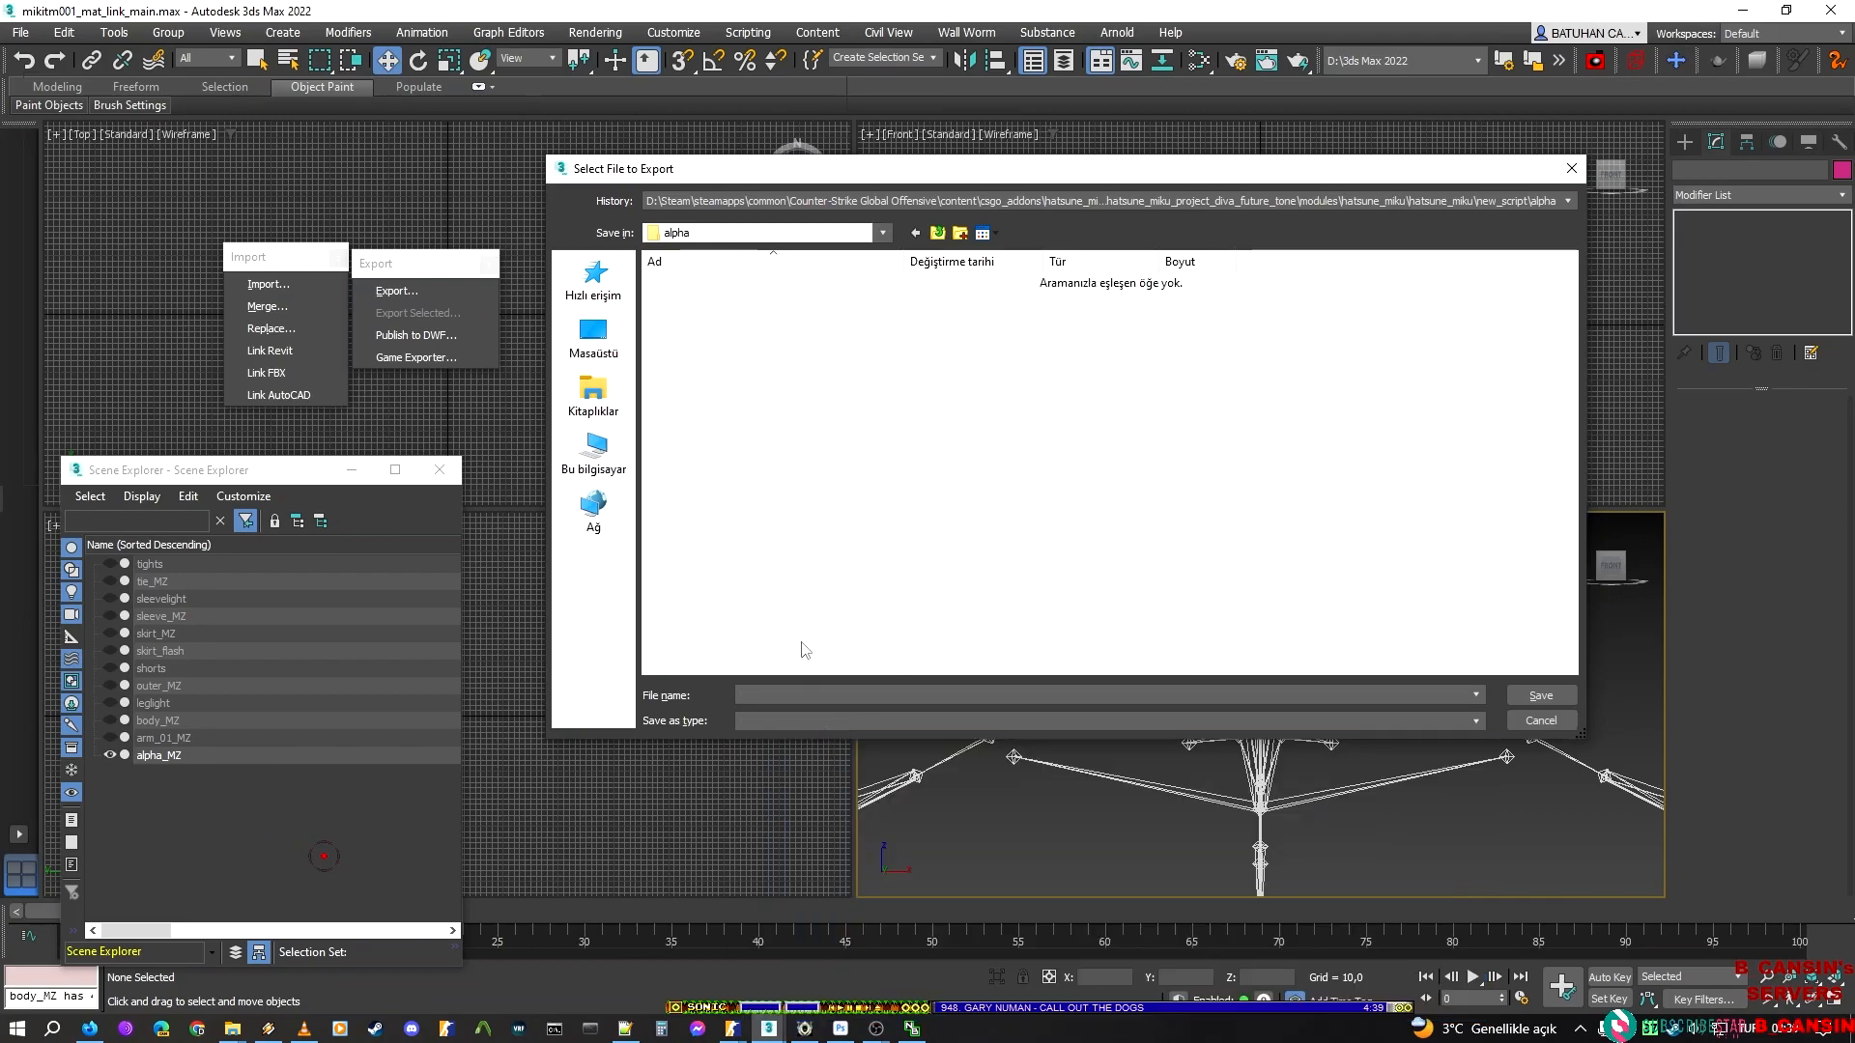
pyautogui.click(936, 235)
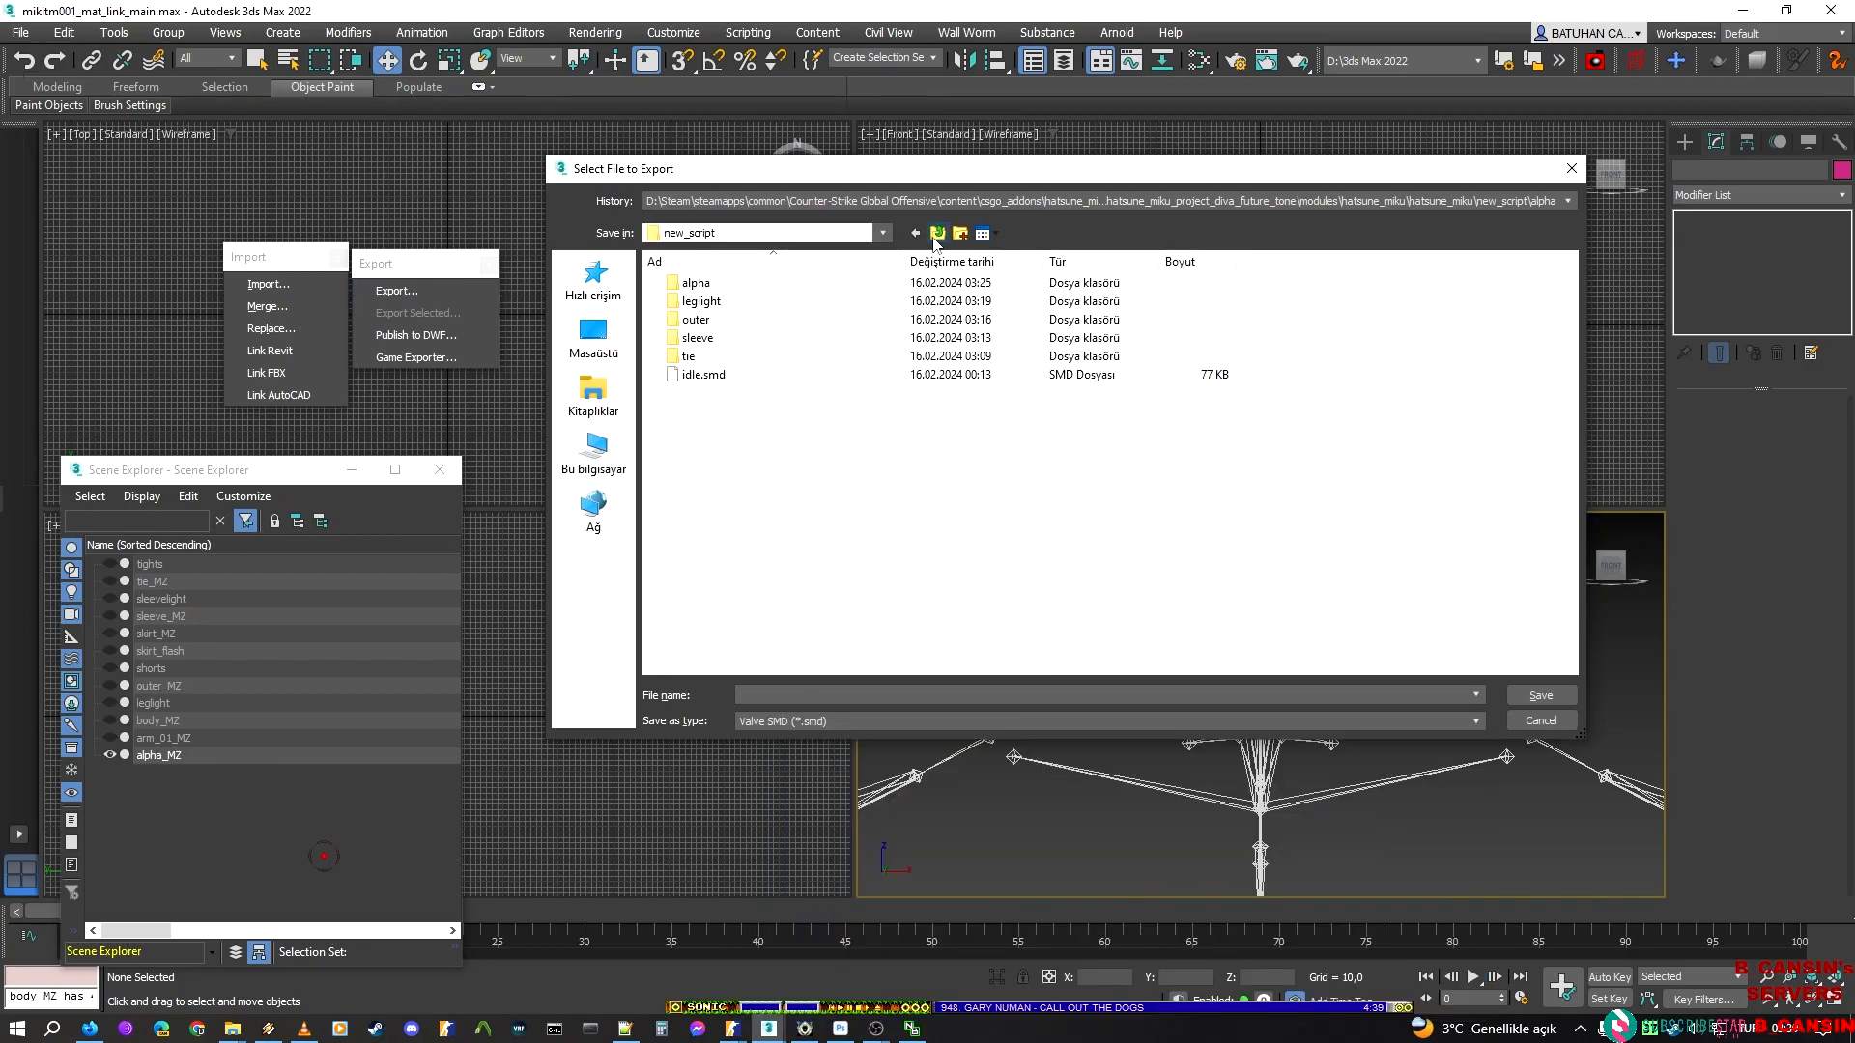
pyautogui.click(765, 377)
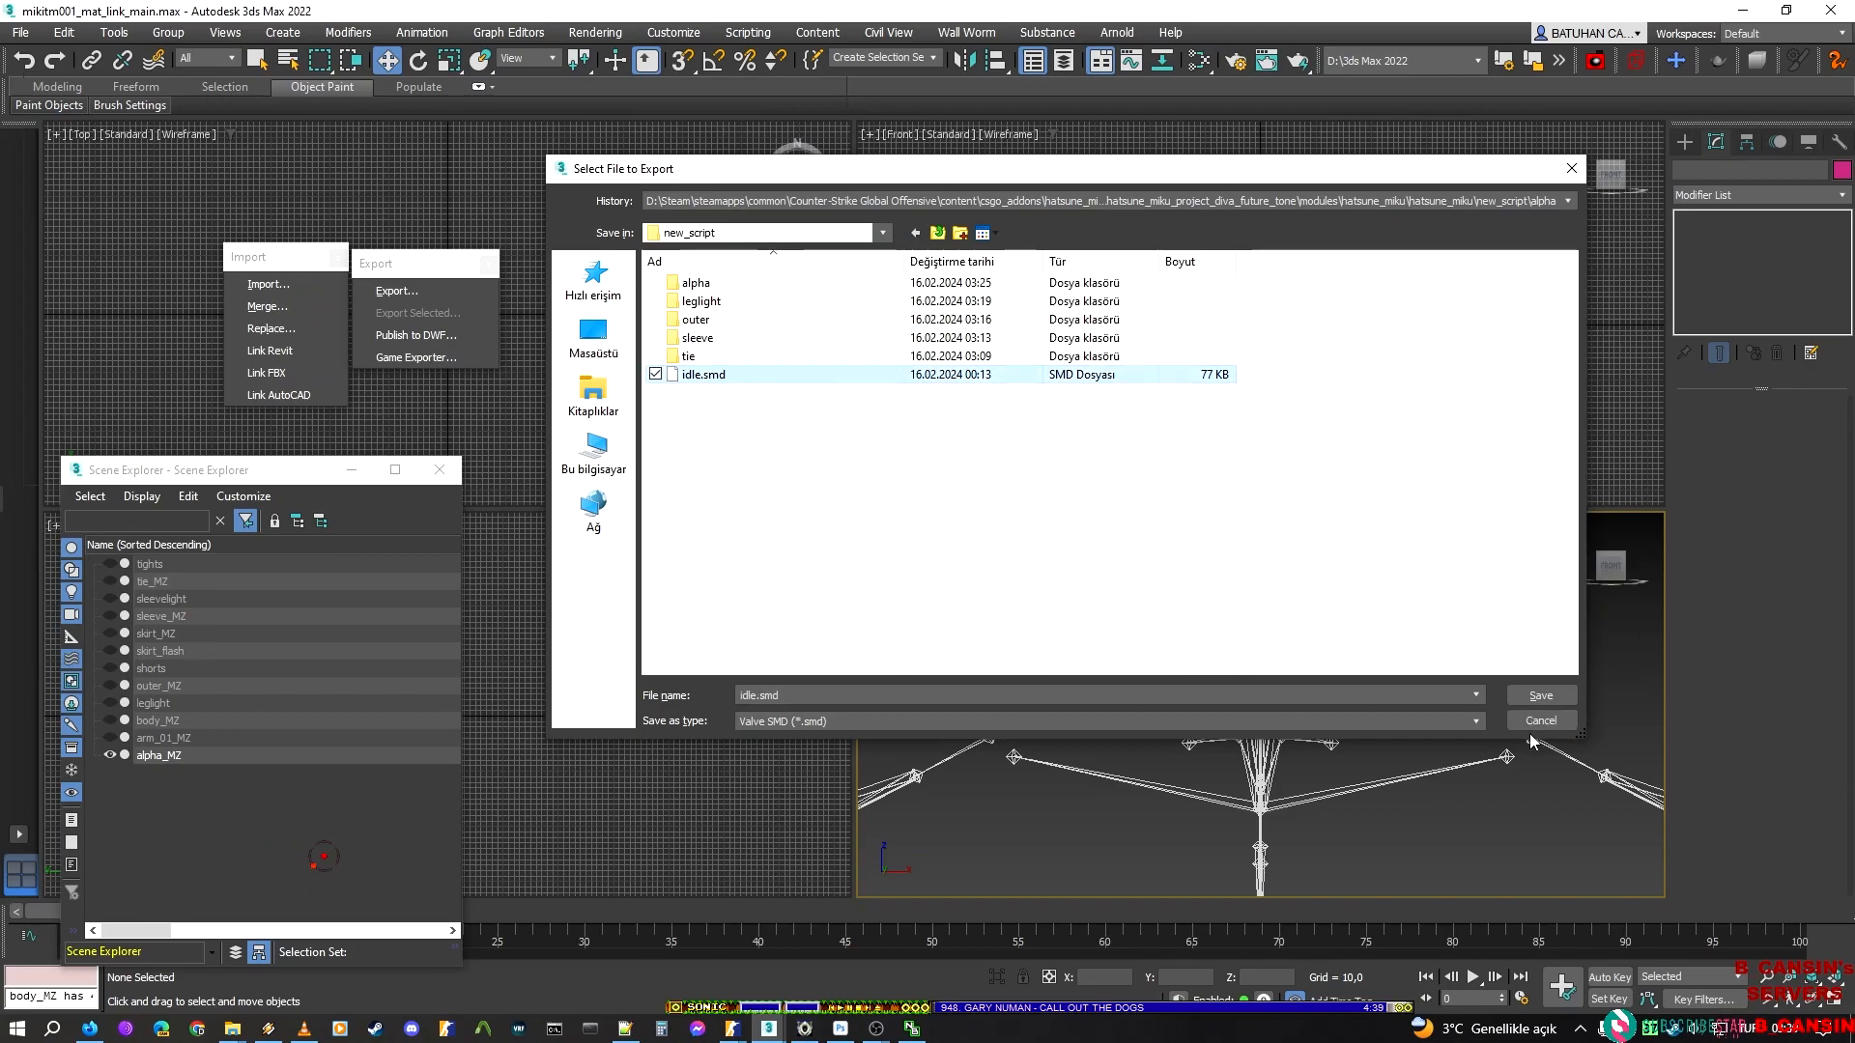
# Overwrite idle.smd with a Skeletal Animation export covering frames 0 to 1
pyautogui.moveTo(732, 1028)
pyautogui.click(1040, 931)
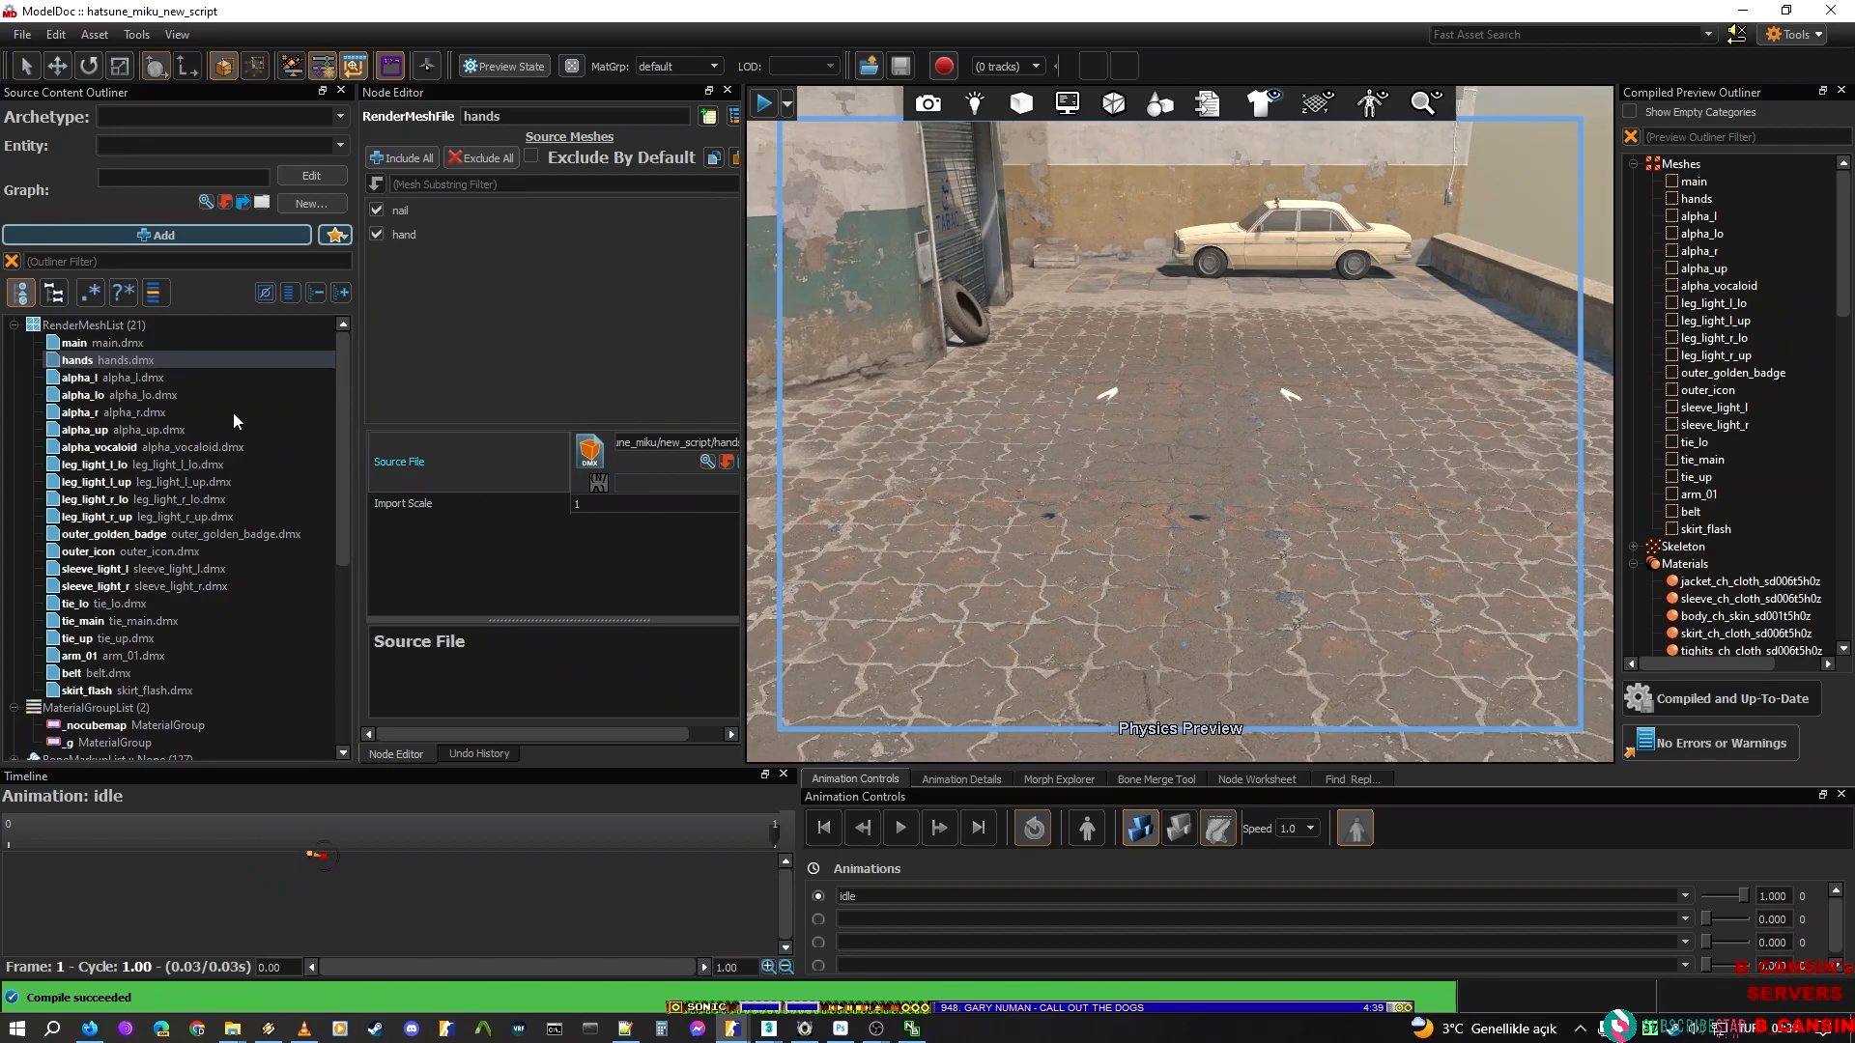
pyautogui.click(90, 326)
pyautogui.hotkey('alt', 'Tab')
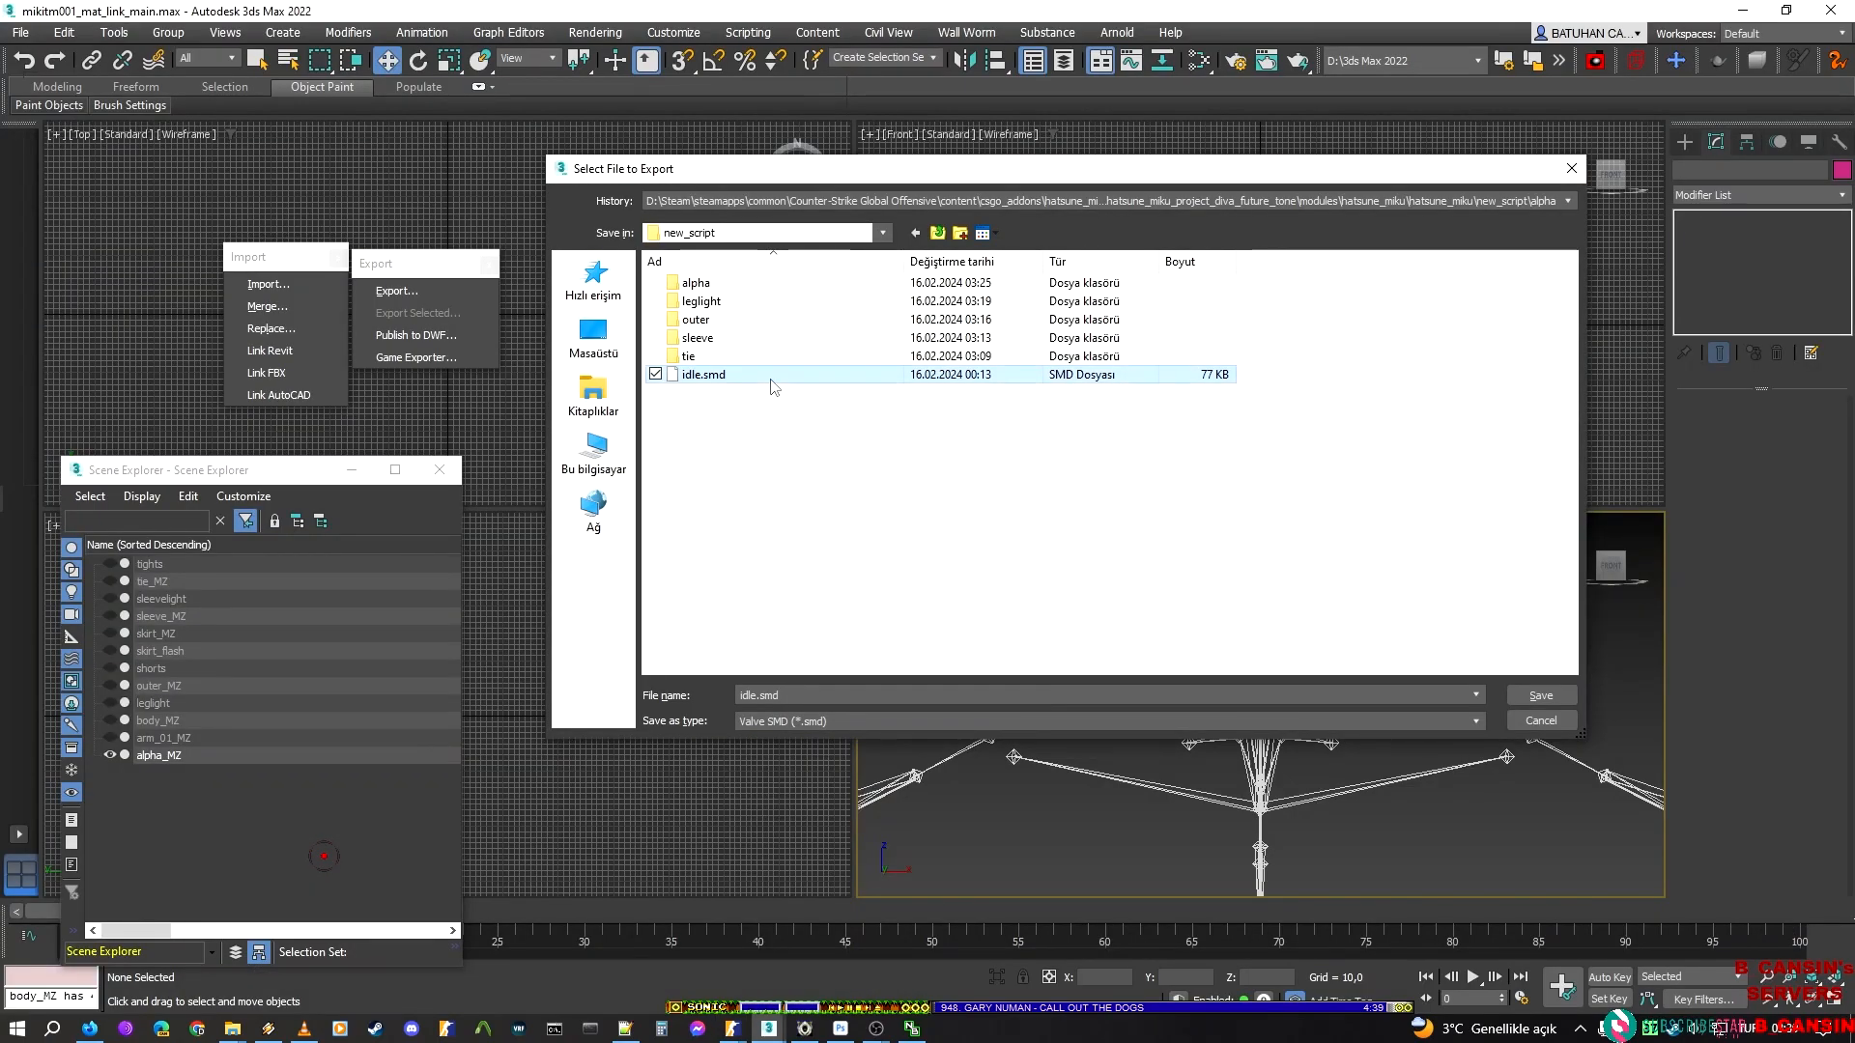
pyautogui.click(1541, 695)
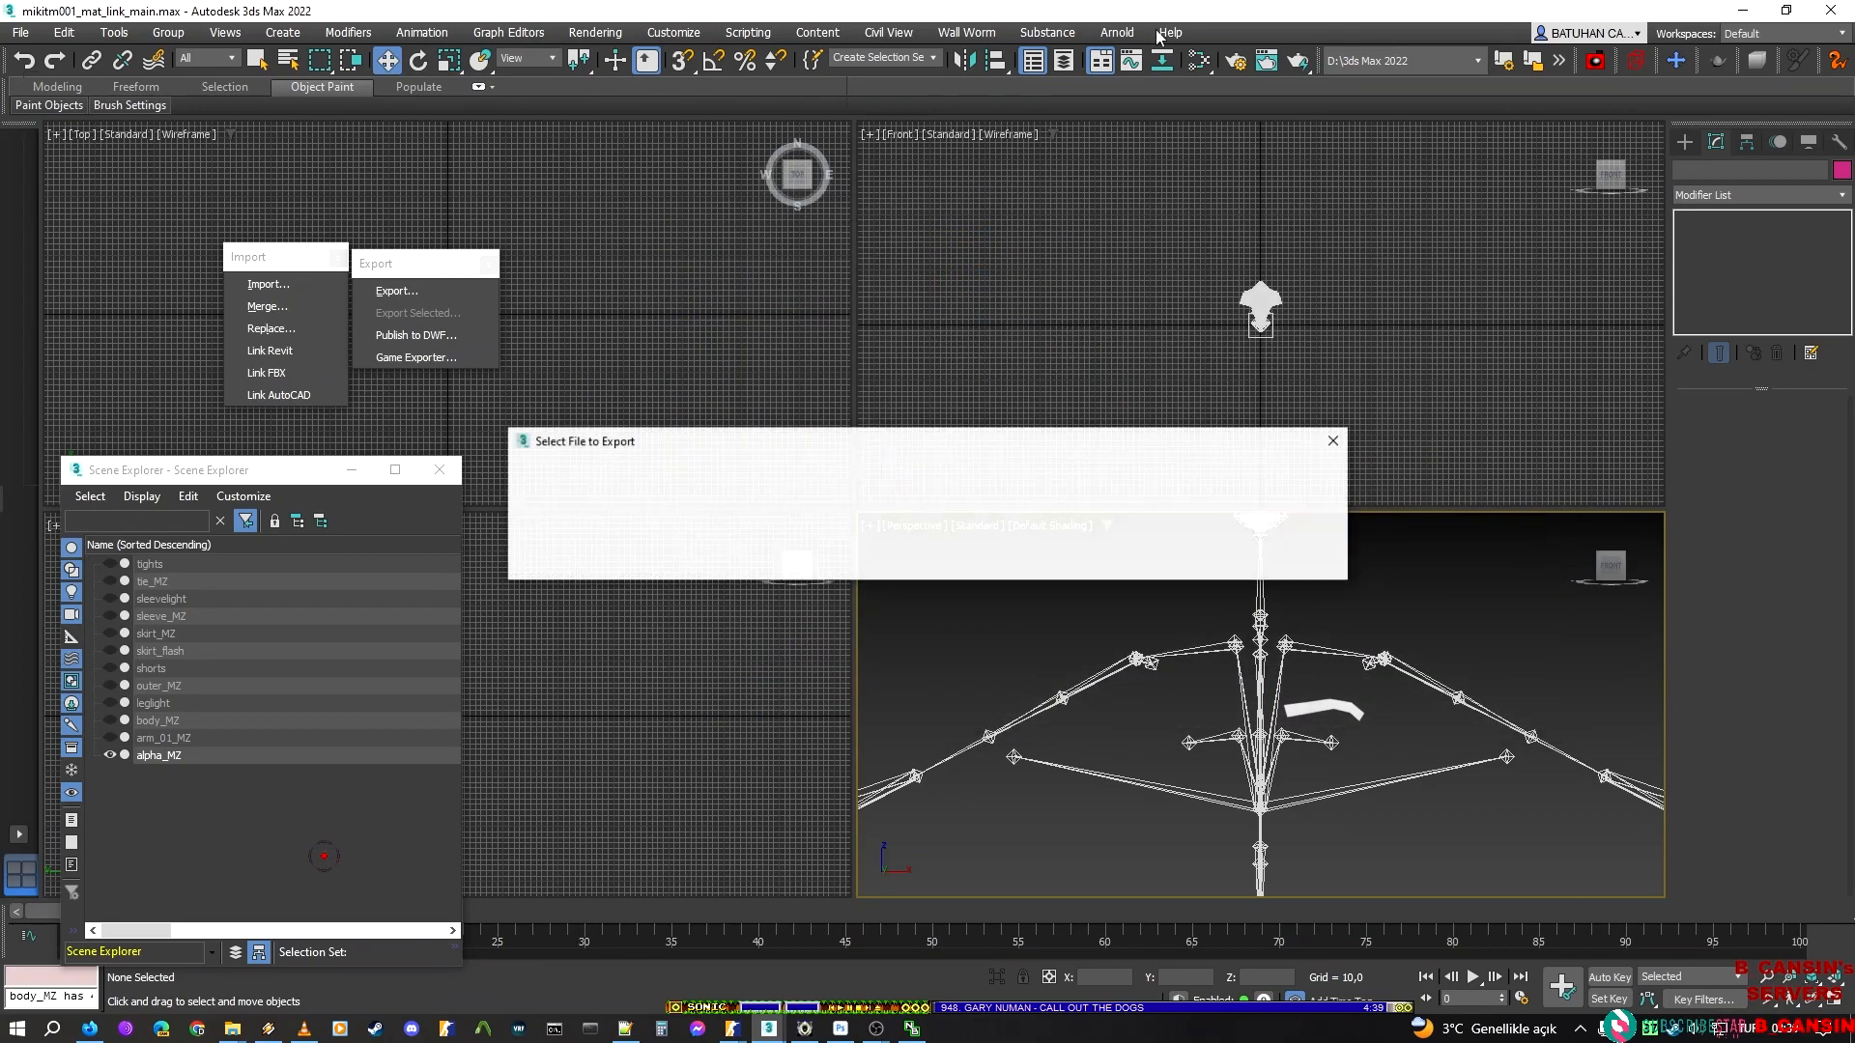
pyautogui.click(1207, 550)
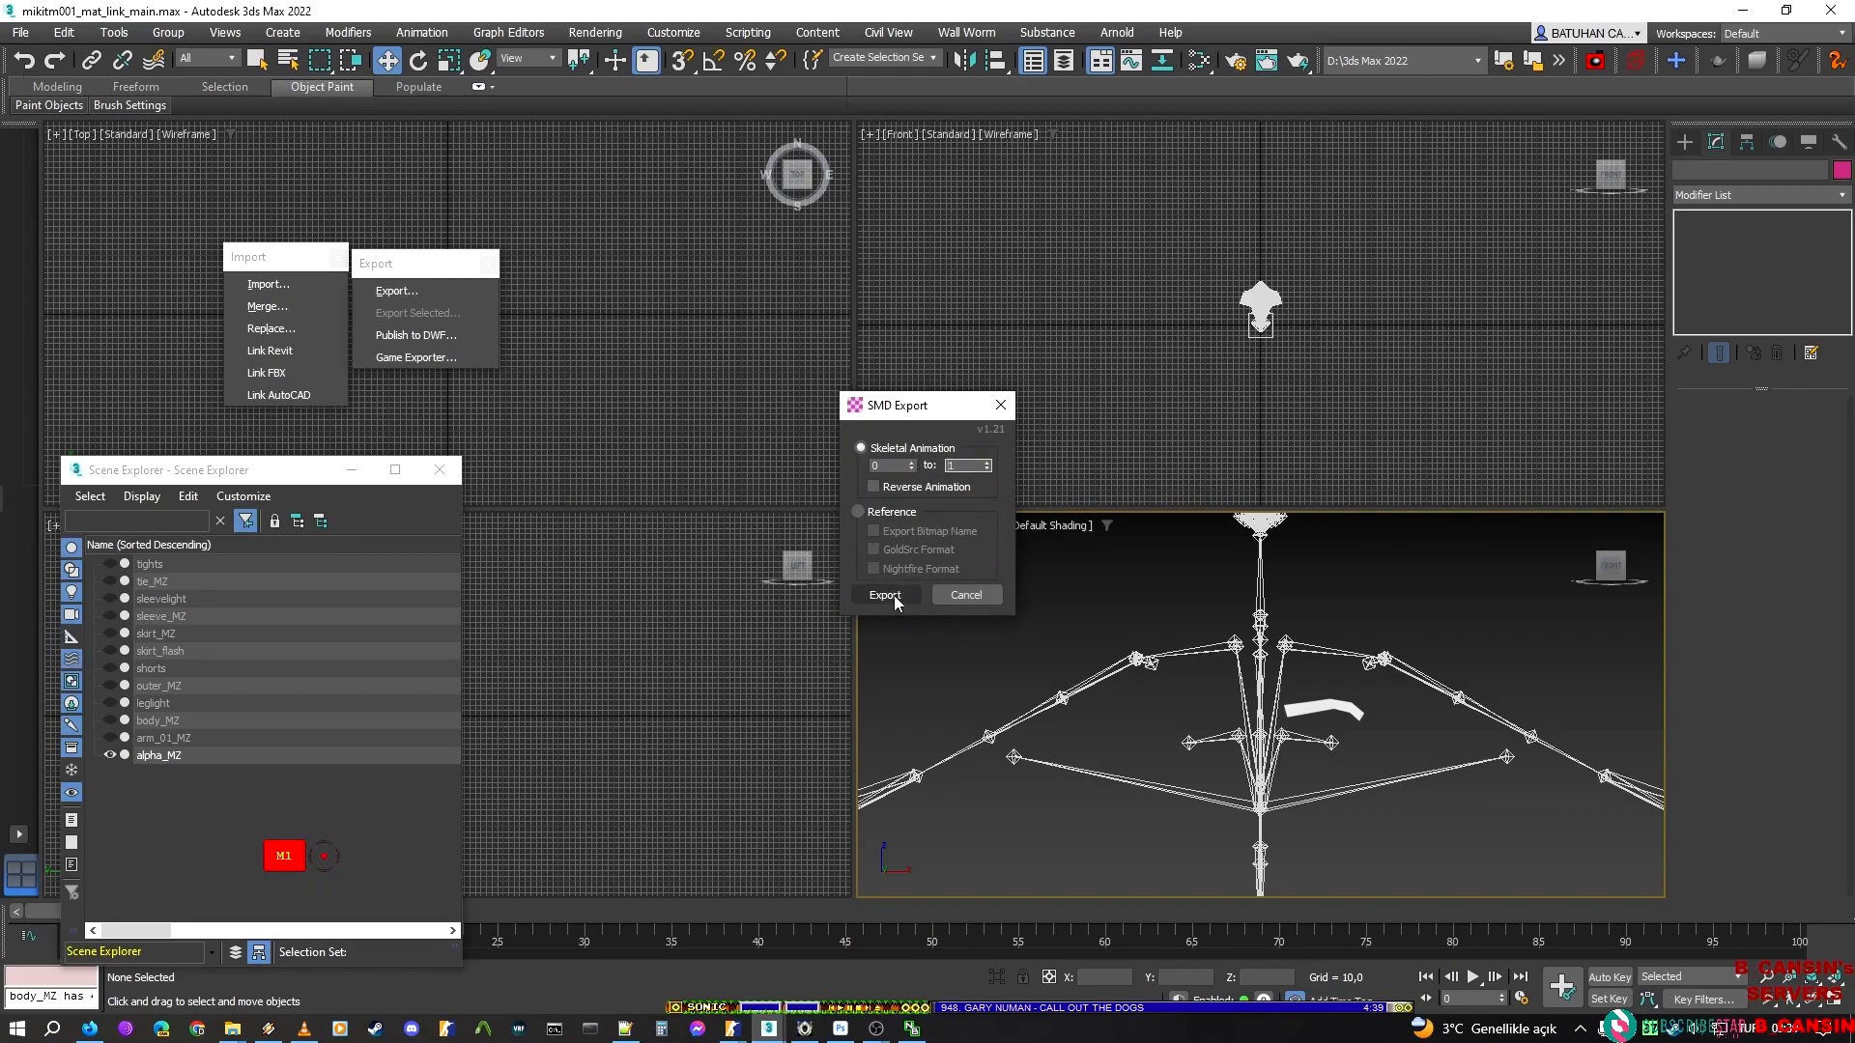
pyautogui.click(894, 595)
# Return to ModelDoc and recompile the model with the re-exported idle animation
pyautogui.click(1744, 11)
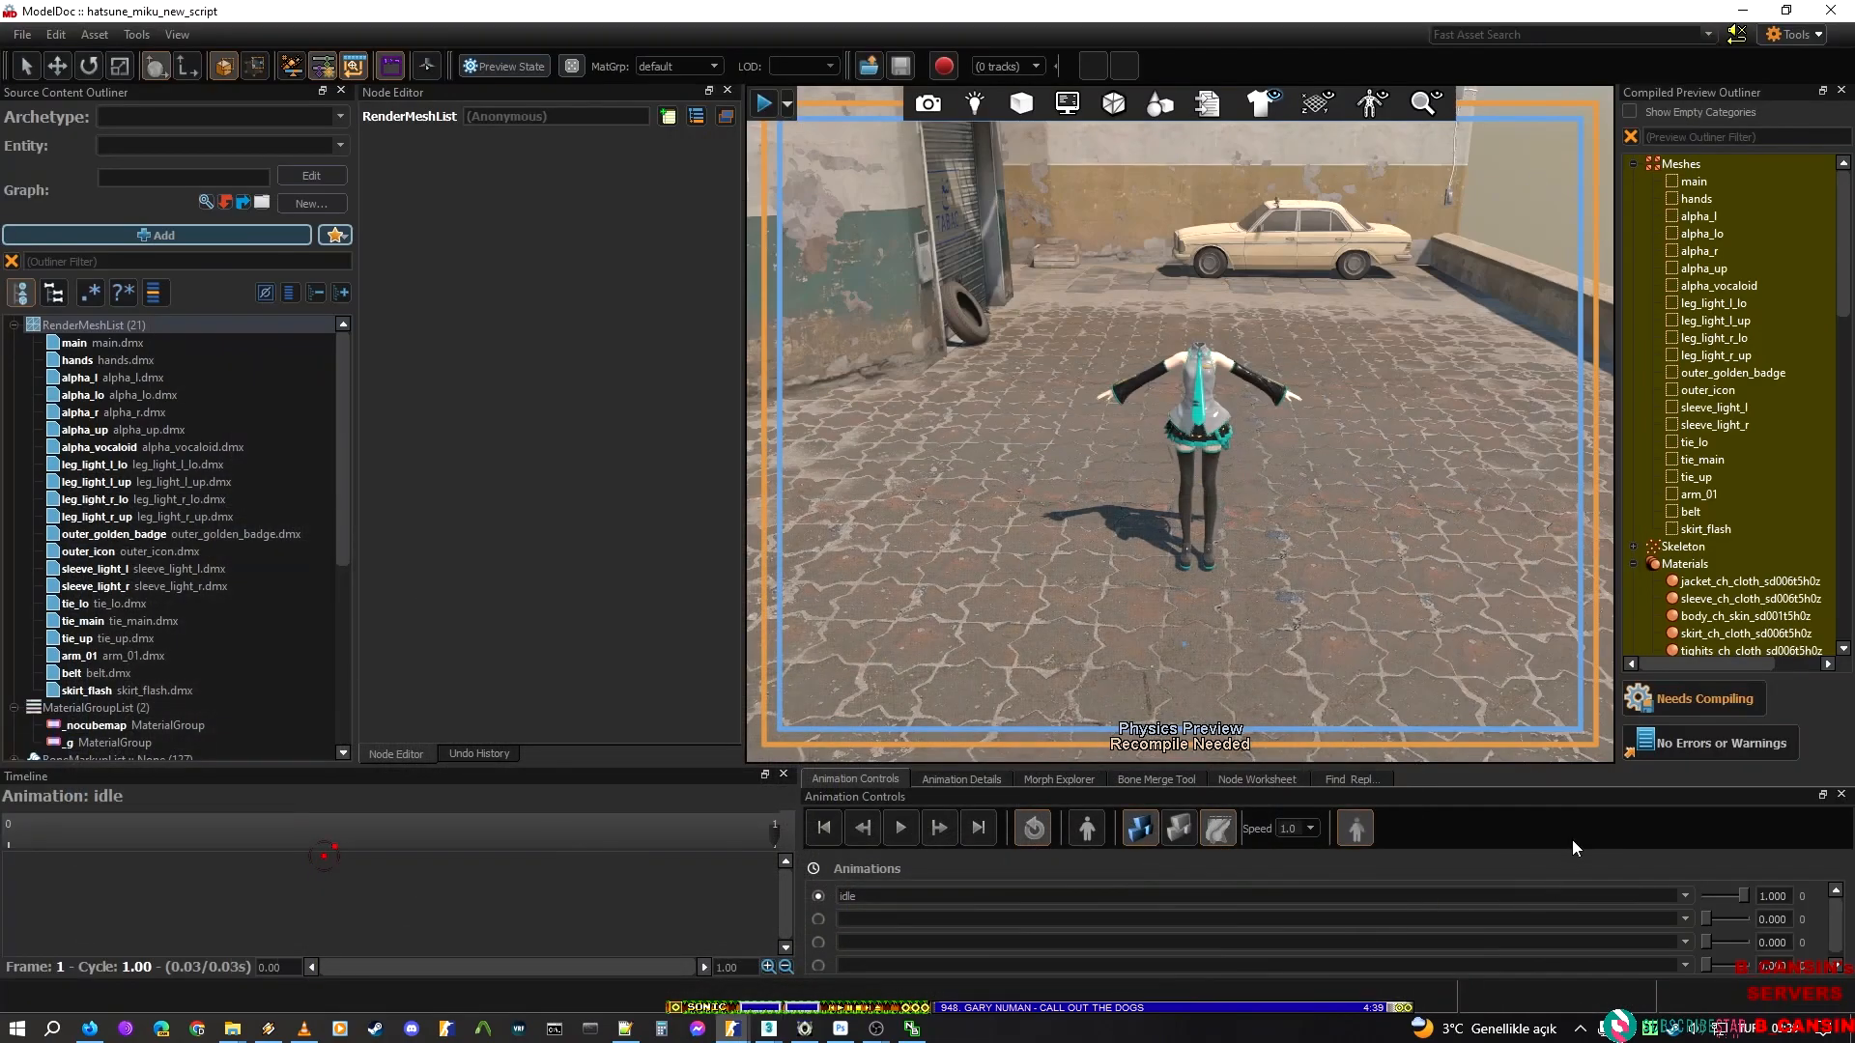
pyautogui.click(1726, 698)
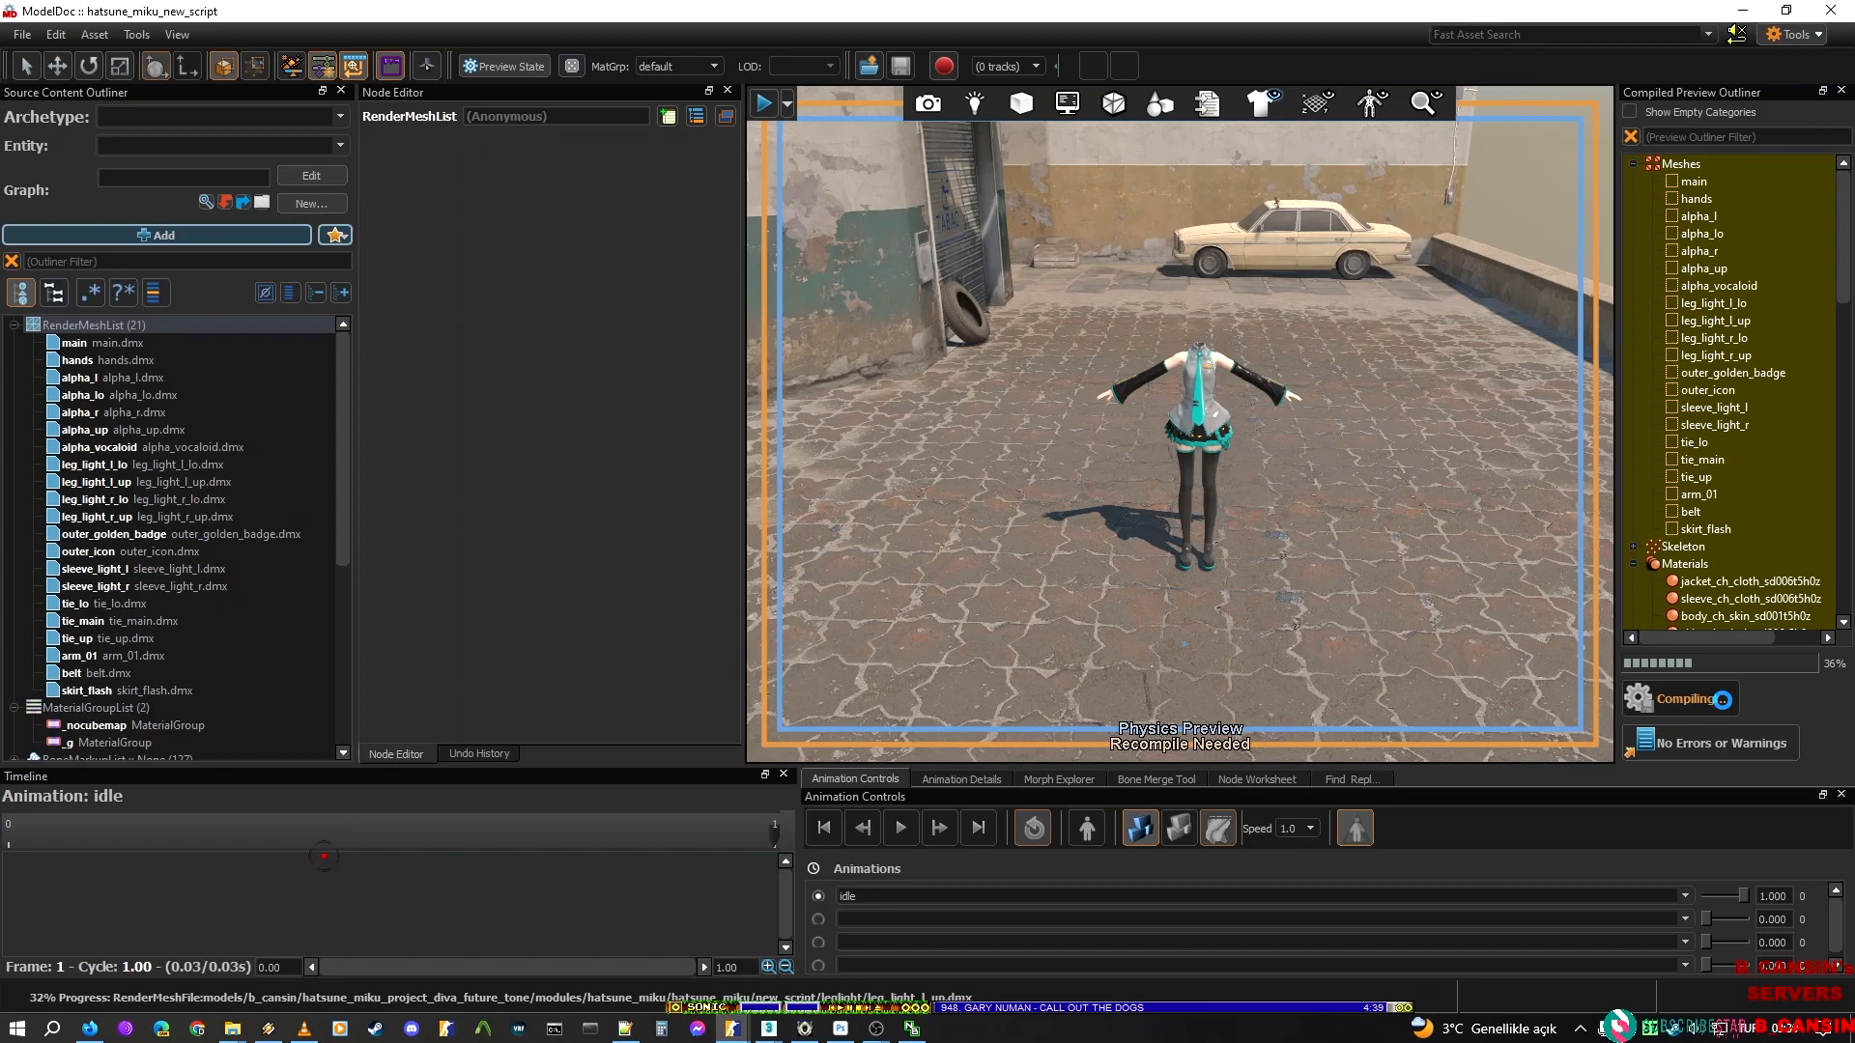
pyautogui.moveTo(1136, 649); pyautogui.dragTo(996, 615, button='right')
pyautogui.press('w')
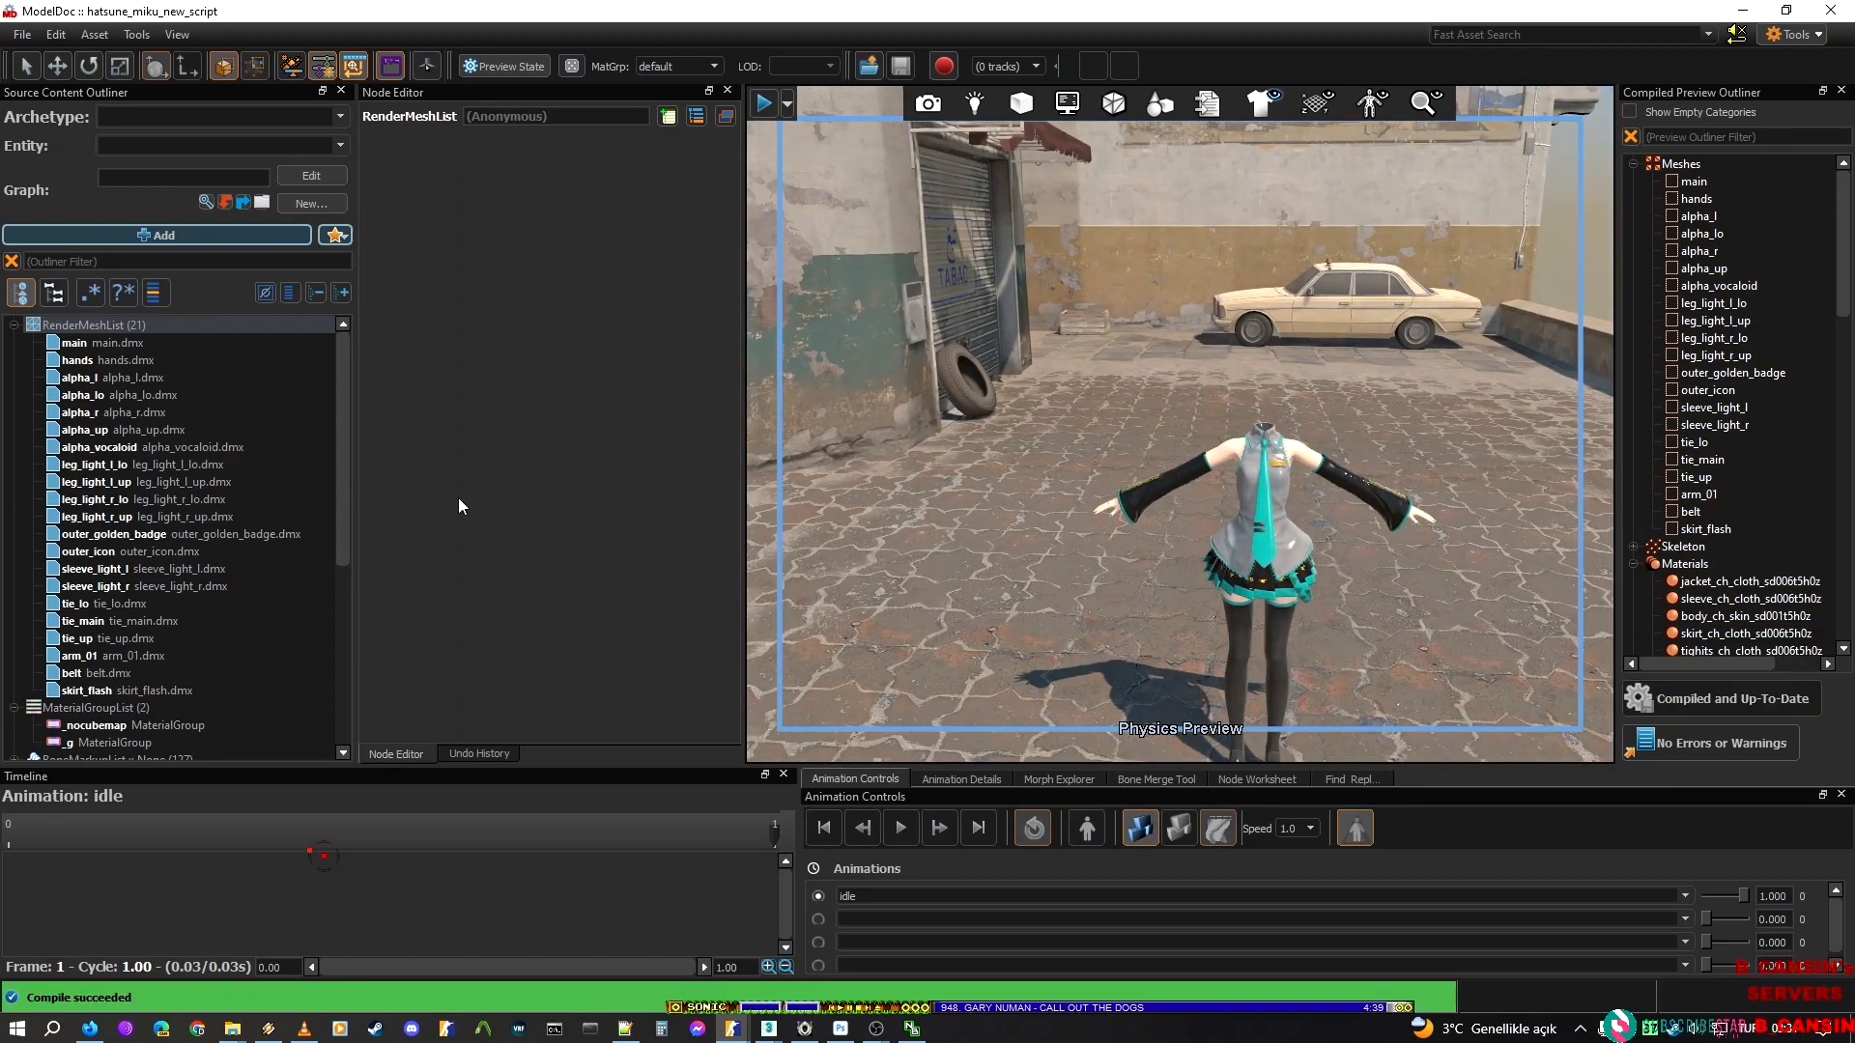
# Collapse the conical joint prefab in the outliner and pull the ragdoll around in the physics preview
pyautogui.scroll(-3, 16, 696)
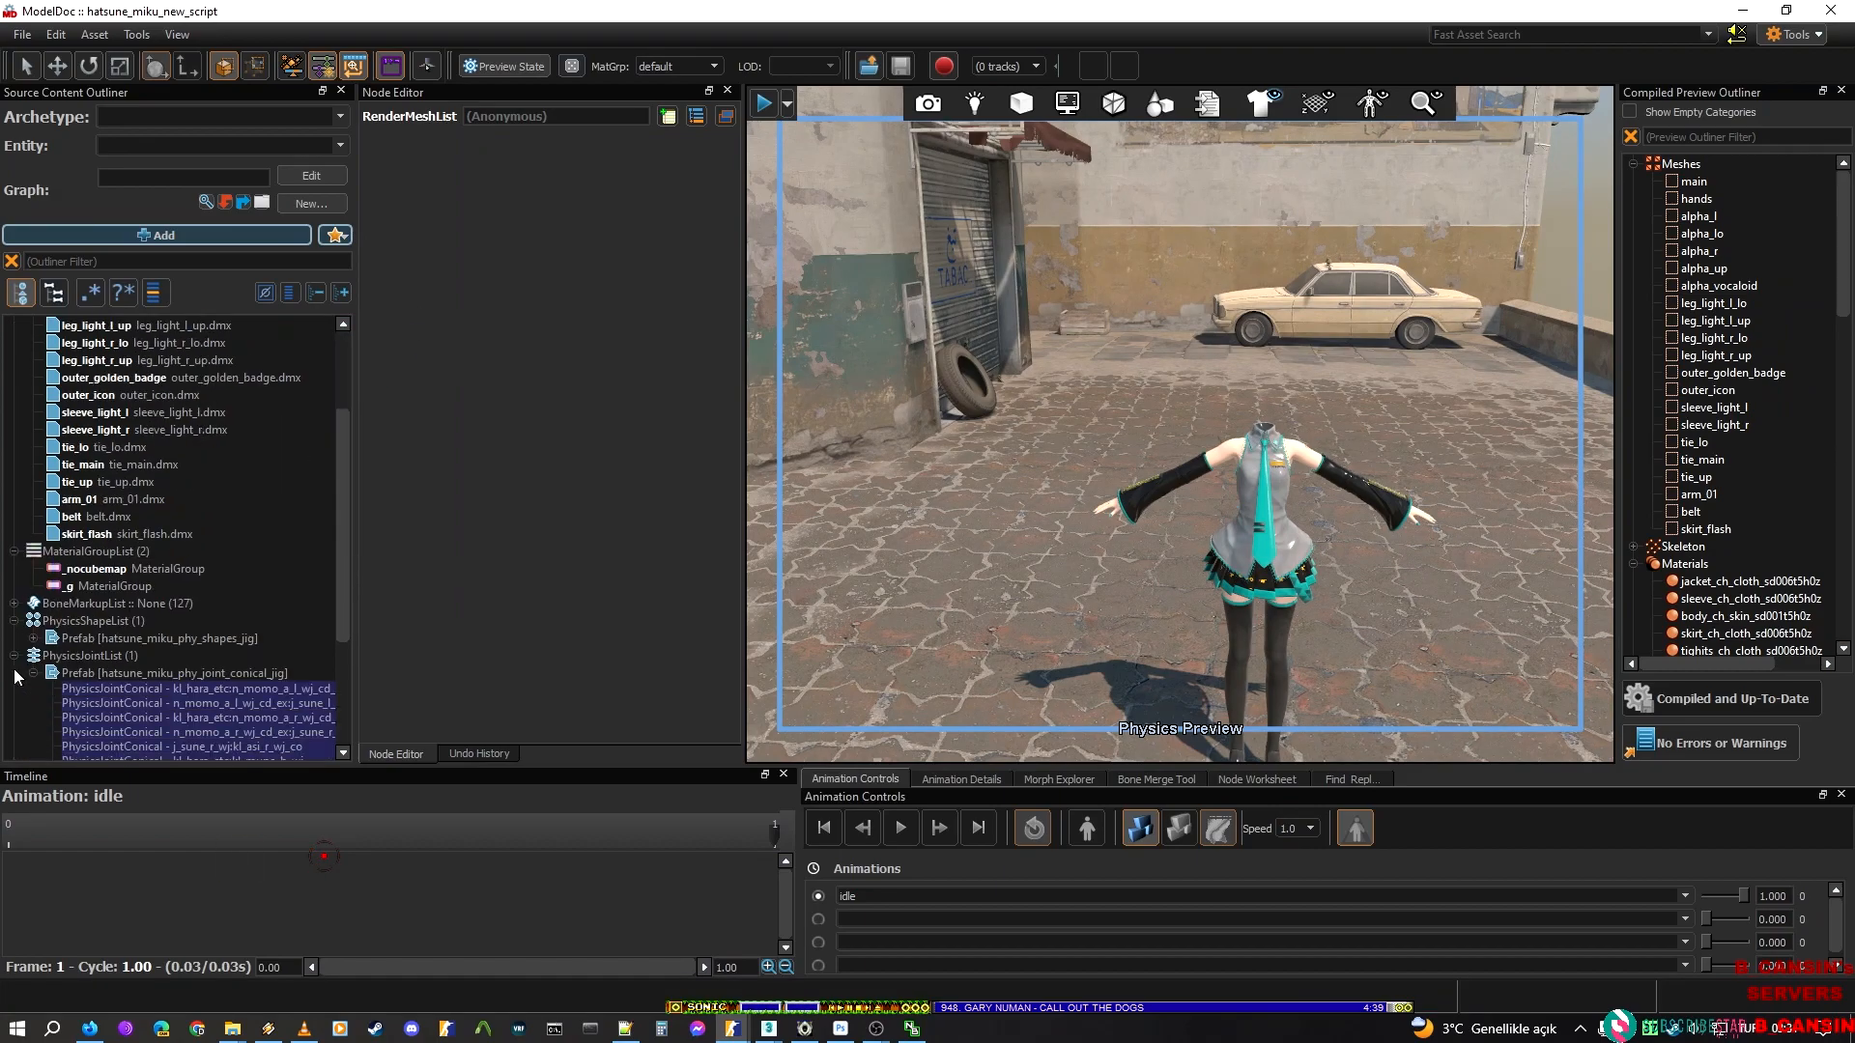
pyautogui.click(15, 690)
pyautogui.click(33, 673)
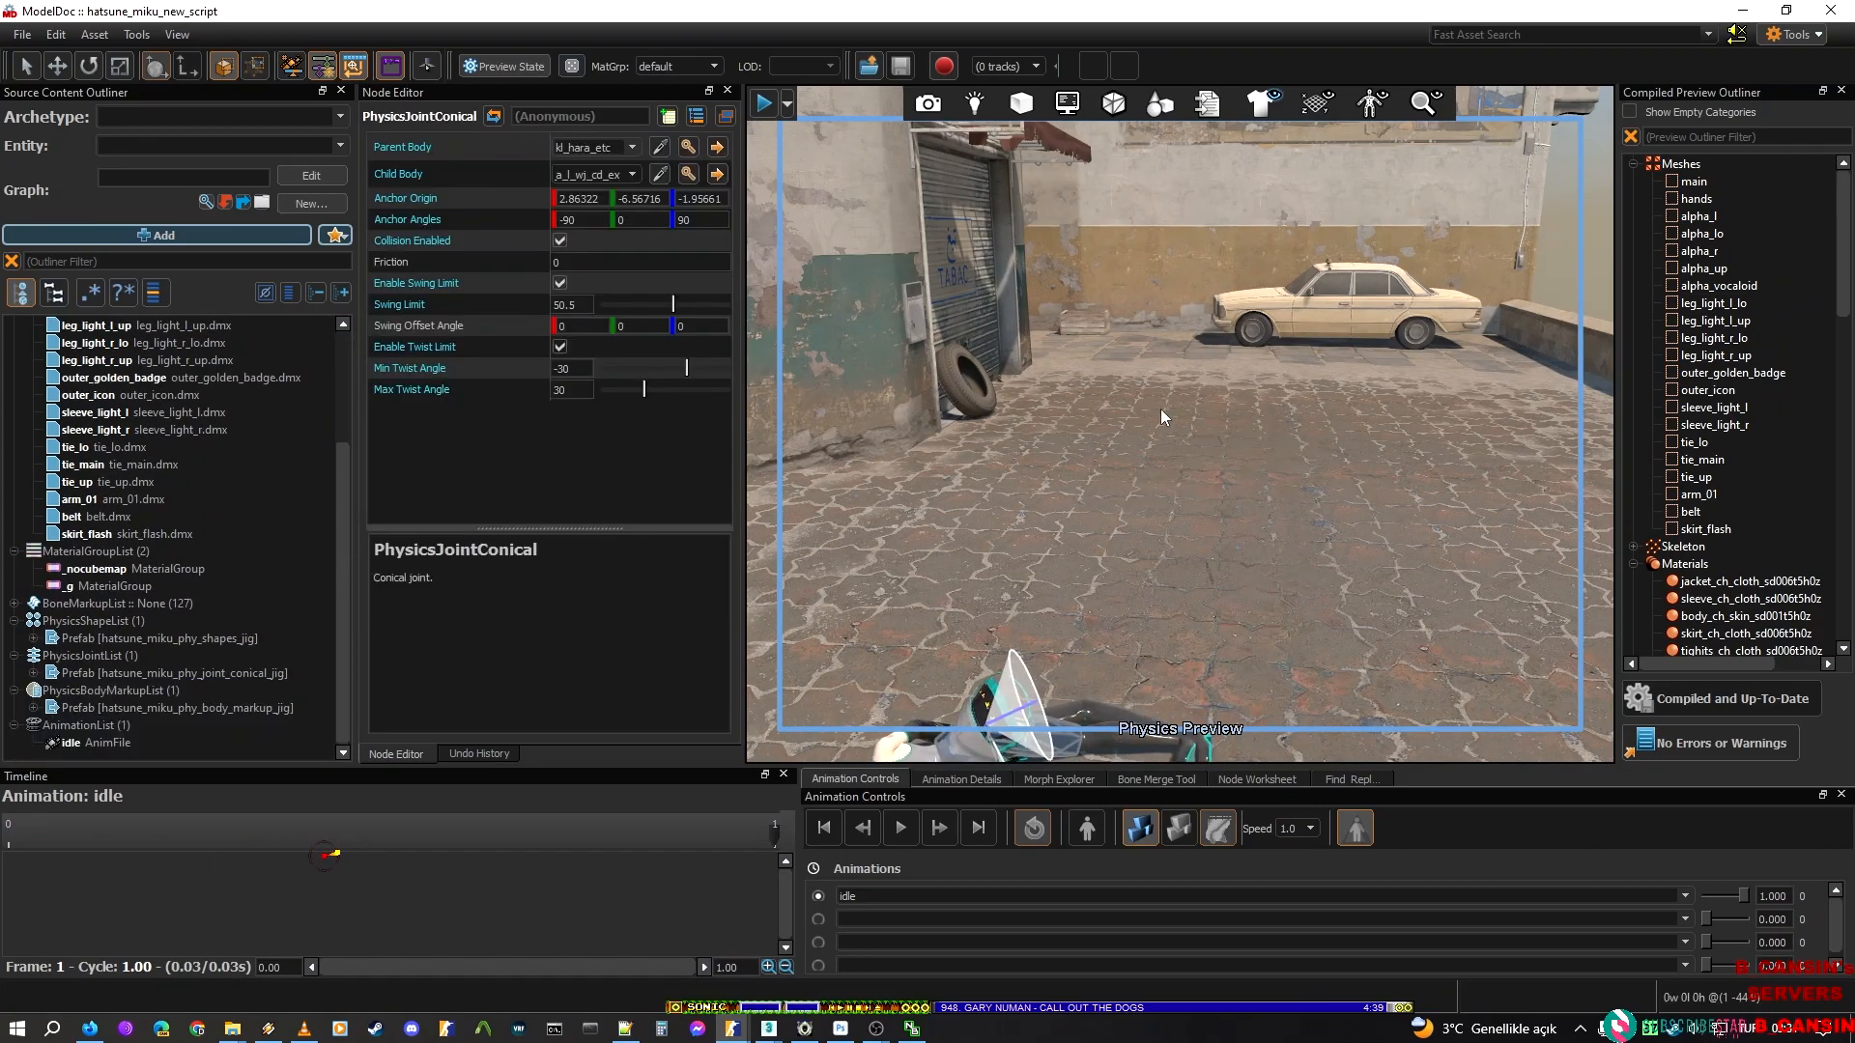
pyautogui.moveTo(1169, 739); pyautogui.dragTo(1219, 371)
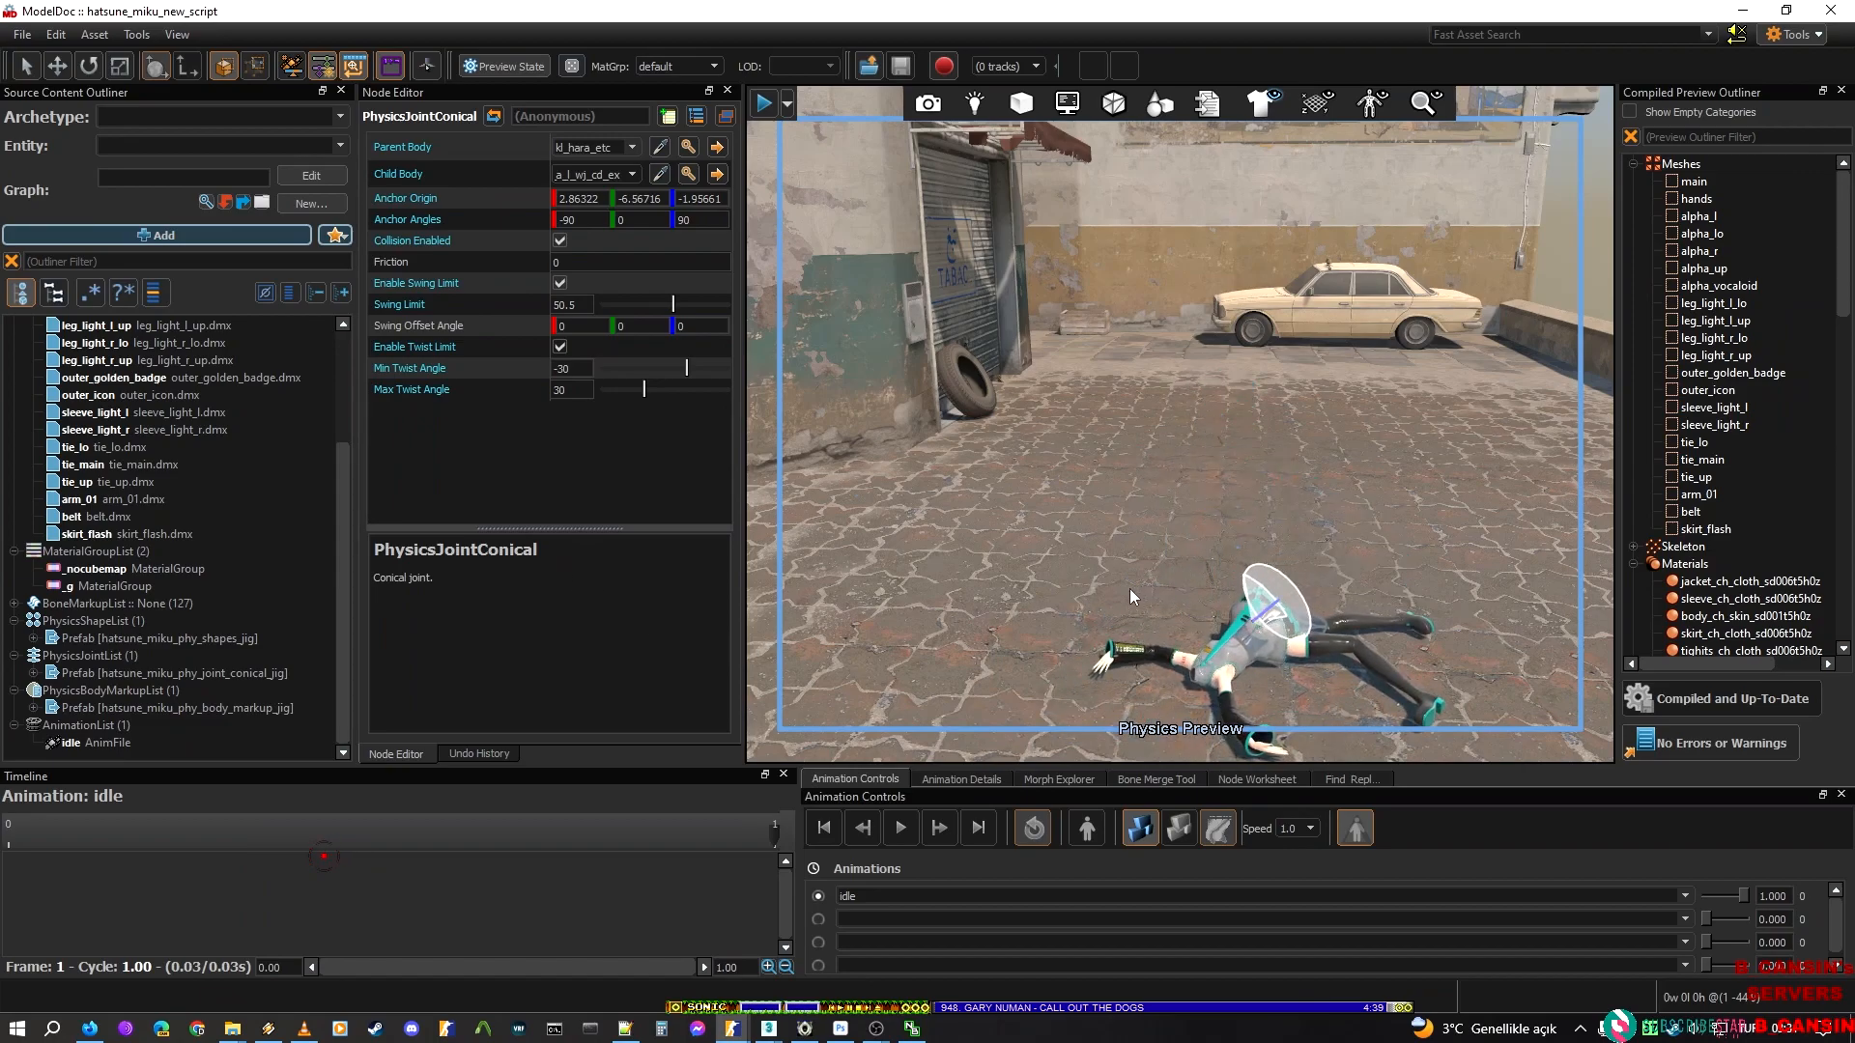
# Move the hands mesh to the end of the render mesh list, below skirt_flash, and recompile the model
pyautogui.scroll(3, 67, 426)
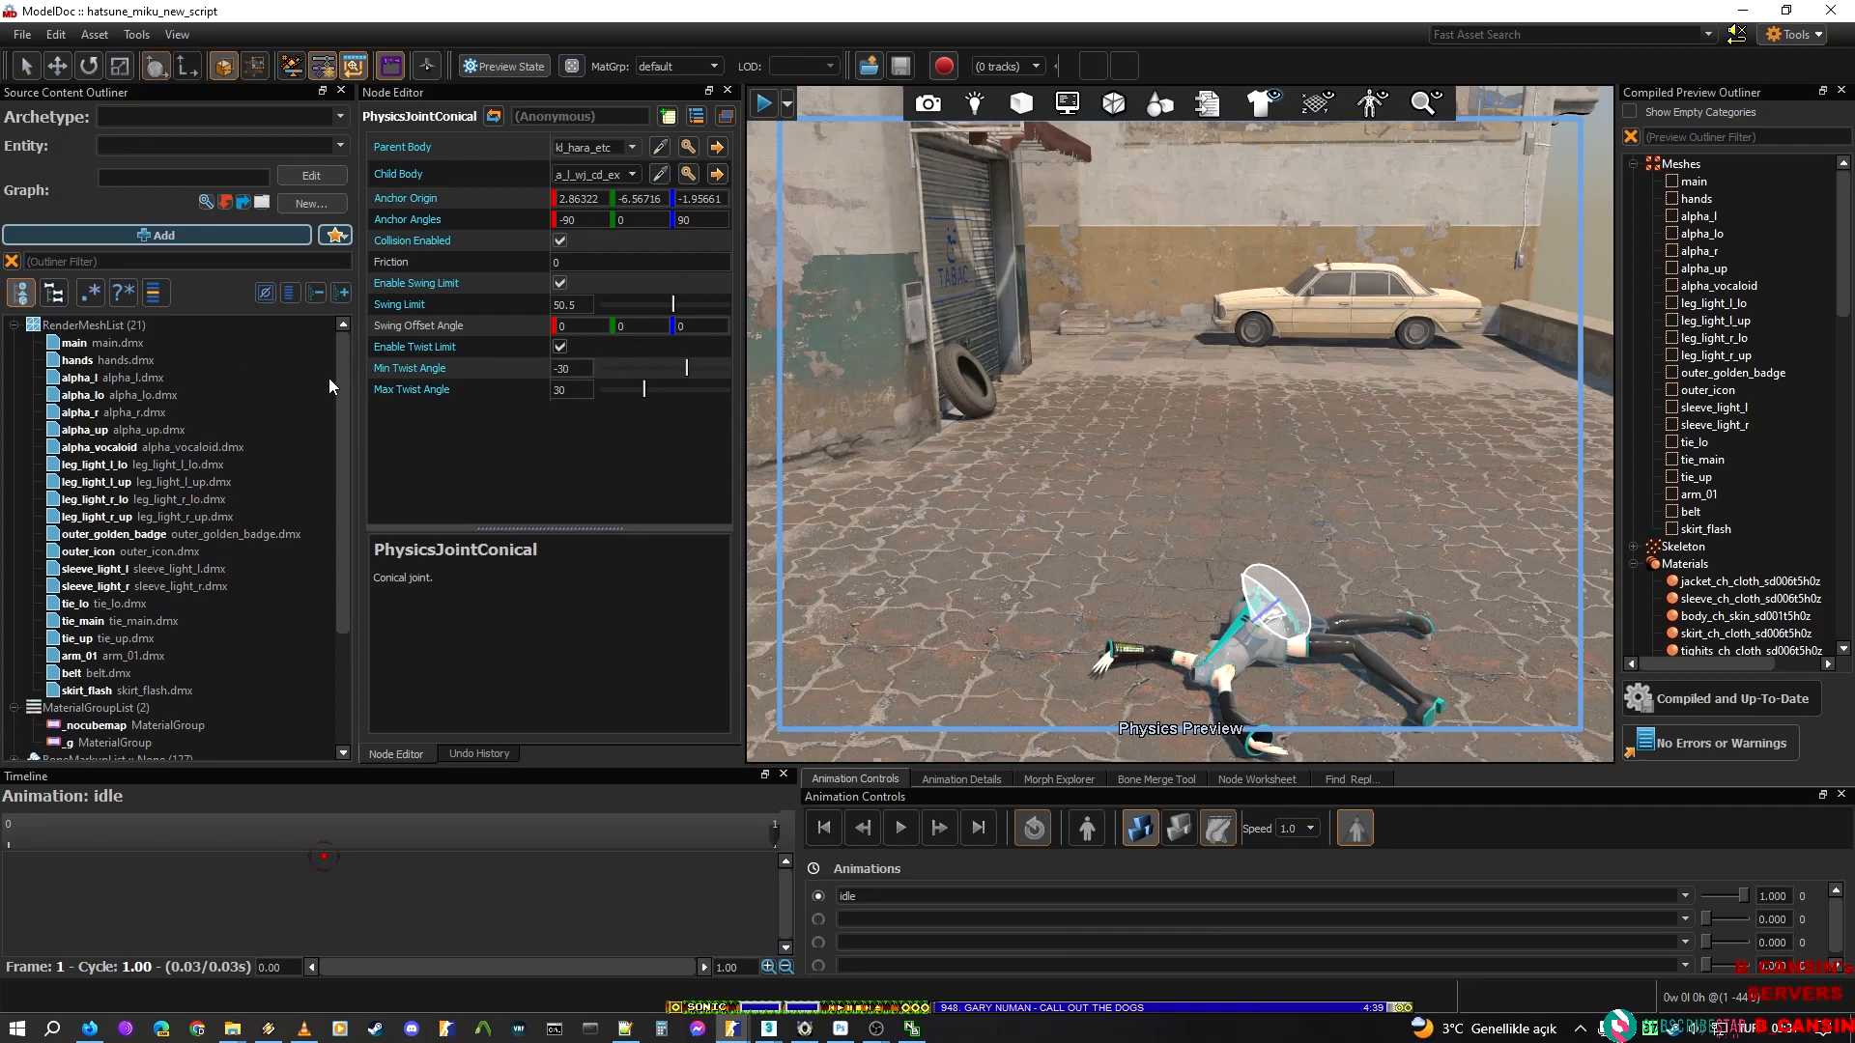
pyautogui.click(92, 346)
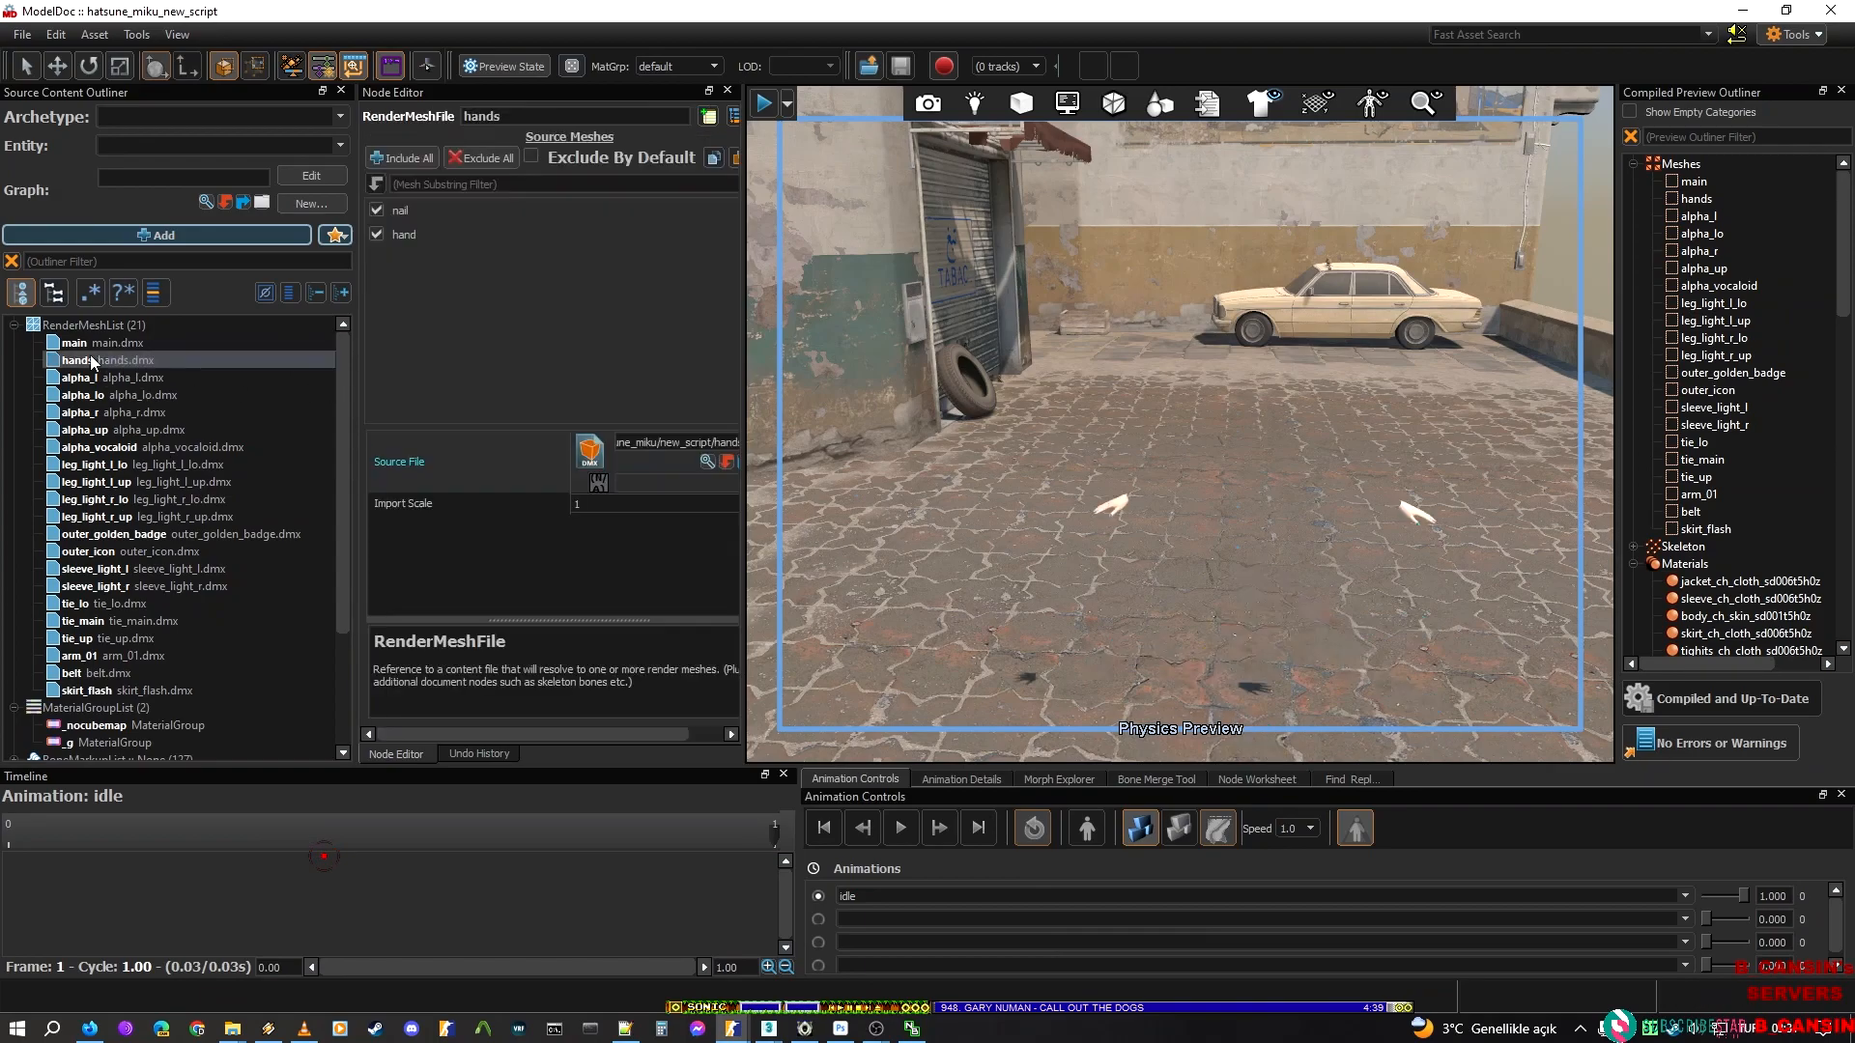
pyautogui.click(86, 362)
pyautogui.click(95, 342)
pyautogui.click(91, 362)
pyautogui.moveTo(90, 360); pyautogui.dragTo(141, 697)
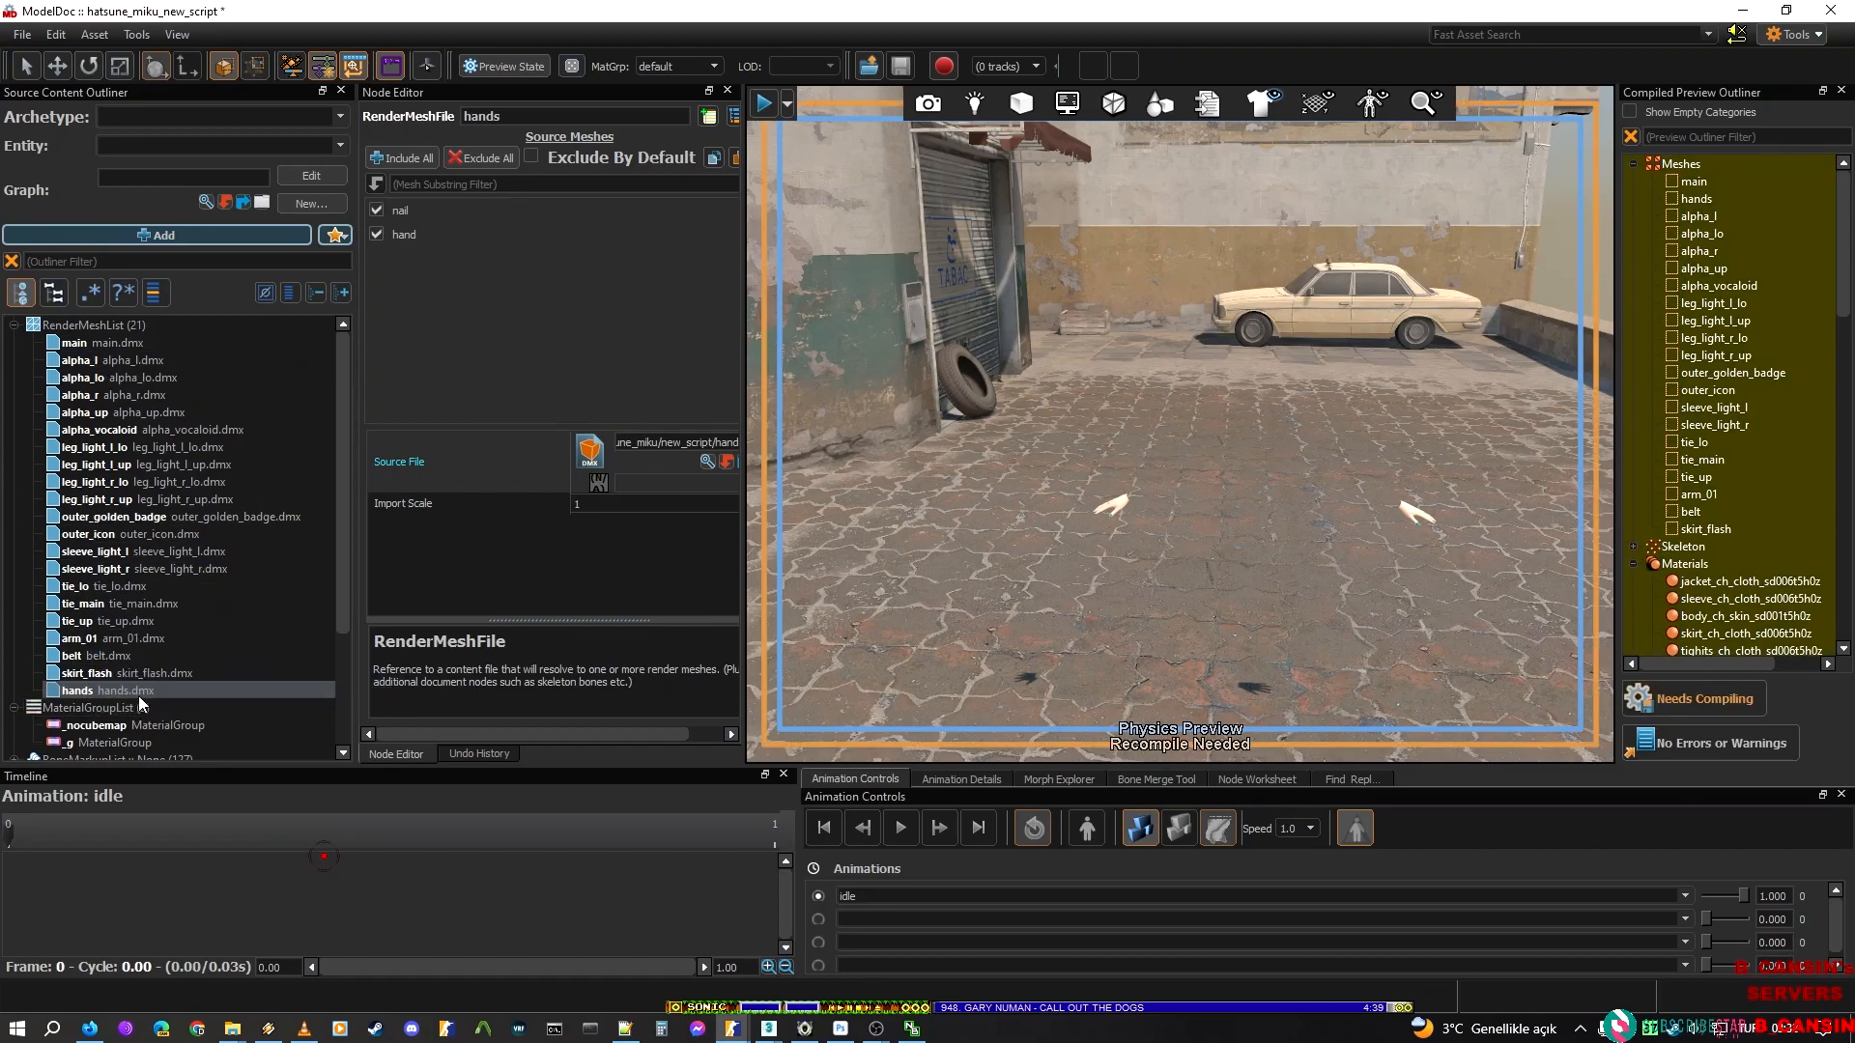
pyautogui.click(1642, 703)
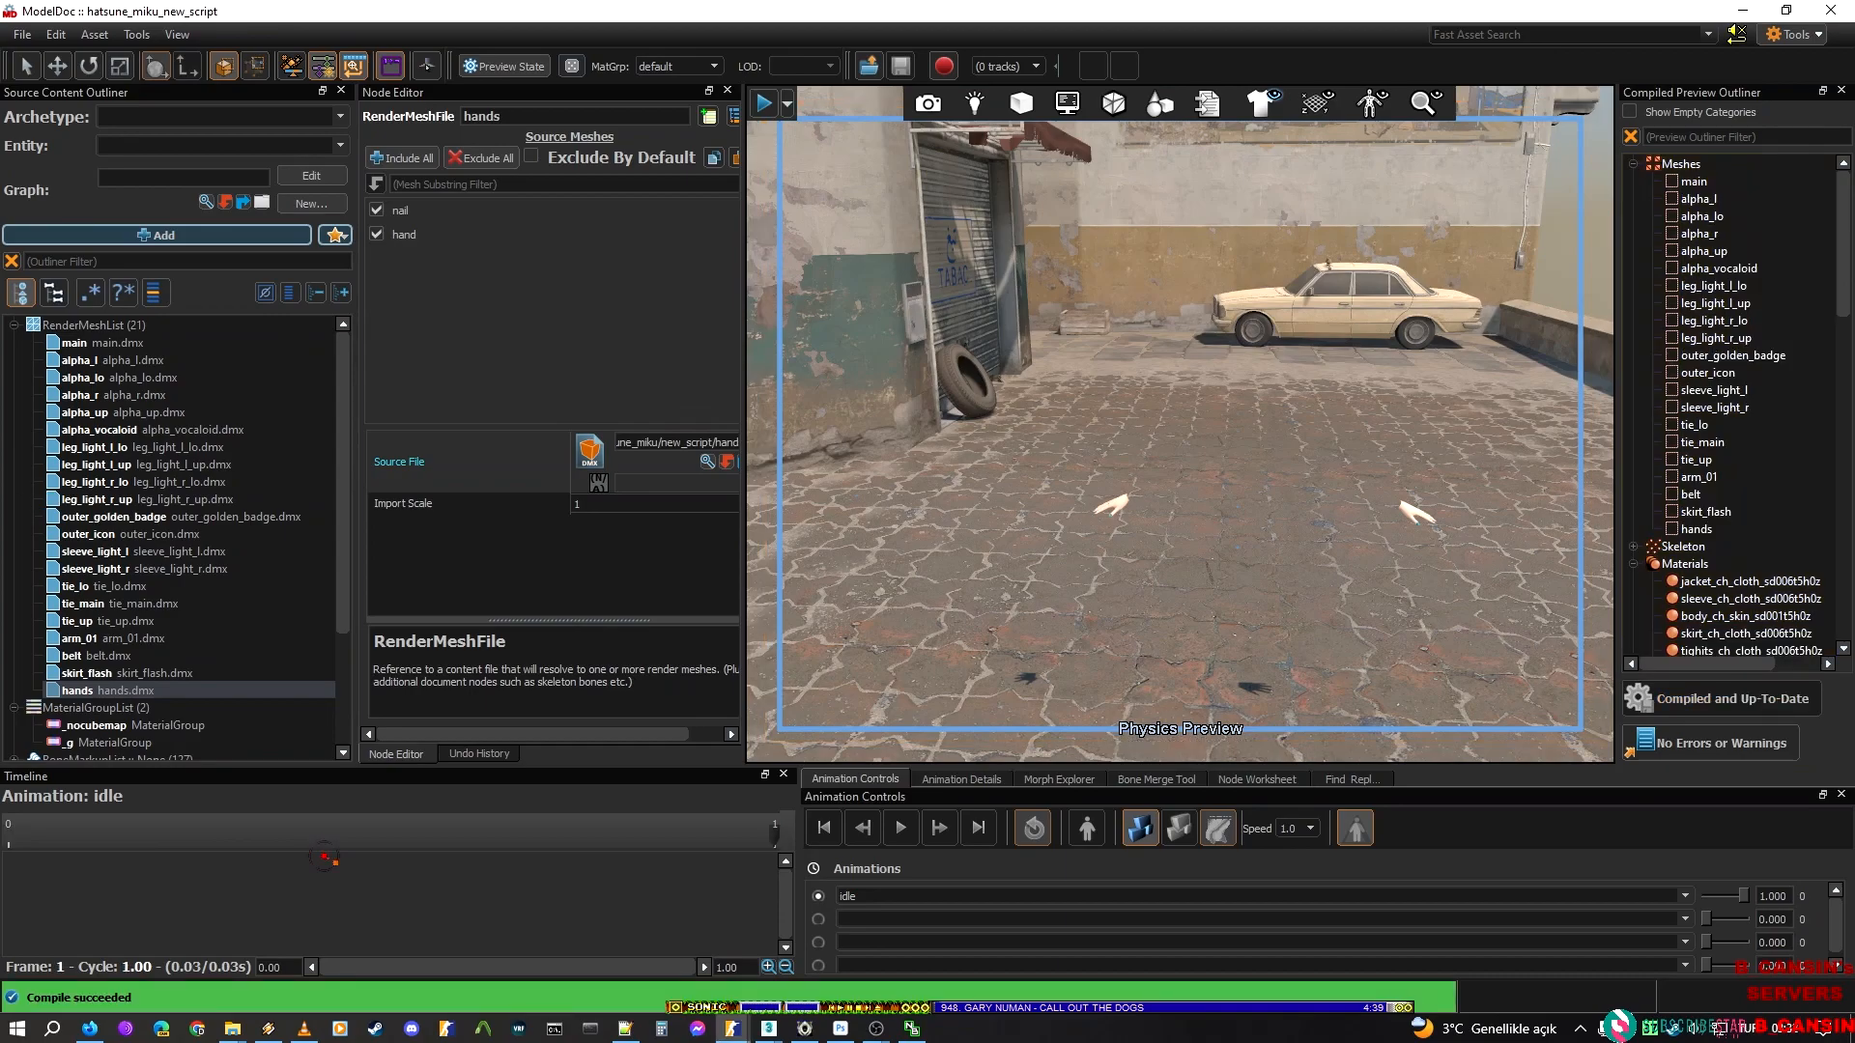
# Add a BodyGroupChoice node under a new BodyGroup named alpha_l
pyautogui.click(13, 326)
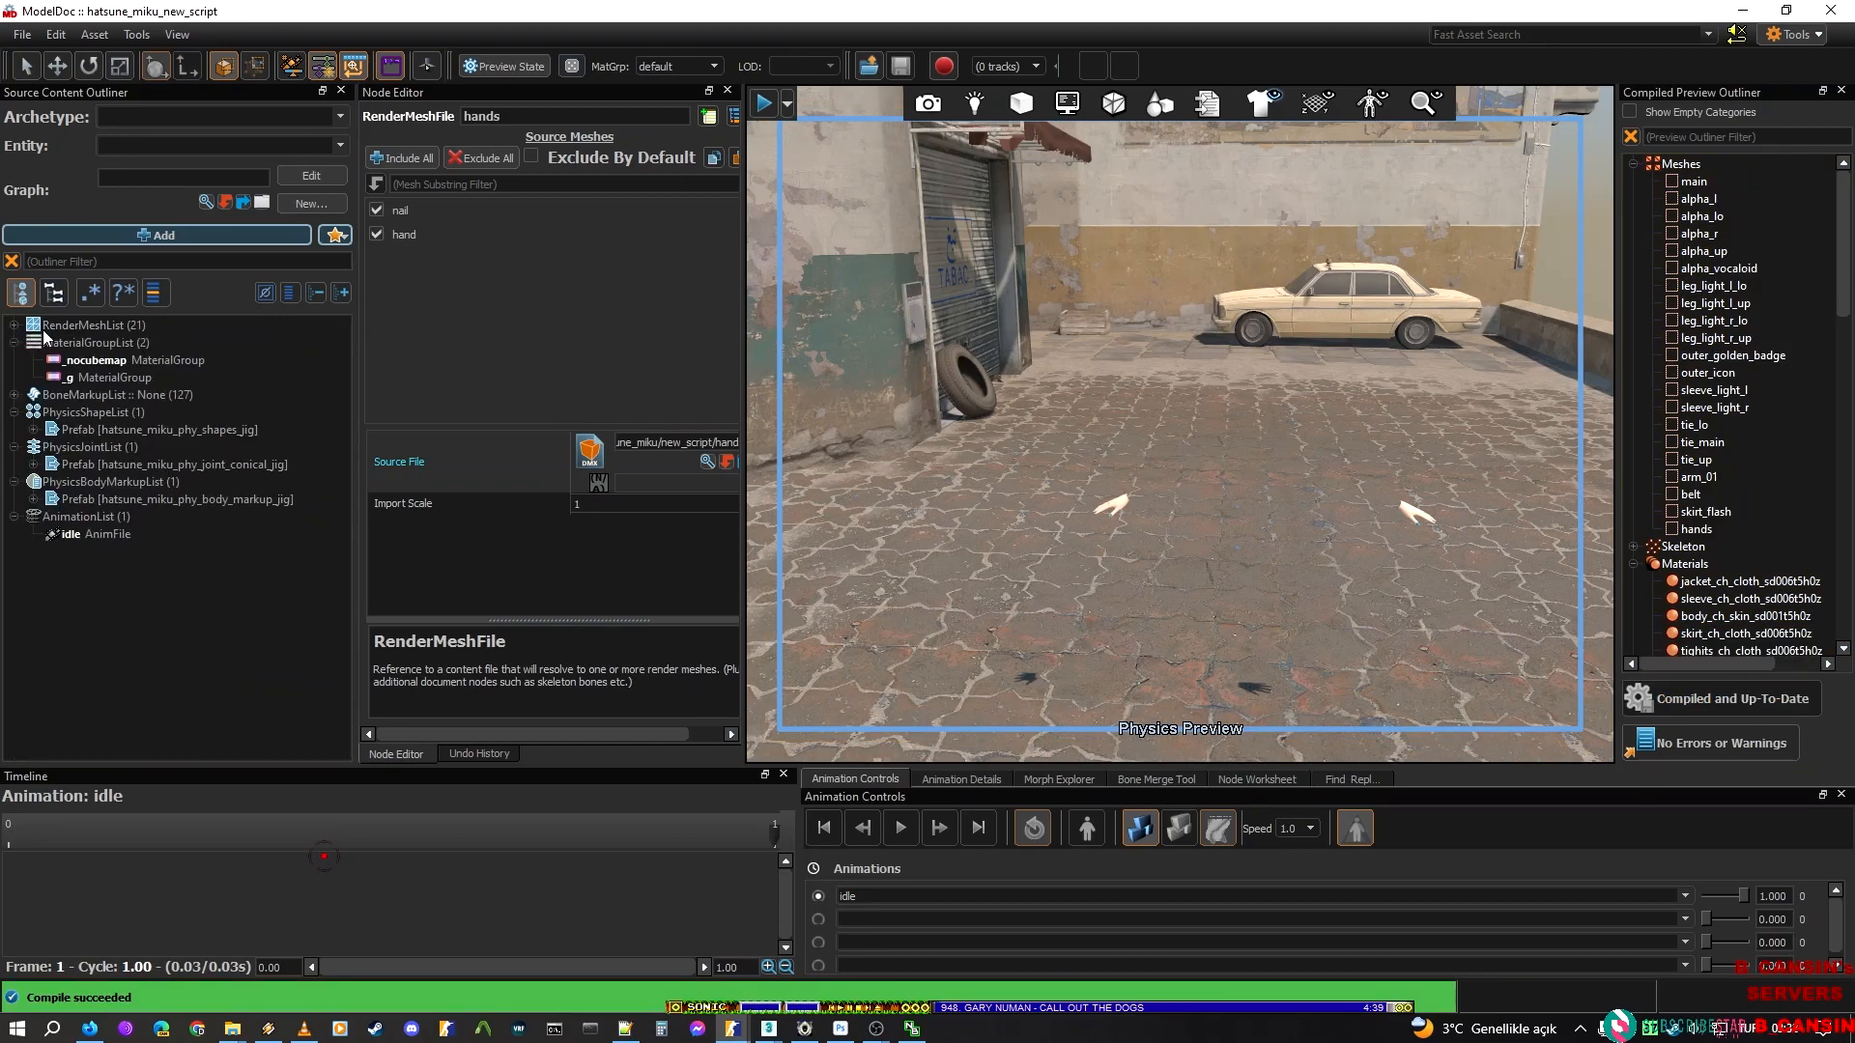
pyautogui.click(14, 326)
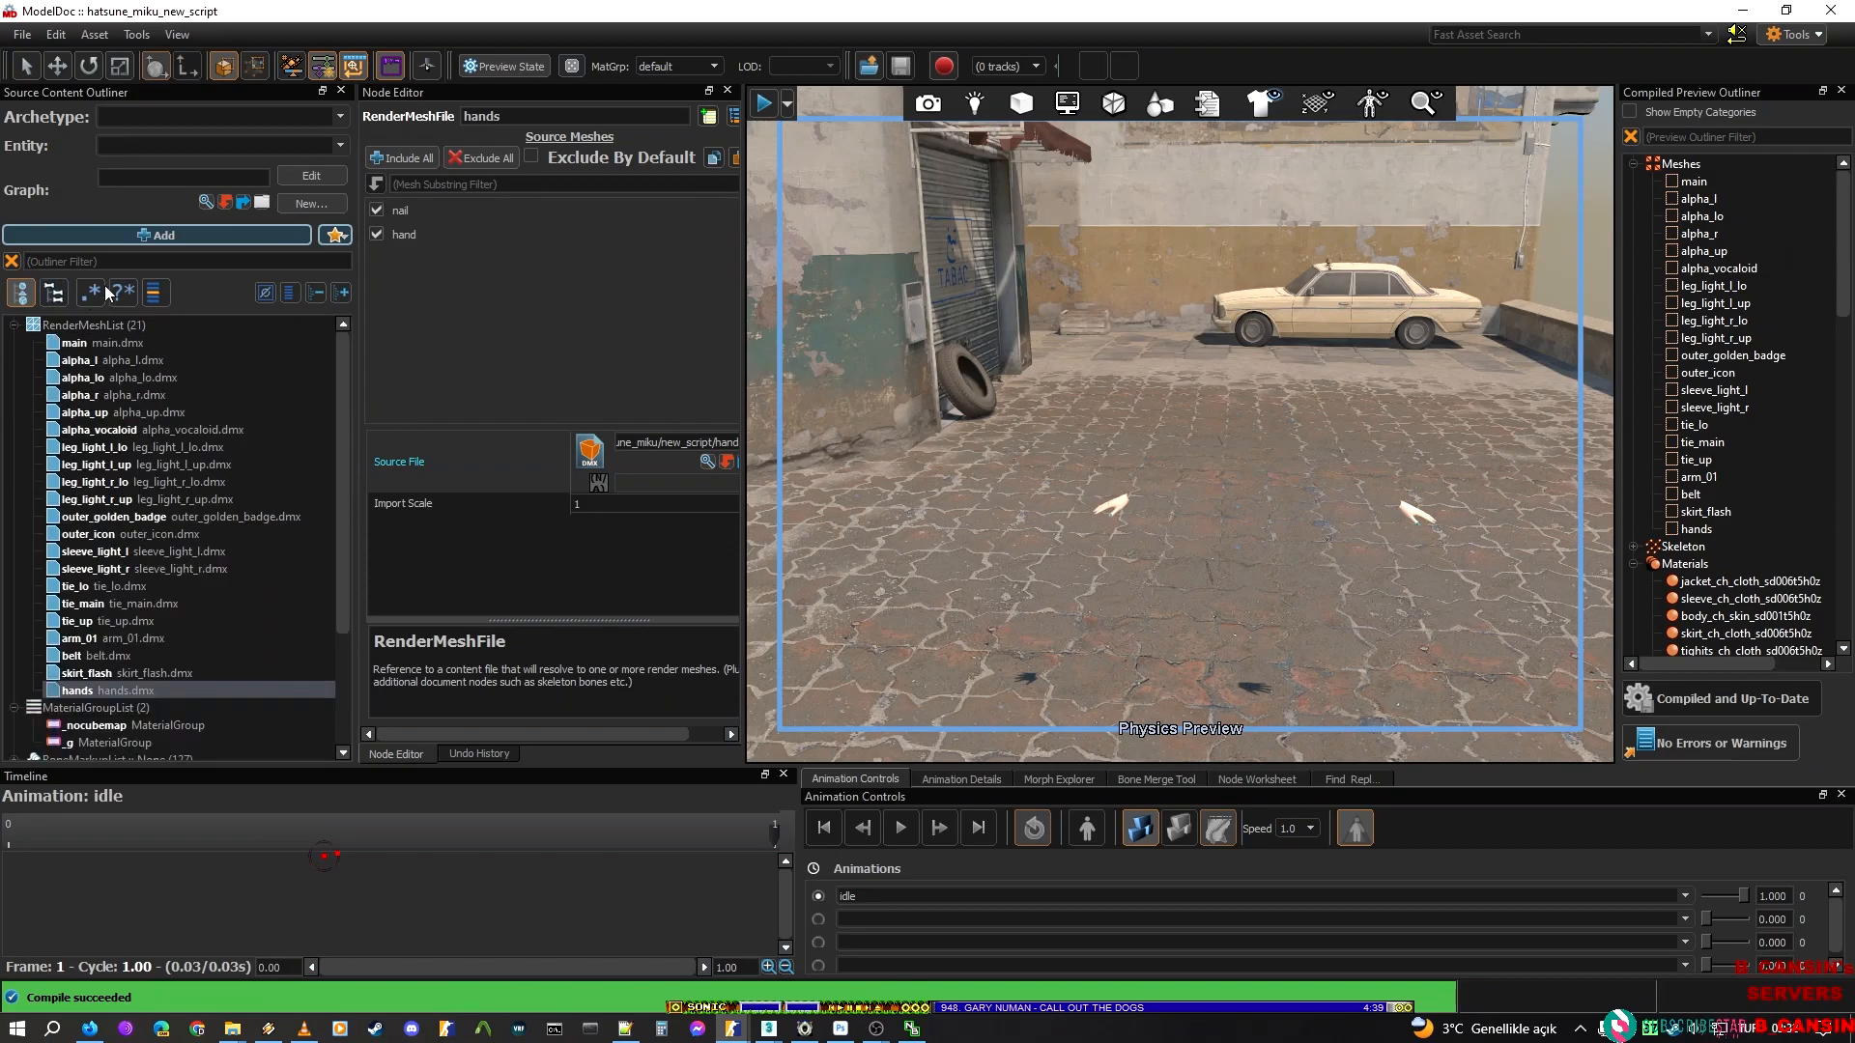
pyautogui.click(162, 241)
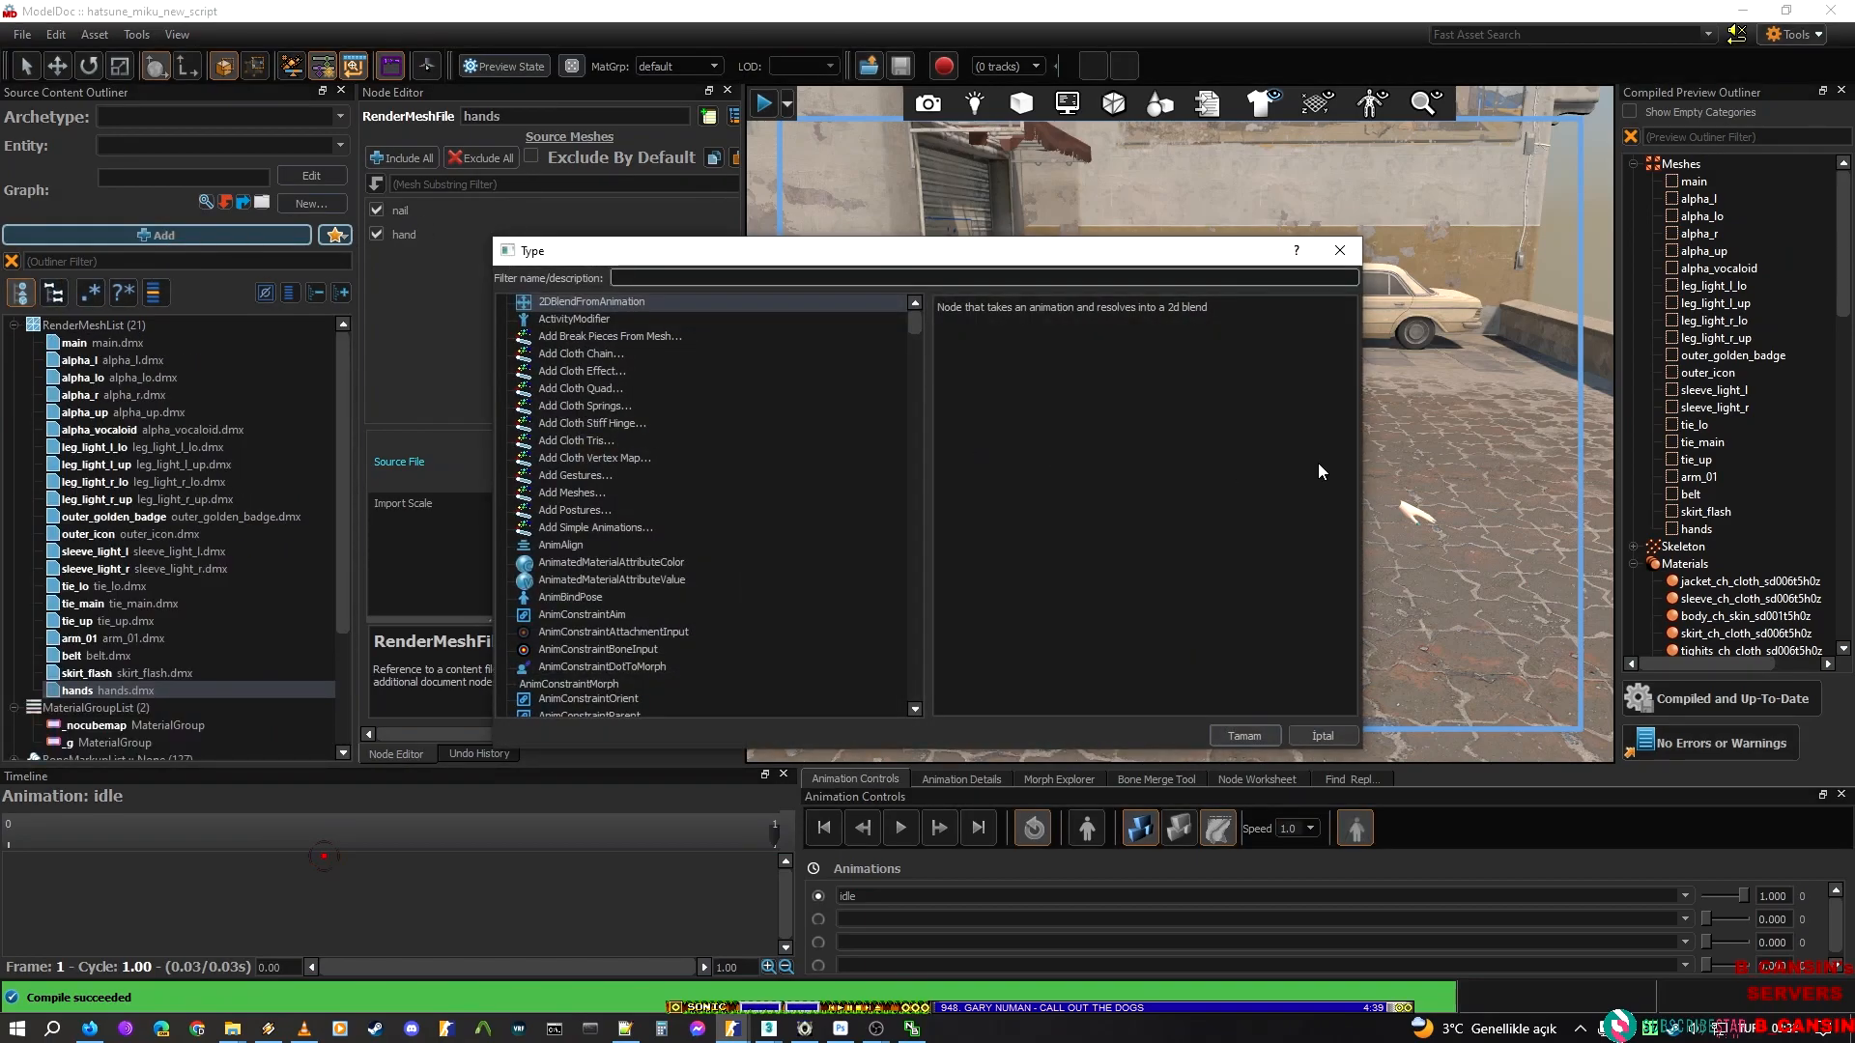
pyautogui.write('bodyg')
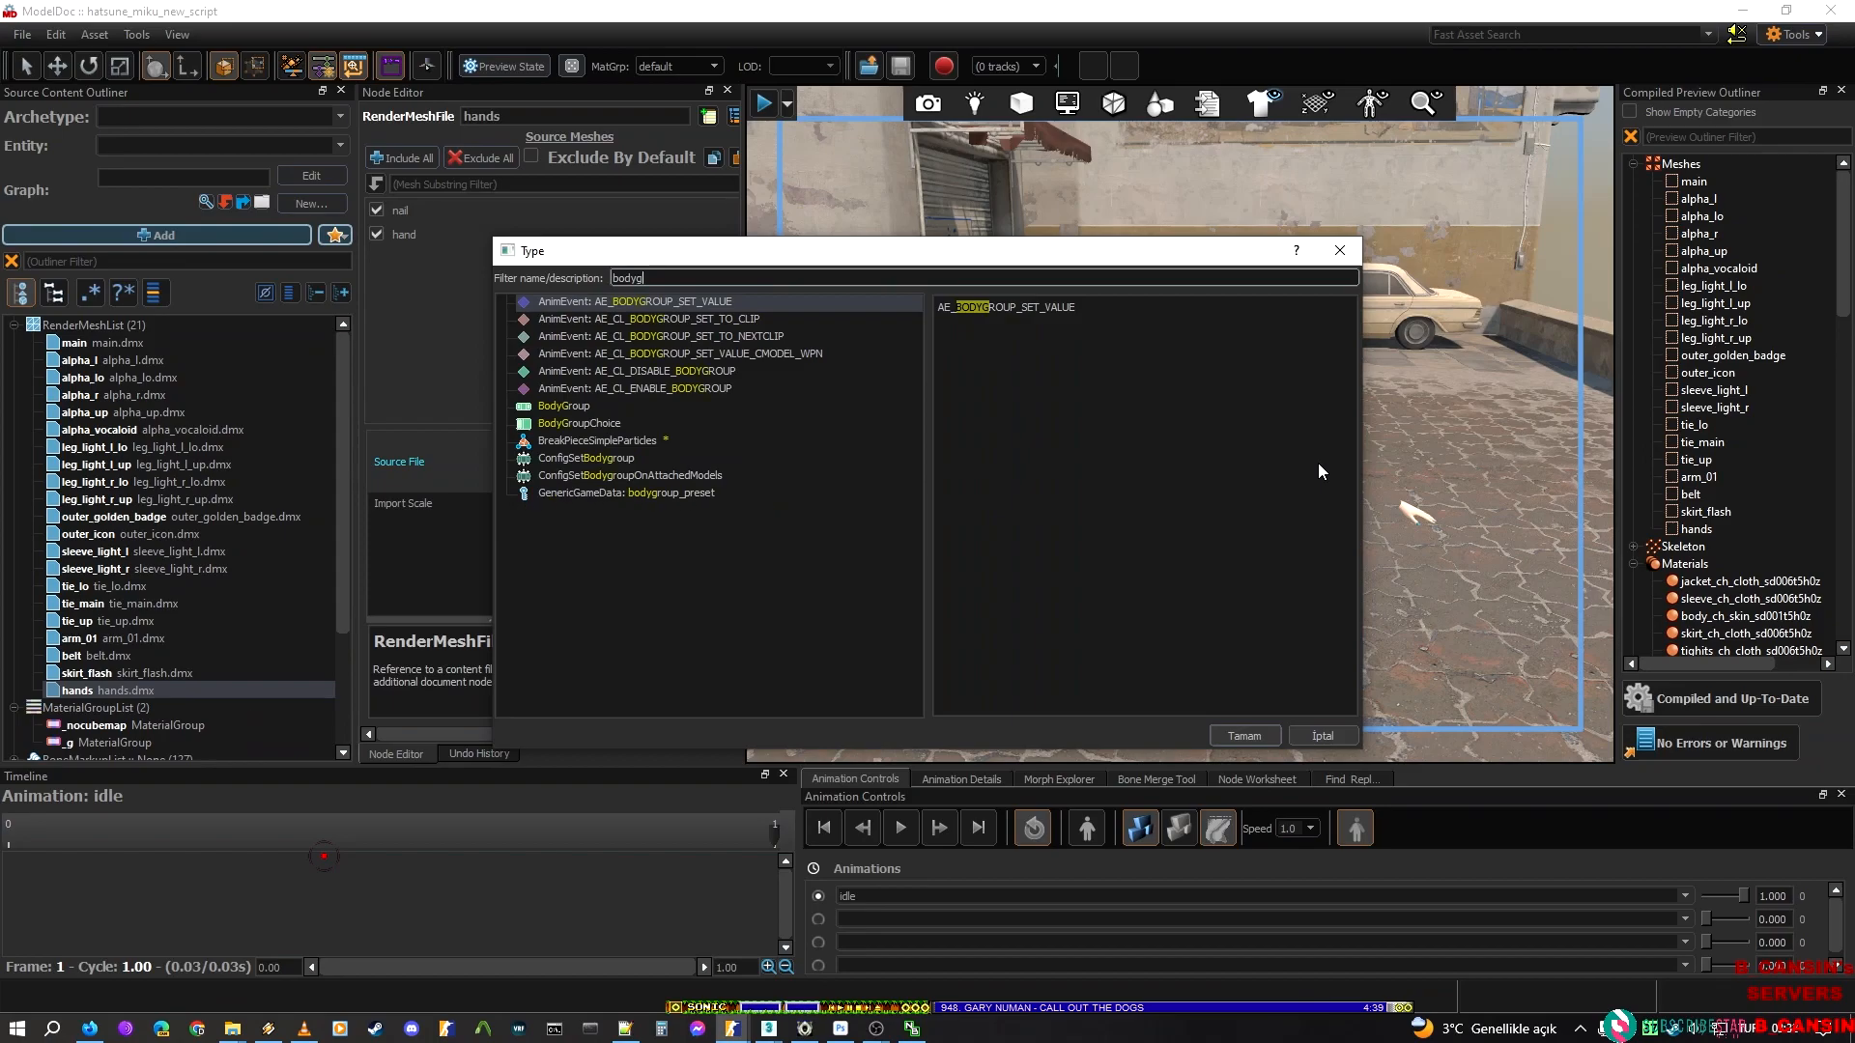
pyautogui.click(594, 425)
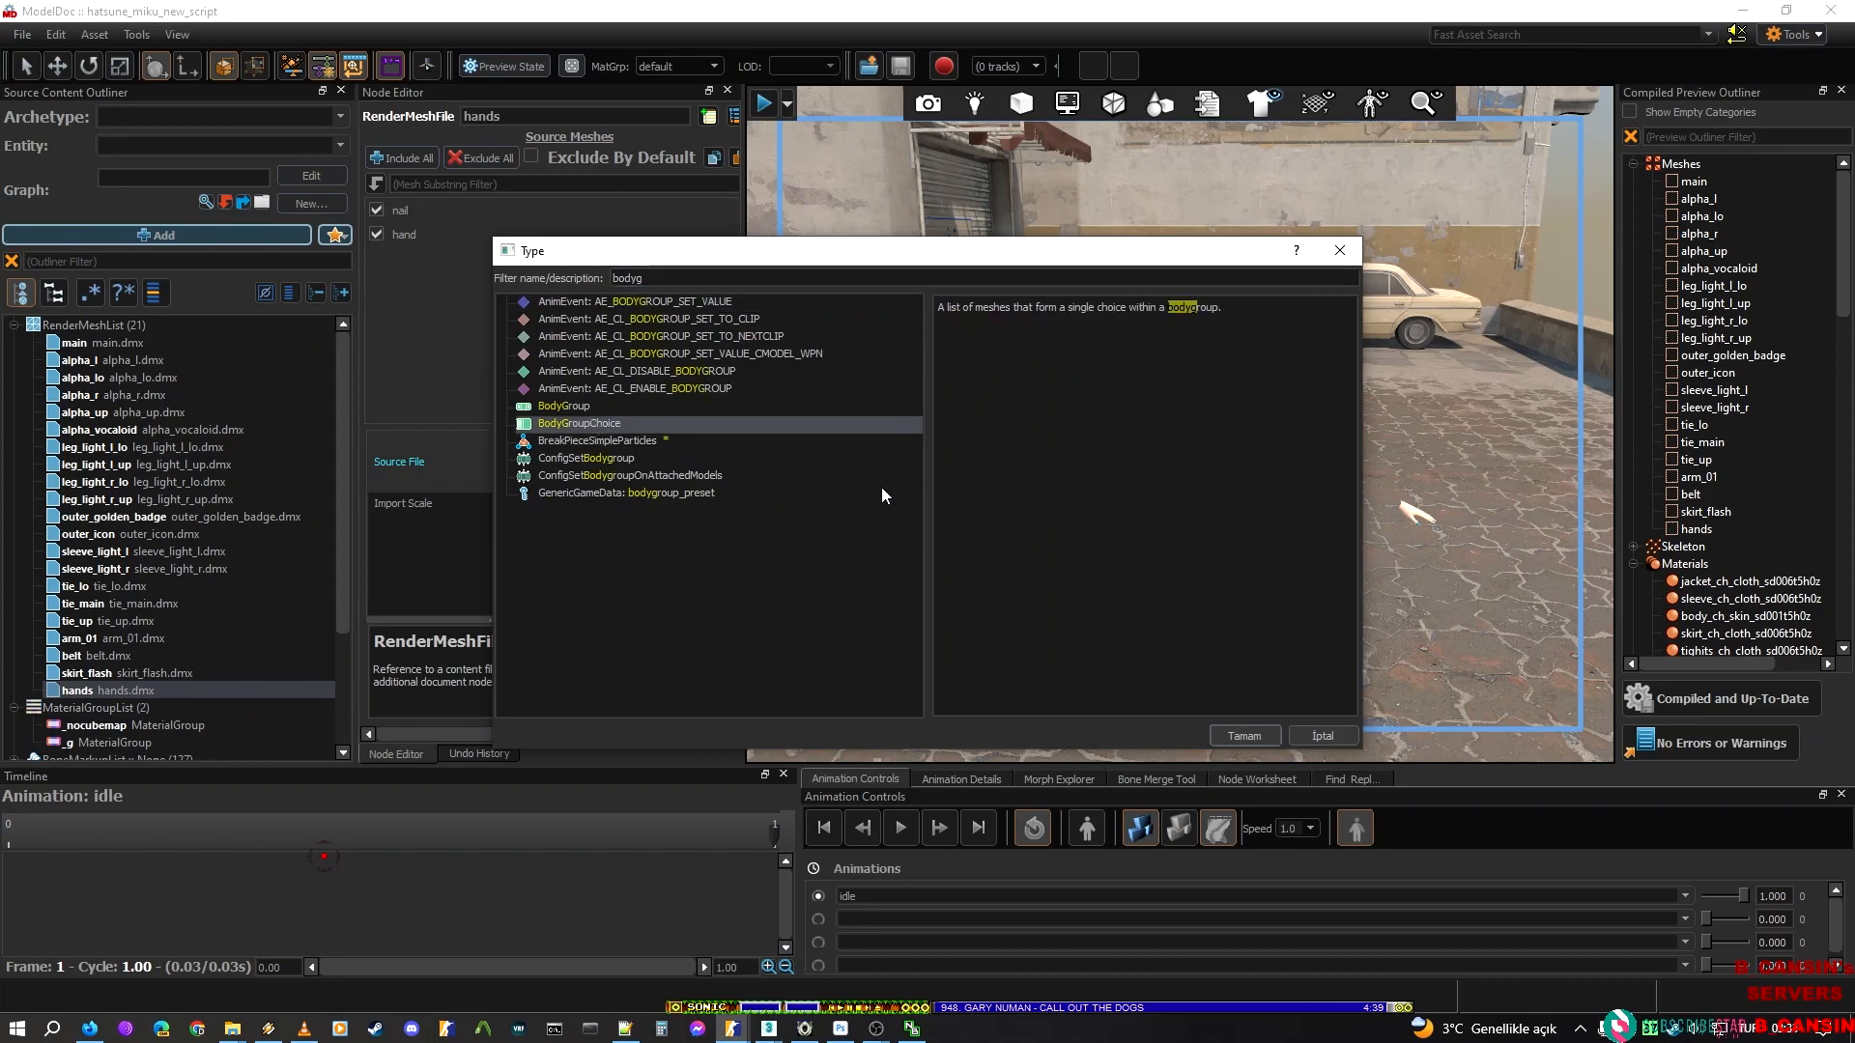
pyautogui.click(1244, 736)
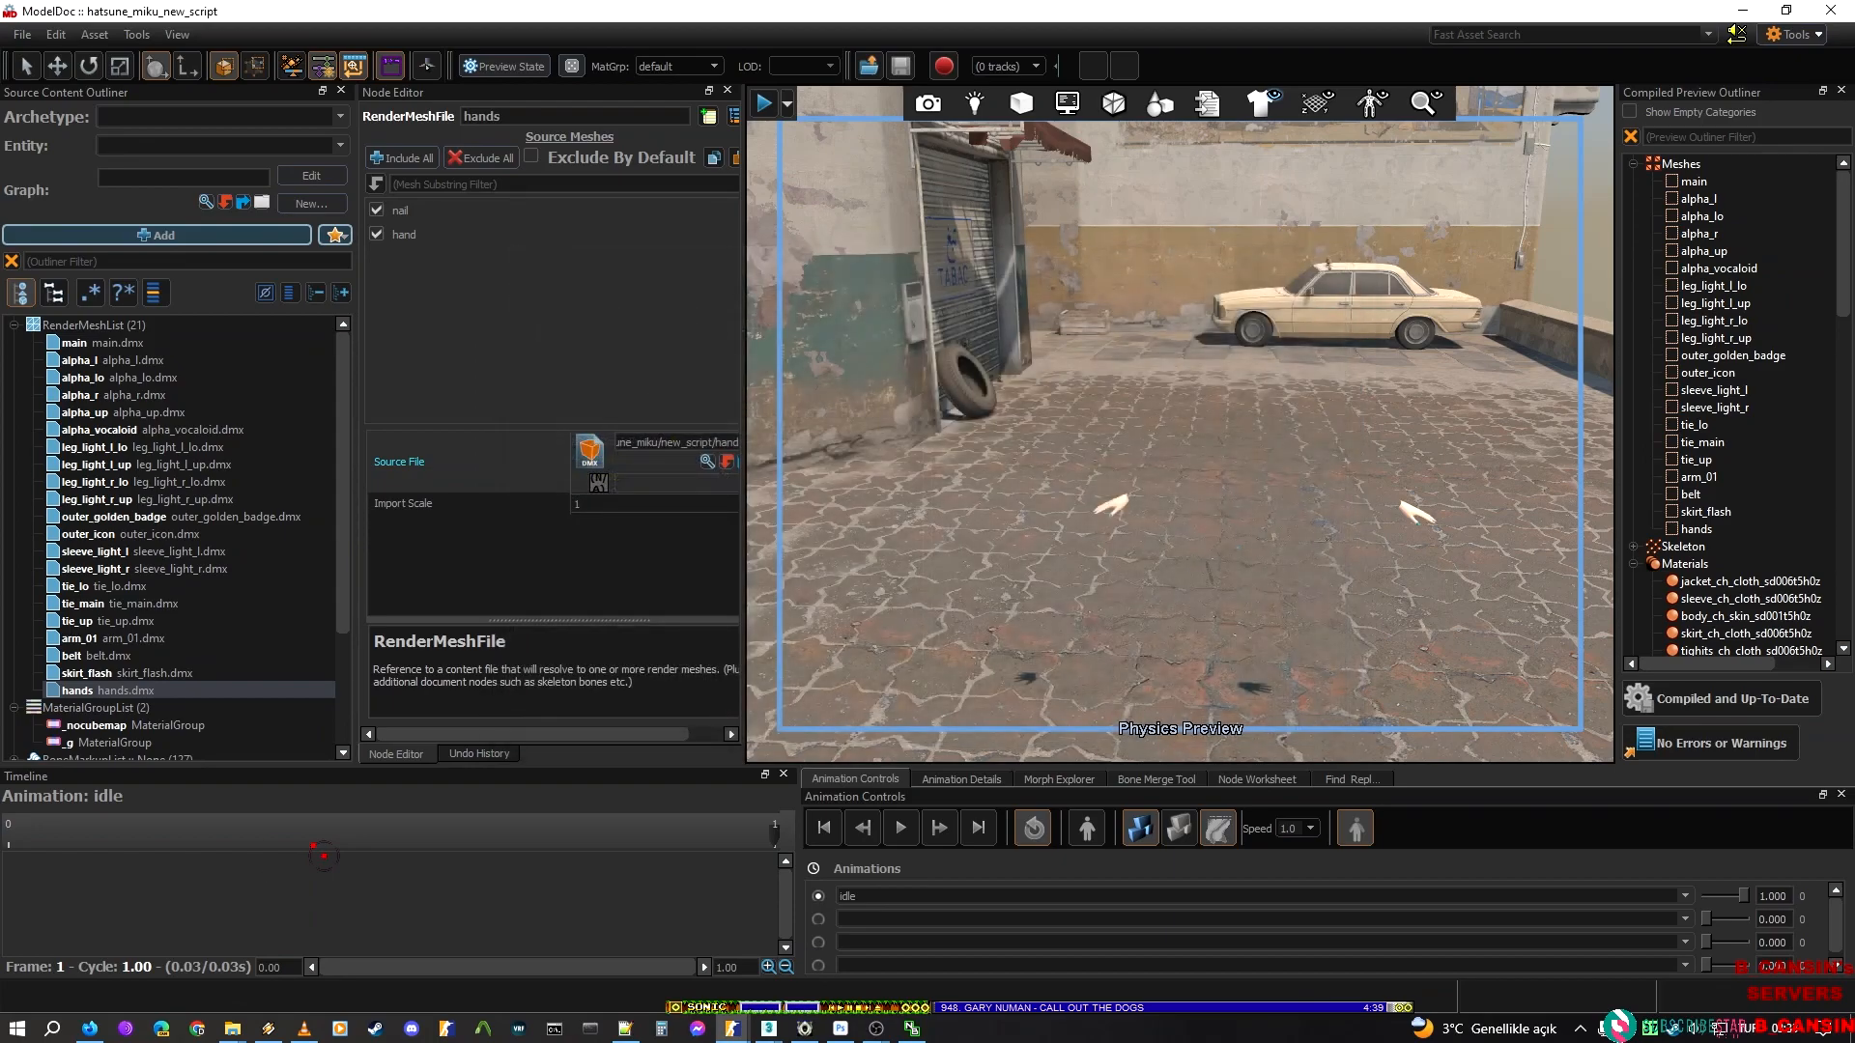
pyautogui.click(866, 184)
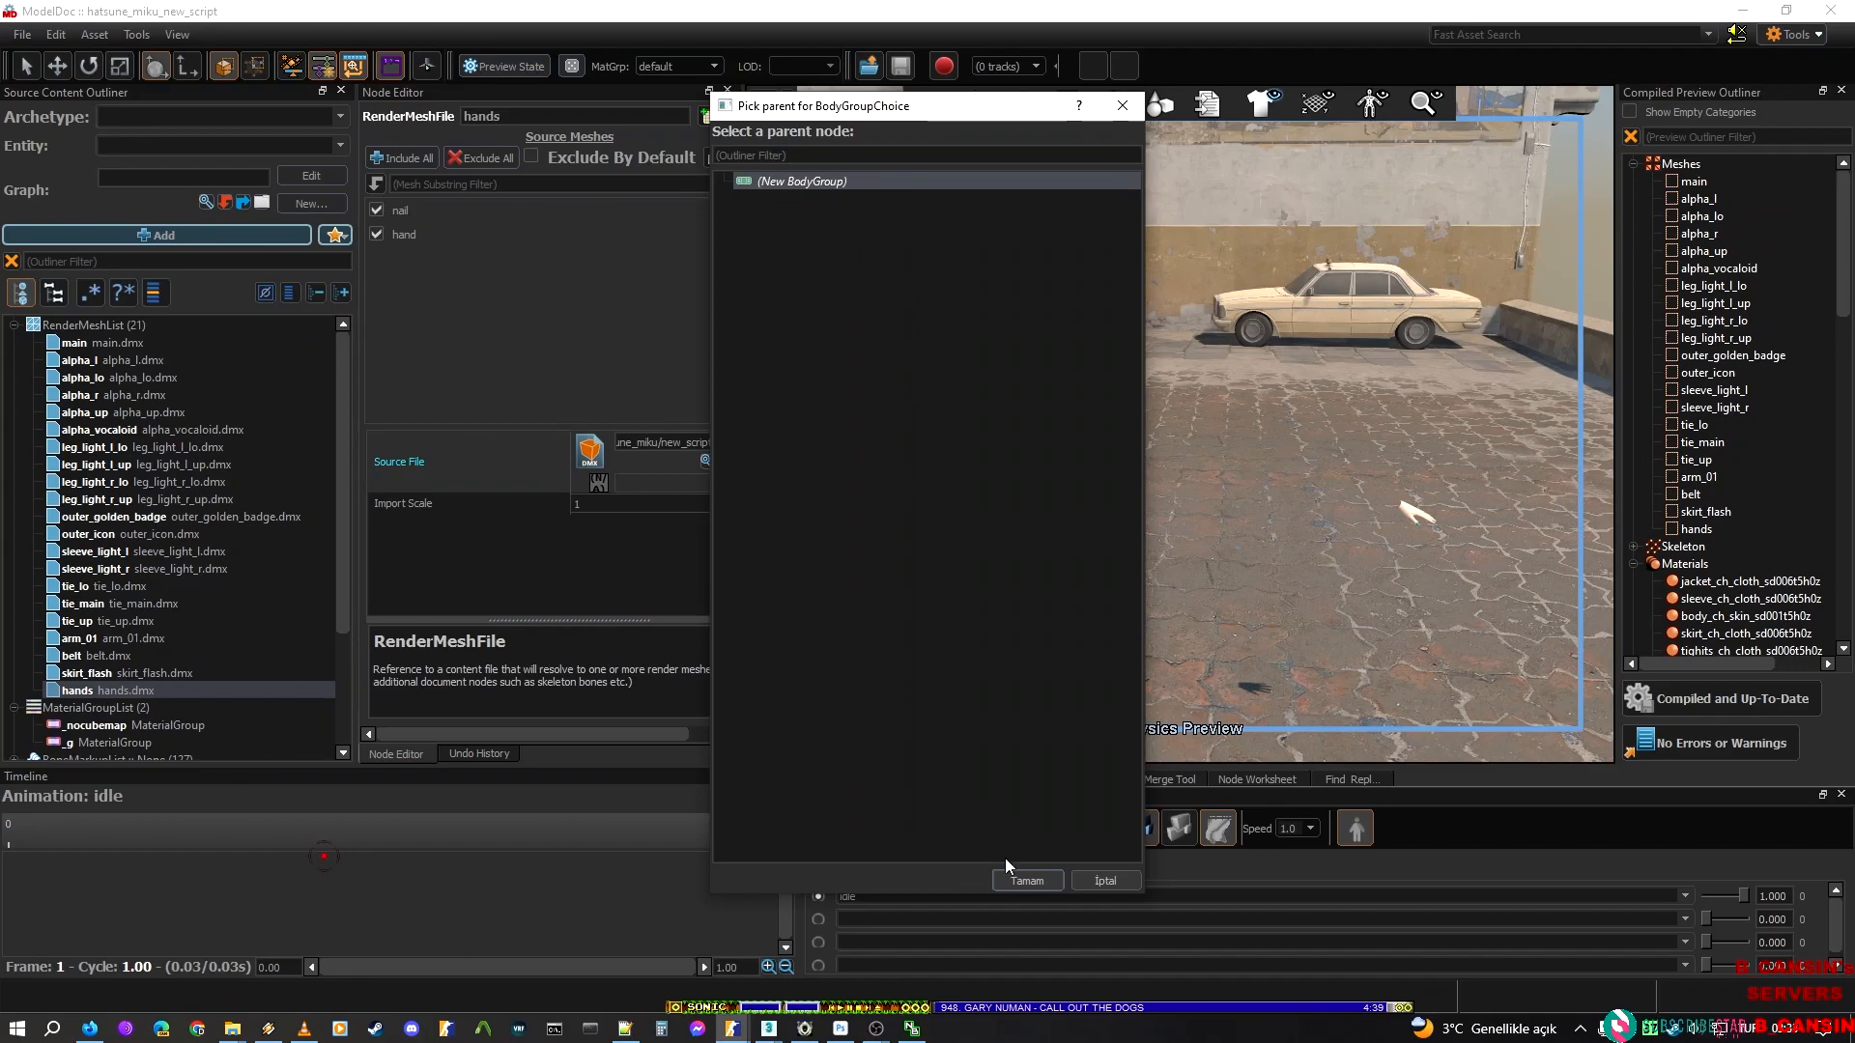
pyautogui.click(1020, 880)
pyautogui.write('alpha_l')
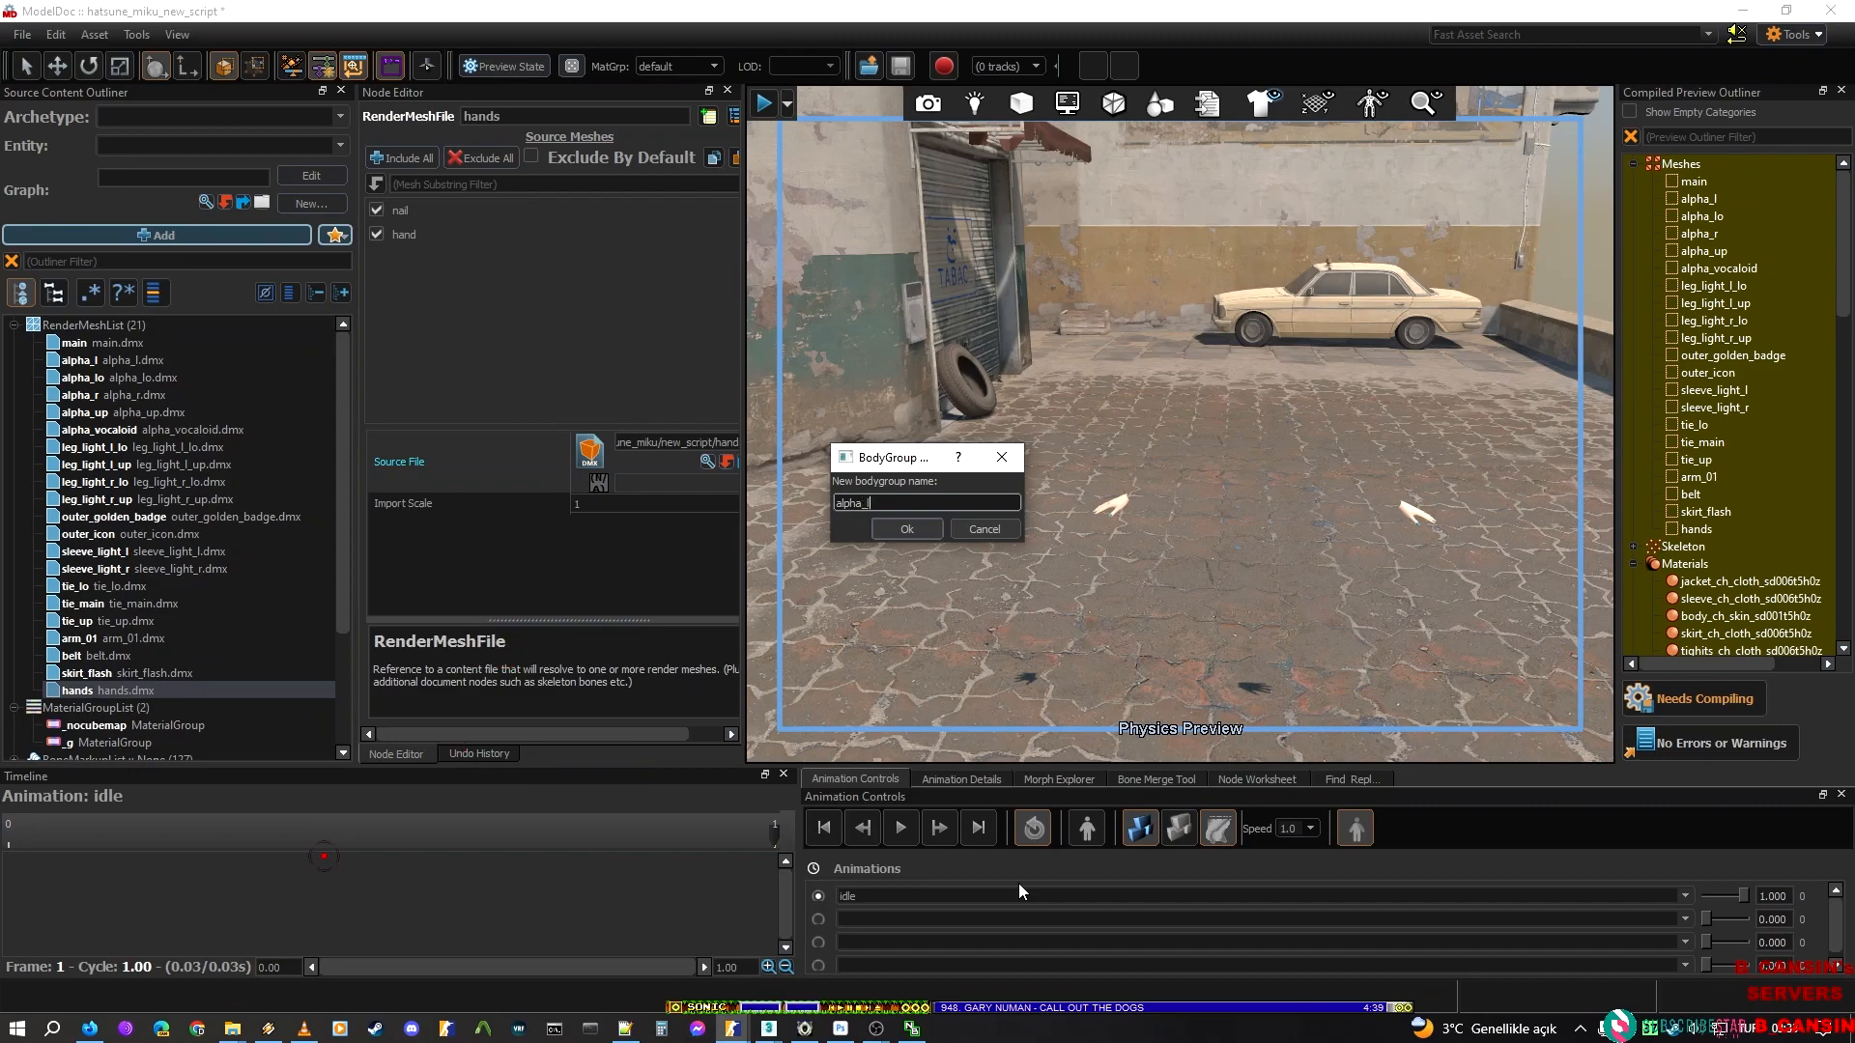
pyautogui.press('Return')
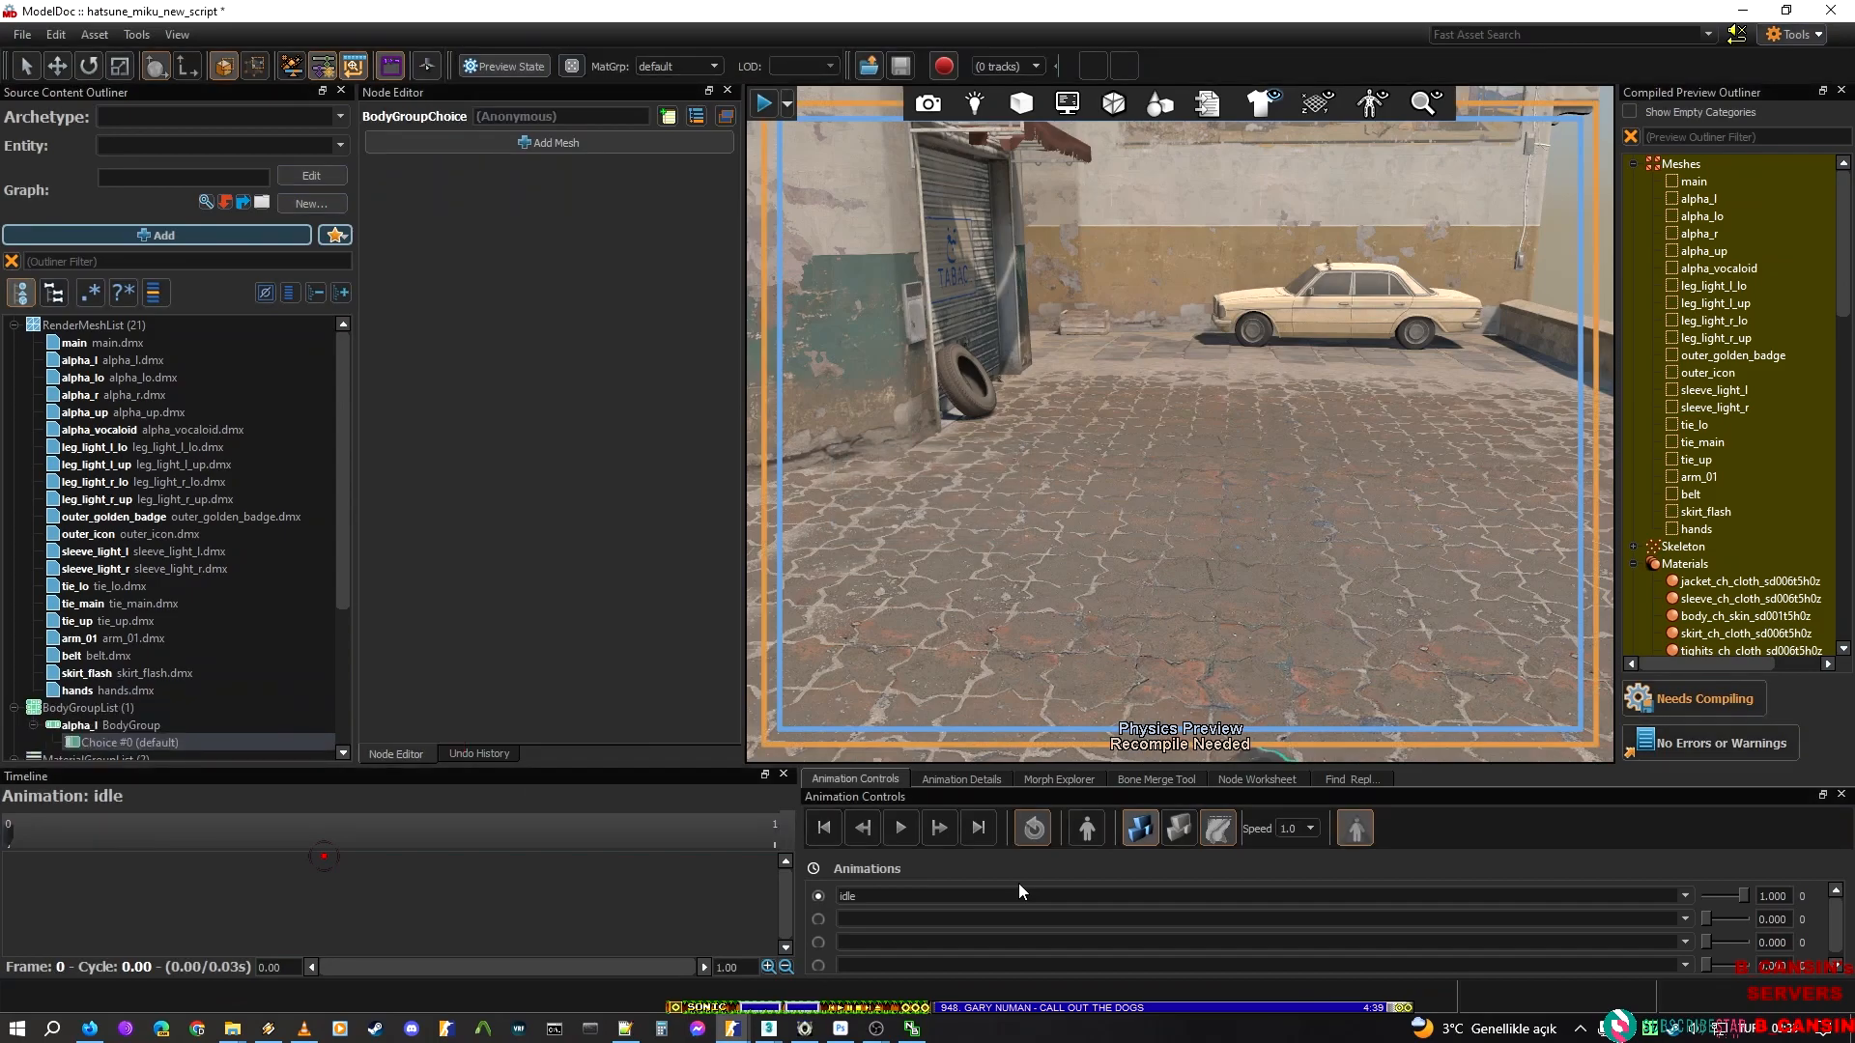
# Add the alpha_l mesh to the default choice of the alpha_l body group and name that choice alpha_l_bg
pyautogui.click(505, 151)
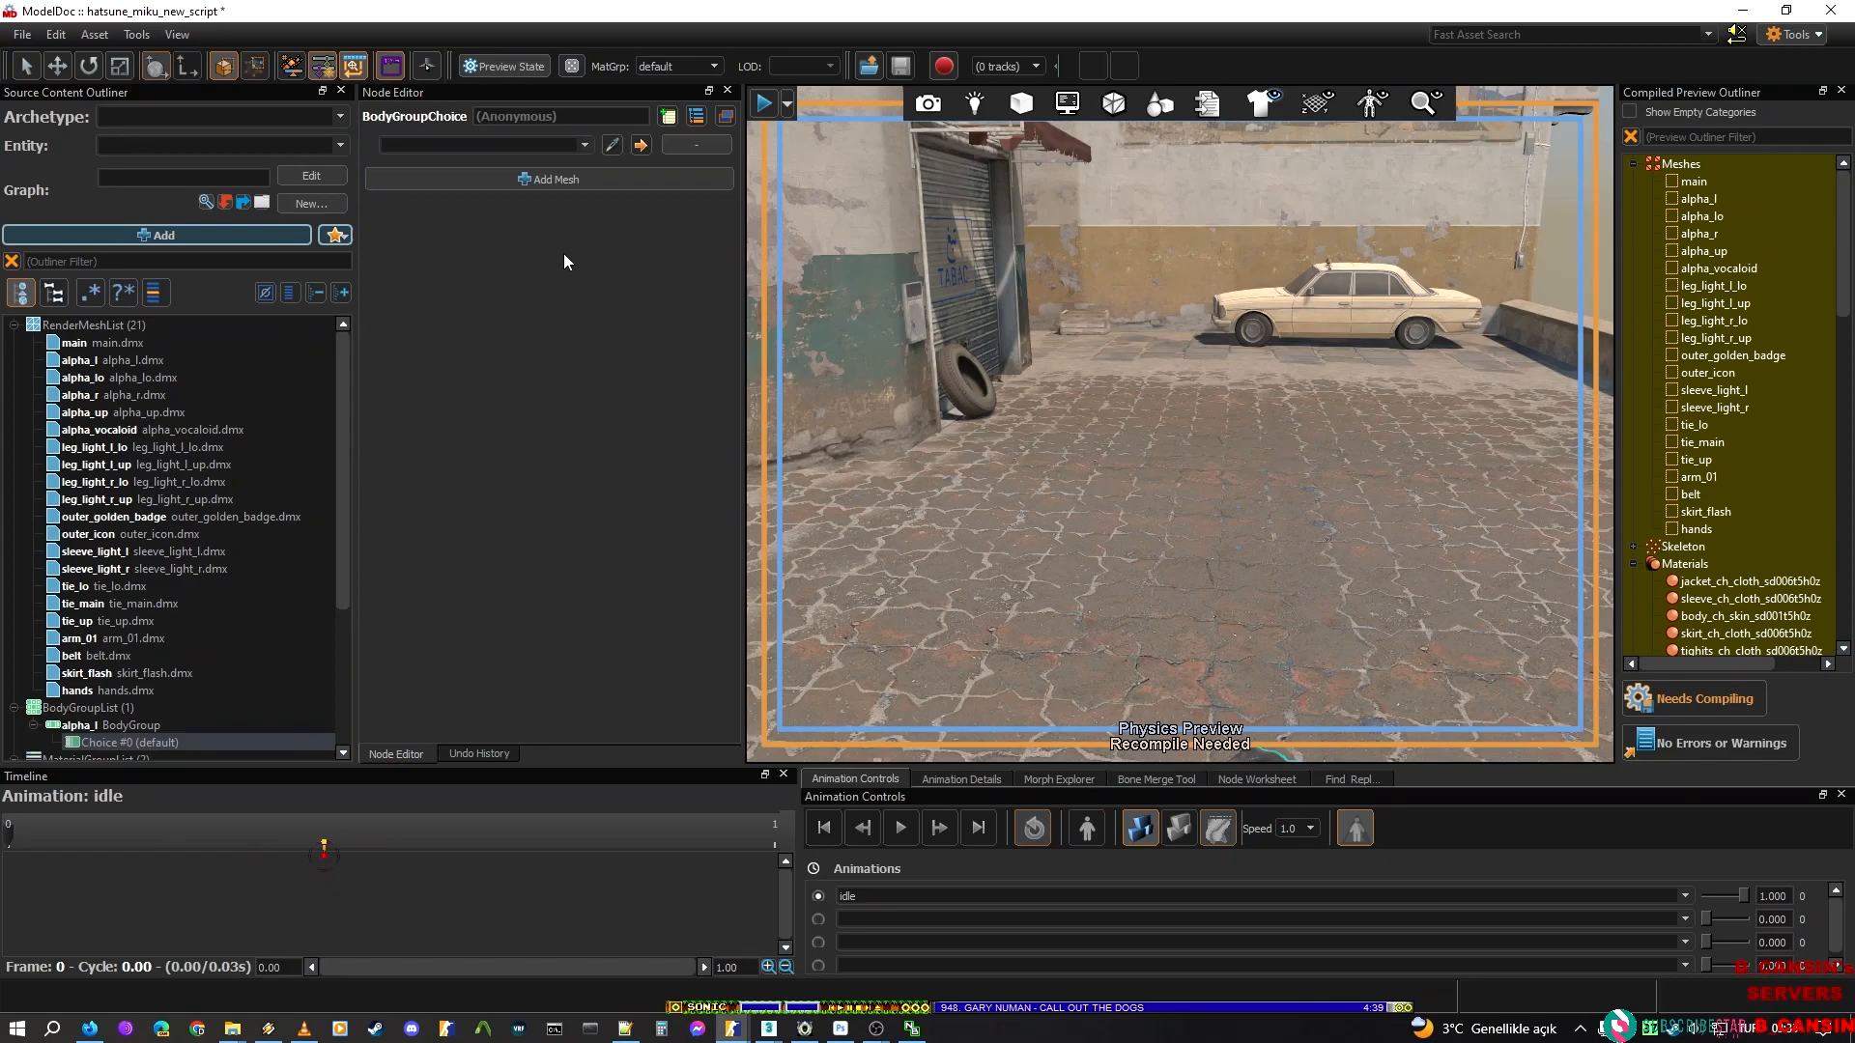
pyautogui.click(84, 363)
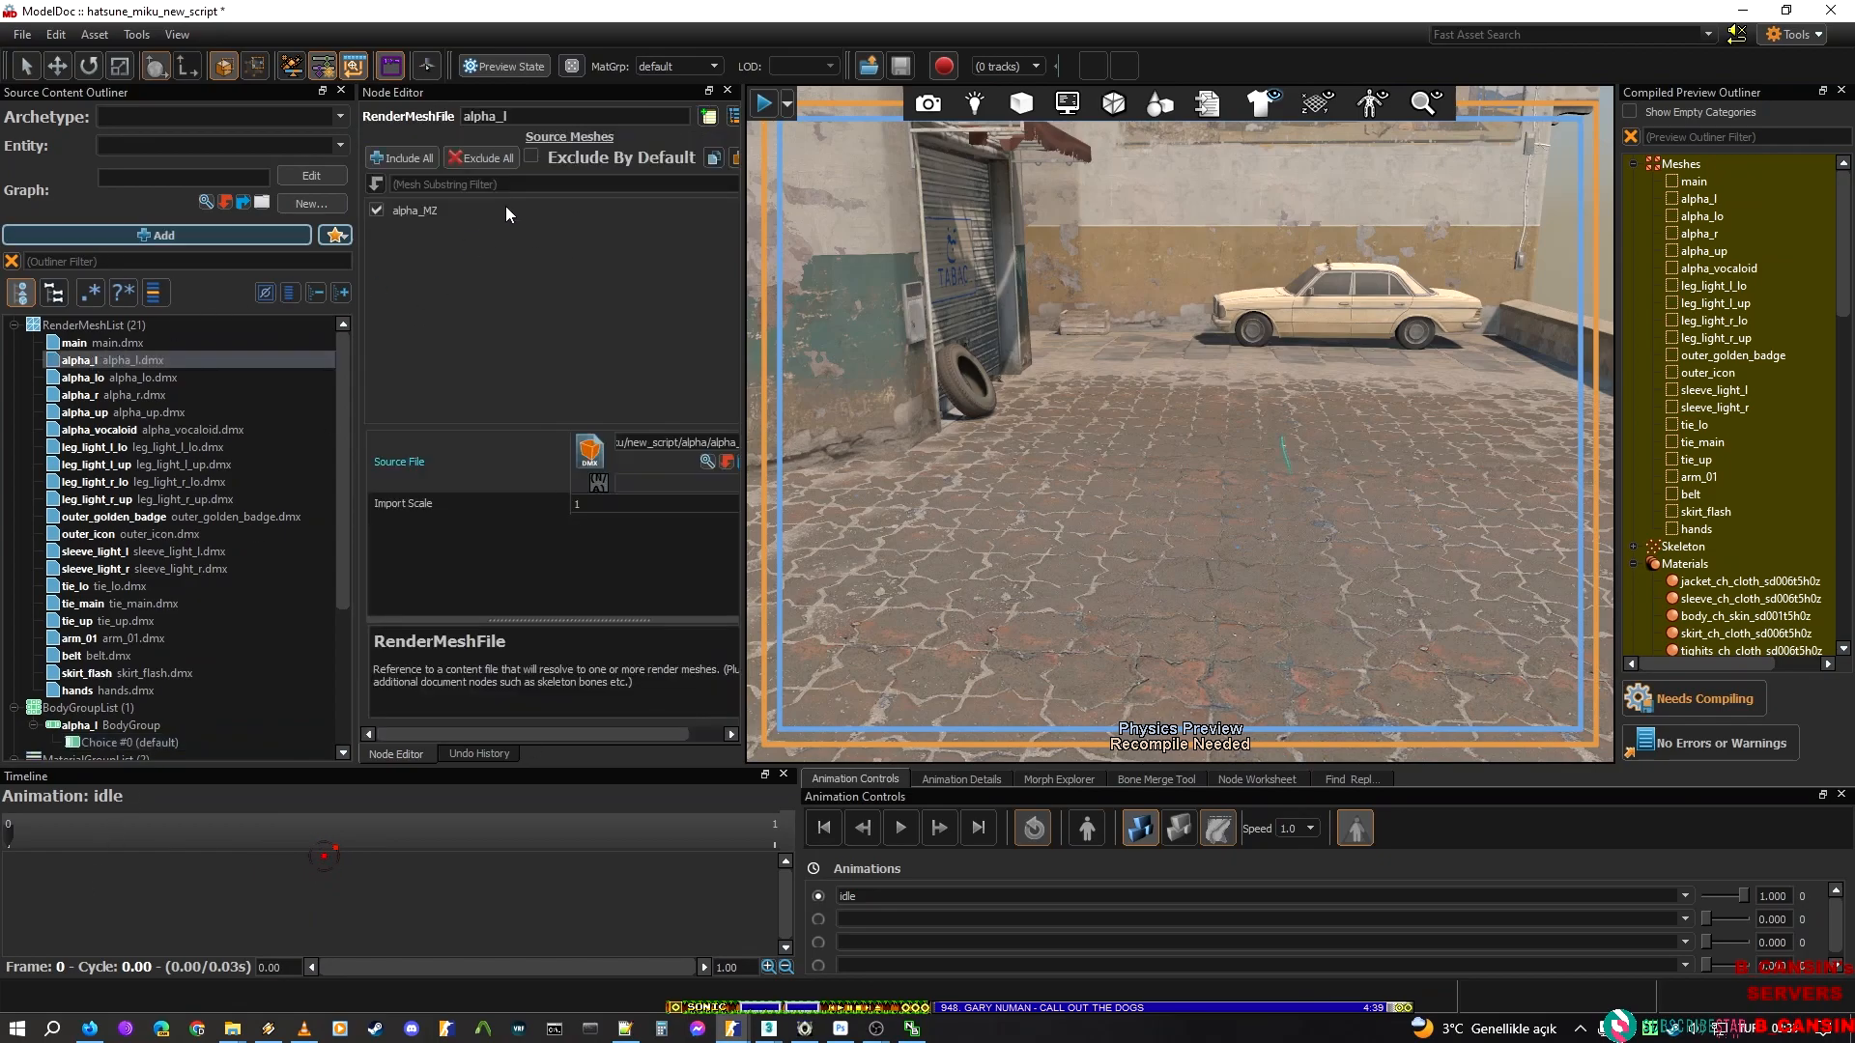
pyautogui.click(178, 743)
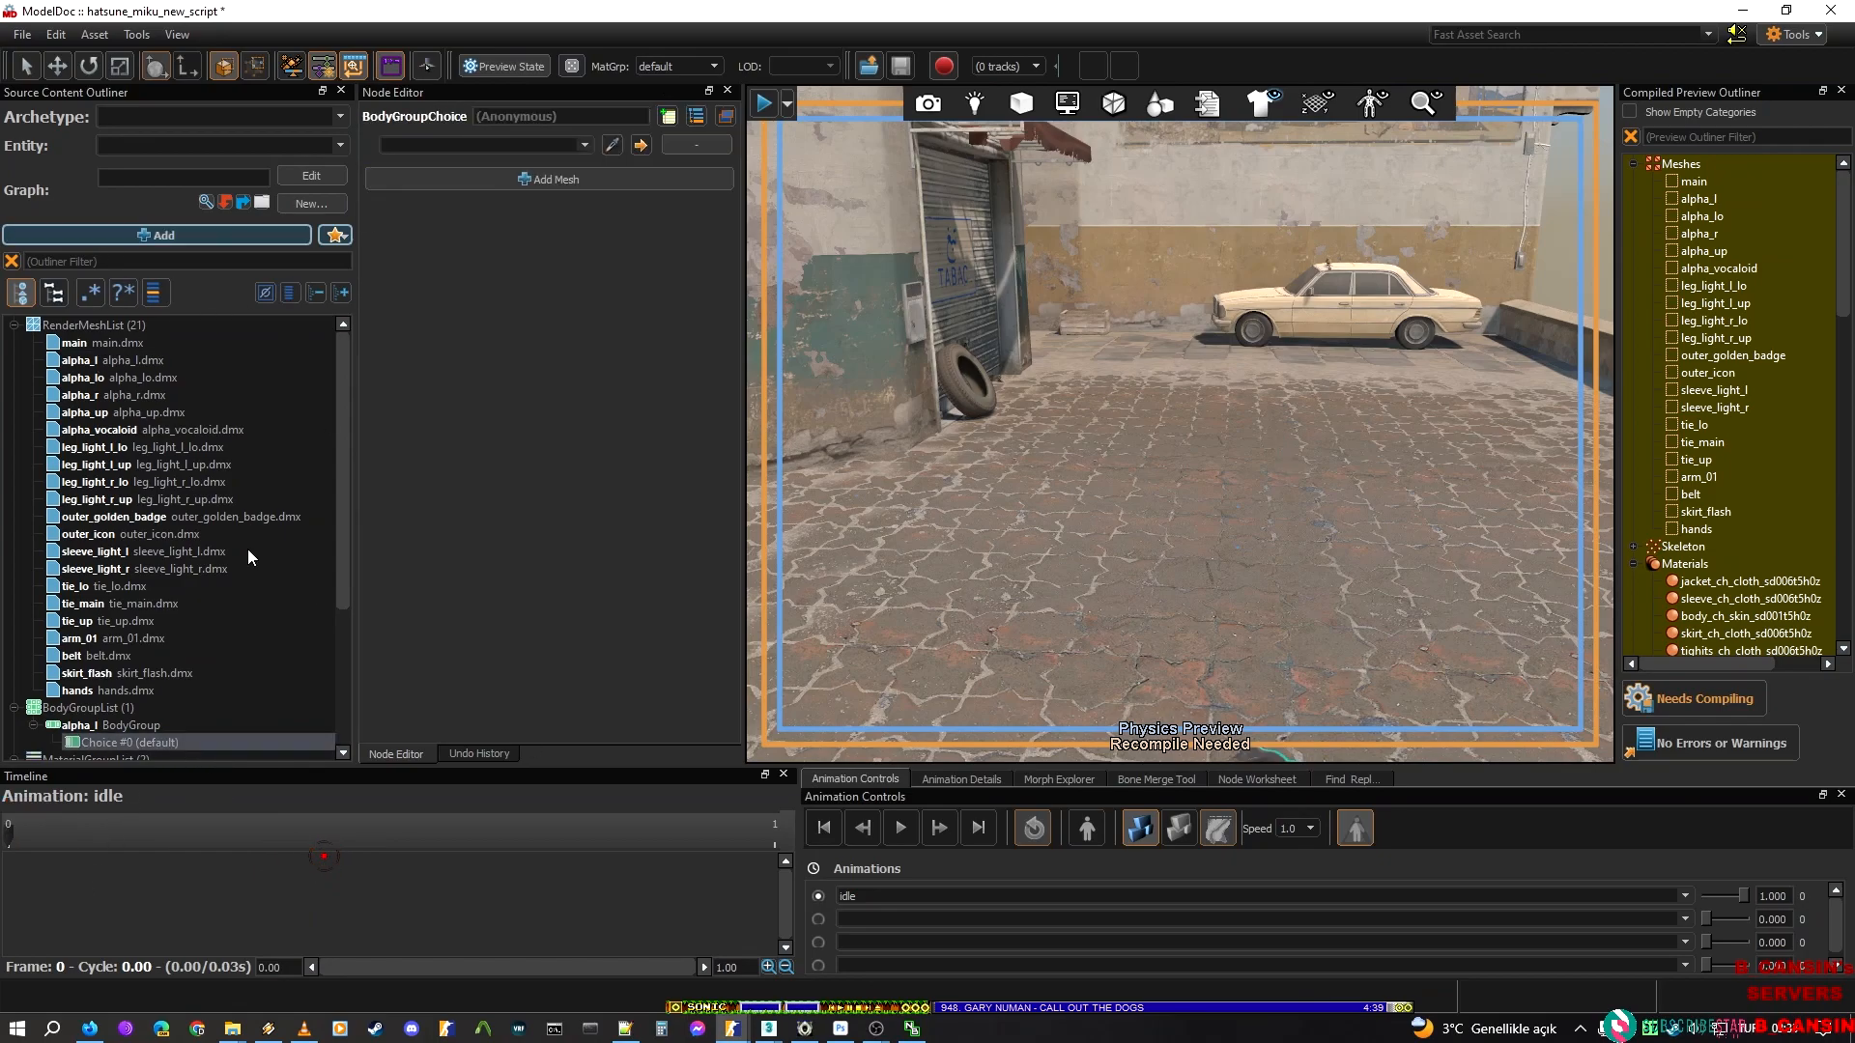
pyautogui.click(541, 145)
pyautogui.click(547, 178)
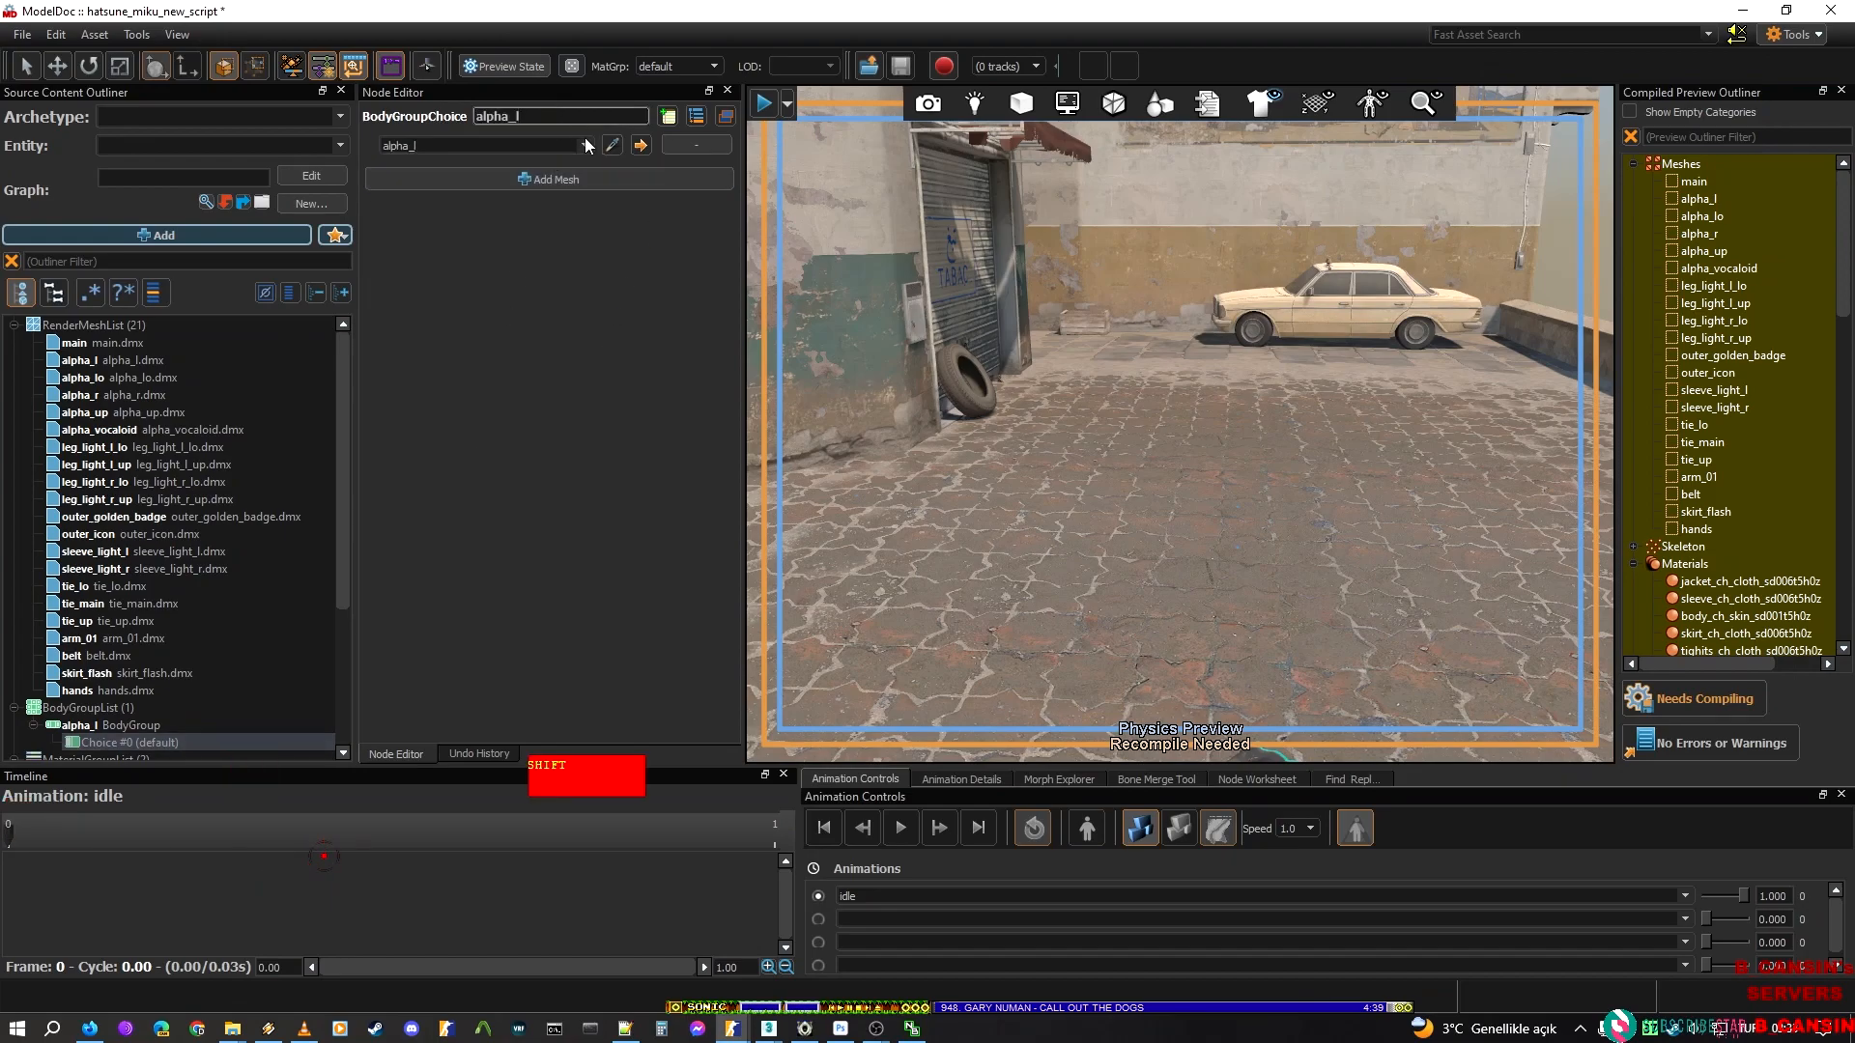
pyautogui.write('_')
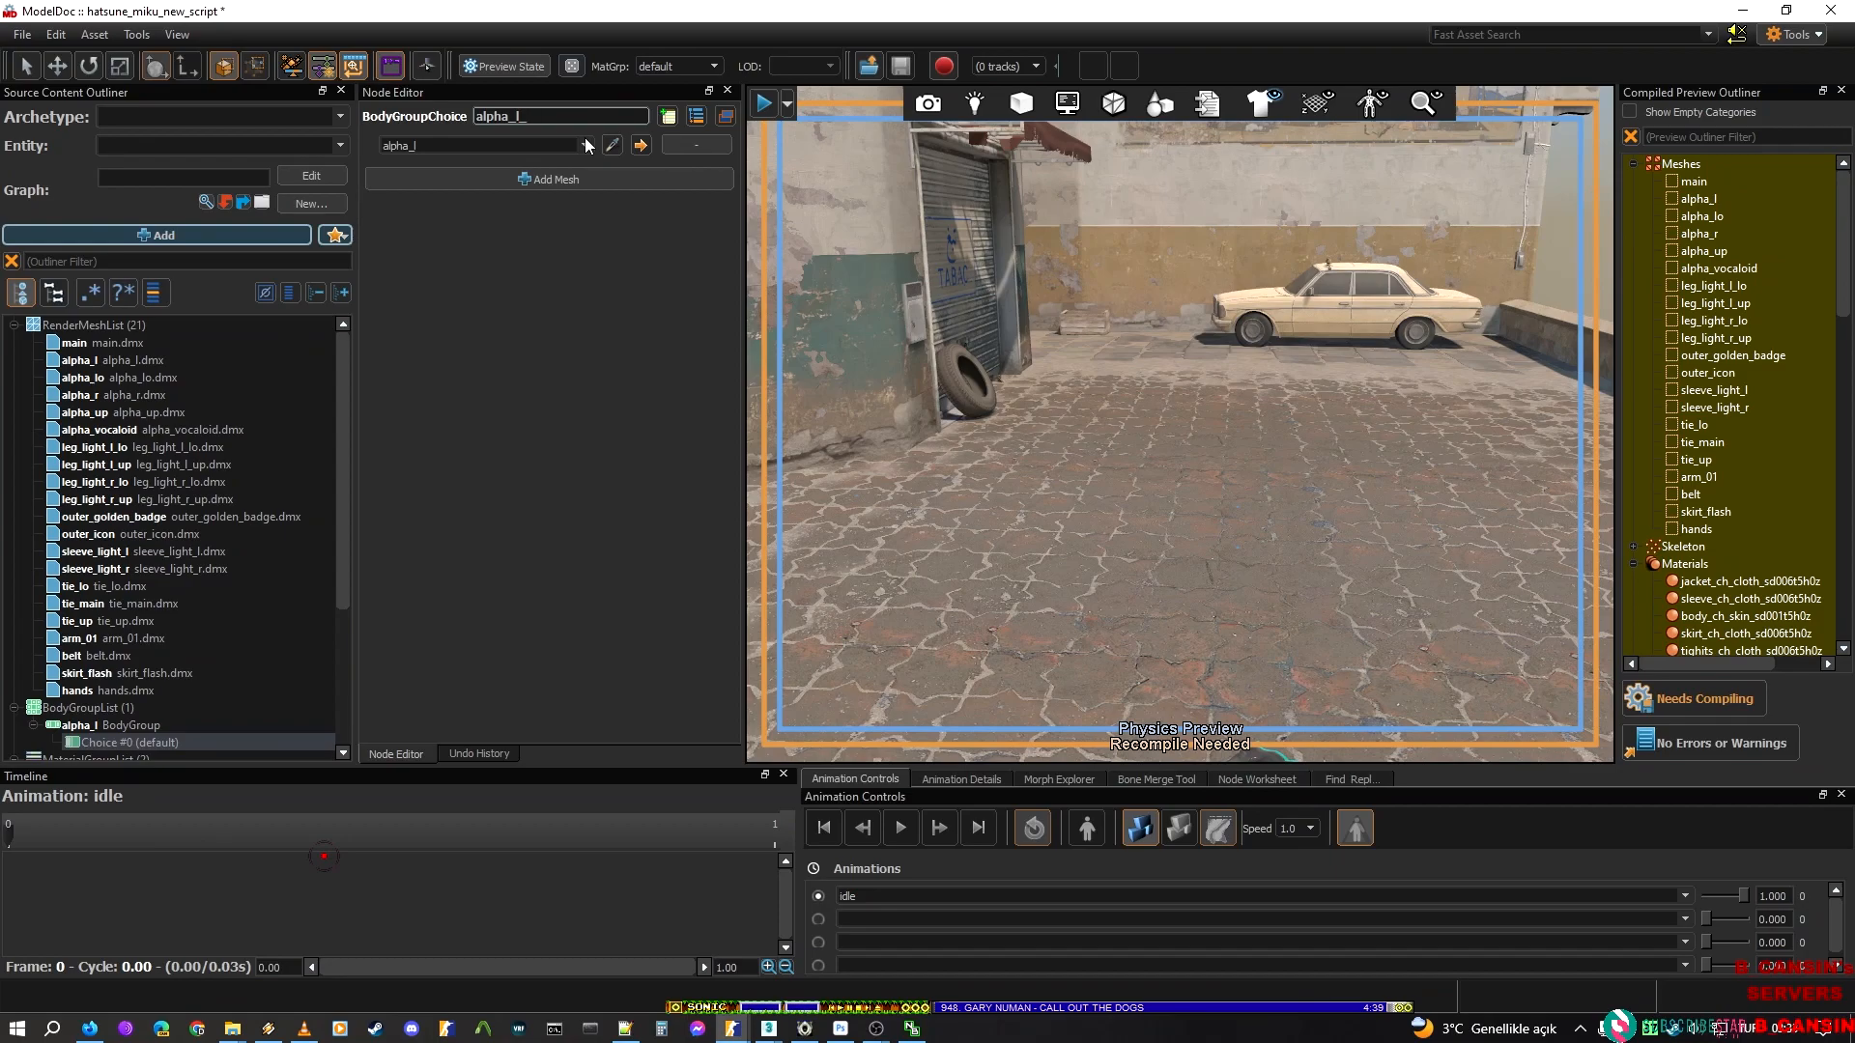
pyautogui.write('bg')
pyautogui.press('Return')
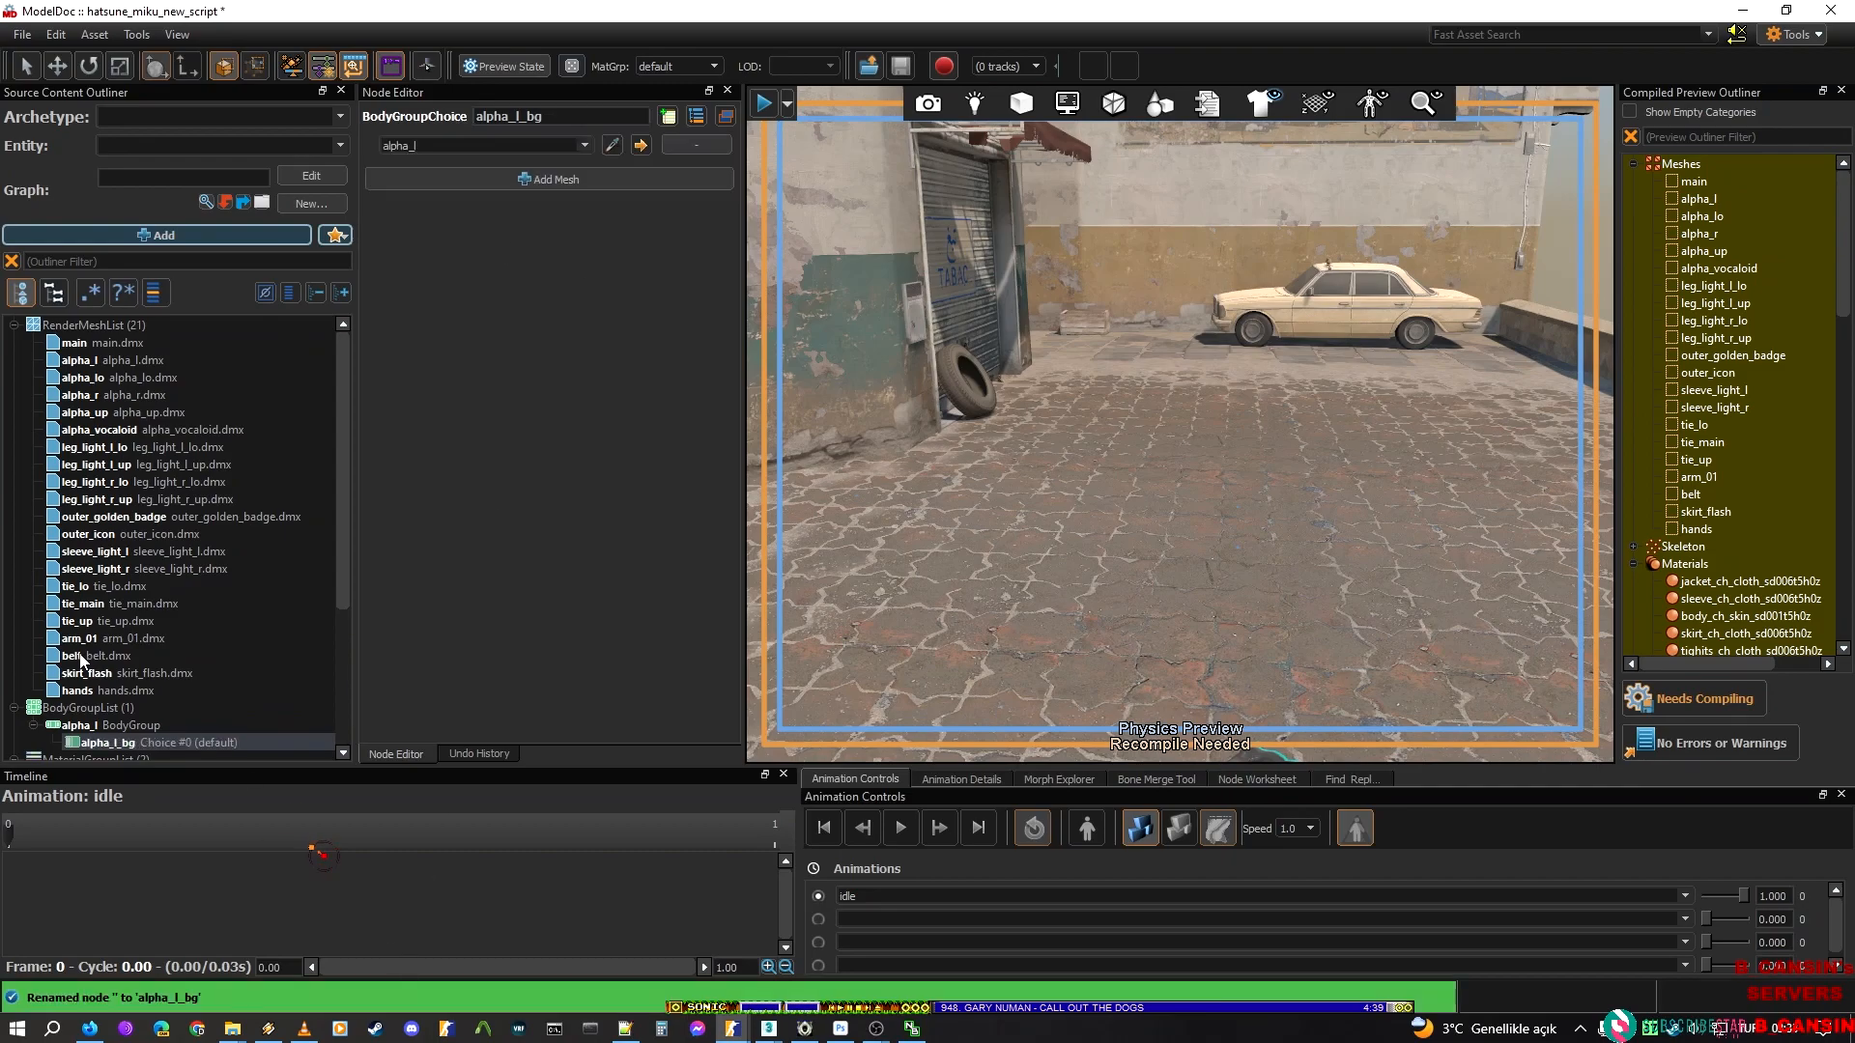
# Examine the alpha_l body group, its alpha_l_bg choice and the meshes that the choice can use
pyautogui.click(112, 727)
pyautogui.click(114, 743)
pyautogui.click(112, 727)
pyautogui.click(110, 738)
pyautogui.click(106, 728)
pyautogui.click(110, 742)
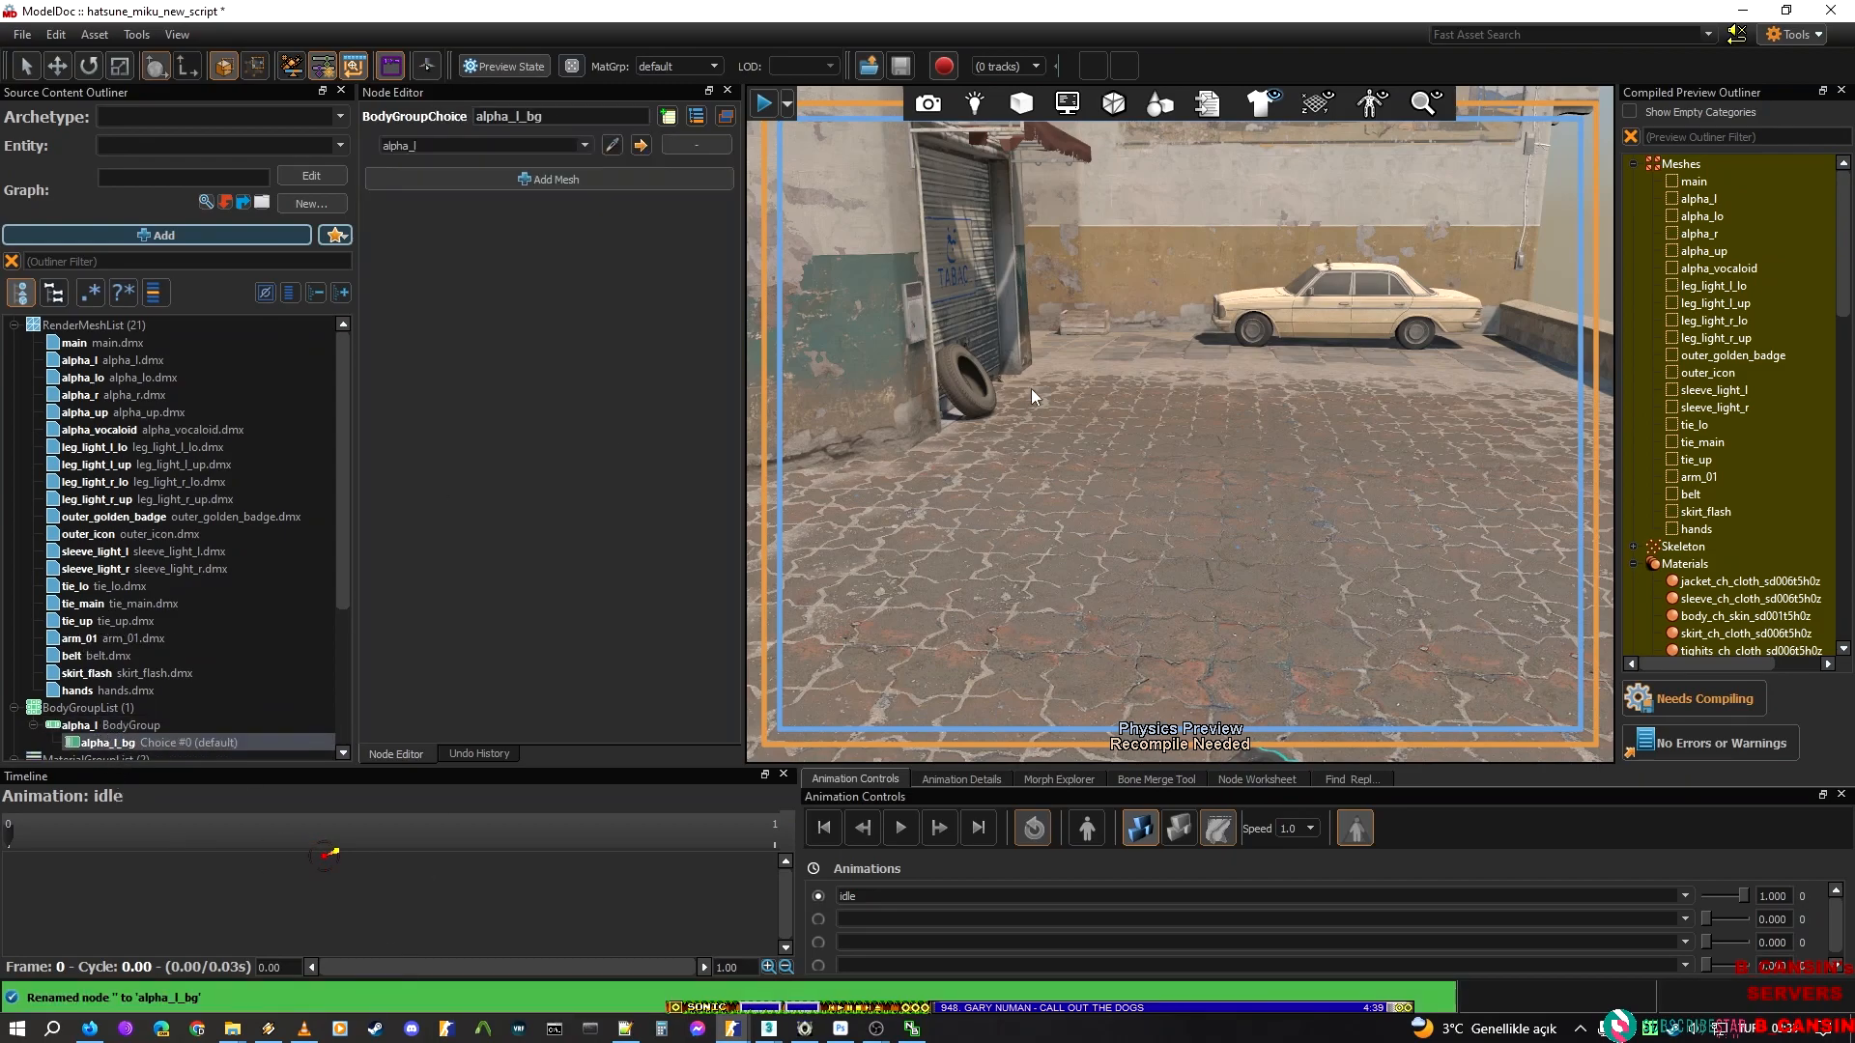
pyautogui.scroll(-3, 211, 676)
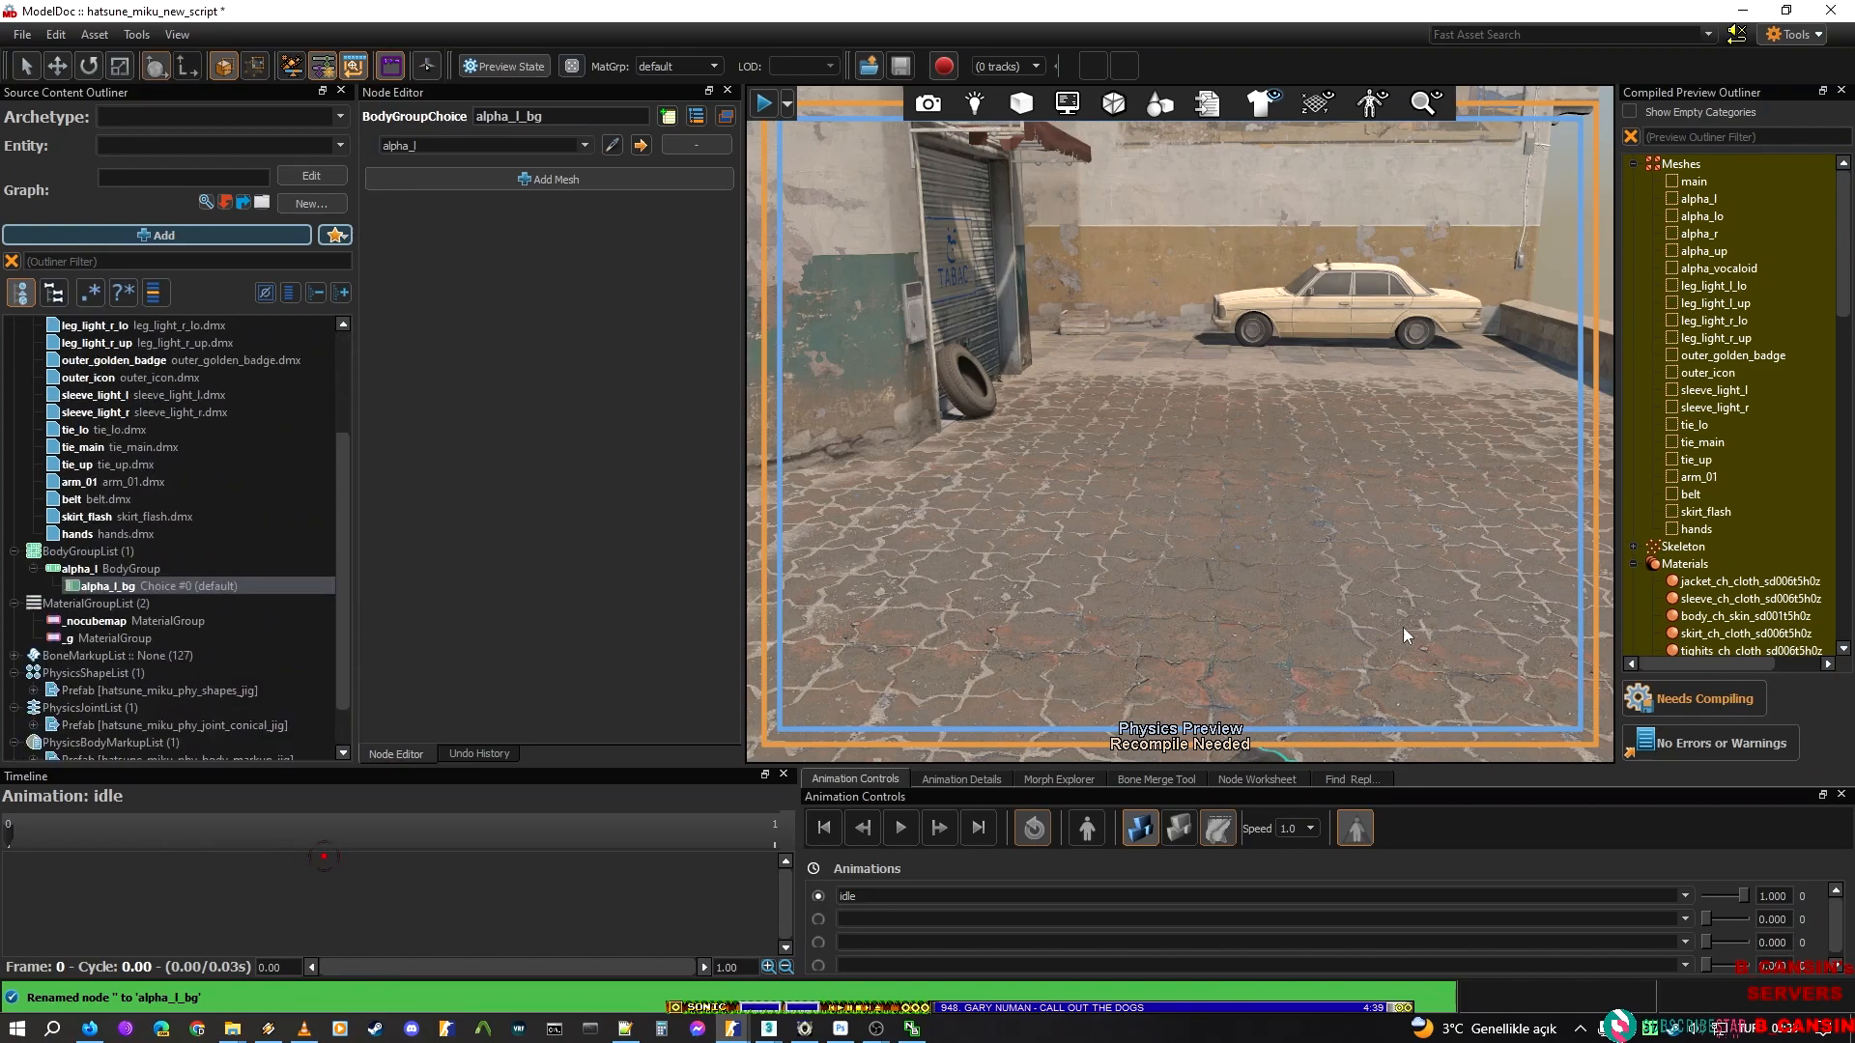
pyautogui.click(119, 550)
pyautogui.click(96, 571)
pyautogui.click(102, 587)
pyautogui.click(98, 574)
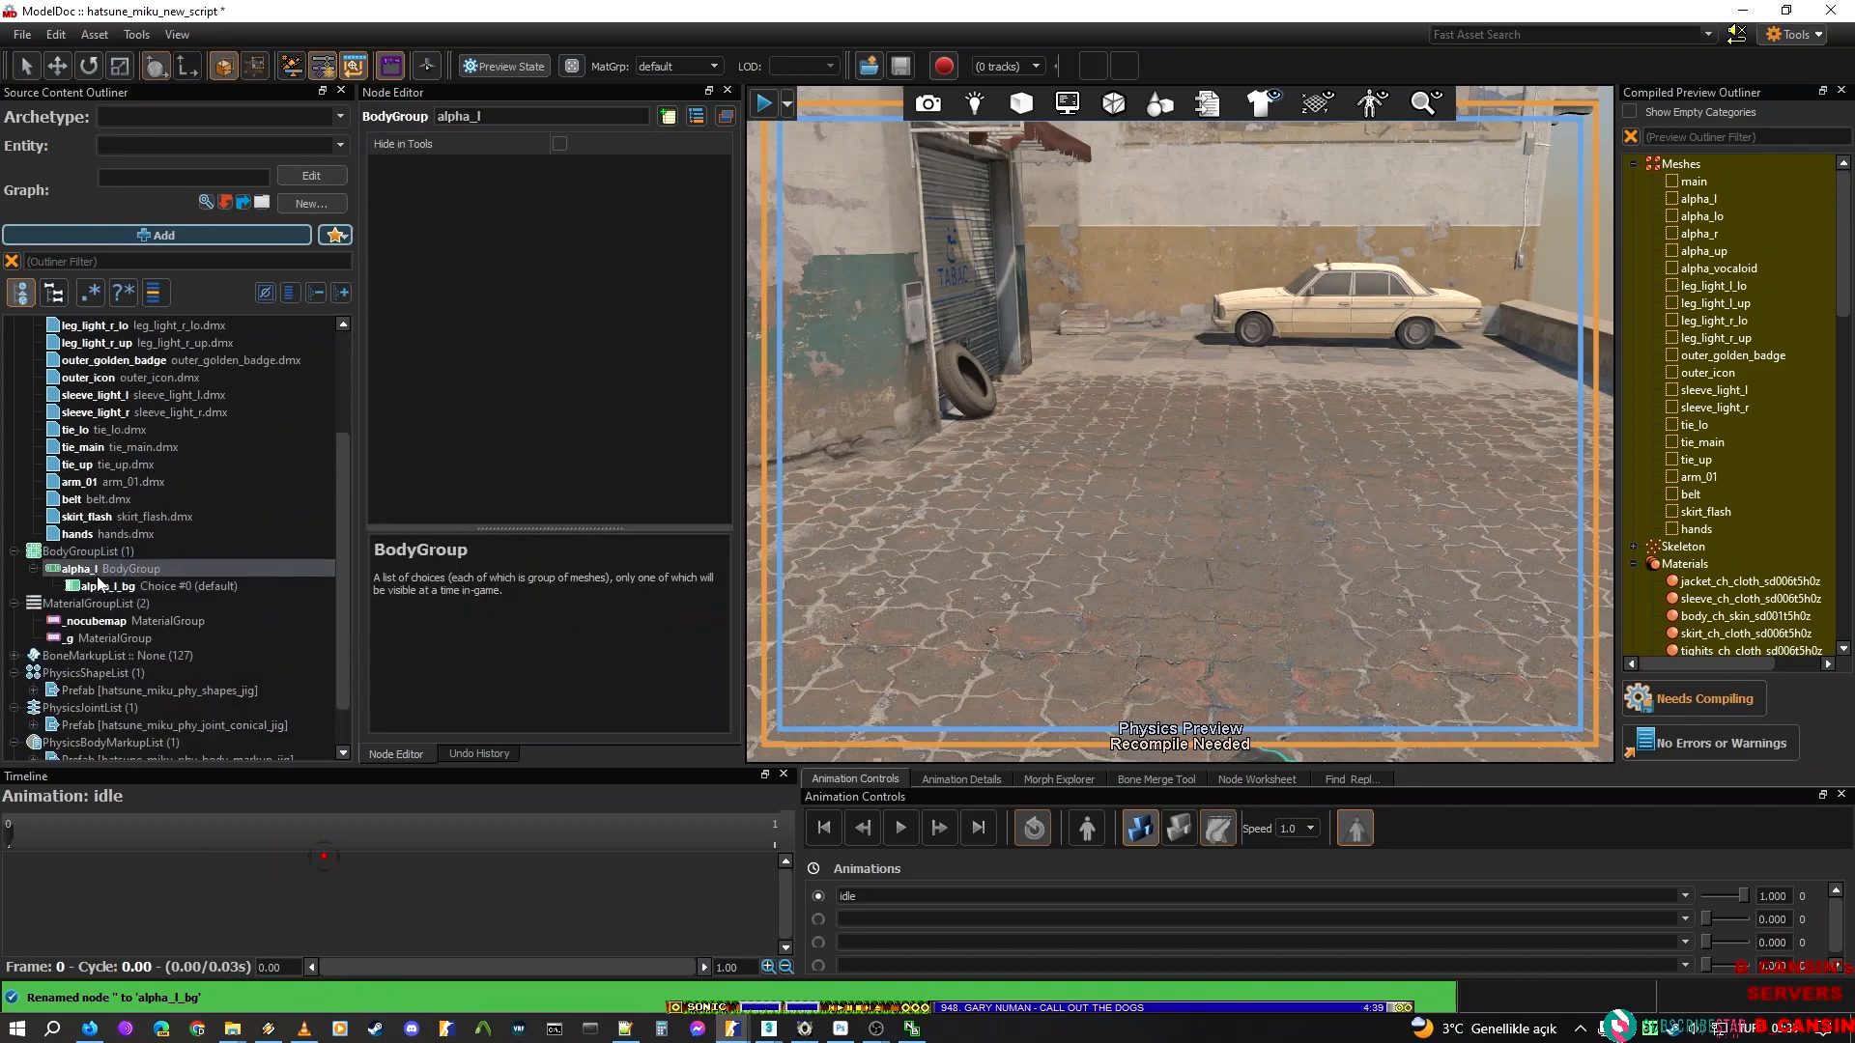
pyautogui.click(150, 586)
pyautogui.moveTo(464, 142); pyautogui.dragTo(373, 143)
pyautogui.click(586, 142)
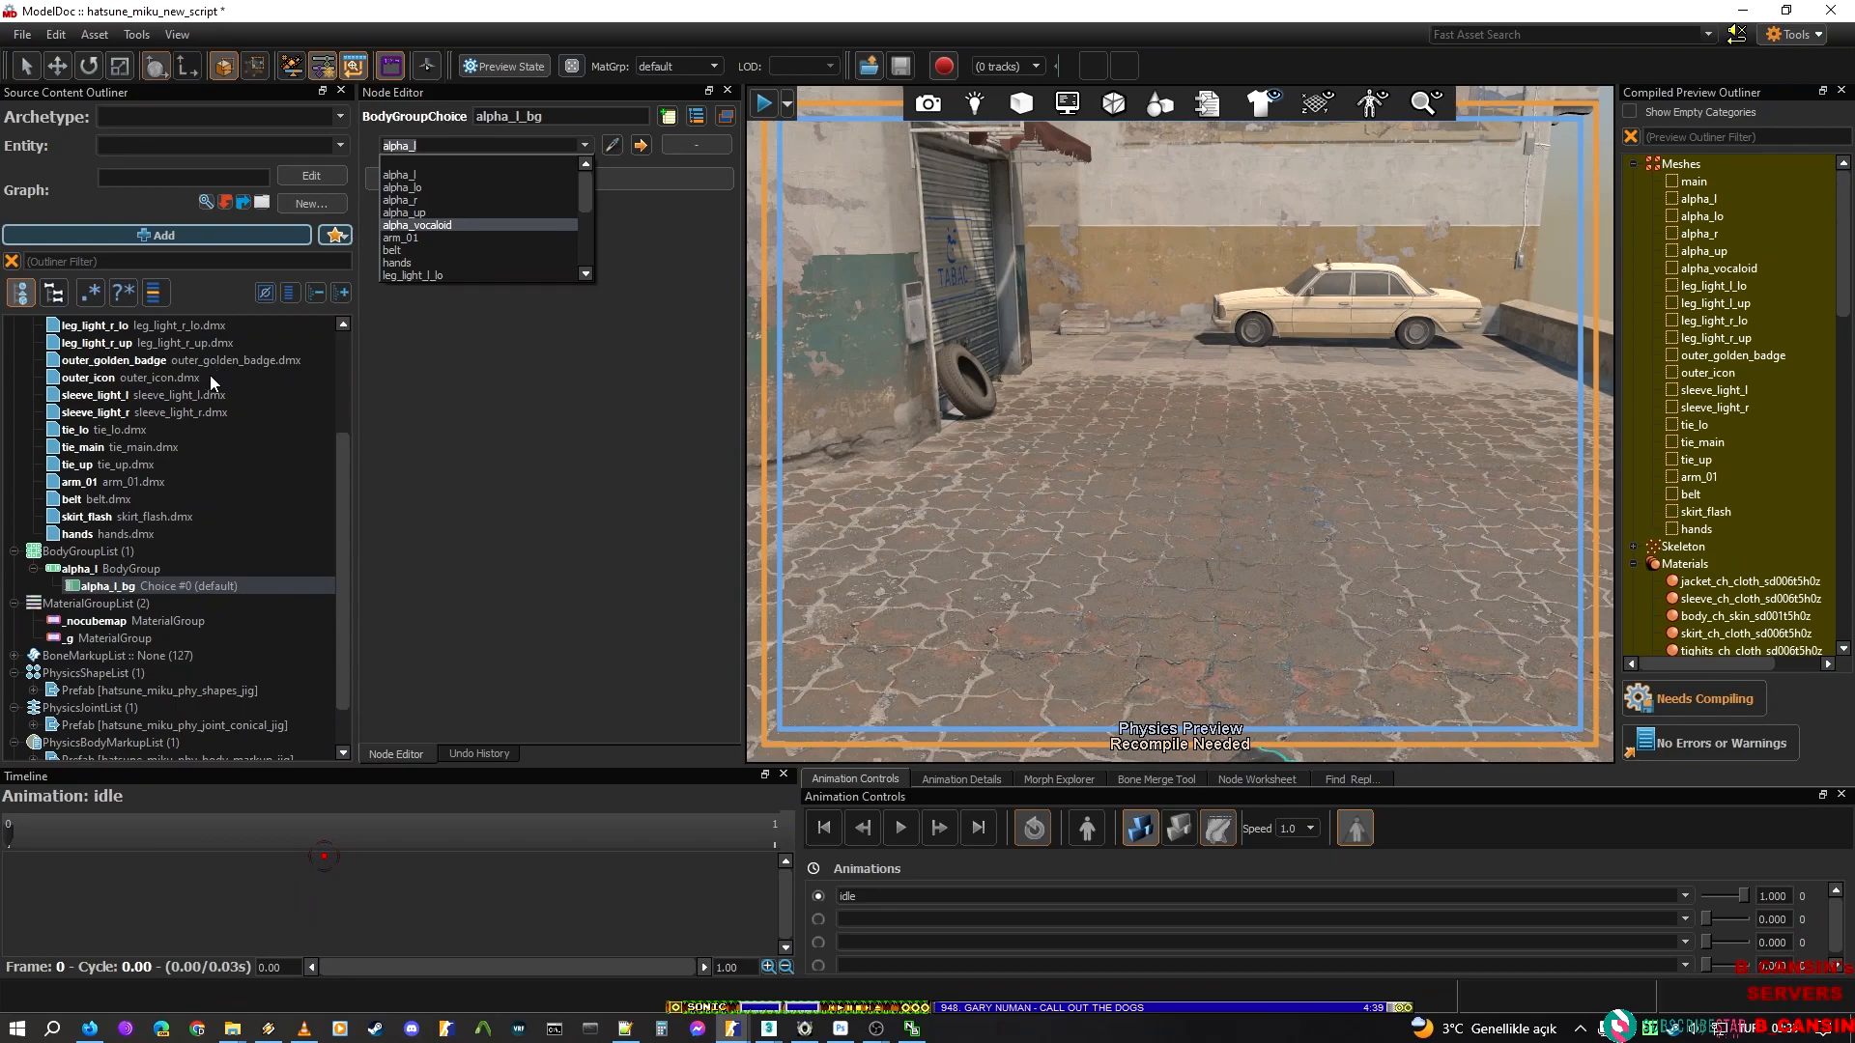
pyautogui.click(577, 398)
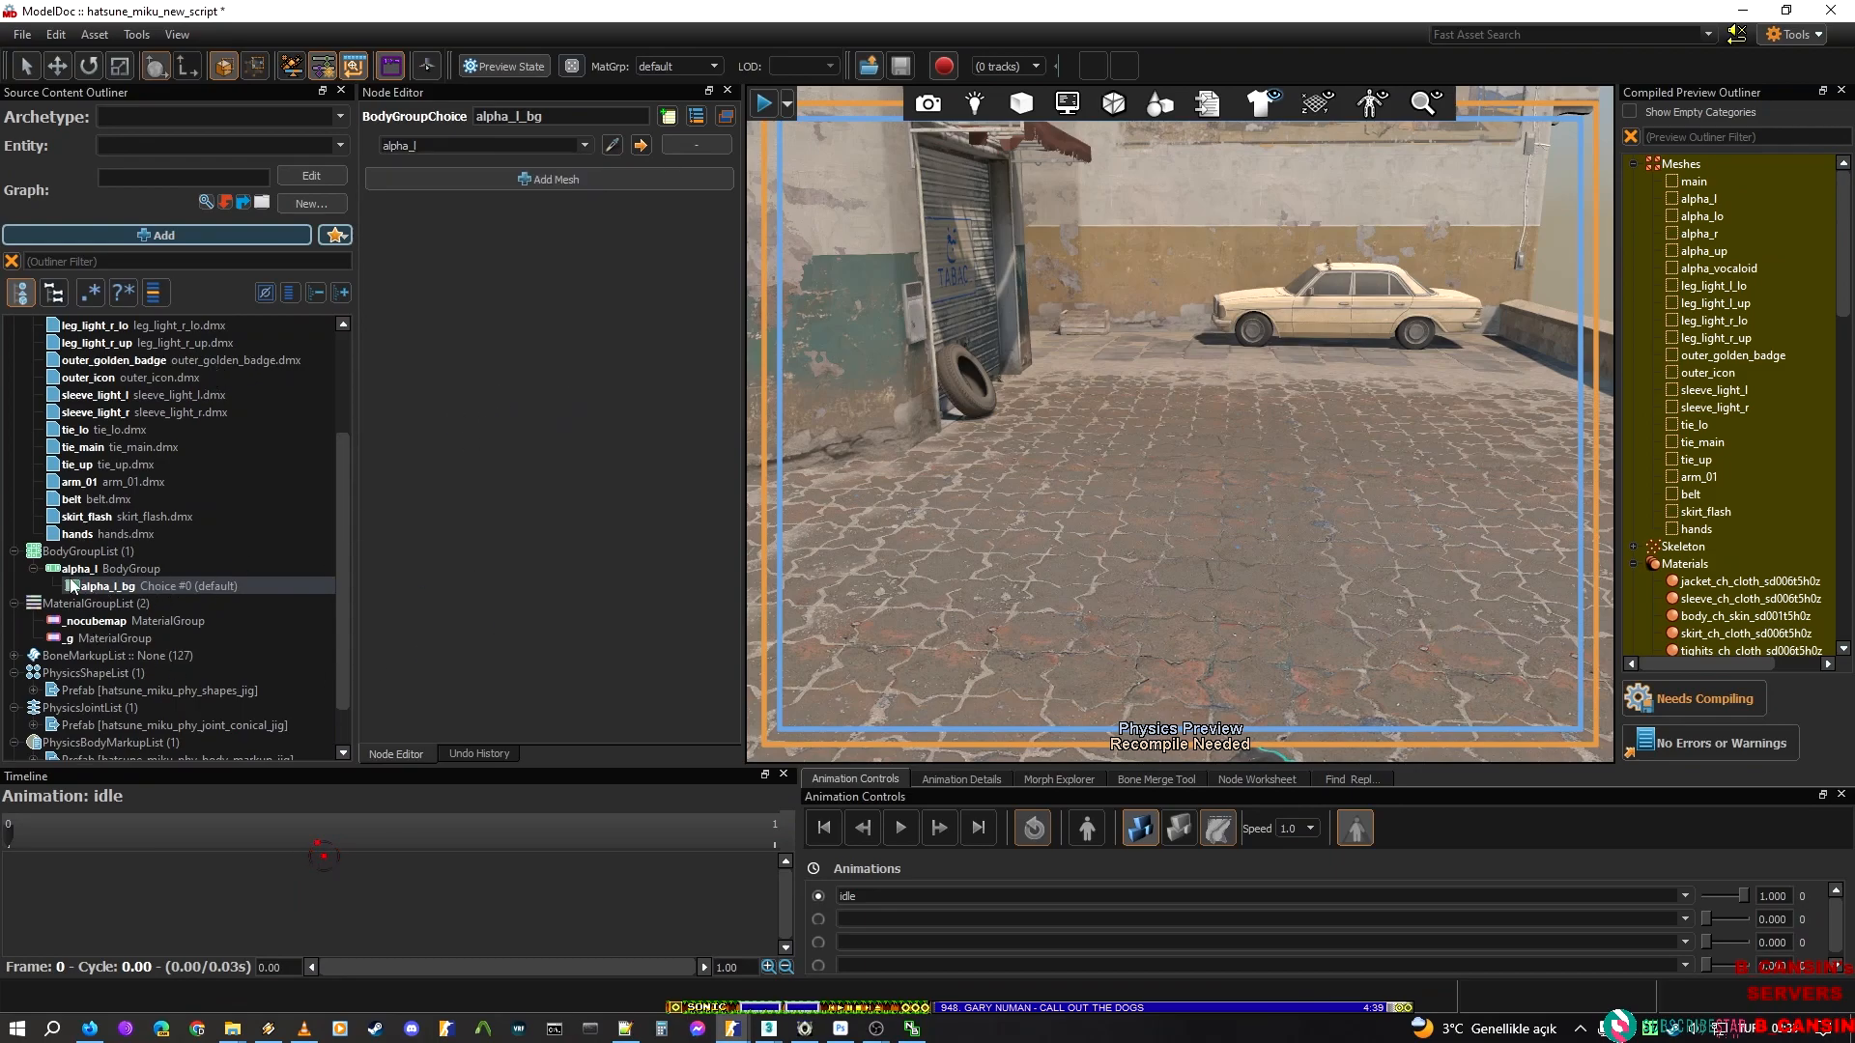
# Duplicate the alpha_l body group and rename the copy alpha_lo
pyautogui.scroll(3, 143, 651)
pyautogui.click(91, 723)
pyautogui.rightClick(96, 723)
pyautogui.click(199, 788)
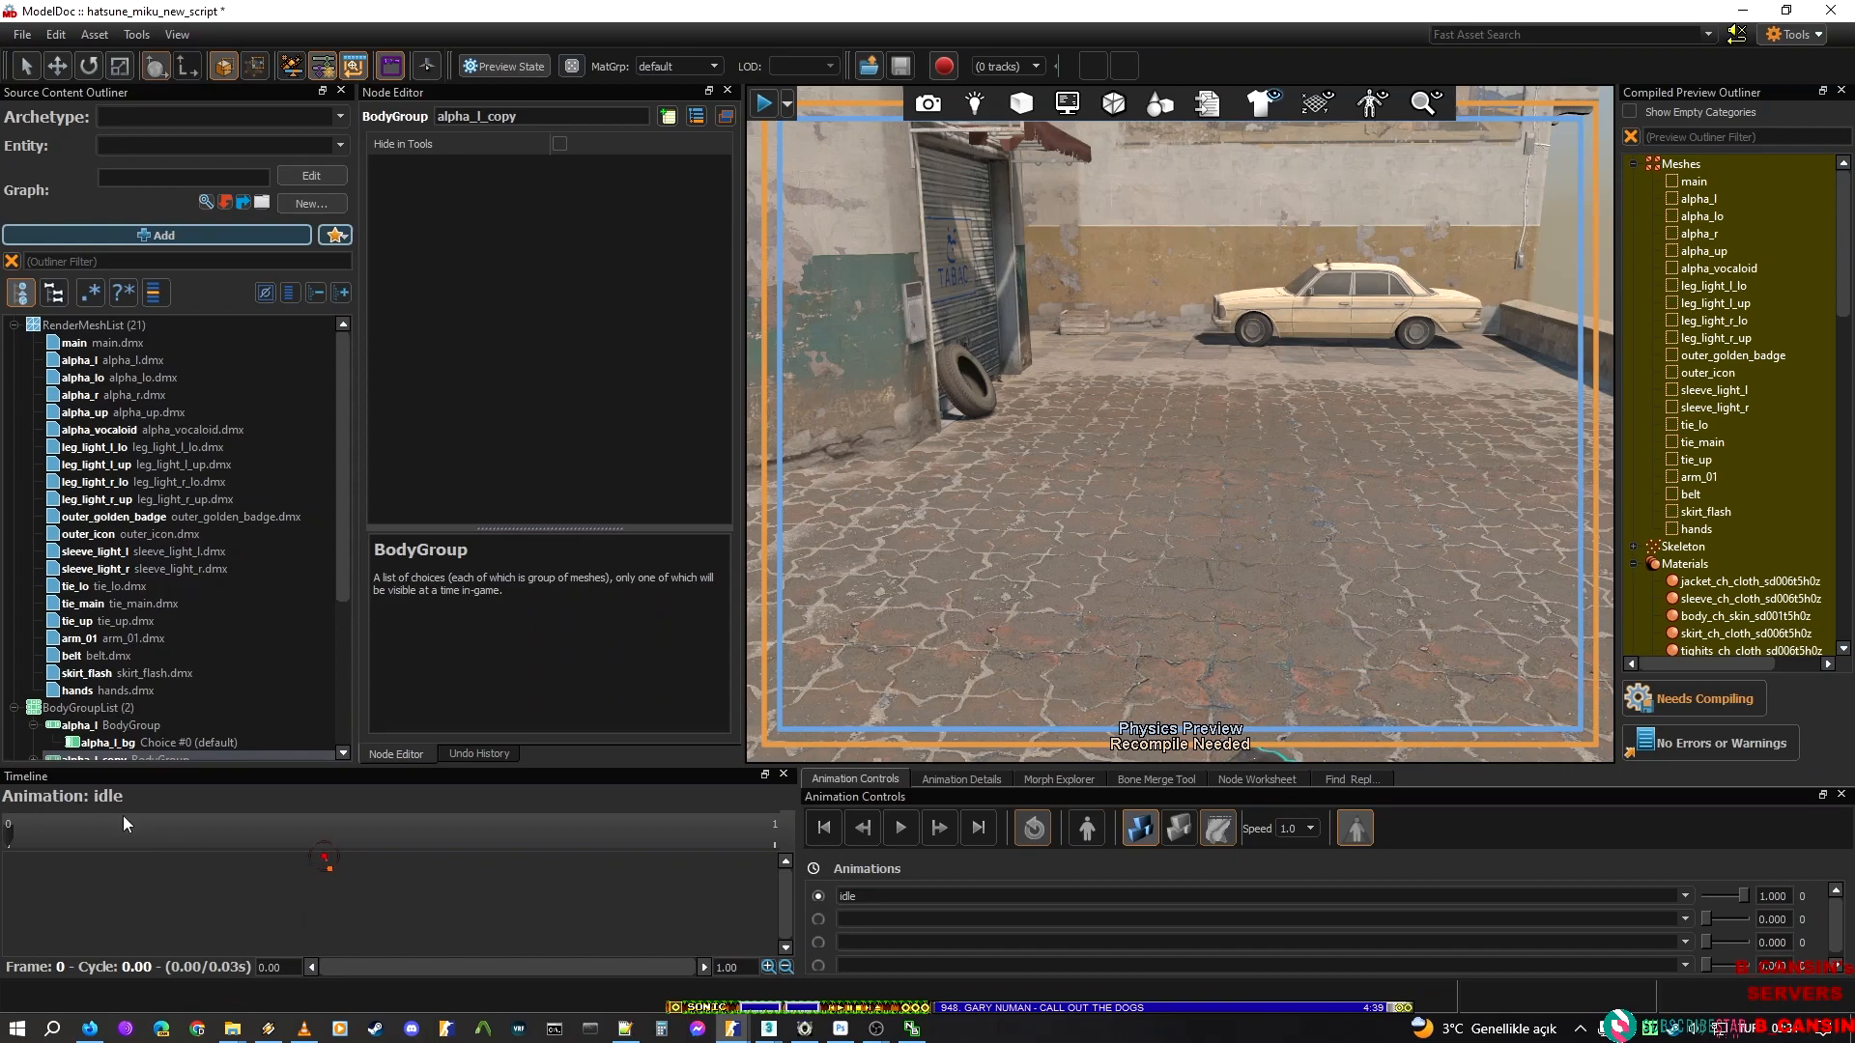
pyautogui.click(516, 118)
pyautogui.press('BackSpace')
pyautogui.press('BackSpace')
pyautogui.press('BackSpace')
pyautogui.press('BackSpace')
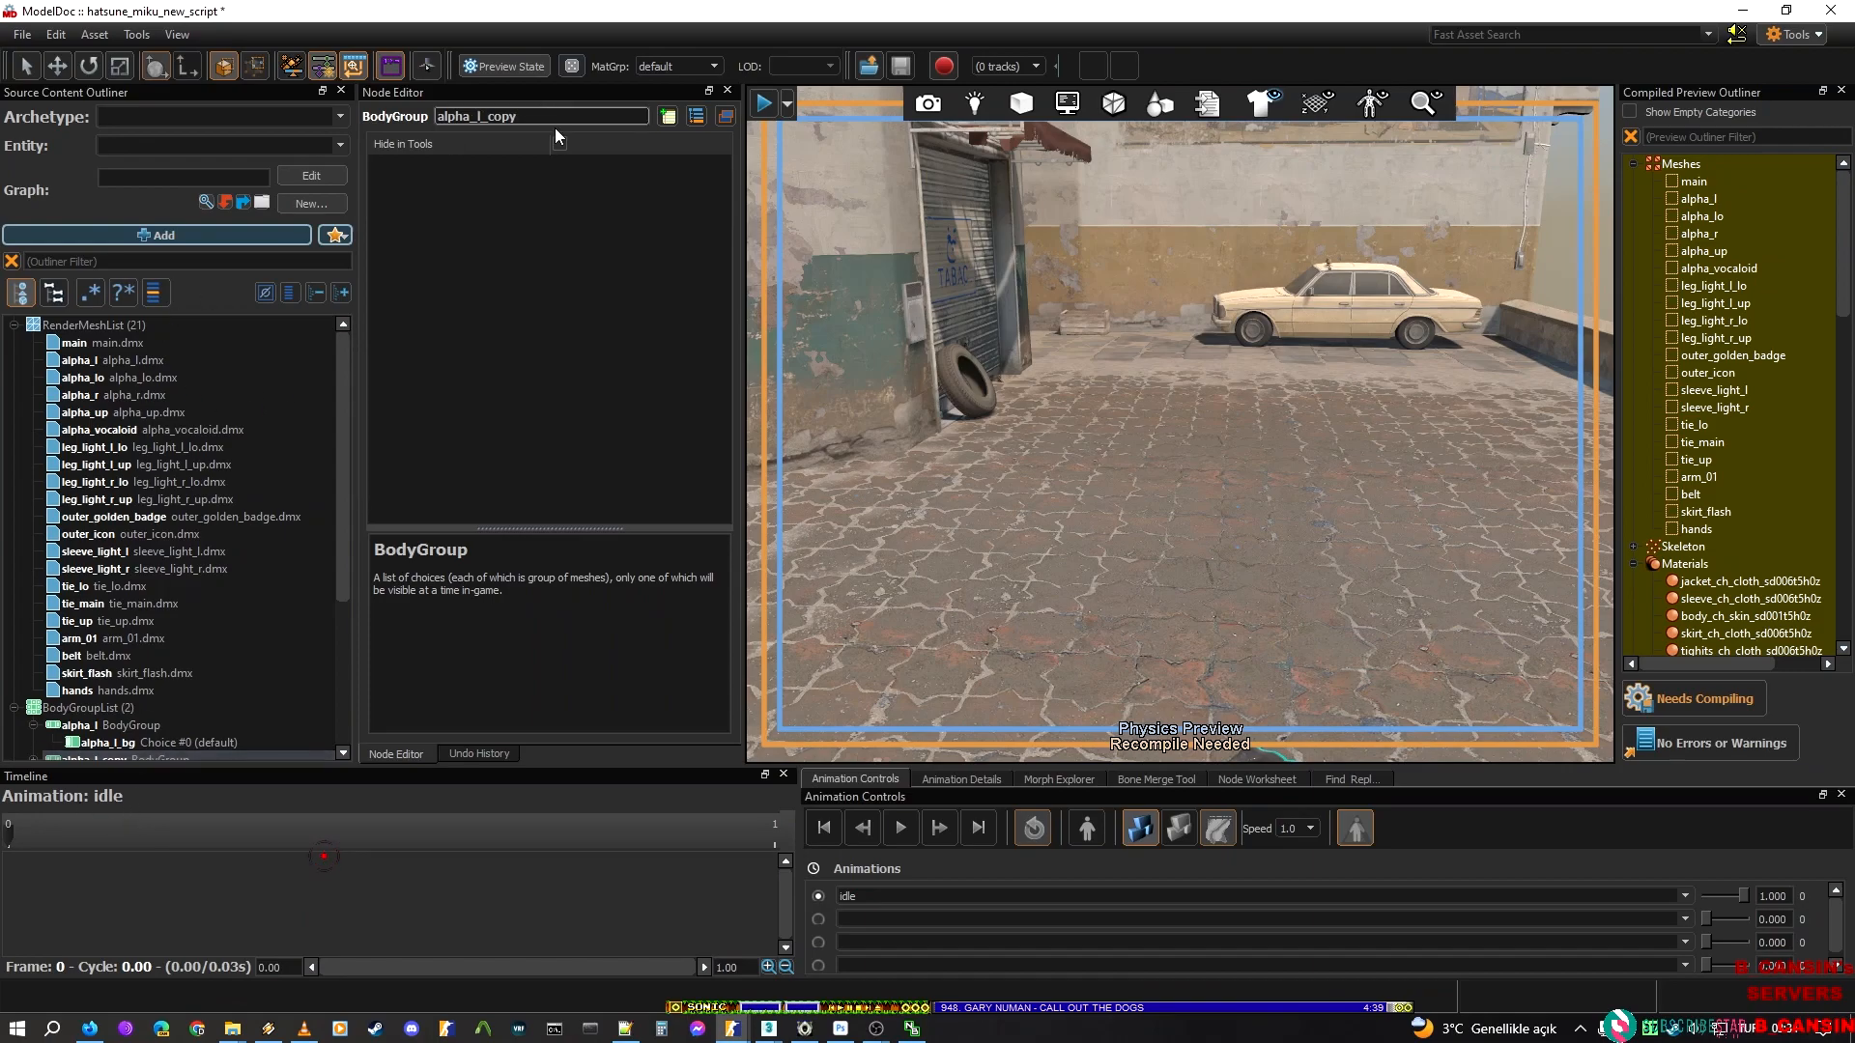
pyautogui.press('BackSpace')
pyautogui.write('o')
# Expand the alpha_lo body group and rename its choice alpha_lo_bg
pyautogui.scroll(-2, 60, 681)
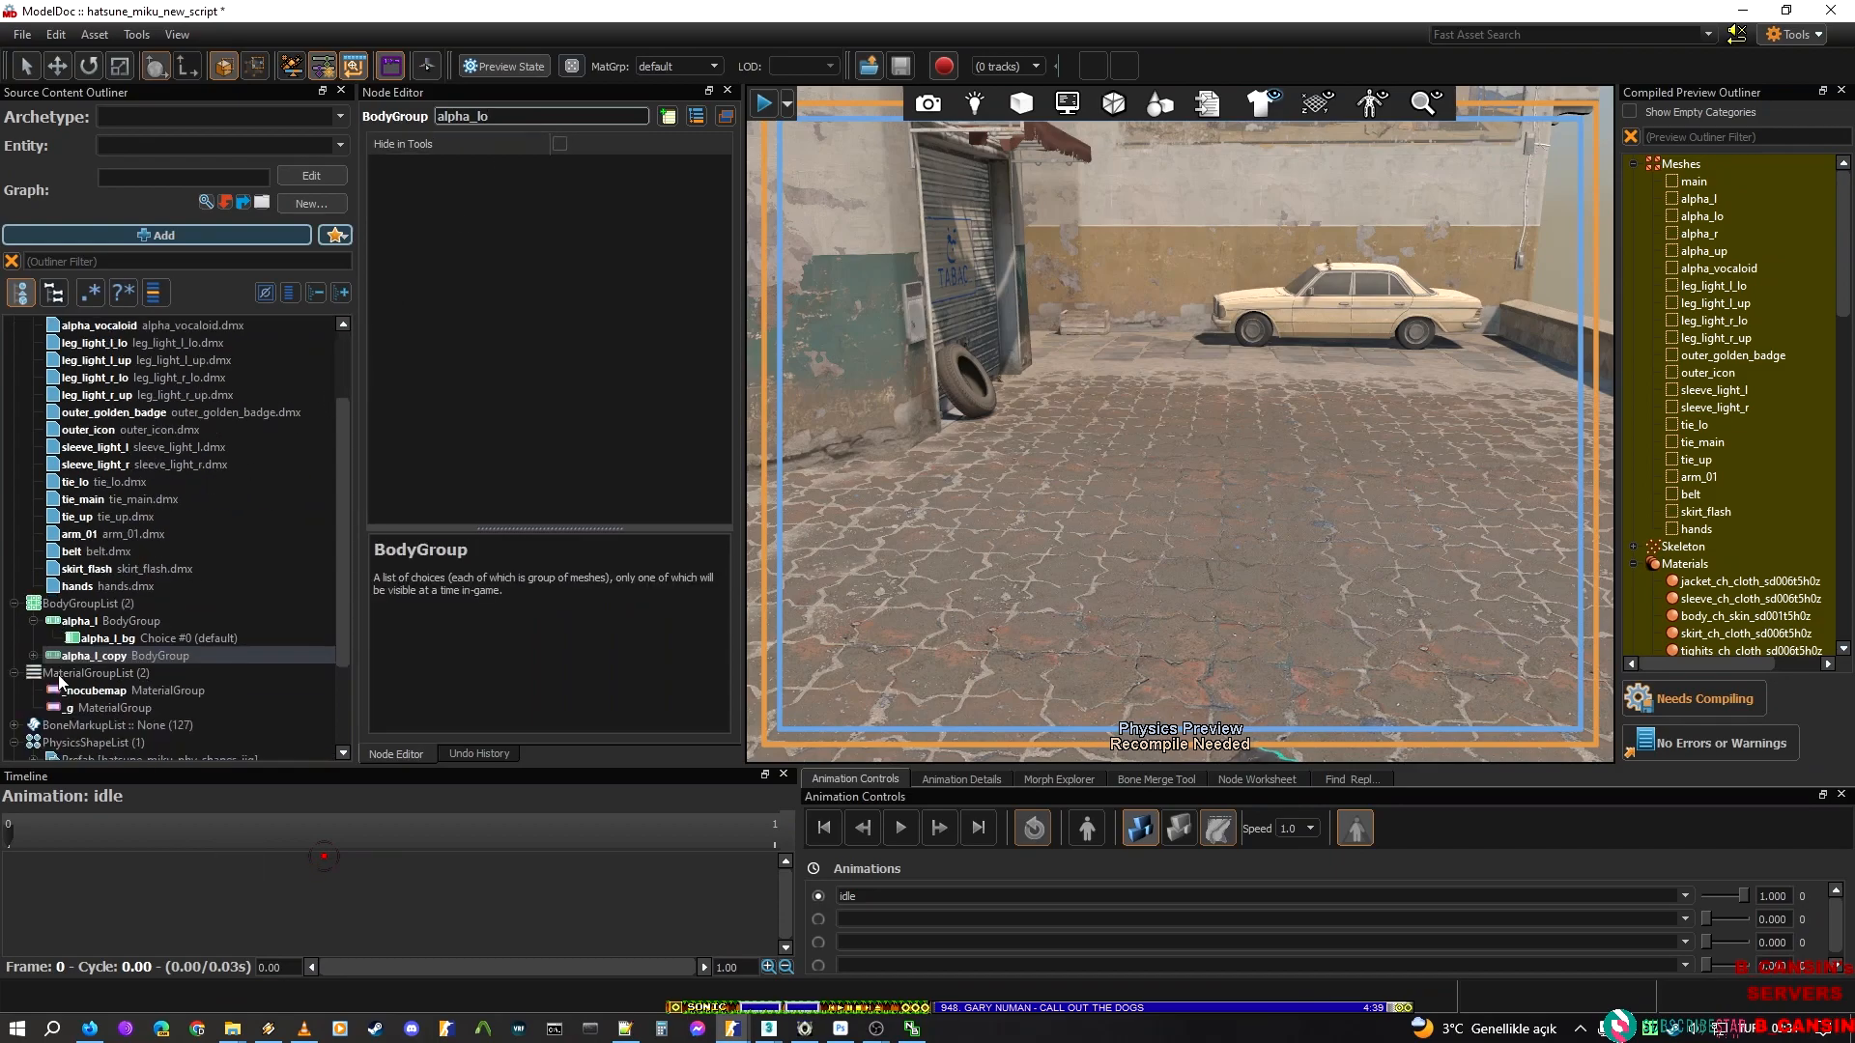
pyautogui.click(35, 655)
pyautogui.click(89, 669)
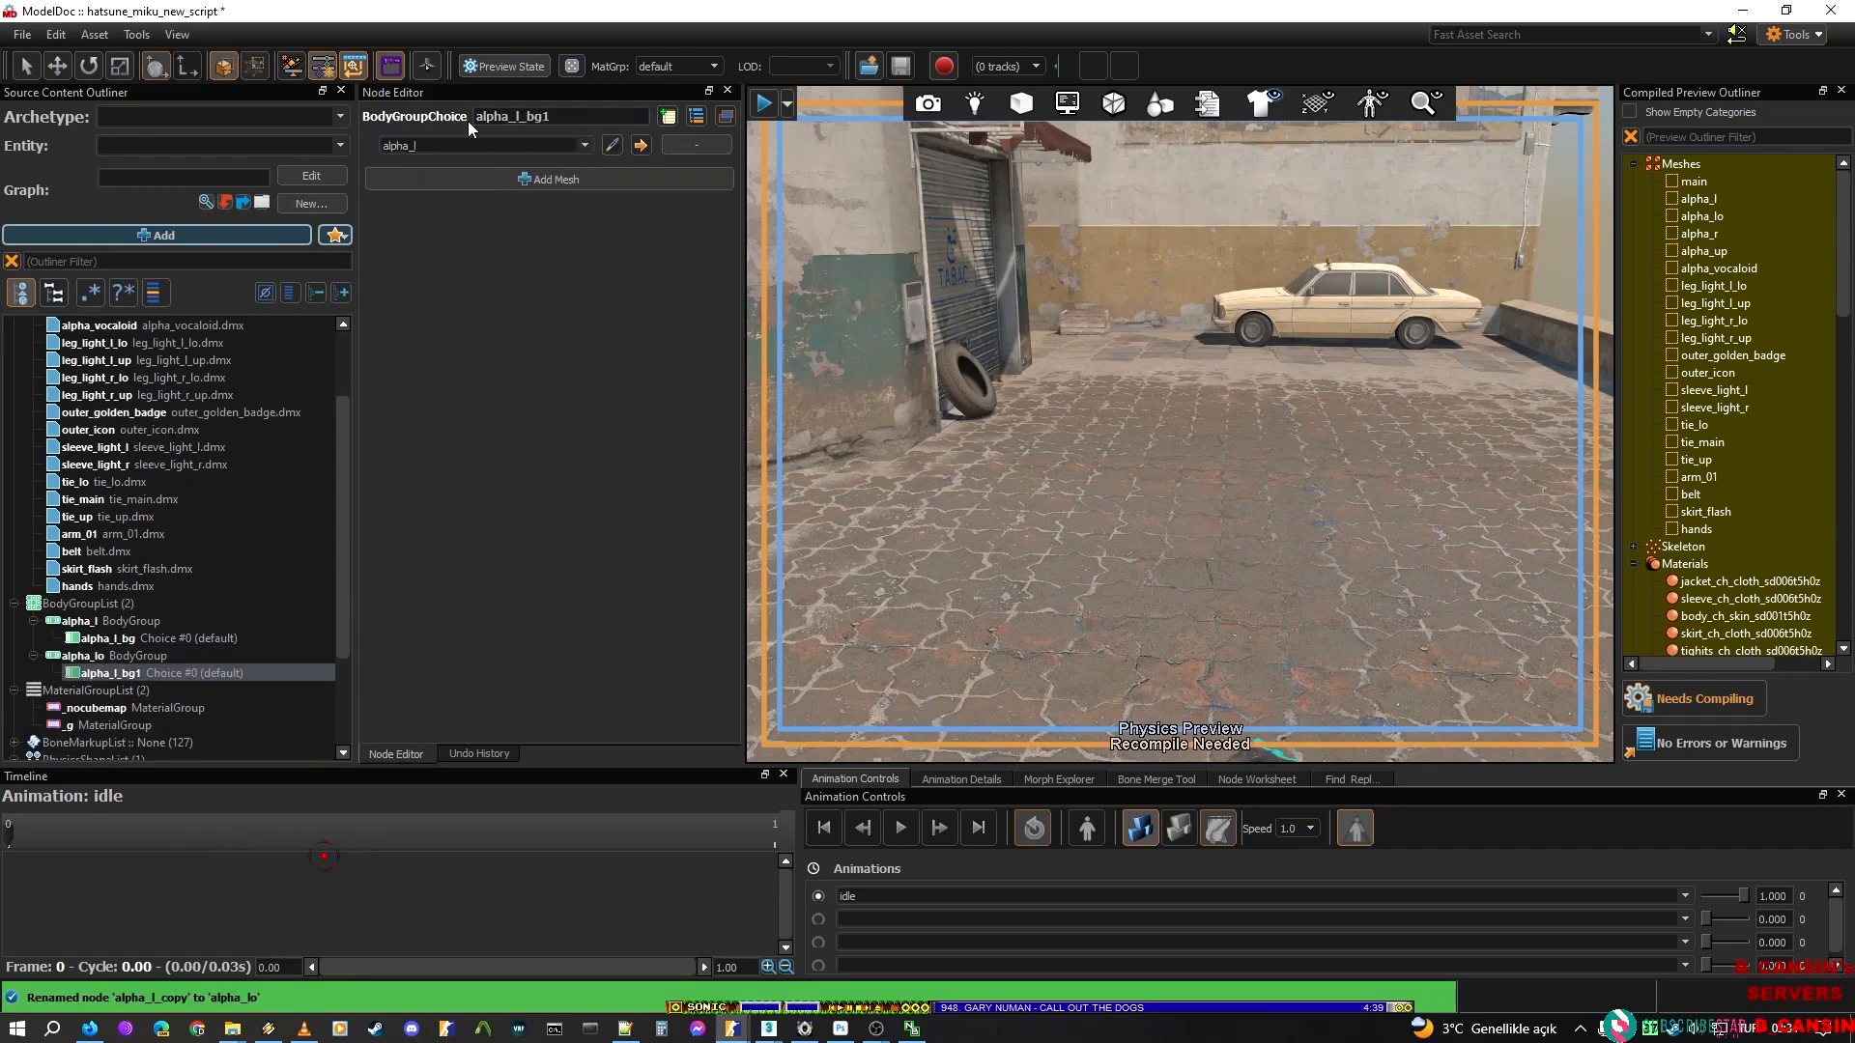
pyautogui.click(545, 115)
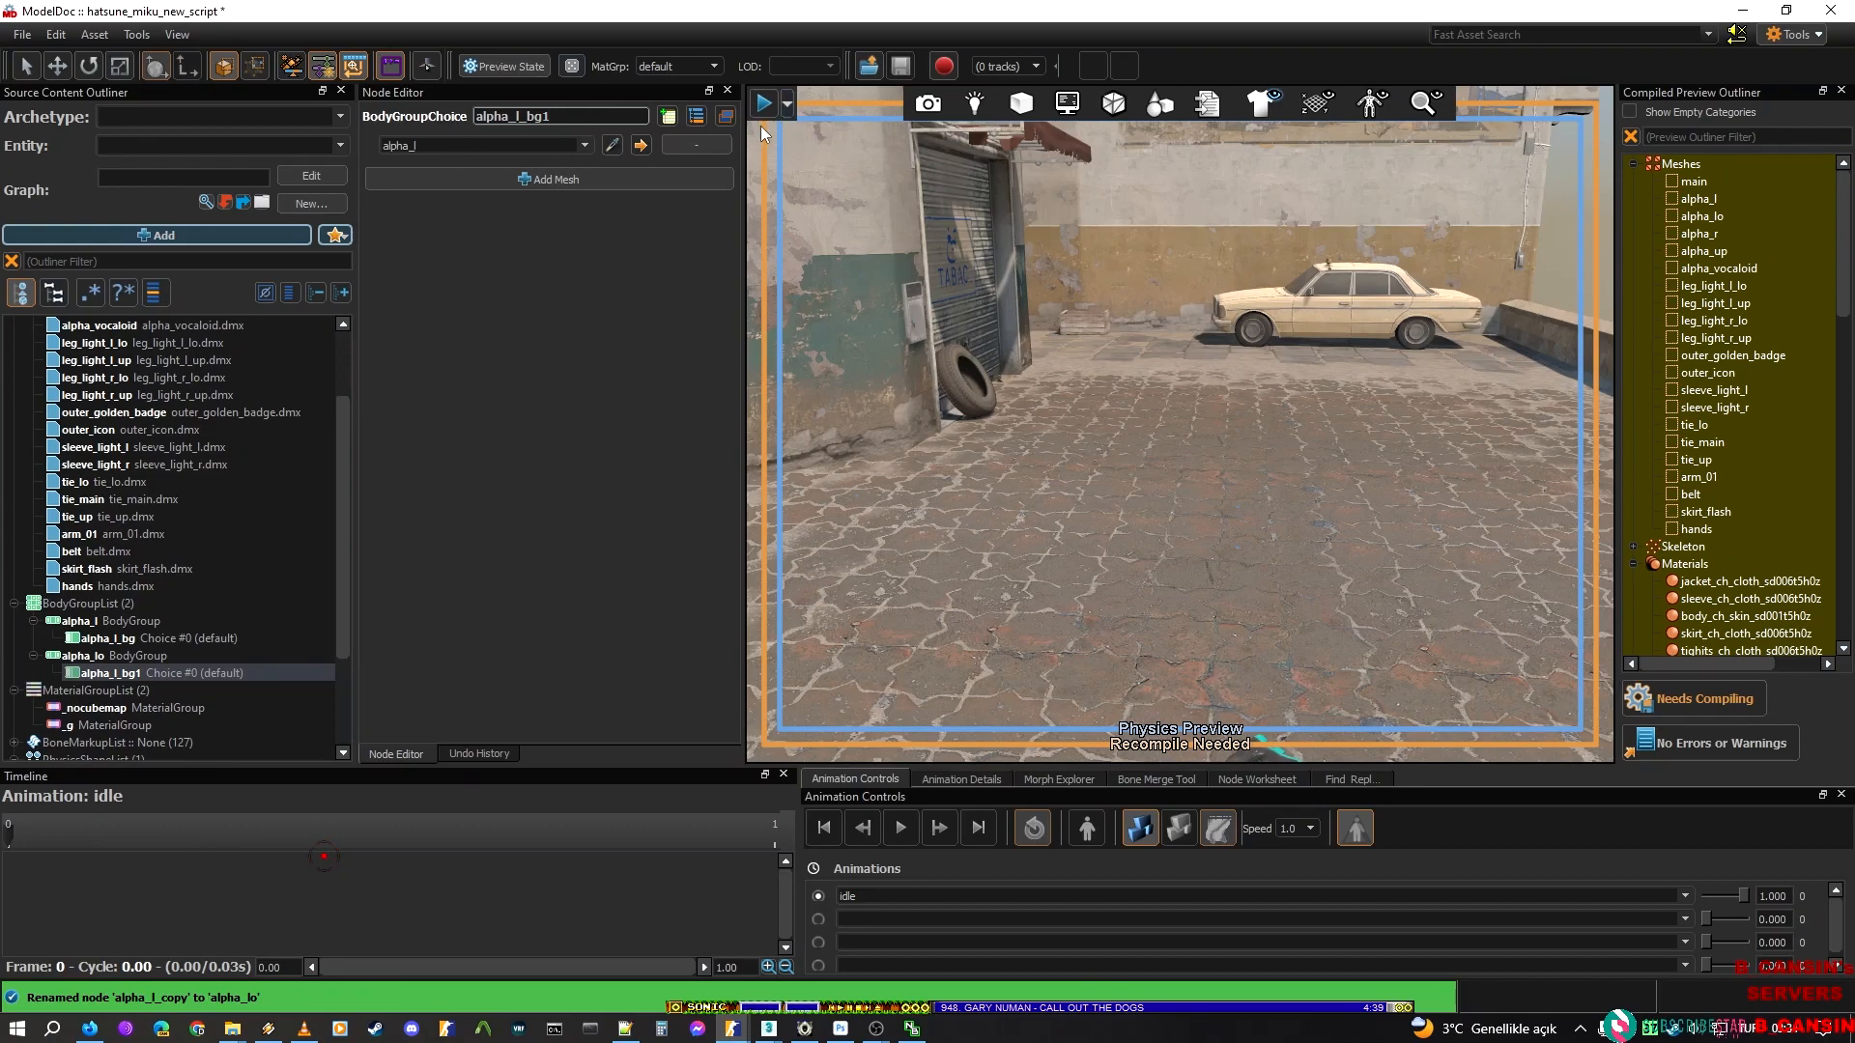
pyautogui.write('o')
pyautogui.press('BackSpace')
pyautogui.press('Return')
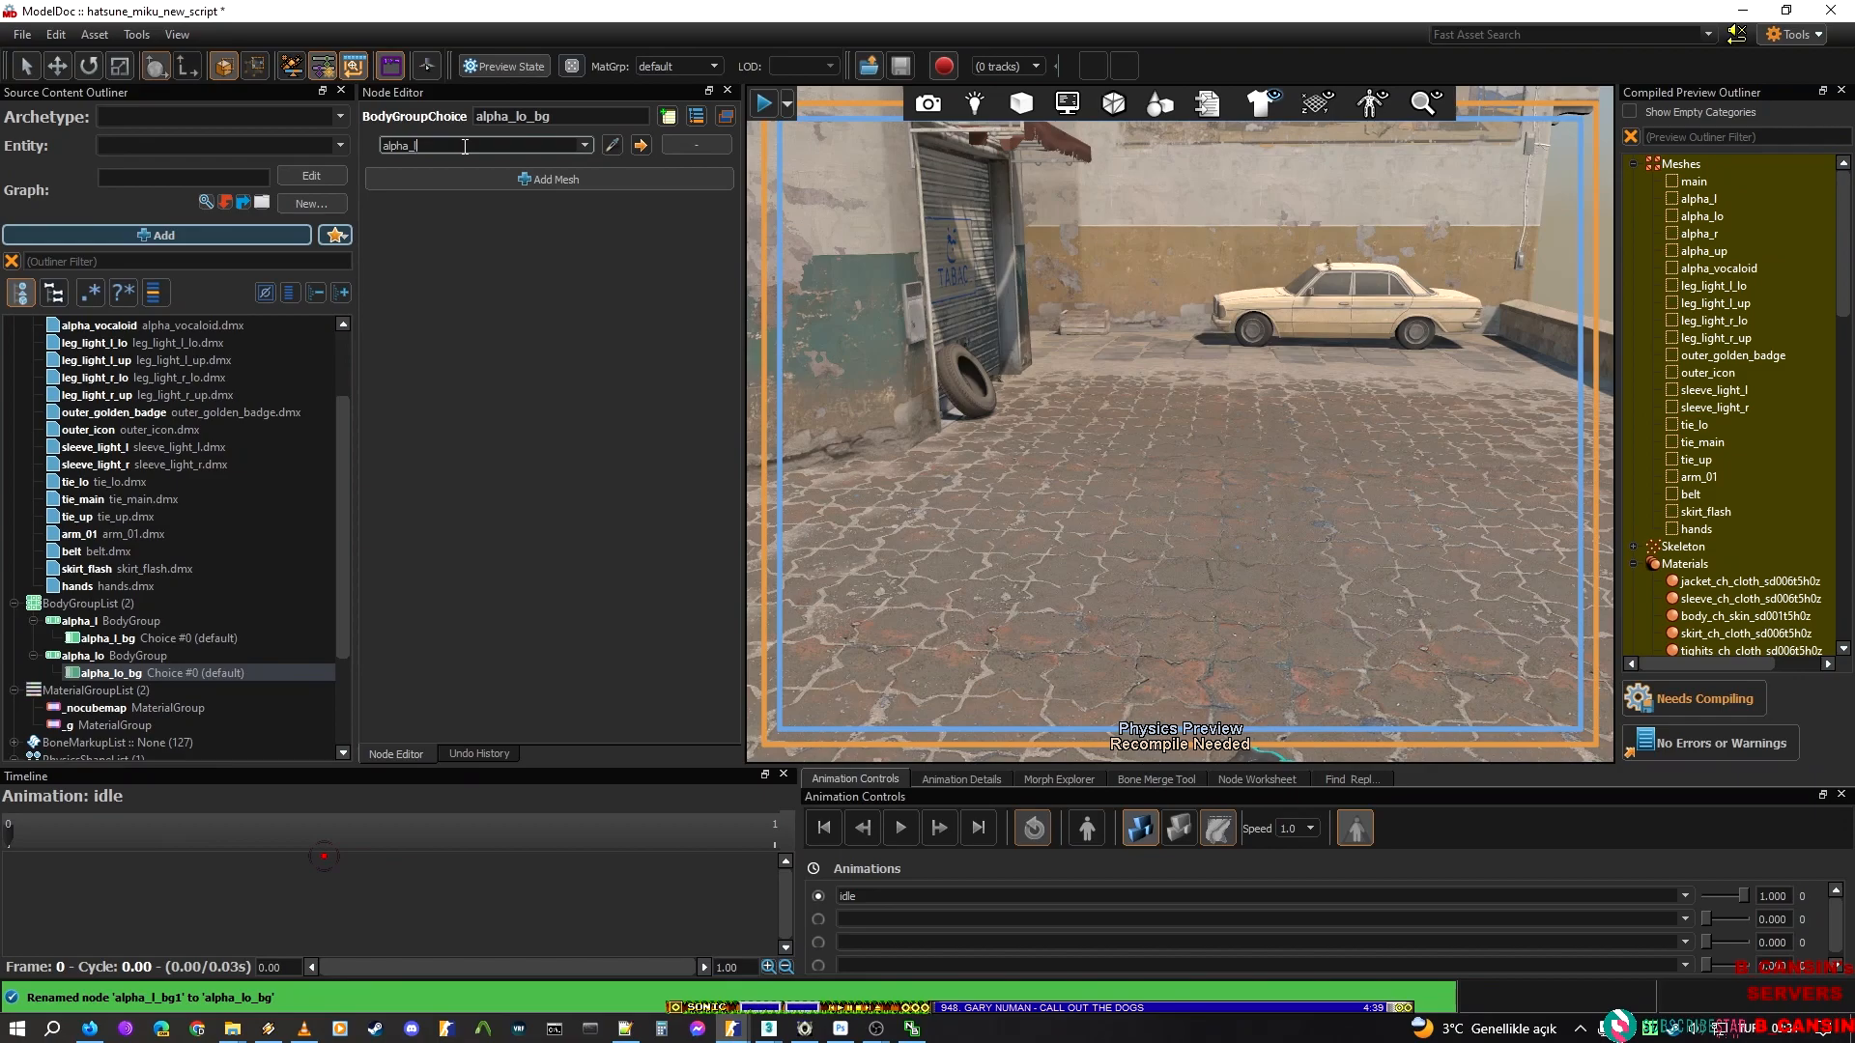
# Set the mesh of the alpha_lo_bg choice to alpha_lo and recompile the model
pyautogui.write('o')
pyautogui.press('Return')
pyautogui.click(1703, 692)
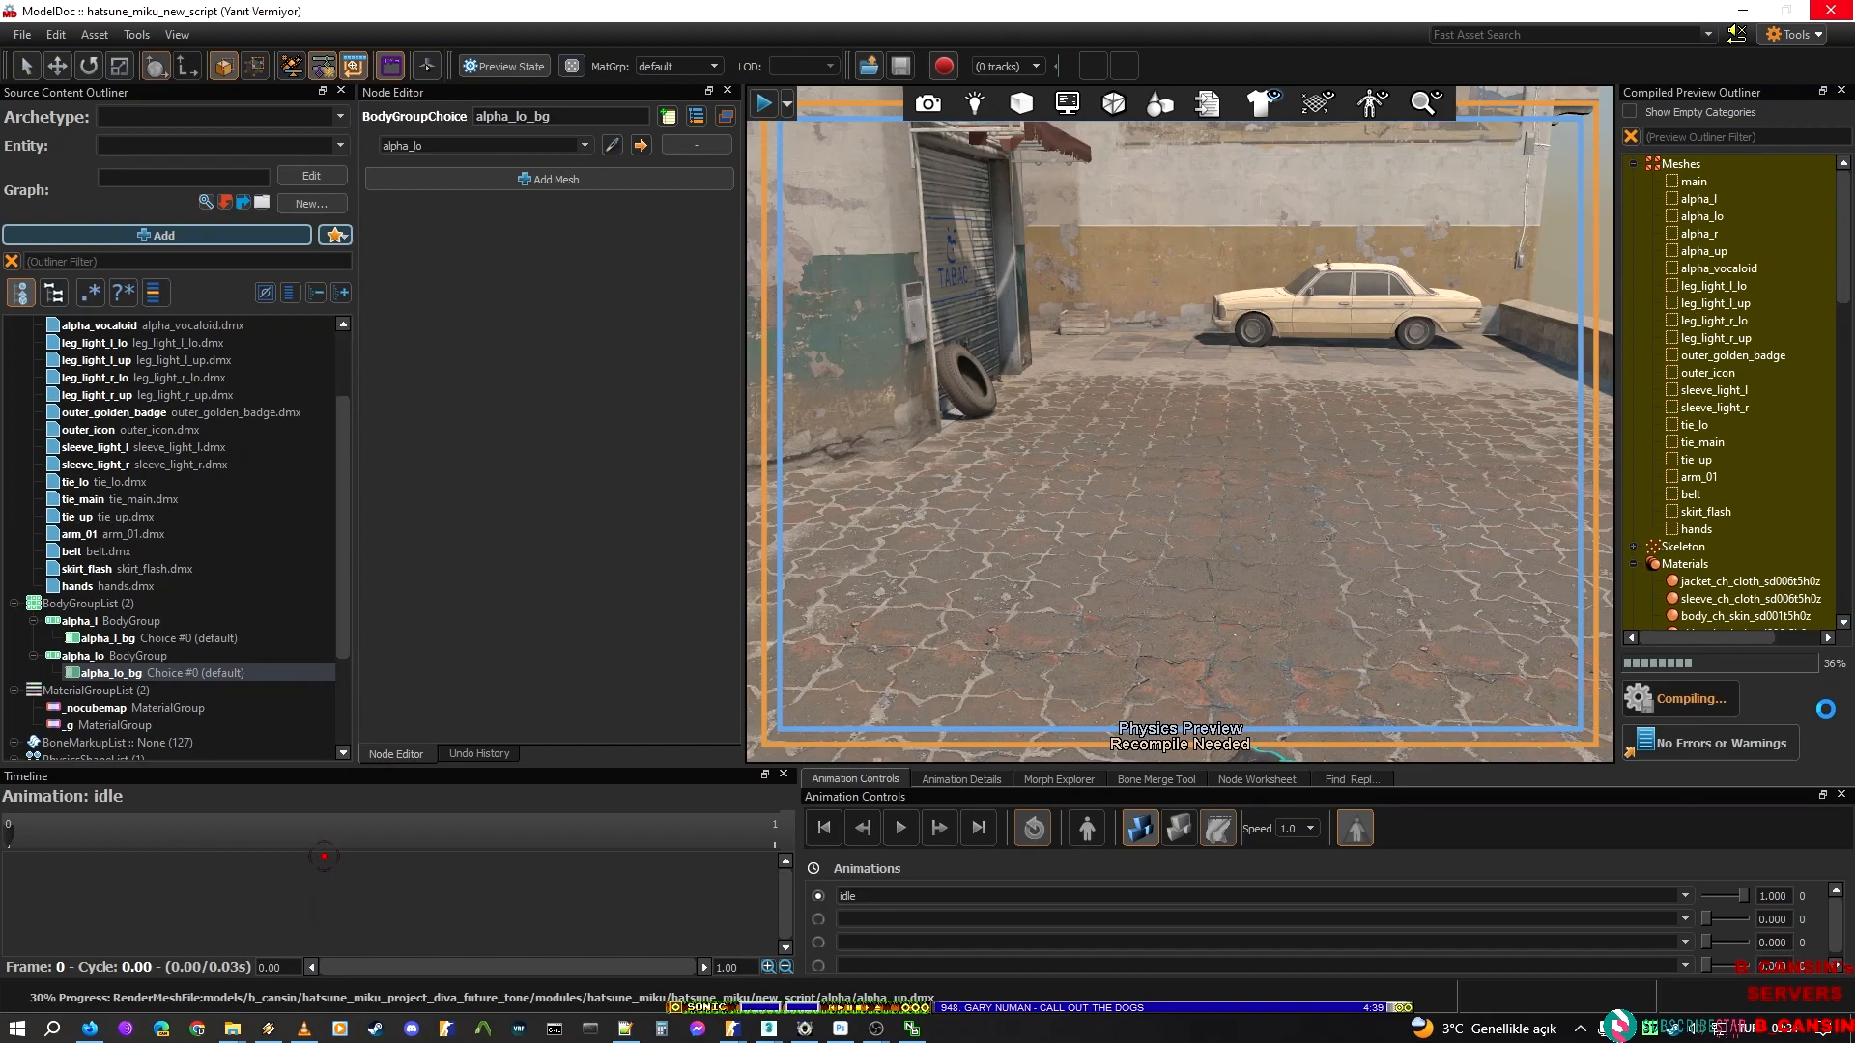
# Switch to Notepad++, reload hatsune_miku_new_script.vmdl from disk and shrink the editor to a smaller window over ModelDoc
pyautogui.click(625, 1027)
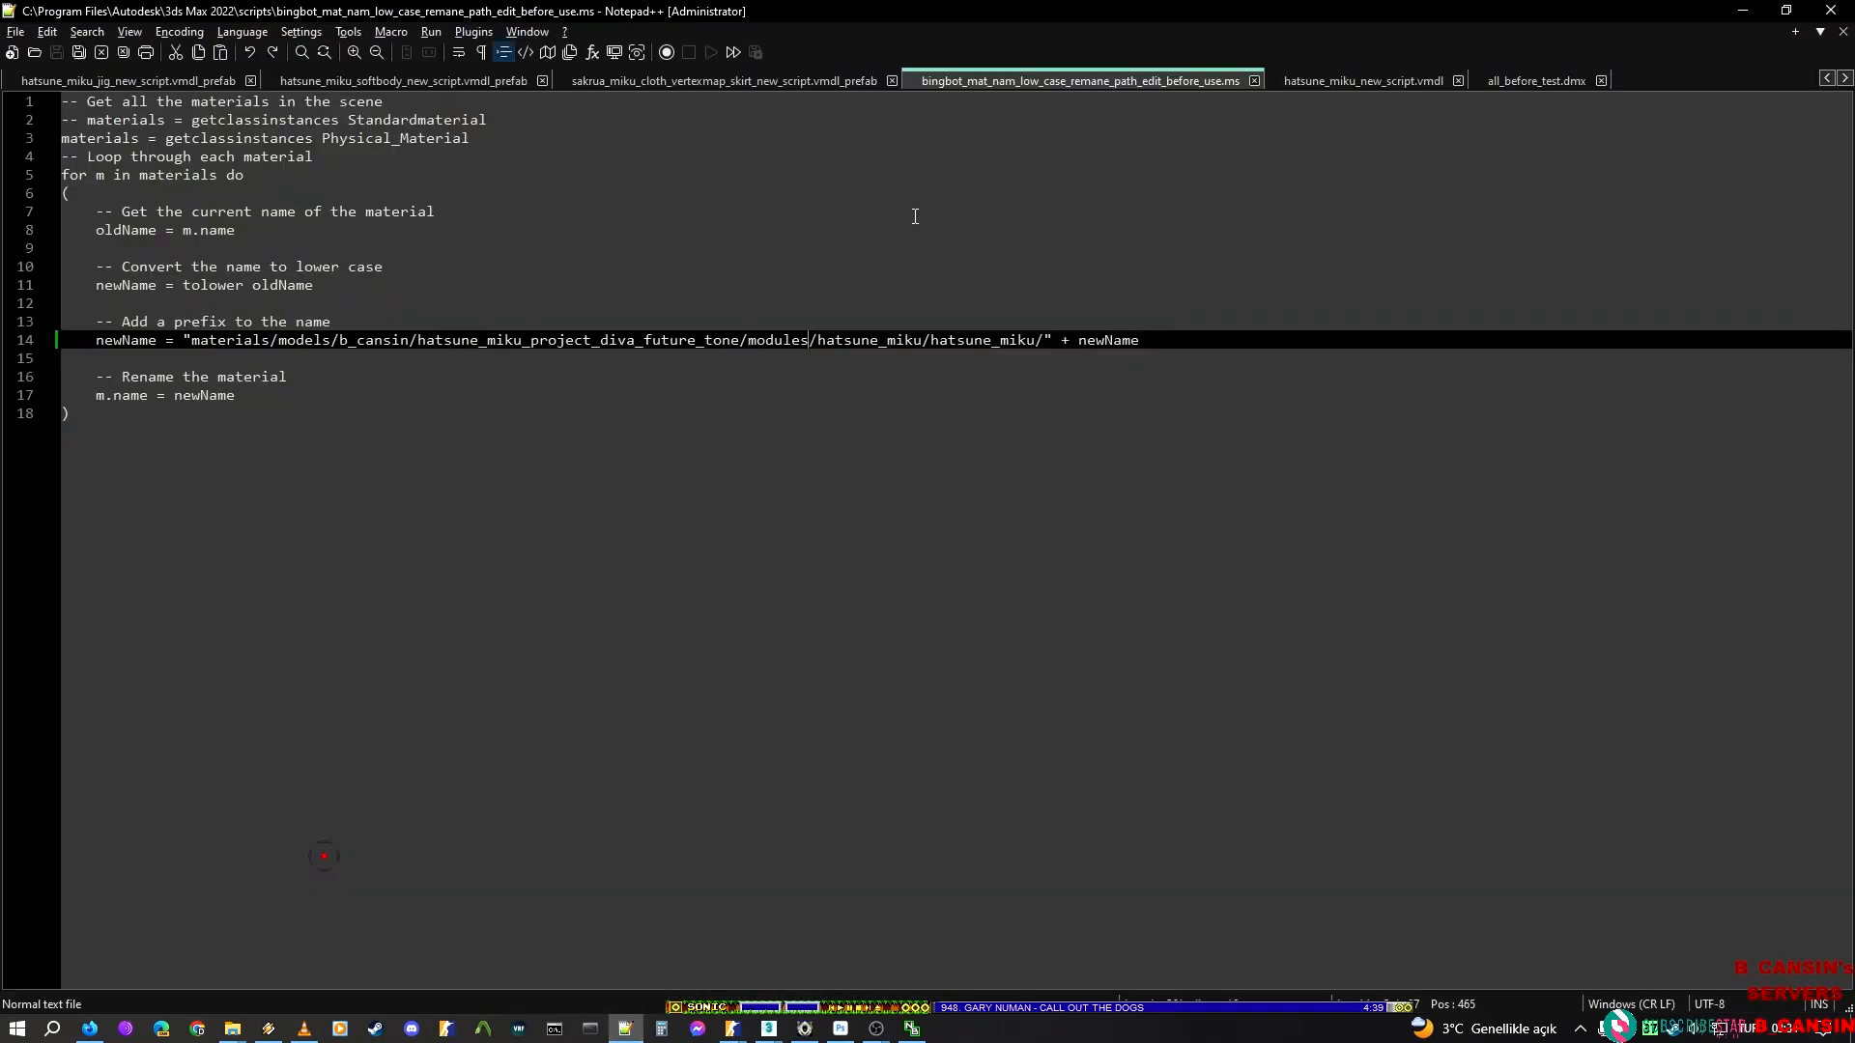
pyautogui.click(1329, 79)
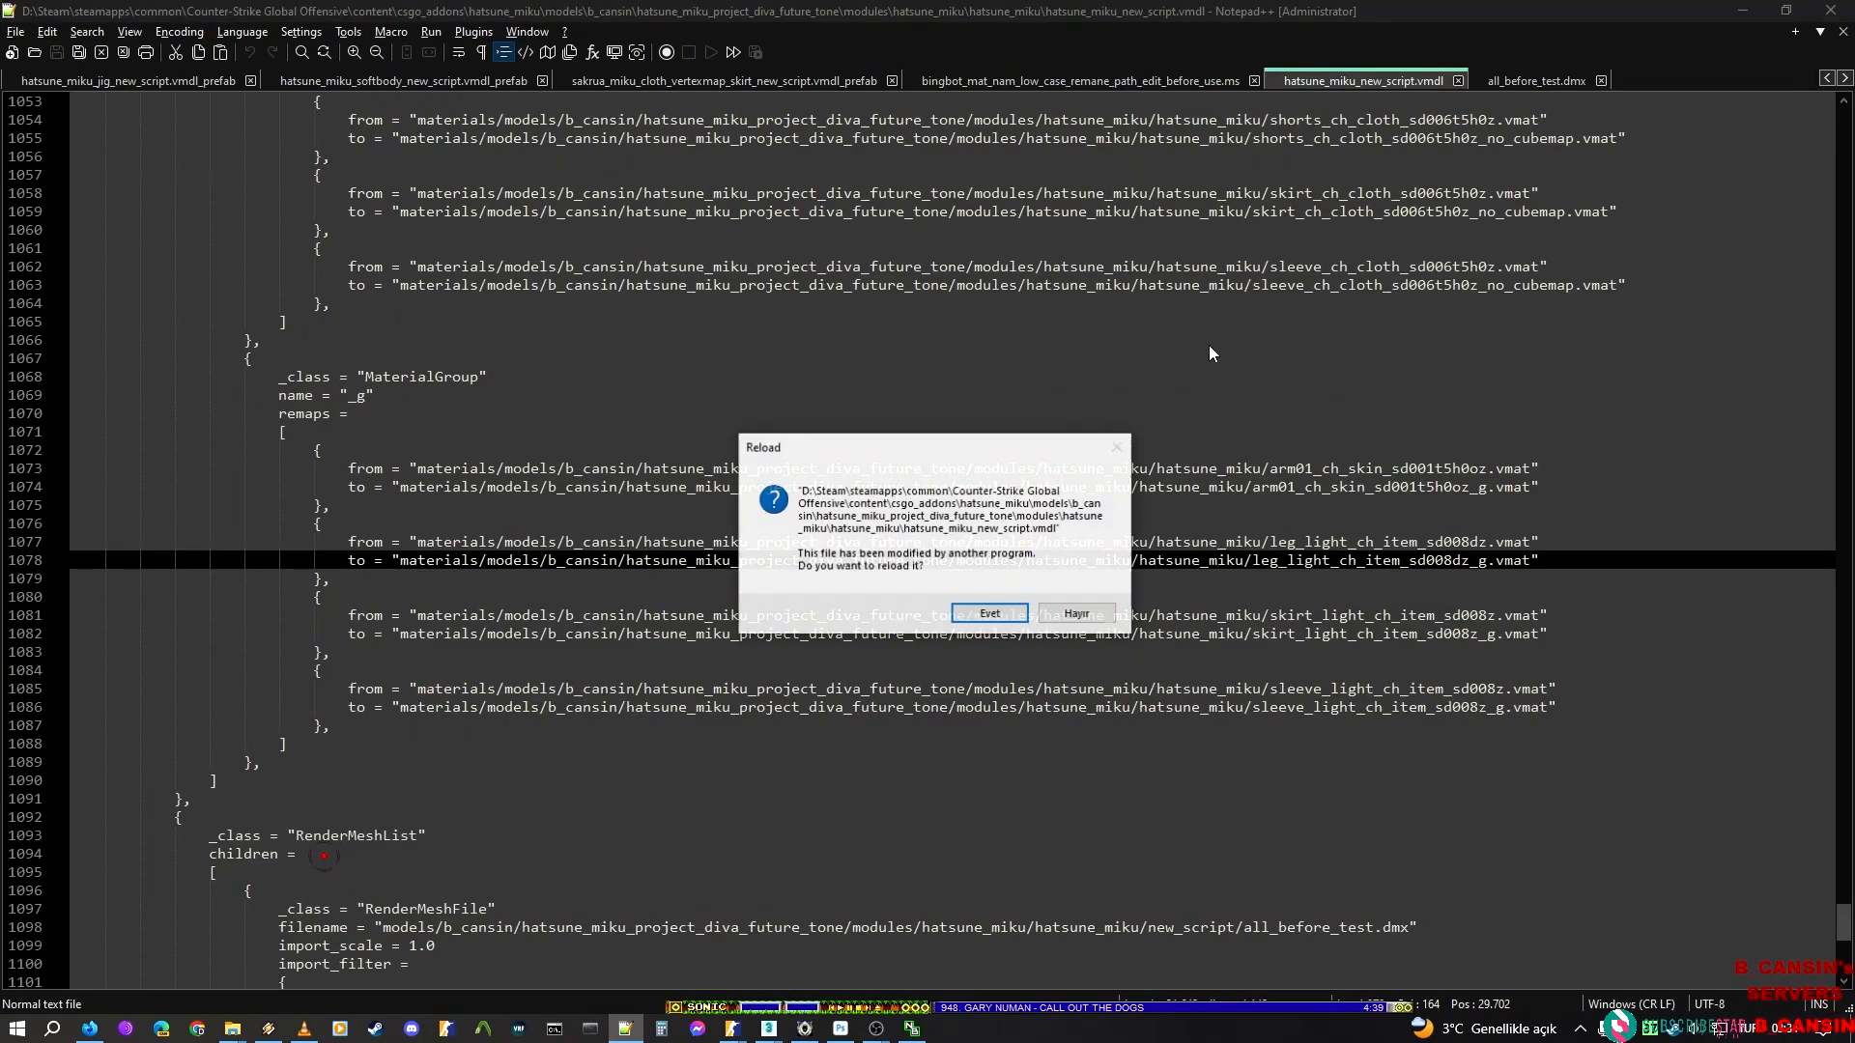
pyautogui.click(1000, 614)
pyautogui.moveTo(1264, 13); pyautogui.dragTo(1140, 300)
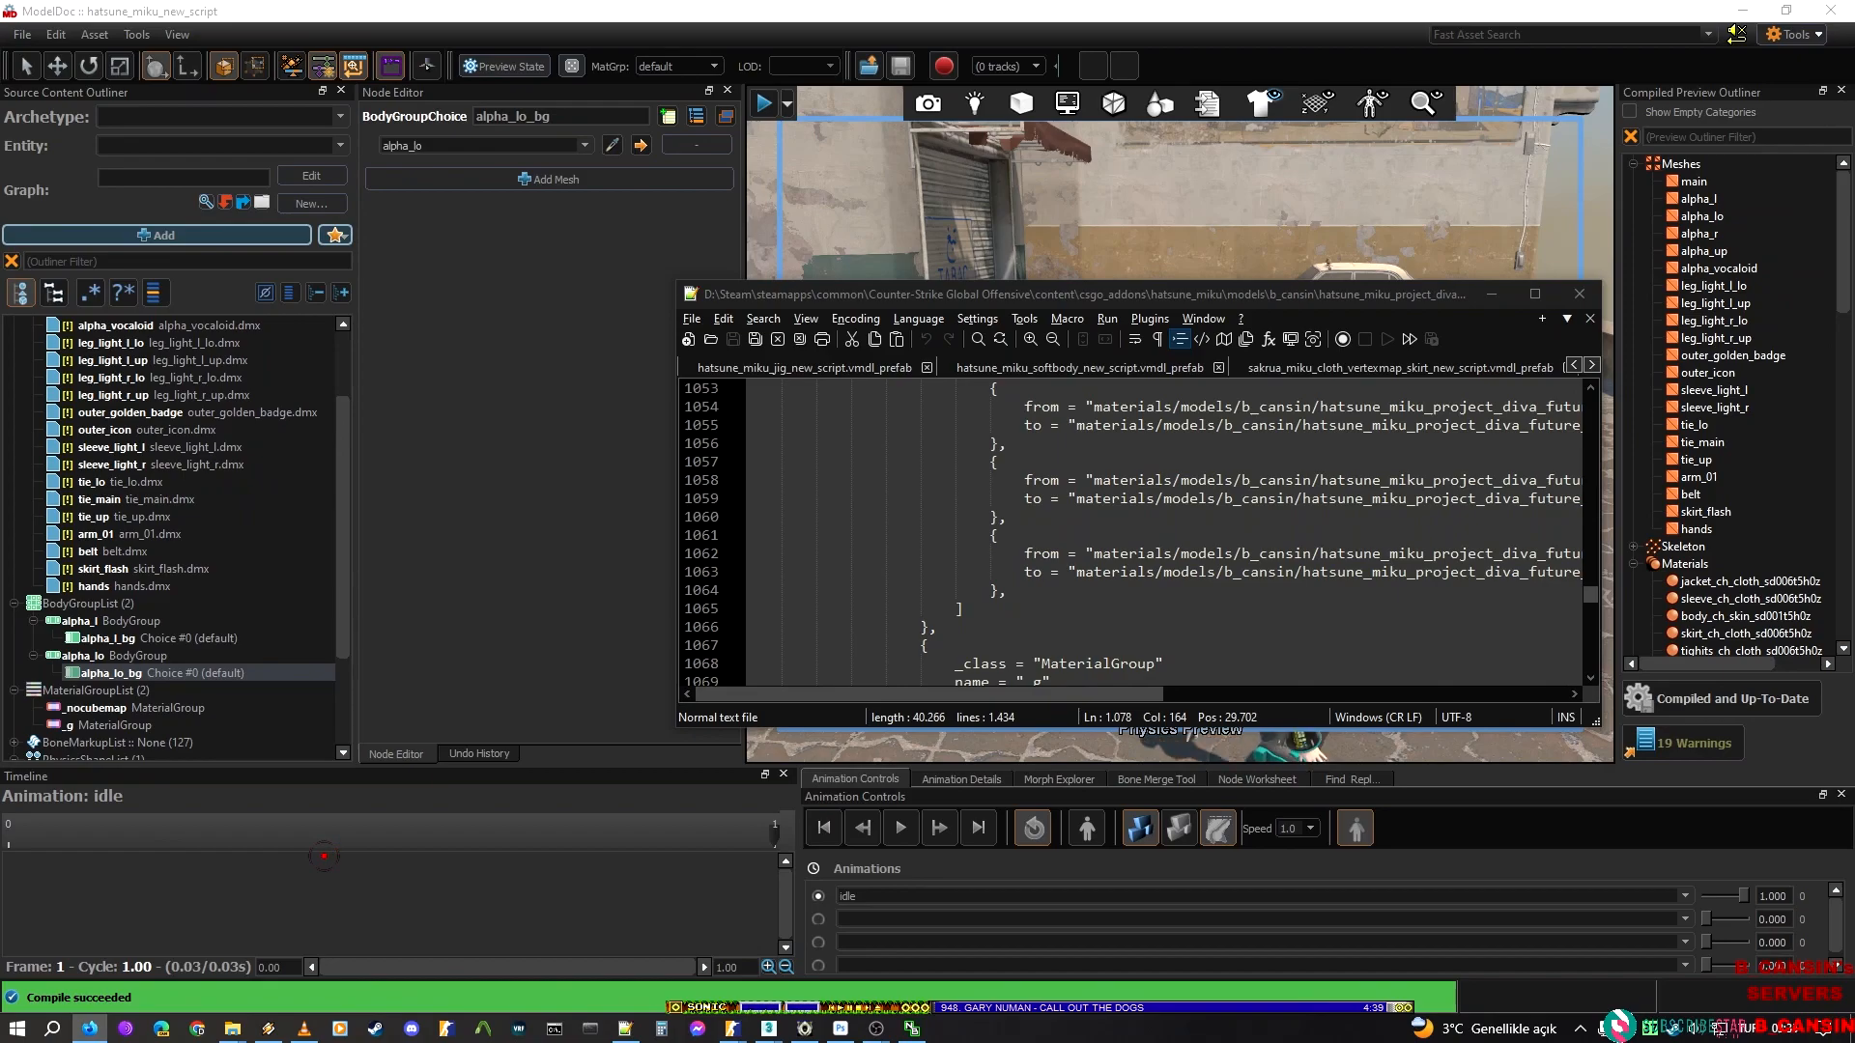
pyautogui.hotkey('alt', 'Tab')
pyautogui.moveTo(1225, 305); pyautogui.dragTo(1104, 280)
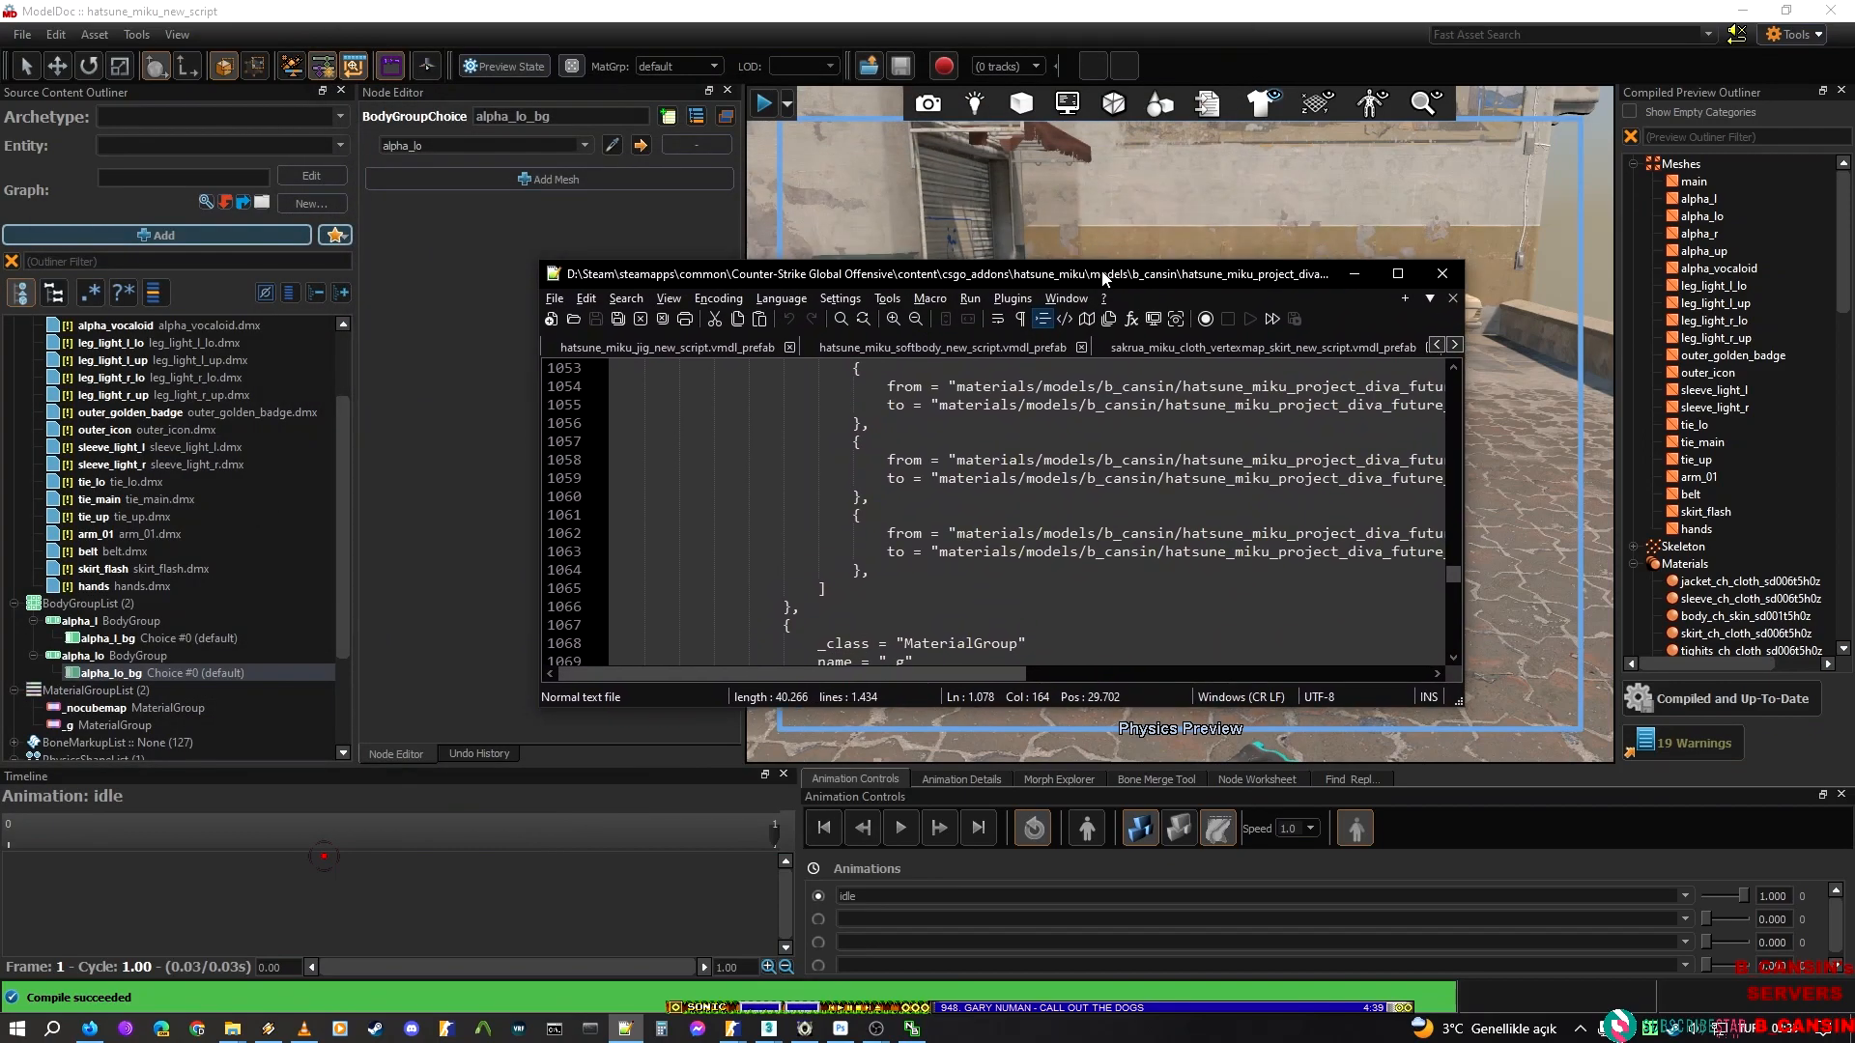
# Return to ModelDoc and inspect the alpha_r render mesh and the existing body groups
pyautogui.click(465, 426)
pyautogui.scroll(2, 119, 373)
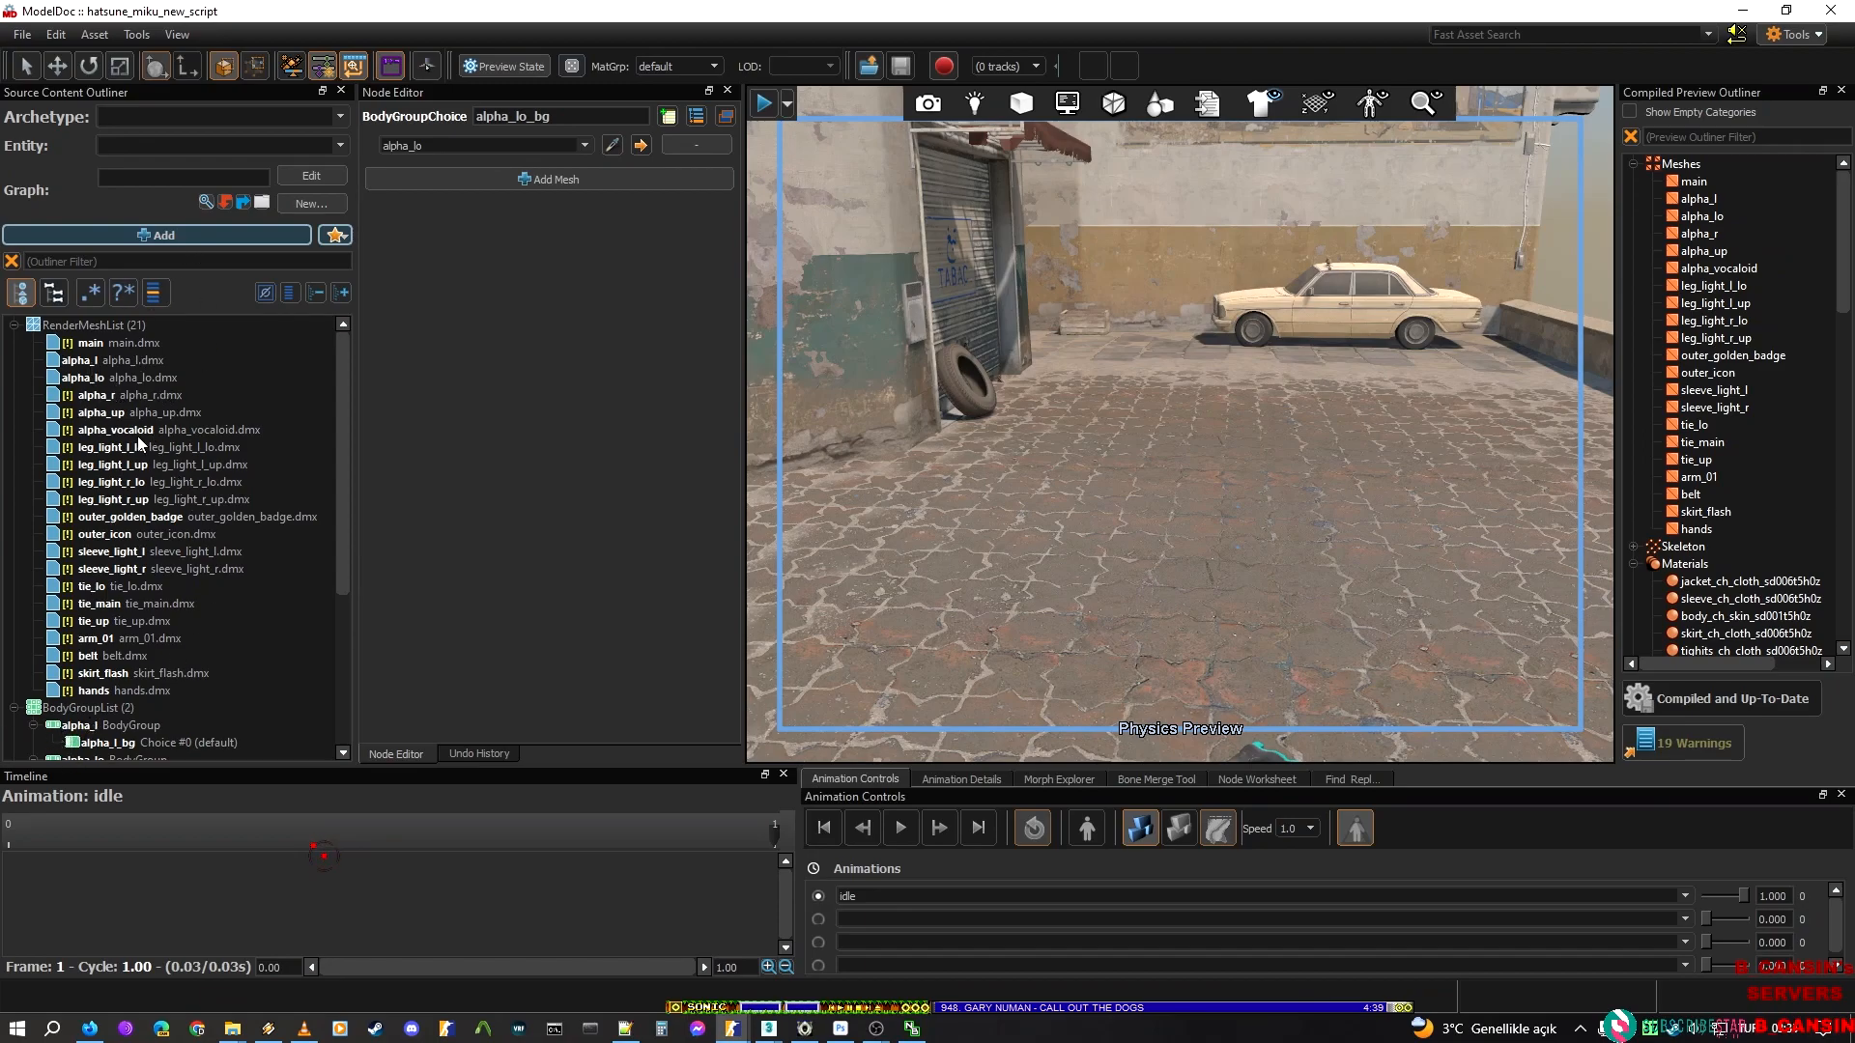
pyautogui.click(104, 395)
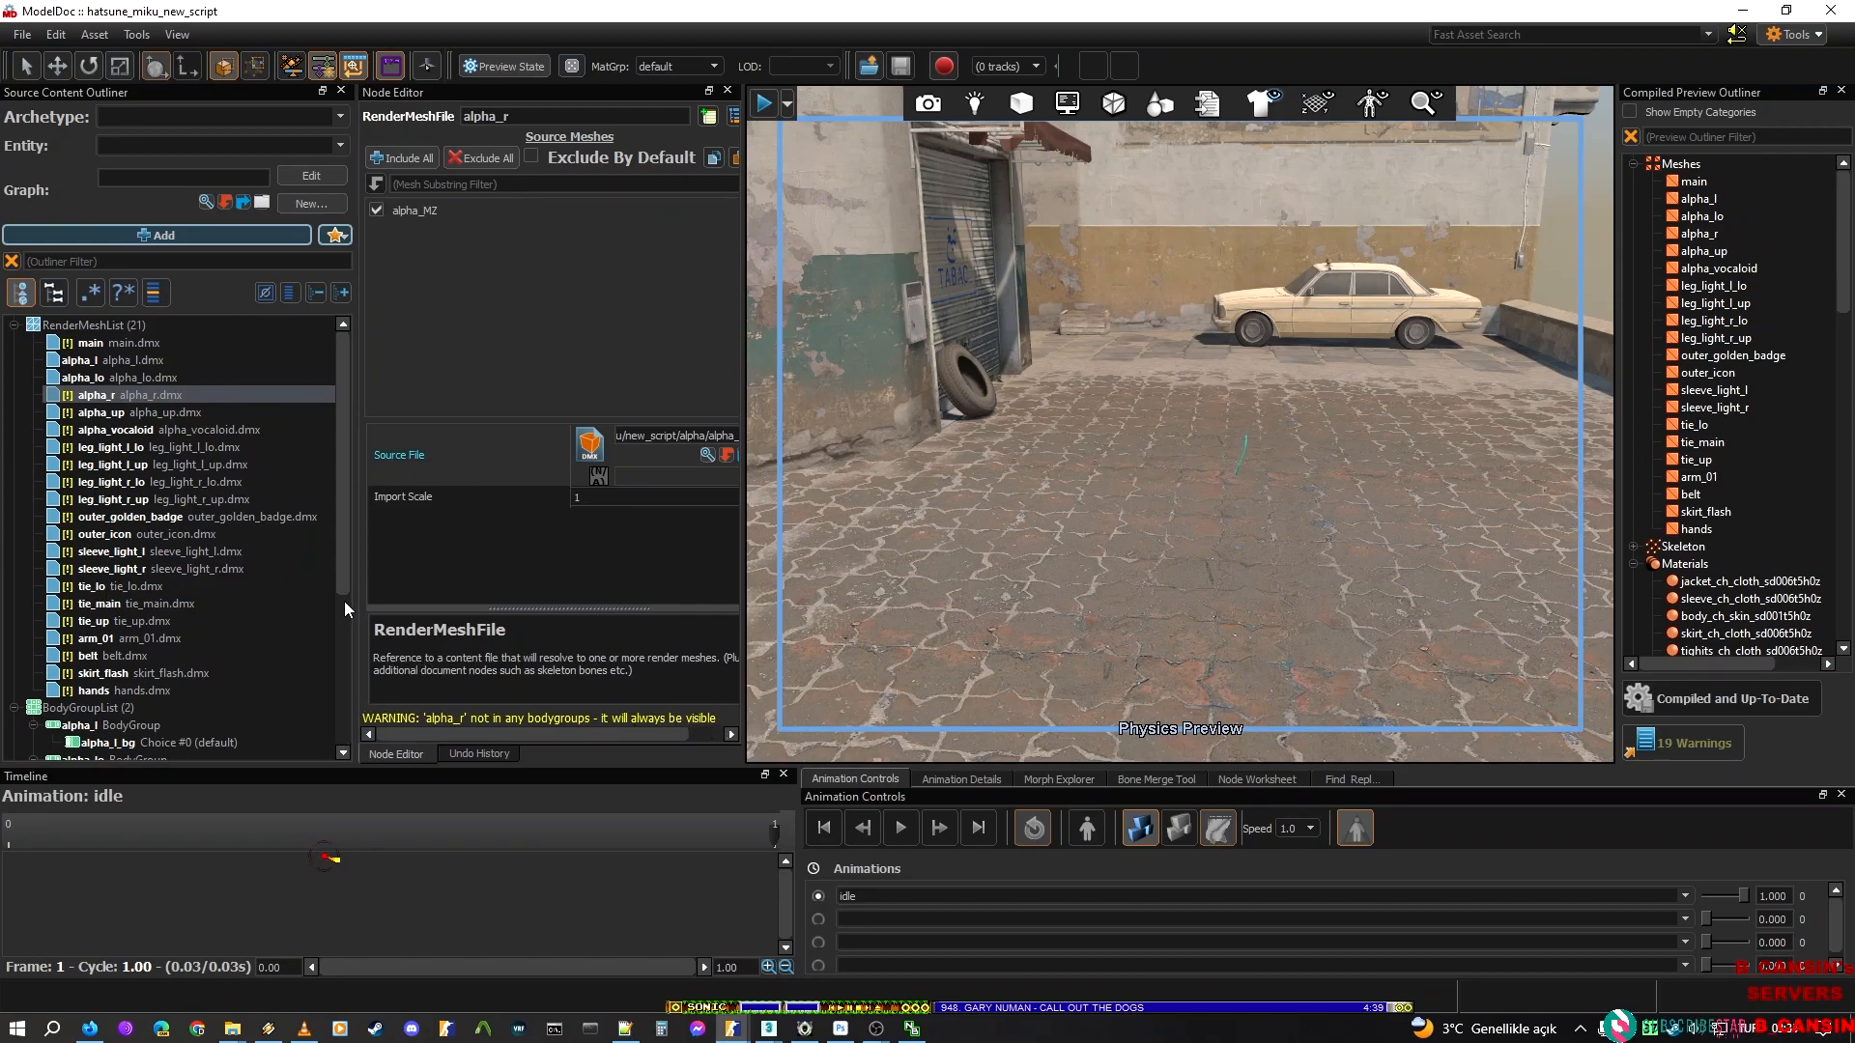
pyautogui.scroll(-5, 96, 689)
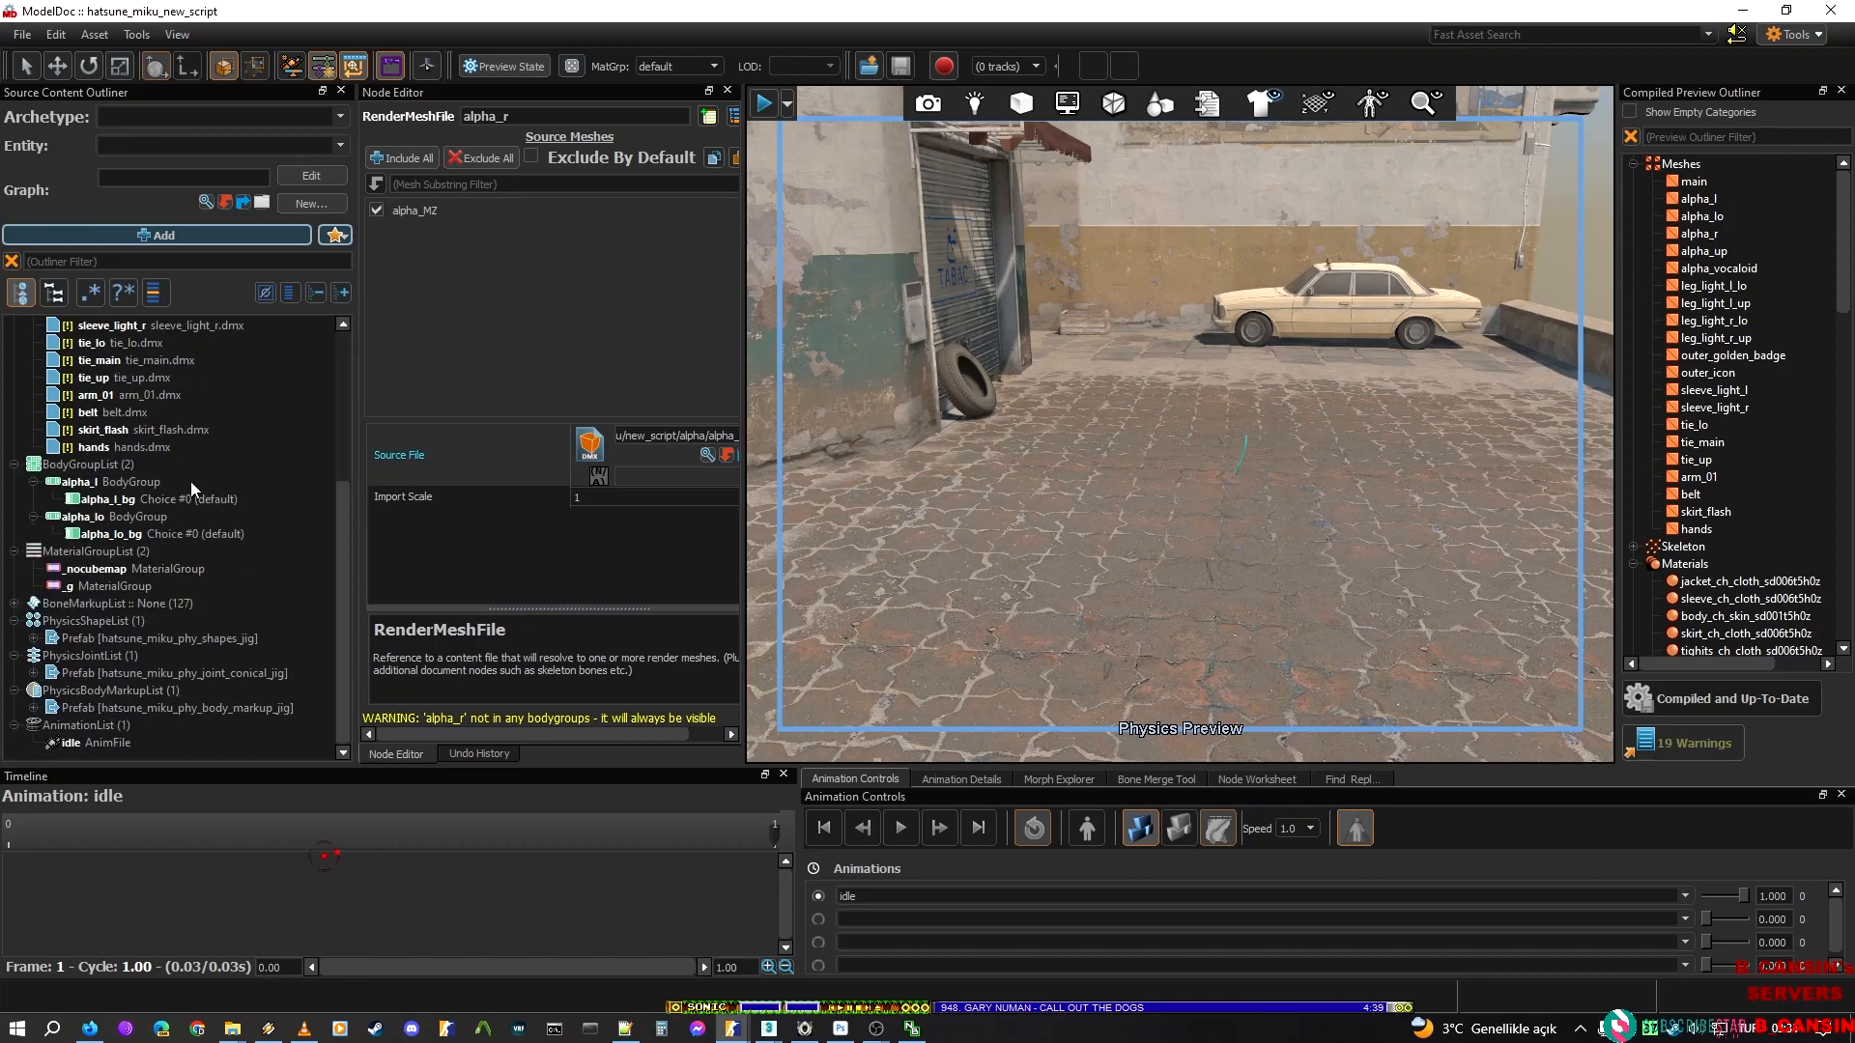
pyautogui.scroll(5, 186, 503)
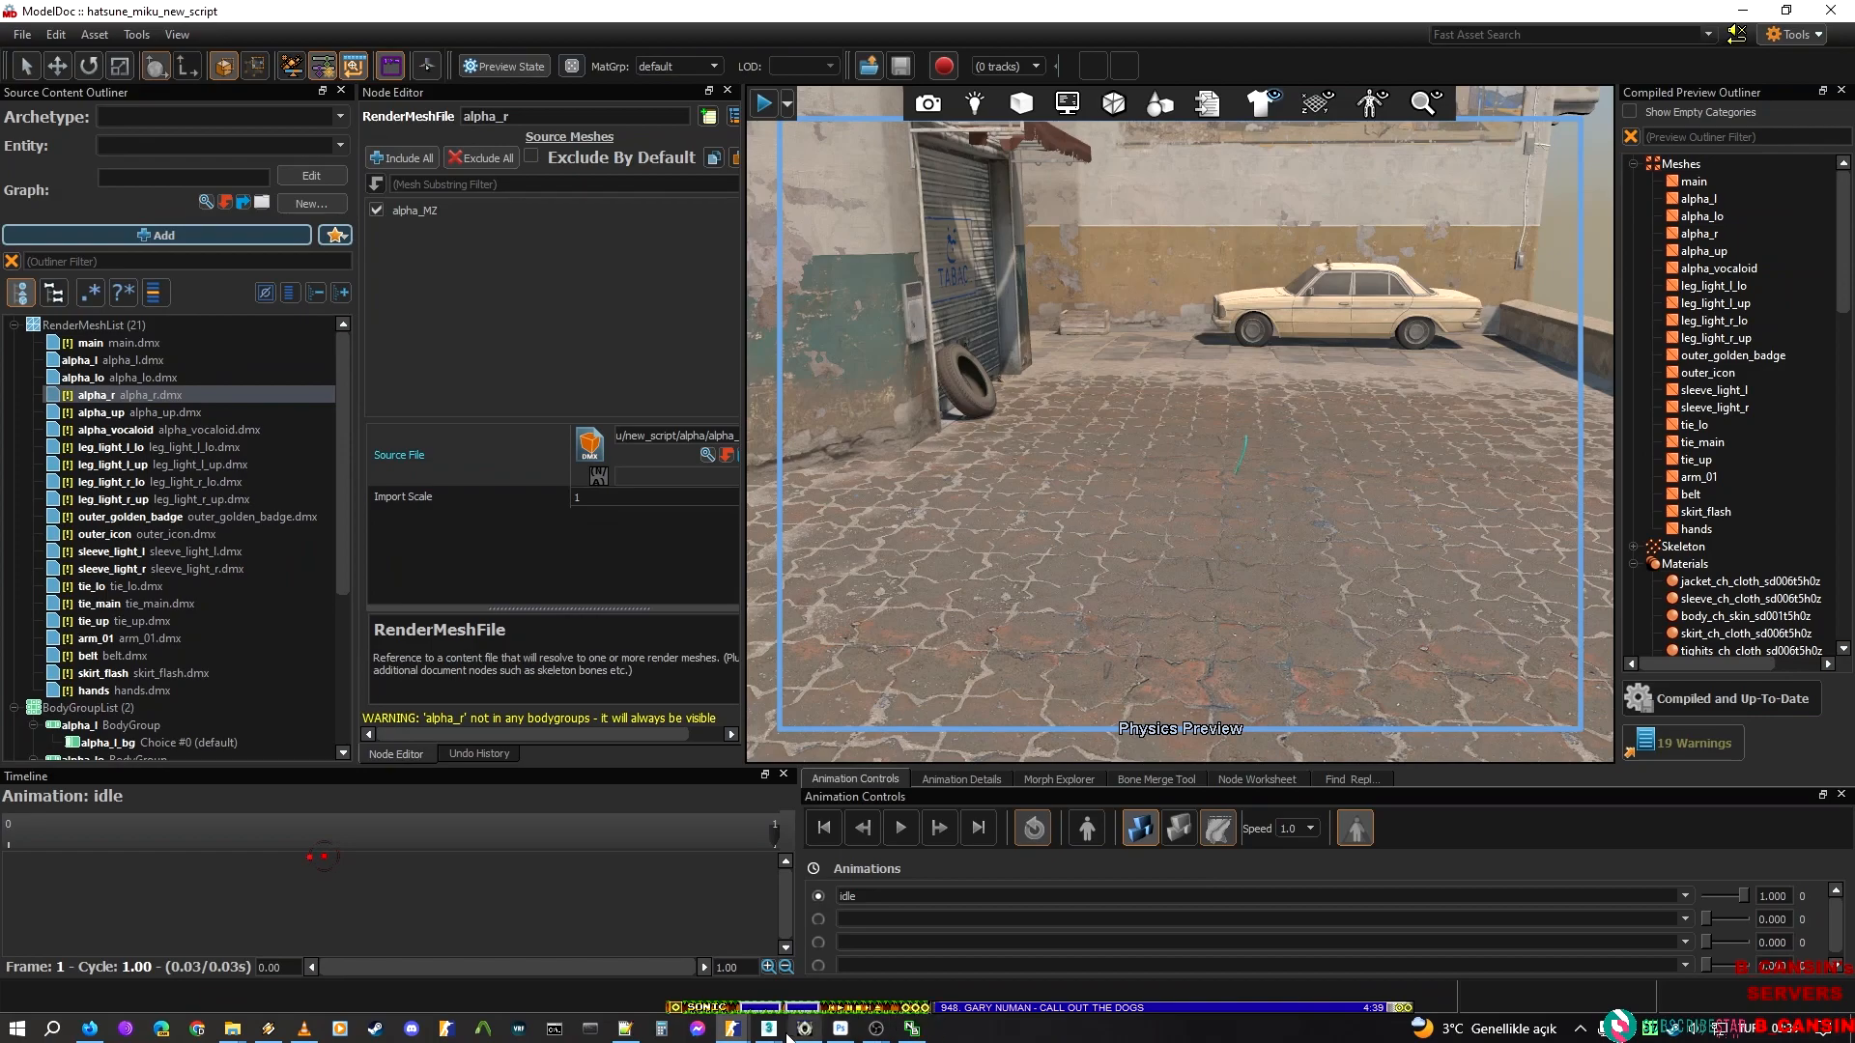
# Copy the choice name alpha_l_bg and find it in hatsune_miku_new_script.vmdl in Notepad++
pyautogui.click(119, 362)
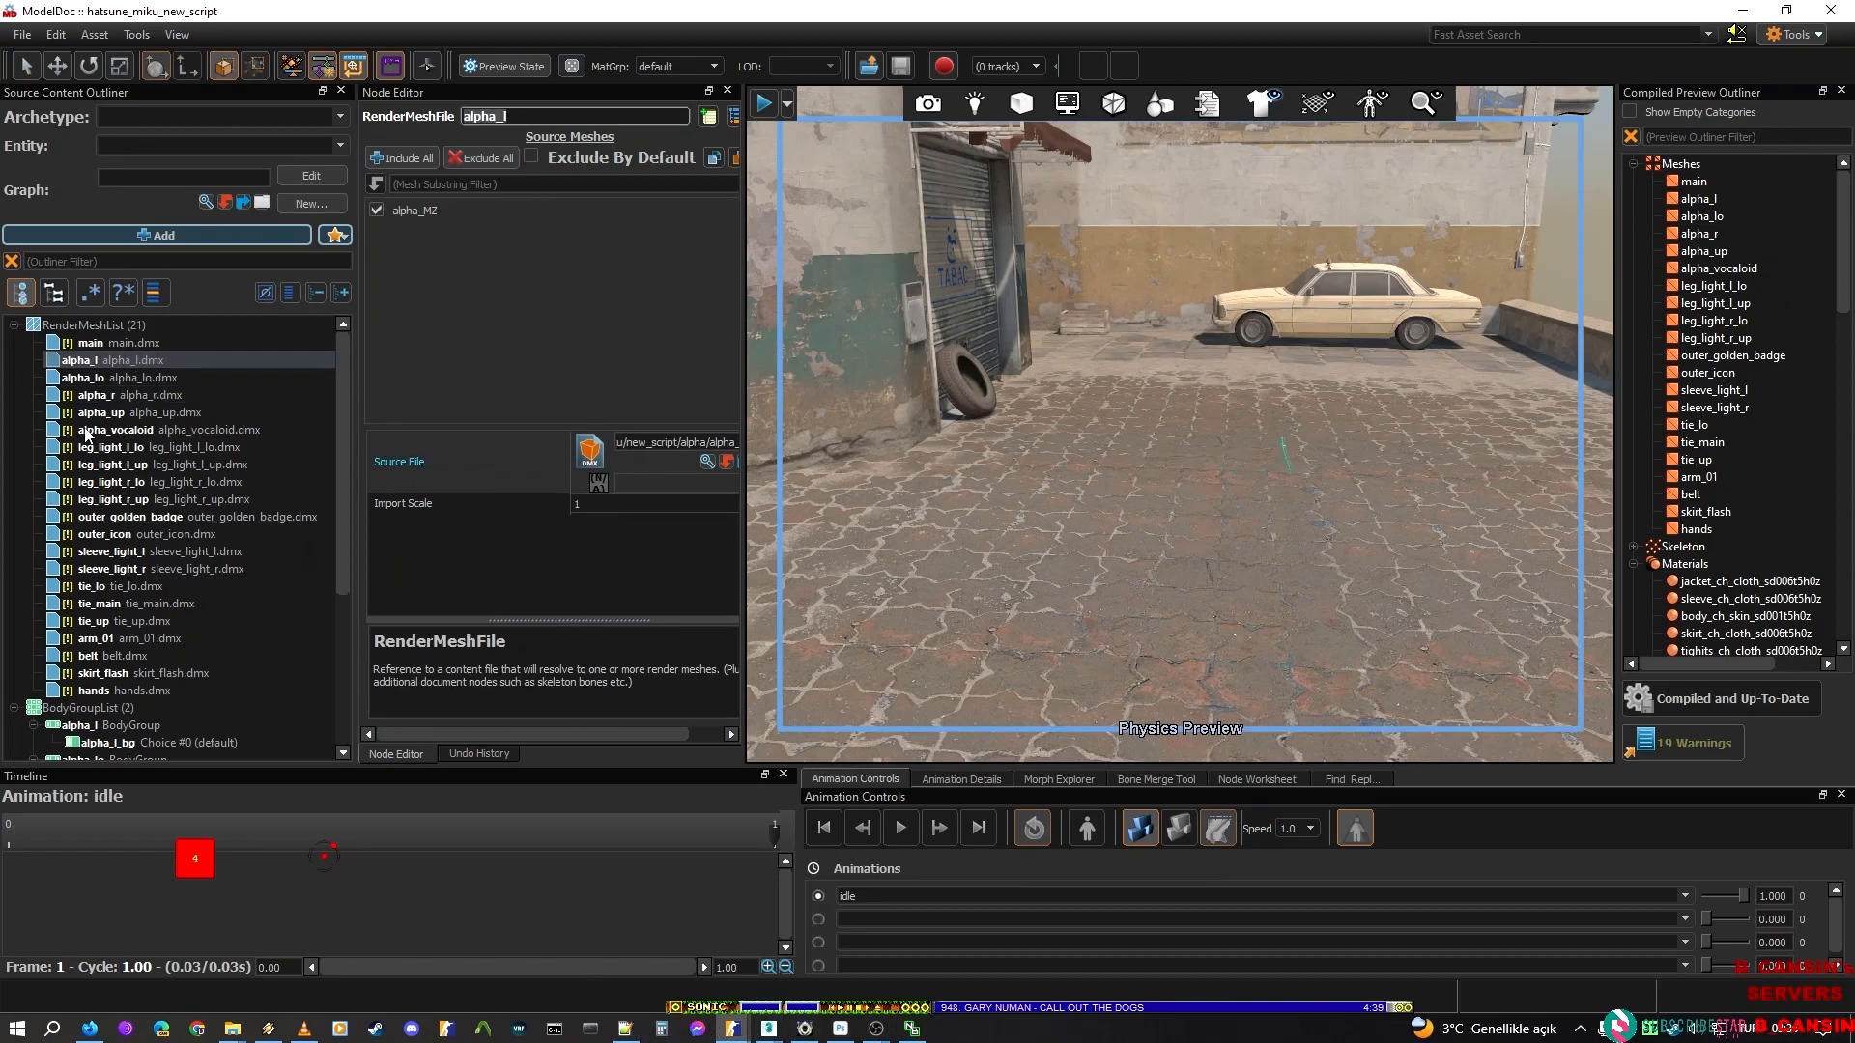
pyautogui.click(123, 742)
pyautogui.doubleClick(541, 116)
pyautogui.hotkey('ctrl', 'c')
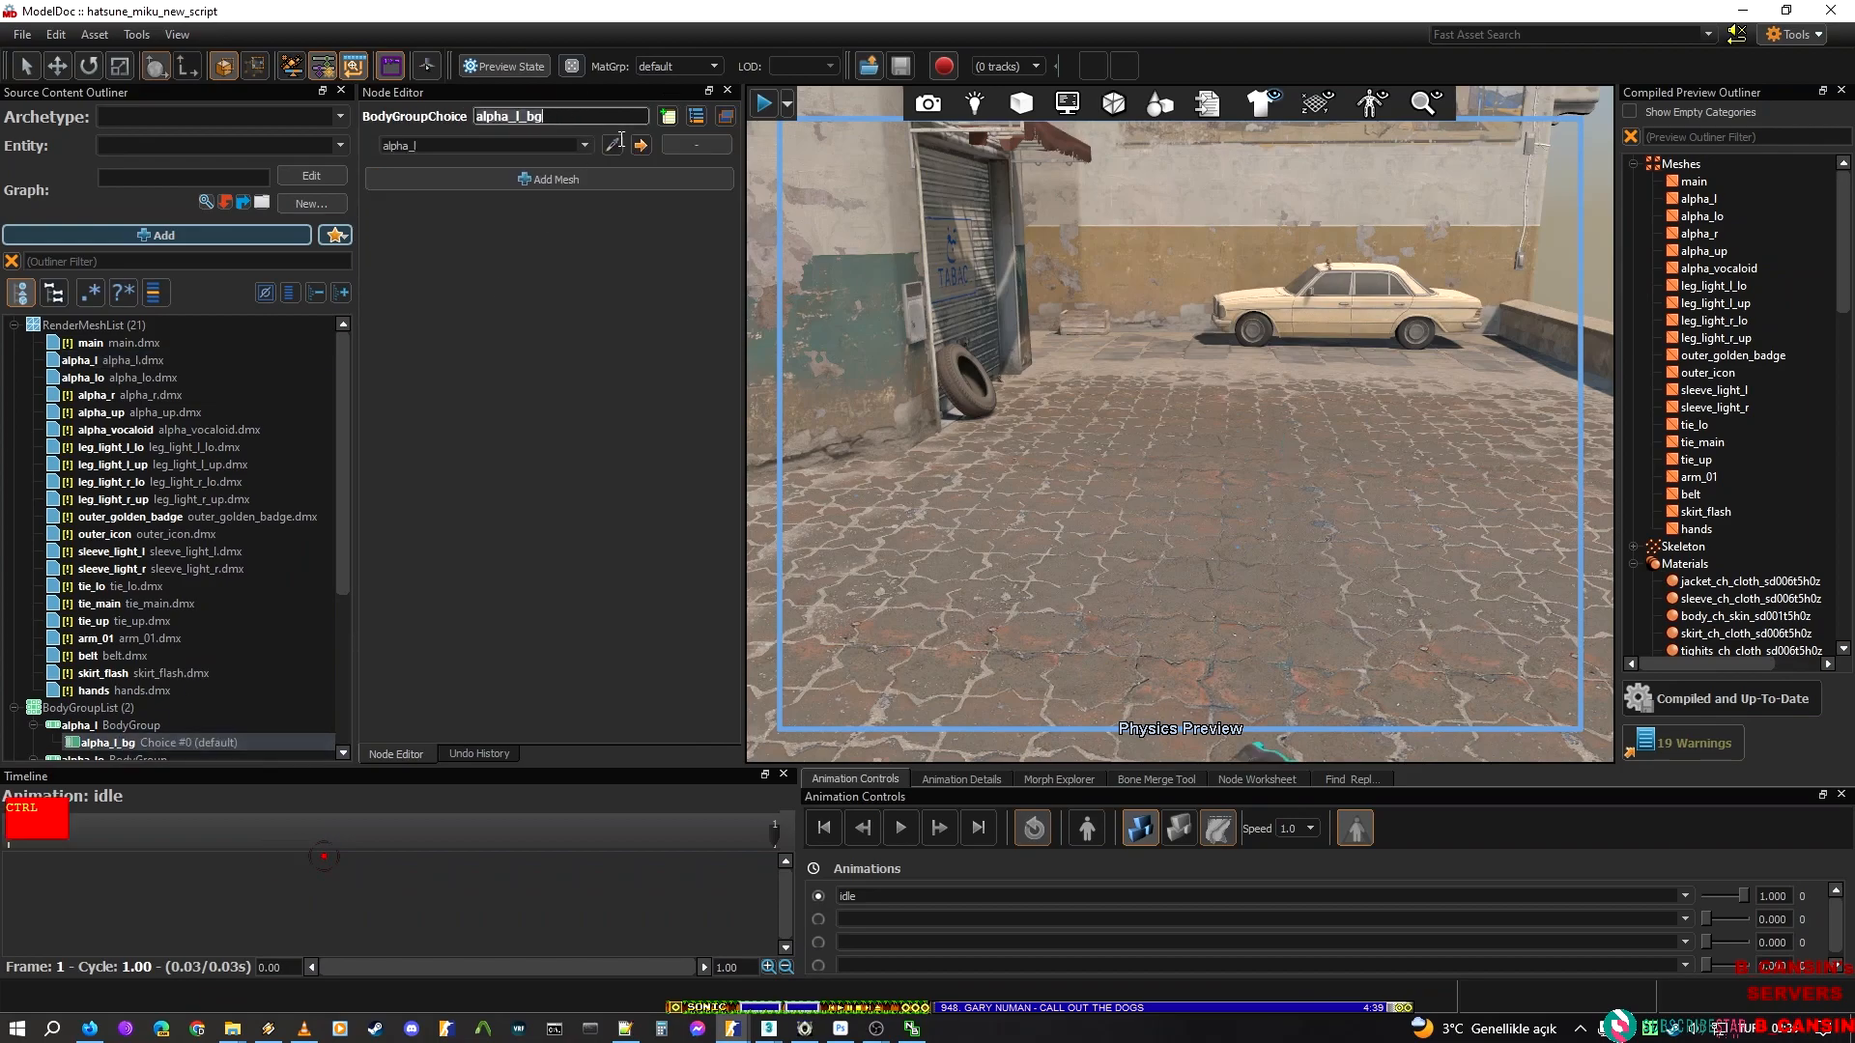
pyautogui.click(624, 1029)
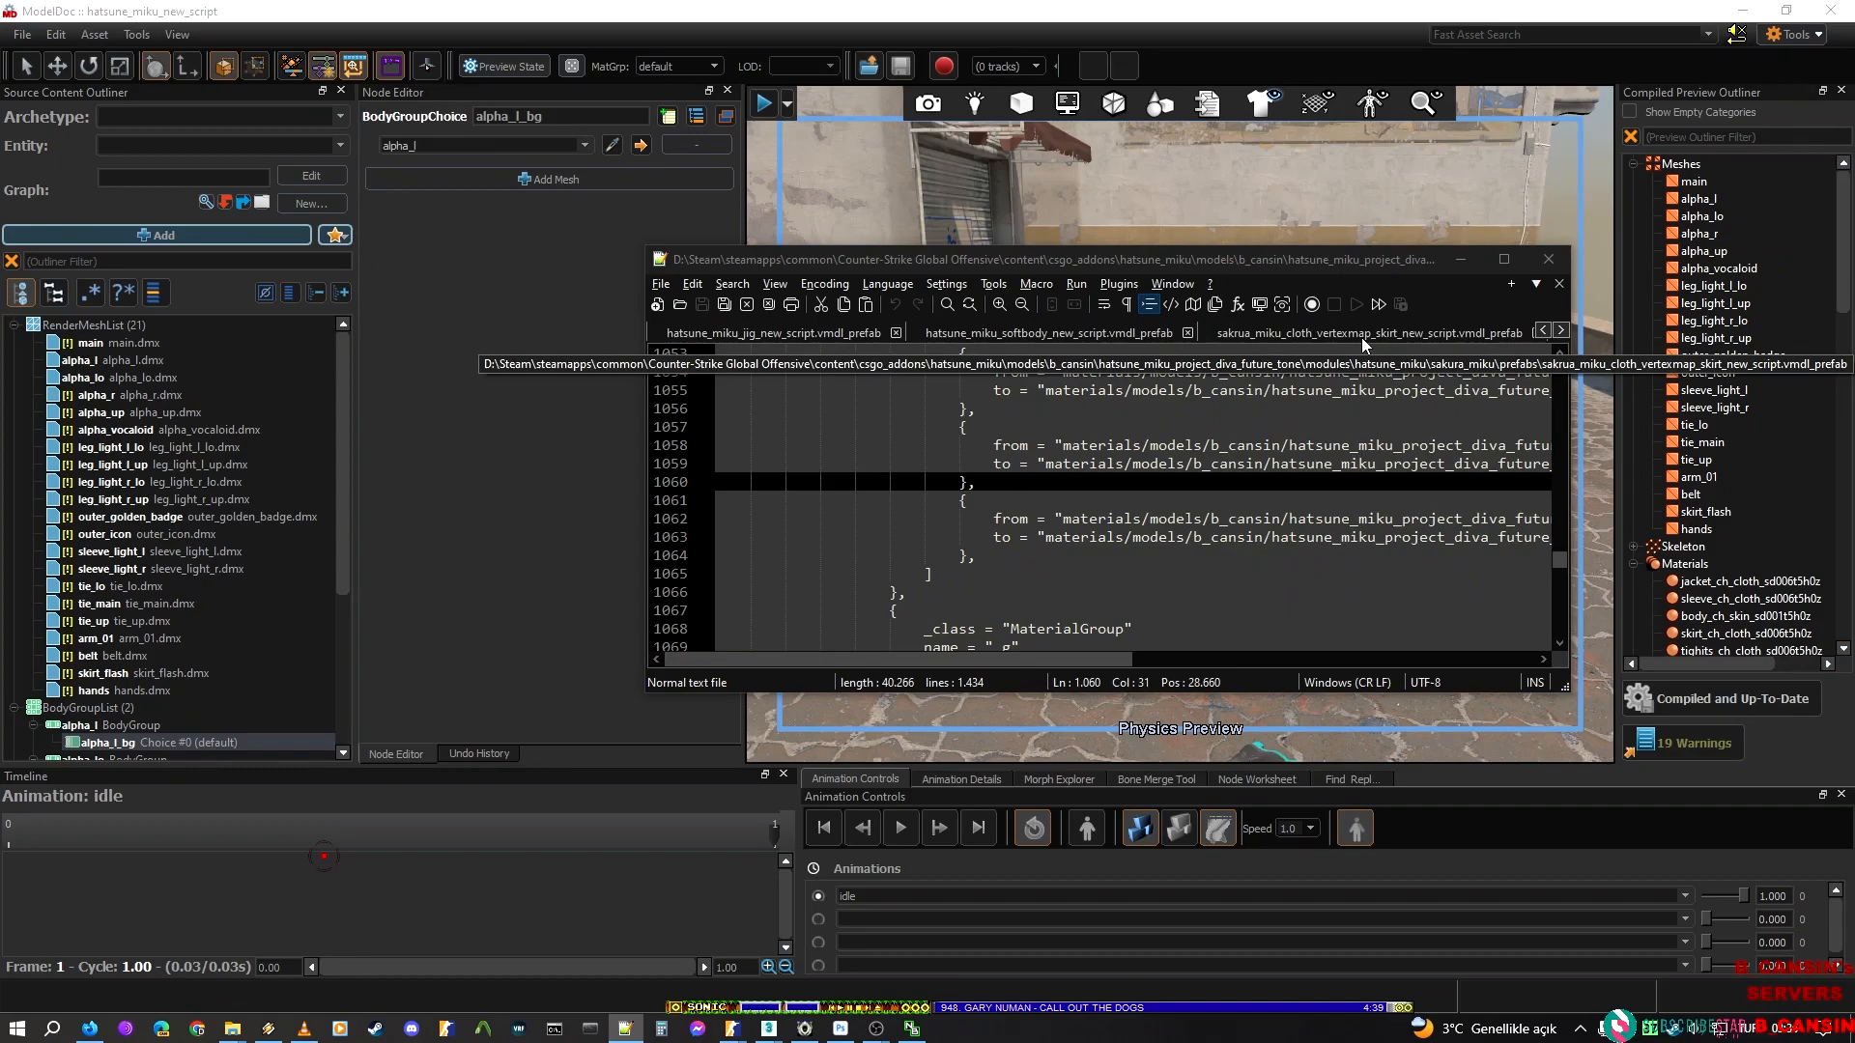
pyautogui.hotkey('ctrl', 'f')
pyautogui.hotkey('ctrl', 'v')
pyautogui.moveTo(564, 417); pyautogui.dragTo(464, 276)
pyautogui.click(964, 515)
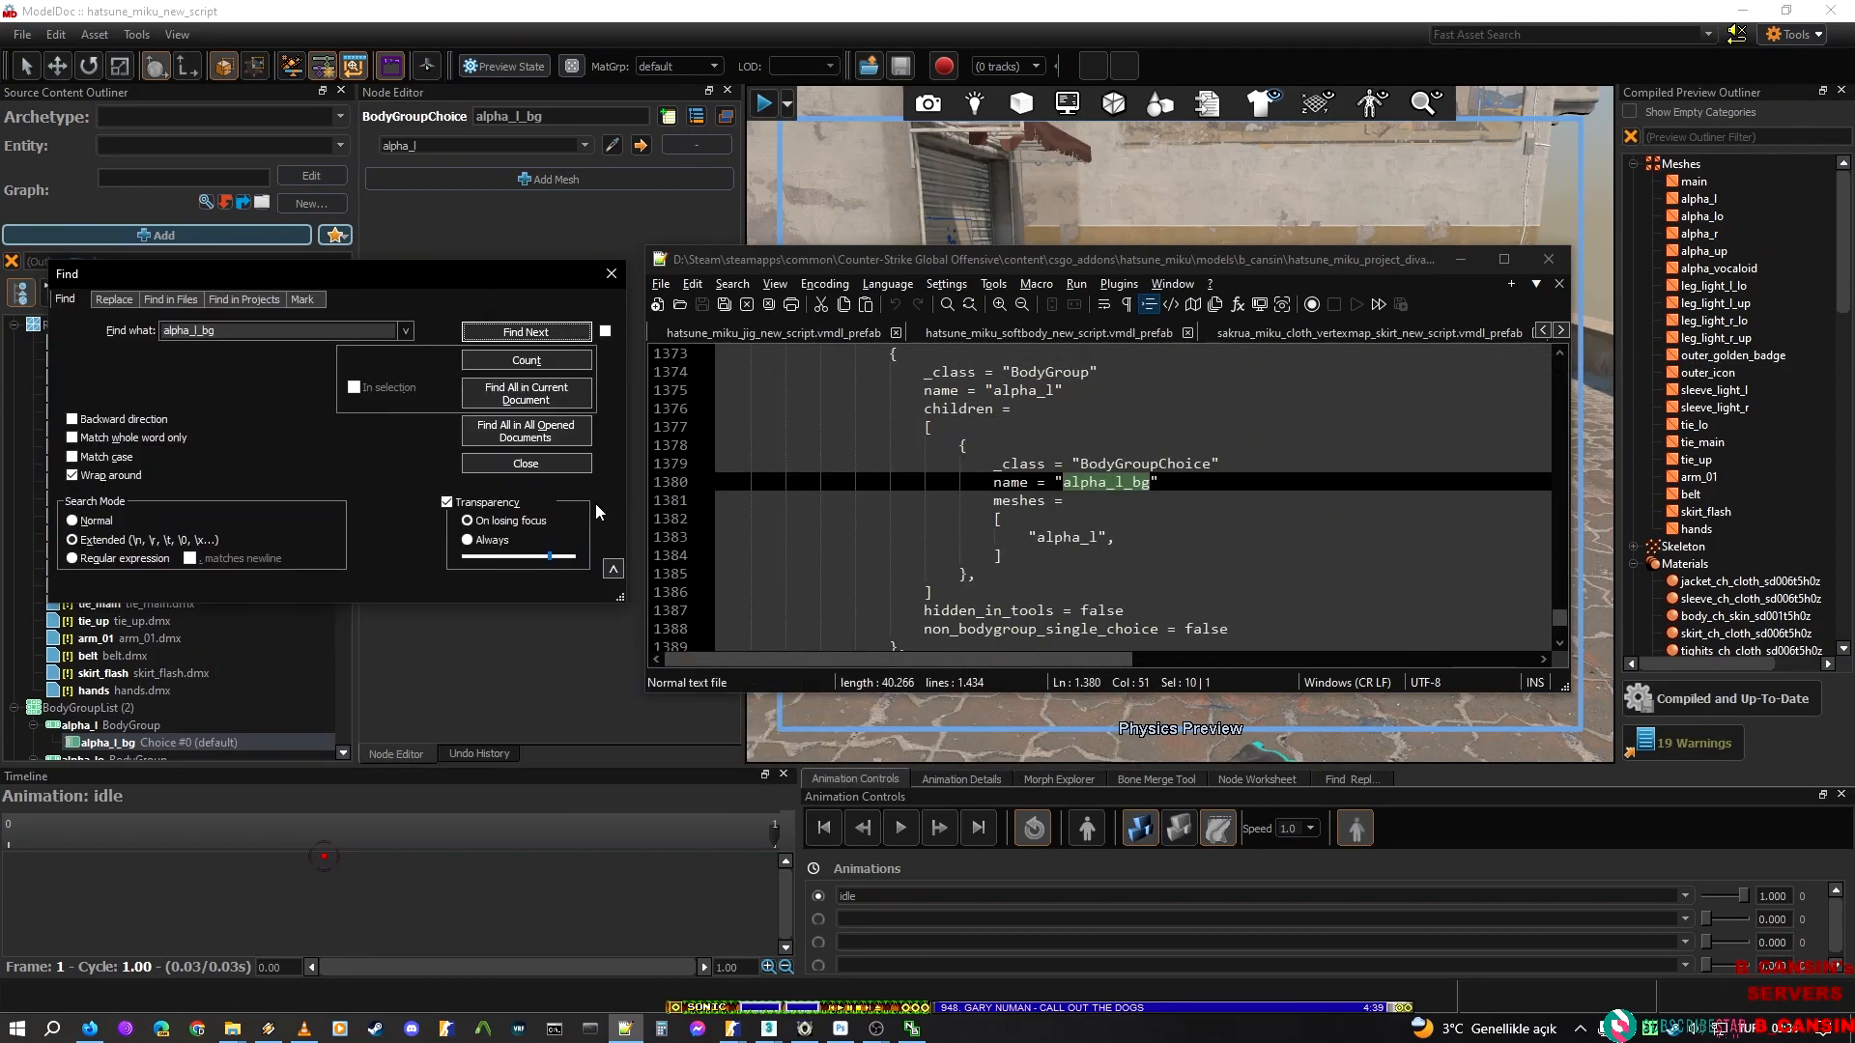
pyautogui.click(606, 274)
pyautogui.scroll(1, 1110, 467)
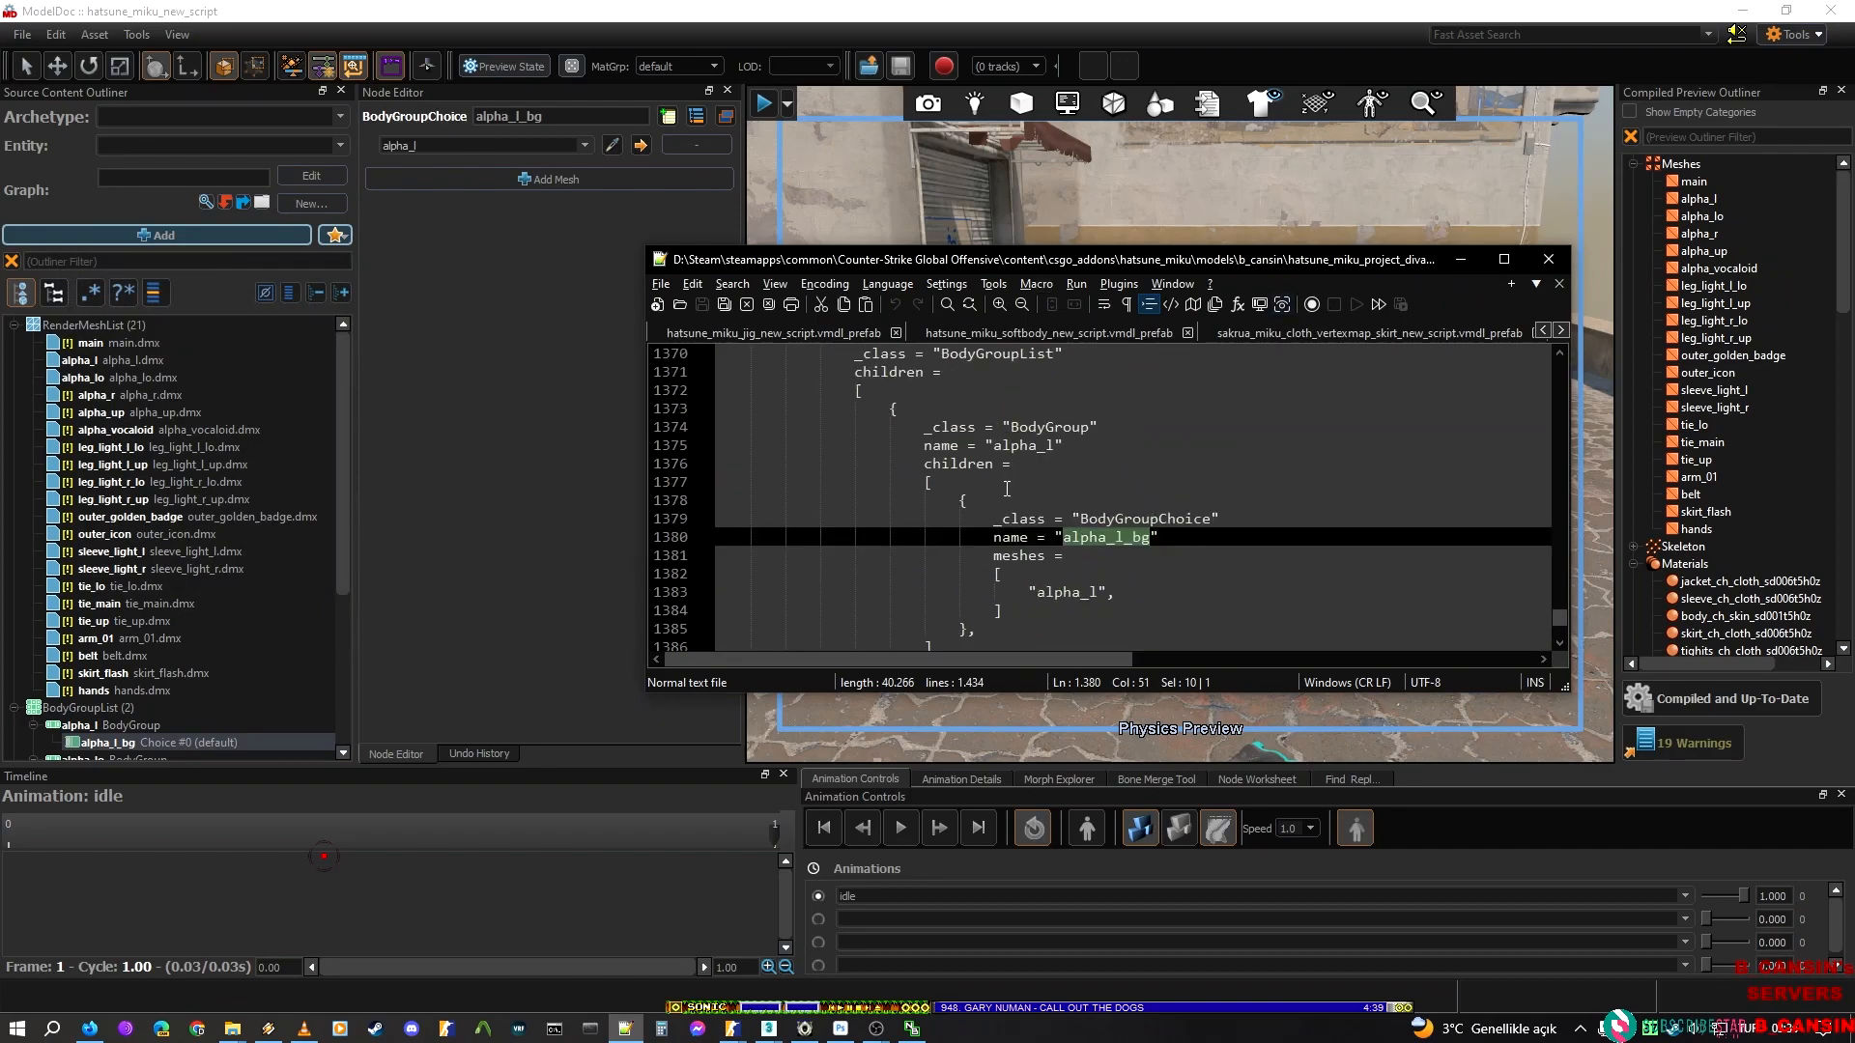
pyautogui.scroll(-2, 1111, 511)
pyautogui.scroll(1, 1195, 472)
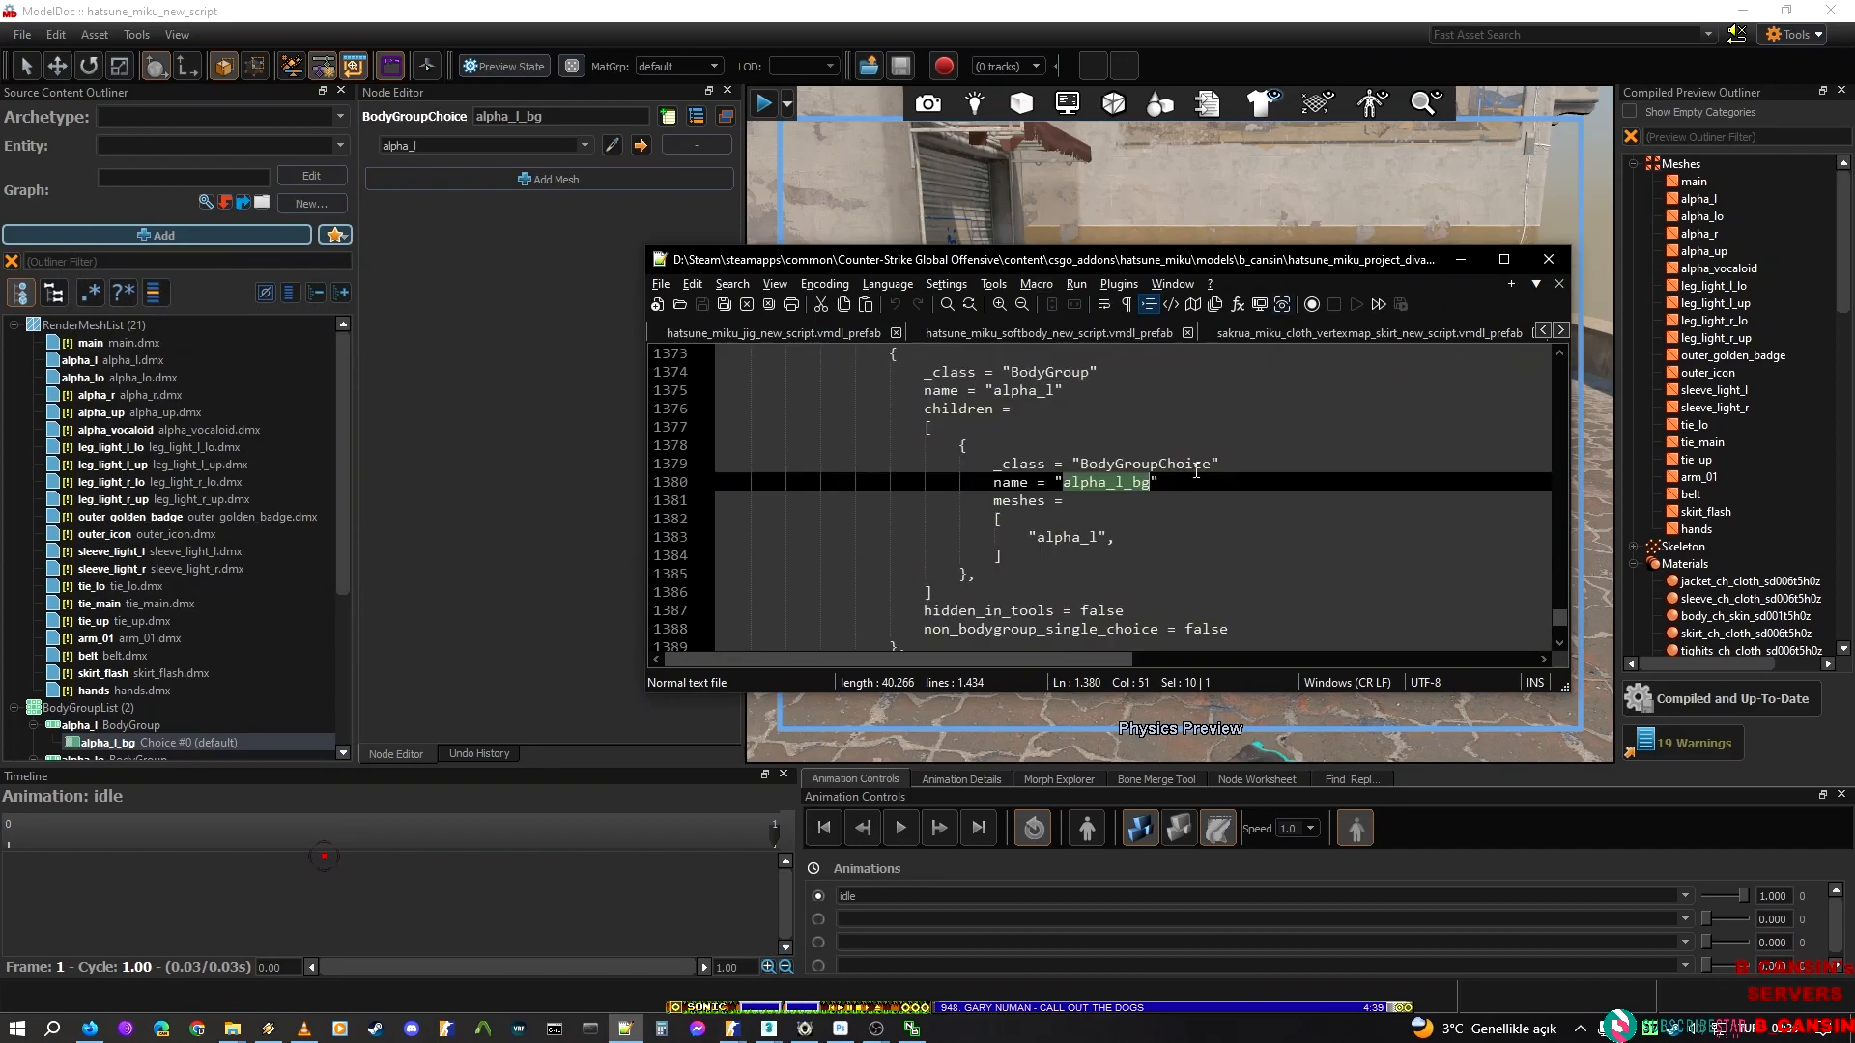
# Maximize the editor and duplicate the whole alpha_lo BodyGroup block directly after itself in the BodyGroupList
pyautogui.click(1503, 259)
pyautogui.scroll(4, 296, 358)
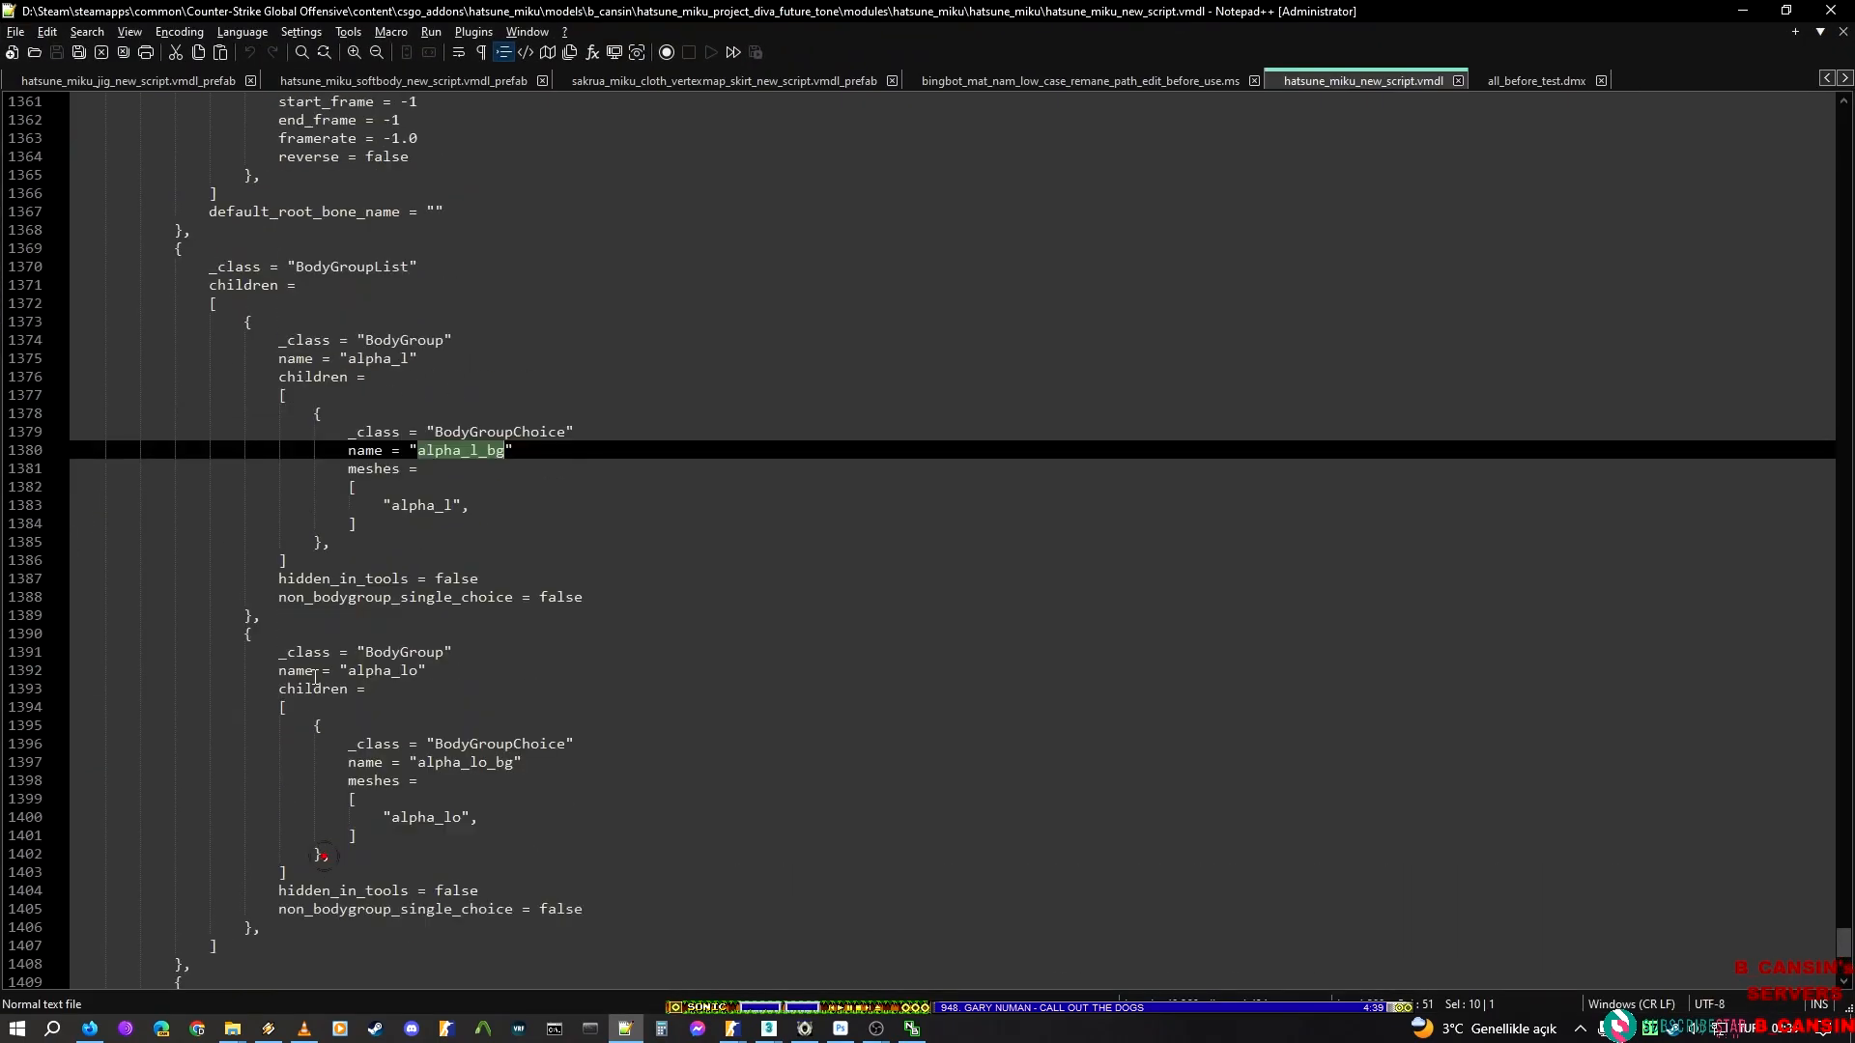
pyautogui.press('Down')
pyautogui.press('Down')
pyautogui.press('Down')
pyautogui.press('Down')
pyautogui.press('Down')
pyautogui.press('Down')
pyautogui.press('Down')
pyautogui.press('Down')
pyautogui.press('Down')
pyautogui.press('Down')
pyautogui.press('Left')
pyautogui.scroll(-3, 258, 671)
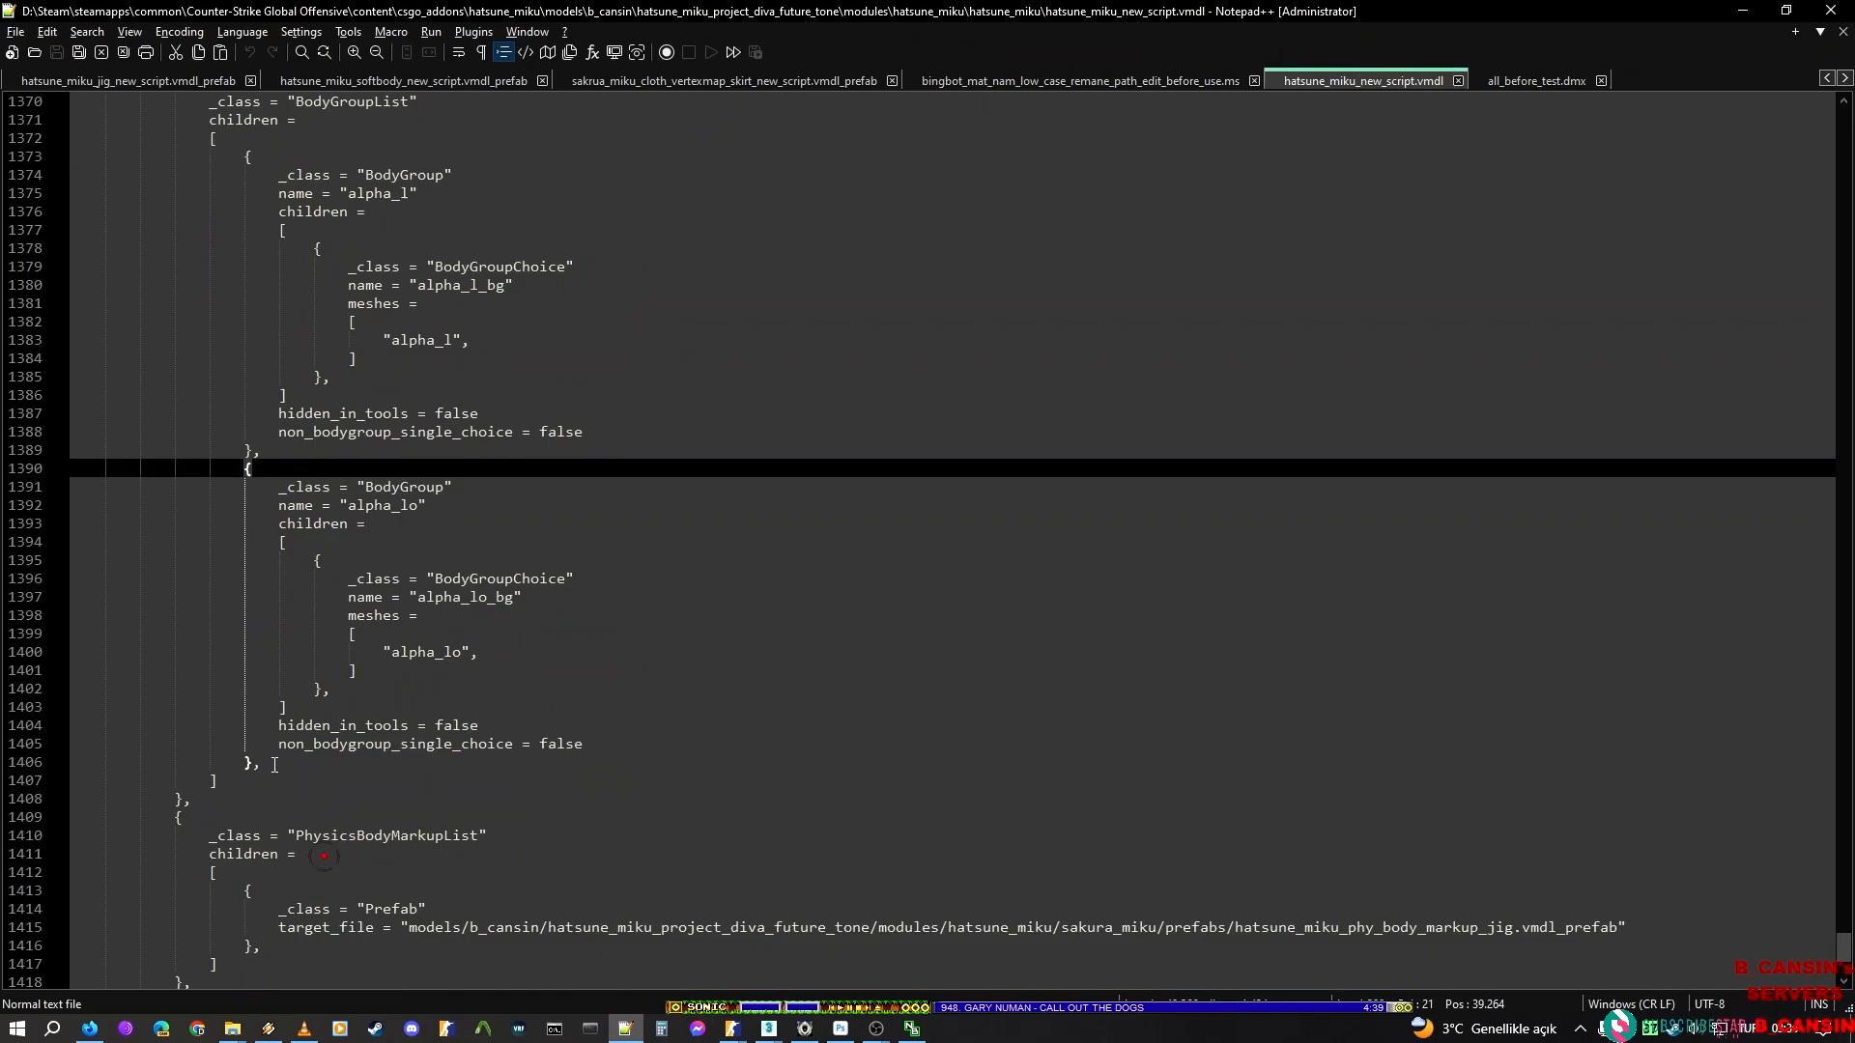
pyautogui.keyDown('shift'); pyautogui.click(274, 766); pyautogui.keyUp('shift')
pyautogui.hotkey('ctrl', 'd')
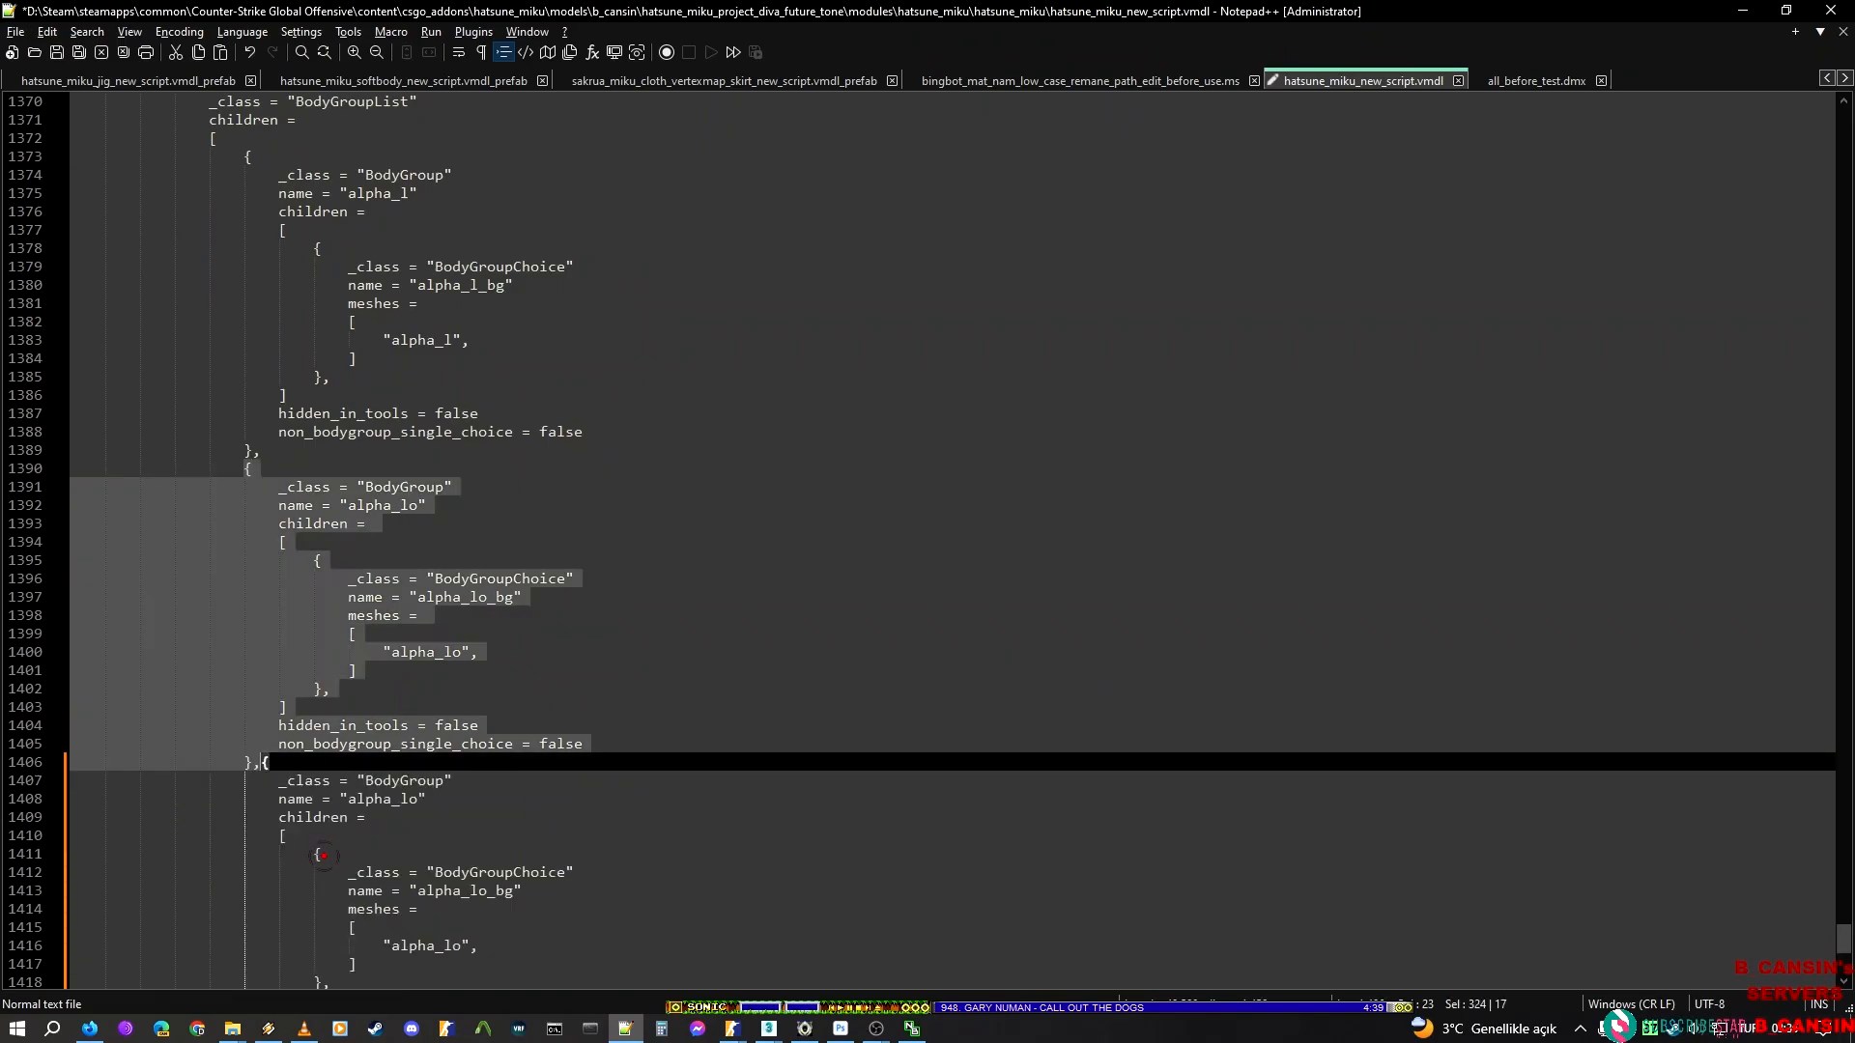
# Put the opening brace of the duplicated alpha_lo BodyGroup block on its own line
pyautogui.press('Right')
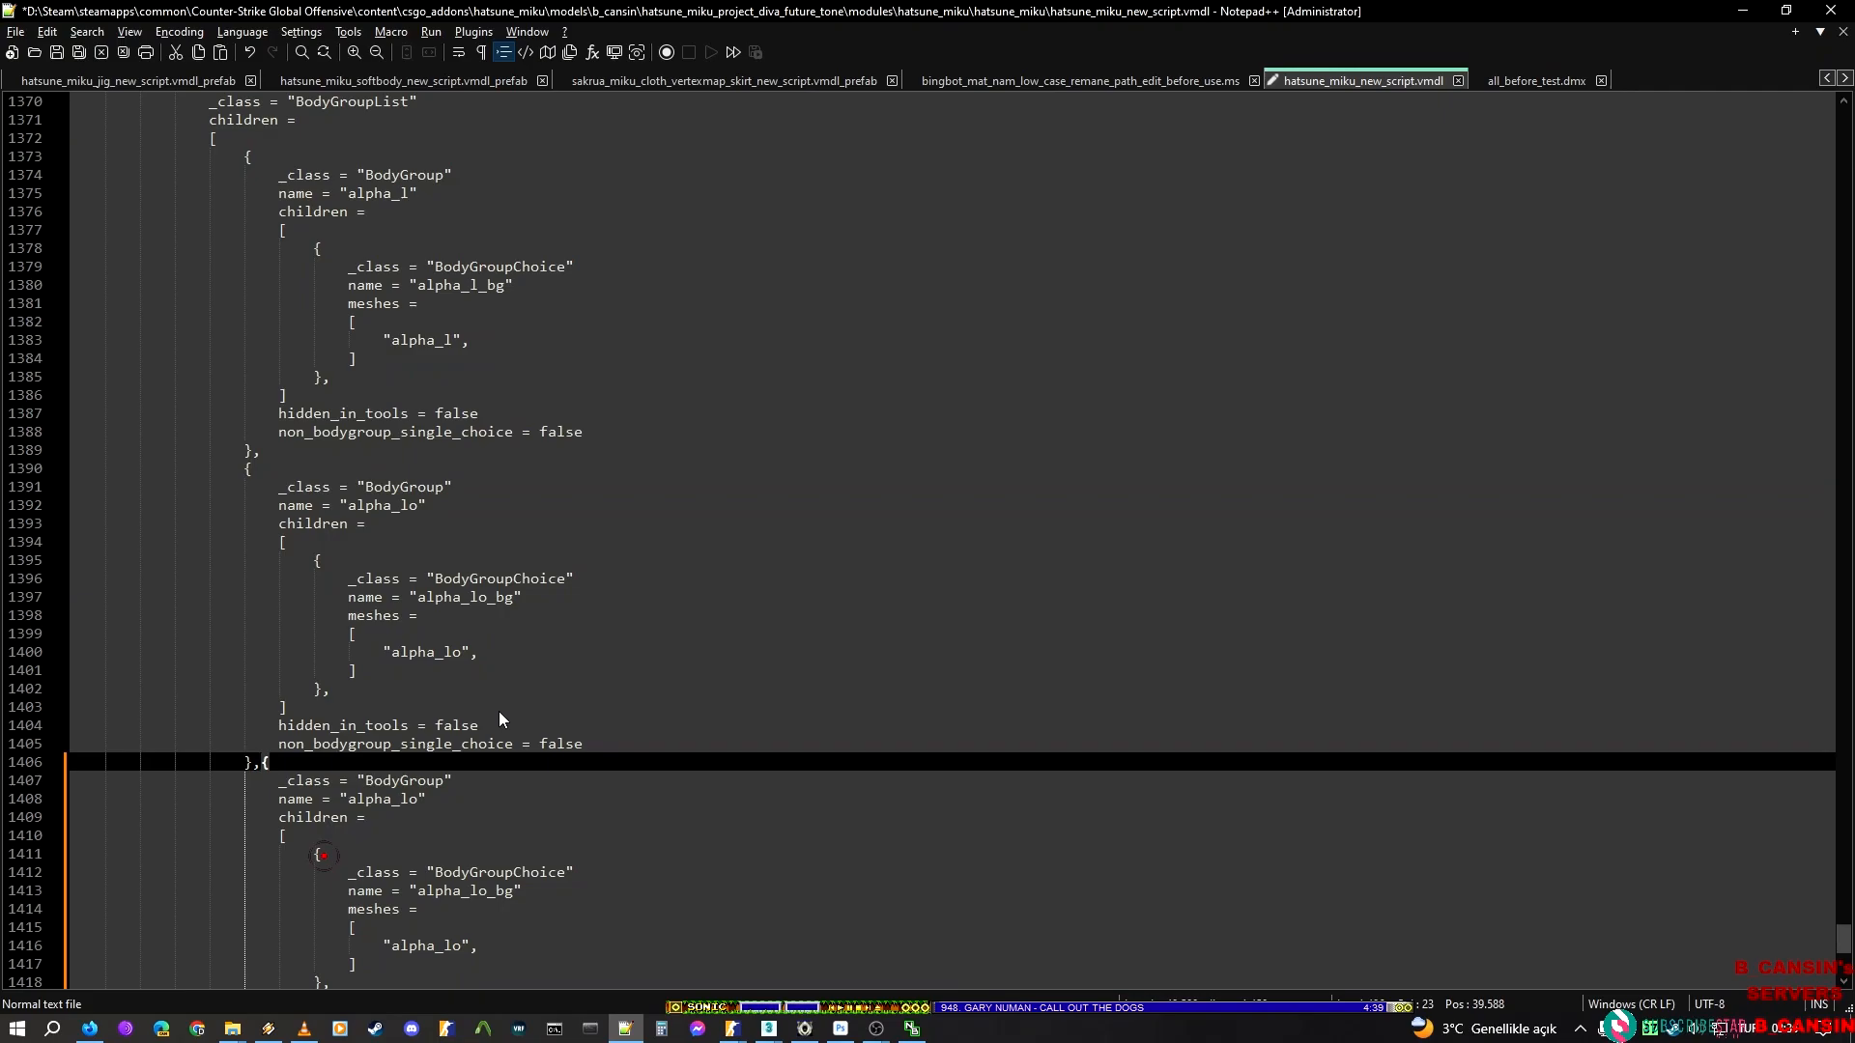
pyautogui.press('Return')
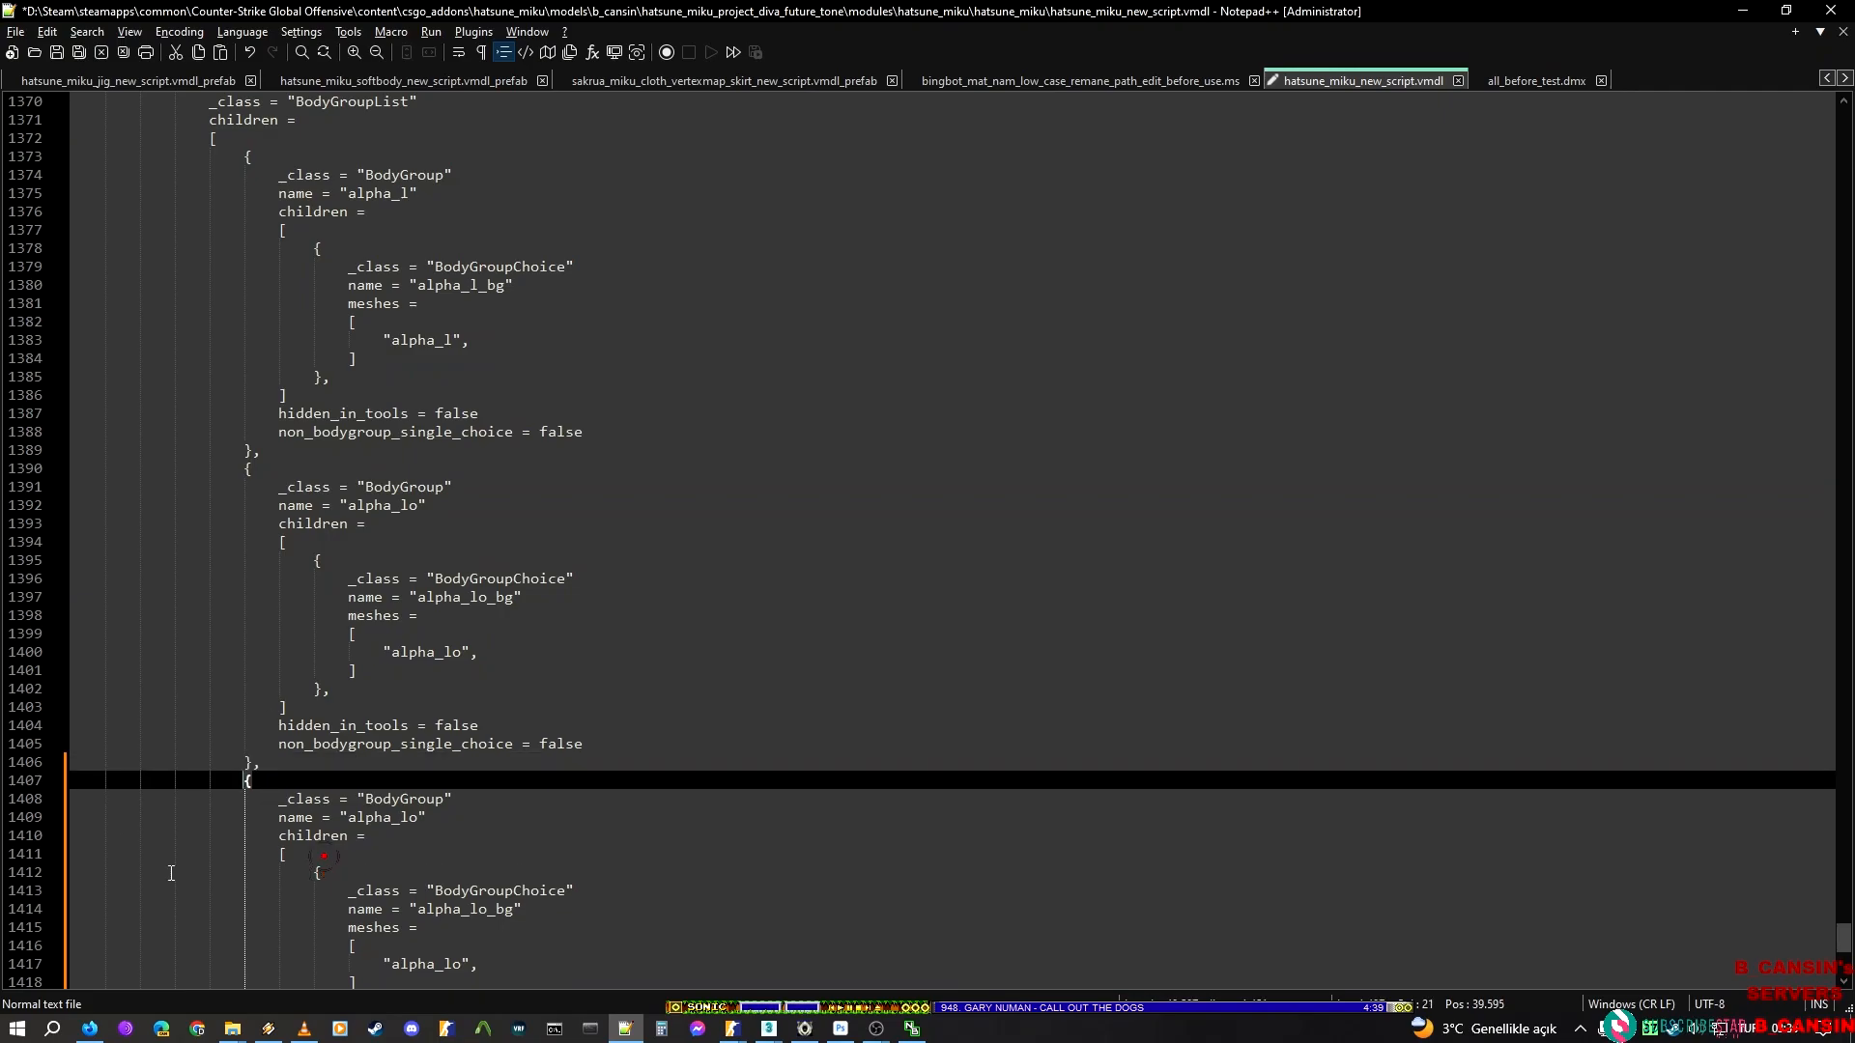
pyautogui.scroll(-2, 402, 760)
# Set alpha_lo as the search text and duplicate the new alpha_lo BodyGroup block directly below itself
pyautogui.doubleClick(400, 707)
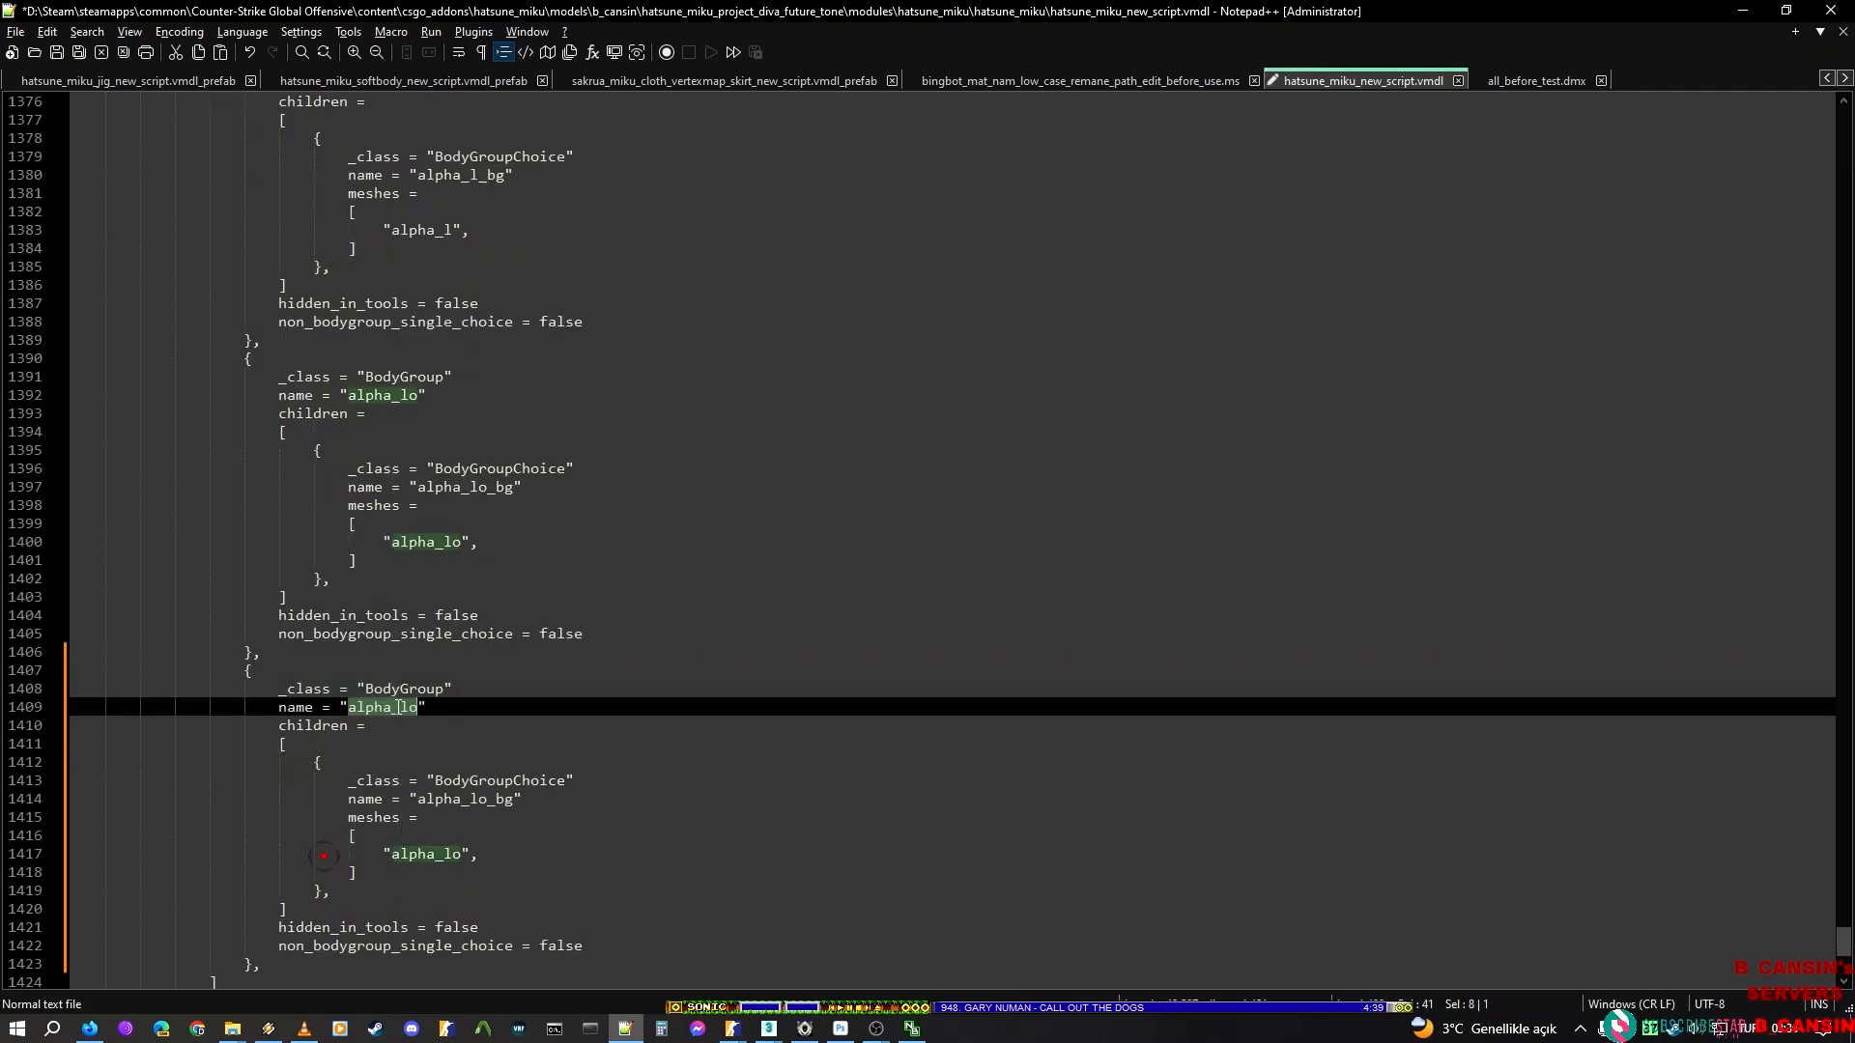
pyautogui.hotkey('ctrl', 'f')
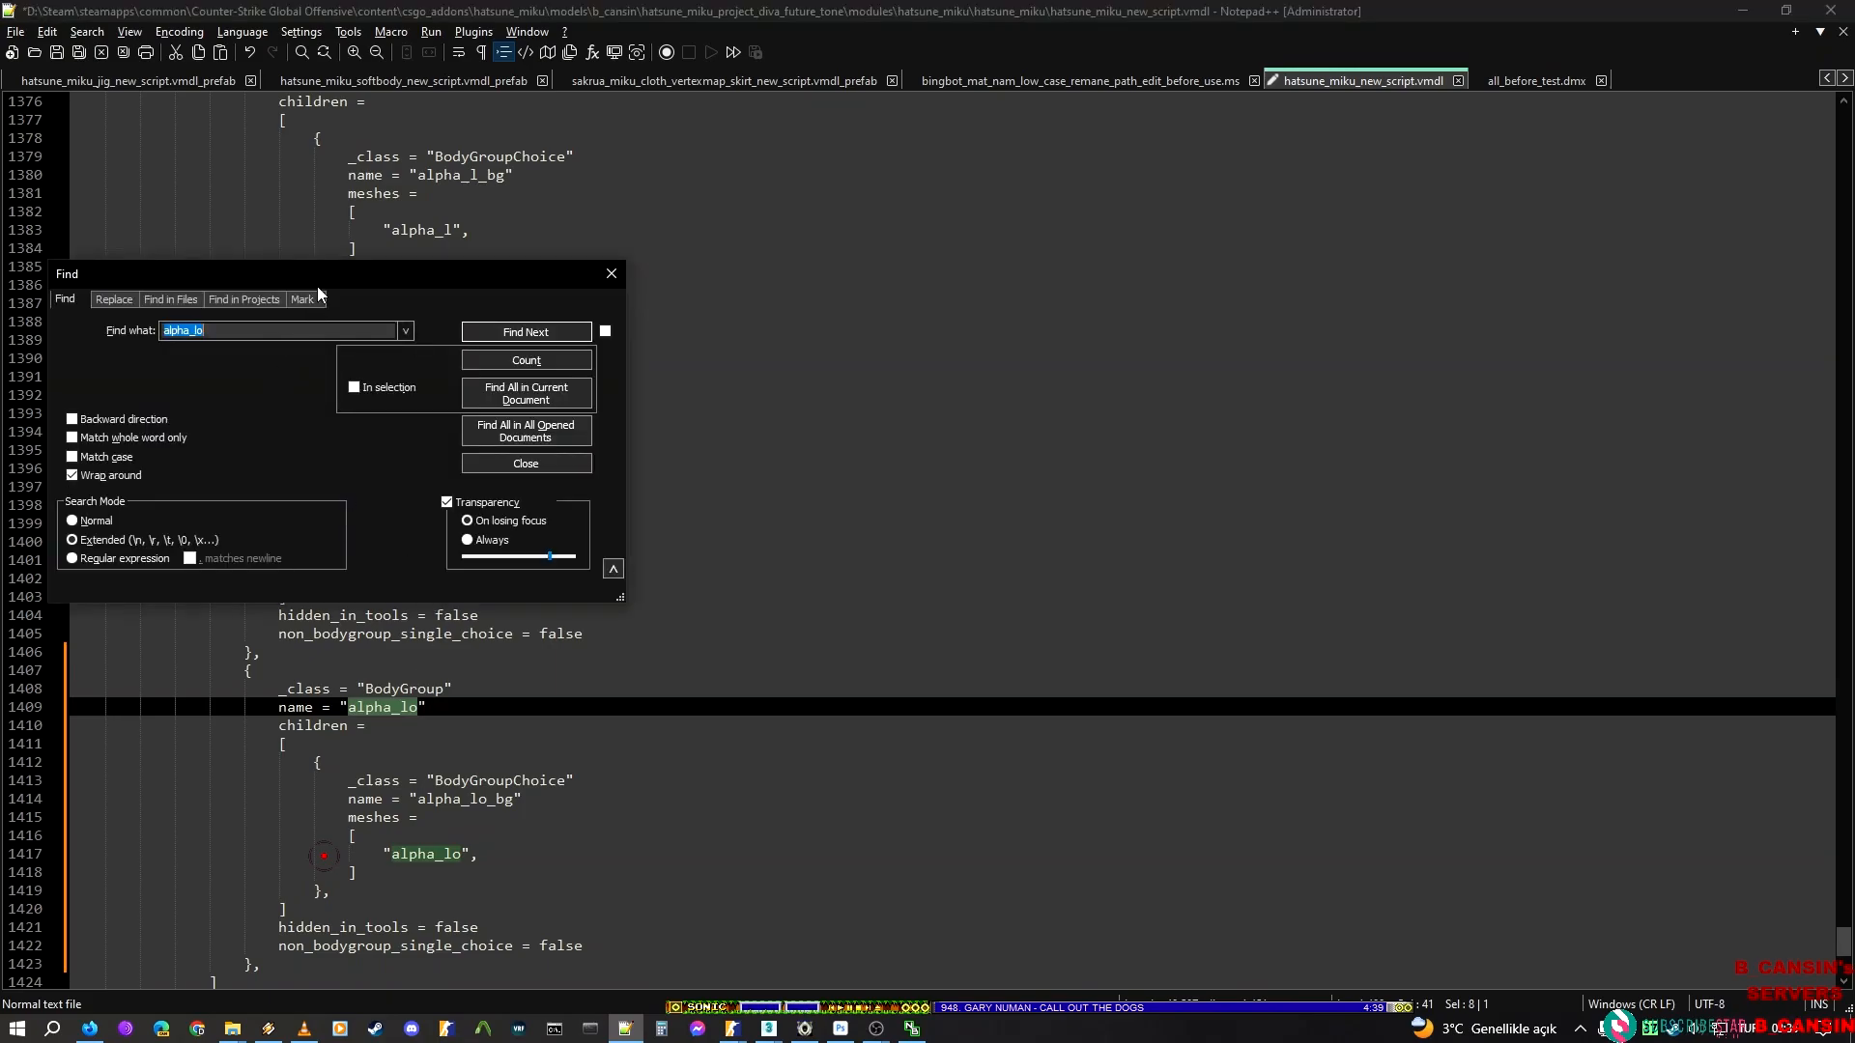
pyautogui.moveTo(265, 653); pyautogui.dragTo(356, 967)
pyautogui.hotkey('ctrl', 'd')
pyautogui.scroll(-4, 360, 750)
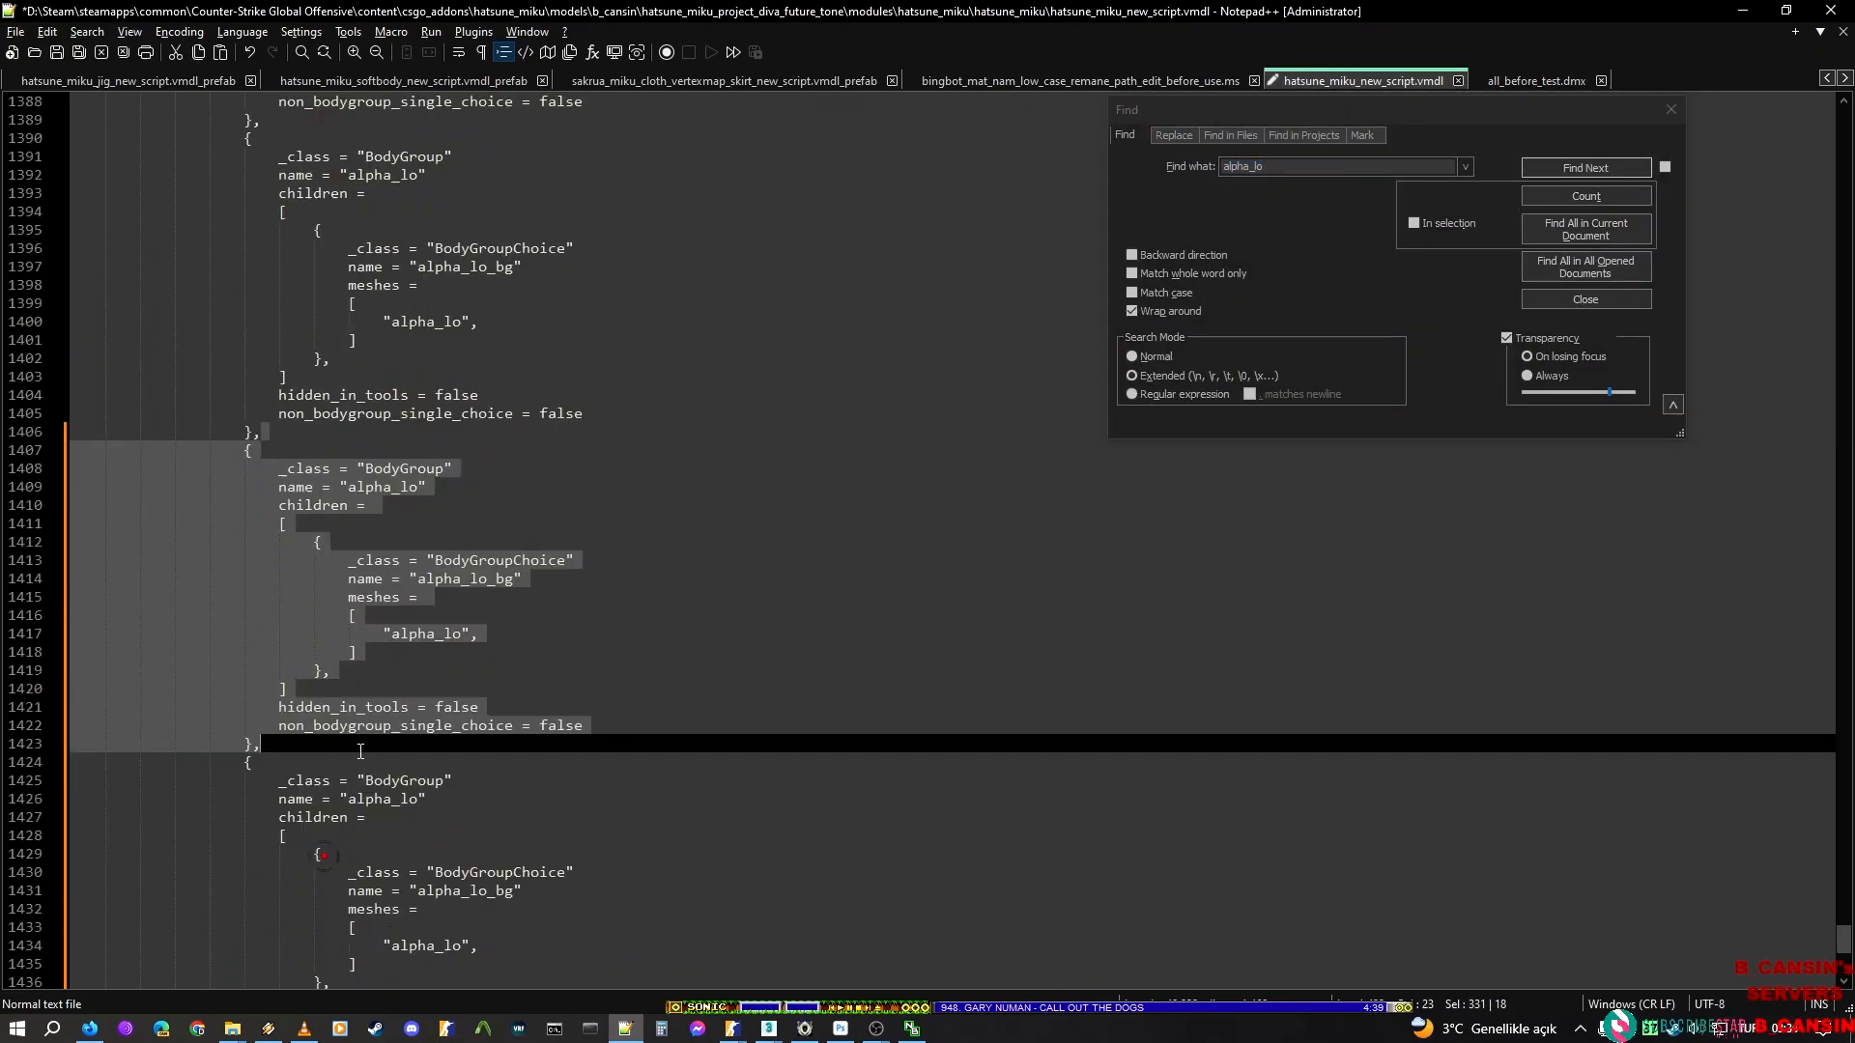
pyautogui.scroll(-3, 483, 474)
# Prepare a replacement of alpha_lo and copy the render mesh name alpha_r from the hatsune_miku_new_script model in ModelDoc
pyautogui.click(1213, 126)
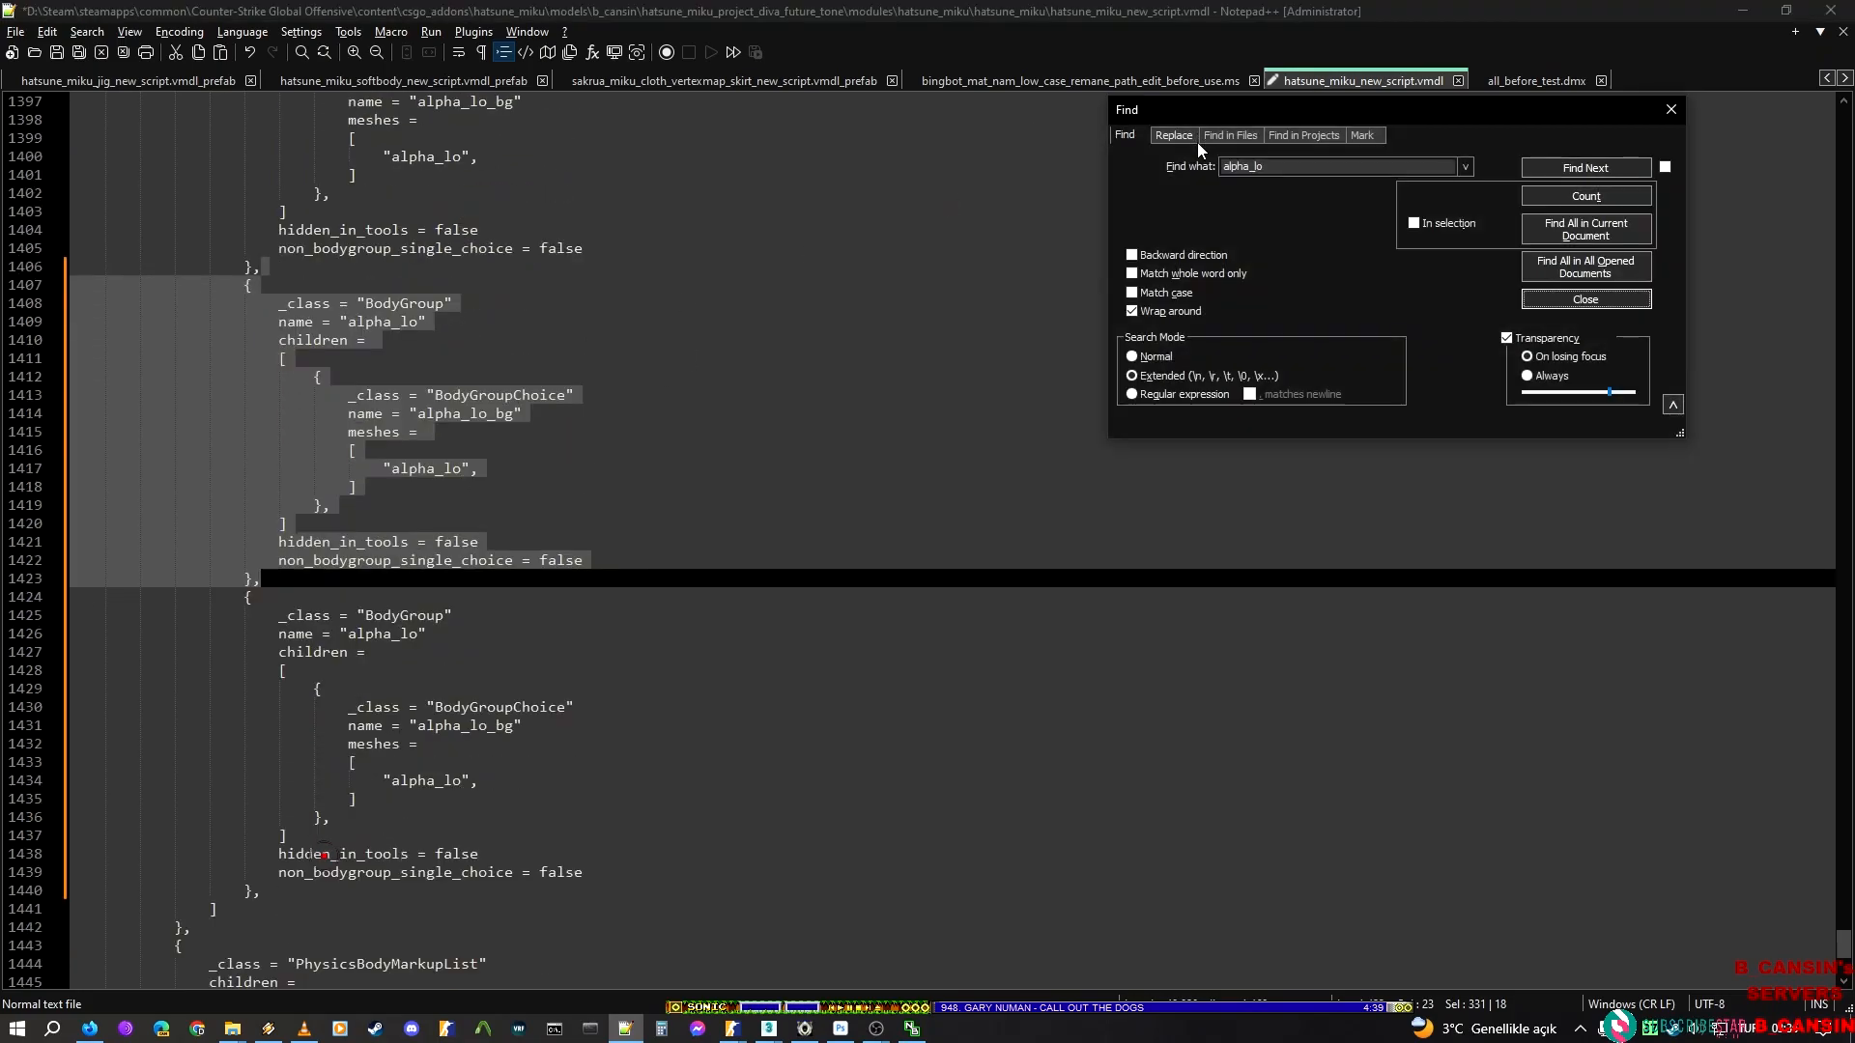
pyautogui.click(1174, 134)
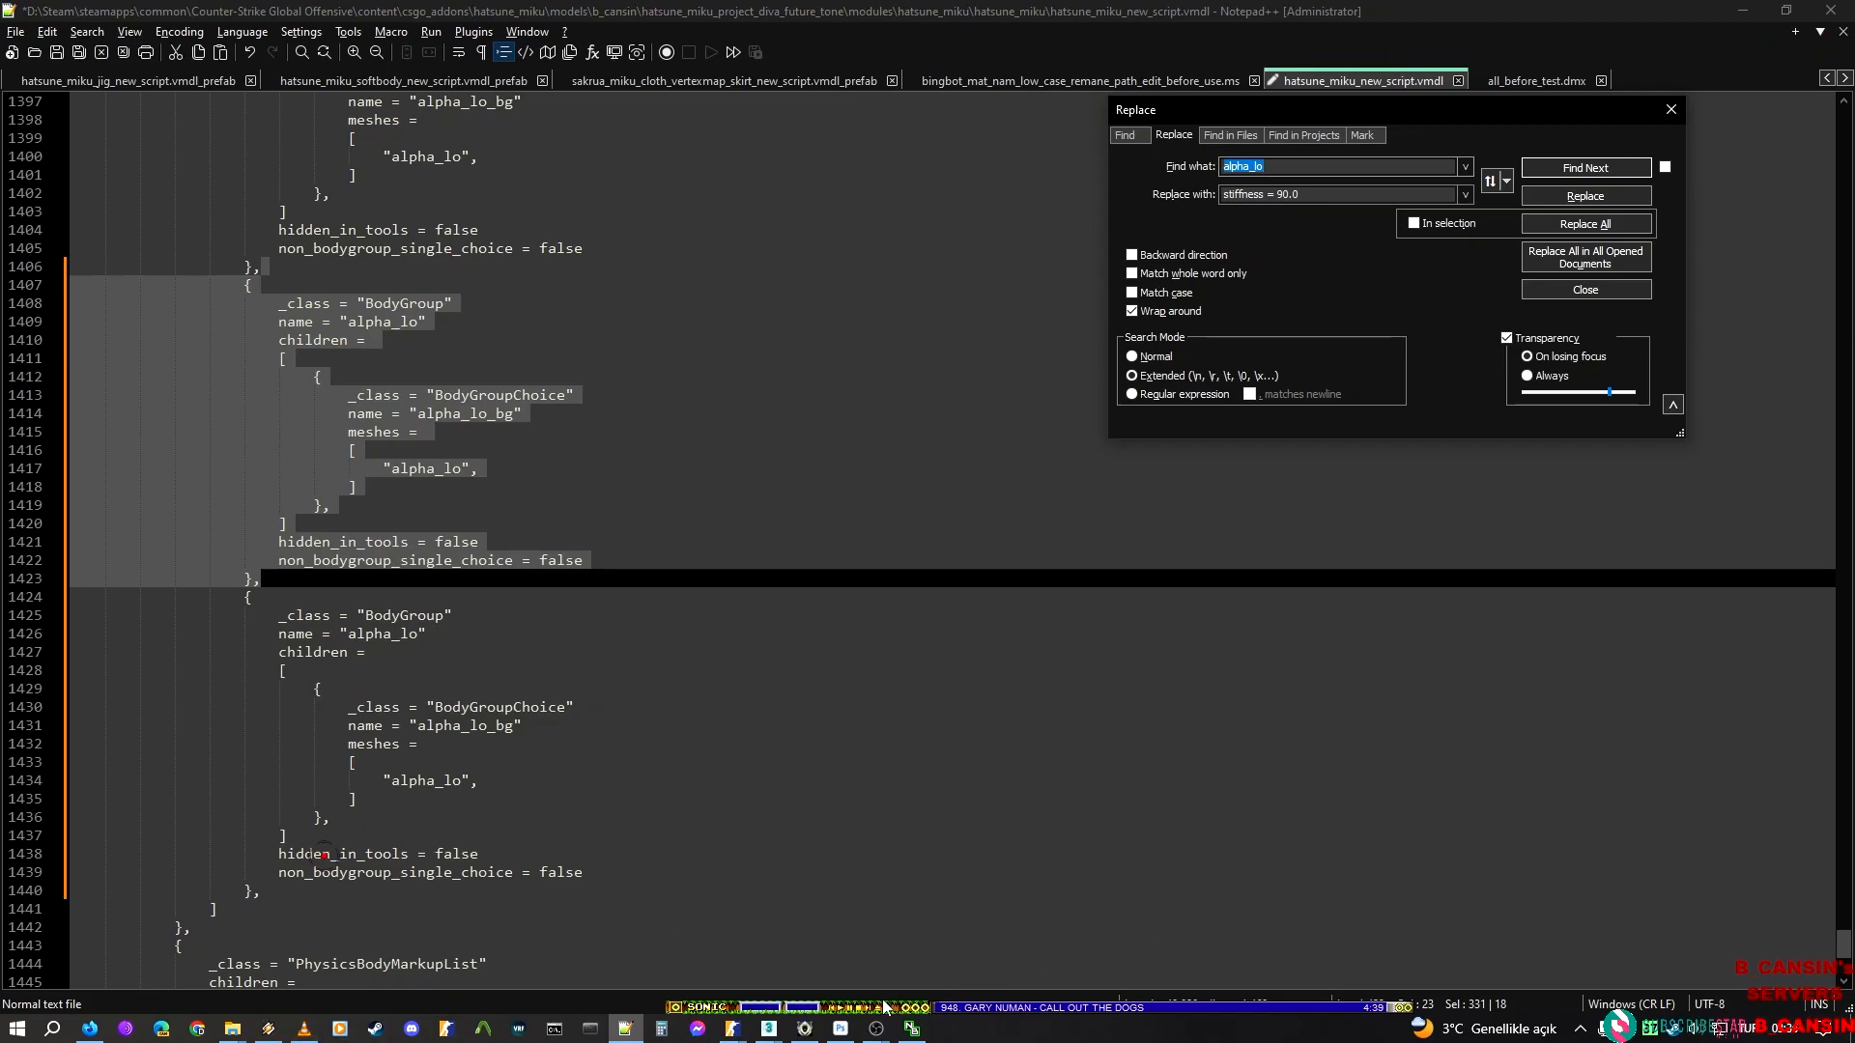
pyautogui.click(732, 1028)
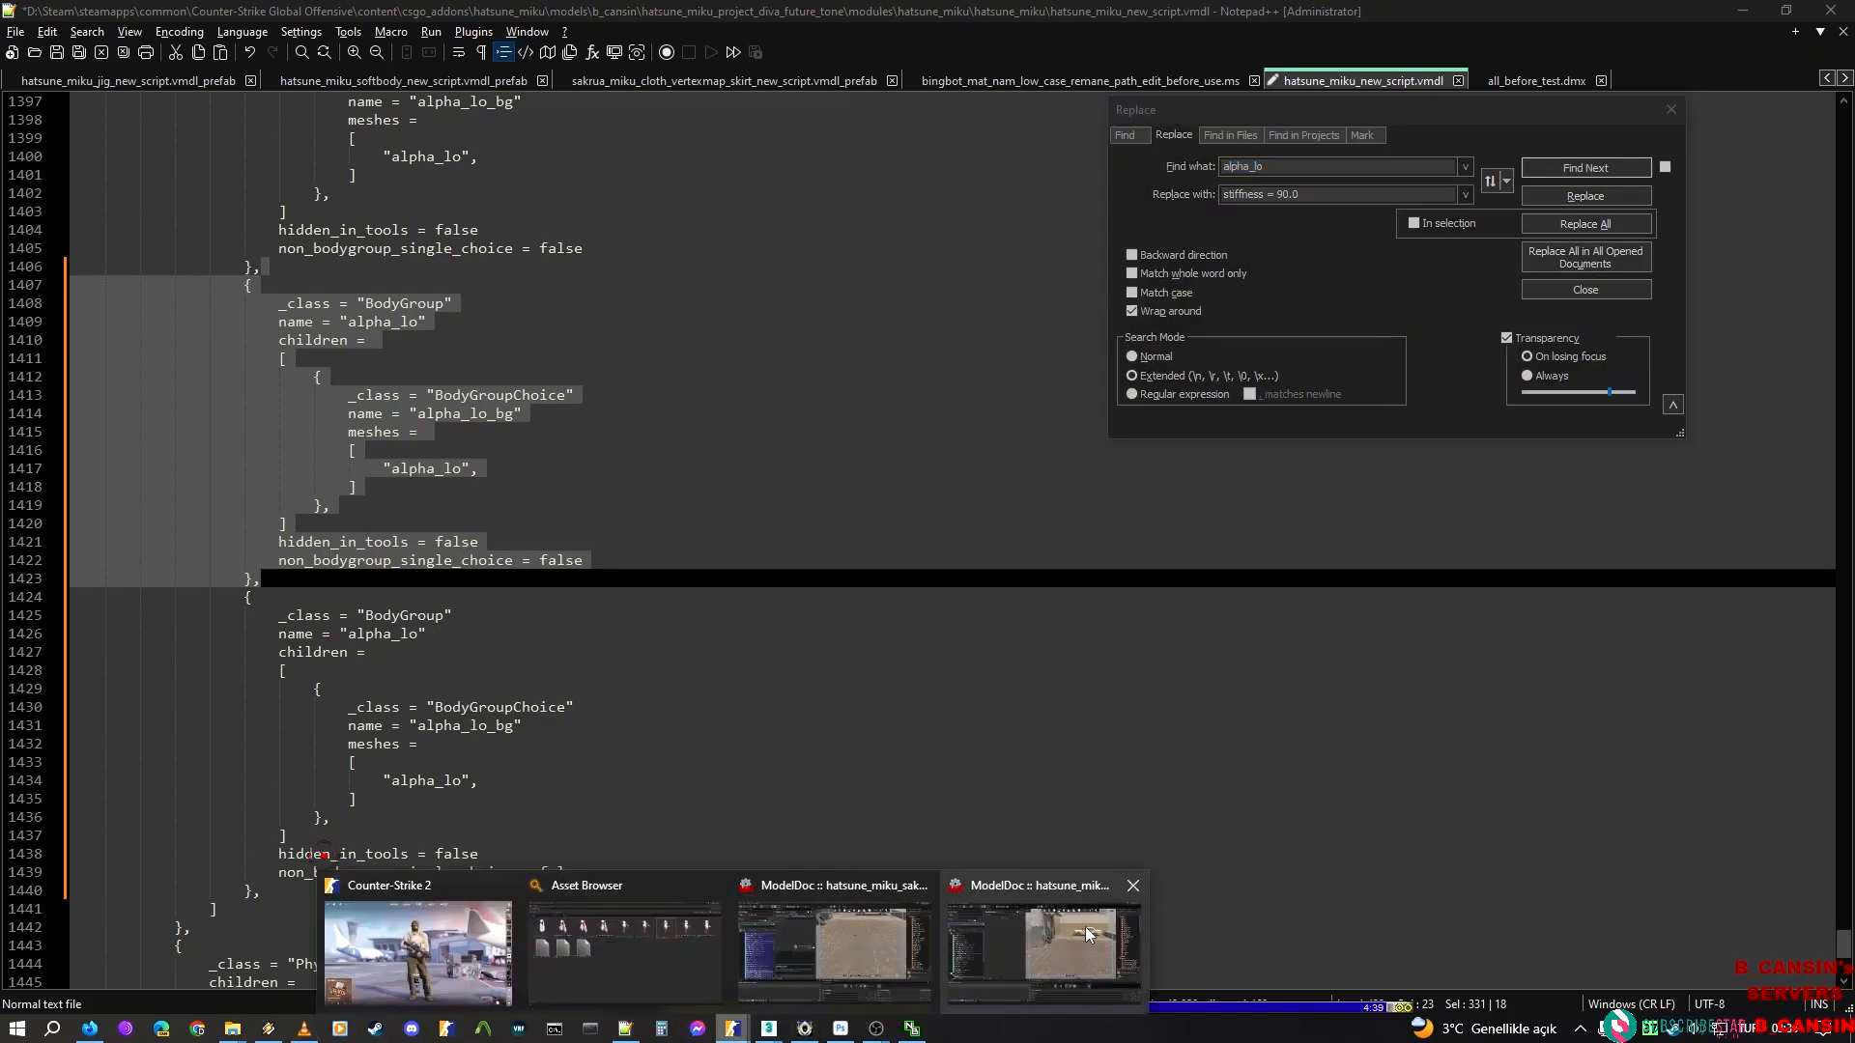
pyautogui.click(1086, 929)
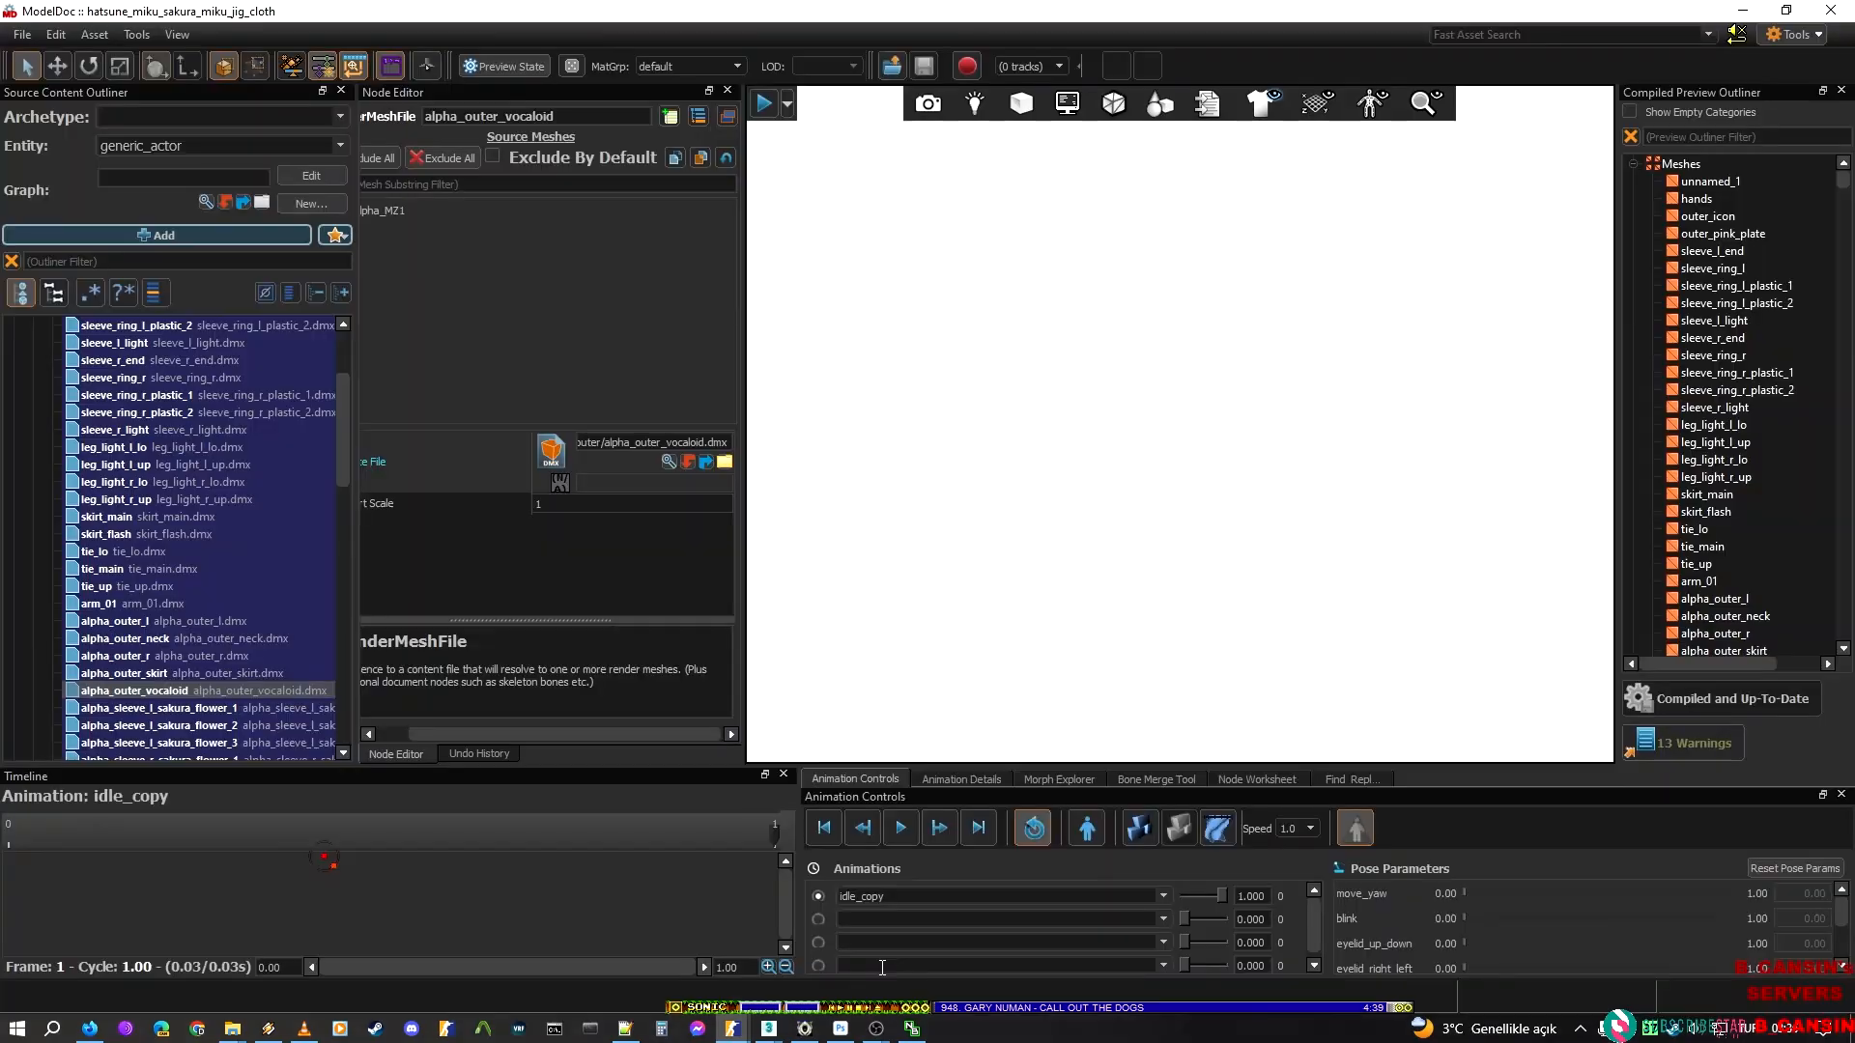
pyautogui.click(747, 1025)
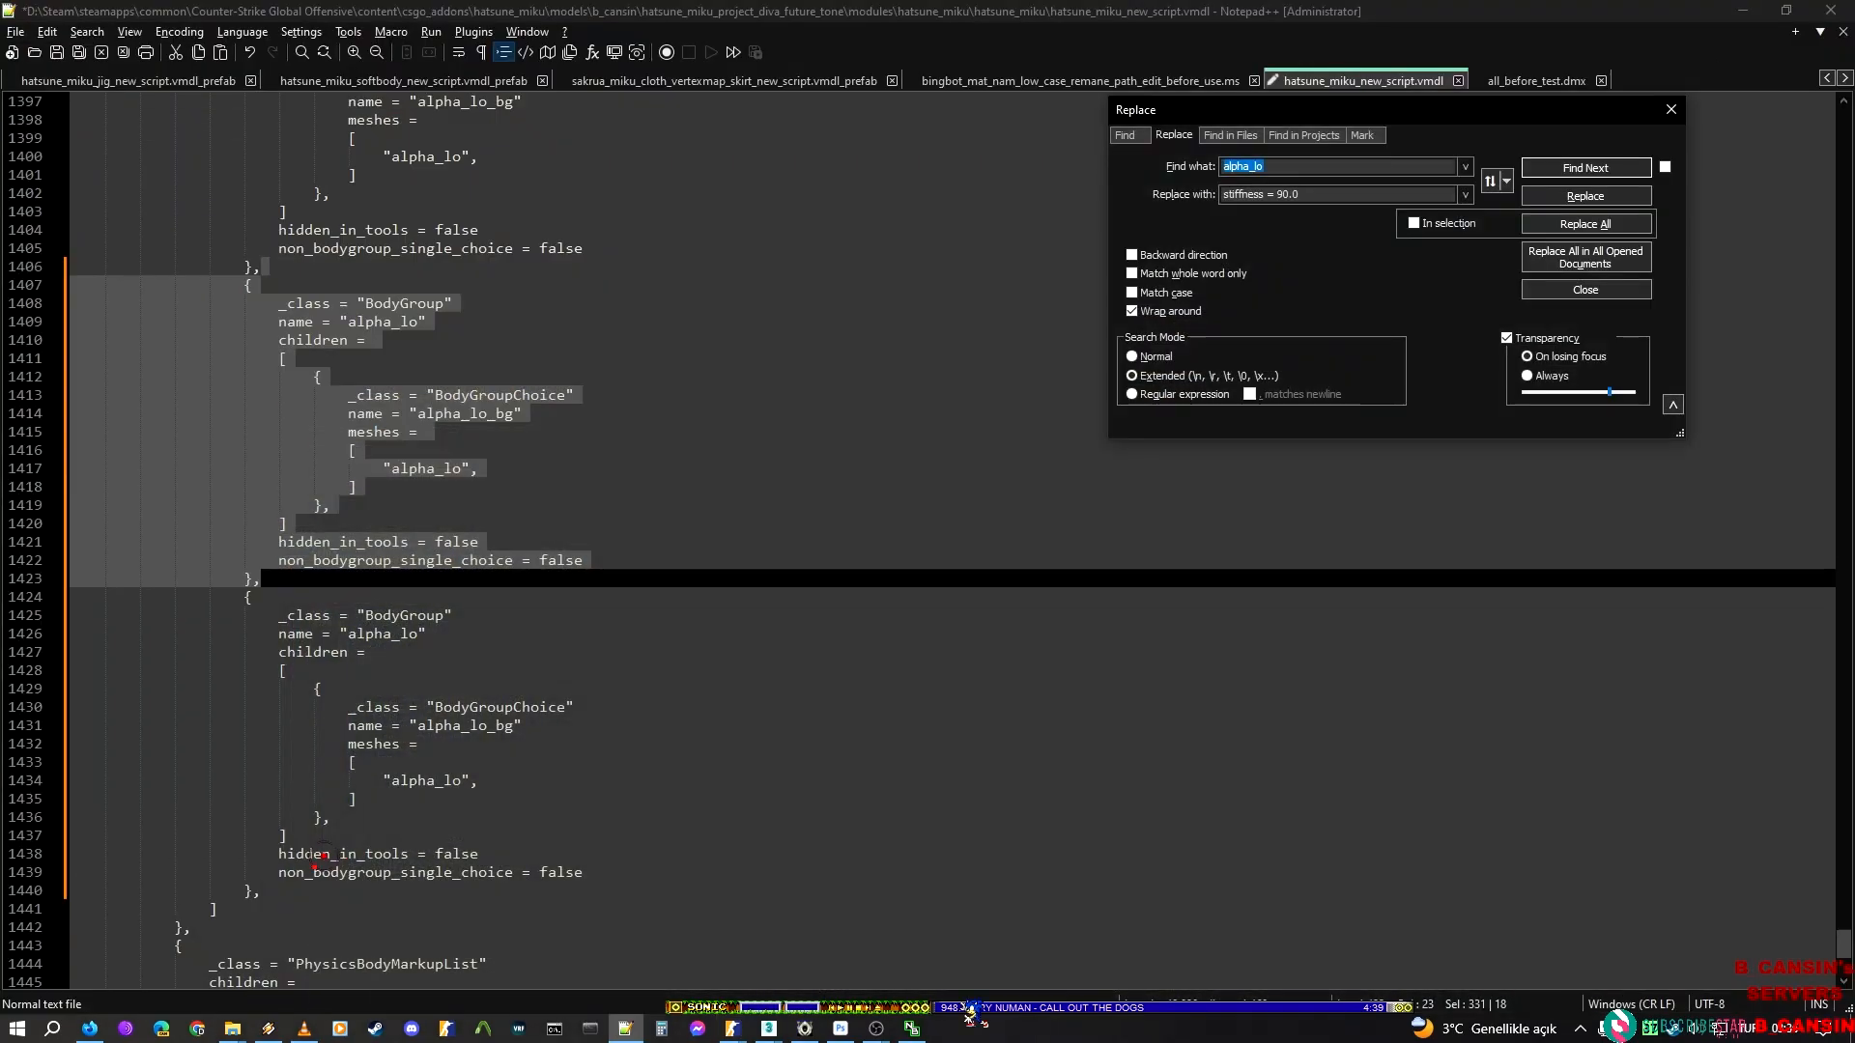
pyautogui.click(748, 1027)
pyautogui.click(1007, 937)
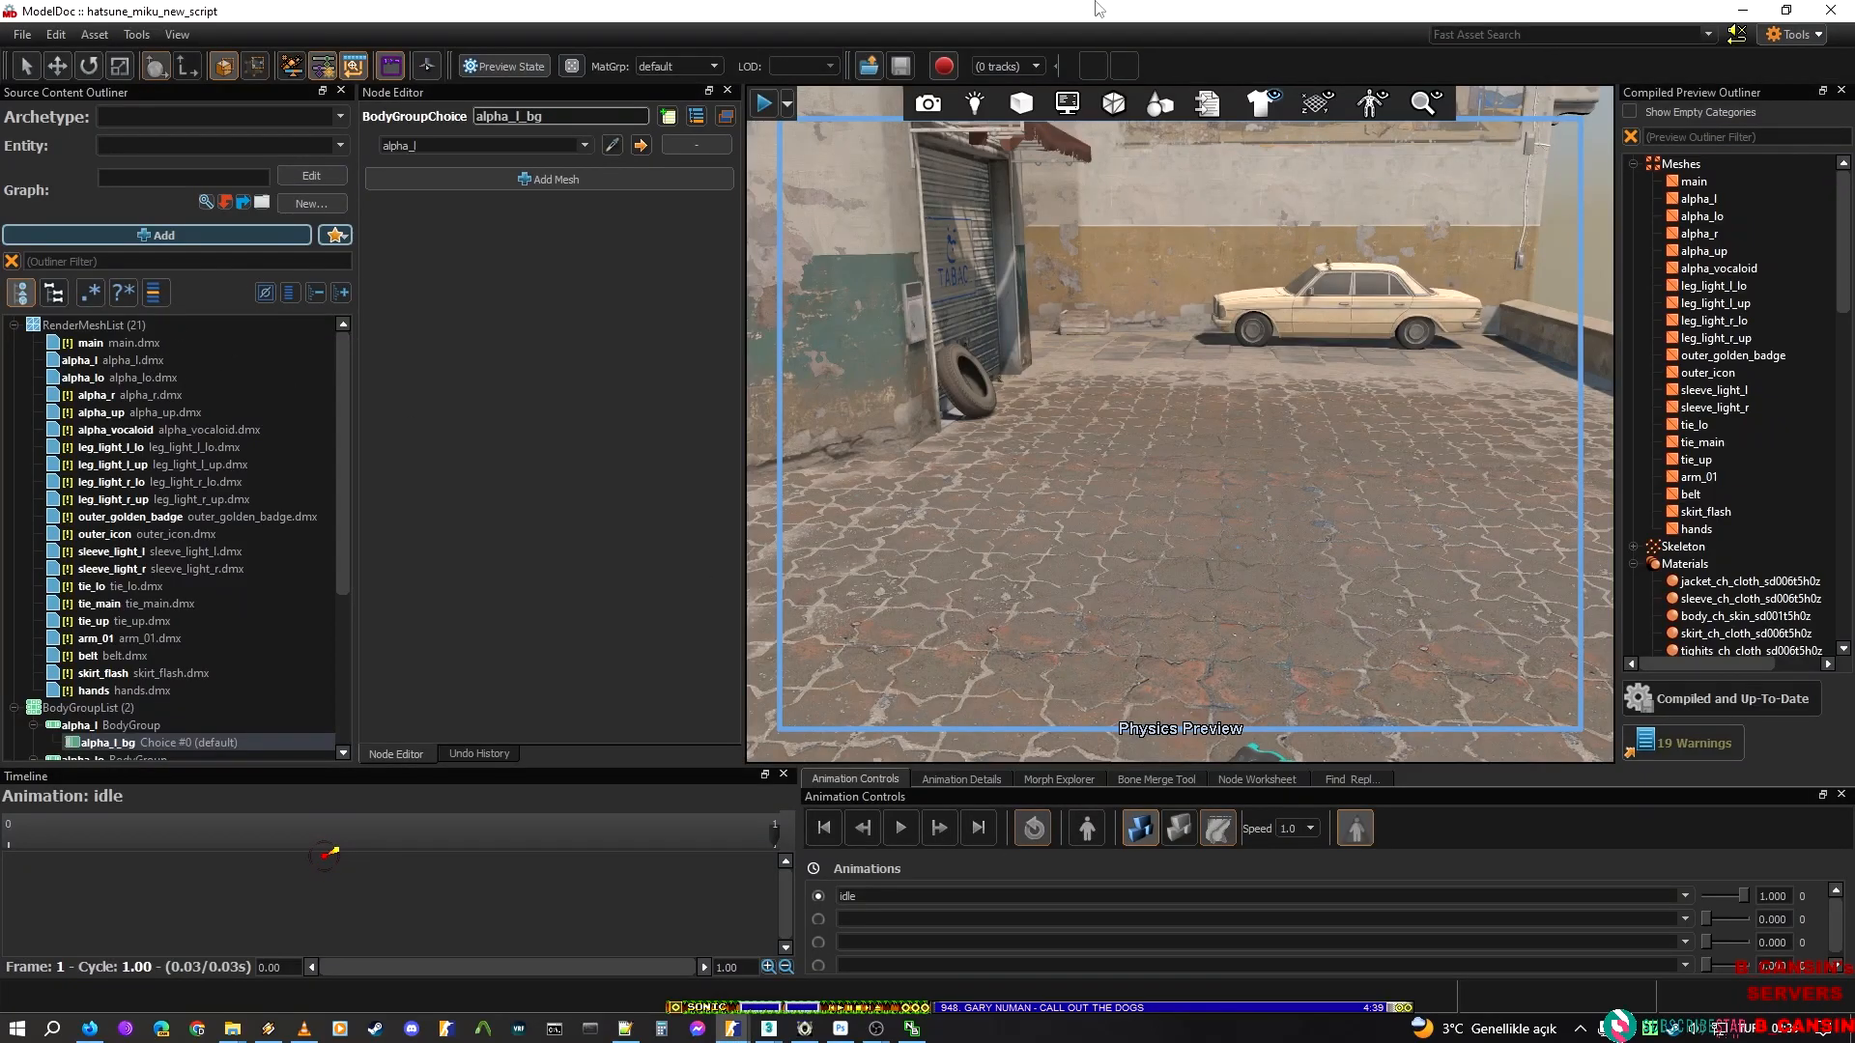
pyautogui.scroll(-1, 123, 628)
pyautogui.scroll(-1, 124, 628)
pyautogui.scroll(2, 123, 628)
pyautogui.click(102, 395)
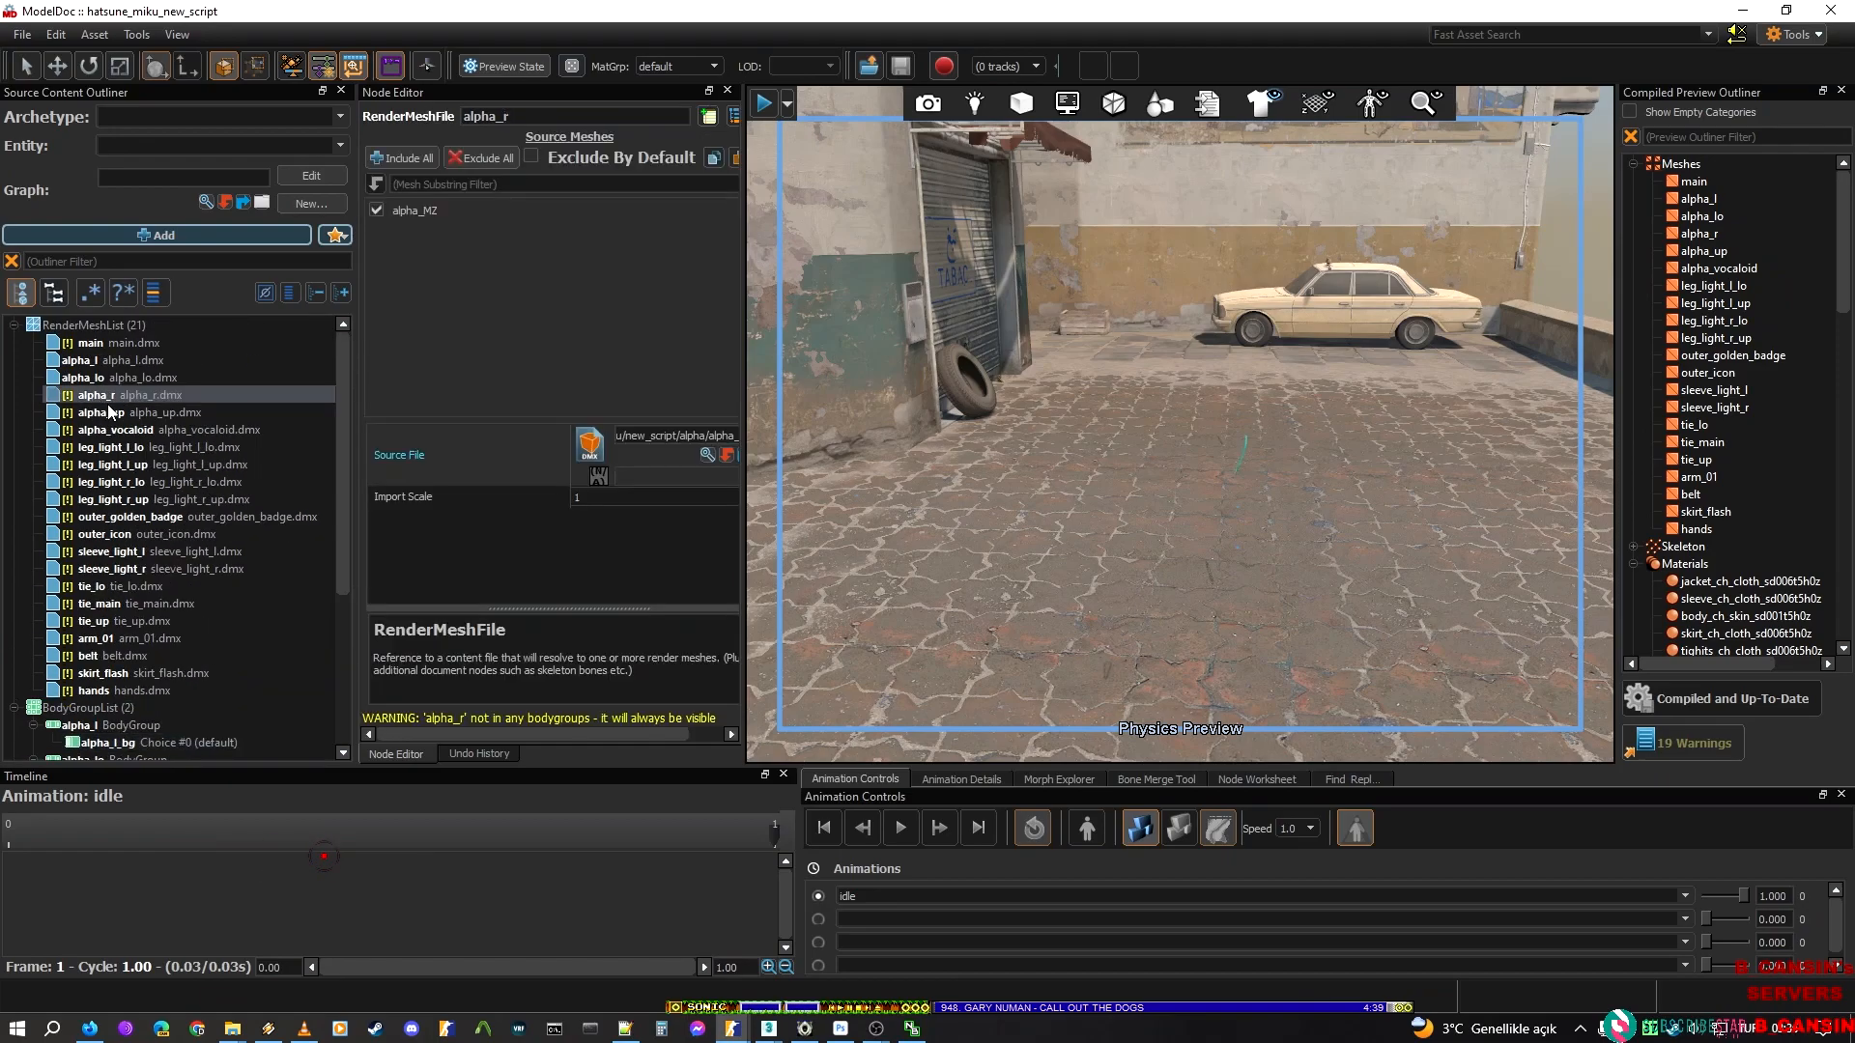
# Return to Notepad++ and replace alpha_lo with alpha_r only within the selected BodyGroup block
pyautogui.hotkey('alt', 'Tab')
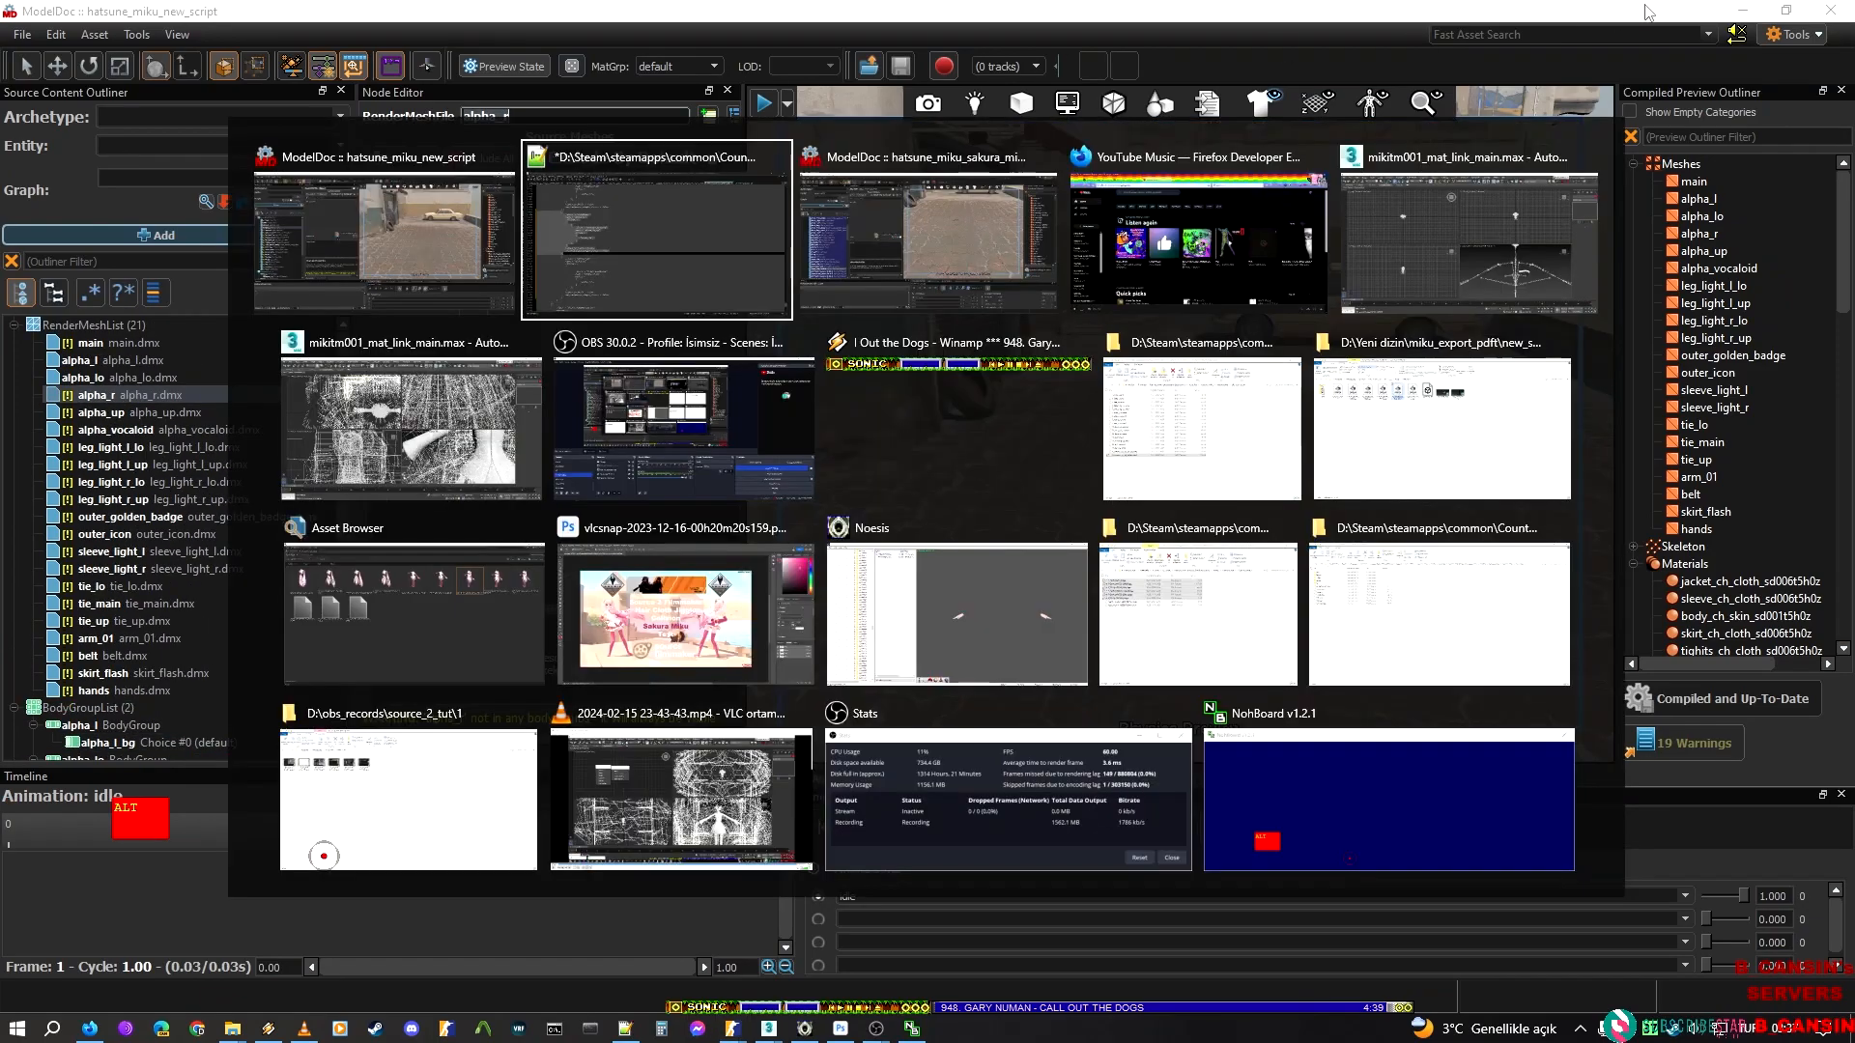
pyautogui.click(1309, 198)
pyautogui.hotkey('ctrl', 'a')
pyautogui.write('alpha_r')
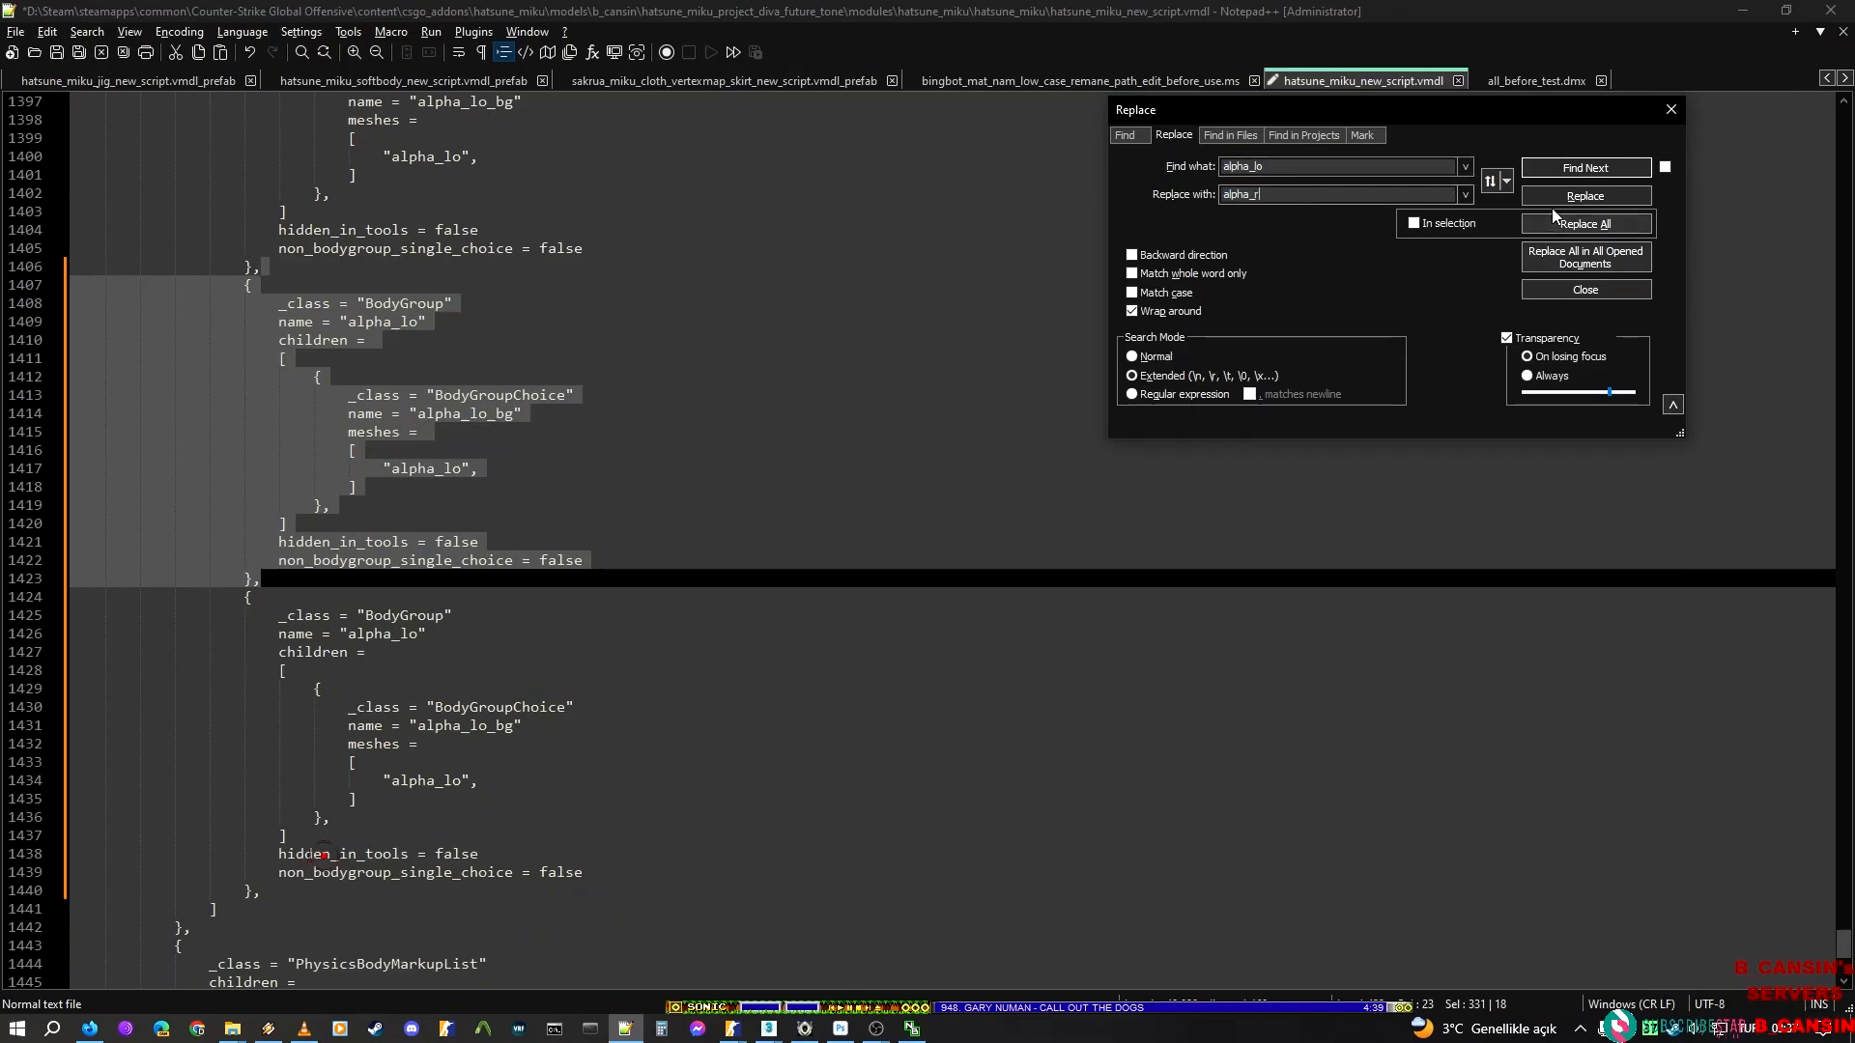
pyautogui.click(1418, 223)
pyautogui.click(1594, 224)
# Duplicate the alpha_lo BodyGroup block that follows the alpha_r block directly below itself
pyautogui.moveTo(269, 578); pyautogui.dragTo(354, 859)
pyautogui.hotkey('ctrl', 'd')
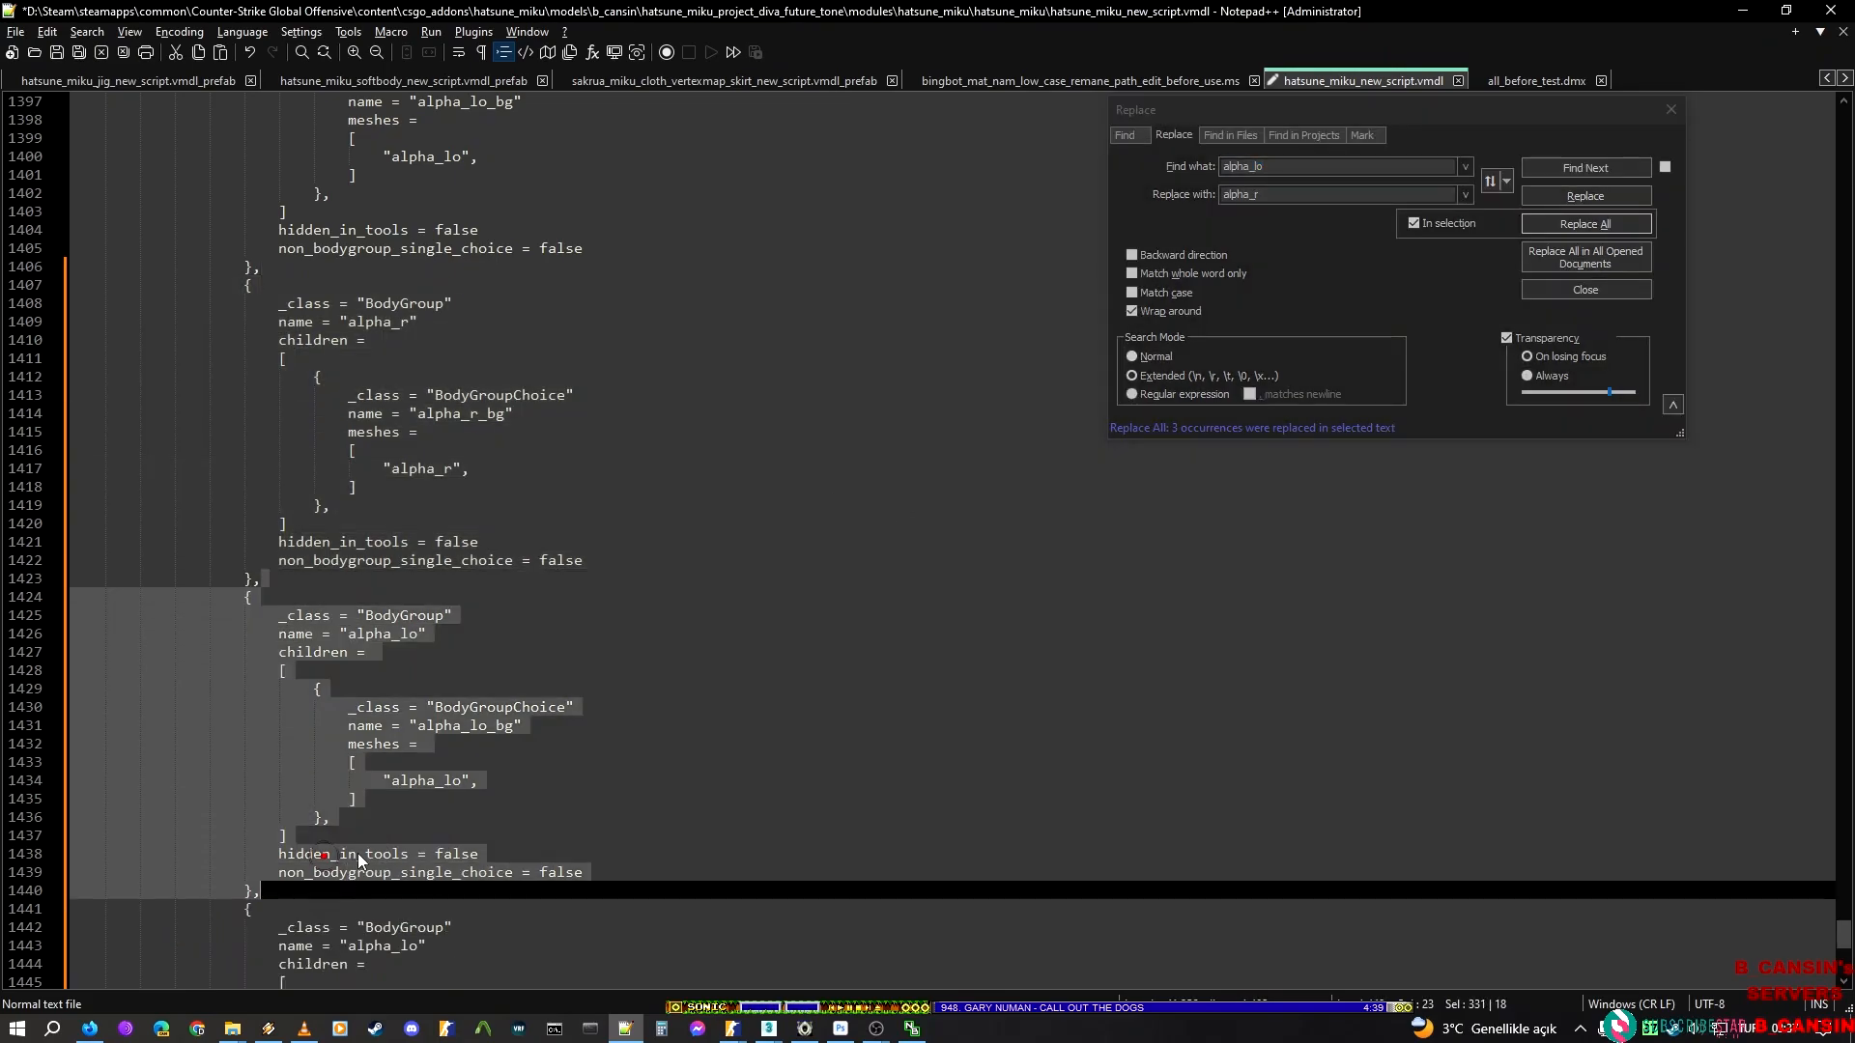
pyautogui.scroll(-6, 355, 858)
# Copy the render mesh name alpha_up from ModelDoc and set it as the replacement text for alpha_lo in Notepad++
pyautogui.hotkey('alt', 'Tab')
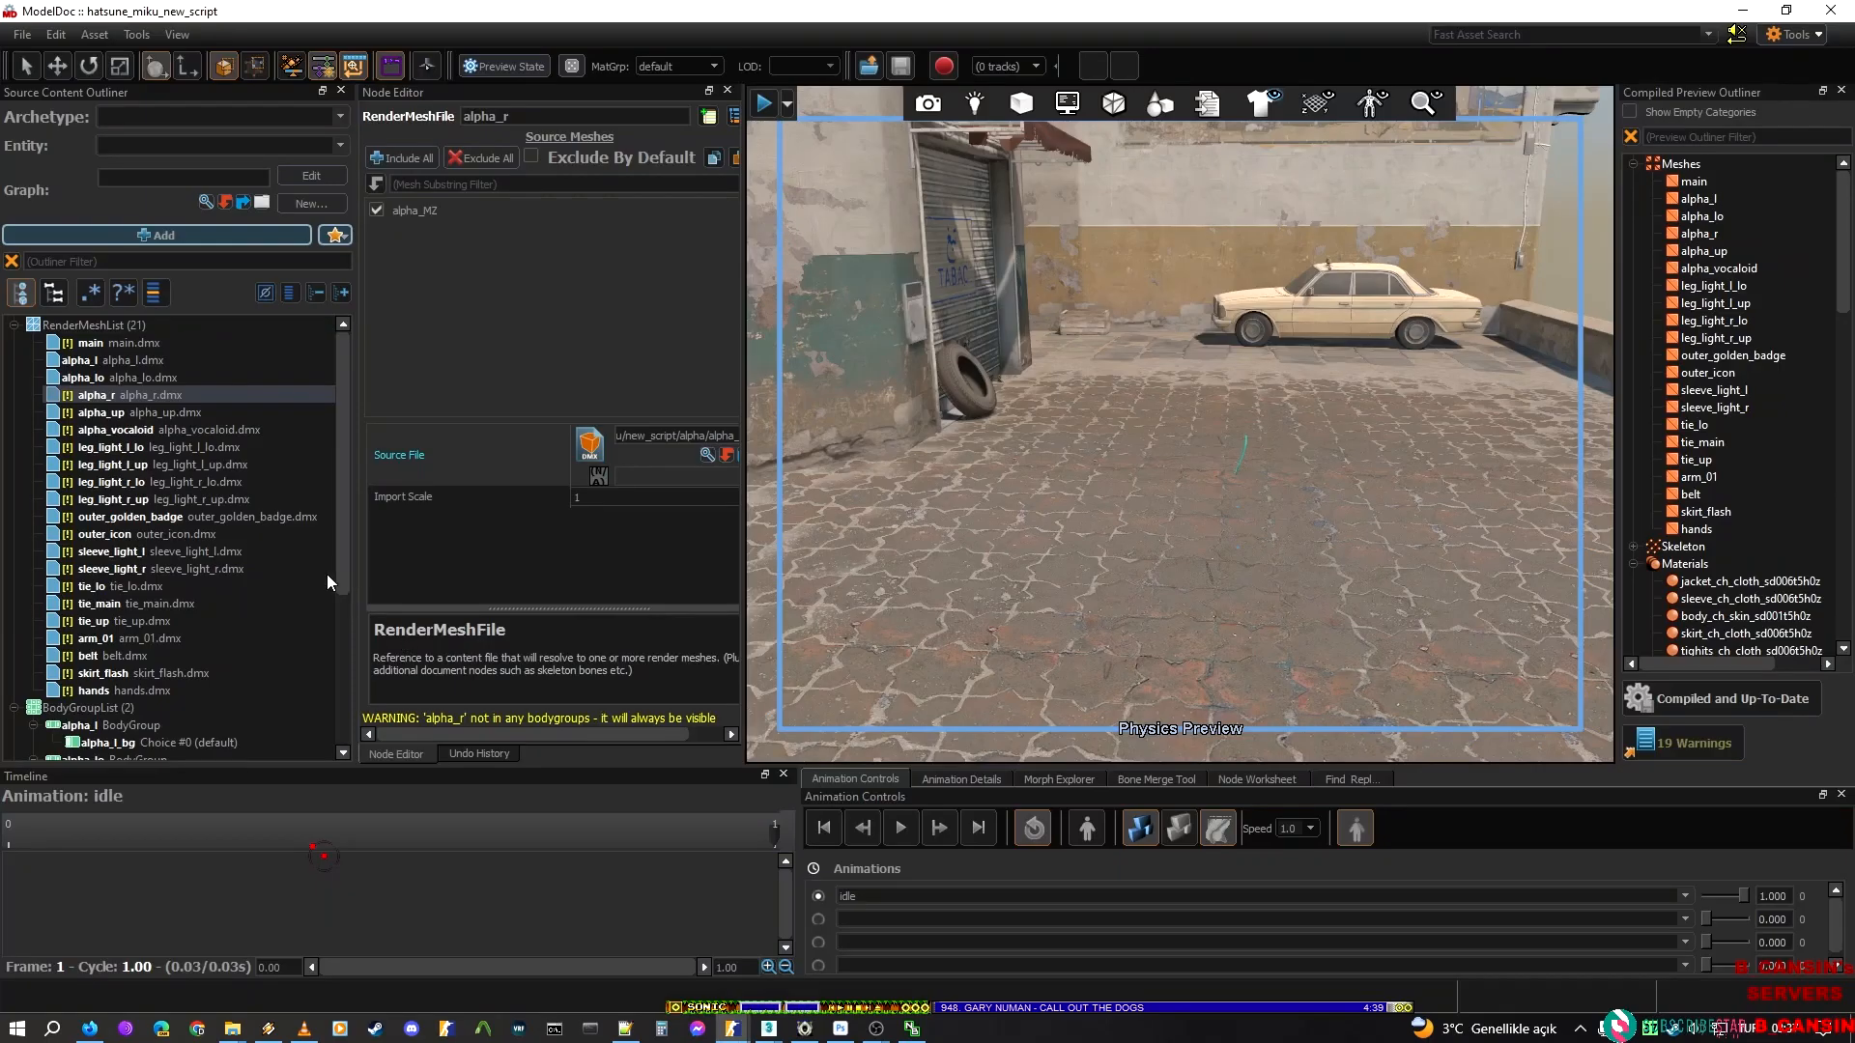
pyautogui.click(124, 416)
pyautogui.doubleClick(561, 116)
pyautogui.hotkey('ctrl', 'c')
pyautogui.hotkey('alt', 'Tab')
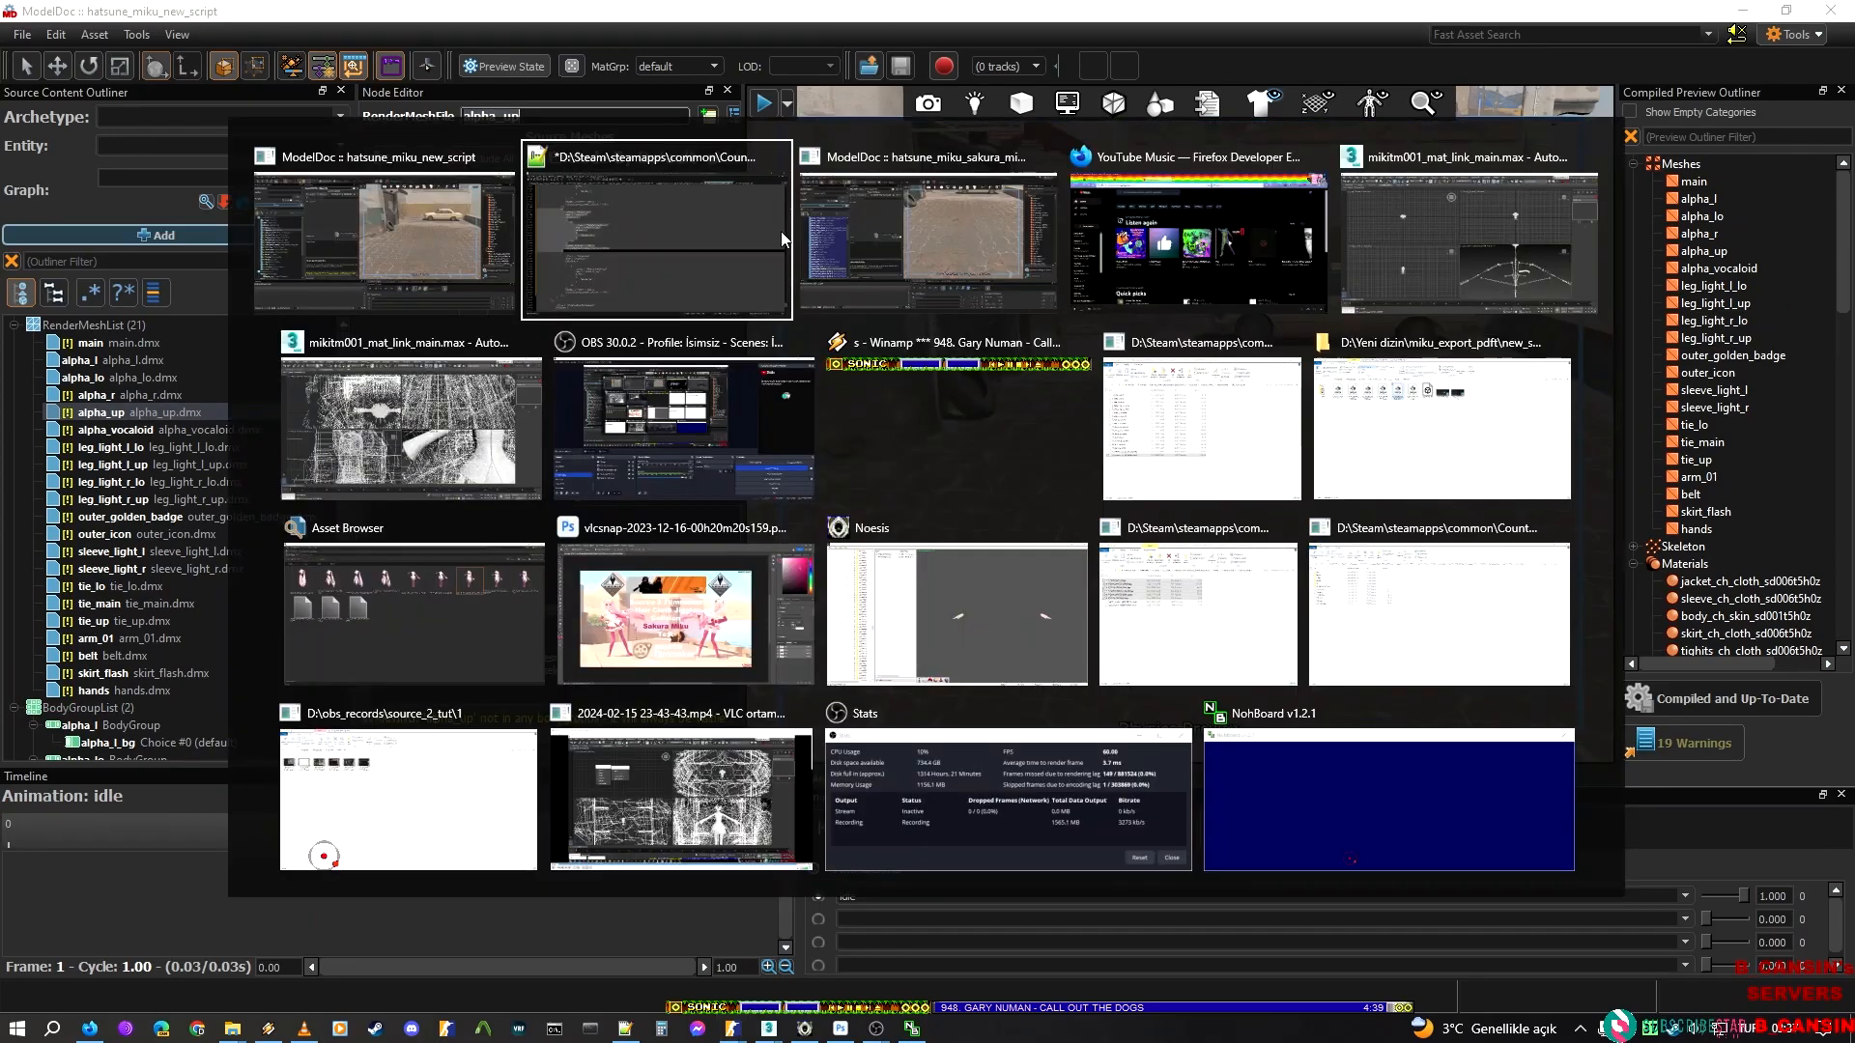
pyautogui.doubleClick(1295, 194)
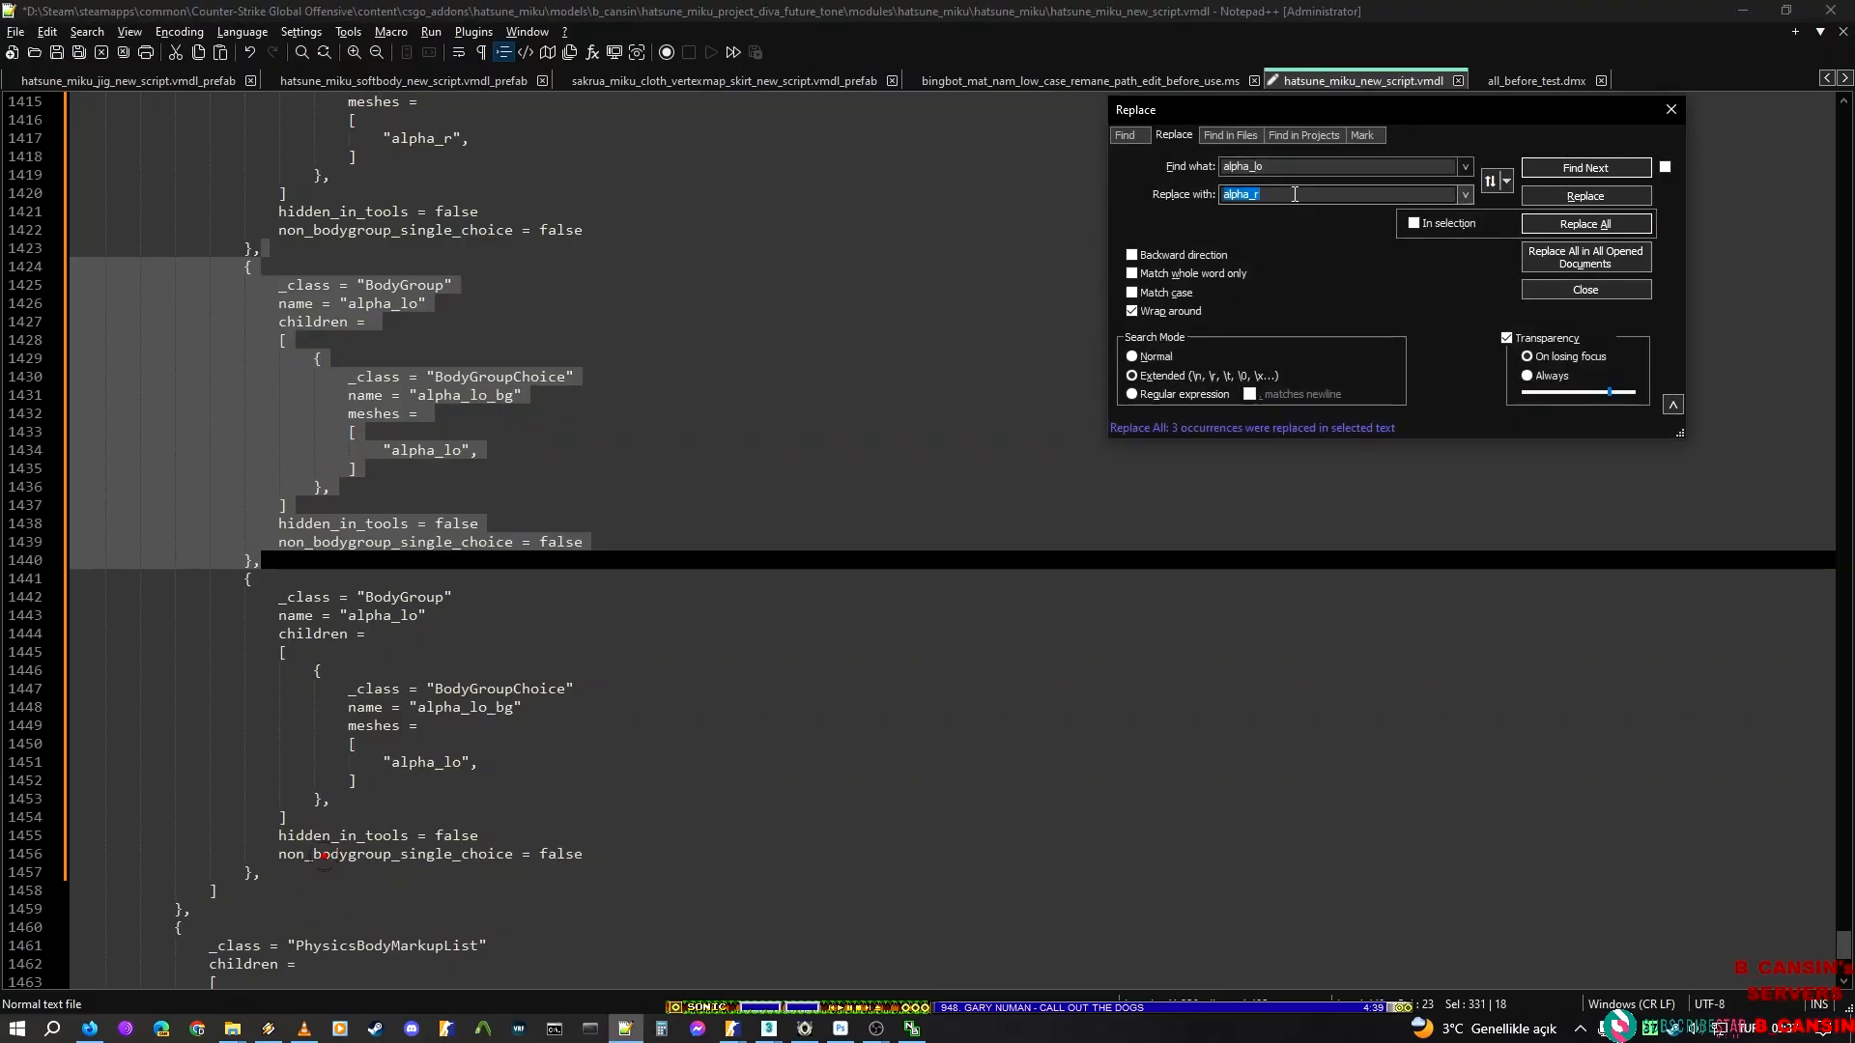
pyautogui.hotkey('ctrl', 'v')
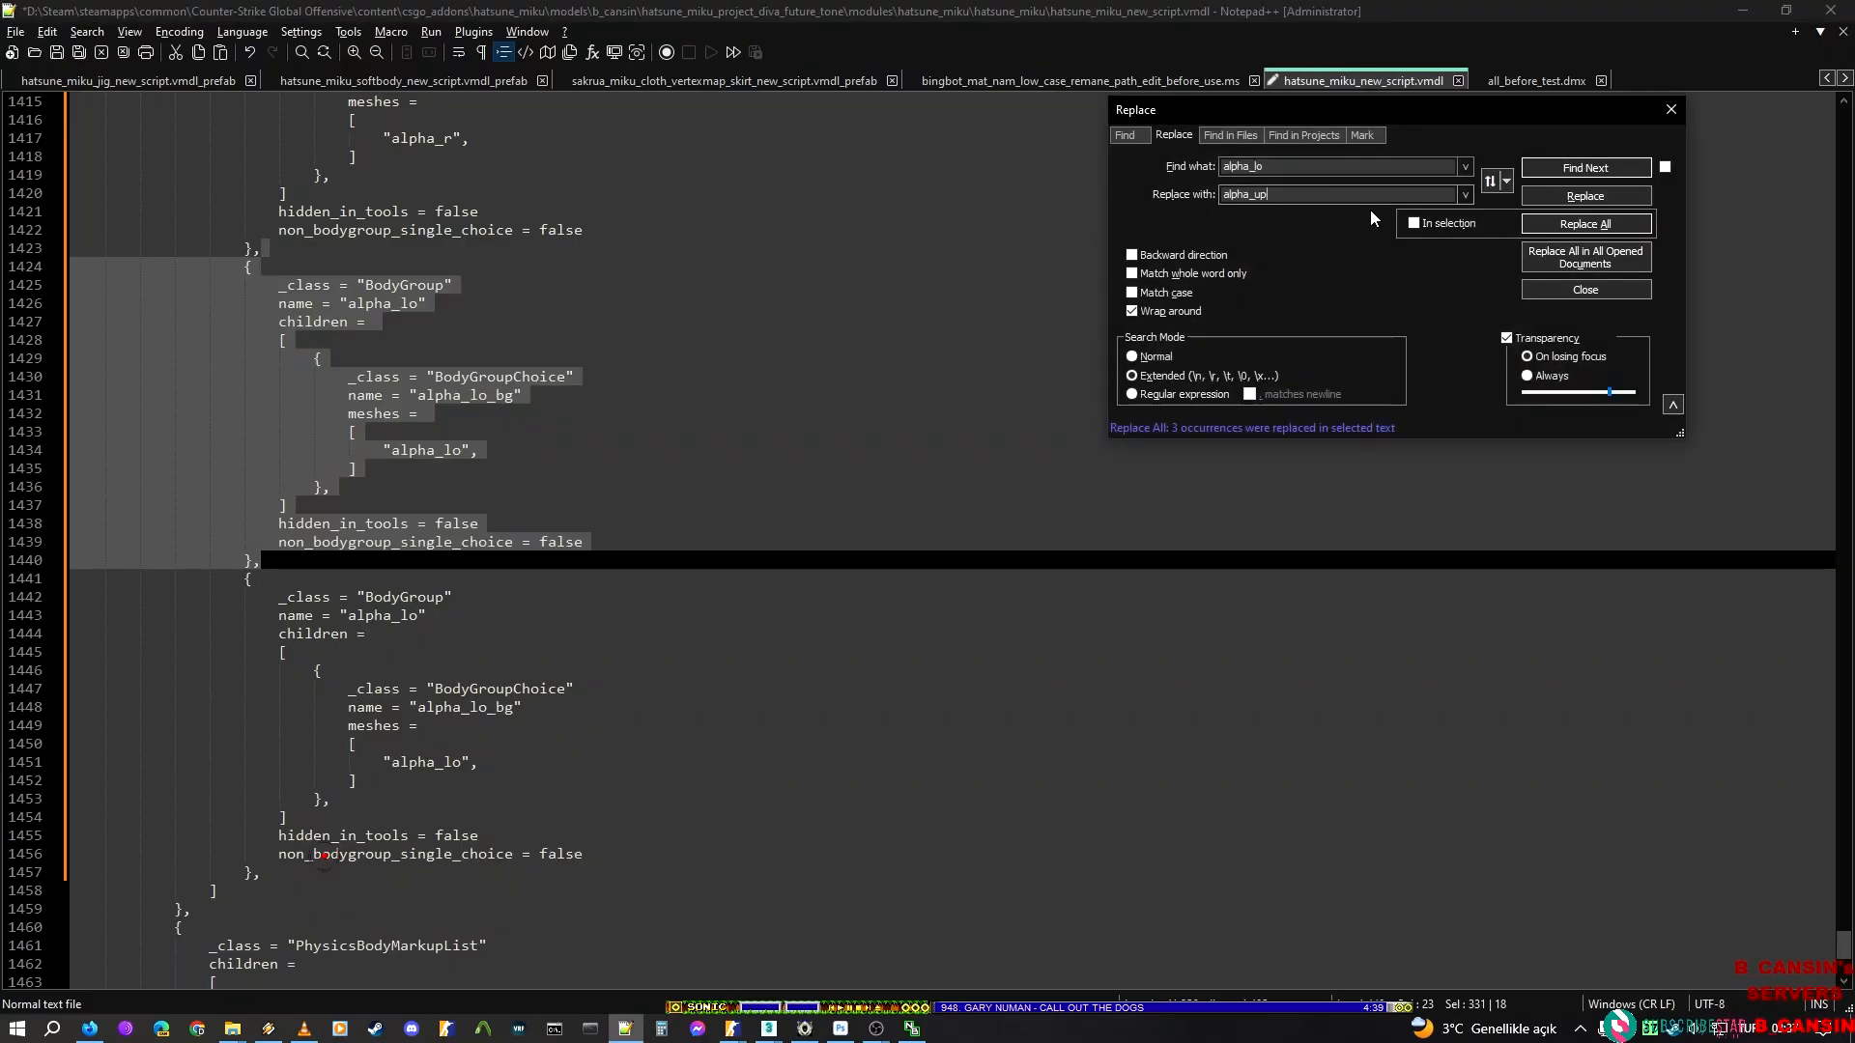
# Try replacing alpha_lo with alpha_up without limiting it to the selection, and undo the replacement
pyautogui.click(1585, 223)
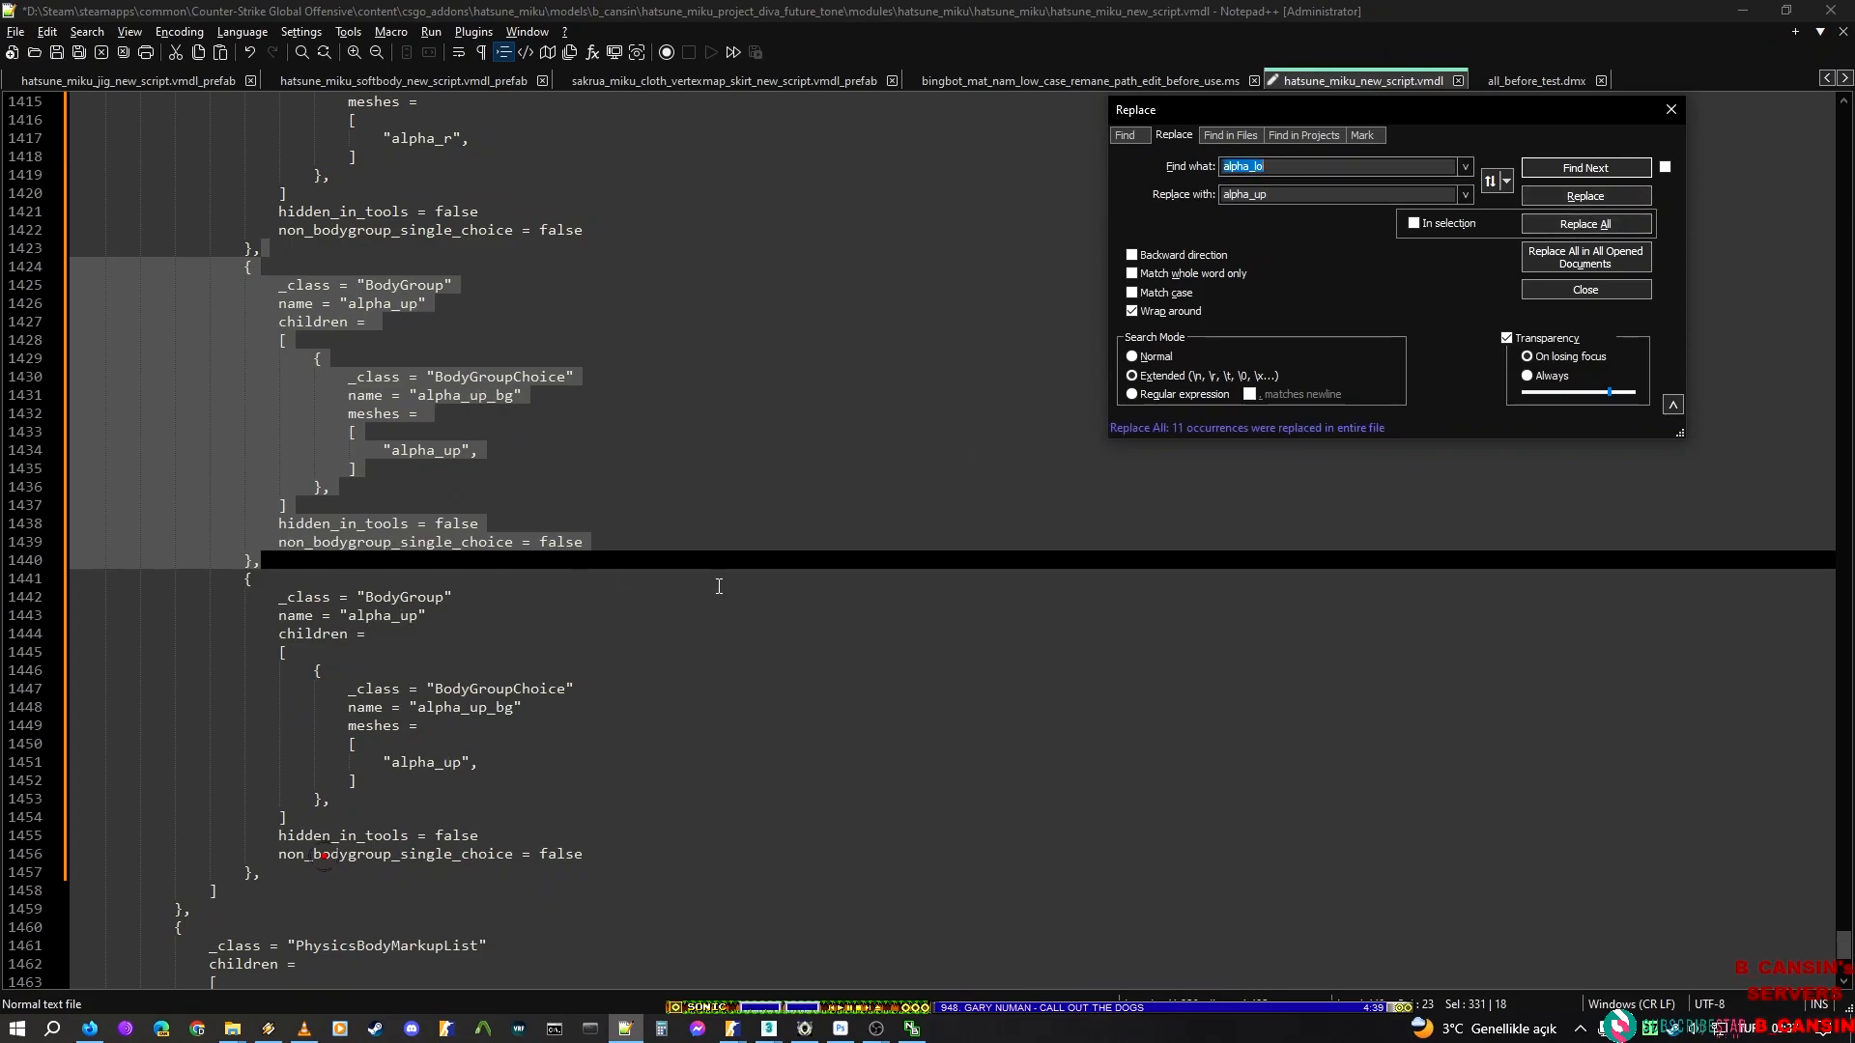
pyautogui.click(696, 627)
pyautogui.hotkey('ctrl', 'z')
# Select the alpha_lo BodyGroup block directly after the alpha_r block and replace alpha_lo with alpha_up only within that selection
pyautogui.scroll(5, 488, 480)
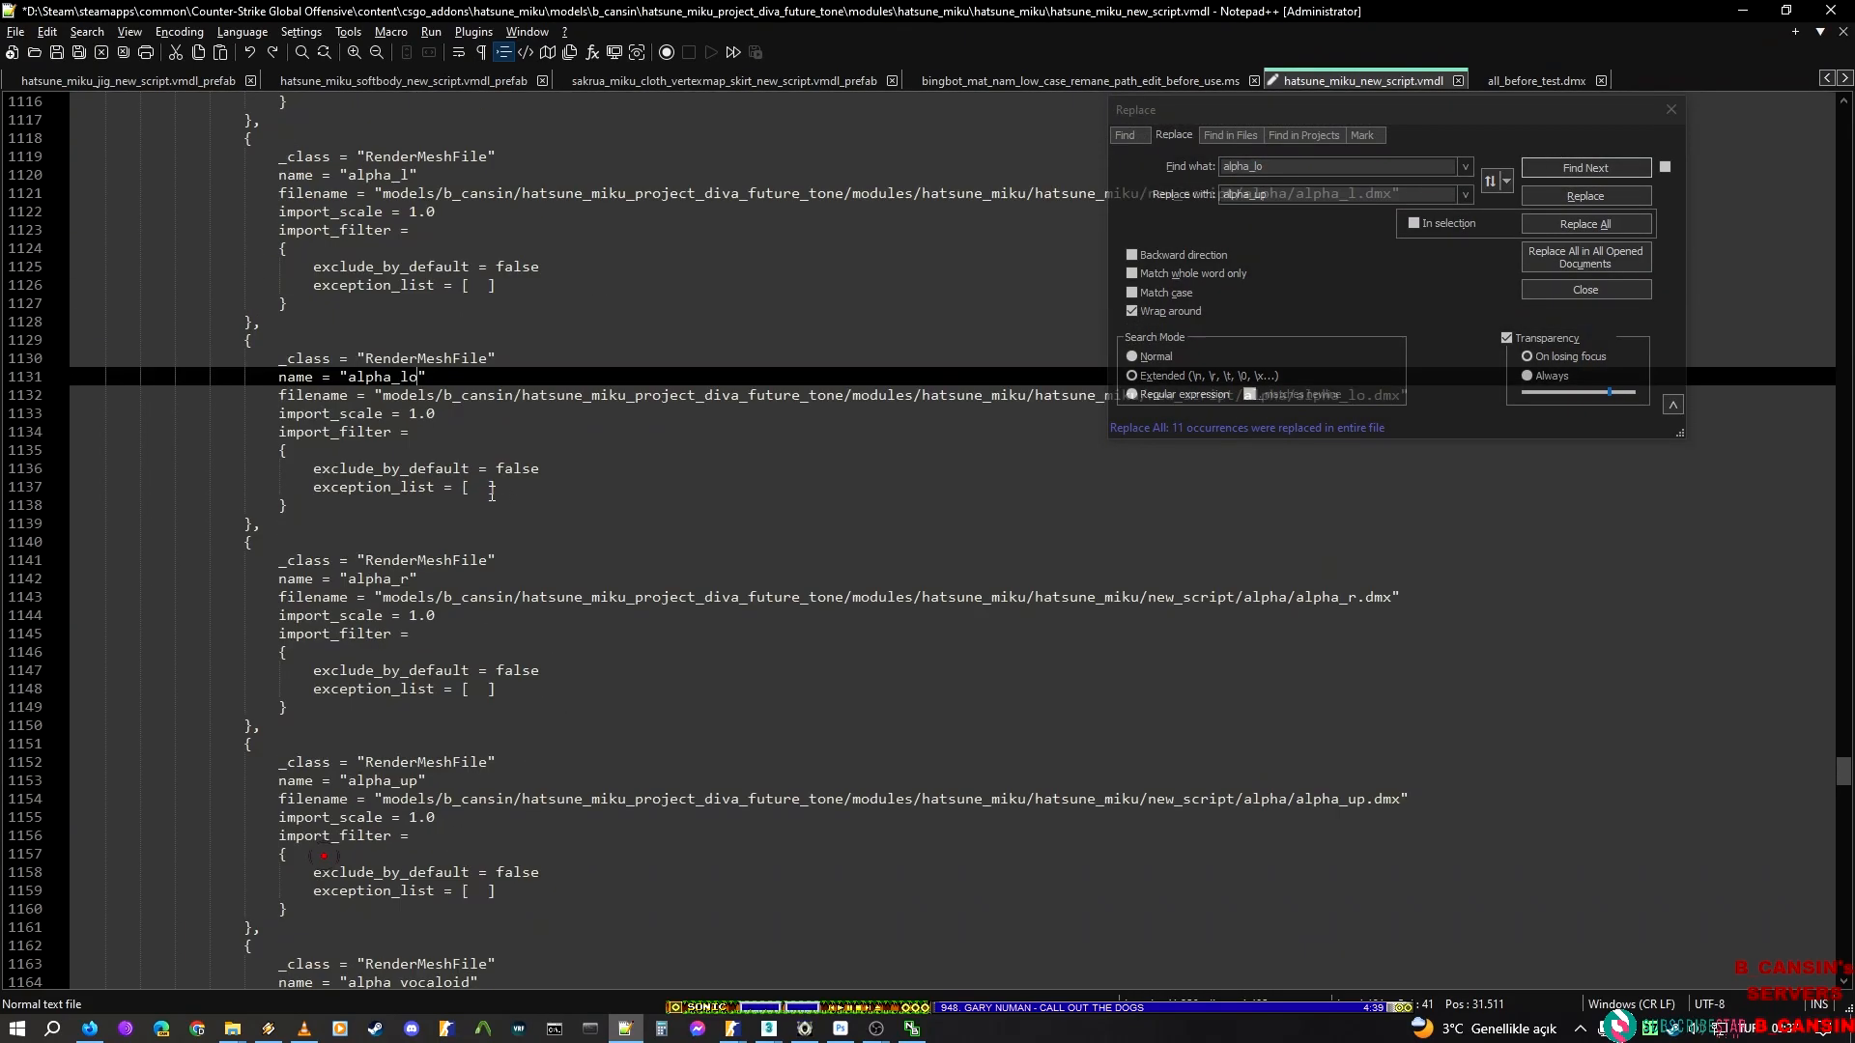
pyautogui.click(1563, 167)
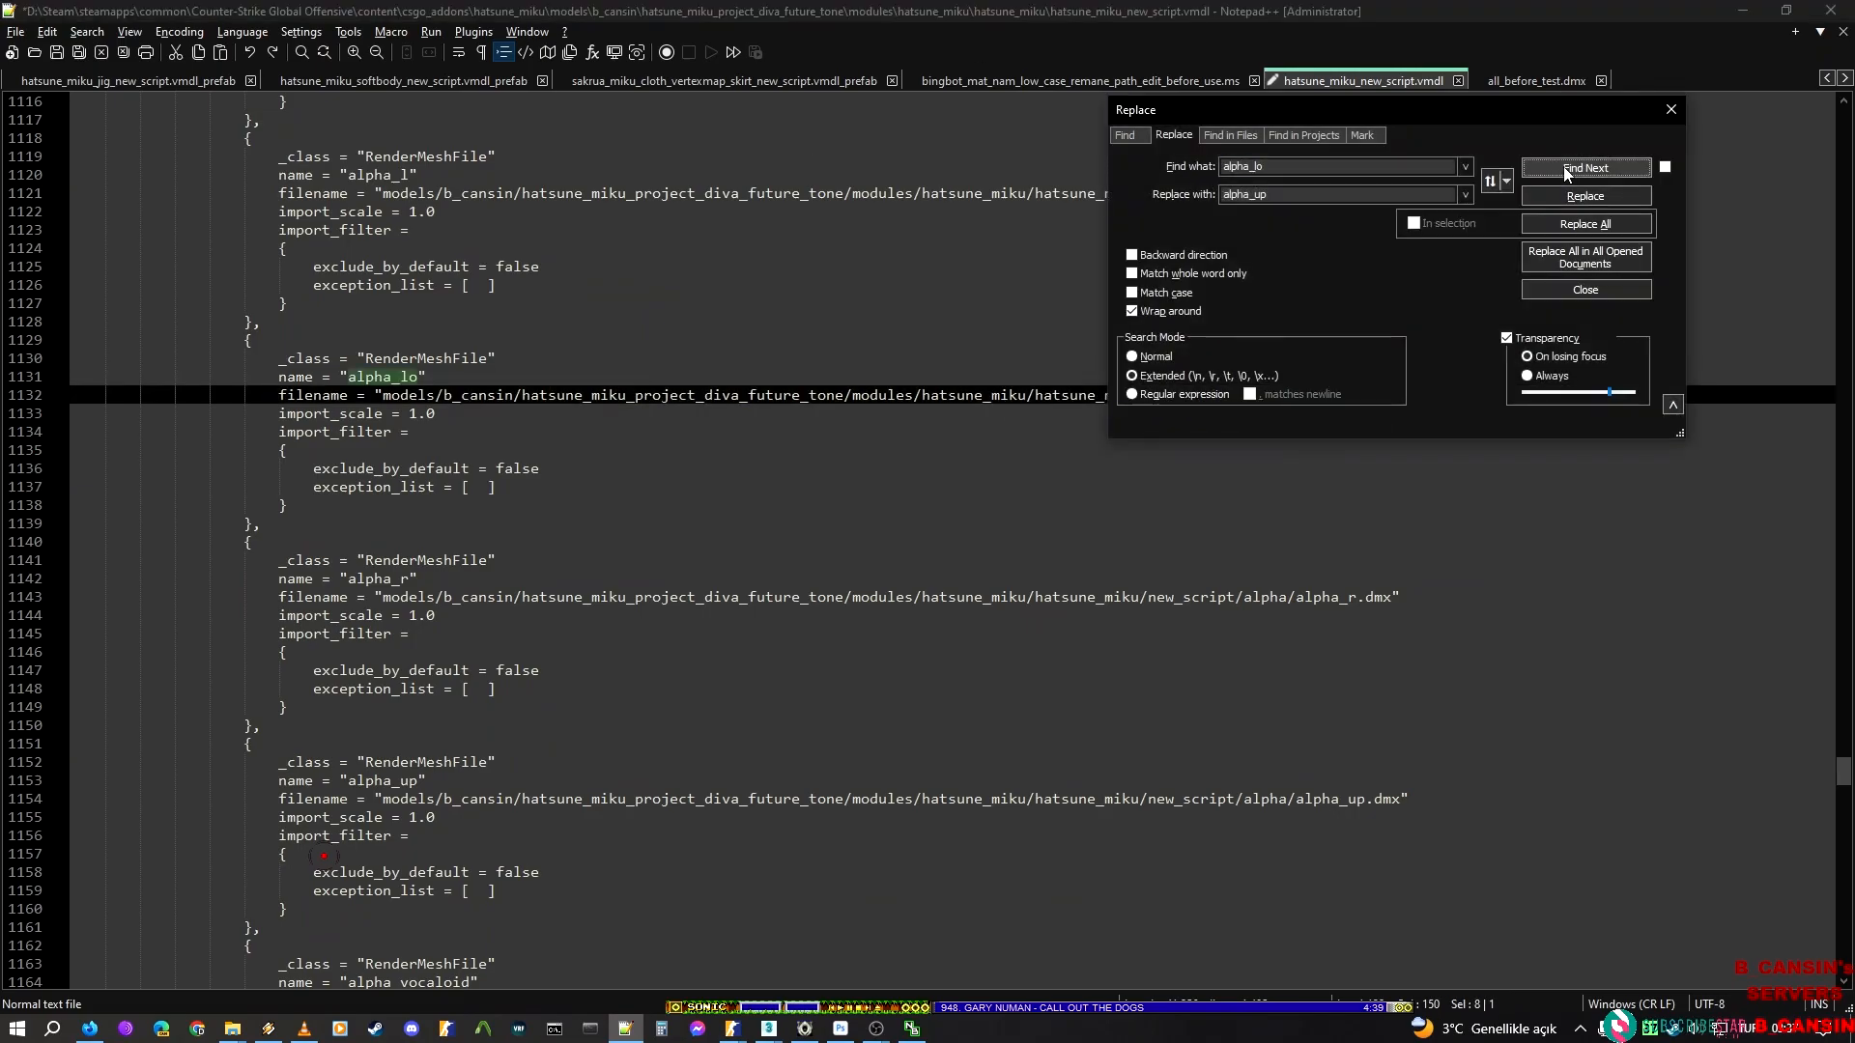
pyautogui.scroll(-2, 389, 598)
pyautogui.moveTo(295, 363); pyautogui.dragTo(320, 670)
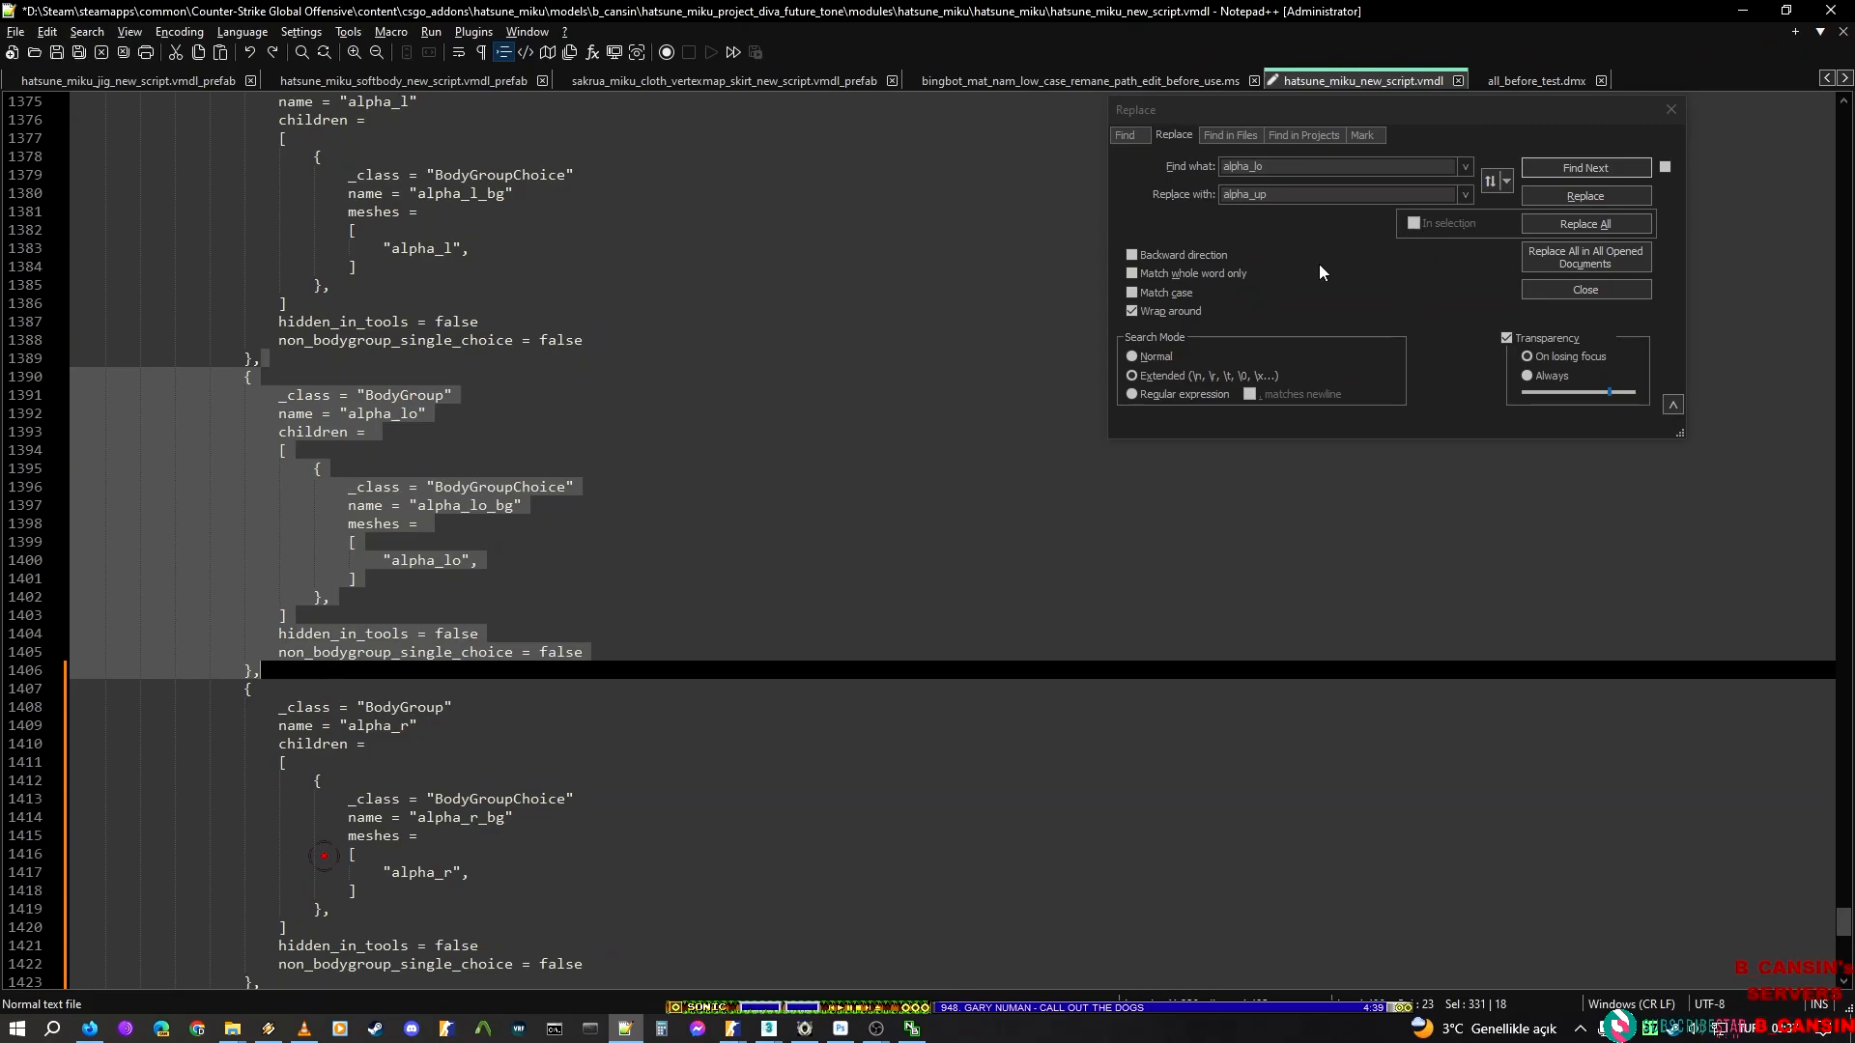
pyautogui.scroll(-3, 767, 658)
pyautogui.scroll(-4, 443, 635)
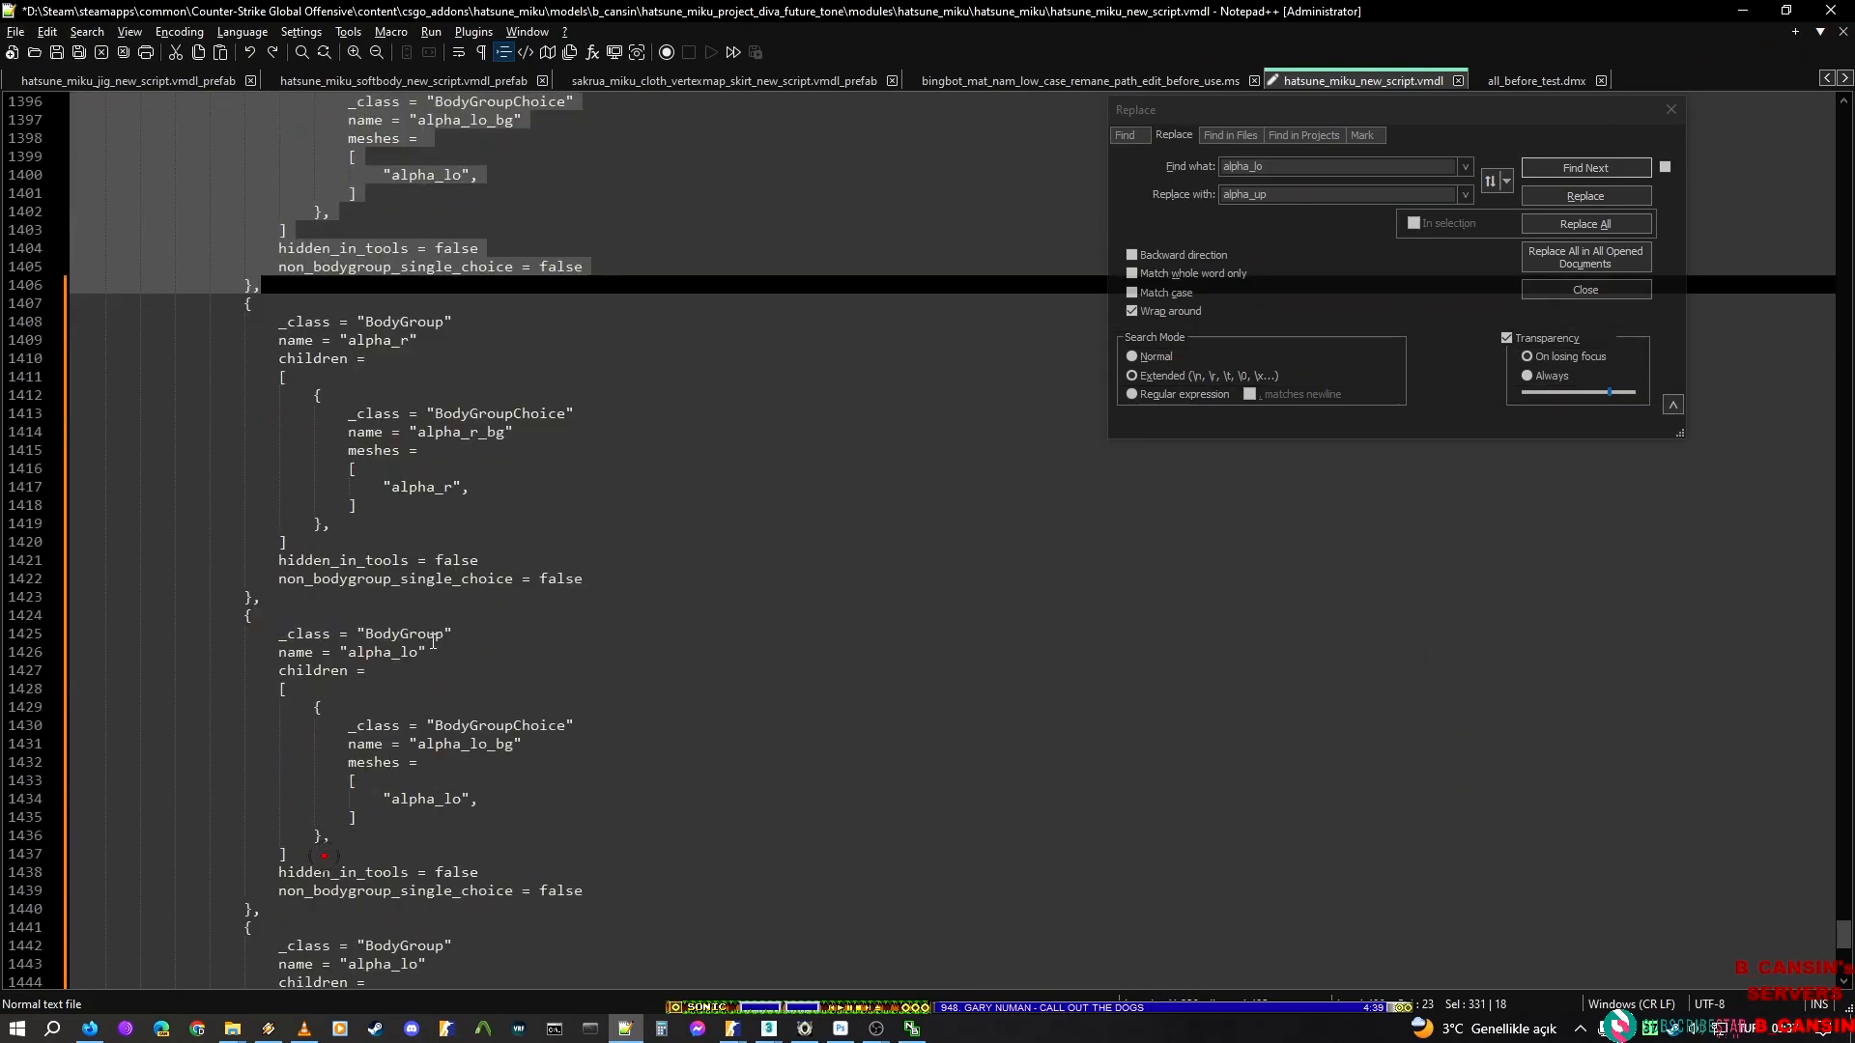
pyautogui.click(335, 640)
pyautogui.scroll(-4, 375, 622)
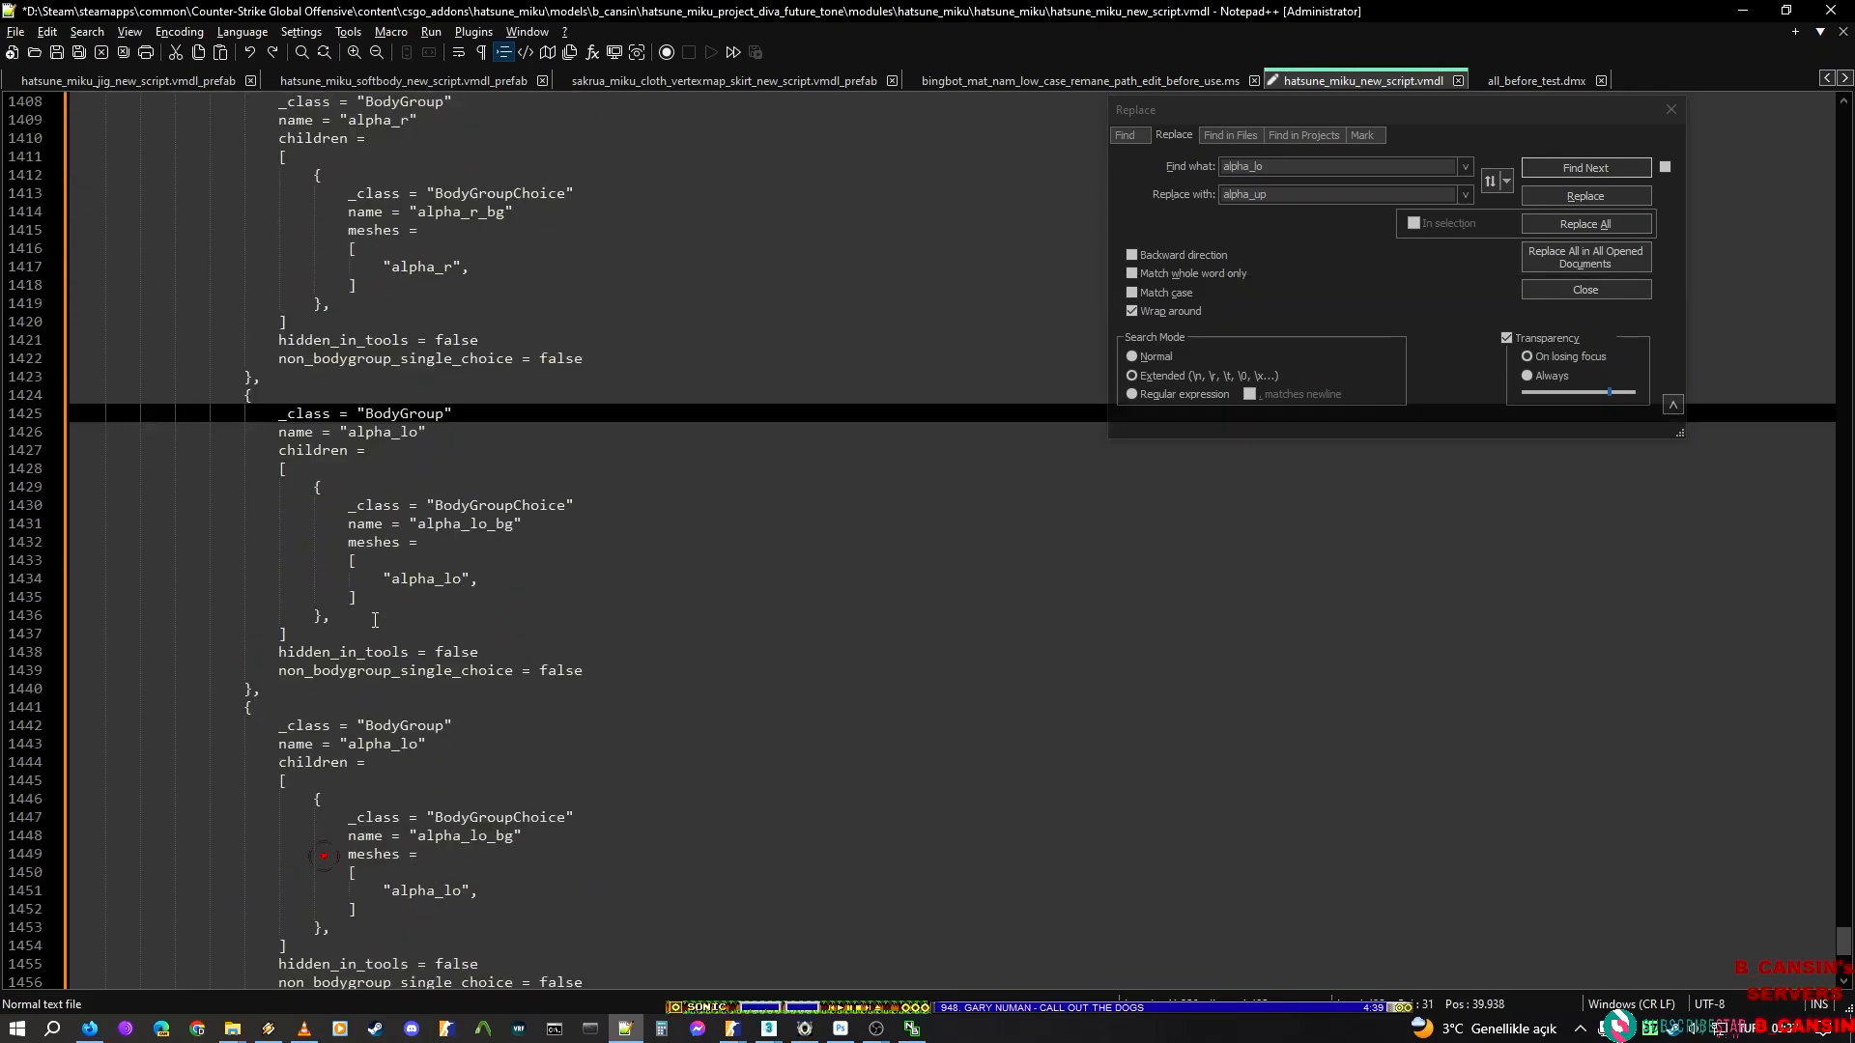
pyautogui.moveTo(290, 378); pyautogui.dragTo(420, 693)
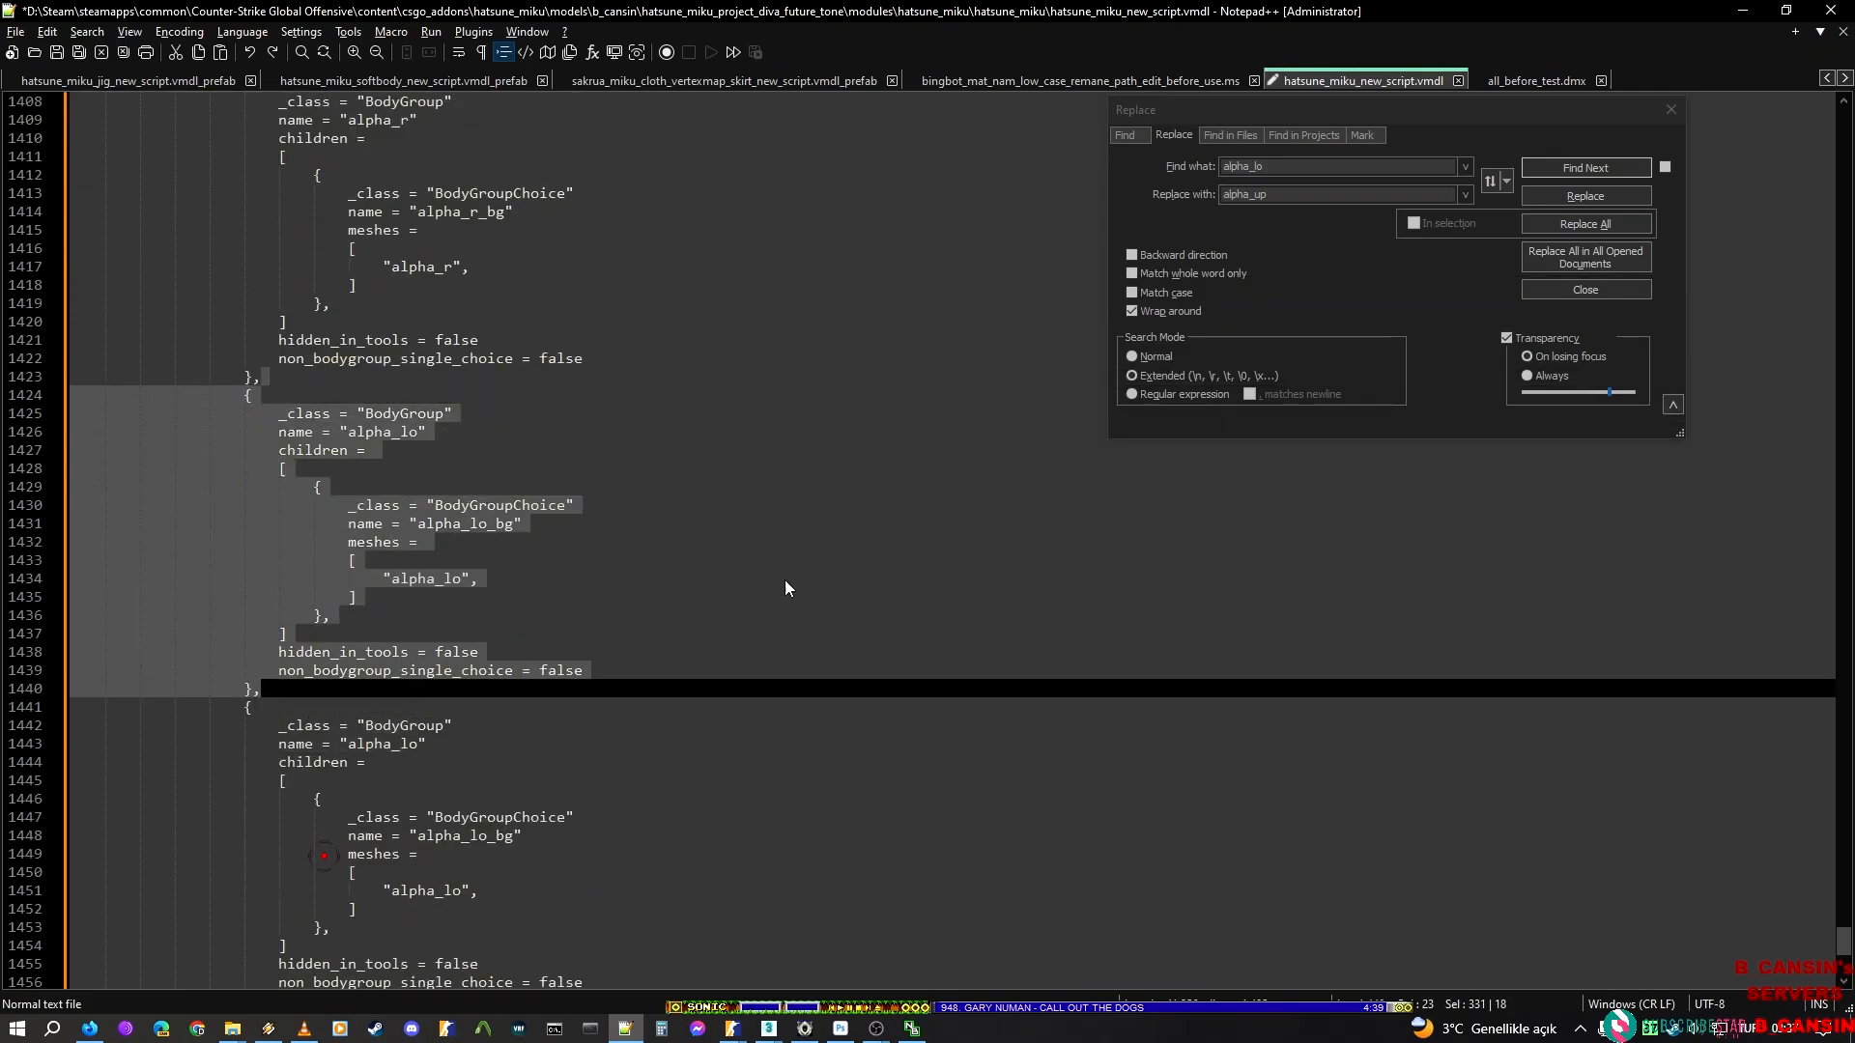
pyautogui.click(1379, 252)
pyautogui.click(1433, 223)
pyautogui.click(1585, 224)
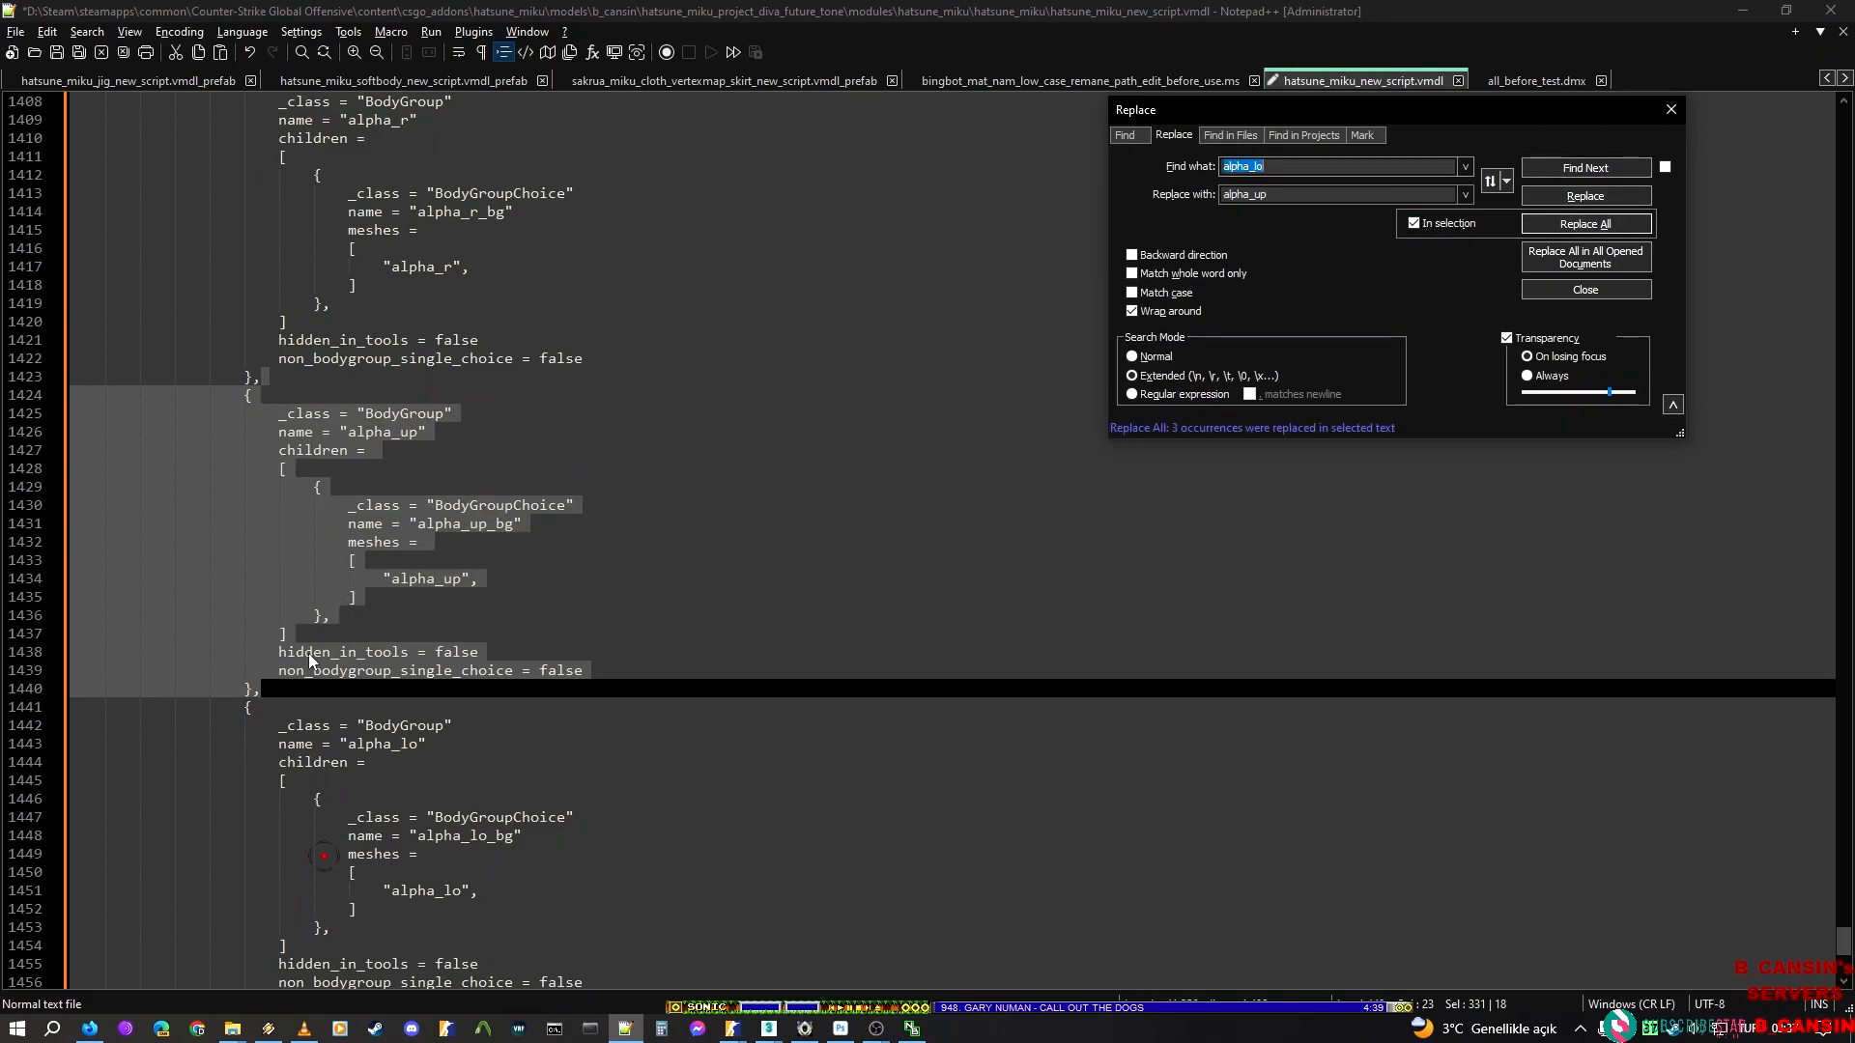
# Duplicate the alpha_lo BodyGroup block after the alpha_up block directly below itself
pyautogui.click(298, 687)
pyautogui.scroll(-7, 356, 643)
pyautogui.keyDown('shift'); pyautogui.click(298, 608); pyautogui.keyUp('shift')
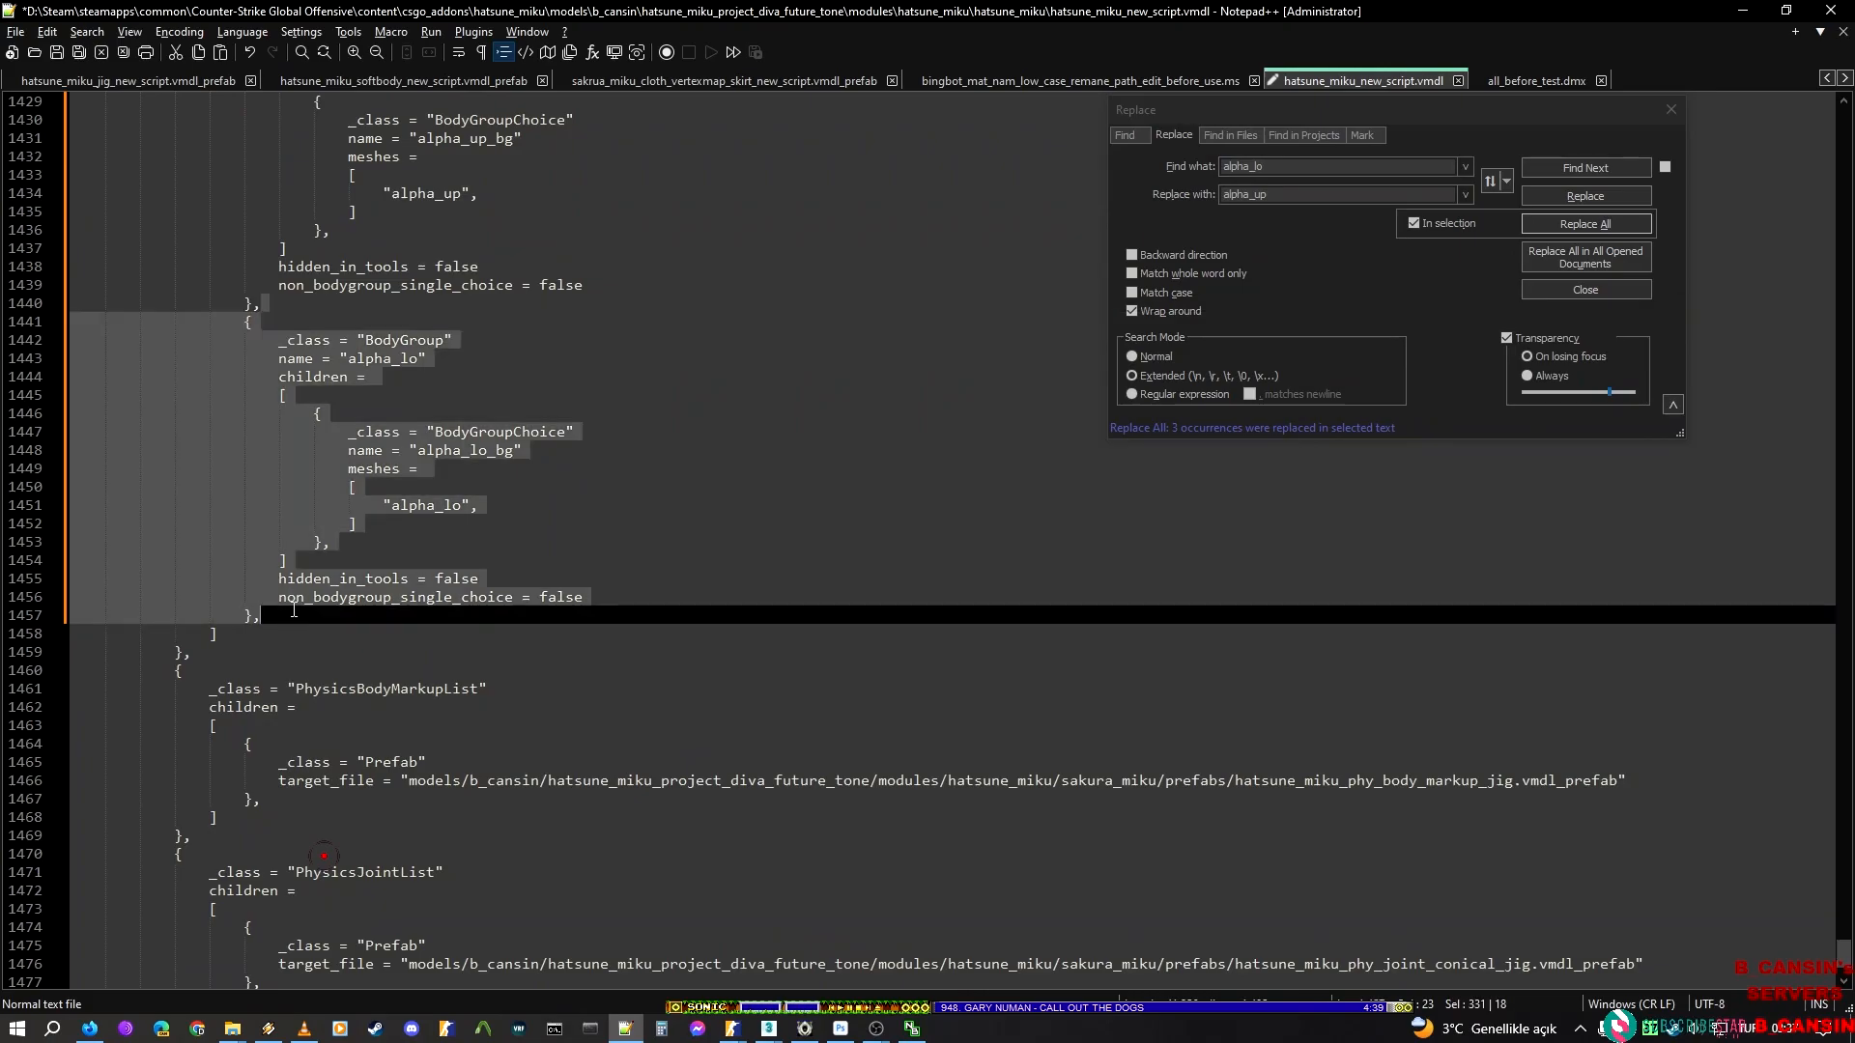
pyautogui.hotkey('ctrl', 'd')
# Copy the render mesh name alpha_vocaloid from ModelDoc and replace alpha_lo with it in the selected BodyGroup block in Notepad++
pyautogui.hotkey('alt', 'Tab')
pyautogui.click(153, 432)
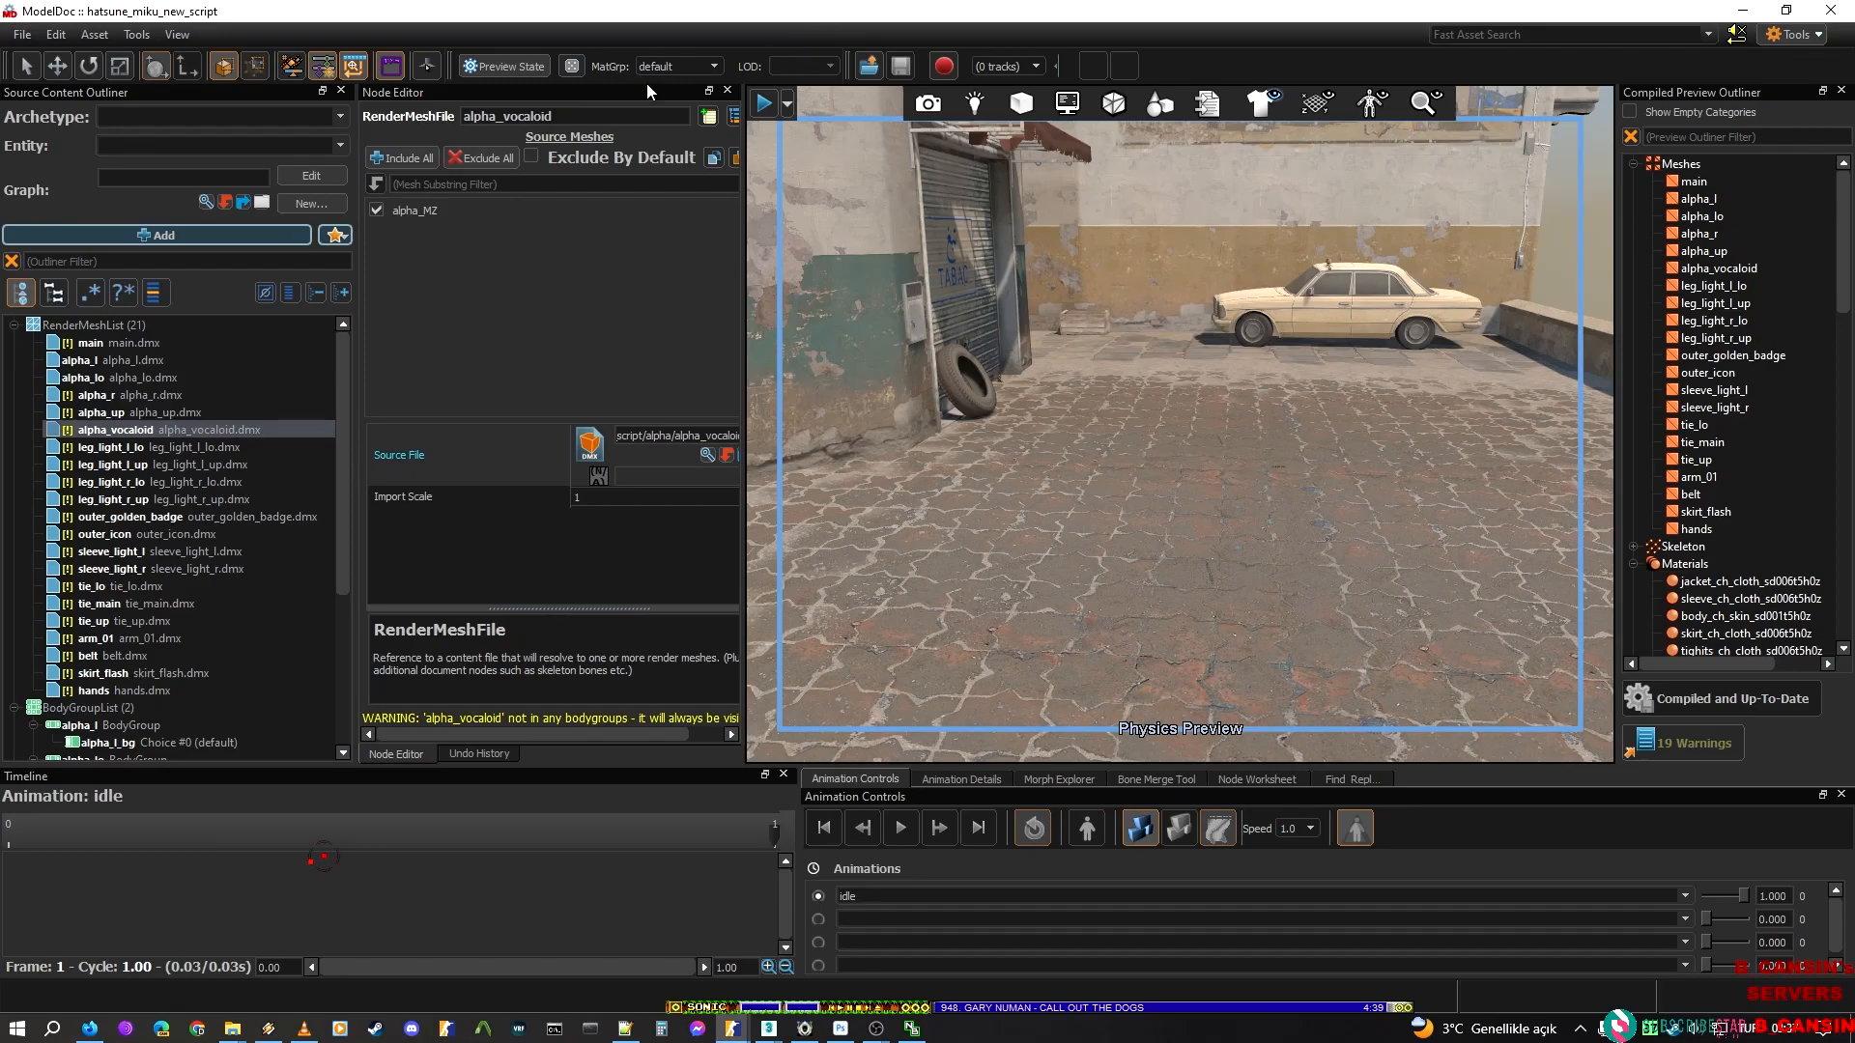
pyautogui.hotkey('alt', 'Tab')
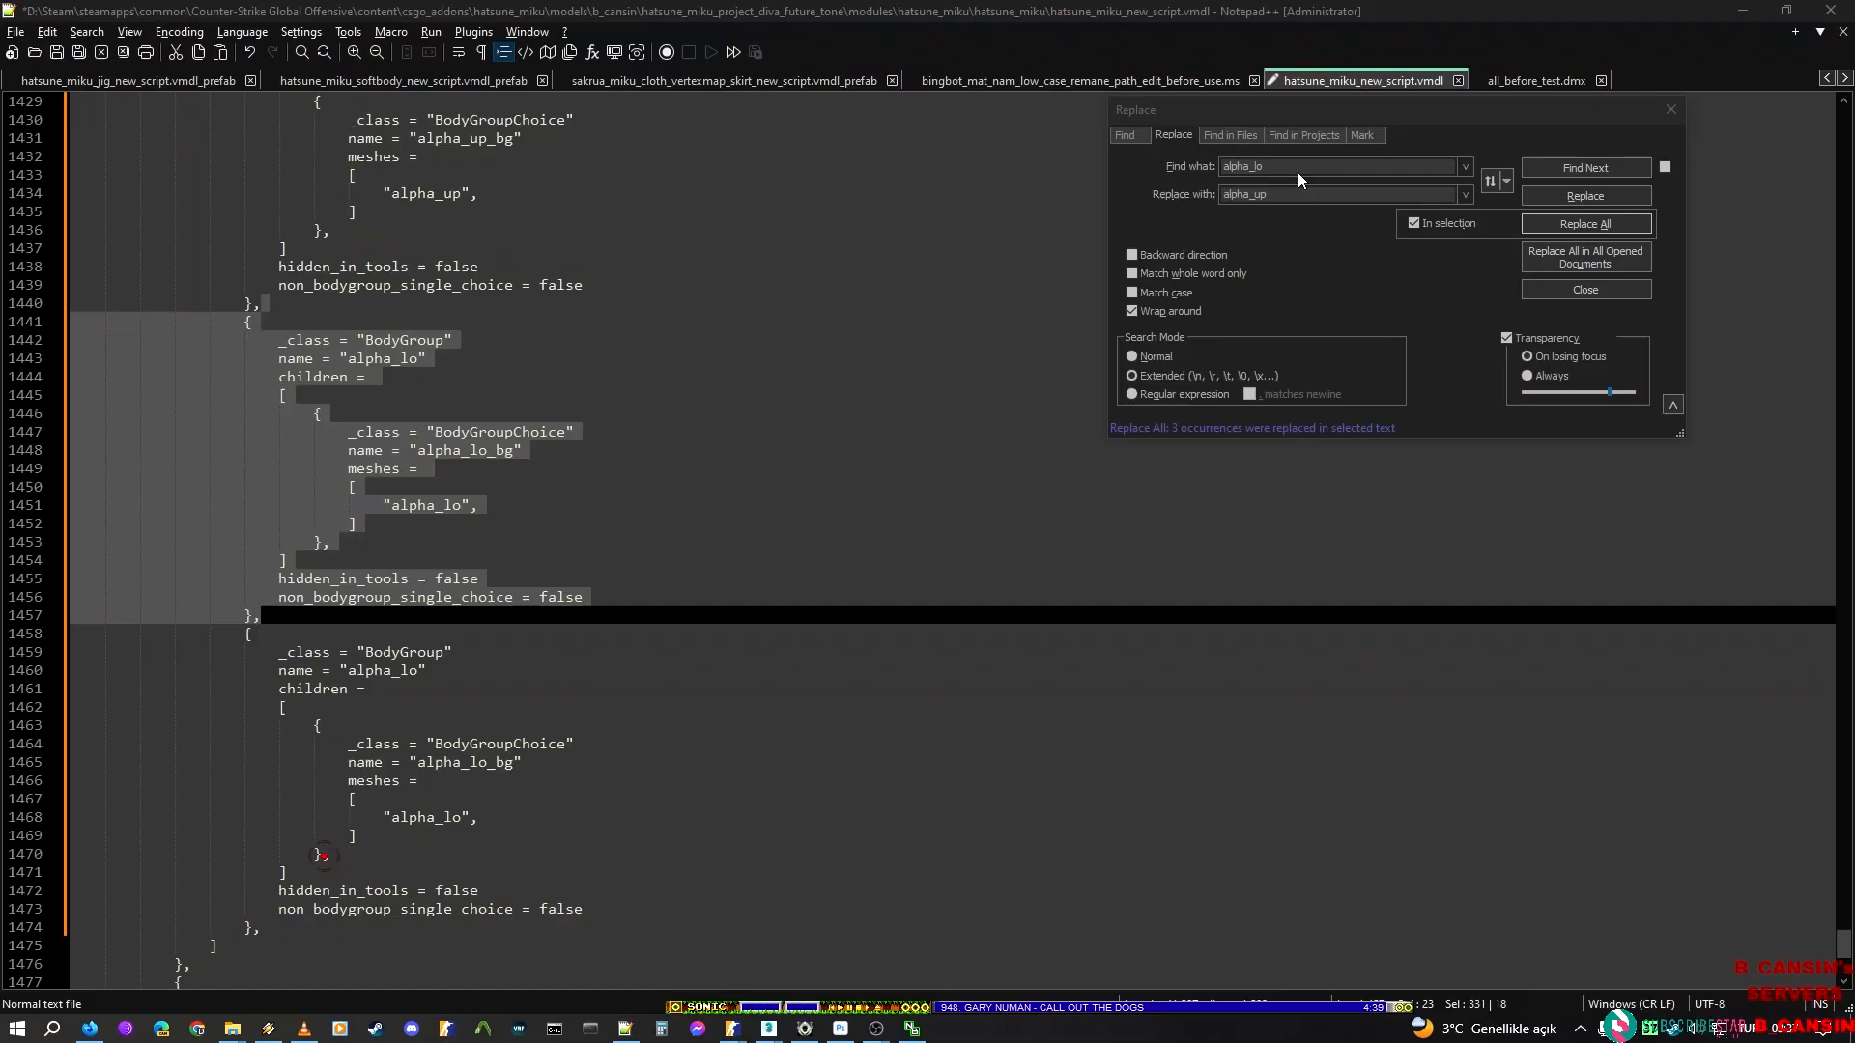
pyautogui.doubleClick(1256, 194)
pyautogui.write('alpha_vocaloid')
pyautogui.click(1414, 224)
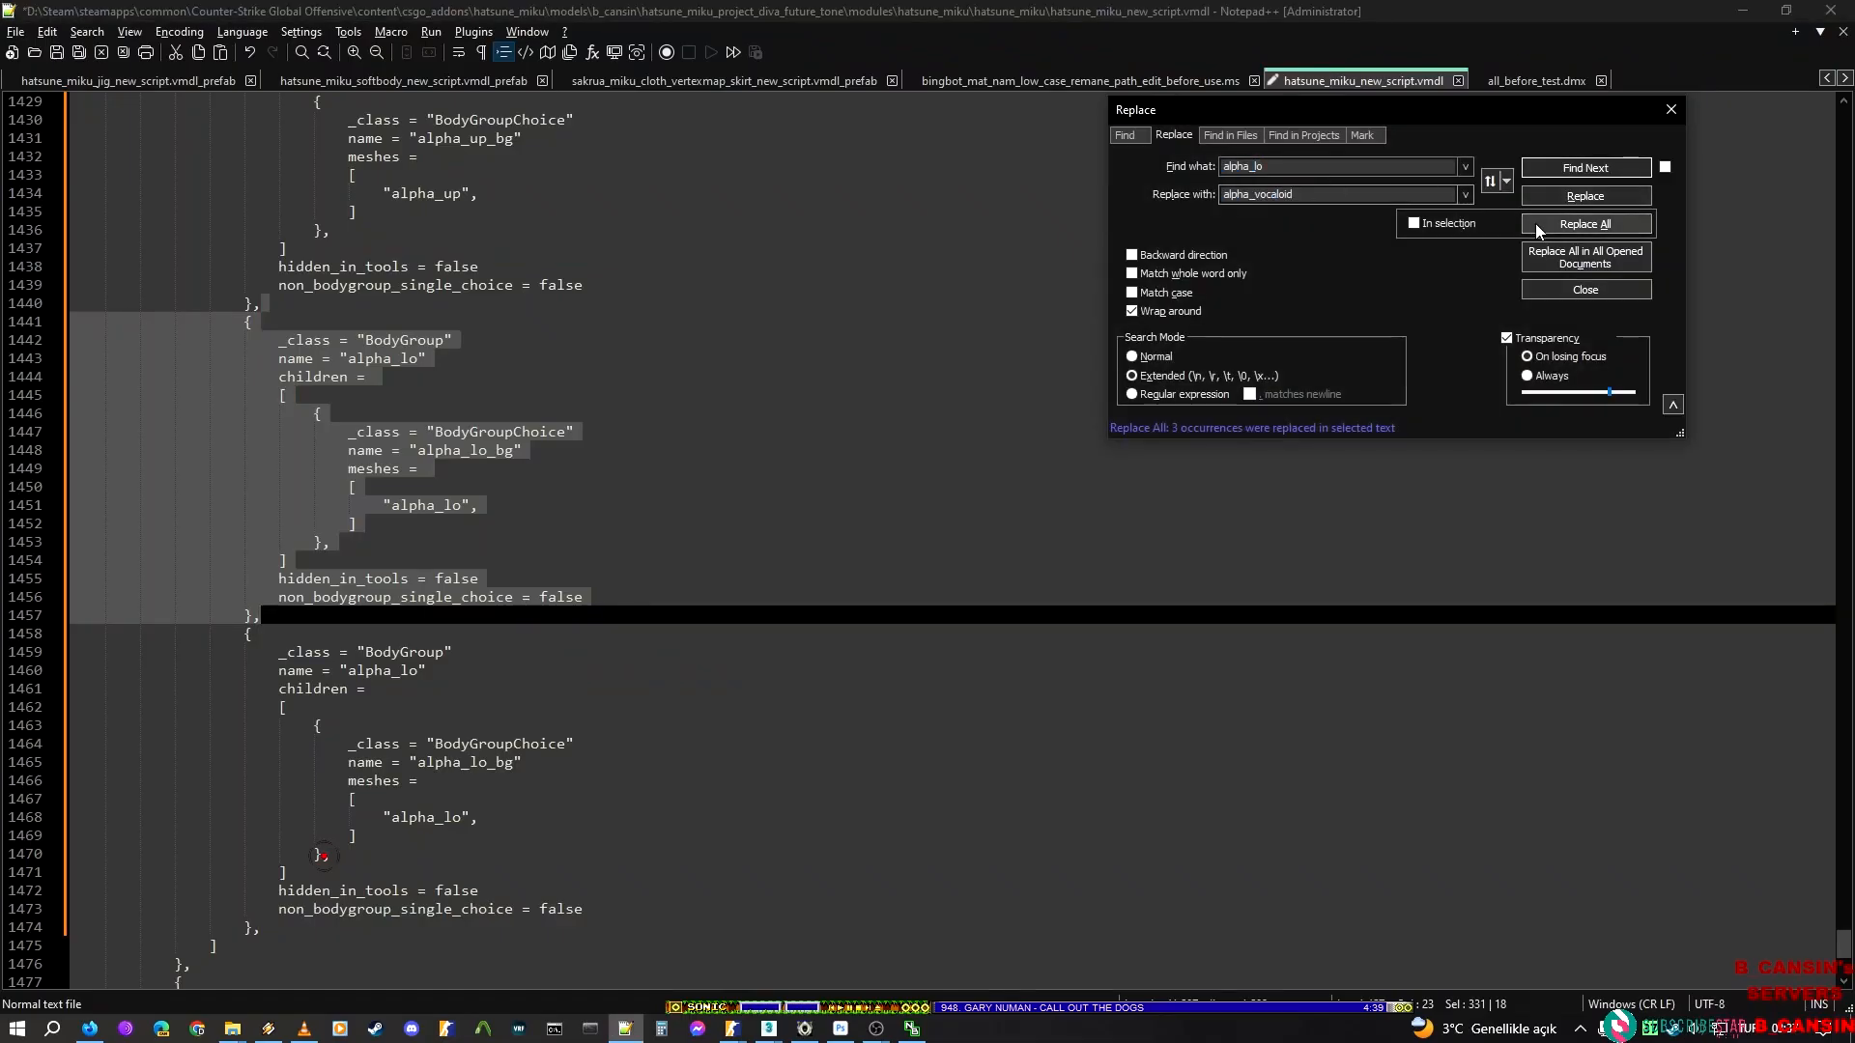
pyautogui.click(1414, 223)
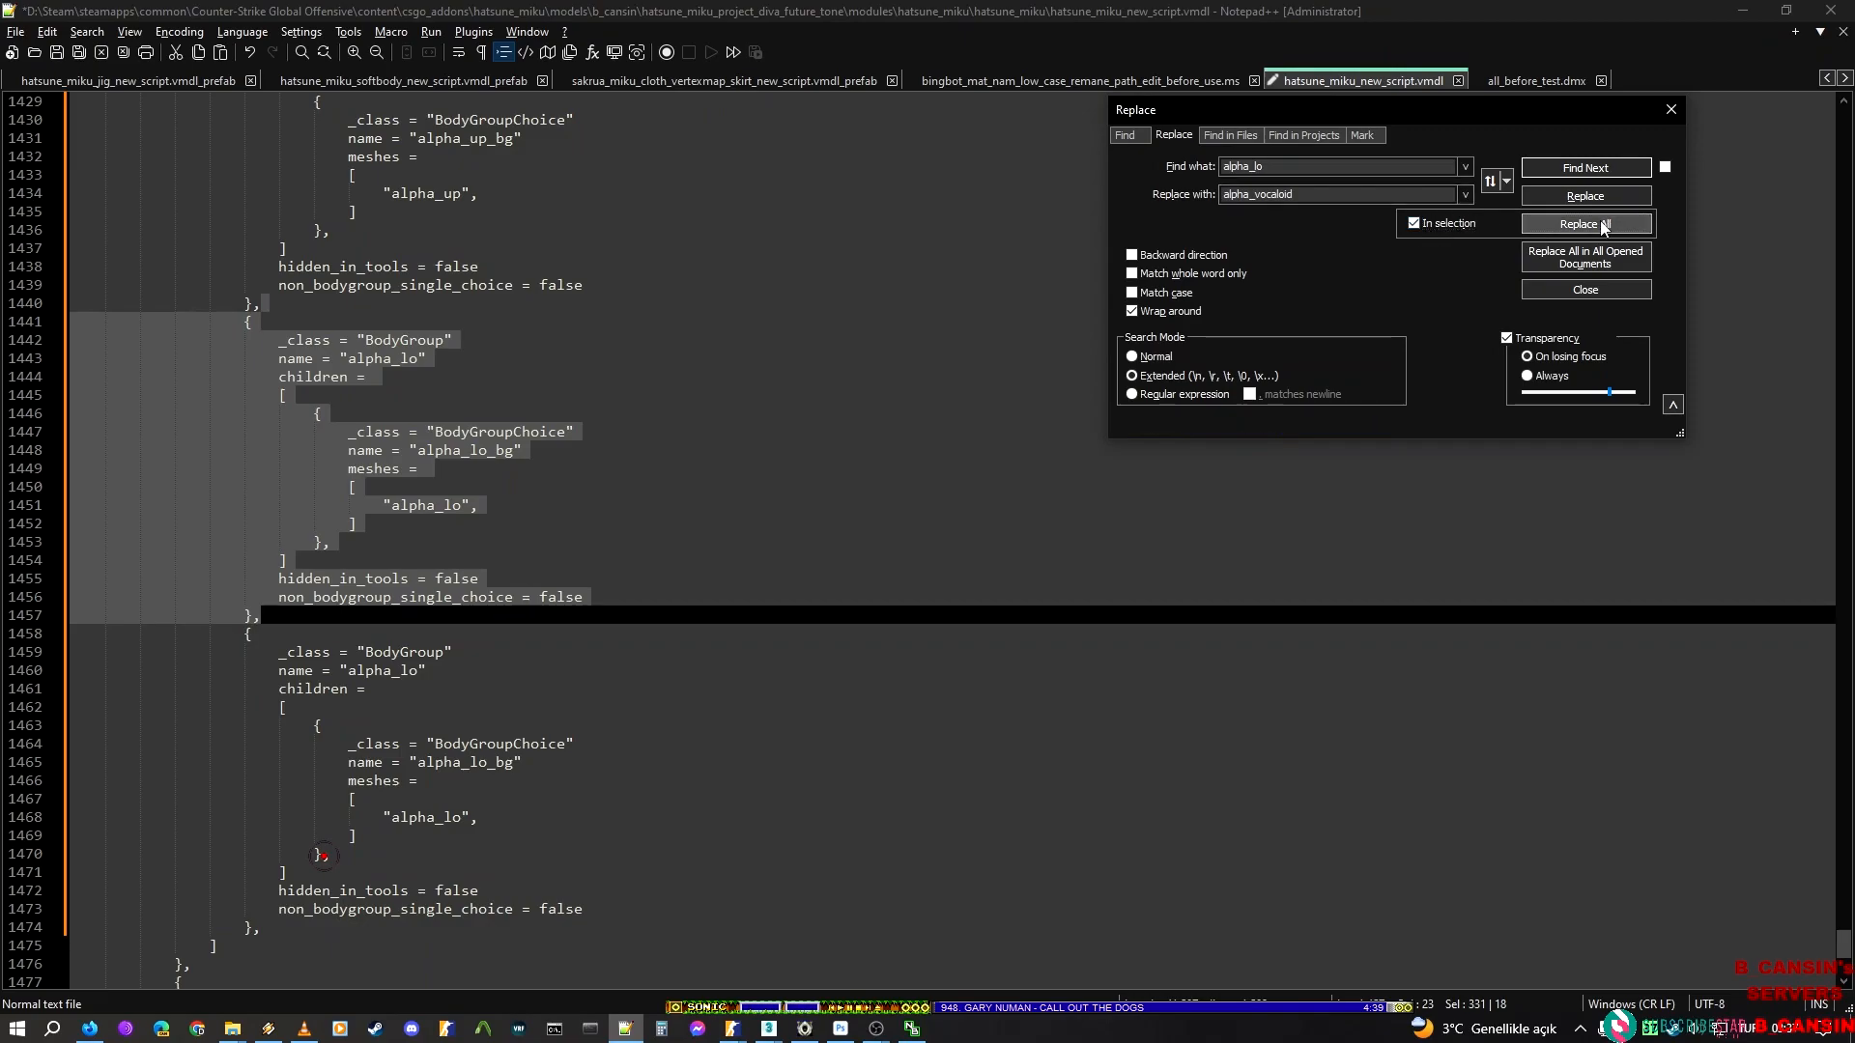
pyautogui.click(1585, 223)
# Select the alpha_lo BodyGroup block directly after the alpha_vocaloid block and duplicate it directly below itself
pyautogui.click(276, 612)
pyautogui.scroll(-5, 276, 611)
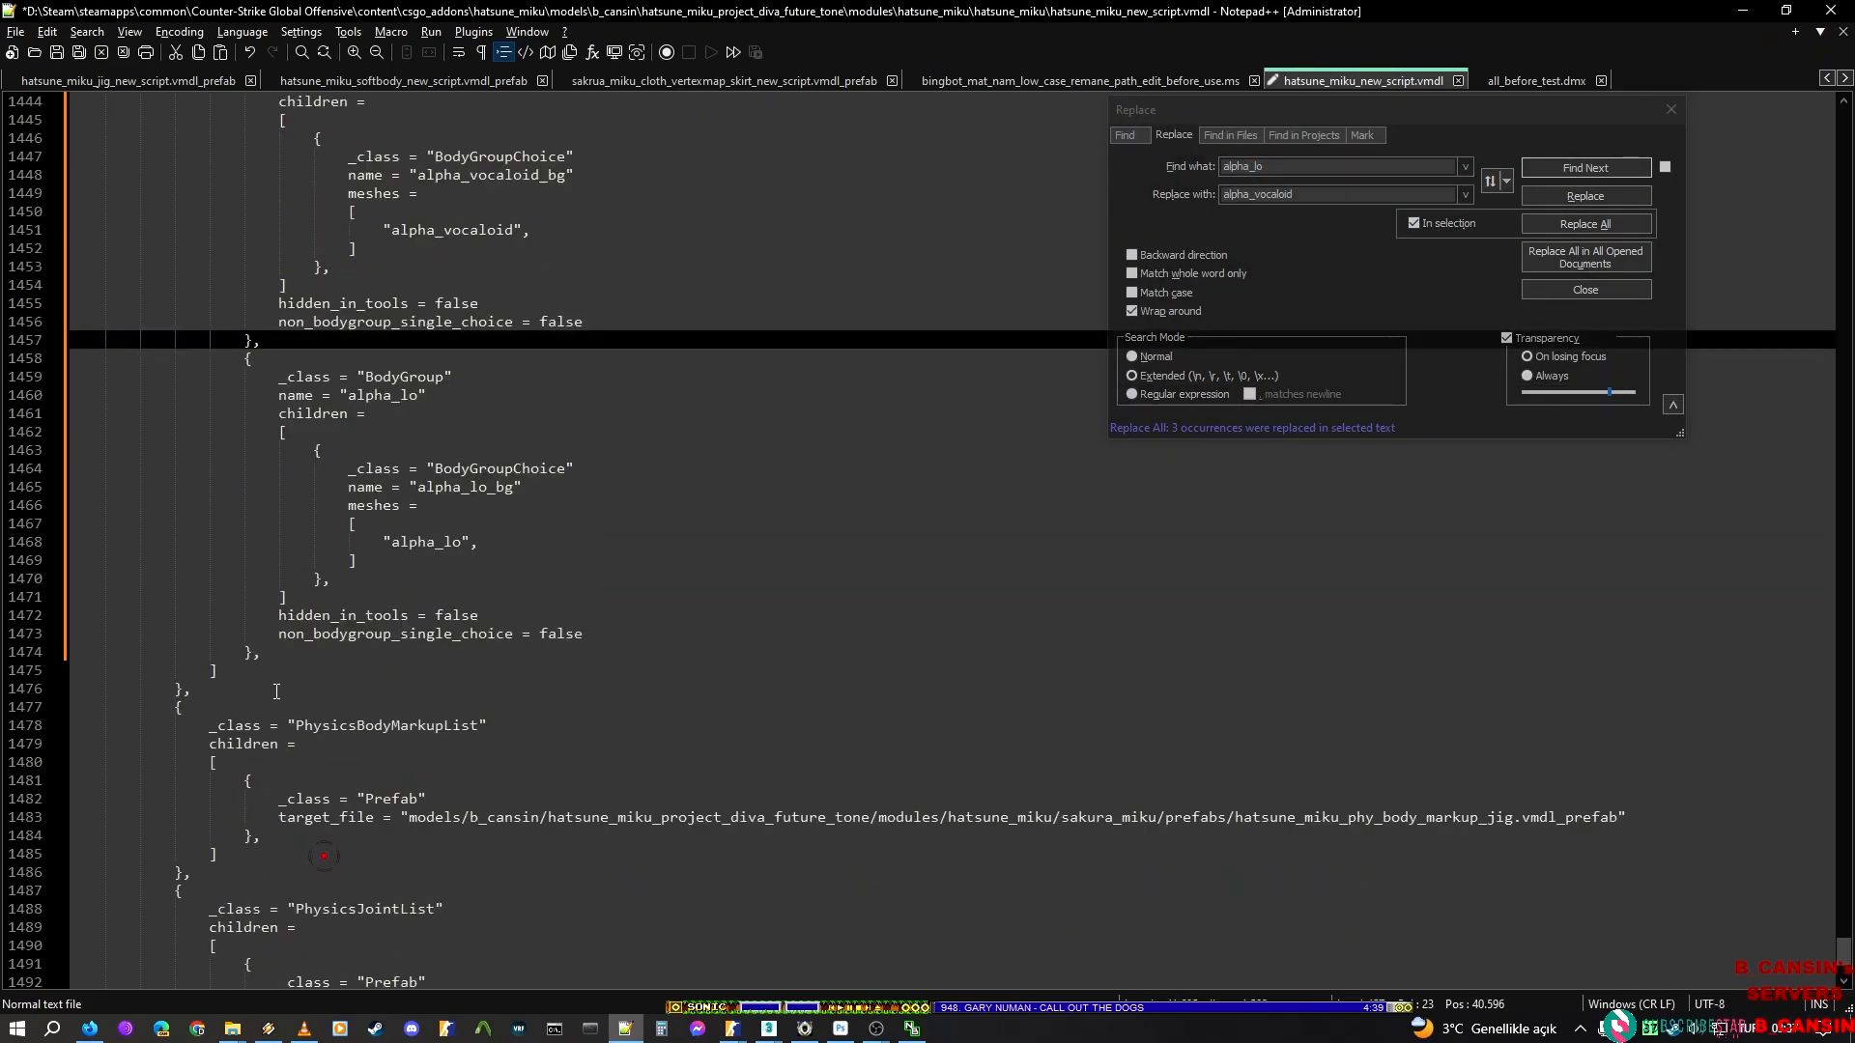
pyautogui.keyDown('shift'); pyautogui.click(269, 652); pyautogui.keyUp('shift')
# Copy the render mesh name leg_light_l_lo from ModelDoc and replace alpha_lo with it only within the selected BodyGroup block in Notepad++
pyautogui.hotkey('alt', 'Tab')
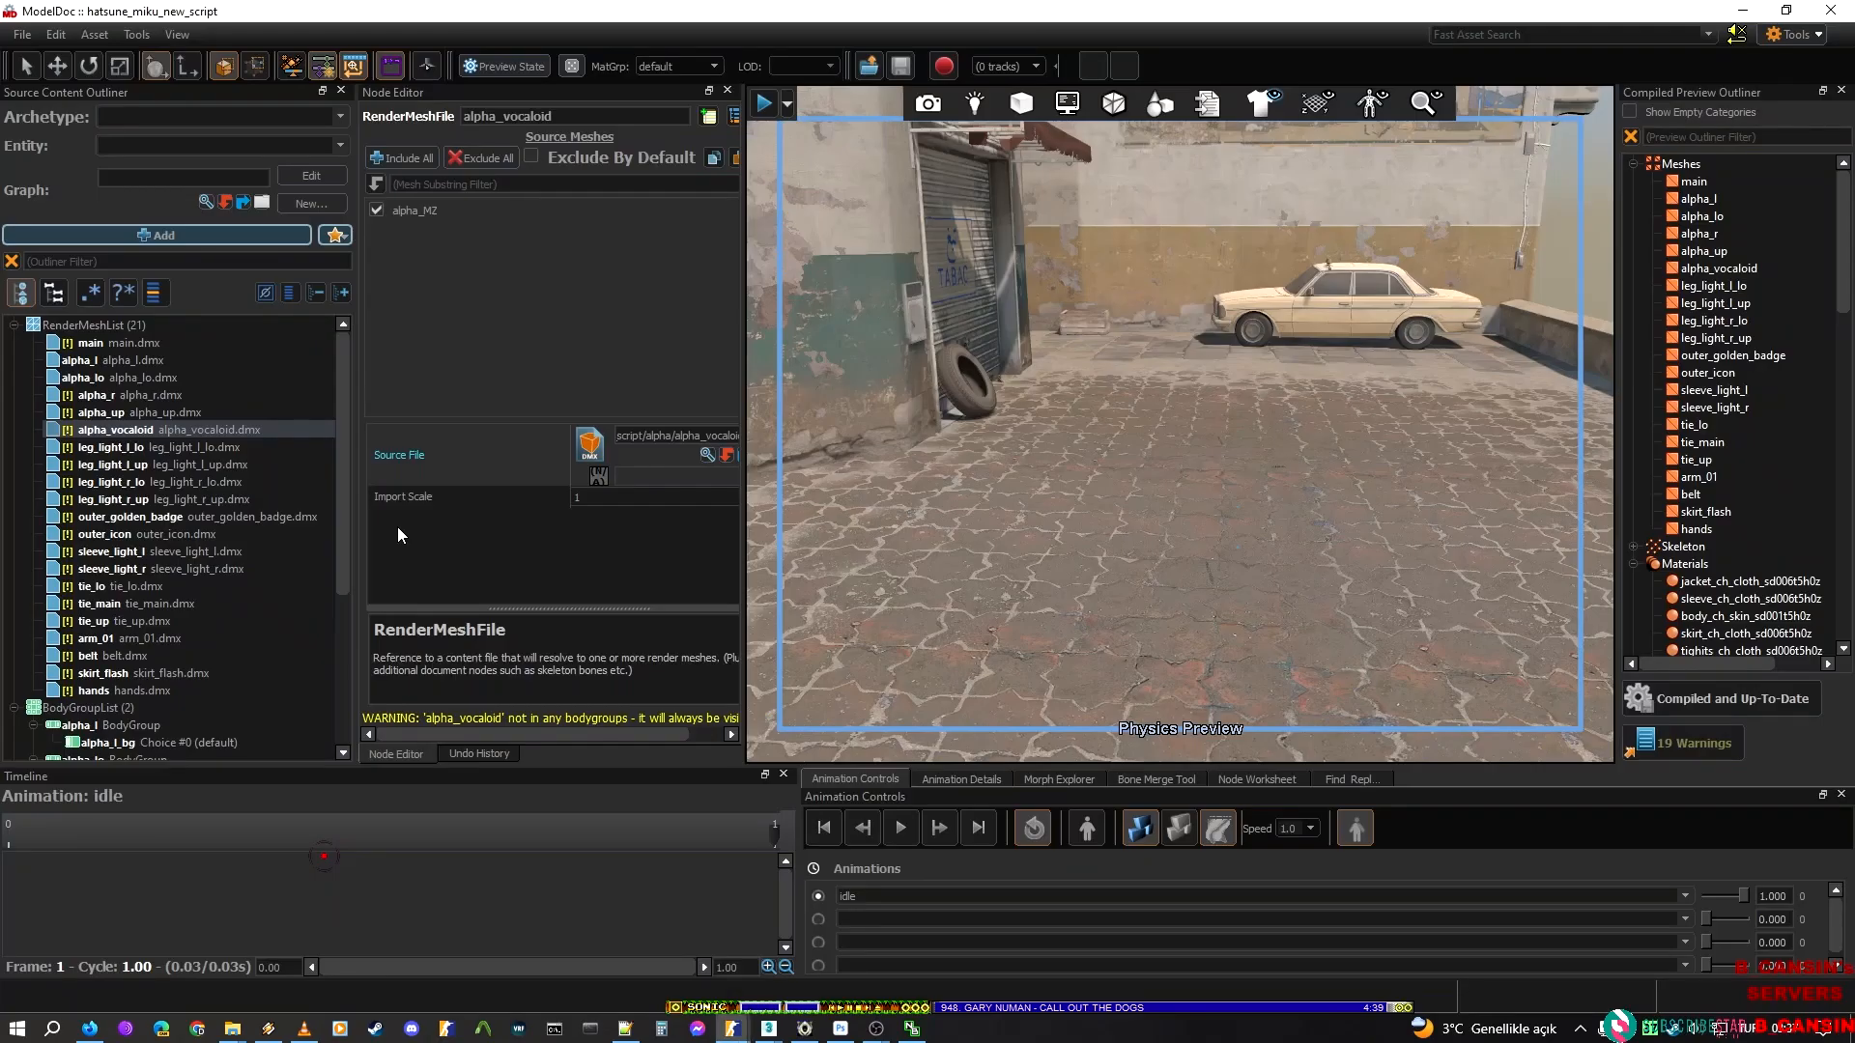
pyautogui.click(172, 443)
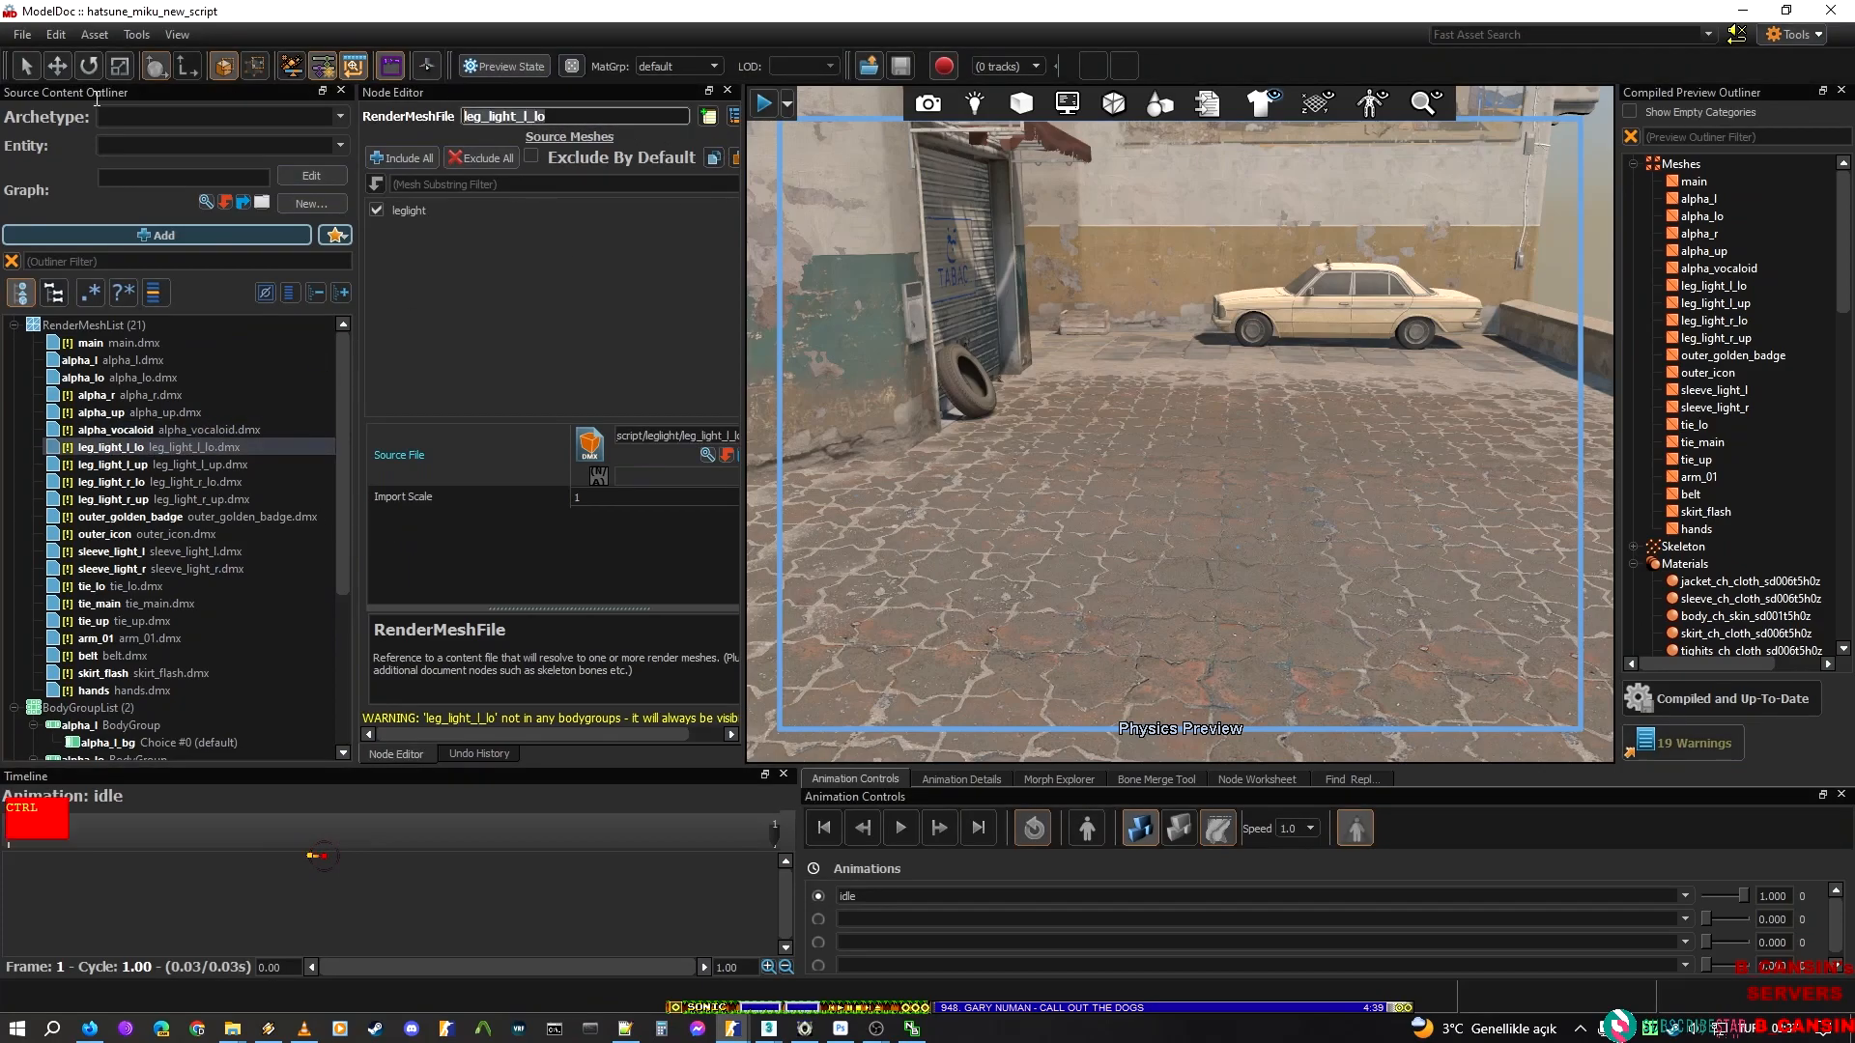
pyautogui.hotkey('alt', 'Tab')
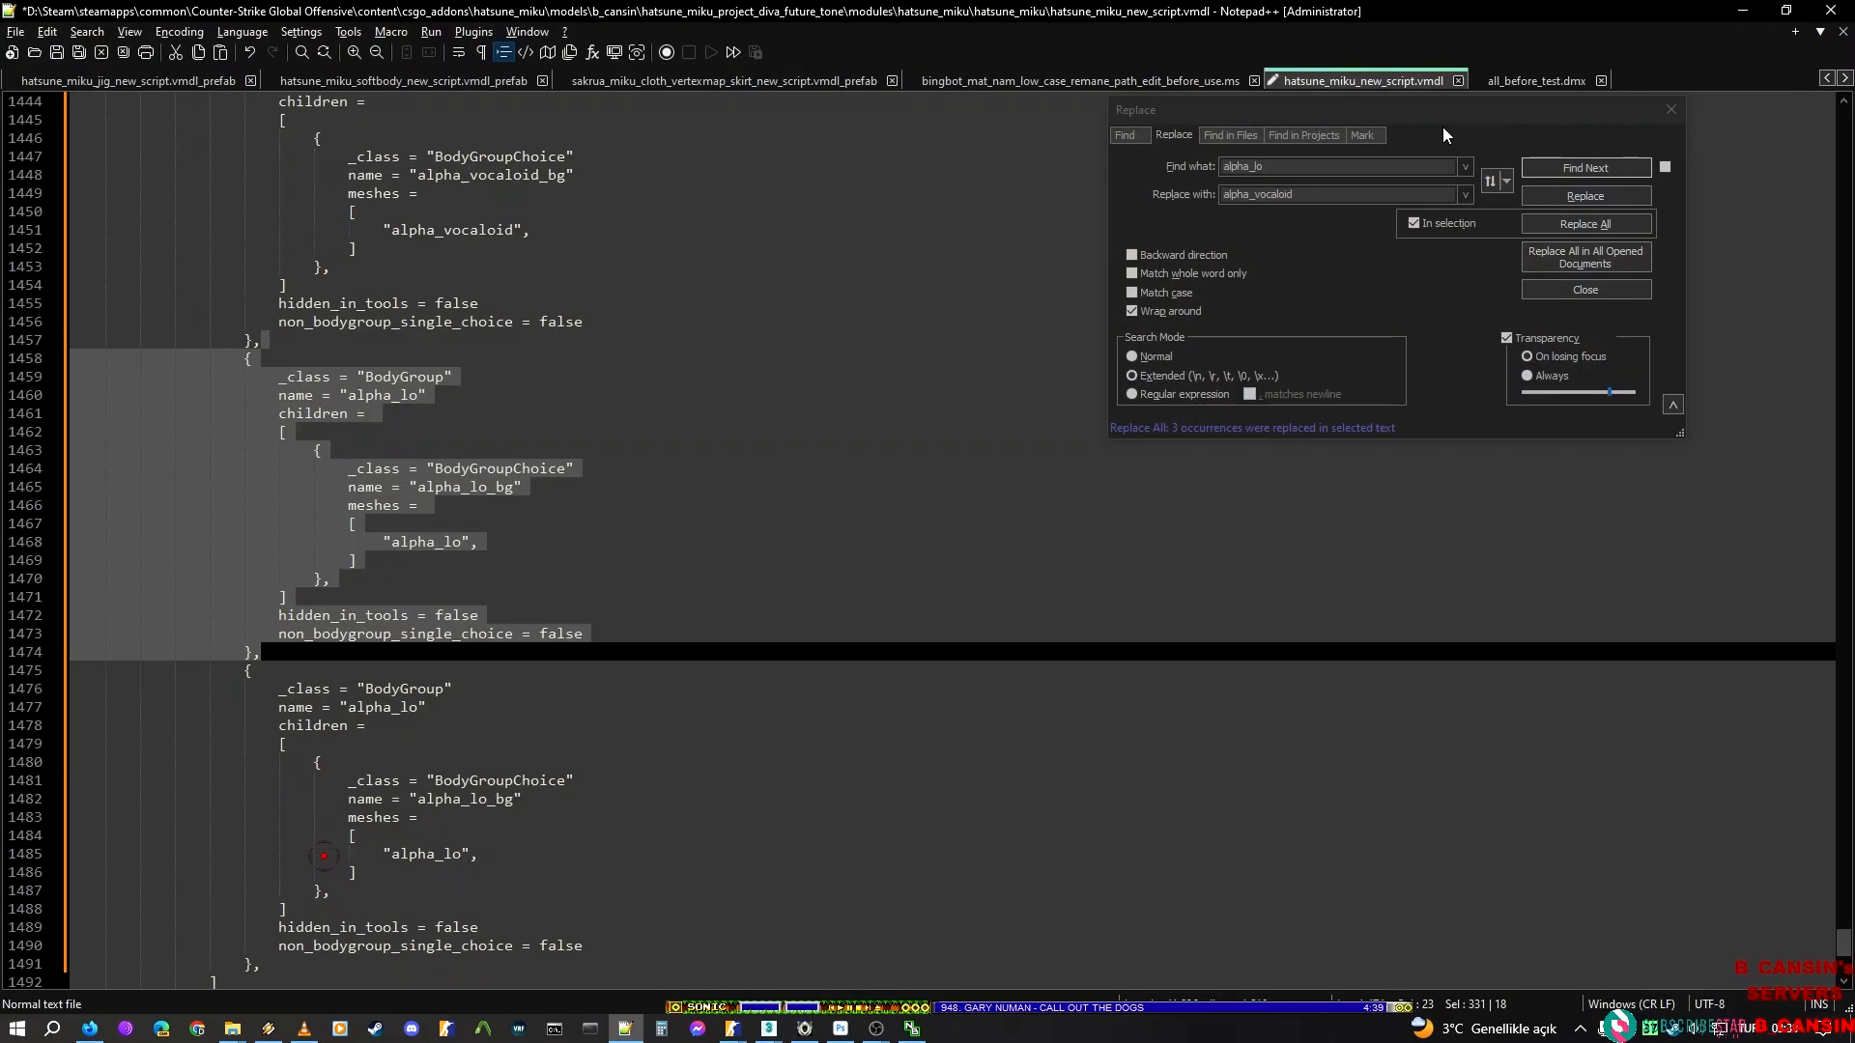
pyautogui.click(1457, 193)
pyautogui.hotkey('ctrl', 'a')
pyautogui.write('leg_light_l_lo')
pyautogui.click(1456, 228)
pyautogui.click(1453, 225)
pyautogui.click(1585, 224)
# Try duplicating the alpha_lo block together with the last lines of the leg_light_l_lo block, and undo the duplication
pyautogui.scroll(-2, 321, 525)
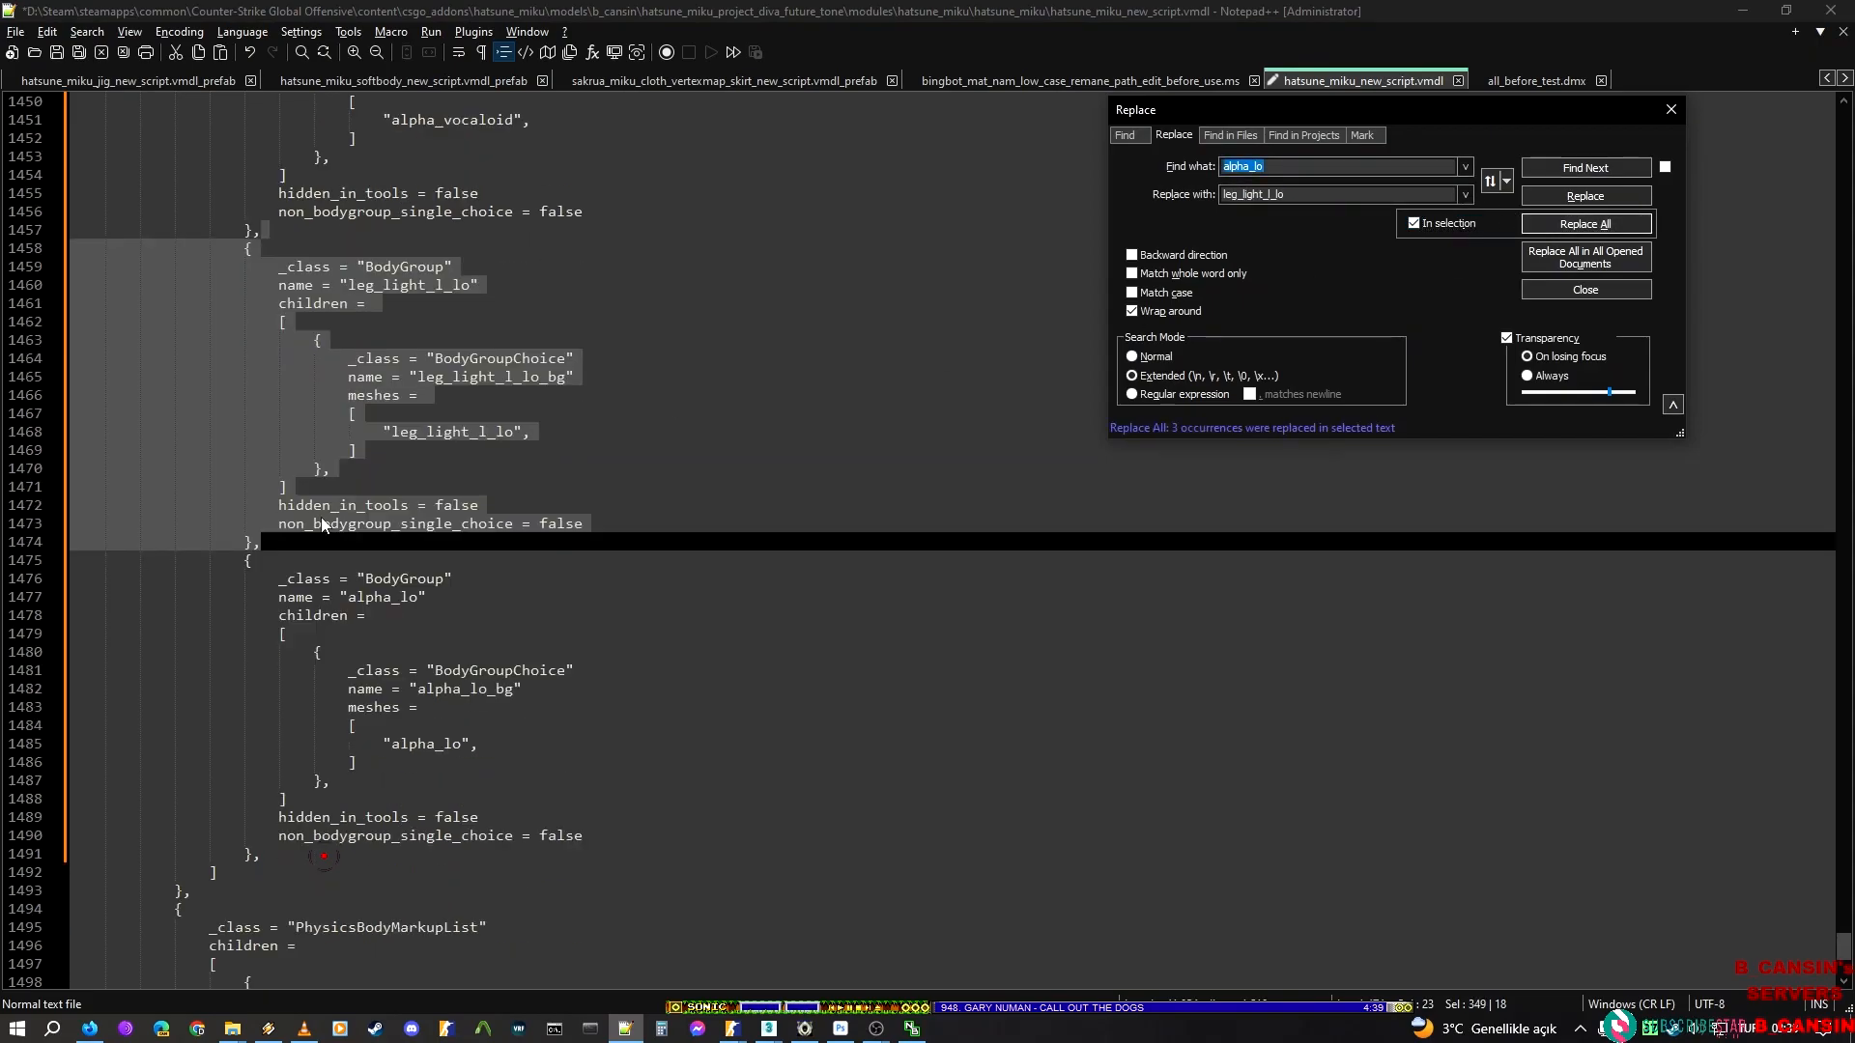
pyautogui.click(283, 551)
pyautogui.scroll(-4, 283, 551)
pyautogui.keyDown('shift'); pyautogui.click(279, 632); pyautogui.keyUp('shift')
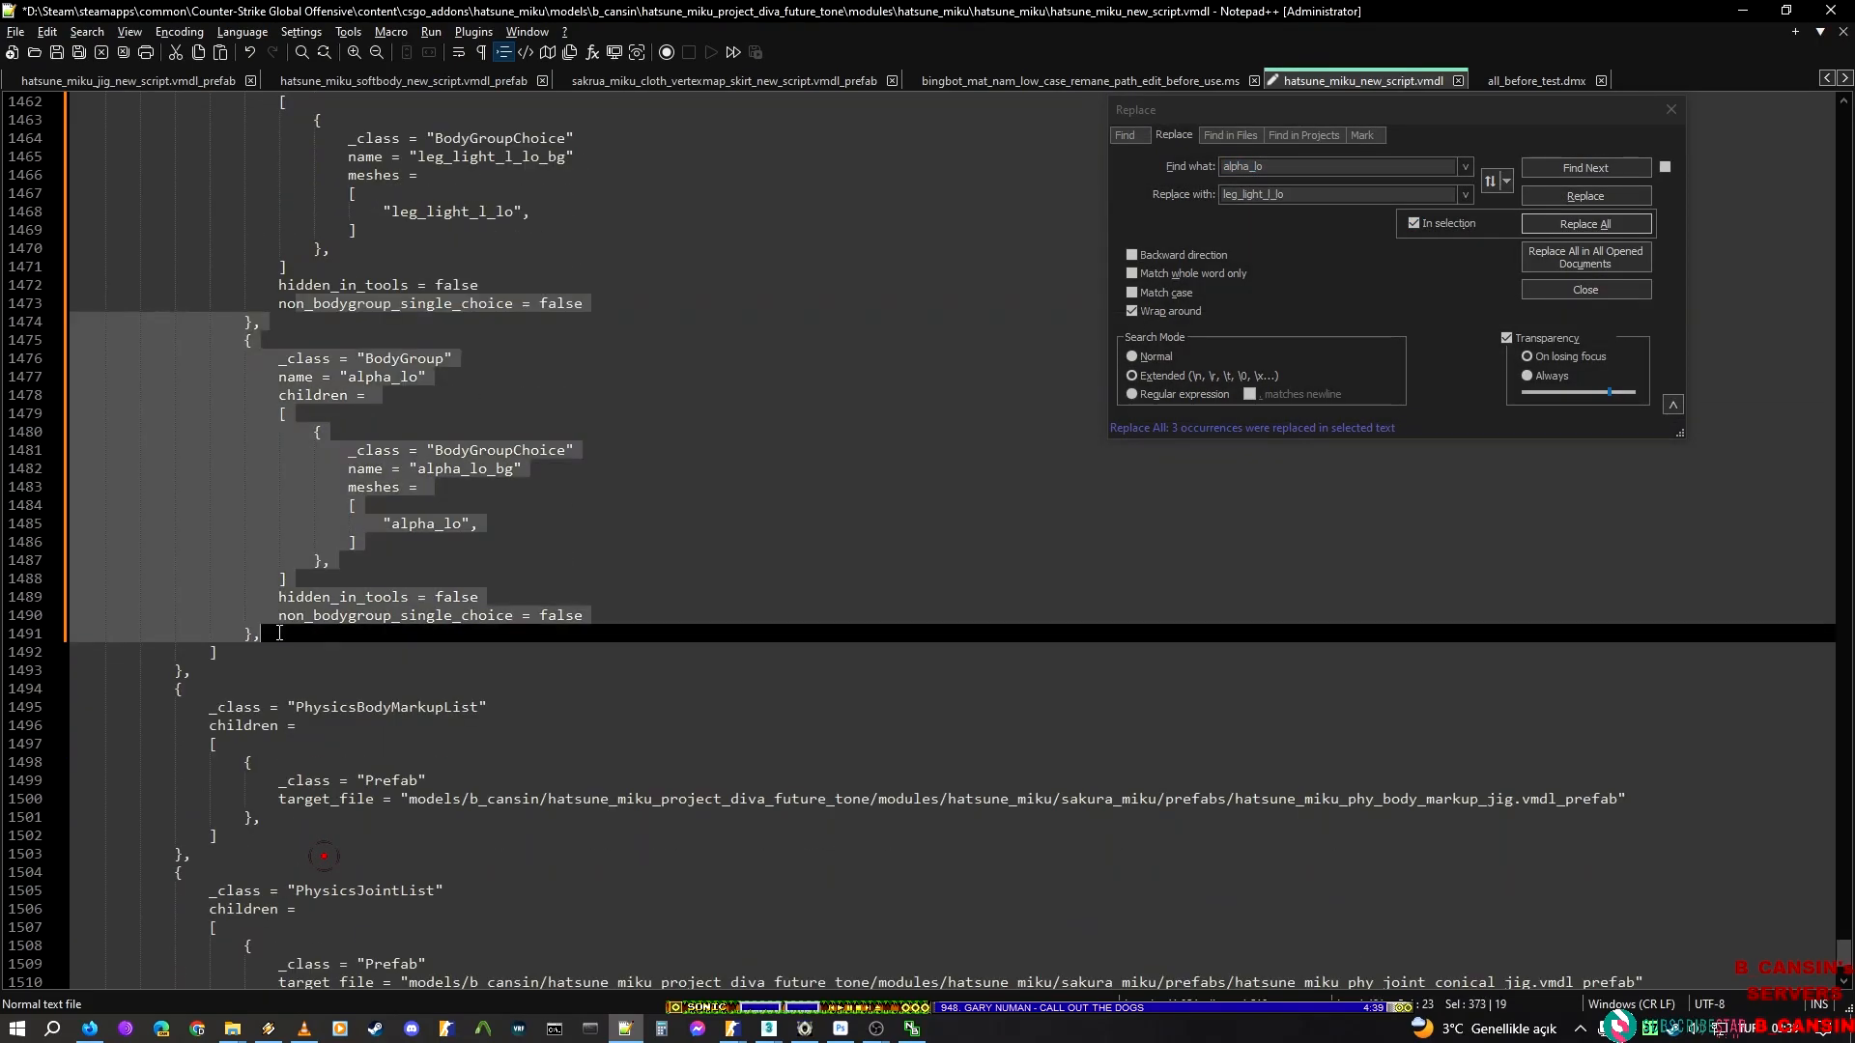
pyautogui.hotkey('ctrl', 'd')
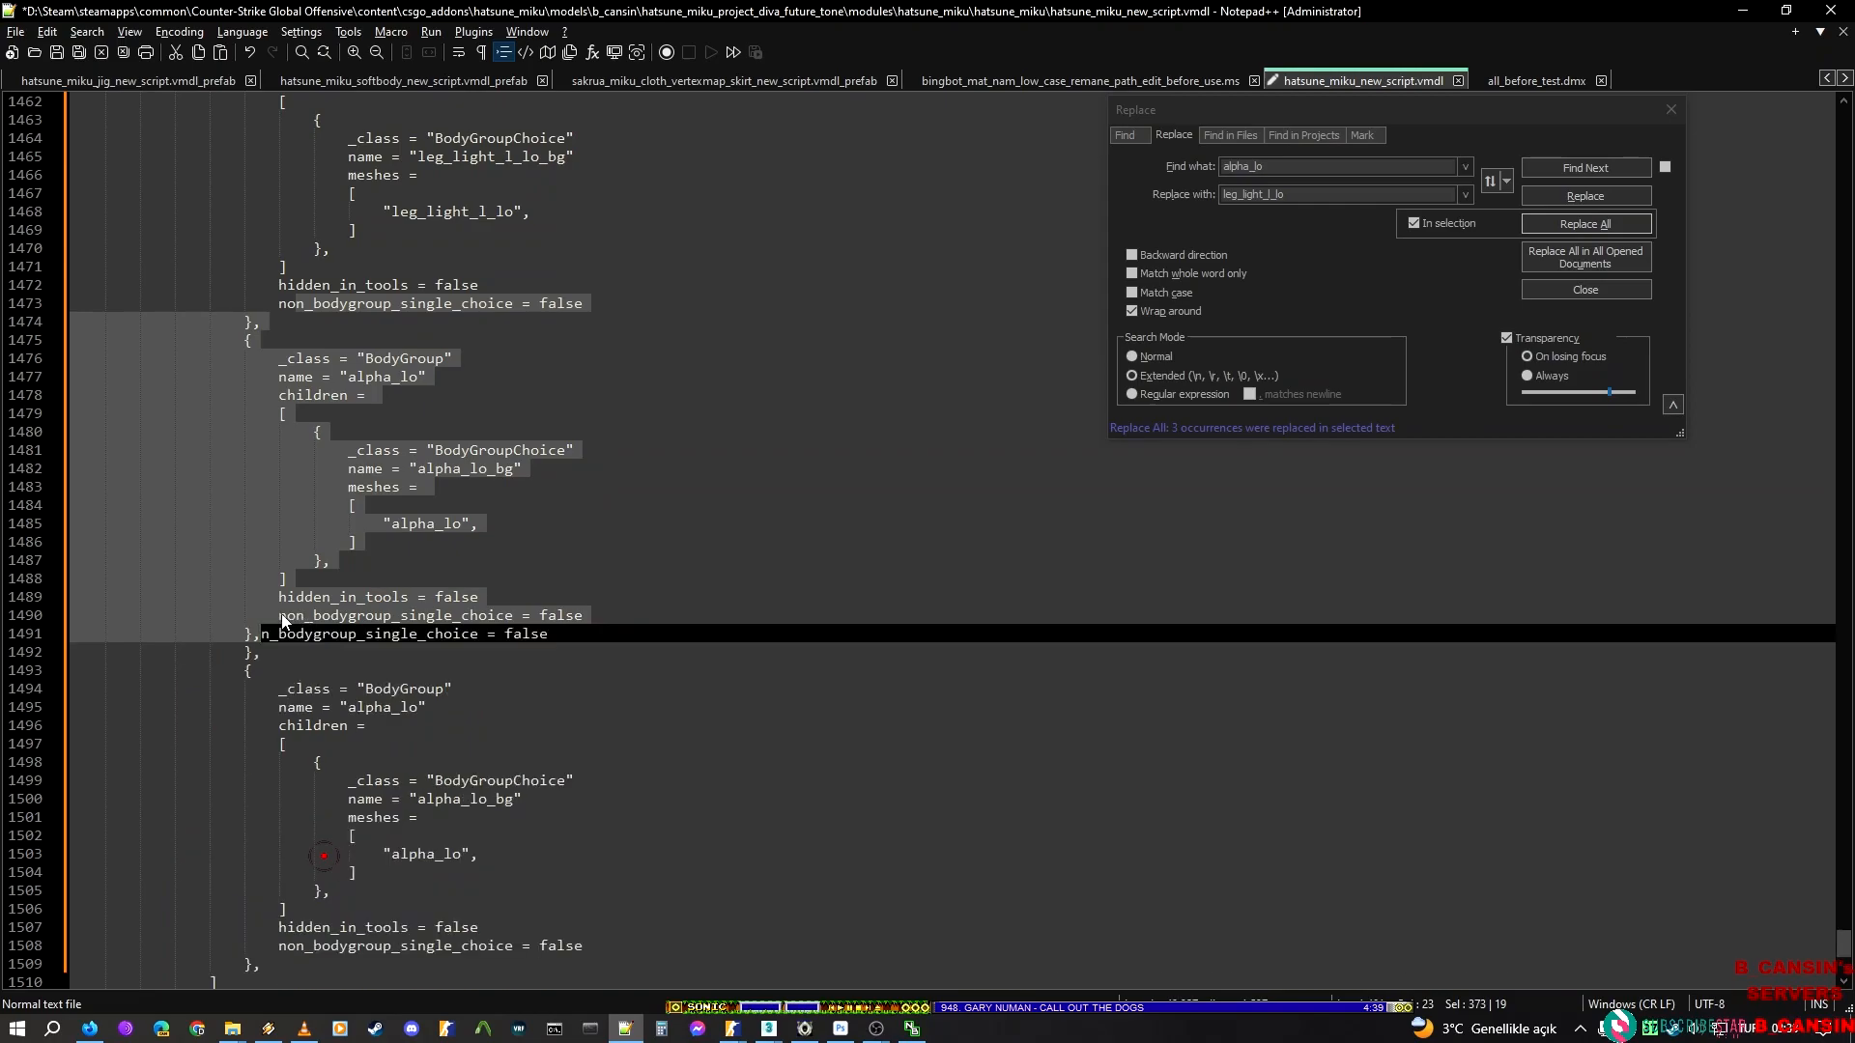
pyautogui.hotkey('ctrl', 'z')
# Select exactly the alpha_lo BodyGroup block after the leg_light_l_lo block and duplicate it several times below itself
pyautogui.click(290, 310)
pyautogui.click(289, 321)
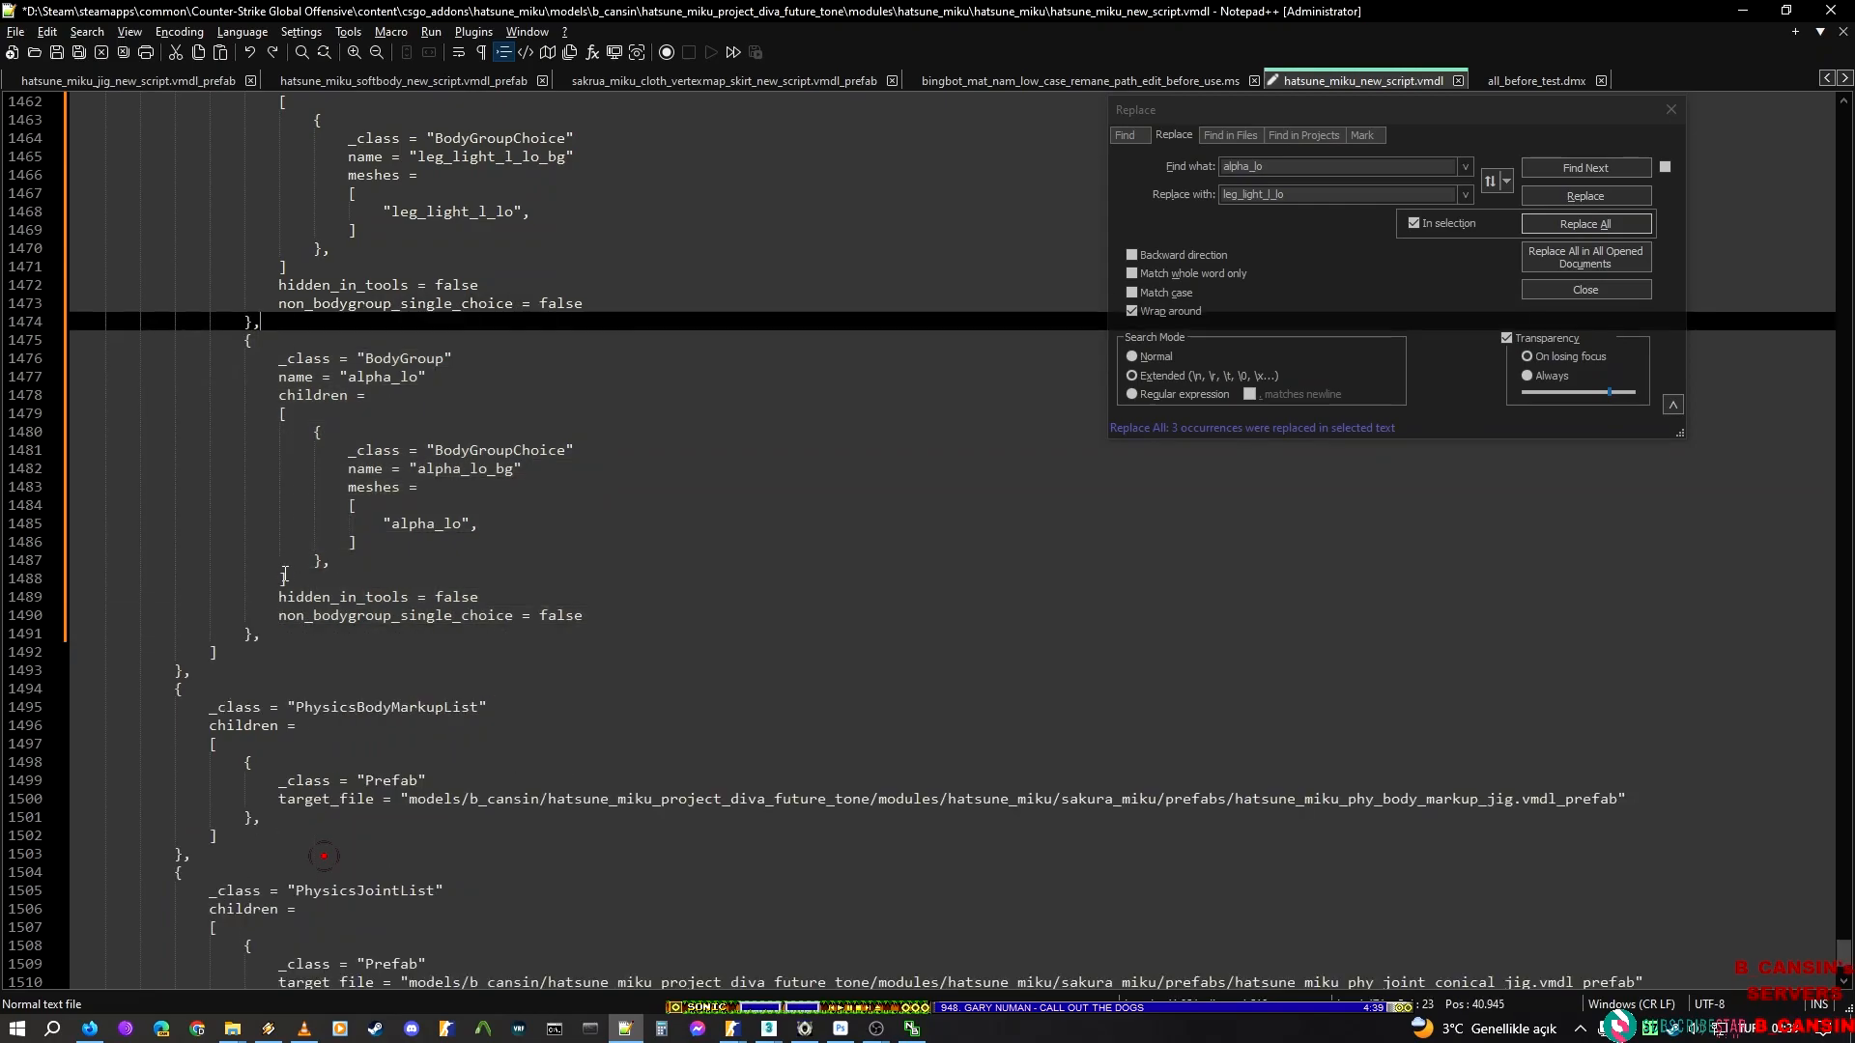
pyautogui.keyDown('shift'); pyautogui.click(276, 639); pyautogui.keyUp('shift')
pyautogui.hotkey('ctrl', 'd')
pyautogui.hotkey('ctrl', 'd')
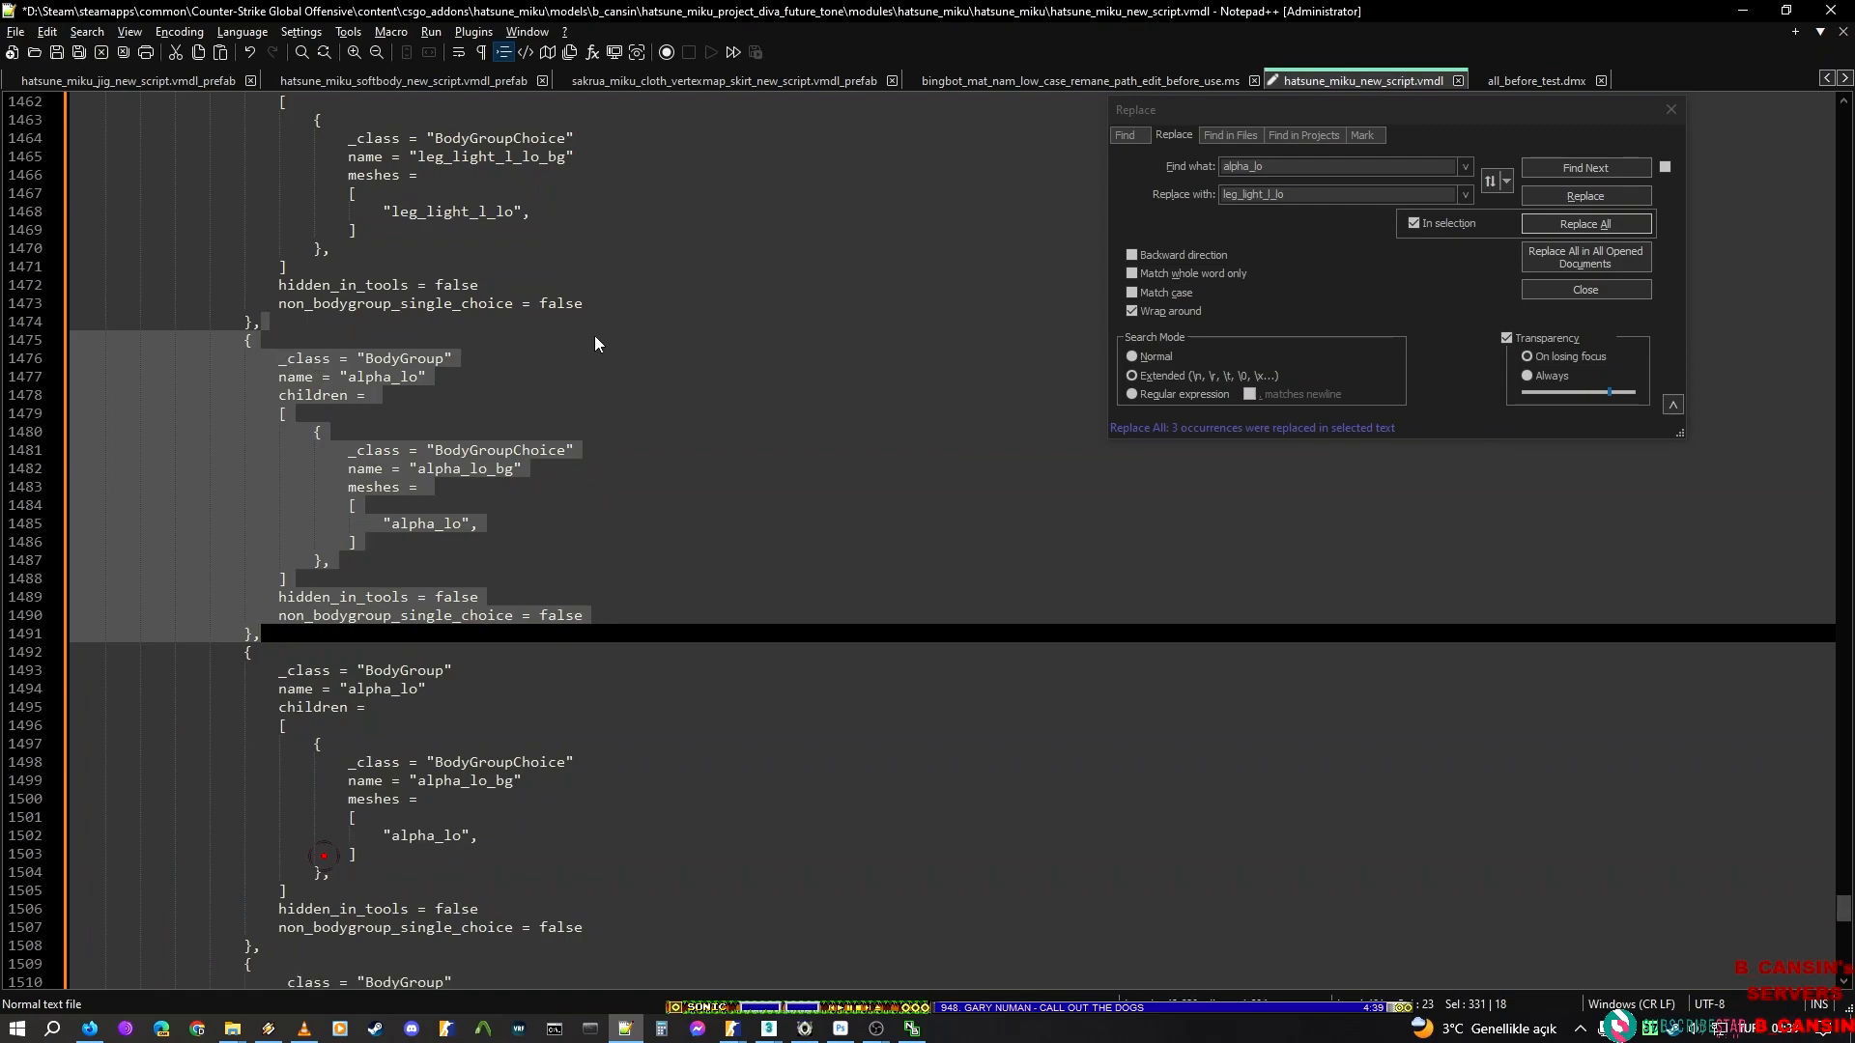
# Copy the render mesh name leg_light_l_up from ModelDoc and replace alpha_lo with it only within the selected BodyGroup block in Notepad++
pyautogui.hotkey('alt', 'Tab')
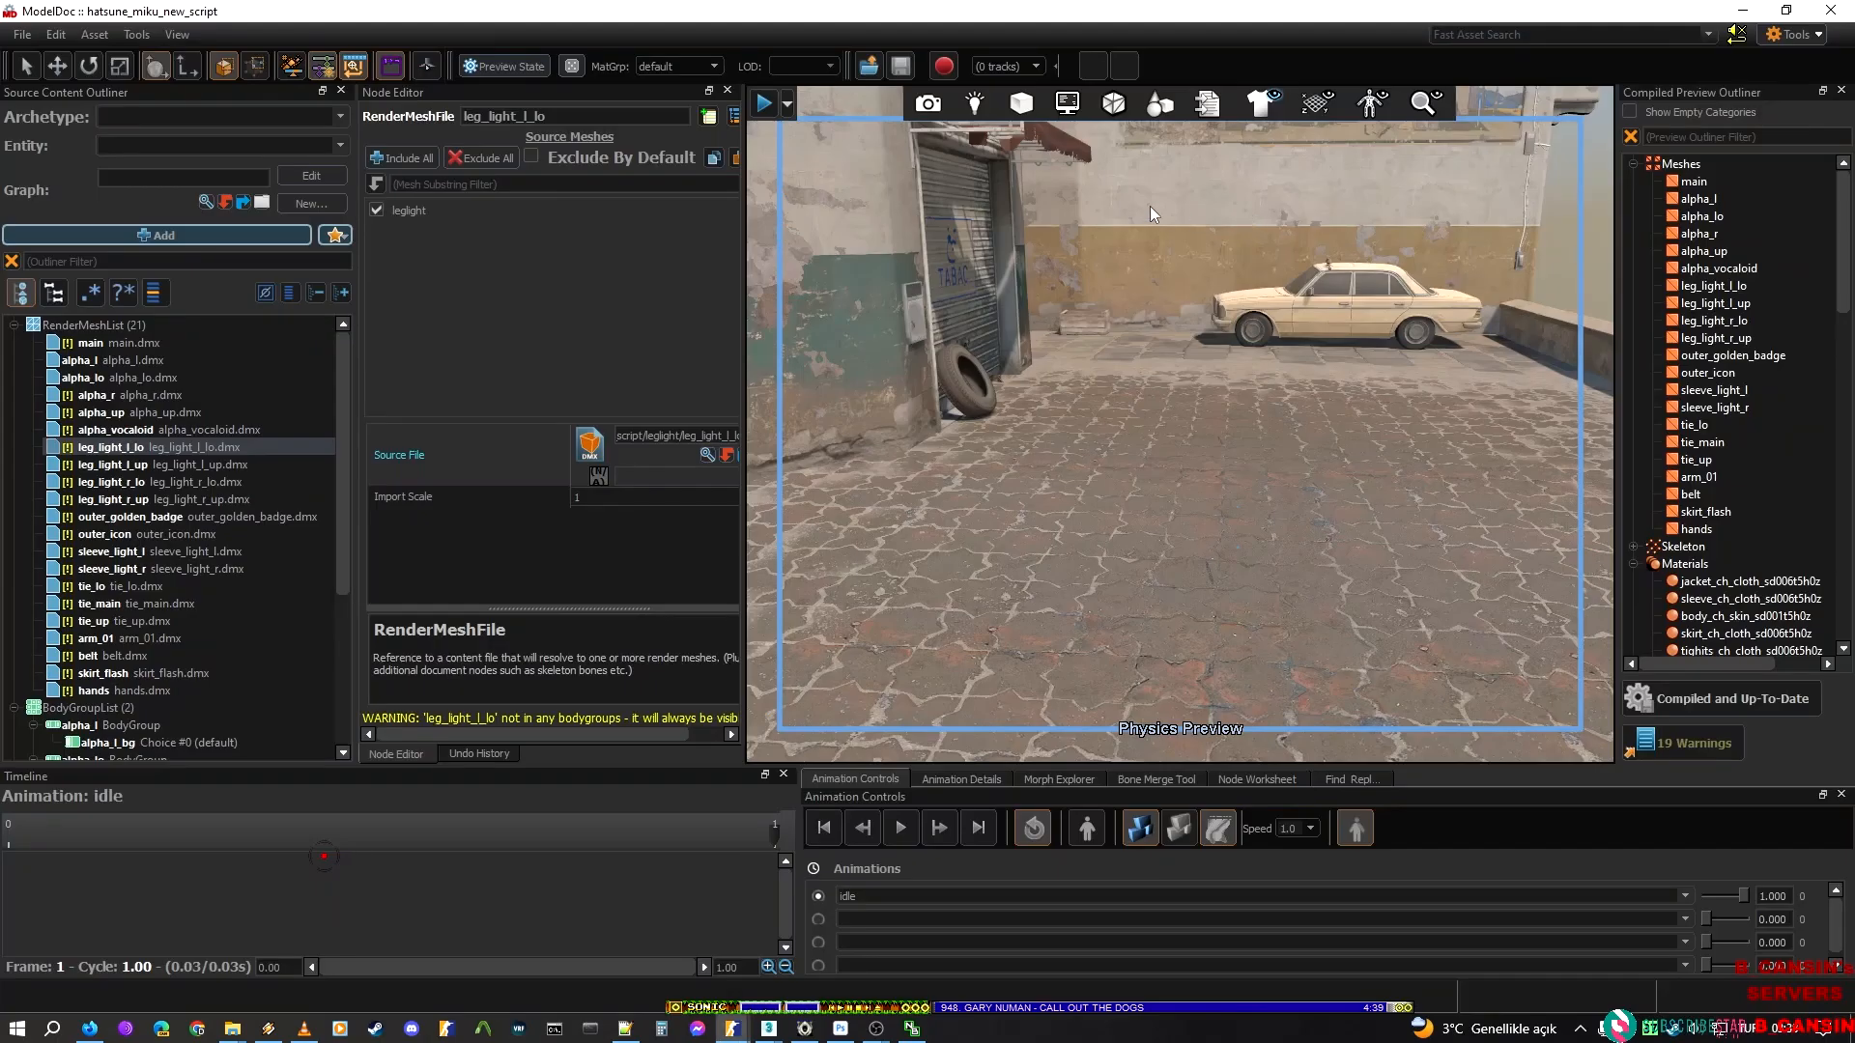
pyautogui.click(162, 466)
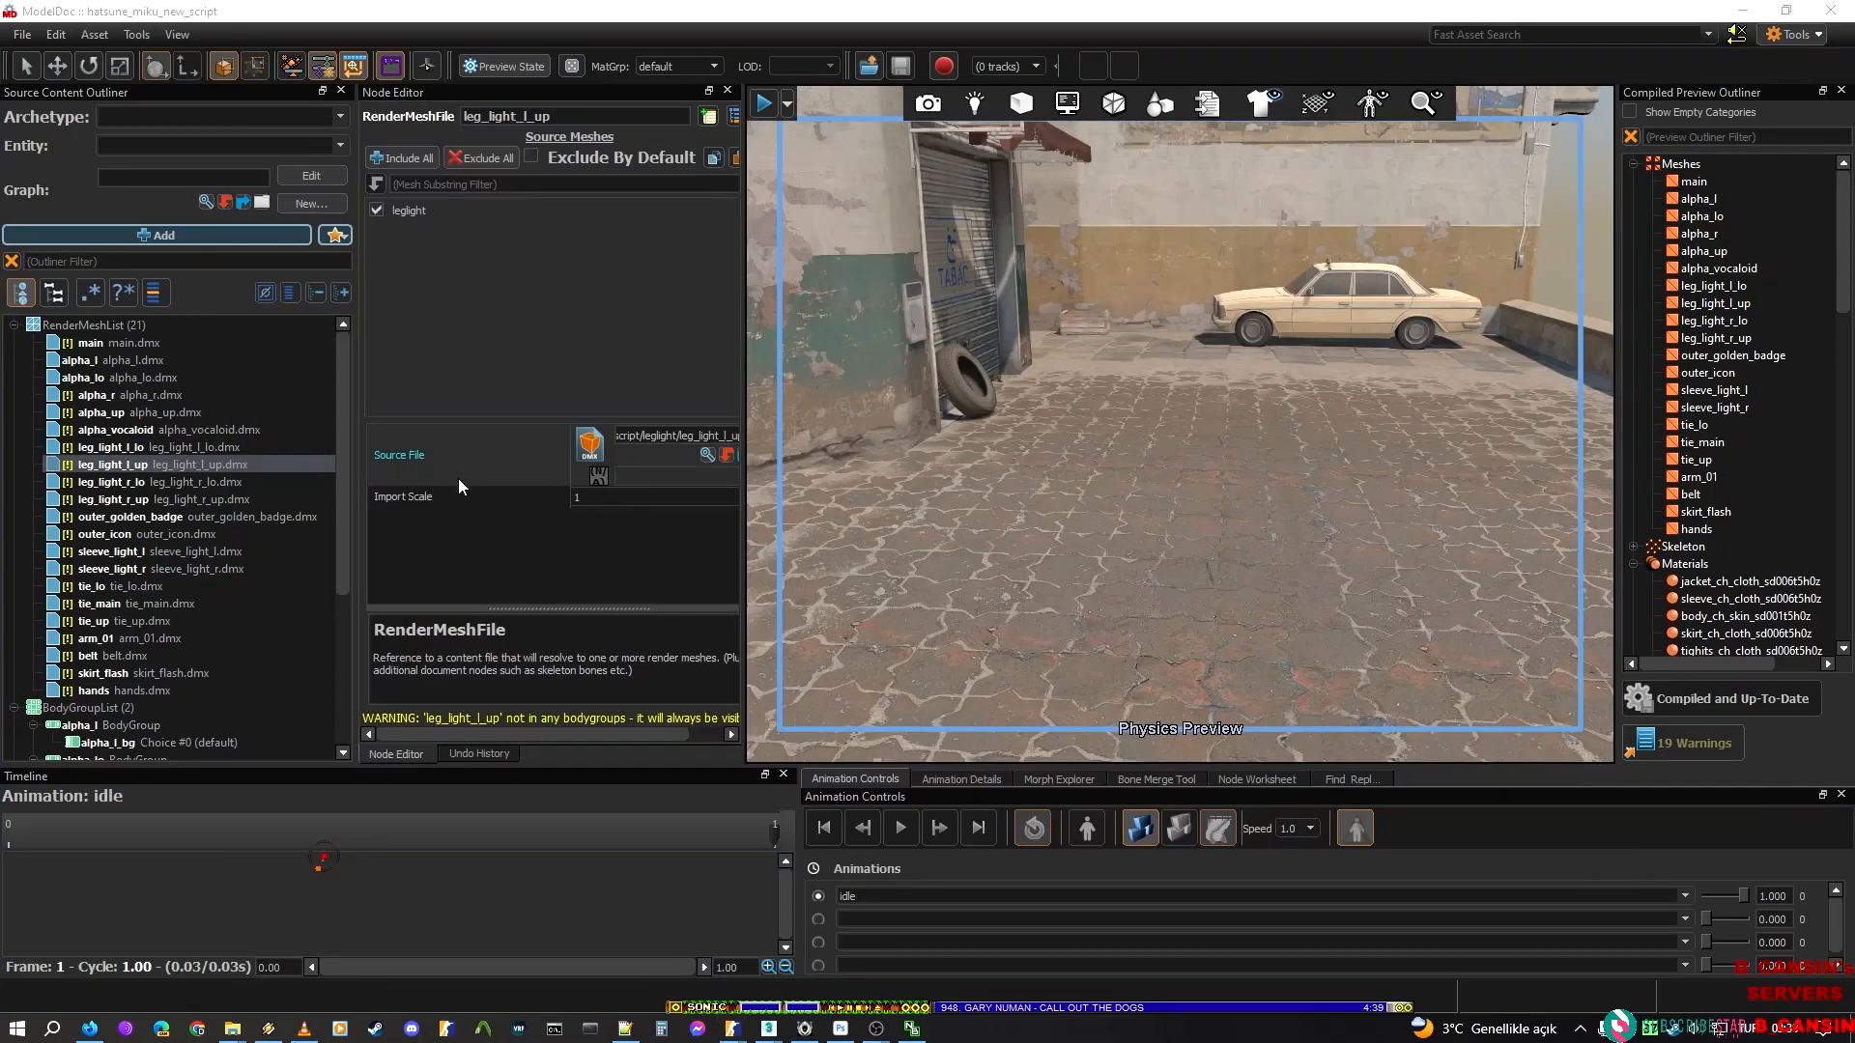
pyautogui.hotkey('alt', 'Tab')
pyautogui.hotkey('alt', 'Tab')
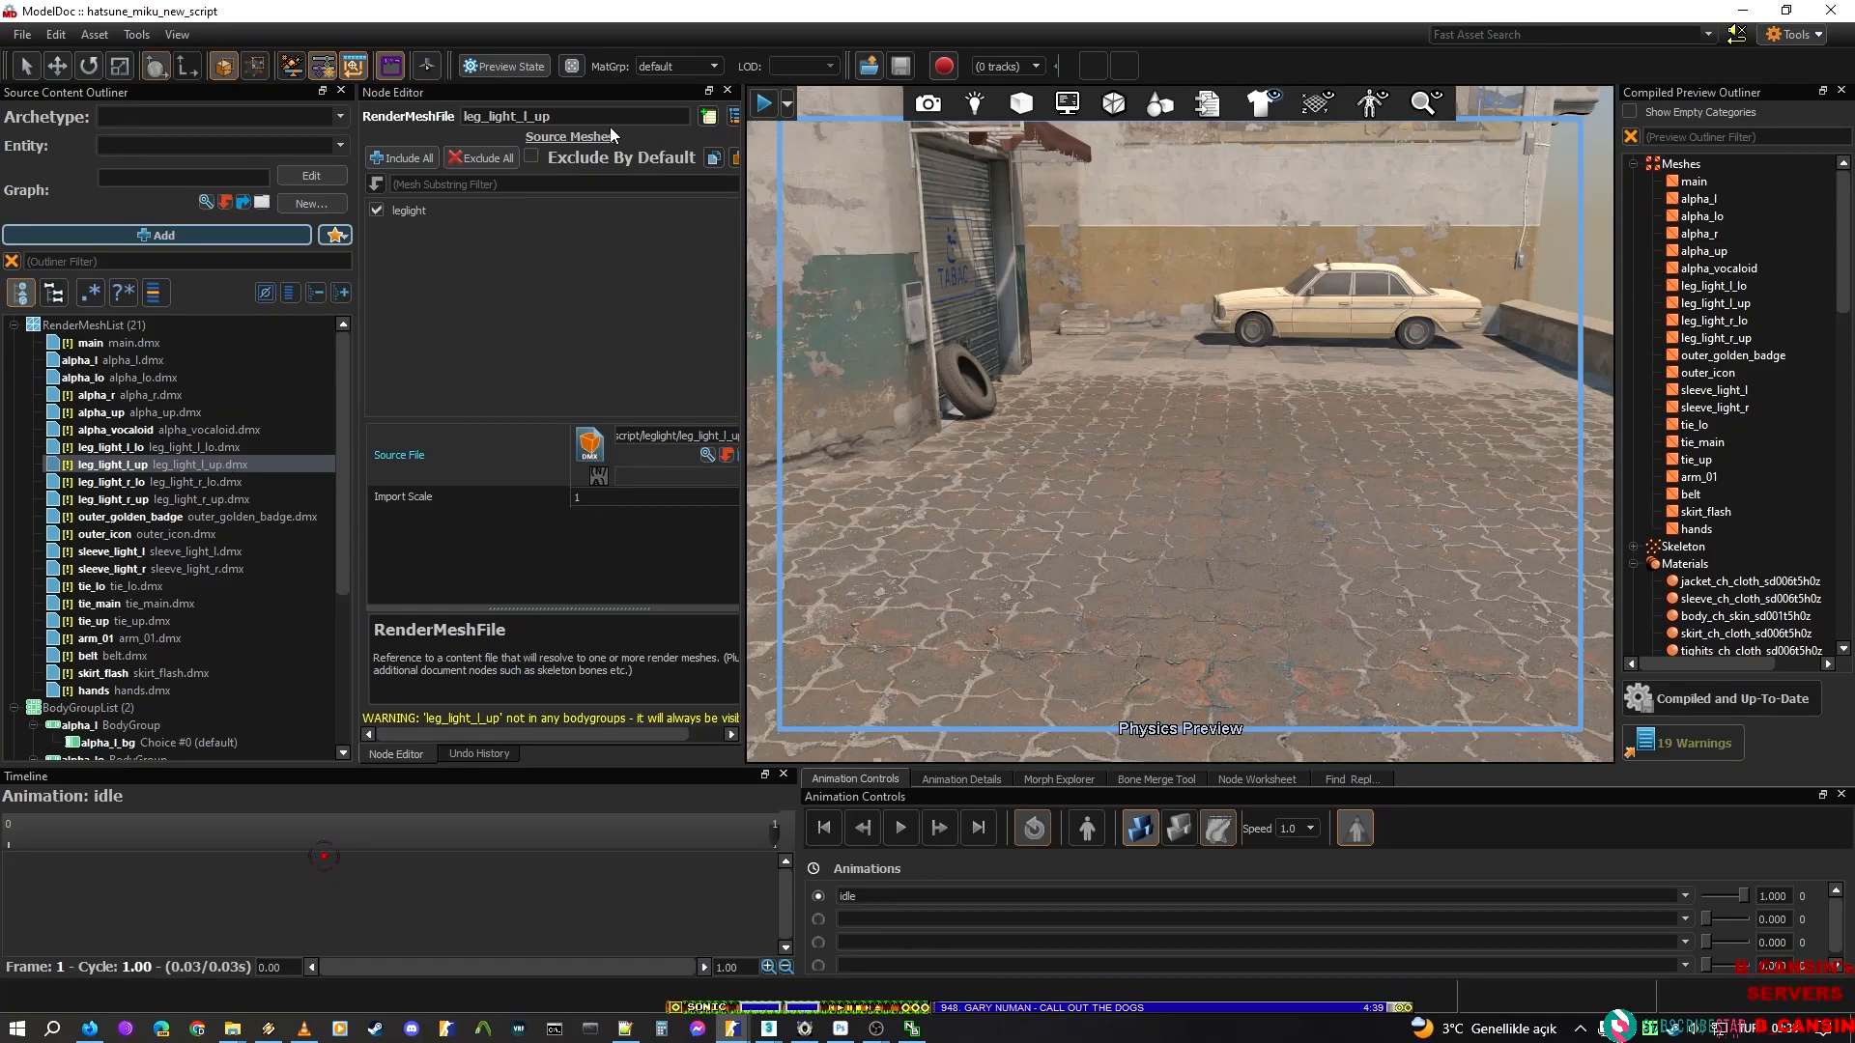
pyautogui.hotkey('alt', 'Tab')
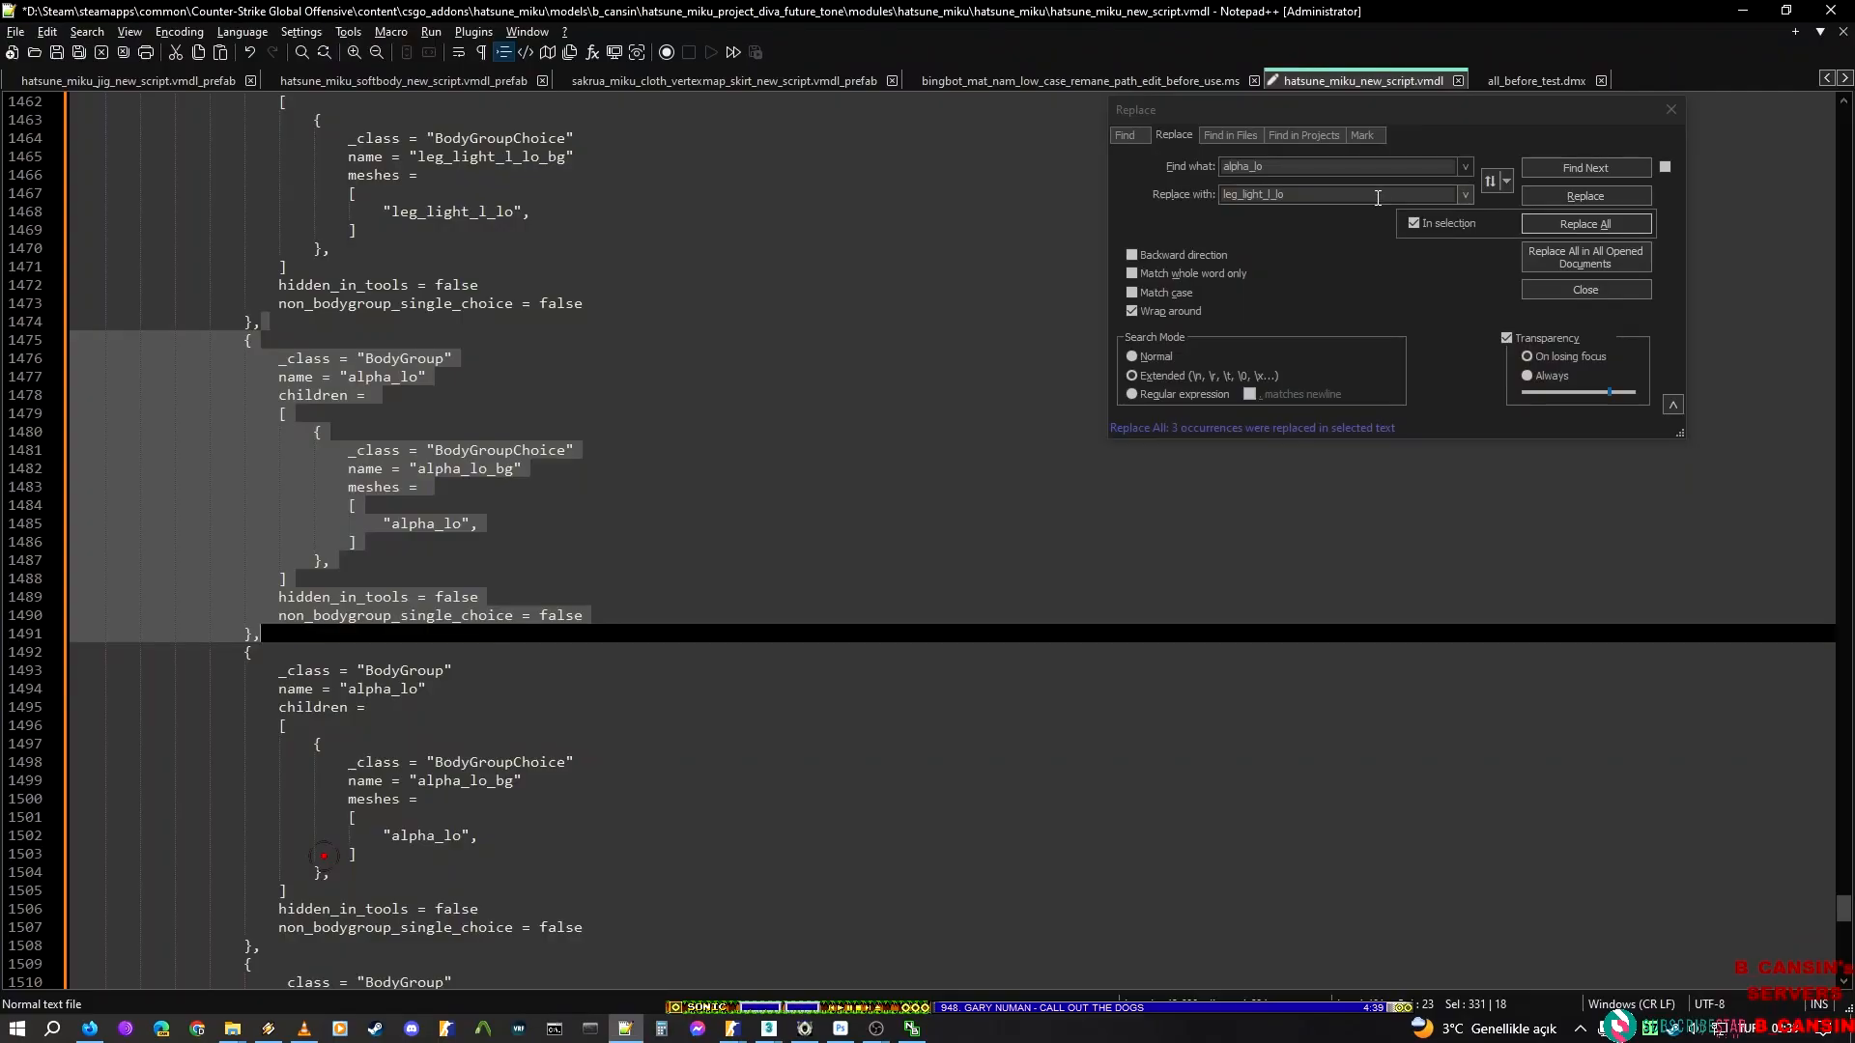
pyautogui.hotkey('ctrl', 'h')
pyautogui.doubleClick(1354, 194)
pyautogui.write('leg_light_l_up')
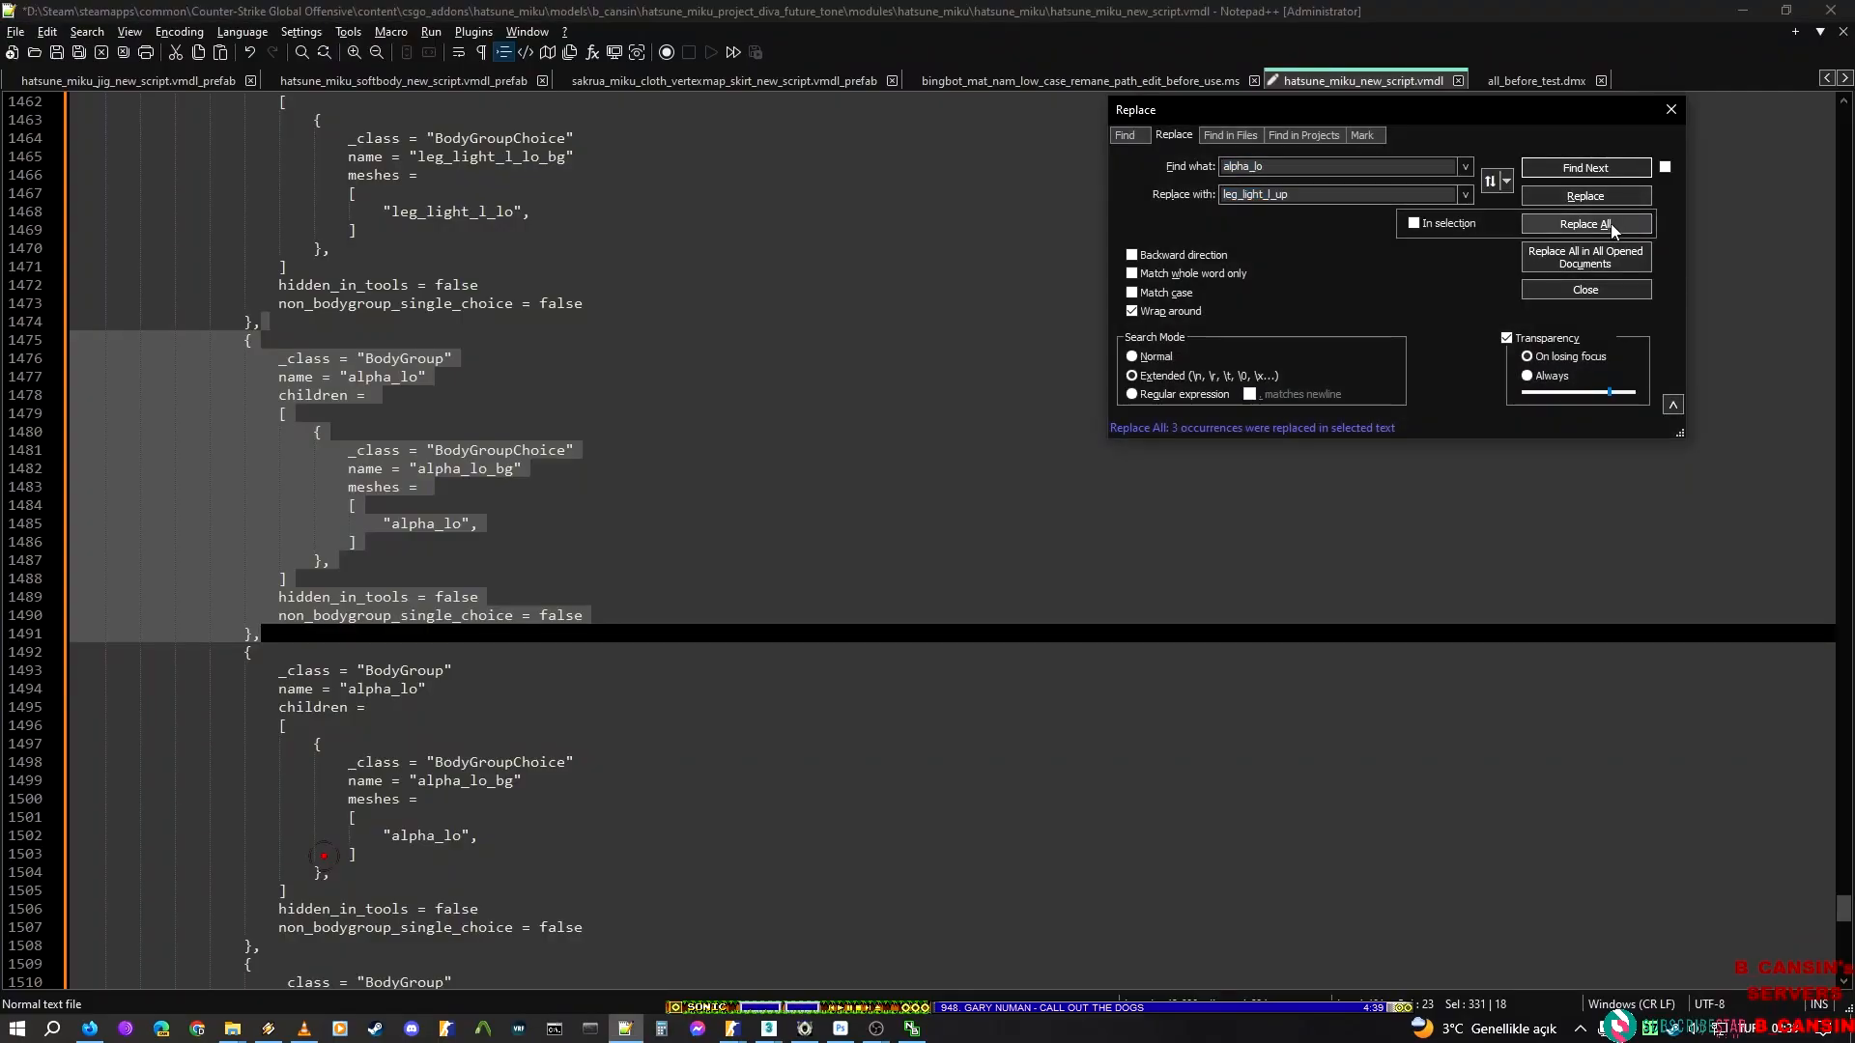
pyautogui.click(1462, 228)
pyautogui.click(1560, 225)
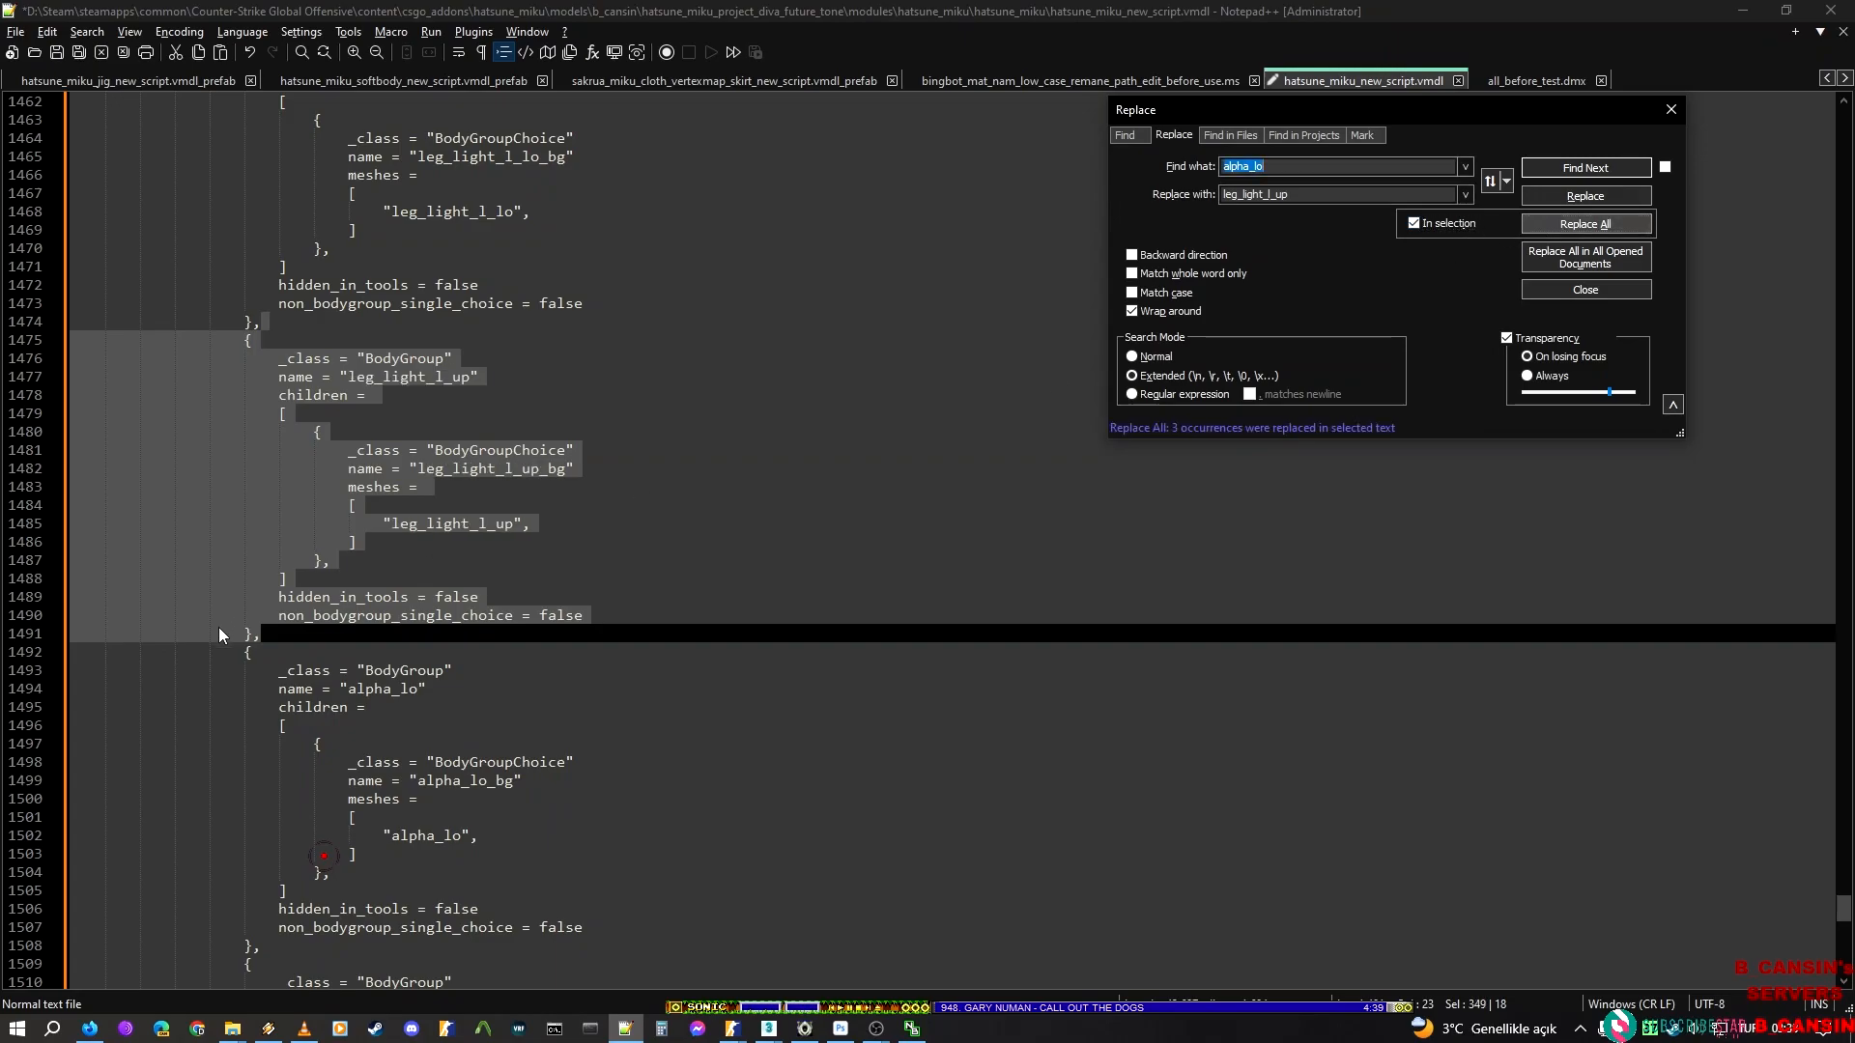
# Copy the render mesh name leg_light_r_lo from ModelDoc and set it as the replacement text for alpha_lo in Notepad++
pyautogui.click(218, 628)
pyautogui.scroll(-3, 291, 731)
pyautogui.keyDown('shift'); pyautogui.click(281, 781); pyautogui.keyUp('shift')
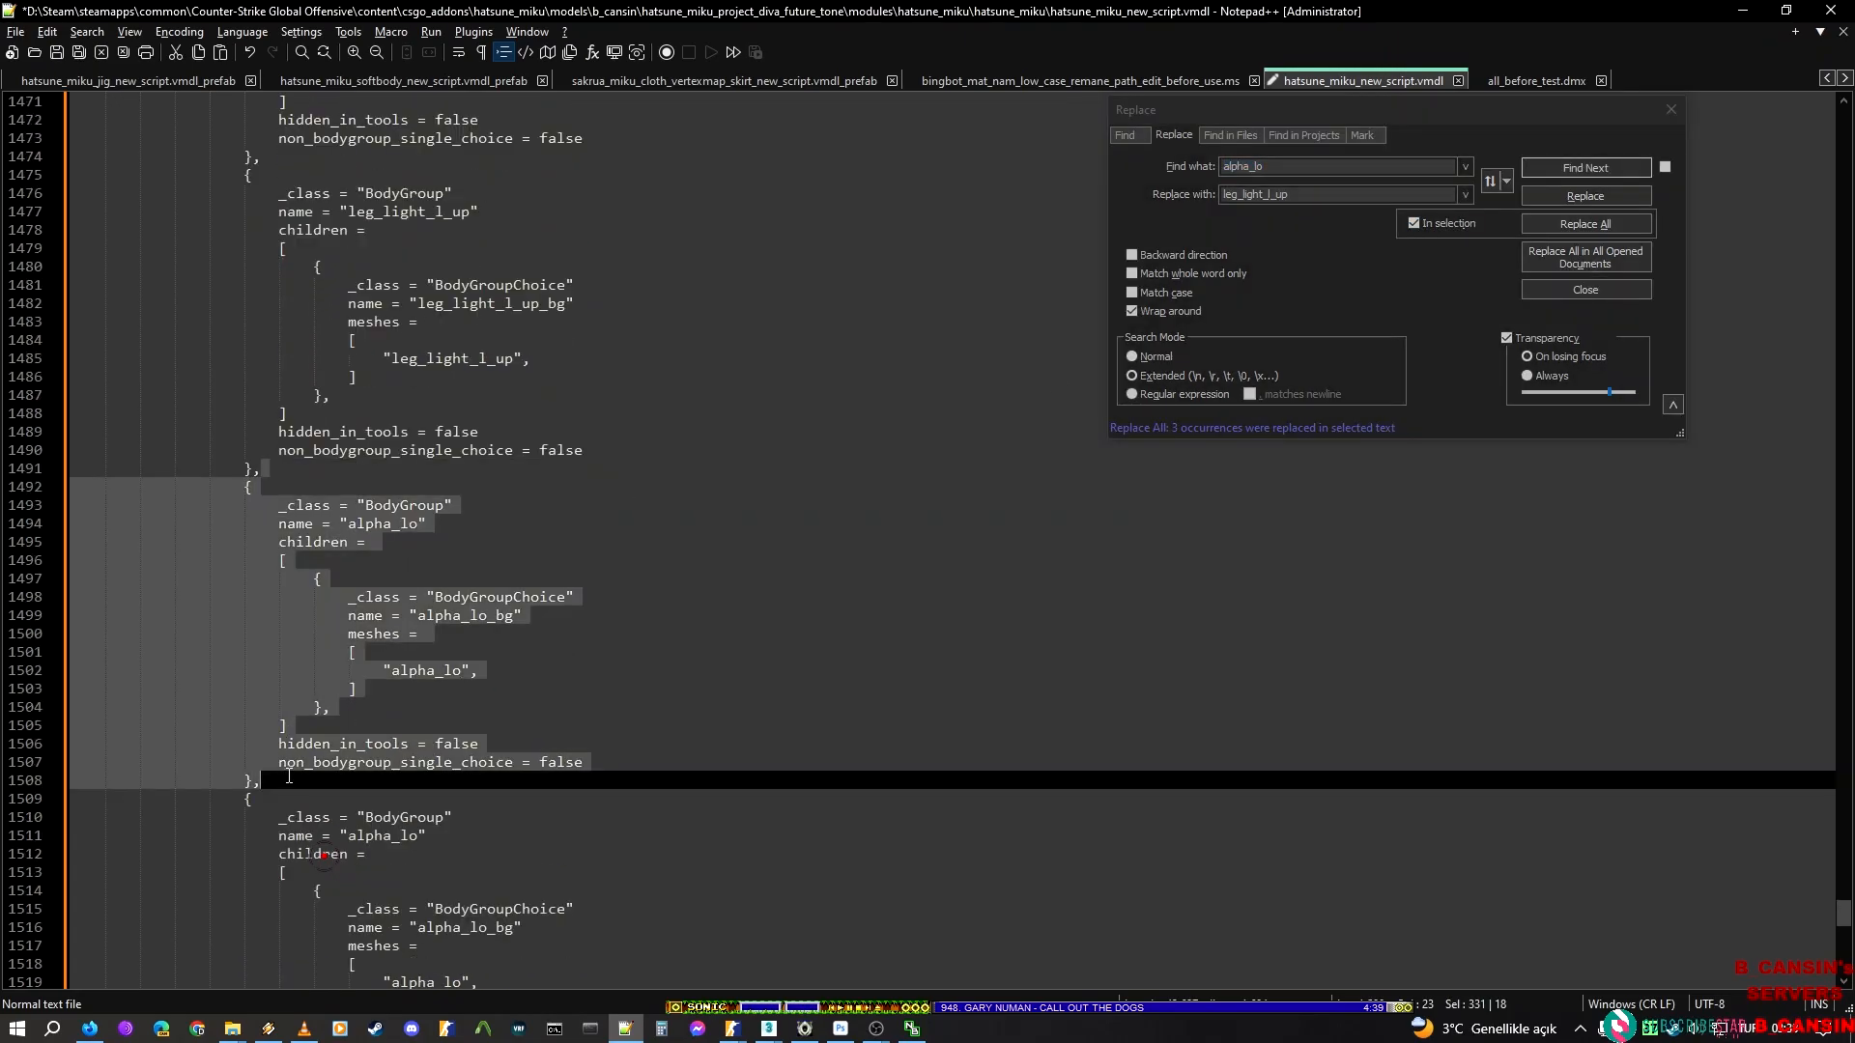
pyautogui.click(1317, 194)
pyautogui.doubleClick(1325, 194)
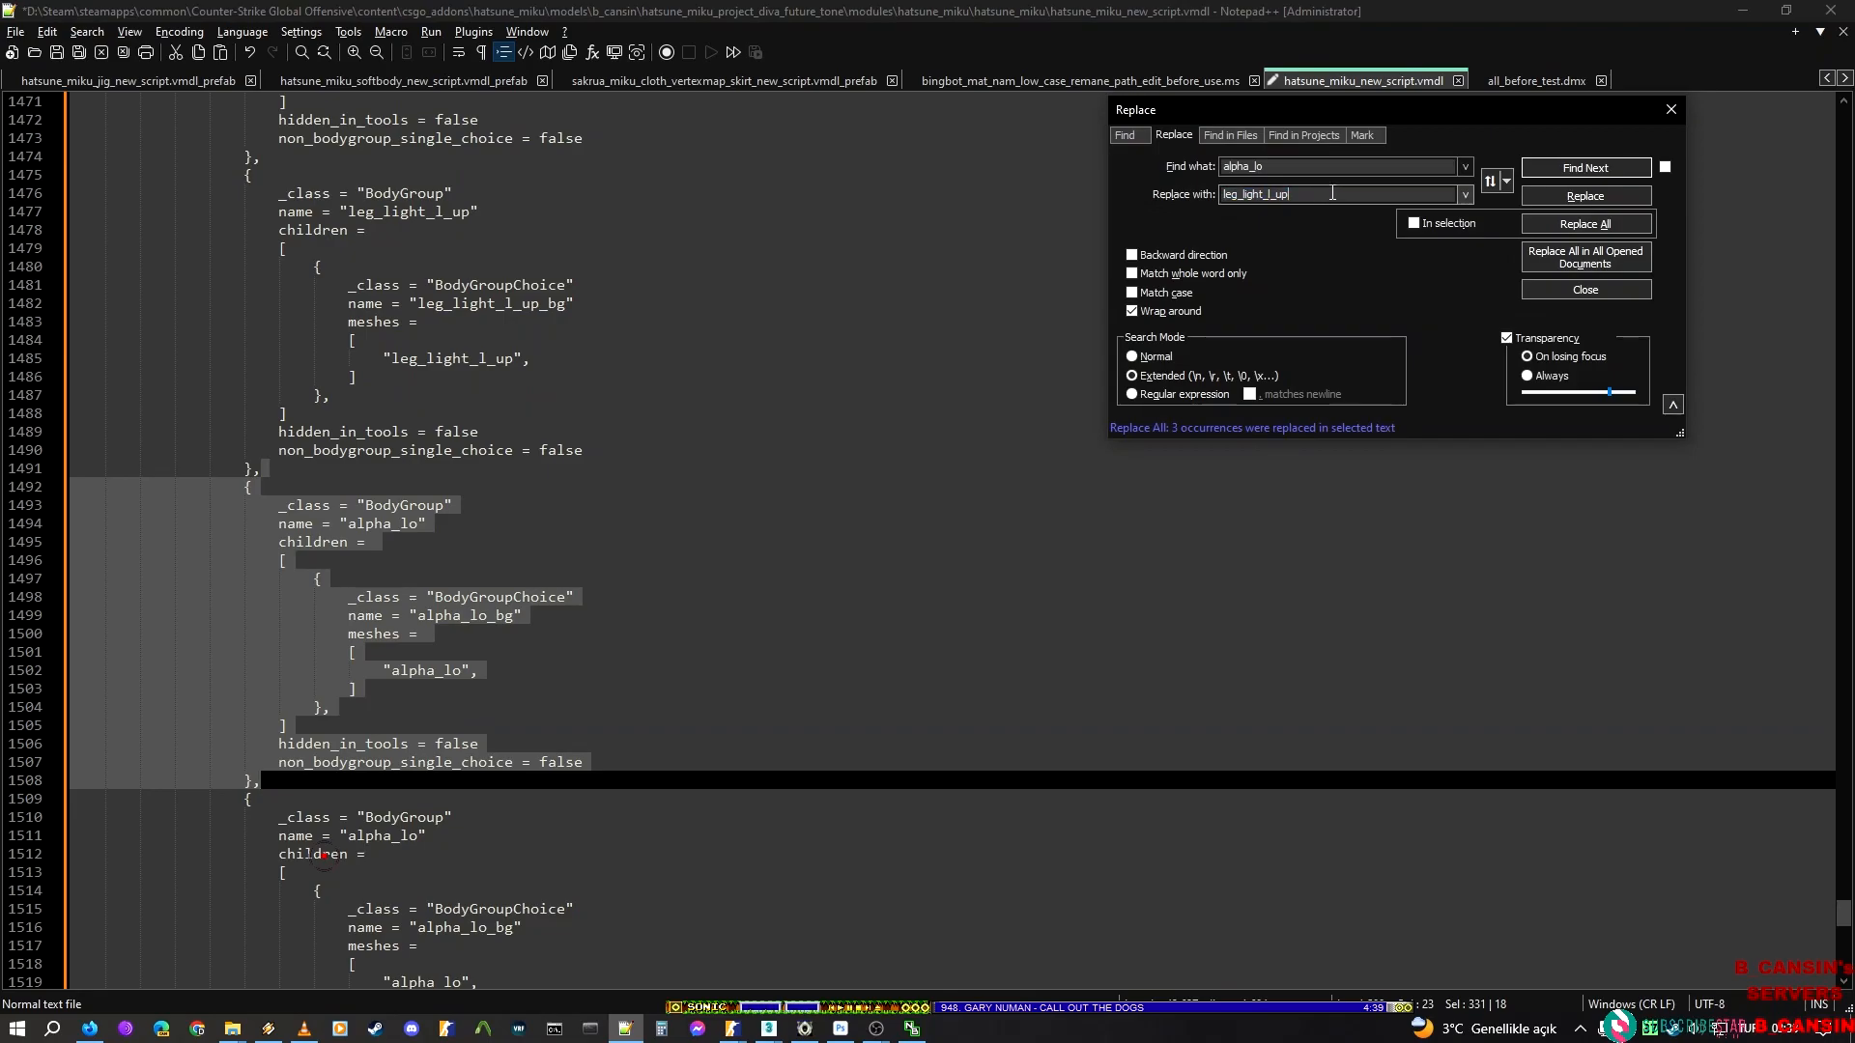
pyautogui.hotkey('alt', 'Tab')
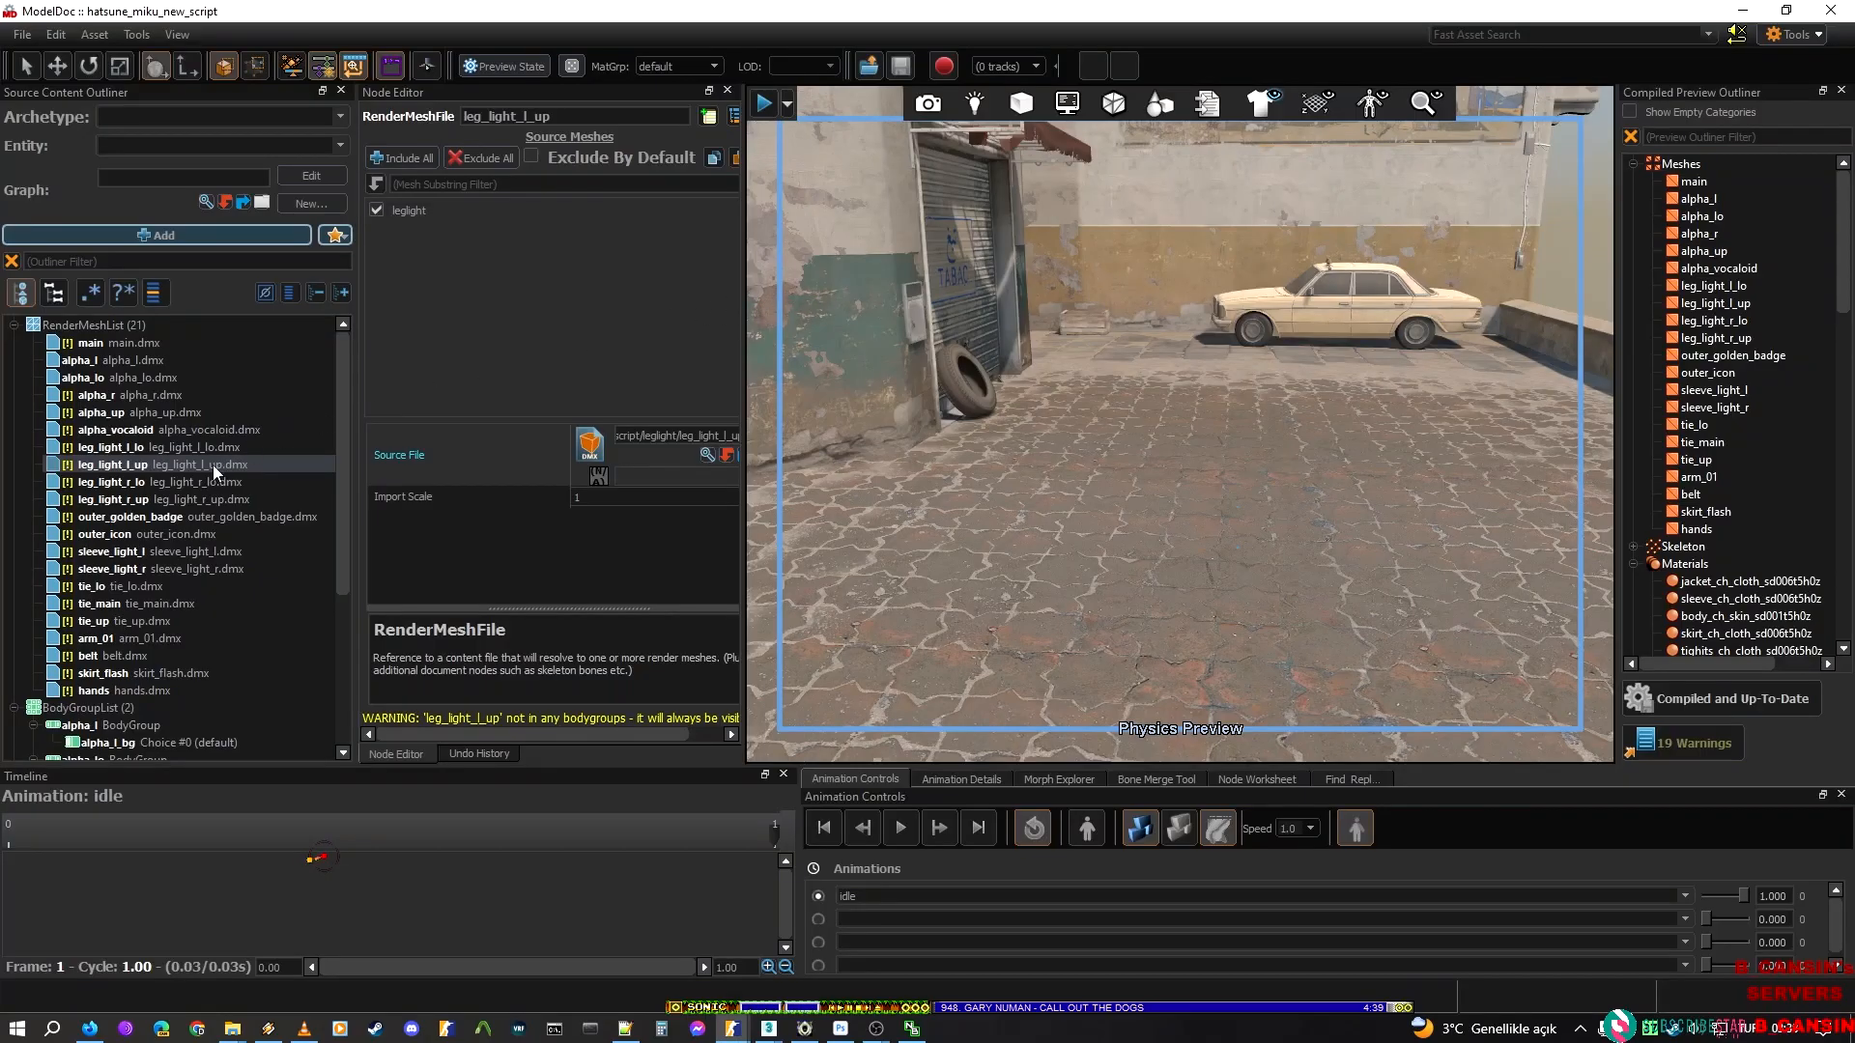
pyautogui.click(216, 480)
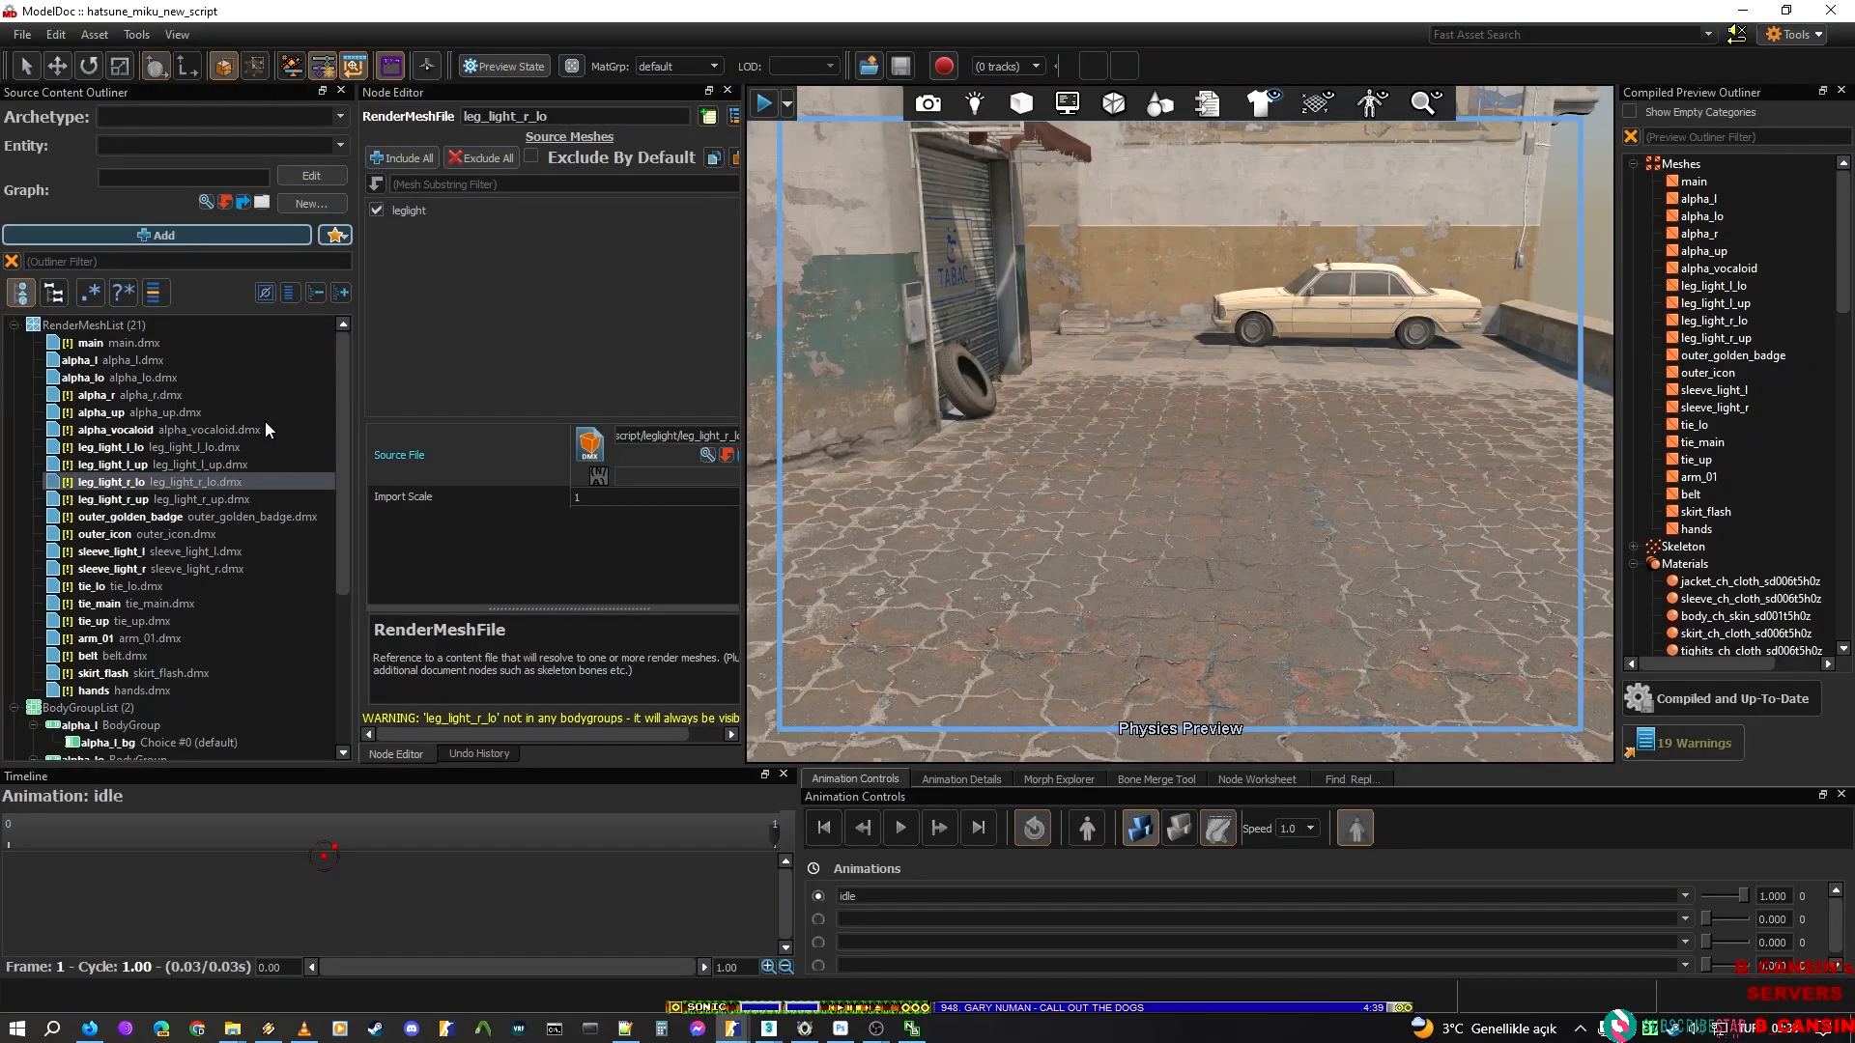
pyautogui.doubleClick(635, 123)
pyautogui.hotkey('ctrl', 'c')
pyautogui.hotkey('alt', 'Tab')
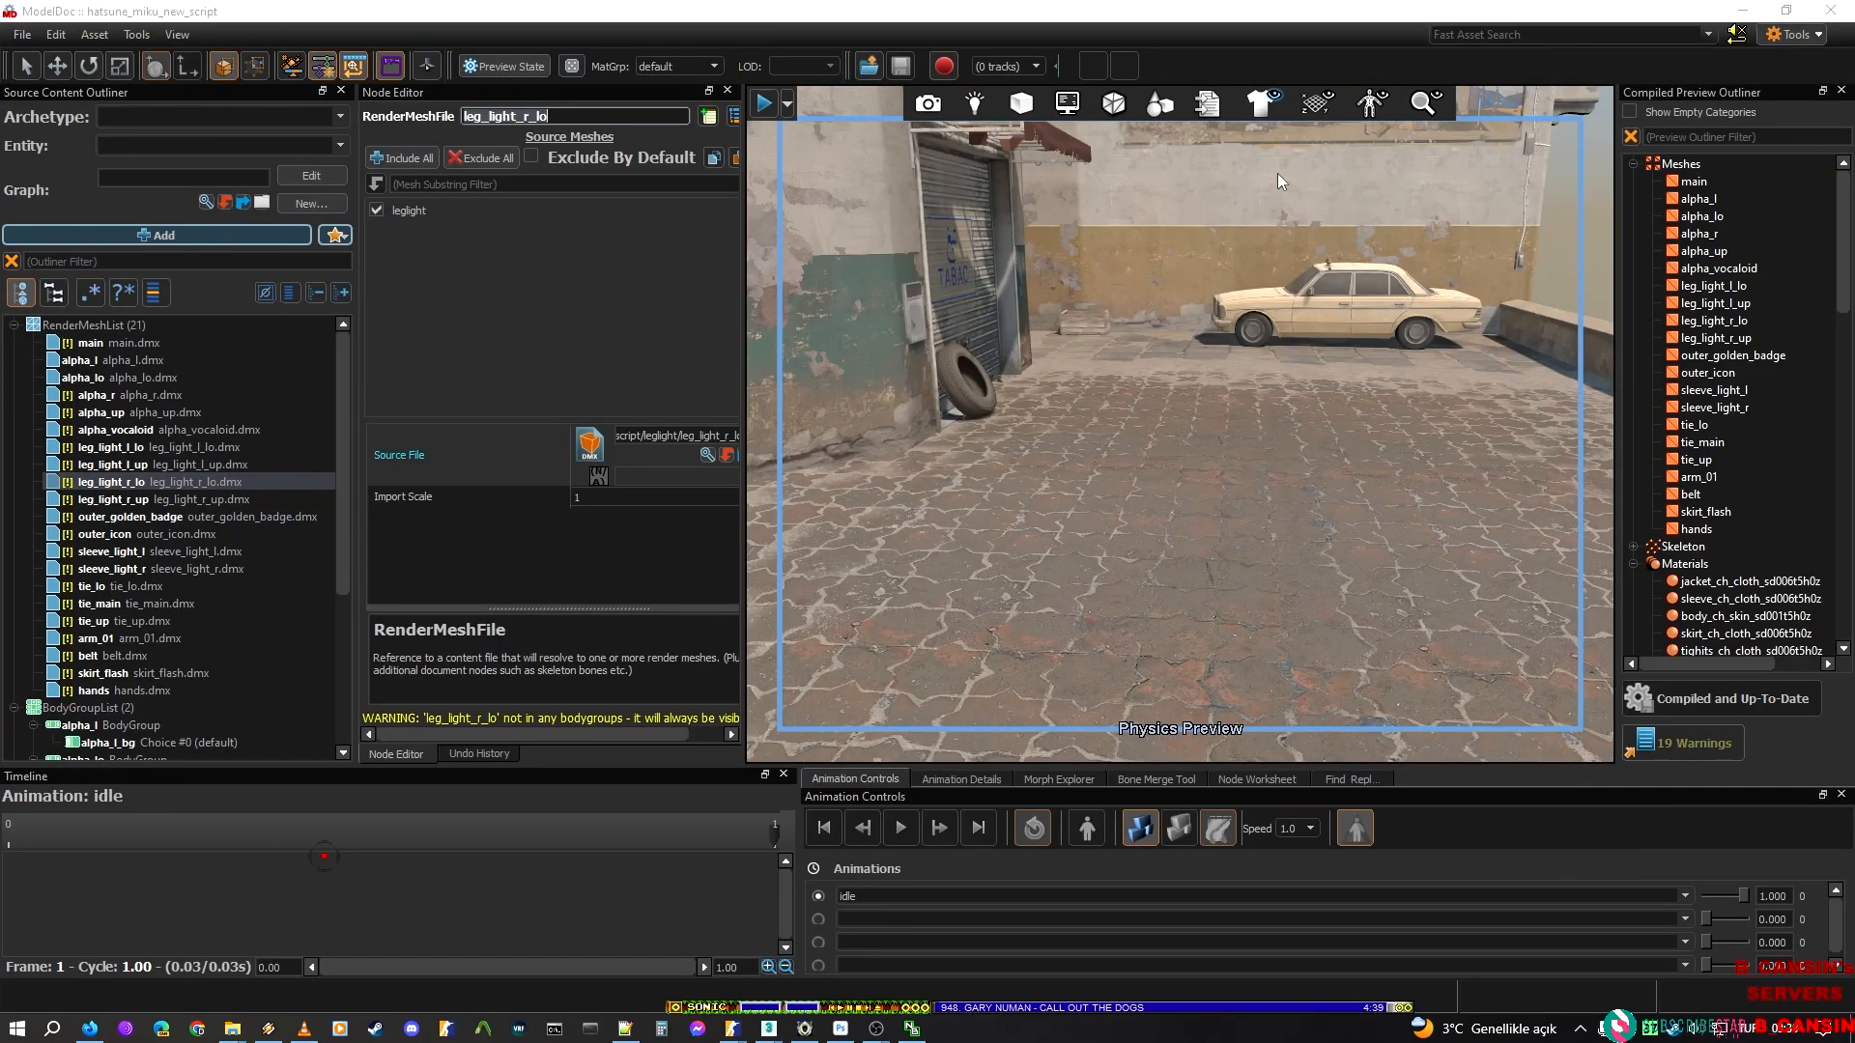
pyautogui.doubleClick(1299, 194)
pyautogui.hotkey('ctrl', 'v')
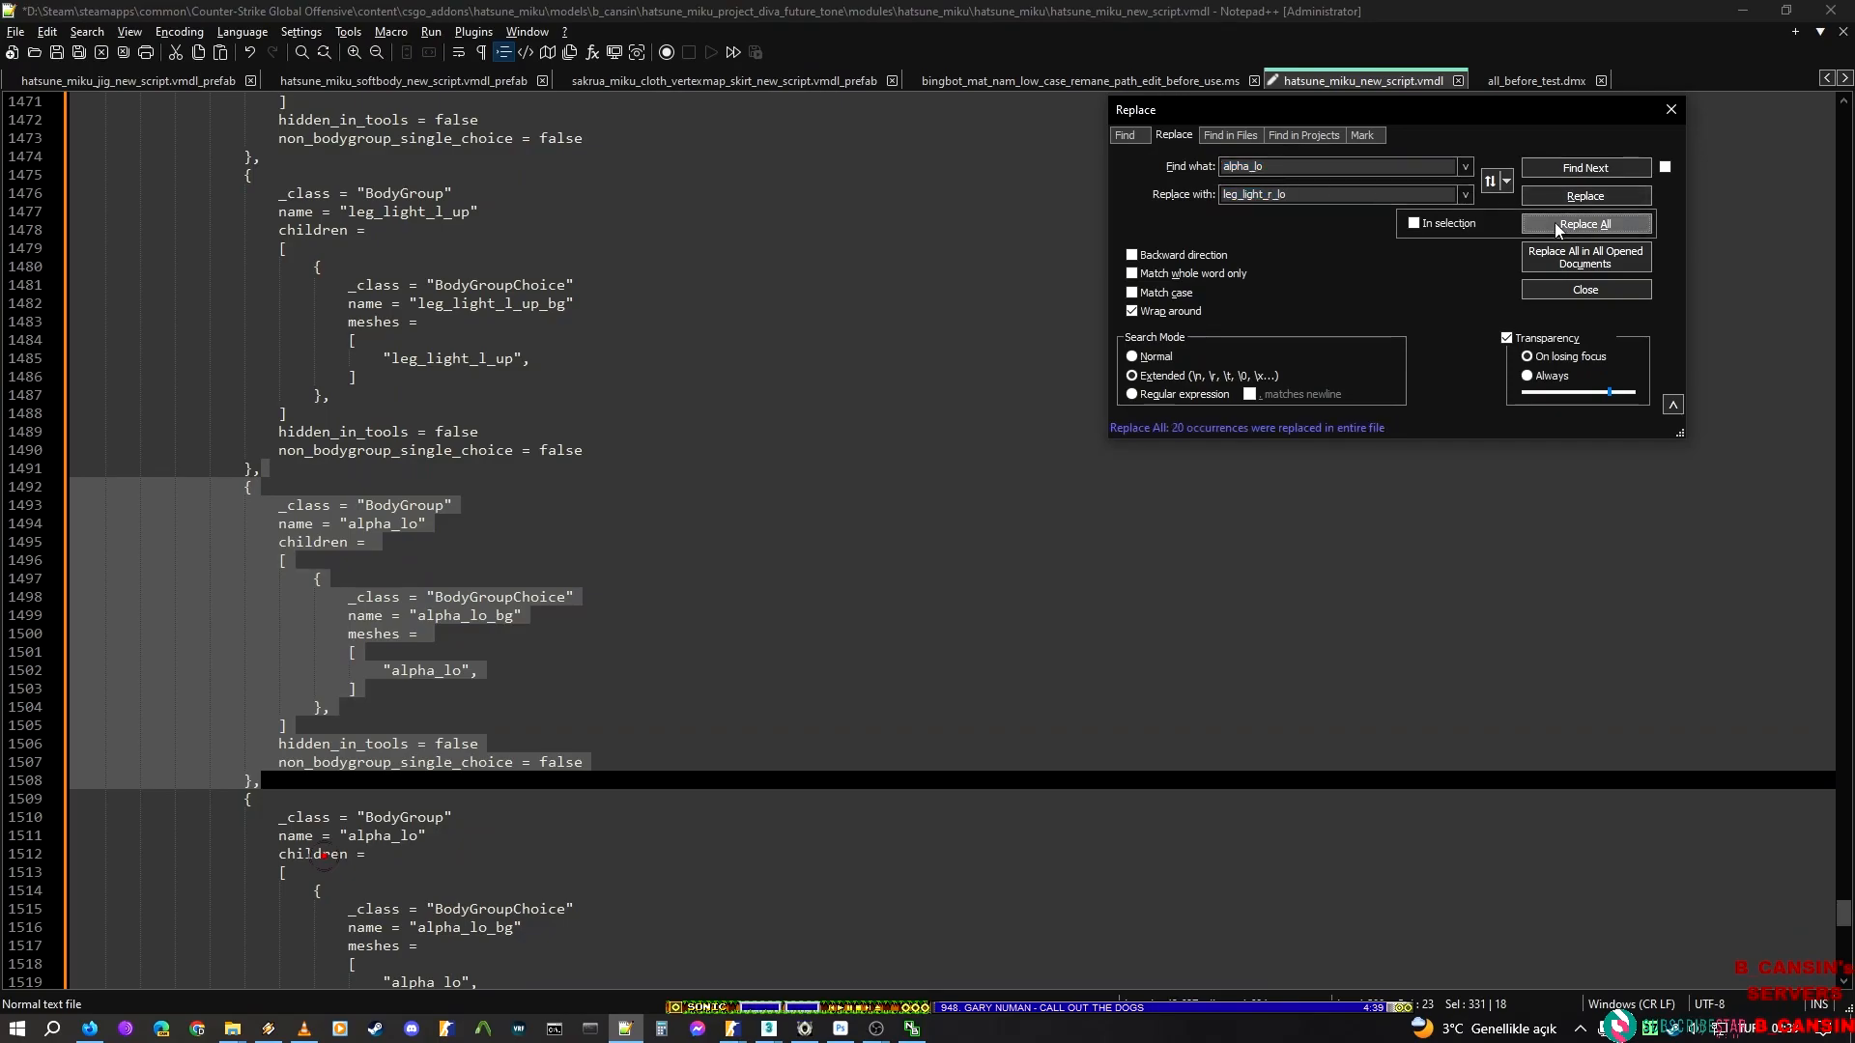
# Try replacing alpha_lo with leg_light_r_lo without limiting it to the selection, and undo the replacement
pyautogui.click(1555, 222)
pyautogui.click(736, 535)
pyautogui.hotkey('ctrl', 'z')
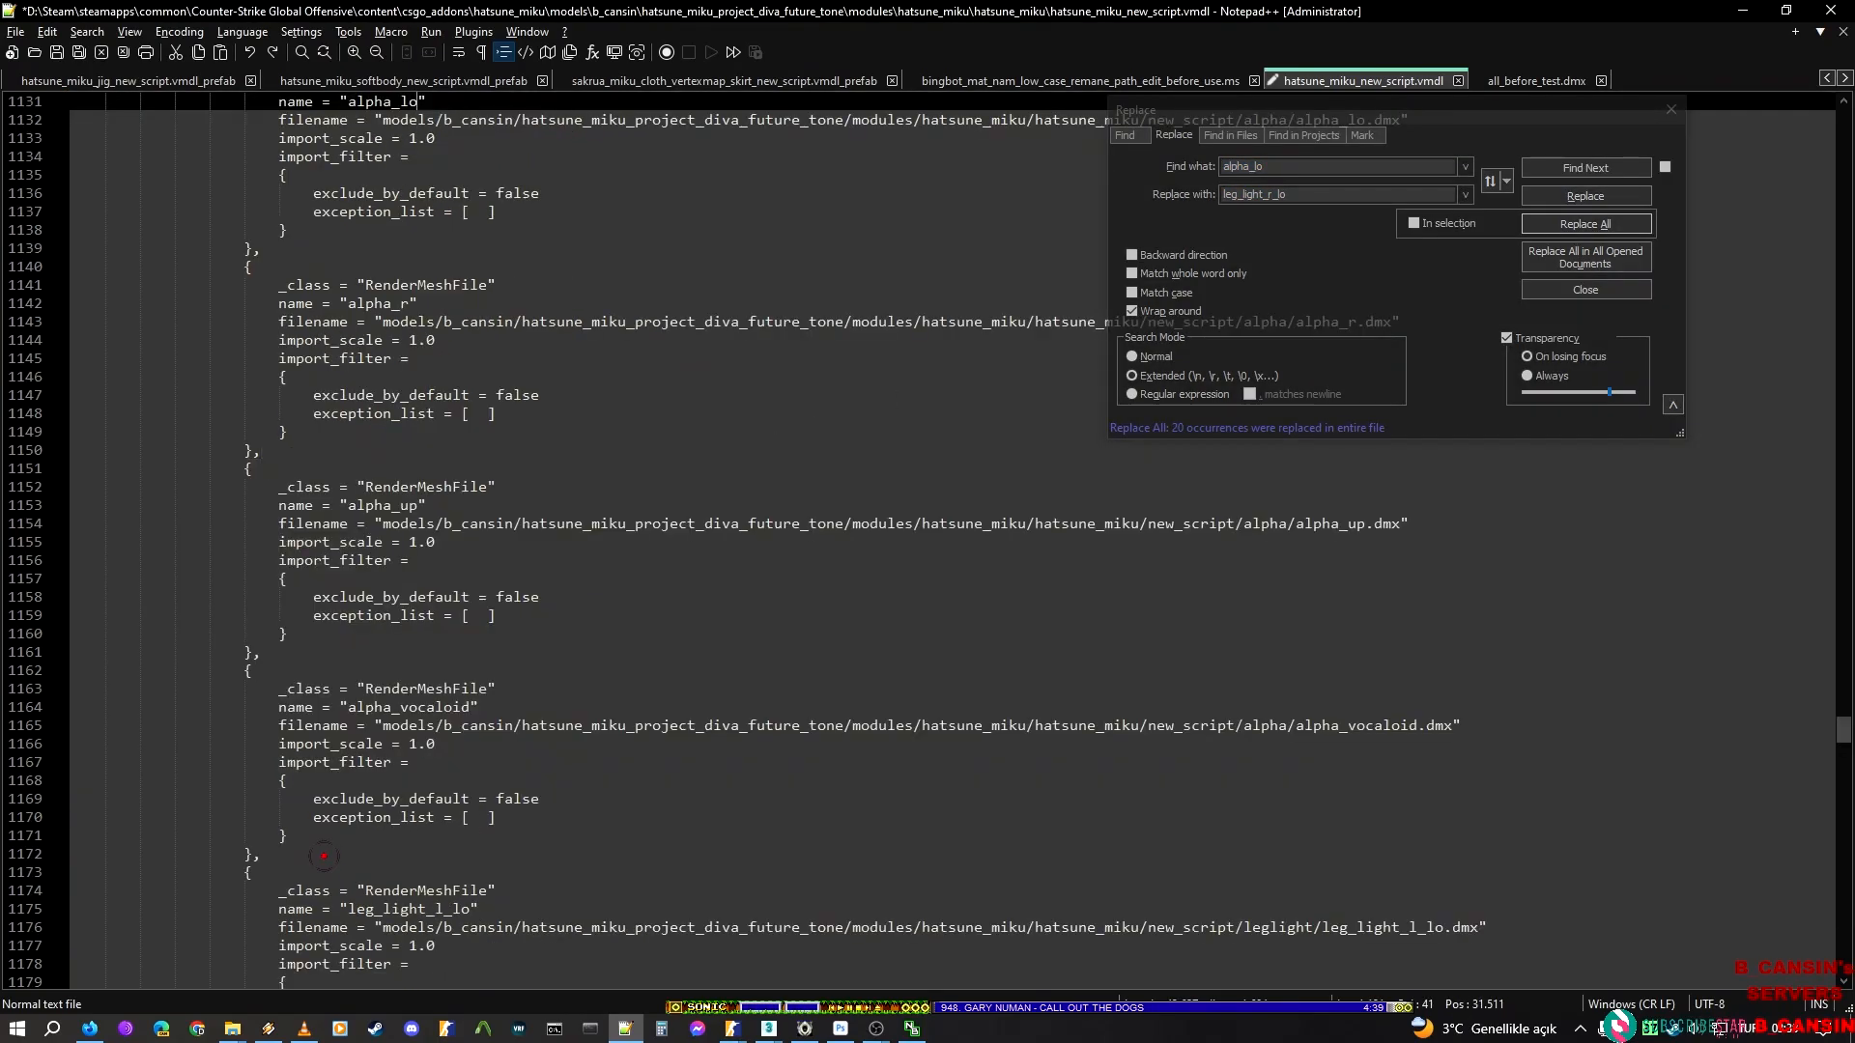
# Find and select the alpha_lo BodyGroup block after the leg_light_l_up block and replace alpha_lo with leg_light_r_lo only within that selection
pyautogui.click(1609, 170)
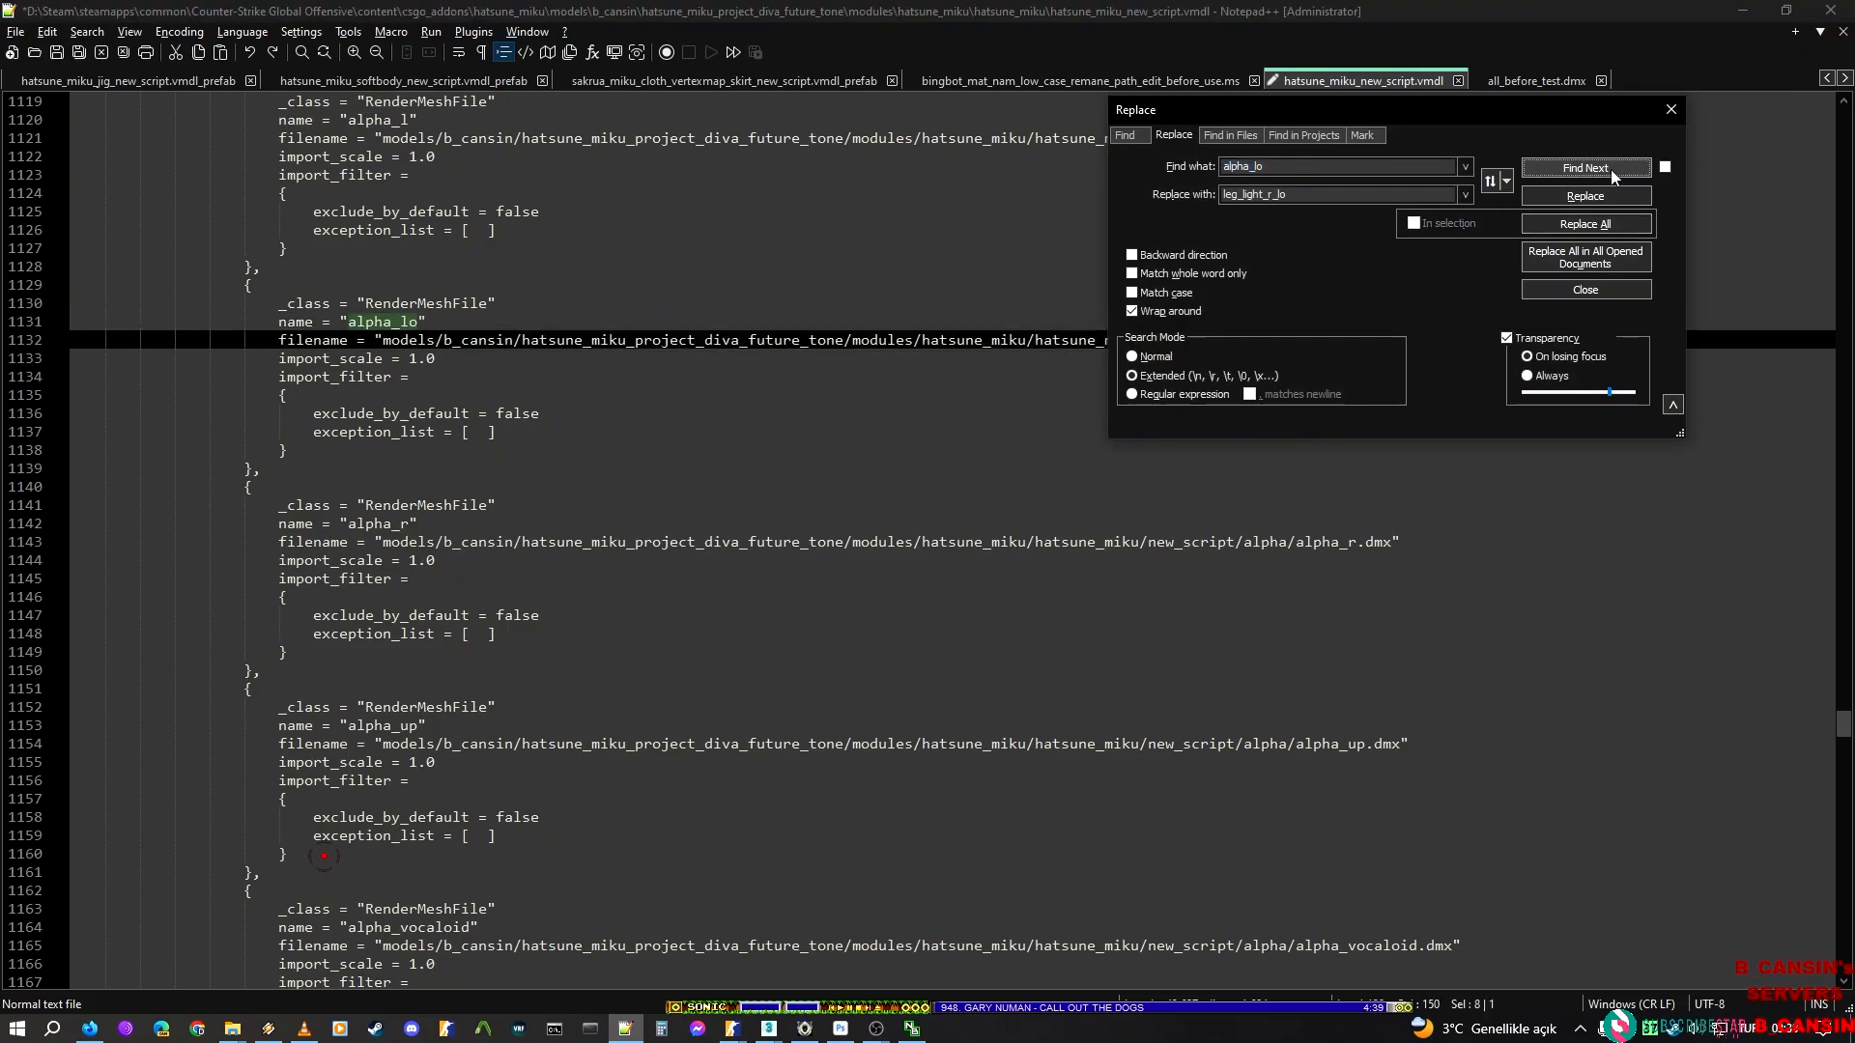
pyautogui.scroll(-3, 332, 537)
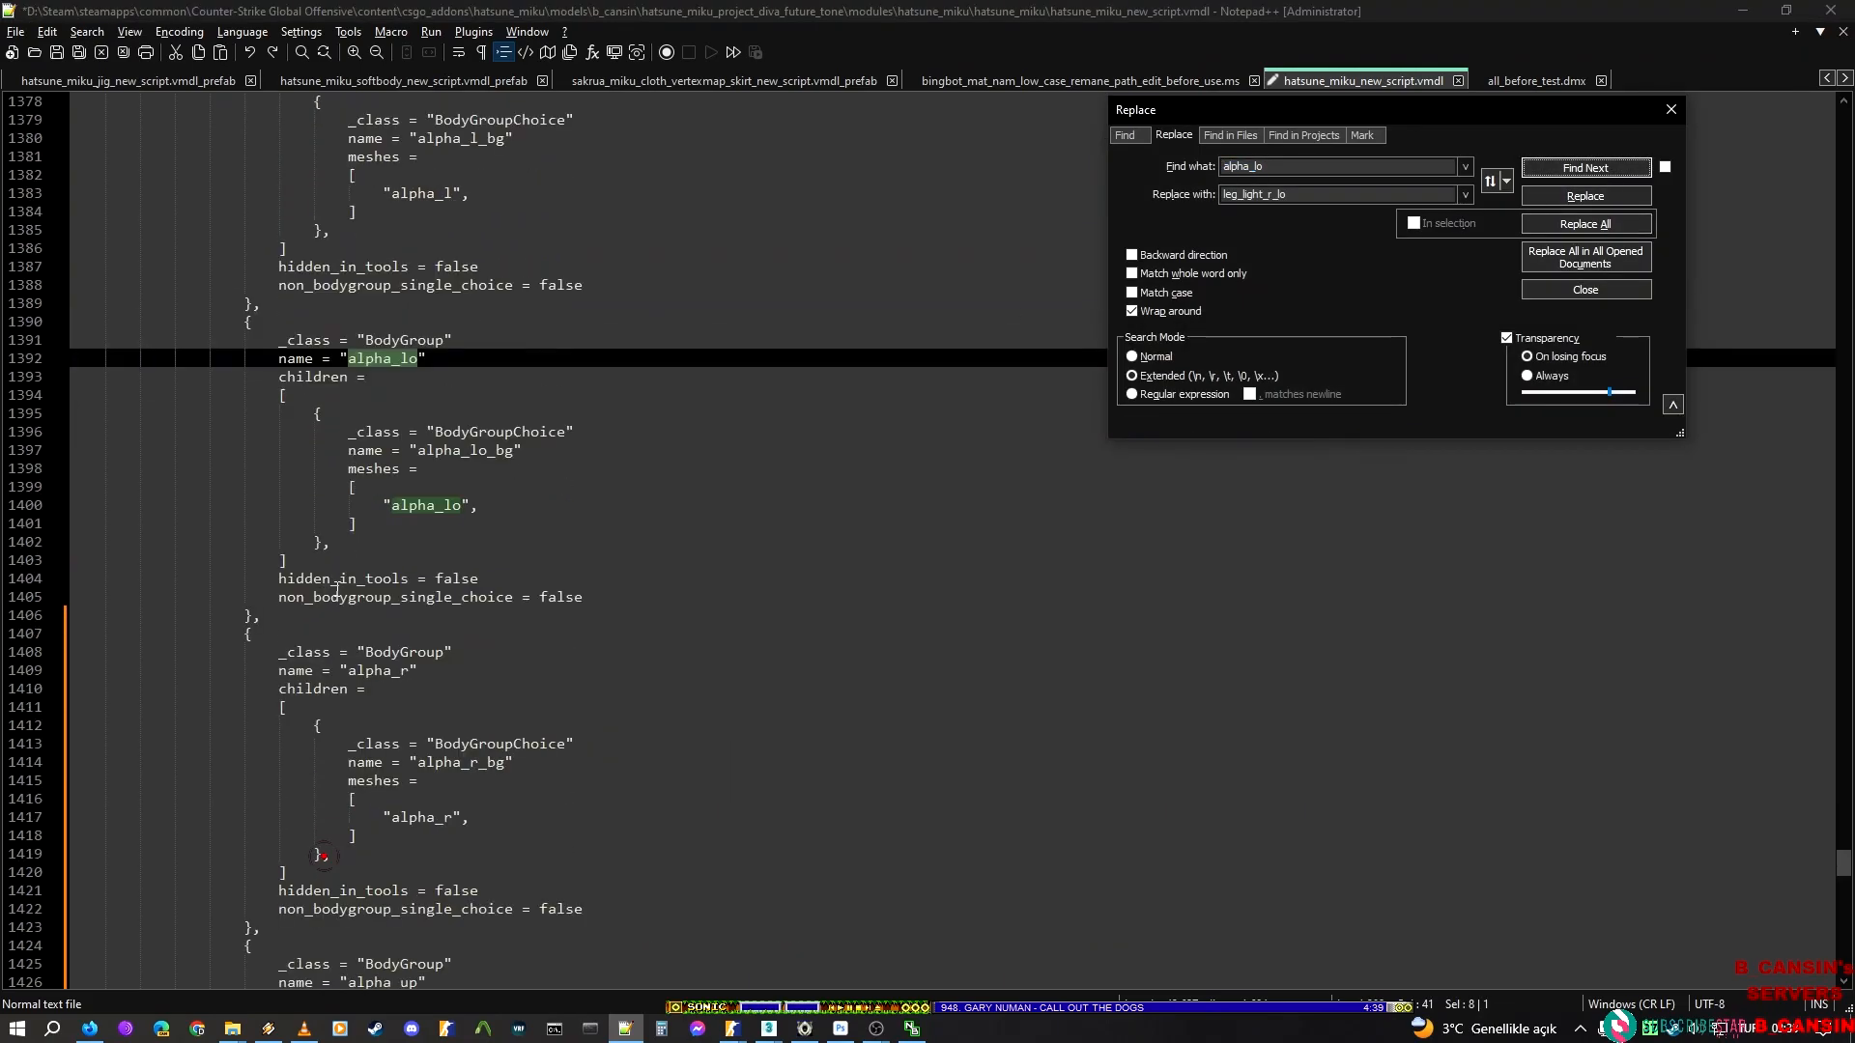
pyautogui.click(280, 614)
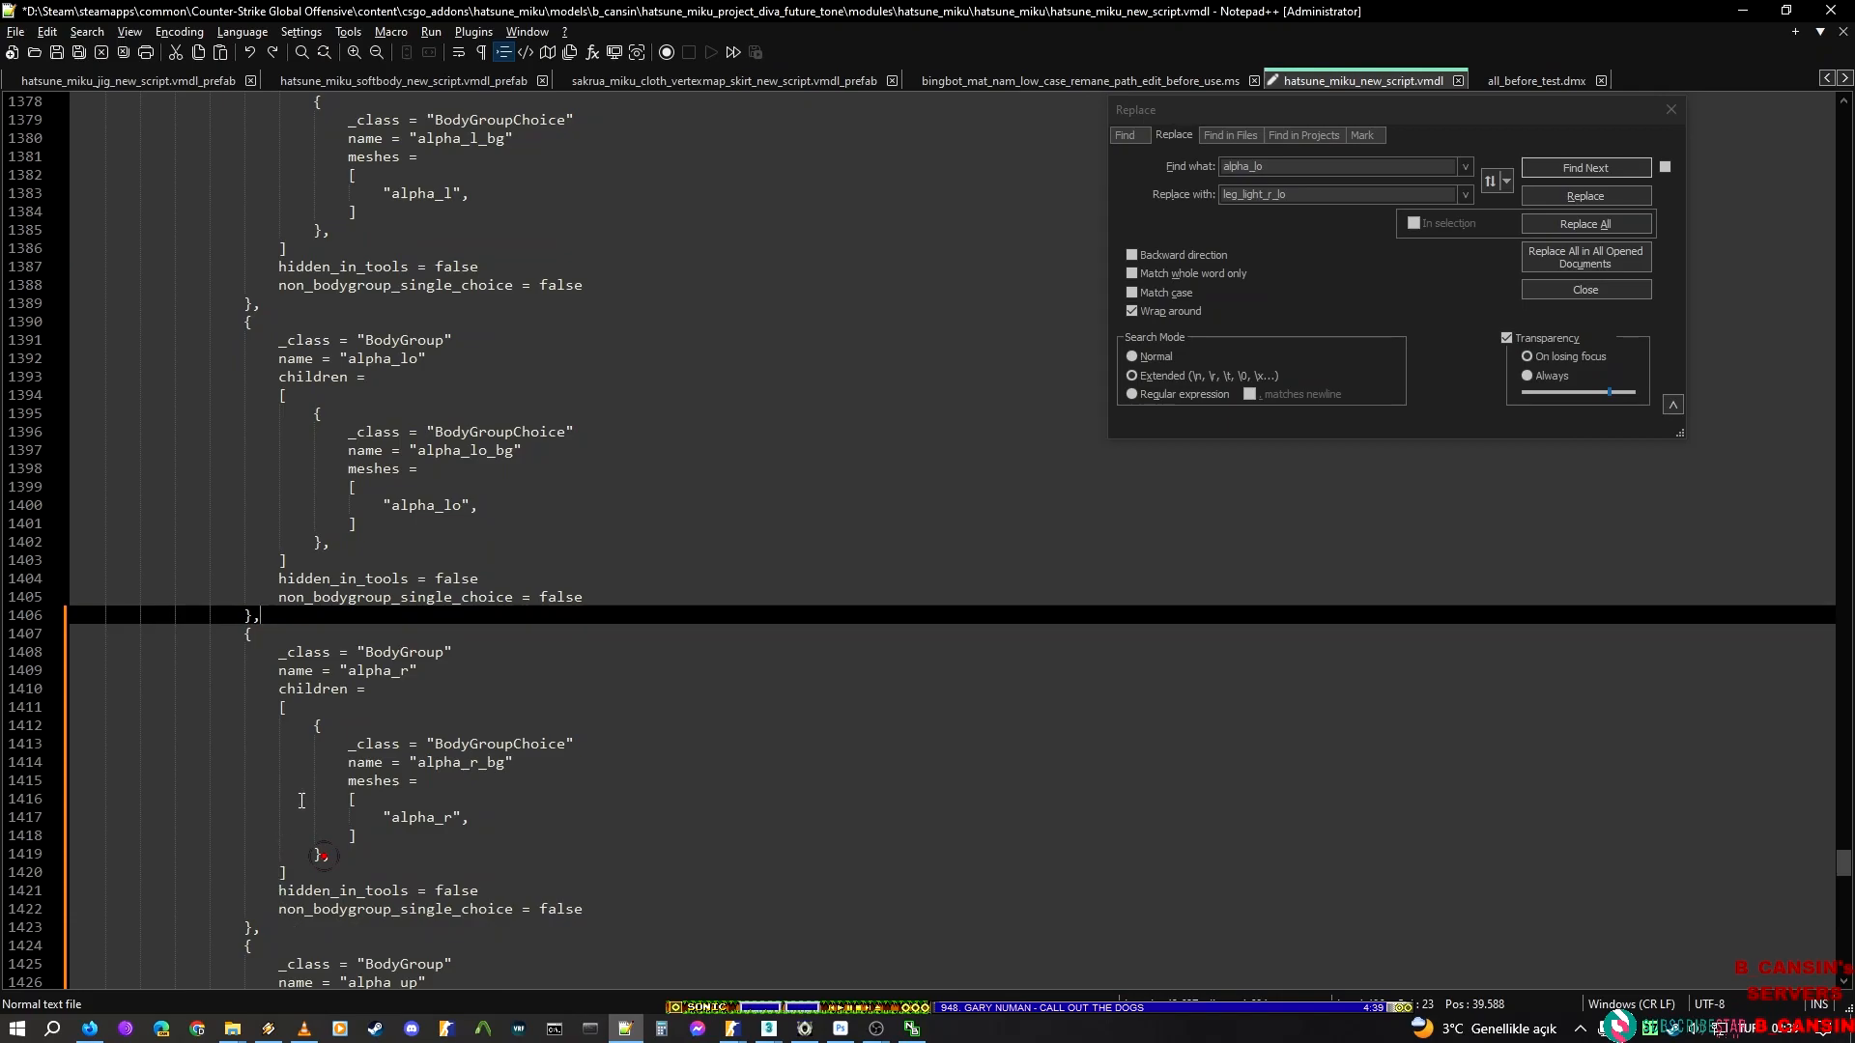
pyautogui.click(1585, 167)
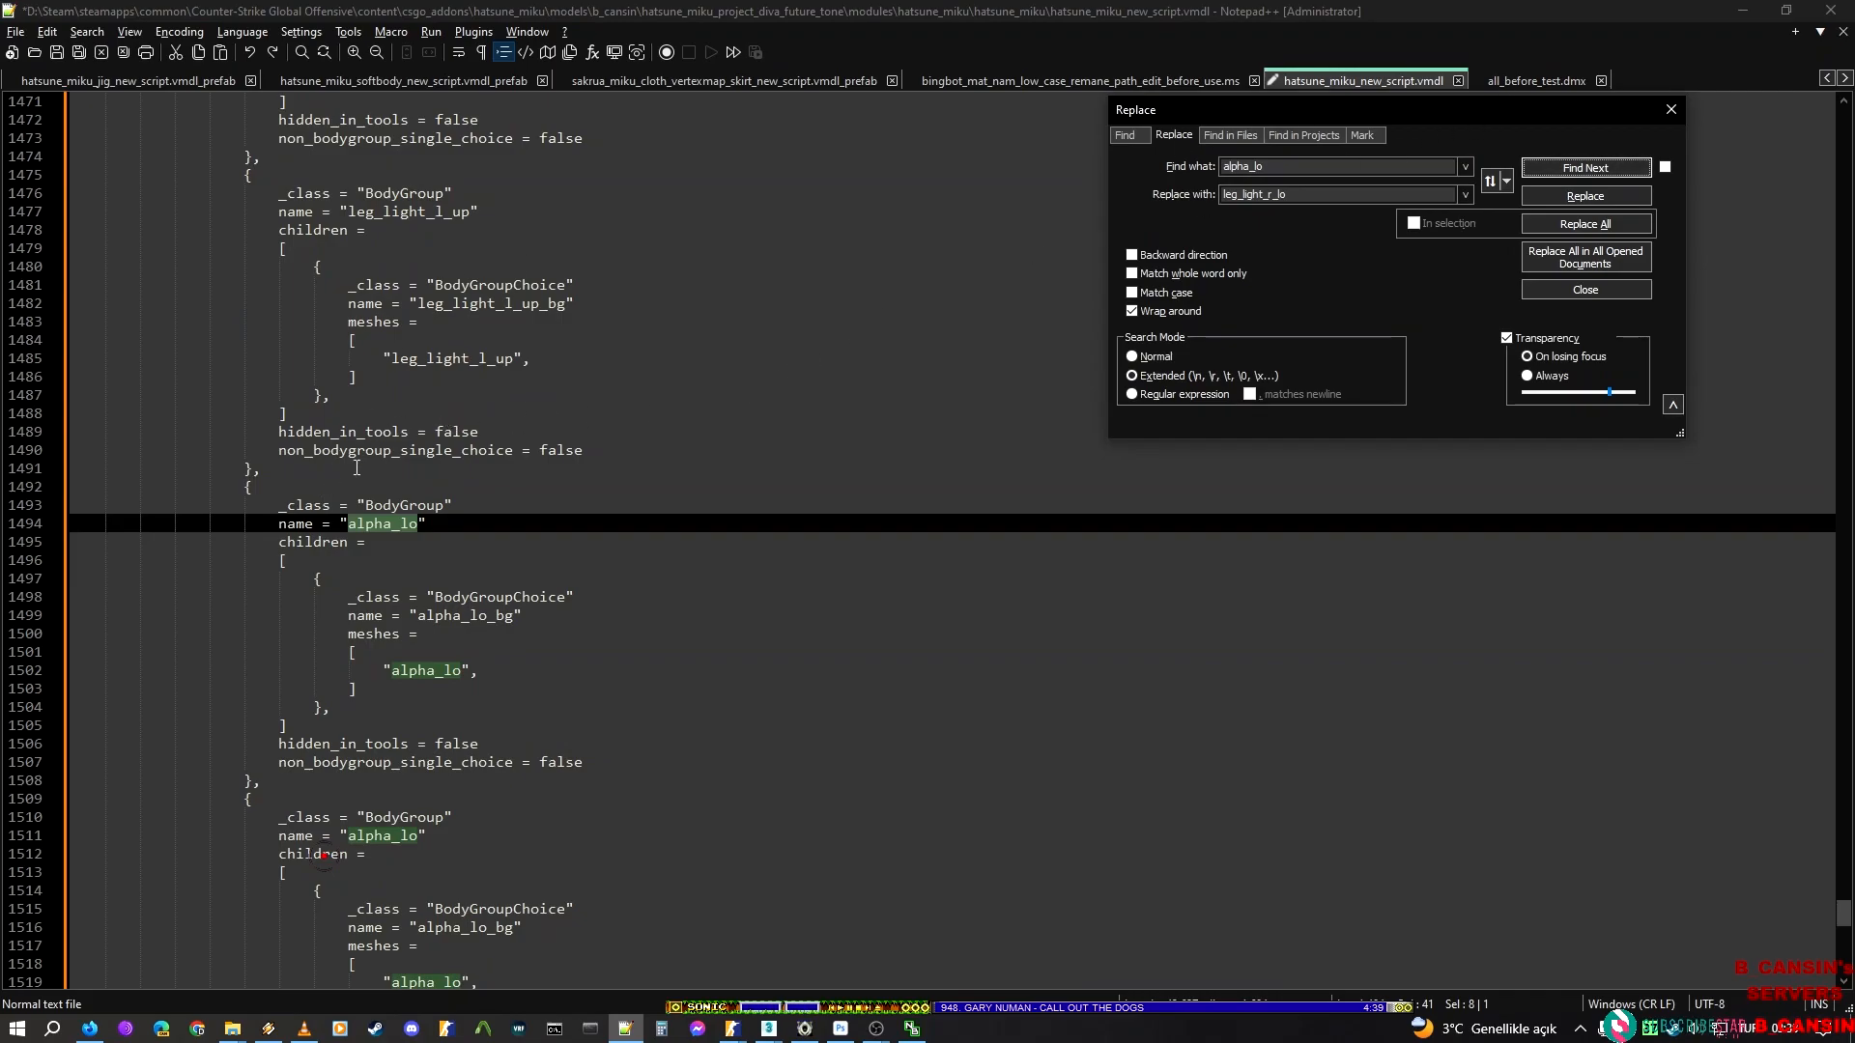
pyautogui.click(319, 471)
pyautogui.keyDown('shift'); pyautogui.click(268, 778); pyautogui.keyUp('shift')
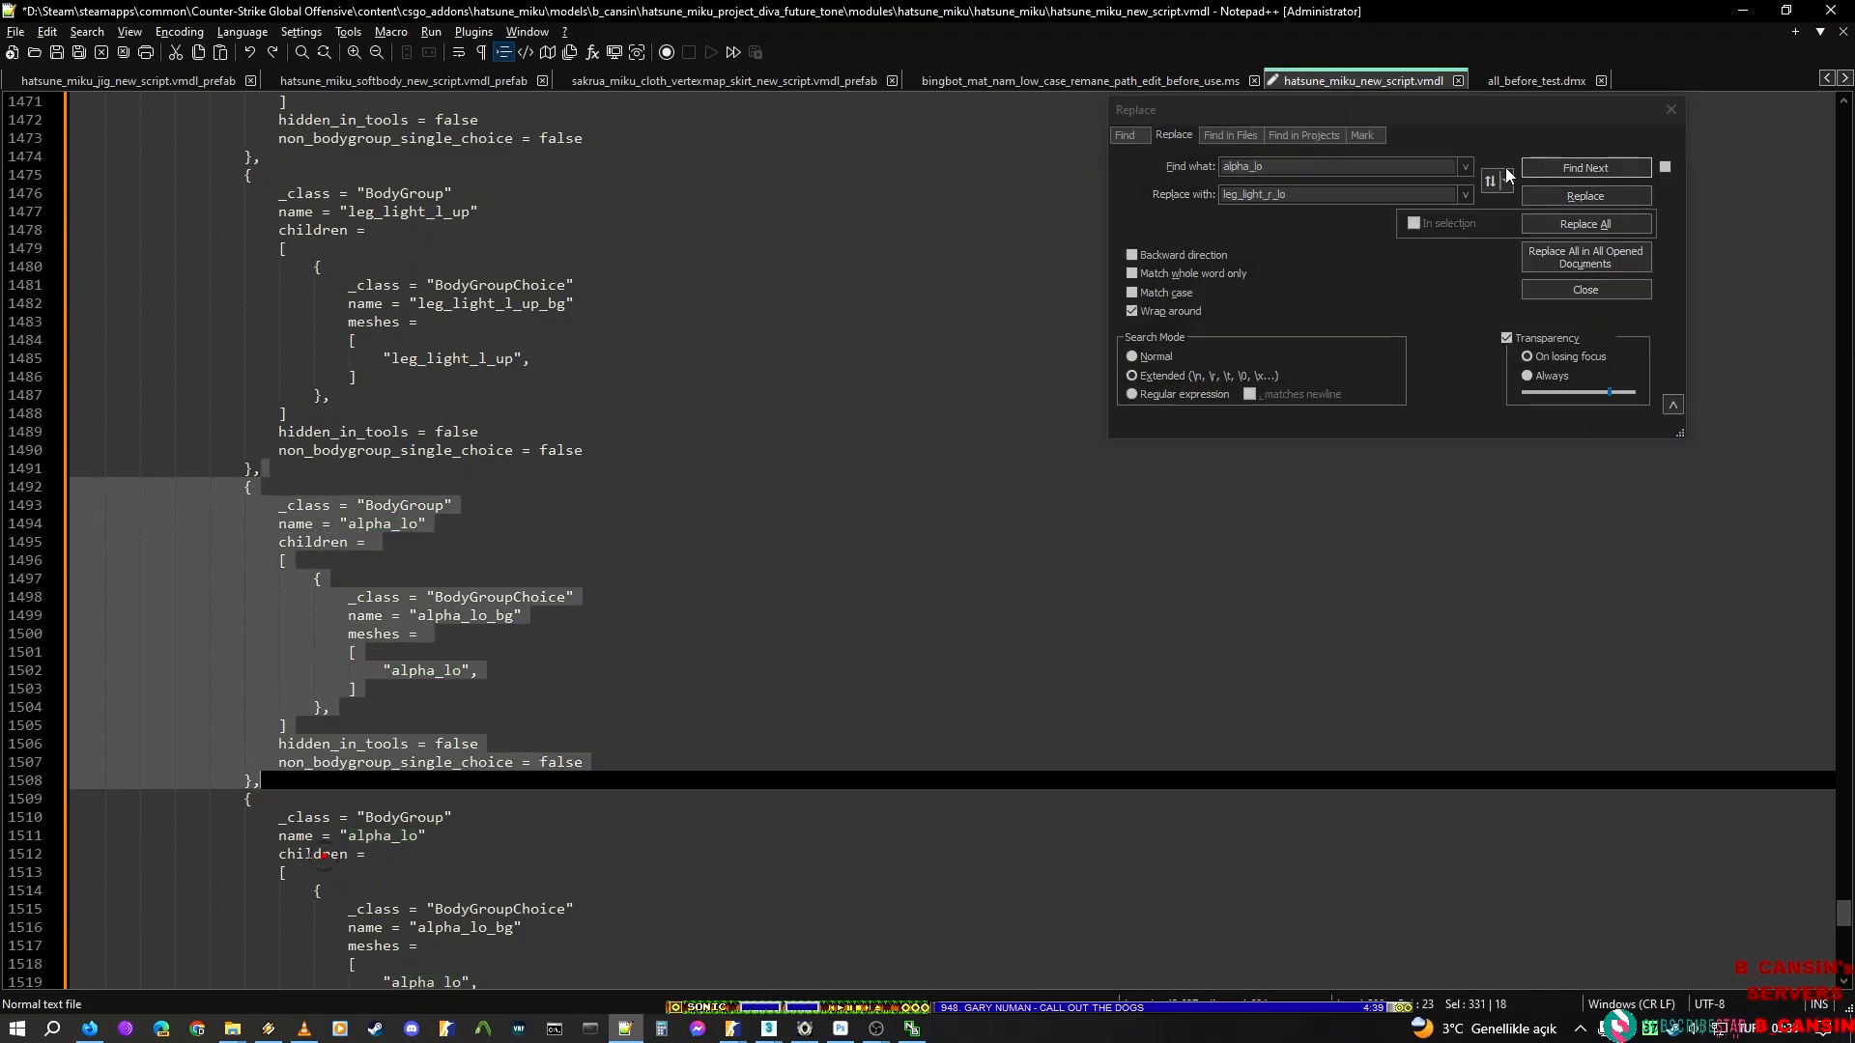
pyautogui.click(1440, 235)
pyautogui.click(1415, 223)
pyautogui.click(1585, 223)
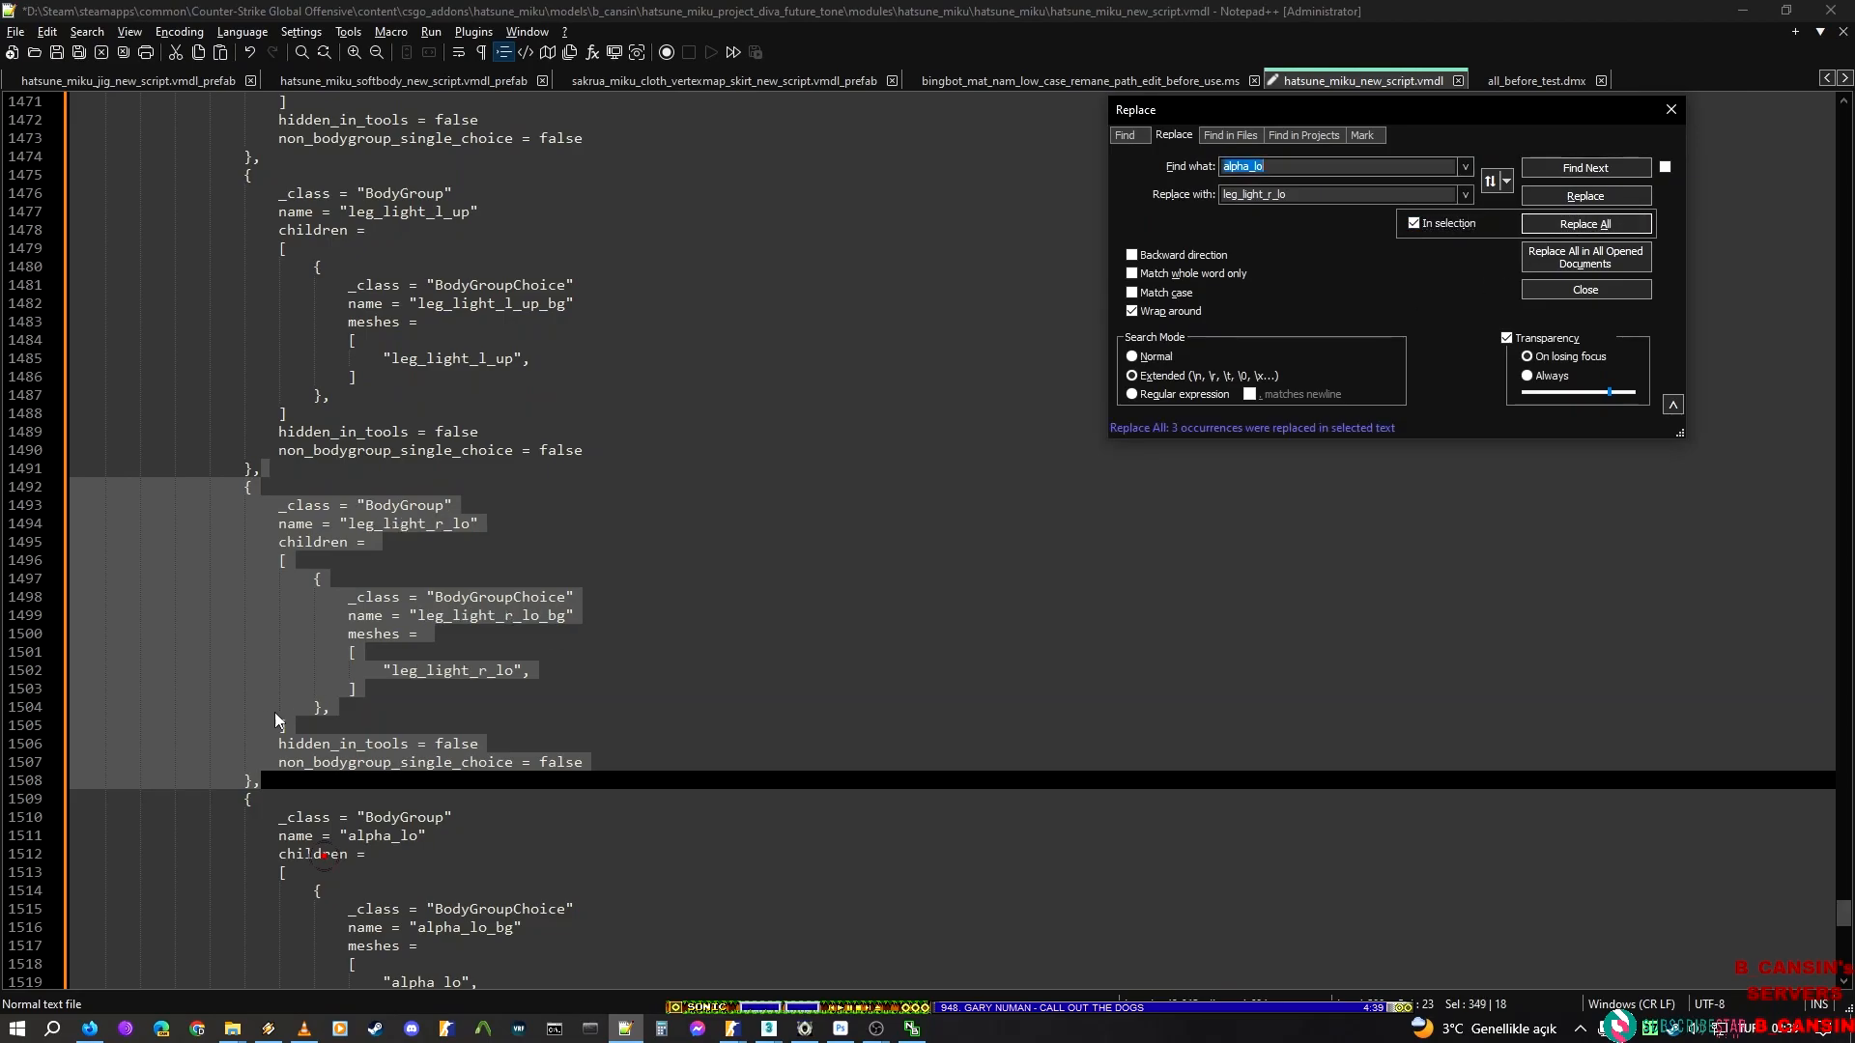
# Select the alpha_lo BodyGroup block after the leg_light_r_lo block and replace alpha_lo in it with the render mesh name leg_light_r_up copied from ModelDoc
pyautogui.scroll(-2, 270, 711)
pyautogui.click(295, 678)
pyautogui.scroll(-2, 280, 754)
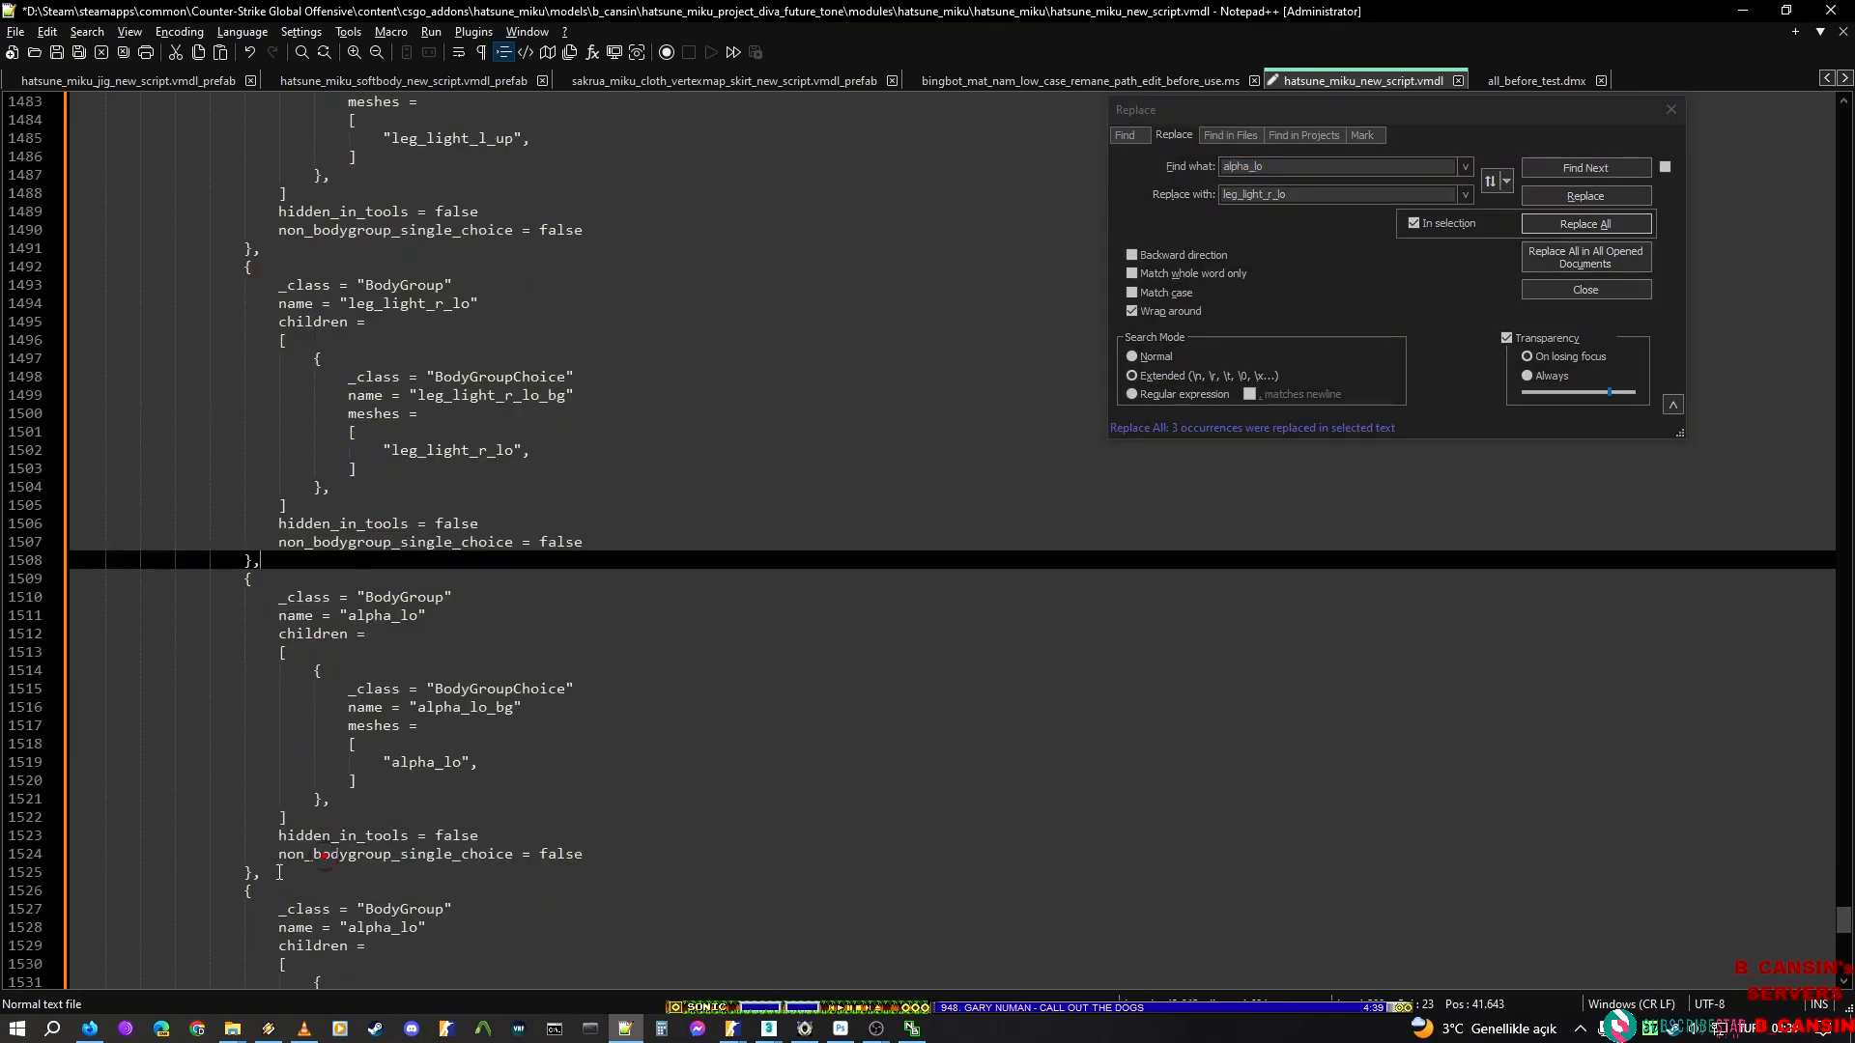
pyautogui.keyDown('shift'); pyautogui.click(280, 871); pyautogui.keyUp('shift')
pyautogui.hotkey('alt', 'Tab')
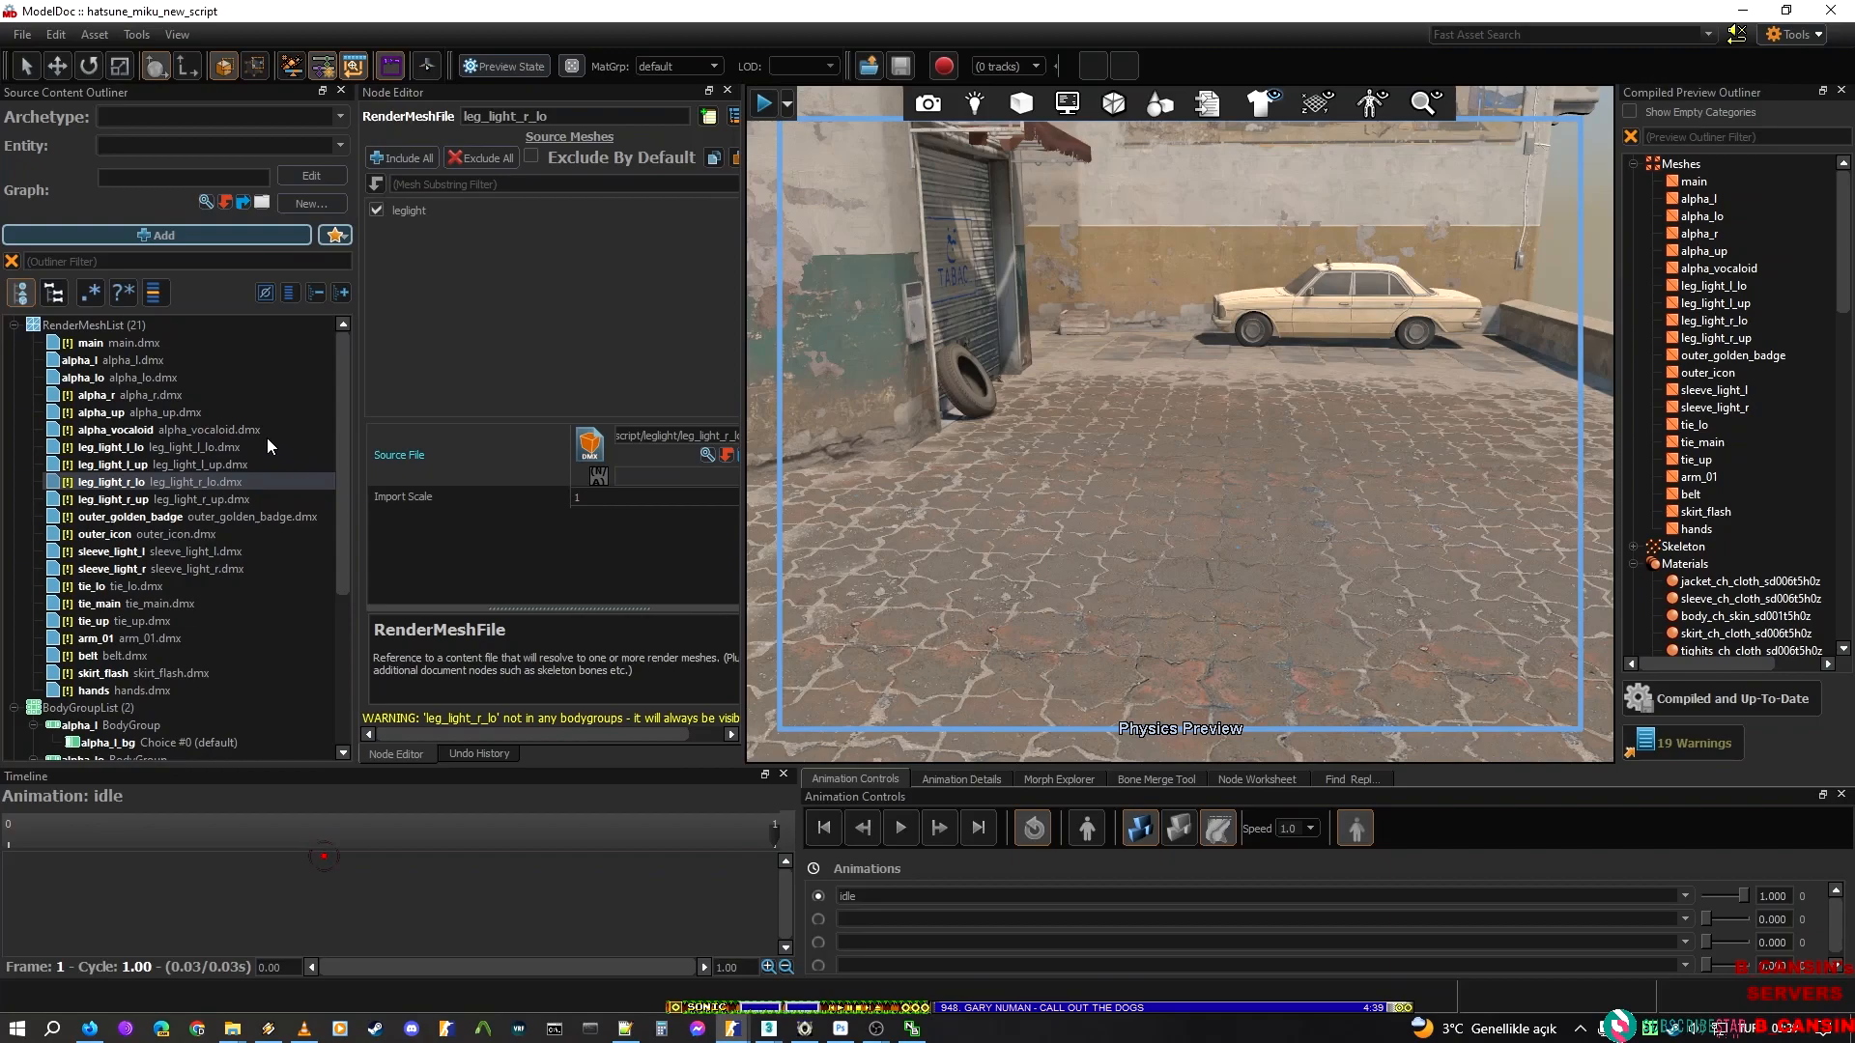
pyautogui.click(129, 500)
pyautogui.click(623, 117)
pyautogui.hotkey('ctrl', 'a')
pyautogui.hotkey('ctrl', 'c')
pyautogui.hotkey('alt', 'Tab')
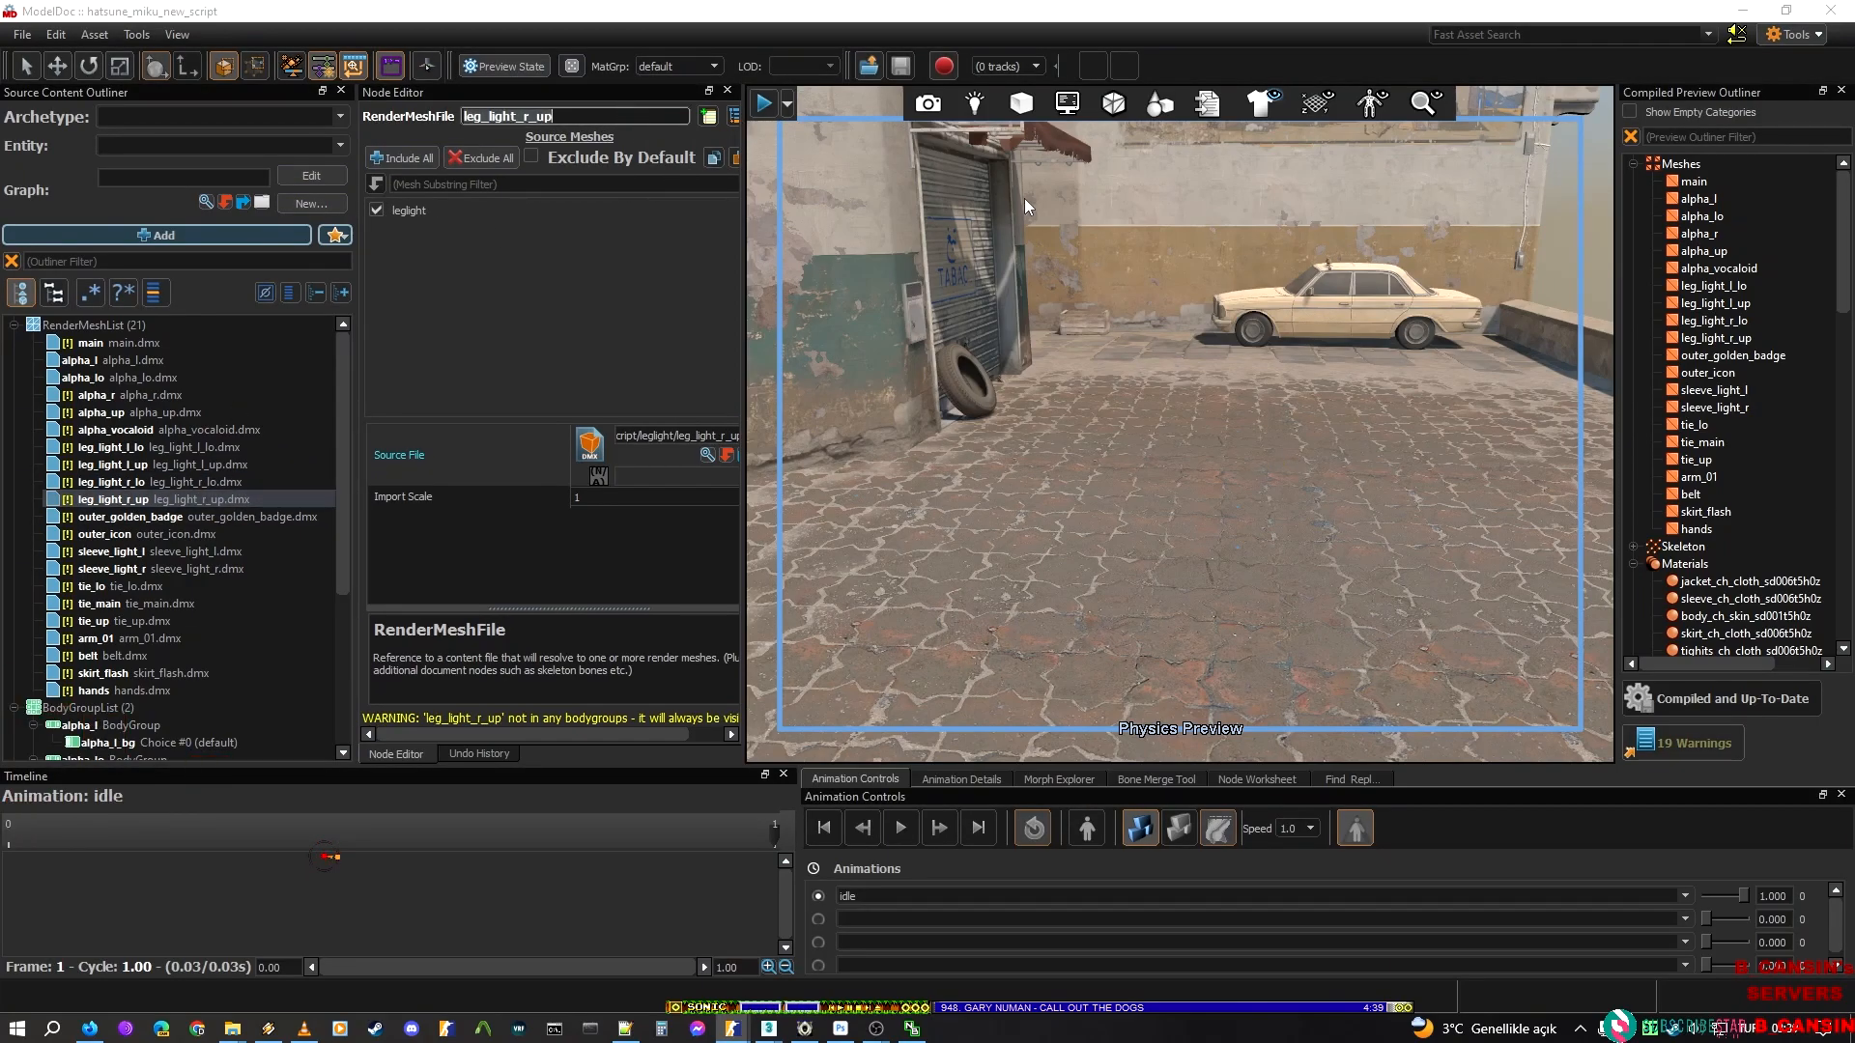
pyautogui.doubleClick(1250, 192)
pyautogui.hotkey('ctrl', 'v')
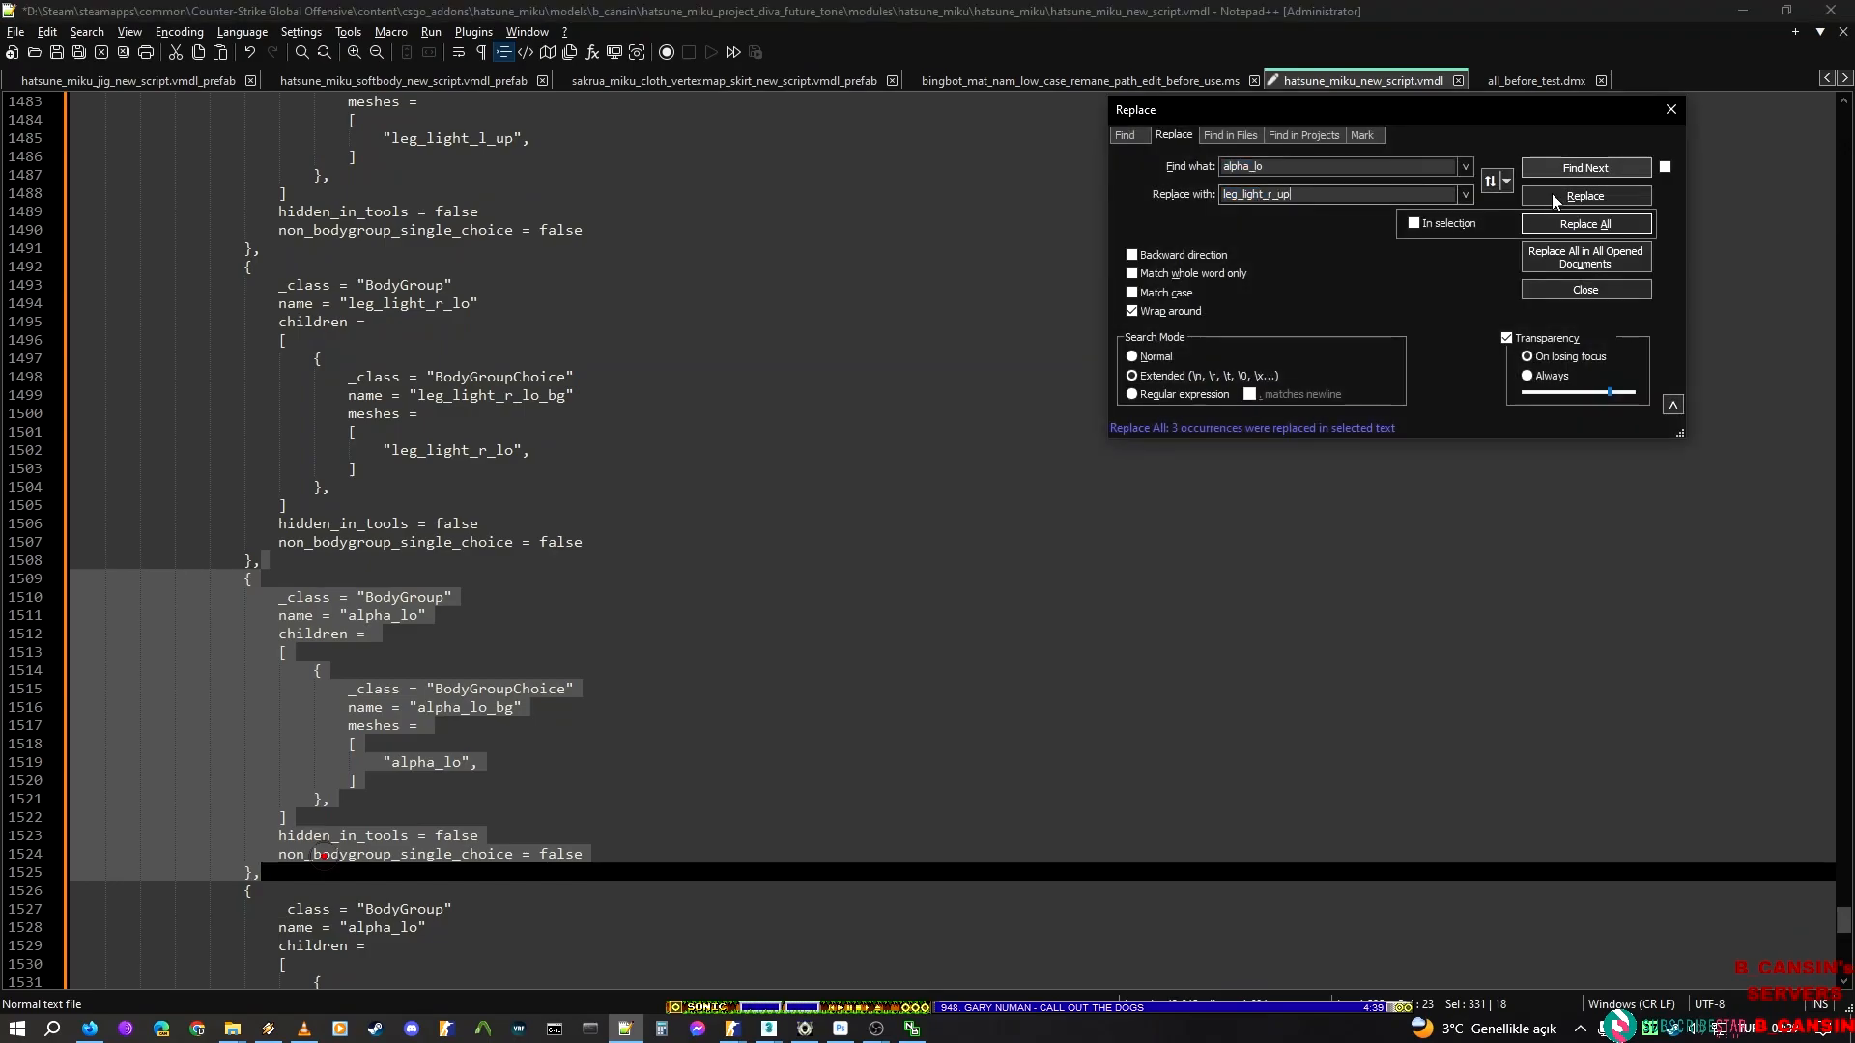
pyautogui.click(1414, 224)
pyautogui.click(1449, 223)
pyautogui.click(1585, 224)
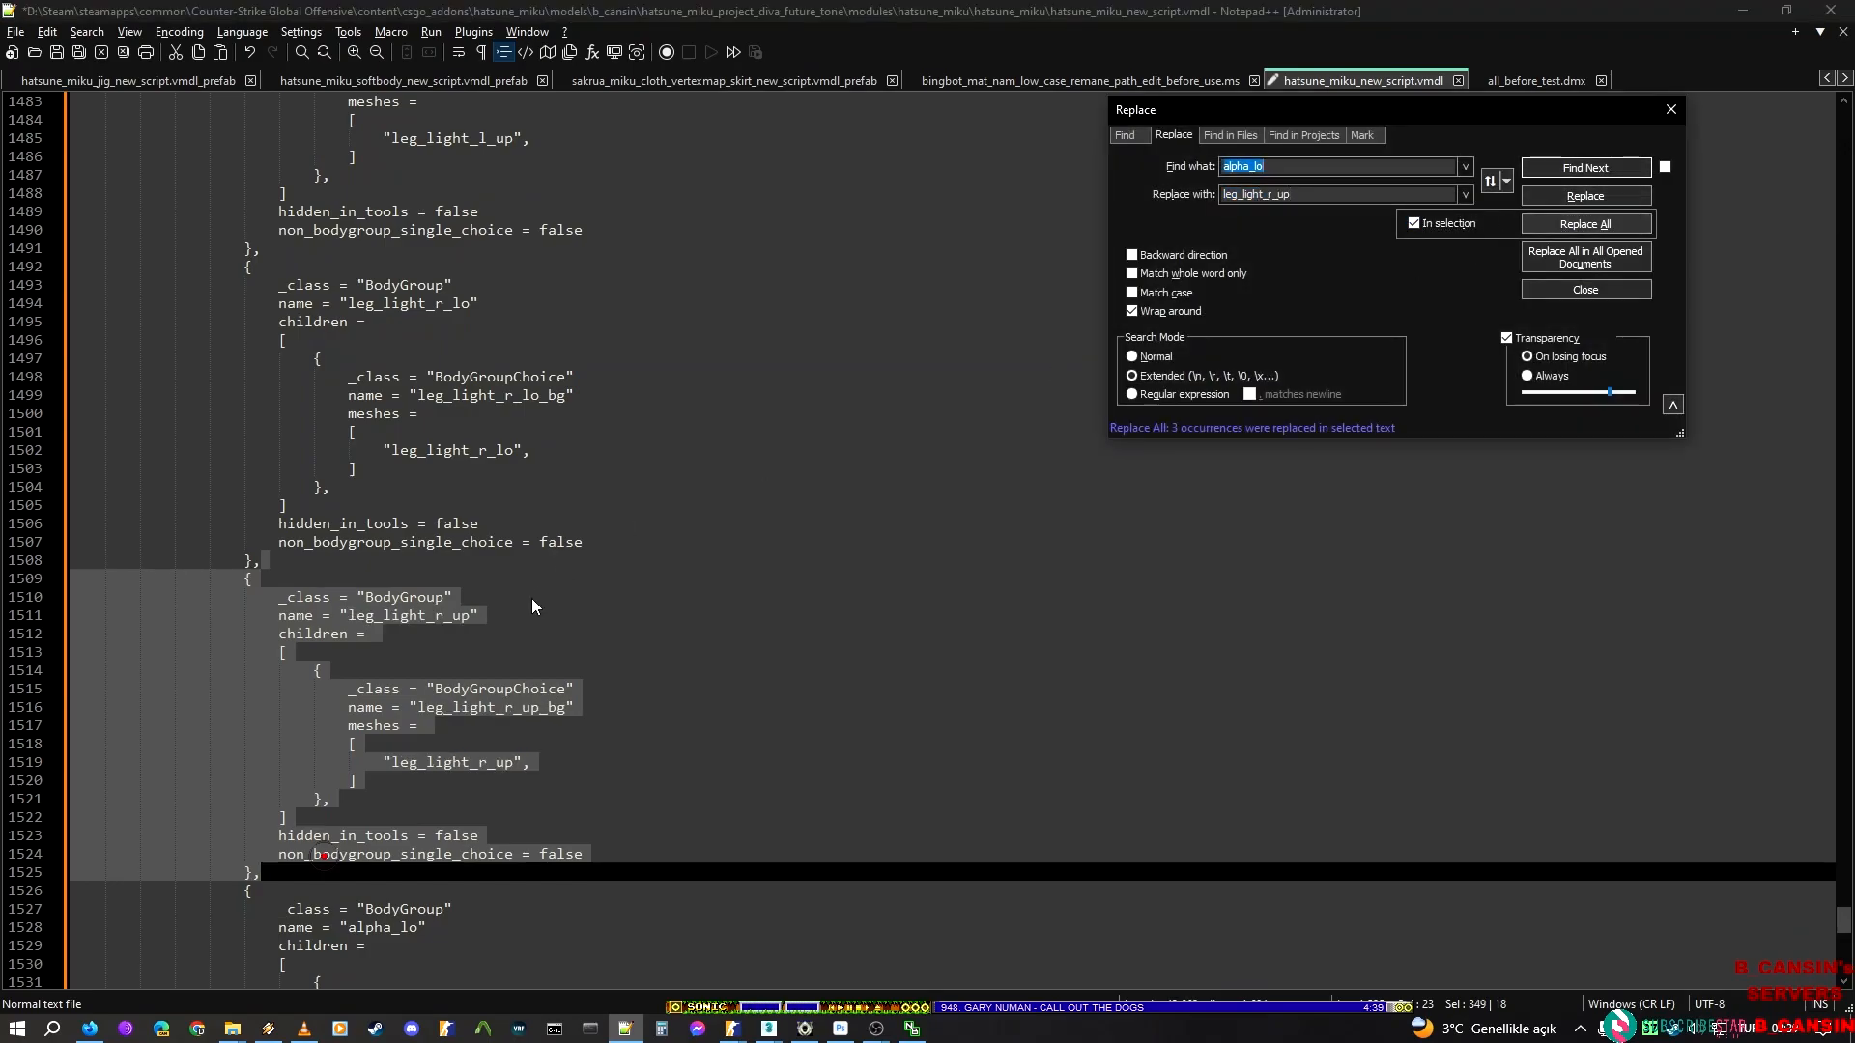
# Select the alpha_lo BodyGroup block after the leg_light_r_up block and replace alpha_lo in it with the render mesh name outer_golden_badge copied from ModelDoc
pyautogui.scroll(-6, 367, 657)
pyautogui.click(306, 556)
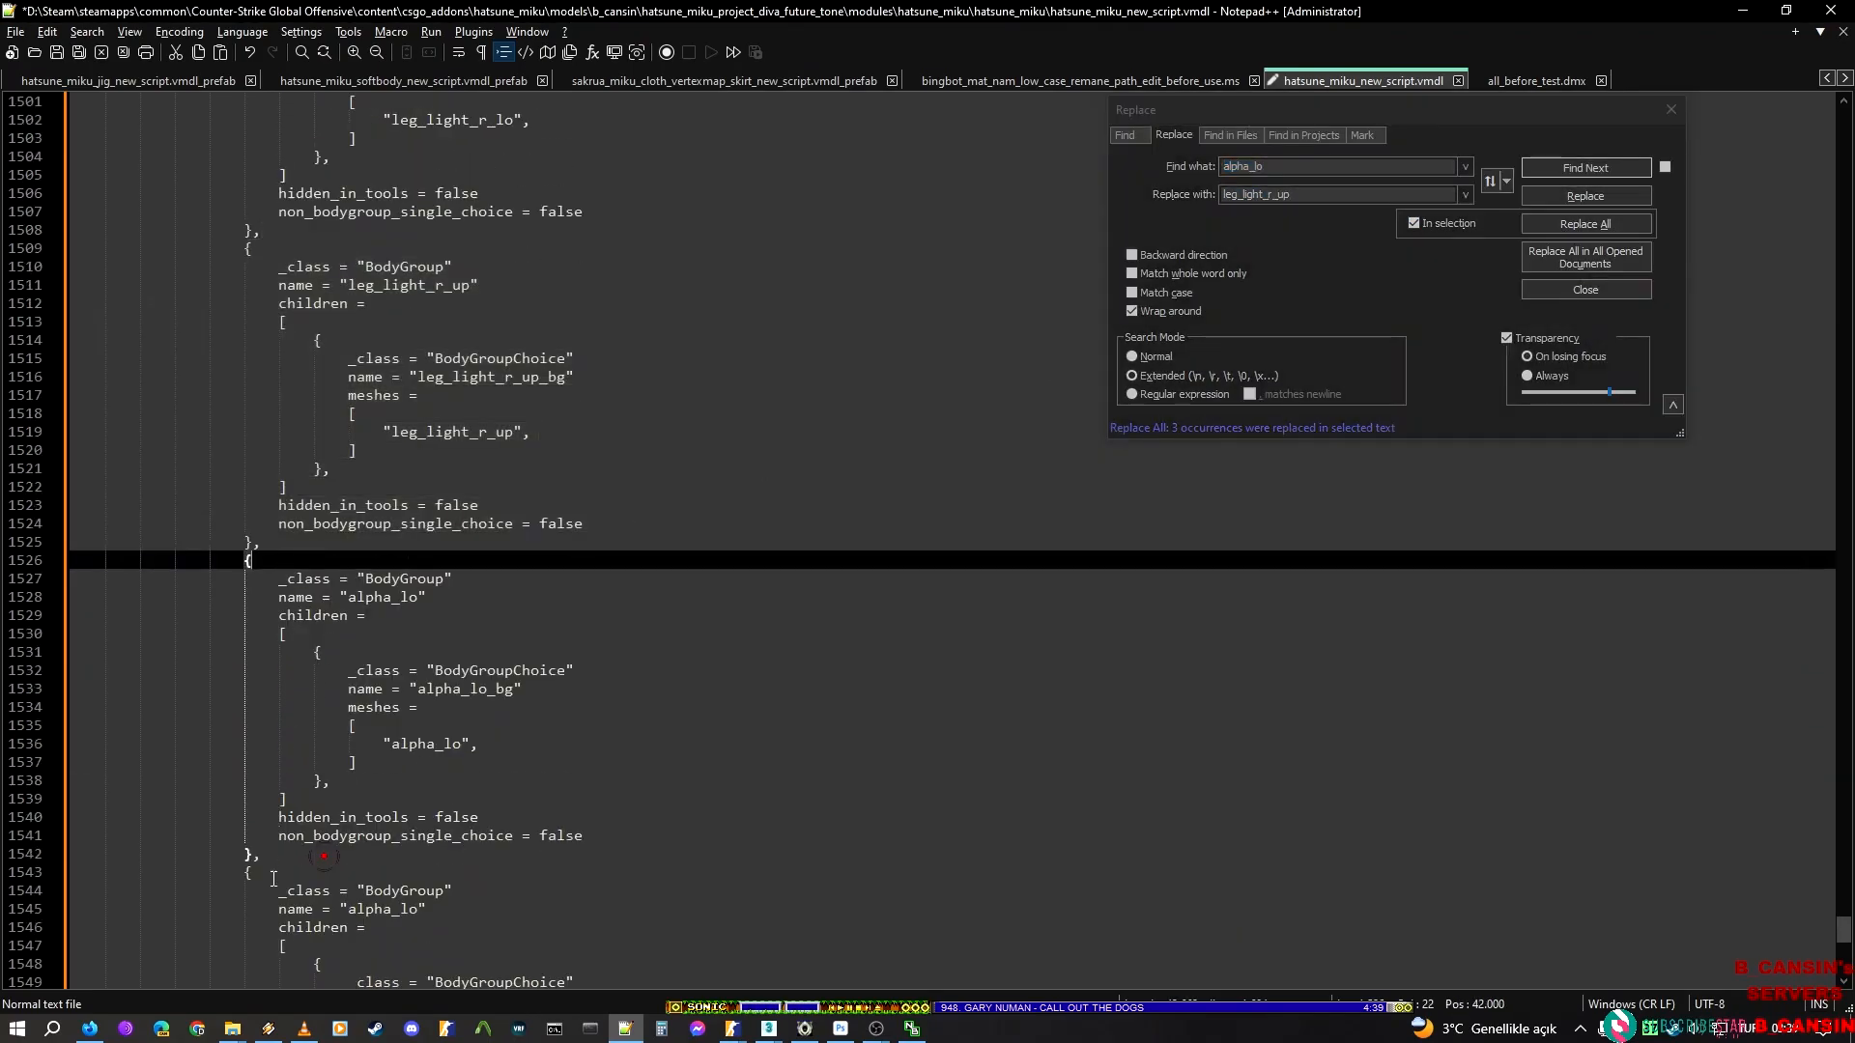
pyautogui.keyDown('shift'); pyautogui.click(277, 850); pyautogui.keyUp('shift')
pyautogui.hotkey('alt', 'Tab')
pyautogui.click(182, 519)
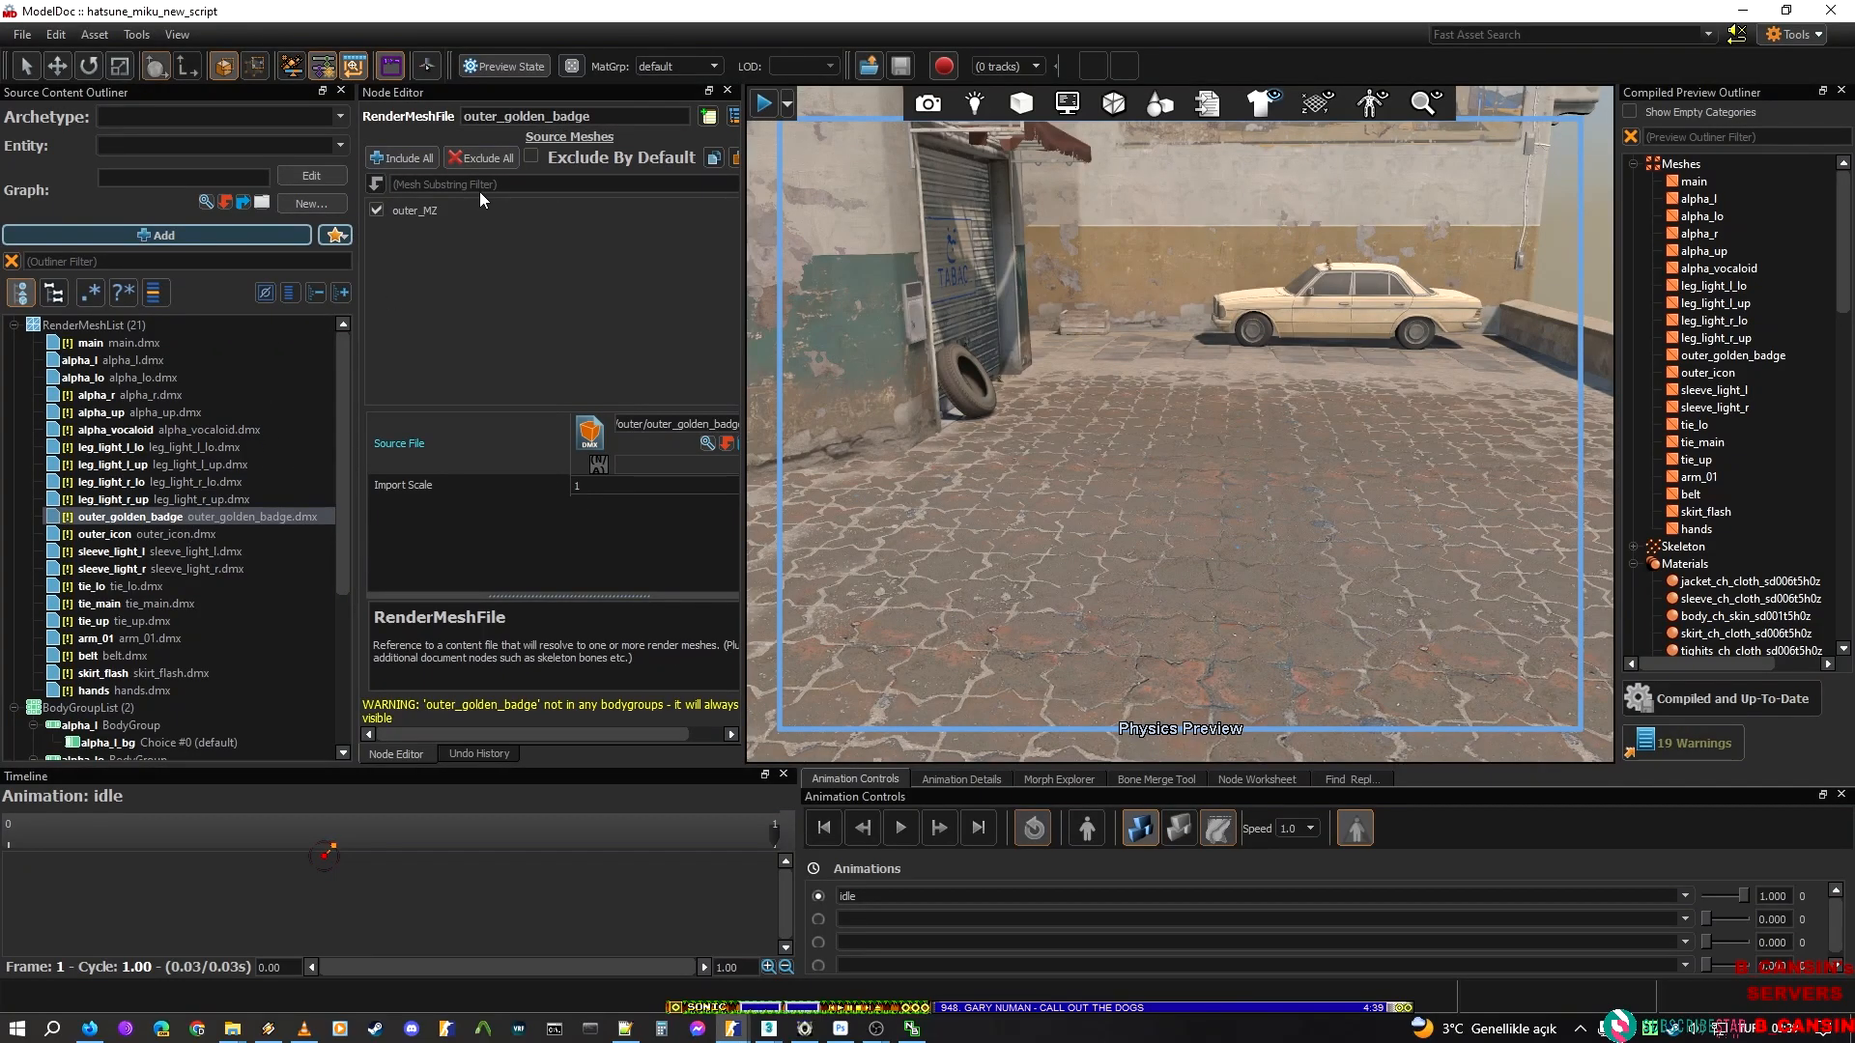
pyautogui.hotkey('alt', 'Tab')
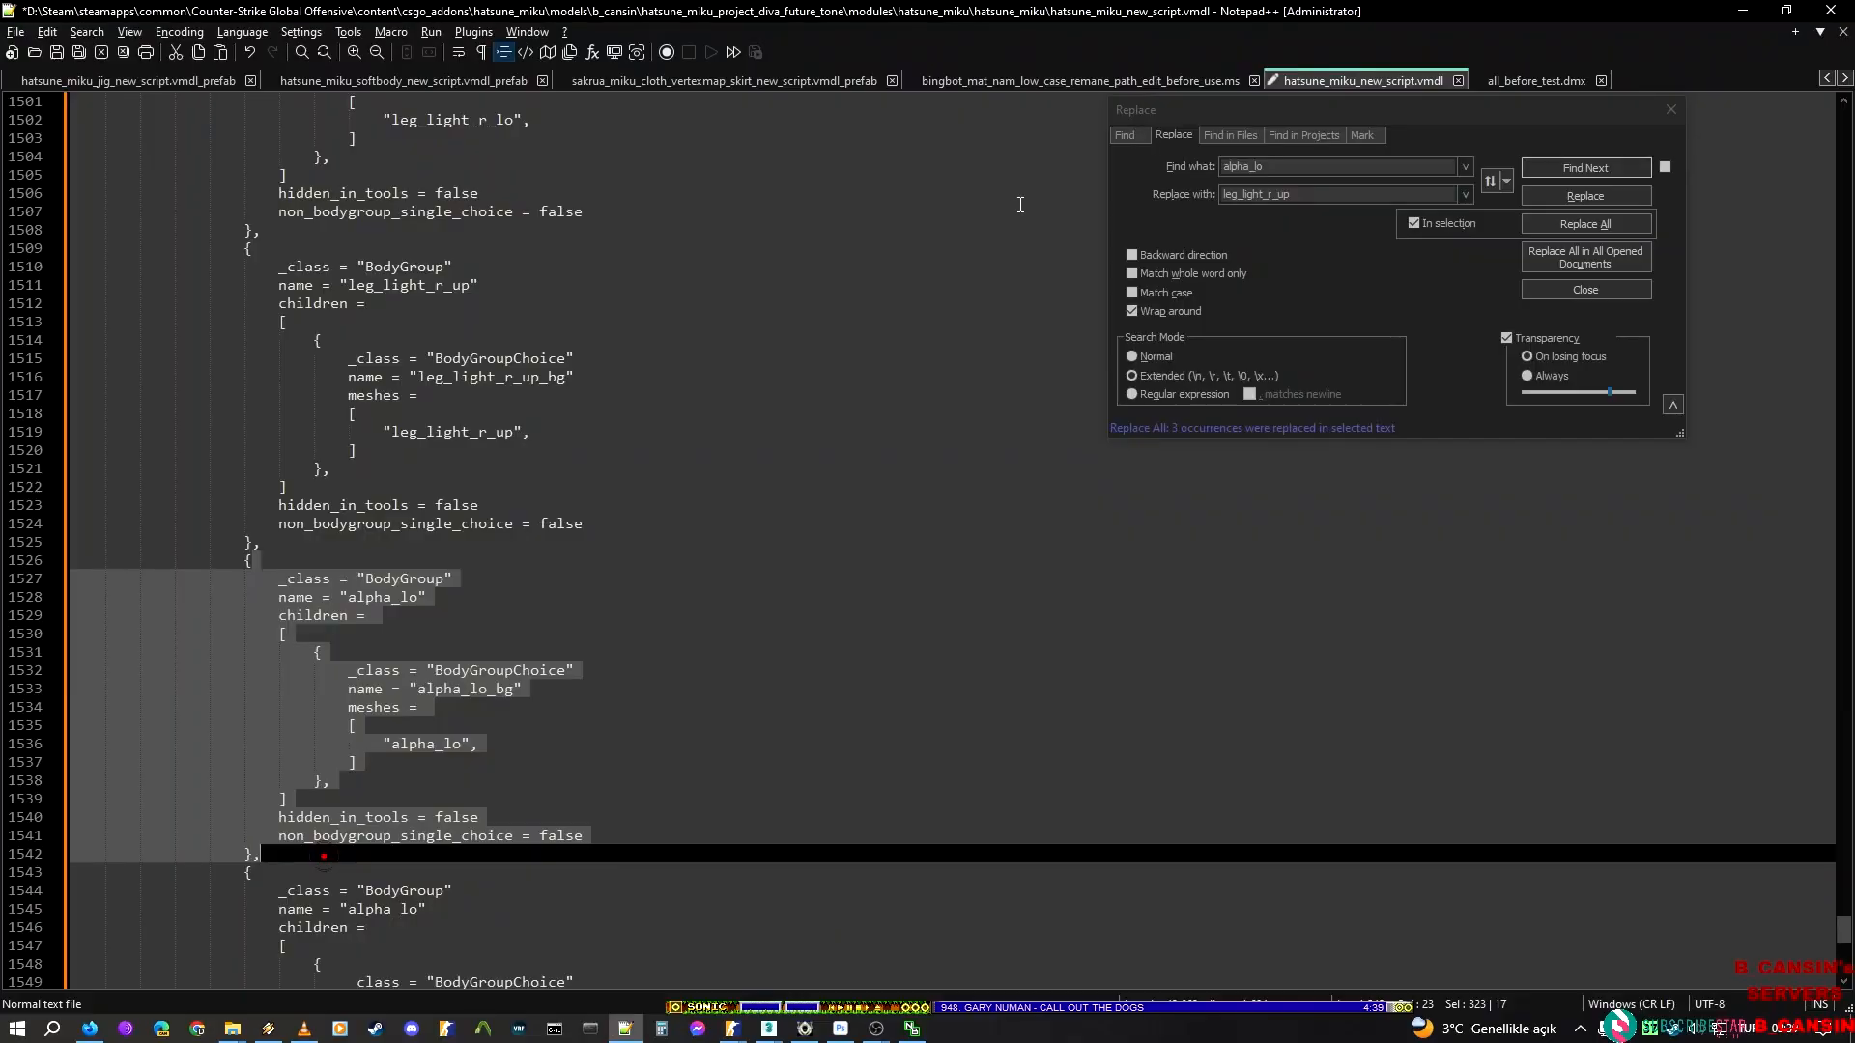
pyautogui.doubleClick(1273, 192)
pyautogui.write('outer_golden_badge')
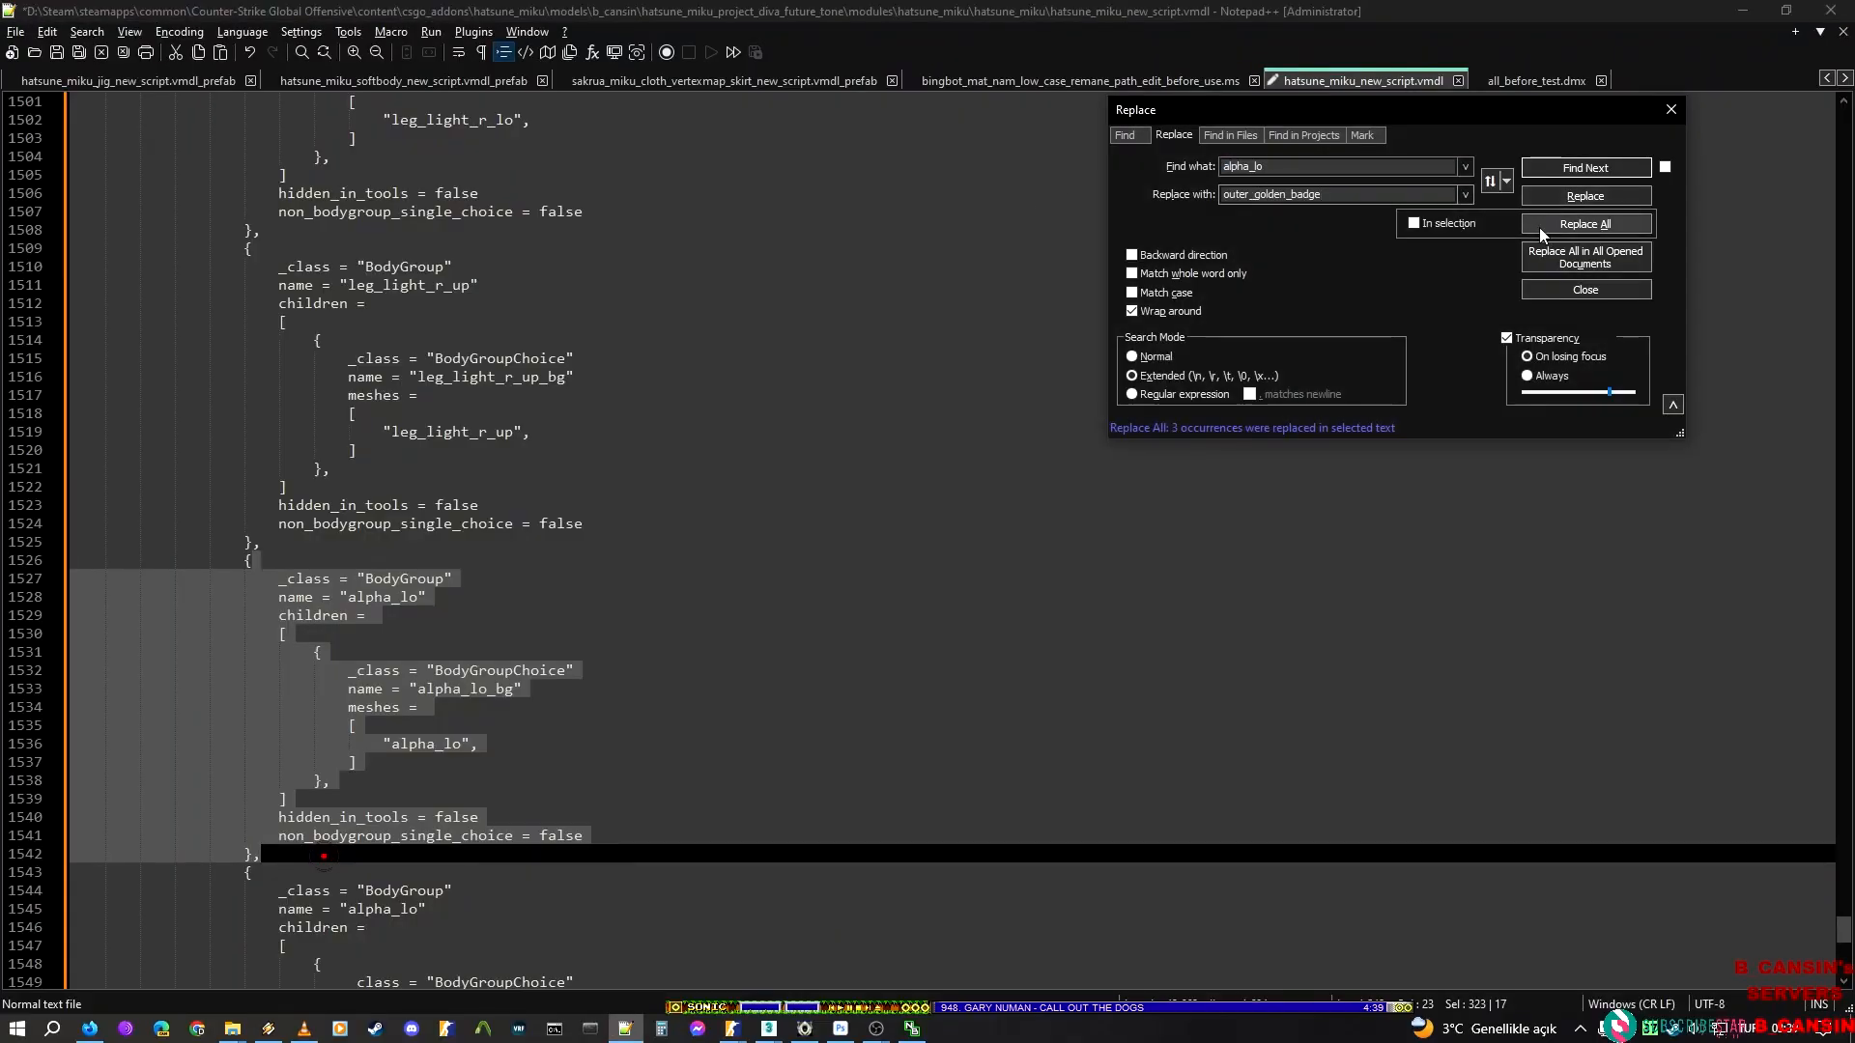
pyautogui.click(1543, 228)
# Select the alpha_lo BodyGroup block after the outer_golden_badge block and copy the render mesh name outer_icon from ModelDoc
pyautogui.scroll(-3, 314, 691)
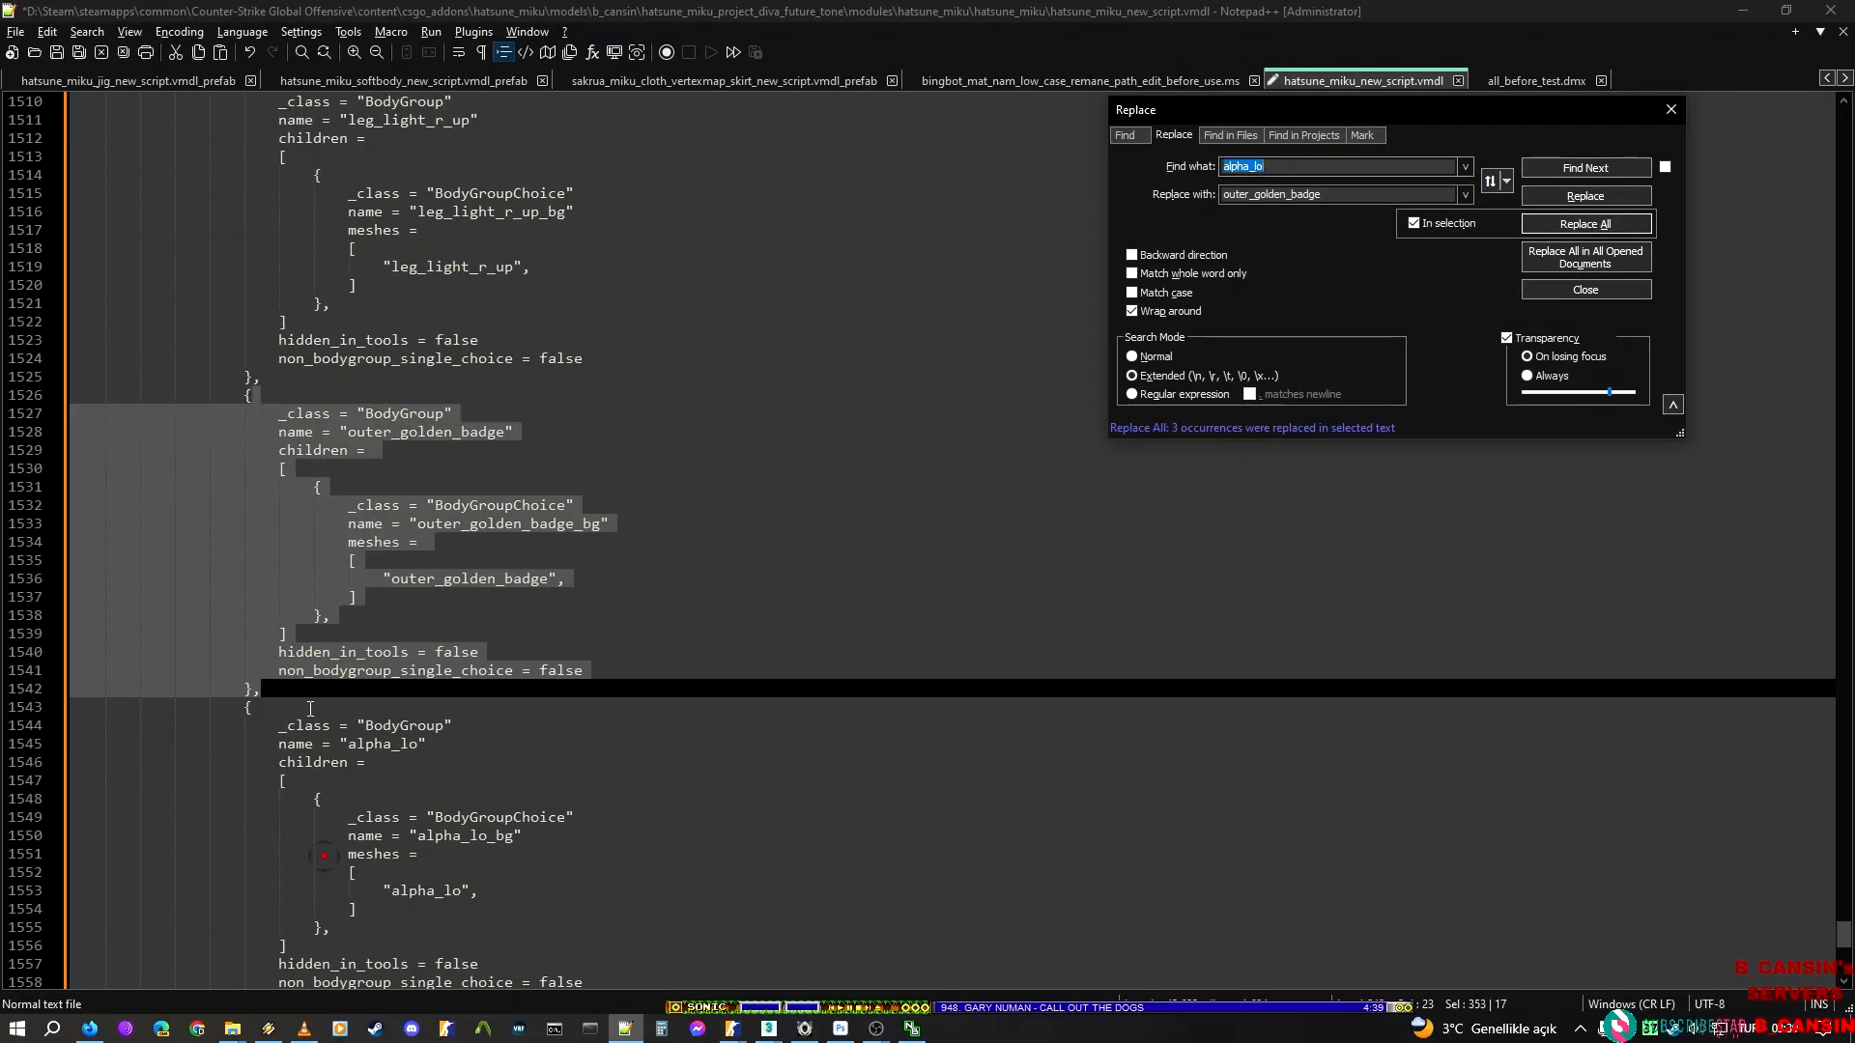
pyautogui.click(315, 692)
pyautogui.scroll(-5, 315, 692)
pyautogui.keyDown('shift'); pyautogui.click(299, 730); pyautogui.keyUp('shift')
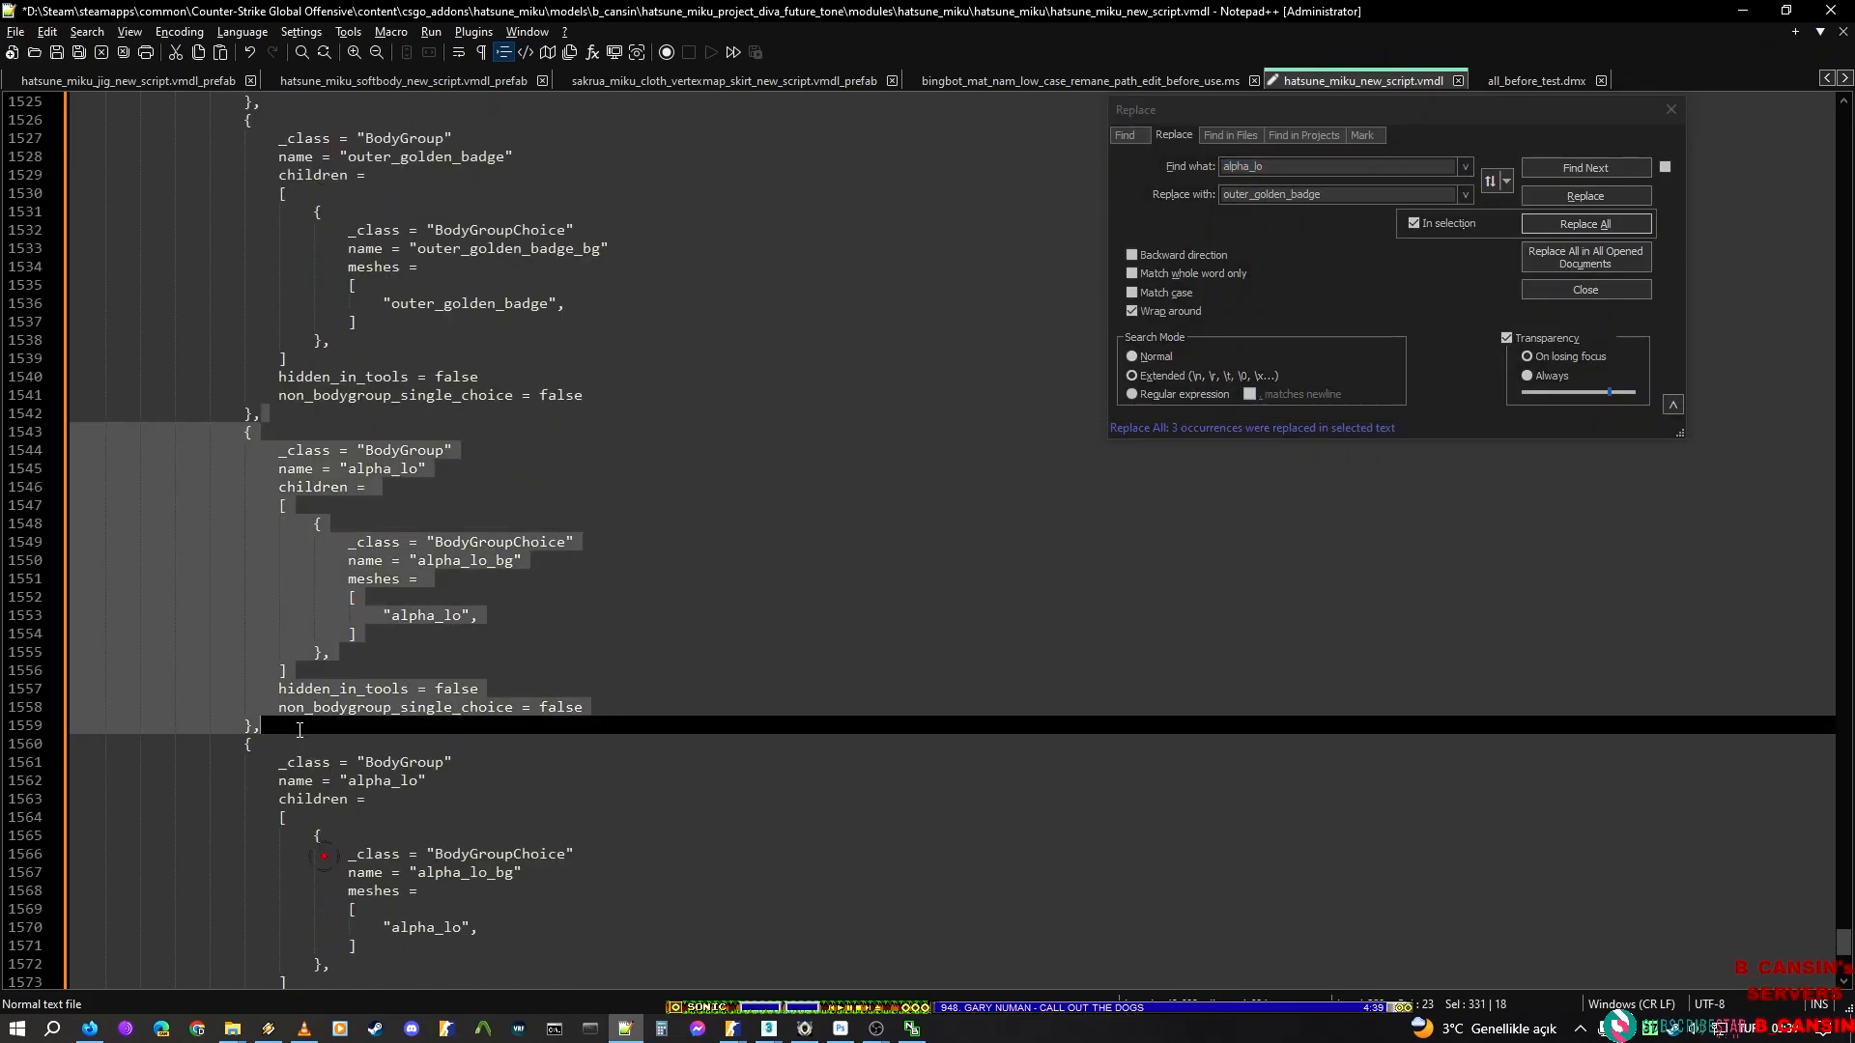
pyautogui.hotkey('alt', 'Tab')
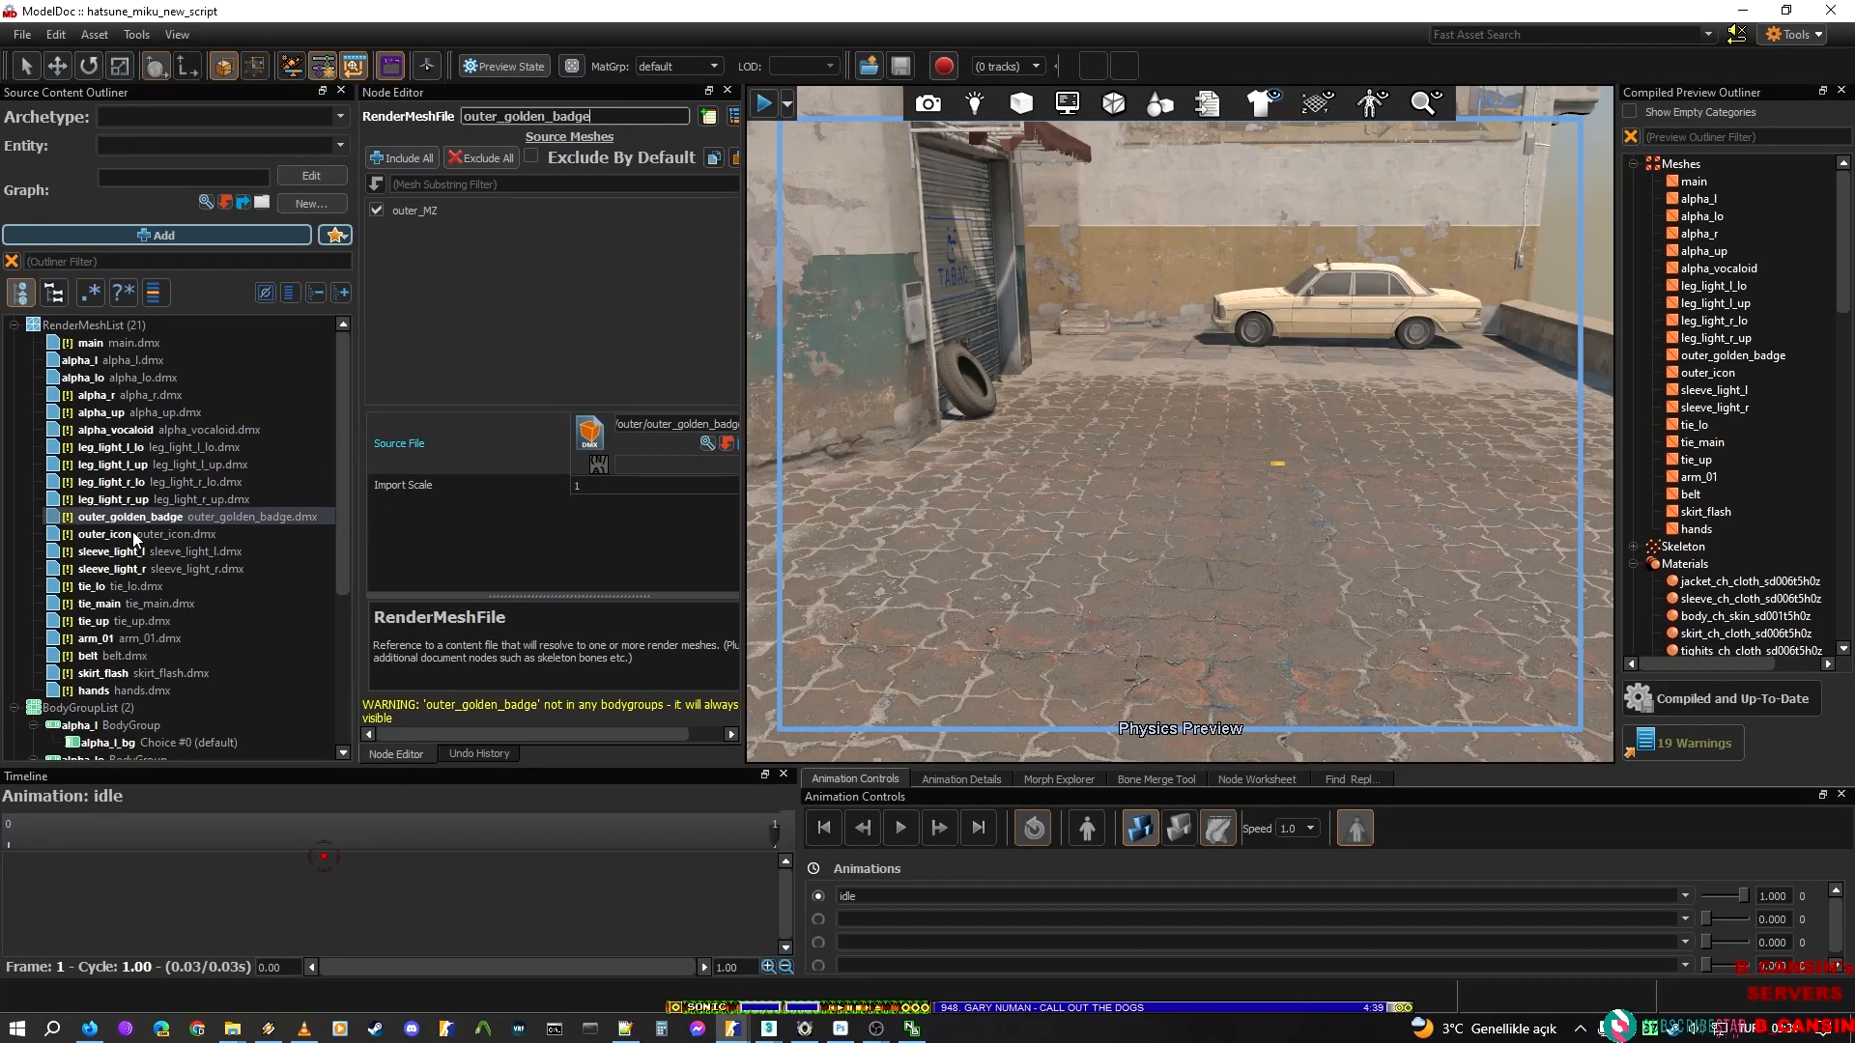
pyautogui.click(133, 535)
pyautogui.doubleClick(578, 117)
pyautogui.hotkey('ctrl', 'c')
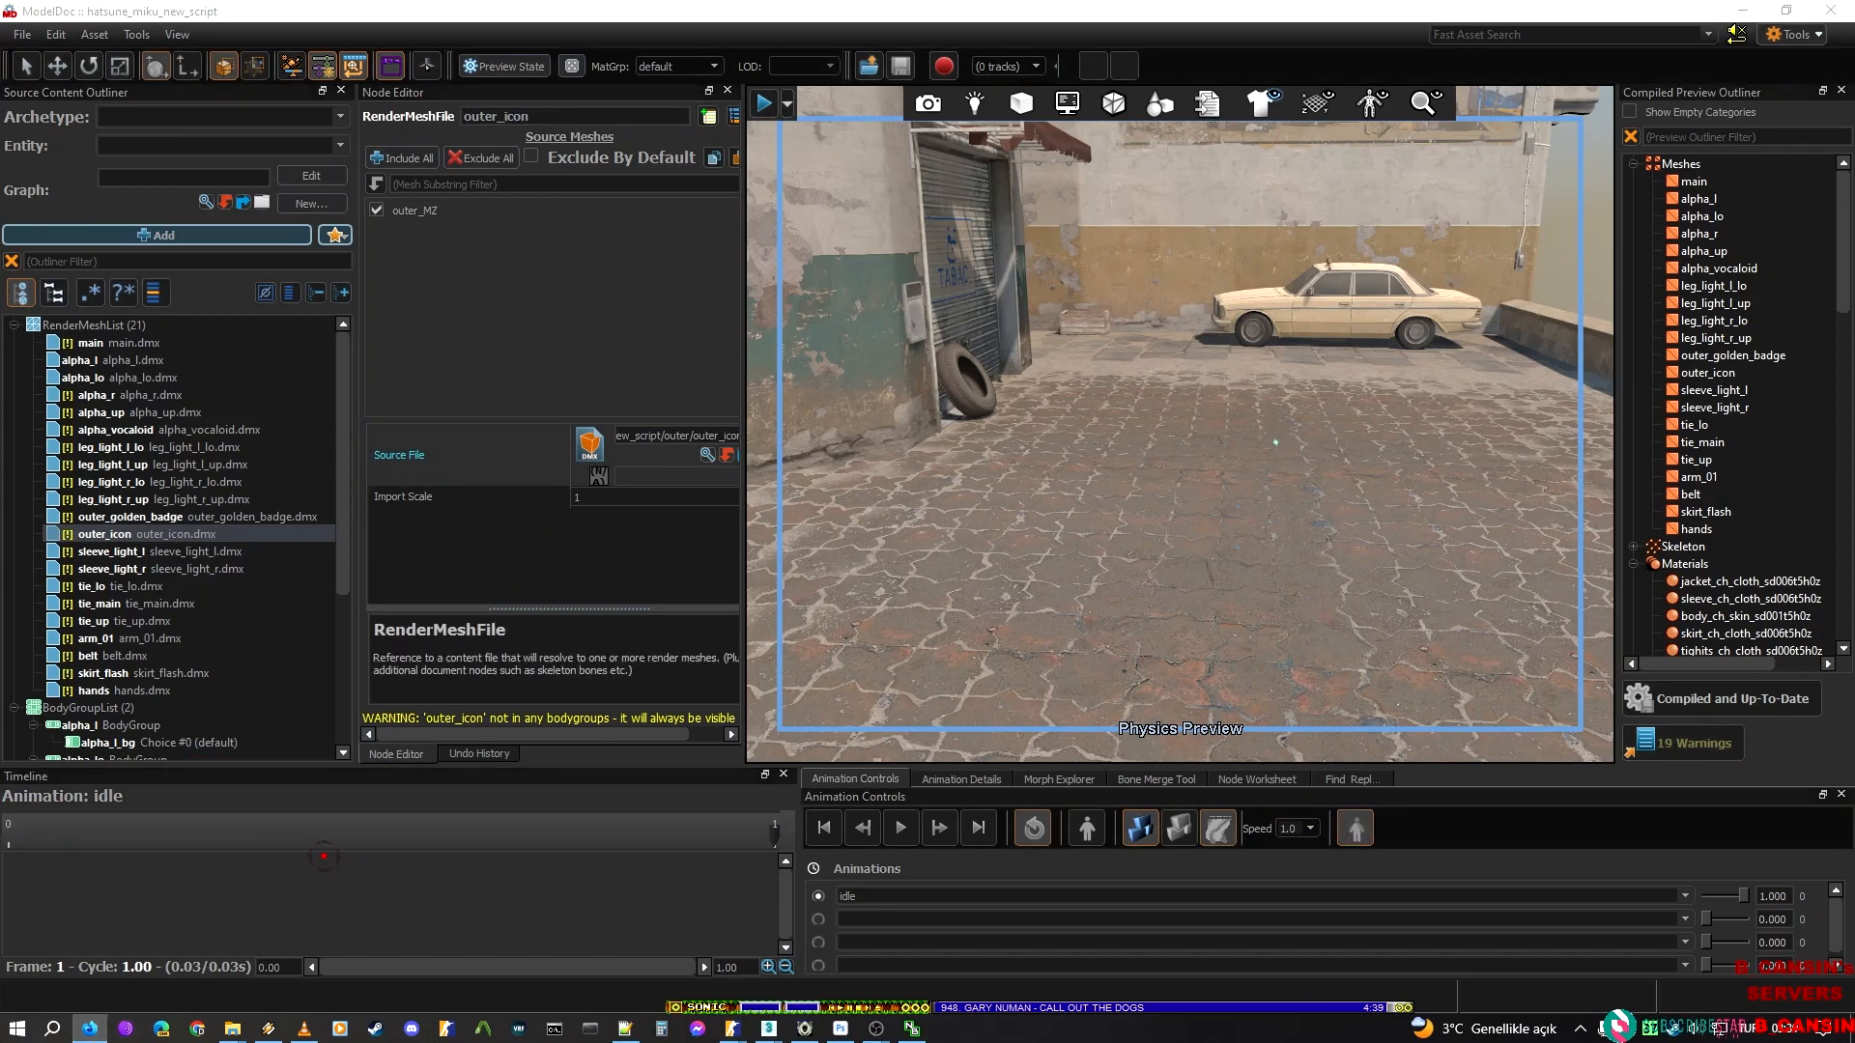
pyautogui.click(733, 1027)
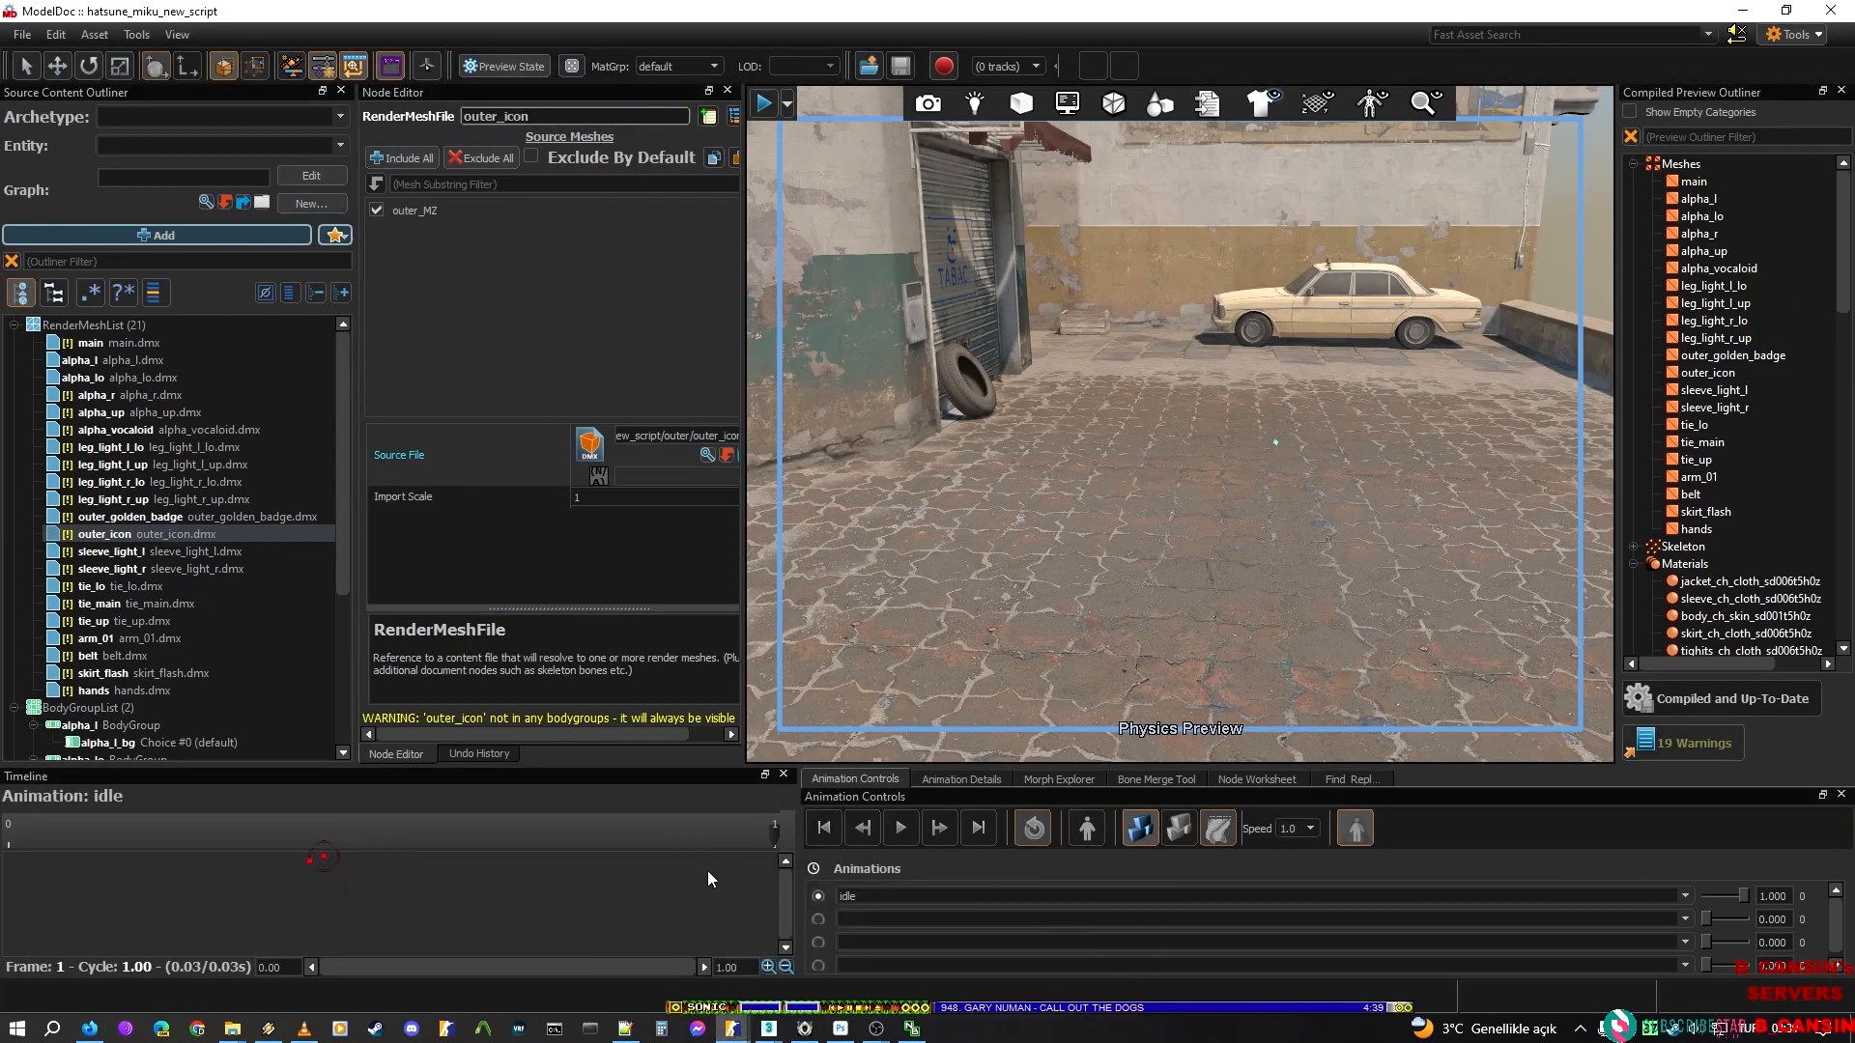
# Back in Notepad++, replace alpha_lo with outer_icon only within the selected BodyGroup block
pyautogui.click(630, 1029)
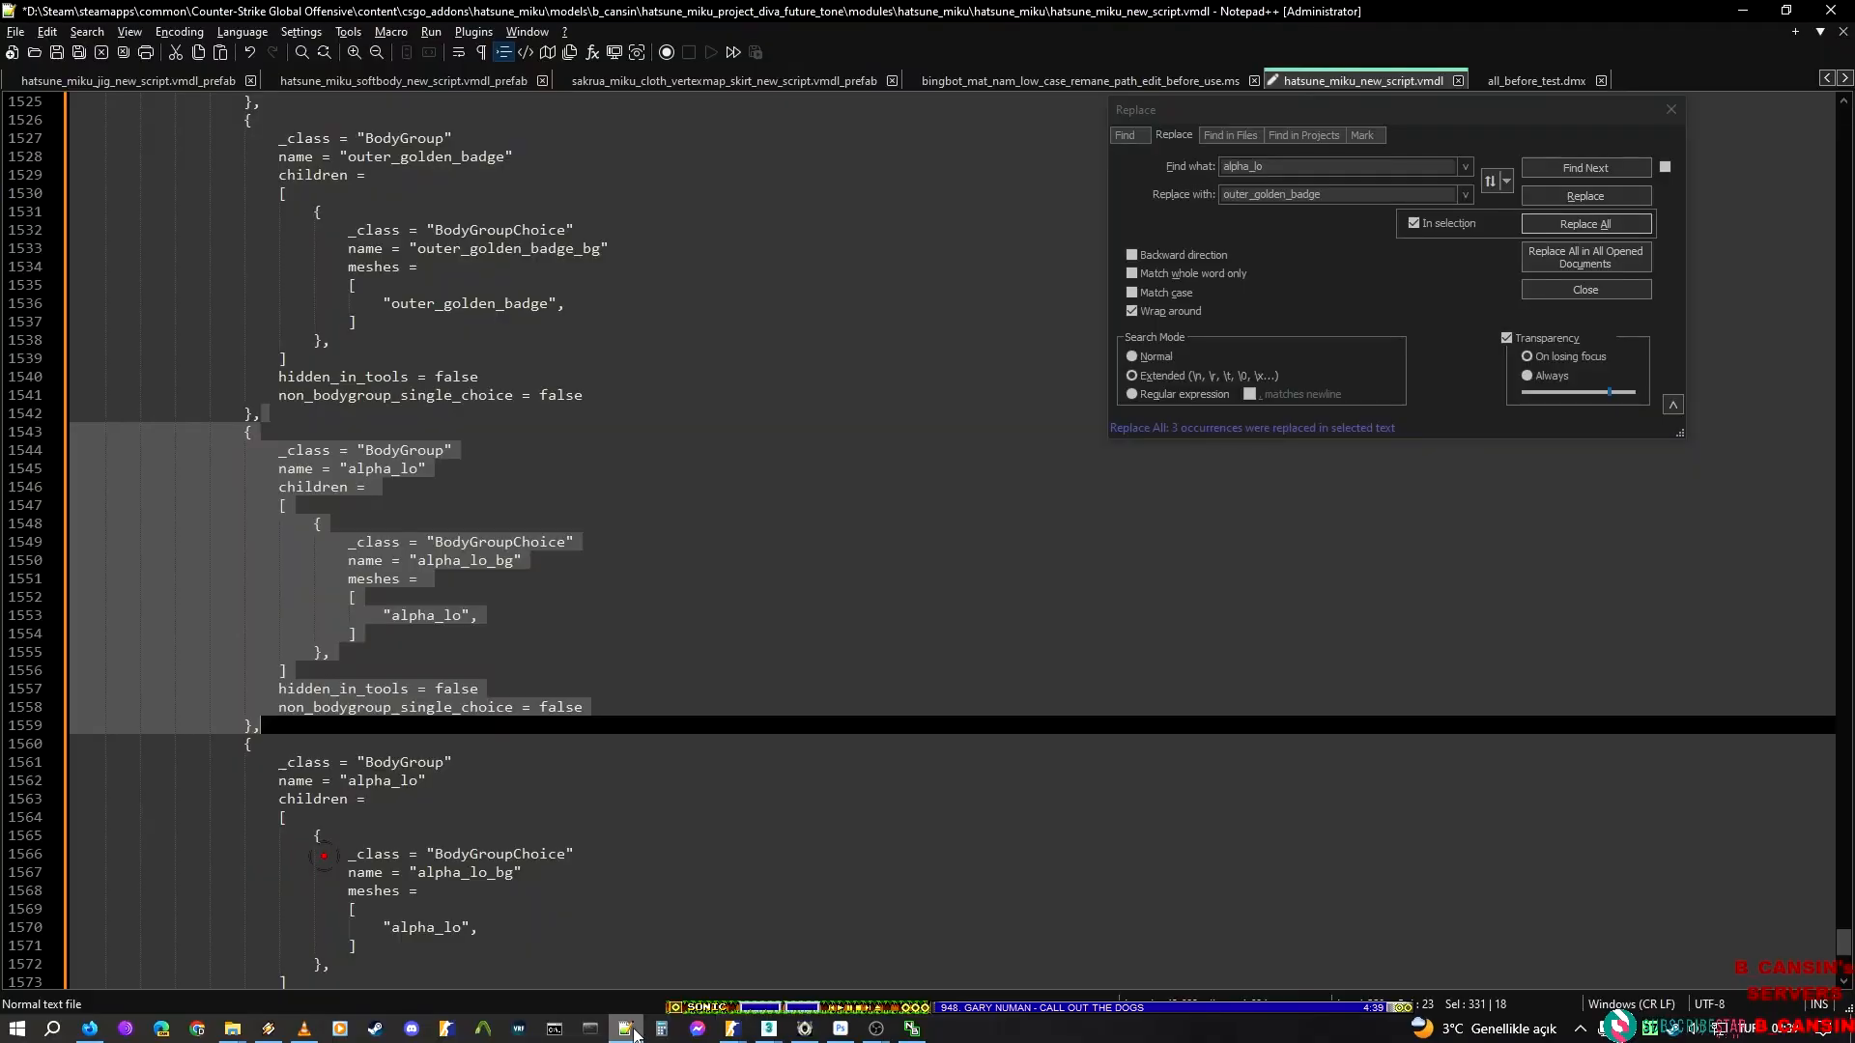
pyautogui.doubleClick(1315, 192)
pyautogui.hotkey('ctrl', 'v')
pyautogui.click(1415, 223)
pyautogui.click(1565, 225)
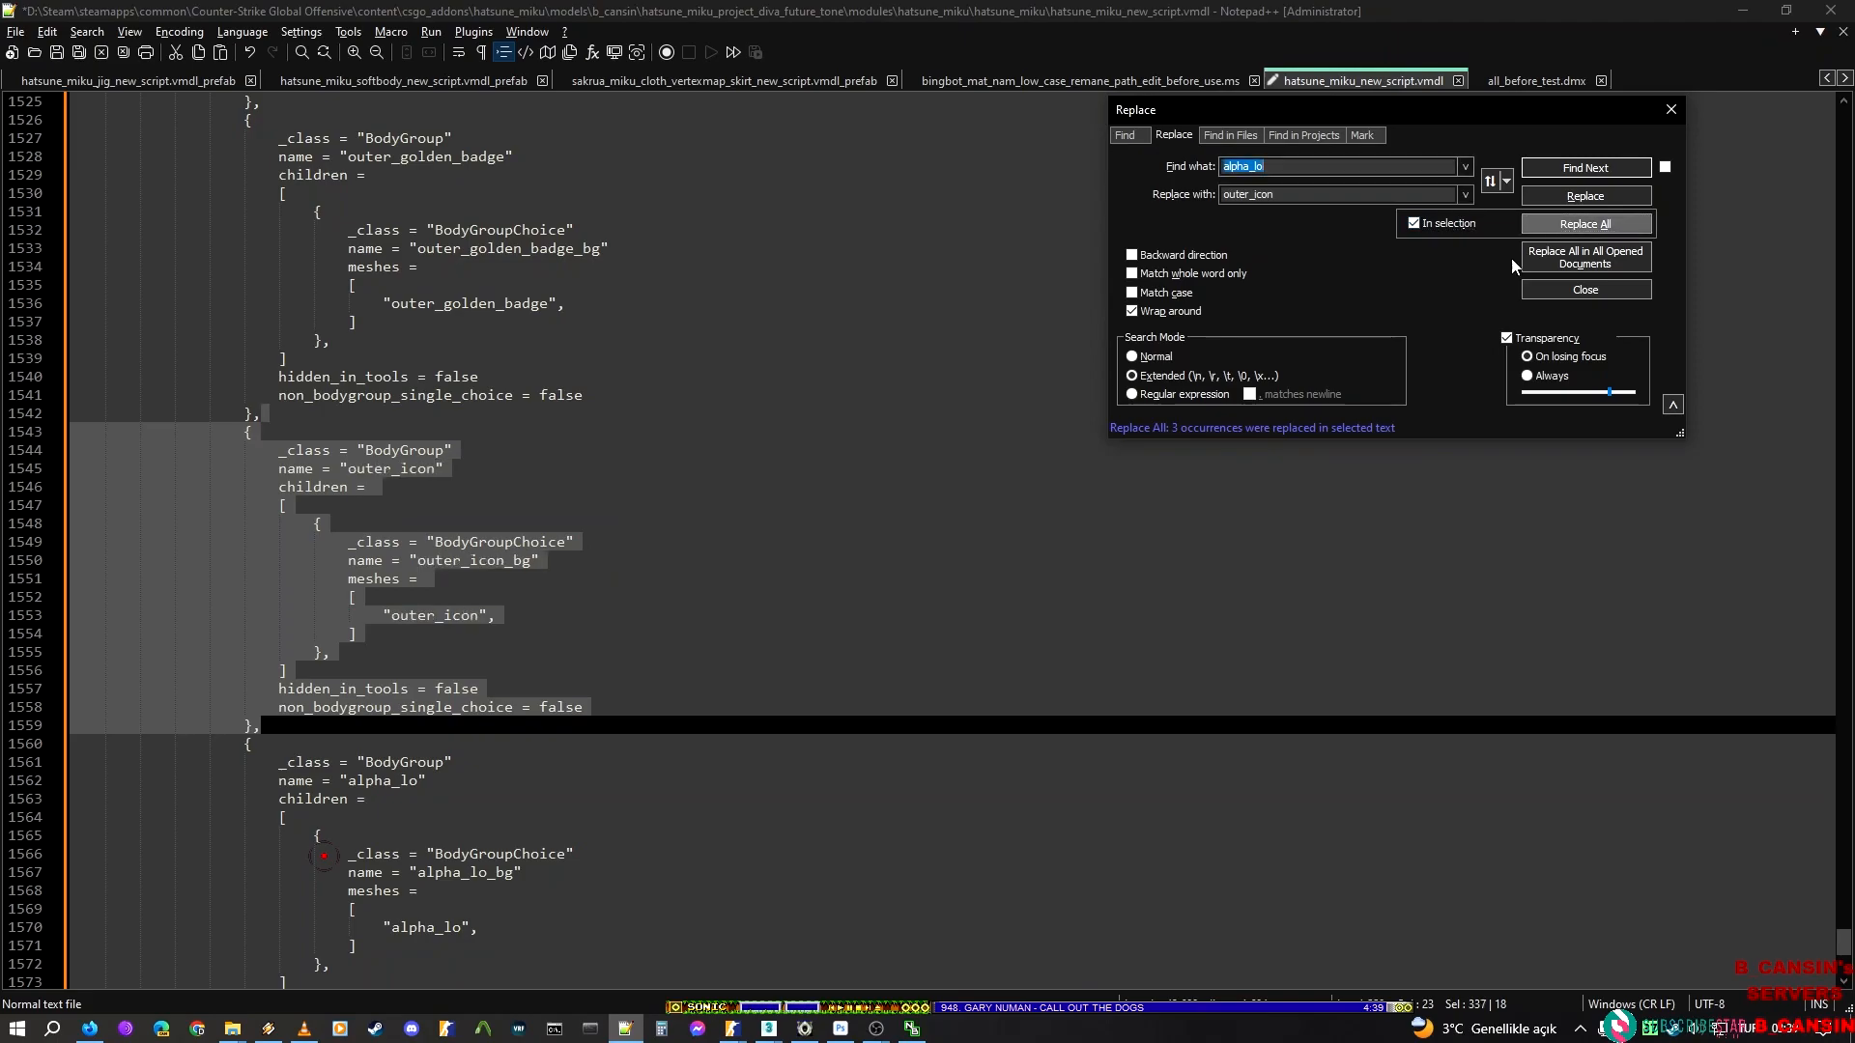
# Duplicate the alpha_lo BodyGroup block after the outer_icon block to add further copies below it, and keep the first one selected
pyautogui.scroll(-3, 456, 582)
pyautogui.click(317, 564)
pyautogui.scroll(-1, 317, 564)
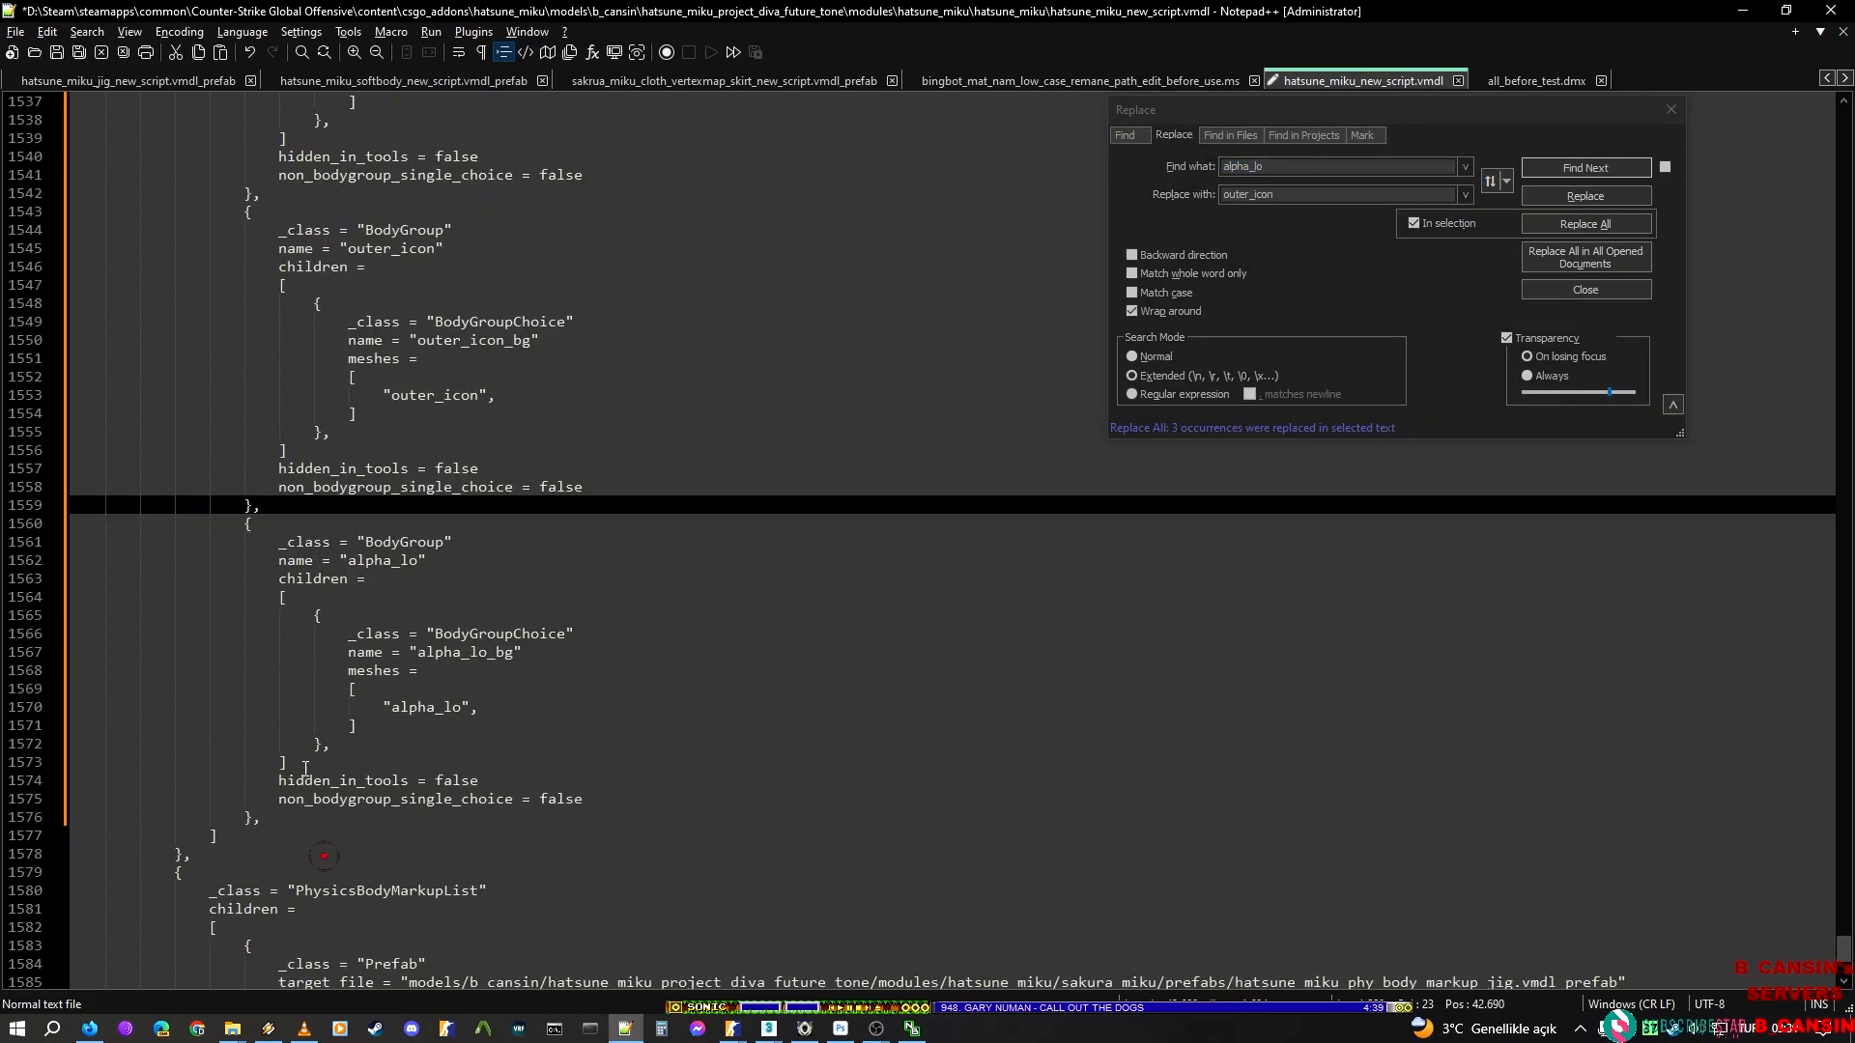
pyautogui.keyDown('shift'); pyautogui.click(285, 817); pyautogui.keyUp('shift')
pyautogui.hotkey('ctrl', 'd')
pyautogui.hotkey('ctrl', 's')
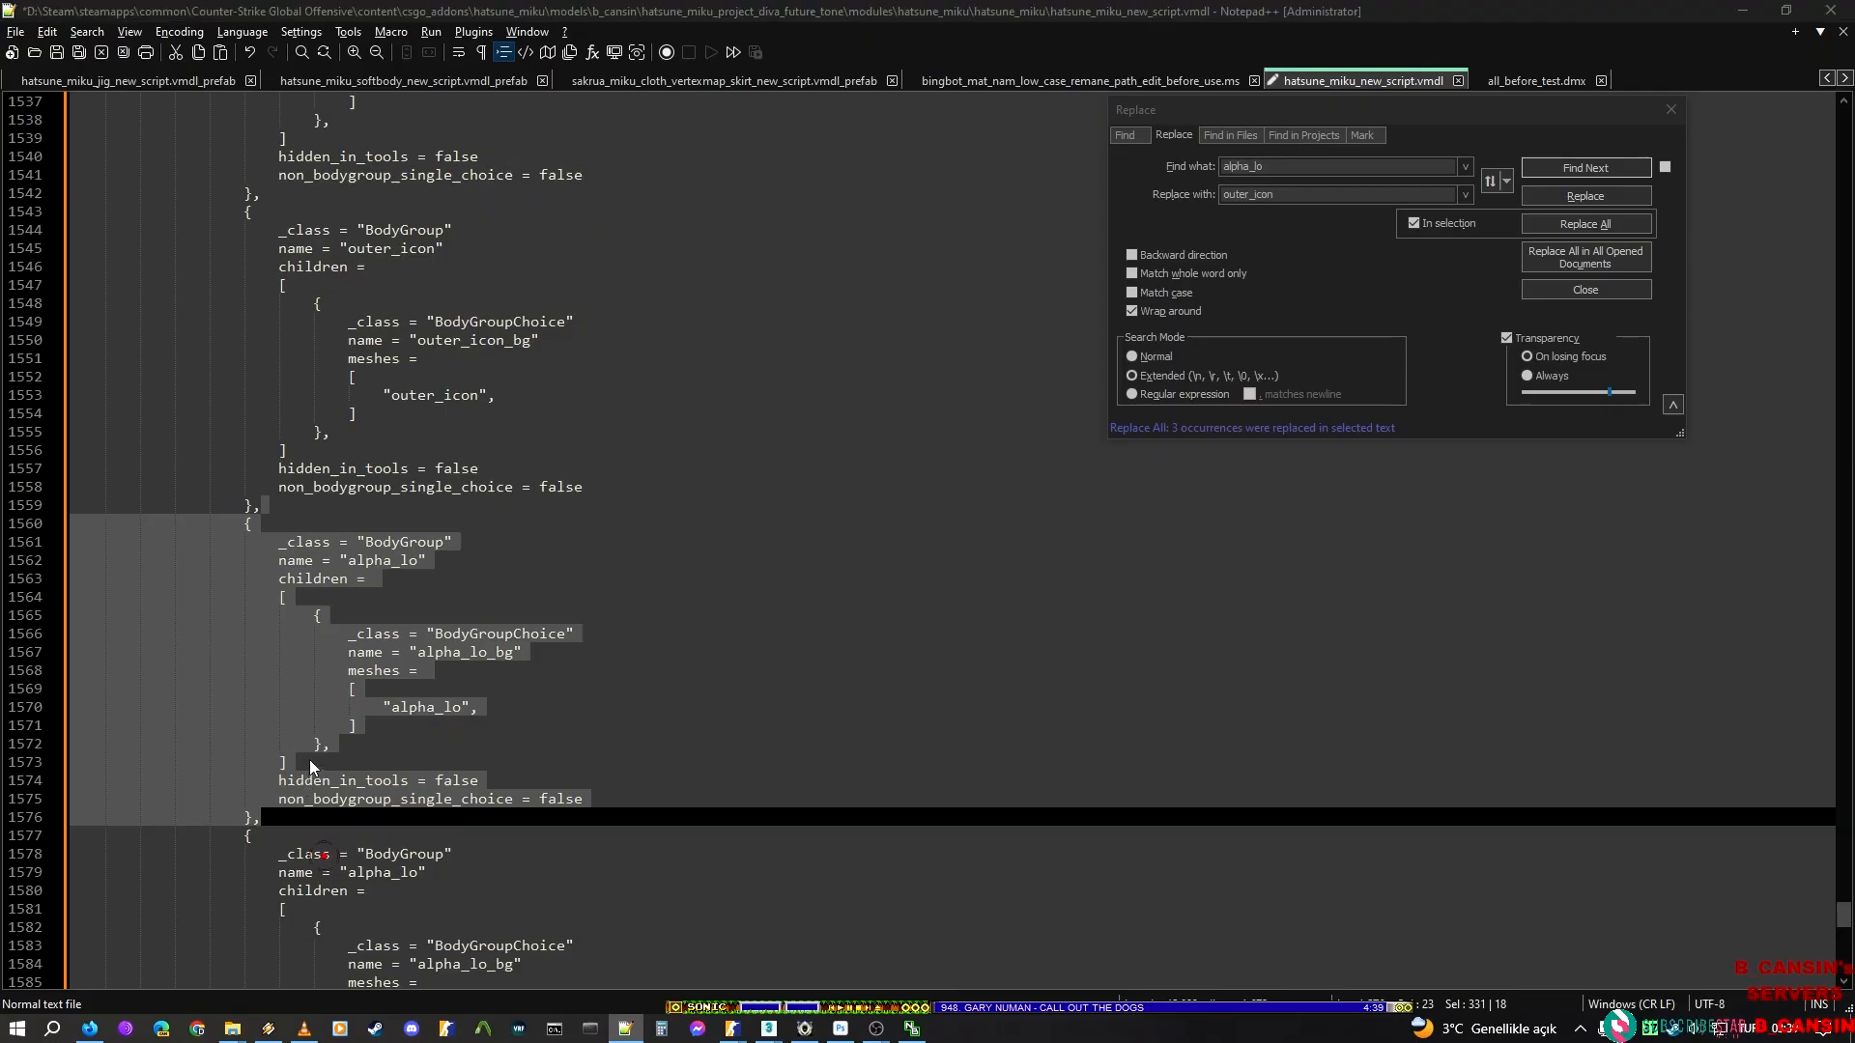
# Copy the render mesh name sleeve_light_l from ModelDoc and set it as the replacement text for alpha_lo in Notepad++
pyautogui.hotkey('alt', 'Tab')
pyautogui.click(177, 553)
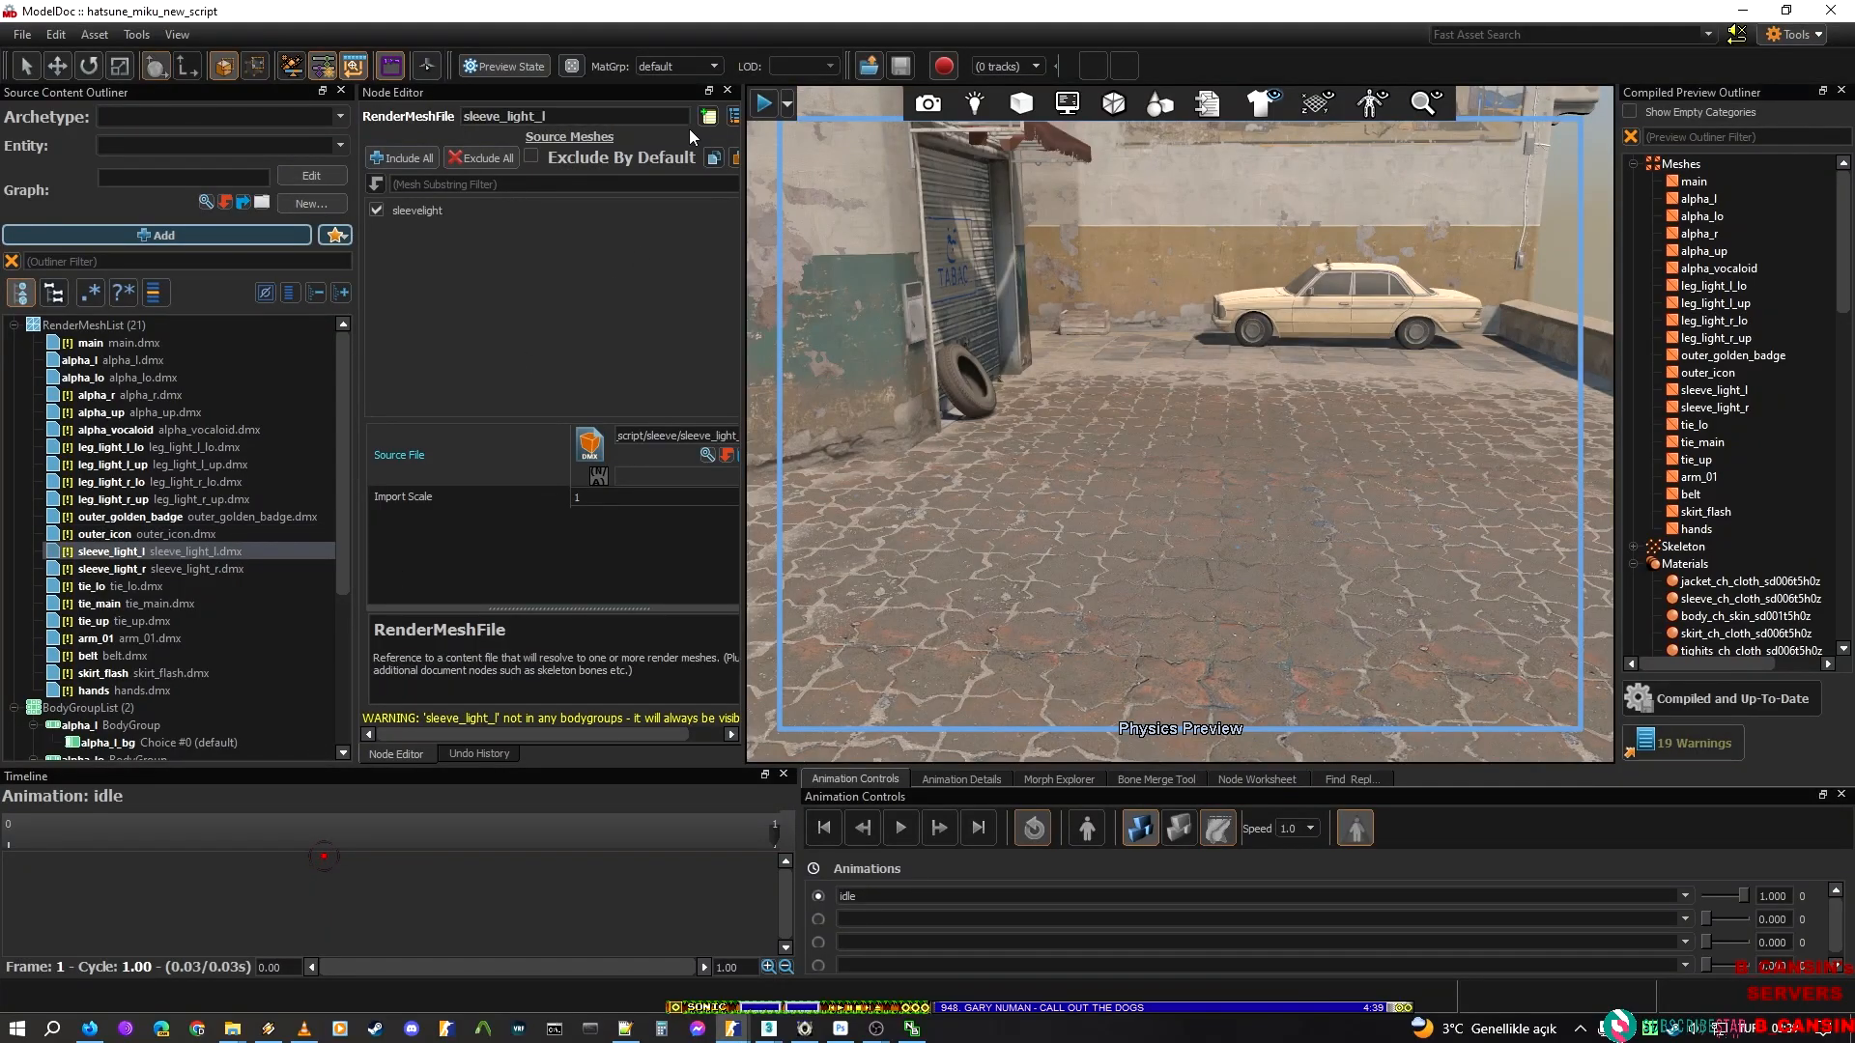
pyautogui.hotkey('alt', 'Tab')
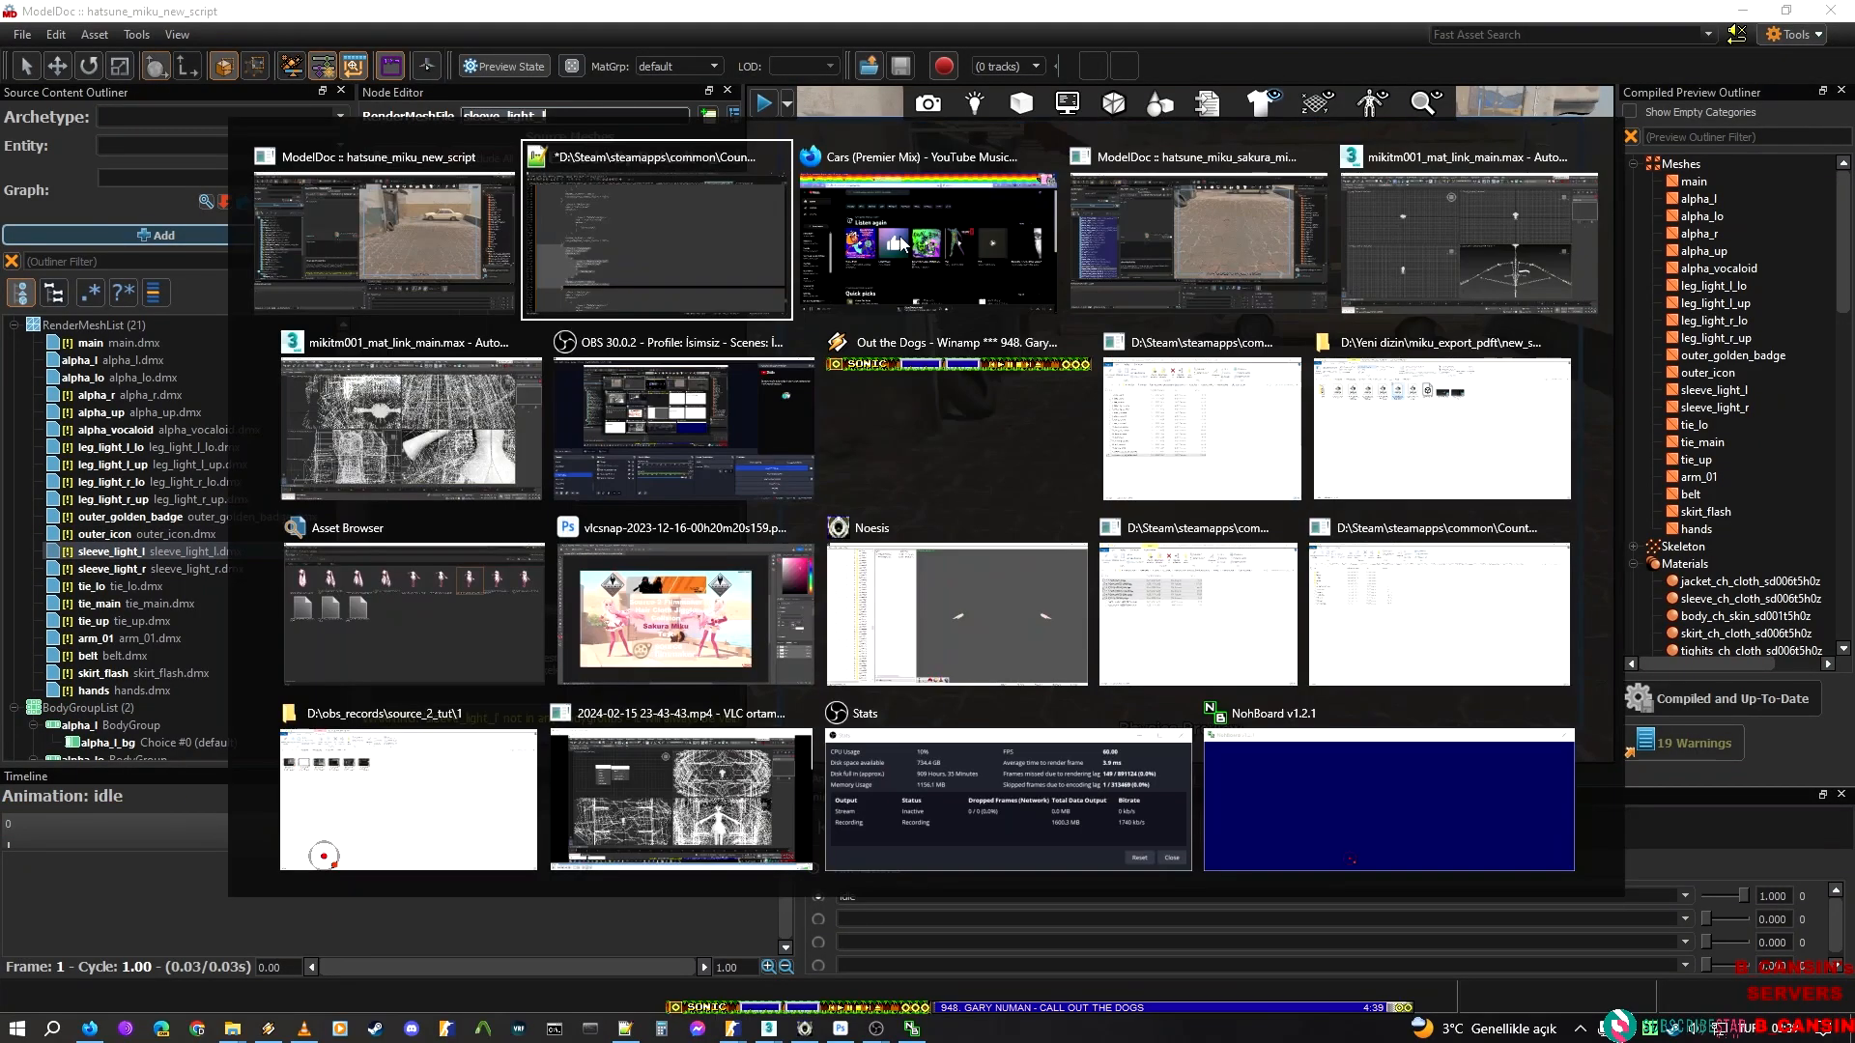
pyautogui.doubleClick(1251, 194)
pyautogui.write('sleeve_light_l')
# Try replacing alpha_lo with sleeve_light_l without limiting it to the selection, and undo the replacement
pyautogui.click(1414, 223)
pyautogui.click(1604, 224)
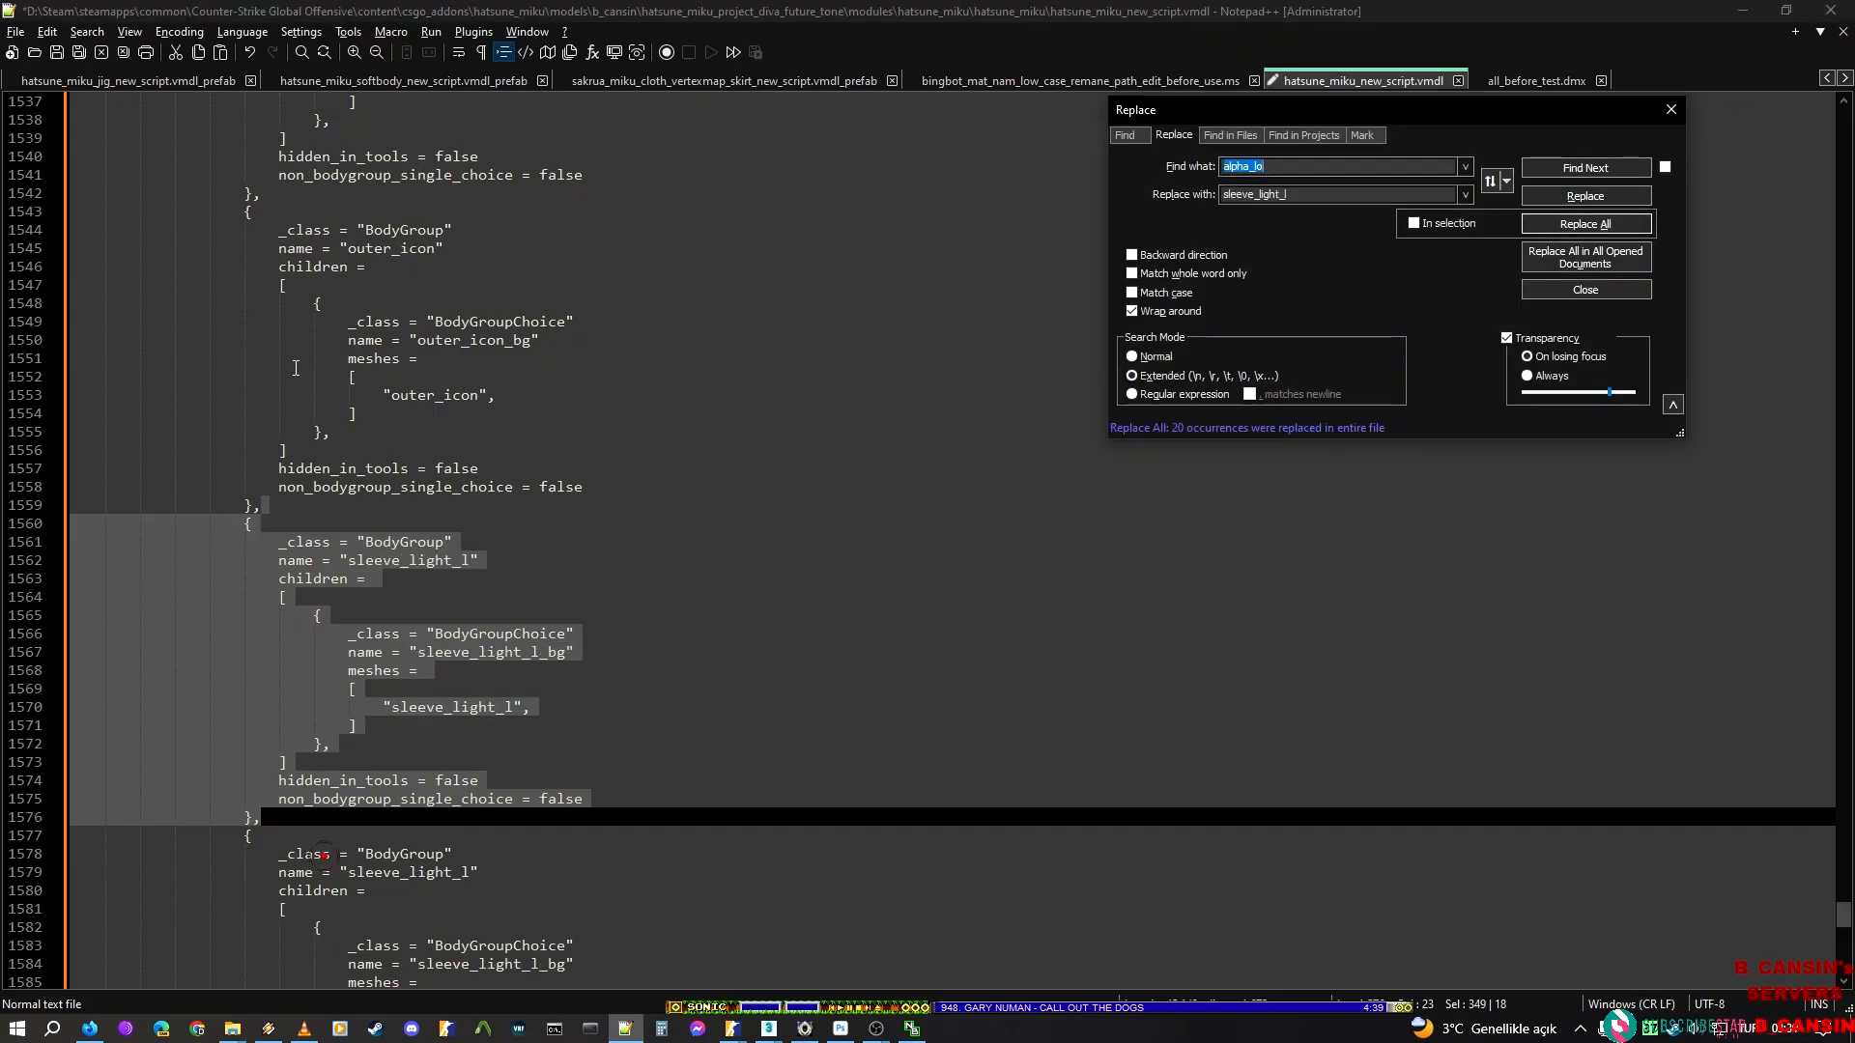
pyautogui.click(607, 520)
pyautogui.hotkey('ctrl', 'z')
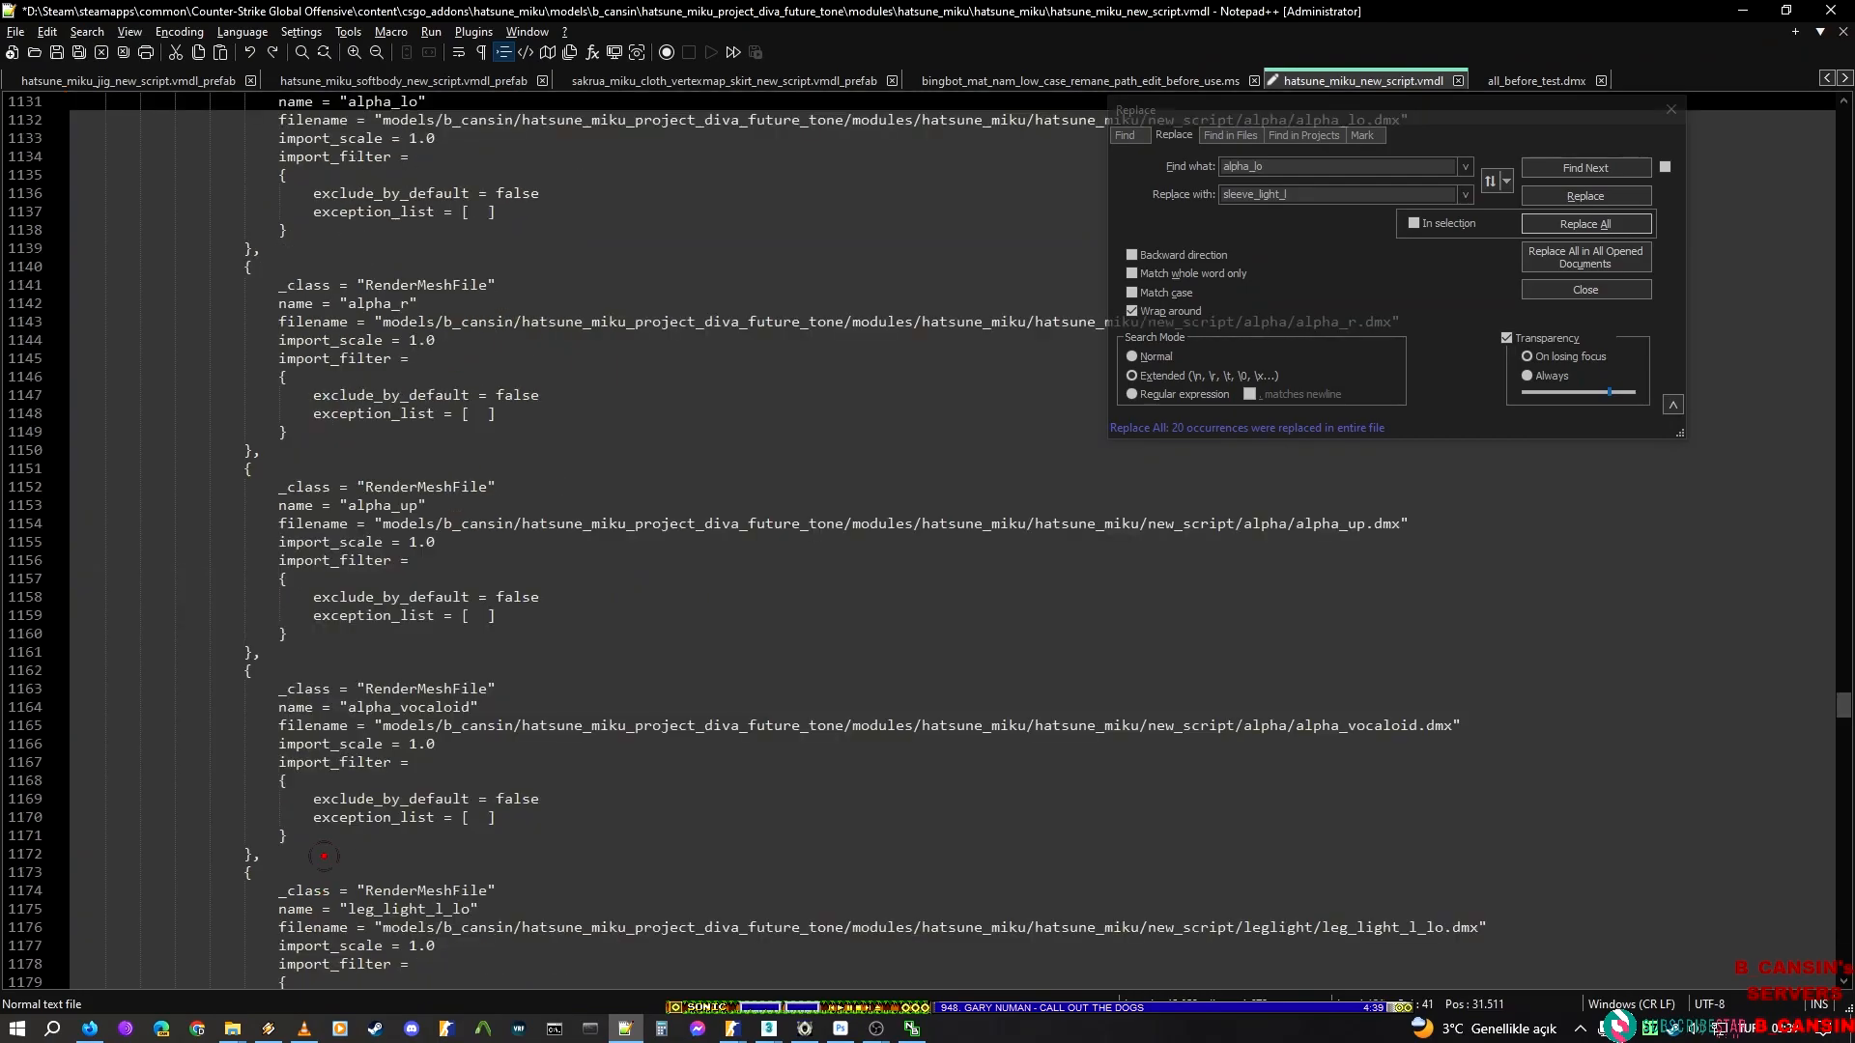
# Find and select the alpha_lo BodyGroup block after the outer_icon block and replace alpha_lo with sleeve_light_l only within that selection
pyautogui.click(1580, 168)
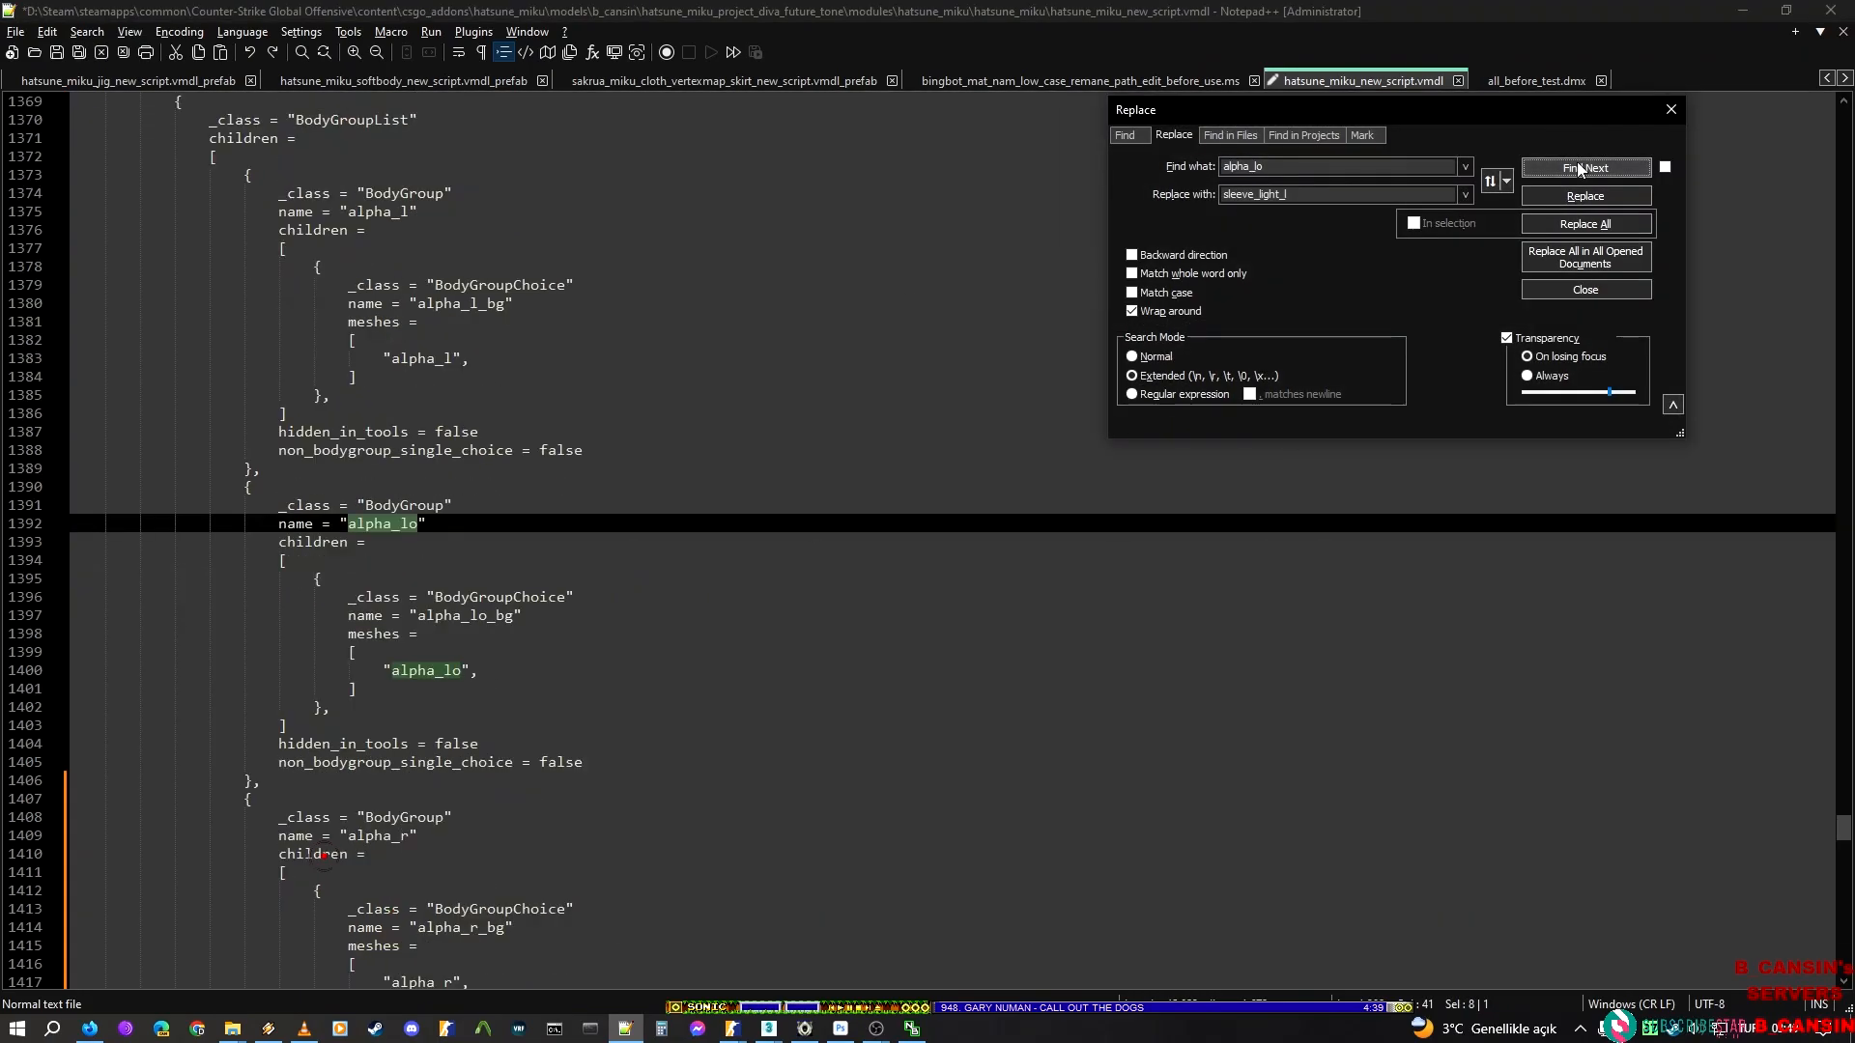
pyautogui.click(361, 476)
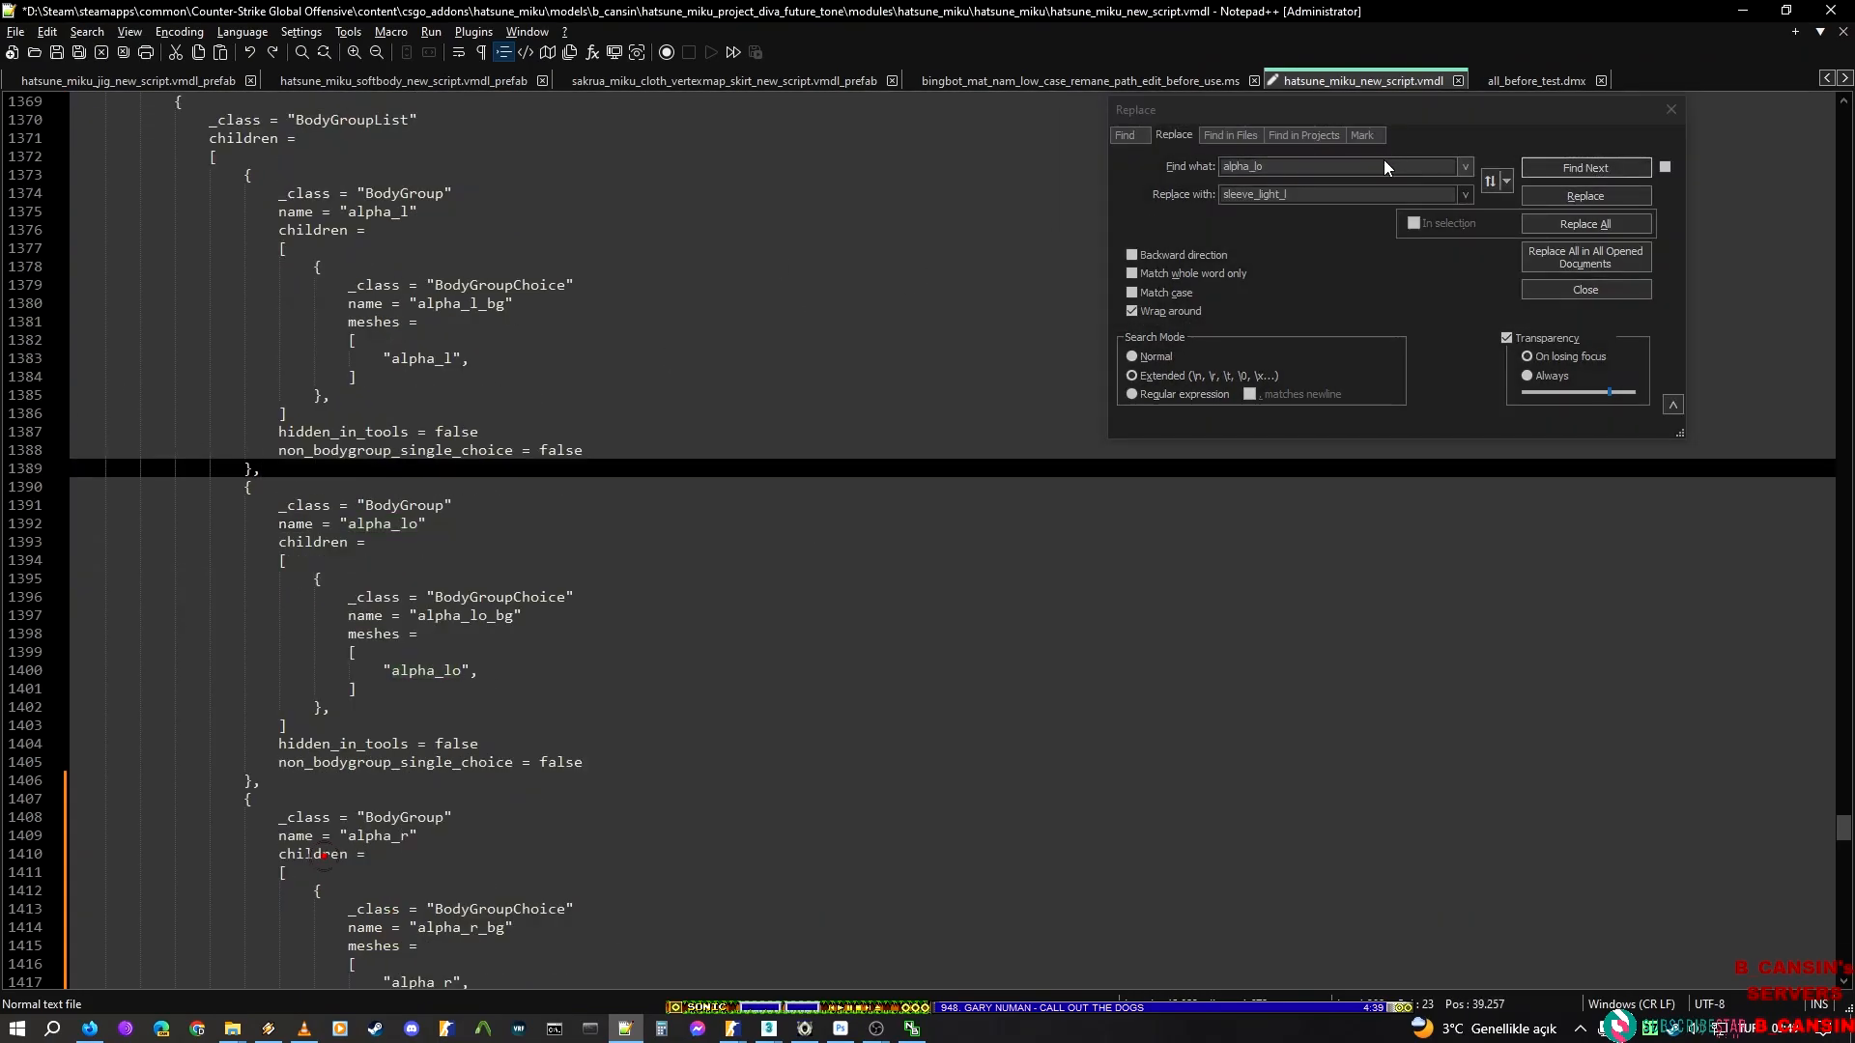
pyautogui.click(1542, 171)
pyautogui.click(1539, 172)
pyautogui.click(1539, 172)
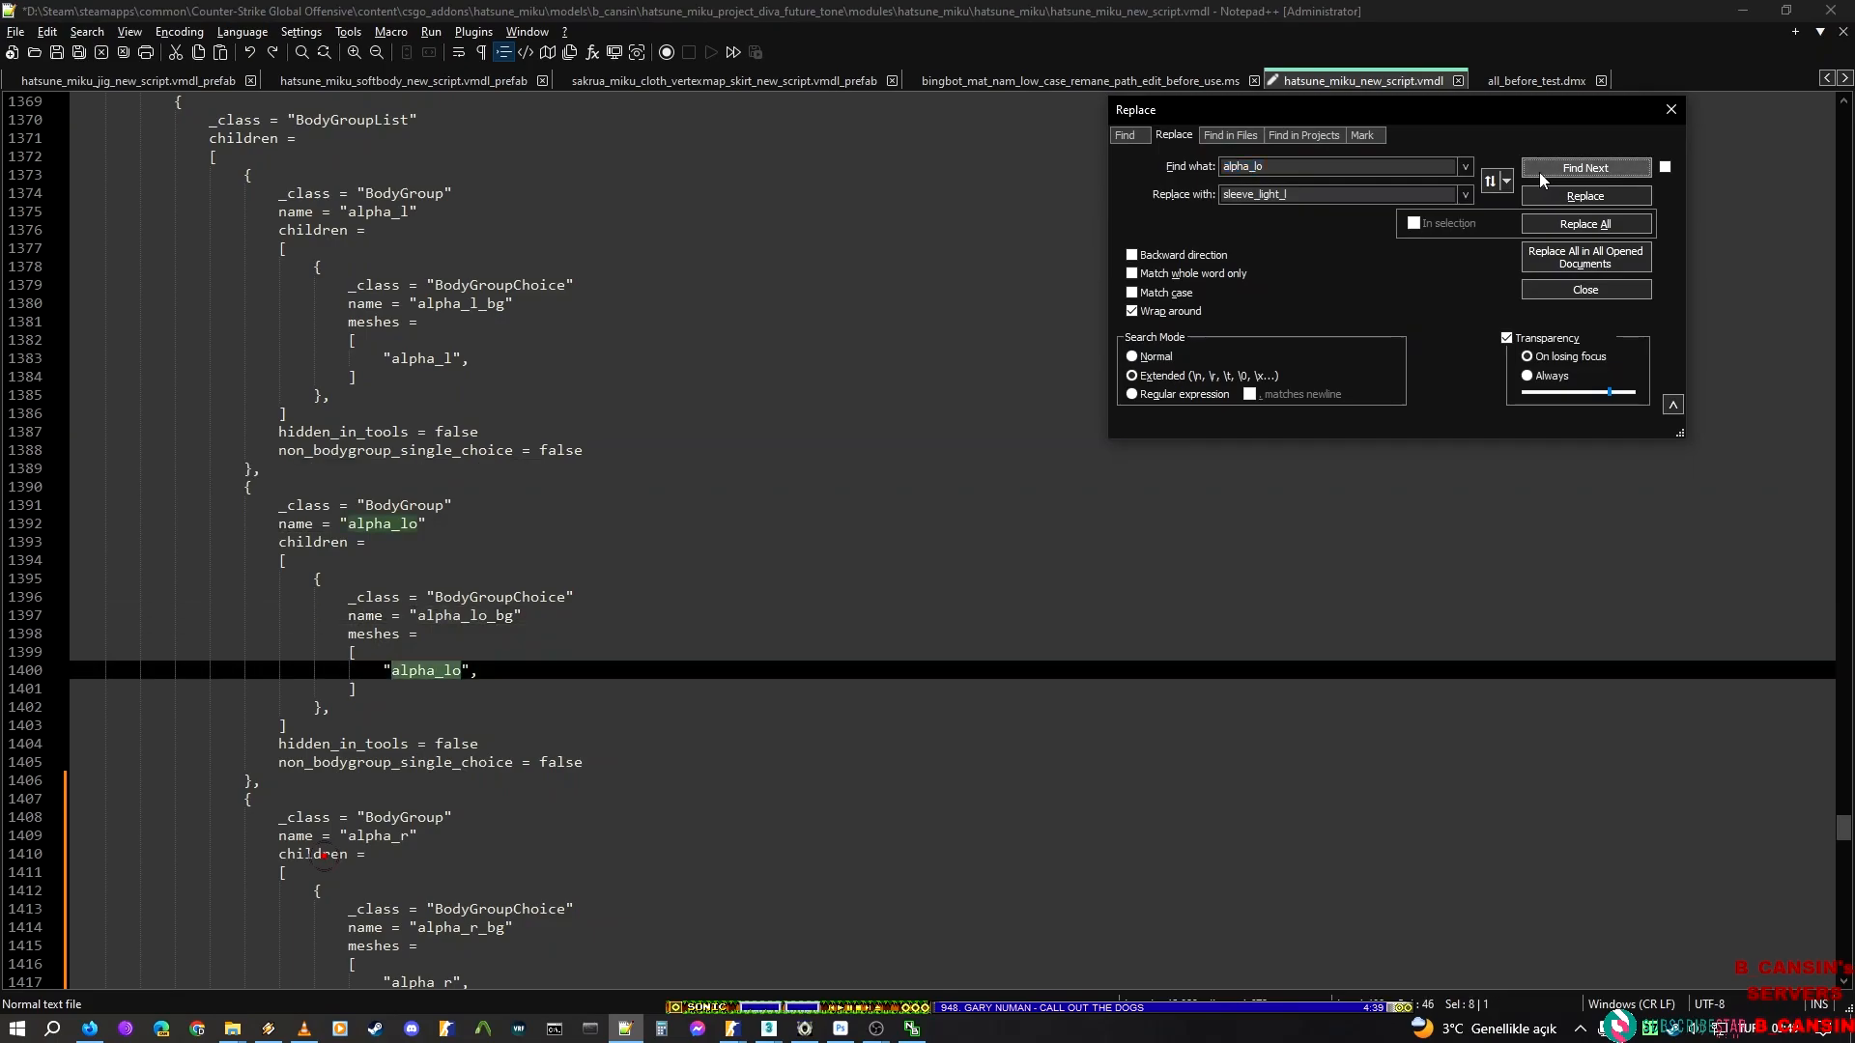
pyautogui.click(1539, 172)
pyautogui.click(514, 469)
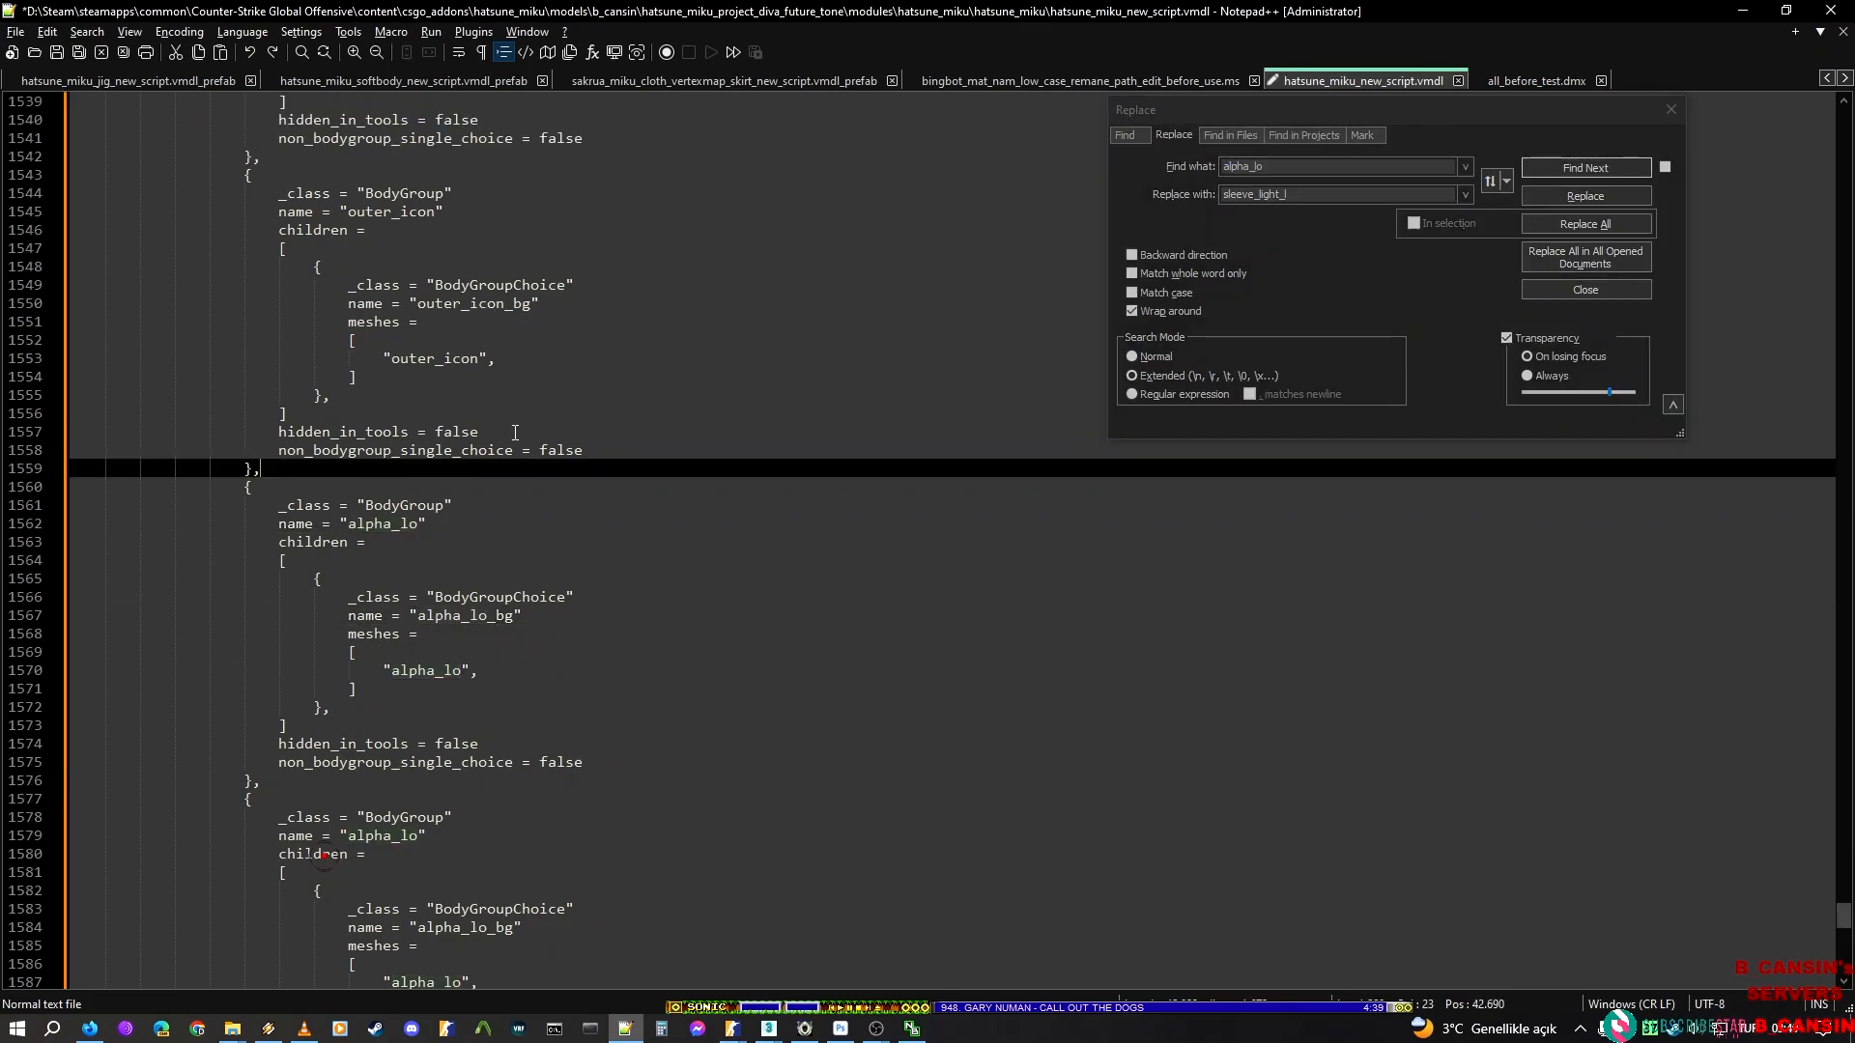
pyautogui.keyDown('shift'); pyautogui.click(283, 779); pyautogui.keyUp('shift')
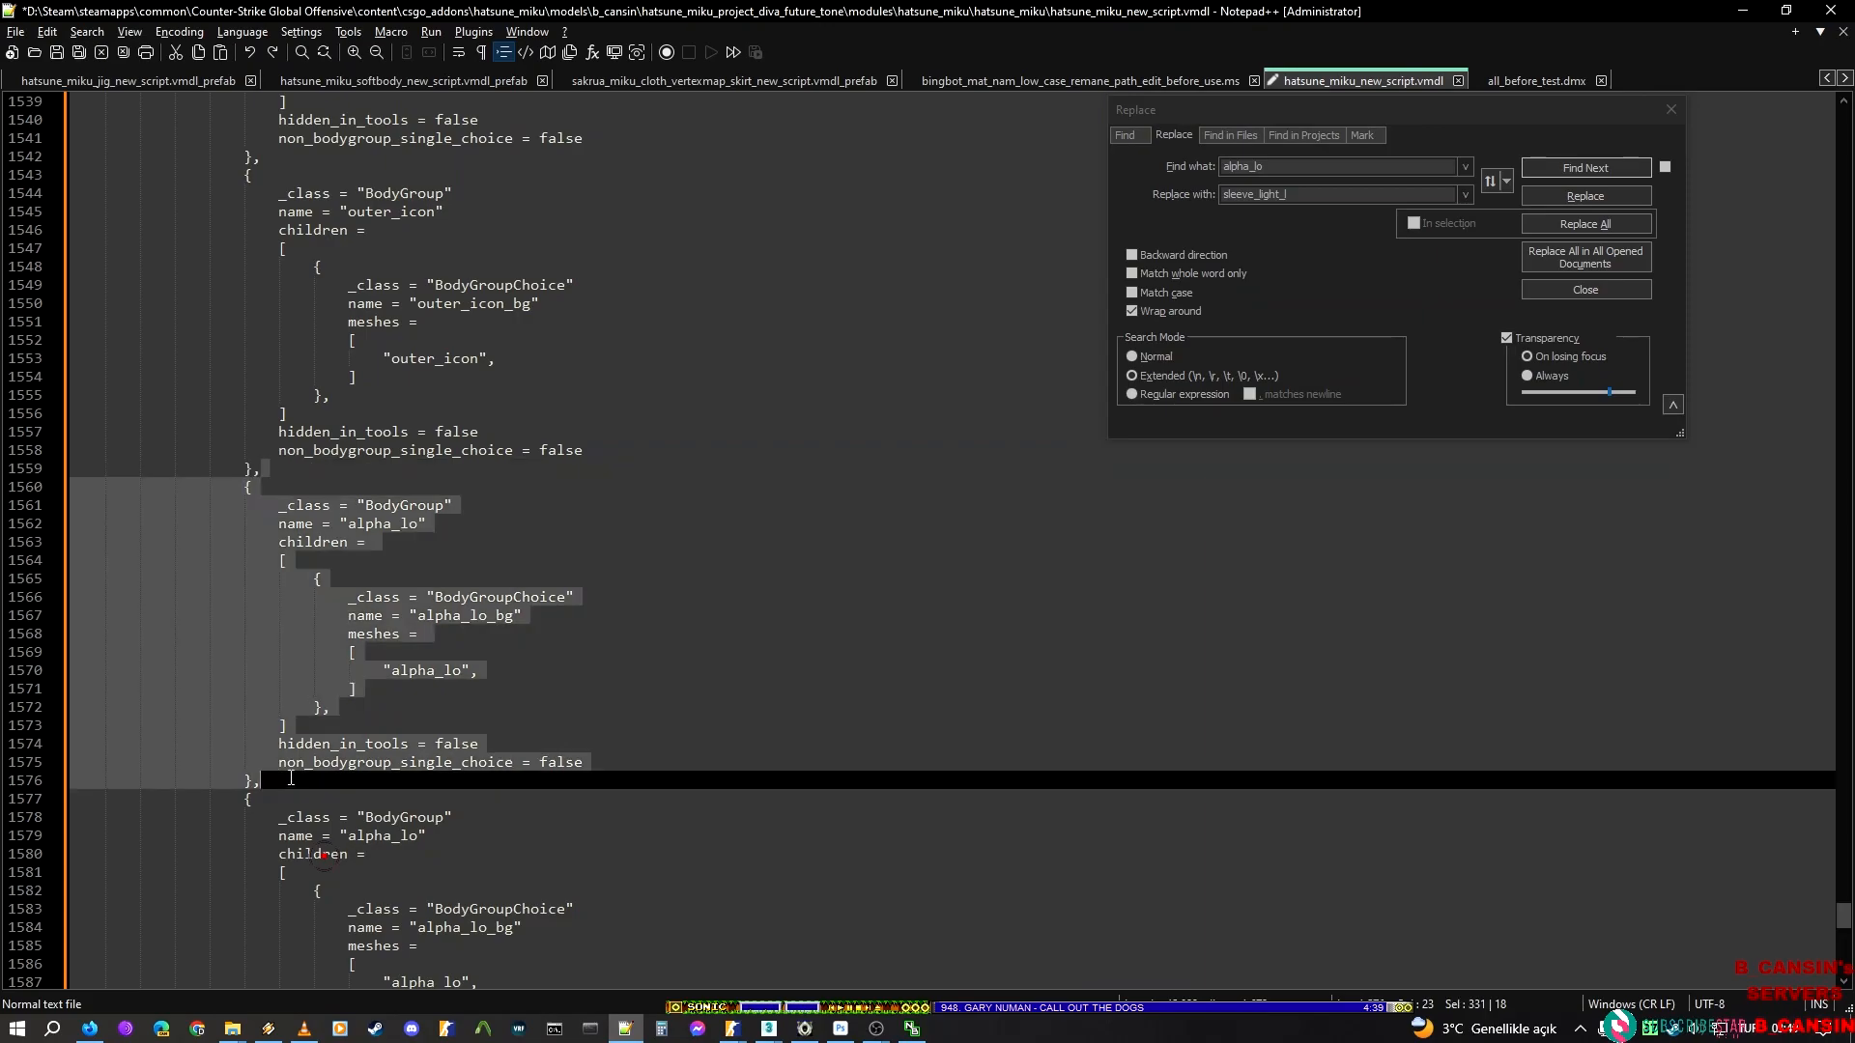
pyautogui.click(1444, 225)
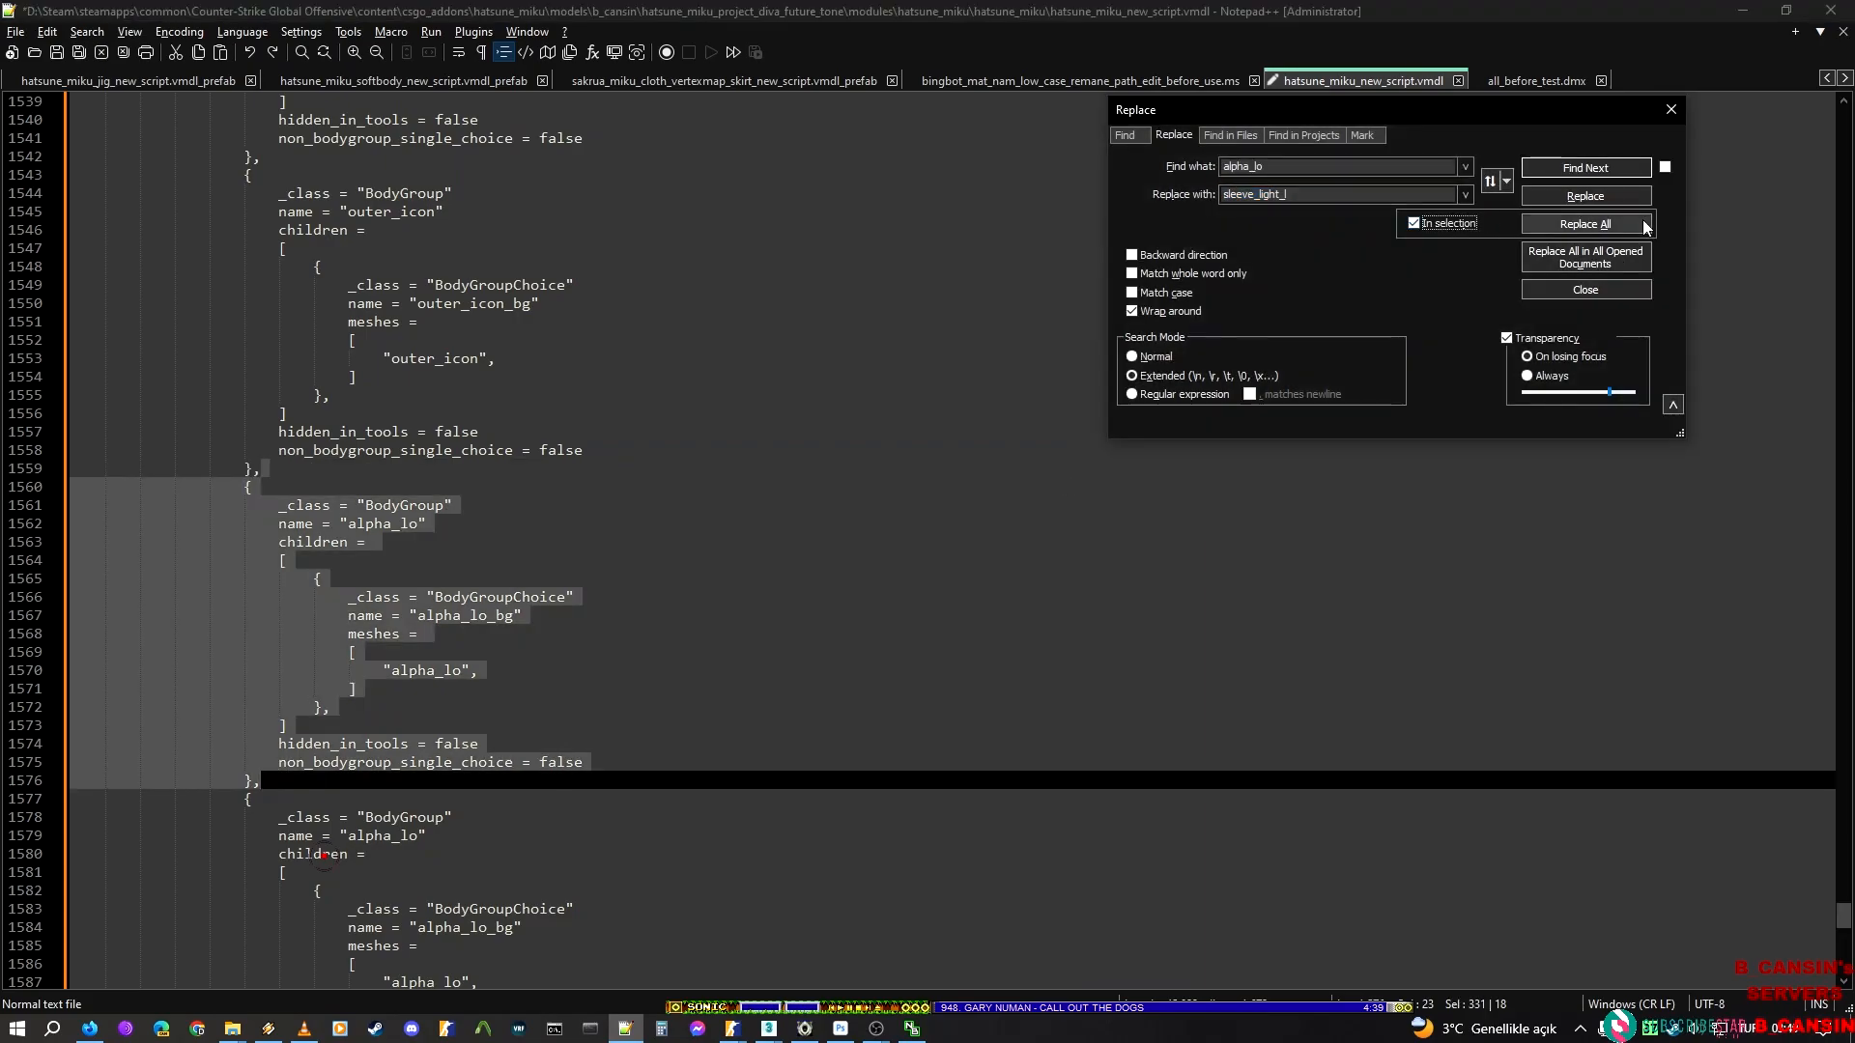
pyautogui.click(1585, 223)
# Select the alpha_lo BodyGroup block after the sleeve_light_l block and replace alpha_lo in it with the render mesh name sleeve_light_r from ModelDoc
pyautogui.click(305, 777)
pyautogui.scroll(-6, 299, 763)
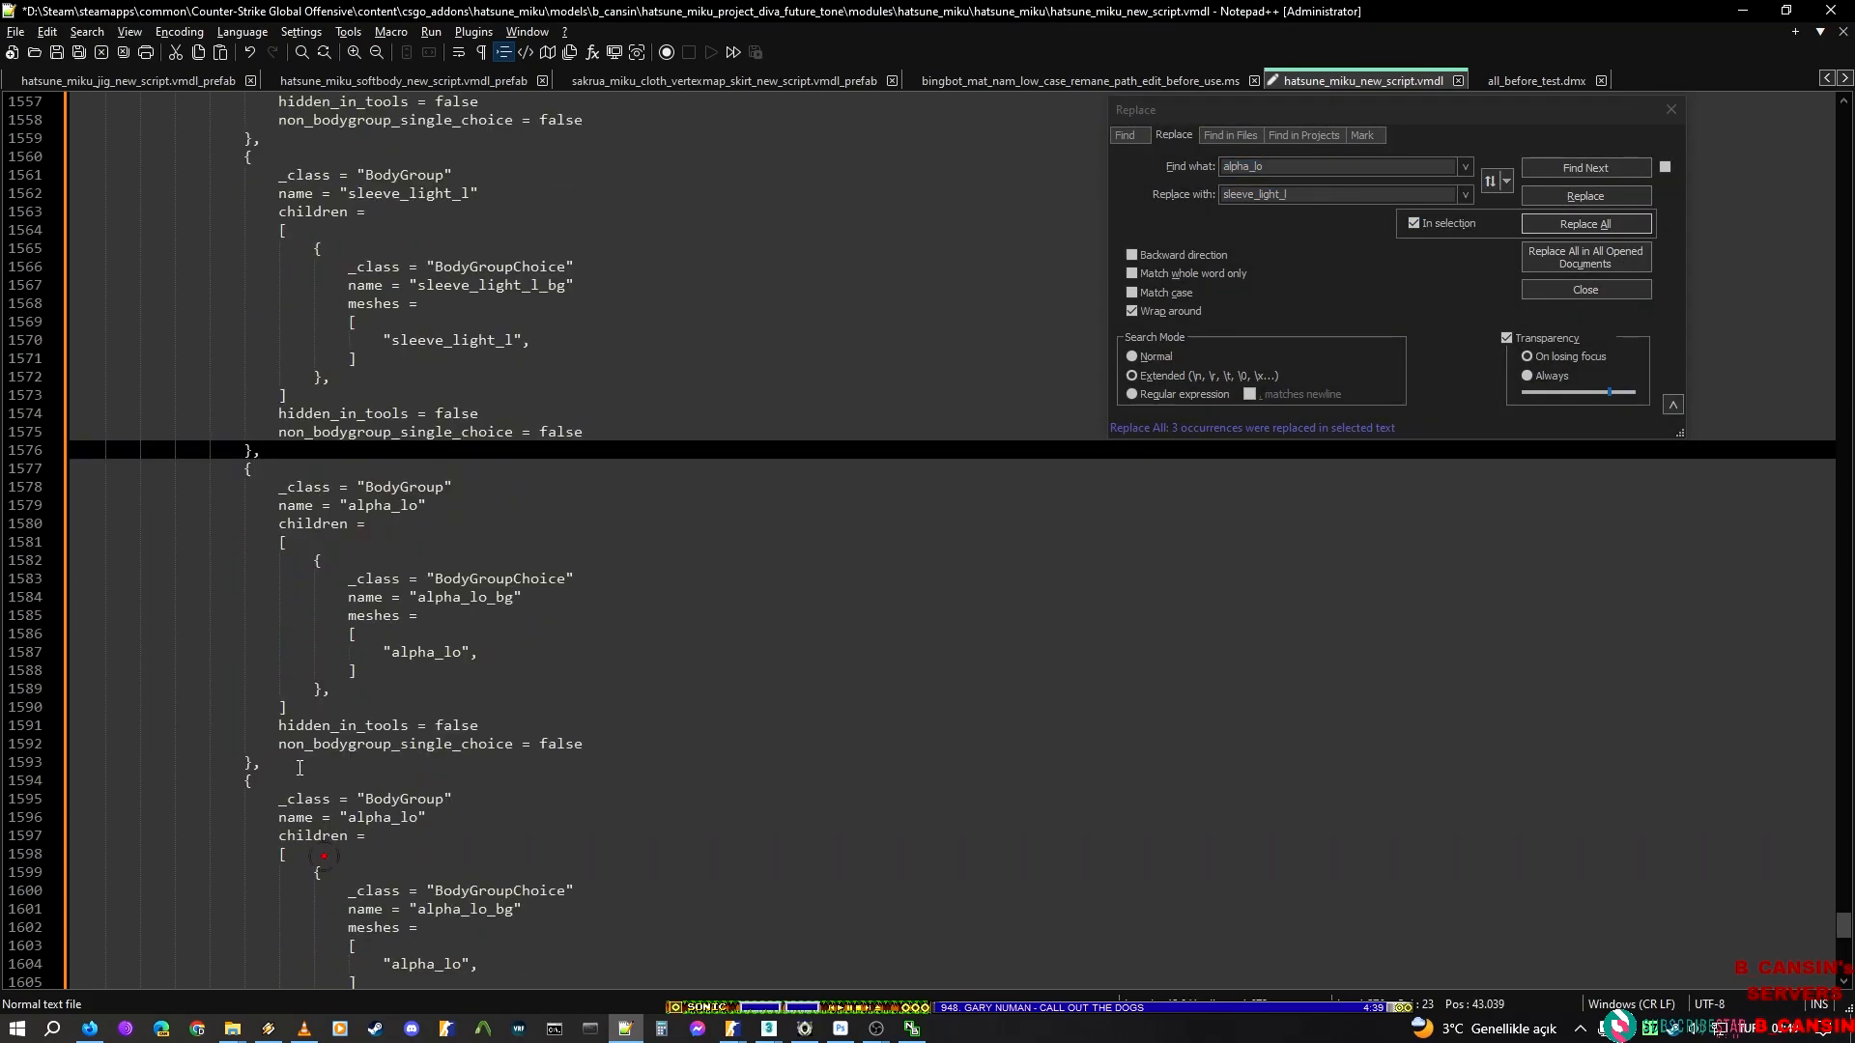
pyautogui.keyDown('shift'); pyautogui.click(299, 767); pyautogui.keyUp('shift')
pyautogui.hotkey('alt', 'Tab')
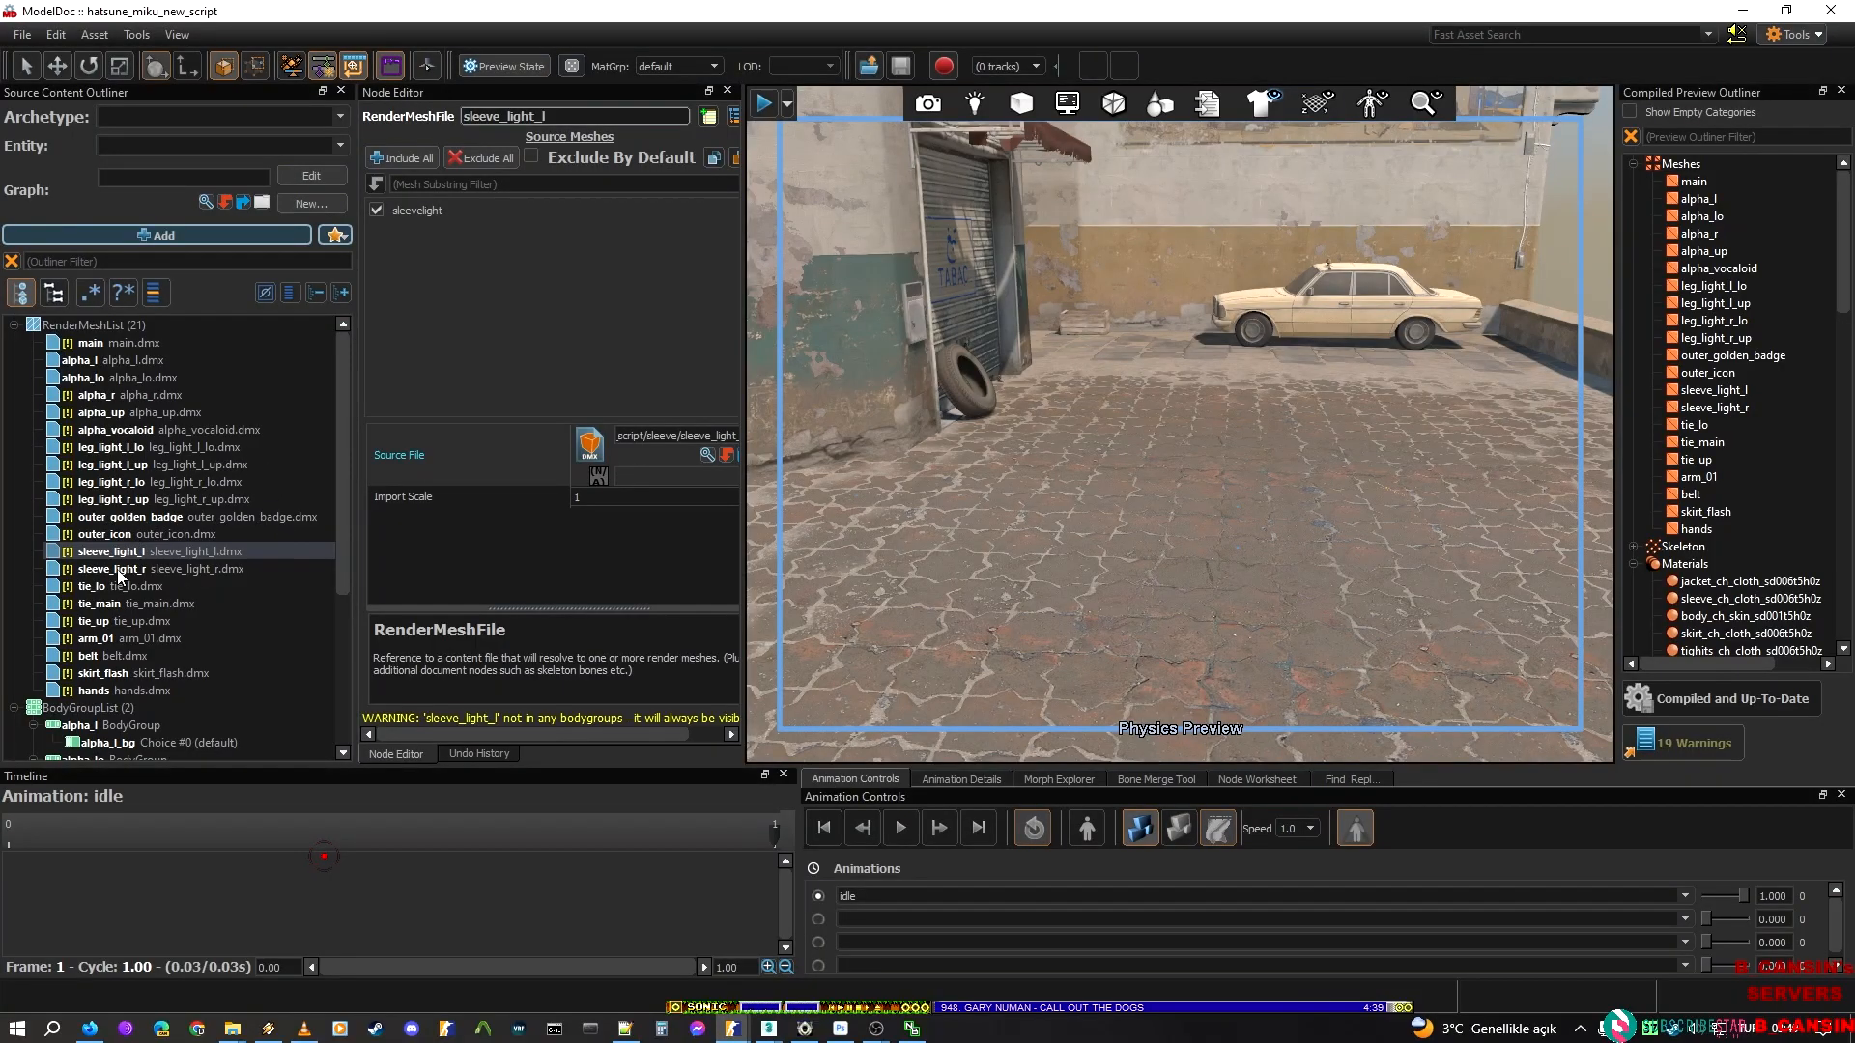
pyautogui.click(119, 572)
pyautogui.hotkey('alt', 'Tab')
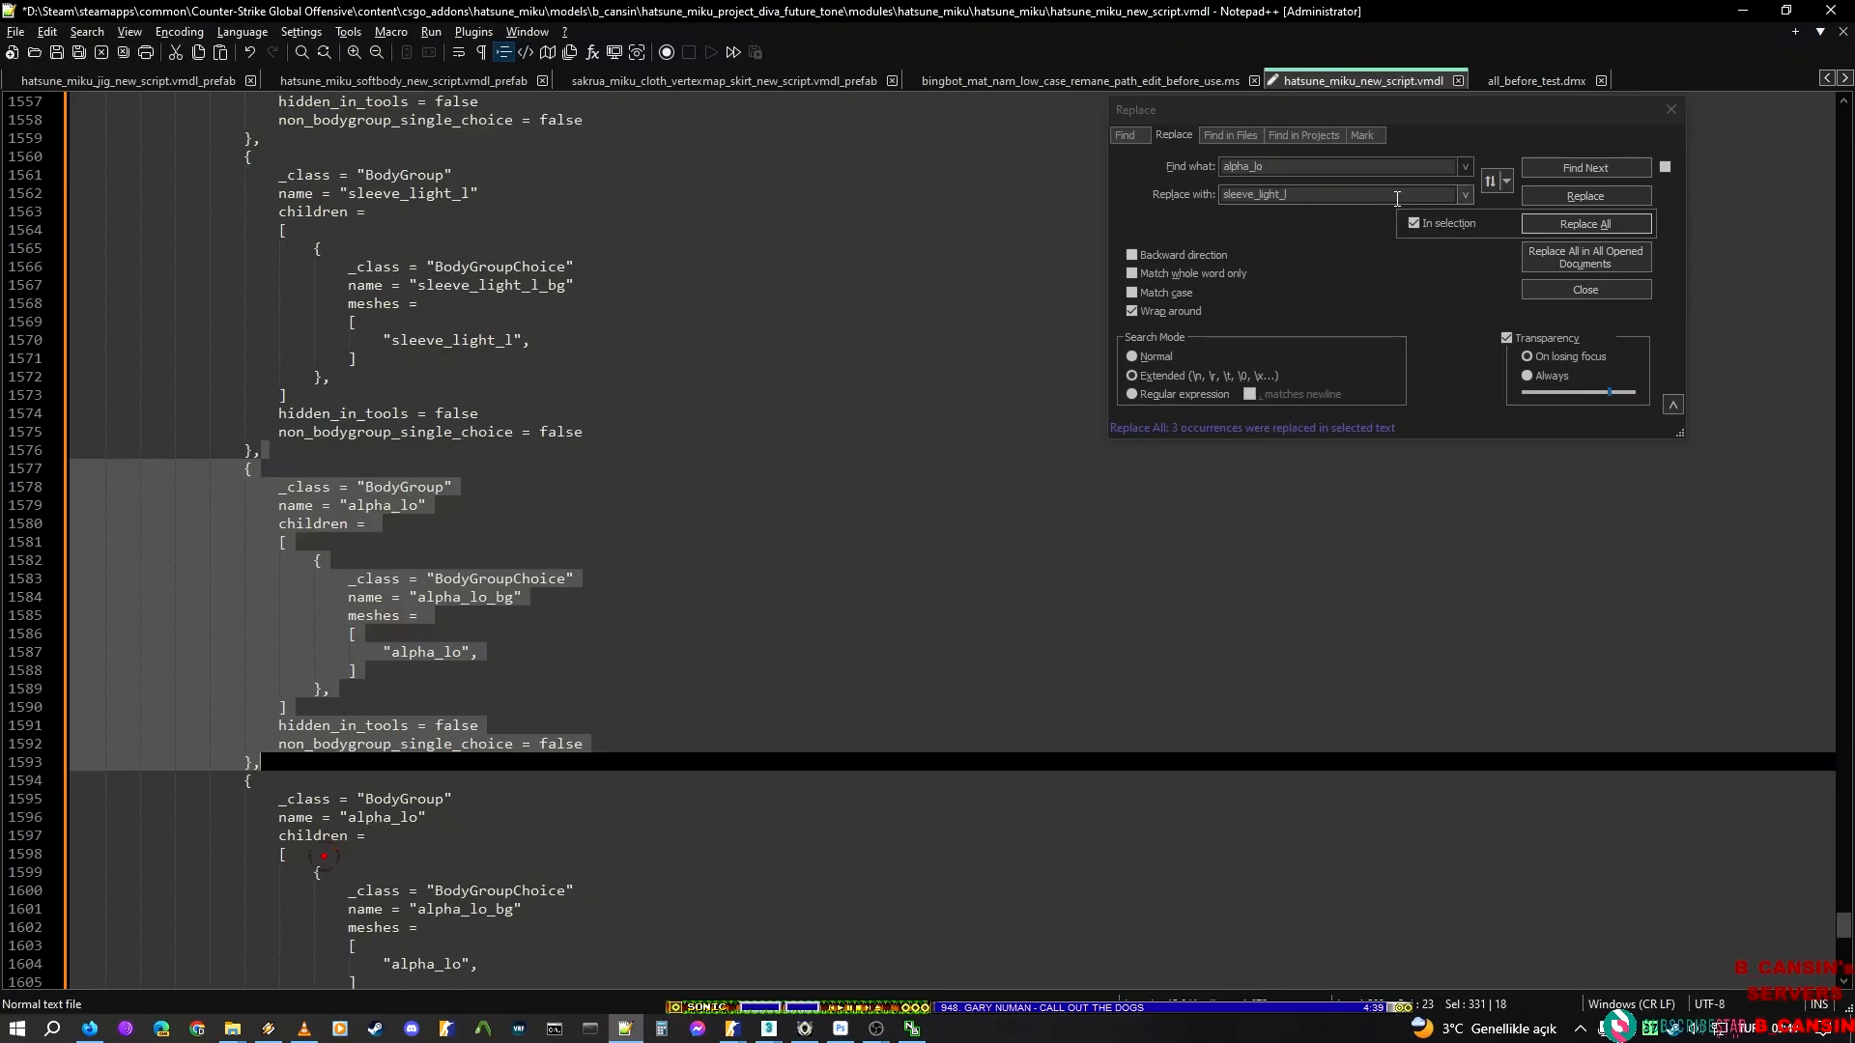
pyautogui.click(1384, 209)
pyautogui.hotkey('ctrl', 'c')
pyautogui.click(1390, 195)
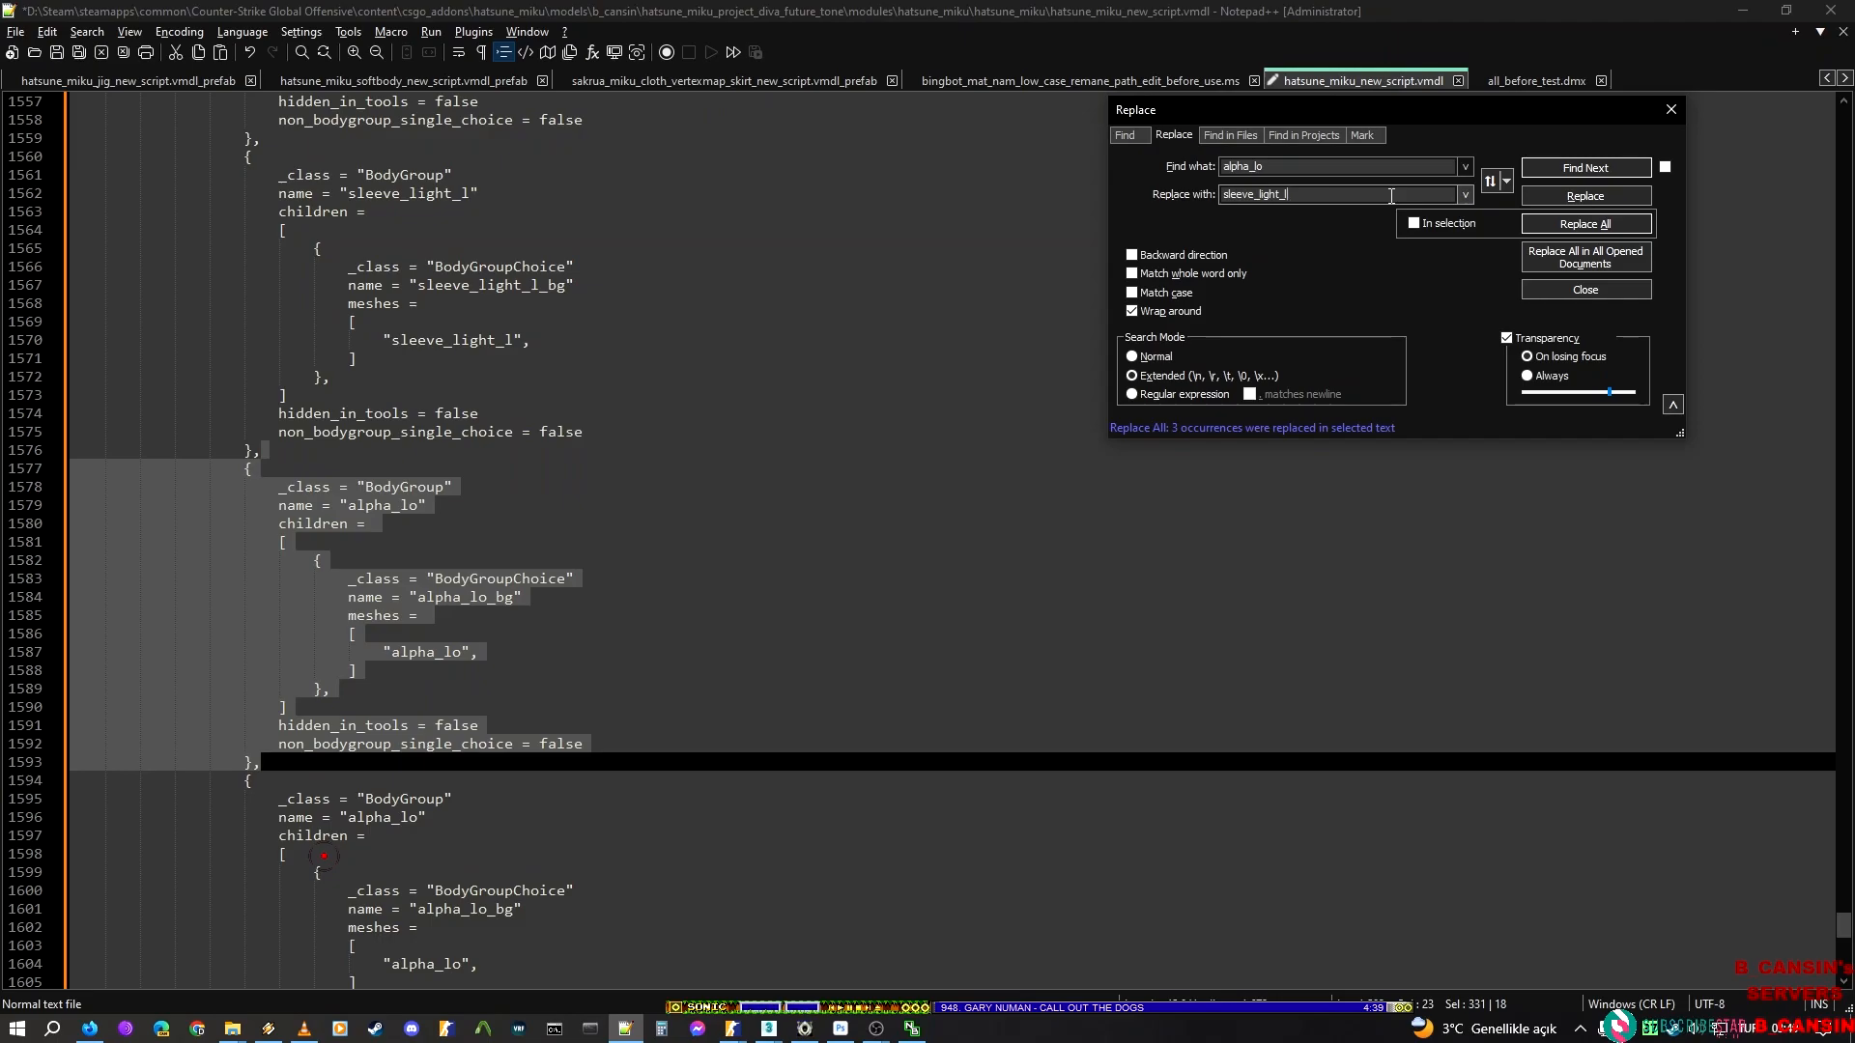
pyautogui.click(1414, 223)
pyautogui.click(1585, 223)
# Select the alpha_lo BodyGroup block after the sleeve_light_r block and reopen the replace function for alpha_lo
pyautogui.click(260, 762)
pyautogui.scroll(-1, 266, 769)
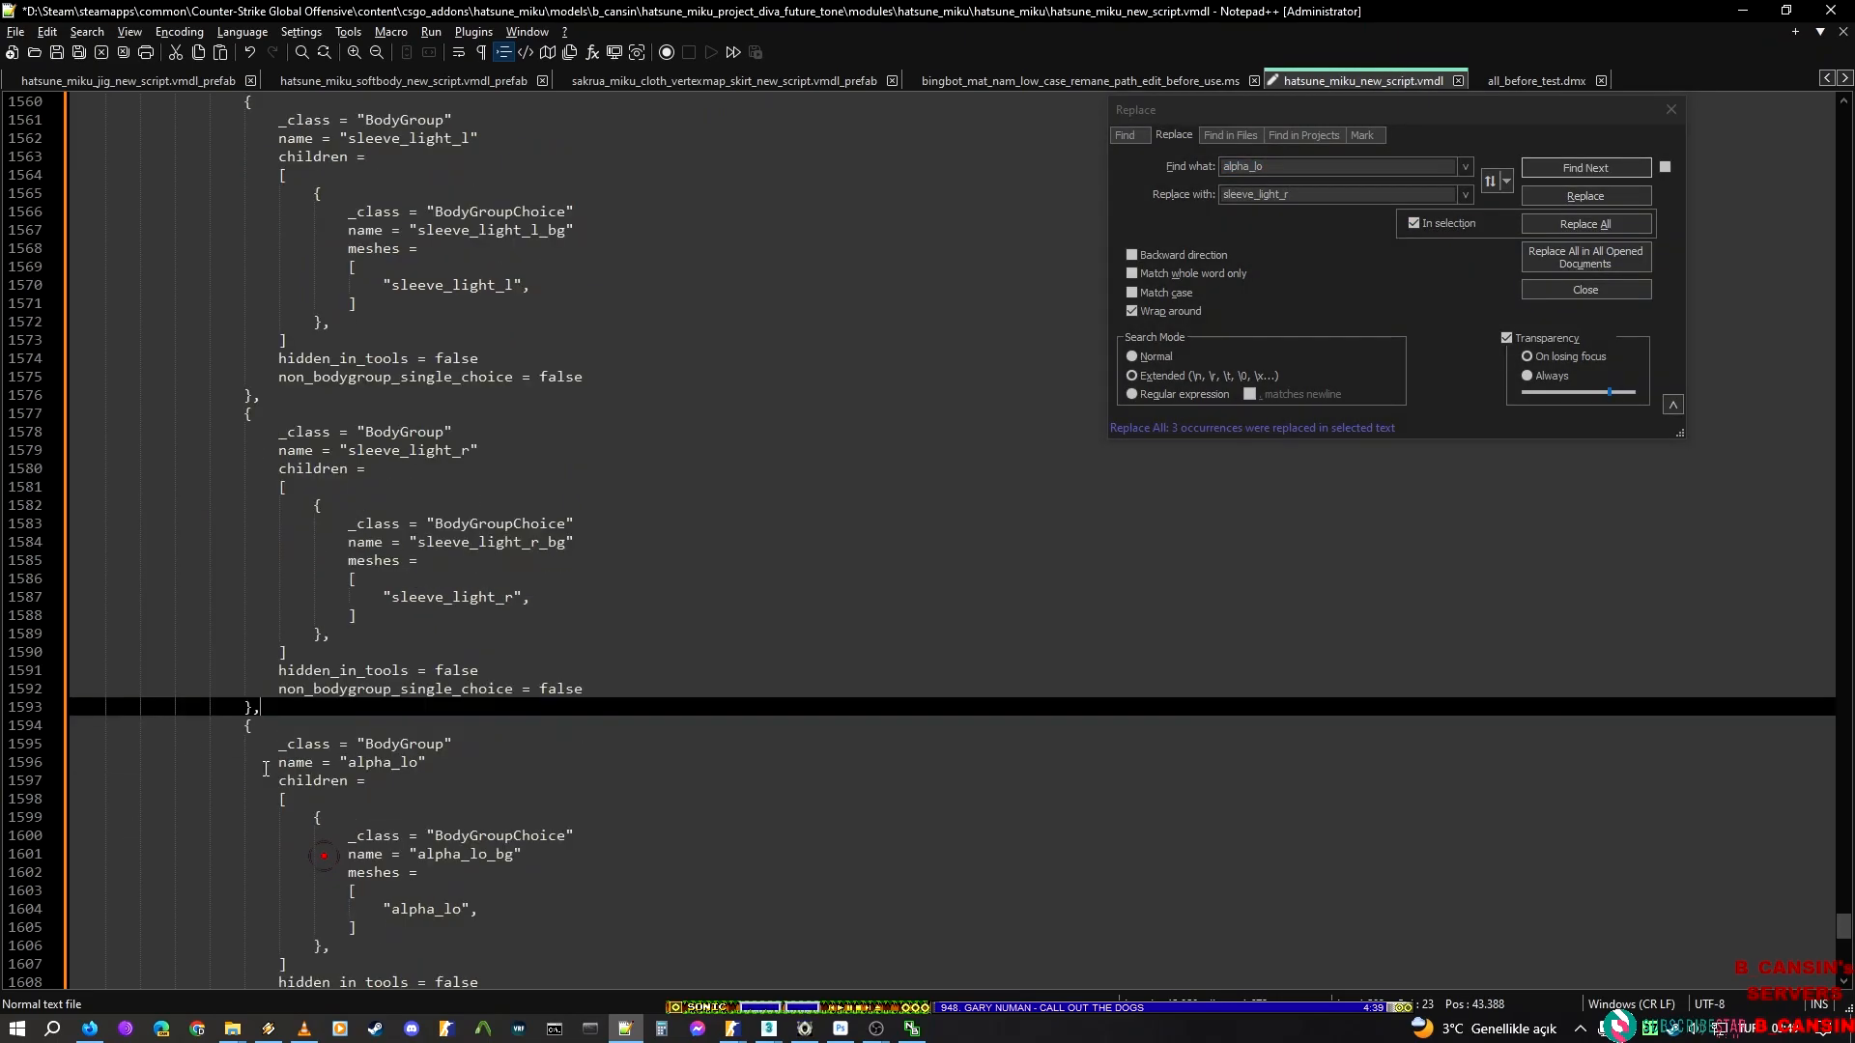
pyautogui.click(1569, 288)
pyautogui.scroll(-3, 555, 749)
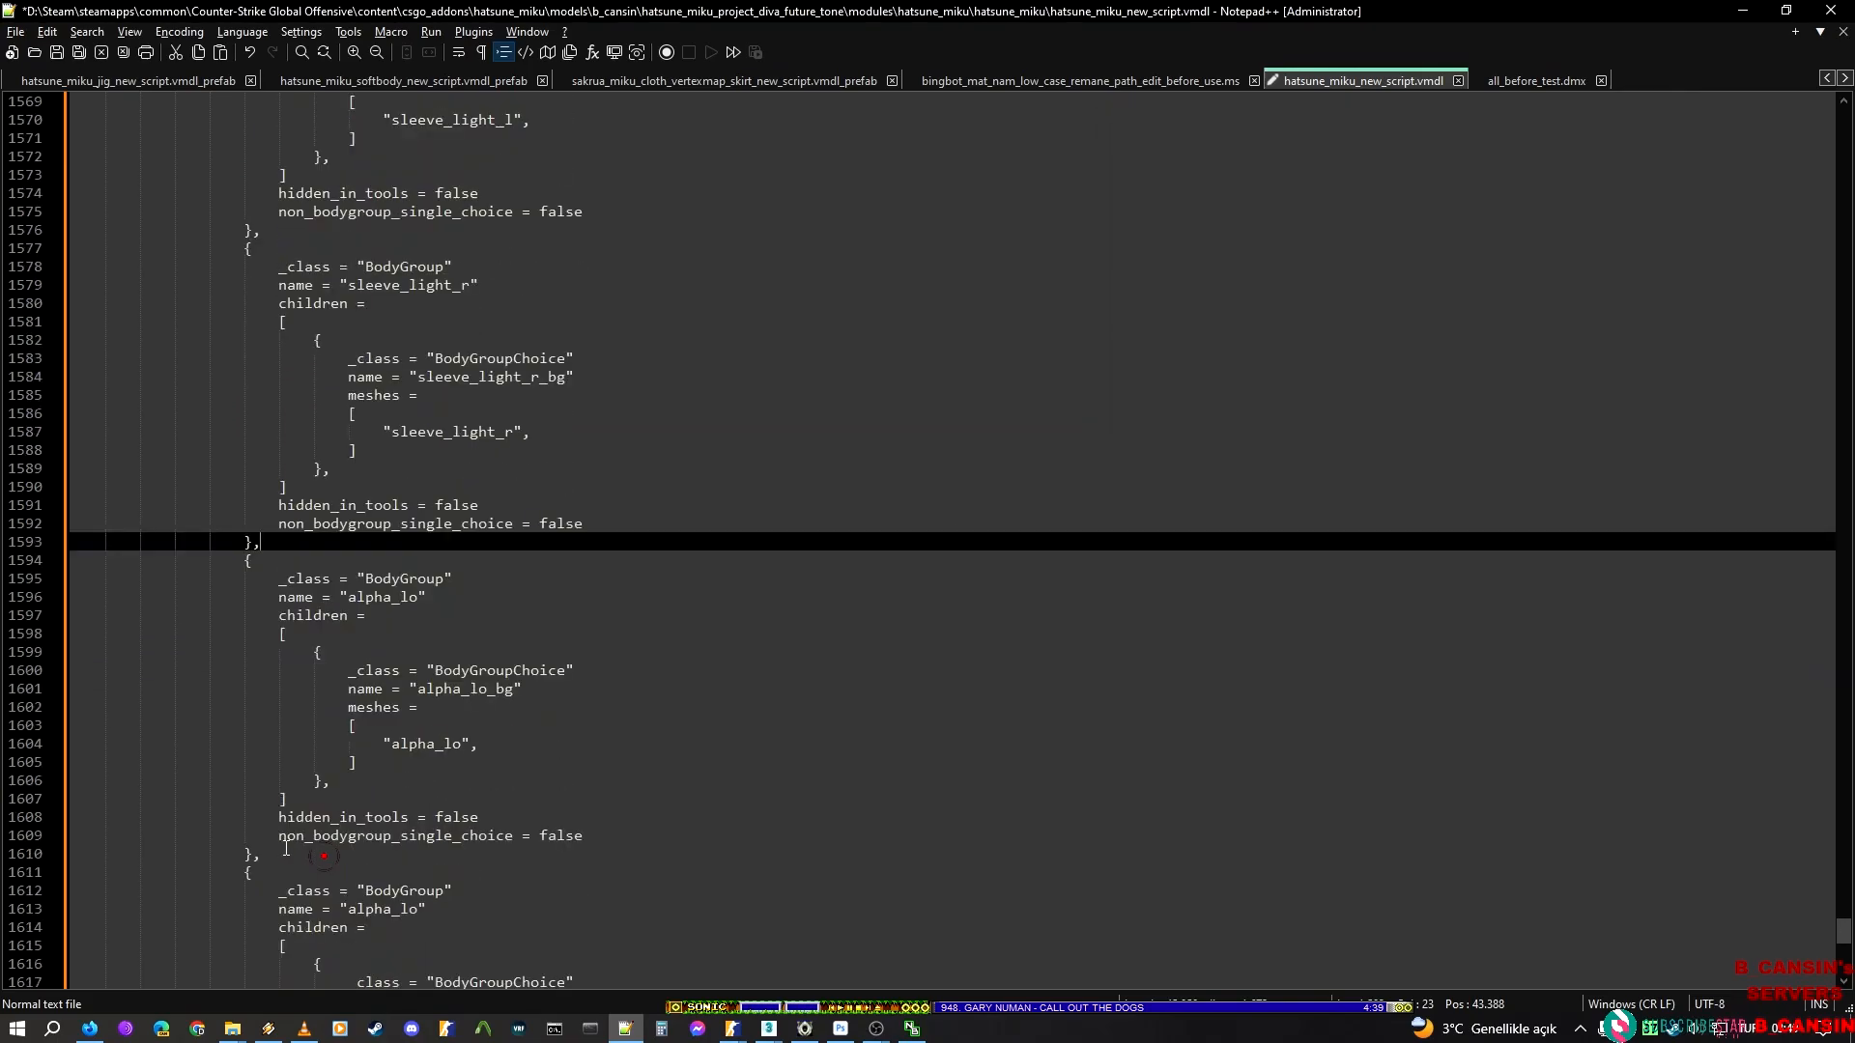
pyautogui.click(387, 597)
pyautogui.click(302, 542)
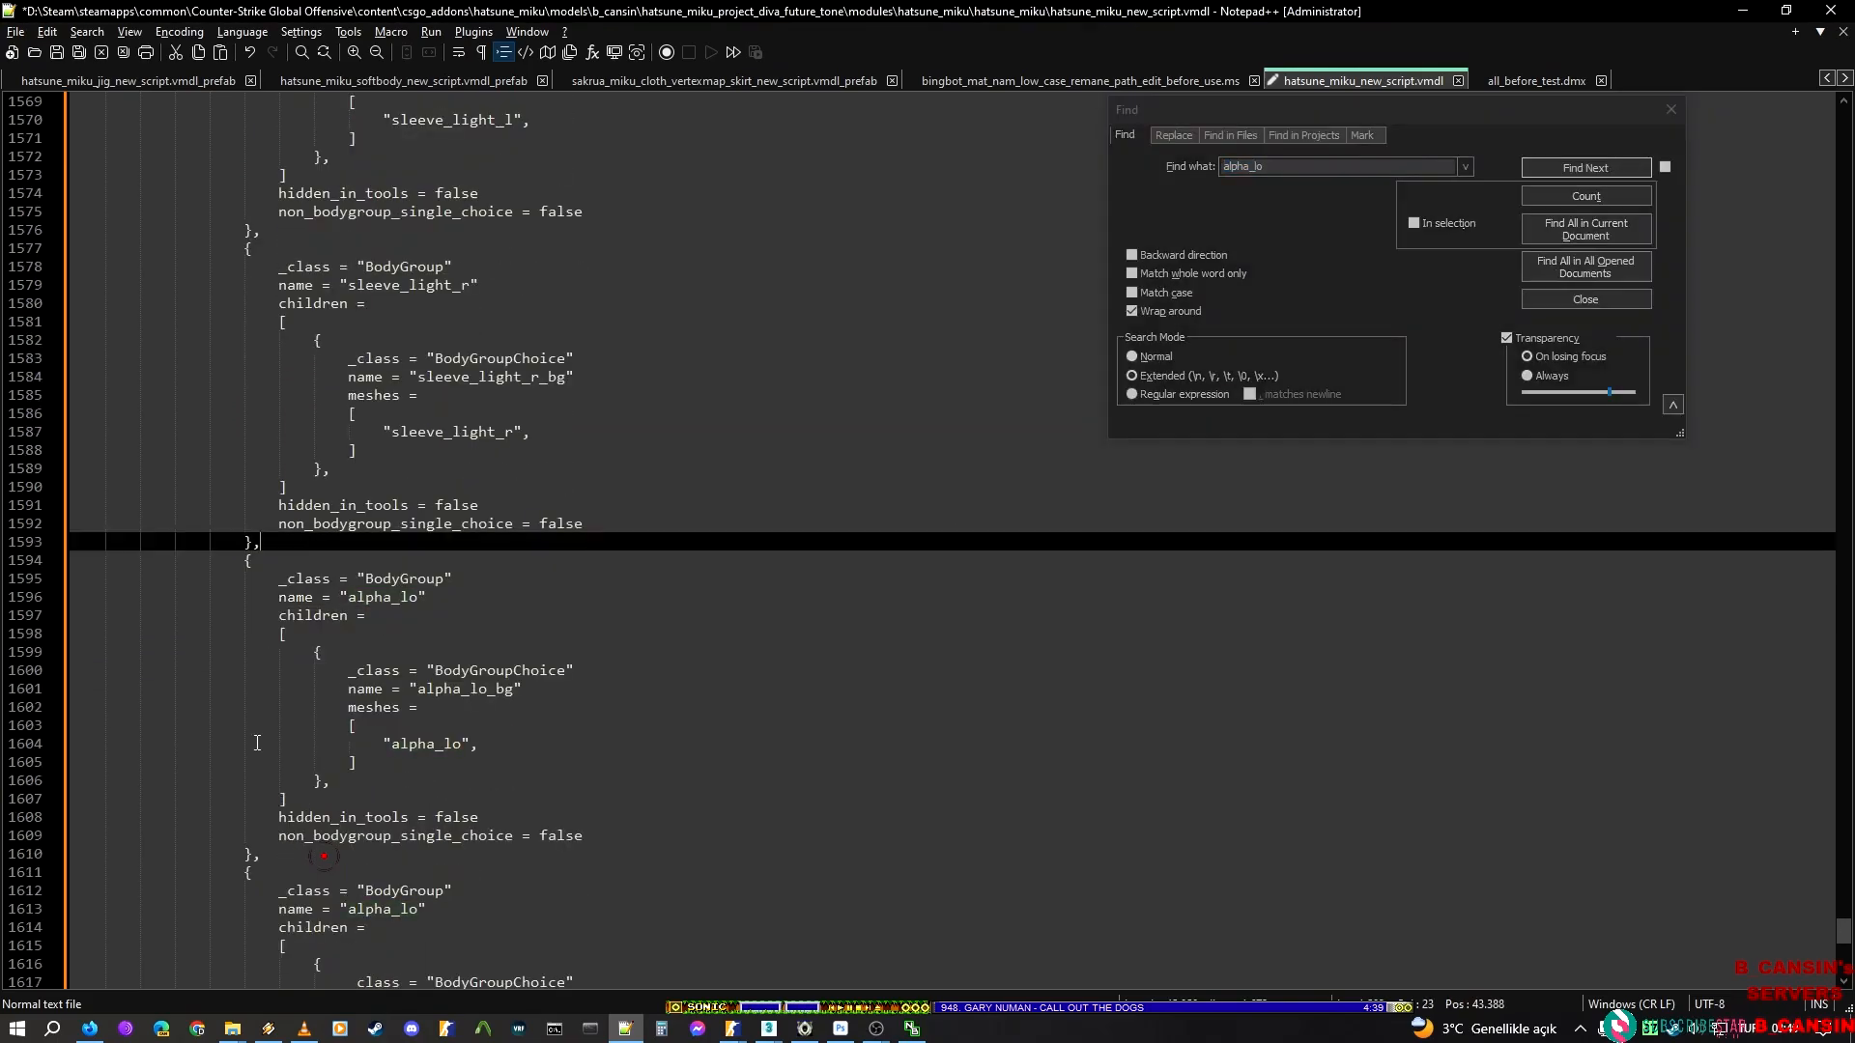
pyautogui.keyDown('shift'); pyautogui.click(272, 852); pyautogui.keyUp('shift')
pyautogui.click(1179, 138)
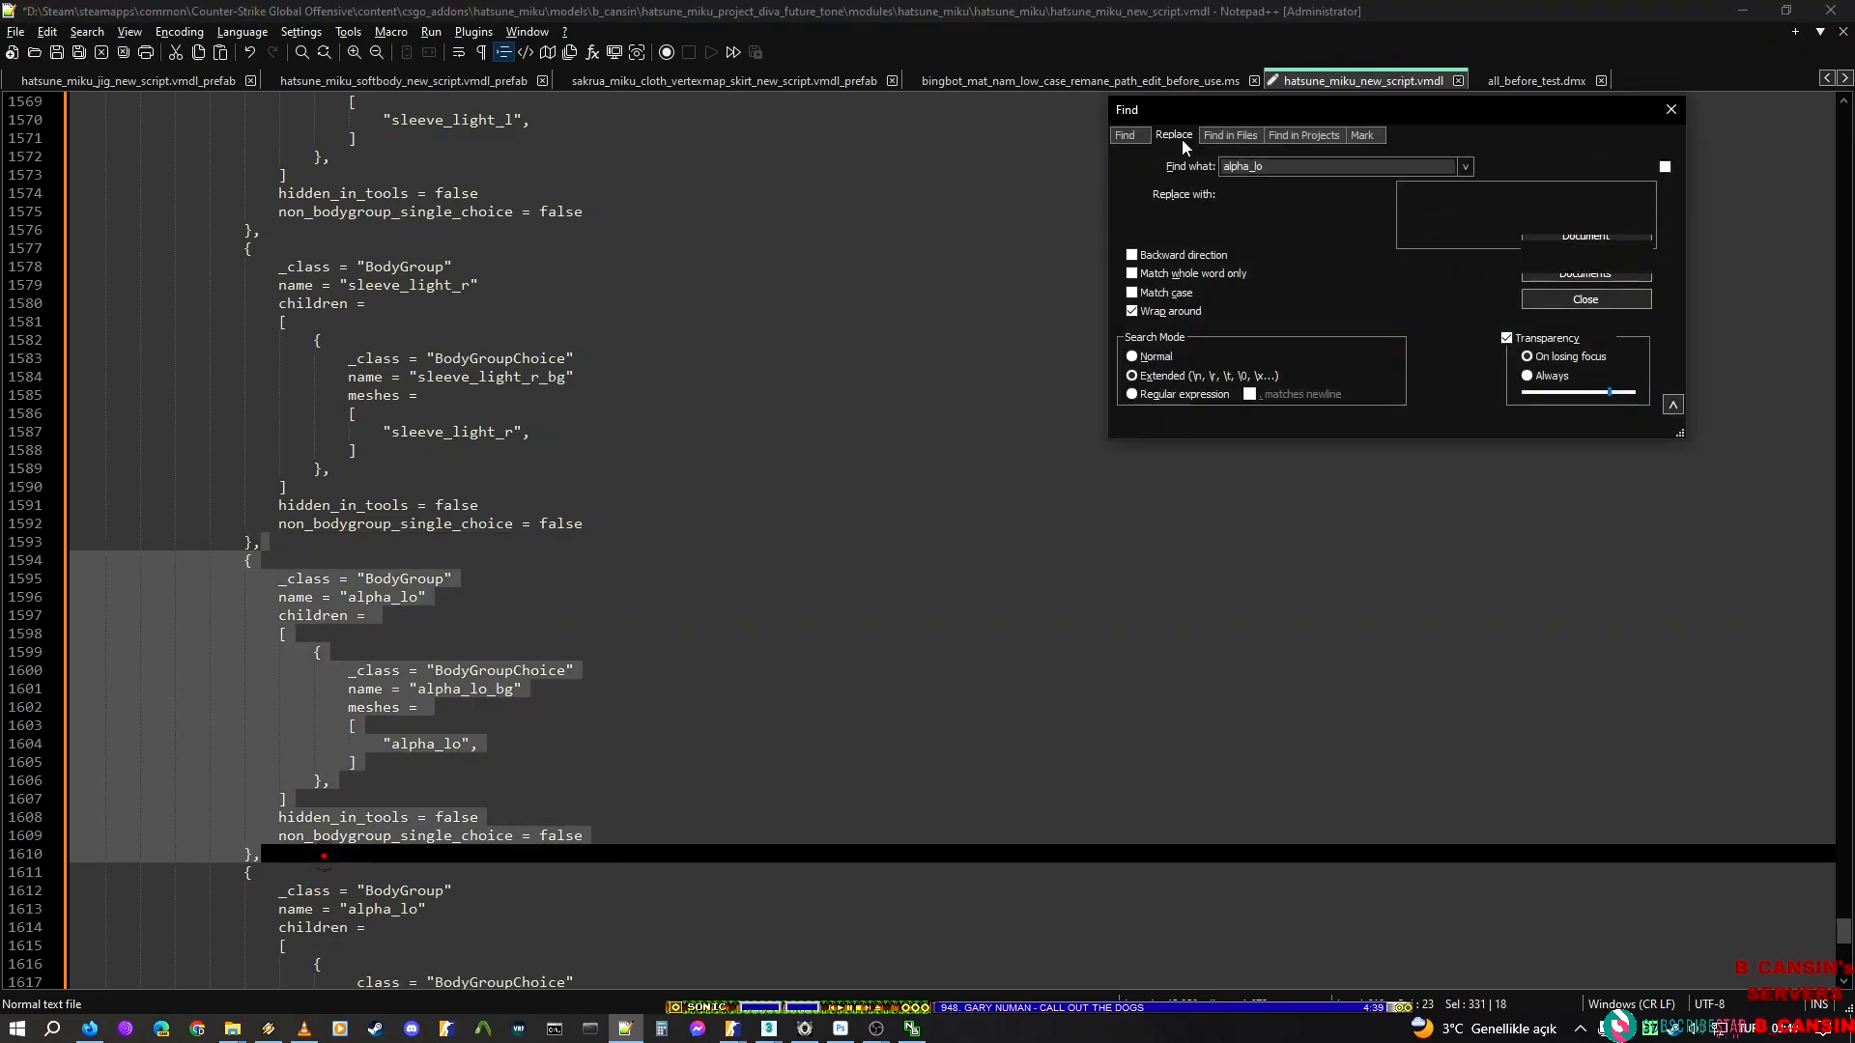
# Replace alpha_lo in the selected BodyGroup block after the sleeve_light_r block with the render mesh name tie_lo from ModelDoc, limited to the selection
pyautogui.doubleClick(1375, 195)
pyautogui.hotkey('ctrl', 'v')
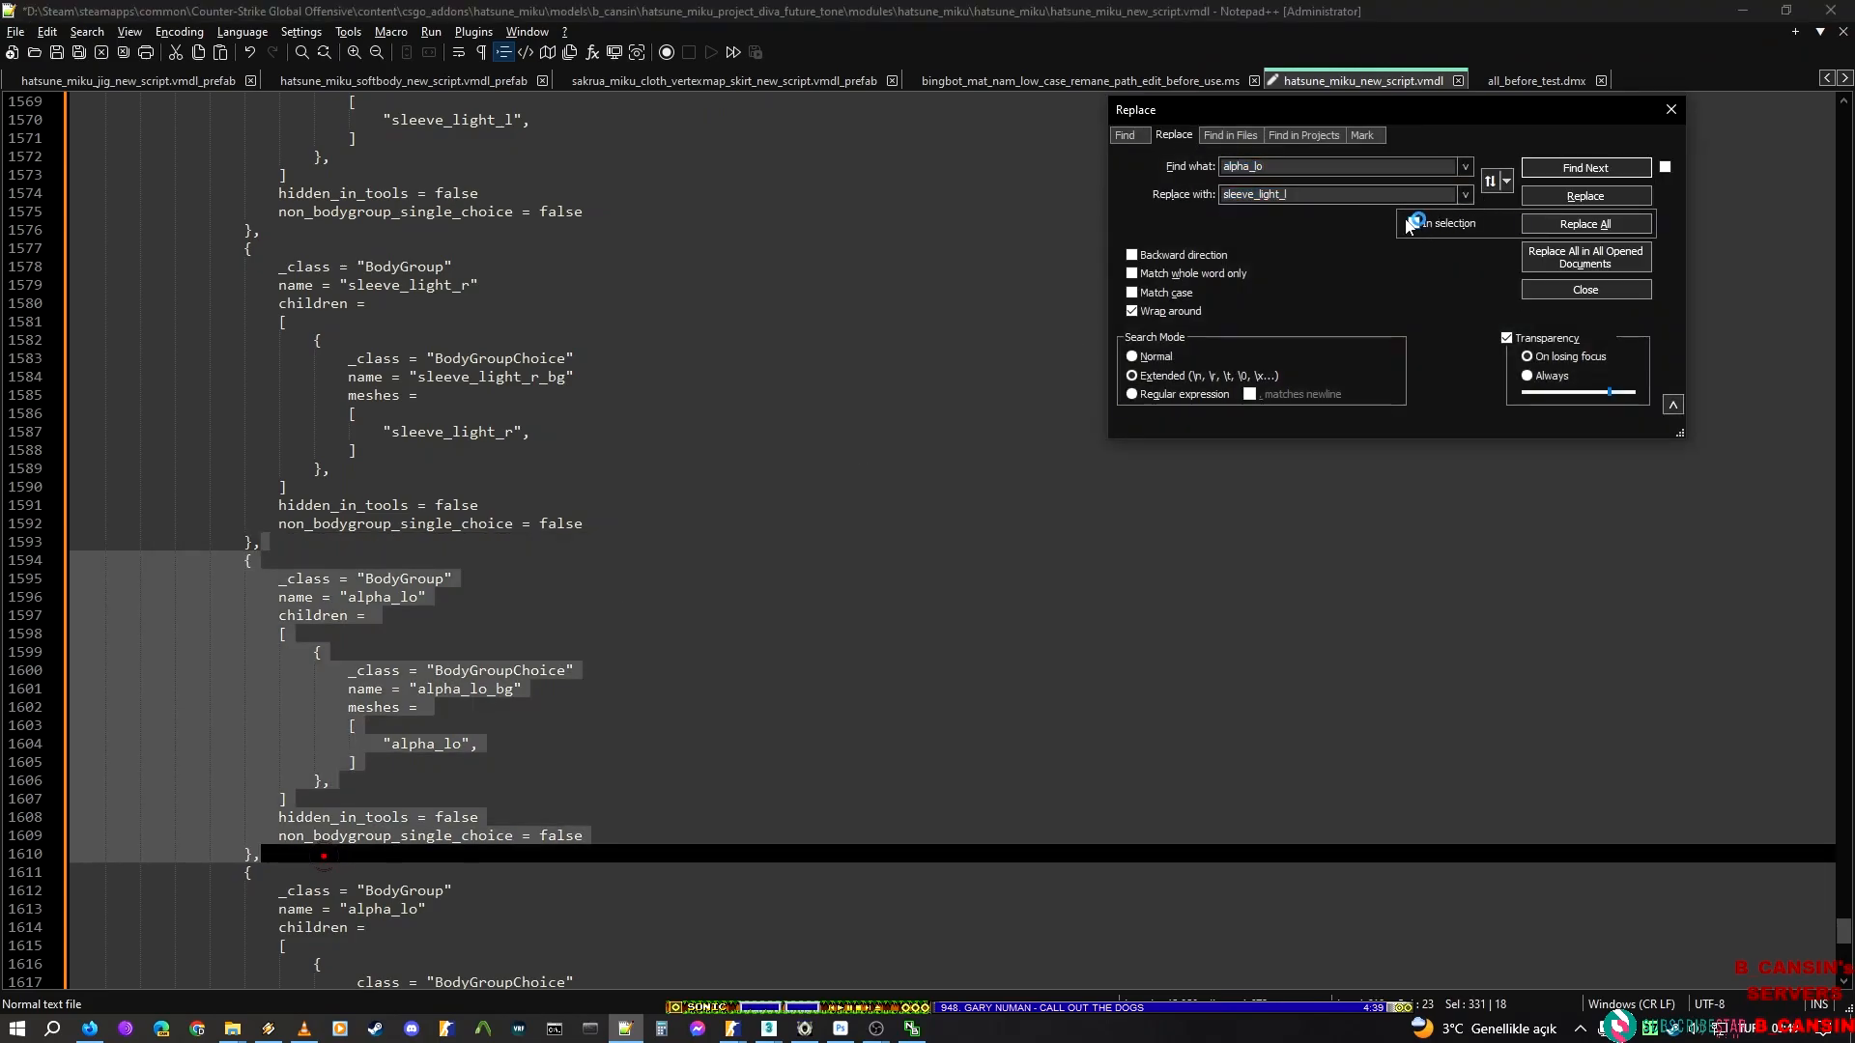
pyautogui.hotkey('alt', 'Tab')
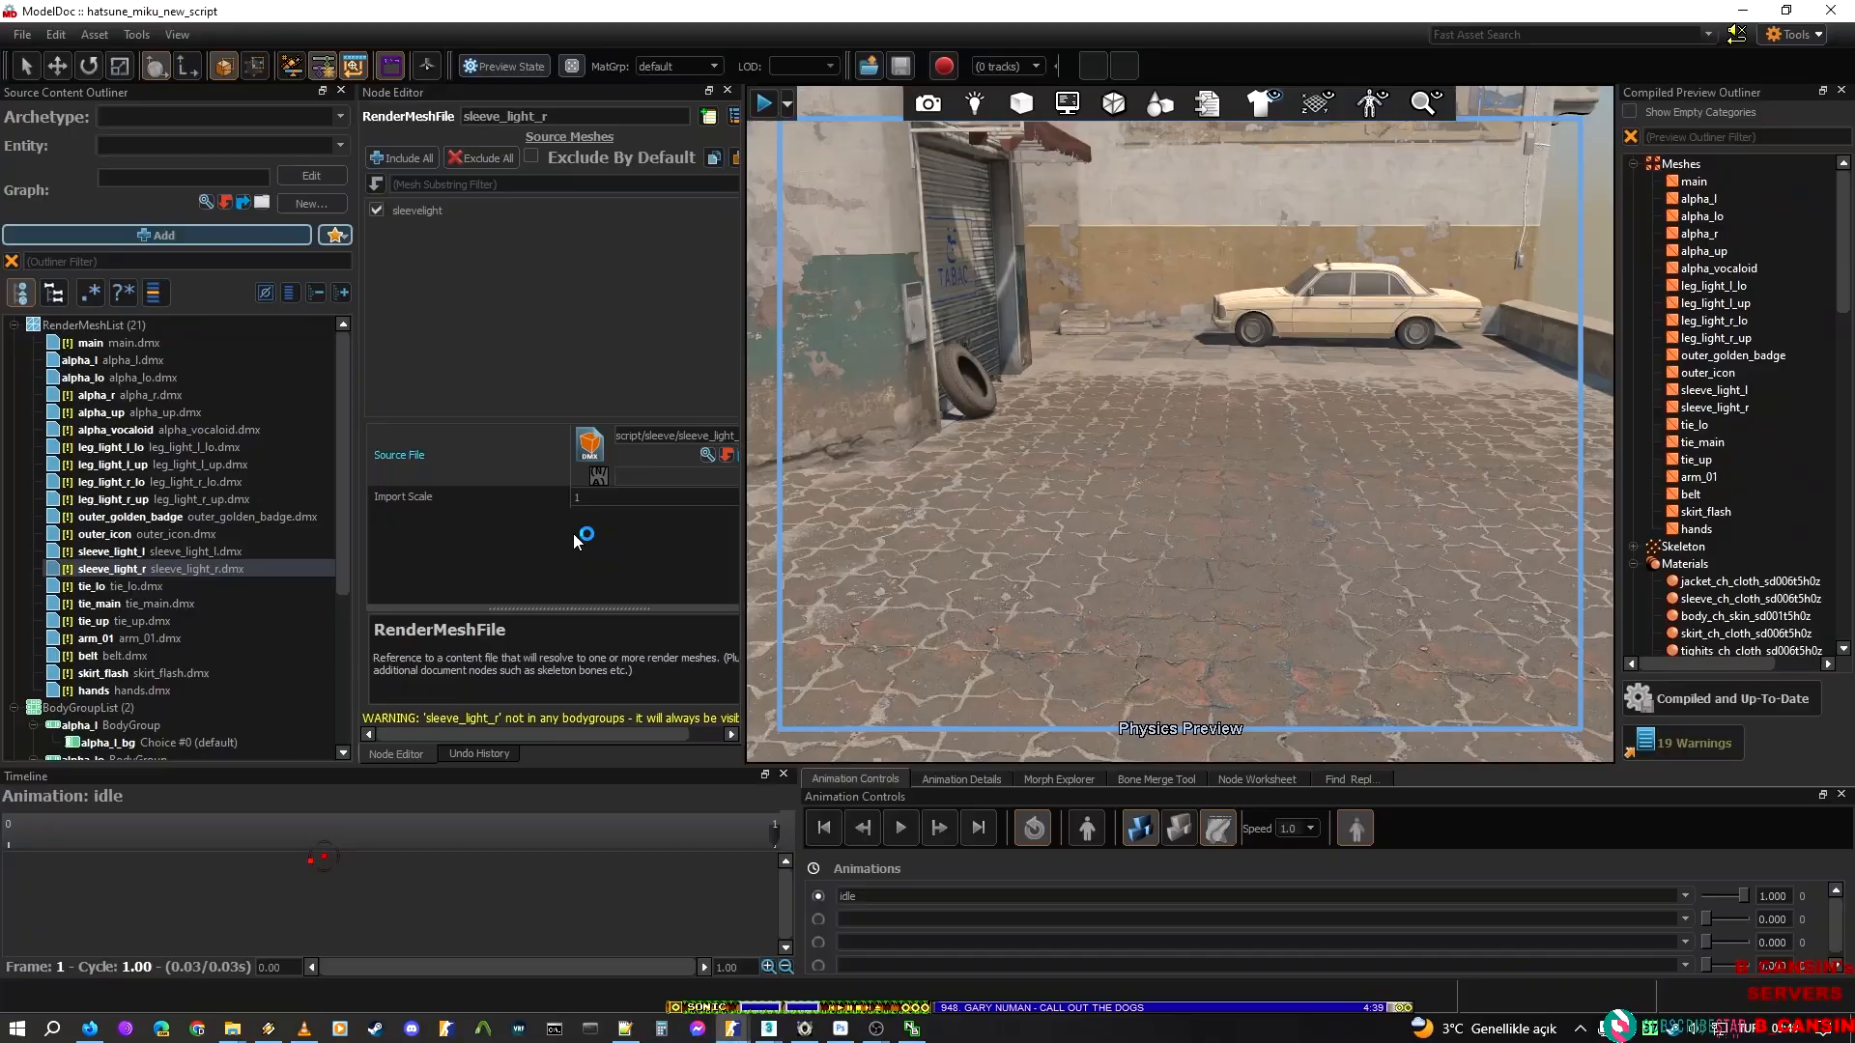
pyautogui.click(114, 587)
pyautogui.click(575, 113)
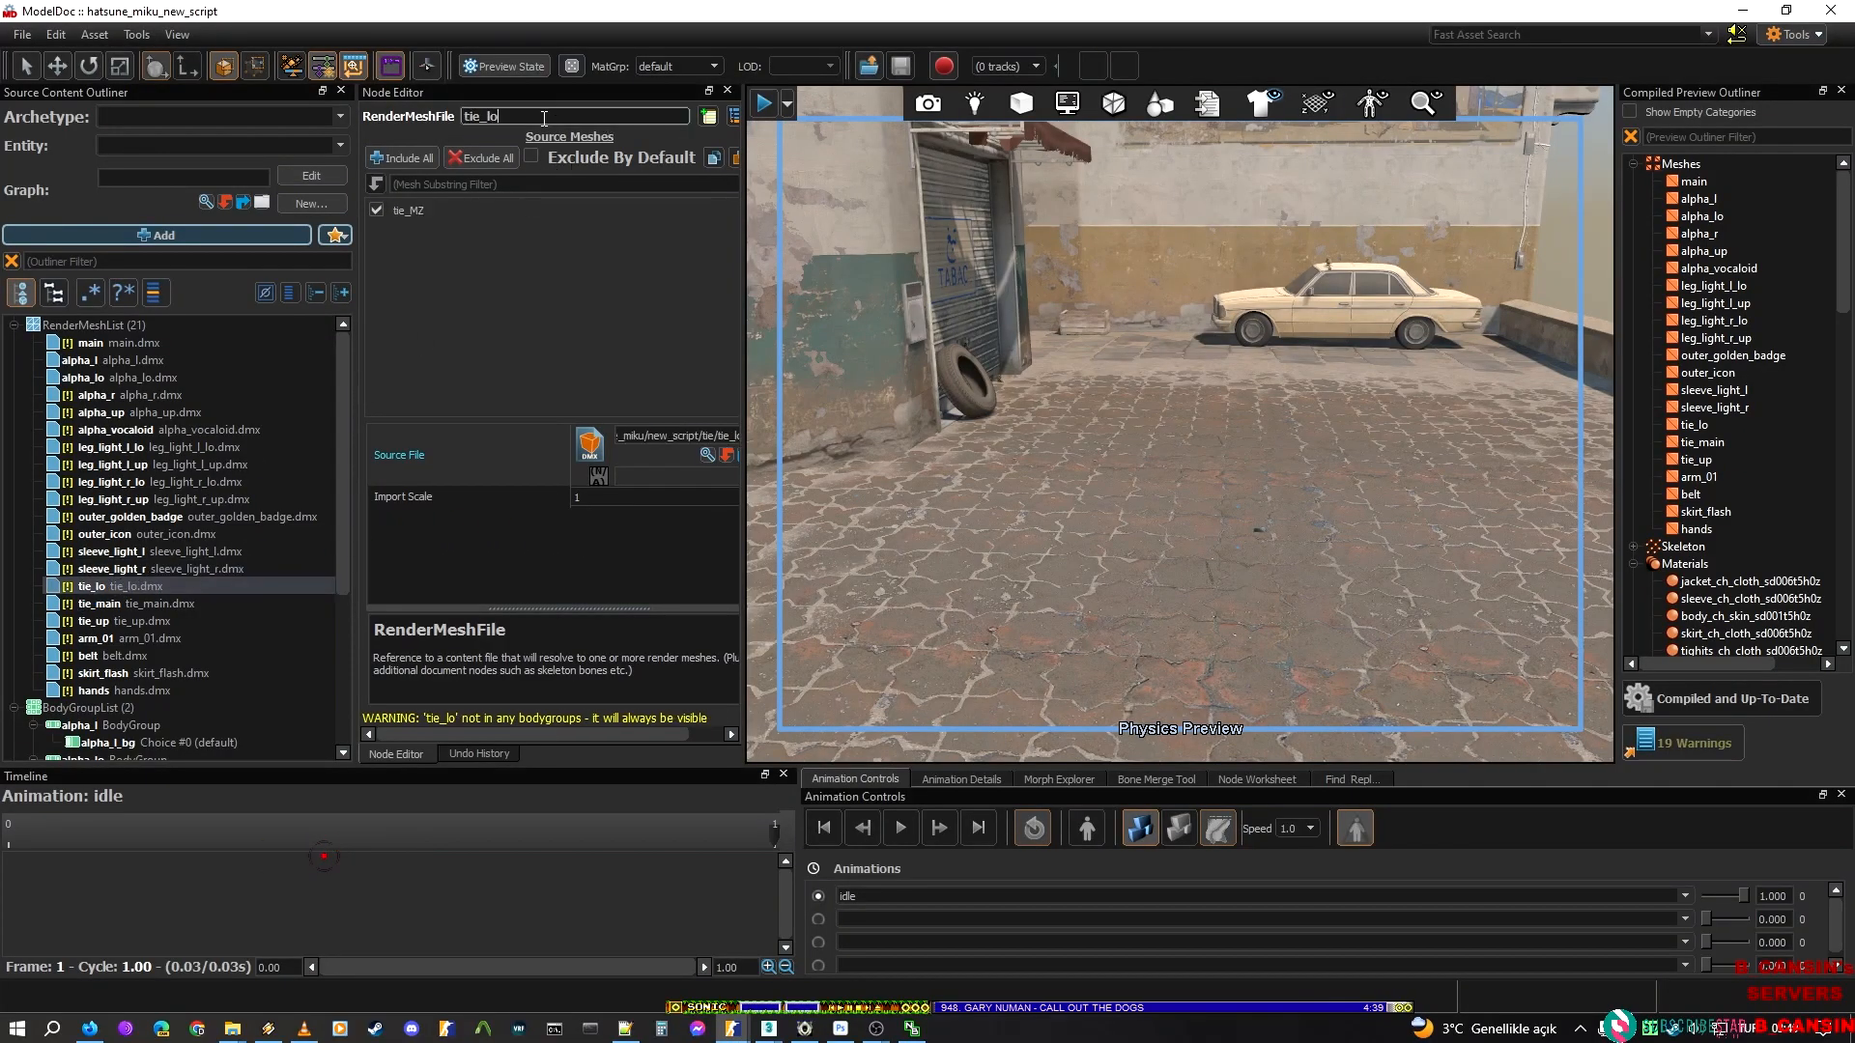
pyautogui.hotkey('alt', 'Tab')
pyautogui.press('Tab')
pyautogui.write('tie_lo')
pyautogui.click(1414, 223)
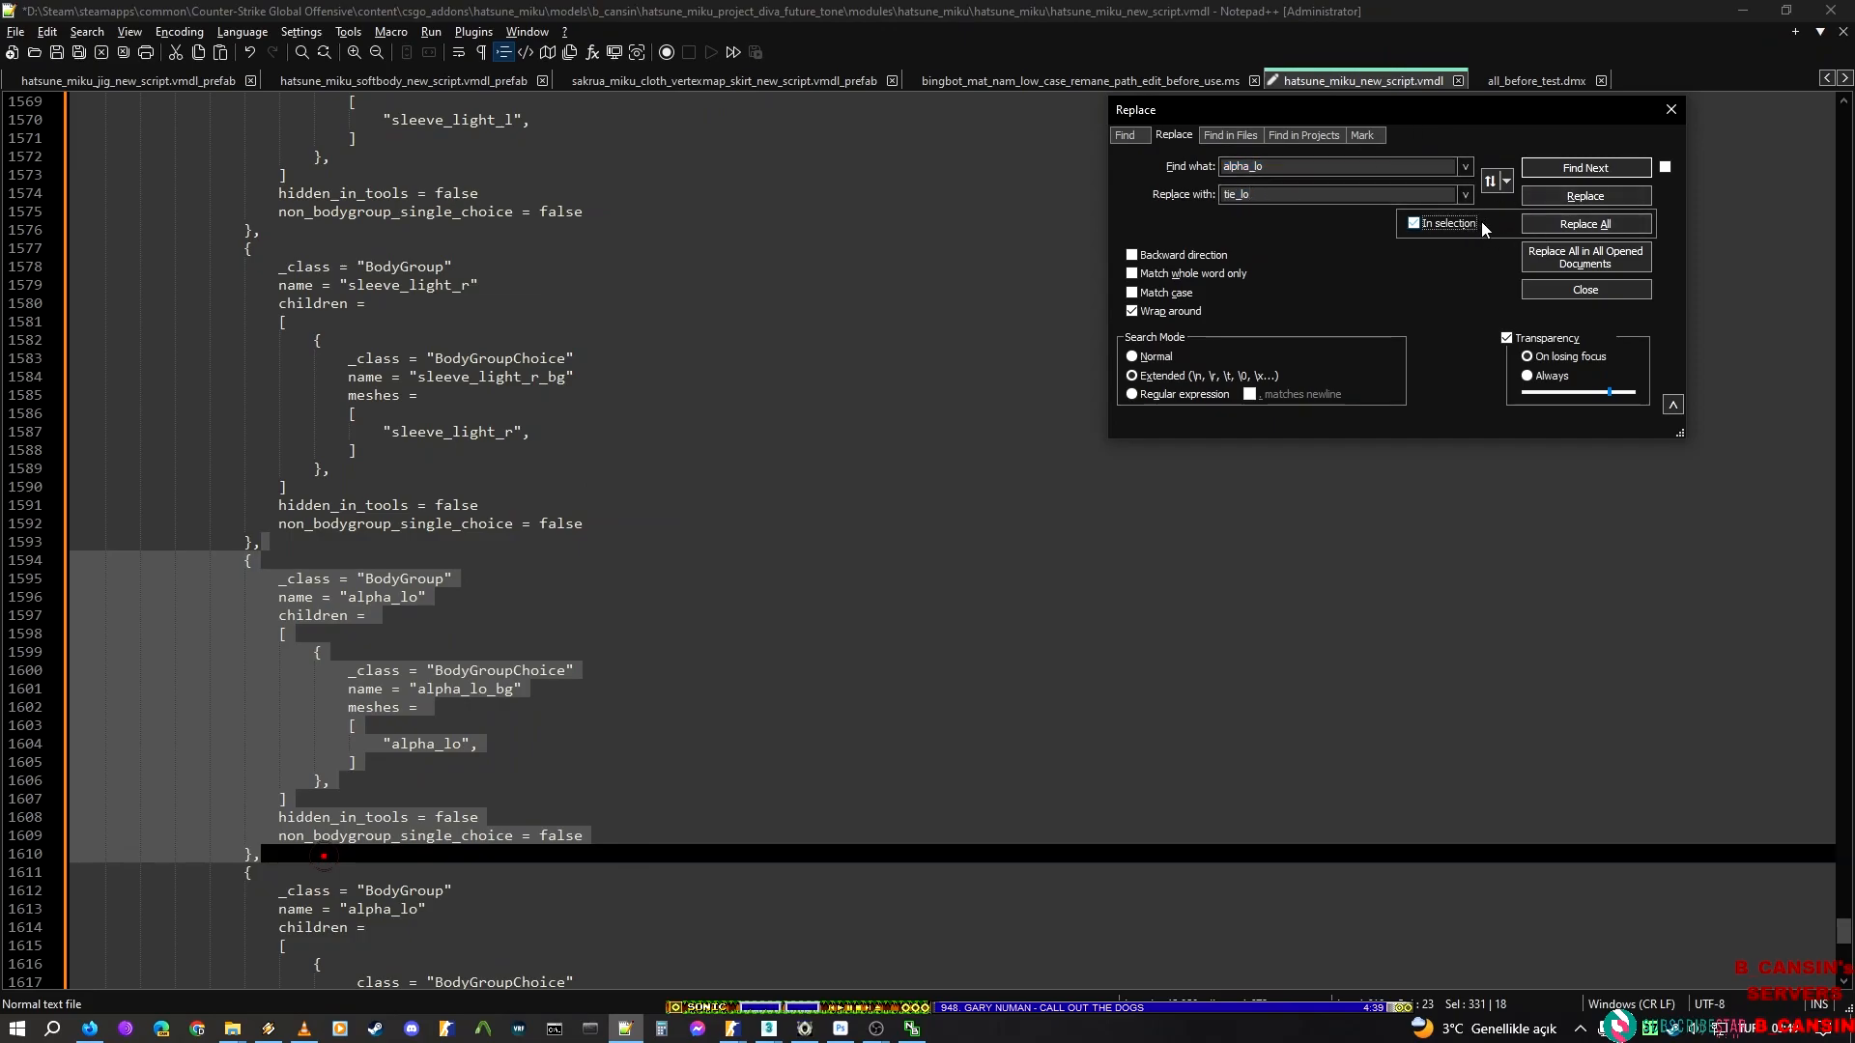
pyautogui.click(1585, 223)
# Select the alpha_lo BodyGroup block after the tie_lo block and replace alpha_lo in it with the render mesh name tie_main from ModelDoc
pyautogui.scroll(-4, 457, 686)
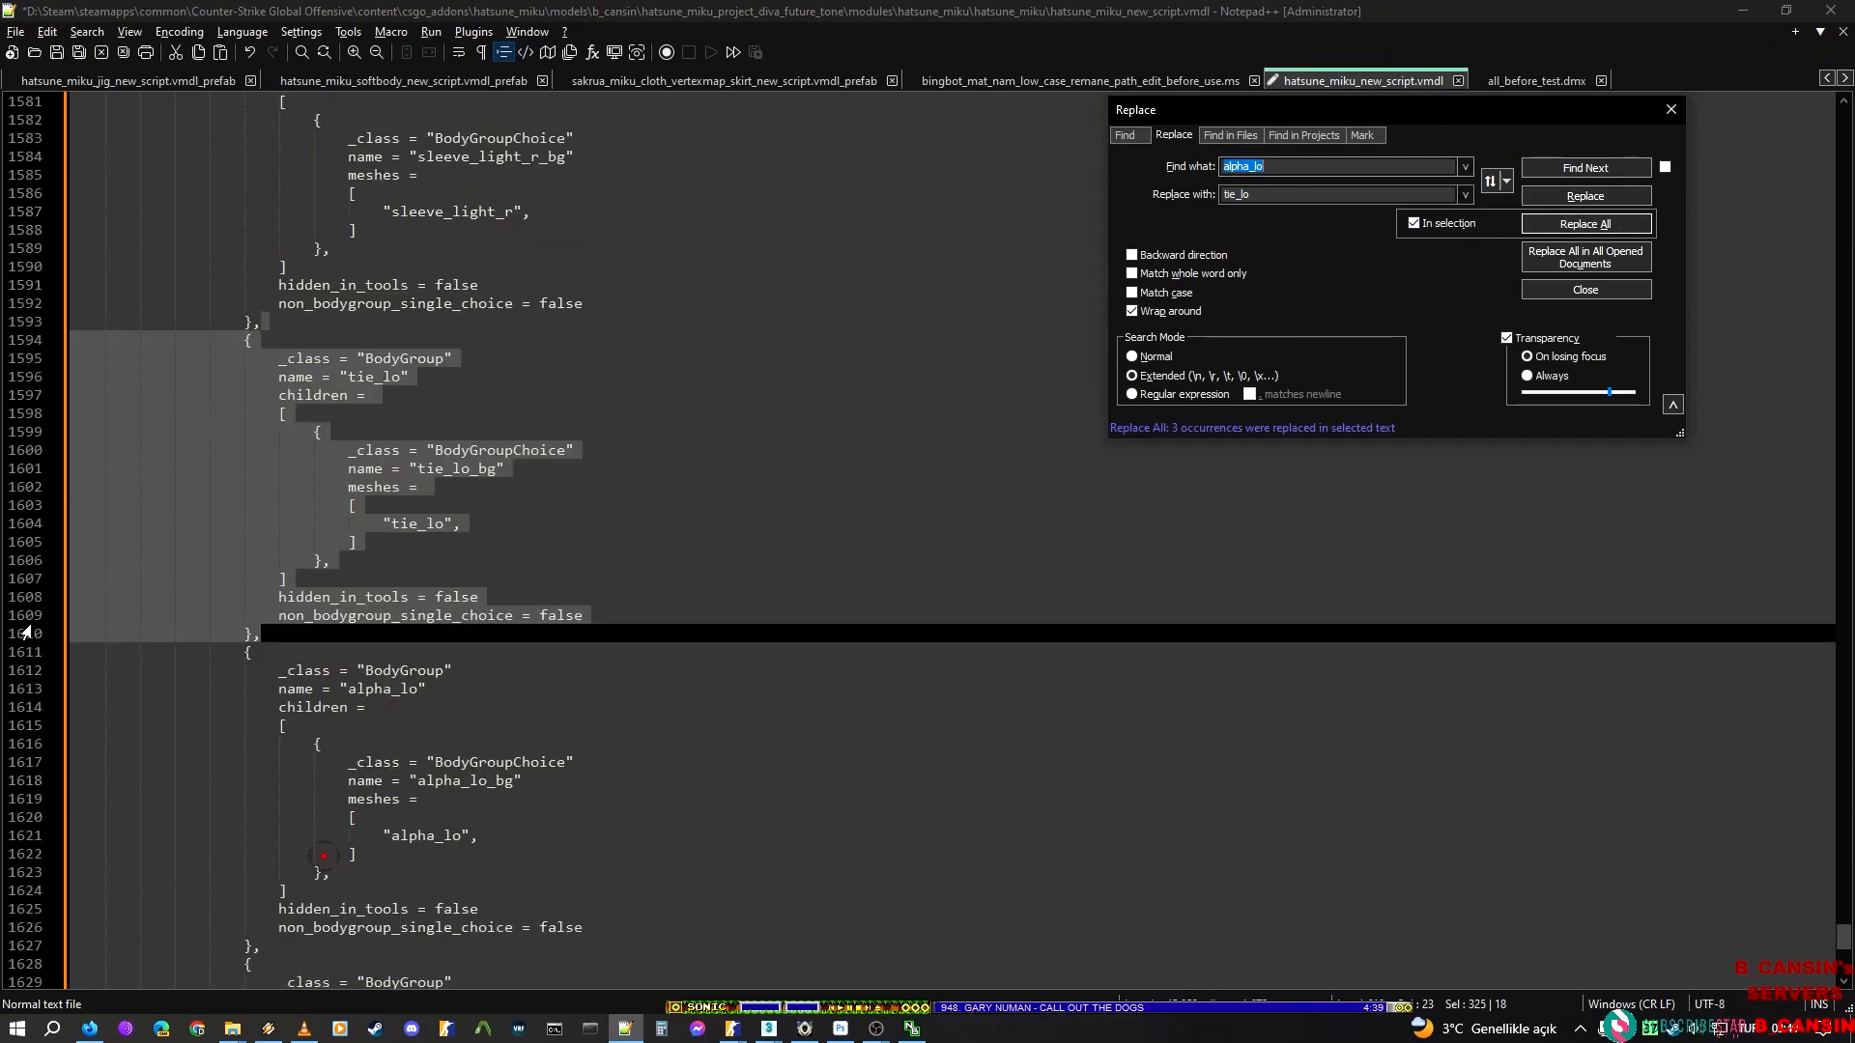
pyautogui.click(281, 637)
pyautogui.scroll(-2, 282, 780)
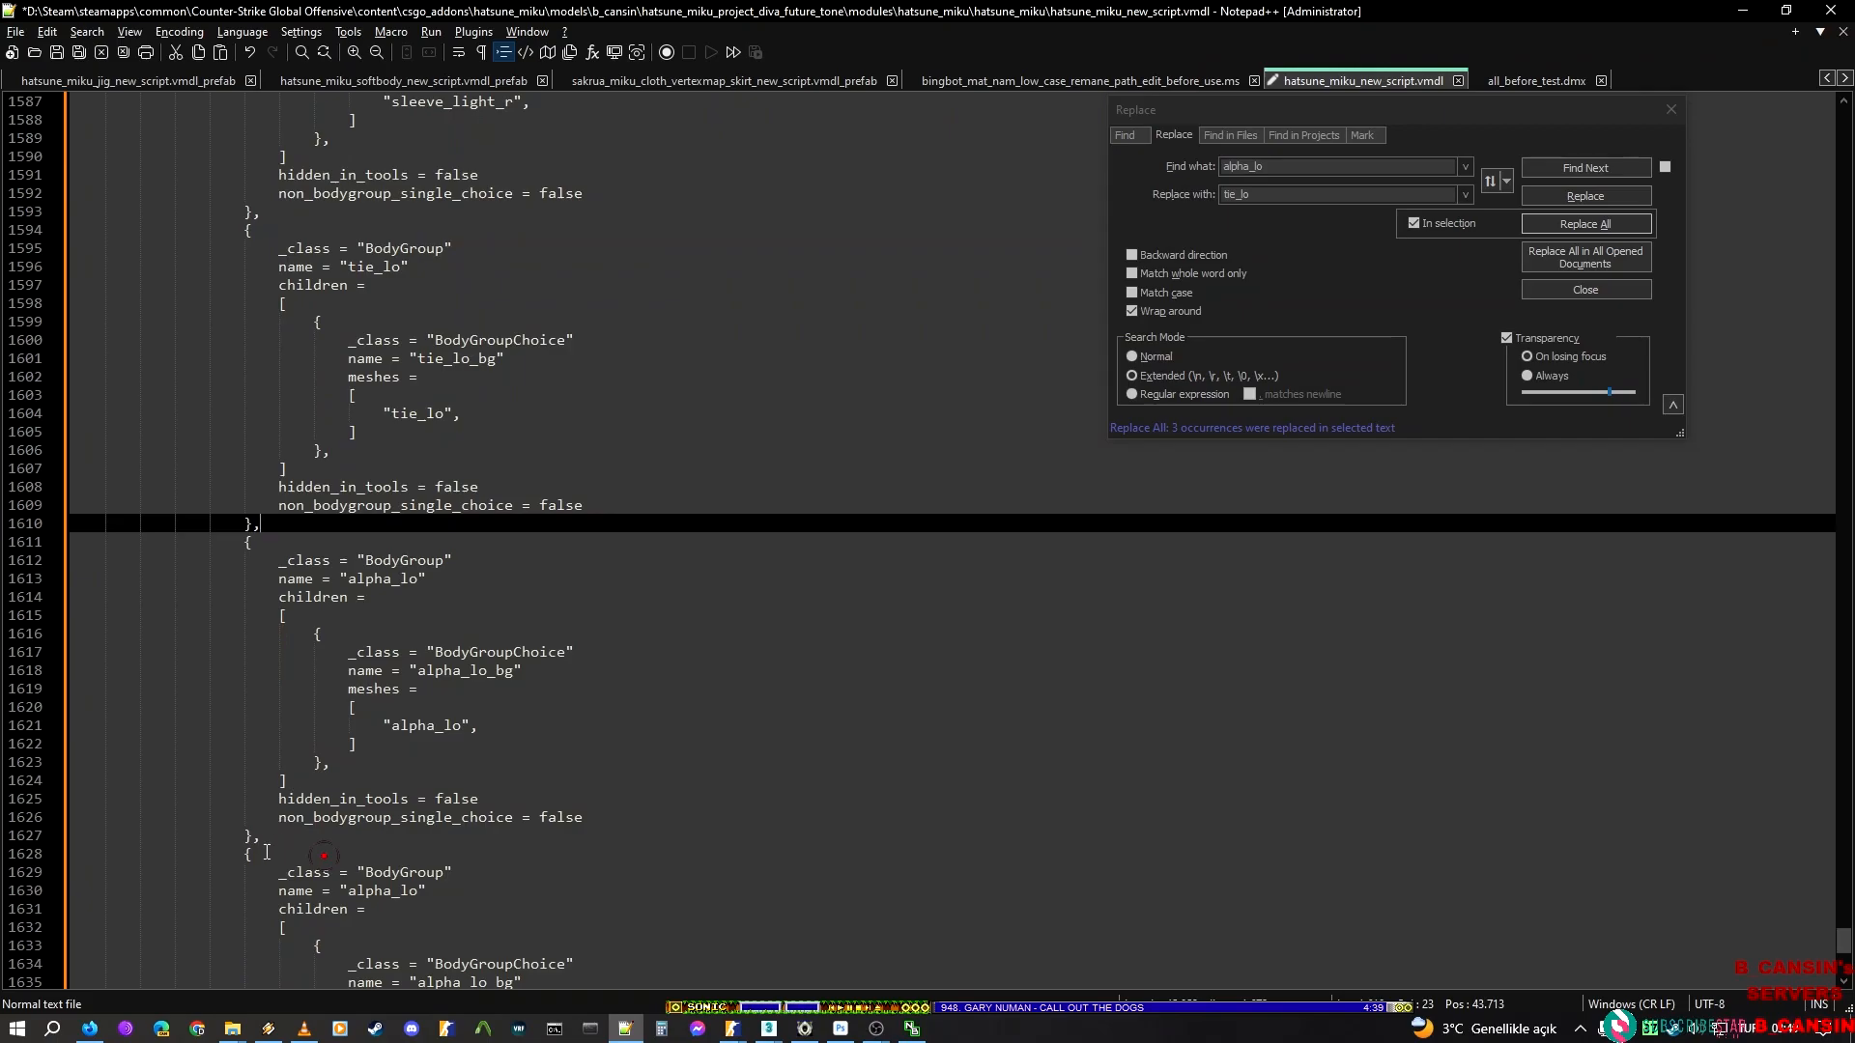
pyautogui.keyDown('shift'); pyautogui.click(288, 831); pyautogui.keyUp('shift')
pyautogui.hotkey('alt', 'Tab')
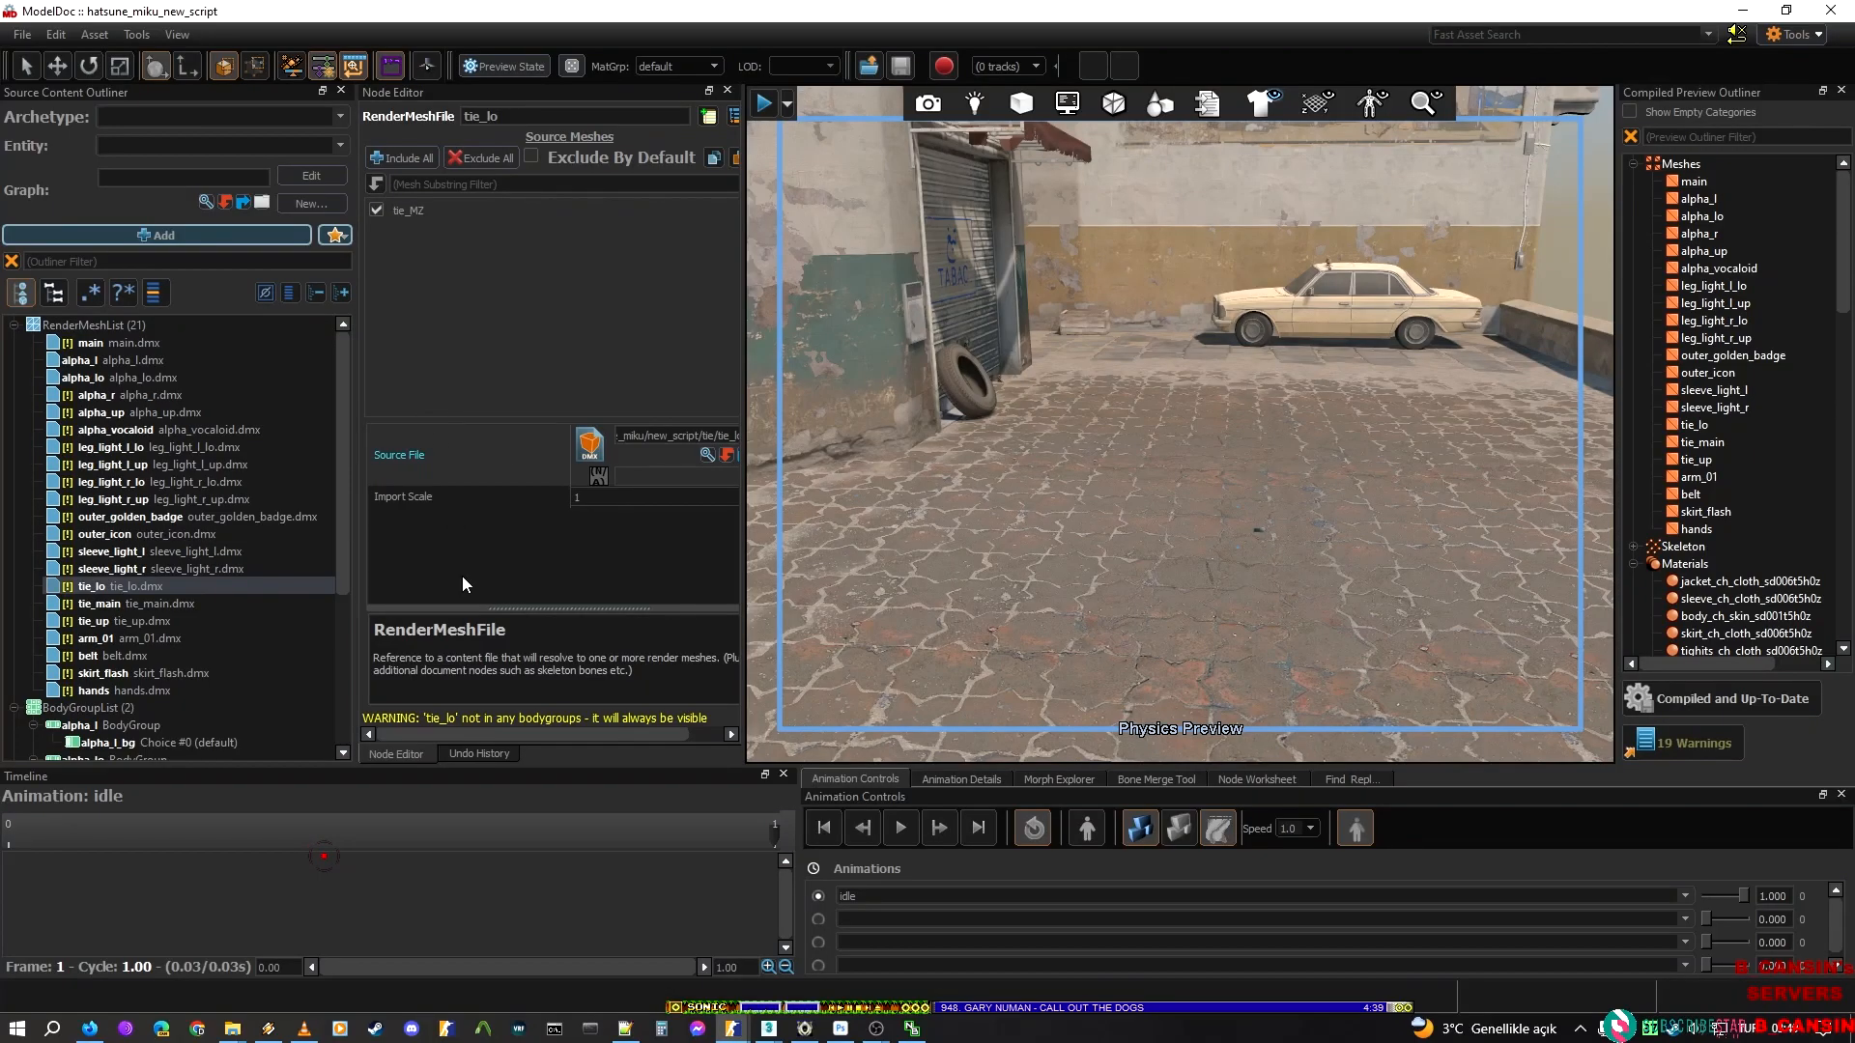
pyautogui.click(106, 604)
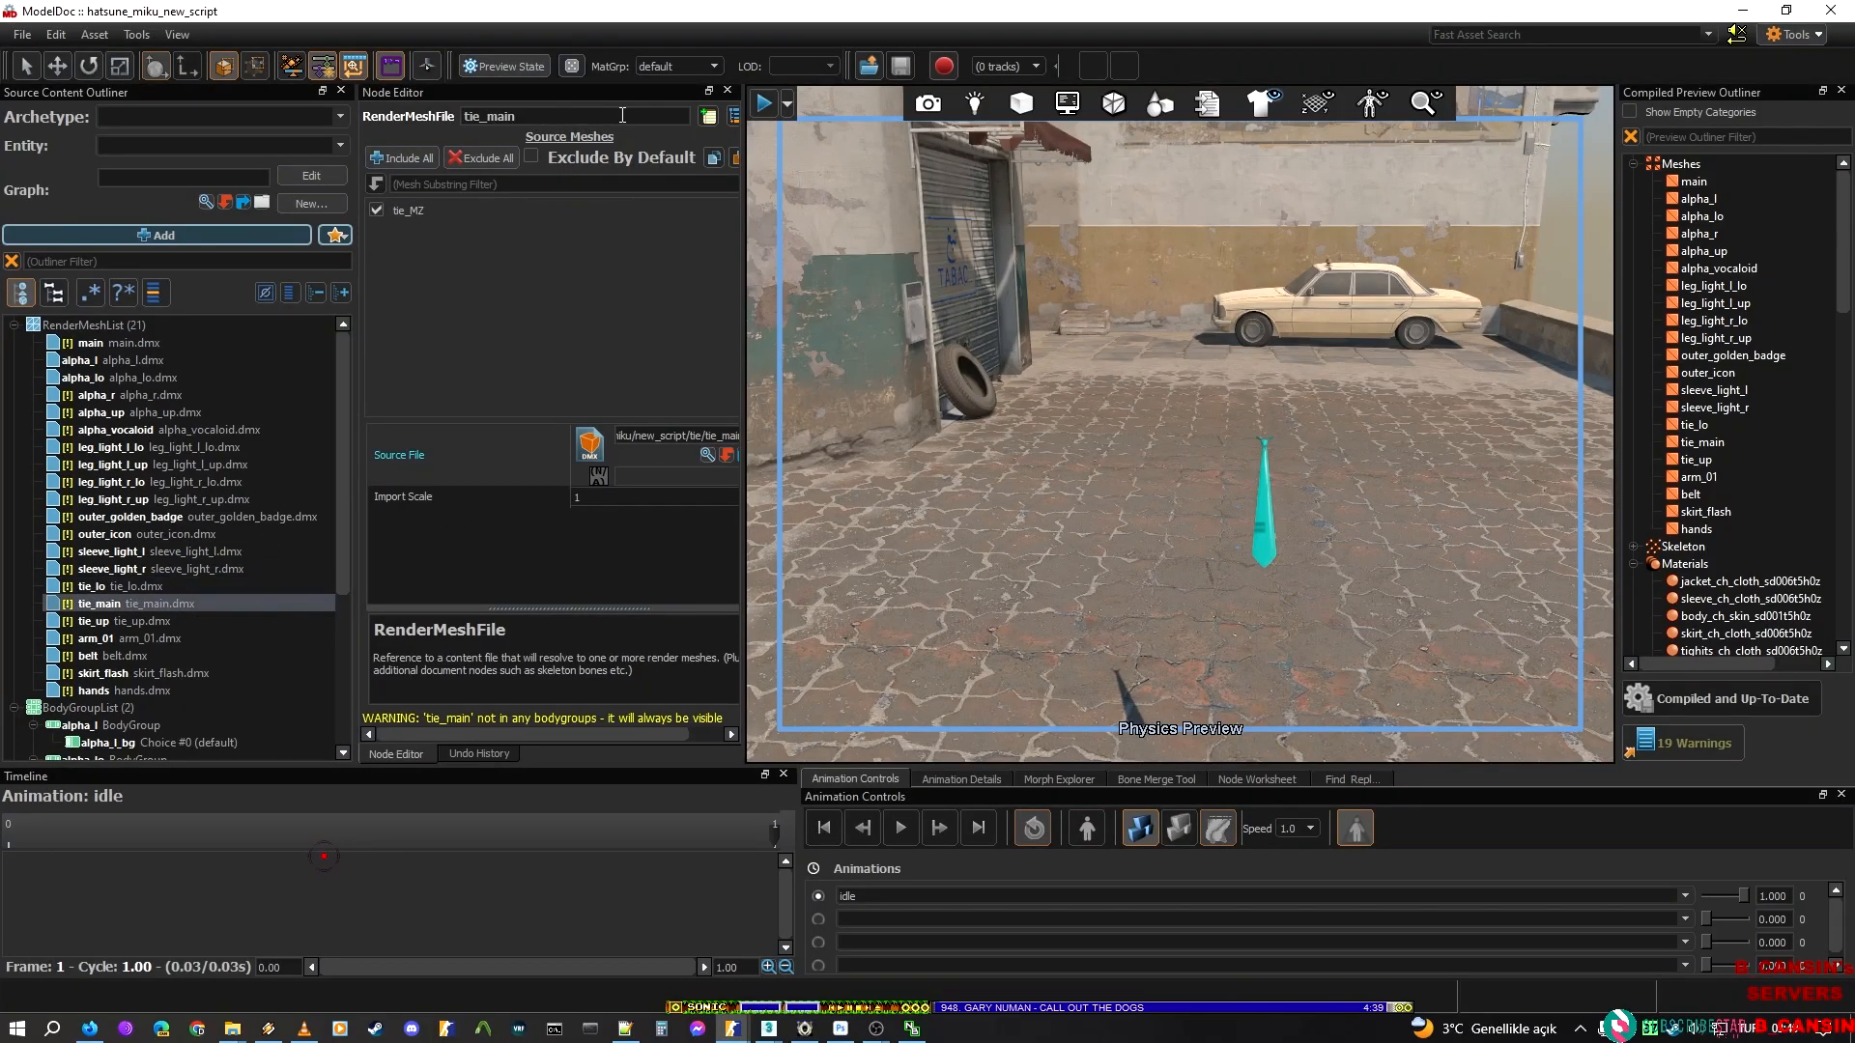
pyautogui.hotkey('alt', 'Tab')
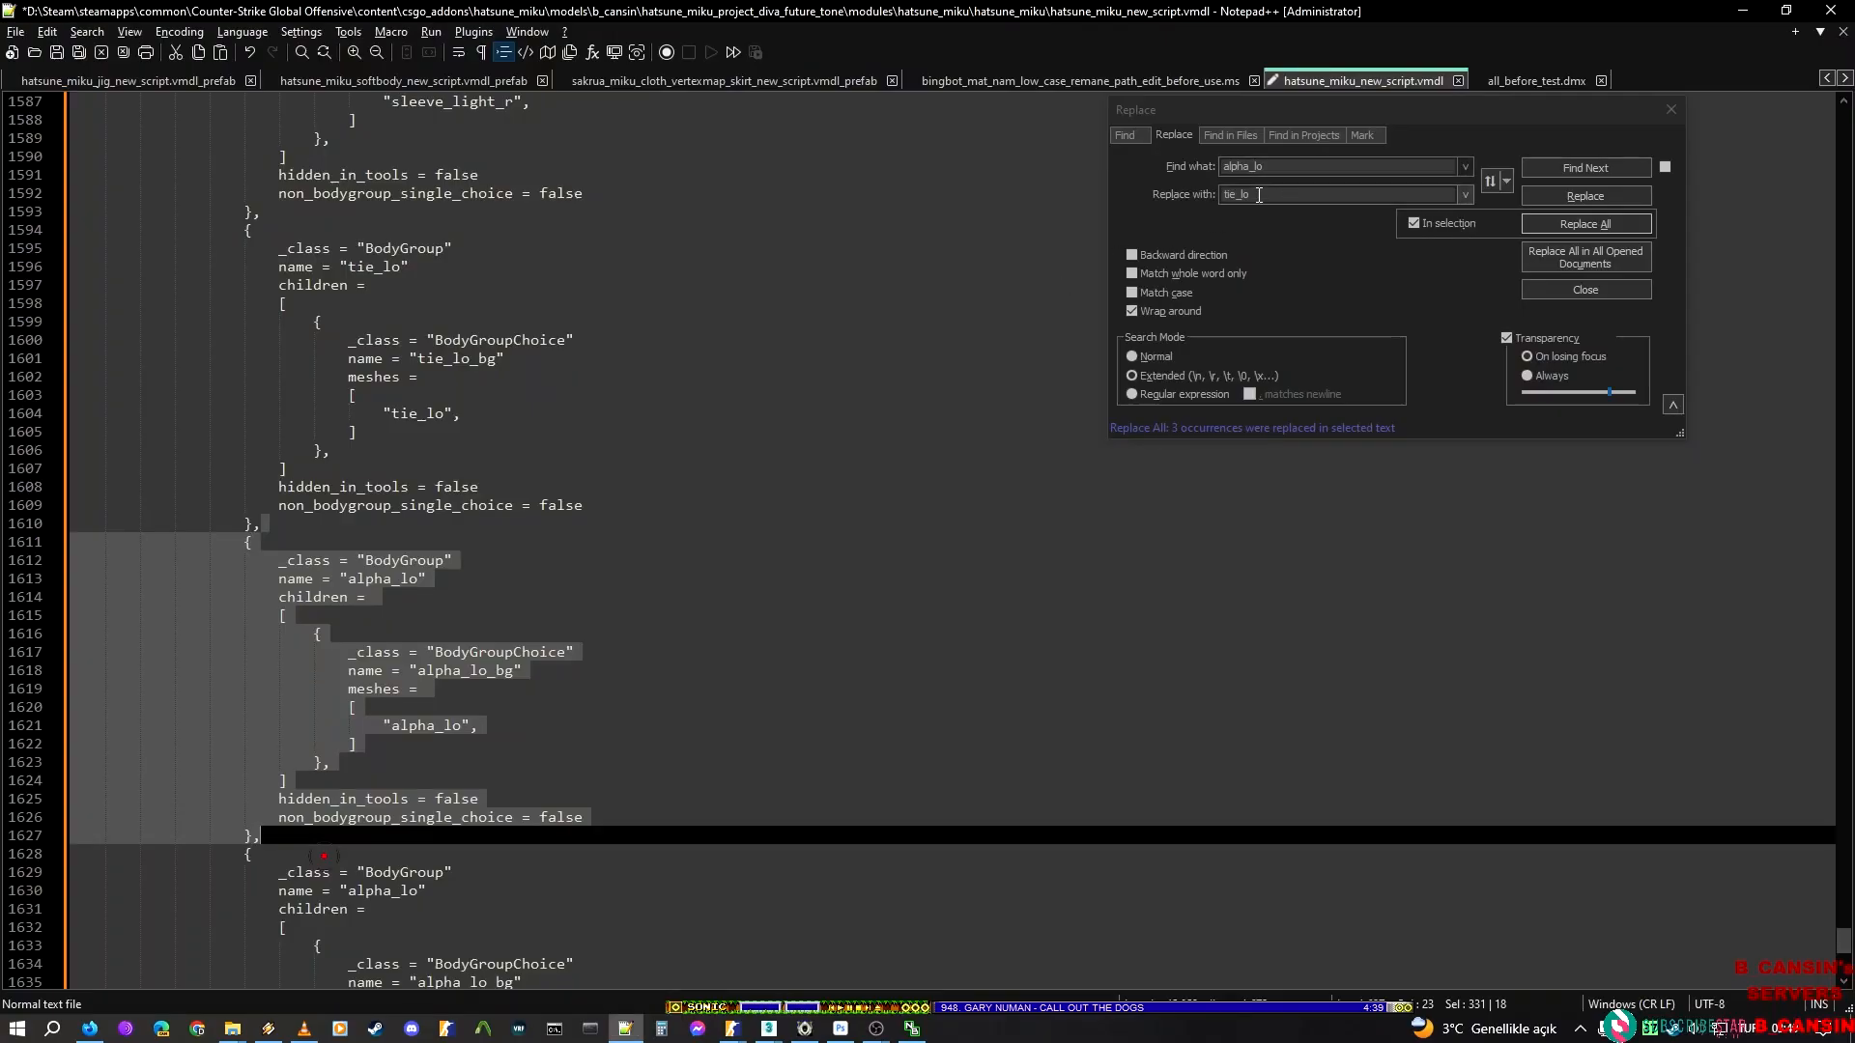
pyautogui.doubleClick(1265, 193)
pyautogui.write('tie_main')
pyautogui.click(1440, 225)
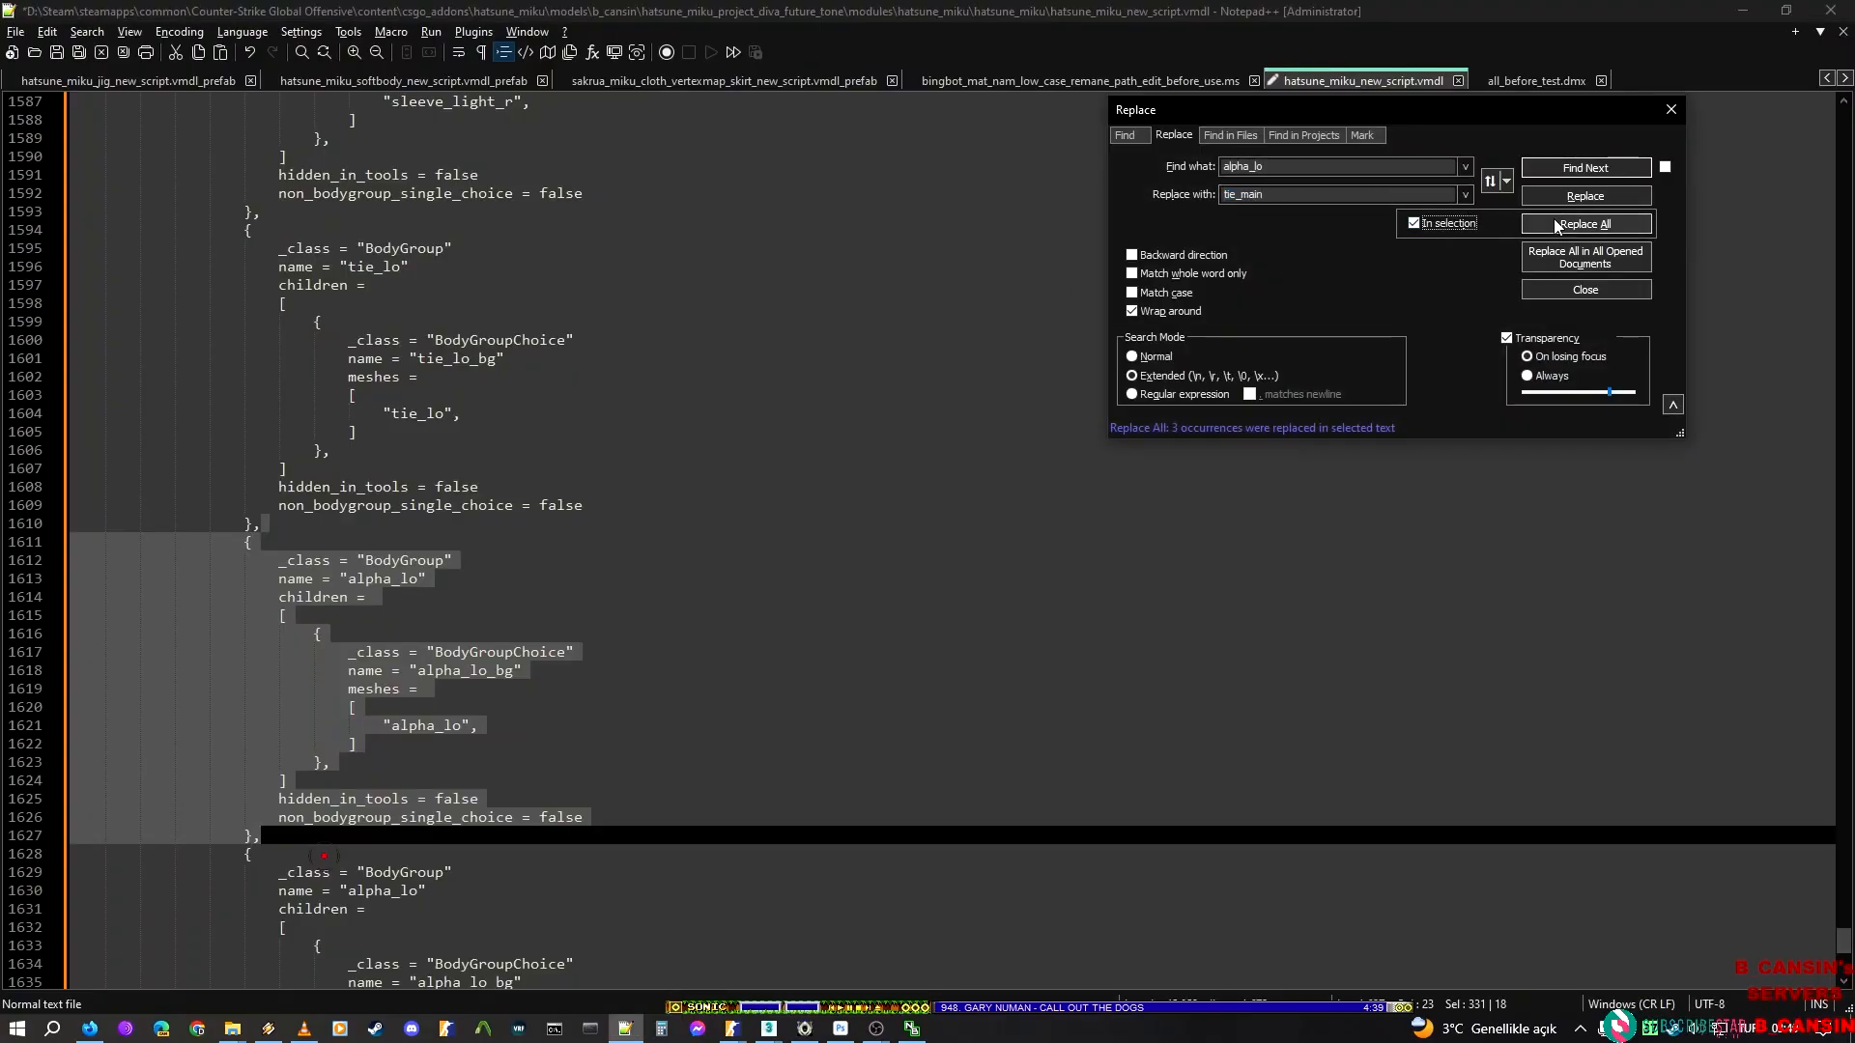
pyautogui.click(1557, 226)
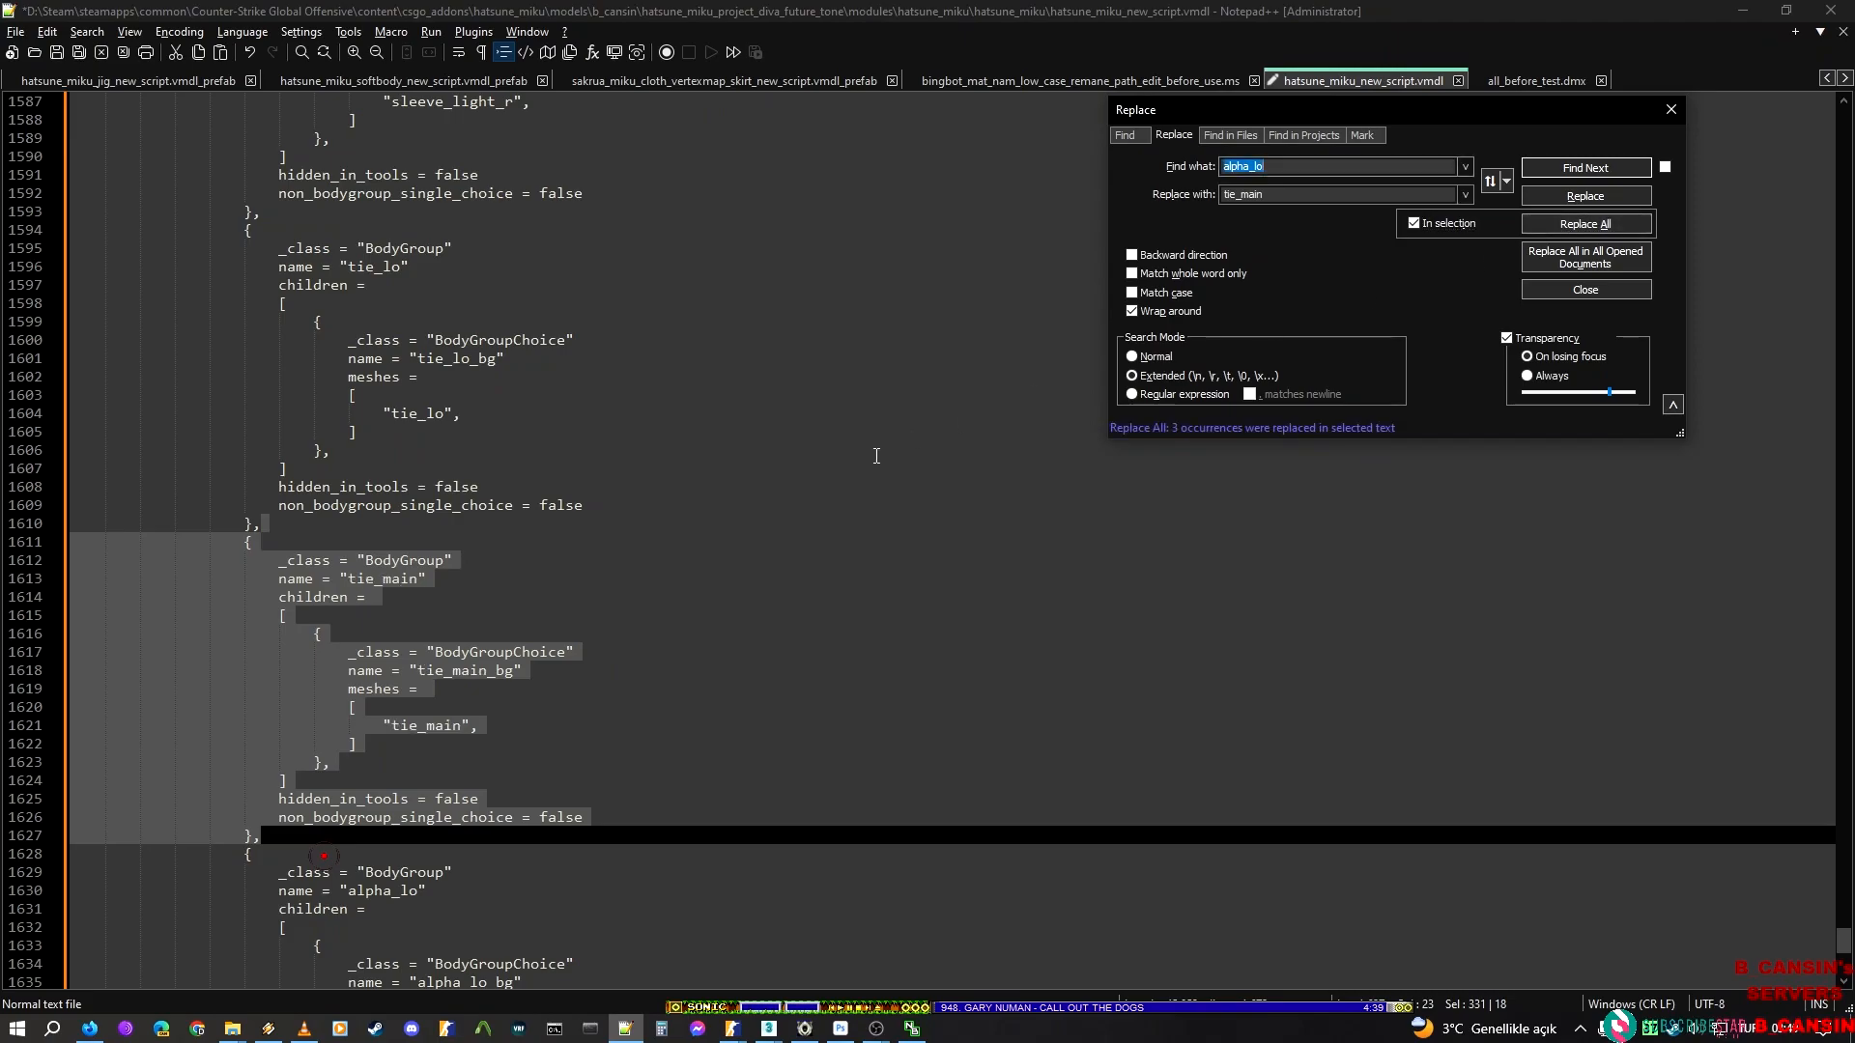
# Add four more copies of the alpha_lo BodyGroup block after the tie_main block and replace alpha_lo in the first with tie_up from ModelDoc
pyautogui.scroll(-3, 357, 623)
pyautogui.click(291, 670)
pyautogui.scroll(-4, 293, 674)
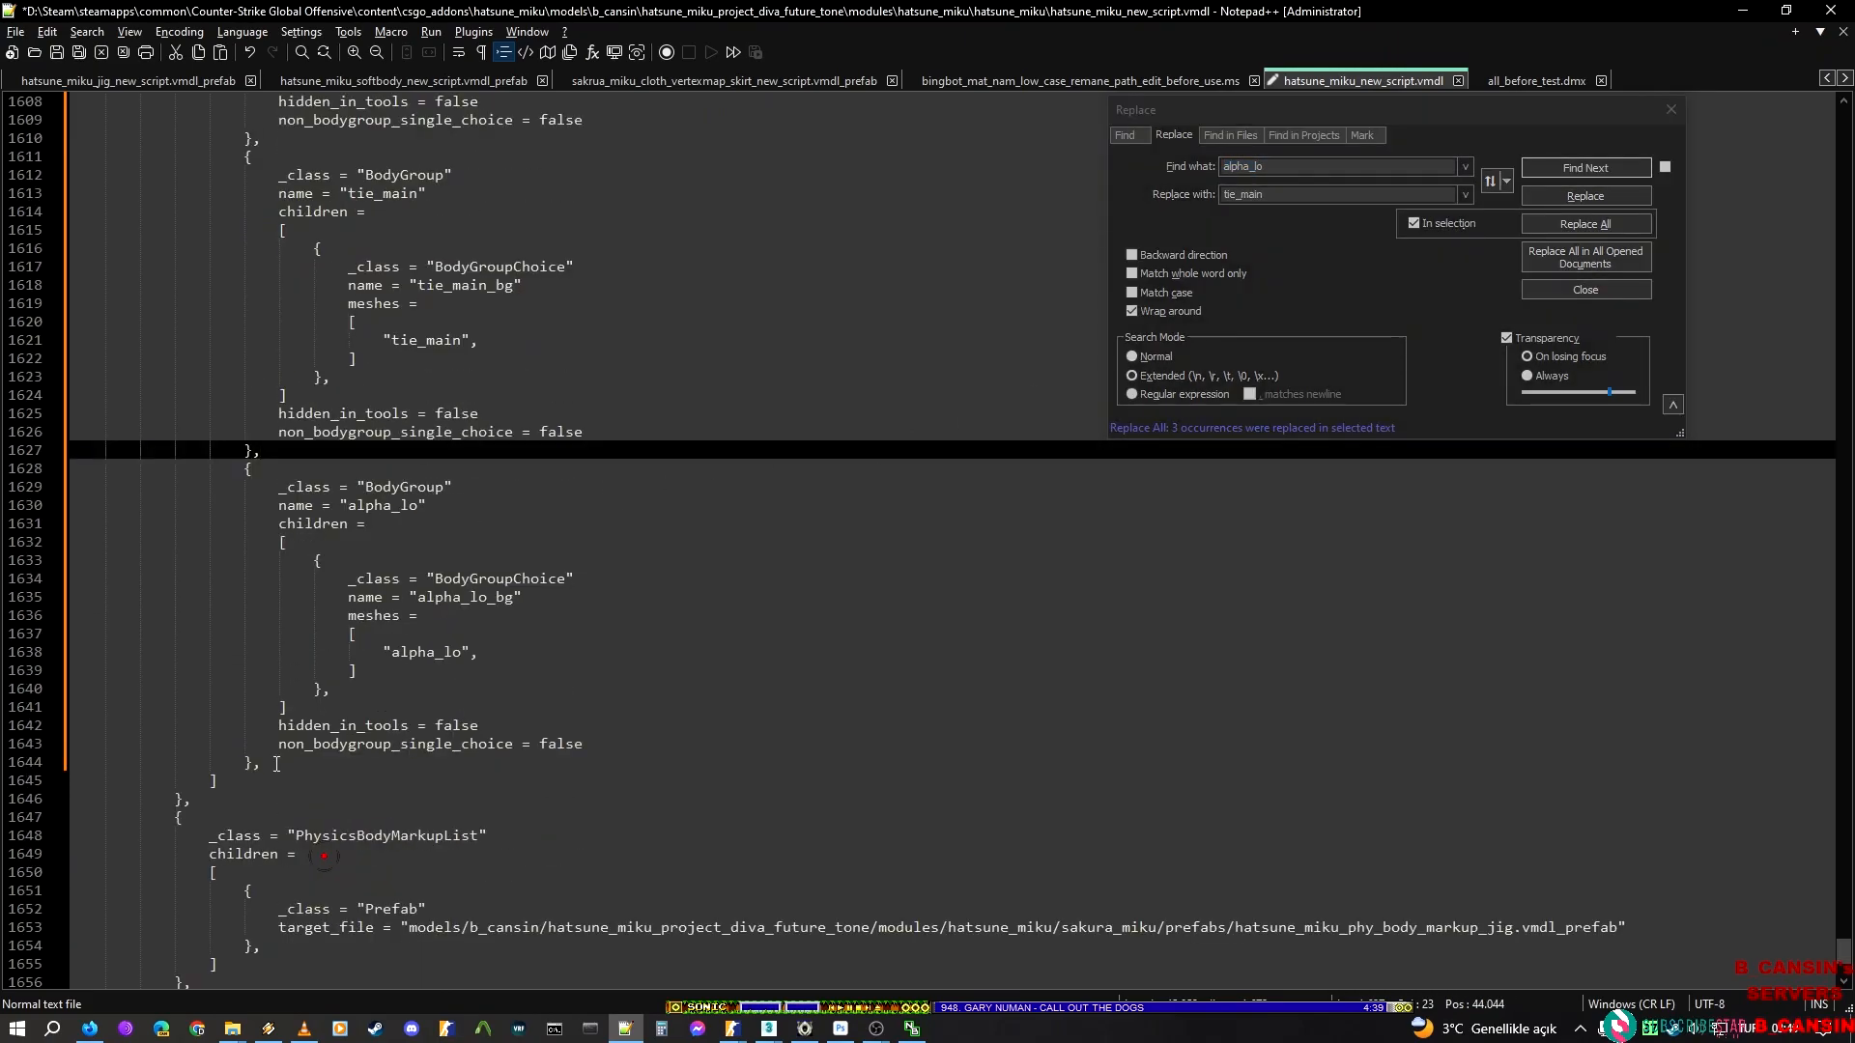
pyautogui.keyDown('shift'); pyautogui.click(276, 763); pyautogui.keyUp('shift')
pyautogui.hotkey('alt', 'Tab')
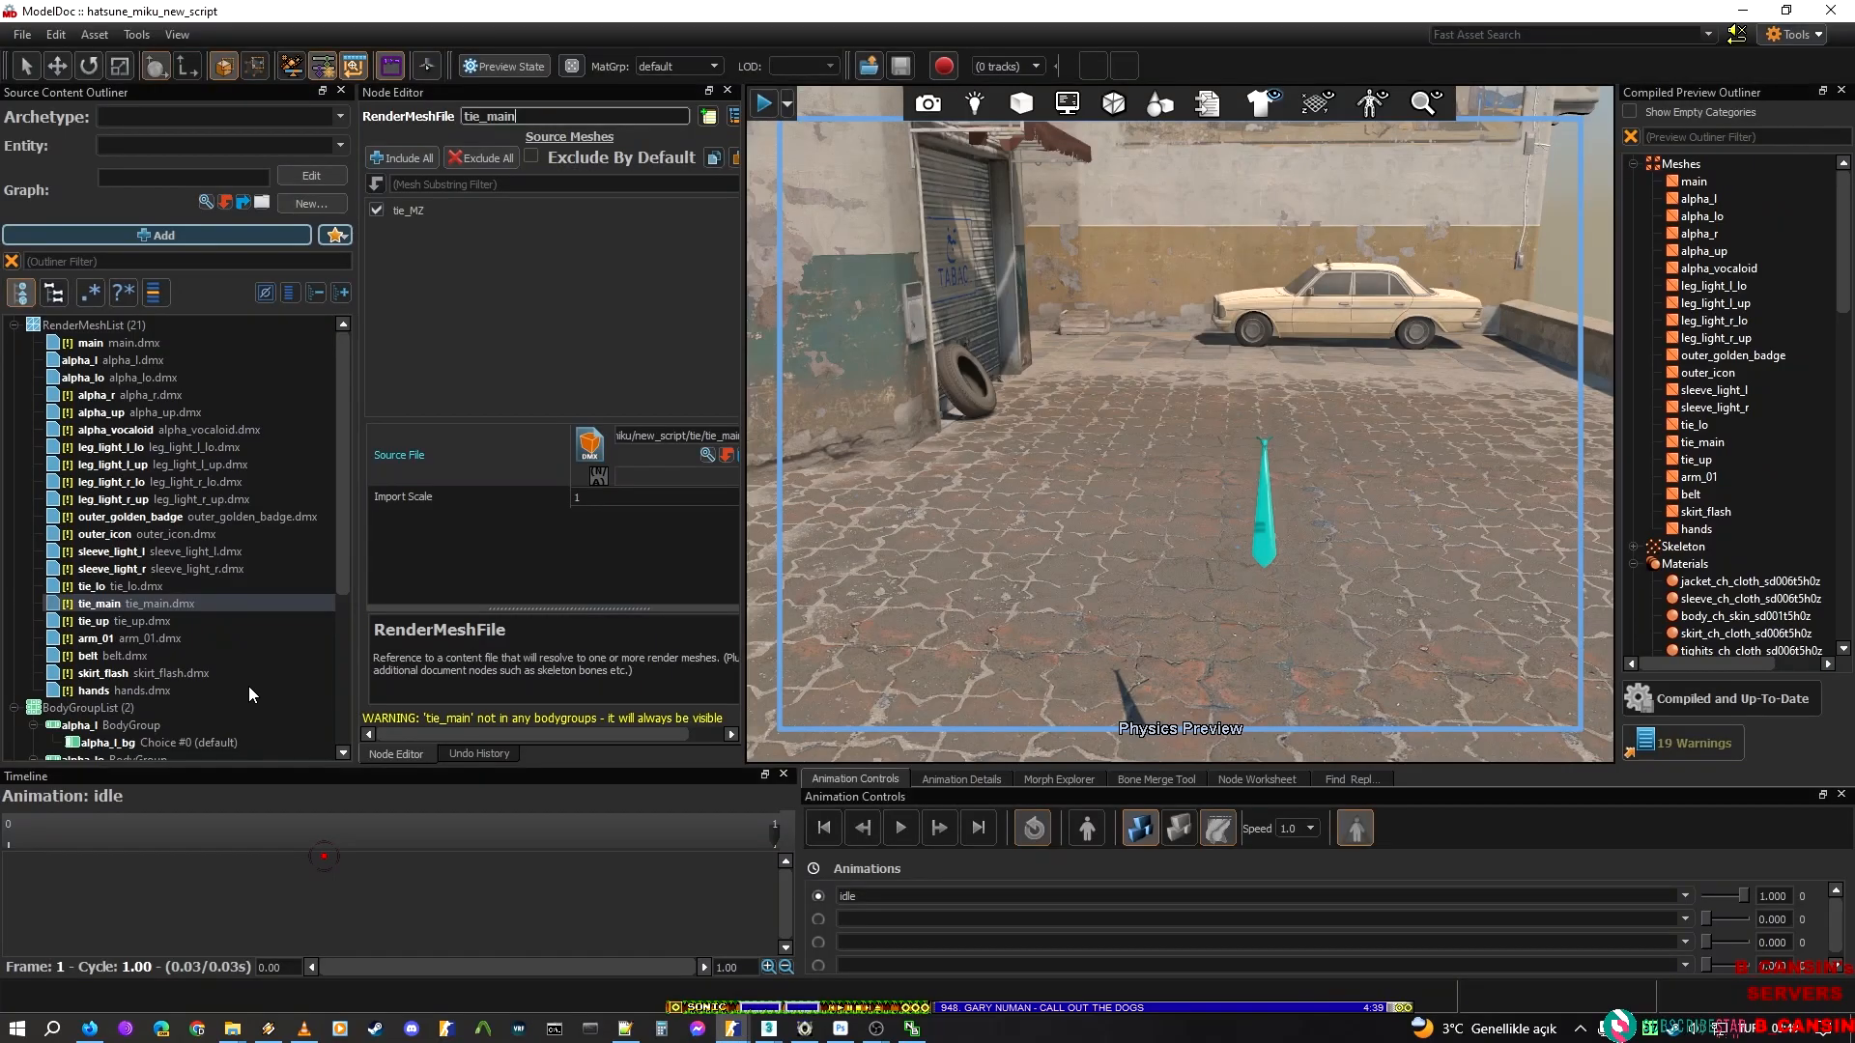
pyautogui.click(165, 618)
pyautogui.click(568, 113)
pyautogui.hotkey('ctrl', 'c')
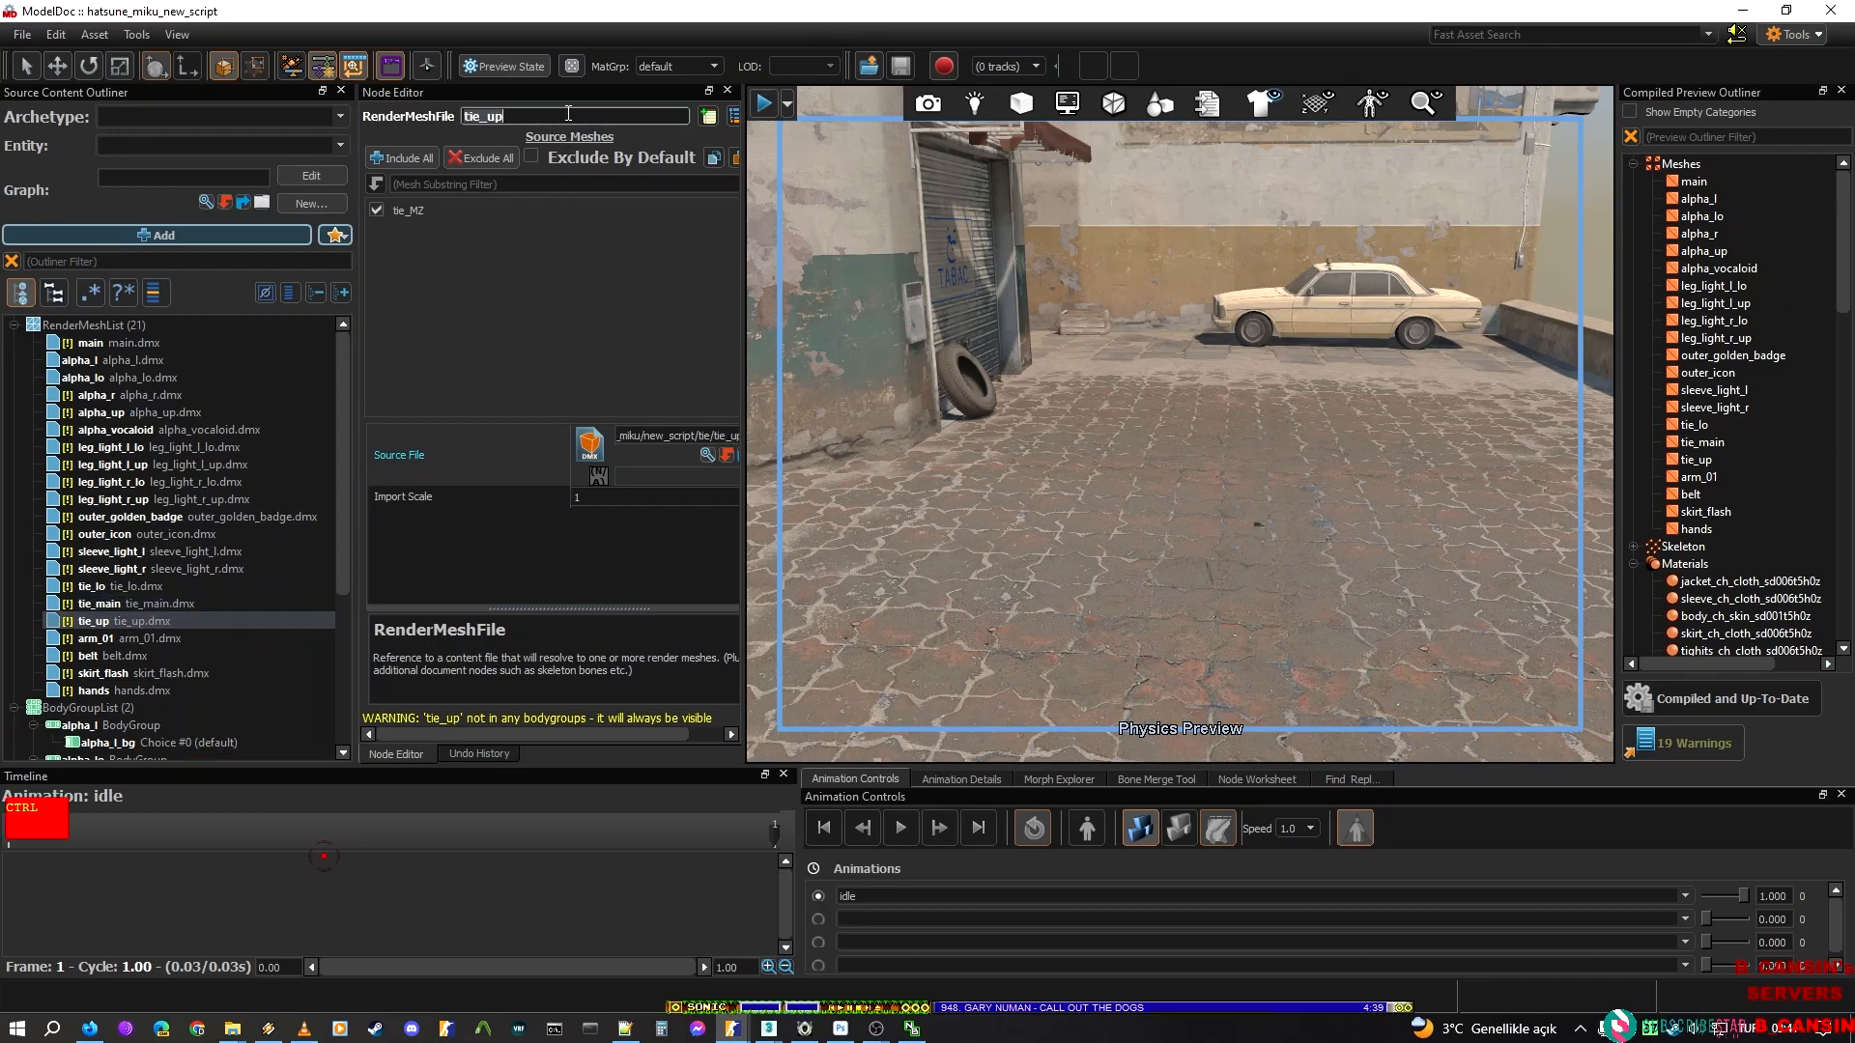
pyautogui.hotkey('alt', 'Tab')
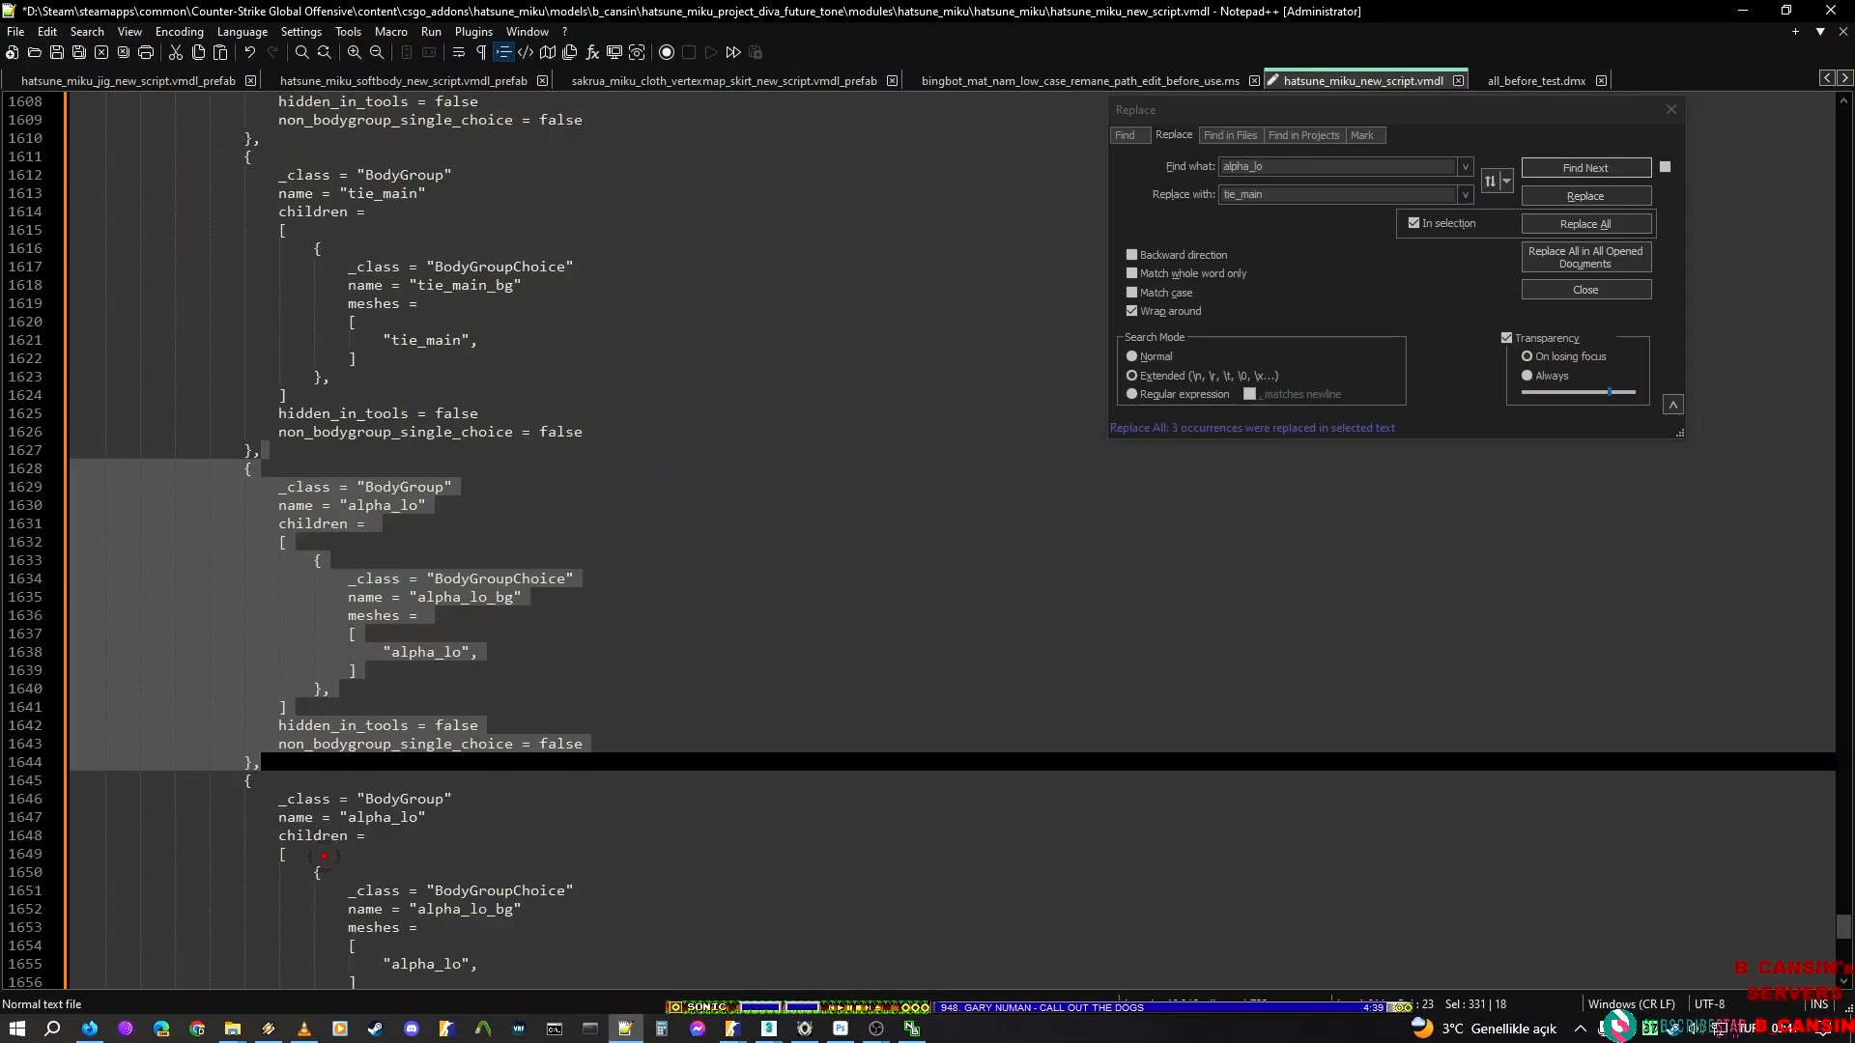
pyautogui.doubleClick(1274, 196)
pyautogui.hotkey('ctrl', 'v')
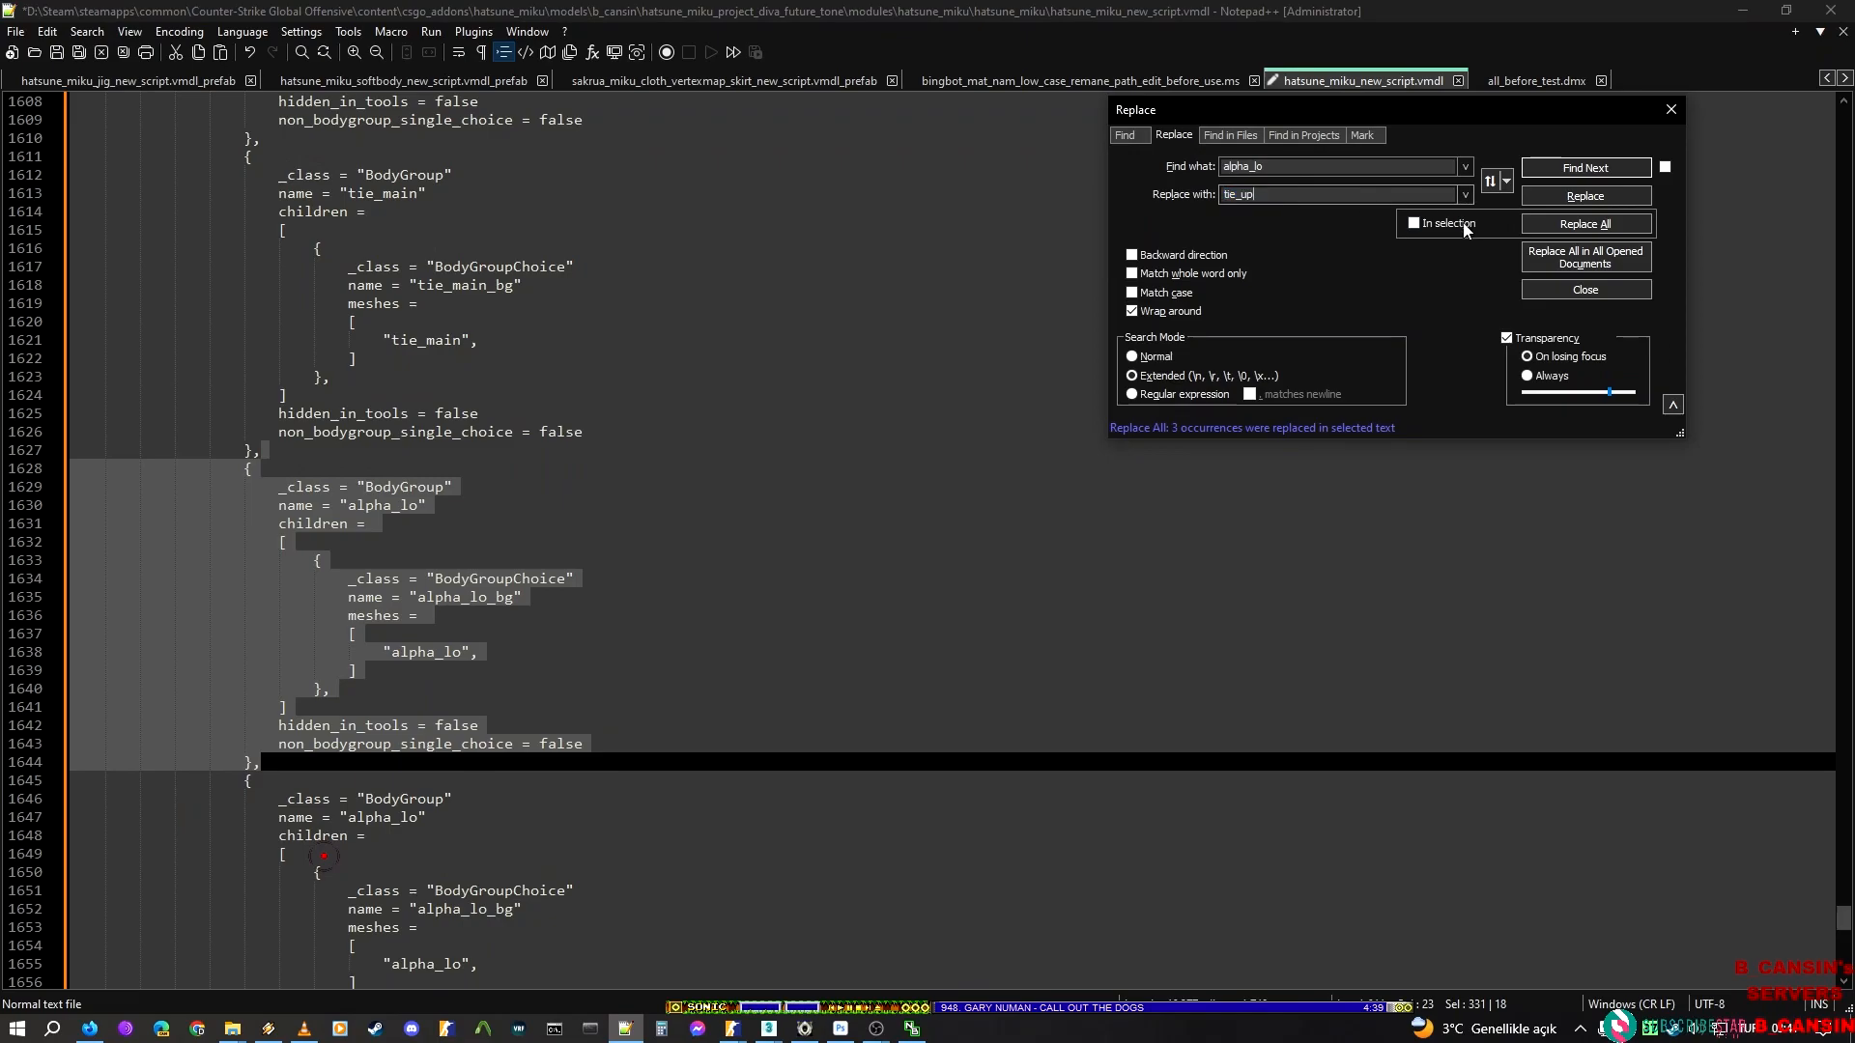
pyautogui.click(1568, 231)
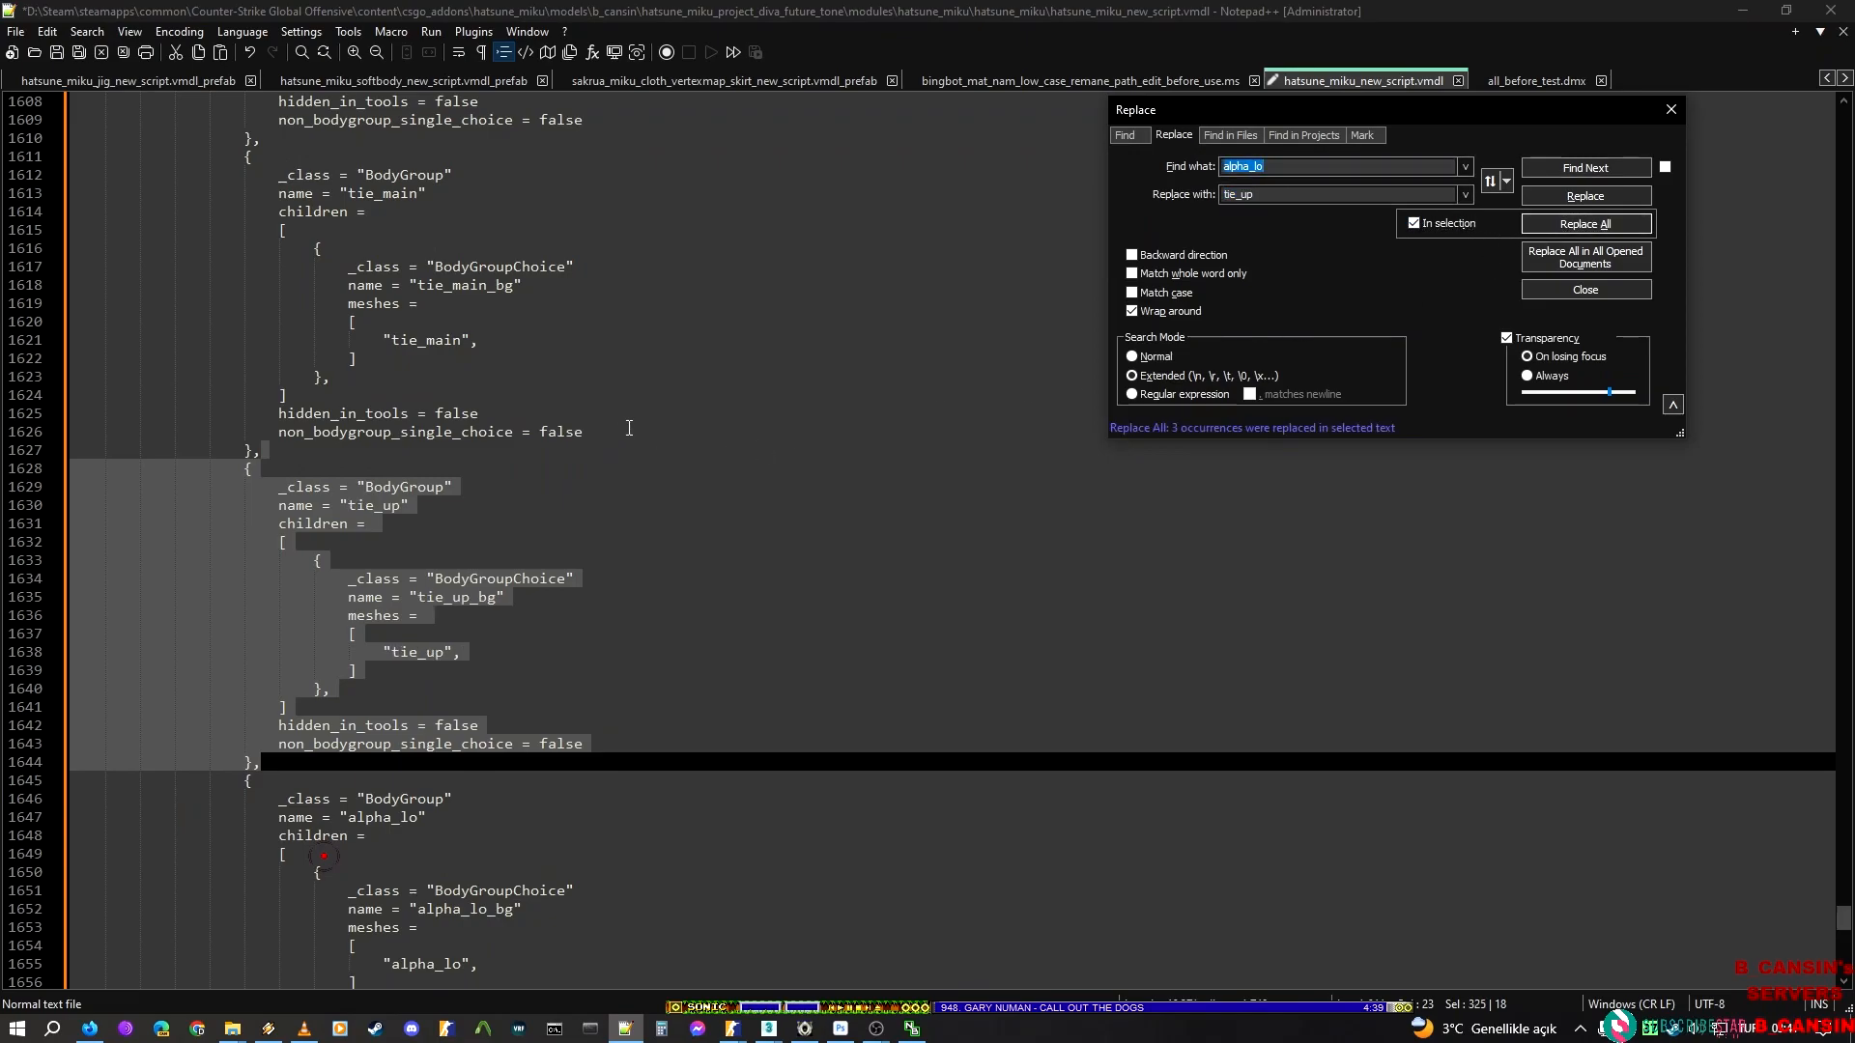
# Select the alpha_lo BodyGroup block after the tie_up block and replace alpha_lo in it with the render mesh name arm_01 from ModelDoc
pyautogui.scroll(-3, 631, 425)
pyautogui.click(278, 598)
pyautogui.keyDown('shift'); pyautogui.click(301, 911); pyautogui.keyUp('shift')
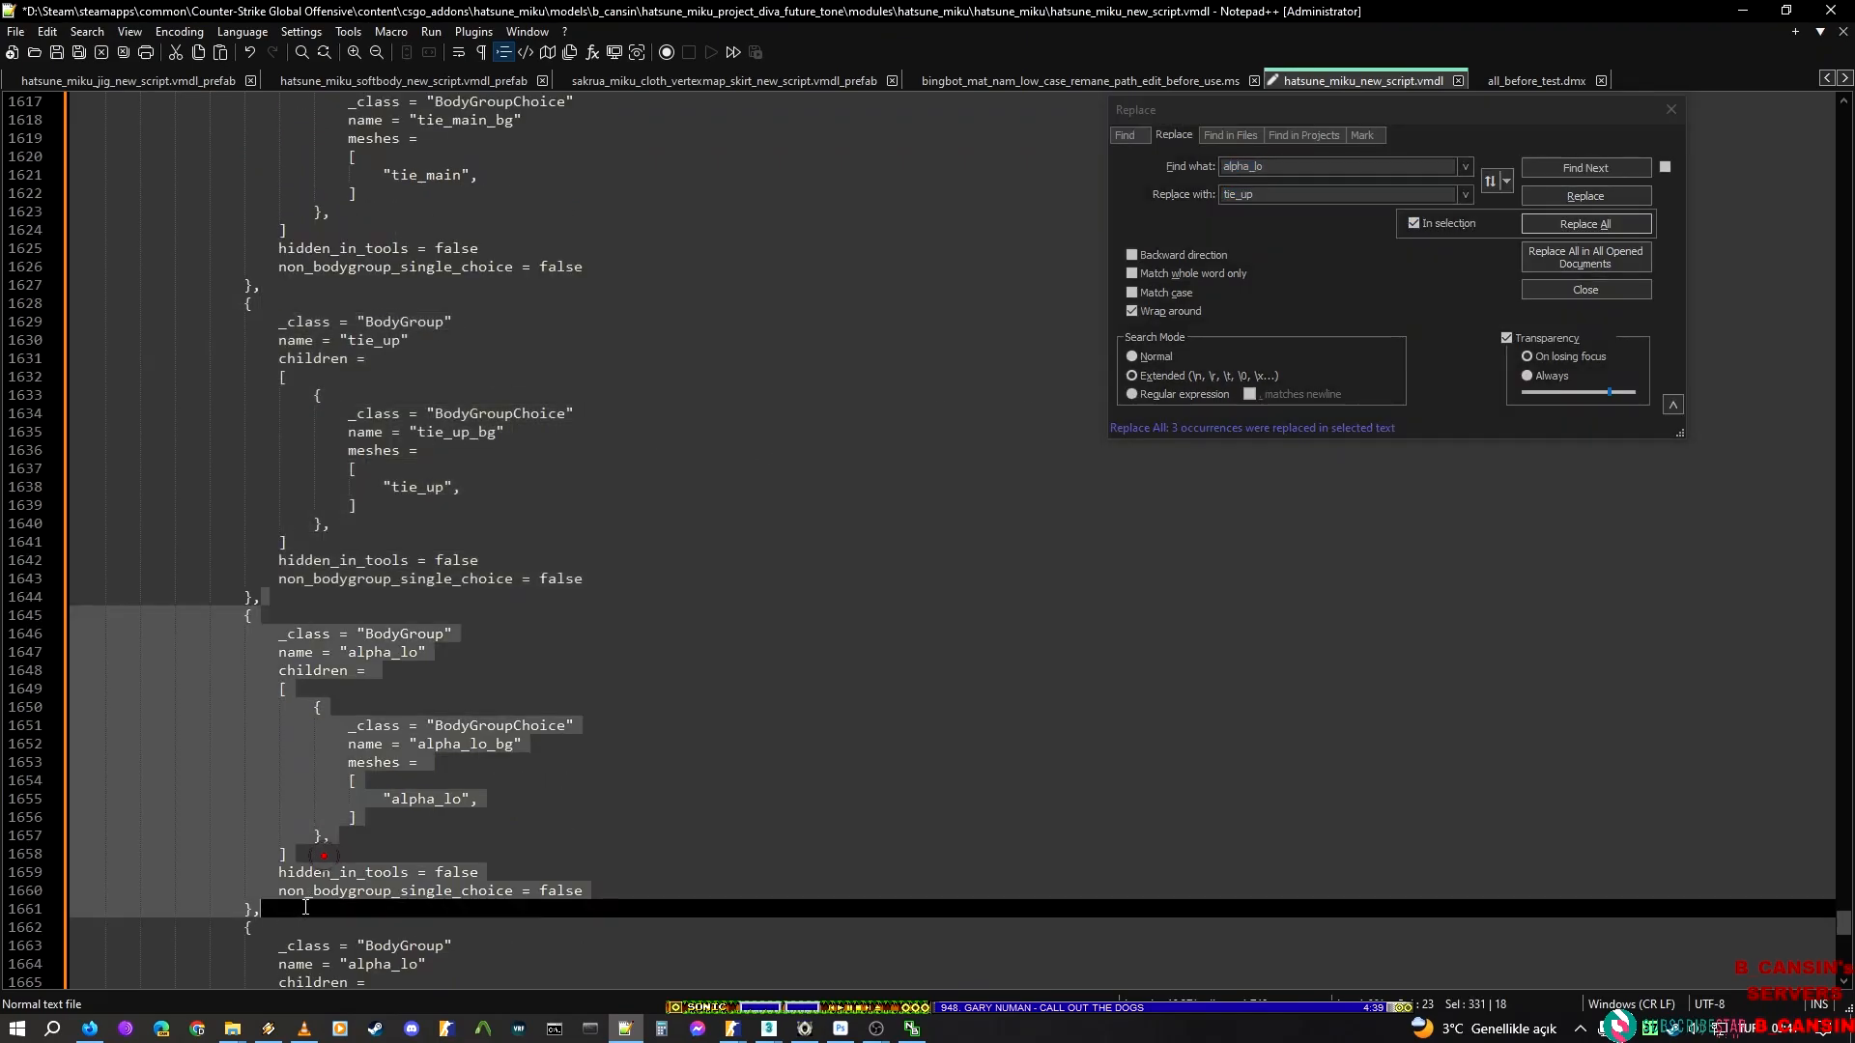
pyautogui.hotkey('alt', 'Tab')
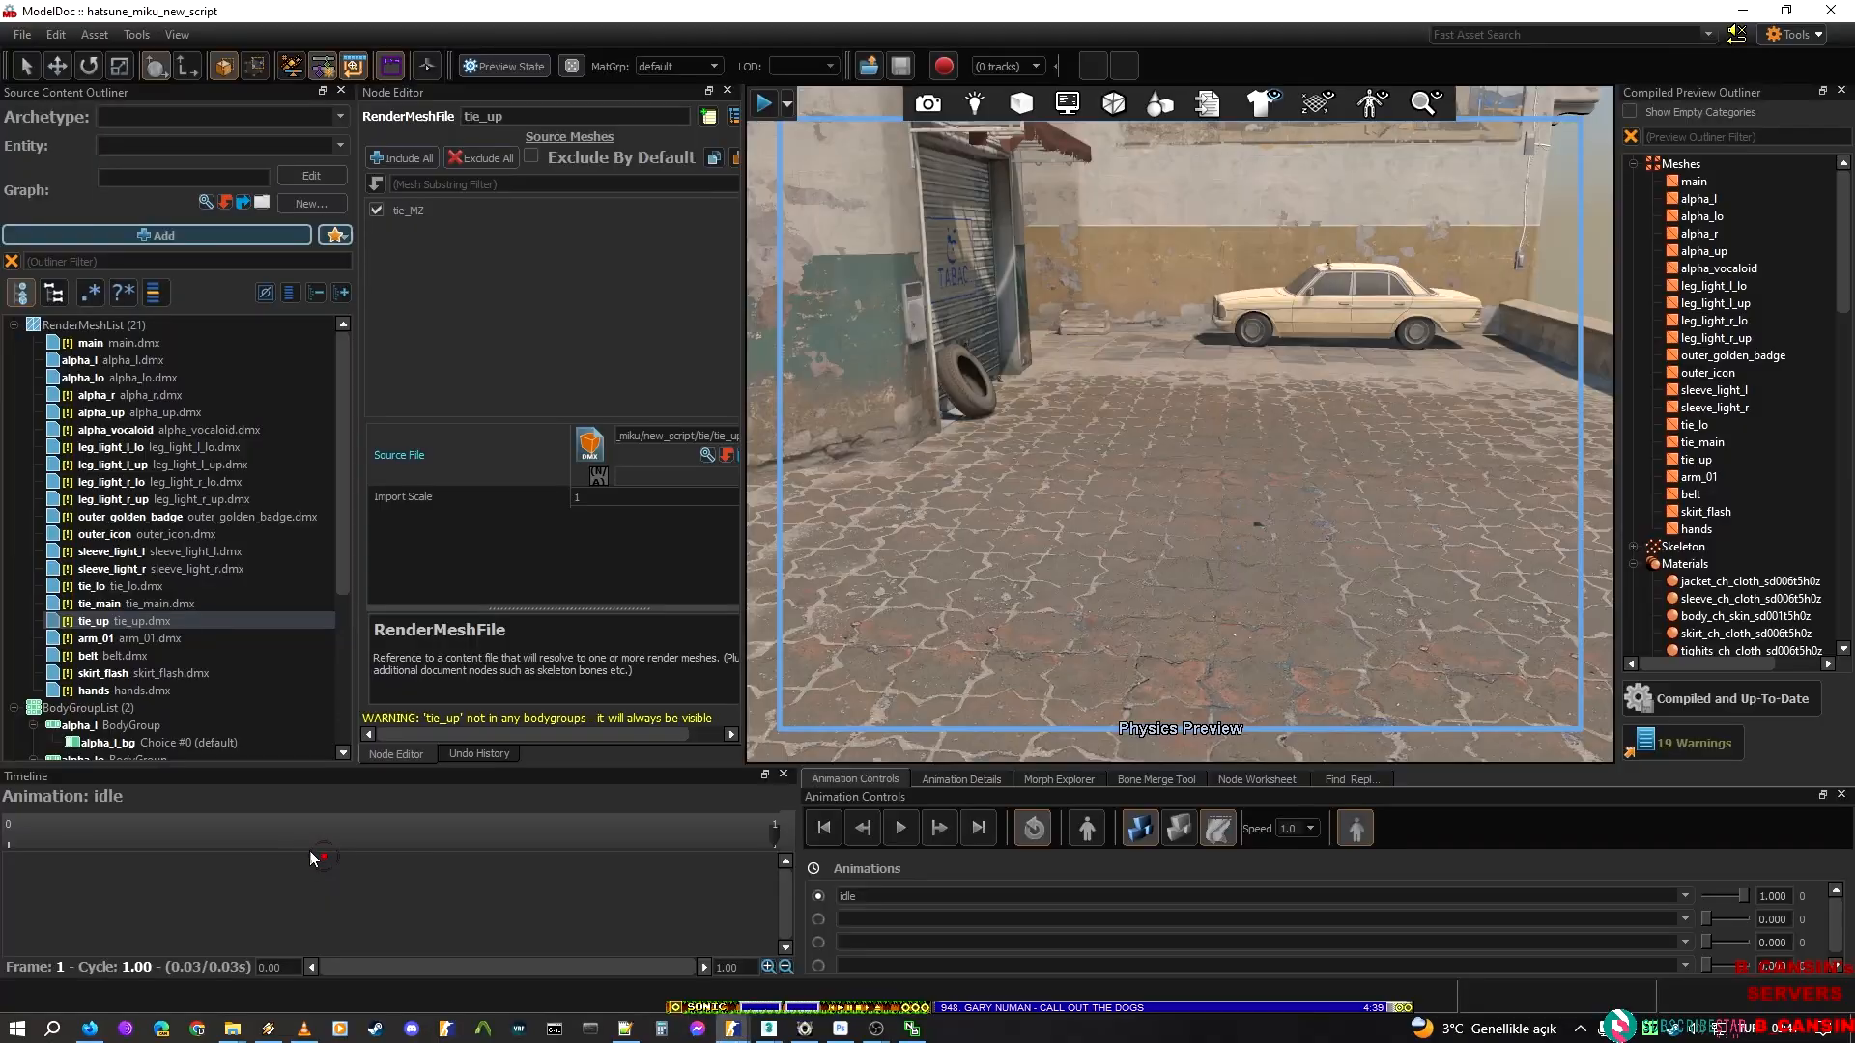
pyautogui.click(108, 639)
pyautogui.hotkey('alt', 'Tab')
pyautogui.doubleClick(1291, 194)
pyautogui.hotkey('ctrl', 'v')
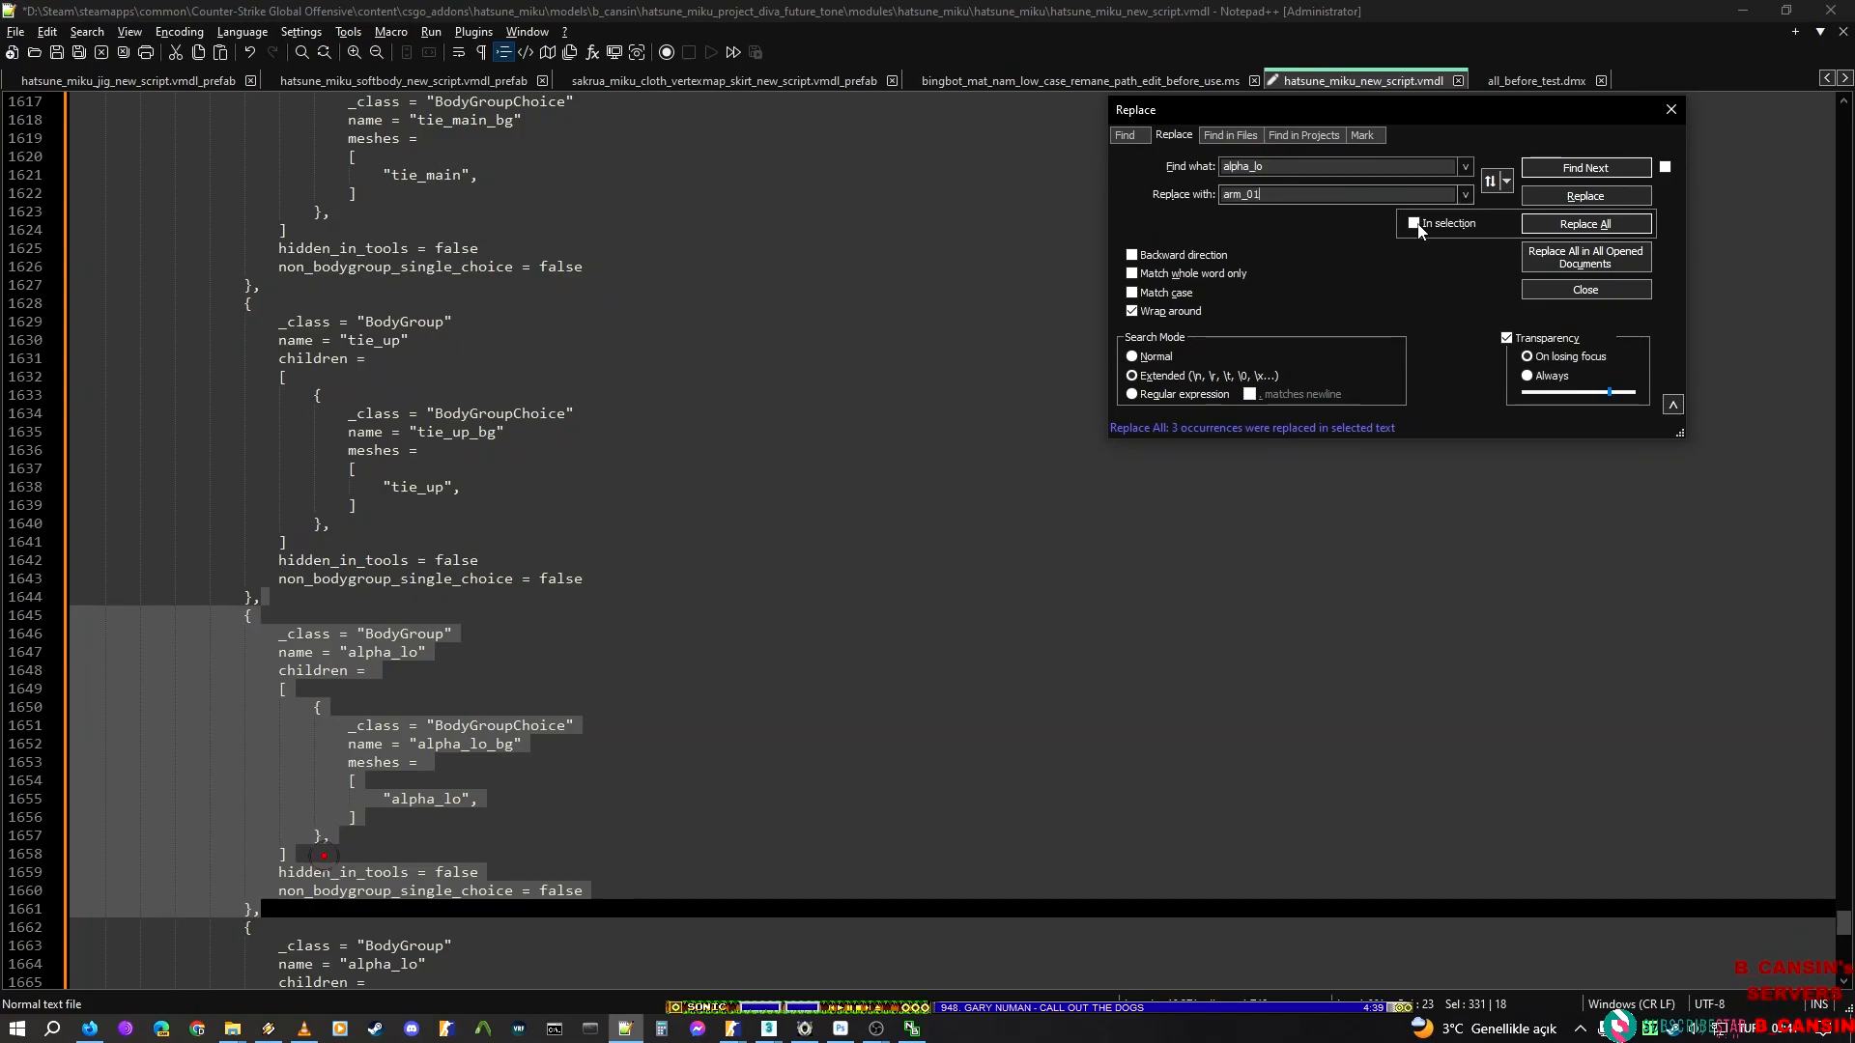
pyautogui.click(1585, 223)
# Select the alpha_lo BodyGroup block after the arm_01 block and replace alpha_lo with belt only within that selection
pyautogui.scroll(-3, 442, 681)
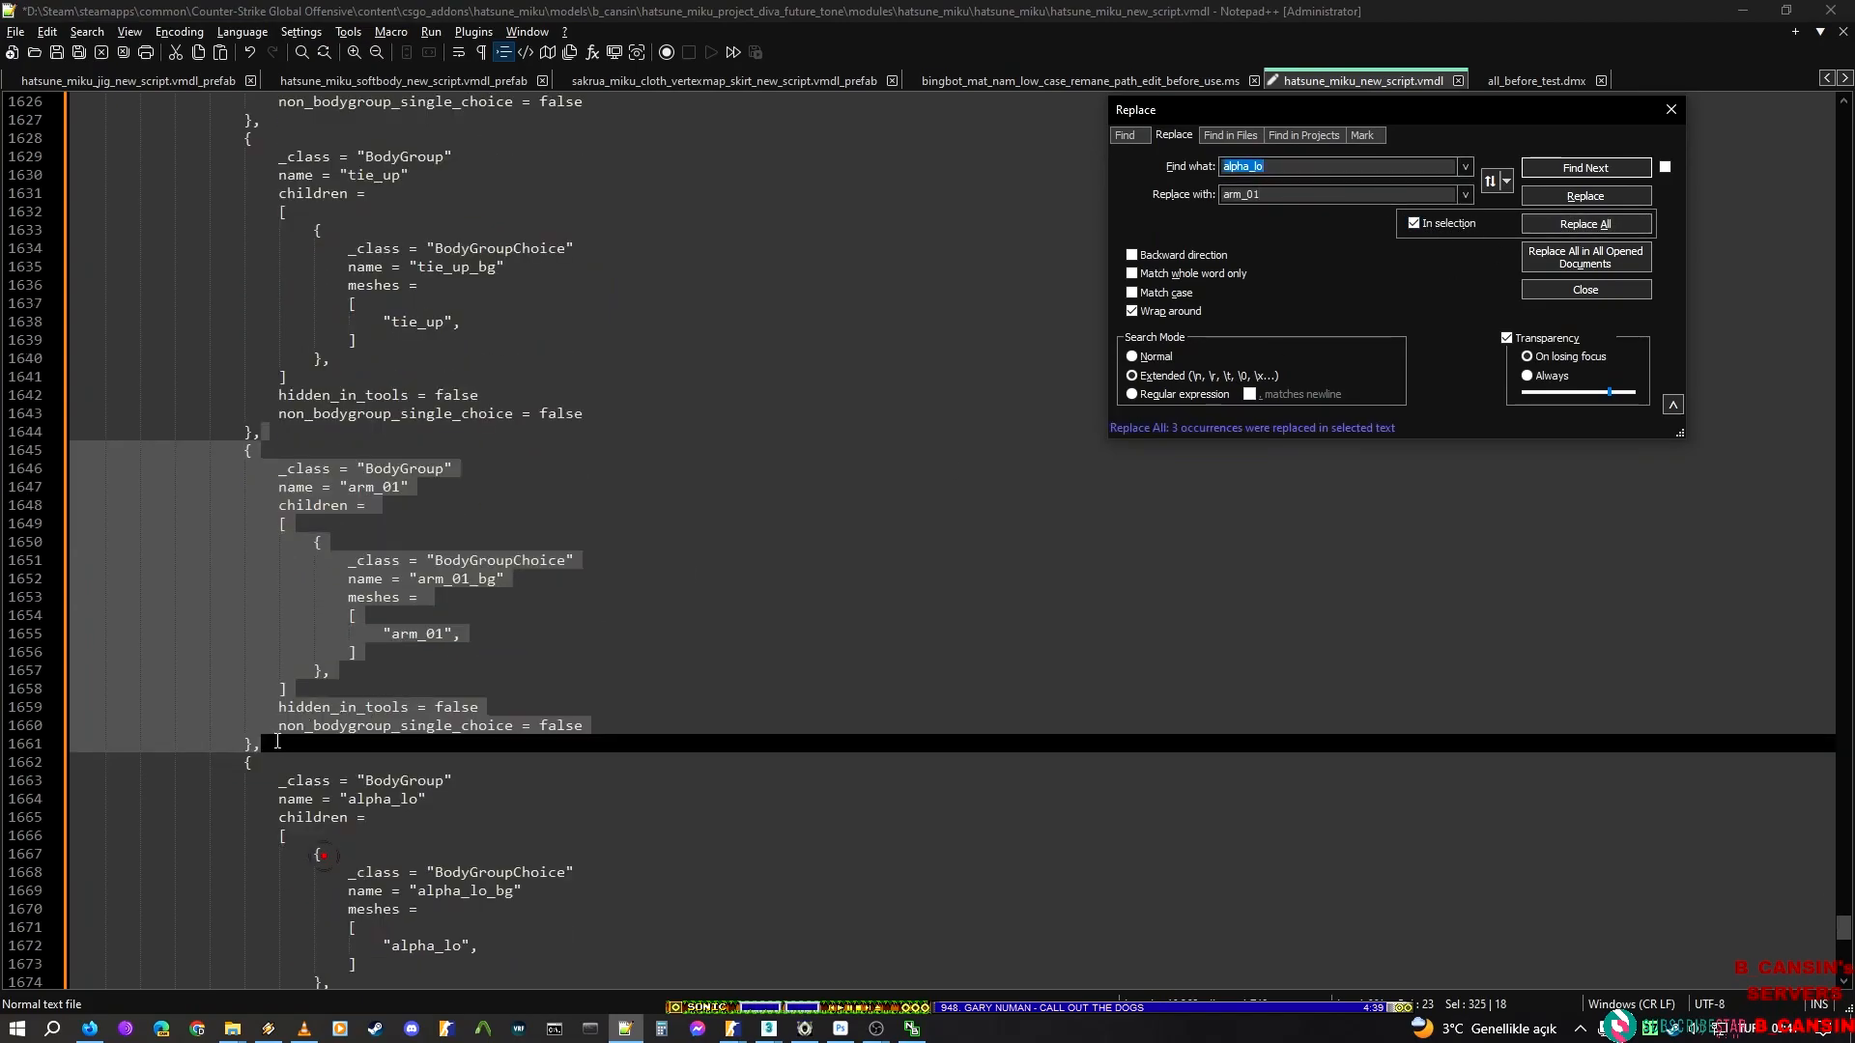
pyautogui.click(293, 744)
pyautogui.scroll(-6, 295, 743)
pyautogui.keyDown('shift'); pyautogui.click(282, 724); pyautogui.keyUp('shift')
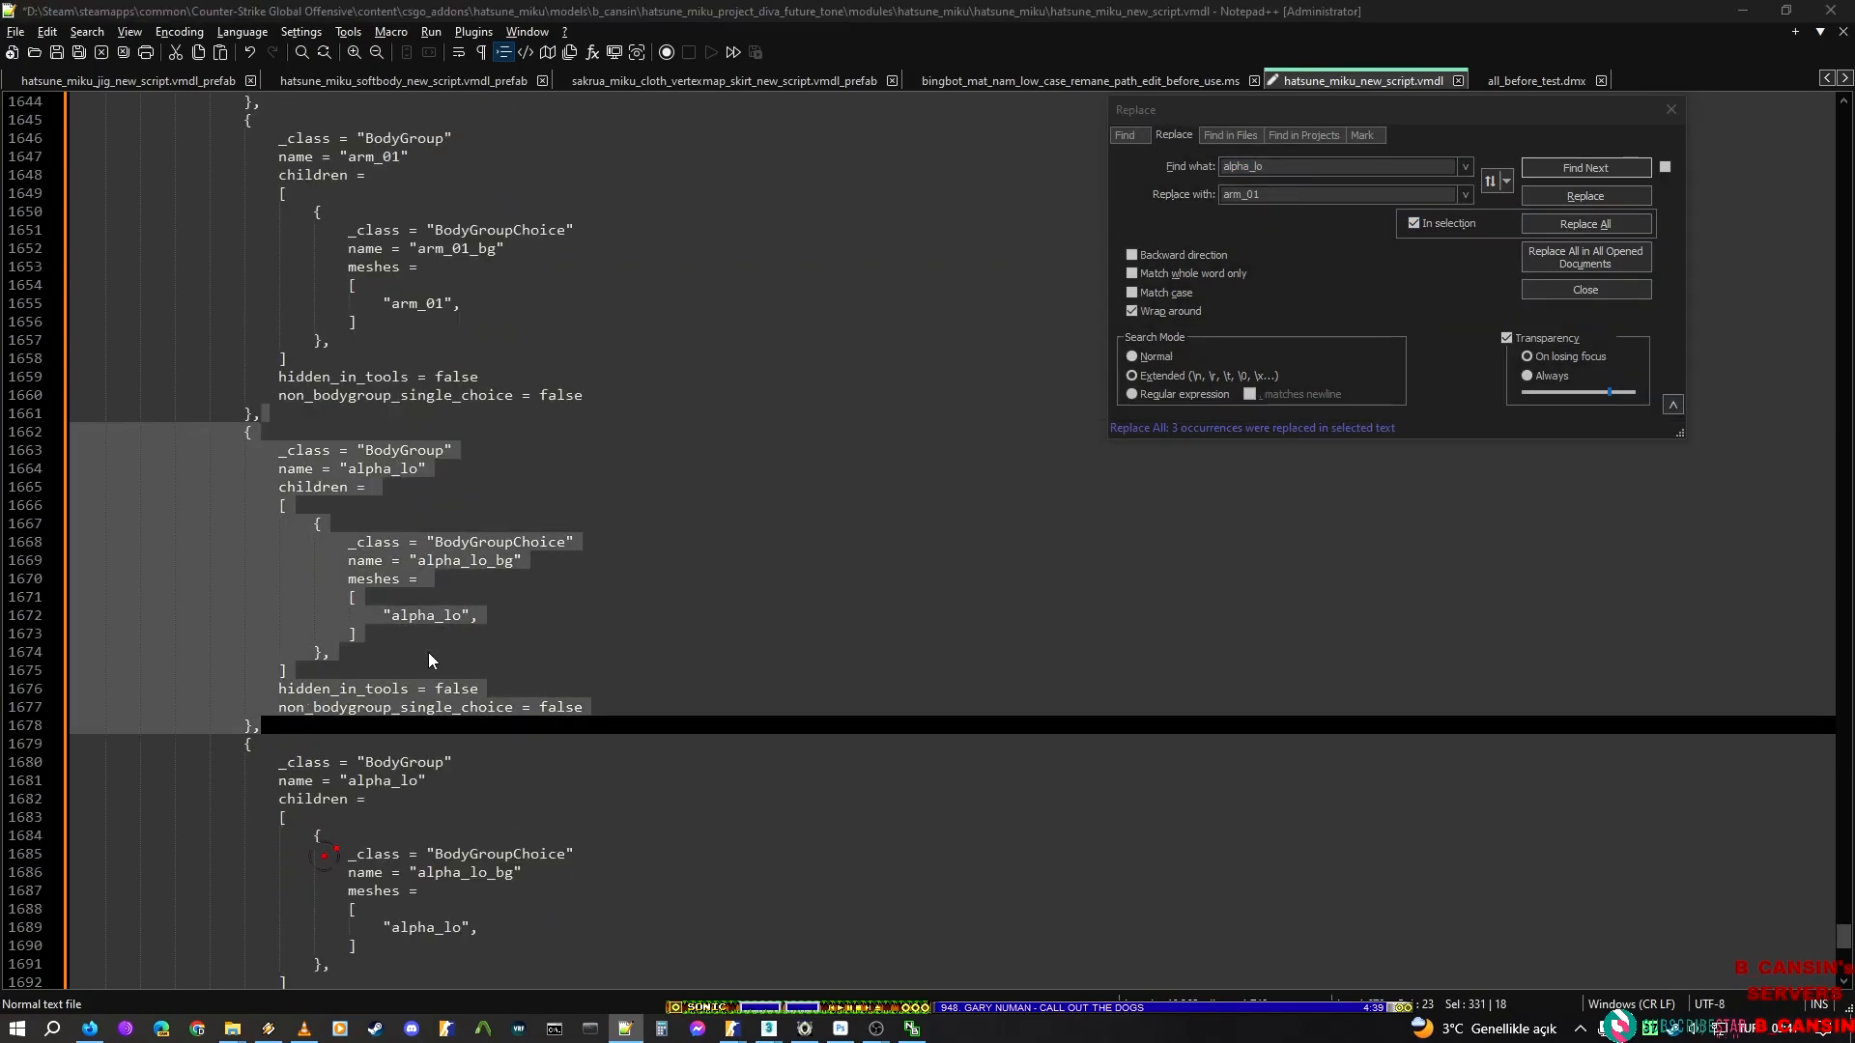
pyautogui.hotkey('alt', 'Tab')
pyautogui.click(92, 662)
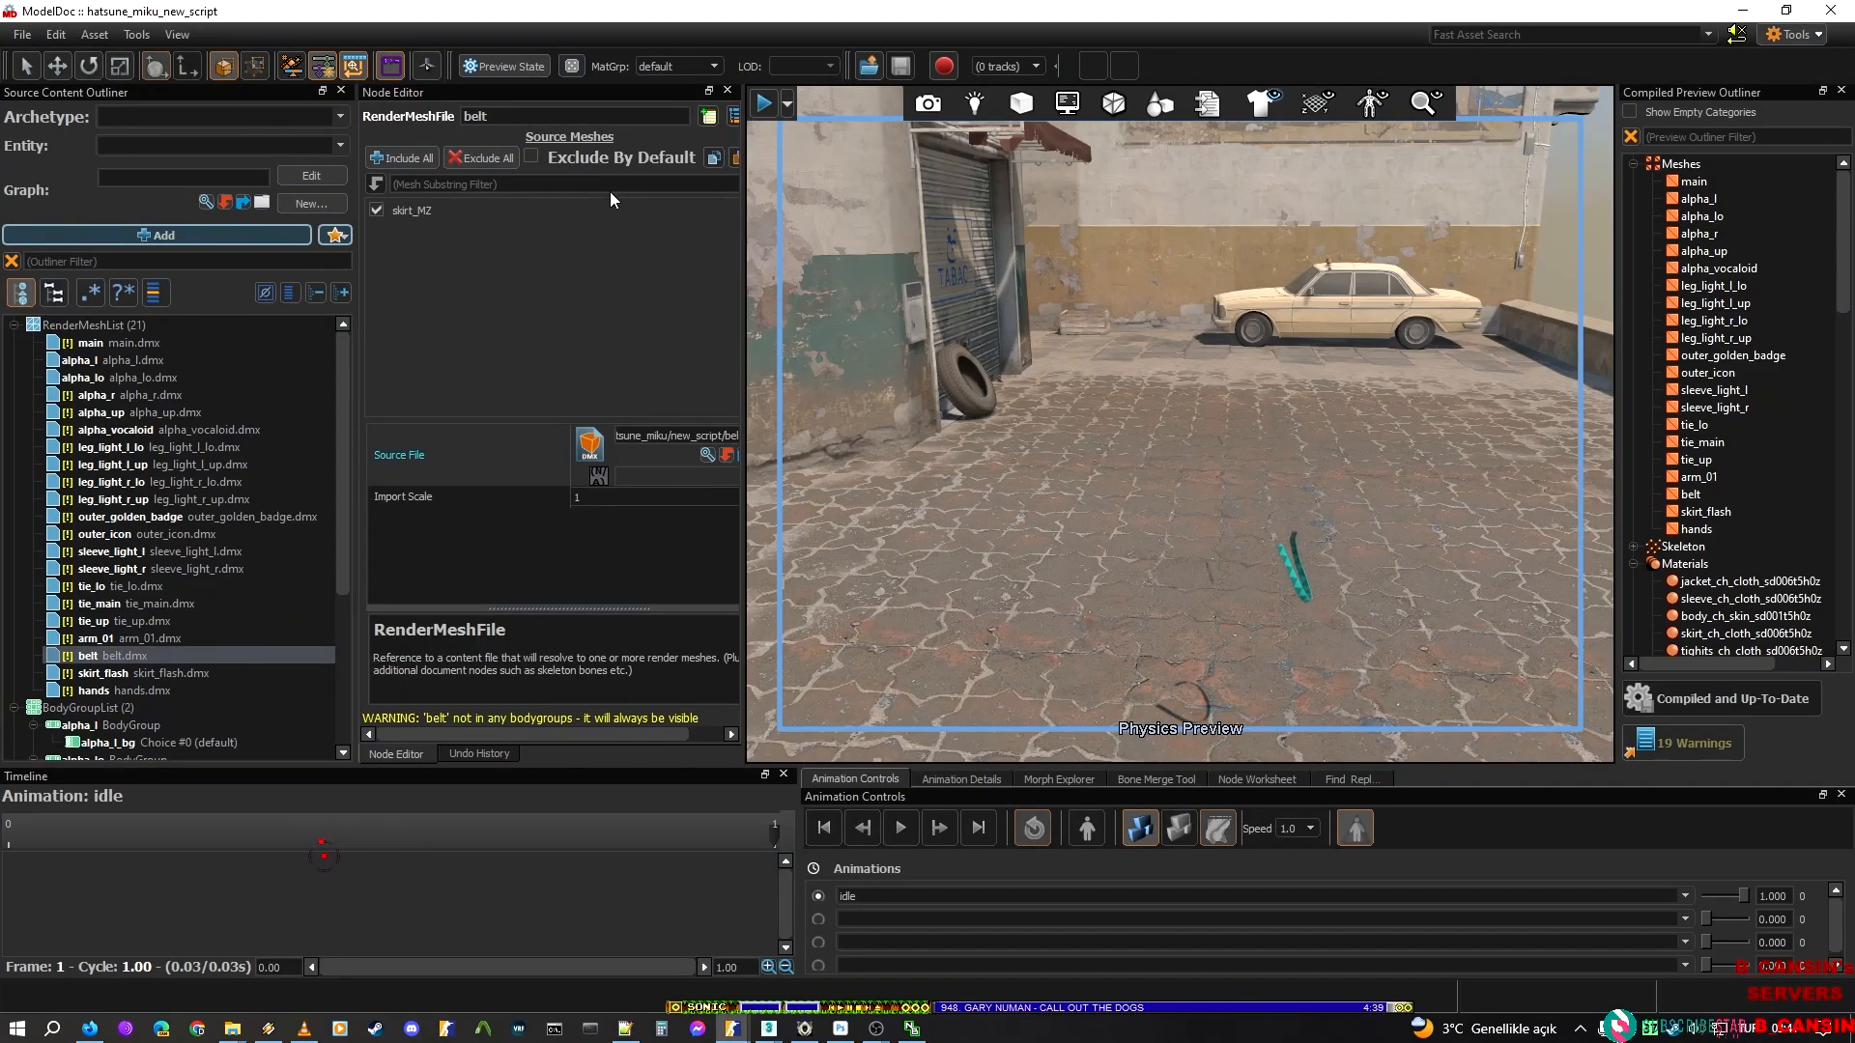
pyautogui.hotkey('alt', 'Tab')
pyautogui.doubleClick(1283, 196)
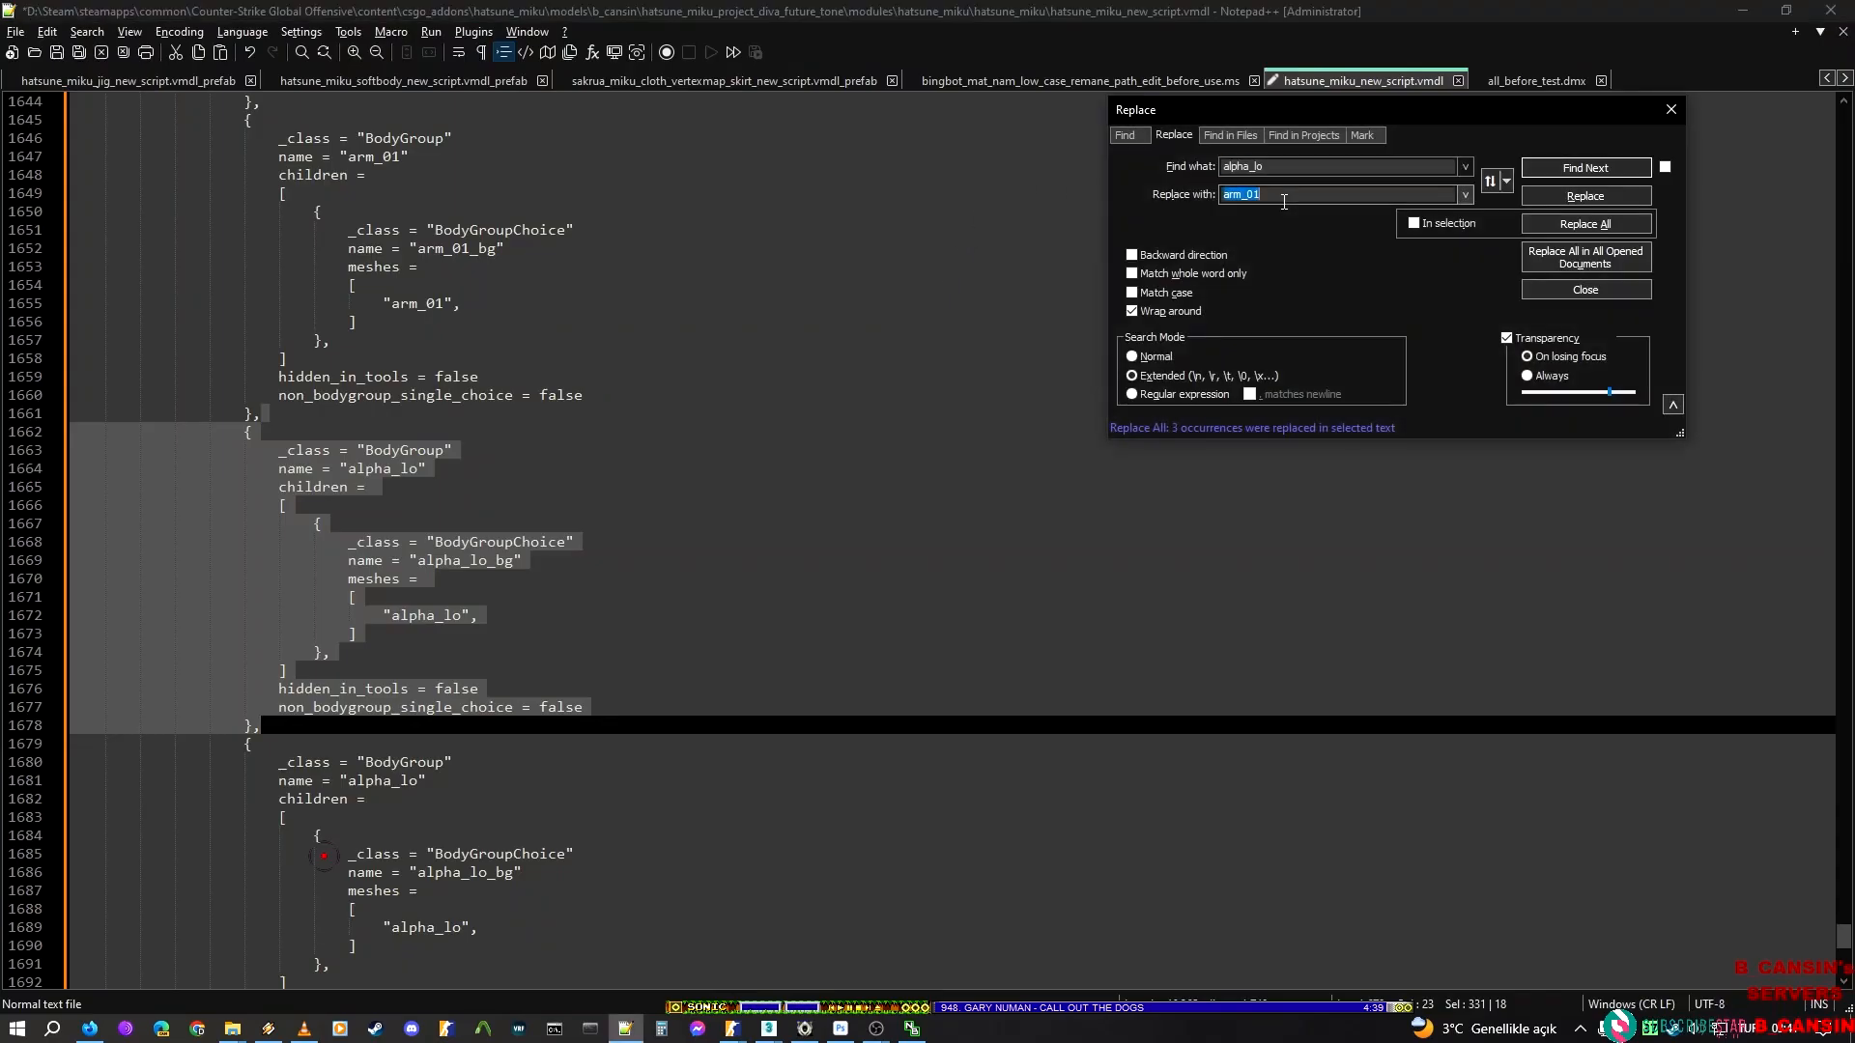
pyautogui.click(1413, 225)
pyautogui.doubleClick(1311, 195)
pyautogui.write('belt')
pyautogui.click(1627, 230)
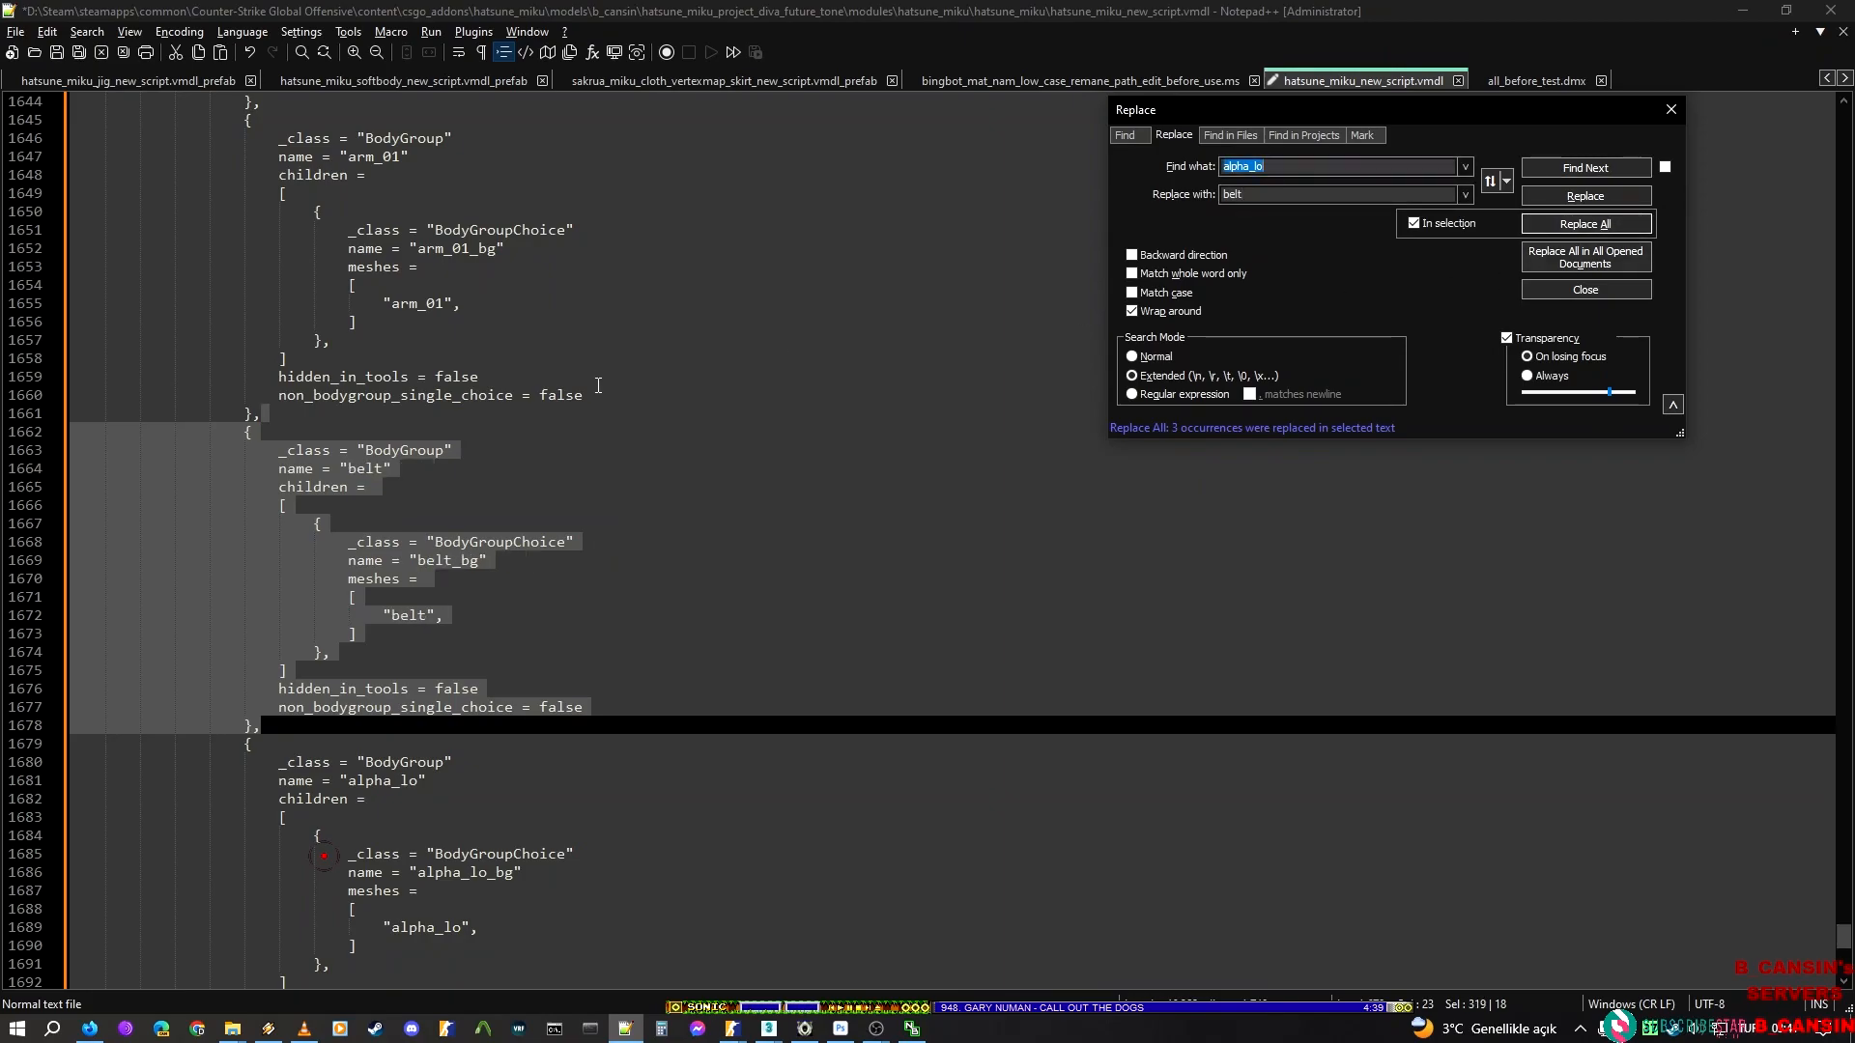
# Select the alpha_lo BodyGroup block after the belt block and replace alpha_lo in it with the render mesh name skirt_flash from ModelDoc
pyautogui.moveTo(302, 737); pyautogui.dragTo(303, 726)
pyautogui.scroll(-2, 304, 726)
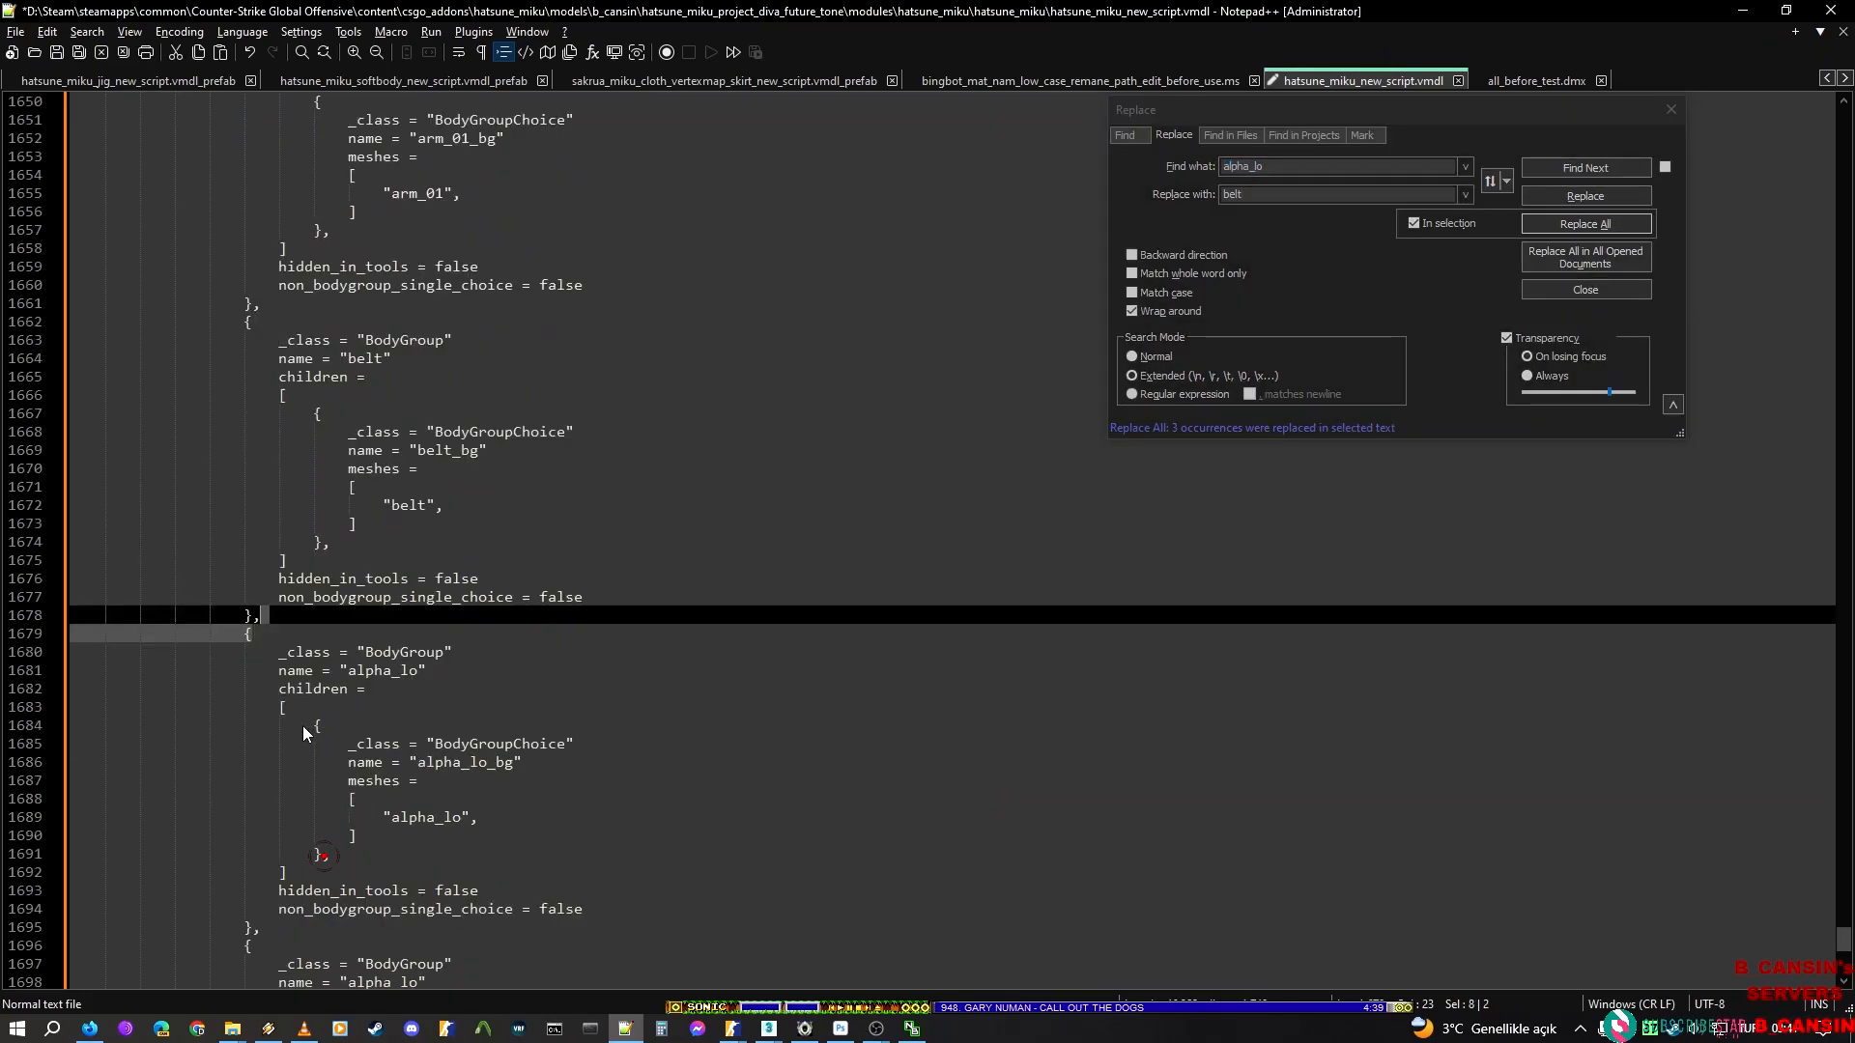
pyautogui.click(295, 634)
pyautogui.click(278, 615)
pyautogui.scroll(-4, 289, 685)
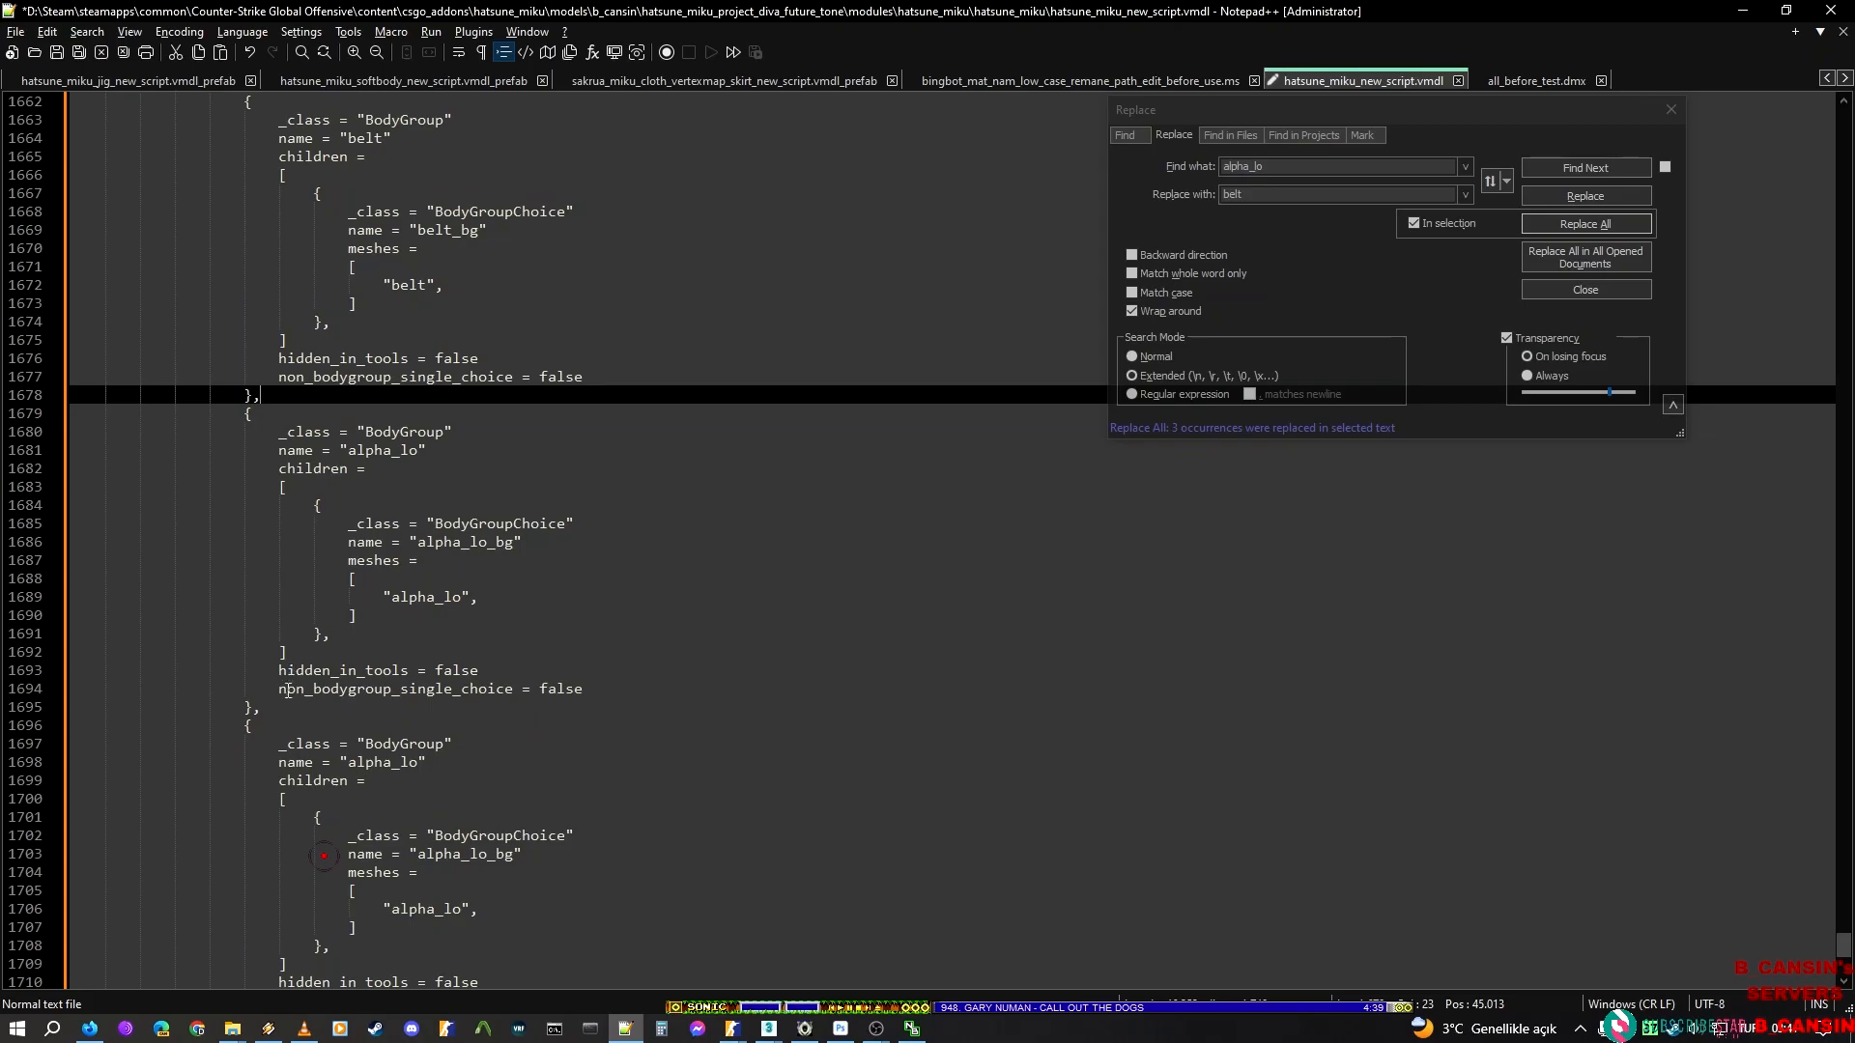
pyautogui.keyDown('shift'); pyautogui.click(286, 708); pyautogui.keyUp('shift')
pyautogui.hotkey('alt', 'Tab')
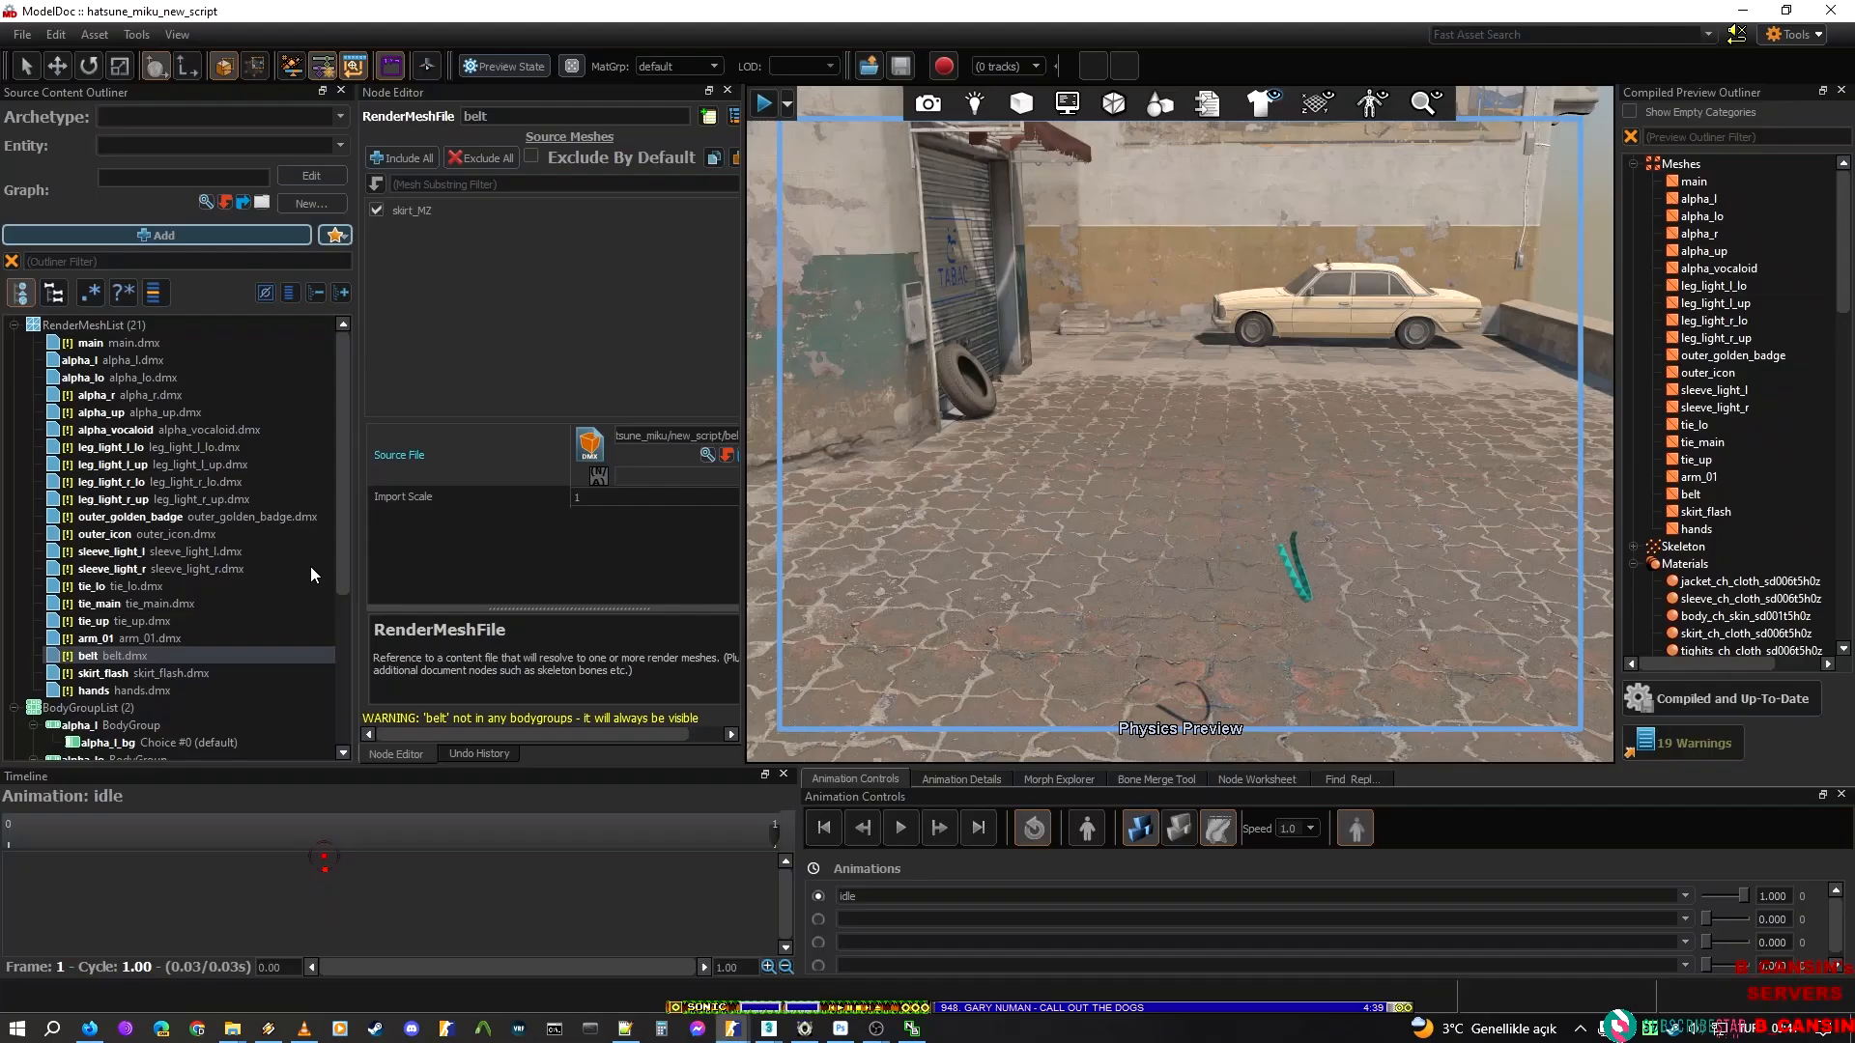
pyautogui.click(141, 673)
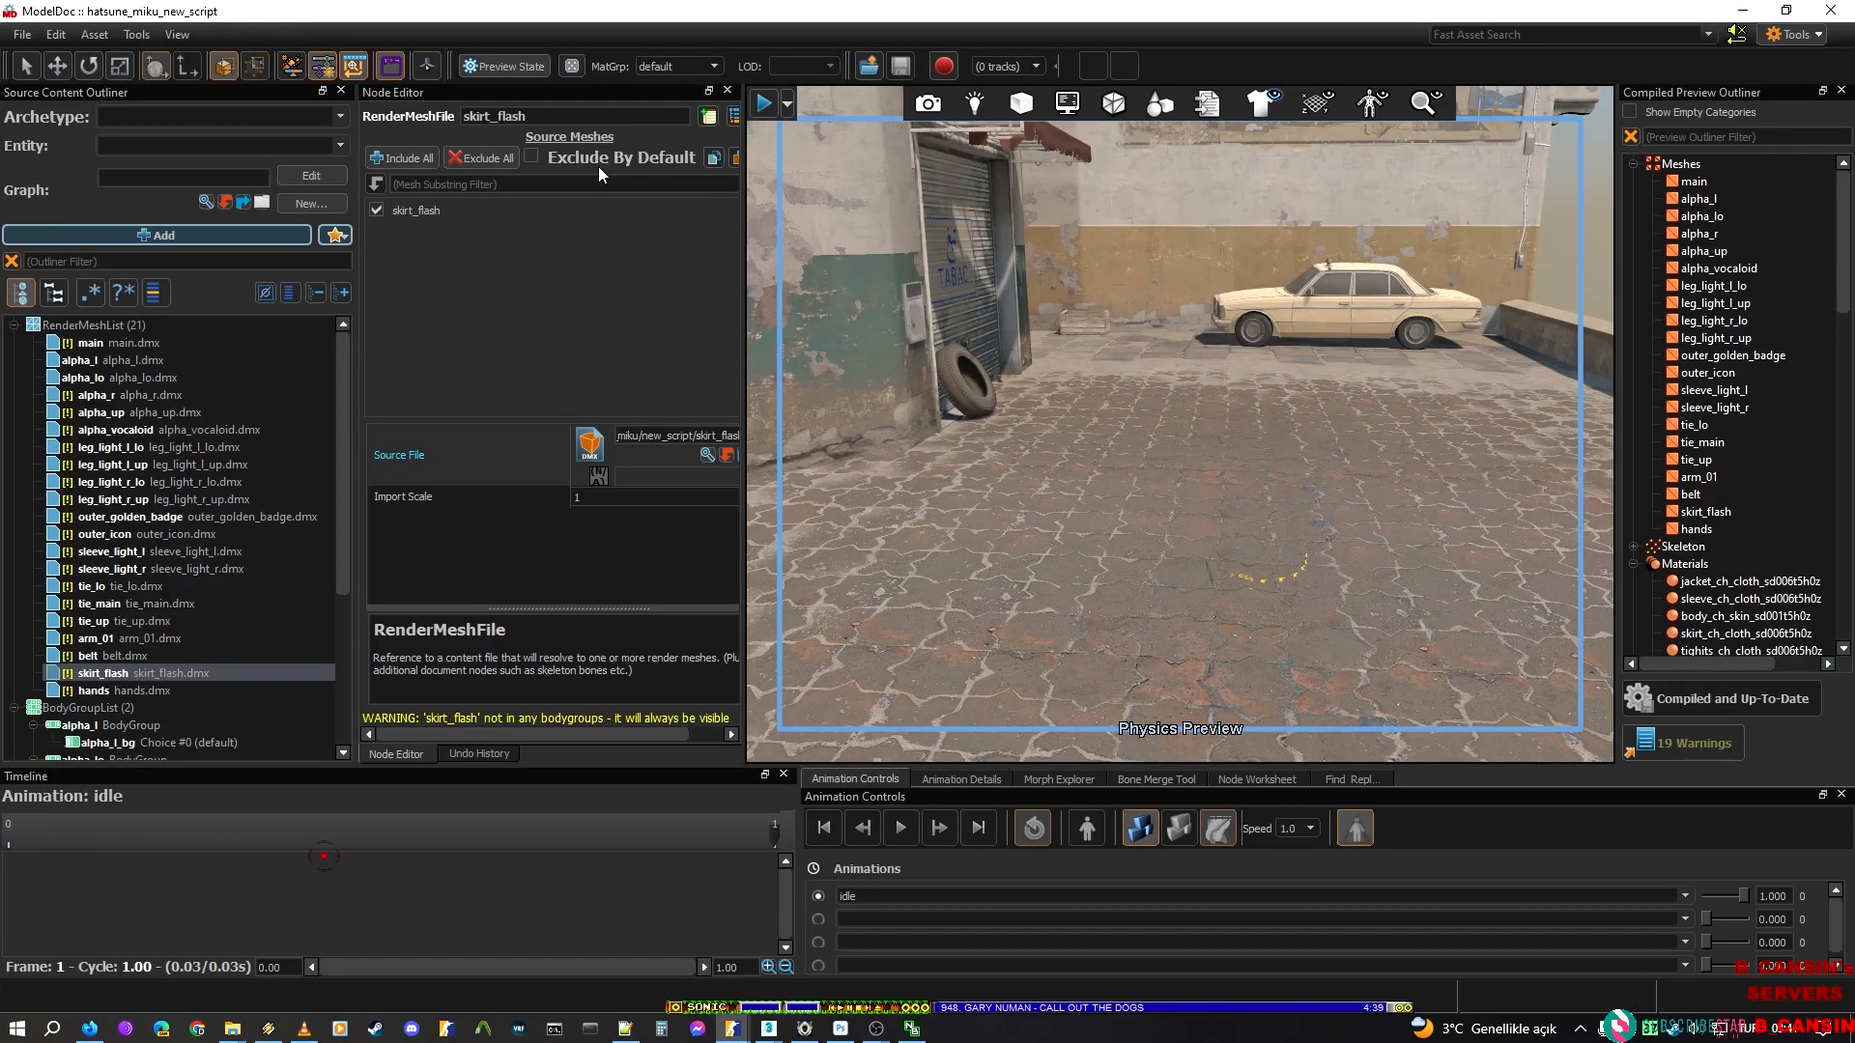
pyautogui.hotkey('alt', 'Tab')
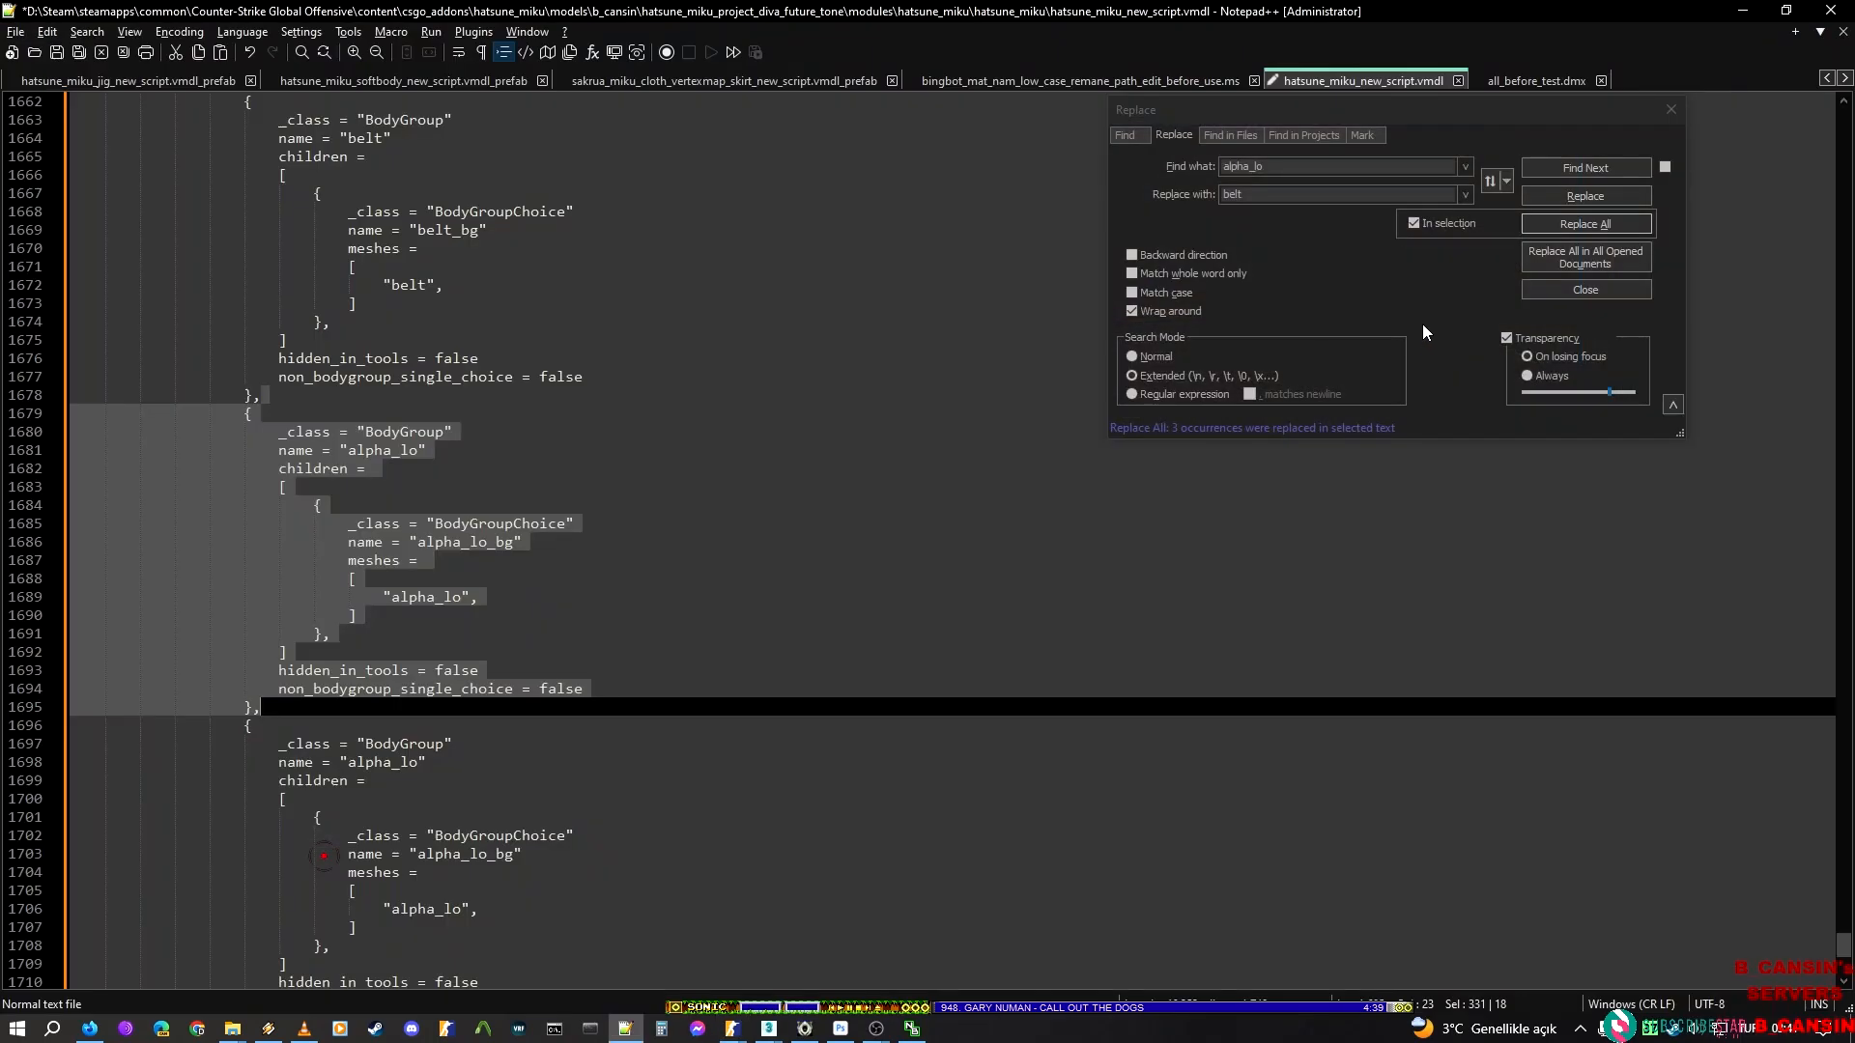
pyautogui.doubleClick(1285, 198)
pyautogui.hotkey('ctrl', 'v')
pyautogui.click(1453, 226)
pyautogui.click(1589, 225)
# Select the last alpha_lo BodyGroup block after the skirt_flash block and replace alpha_lo in it with the render mesh name hands from ModelDoc
pyautogui.click(321, 719)
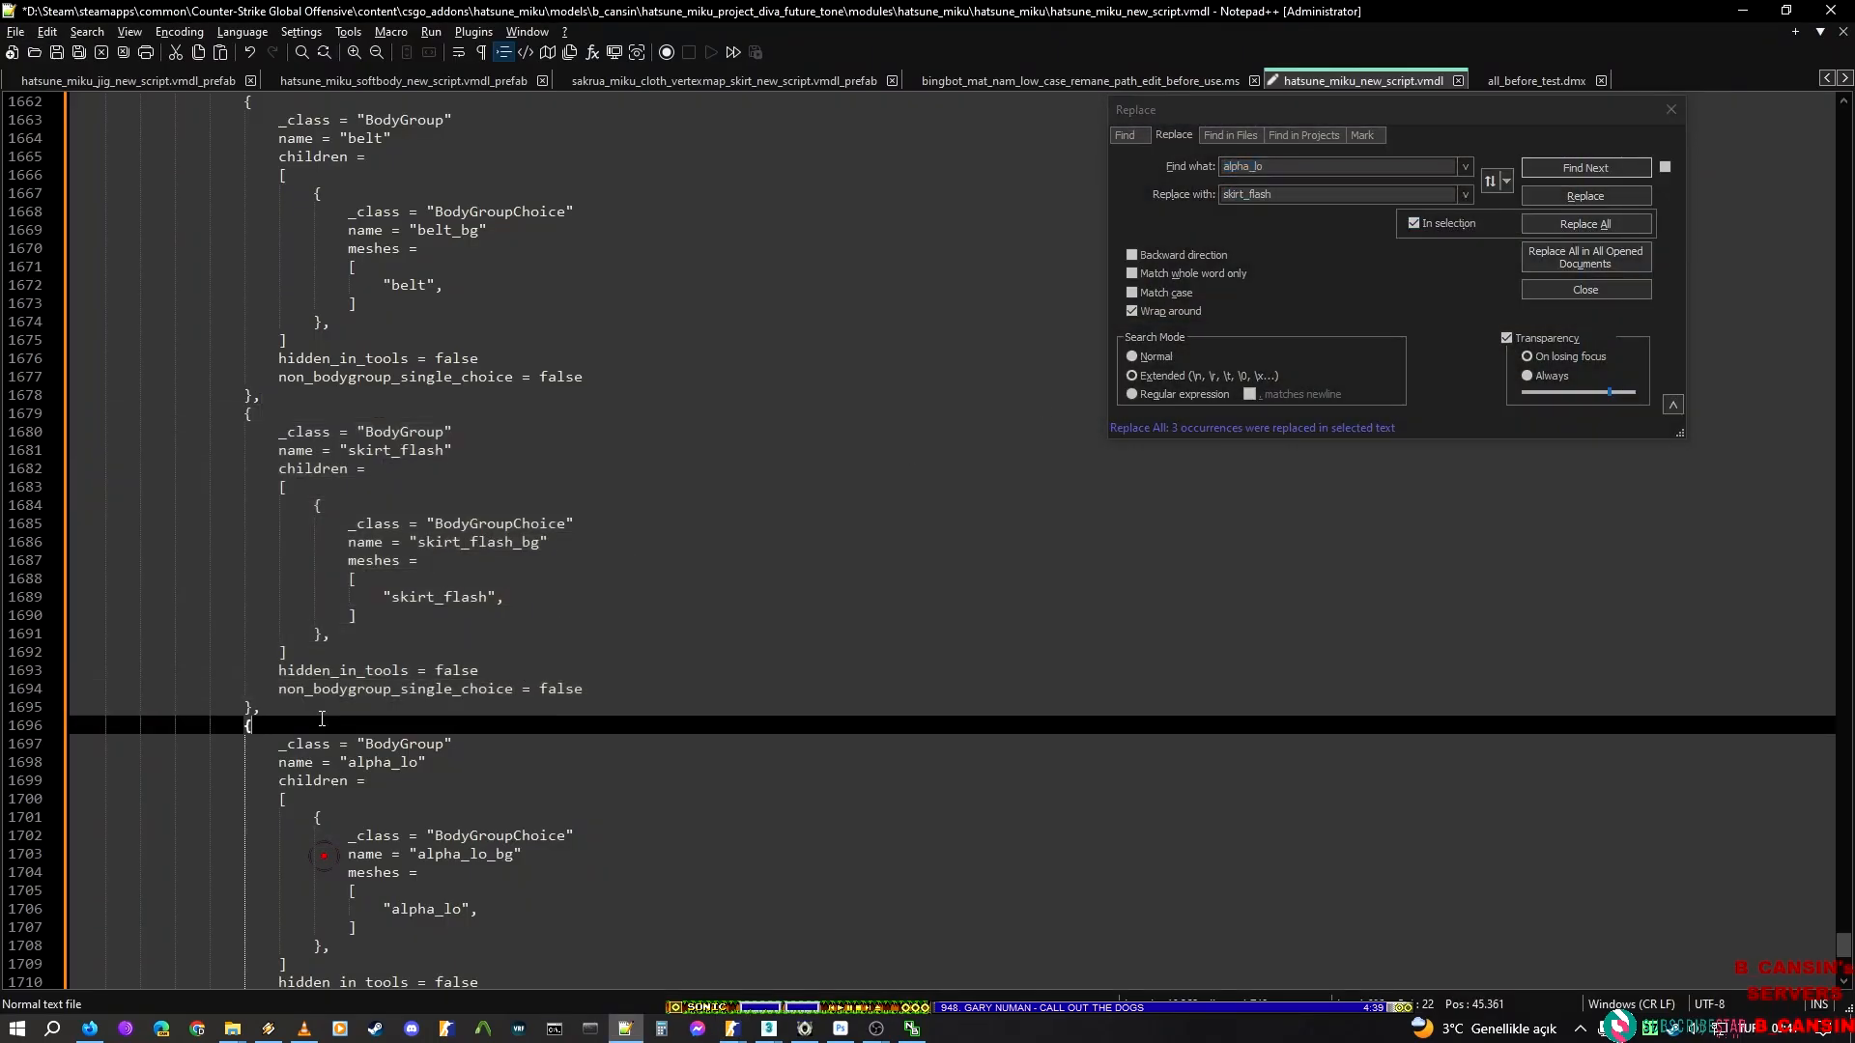
pyautogui.scroll(-2, 309, 763)
pyautogui.press('Up')
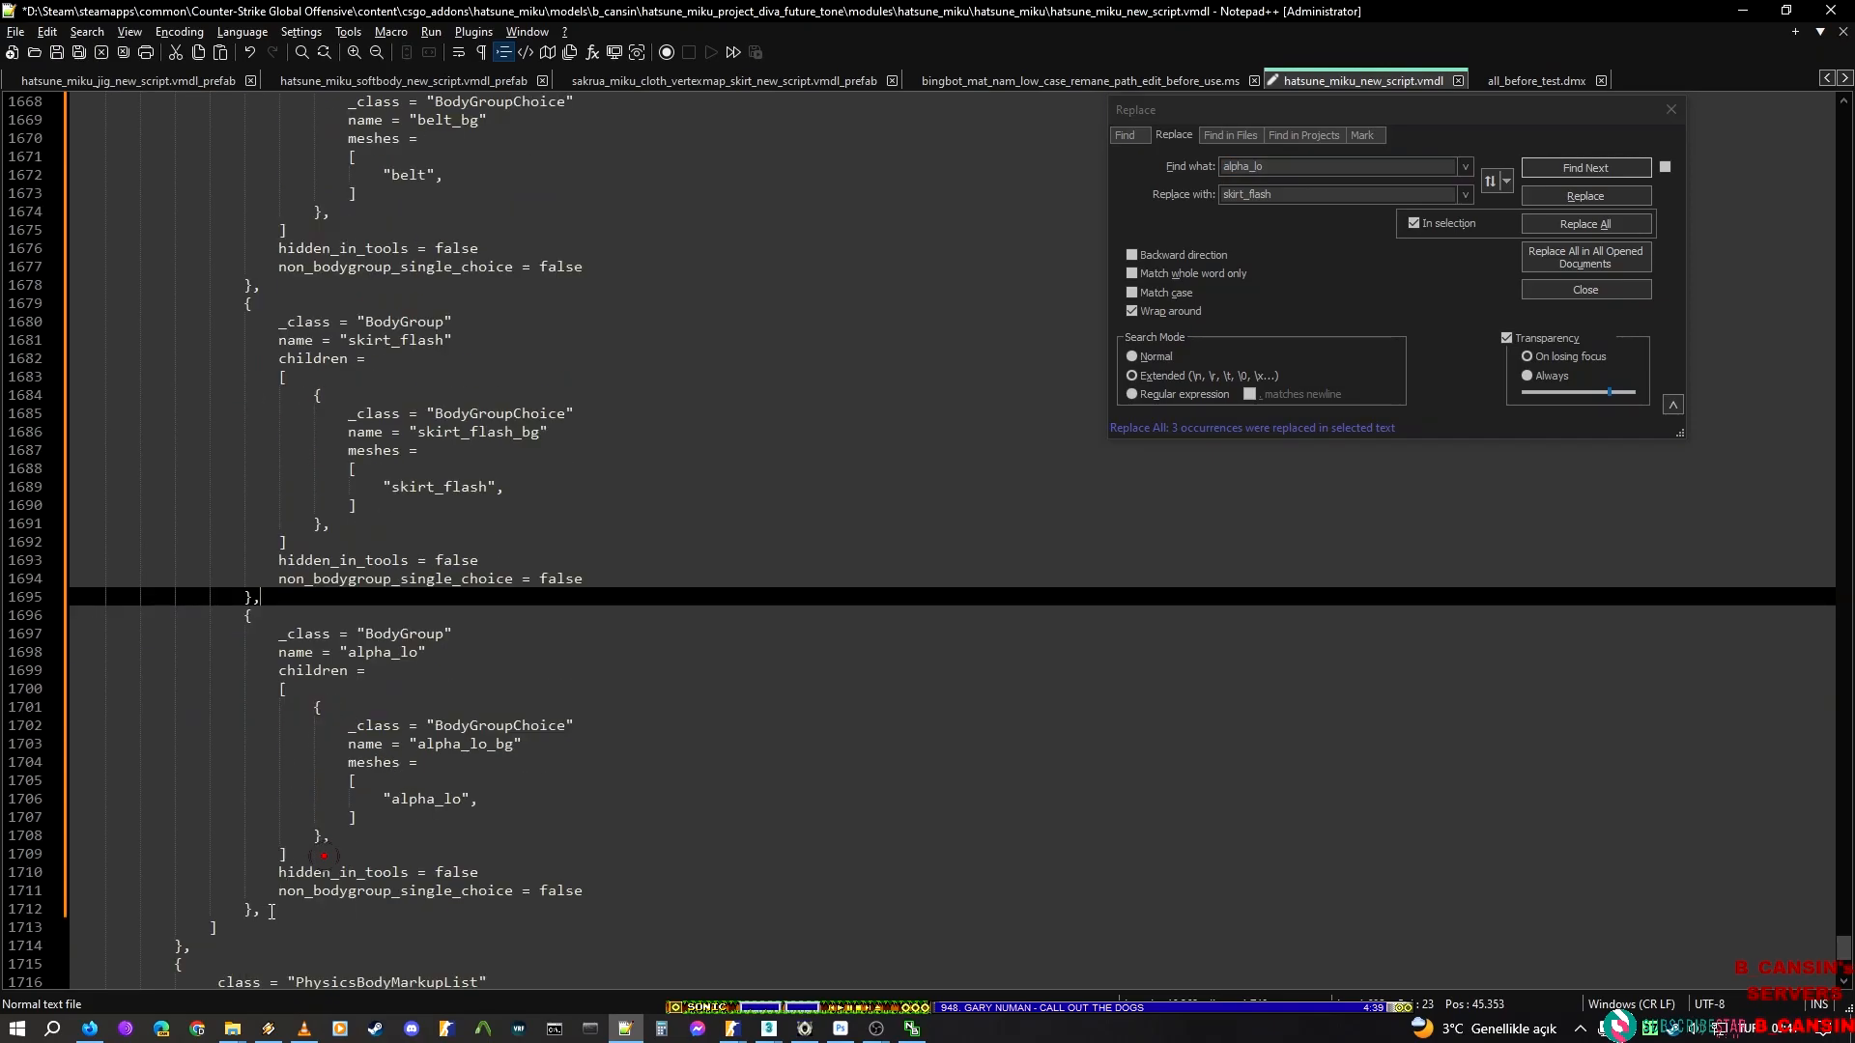
pyautogui.keyDown('shift'); pyautogui.click(271, 912); pyautogui.keyUp('shift')
pyautogui.hotkey('alt', 'Tab')
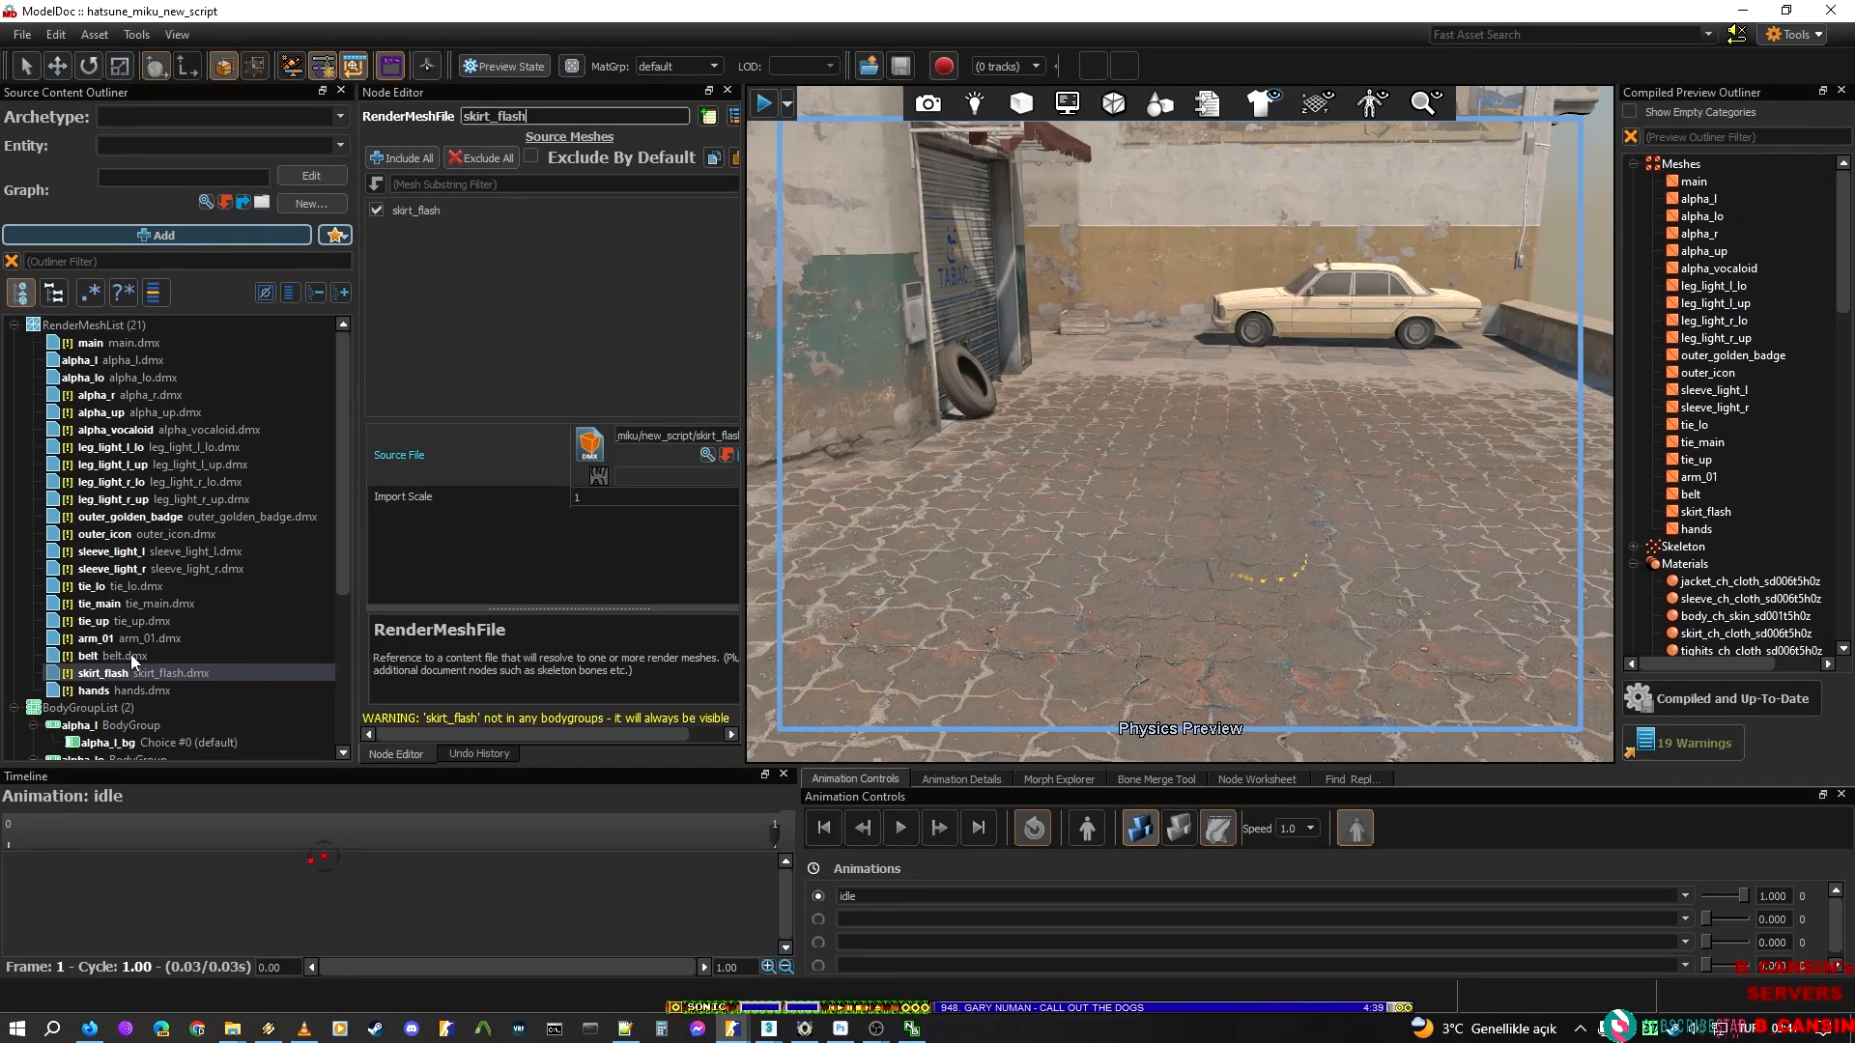
pyautogui.click(114, 688)
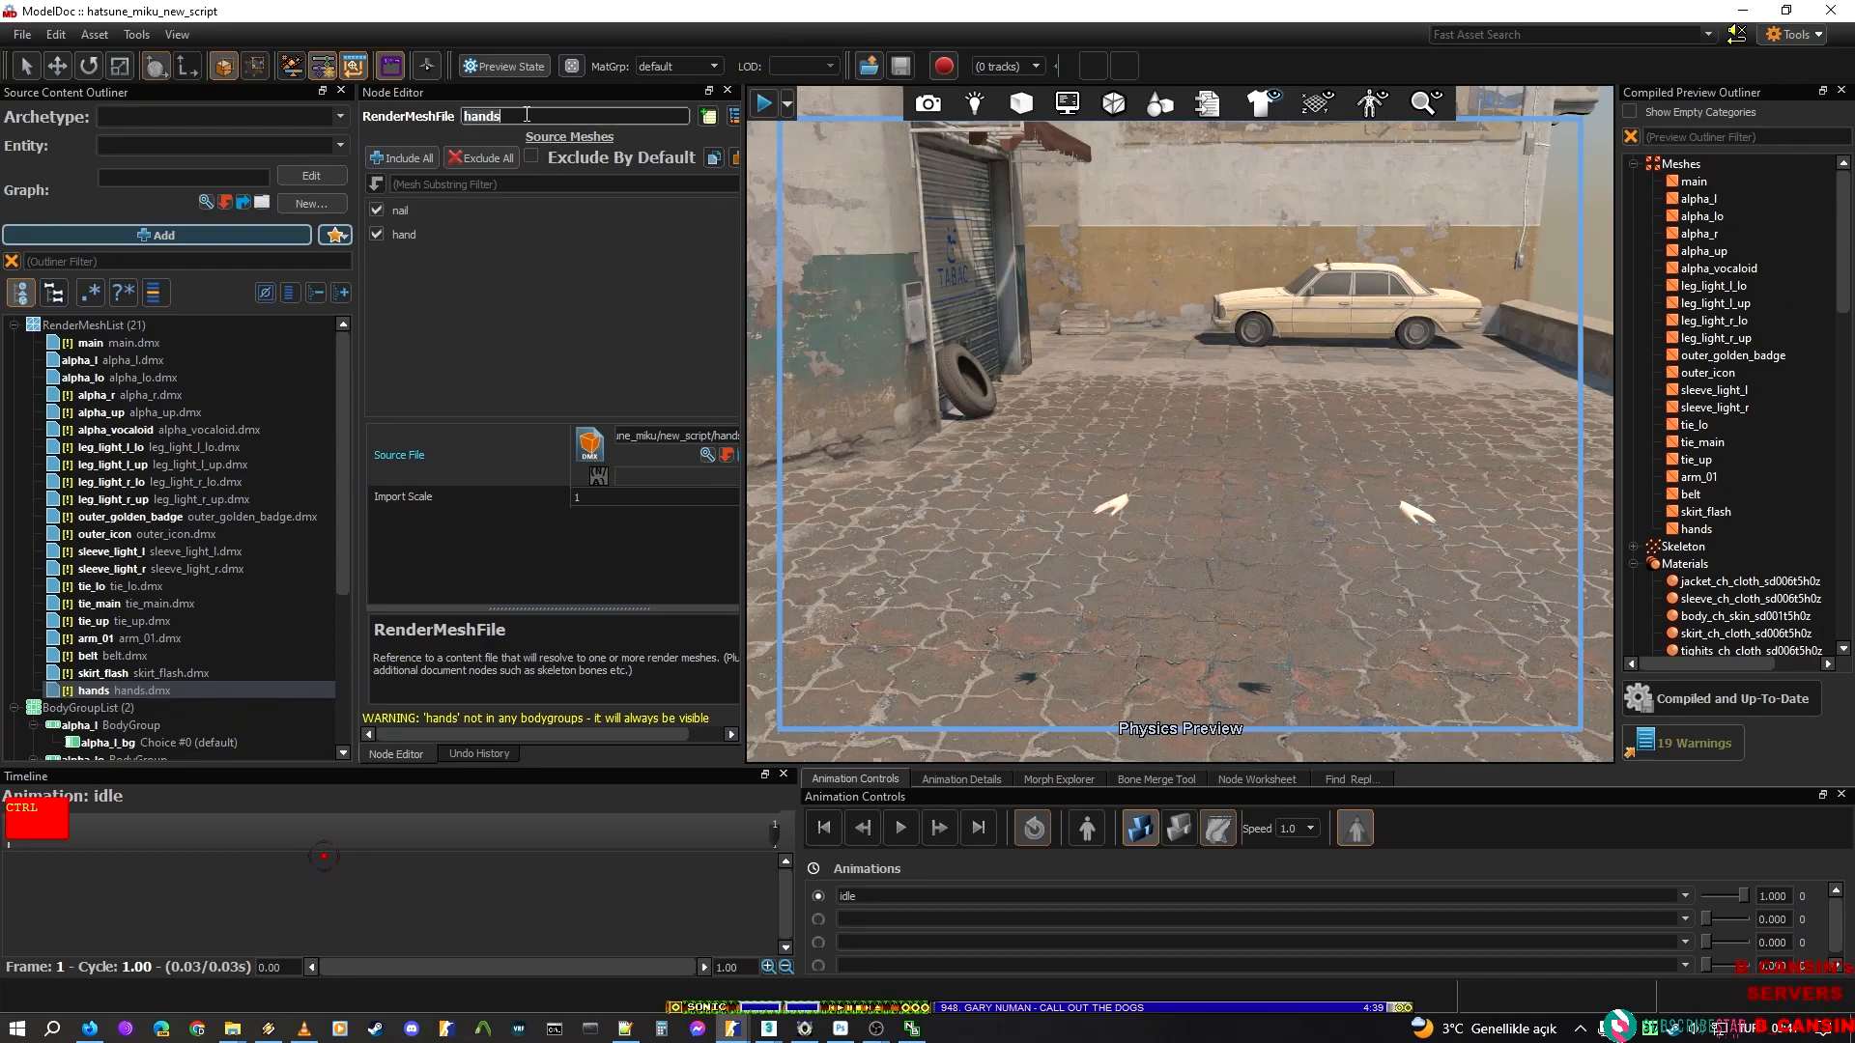
pyautogui.hotkey('alt', 'Tab')
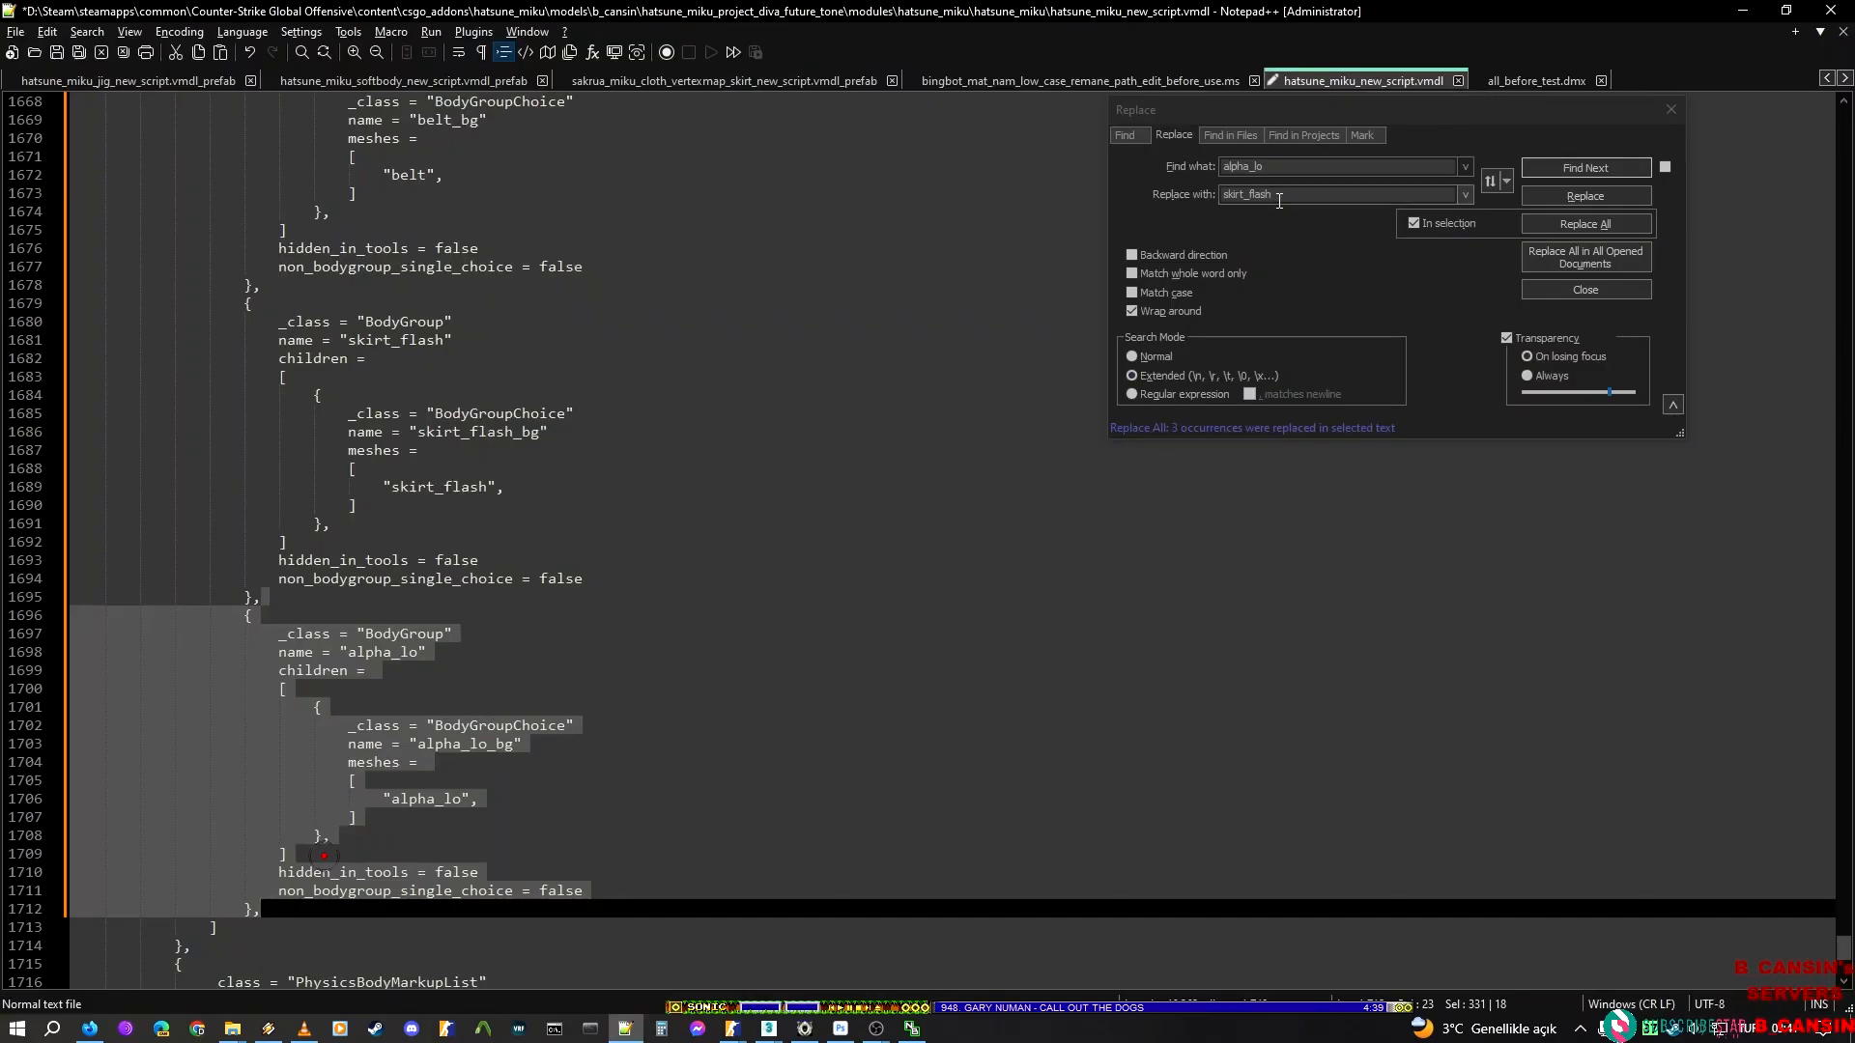
pyautogui.doubleClick(1296, 195)
pyautogui.write('hands')
pyautogui.click(1432, 230)
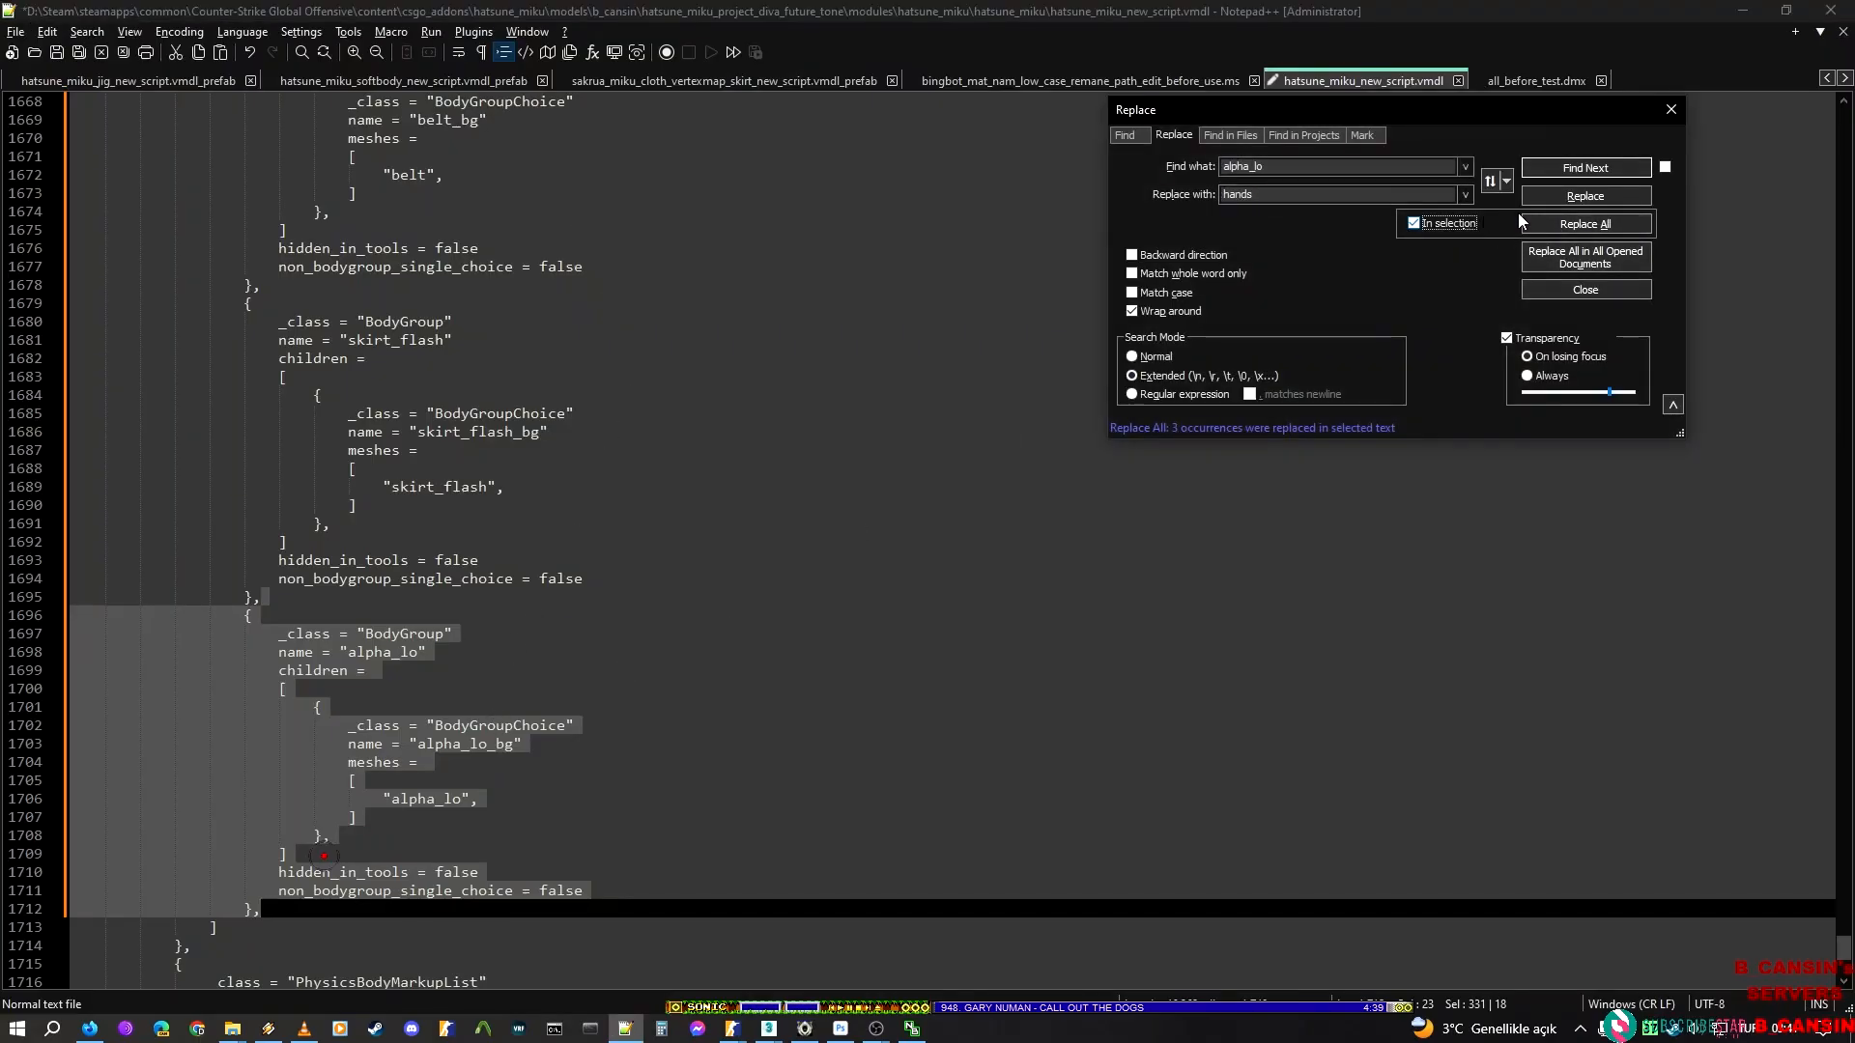
pyautogui.click(1567, 230)
# Save the vmdl file, reload its external changes in ModelDoc and compile the model
pyautogui.click(559, 626)
pyautogui.hotkey('ctrl', 's')
pyautogui.click(1739, 11)
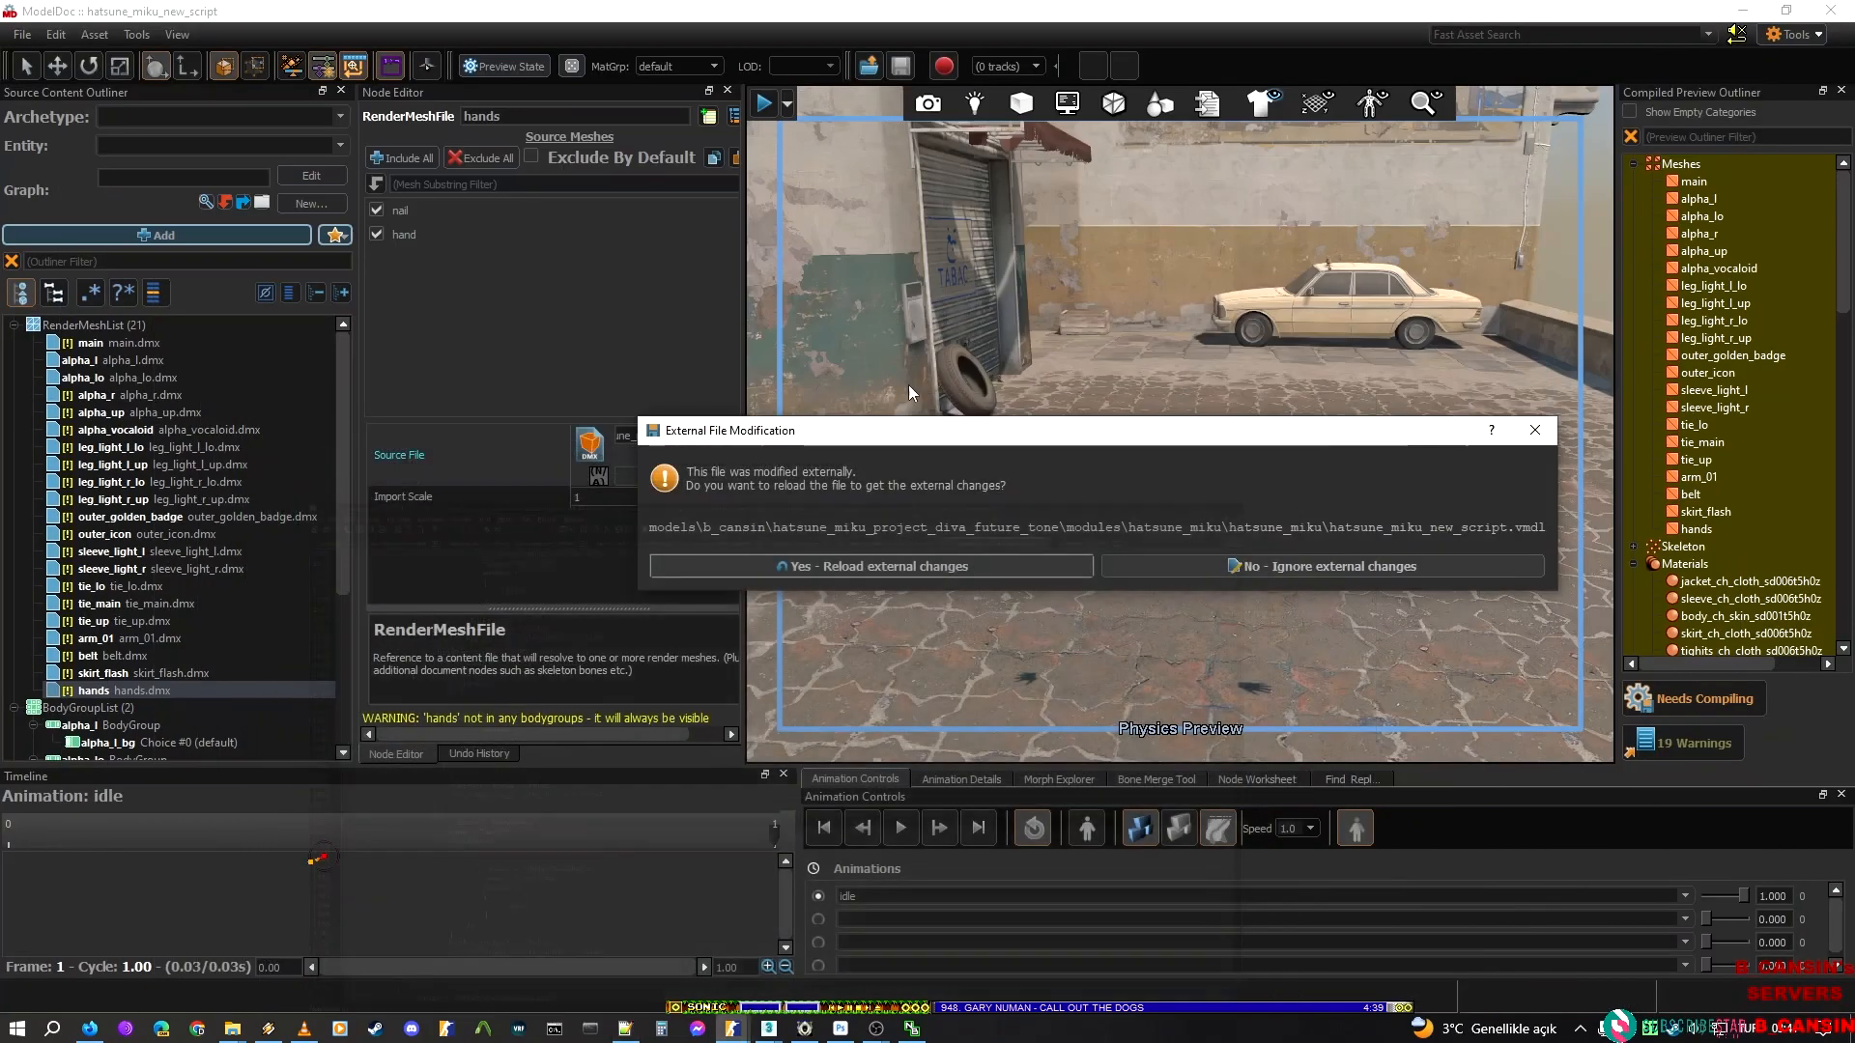
pyautogui.click(889, 568)
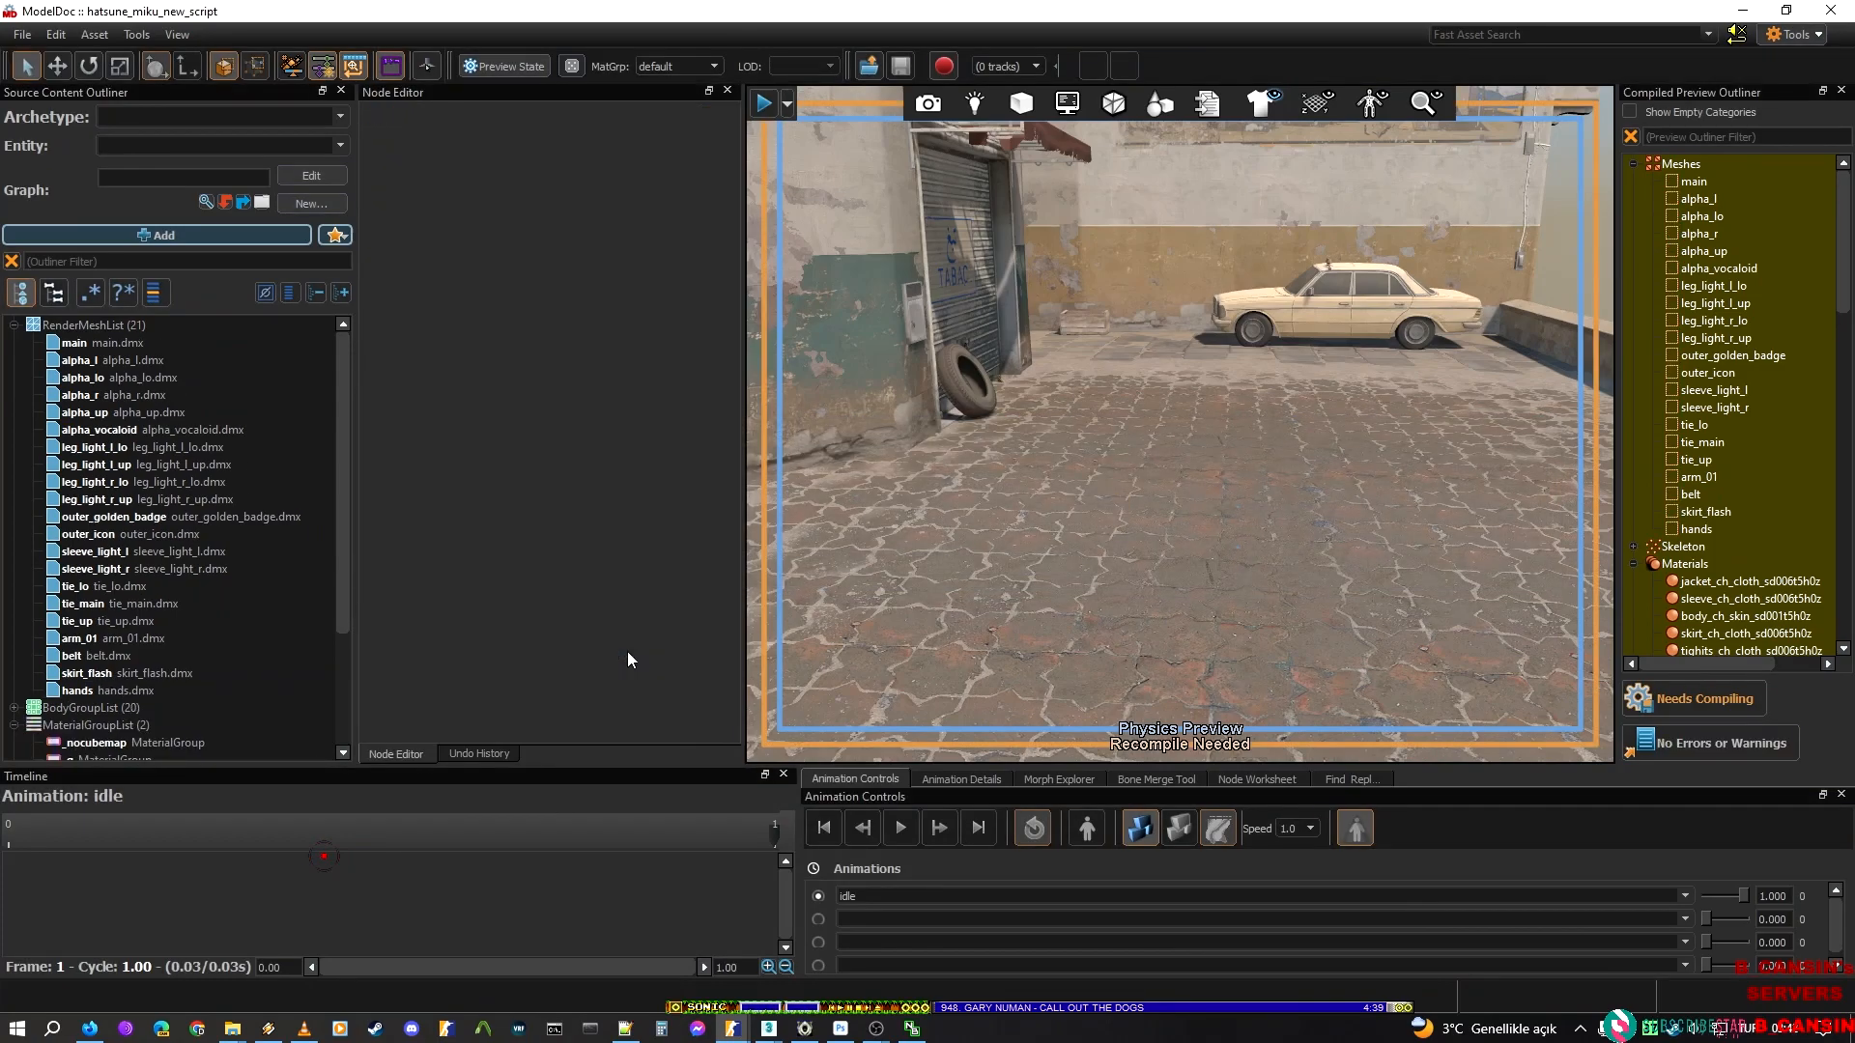
pyautogui.click(1646, 688)
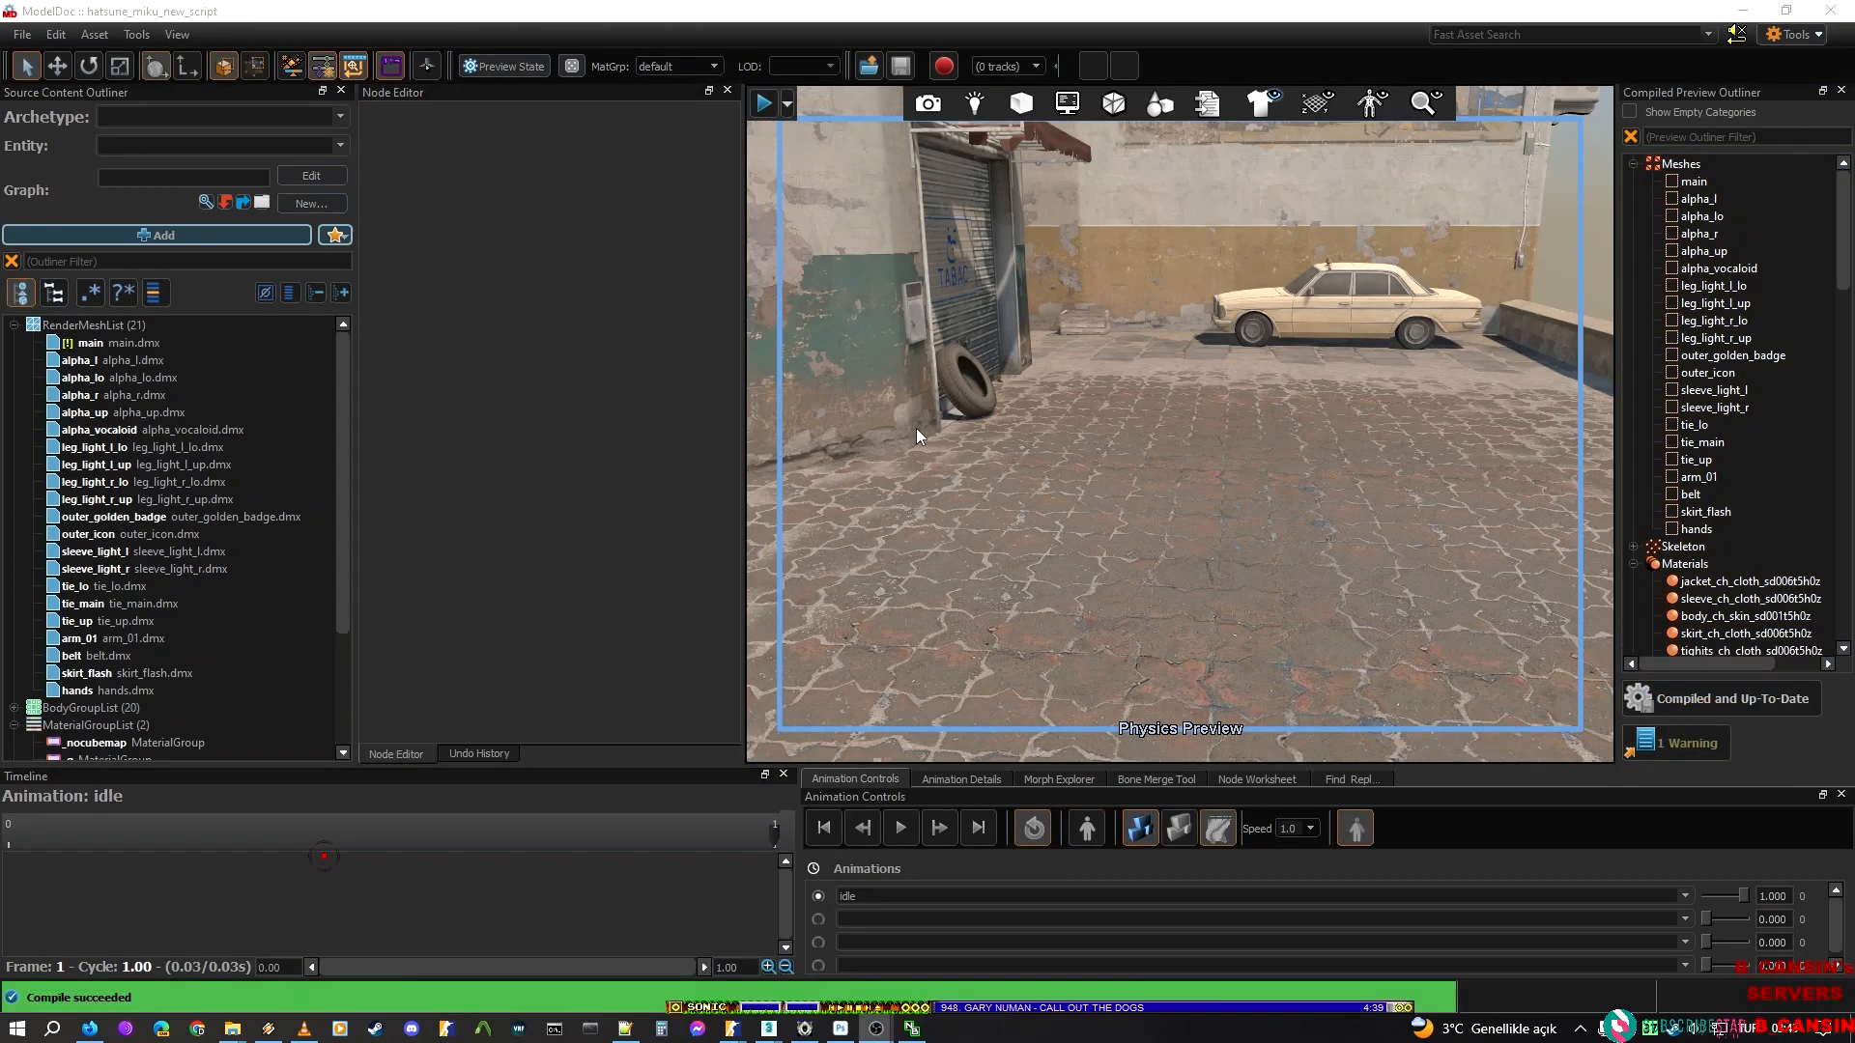
# Examine the compiled model in the physics preview, along with its render meshes and the _g material group
pyautogui.moveTo(1080, 537); pyautogui.dragTo(1082, 739, button='right')
pyautogui.click(155, 447)
pyautogui.click(138, 379)
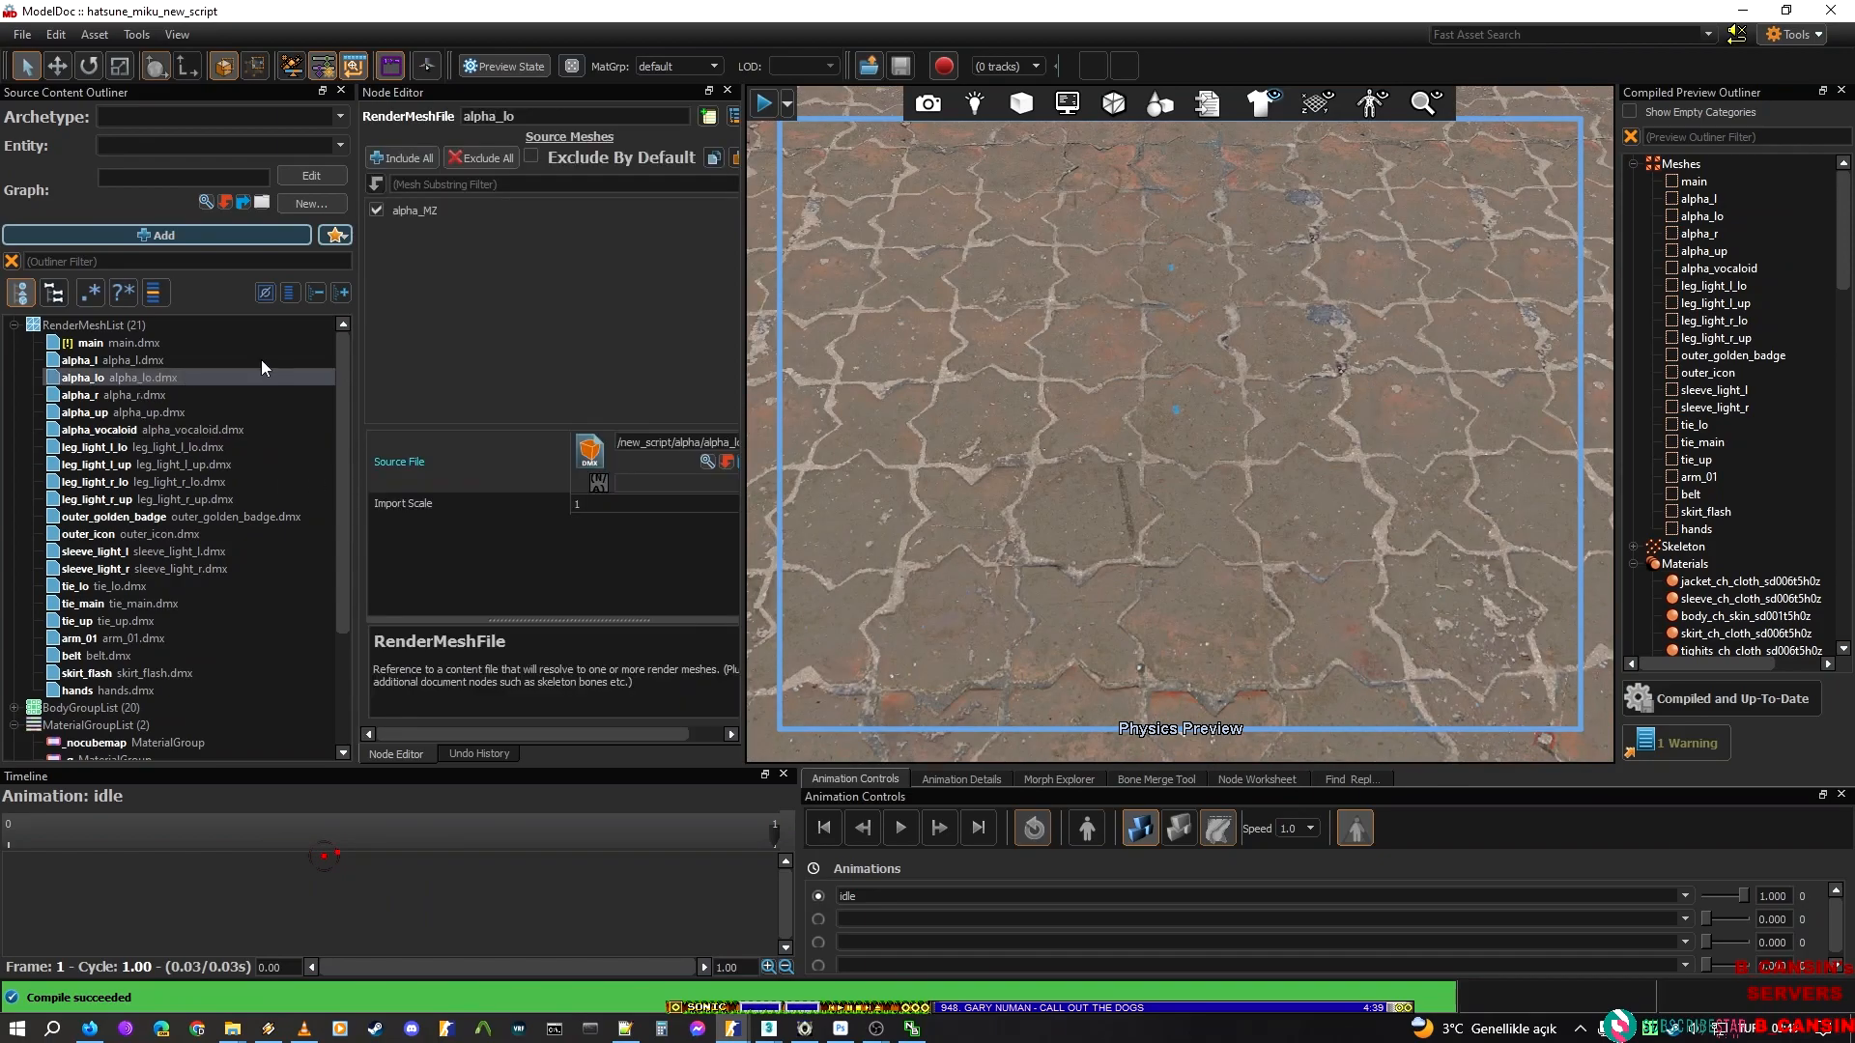
pyautogui.moveTo(1109, 380); pyautogui.dragTo(1097, 280, button='right')
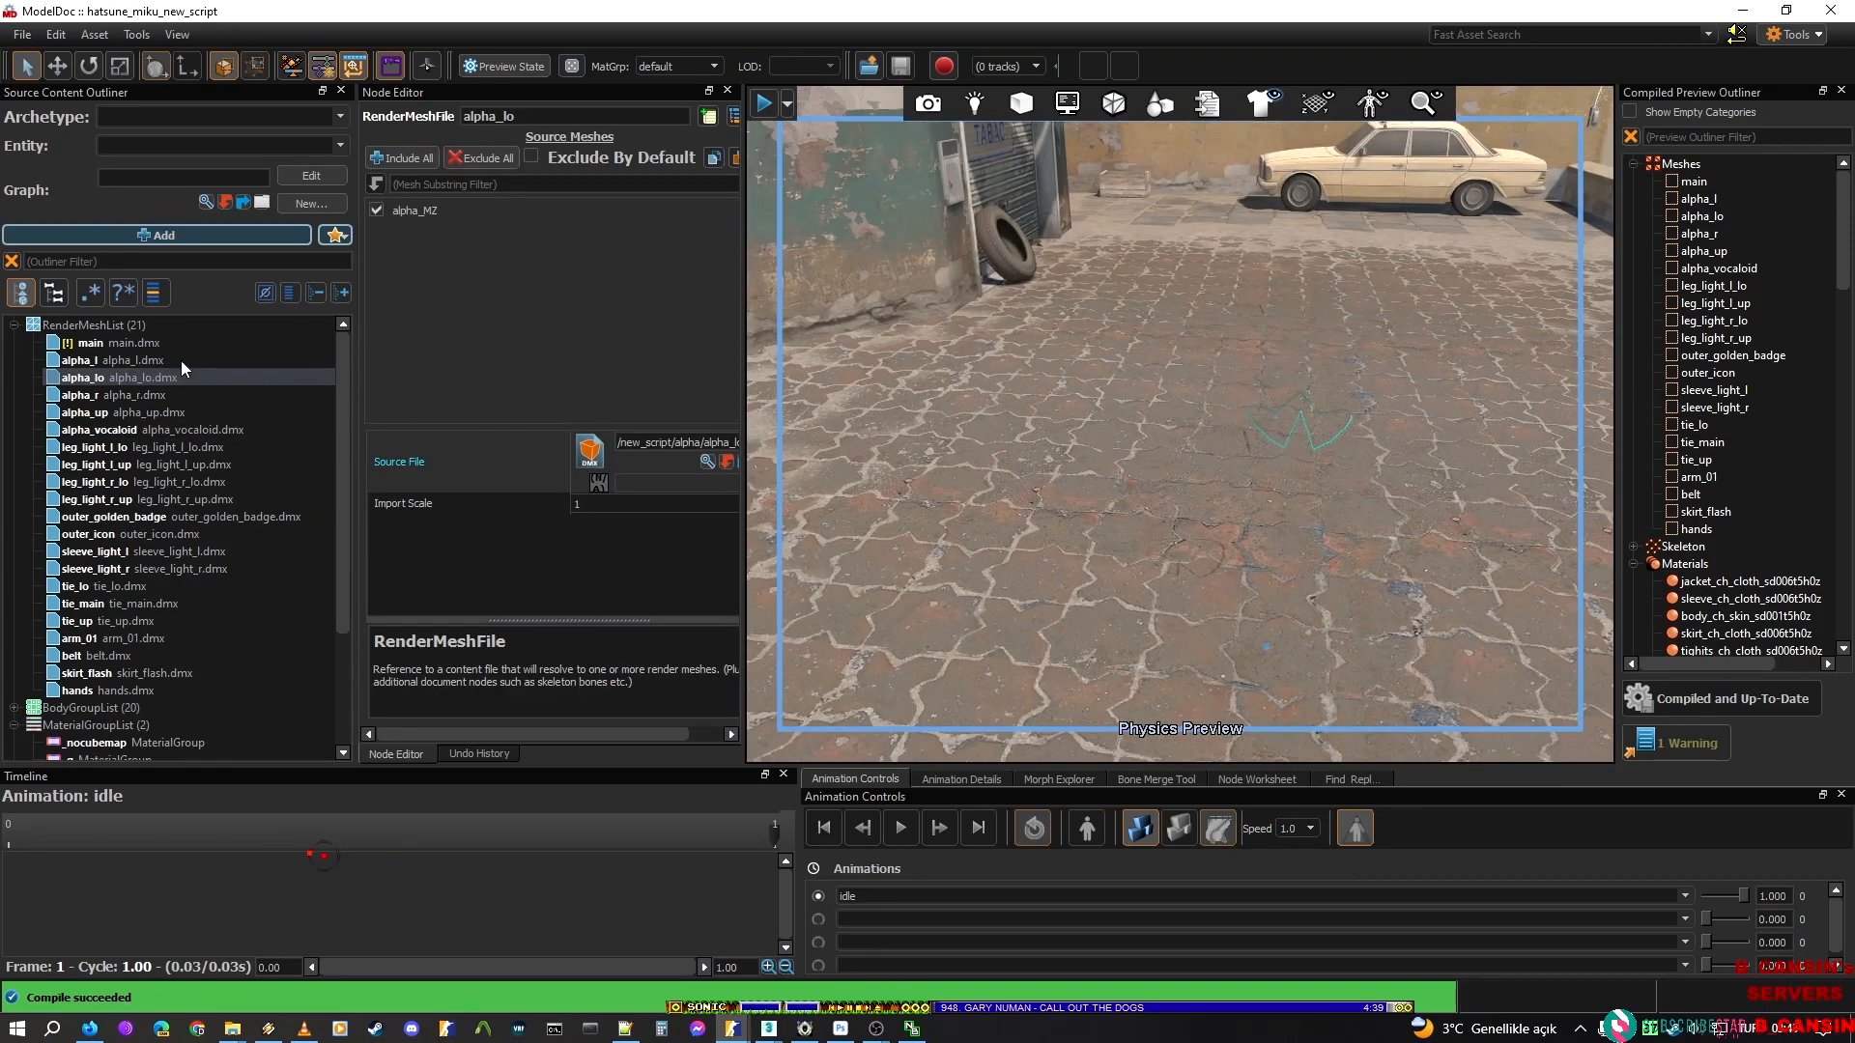
pyautogui.click(107, 328)
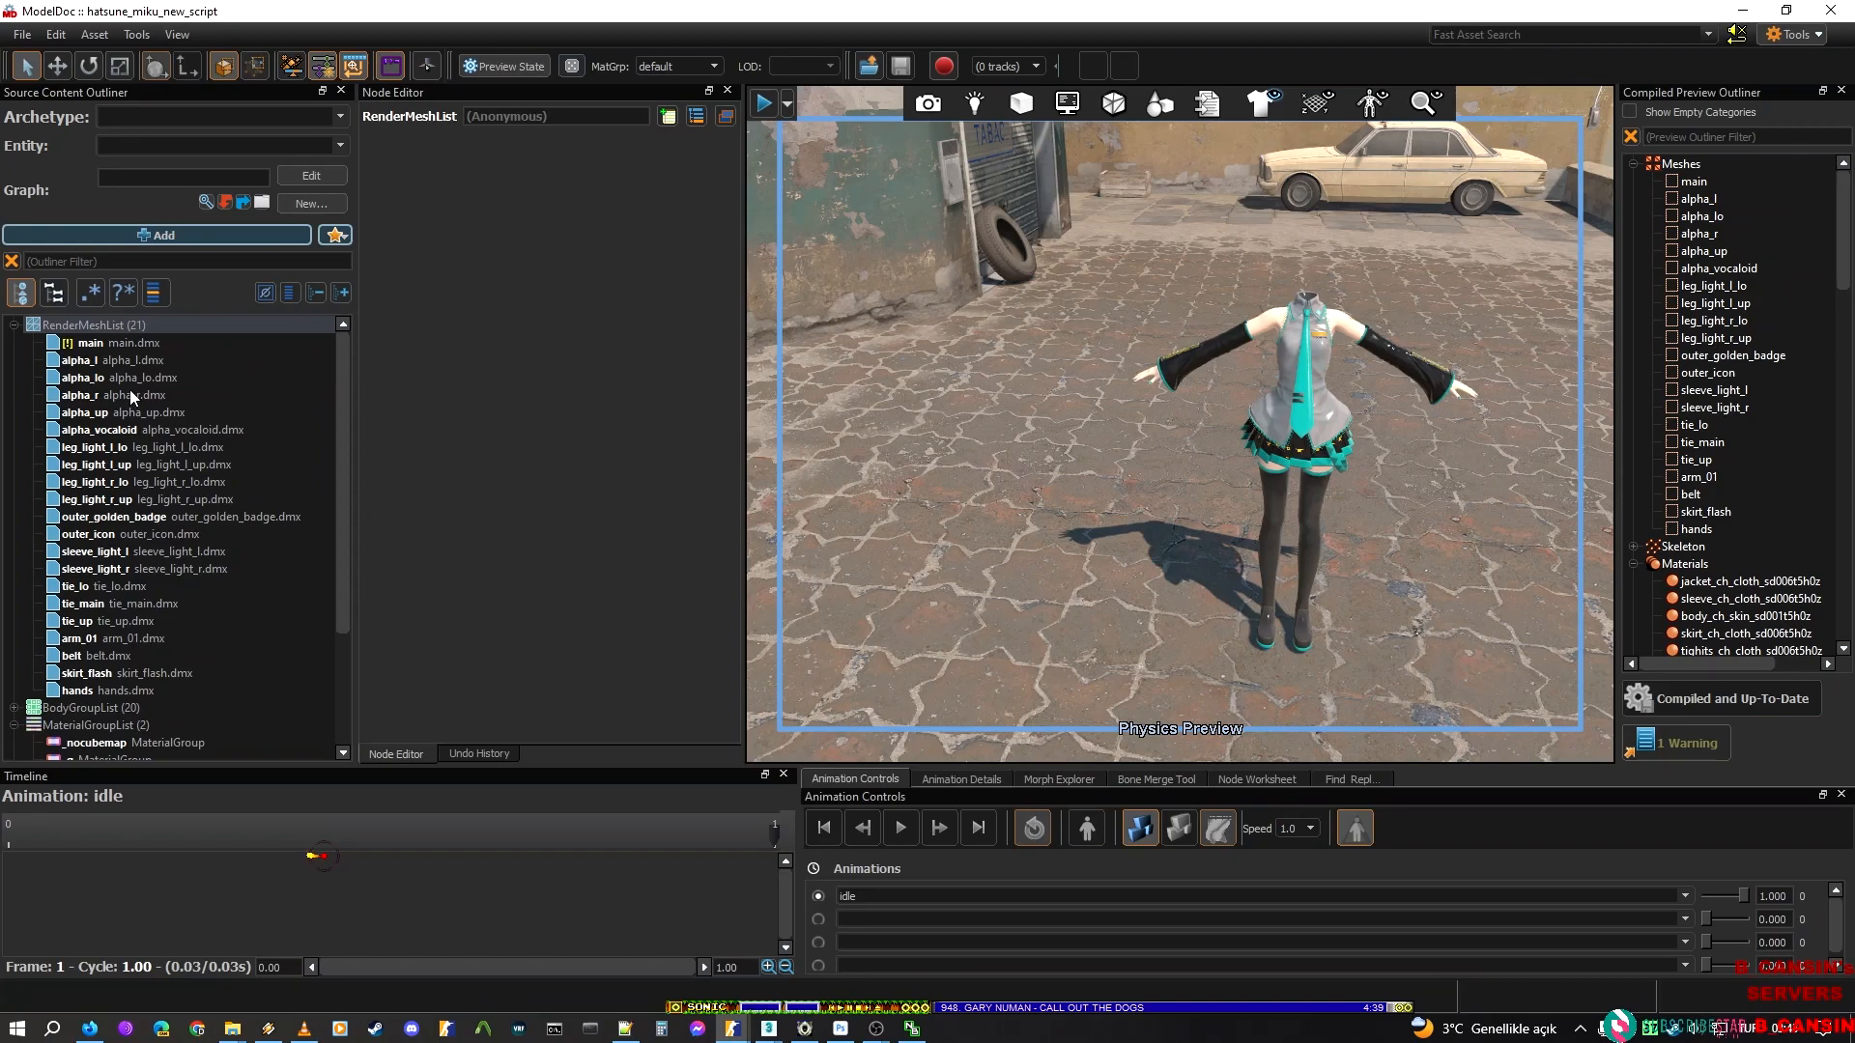
pyautogui.click(14, 324)
pyautogui.click(120, 395)
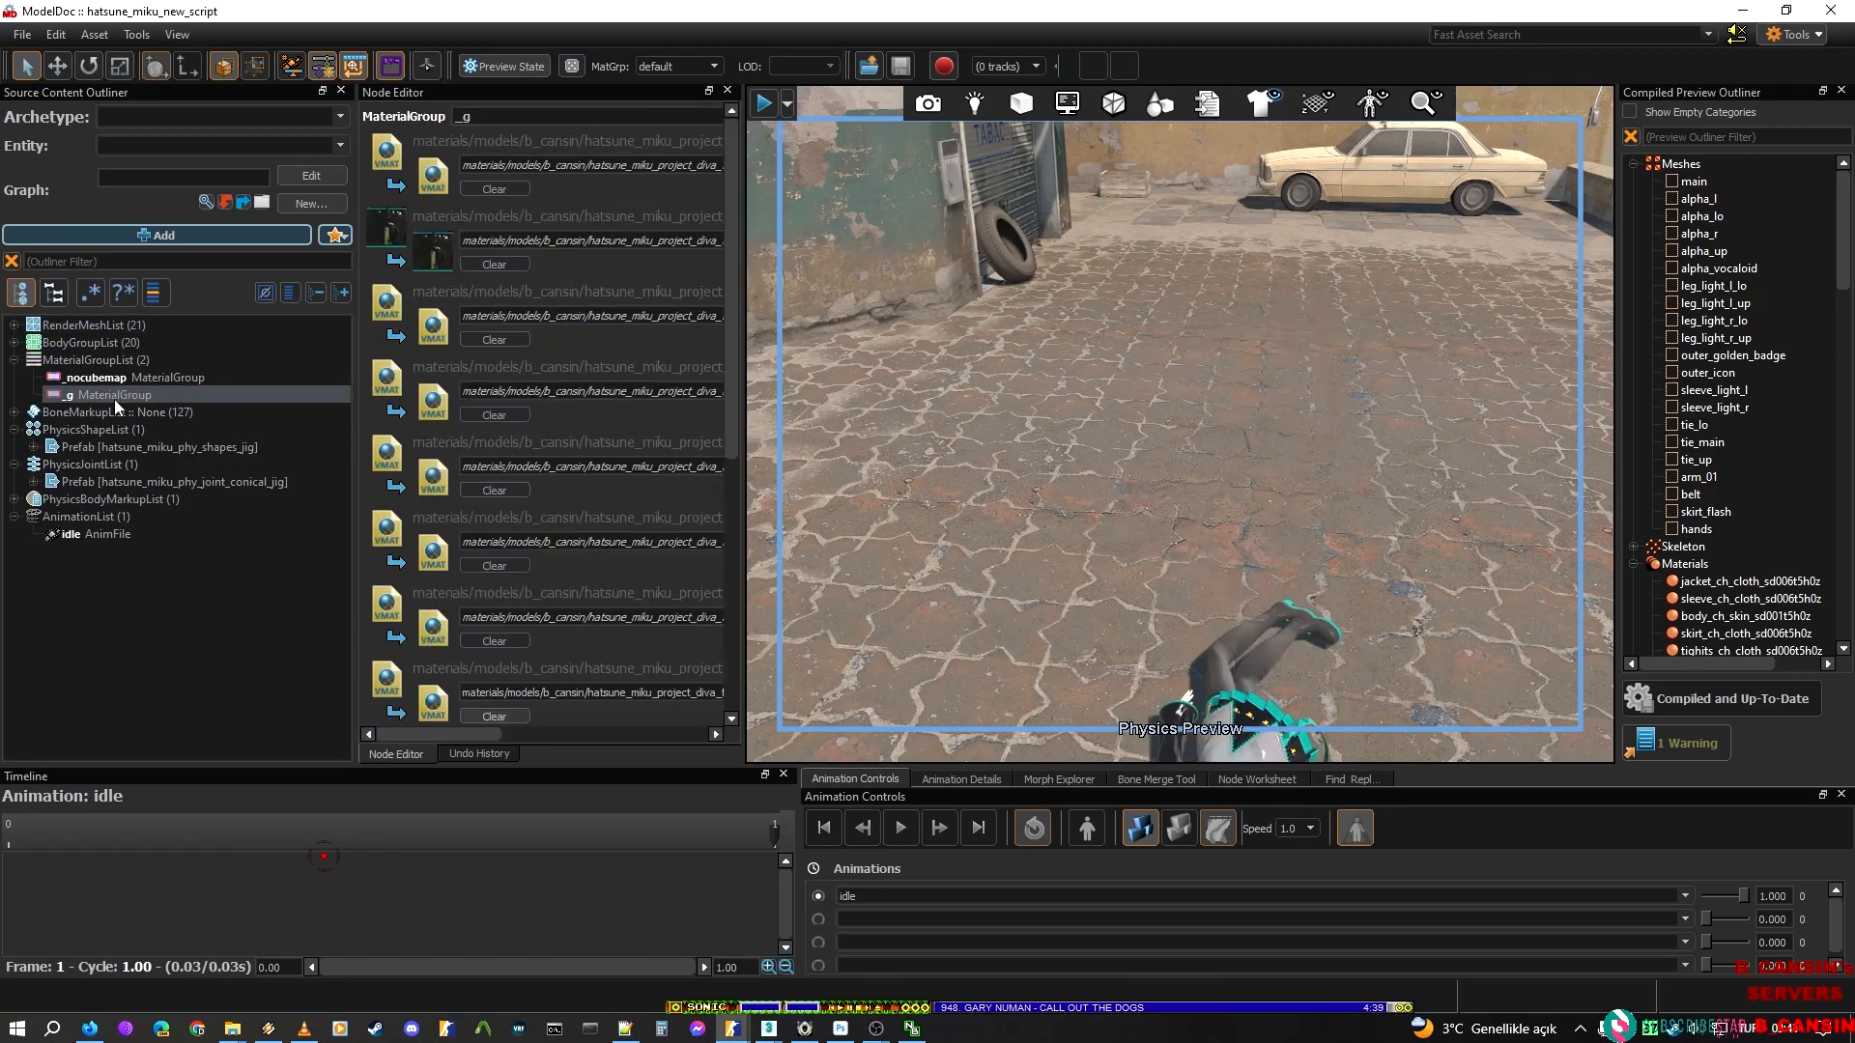
pyautogui.click(99, 466)
pyautogui.click(164, 611)
pyautogui.moveTo(1180, 529); pyautogui.dragTo(1193, 599, button='right')
pyautogui.moveTo(1135, 625)
pyautogui.mouseDown()
pyautogui.moveTo(1231, 176)
pyautogui.moveTo(1256, 146)
pyautogui.moveTo(1213, 67)
pyautogui.mouseUp()
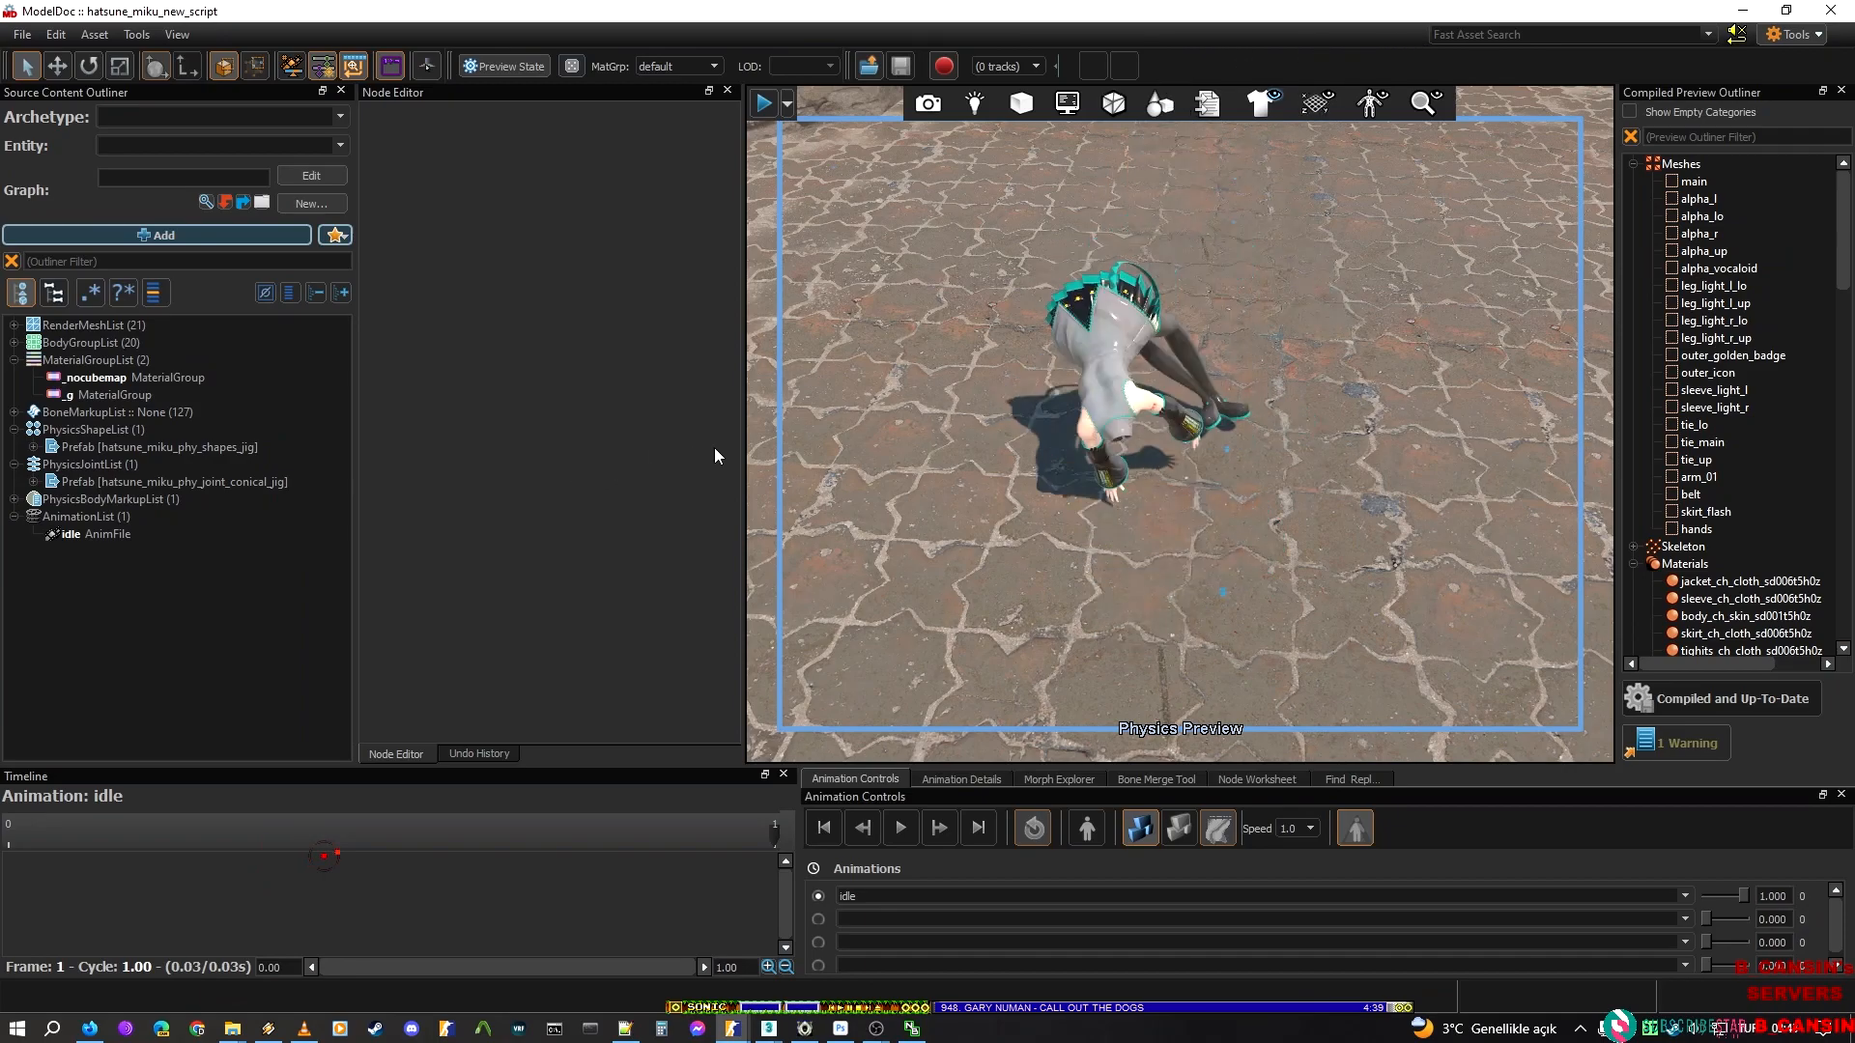
# Turn off the physics preview and open the _g material group's material replacements
pyautogui.click(1133, 829)
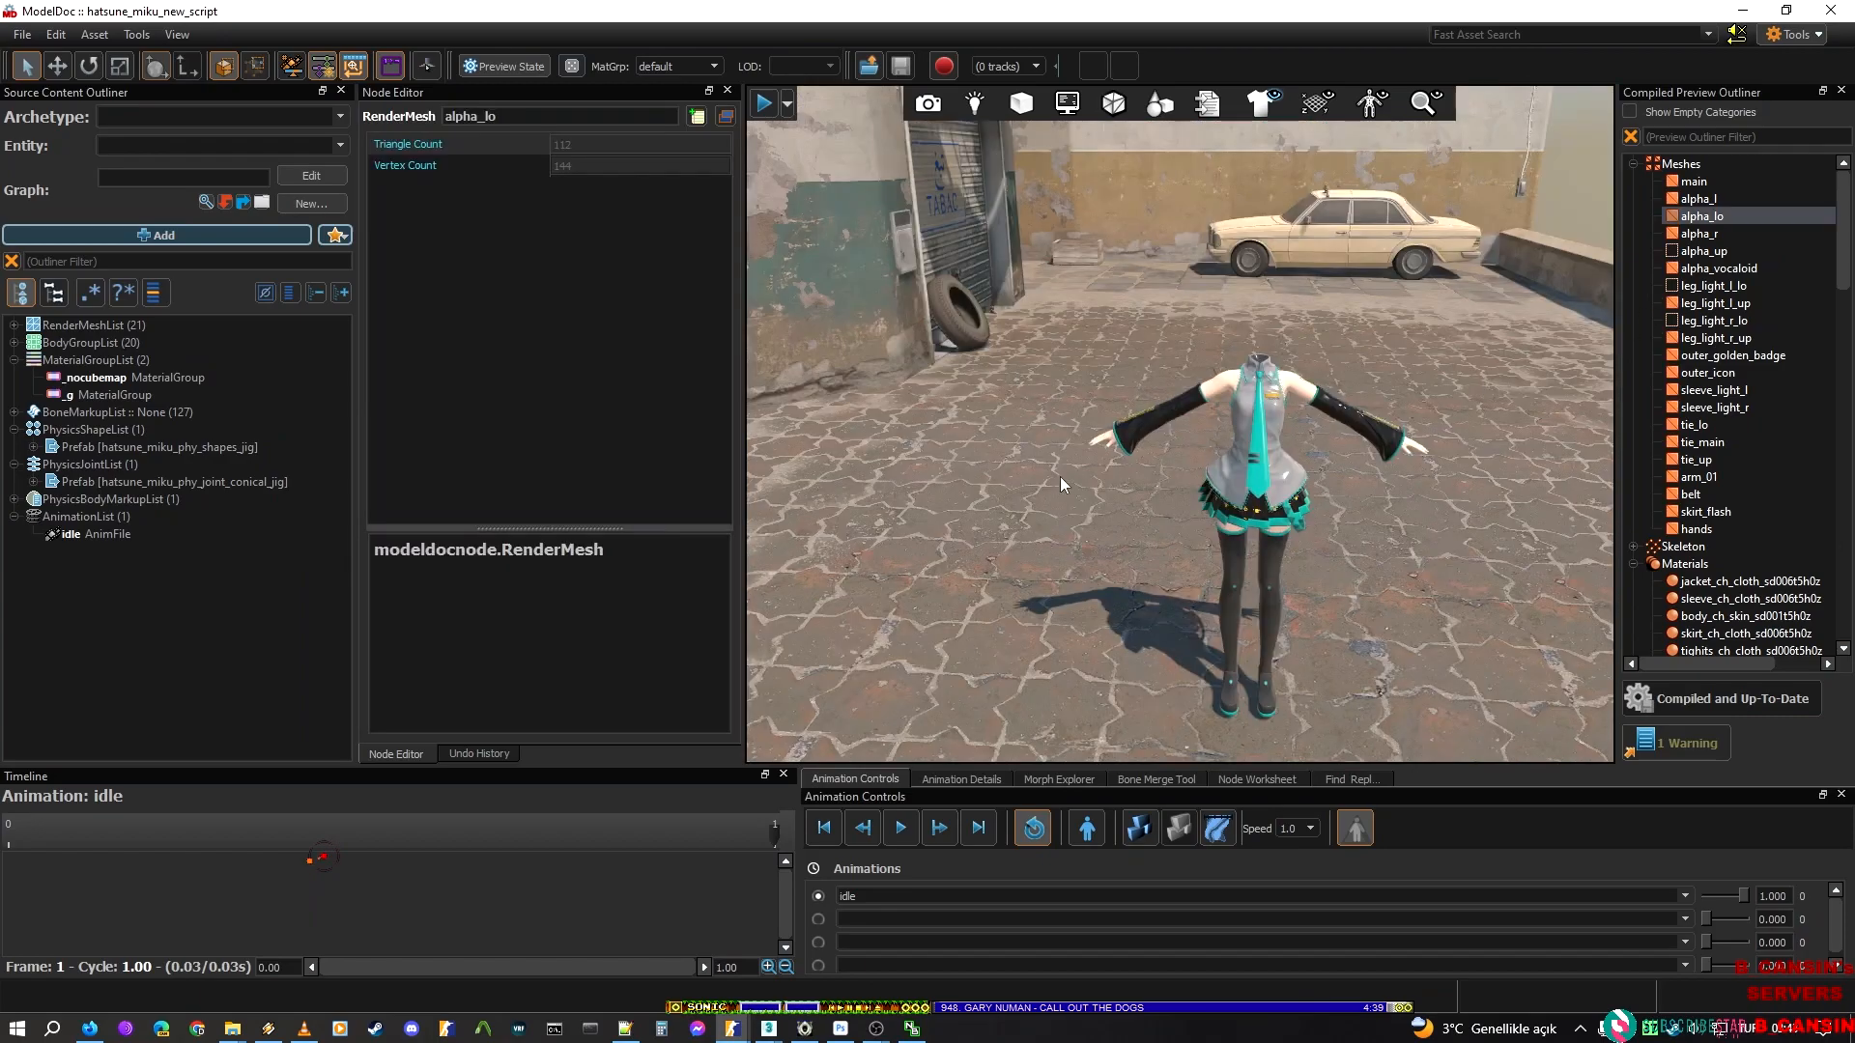
pyautogui.click(976, 516)
pyautogui.click(110, 395)
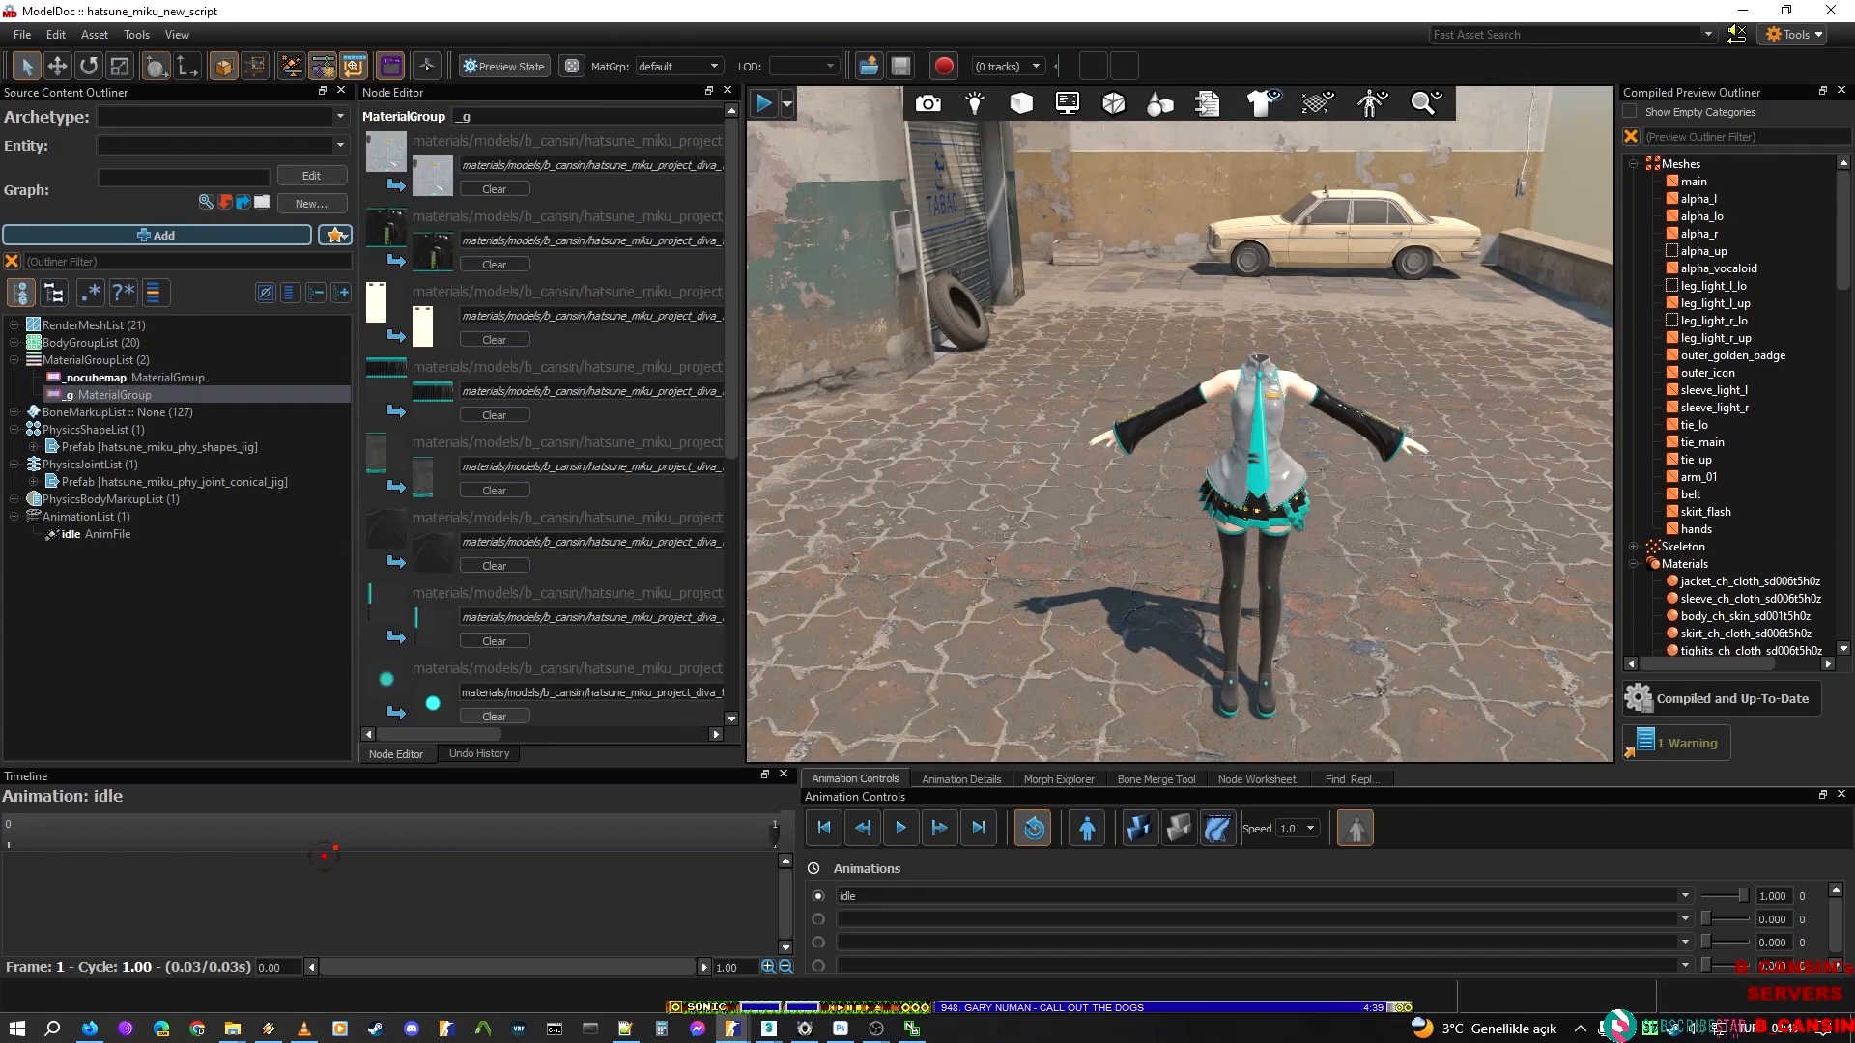
# Examine the physics body markup prefab and the reloaded body groups, including the choice inside the alpha_l body group
pyautogui.click(19, 498)
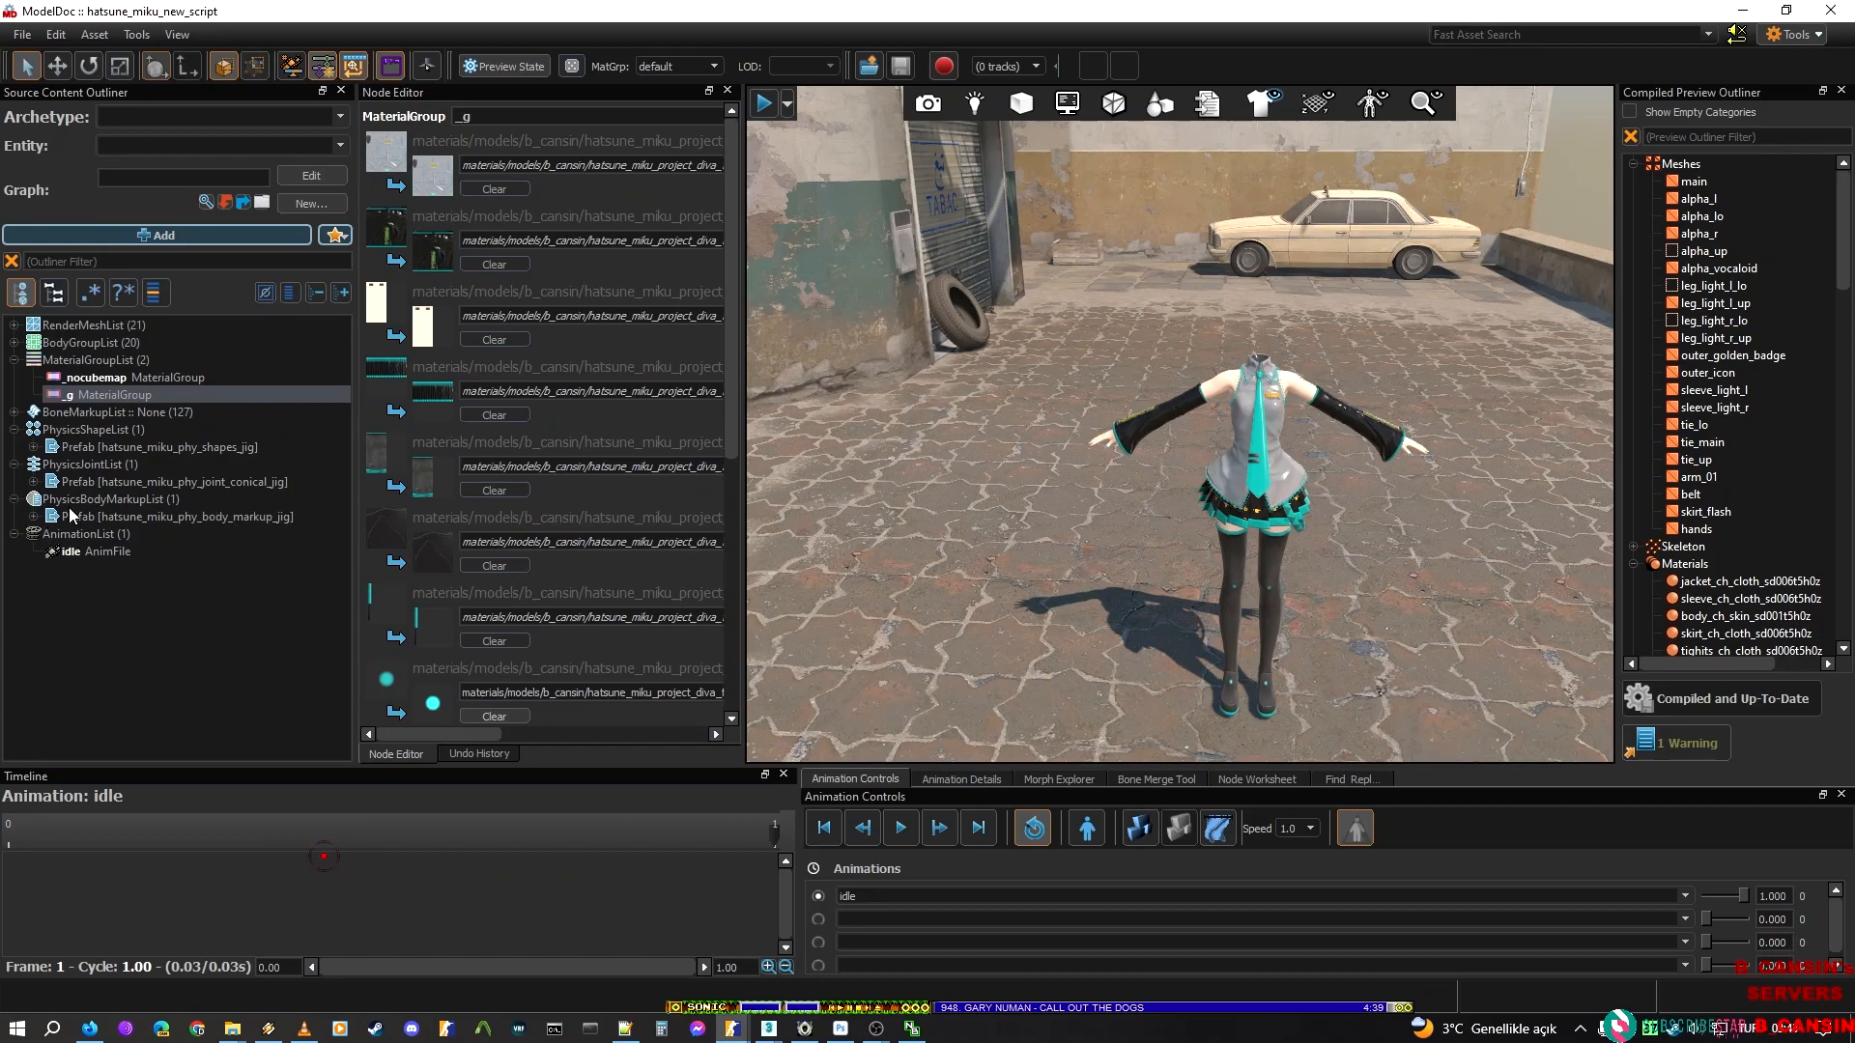
pyautogui.click(13, 343)
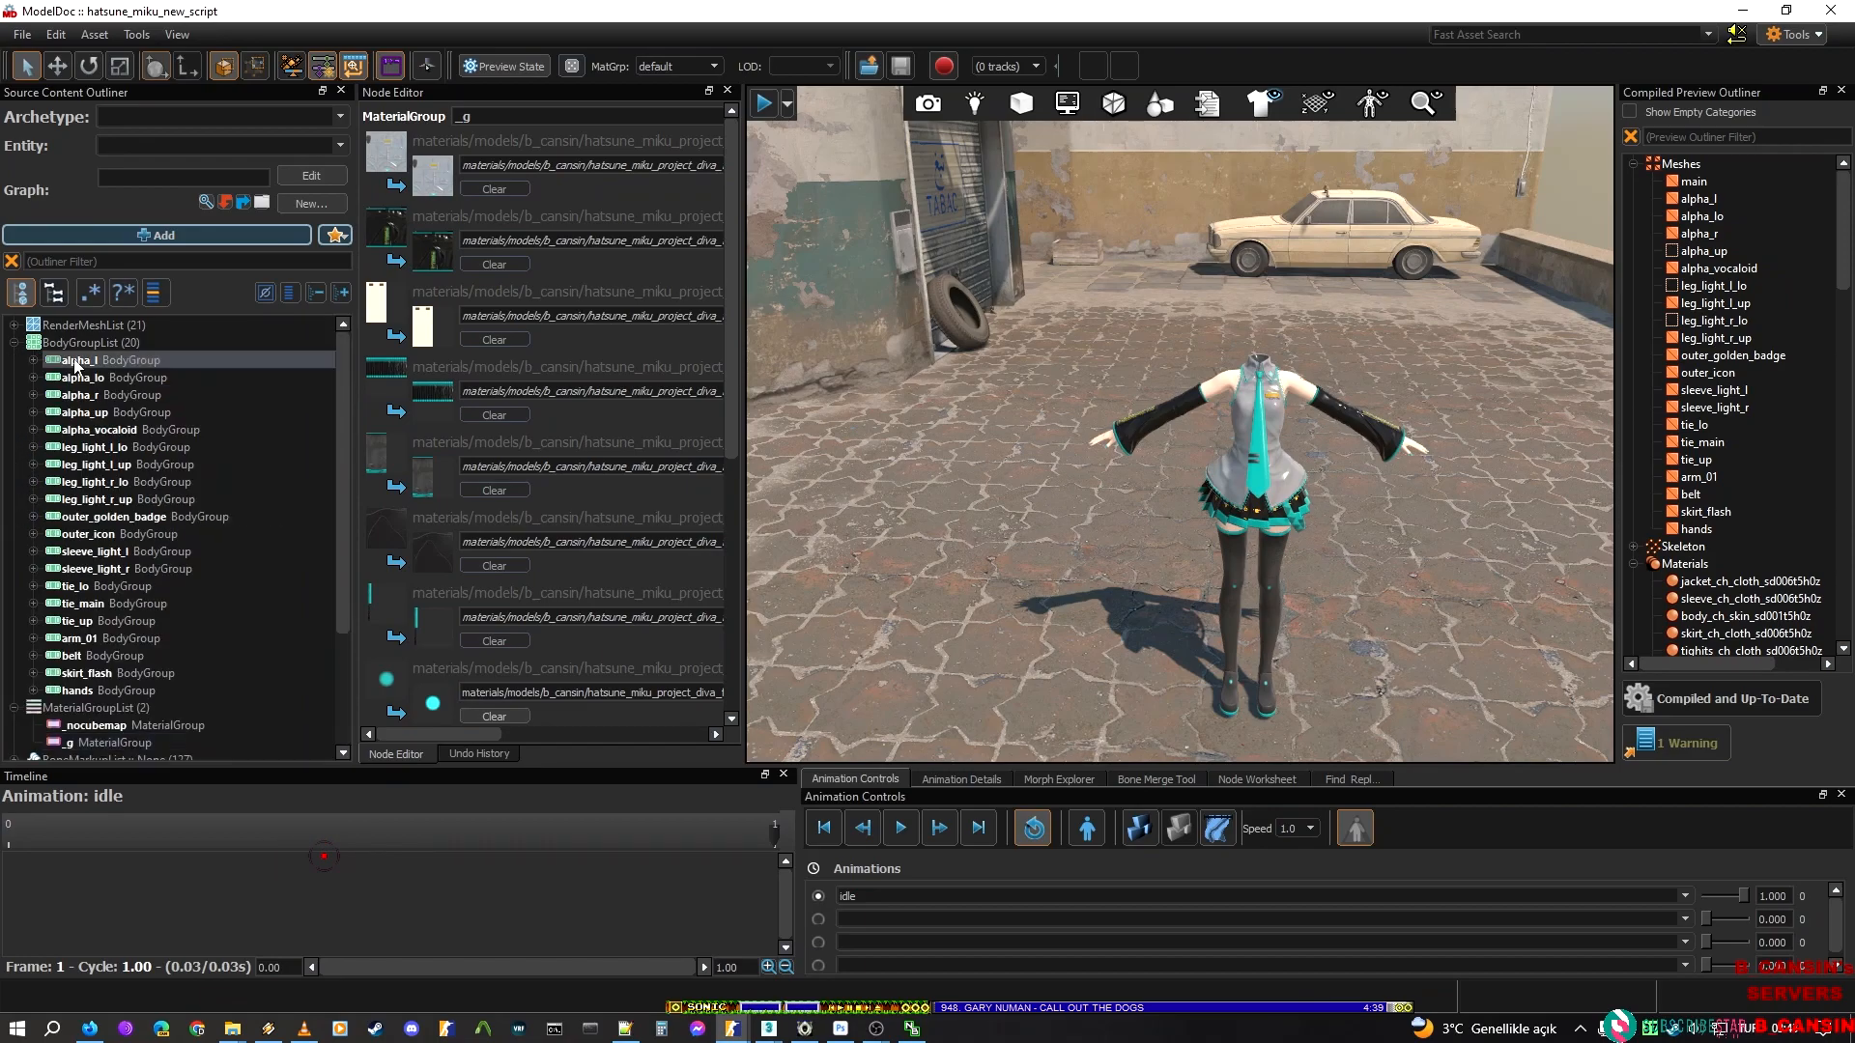
pyautogui.click(95, 414)
pyautogui.click(33, 360)
pyautogui.click(74, 376)
pyautogui.click(87, 415)
pyautogui.click(104, 486)
pyautogui.click(223, 638)
pyautogui.scroll(-4, 135, 620)
pyautogui.click(344, 145)
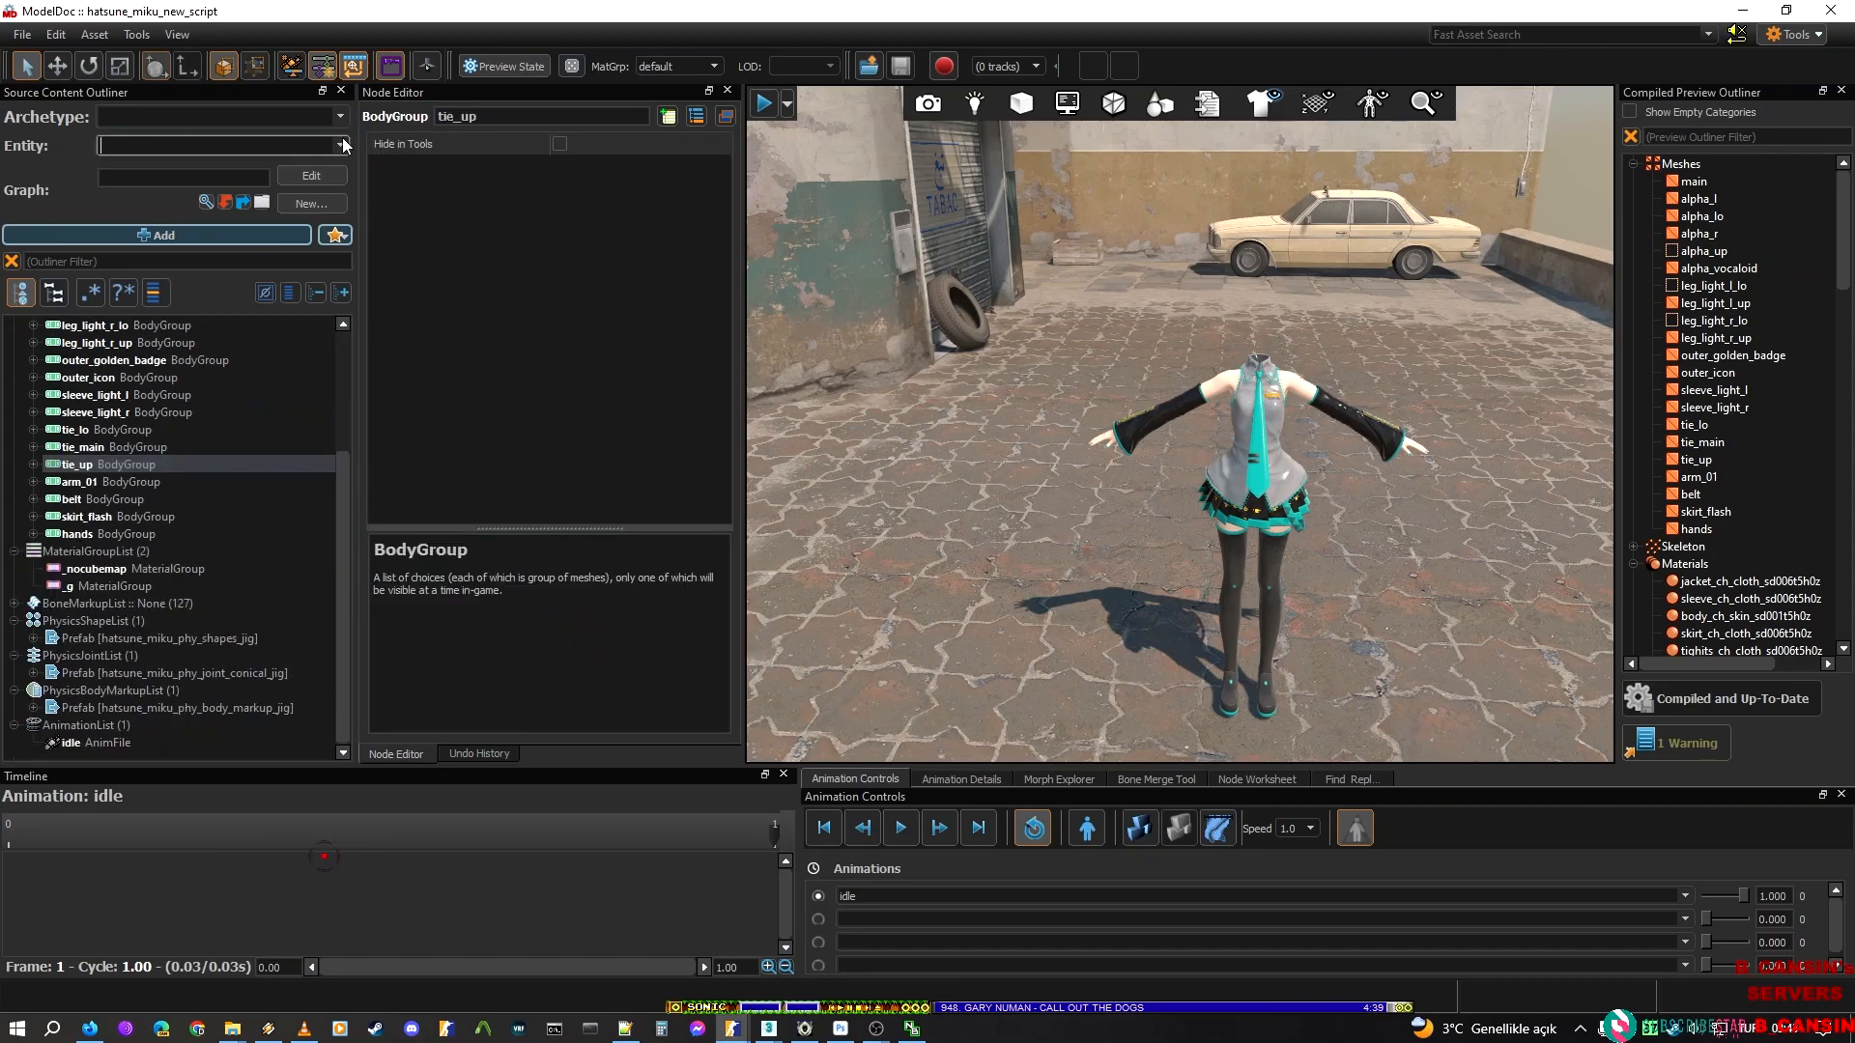
pyautogui.click(329, 121)
pyautogui.click(338, 114)
pyautogui.click(338, 113)
pyautogui.click(340, 117)
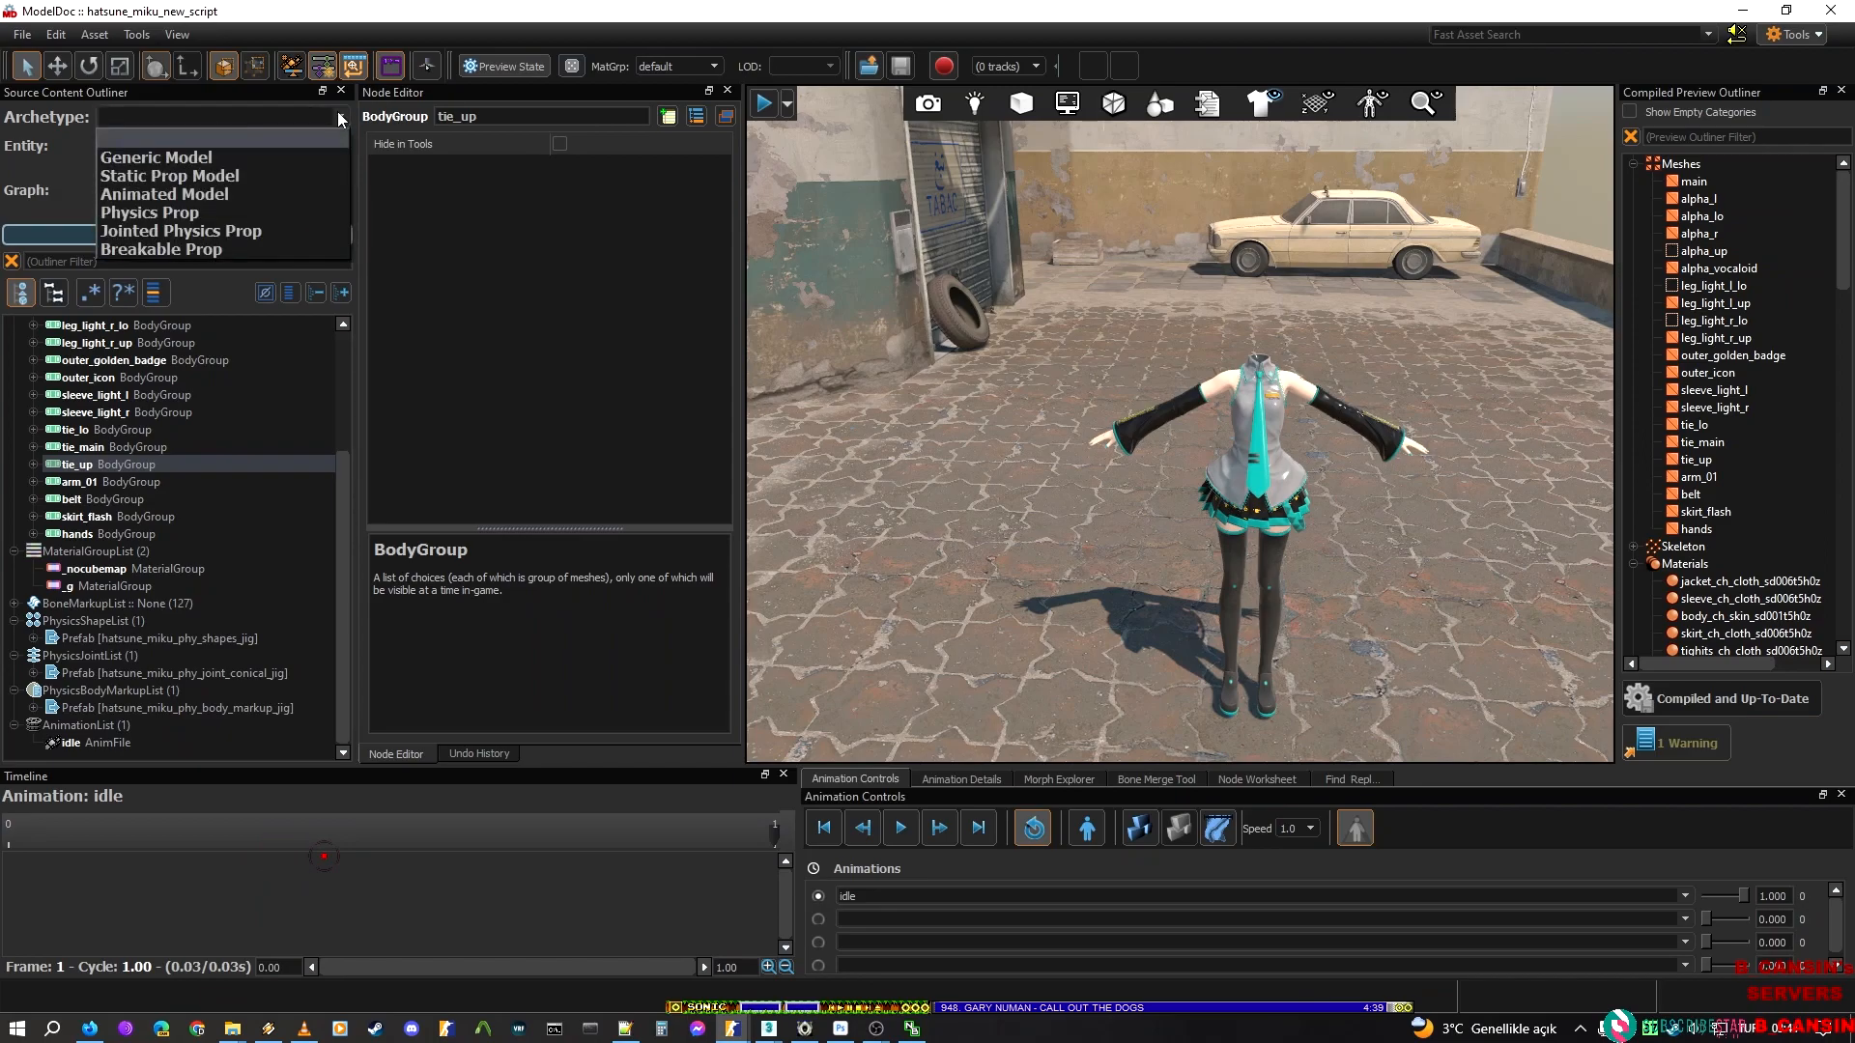
pyautogui.click(583, 295)
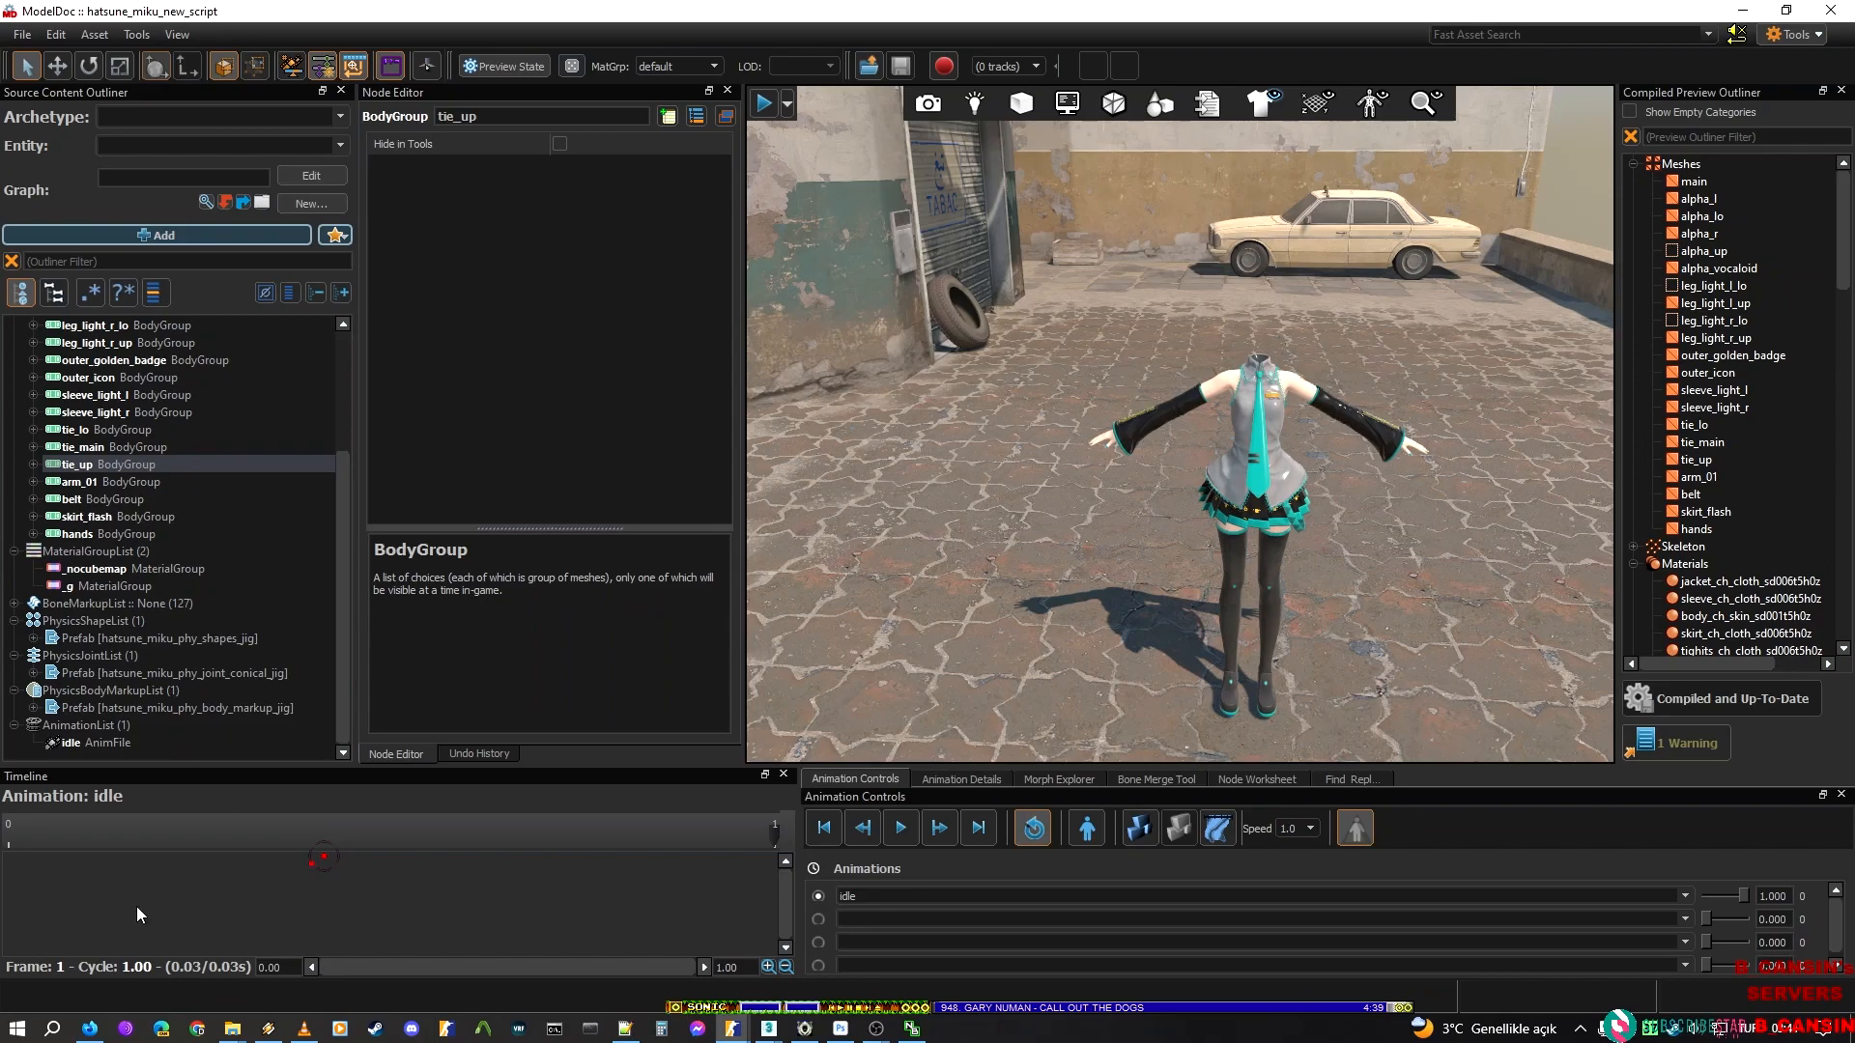
# Collapse the body group list and open the settings of the idle animation file
pyautogui.scroll(3, 231, 460)
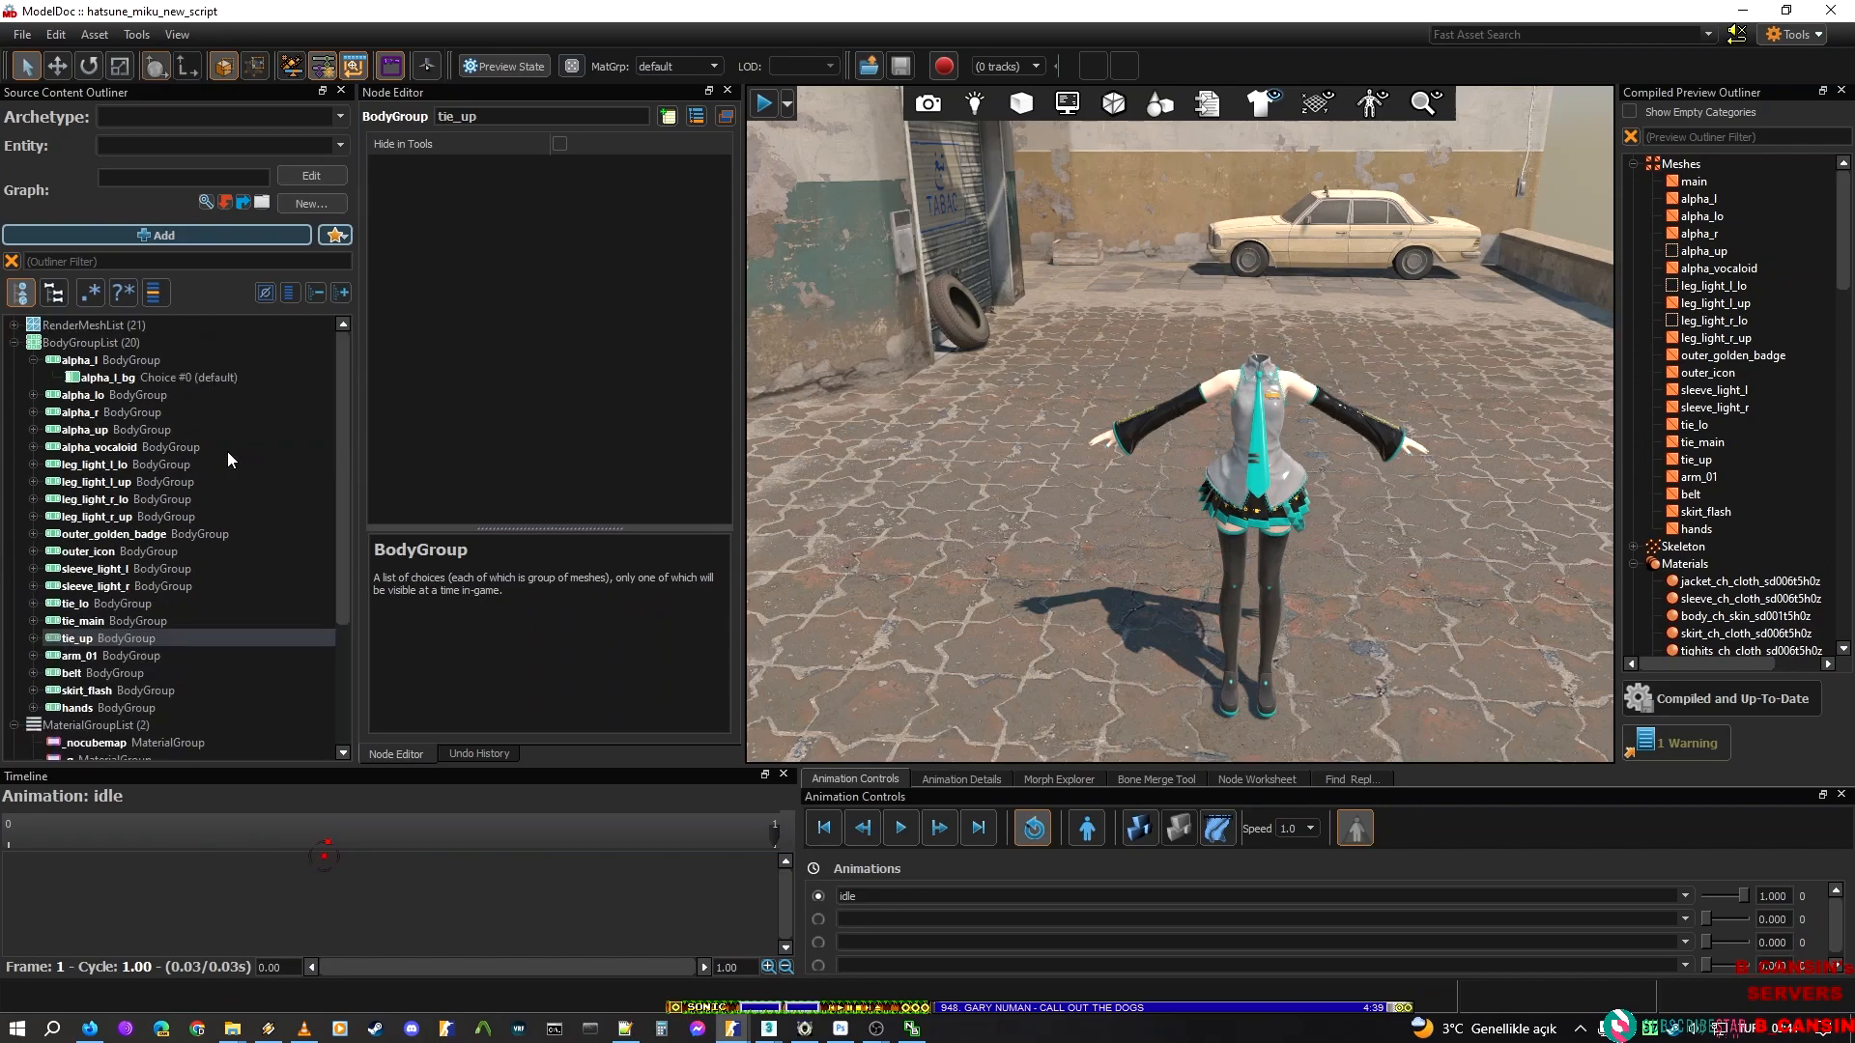
pyautogui.click(14, 343)
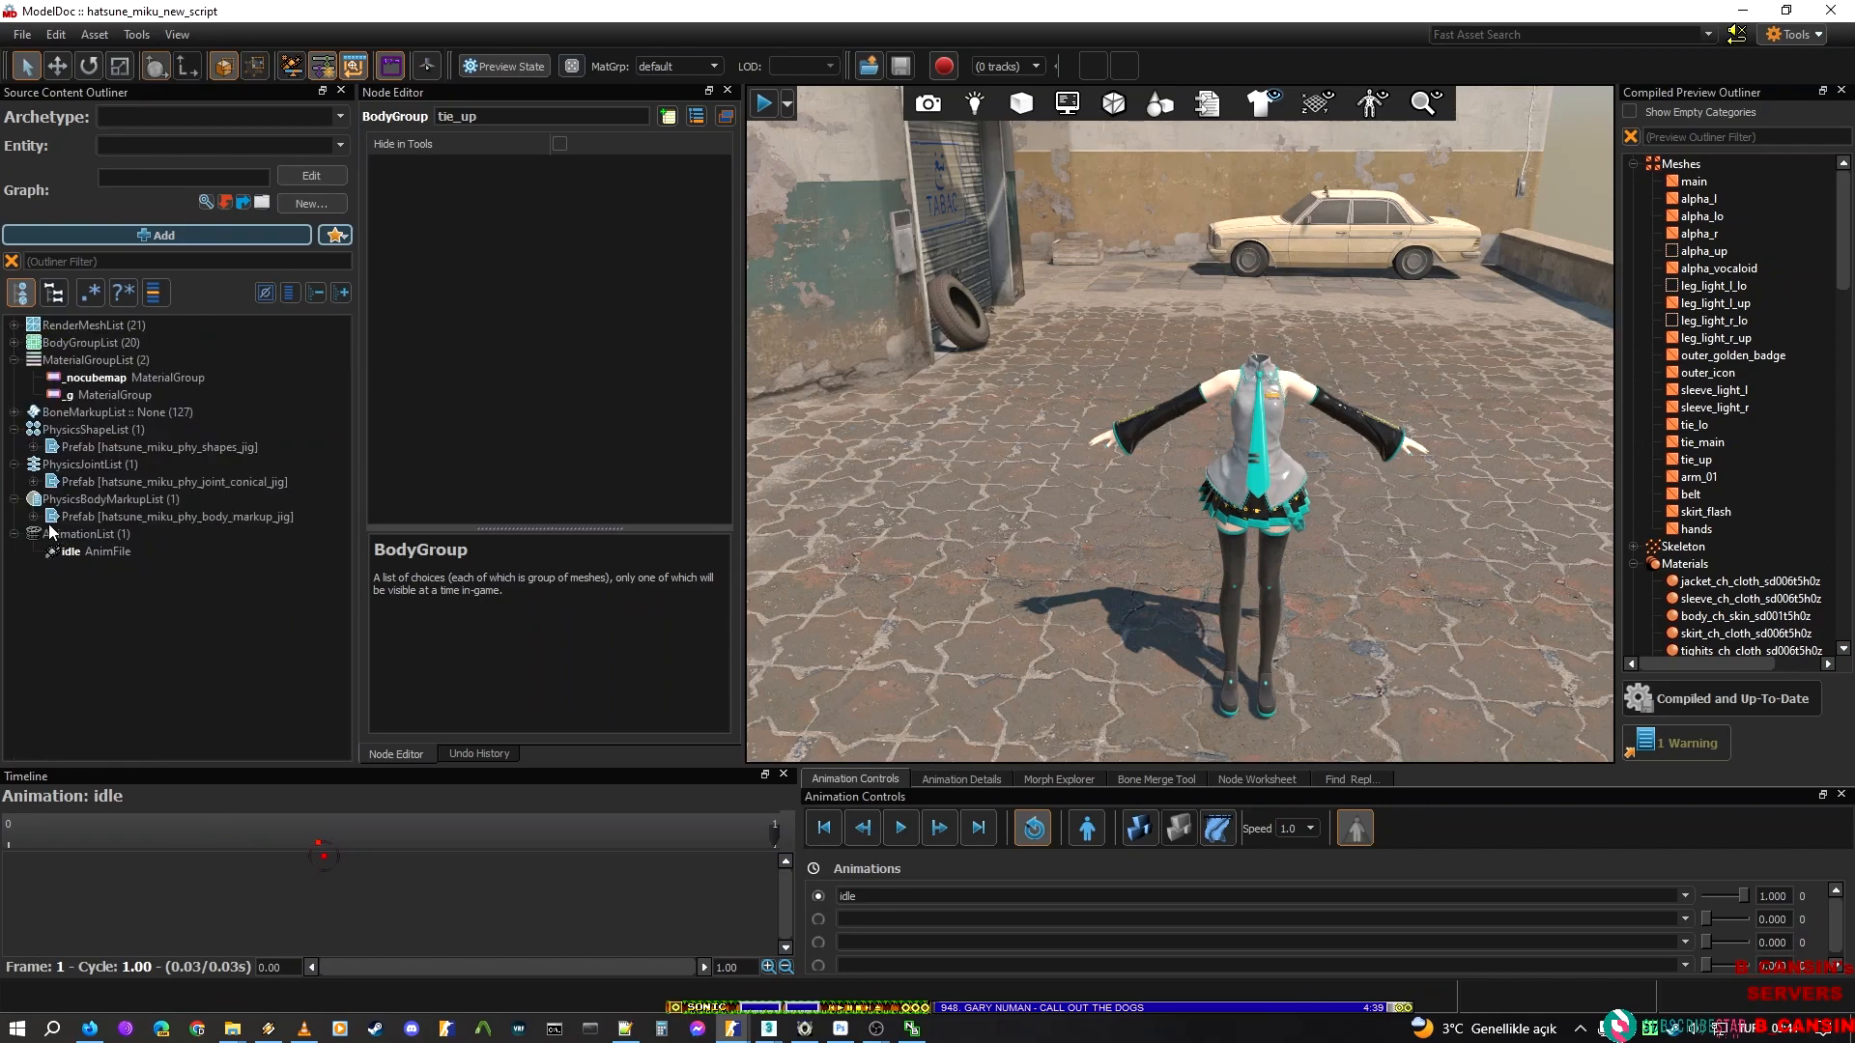
pyautogui.click(67, 553)
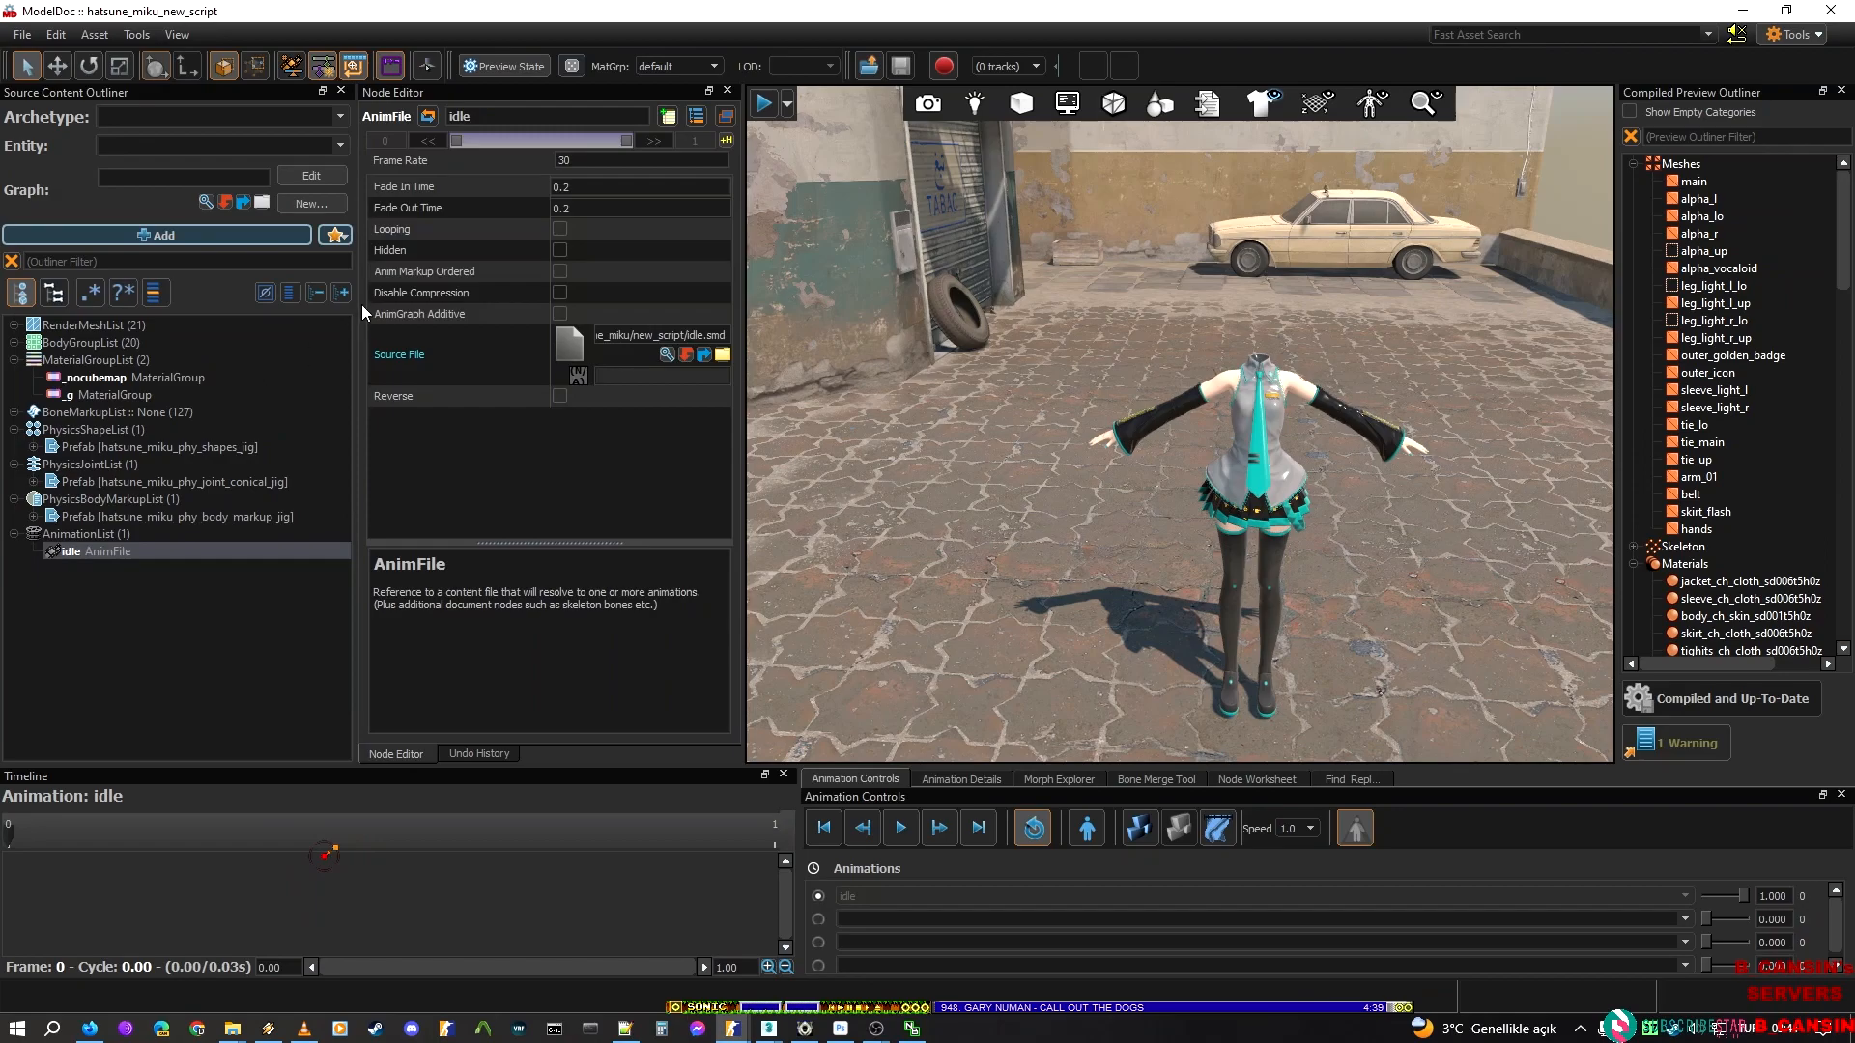
# Try the Generic Model archetype for the model, followed by the Animated Model archetype
pyautogui.click(338, 143)
pyautogui.click(338, 122)
pyautogui.click(276, 183)
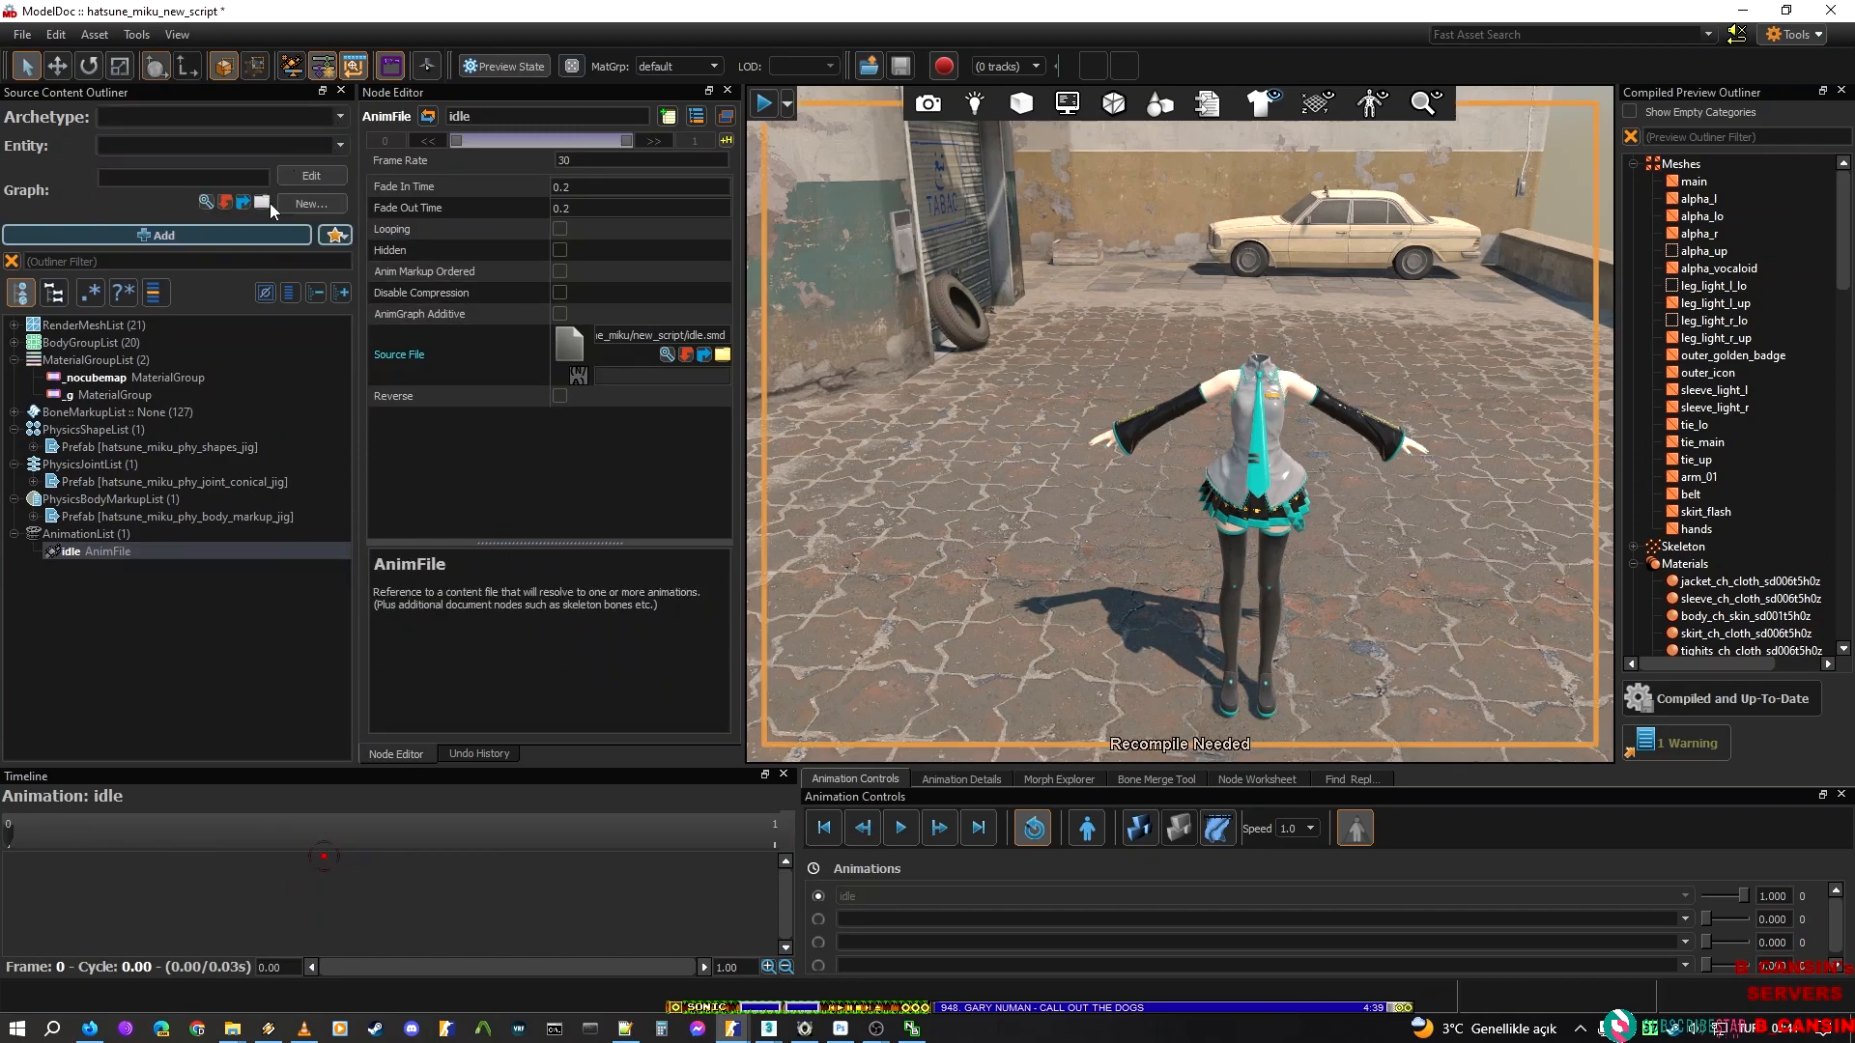
pyautogui.click(248, 623)
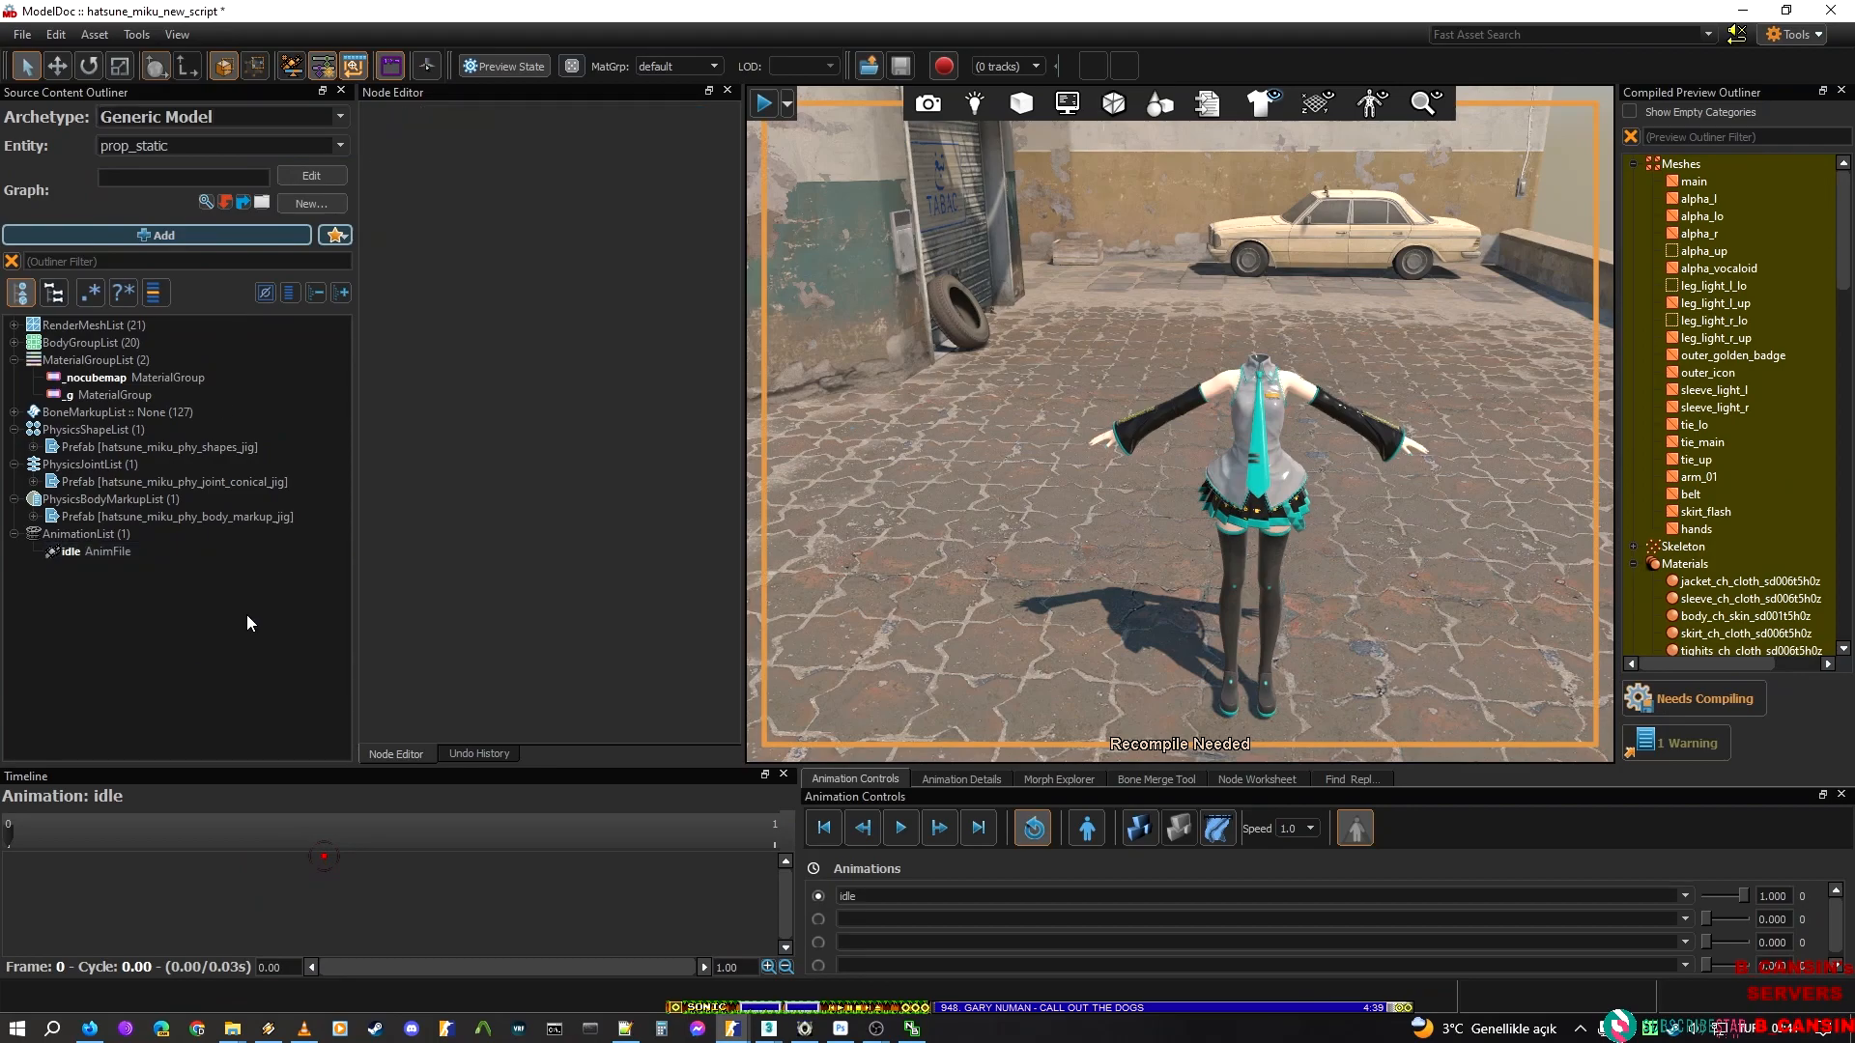
pyautogui.click(339, 118)
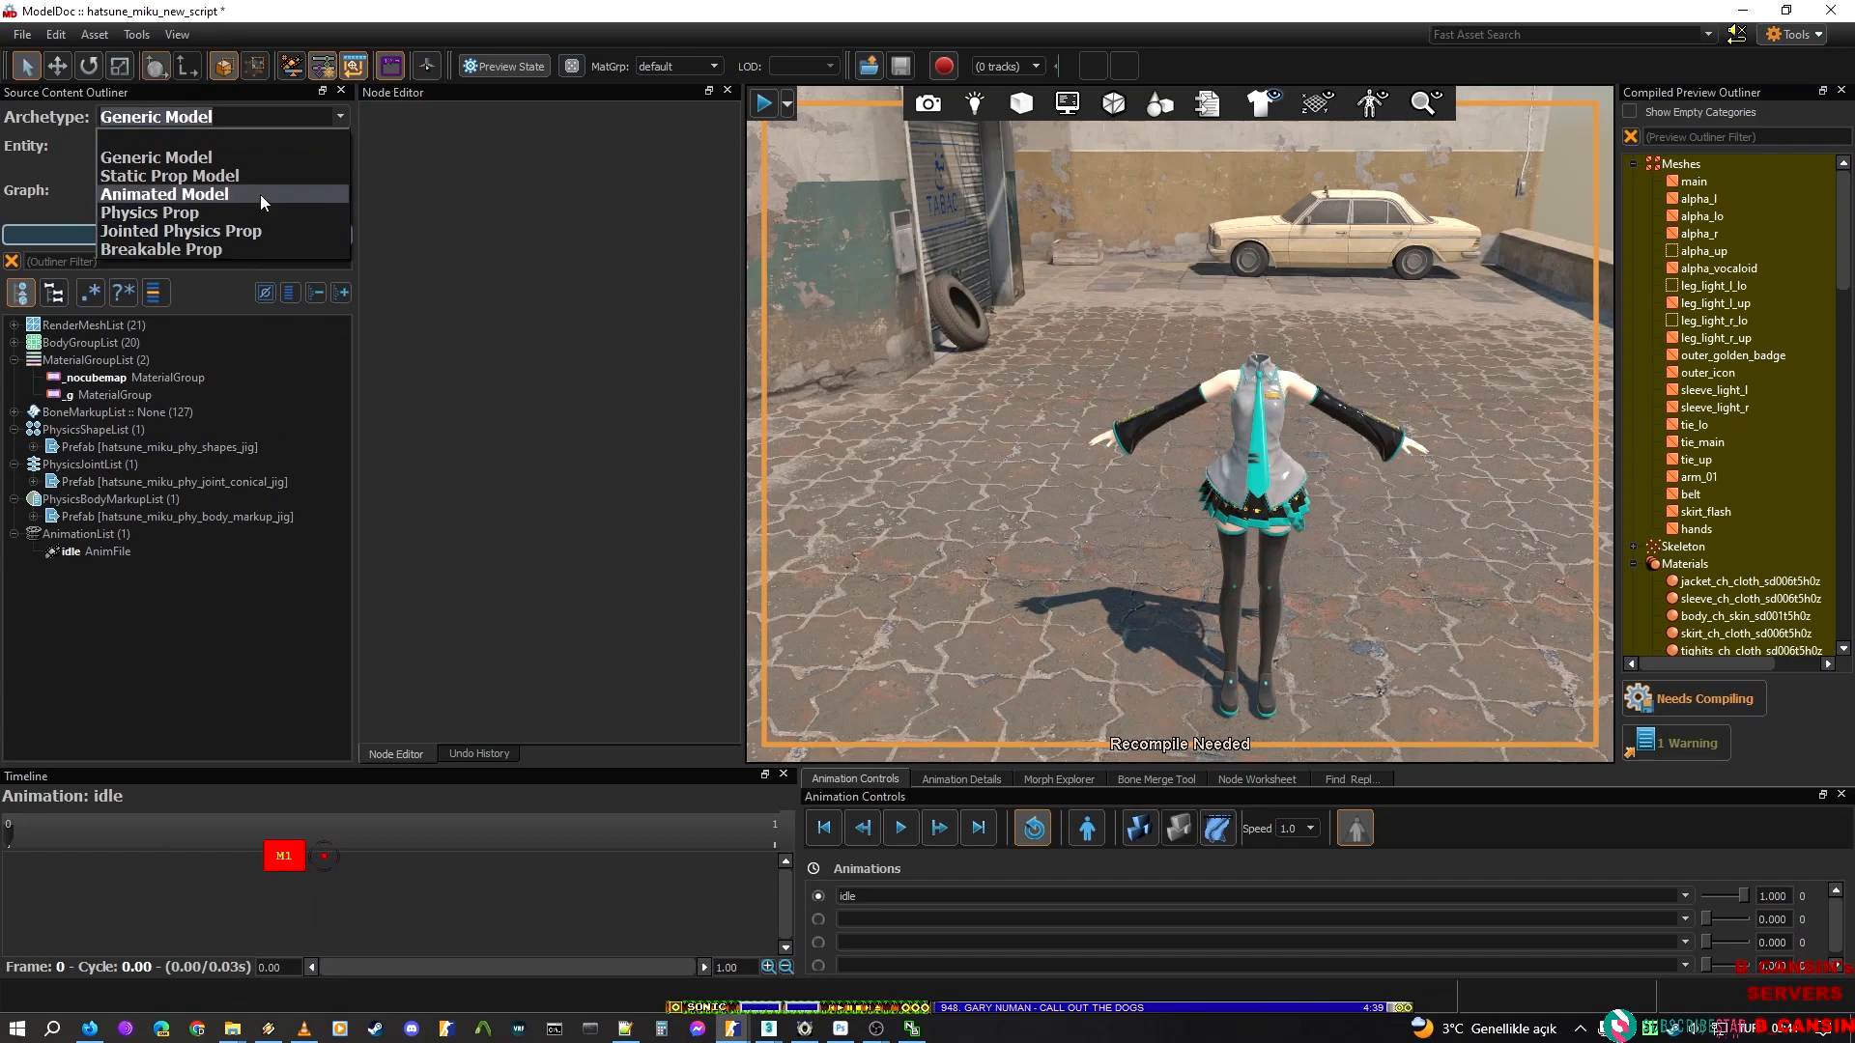
pyautogui.click(259, 195)
# Clear the model's archetype and entity so both are blank, and save the model
pyautogui.click(336, 117)
pyautogui.click(286, 139)
pyautogui.moveTo(201, 145); pyautogui.dragTo(95, 146)
pyautogui.press('BackSpace')
pyautogui.hotkey('ctrl', 's')
pyautogui.moveTo(1063, 406); pyautogui.dragTo(1136, 436, button='right')
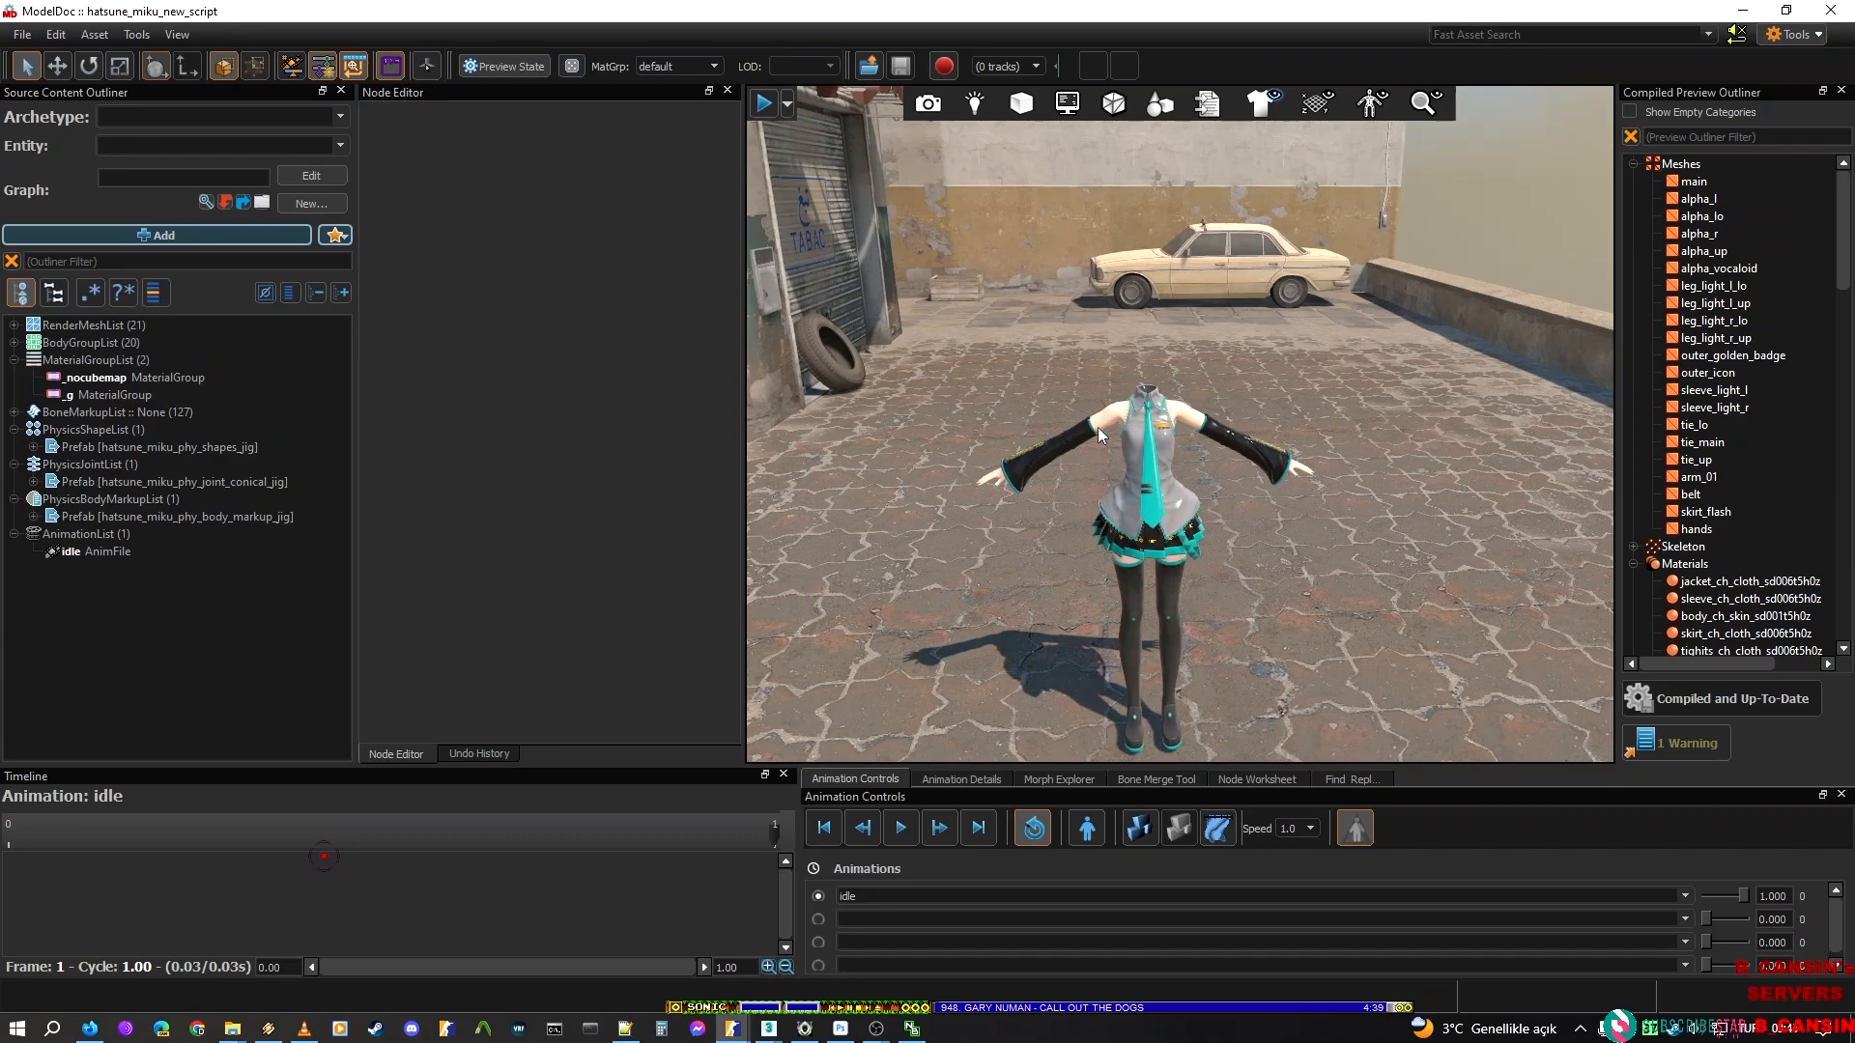